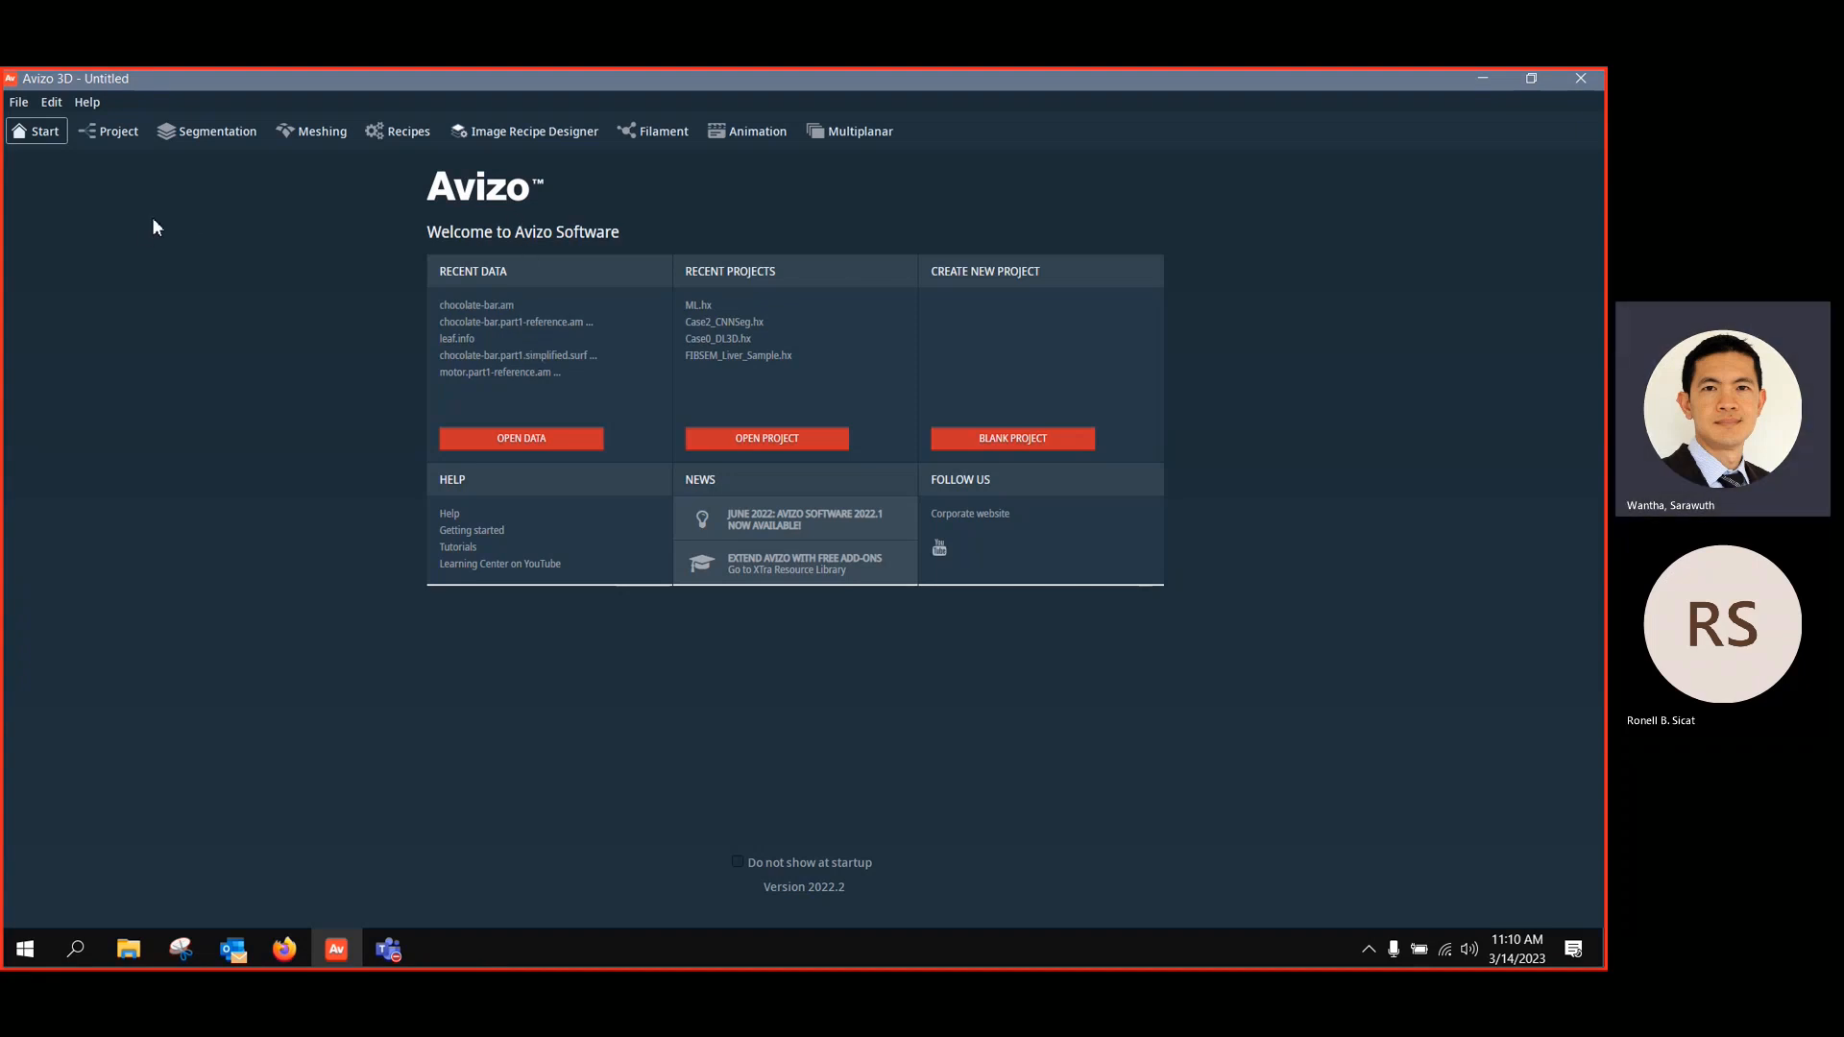
Open the Project workspace and enlarge the Project View area by lowering its border with the Properties area
click(112, 140)
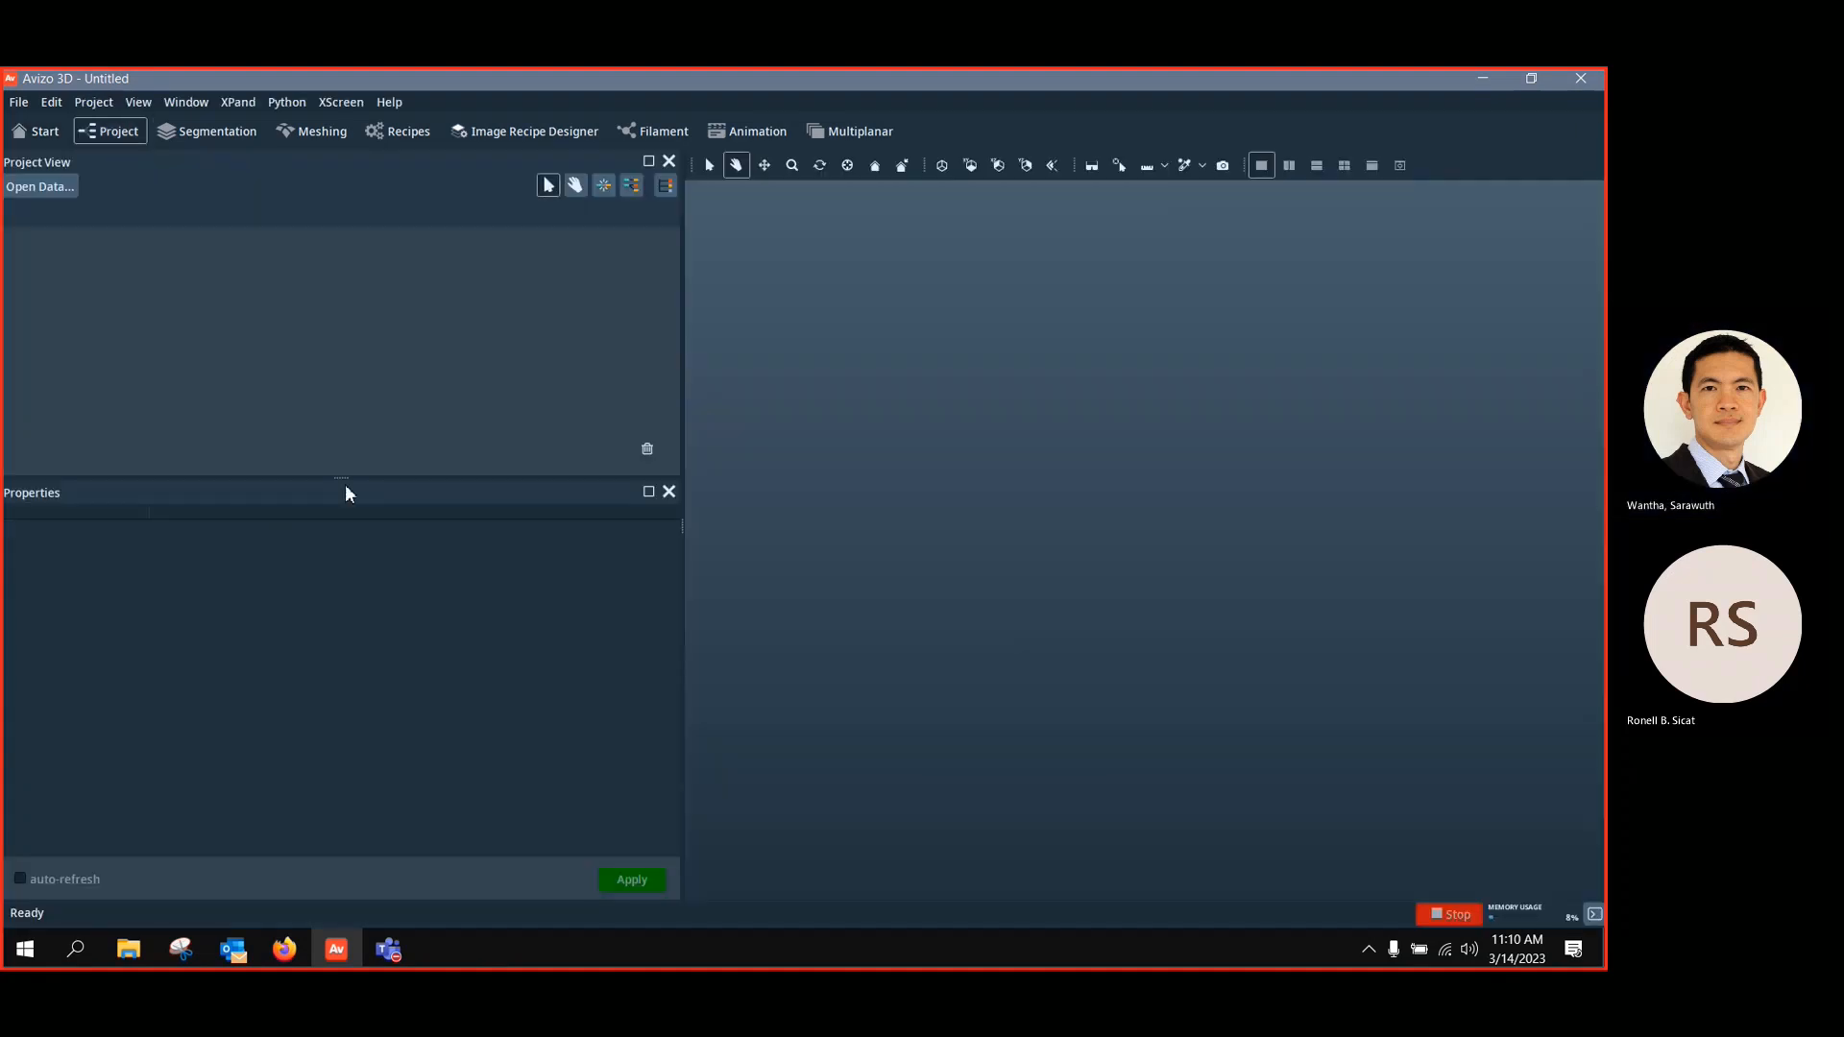
drag(342, 481, 336, 565)
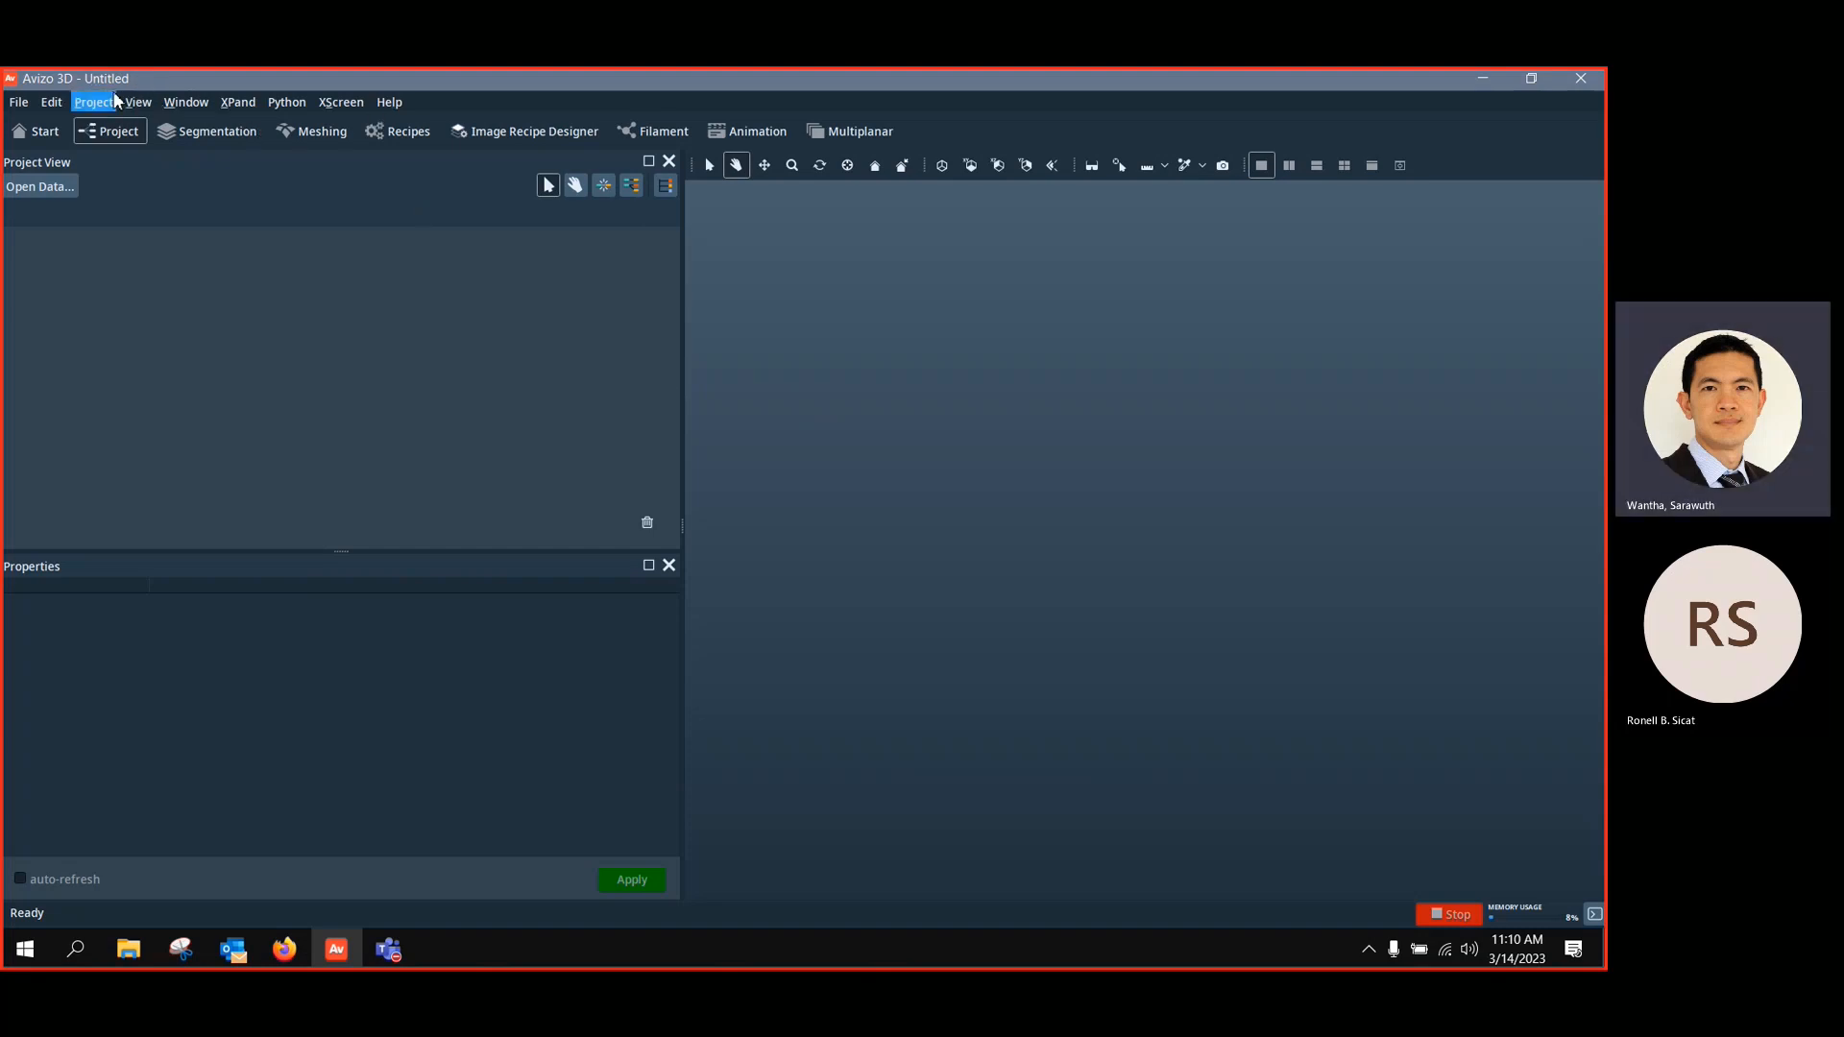
Review the list of available Python environments and close it without choosing one
click(290, 107)
mouse_move(390, 133)
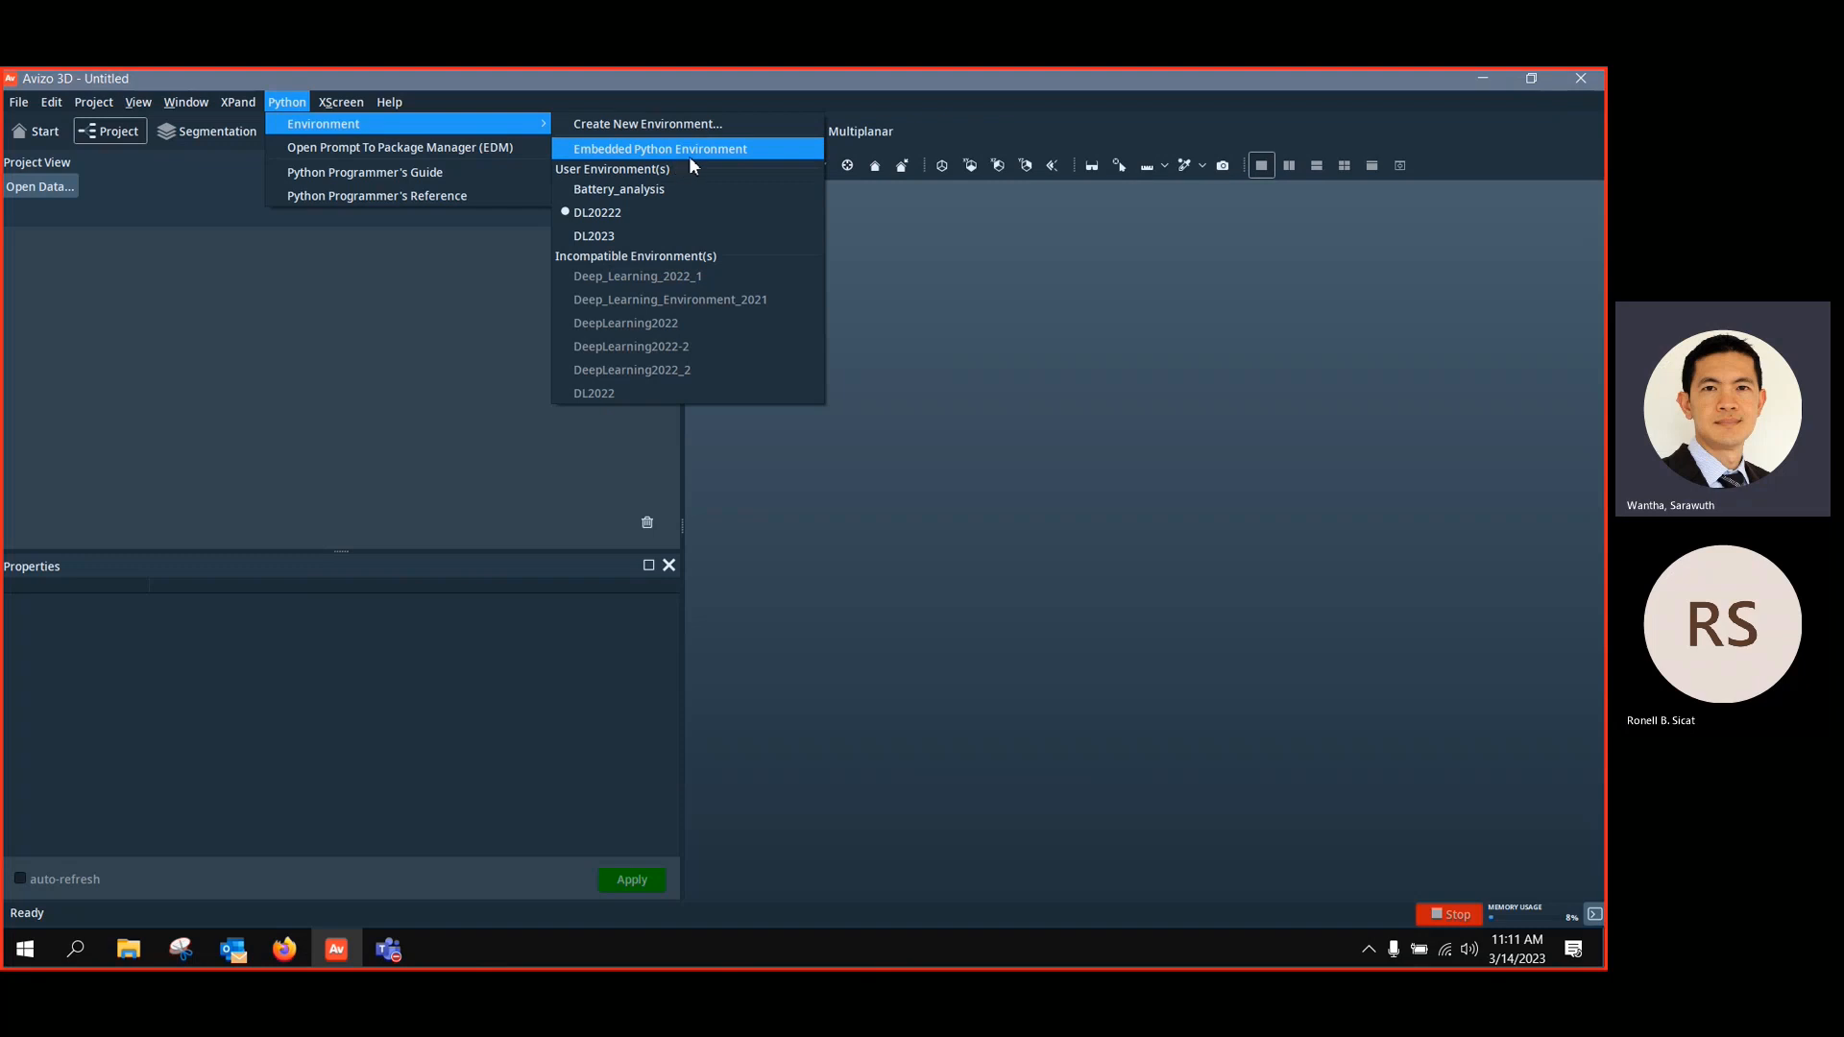
click(902, 298)
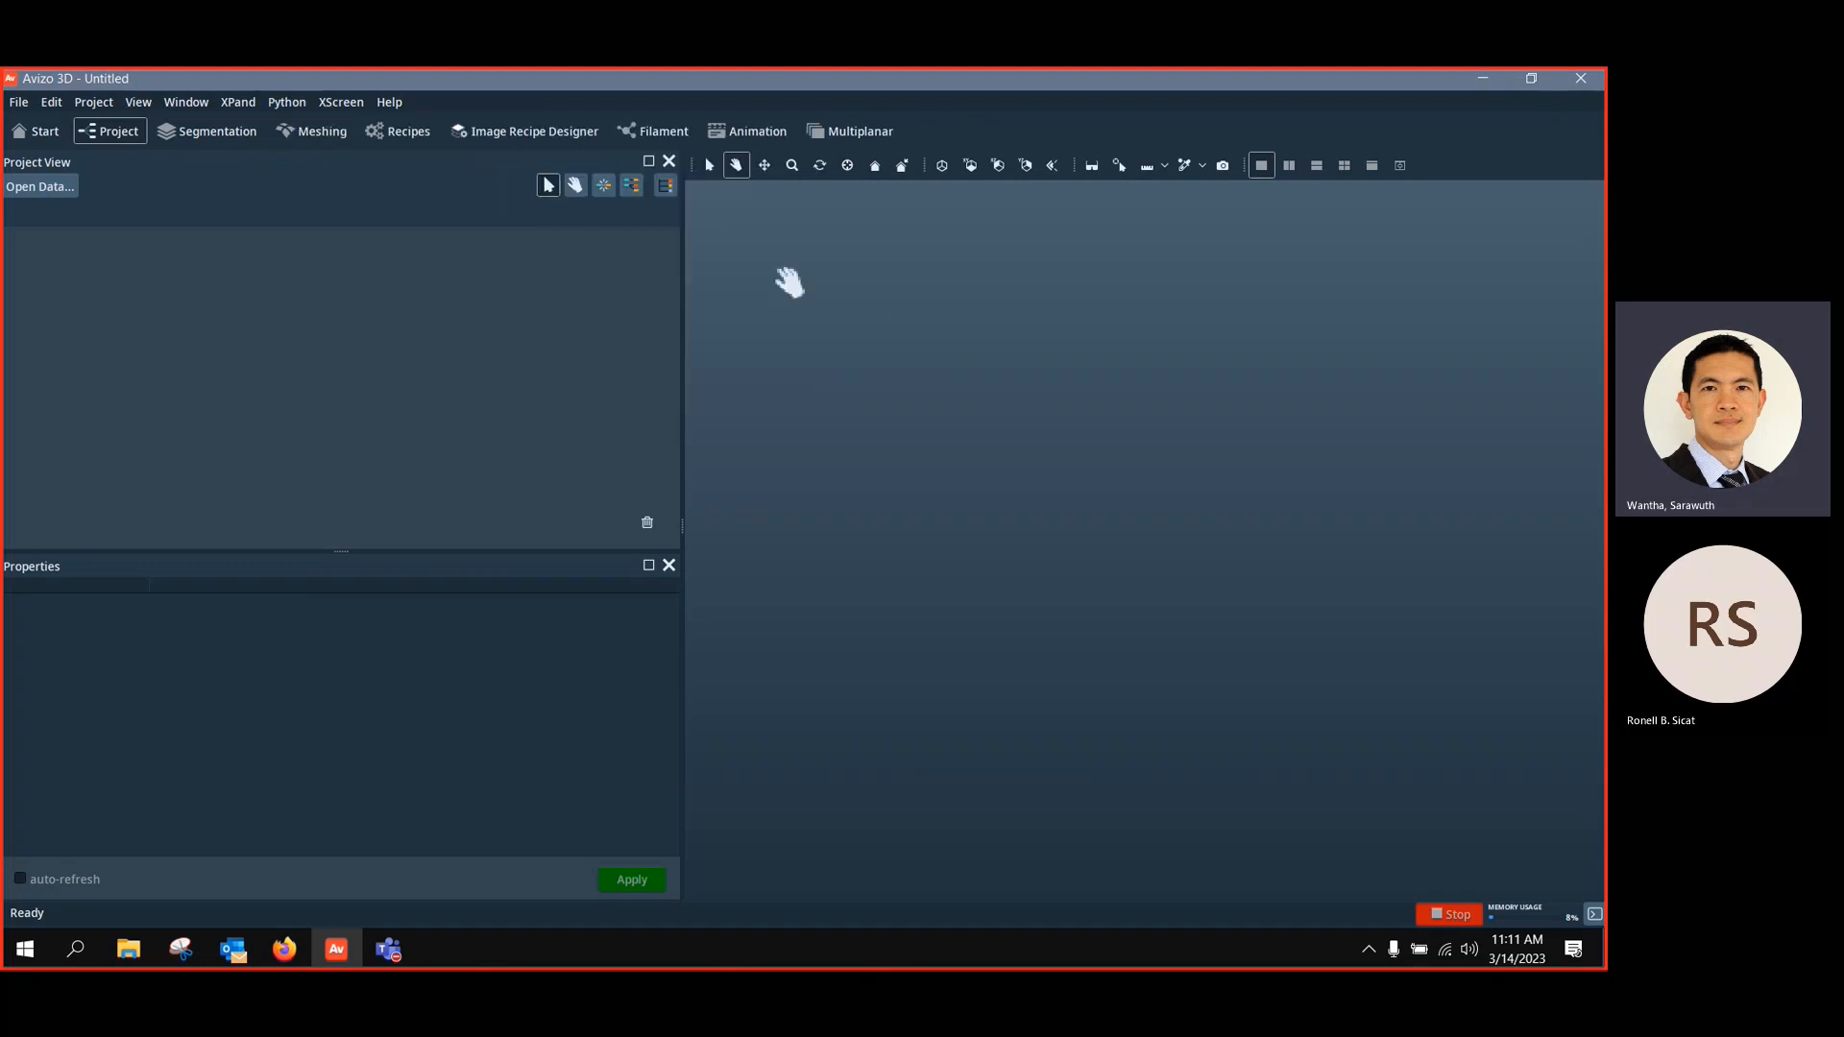
Switch to the Segmentation workspace
click(212, 135)
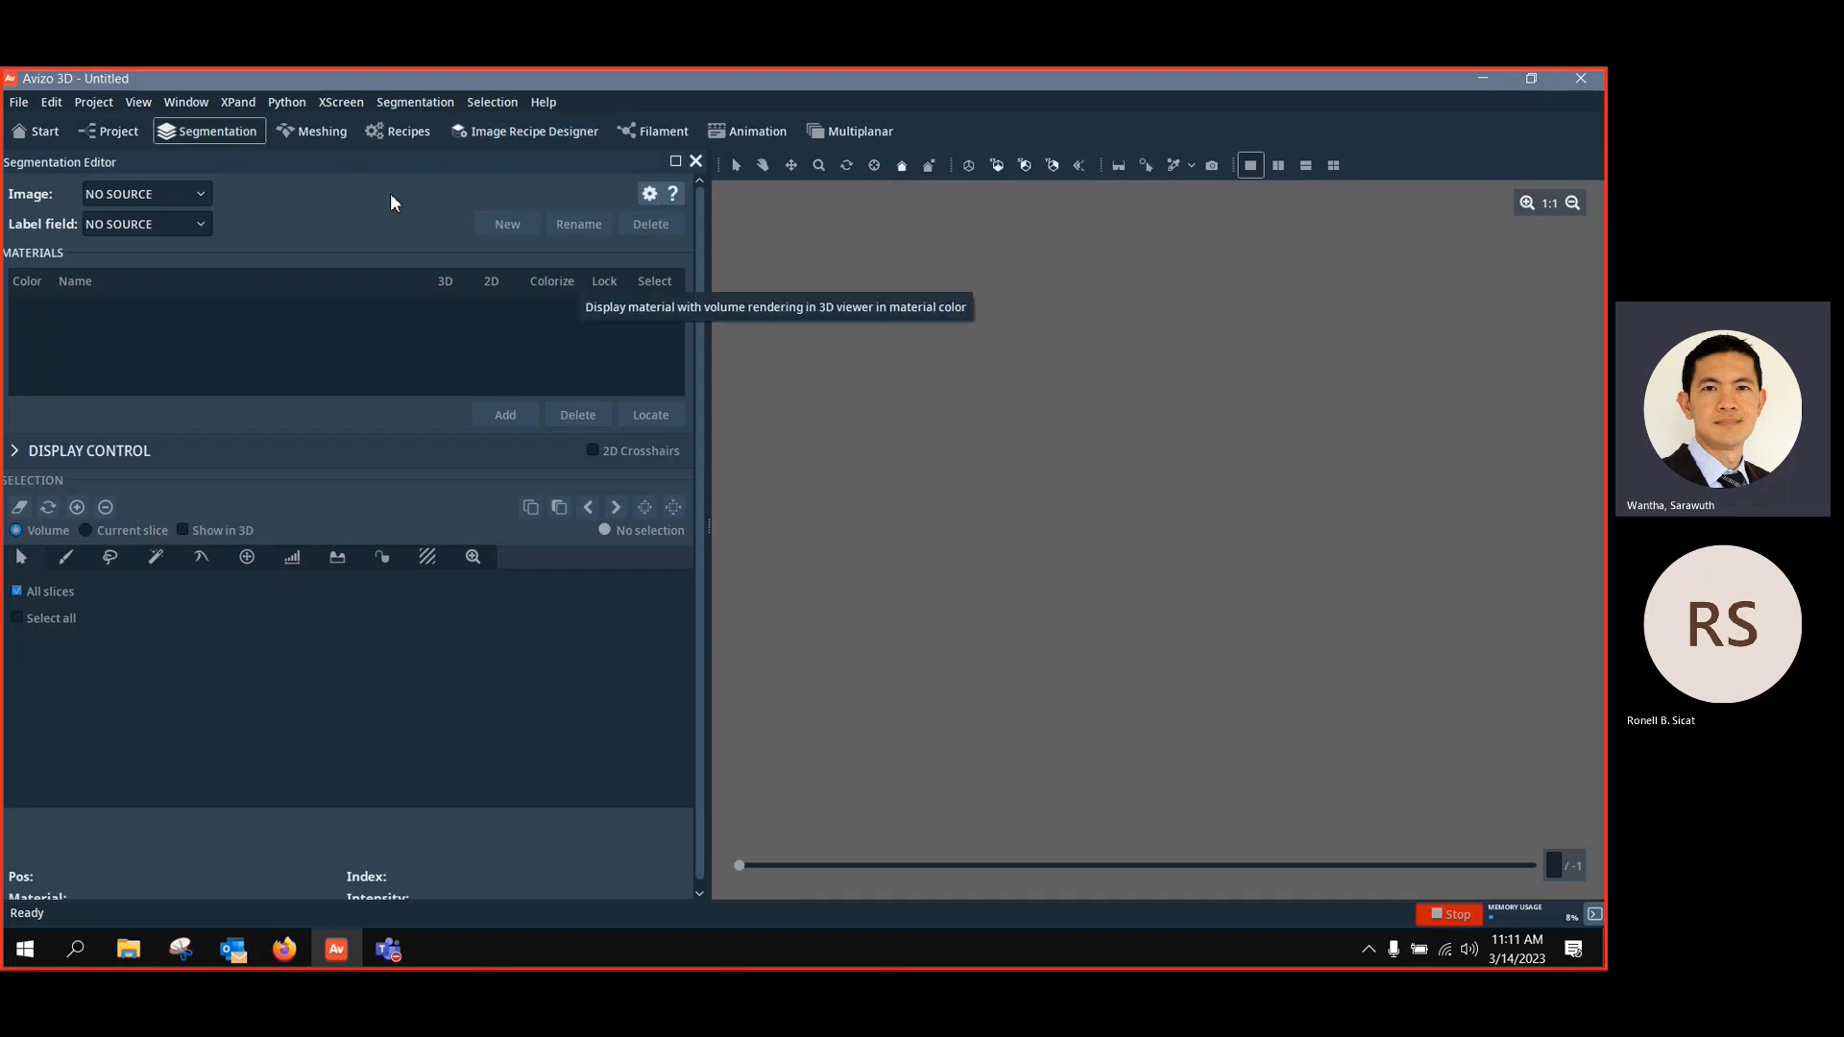
click(288, 102)
mouse_move(309, 128)
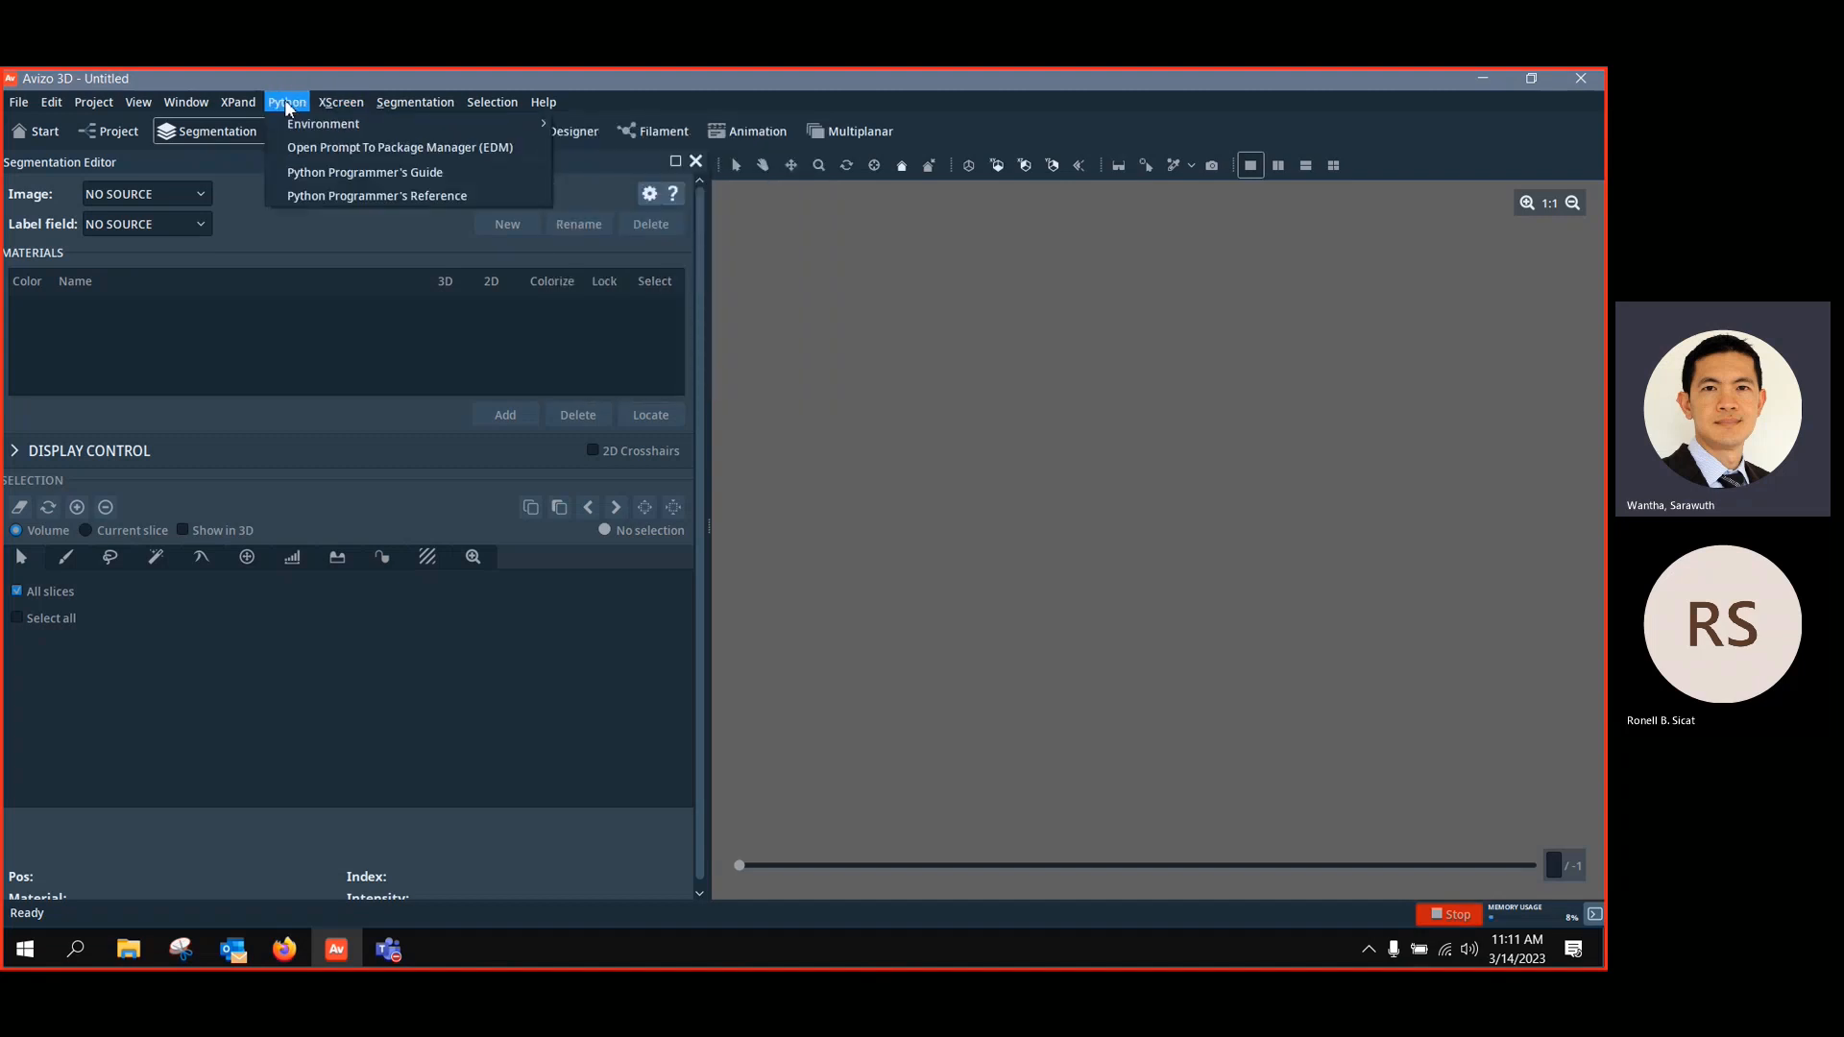
click(111, 106)
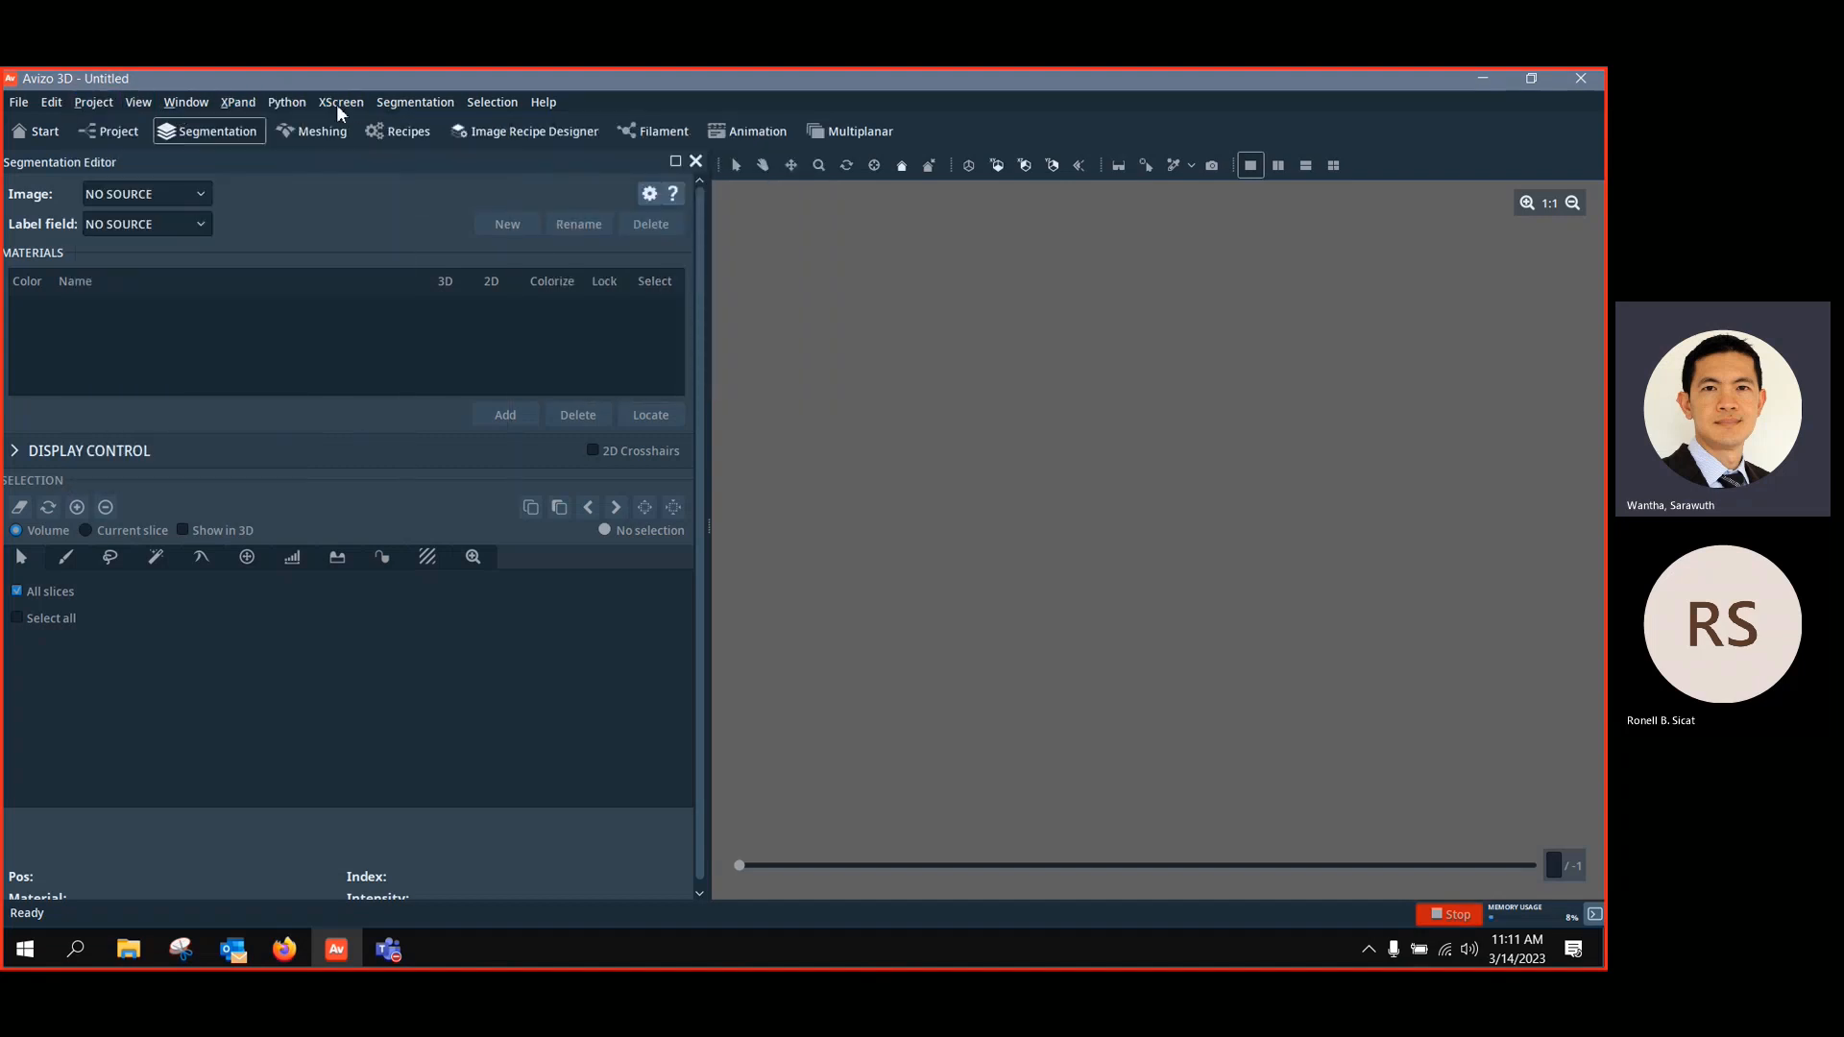
Enter Deep_Learning_2022_2 as the name for a new Python environment and cancel its creation
click(282, 108)
mouse_move(349, 131)
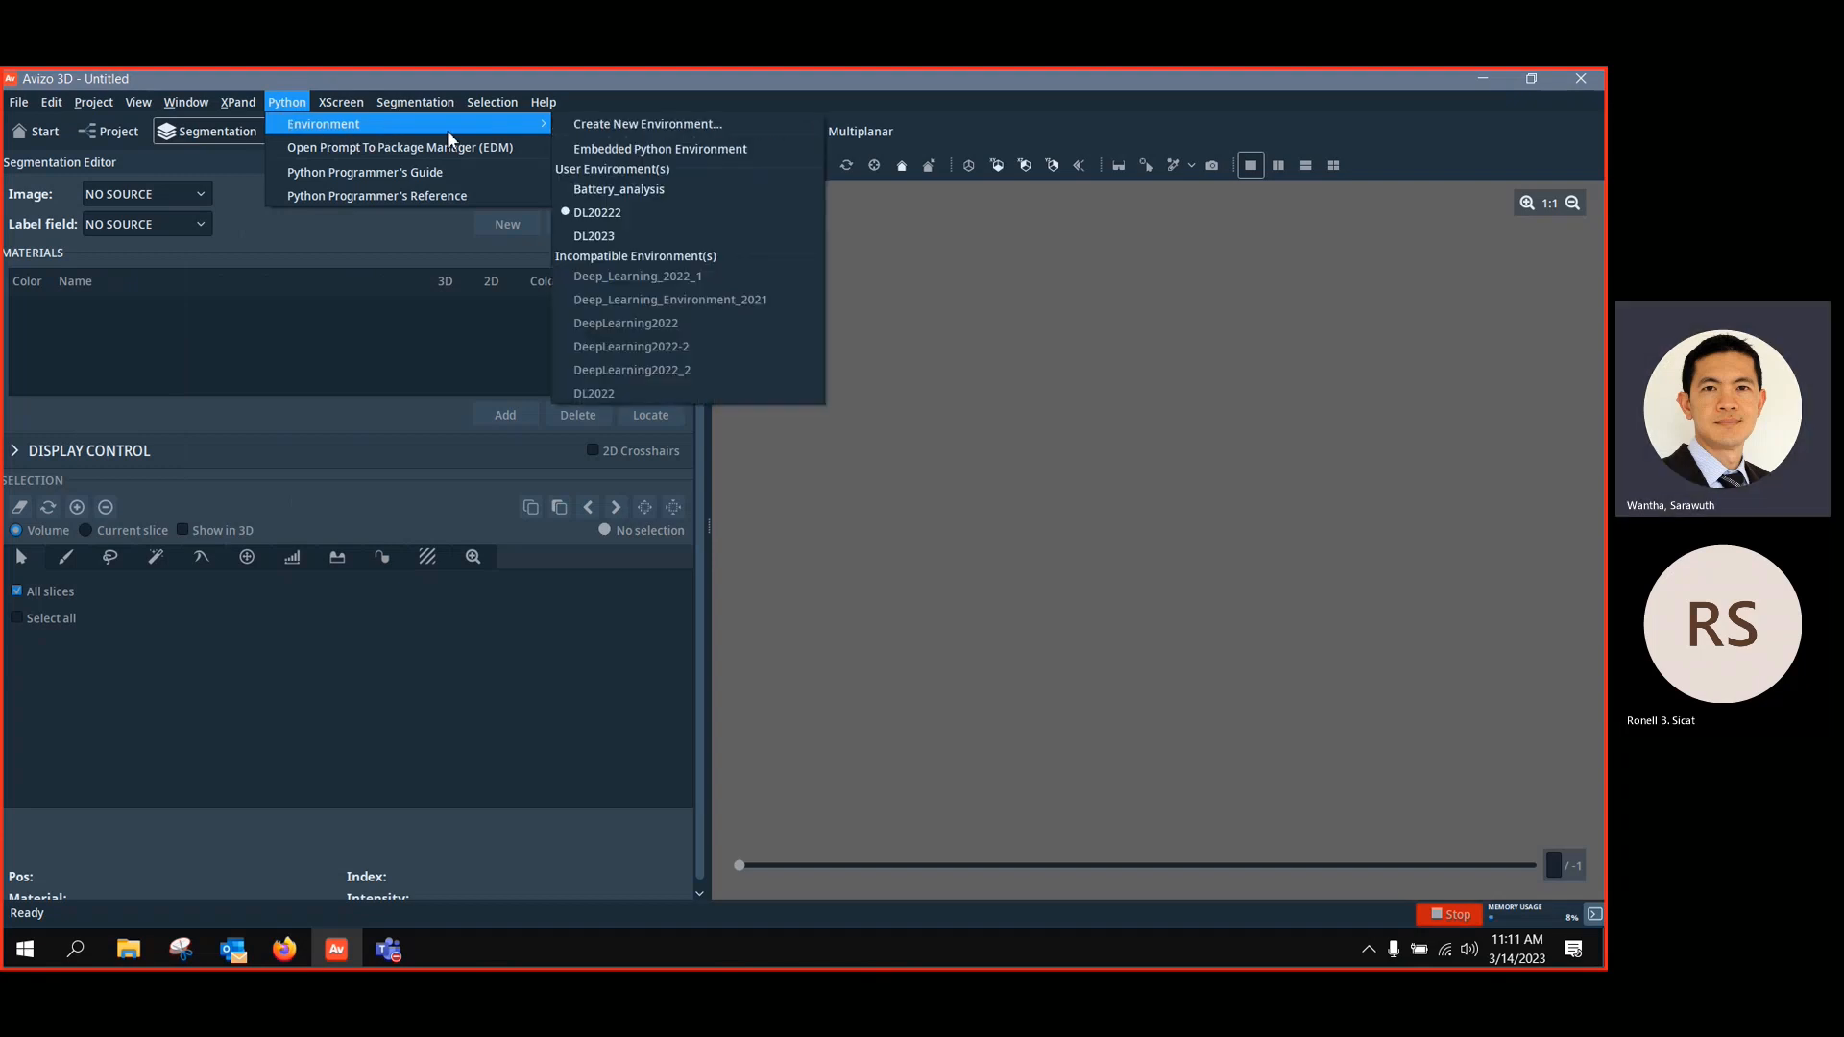
click(730, 124)
drag(735, 330, 759, 228)
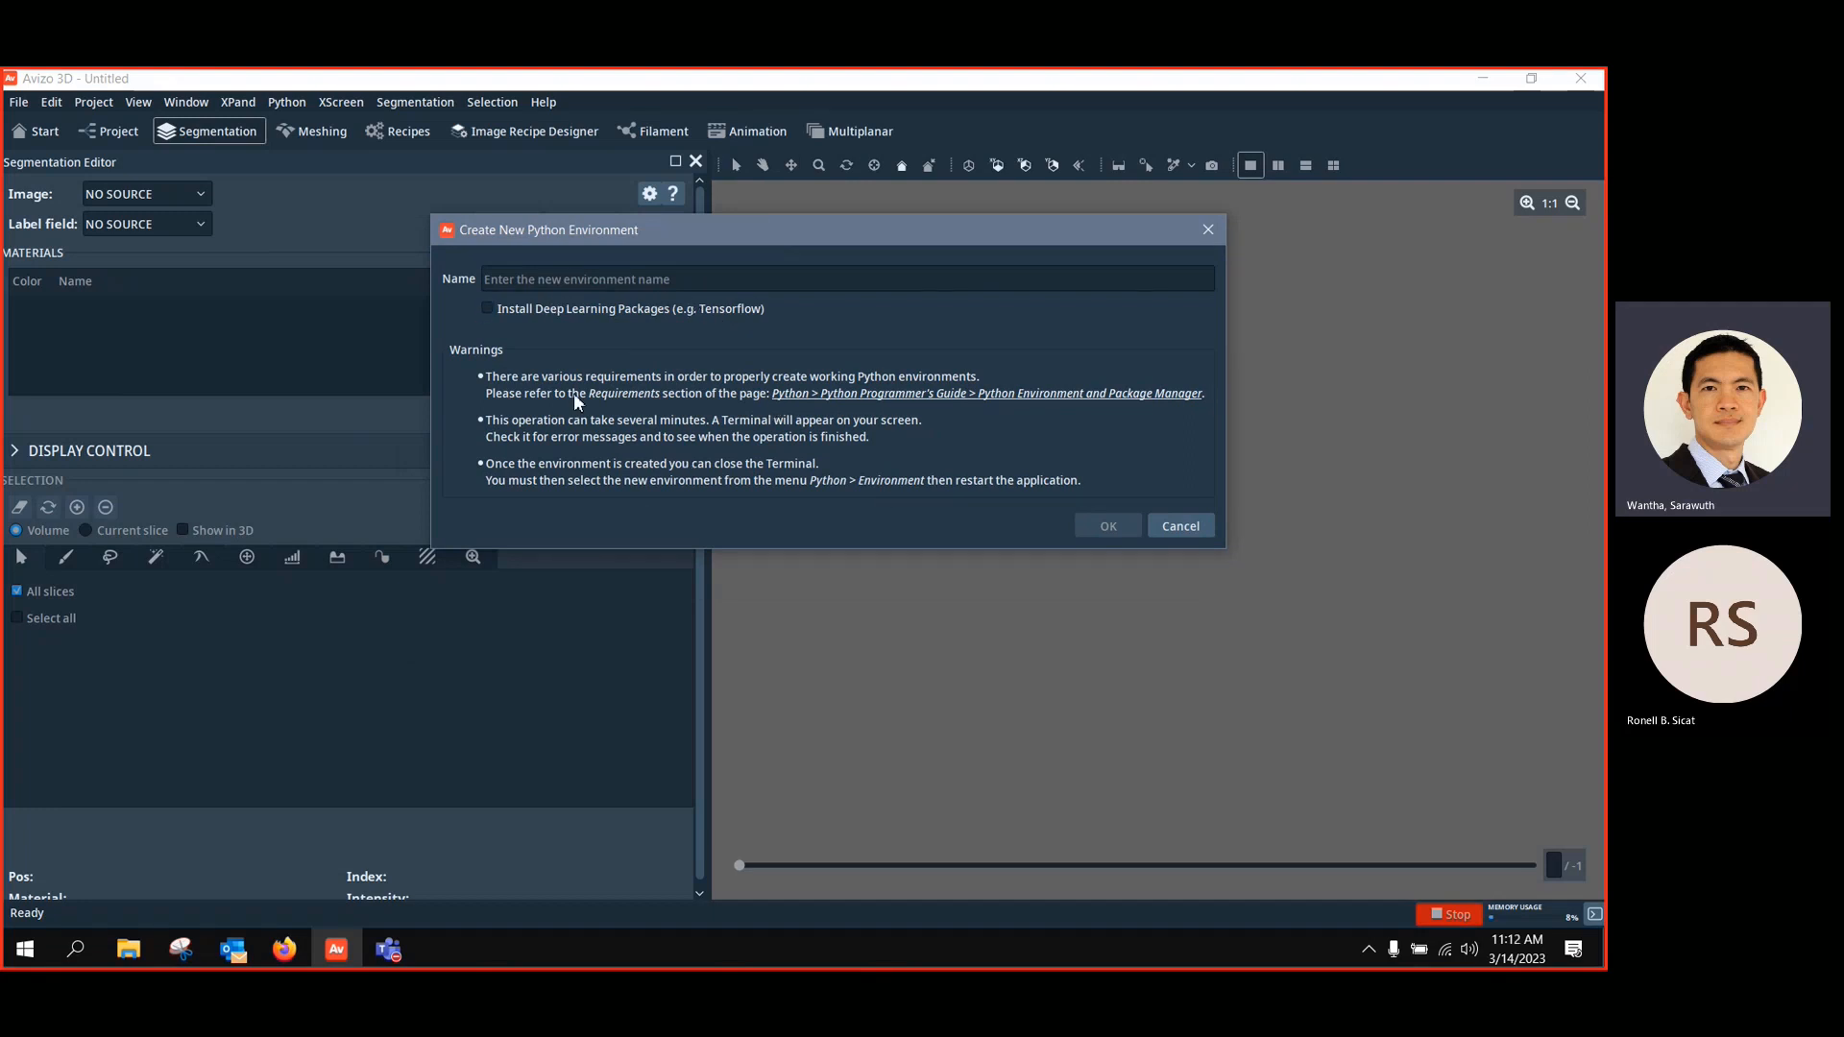
click(593, 280)
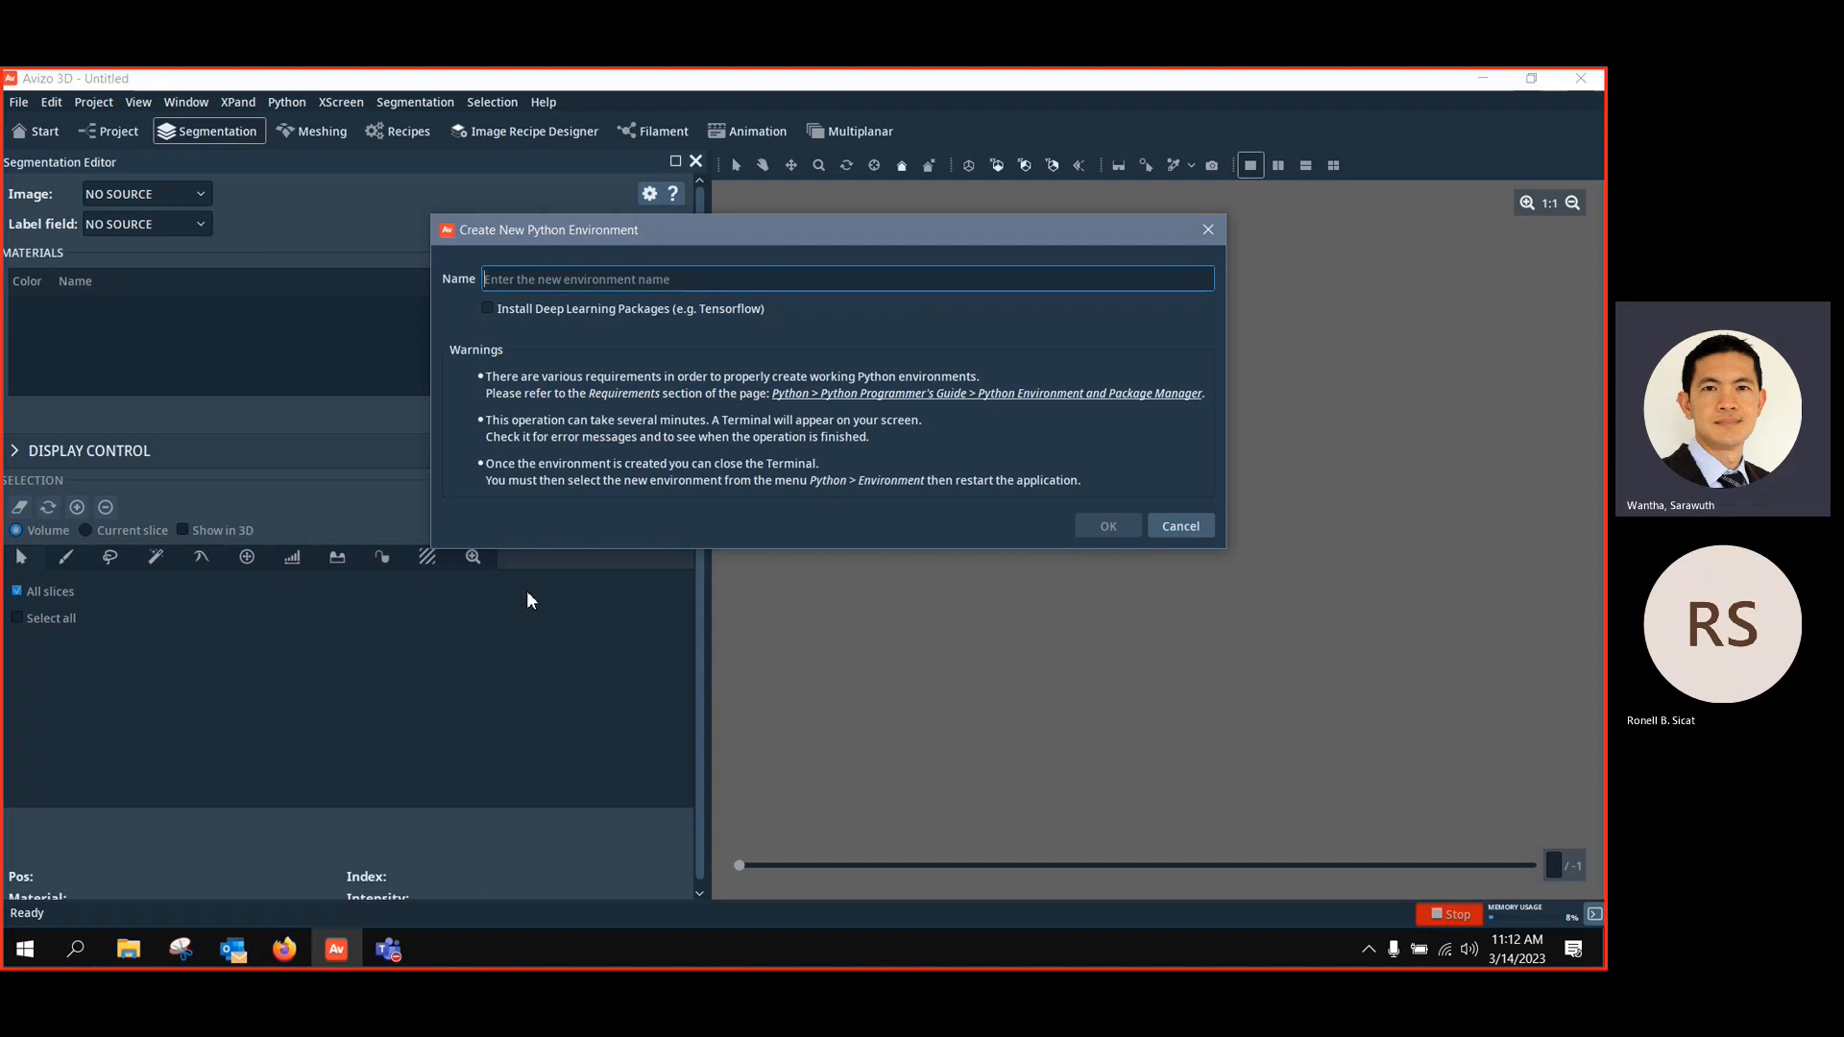
text(Deep)
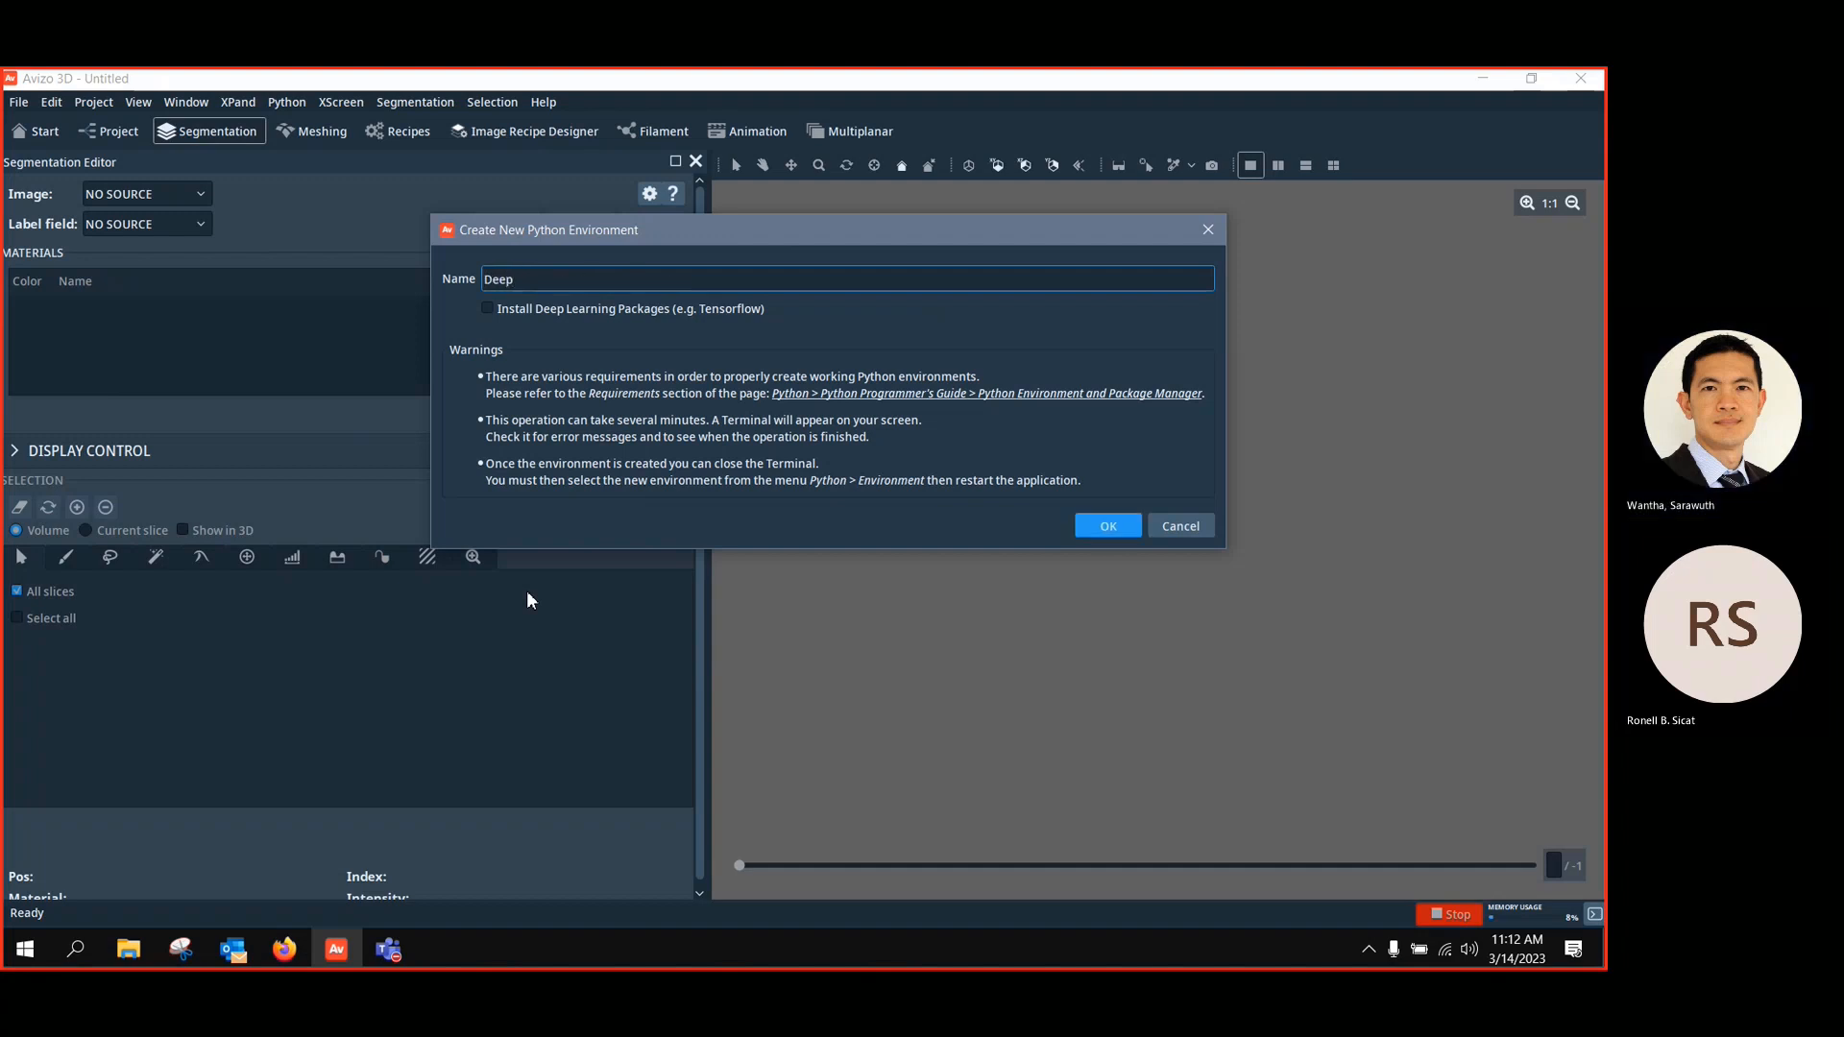
text(Le)
key(BackSpace)
key(BackSpace)
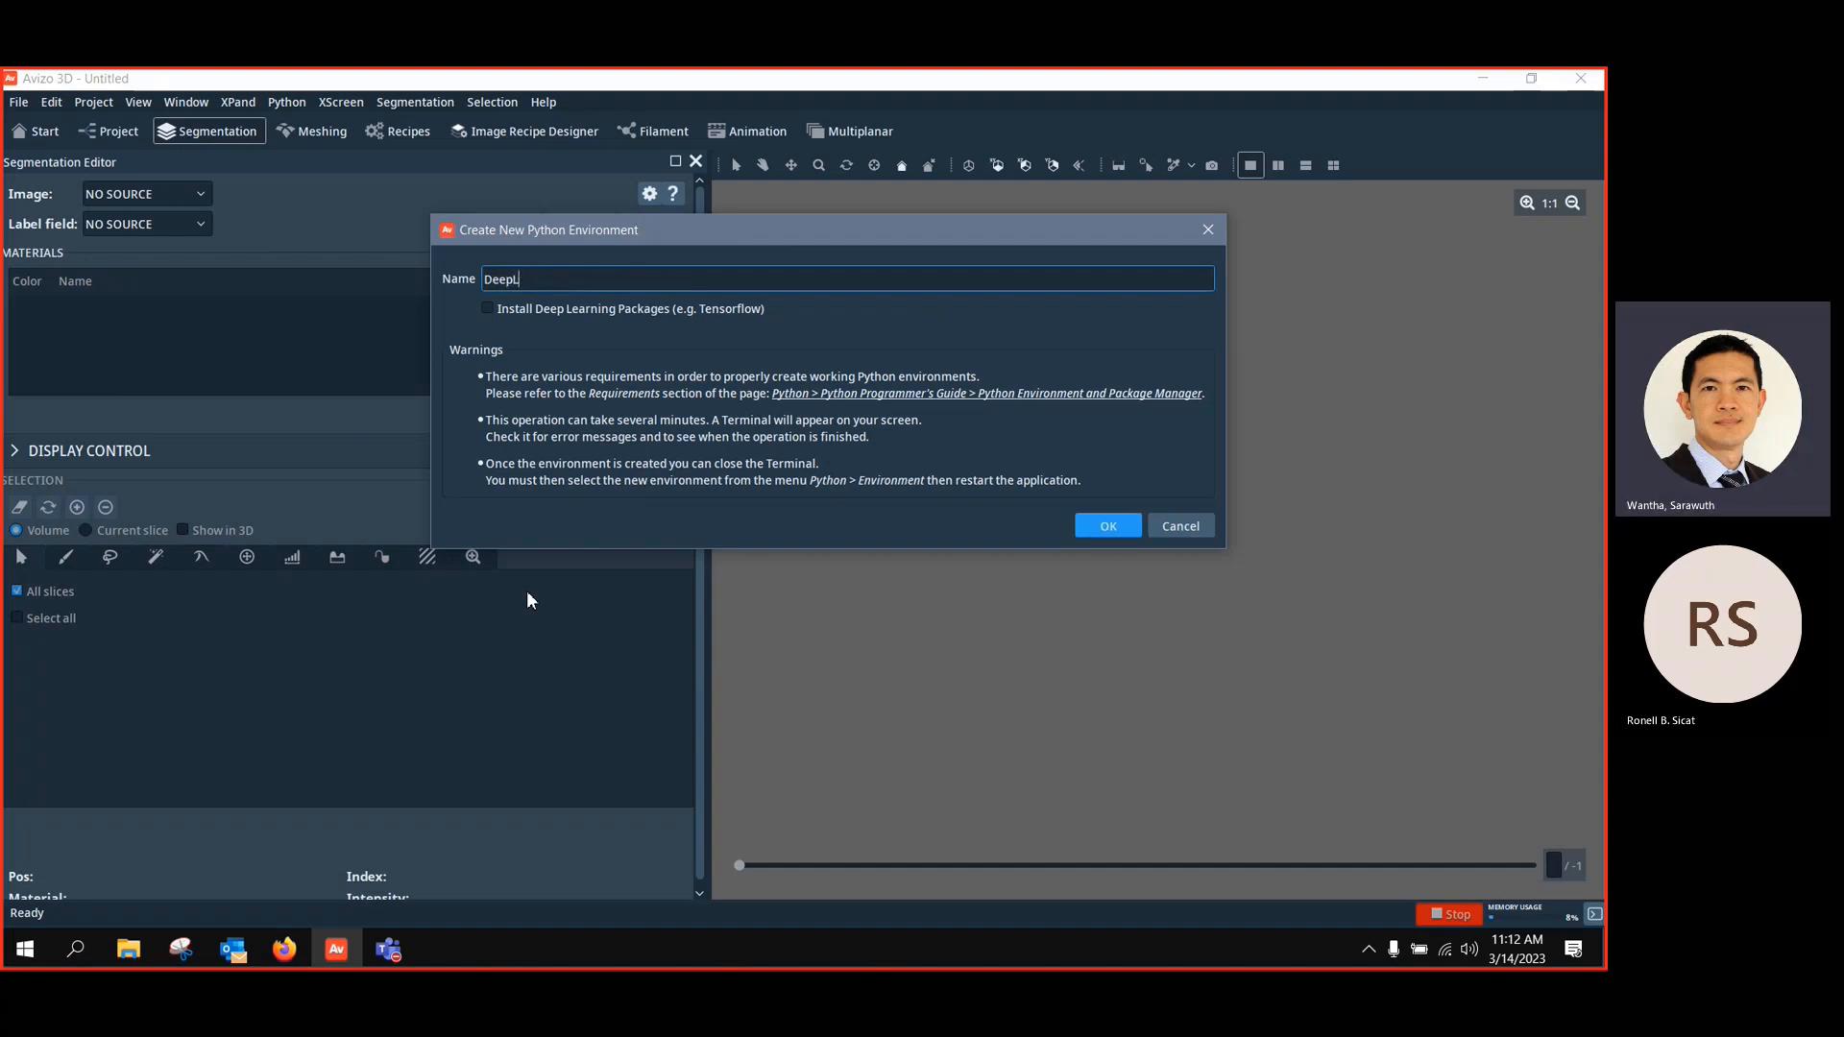
text(_Learning_2022-2)
key(BackSpace)
key(BackSpace)
text(-)
key(BackSpace)
text(_2)
click(1203, 533)
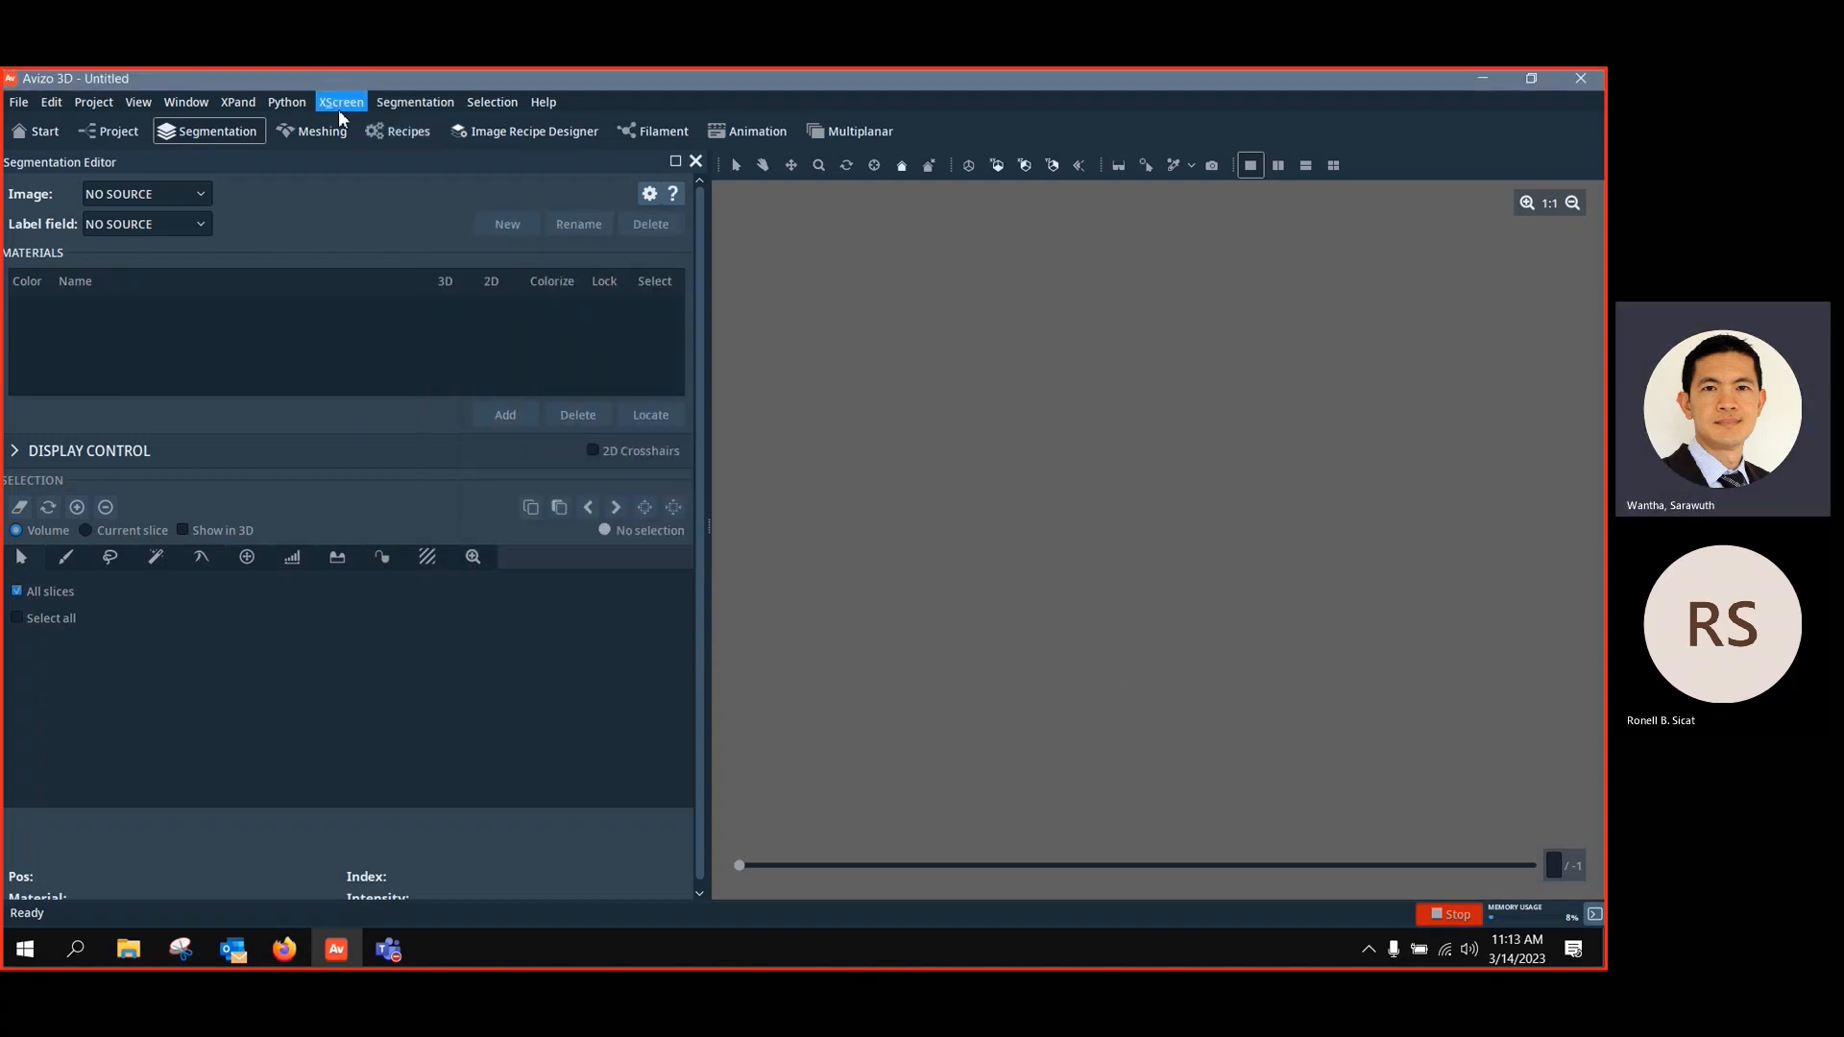
Select the Embedded Python Environment and dismiss the restart warning
click(288, 103)
mouse_move(295, 126)
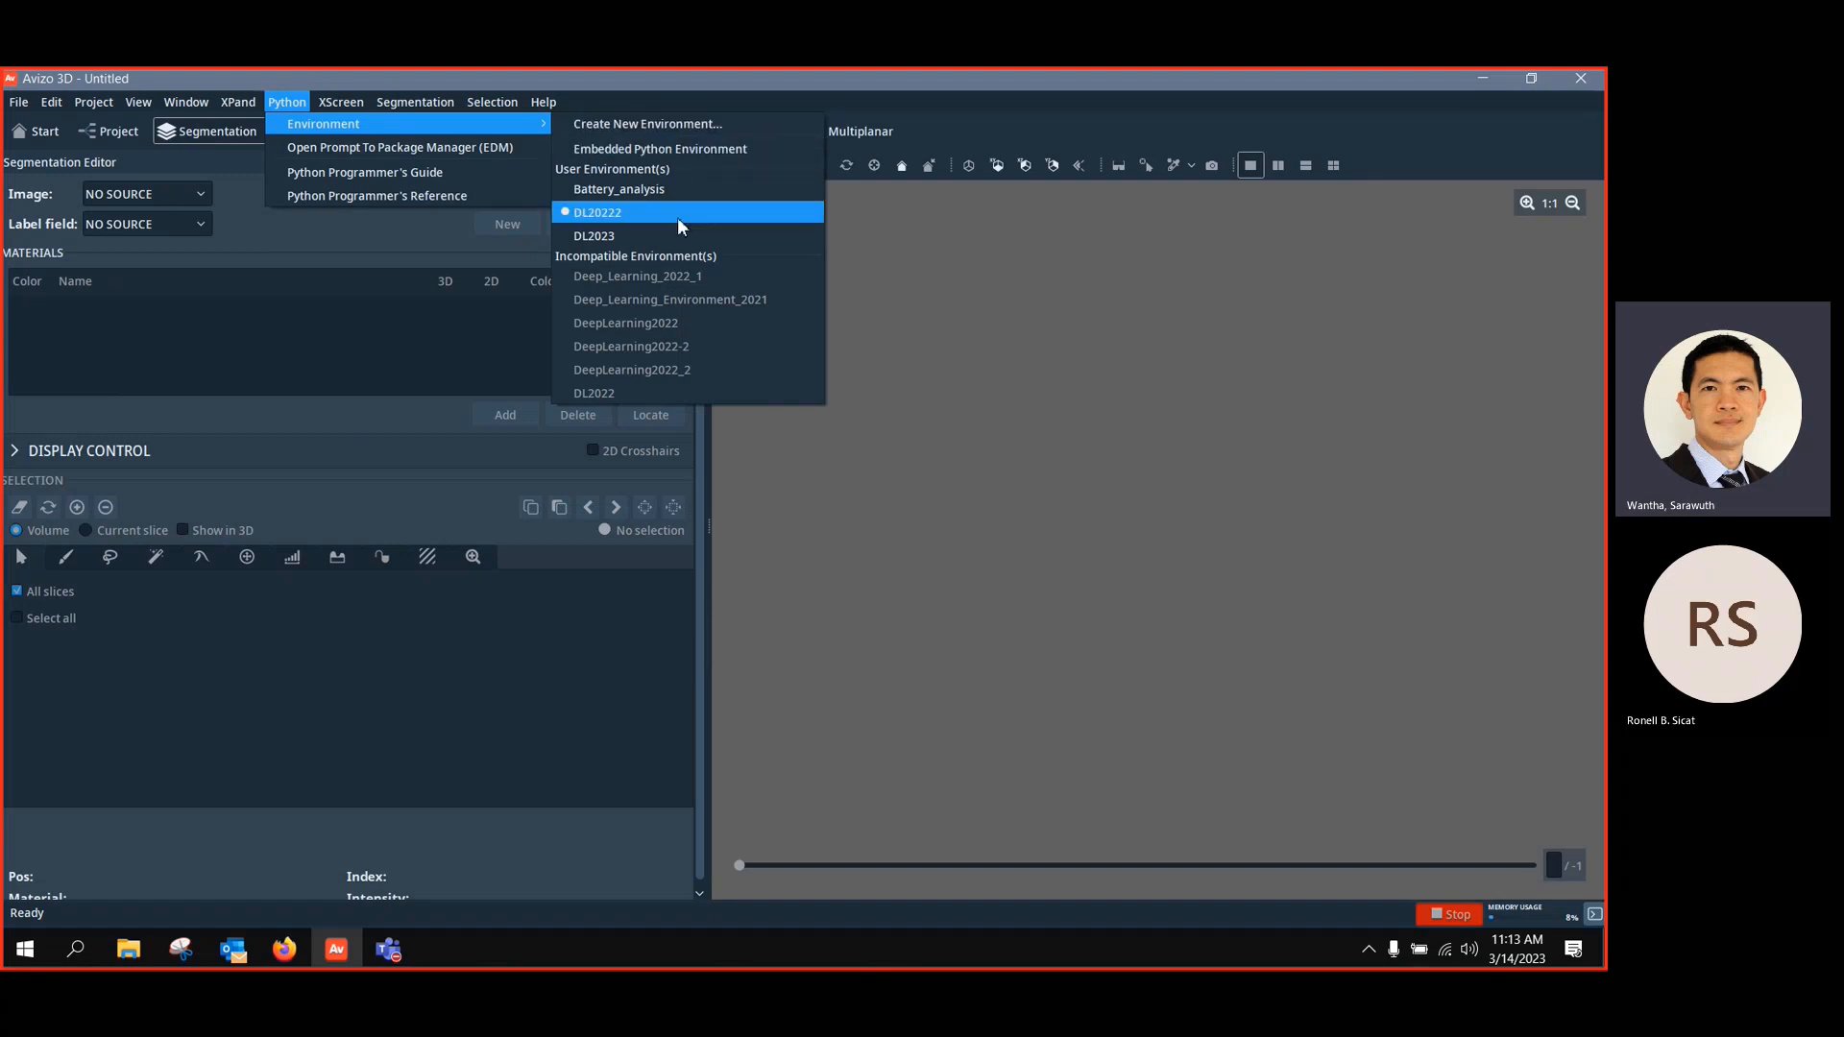
click(669, 149)
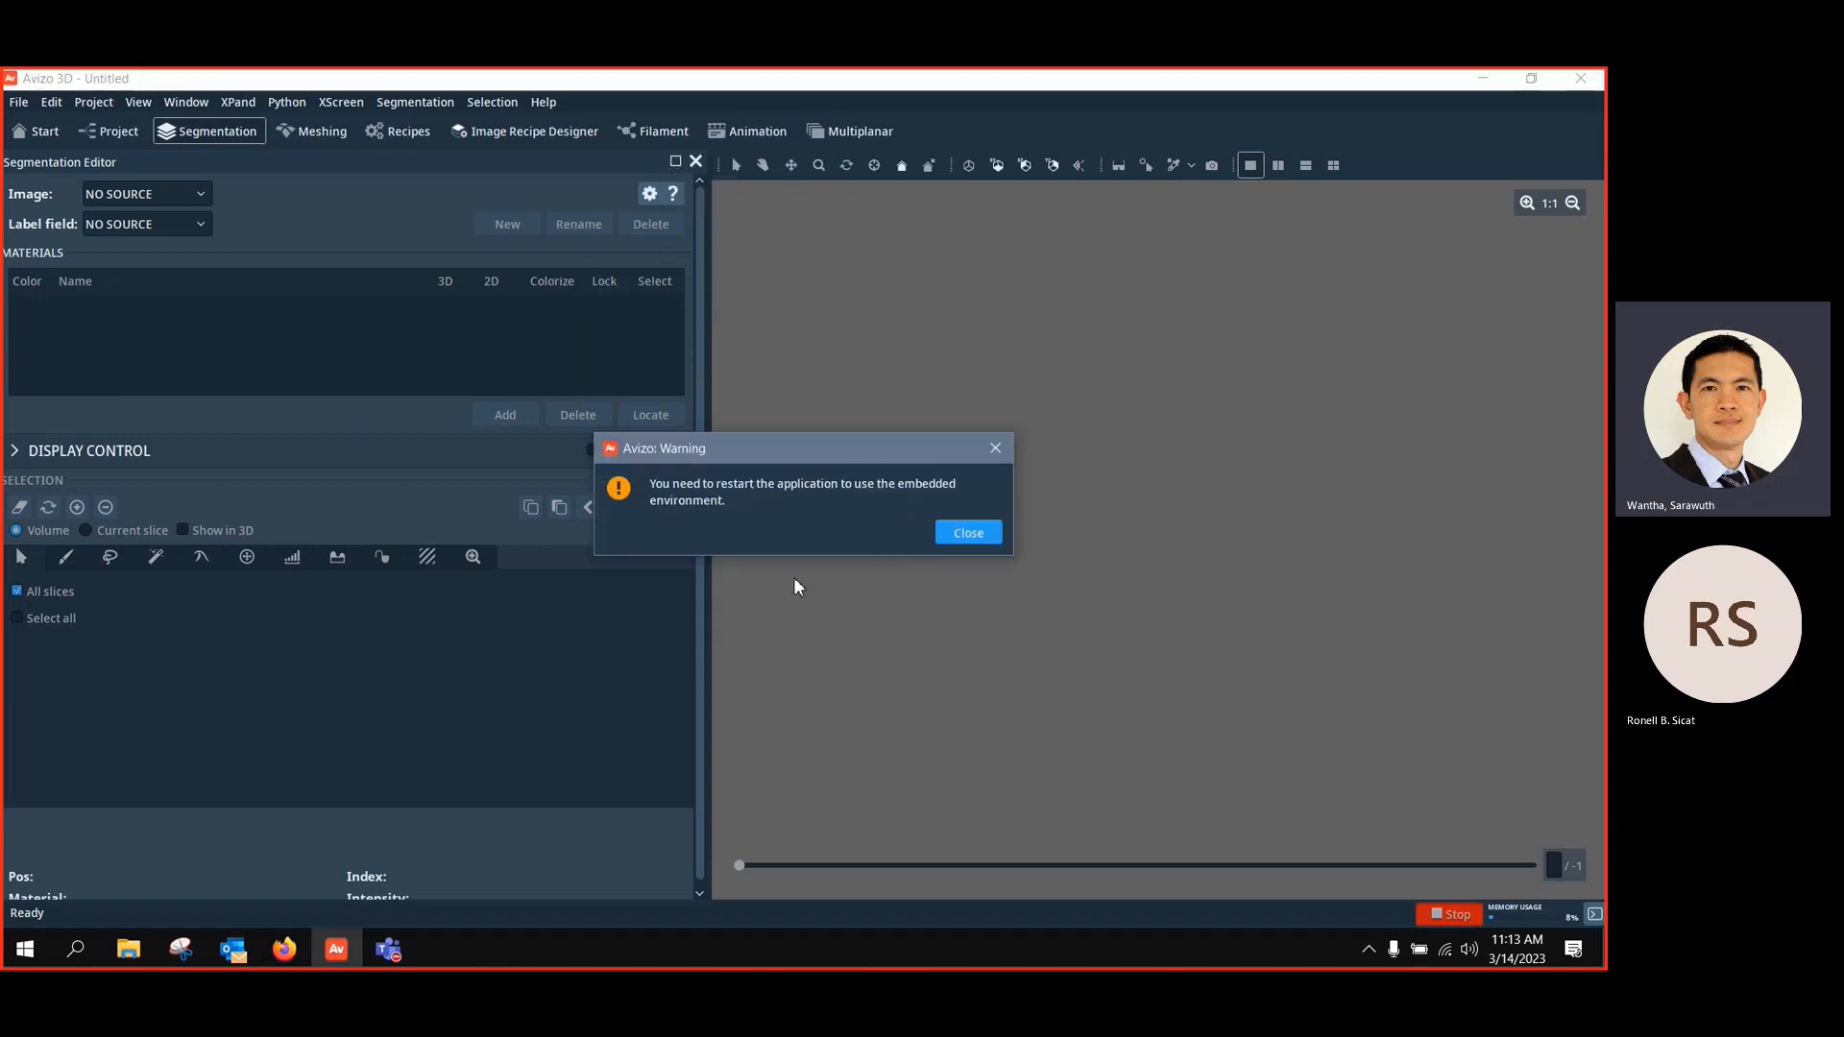
click(968, 540)
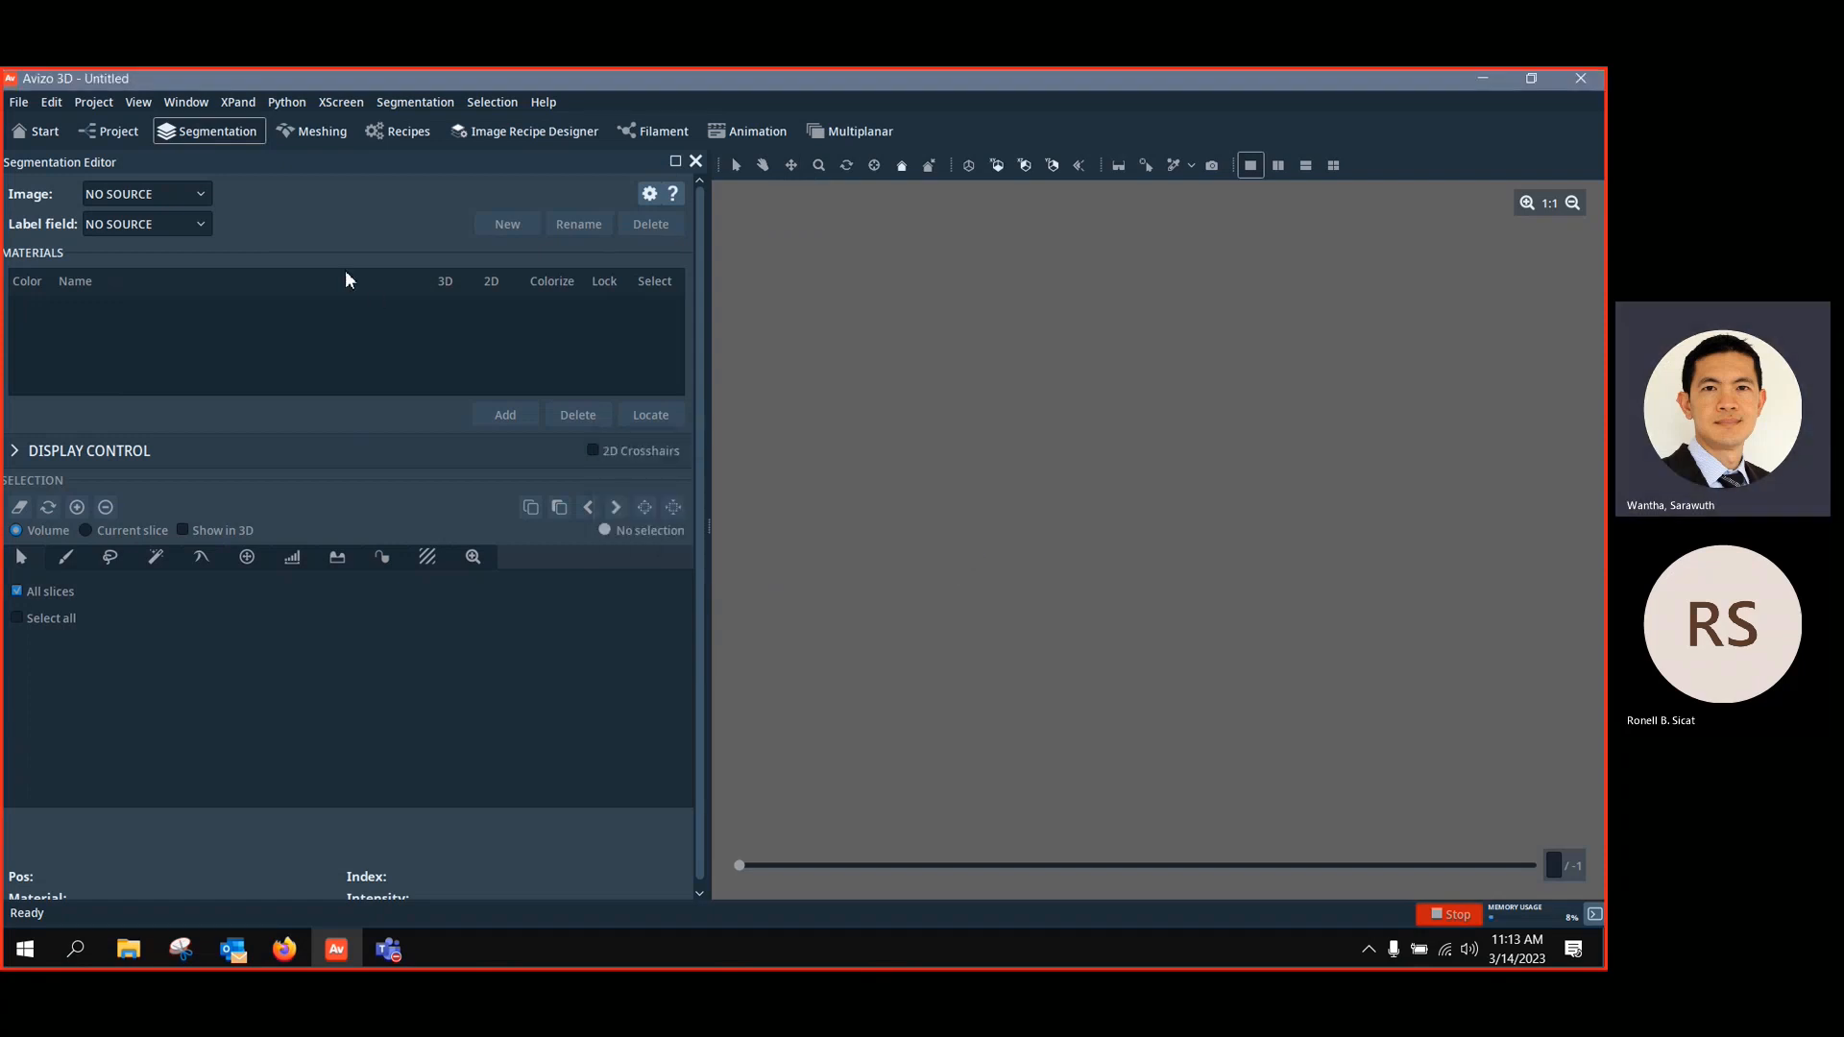
Set the Python environment to DL20222 and dismiss the restart warning
click(279, 106)
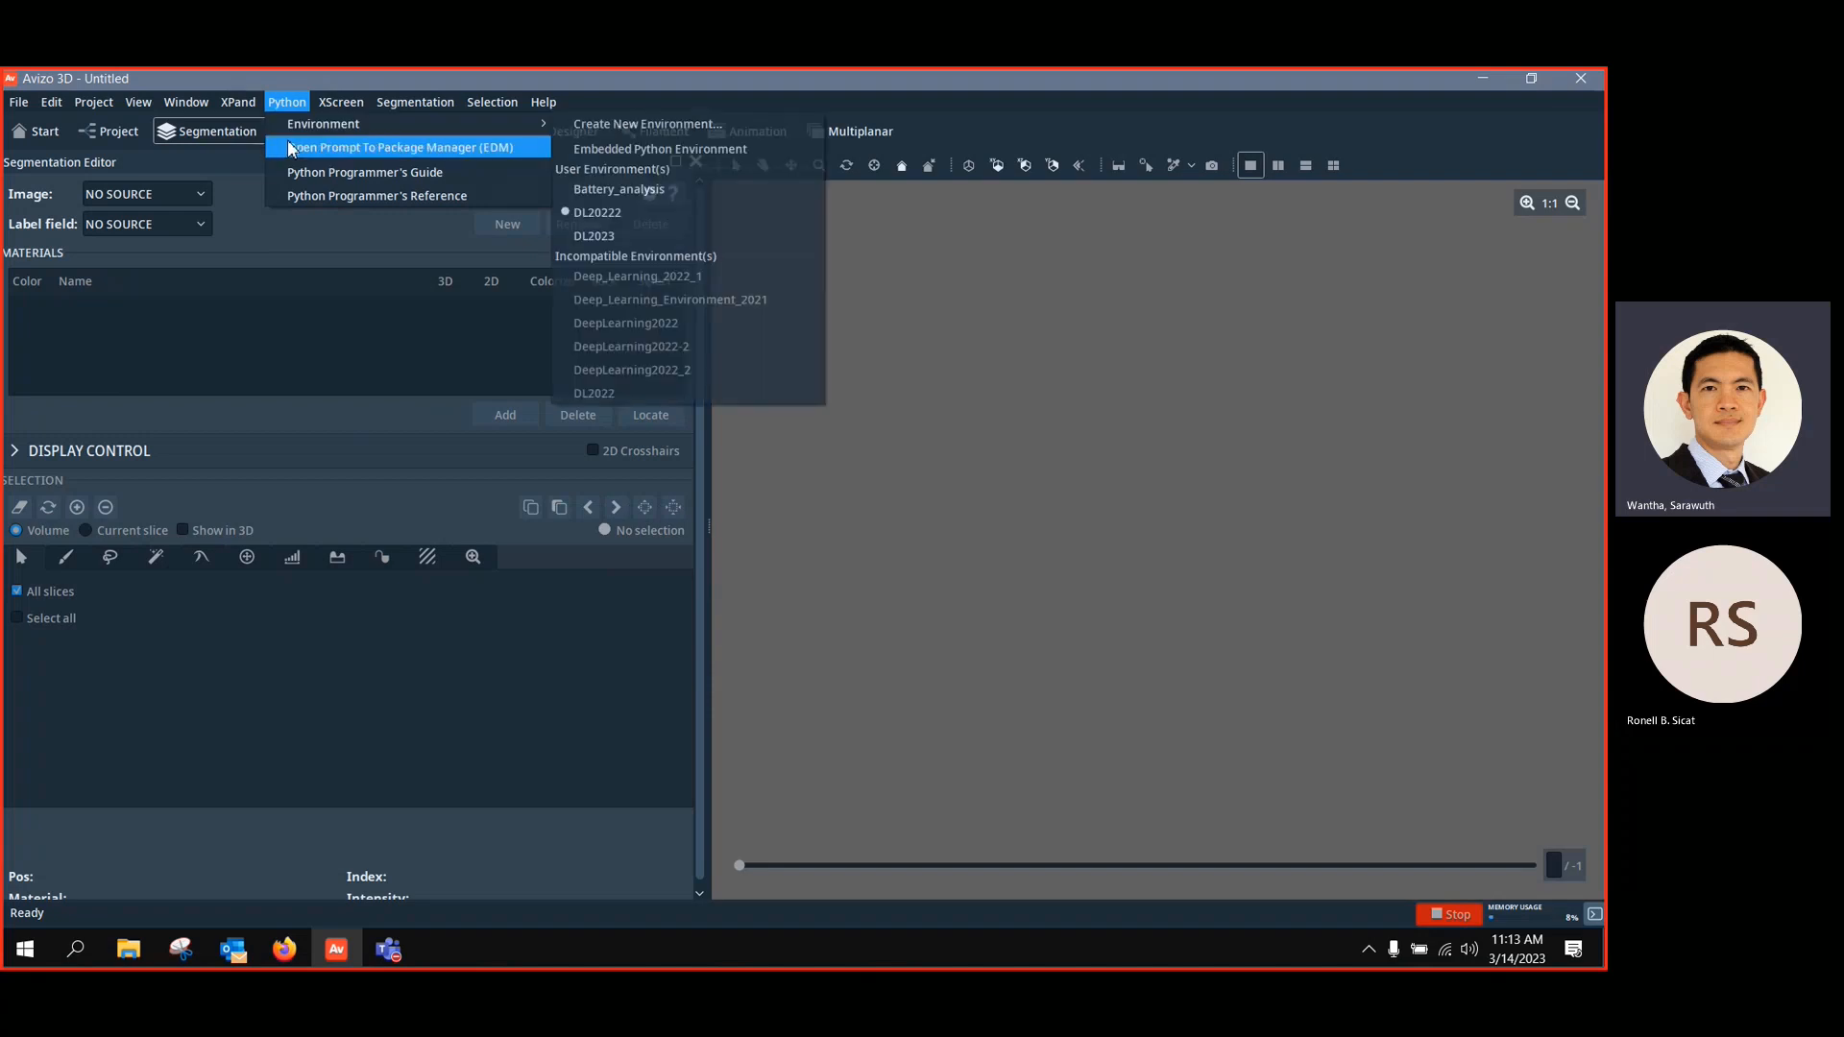
click(622, 215)
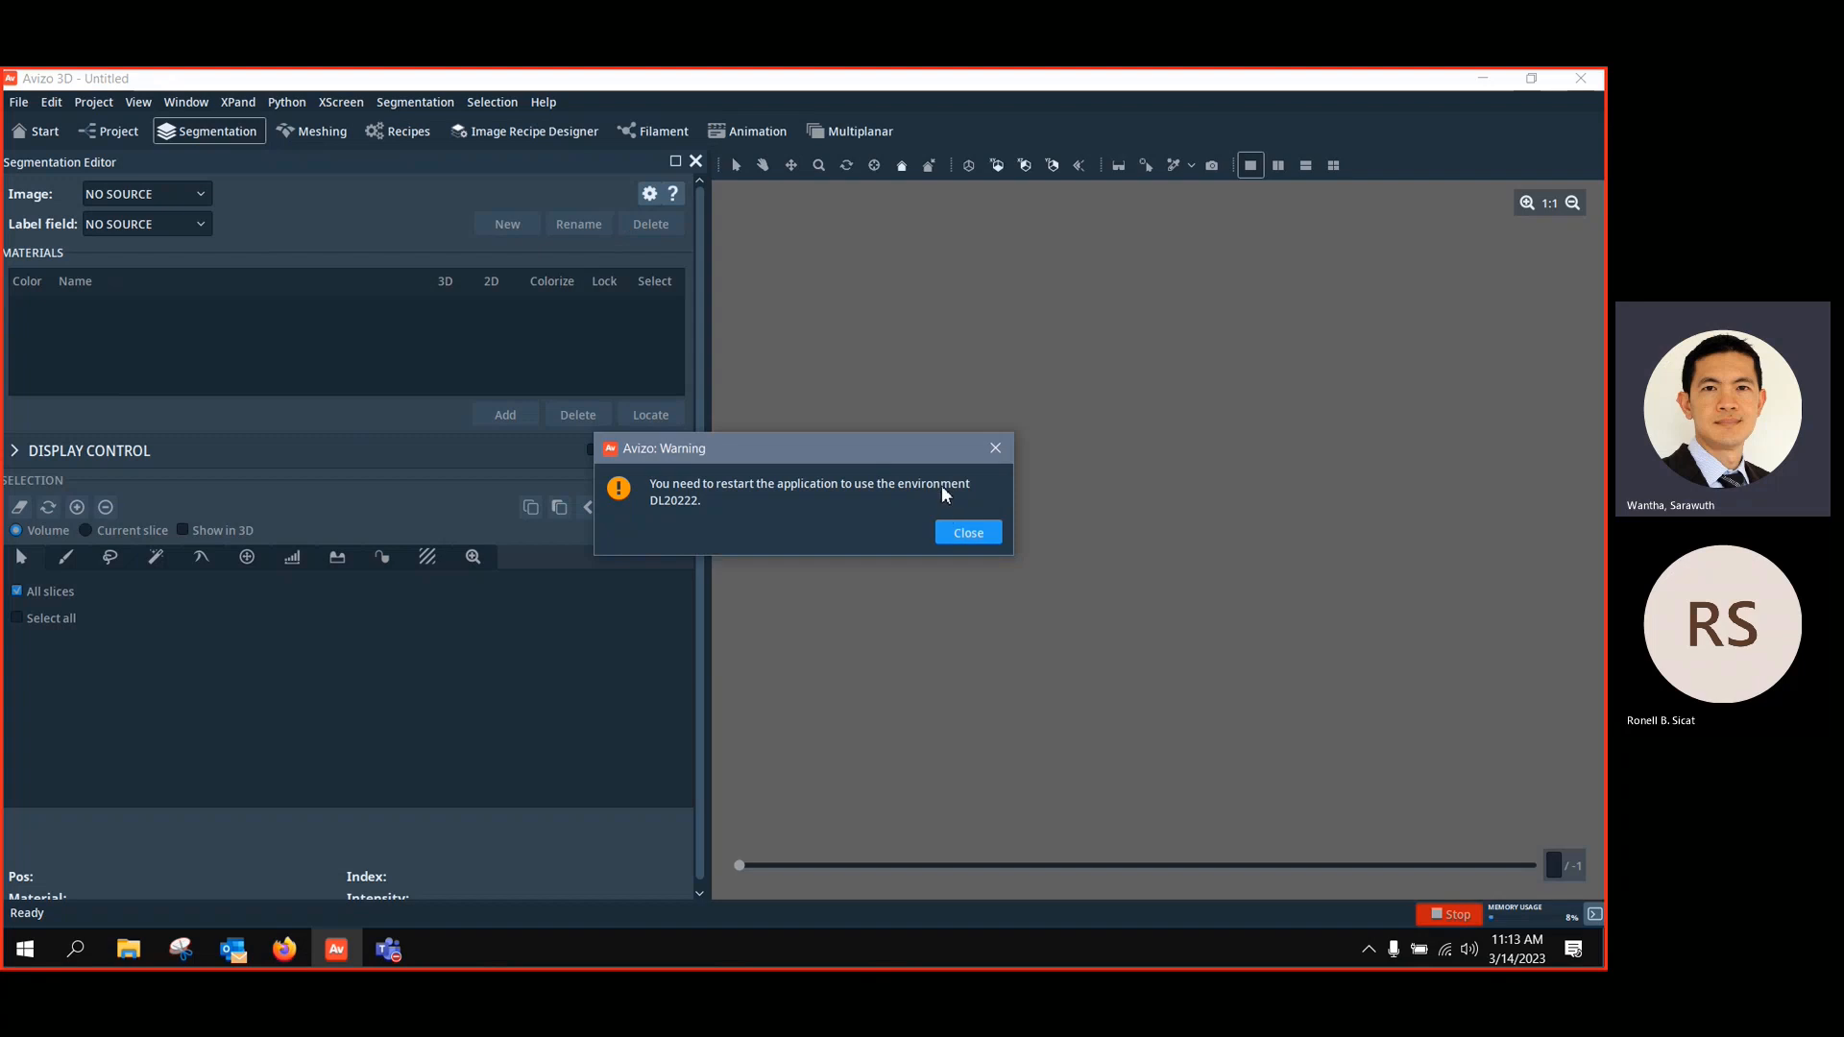
click(972, 535)
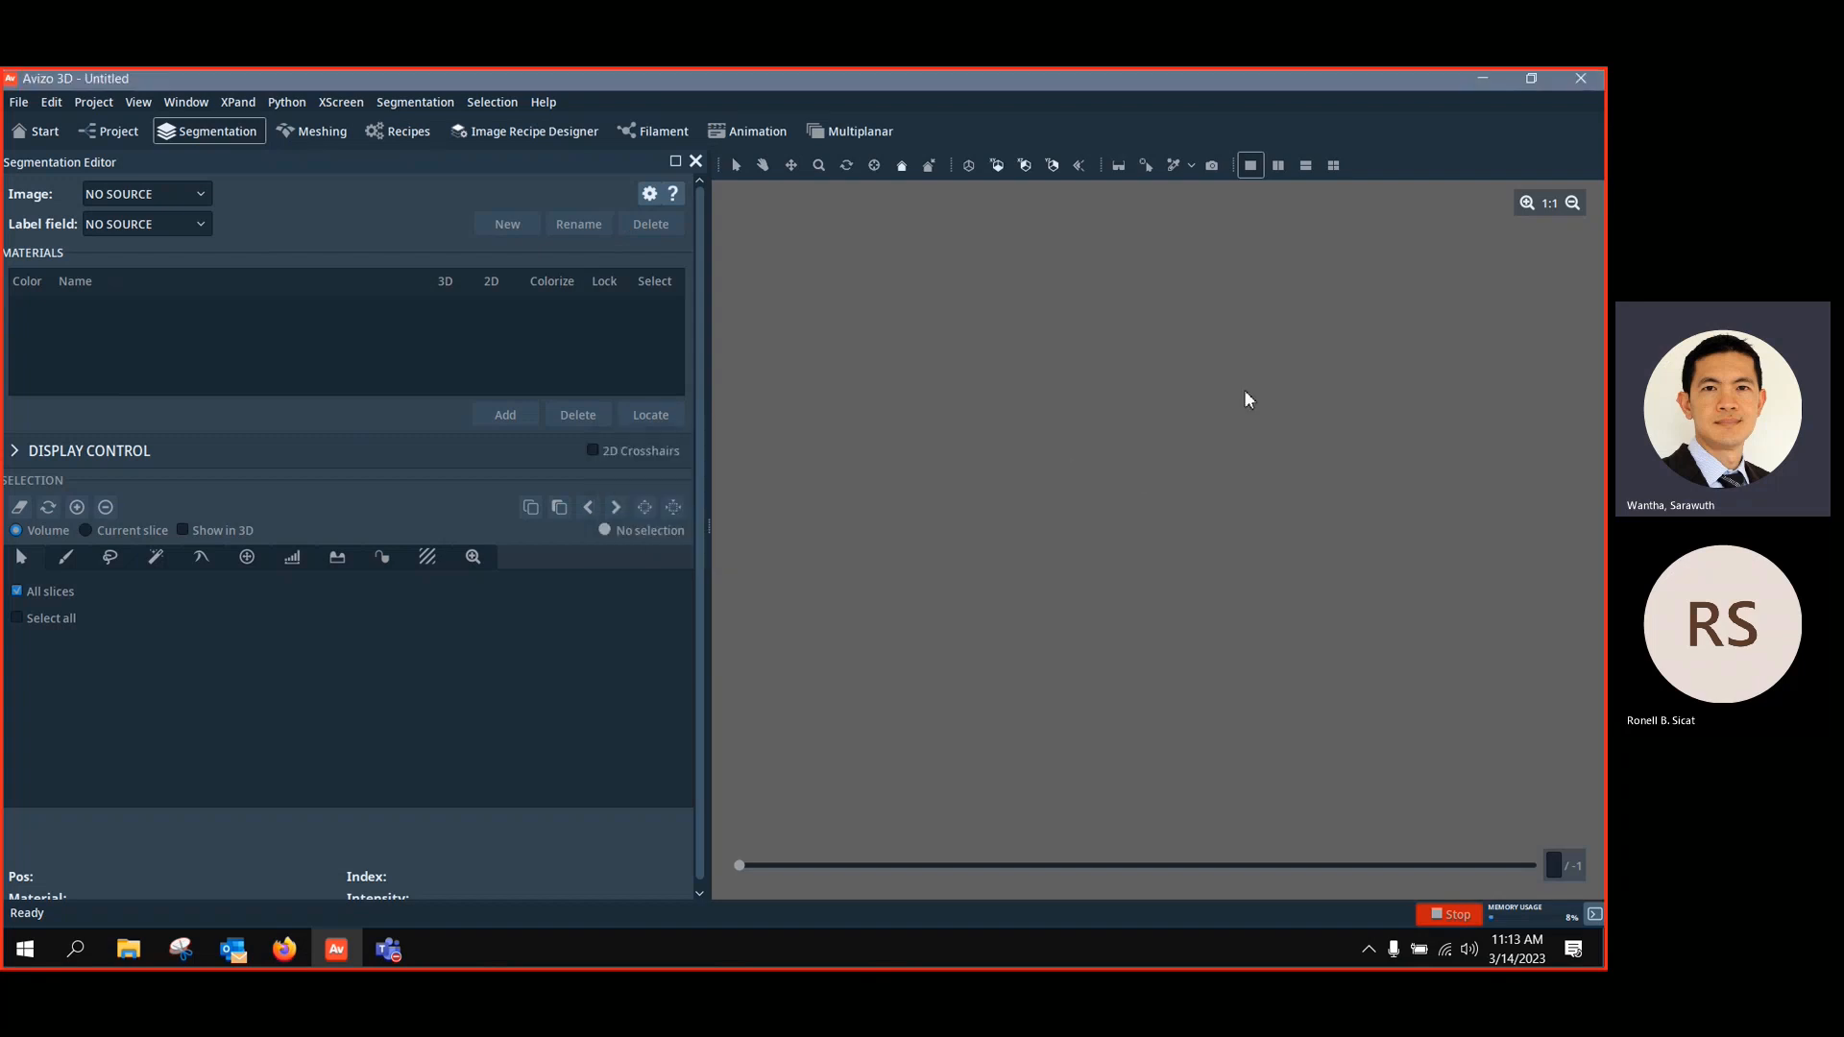
Restart Avizo 3D 2022.2 and open its Project workspace
click(1575, 76)
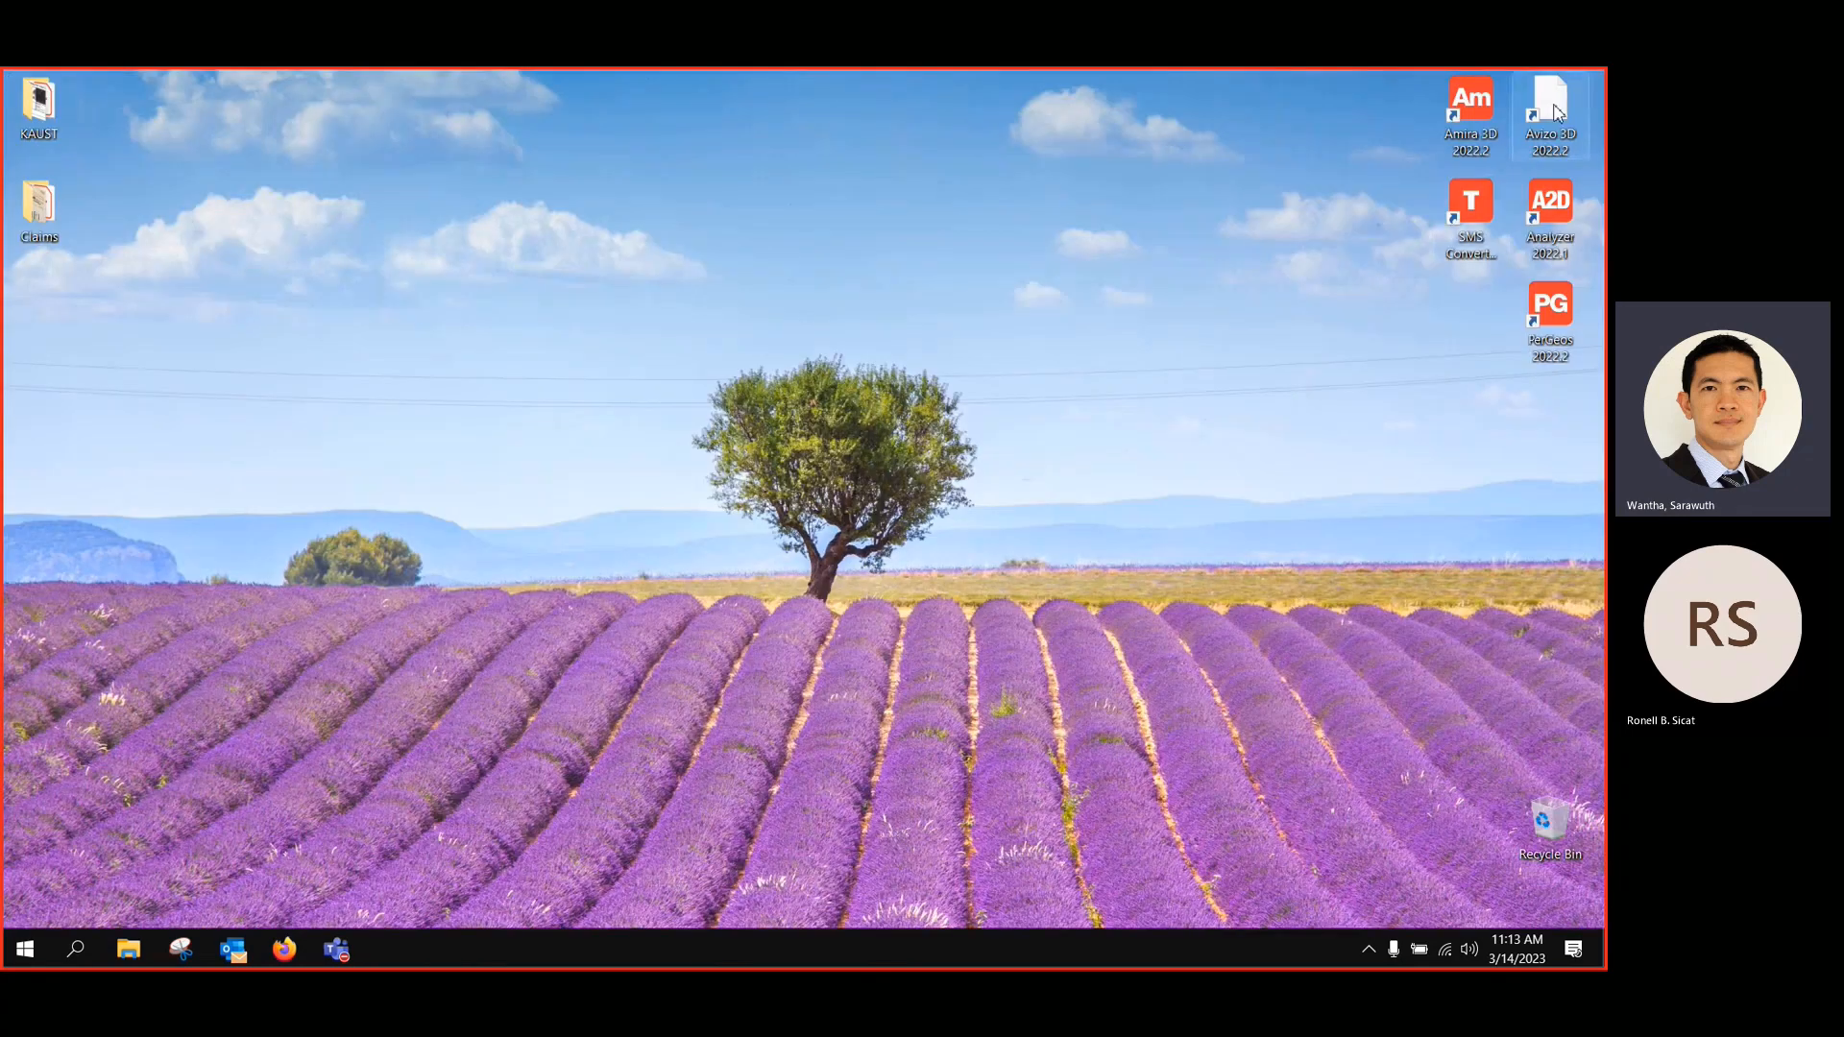
double_click(1556, 100)
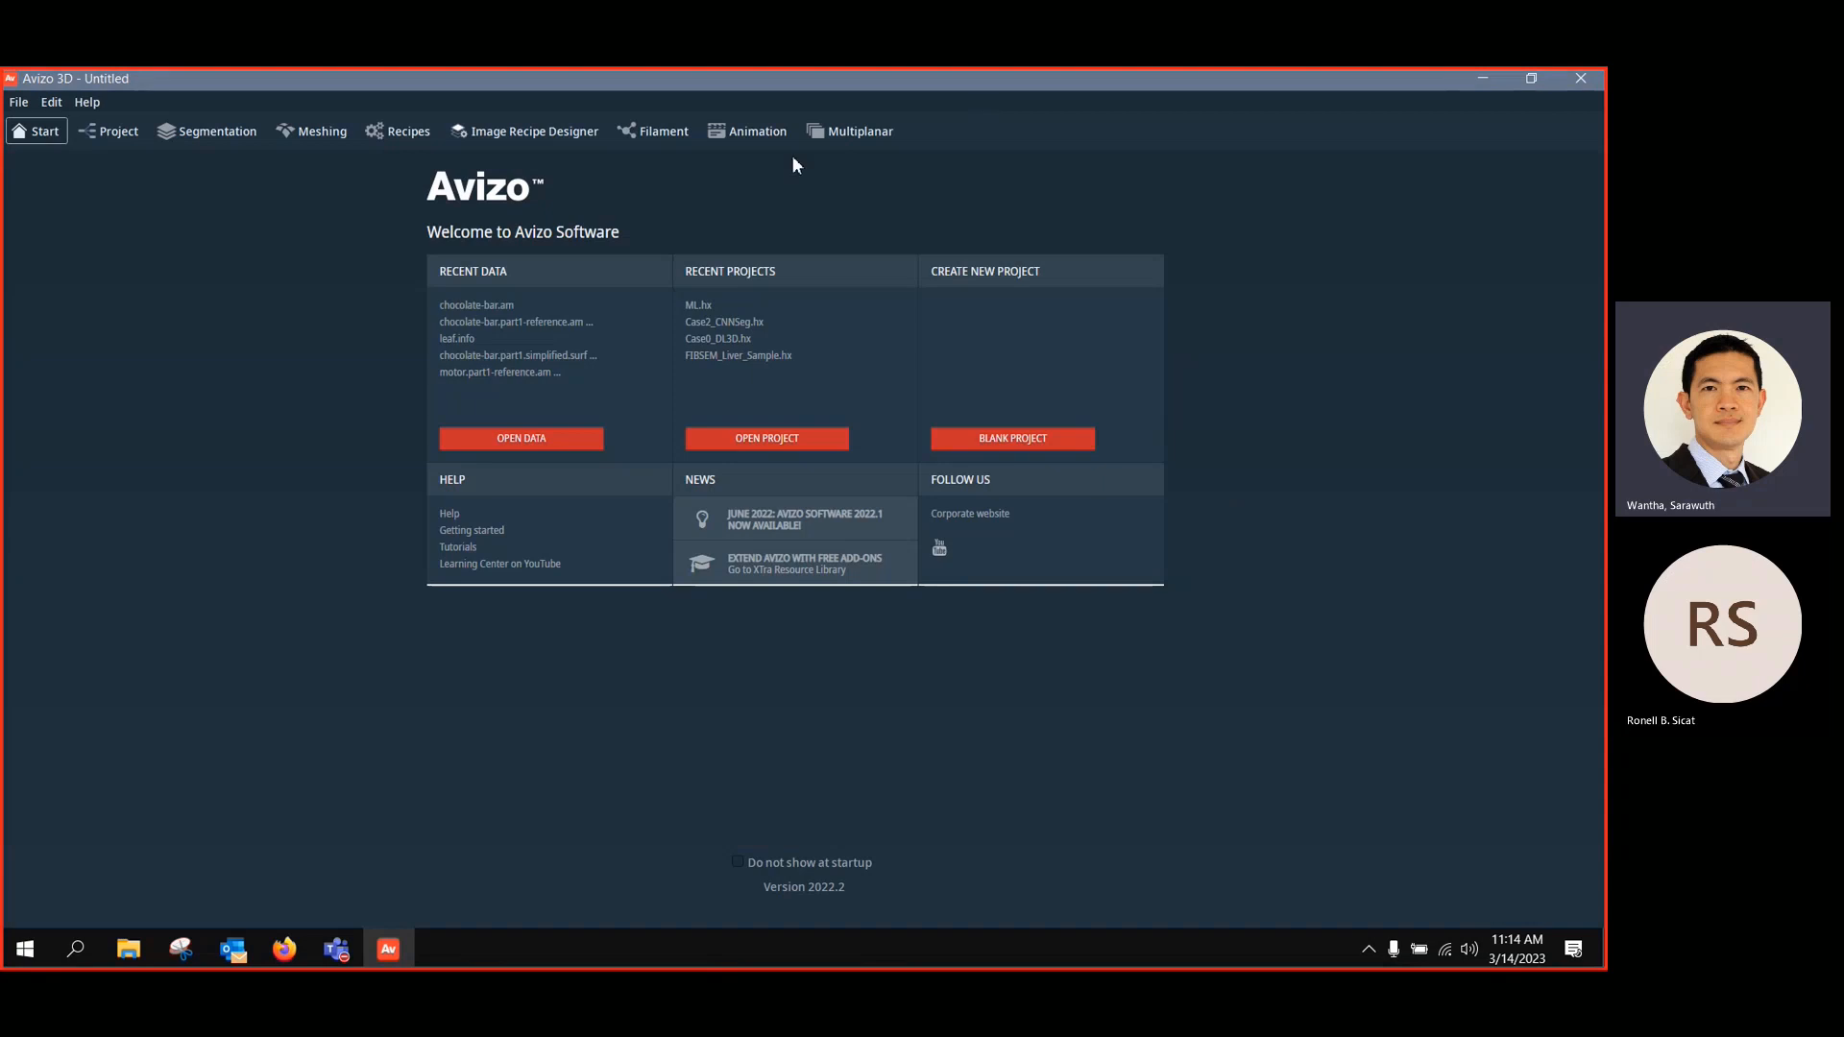
click(117, 136)
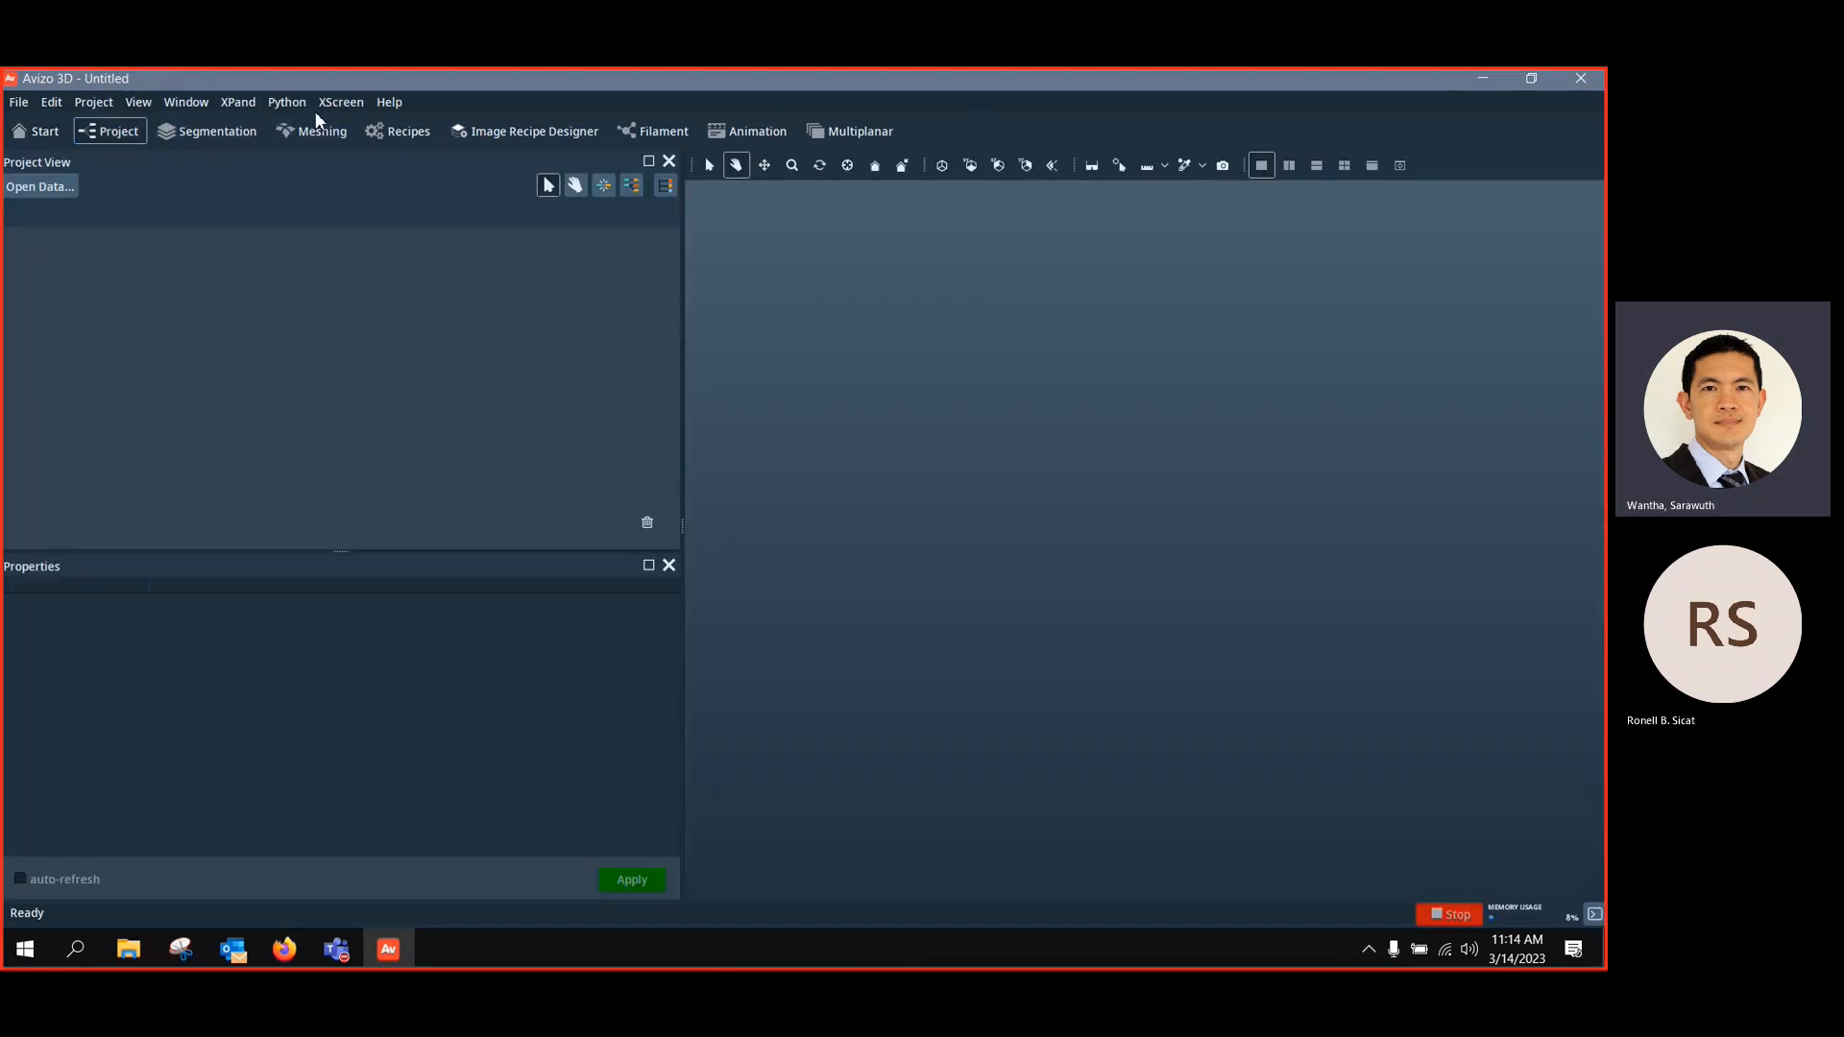
Check which Python environment is active after the restart, without changing the selection
click(284, 101)
mouse_move(462, 123)
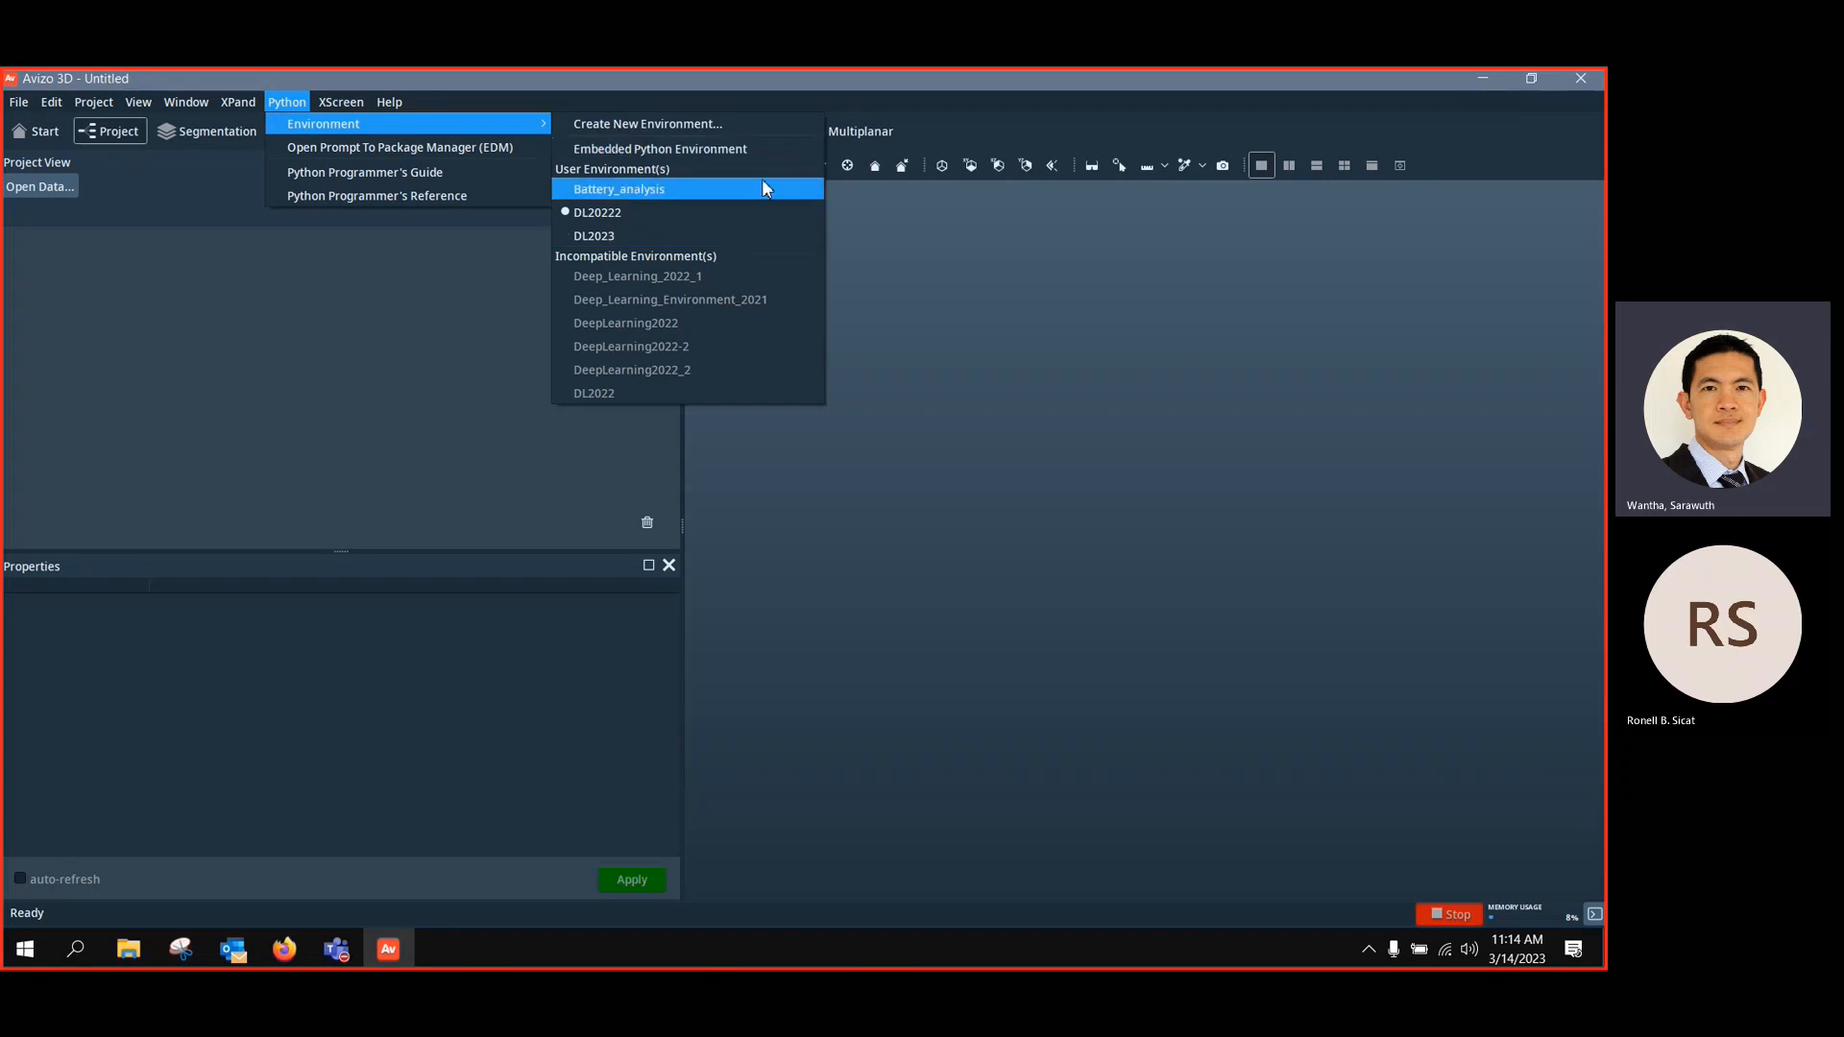
click(994, 300)
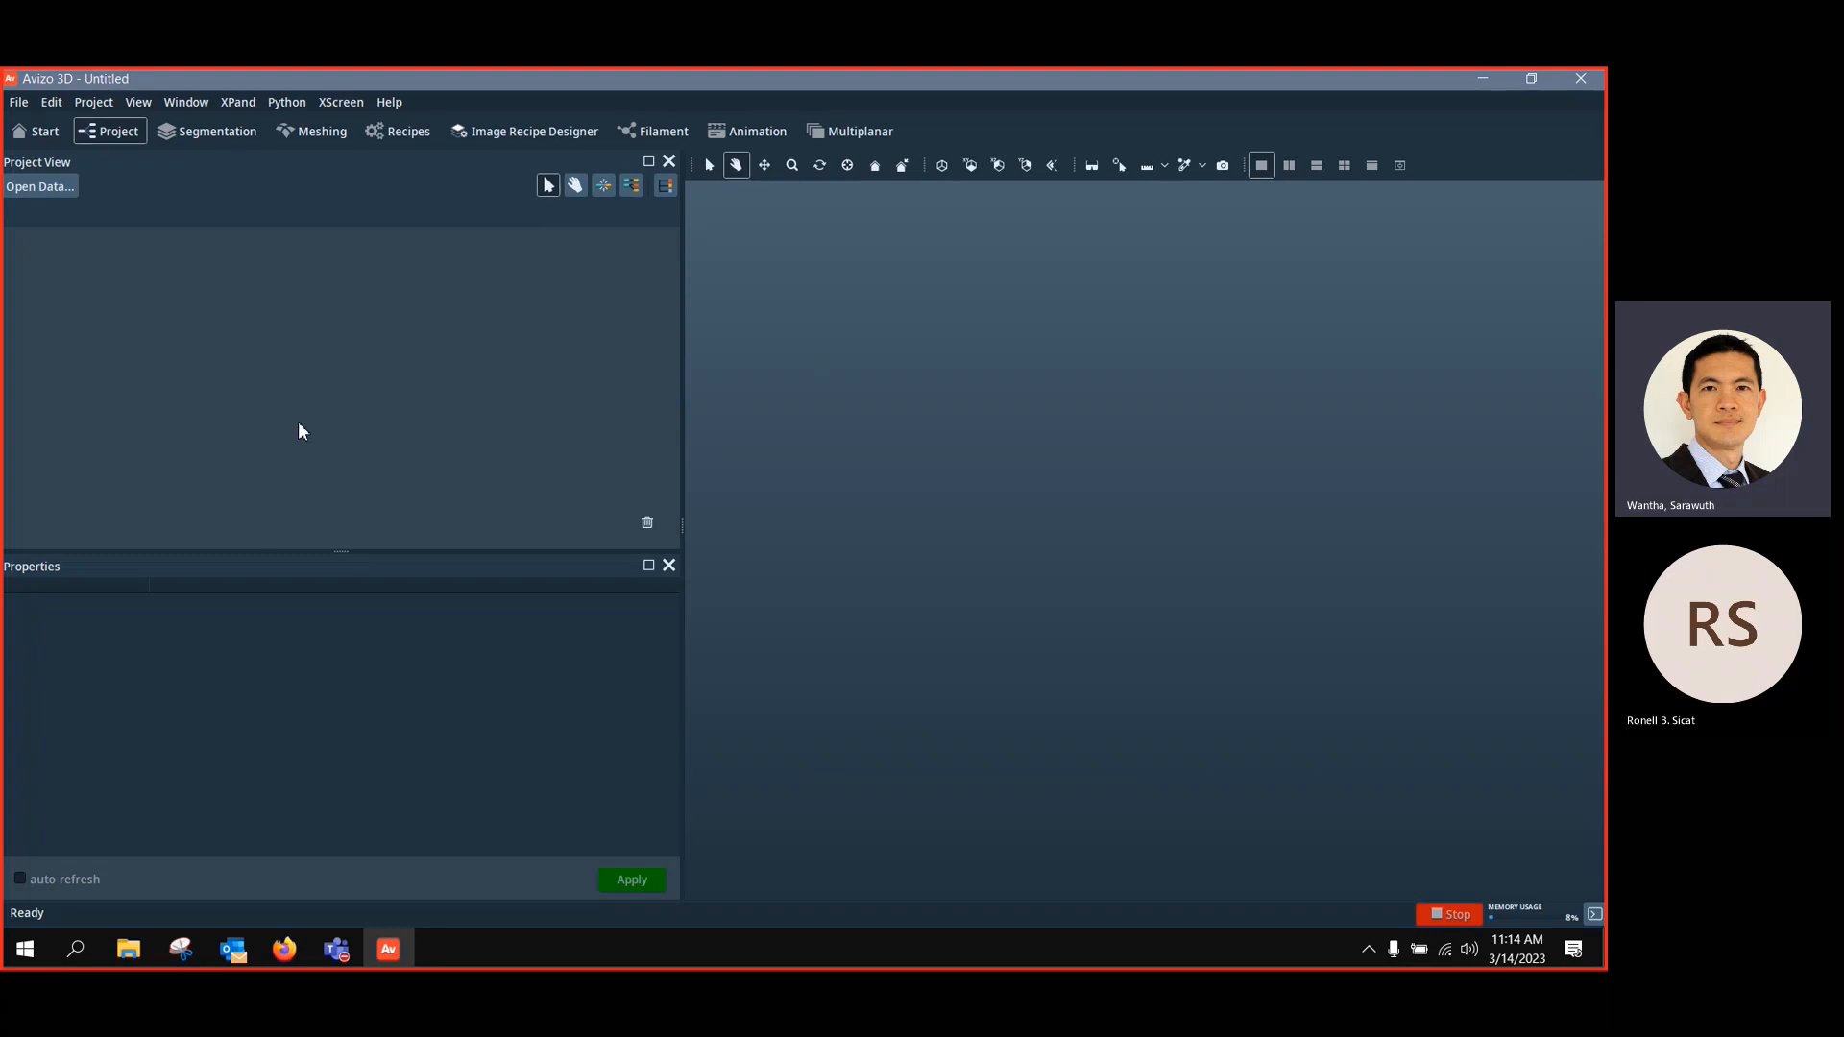
Browse to the Workshops folder under Documents in File Explorer and minimize the window
click(140, 953)
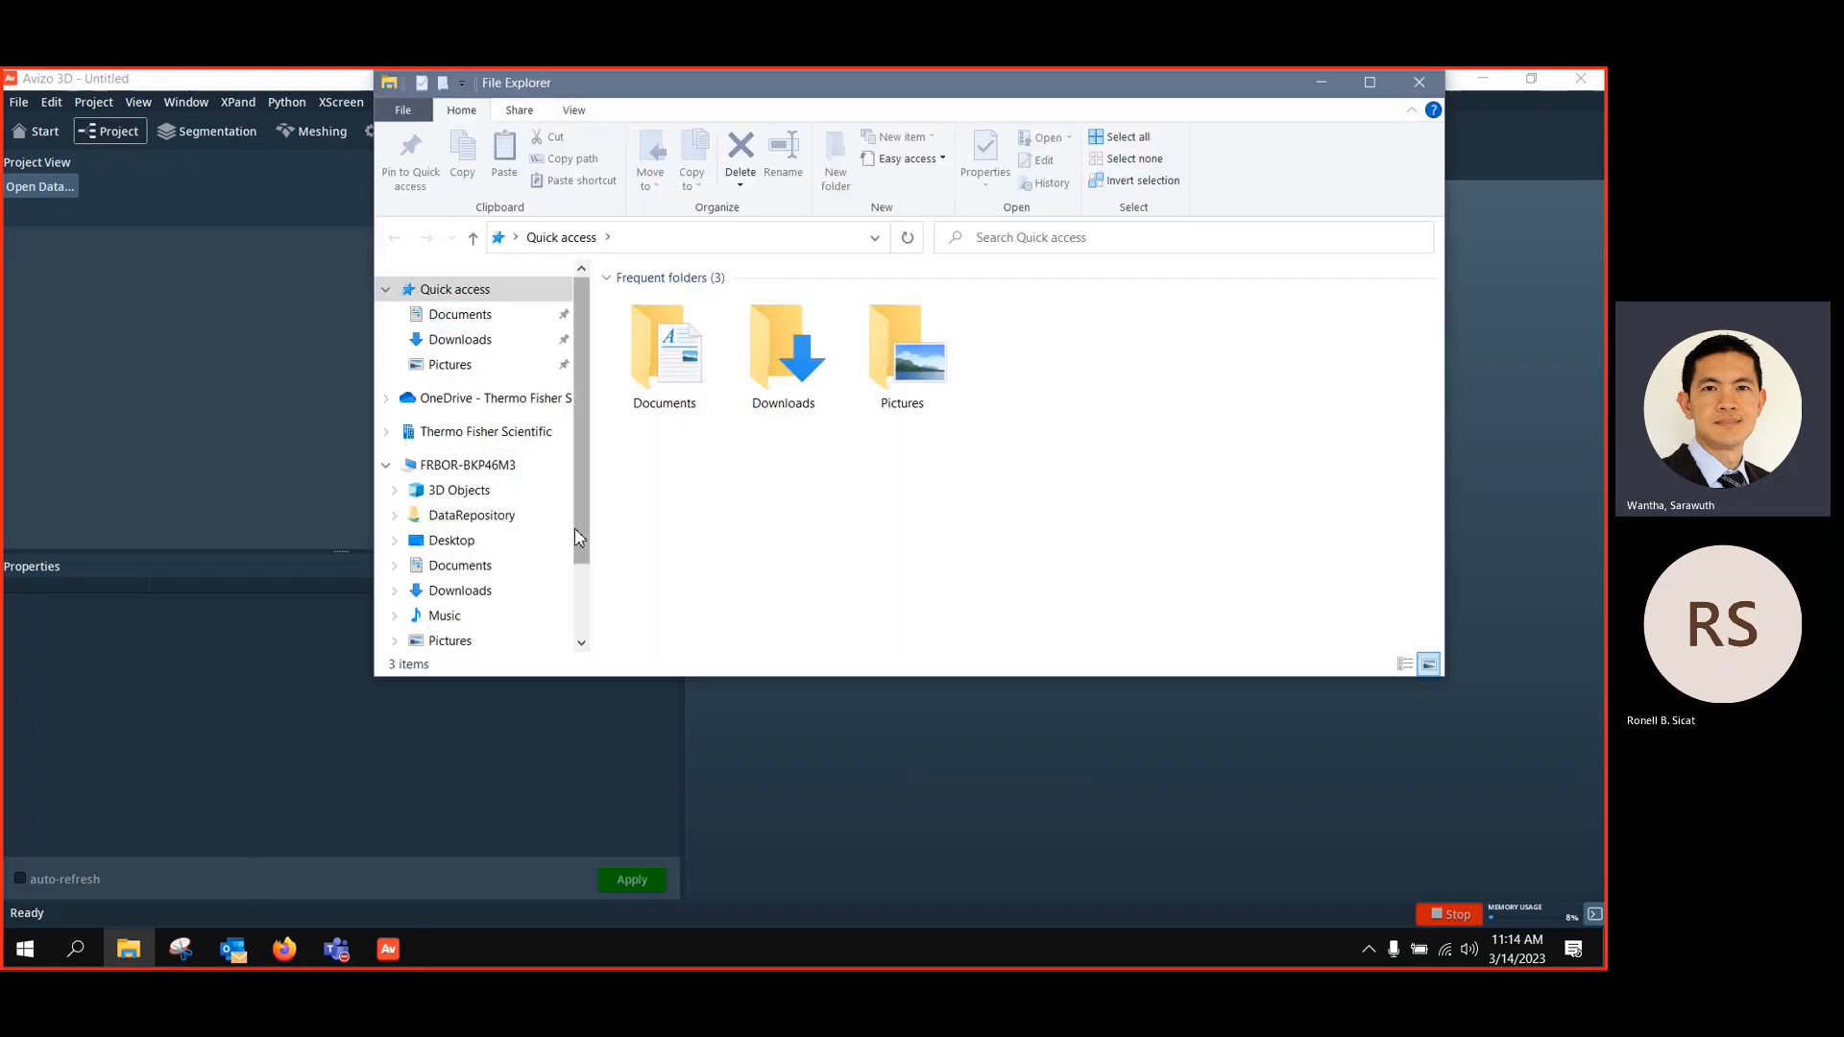
click(488, 575)
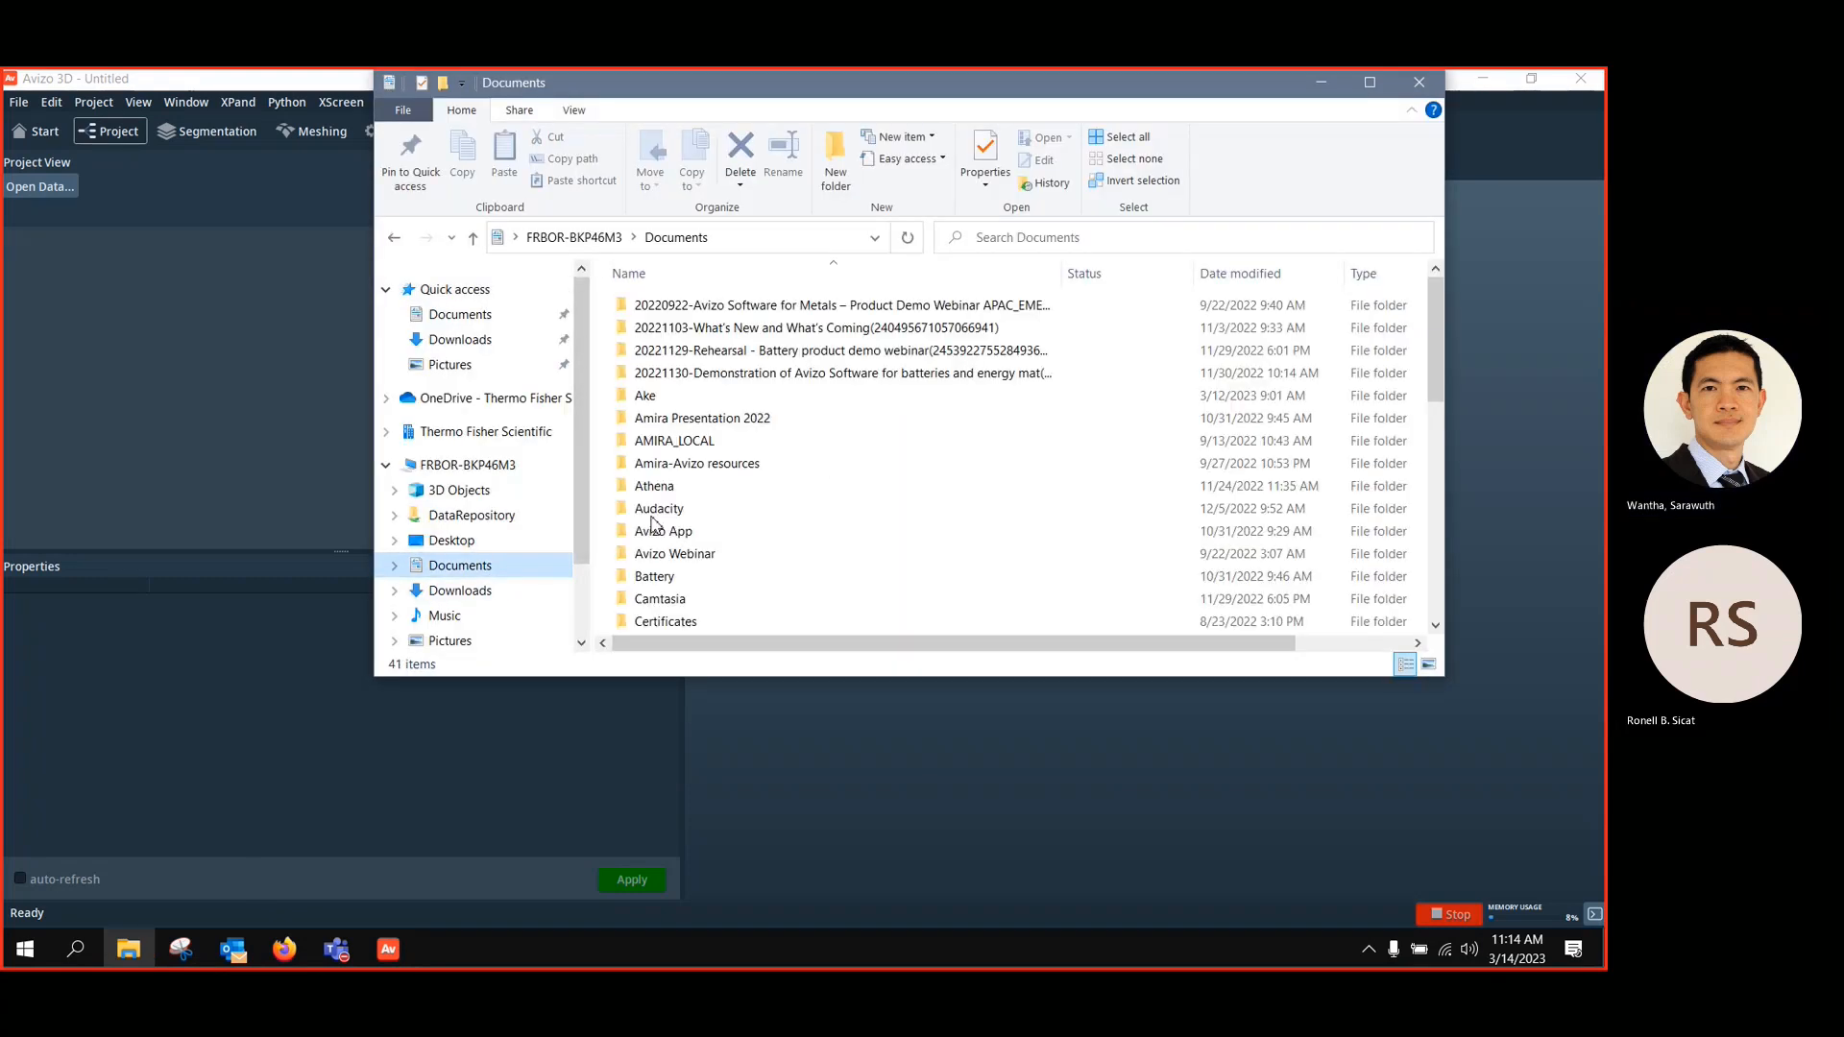
scroll(824, 520, down, 8)
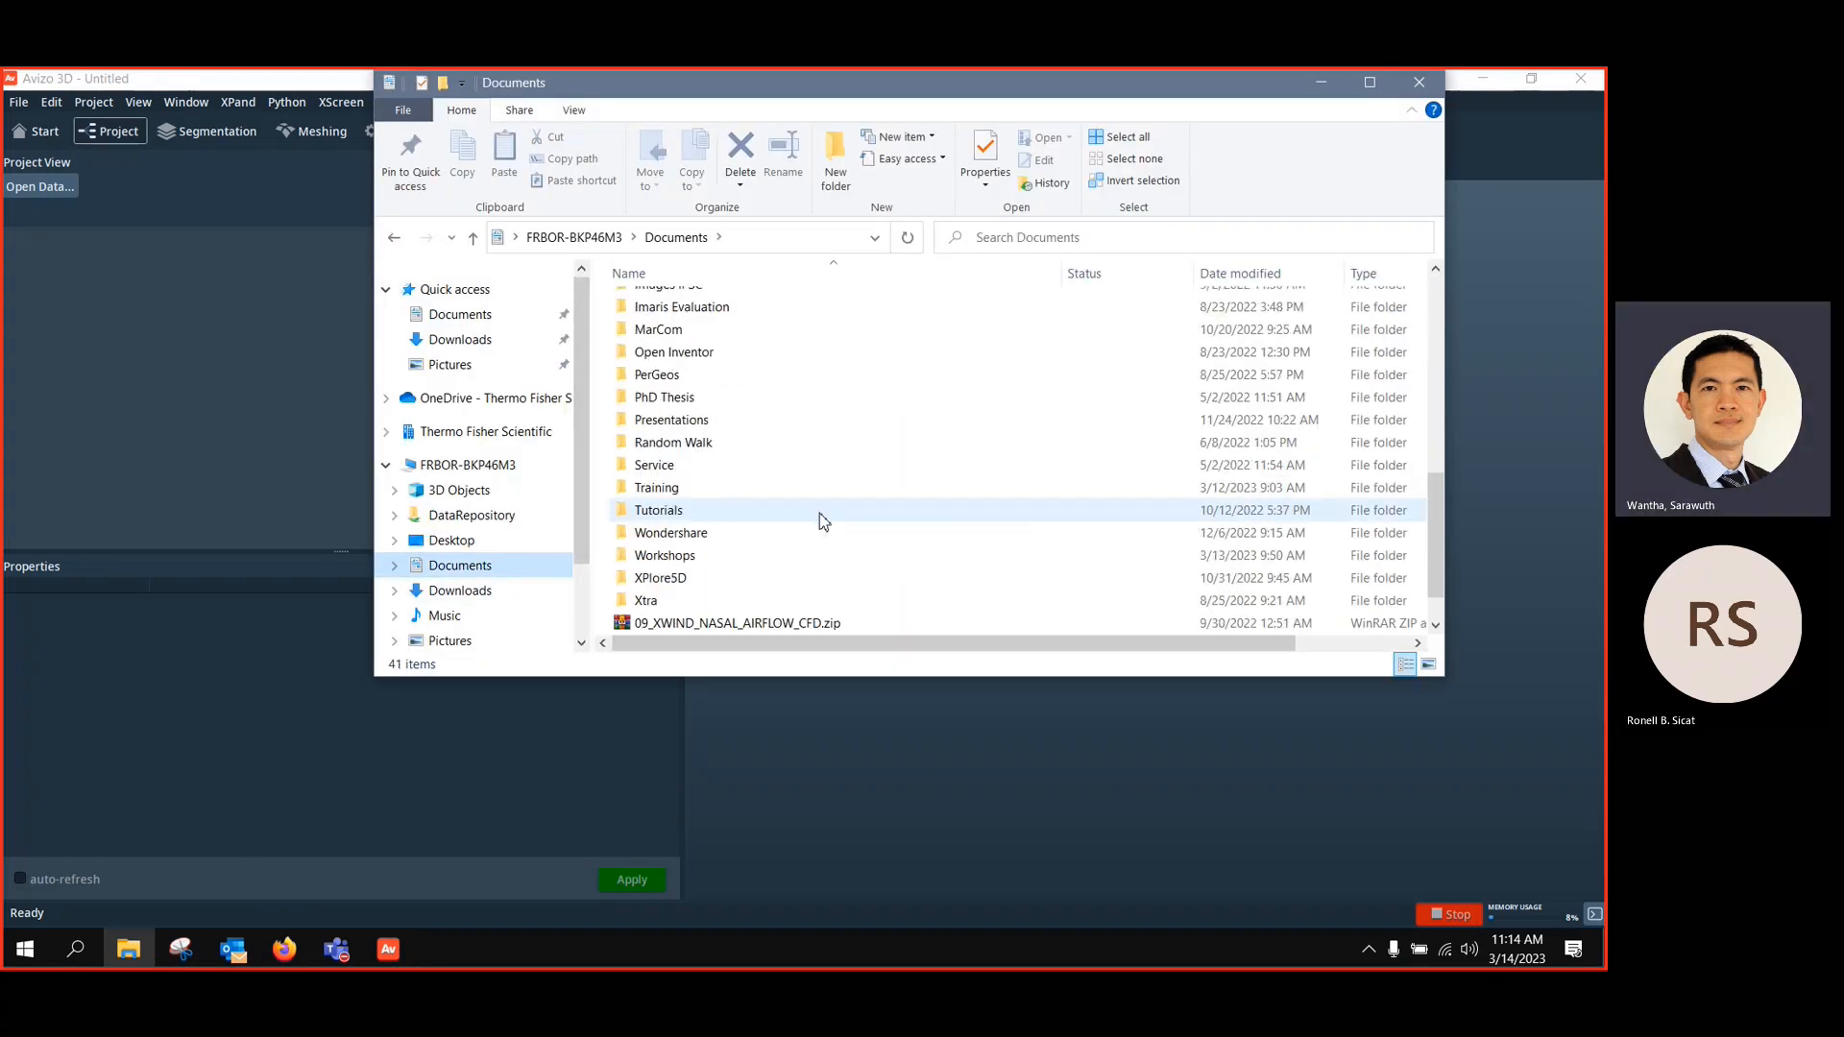
double_click(722, 557)
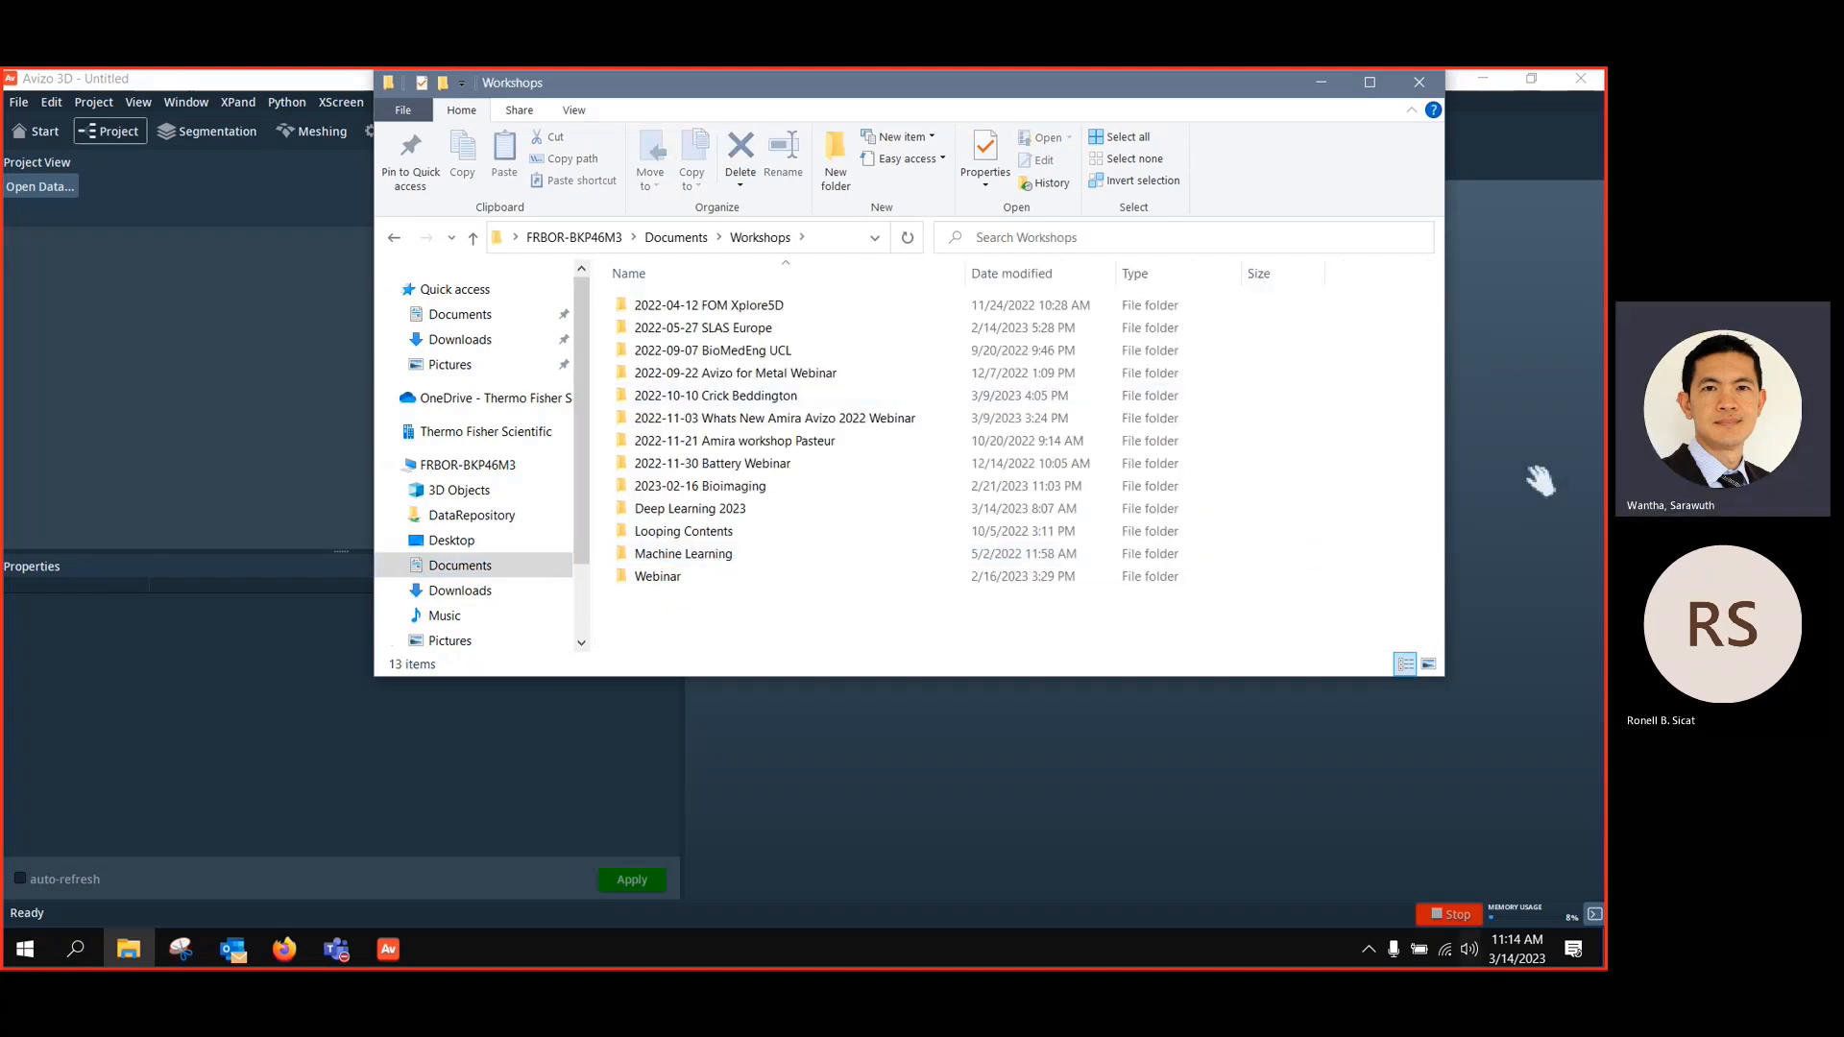
click(1326, 86)
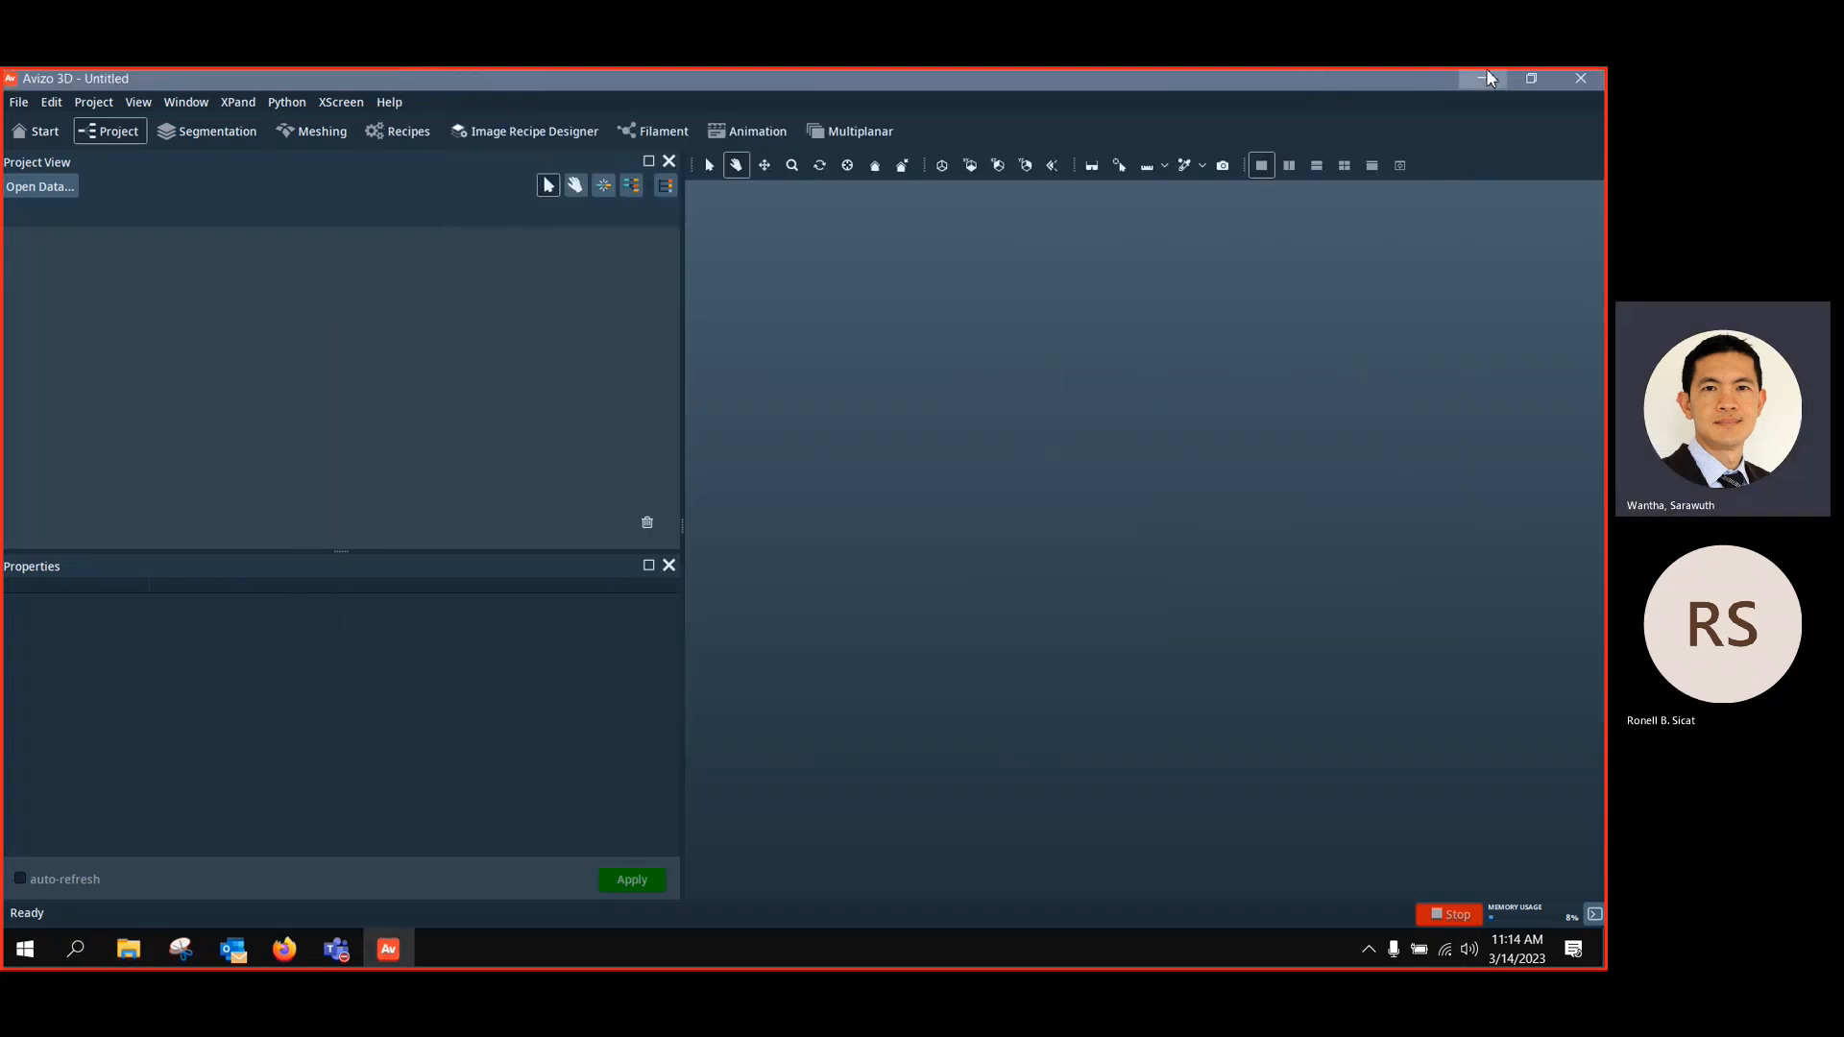
Minimize Avizo and browse from the desktop KAUST folder through Deep Learning, Membrane and Tutorials to the Tutorial_DL_Training_Membranes_2022.2 folder
click(1488, 79)
double_click(60, 111)
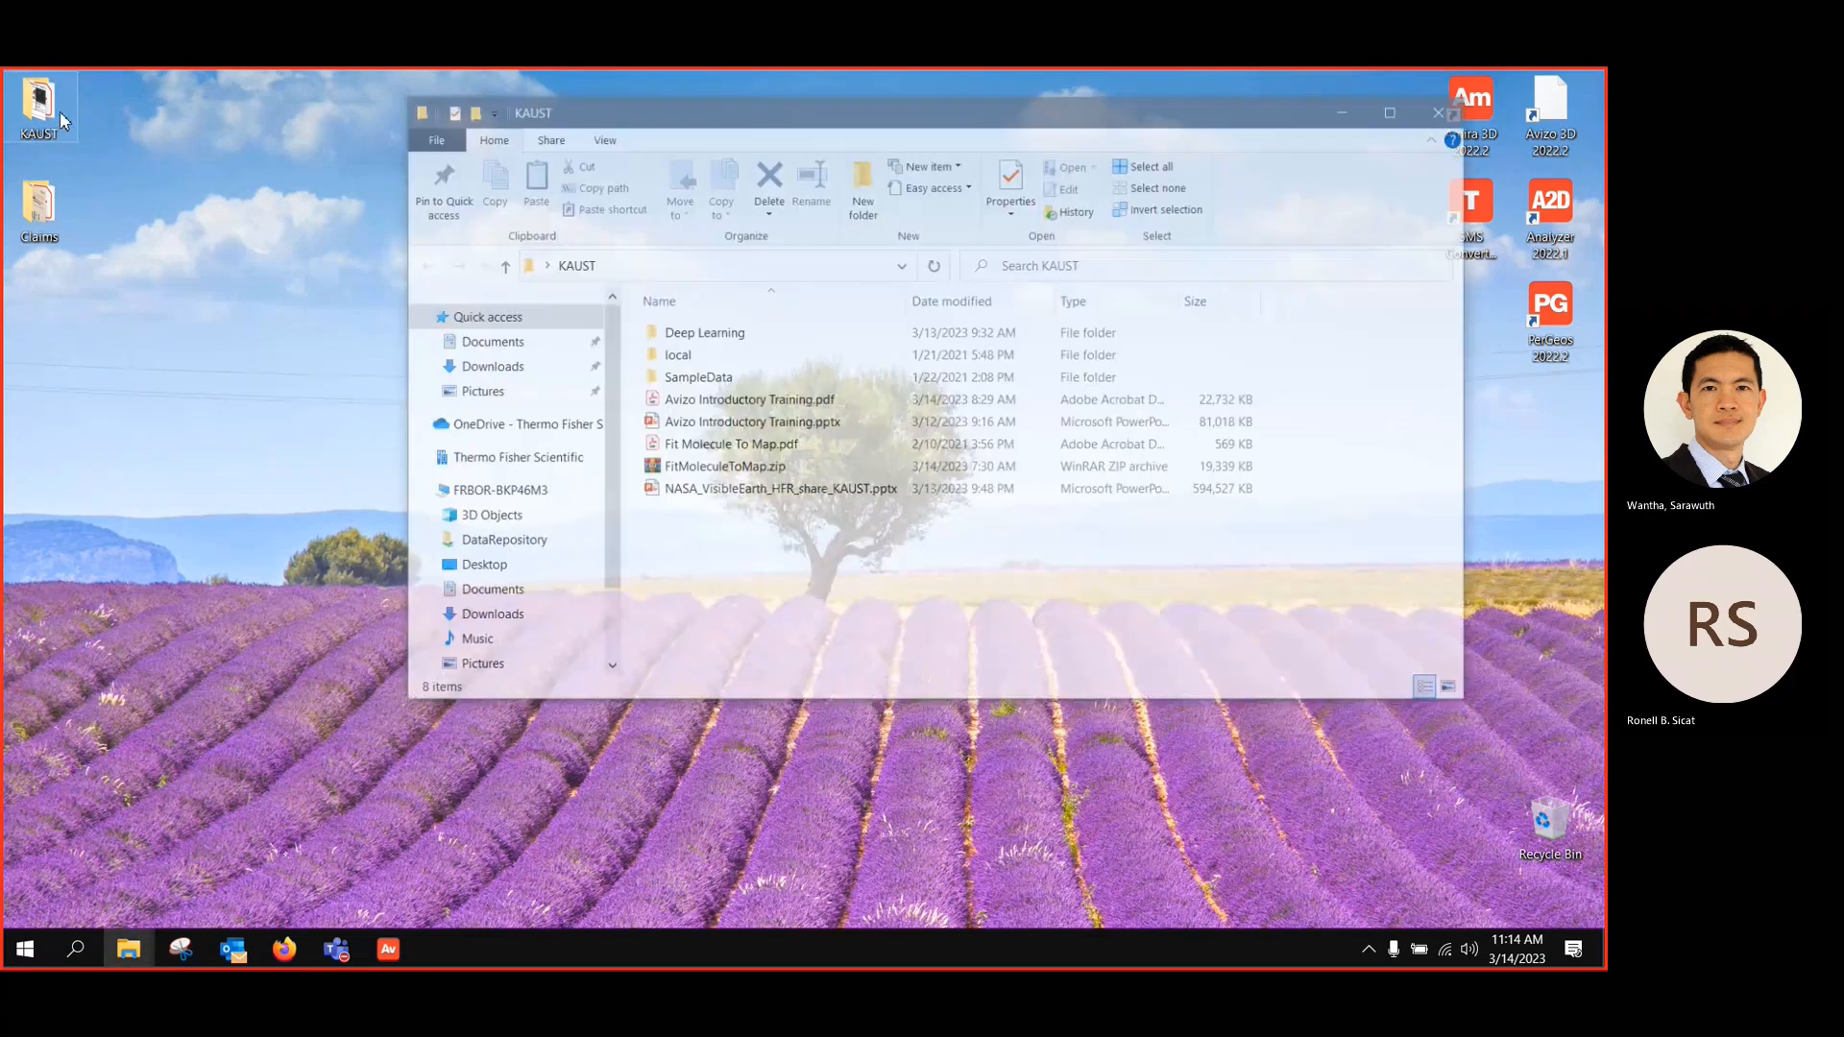
double_click(749, 347)
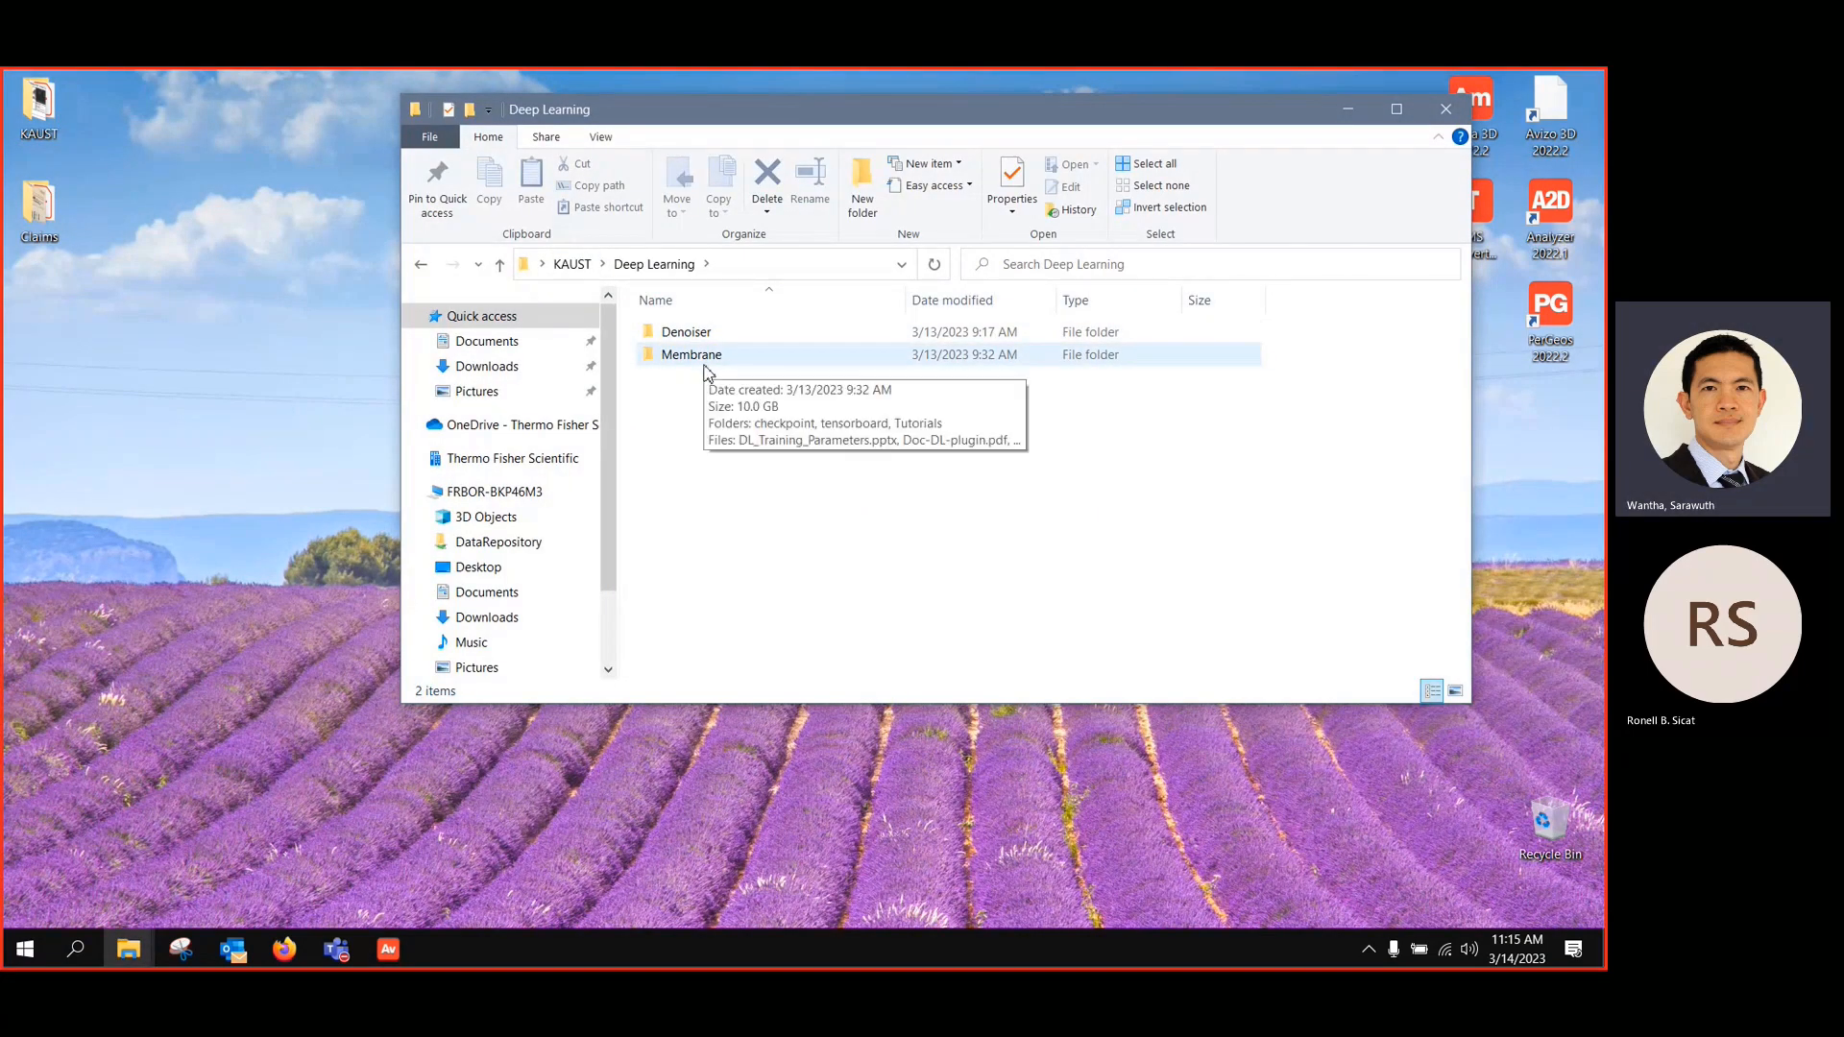
double_click(707, 359)
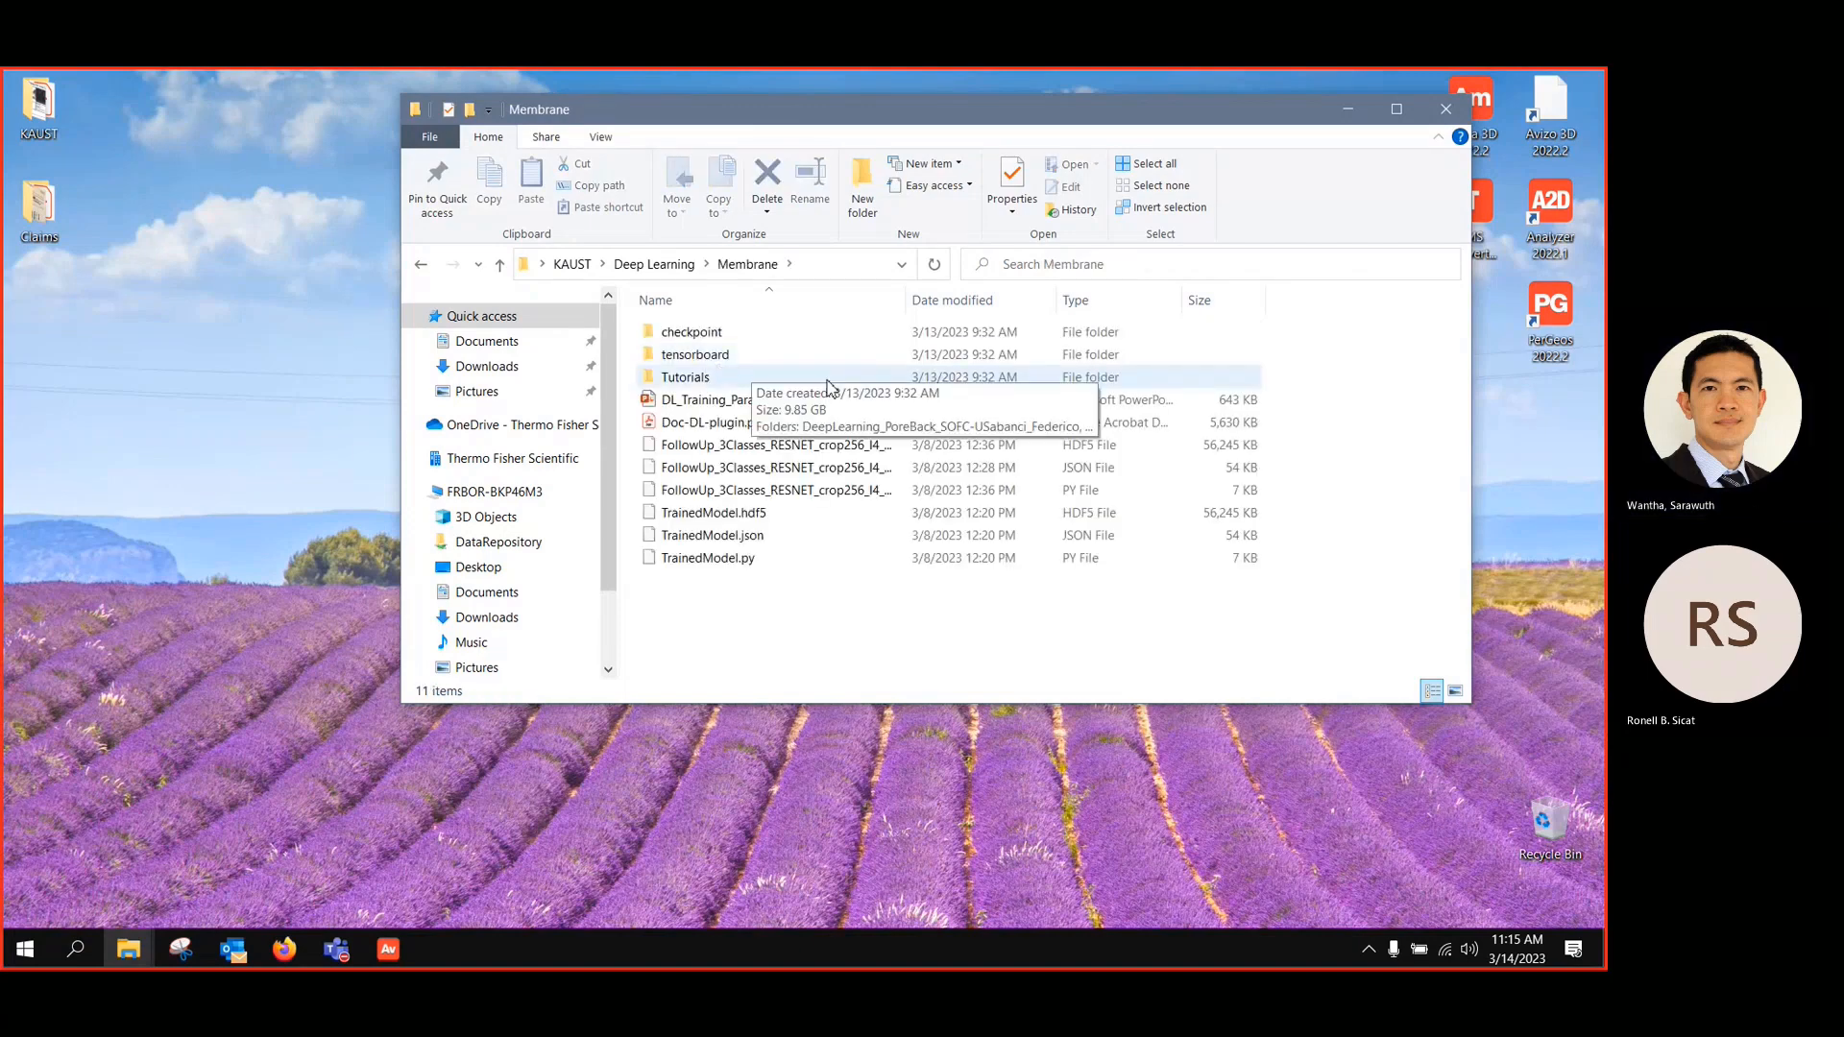
double_click(741, 380)
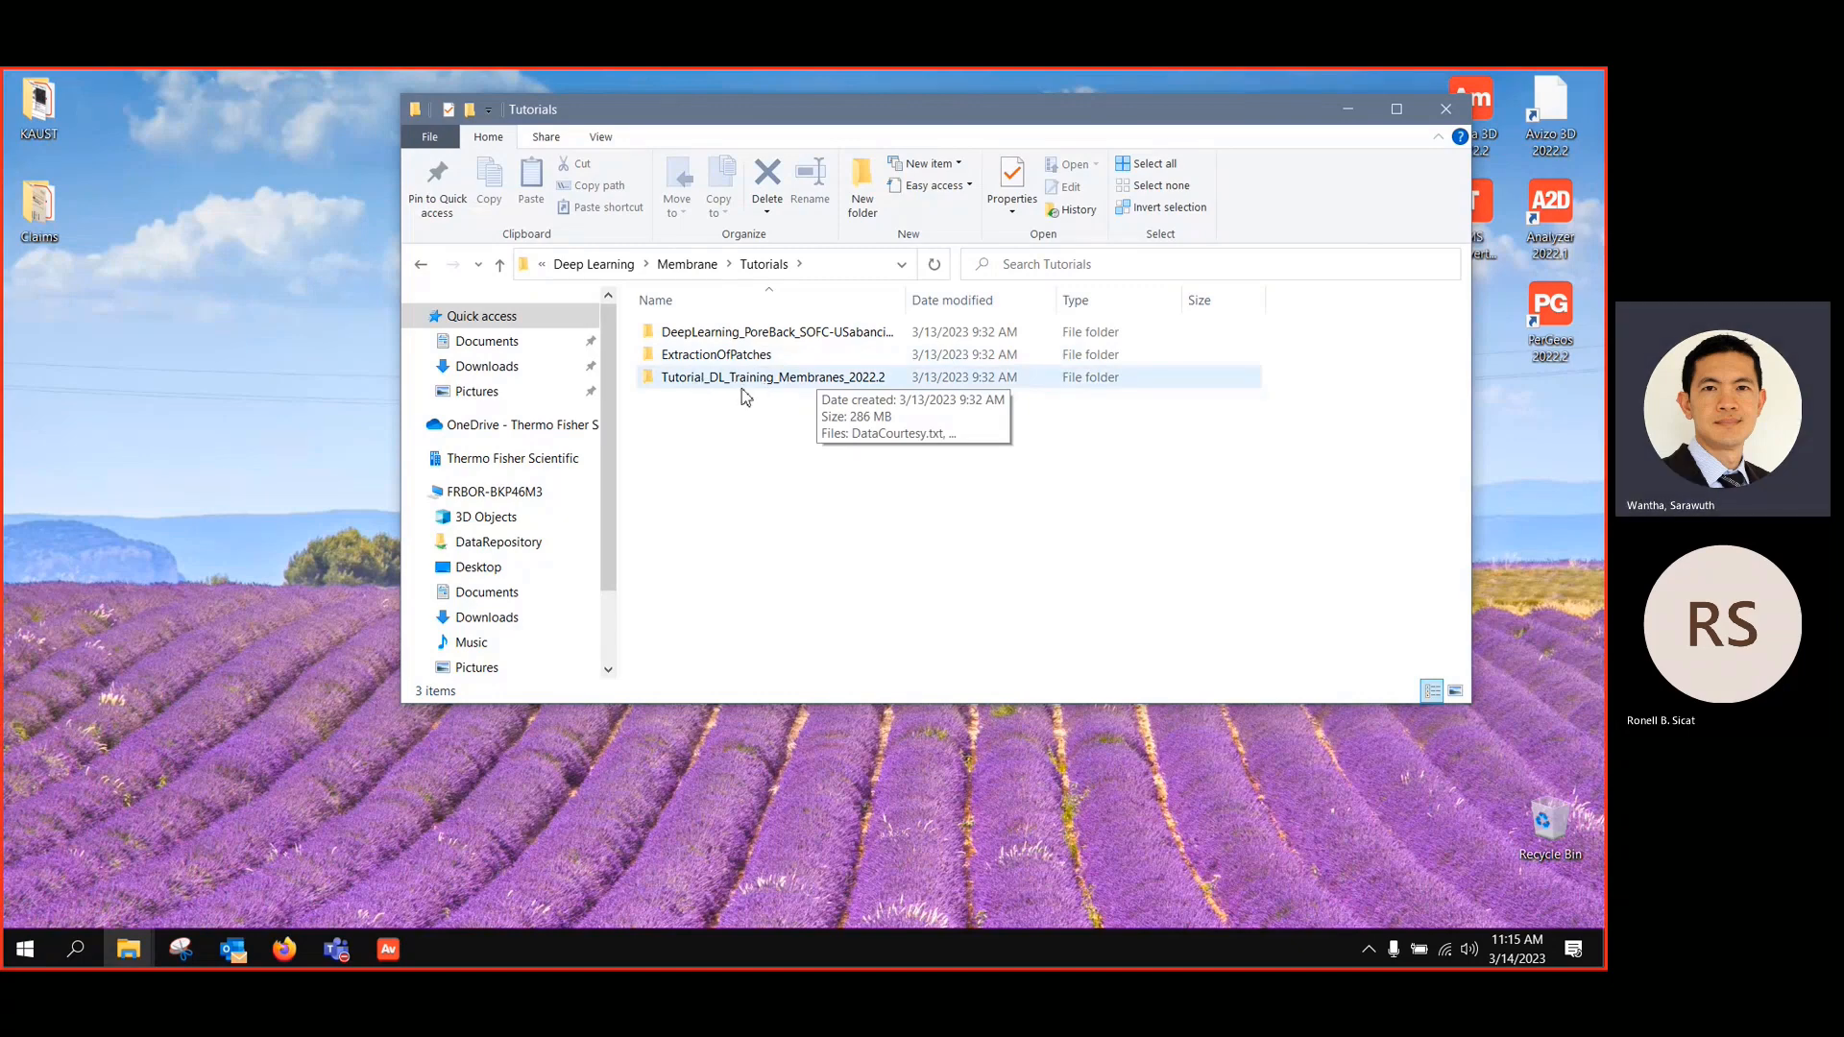
double_click(828, 378)
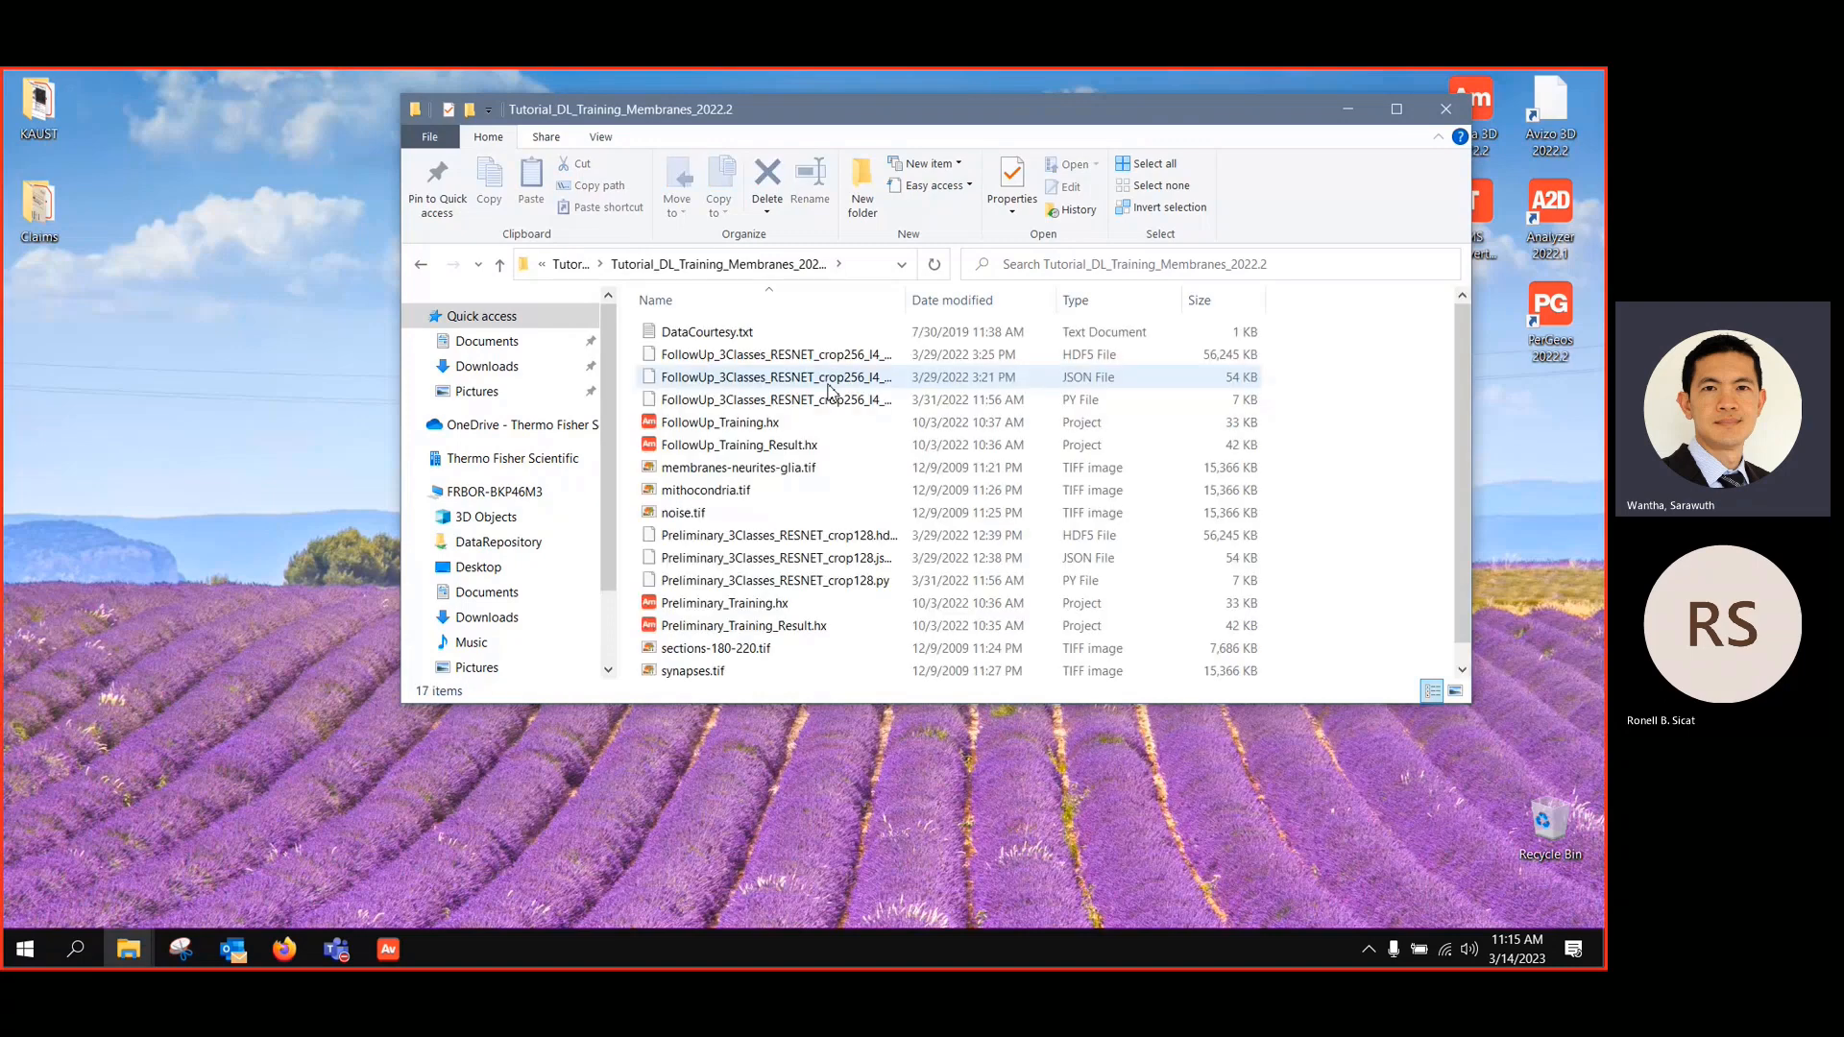
scroll(839, 557, down, 1)
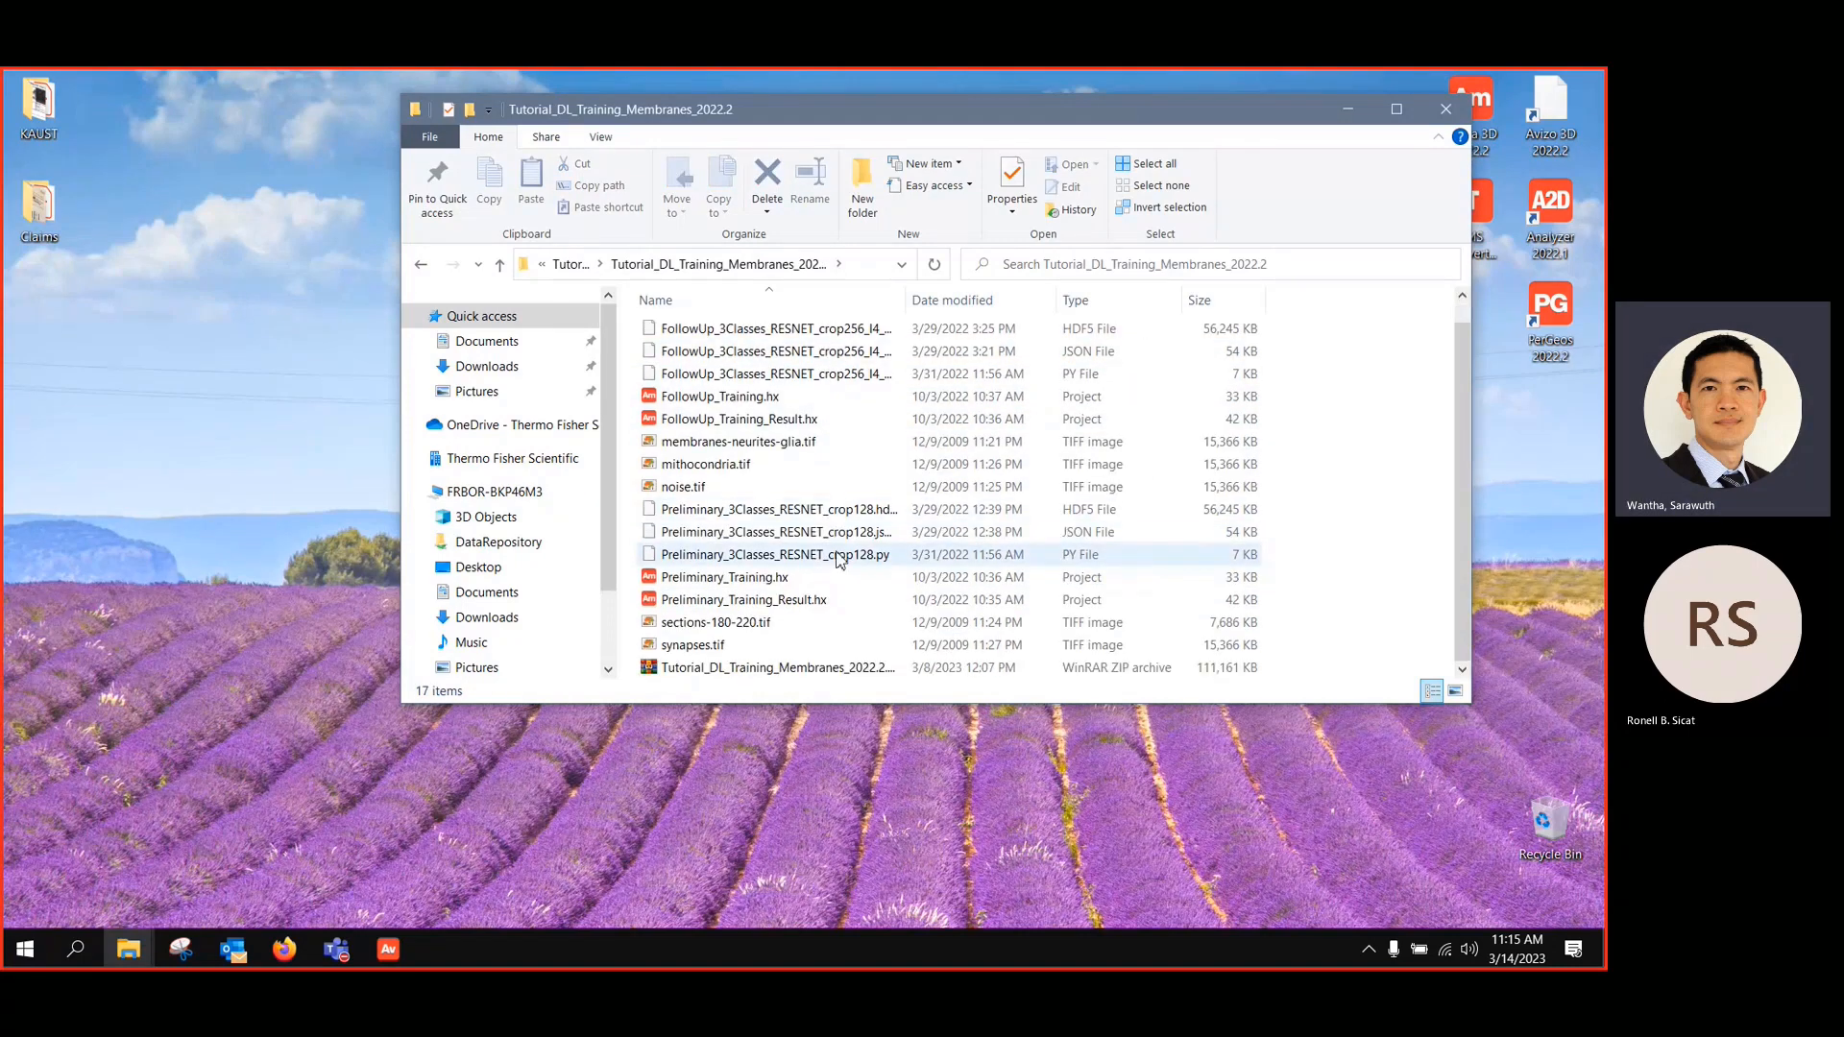
Import sections-180-220.tif from the tutorial folder into the Avizo project, accepting Channel 1, micrometer units and a voxel size of 1 x 1 x 1
click(768, 630)
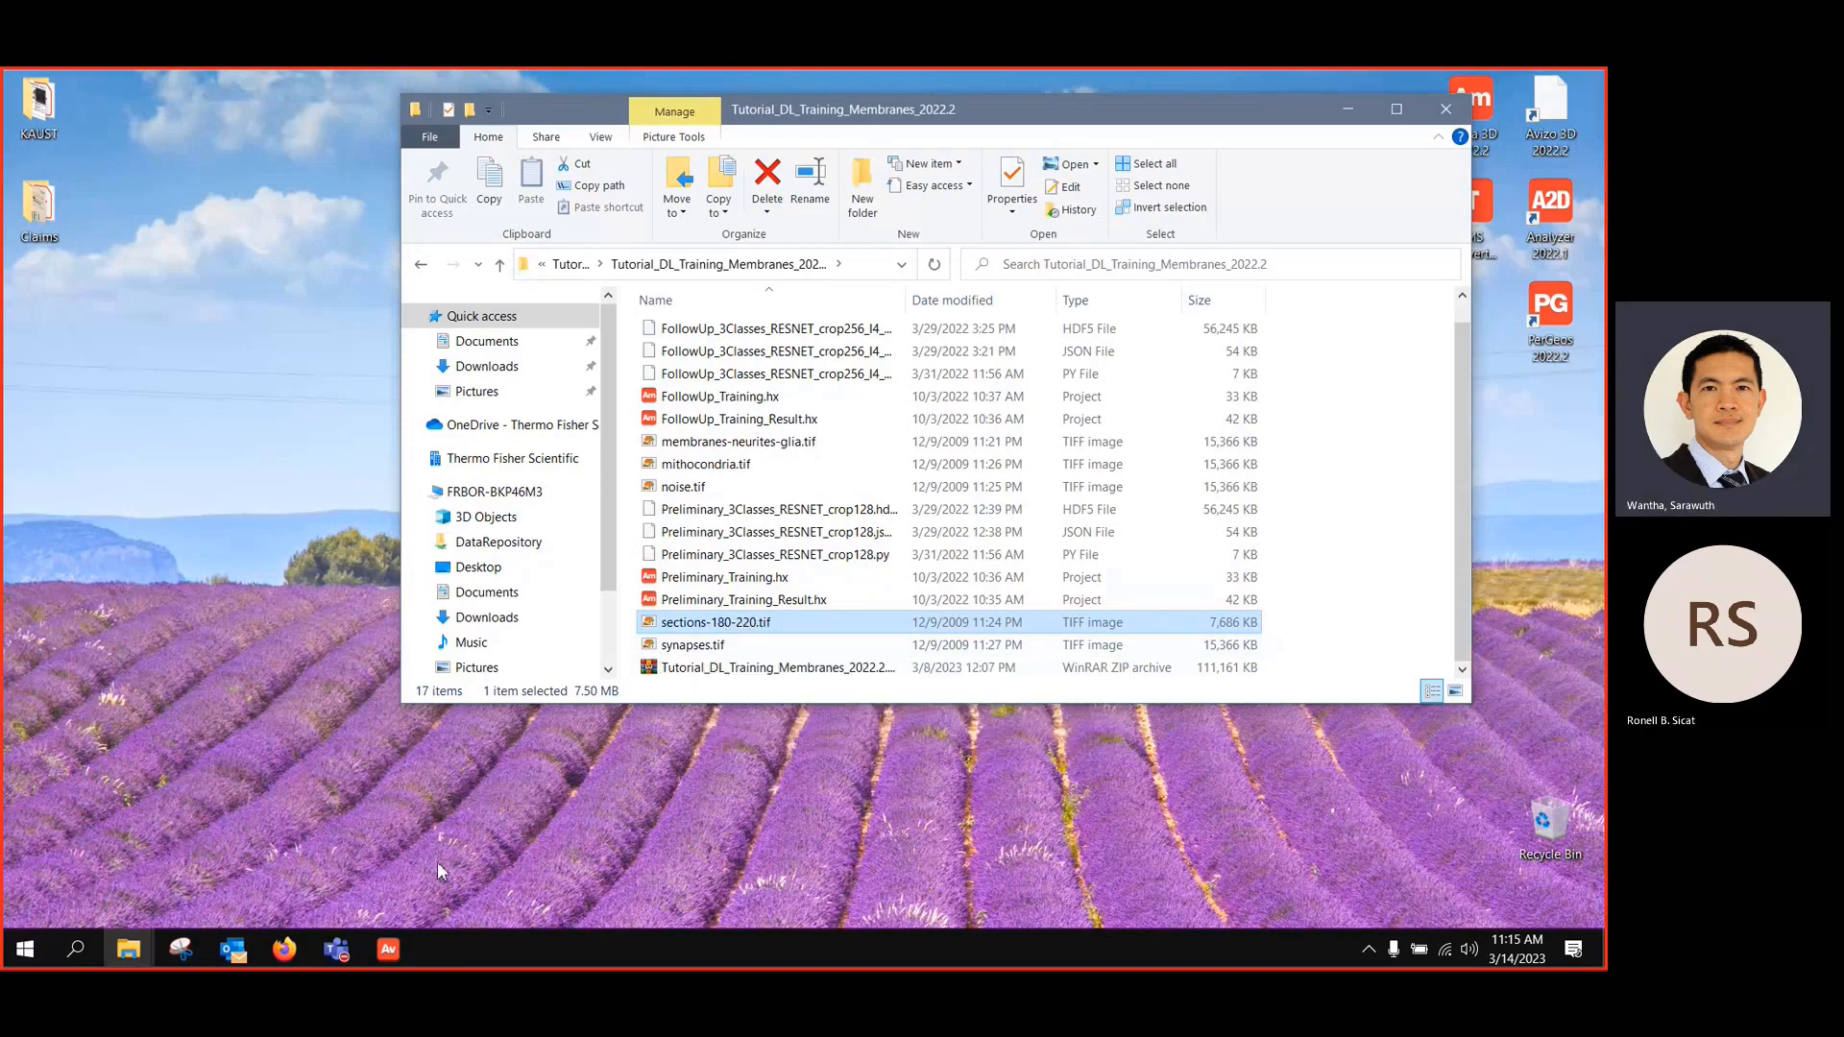
click(388, 950)
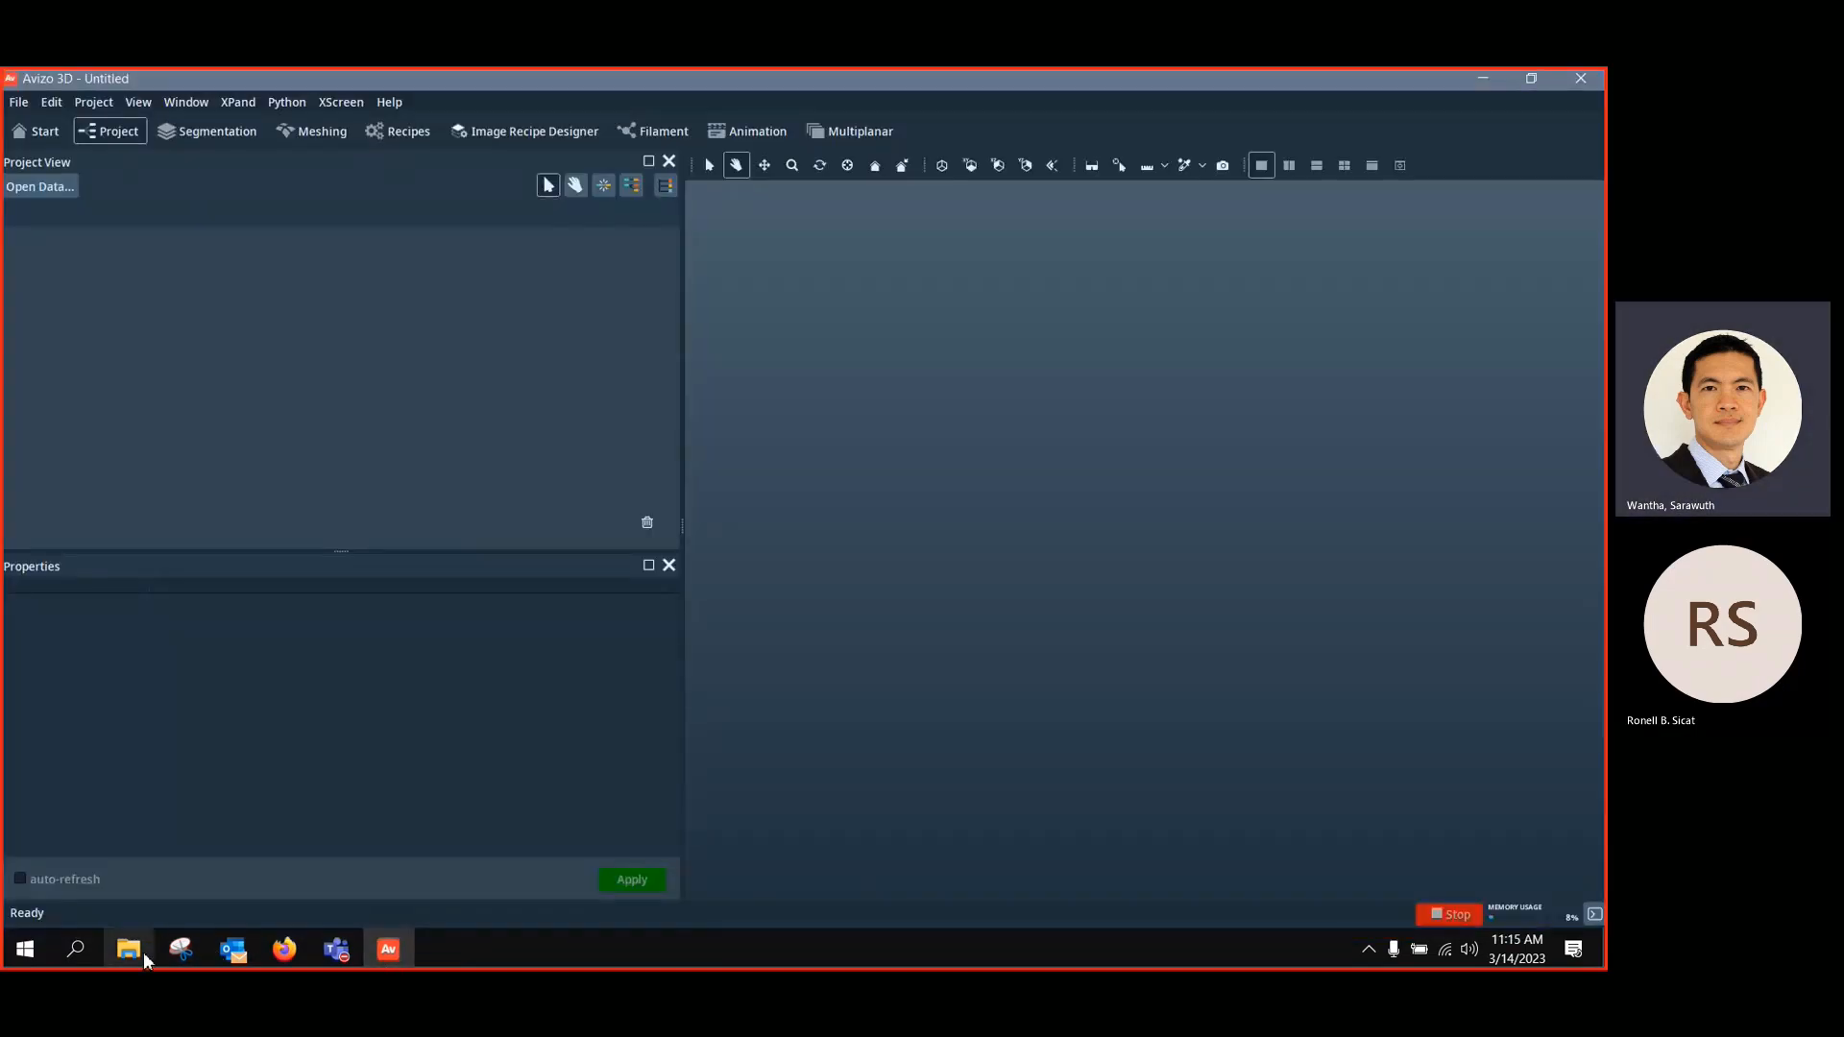
mouse_move(140, 953)
click(326, 812)
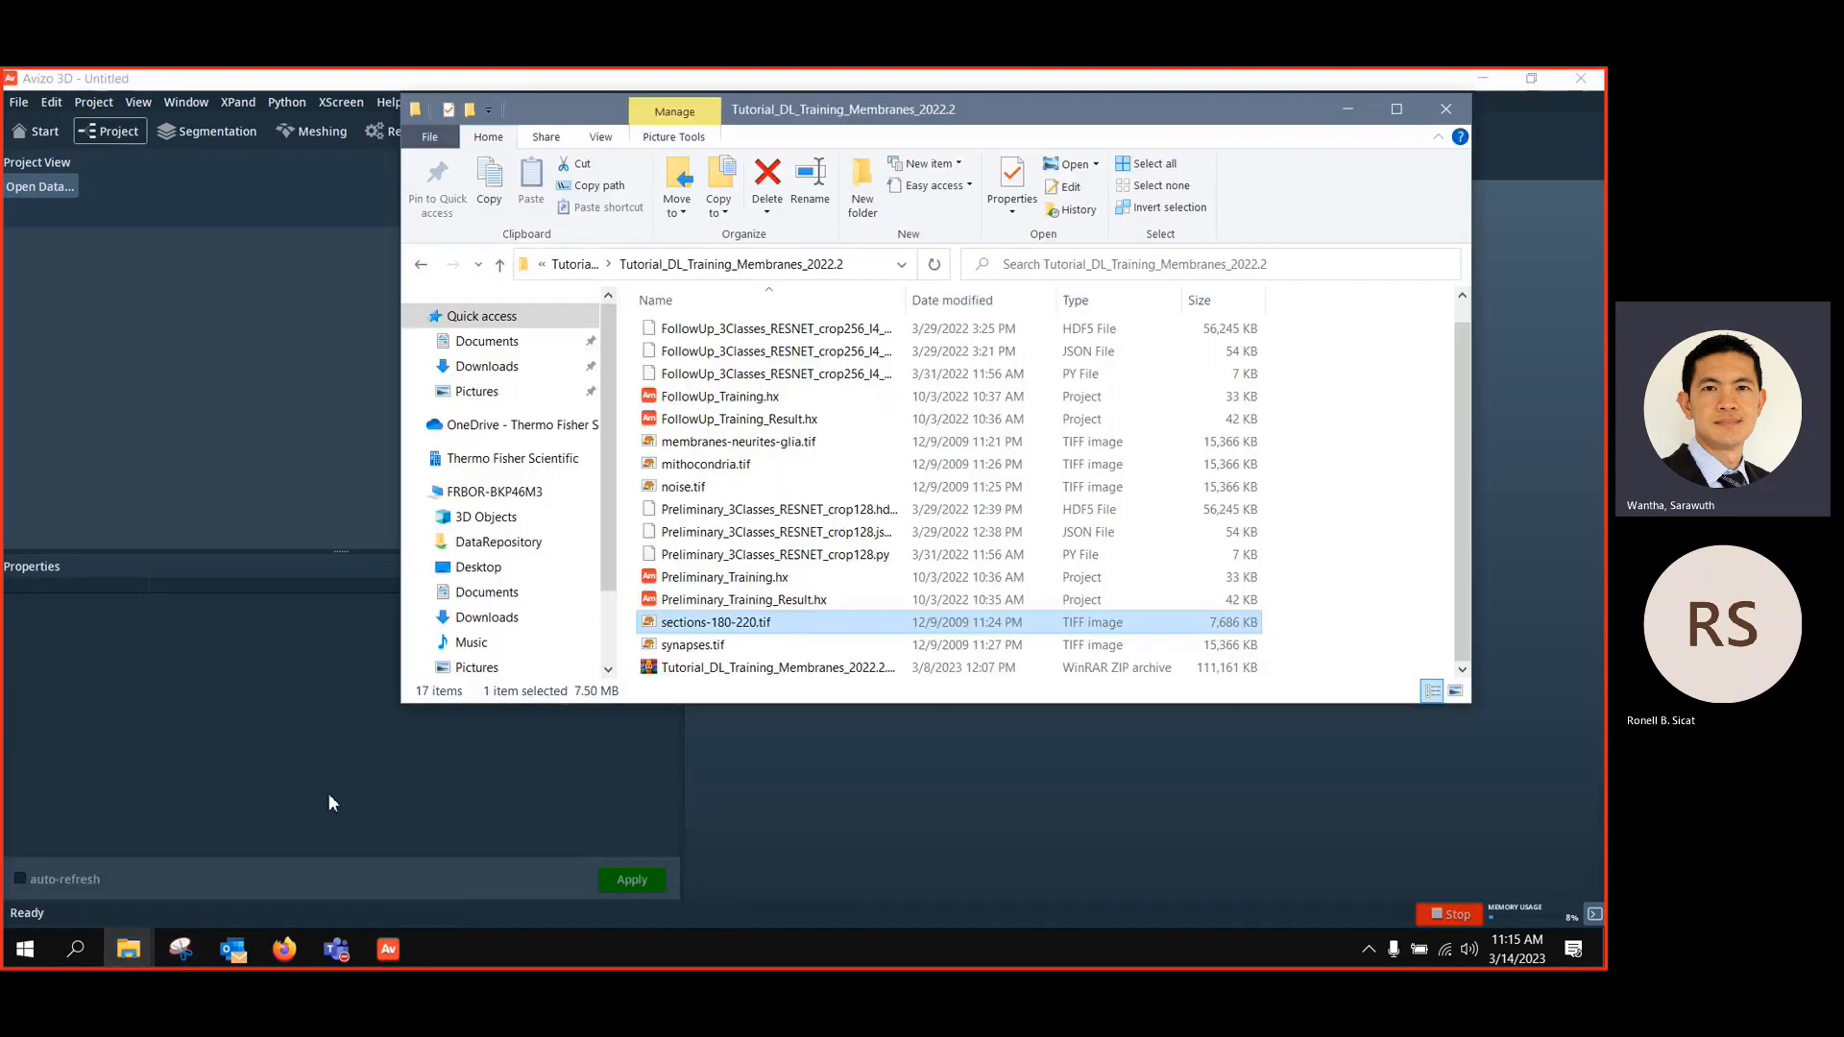
drag(717, 634, 207, 426)
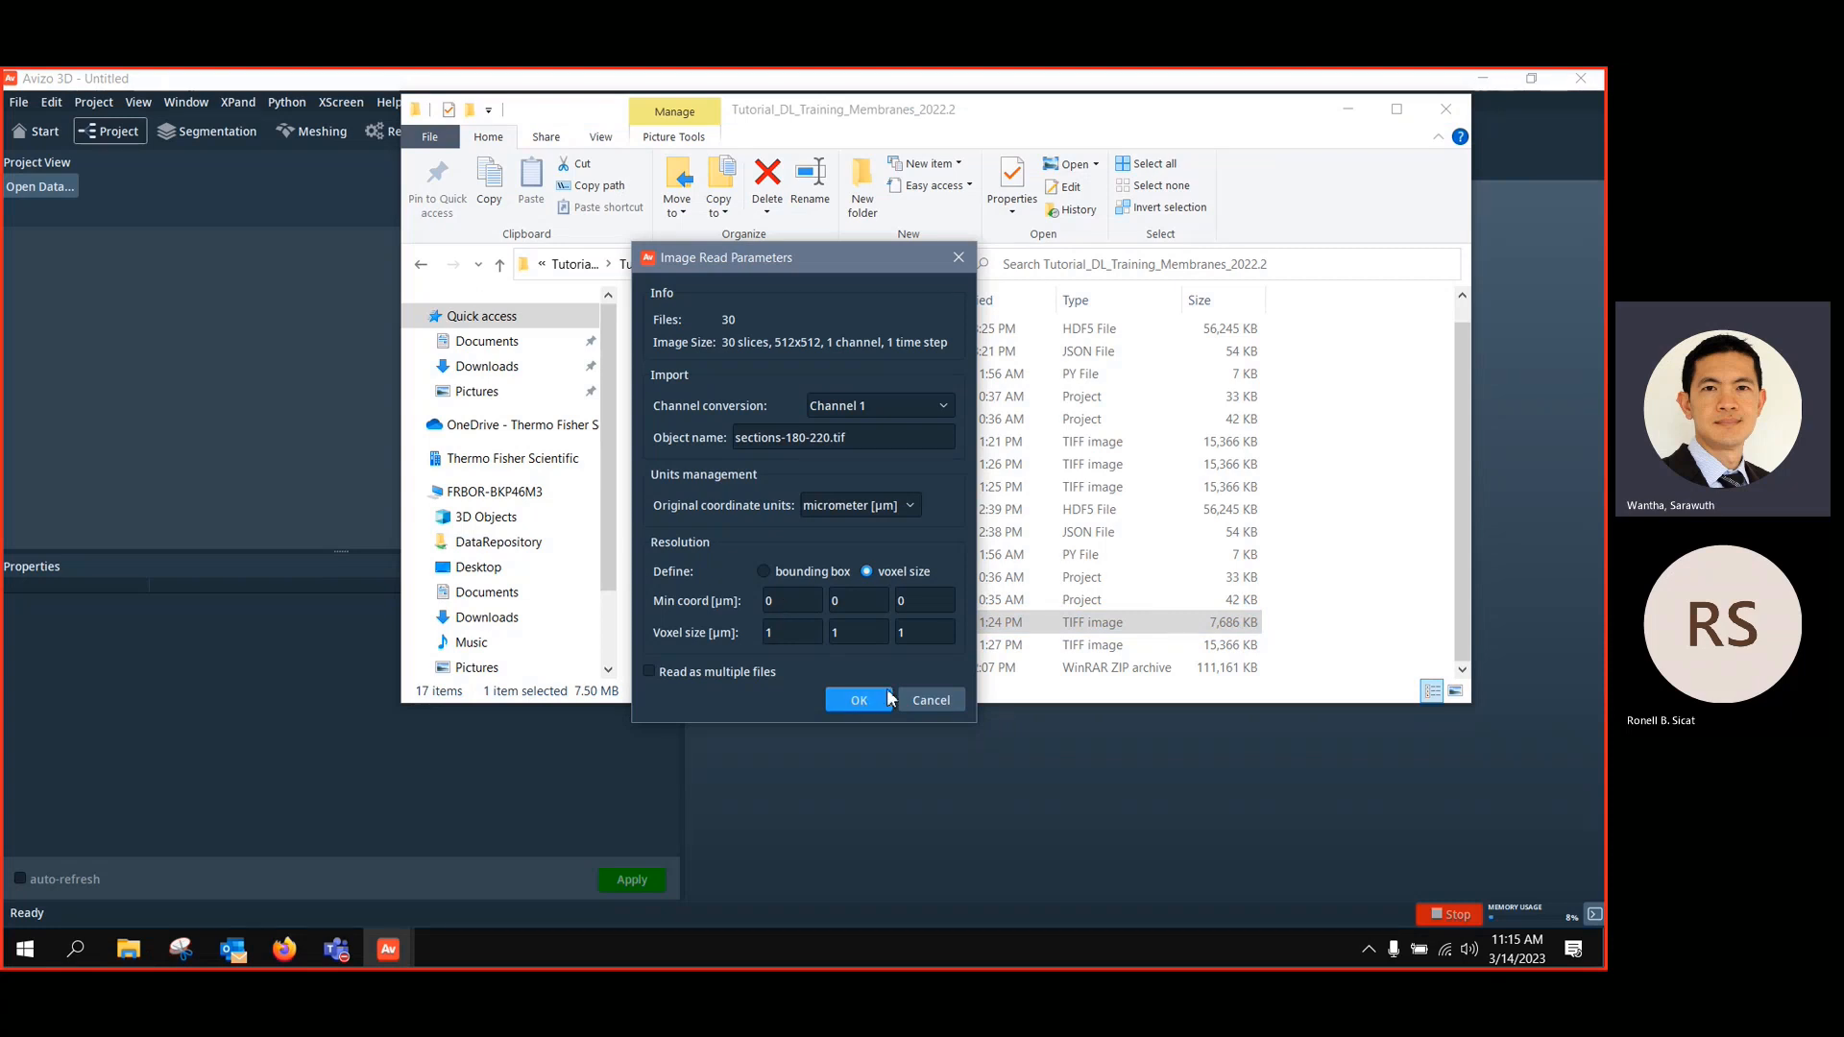
click(856, 702)
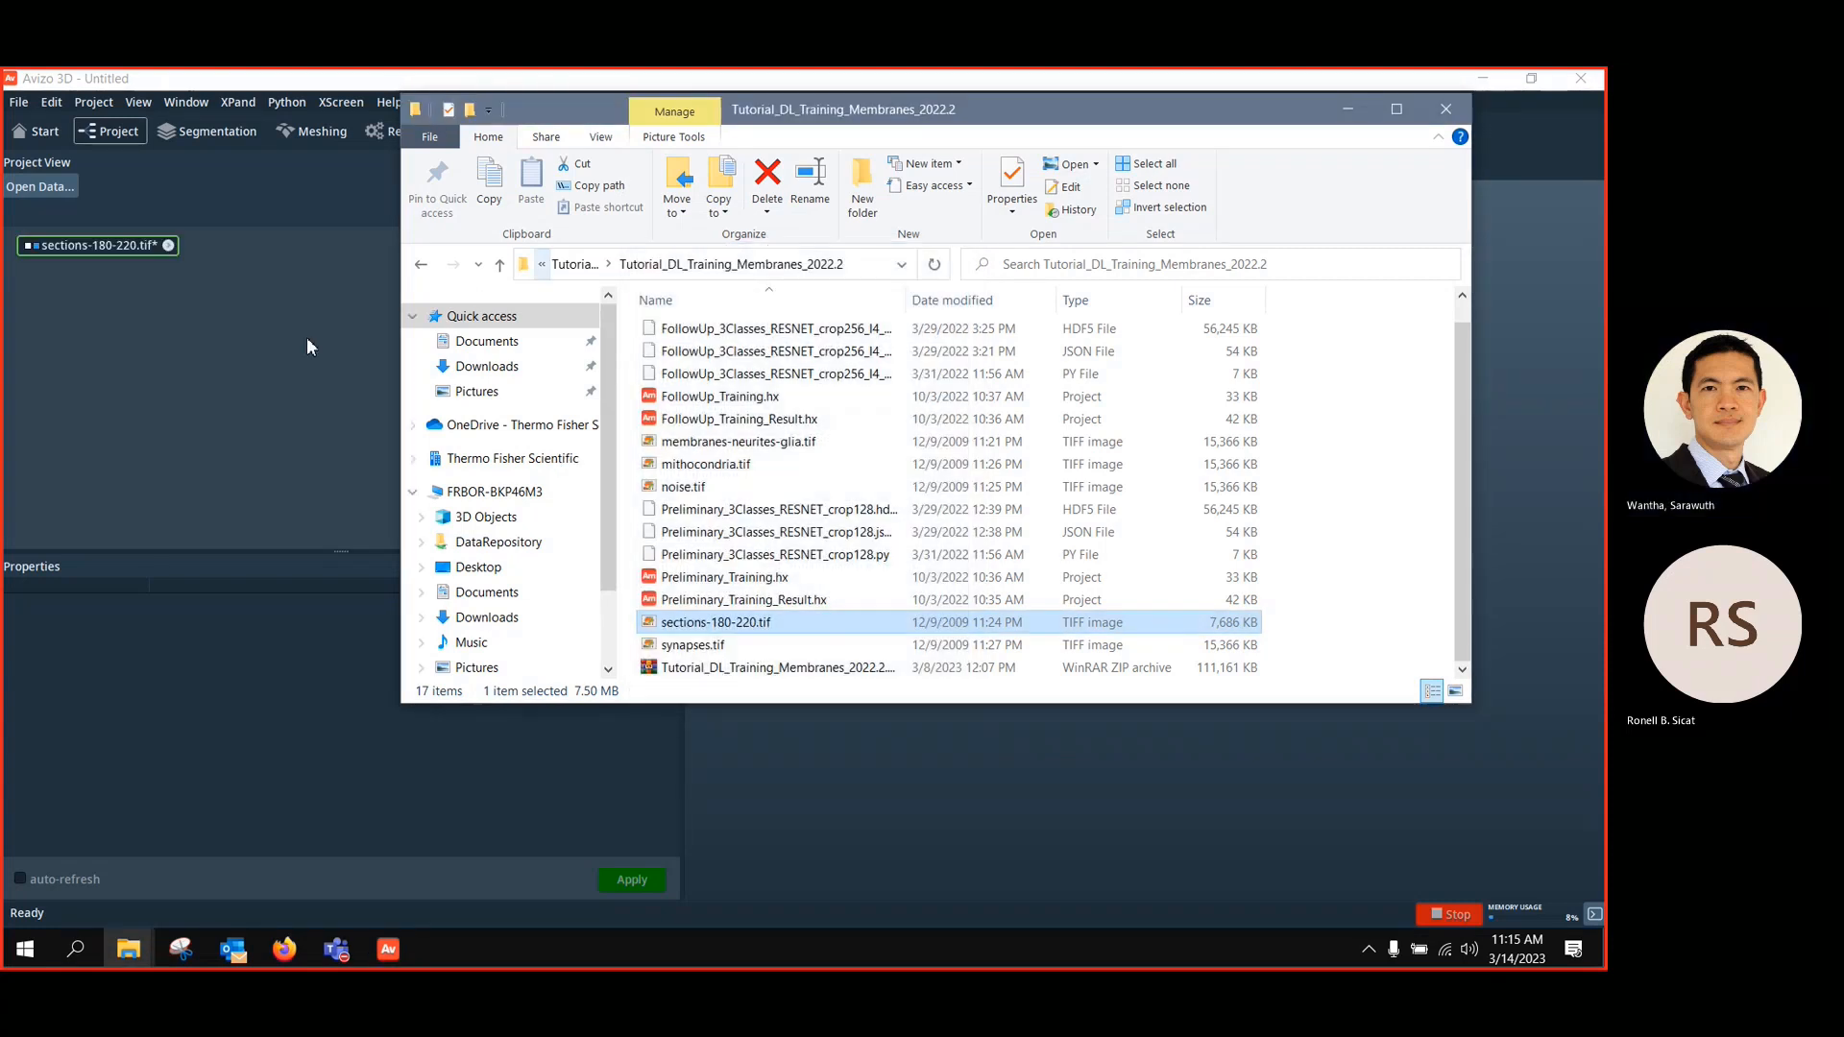
Reposition the sections-180-220.tif object in the project graph and attach an Ortho Slice to it
click(308, 337)
drag(108, 258, 154, 317)
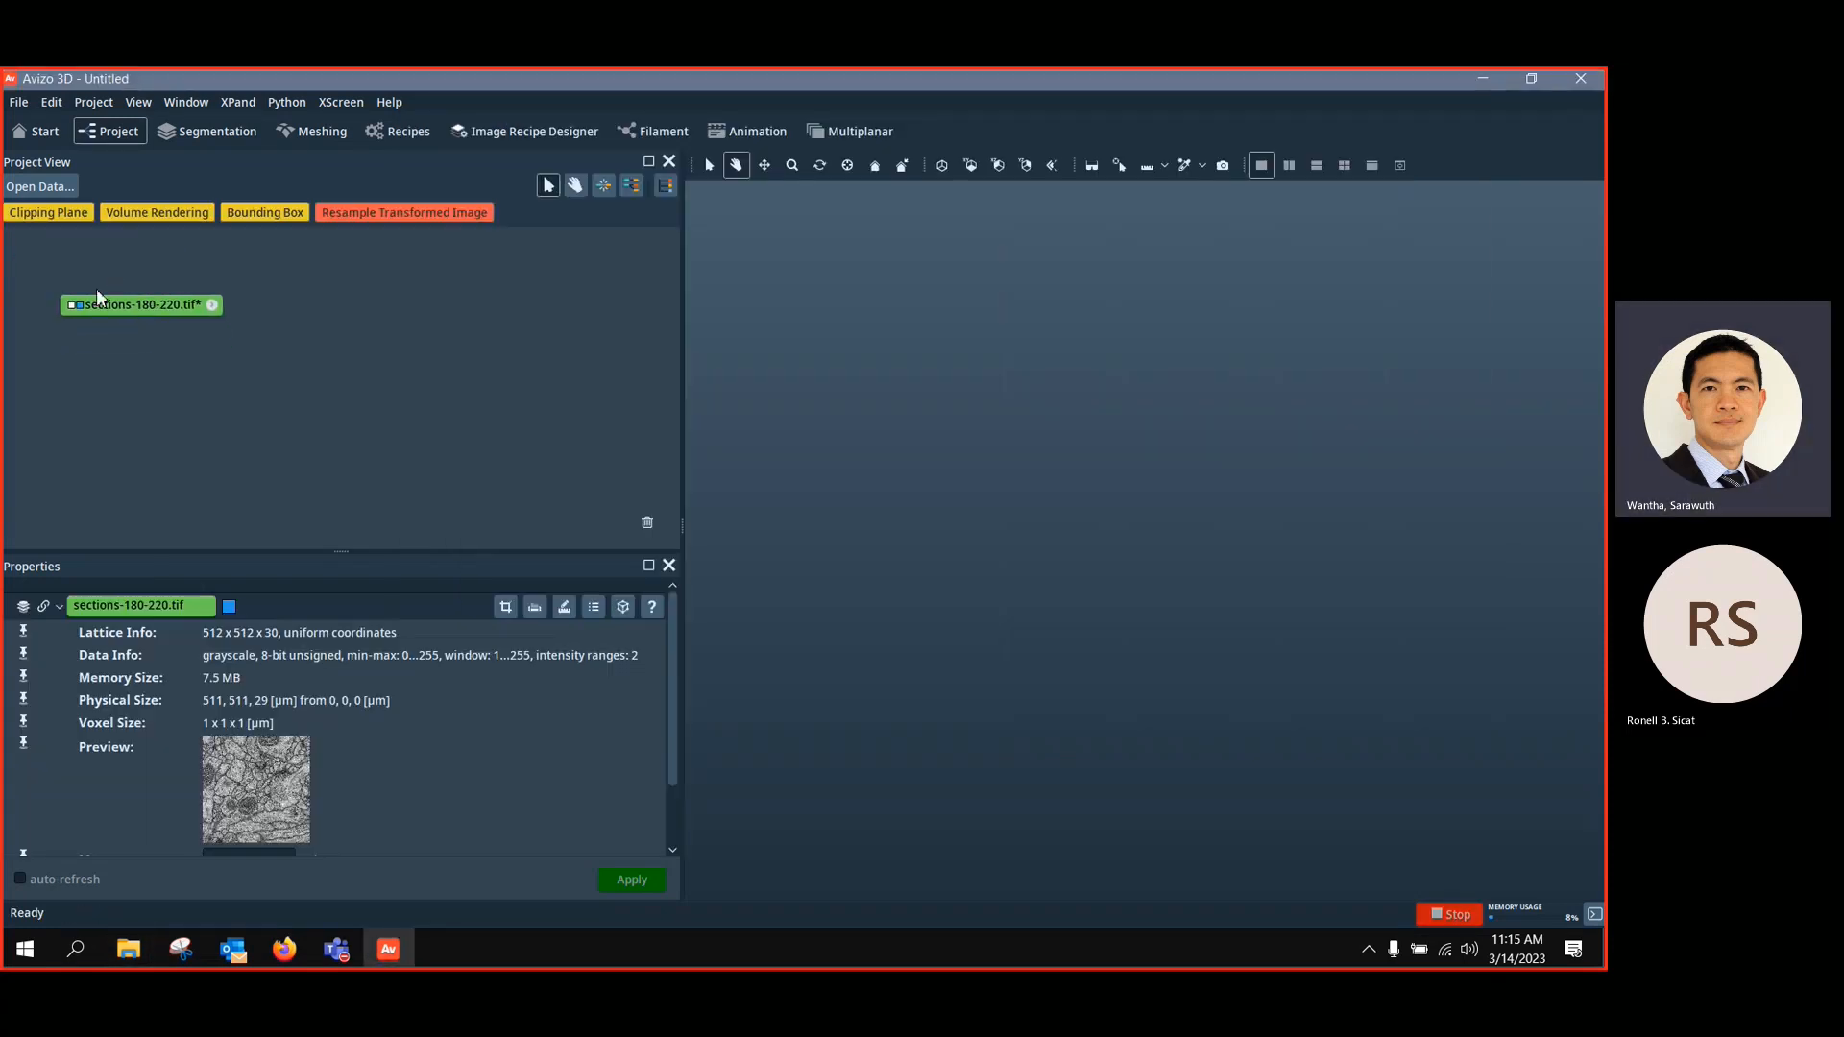
right_click(152, 306)
click(464, 547)
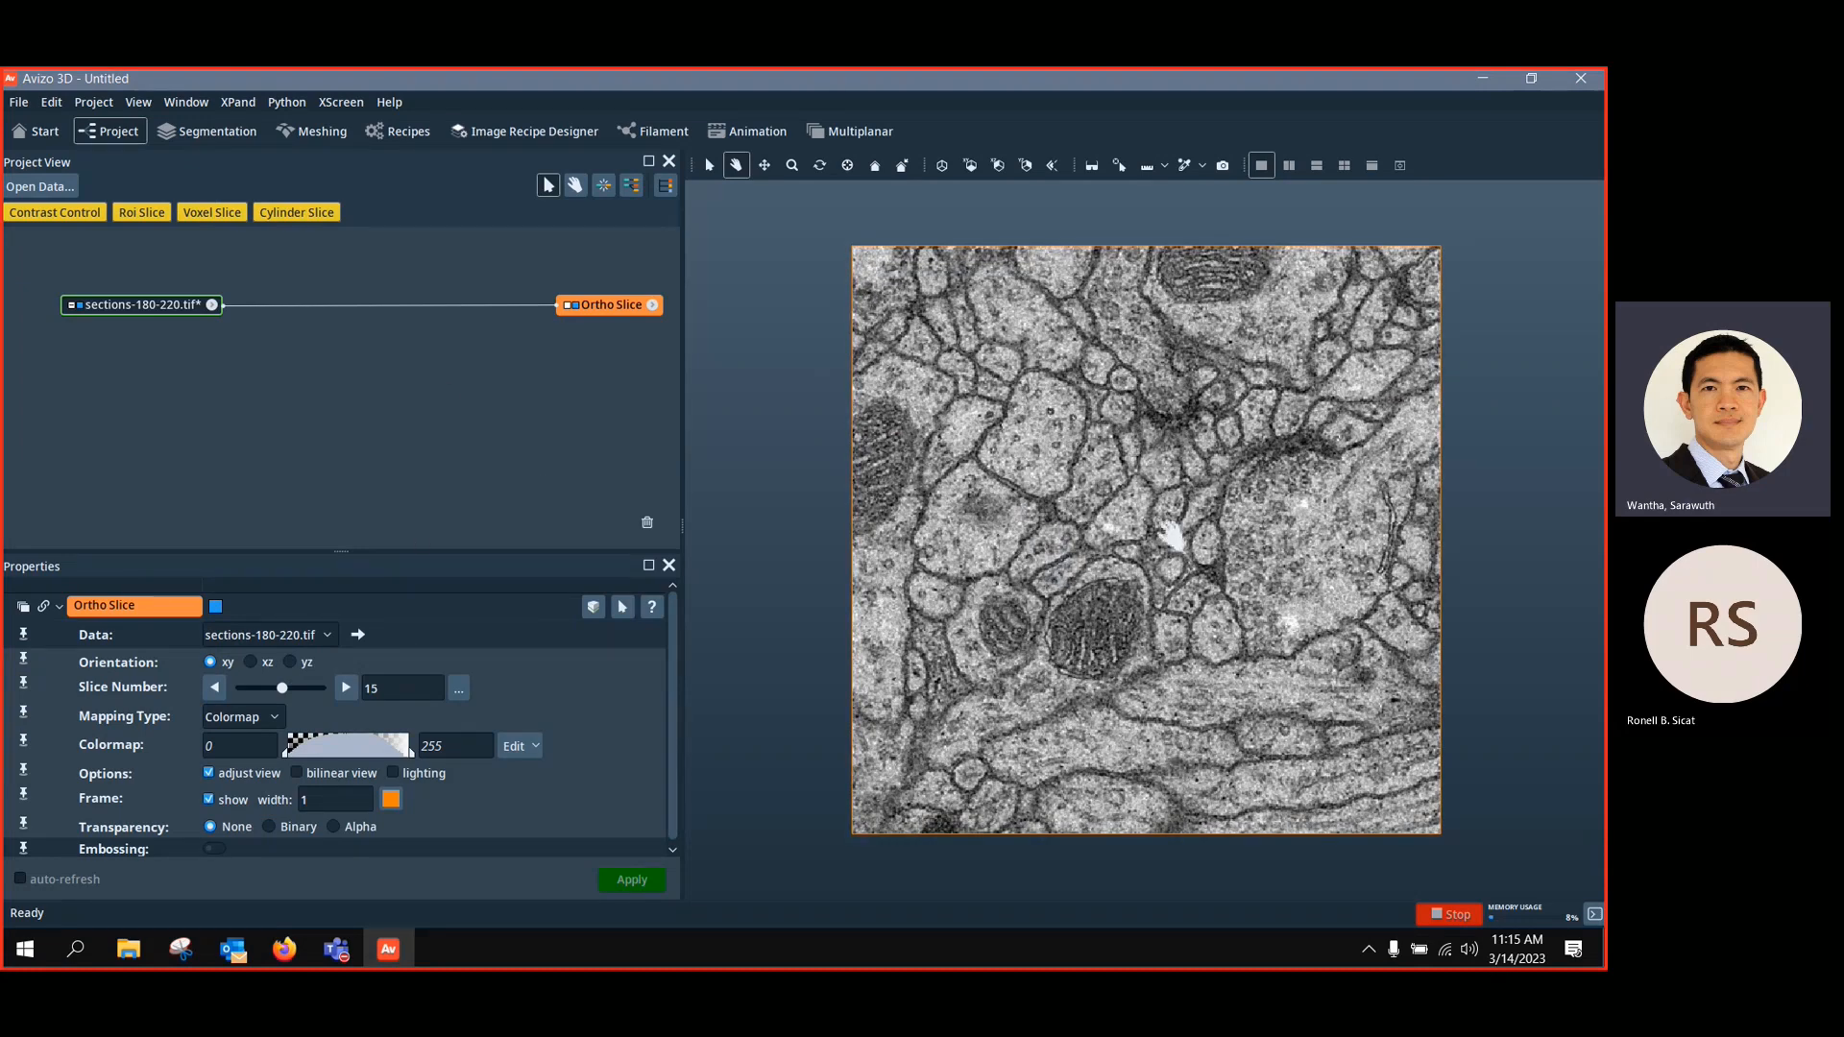
Inspect the membrane image closely and browse the stack, leaving the Ortho Slice at slice number 10
scroll(1090, 531, up, 4)
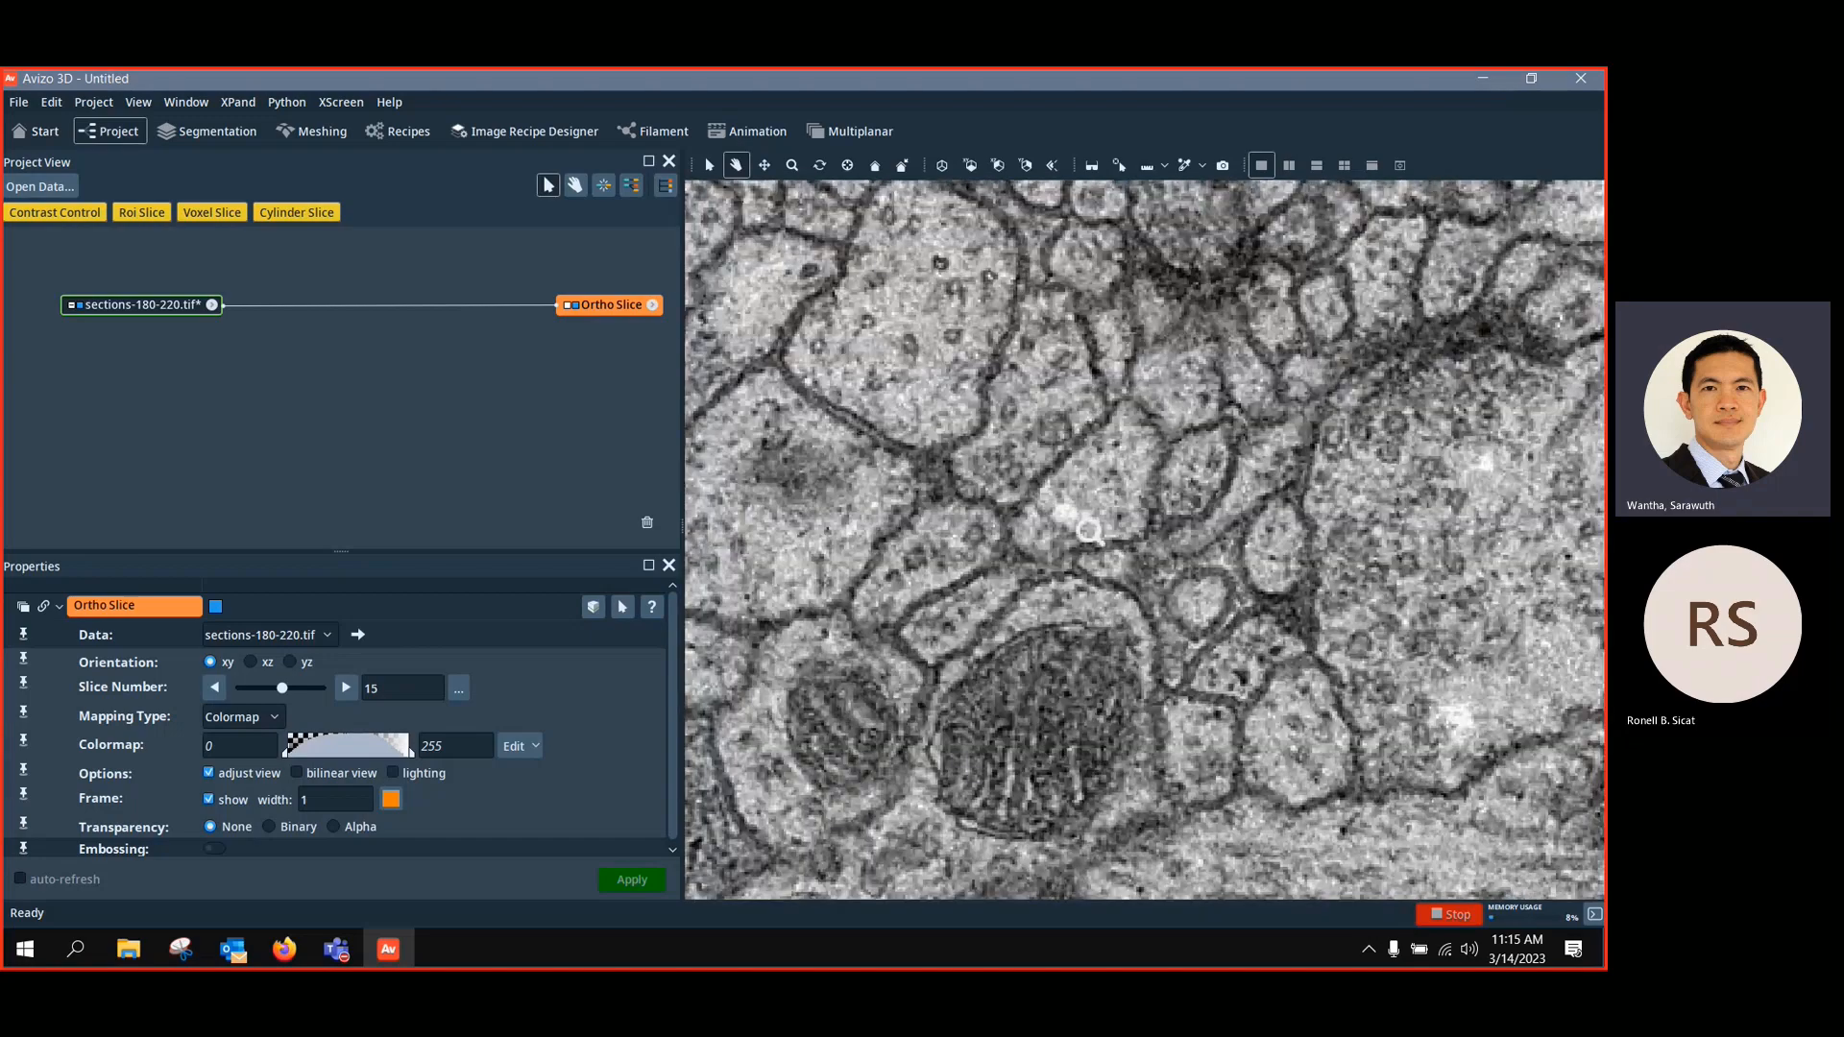
scroll(1090, 532, down, 5)
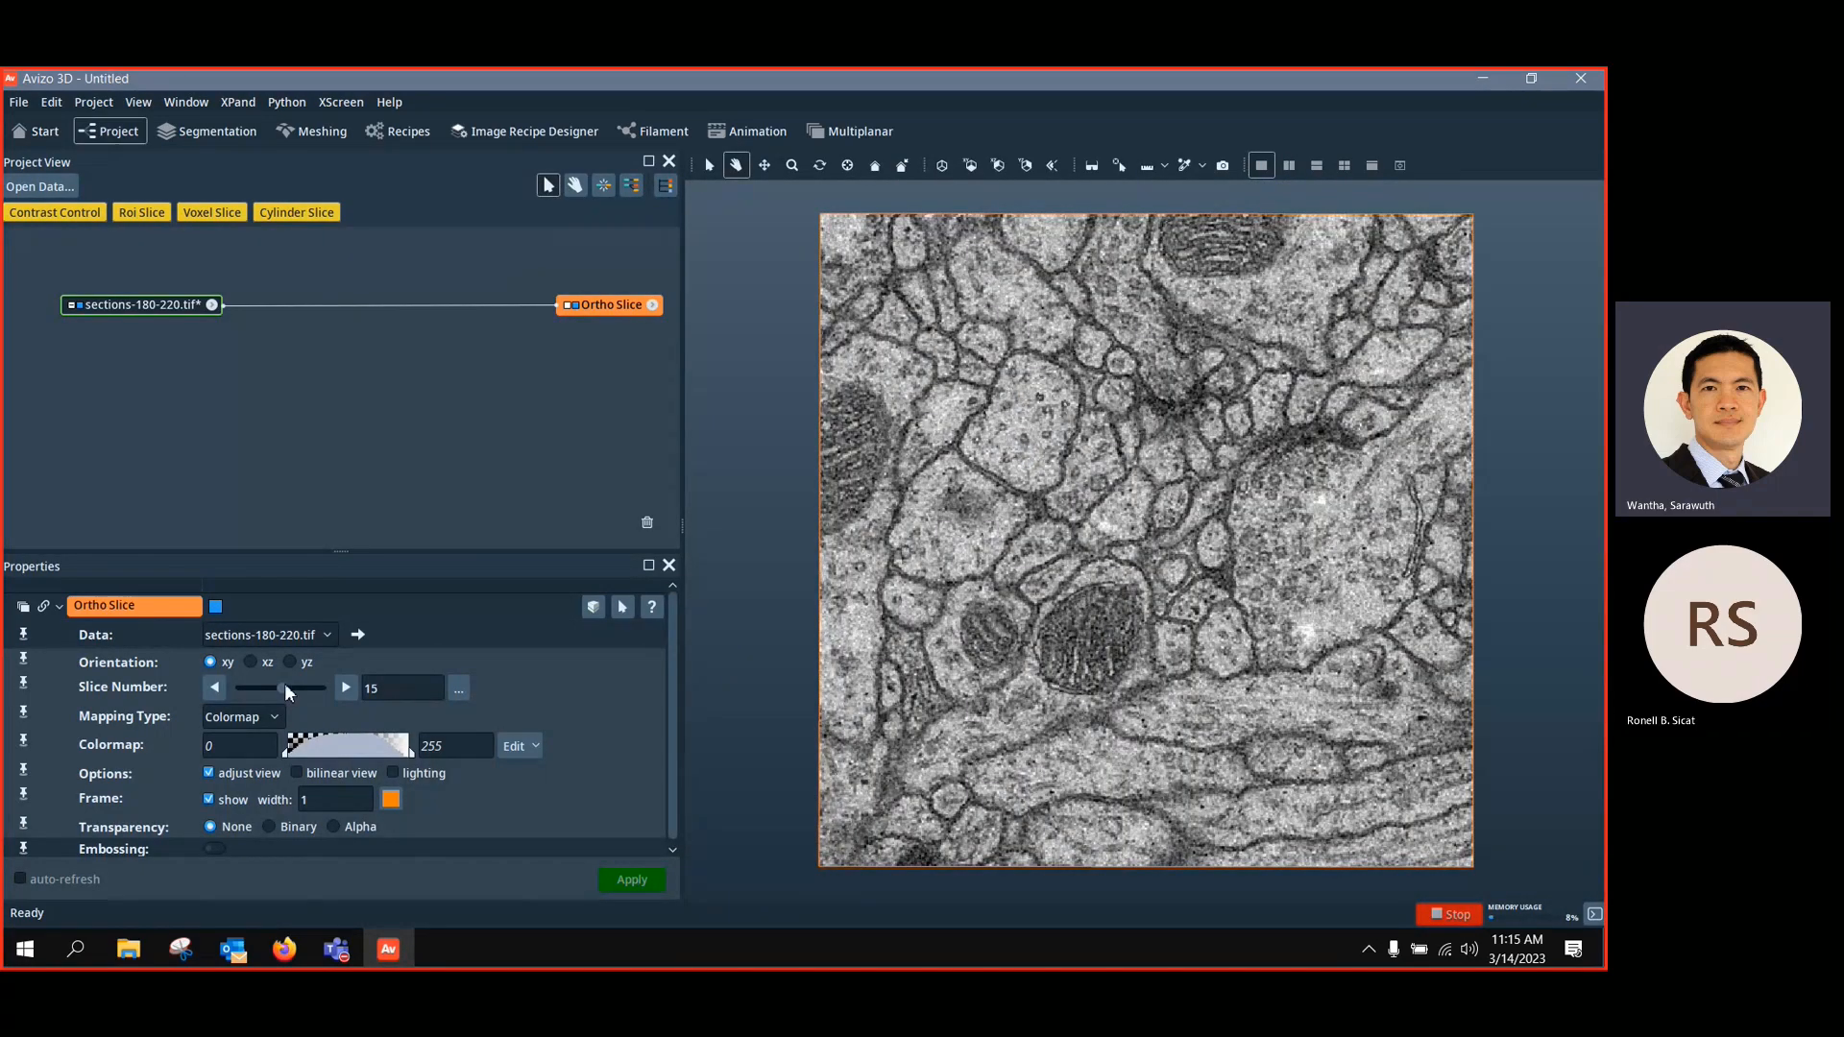
mouse_move(285, 688)
mouse_down()
mouse_move(256, 686)
mouse_move(315, 698)
mouse_move(251, 696)
mouse_move(321, 701)
mouse_move(257, 706)
mouse_up()
mouse_move(243, 708)
mouse_down()
mouse_move(327, 711)
mouse_move(246, 694)
mouse_move(326, 696)
mouse_move(268, 696)
mouse_up()
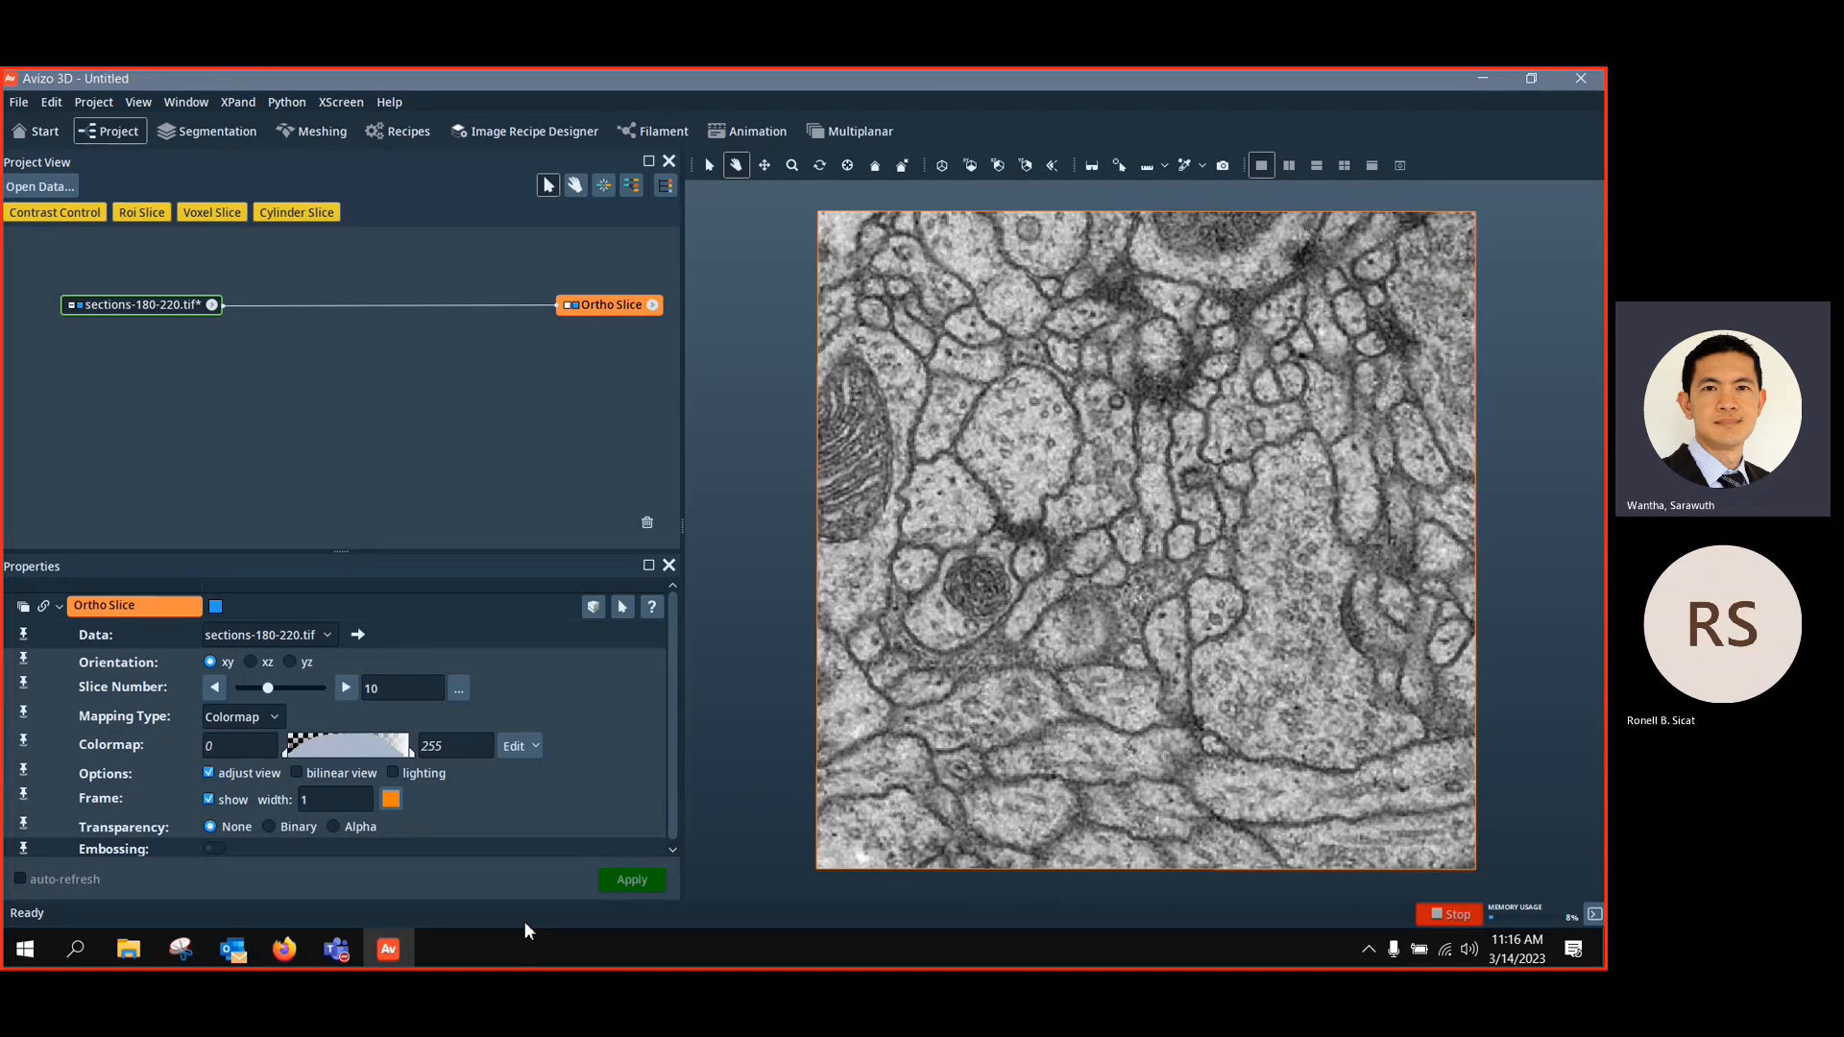
Search the modules available for sections-180-220.tif for "dl", then dismiss the search without adding one
click(131, 312)
right_click(164, 314)
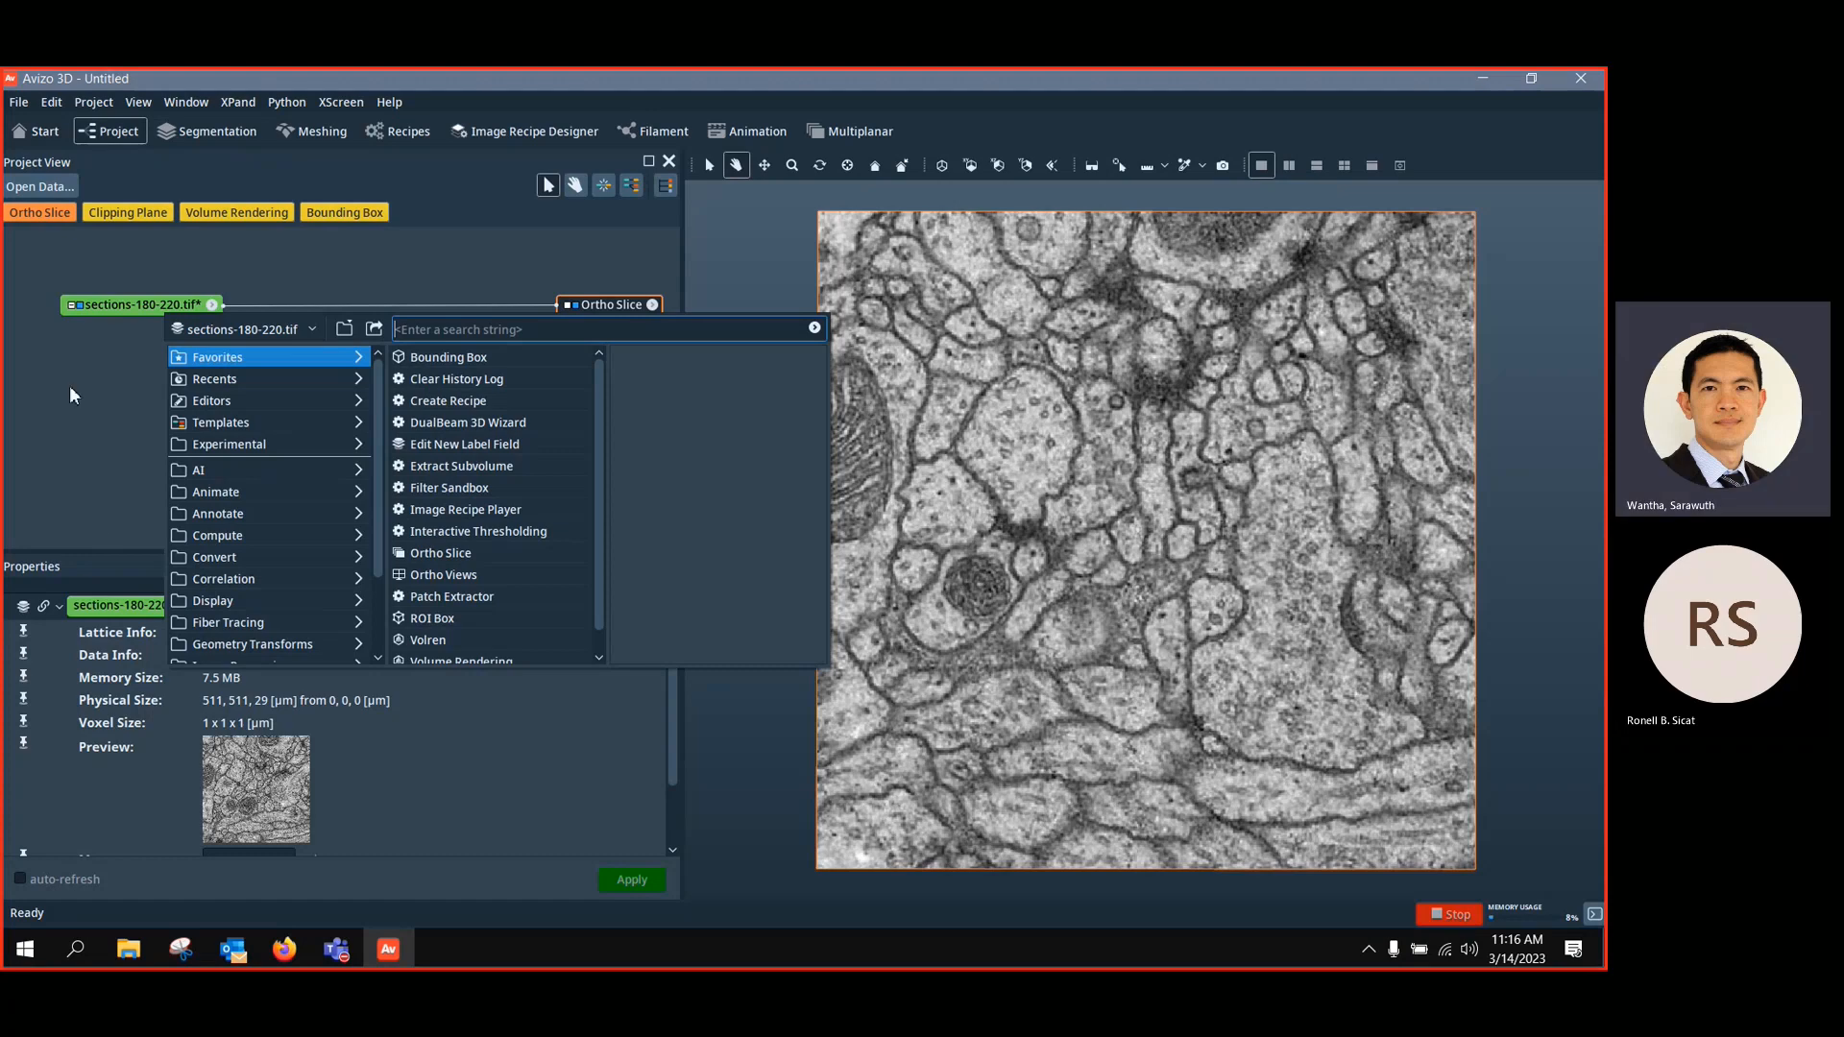
click(119, 307)
right_click(120, 307)
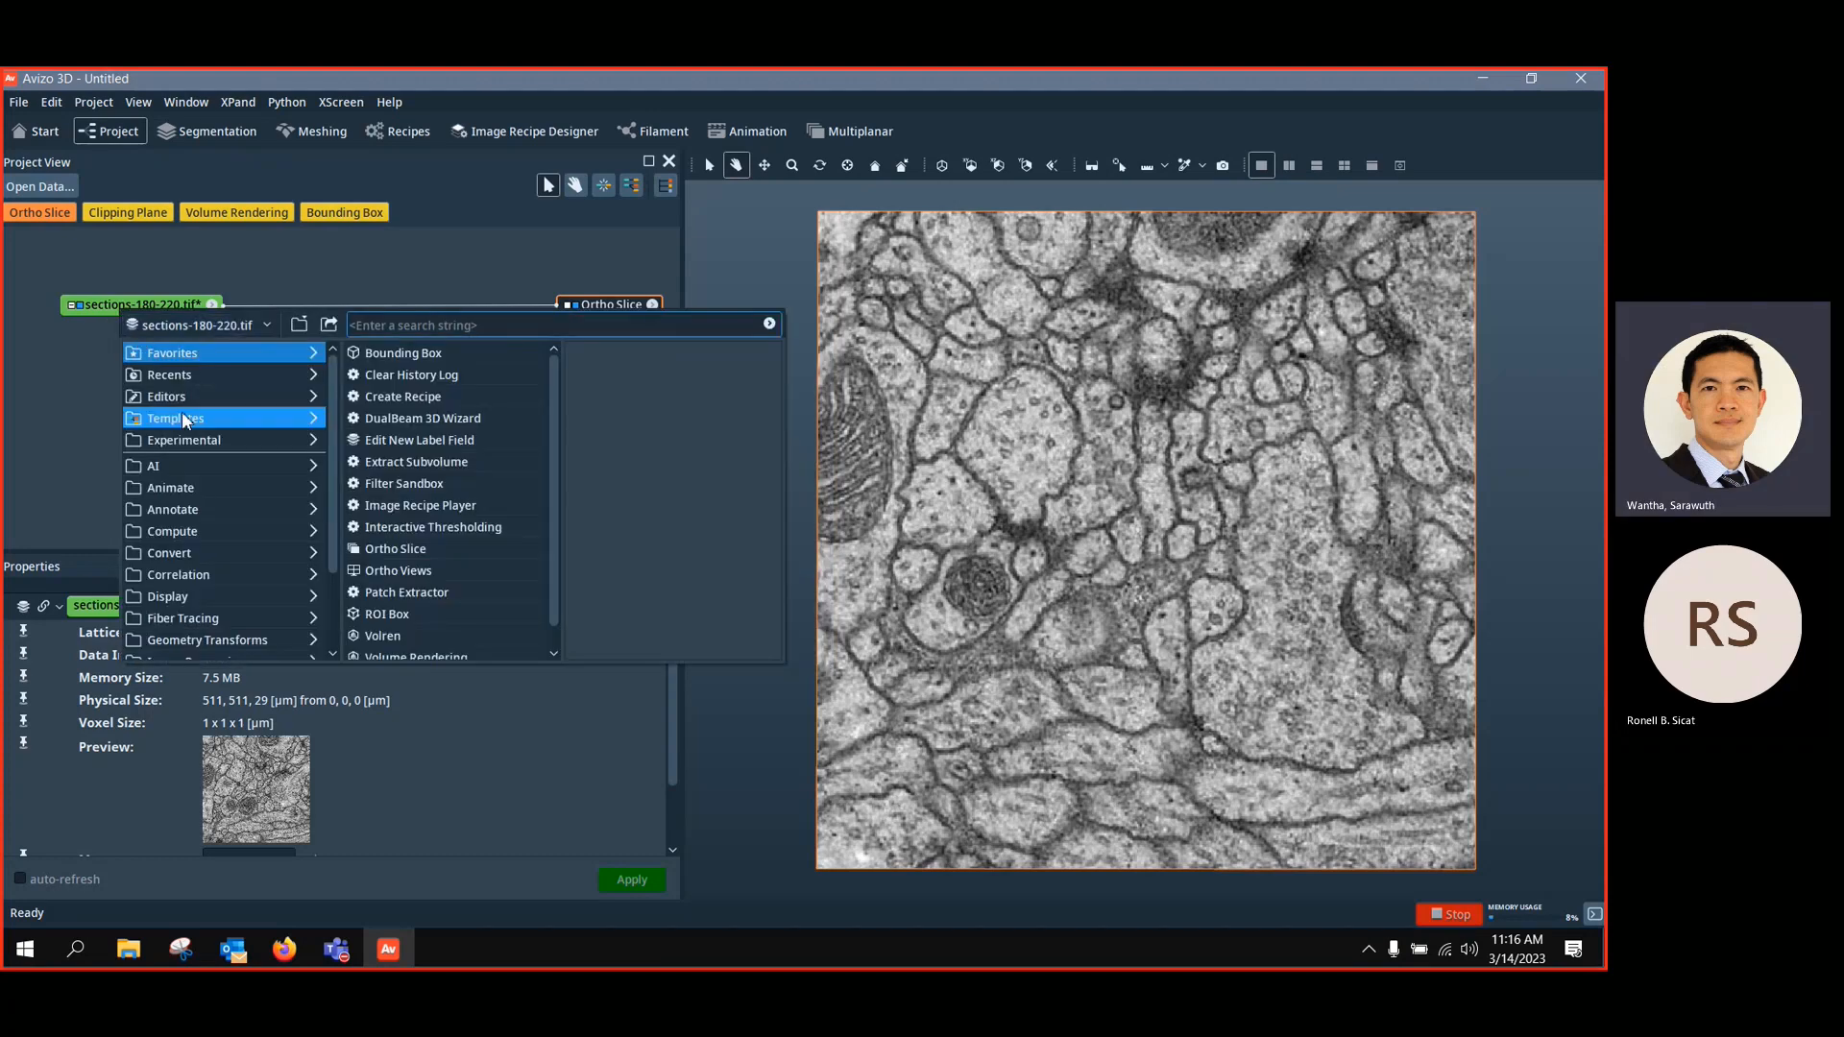
text(dl)
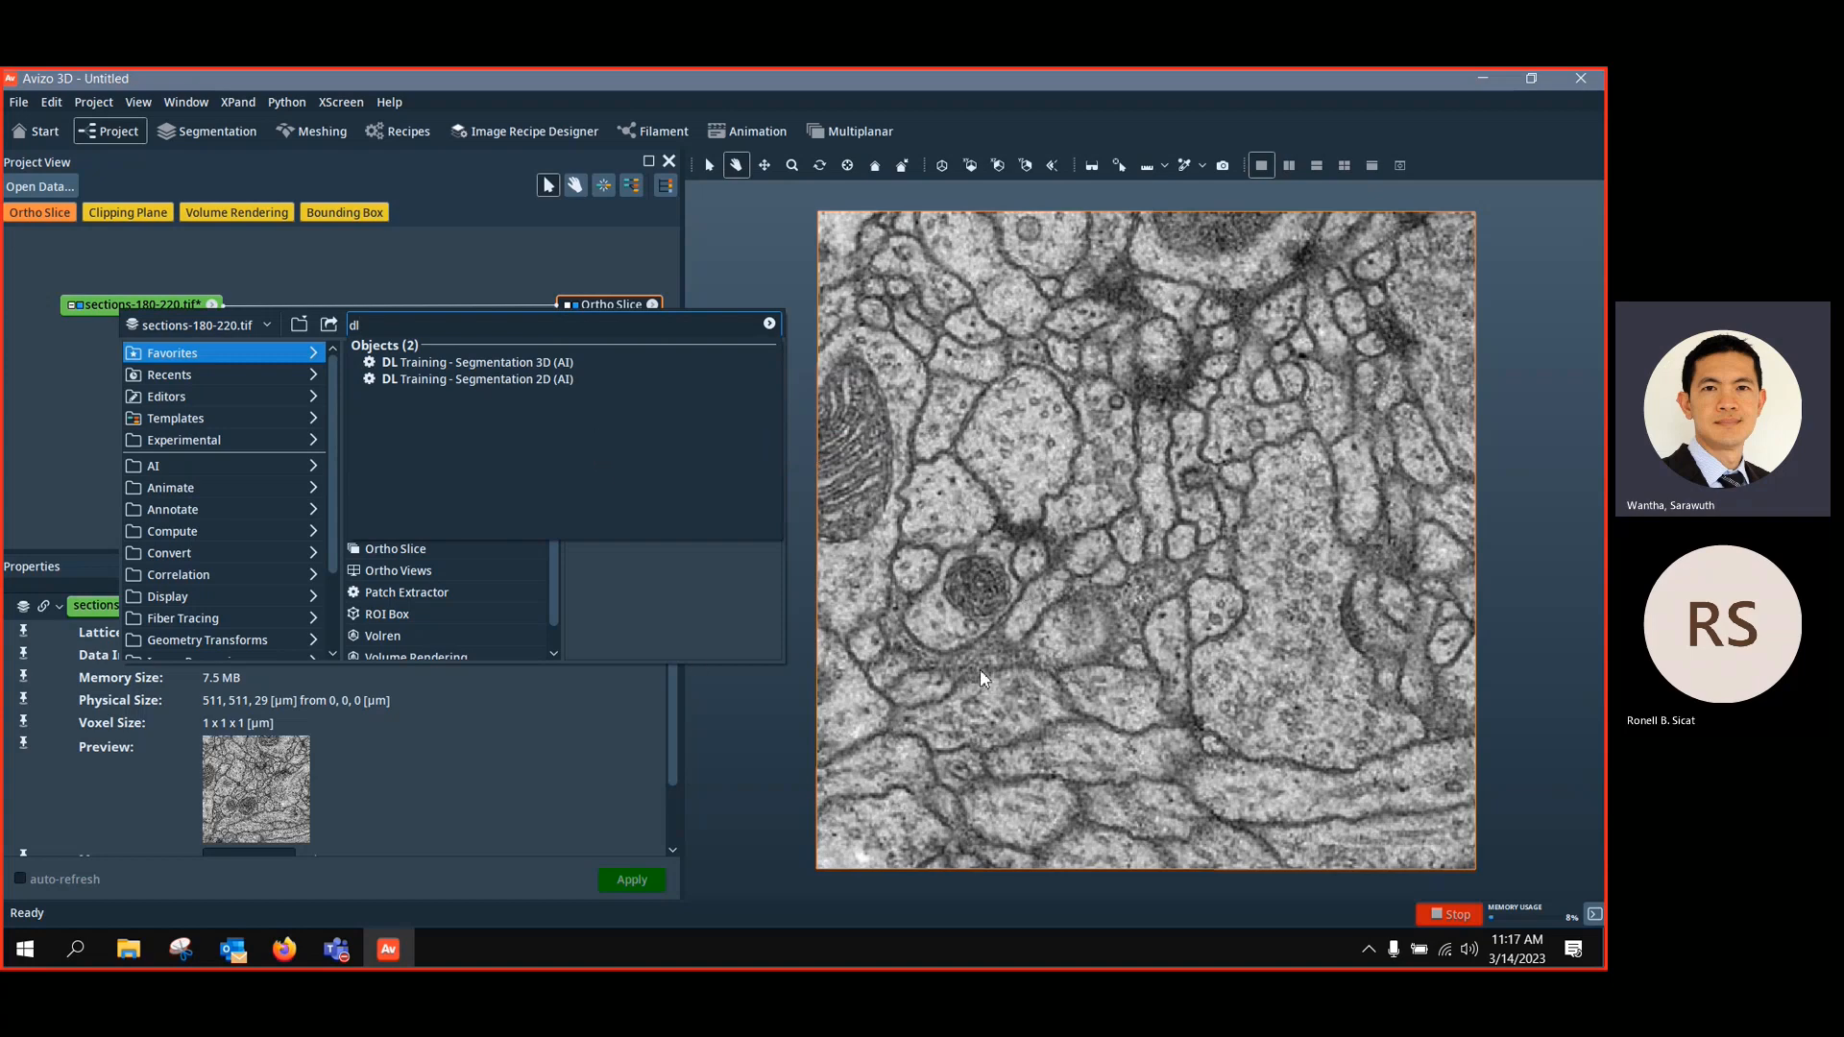
click(995, 610)
click(813, 222)
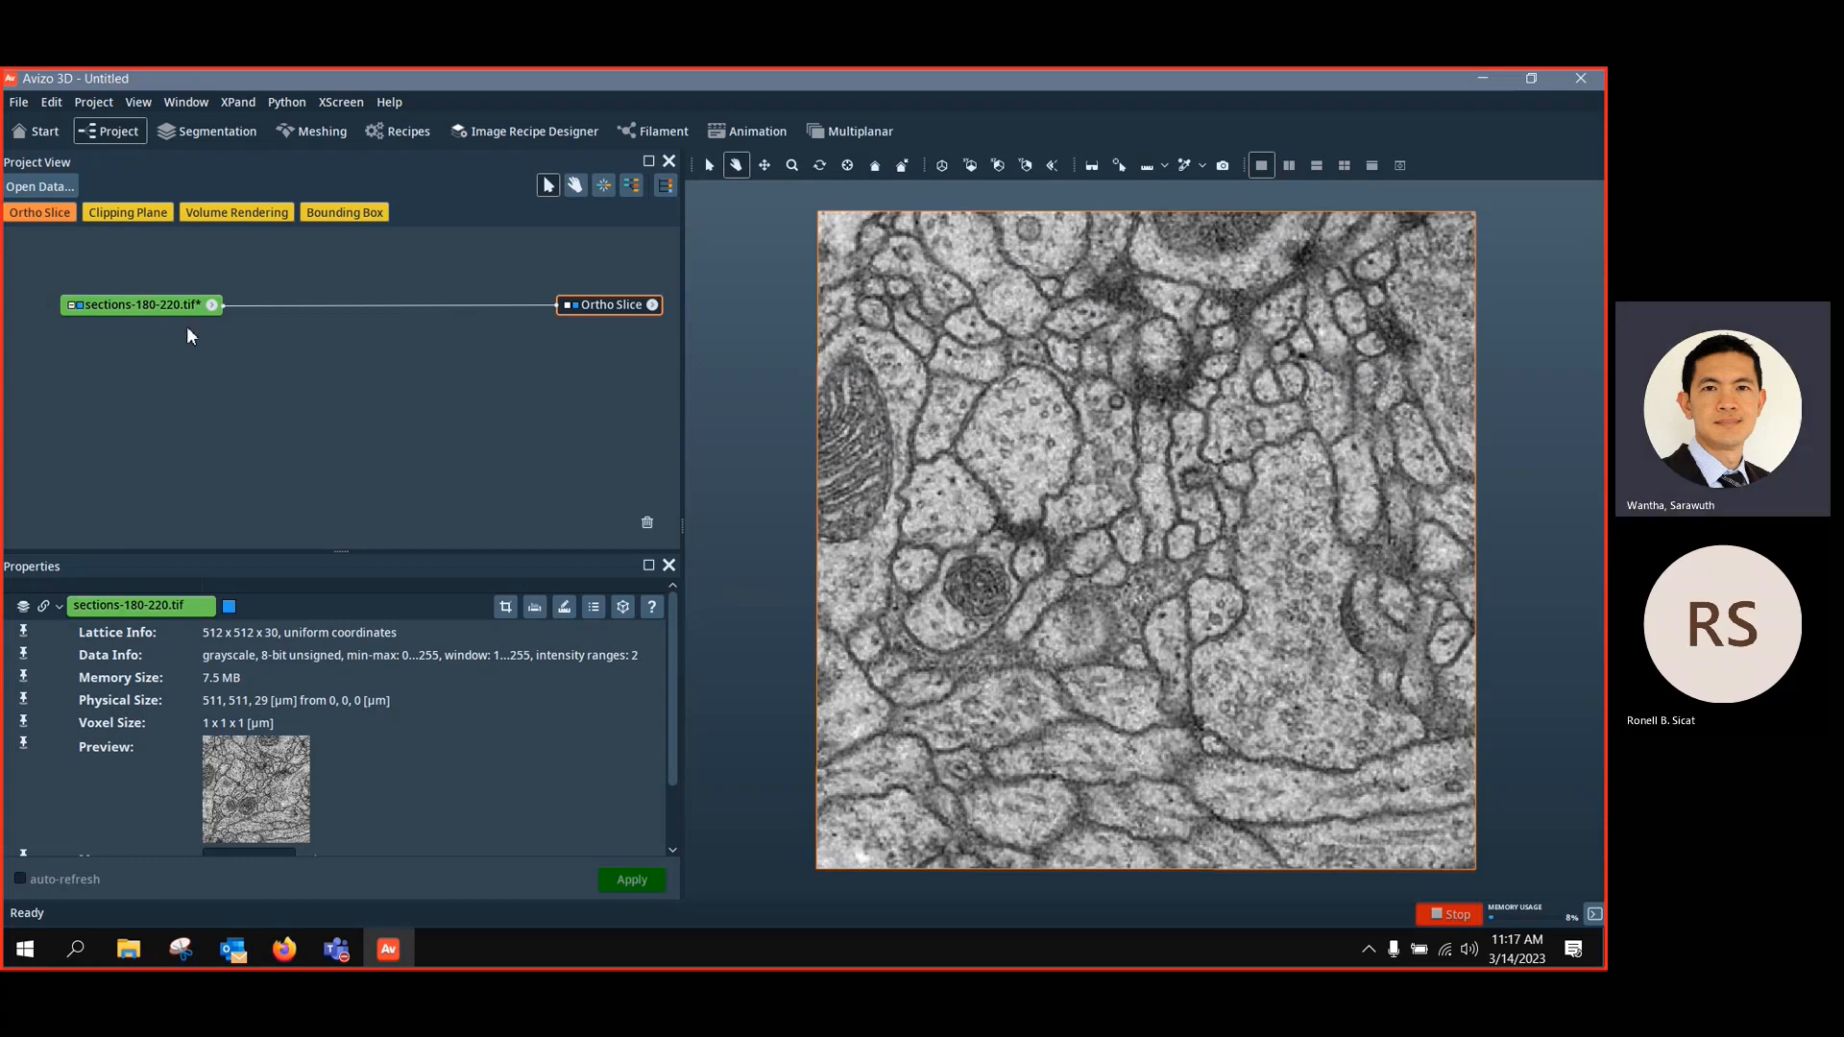
Attach a DL Training - Segmentation 2D module to sections-180-220.tif
click(158, 315)
right_click(159, 315)
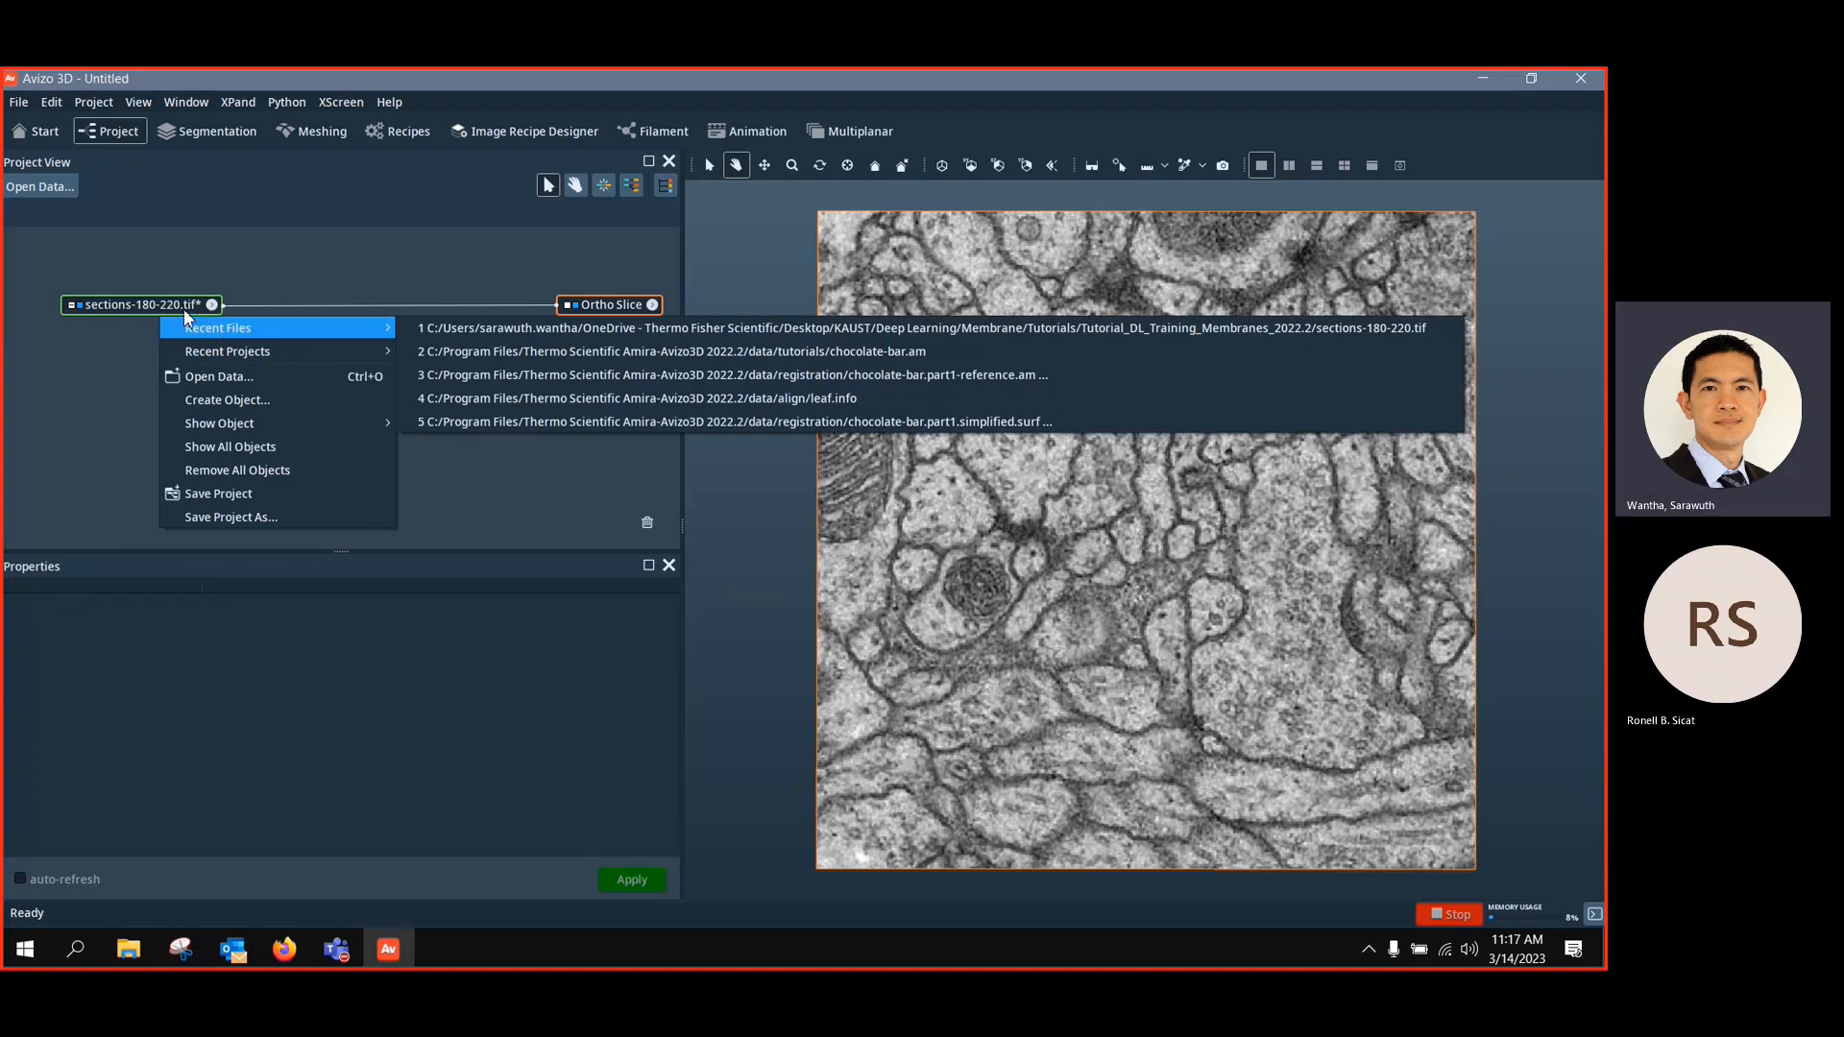
click(183, 308)
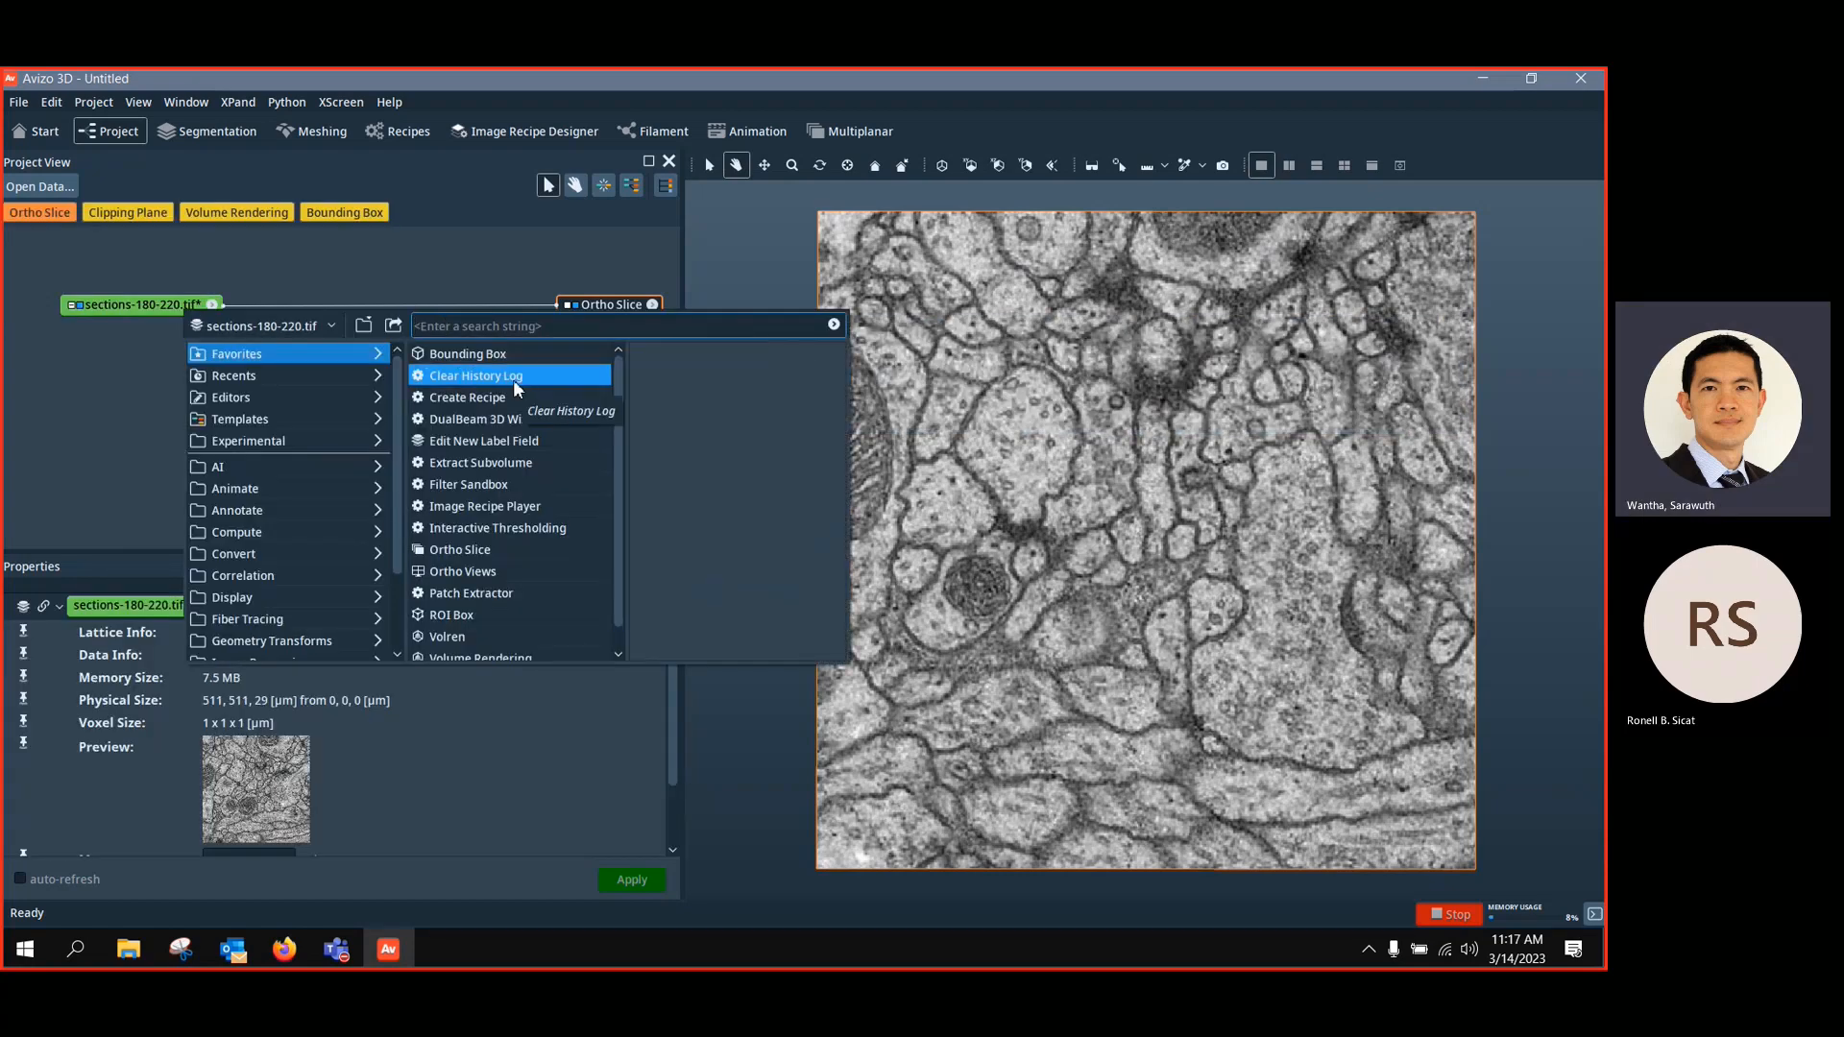
text(dl)
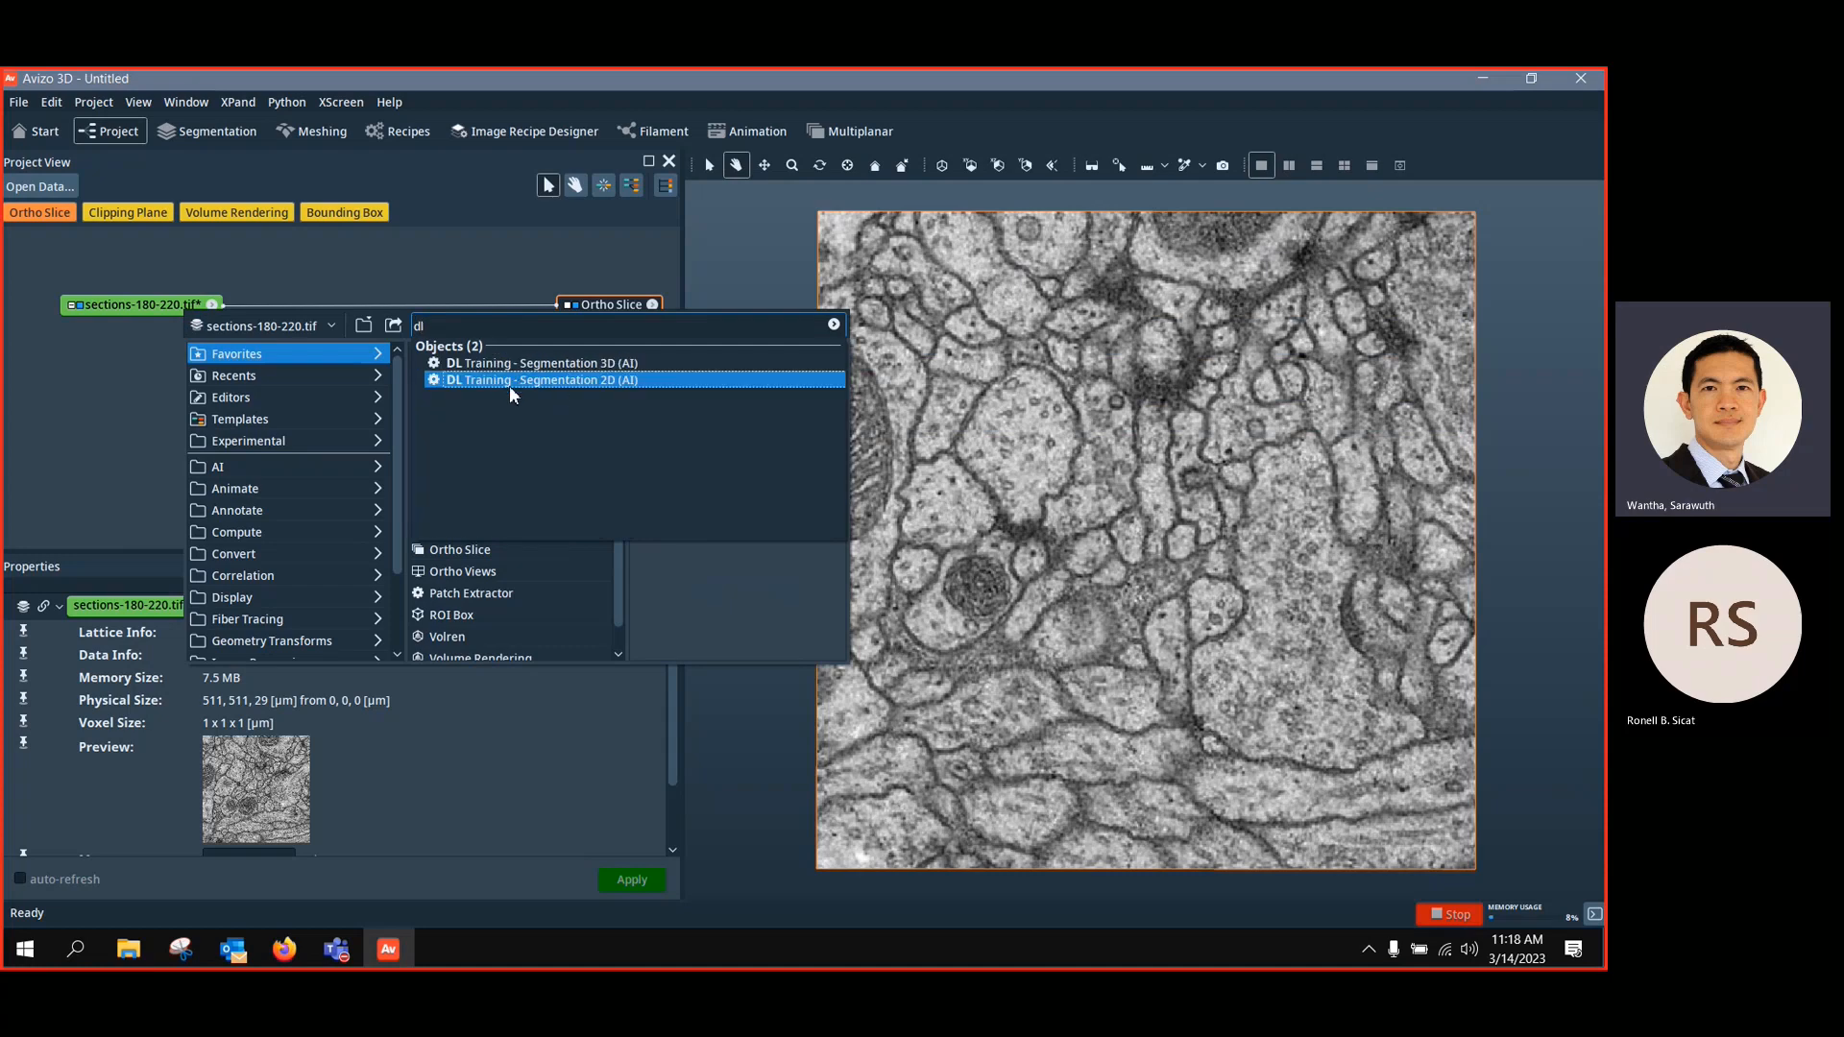
click(562, 383)
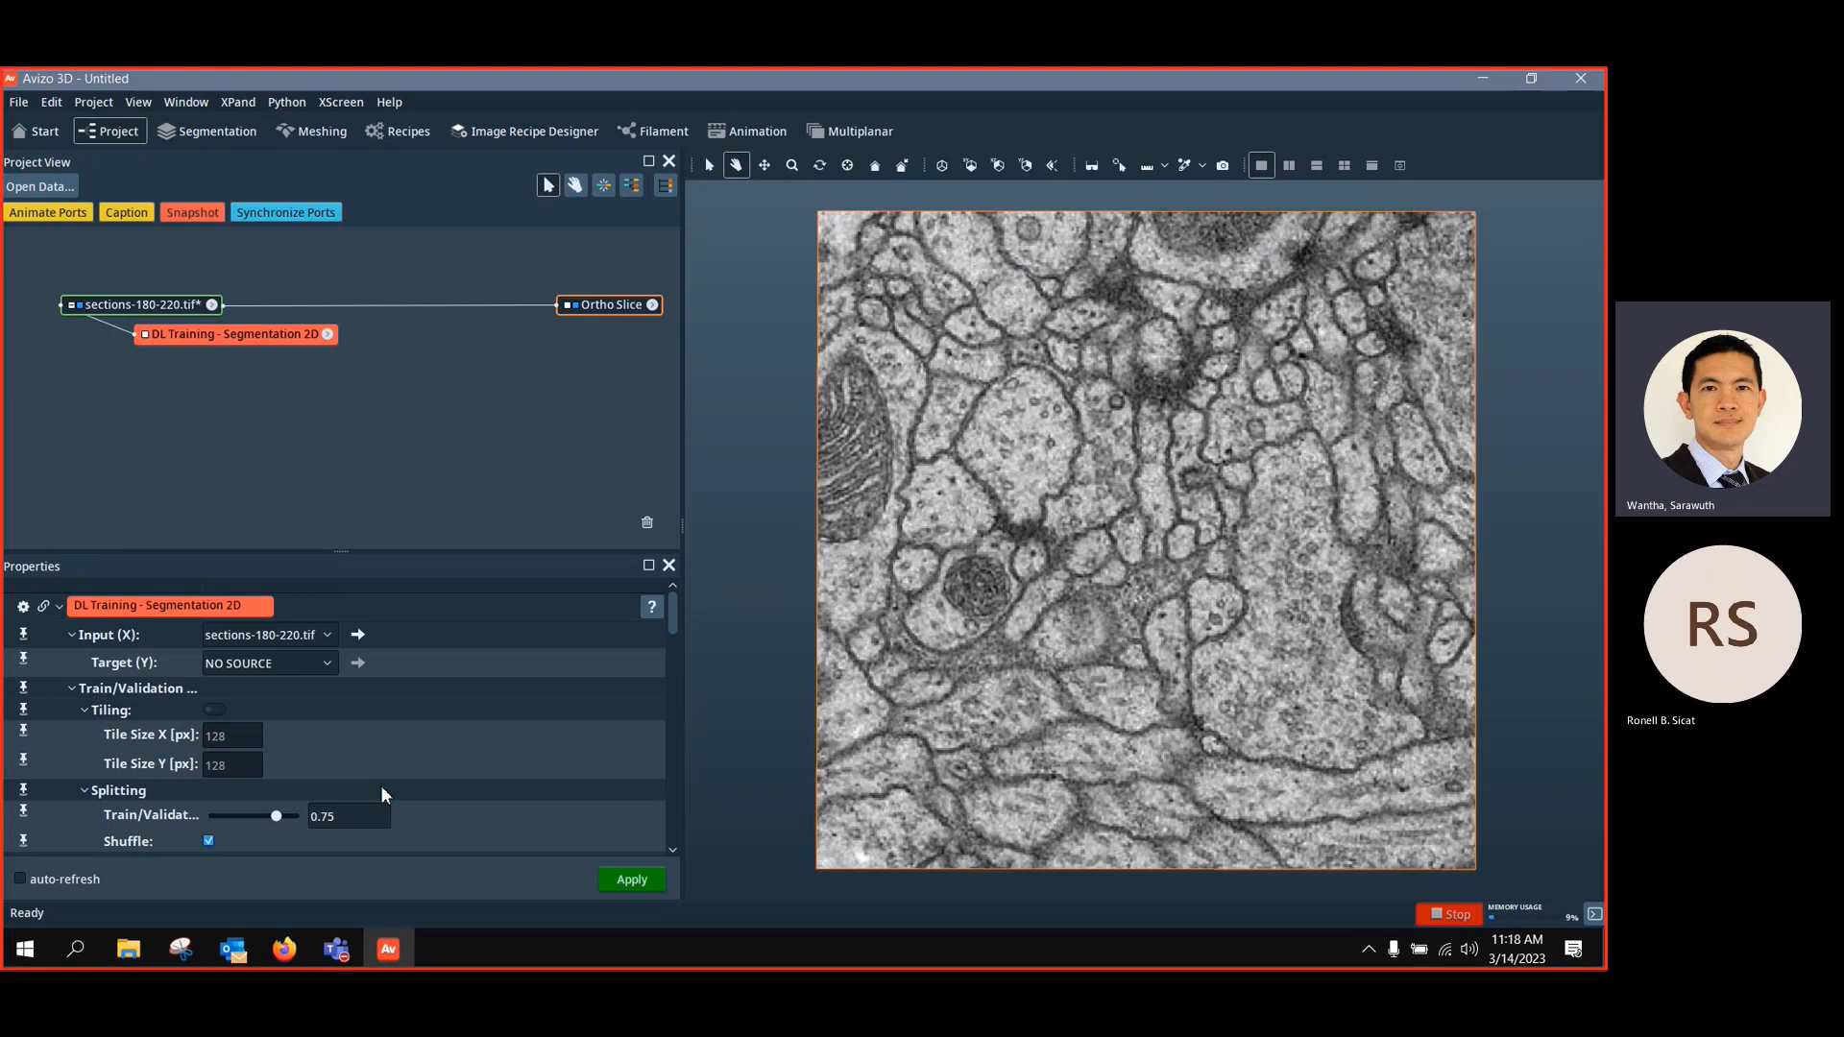
Search for "deep" and attach a Deep Learning Prediction module to sections-180-220.tif
click(173, 307)
right_click(163, 309)
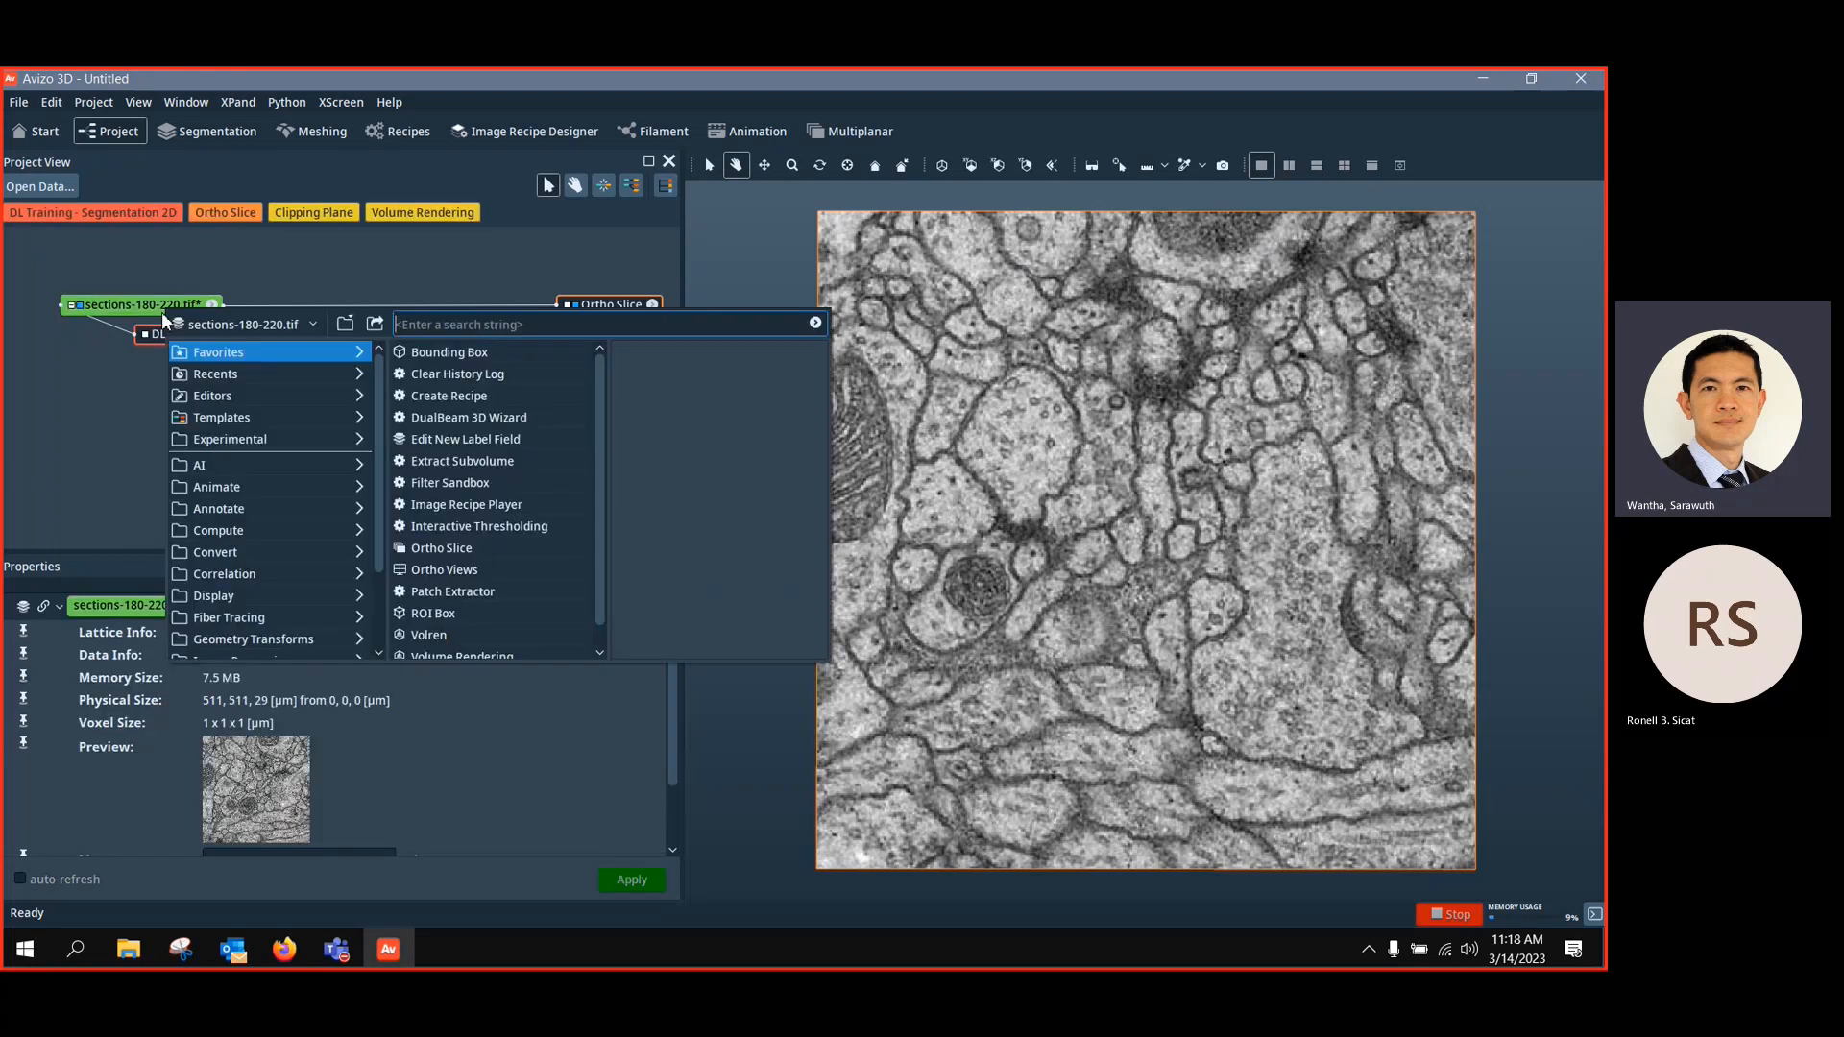
click(456, 325)
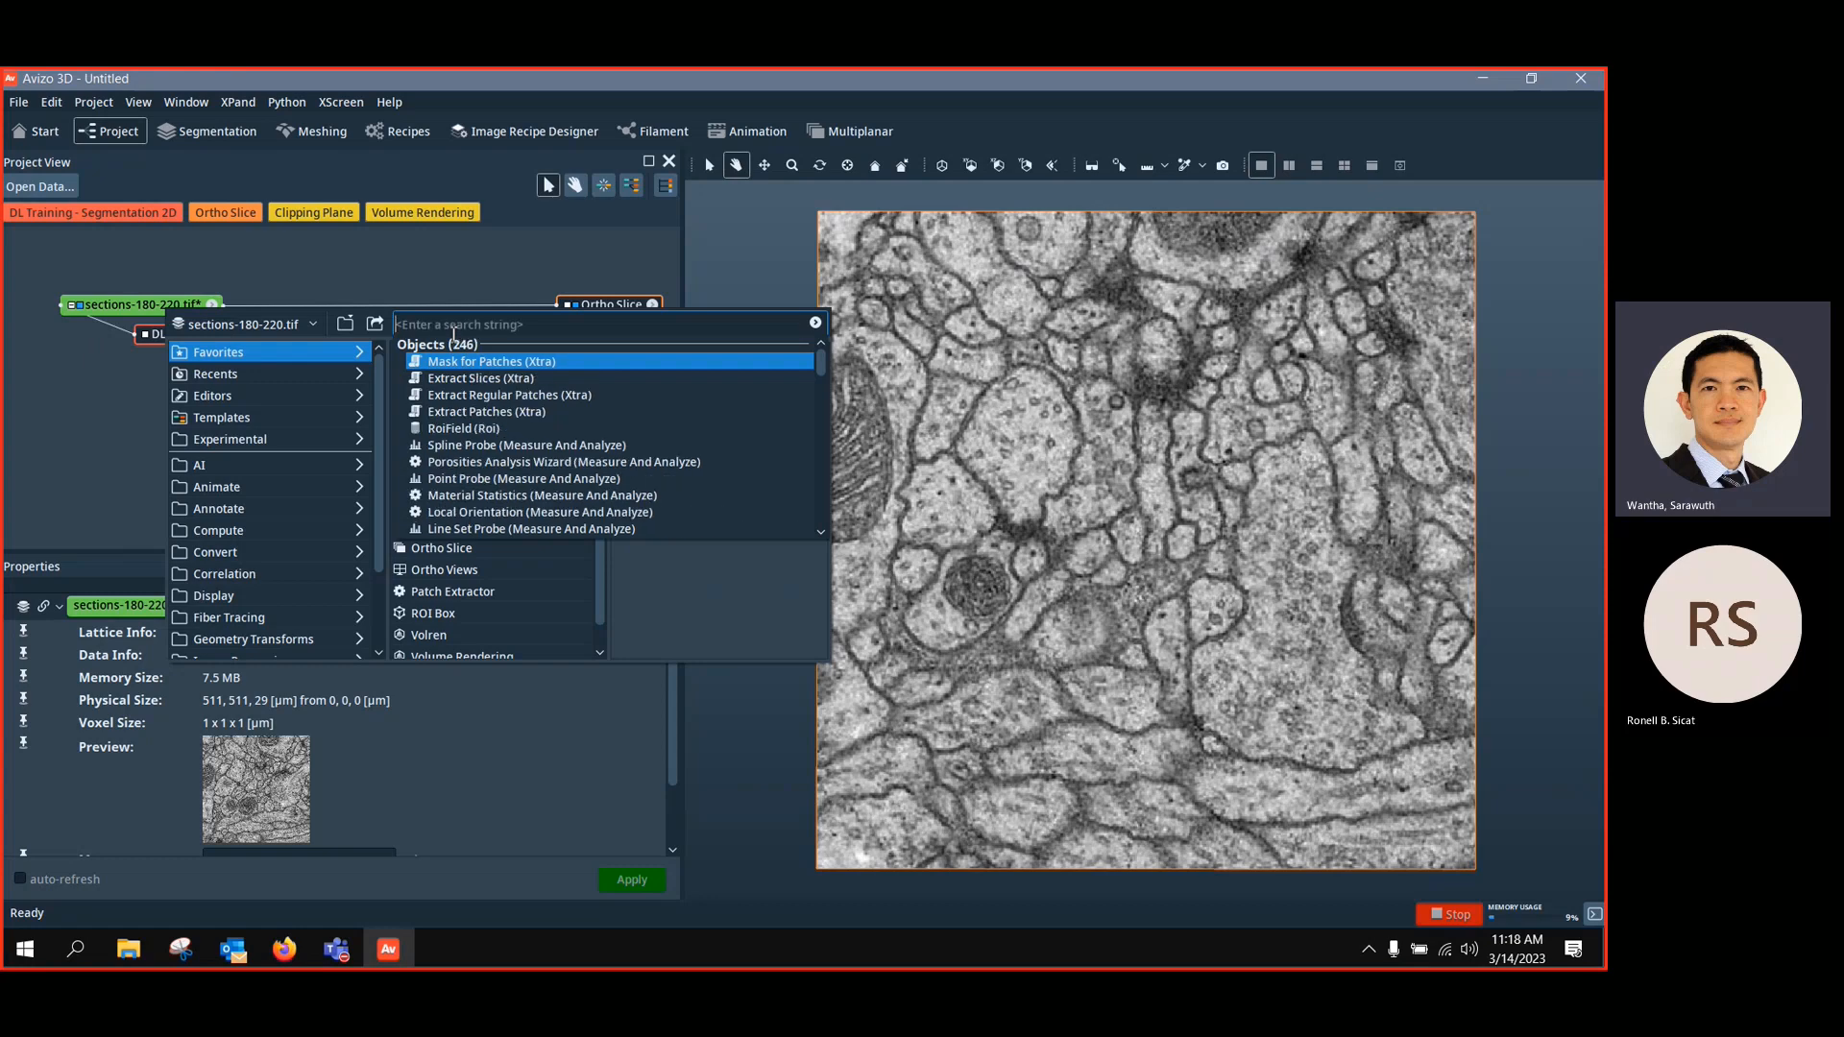
text(dee)
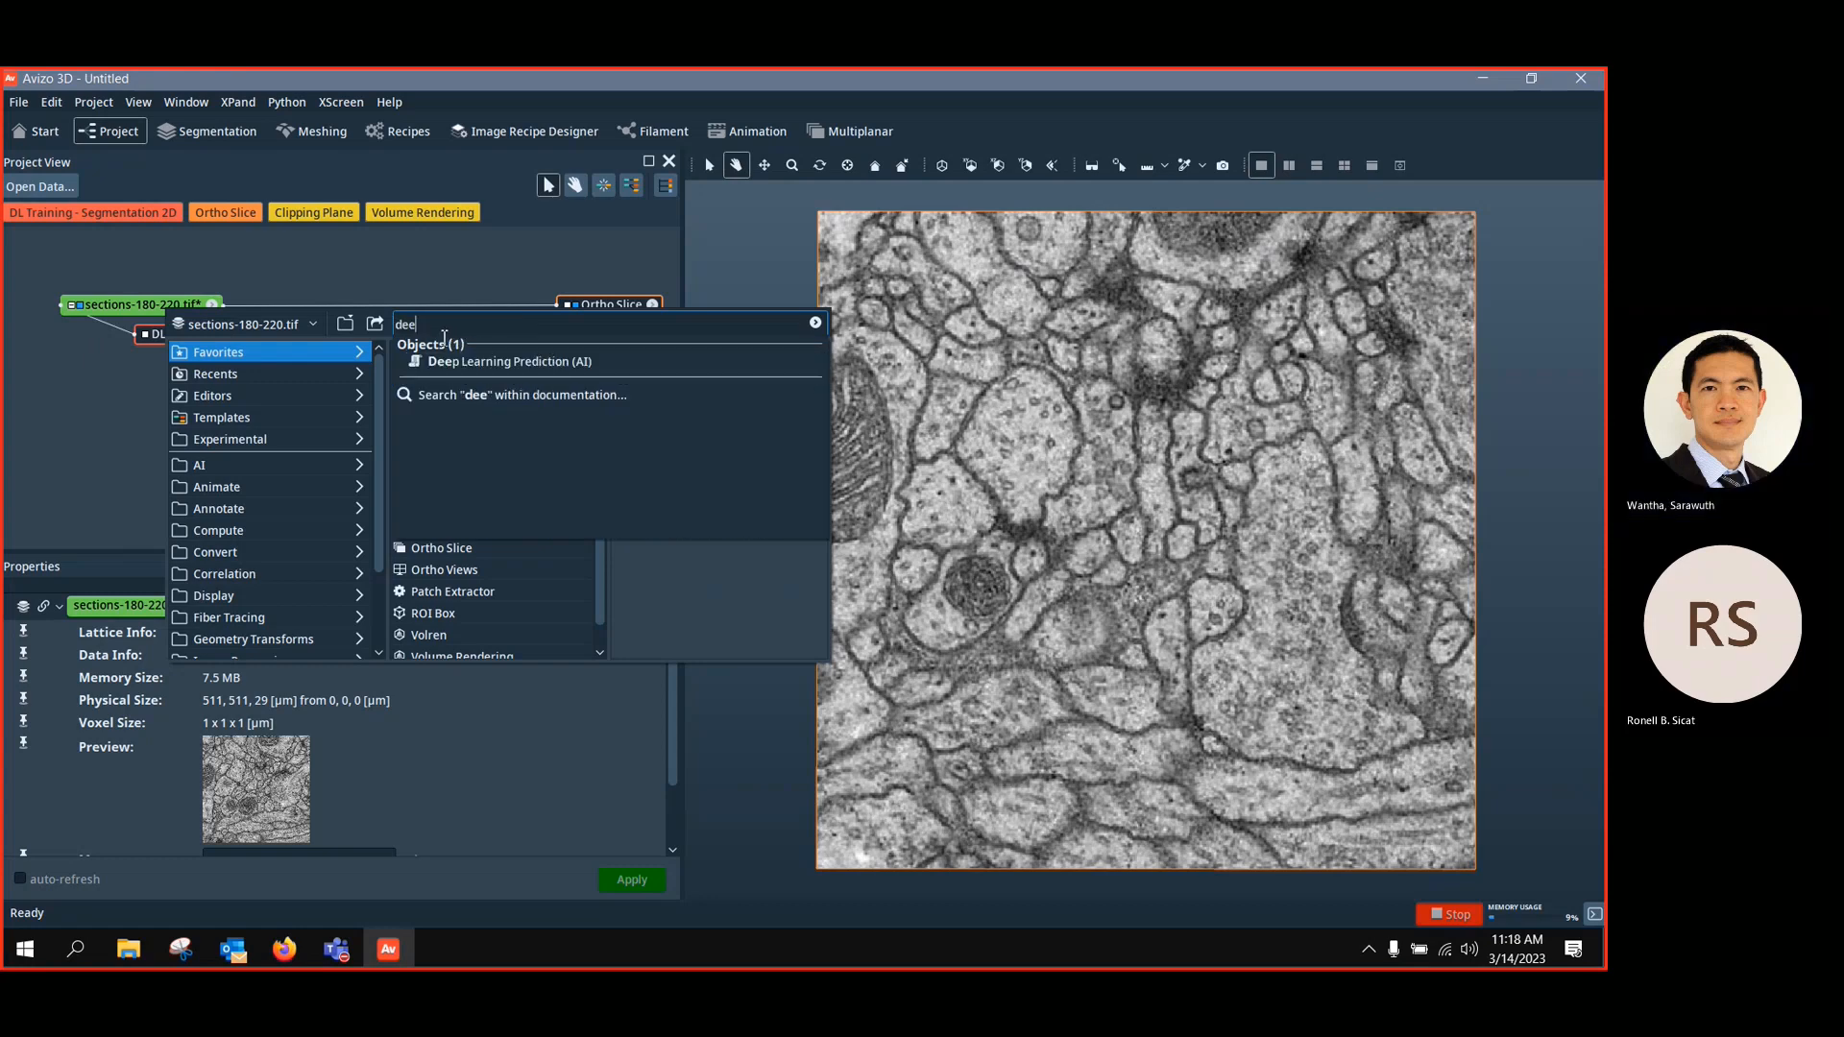
text(p)
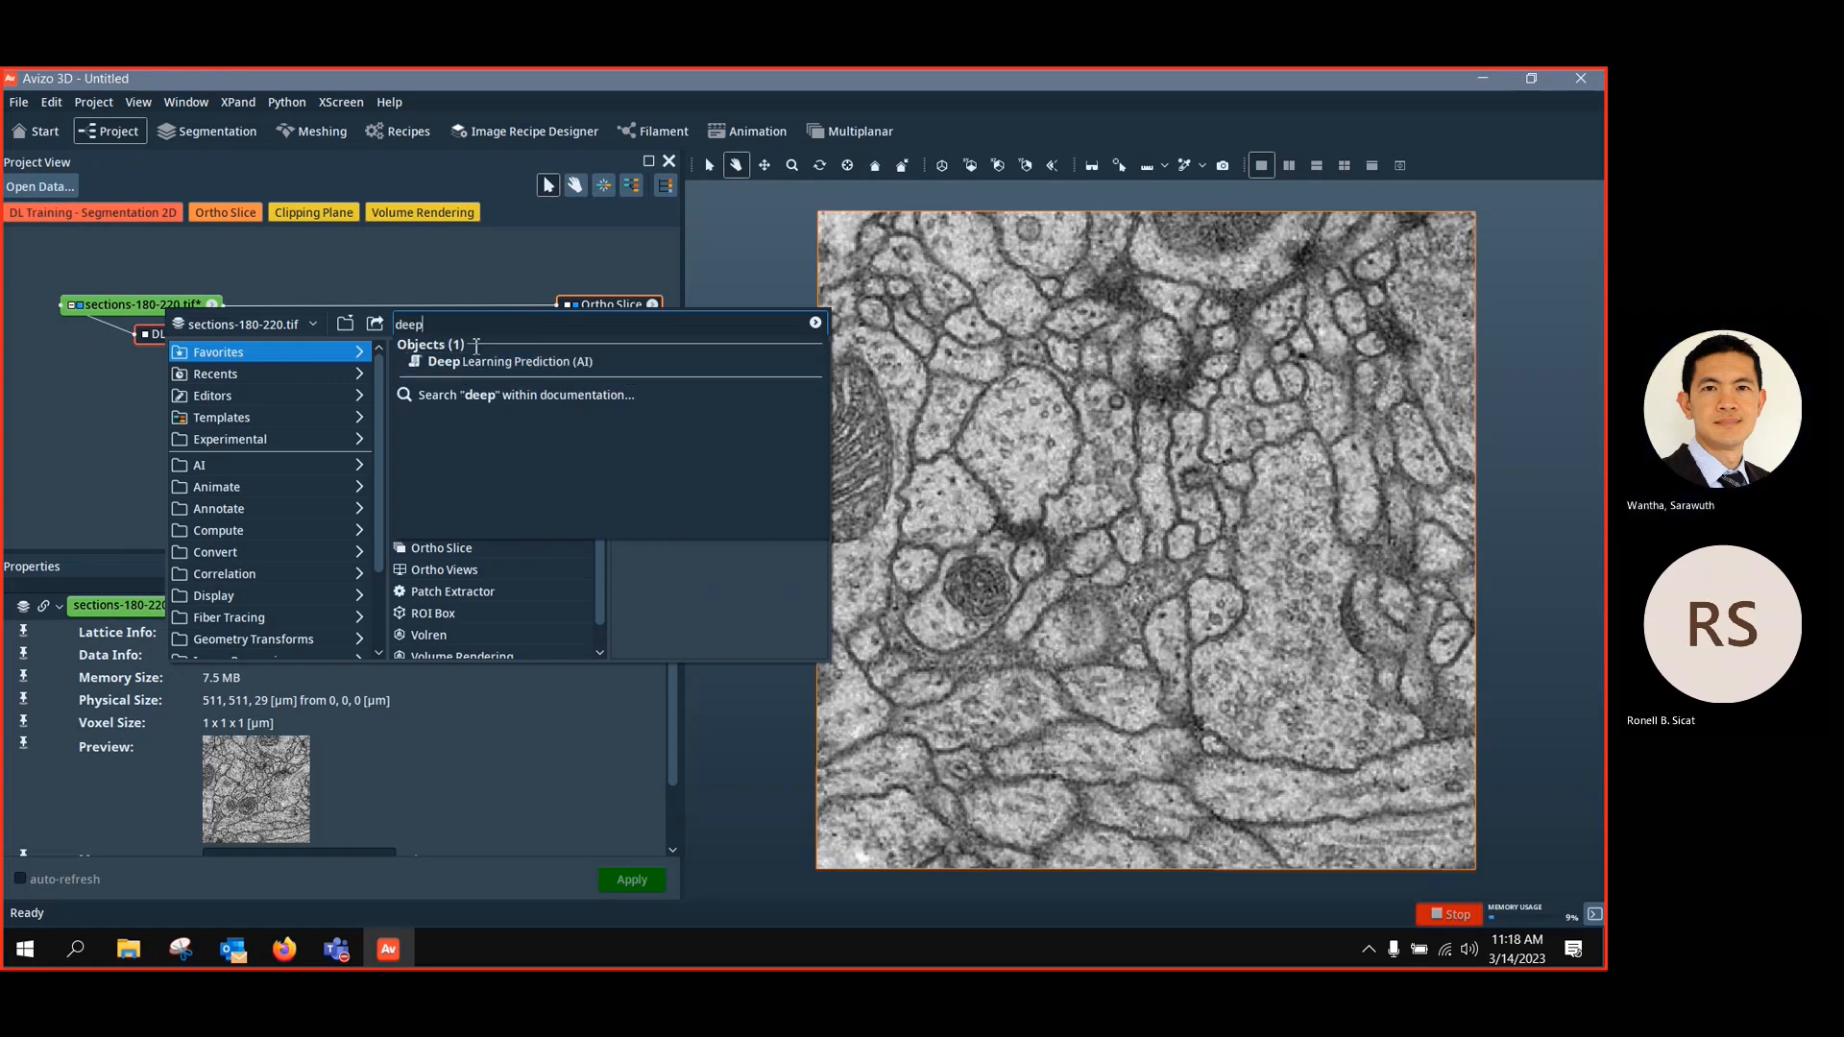
click(527, 362)
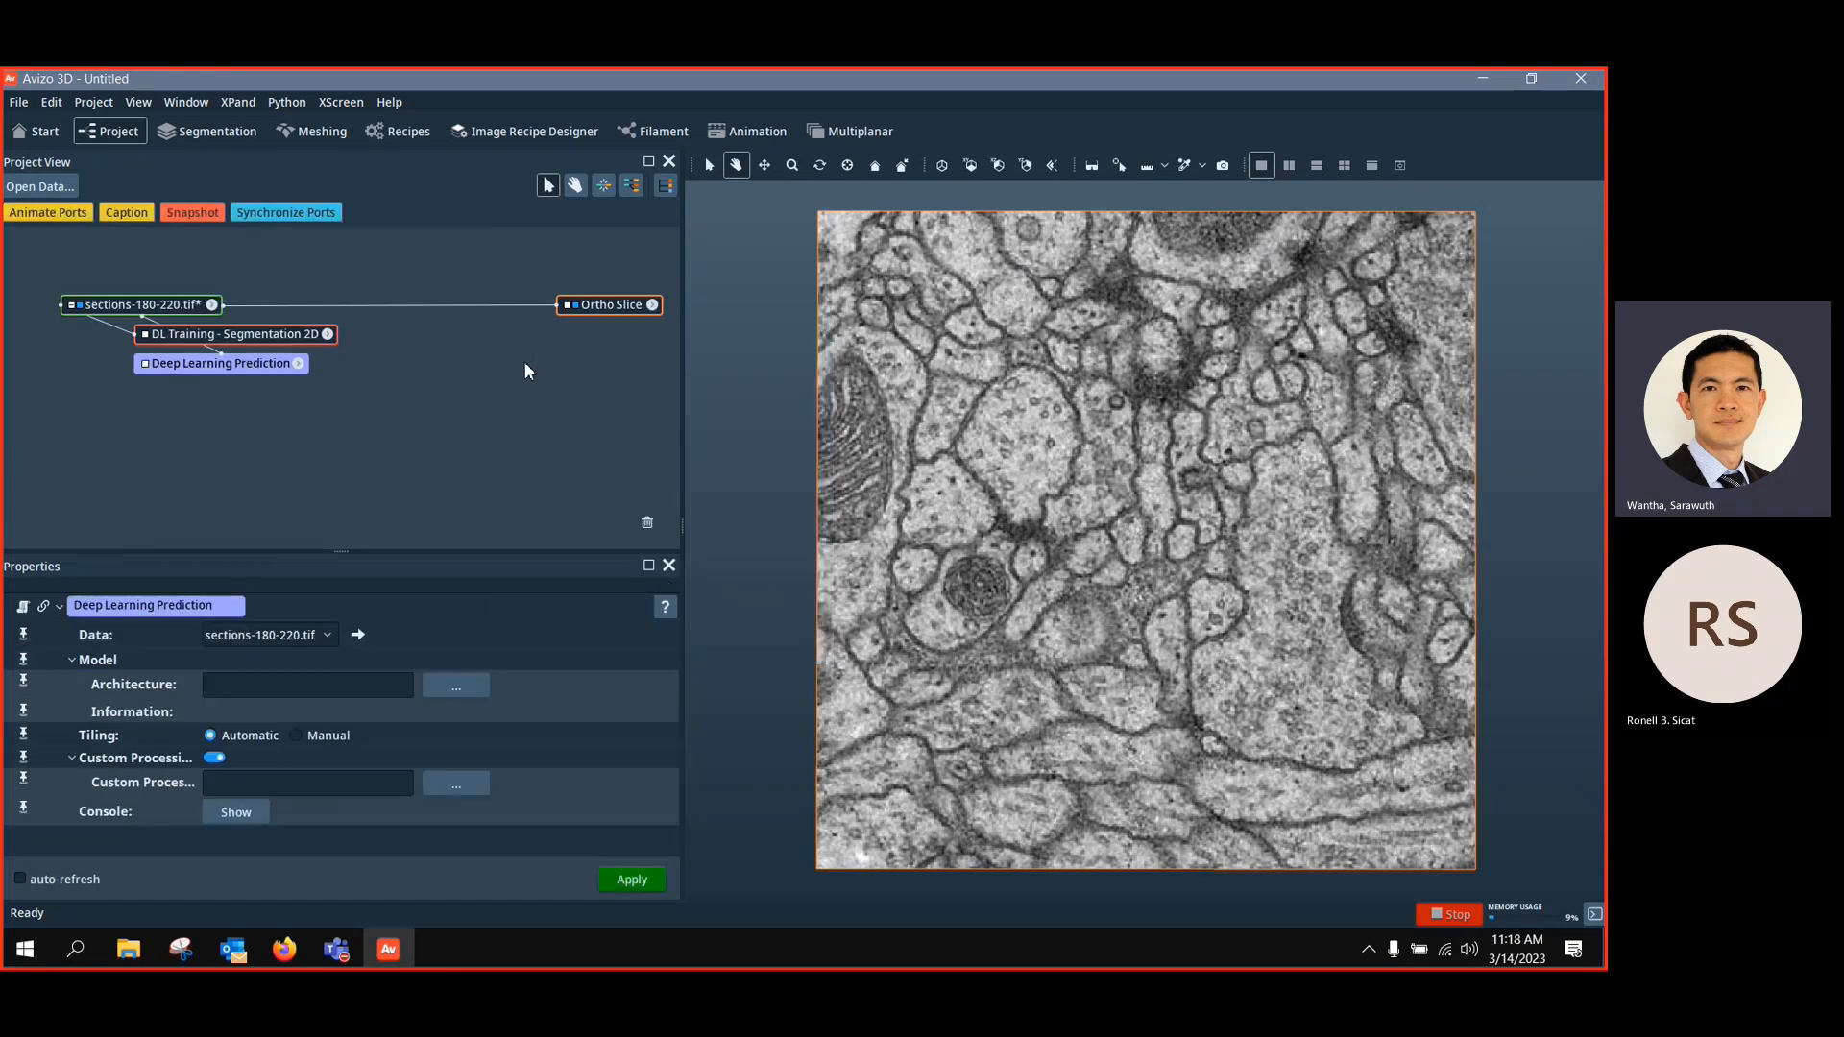
Spread out the two deep learning modules in the project graph, then delete both Deep Learning Prediction and DL Training - Segmentation 2D
drag(226, 368, 331, 341)
drag(247, 398, 297, 394)
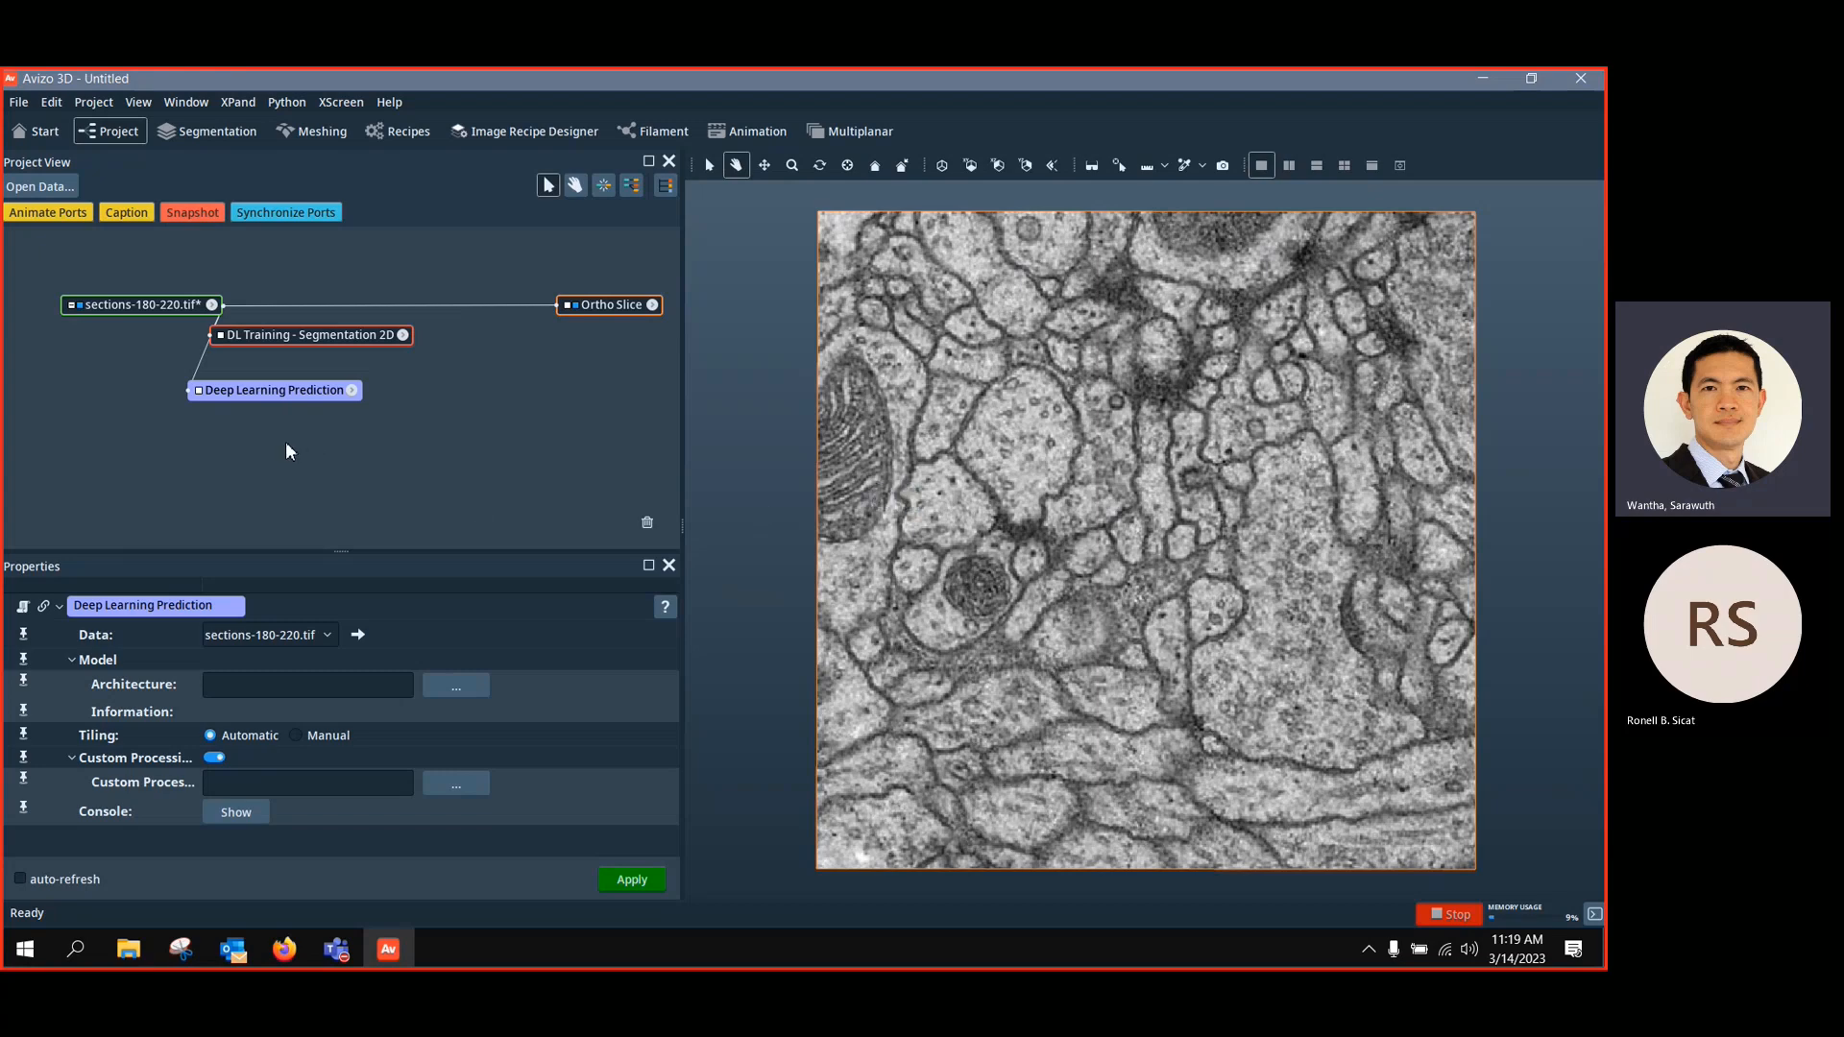
drag(319, 399, 332, 421)
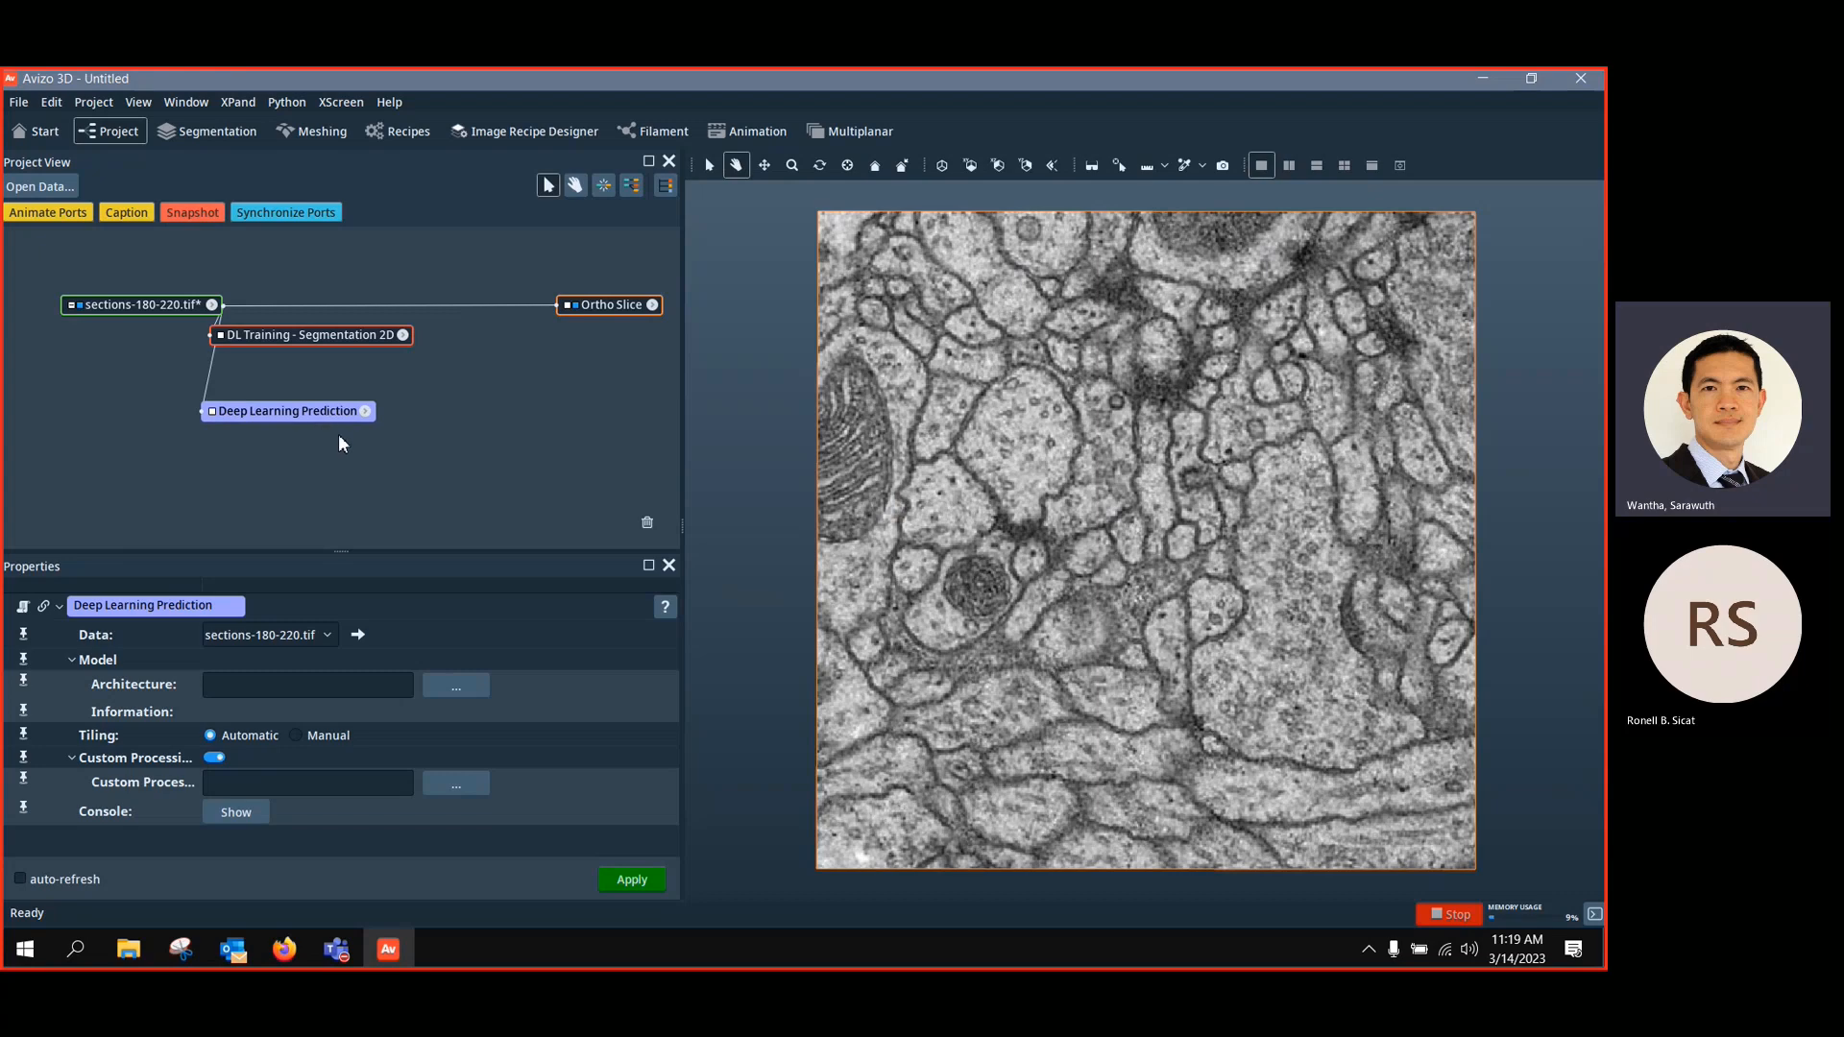
key(Delete)
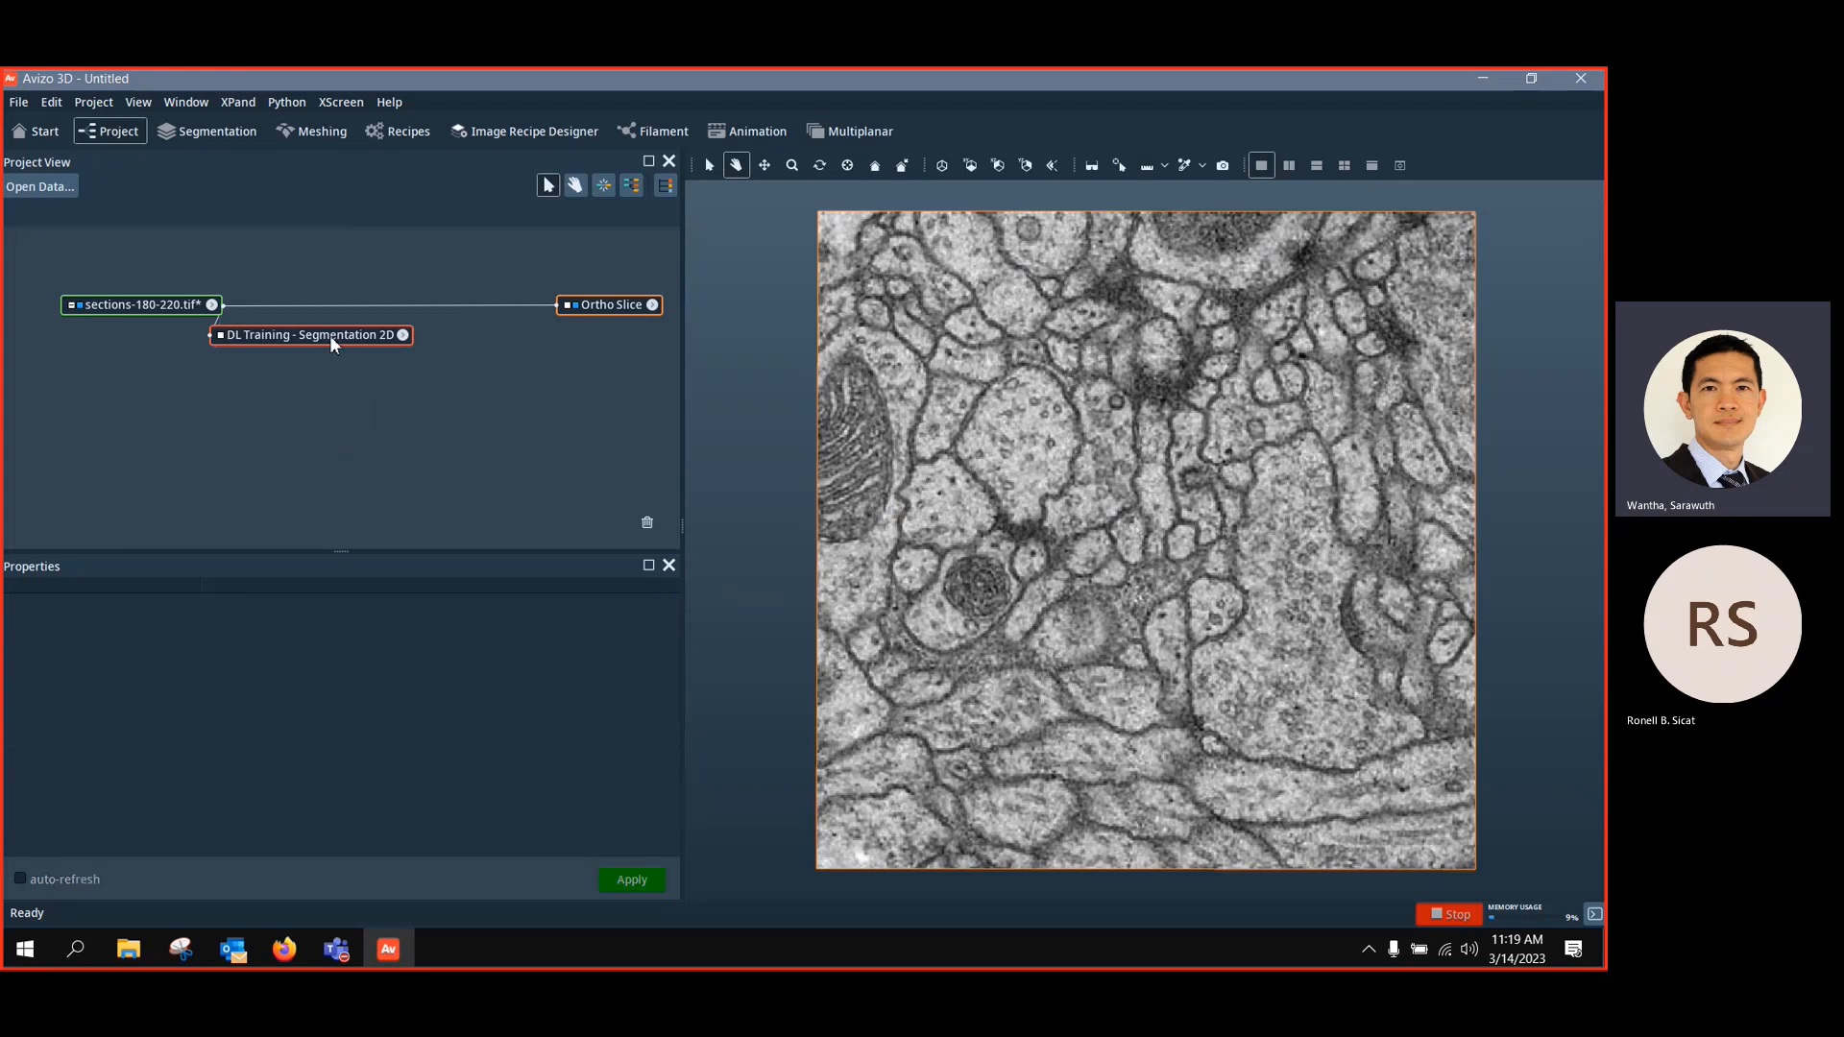
drag(331, 344, 348, 377)
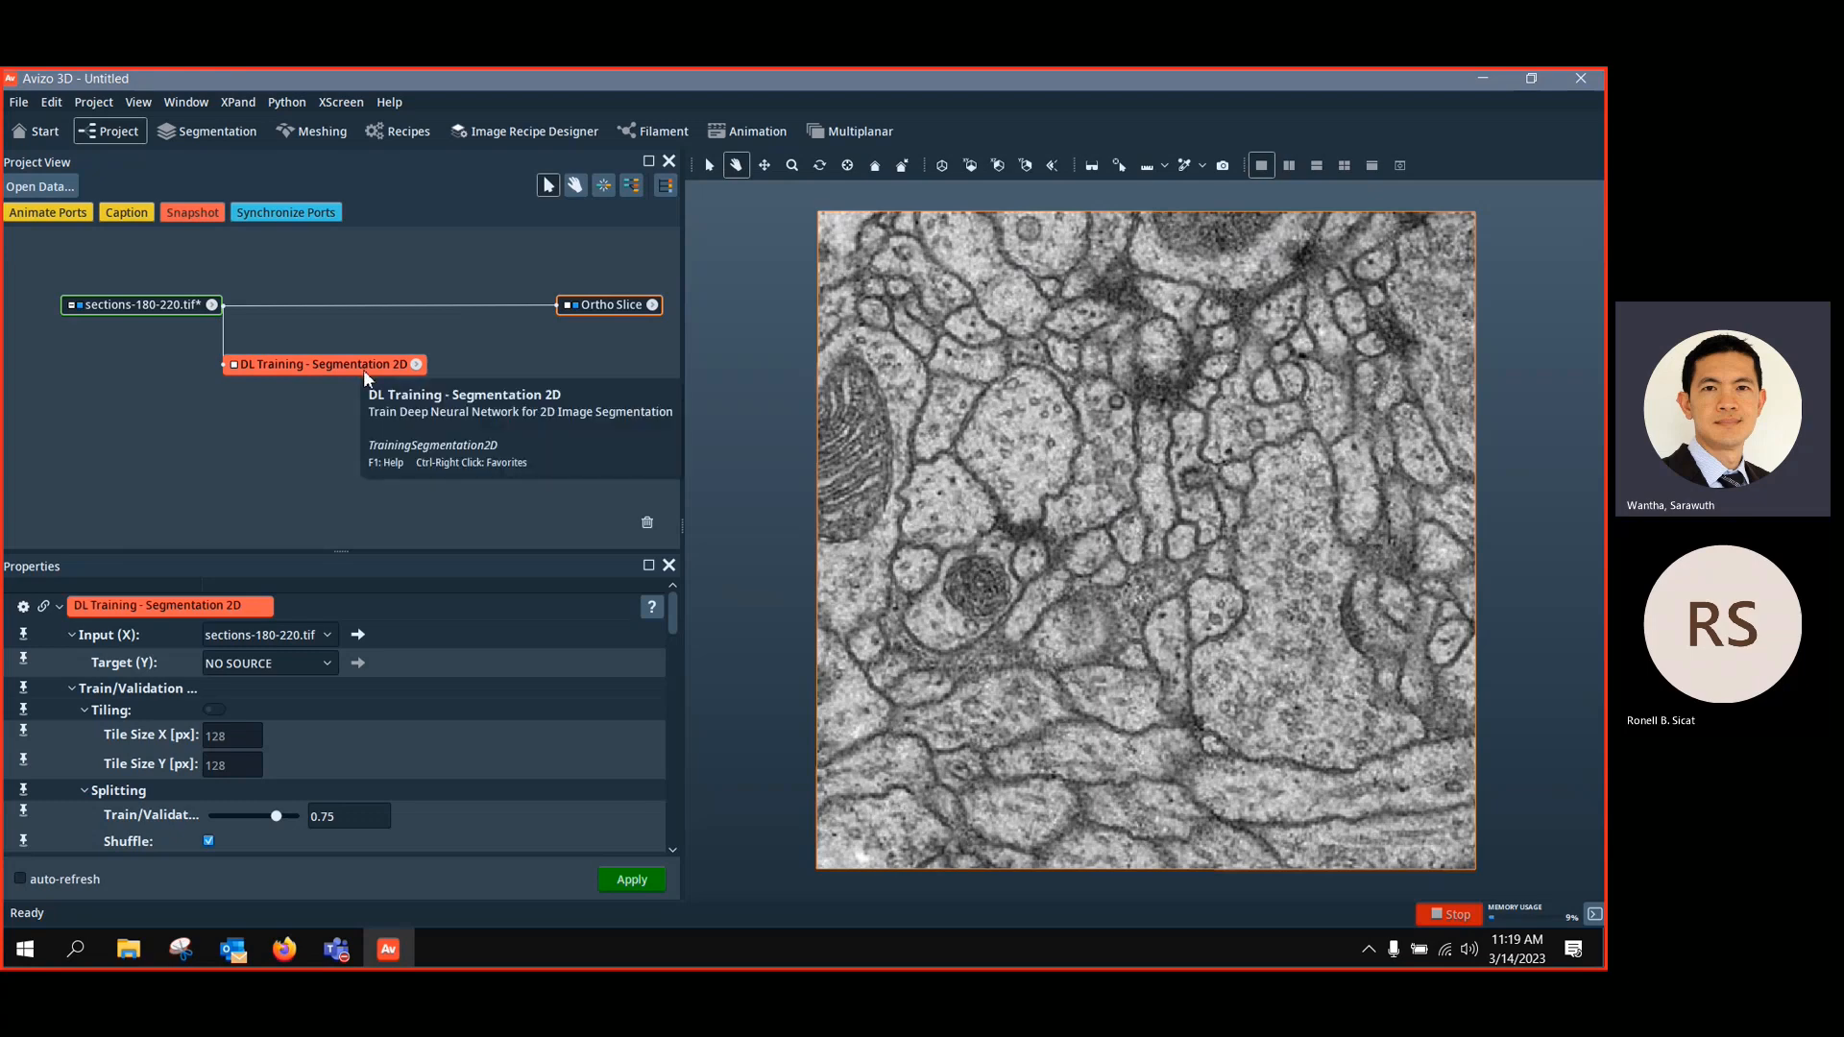
key(Delete)
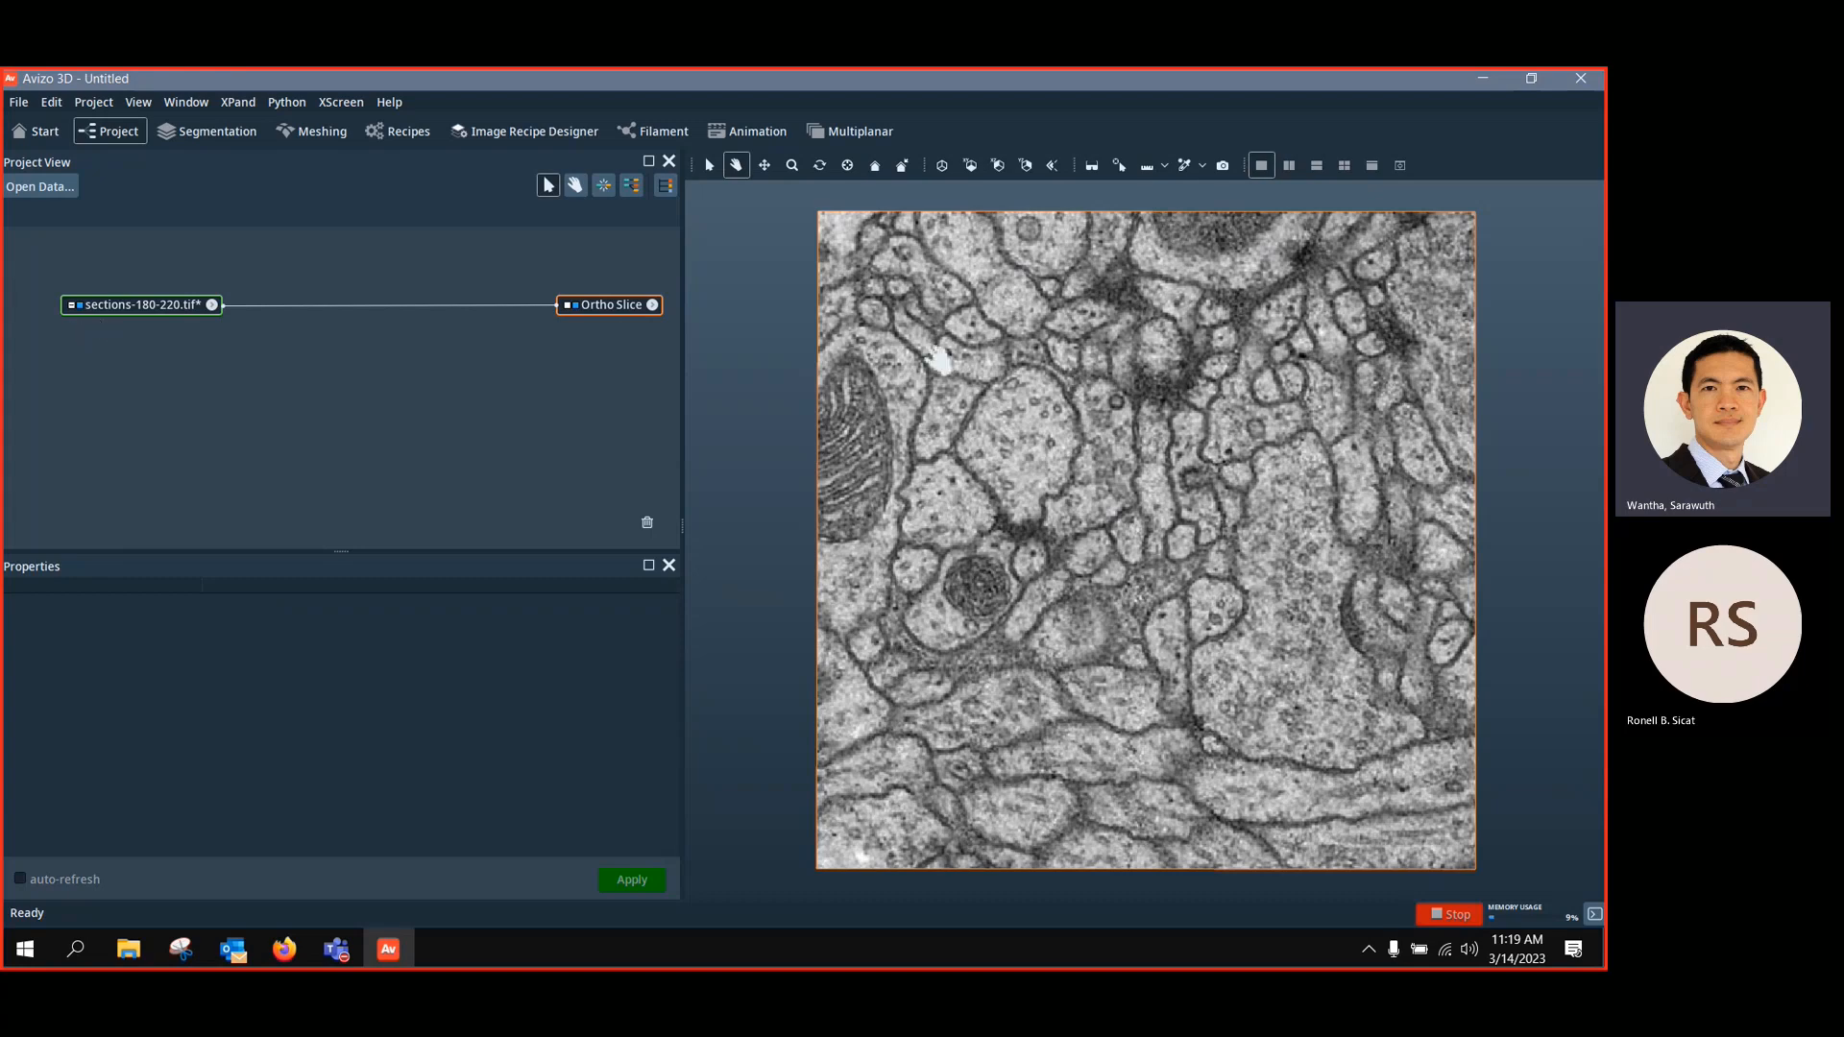
Bring up the Workshops folder window in File Explorer and close it
scroll(1008, 442, down, 1)
scroll(1026, 491, up, 1)
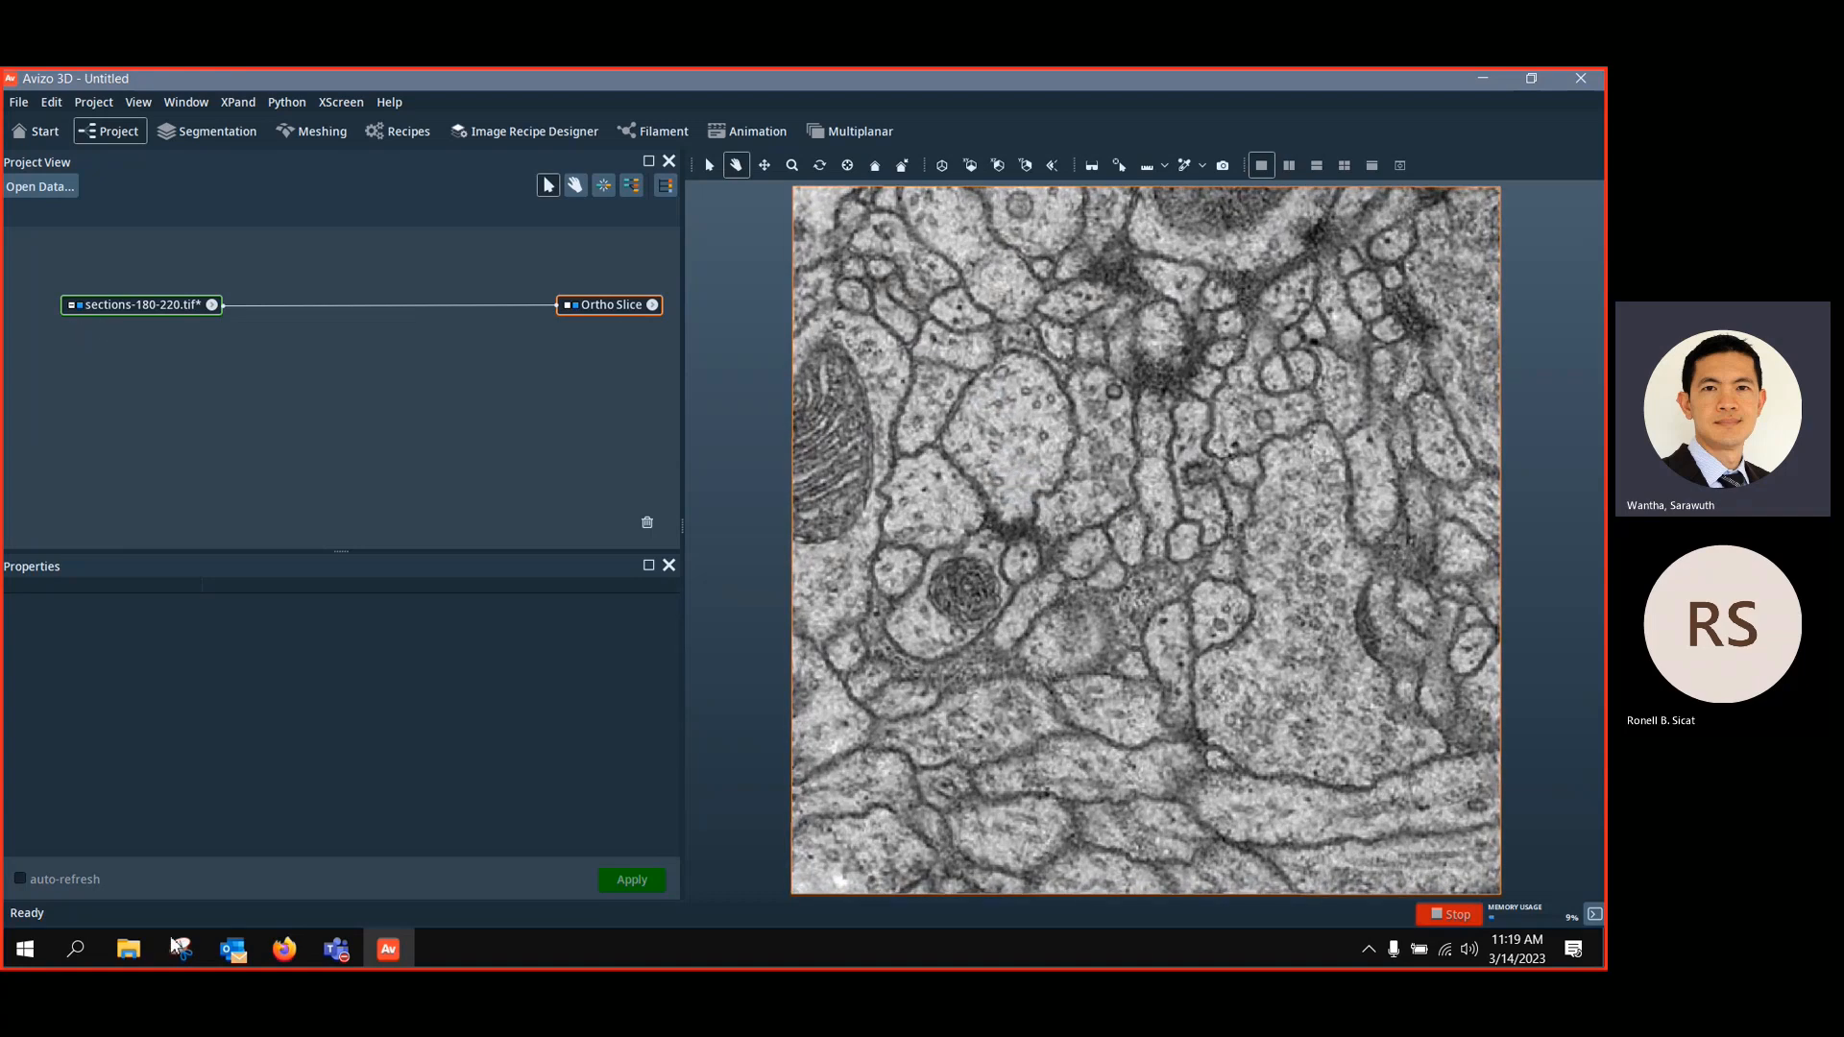
click(128, 949)
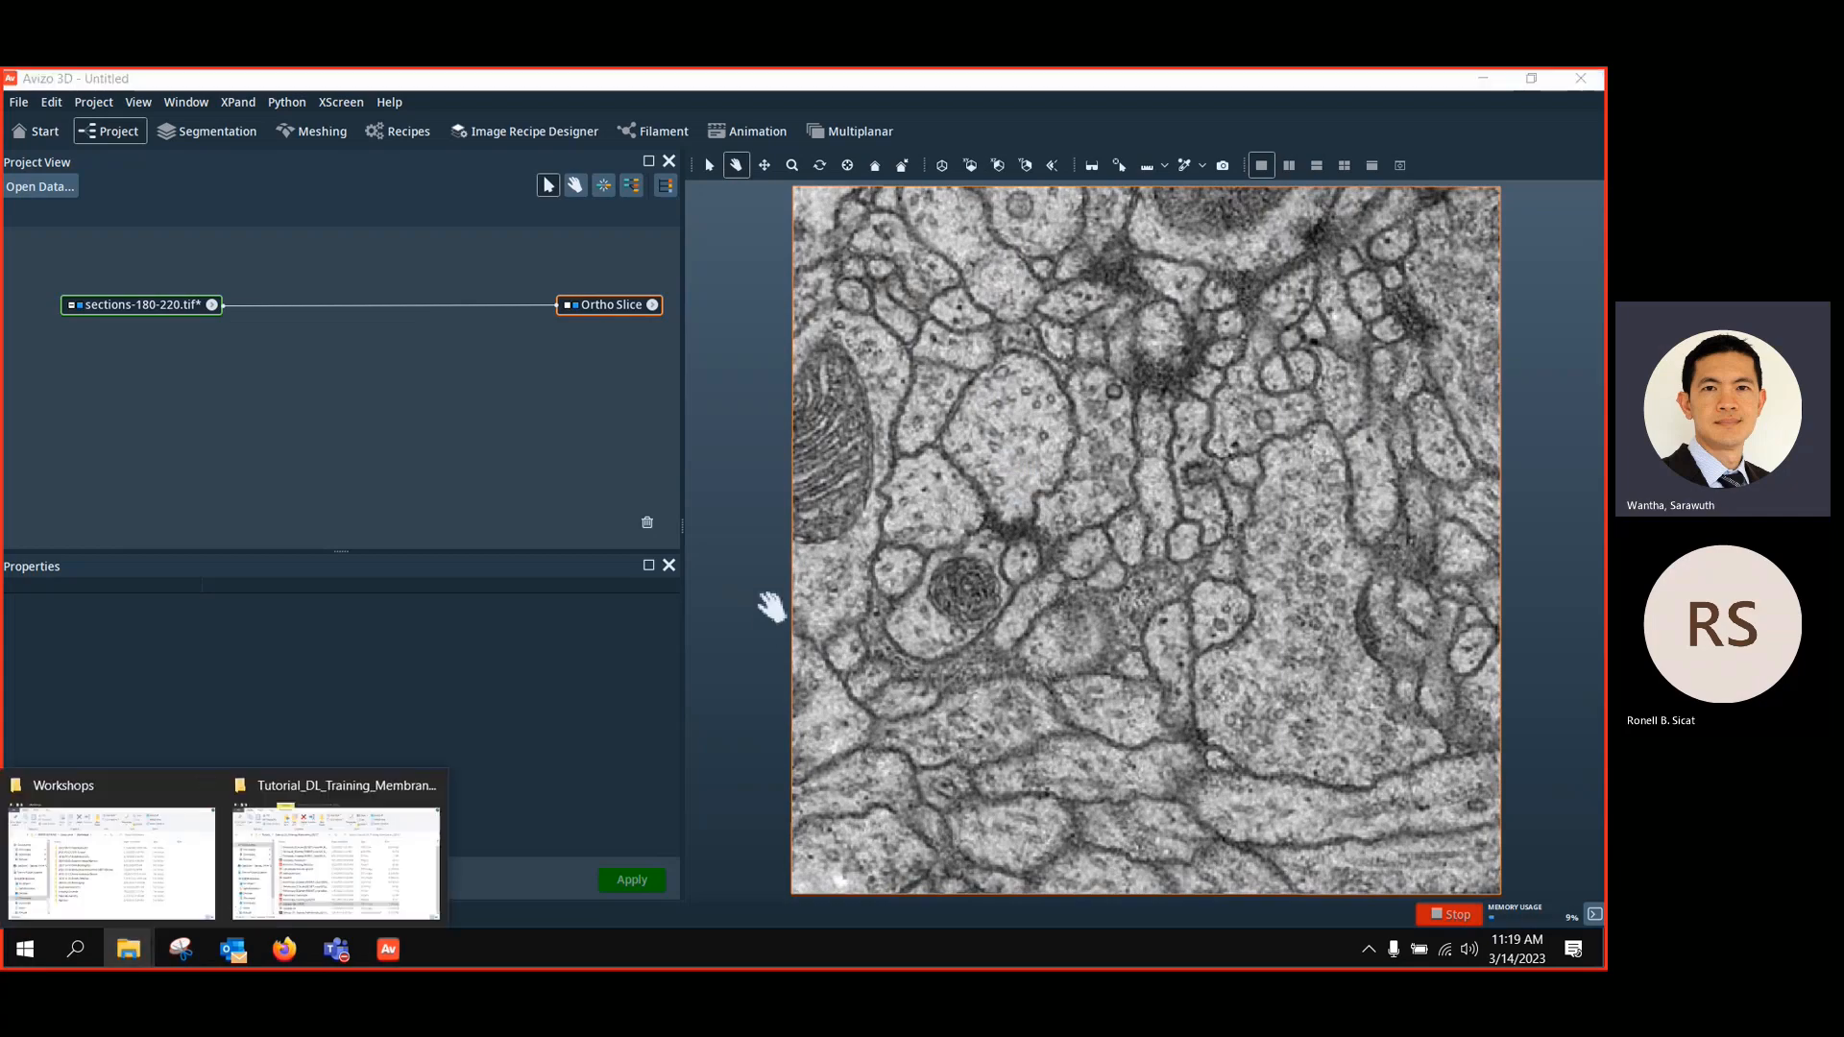
click(153, 786)
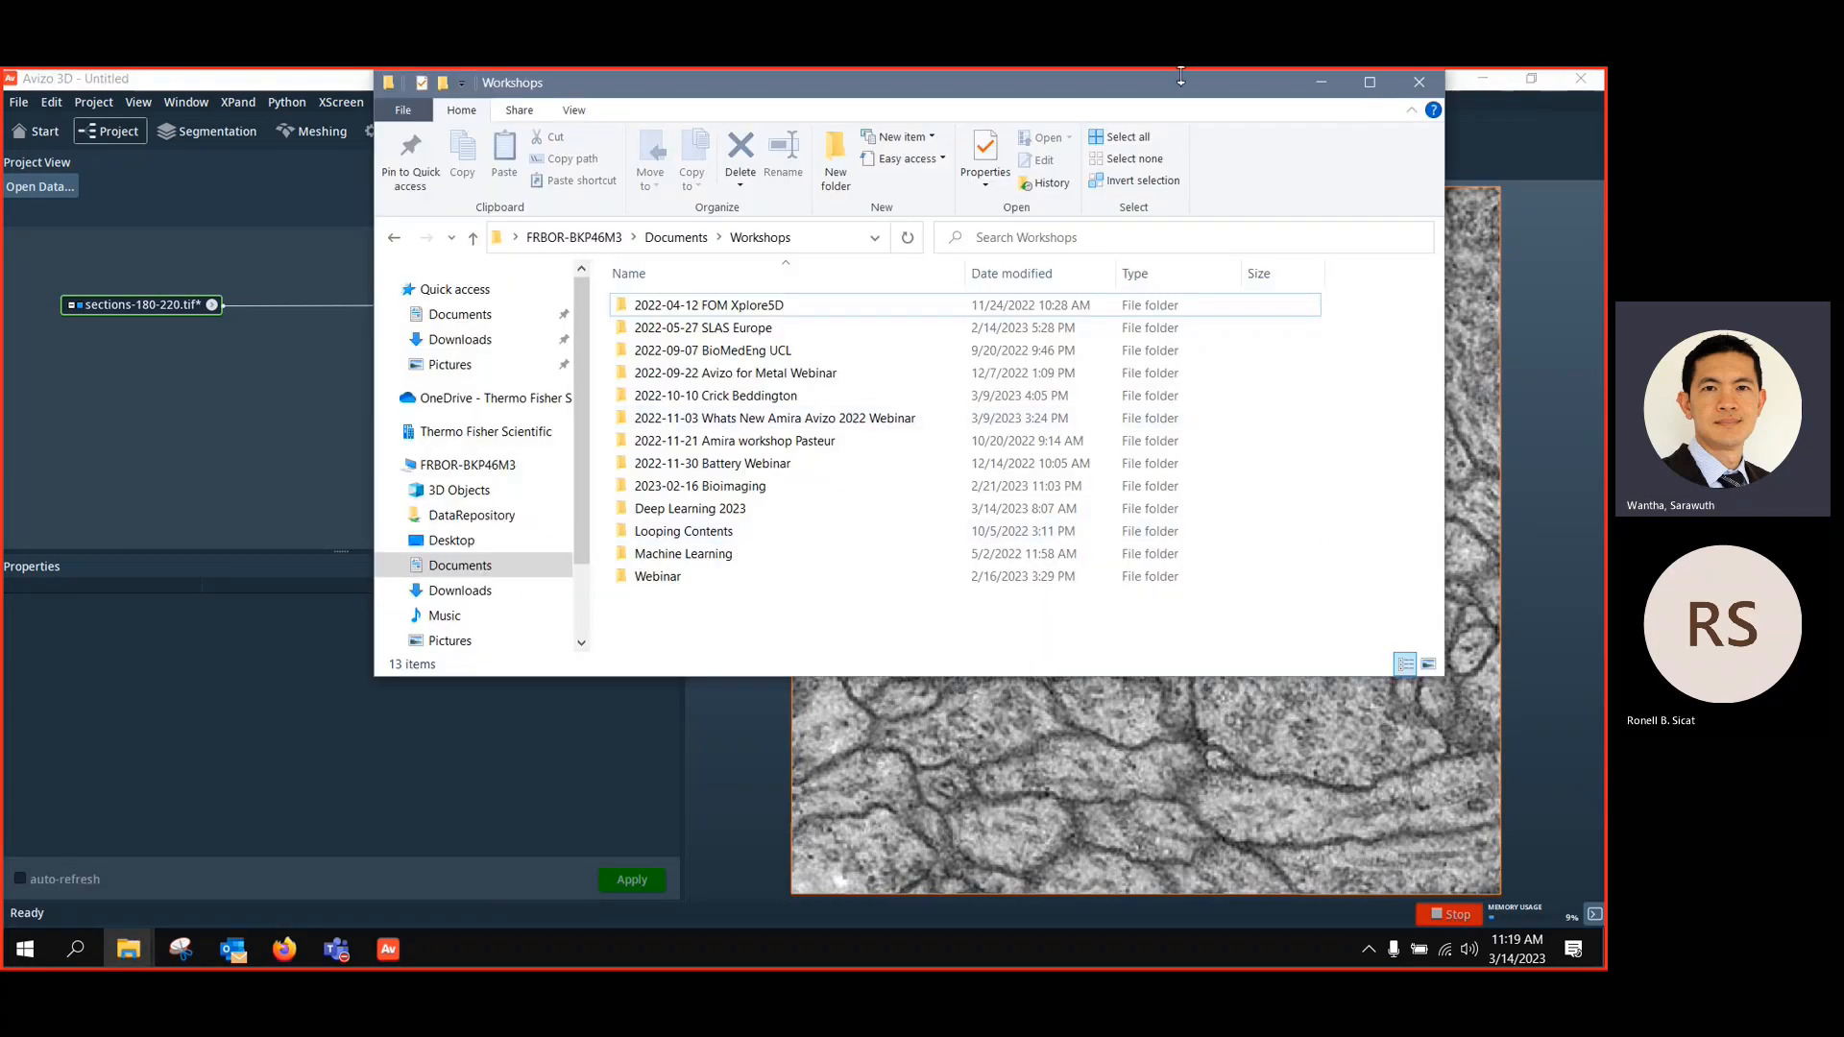
click(1419, 82)
Import membranes-neurites-glia.tif from the tutorial folder with Channel 1, micrometer units and a voxel size of 1 x 1 x 1, and minimize the folder window
click(128, 951)
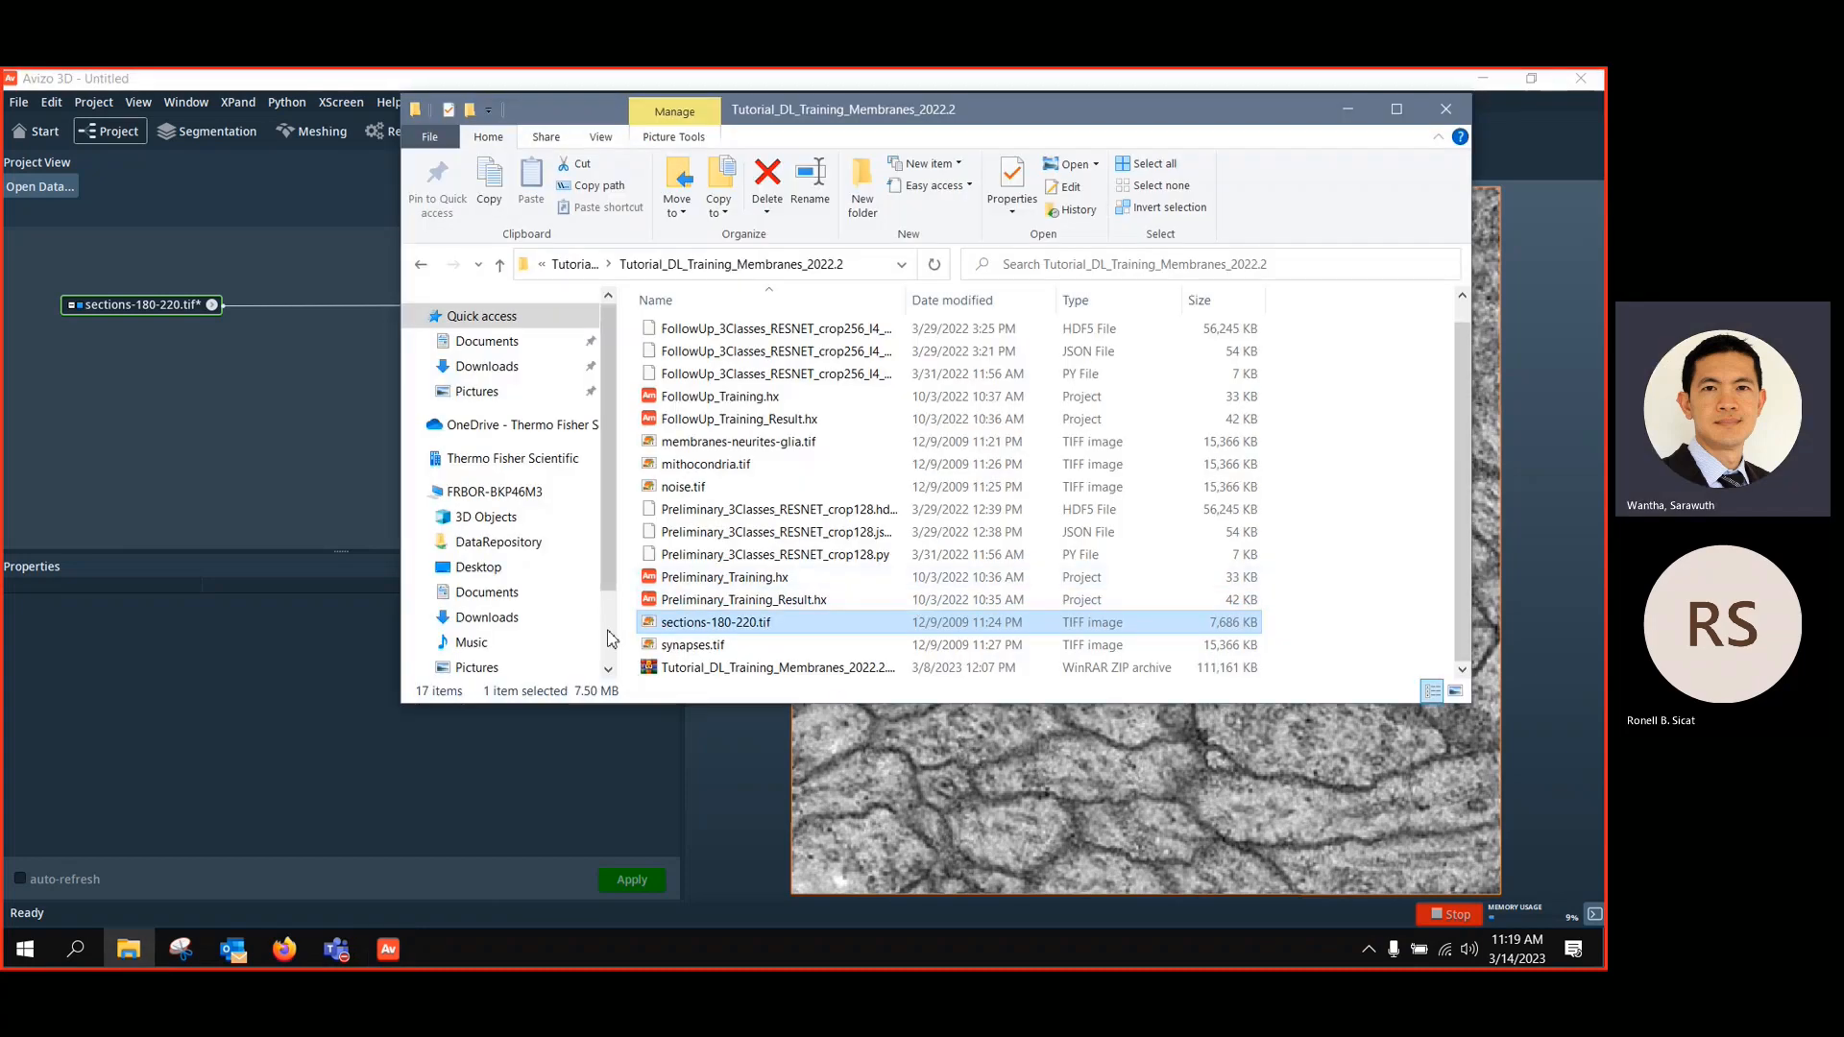
click(775, 445)
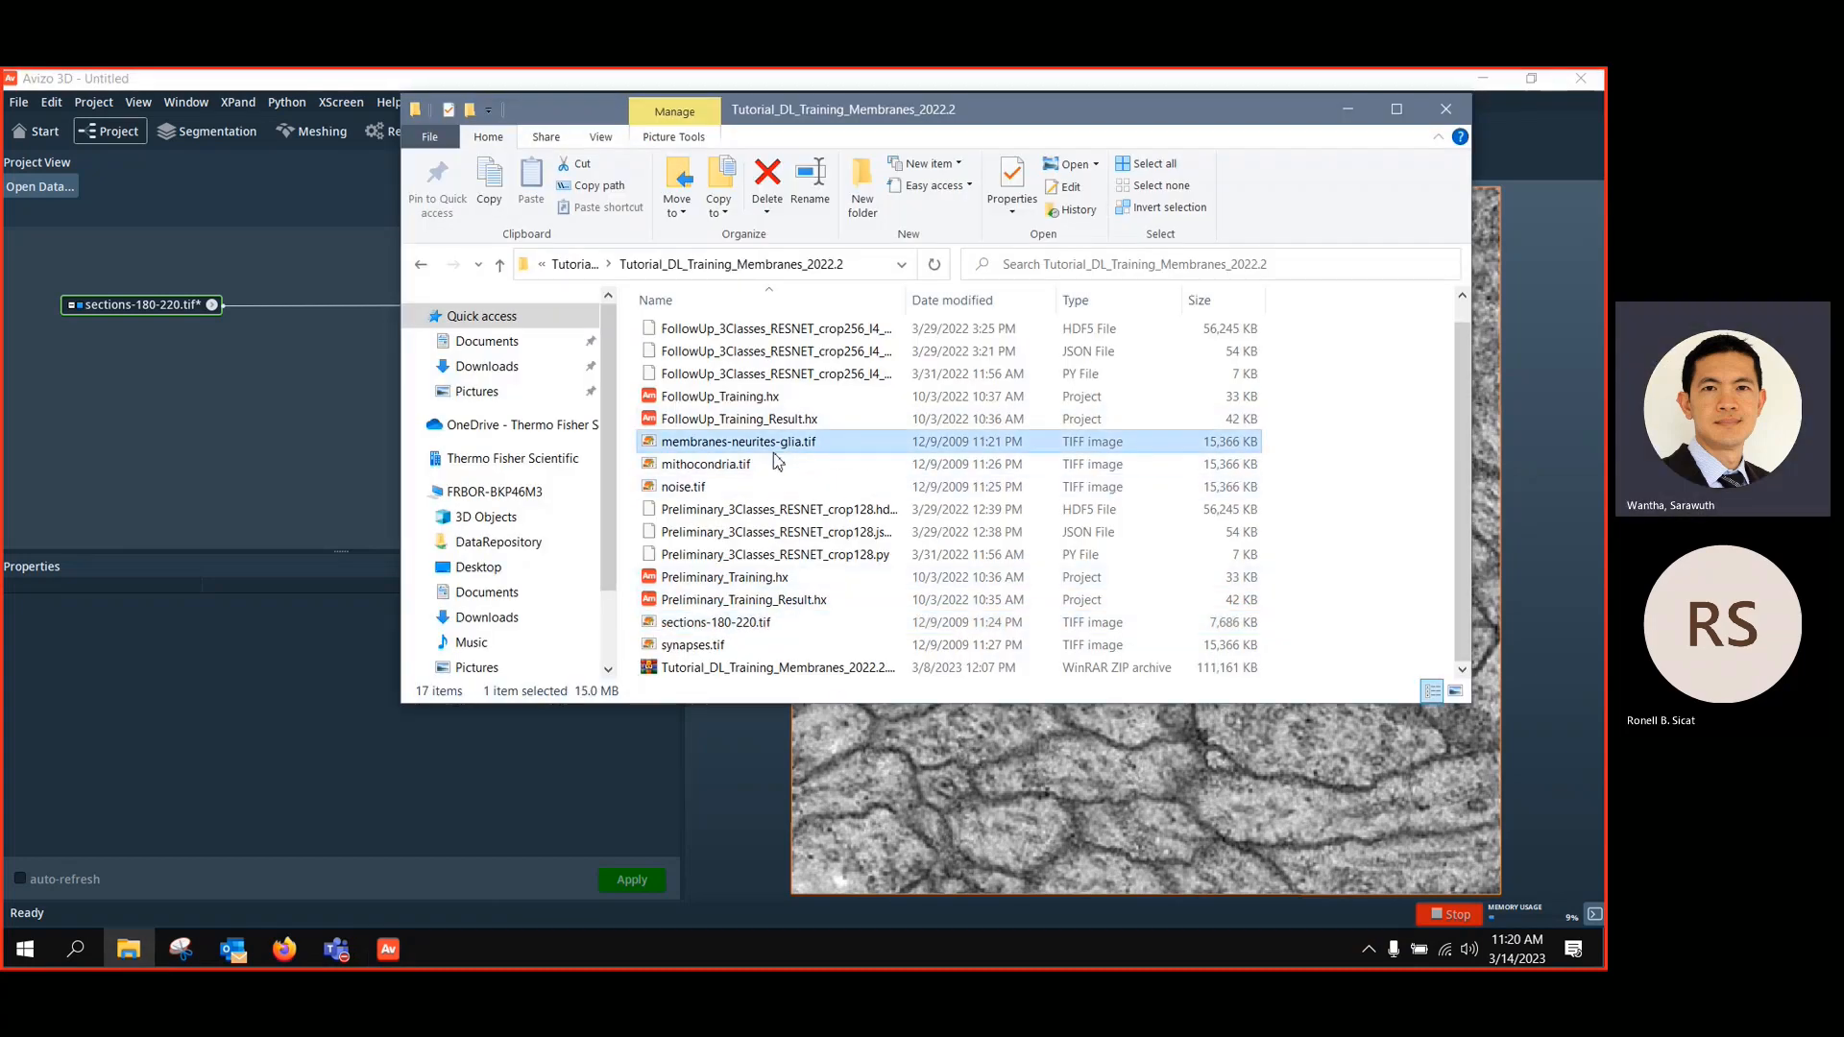
drag(776, 449, 233, 448)
click(859, 700)
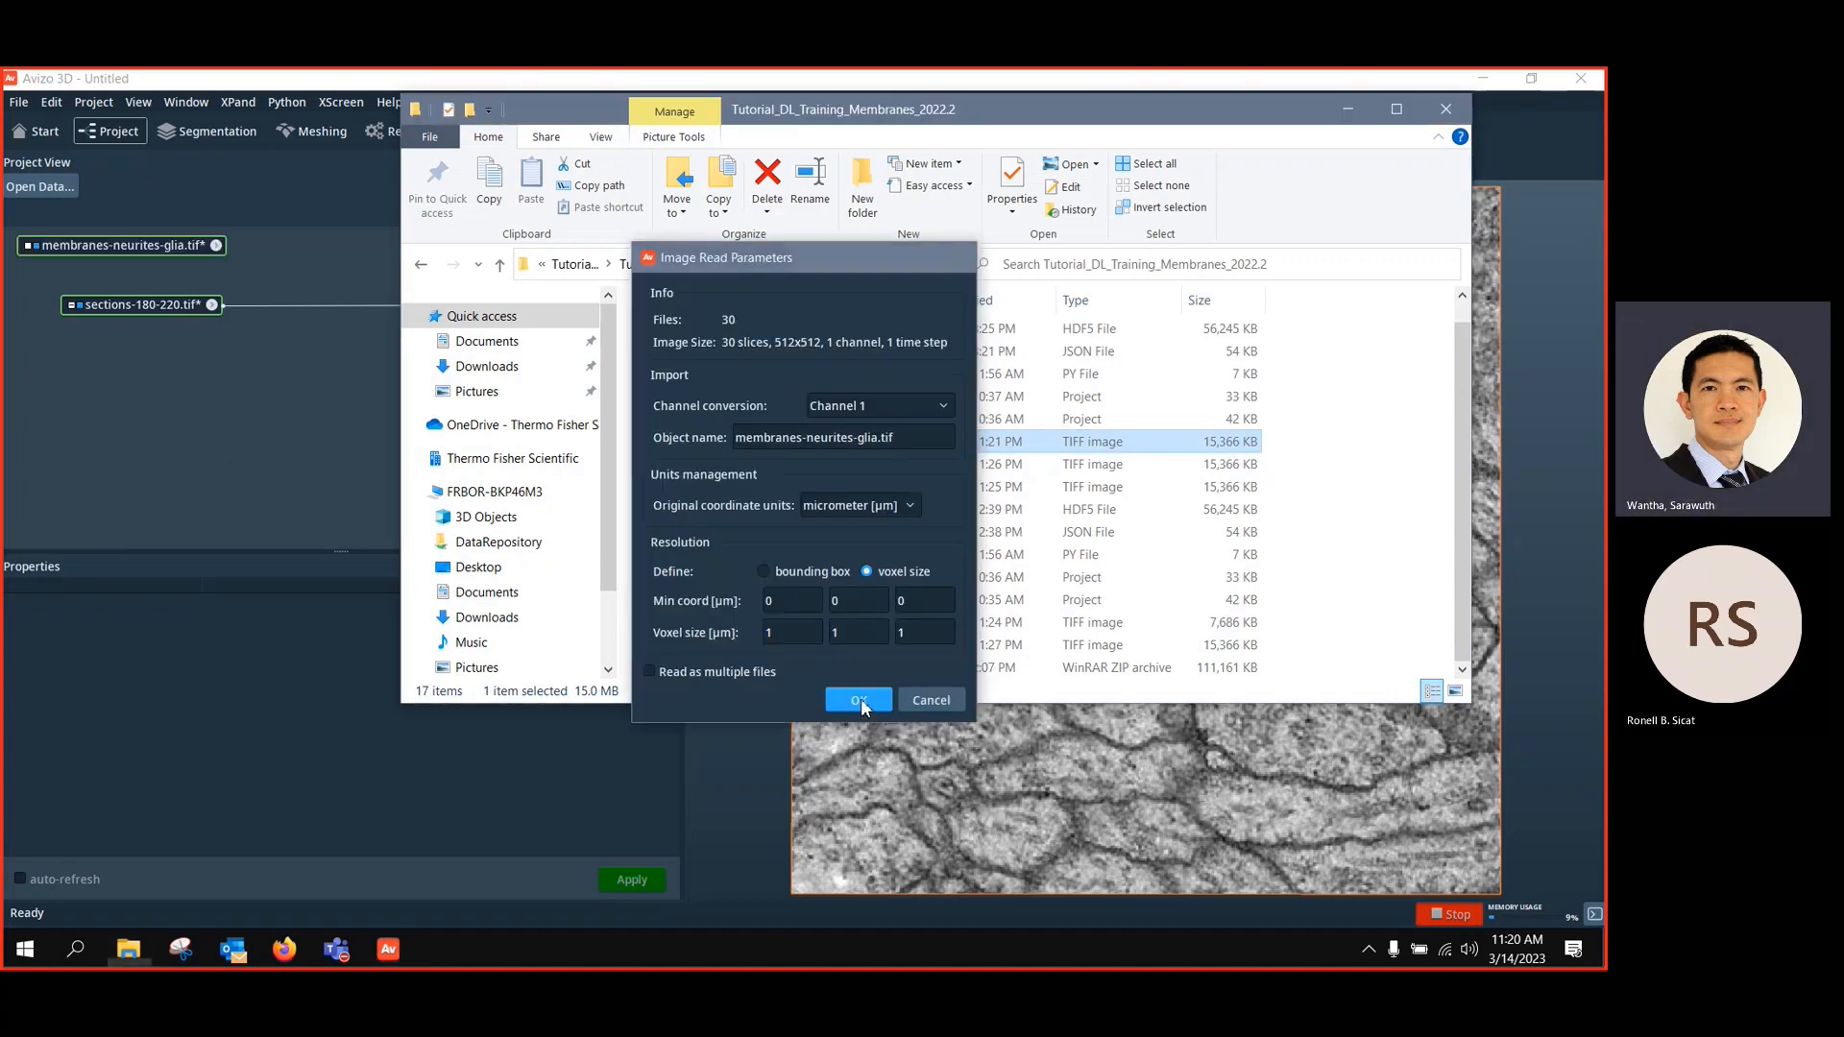
click(1364, 115)
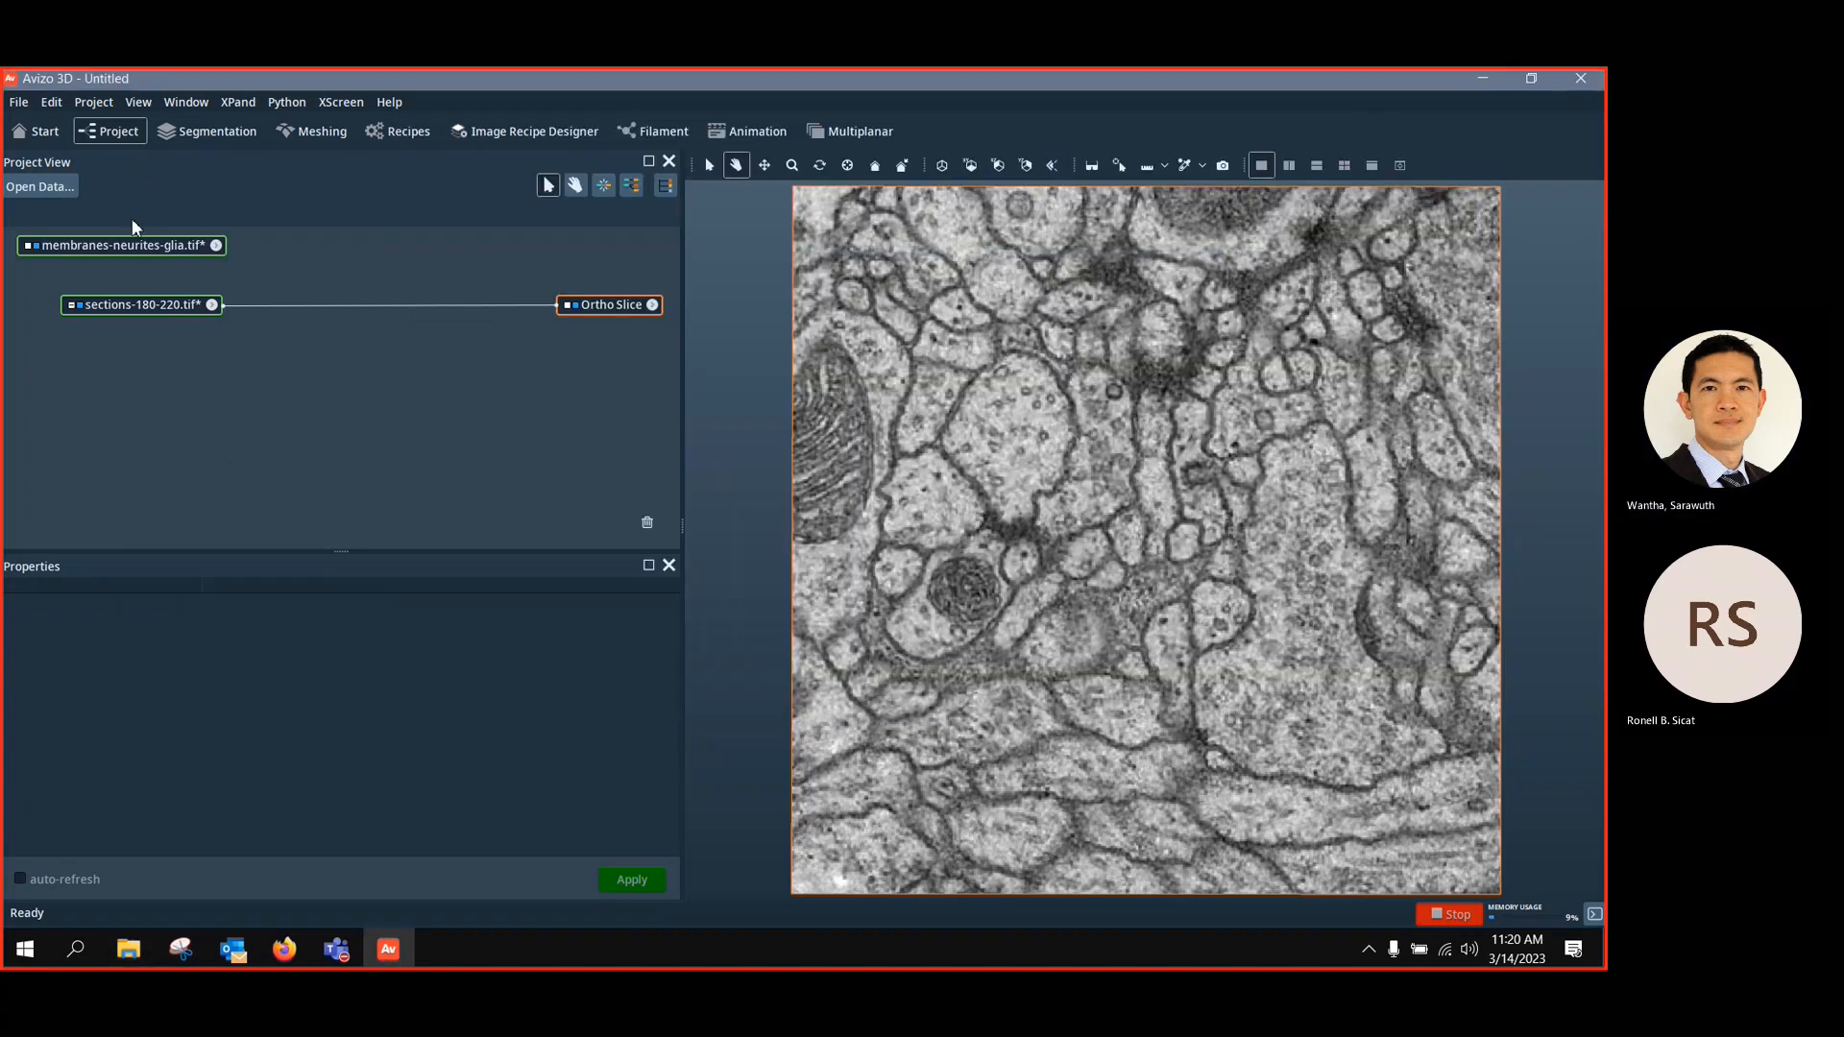
Move membranes-neurites-glia.tif below sections-180-220.tif and preview it in the Ortho Slice before reconnecting the slice to sections-180-220.tif
drag(117, 248, 204, 368)
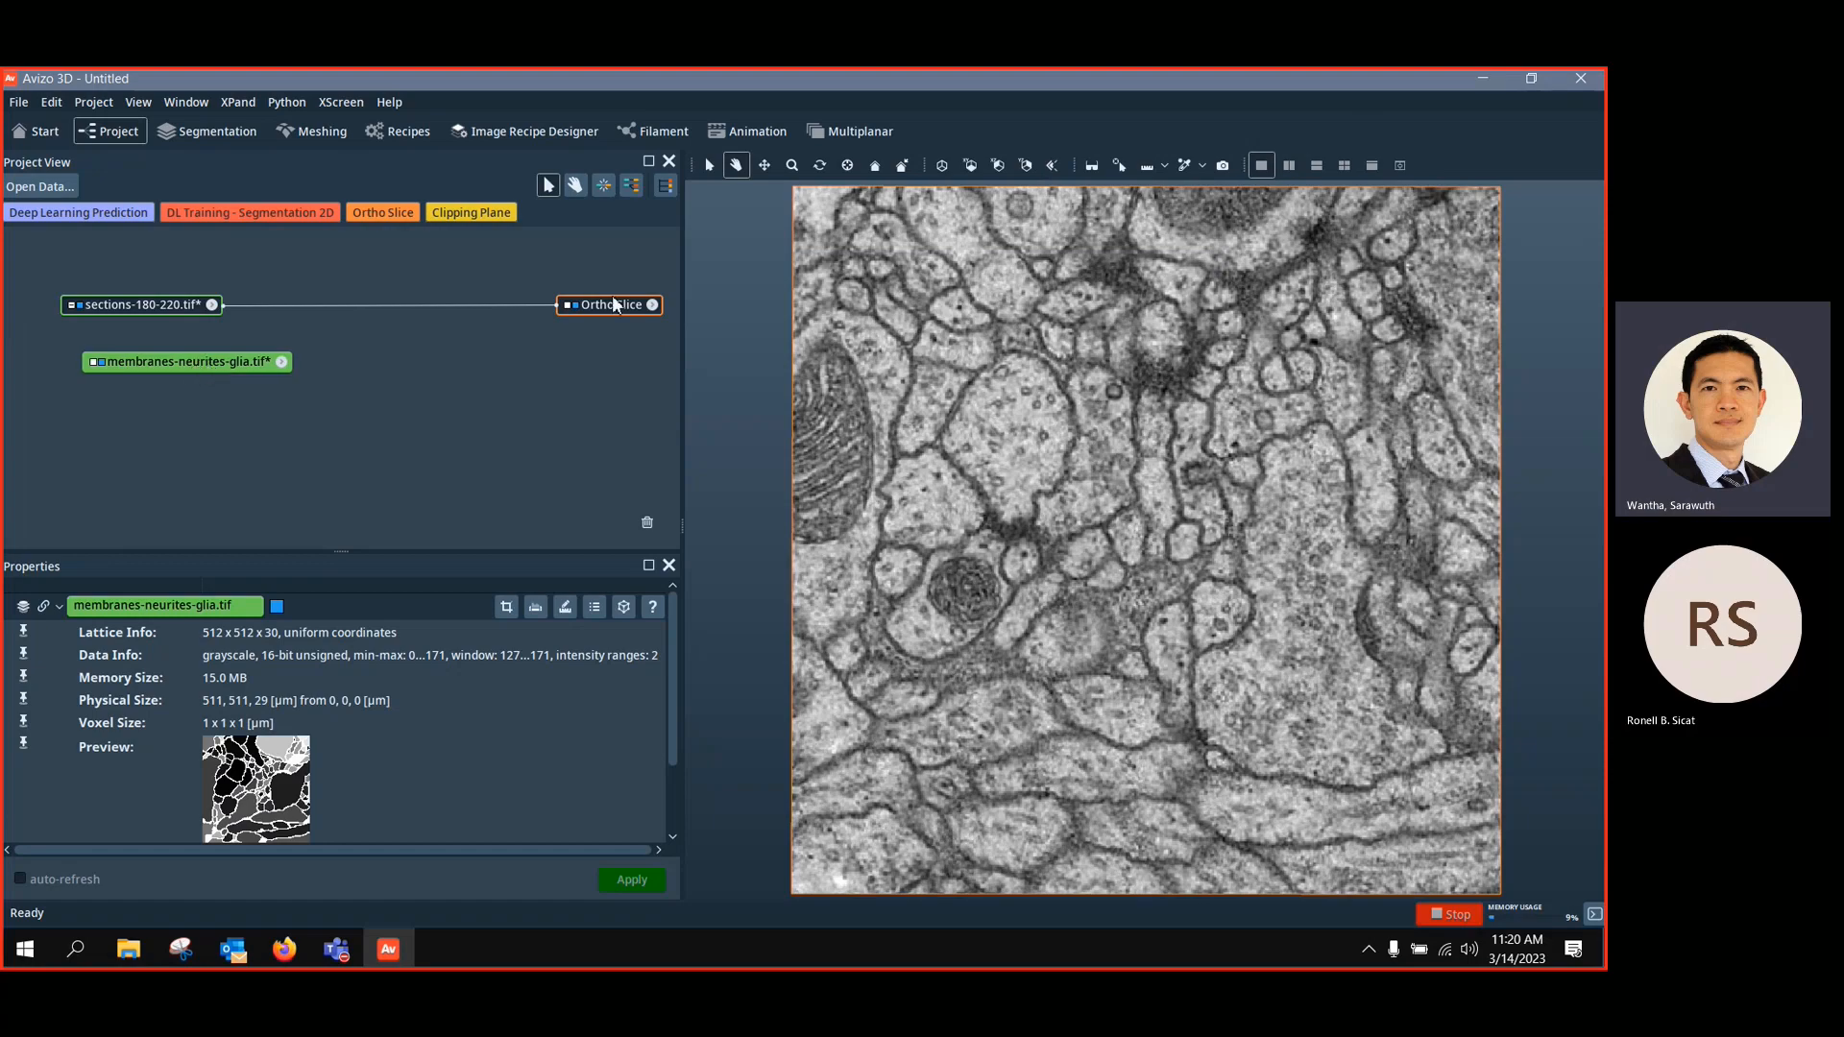
drag(418, 307, 286, 361)
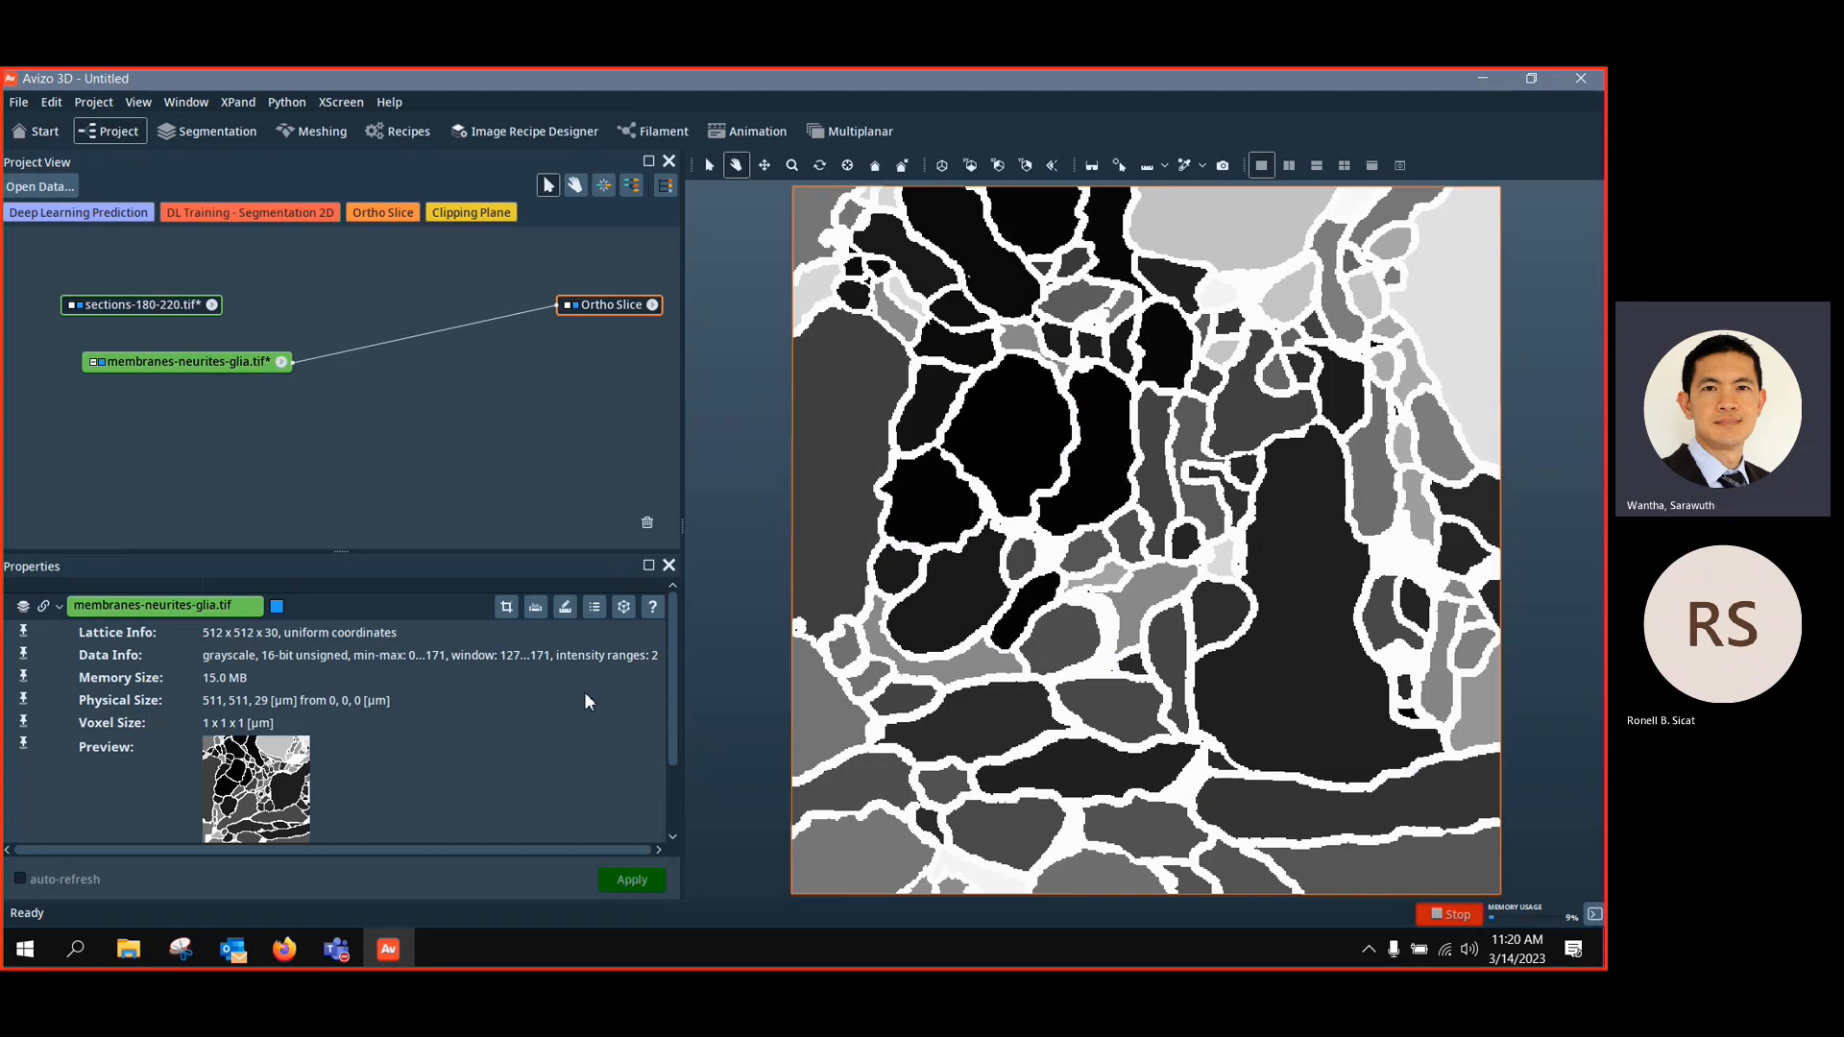
drag(327, 354, 135, 380)
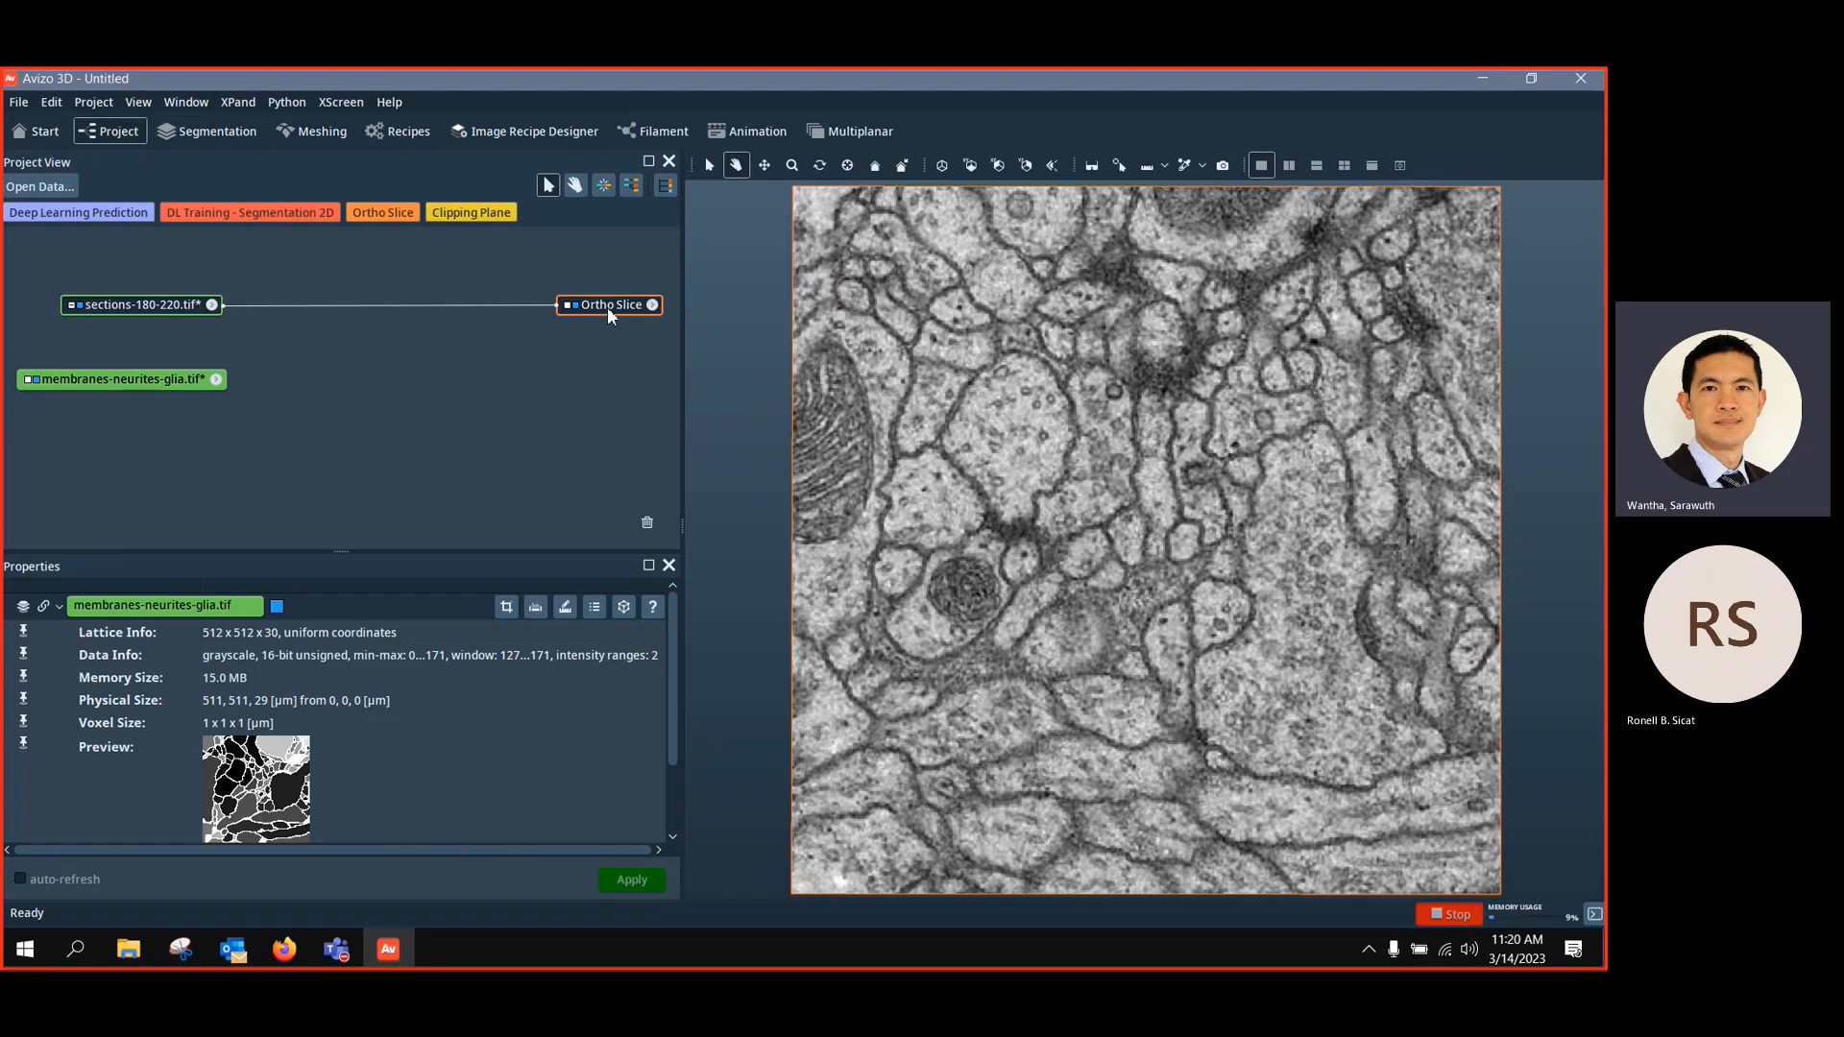
Attach a Color Wash module to the Ortho Slice and connect membranes-neurites-glia.tif as its data
right_click(607, 306)
click(884, 374)
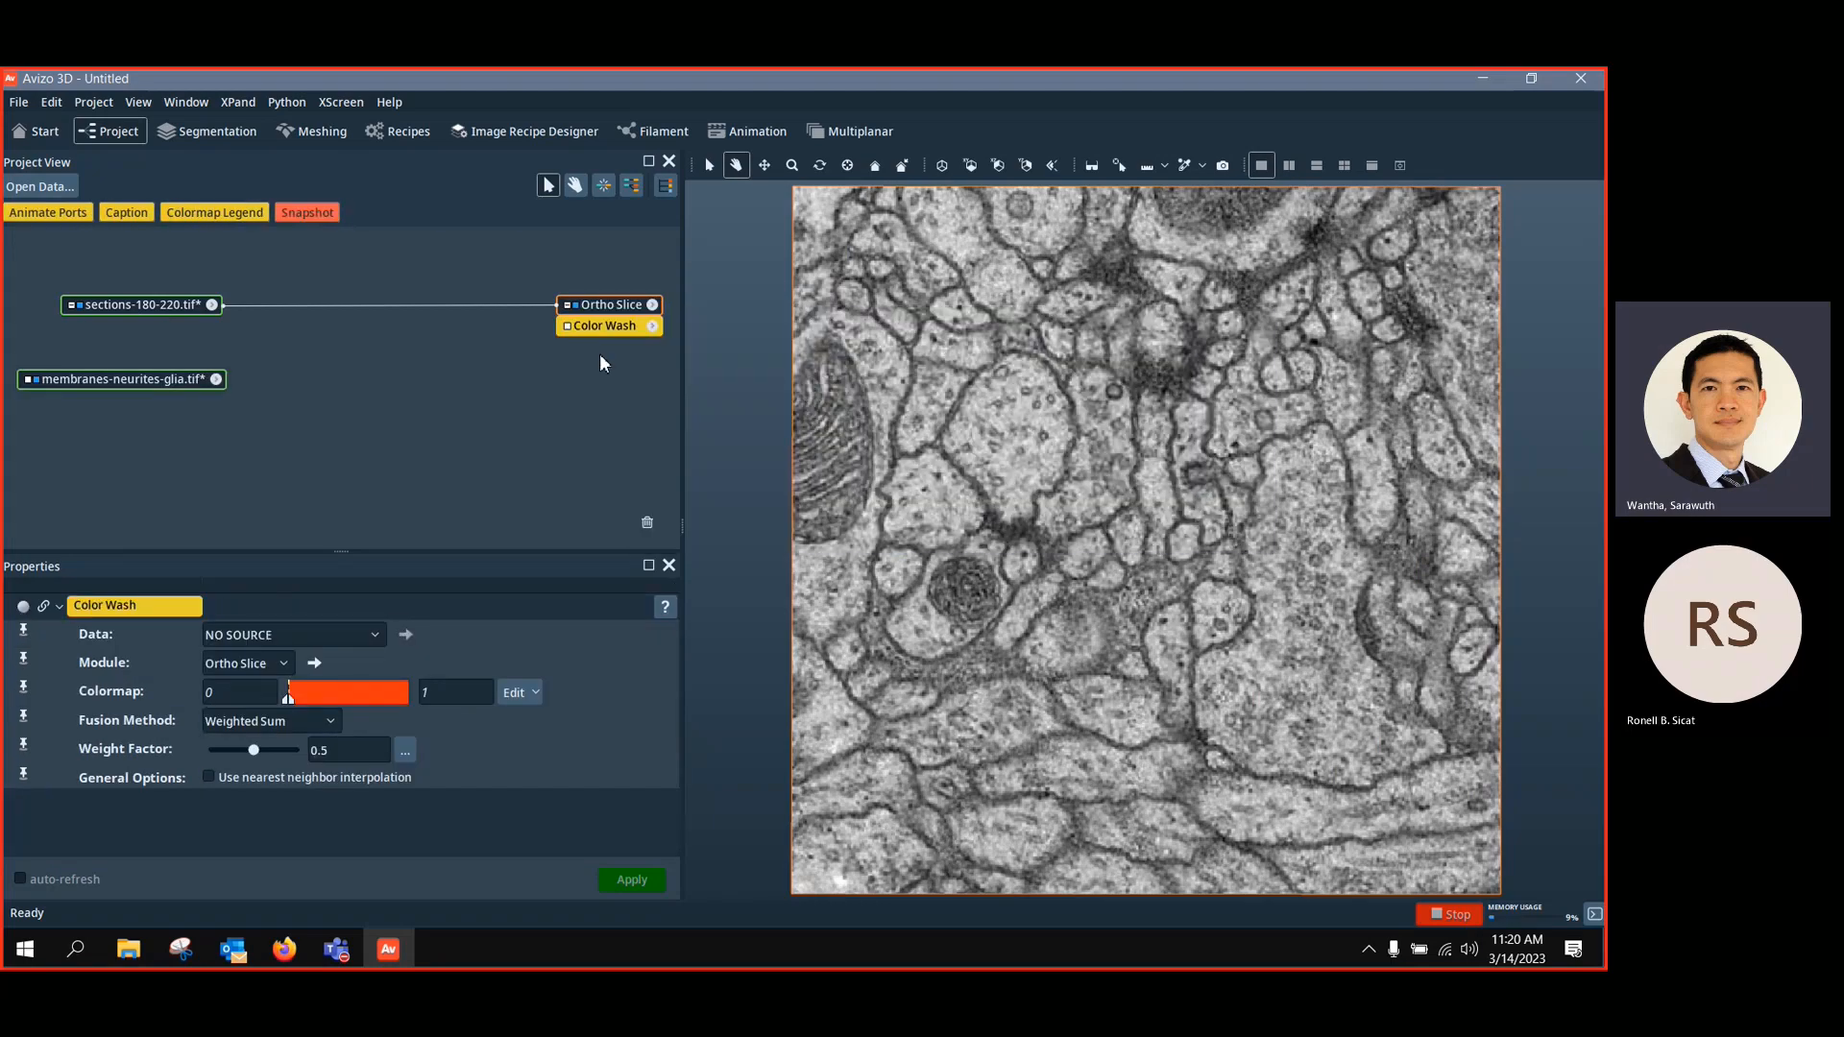
click(565, 327)
click(591, 353)
click(182, 377)
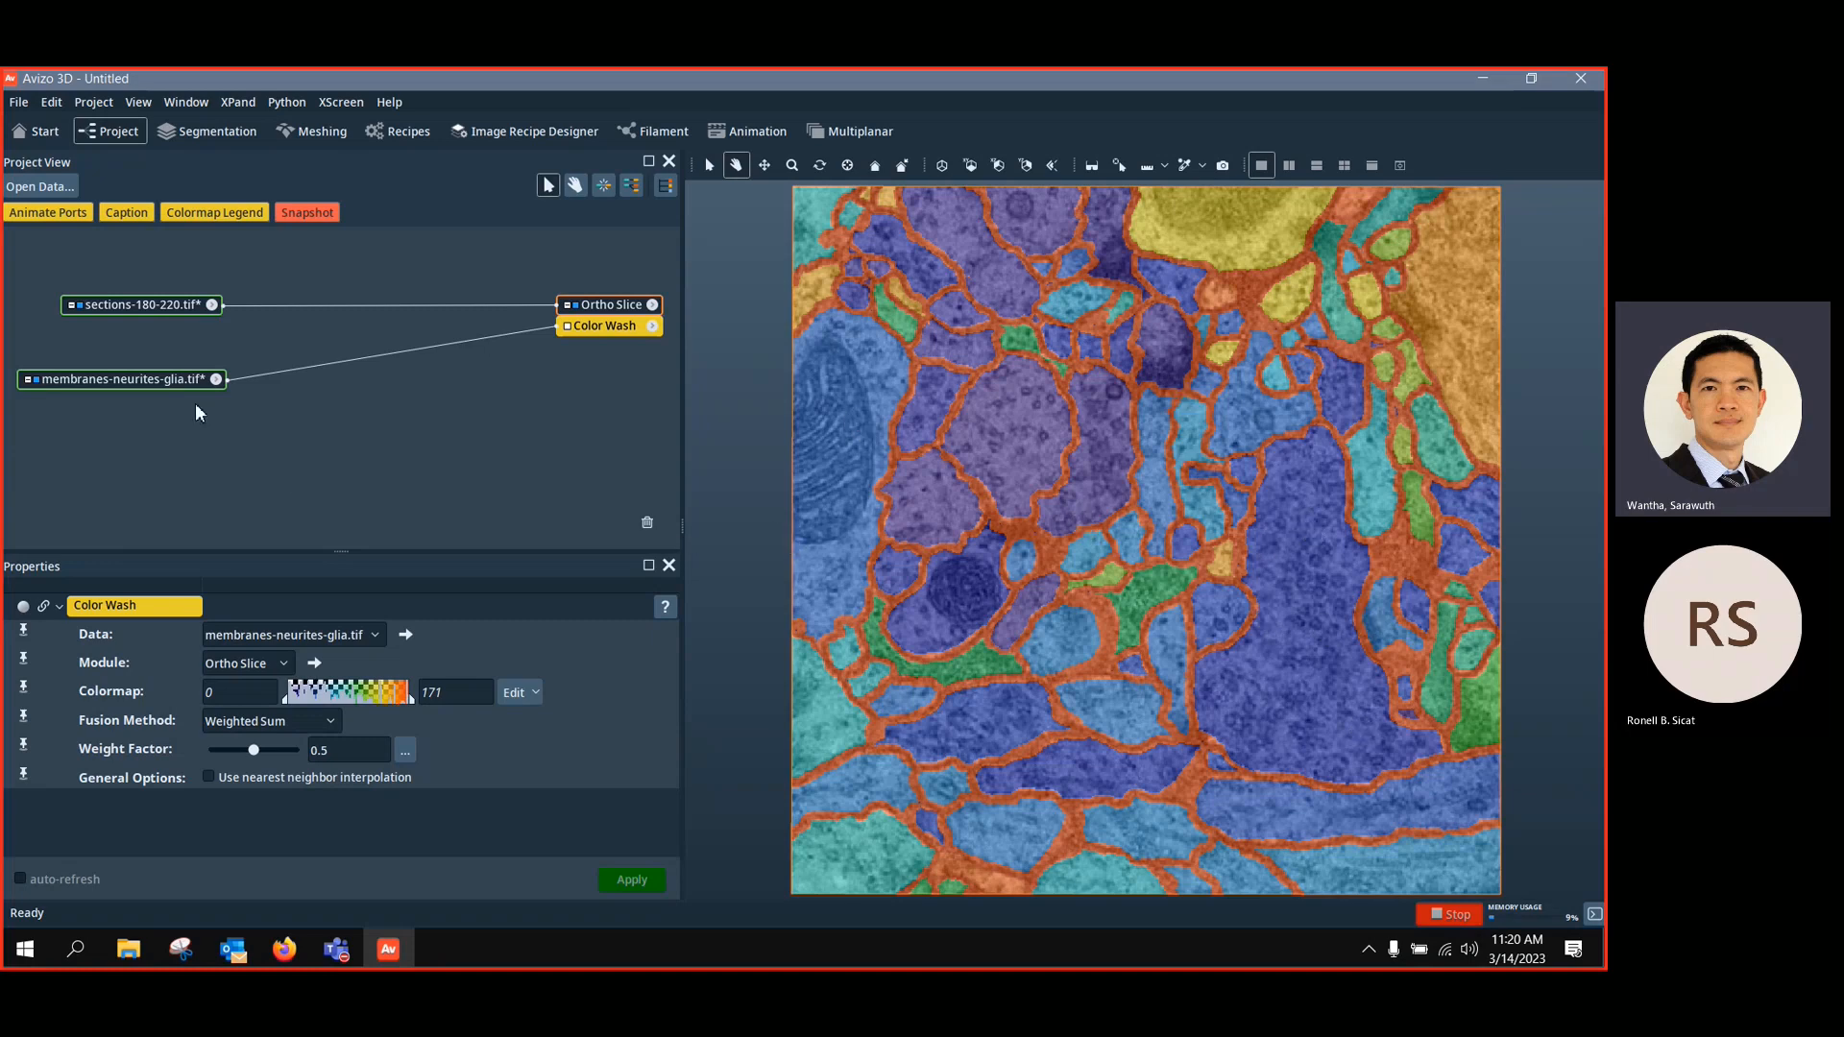
click(188, 375)
drag(188, 376, 173, 366)
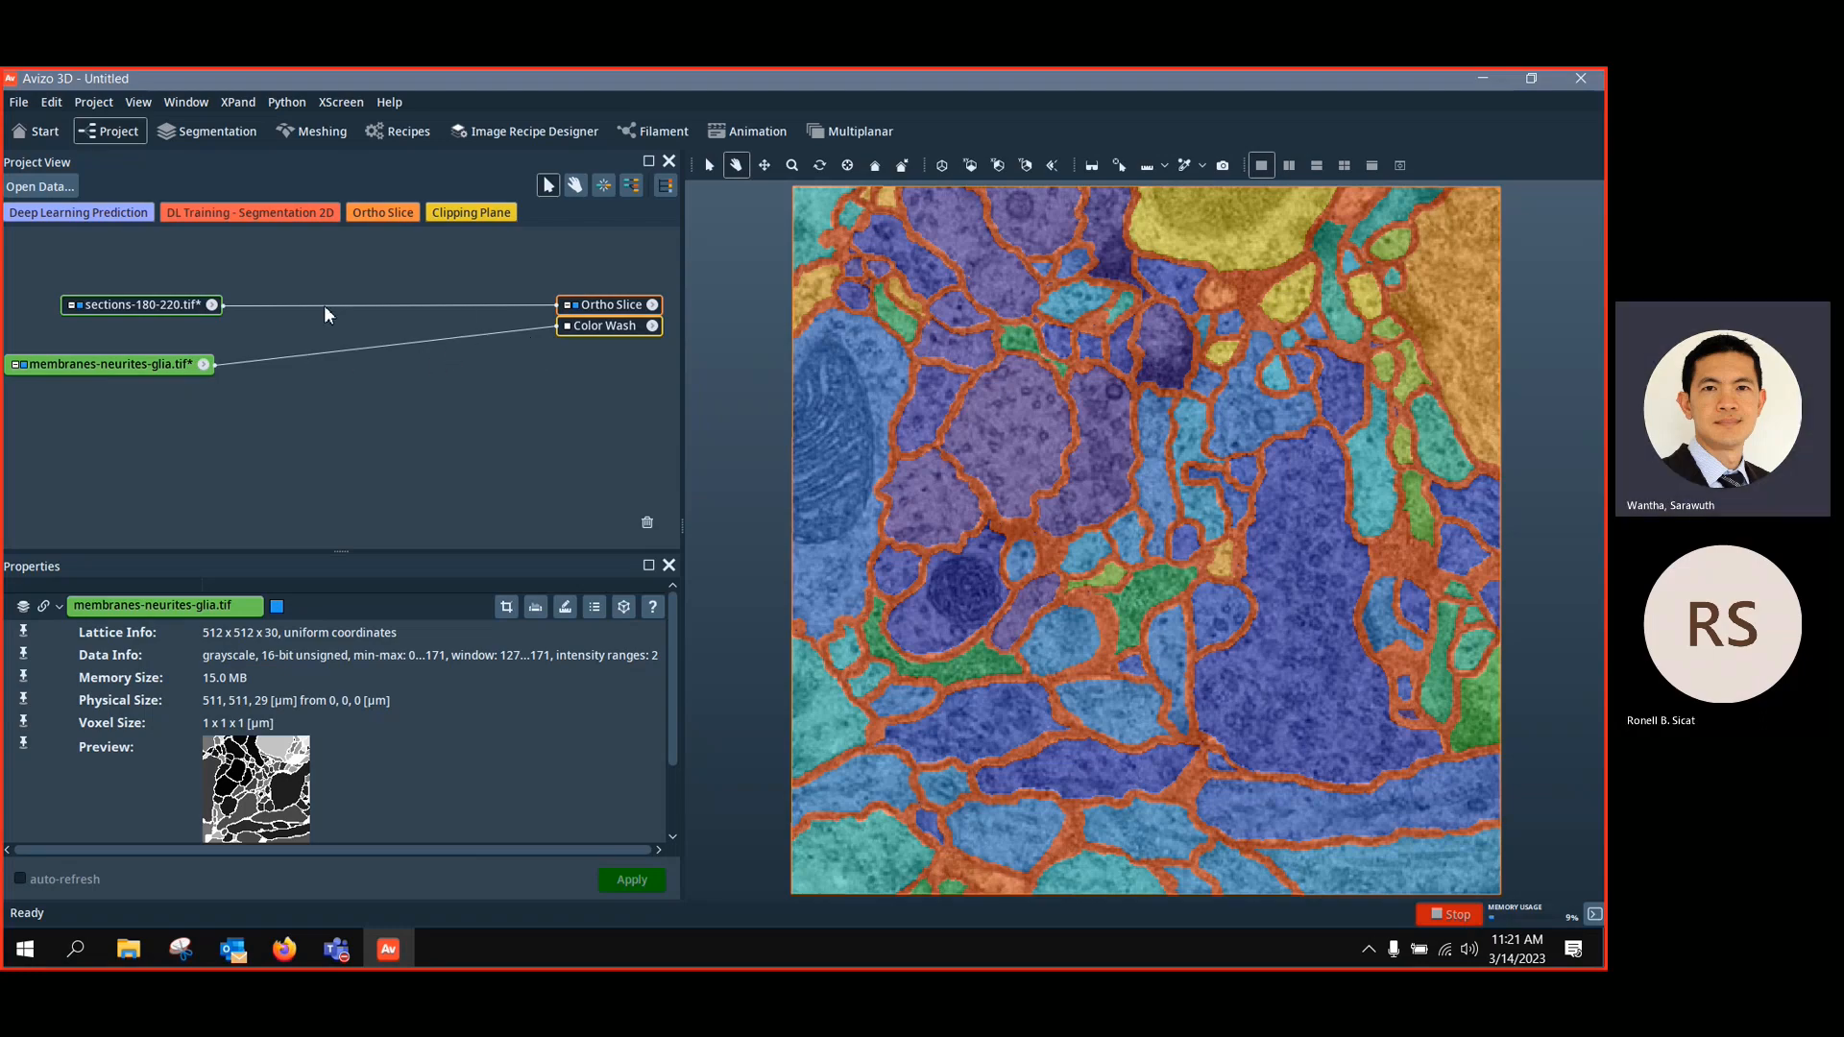
Show membranes-neurites-glia.tif in the Ortho Slice with the Color Wash data disconnected, at slice number 3
drag(324, 304, 183, 373)
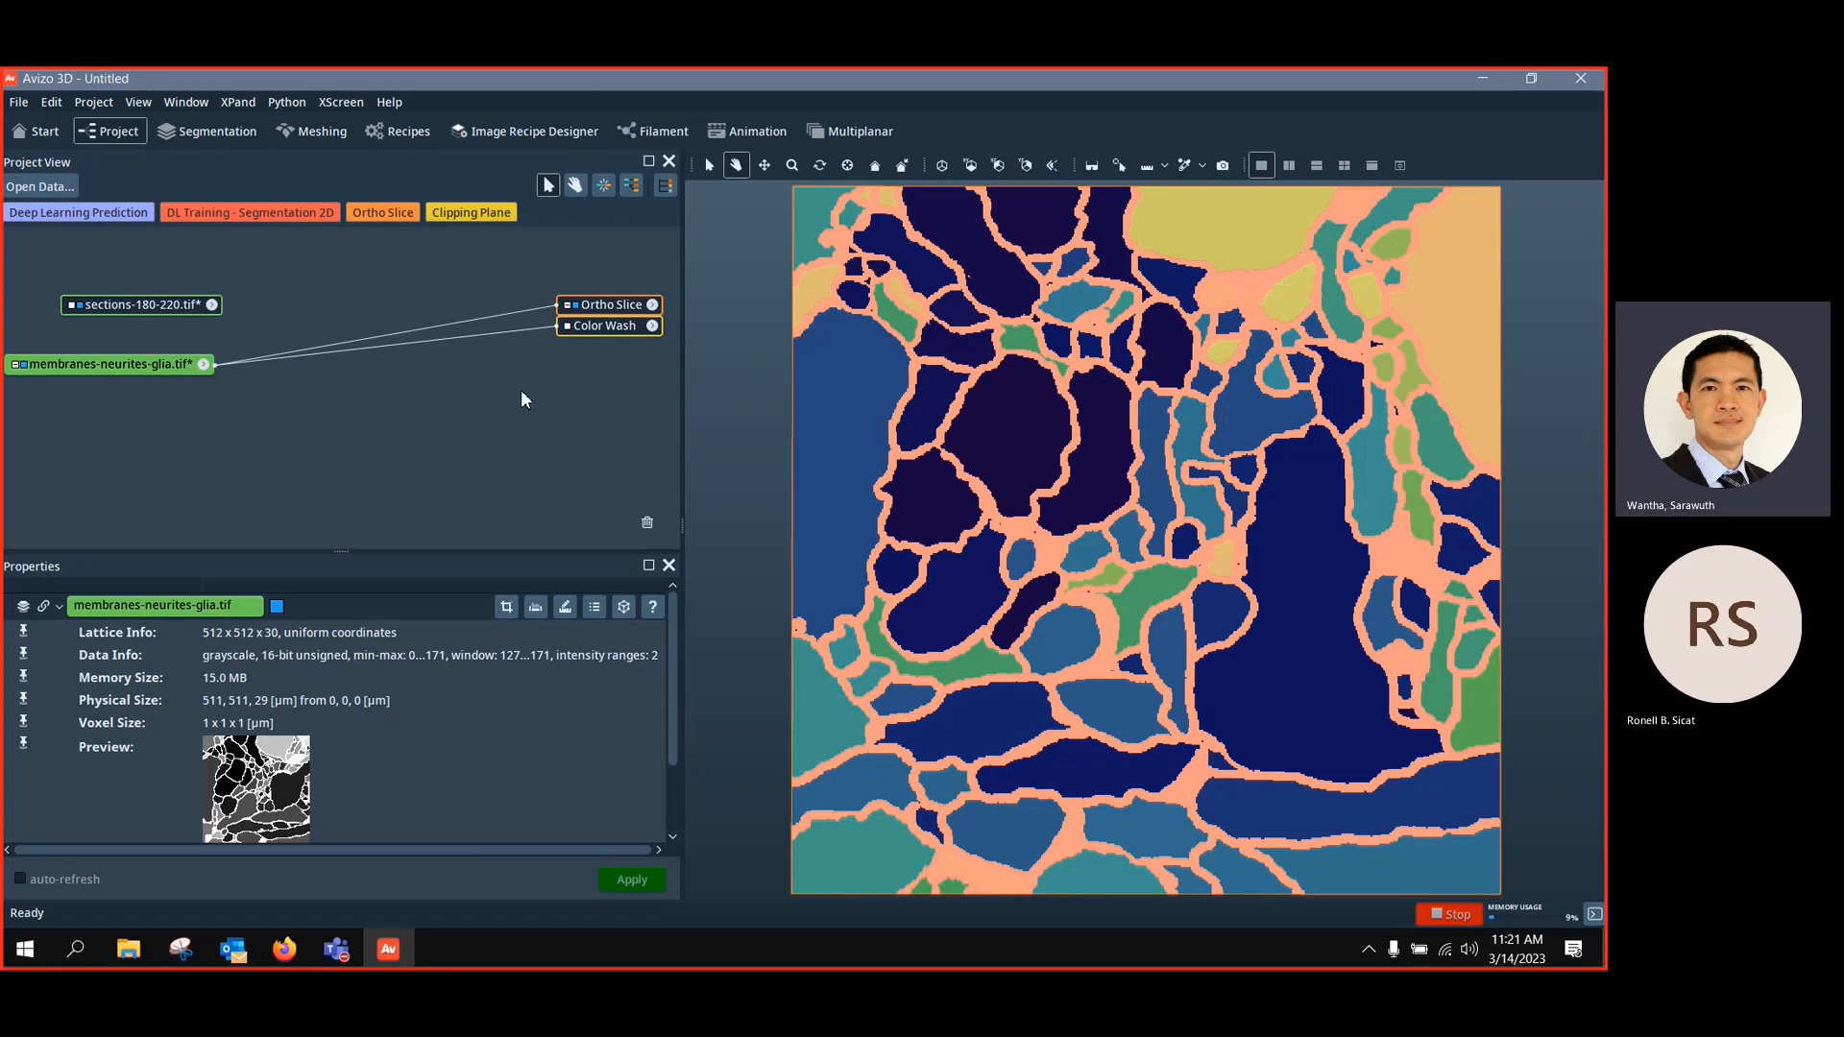
click(522, 333)
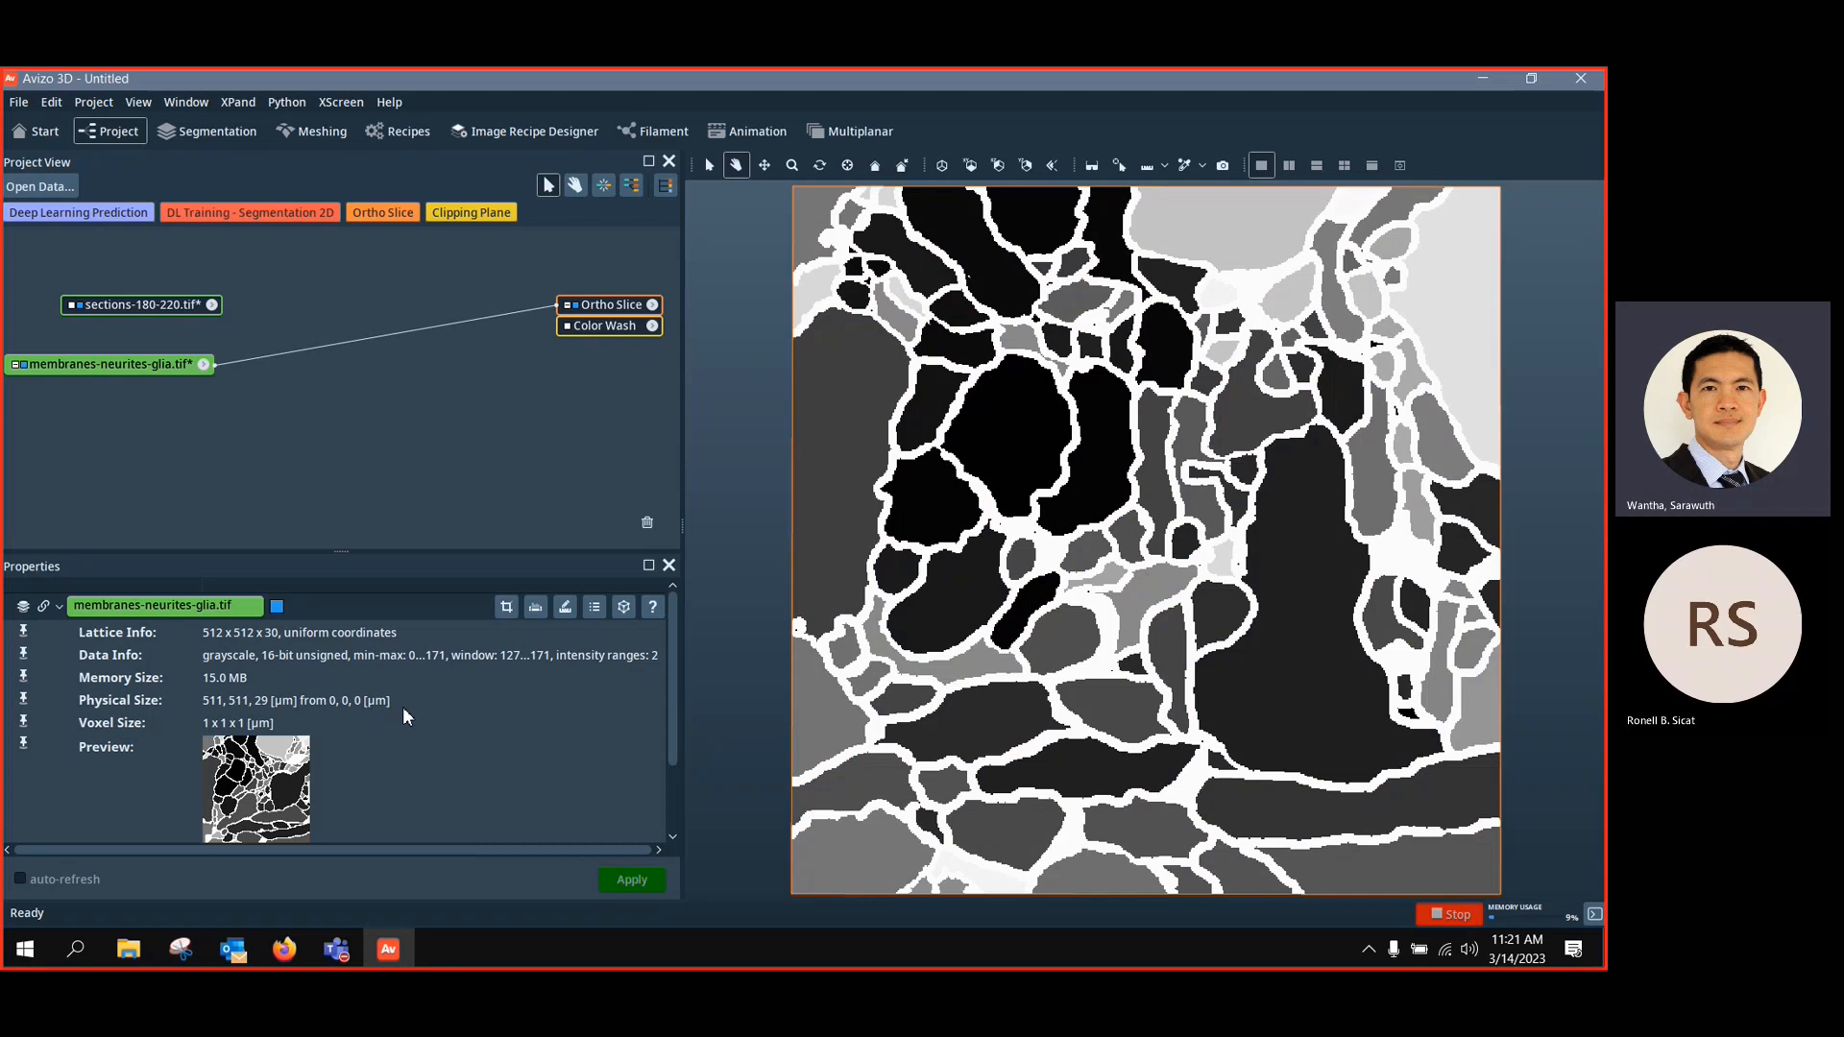
click(607, 304)
mouse_move(276, 688)
mouse_down()
mouse_move(318, 689)
mouse_move(245, 700)
mouse_up()
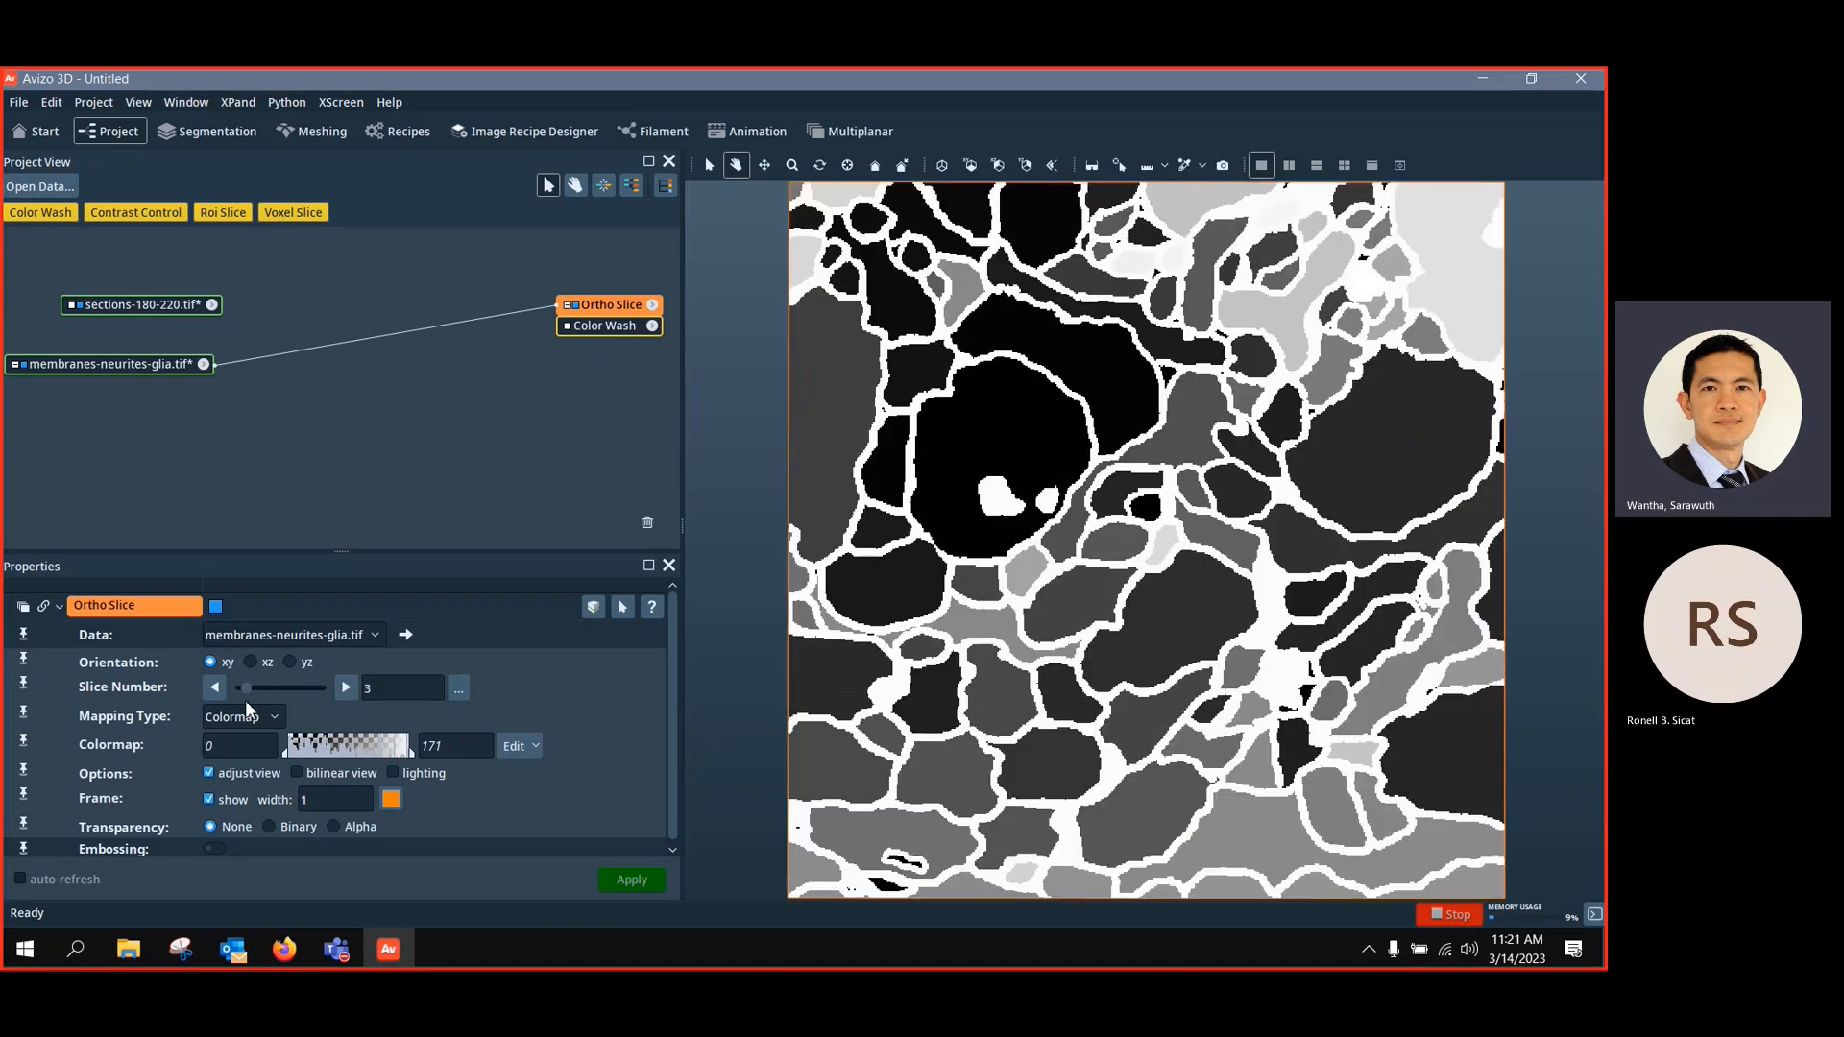
Reconnect the Ortho Slice to sections-180-220.tif and the Color Wash data to membranes-neurites-glia.tif
drag(432, 320, 164, 313)
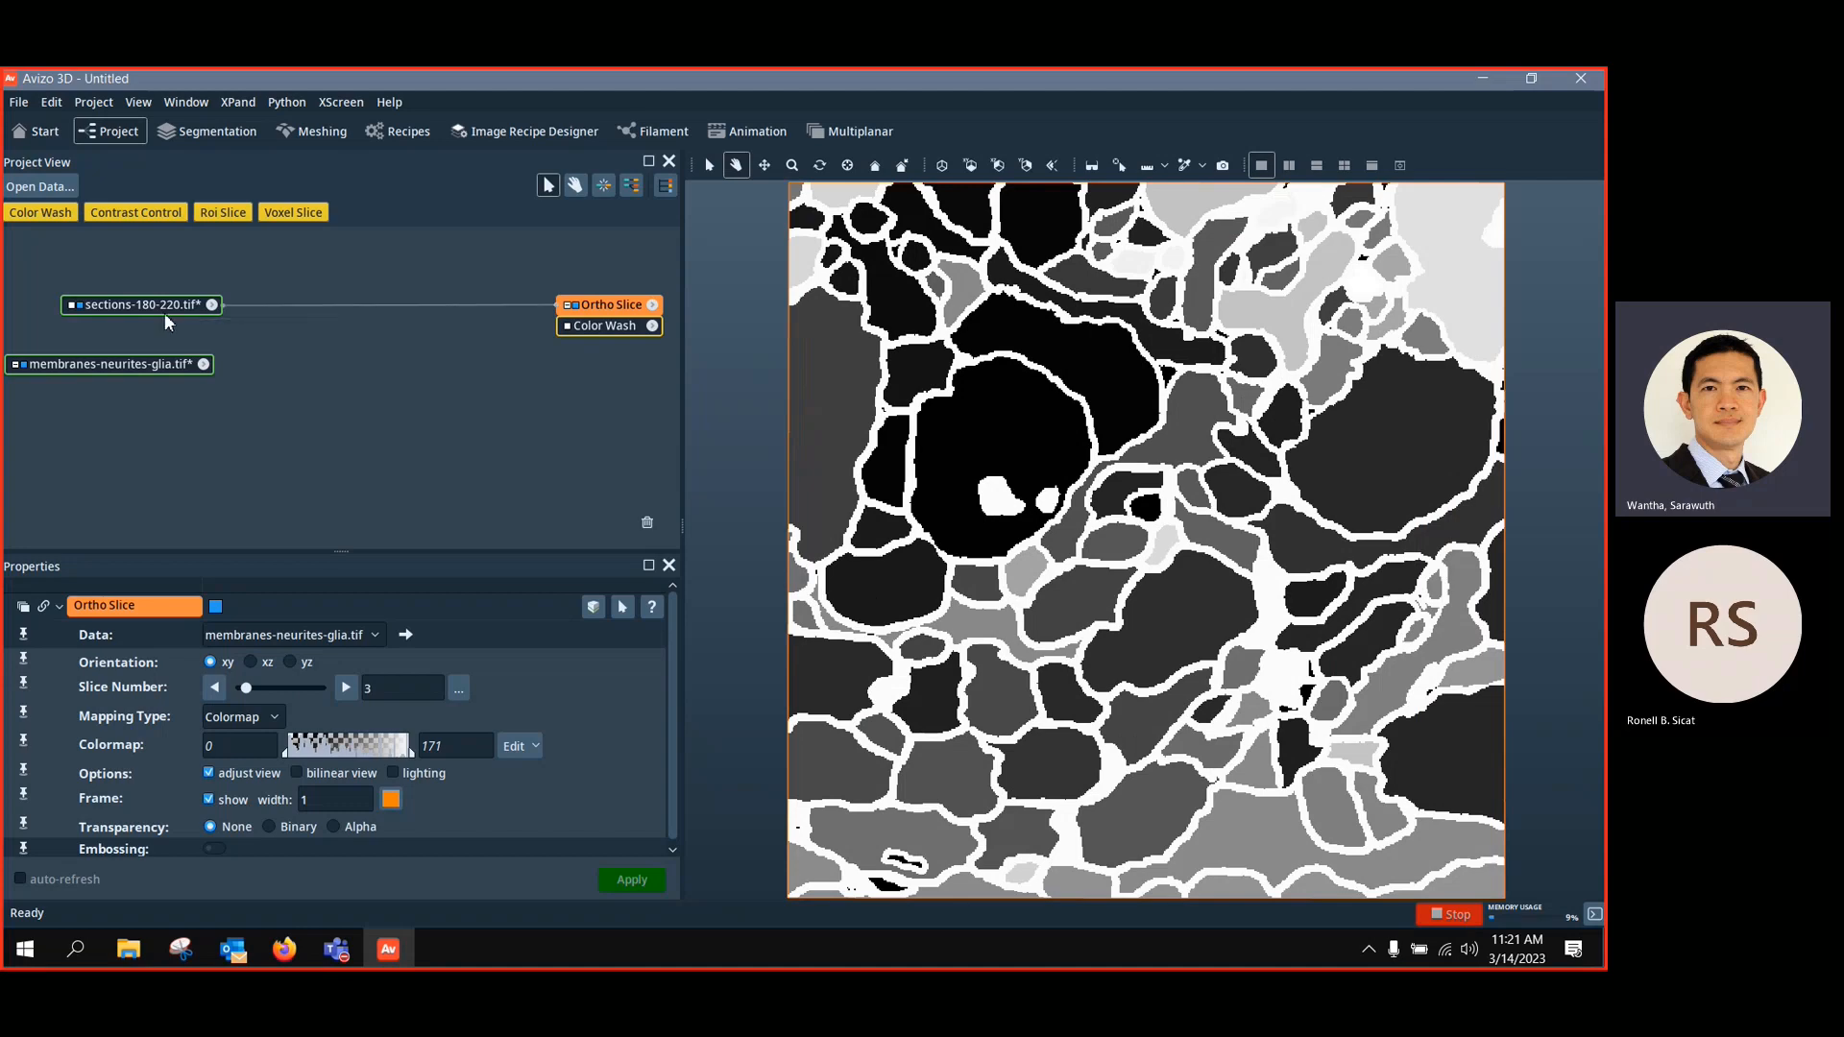
click(569, 328)
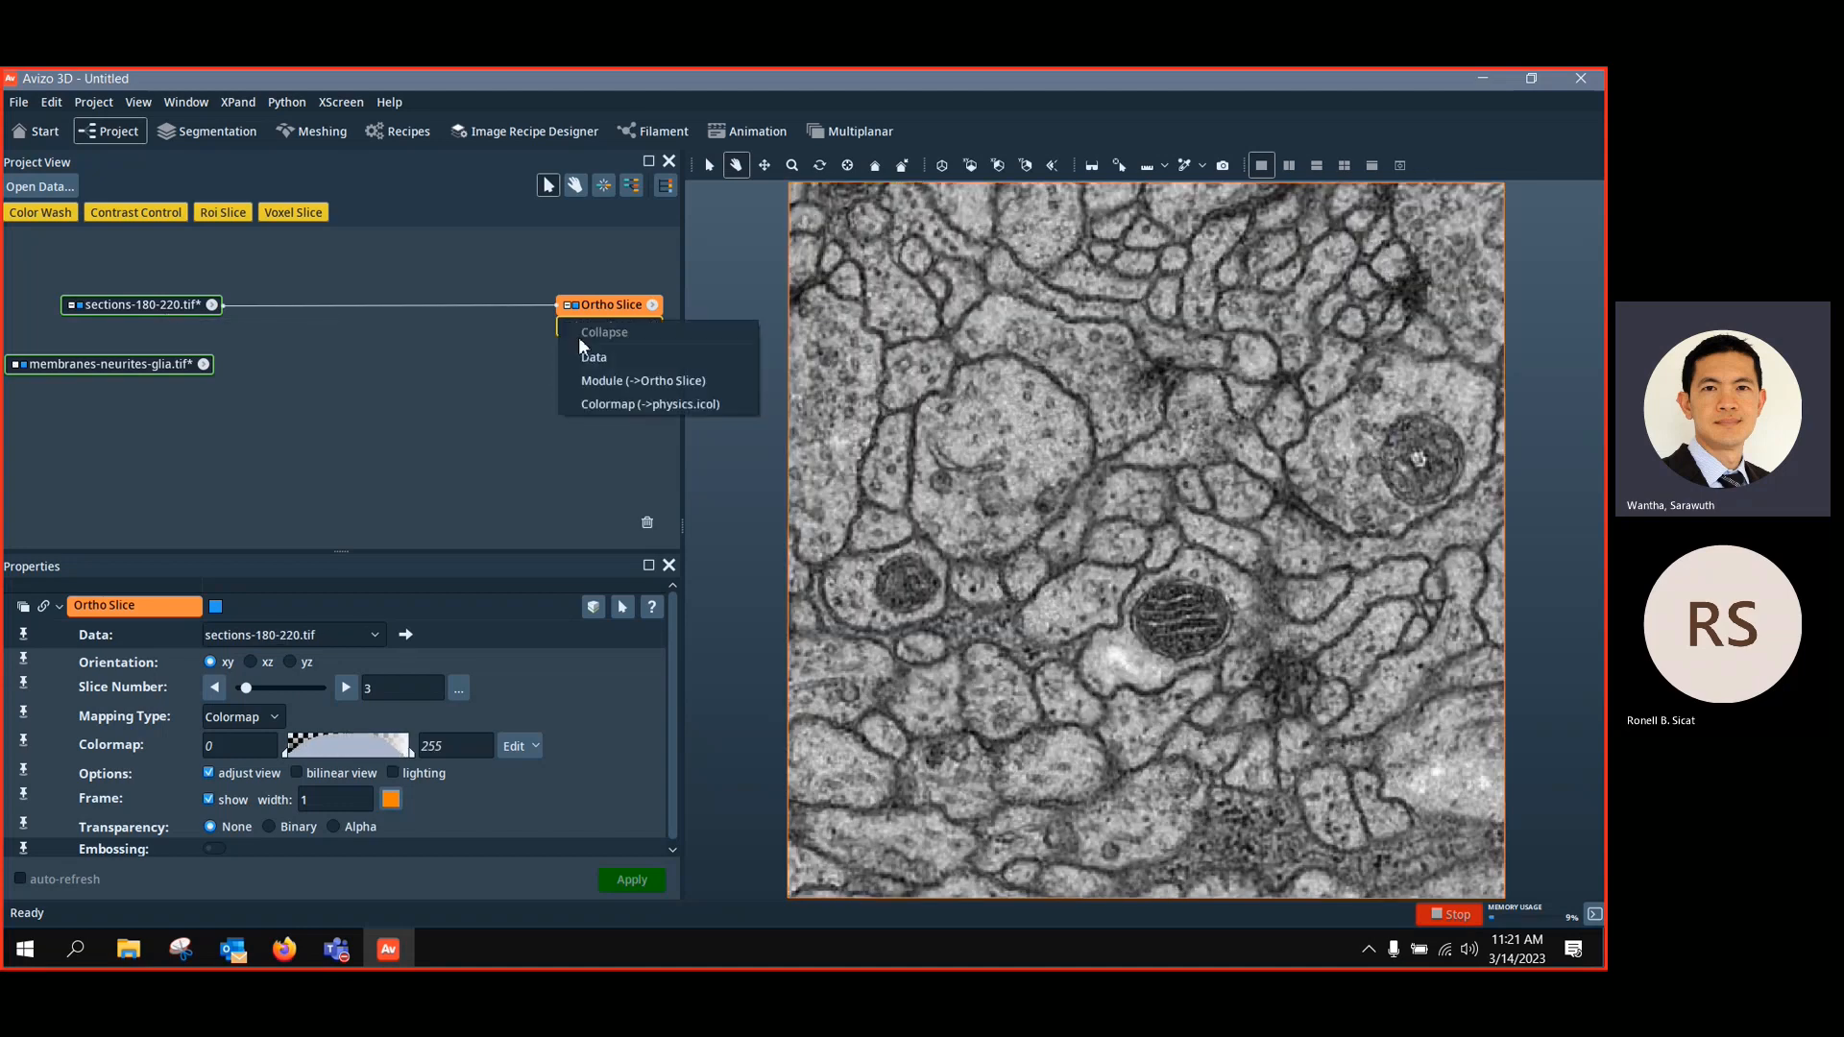
click(582, 358)
click(154, 367)
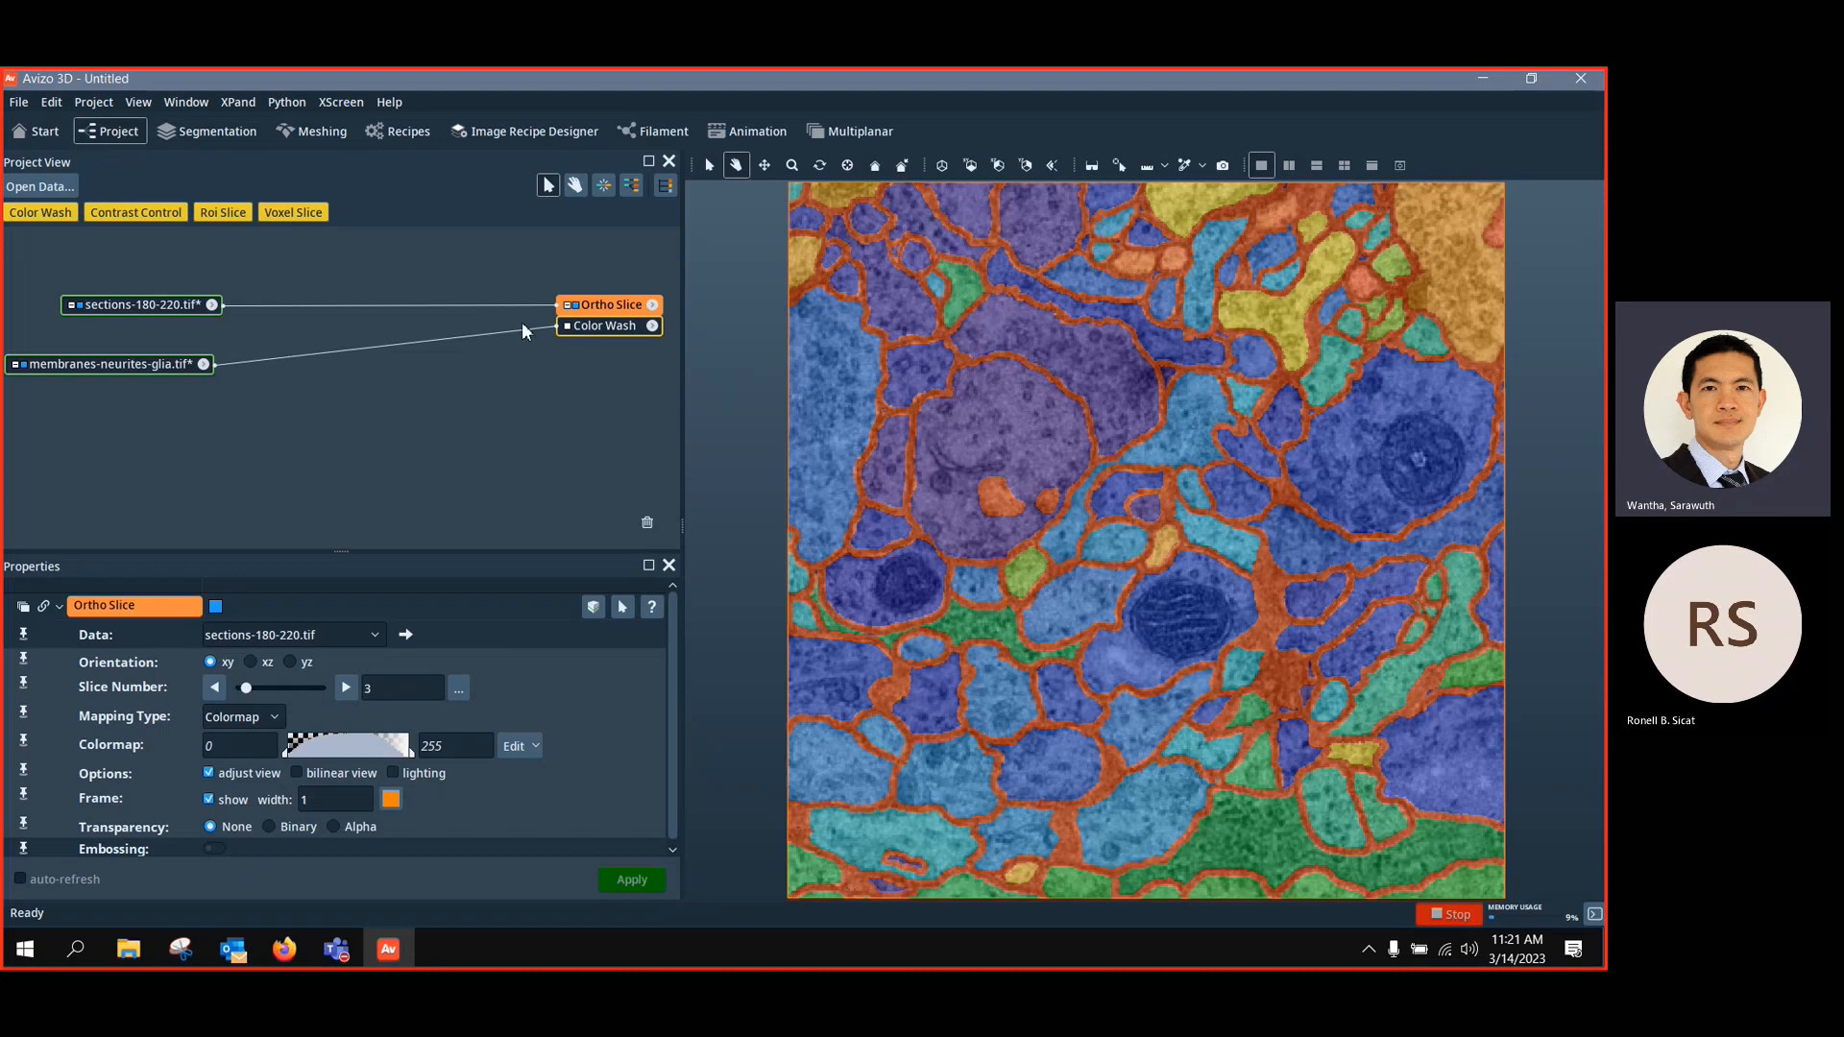
Display only membranes-neurites-glia.tif in the Ortho Slice and probe the value of a white membrane voxel in Click for update mode
mouse_move(413, 314)
mouse_down()
mouse_move(294, 355)
mouse_move(326, 336)
mouse_move(477, 336)
mouse_move(374, 310)
mouse_move(321, 355)
mouse_move(170, 360)
mouse_move(357, 357)
mouse_move(398, 310)
mouse_up()
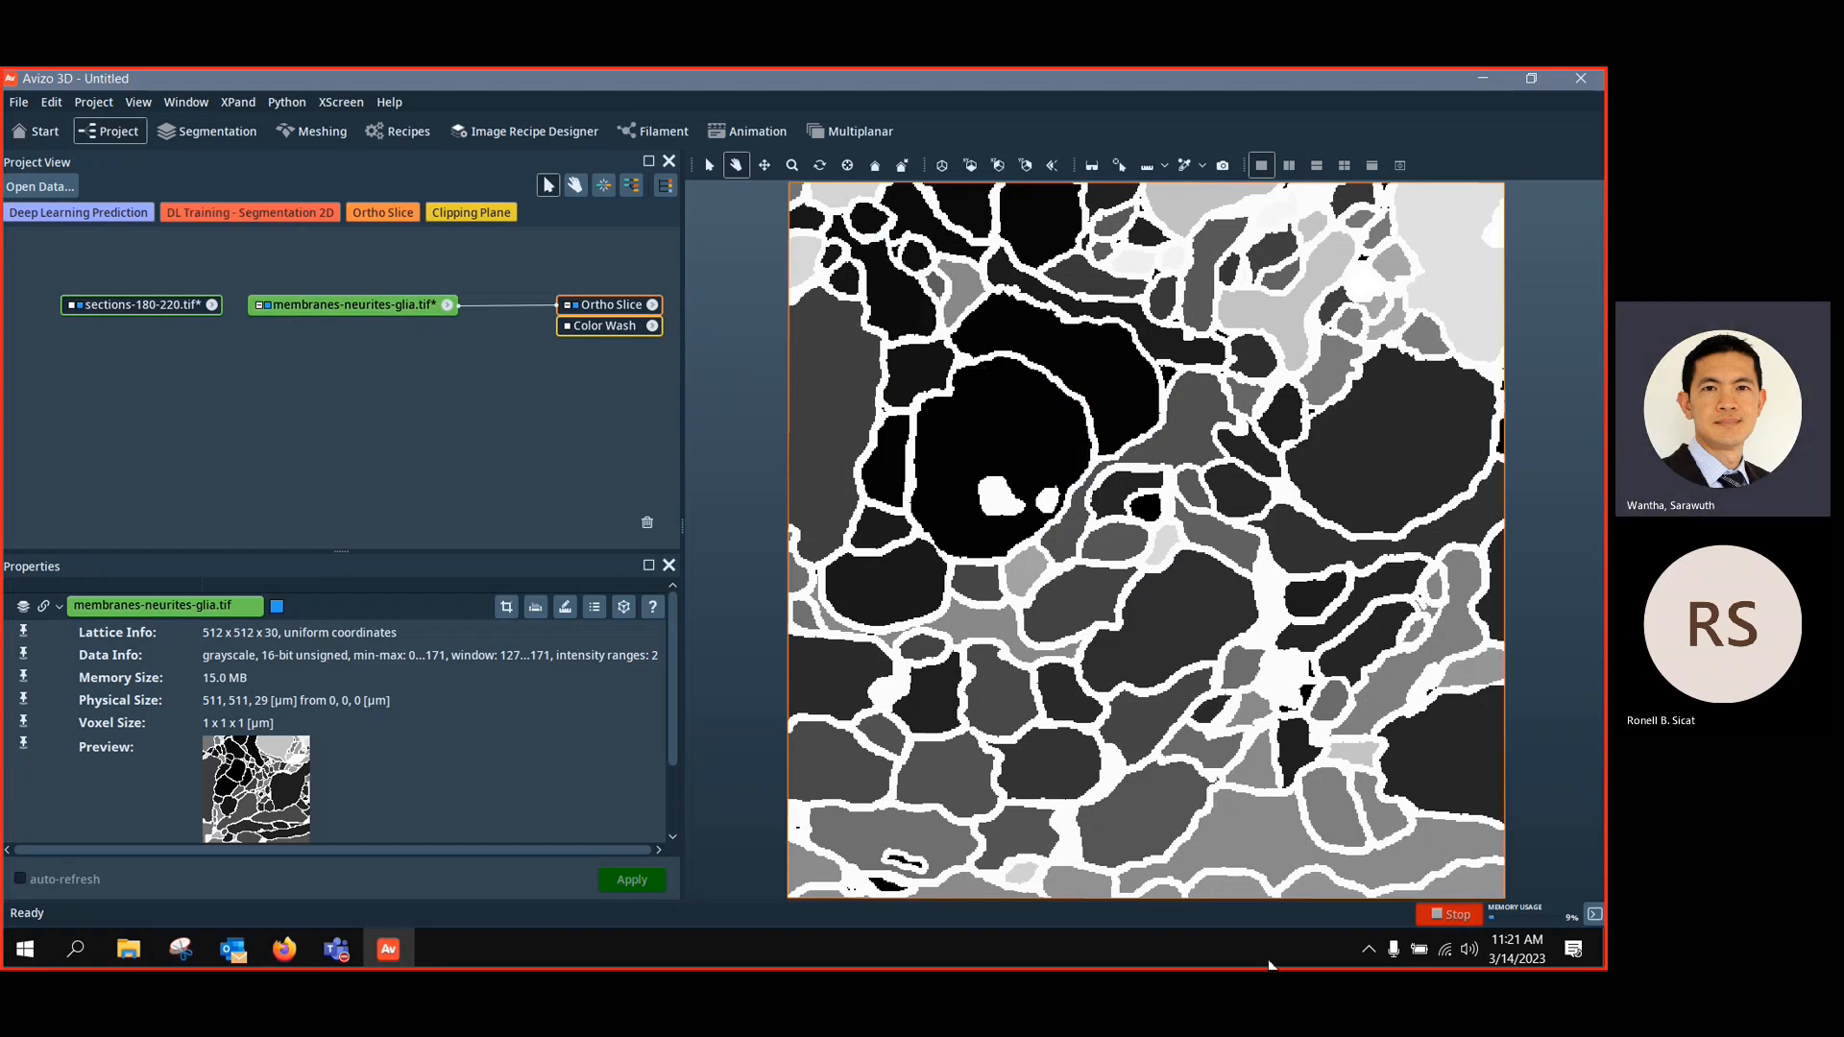
drag(373, 310, 410, 316)
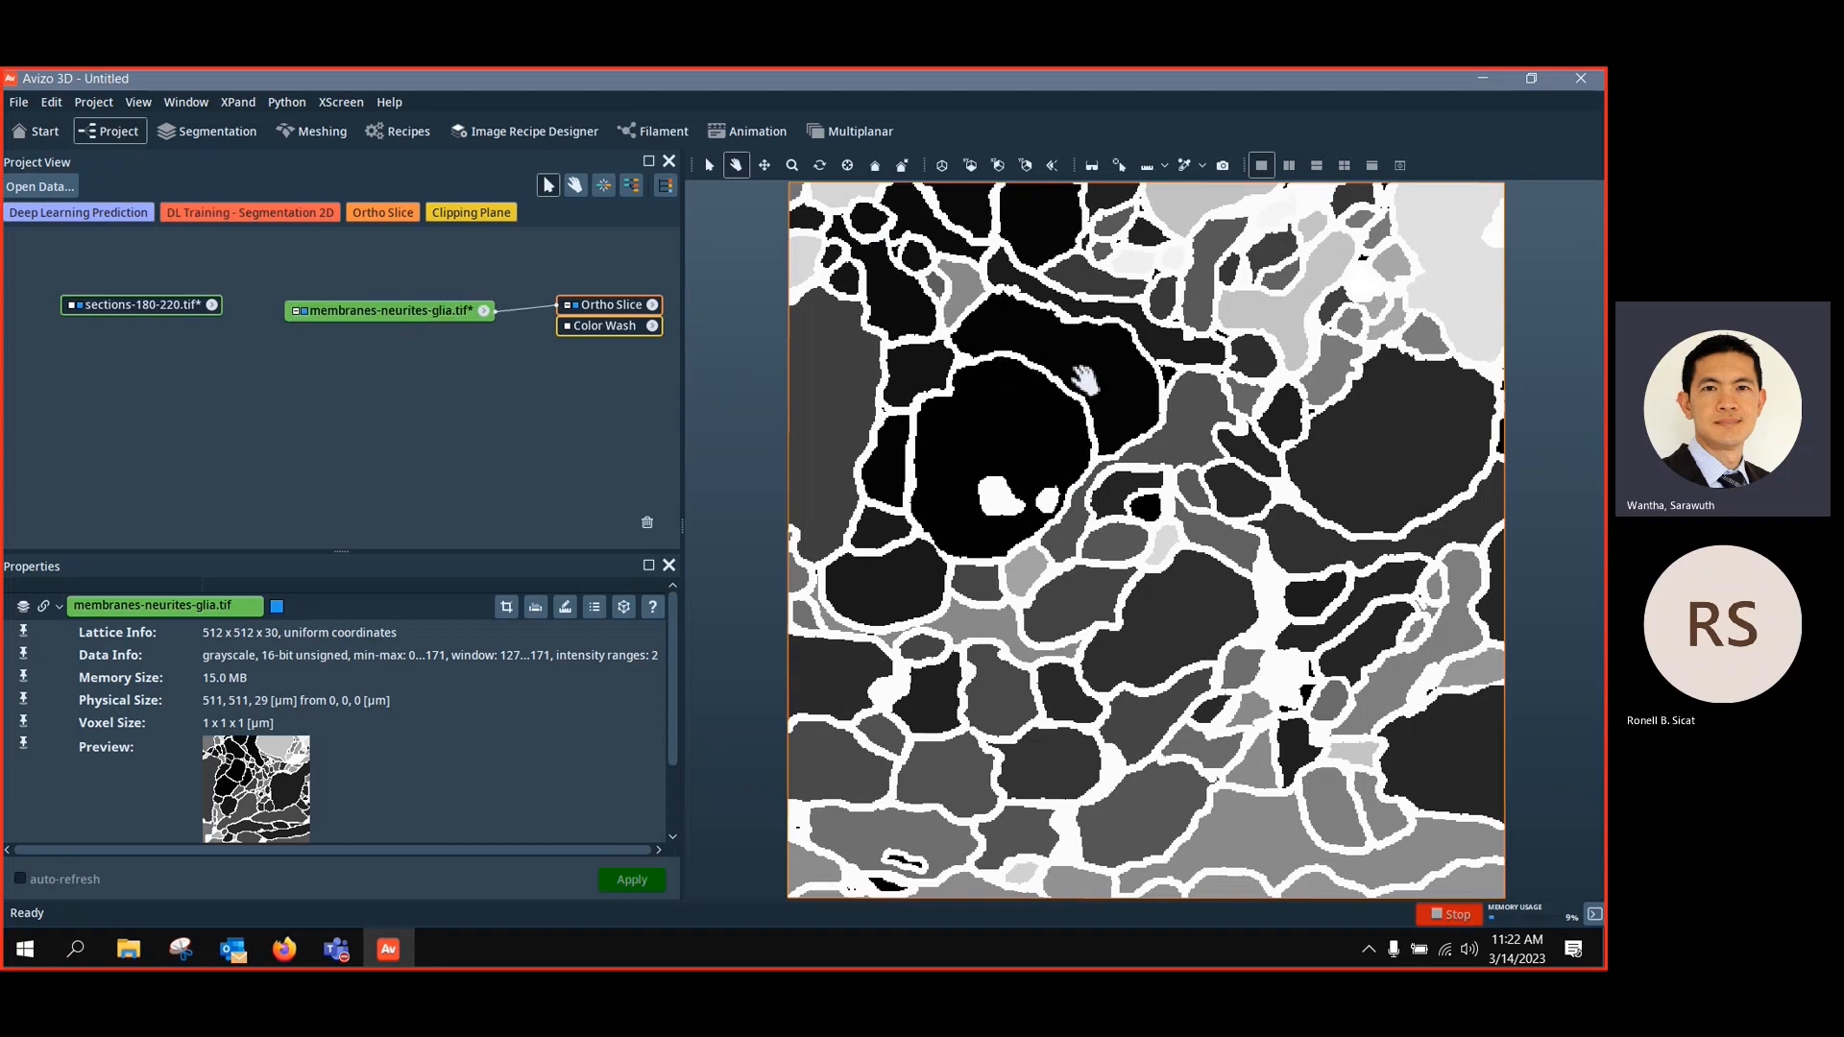
scroll(1076, 377, up, 3)
scroll(995, 394, up, 5)
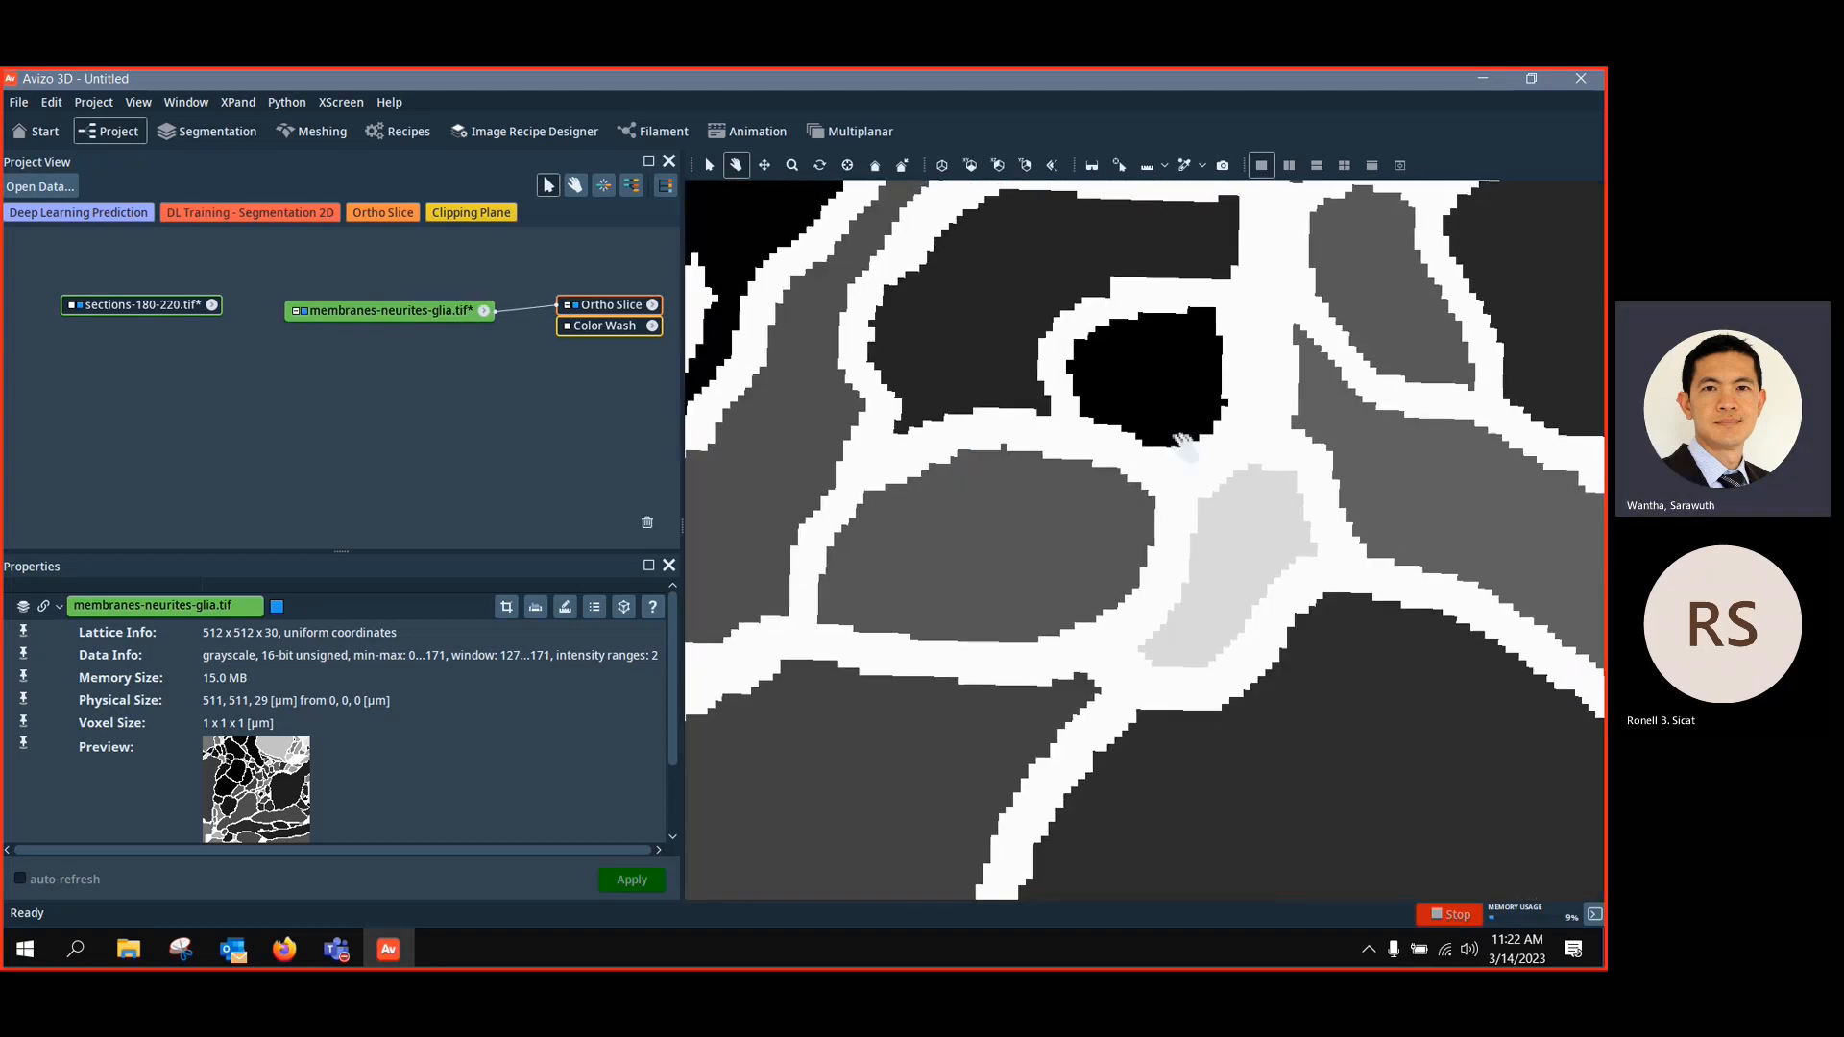
scroll(1099, 427, down, 2)
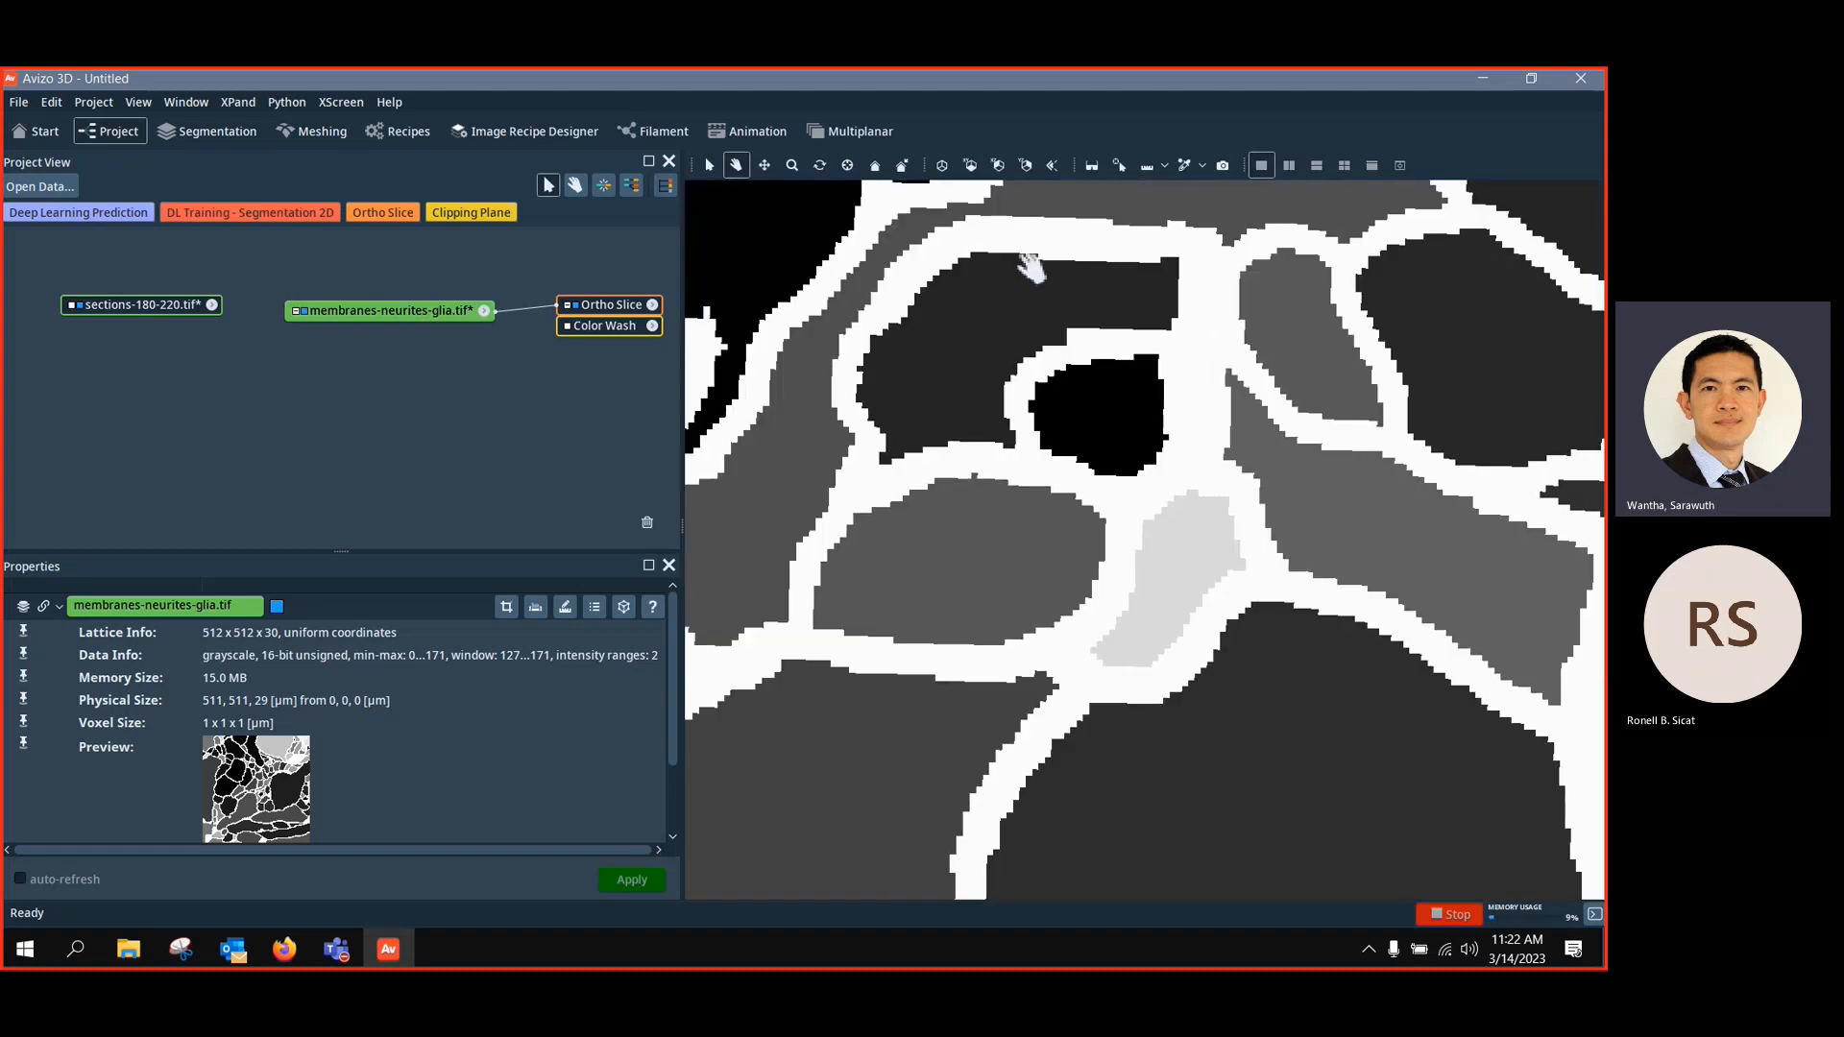
click(706, 165)
click(1187, 164)
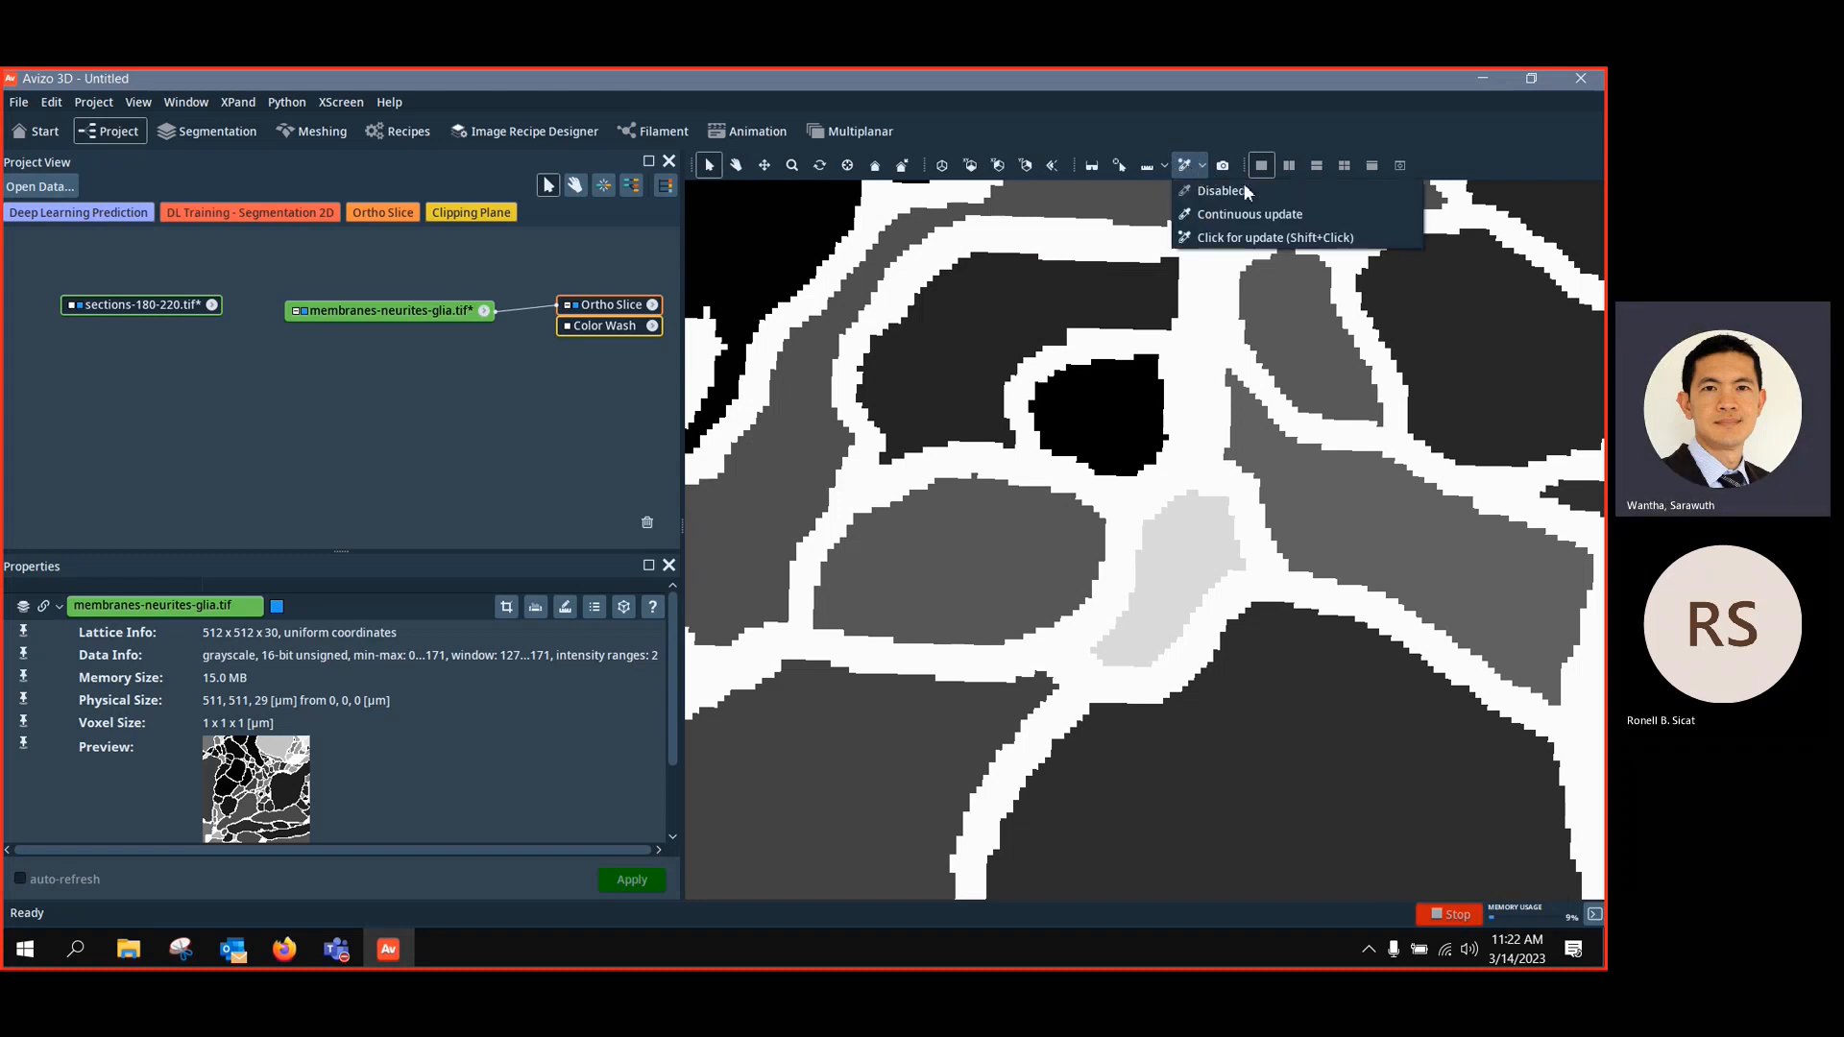
click(1247, 240)
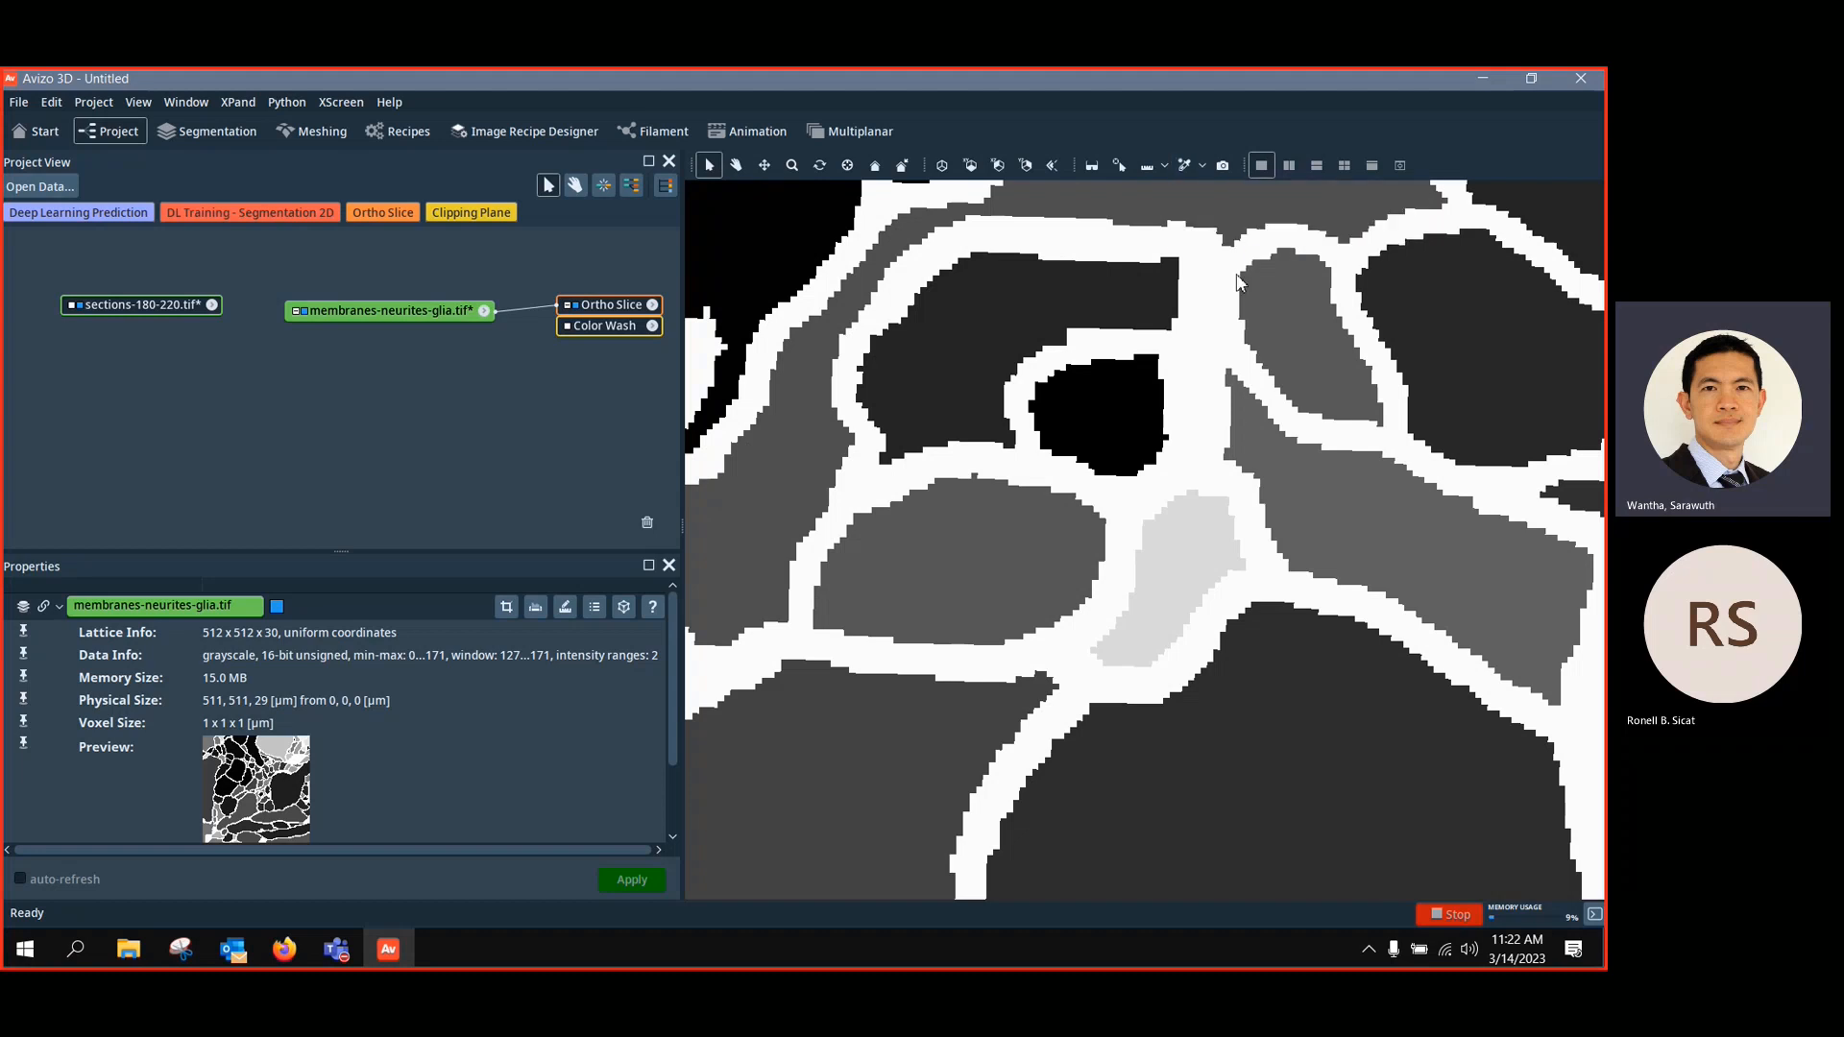
click(1132, 514)
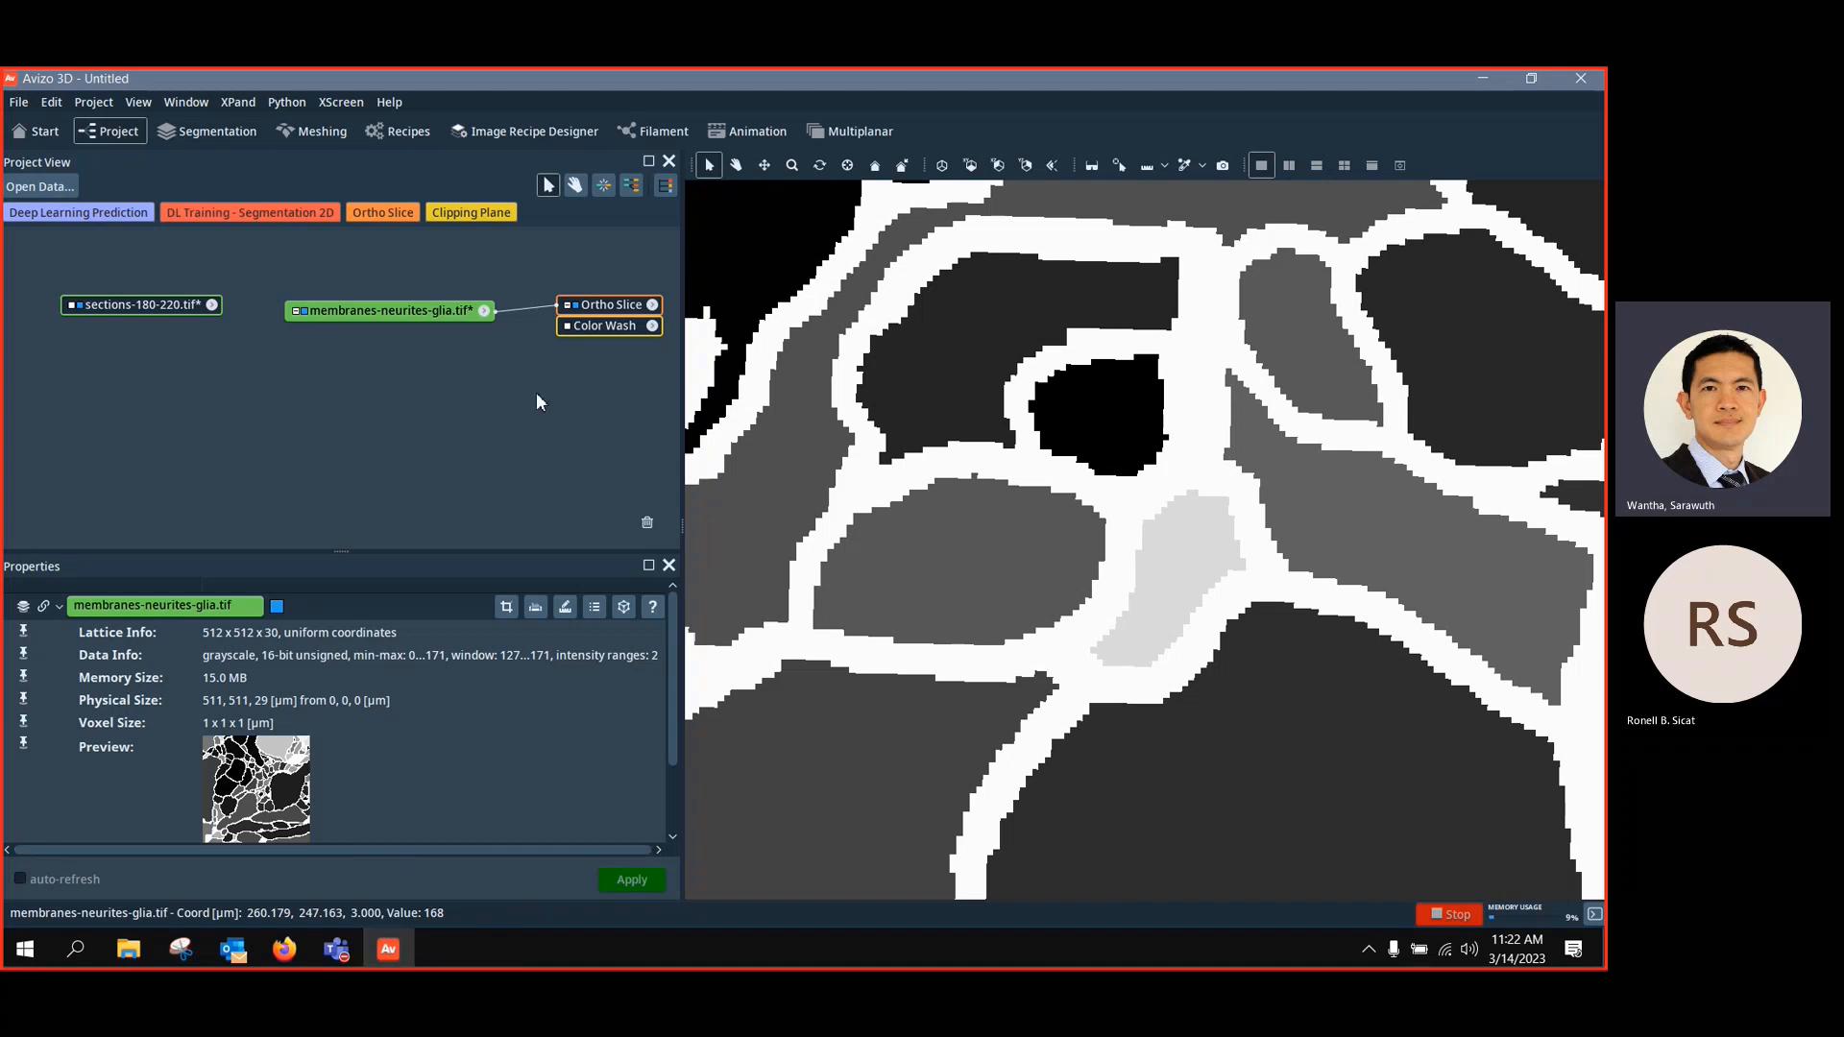
Search for "arith" and attach an Arithmetic module to membranes-neurites-glia.tif
right_click(395, 313)
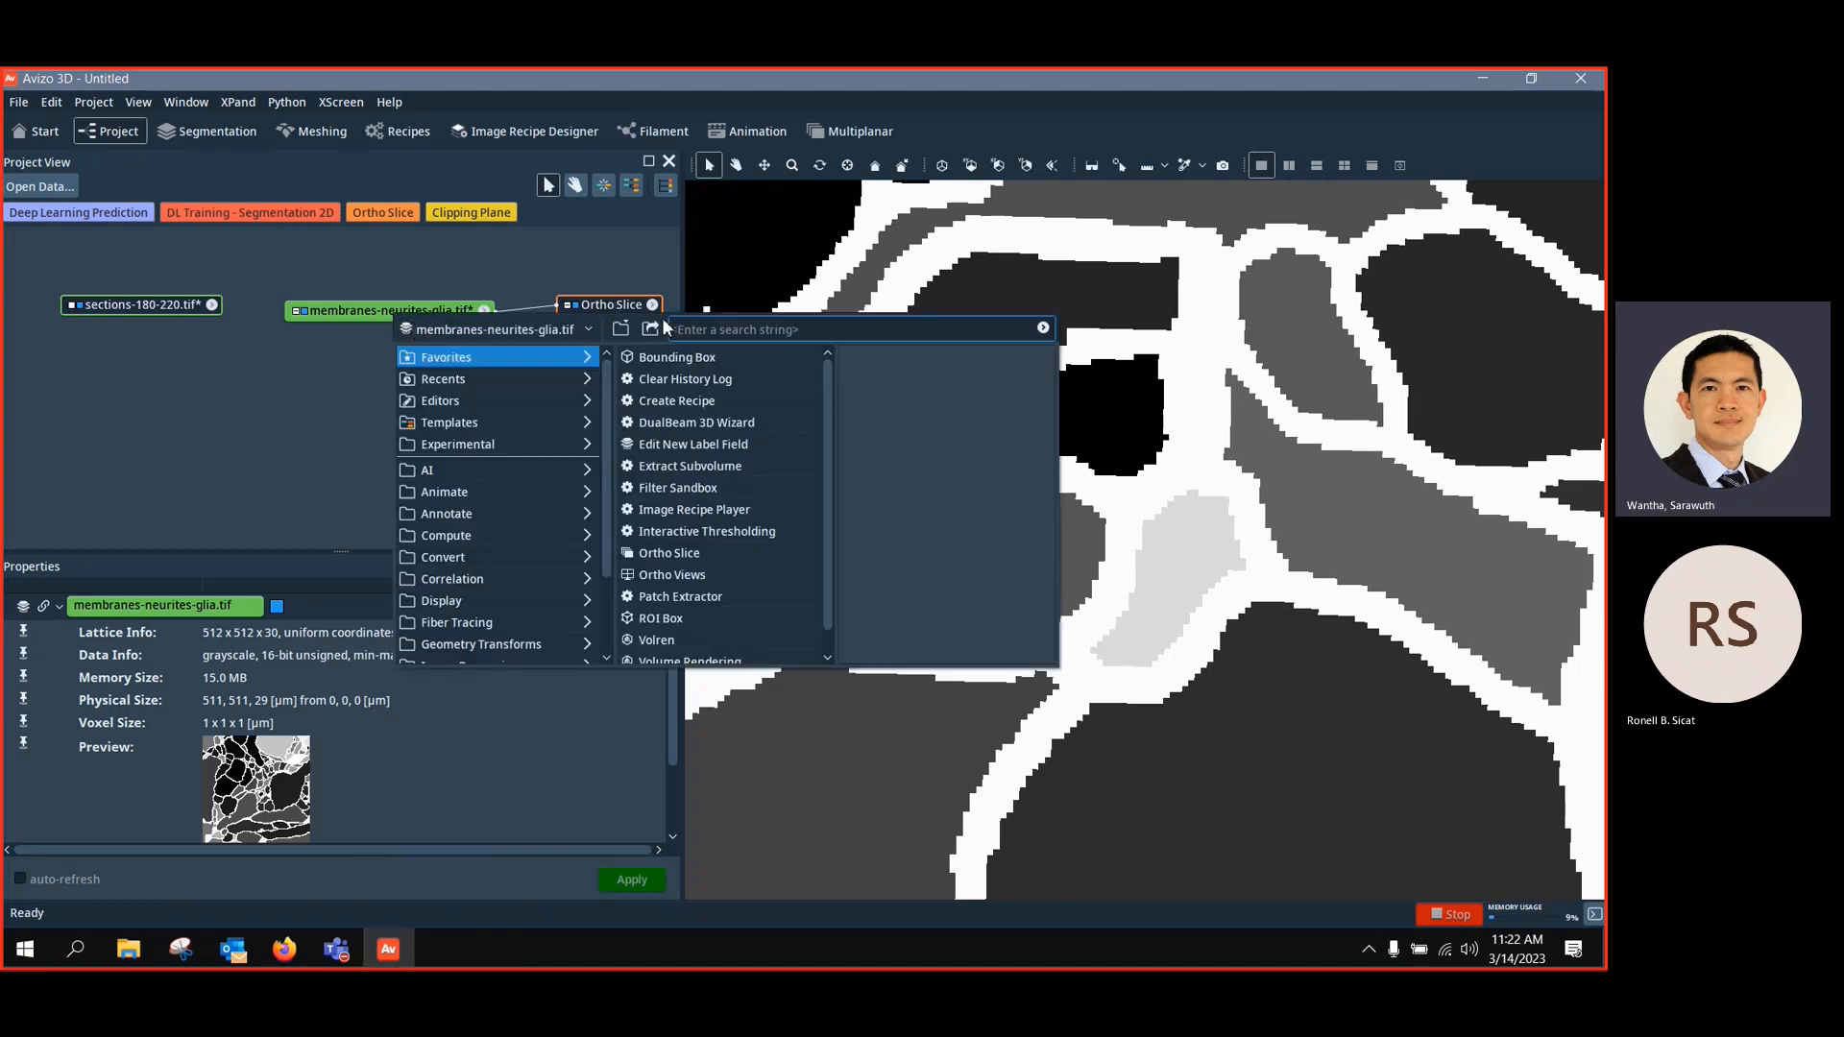
text(ar)
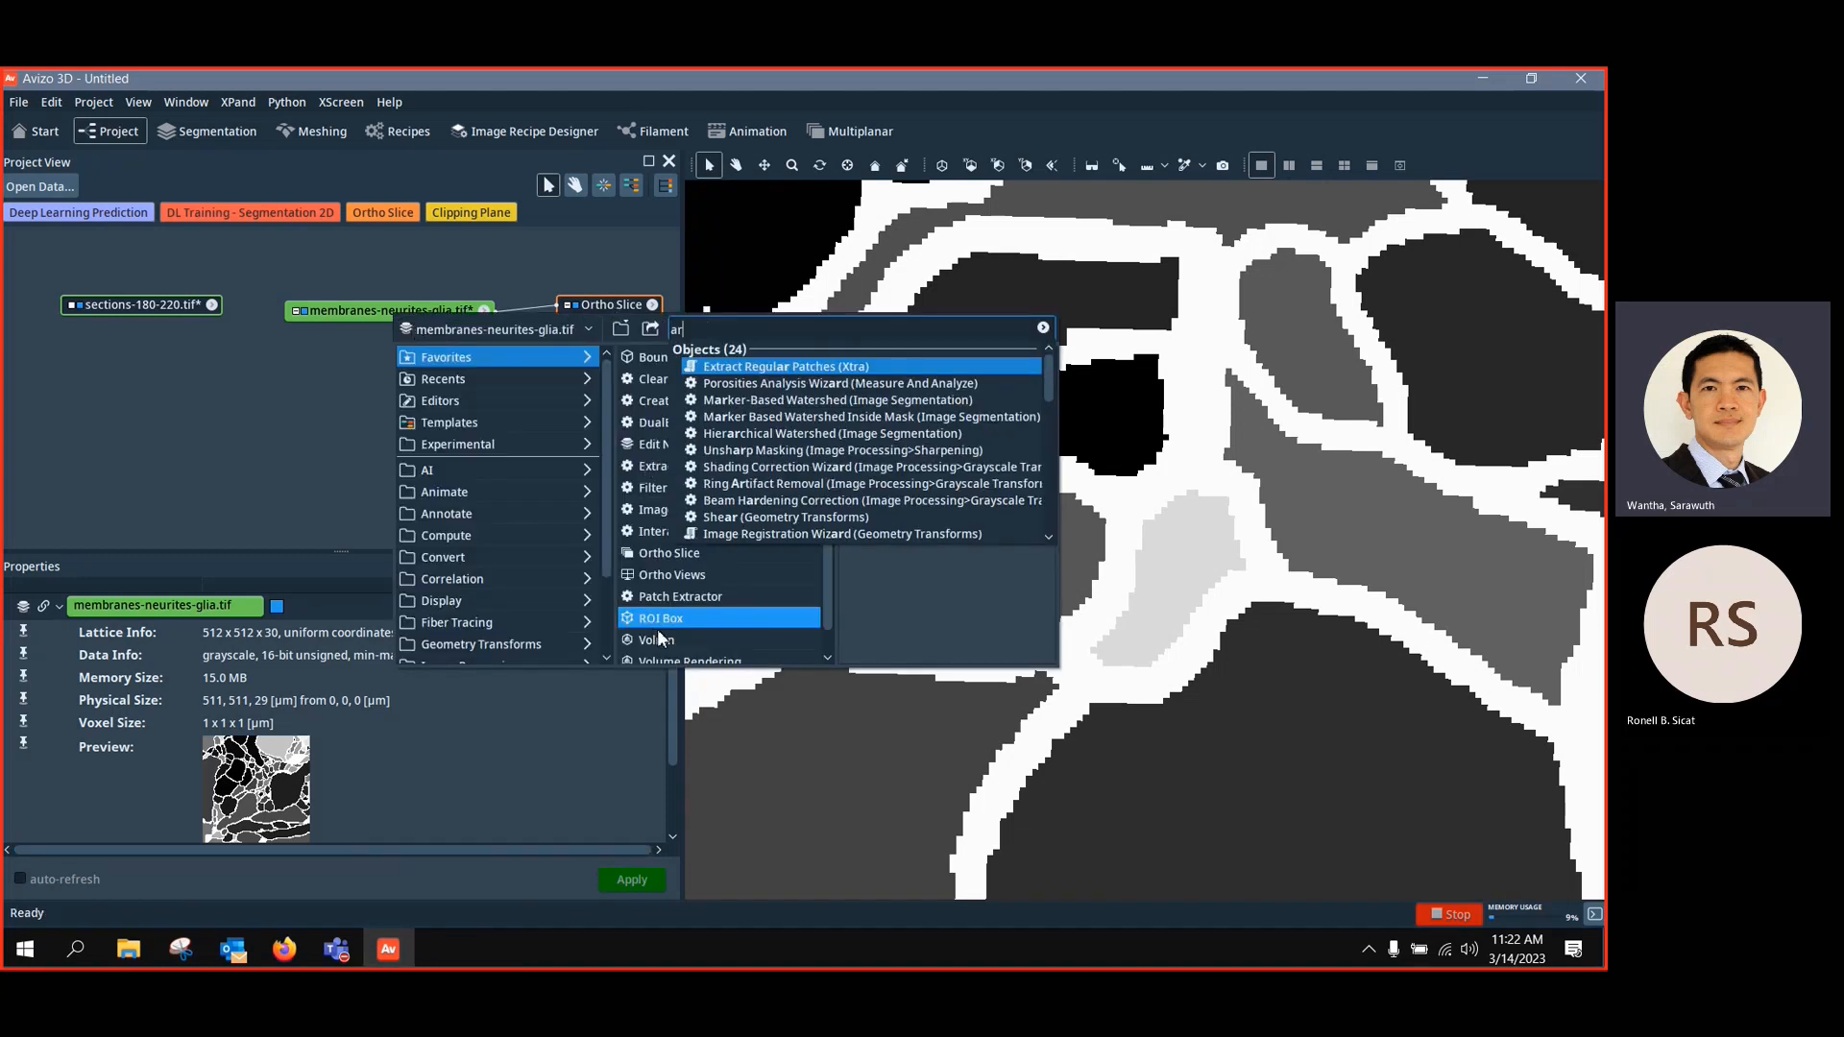
text(ith)
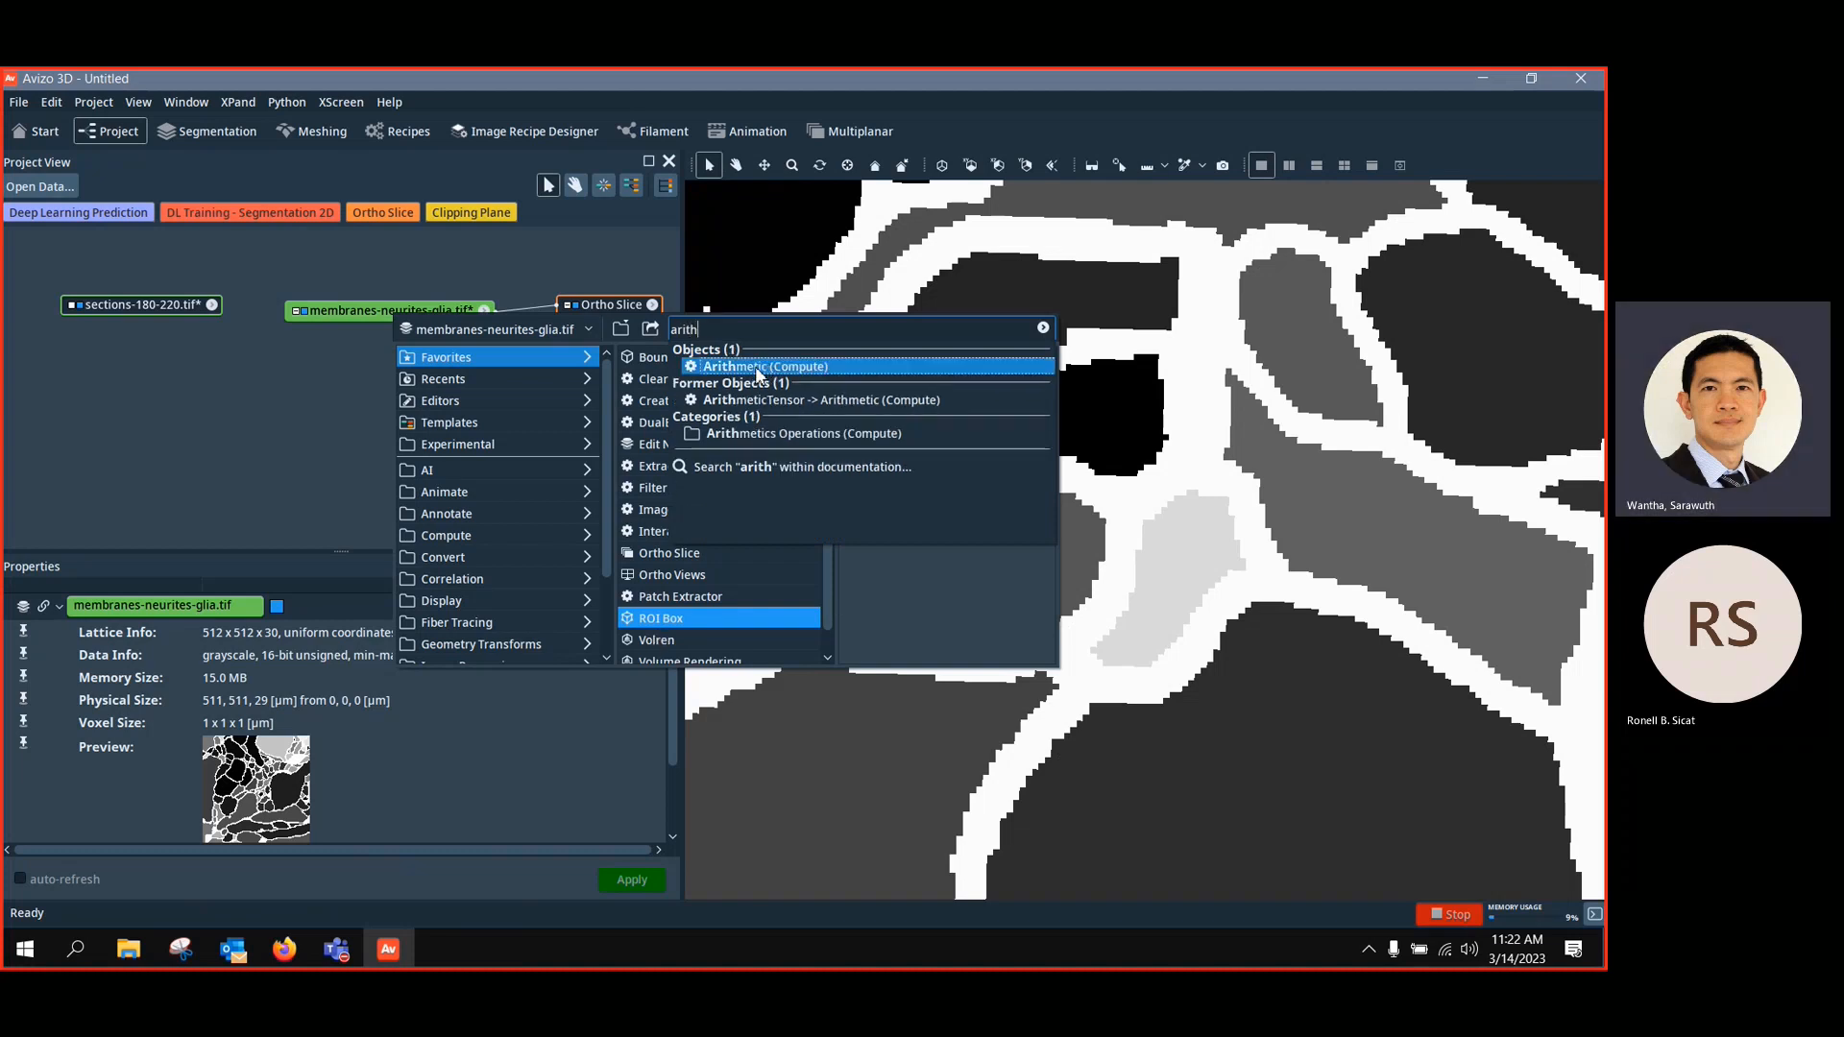
click(759, 368)
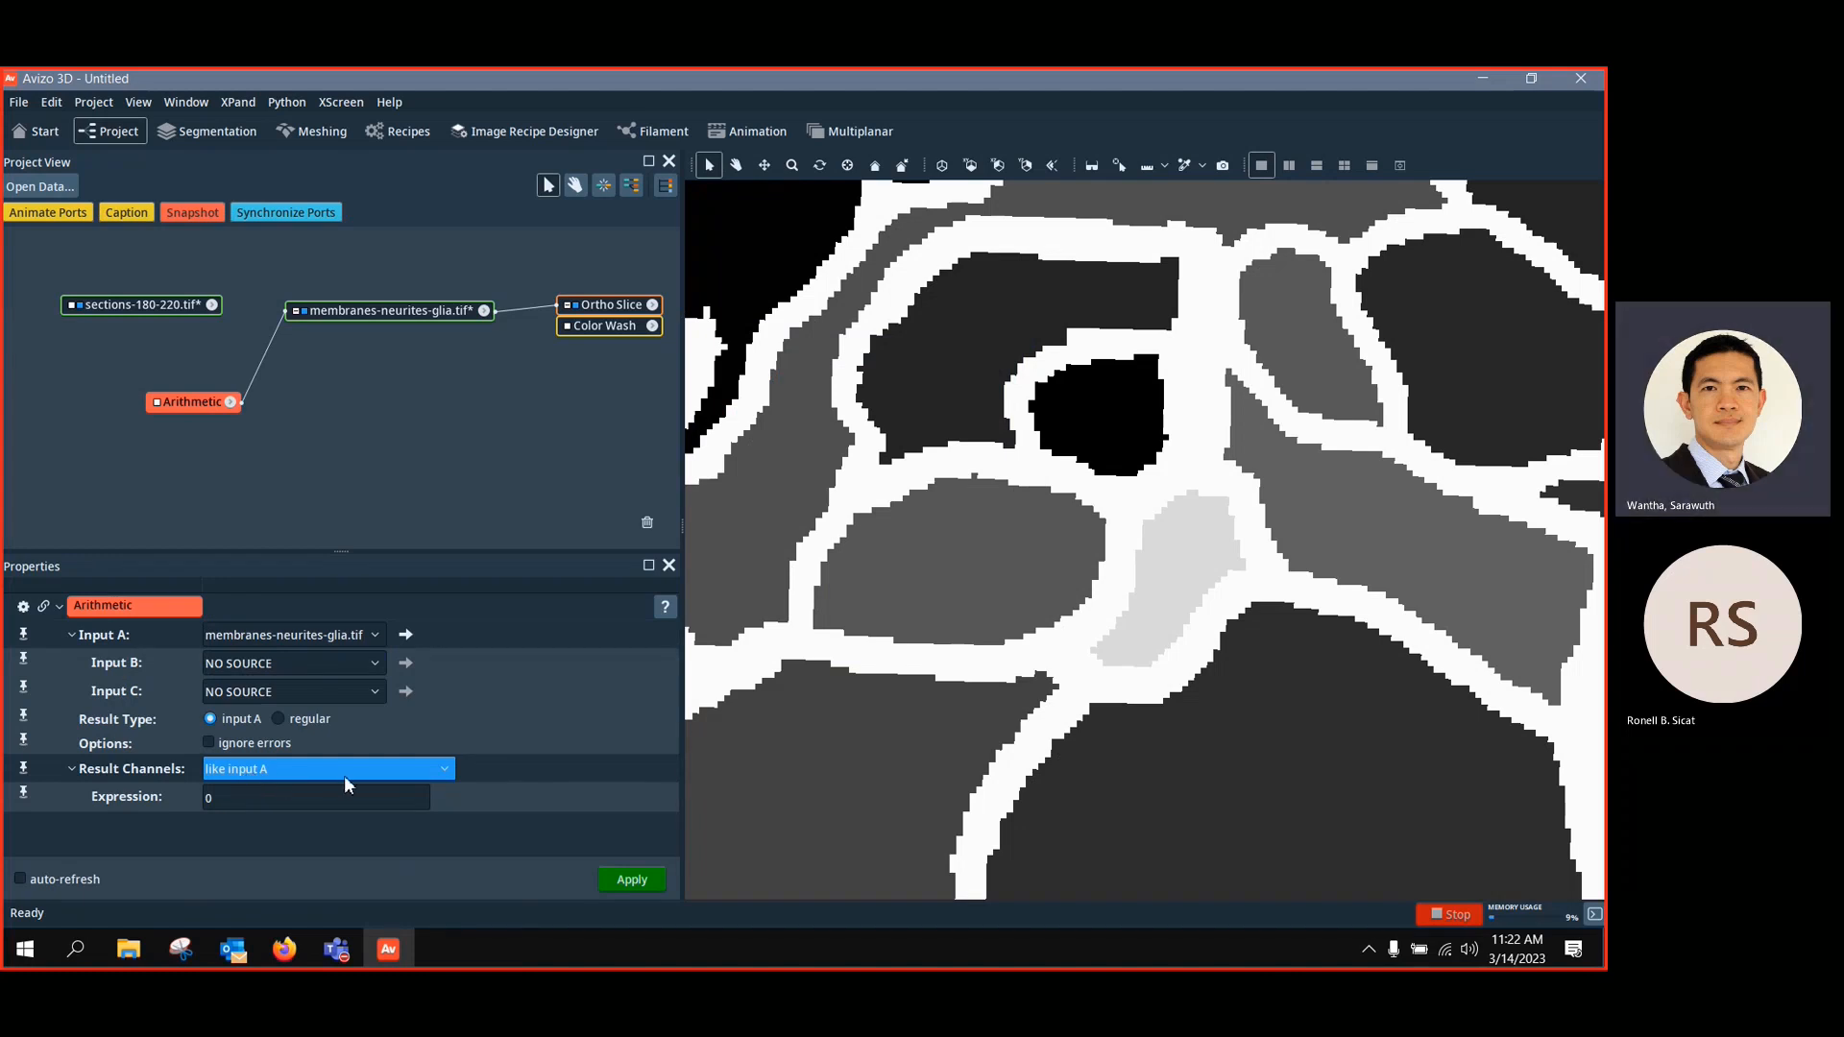
Set the Arithmetic result channels to 1 value (label) with the expression a==168 and compute the result
click(432, 774)
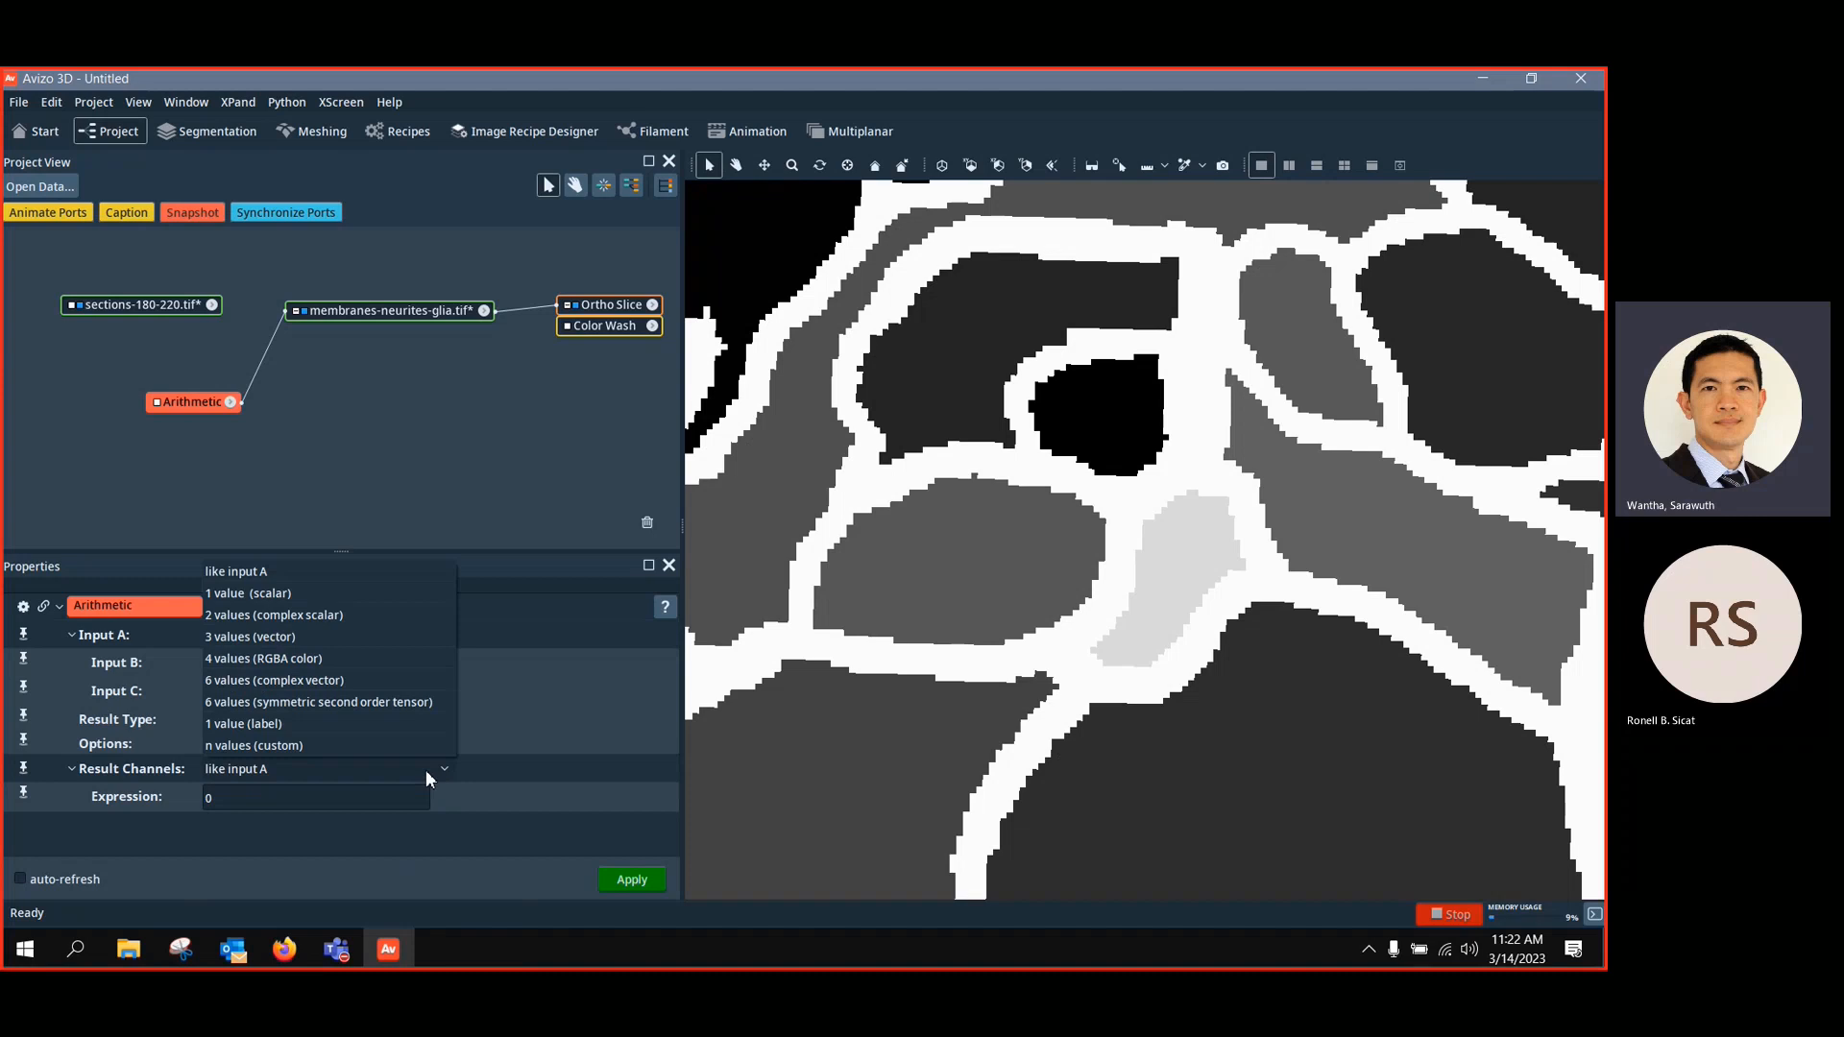
click(360, 725)
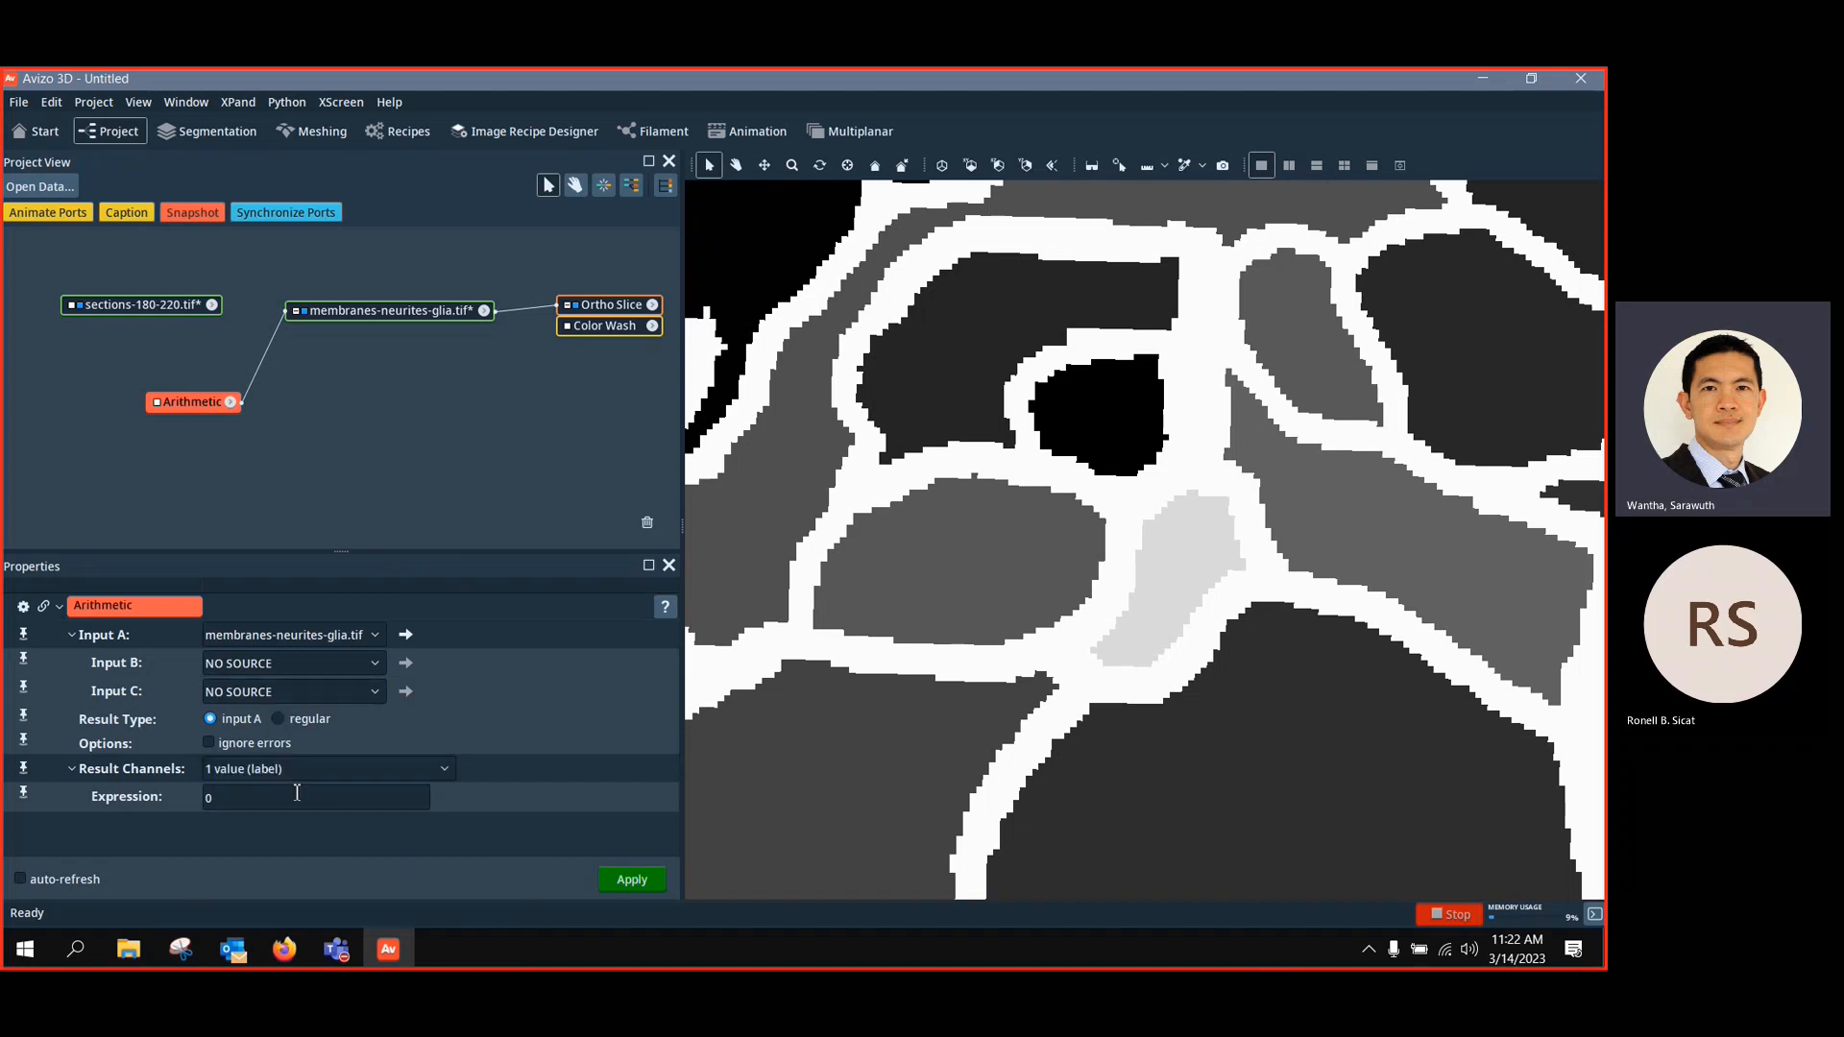
click(319, 774)
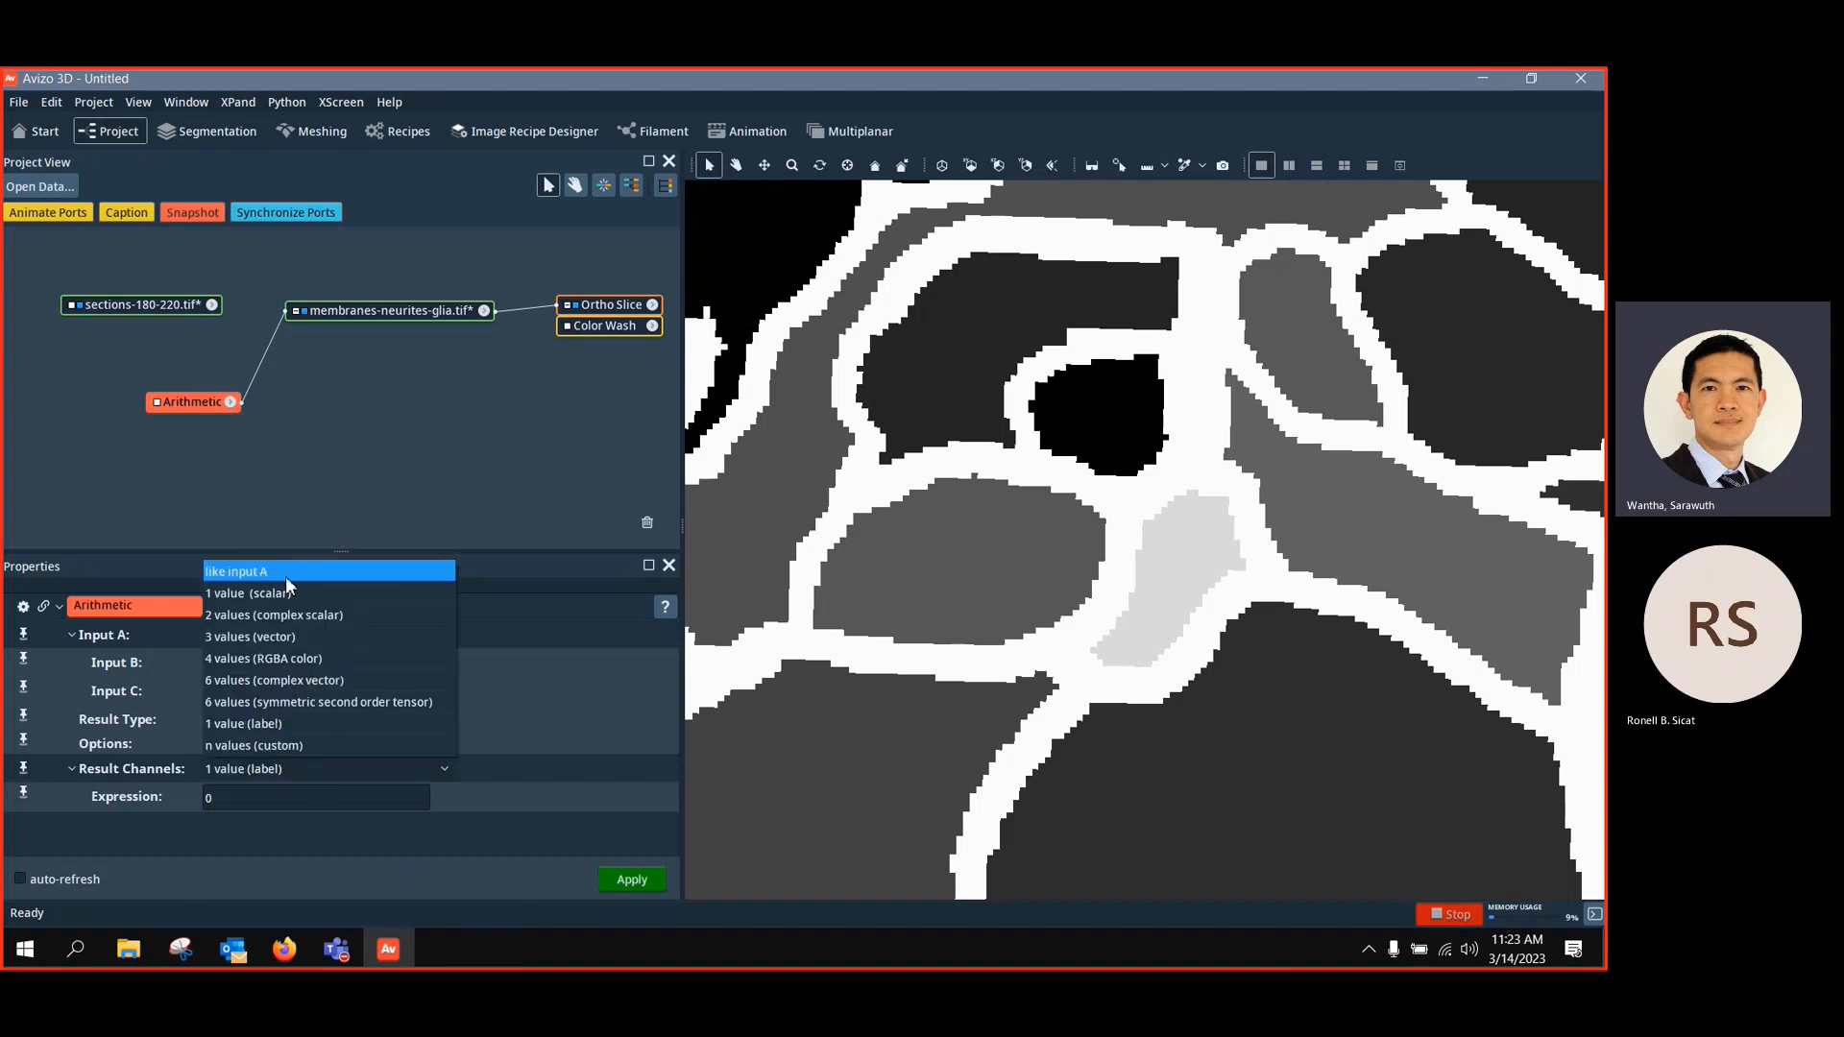
click(273, 726)
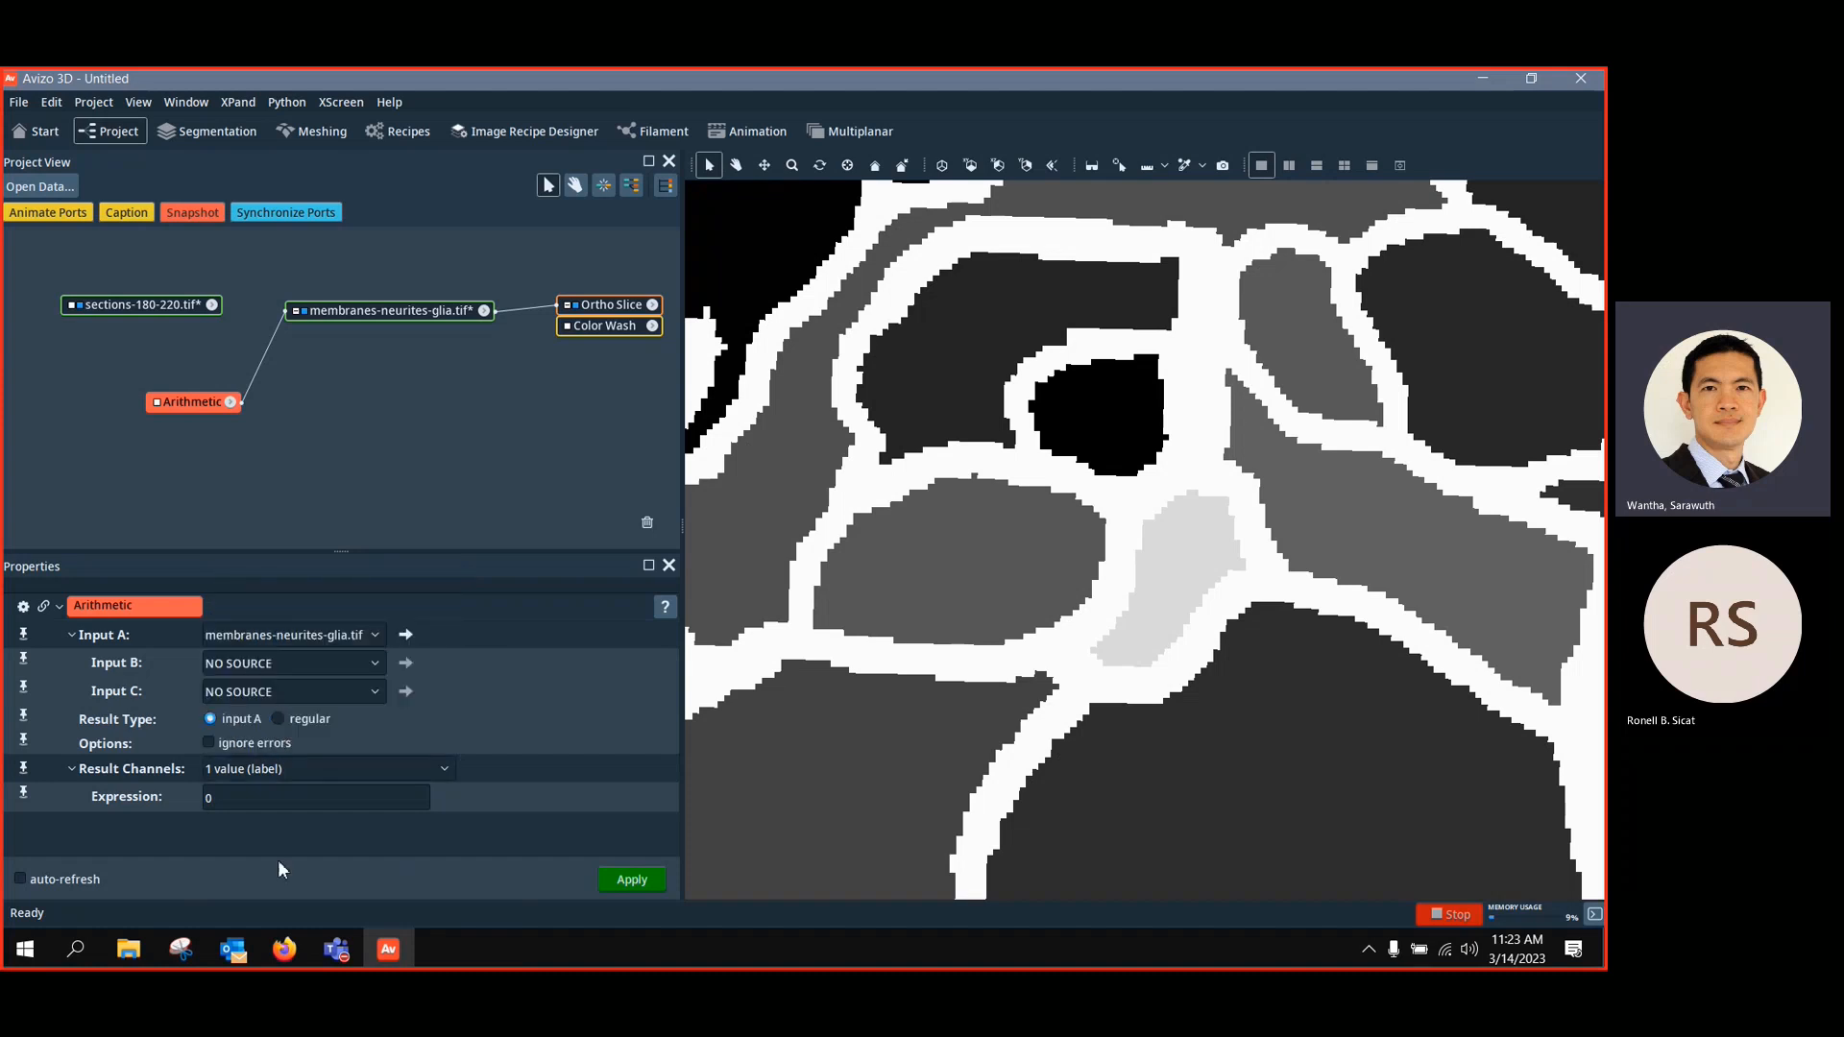
double_click(282, 808)
text(a==168)
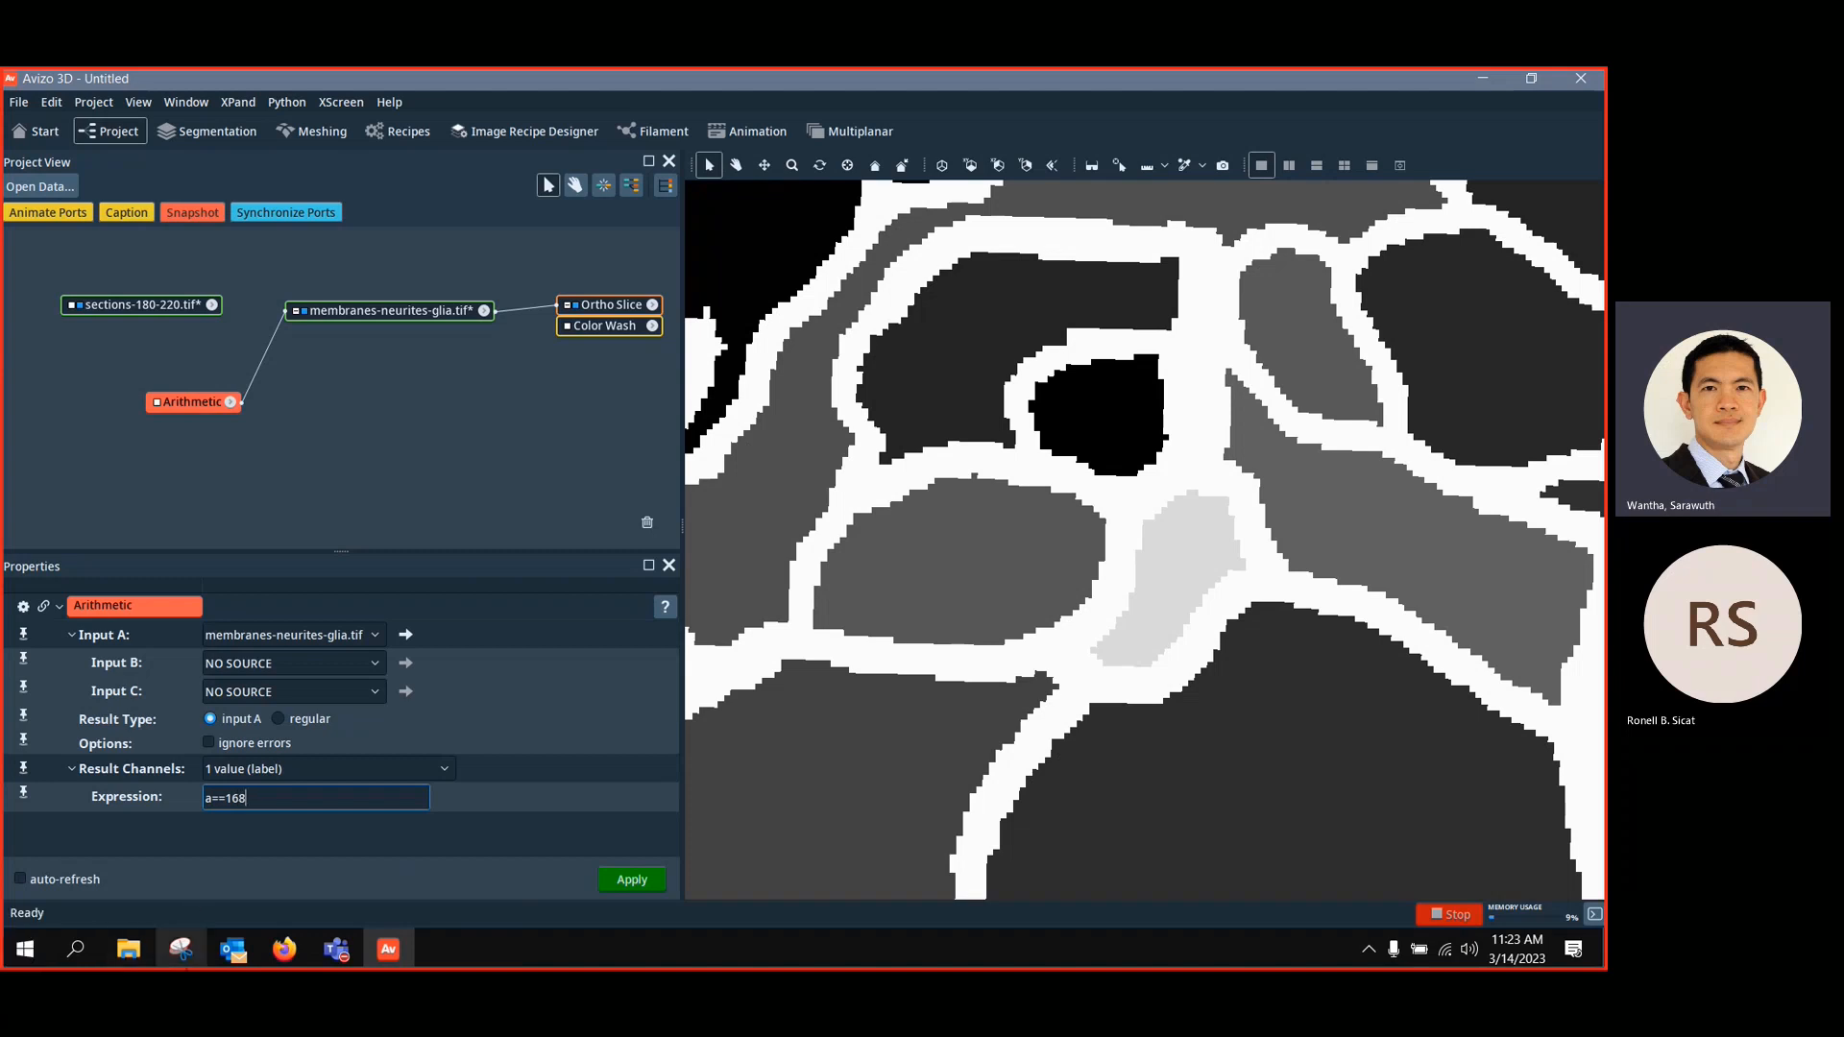
click(636, 880)
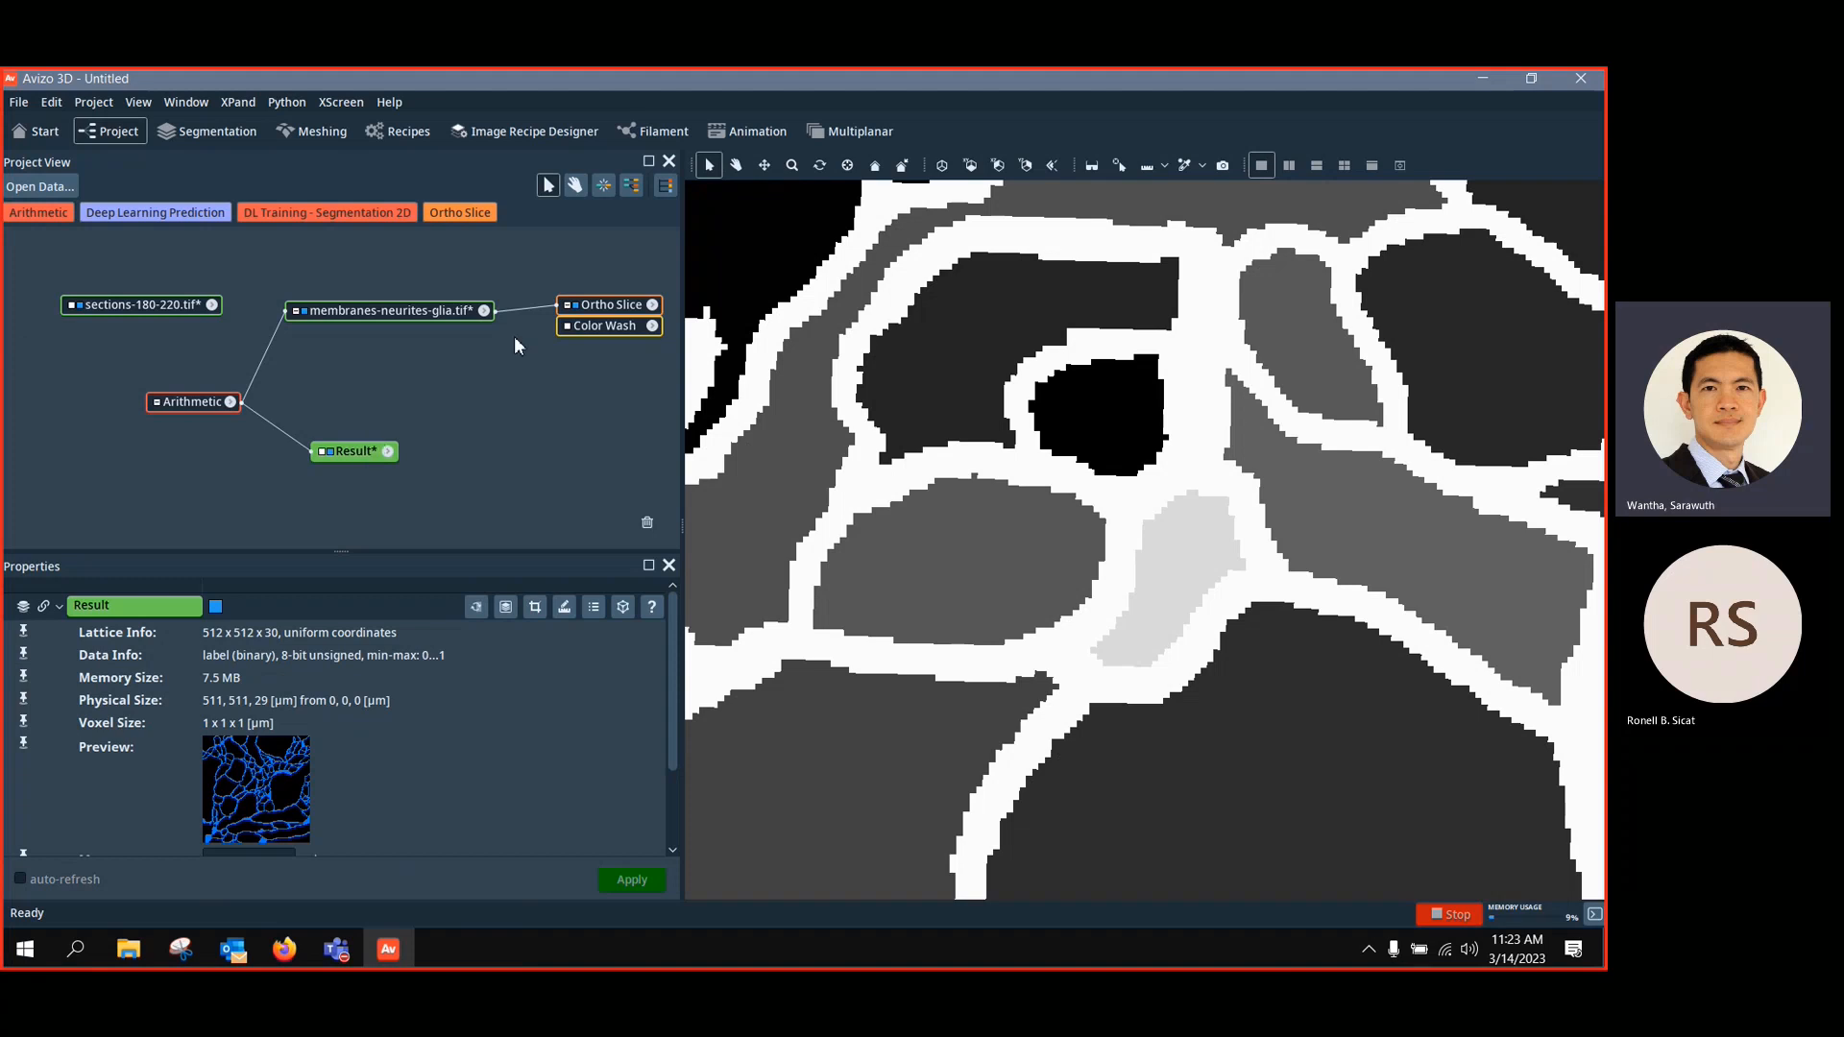
Display the Arithmetic result in the Ortho Slice and set the slice number to 0
click(190, 401)
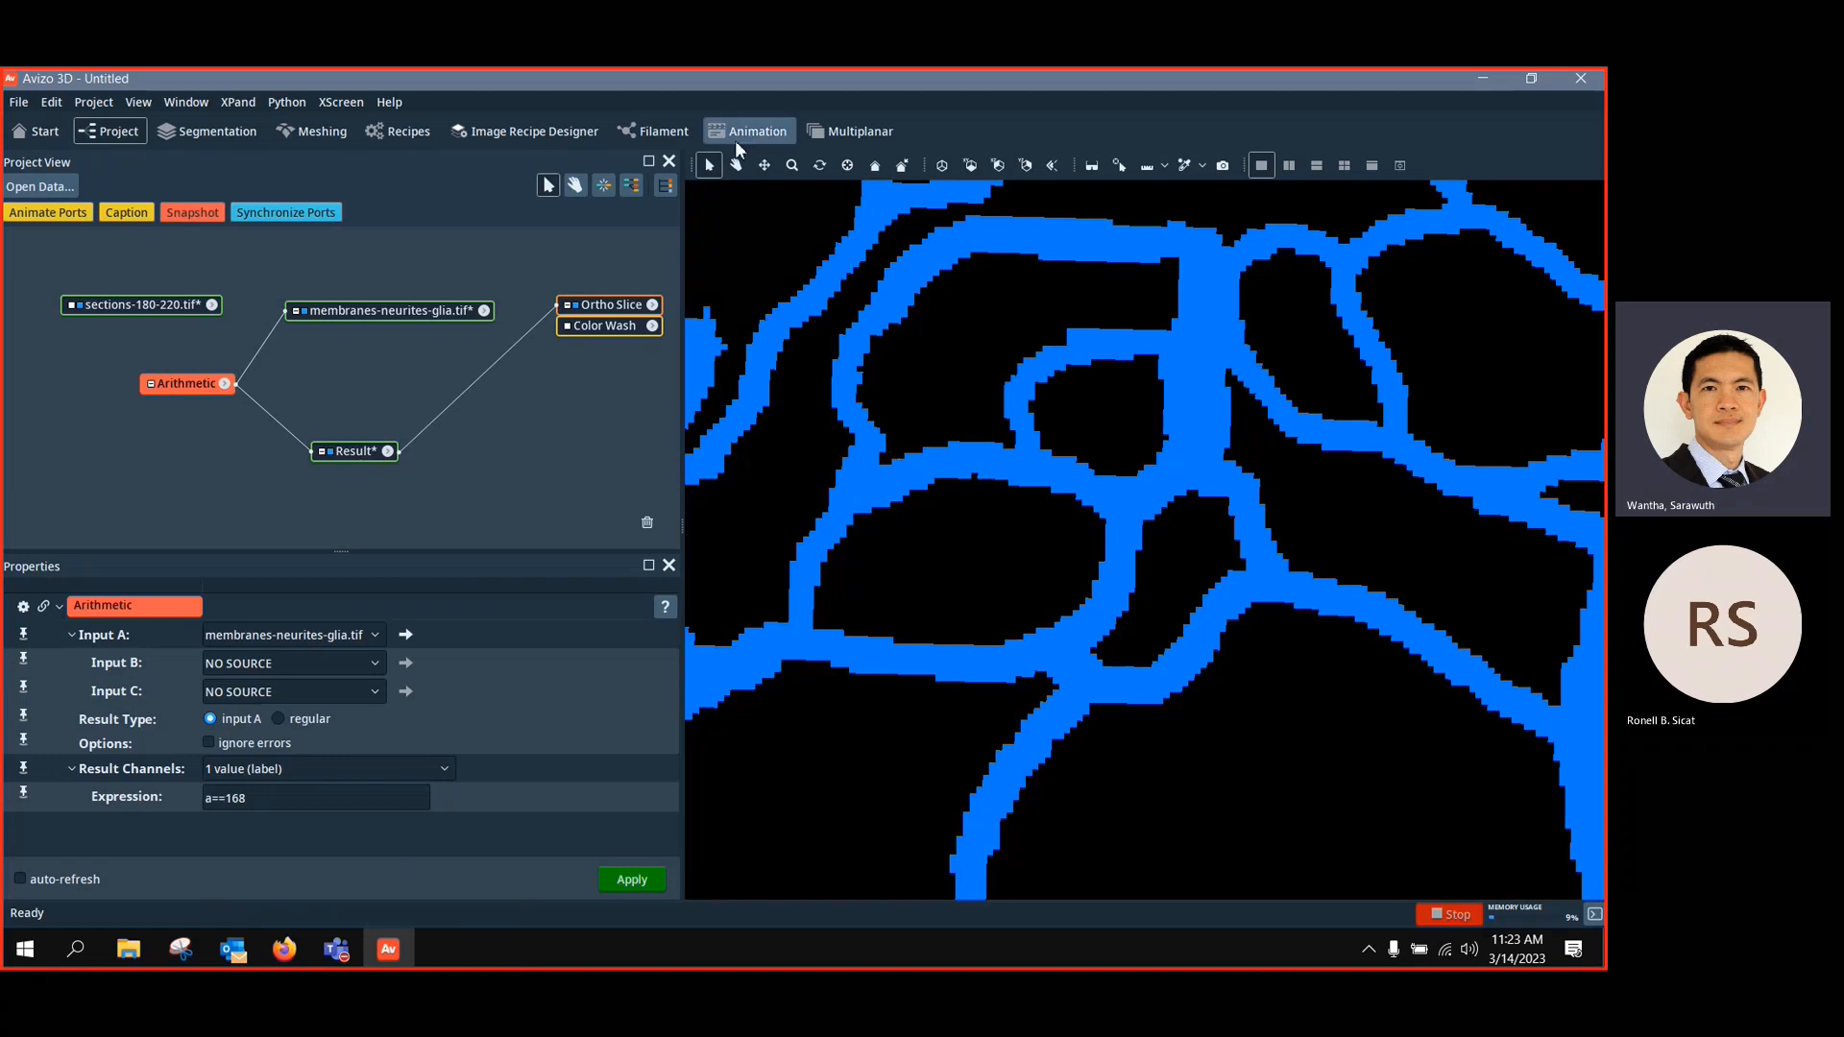
click(736, 165)
scroll(1086, 413, down, 3)
middle_drag(1096, 391, 1115, 330)
drag(1037, 504, 1105, 519)
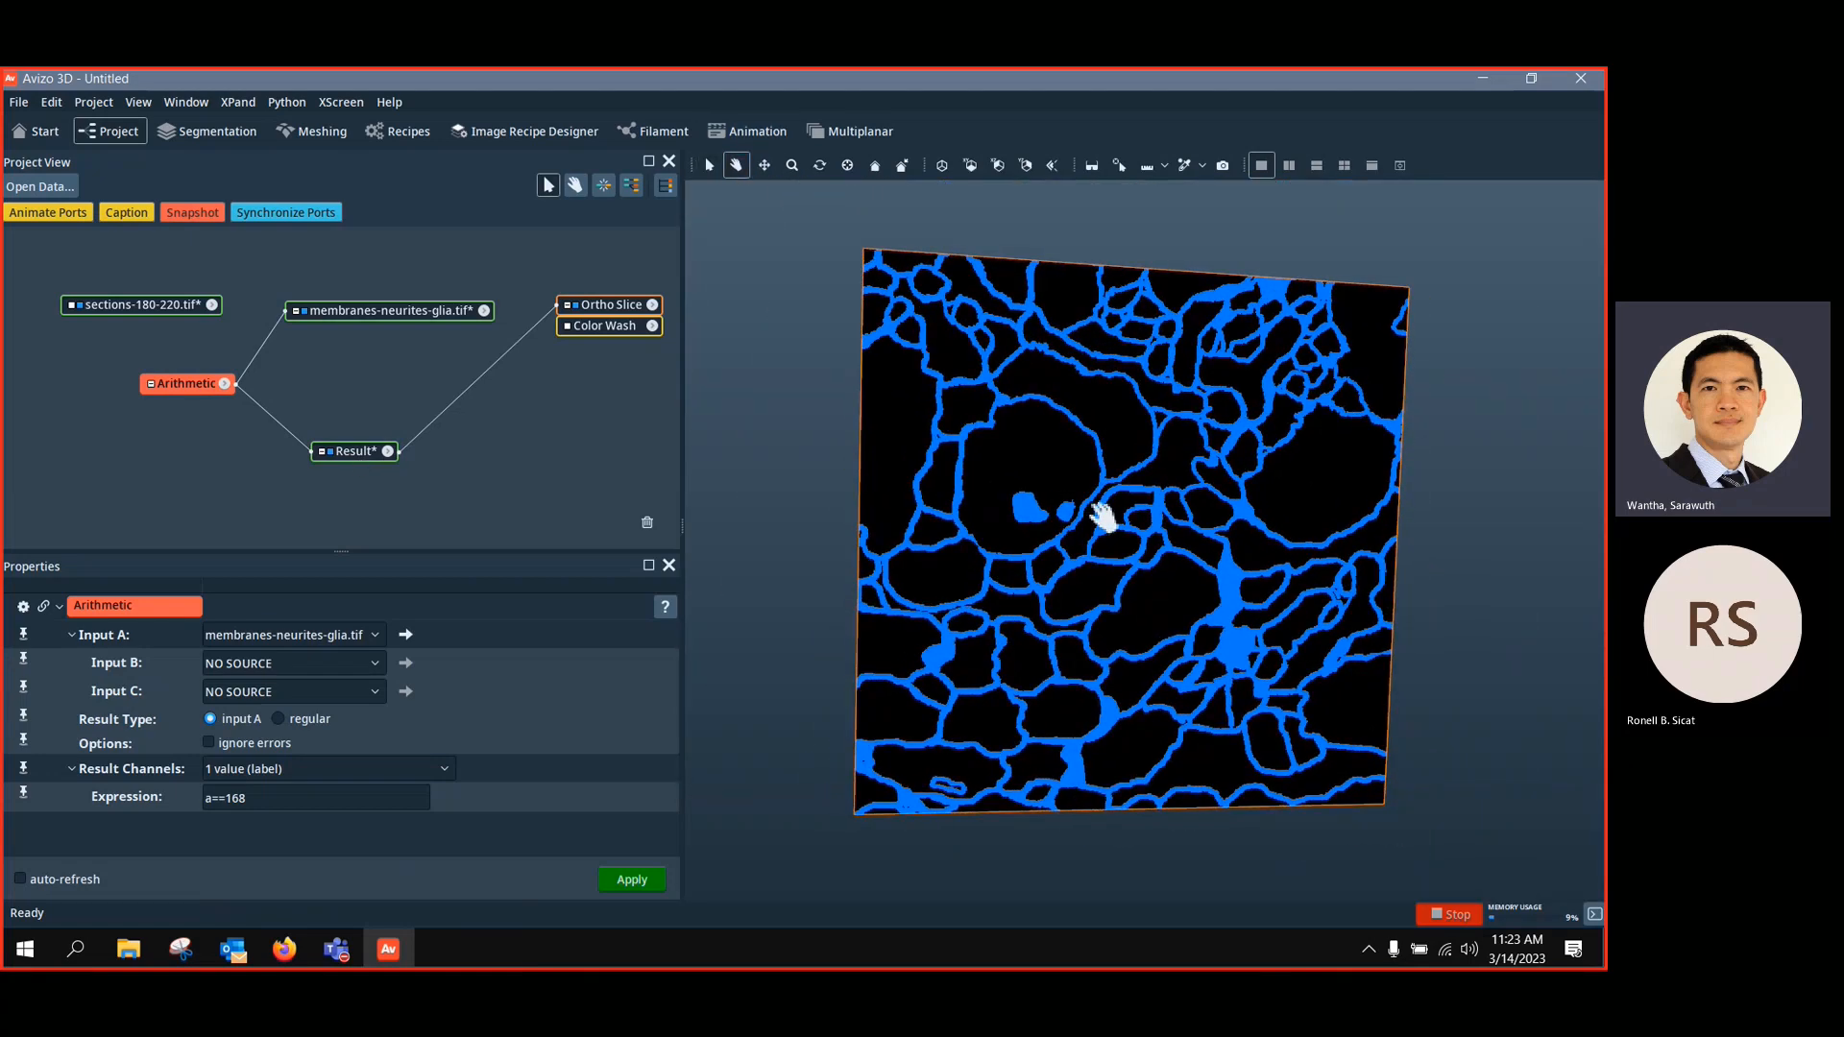
click(605, 308)
mouse_move(245, 688)
mouse_down()
mouse_move(294, 689)
mouse_move(222, 698)
mouse_up()
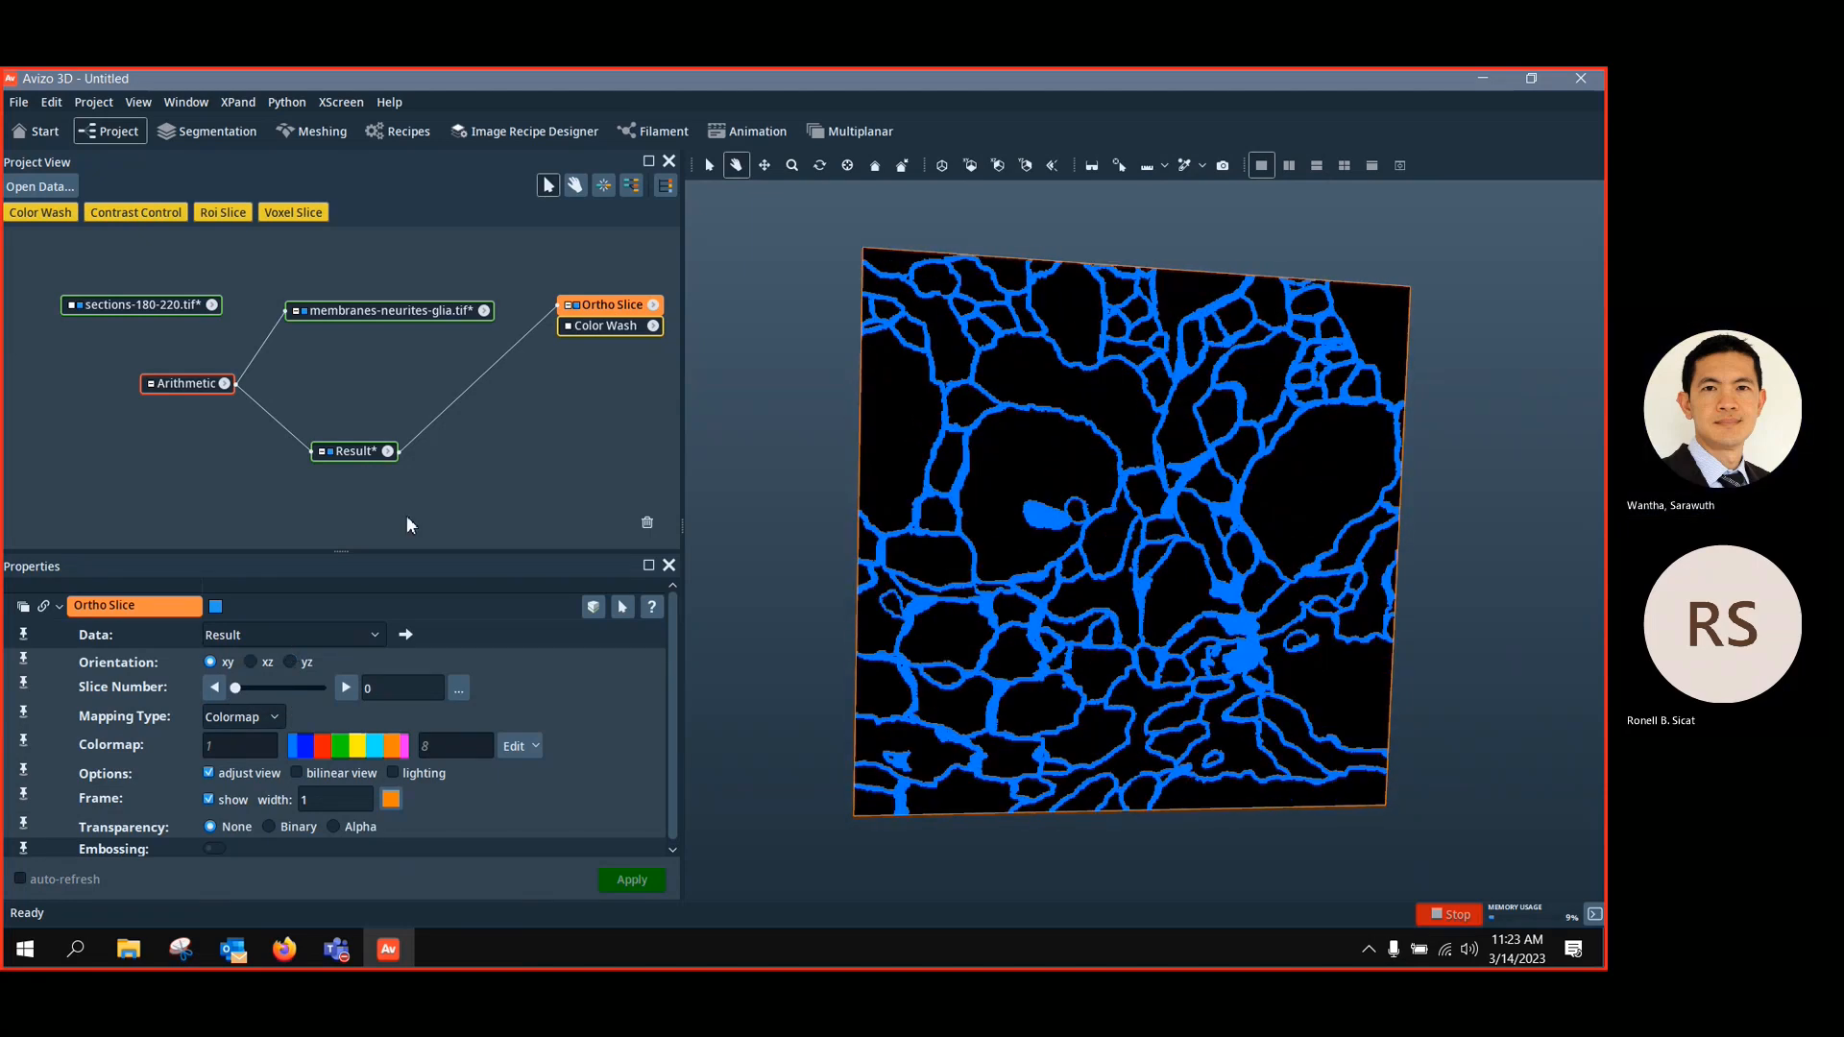
Reconnect the Ortho Slice to sections-180-220.tif and rearrange membranes-neurites-glia.tif and the Ortho Slice in the project graph
drag(567, 305, 171, 308)
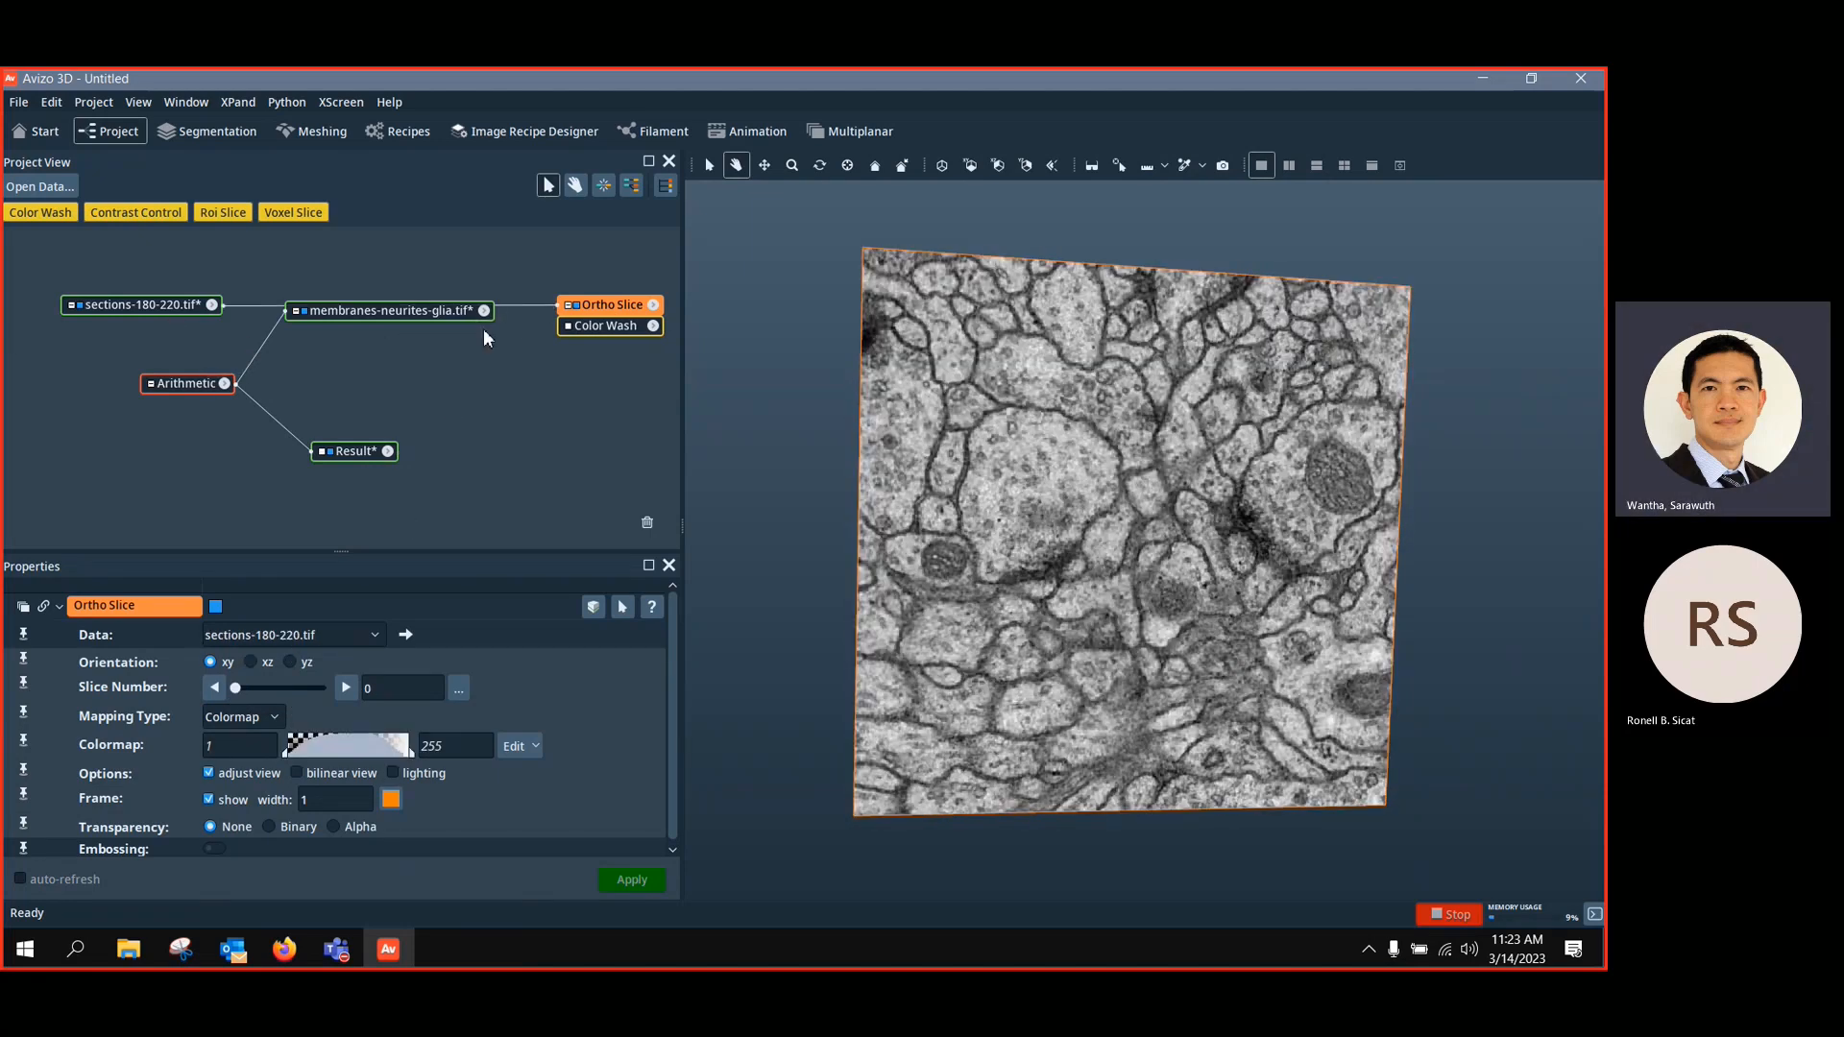
drag(419, 319, 457, 384)
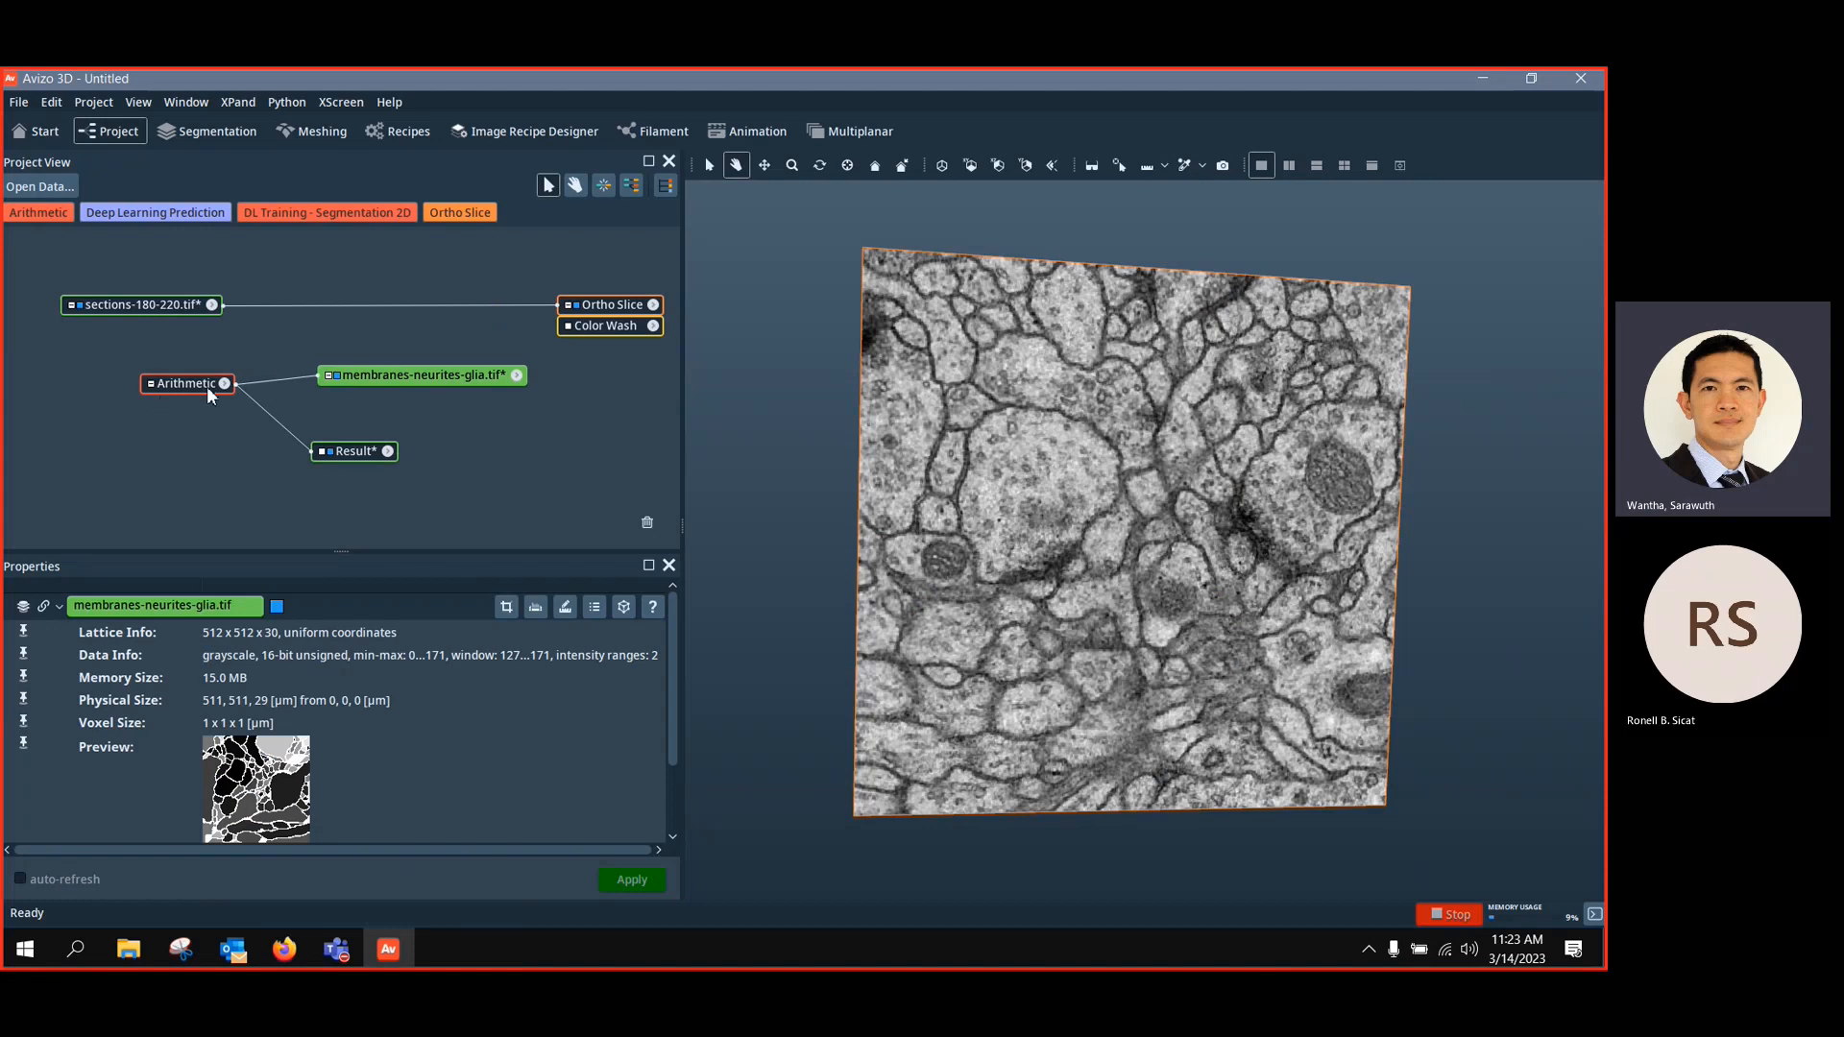
drag(615, 305, 438, 313)
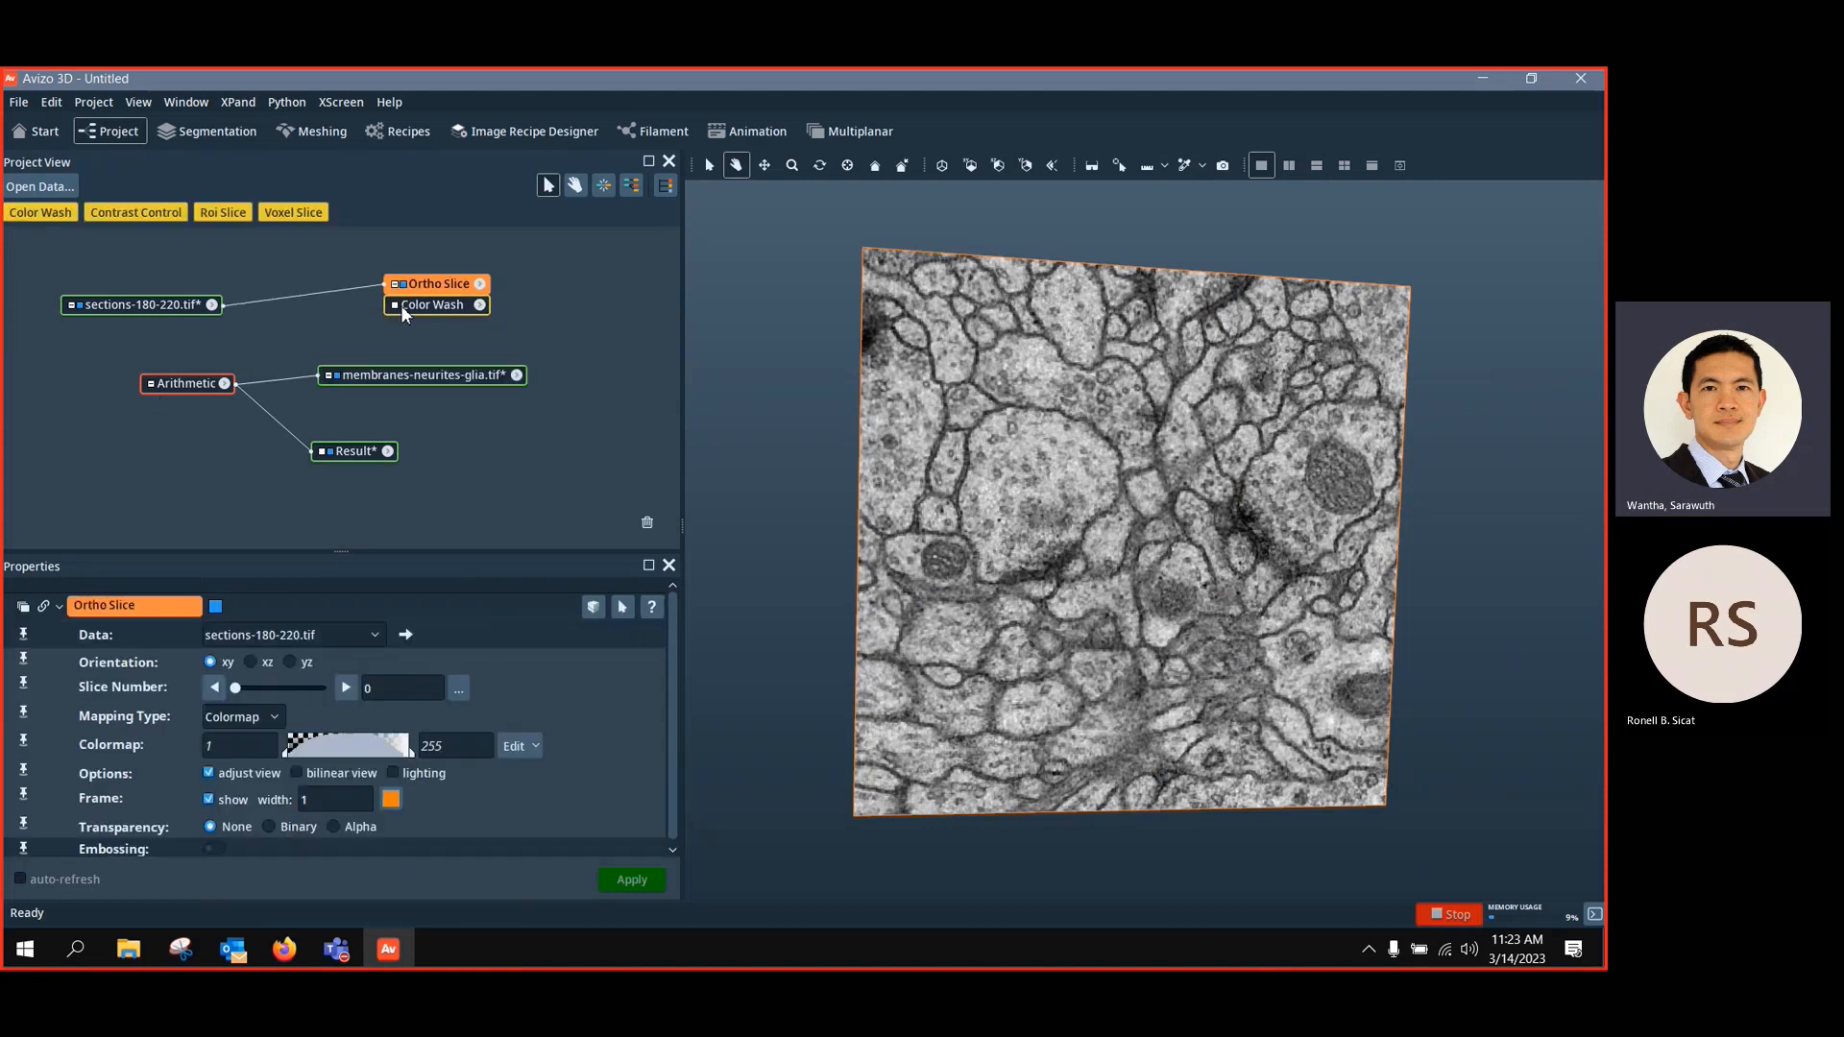
Connect the Color Wash to membranes-neurites-glia.tif and line up Arithmetic and Result beneath it in the project graph
click(396, 307)
click(434, 333)
click(390, 381)
drag(186, 388, 393, 413)
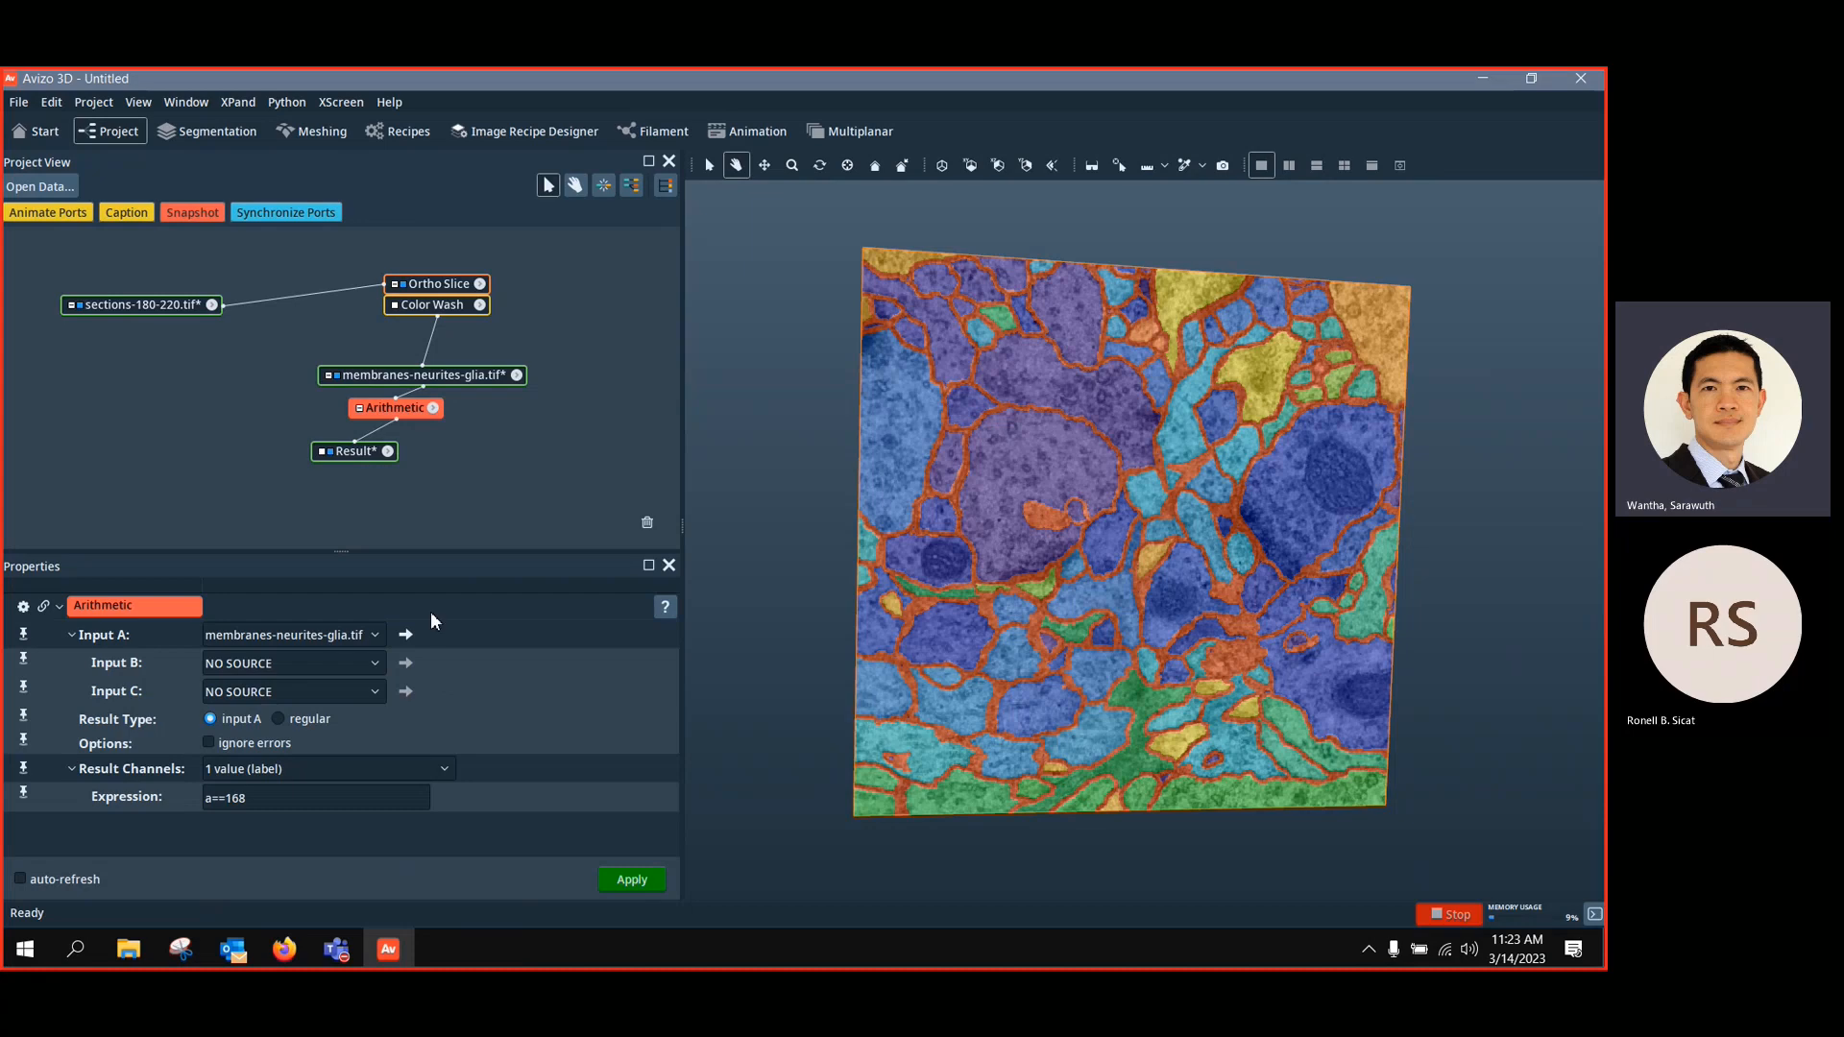
mouse_move(383, 452)
mouse_down()
mouse_move(462, 454)
mouse_move(413, 445)
mouse_up()
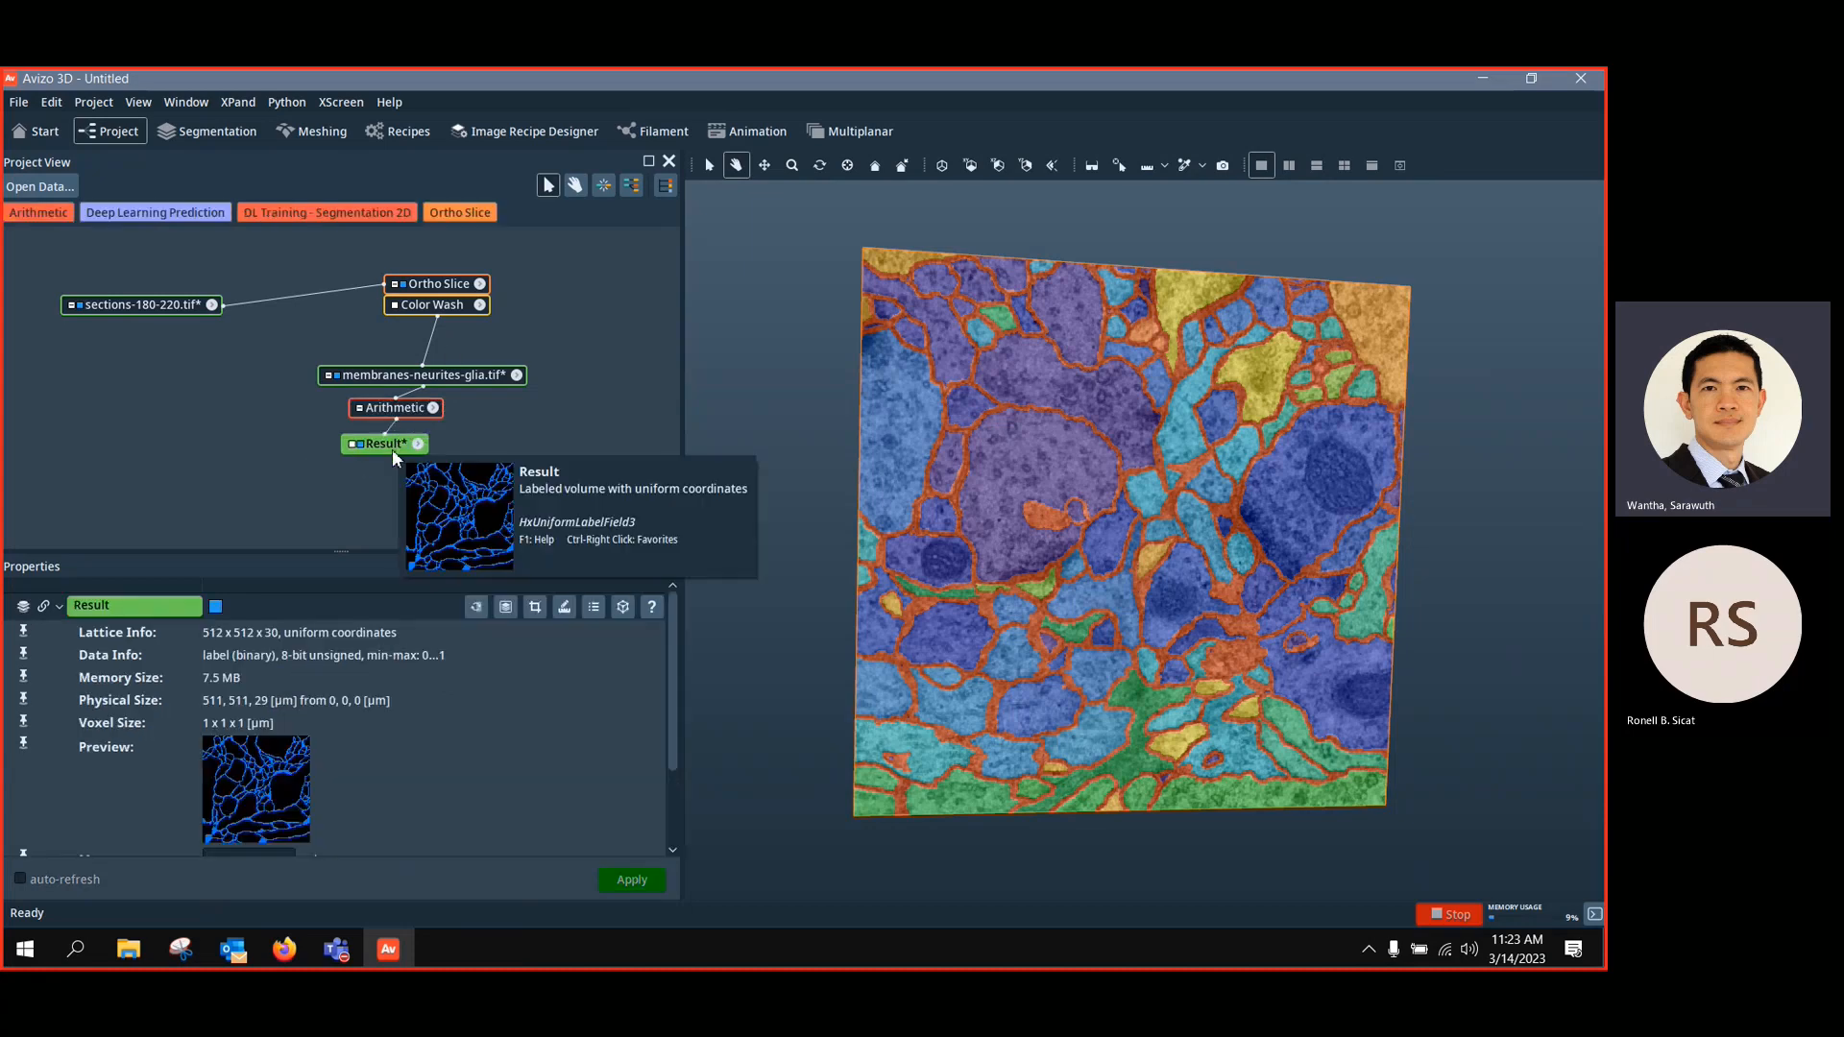
drag(393, 446, 414, 446)
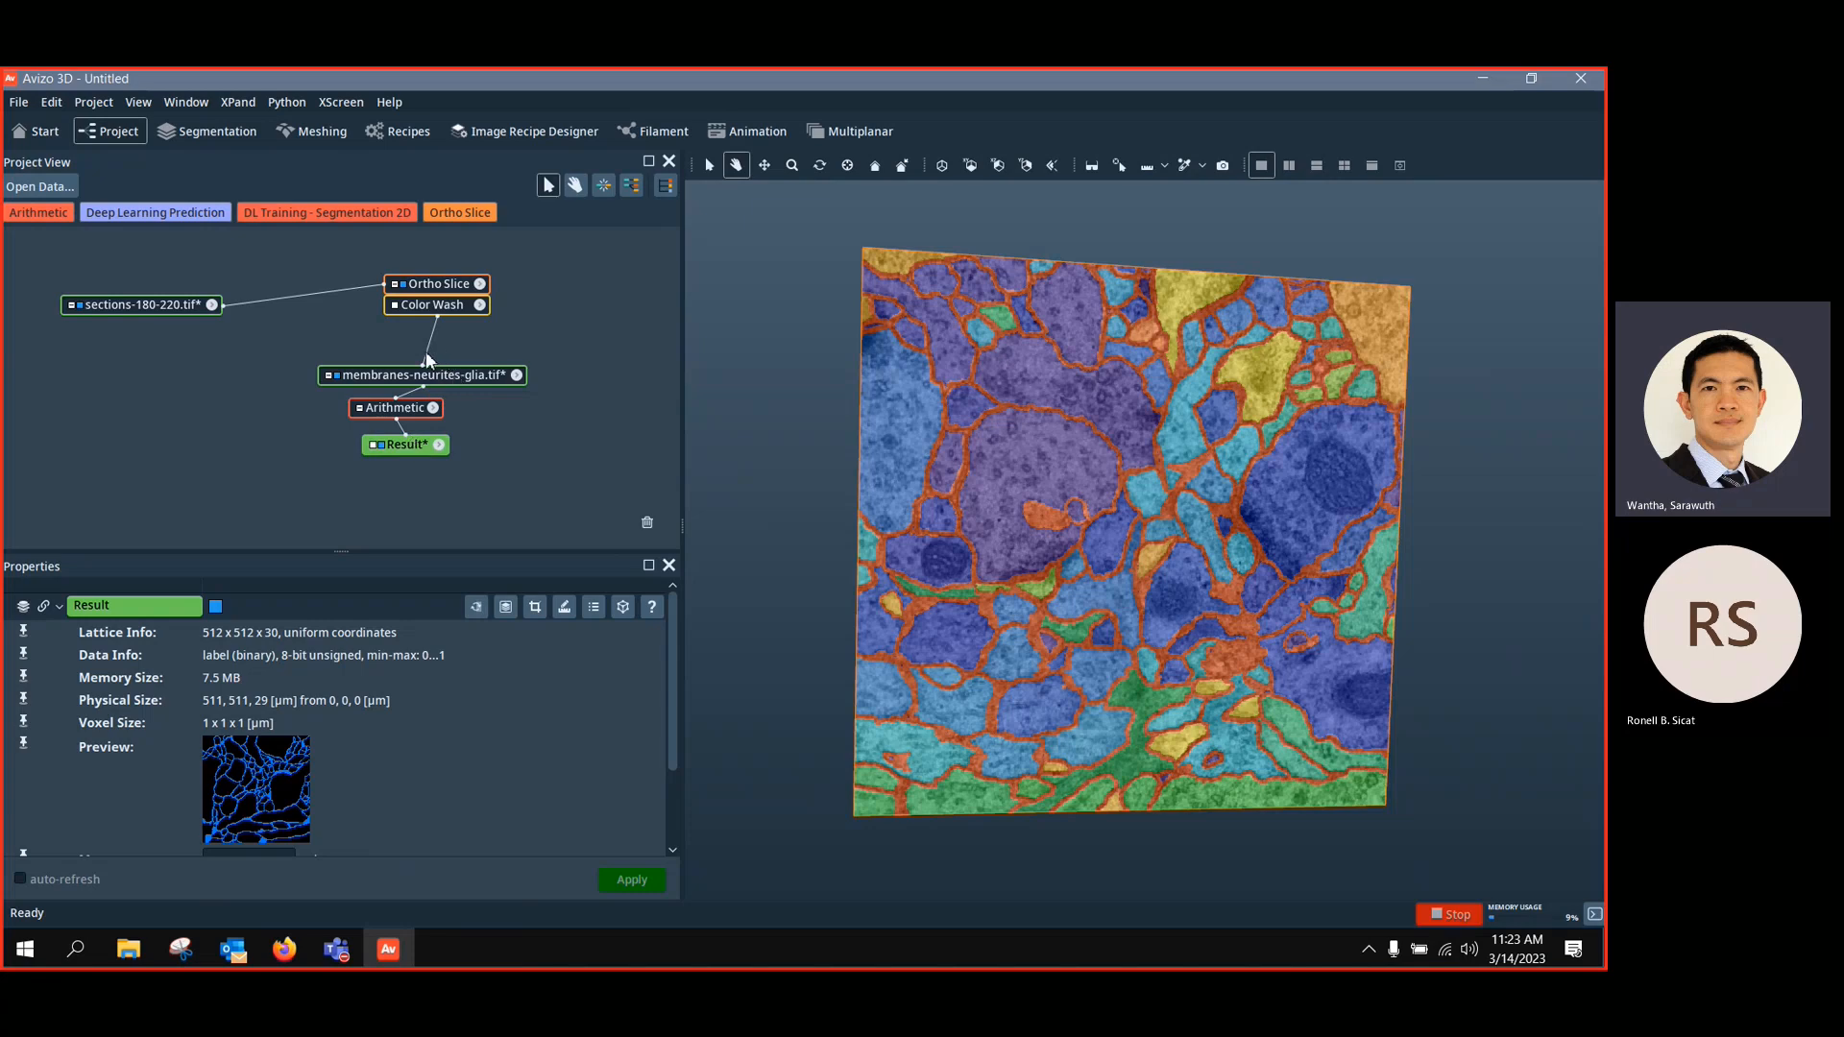
Check the Arithmetic expression and reconnect the Color Wash from membranes-neurites-glia.tif to Result
click(400, 411)
drag(267, 799, 165, 786)
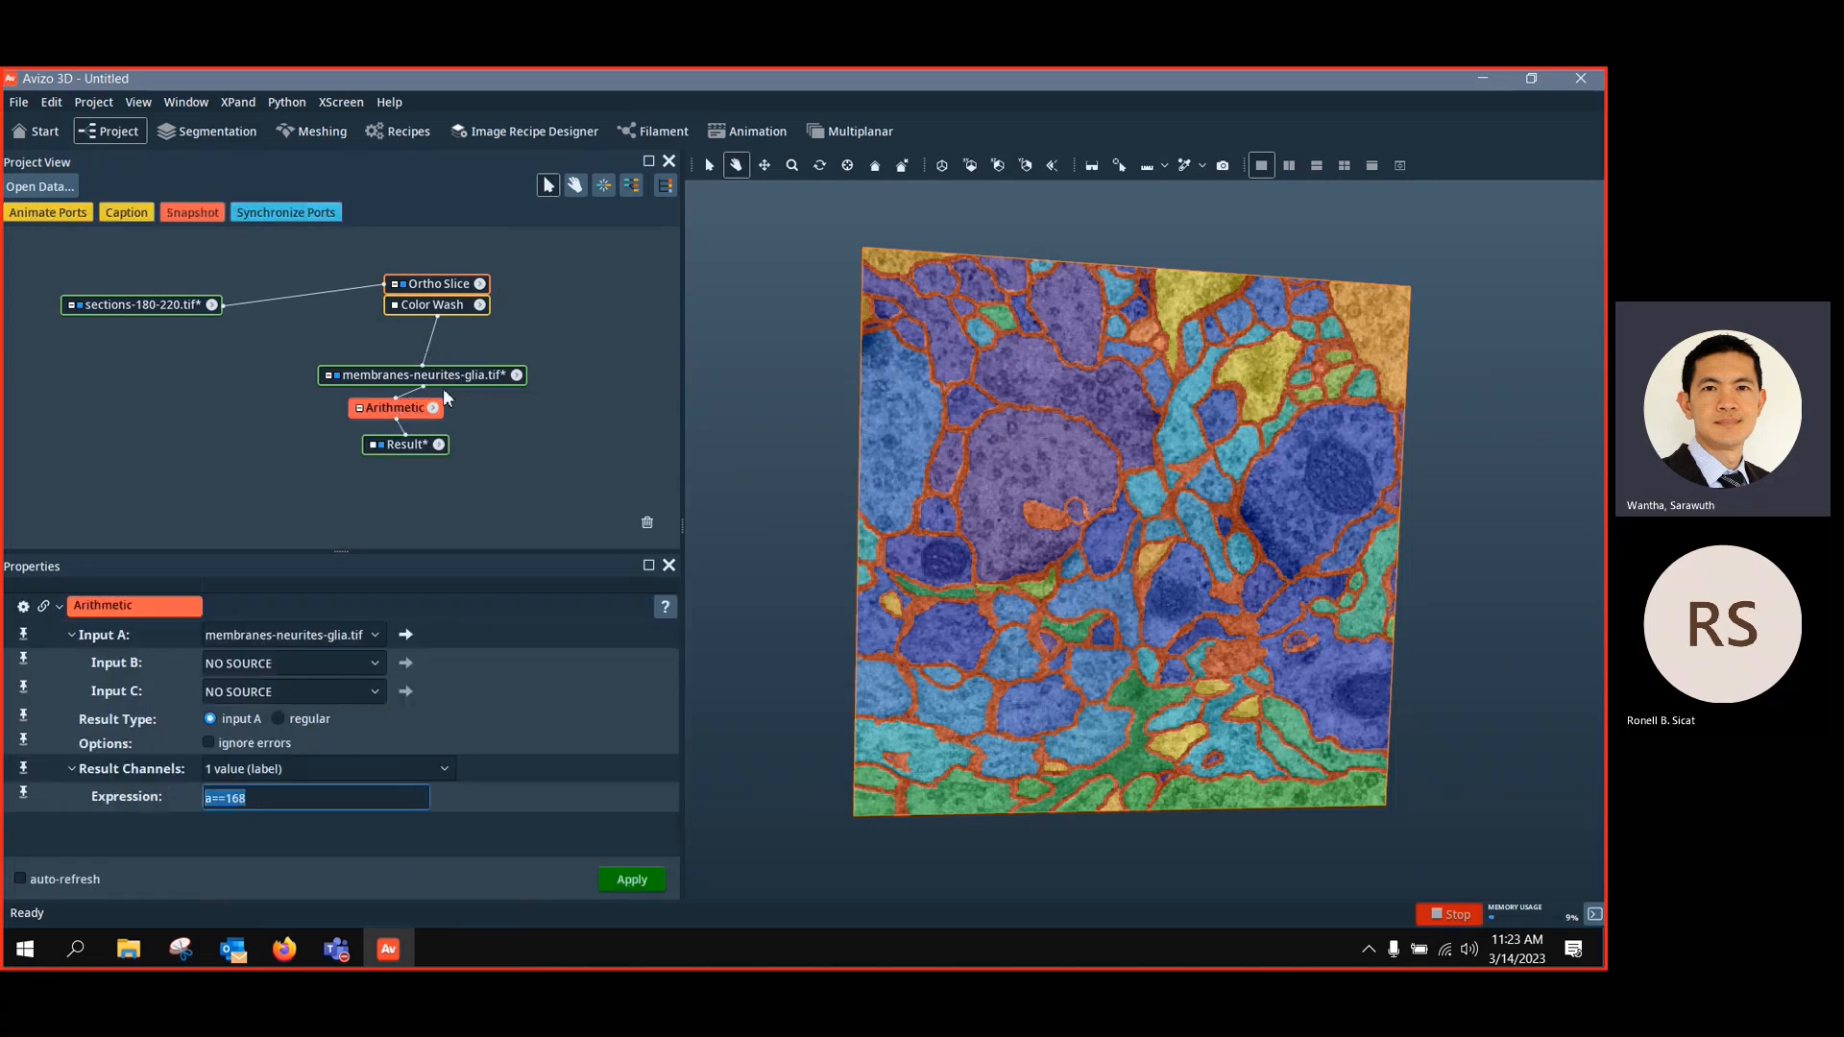
drag(430, 344, 434, 452)
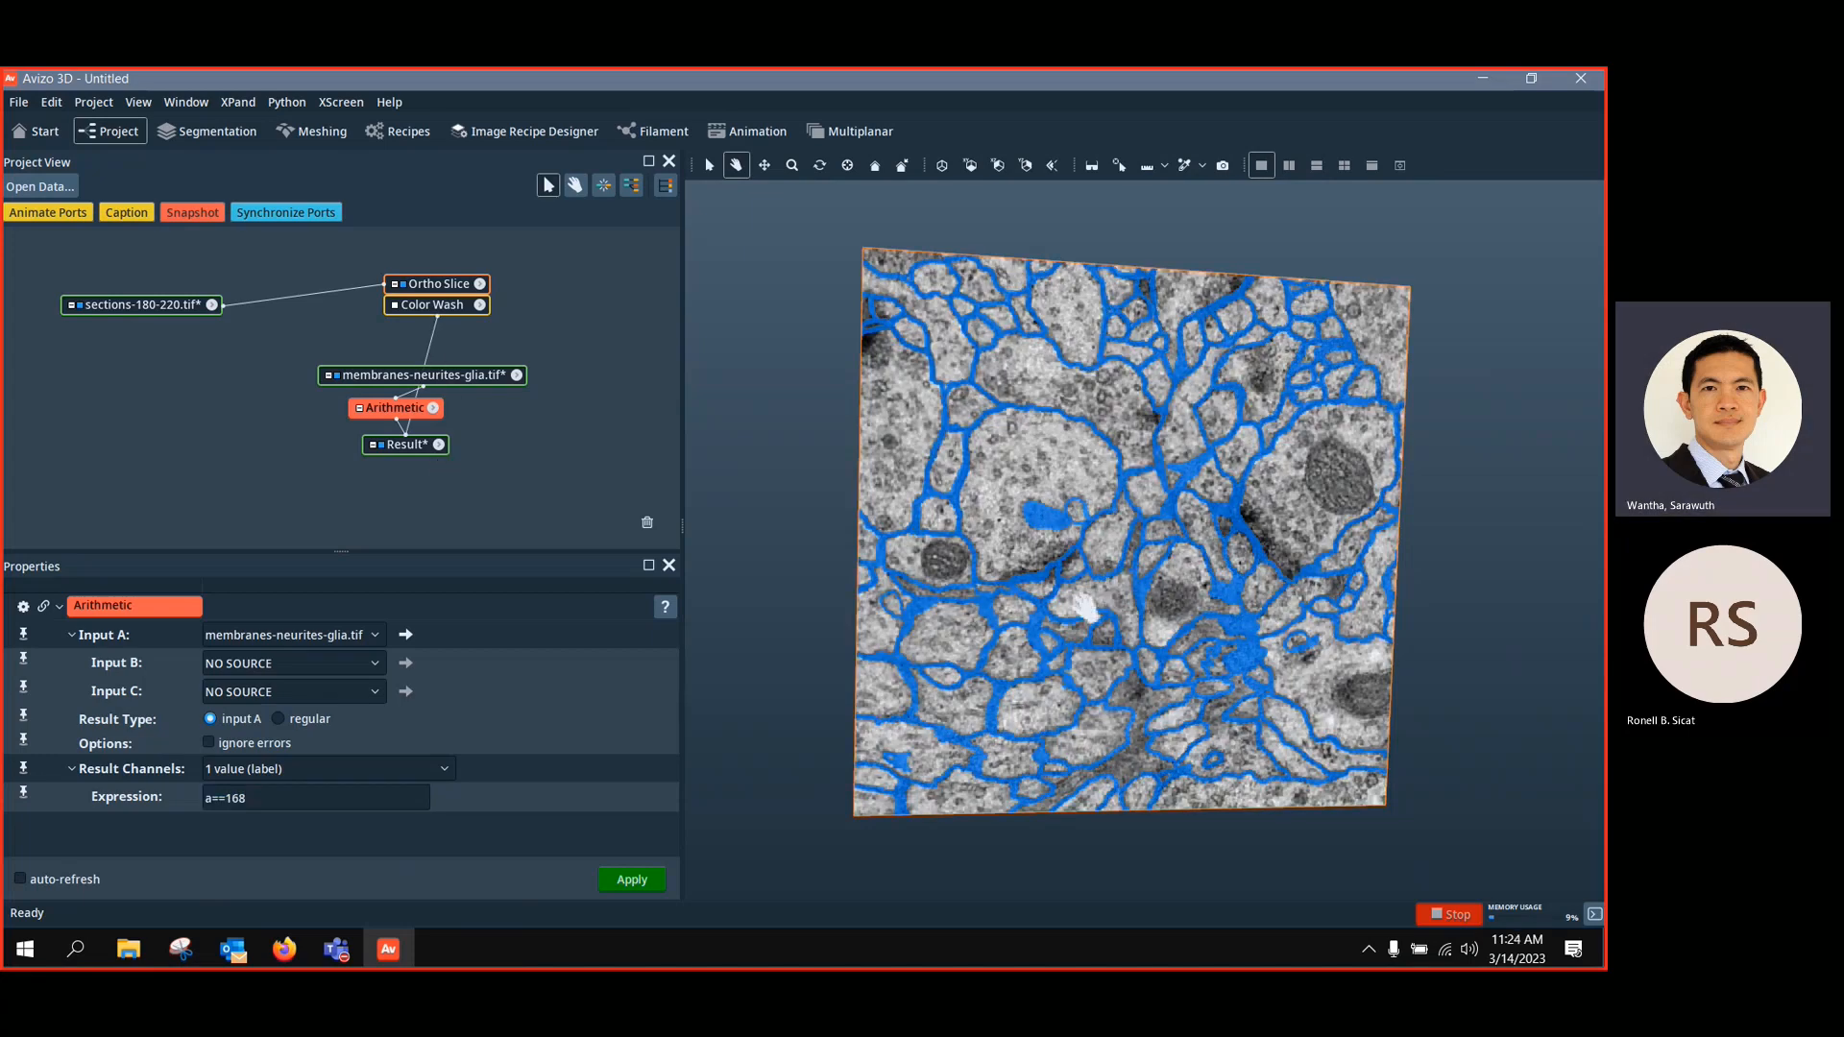
Set the Ortho Slice to slice 21 and align the view face-on to the xy plane
click(446, 284)
drag(234, 687, 302, 693)
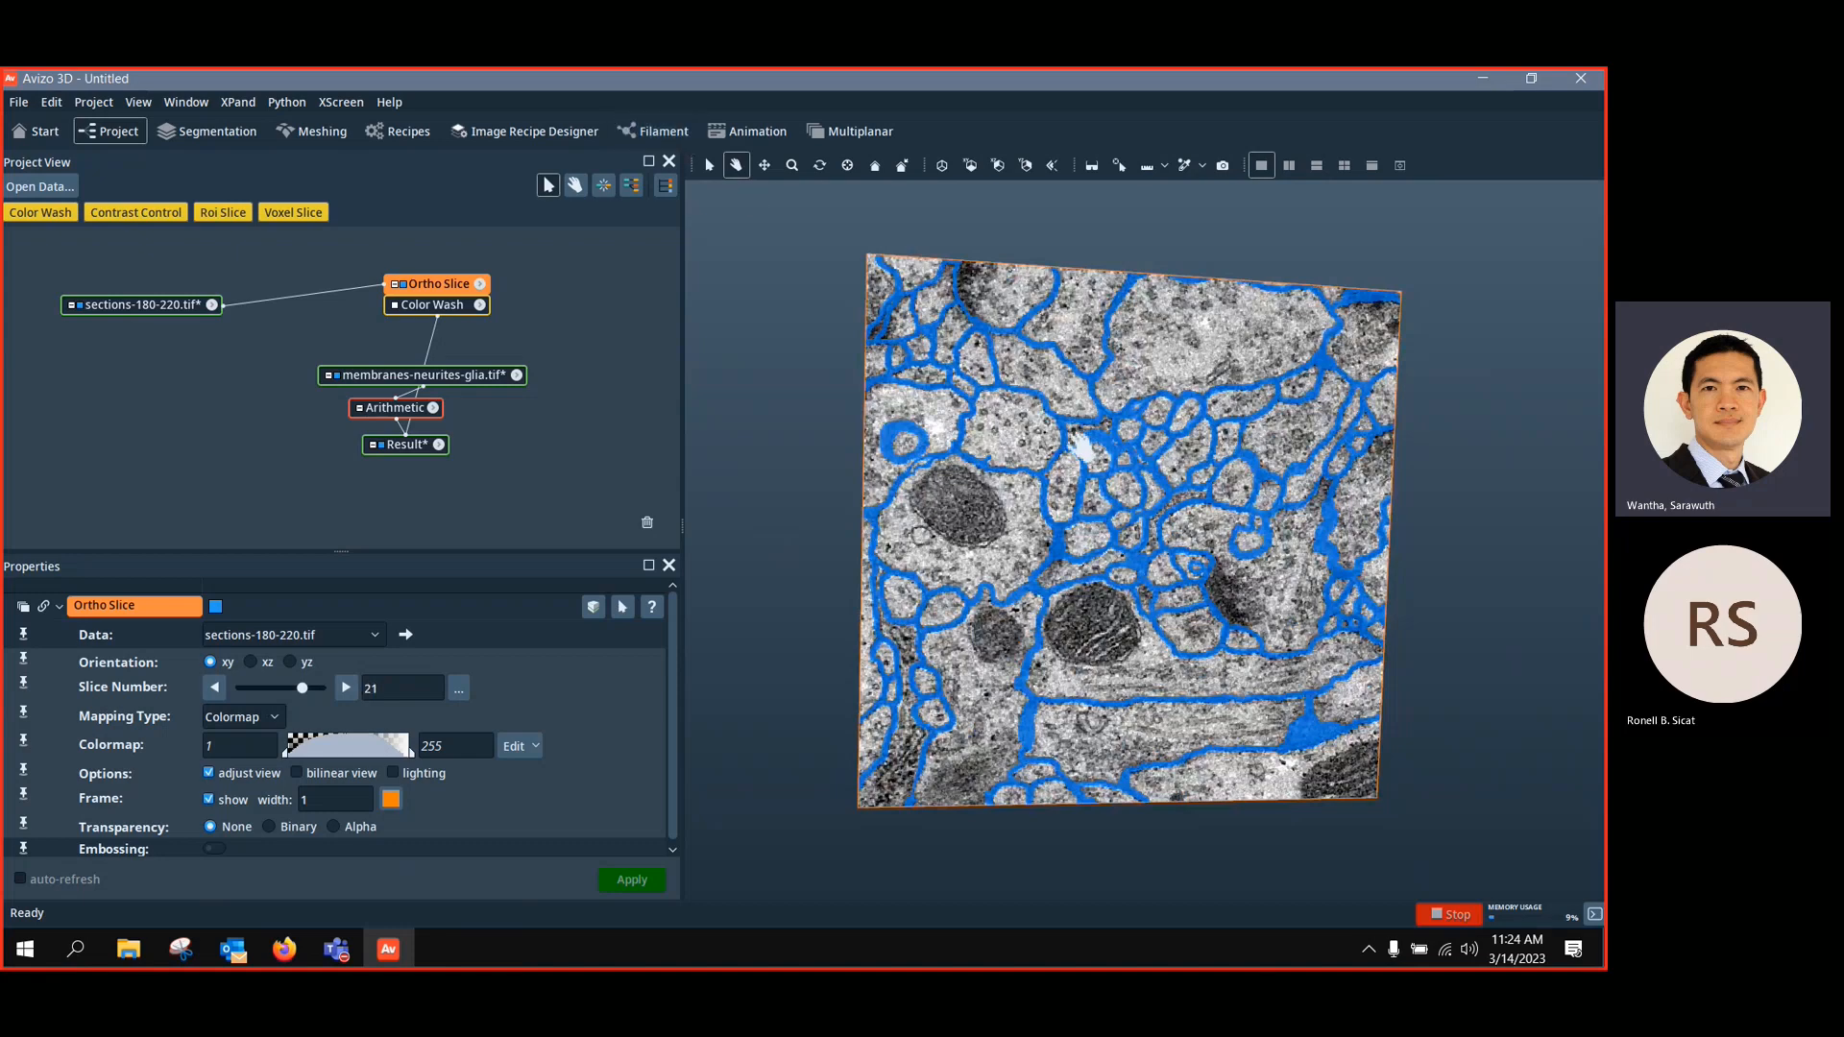
scroll(1082, 447, up, 1)
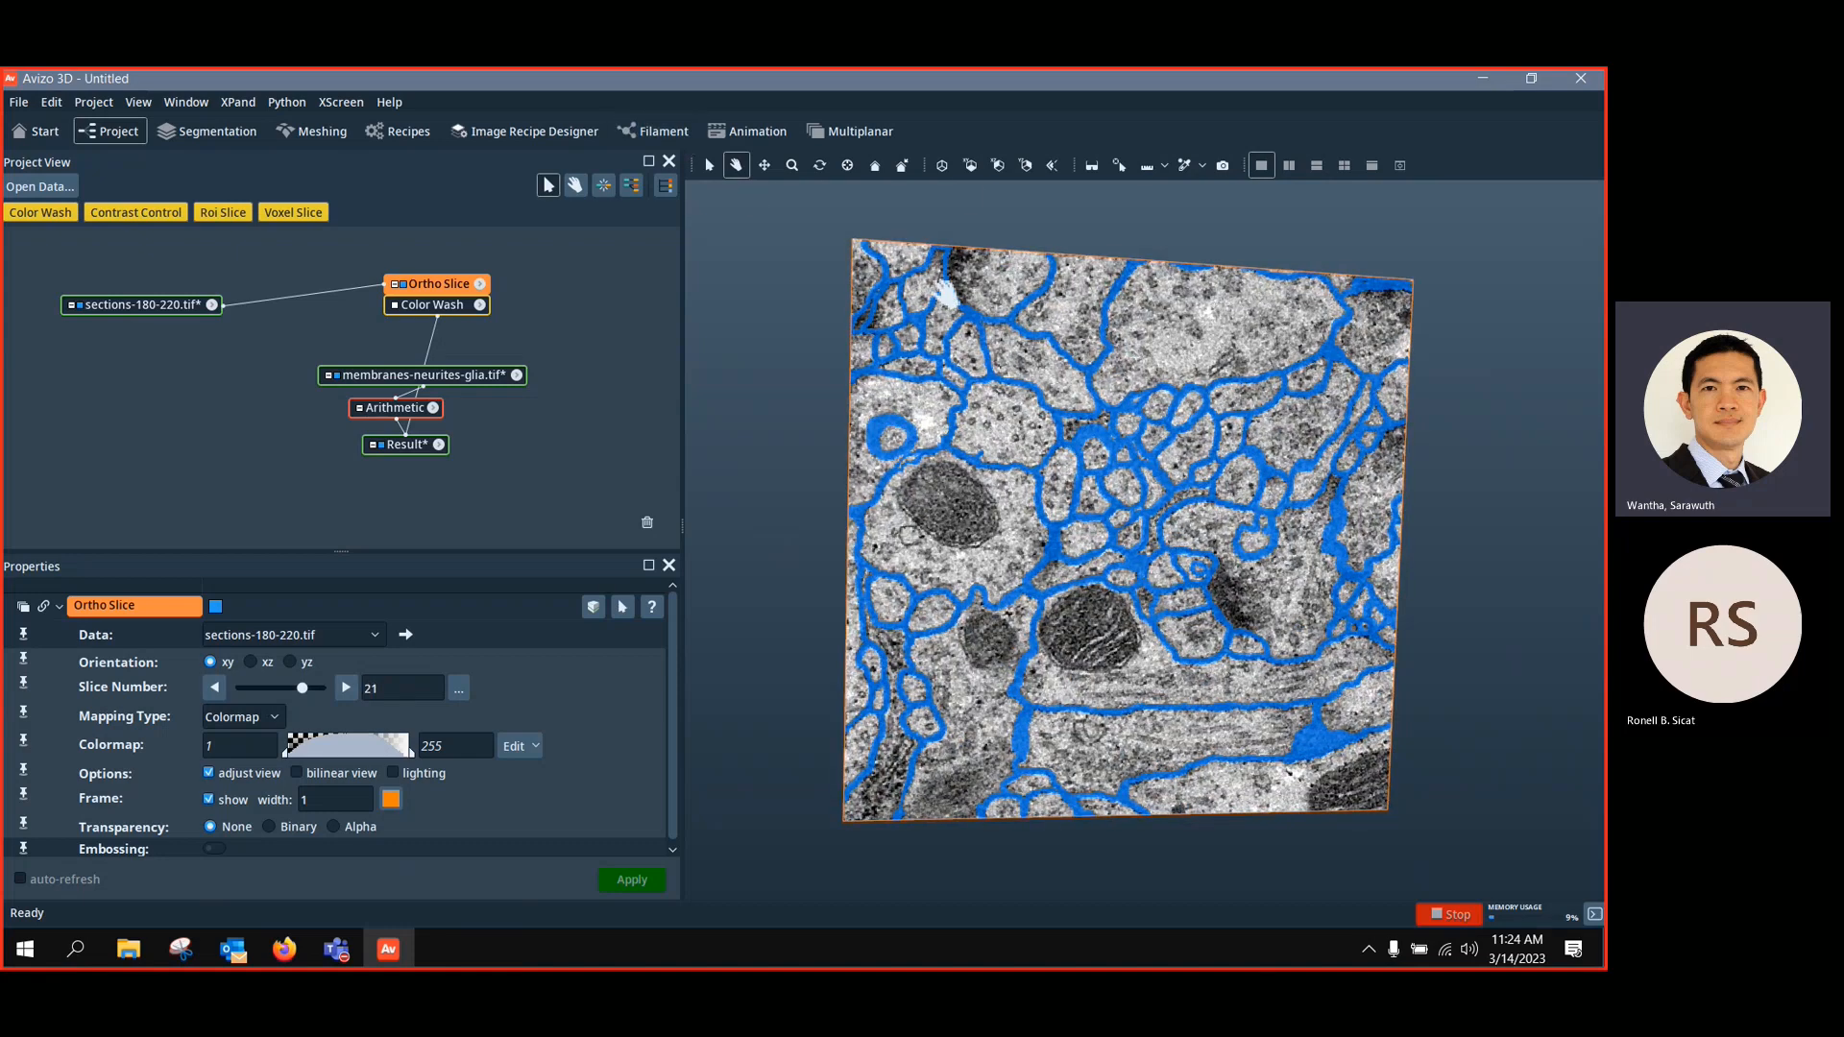
click(945, 172)
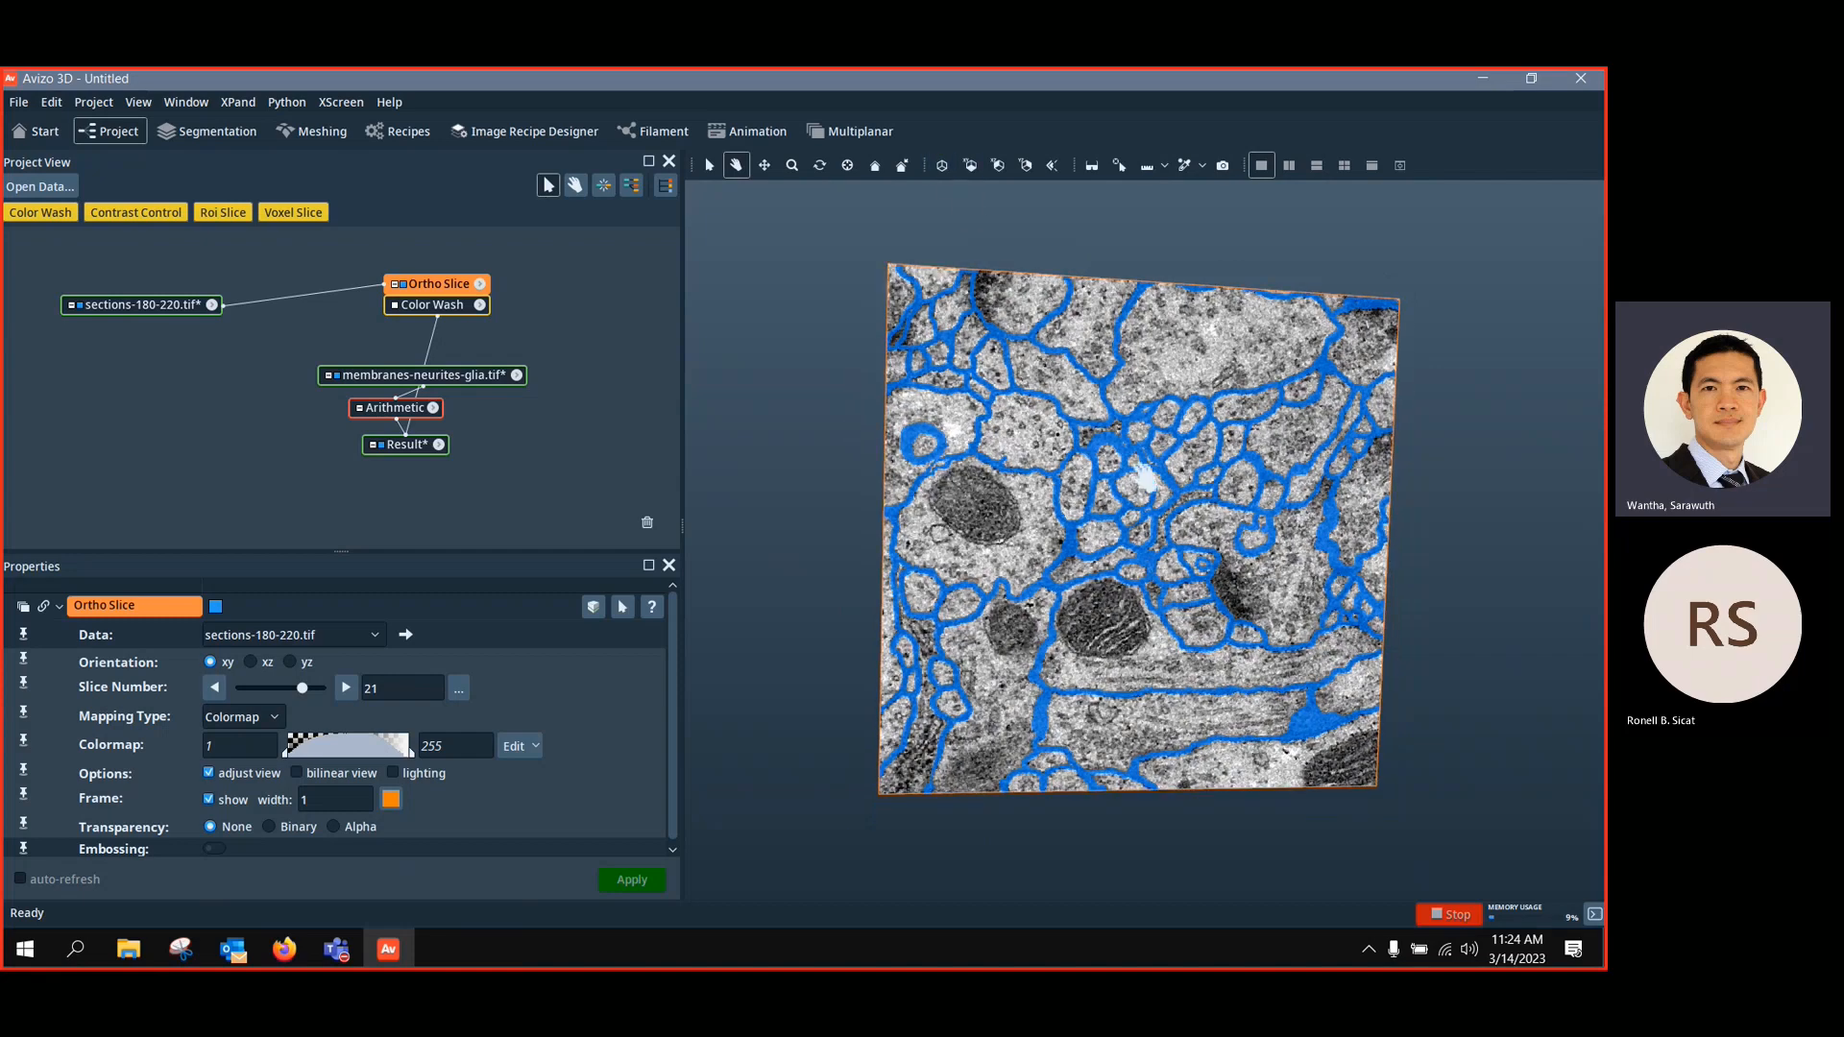
click(970, 165)
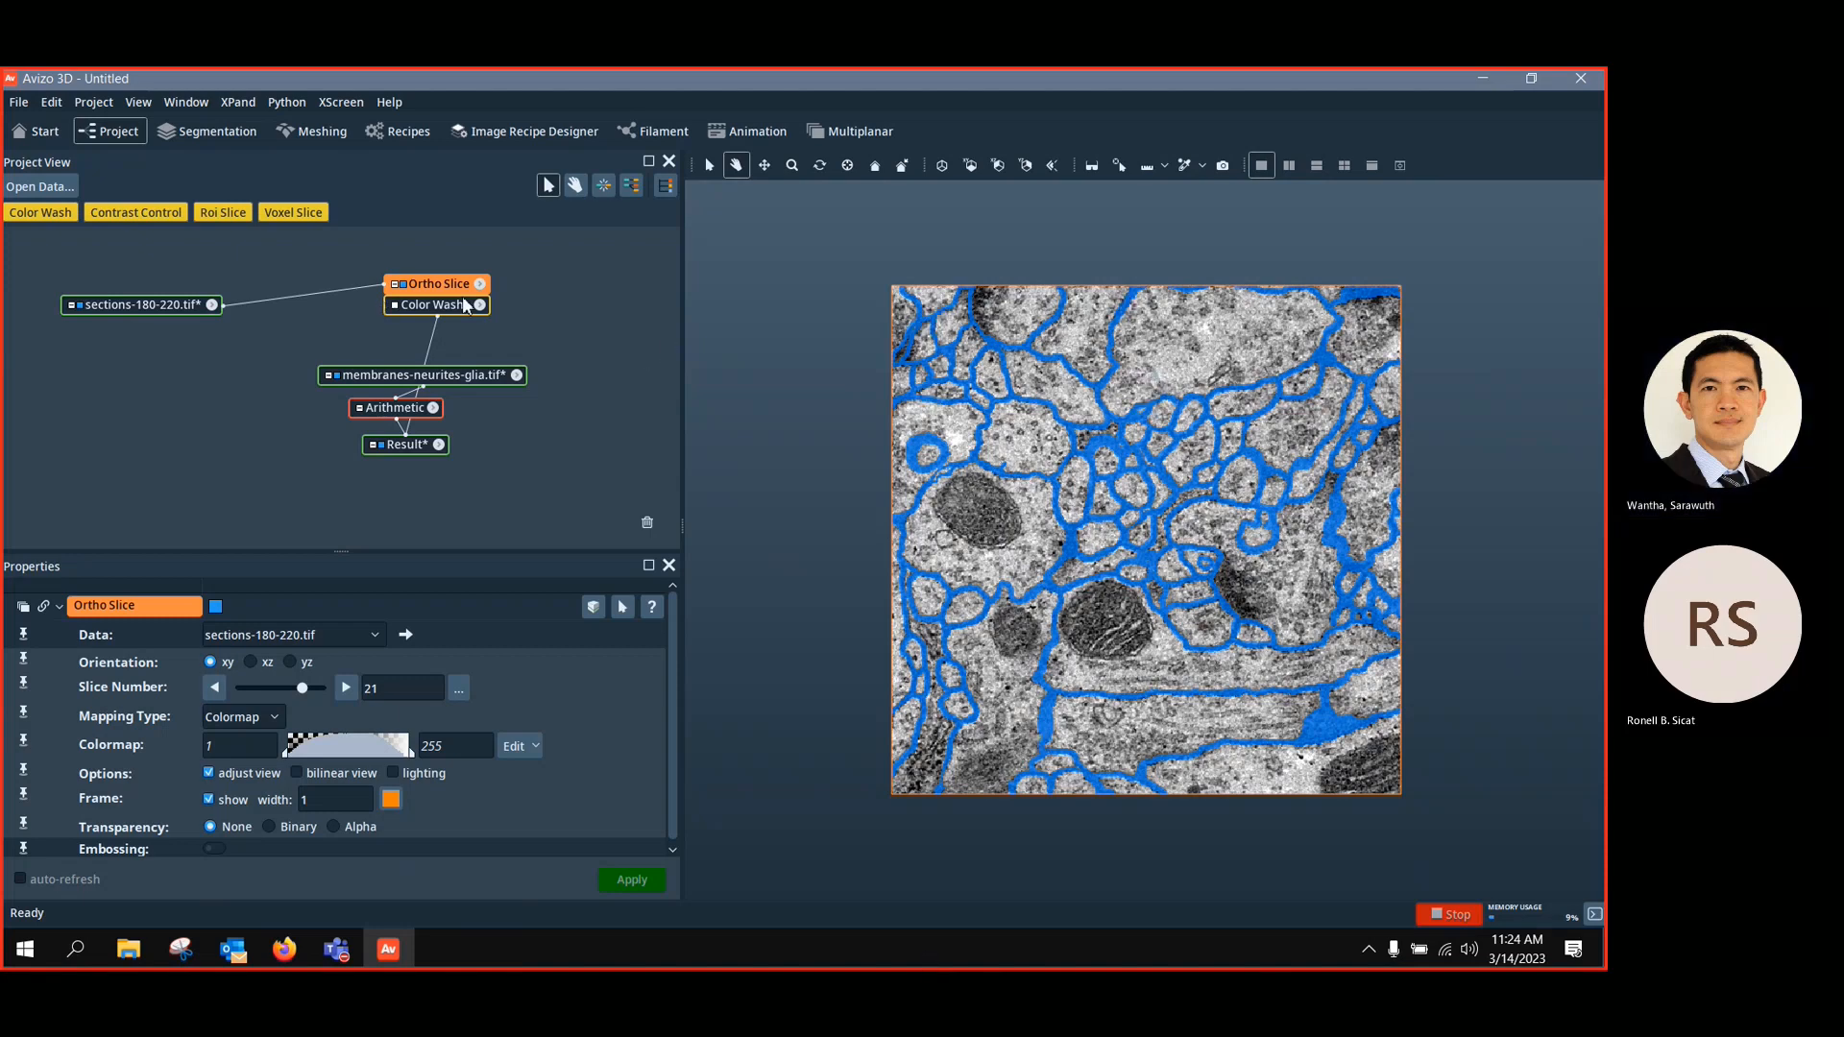
Rearrange the project graph with the image and its Ortho Slice on one side and the label, Arithmetic and Result stacked on the other
drag(432, 375, 508, 338)
drag(144, 304, 73, 286)
drag(437, 283, 300, 282)
drag(516, 342, 542, 302)
drag(395, 407, 529, 342)
drag(413, 448, 524, 389)
drag(300, 282, 293, 292)
drag(130, 287, 156, 288)
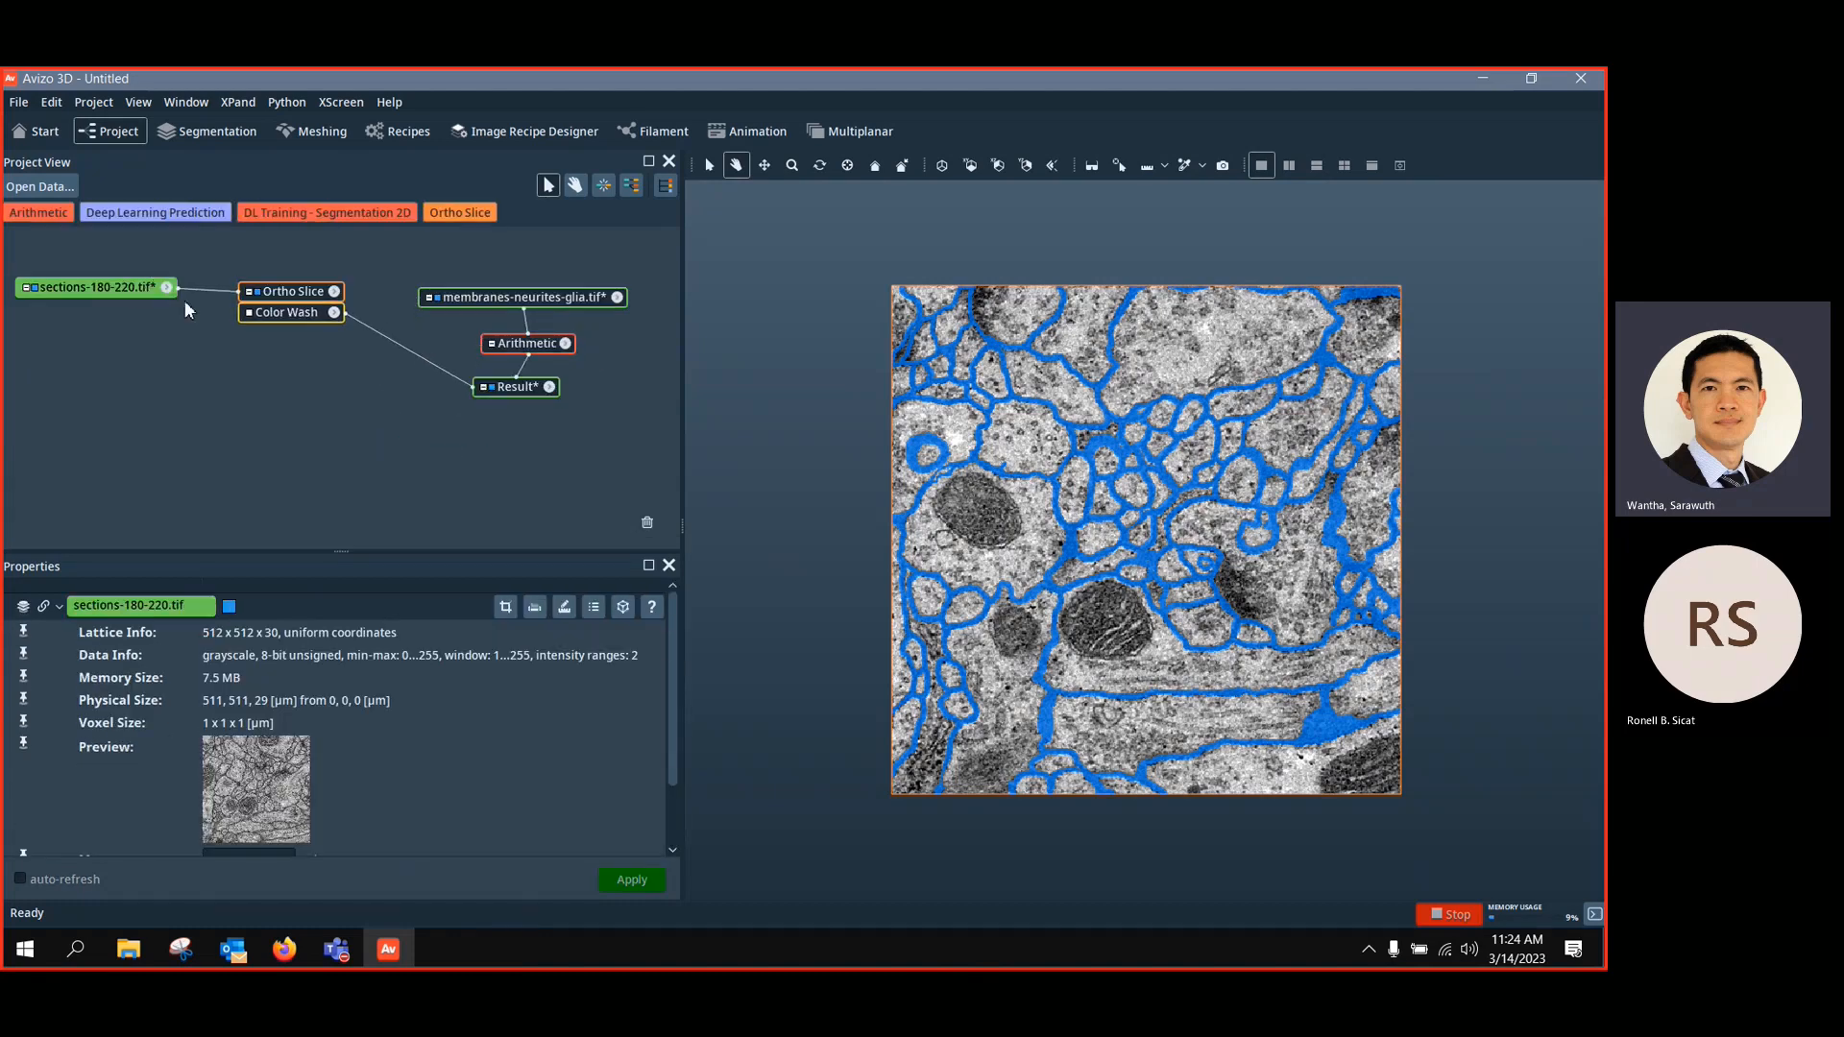
mouse_move(518, 392)
mouse_down()
mouse_move(521, 344)
mouse_move(519, 379)
mouse_up()
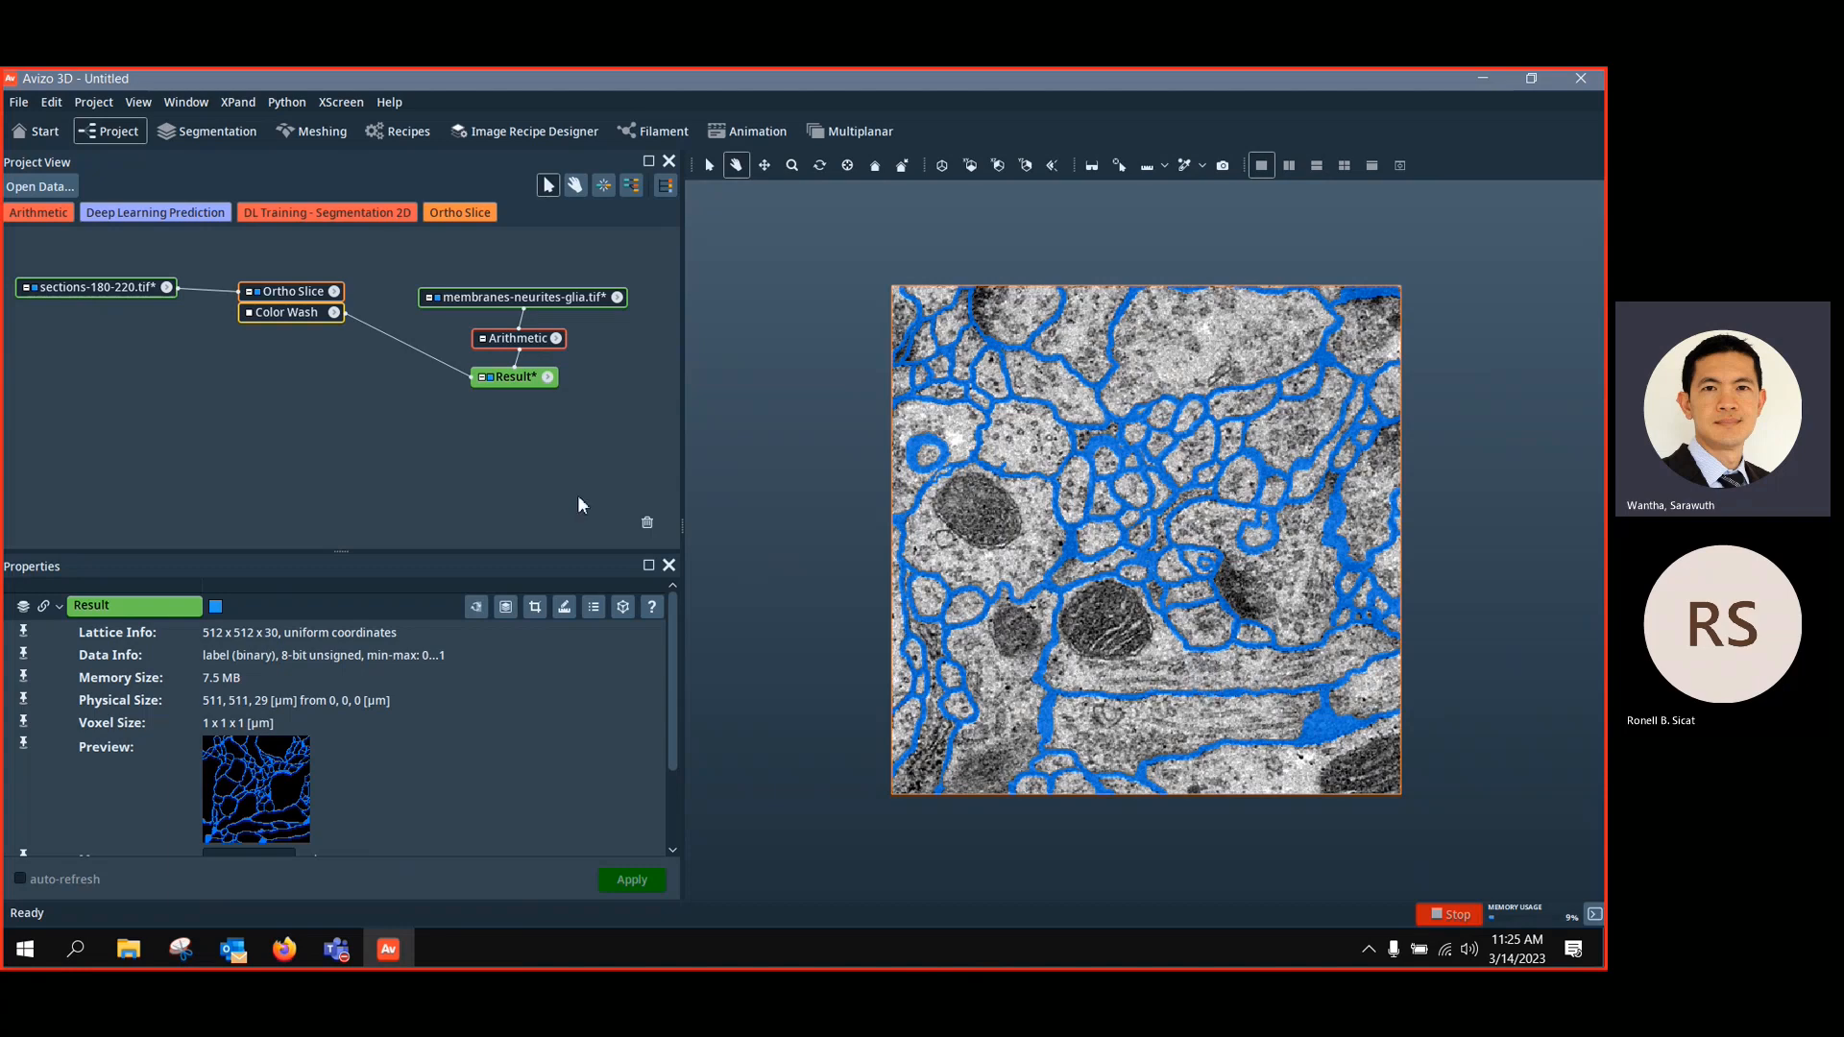
Search for "roi", attach an ROI Box to sections-180-220.tif and place it below the Color Wash in the graph
right_click(119, 290)
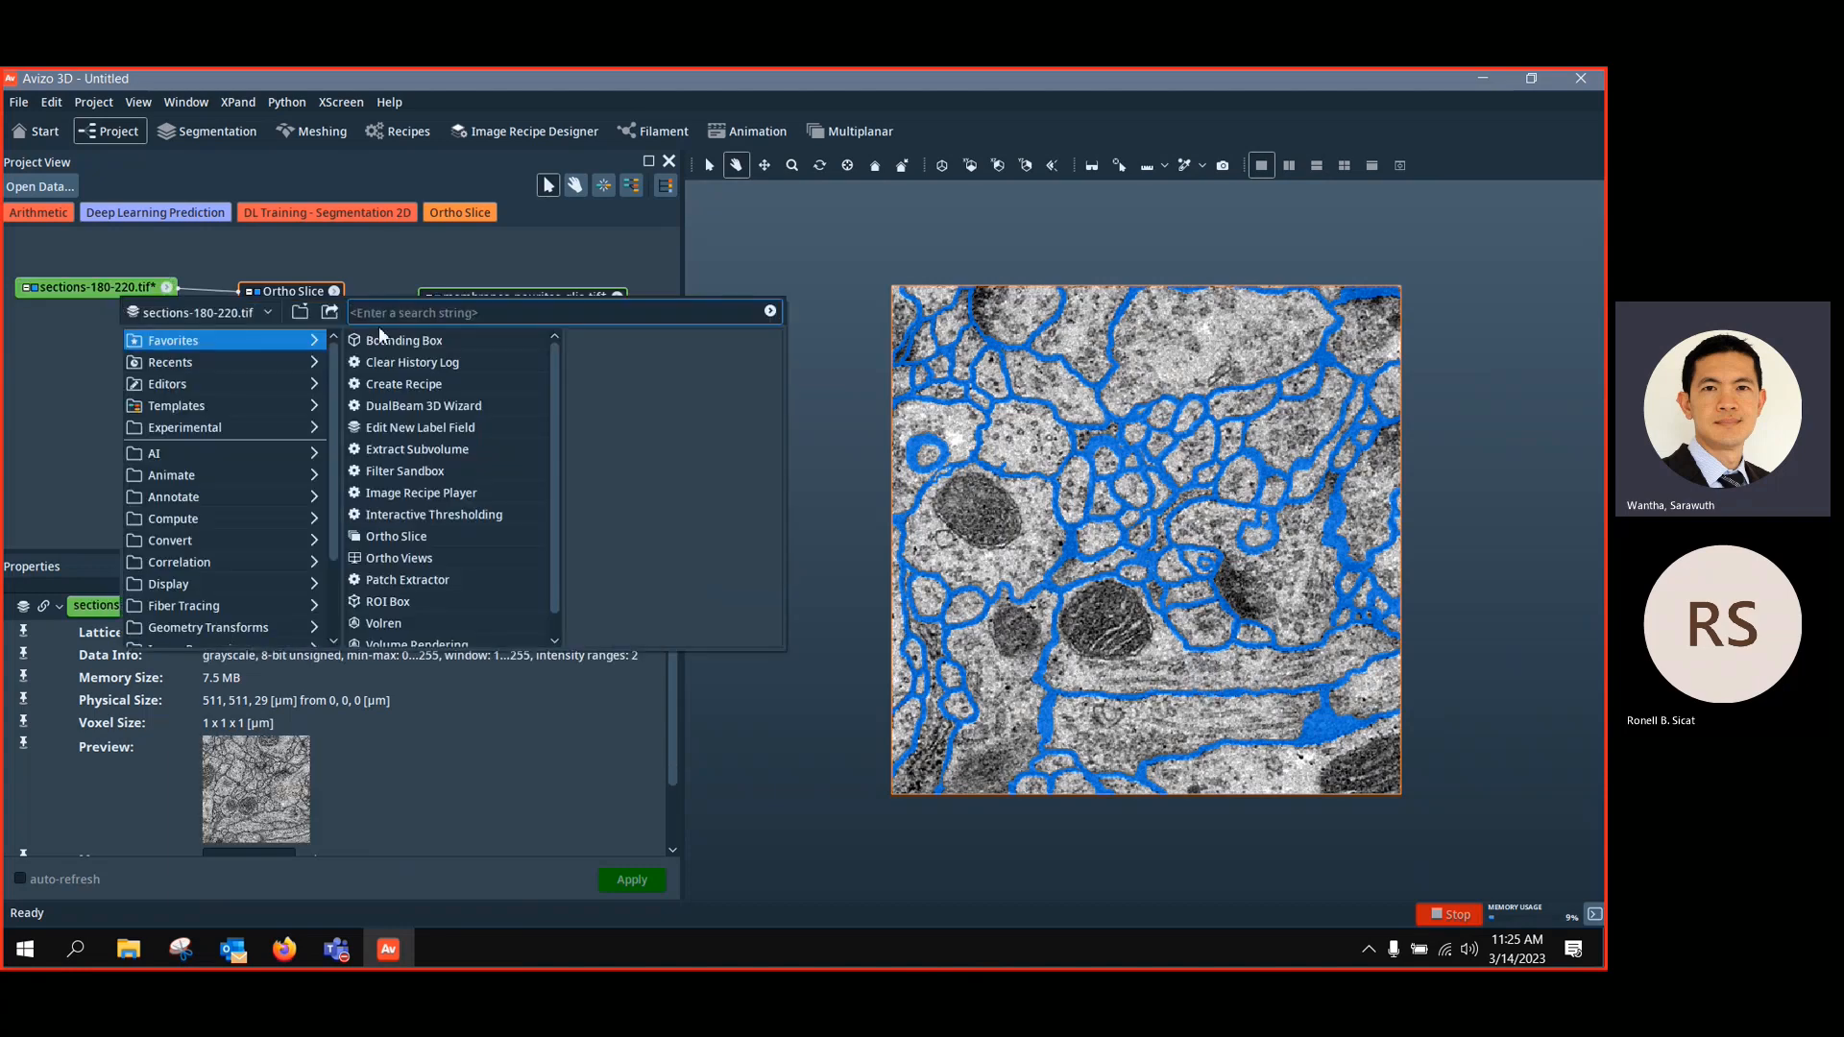
text(roi)
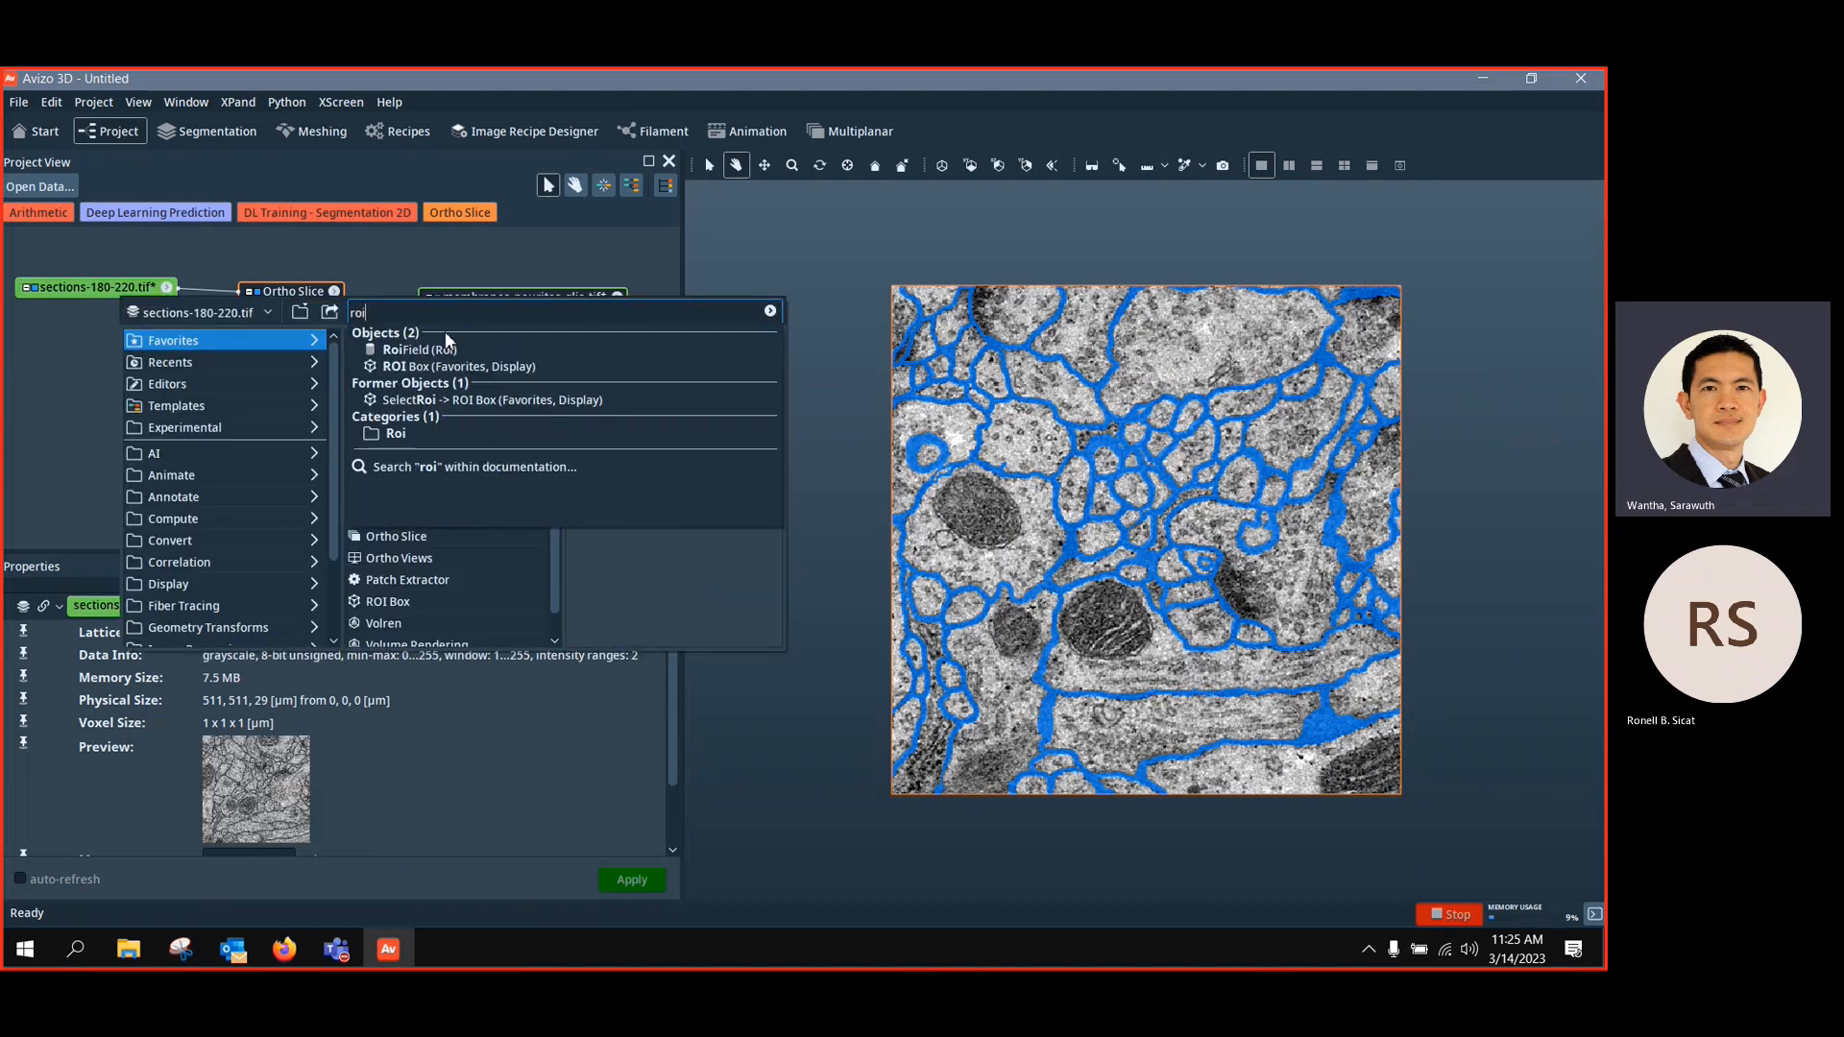
click(434, 369)
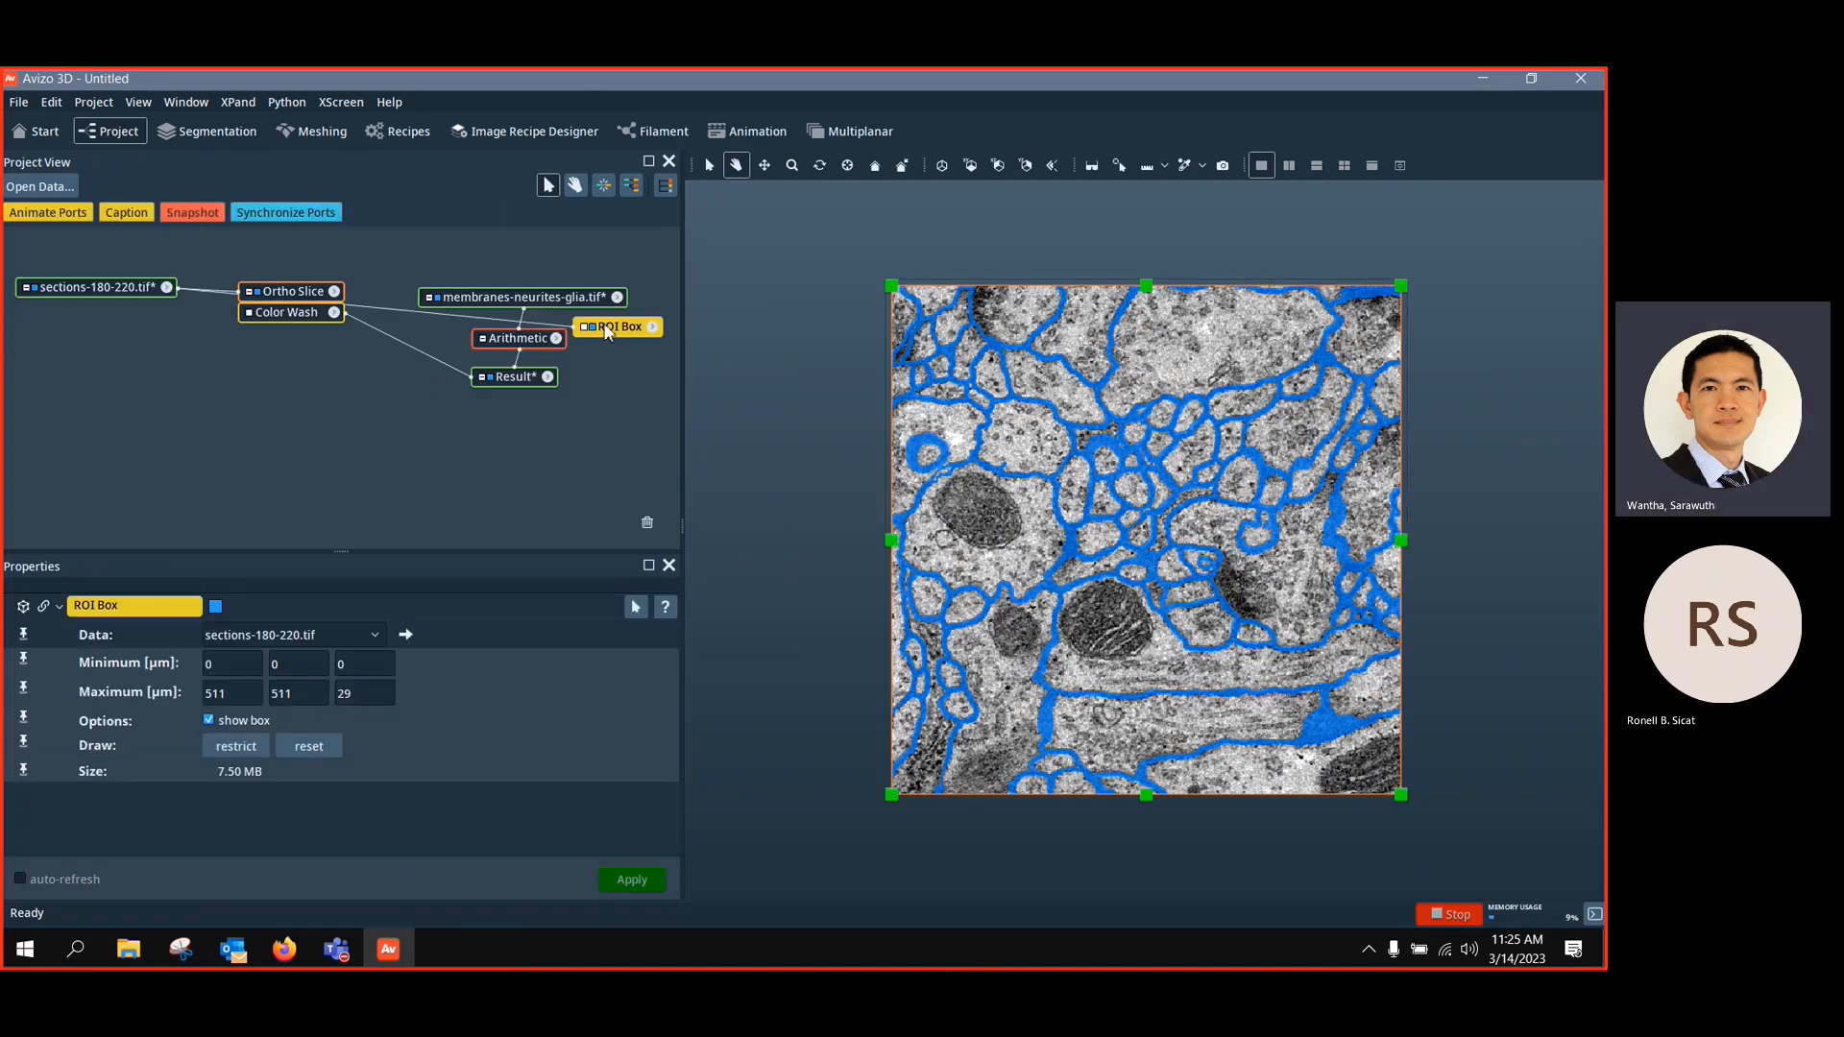
drag(609, 331, 292, 413)
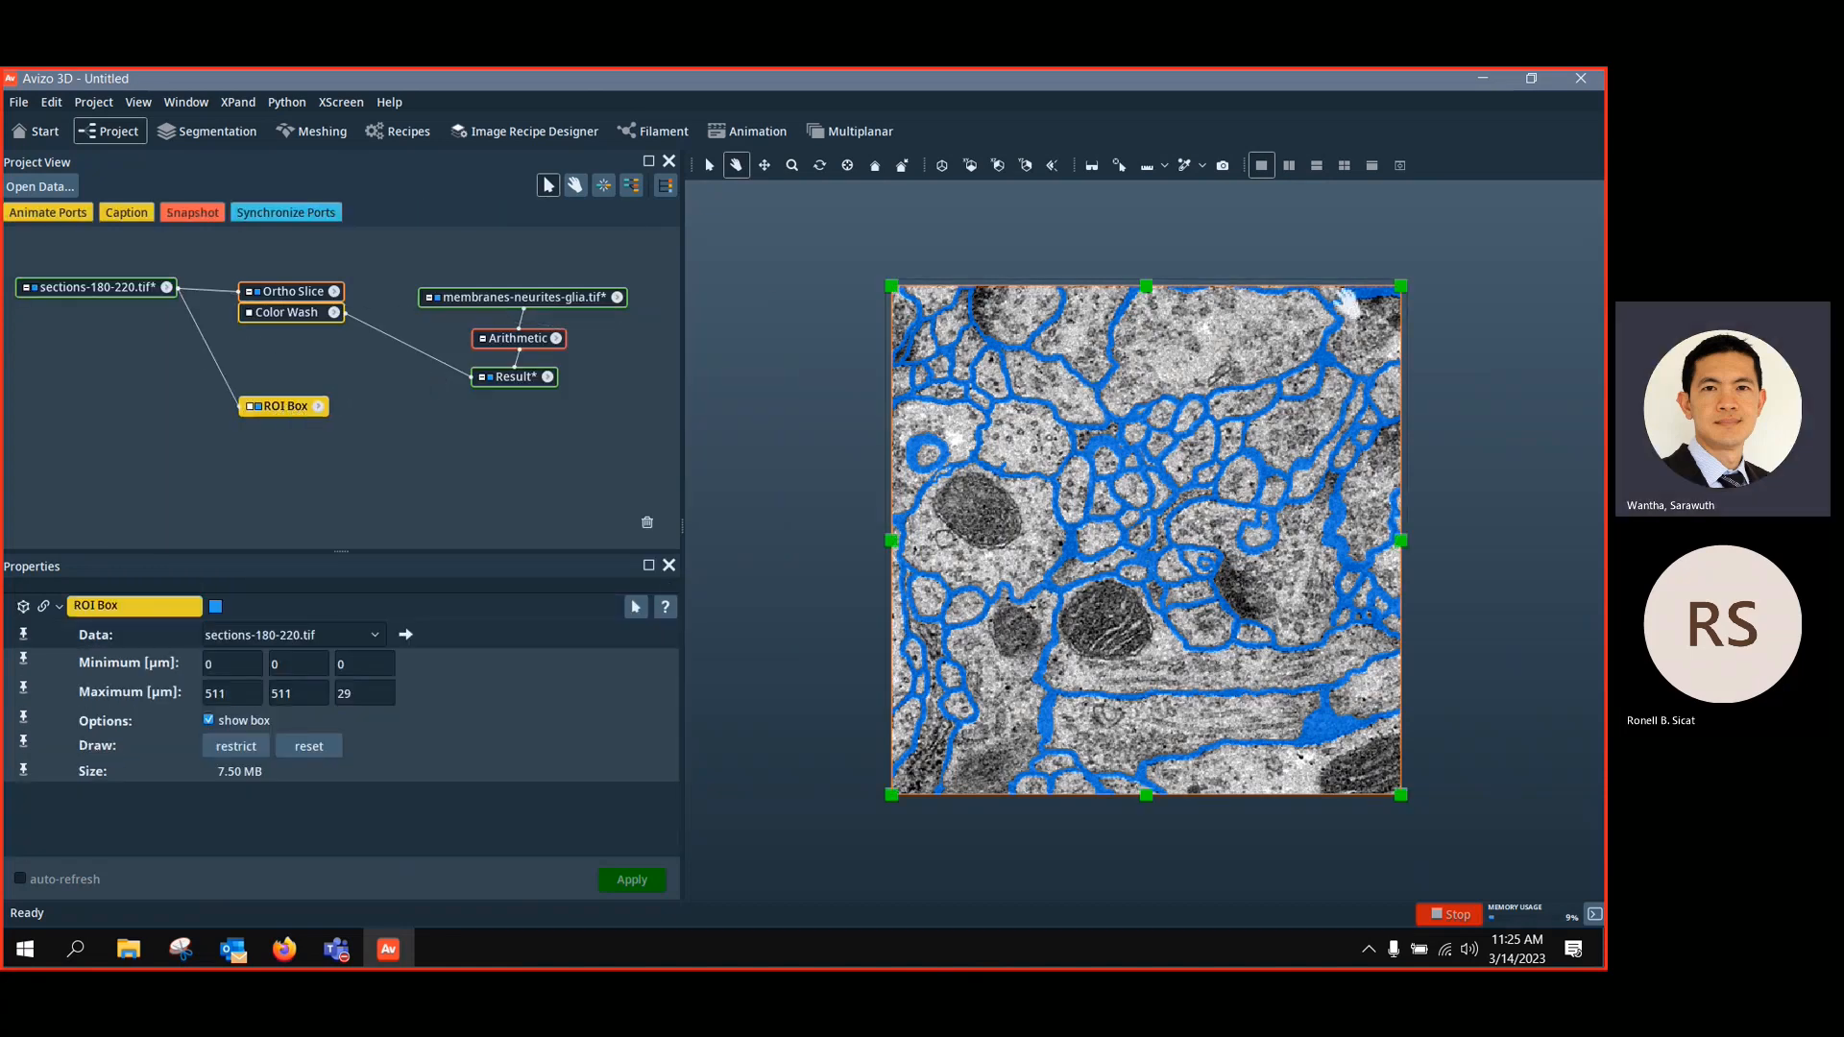
Shrink the ROI Box to about 305 by 251 µm in the slice's lower-left corner and reposition sections-180-220.tif and Result in the graph
click(708, 165)
drag(1401, 286, 1194, 555)
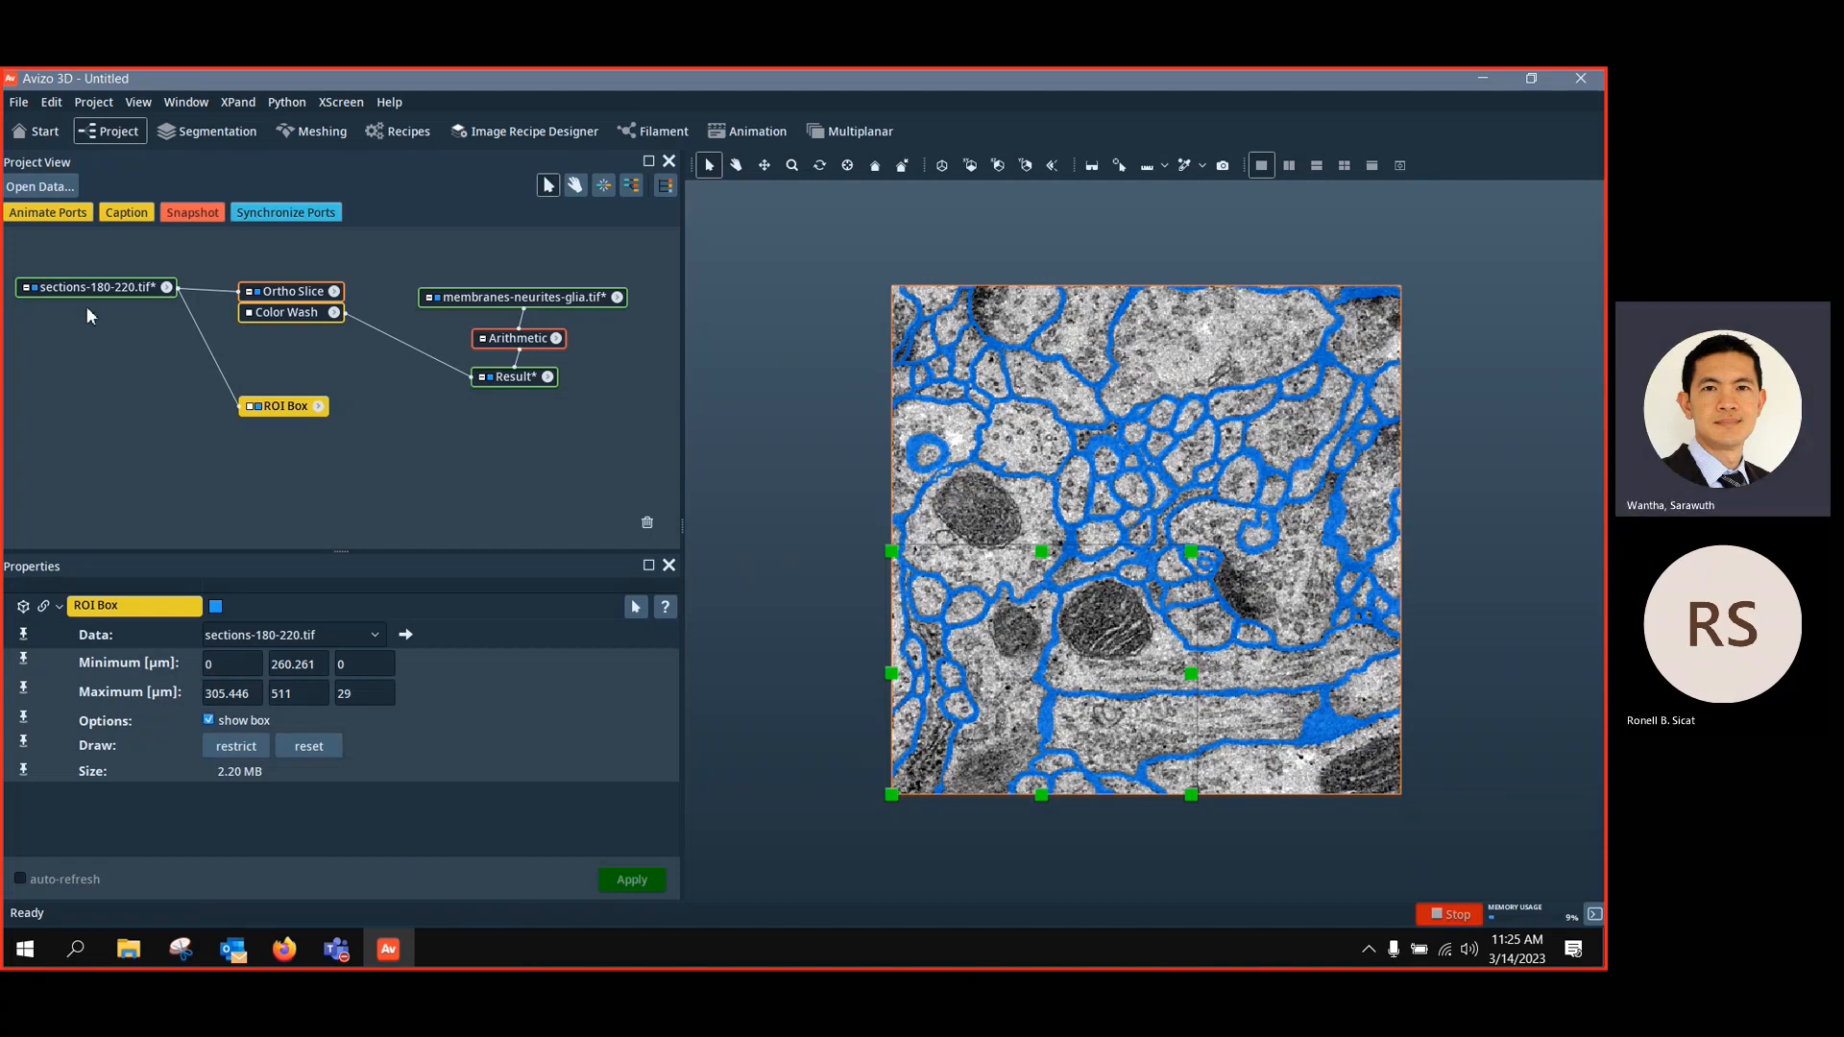
drag(96, 287, 91, 363)
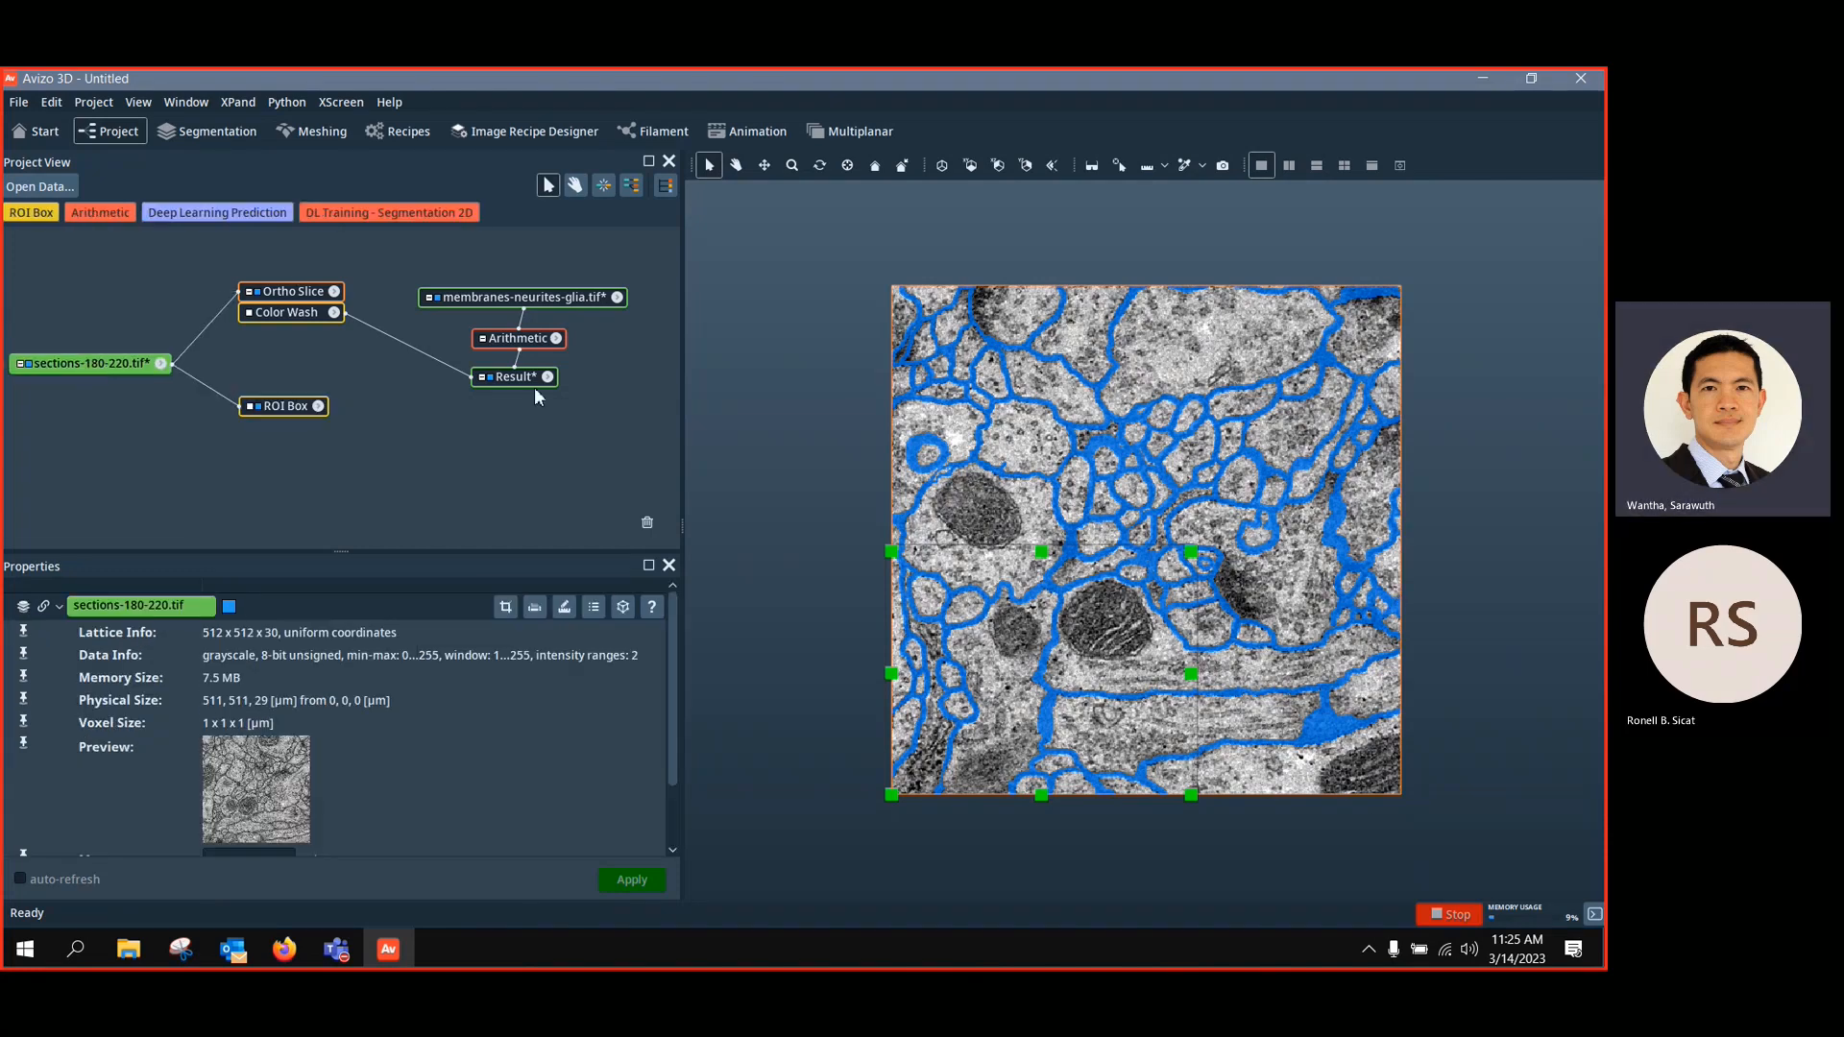
drag(533, 338, 521, 366)
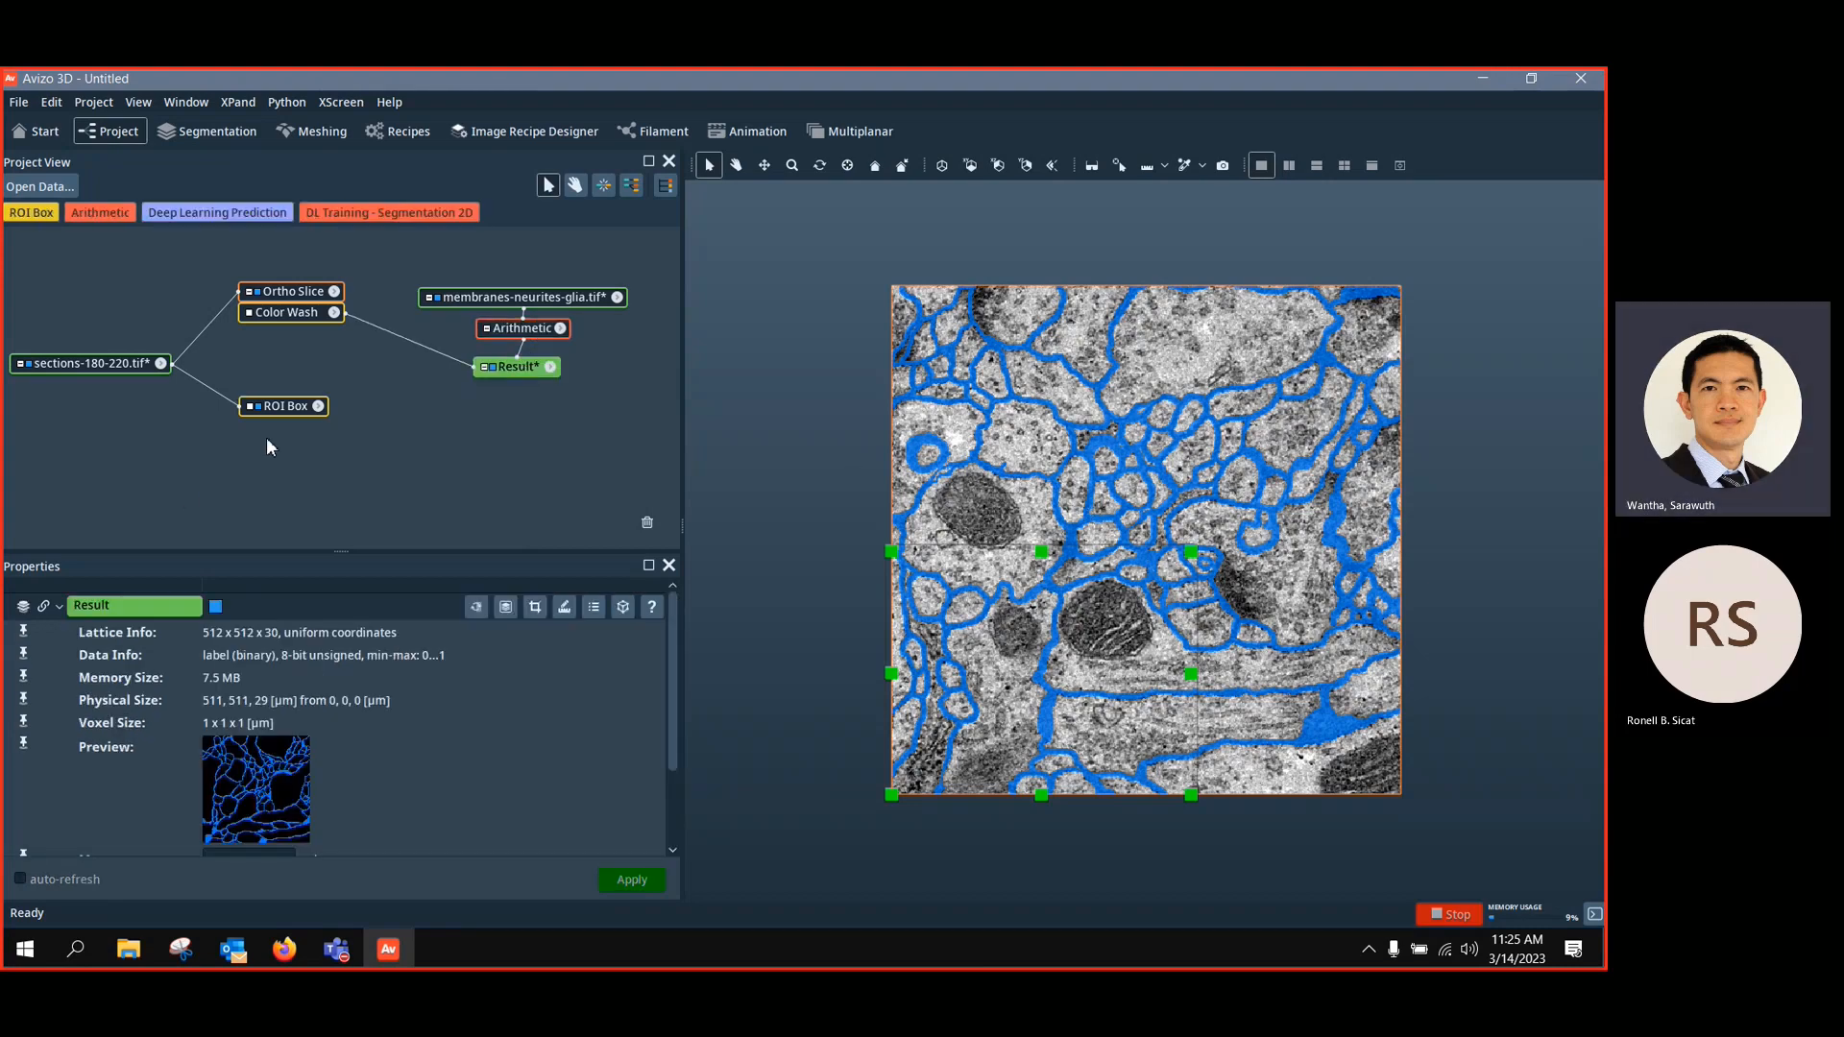
Search for "extr", attach Extract Subvolume to sections-180-220.tif and connect its ROI input to the ROI Box
right_click(86, 367)
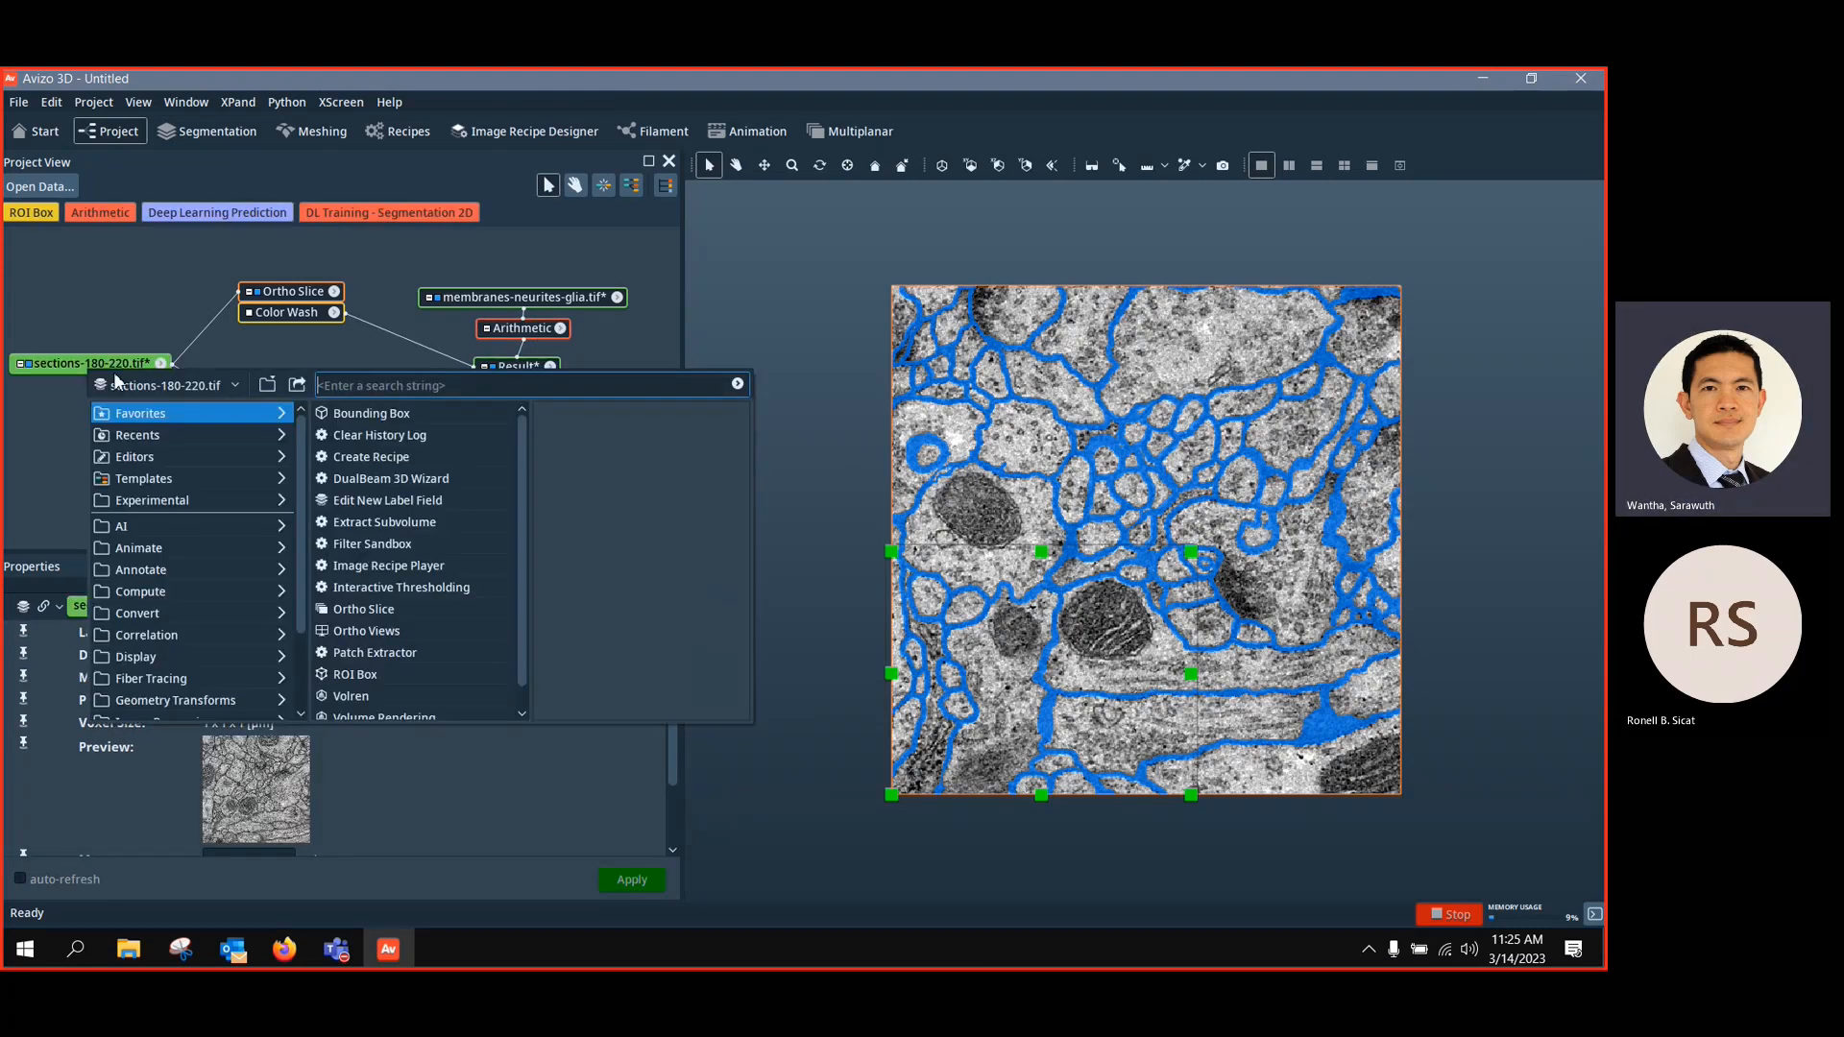
text(extr)
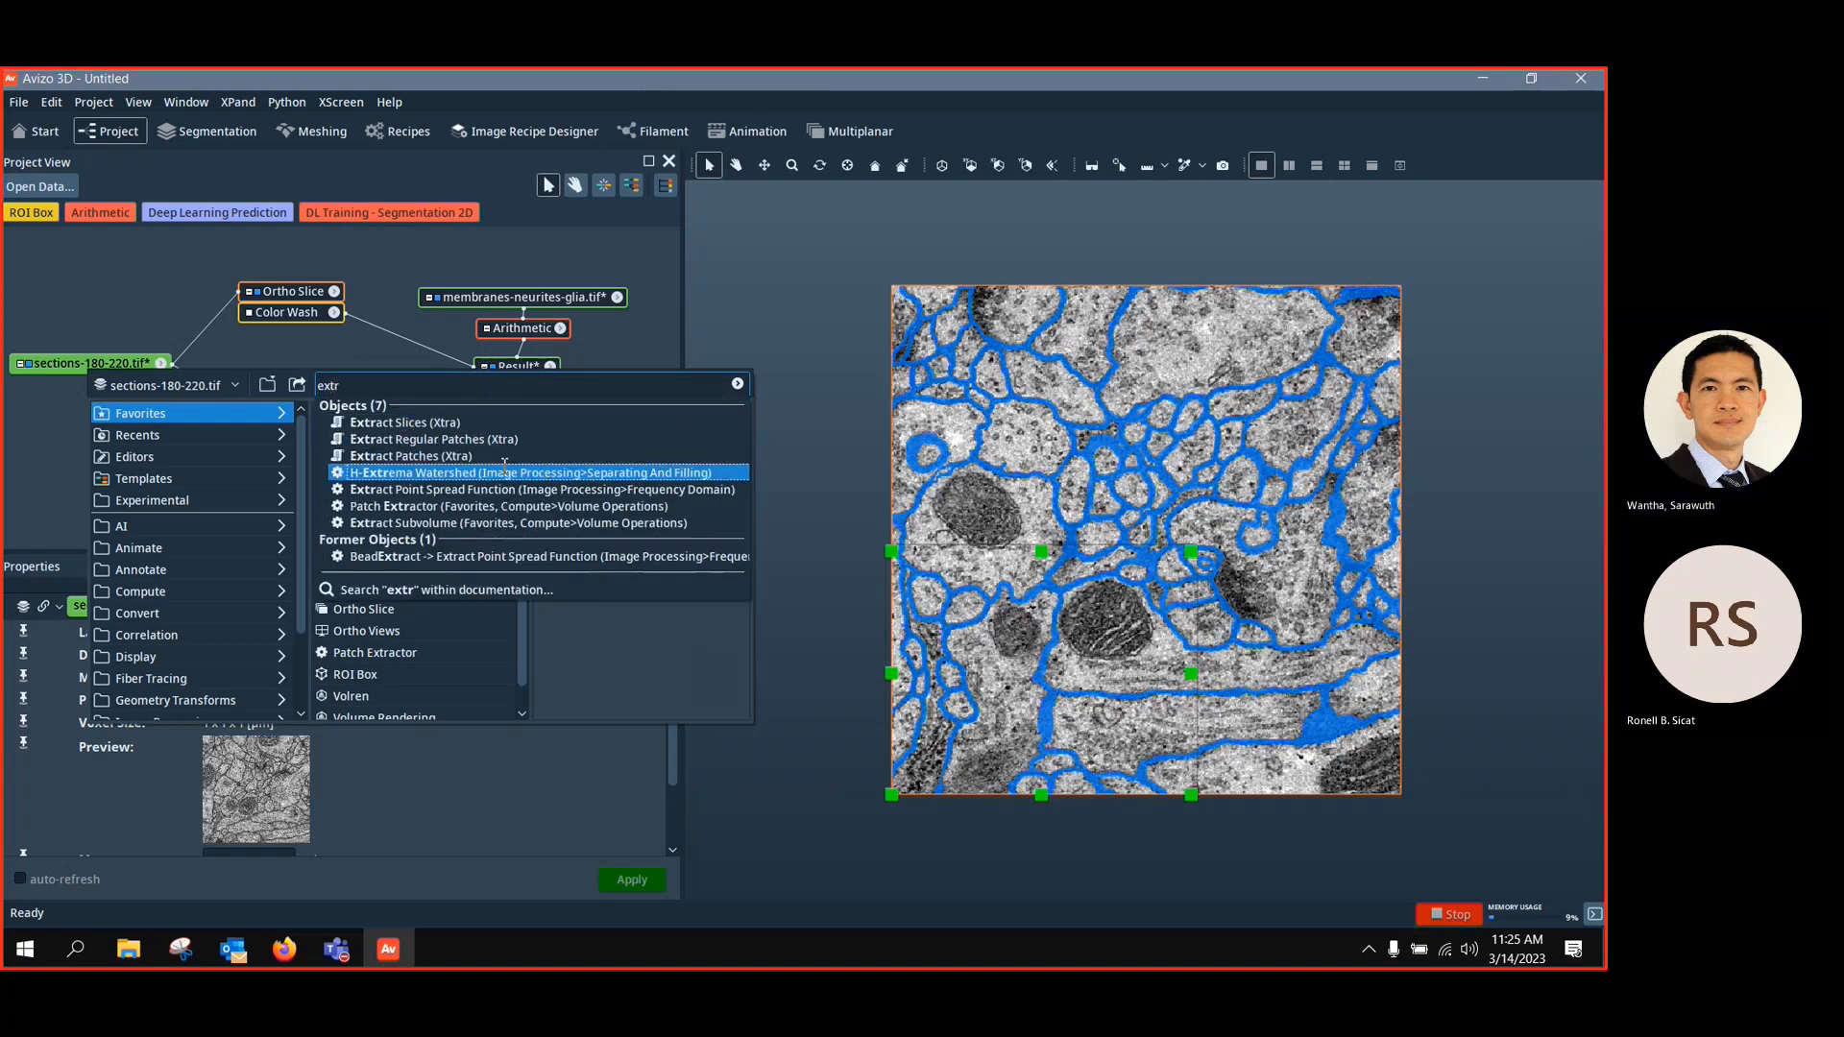
click(485, 523)
drag(205, 442, 122, 419)
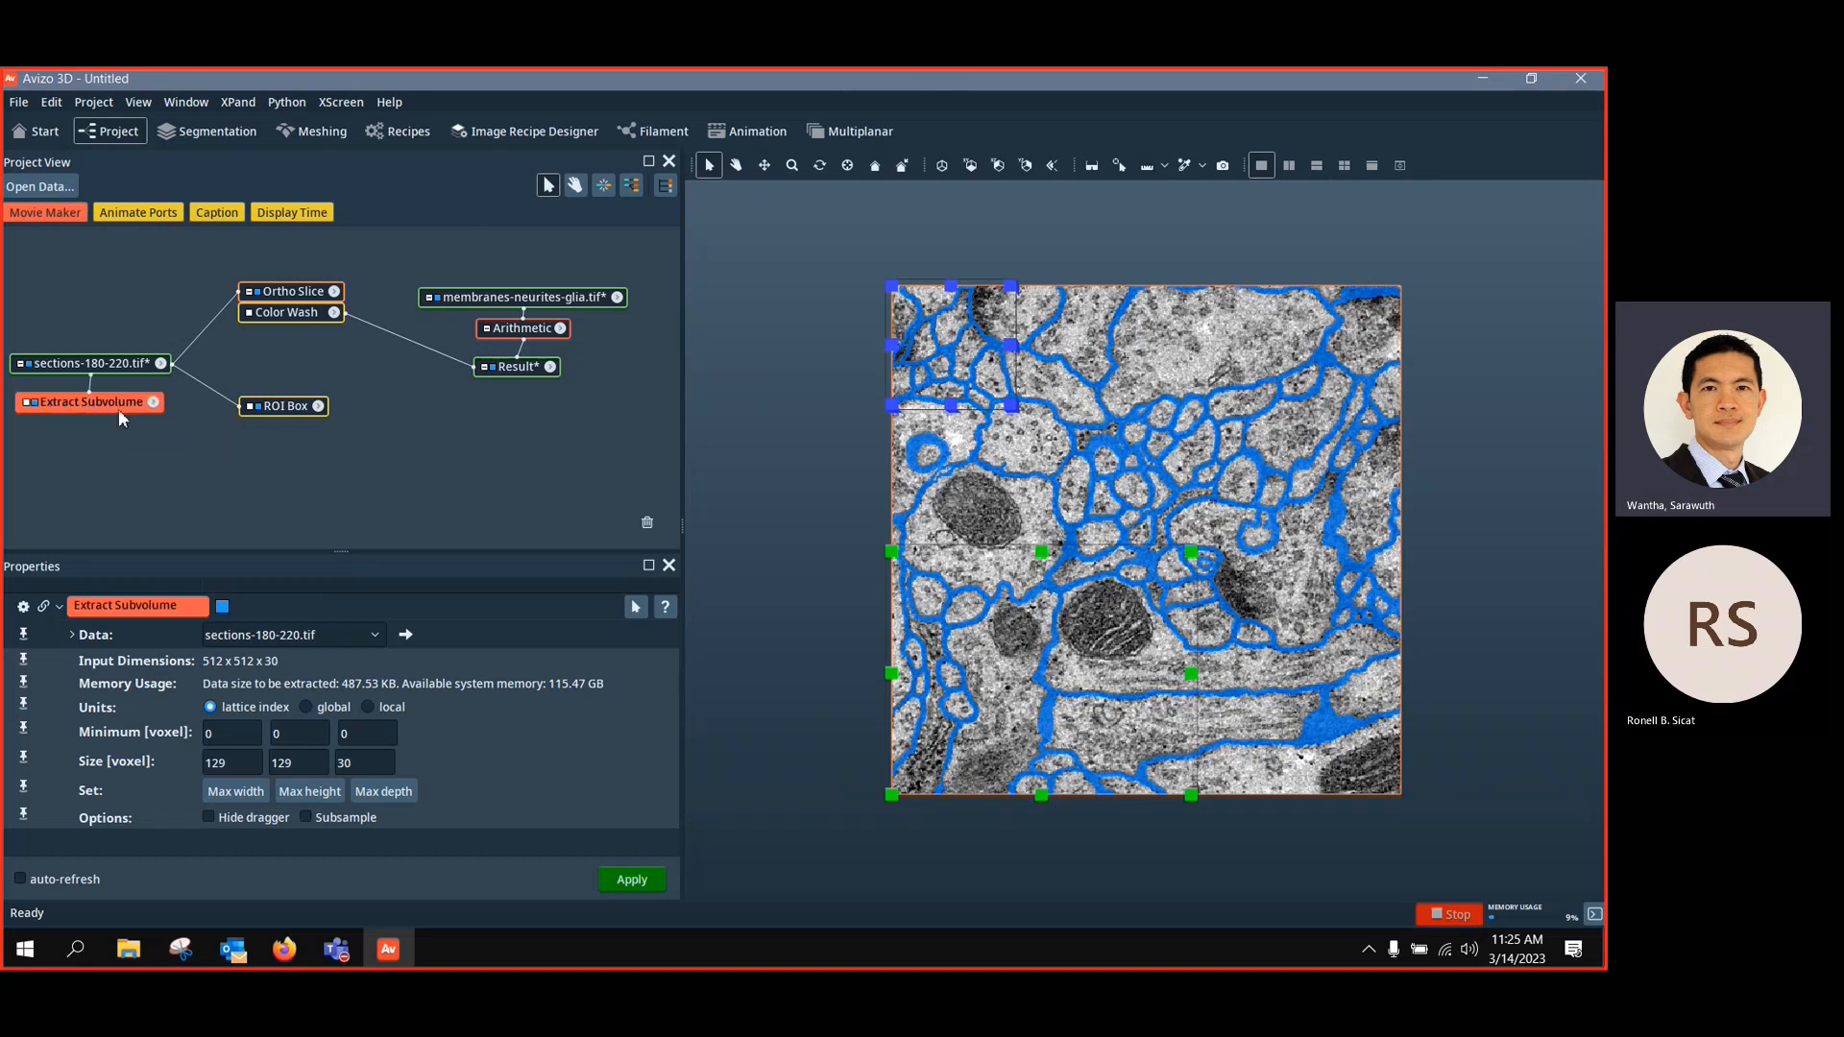
click(26, 405)
click(45, 458)
click(292, 406)
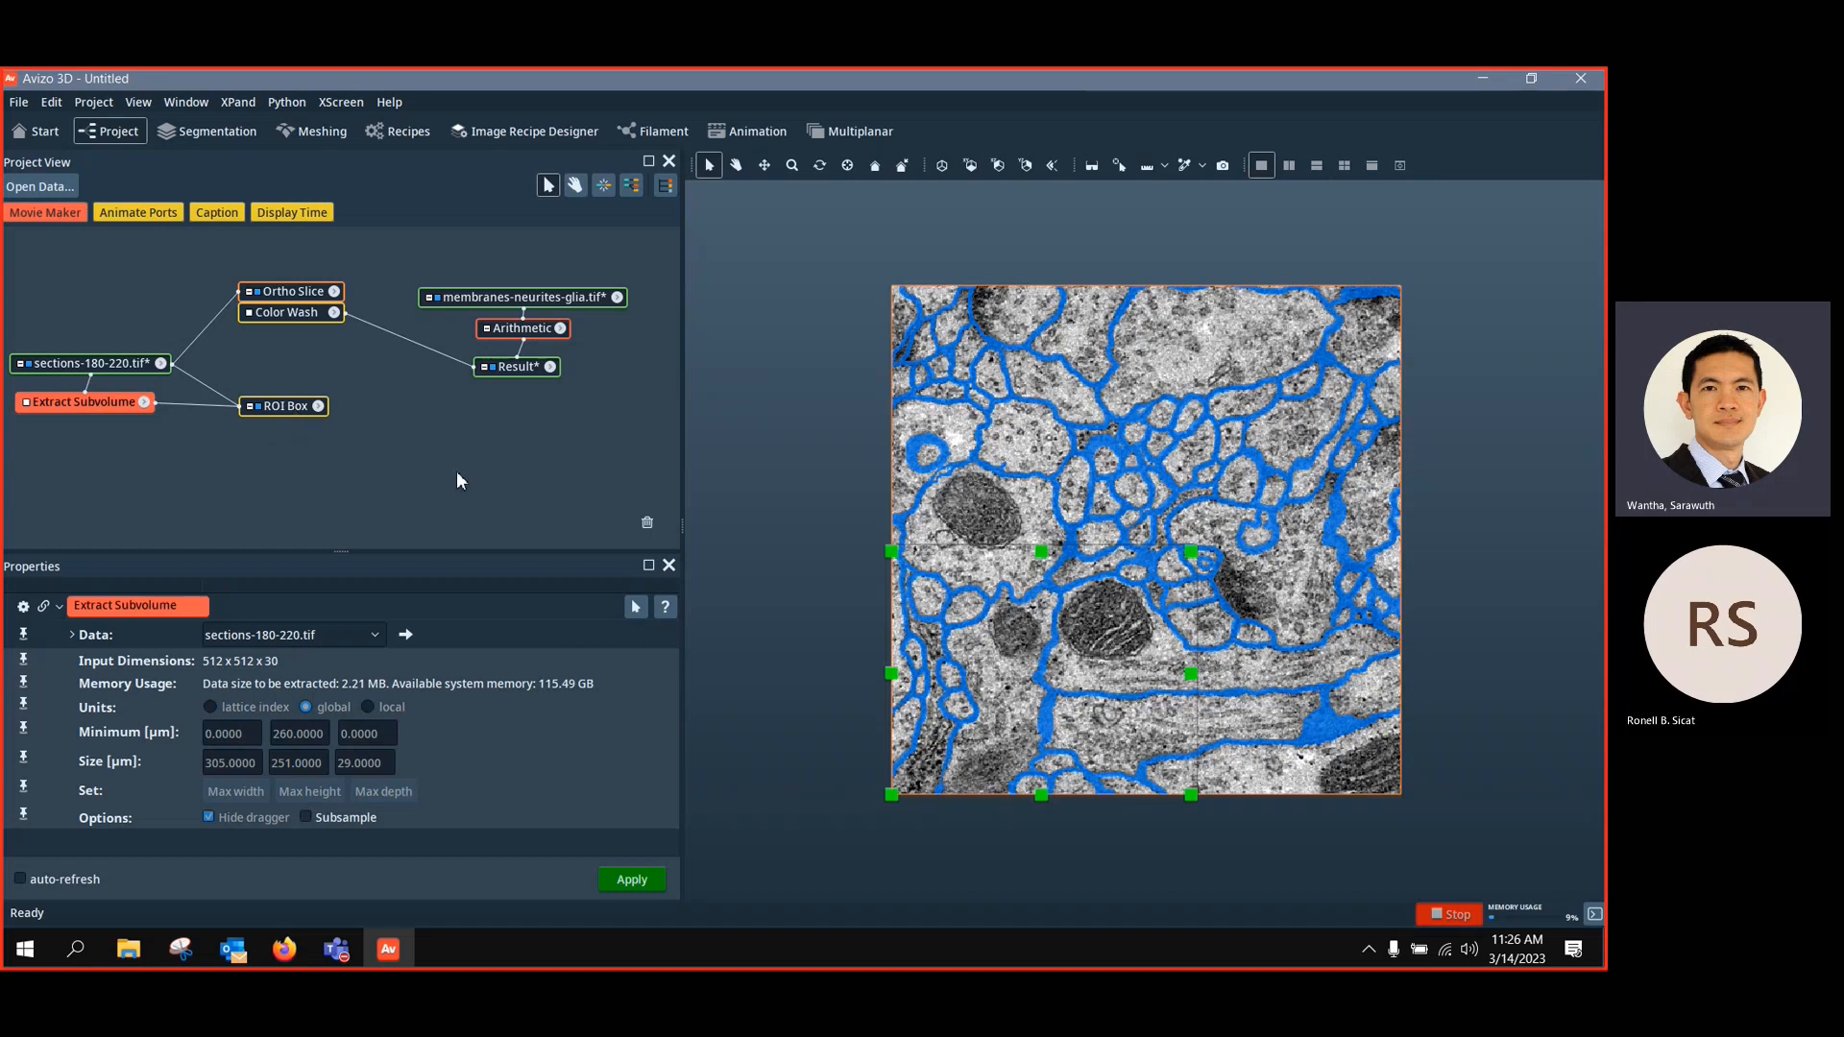
Attach a second Extract Subvolume module to Result and place it below Result in the graph
click(107, 373)
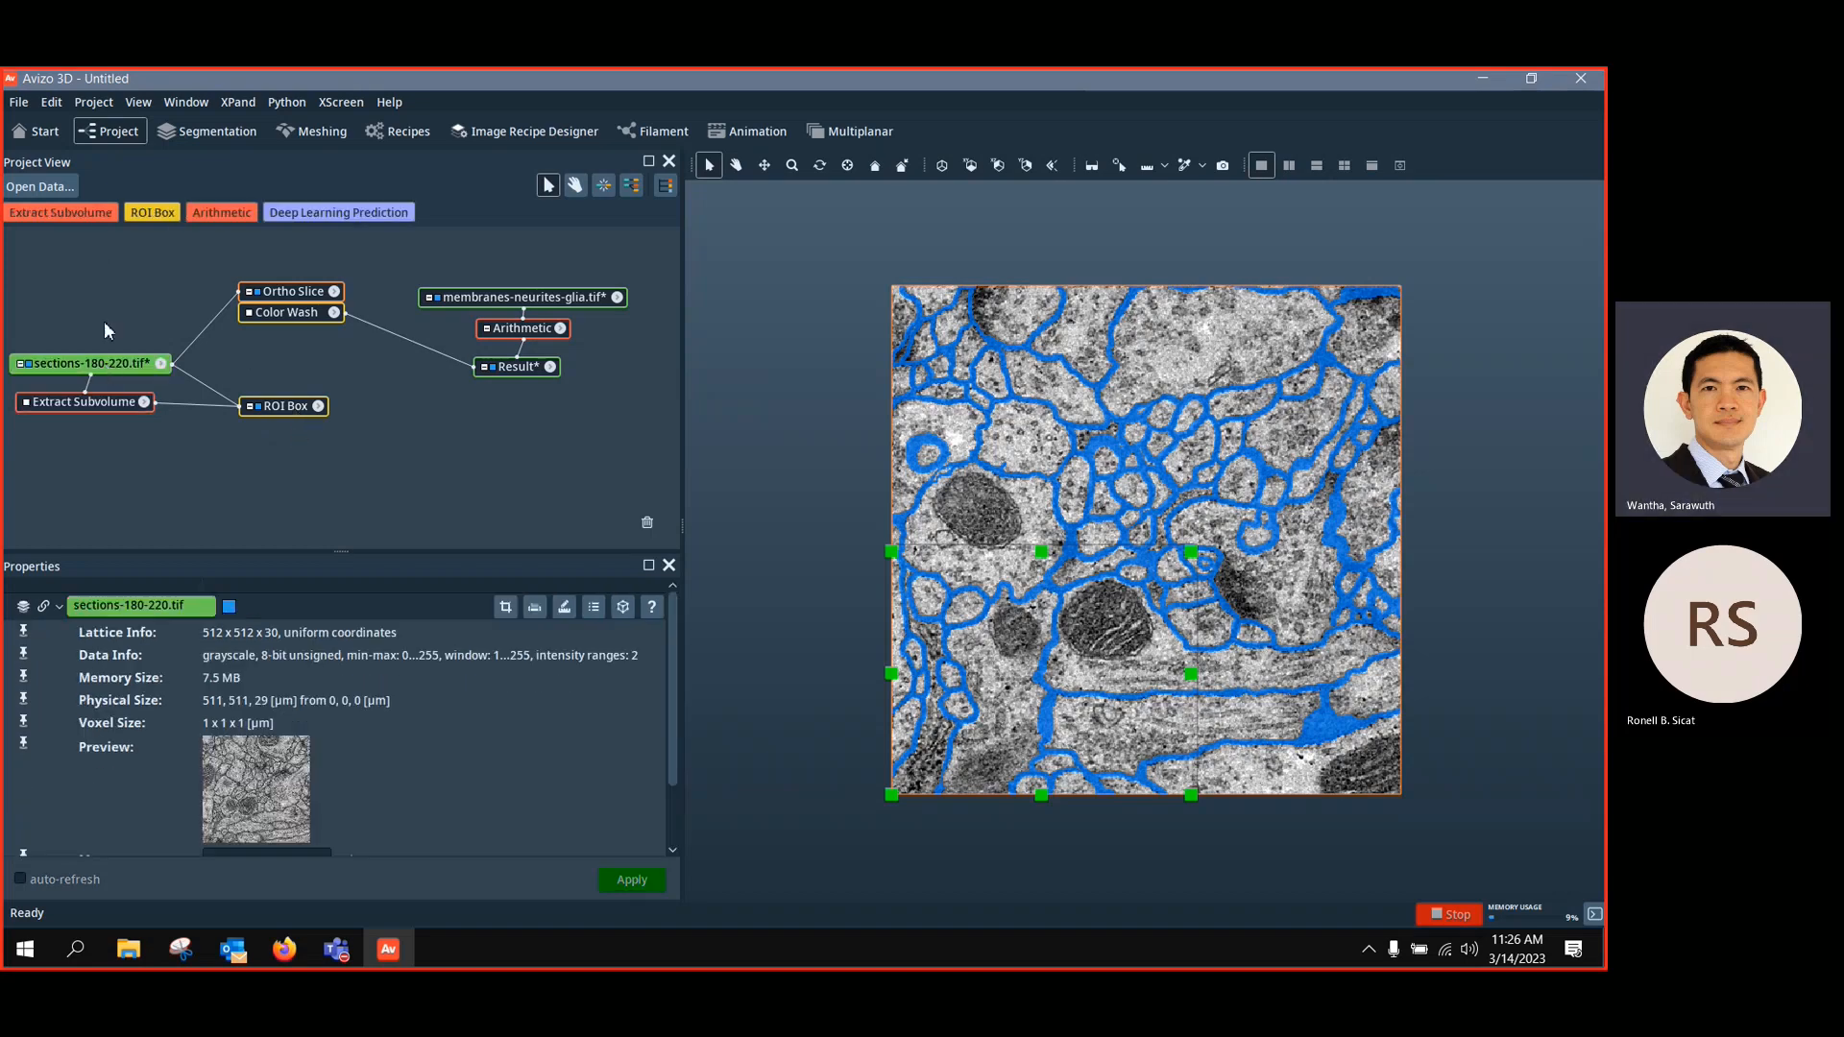
click(523, 368)
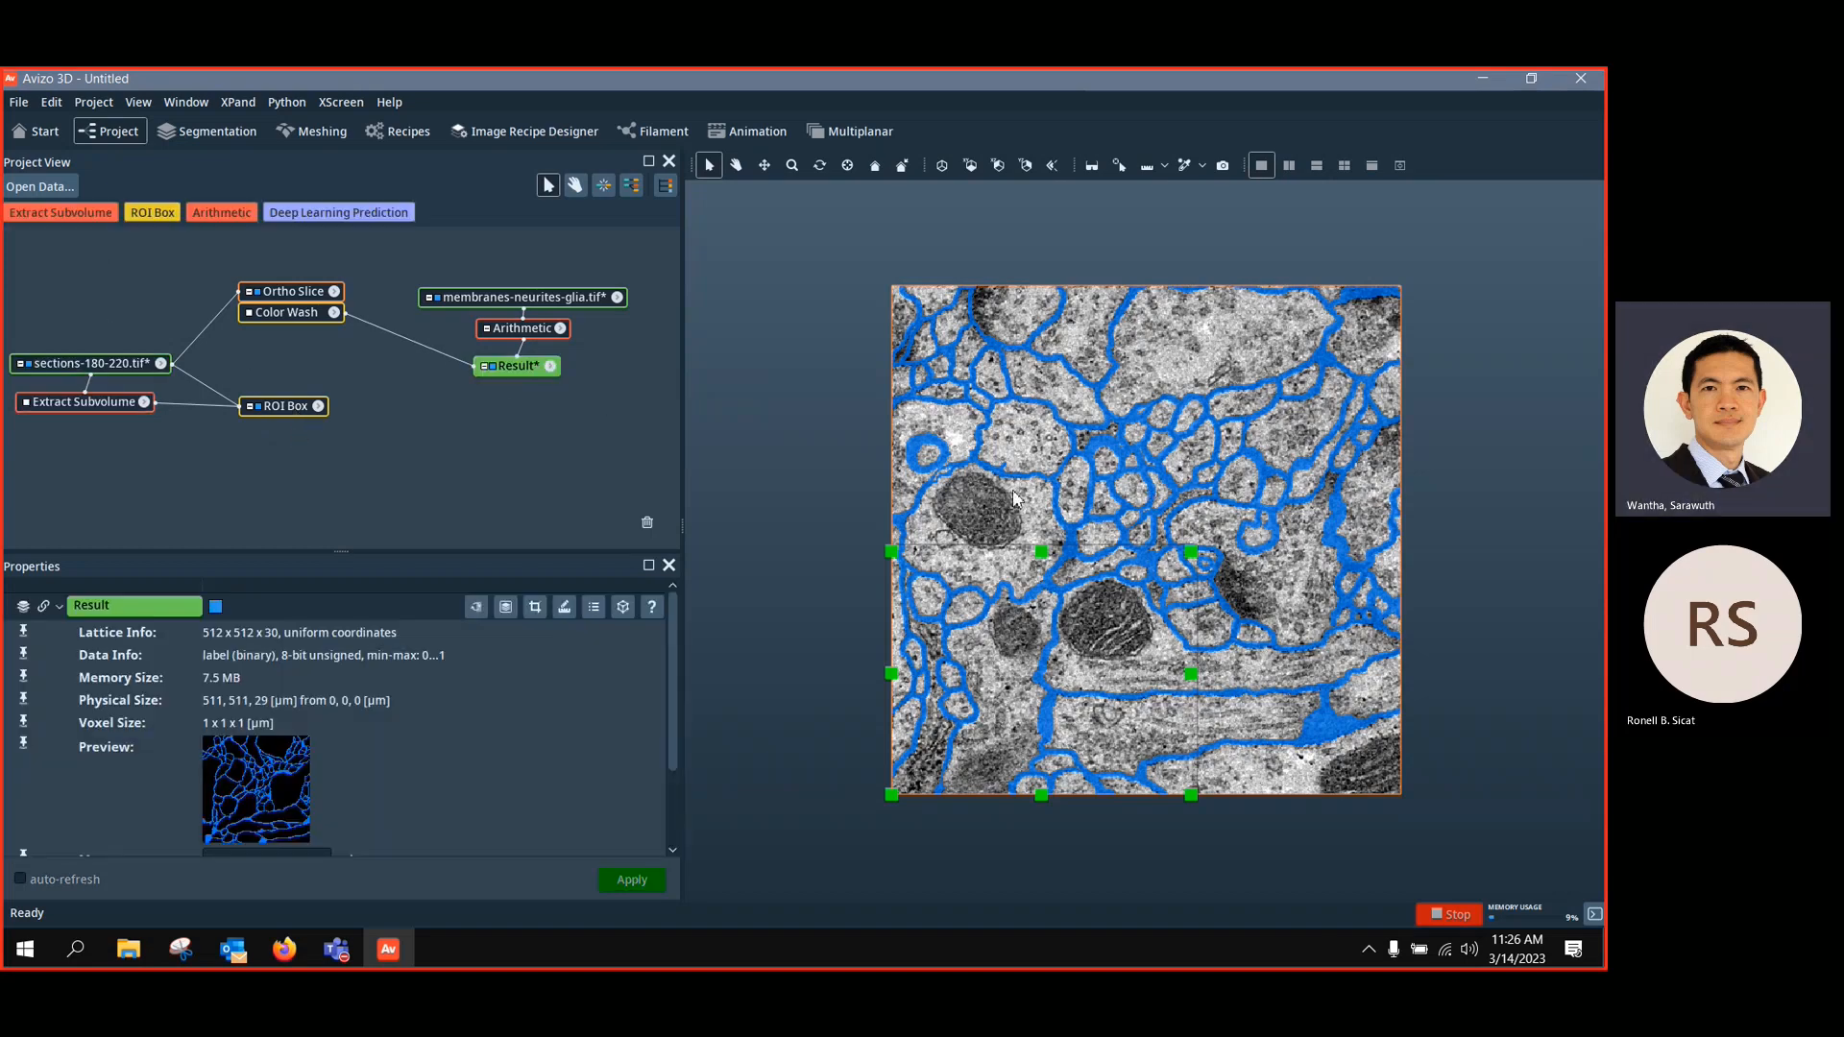
click(67, 212)
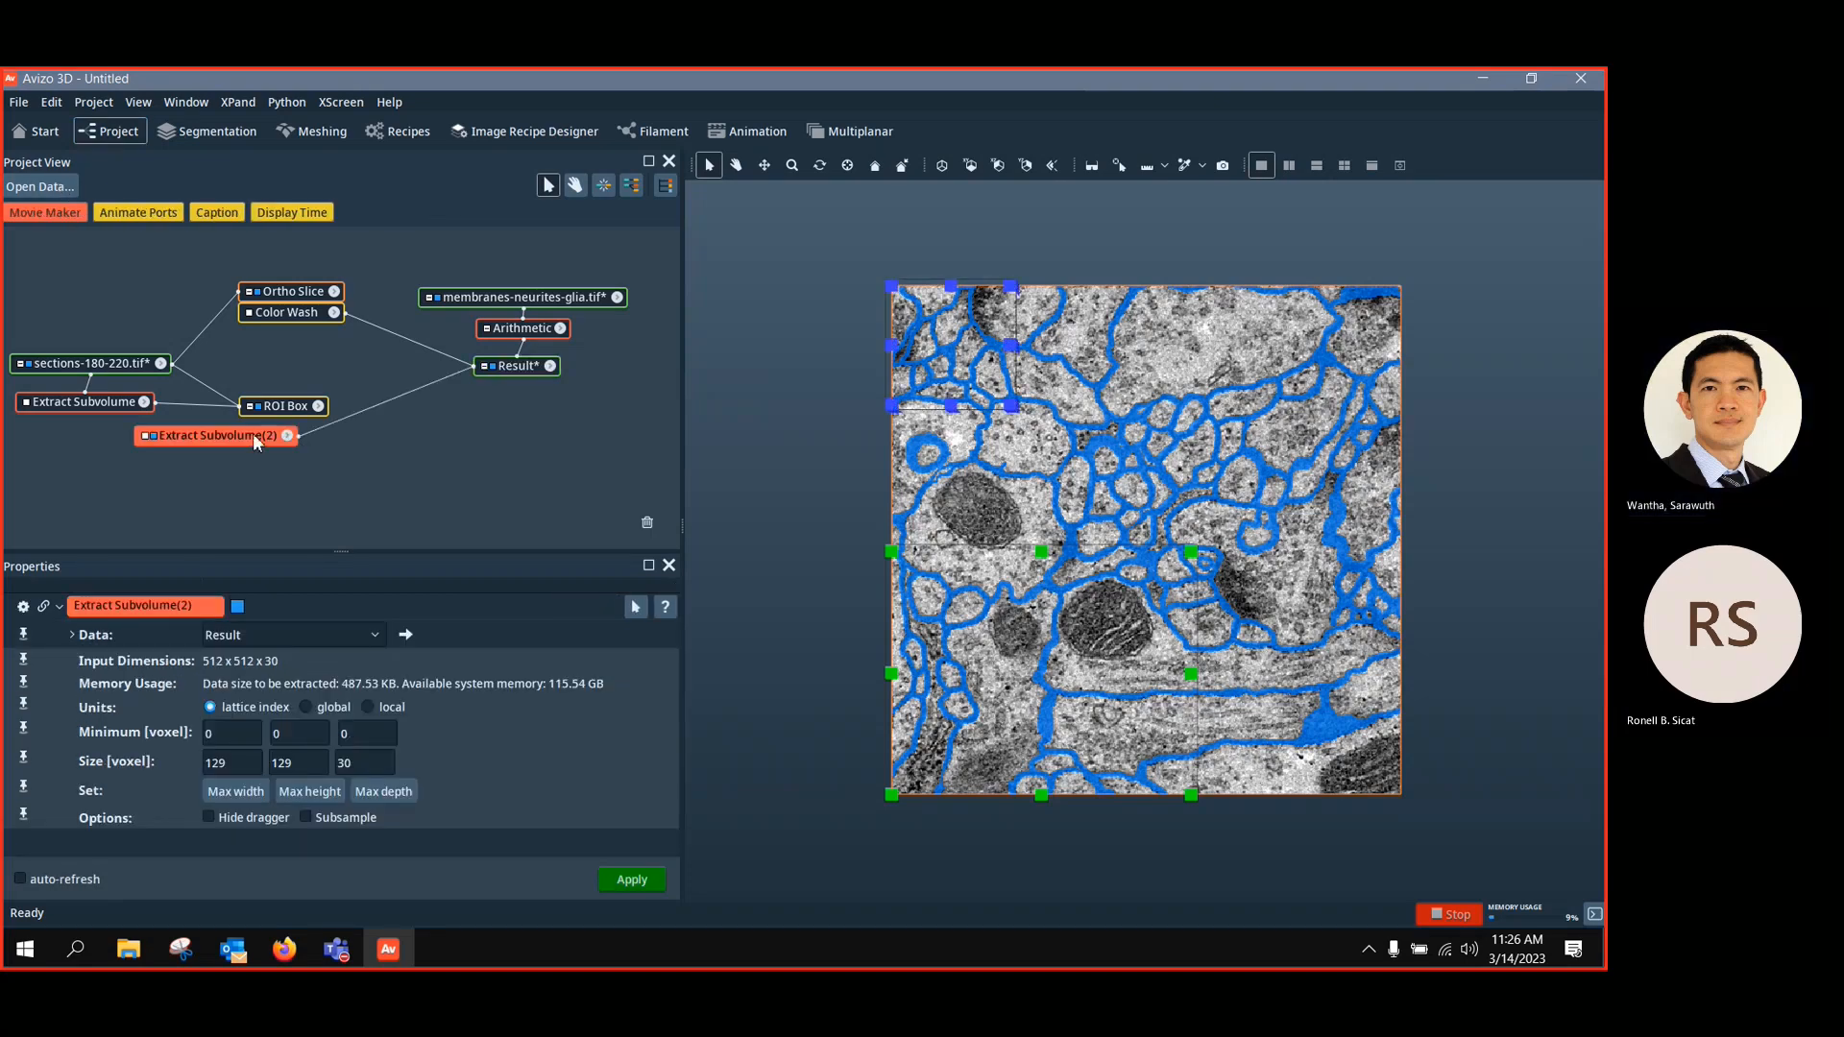
drag(252, 434, 553, 401)
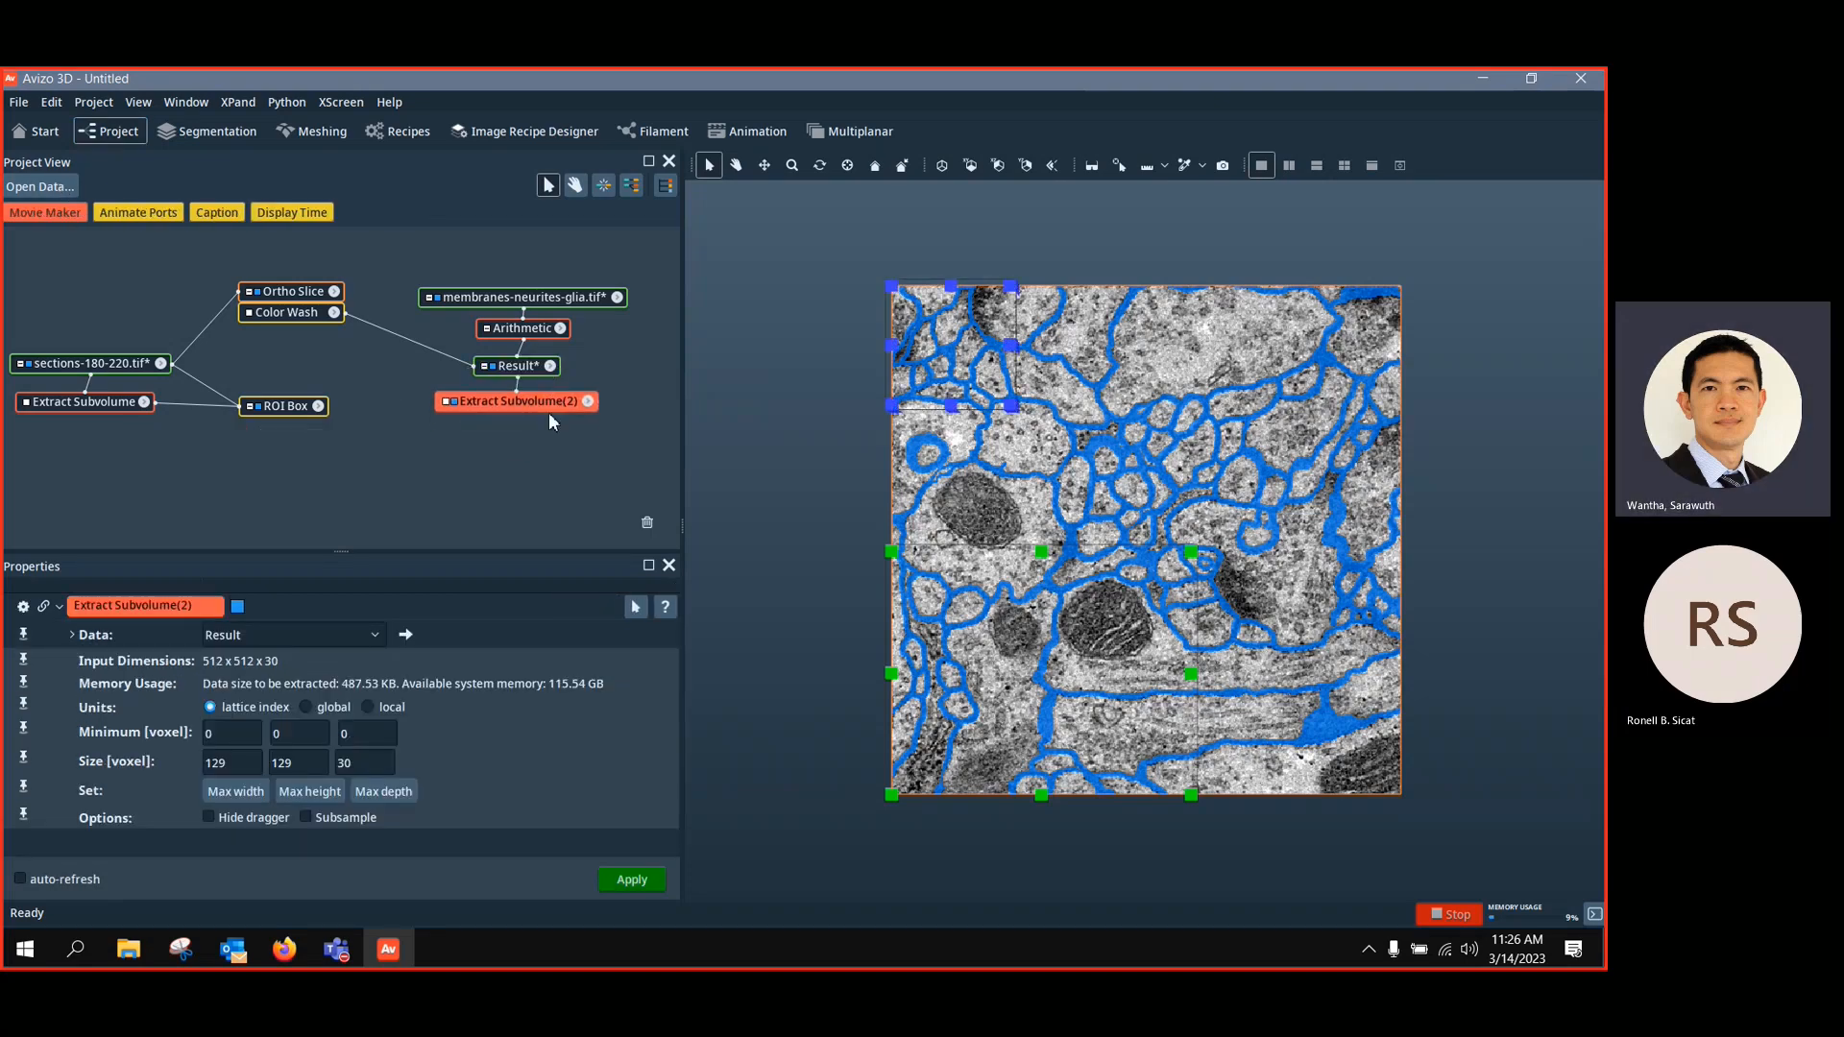
Connect the ROI input of Result's Extract Subvolume module to the ROI Box
click(442, 403)
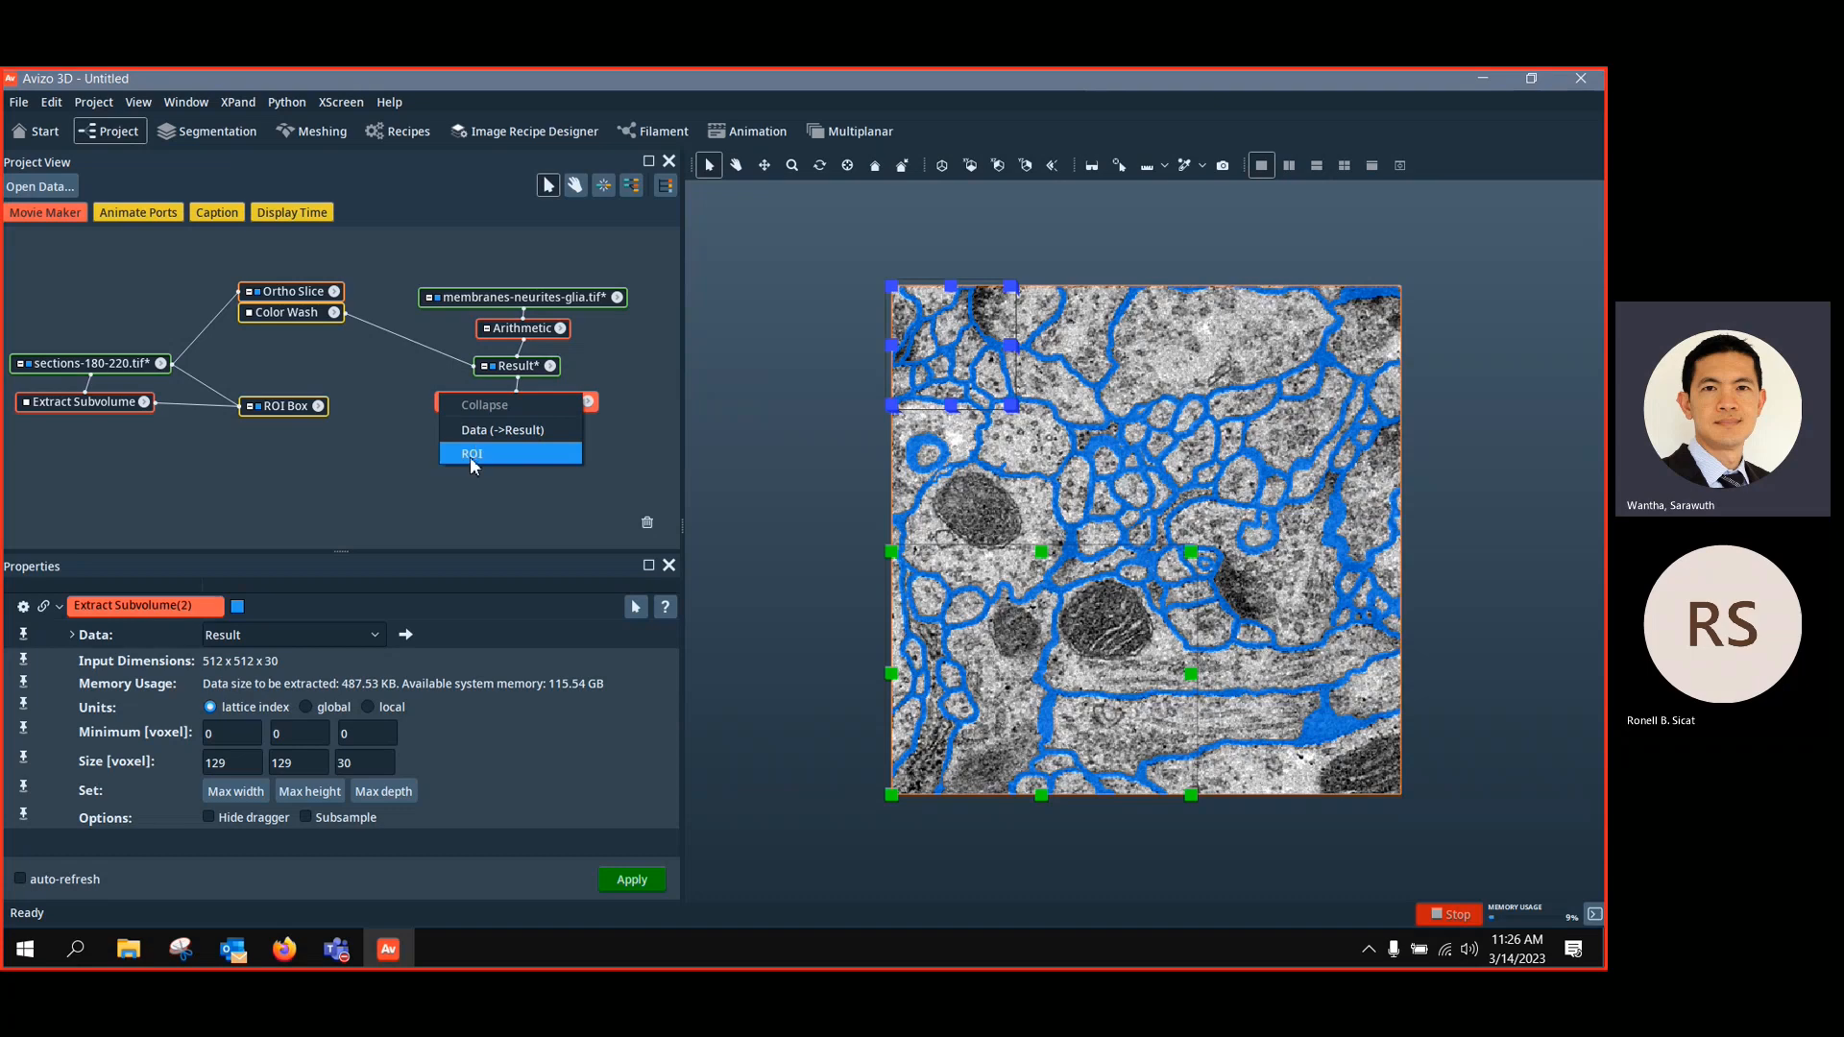
click(470, 458)
click(316, 410)
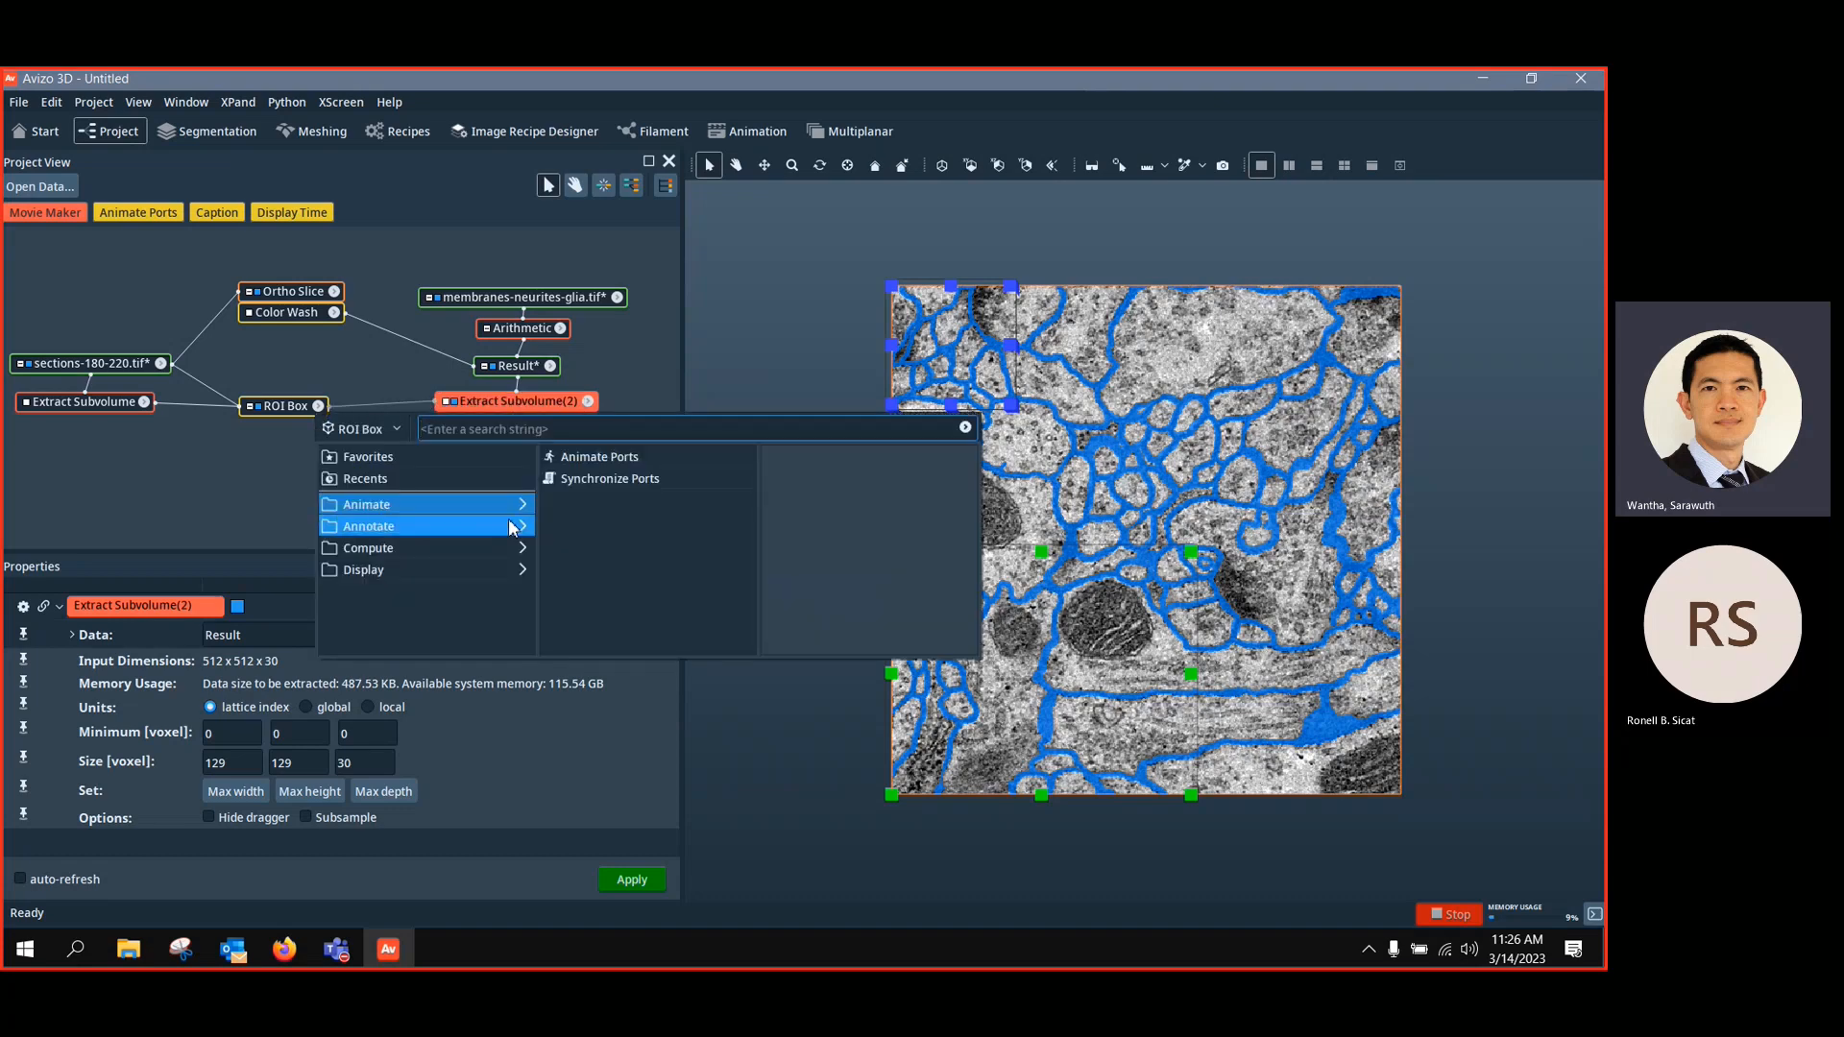
click(342, 373)
click(446, 401)
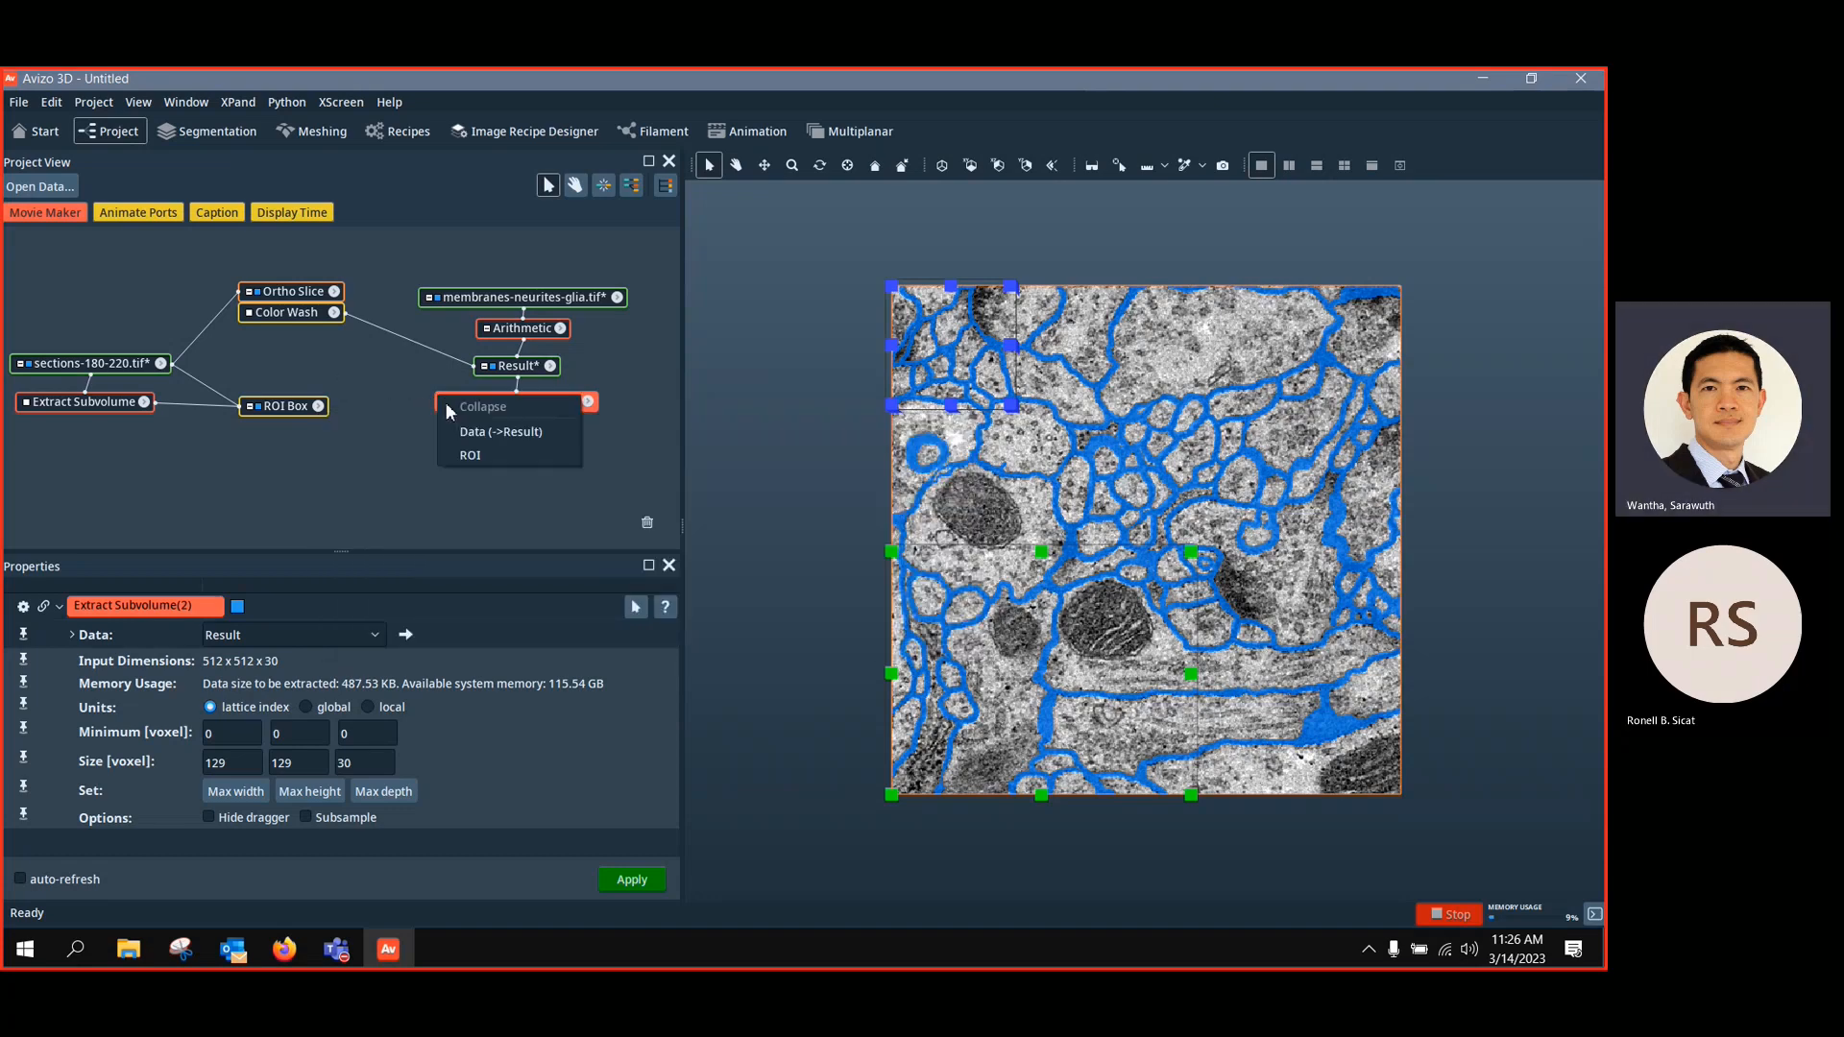
click(480, 430)
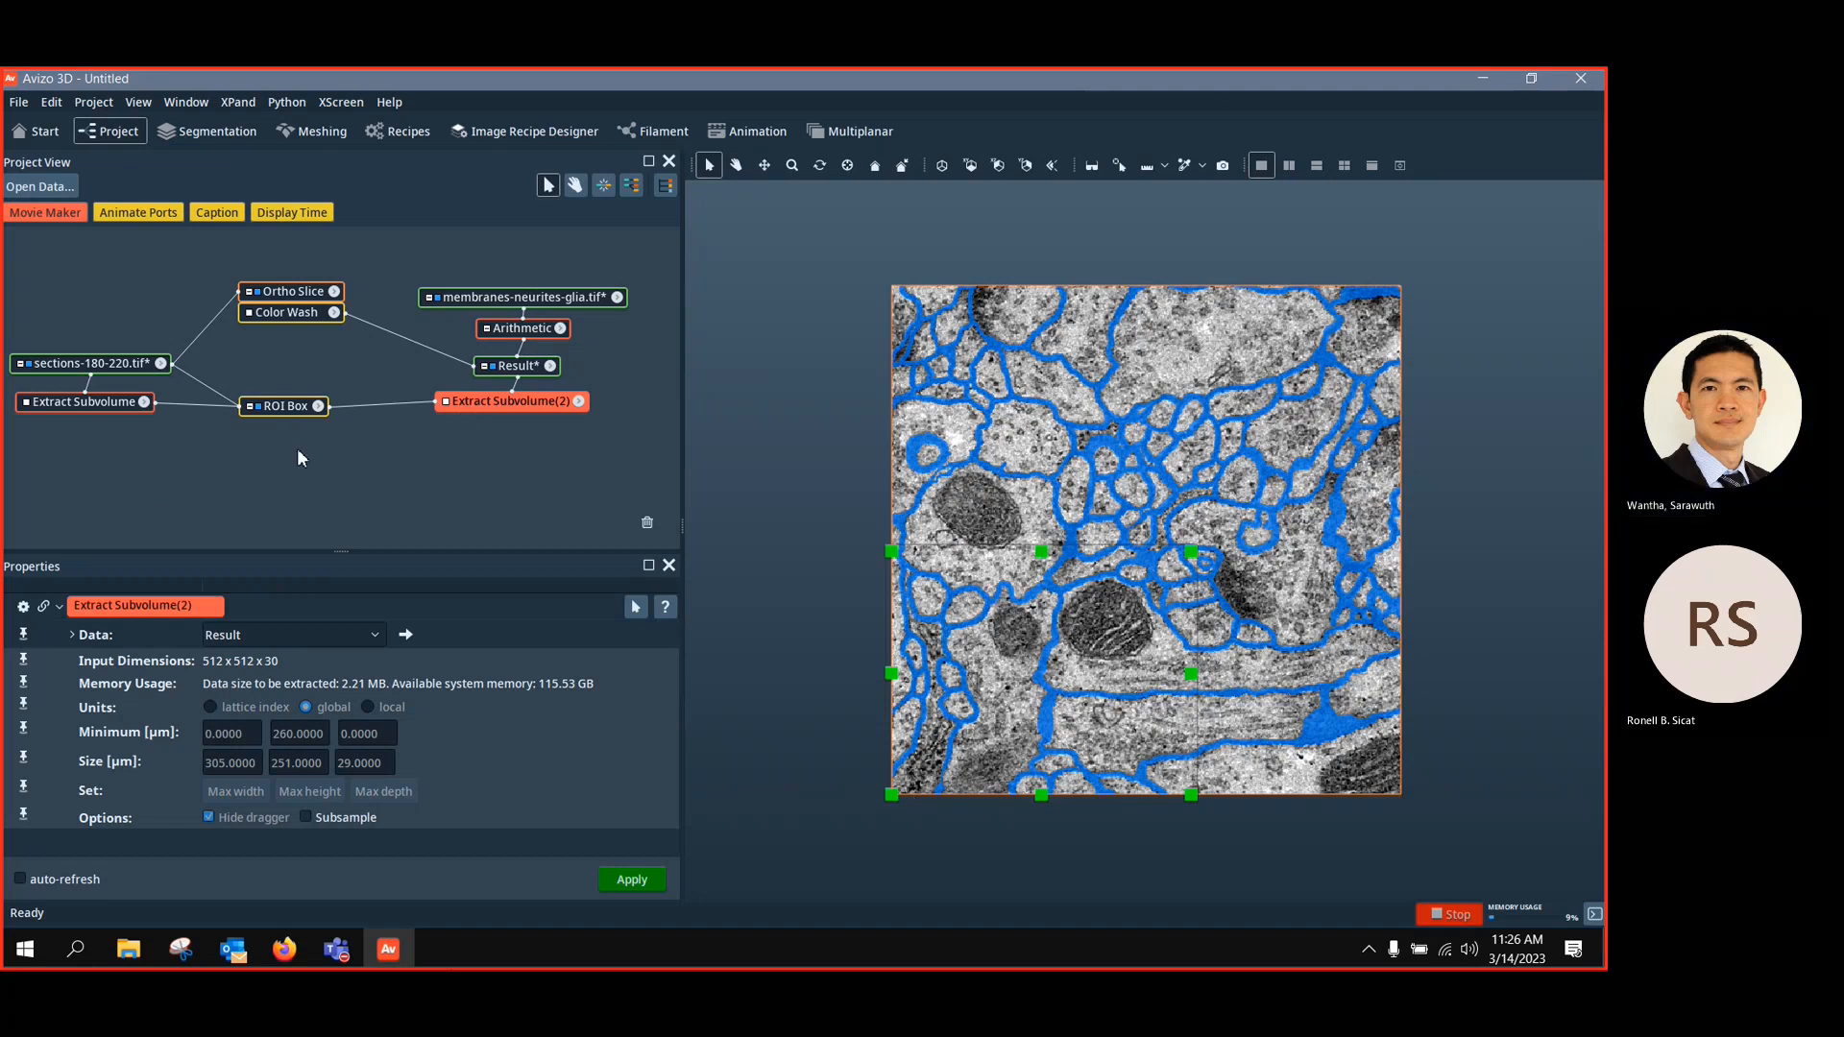
Run both Extract Subvolume modules to crop sections-180-220.tif and Result to the ROI Box
click(112, 404)
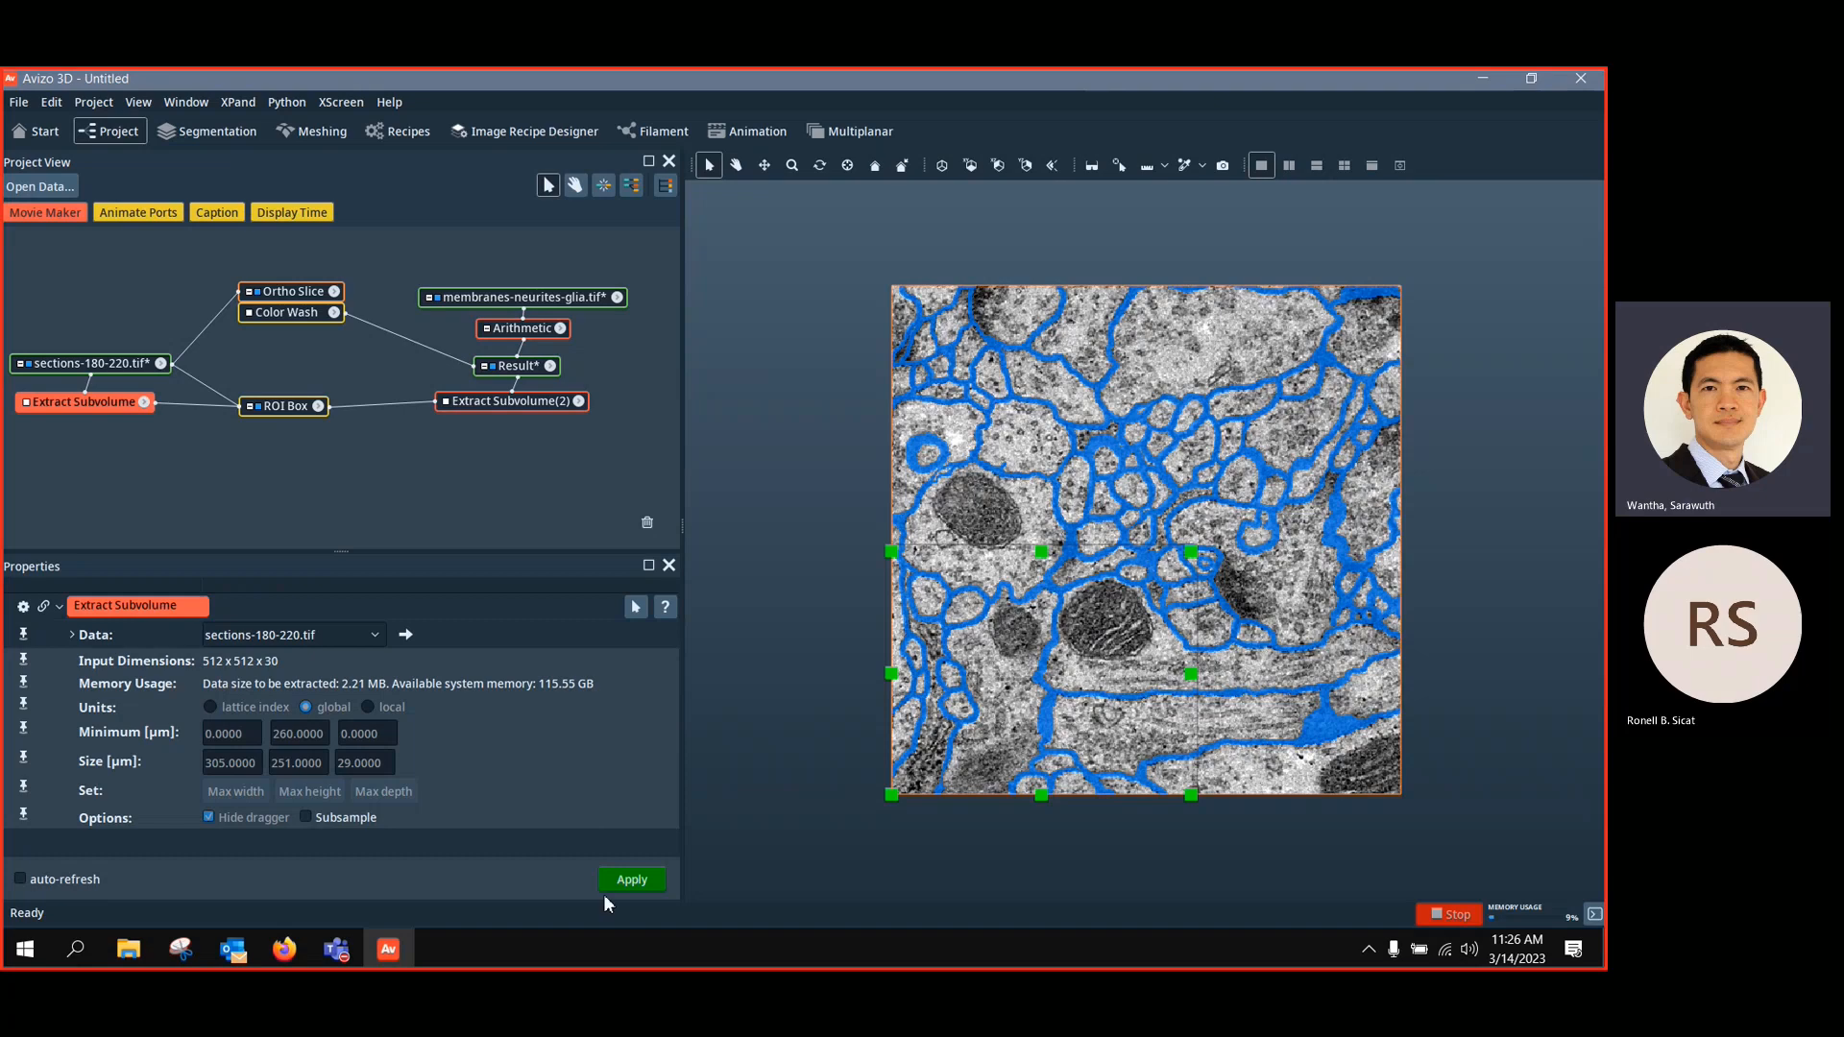
click(632, 882)
click(511, 401)
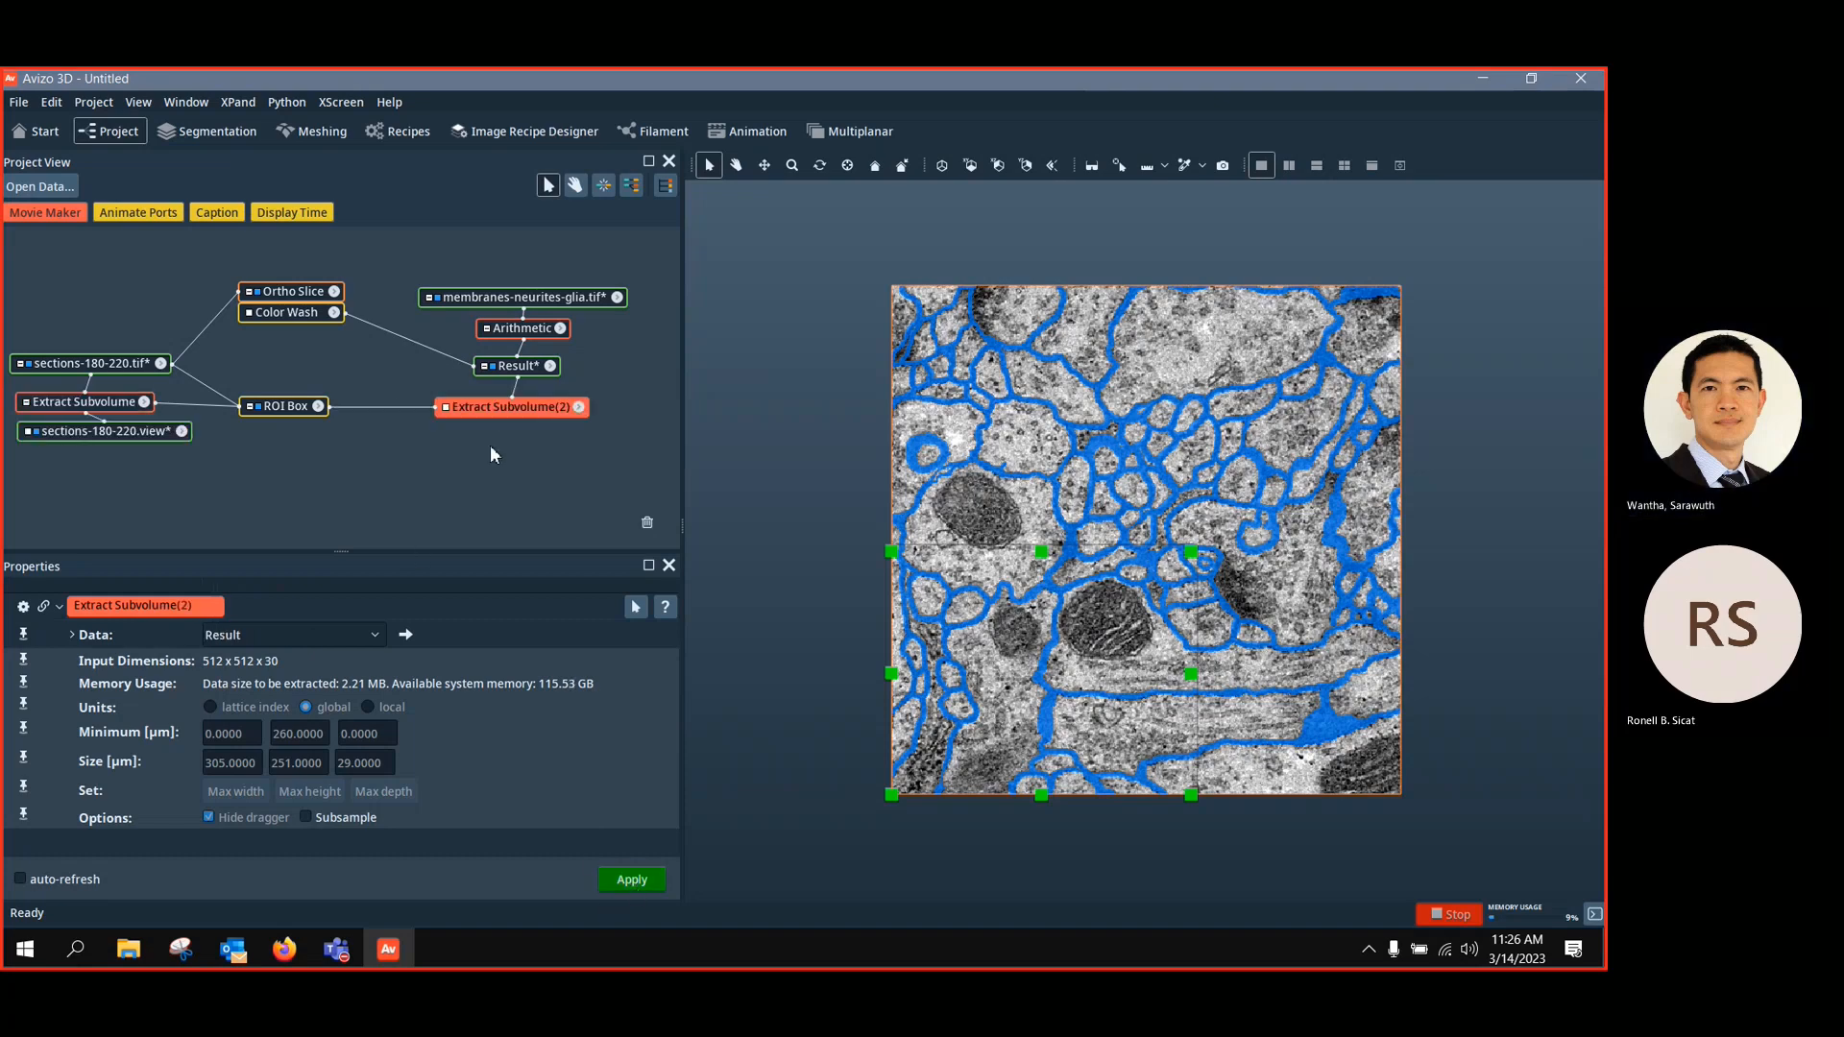
click(632, 880)
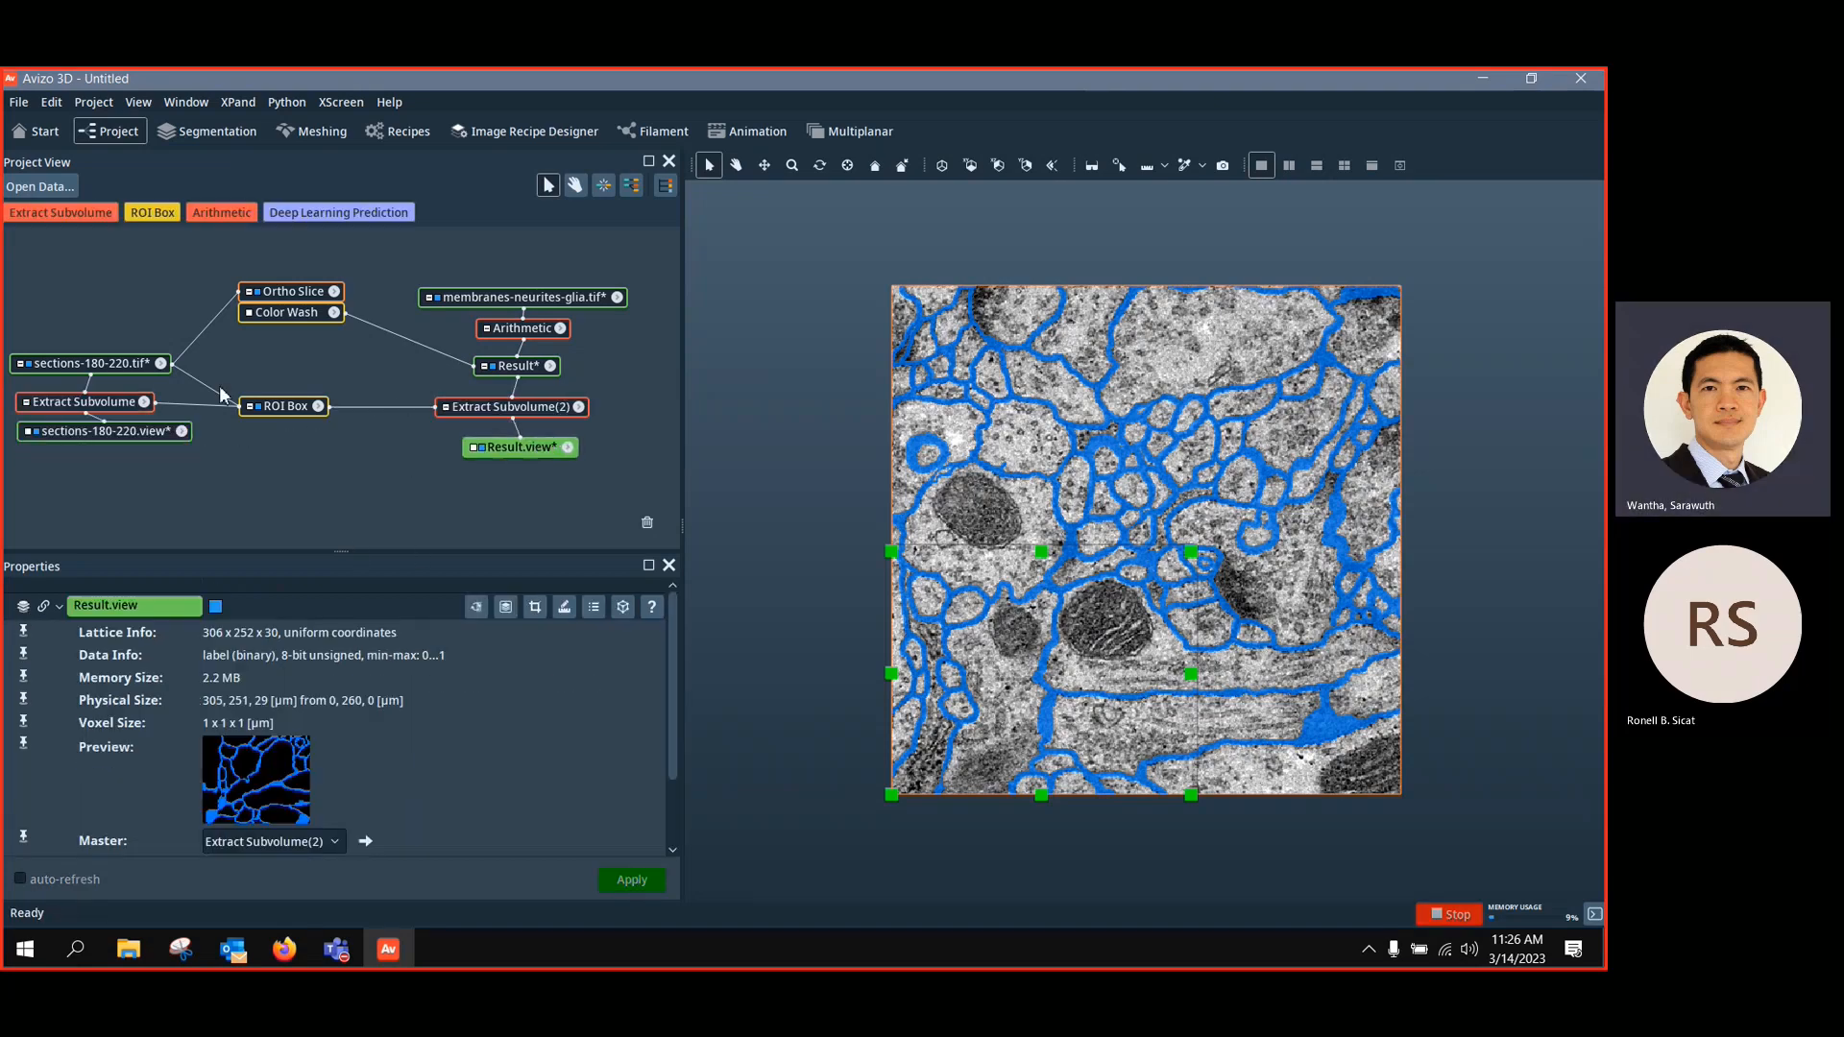
Disconnect the ROI Box from sections-180-220.tif and center it and the Ortho Slice with Color Wash between the two branches
drag(291, 410, 301, 407)
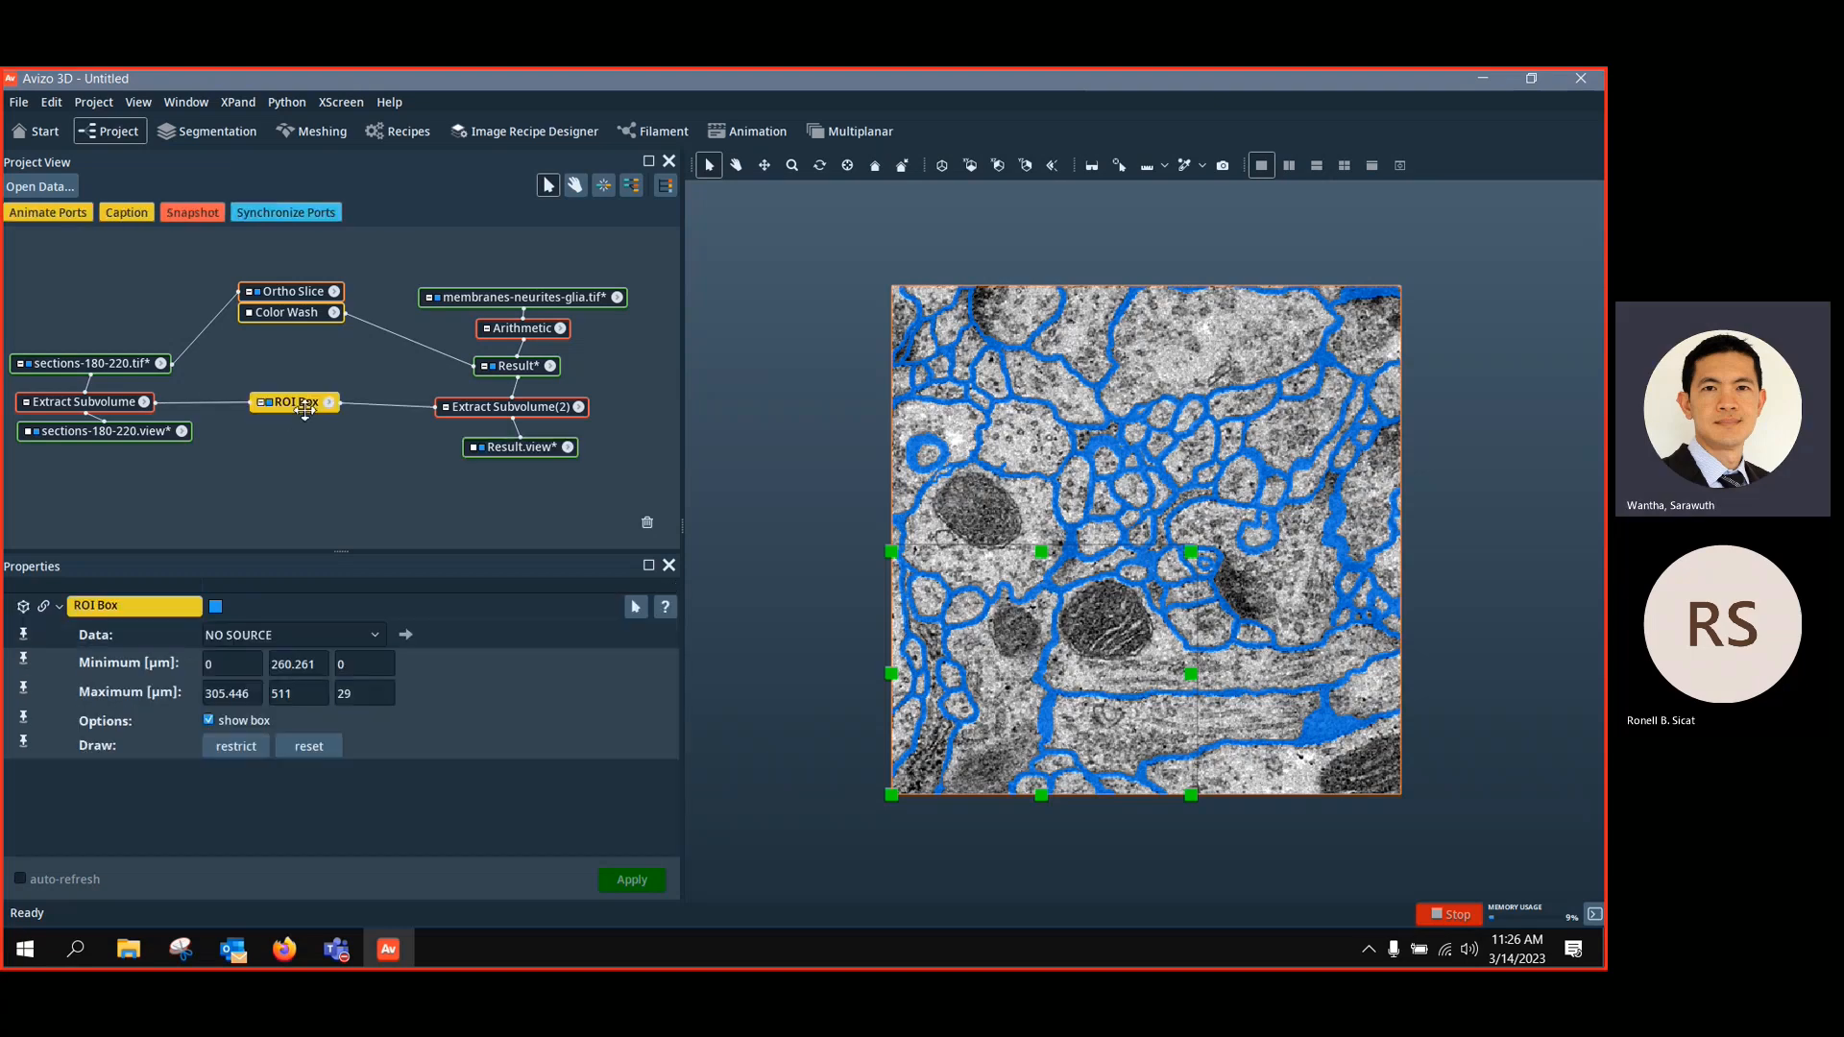
drag(285, 320, 309, 319)
click(310, 405)
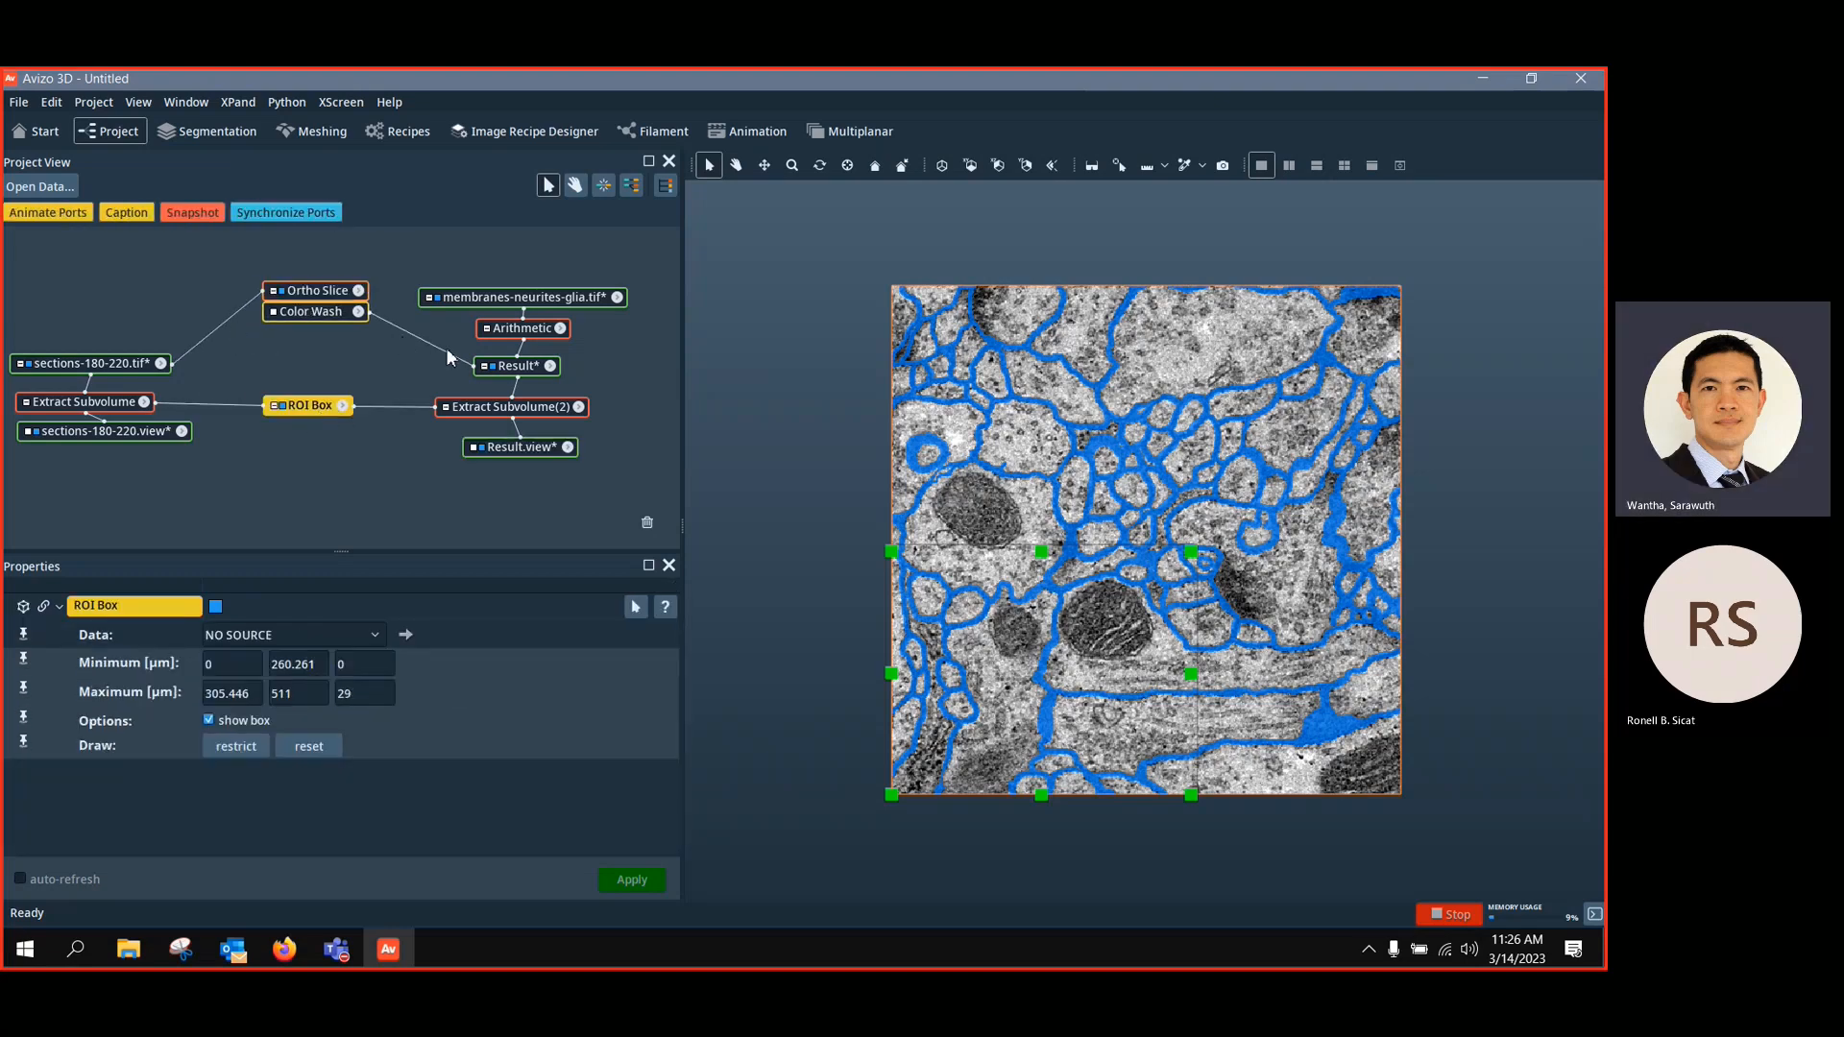
Reconnect the Color Wash to Result.view and the Ortho Slice to sections-180-220.view to display the cropped data
drag(441, 352, 478, 459)
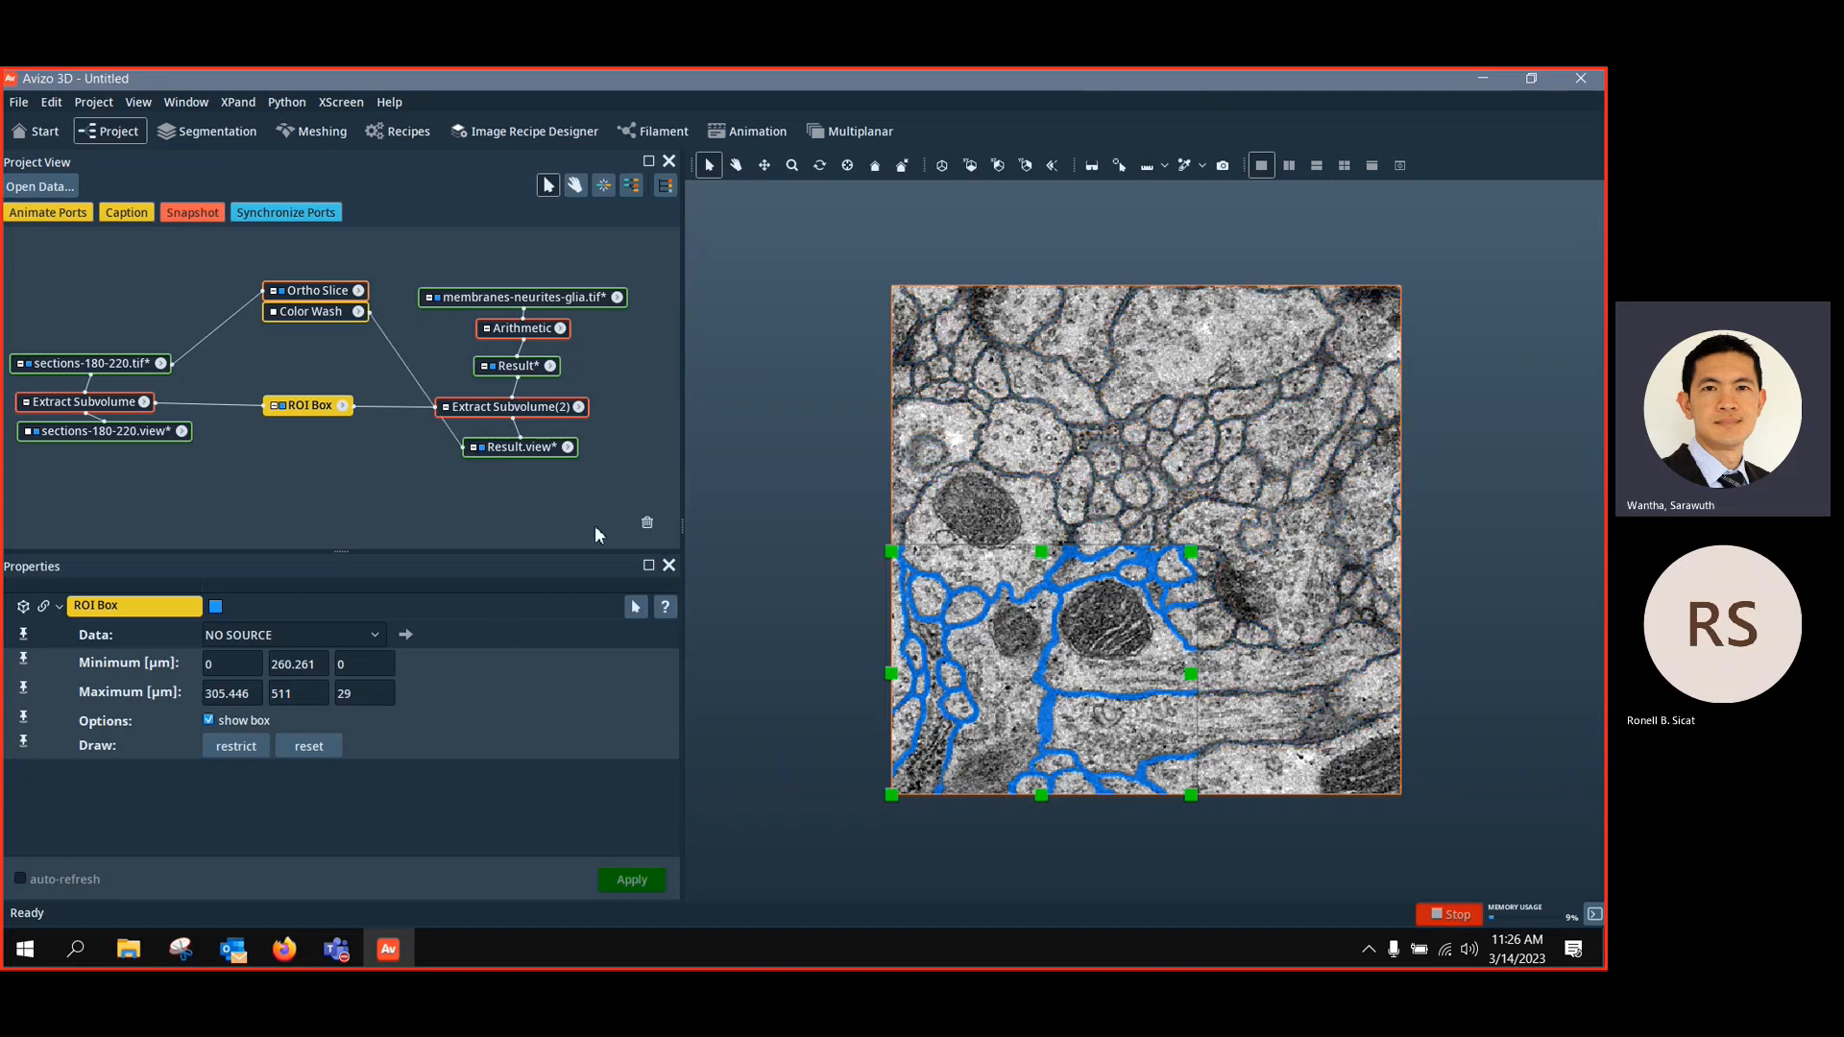
click(540, 456)
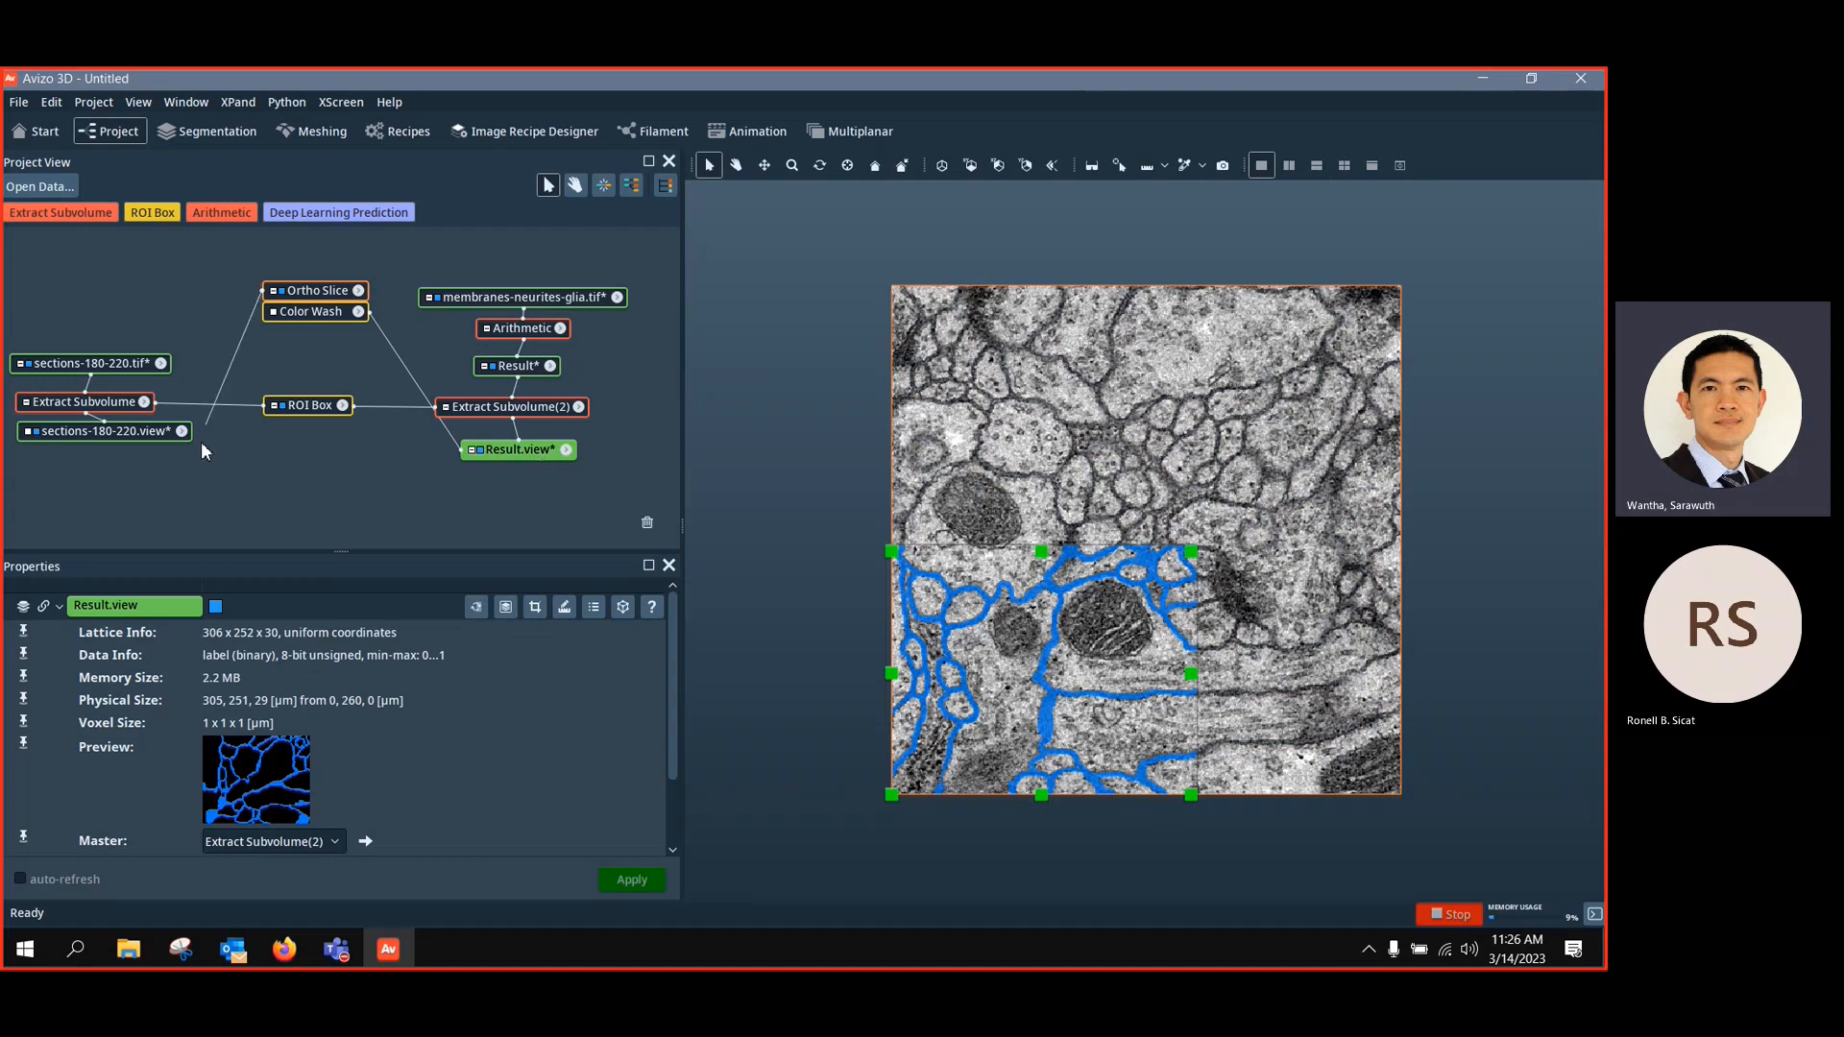
drag(201, 443, 175, 442)
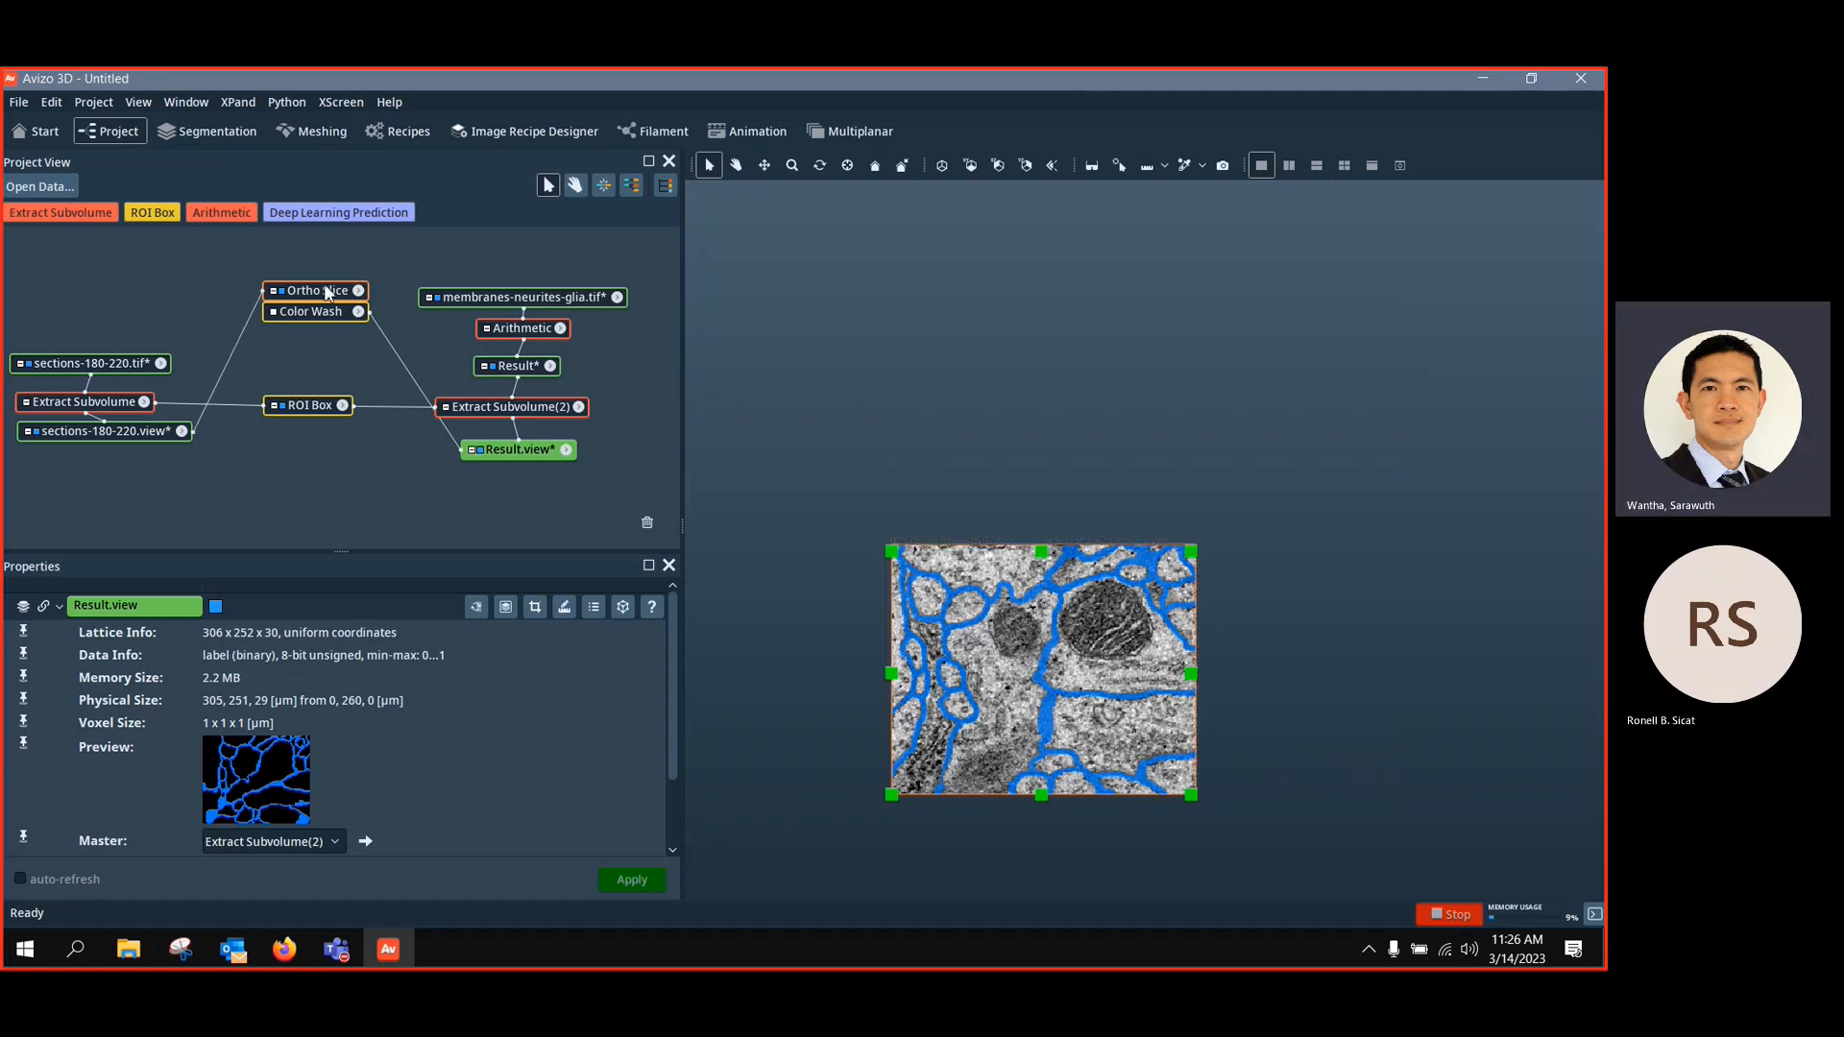
Move the Ortho Slice with Color Wash between the two cropped outputs and set its slice number to 14
drag(326, 293, 311, 447)
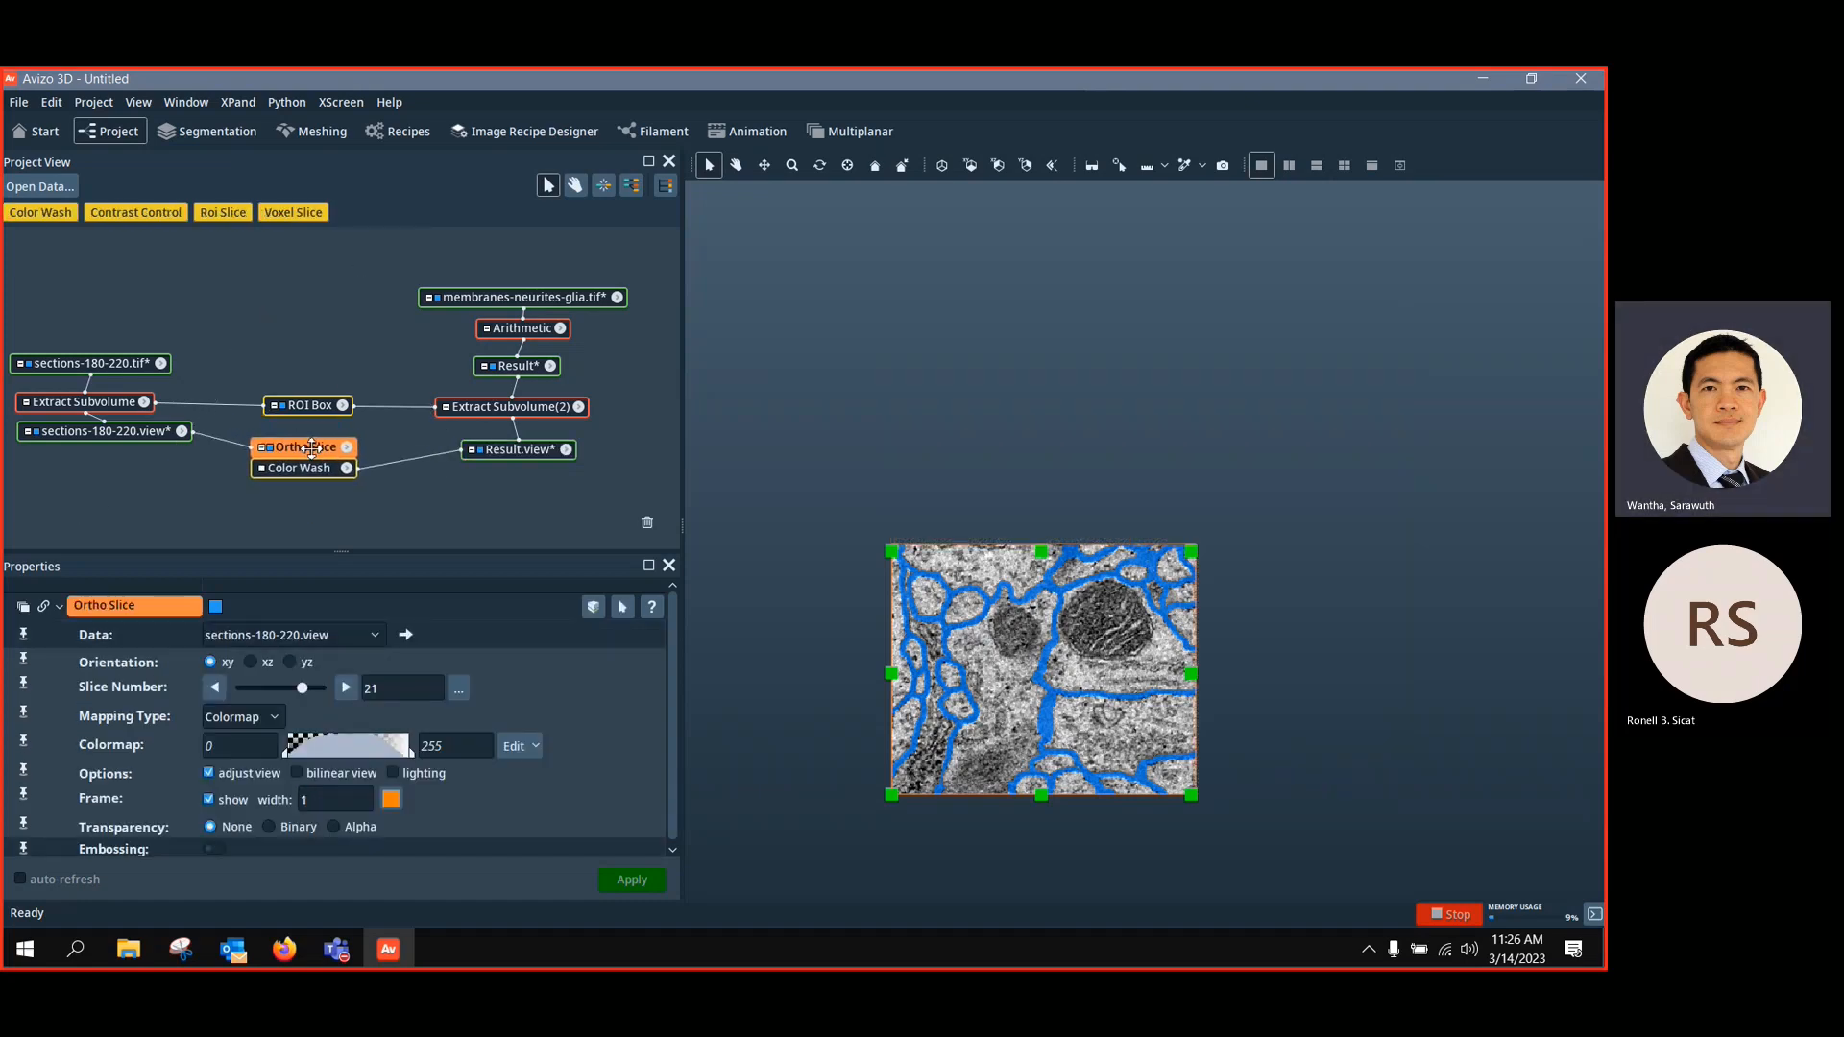
drag(133, 431, 119, 435)
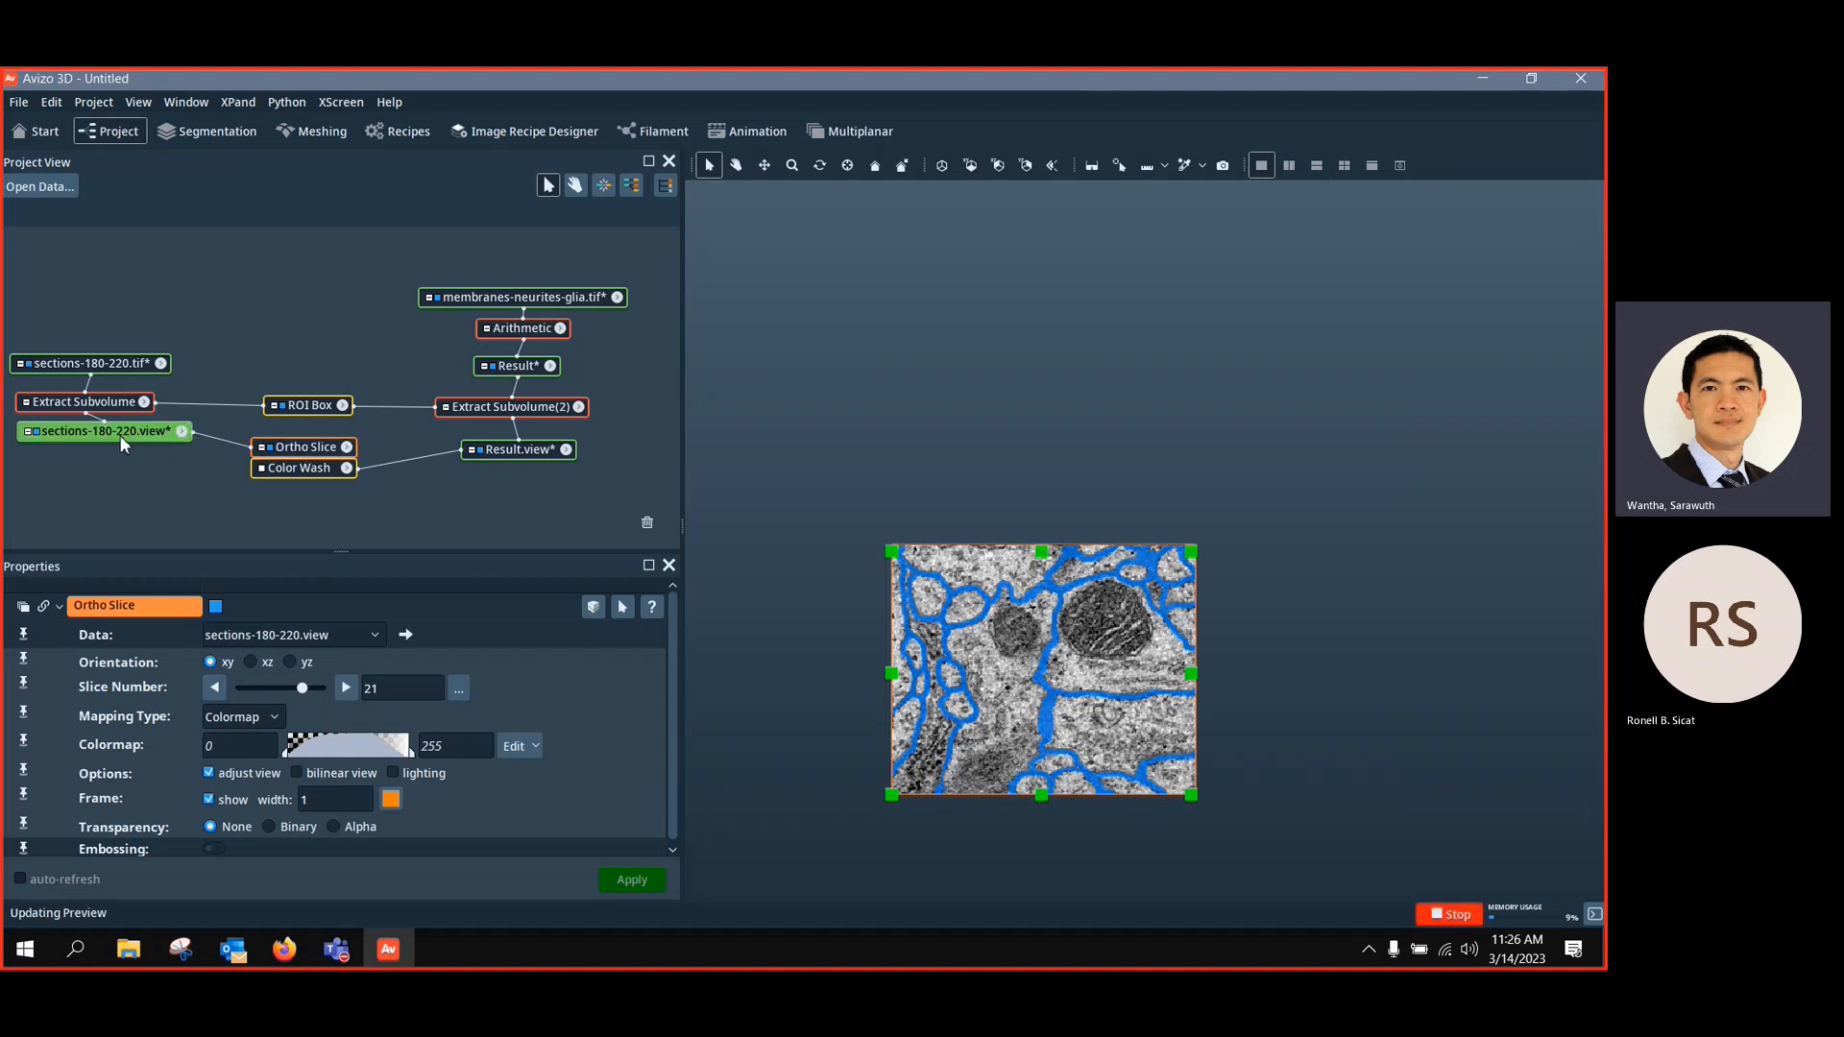
click(321, 449)
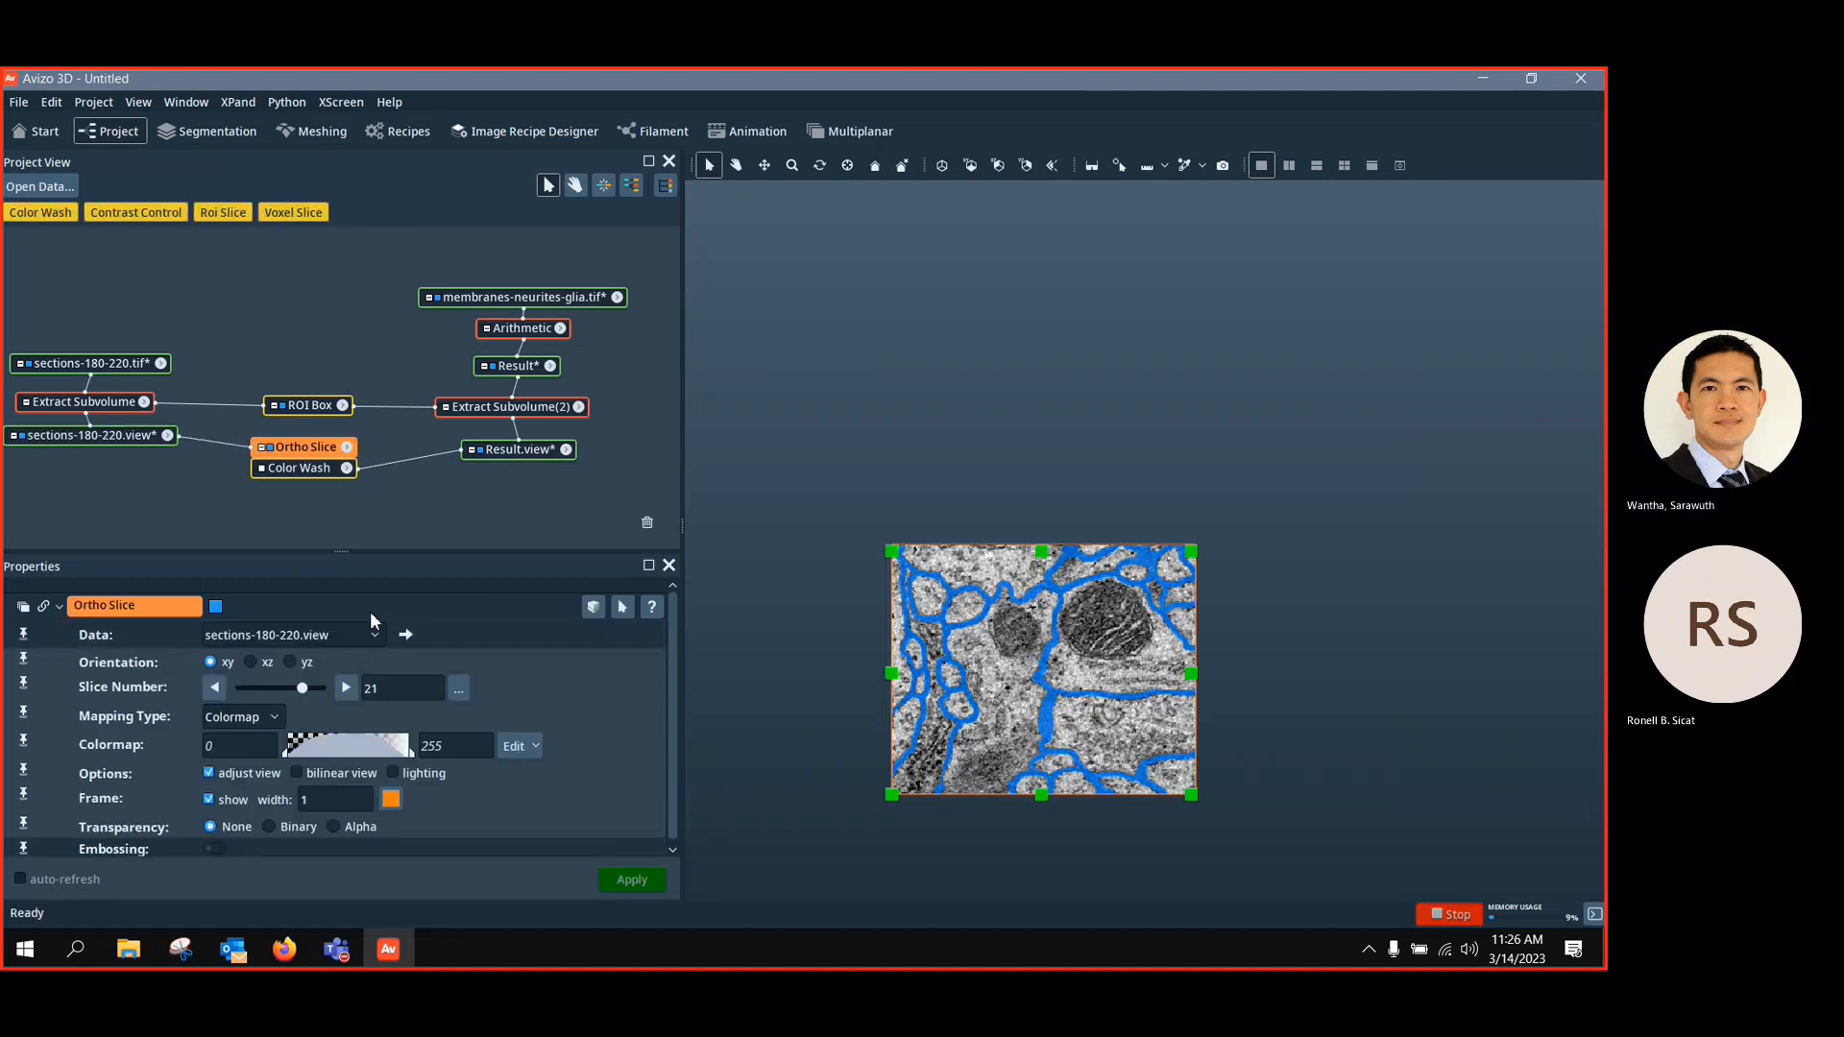
mouse_move(302, 686)
mouse_down()
mouse_move(213, 679)
mouse_move(282, 693)
mouse_up()
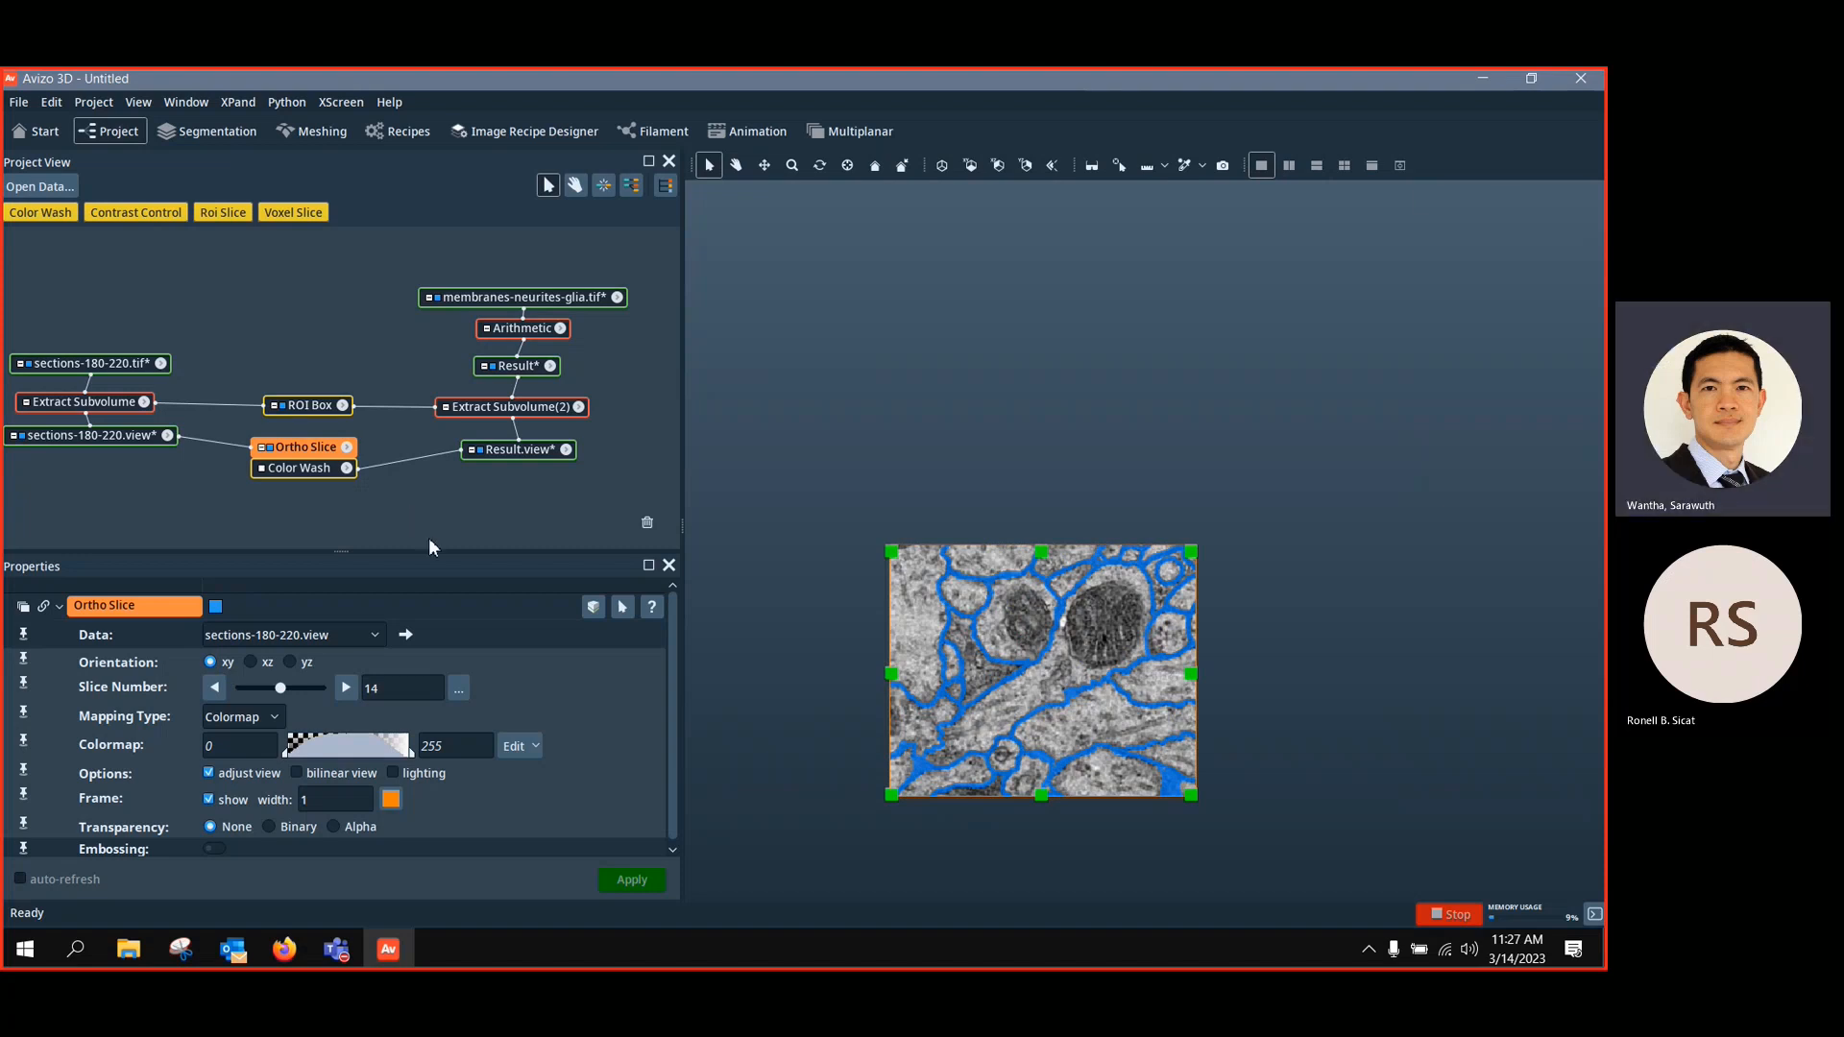
Attach a DL Training - Segmentation 2D module to sections-180-220.view and place it below that data
click(87, 441)
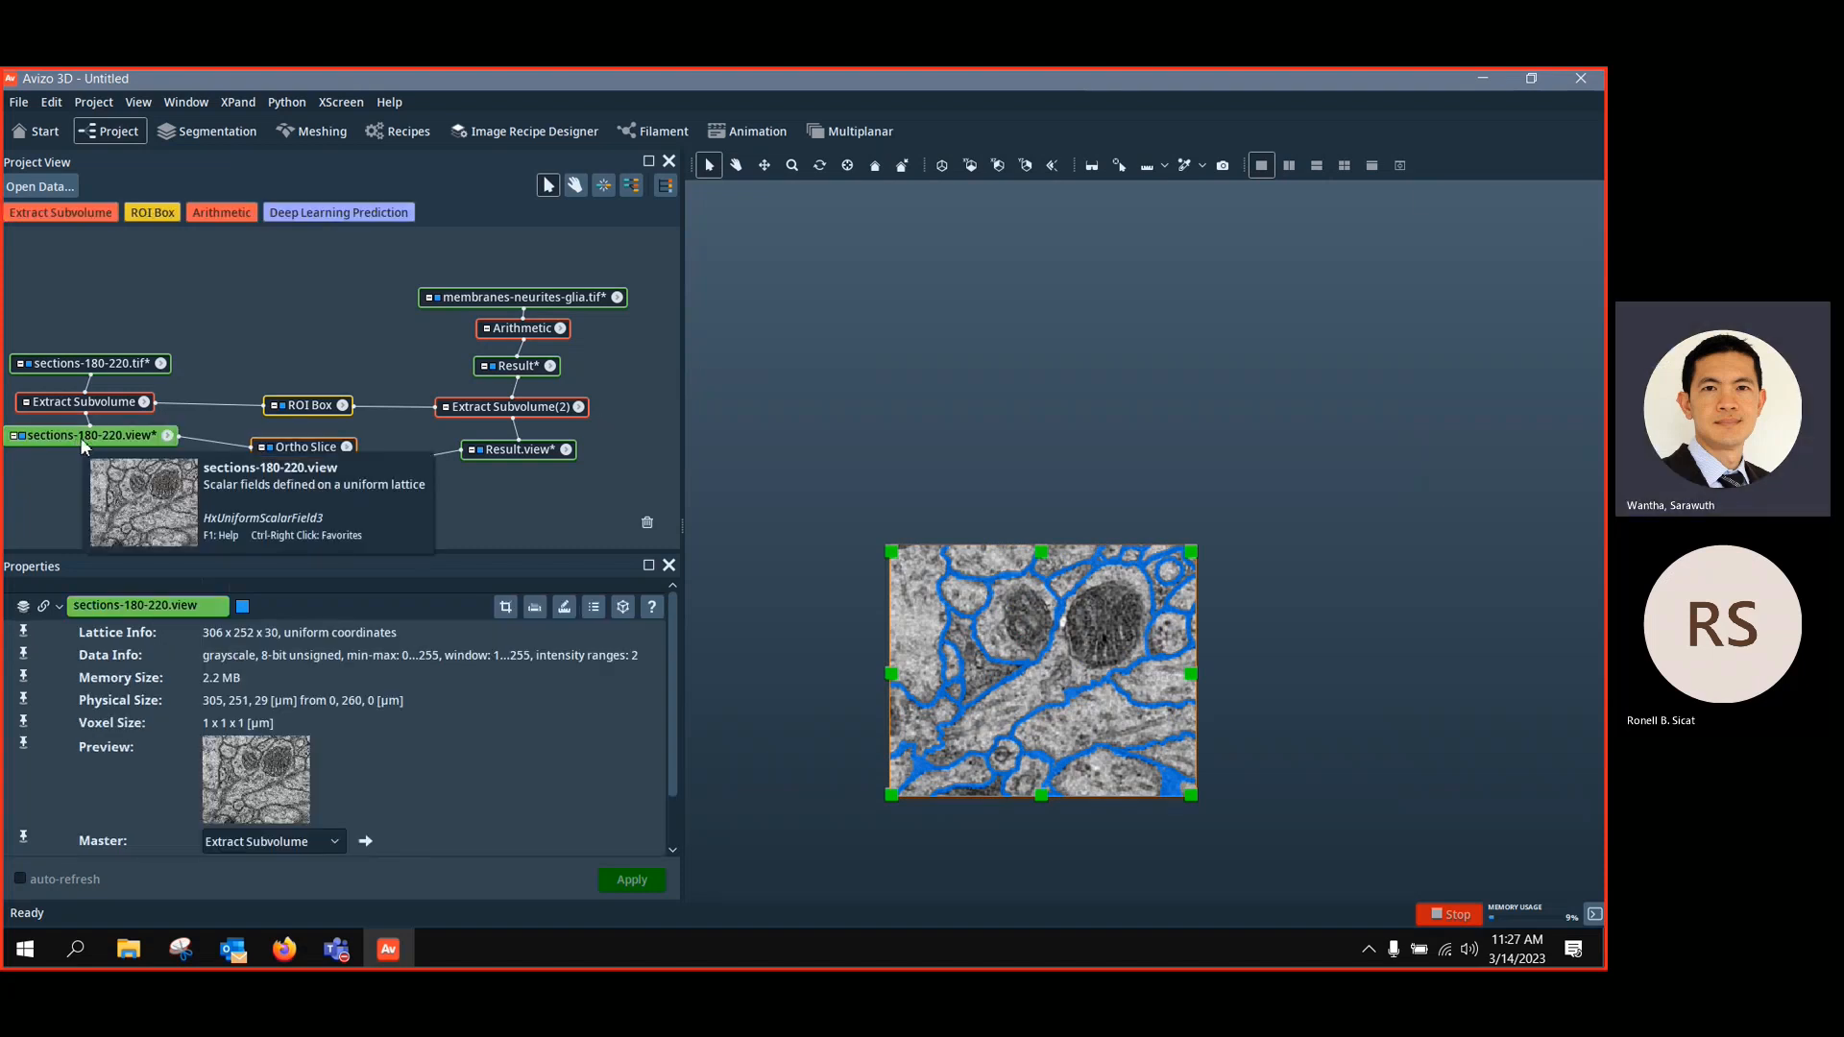
right_click(81, 442)
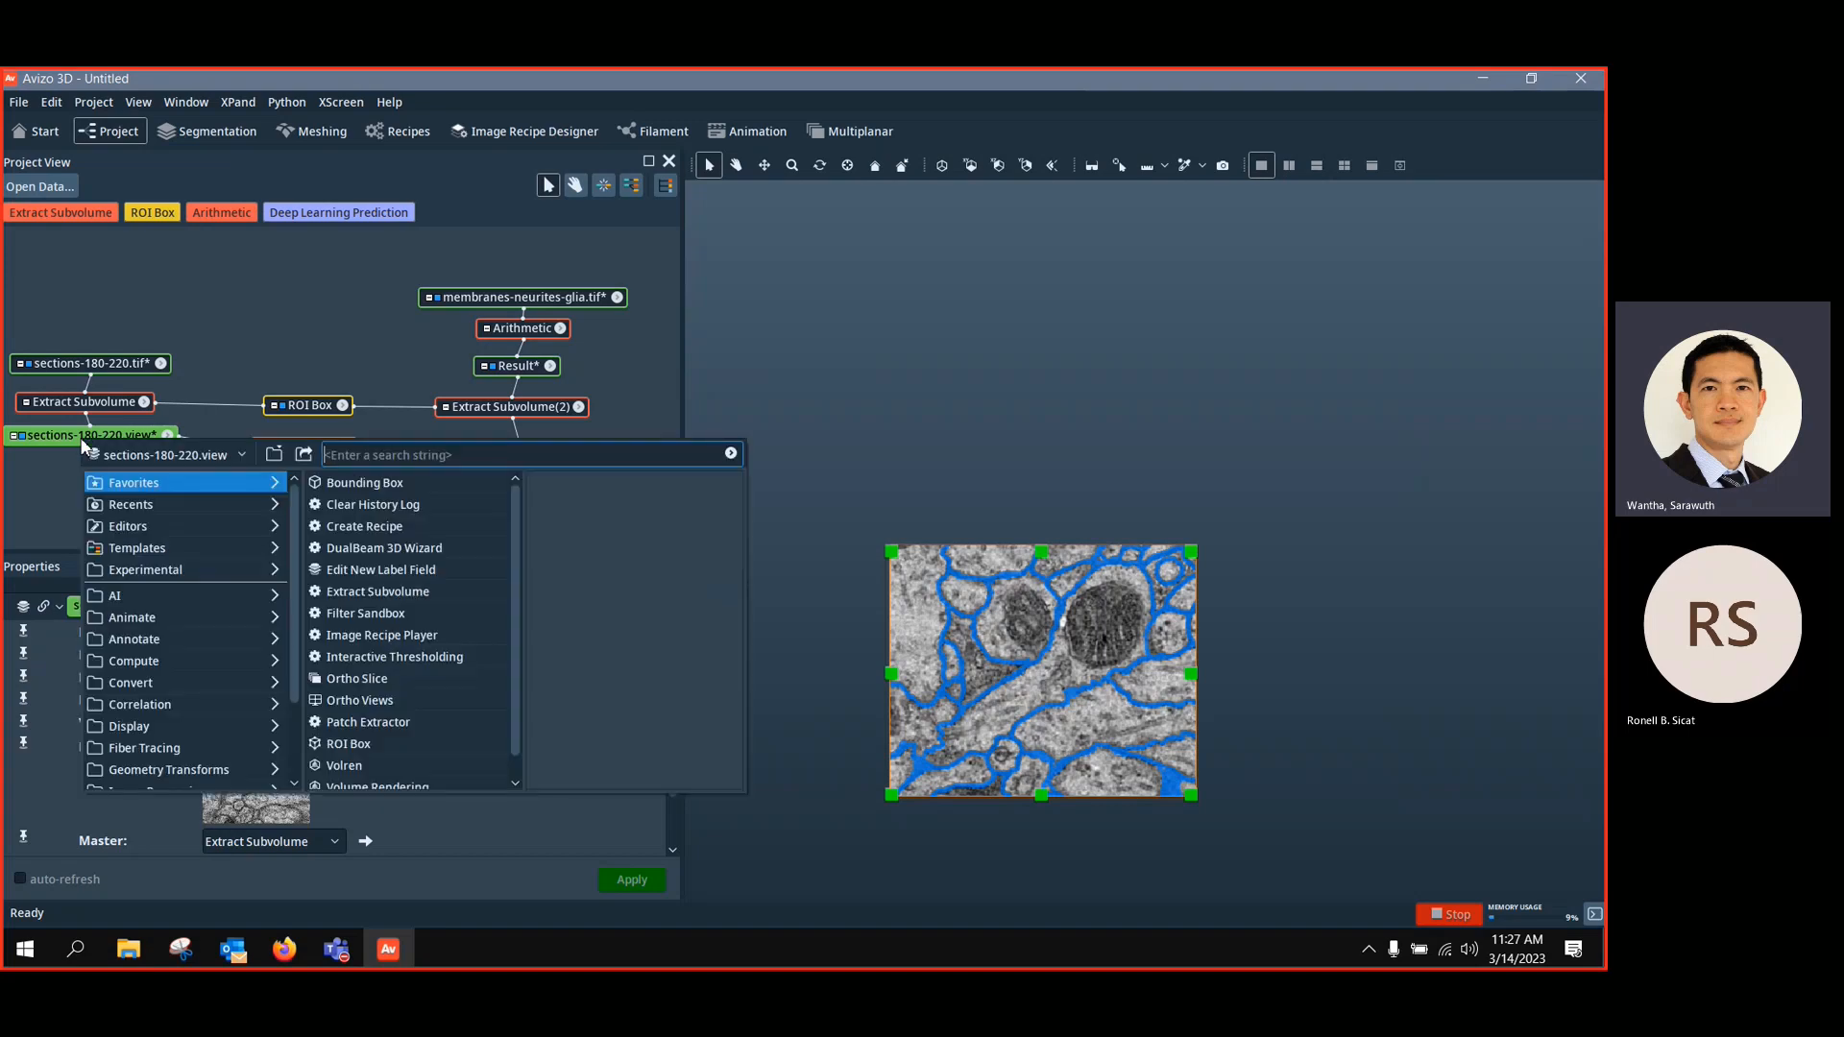
text(dl)
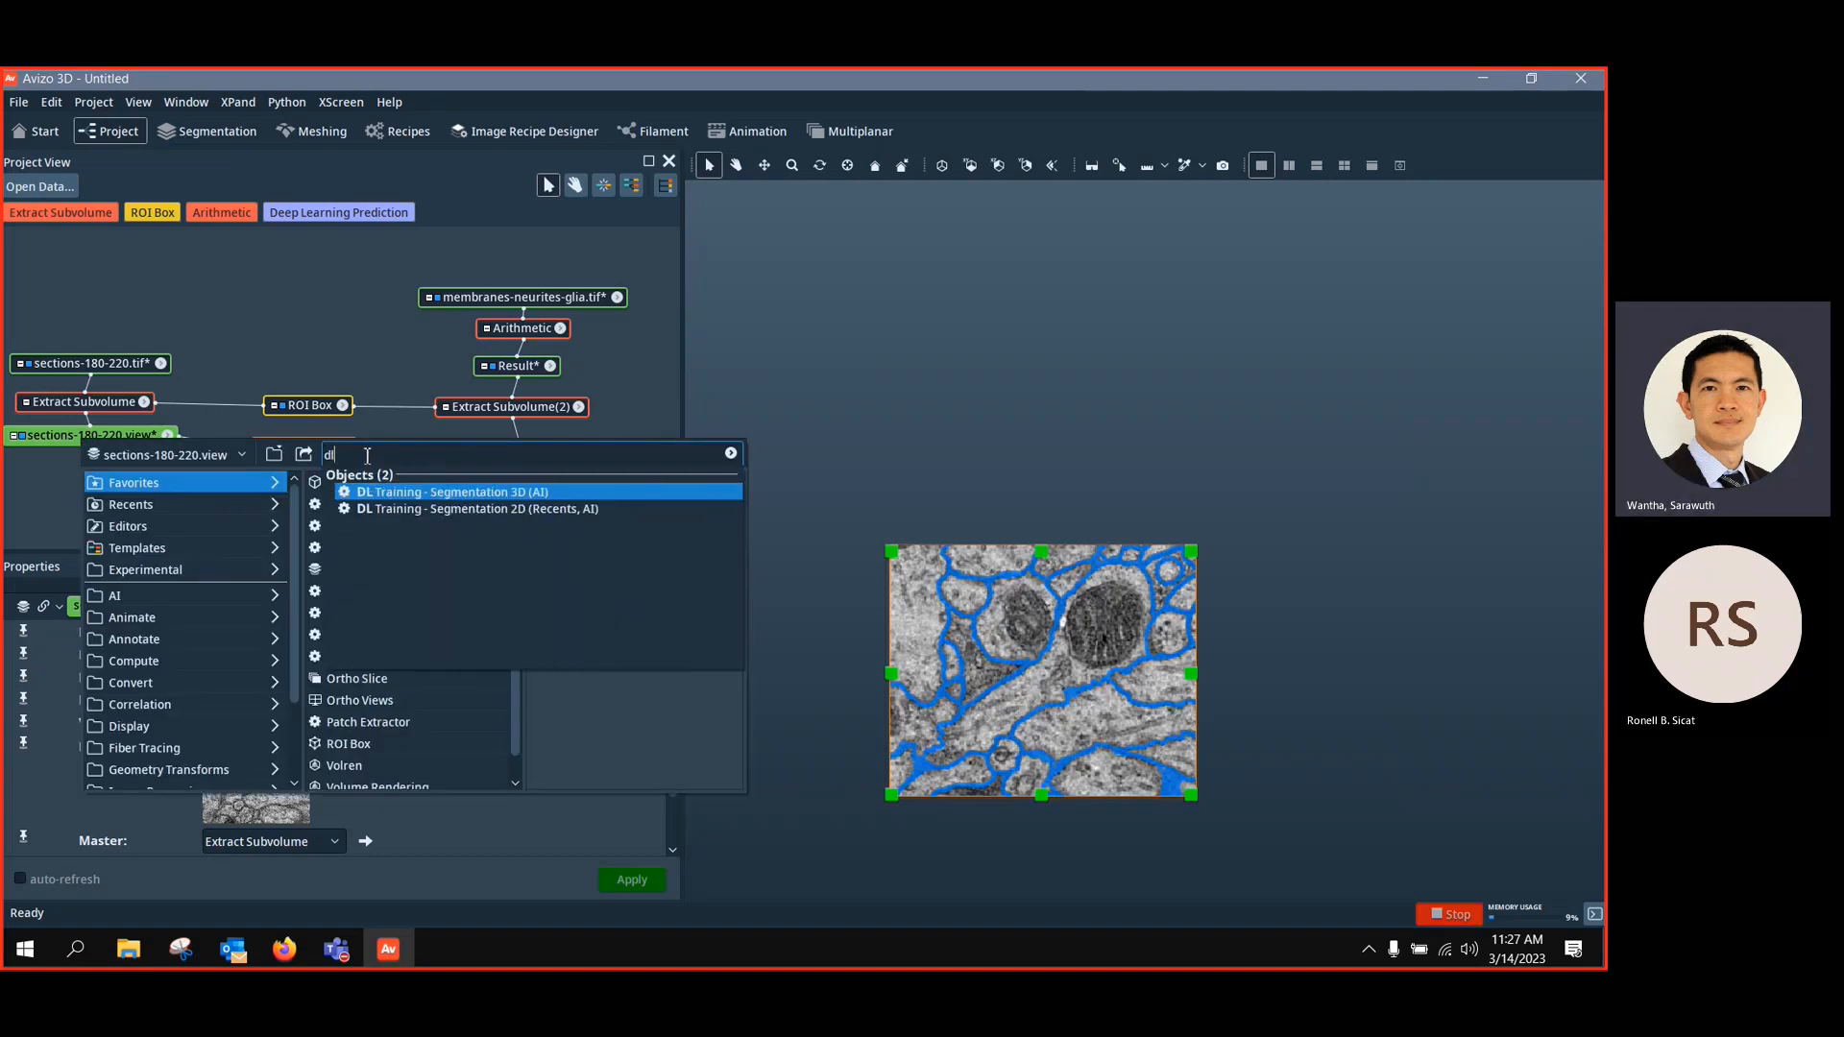
click(547, 519)
drag(207, 506, 97, 501)
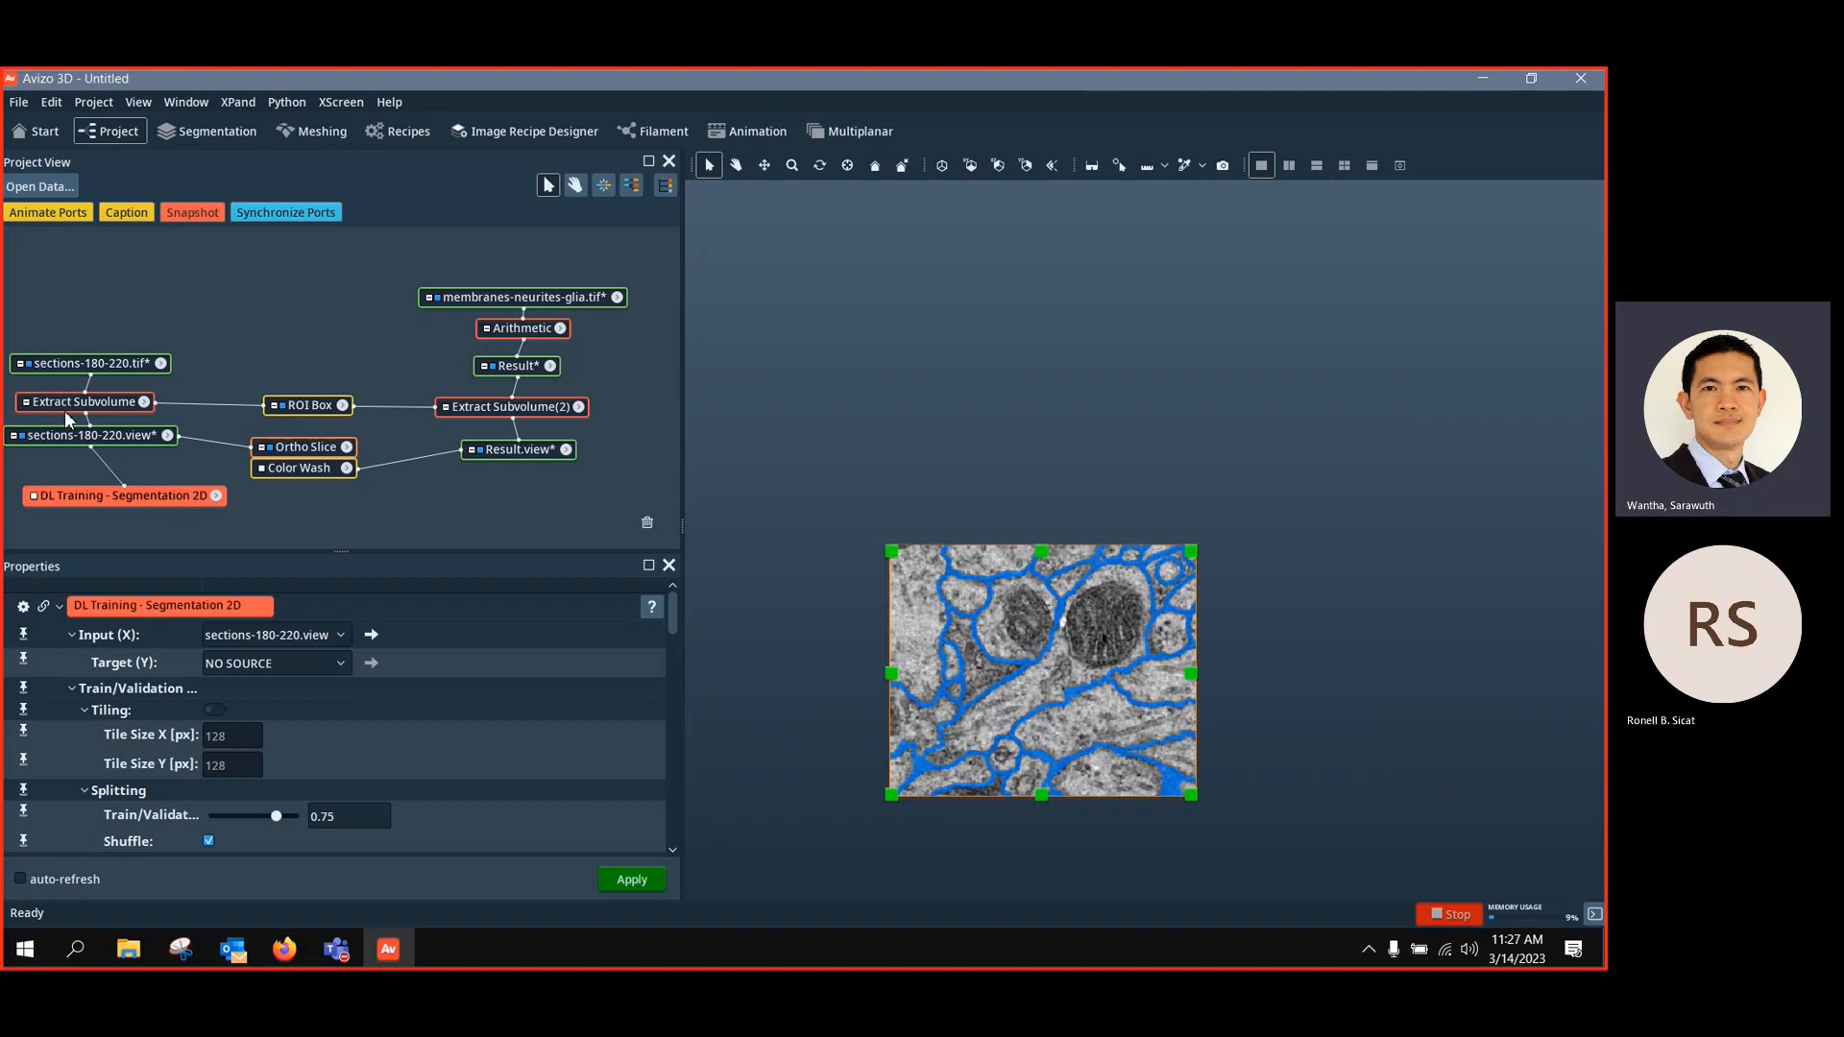
Shift the DL Training module toward the middle of the graph and enlarge the properties area, keeping the module in view
click(89, 439)
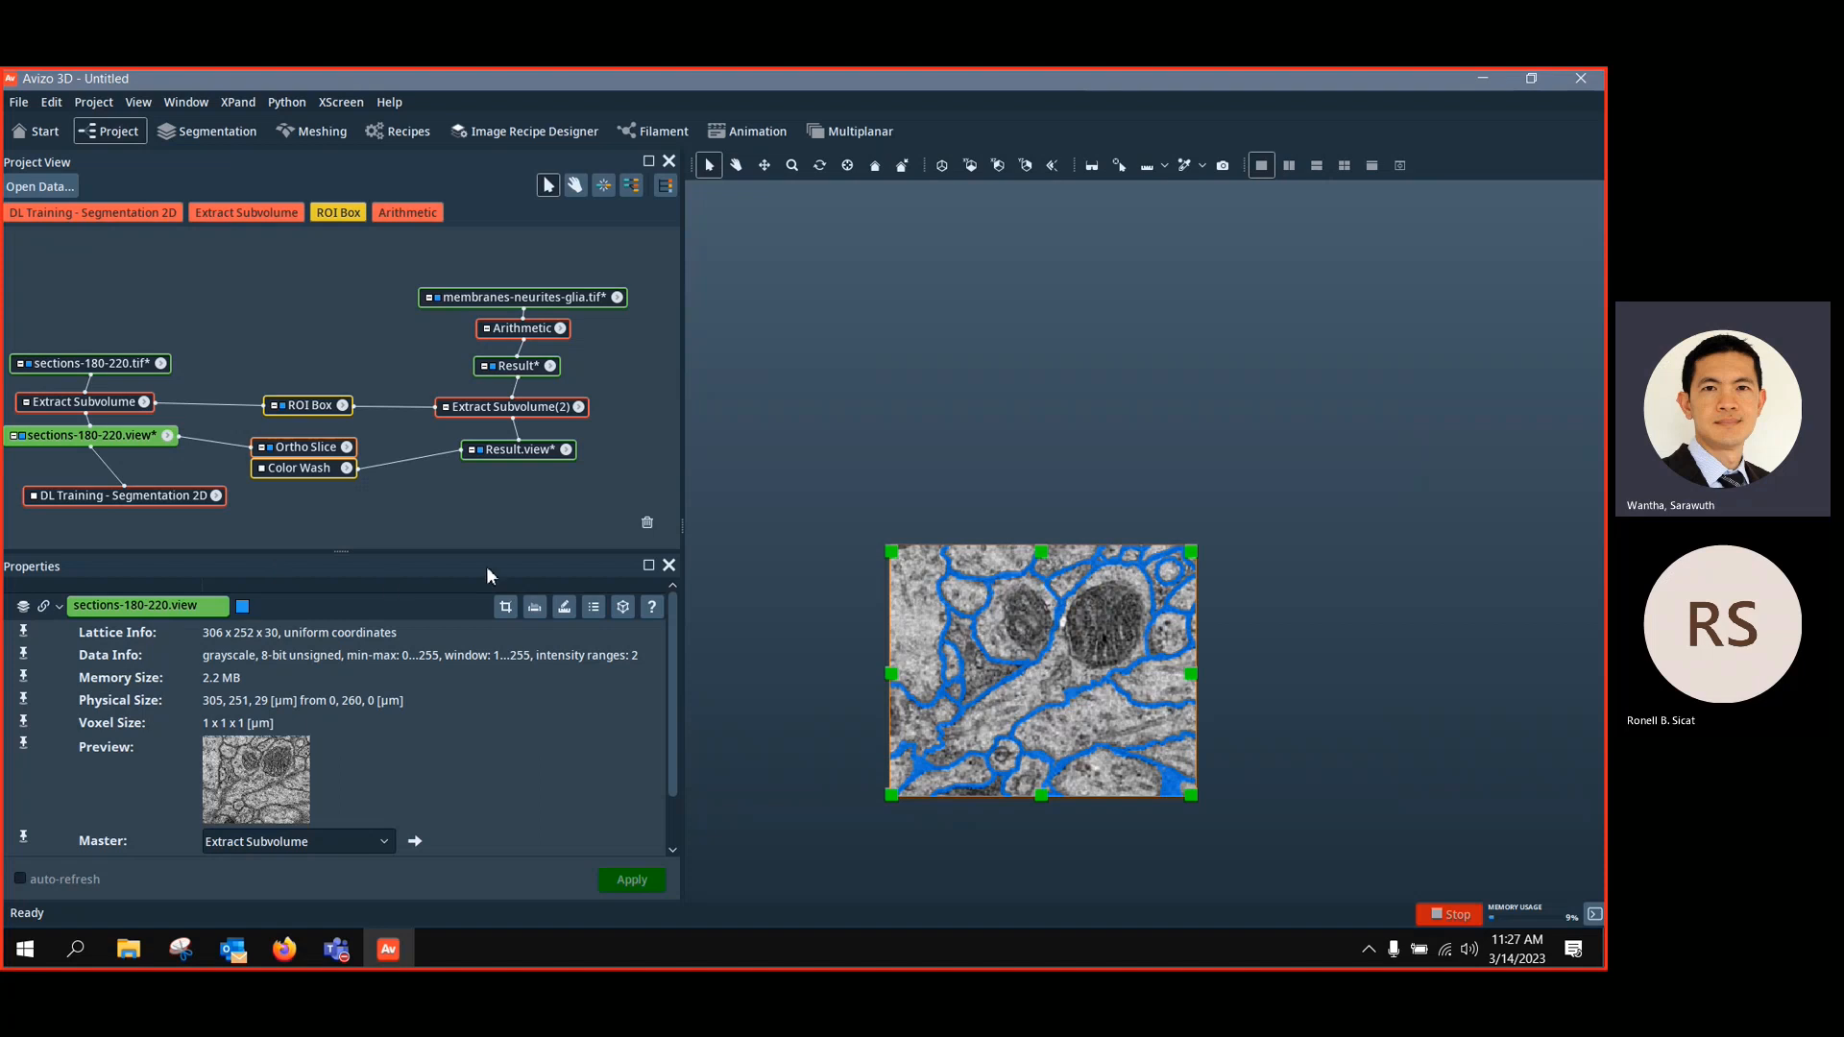
drag(165, 499, 257, 505)
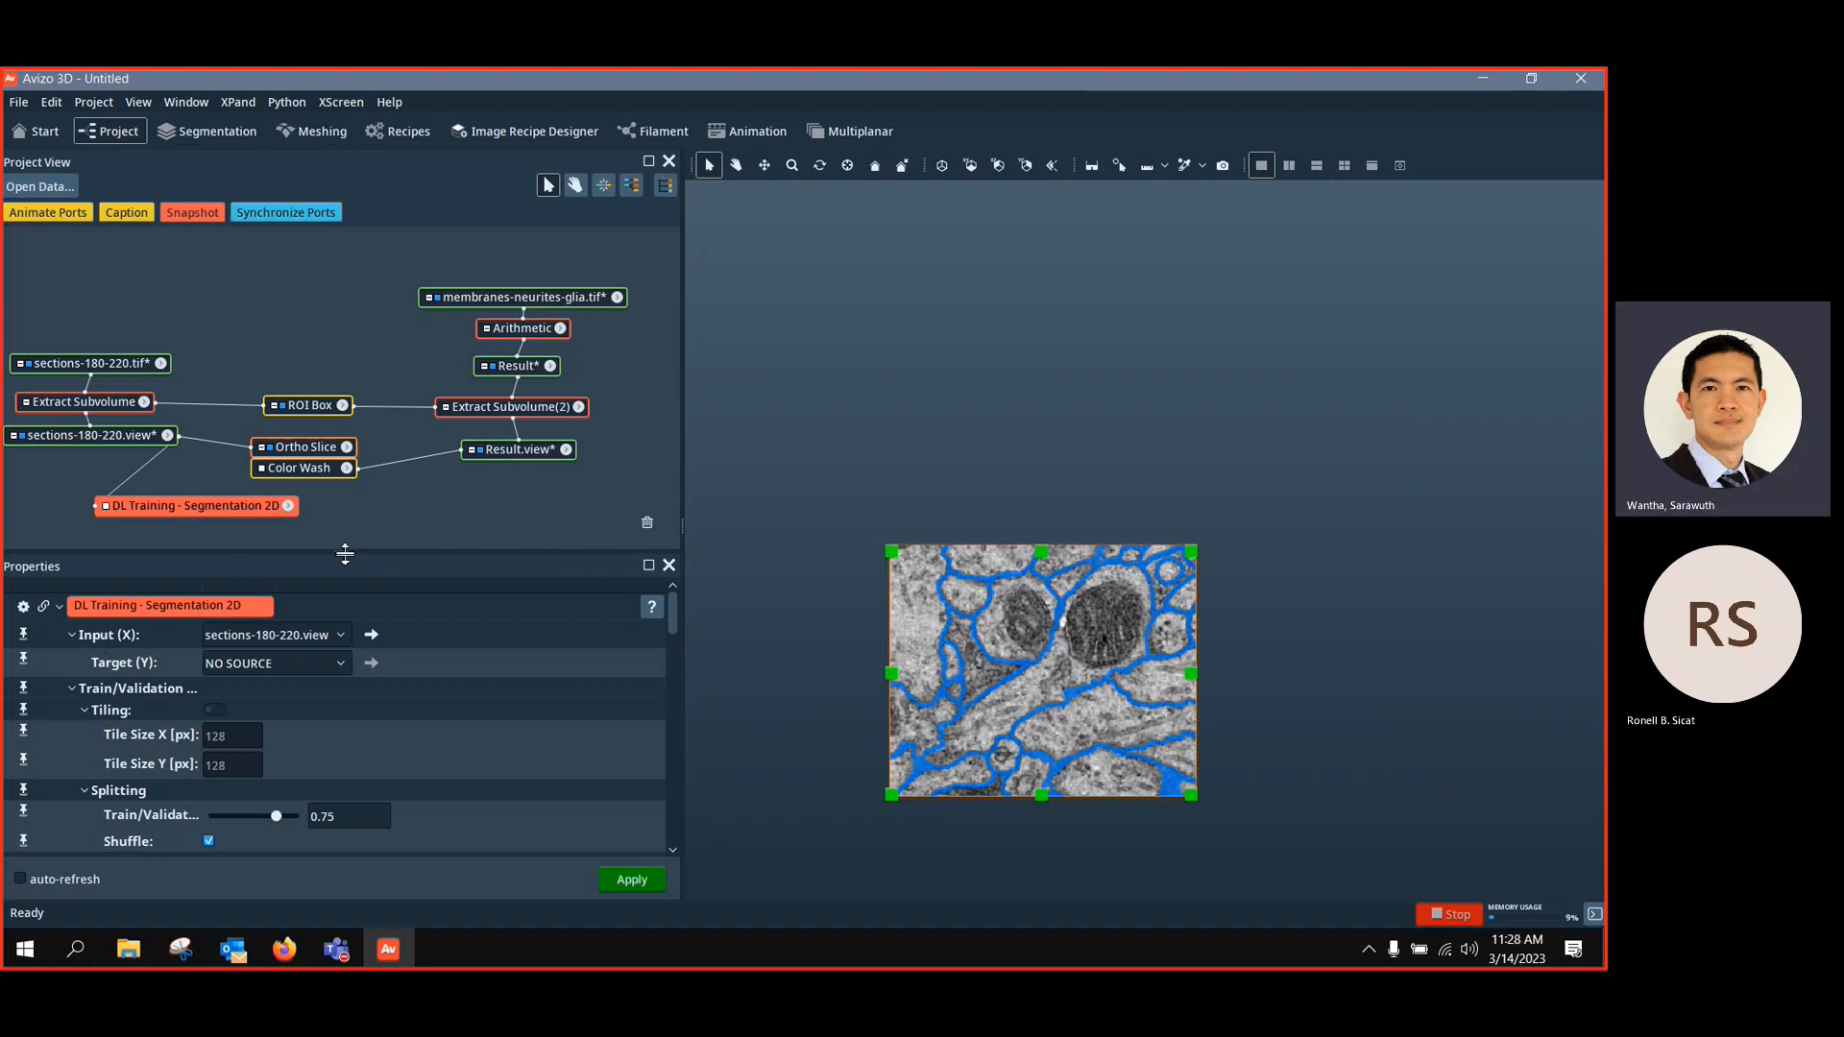
drag(343, 554, 360, 397)
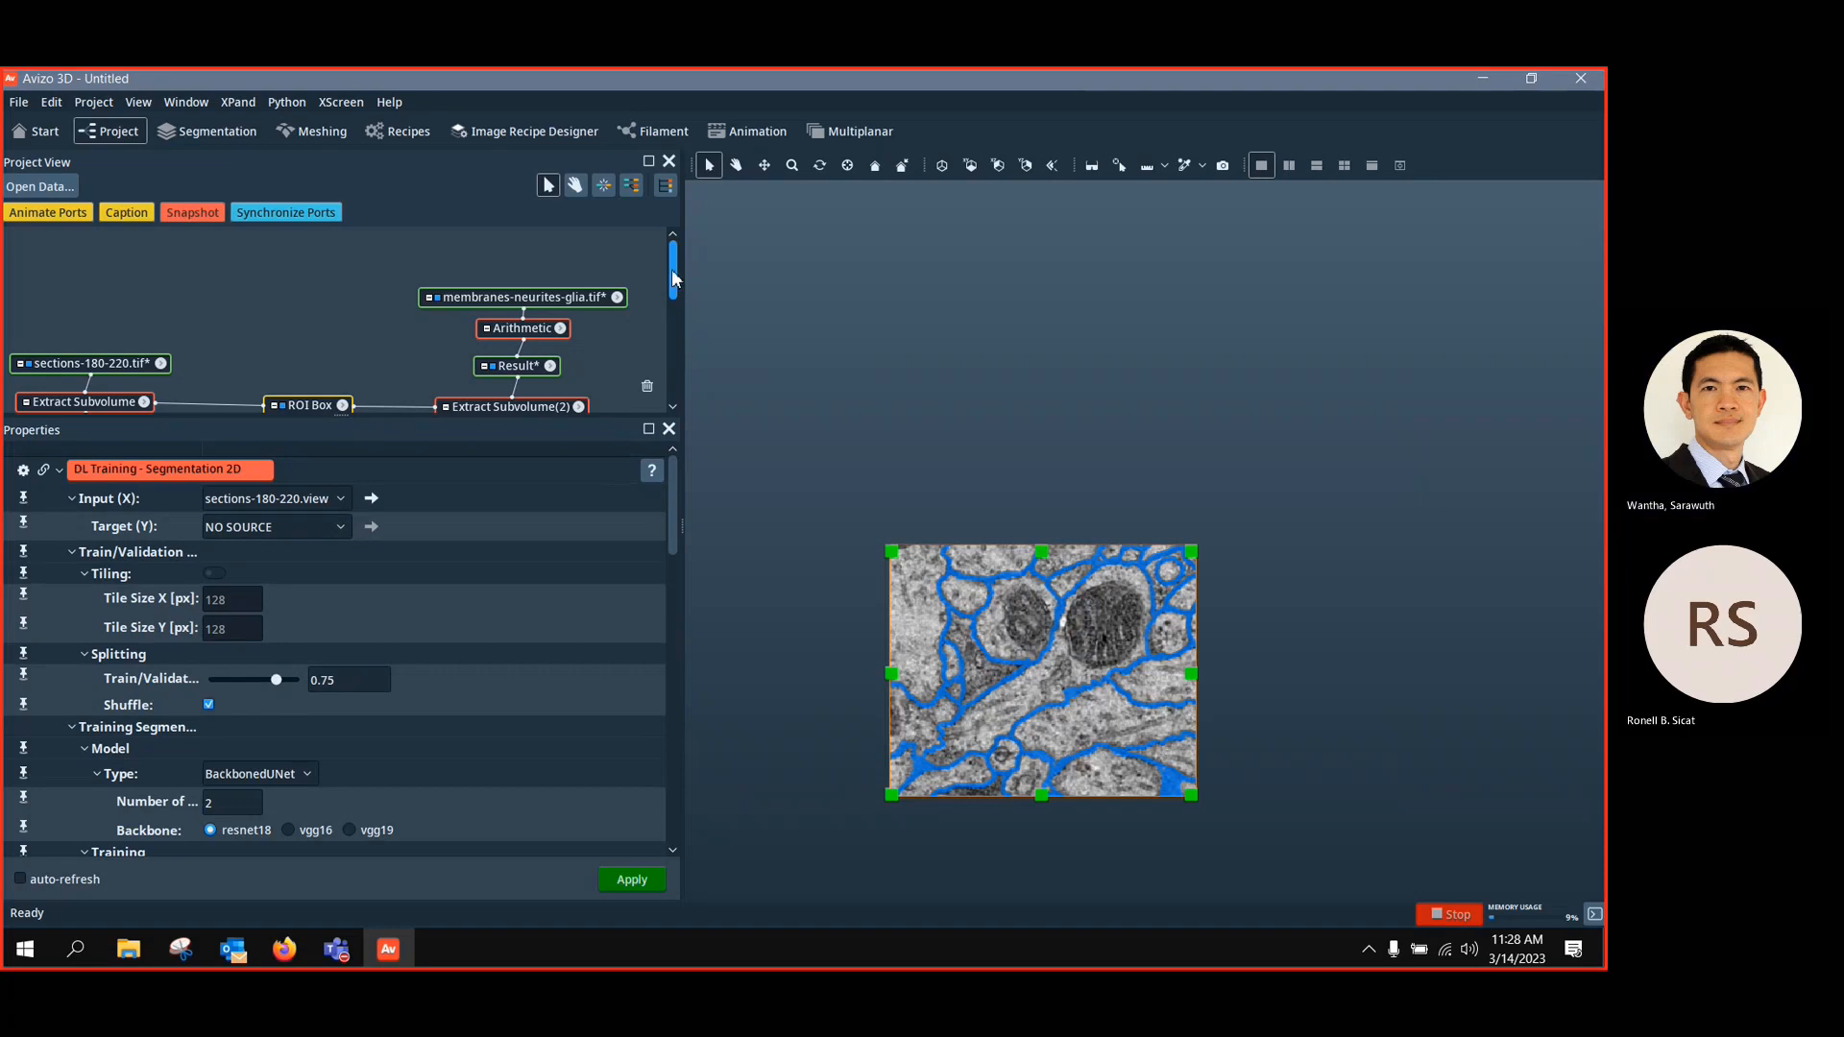
drag(672, 269, 676, 386)
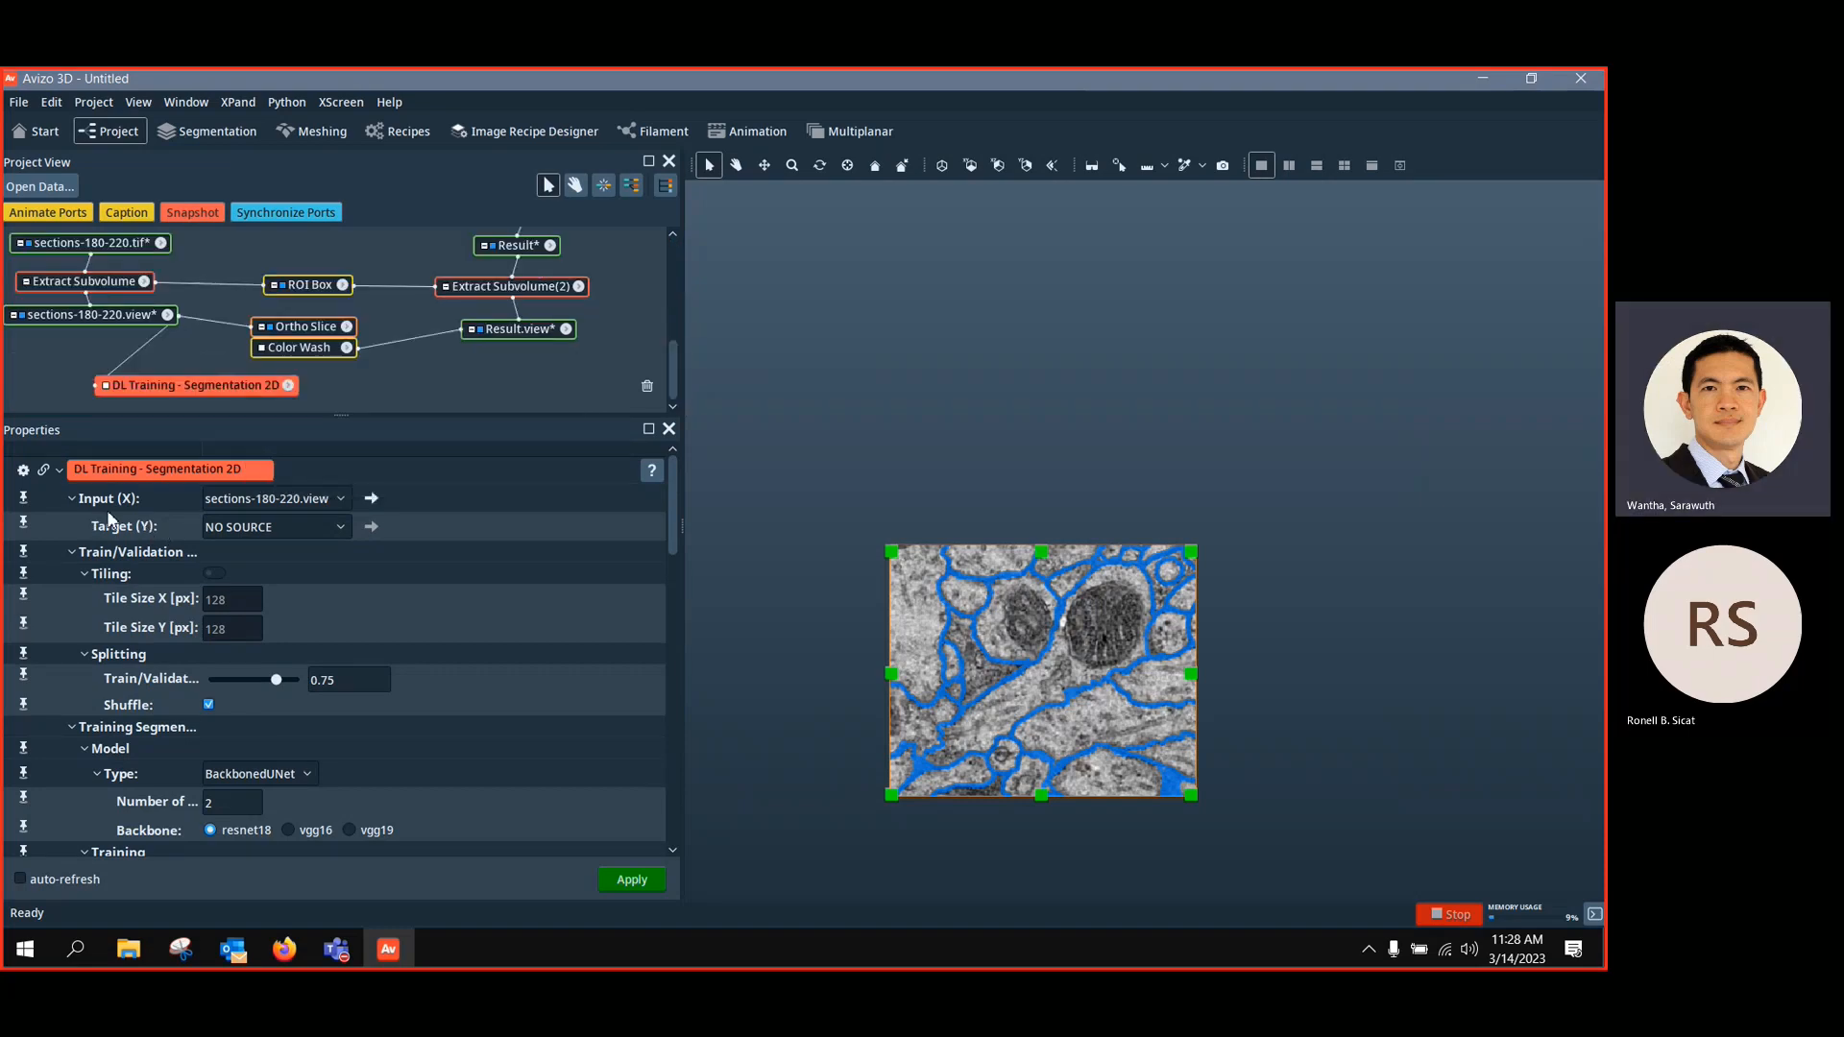
Examine the properties of sections-180-220.view and Result.view as the training input and its label
click(120, 317)
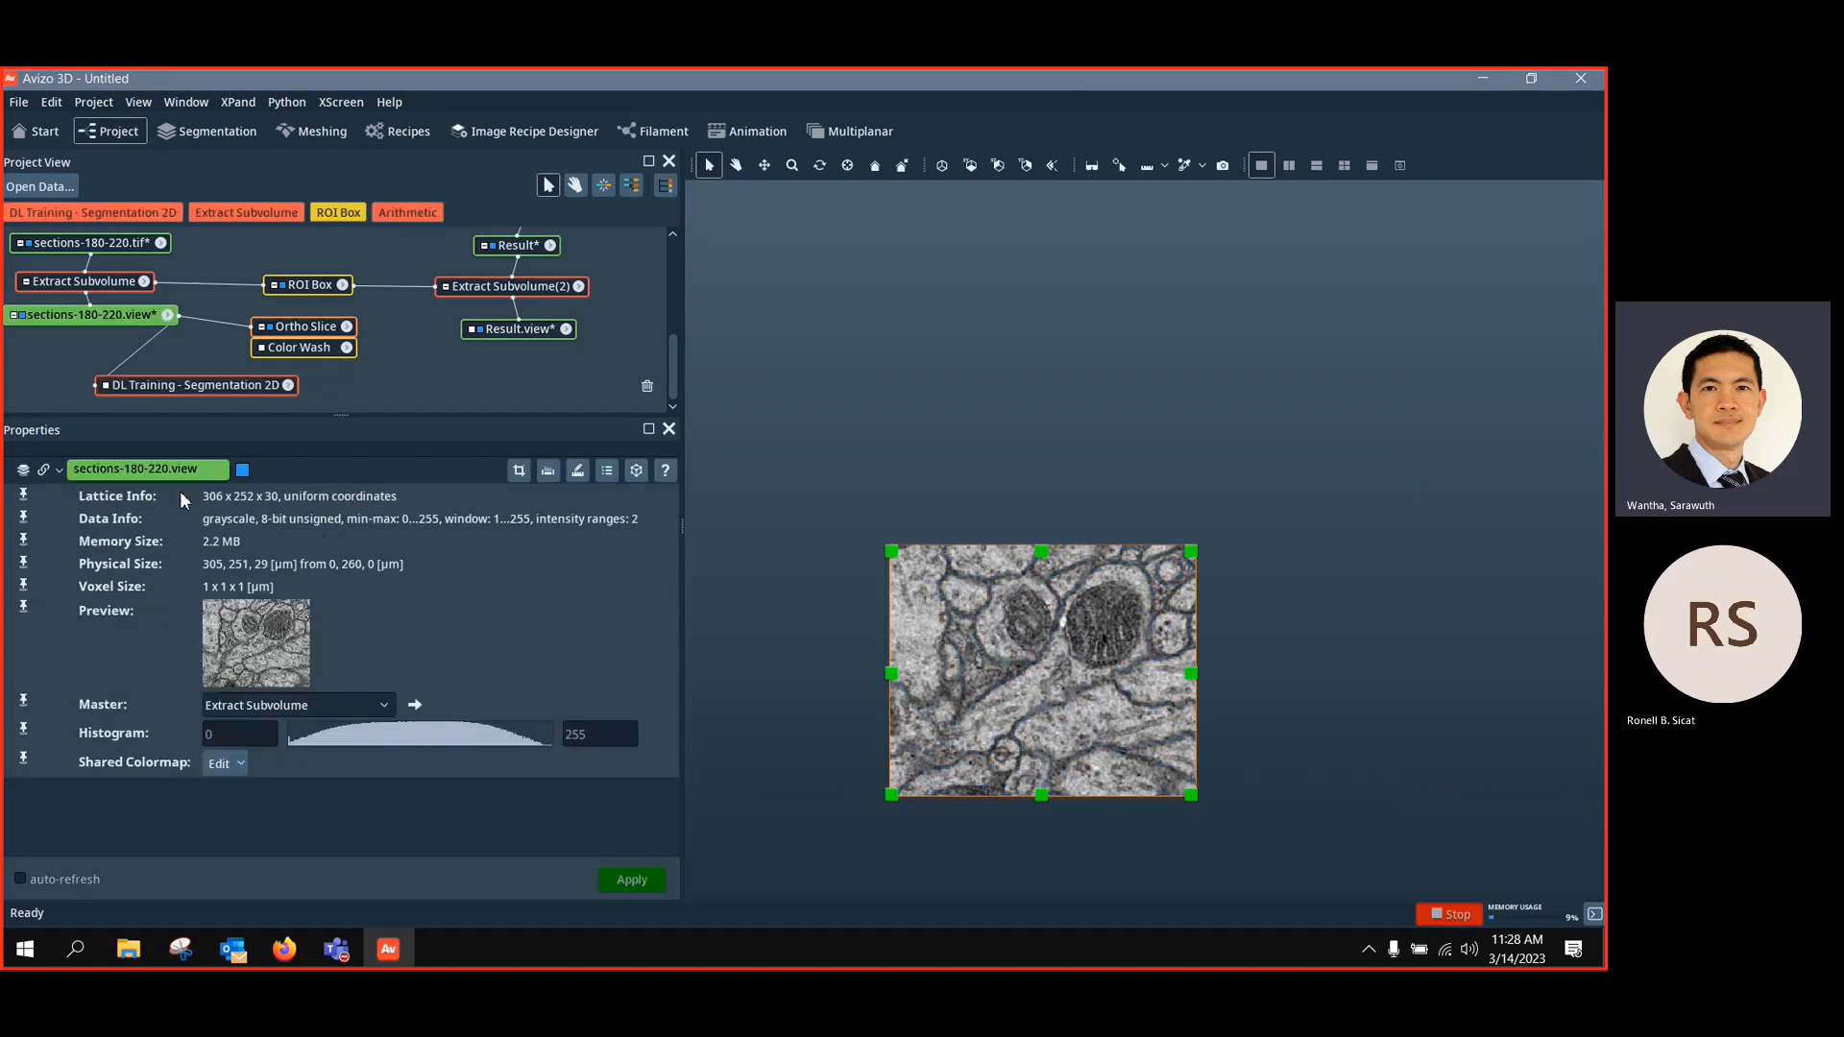
click(151, 385)
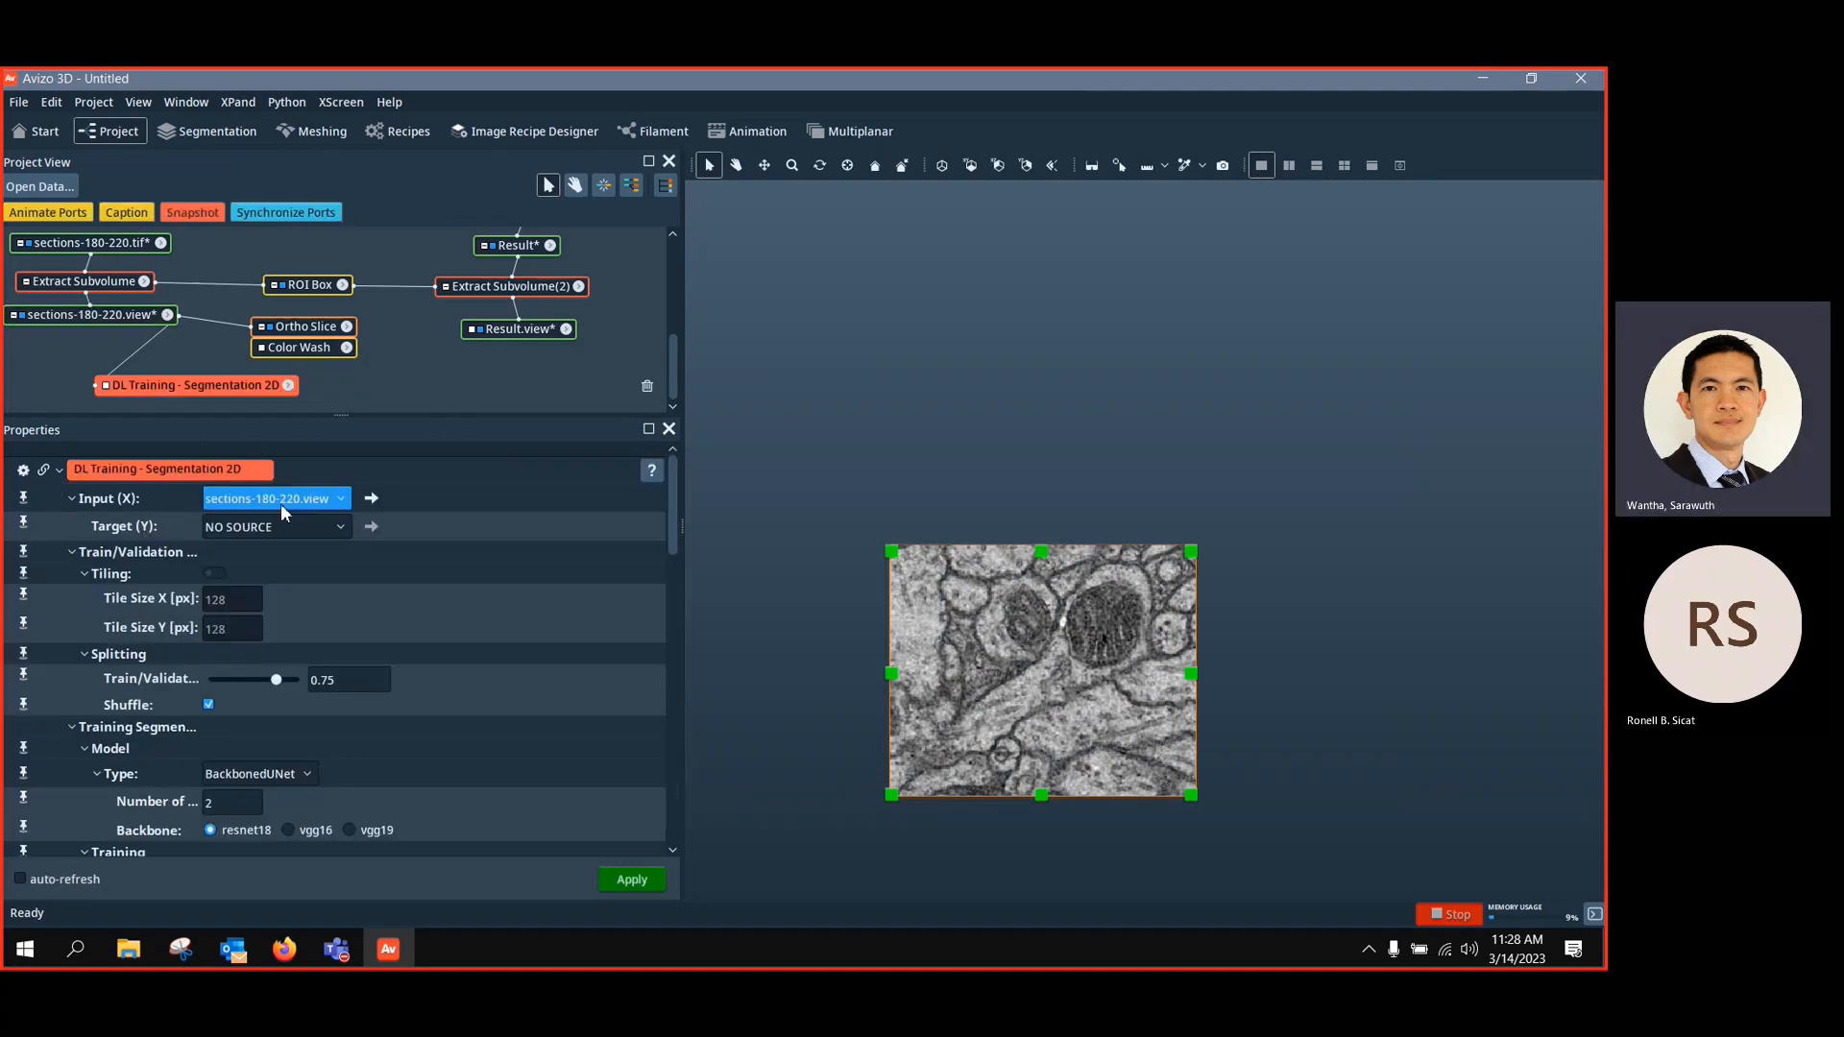
click(516, 330)
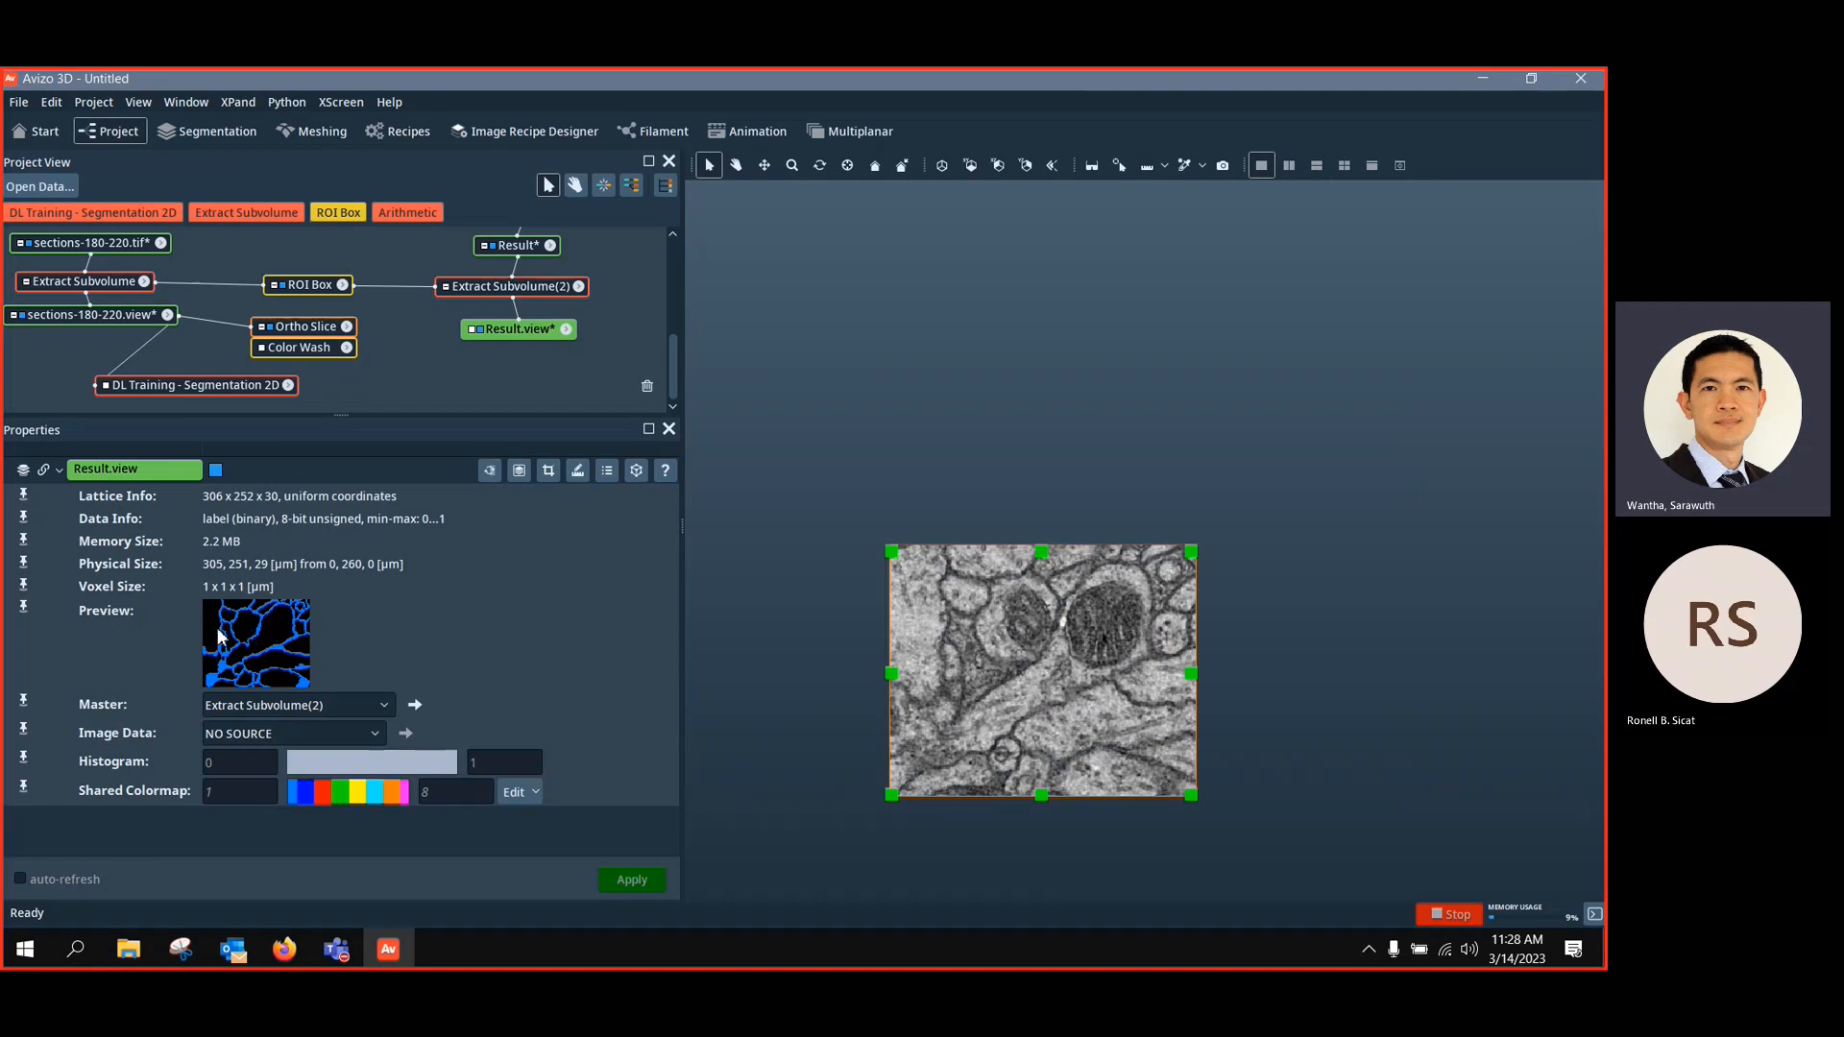
Connect the Color Wash data input to Result.view to overlay the cropped membrane label
click(291, 349)
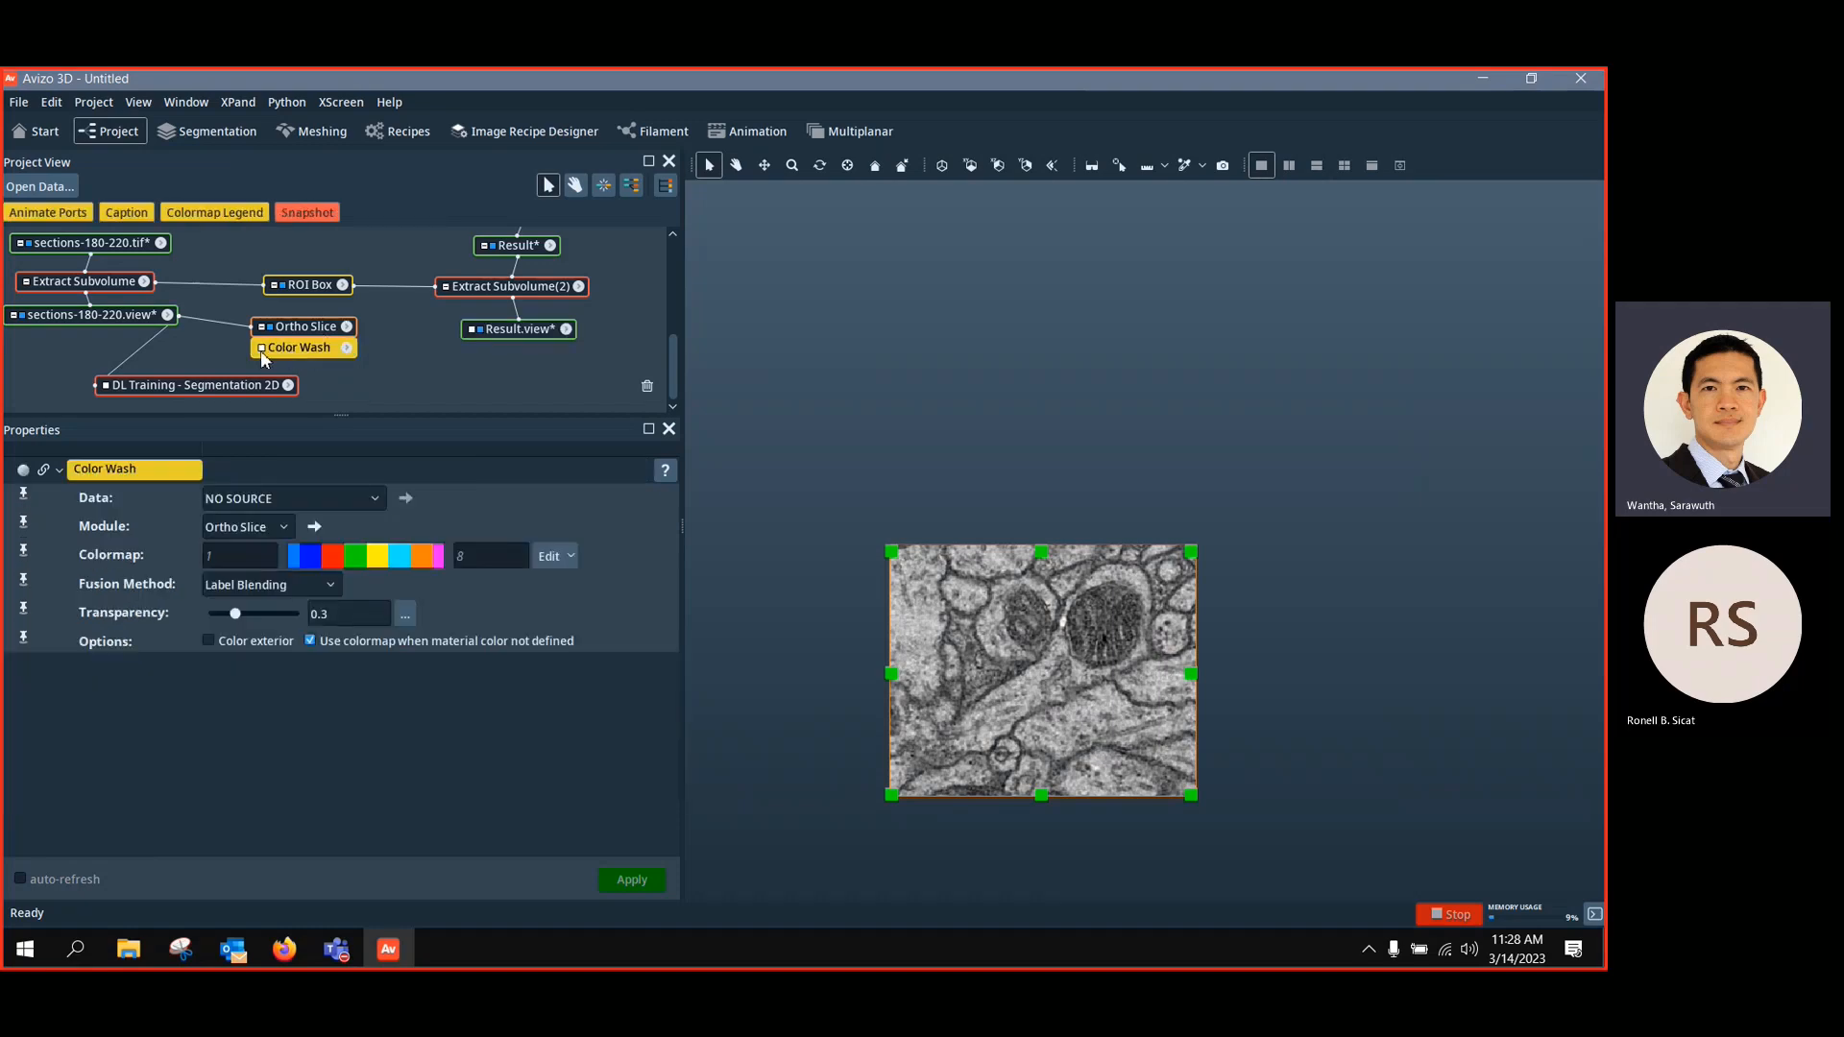
click(261, 349)
click(297, 376)
click(534, 330)
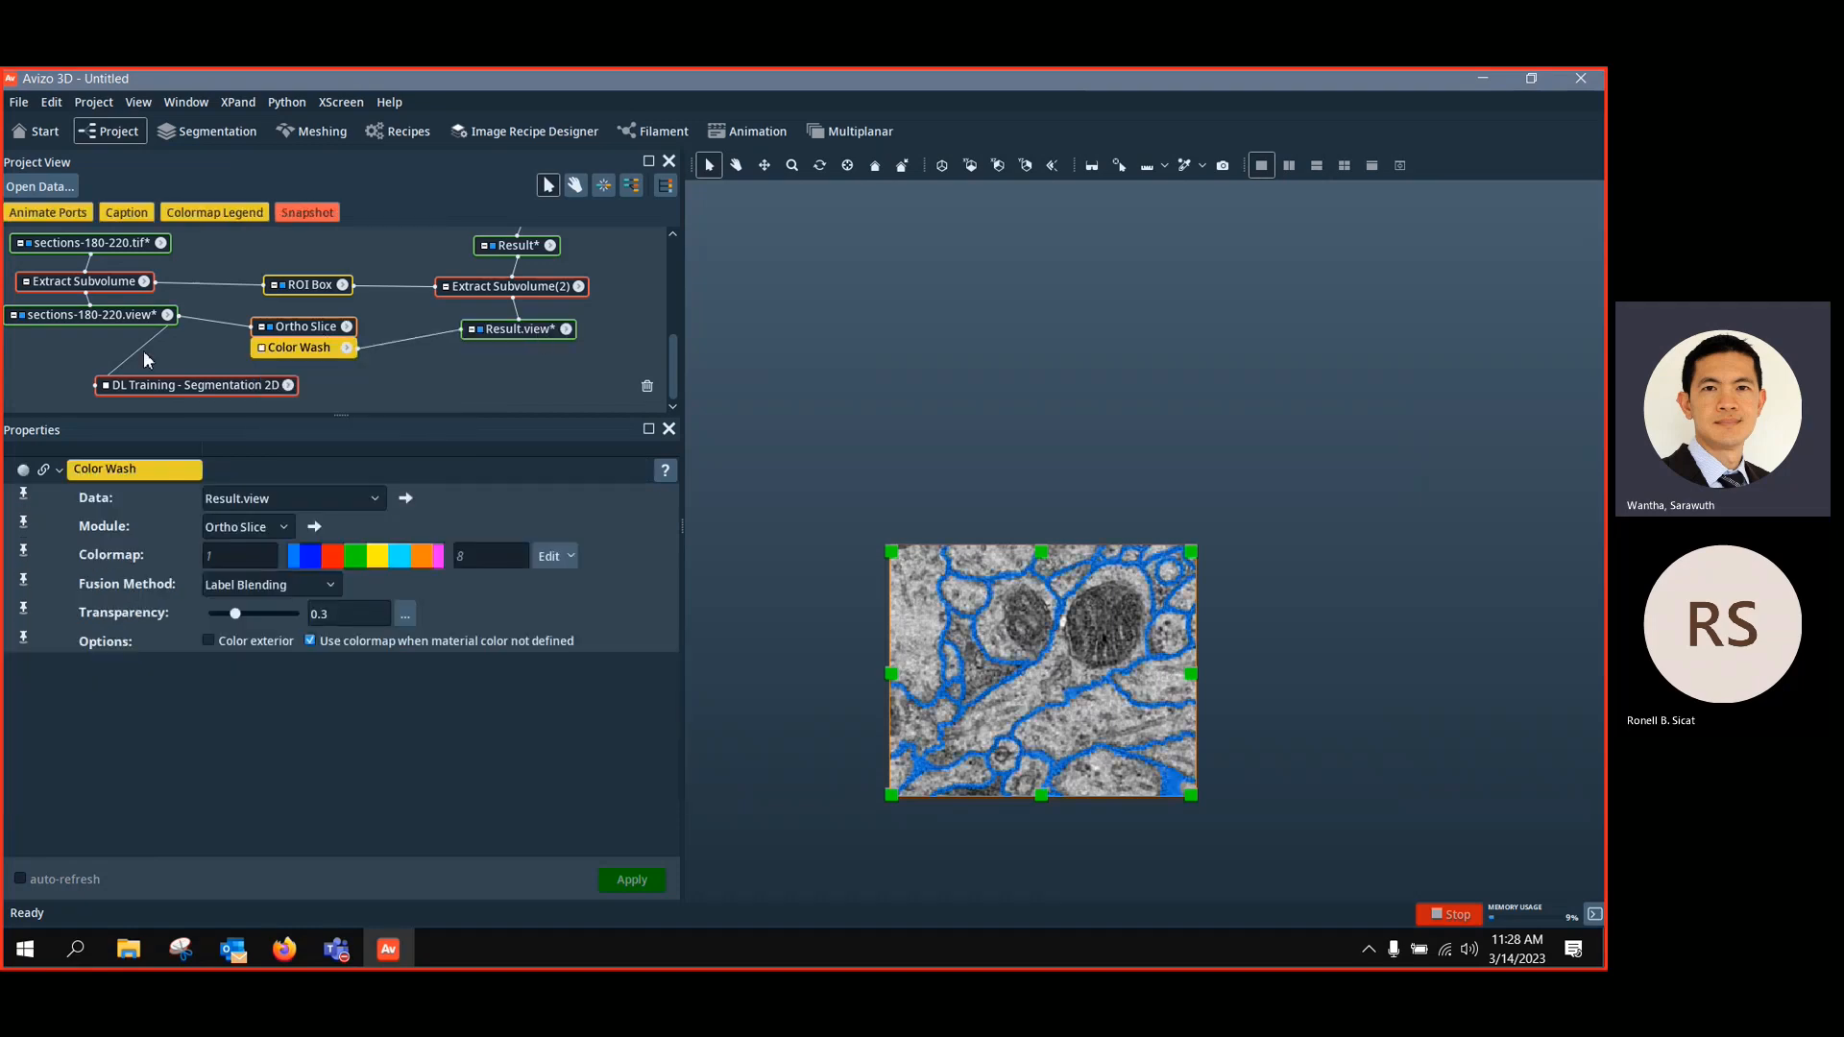
Set the DL Training module's Target (Y) to Result.view and center the module between the two cropped datasets
click(194, 387)
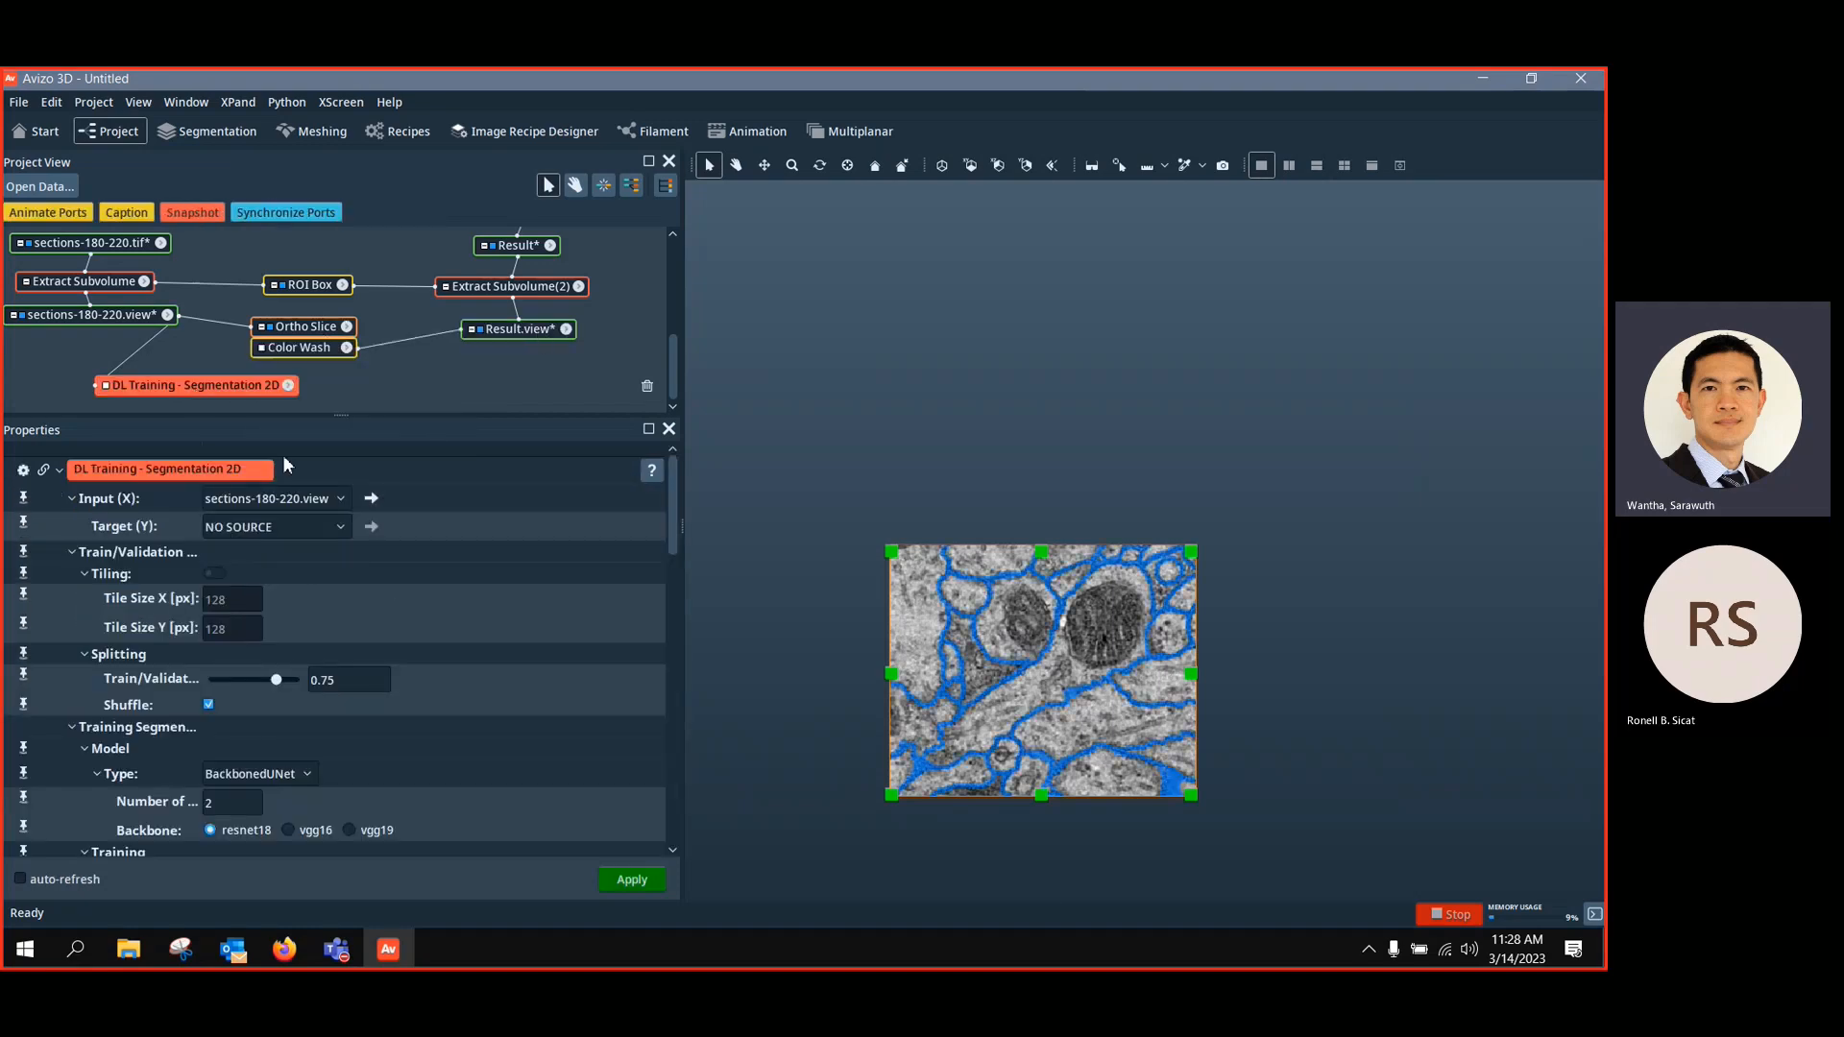
click(105, 386)
click(159, 434)
click(506, 361)
click(319, 527)
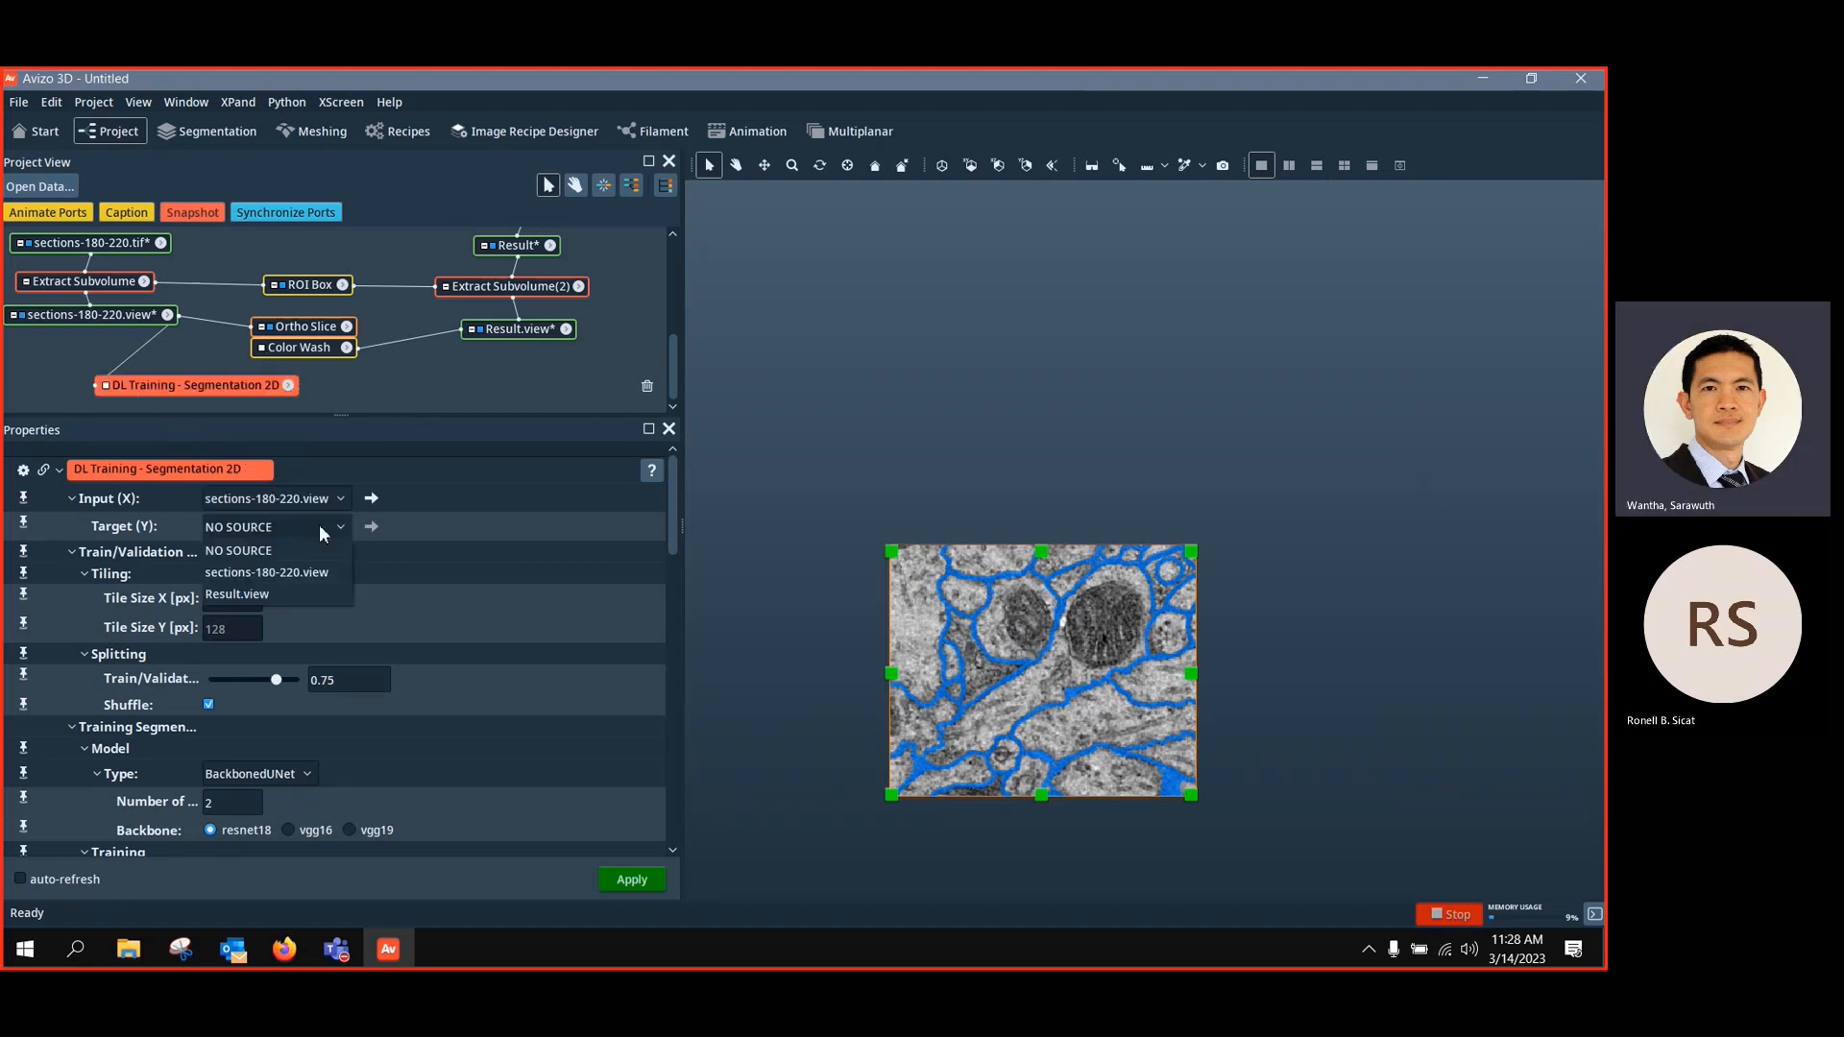
click(288, 593)
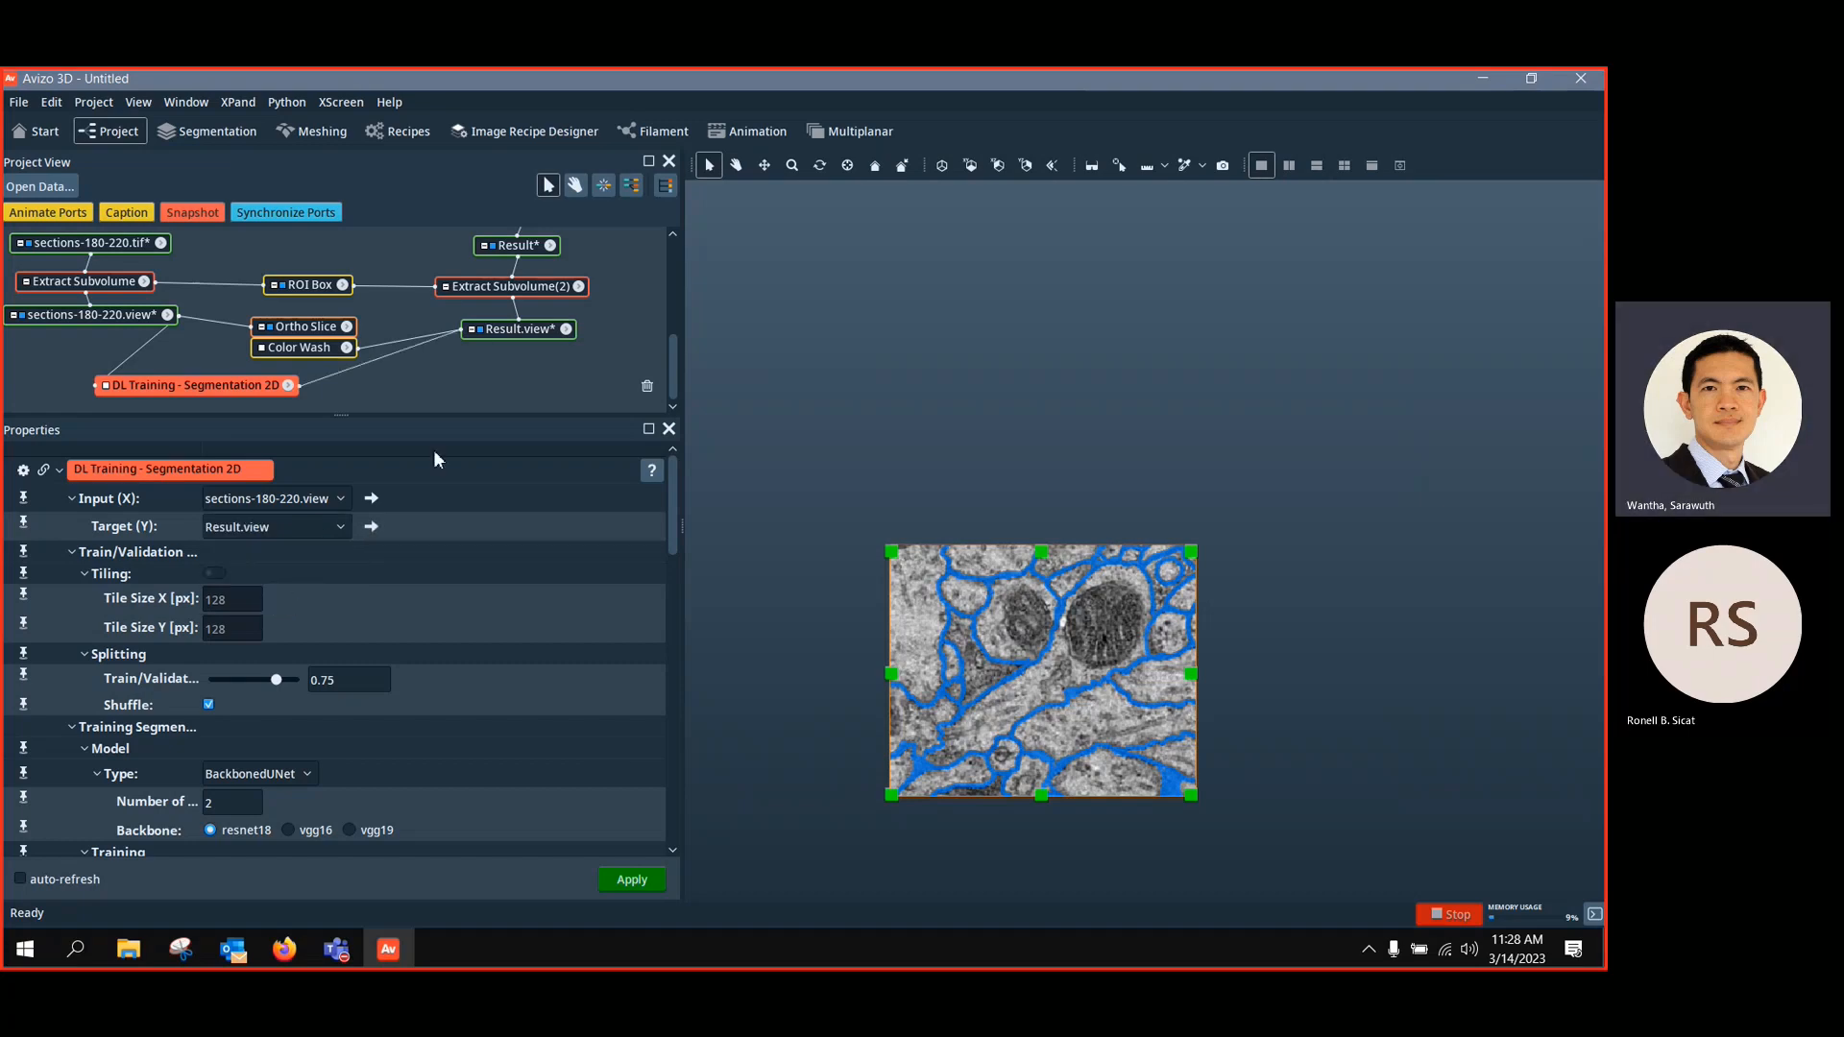
drag(192, 393, 319, 400)
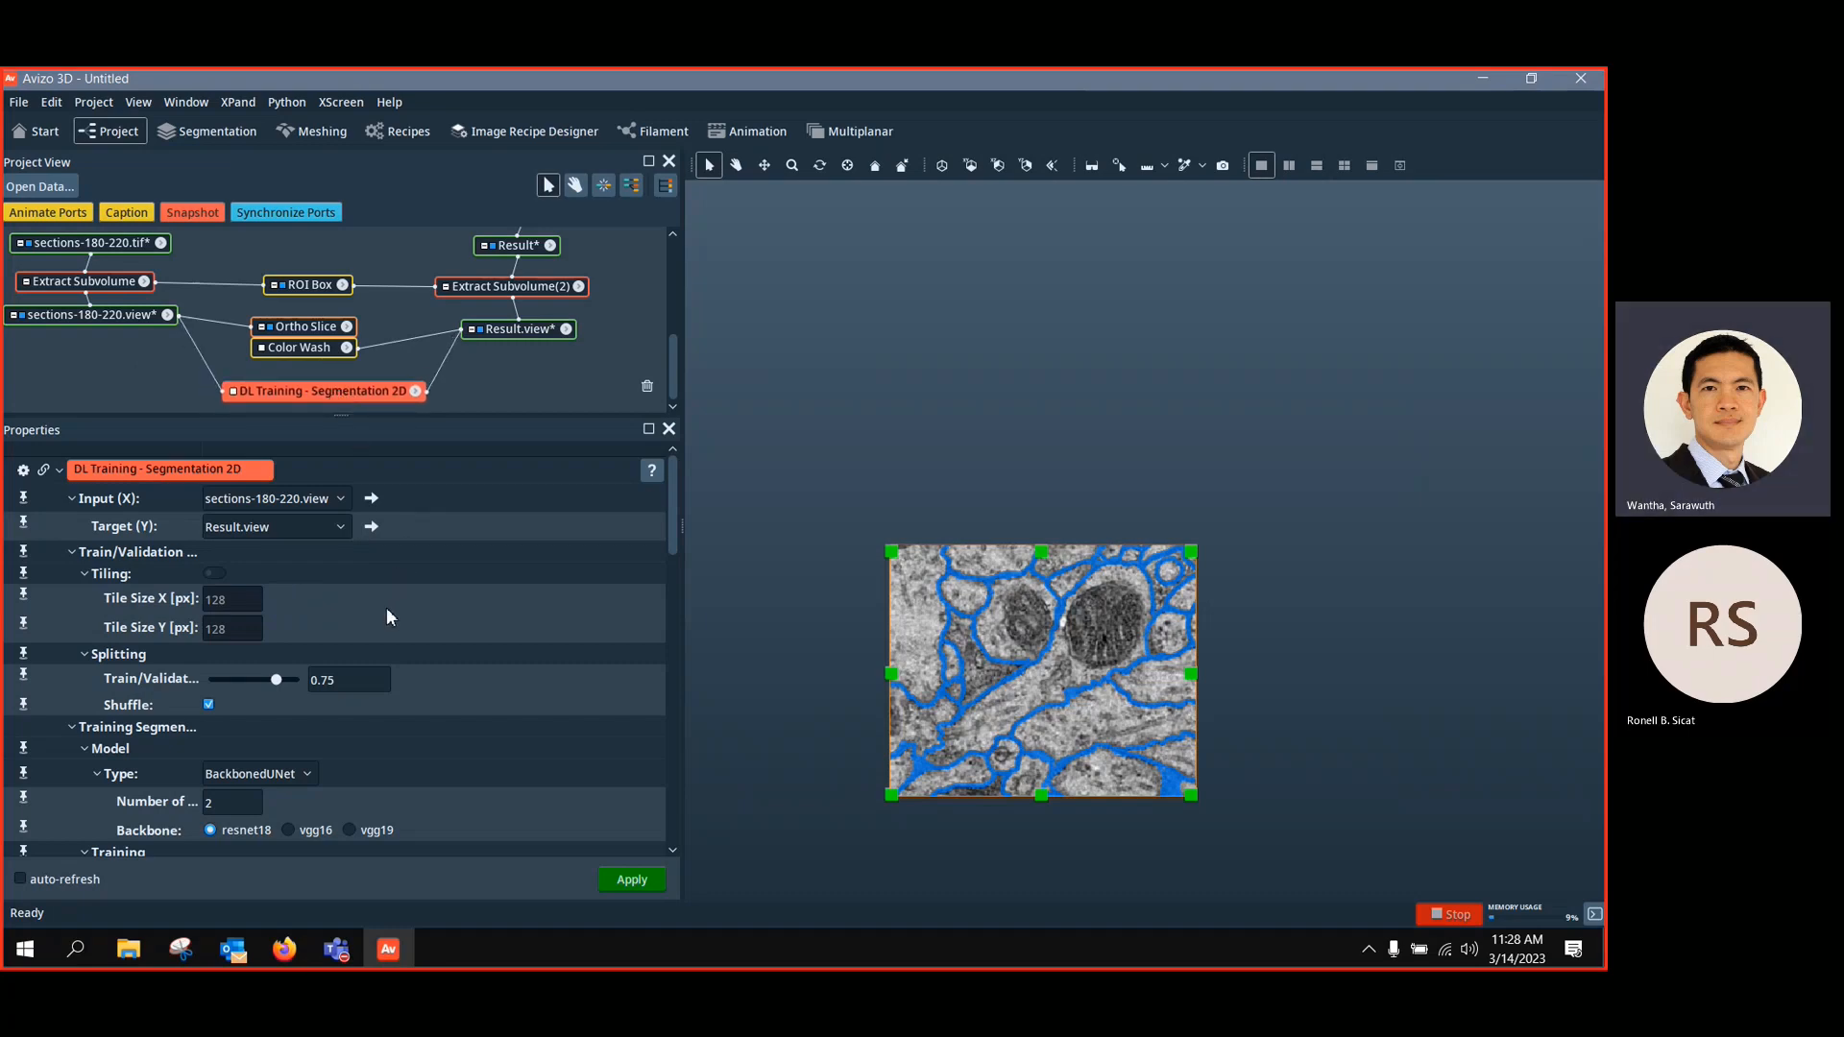
Connect the Ortho Slice to the uncropped sections-180-220.tif
scroll(370, 614, down, 1)
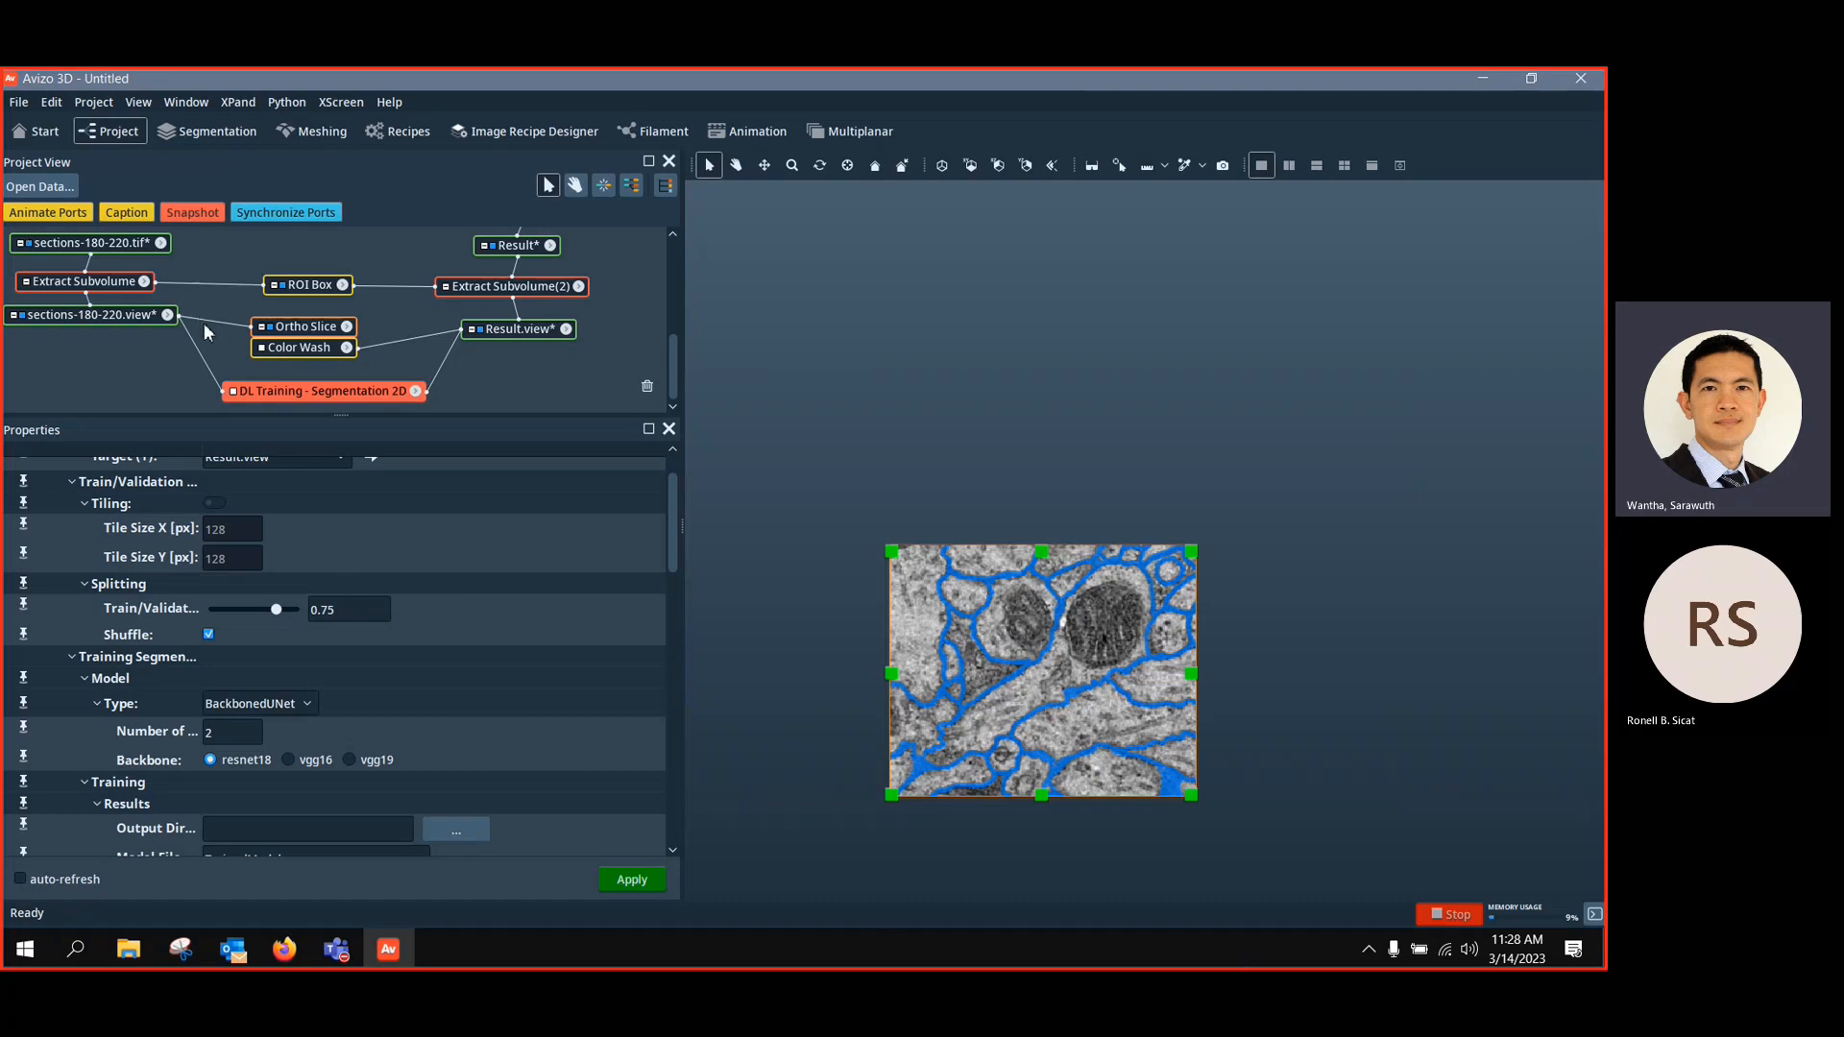
drag(146, 256, 144, 252)
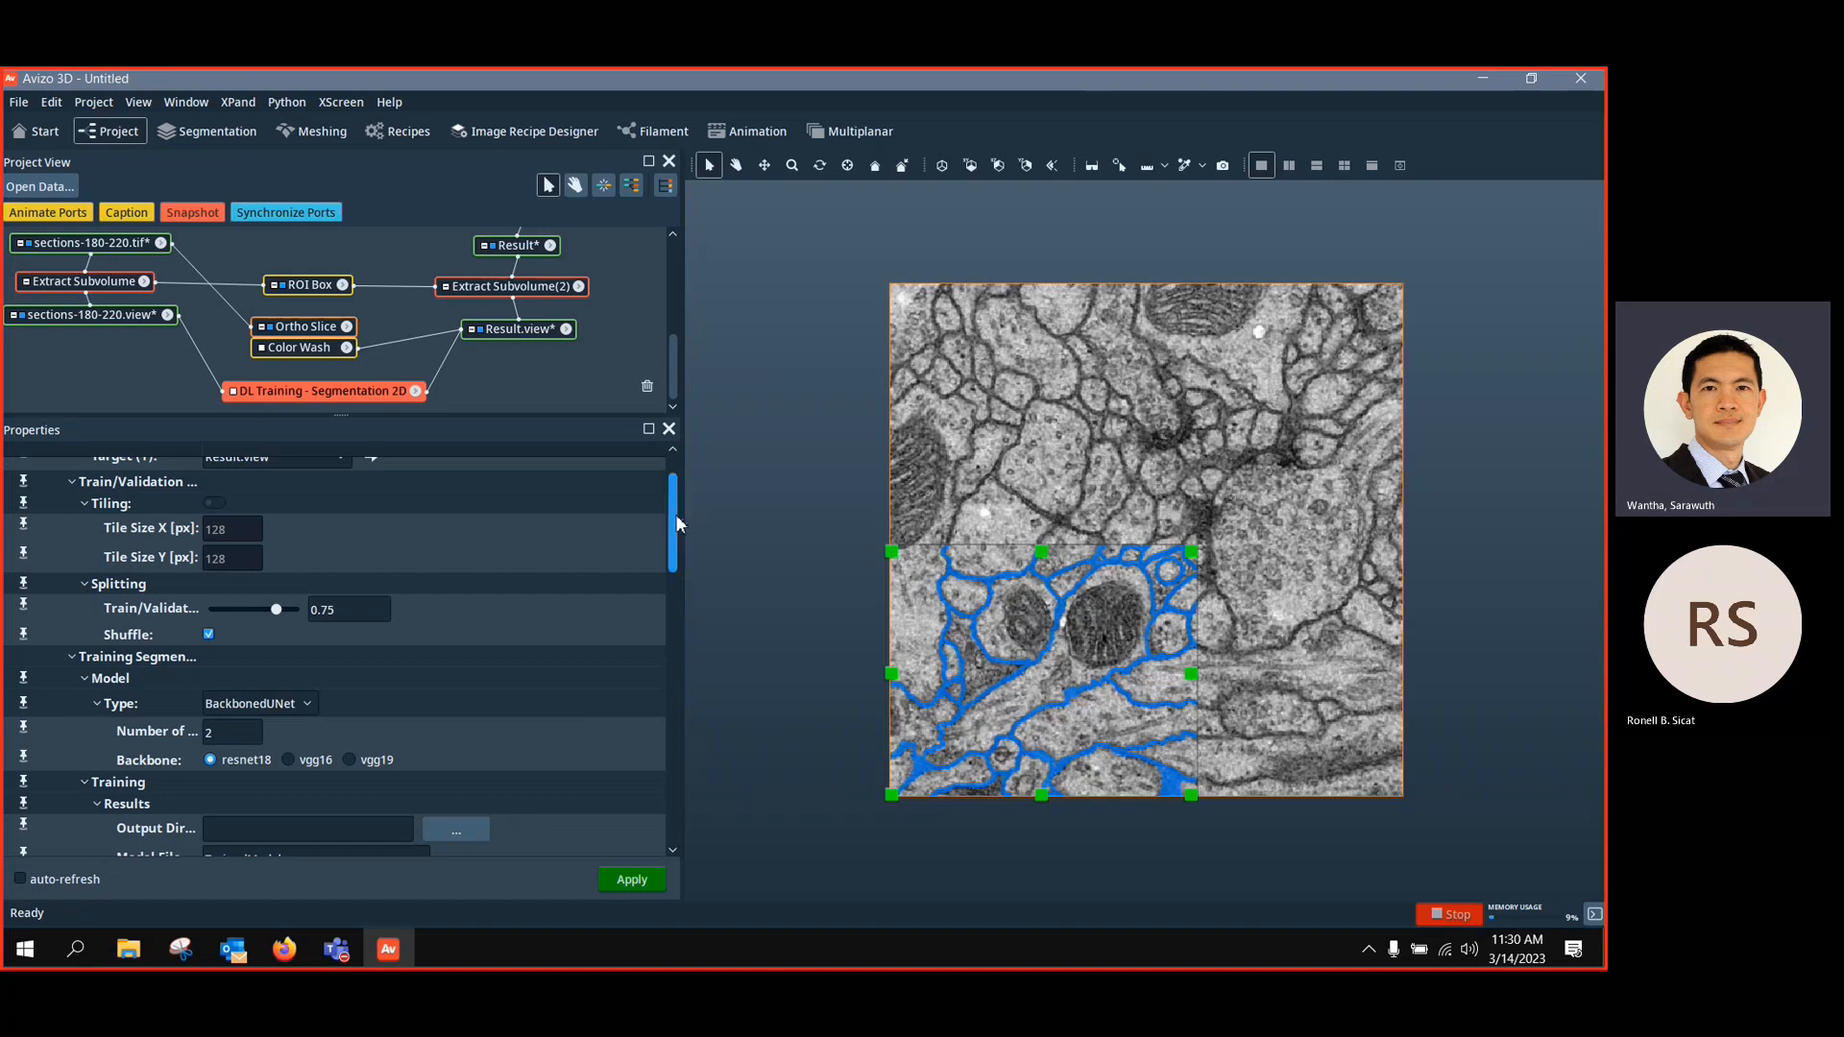
Open the help page for the DL Training - Segmentation 2D module and maximize its window
drag(676, 515, 678, 486)
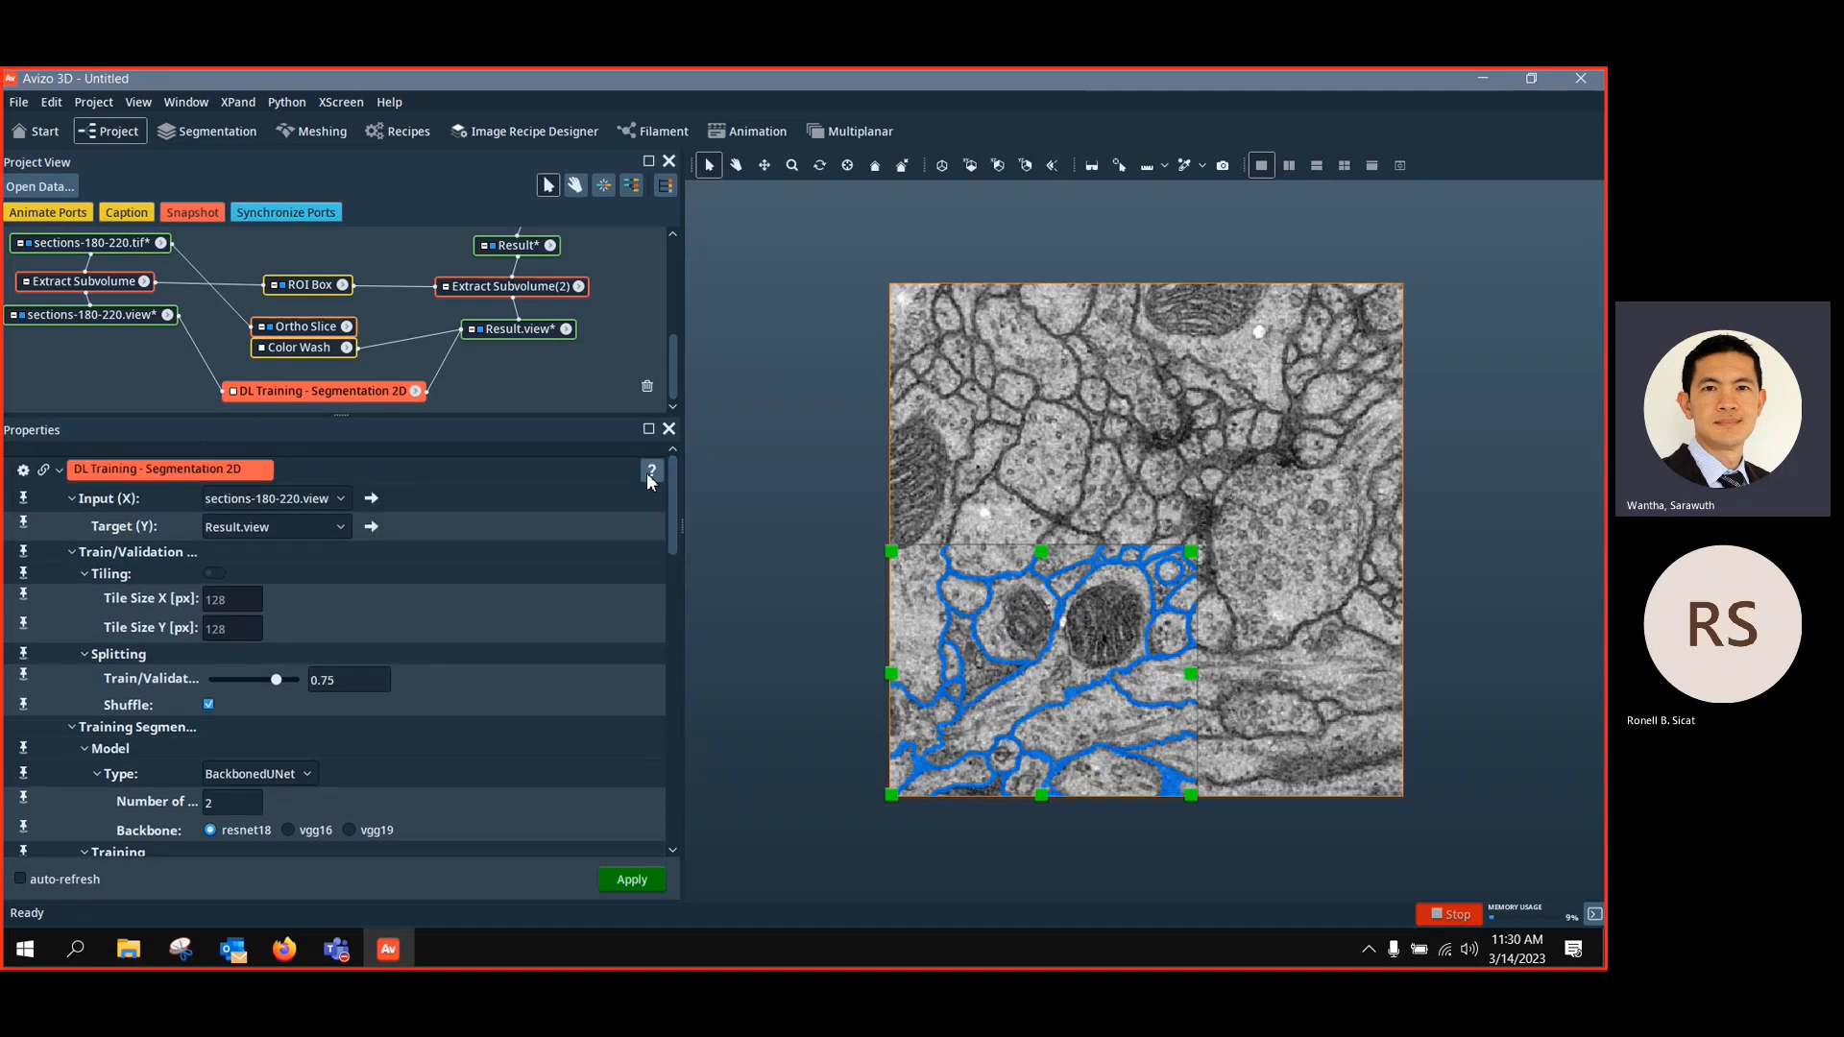
click(651, 471)
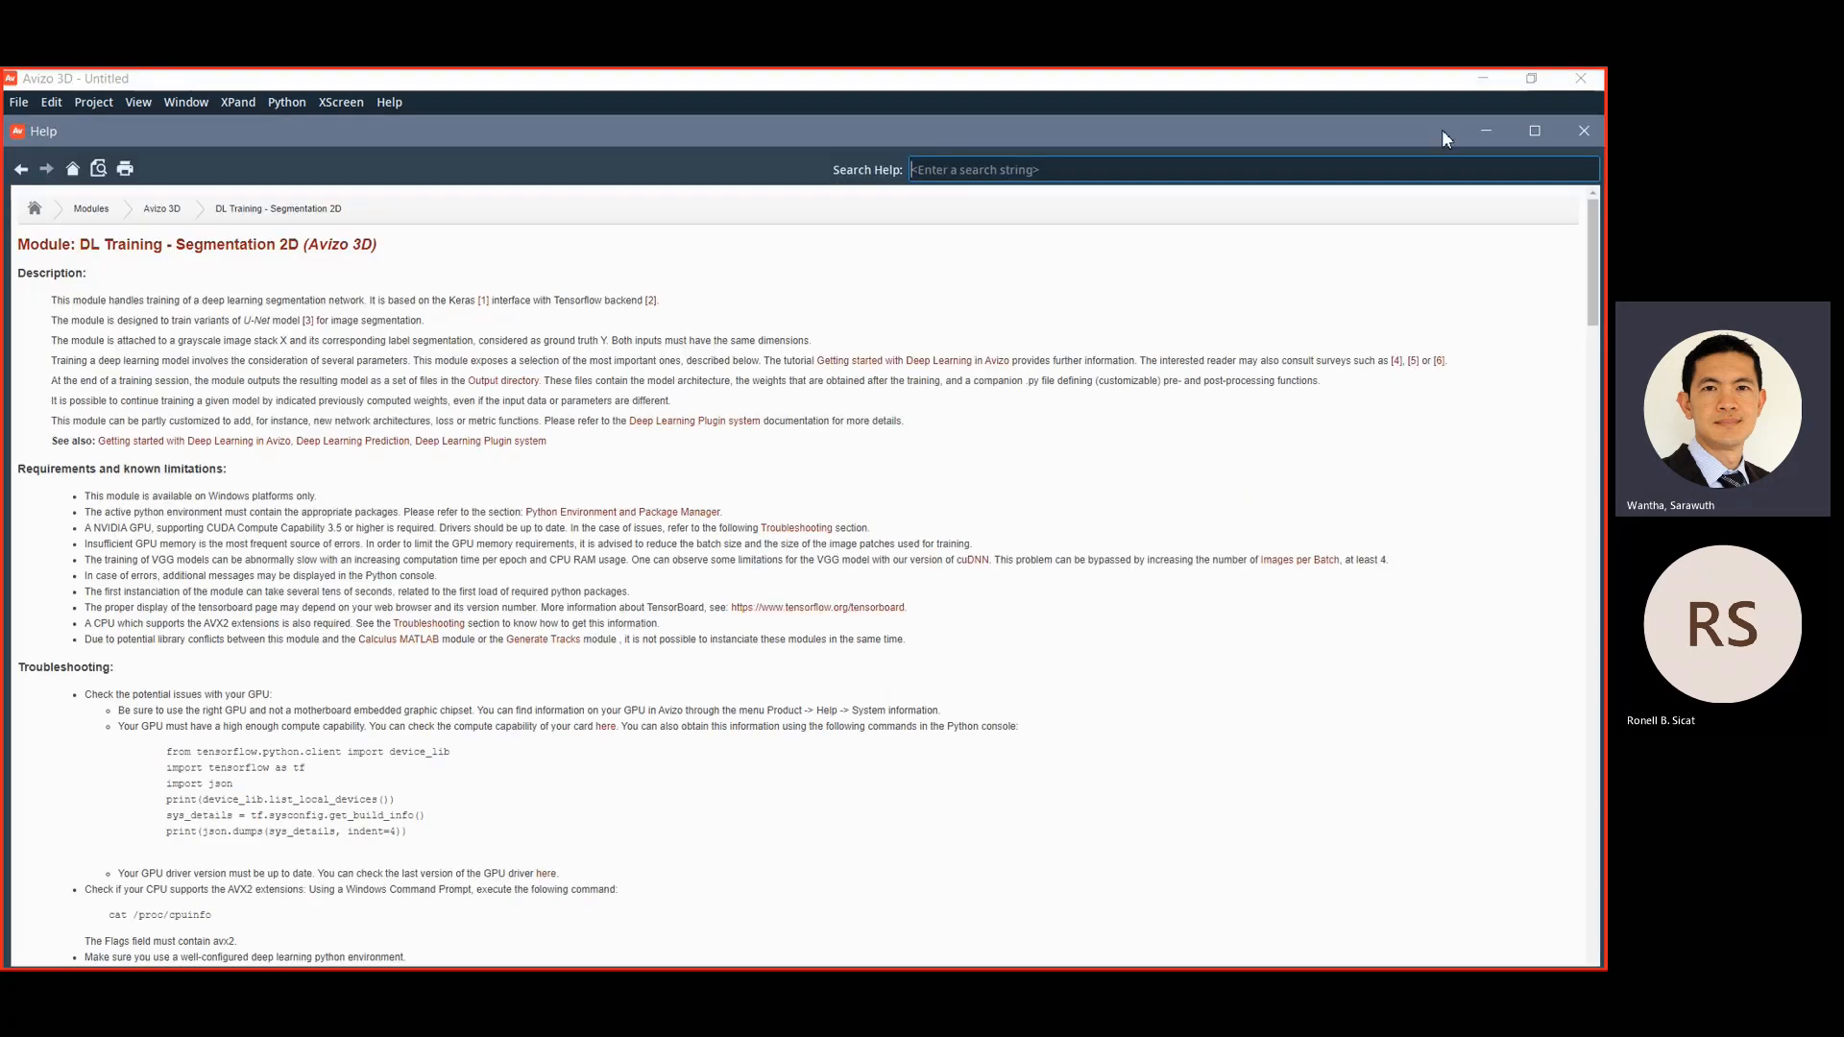
click(1535, 131)
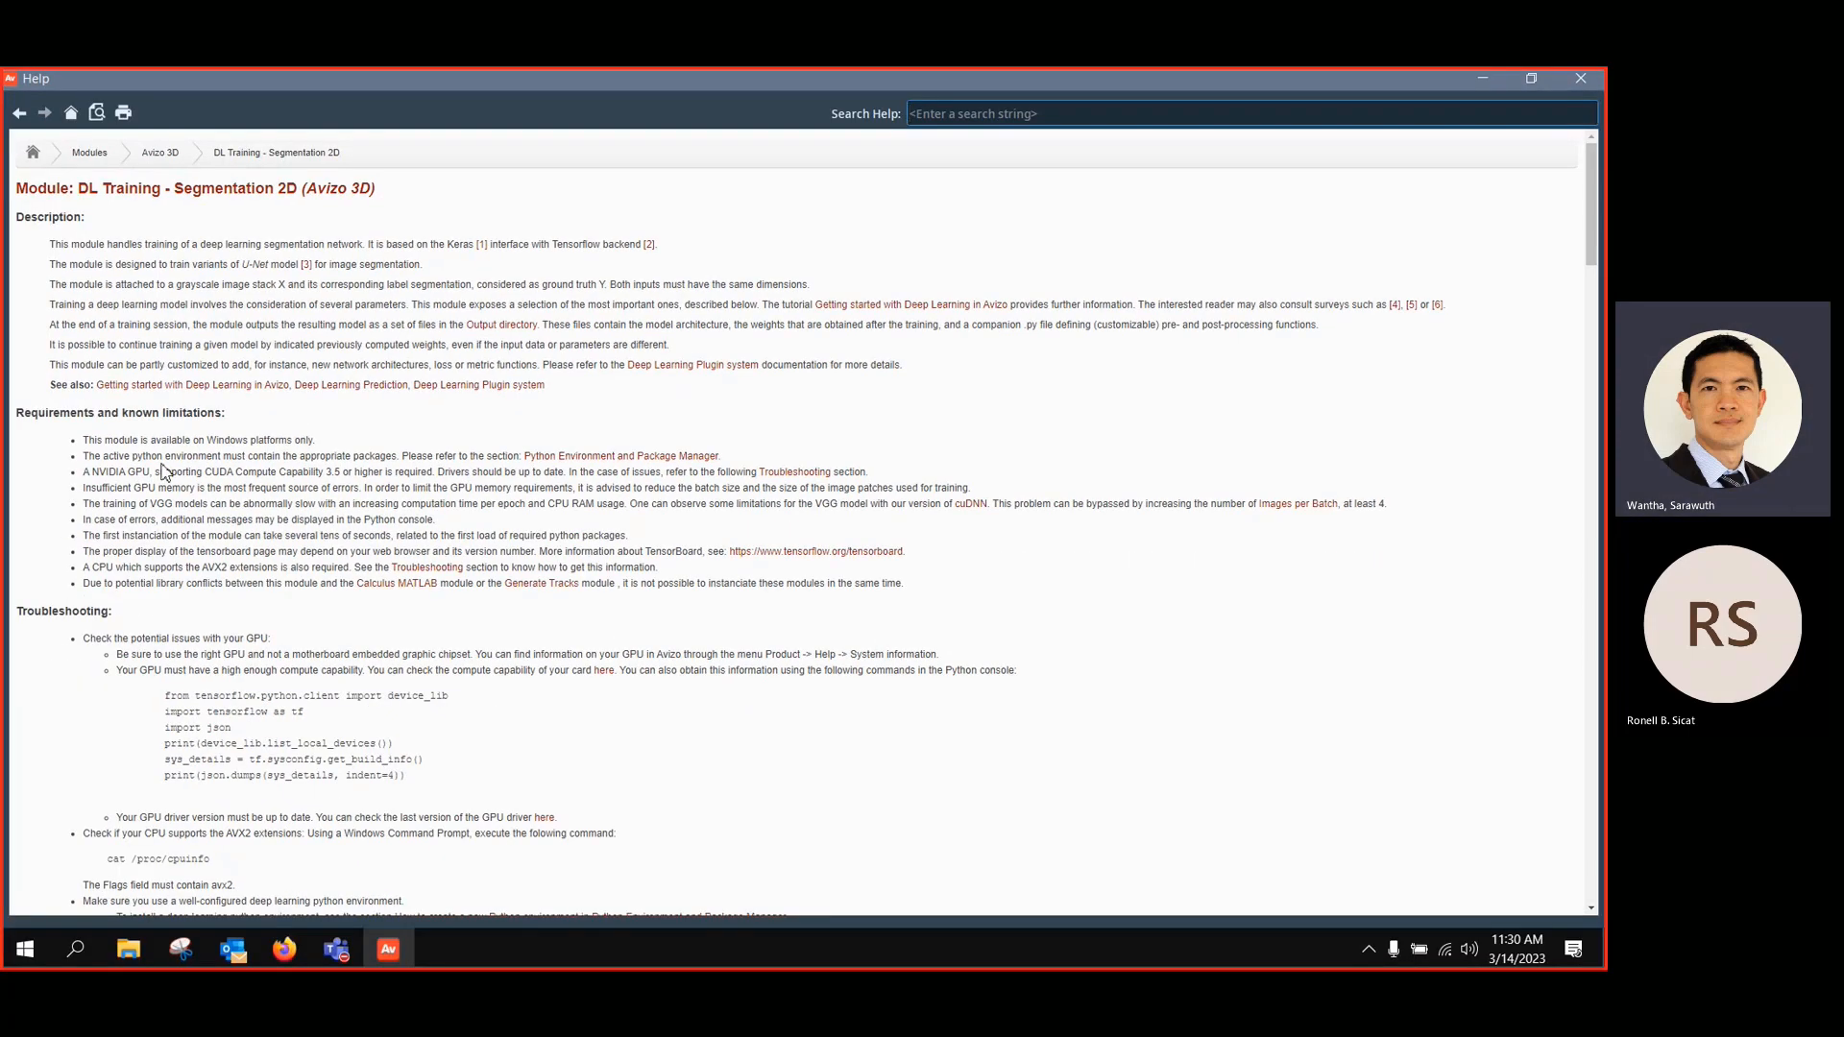
Restore the Help window, then move and resize it over the image viewer beside the training module's properties
double_click(728, 85)
double_click(1004, 165)
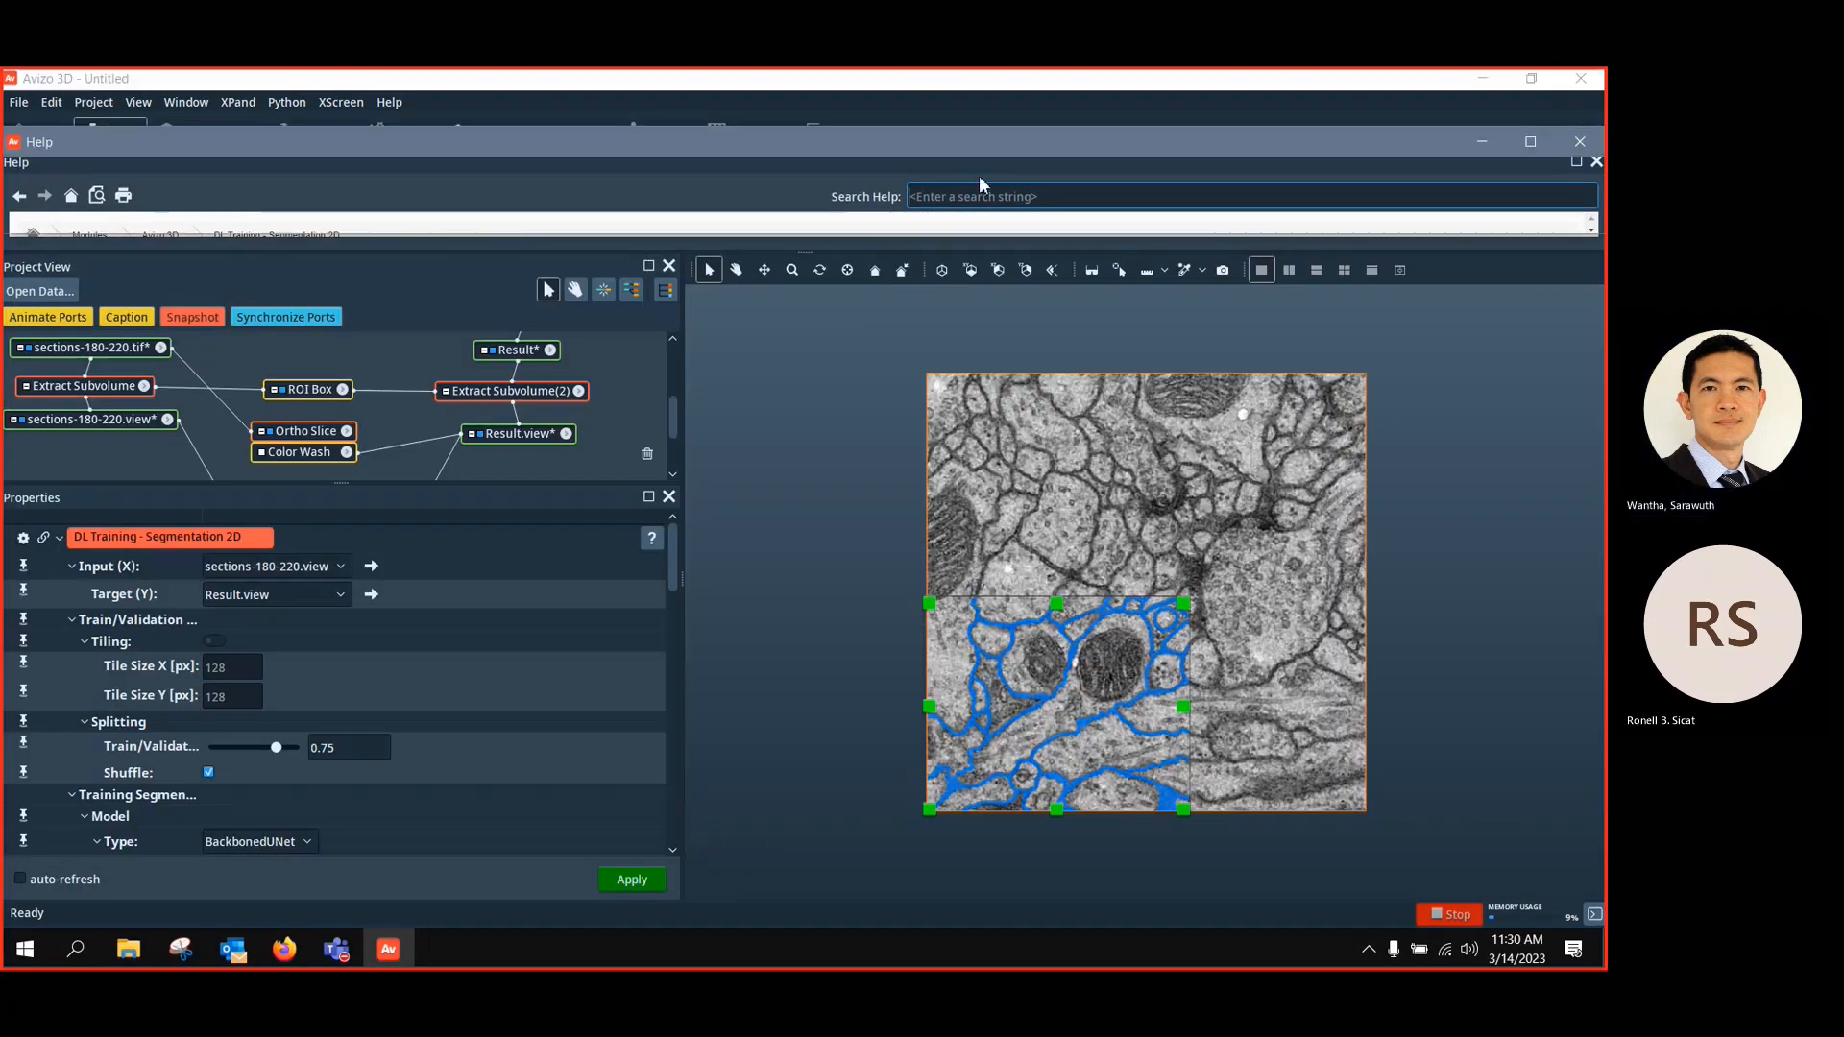
drag(917, 198, 931, 302)
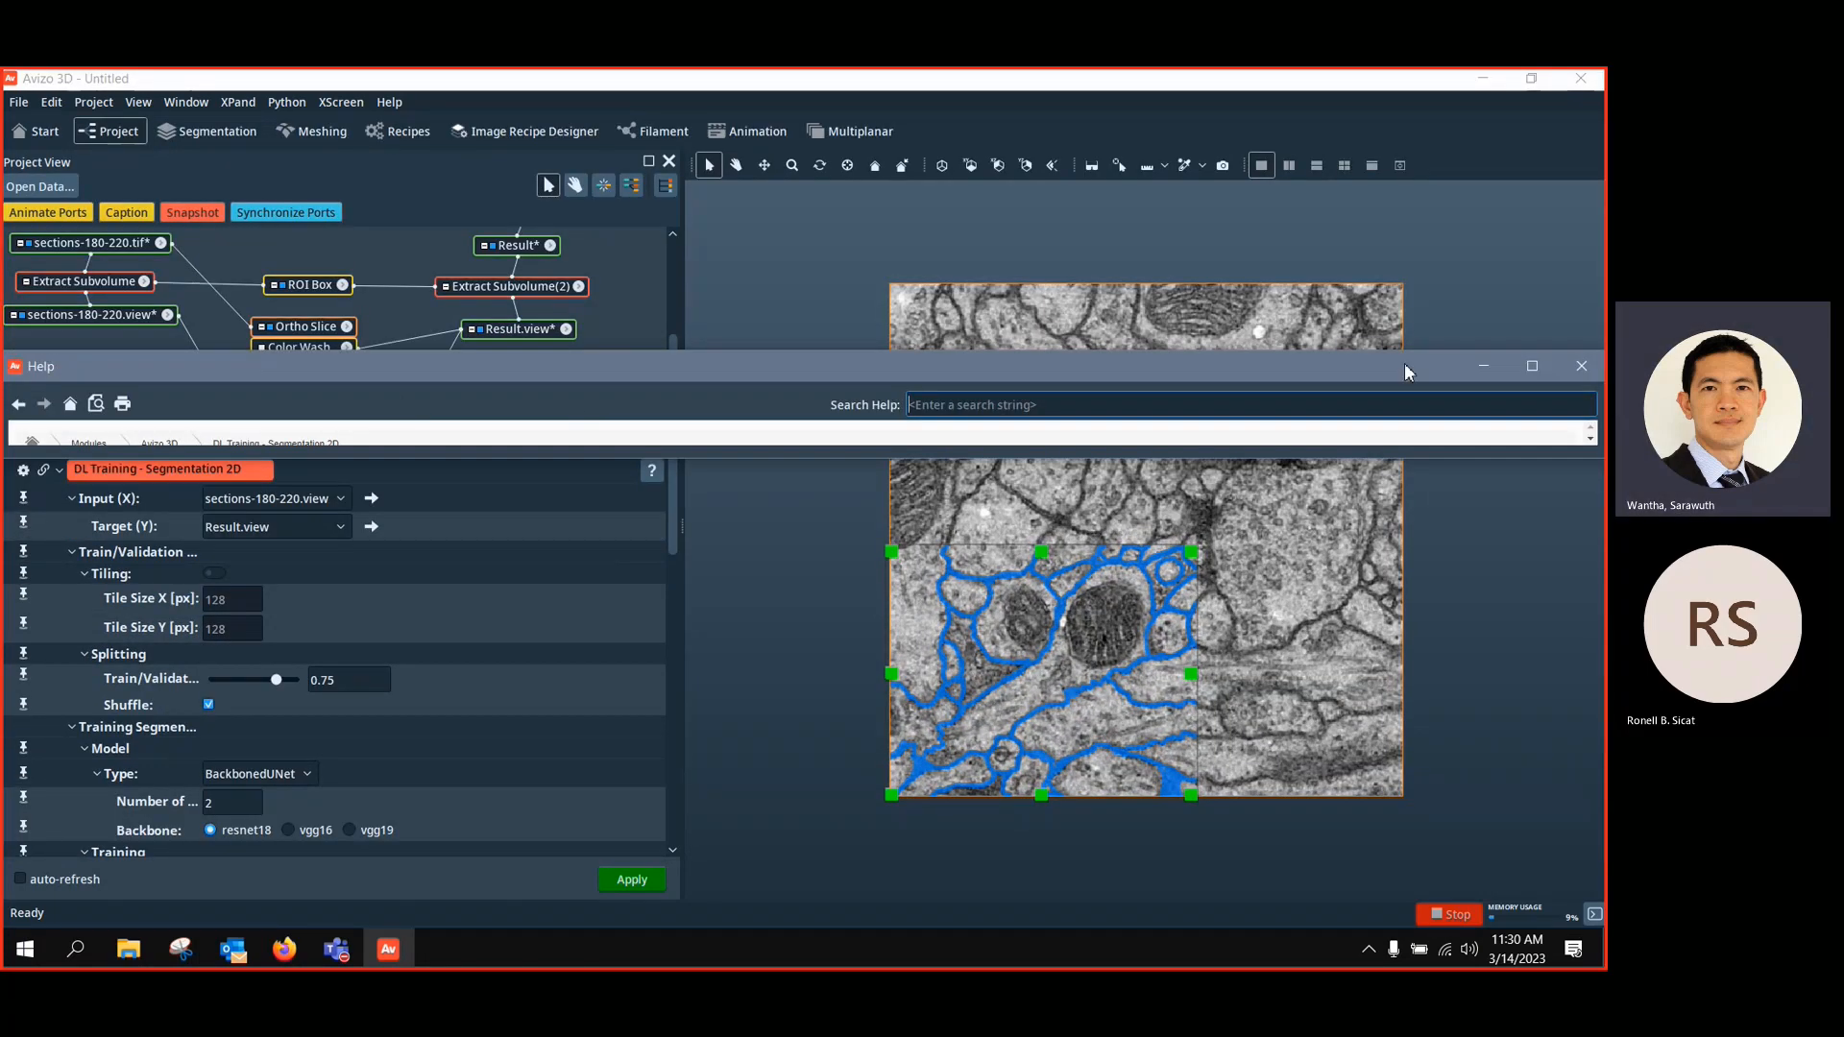
drag(1370, 366, 1276, 365)
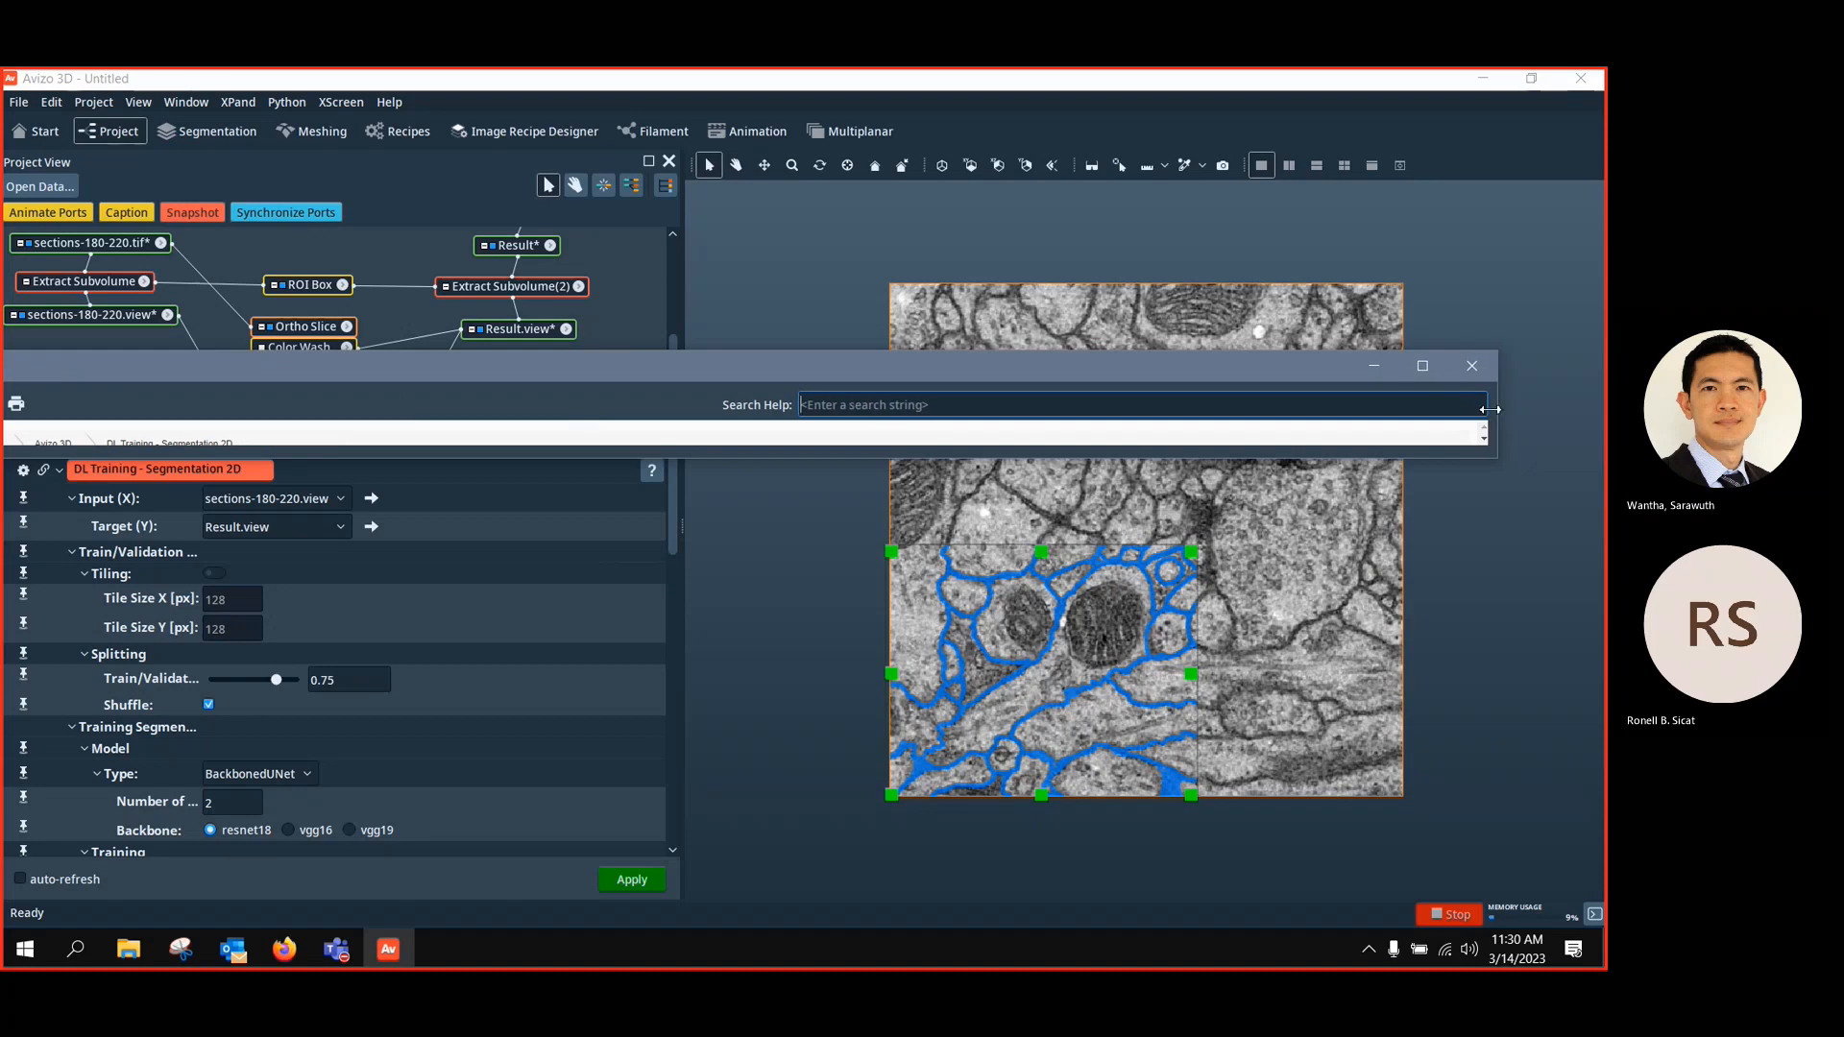
drag(1499, 405, 932, 405)
drag(520, 361, 1295, 252)
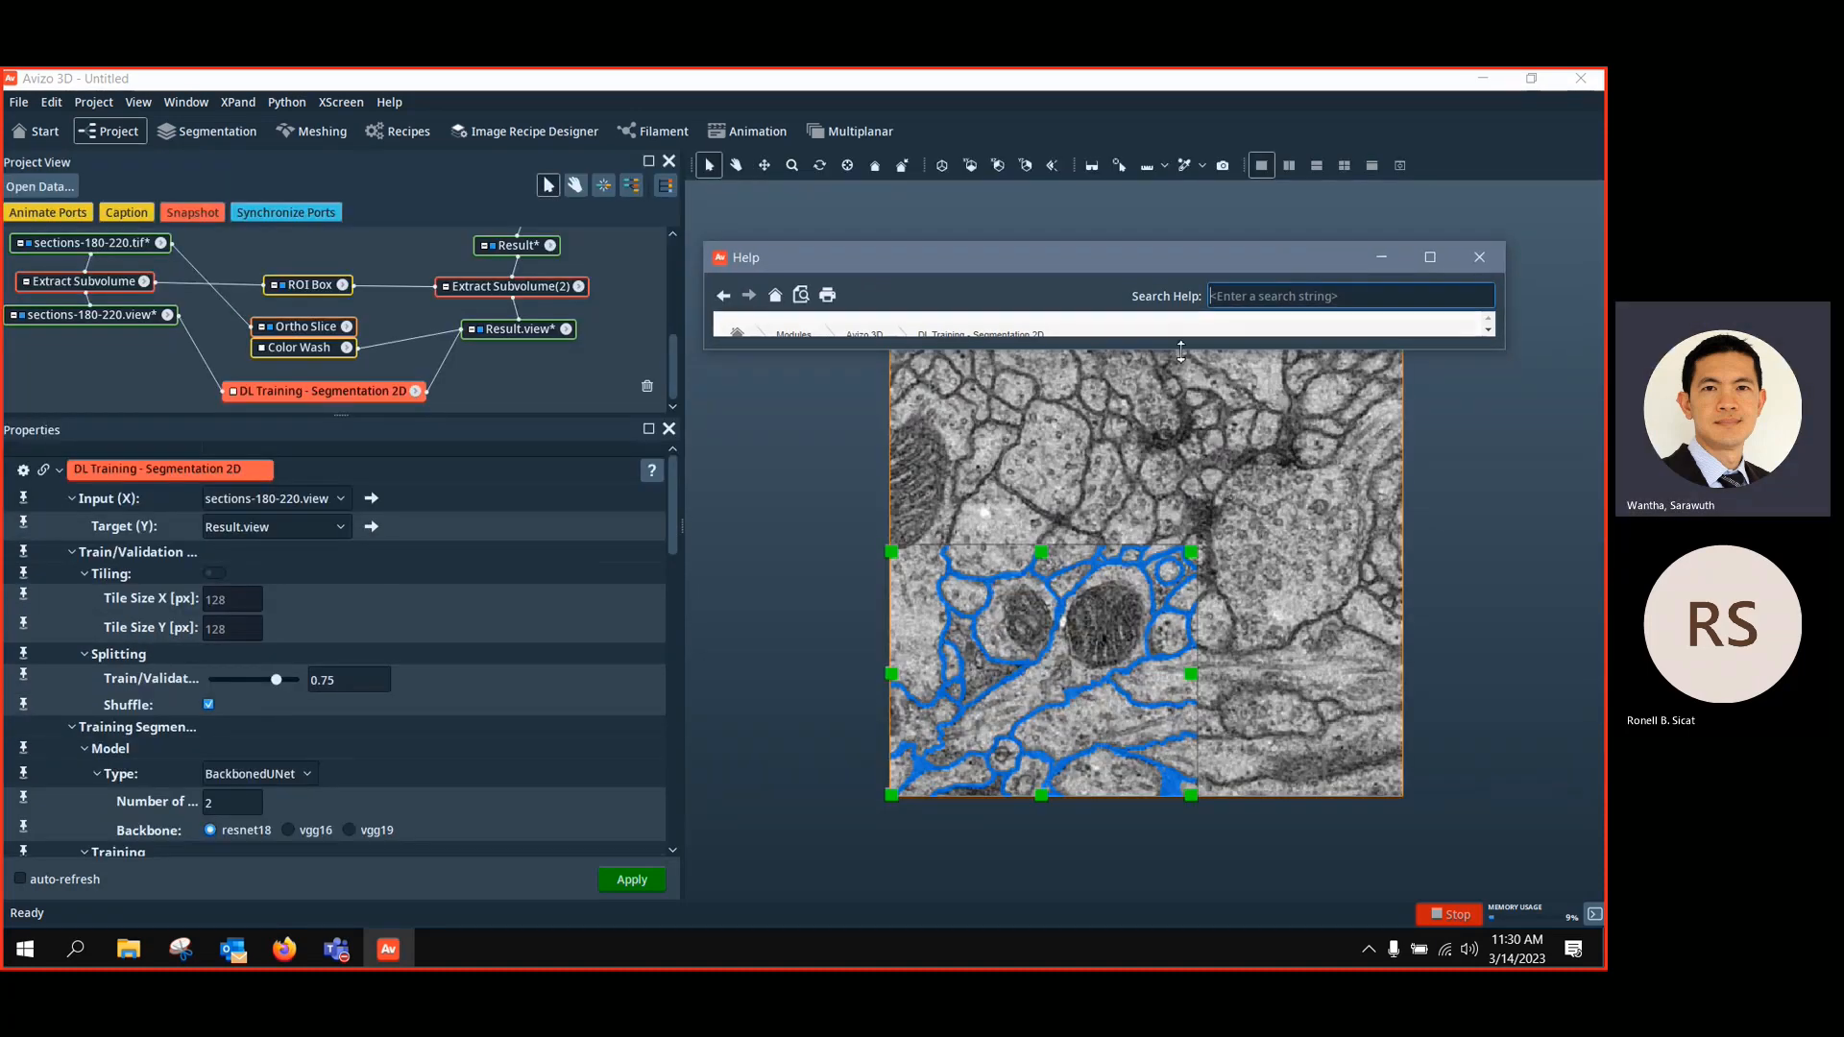
drag(1173, 350, 1171, 680)
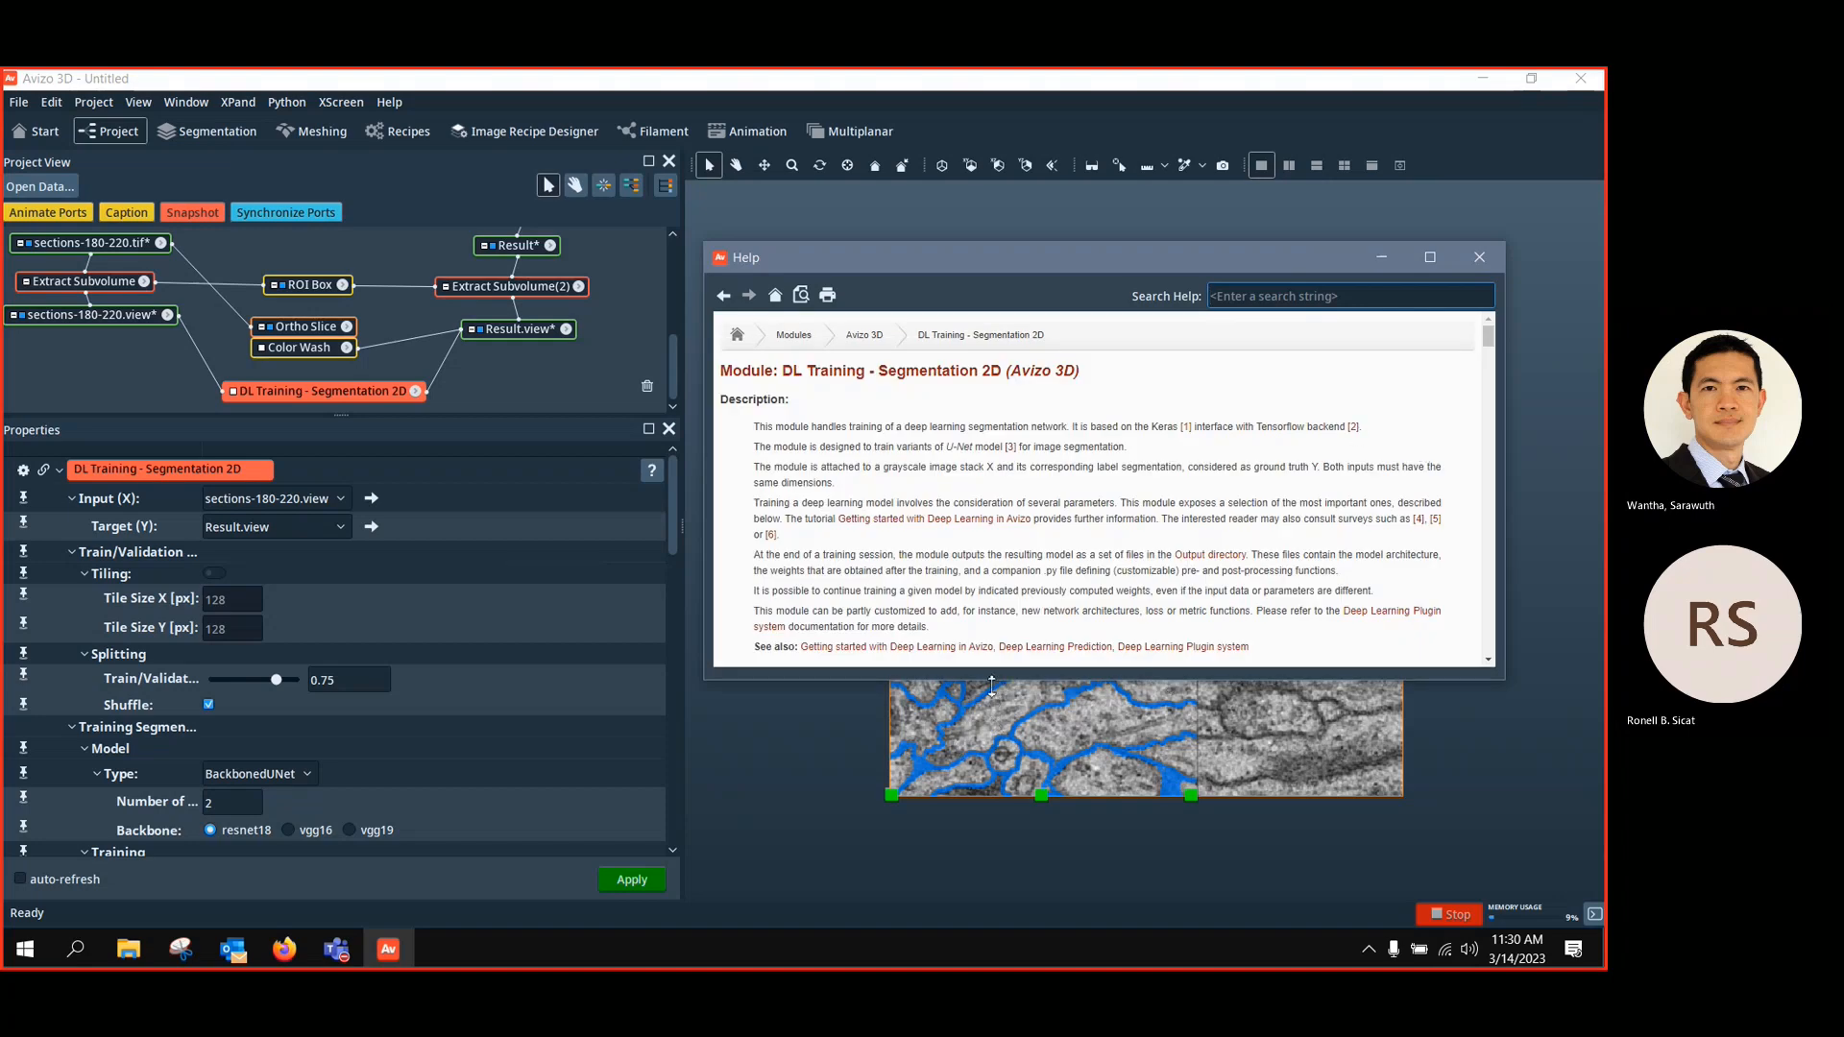
drag(991, 680, 968, 834)
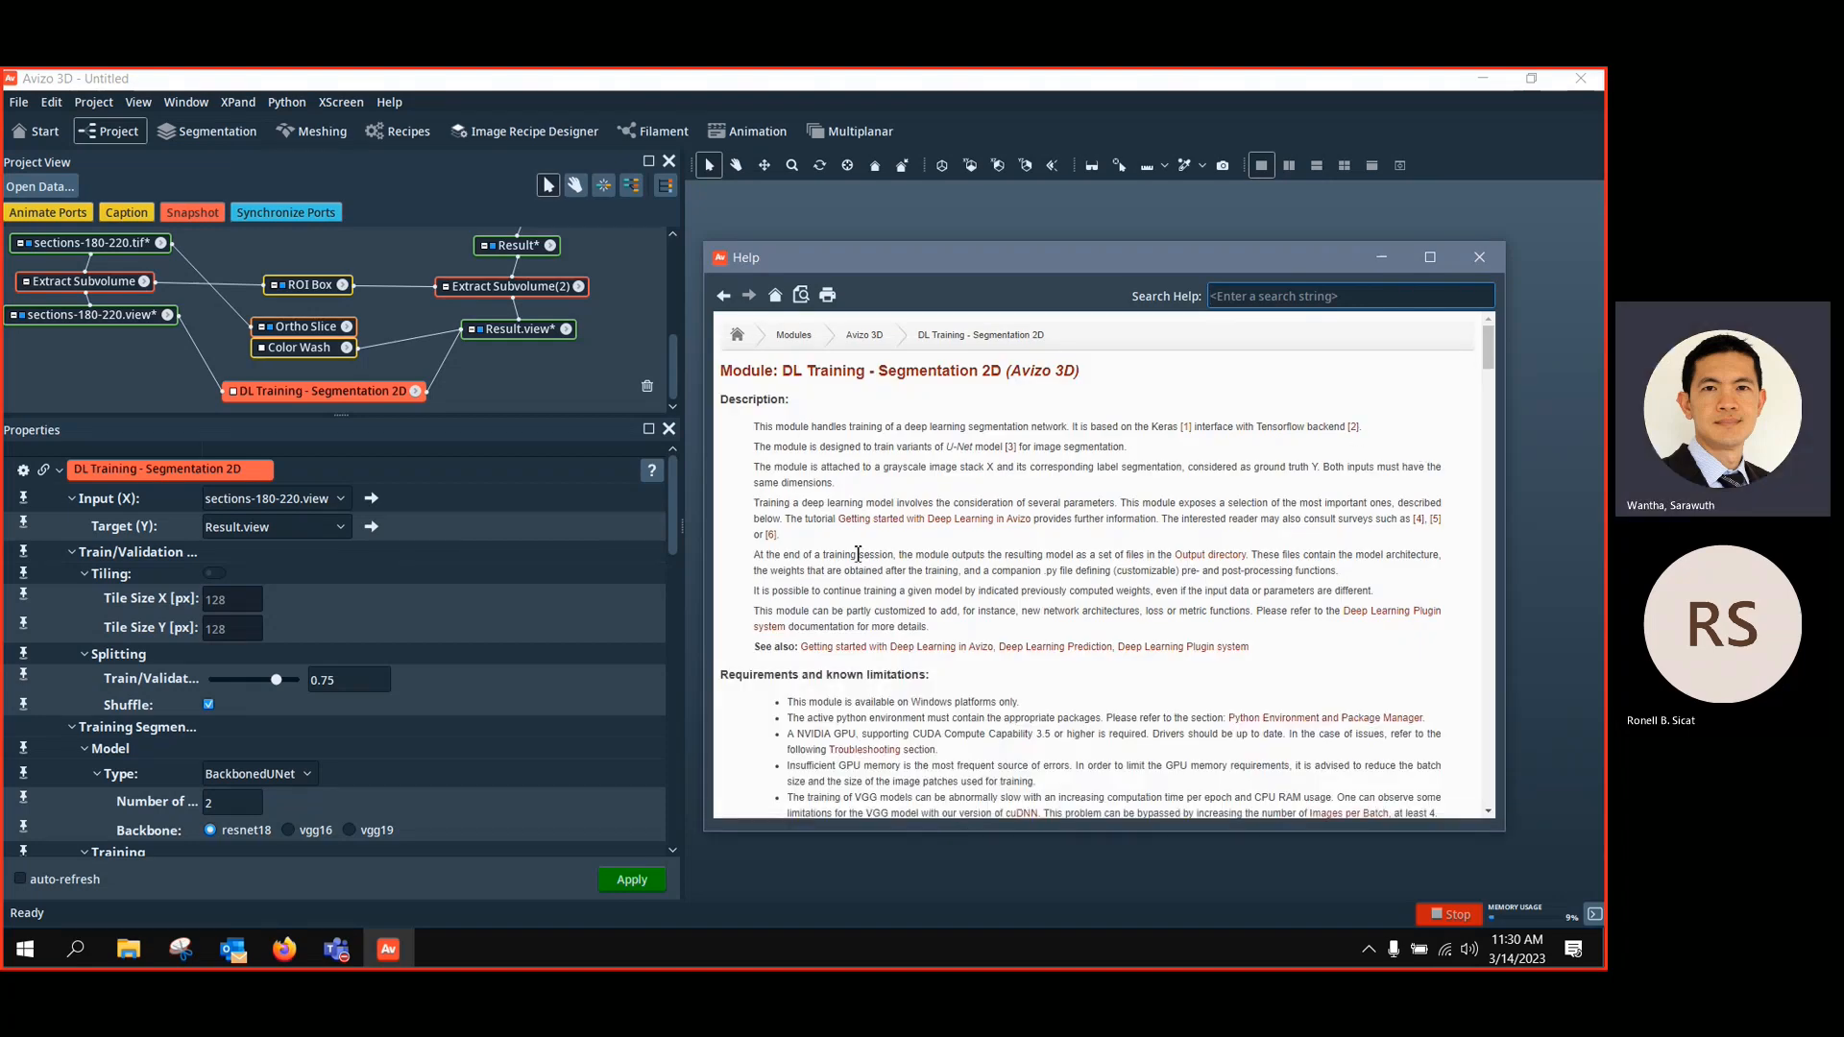
Read the help page's tiling, train/validation ratio and shuffle descriptions, and minimize the Help window
scroll(921, 423, down, 15)
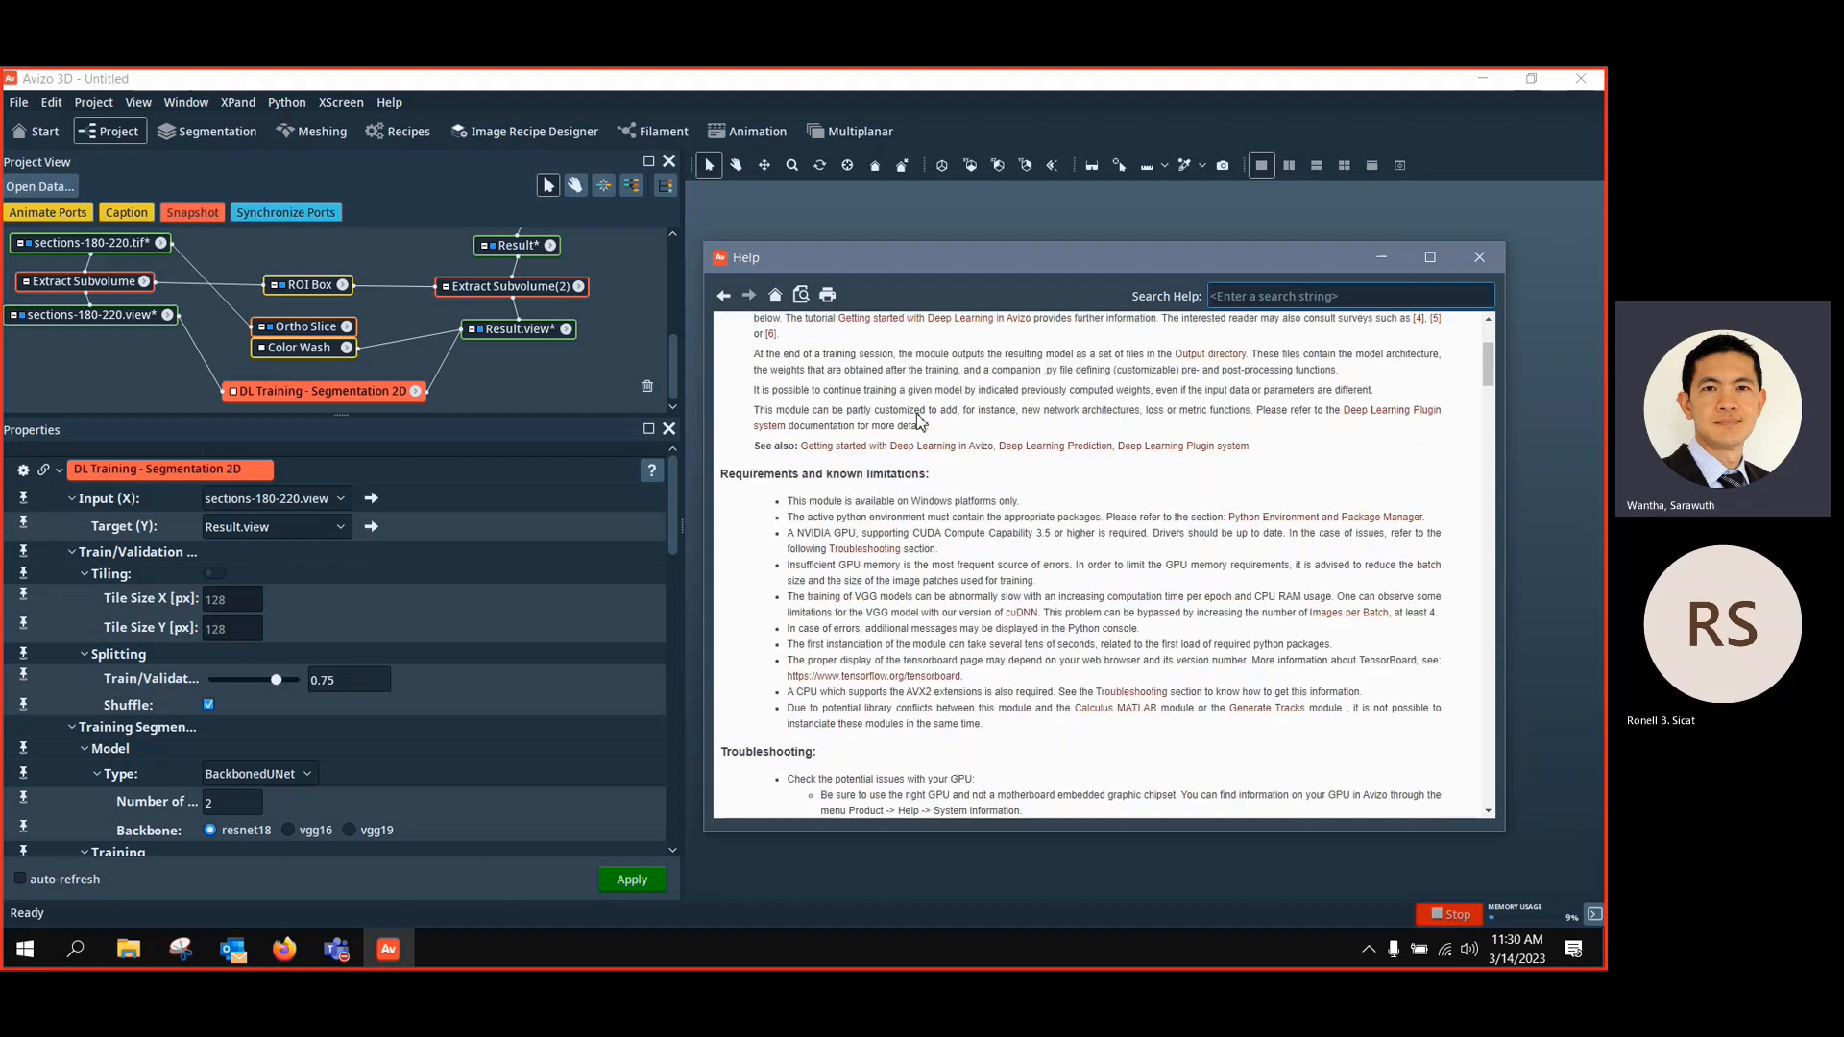
scroll(920, 440, up, 5)
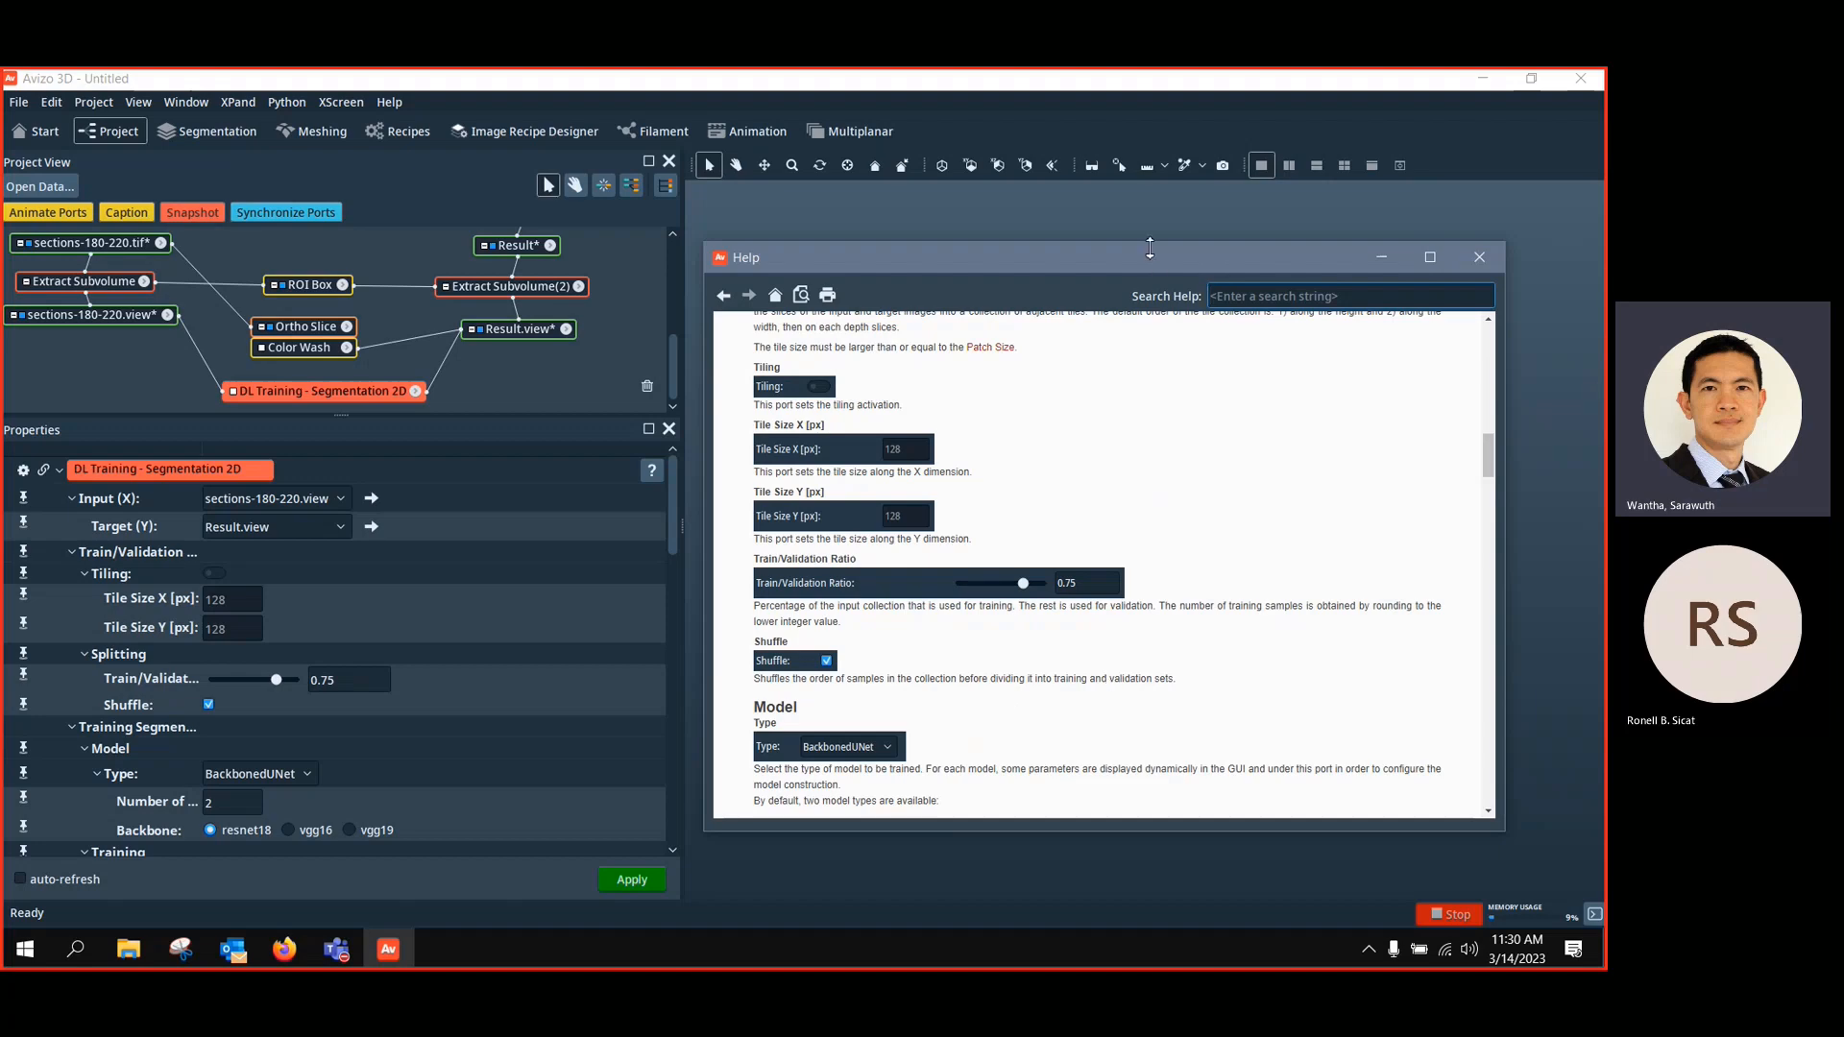
drag(1149, 248, 1151, 207)
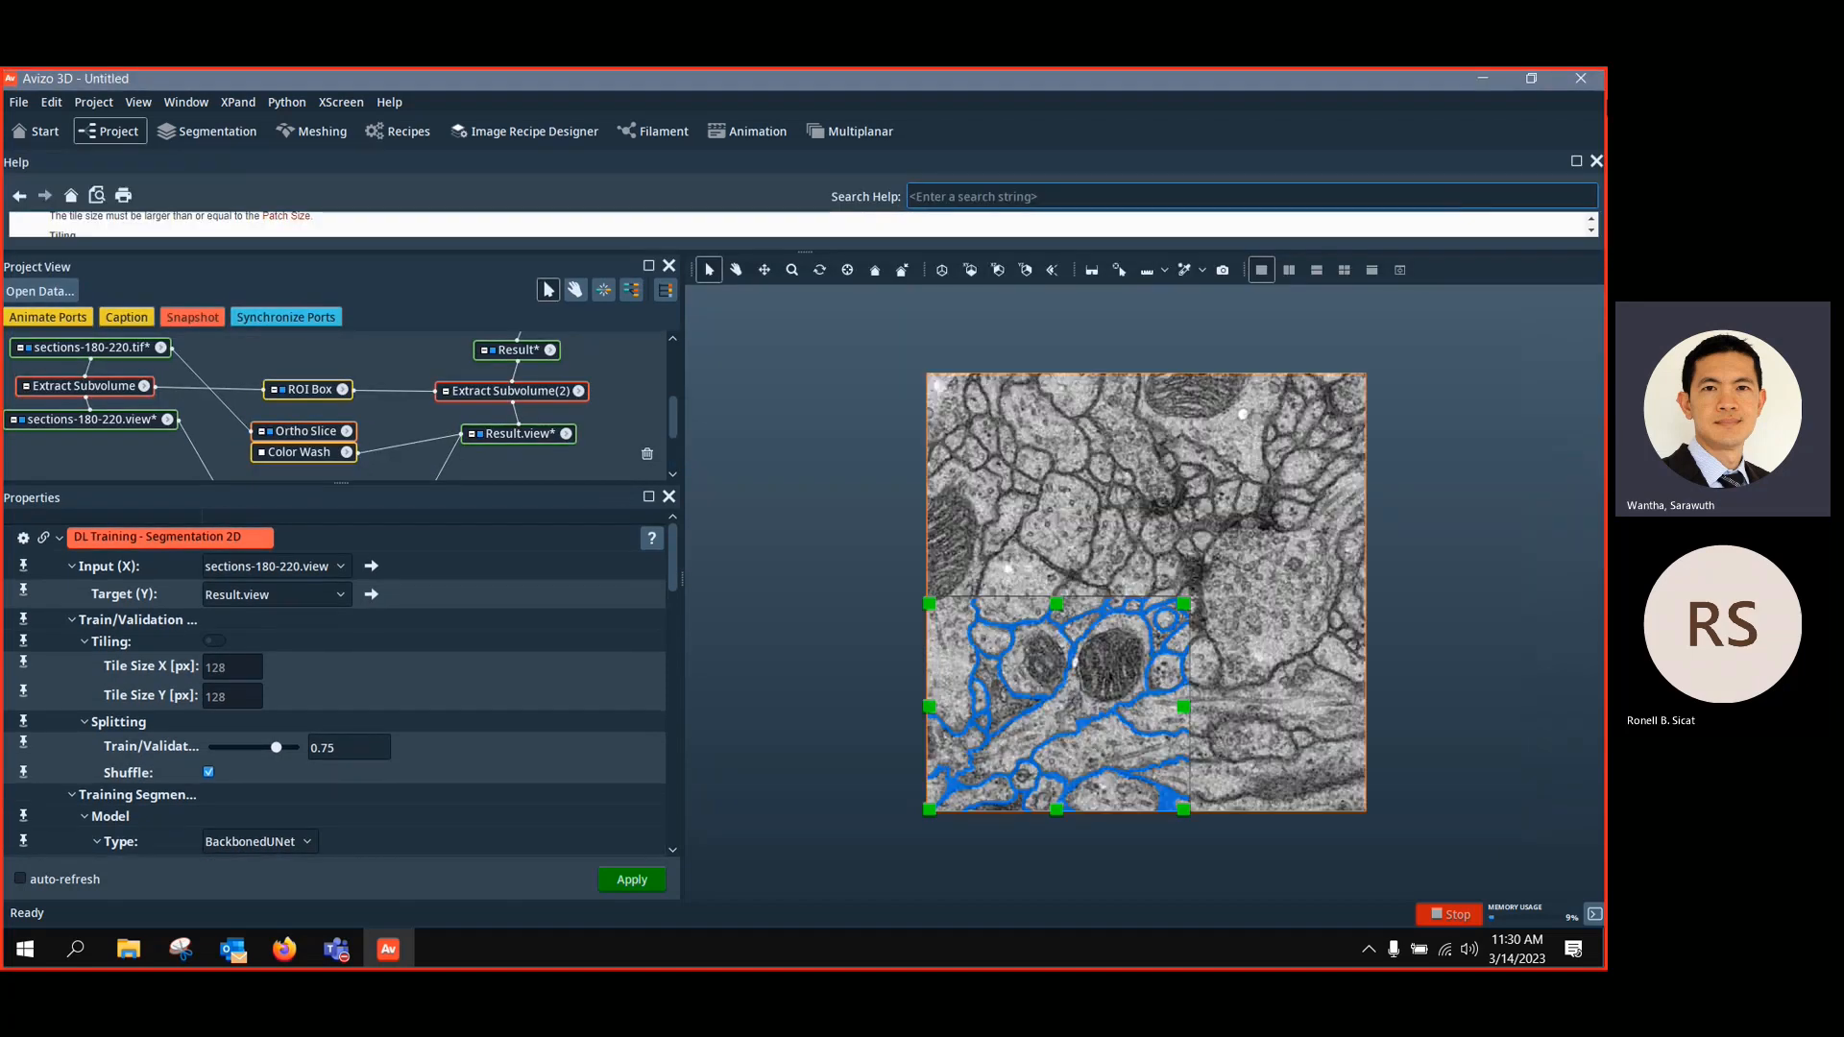
click(1576, 161)
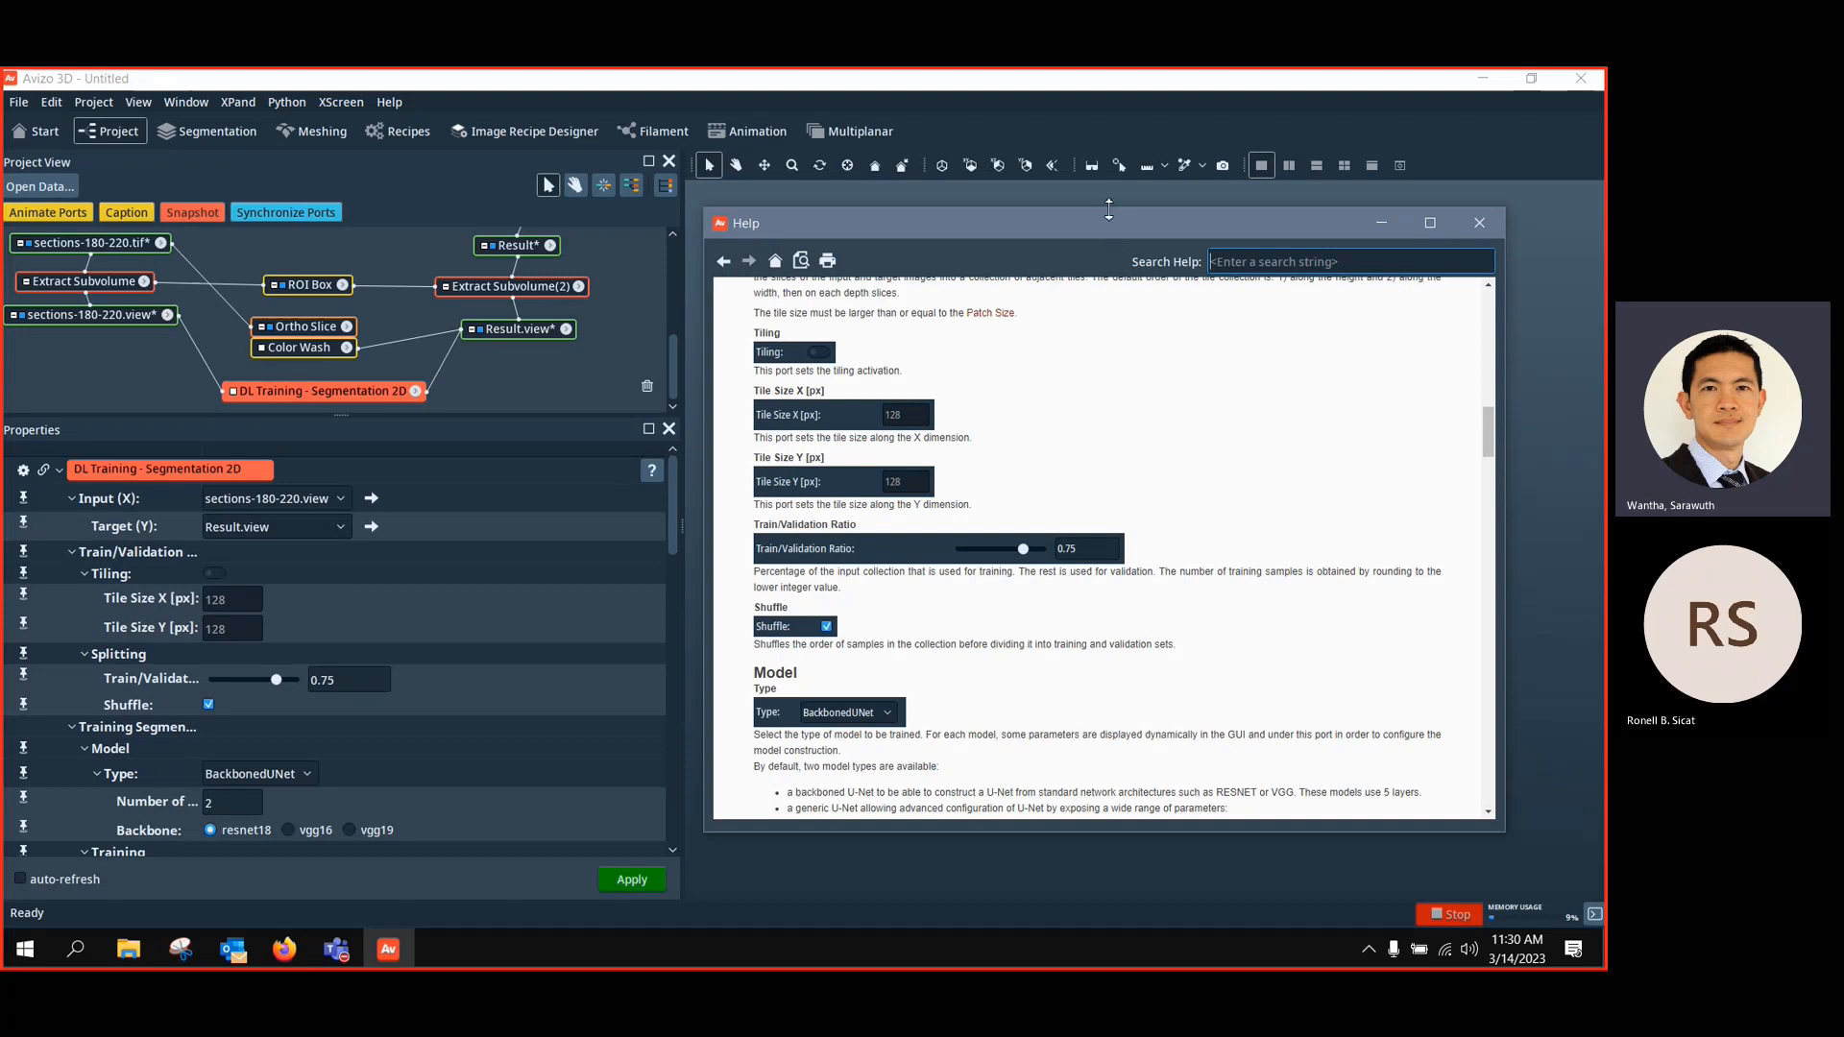
drag(1089, 230, 1126, 217)
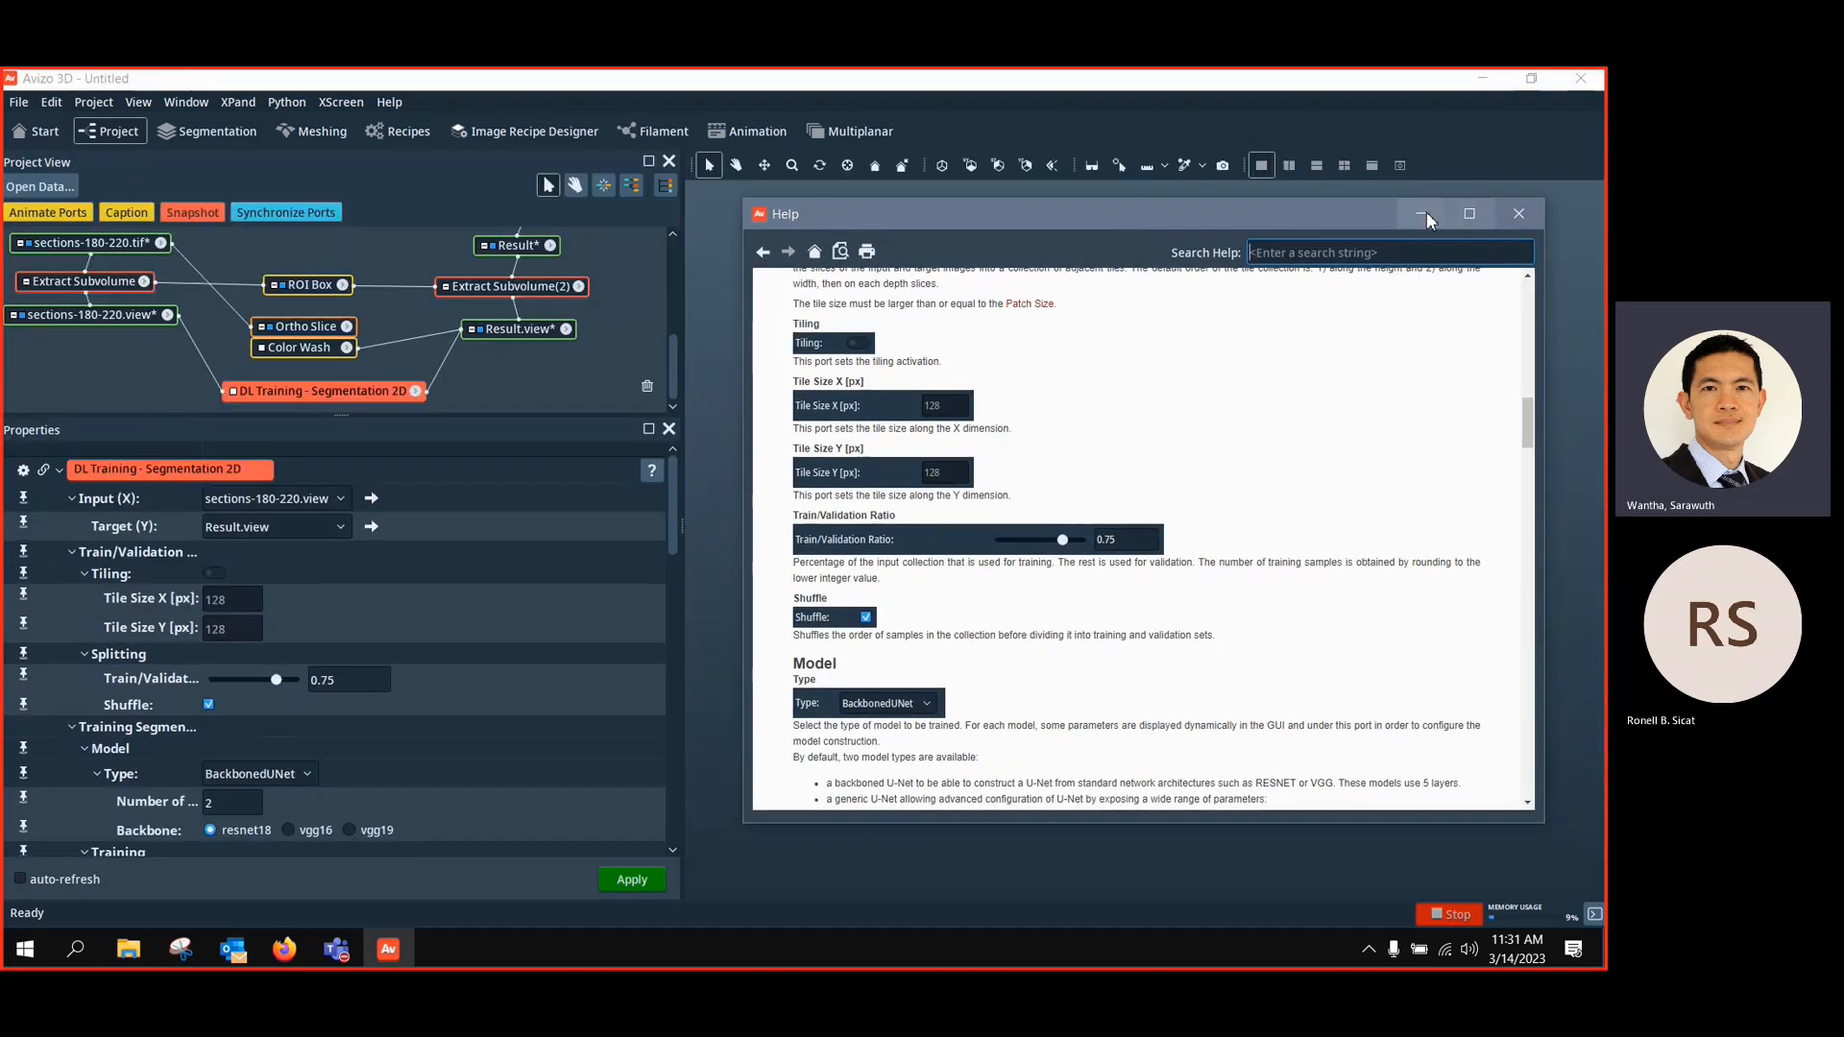
click(1423, 214)
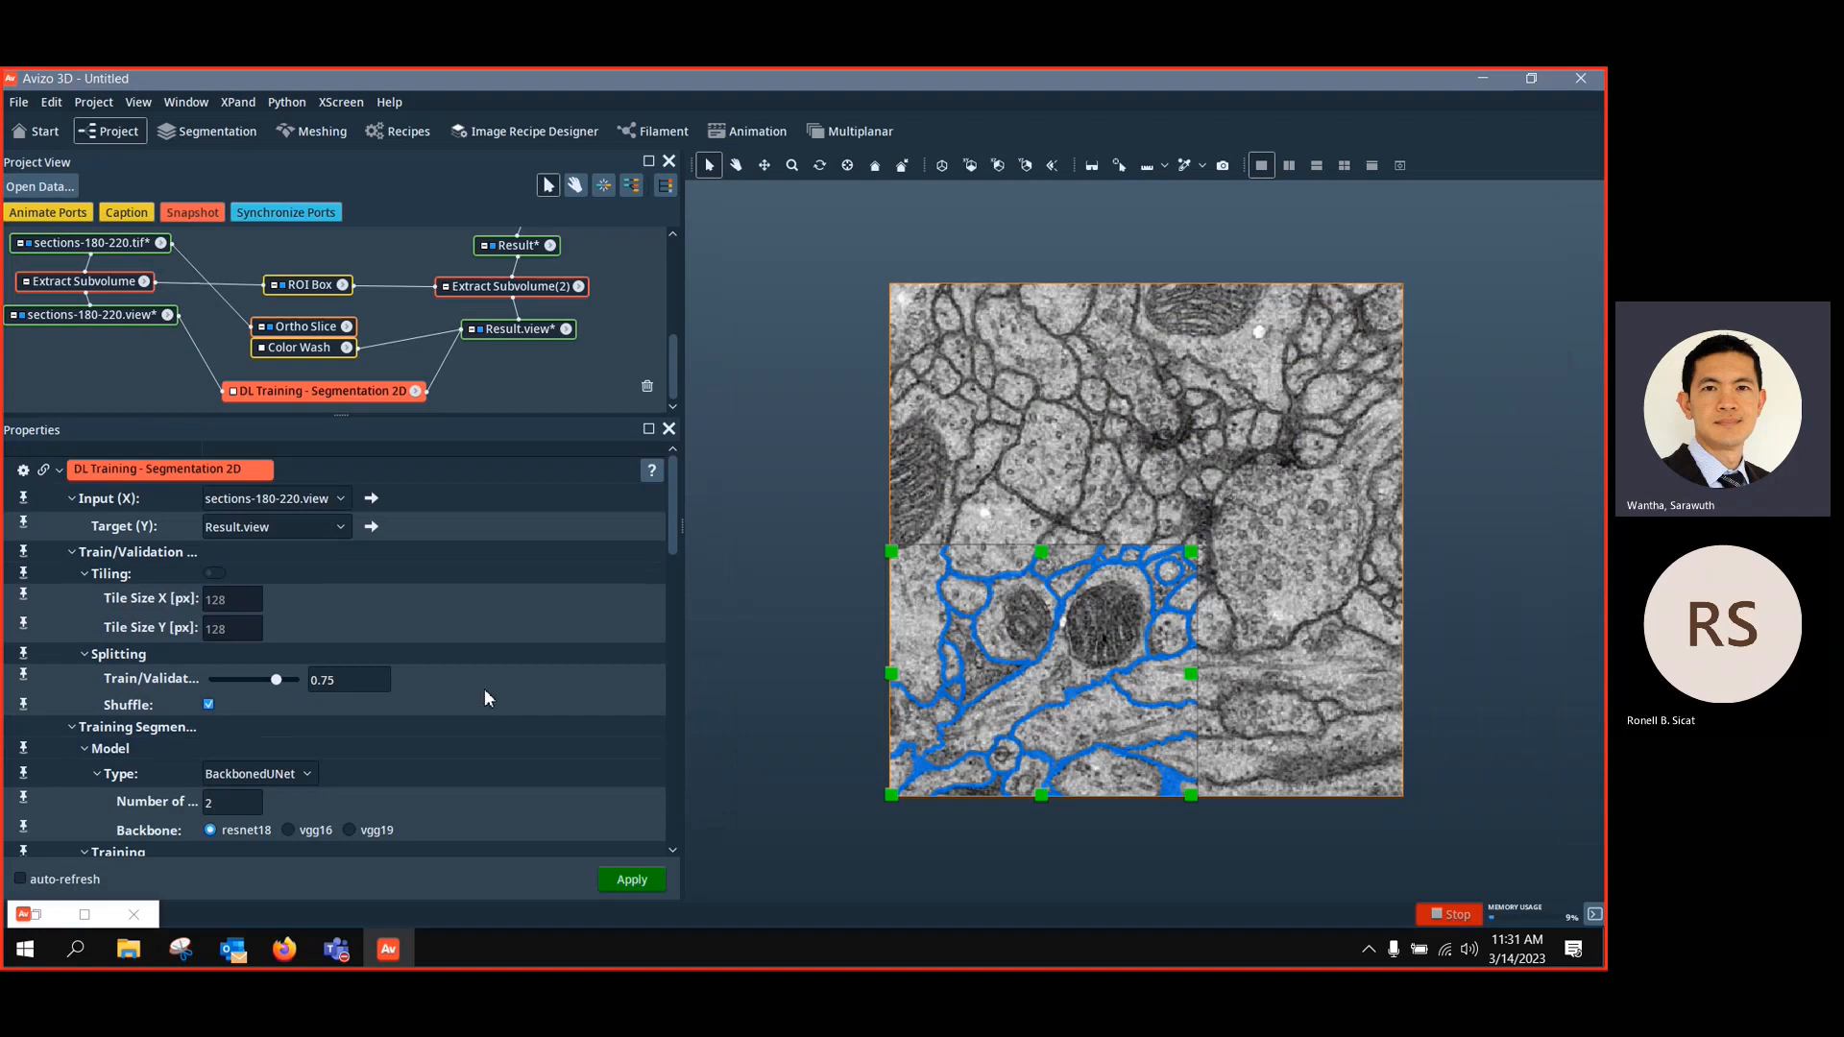
Try the AutoEncoder model type for the training module, and switch the type back to BackbonedUNet
scroll(486, 688, down, 5)
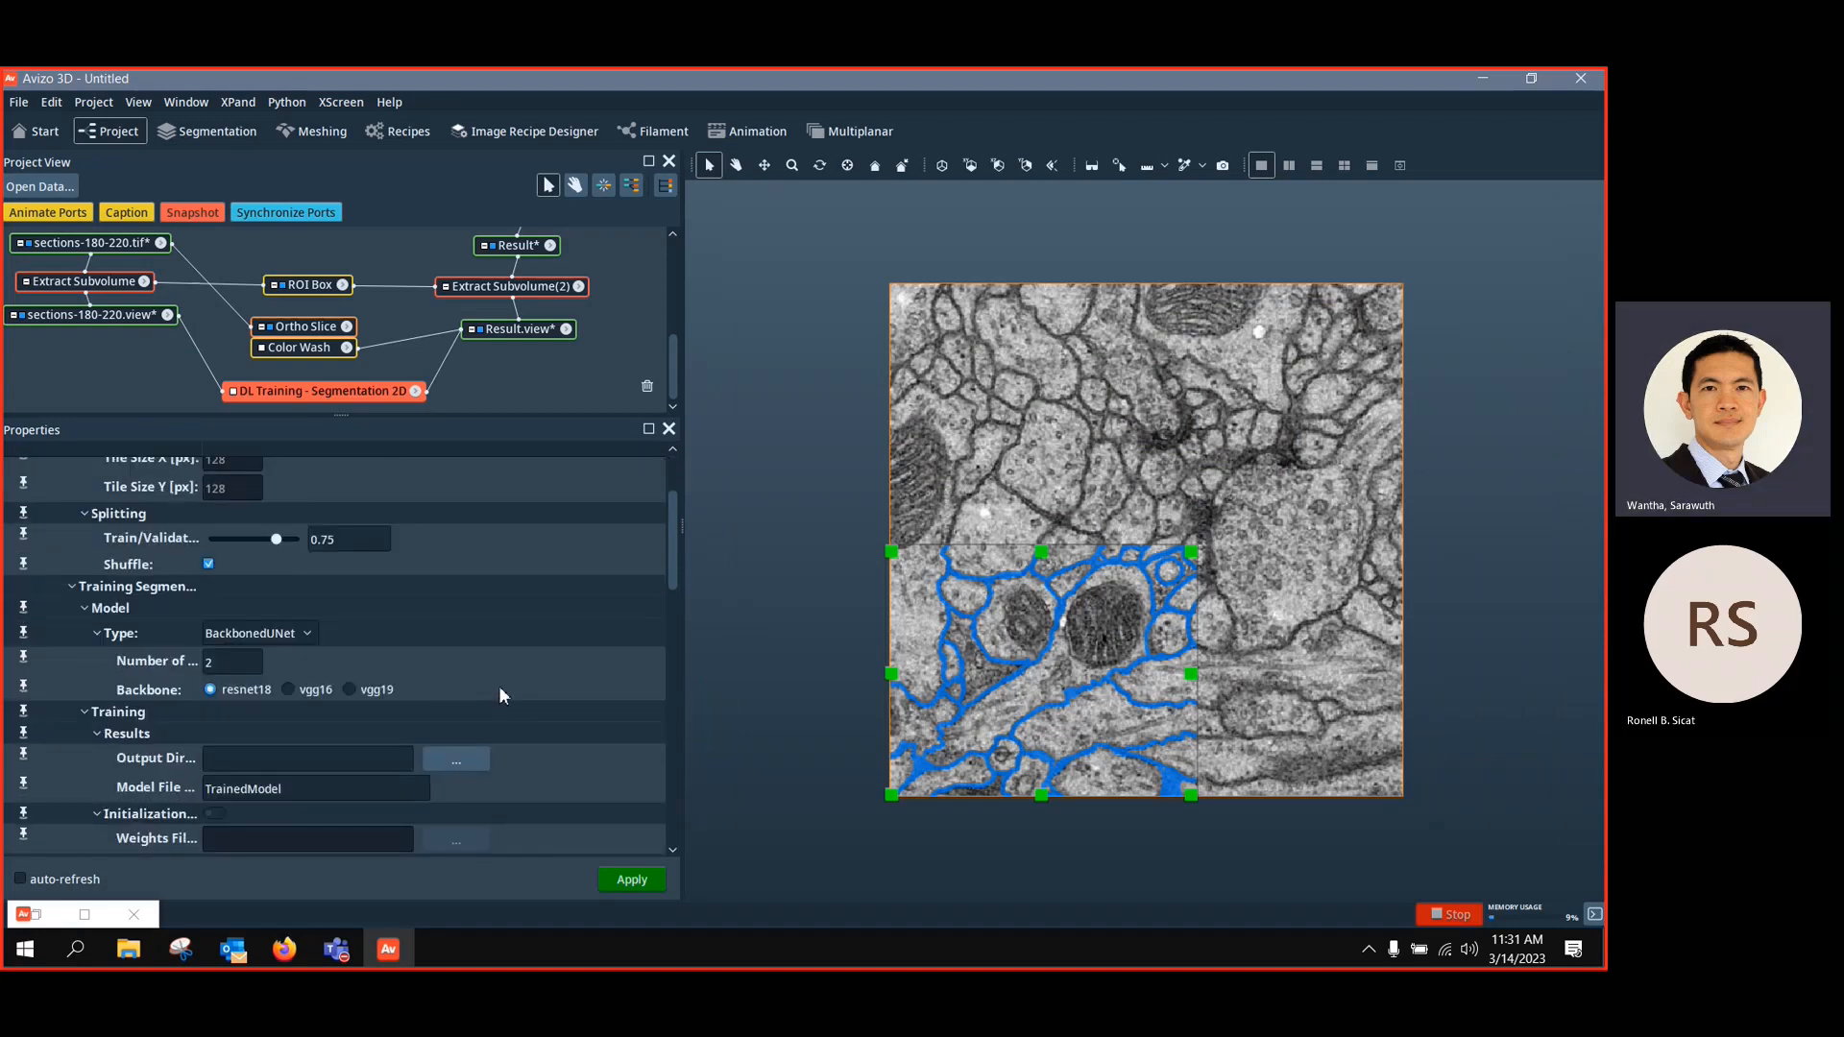
scroll(499, 686, down, 2)
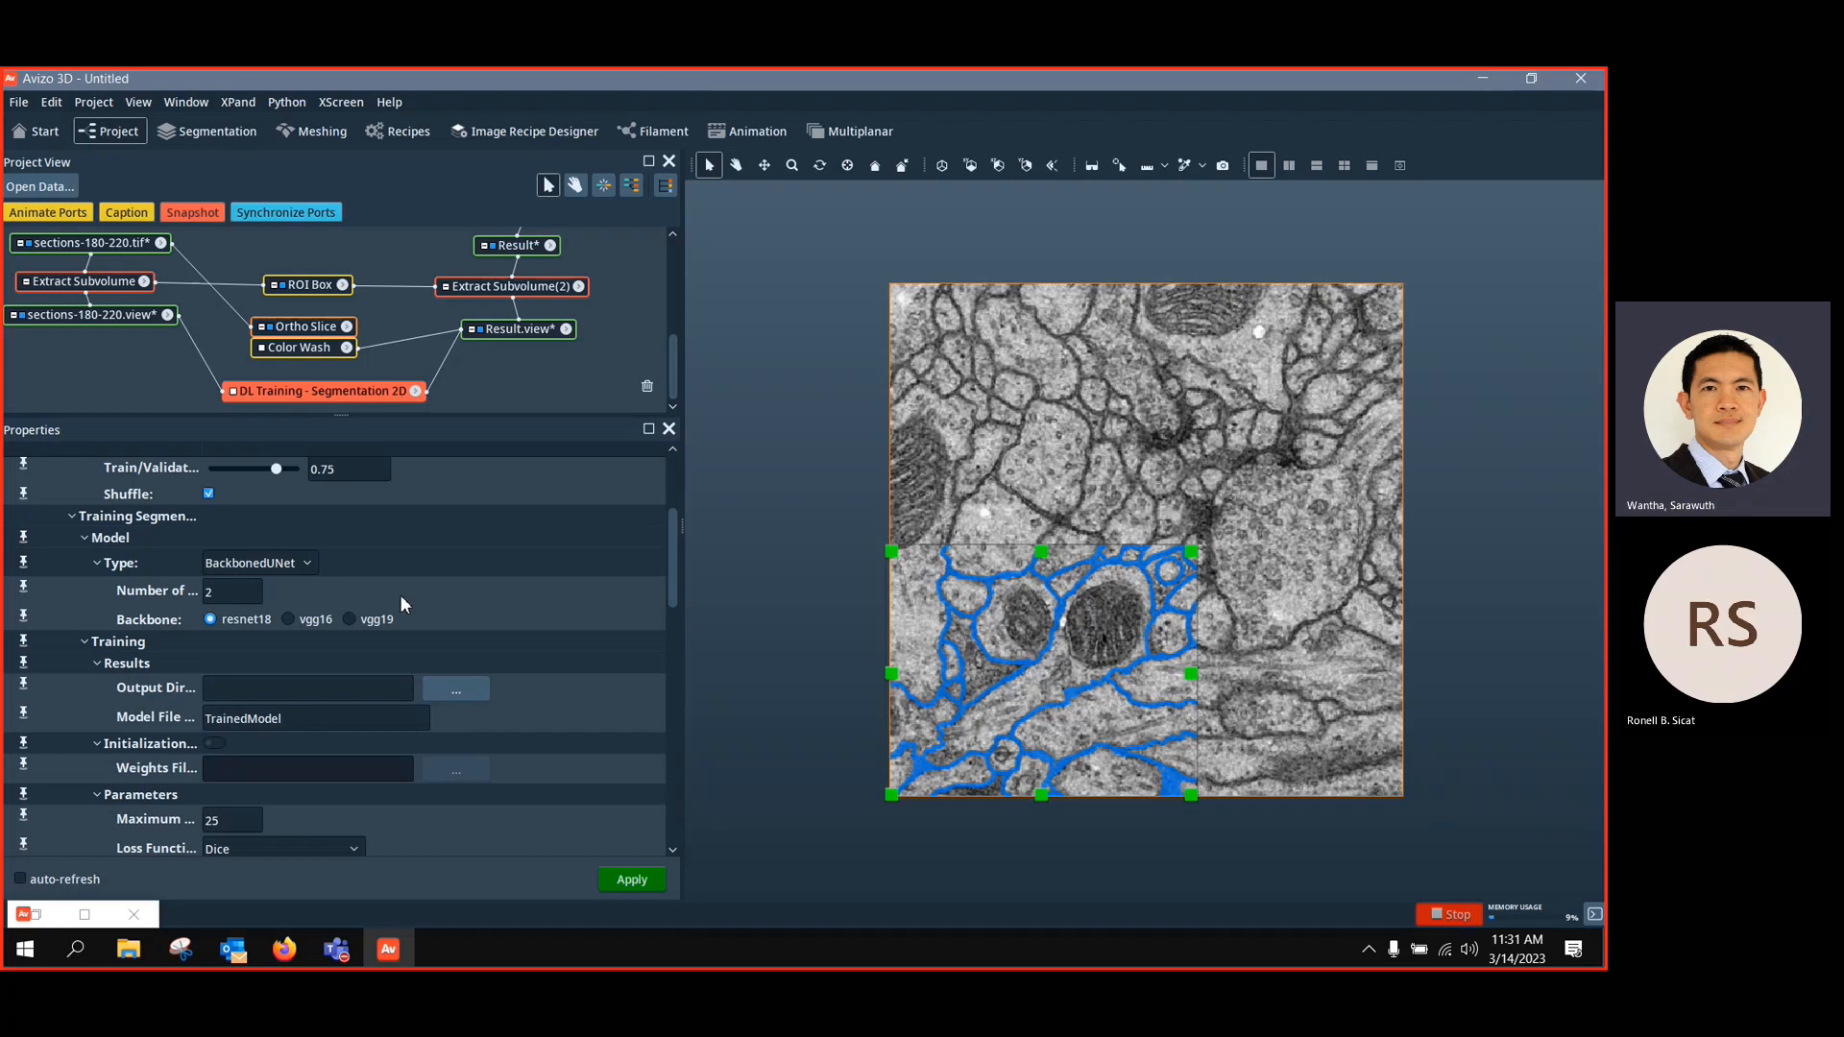
click(305, 570)
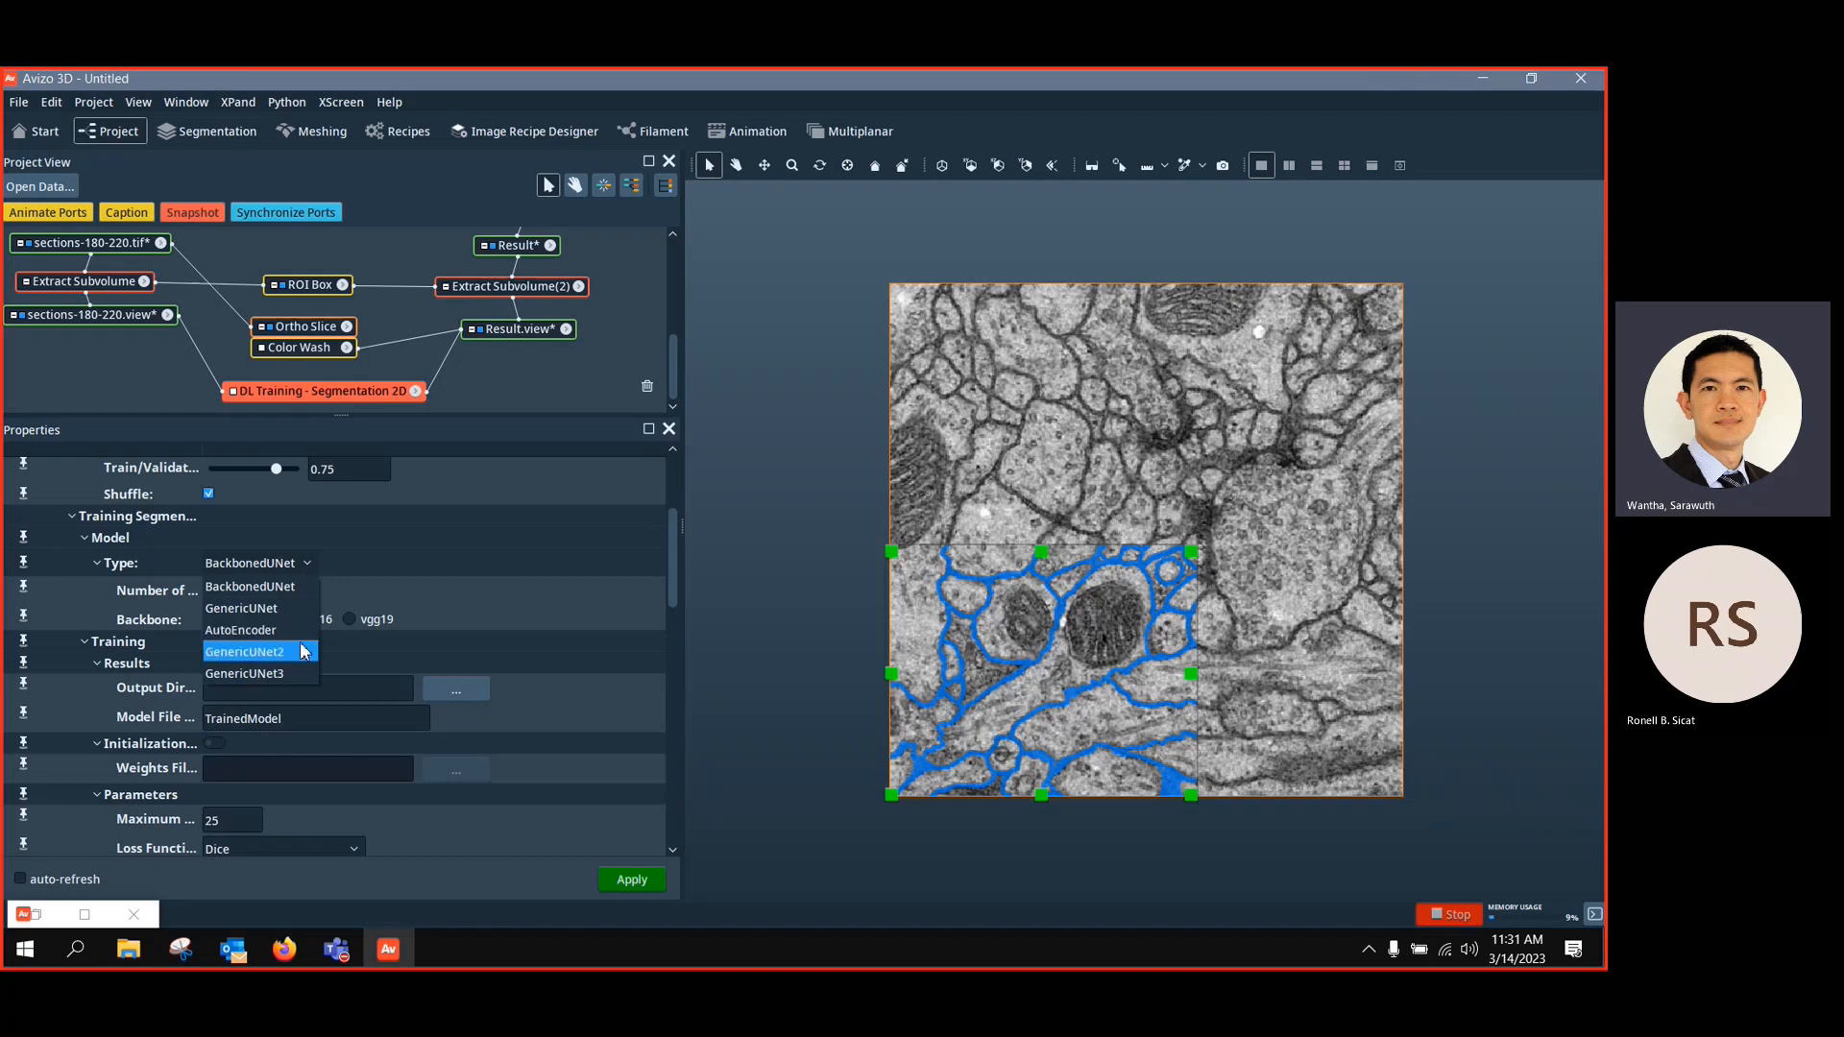
click(504, 568)
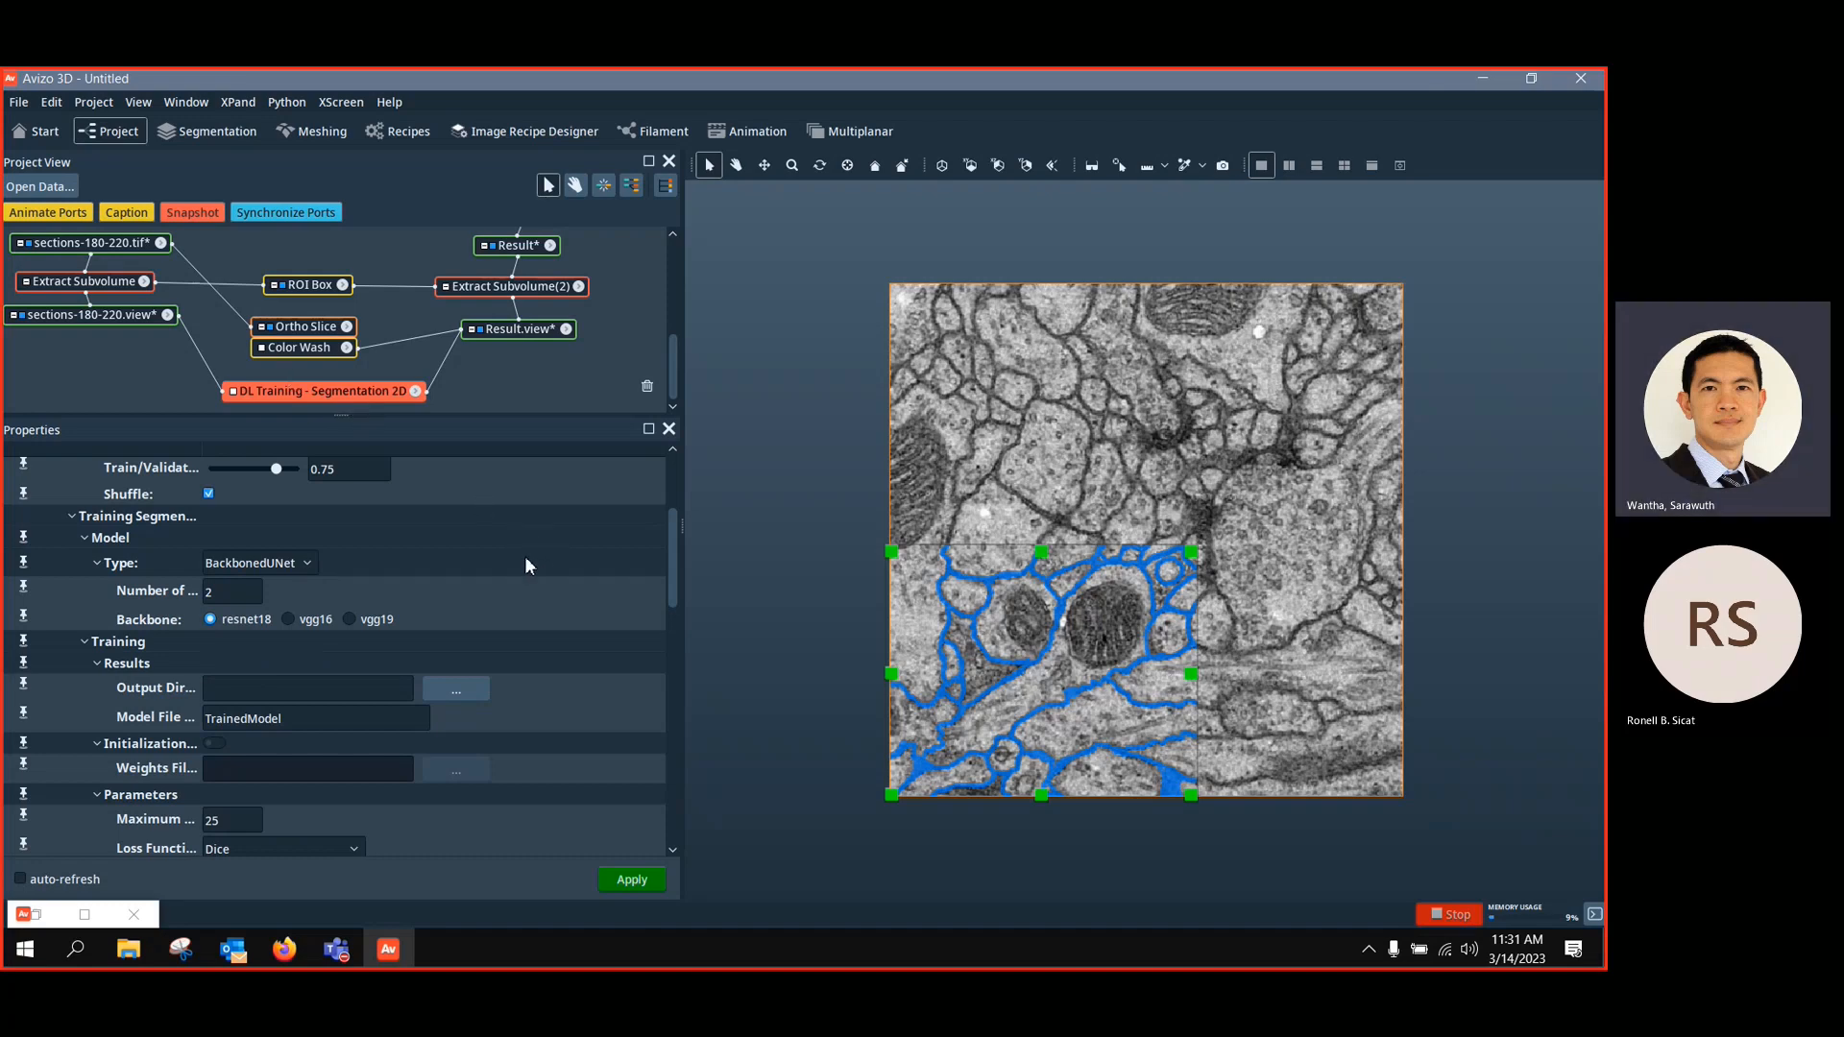
click(305, 567)
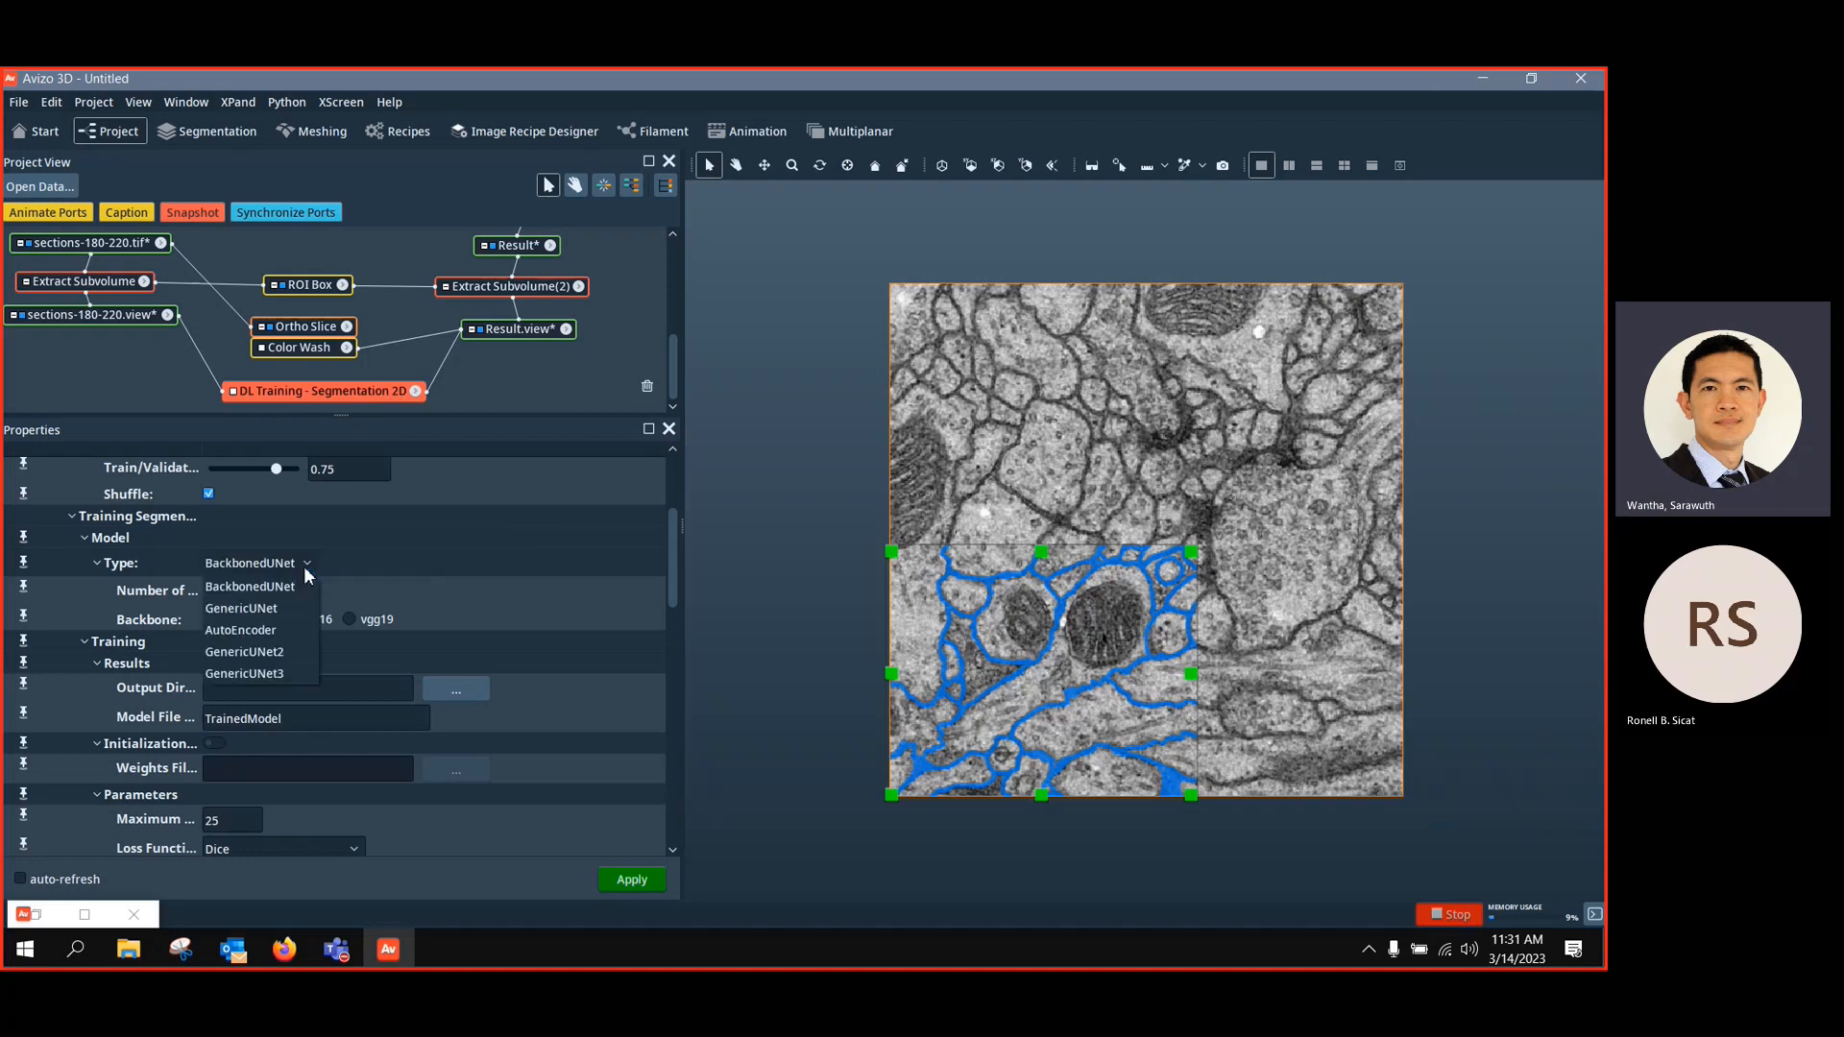
click(252, 631)
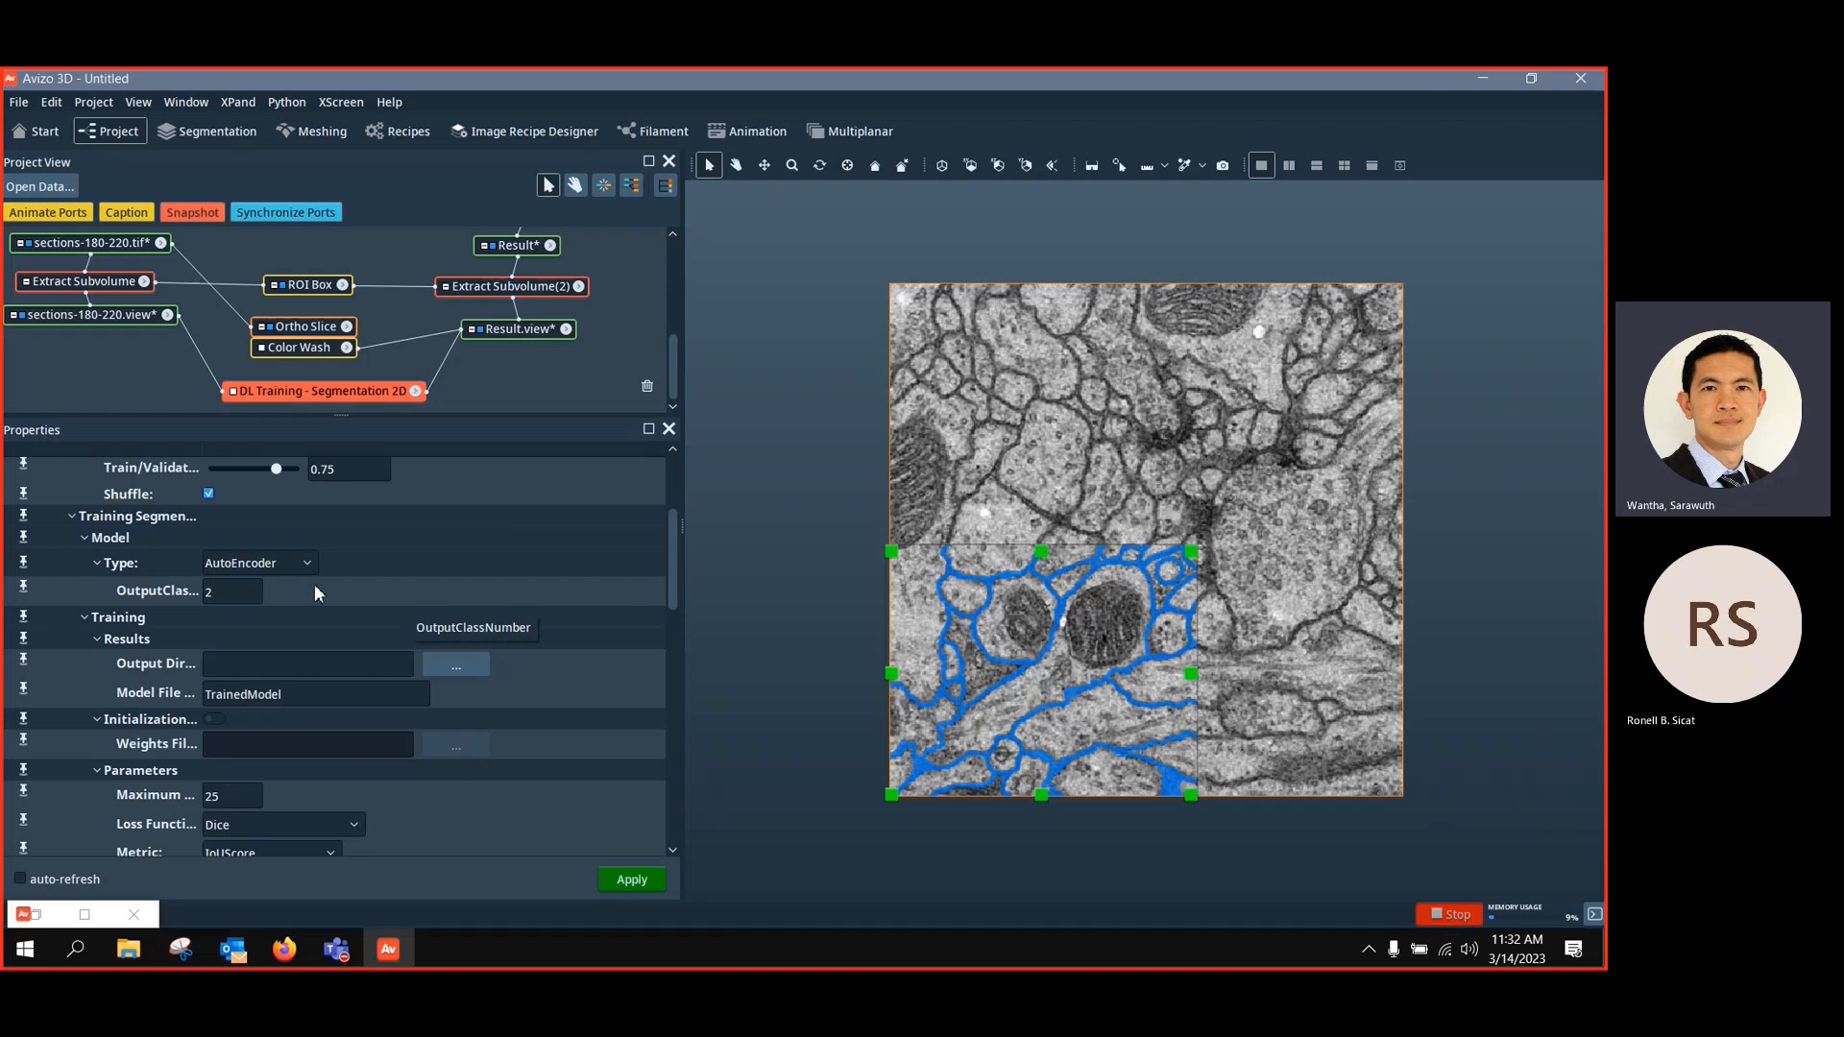
click(303, 563)
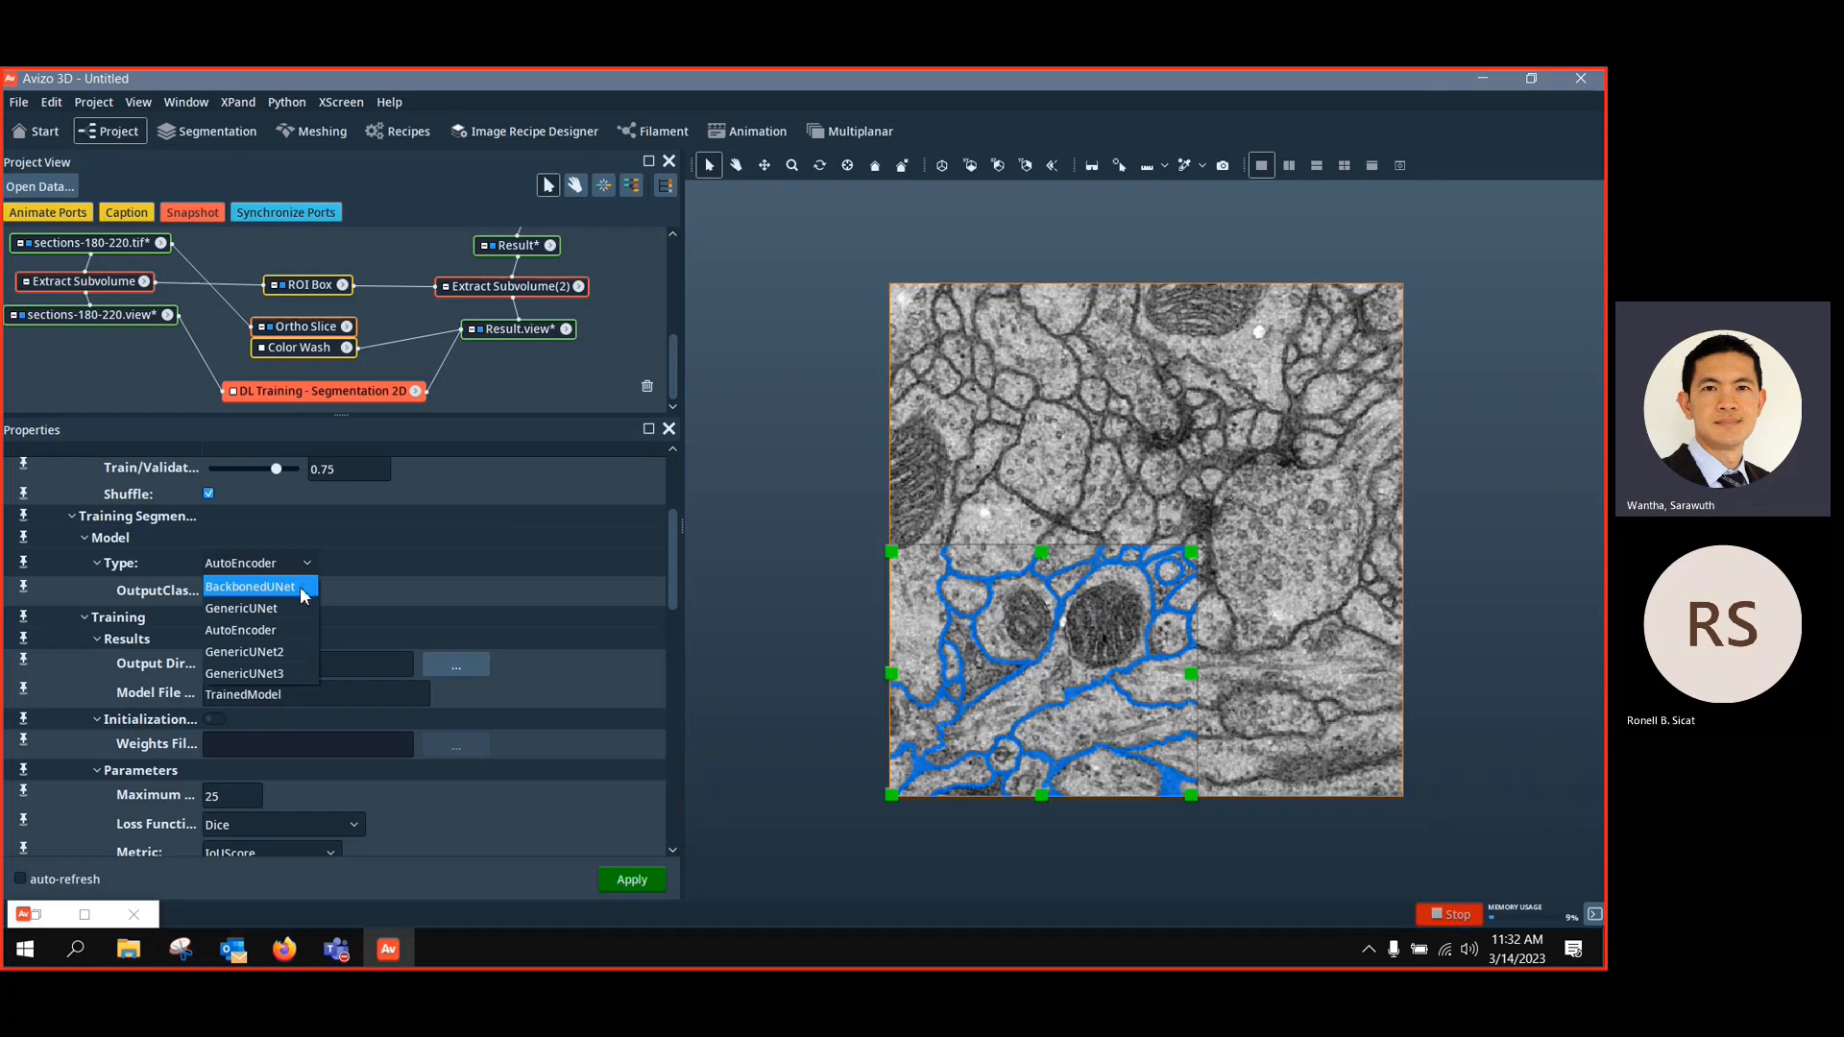
click(292, 591)
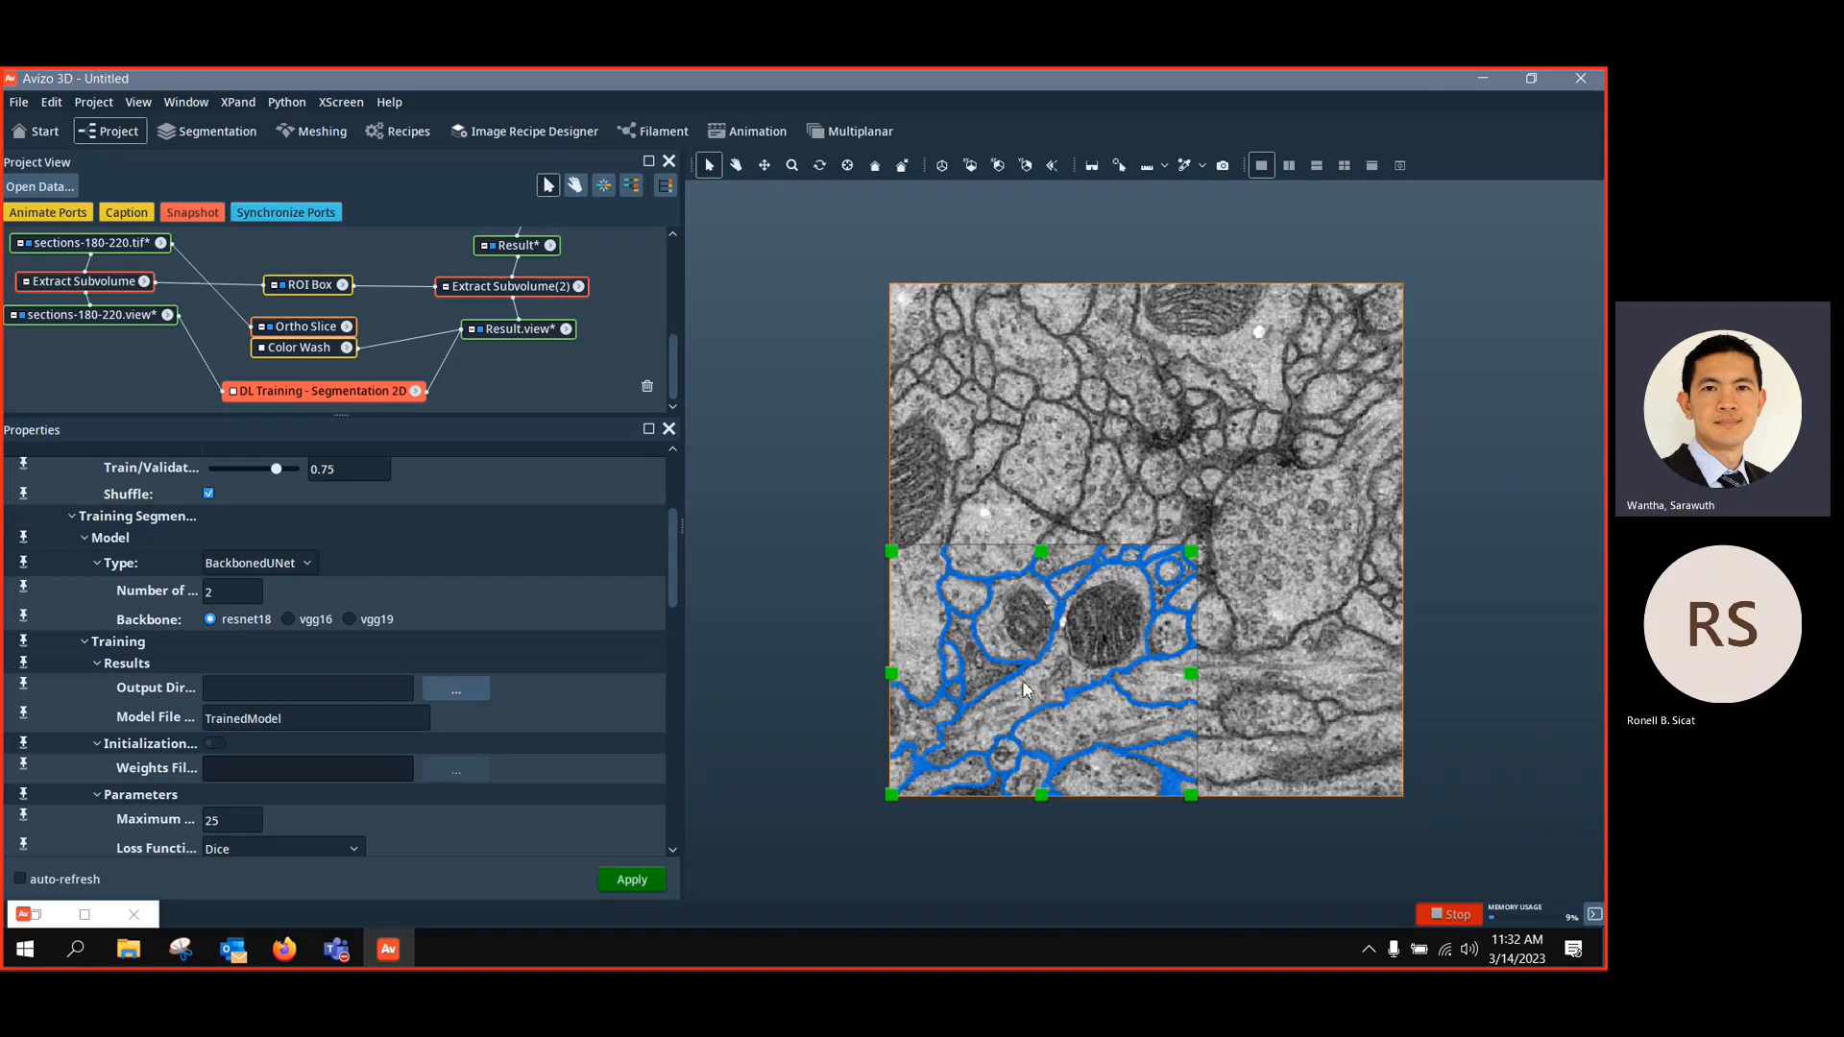
Try 1 as the model's number of classes, and set it back to 2
double_click(248, 593)
text(1)
double_click(249, 598)
text(2)
click(609, 596)
Check the help page's Model section for how to choose the number of classes, and minimize the Help window
click(84, 914)
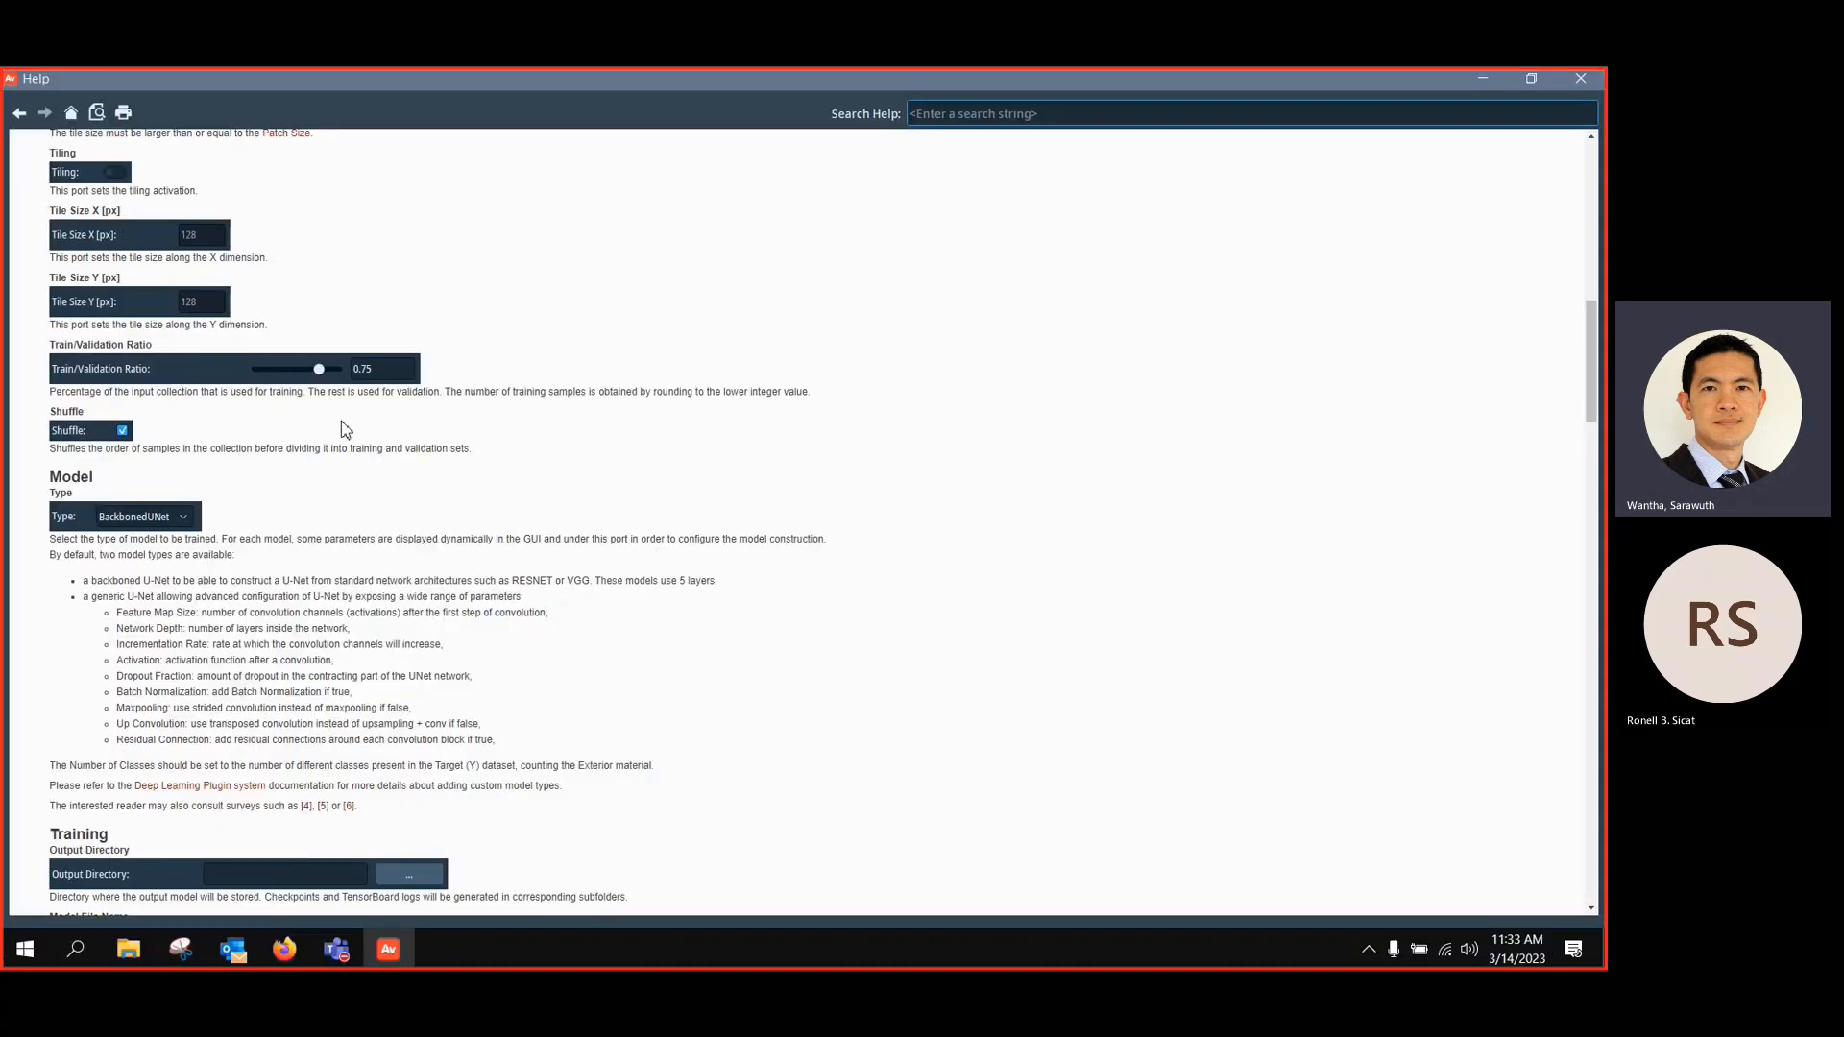
scroll(309, 517, down, 1)
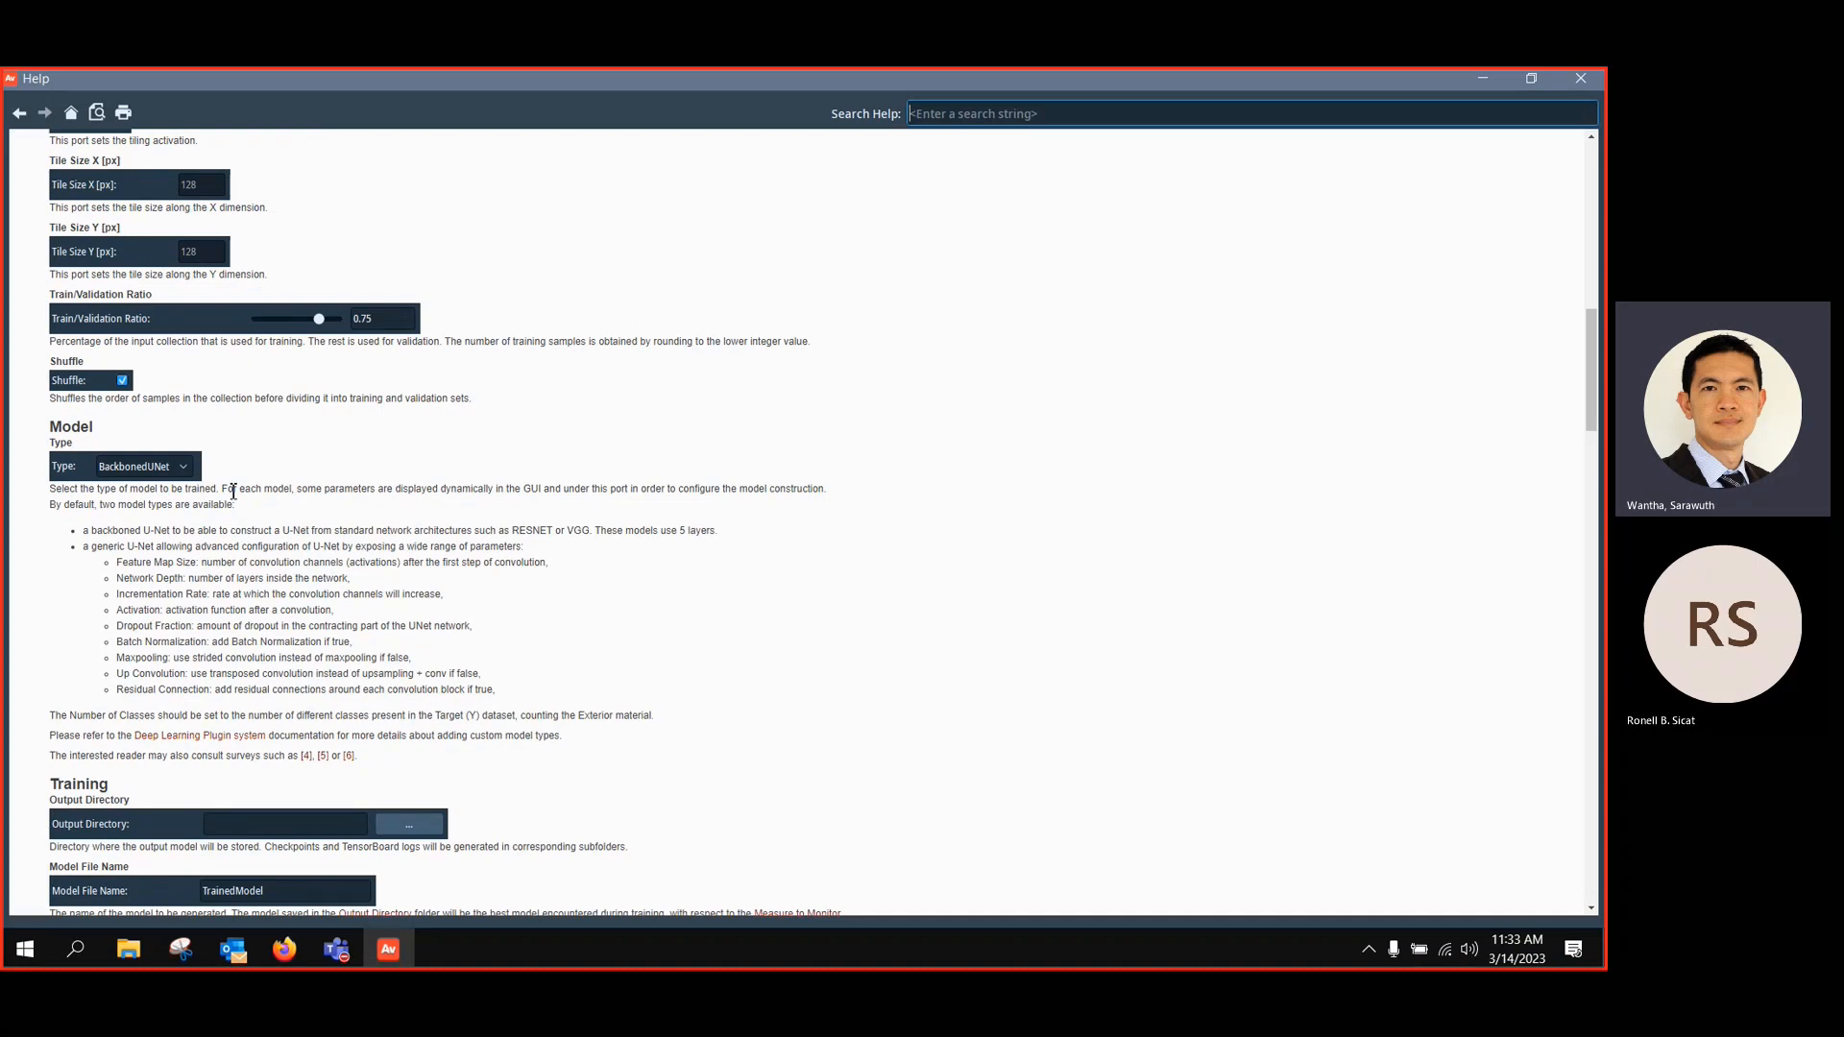
scroll(233, 492, down, 4)
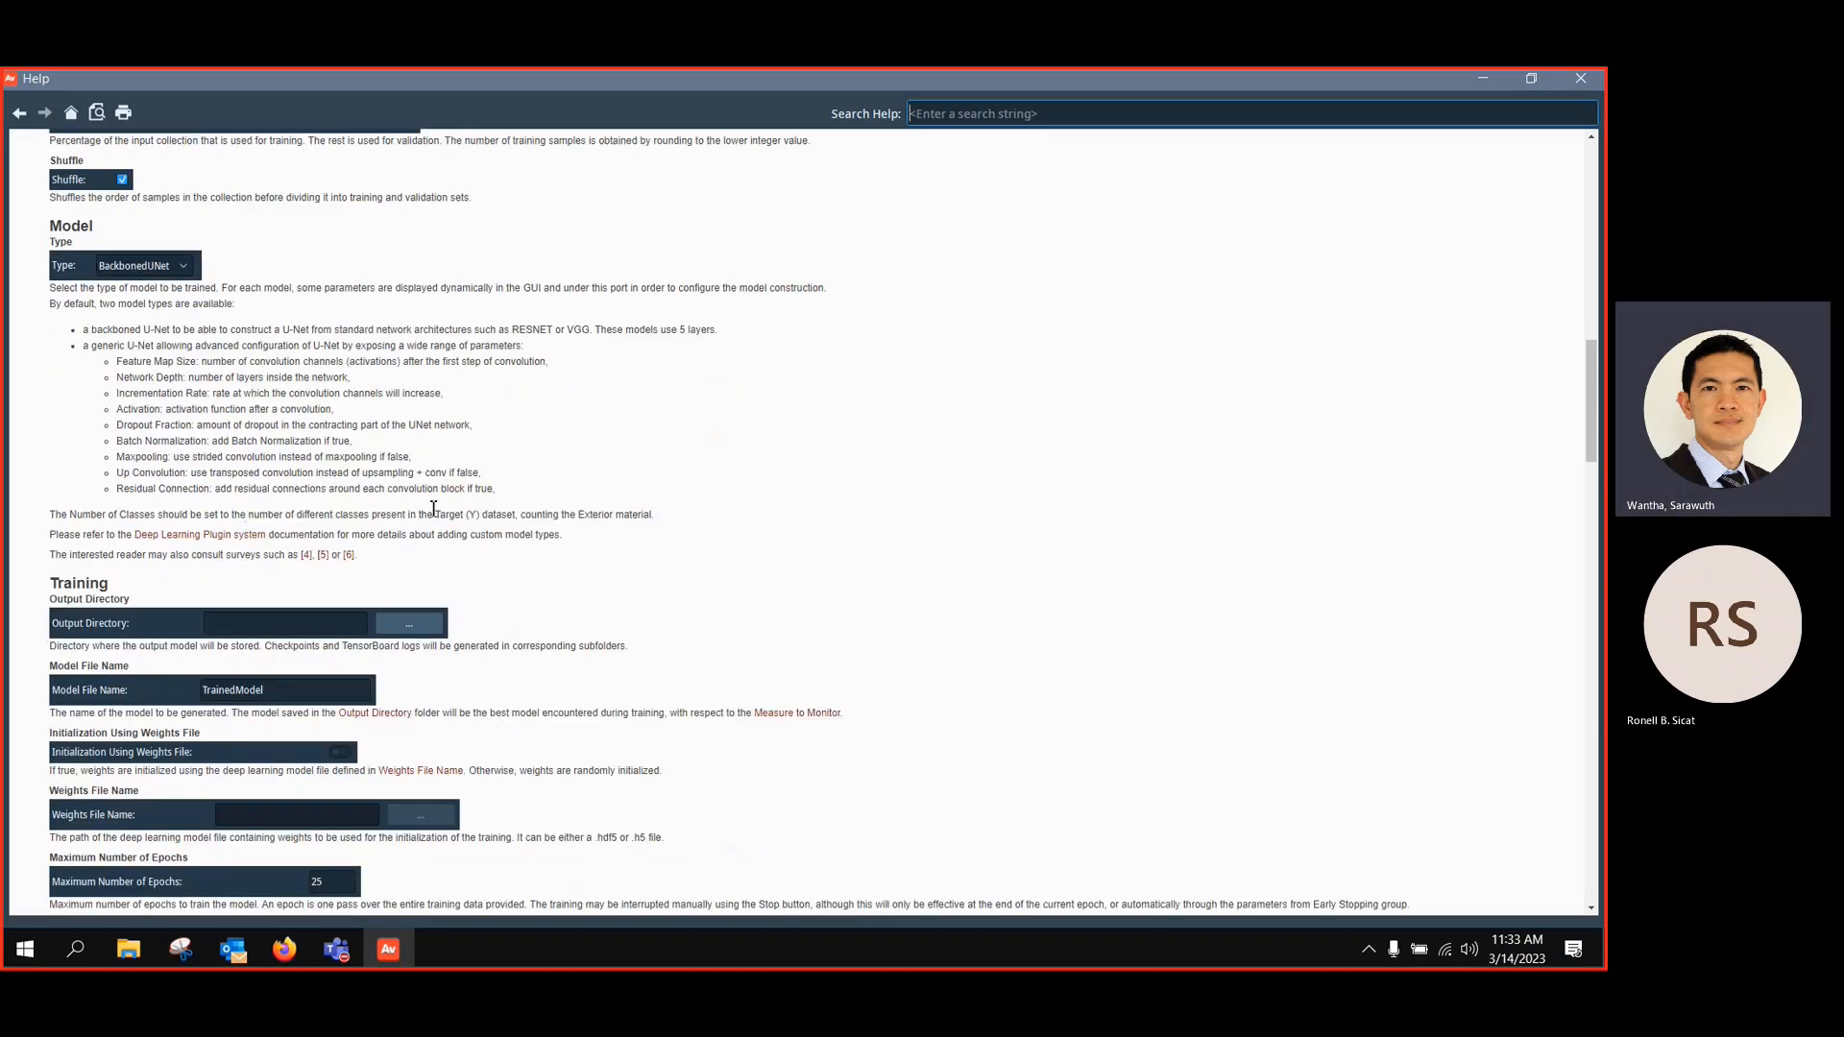
click(1481, 78)
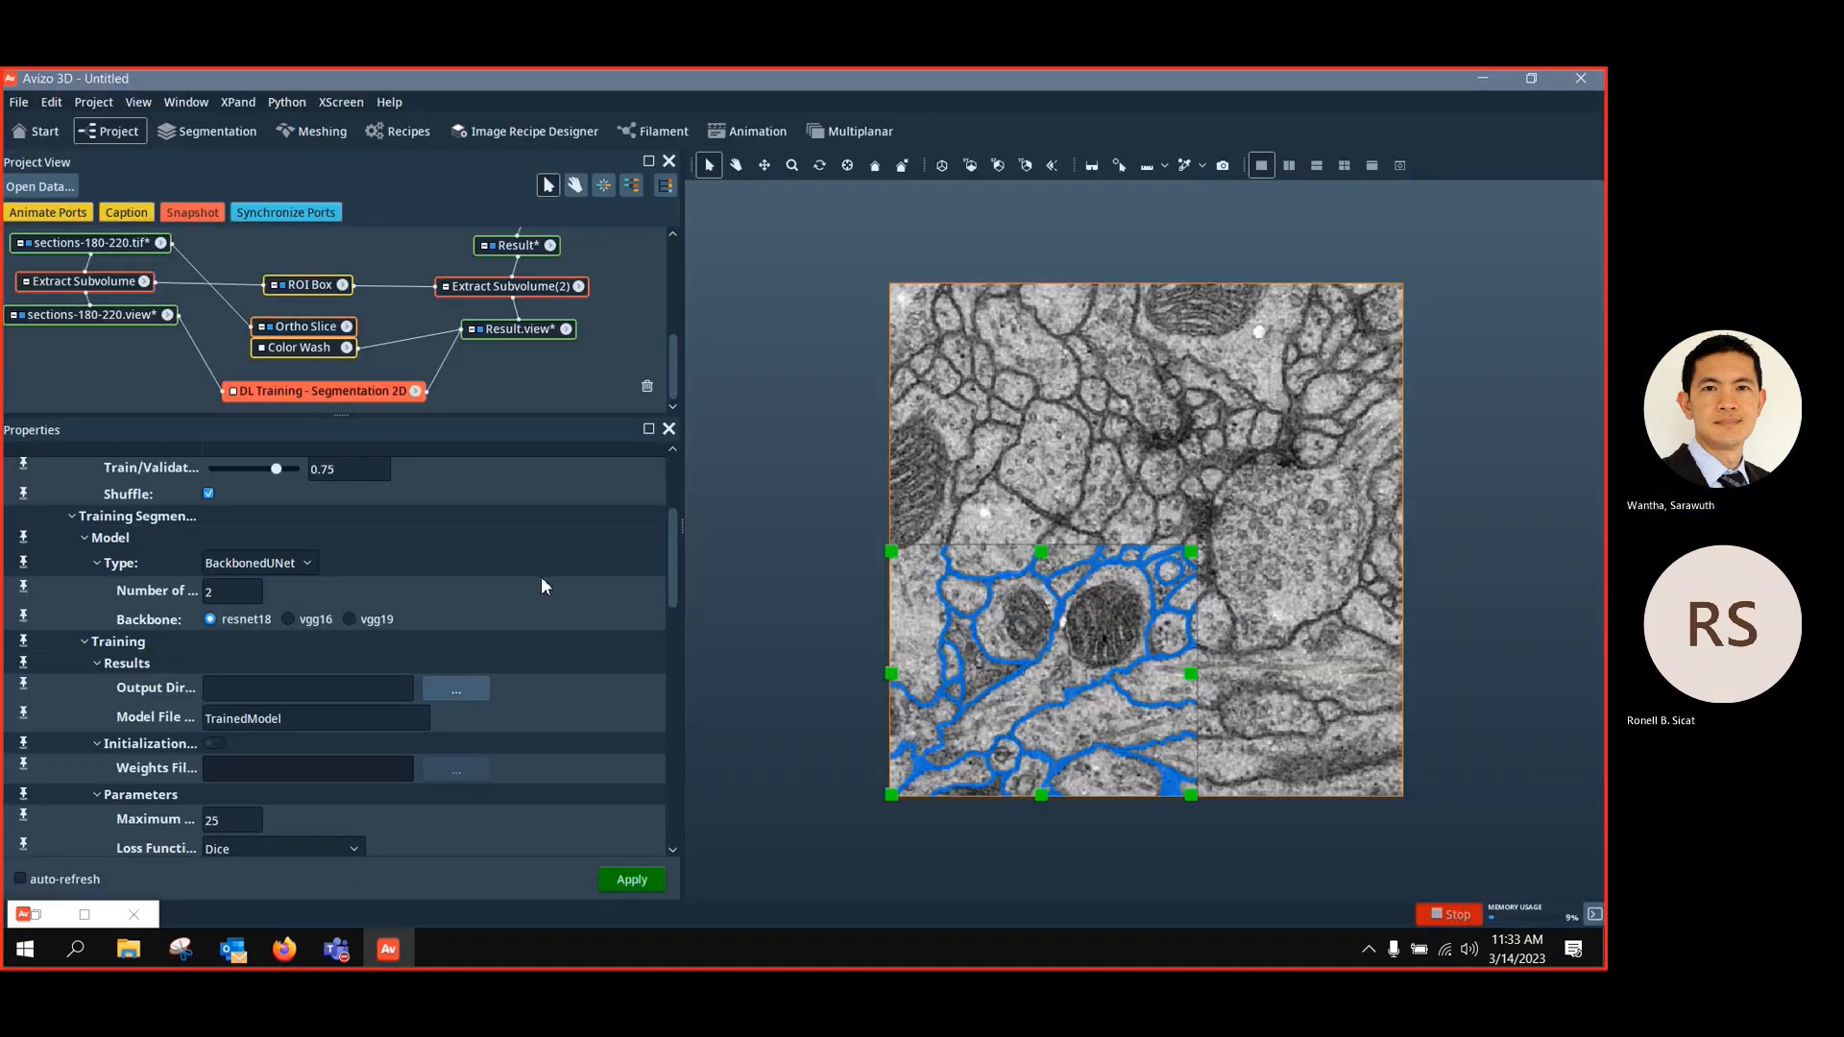
Create a folder named DL2D on the Desktop and set it as the training output directory
scroll(543, 584, down, 1)
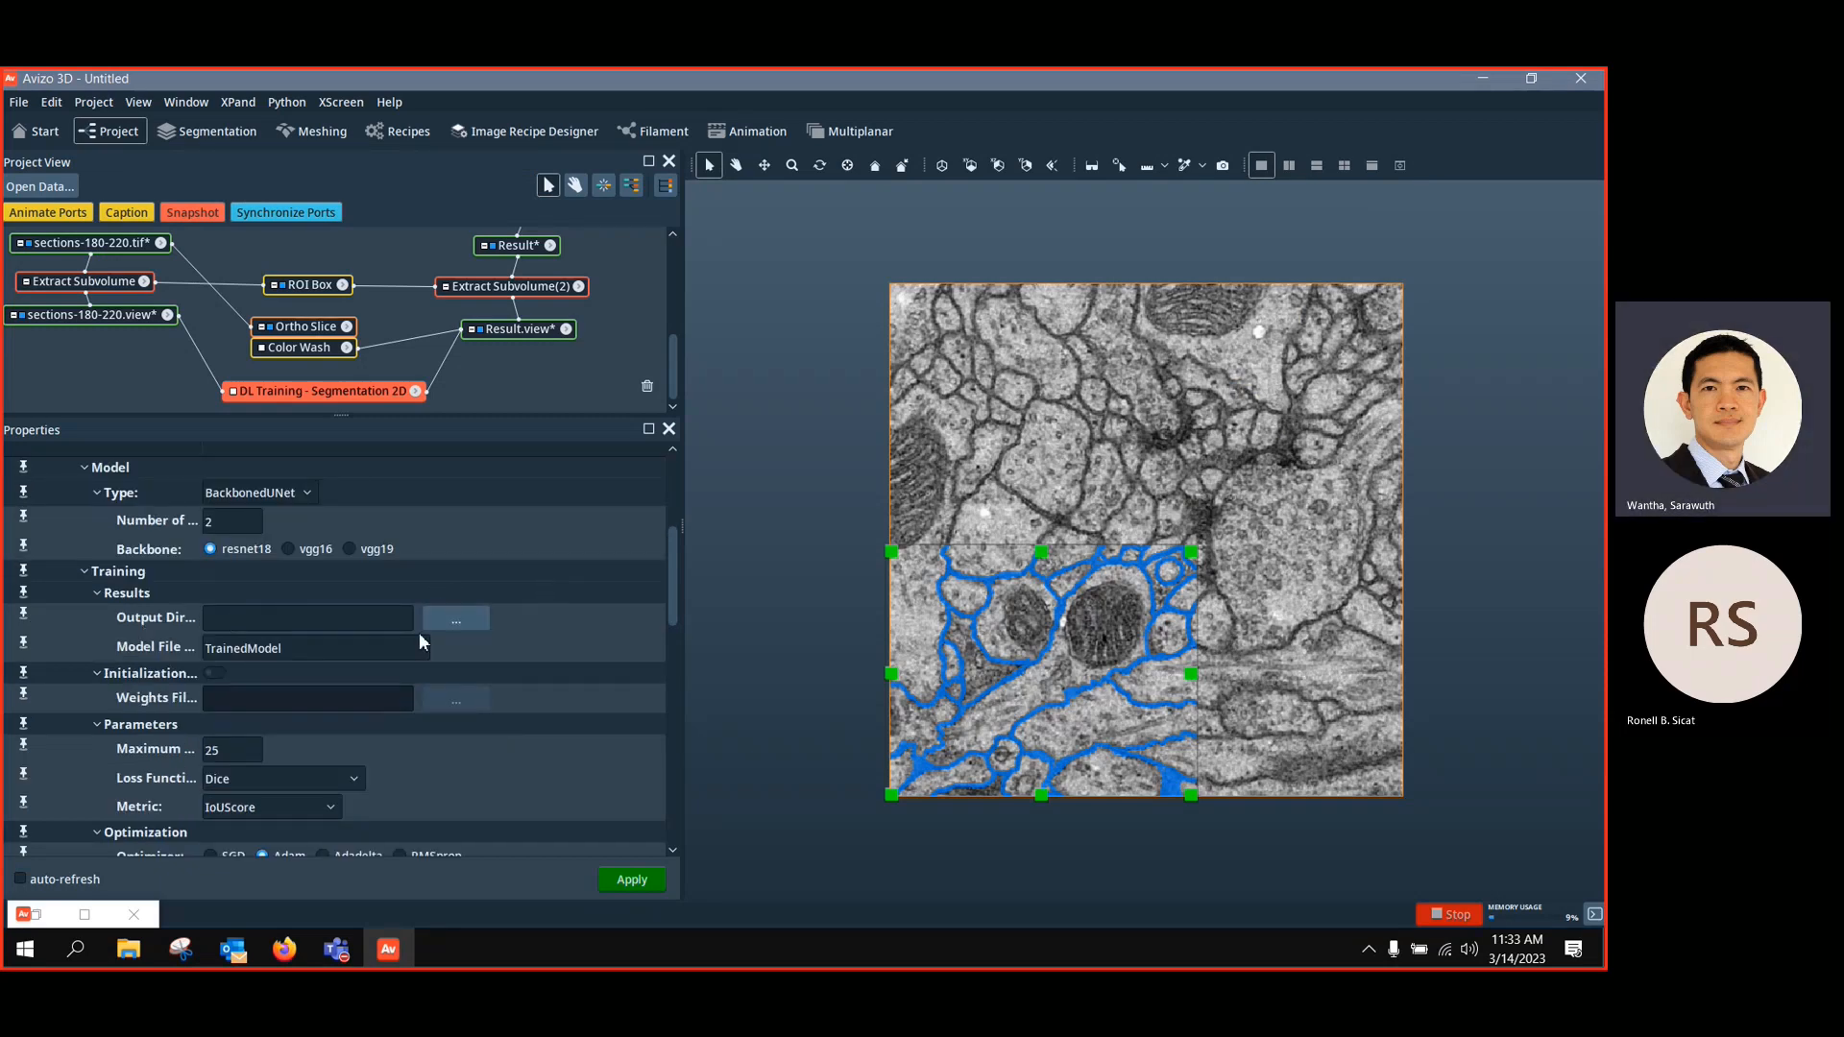
click(458, 620)
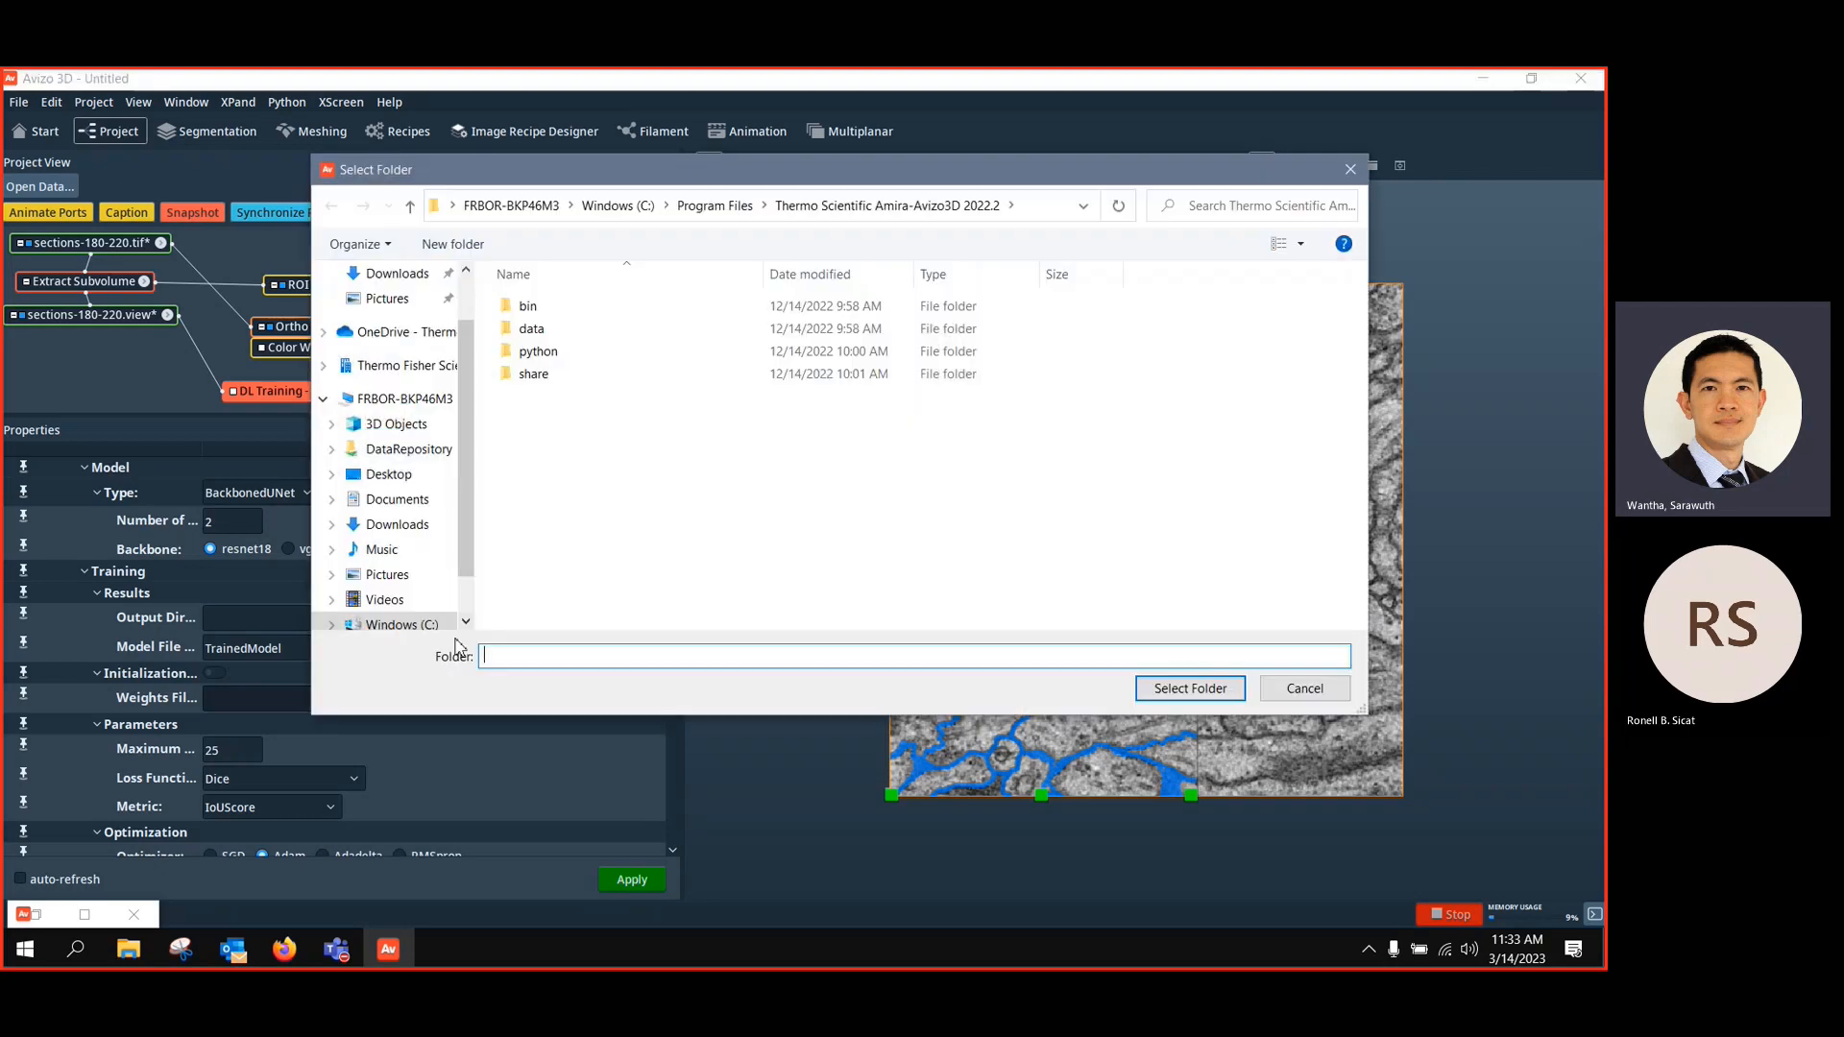
click(399, 473)
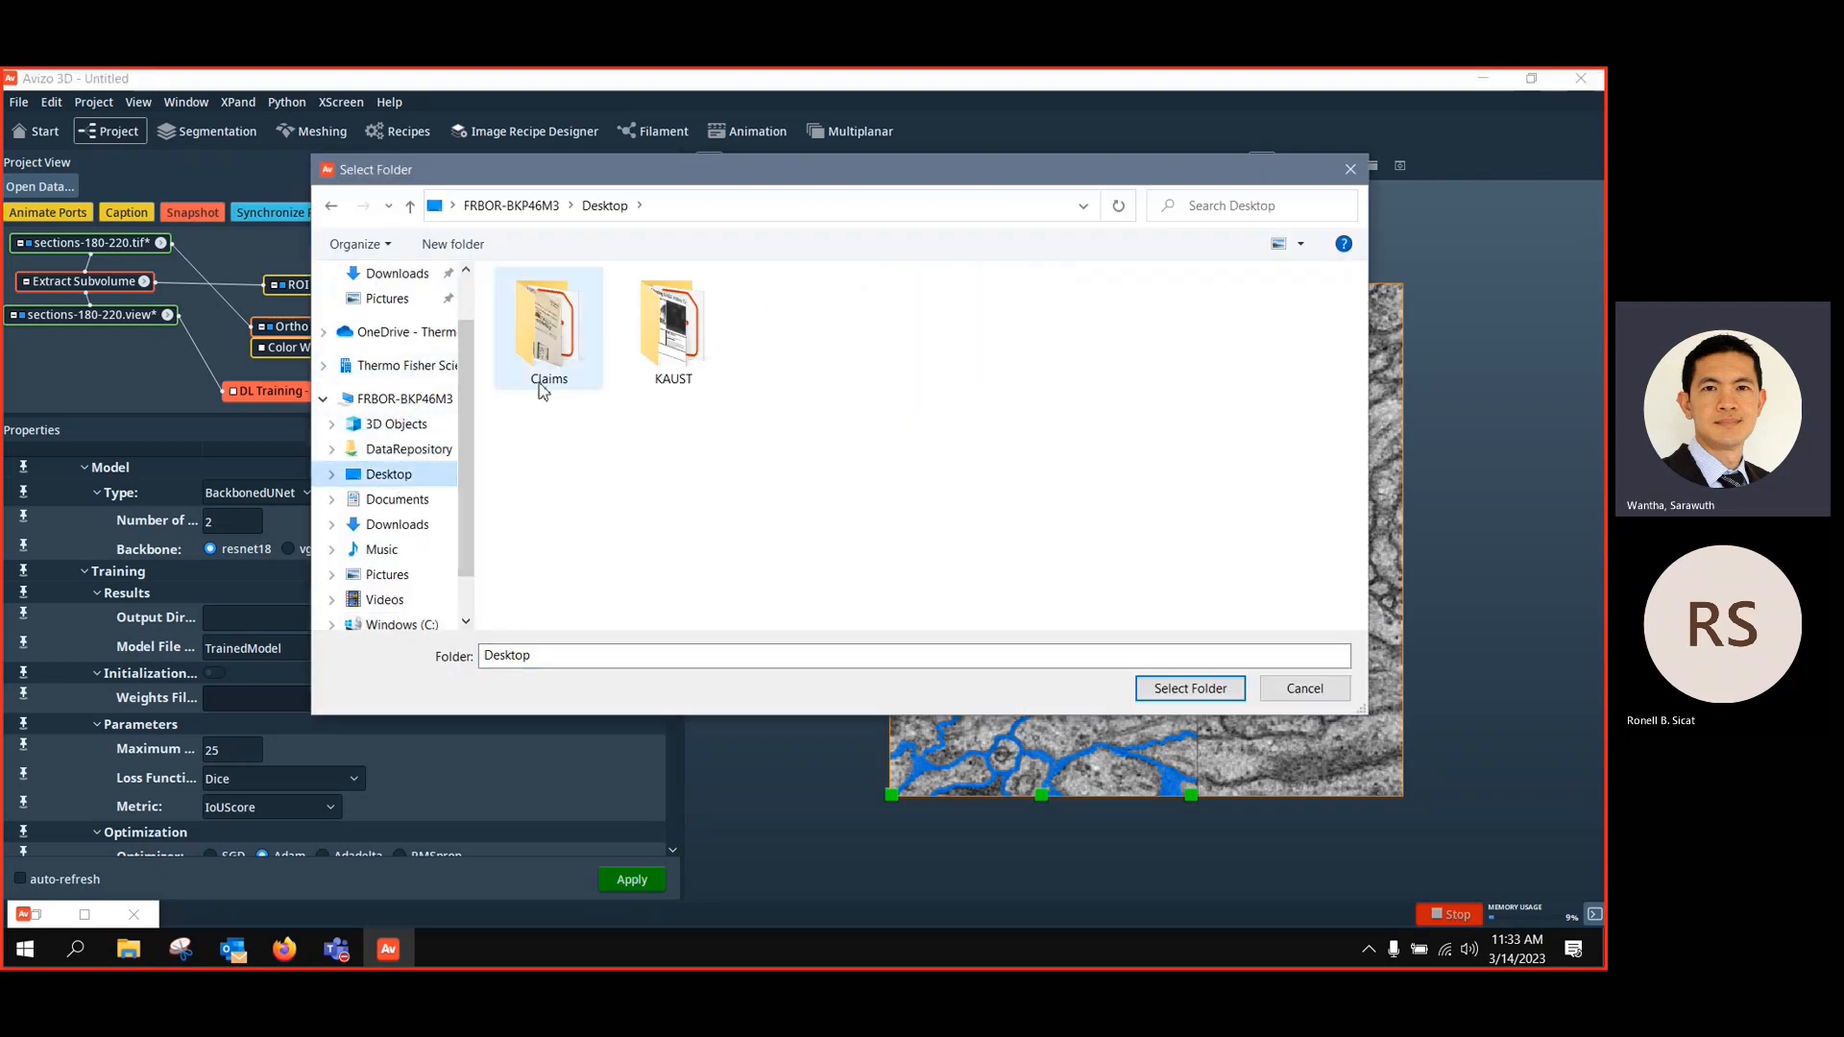
click(442, 244)
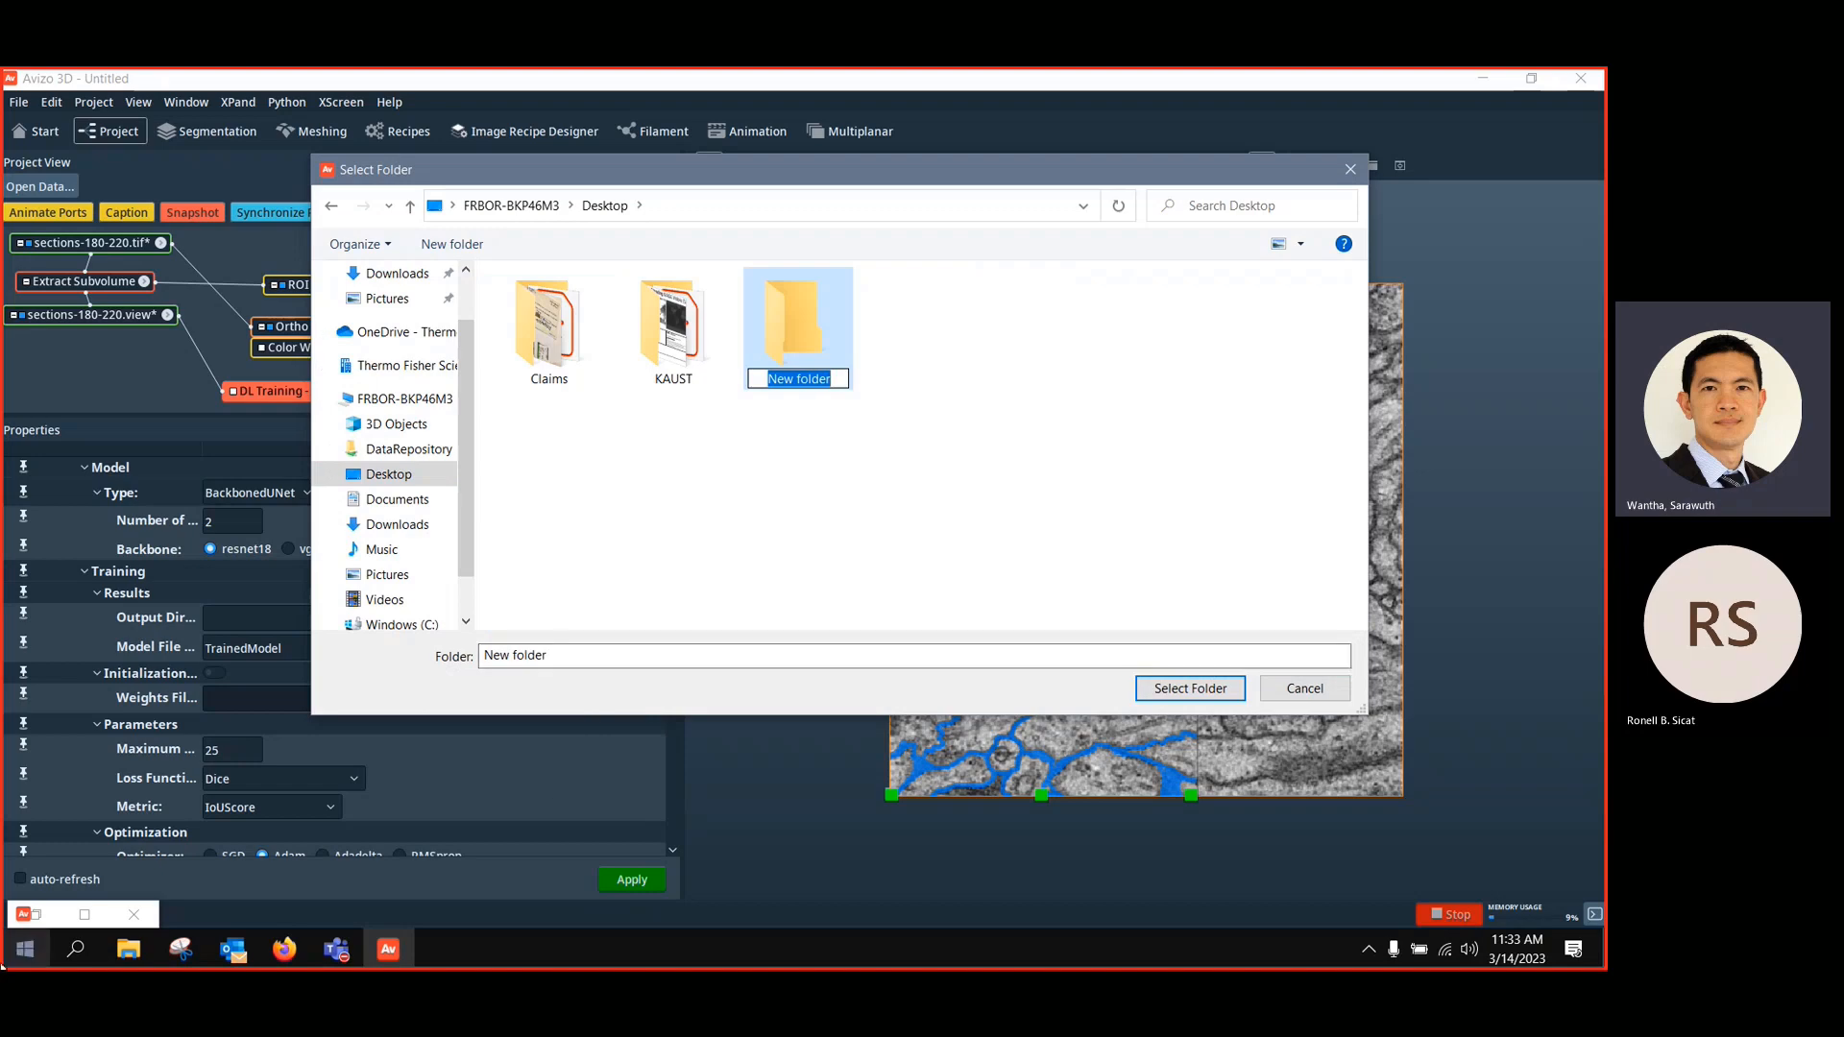
text(DL)
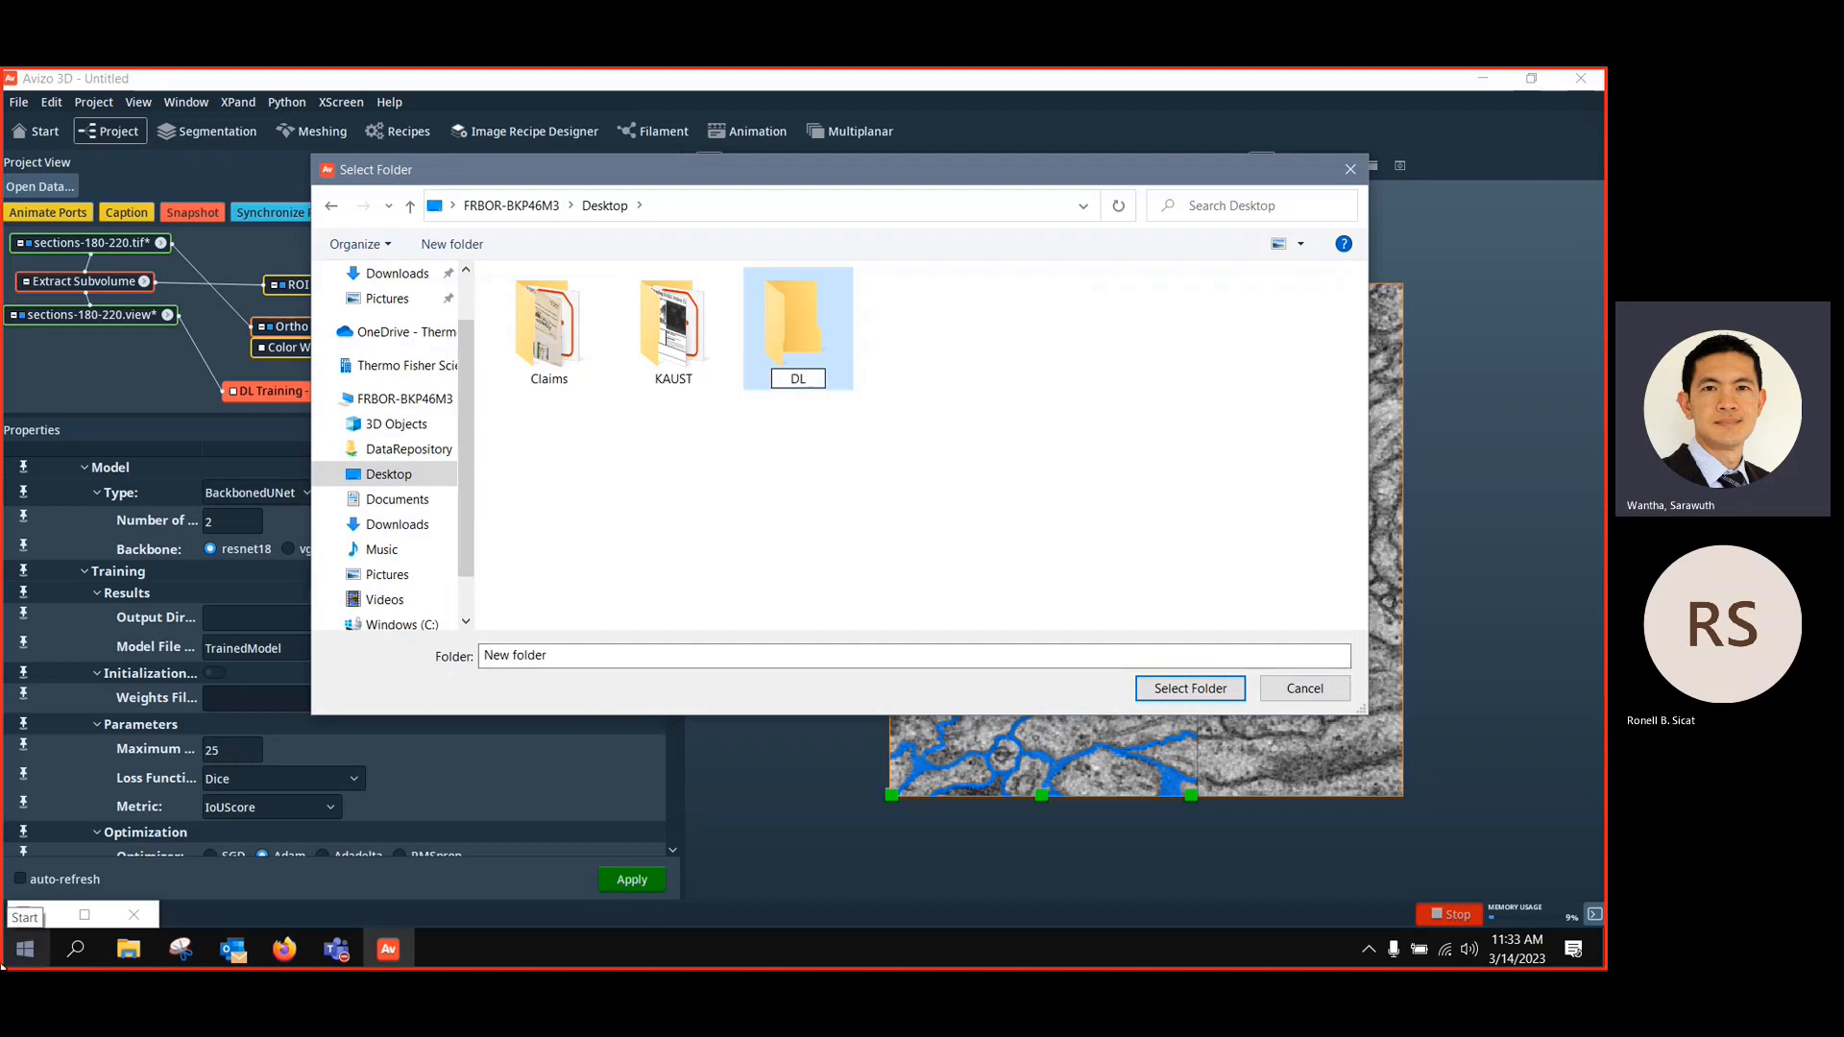
text(2D)
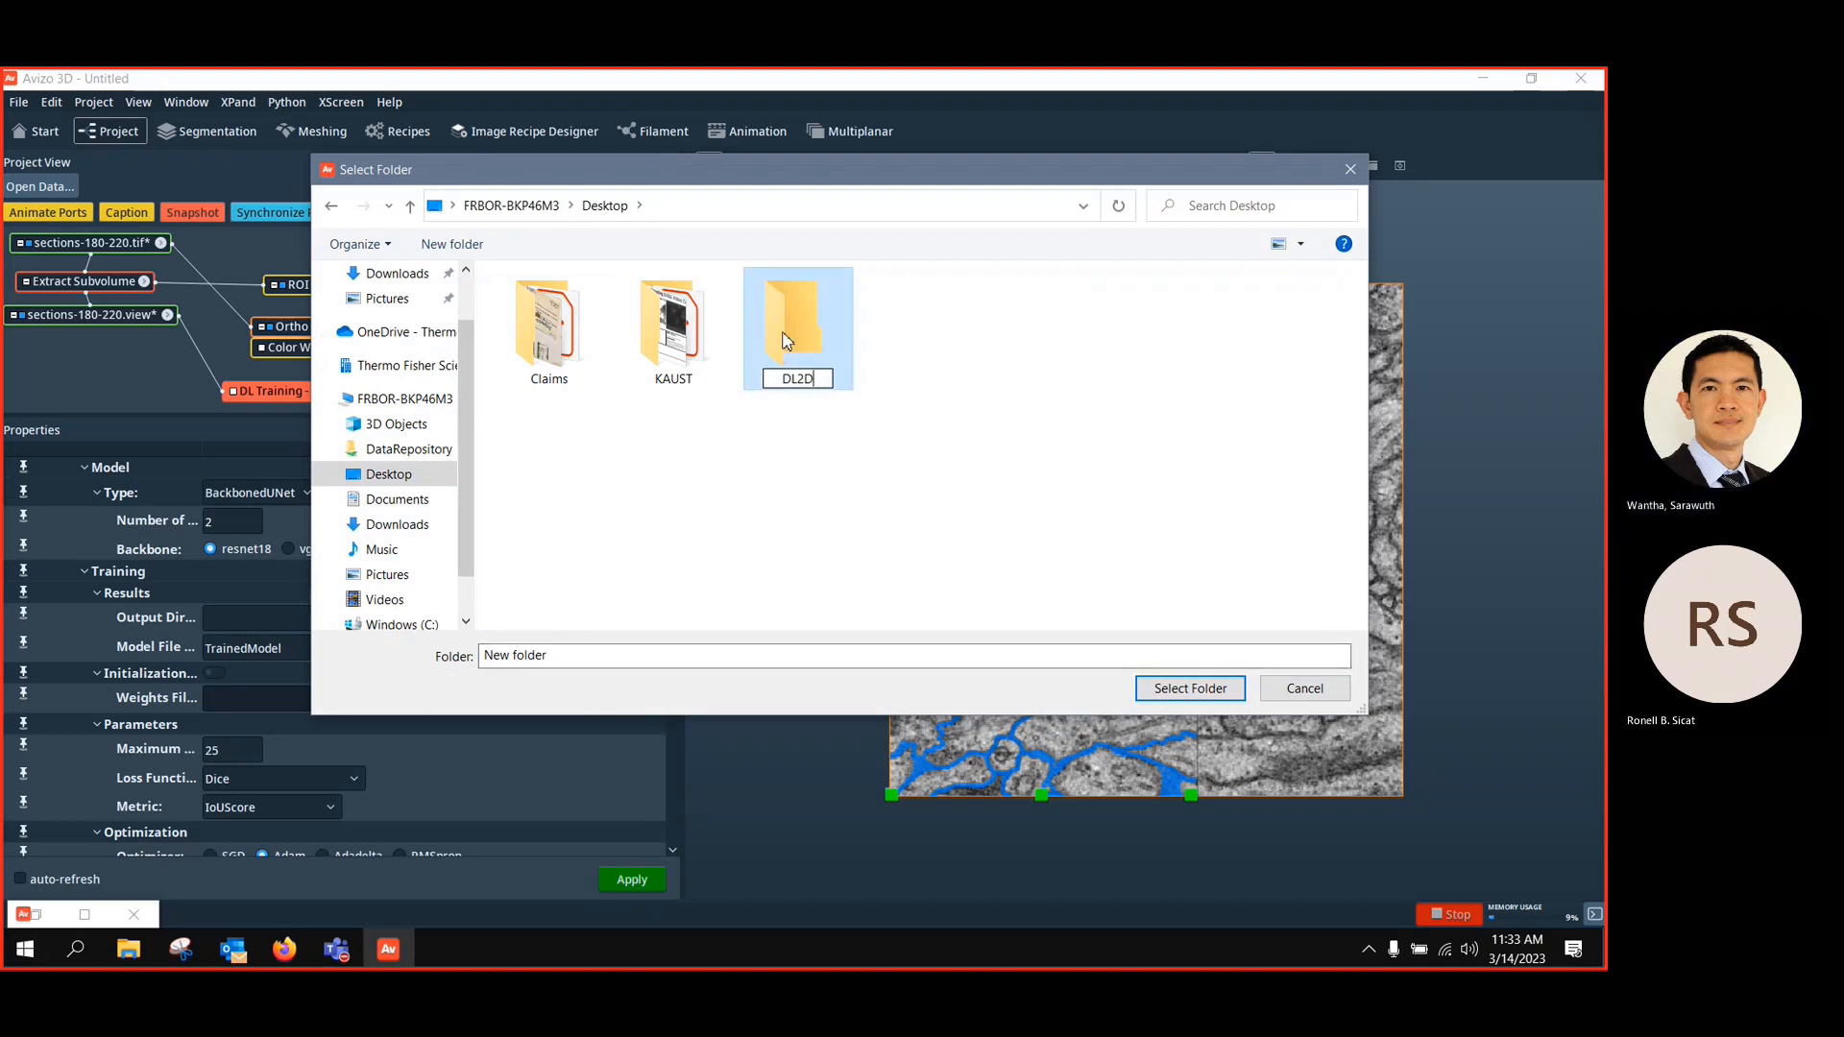
key(Return)
double_click(641, 357)
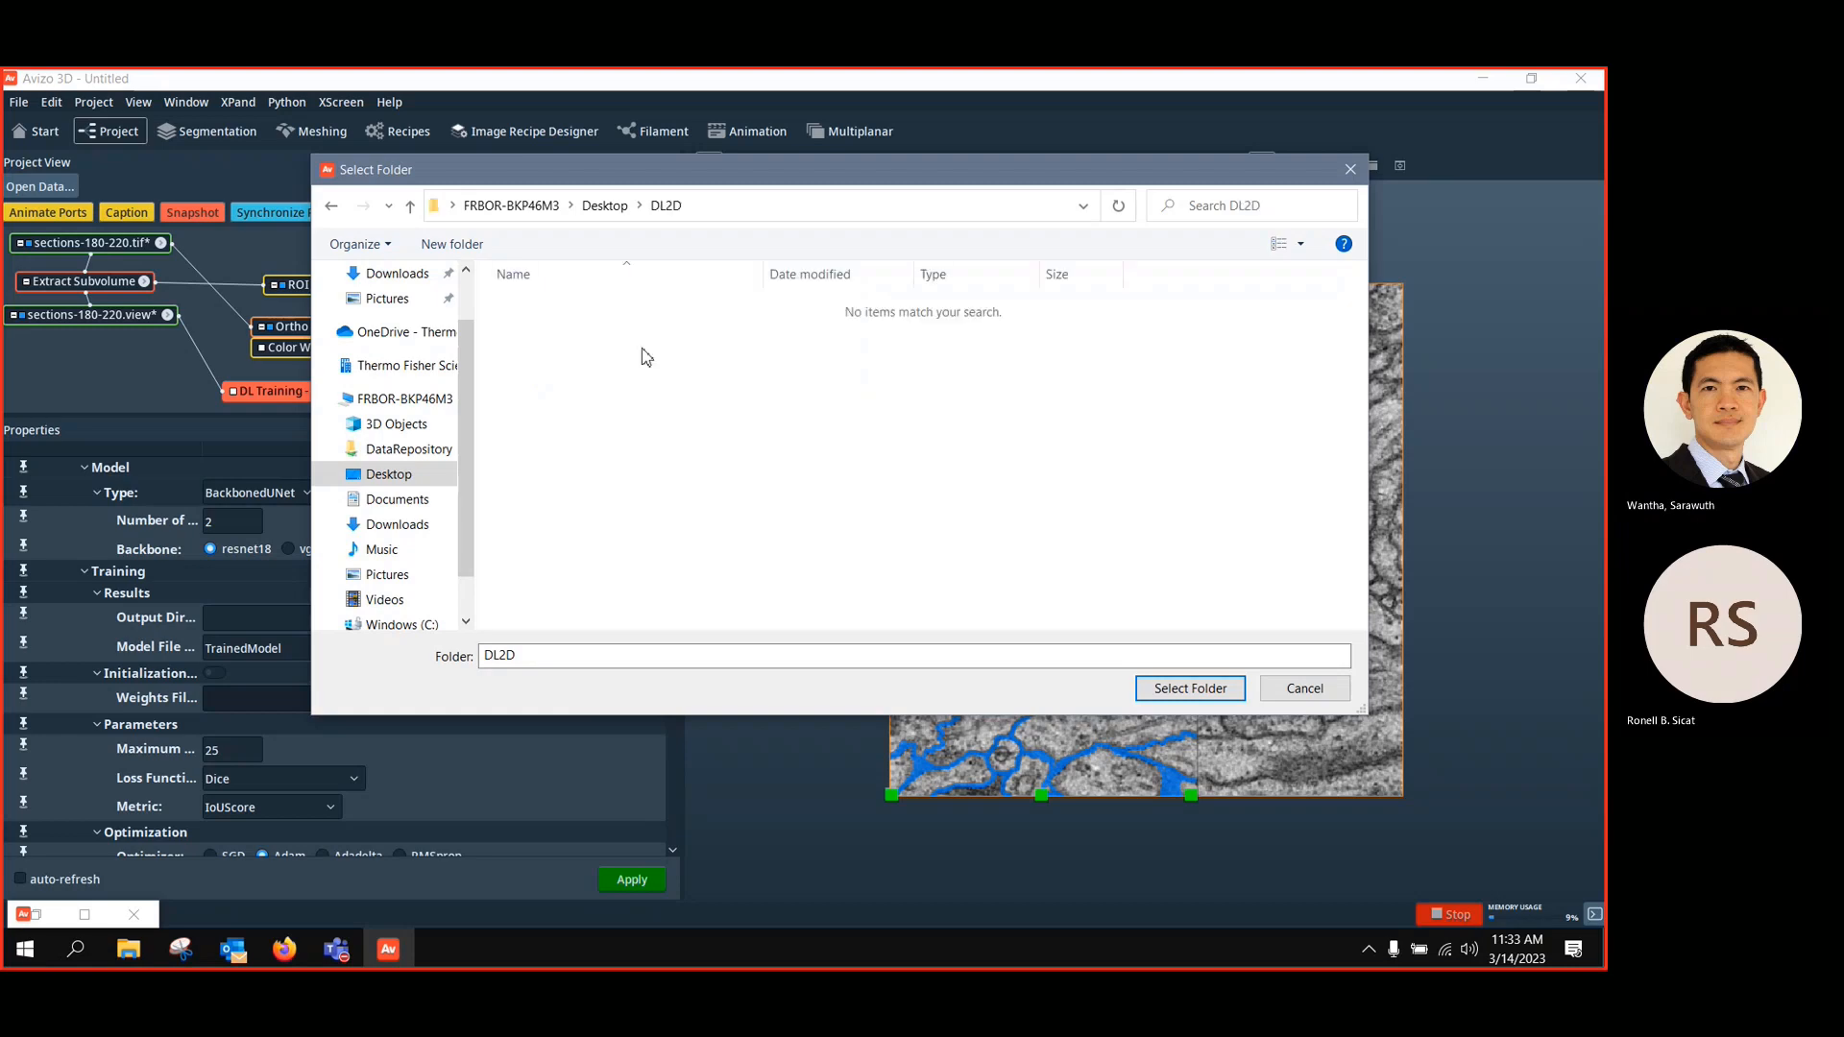
click(1191, 689)
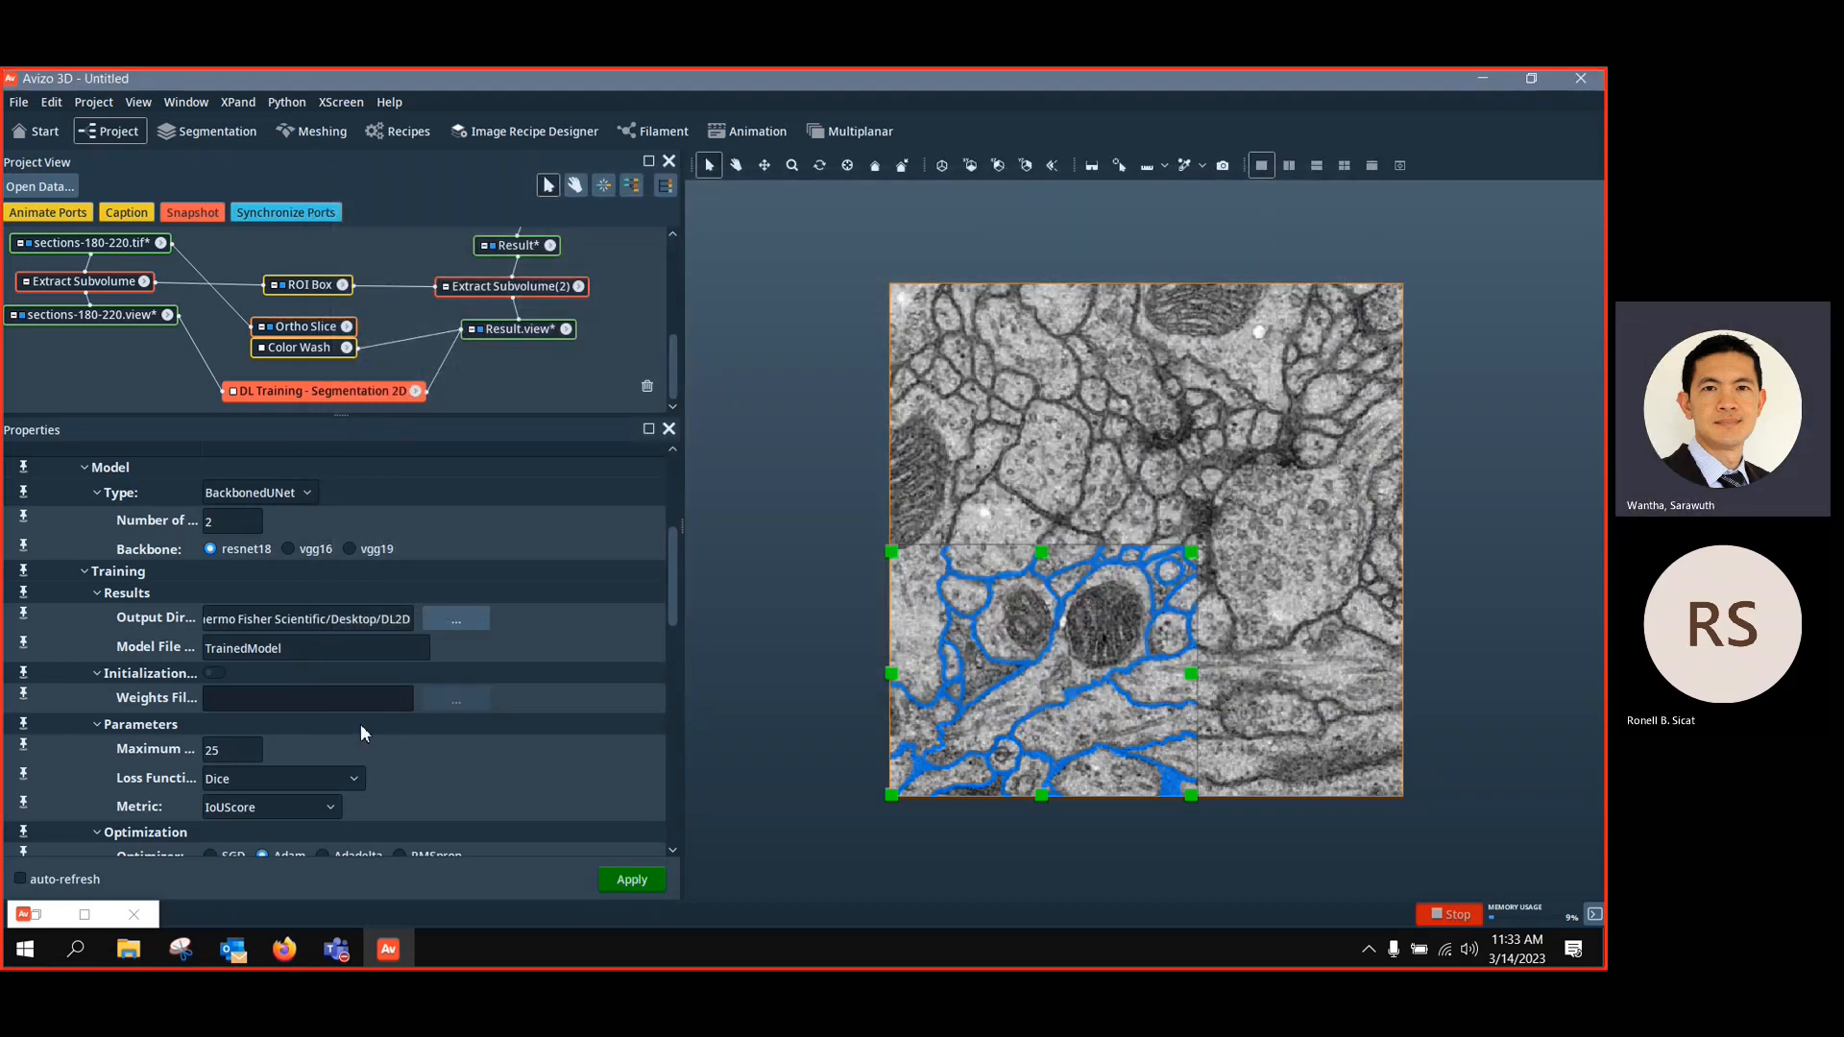
Set the maximum number of training epochs to 100
click(320, 650)
click(246, 752)
drag(251, 754, 194, 754)
text(100)
click(482, 776)
Change the model file name to TrainedModel_100Epochs_resnet18
scroll(486, 774, down, 1)
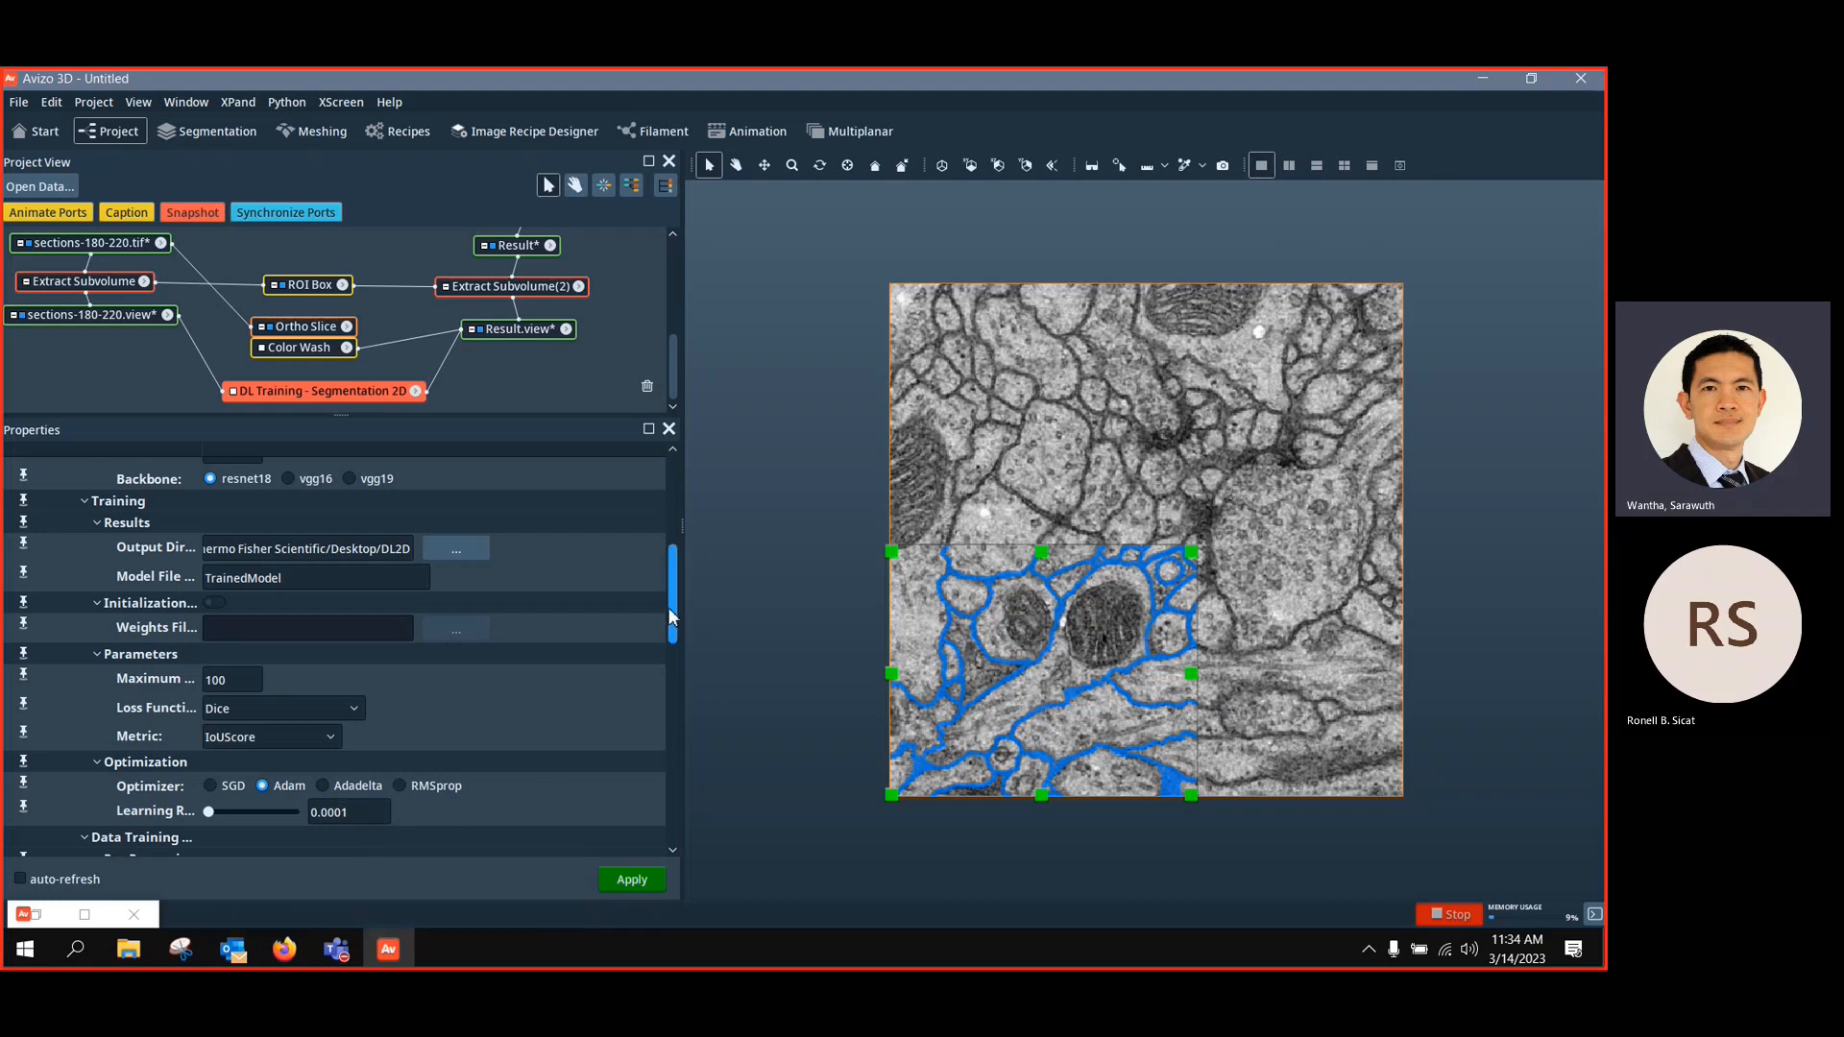
drag(669, 616, 671, 622)
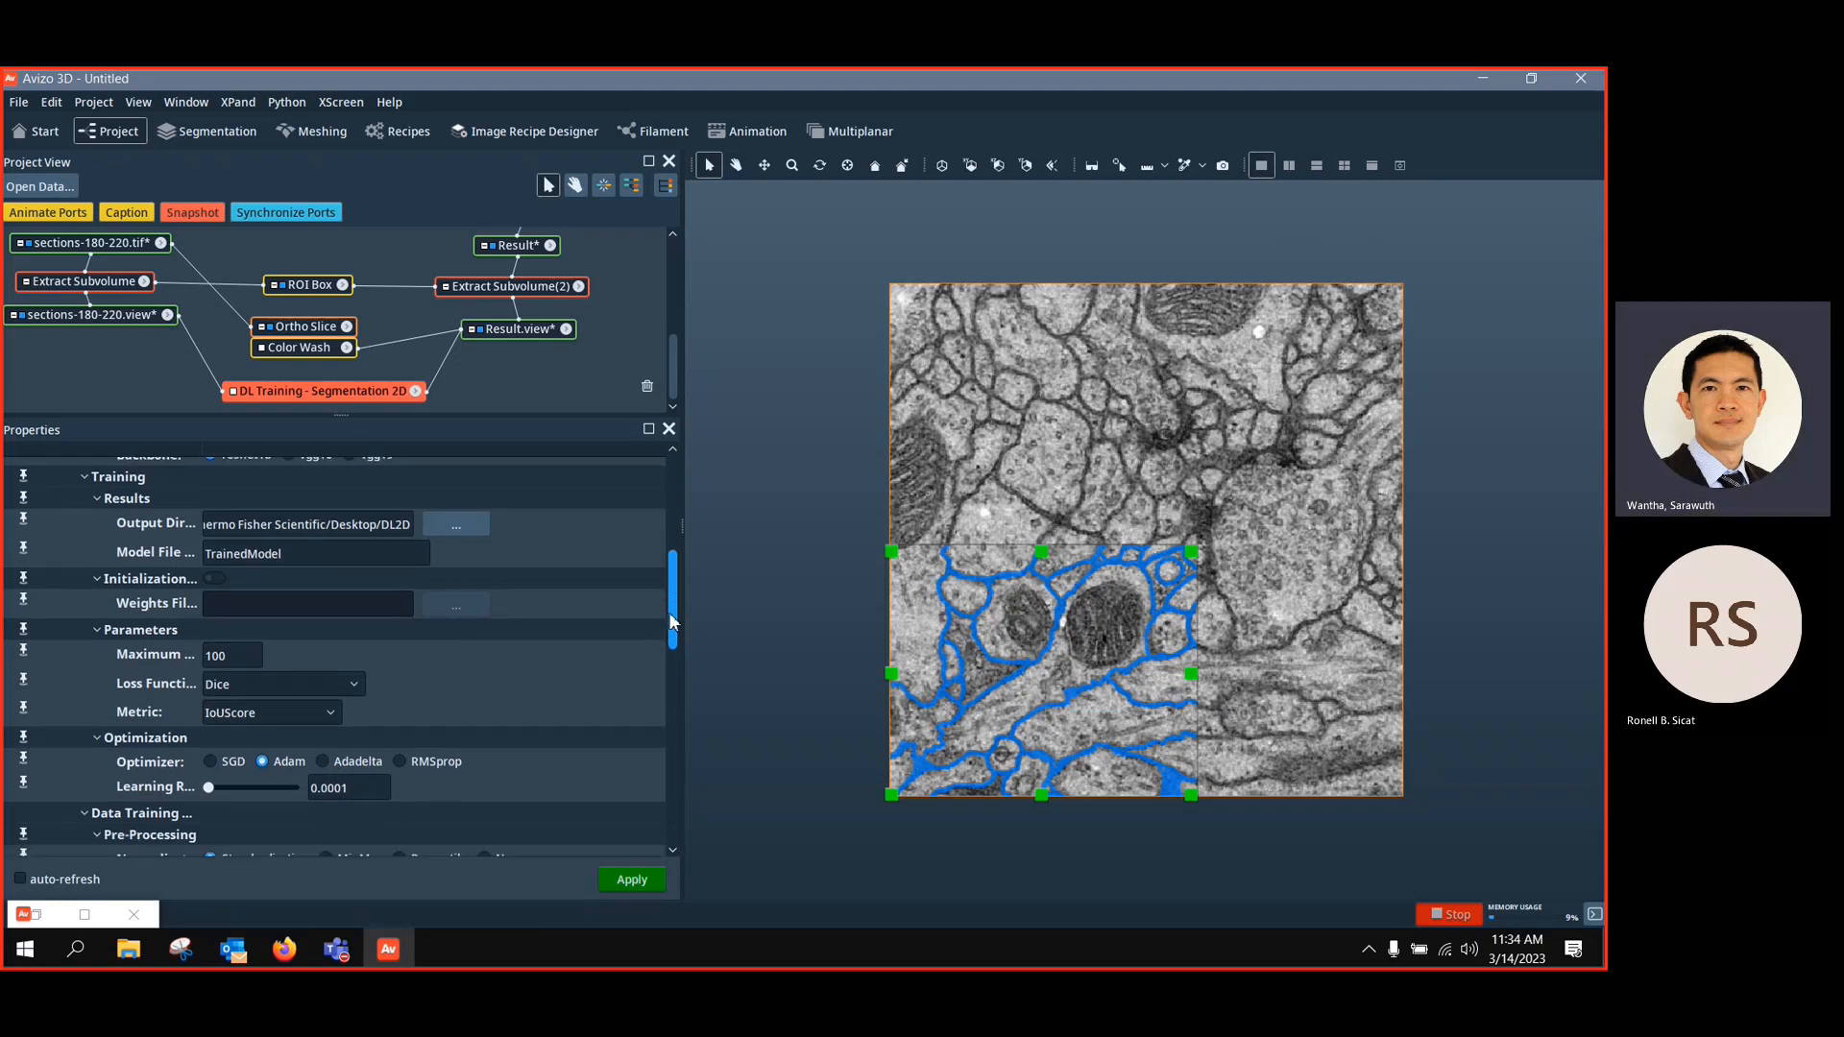
click(343, 563)
mouse_move(388, 949)
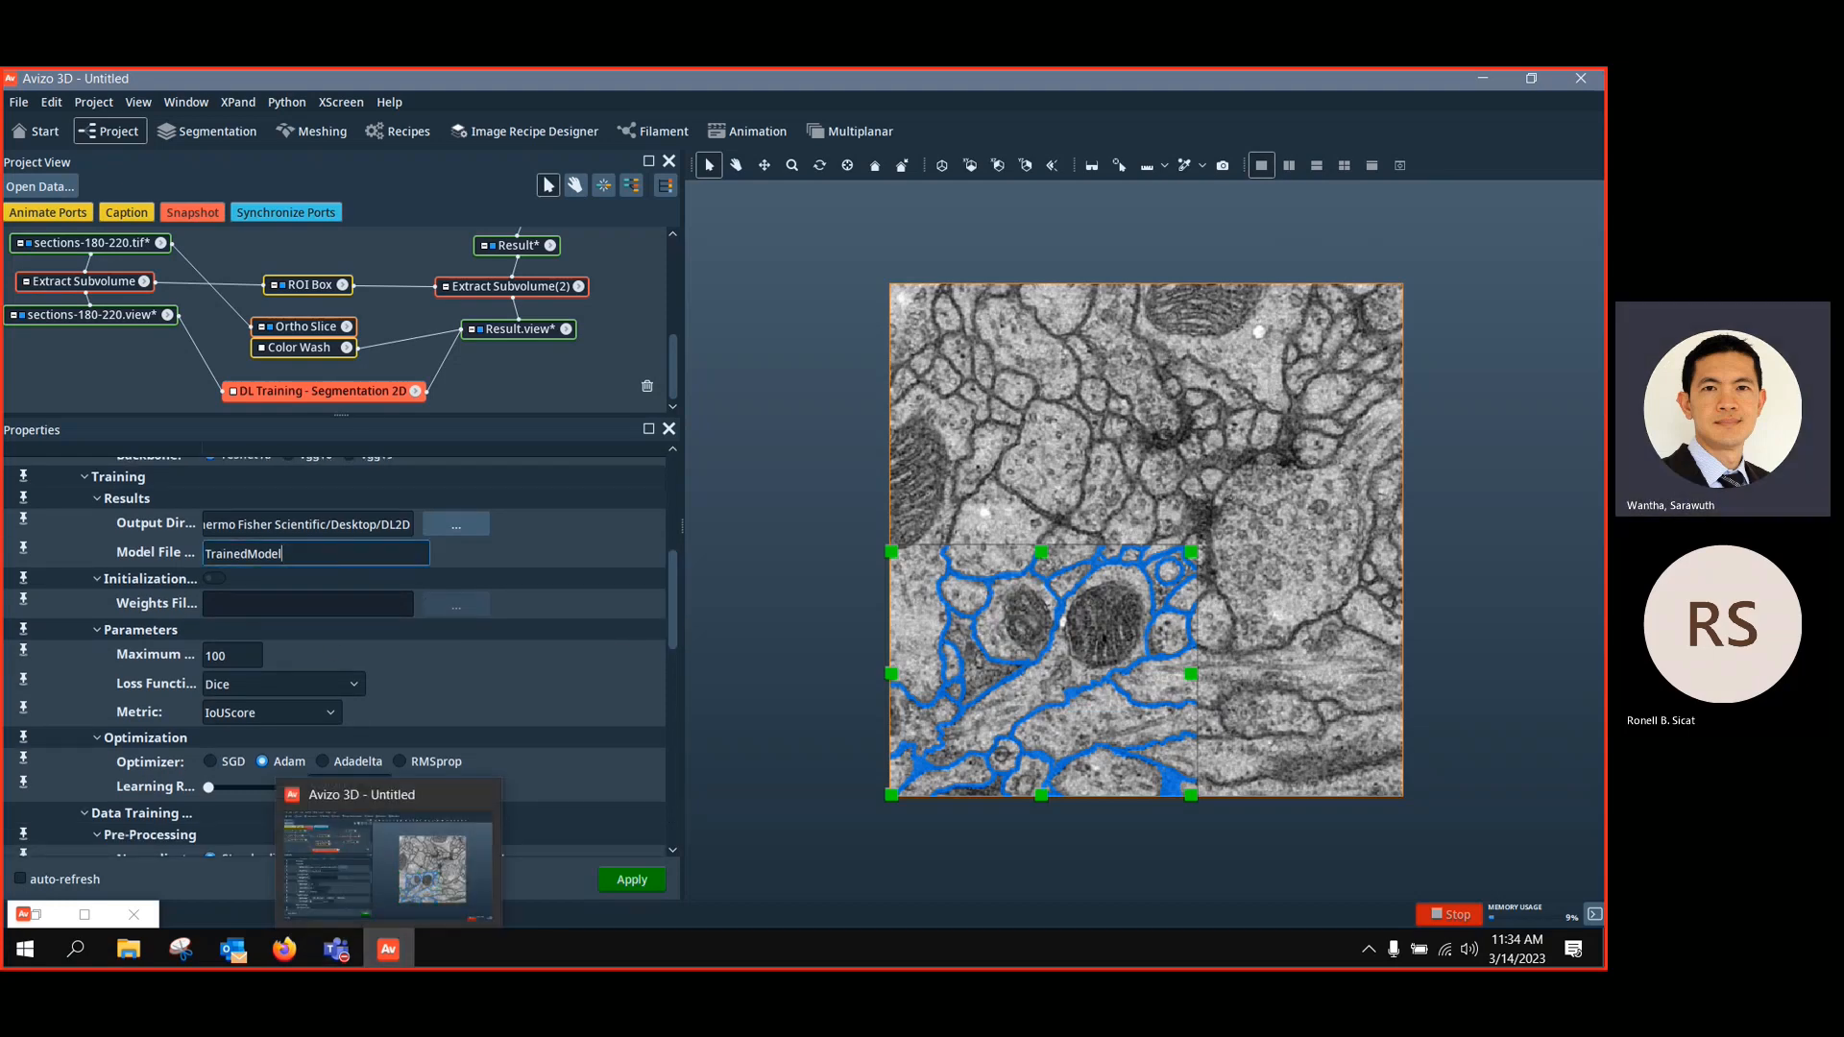
text(_)
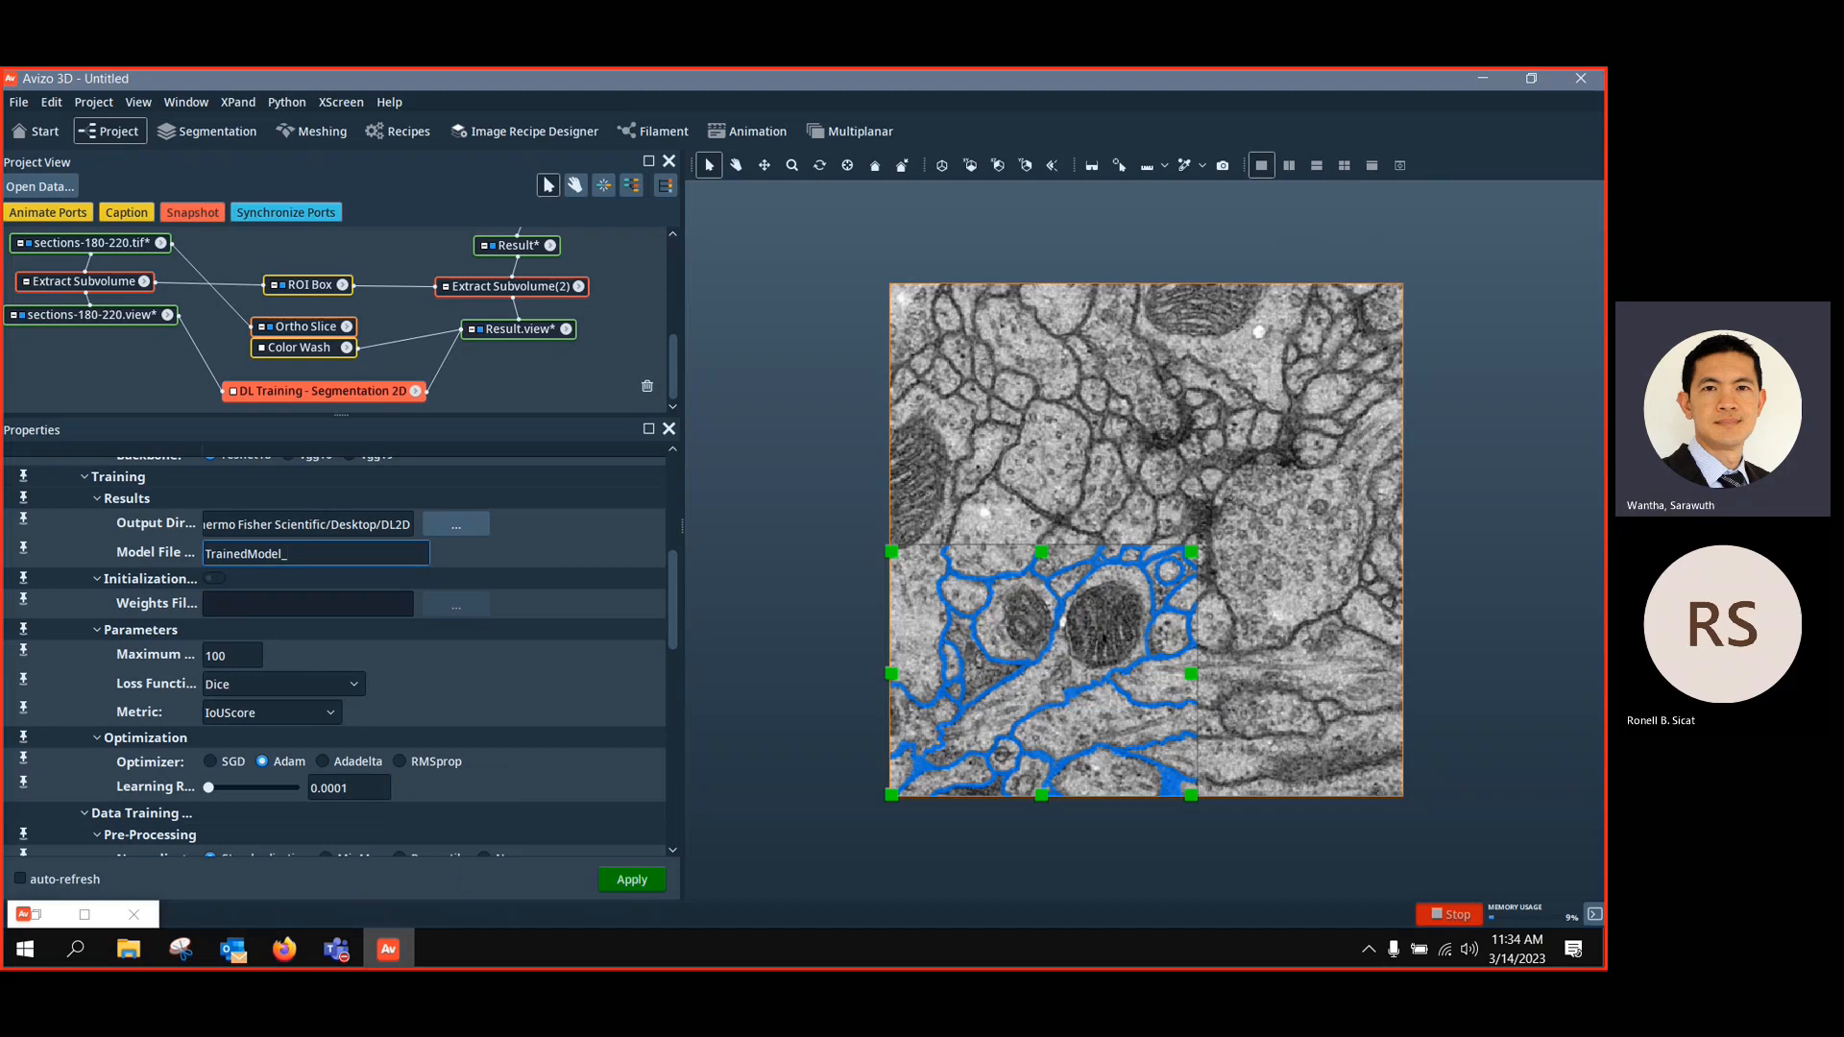
text(100Epoc)
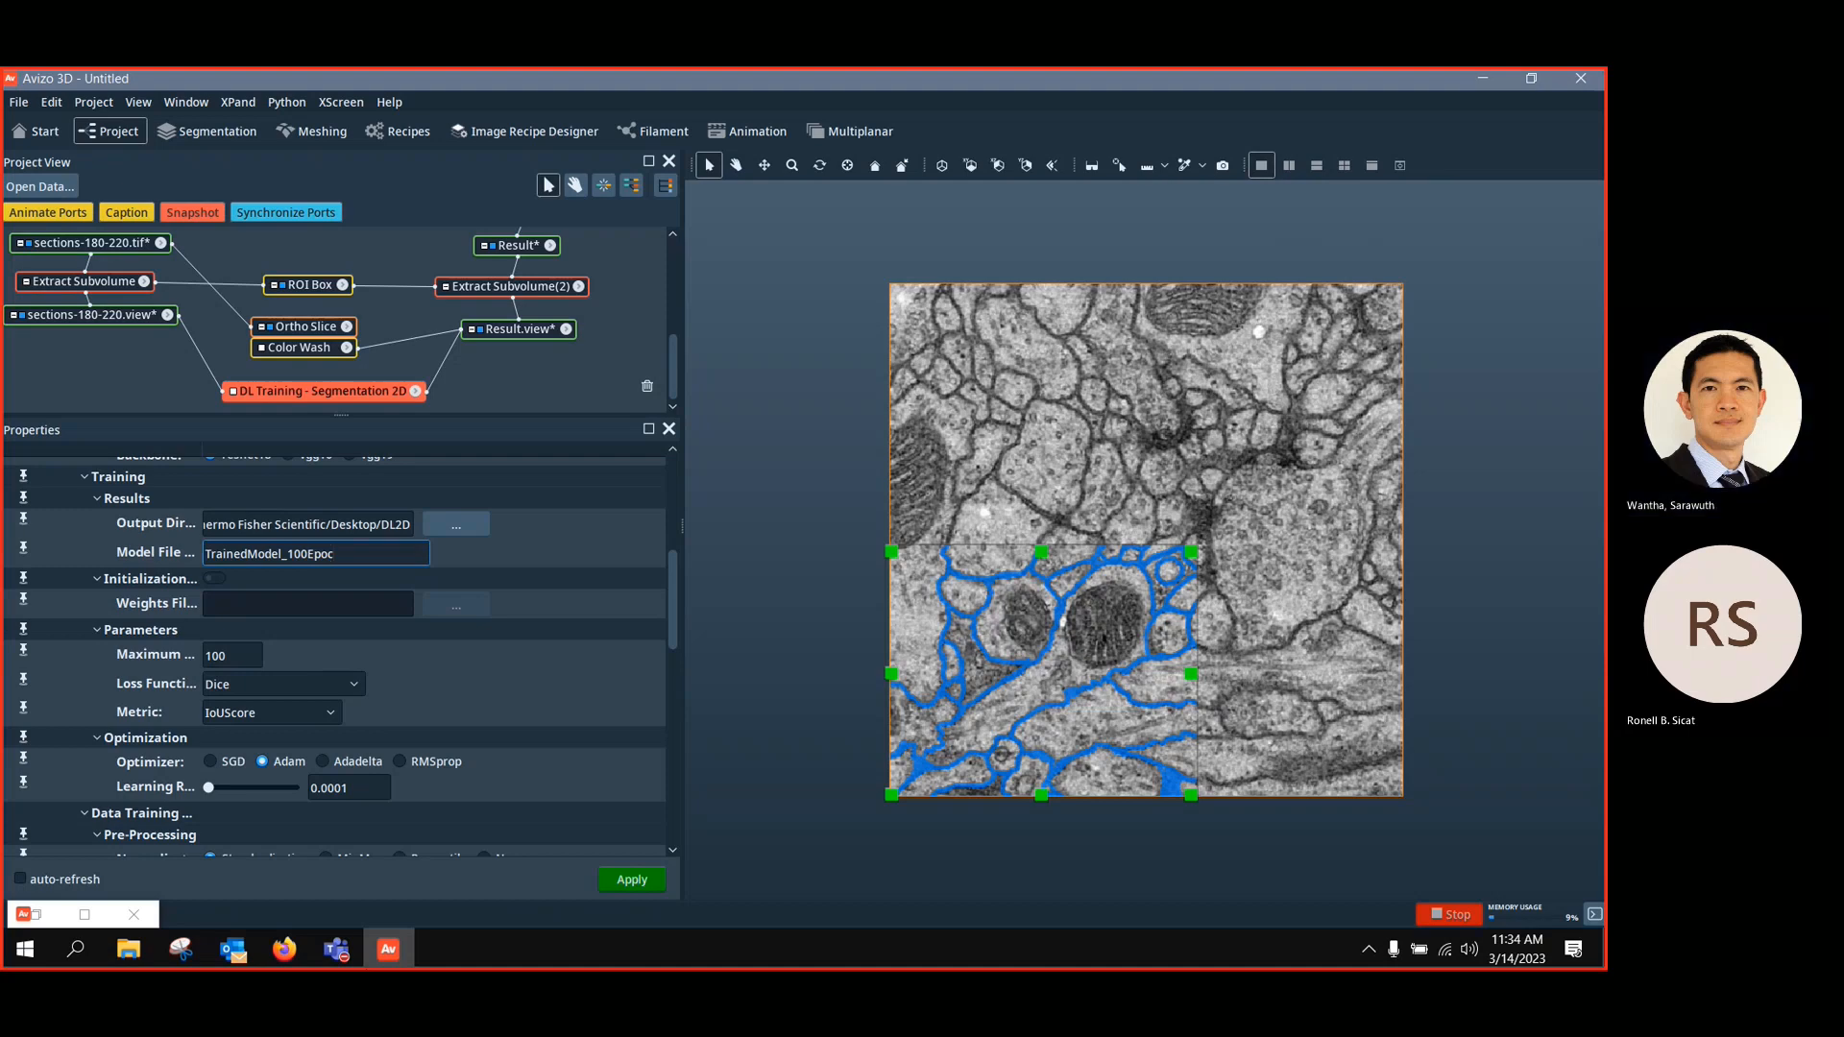
text(hs)
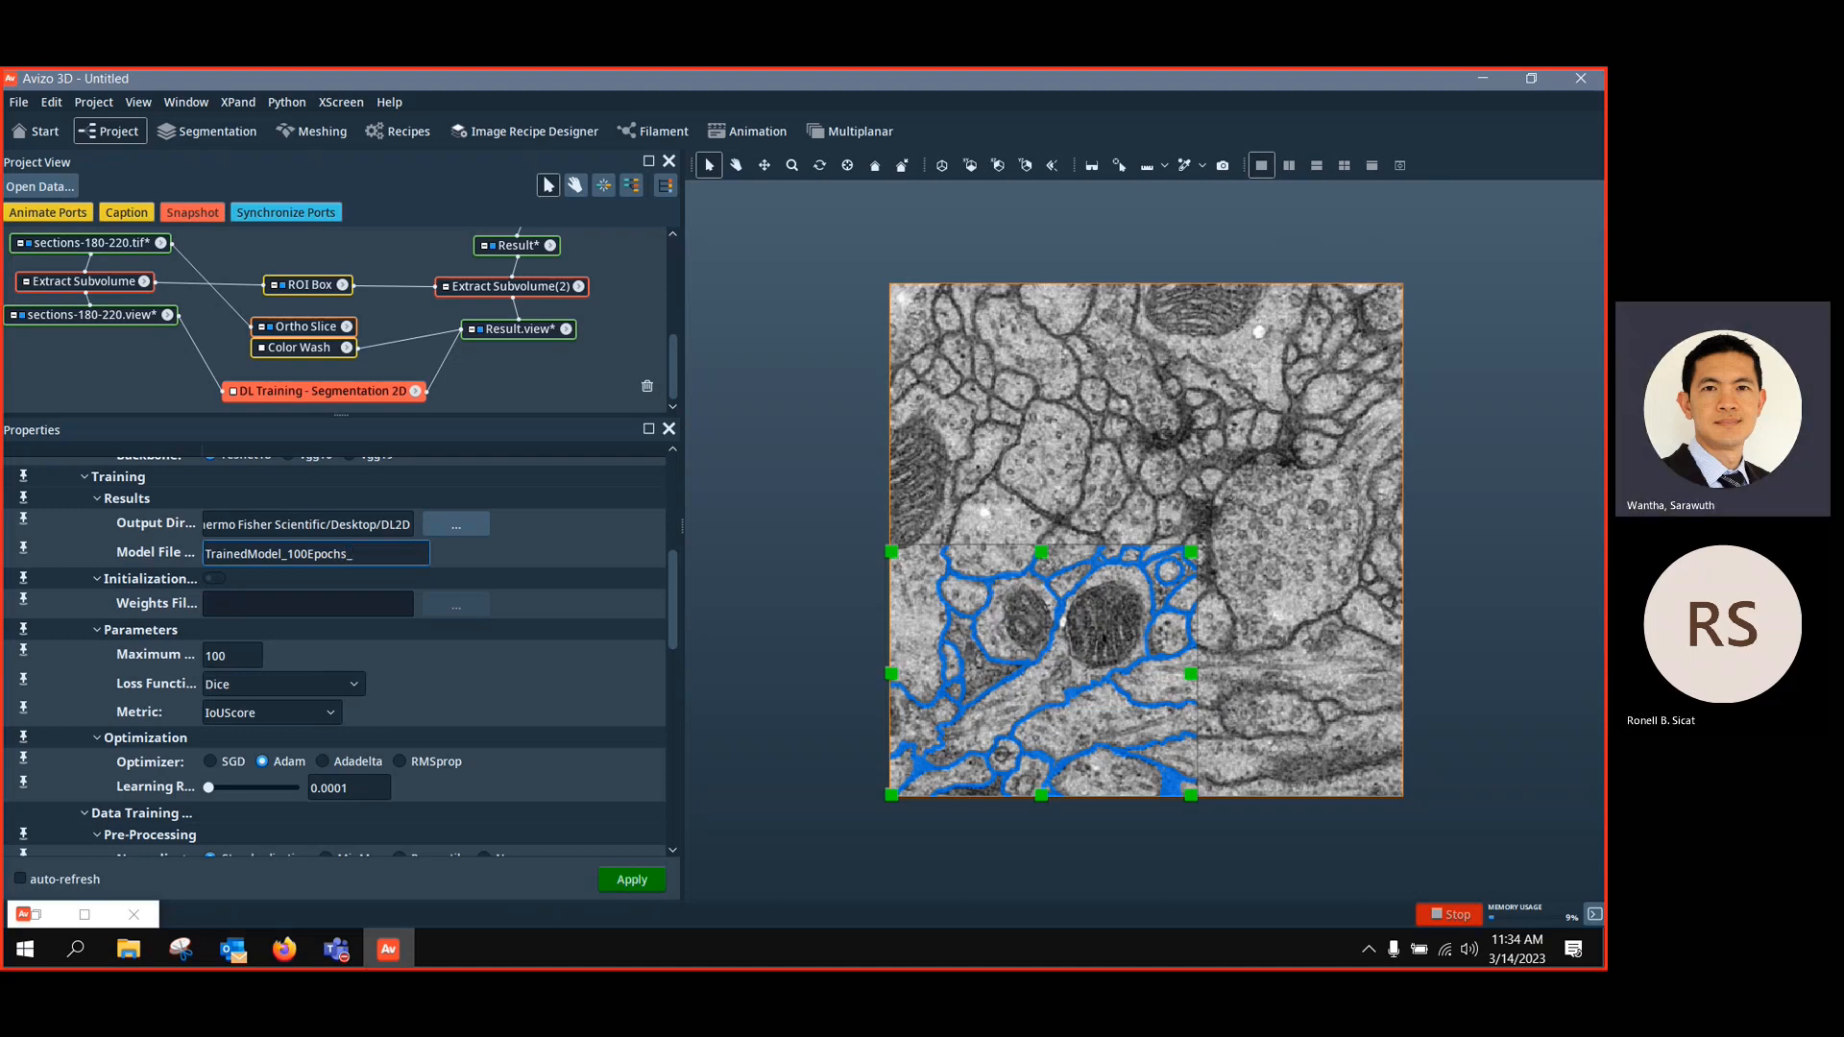
text(_)
scroll(514, 687, up, 1)
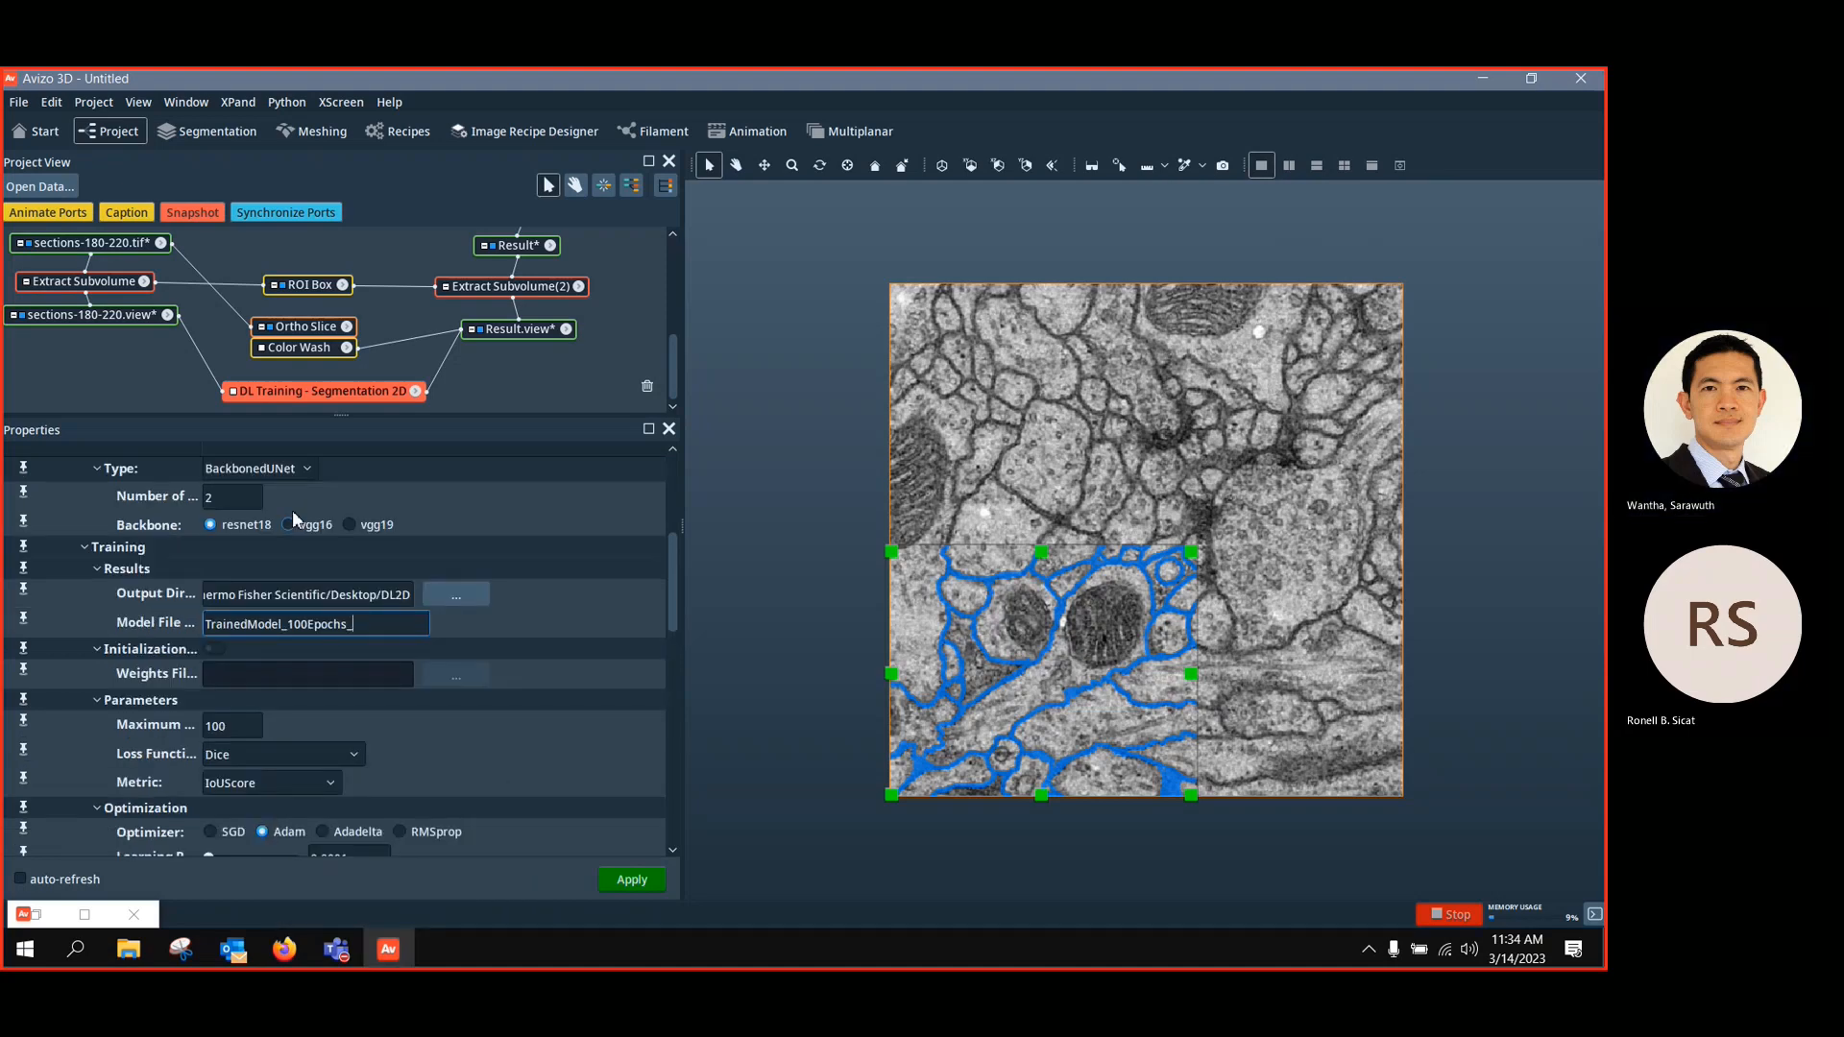
text(resnet)
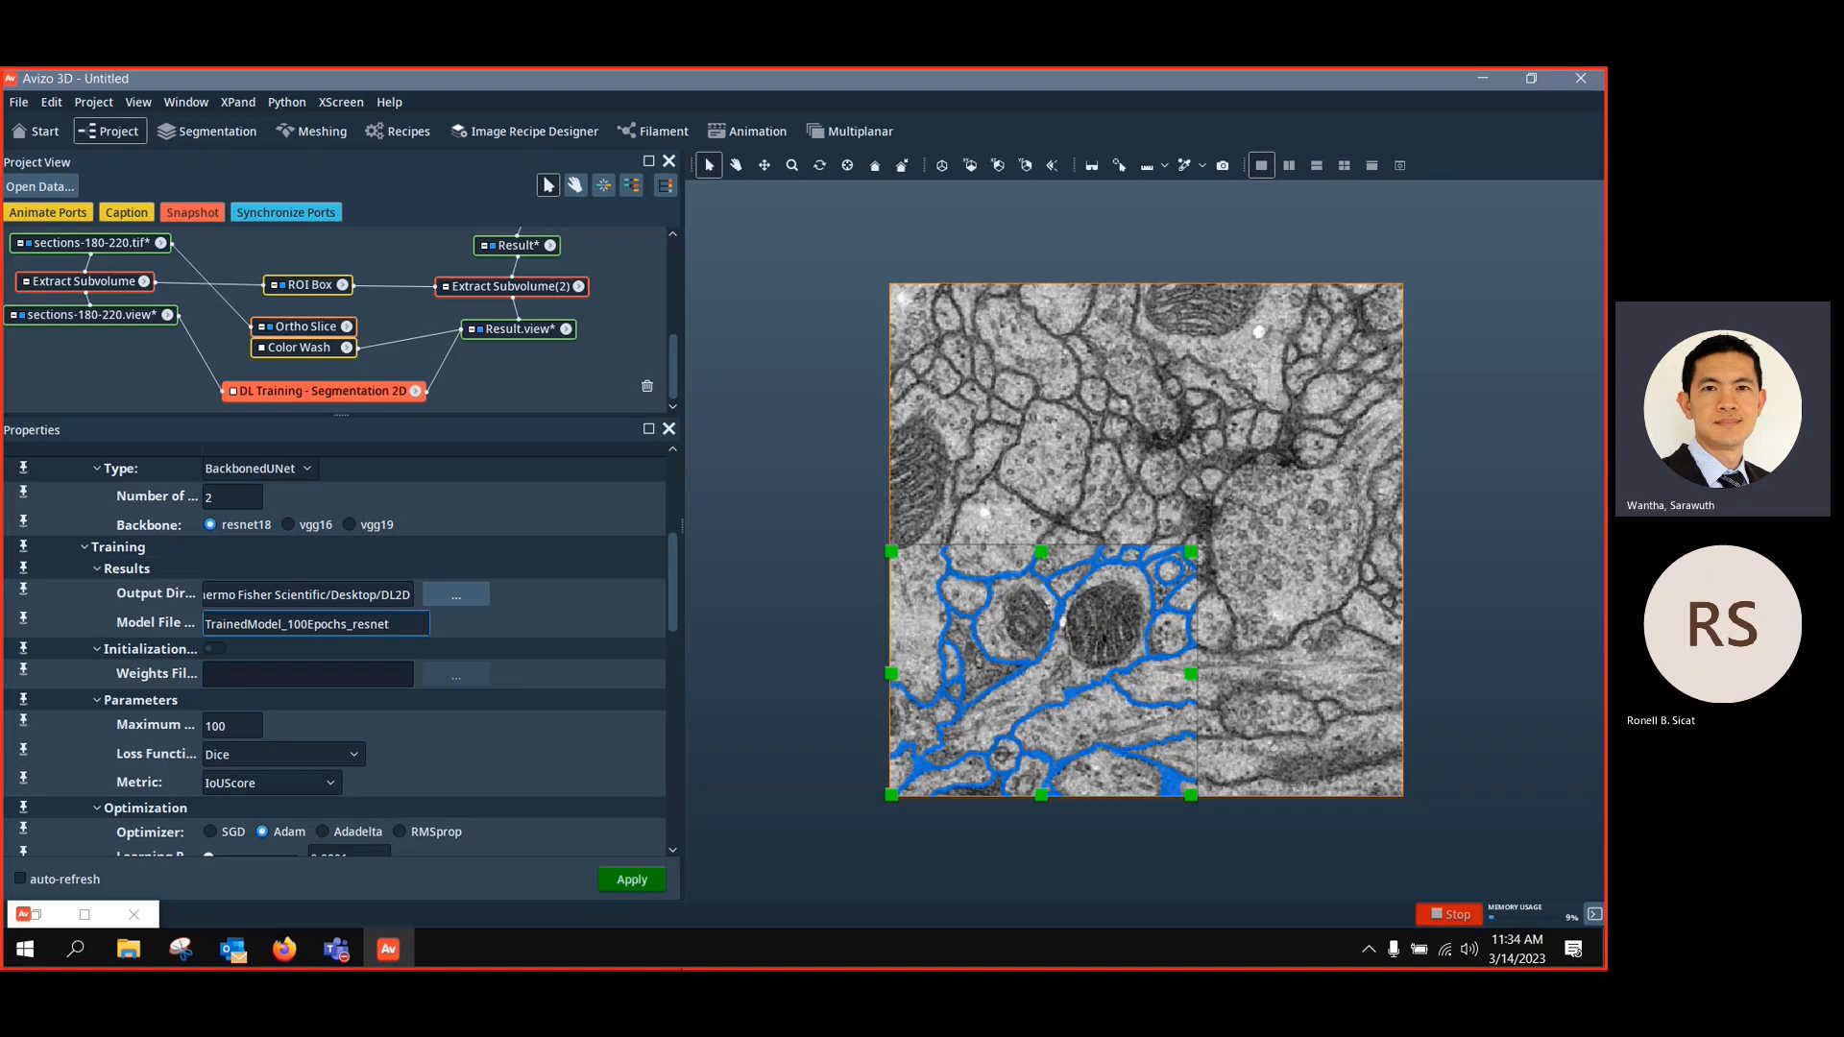
text(18)
Set the cropping patch size of the 2D segmentation training to 128
scroll(574, 596, down, 1)
scroll(573, 603, down, 4)
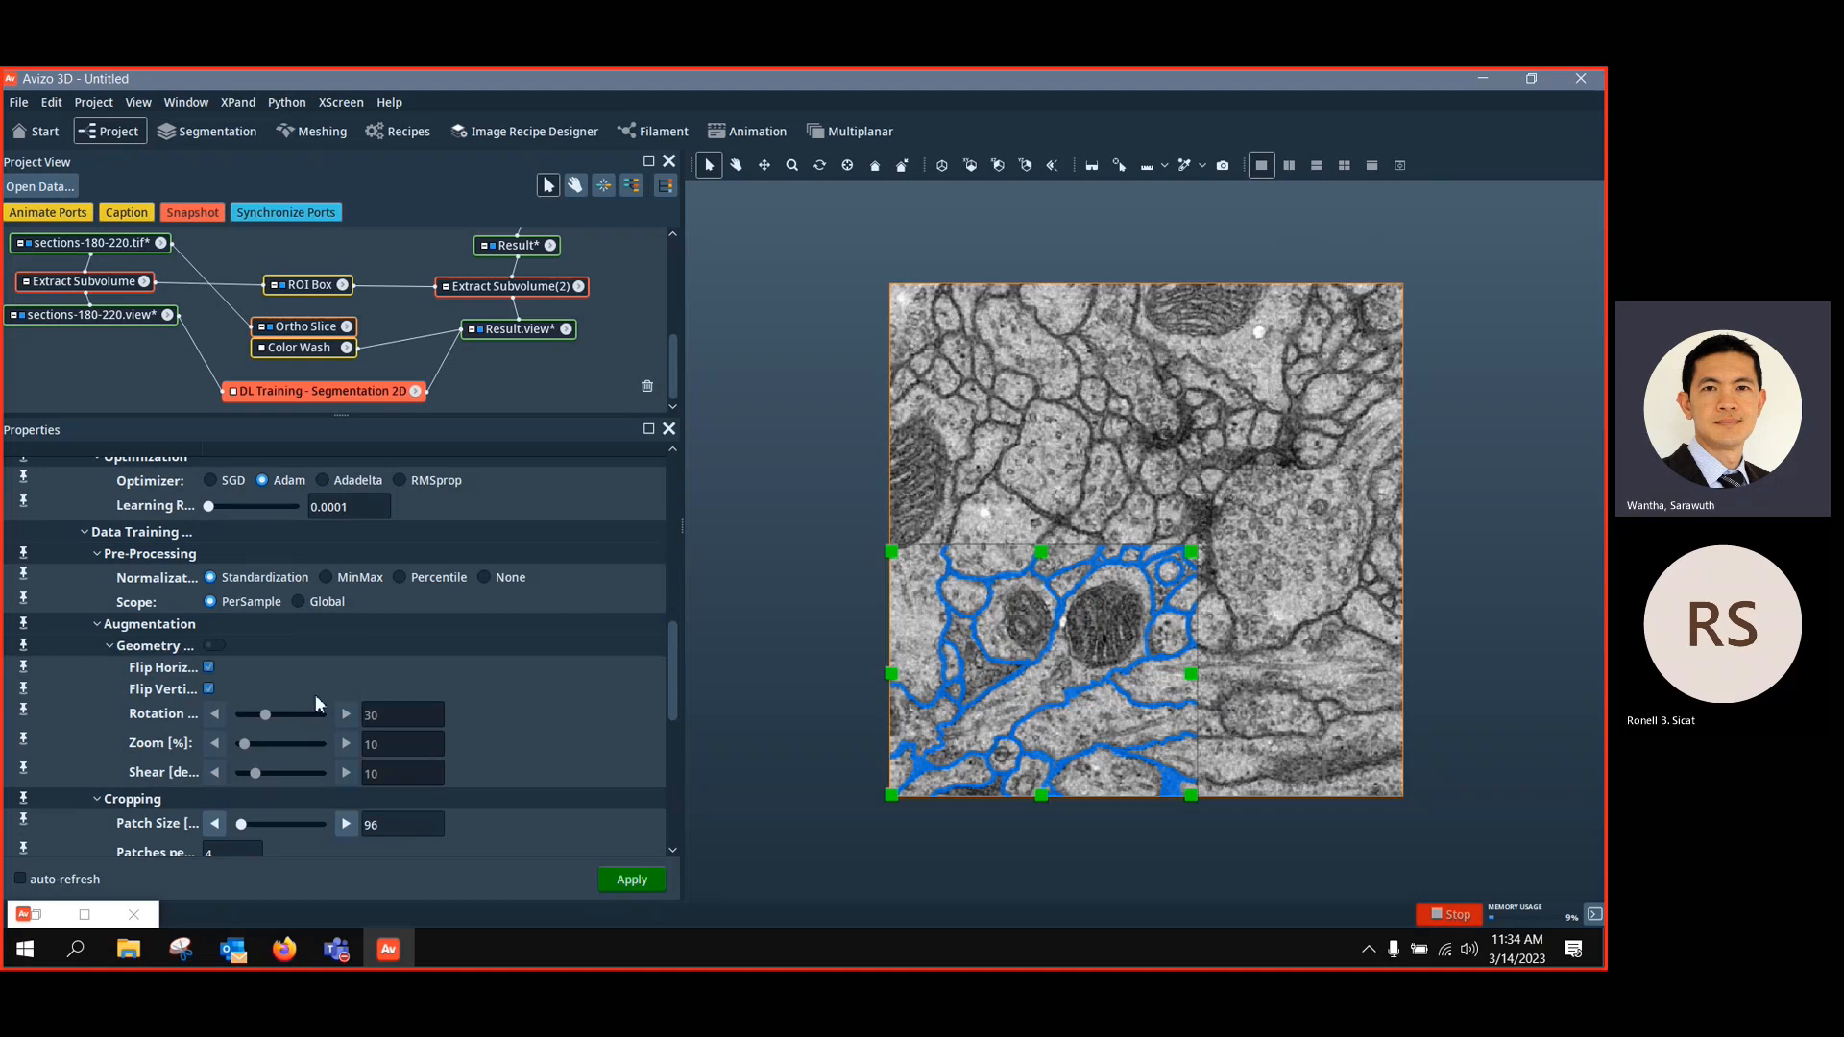
scroll(326, 711, down, 2)
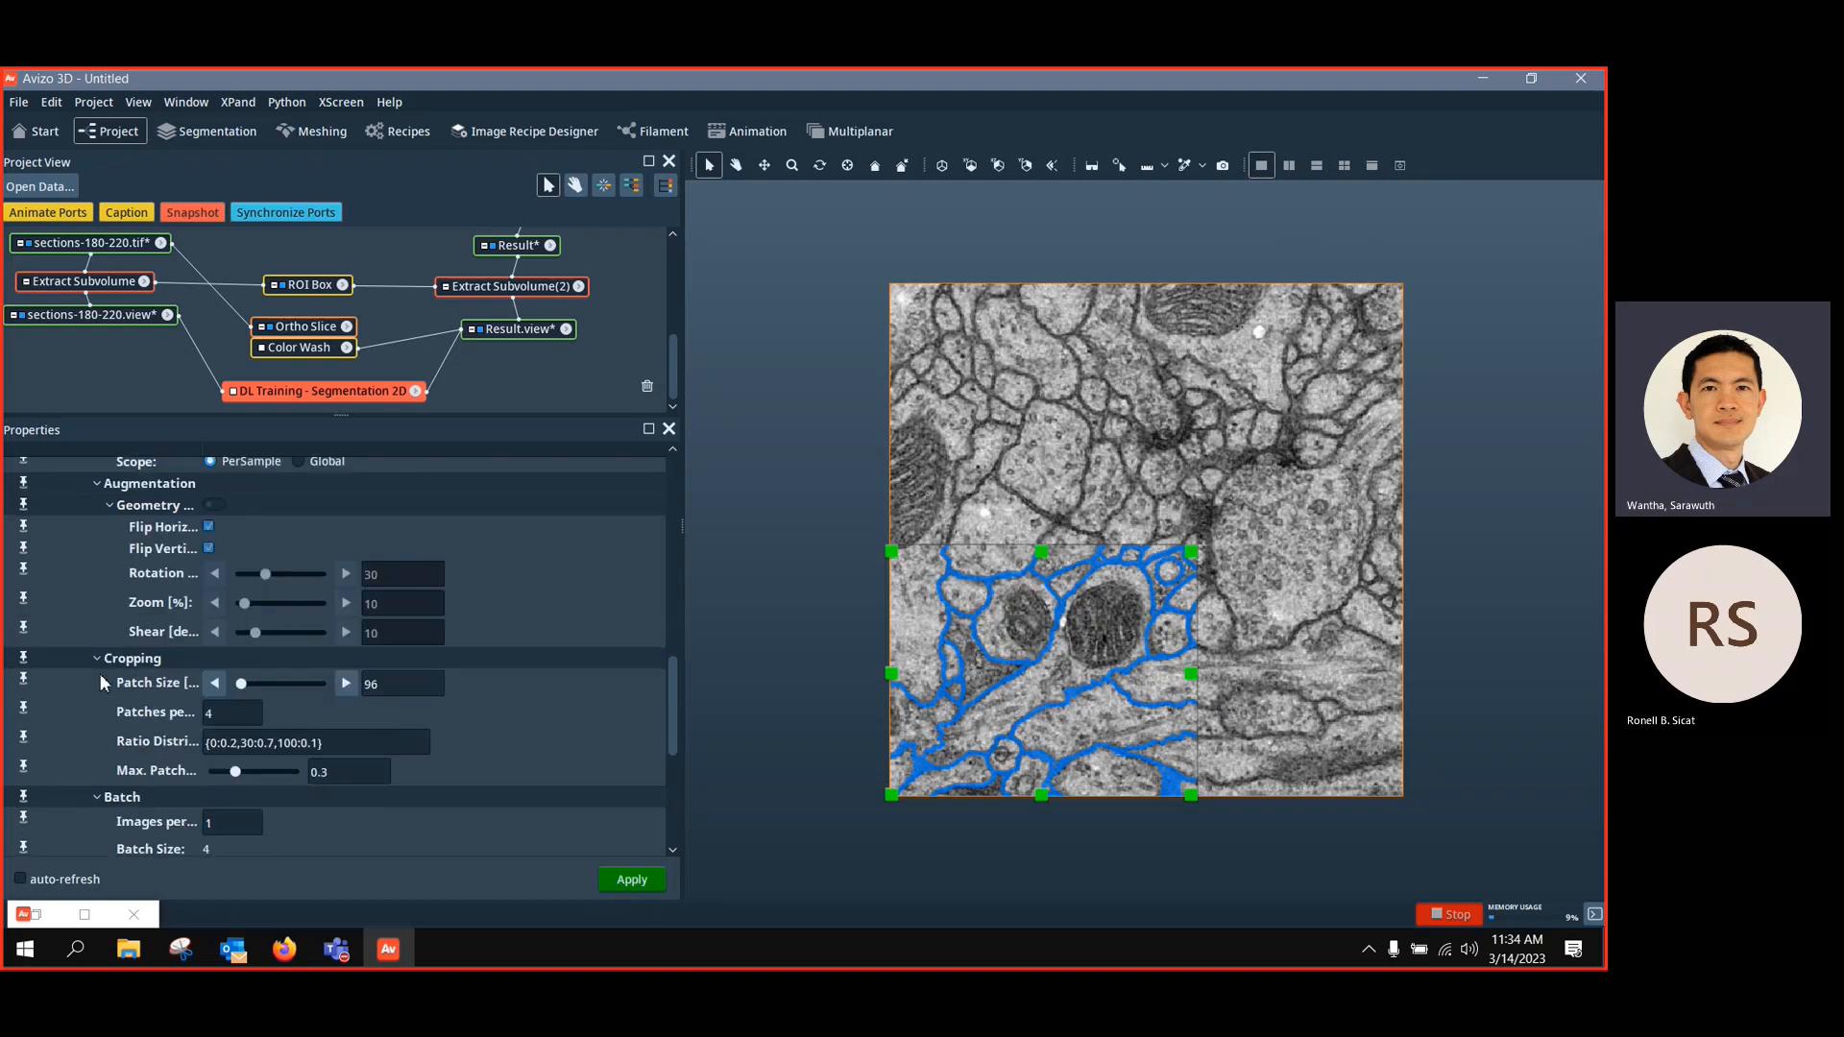
click(378, 684)
key(BackSpace)
key(BackSpace)
text(128)
Append _128Patch to the model file name, making it TrainedModel_100Epochs_resnet18_128Patch
scroll(545, 632, up, 6)
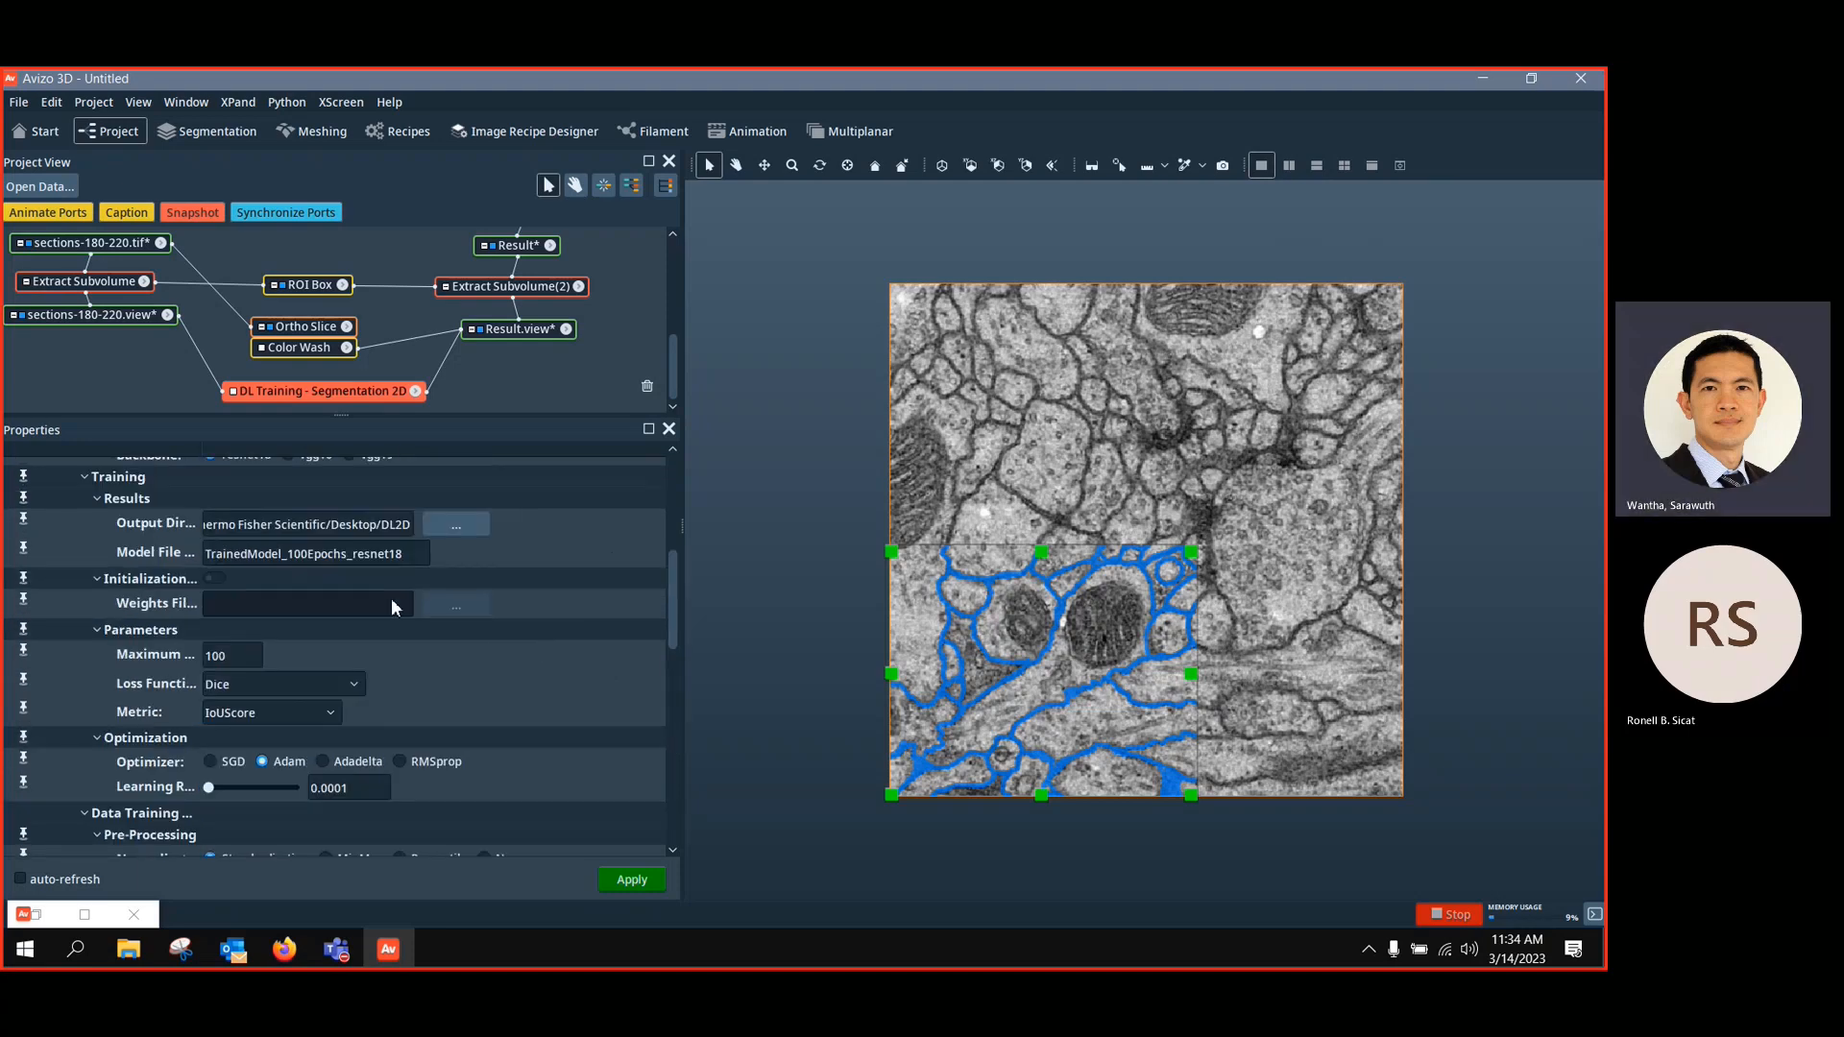
click(405, 554)
text(_128Patch)
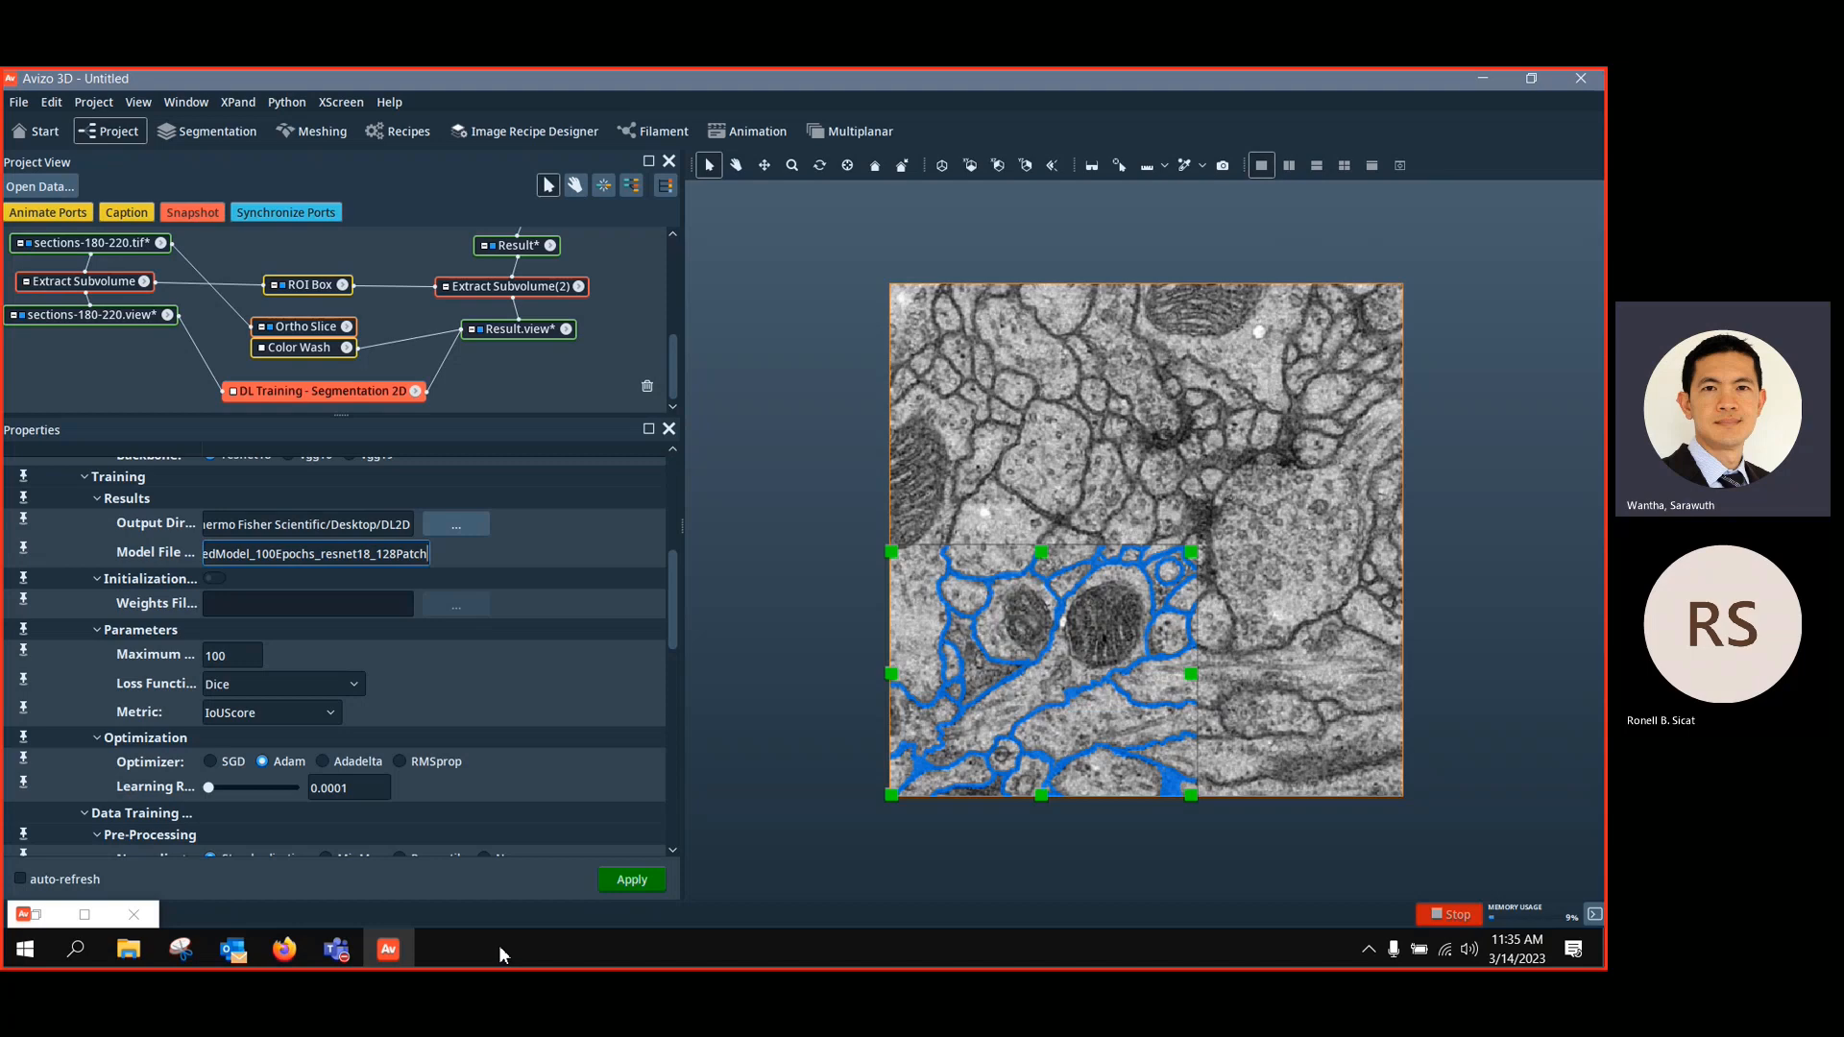
Review the training parameters, optimization, pre-processing, augmentation, cropping and batch settings
scroll(471, 643, down, 2)
scroll(476, 649, up, 1)
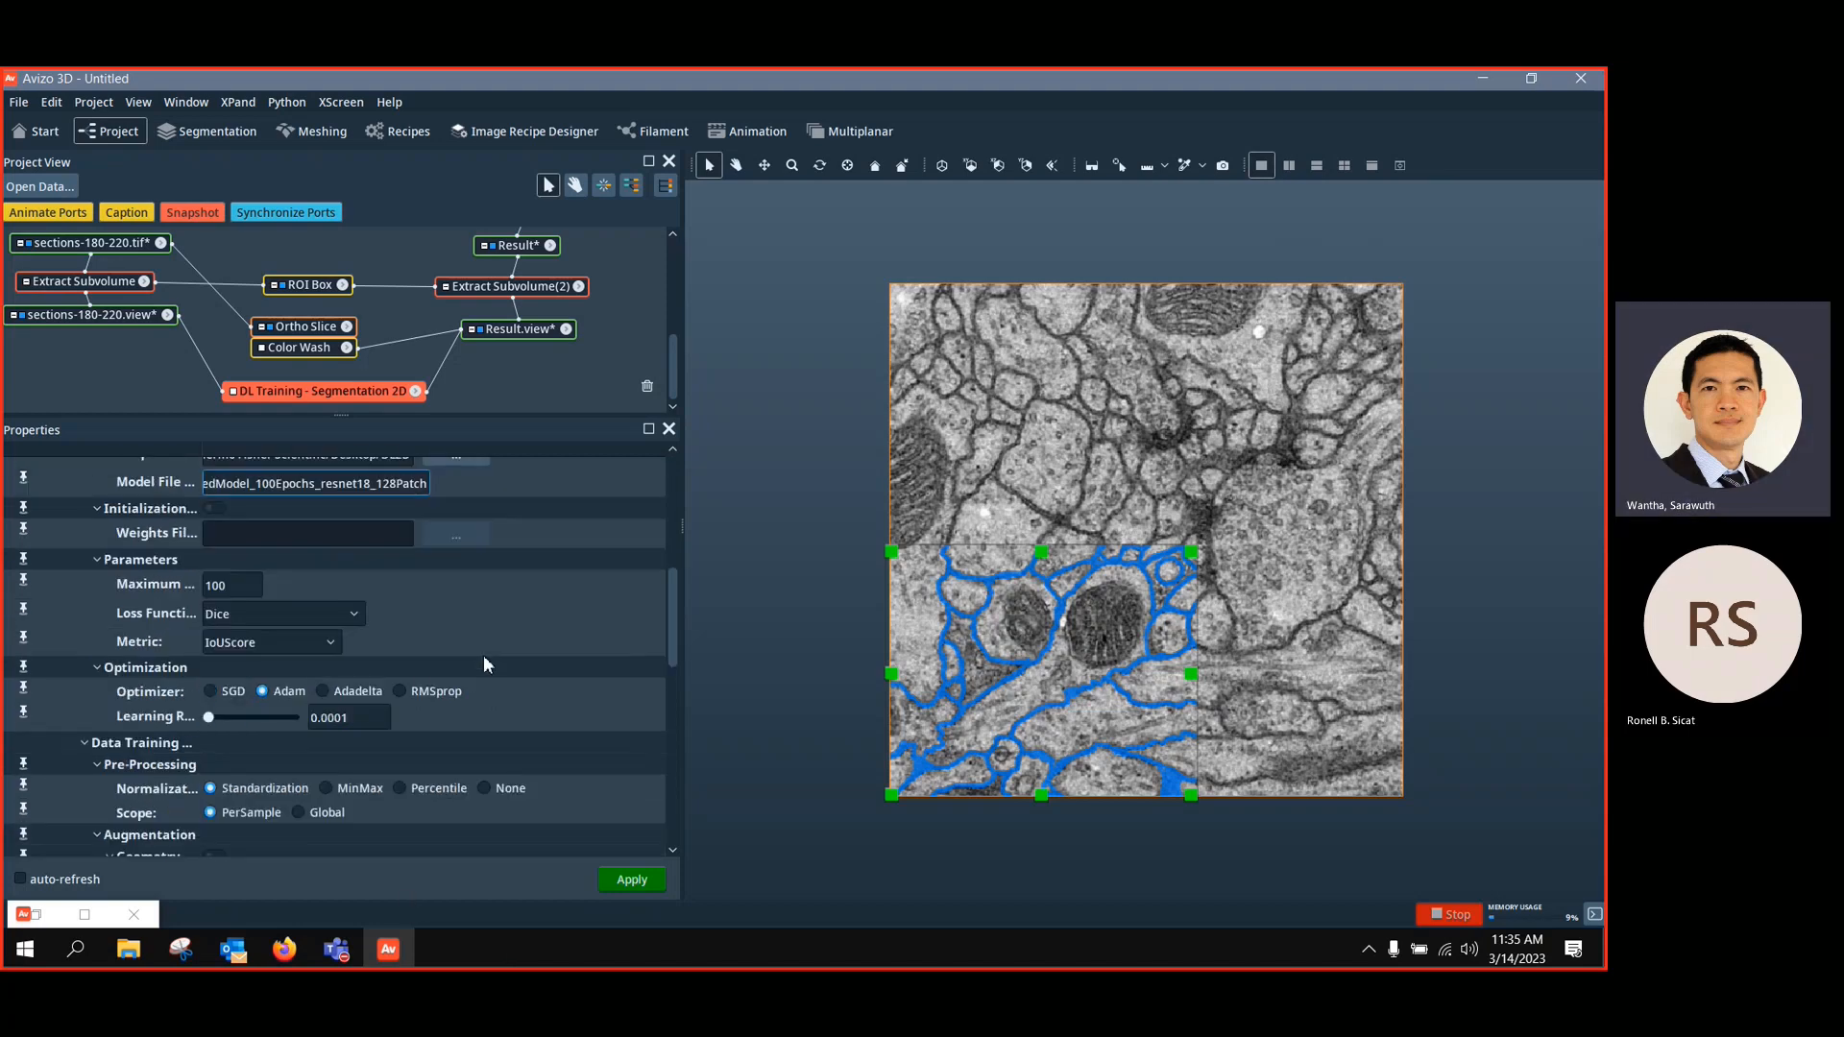
scroll(451, 673, down, 1)
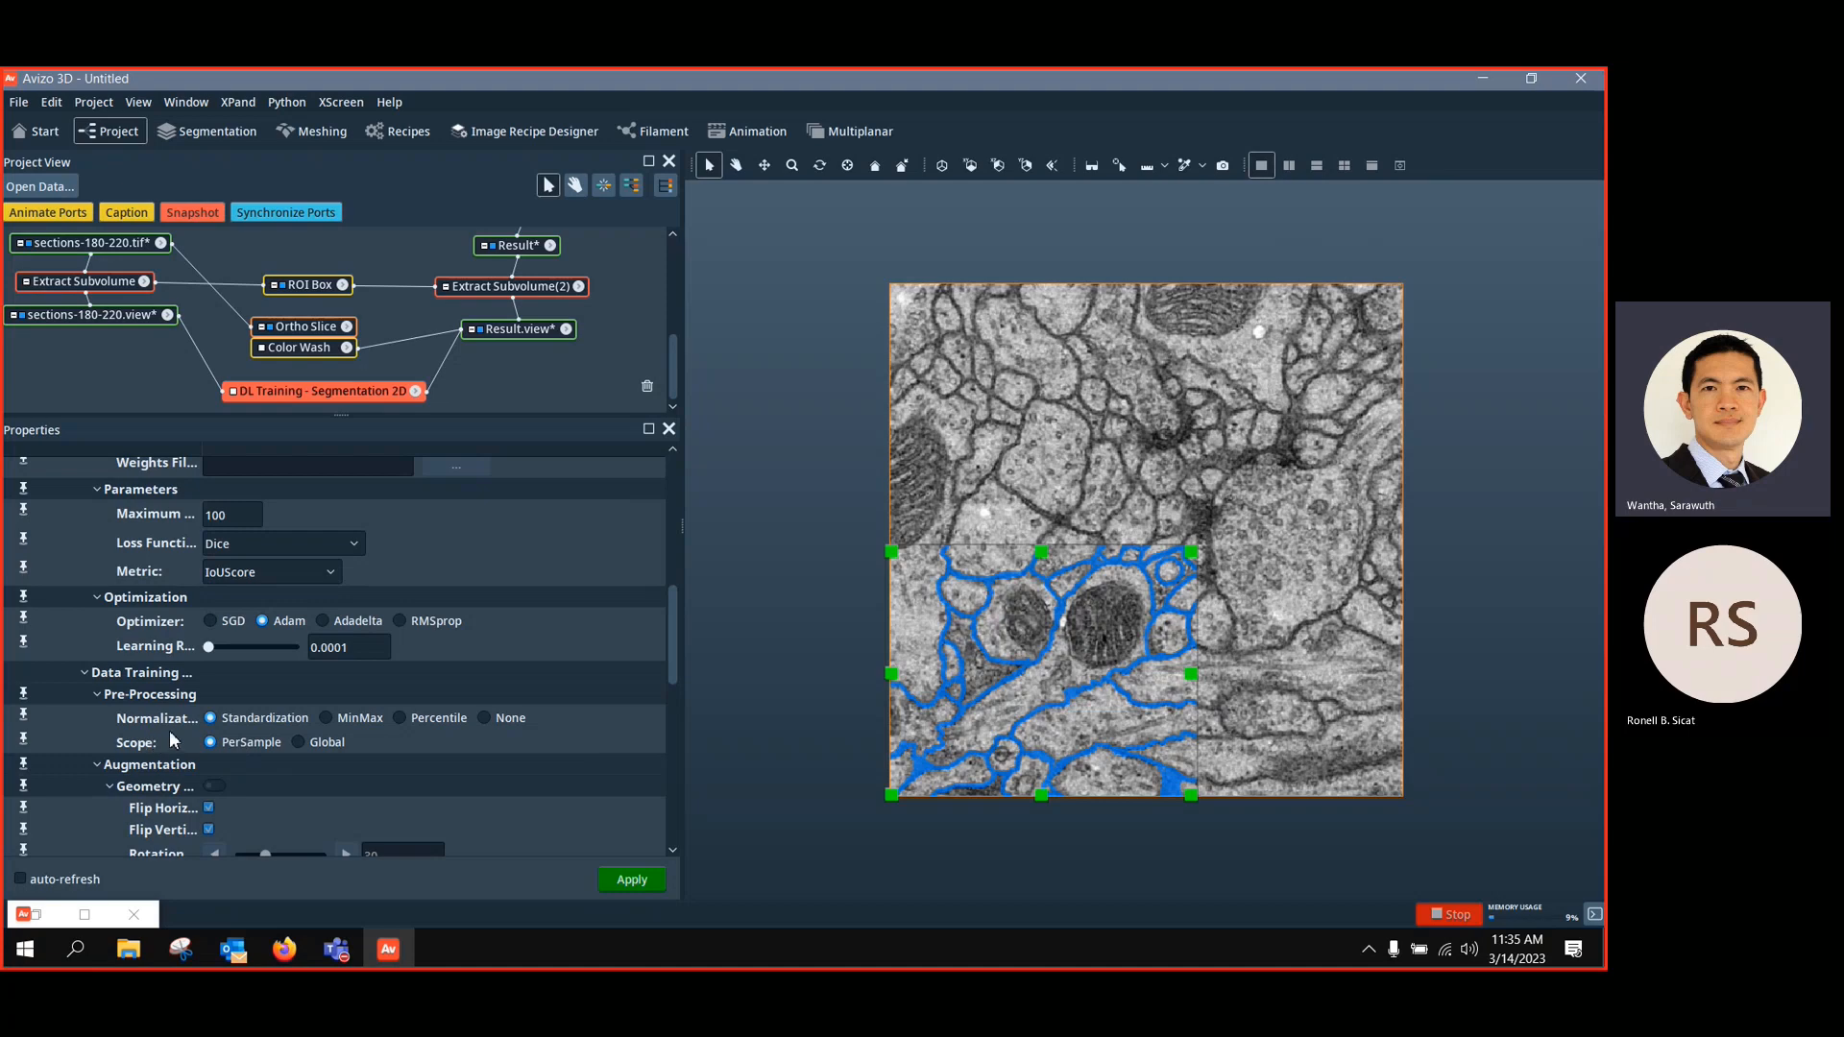
scroll(528, 712, down, 1)
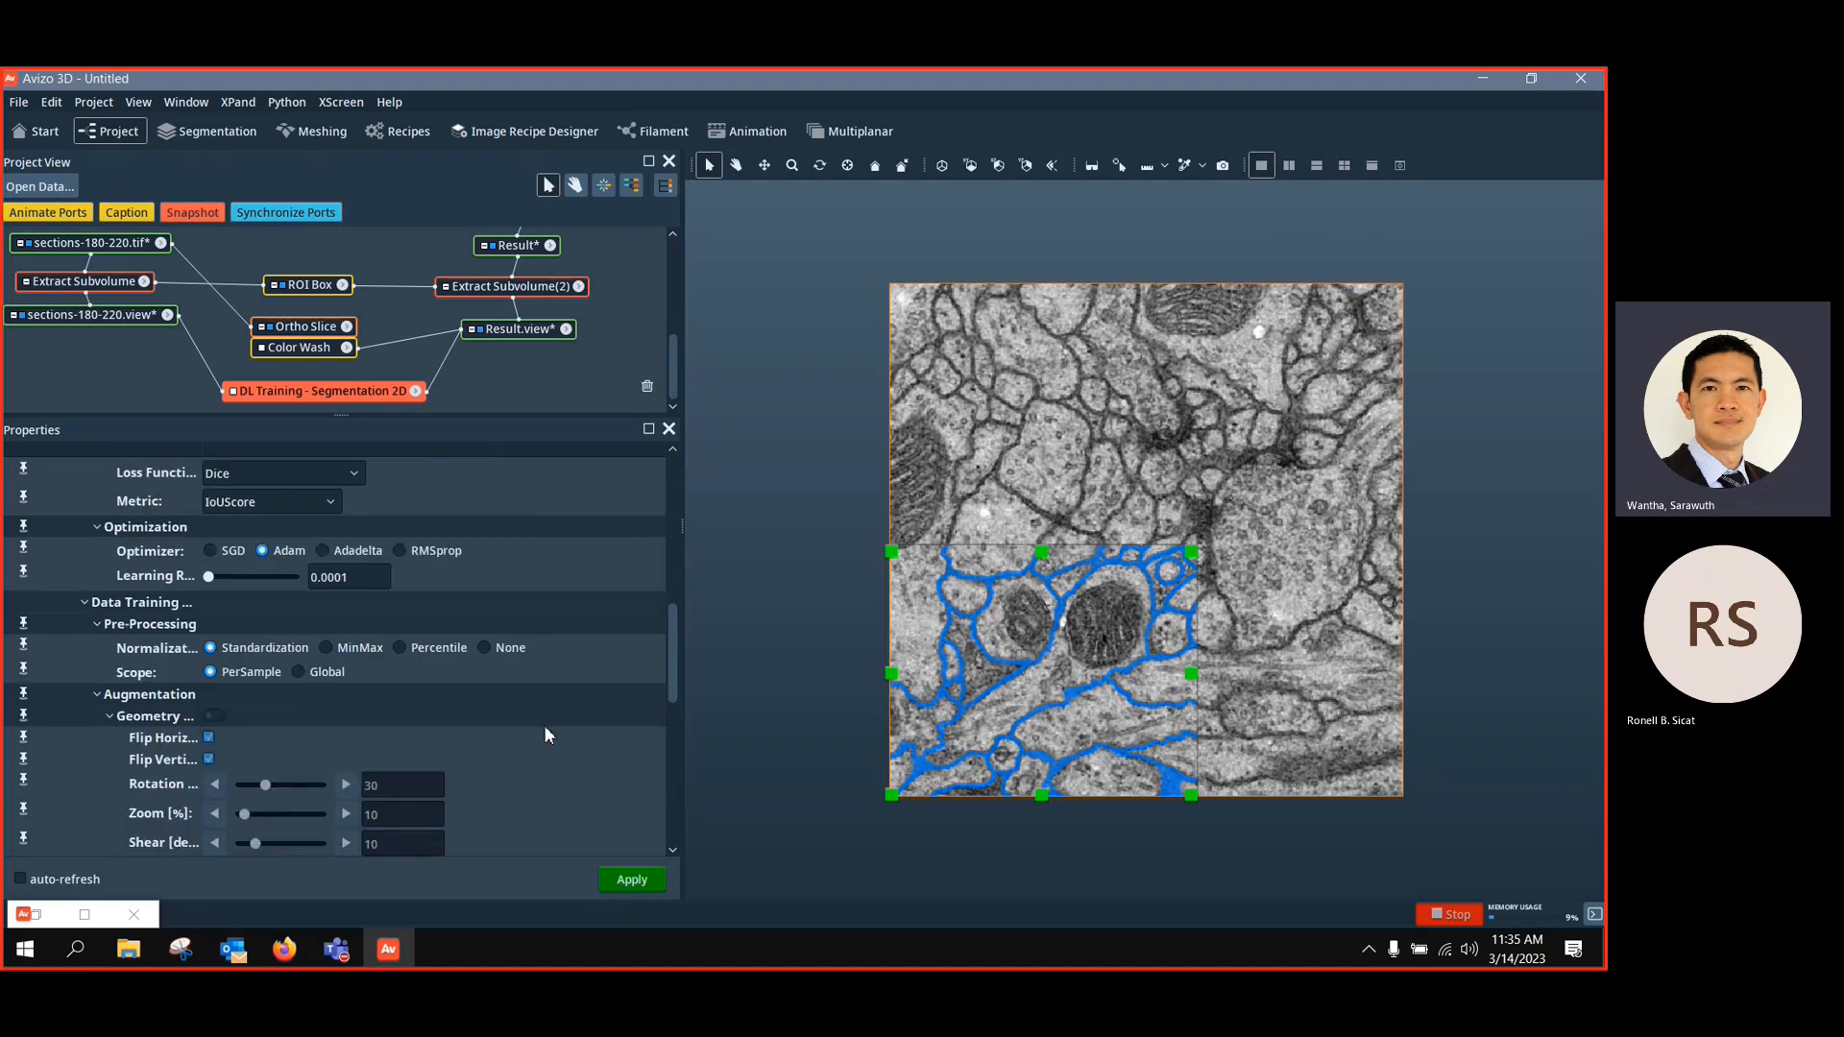
scroll(543, 724, down, 2)
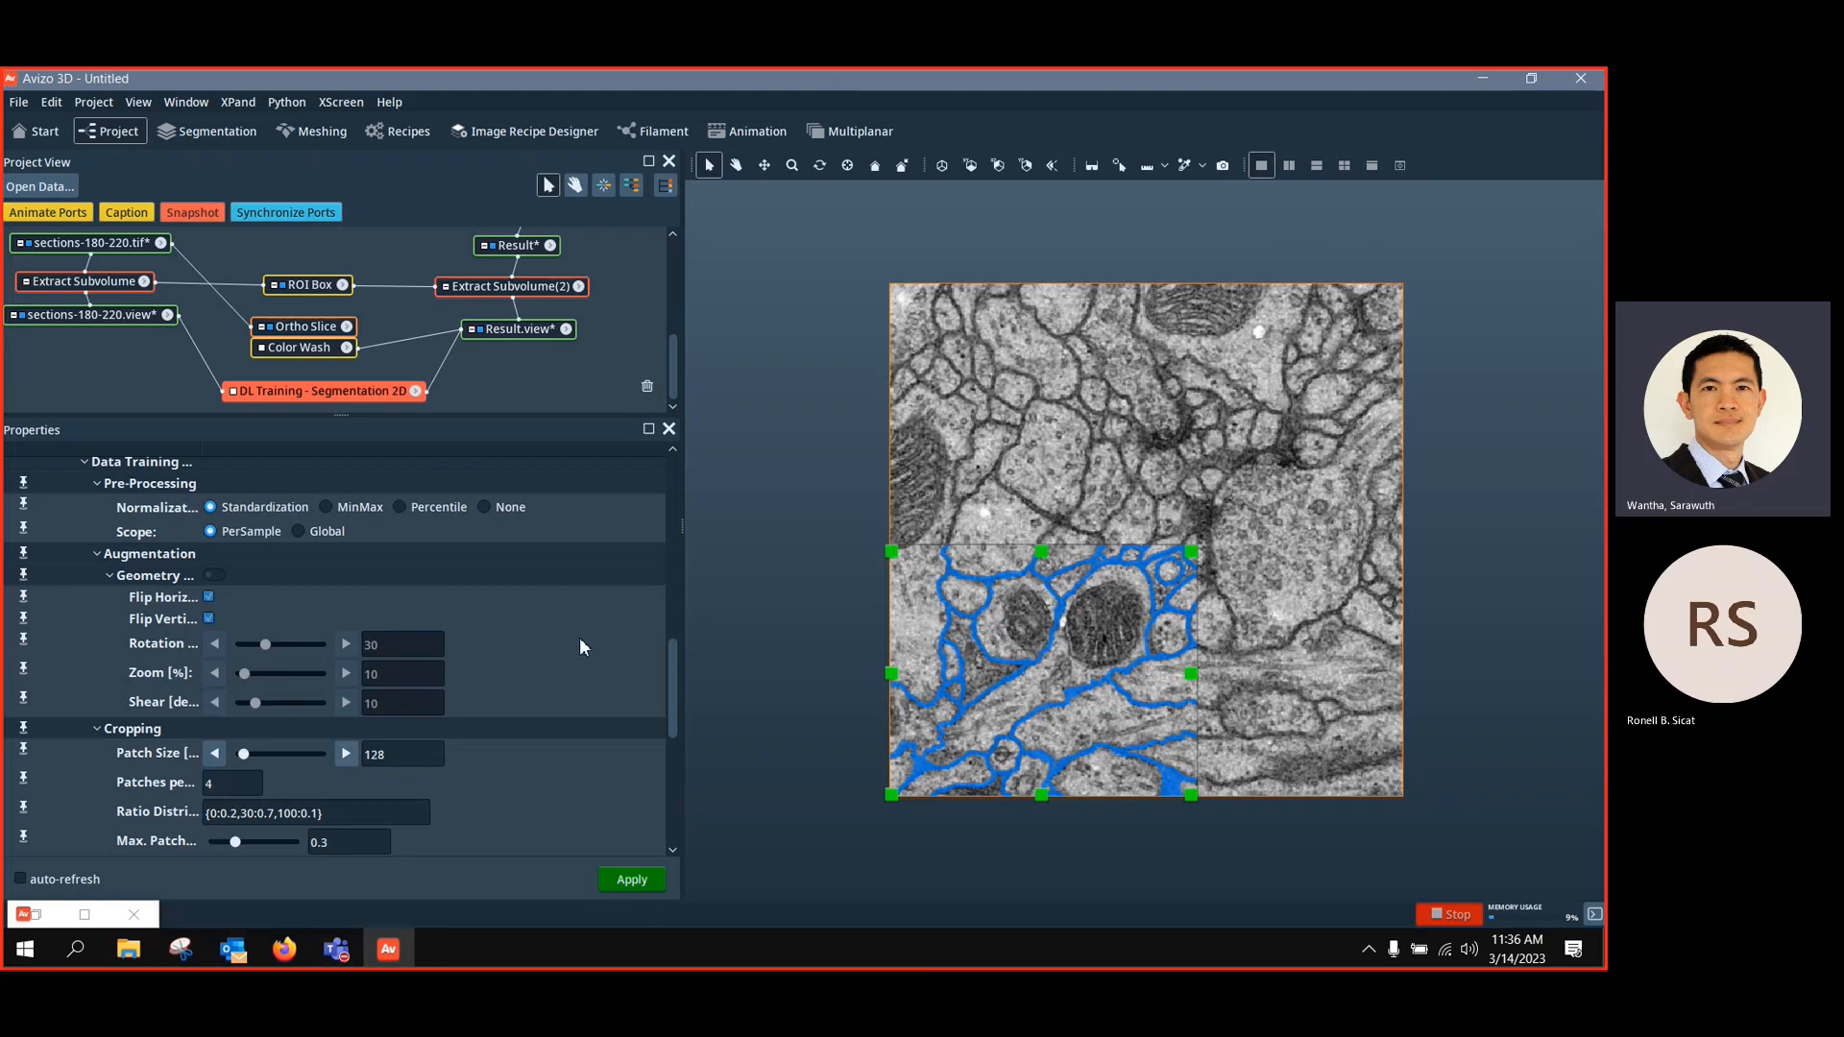
drag(668, 655, 669, 708)
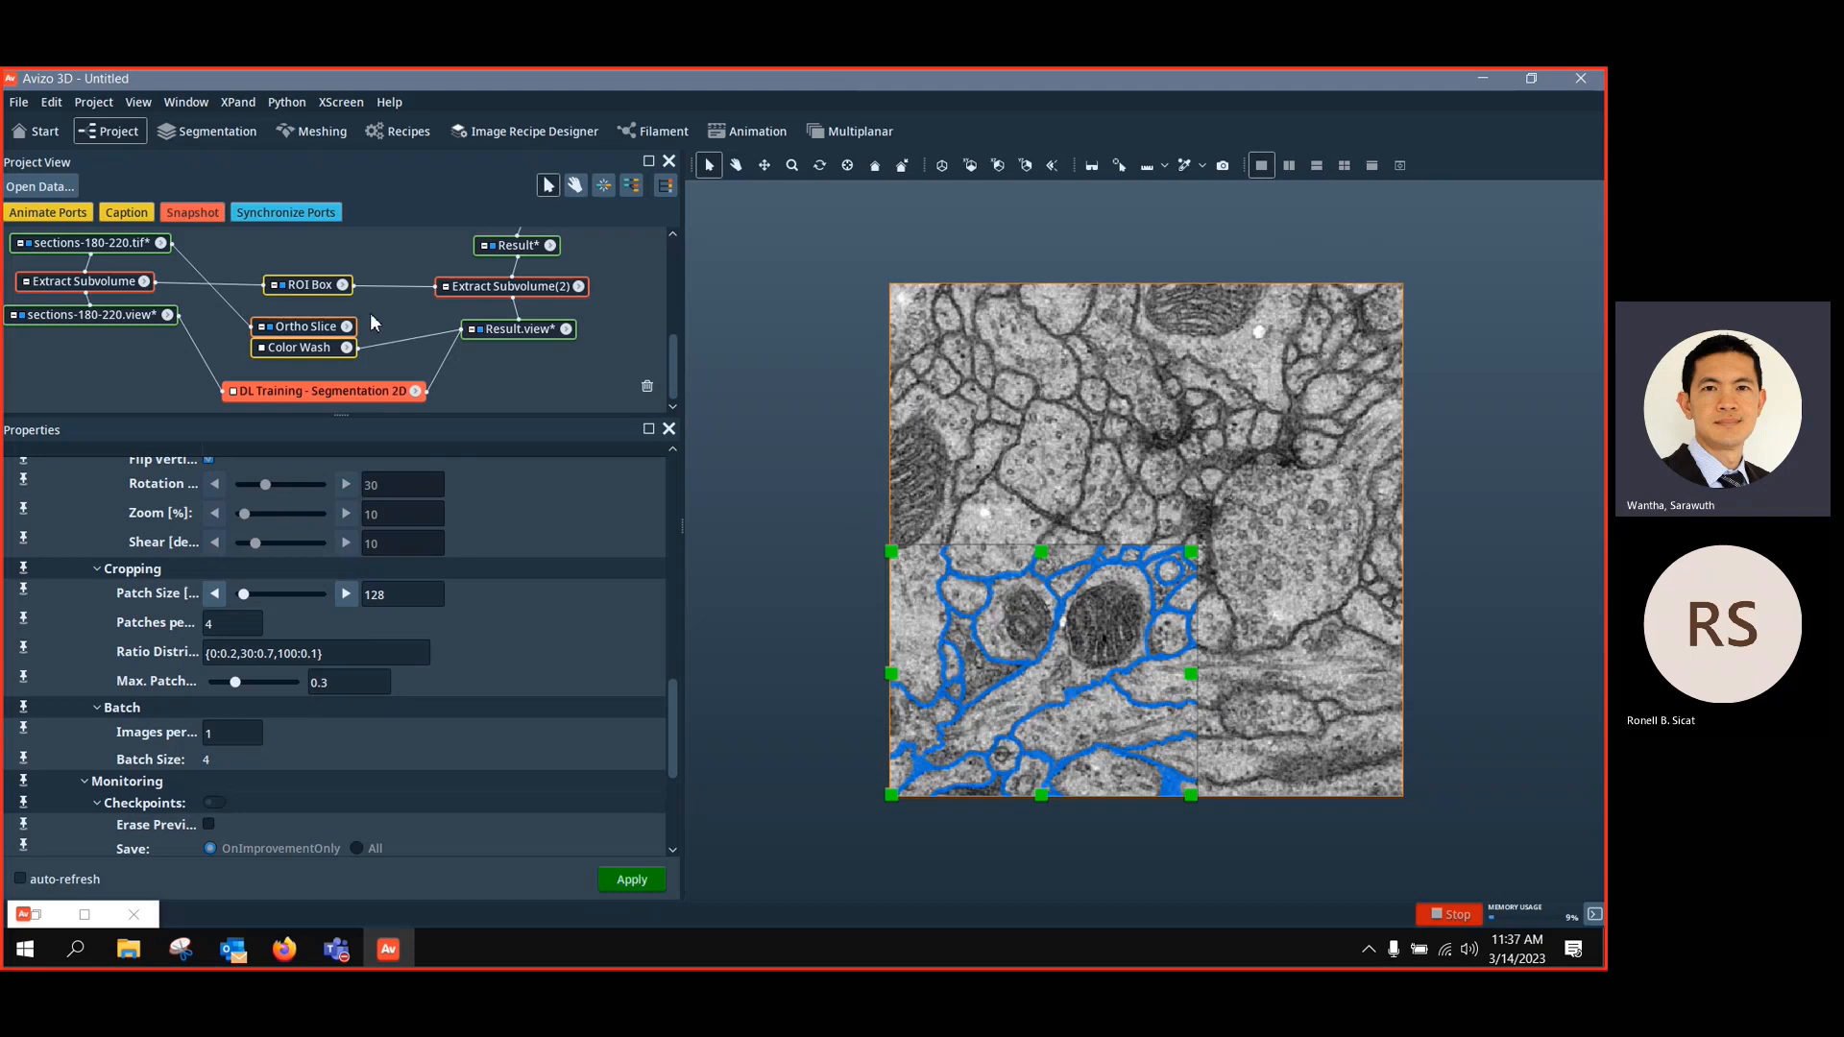
Connect the Ortho Slice to the cropped sections-180-220.view and set its slice number to 7
scroll(369, 324, up, 2)
scroll(365, 317, up, 2)
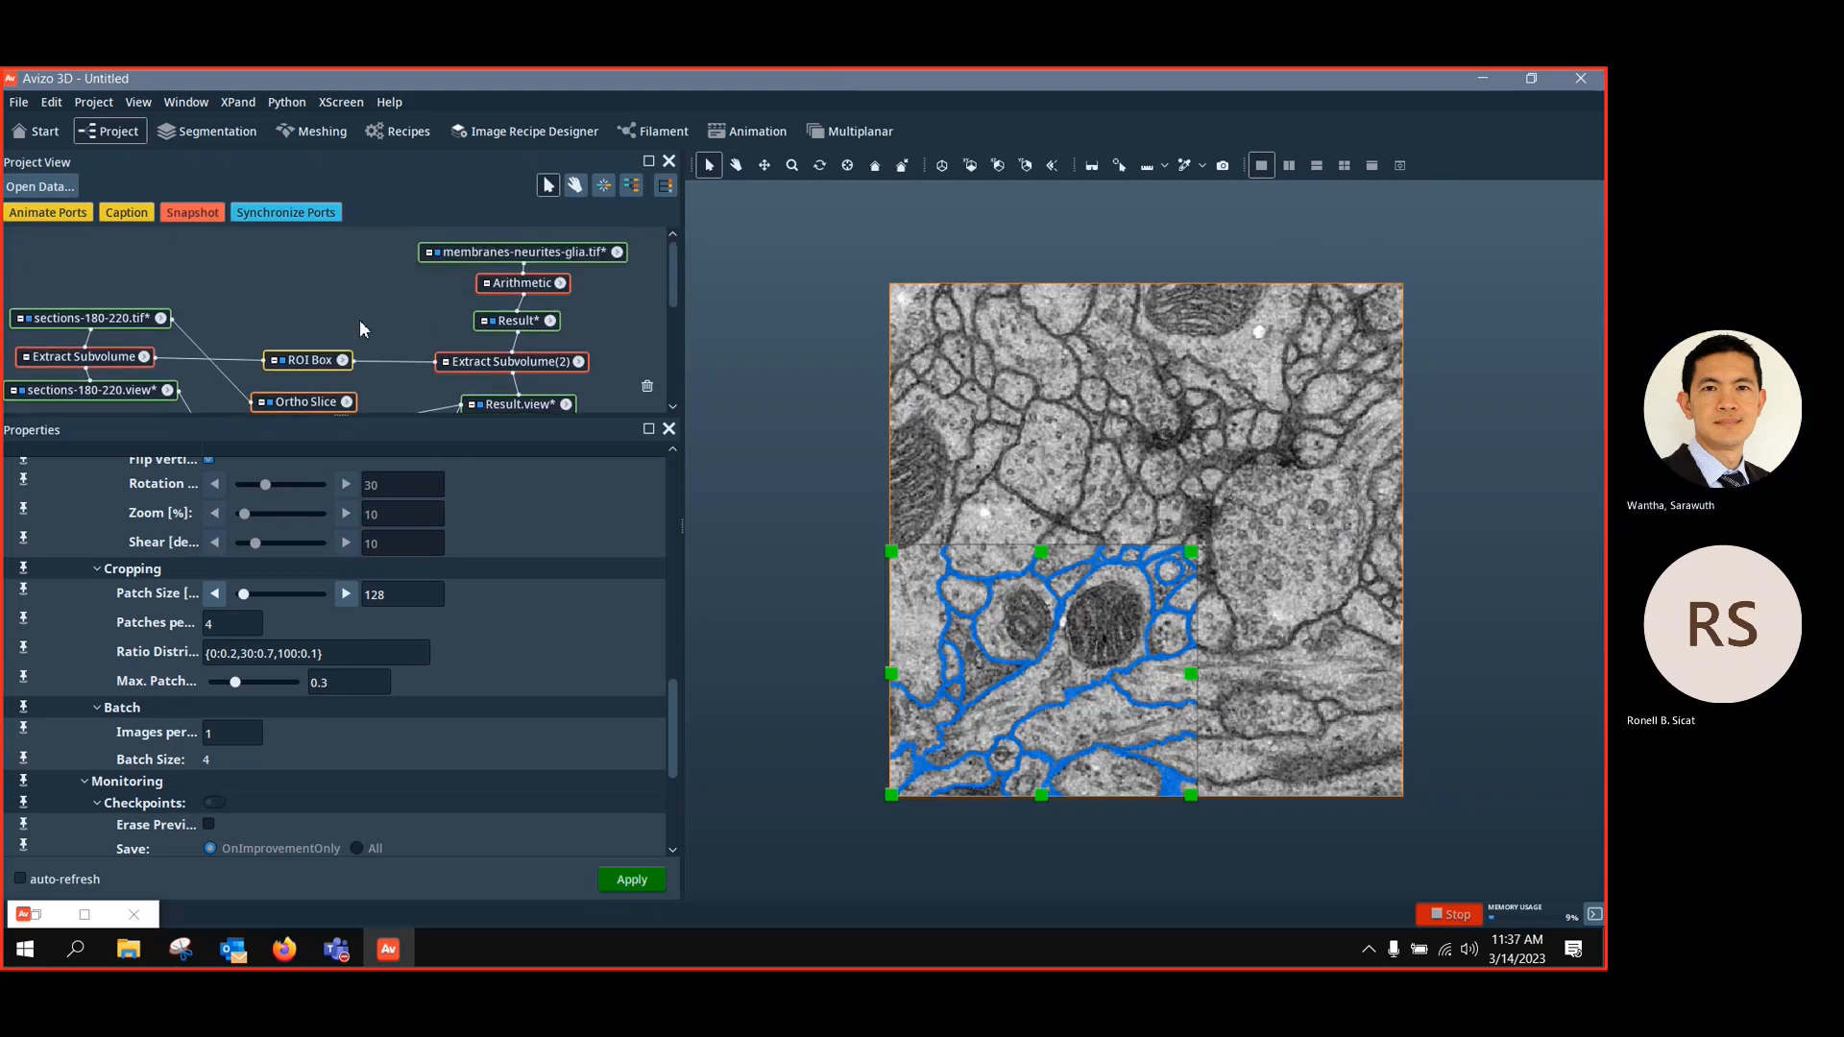
scroll(363, 322, down, 2)
drag(235, 345, 162, 358)
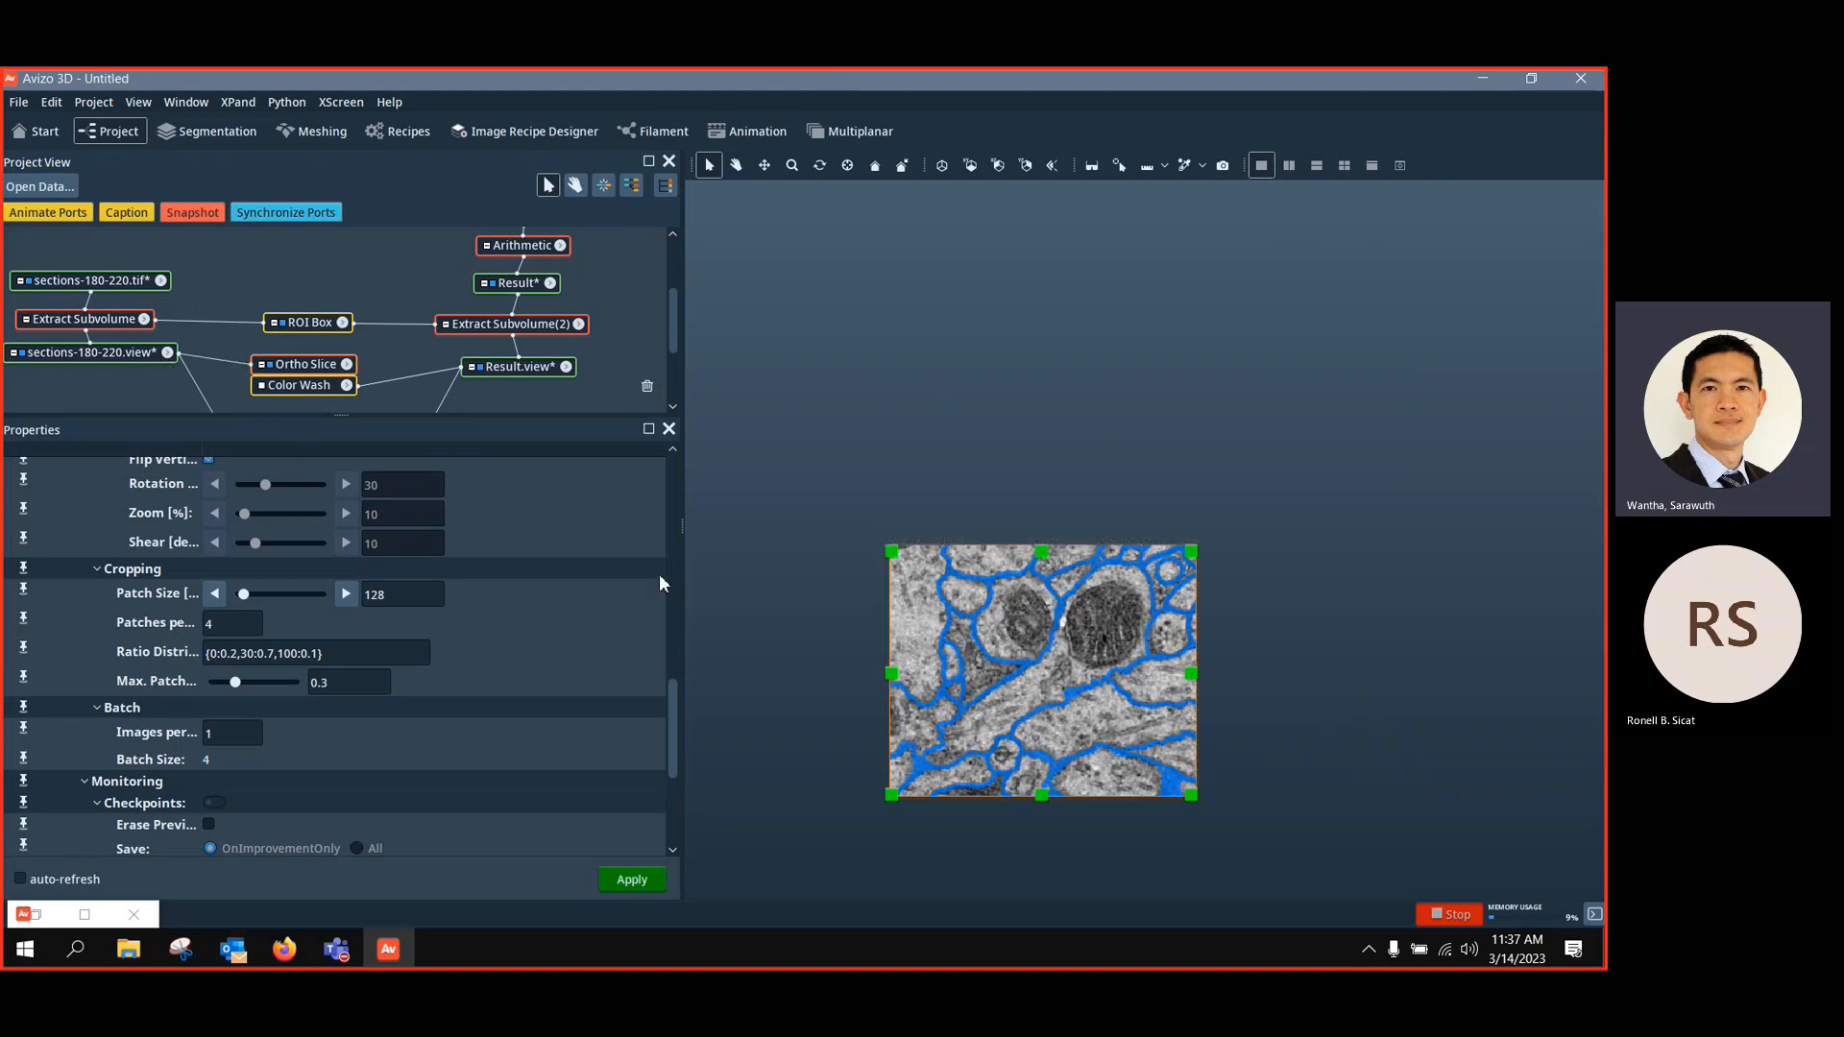
click(941, 167)
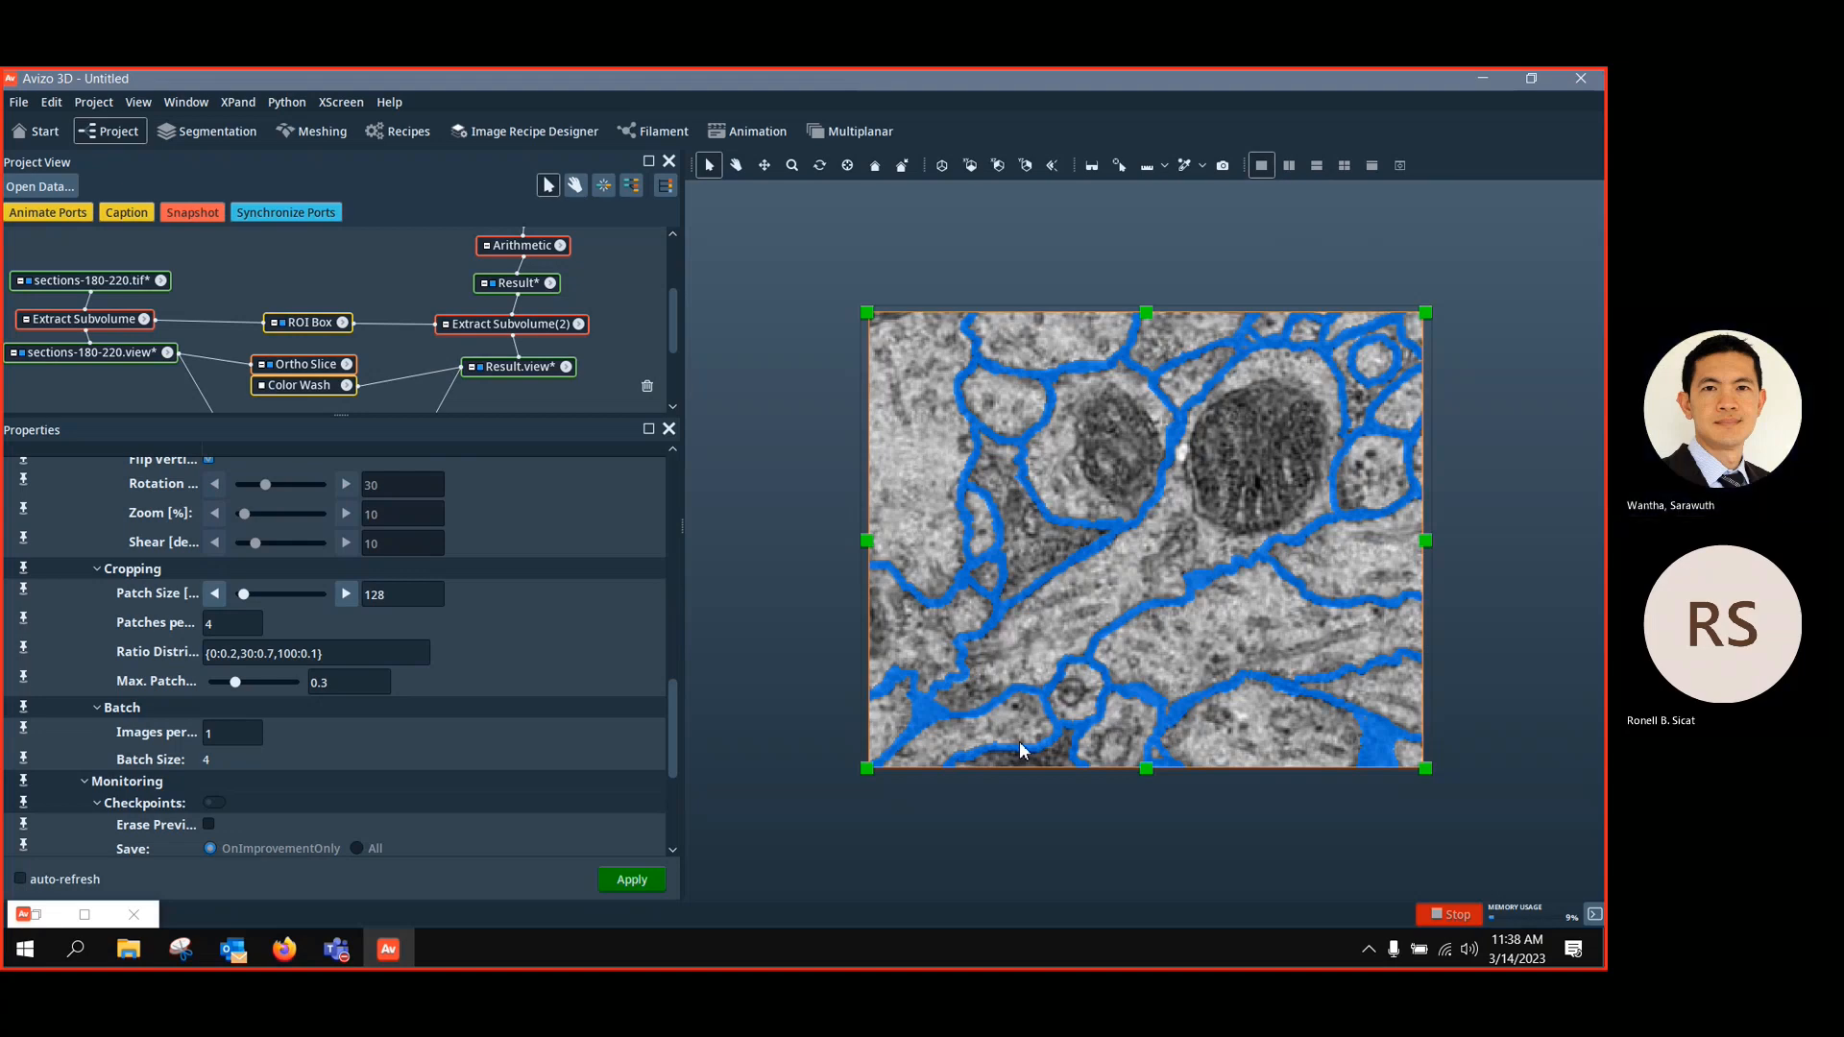
click(304, 365)
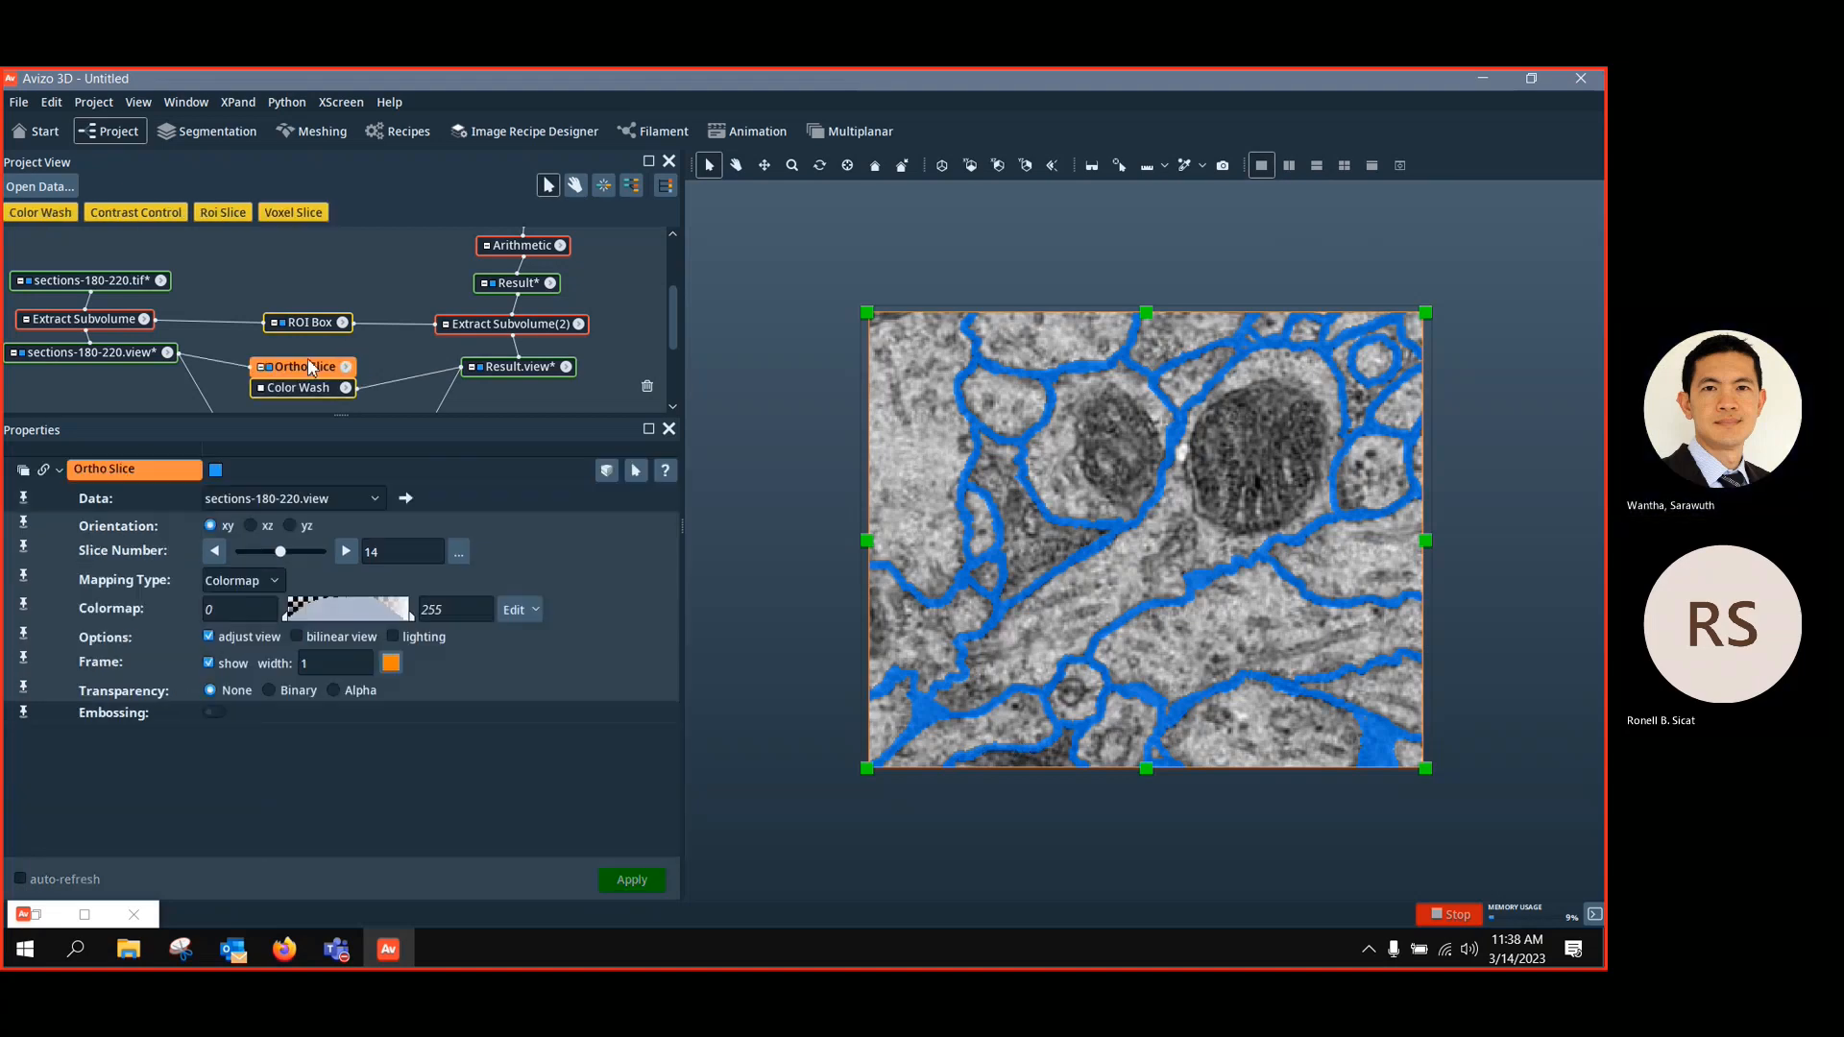
mouse_move(276, 555)
mouse_down()
mouse_move(336, 549)
mouse_move(219, 567)
mouse_move(325, 557)
mouse_move(257, 581)
mouse_up()
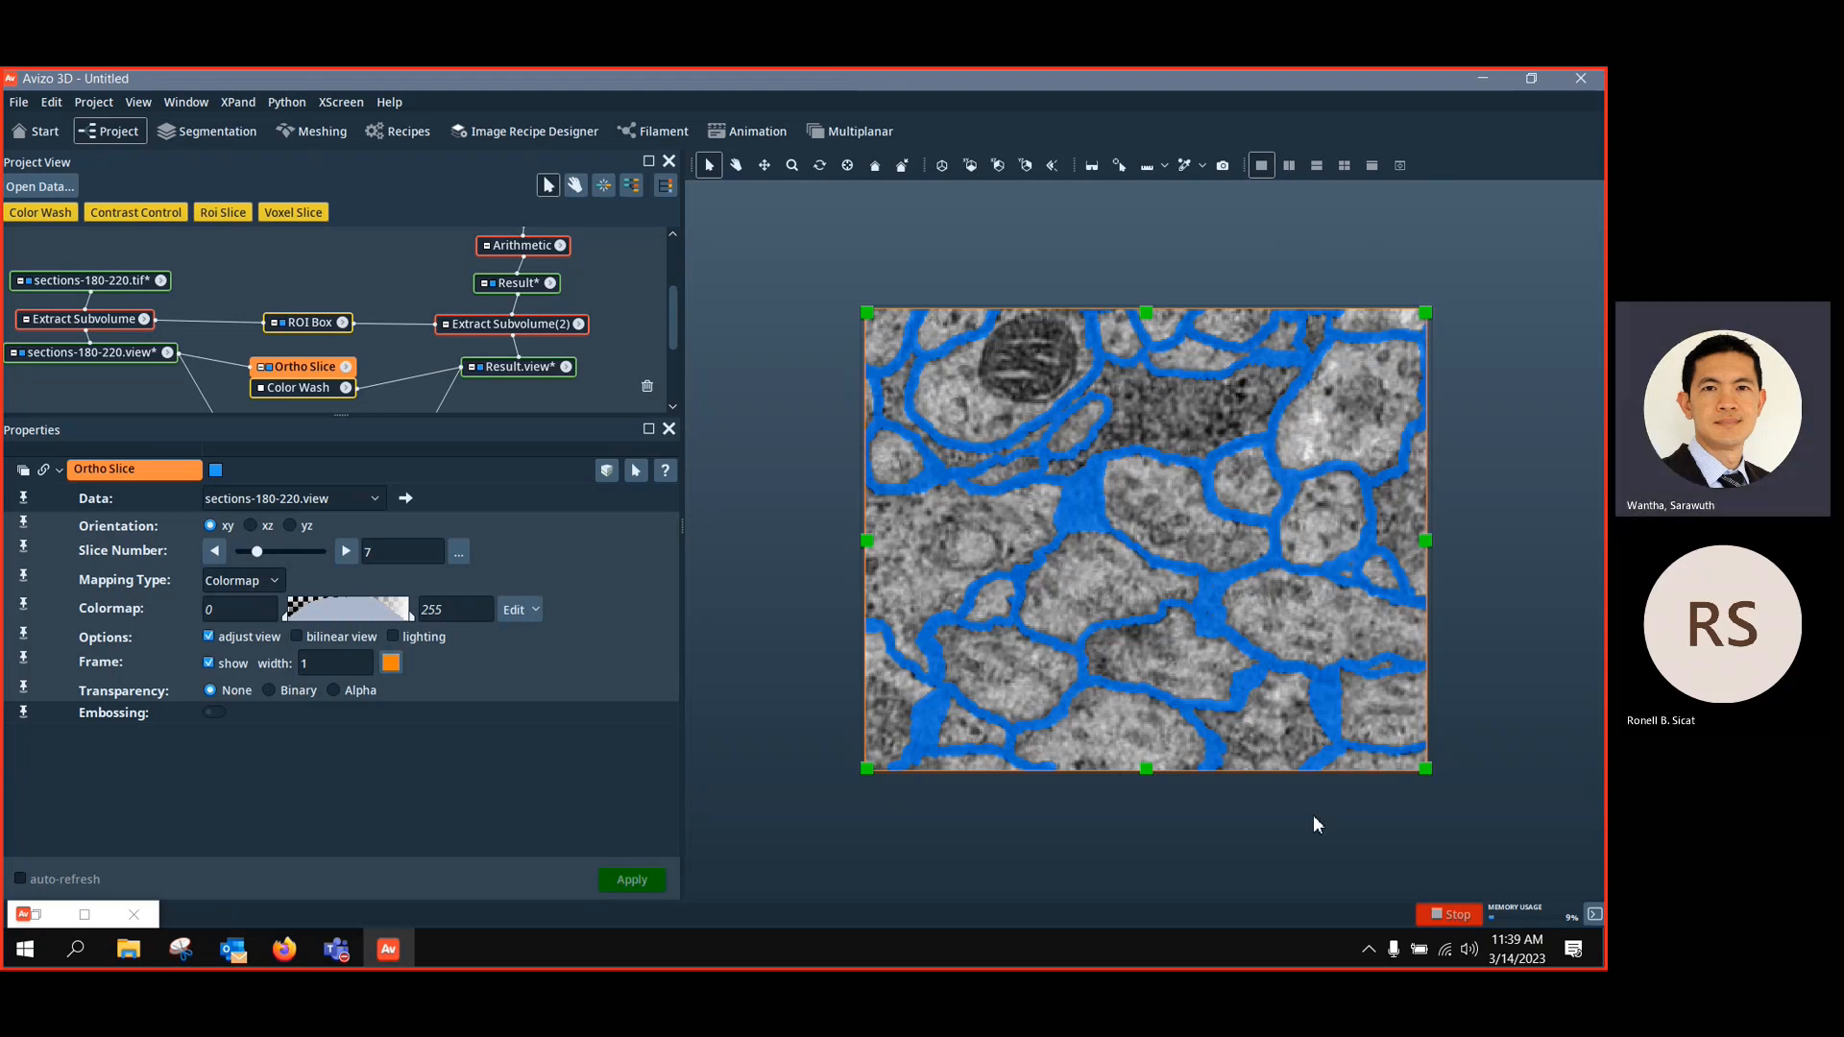
Review the DL Training - Segmentation 2D settings from the train/validation split and model down to augmentation and cropping
scroll(459, 341, down, 2)
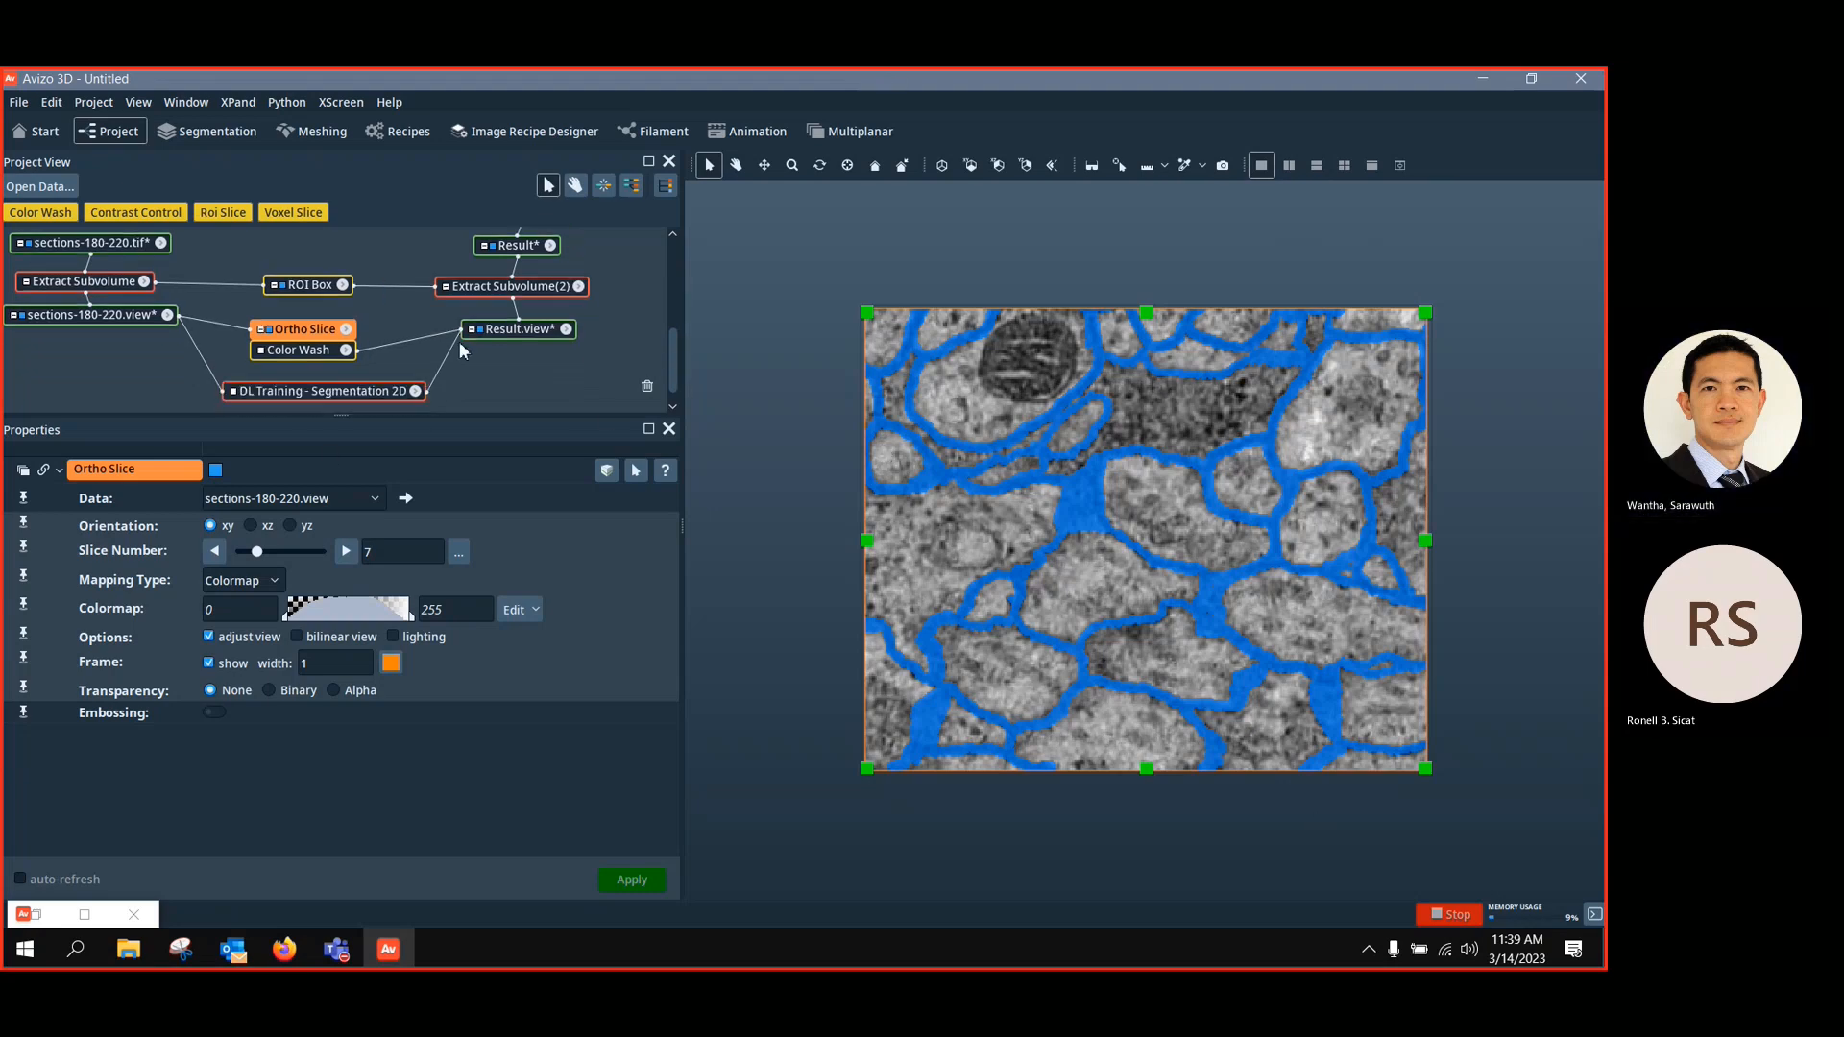
click(370, 386)
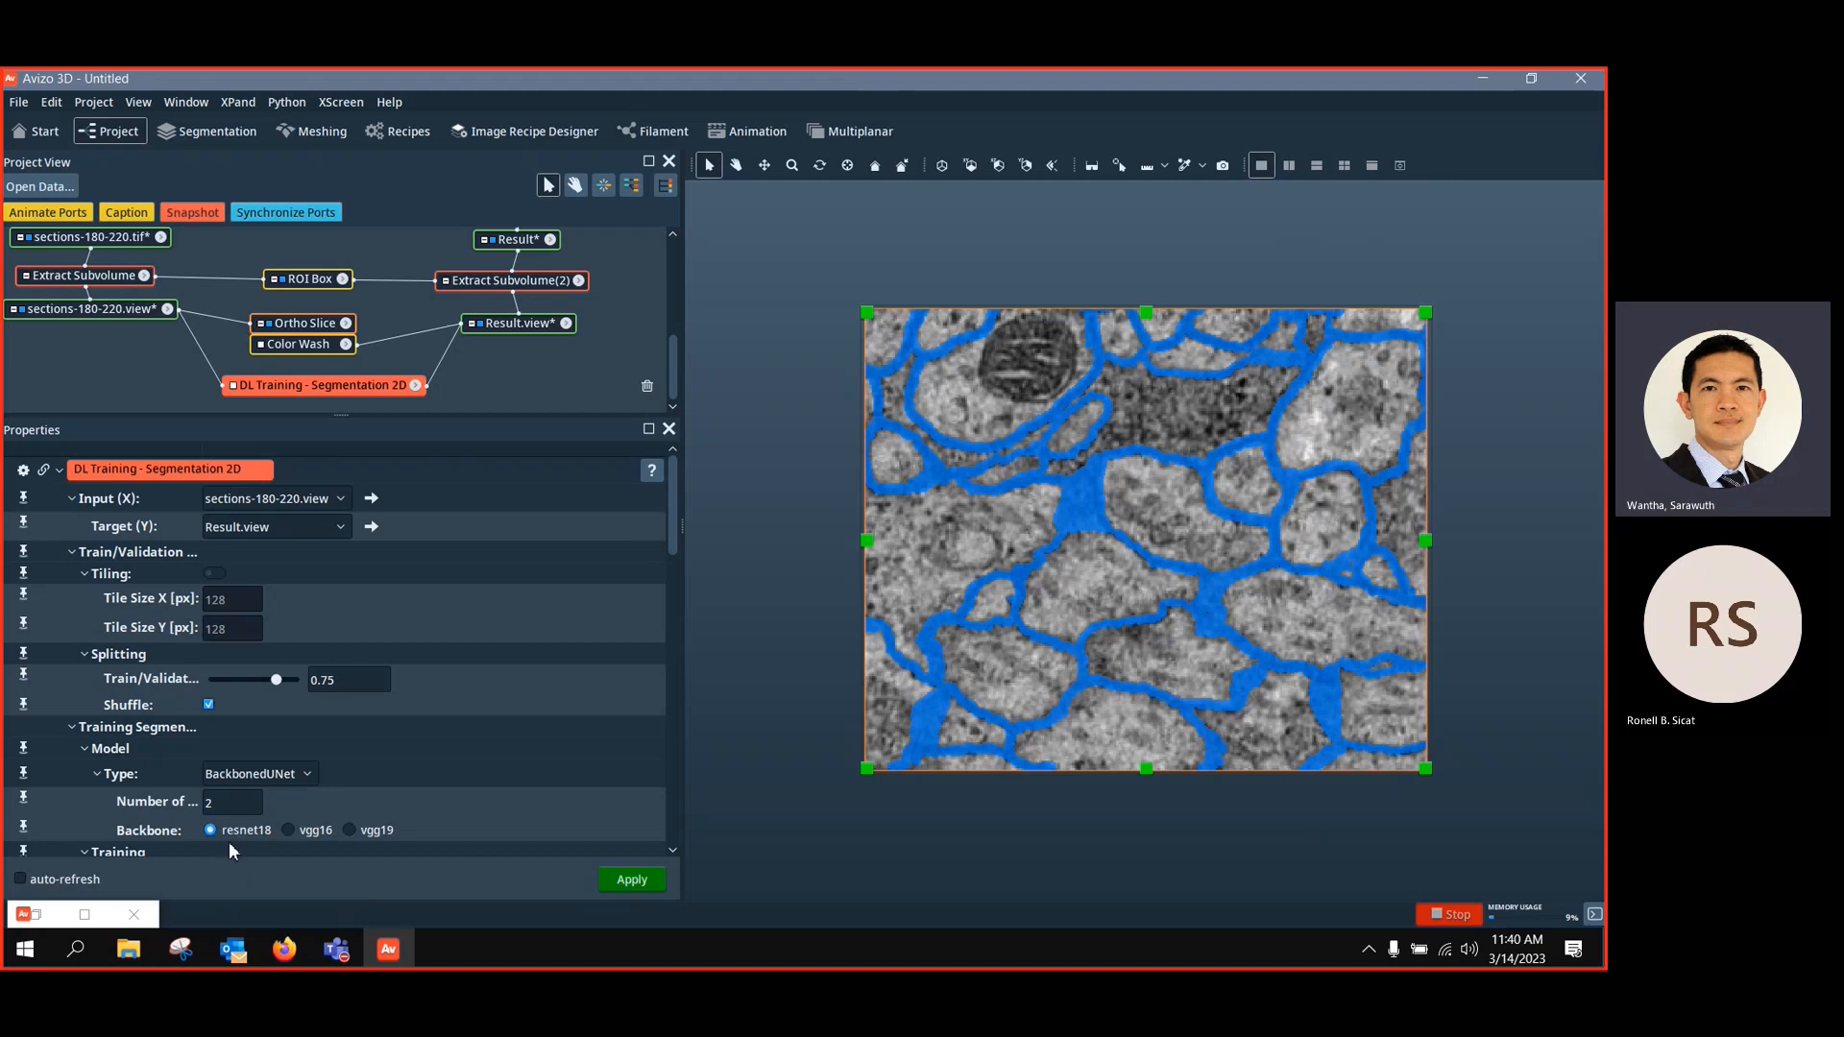
scroll(440, 682, down, 3)
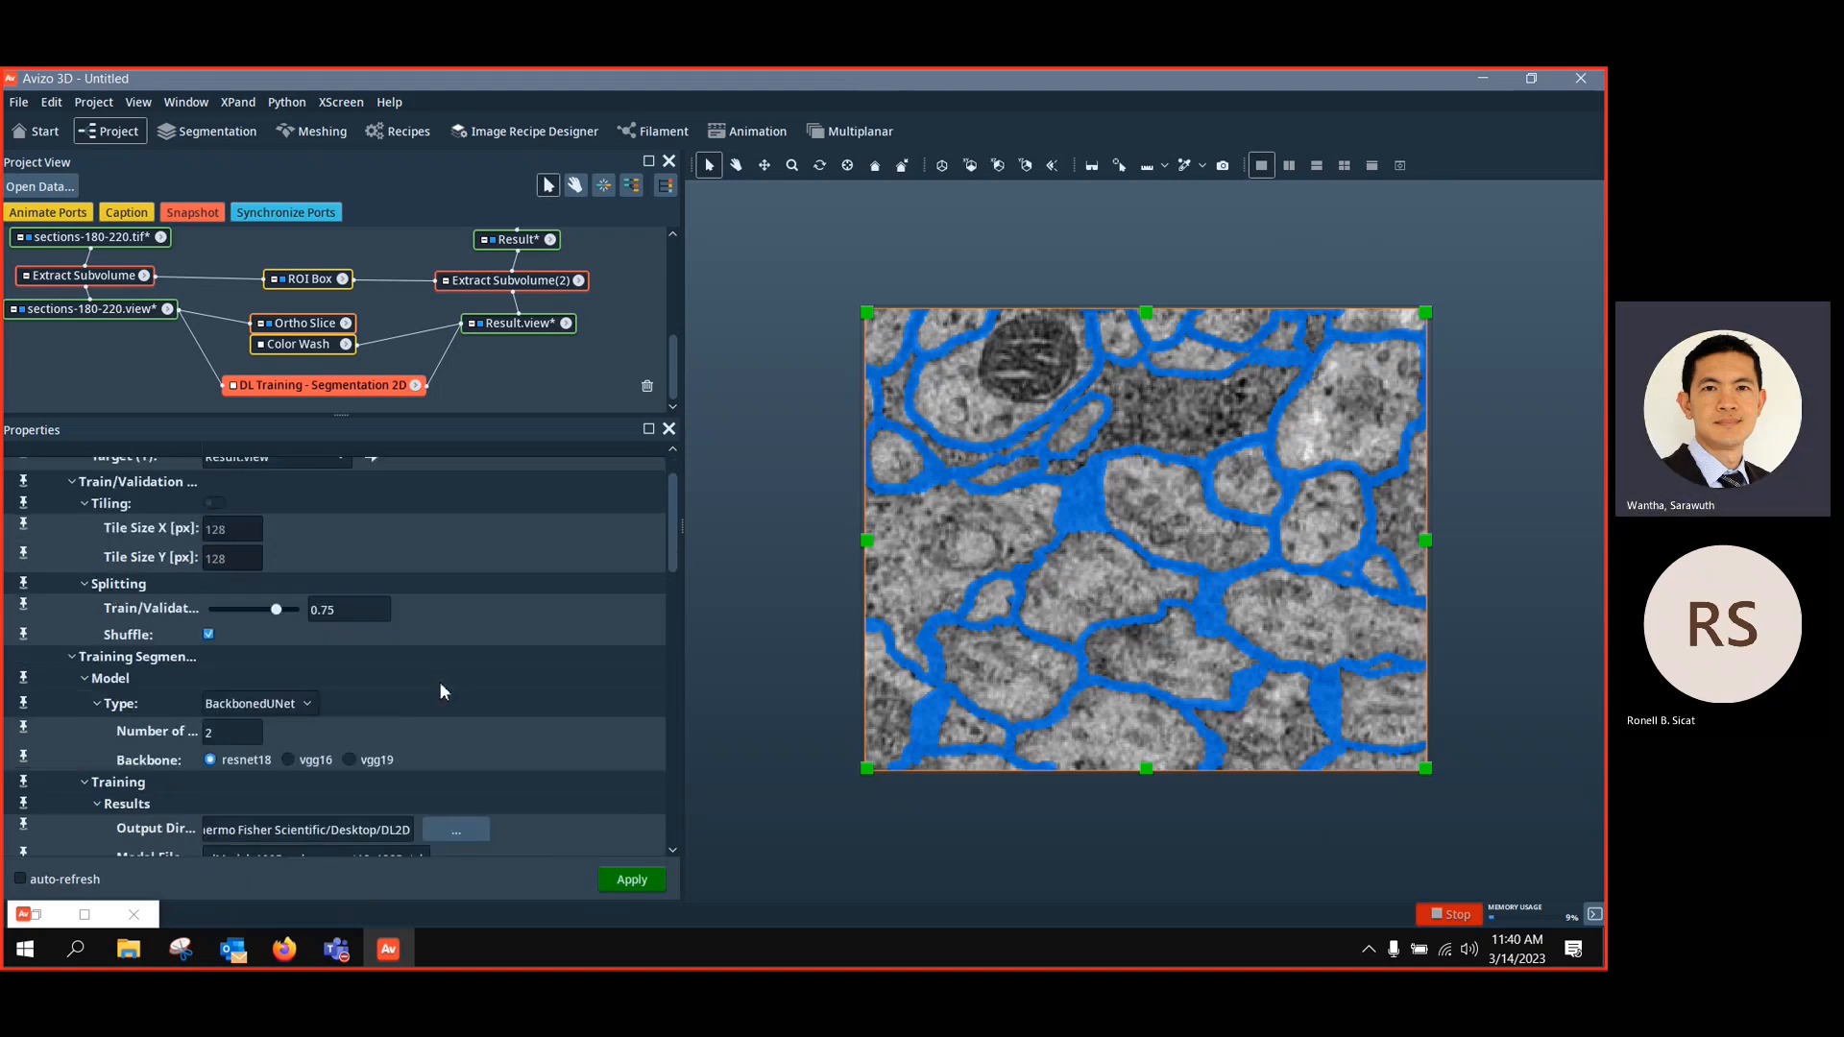
scroll(440, 684, up, 1)
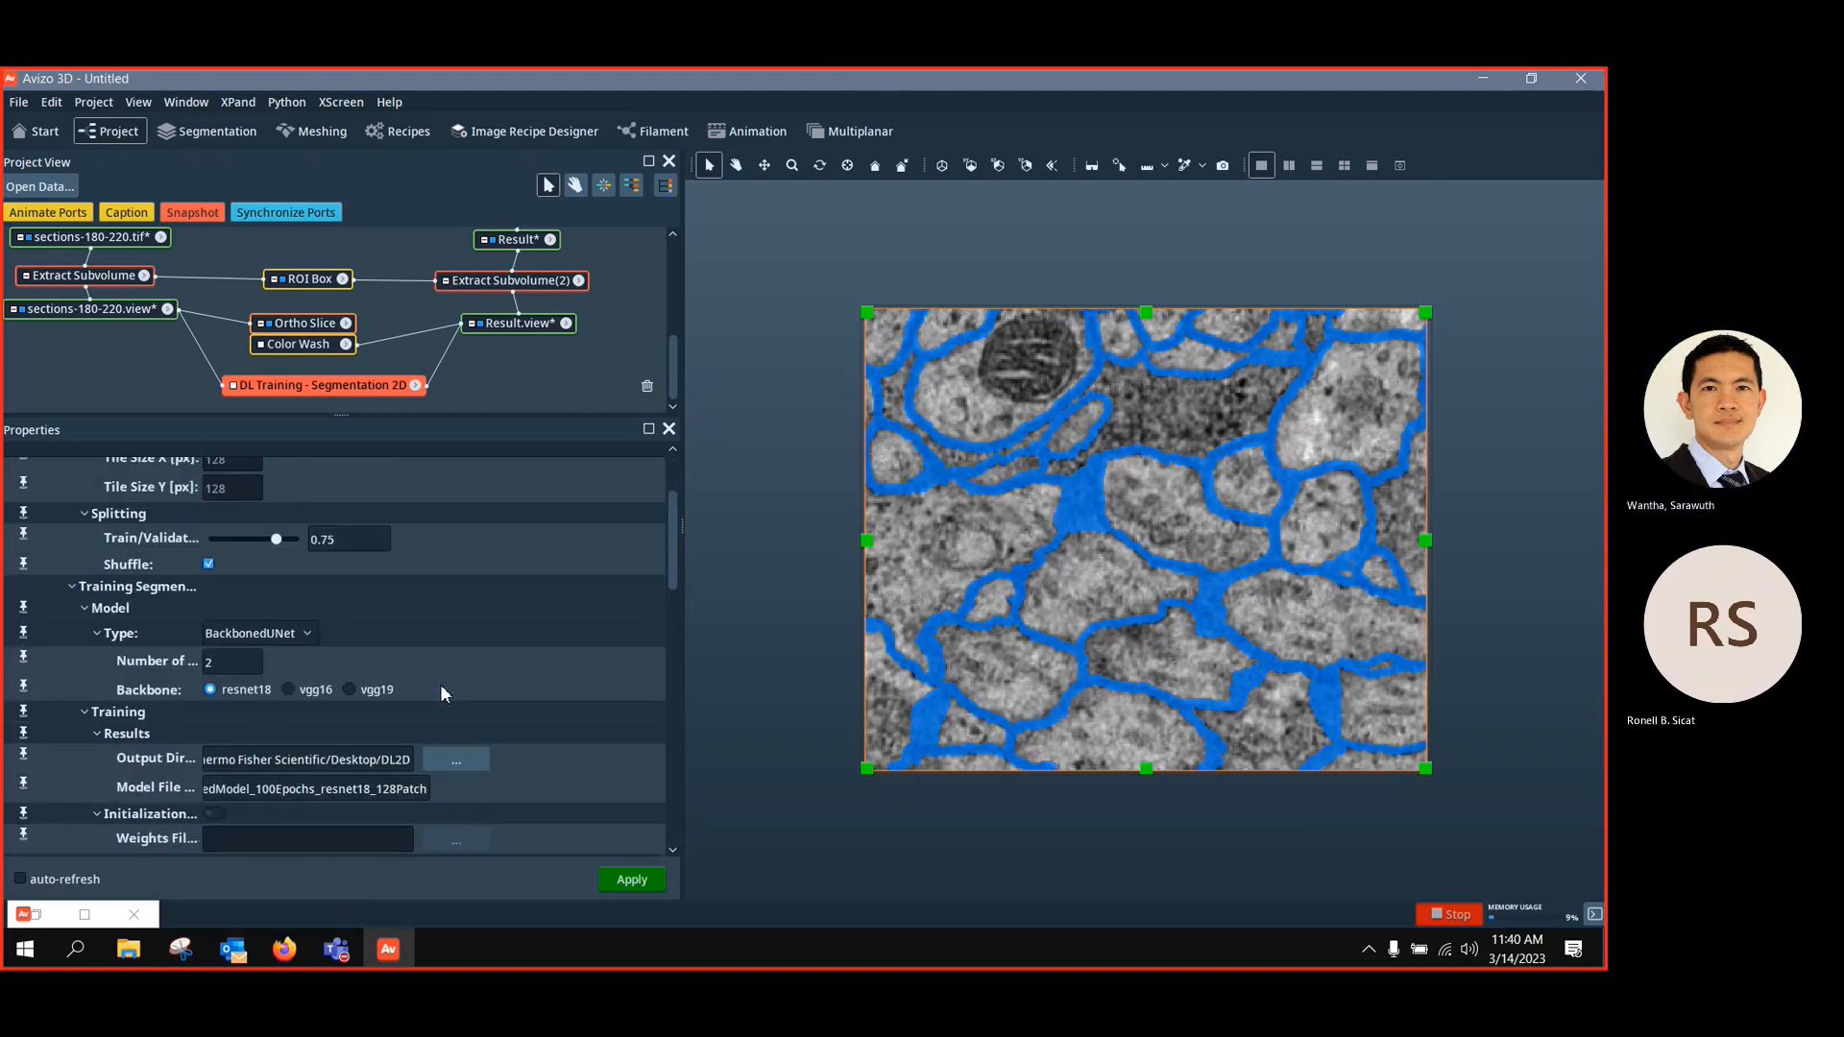
scroll(440, 684, down, 3)
scroll(440, 684, down, 2)
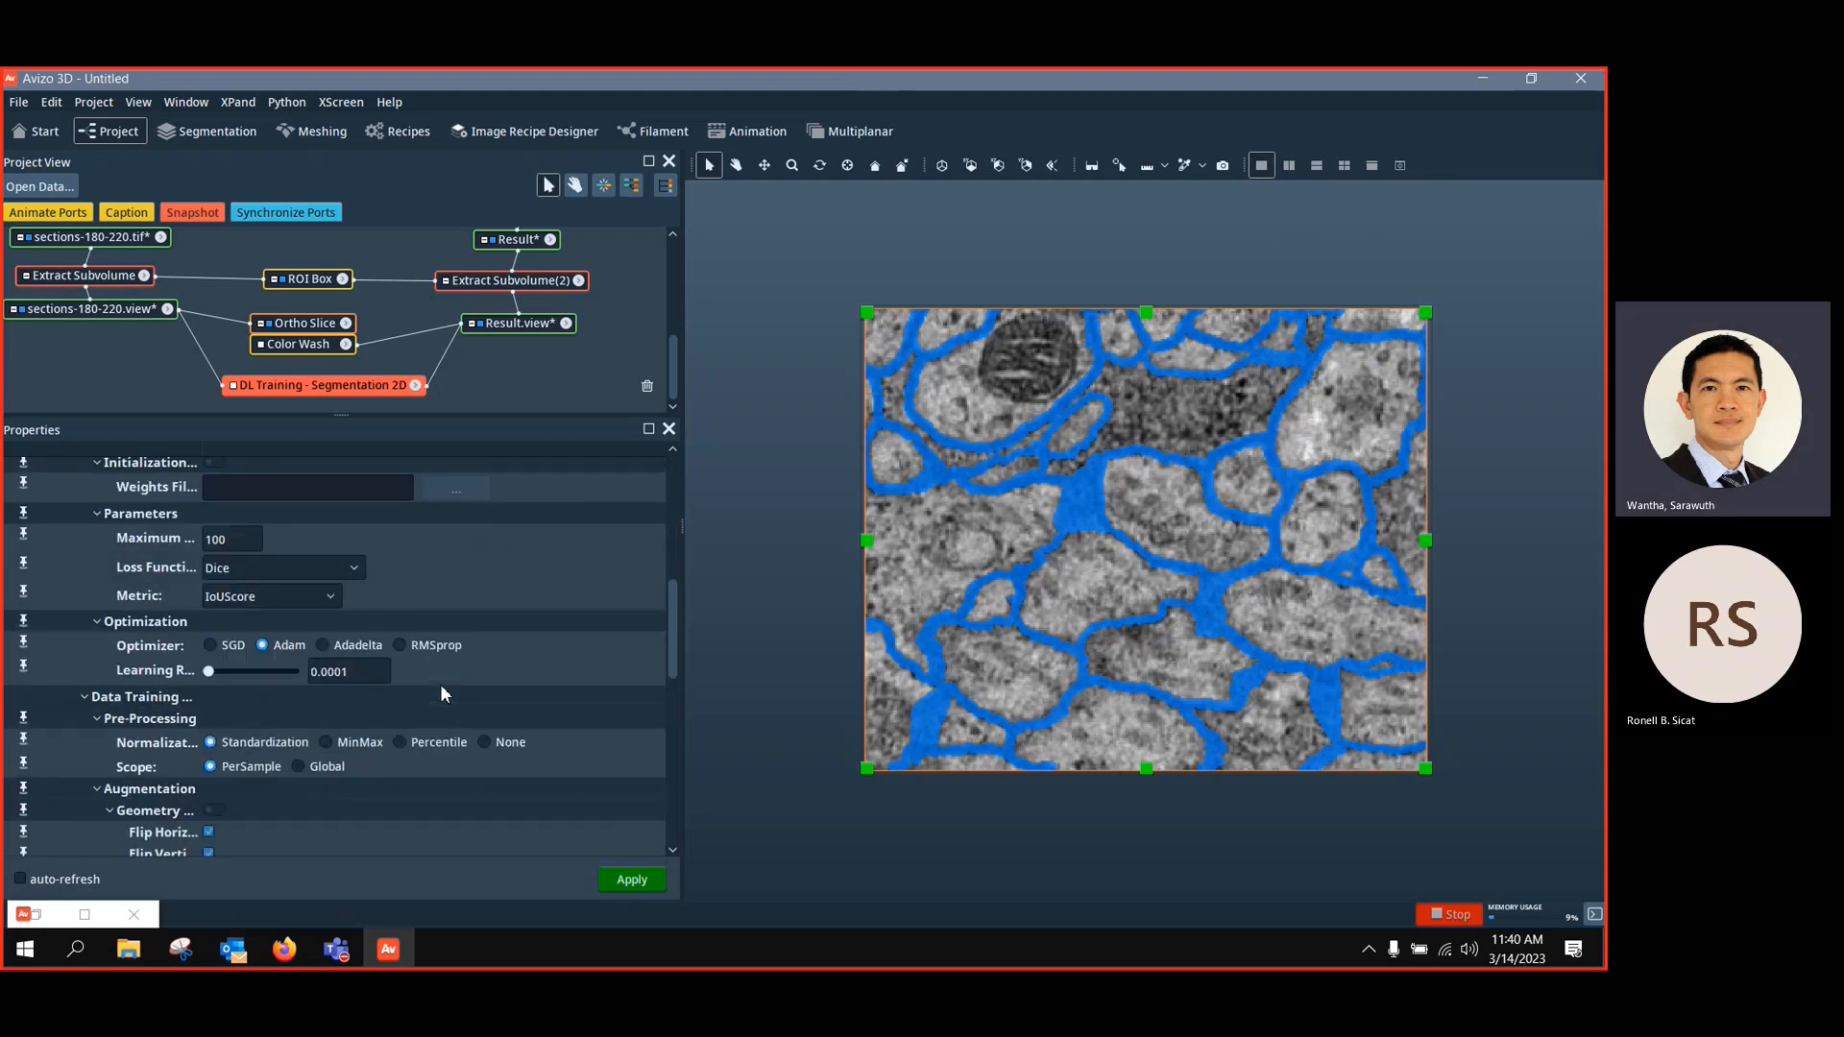
scroll(439, 694, down, 1)
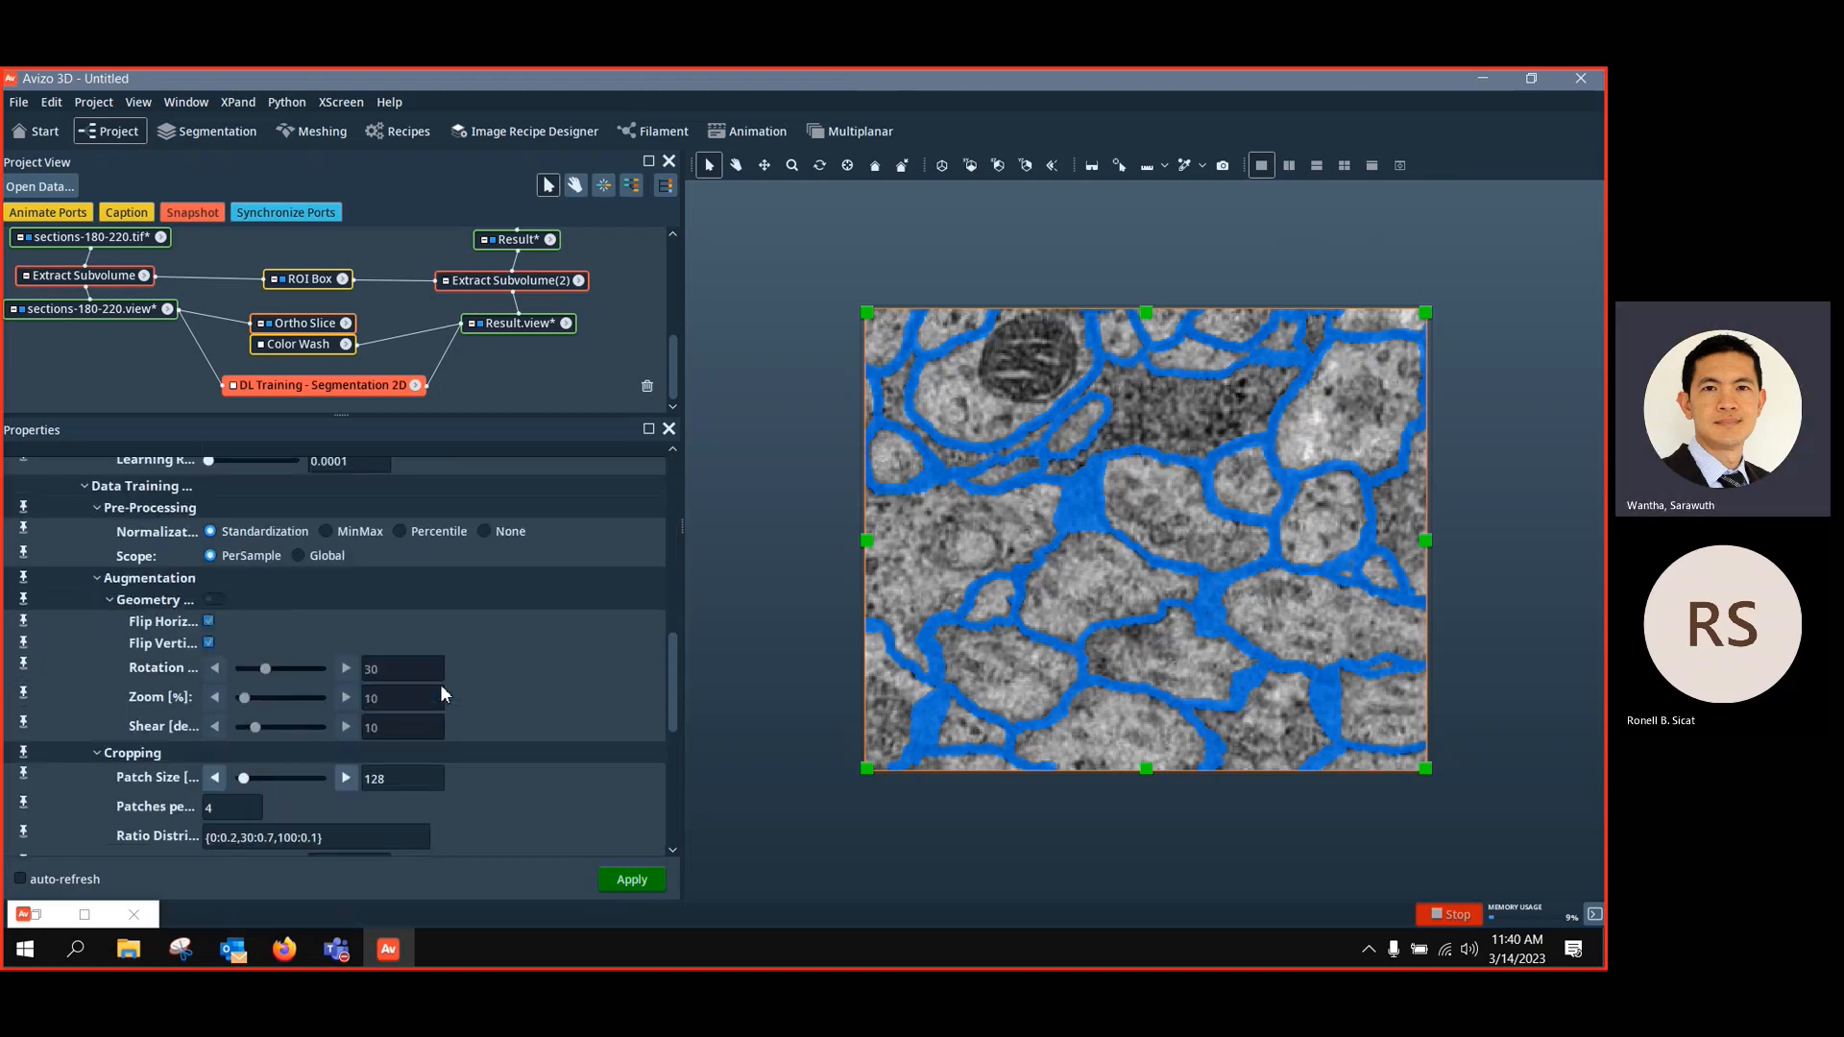
scroll(442, 688, down, 1)
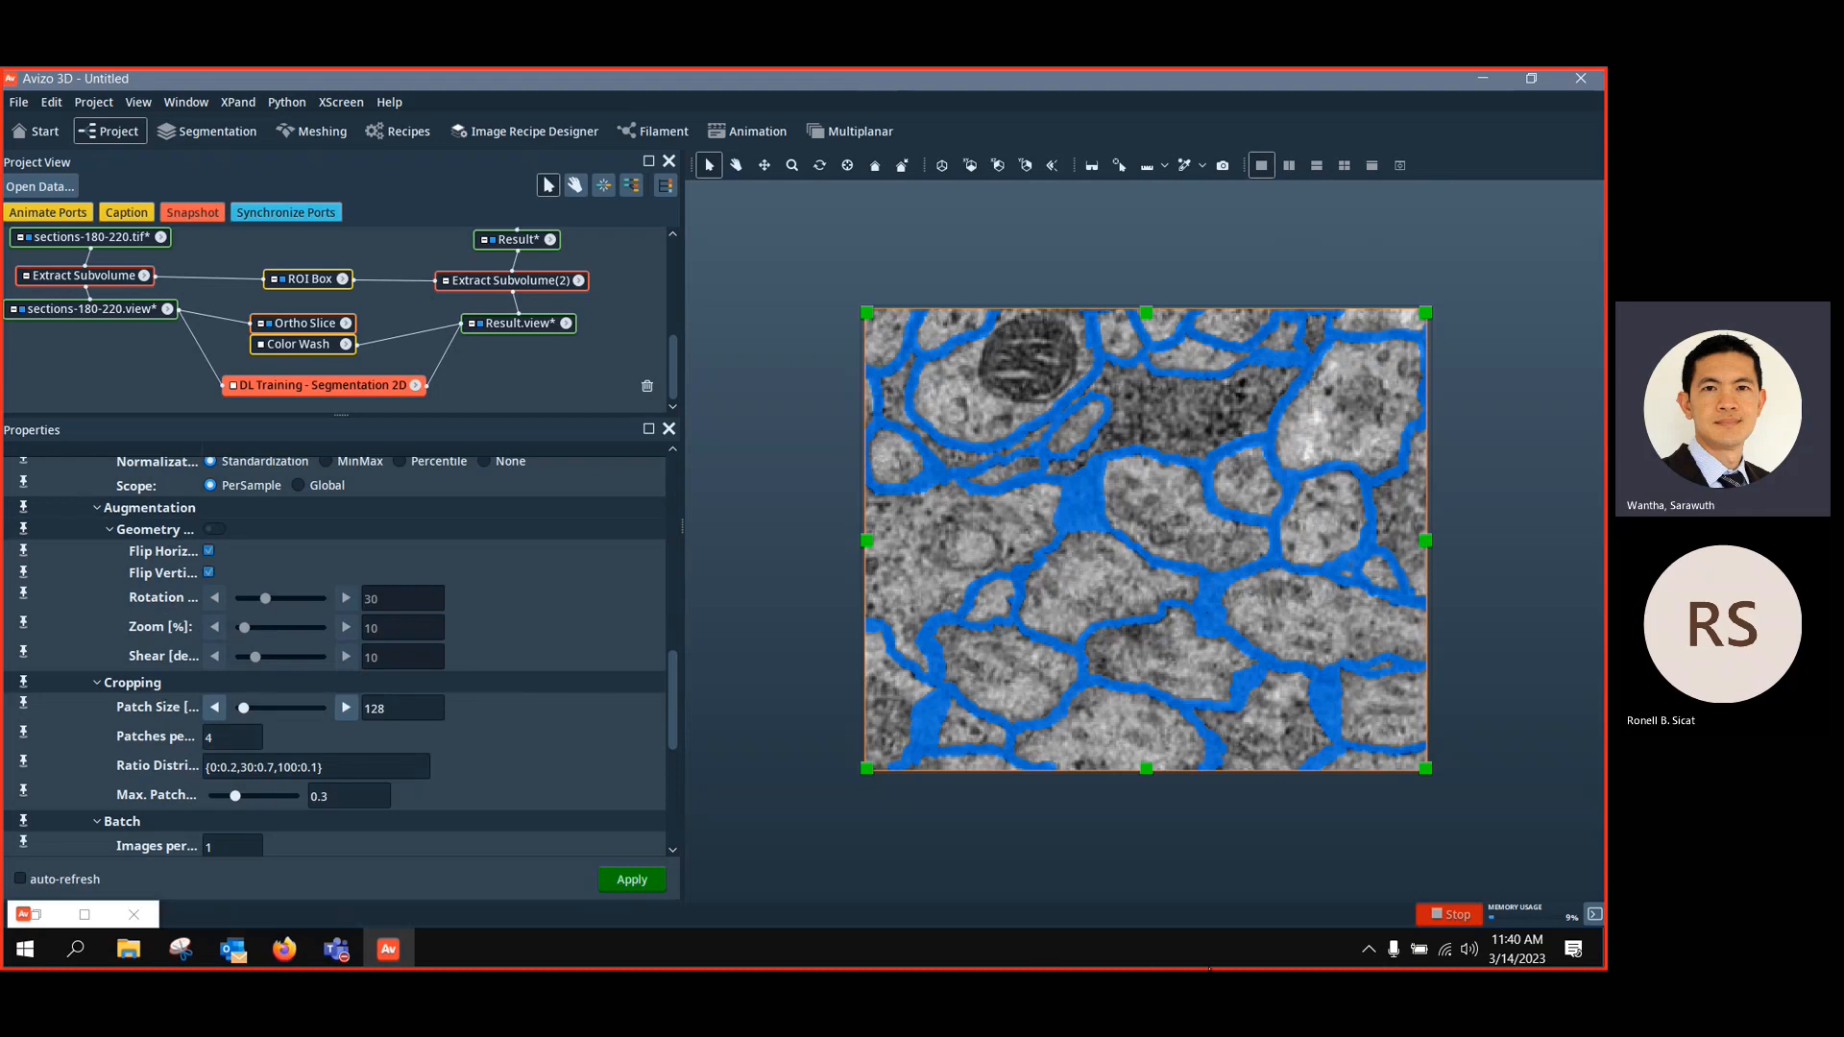
Check the lattice dimensions of sections-180-220.view against the patch size set in the 2D segmentation training
click(128, 307)
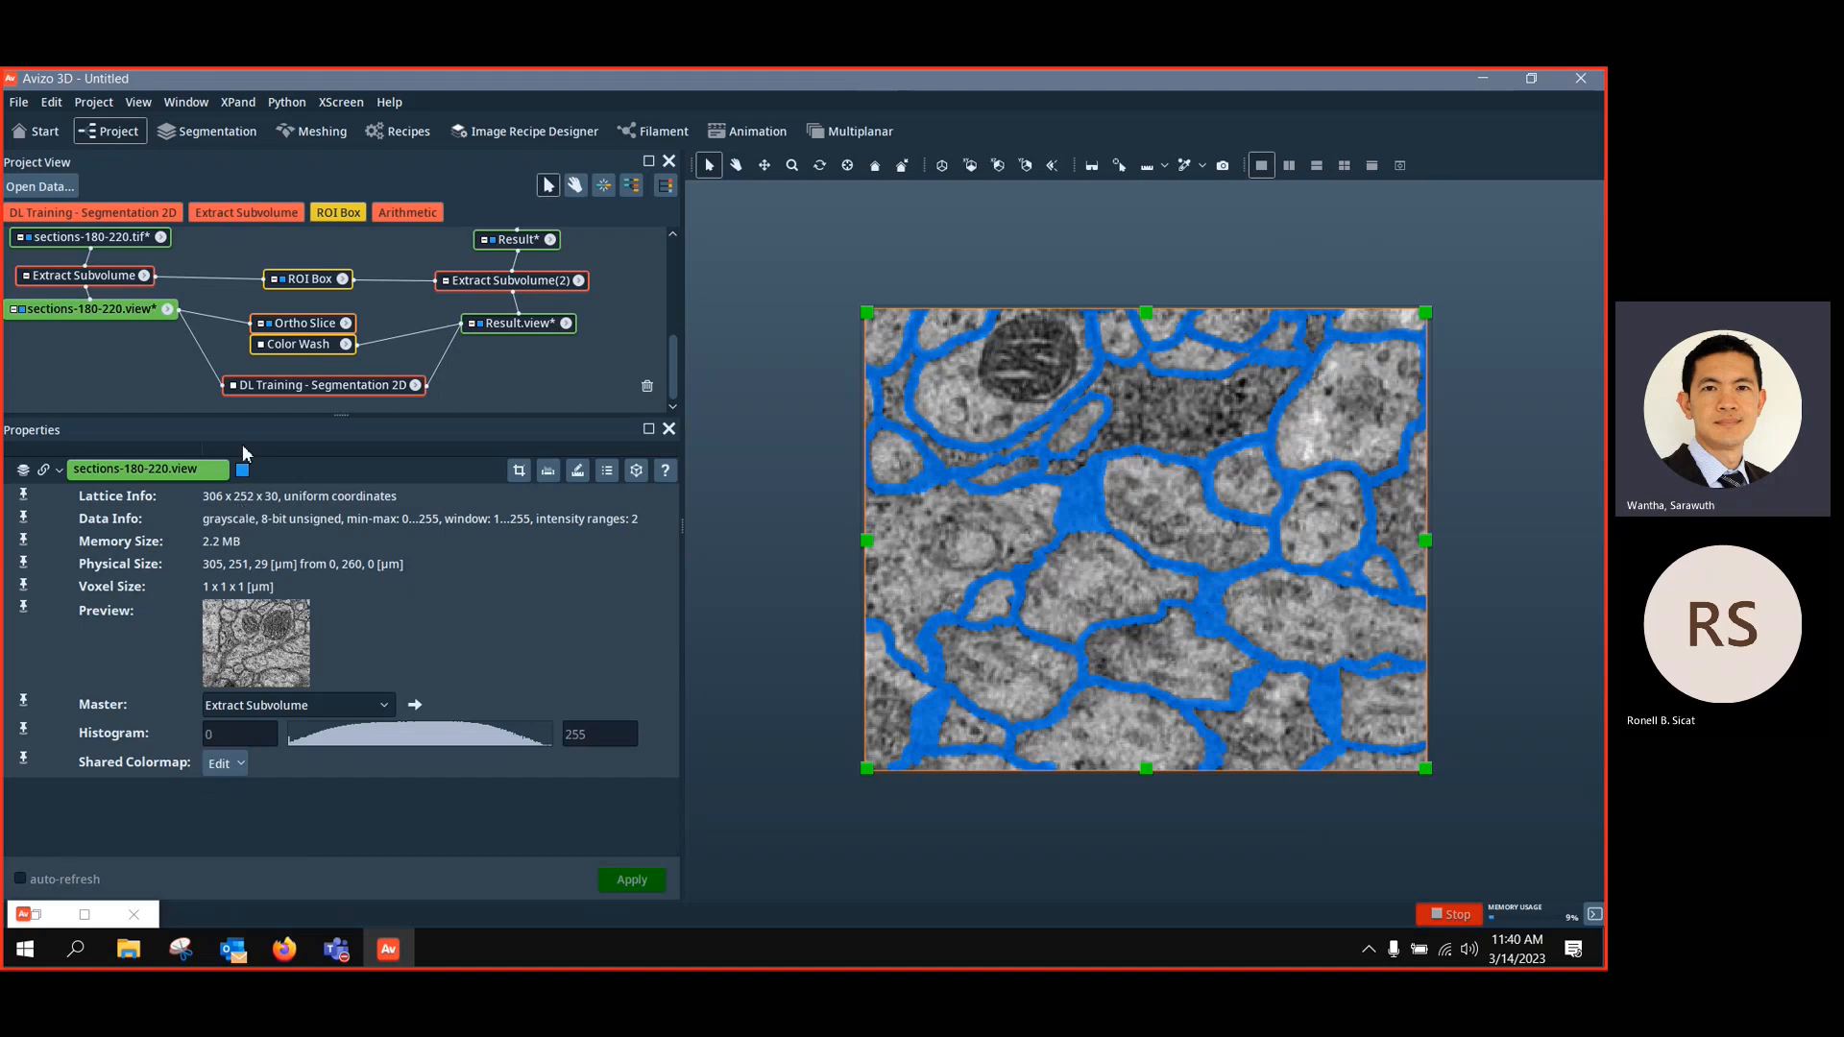
click(306, 385)
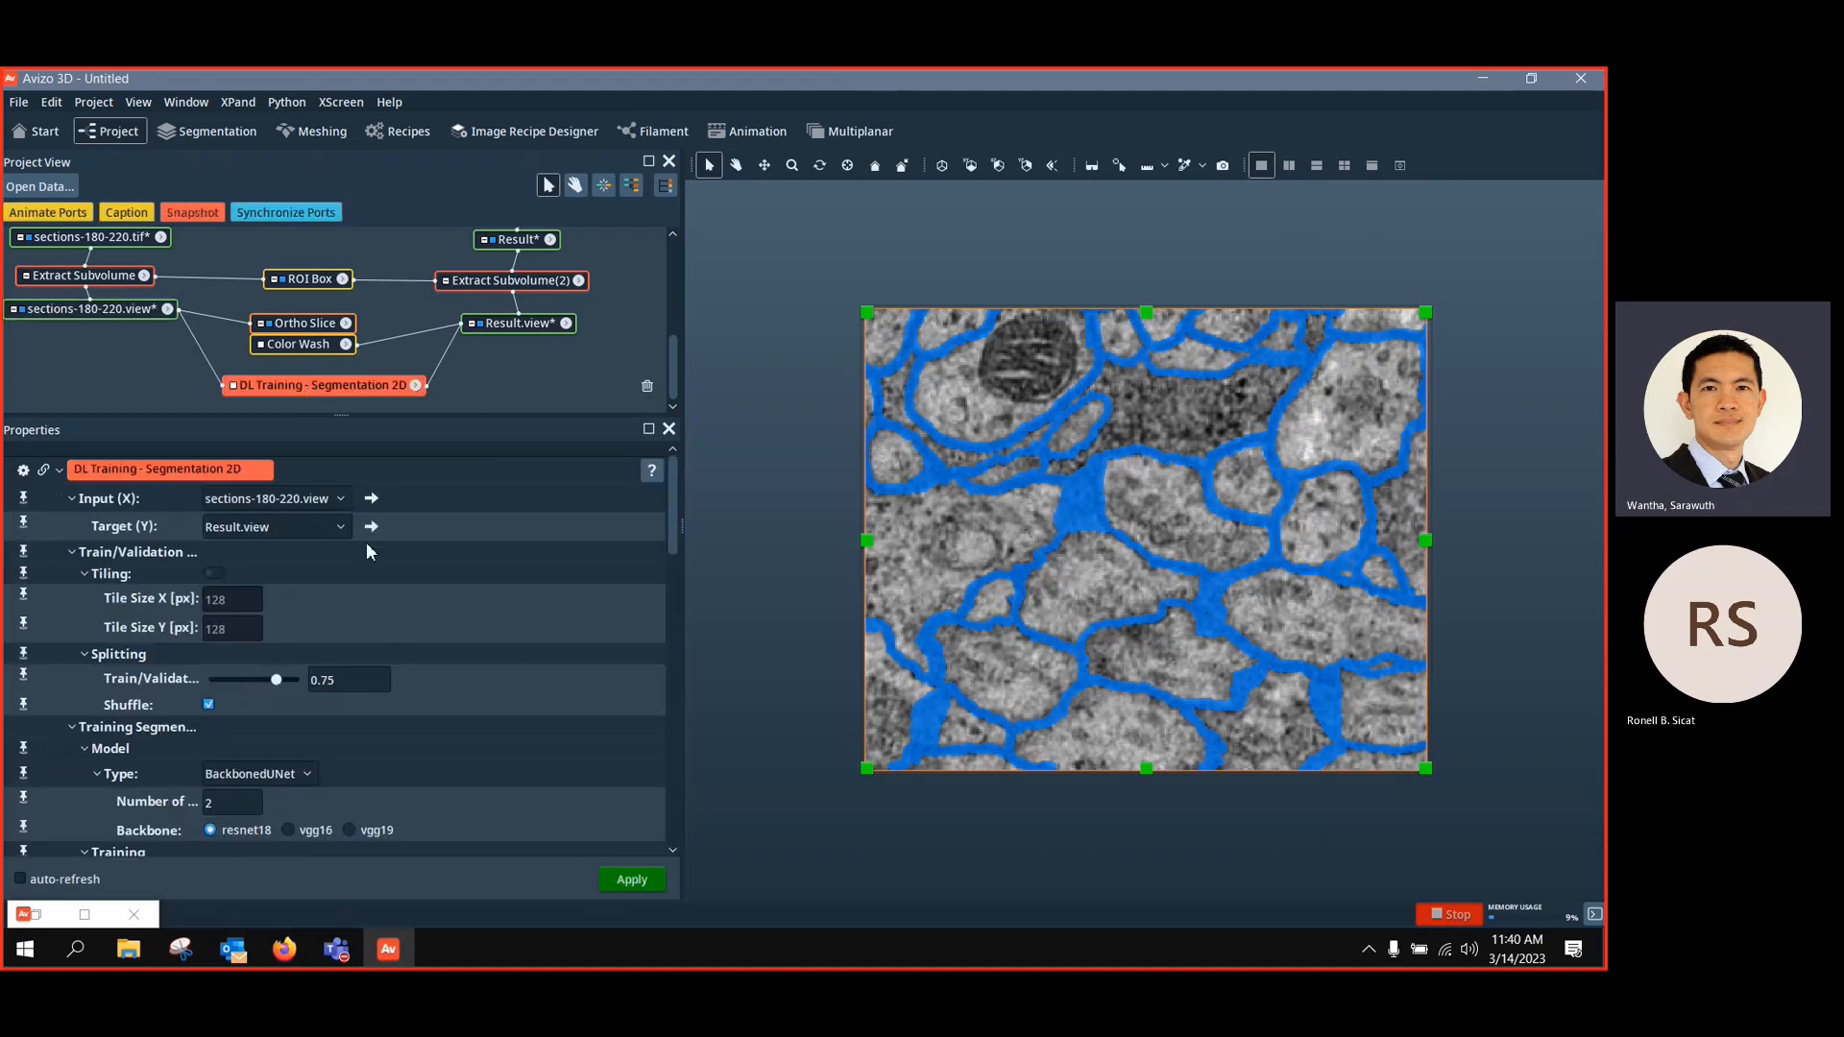
scroll(484, 622, down, 1)
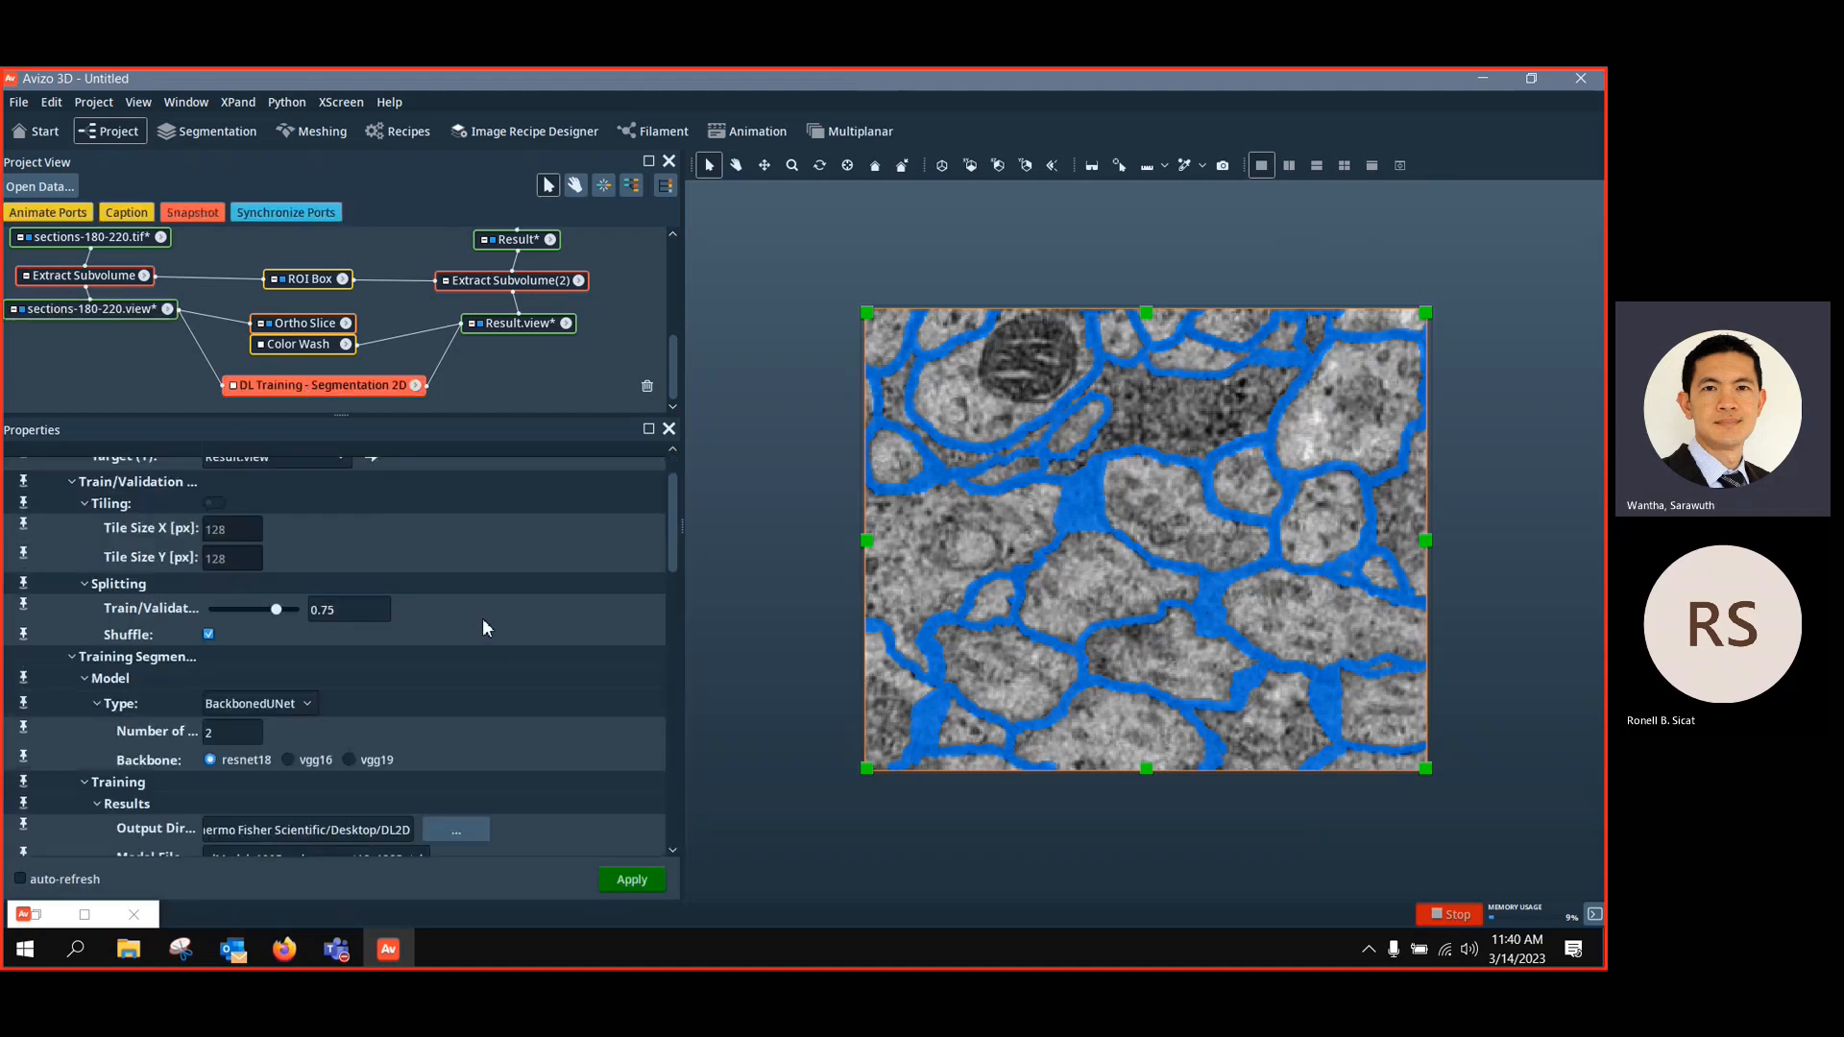
scroll(483, 622, down, 7)
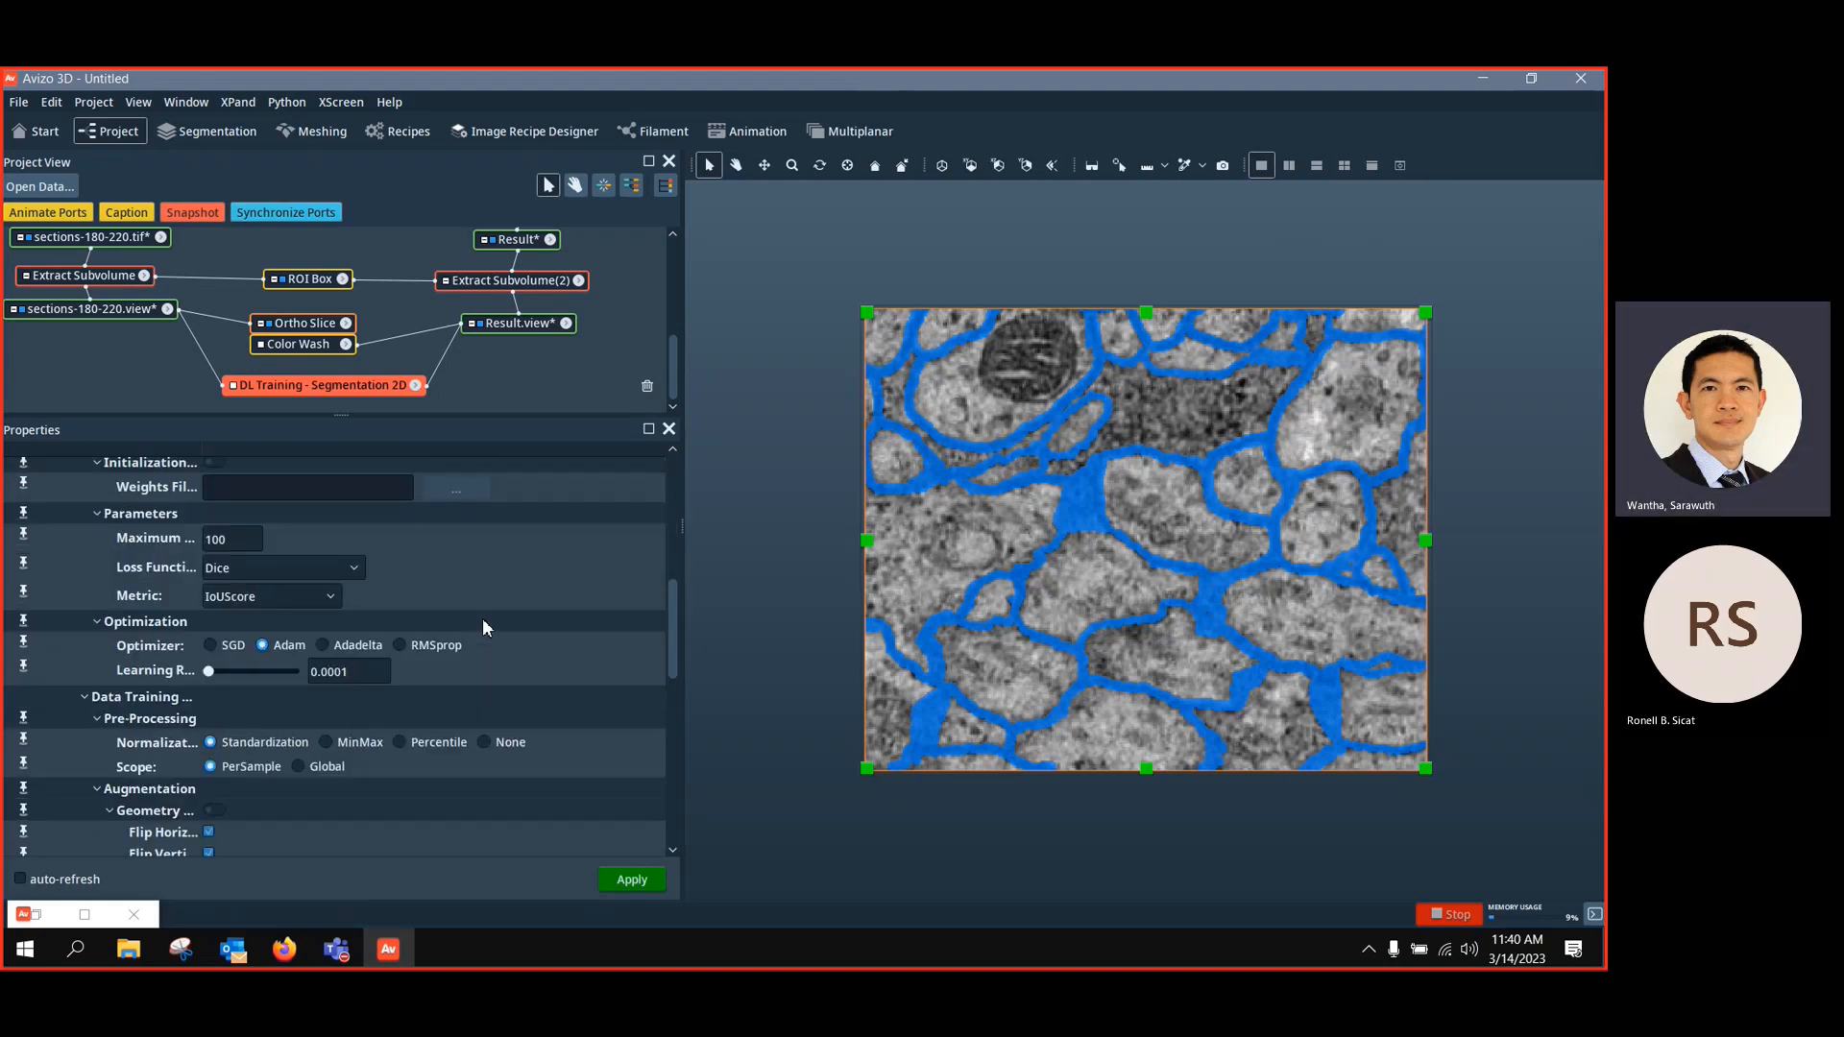
scroll(482, 620, down, 2)
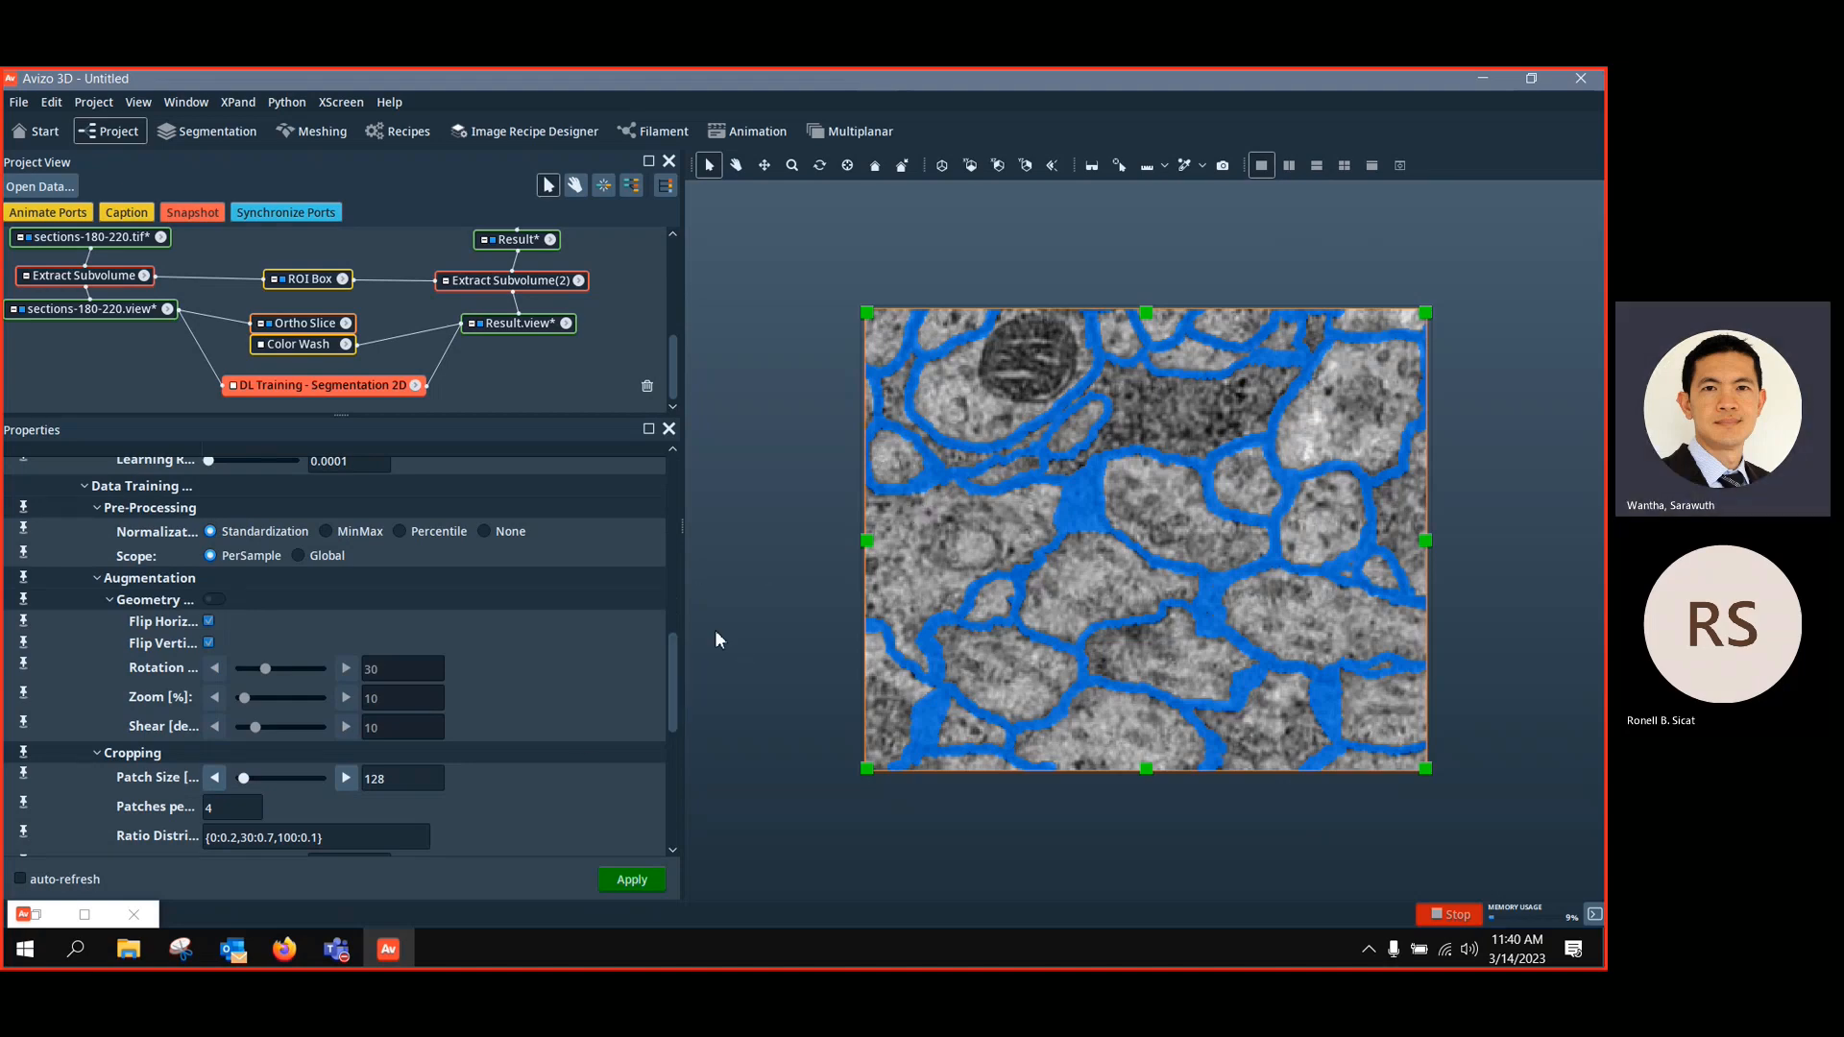
click(415, 779)
Set the Ortho Slice of the cropped images to slice number 3
click(322, 325)
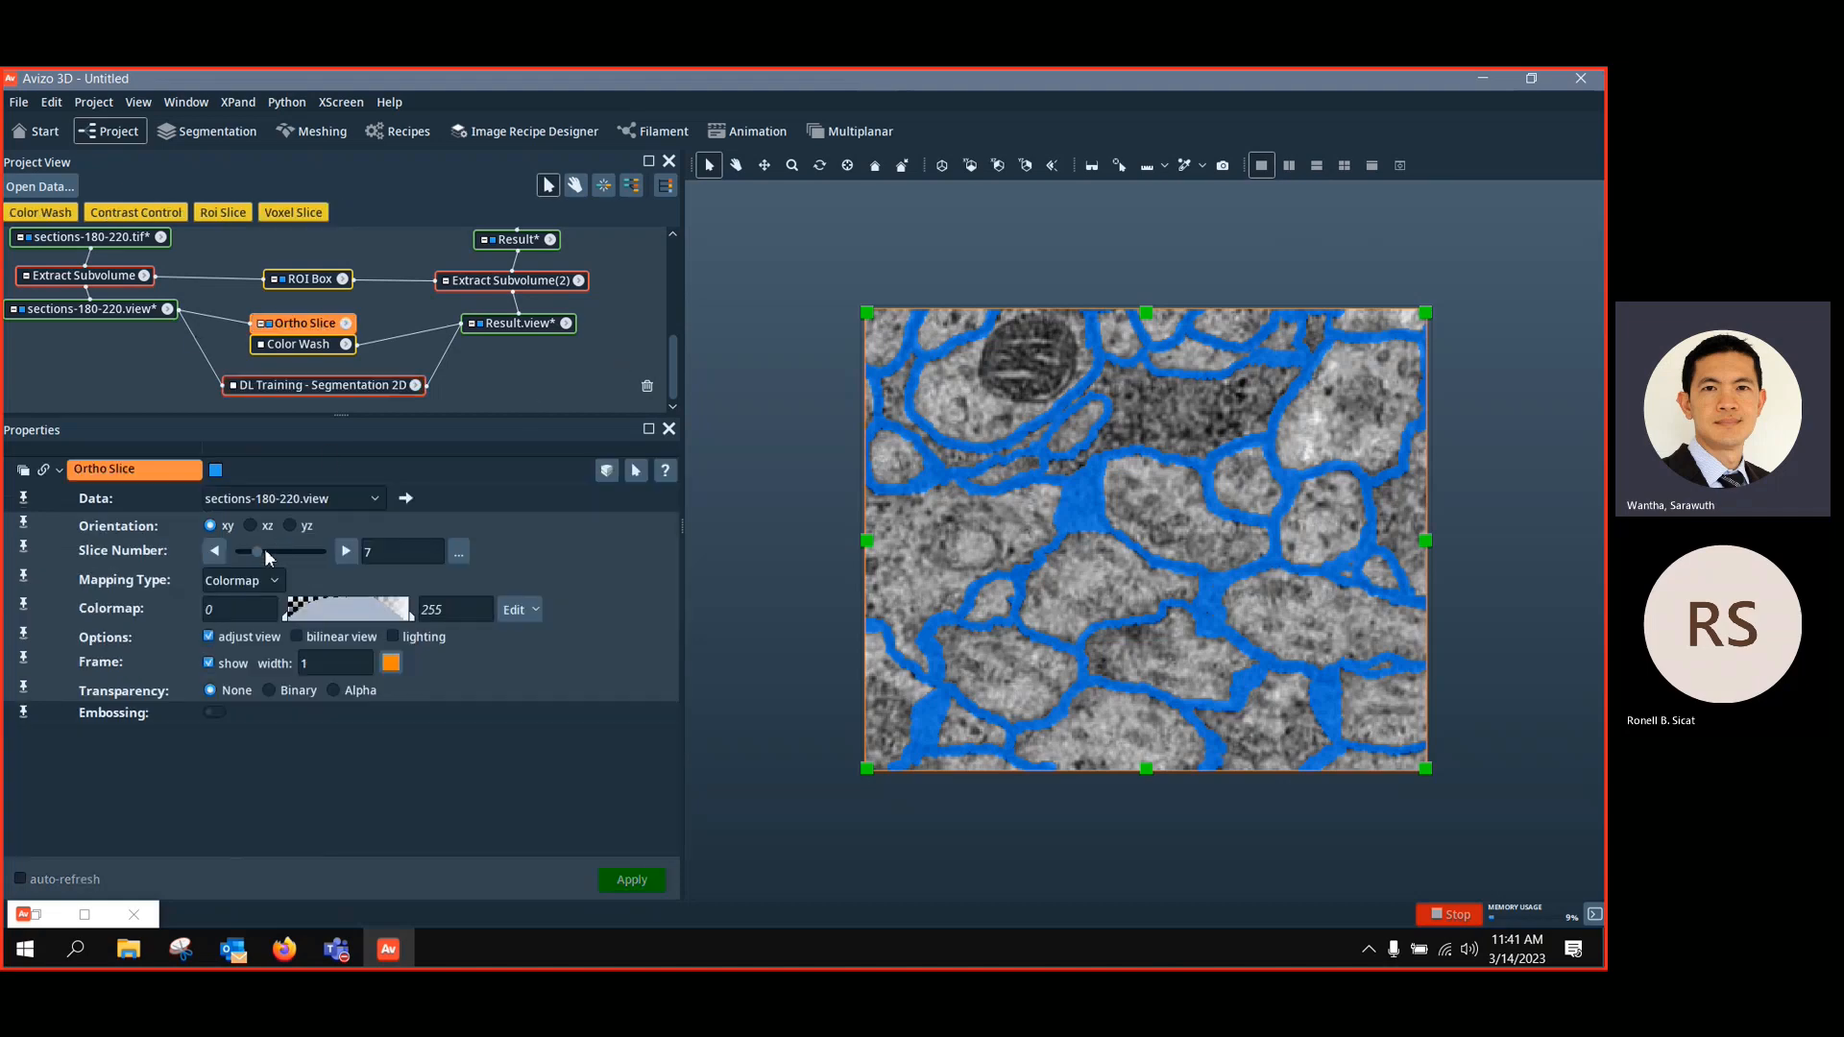
mouse_move(260, 553)
mouse_down()
mouse_move(239, 556)
mouse_move(343, 561)
mouse_move(217, 546)
mouse_move(379, 566)
mouse_move(200, 563)
mouse_move(406, 574)
mouse_move(294, 590)
mouse_move(260, 577)
mouse_up()
click(215, 554)
click(215, 554)
click(215, 554)
click(215, 554)
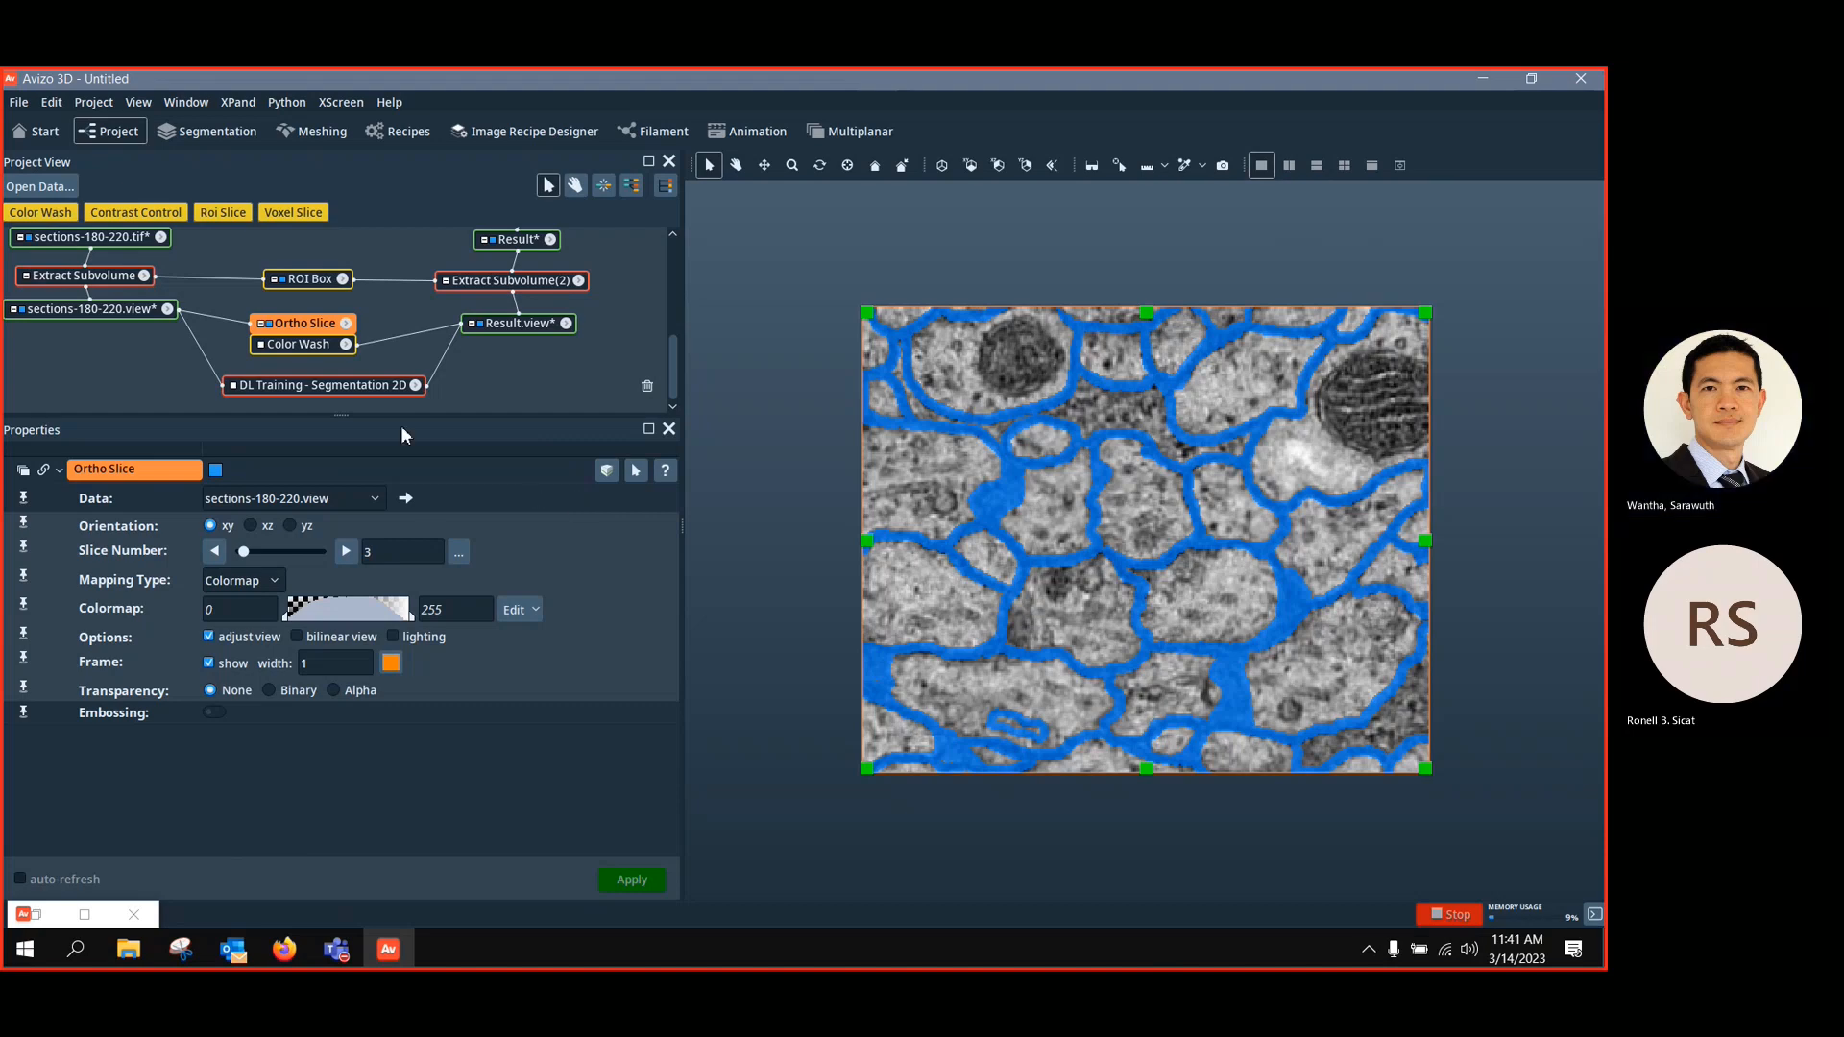
Set the number of patches per image to 2 in the cropping settings of DL Training - Segmentation 2D
click(354, 386)
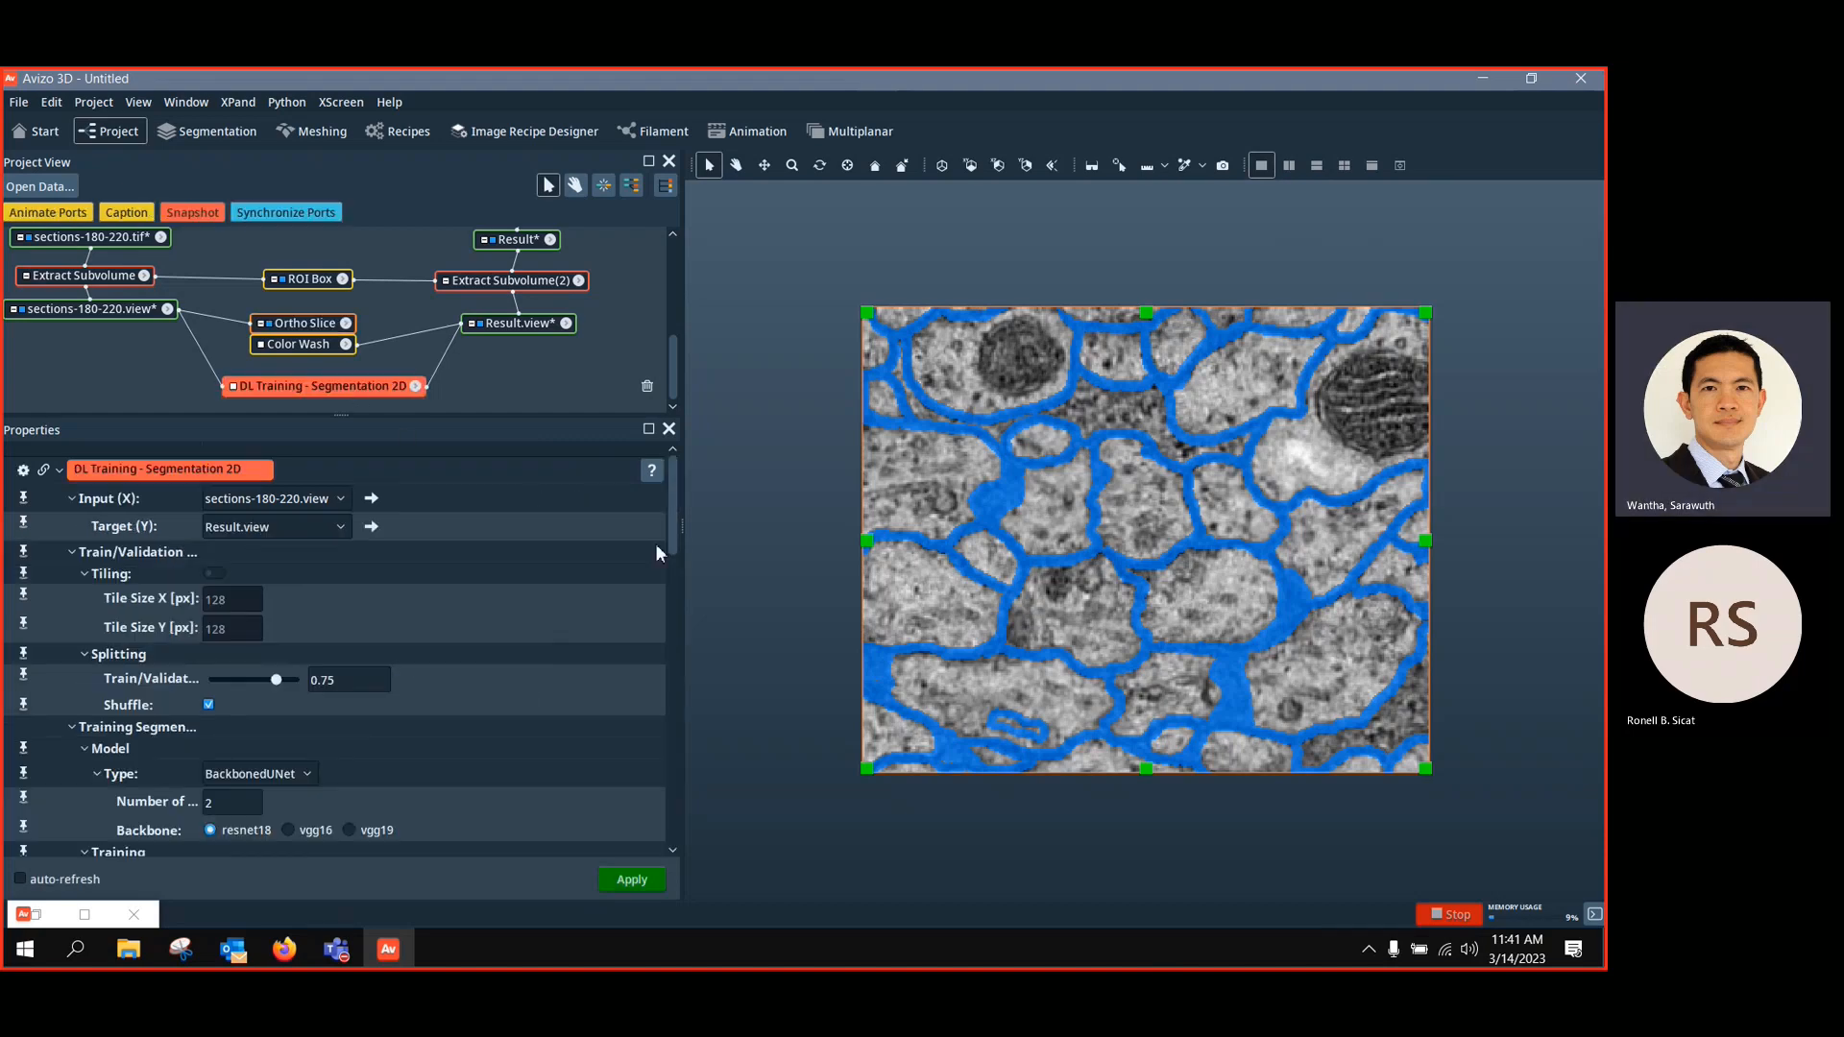
drag(673, 544, 654, 682)
scroll(563, 585, down, 3)
scroll(563, 597, down, 3)
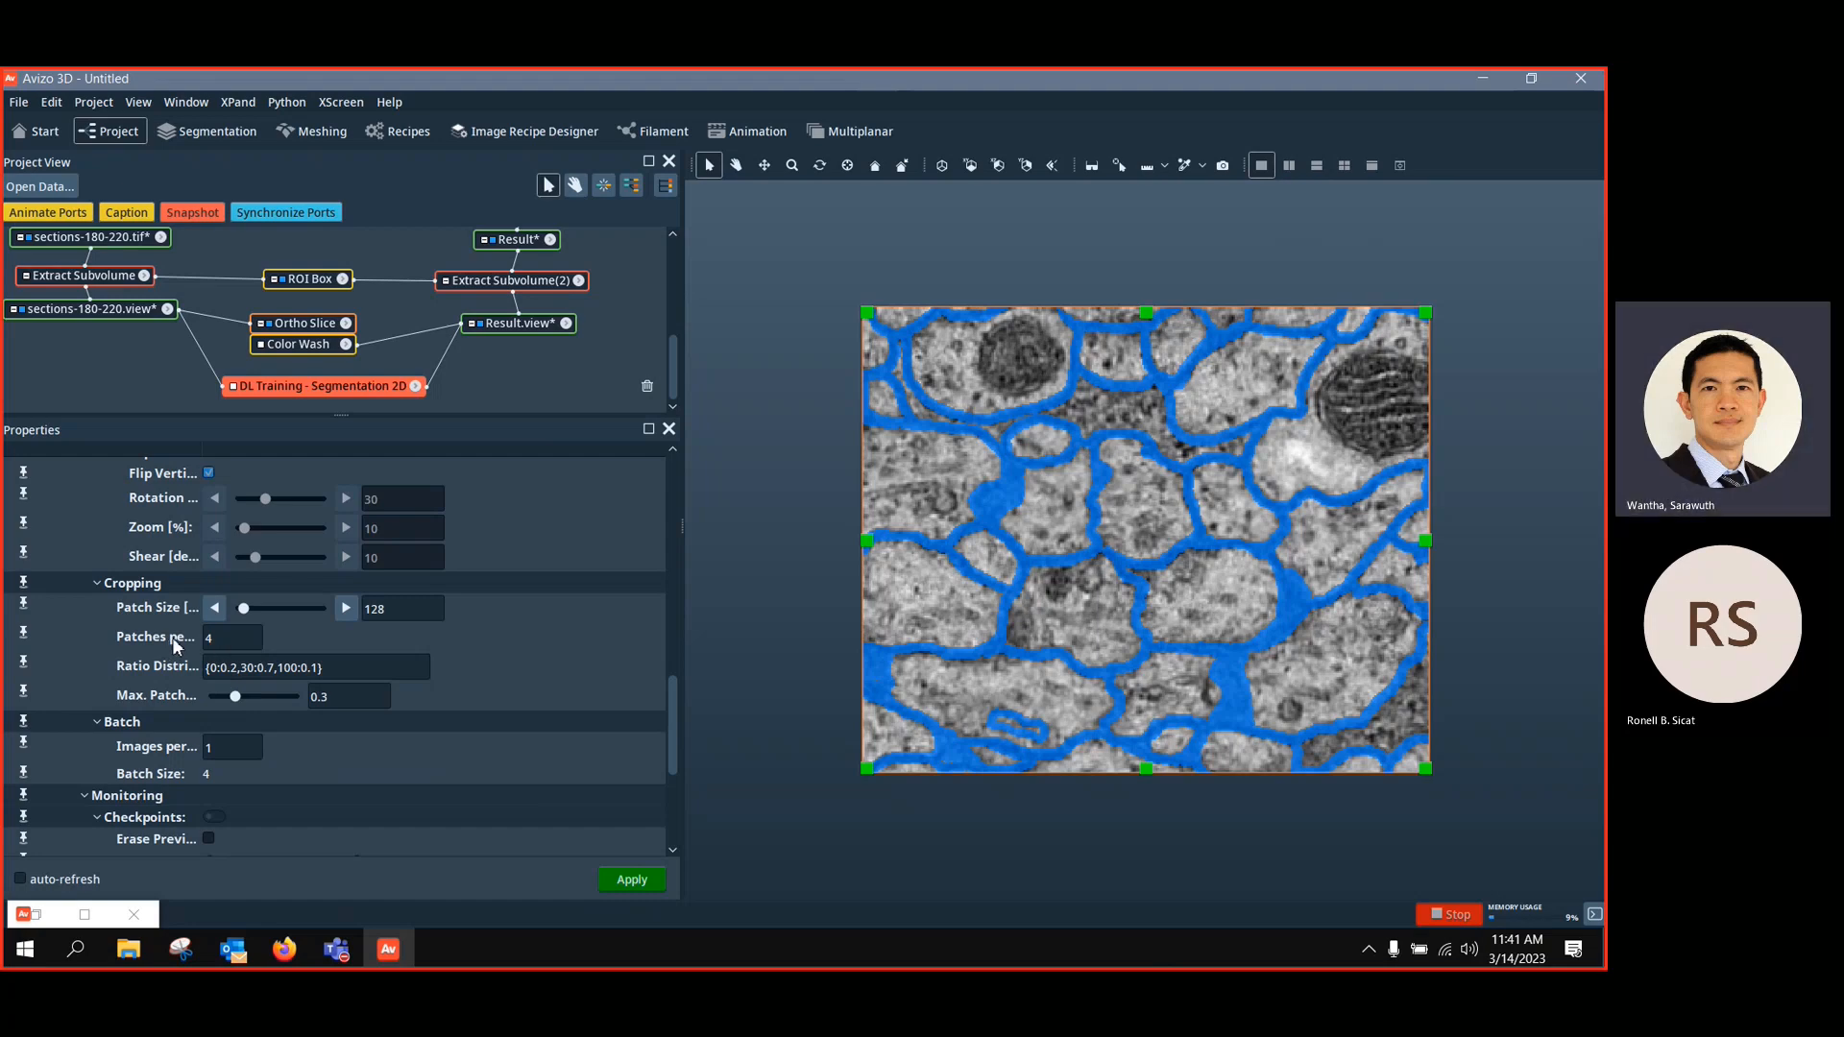
drag(236, 640, 165, 641)
text(2)
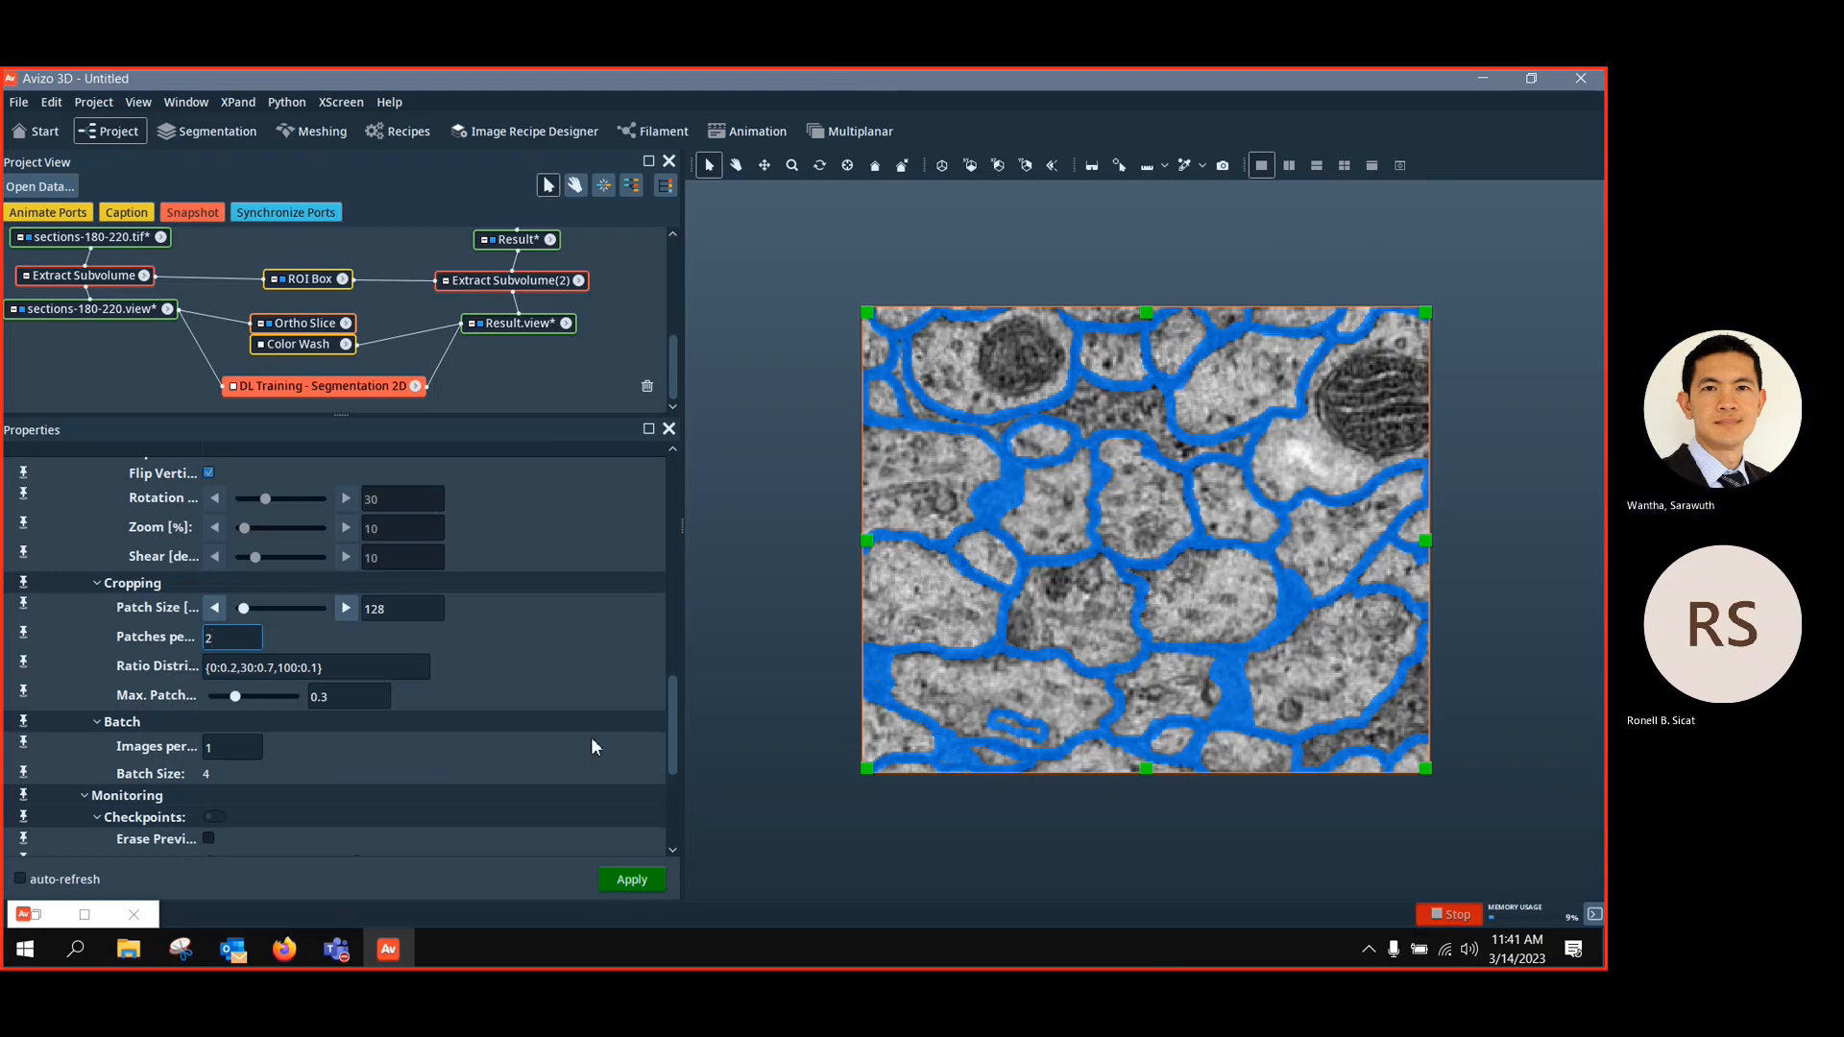
key(Return)
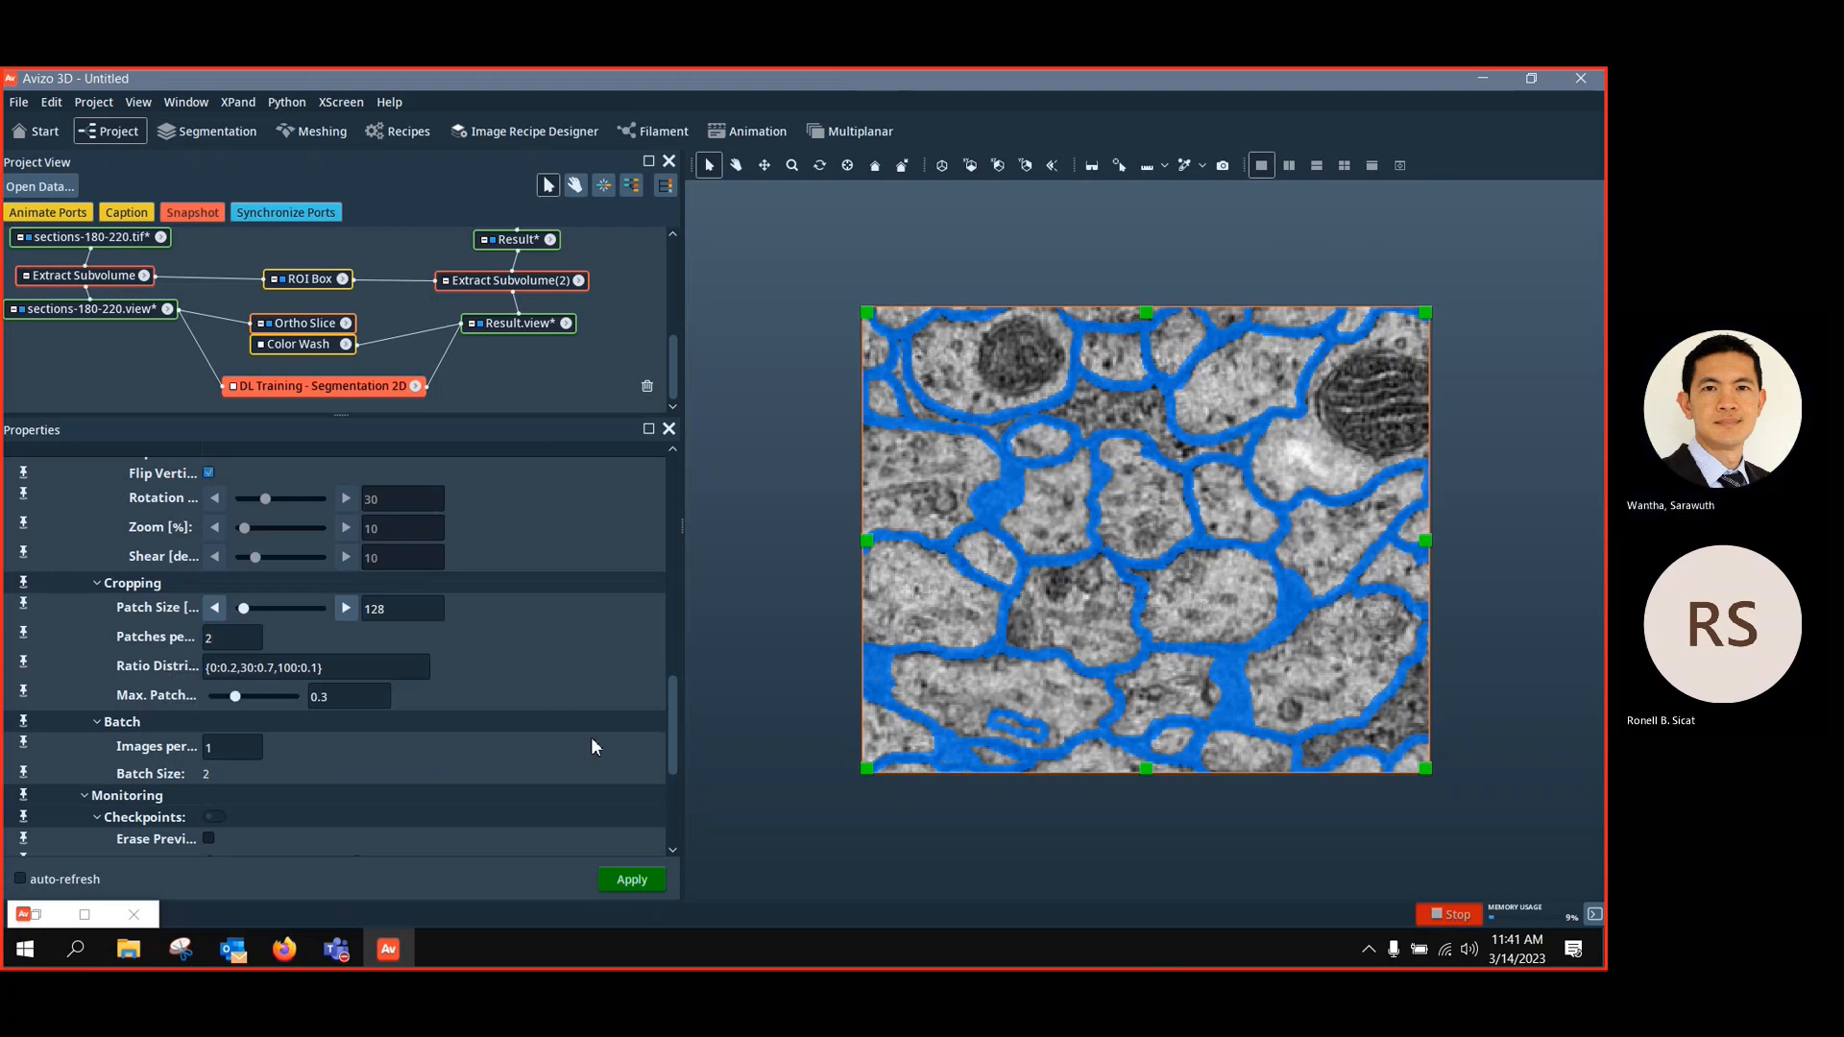
Set the images per batch to 4 in the training's batch settings
click(235, 748)
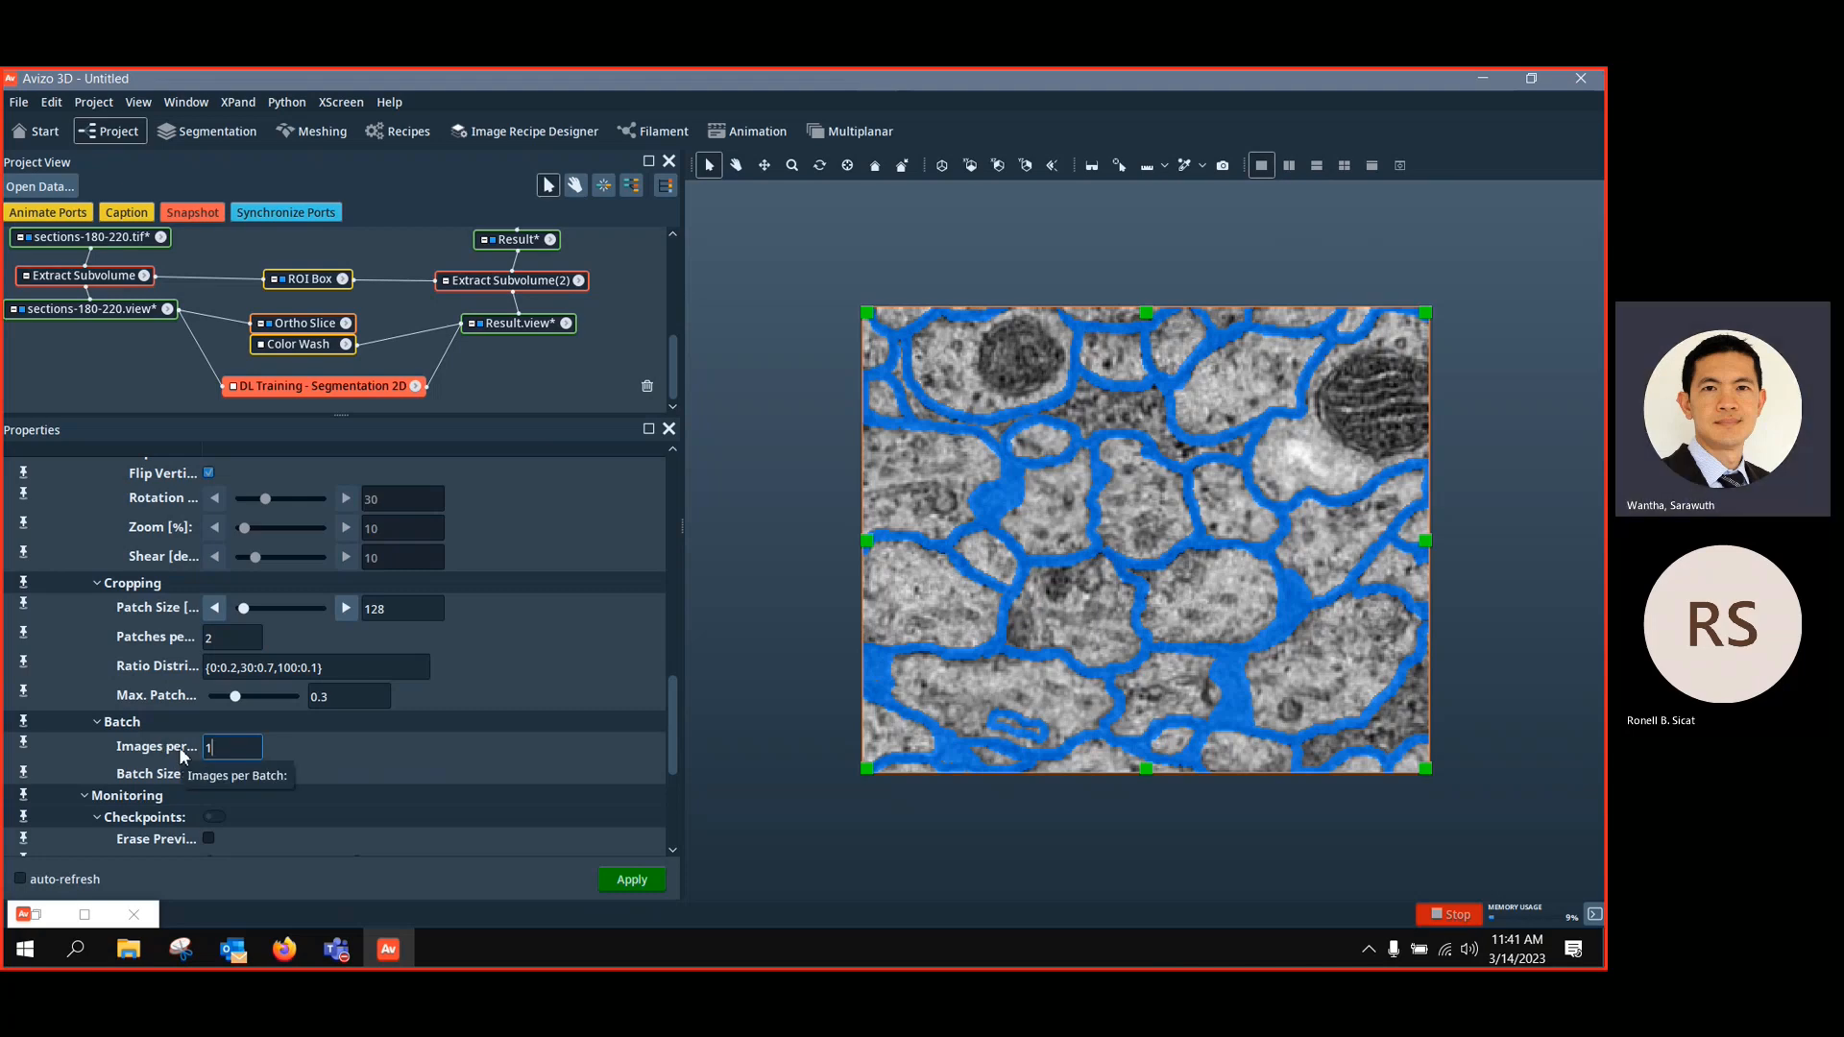
drag(217, 749, 198, 754)
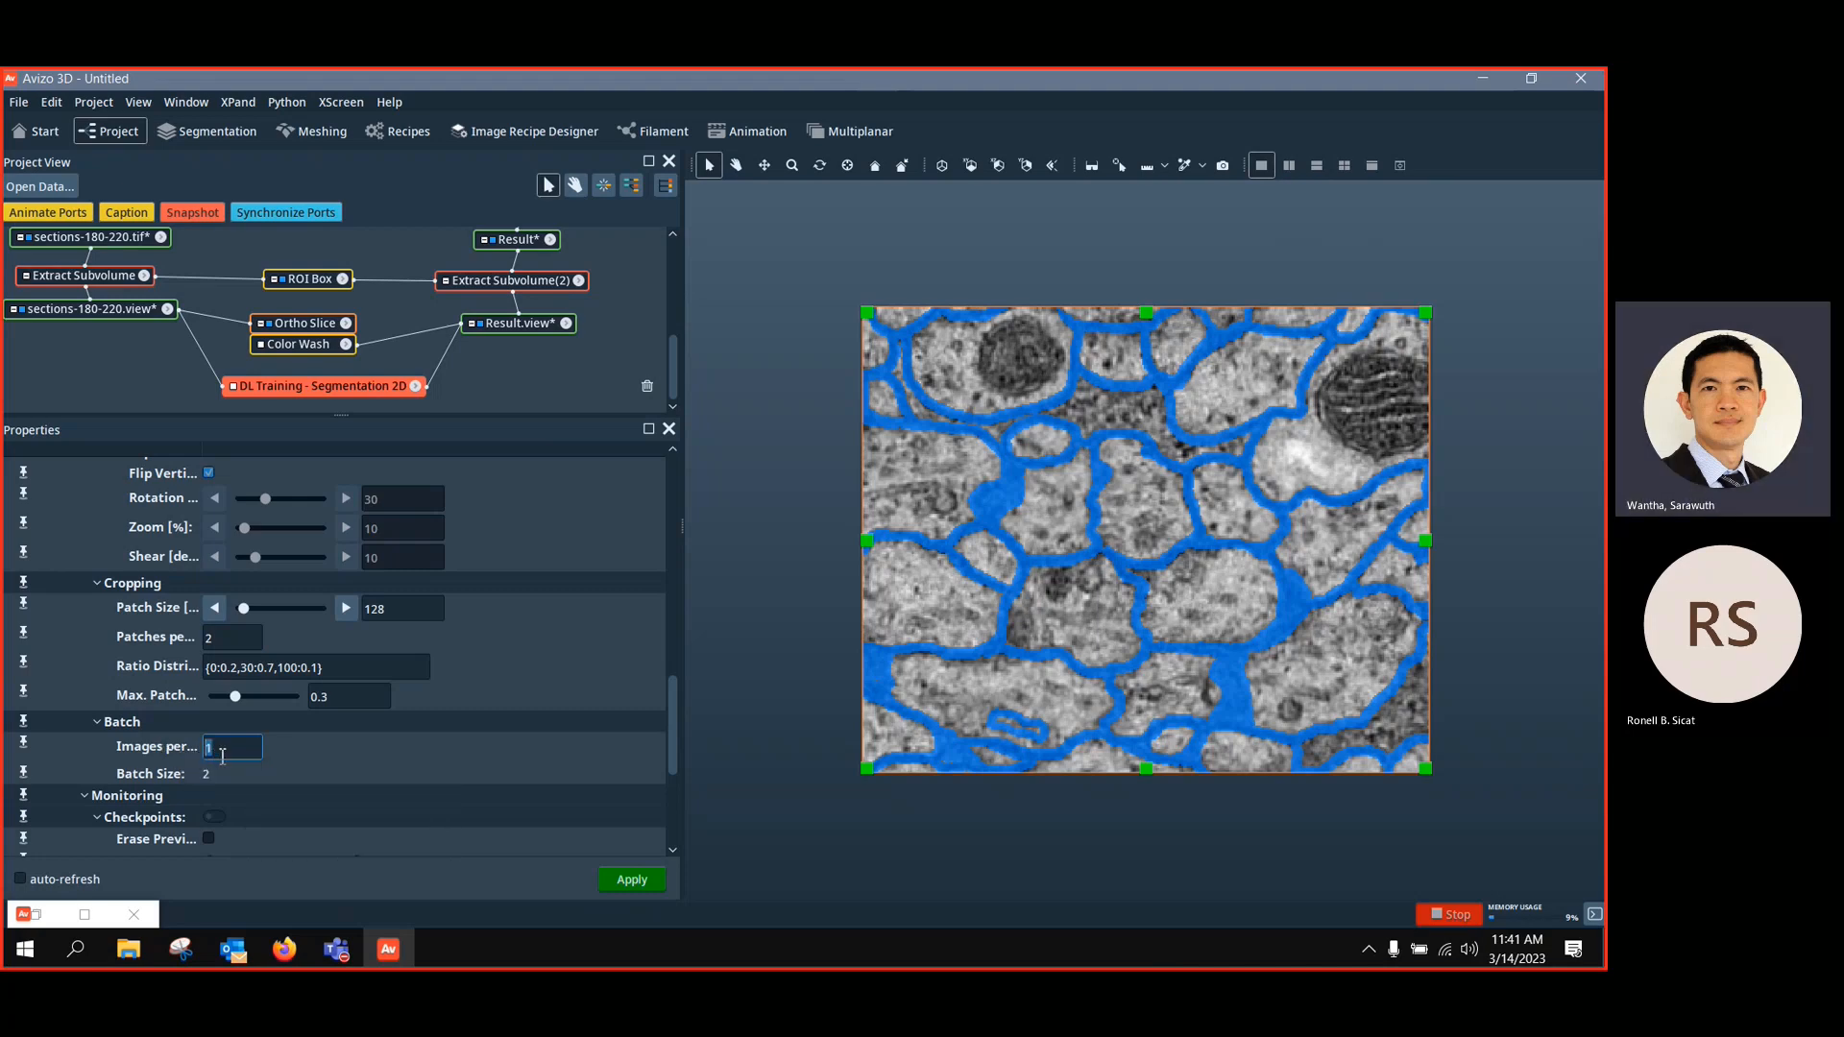
text(4)
key(Return)
scroll(677, 538, up, 10)
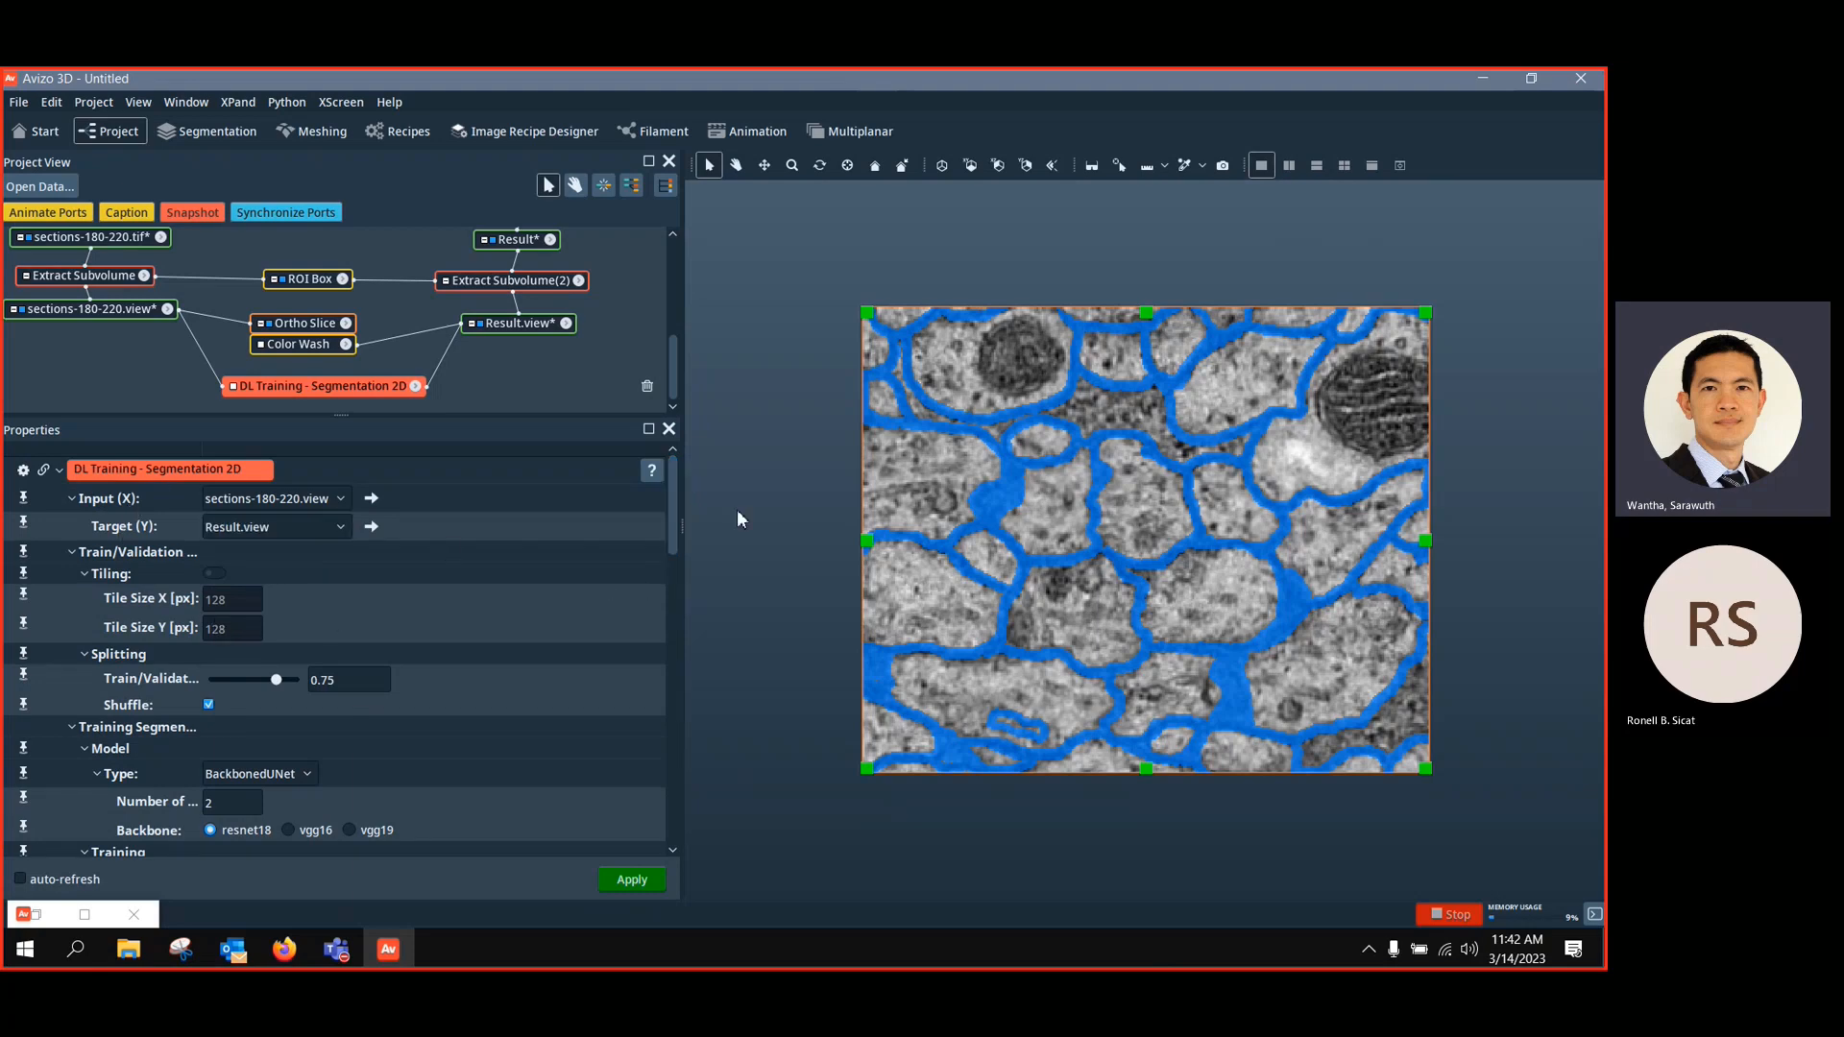
Look up the cropping parameters, including Patches per Image and Ratio Distribution, in the help page for the 2D segmentation training
drag(671, 496, 642, 719)
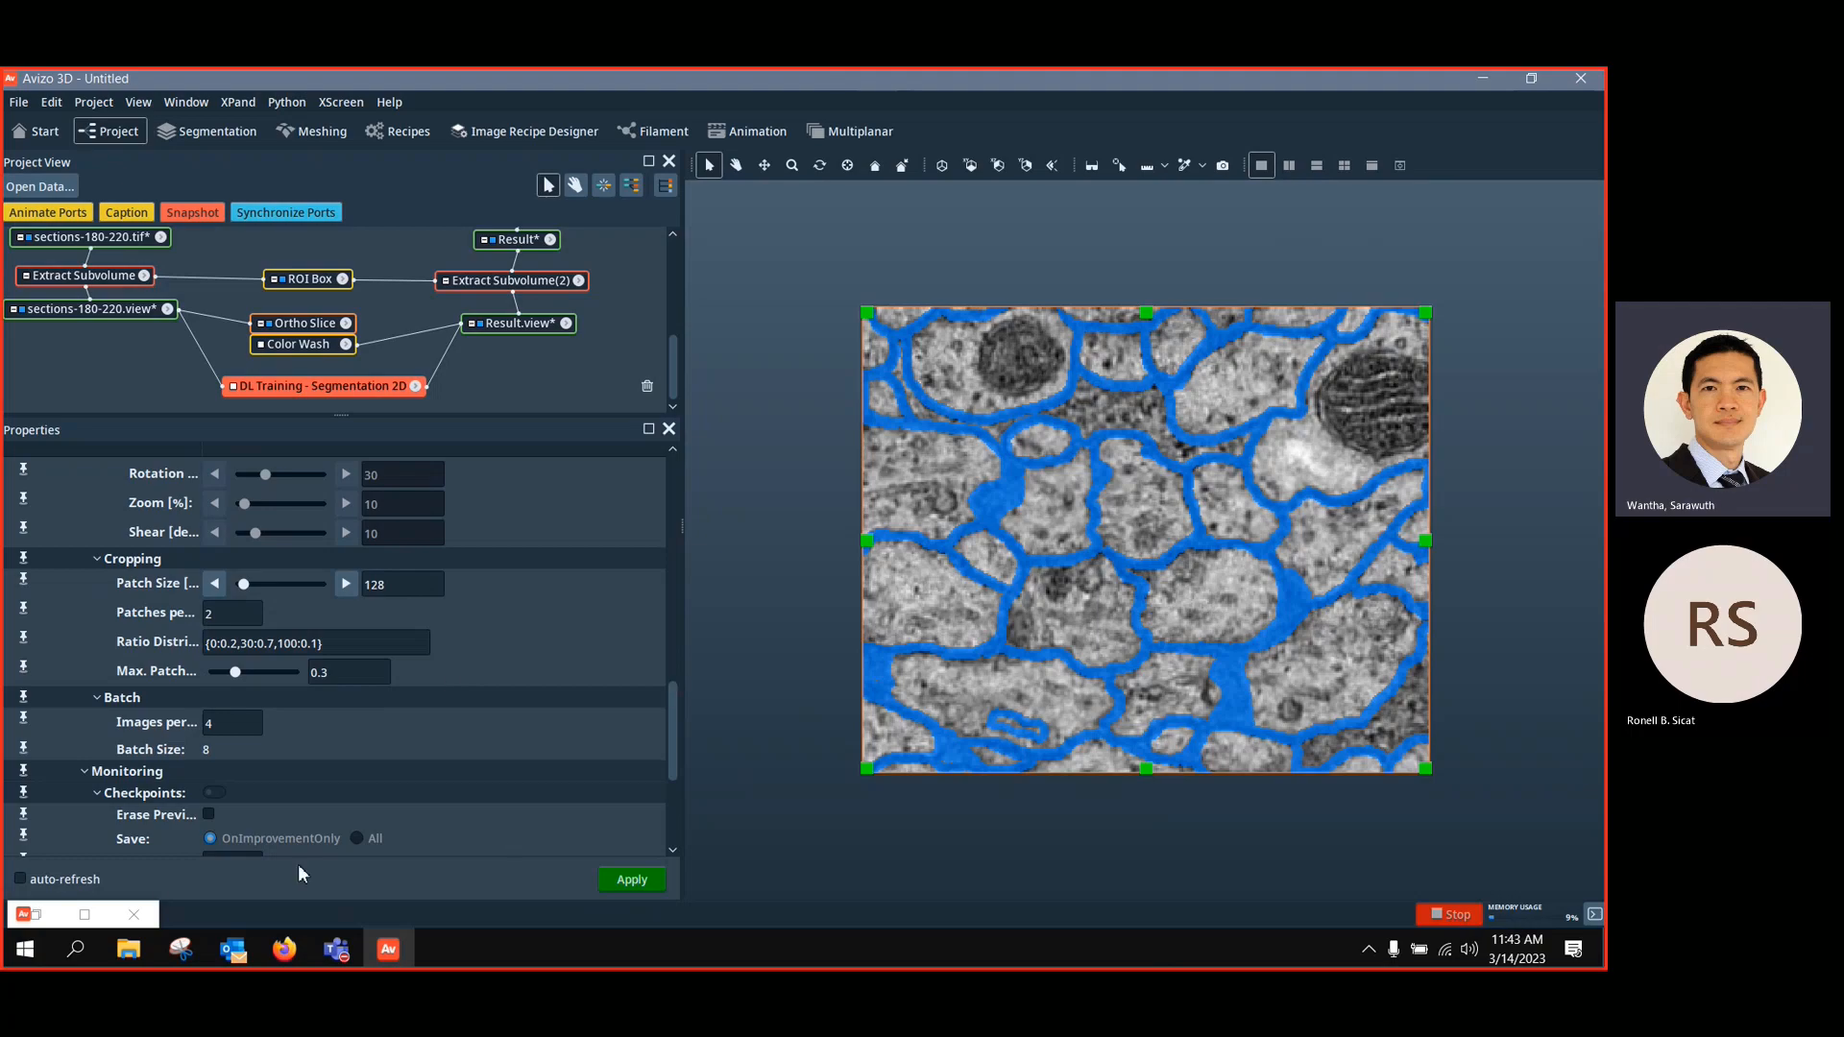
click(78, 912)
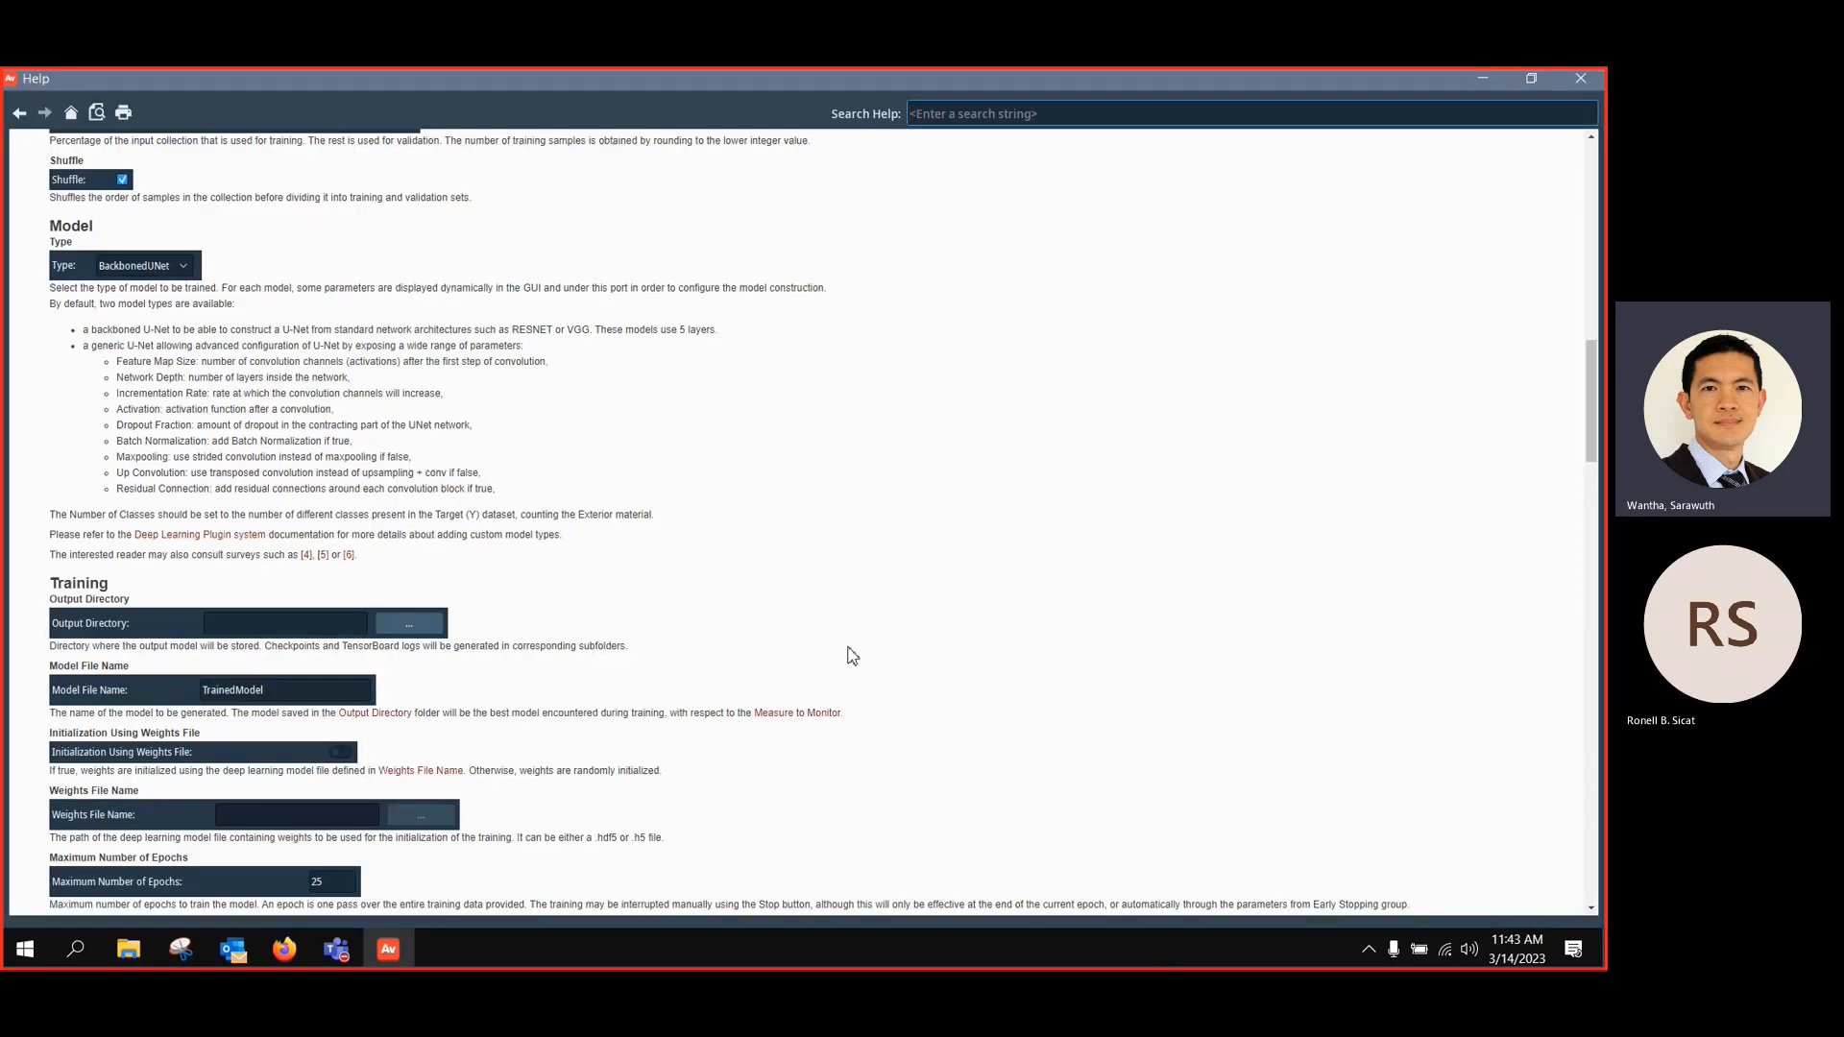
scroll(853, 658, down, 3)
scroll(852, 658, down, 13)
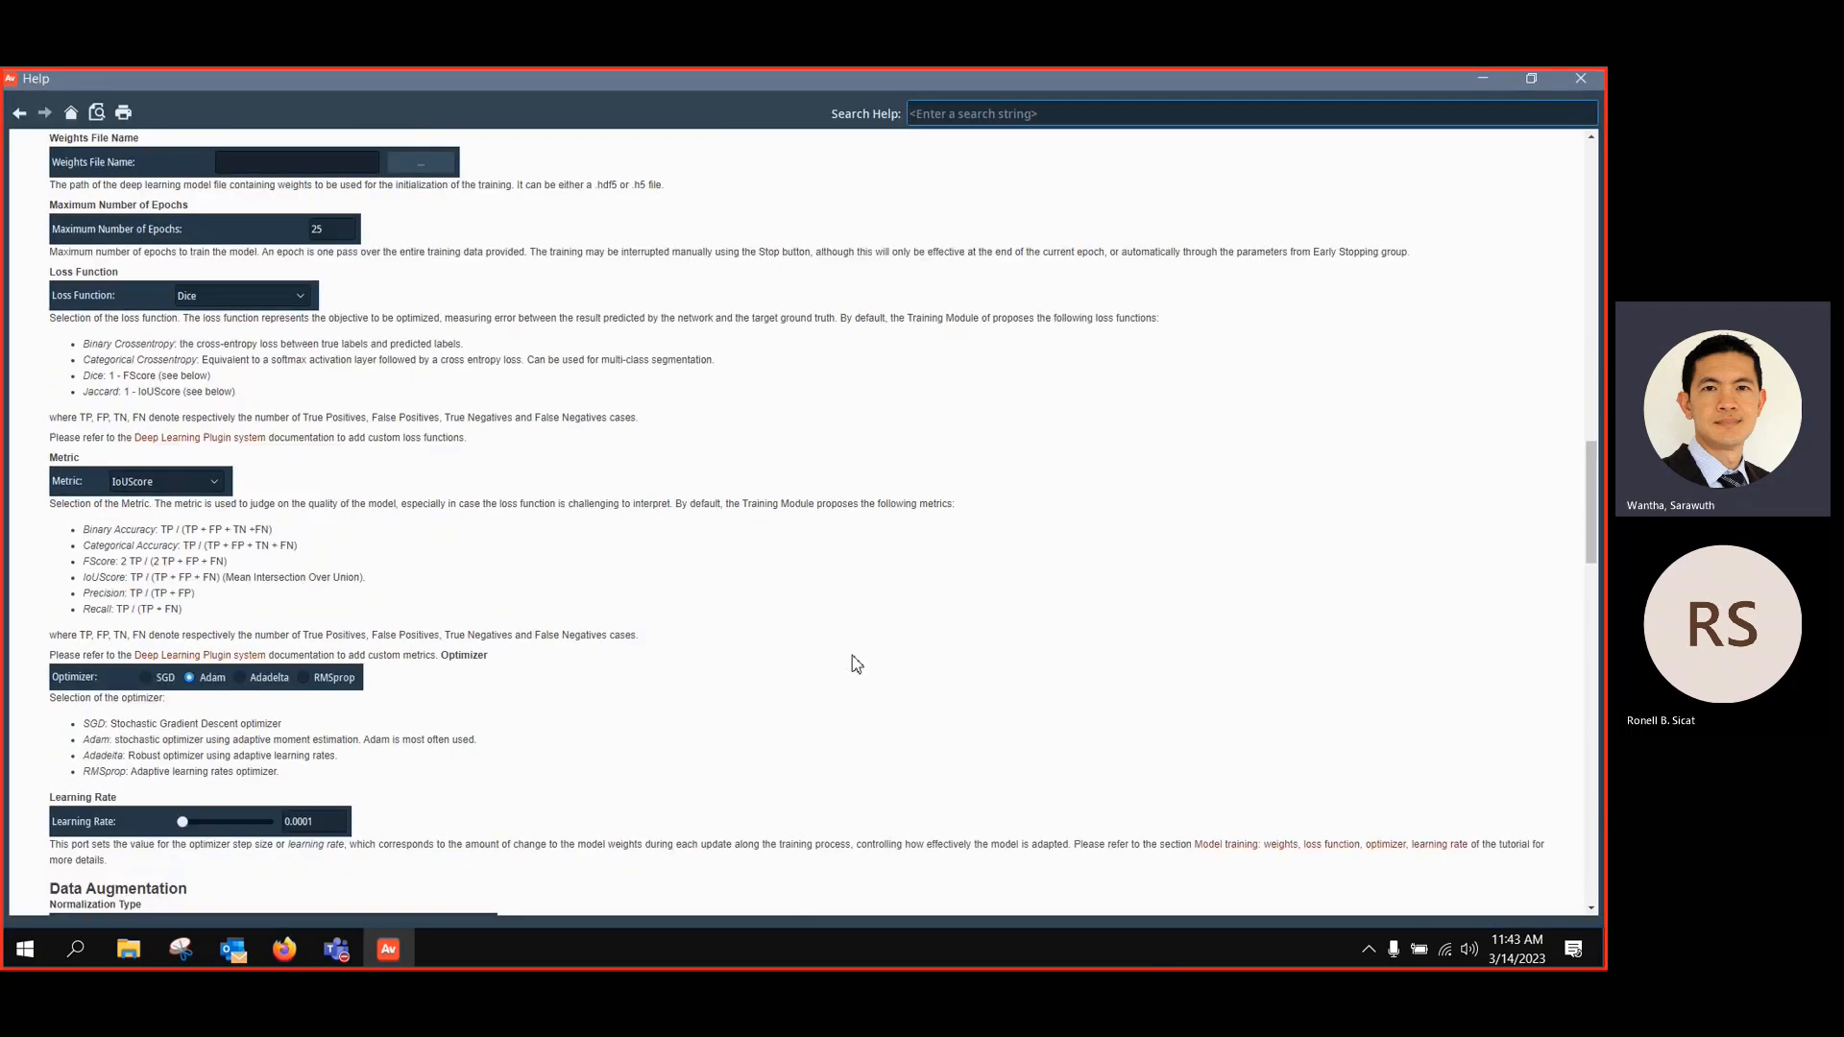
scroll(852, 656, down, 6)
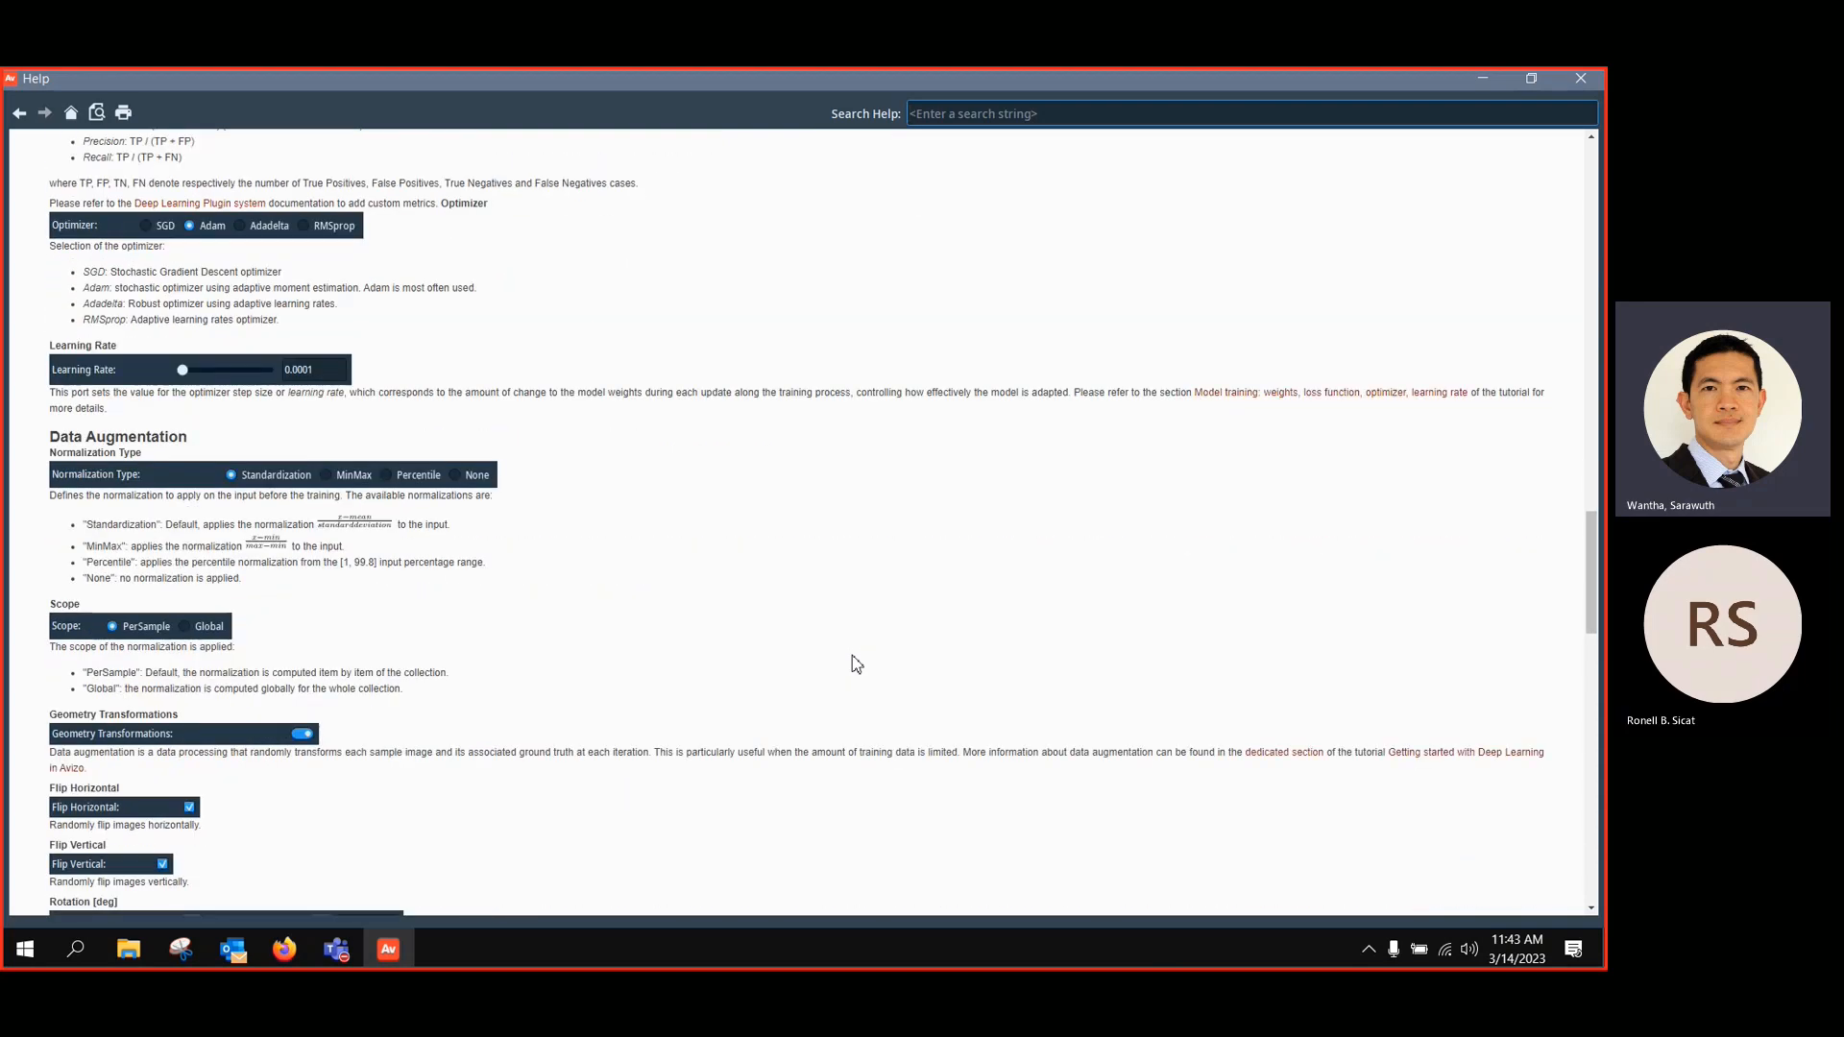
scroll(852, 656, down, 7)
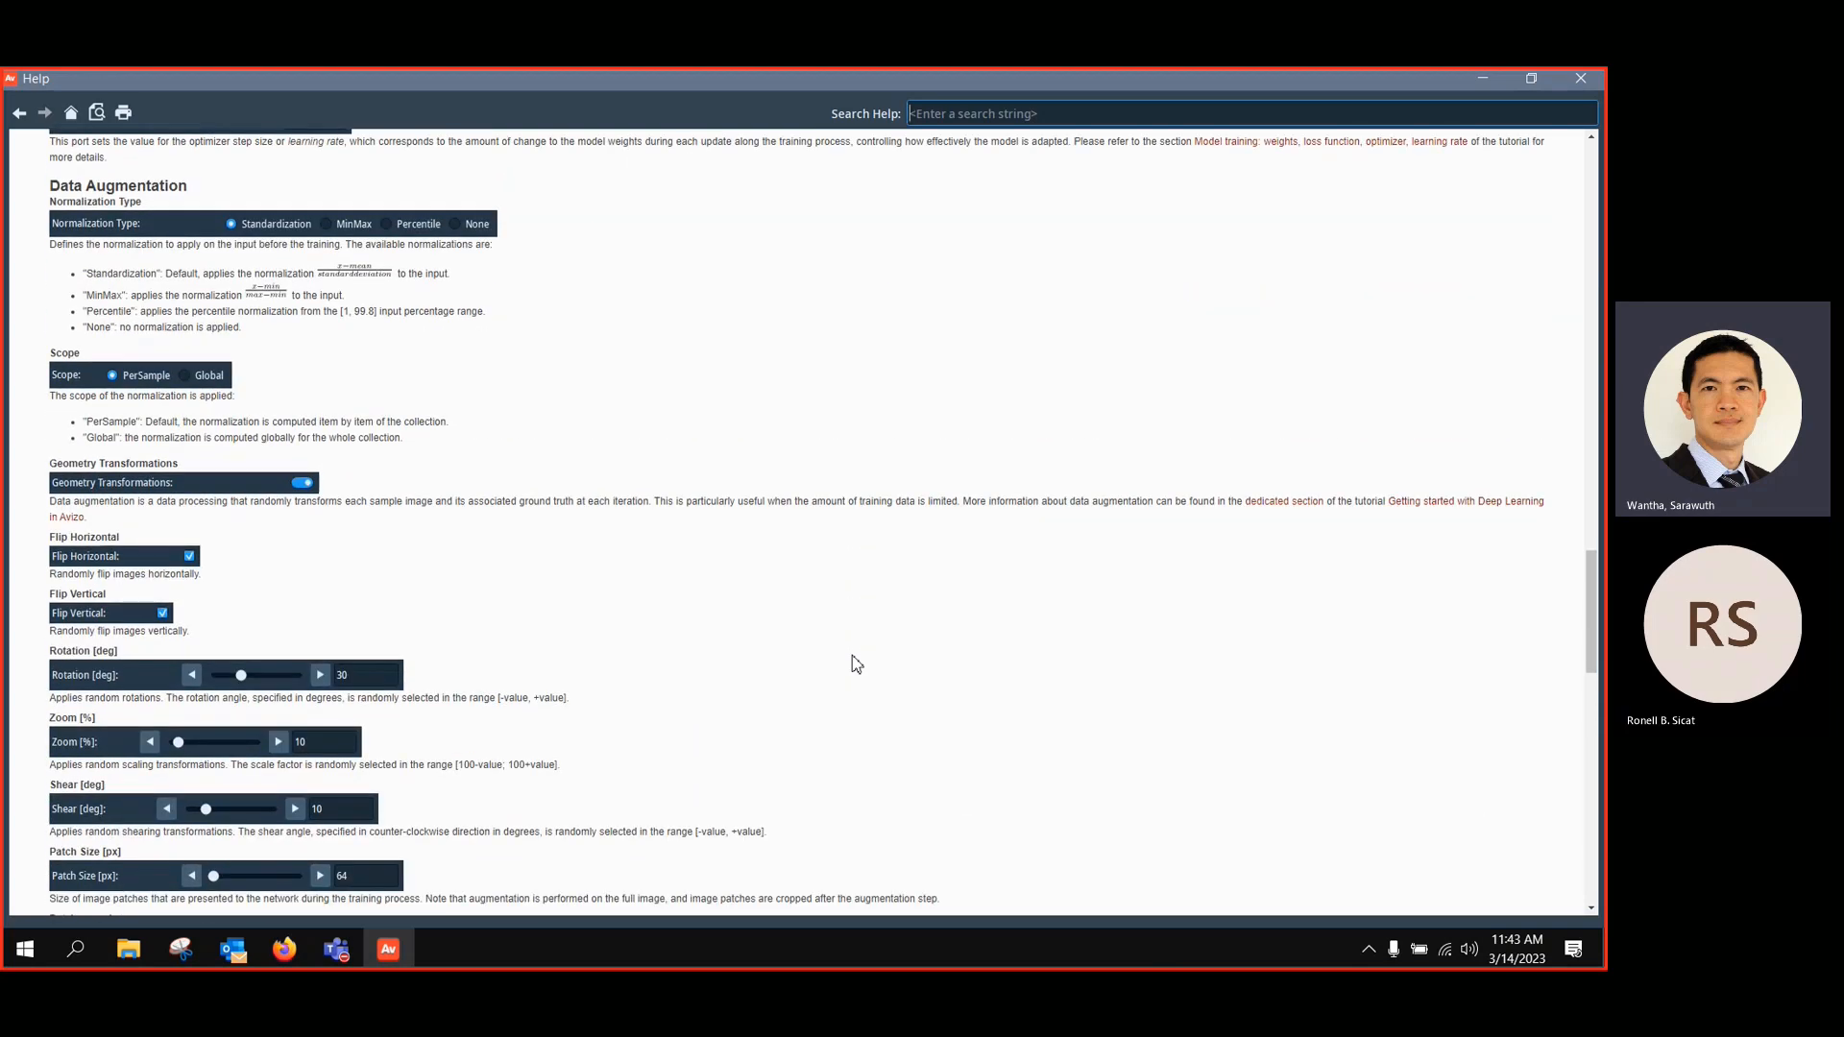
scroll(852, 656, down, 5)
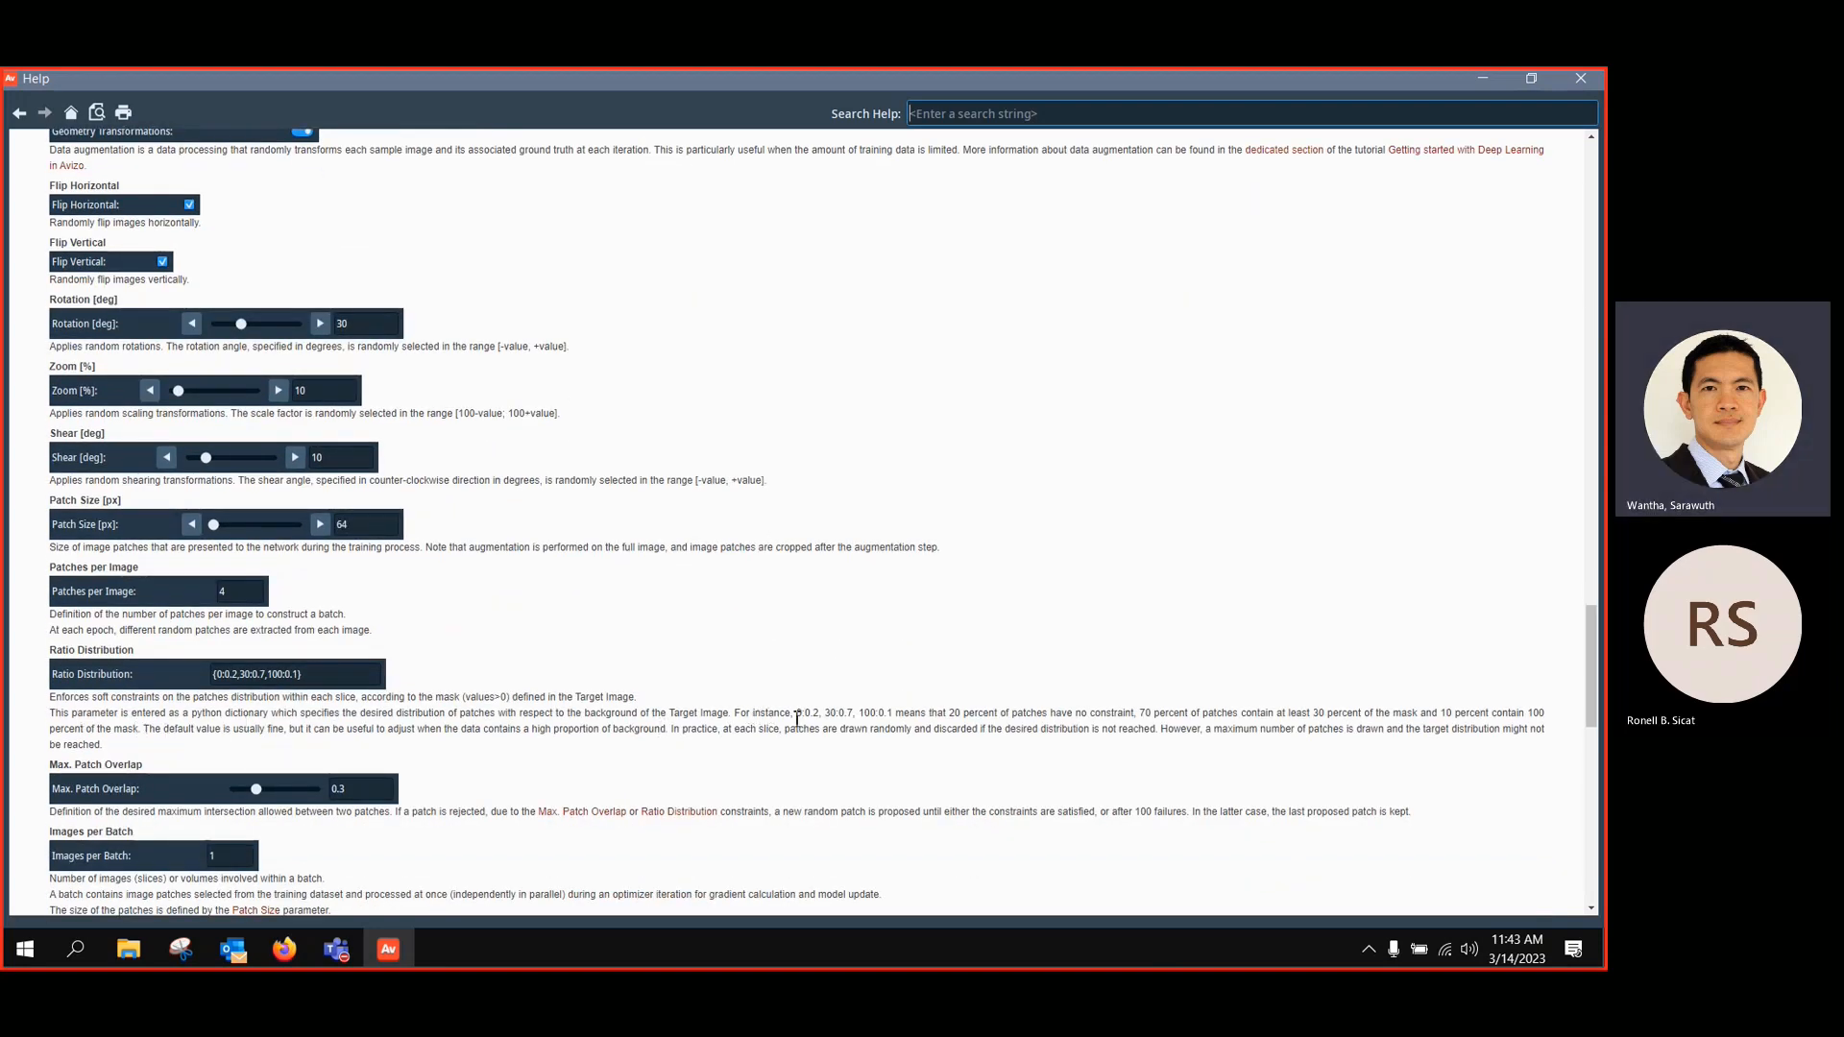
Read how the Ratio Distribution dictionary constrains patches by mask percentage, then return to the training's cropping settings
drag(793, 716, 827, 721)
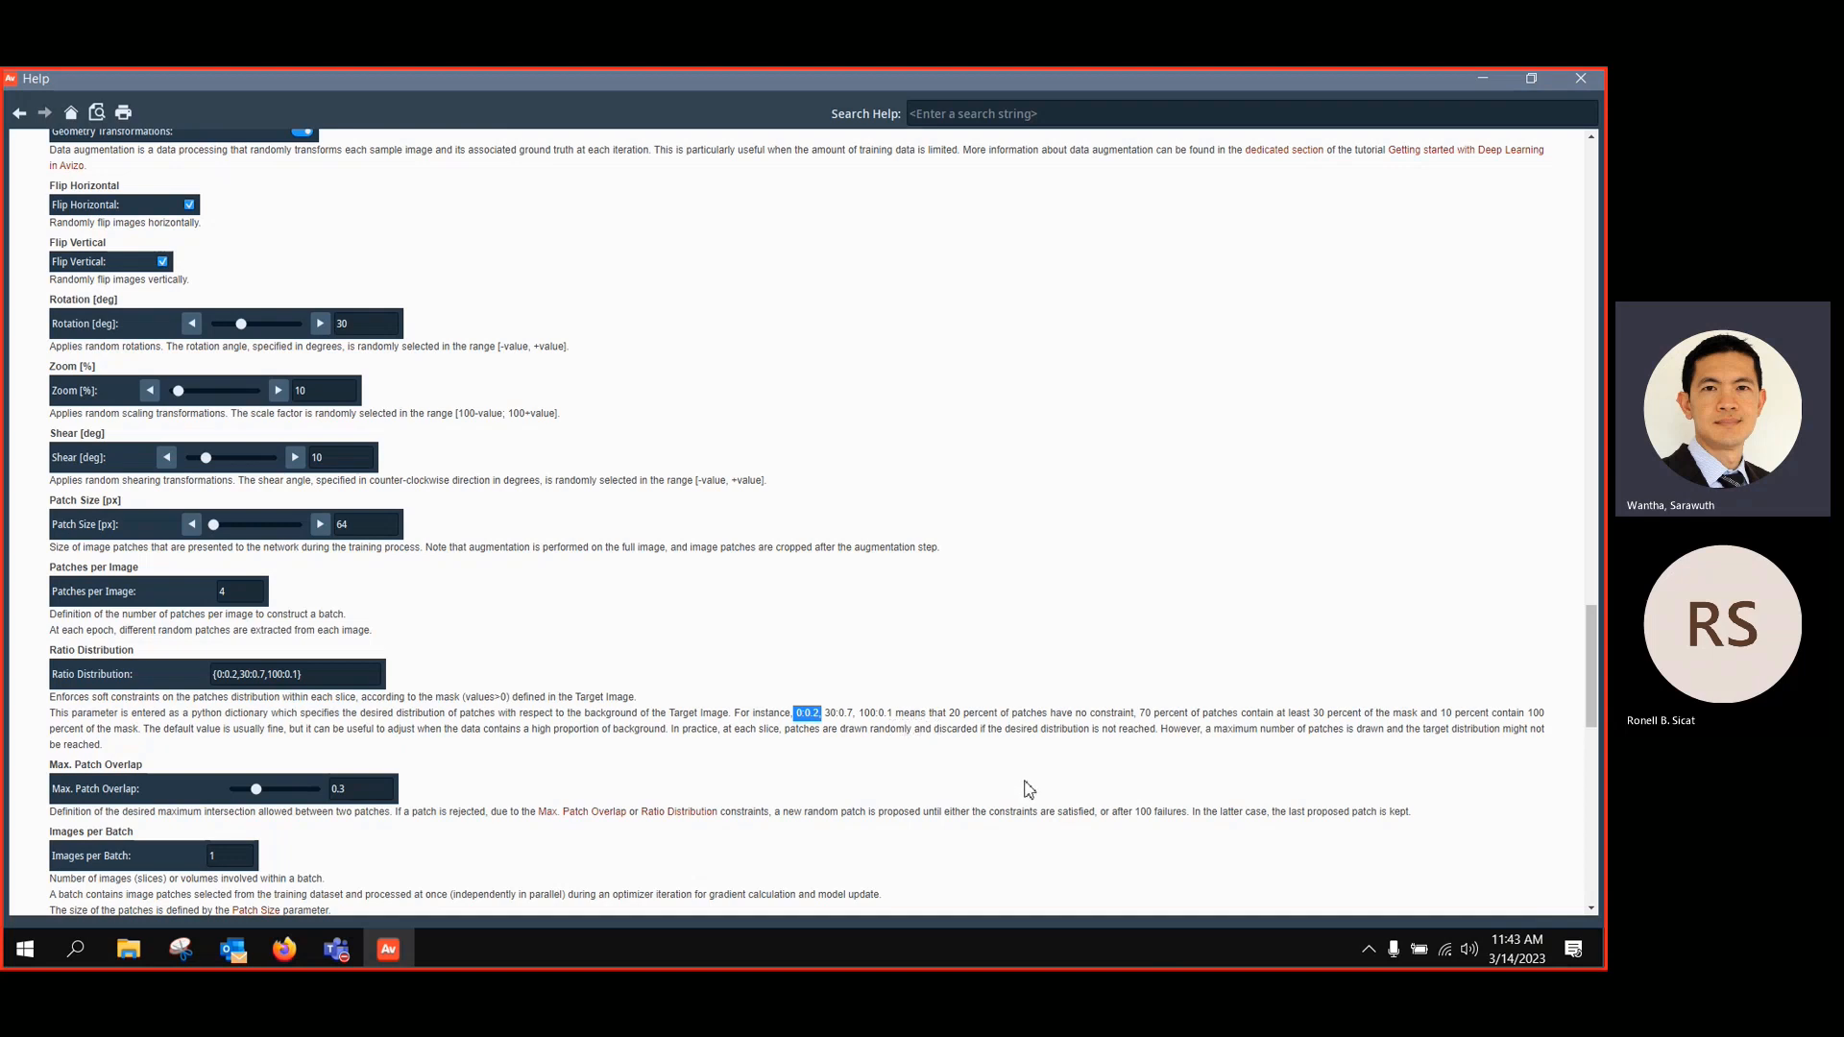
drag(926, 730, 853, 714)
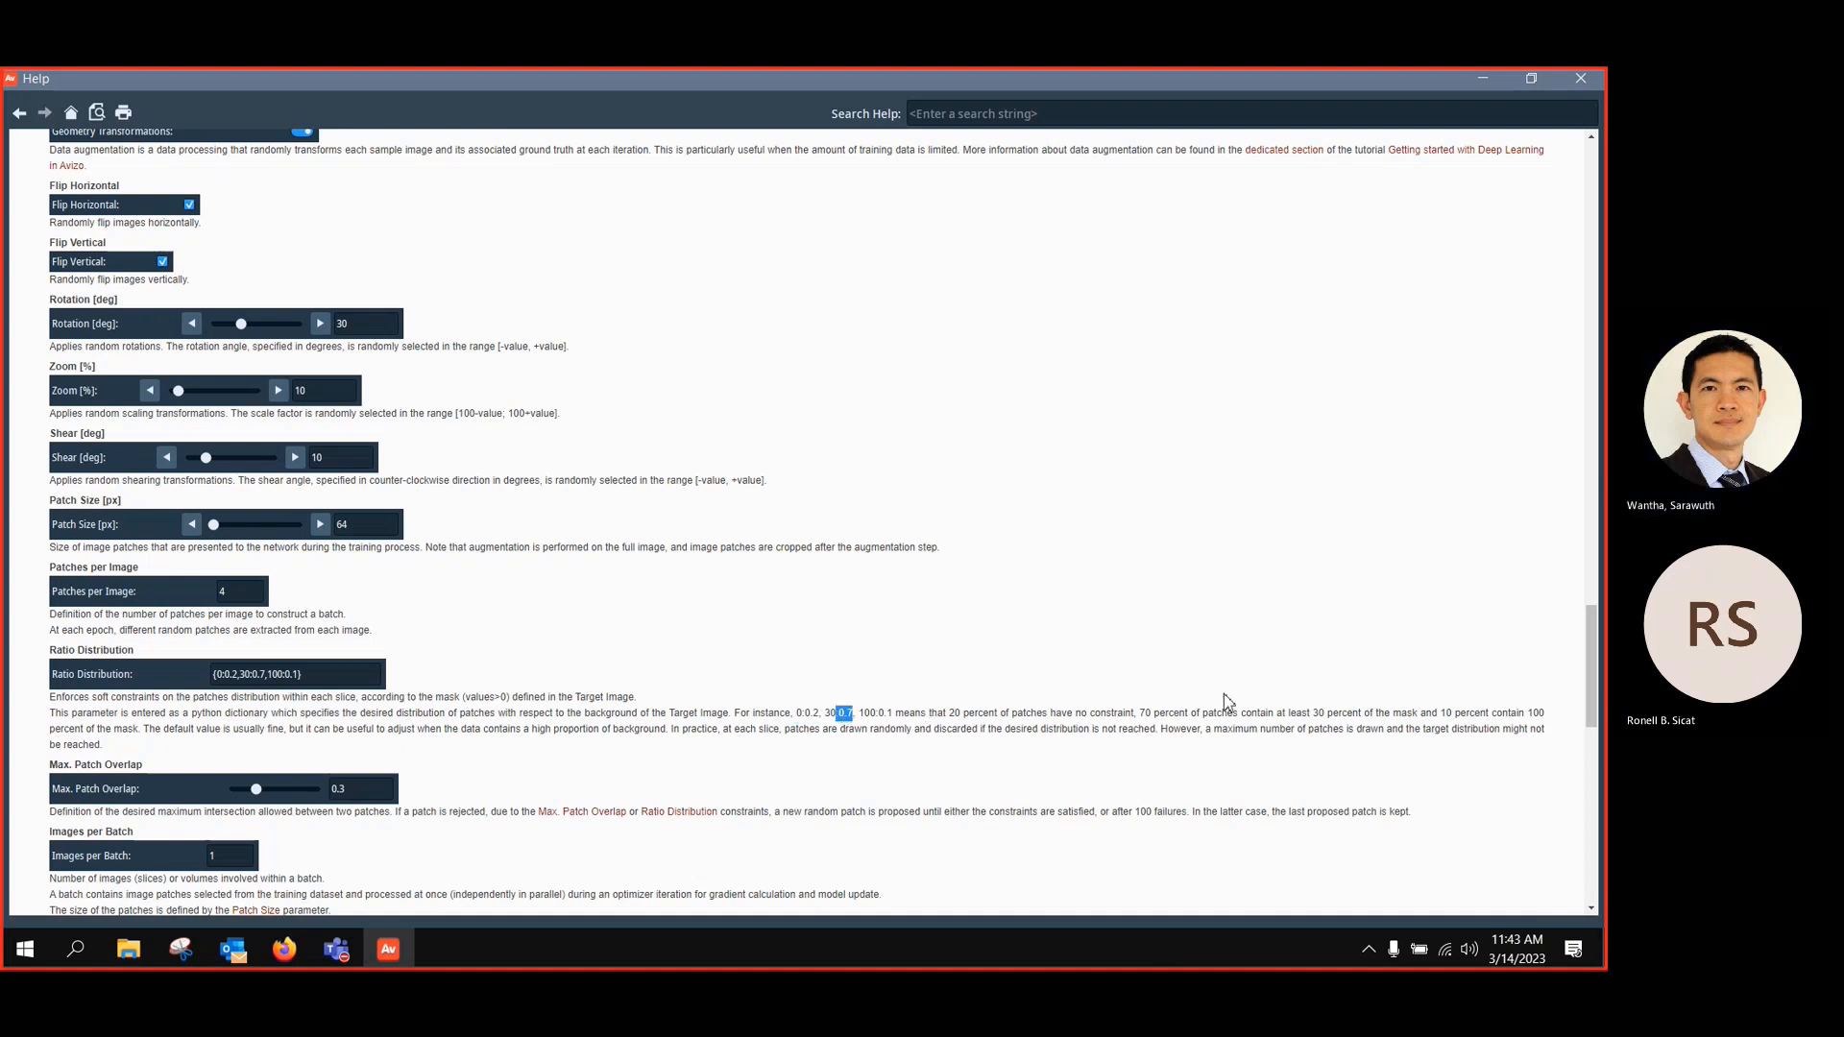
click(1324, 713)
drag(1323, 712, 1453, 714)
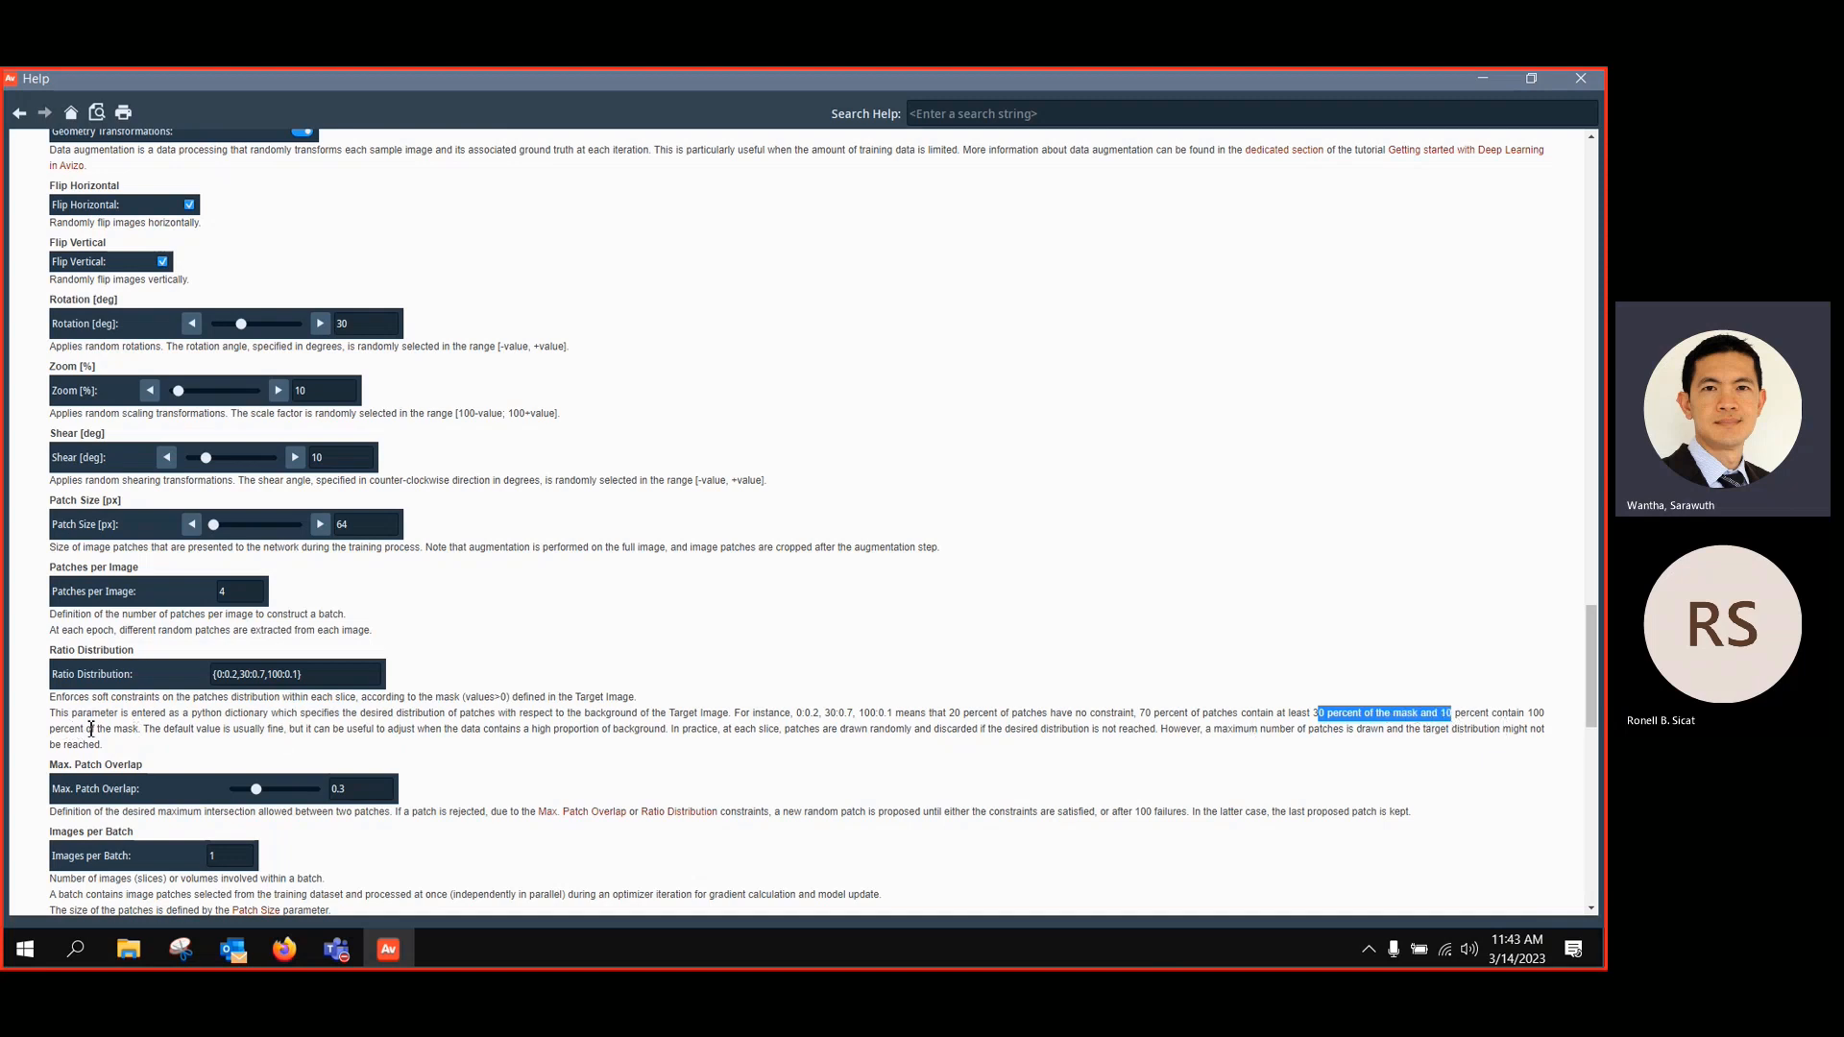
click(145, 730)
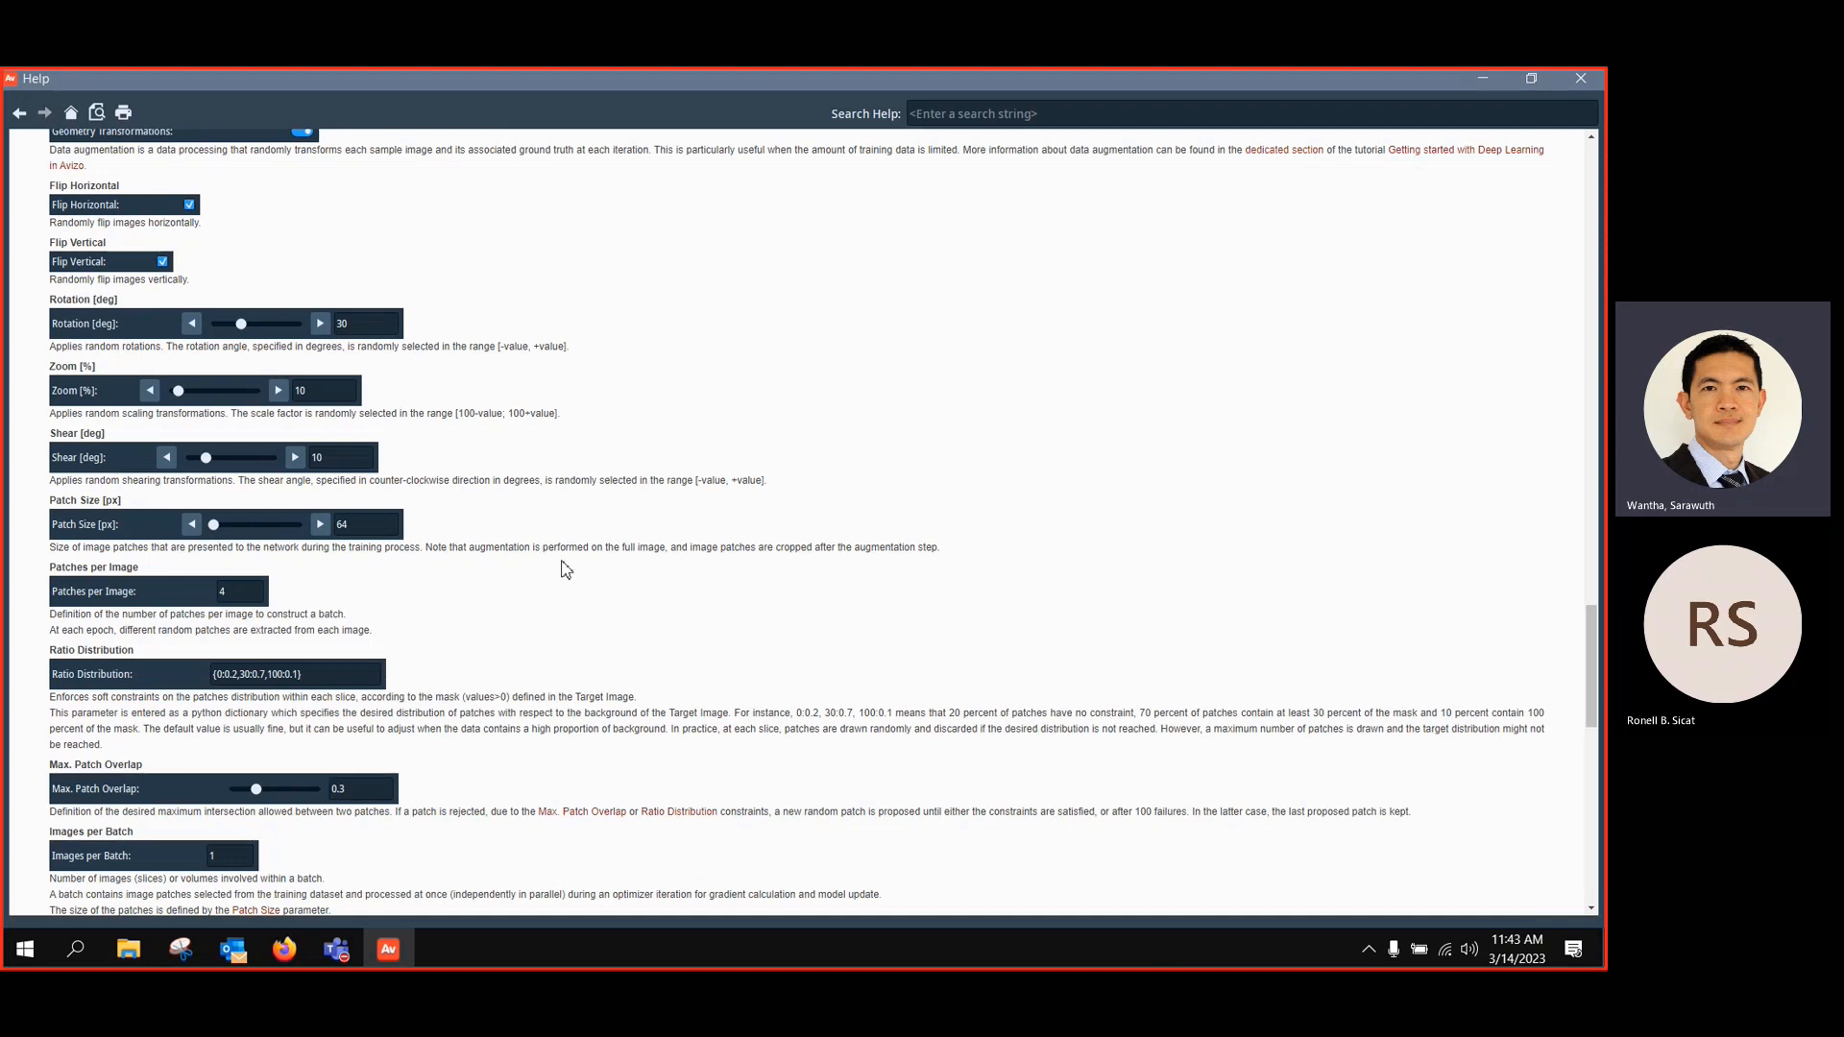
click(1480, 77)
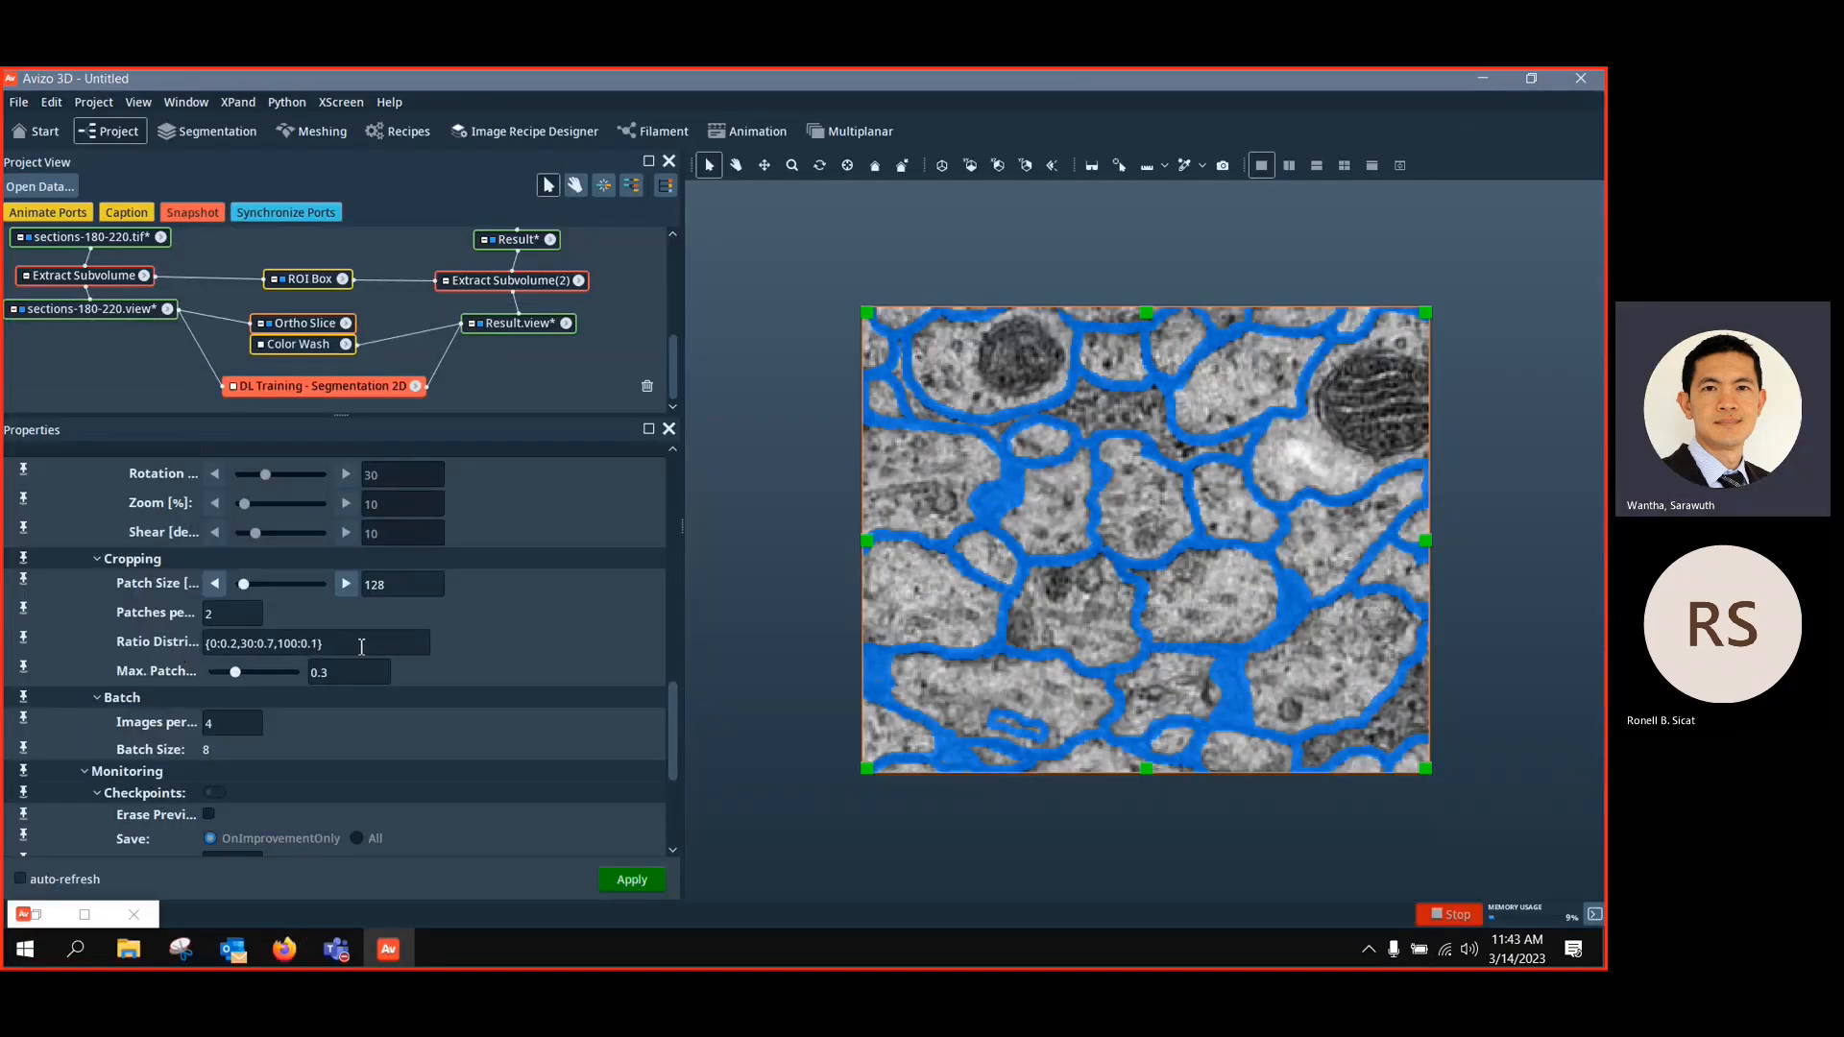
mouse_move(361, 647)
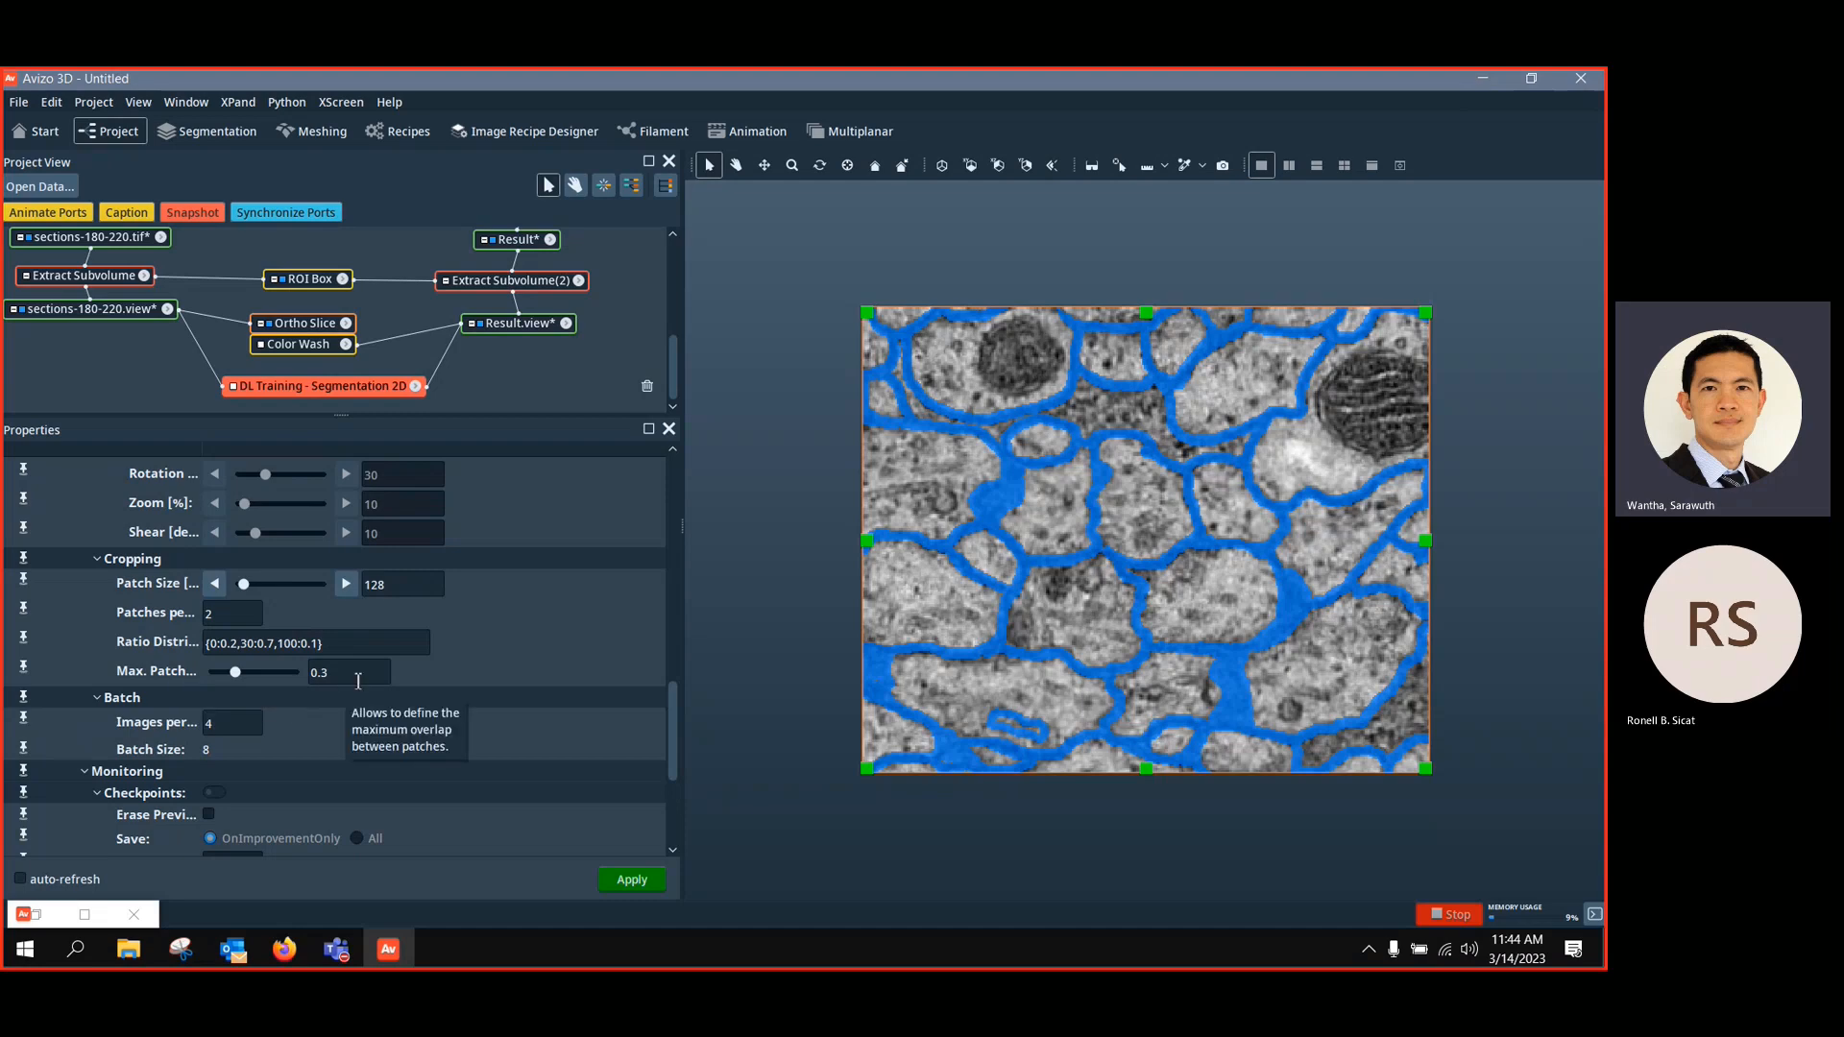
Turn on early stopping in the training's monitoring settings and set its patience to 25
drag(670, 691, 655, 772)
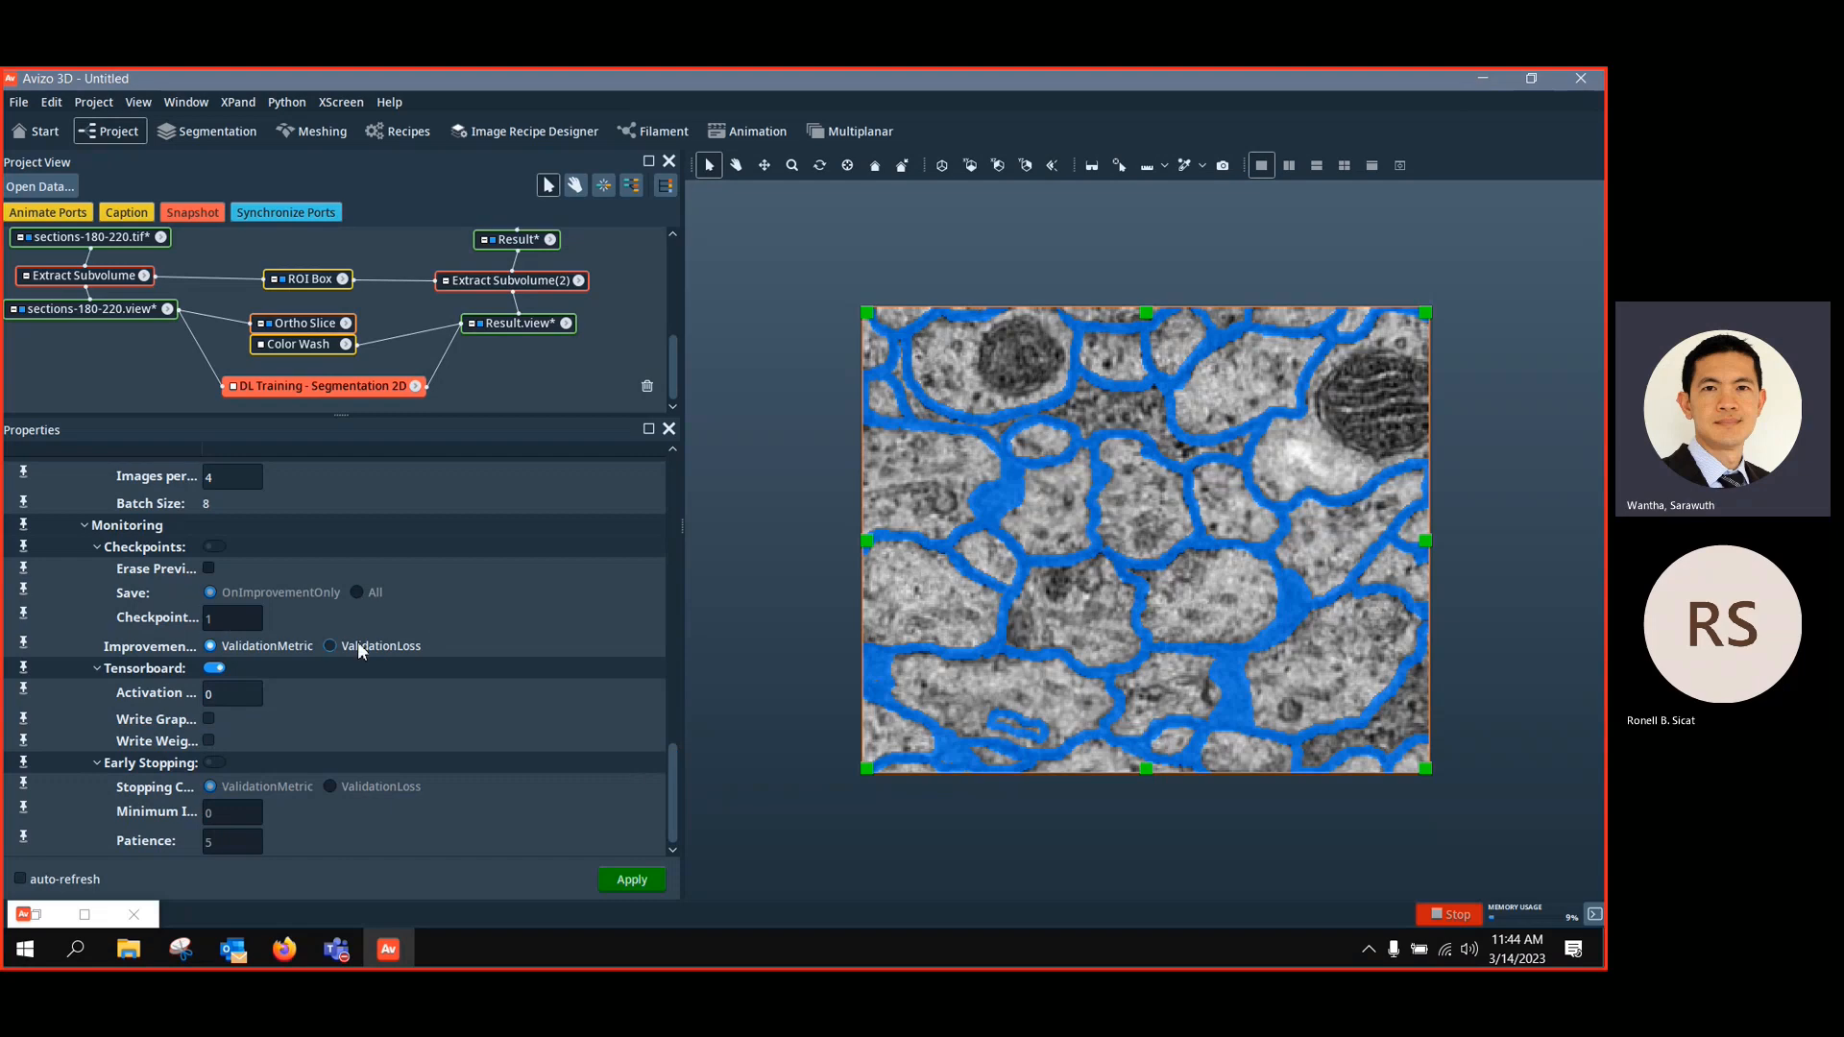
click(159, 674)
click(214, 764)
click(245, 845)
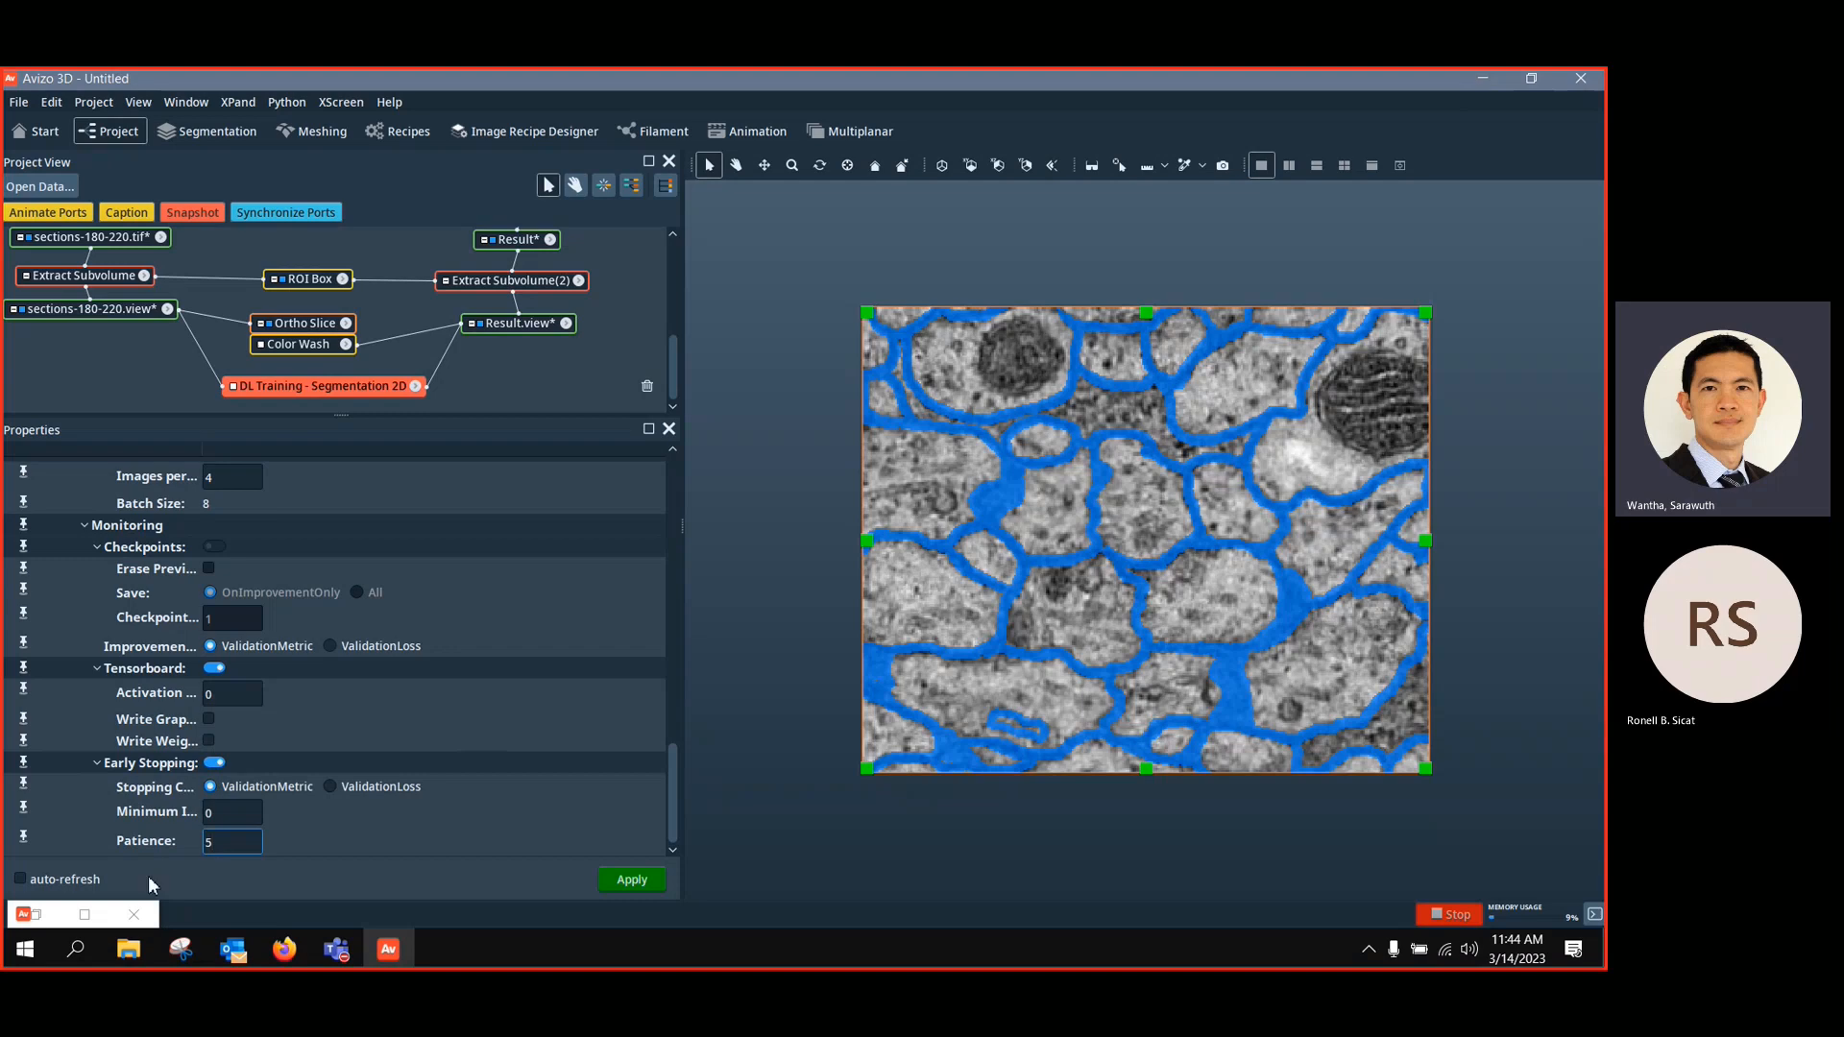
text(25)
click(135, 913)
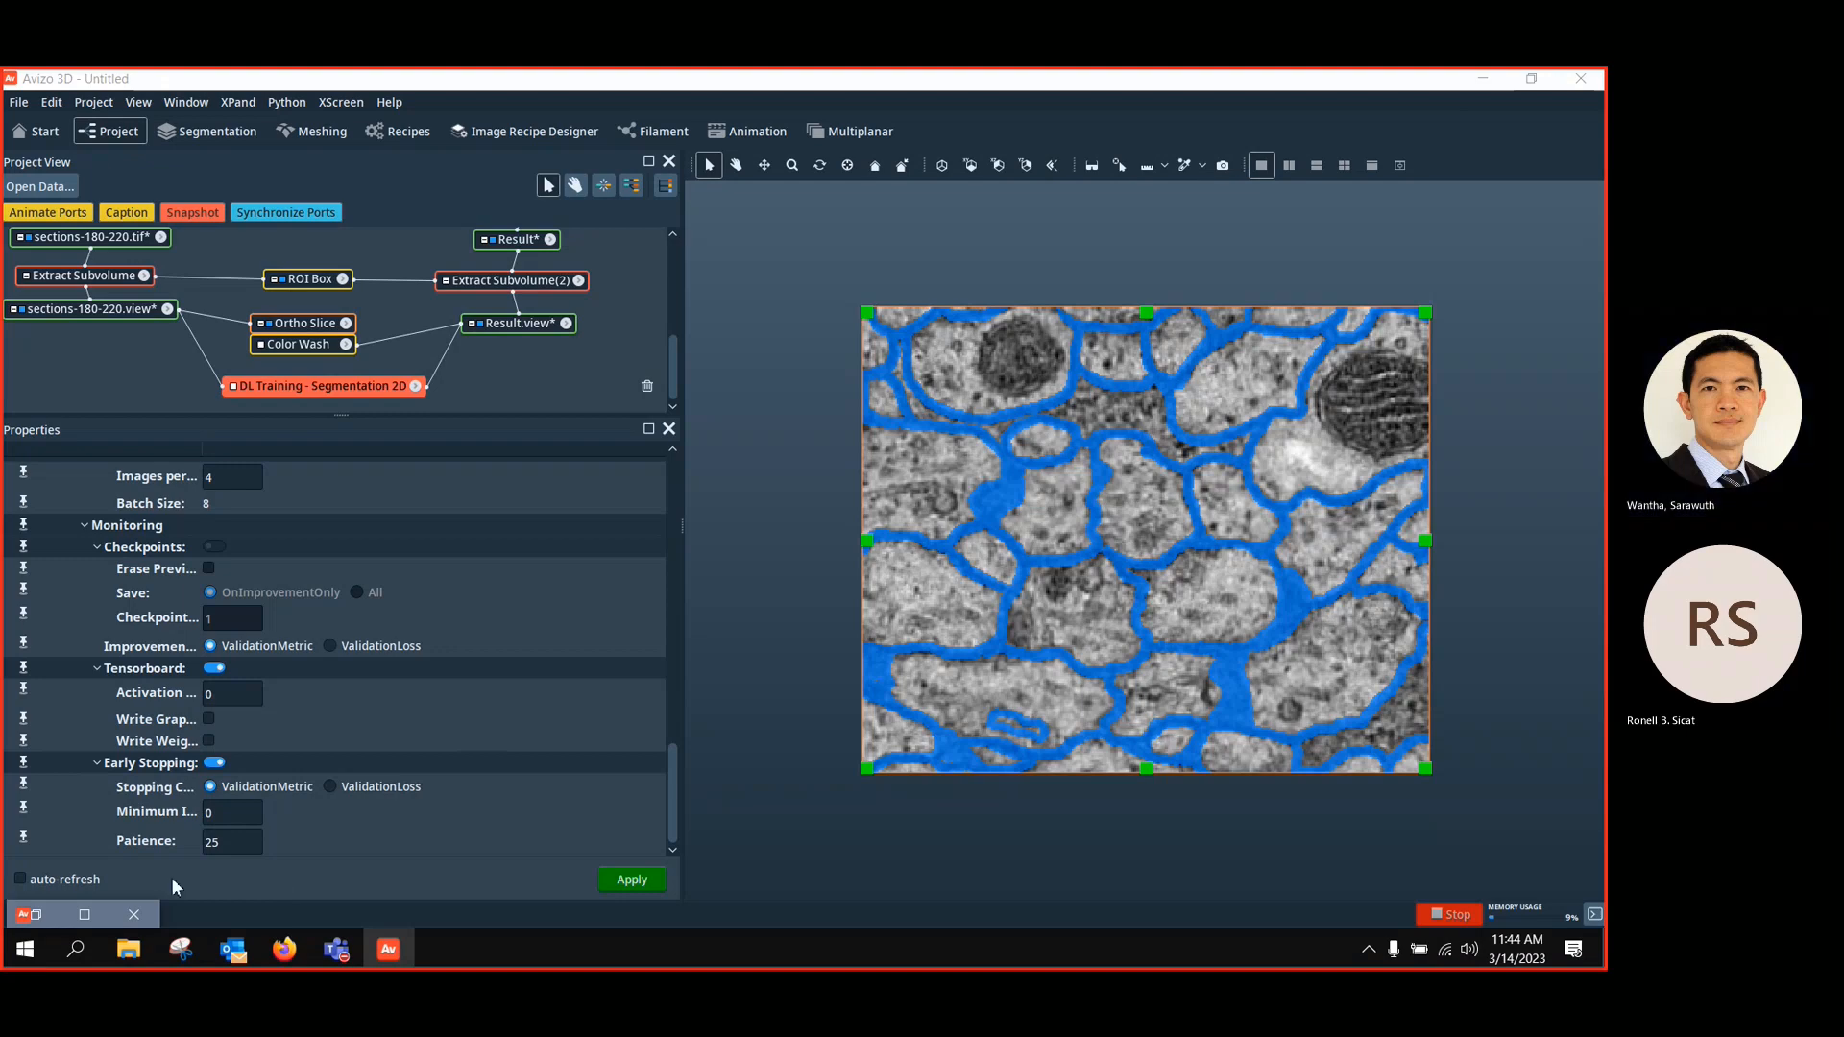
Review the minimum improvement and patience values, turn early stopping off and run the training
click(222, 821)
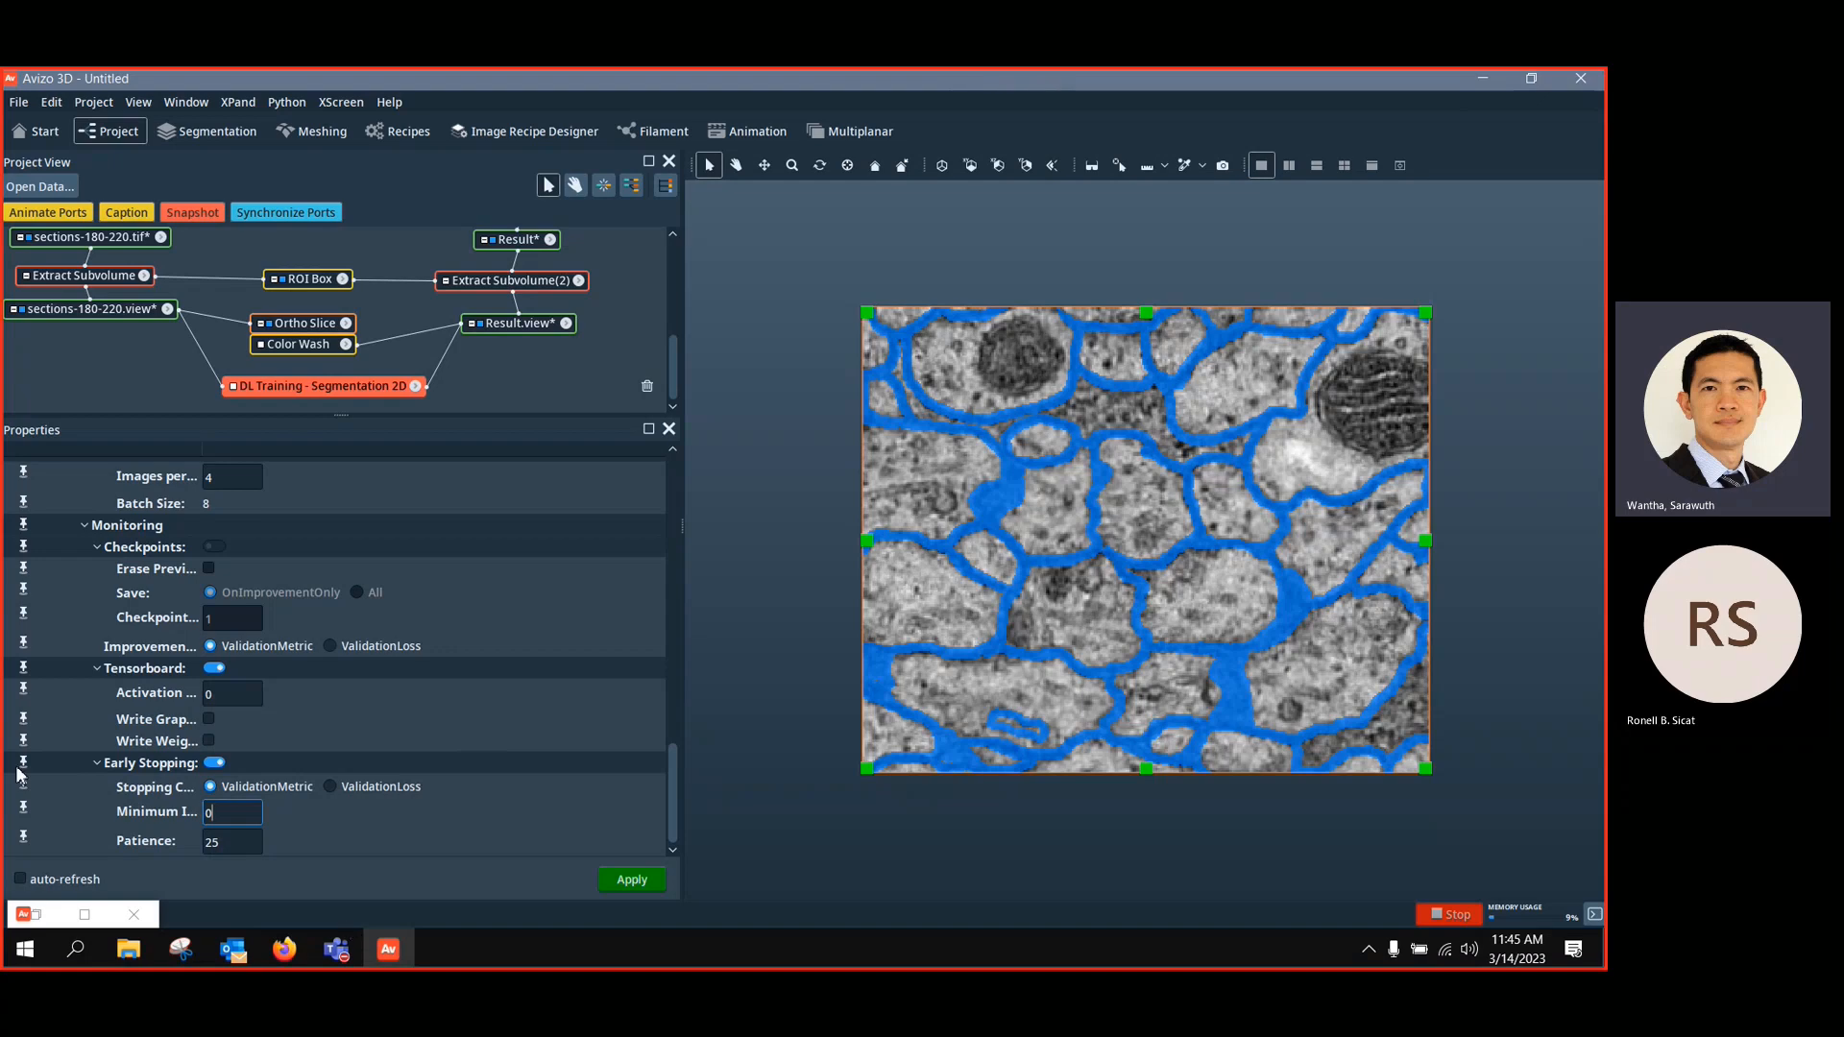
double_click(212, 851)
click(214, 764)
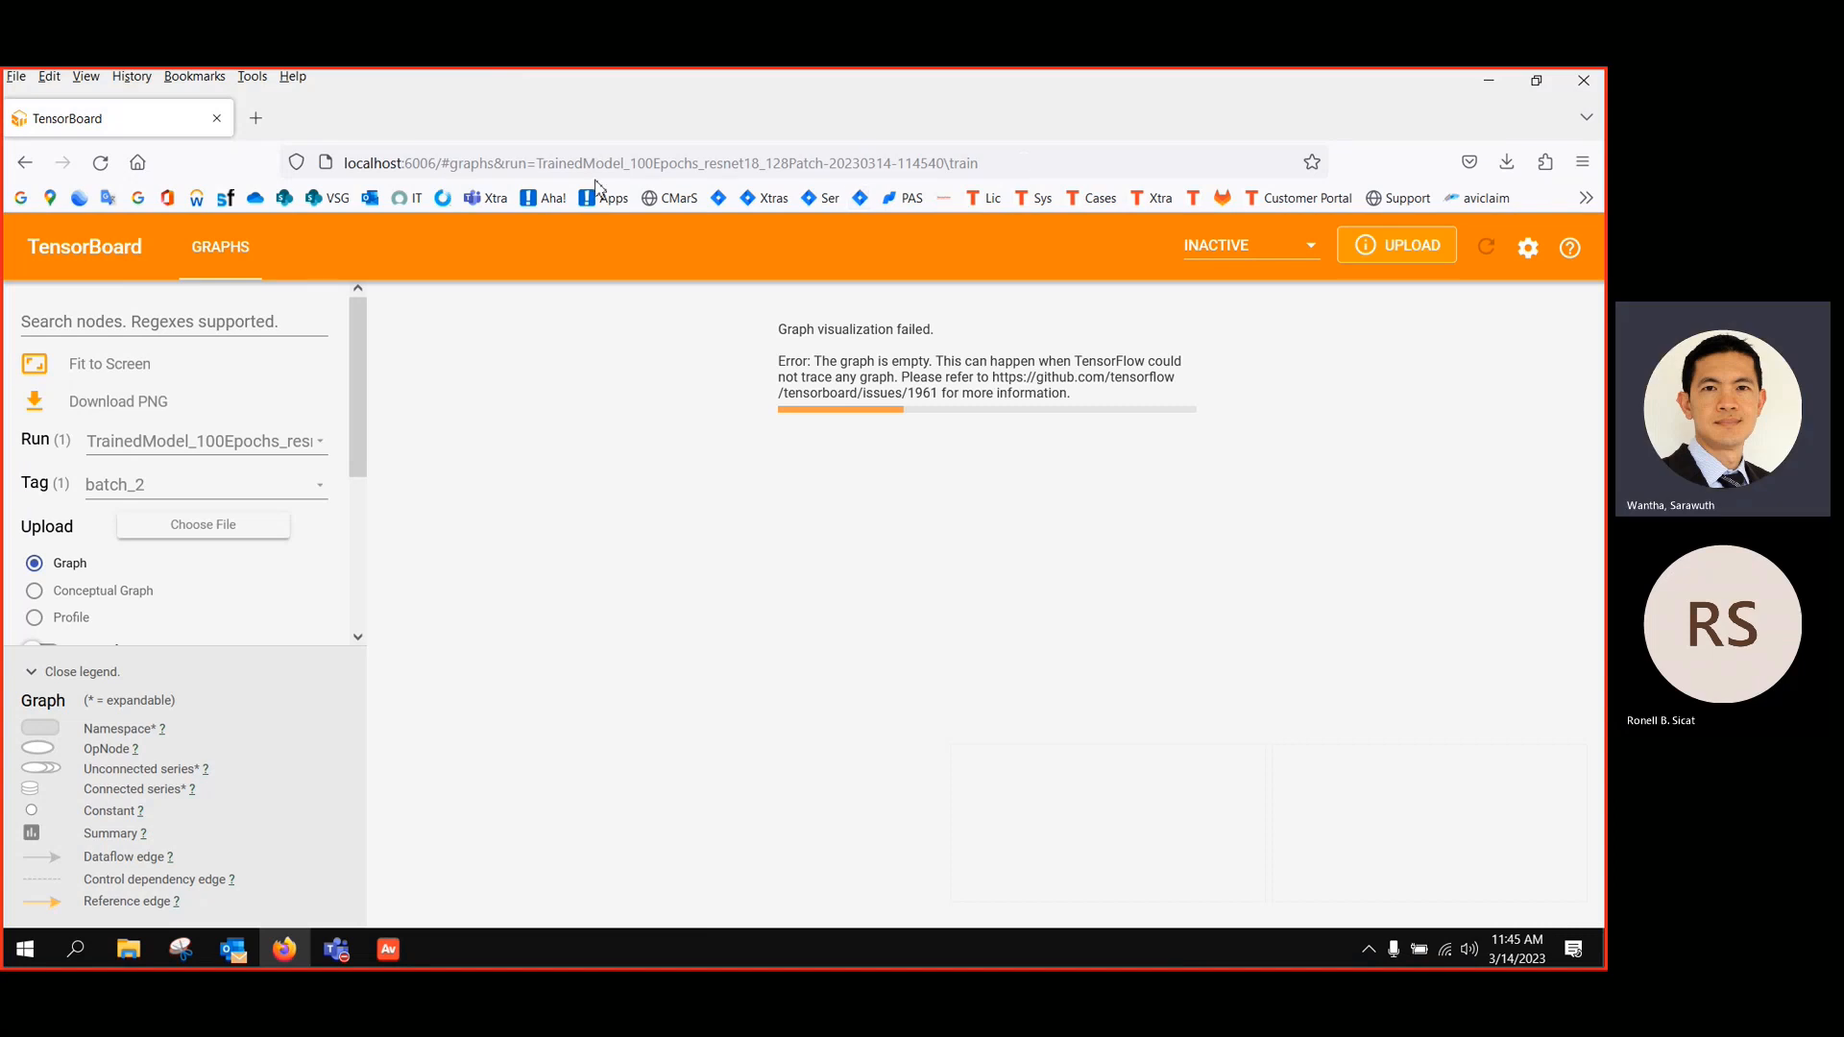
Show the Scalars dashboard of the training run in TensorBoard
click(231, 253)
click(1298, 247)
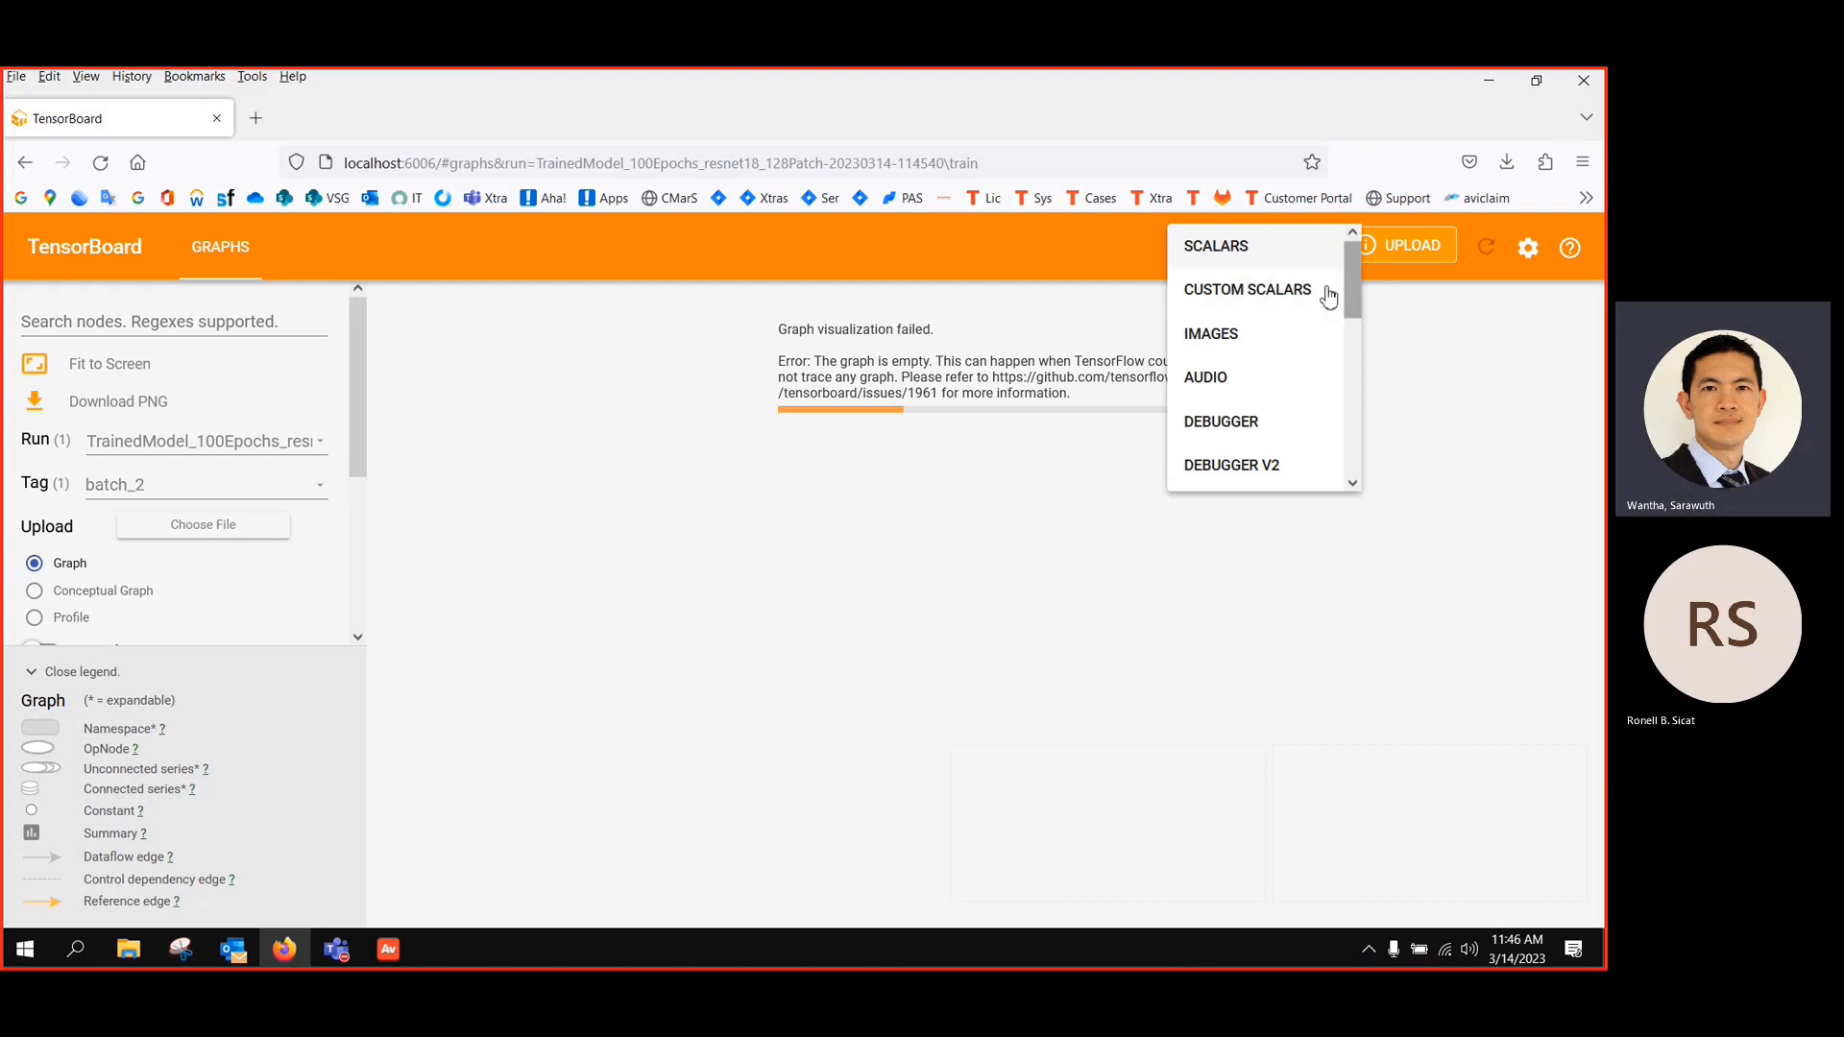
click(247, 262)
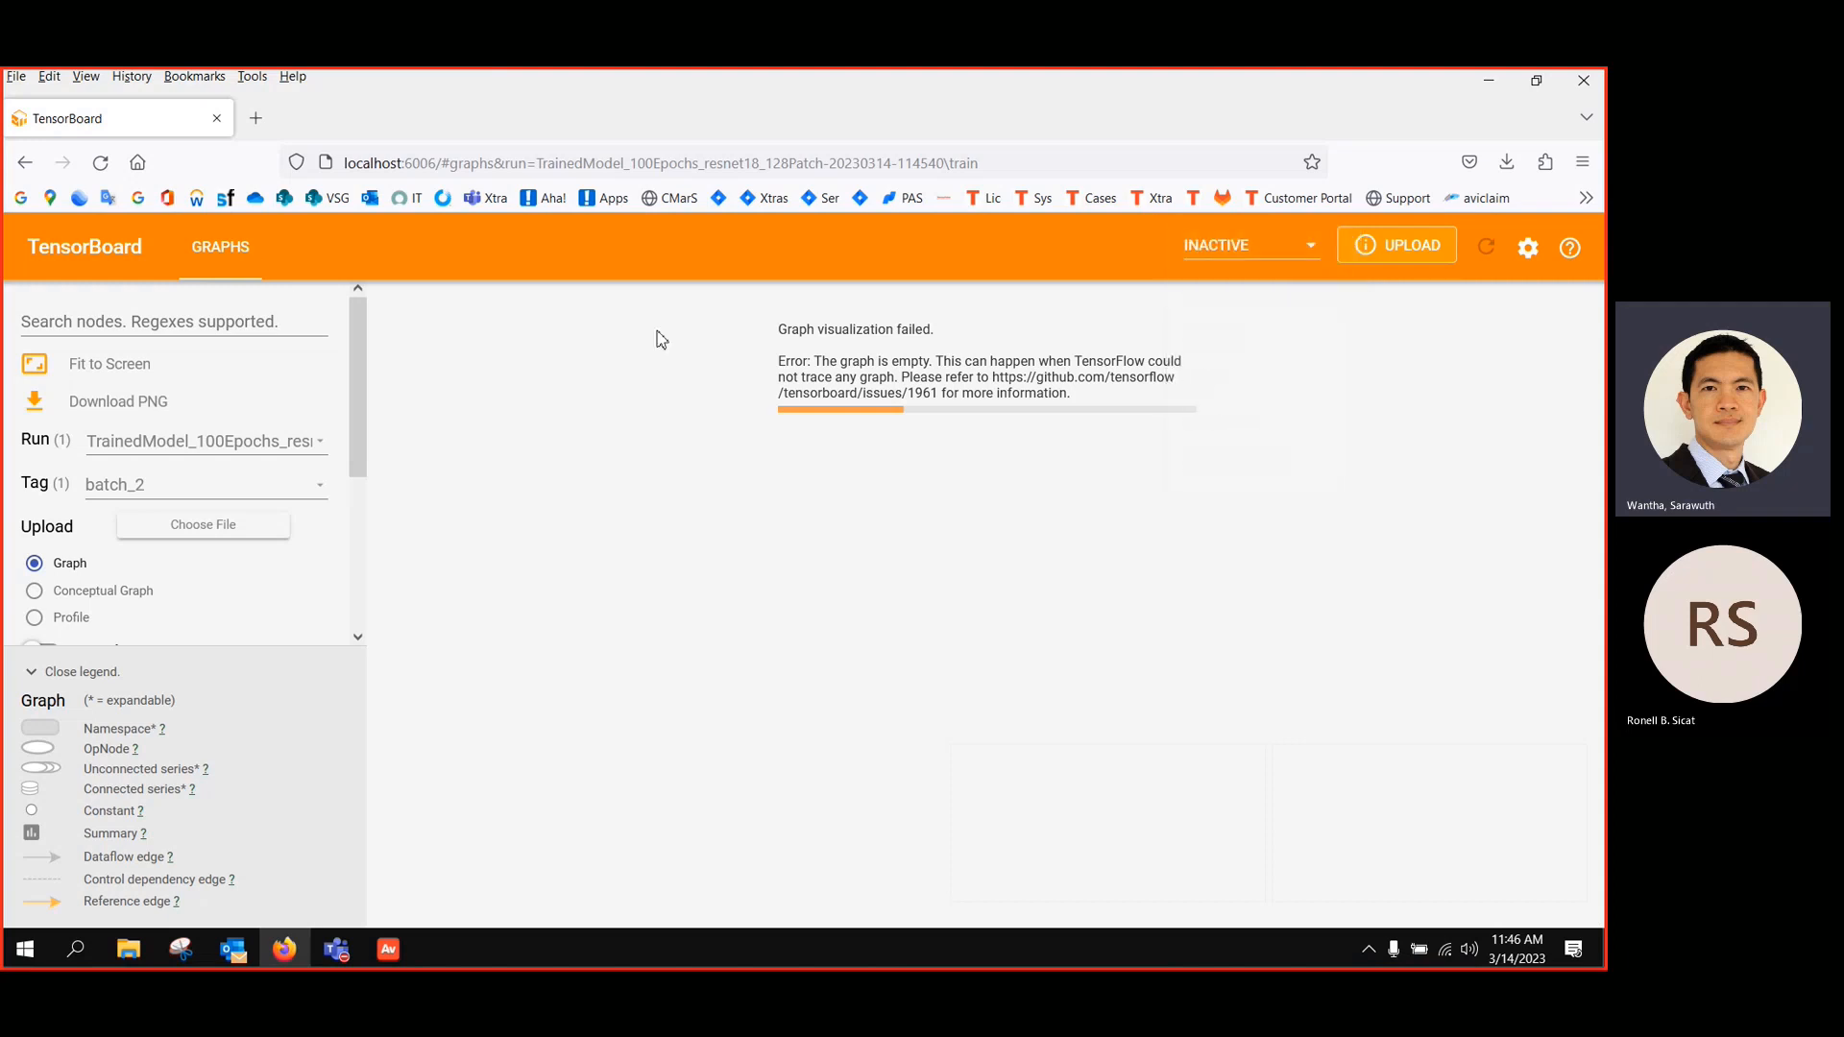
click(1273, 253)
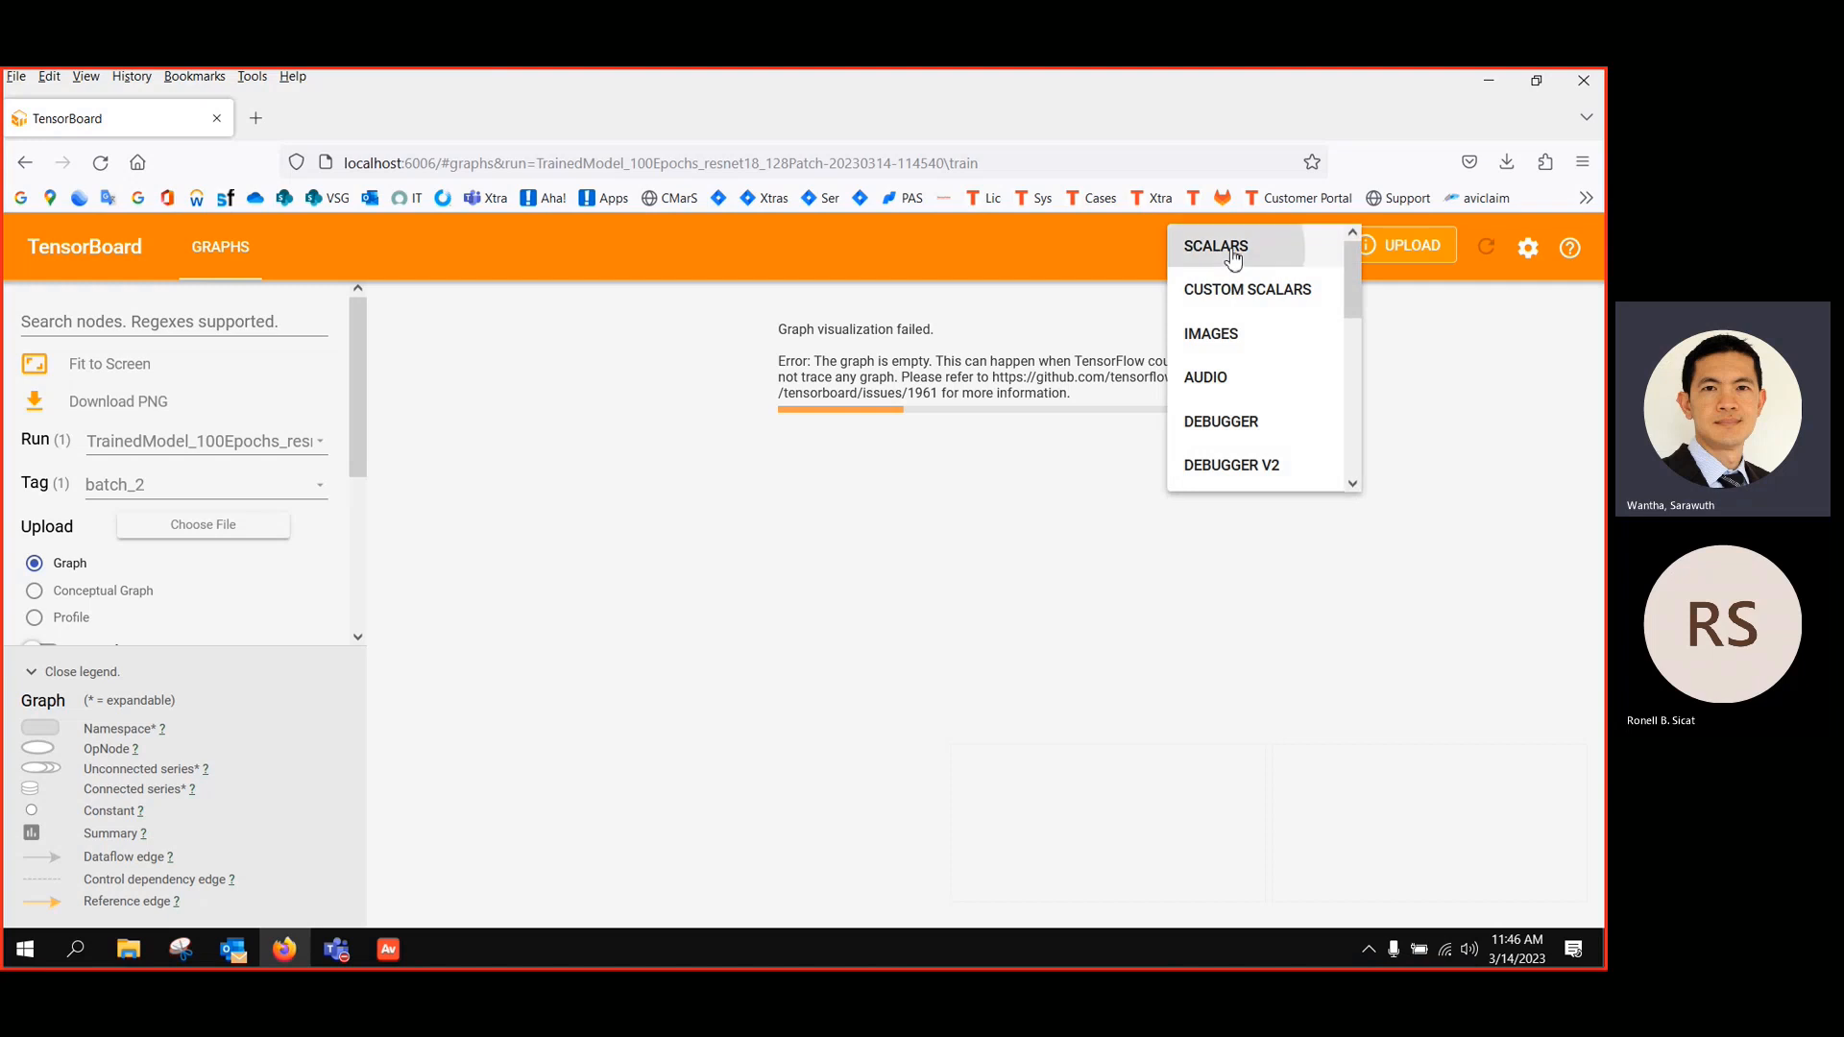
click(1234, 252)
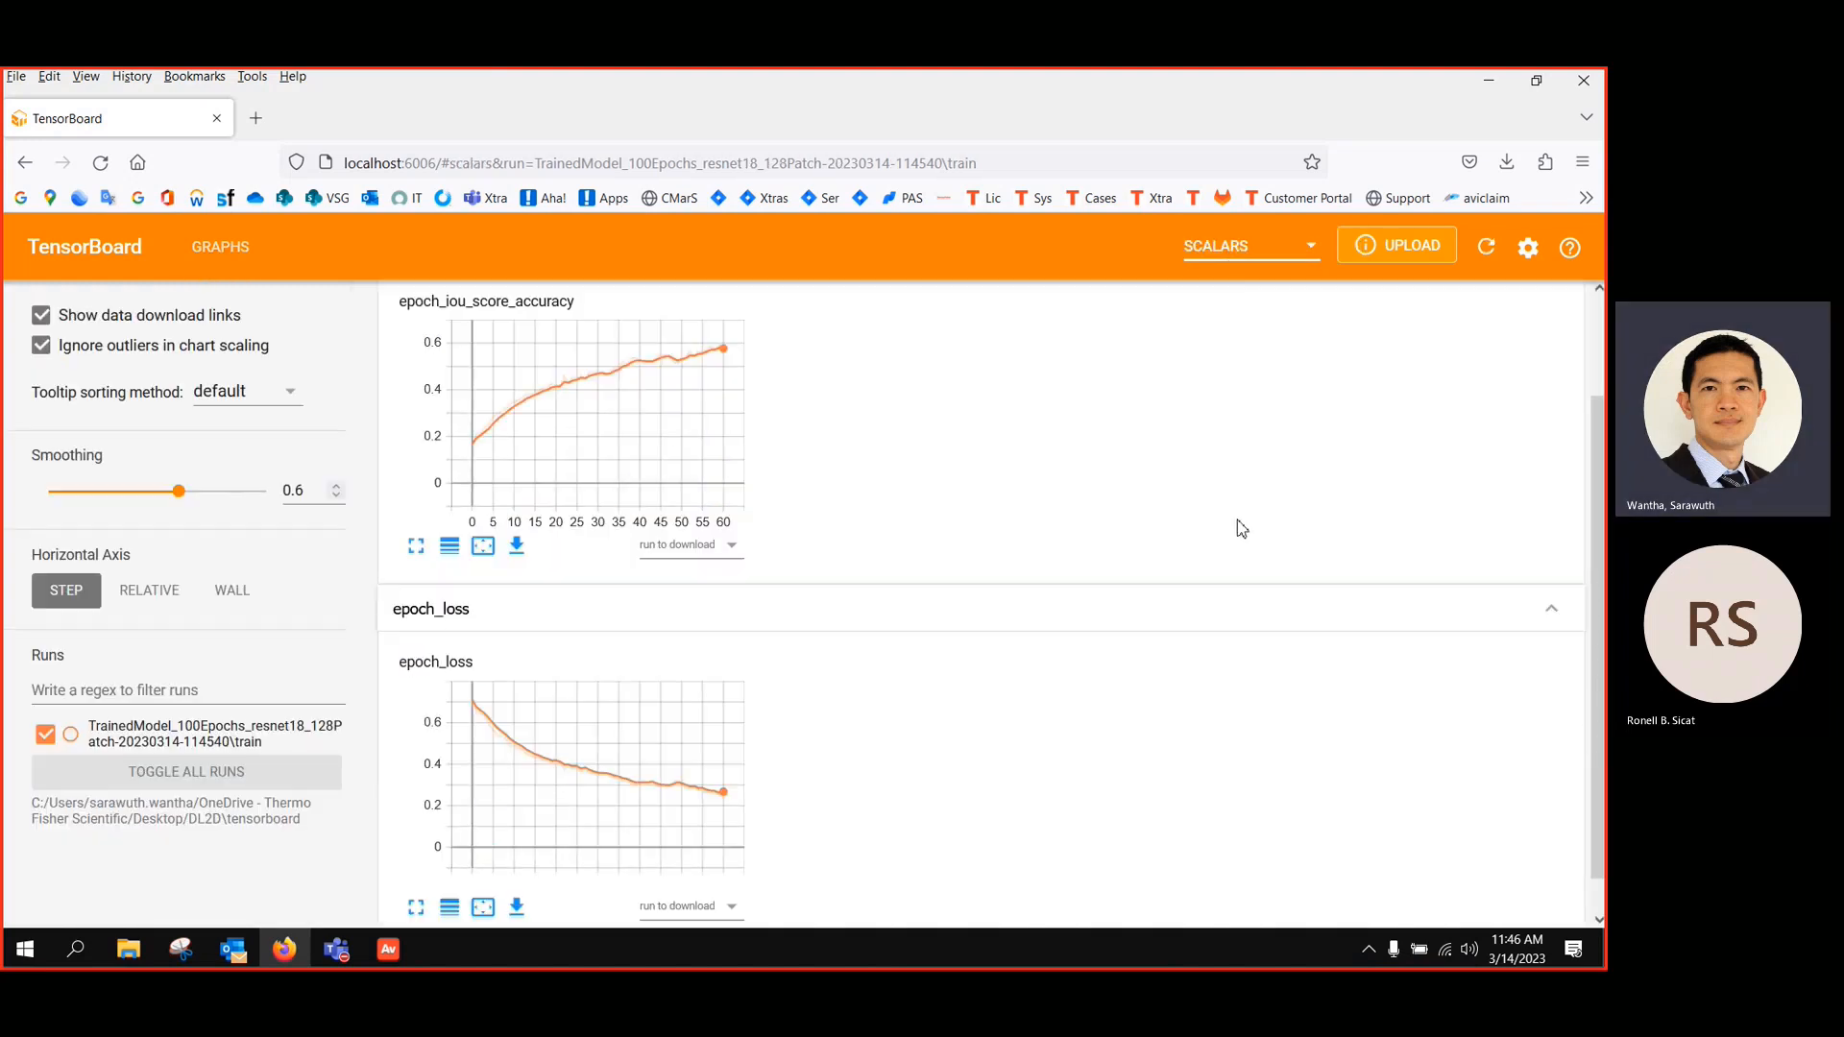
Examine the training run's IoU score accuracy and loss curves and reload the TensorBoard data
scroll(1238, 521, up, 1)
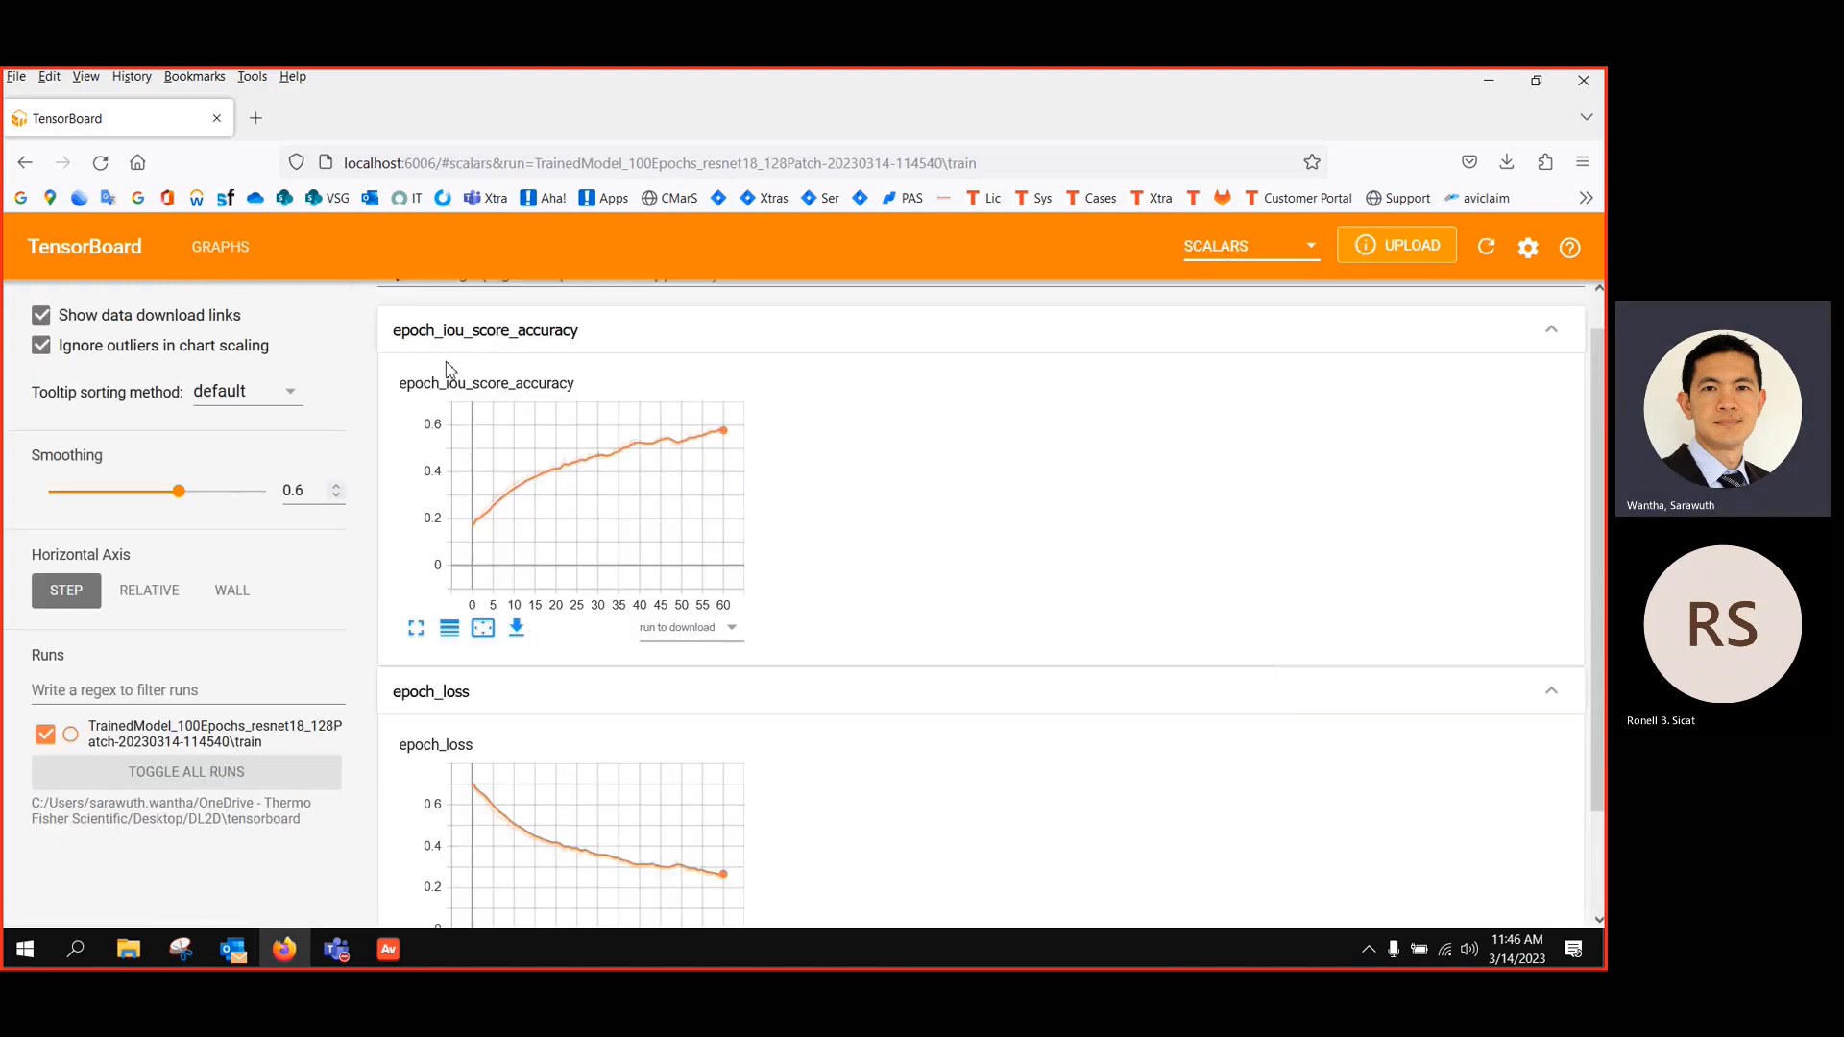
mouse_move(609, 441)
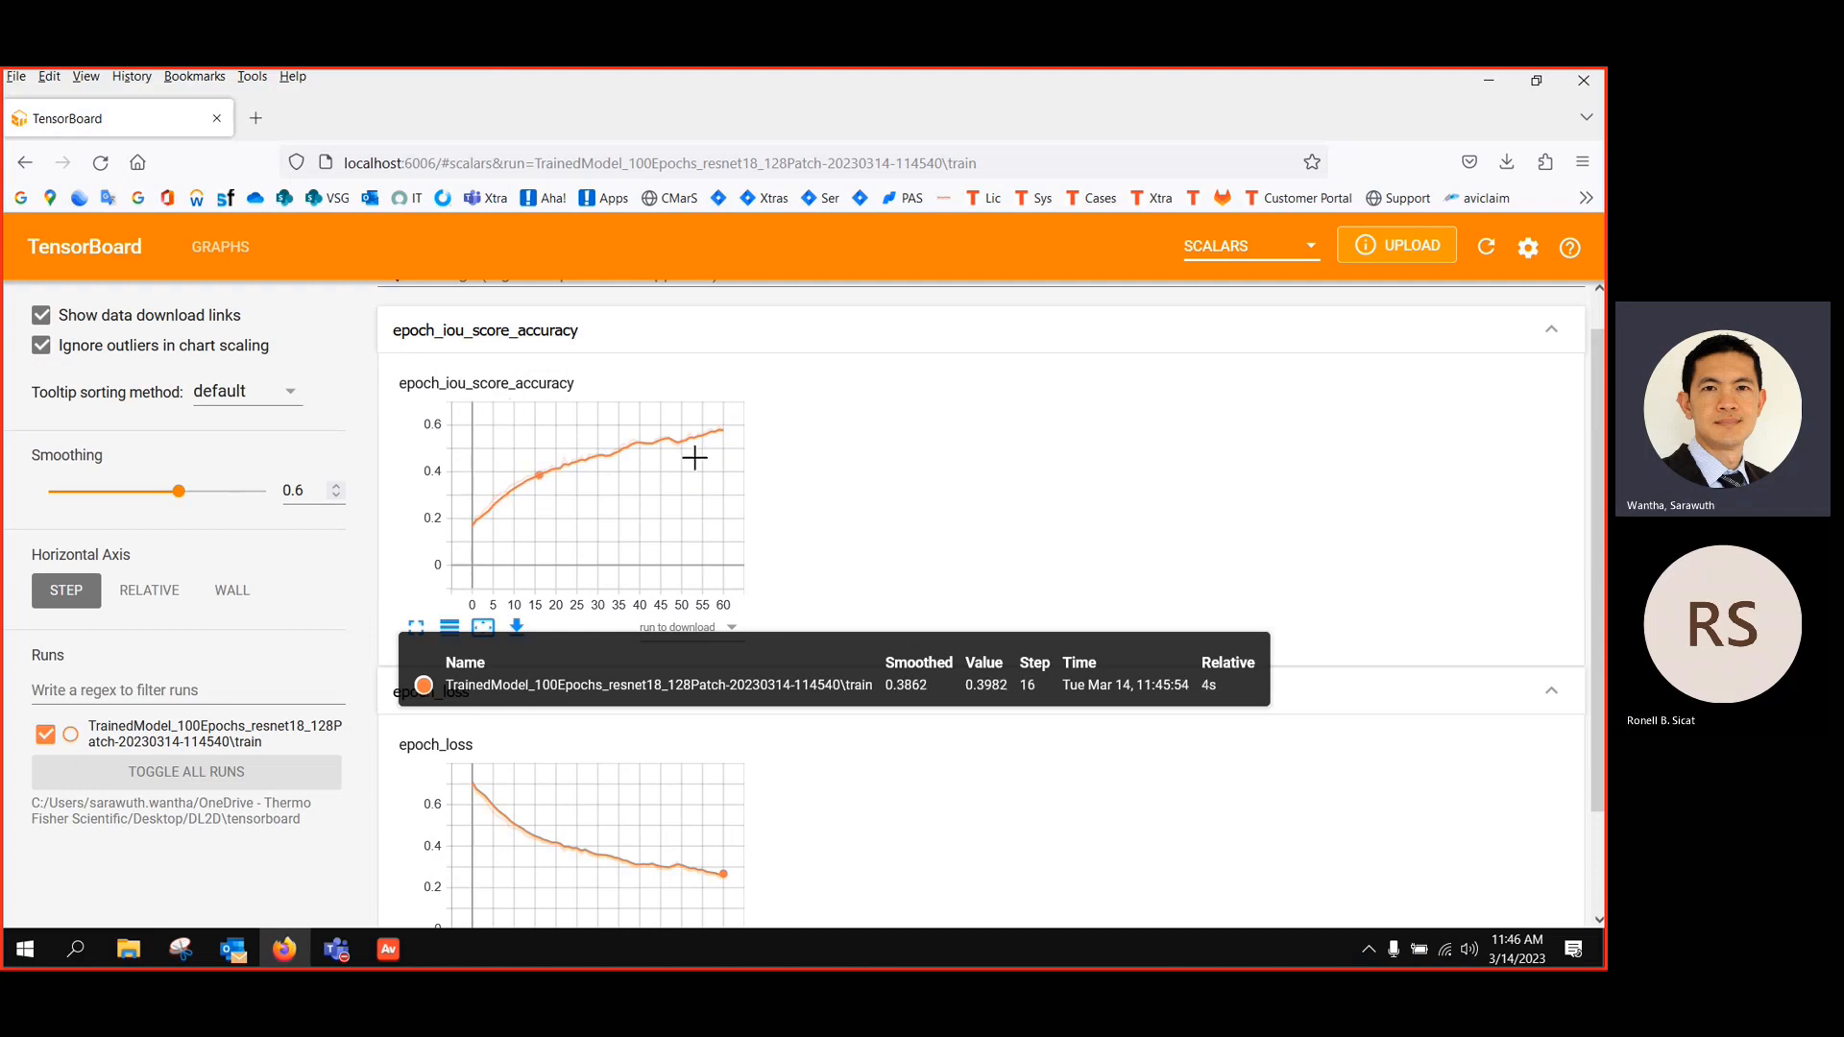
scroll(695, 458, down, 1)
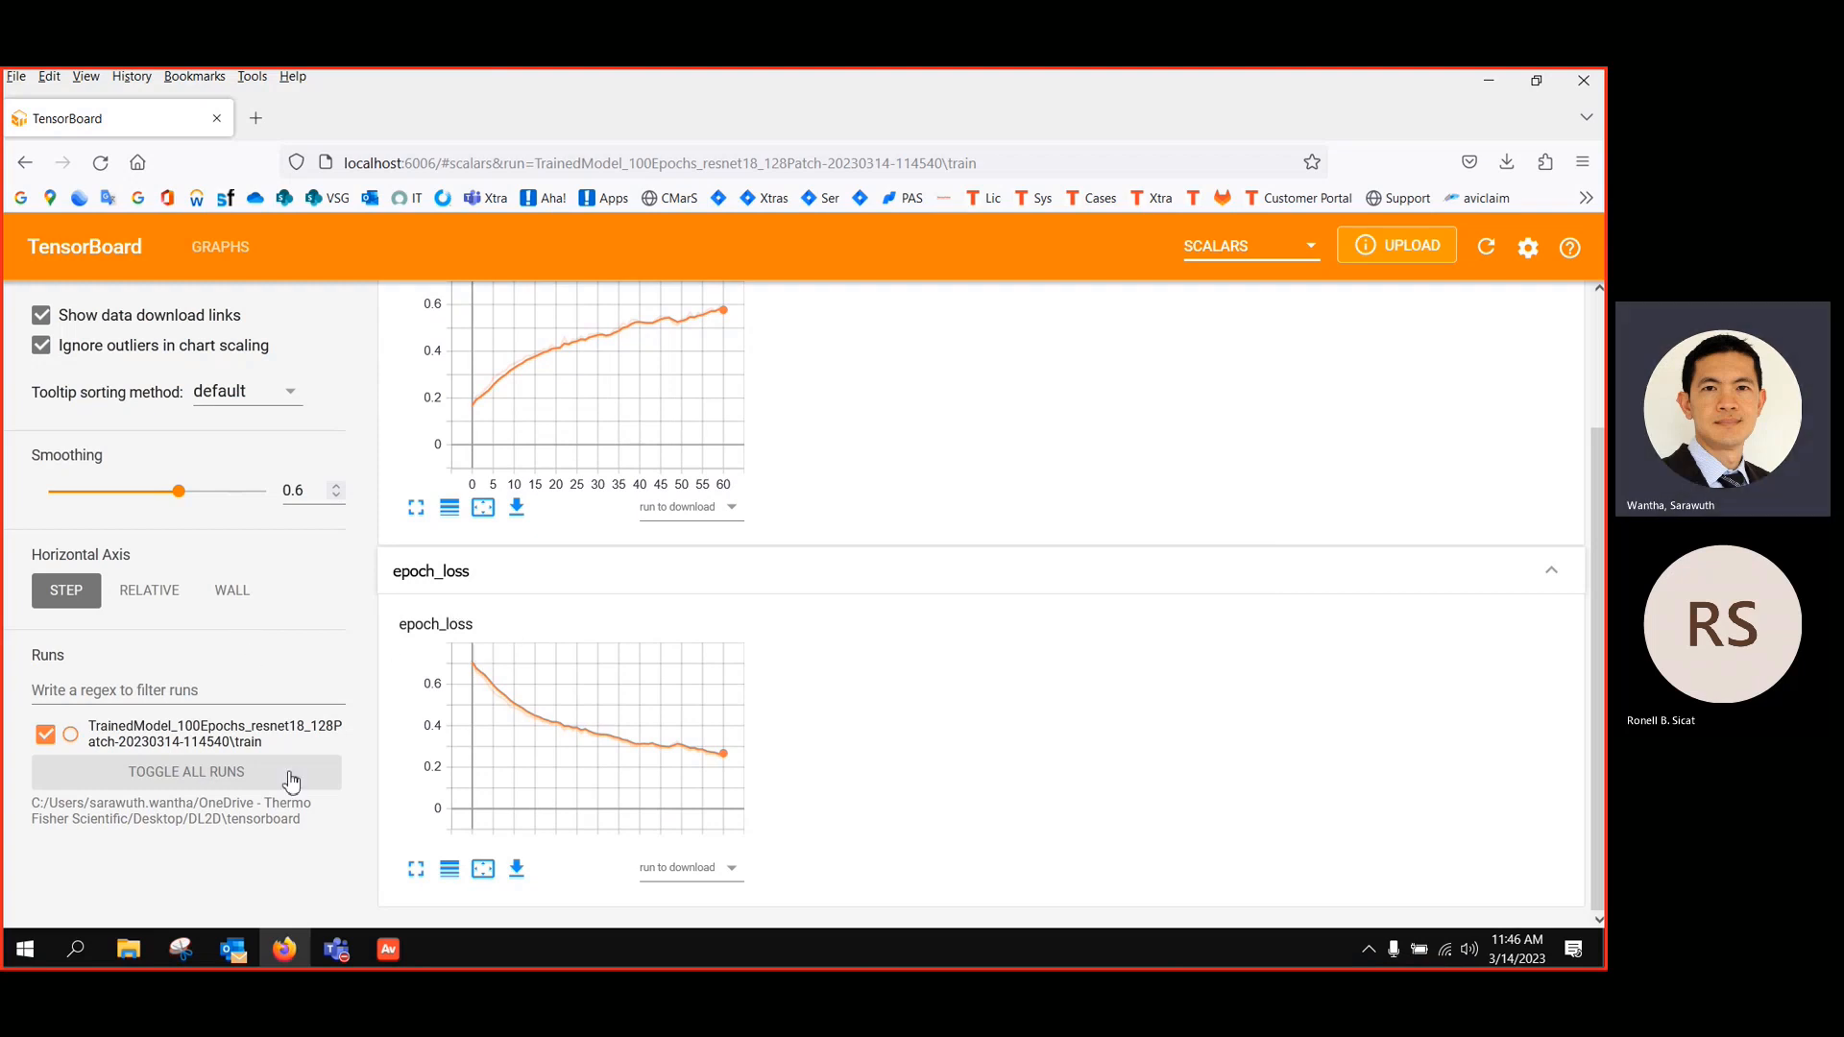
click(1486, 247)
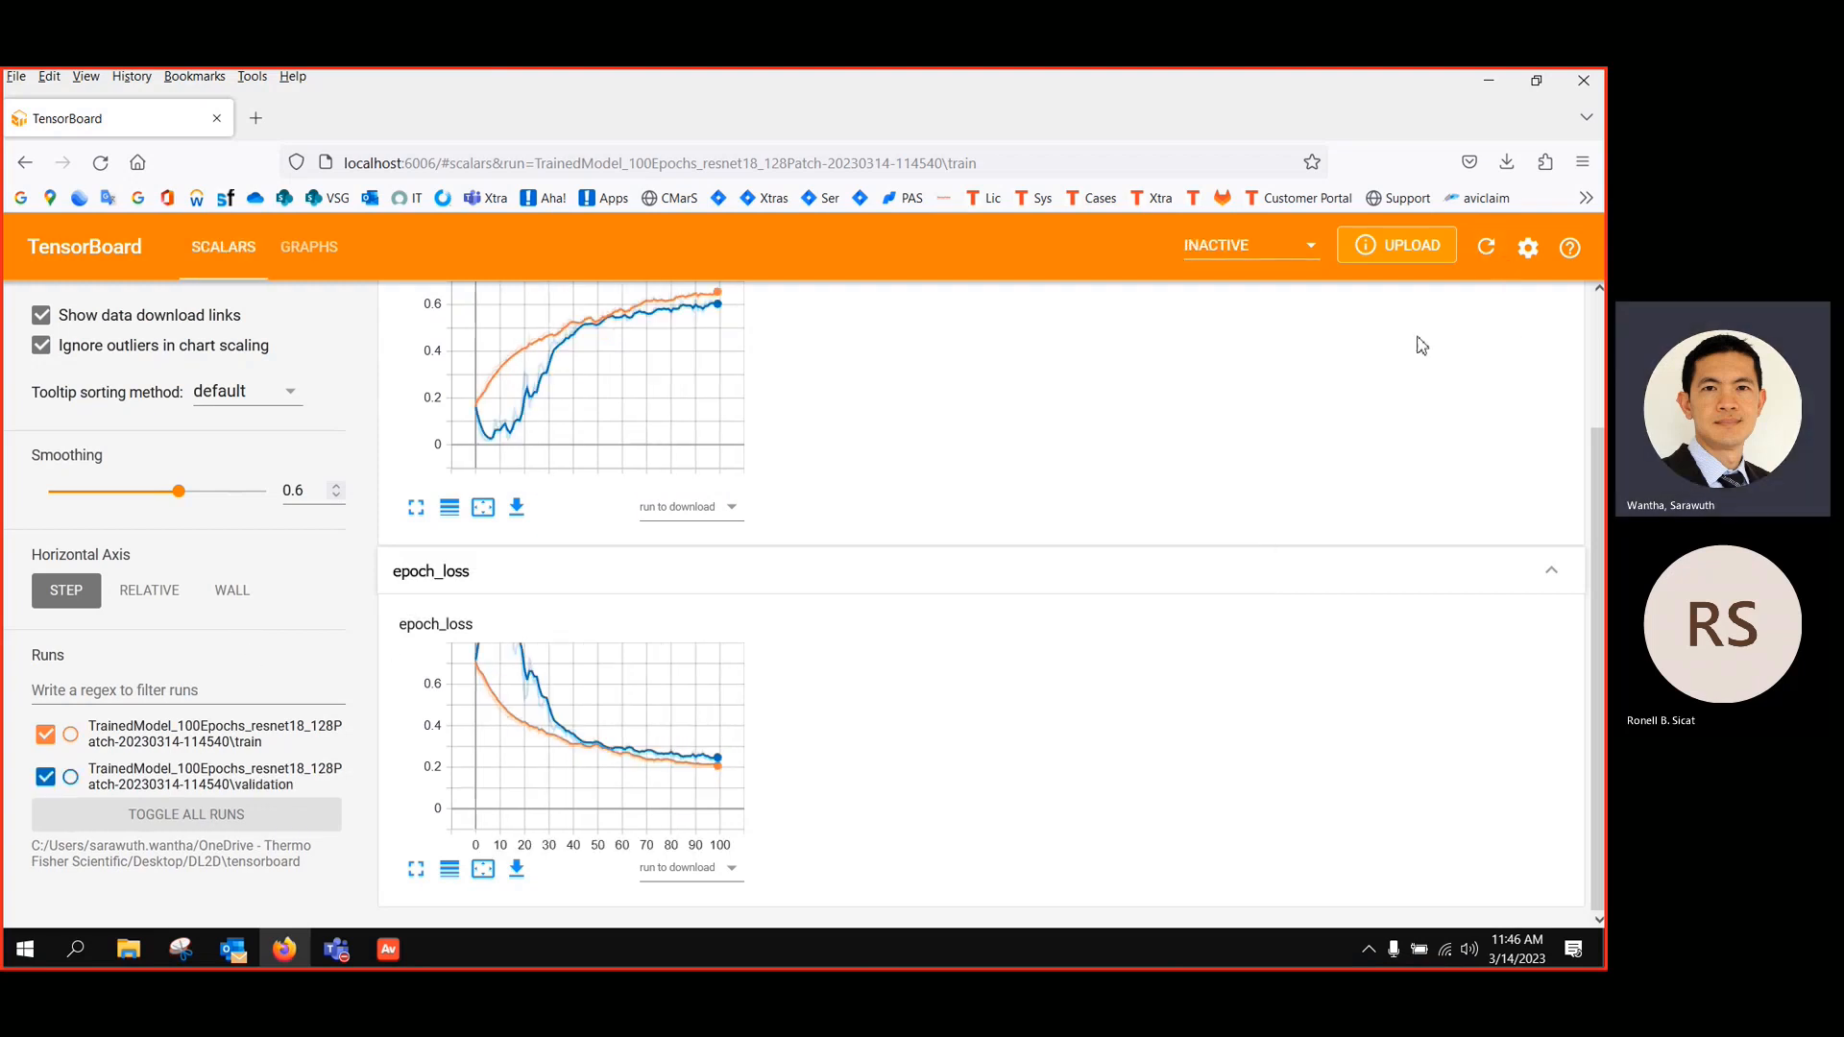
Compare the training and validation curves in the epoch_iou_score_accuracy and epoch_loss charts
mouse_move(491, 433)
scroll(691, 480, up, 3)
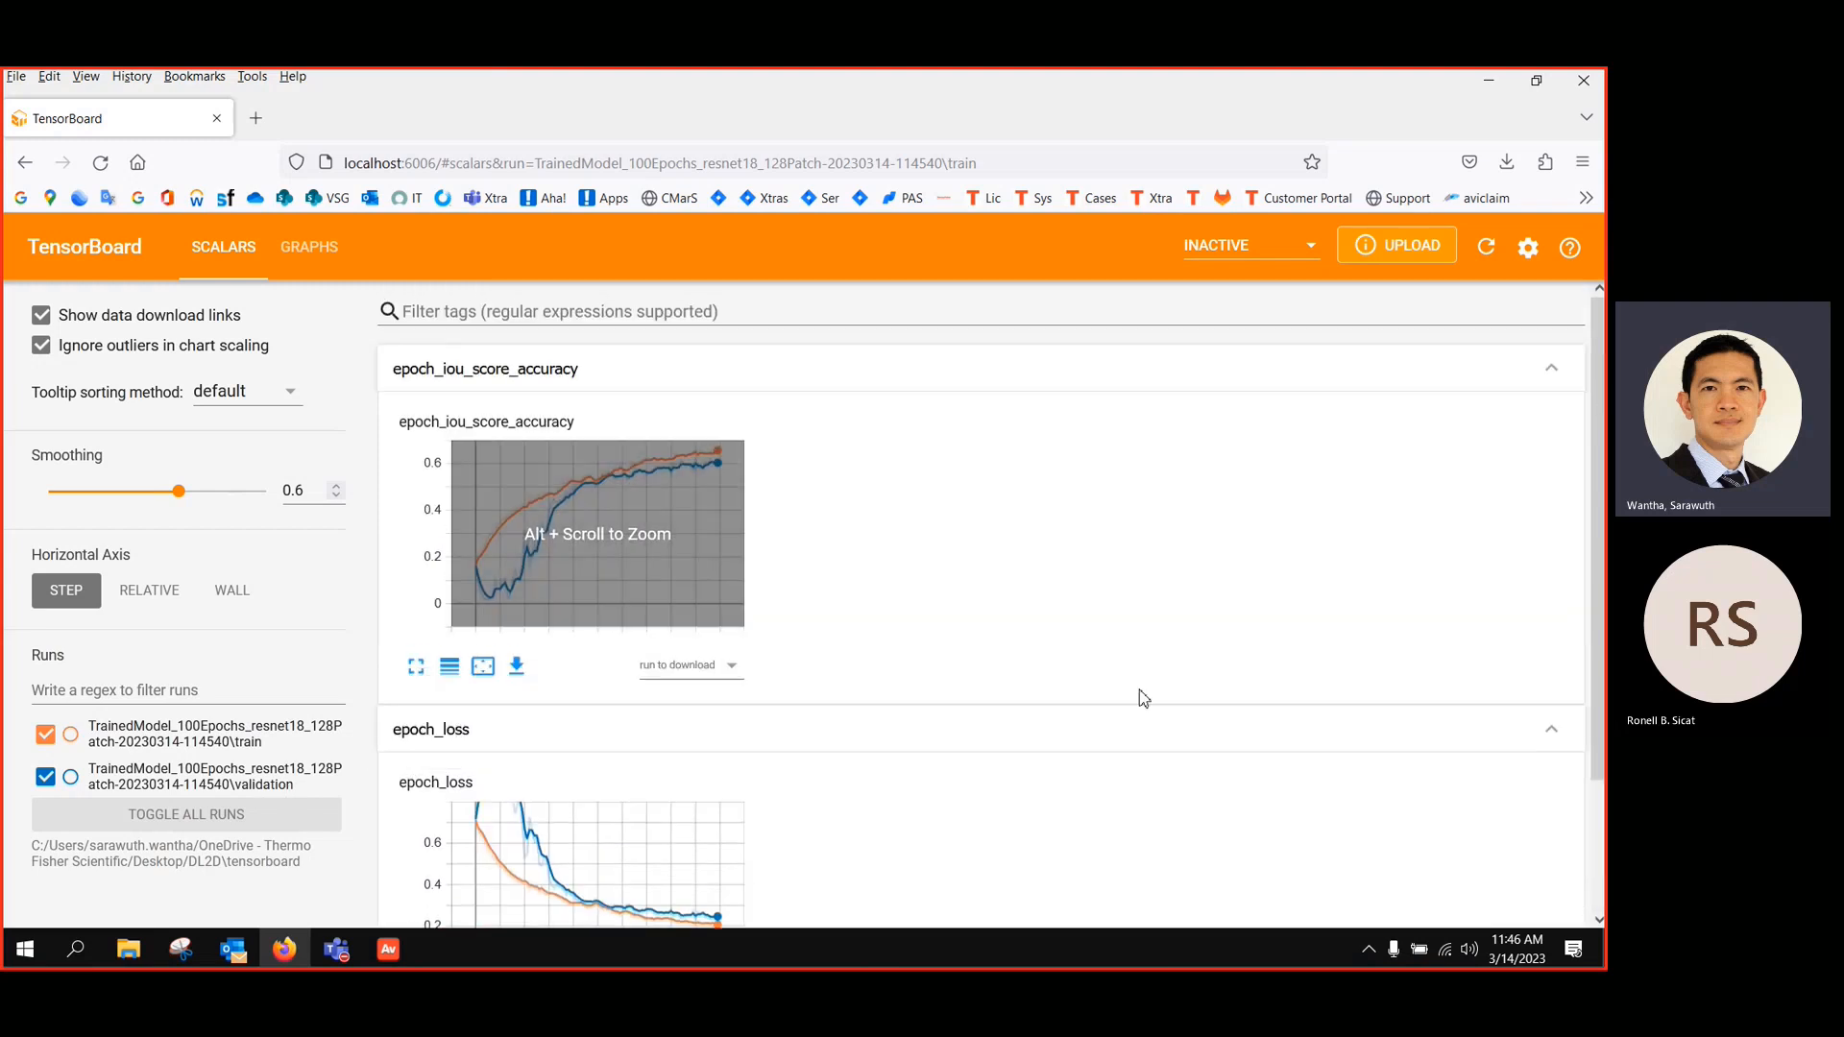
scroll(1137, 758, down, 1)
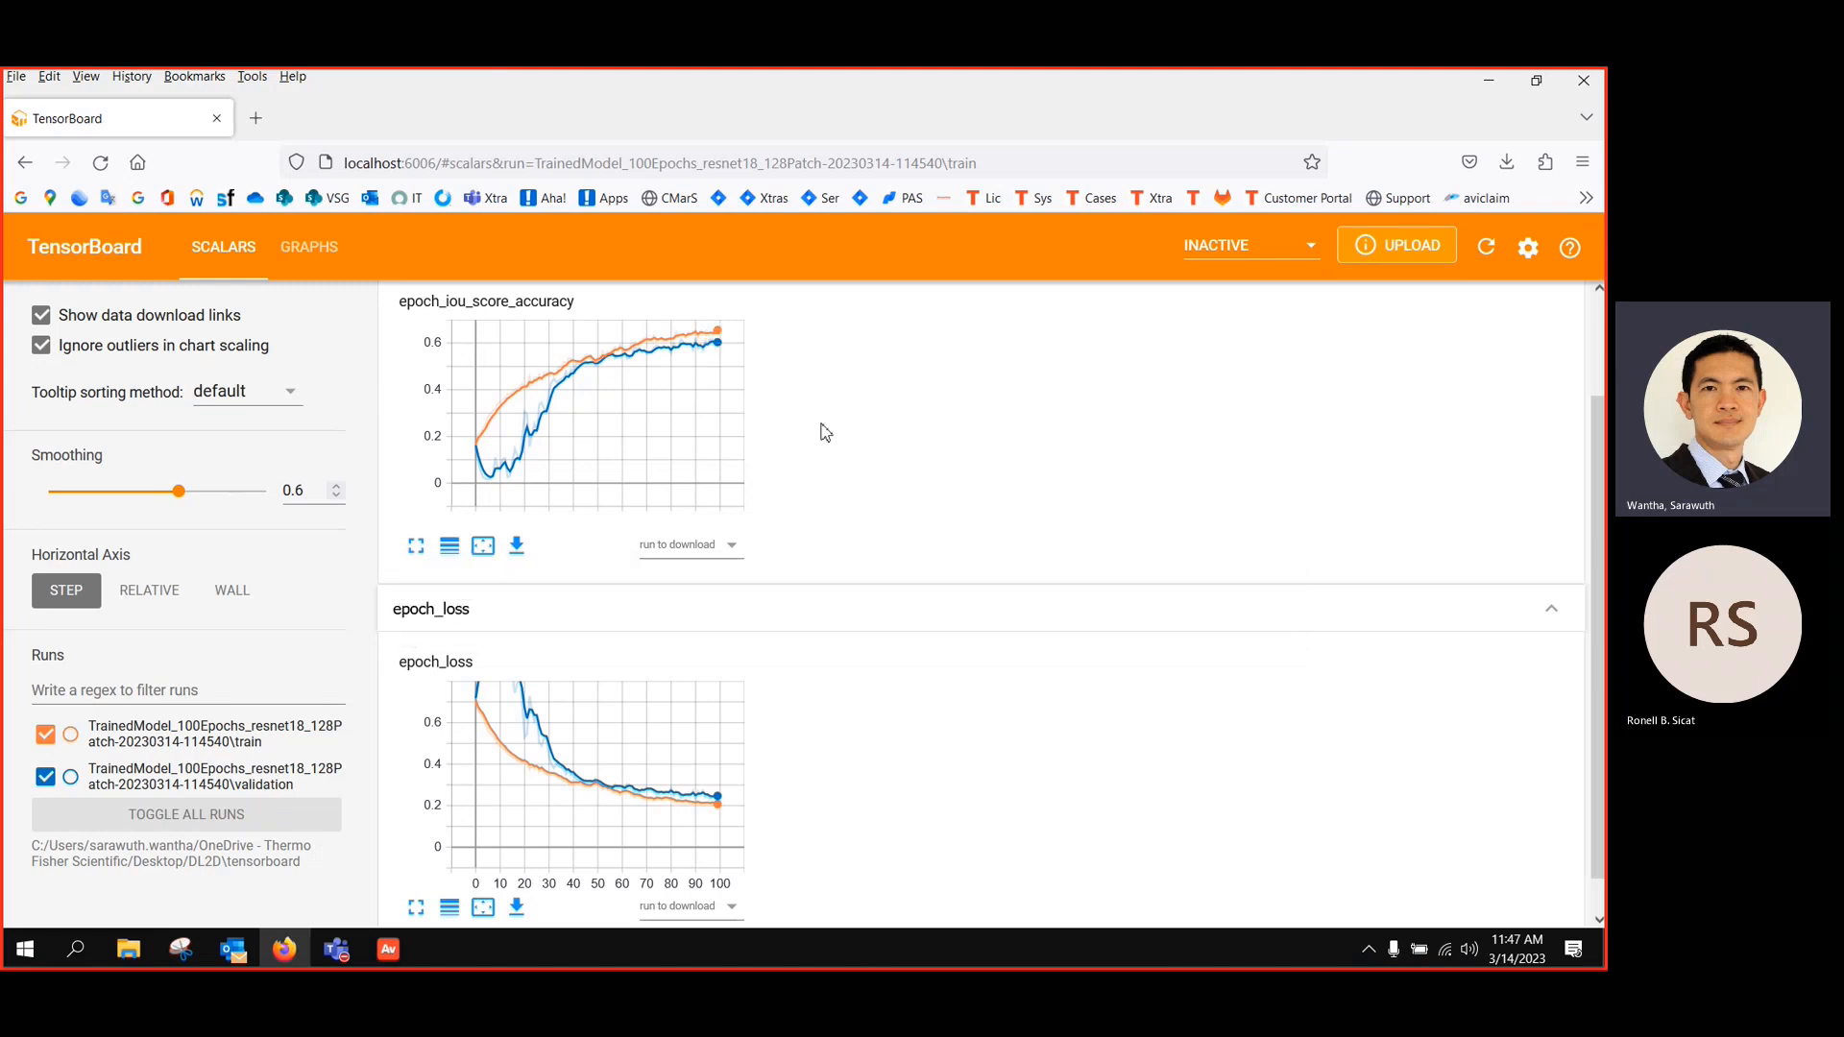
scroll(1066, 537, down, 1)
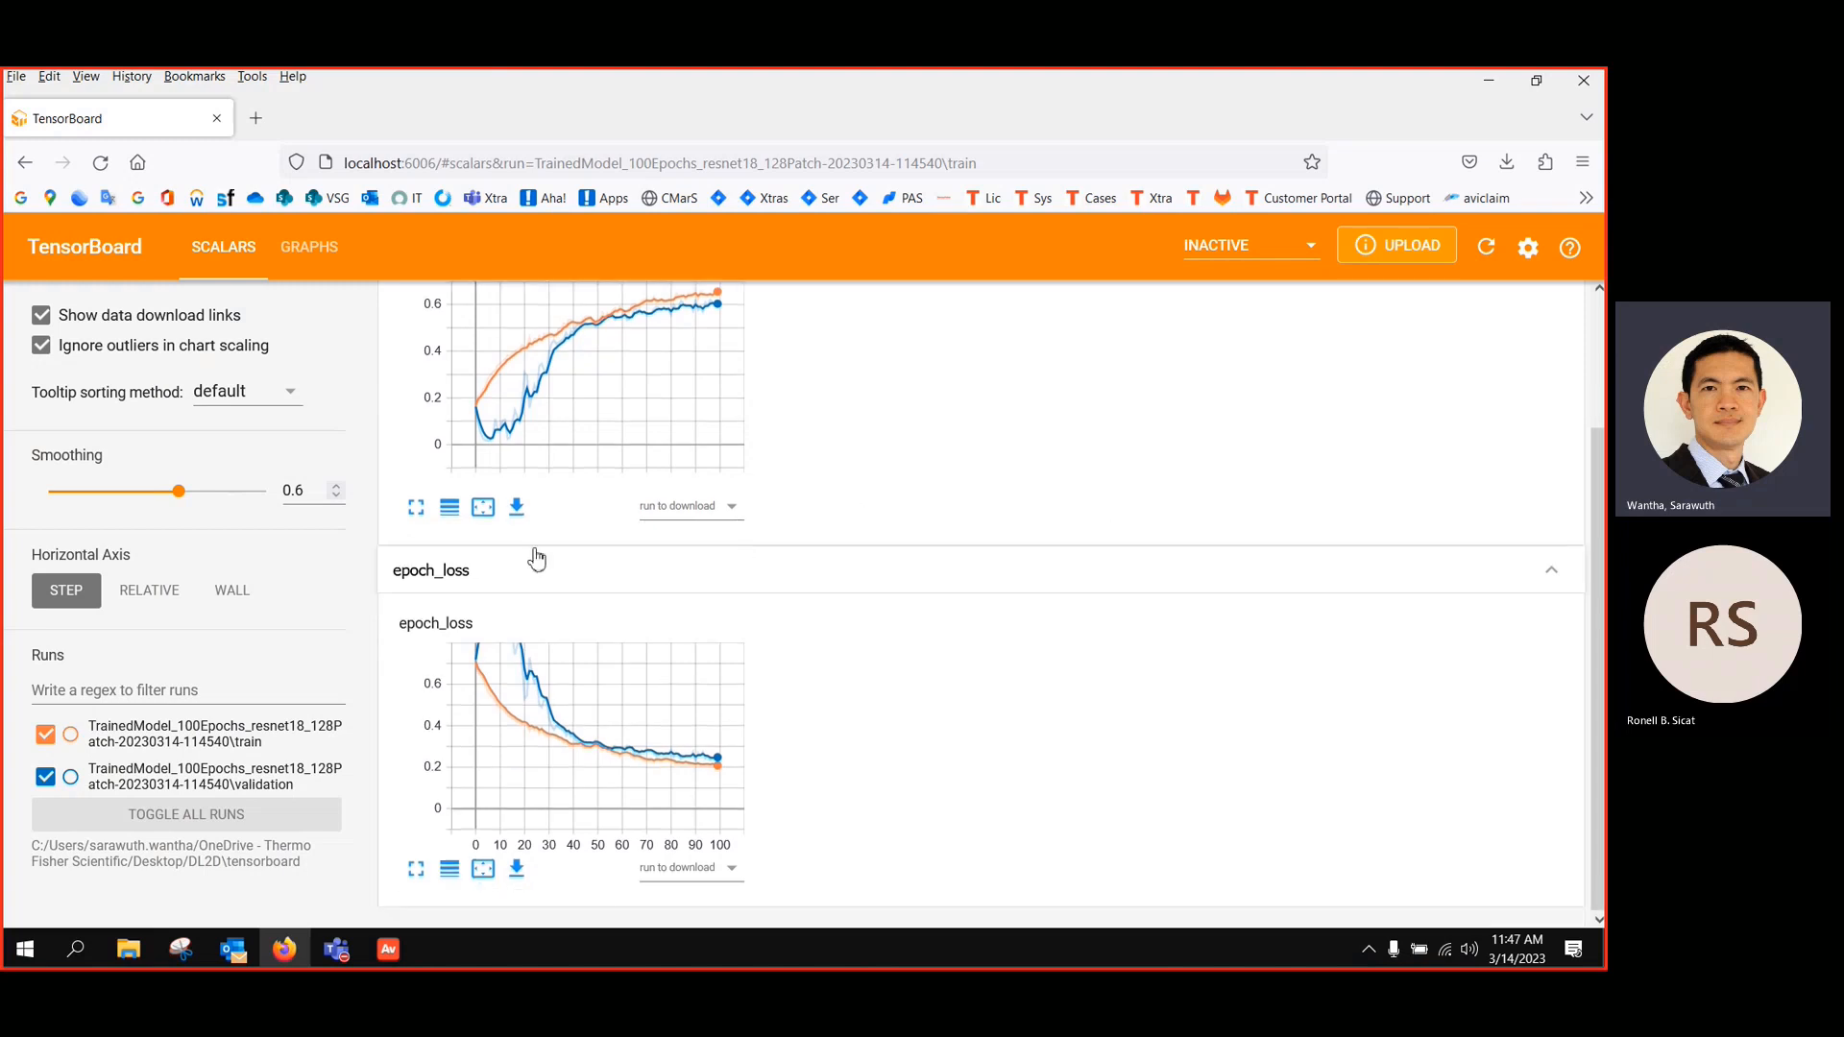
Switch the epoch_iou_score_accuracy chart to a logarithmic Y-axis, fit the epoch_loss chart to its data and inspect both
click(451, 507)
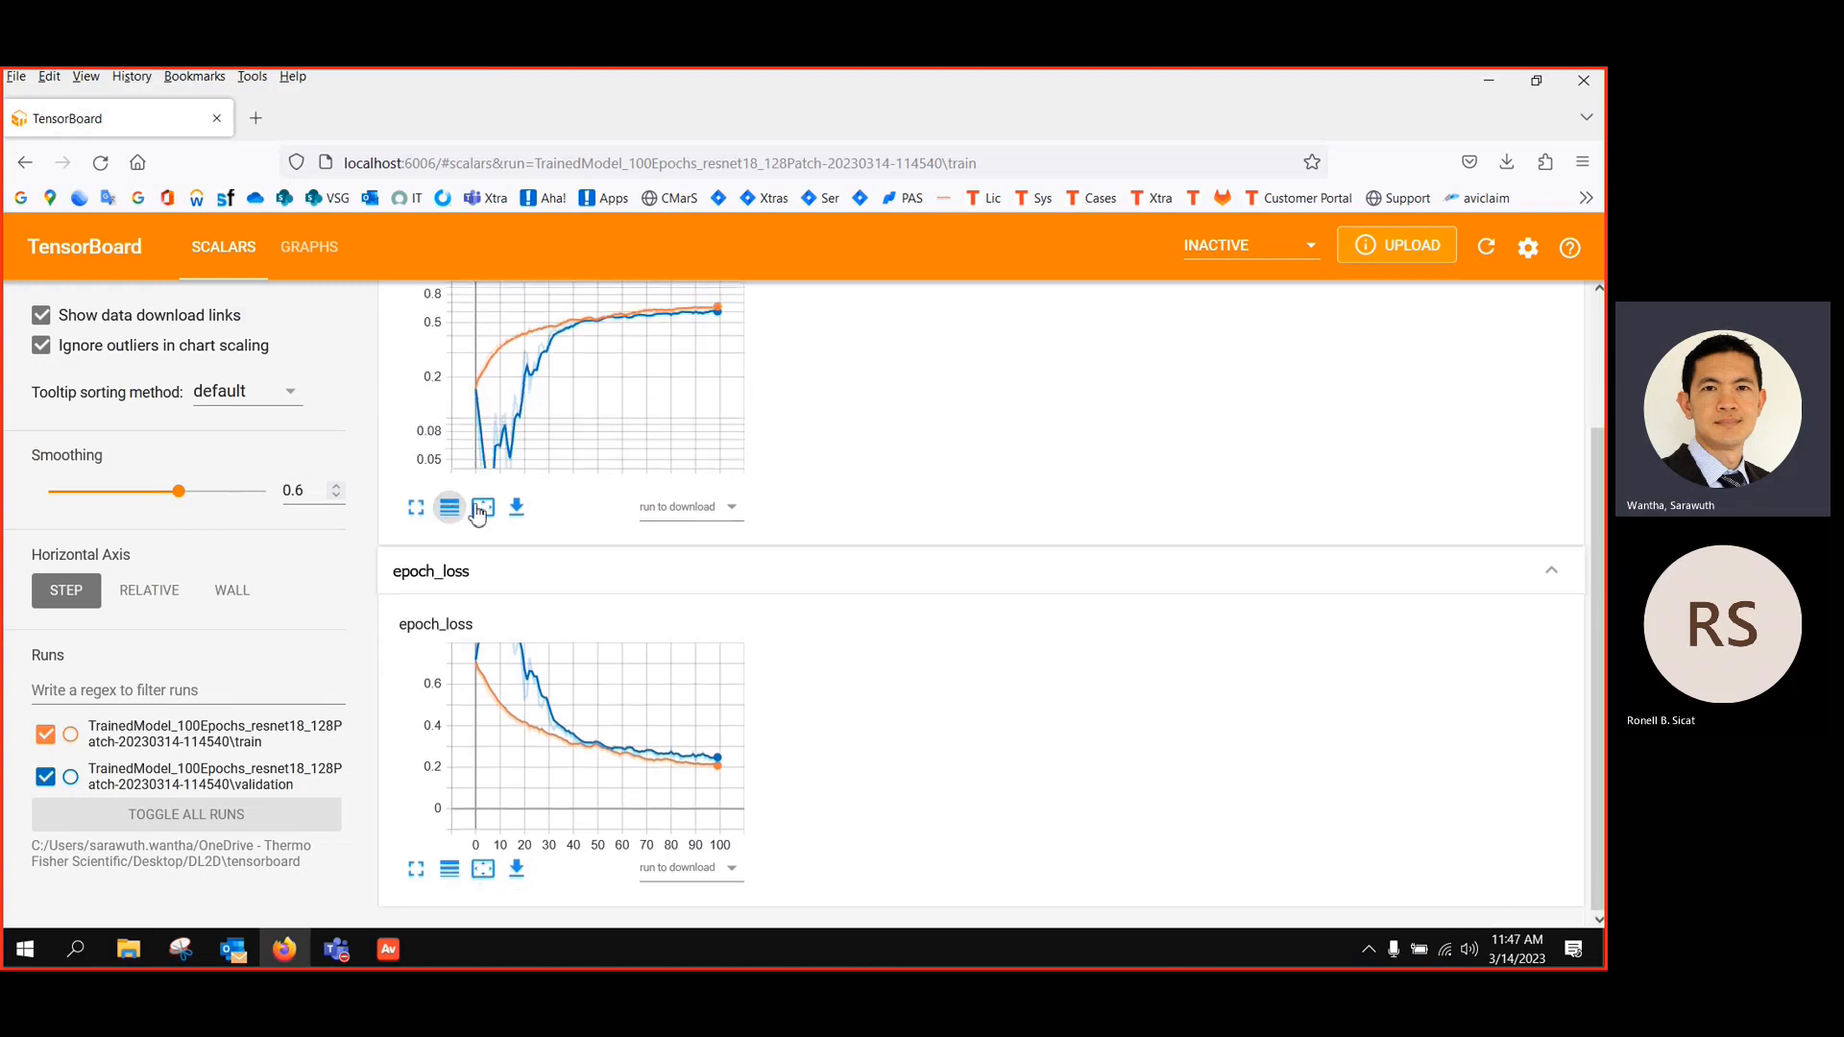
click(483, 868)
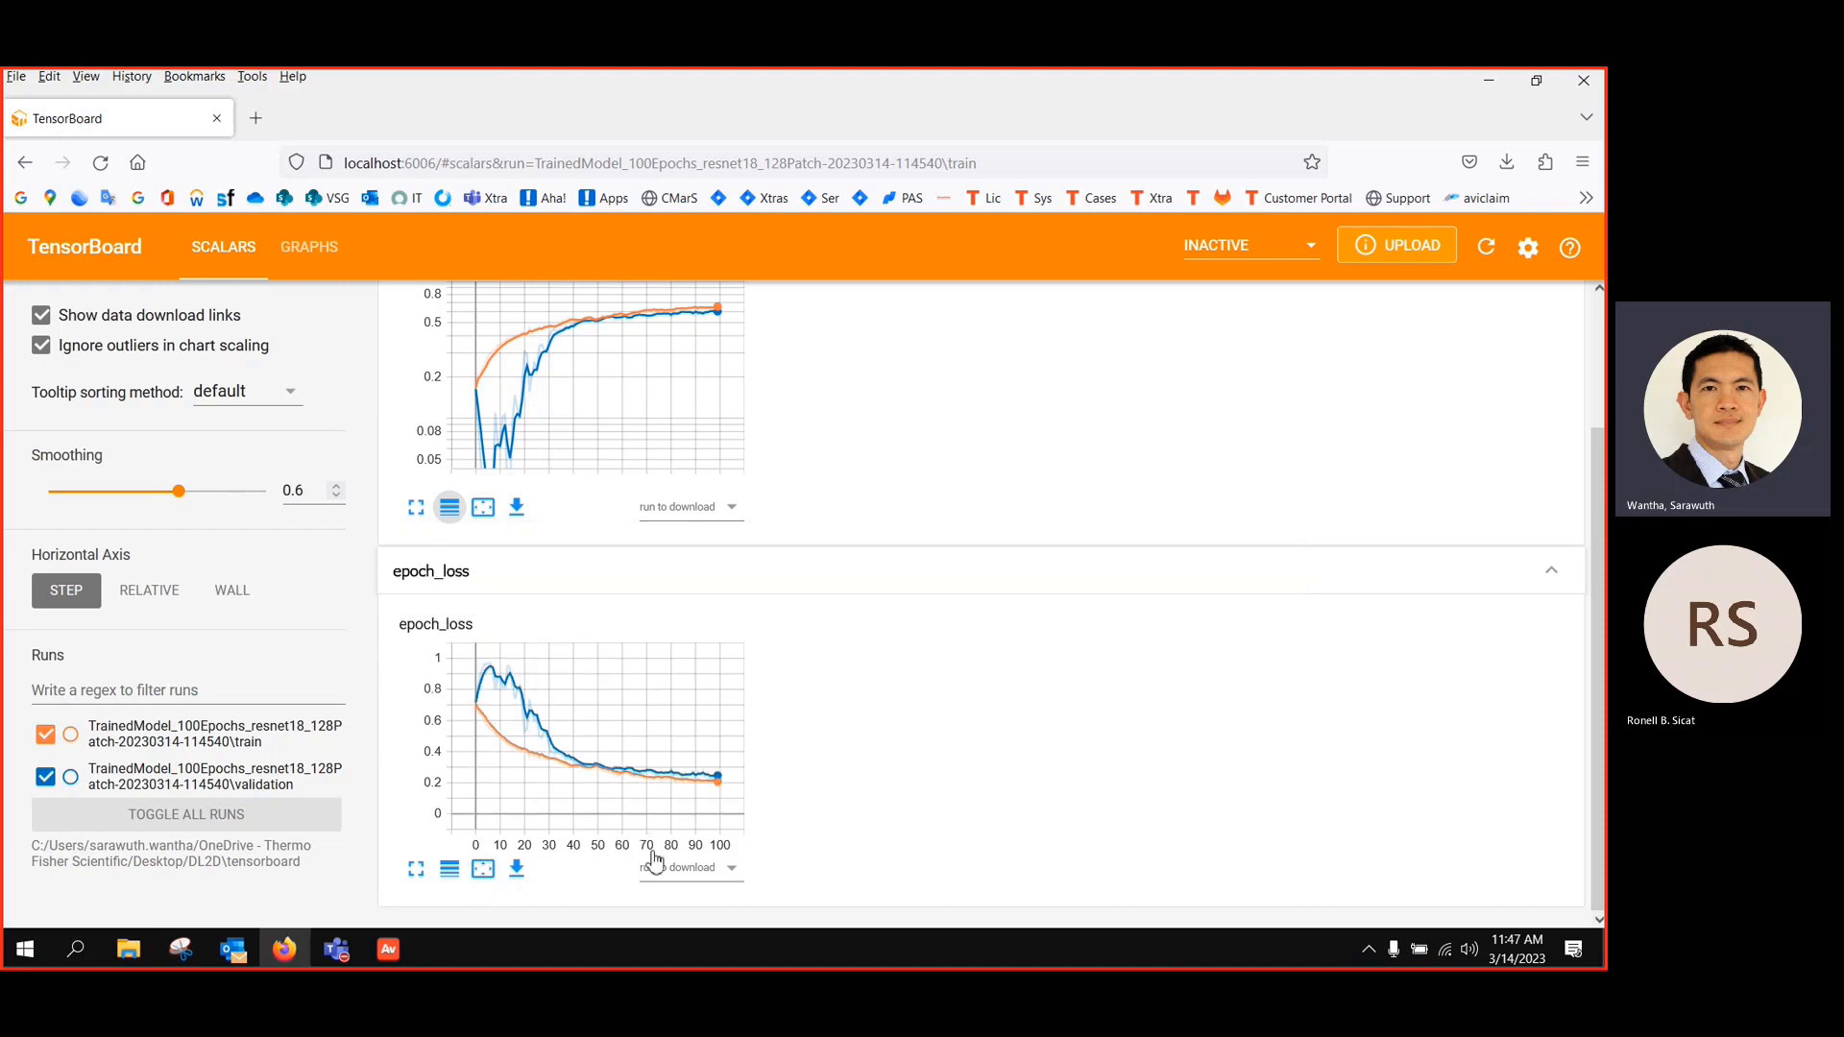
key(ctrl)
drag(1599, 546, 1600, 506)
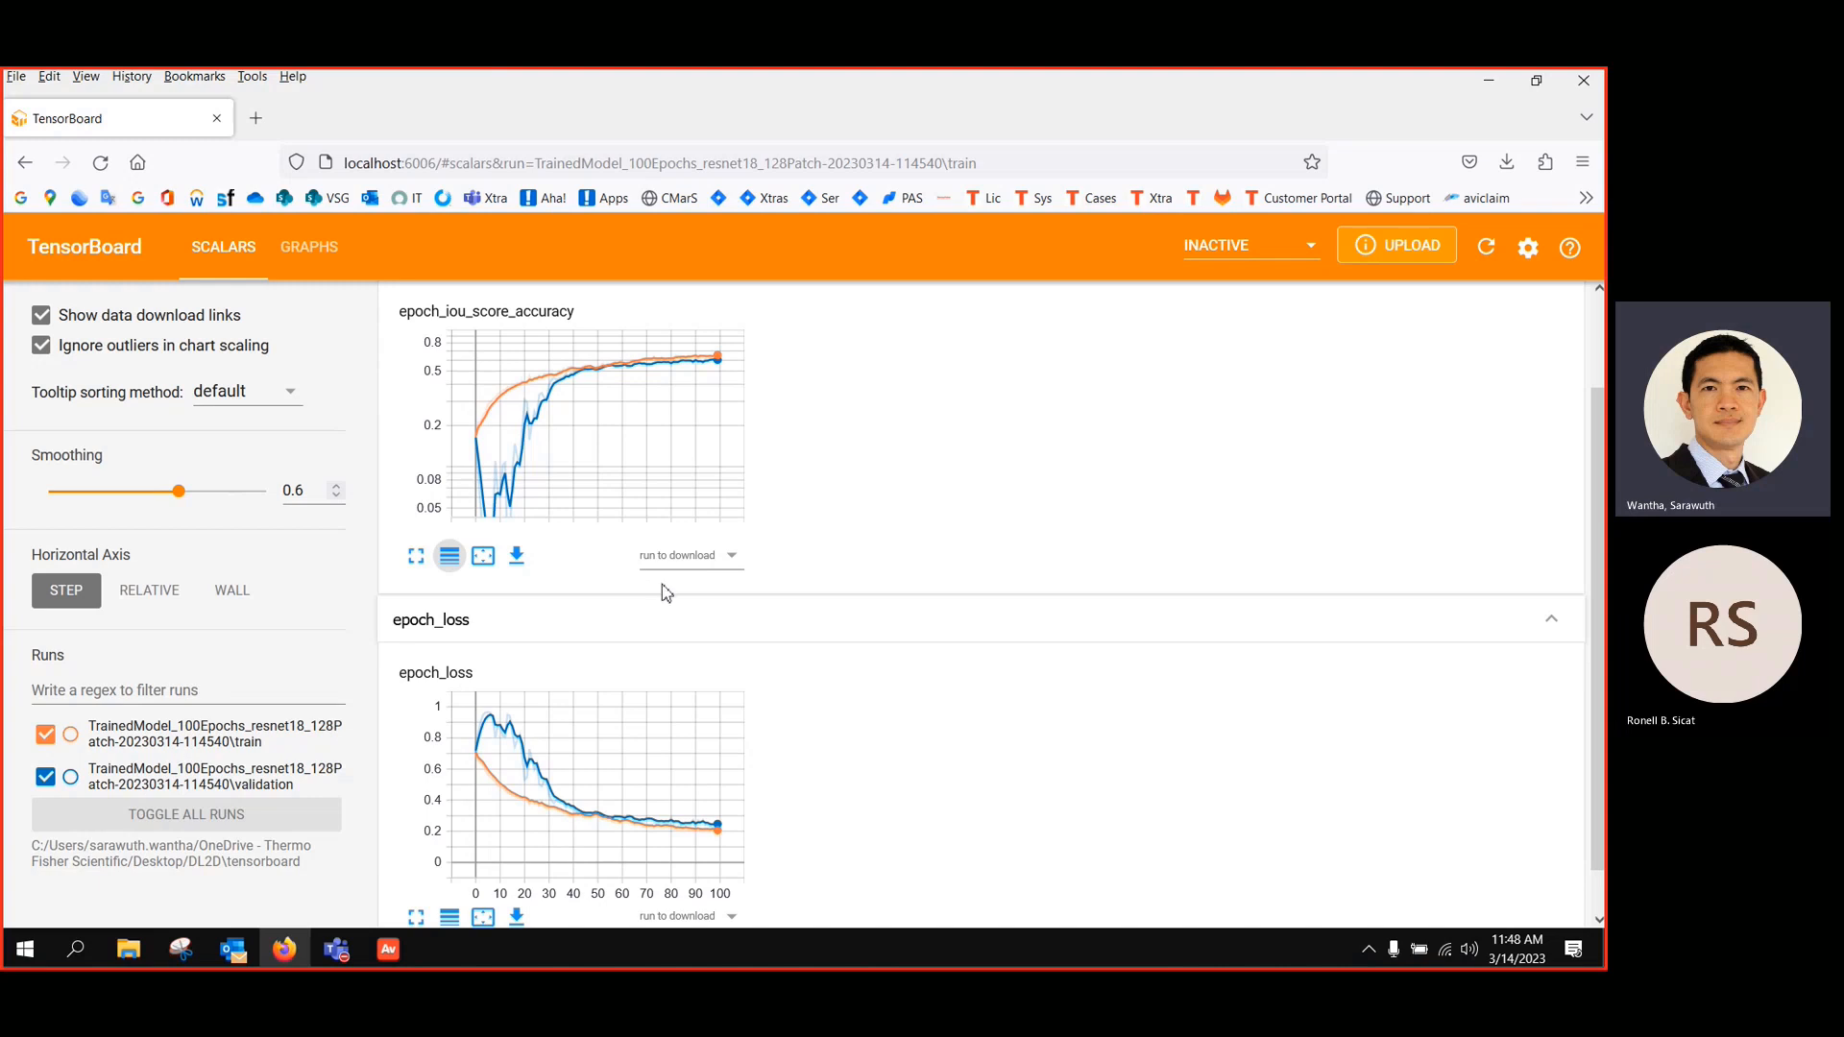
mouse_move(554, 444)
mouse_move(634, 334)
Switch to File Explorer and open the DL2D folder on the Desktop to view the trained model's output files
click(390, 955)
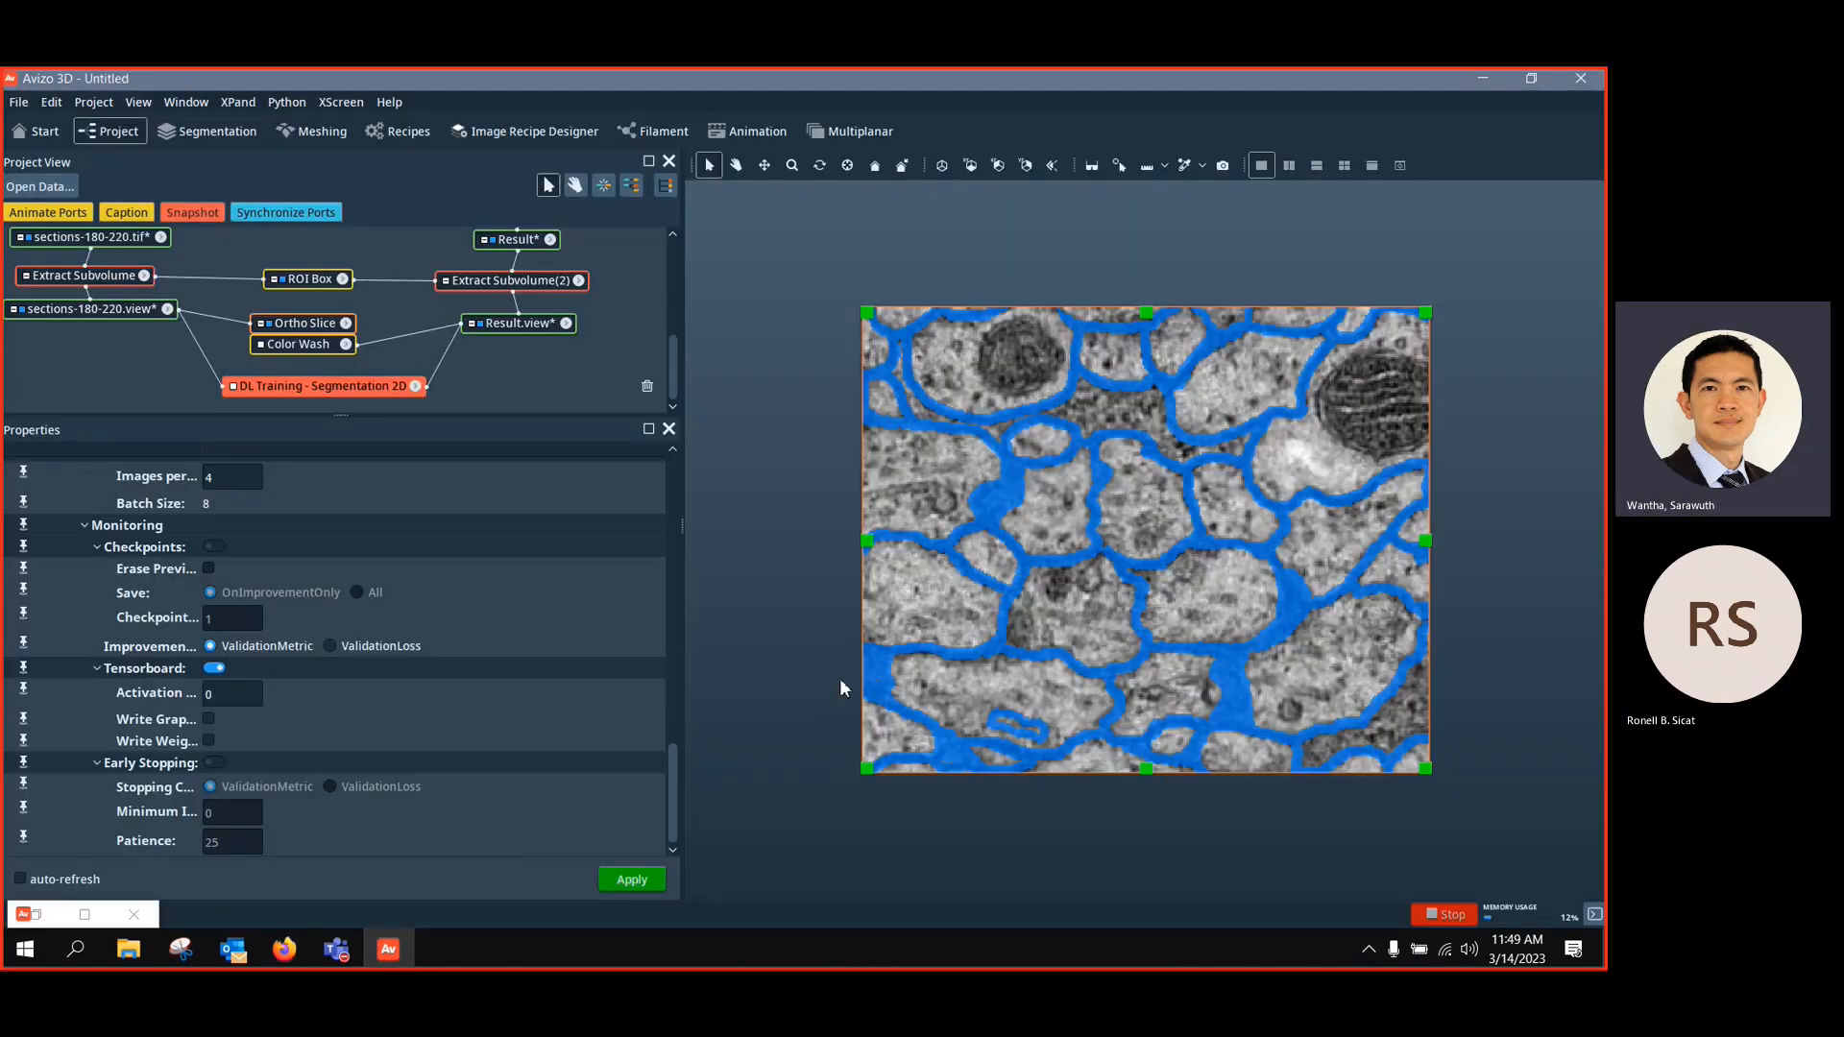
click(154, 943)
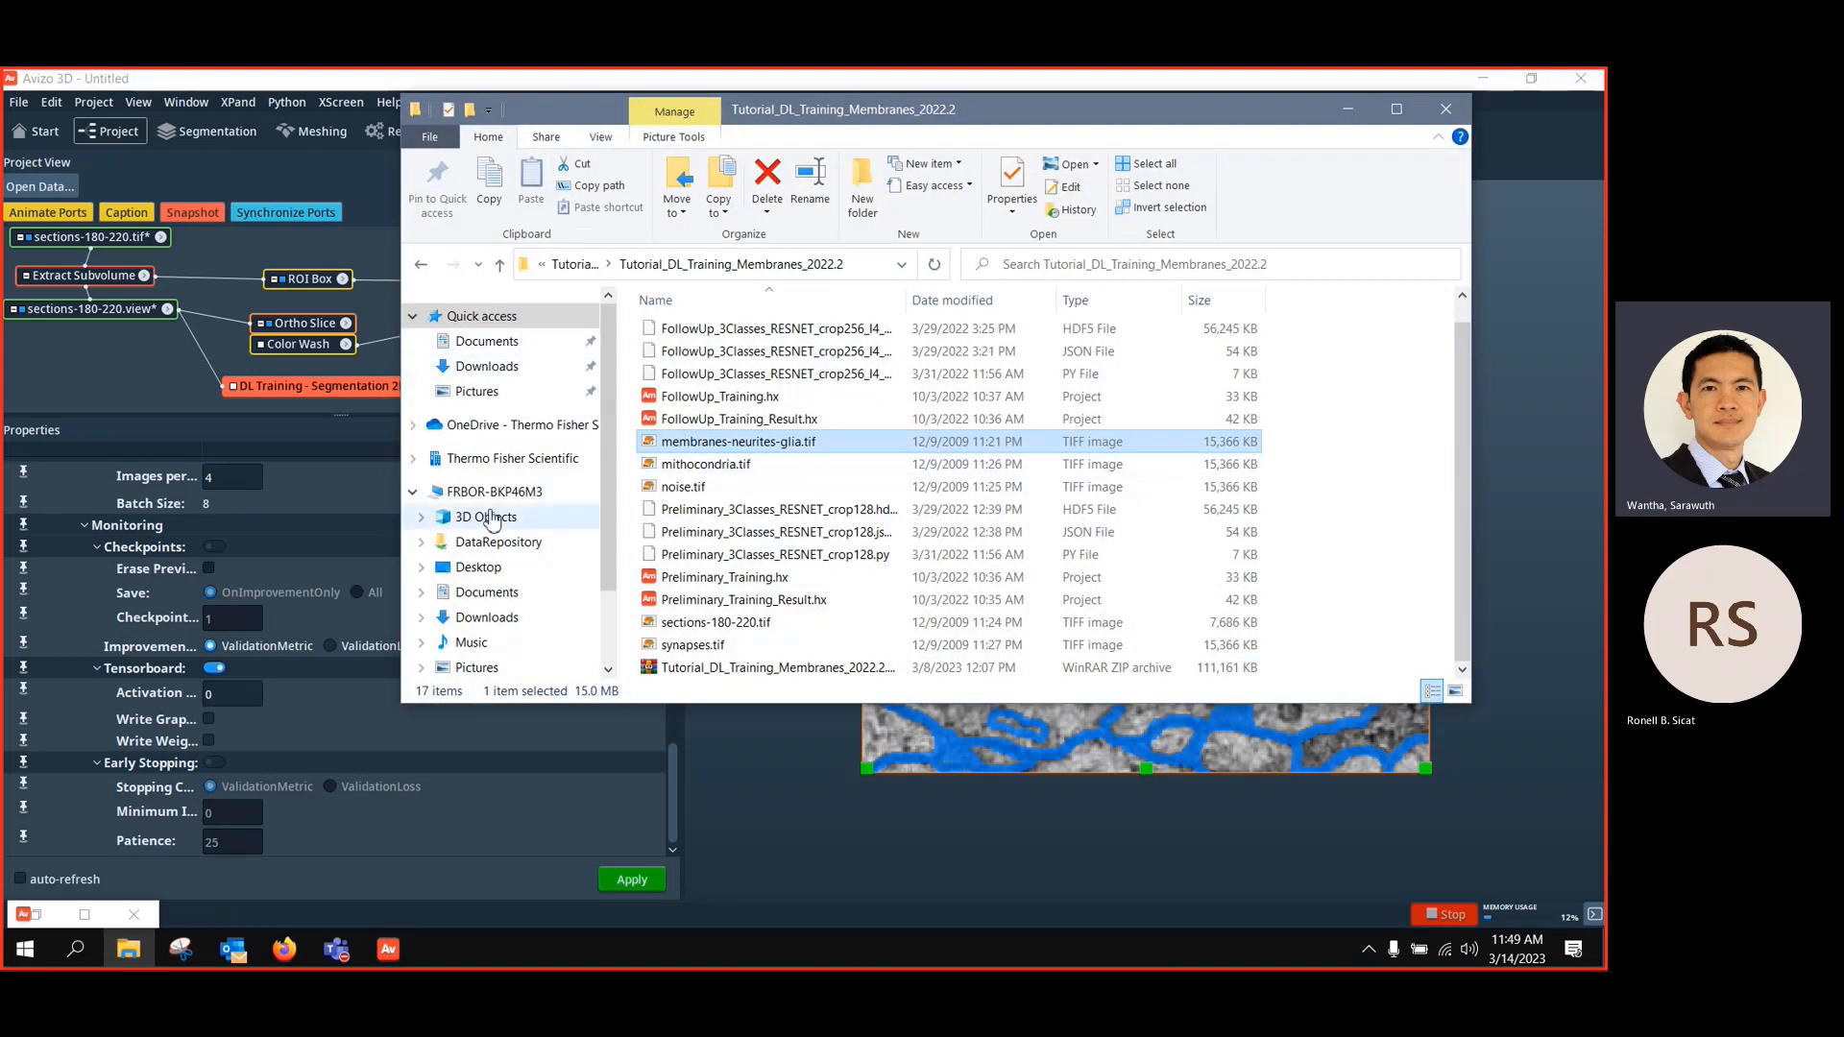
click(492, 573)
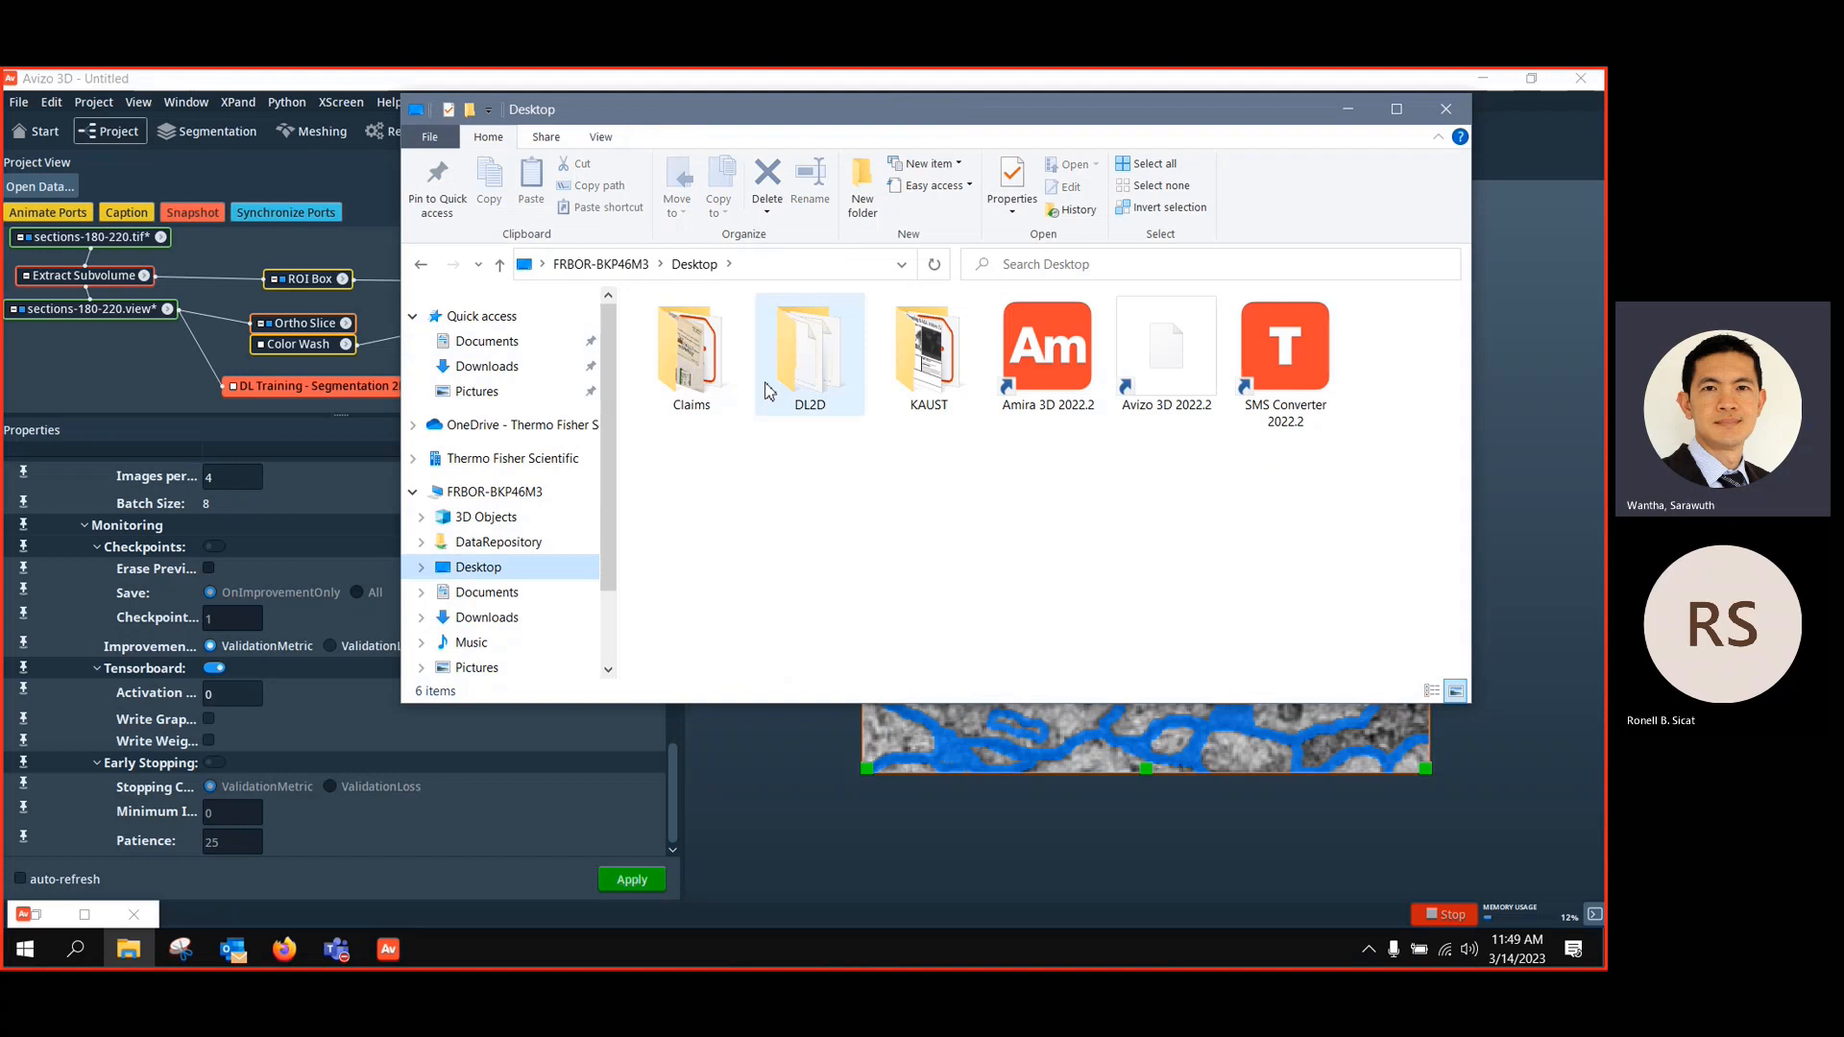
double_click(823, 376)
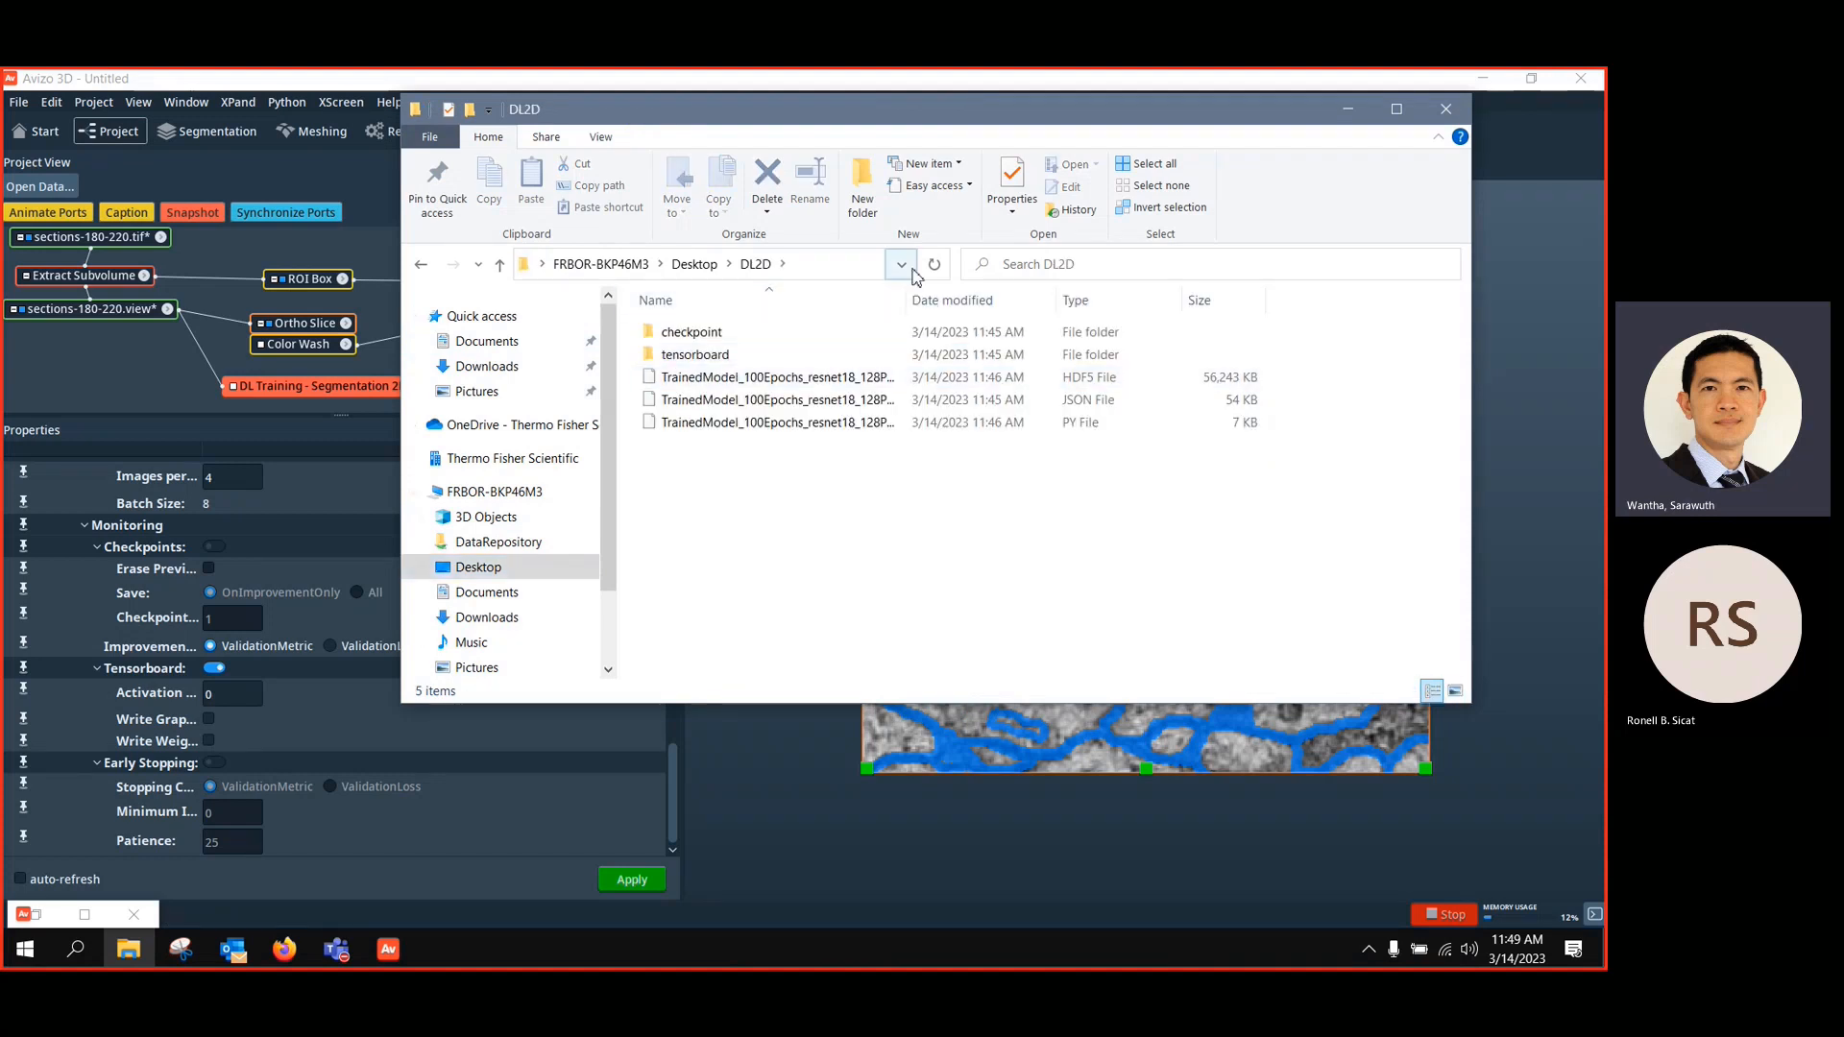
Widen the name column in the DL2D folder and inspect the trained model's HDF5, JSON and PY files
drag(917, 290, 1111, 289)
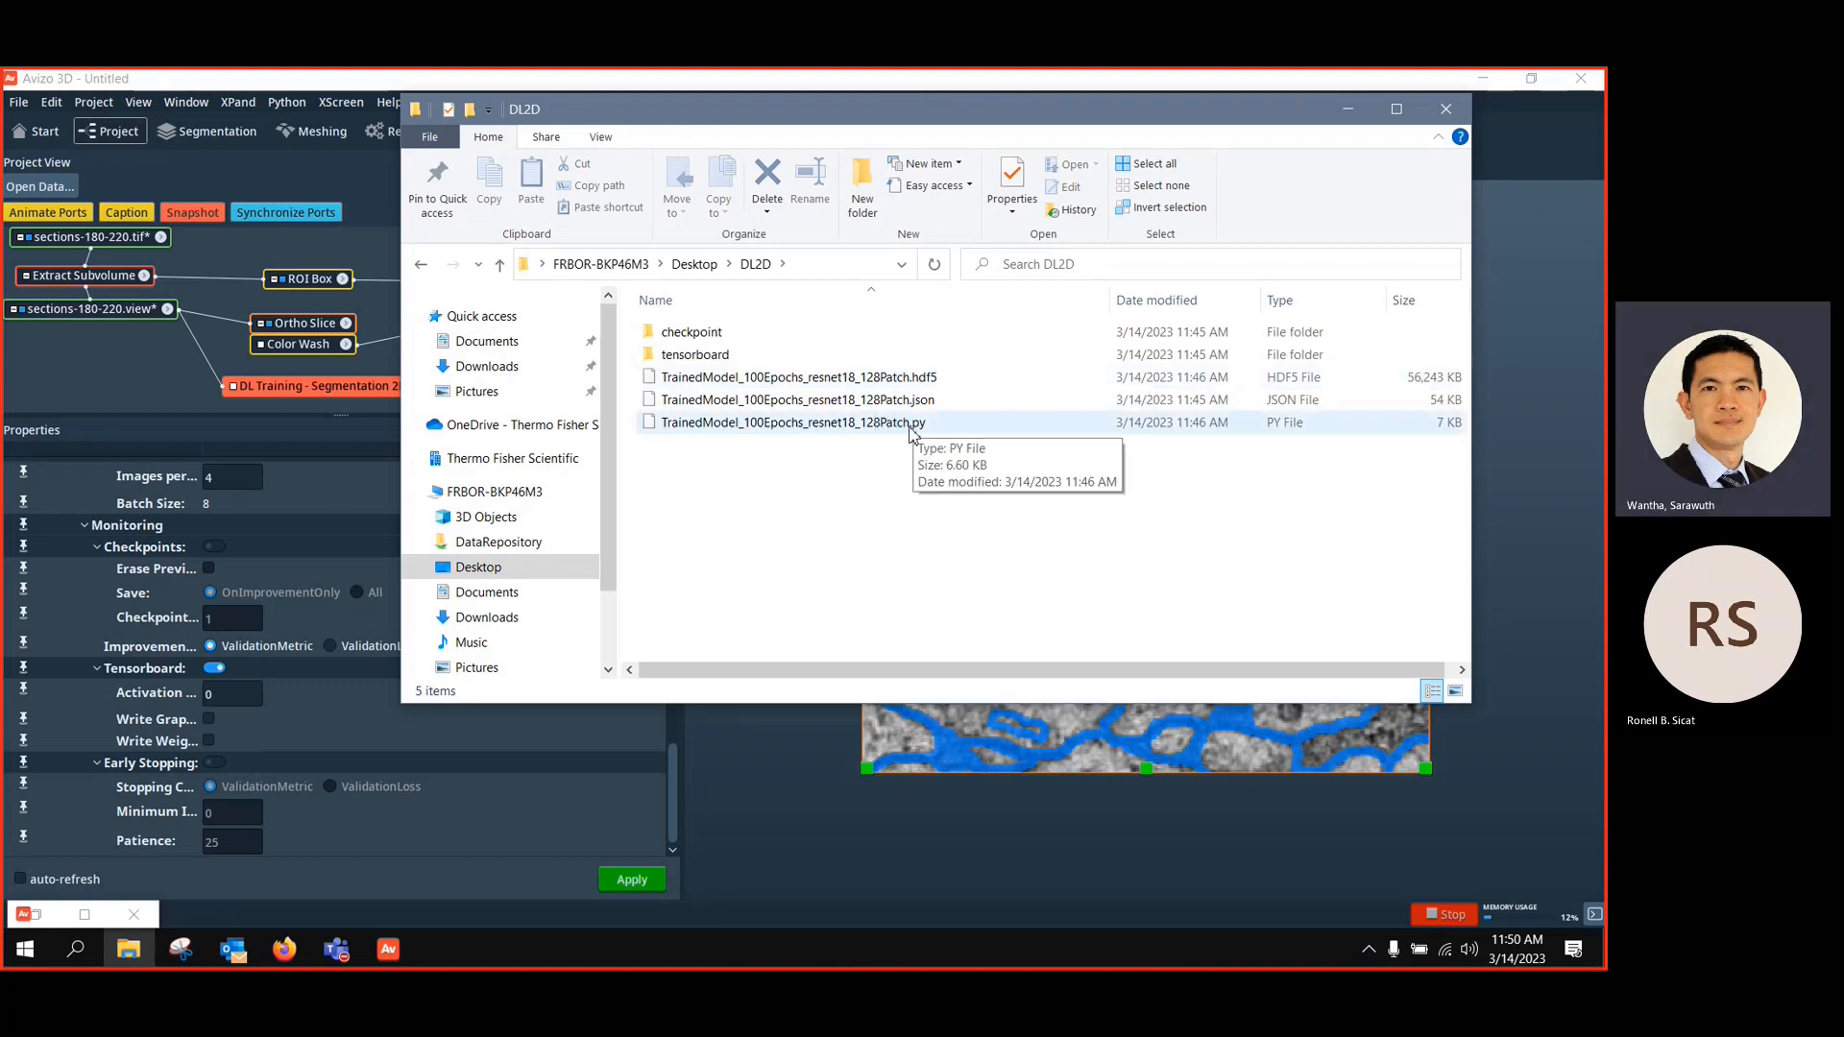
click(966, 402)
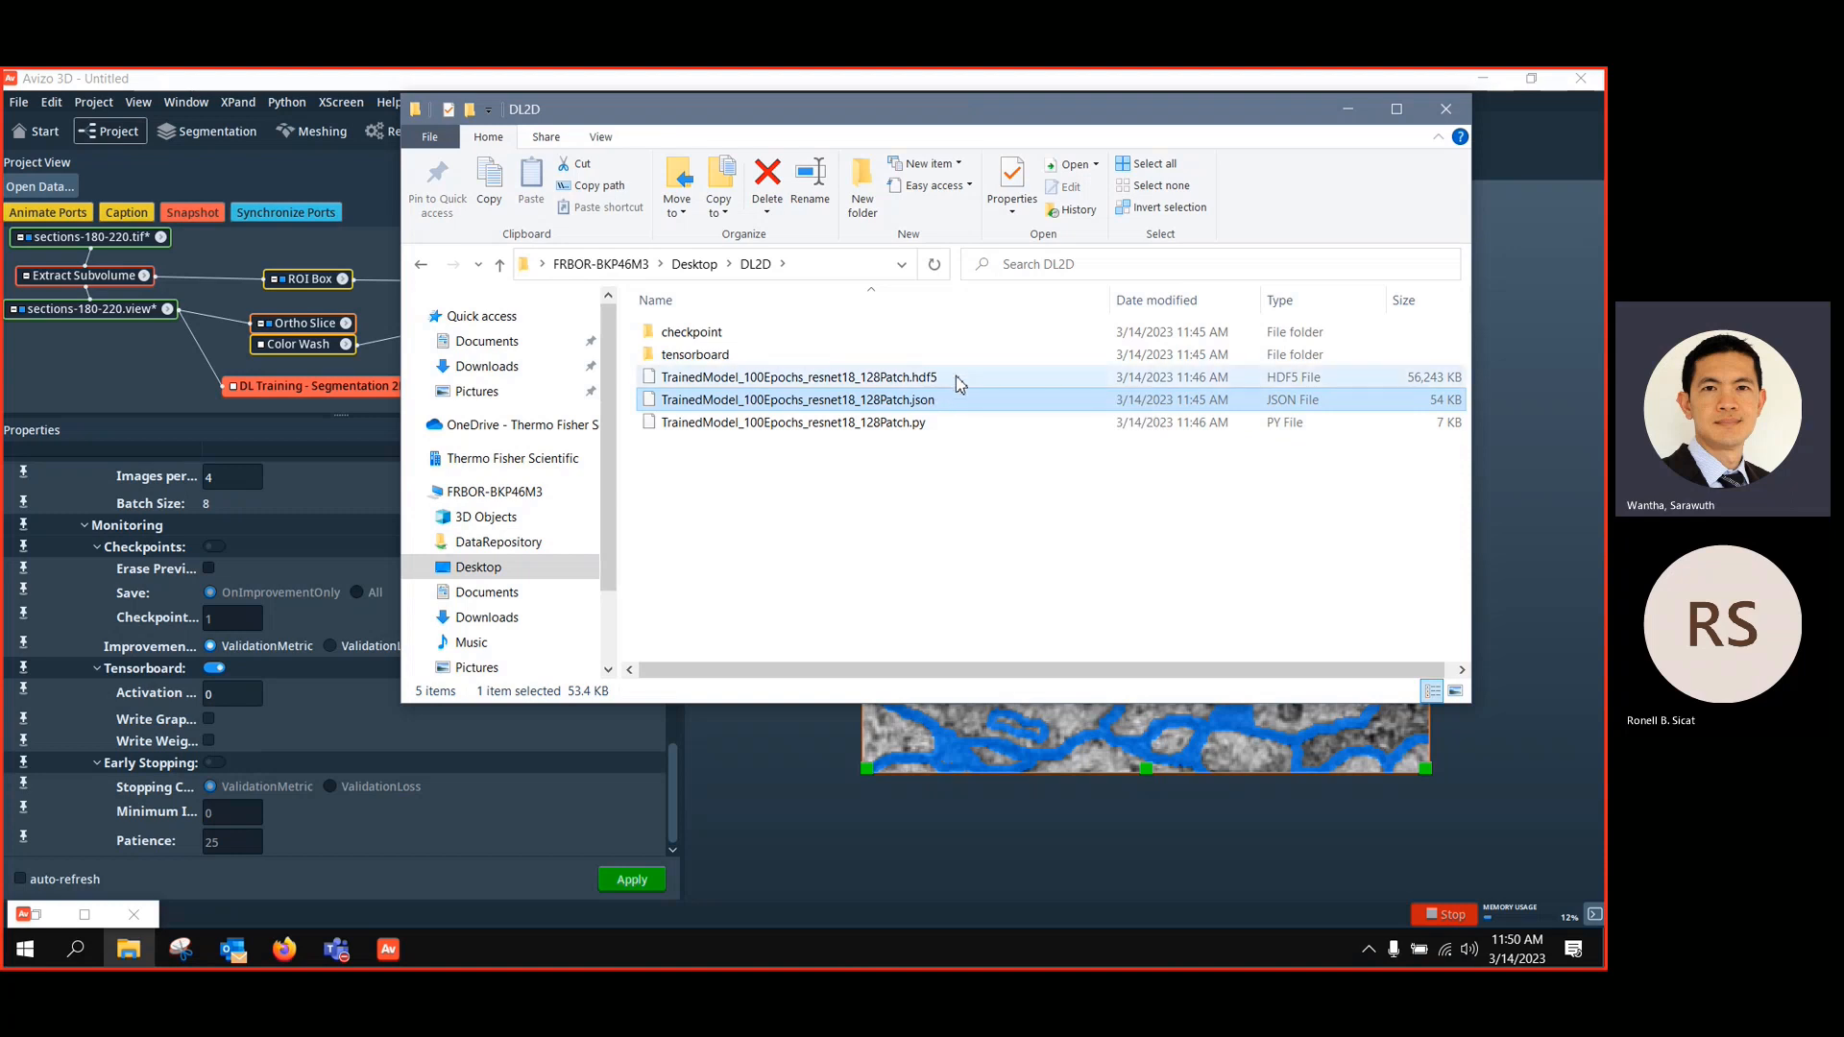
click(953, 381)
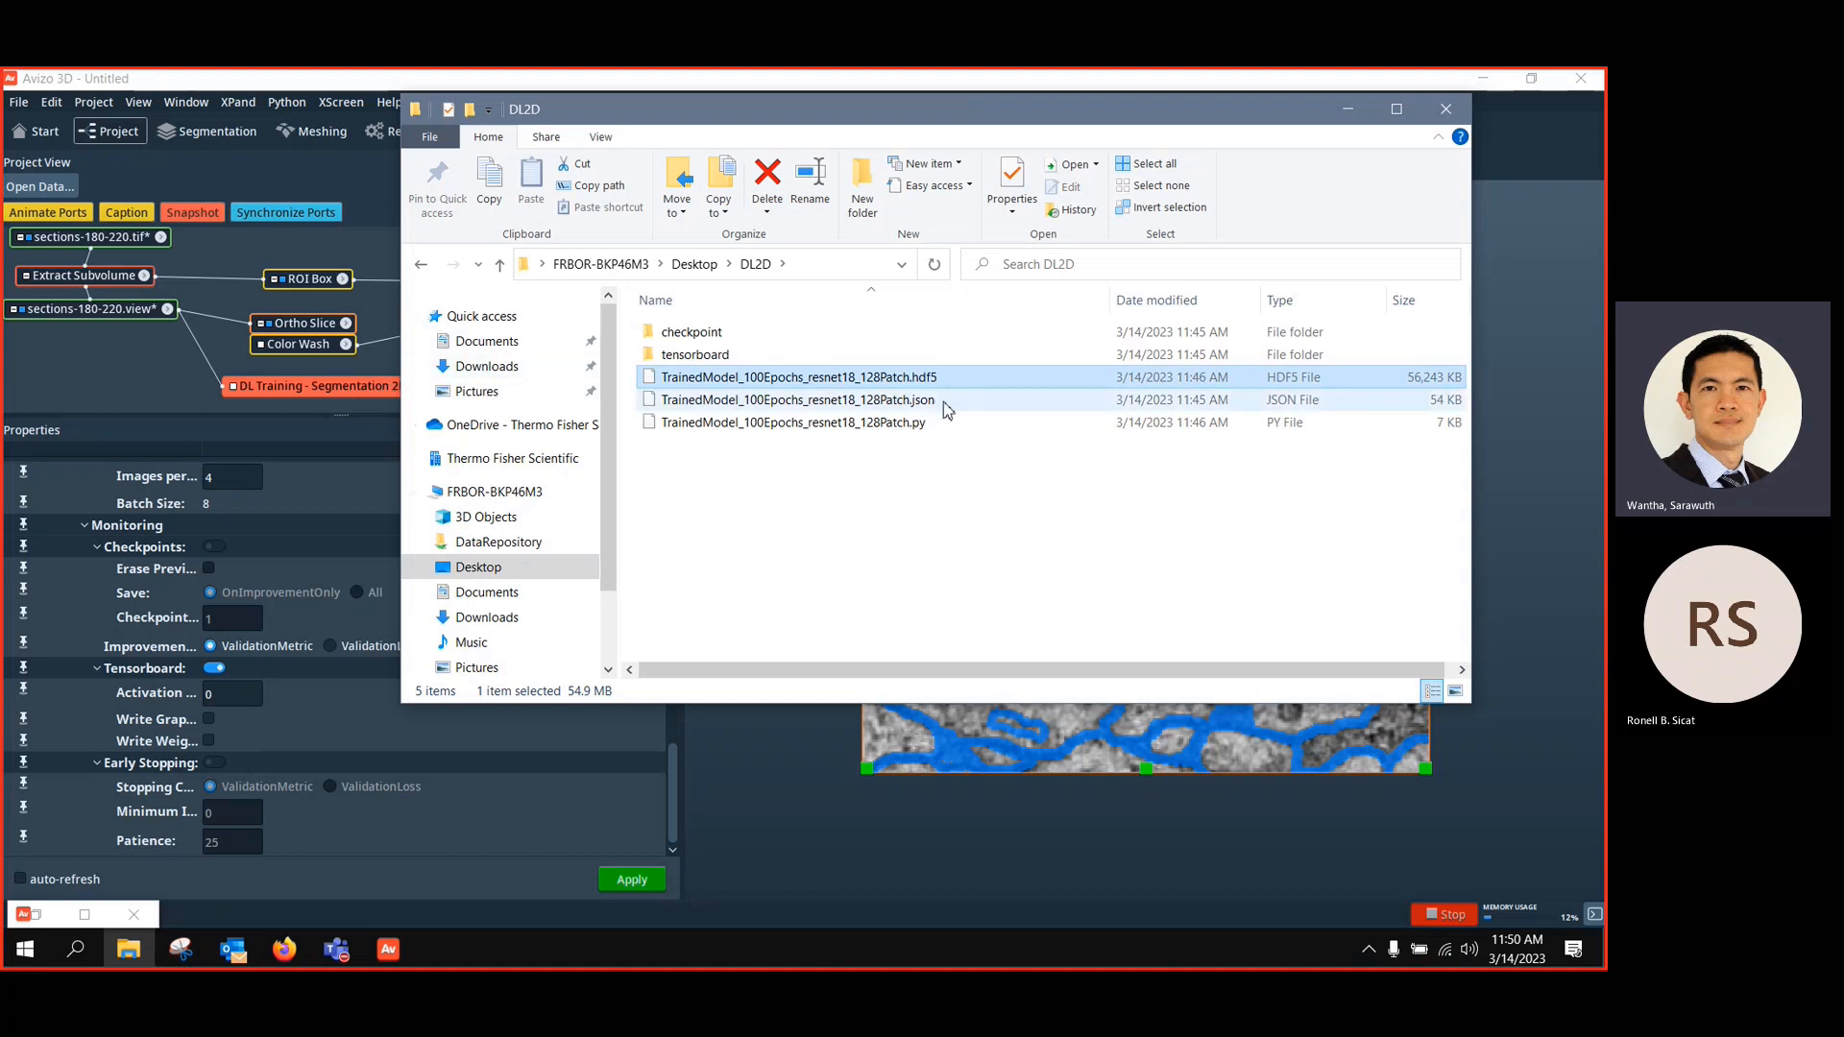
click(930, 467)
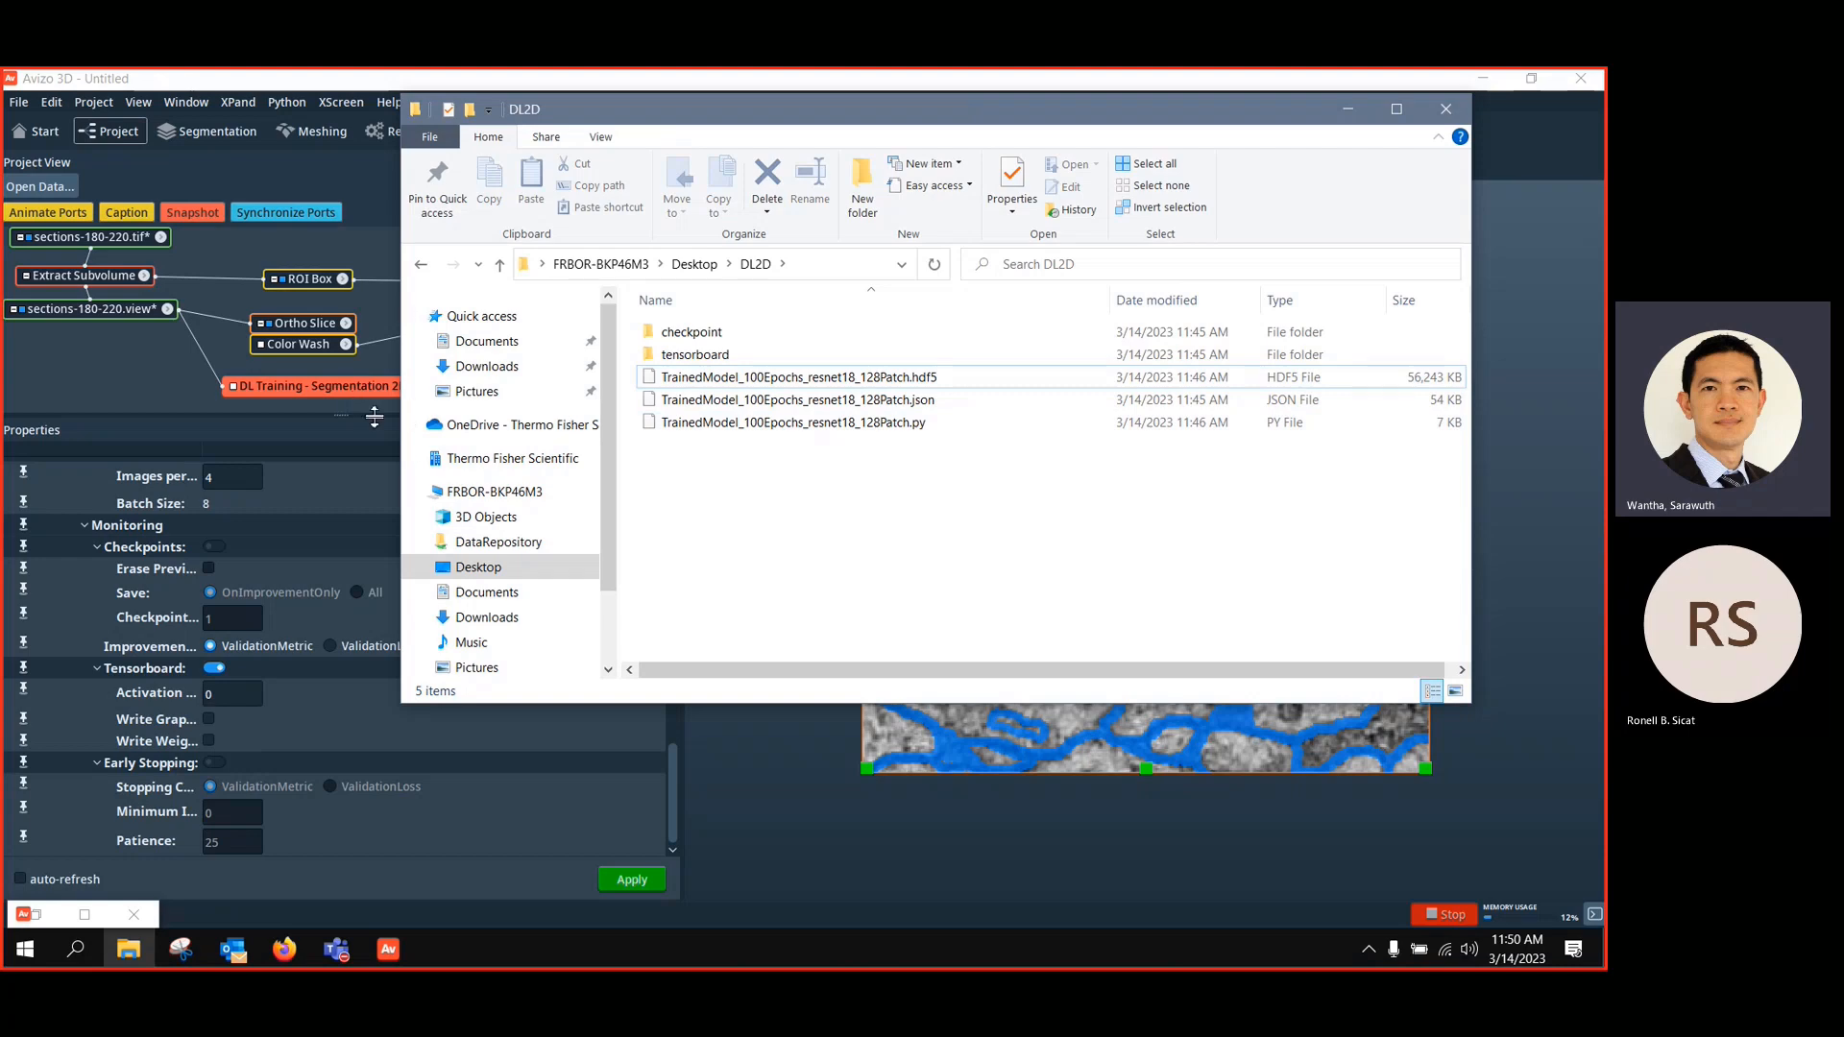
Switch back to Avizo and start a new blank project, discarding the unsaved data of the training project
click(176, 367)
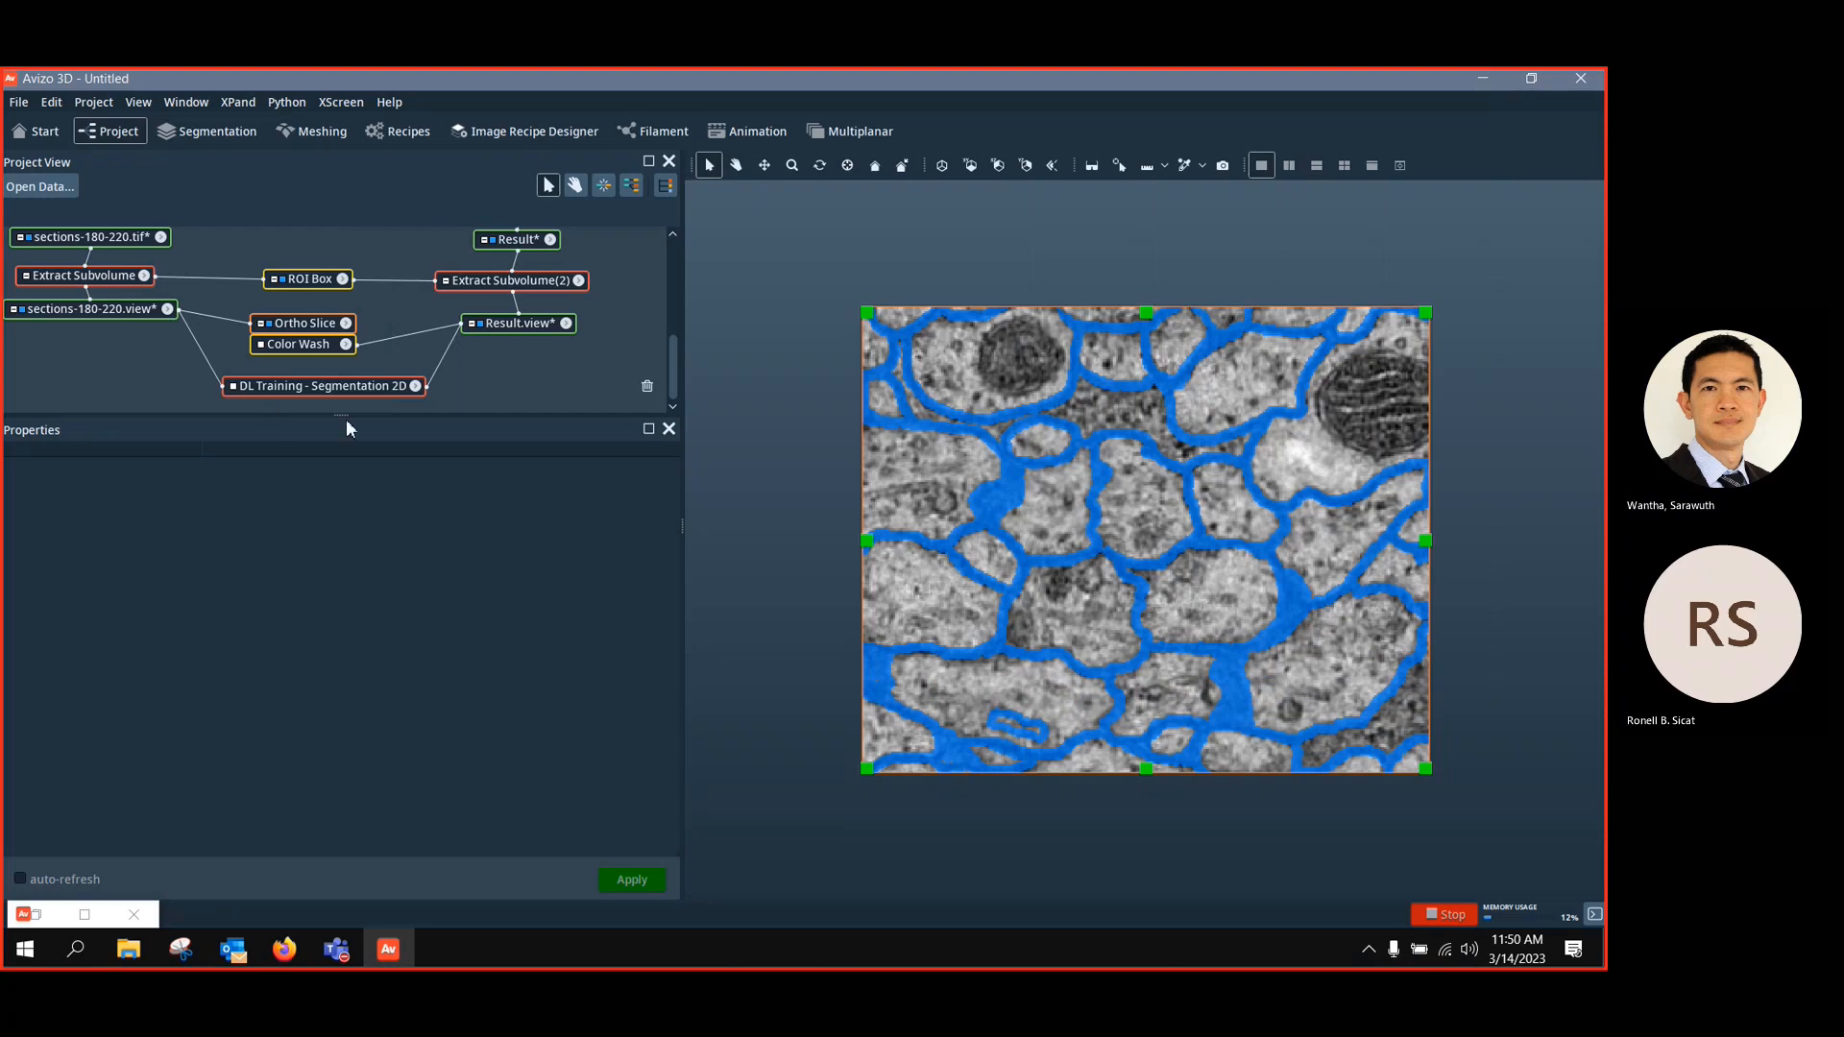
drag(344, 418, 343, 513)
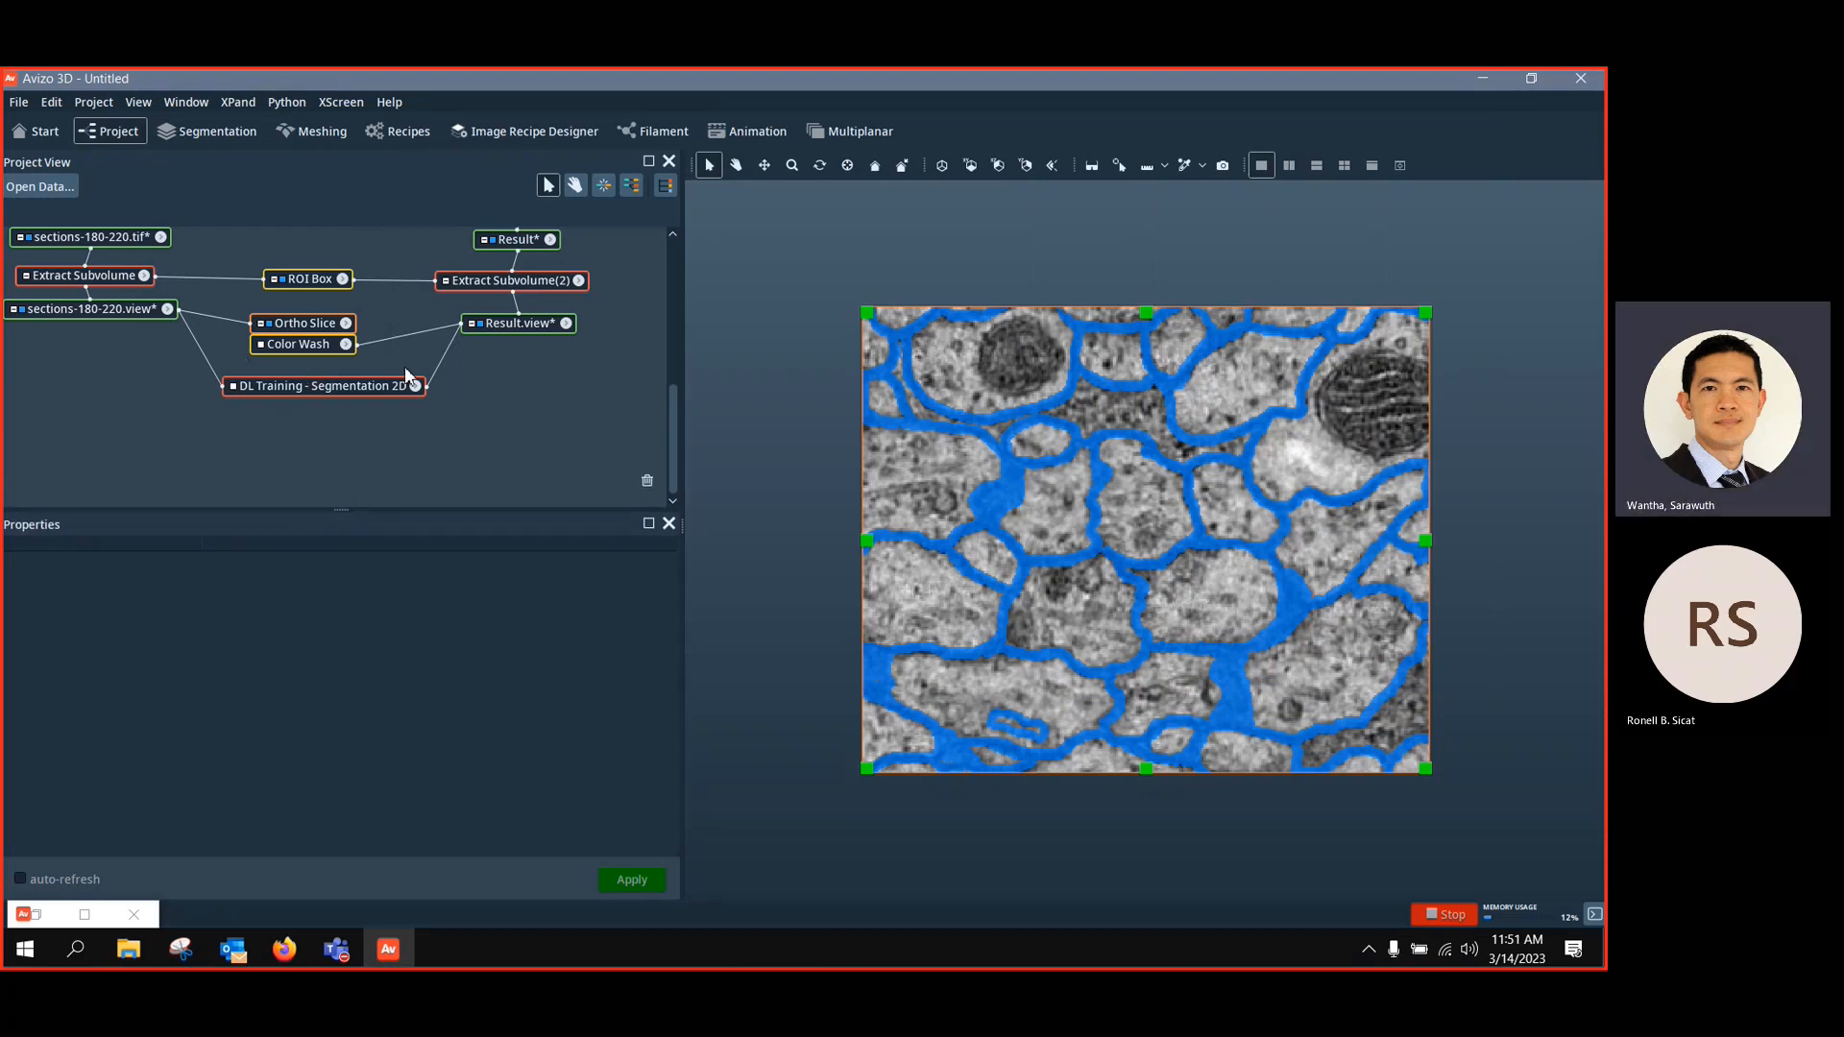
click(267, 324)
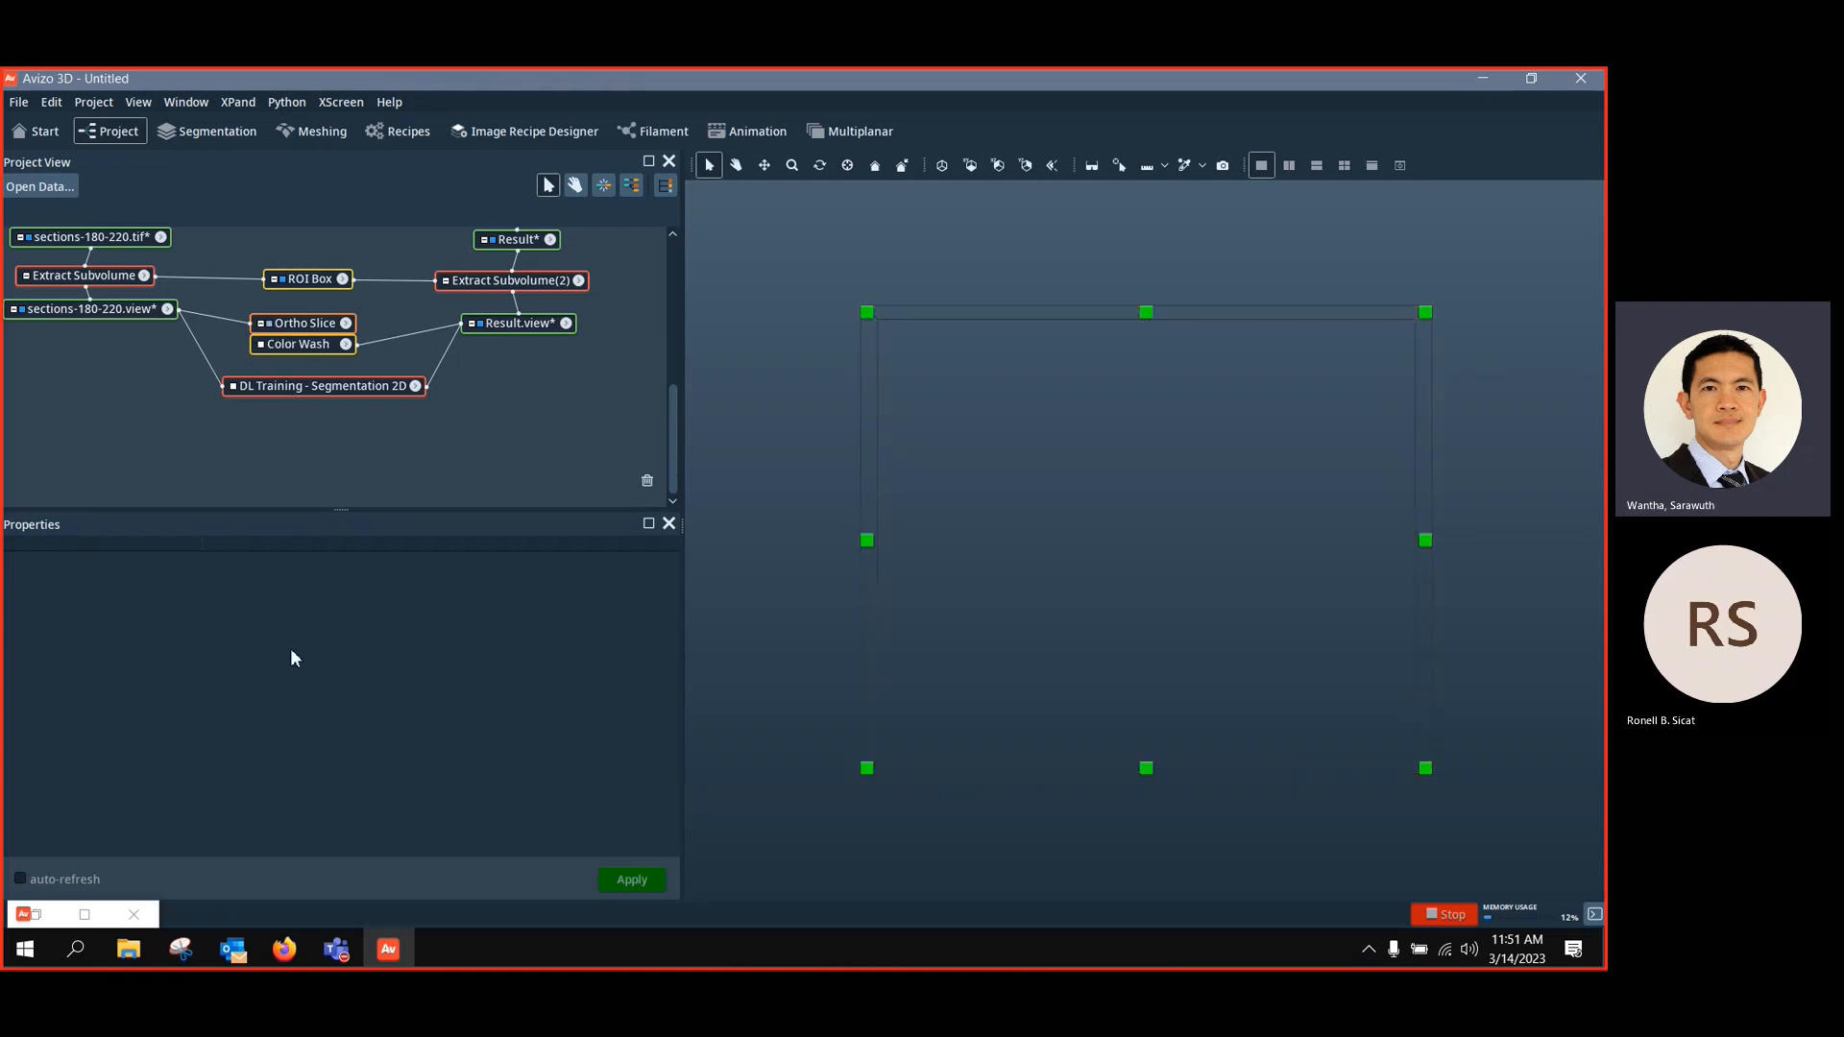
key(ctrl+n)
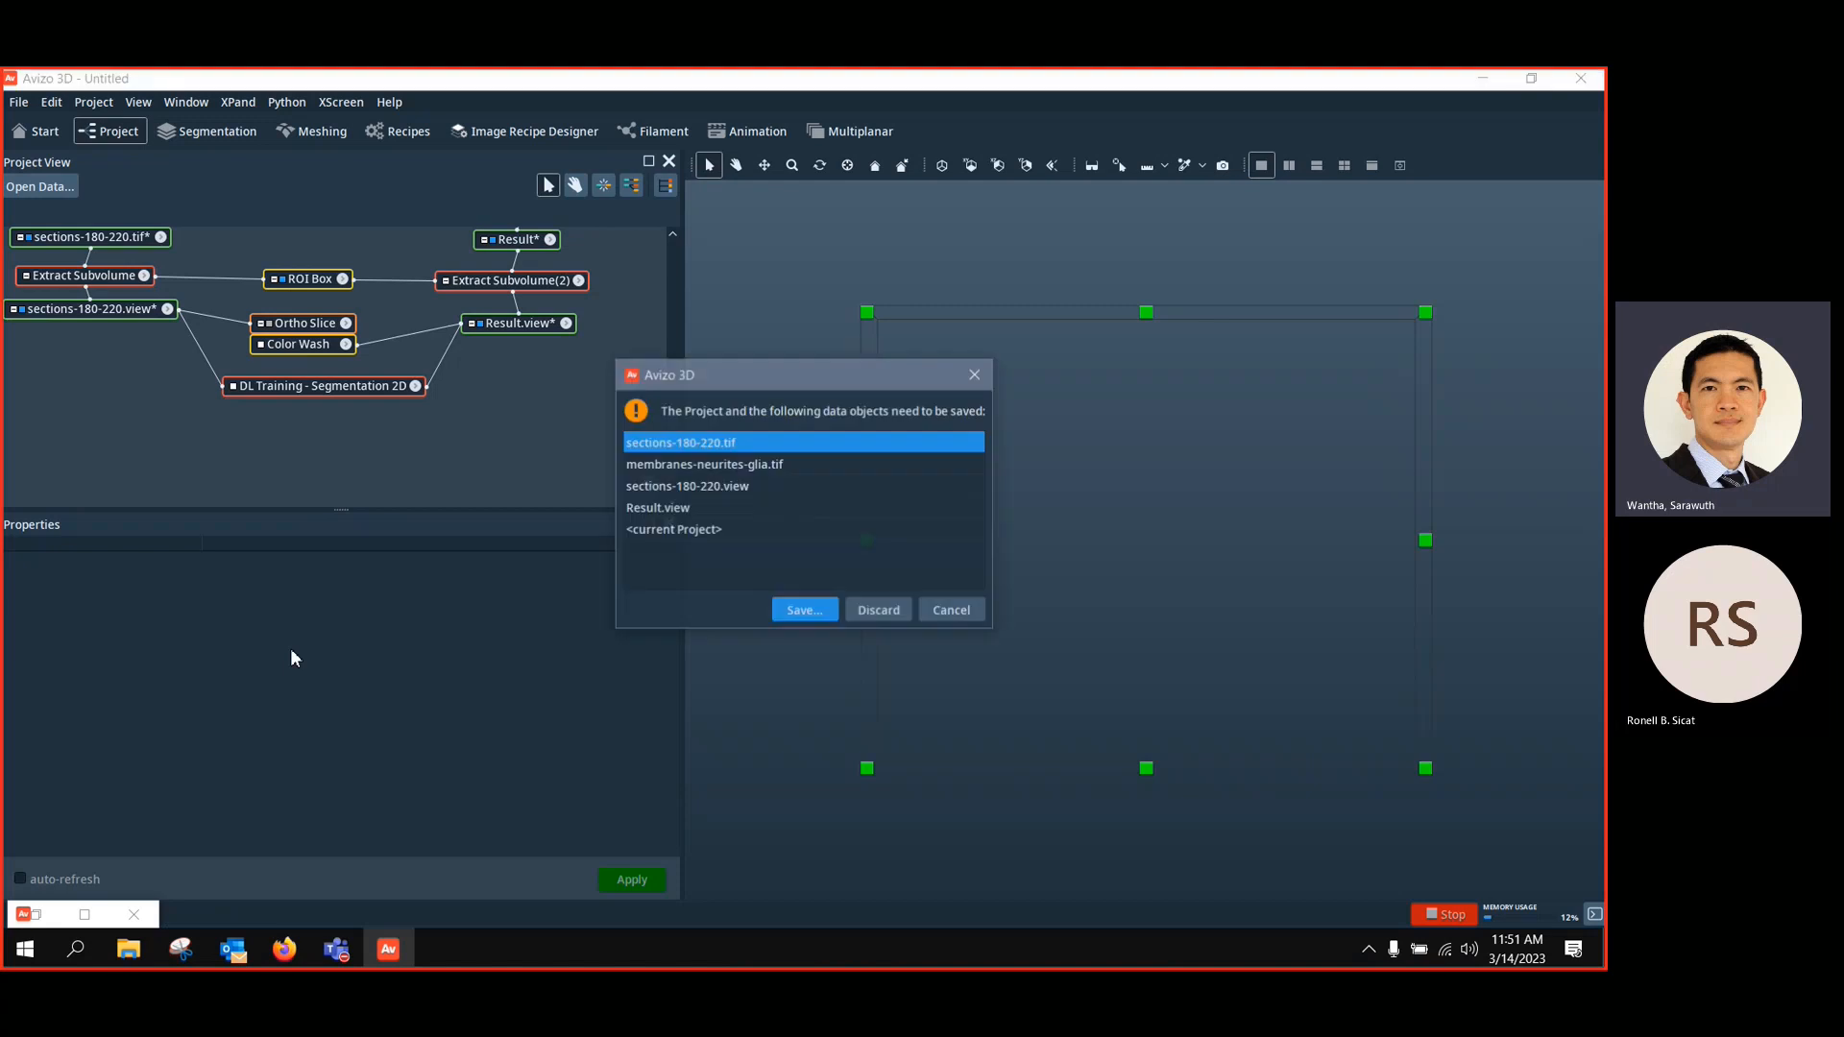
click(882, 616)
click(813, 526)
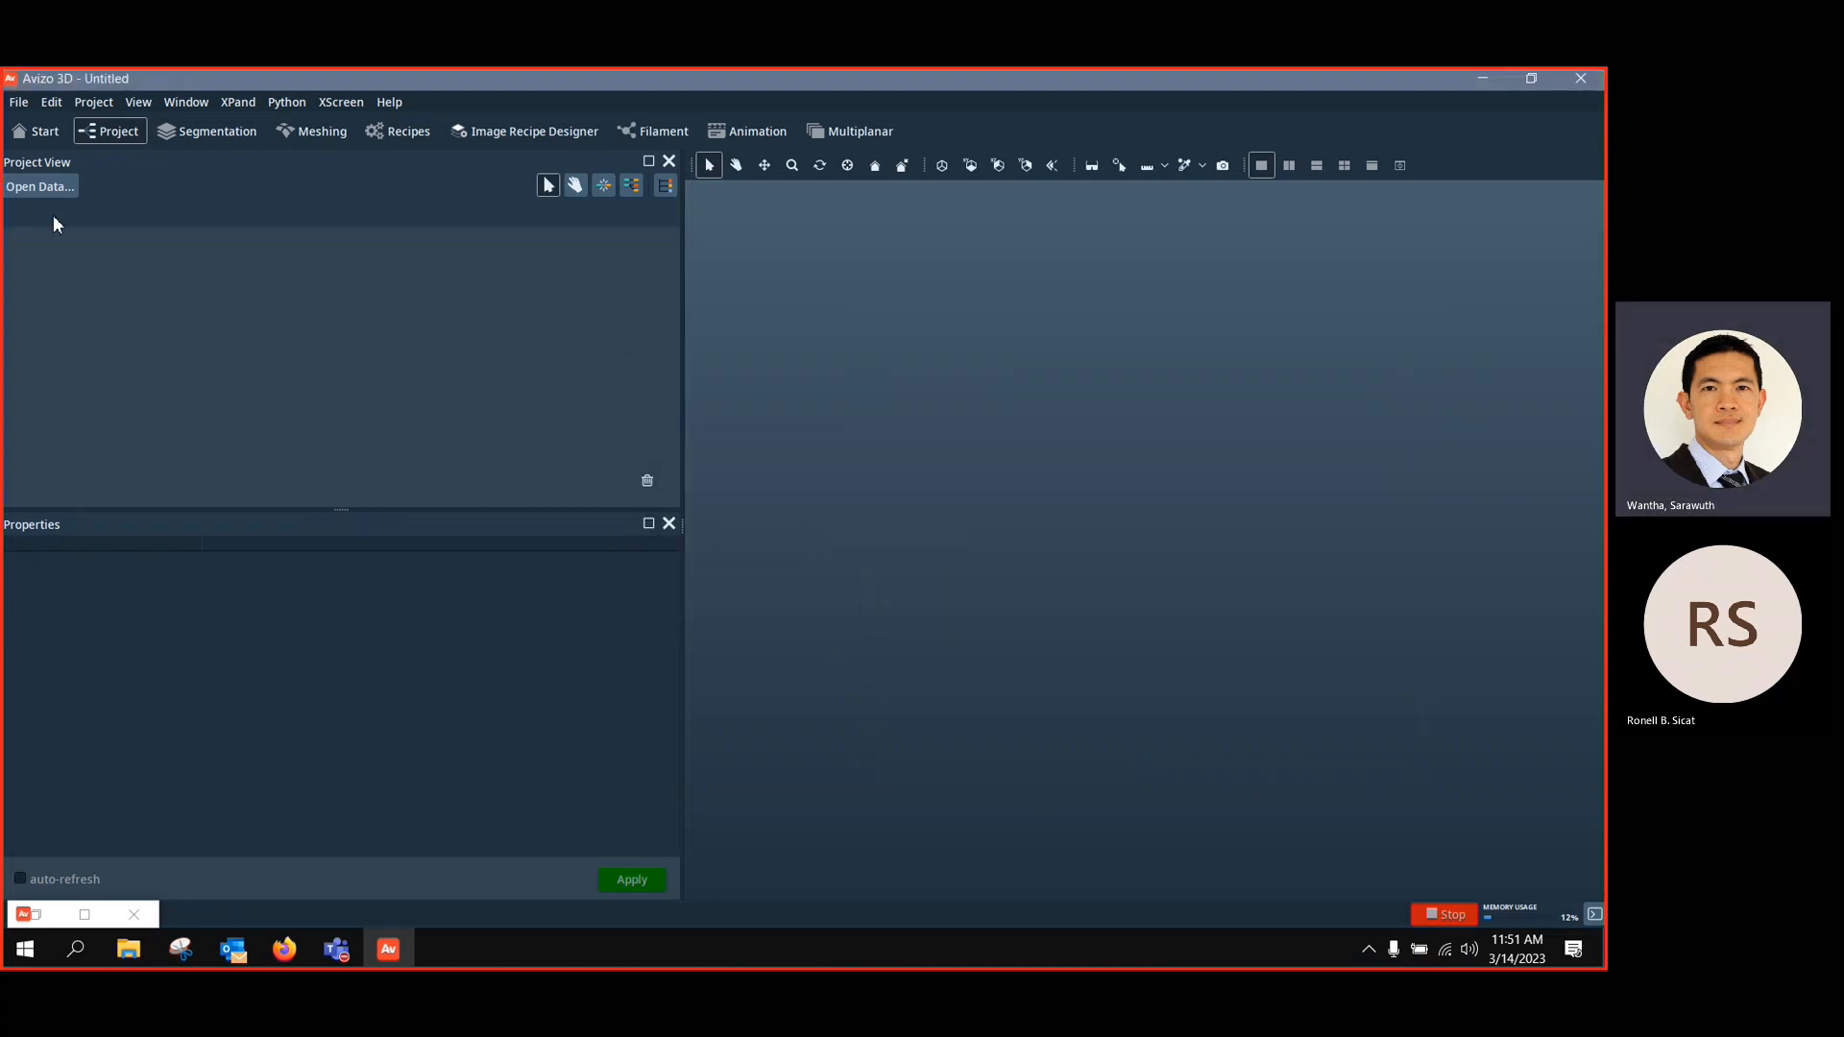
Load the recent data sections-180-220.tif with channel 1 and a 1 x 1 x 1 µm voxel size, minimizing the Help window
click(34, 136)
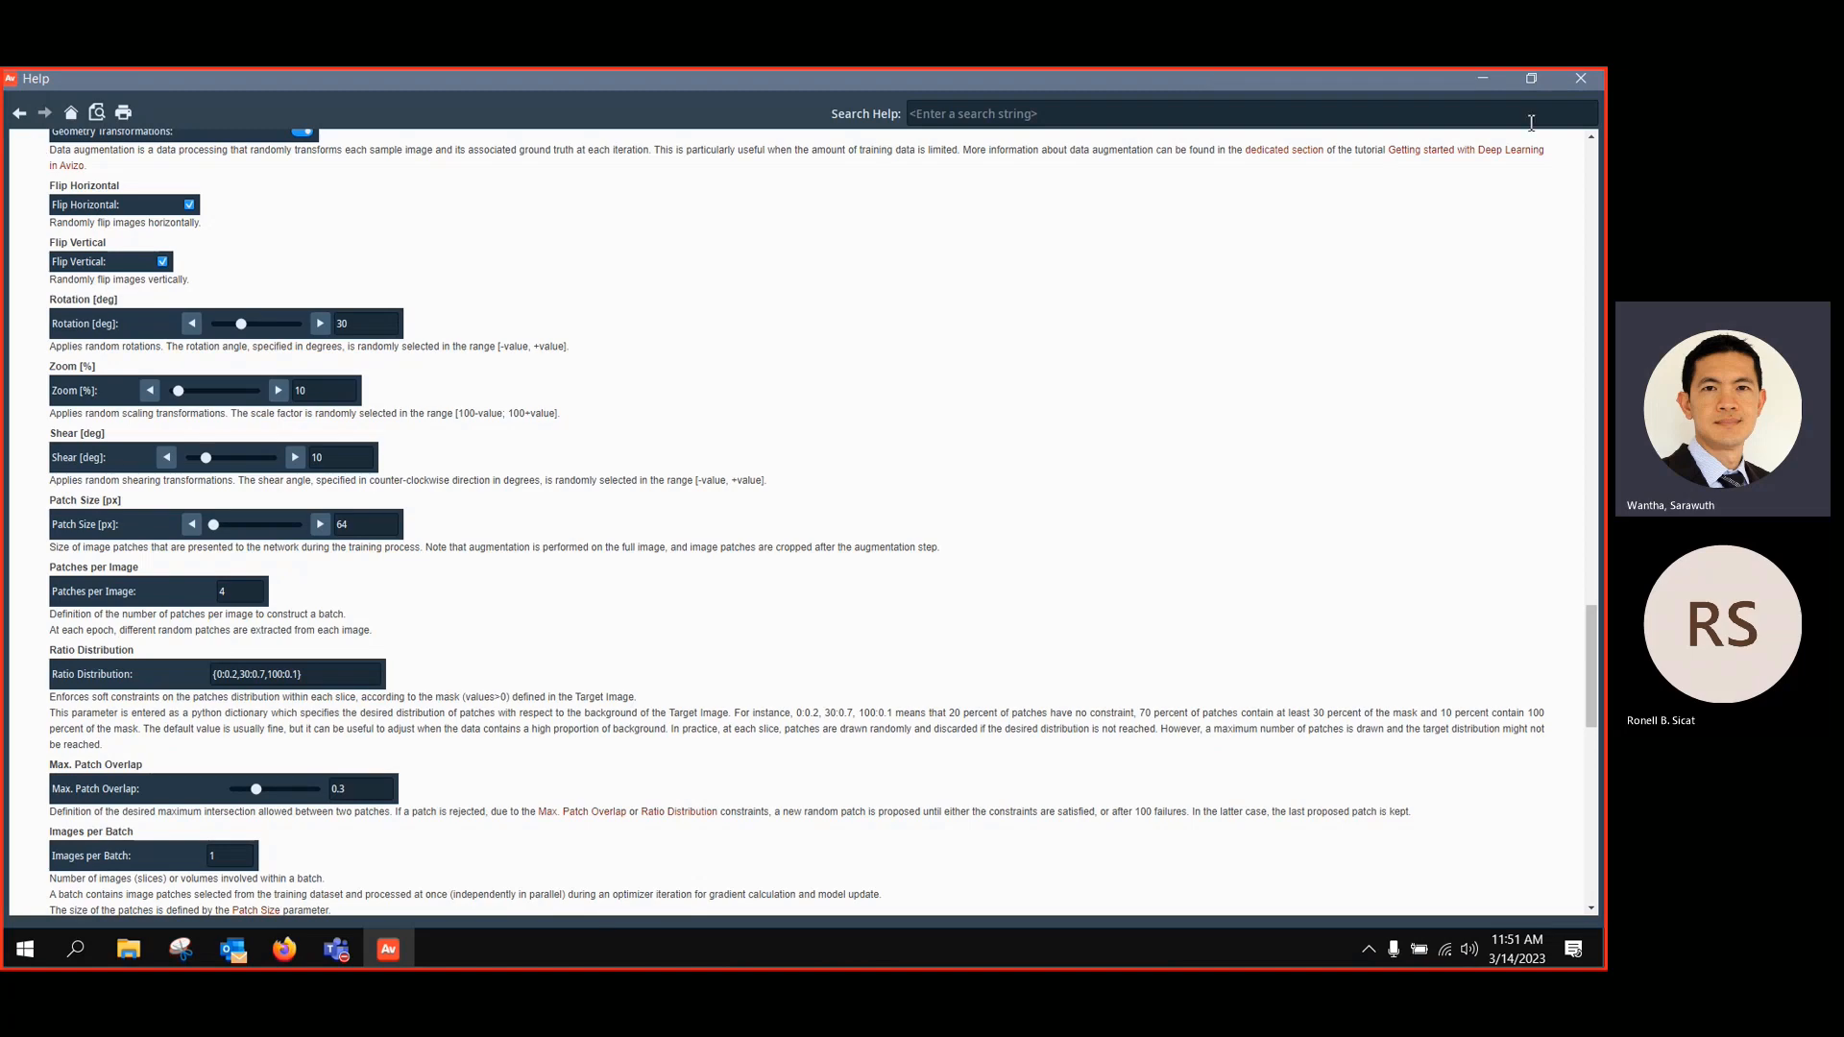
click(1475, 80)
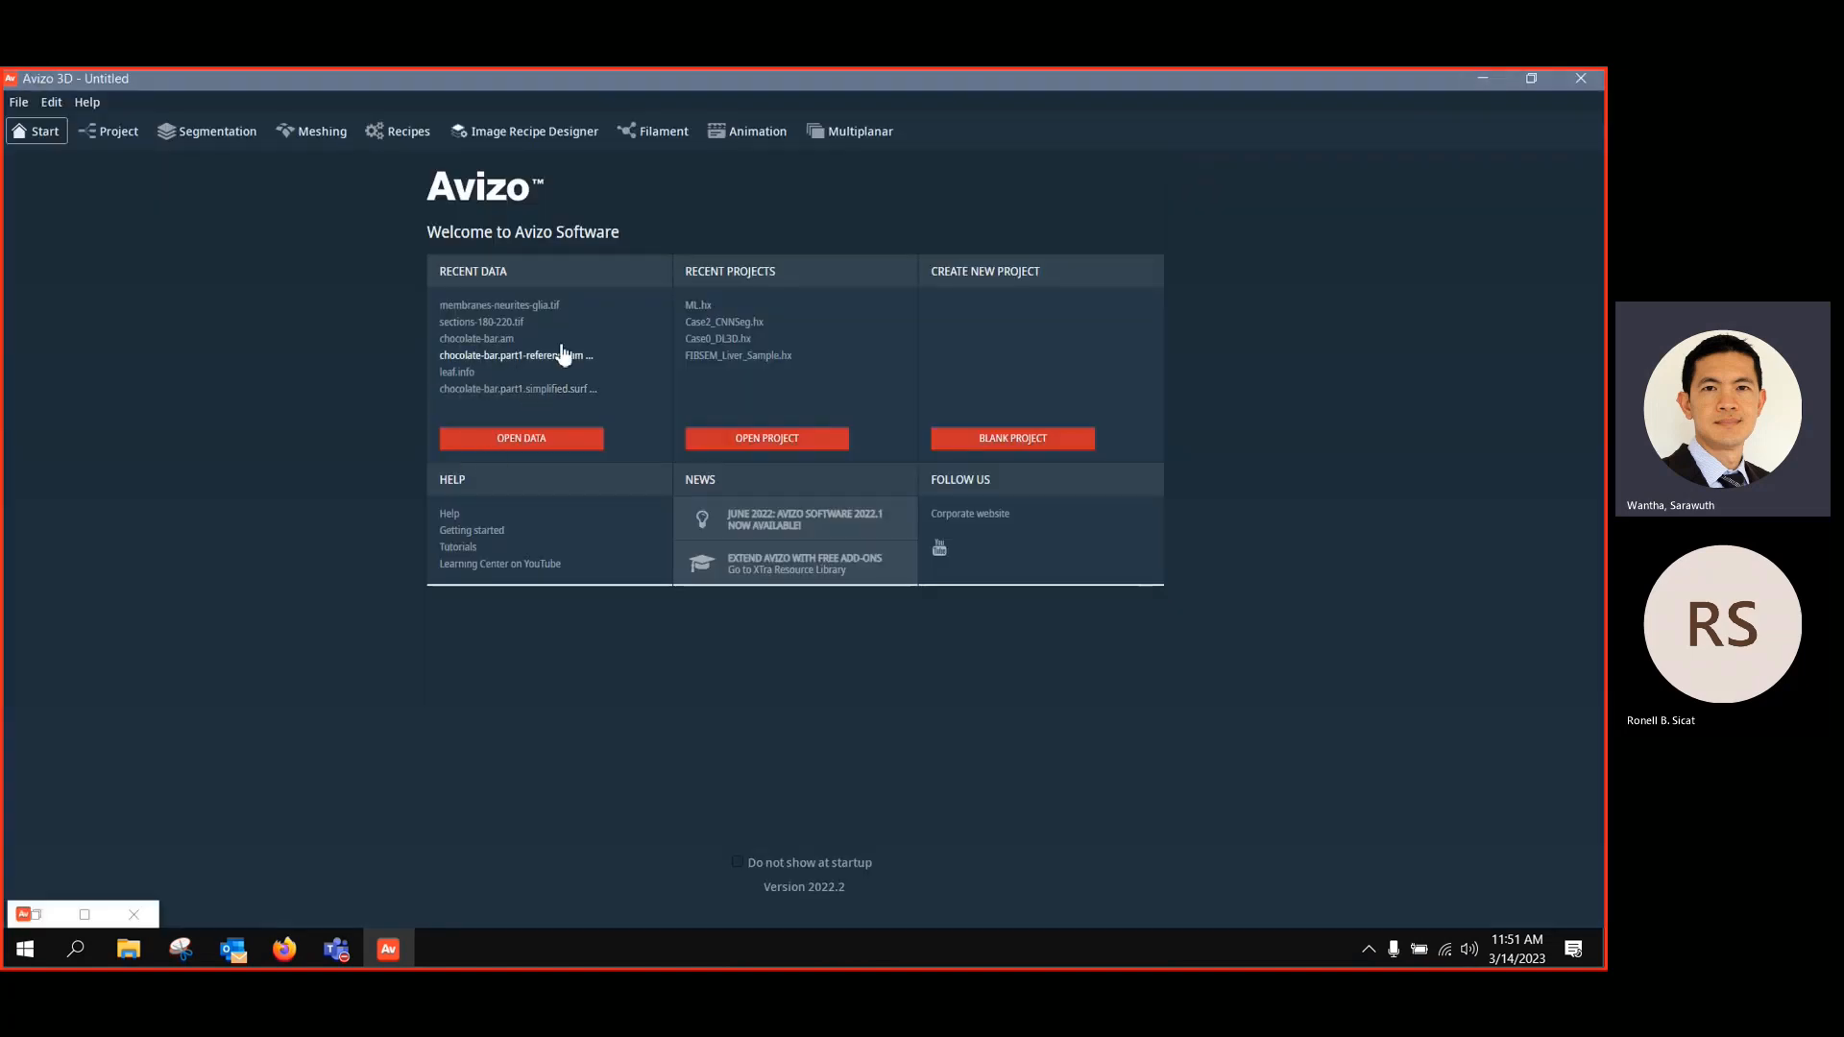
click(491, 324)
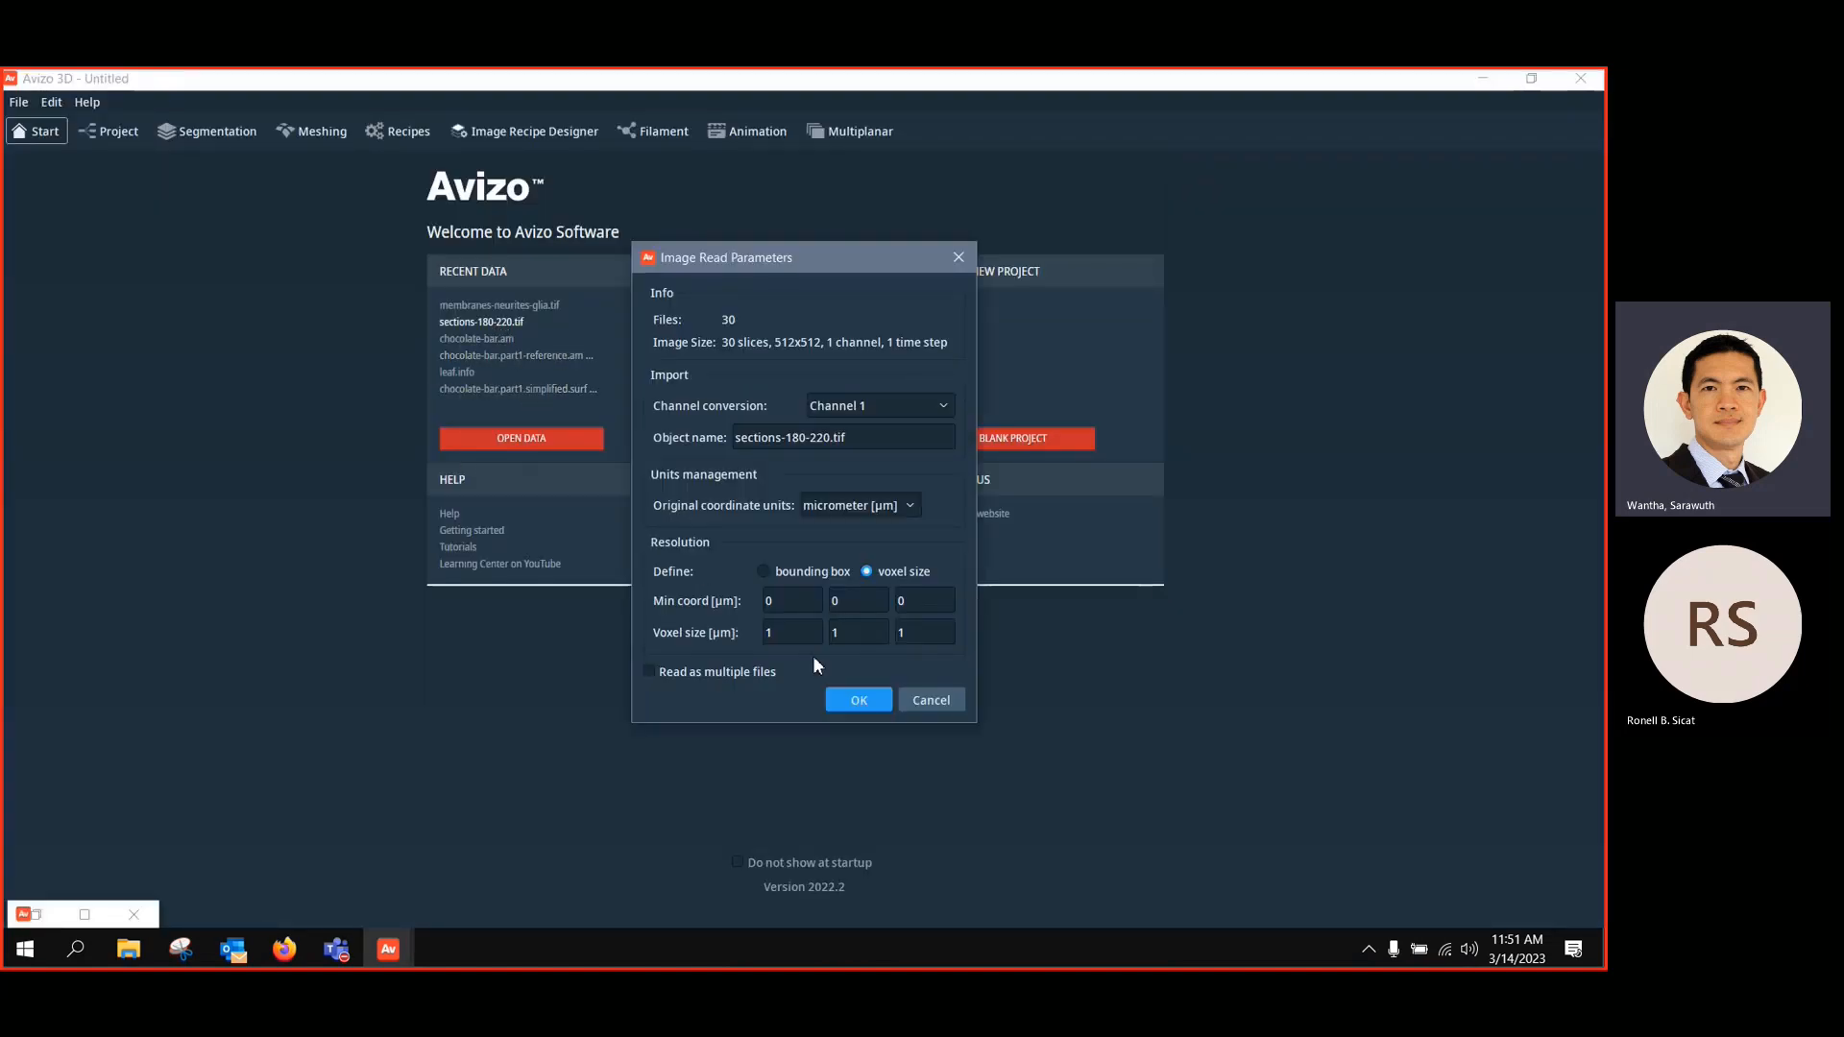
click(859, 700)
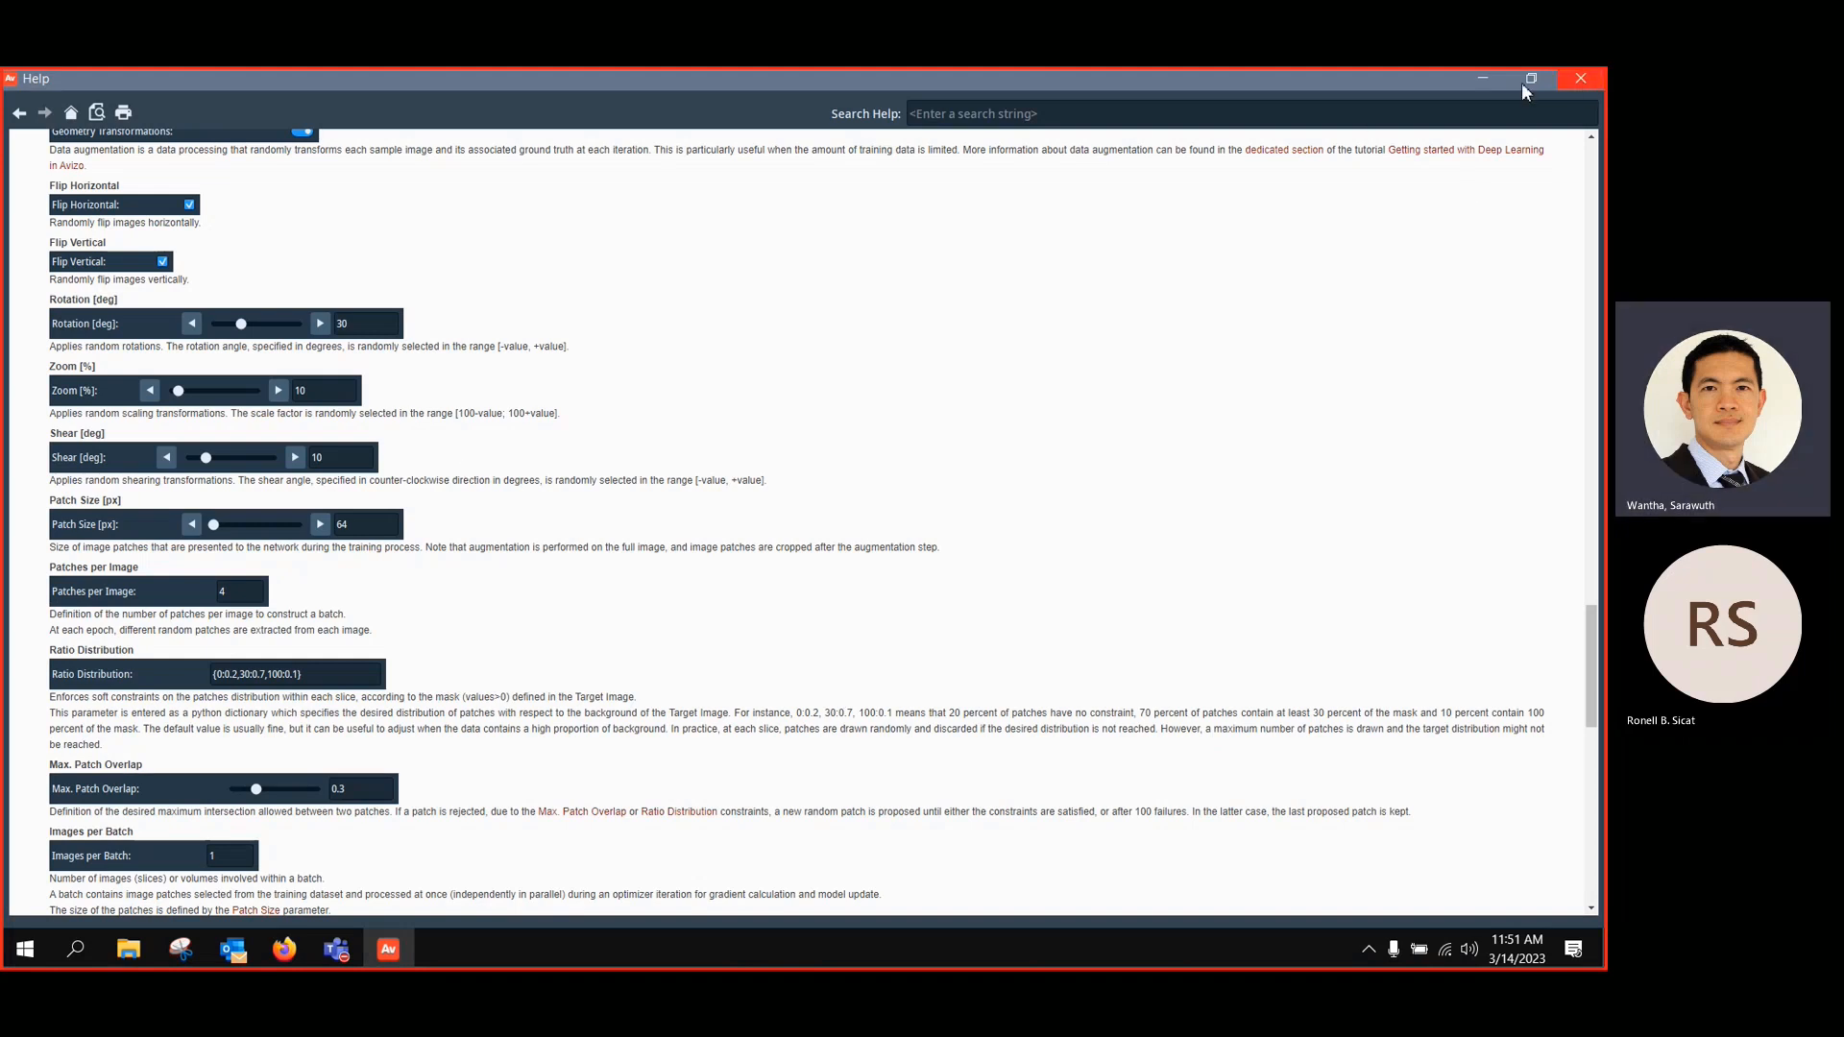
click(1483, 79)
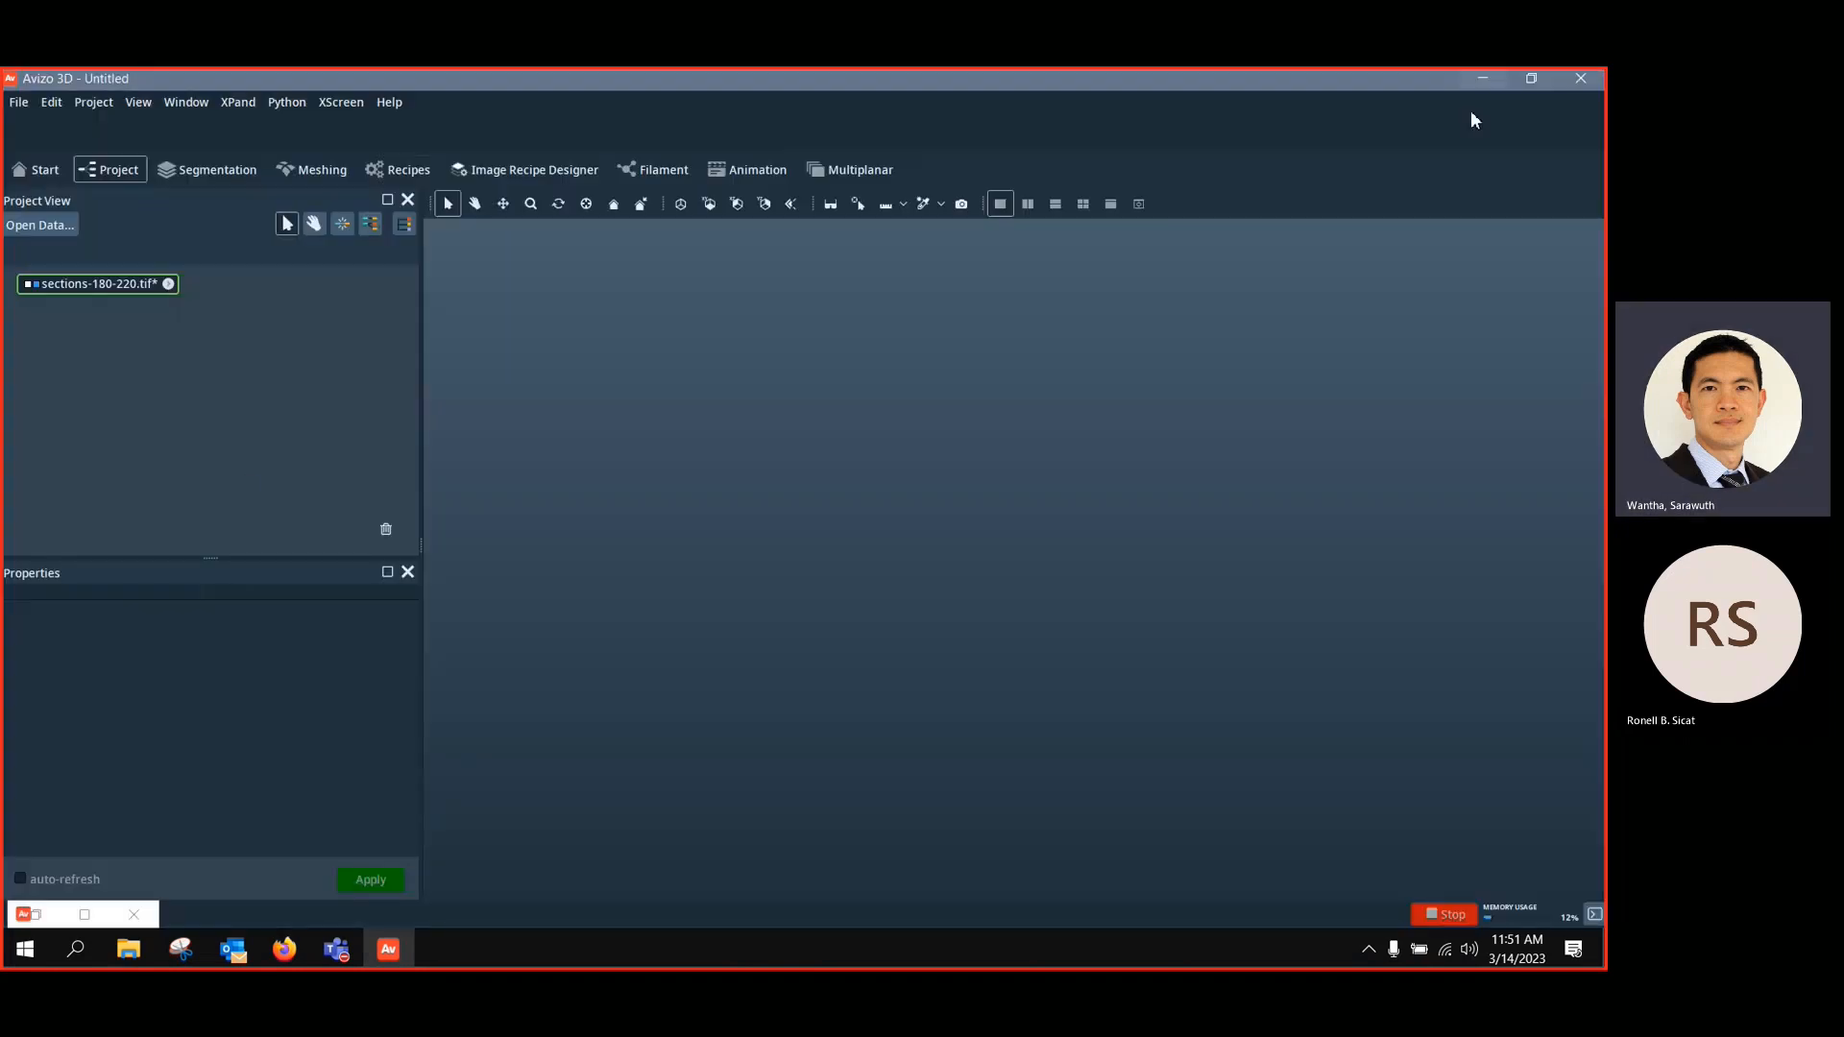
Display sections-180-220.tif with an Ortho Slice and widen the project and properties area
click(130, 286)
right_click(142, 287)
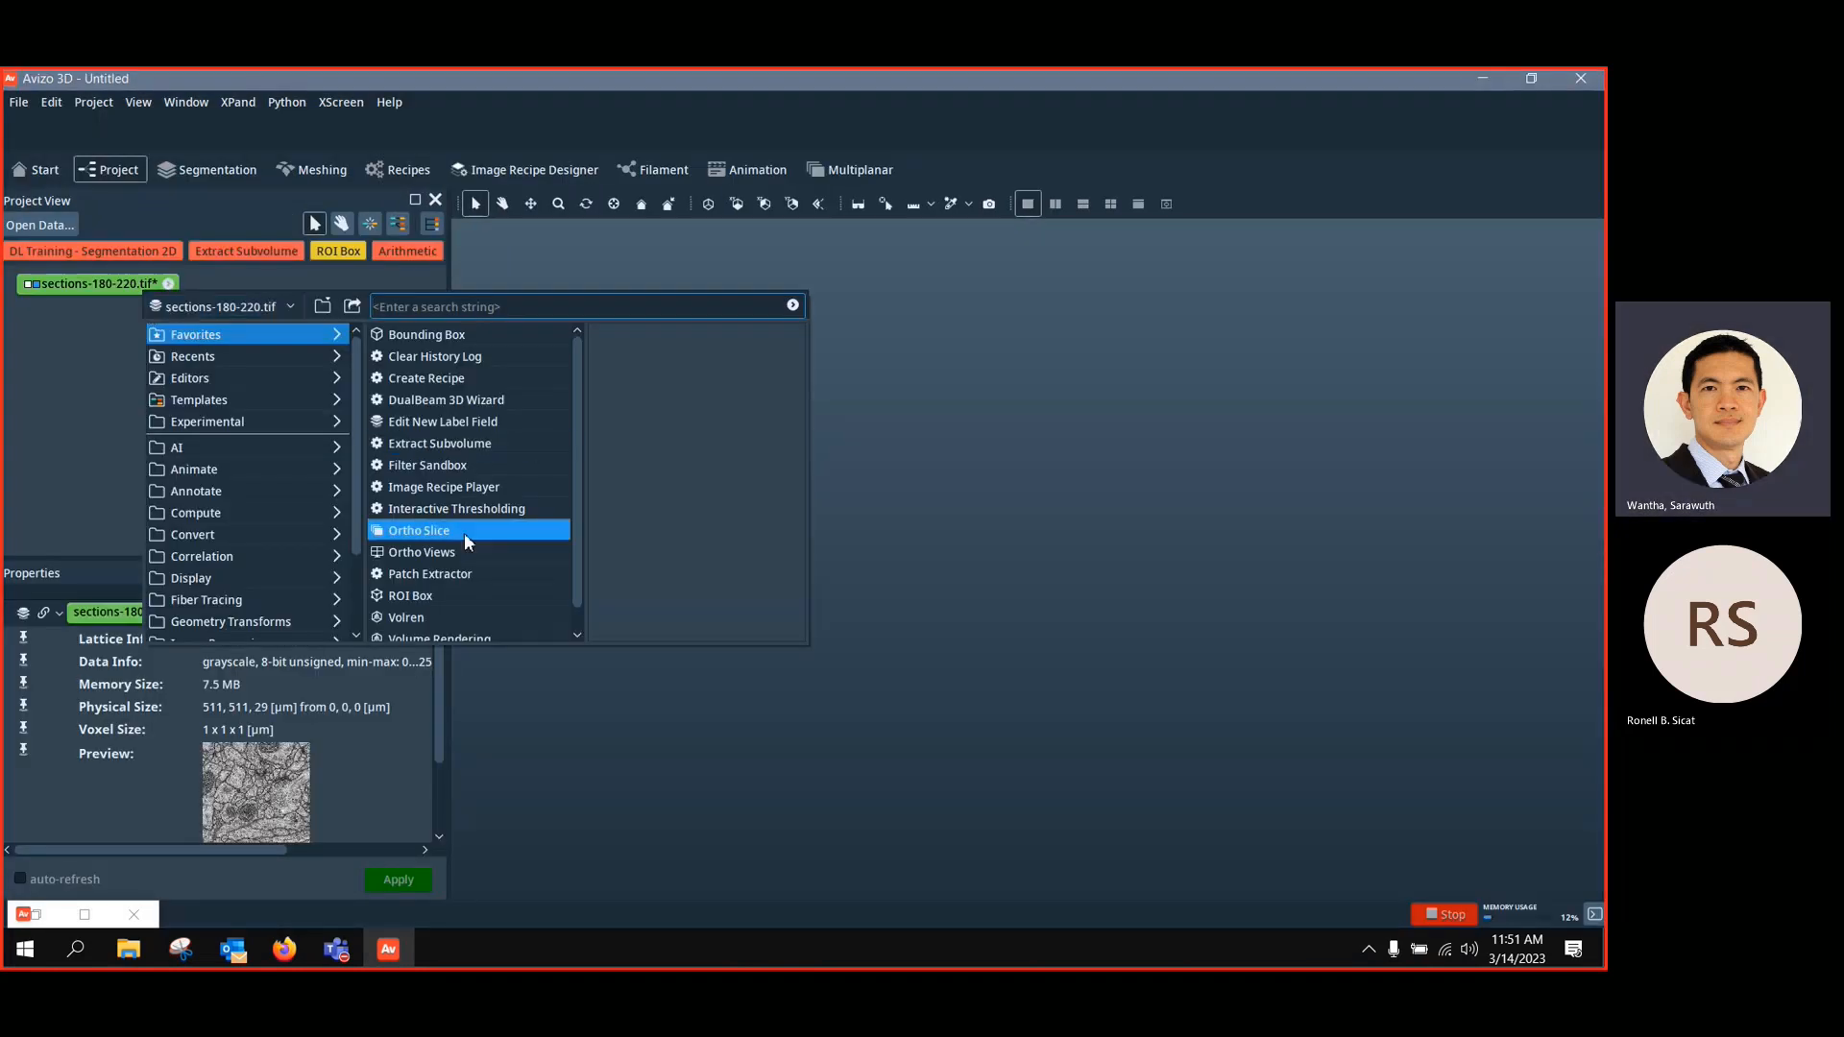
click(498, 531)
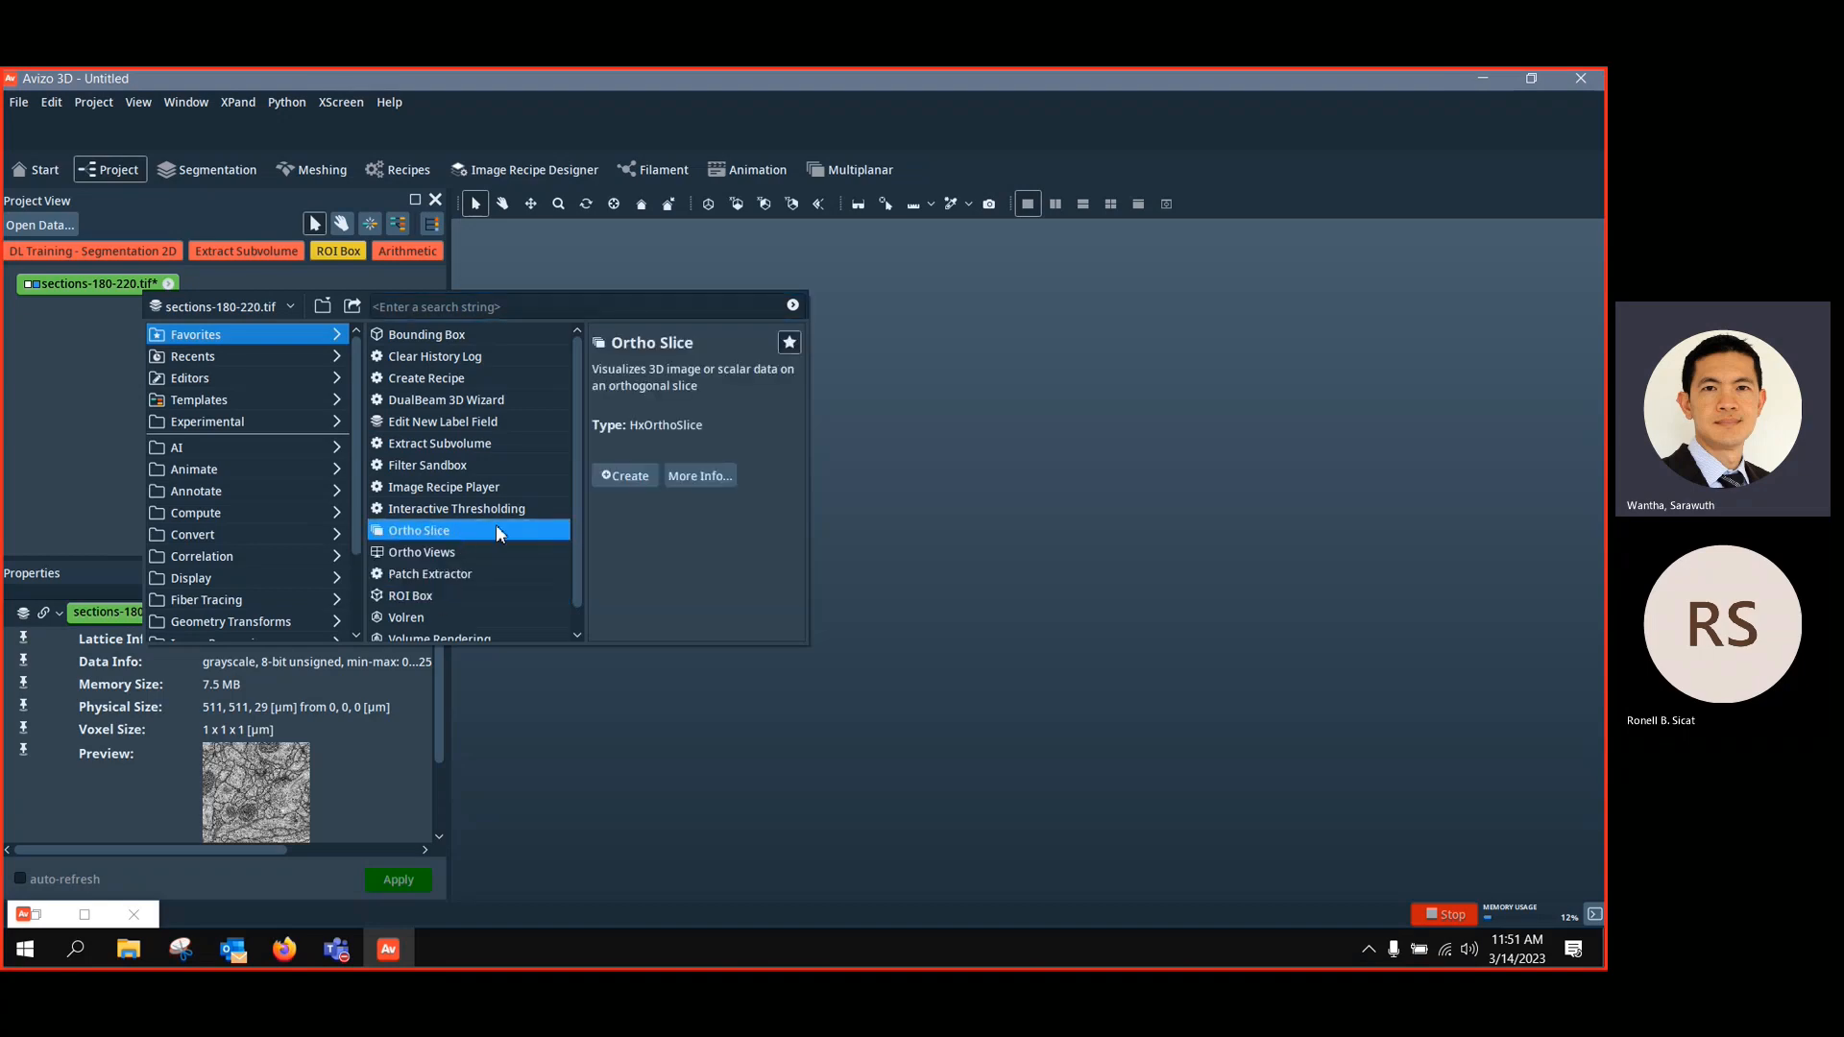
click(630, 475)
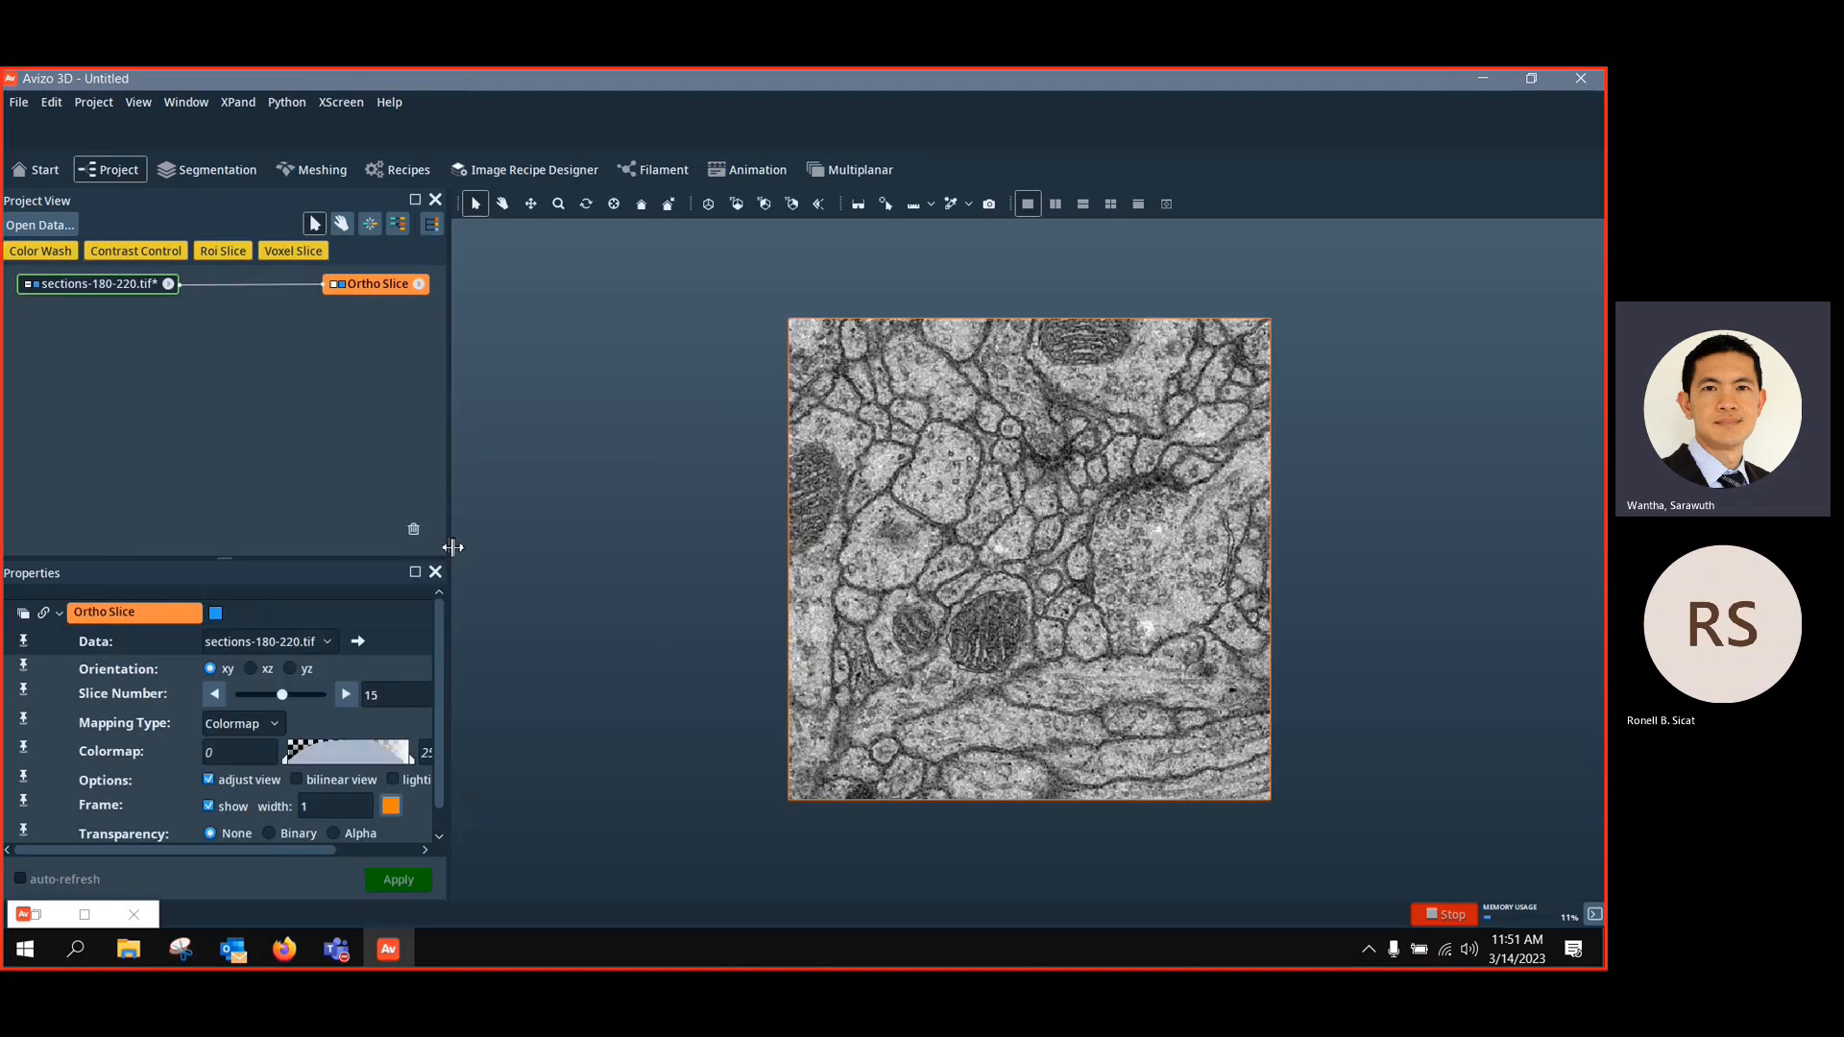
drag(452, 548, 660, 557)
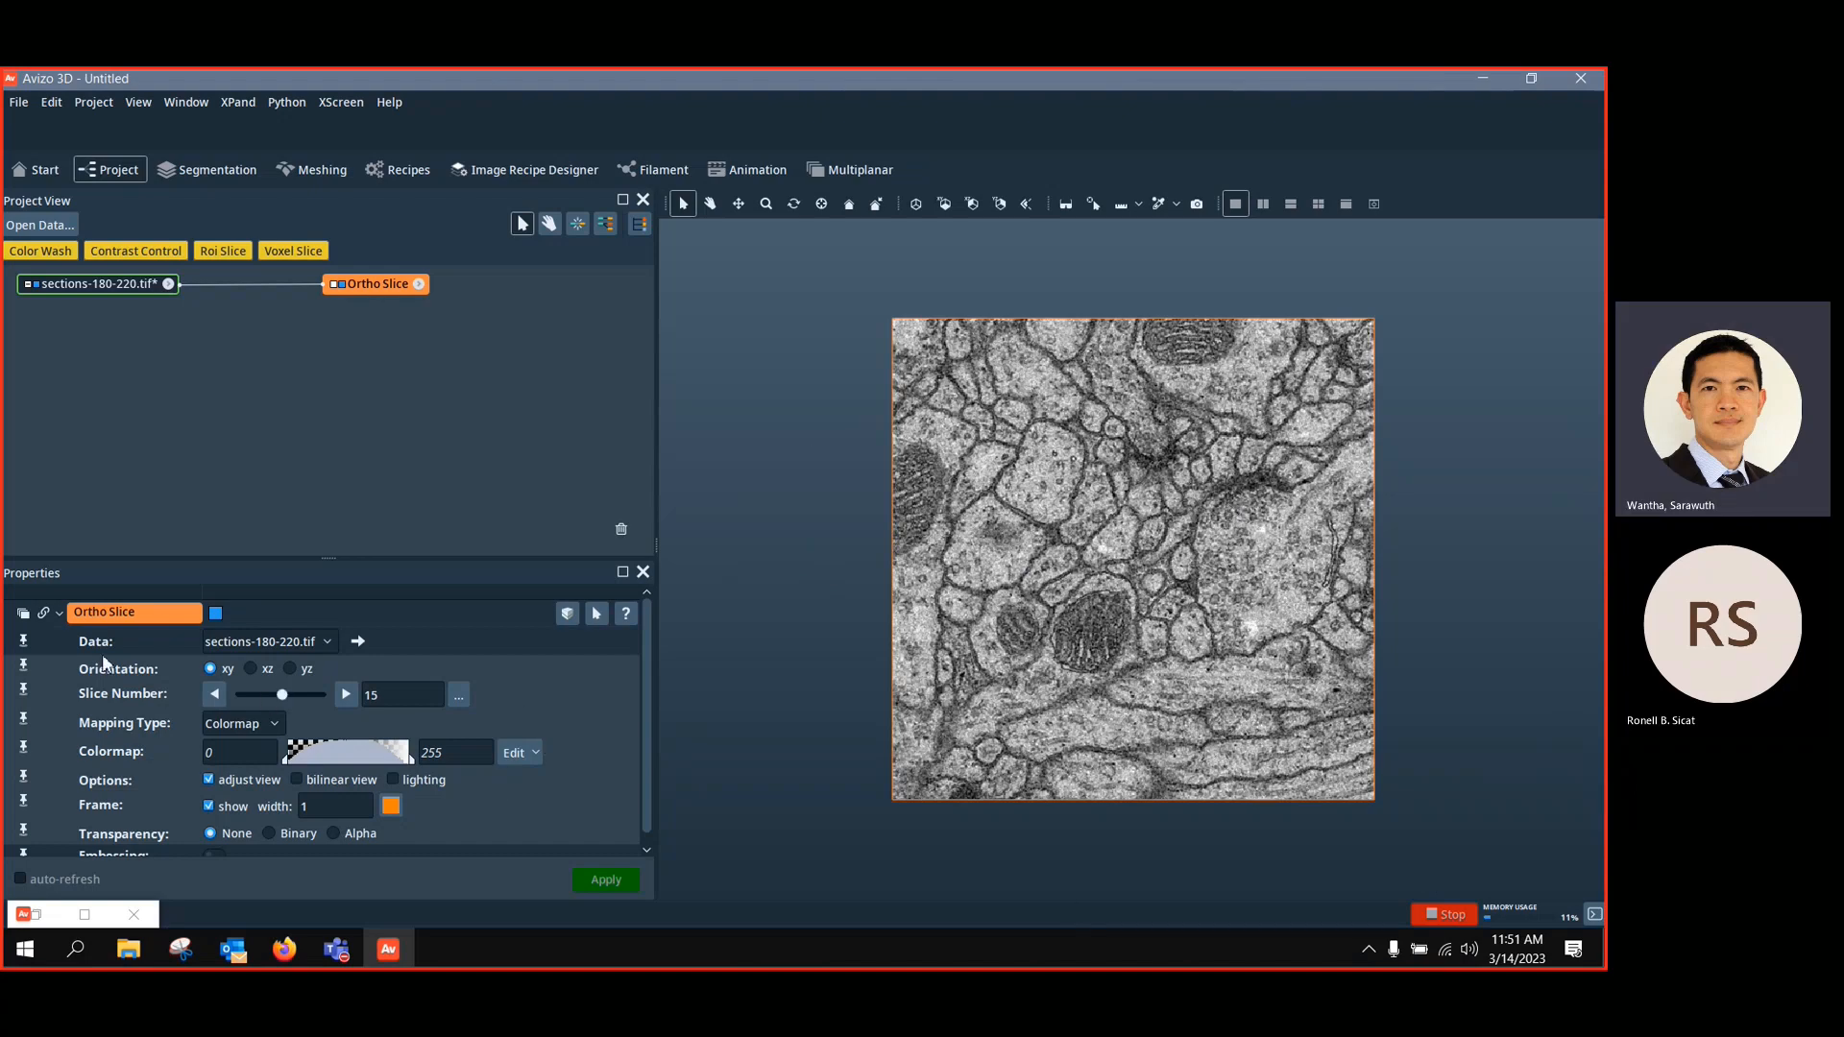
Attach a Deep Learning Prediction module to sections-180-220.tif, place it below the Ortho Slice and enlarge the properties area
drag(117, 286, 120, 298)
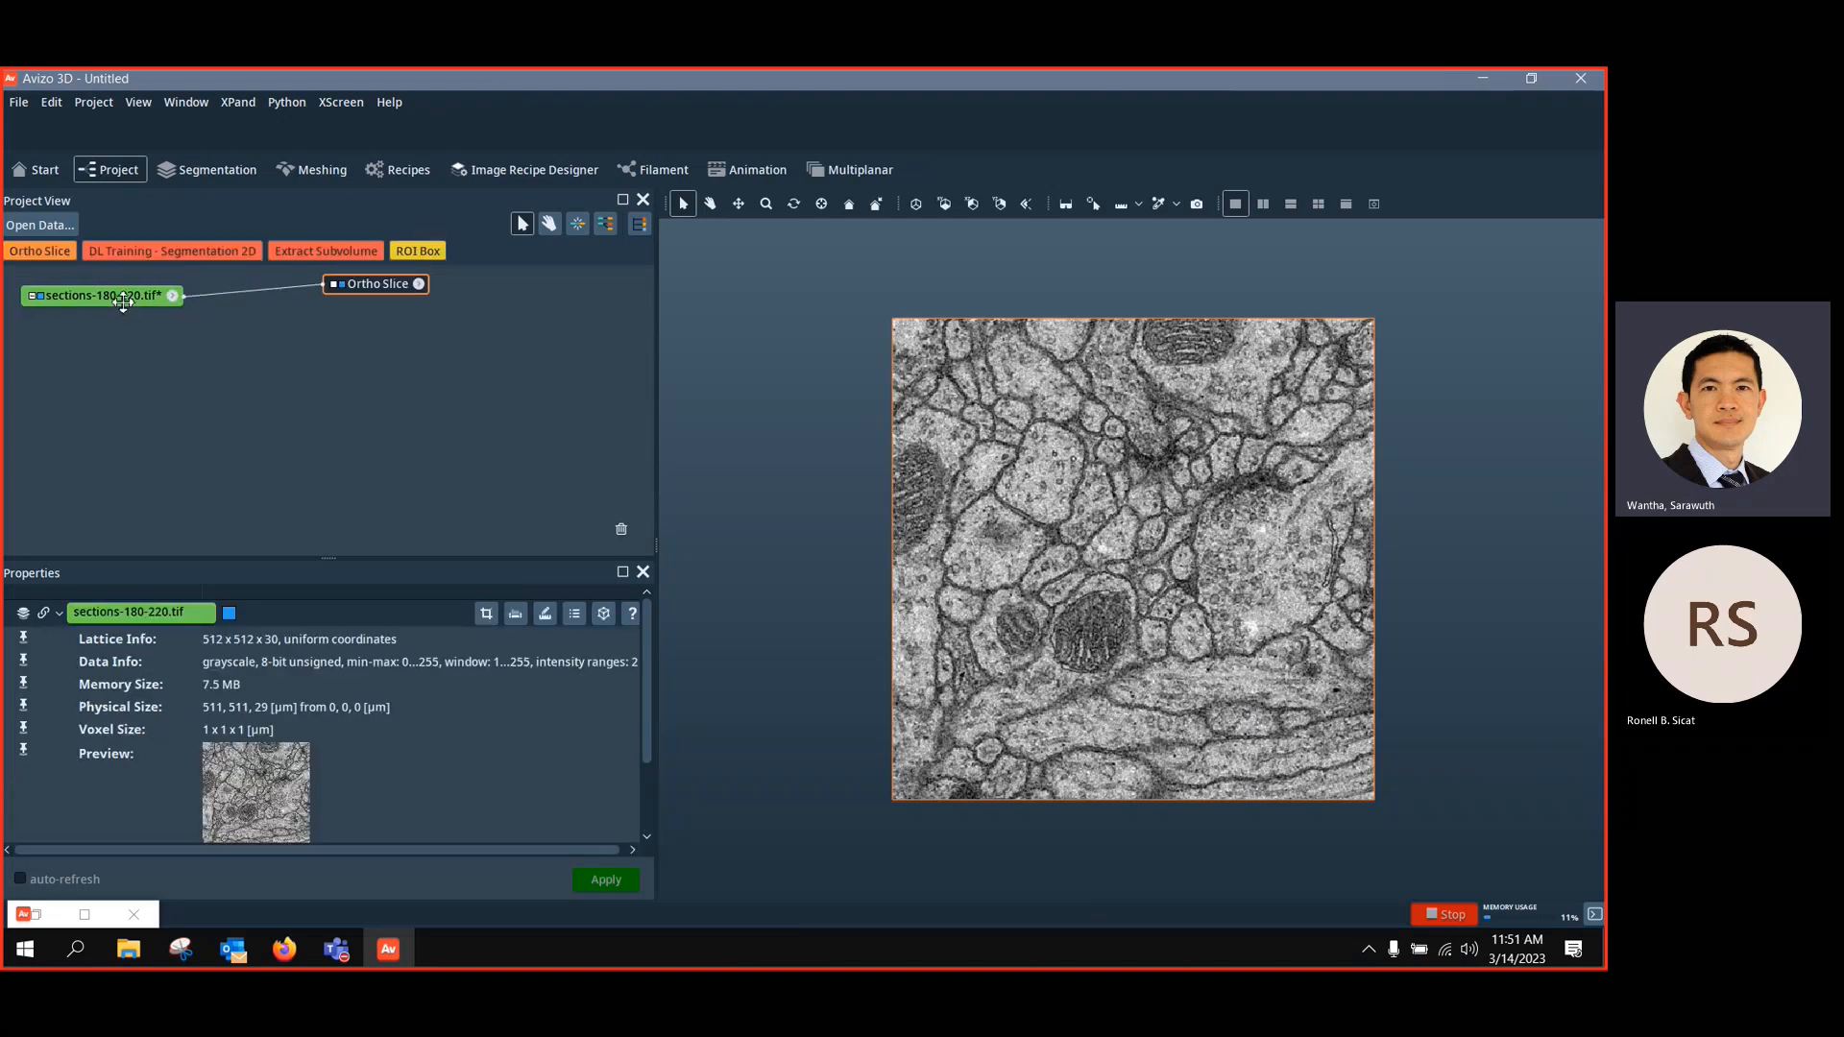
right_click(121, 300)
text(d)
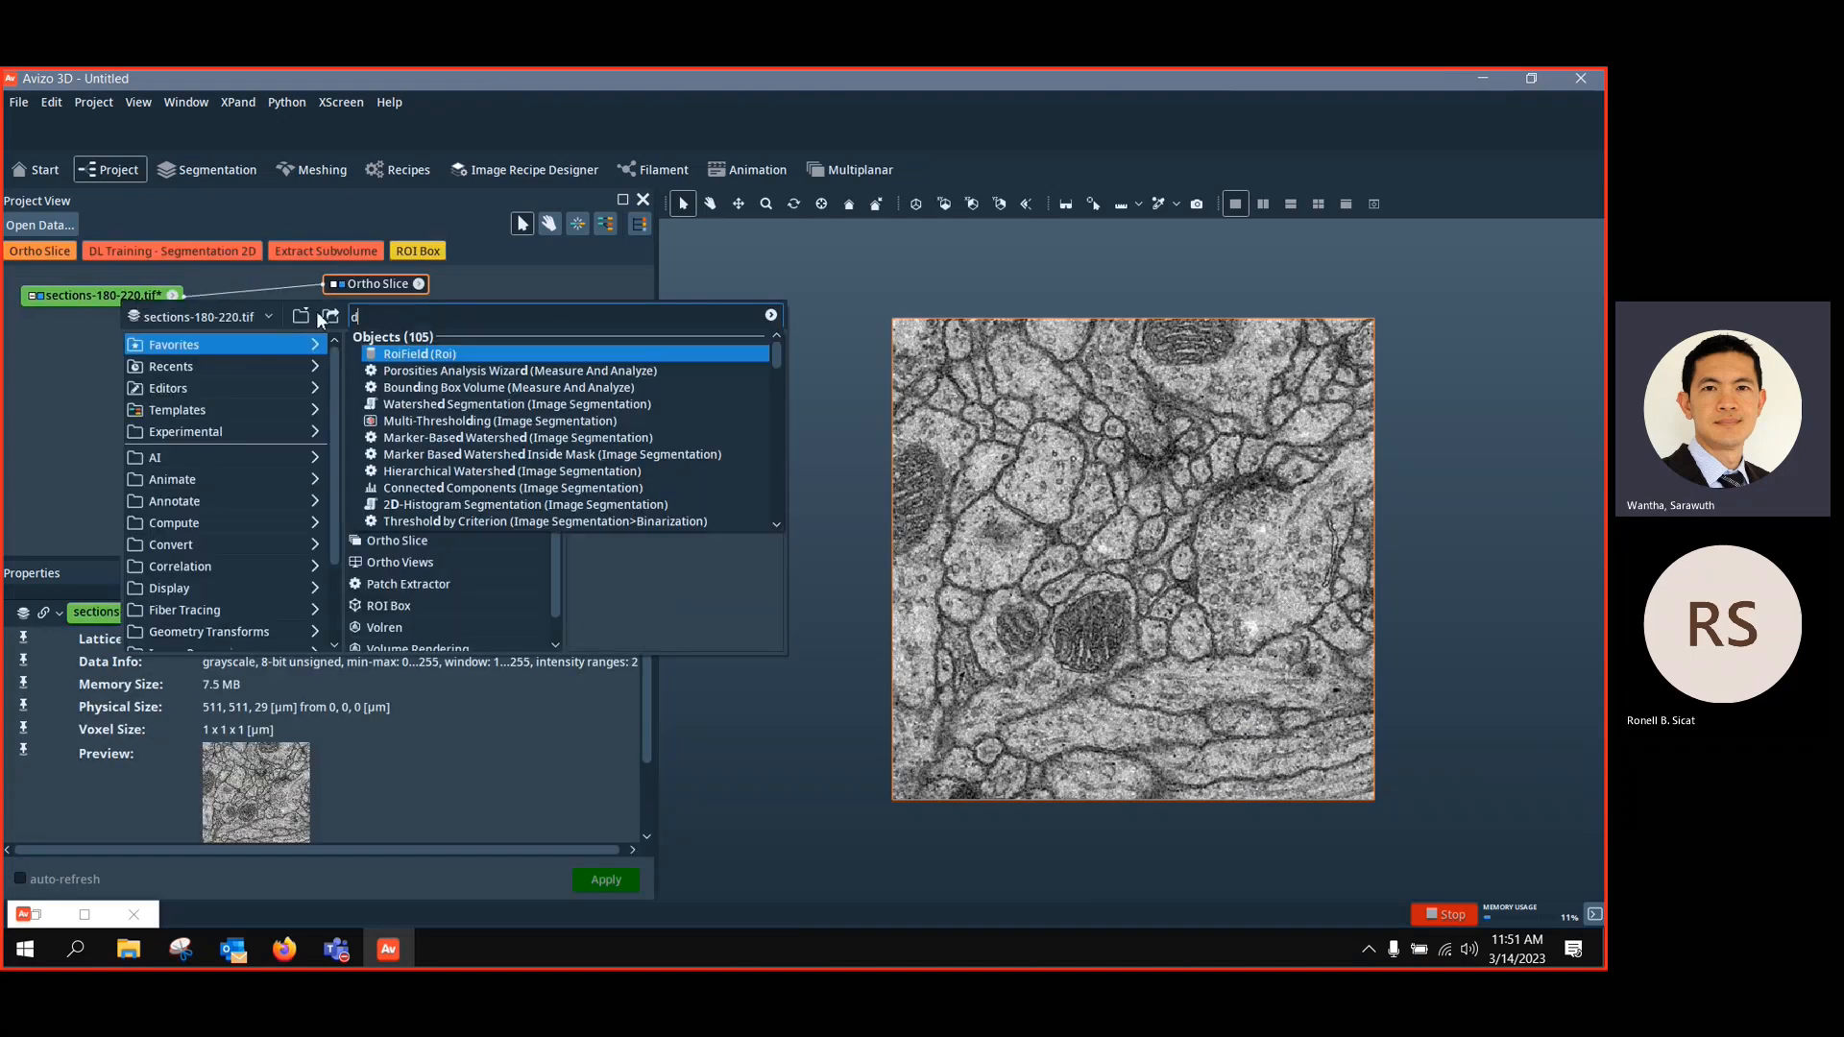
text(eep)
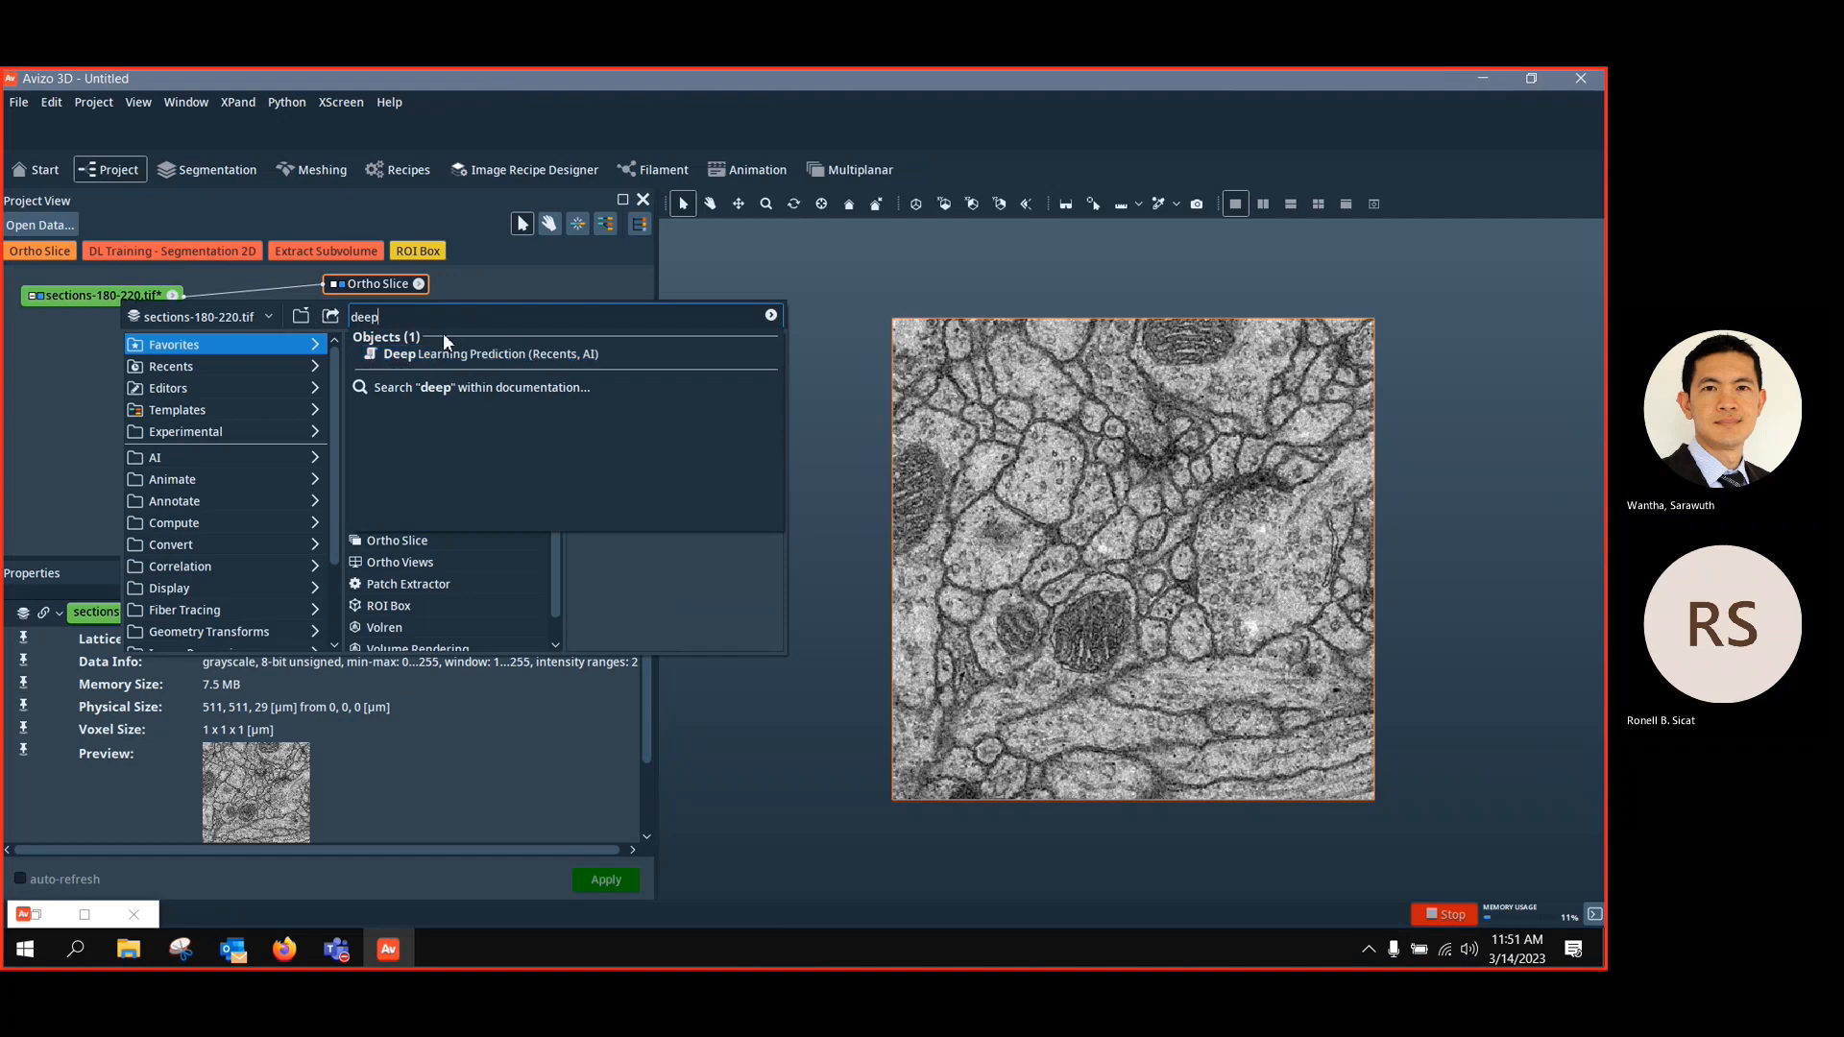
click(499, 353)
drag(252, 318, 361, 337)
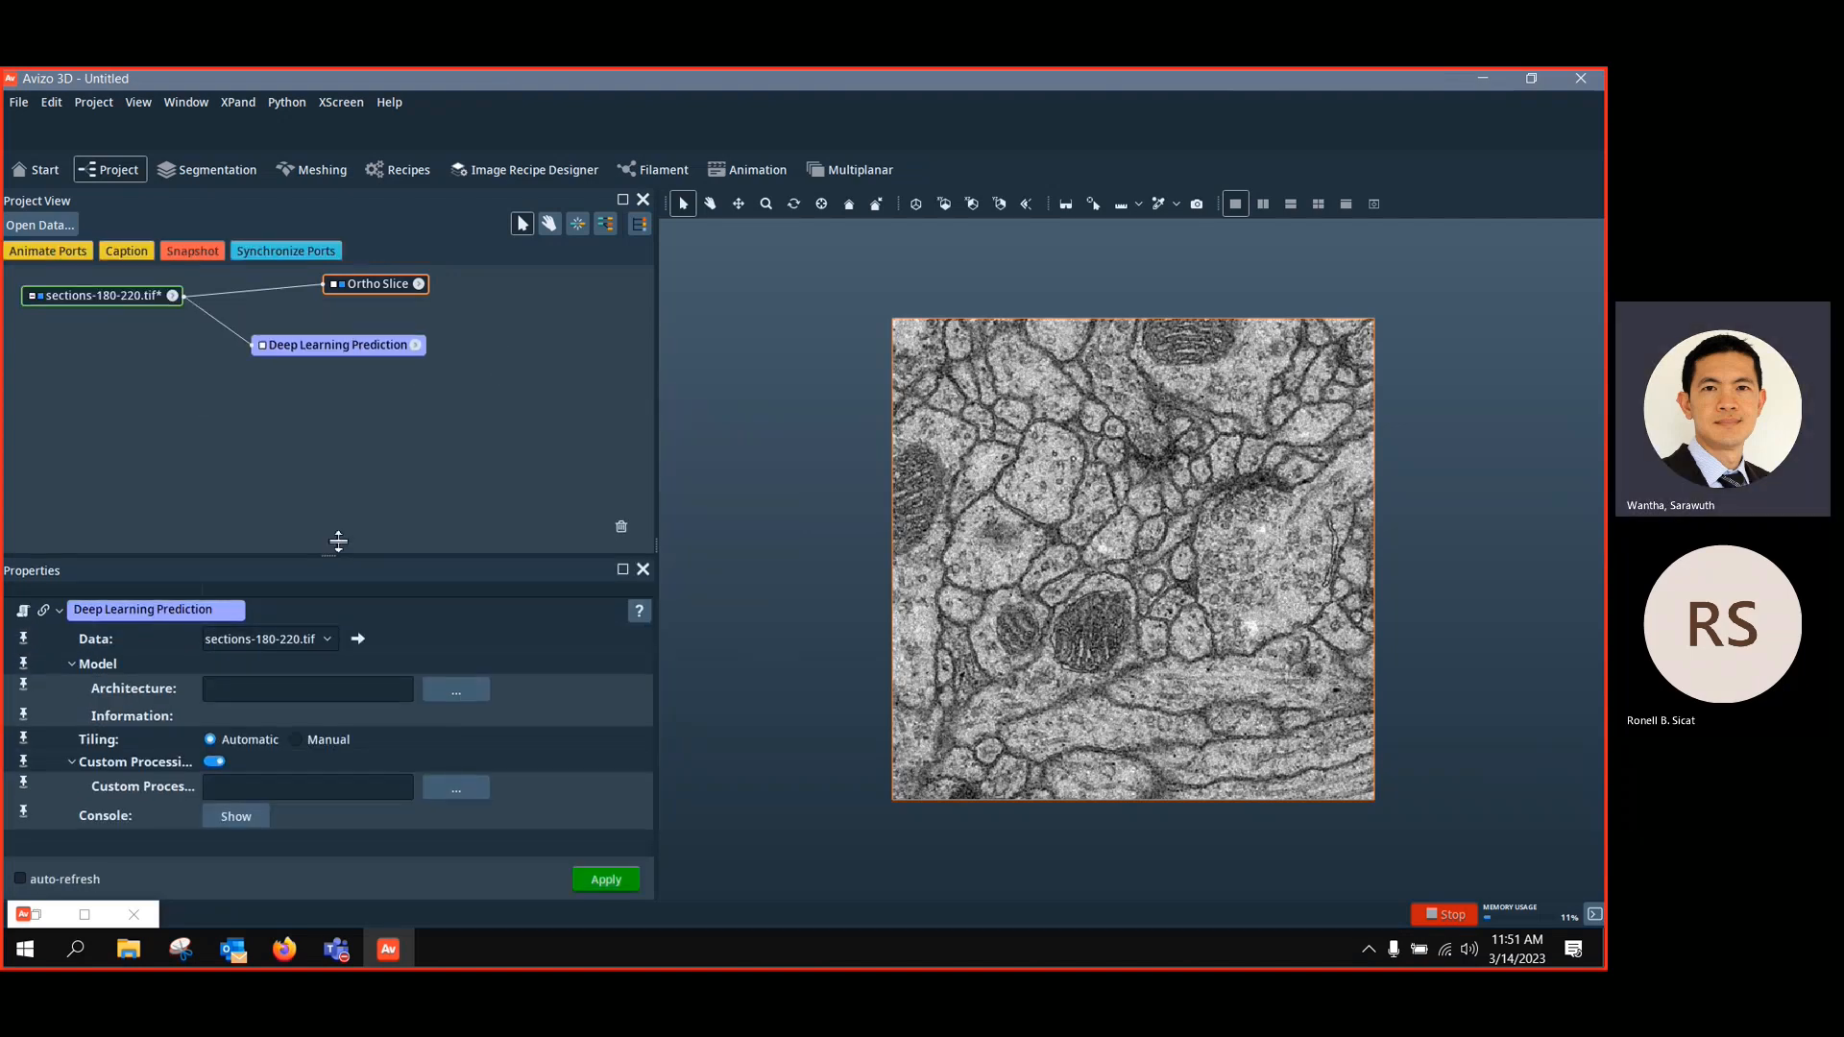
drag(328, 557, 355, 468)
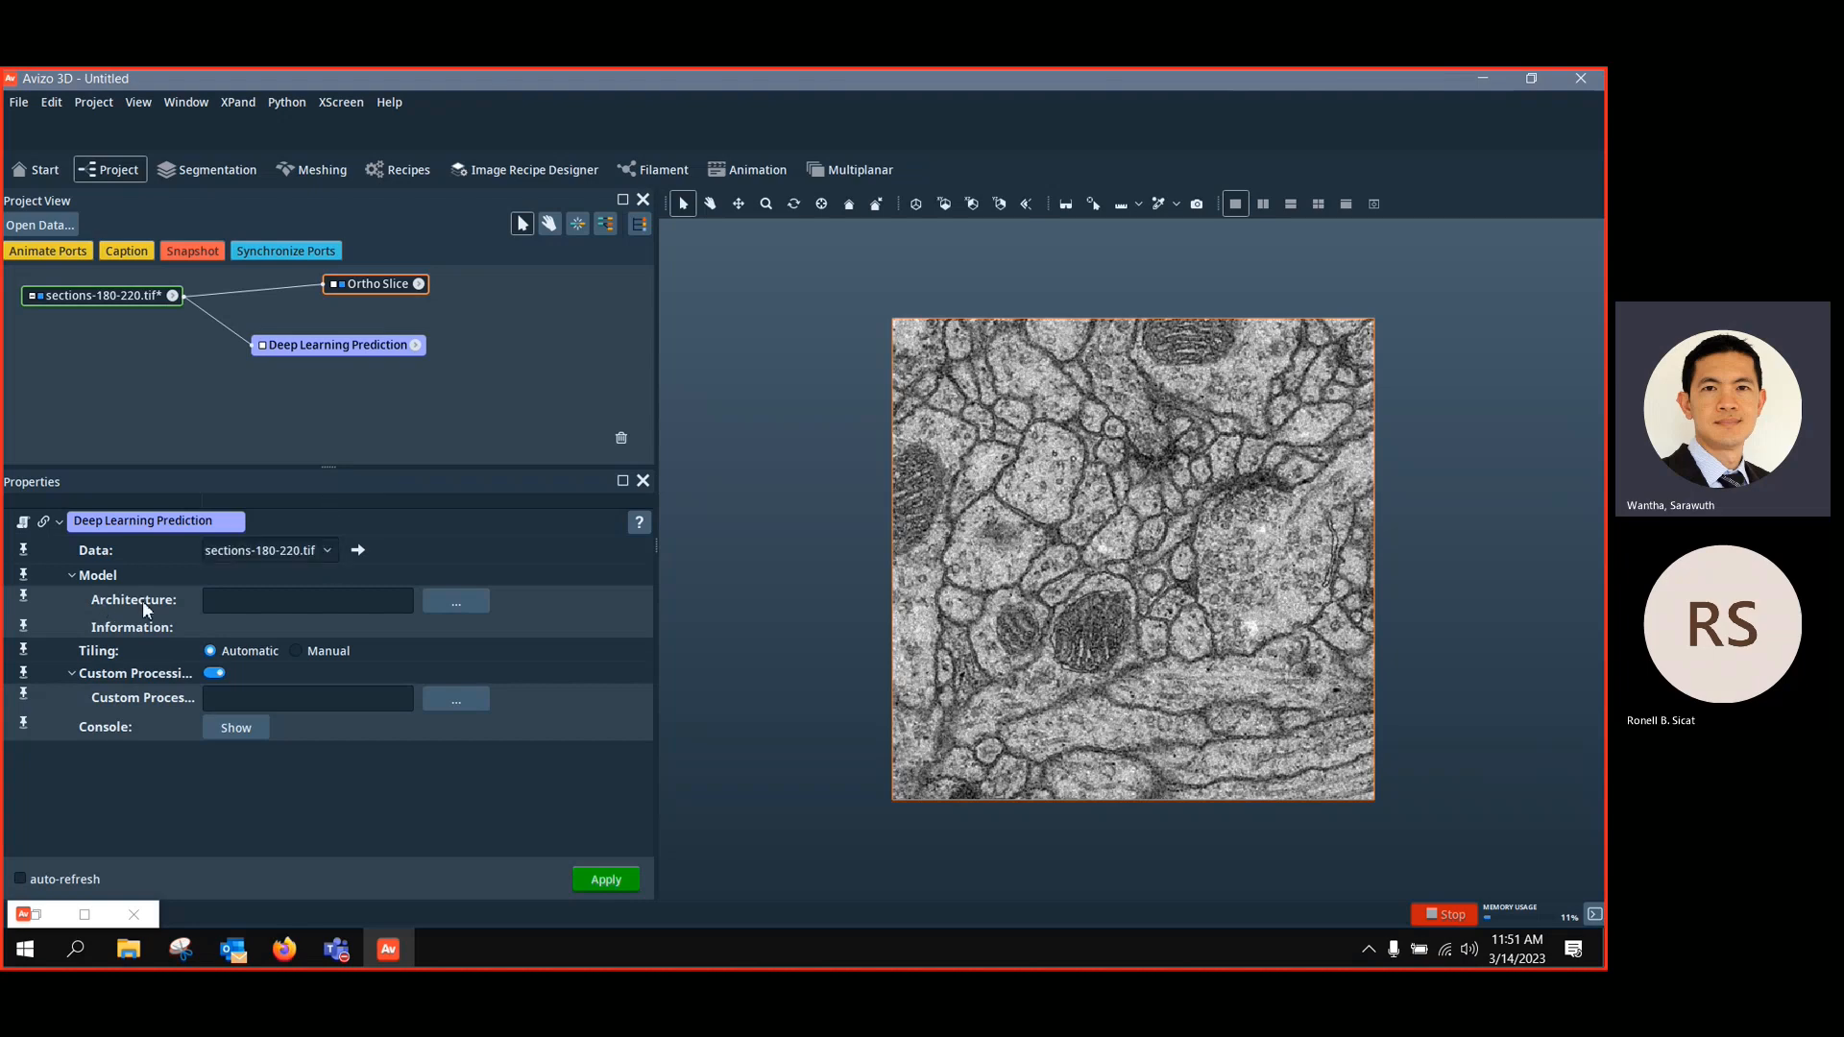
Load TrainedModel_100Epochs_resnet18_128Patch.json from the Desktop's DL2D folder as the prediction module's architecture
click(479, 615)
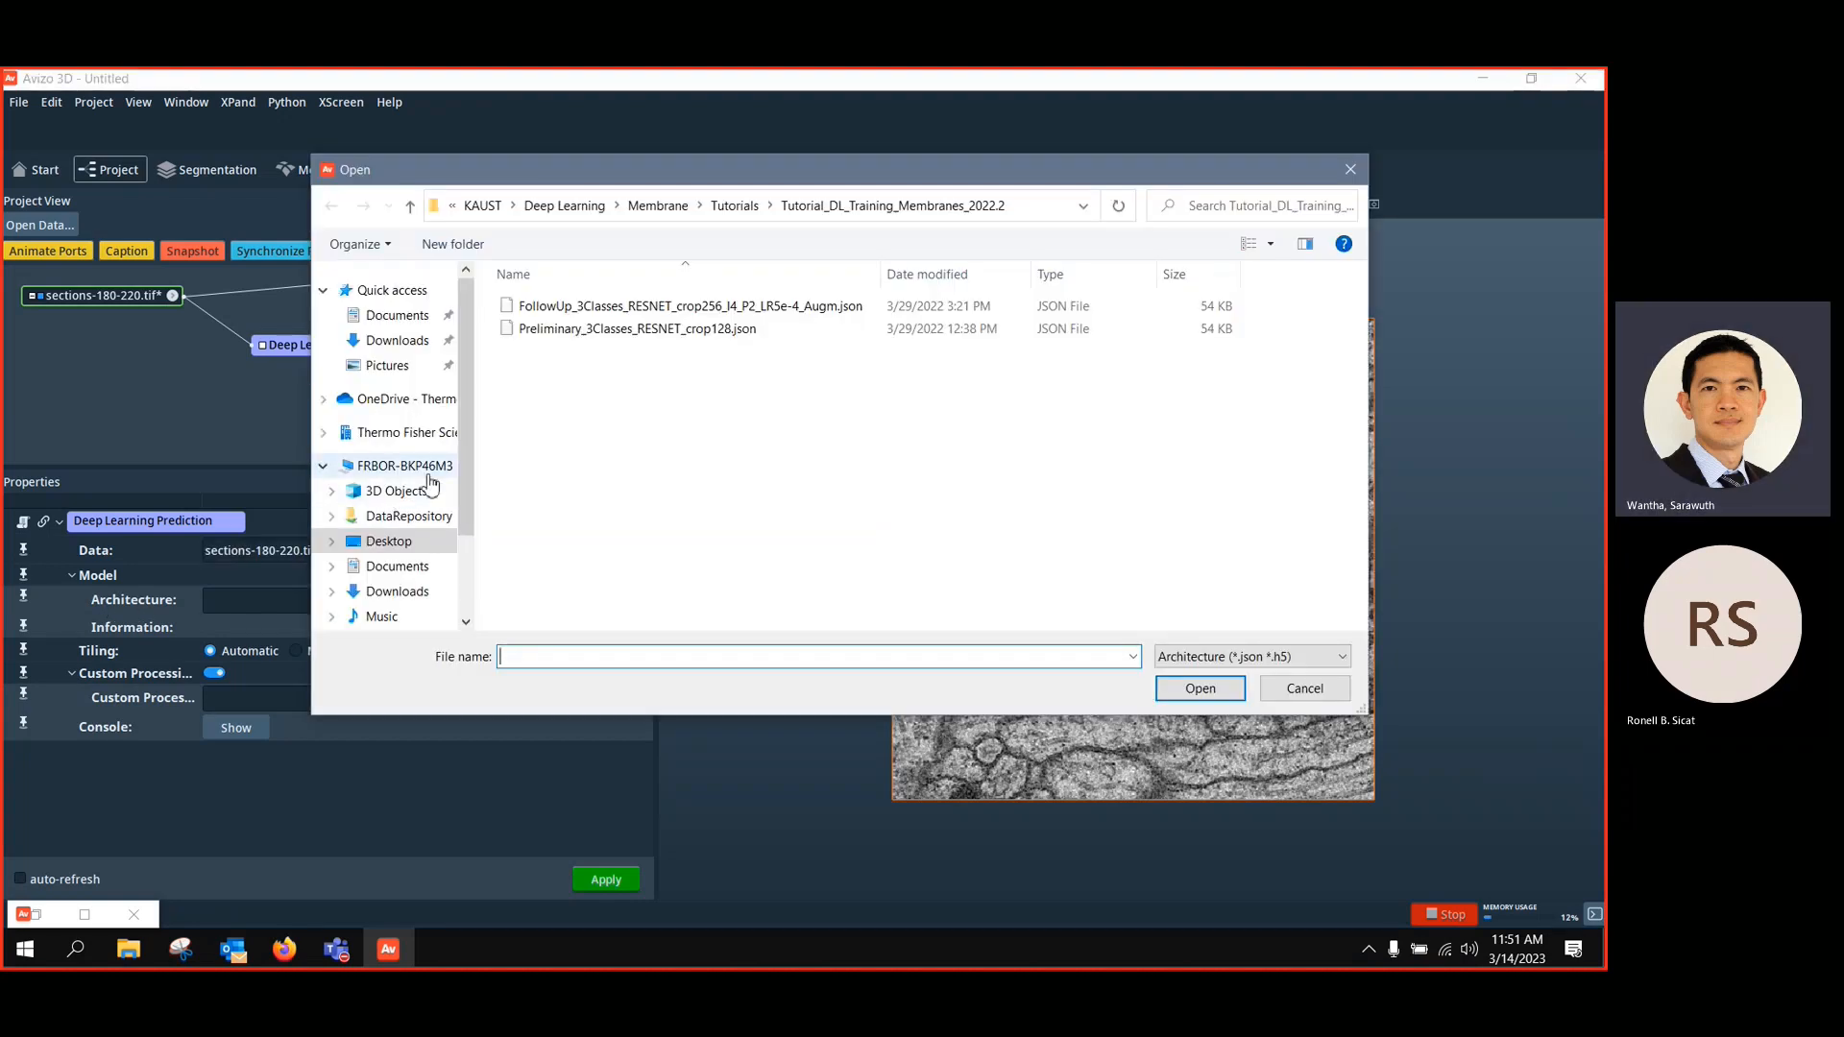
click(408, 543)
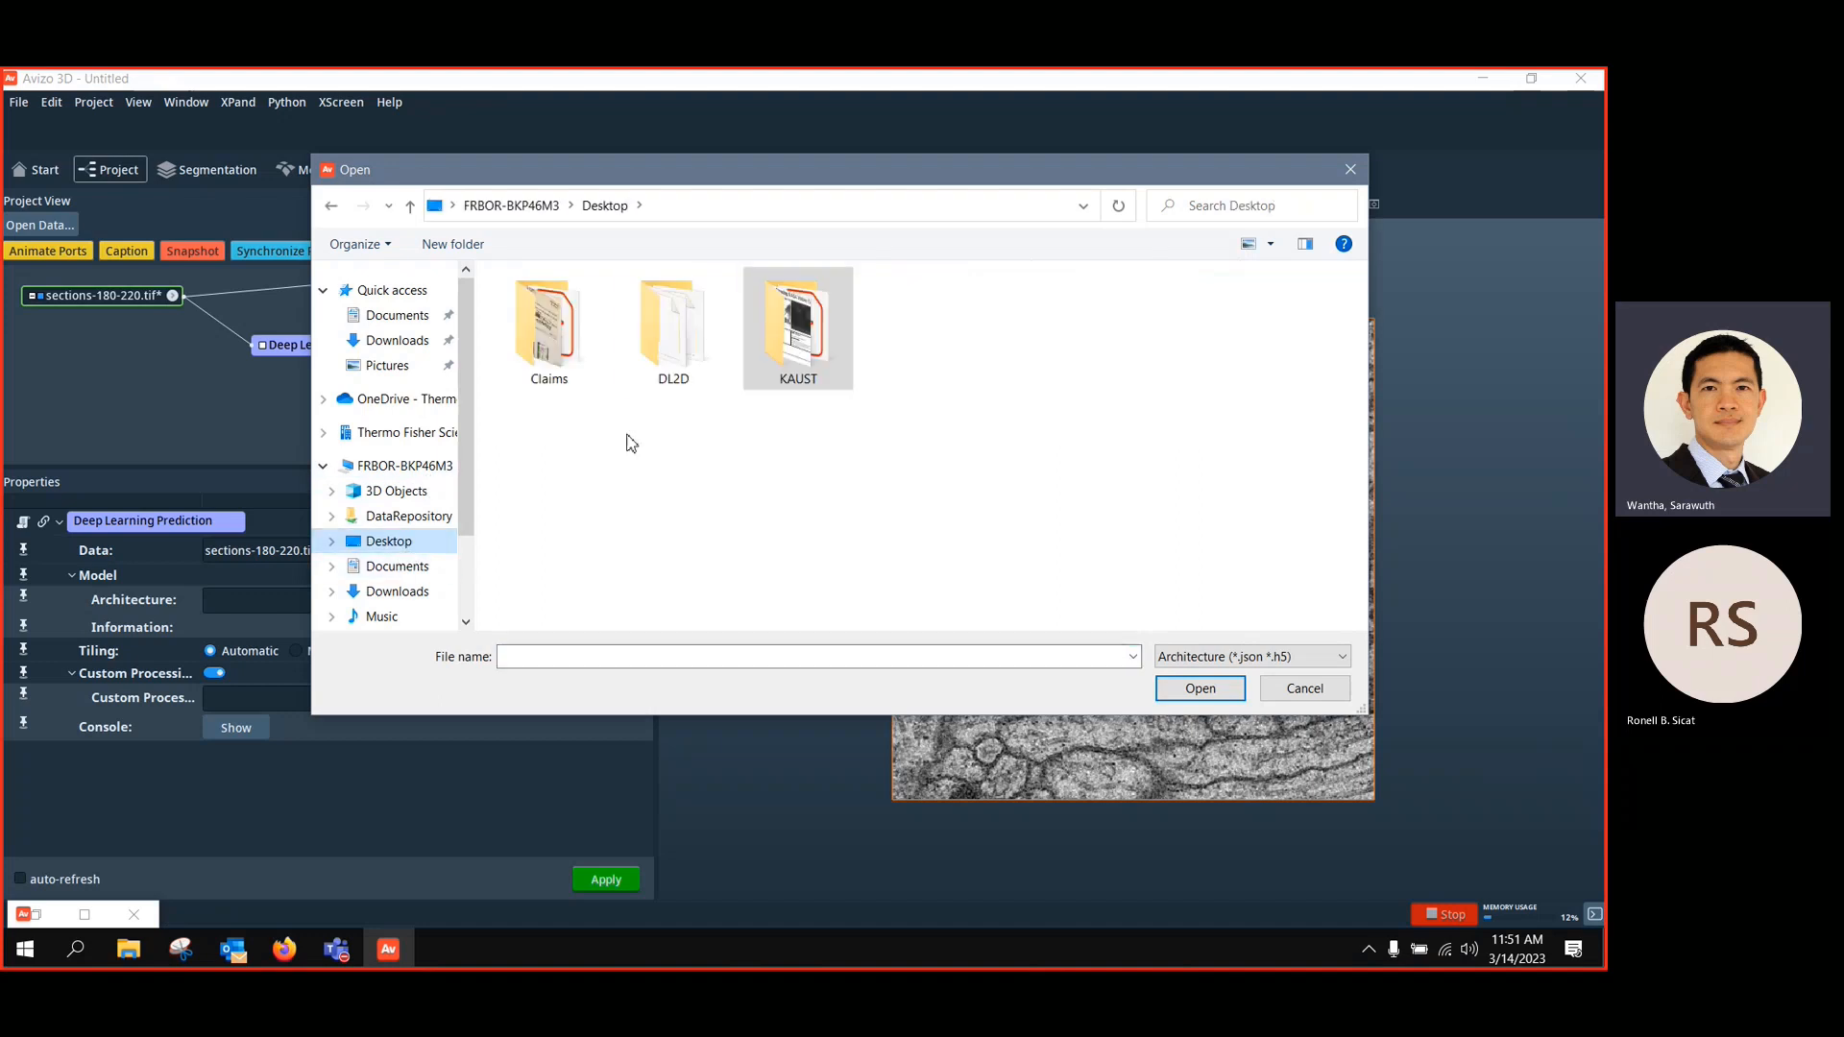
double_click(673, 326)
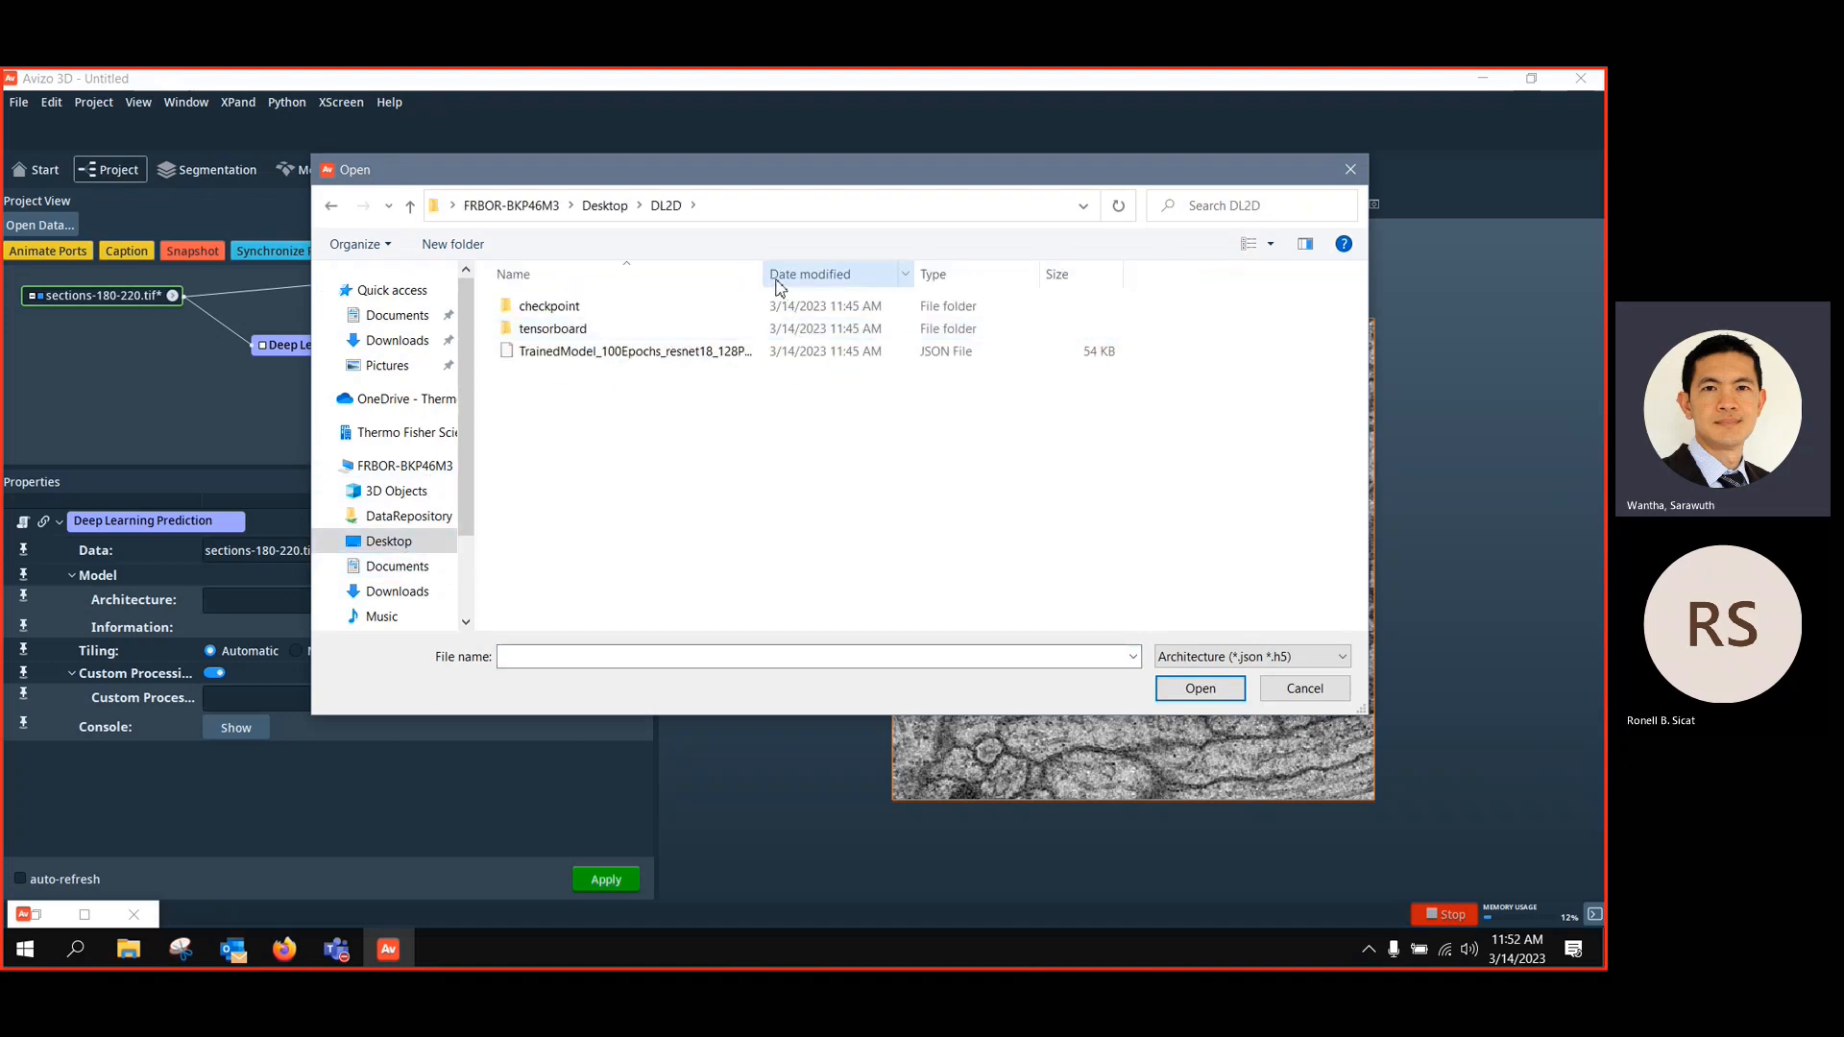
drag(765, 276, 901, 275)
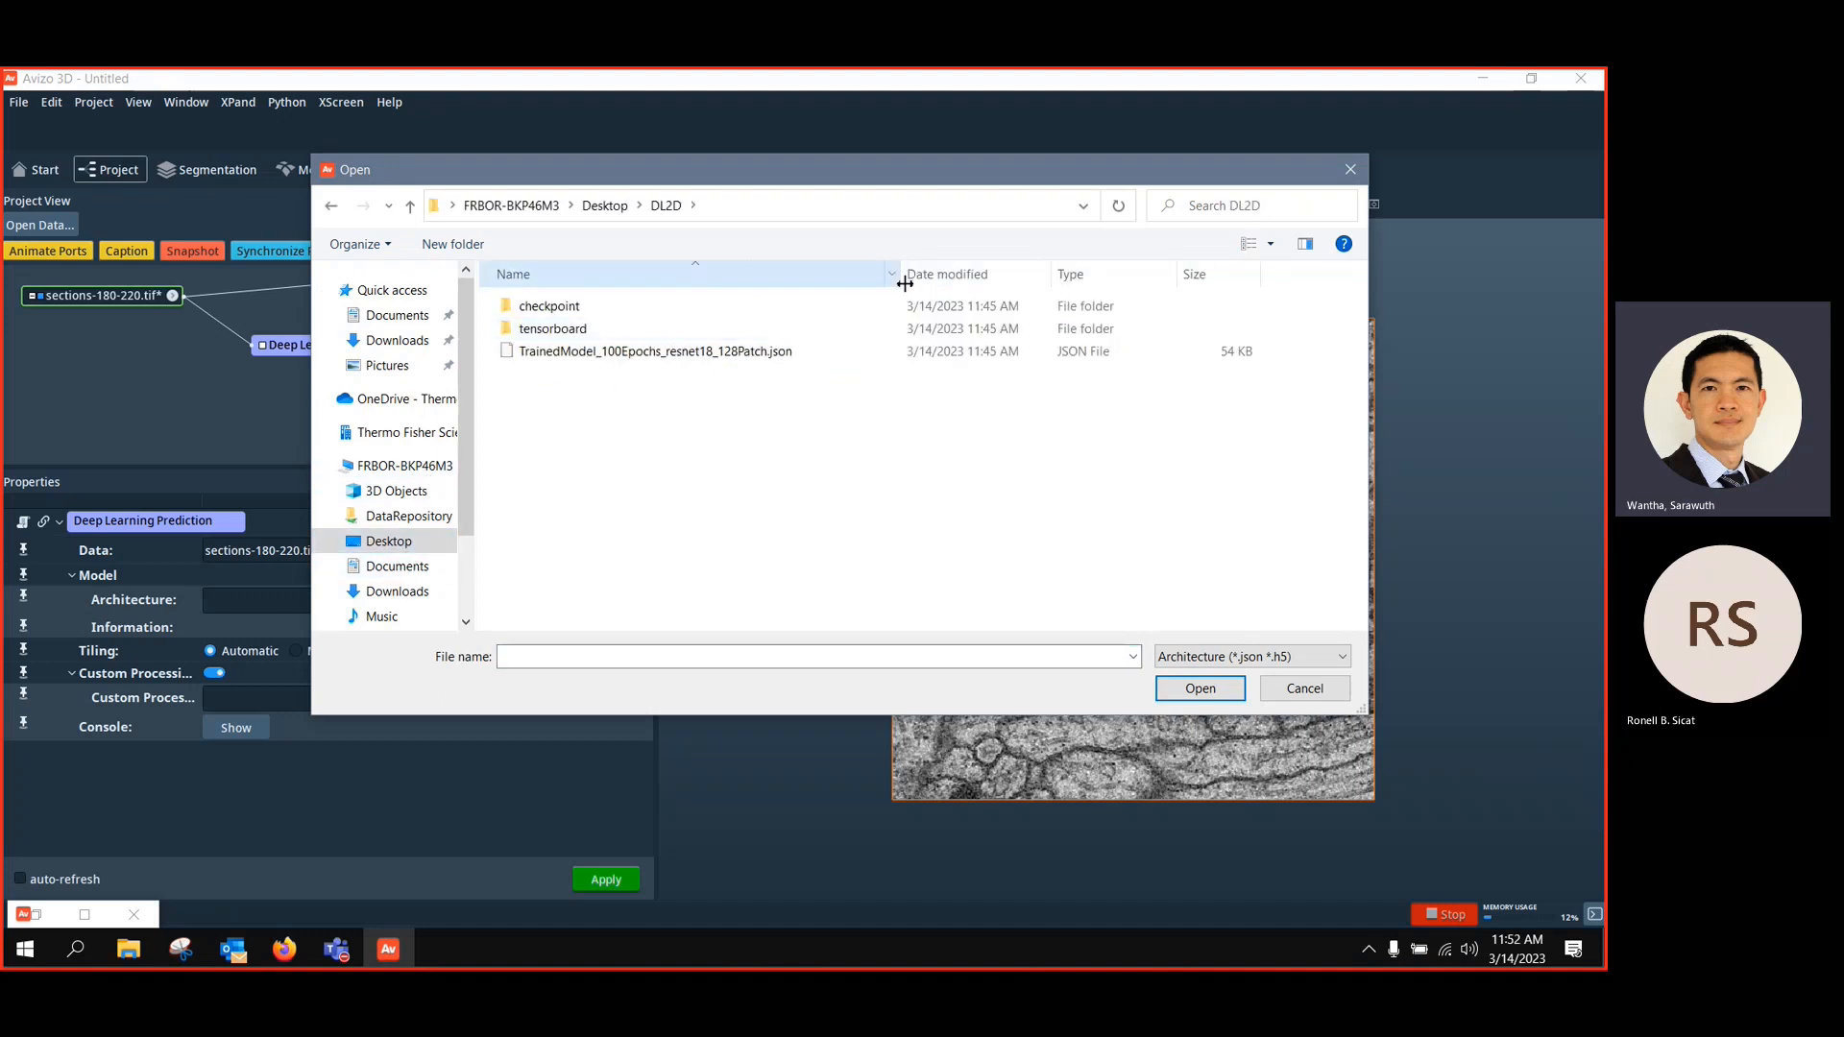
click(779, 359)
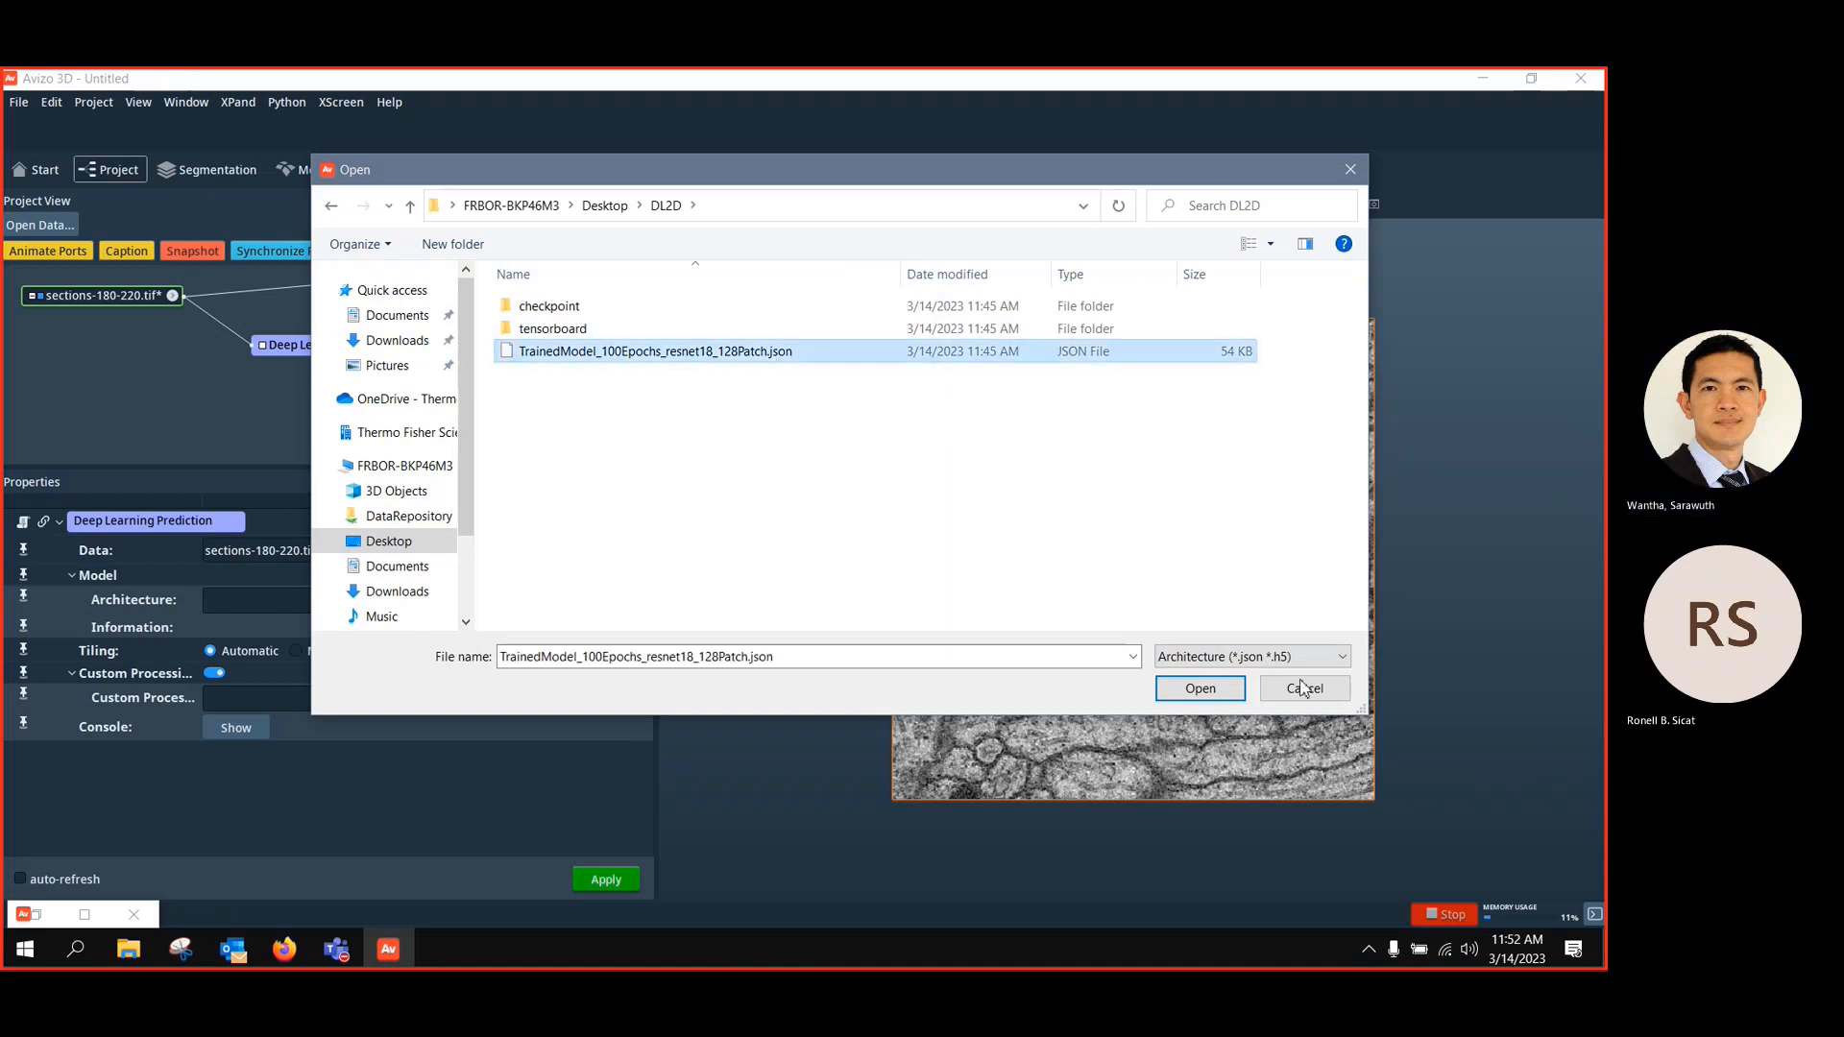
click(1217, 694)
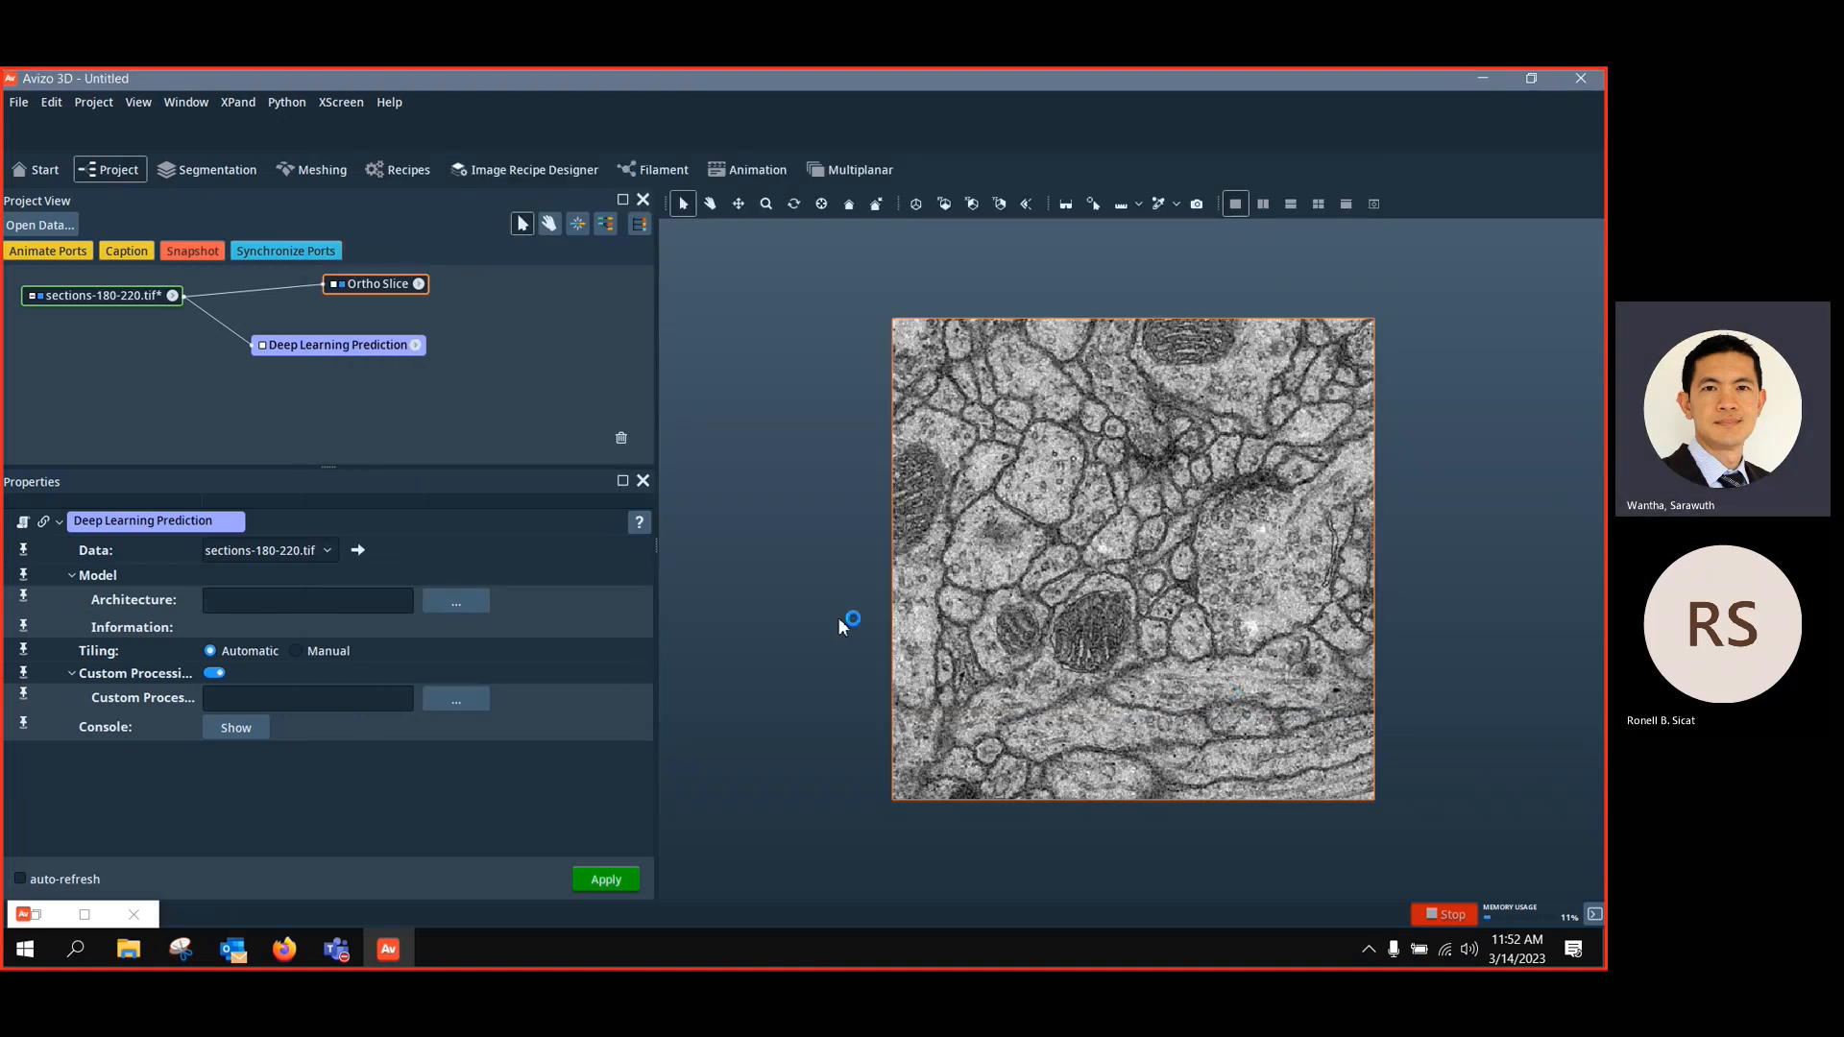
Check the model files in File Explorer against the architecture, weights and custom processing files set in Avizo's Deep Learning Prediction
click(128, 949)
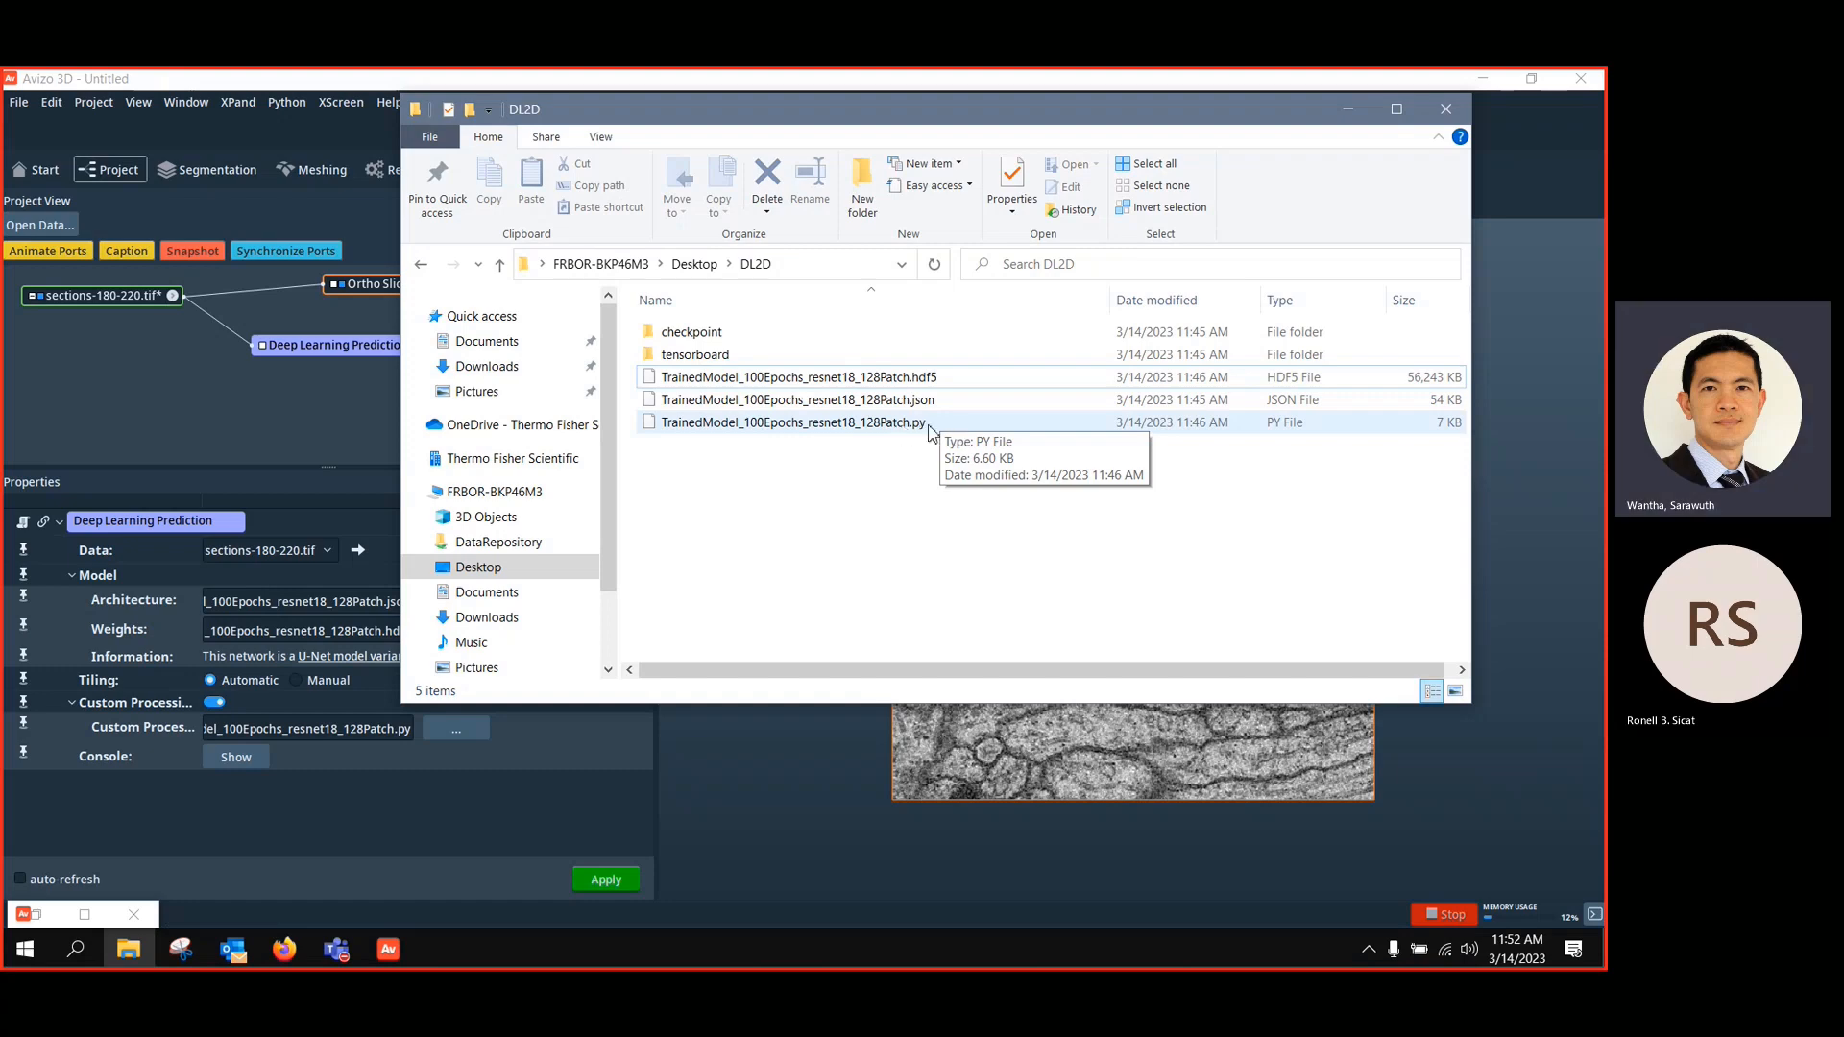
click(312, 416)
click(365, 345)
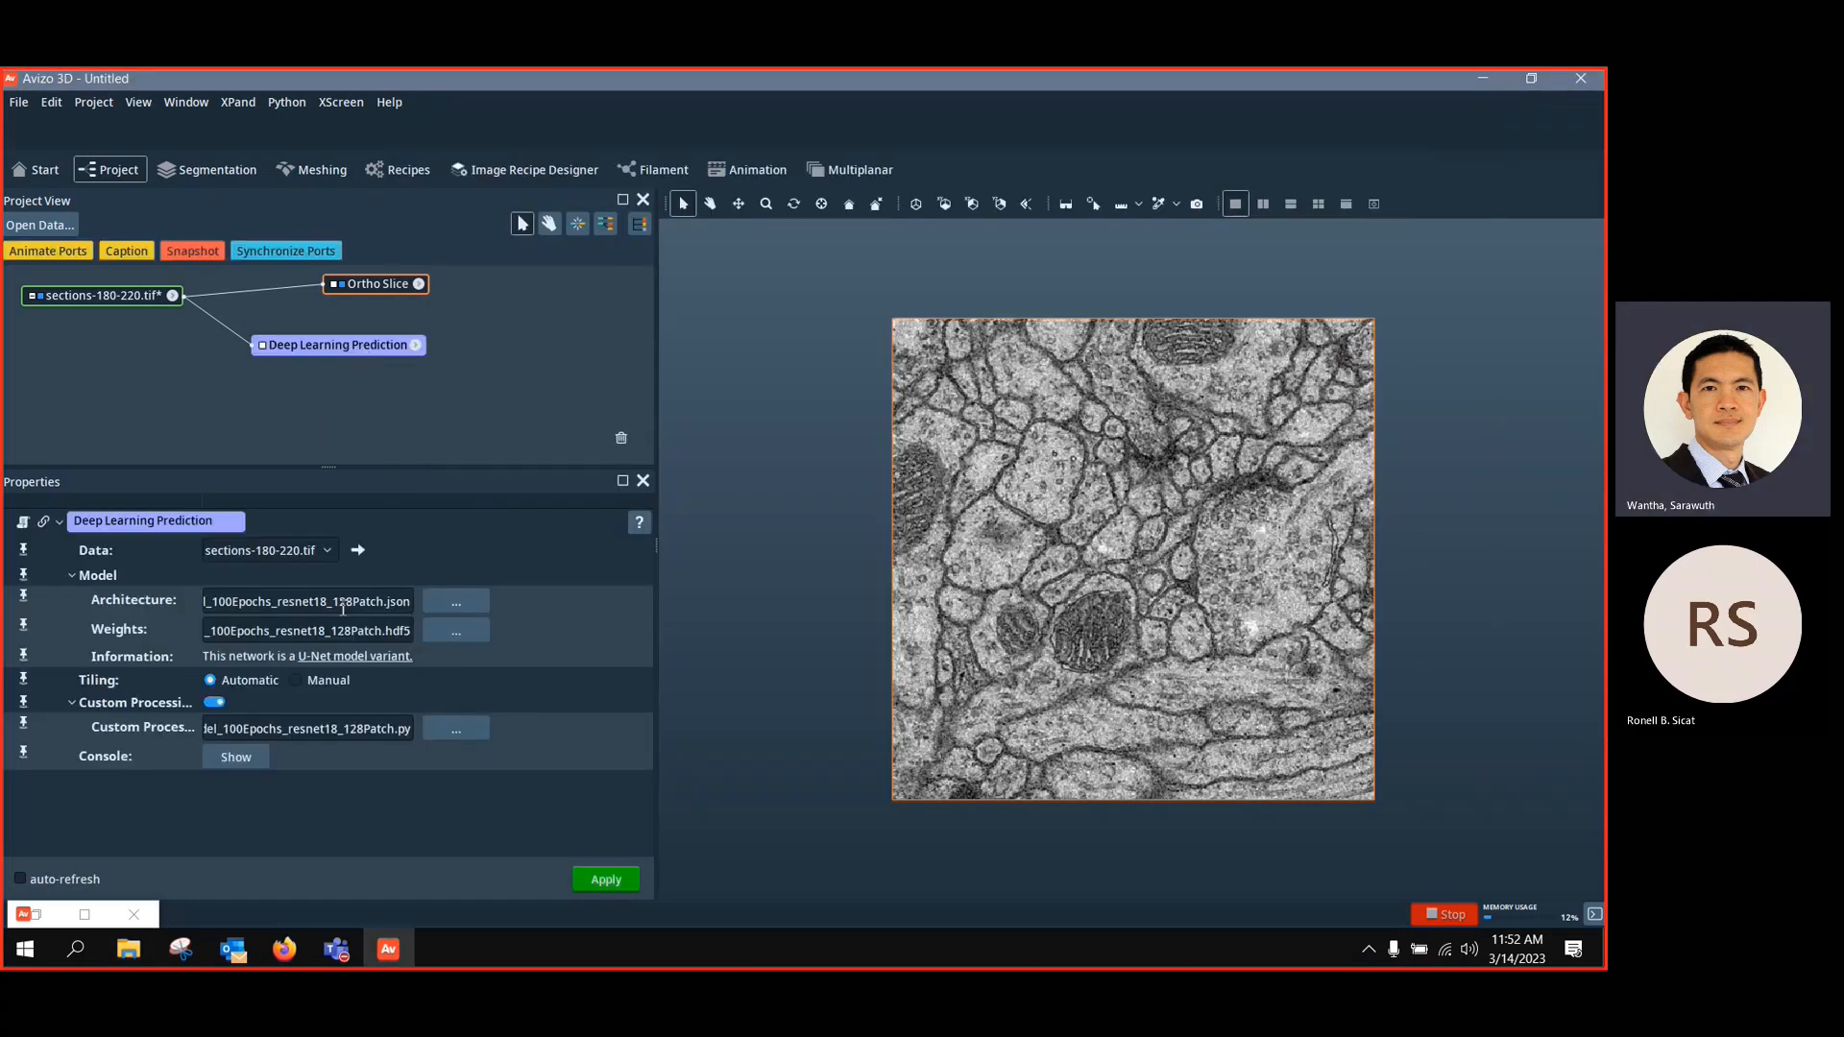
drag(323, 470, 327, 451)
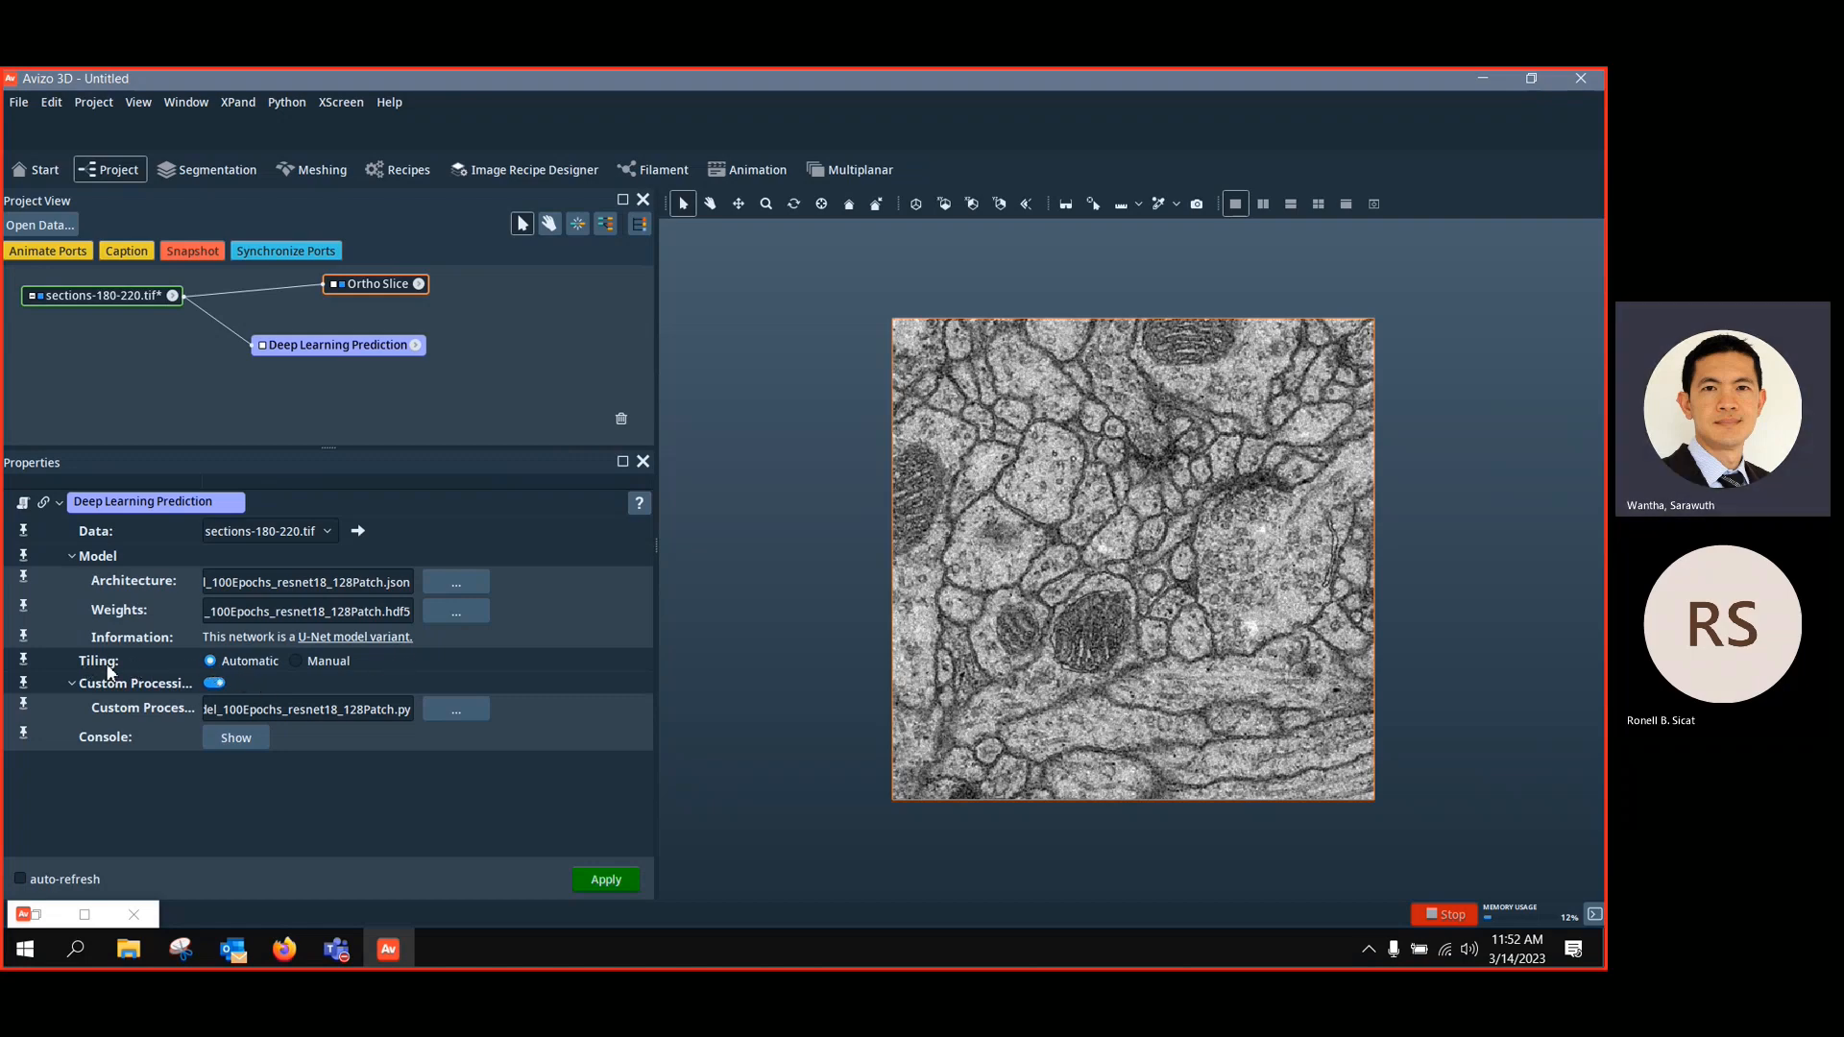
View the manual tiling settings, set tiling back to Automatic and run the Deep Learning Prediction
key(ctrl)
click(305, 660)
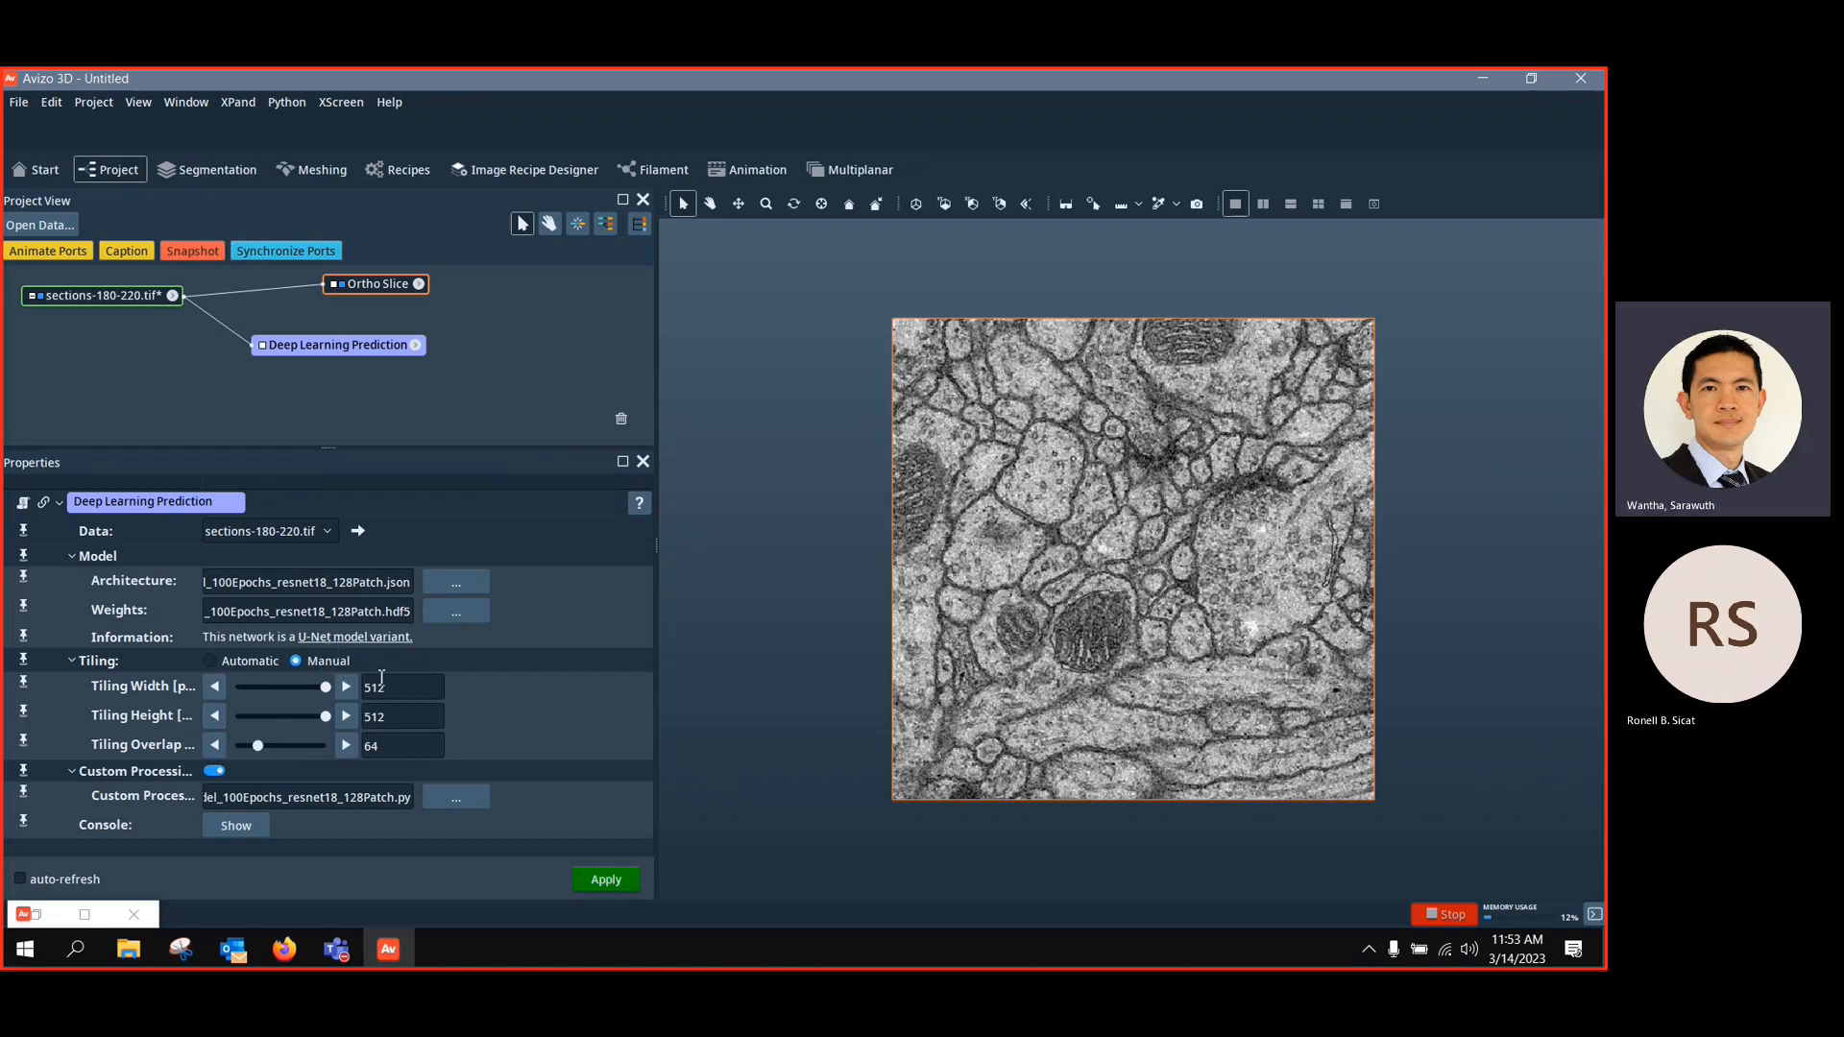
click(211, 662)
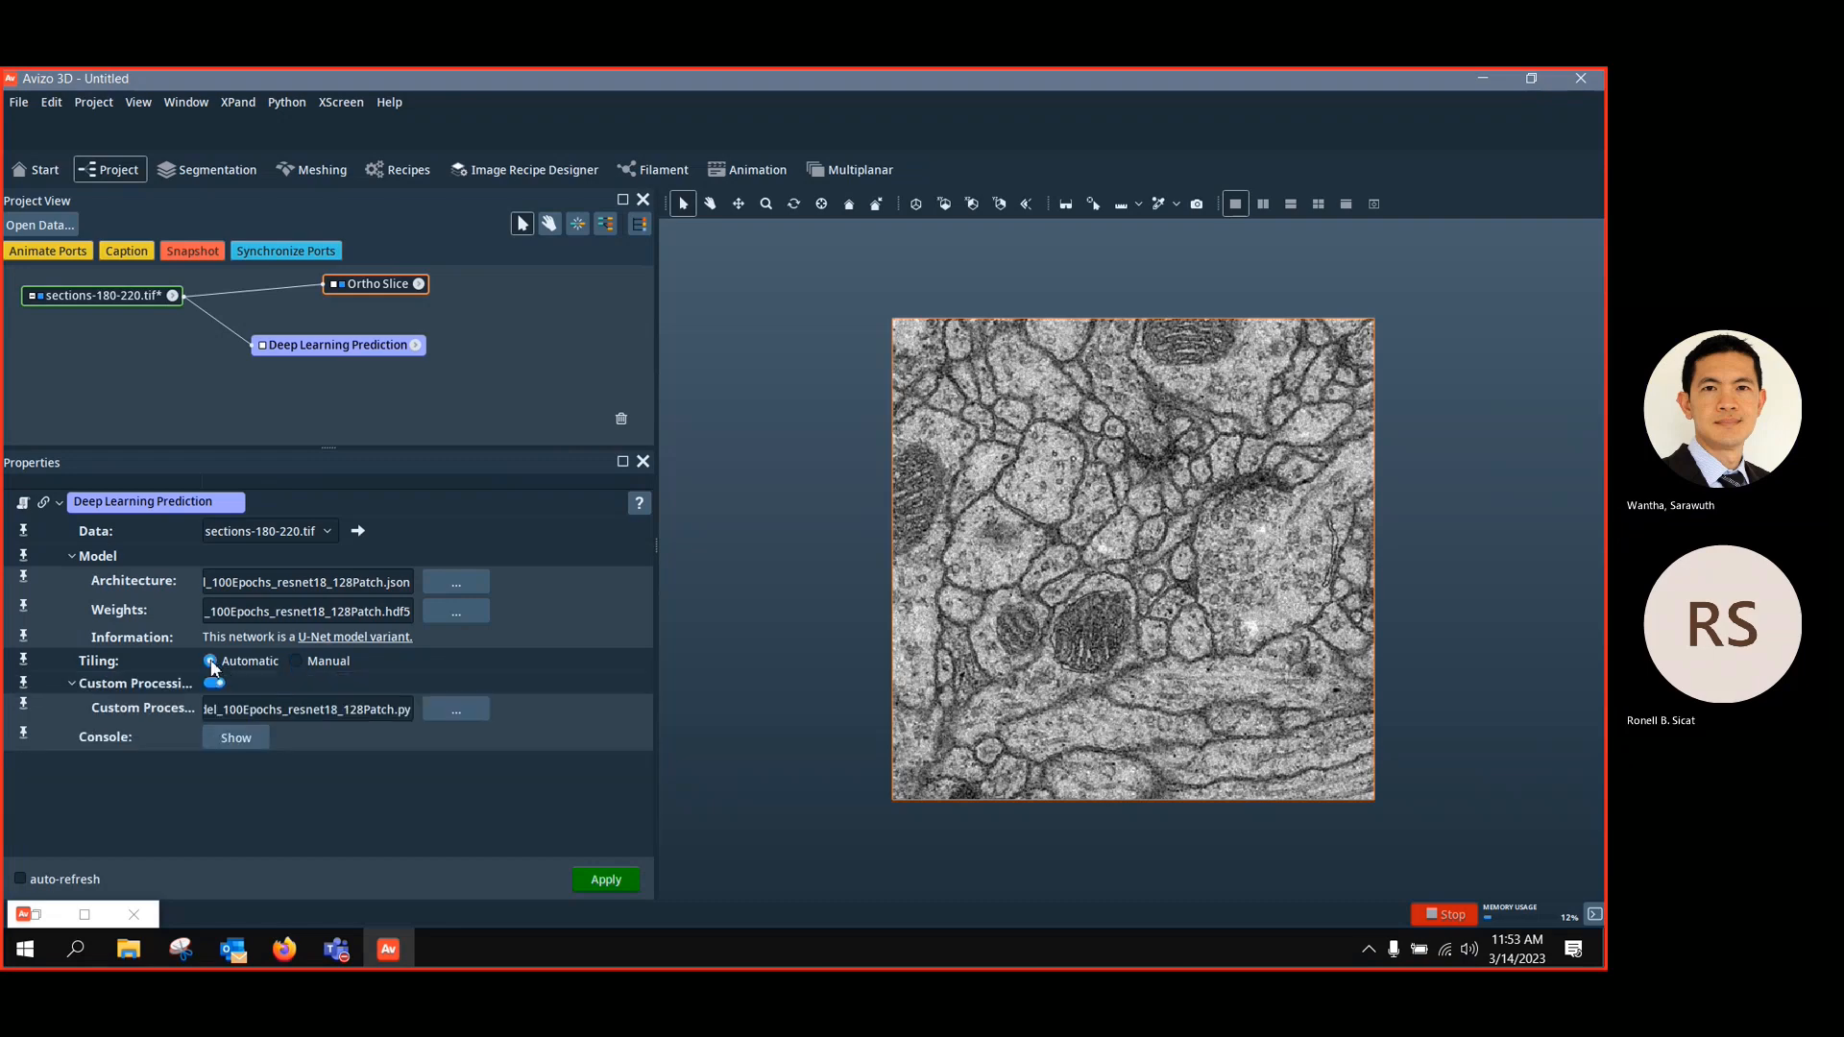
click(598, 879)
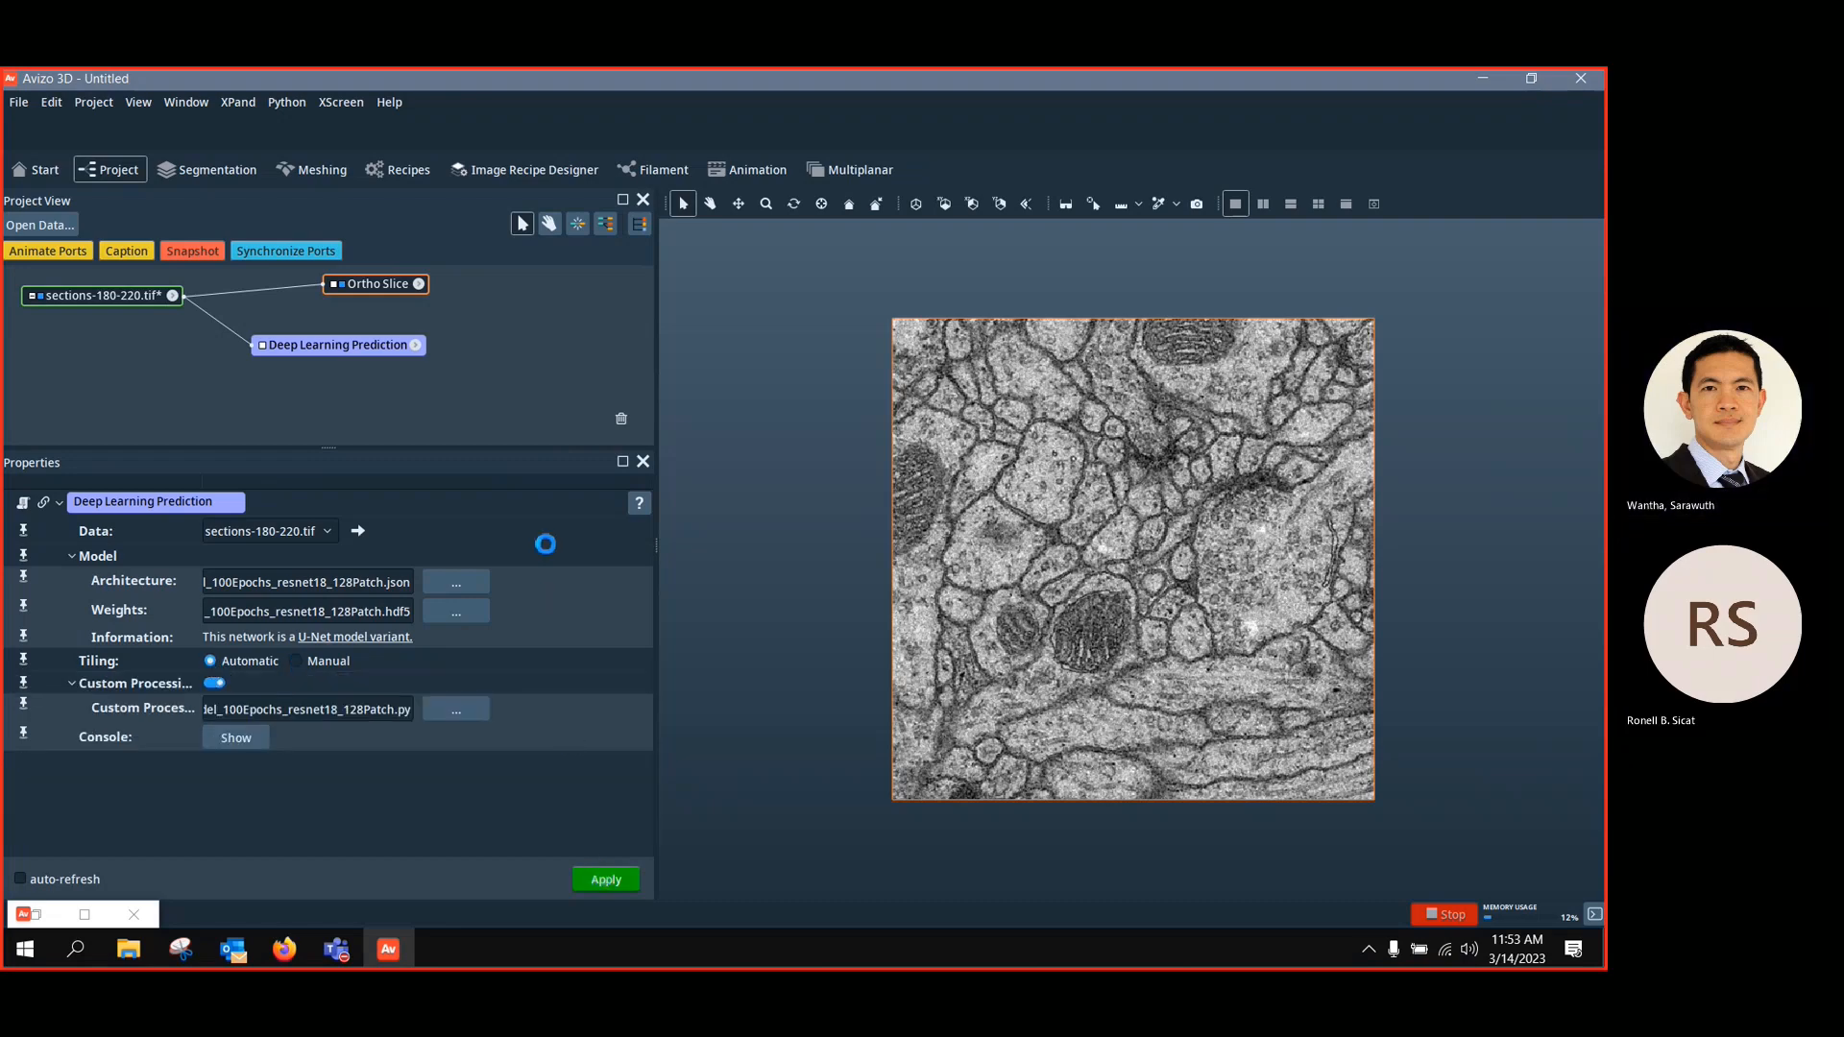
Move the sections-180-220.predict result lower in the project, attach a Color Wash to the Ortho Slice and connect its data to that result
click(123, 350)
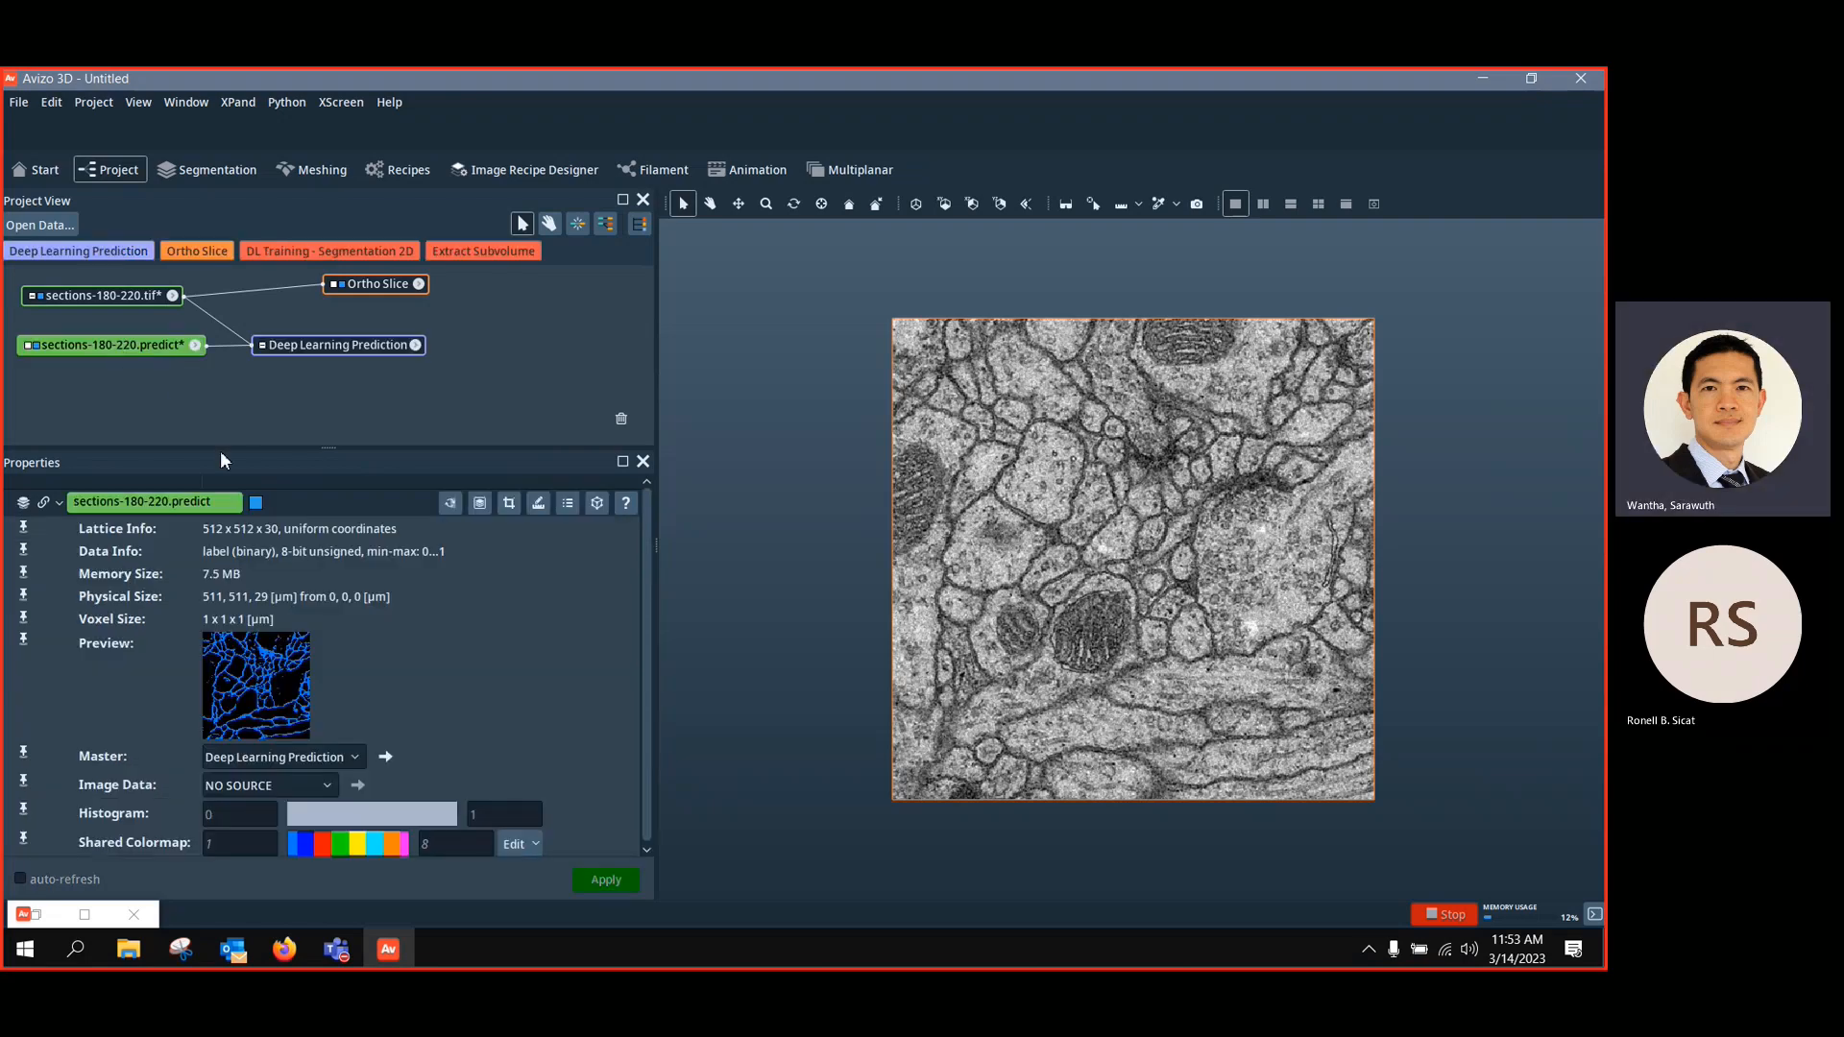
drag(105, 345, 106, 370)
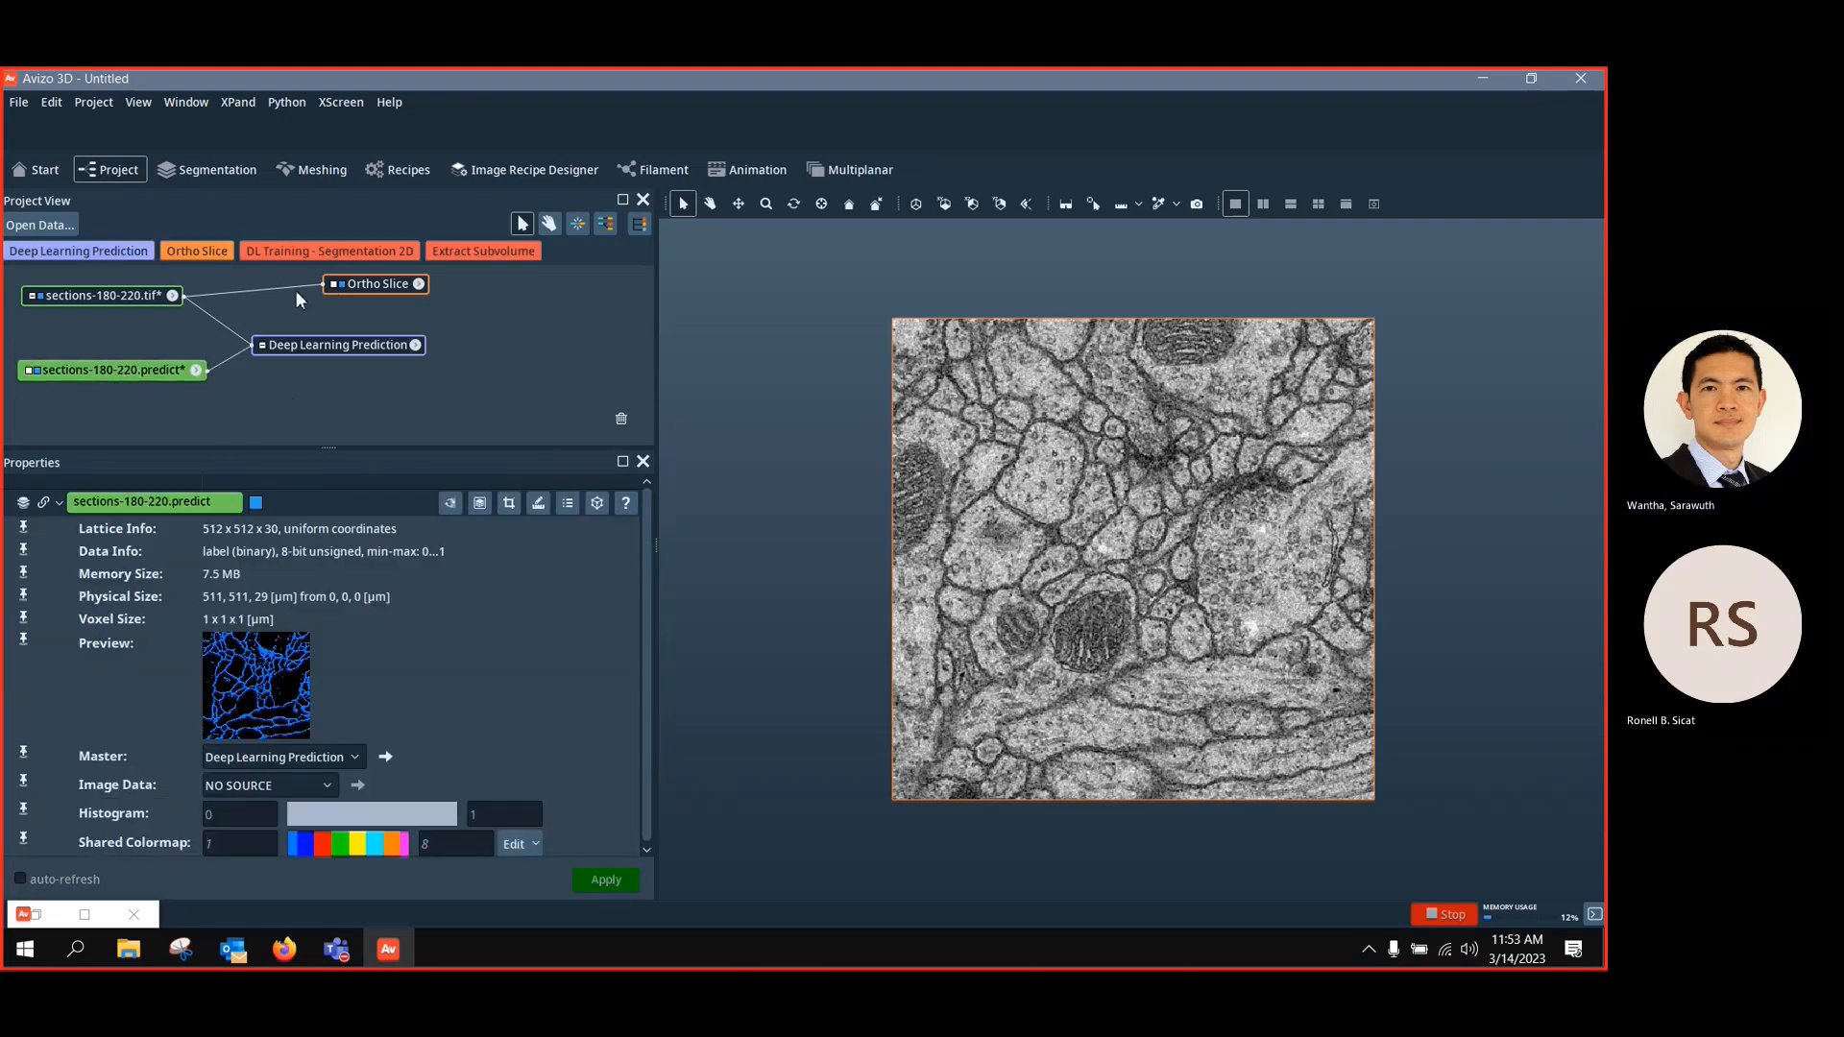
right_click(375, 285)
click(692, 357)
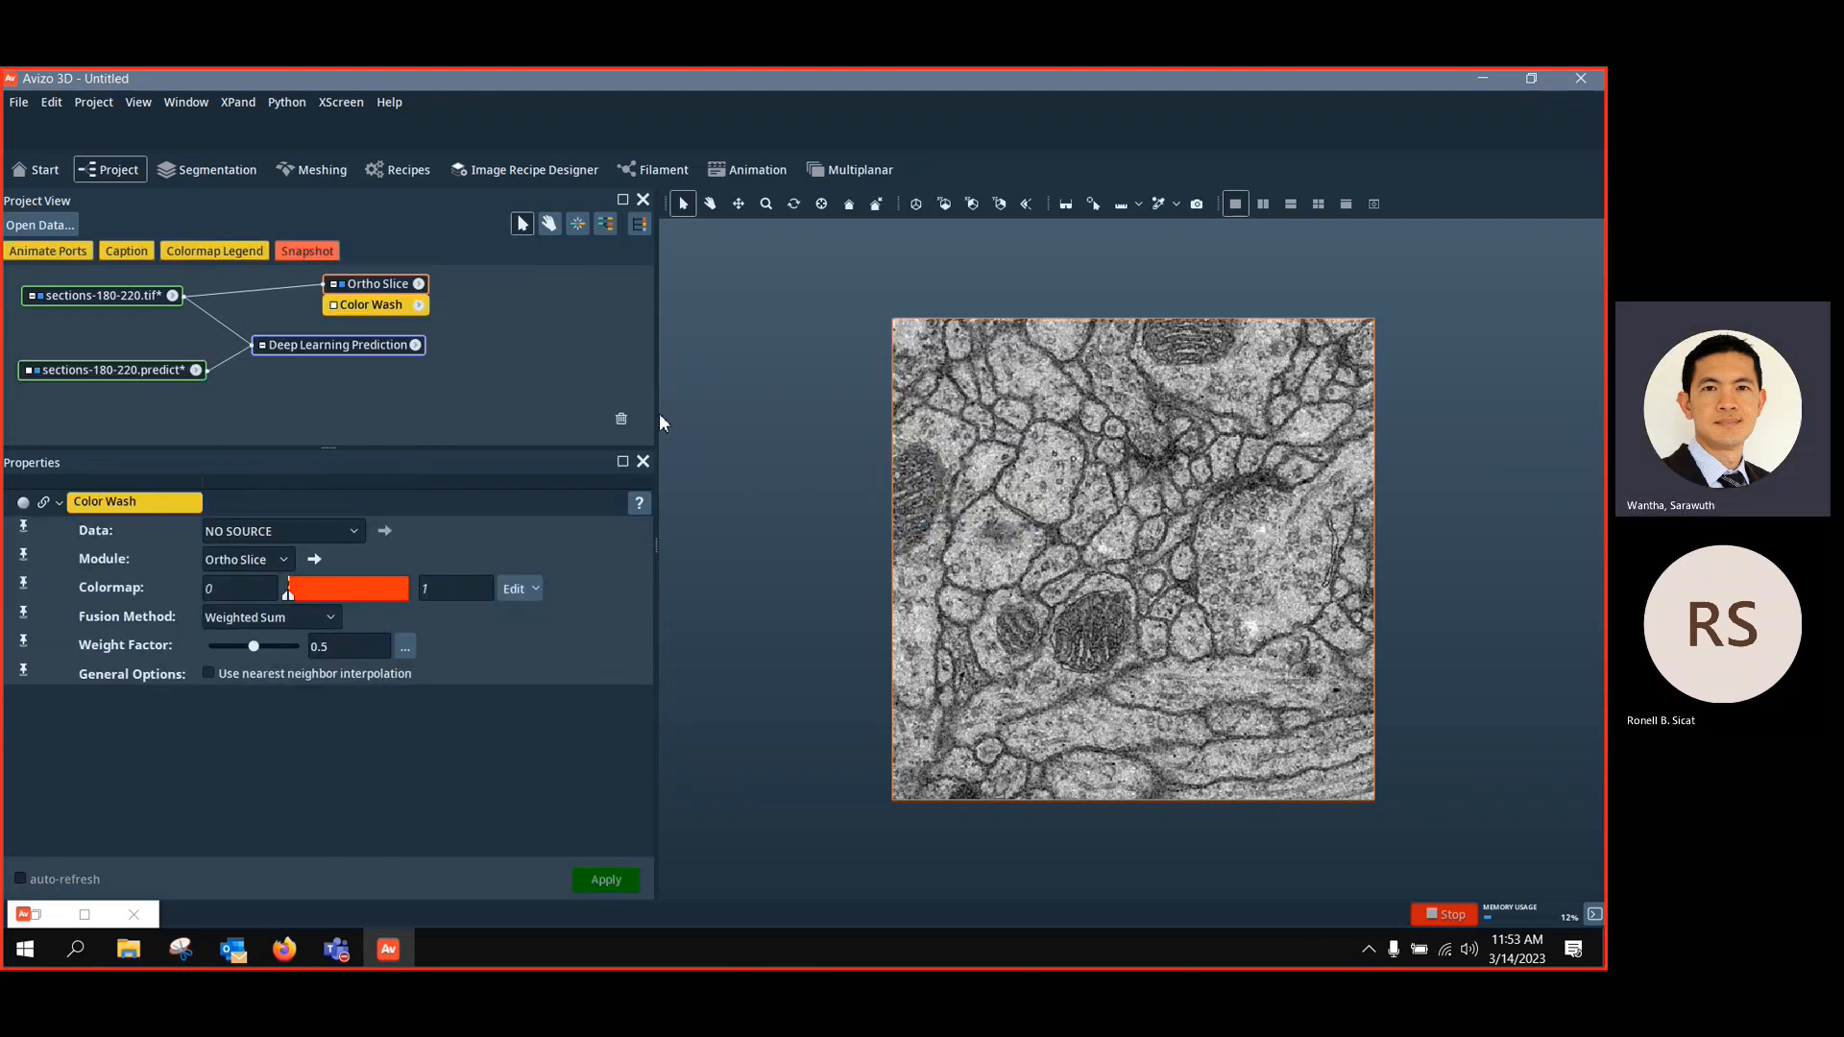
click(332, 306)
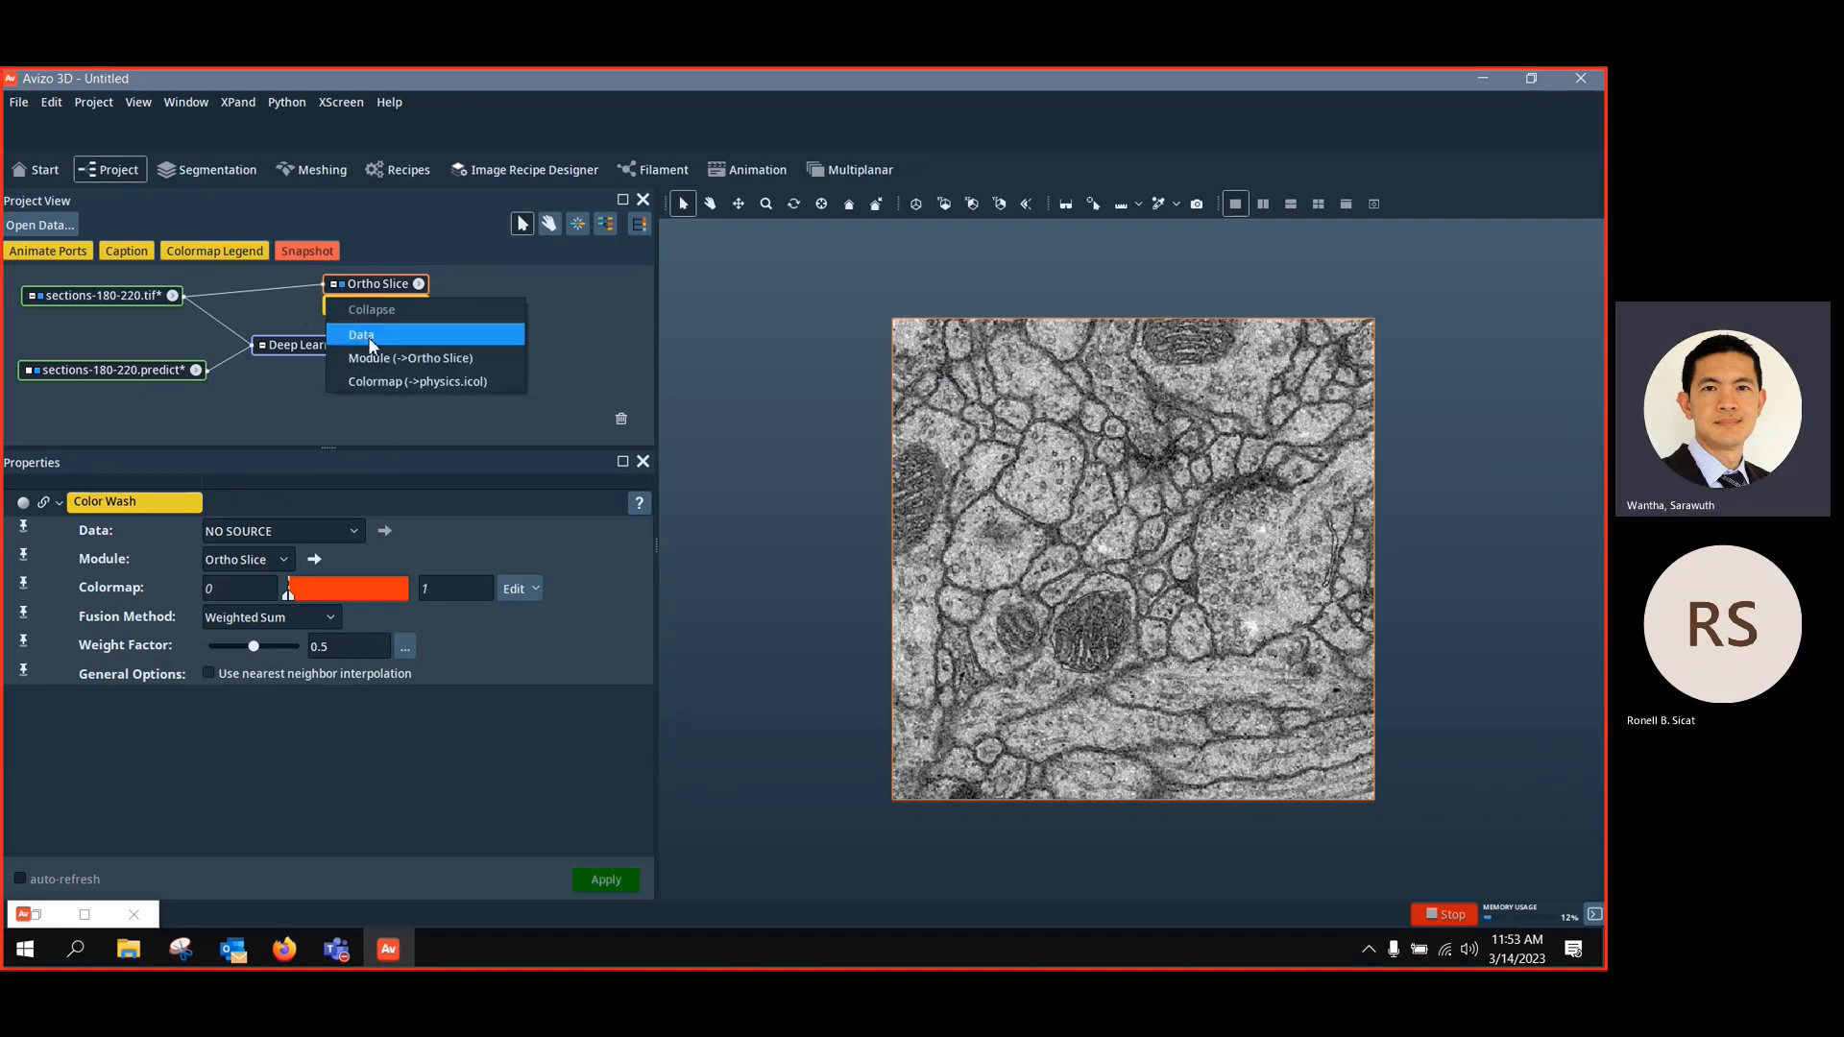
click(403, 329)
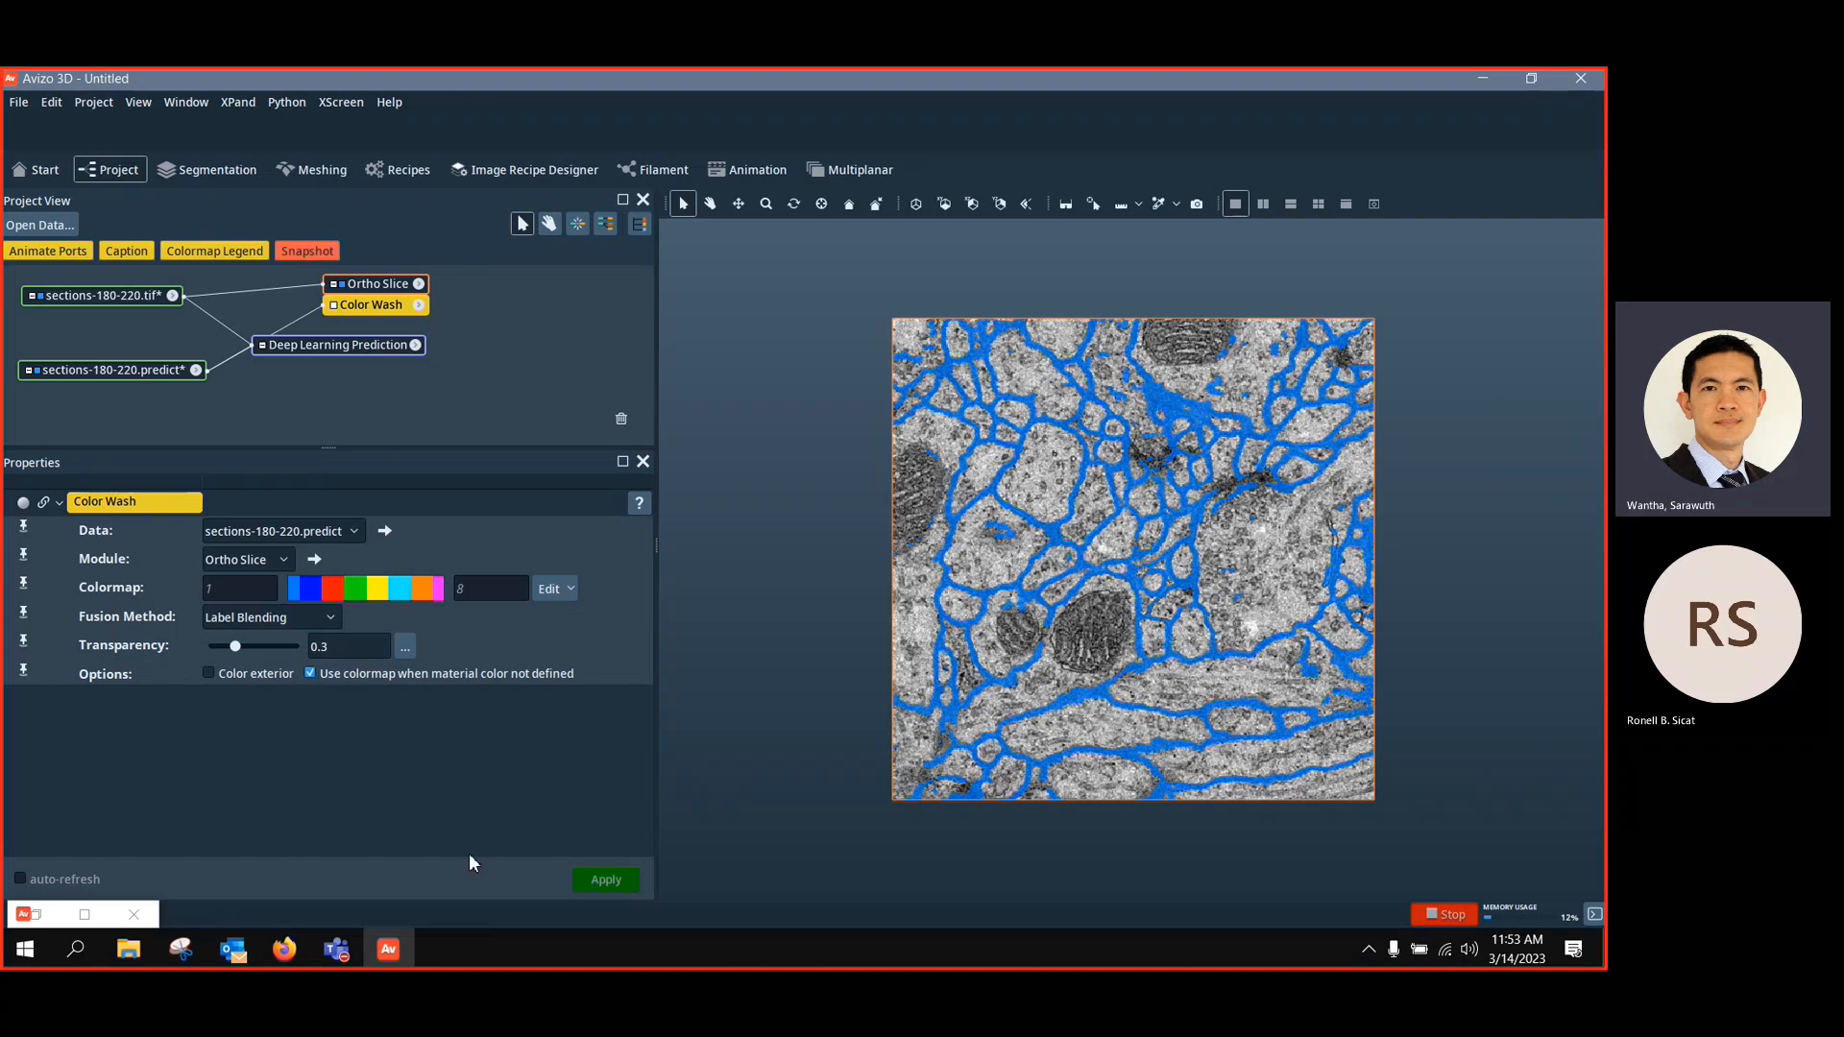
Review the TensorBoard training curves in Firefox, return to Avizo and inspect the membrane overlay on slices 11 and 20
click(285, 947)
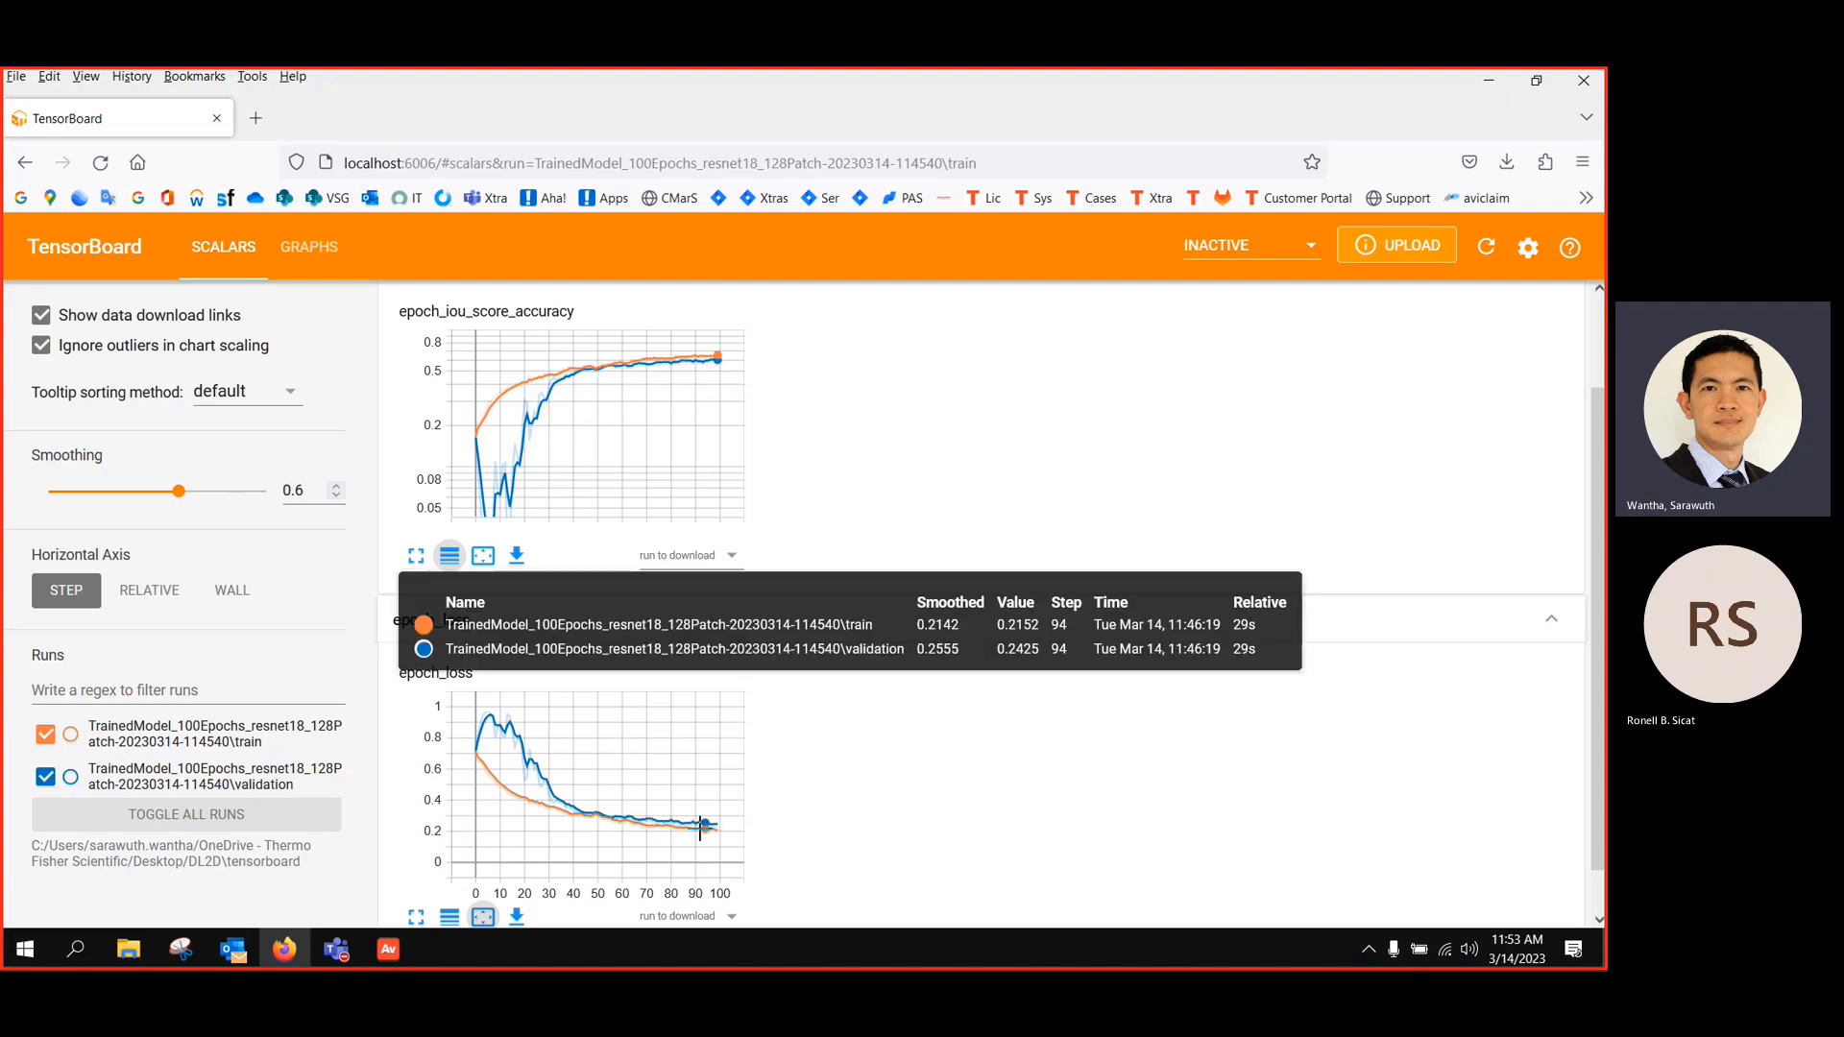
click(388, 949)
click(384, 284)
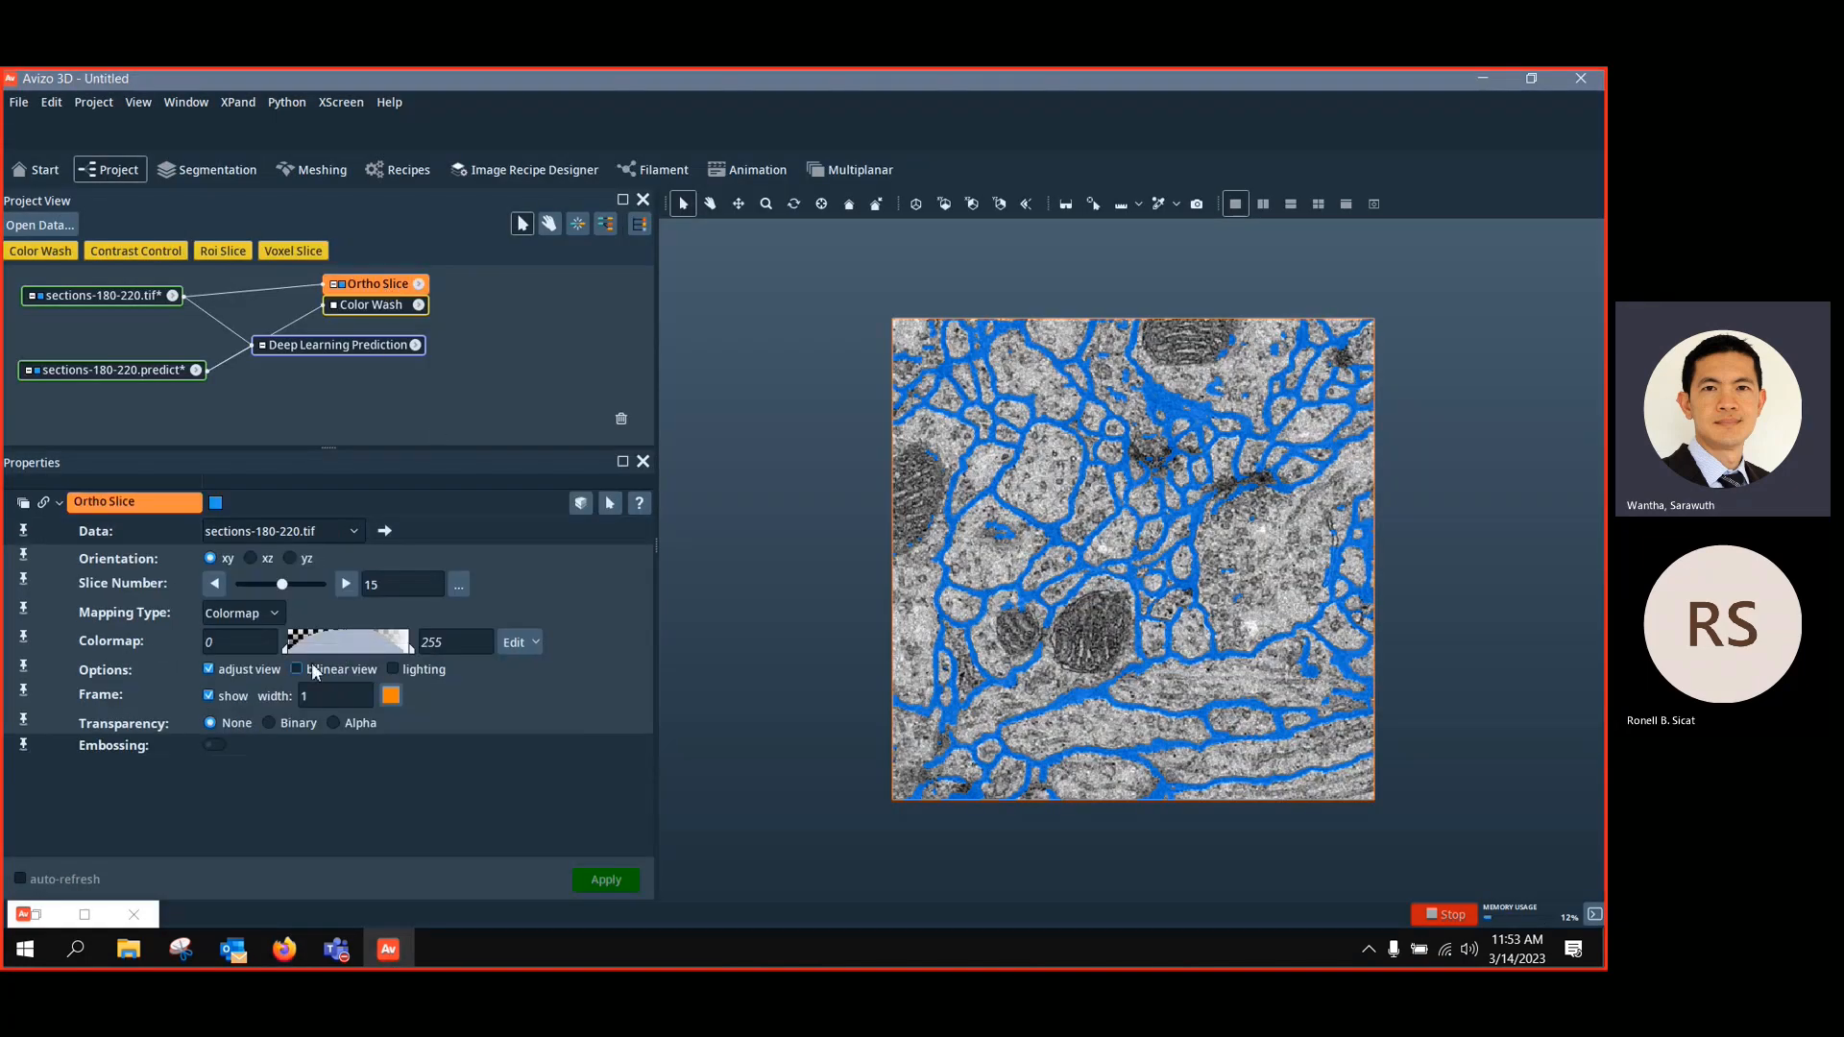
drag(285, 586, 269, 590)
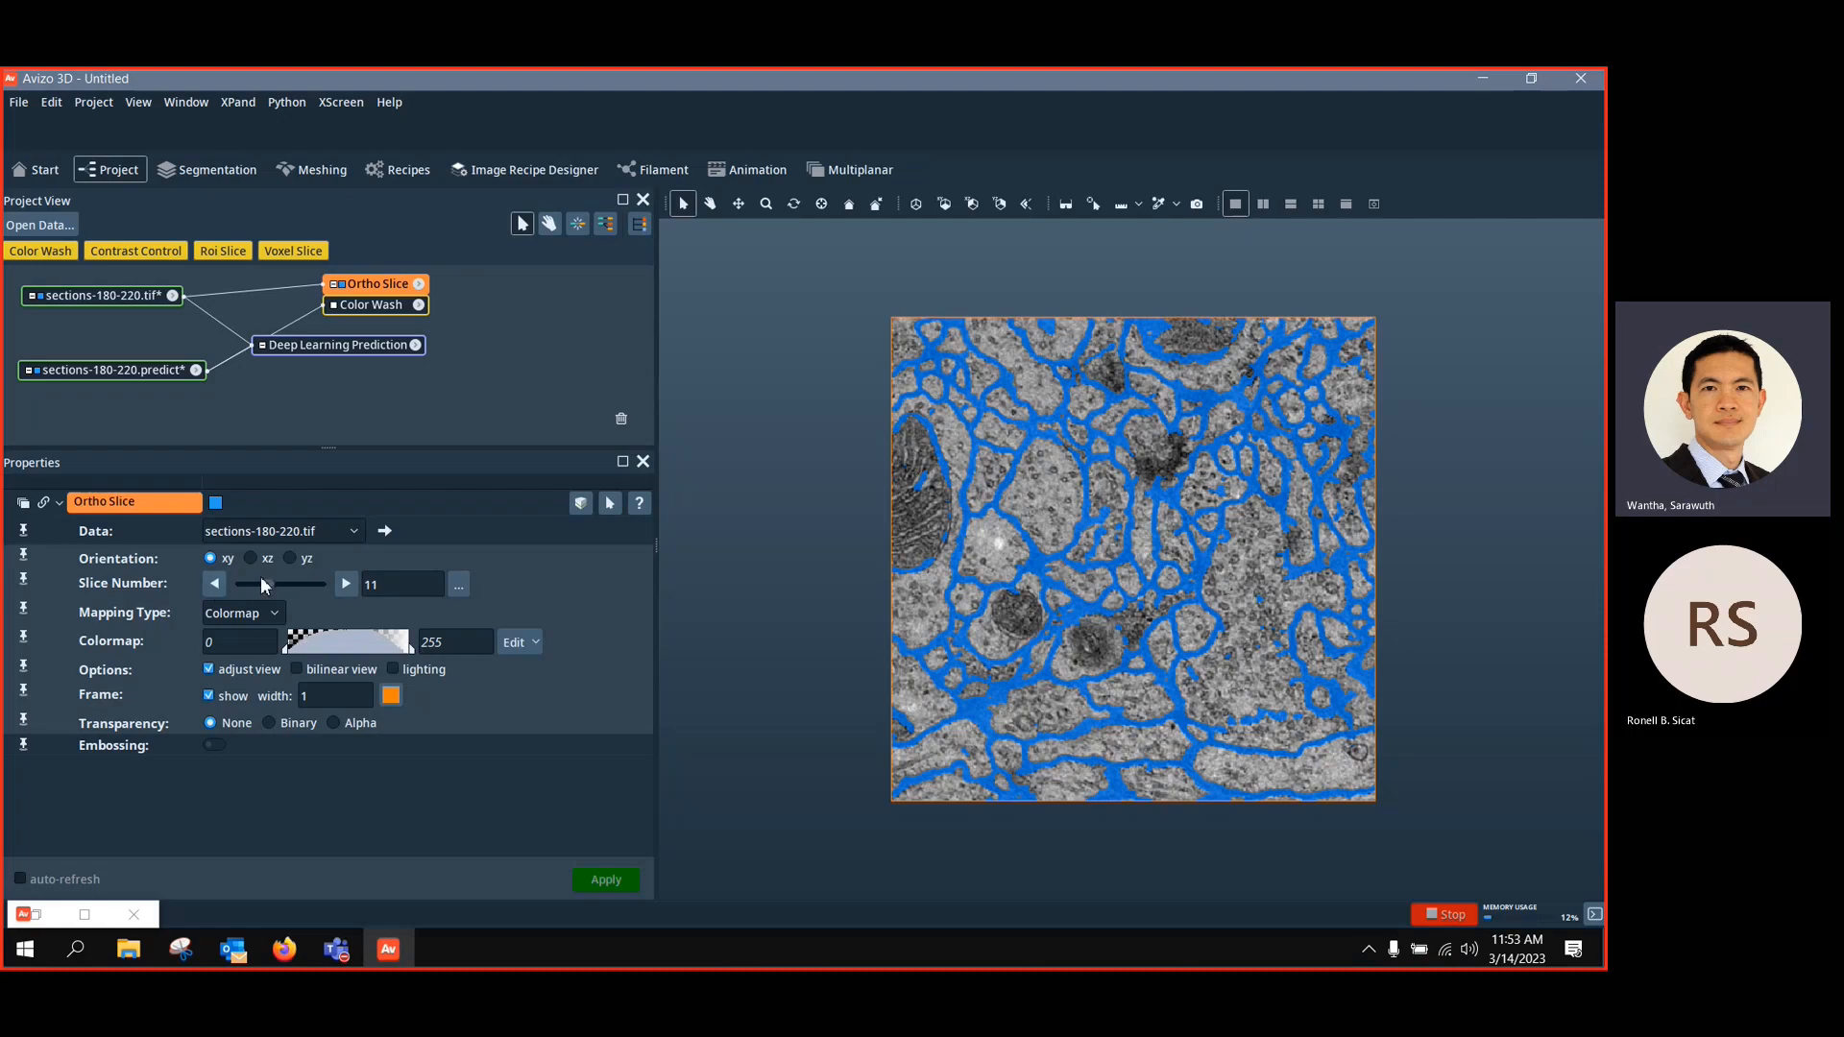
drag(272, 590, 302, 588)
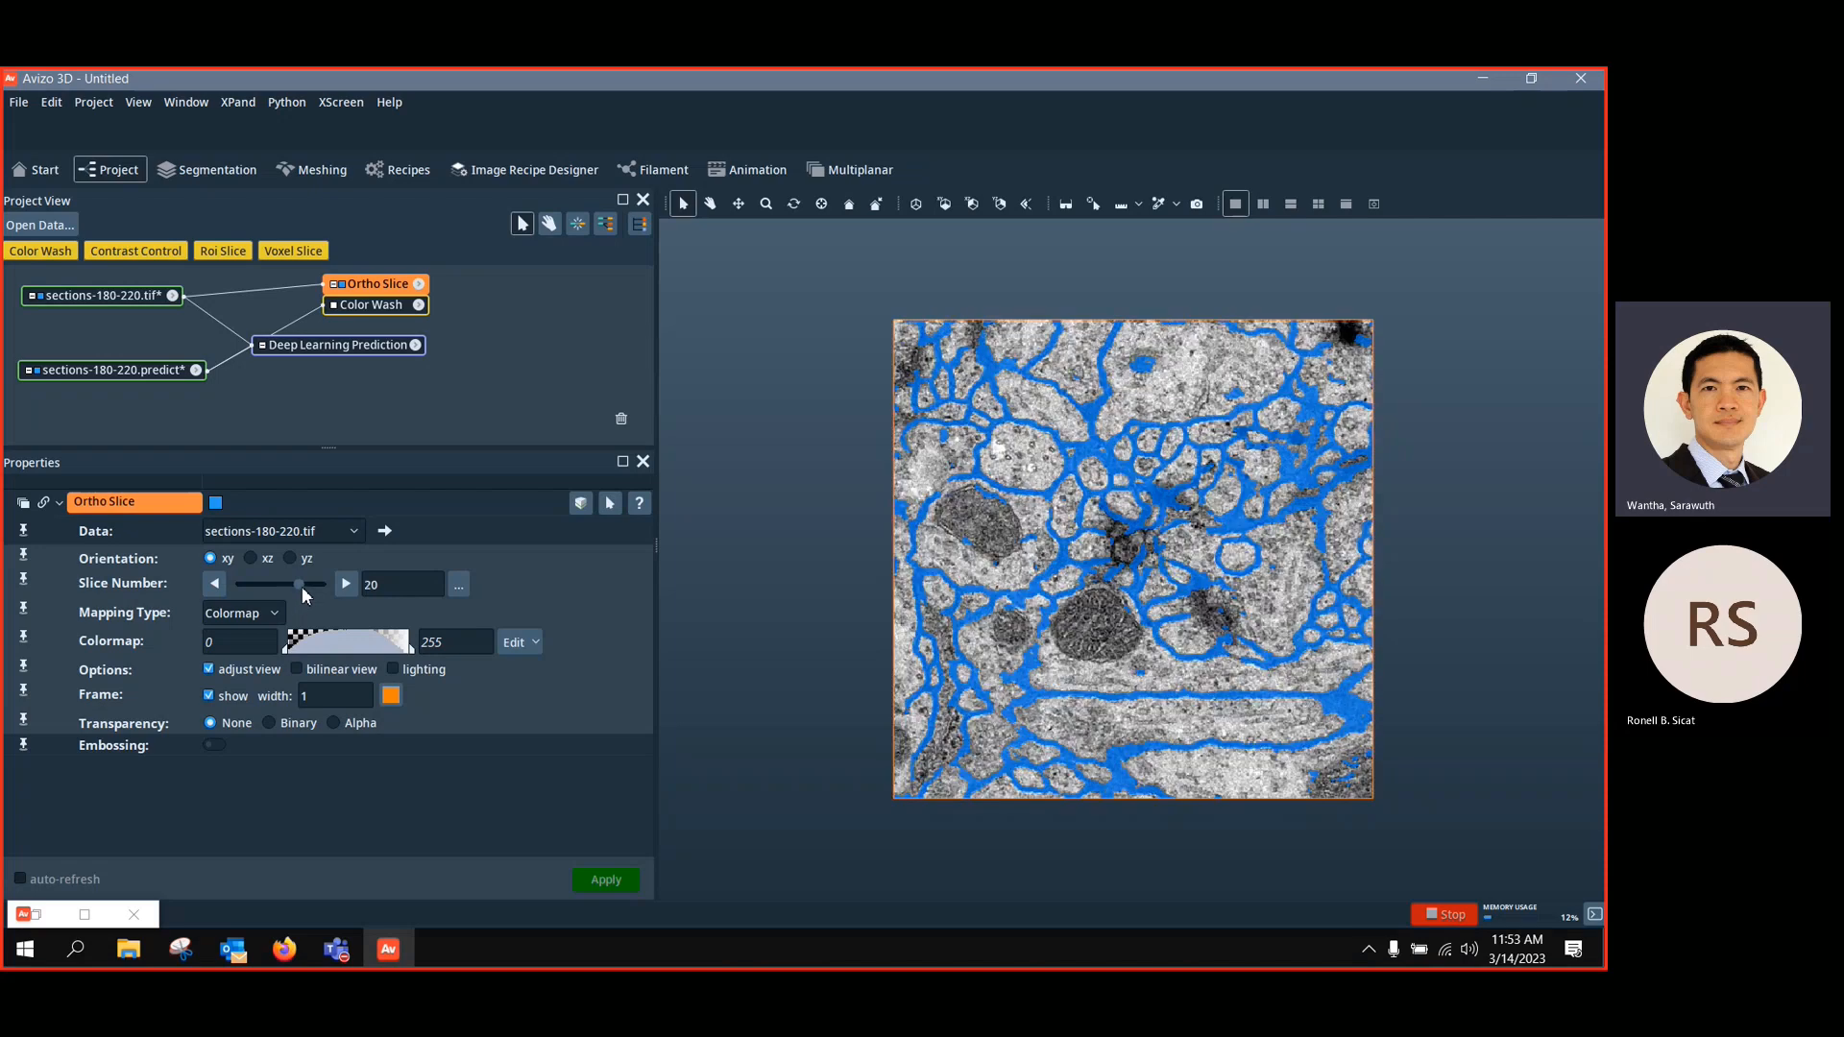
View the trained model files in File Explorer, return to Avizo and delete the Deep Learning Prediction module and the sections-180-220.predict result
click(147, 917)
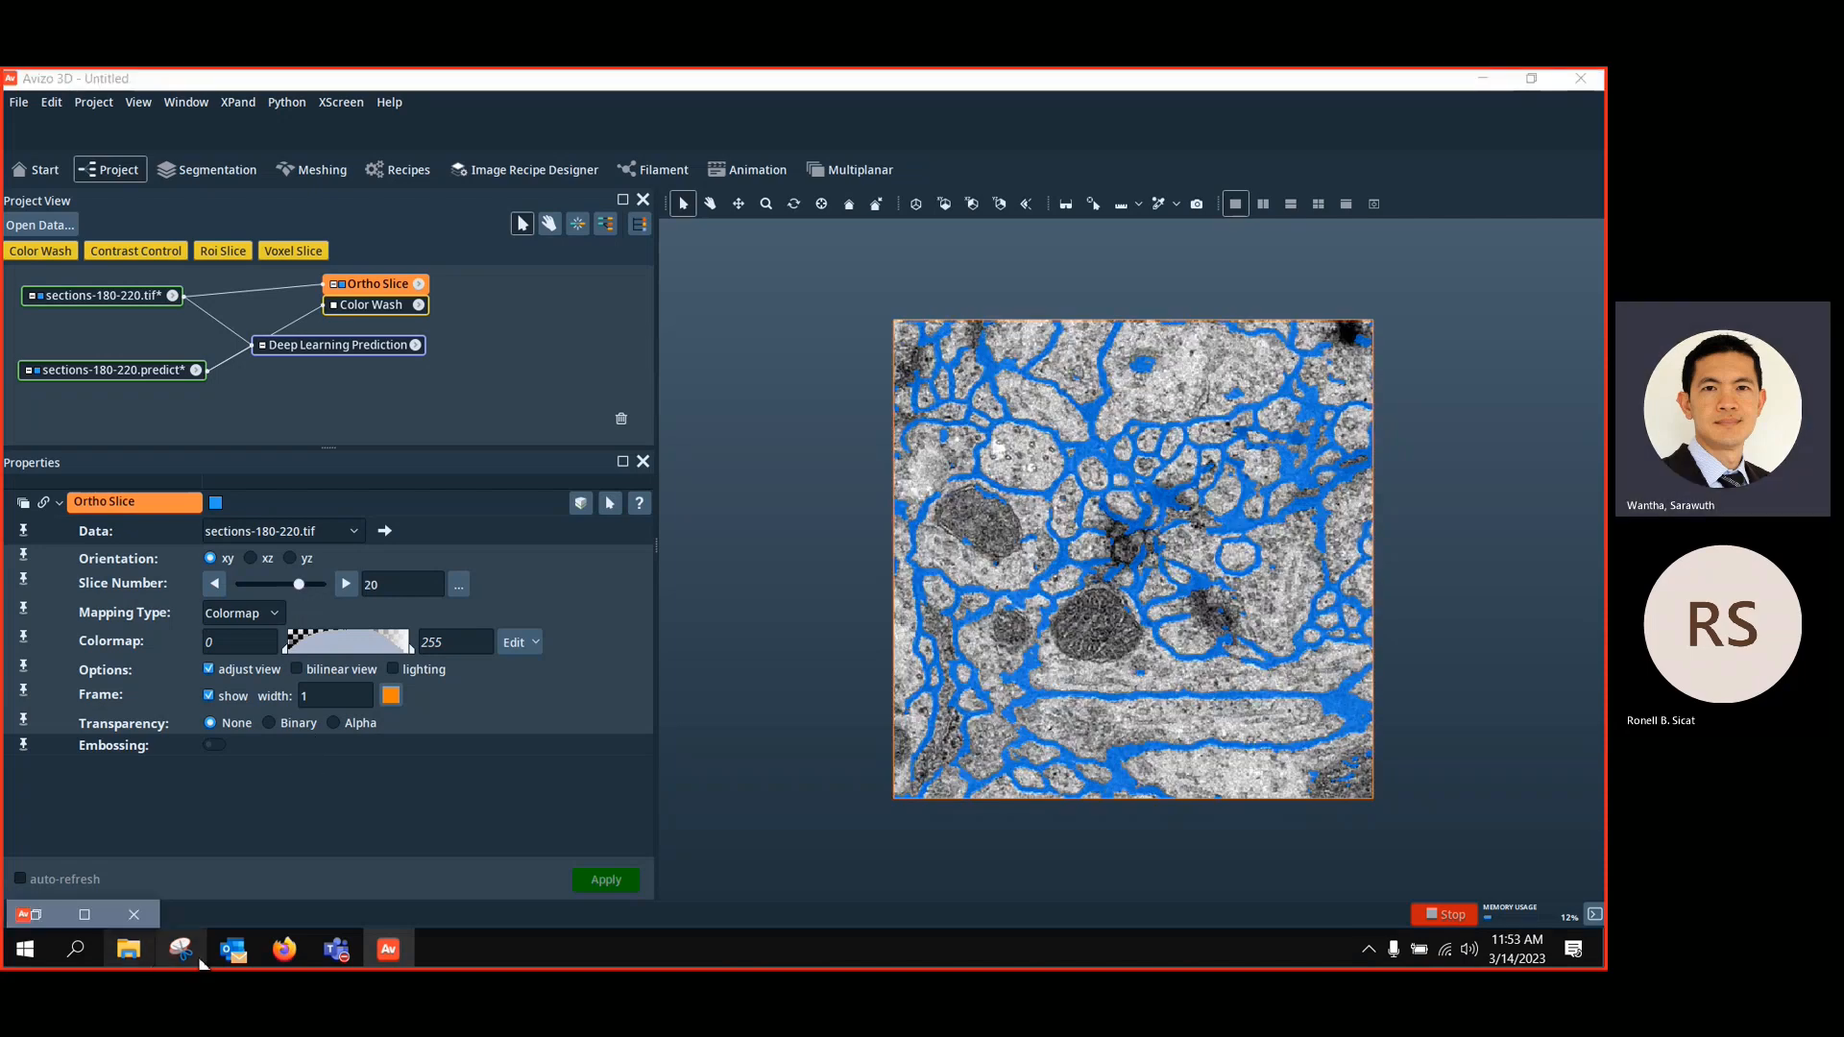
click(139, 960)
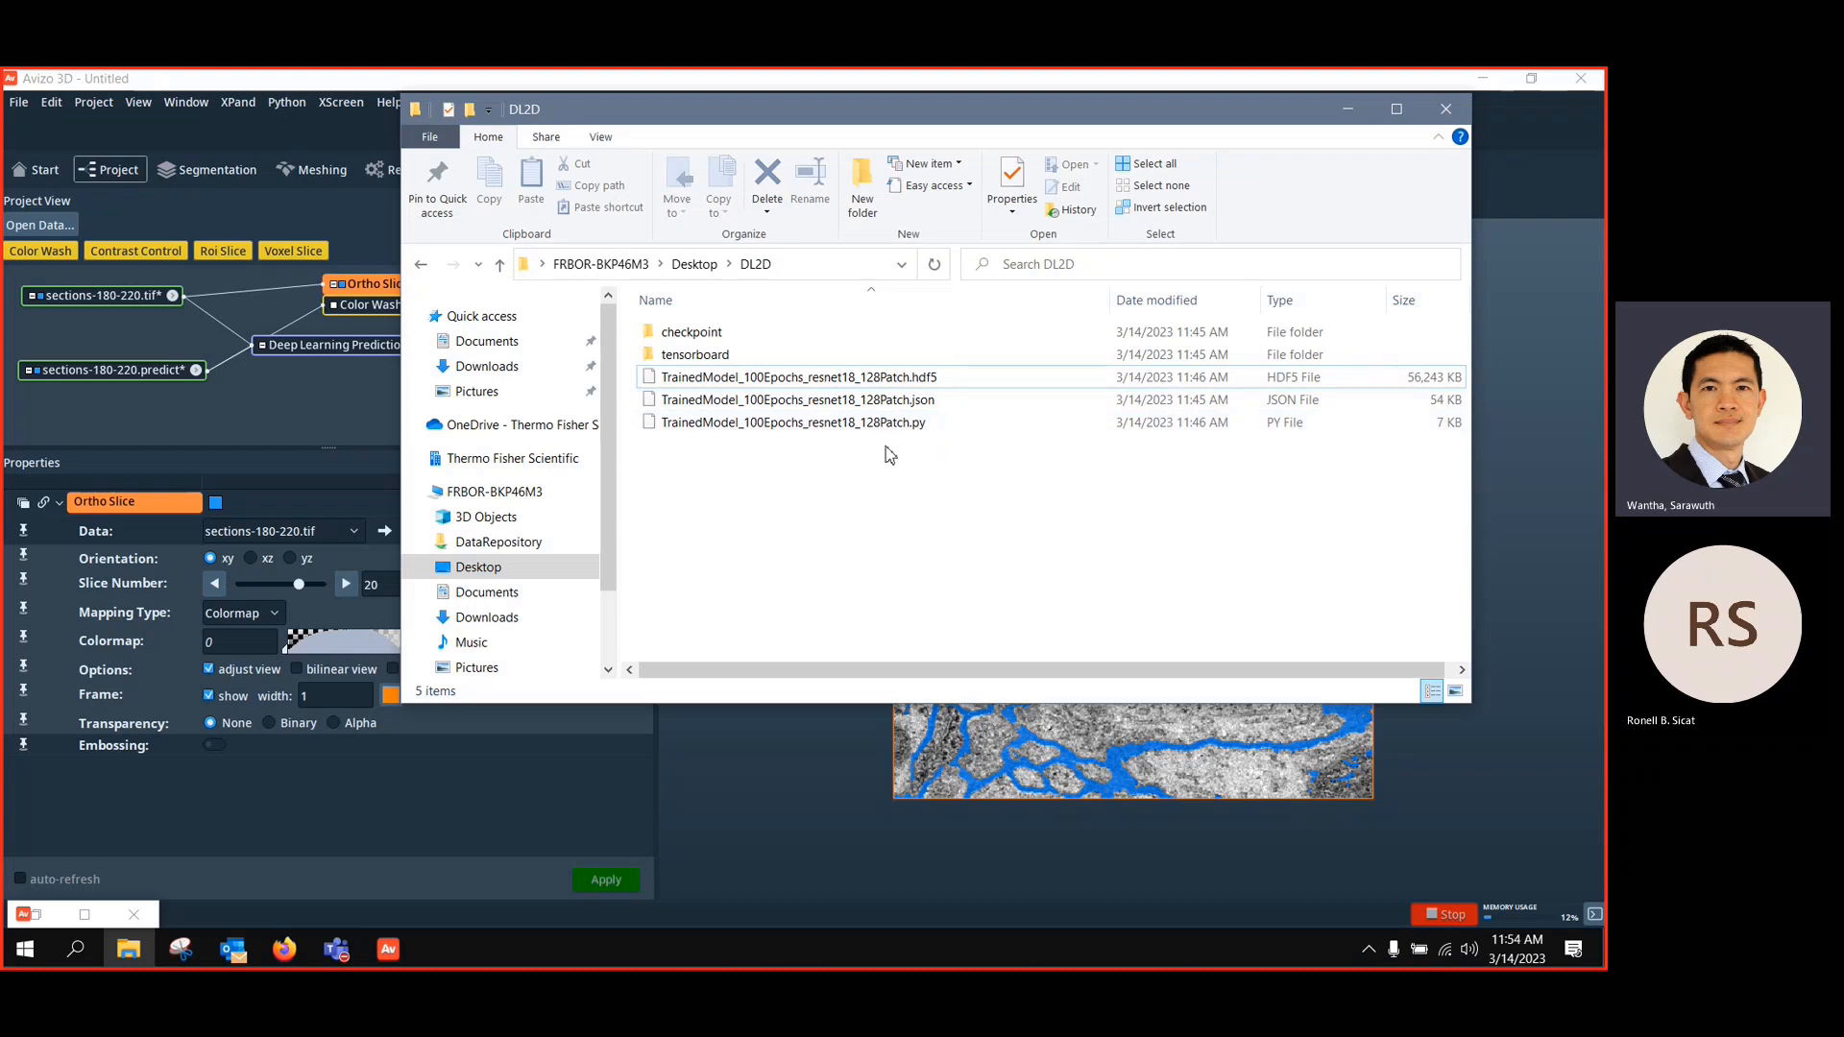
click(292, 378)
drag(345, 354, 368, 370)
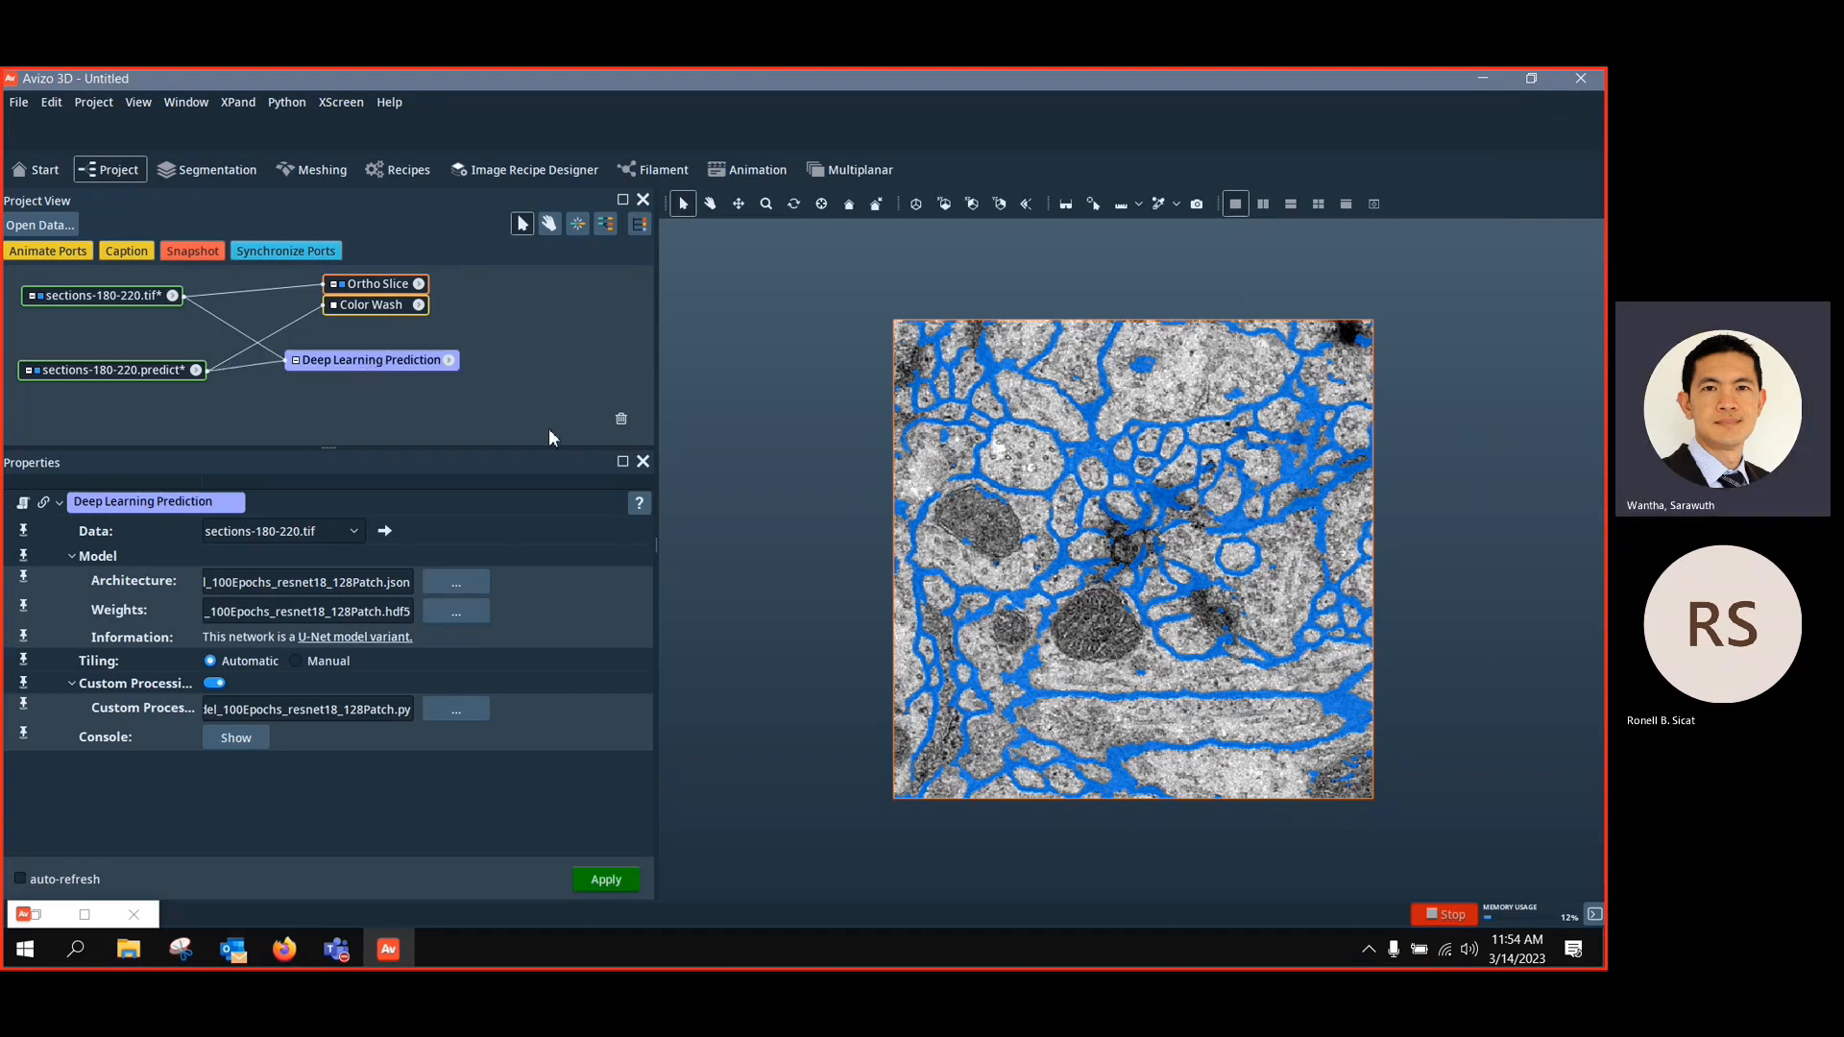
key(Delete)
click(173, 375)
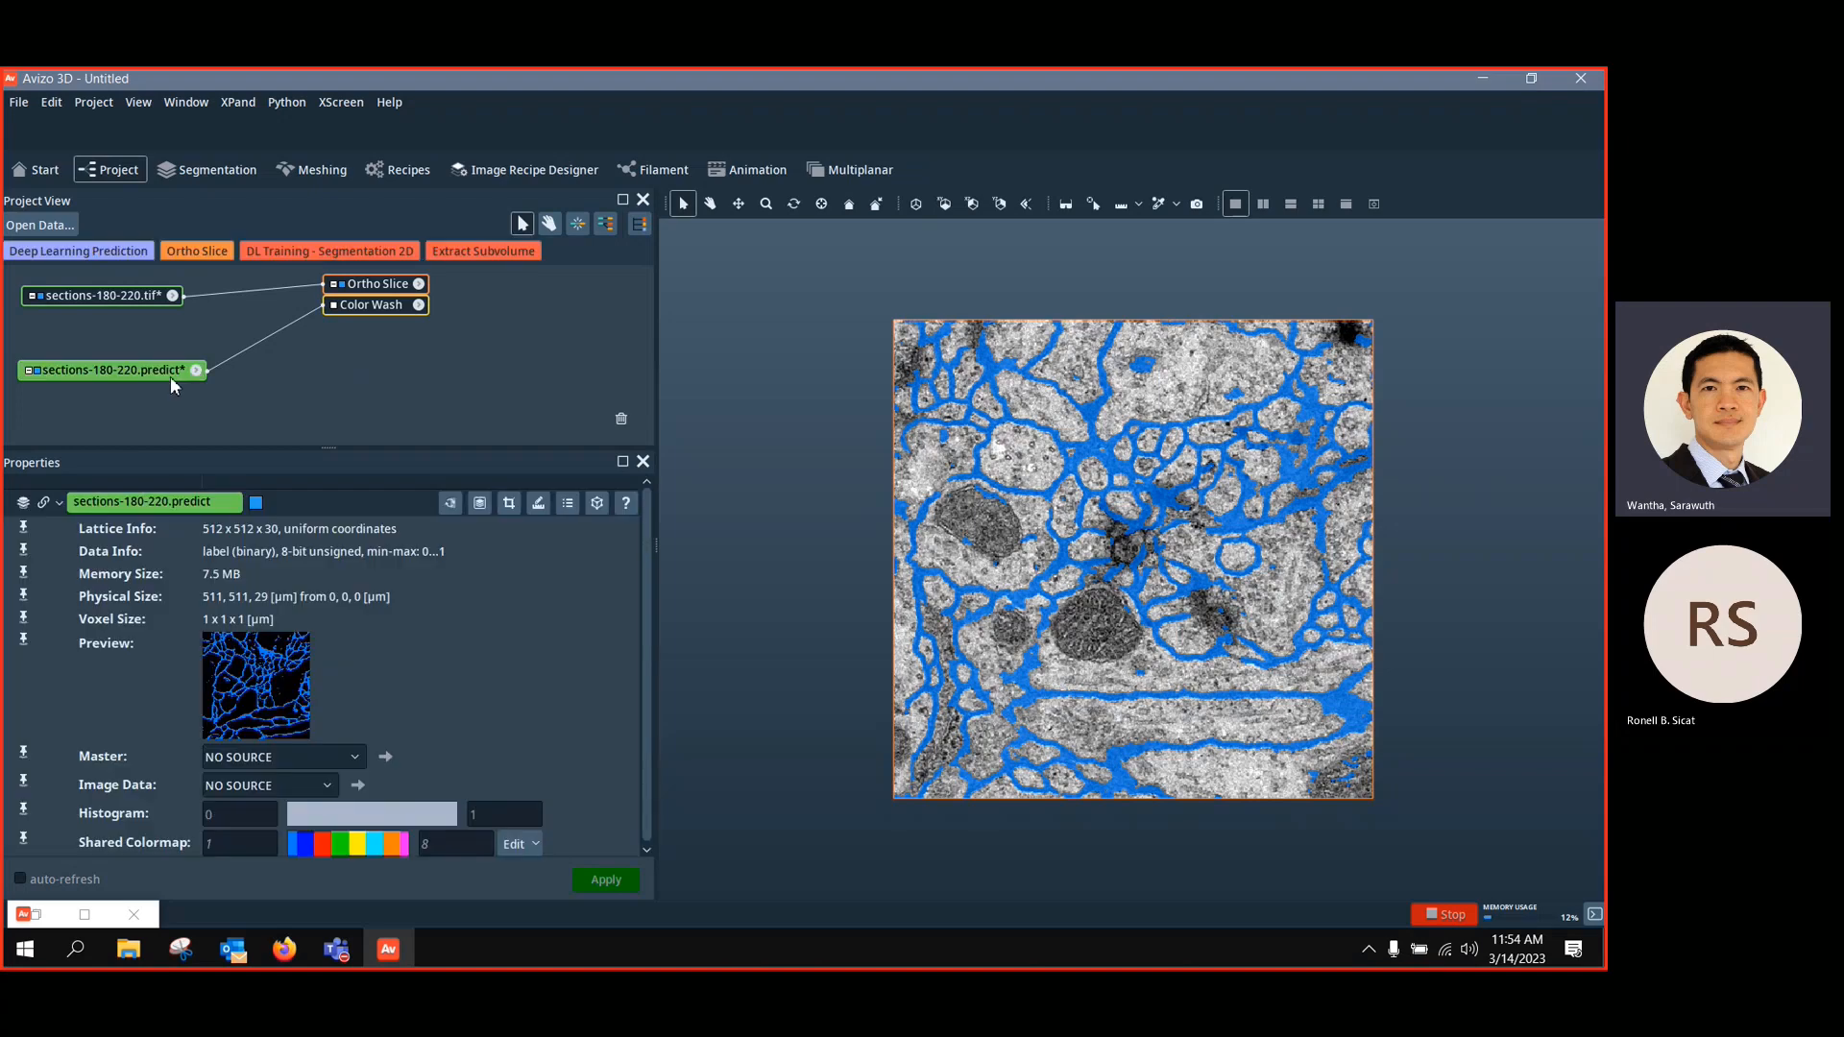
key(Delete)
click(770, 526)
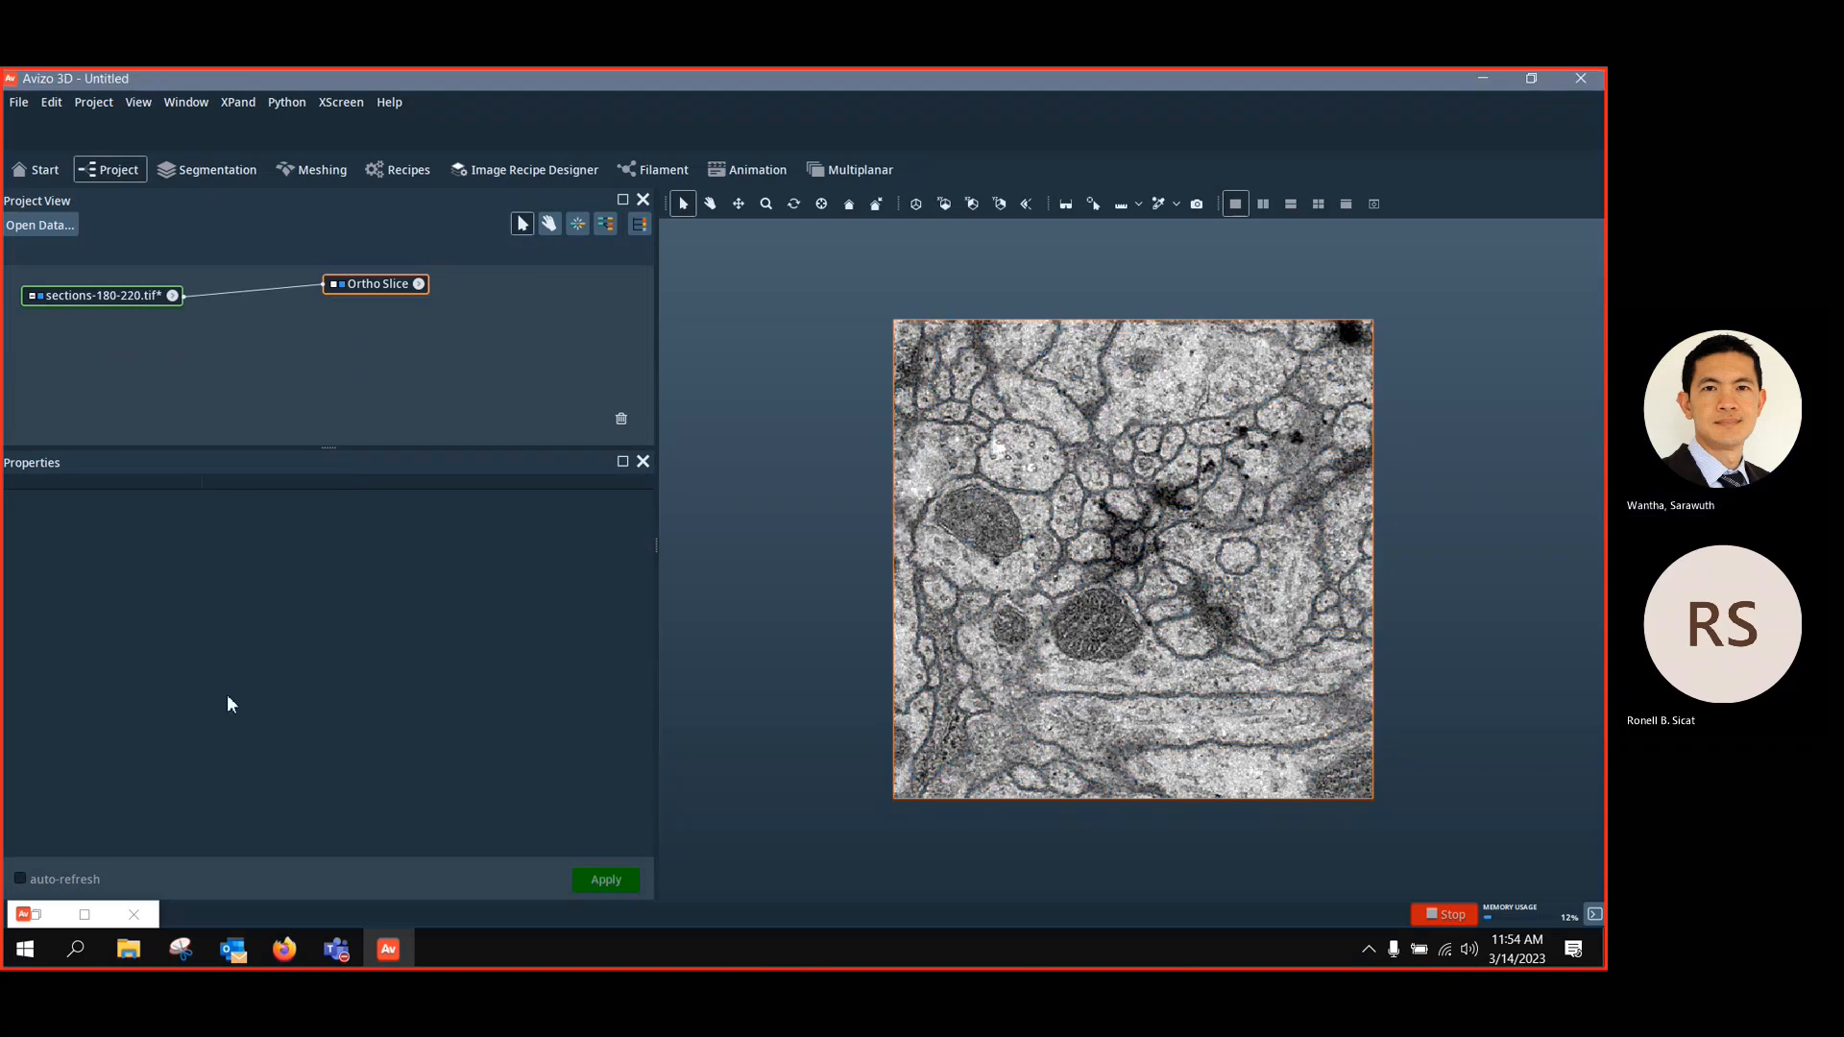
In File Explorer, open the Tutorial_DL_Training_Membranes_2022.2 folder under Desktop > KAUST > Deep Learning > Membrane > Tutorials
click(128, 949)
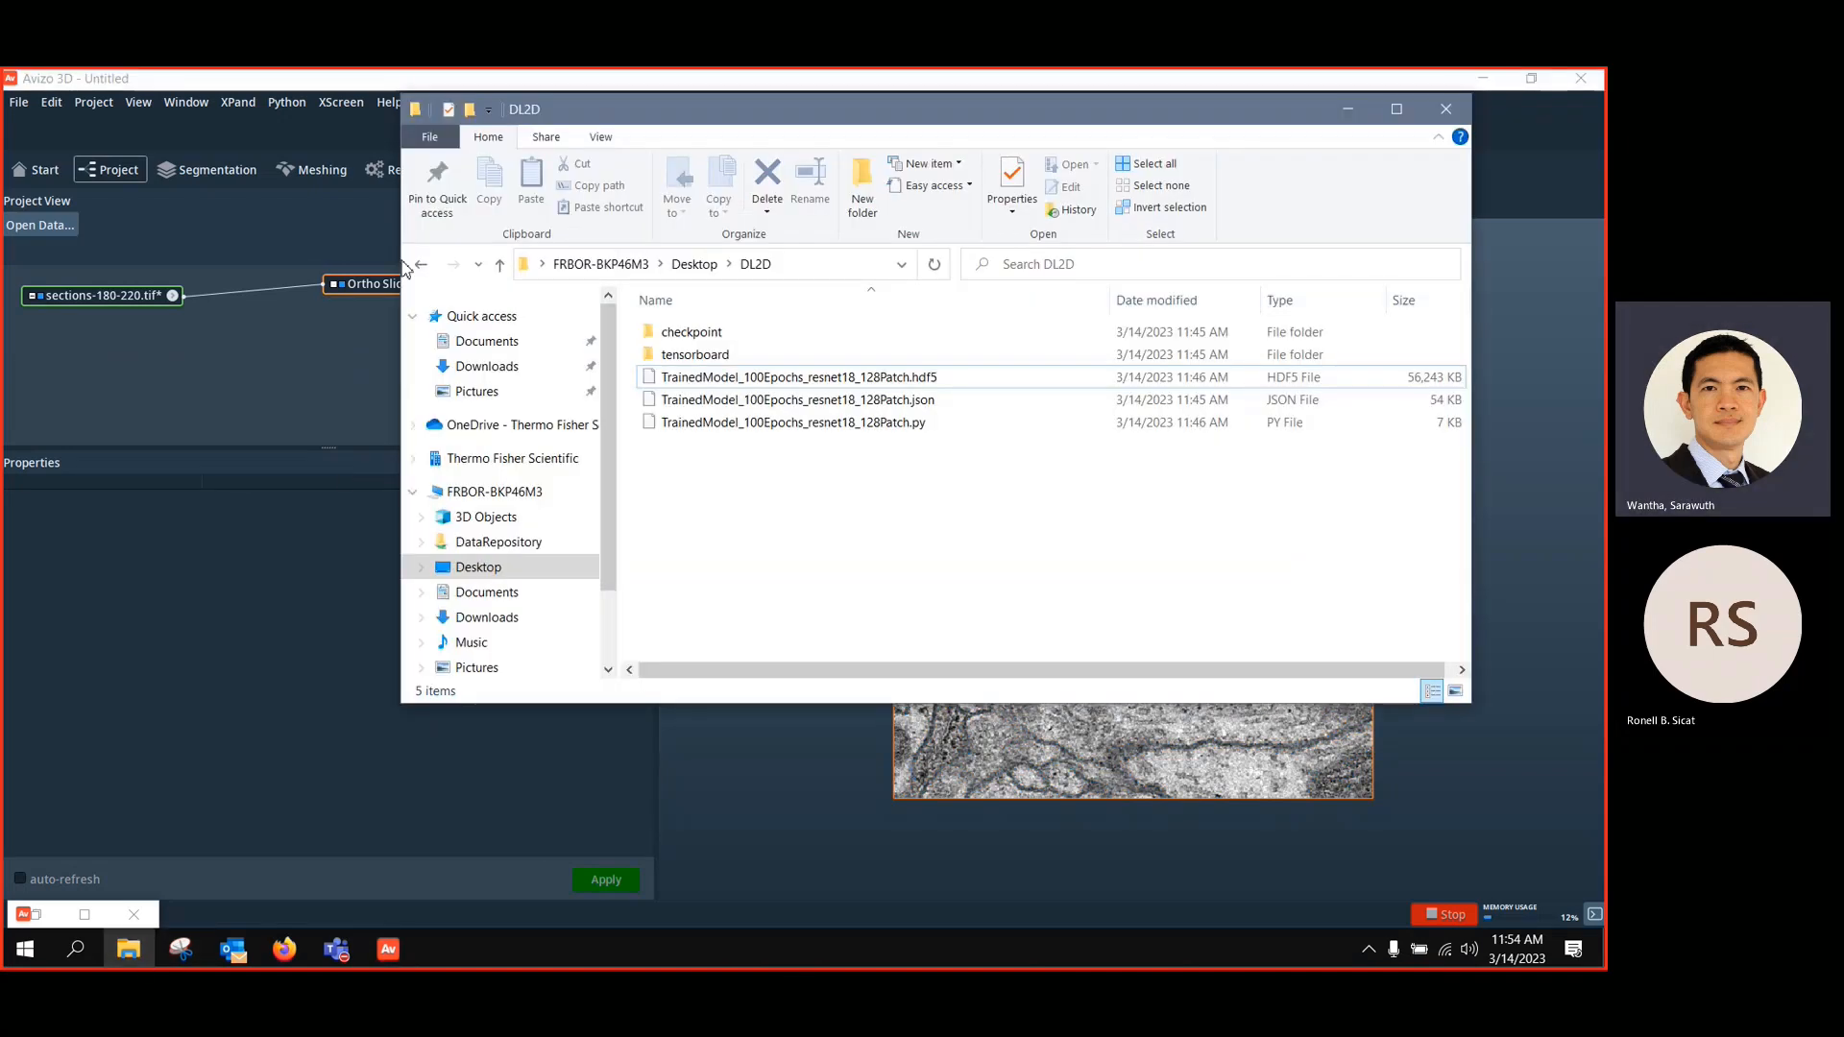
click(684, 265)
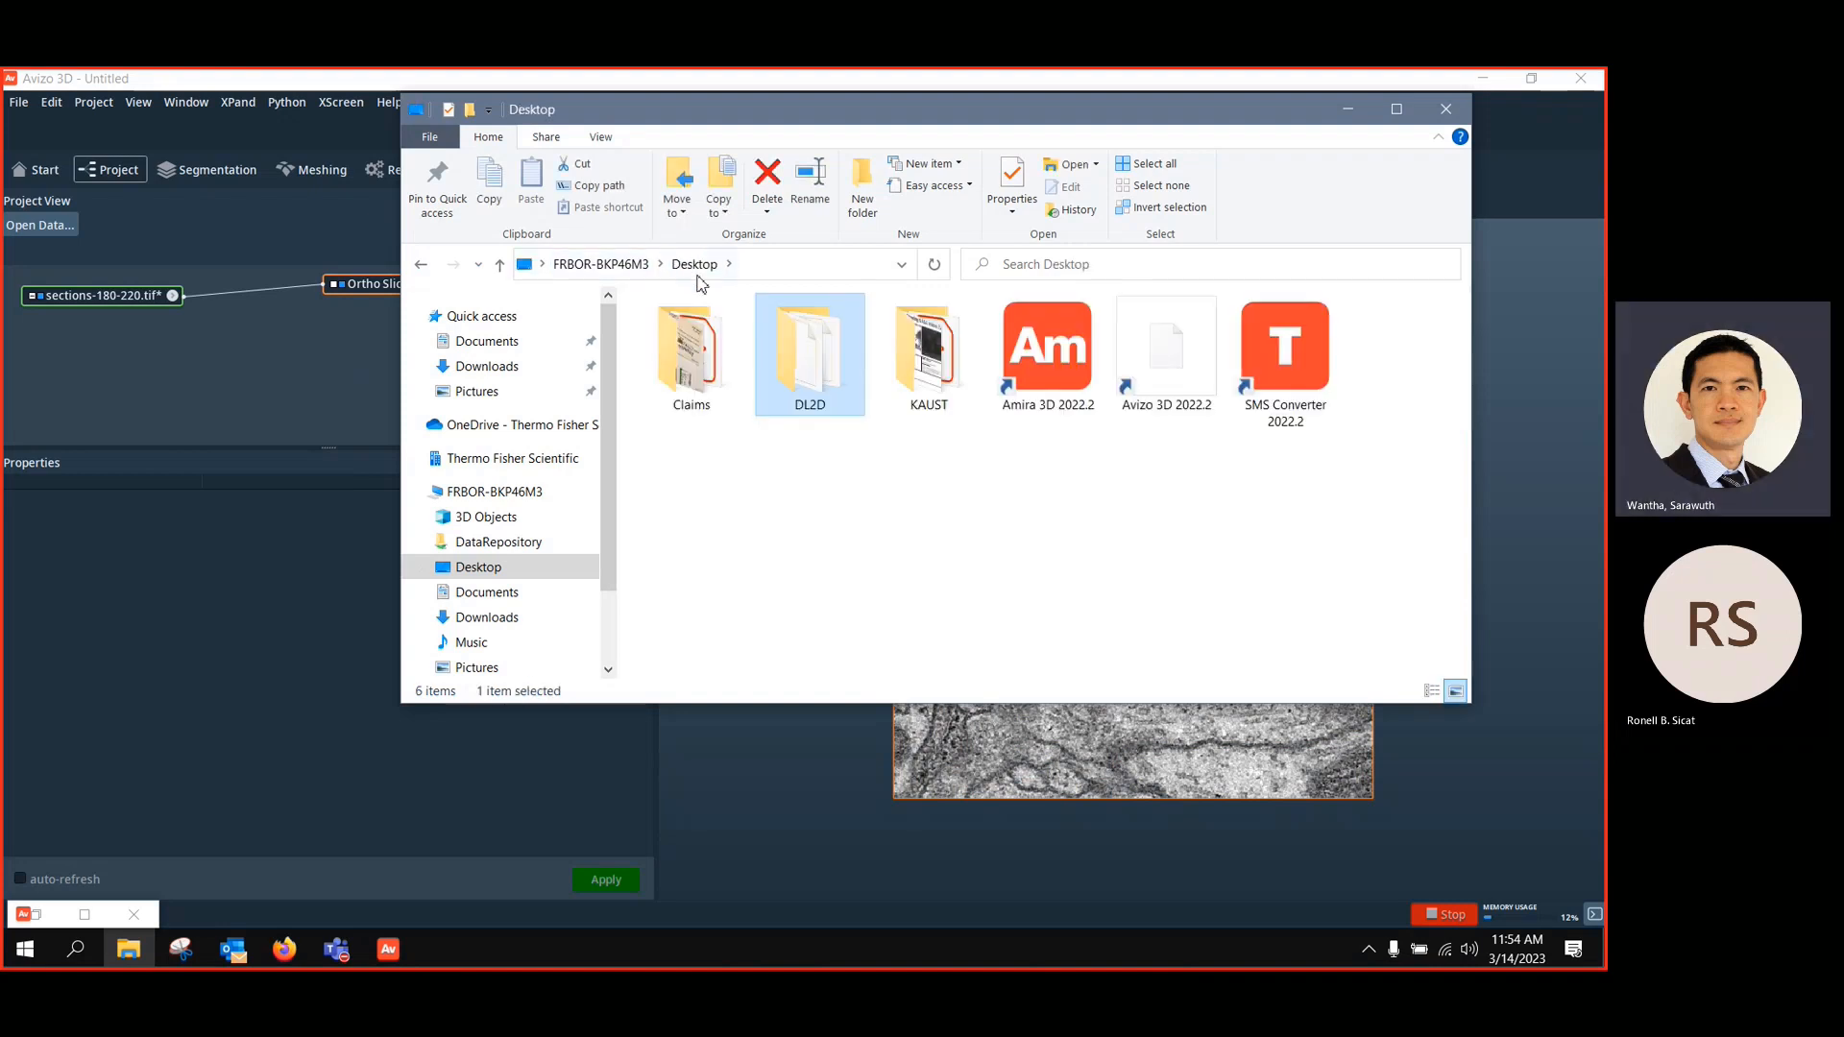
double_click(924, 338)
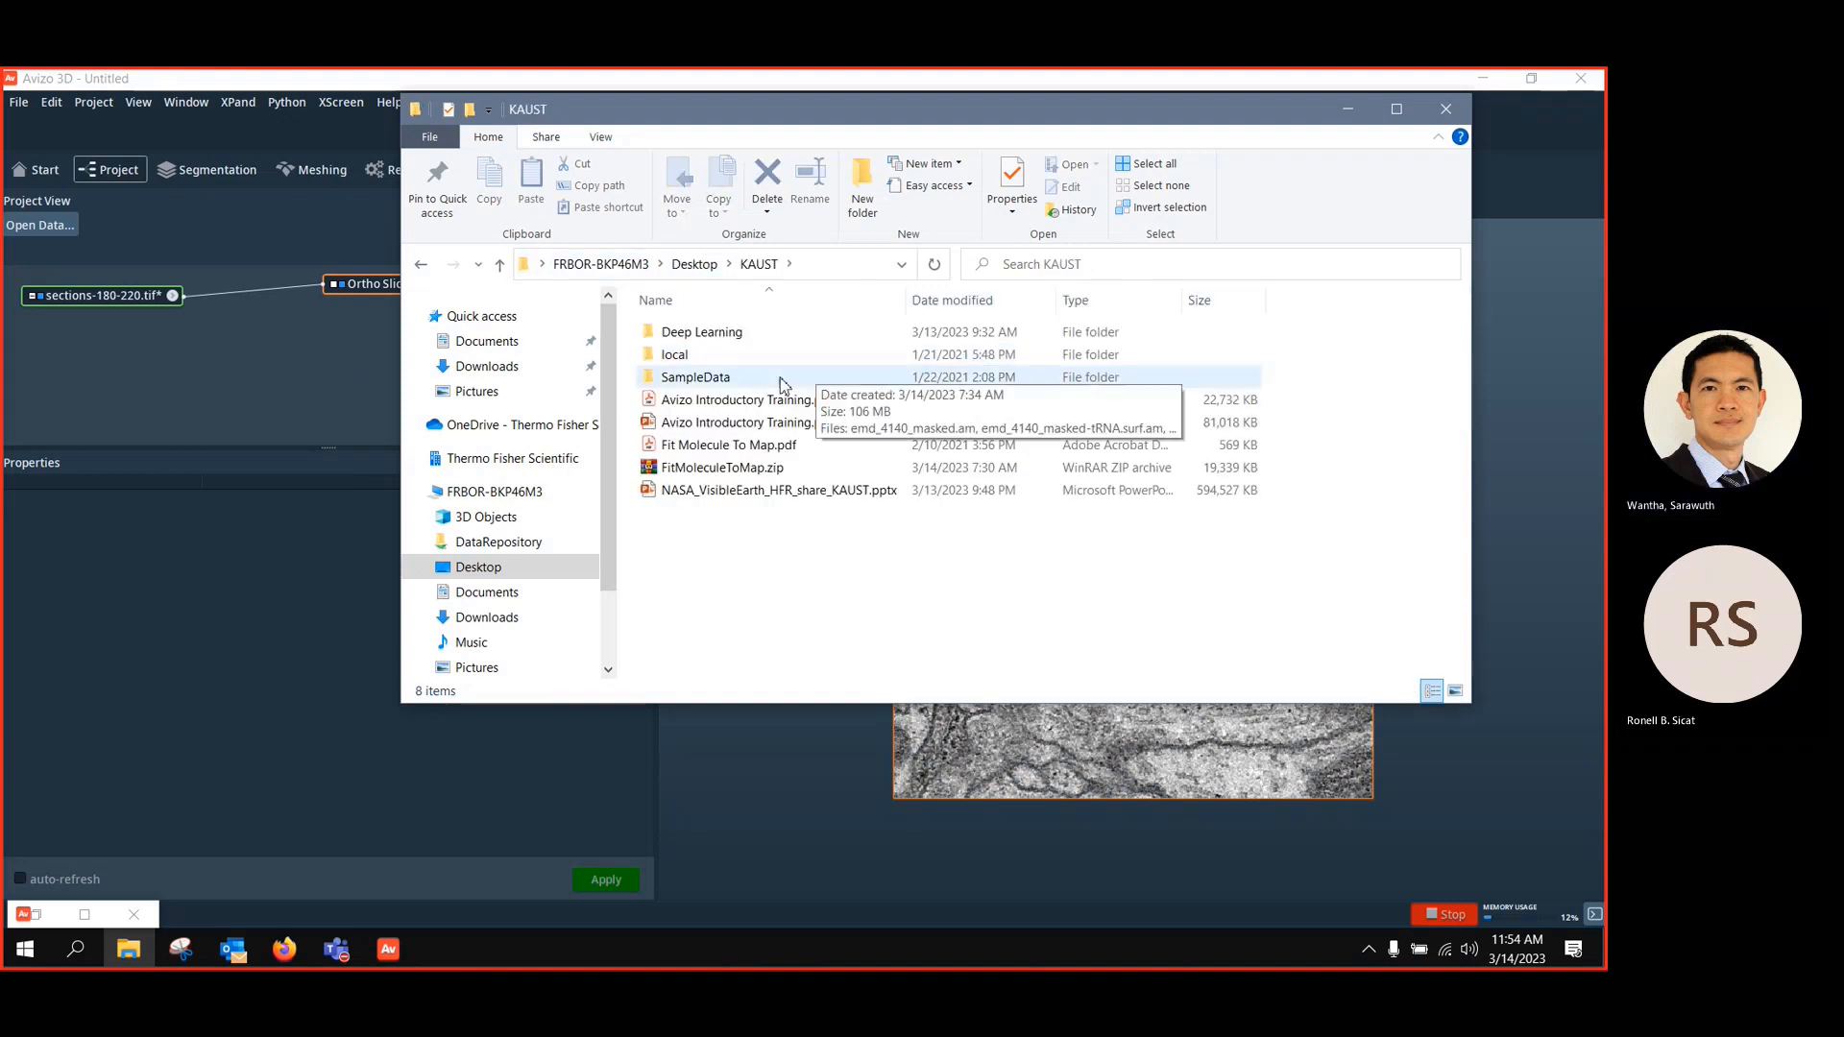
double_click(711, 354)
key(alt+Left)
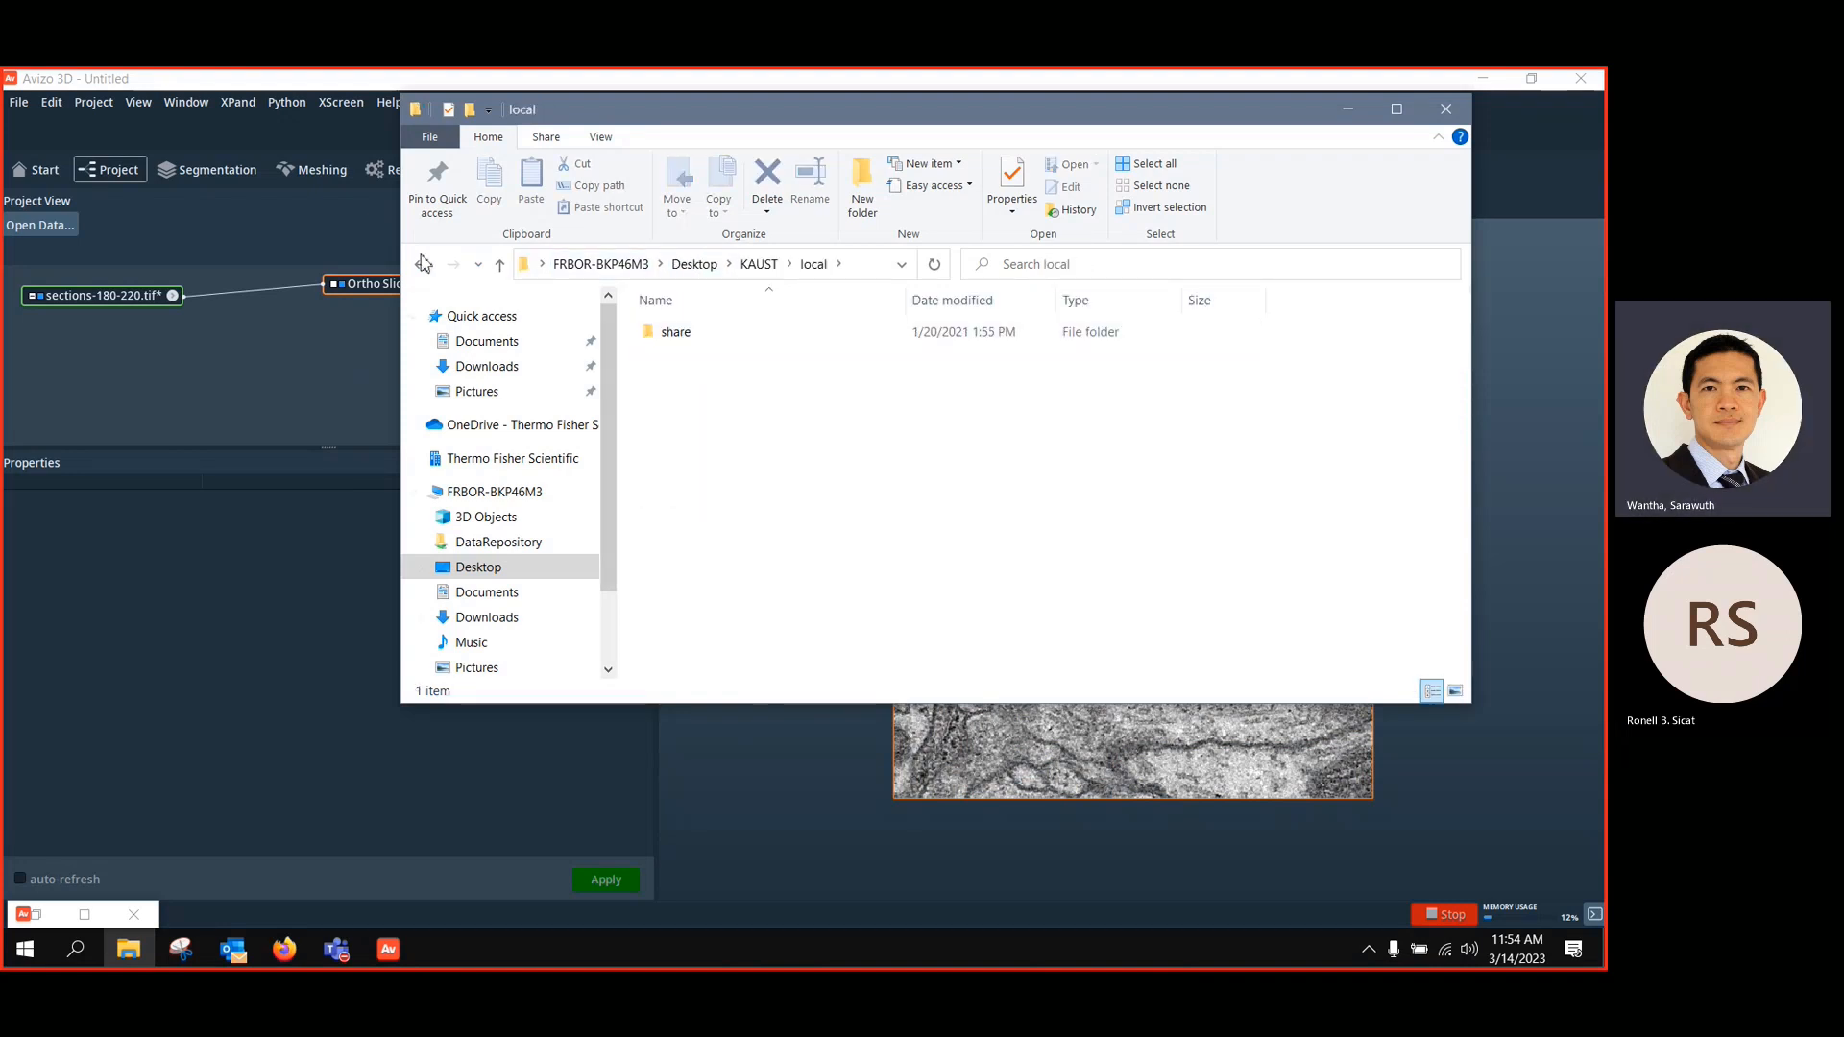
double_click(686, 334)
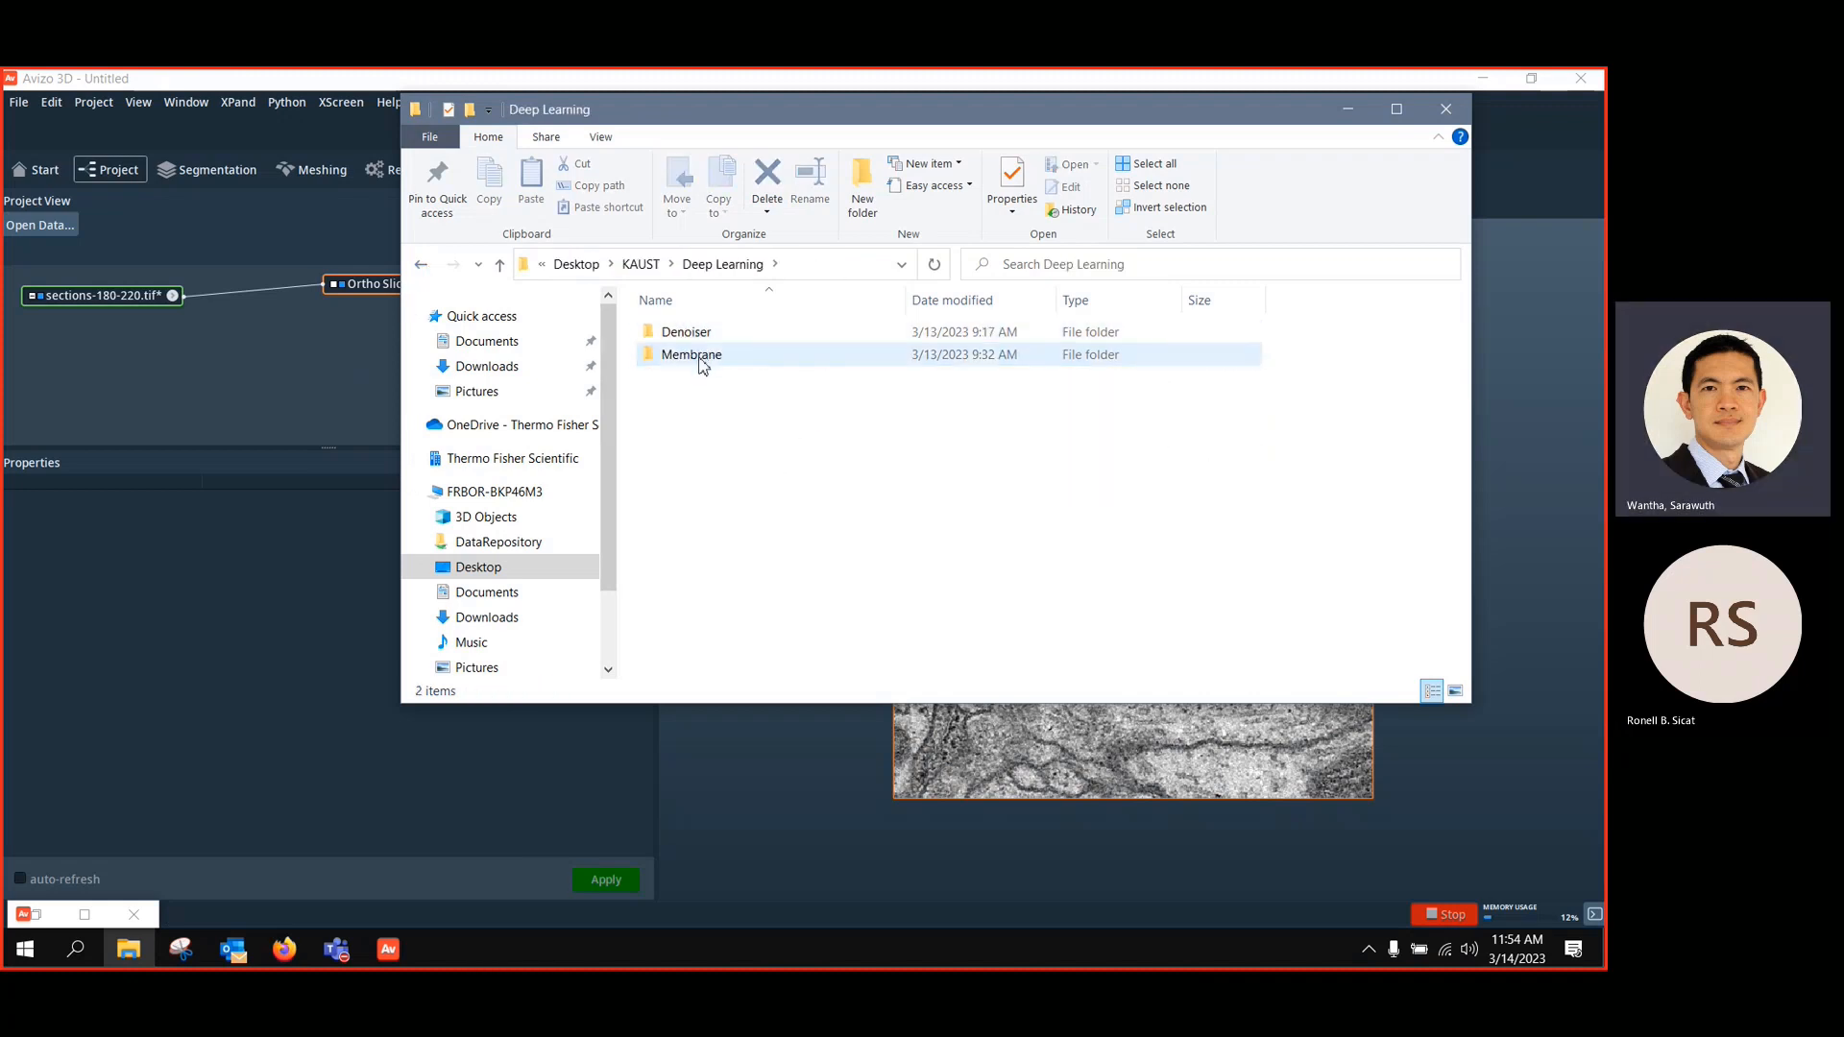
double_click(698, 357)
click(717, 385)
double_click(718, 383)
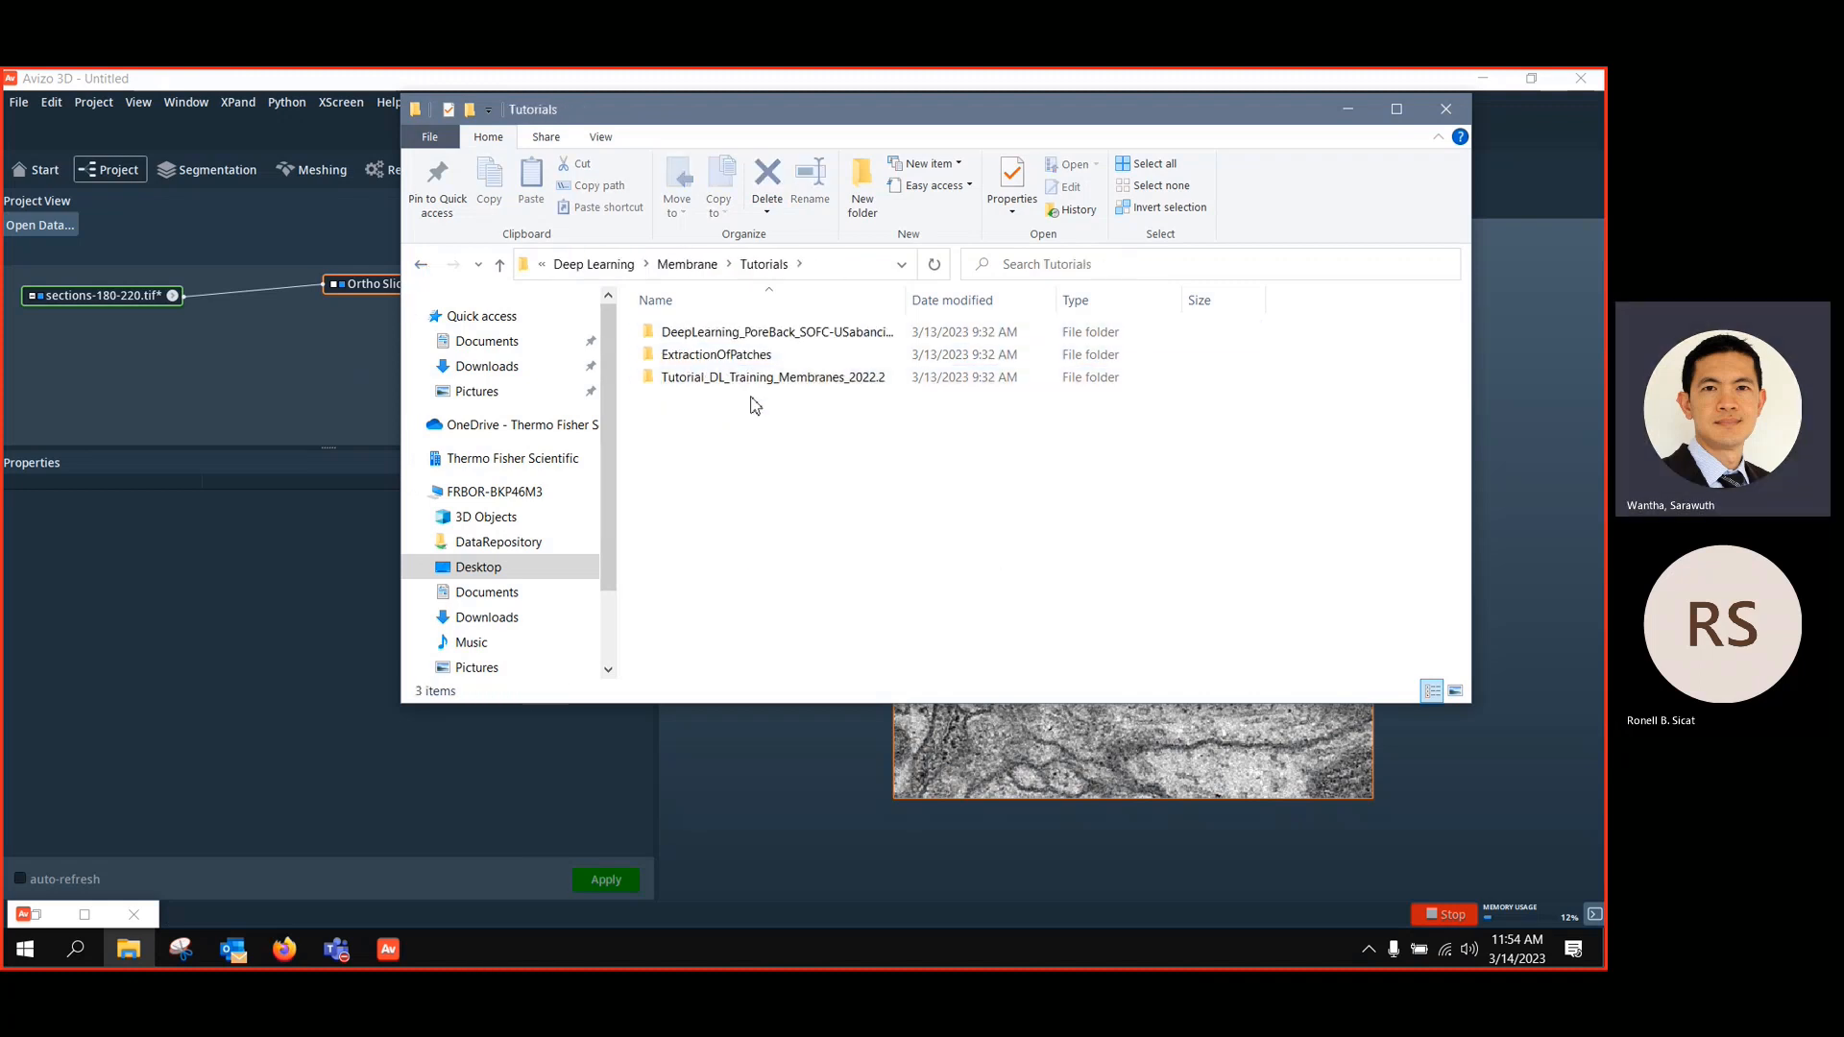
double_click(751, 384)
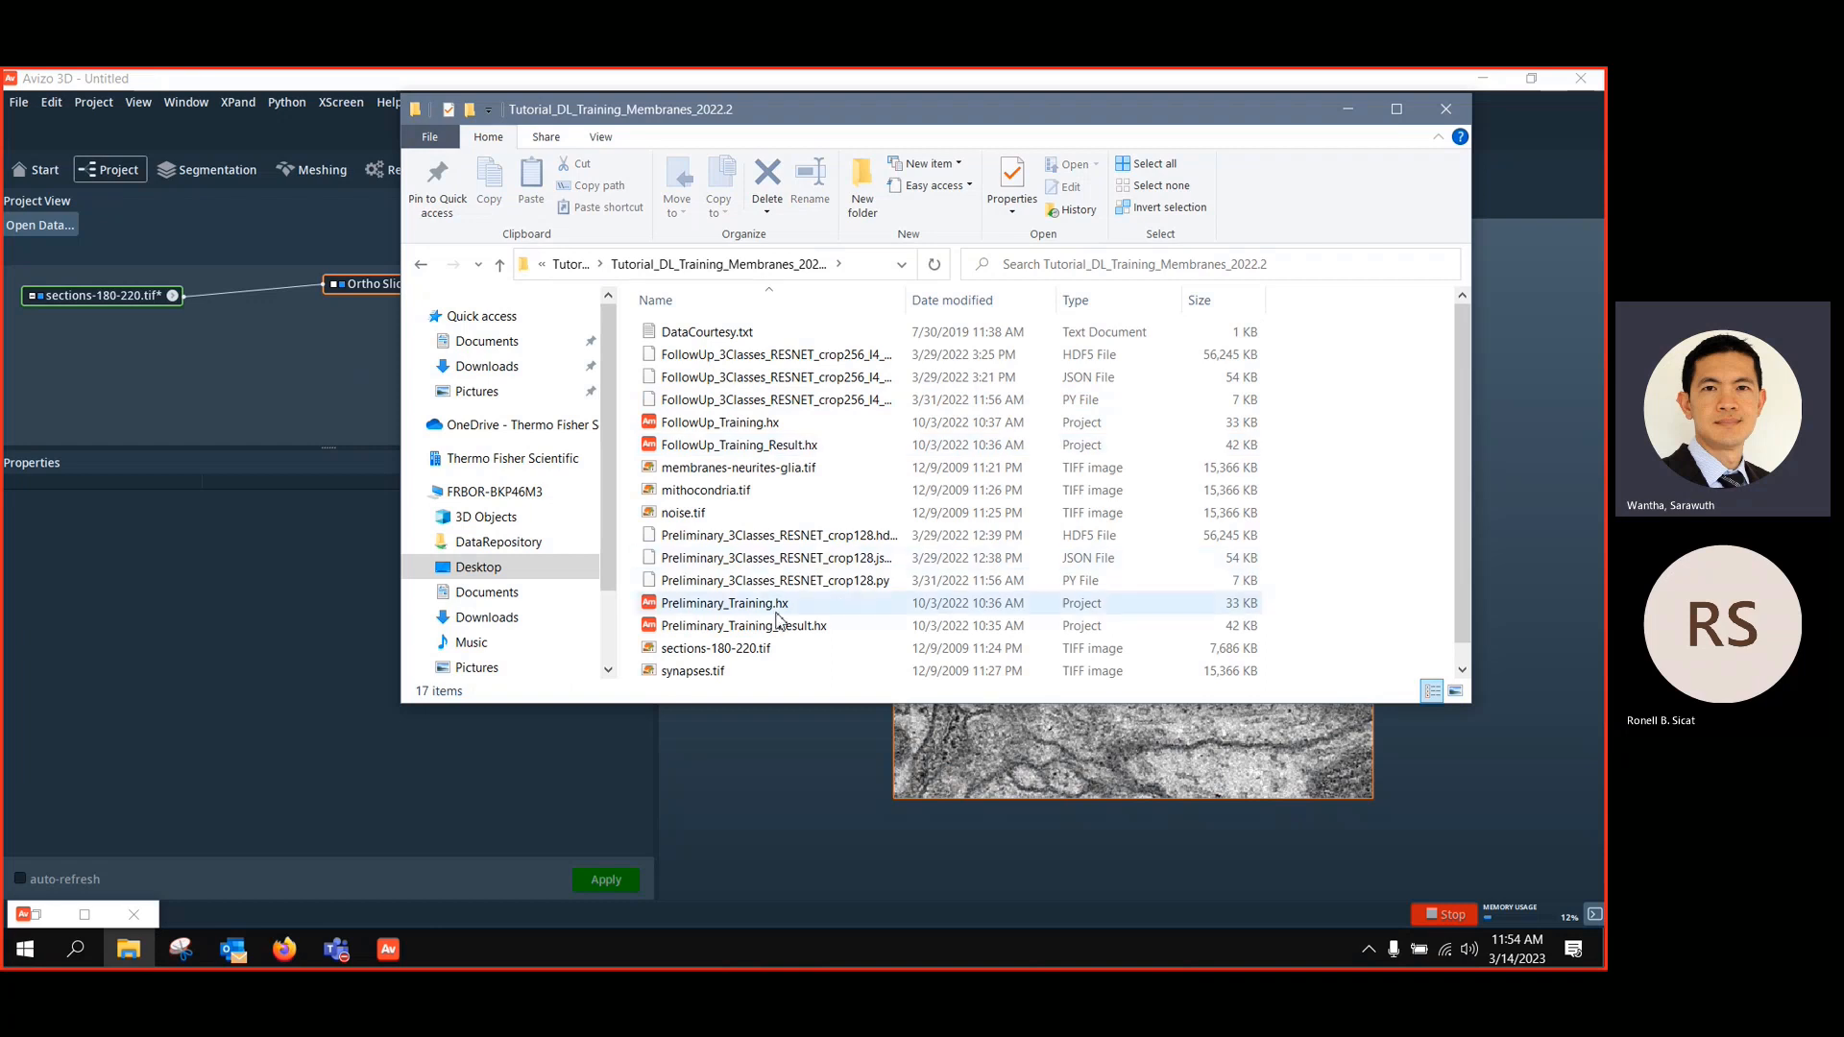
Load membranes-neurites-glia.tif and mithocondria.tif into the Avizo project, accepting the default read parameters for both images
click(802, 468)
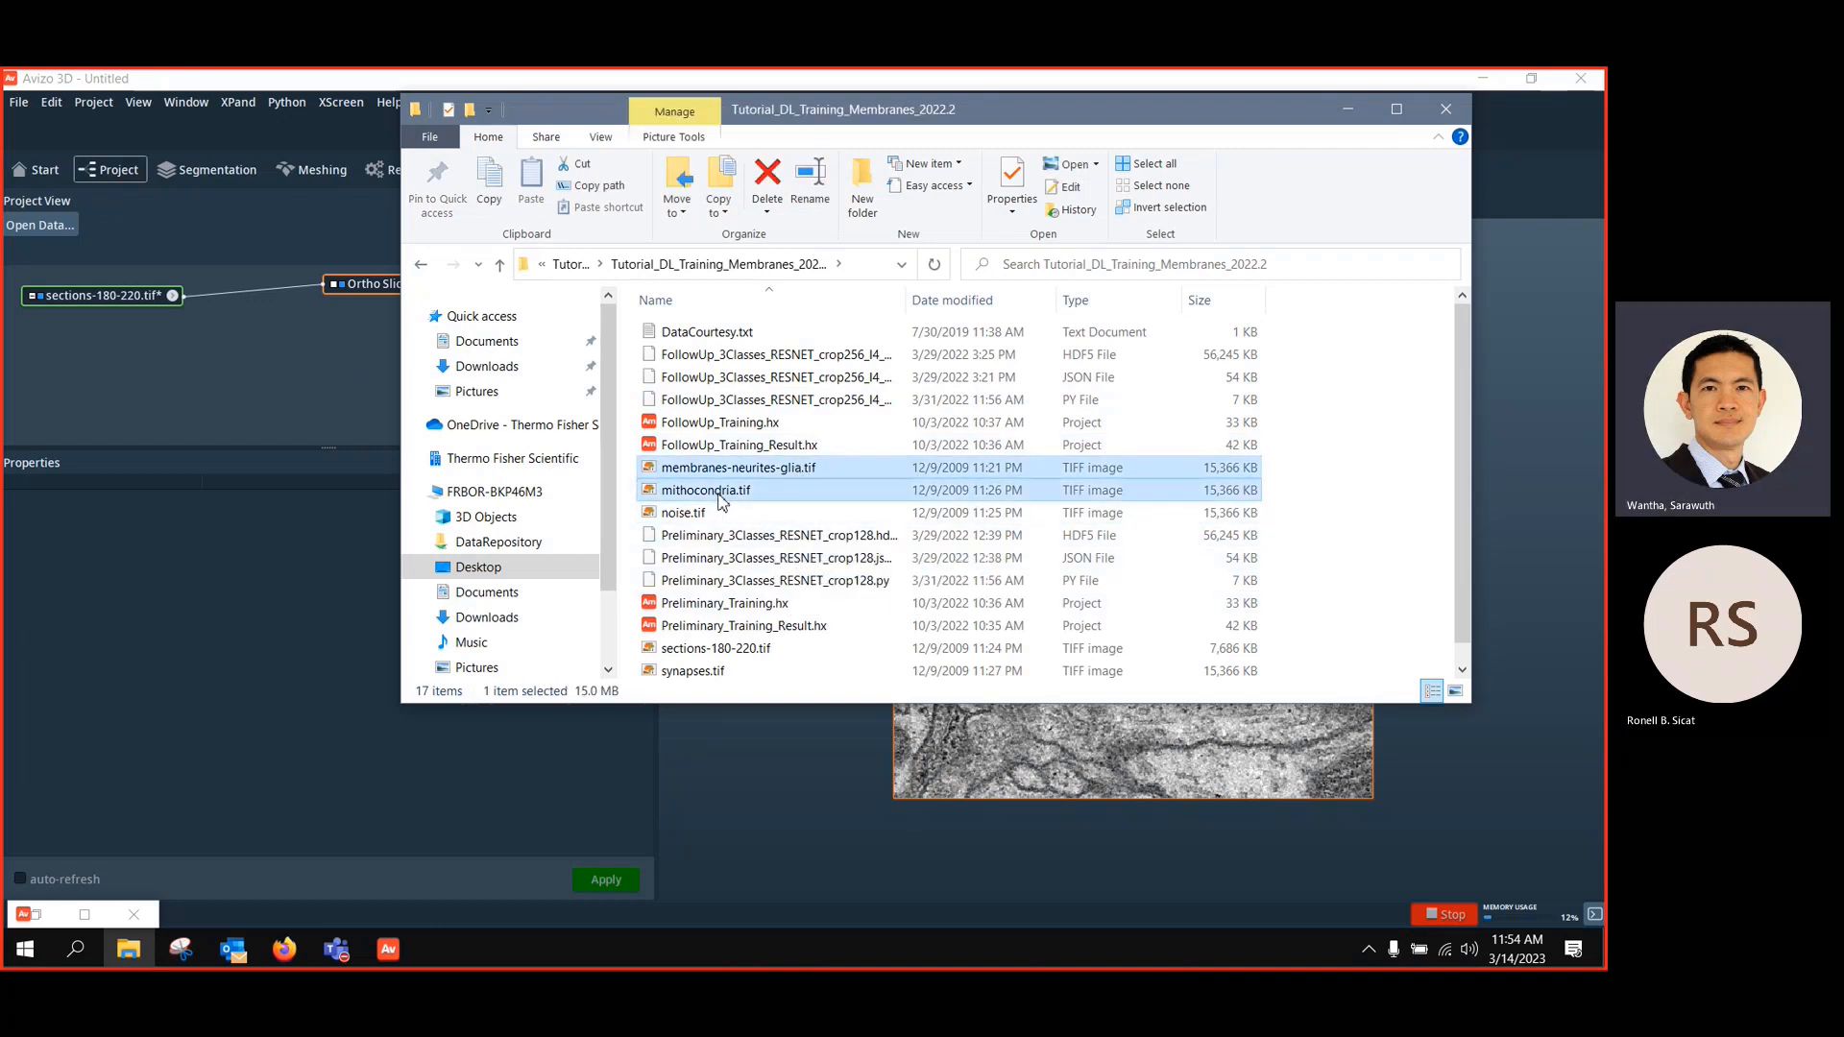
ctrl+click(783, 490)
drag(783, 490, 250, 390)
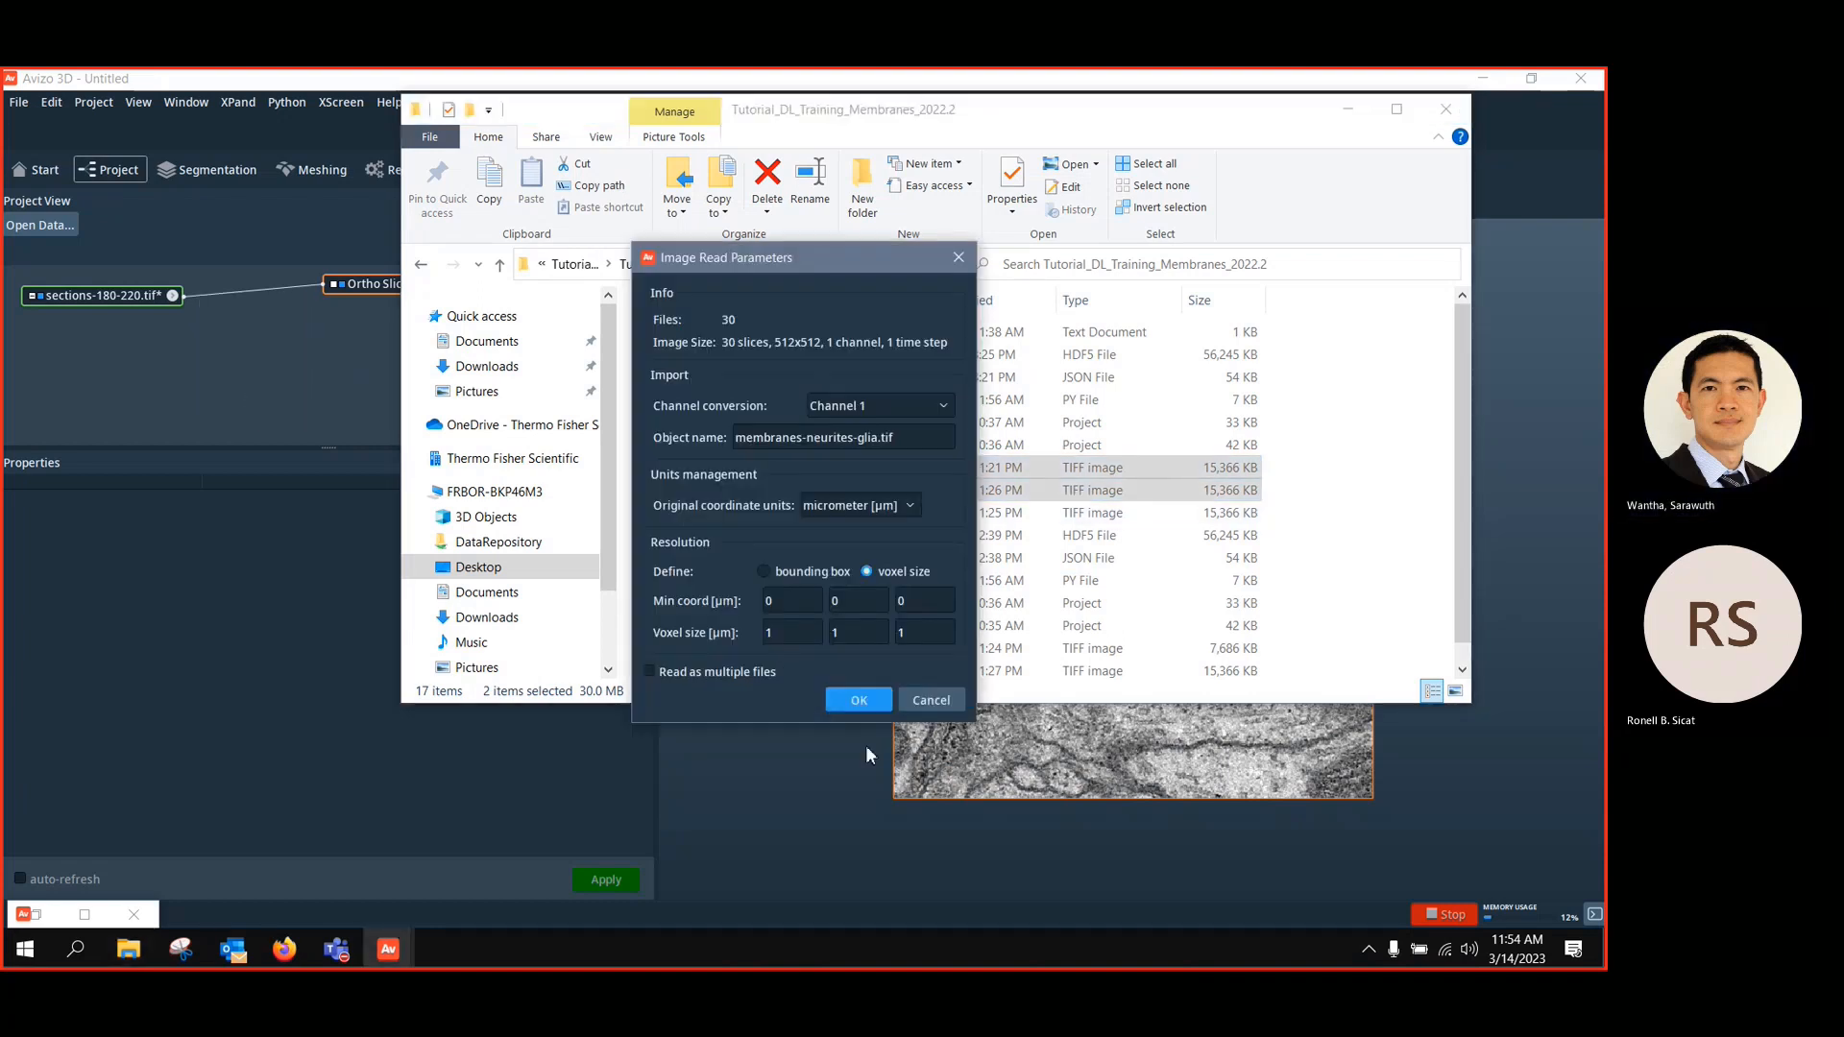
click(870, 702)
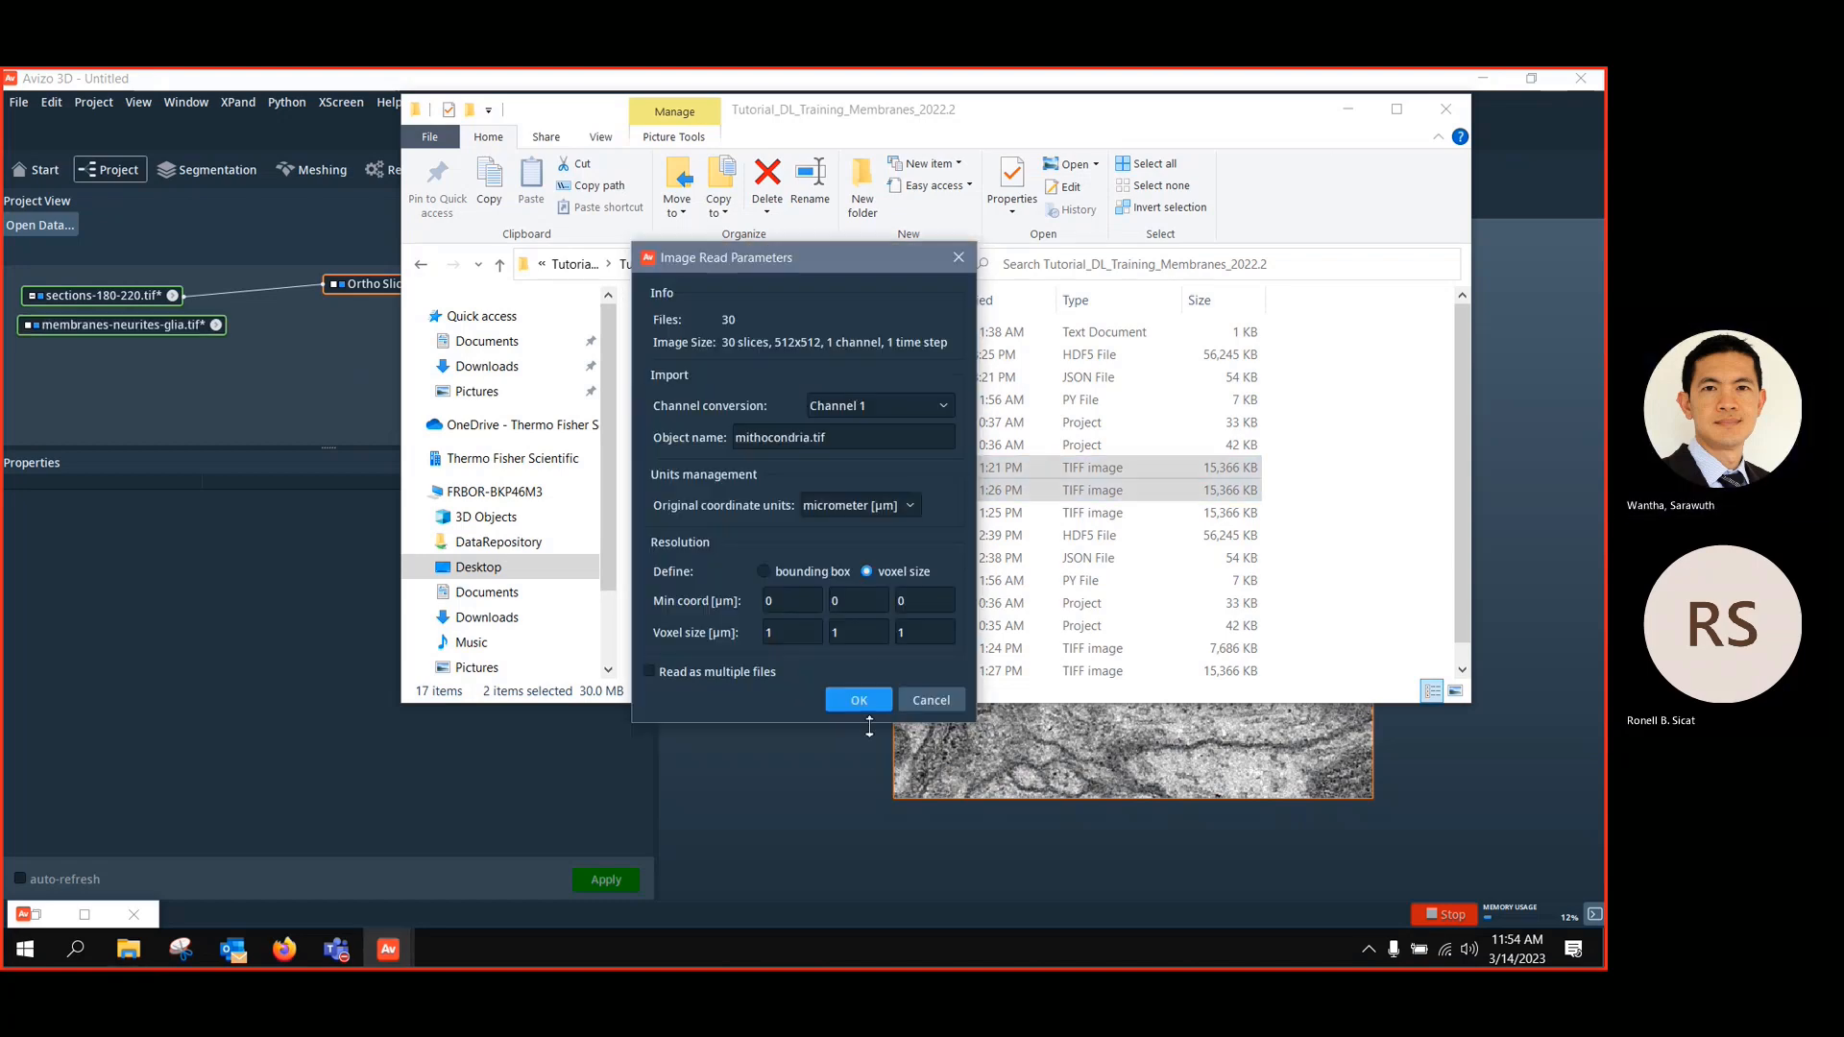
click(860, 701)
click(368, 471)
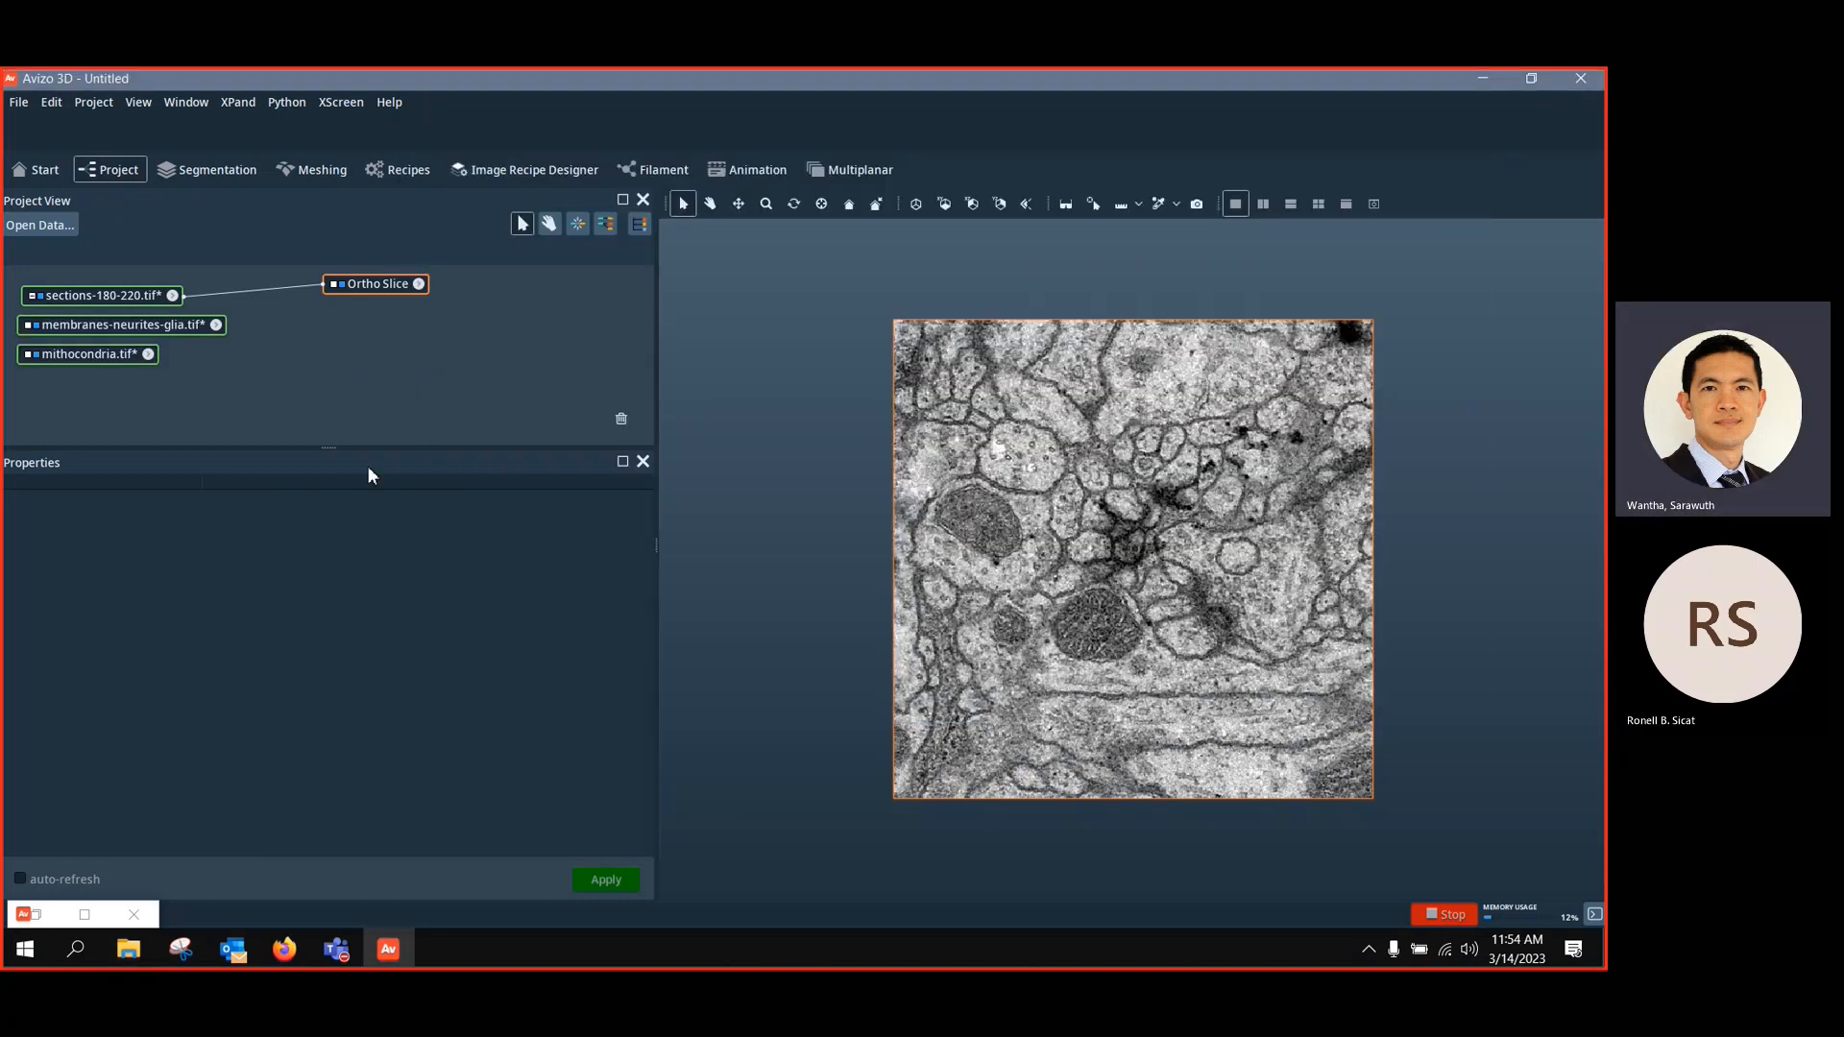
Enlarge the project area and place membranes-neurites-glia.tif and mithocondria.tif below the Ortho Slice
drag(340, 447, 329, 615)
drag(100, 355, 263, 372)
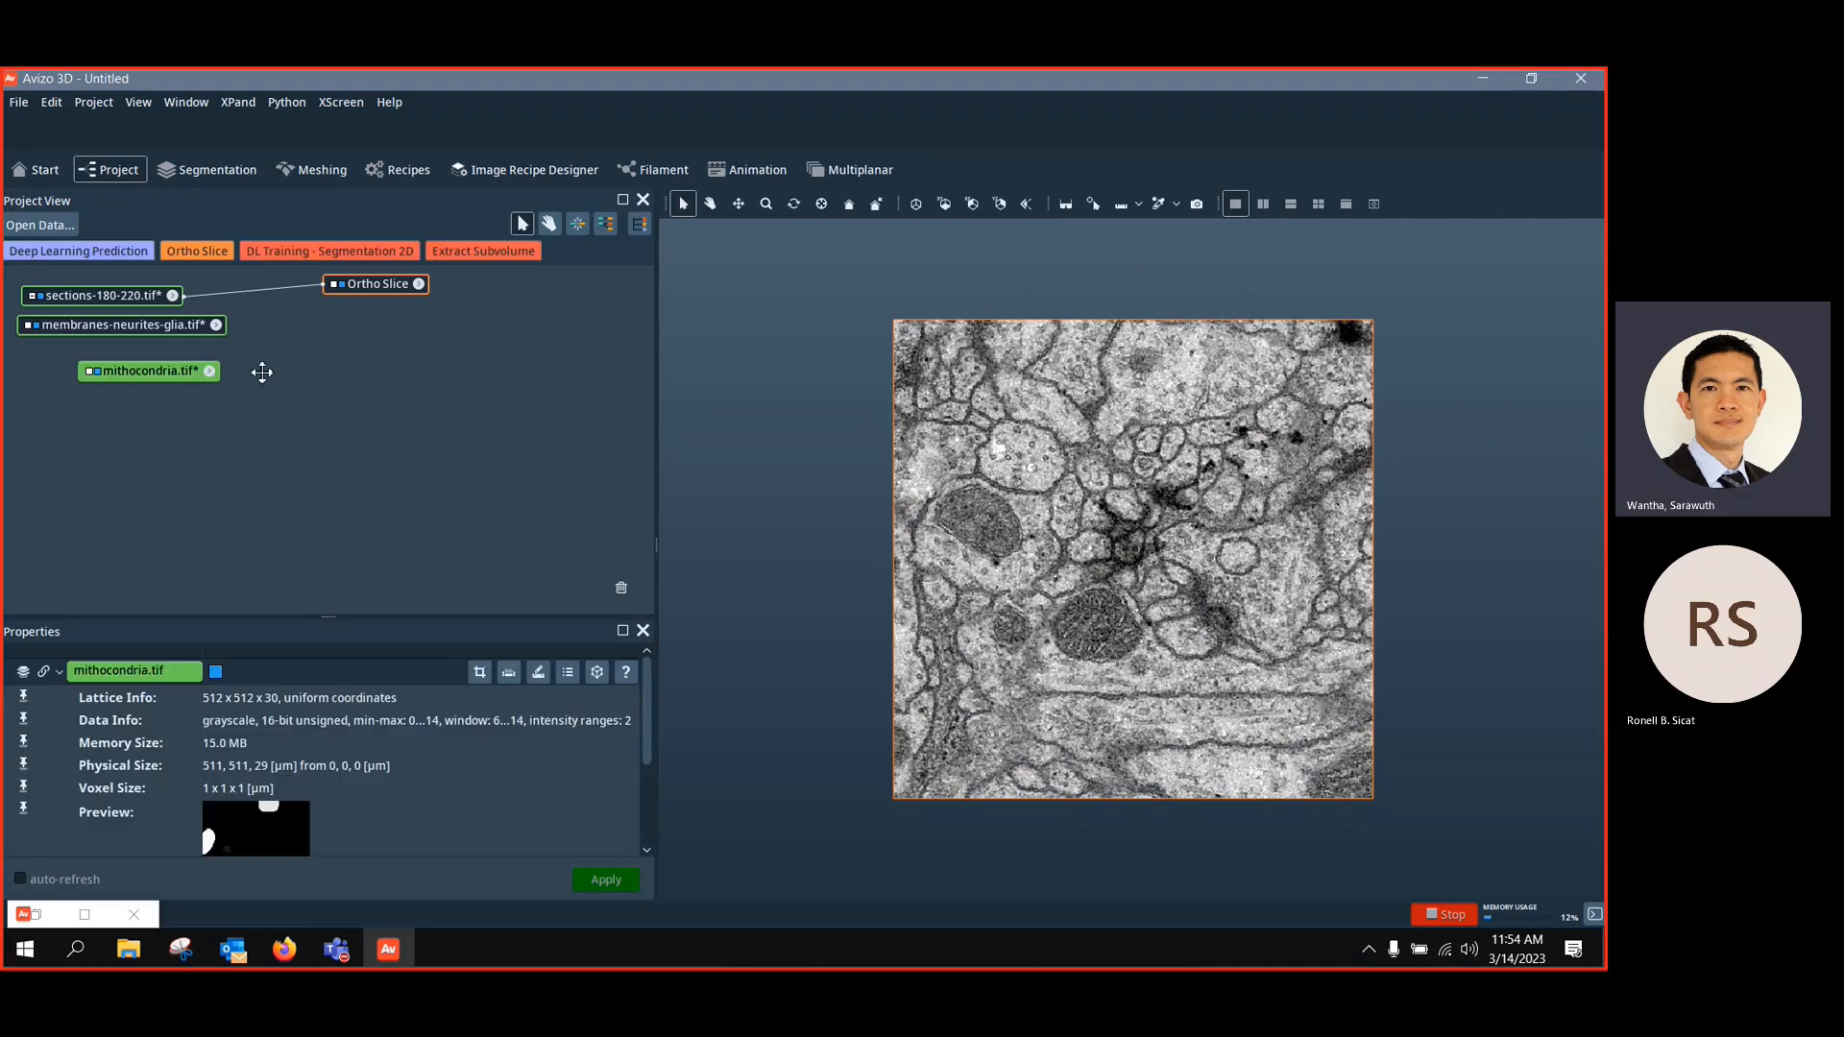
drag(177, 331, 448, 366)
click(371, 287)
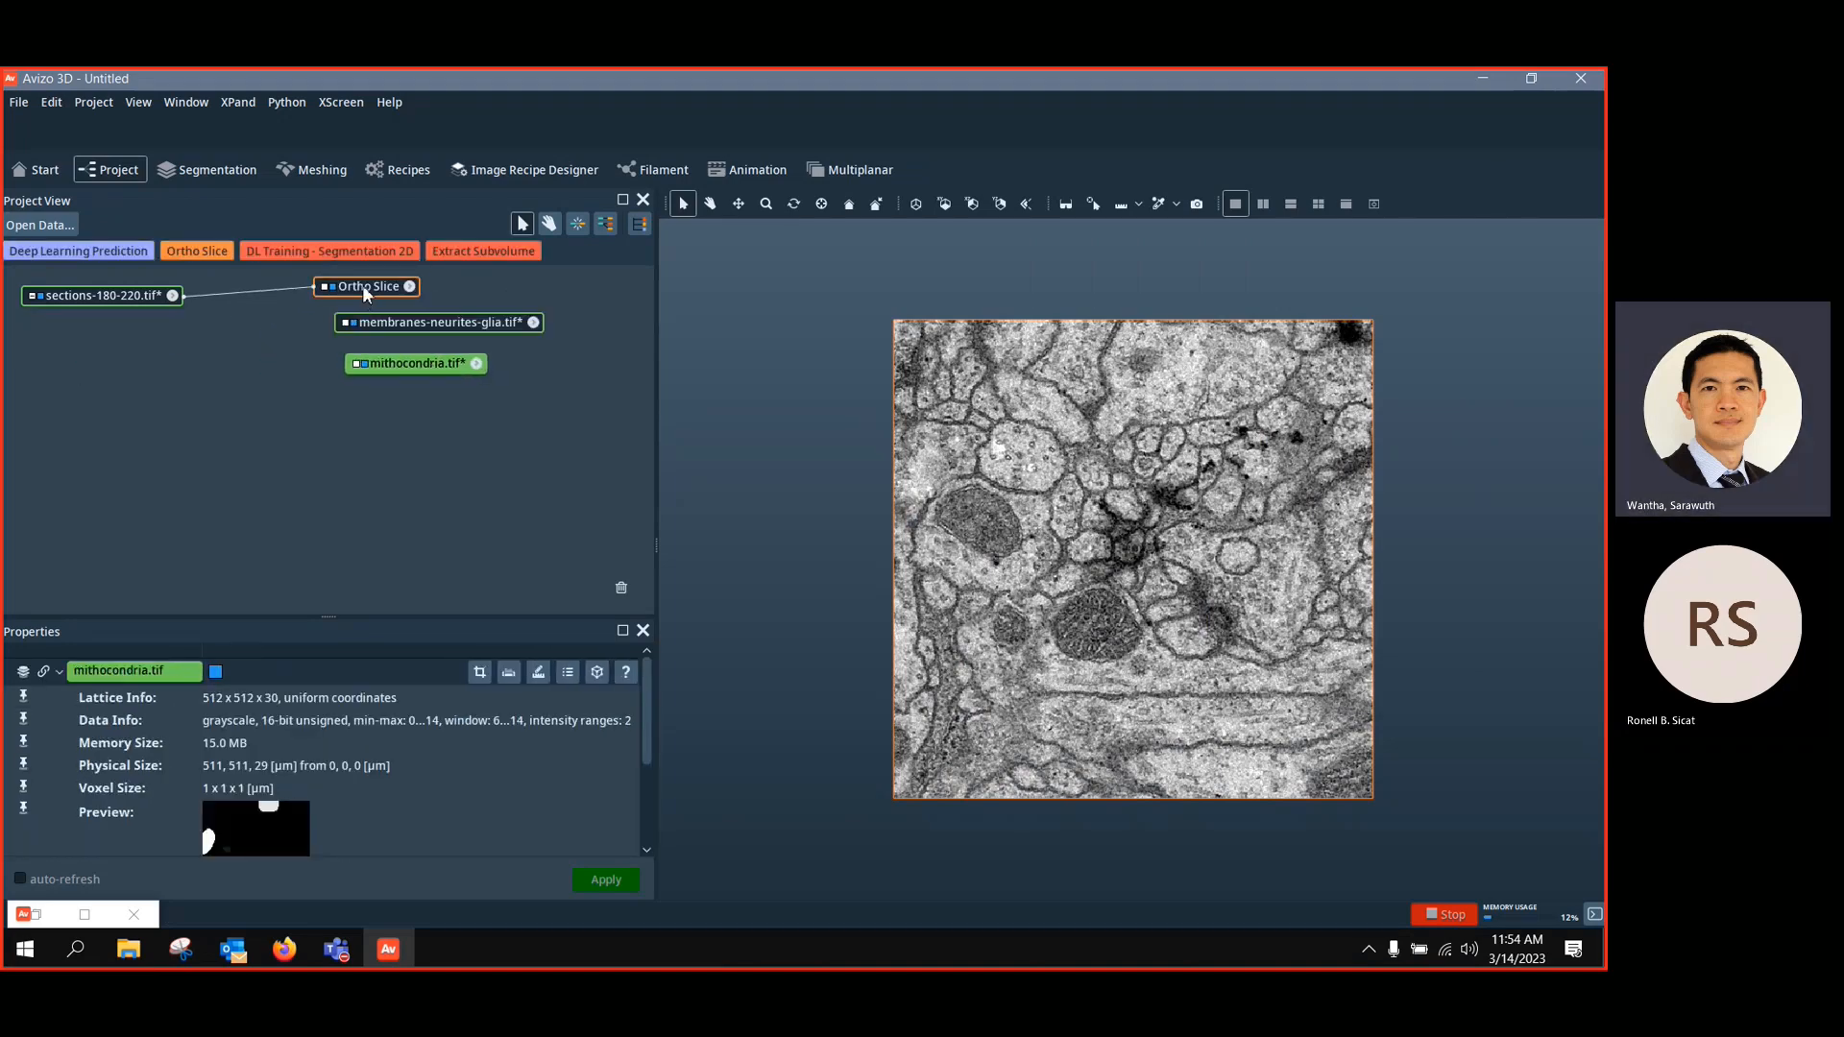
Attach a Color Wash to the Ortho Slice, connect its data to membranes-neurites-glia.tif and move that image clear of the module
right_click(365, 290)
click(636, 349)
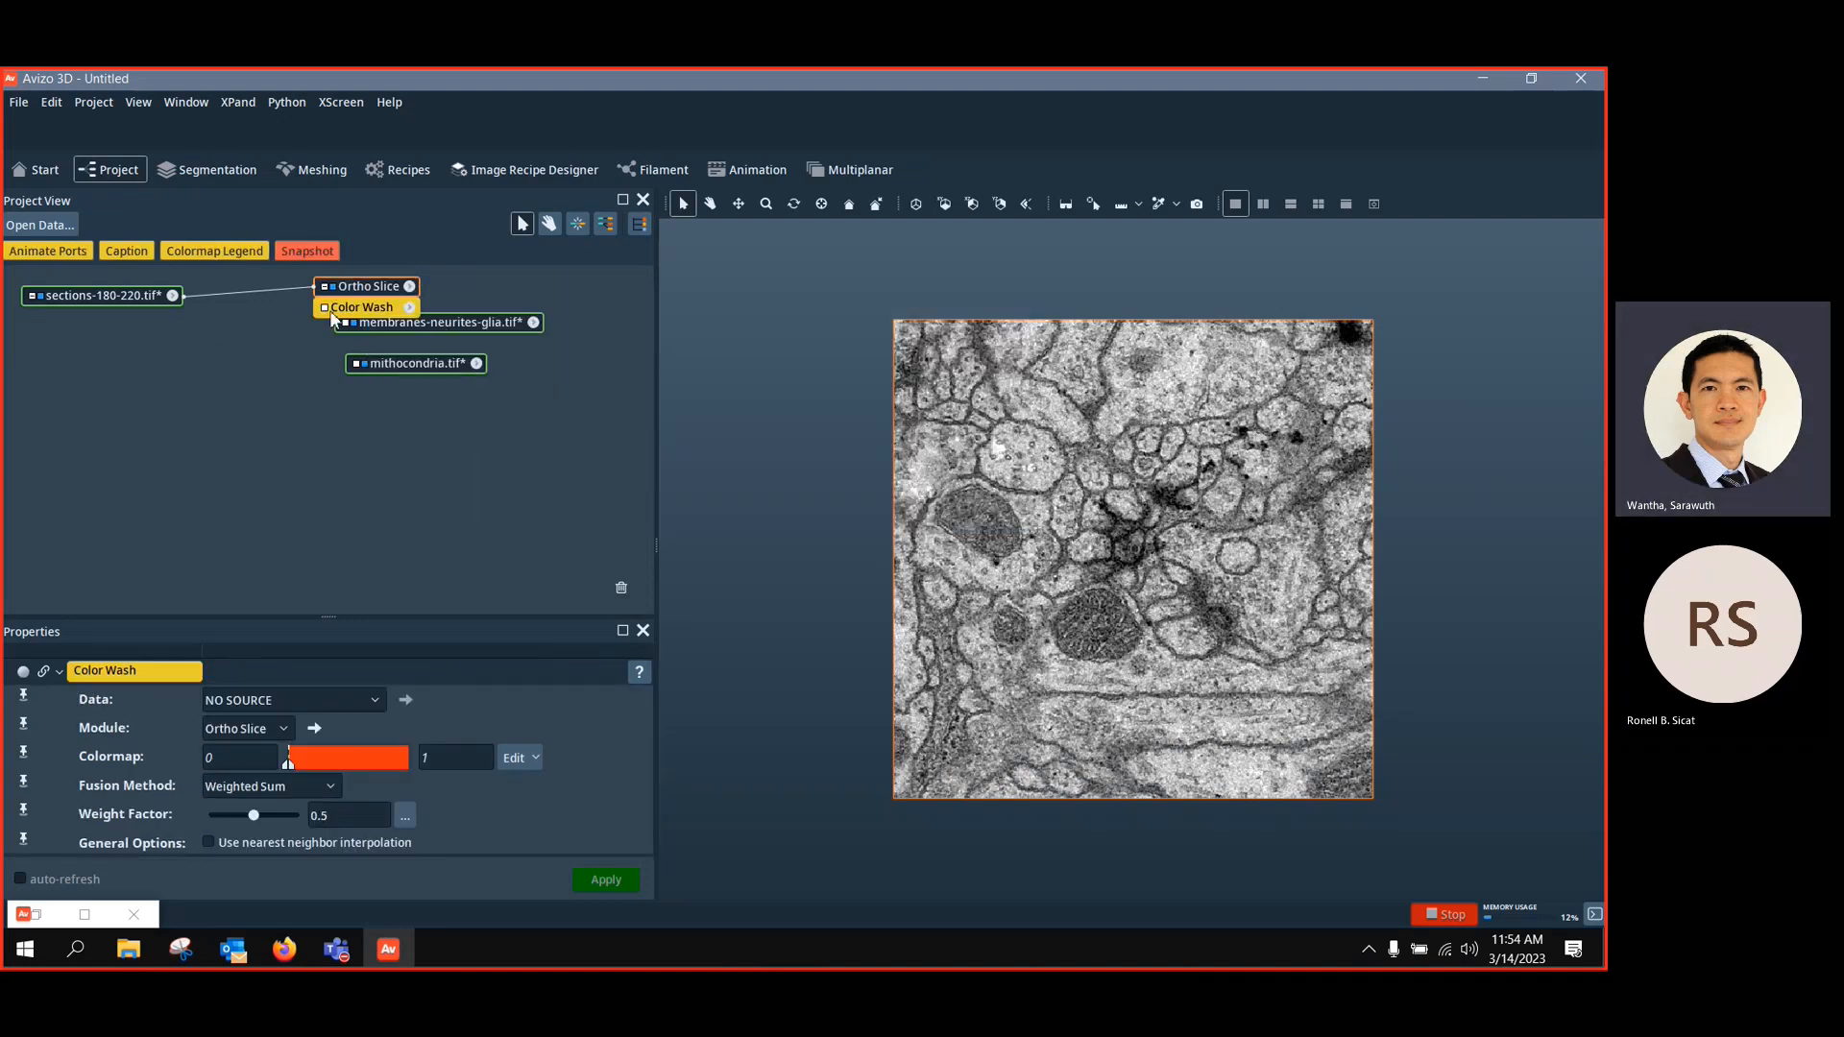
click(325, 308)
click(463, 327)
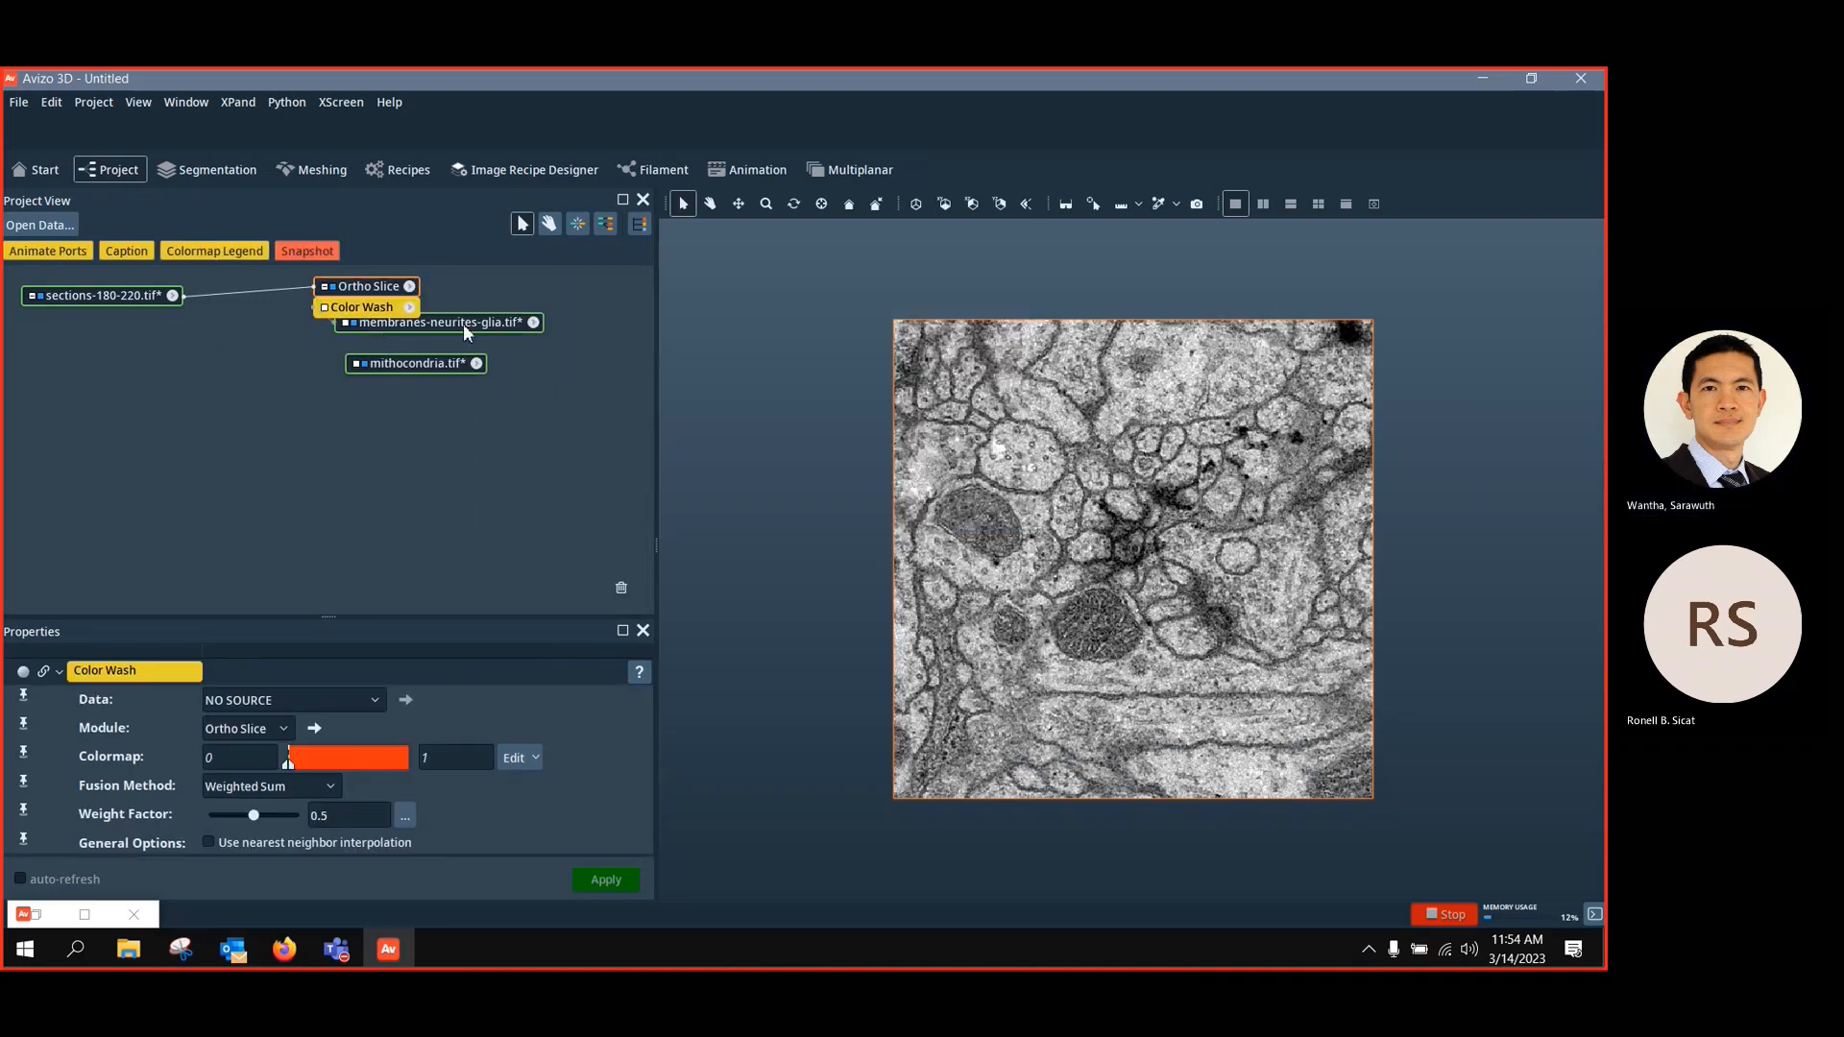
drag(463, 323, 558, 325)
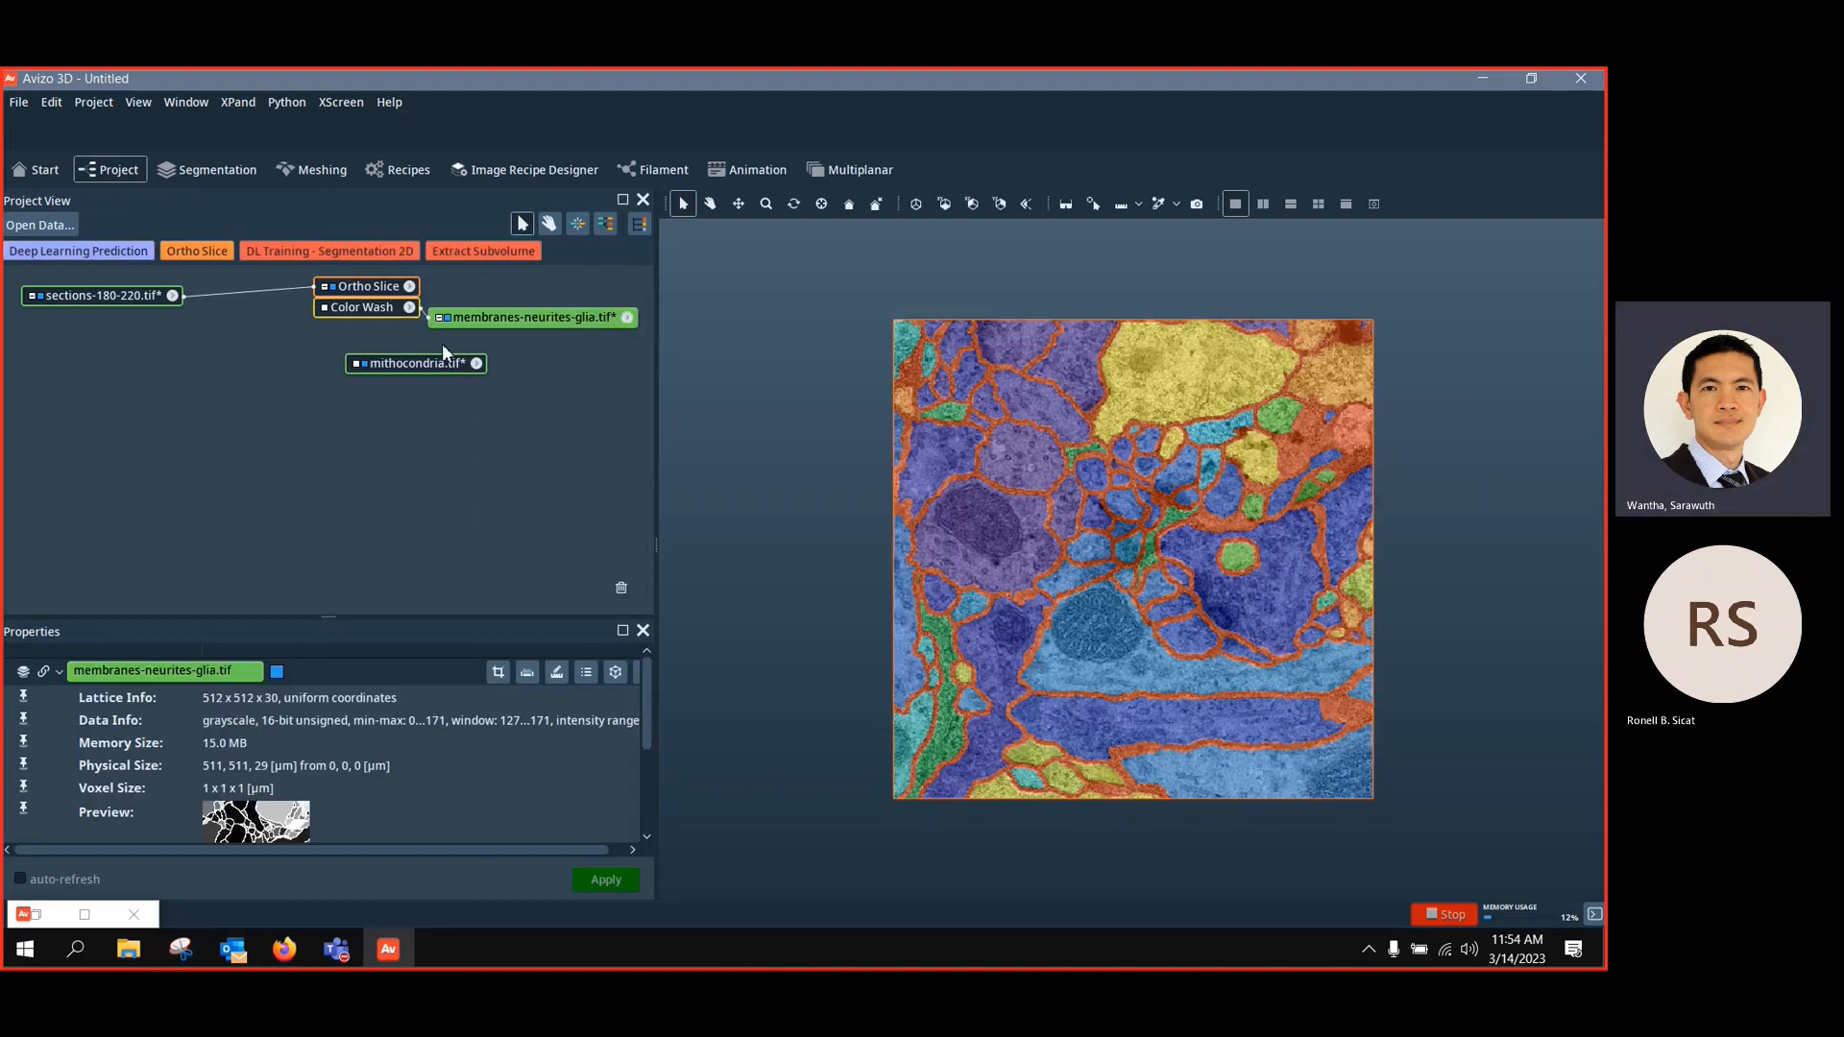
Reconnect the Color Wash data to mithocondria.tif and show the overlay on slice 12 of the Ortho Slice
drag(423, 363, 468, 363)
click(325, 308)
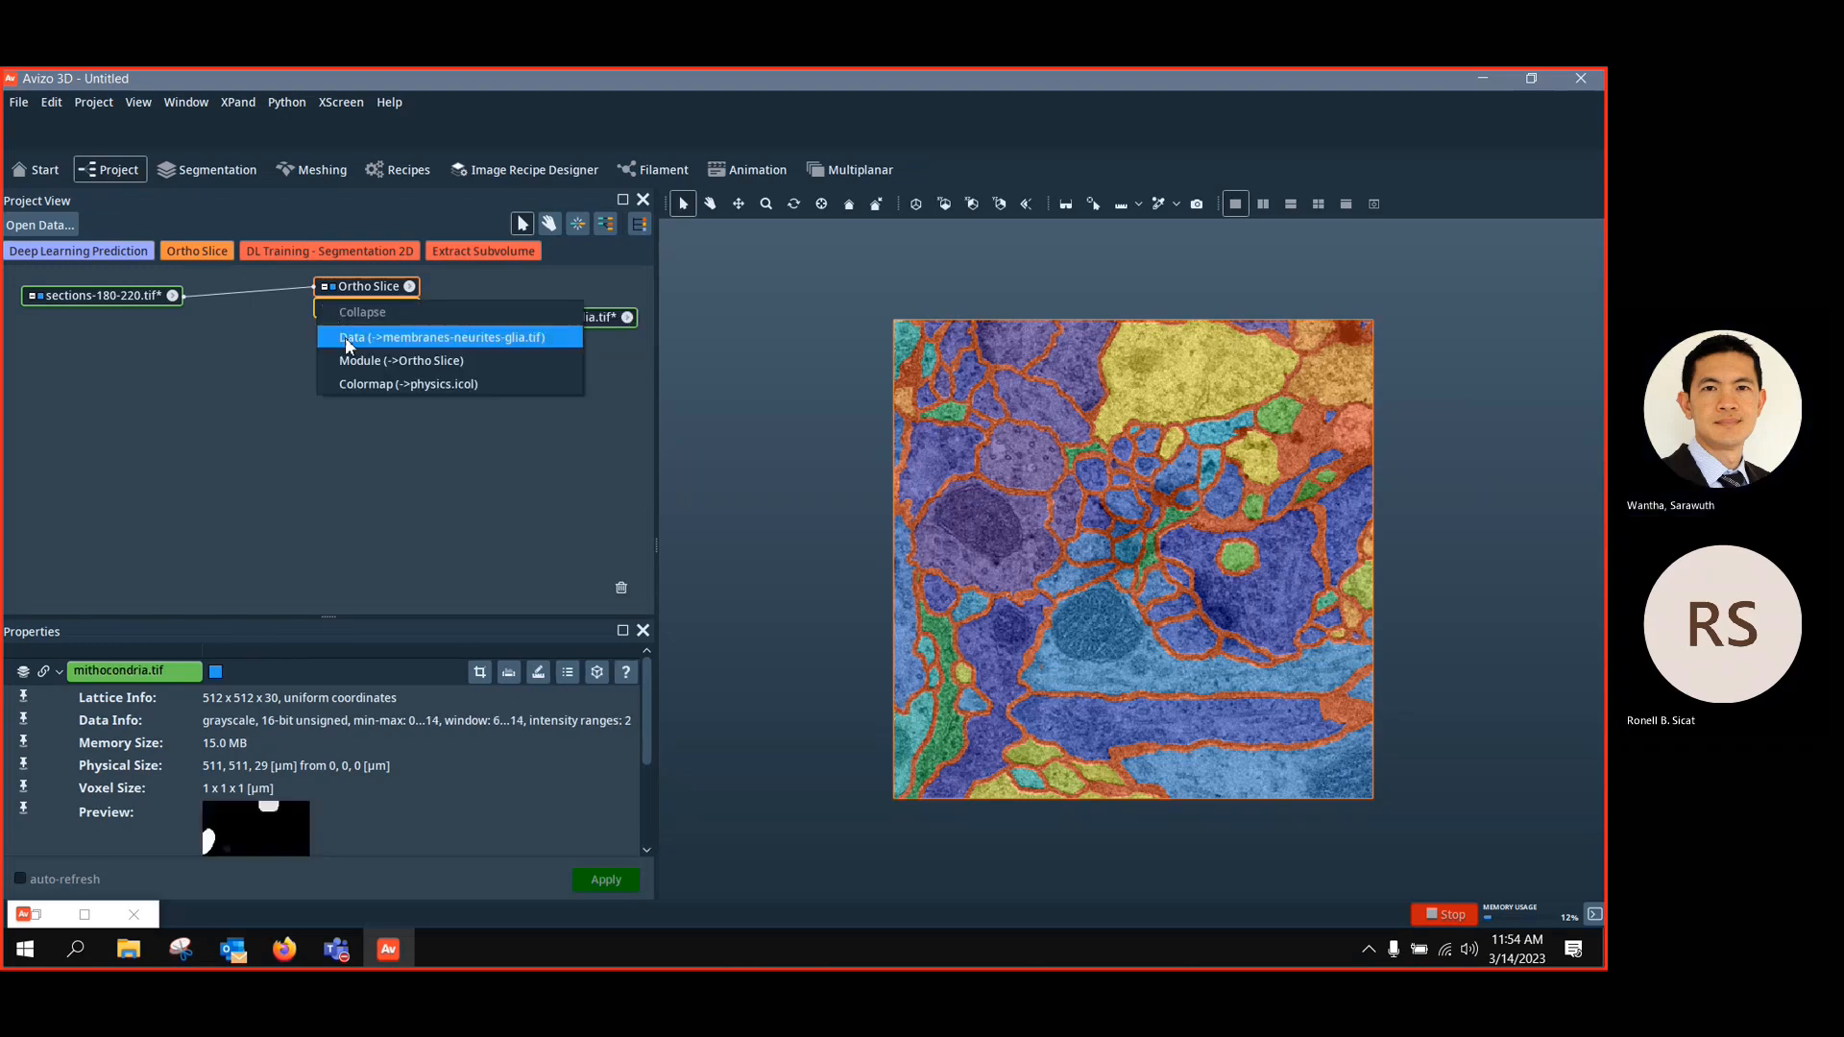
click(426, 317)
drag(463, 328, 445, 371)
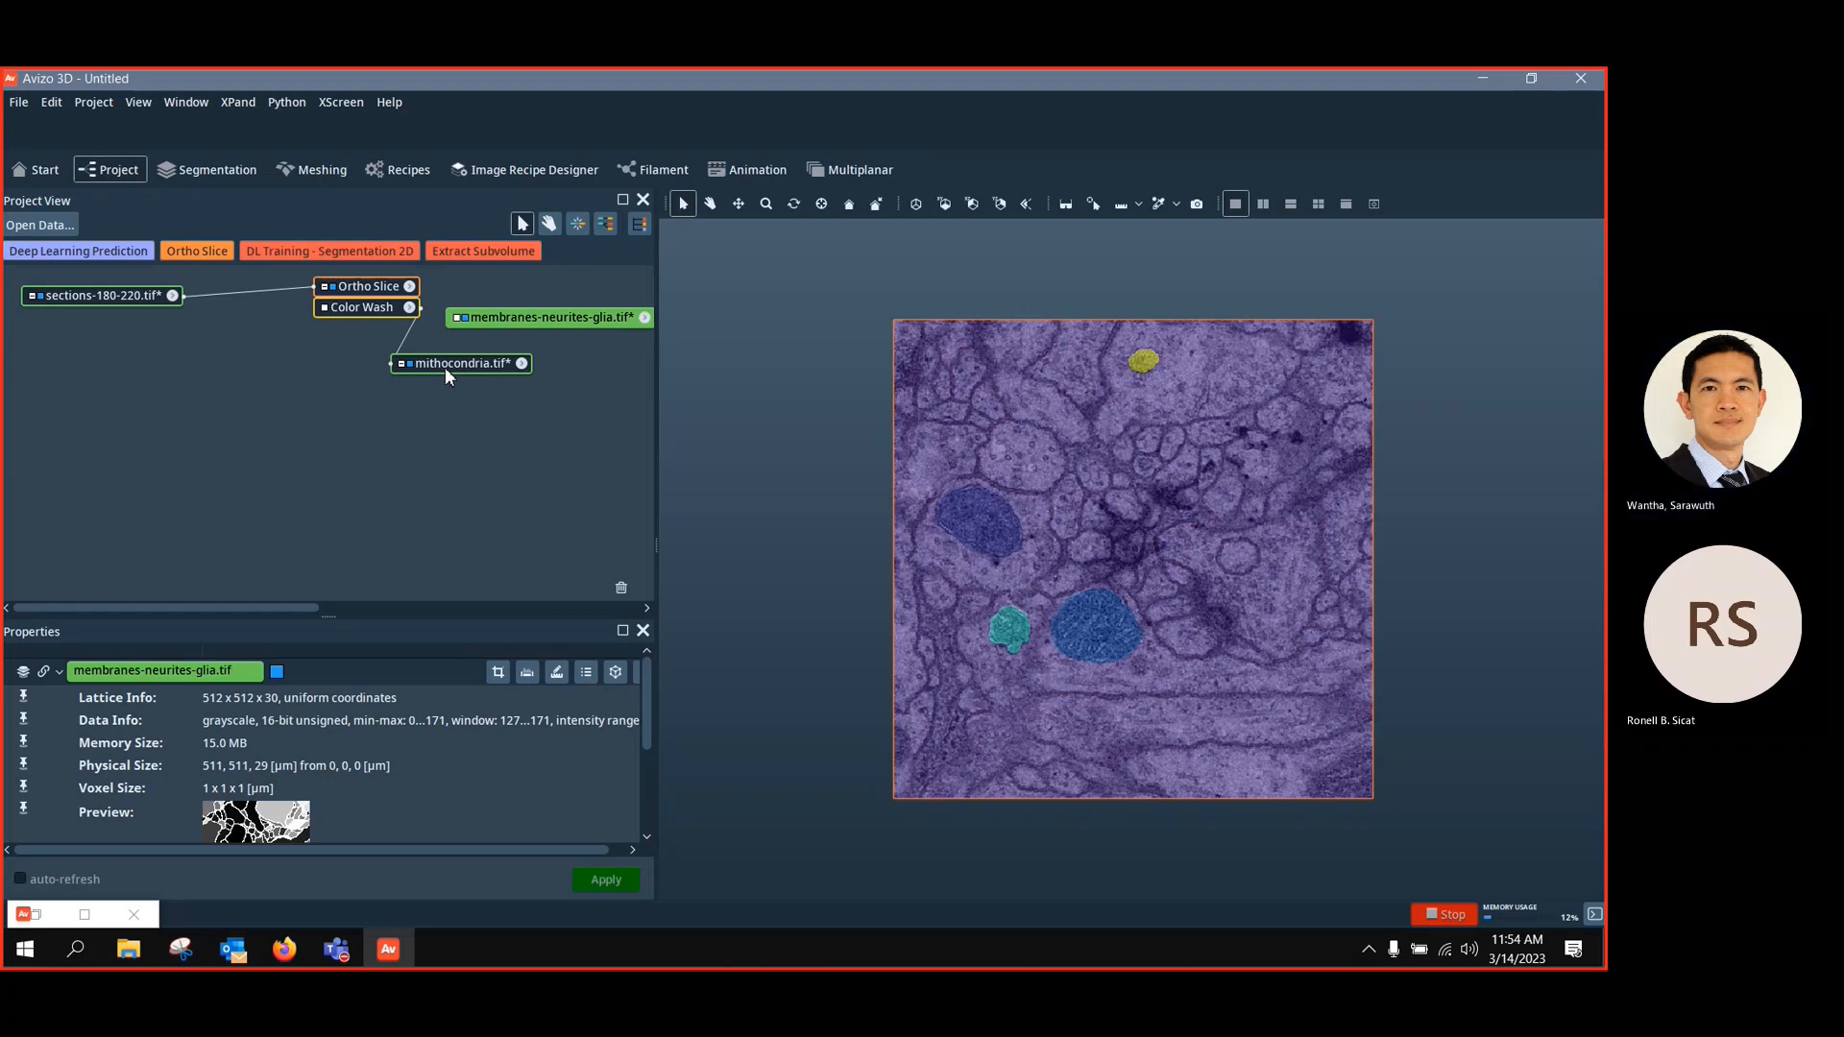
click(369, 287)
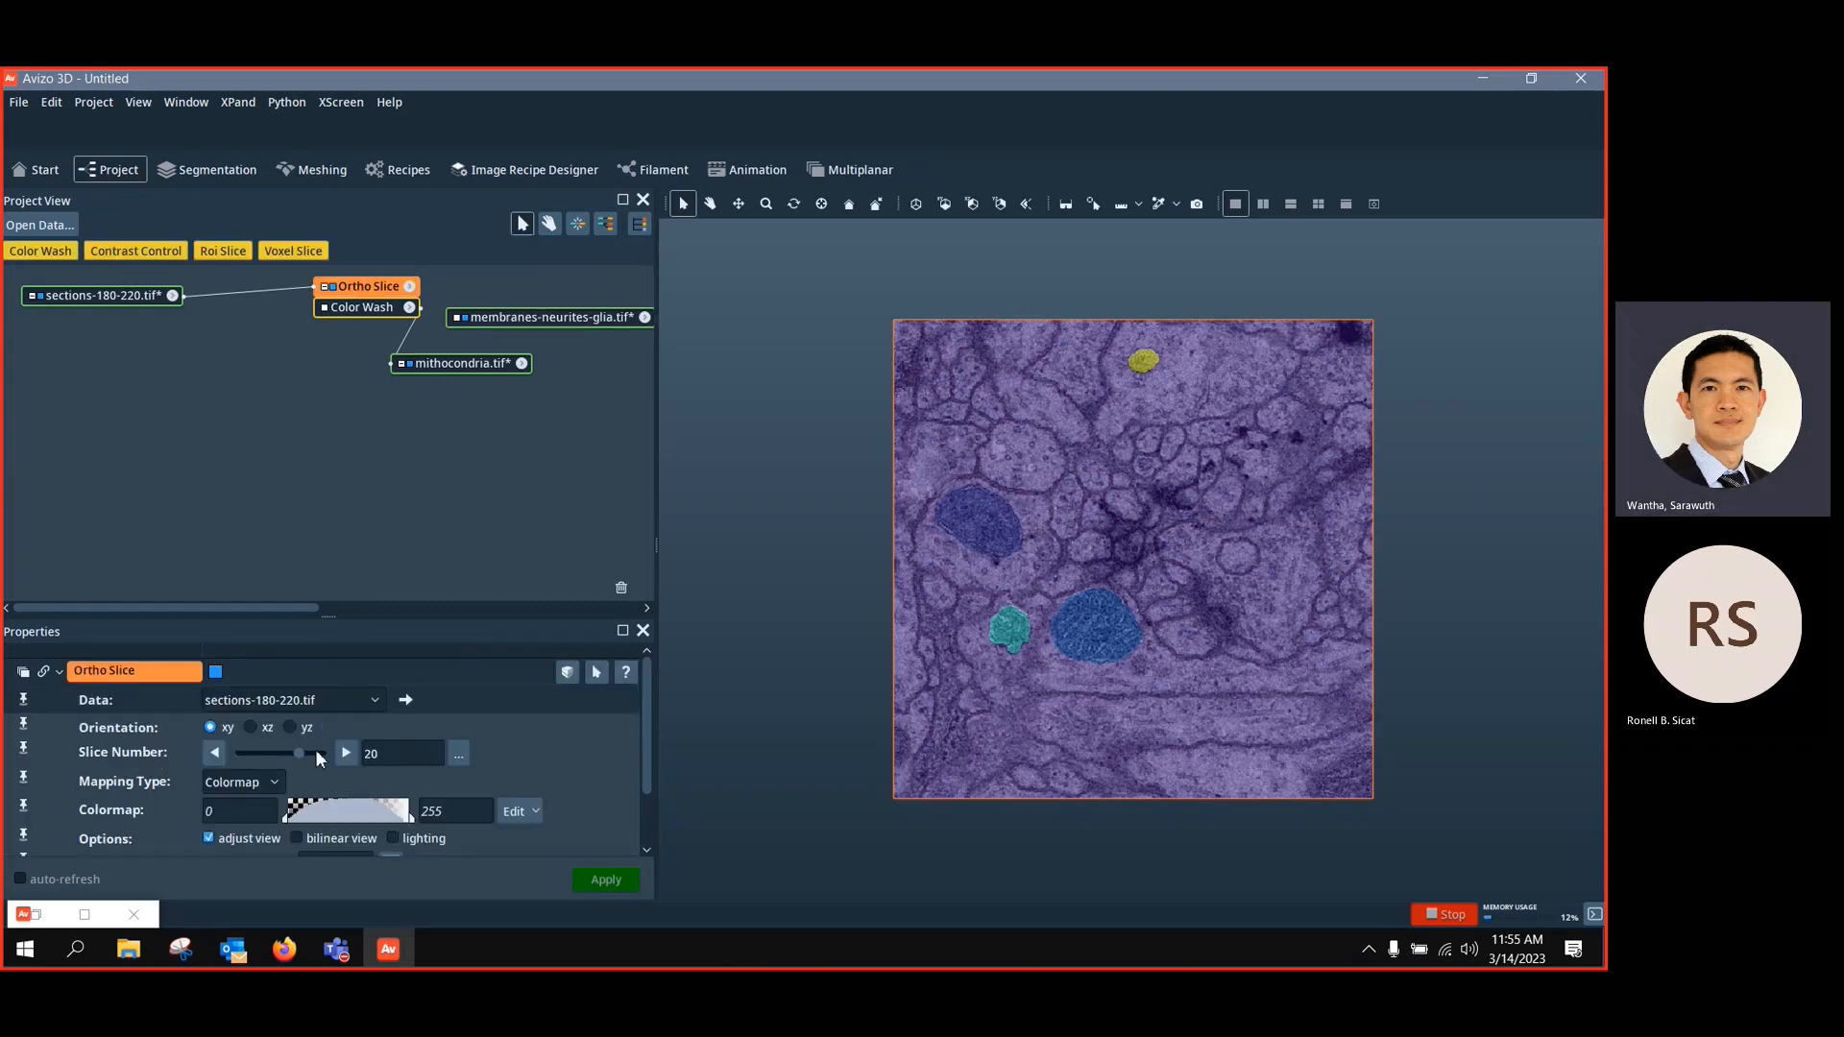
drag(300, 755, 263, 778)
Rearrange the project by moving the label images, sections-180-220.tif and the Ortho Slice with its Color Wash apart
mouse_move(493, 323)
mouse_down()
mouse_move(477, 328)
mouse_move(498, 349)
mouse_up()
drag(121, 296, 80, 389)
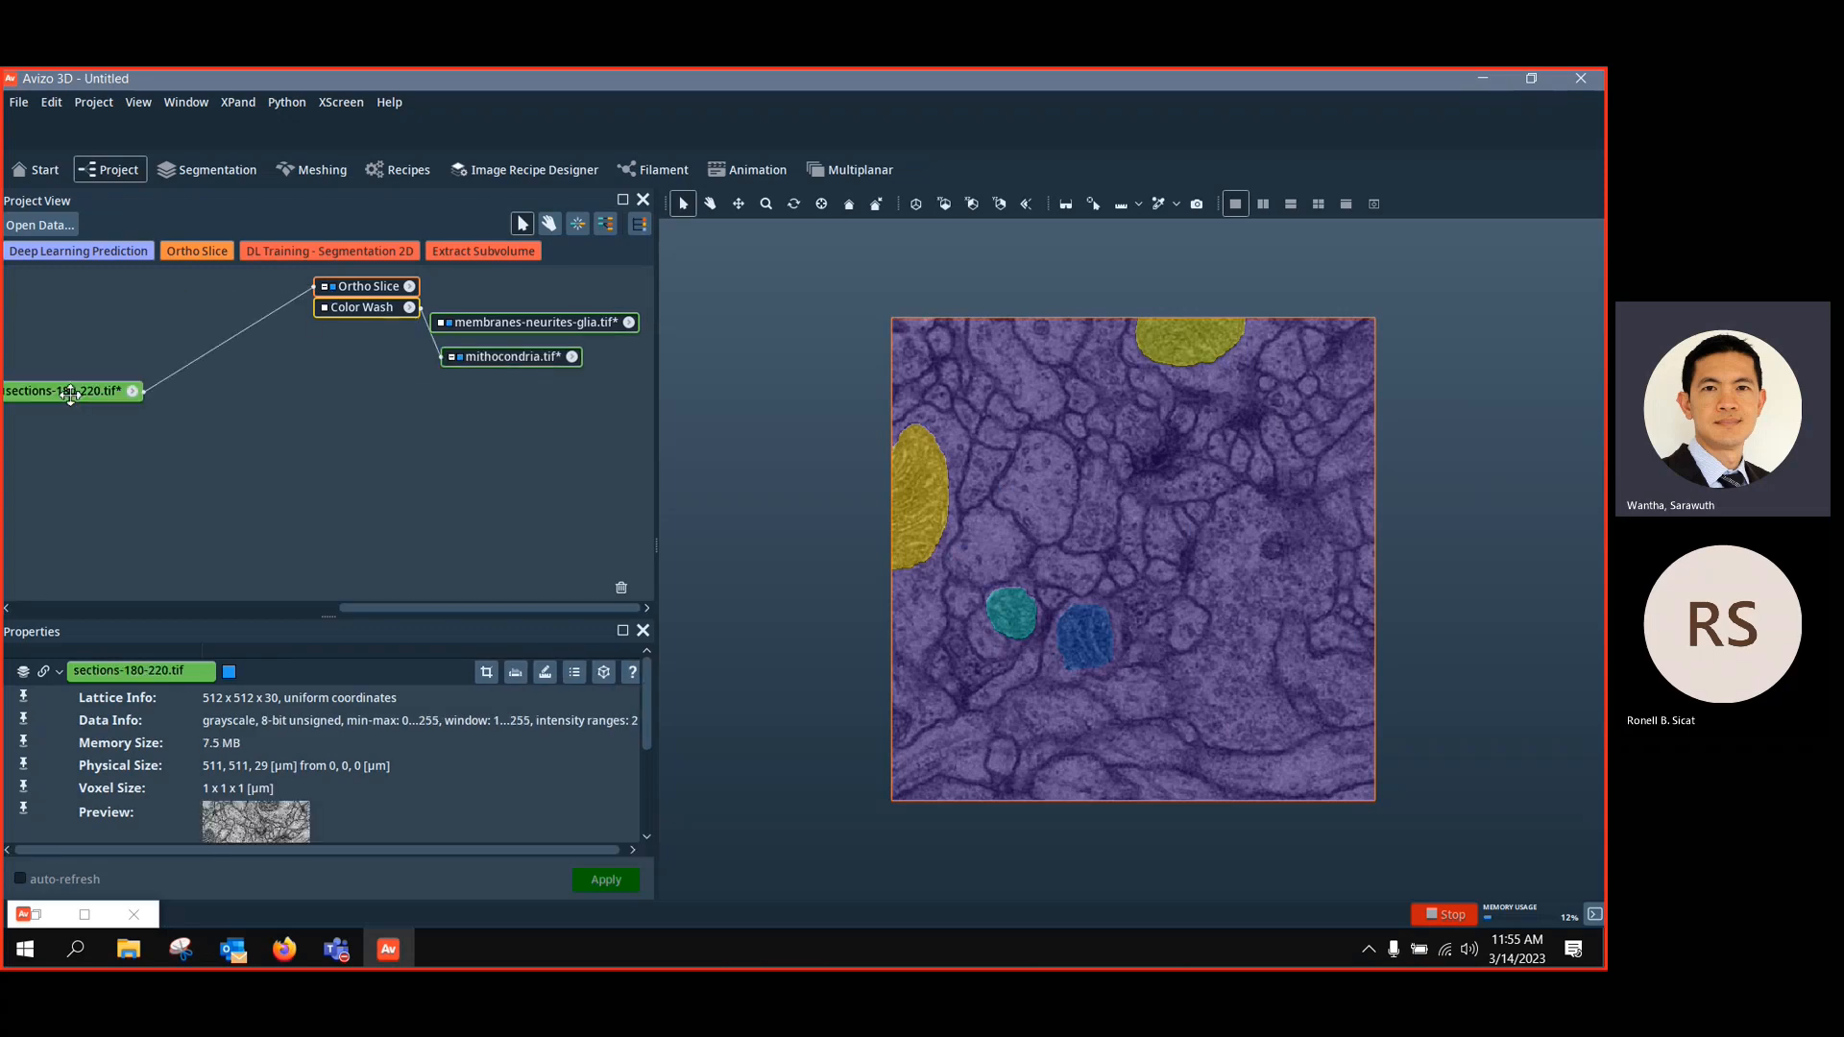
drag(344, 291, 219, 372)
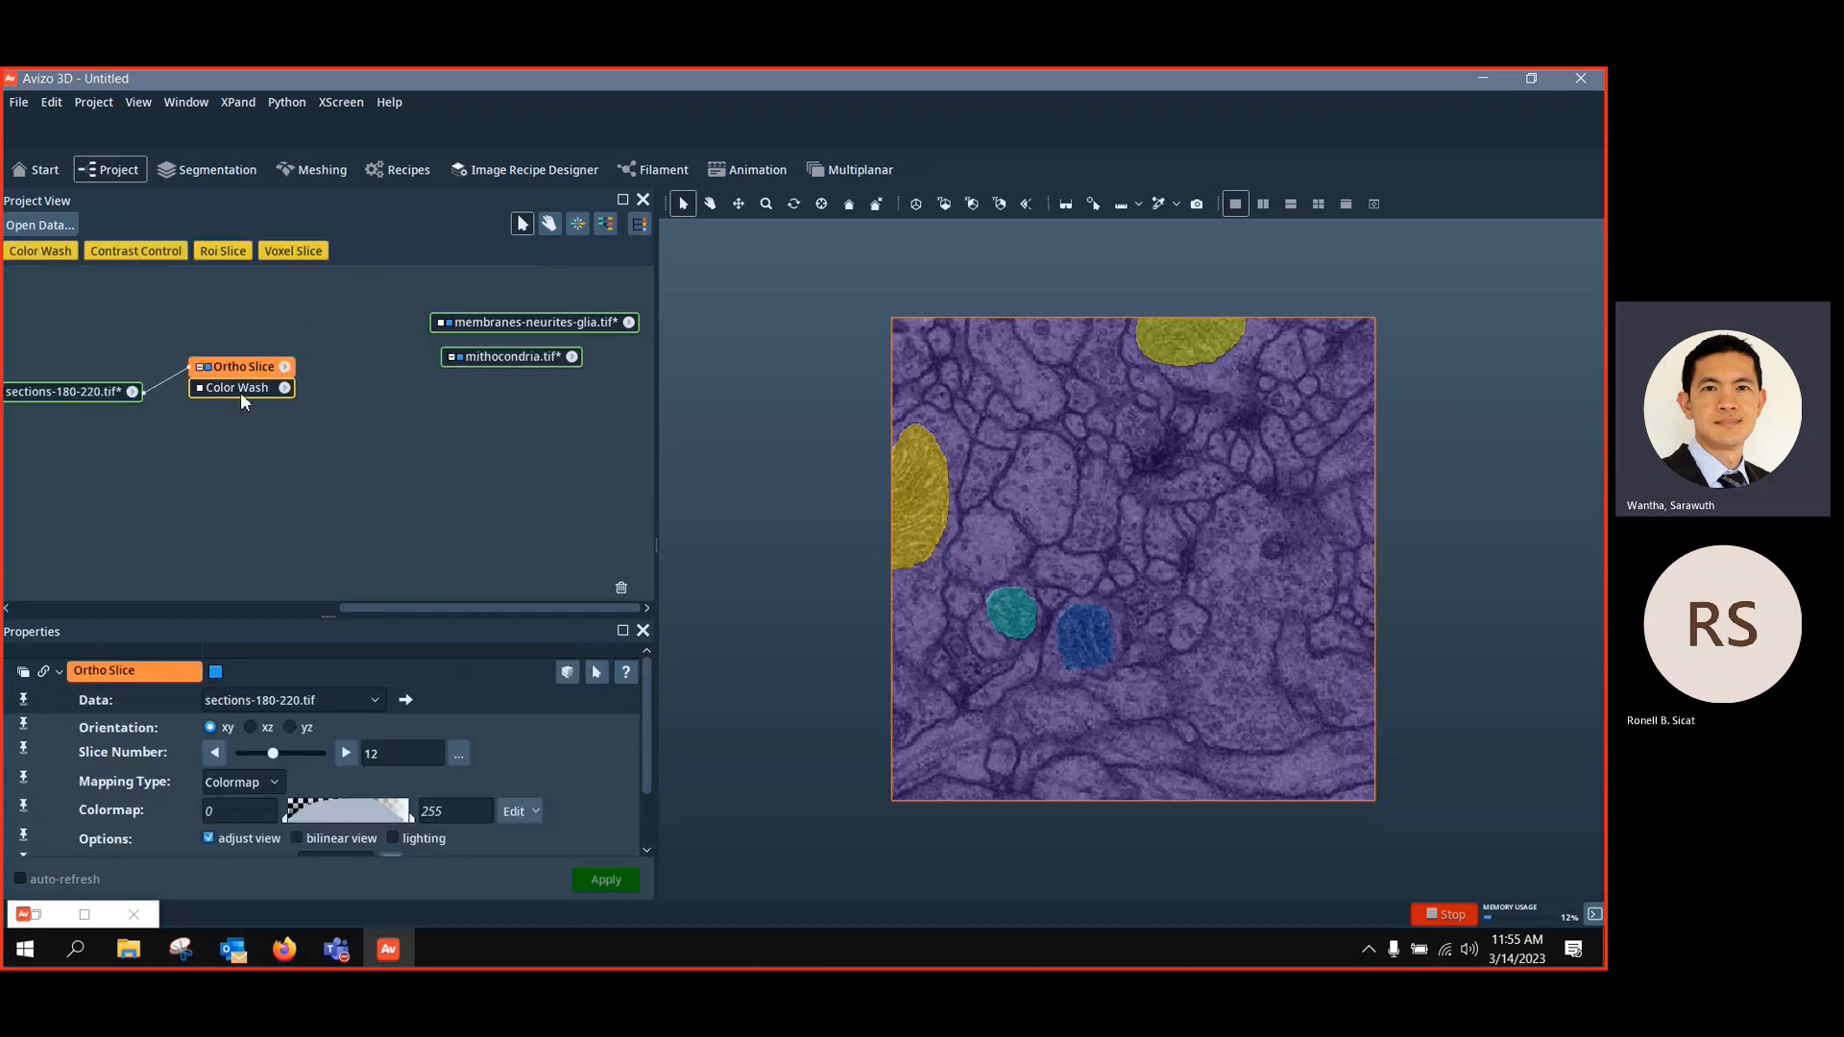
Attach an Arithmetic module to membranes-neurites-glia.tif and place it below the two label images
mouse_move(488, 356)
mouse_down()
mouse_move(499, 377)
mouse_move(489, 328)
mouse_up()
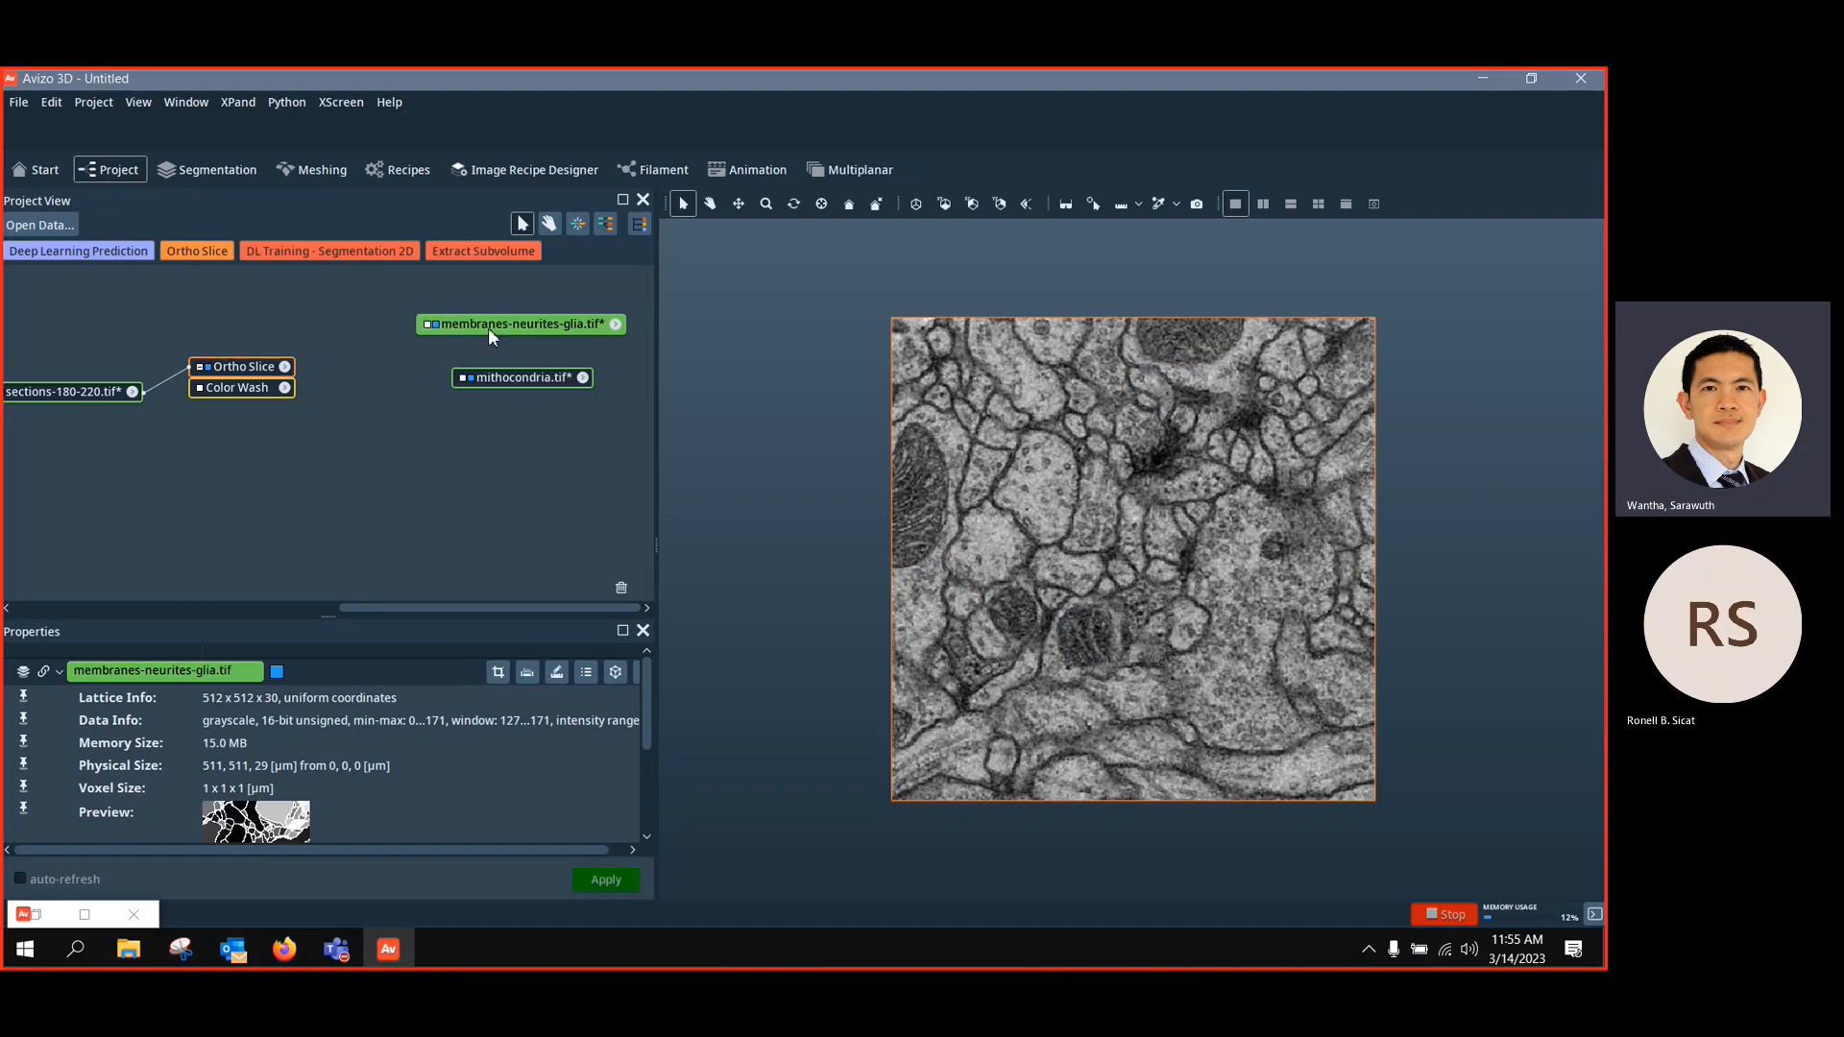
right_click(488, 327)
text(ar)
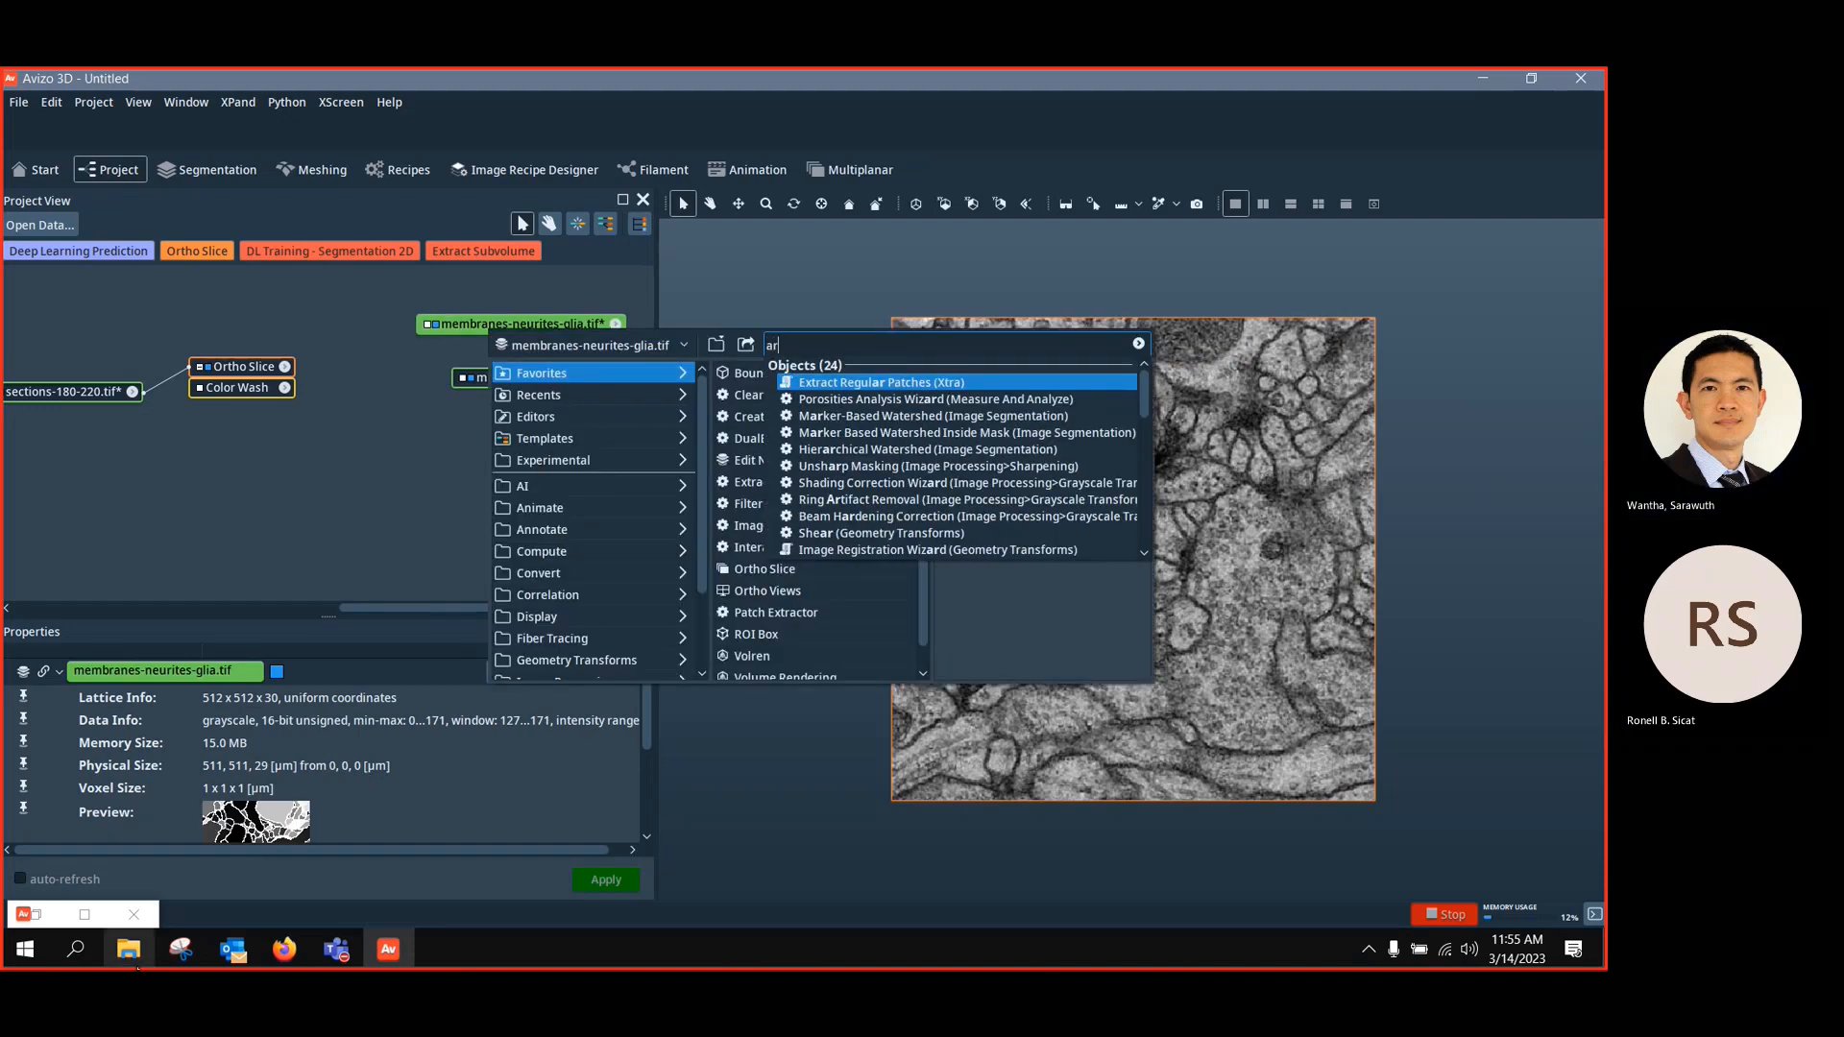
text(ith)
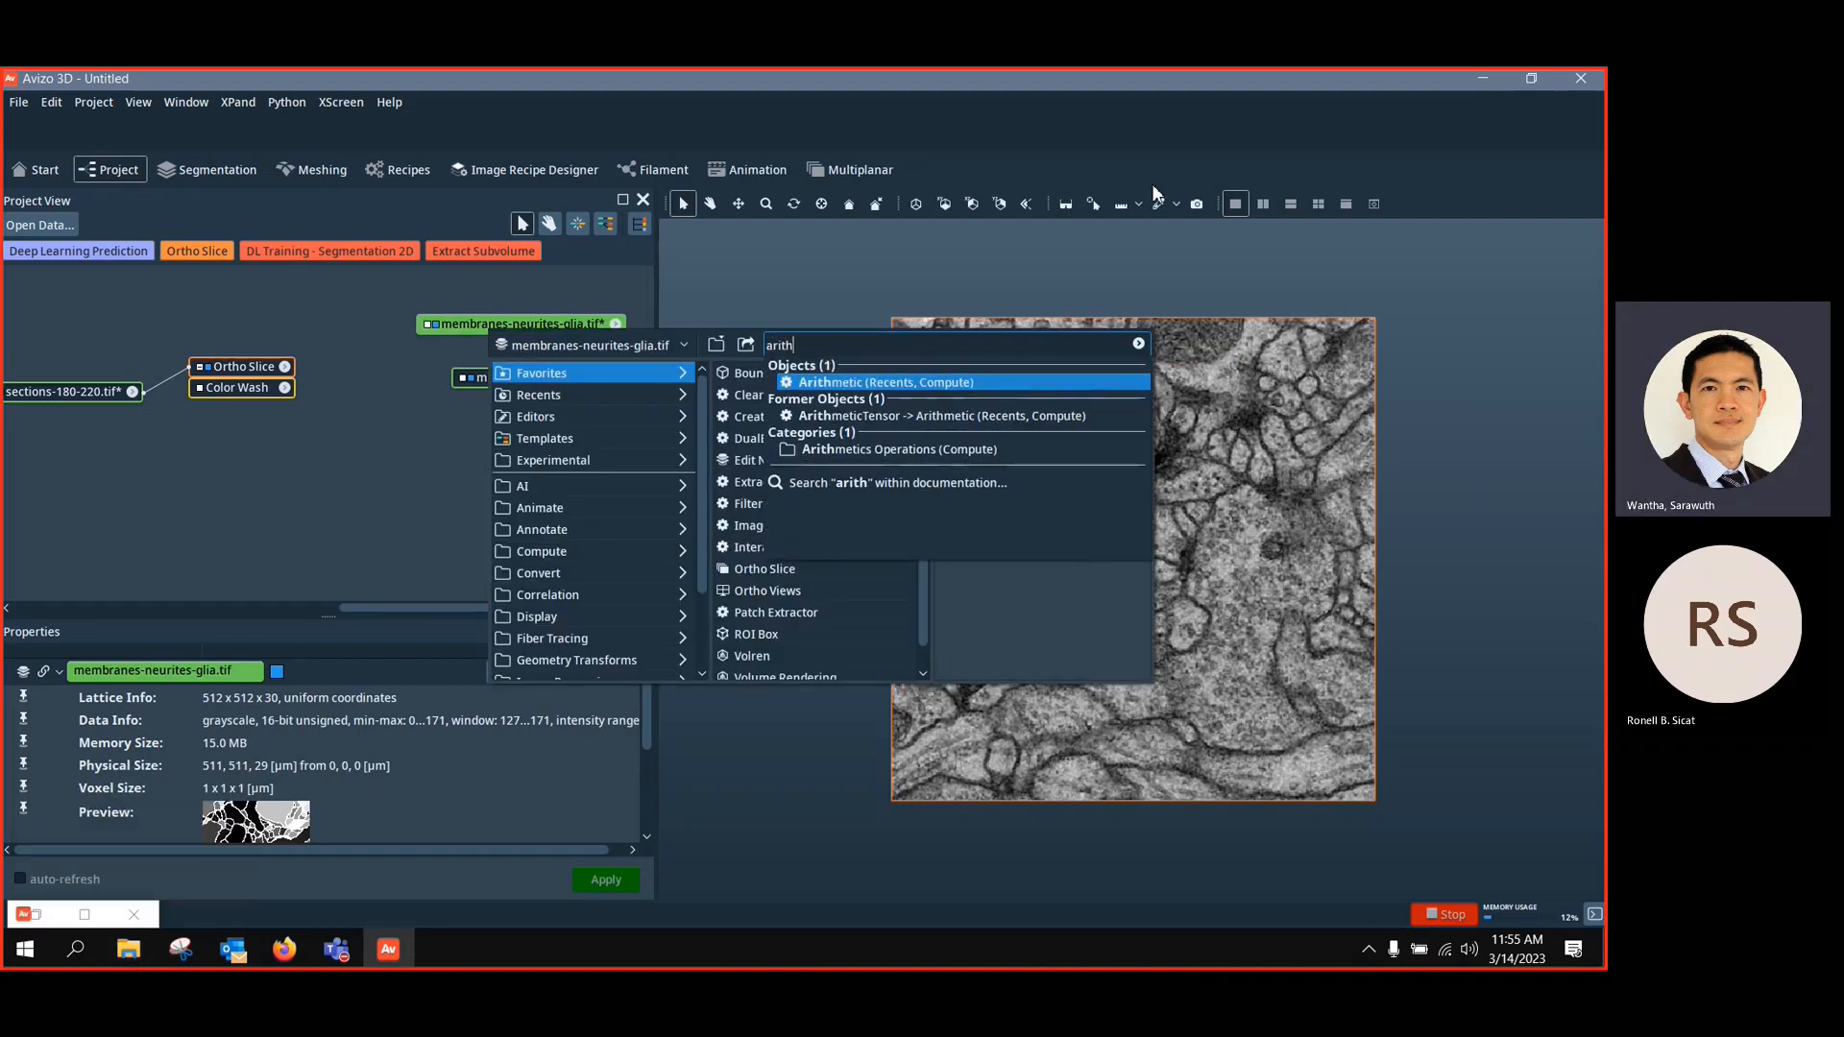
click(882, 383)
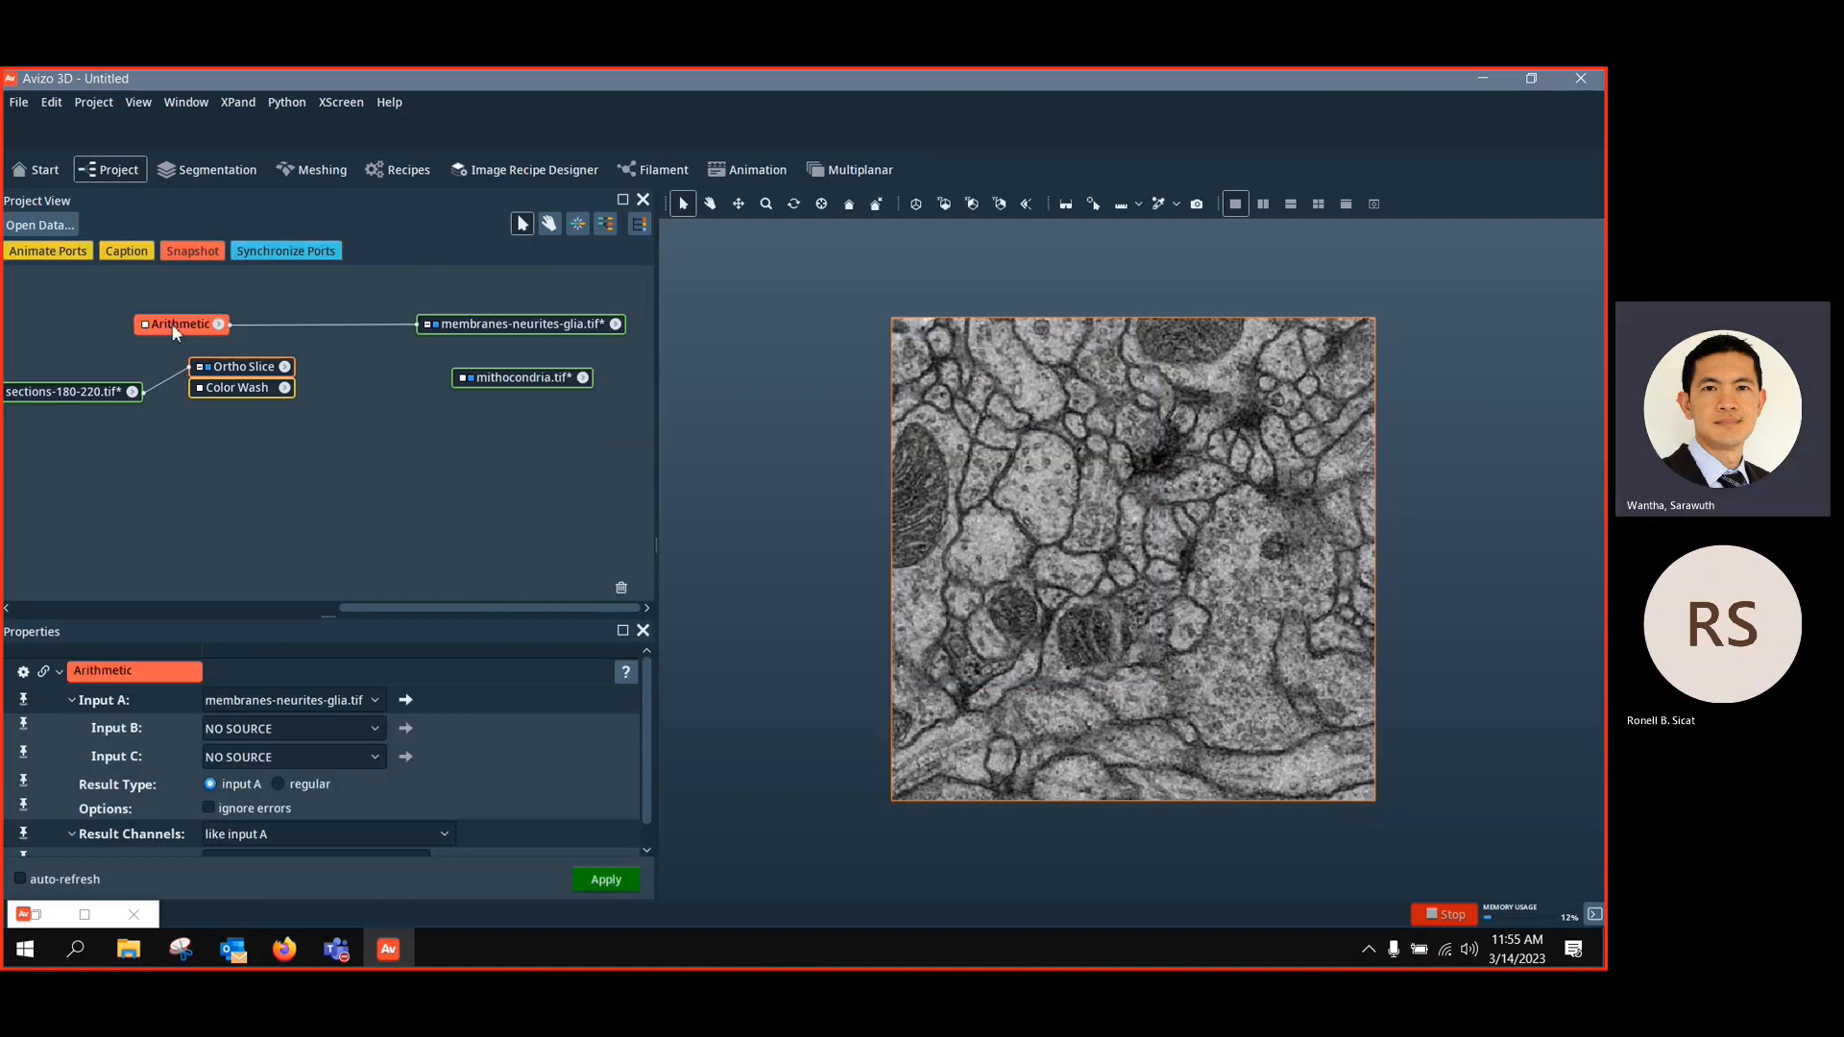
drag(175, 331, 388, 486)
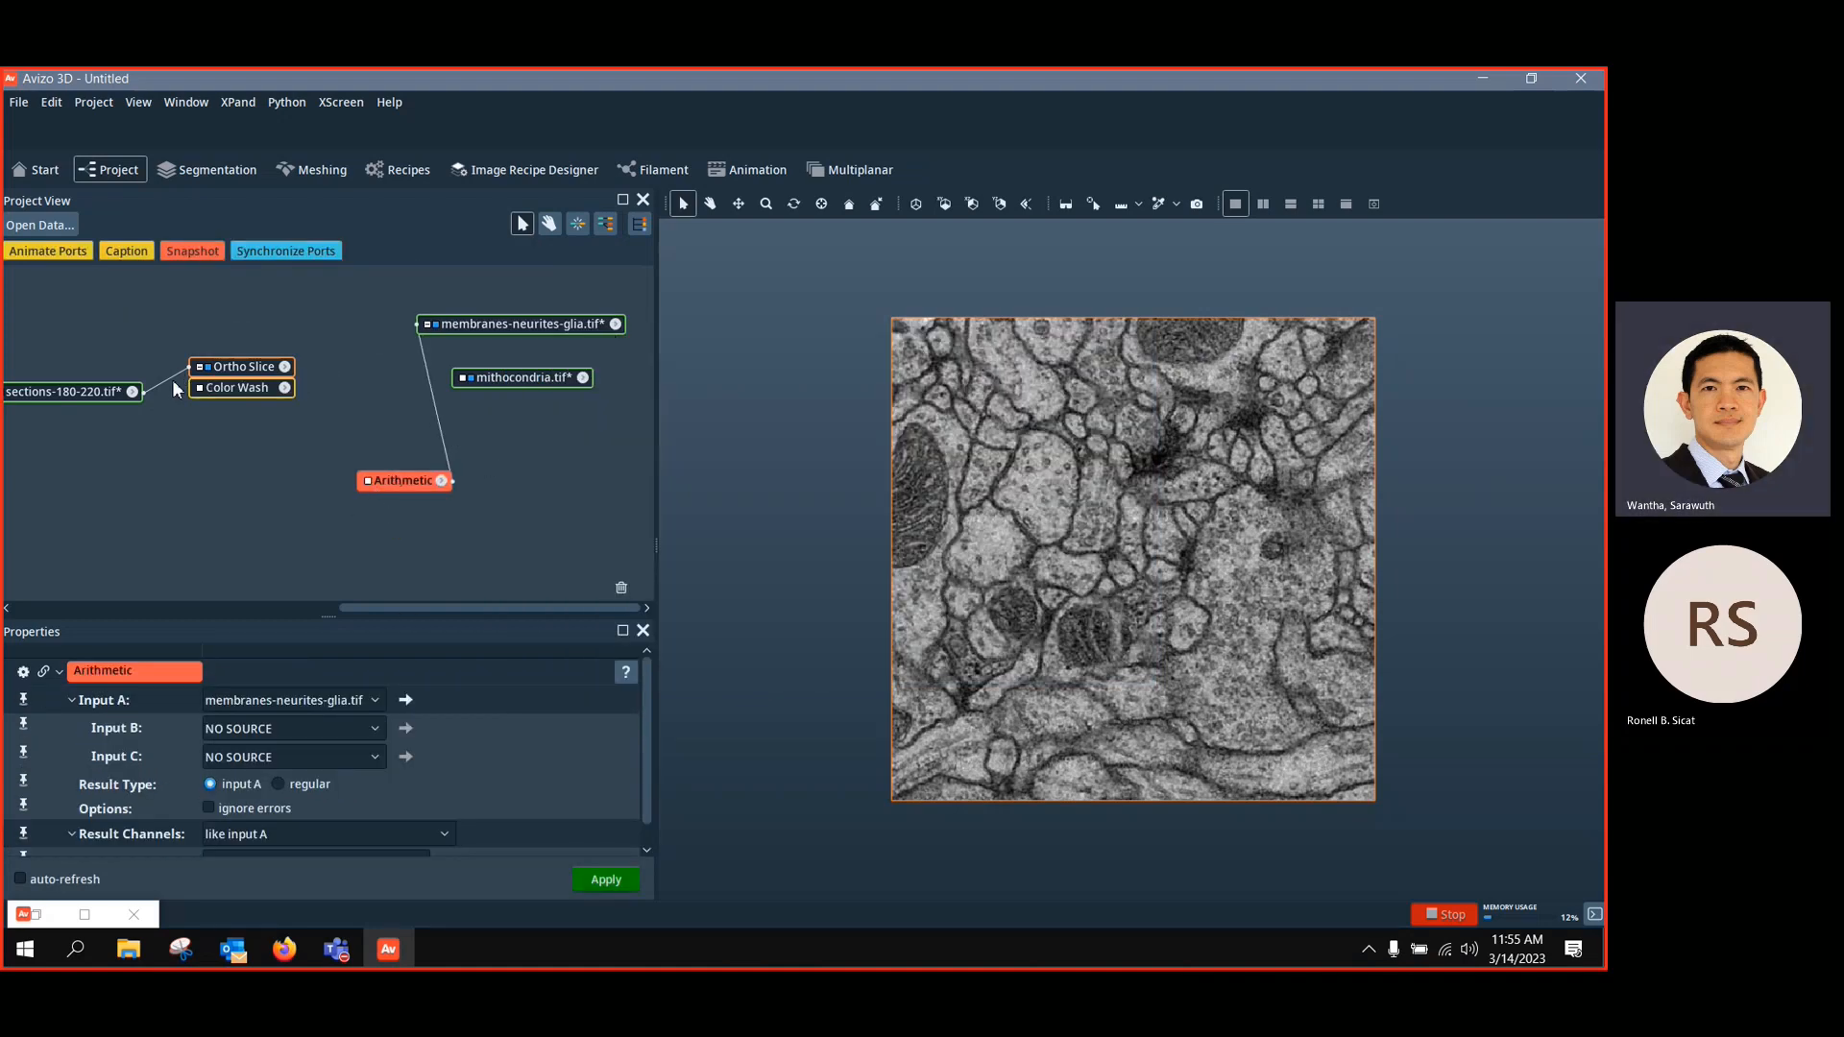
Connect the Ortho Slice data to membranes-neurites-glia.tif and then to mithocondria.tif to view each label image
drag(175, 385, 484, 324)
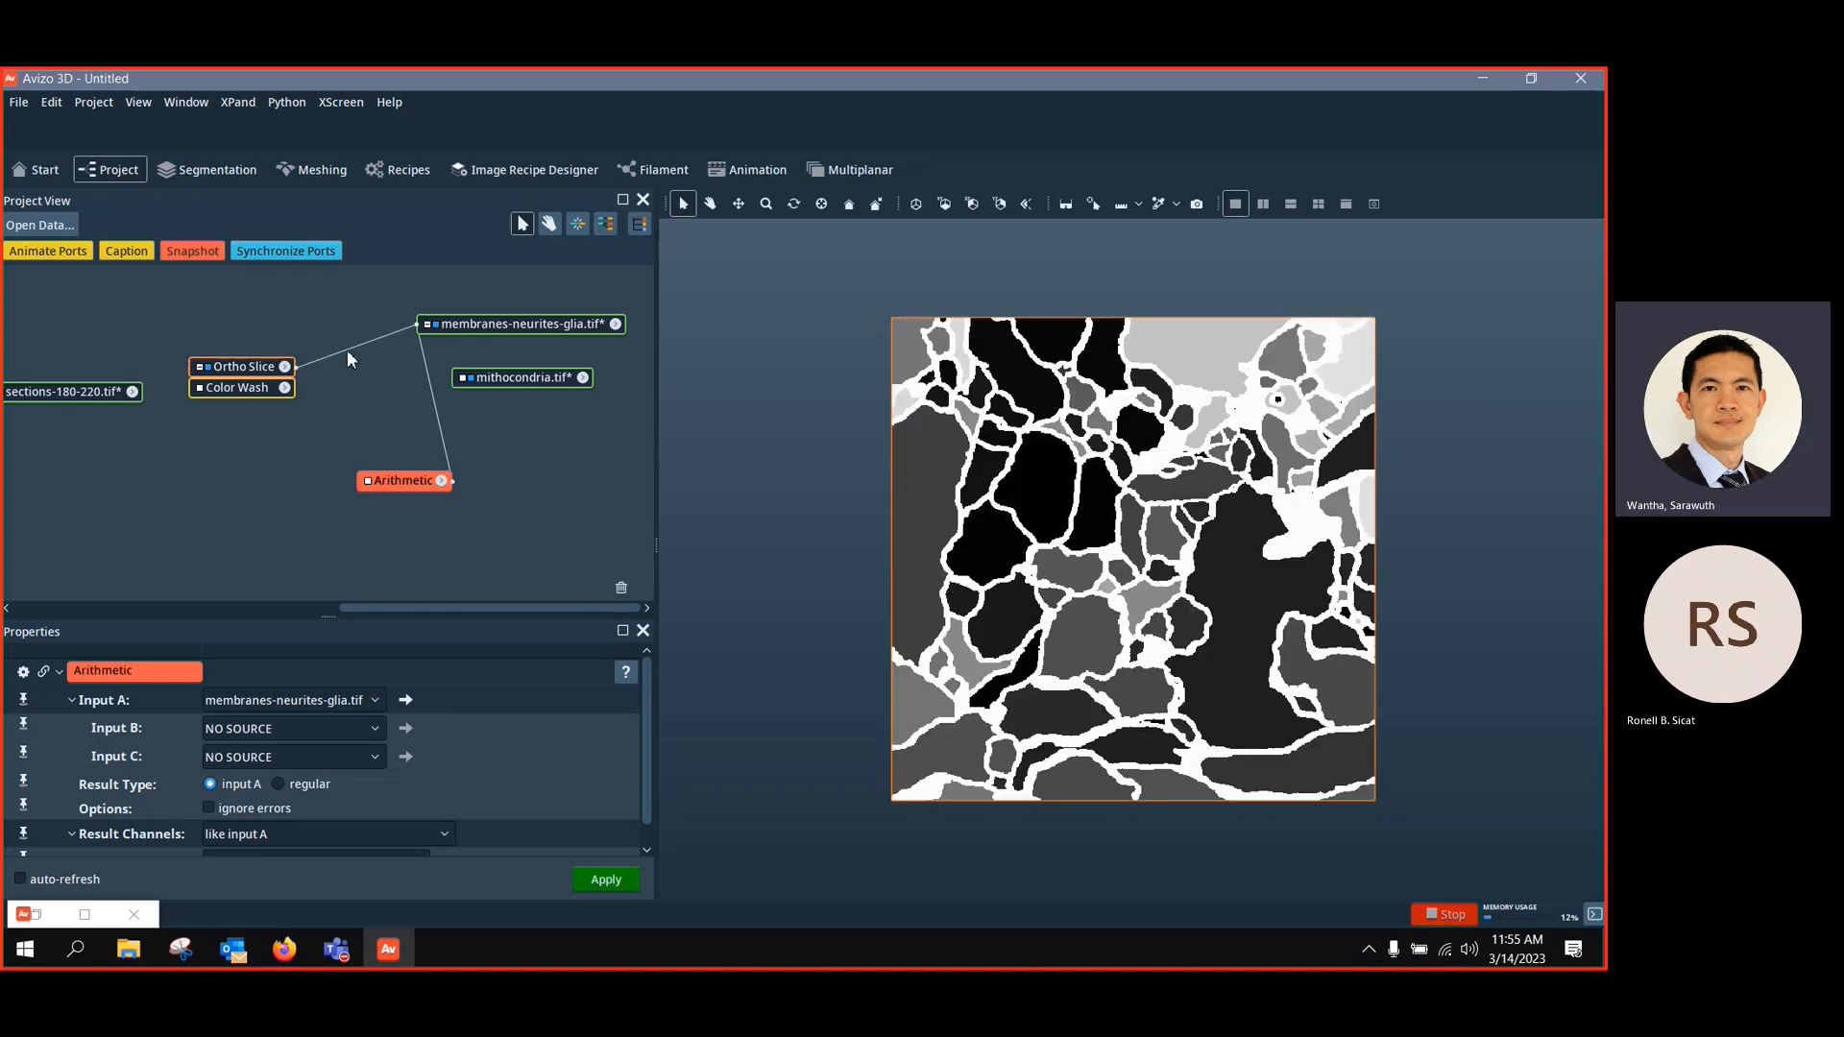
drag(346, 355, 464, 383)
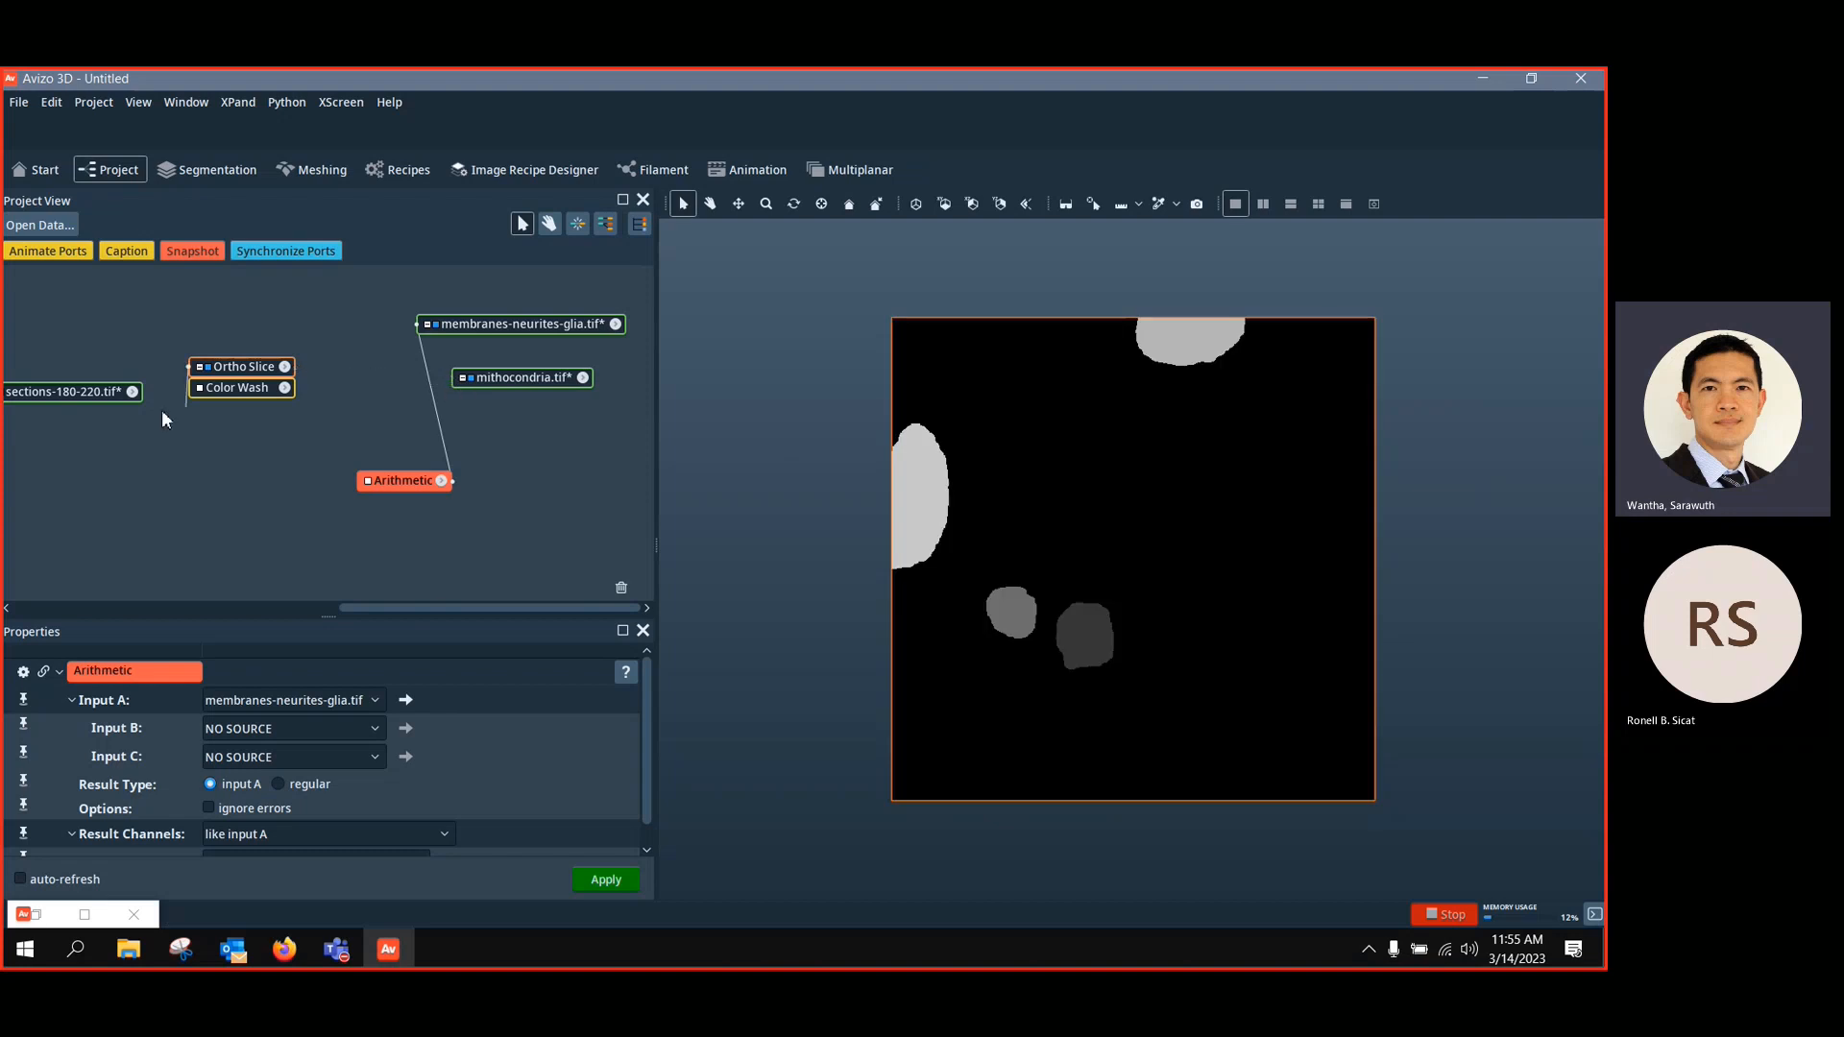
drag(161, 409, 532, 380)
click(407, 505)
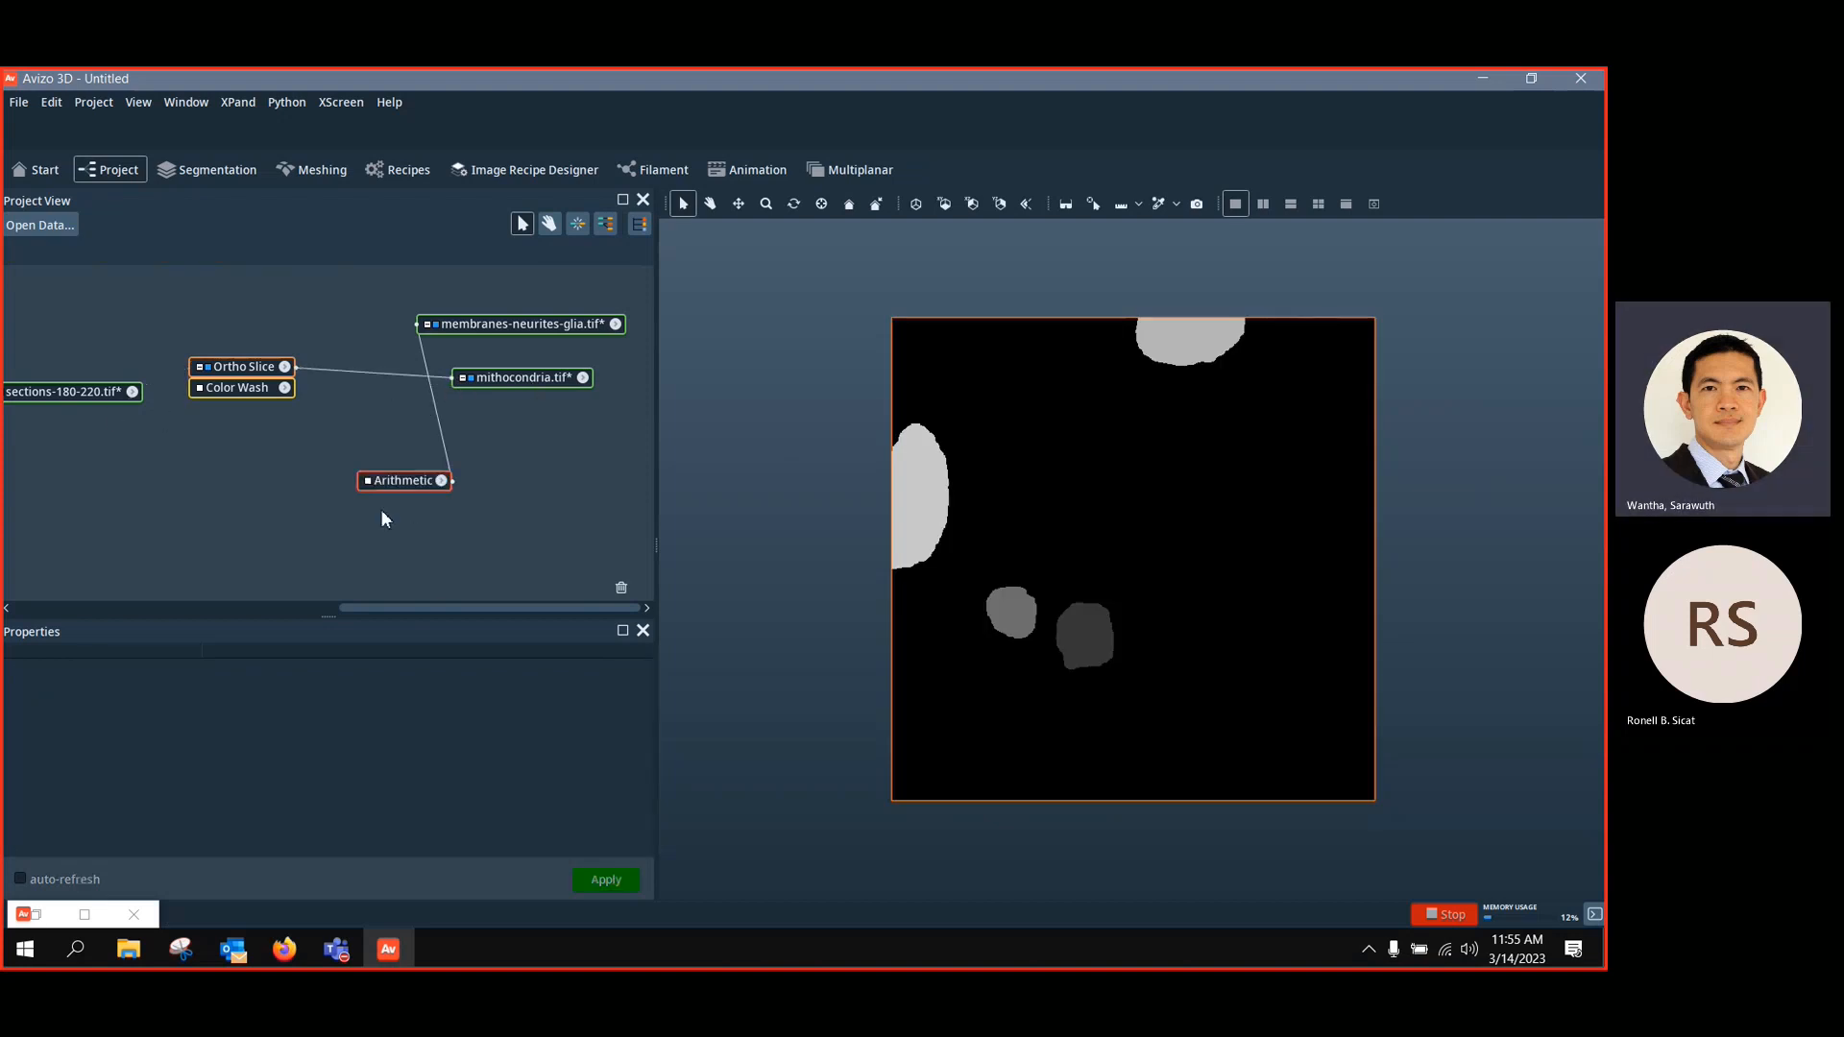
Set Input B of the Arithmetic module to mithocondria.tif
click(400, 477)
click(331, 730)
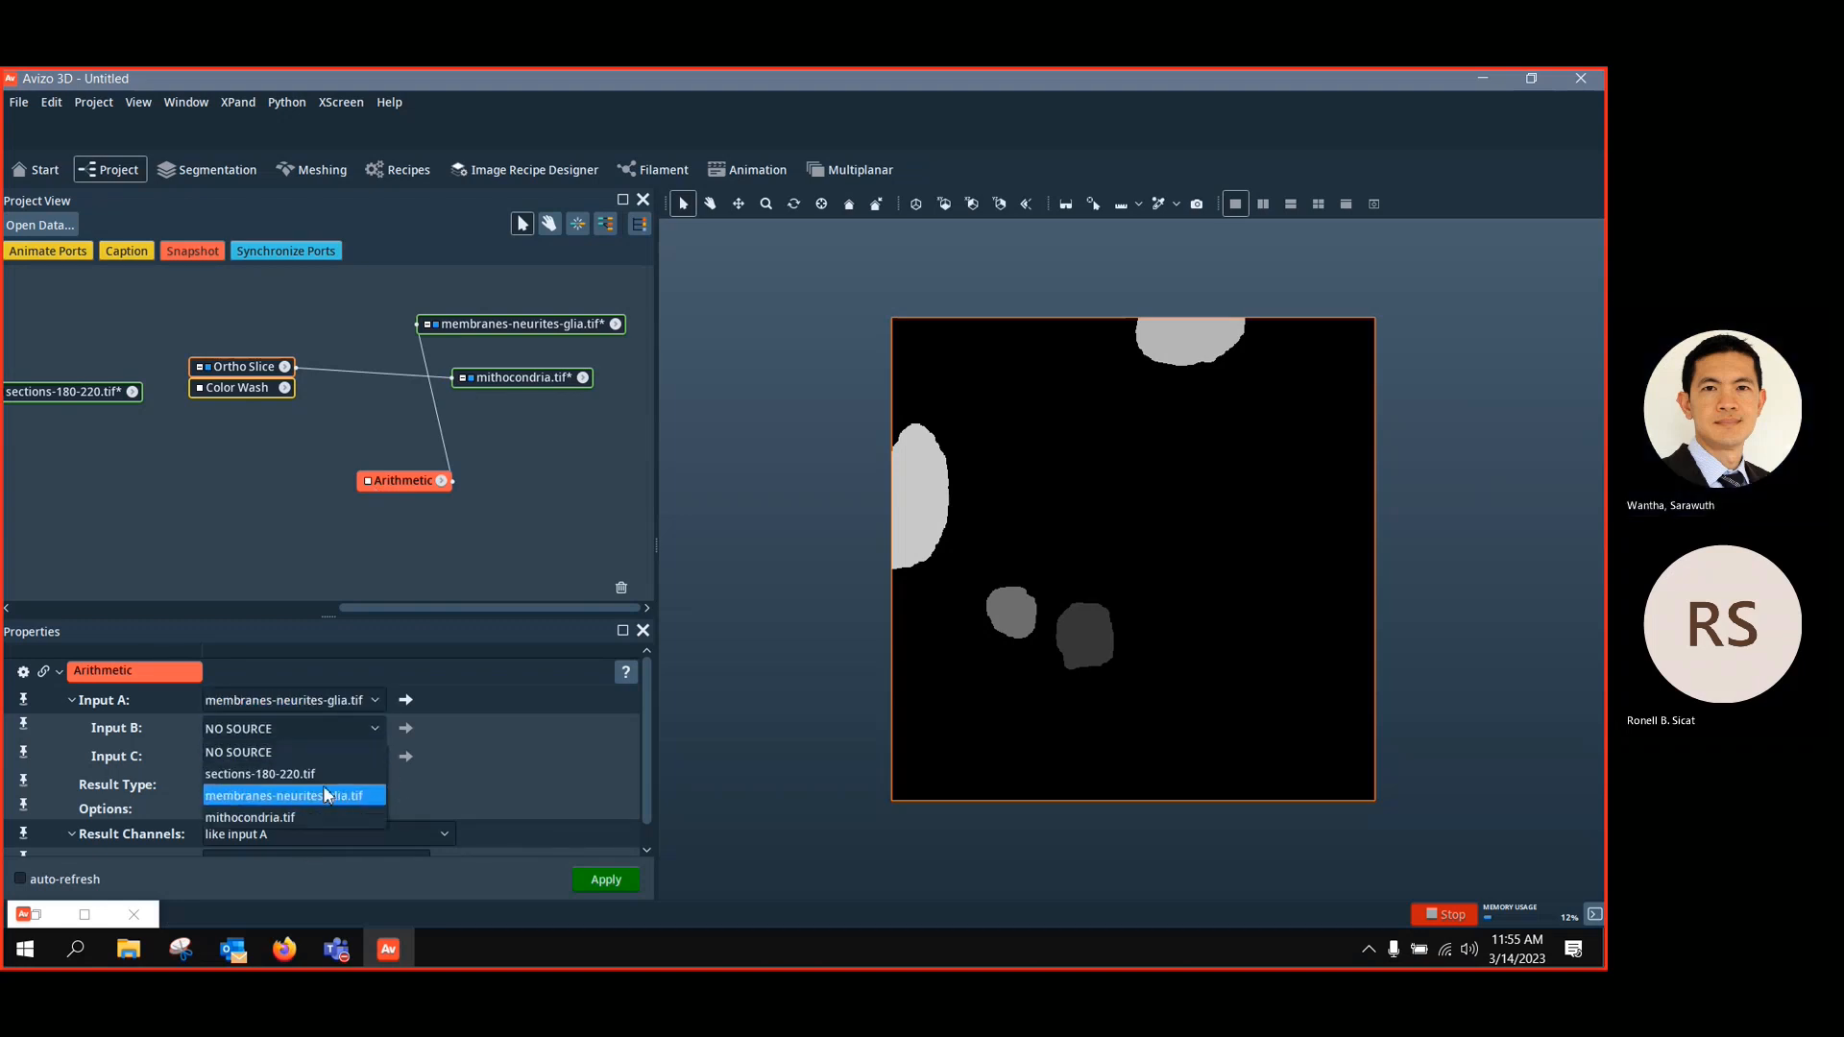
click(309, 814)
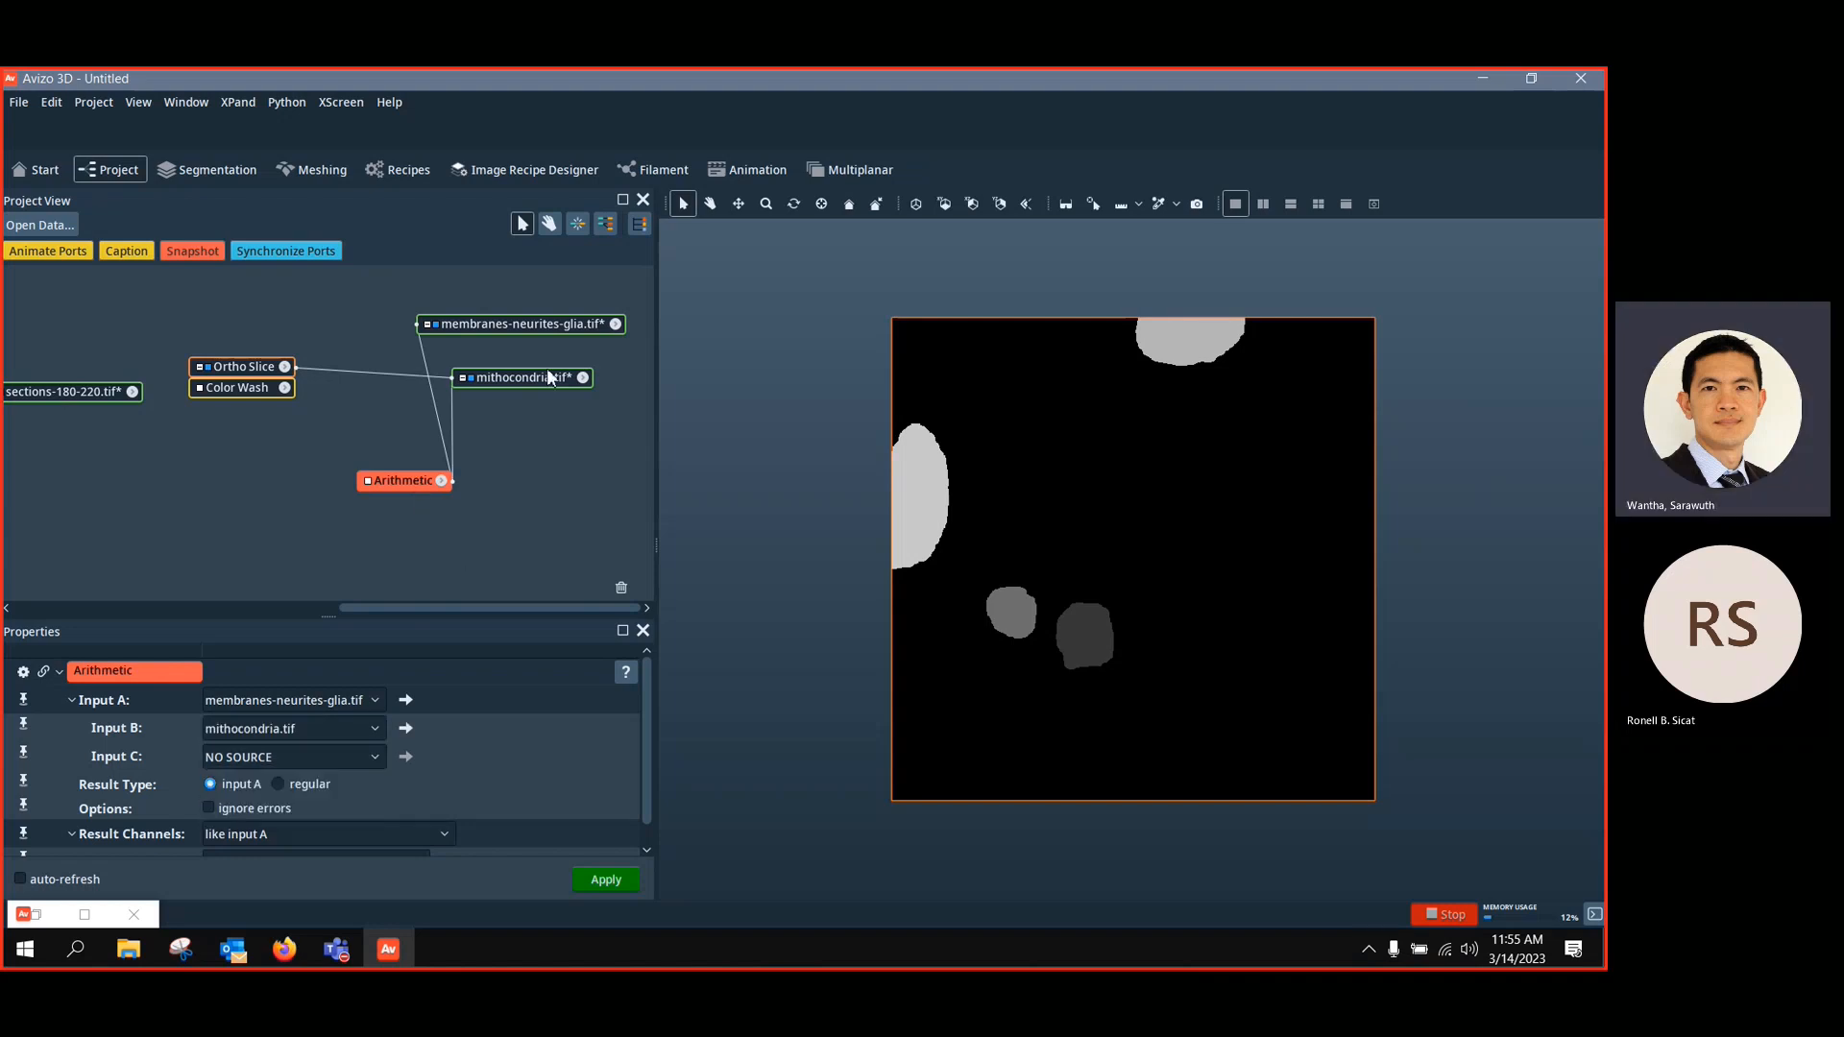
Disconnect the Ortho Slice, arrange Arithmetic beside the two label images and enlarge the properties area to show its Expression
drag(550, 378, 592, 434)
drag(386, 480, 252, 373)
drag(557, 435, 538, 405)
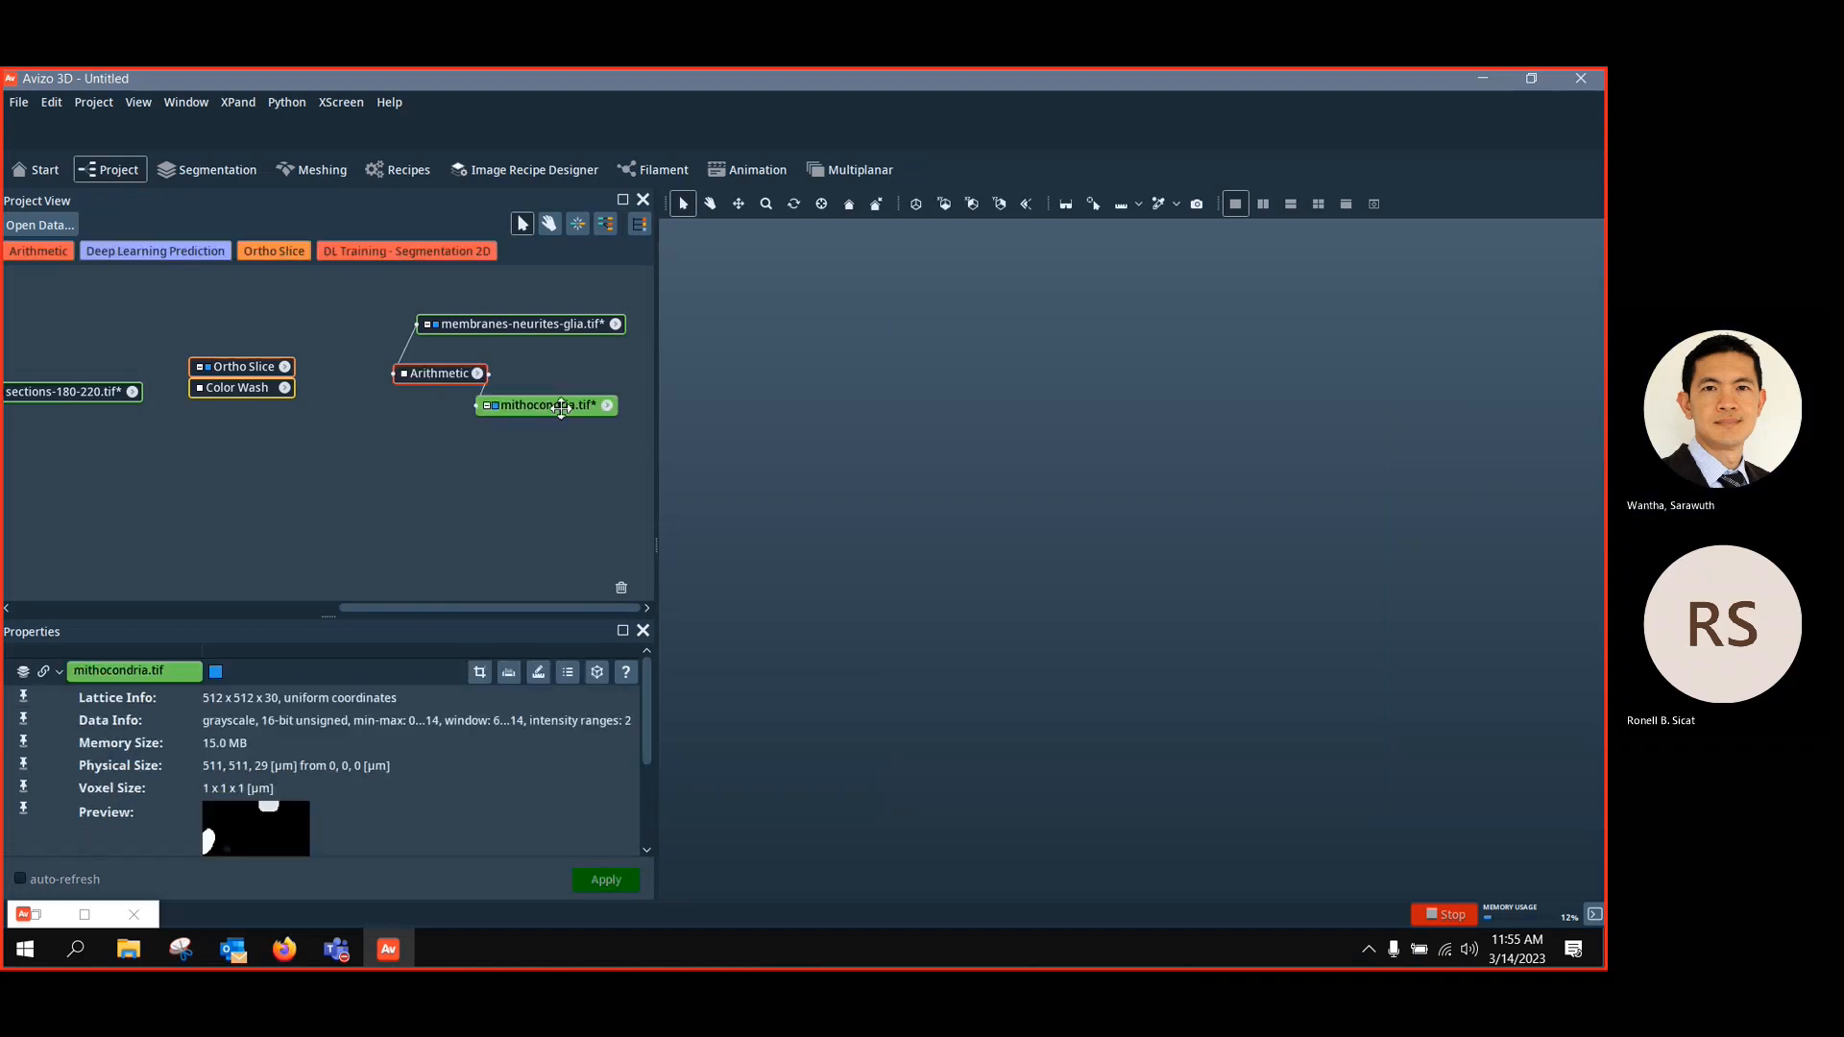
drag(437, 374, 414, 410)
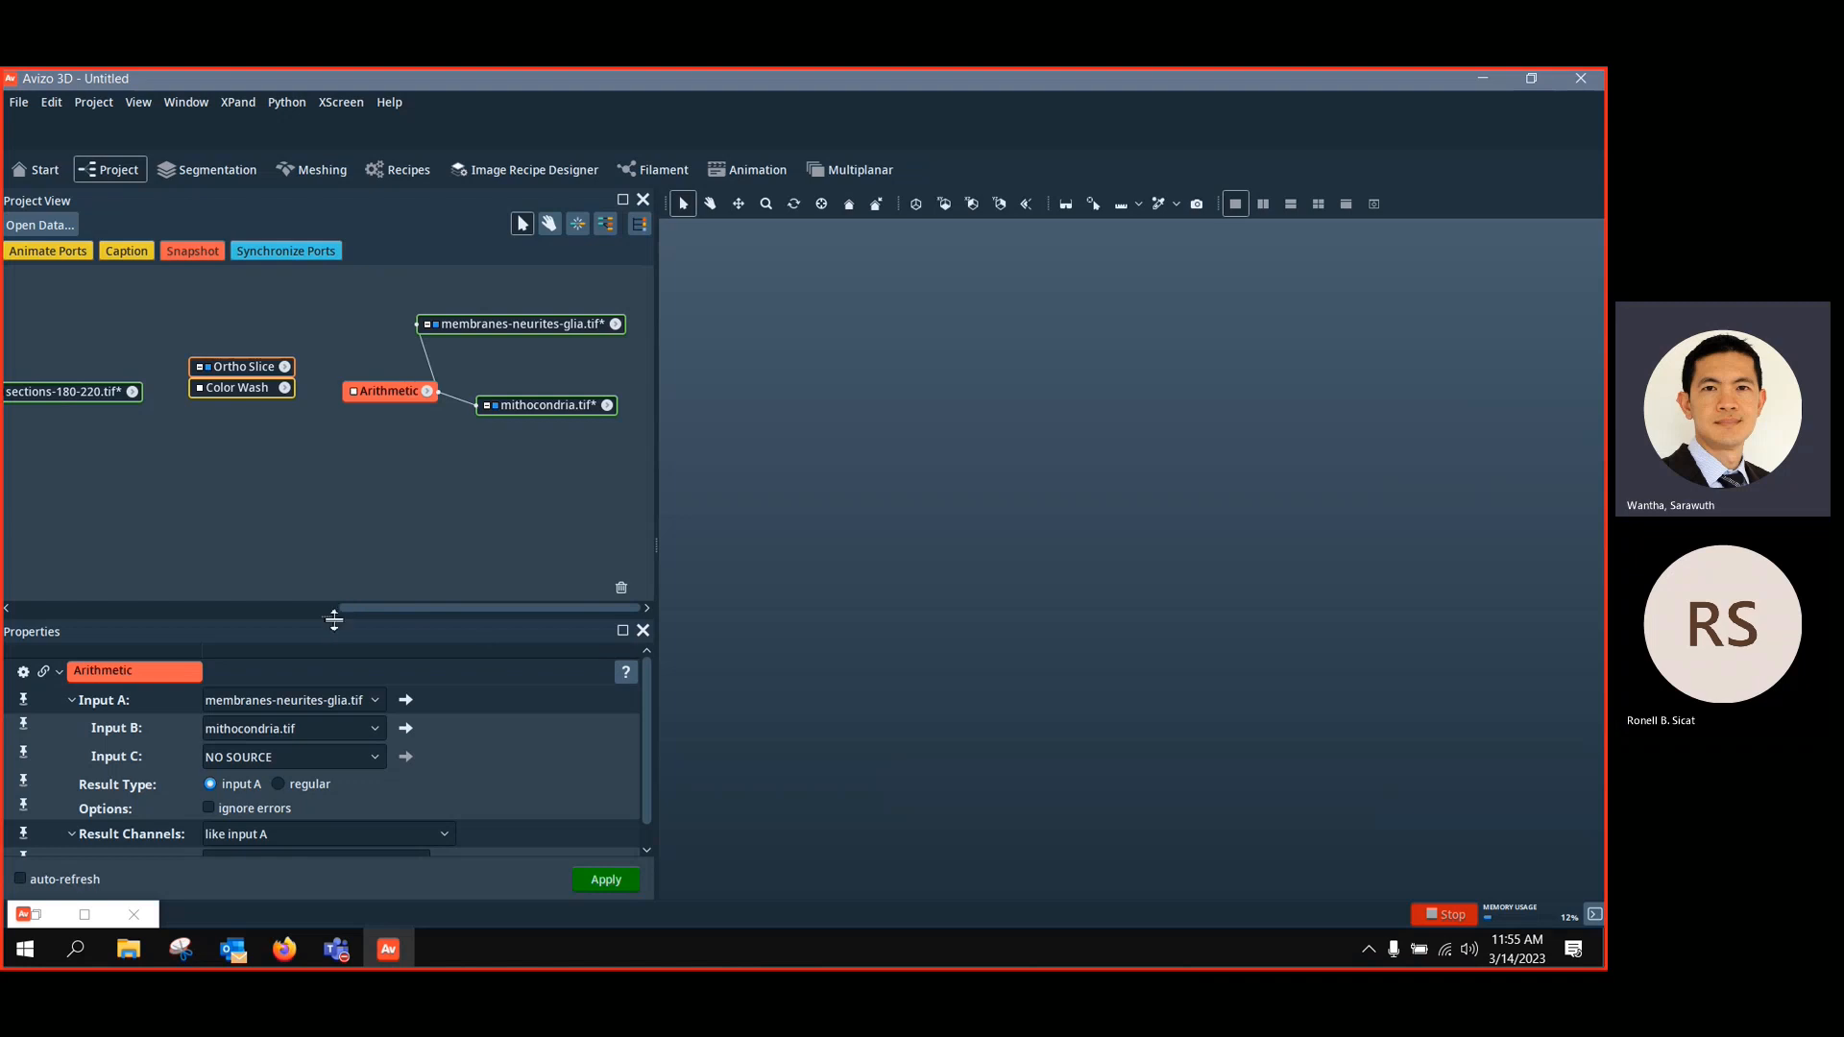
drag(333, 620, 334, 597)
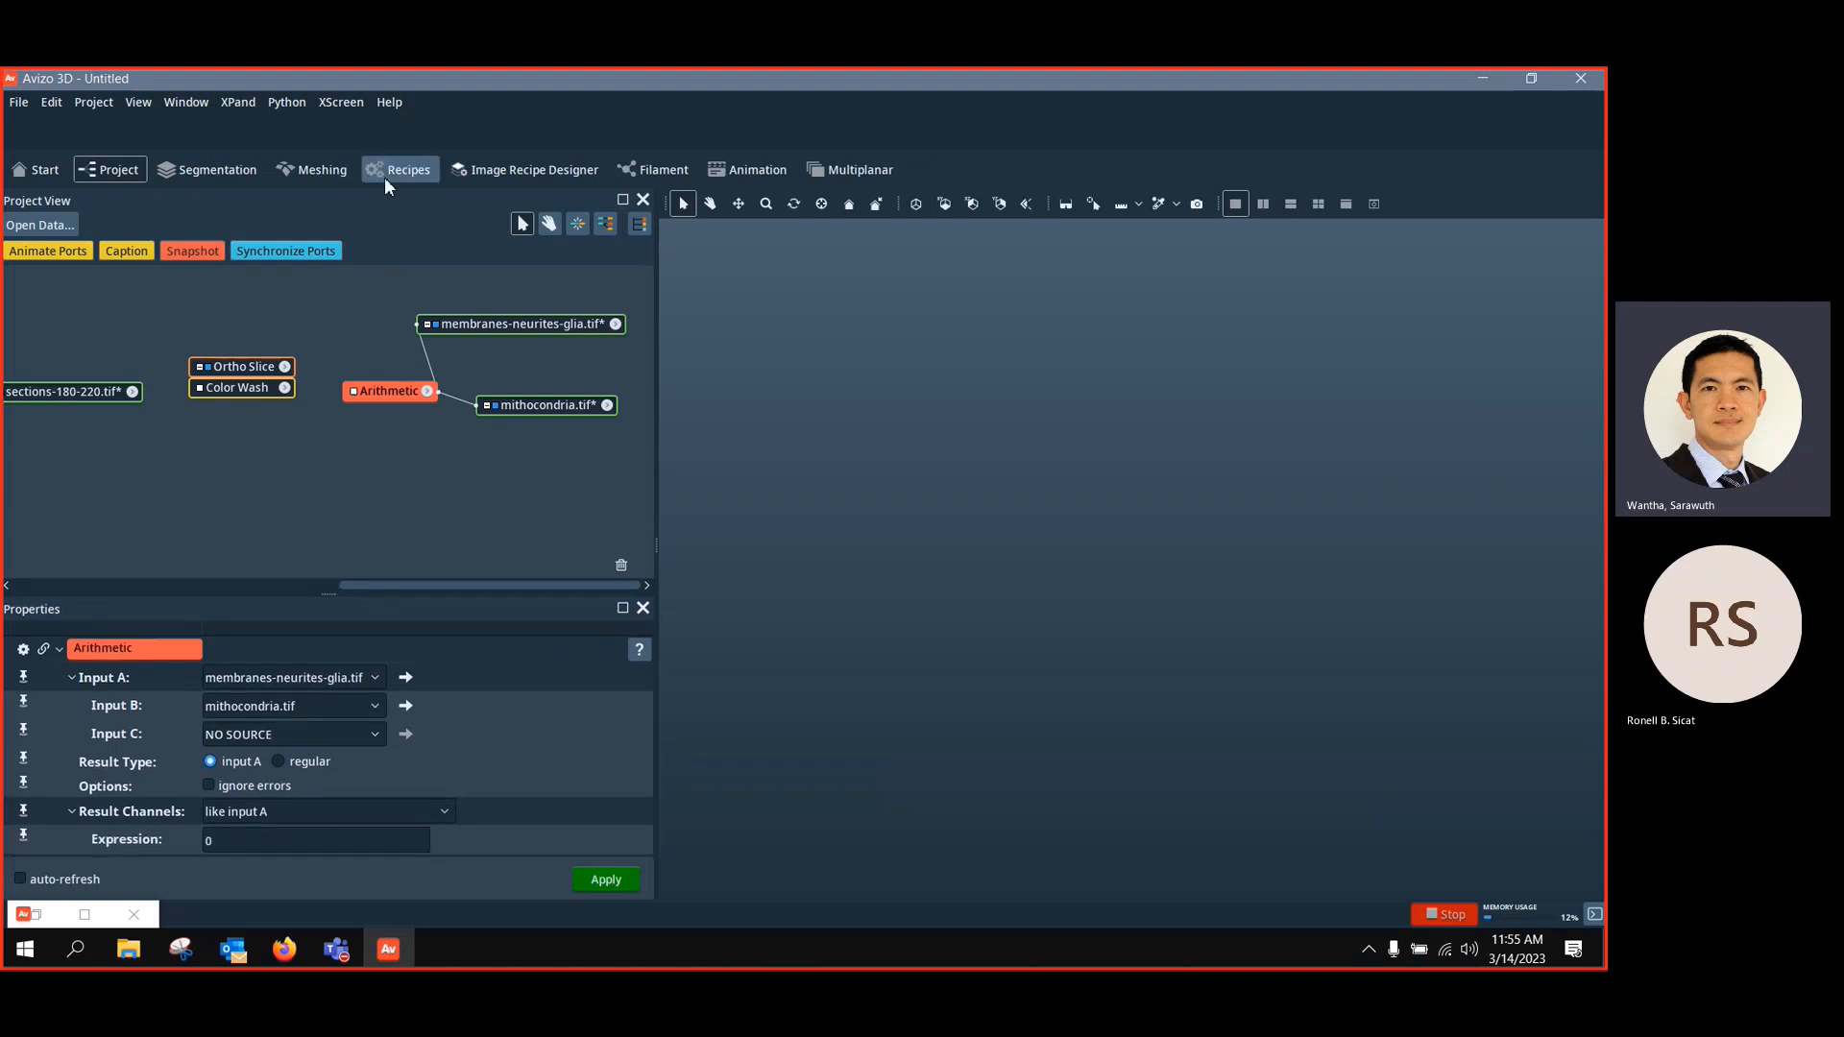
Open the User's Guide and search it for "deep"
click(389, 102)
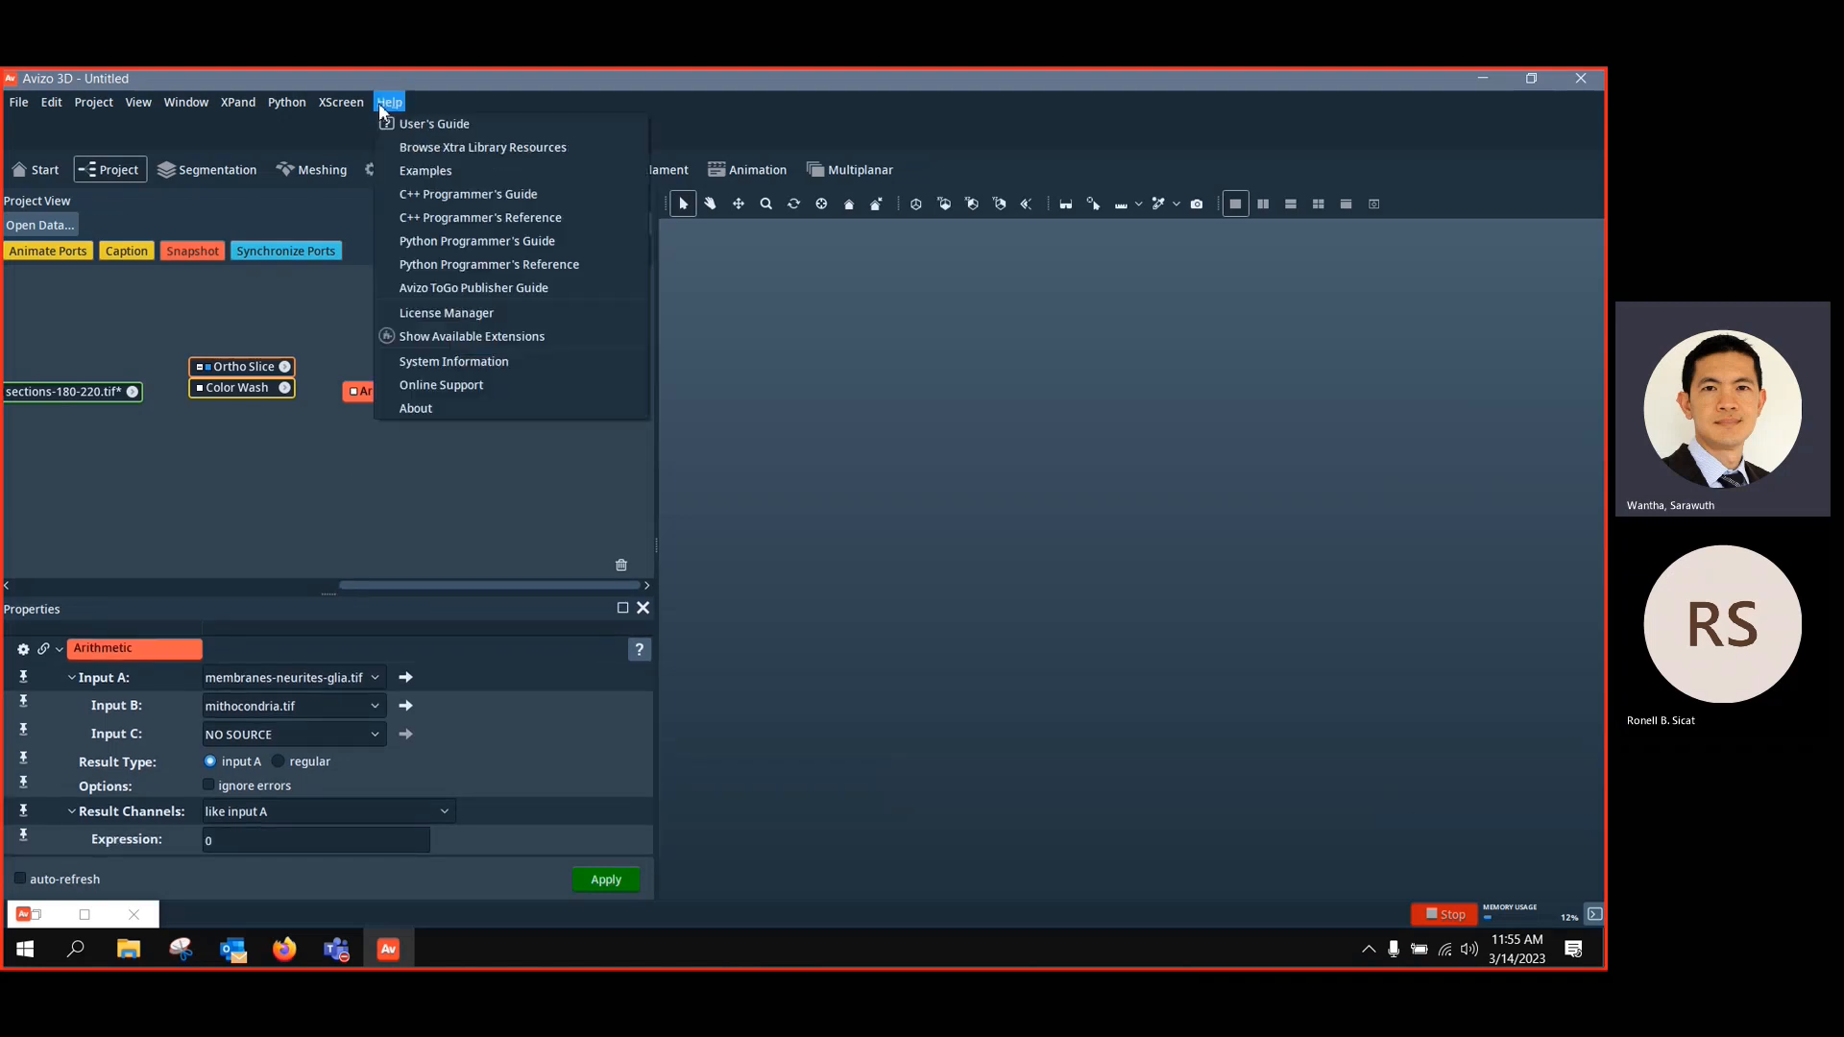
click(450, 124)
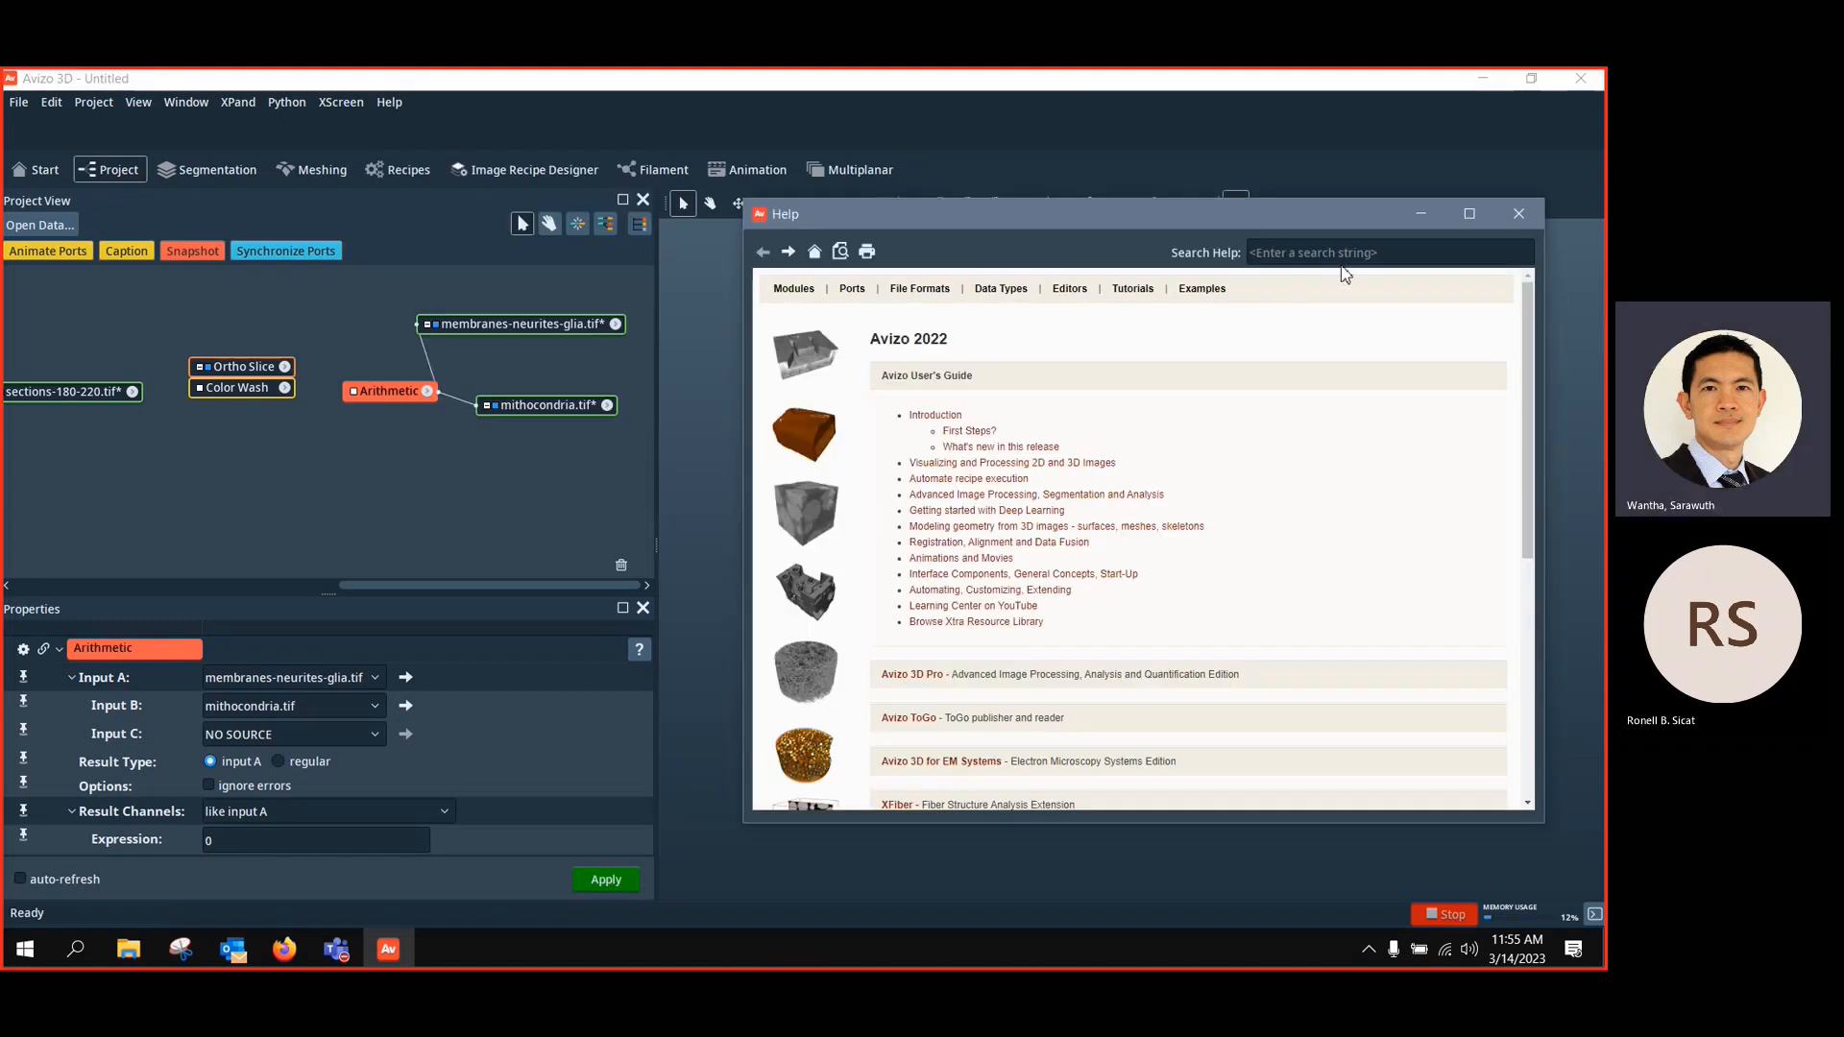
click(1141, 290)
click(1361, 261)
text(deep)
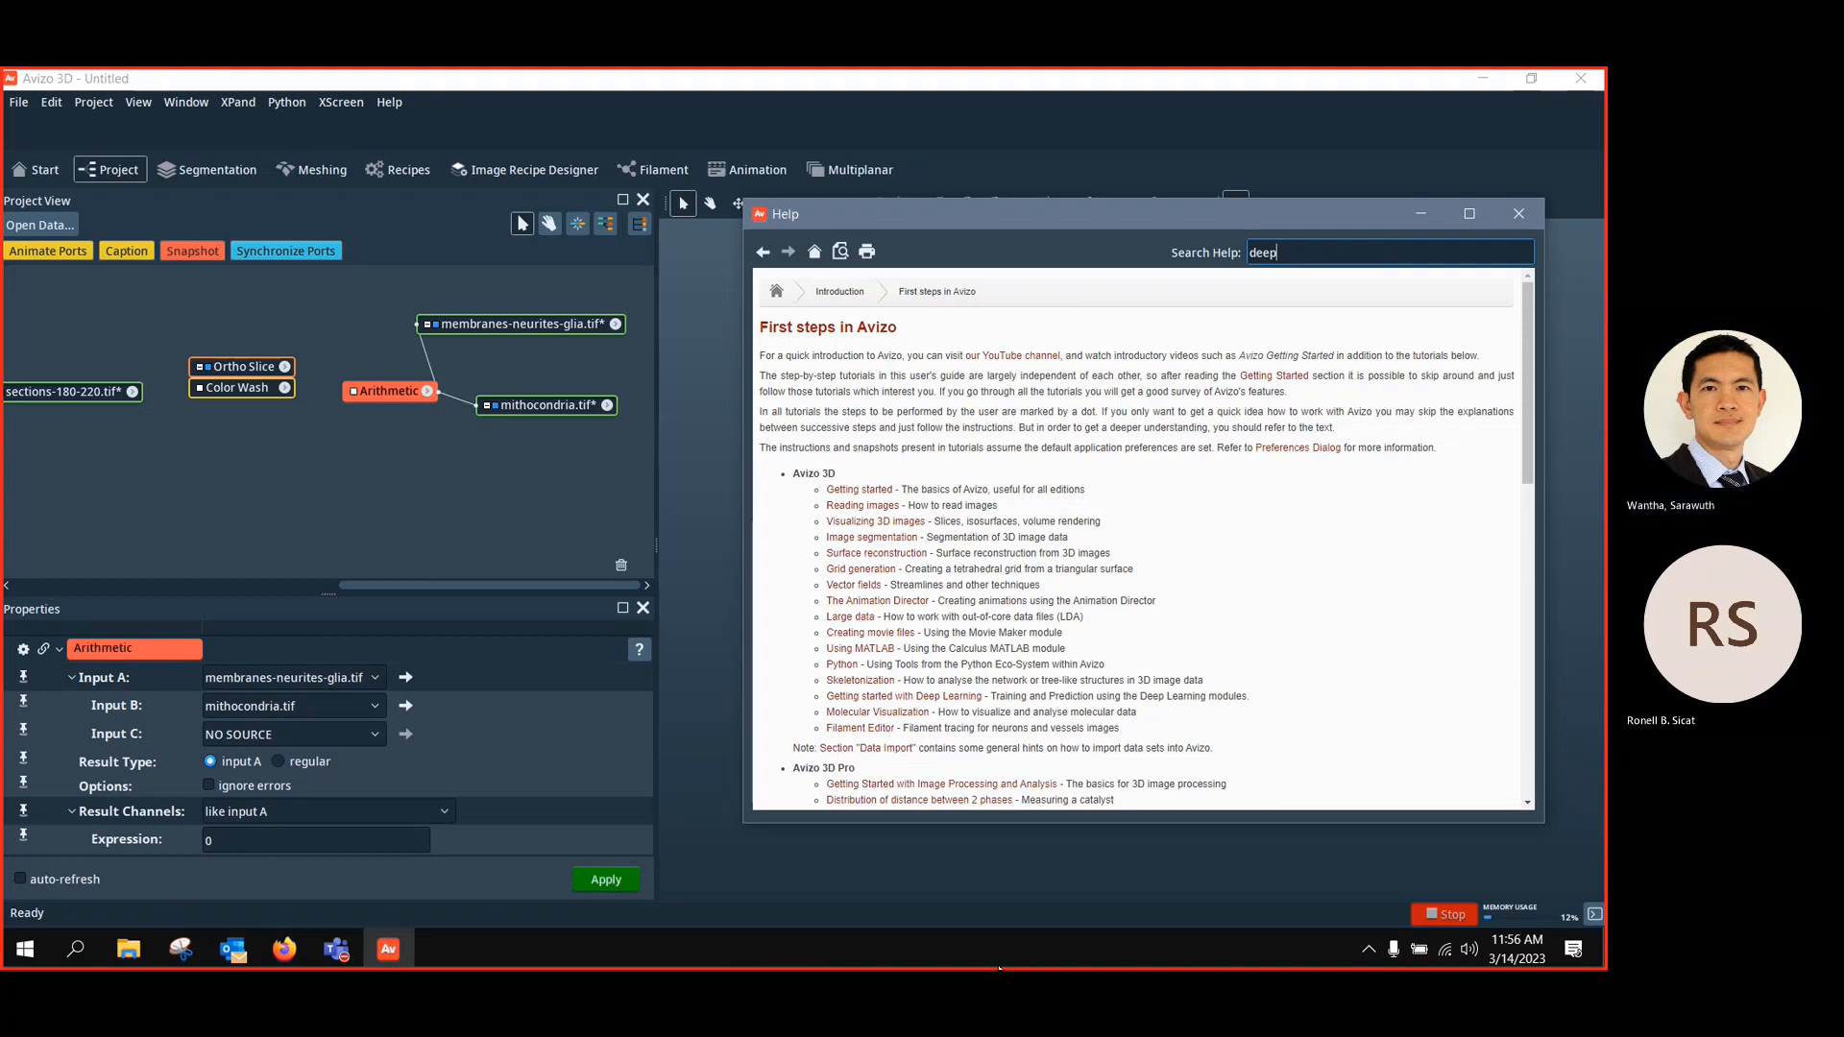
key(Return)
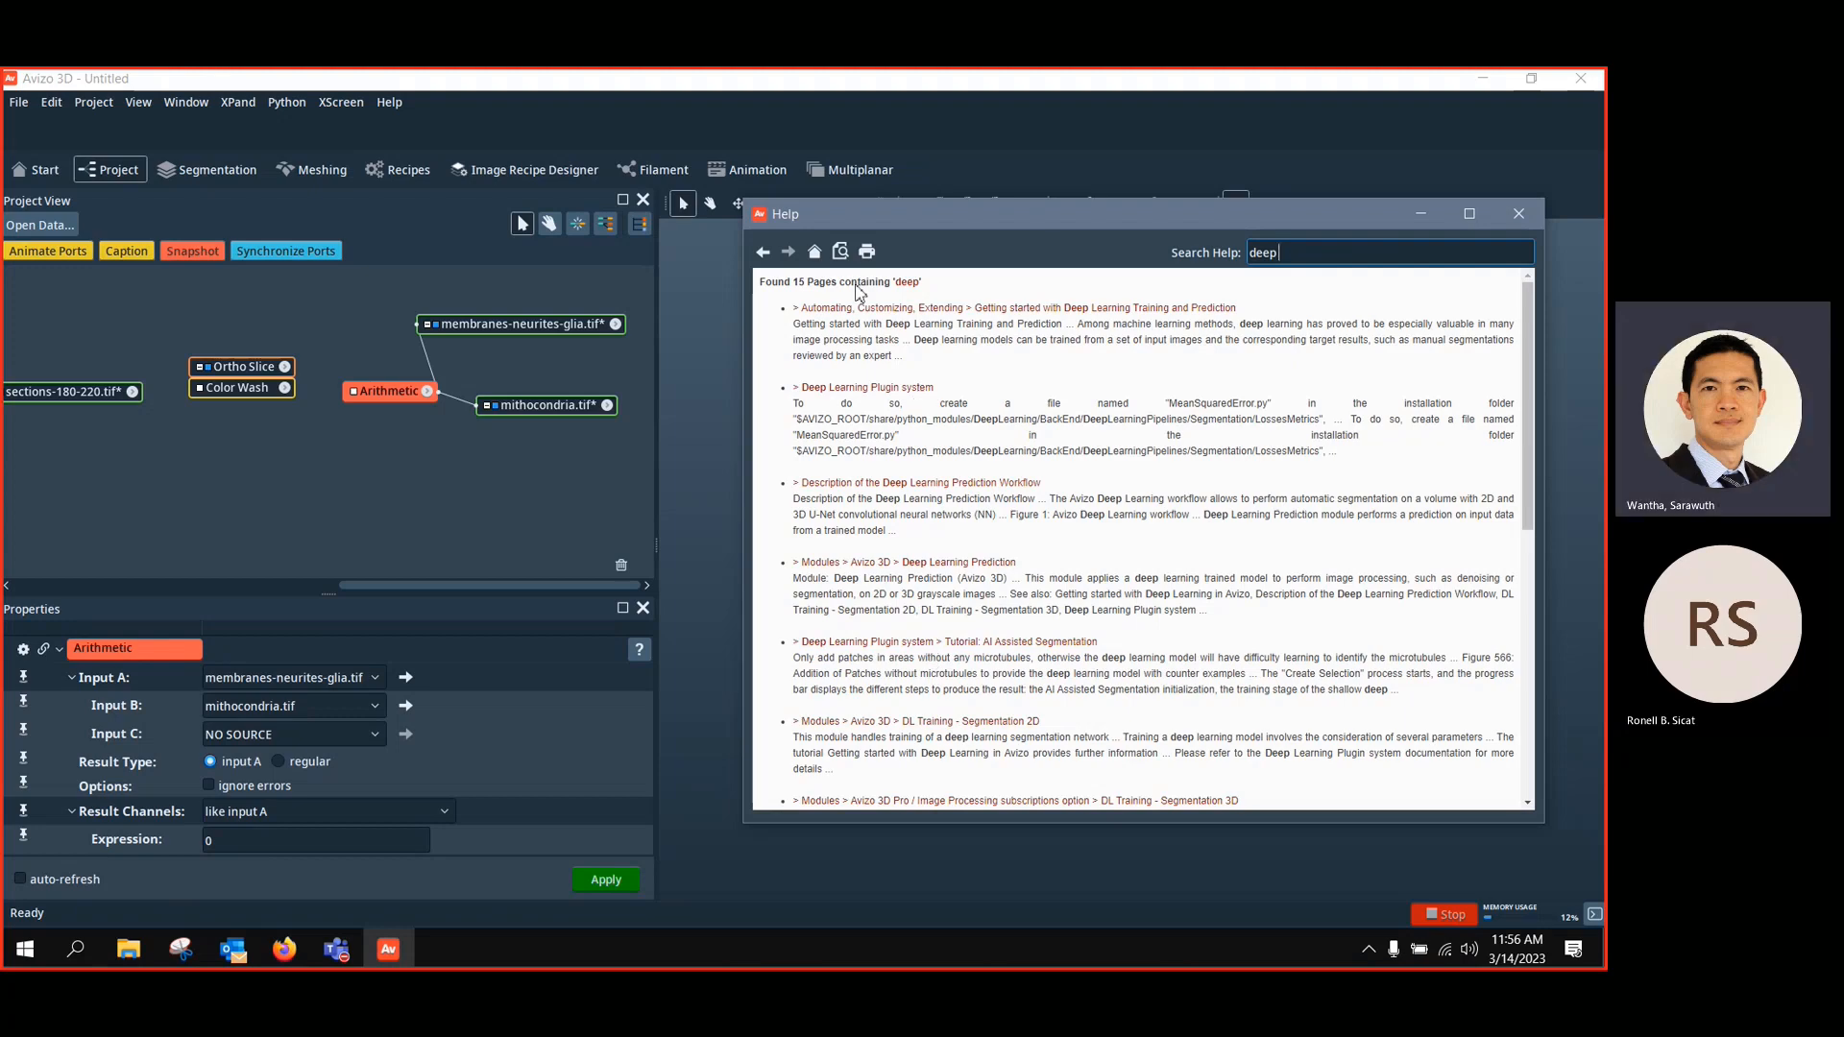
Open the Getting started with Deep Learning tutorial from the guide's home page and review its training setup and preliminary training settings
click(816, 253)
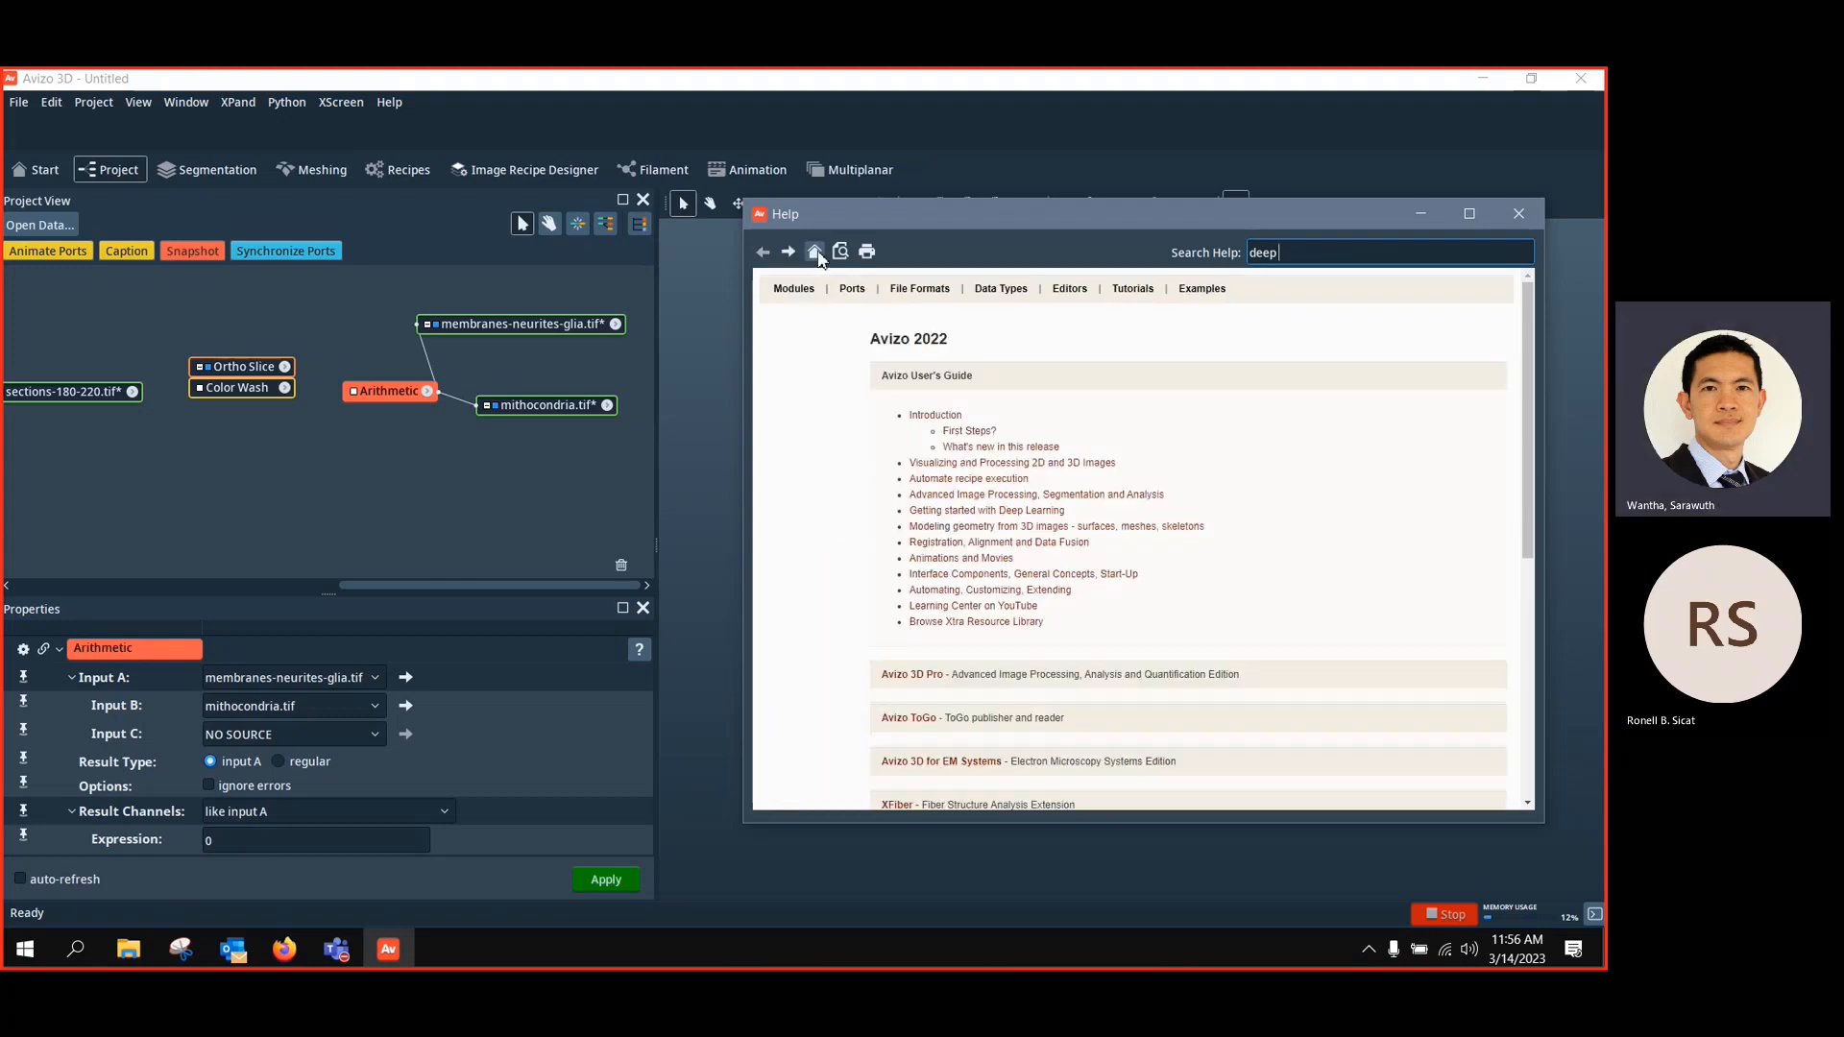
click(973, 517)
scroll(1141, 536, down, 15)
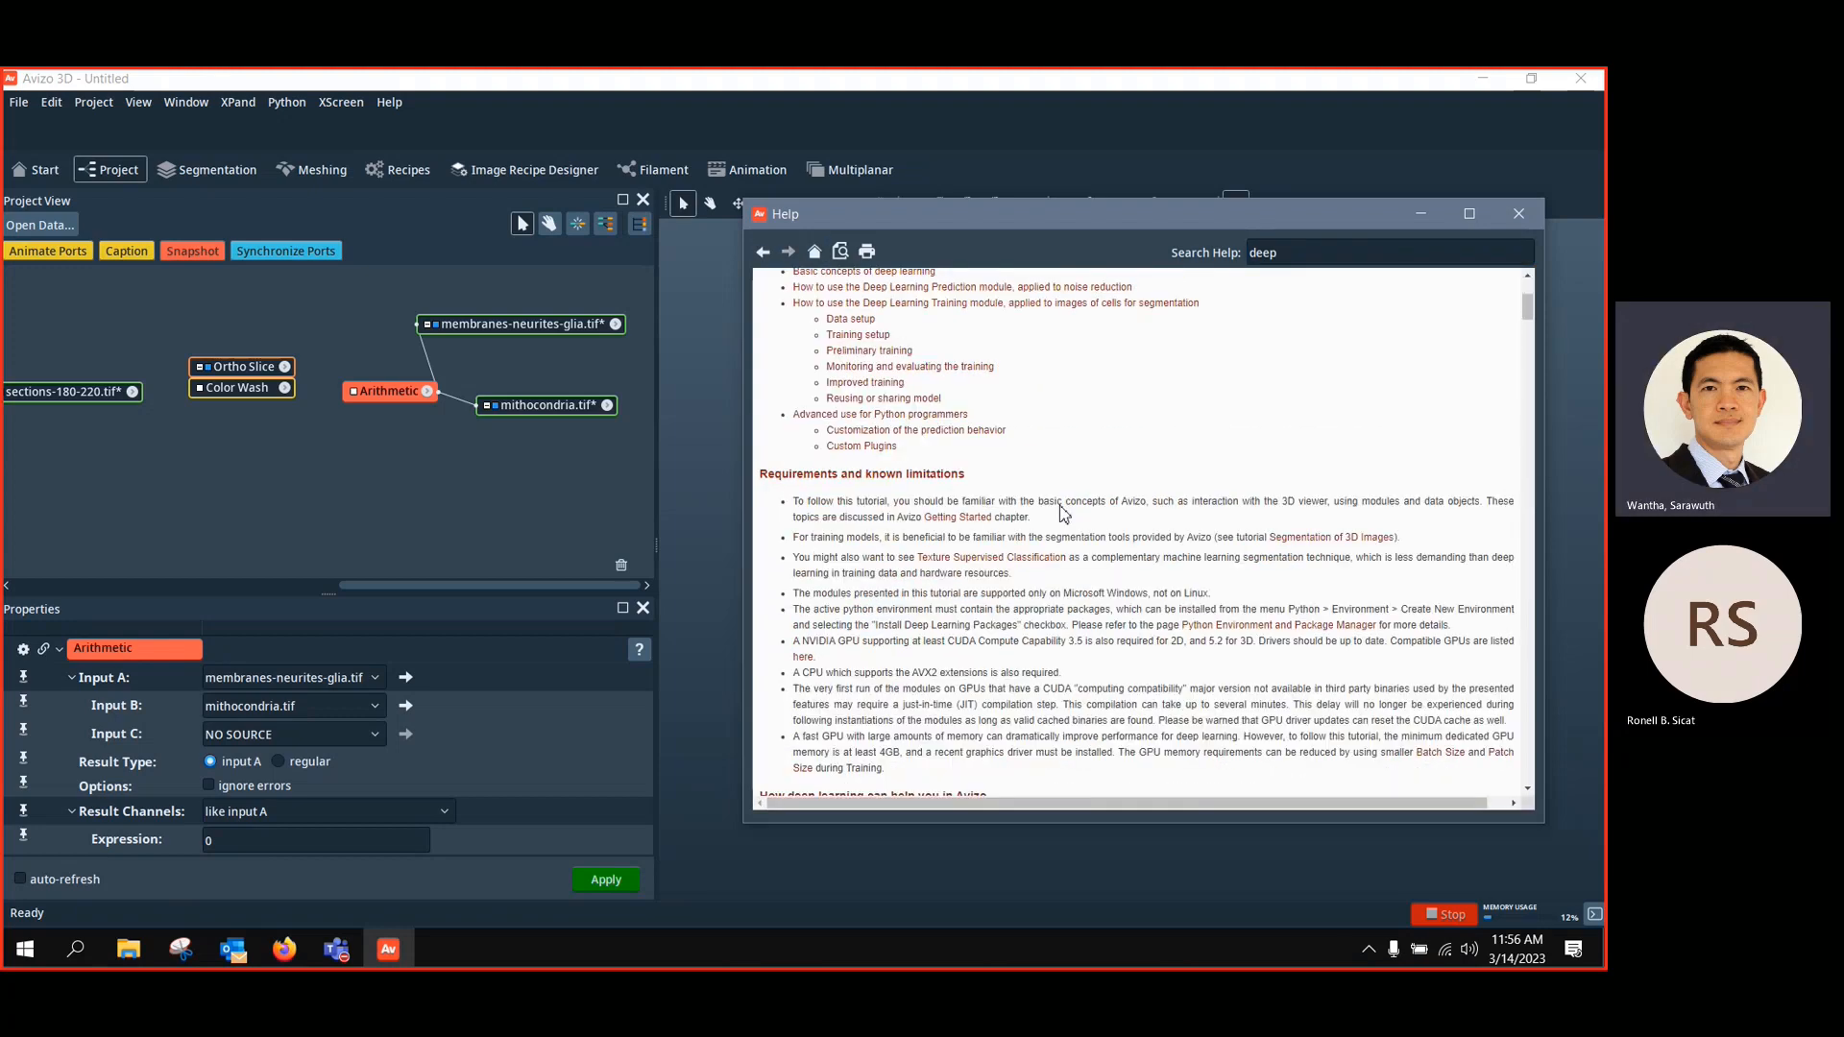
scroll(1141, 536, down, 2)
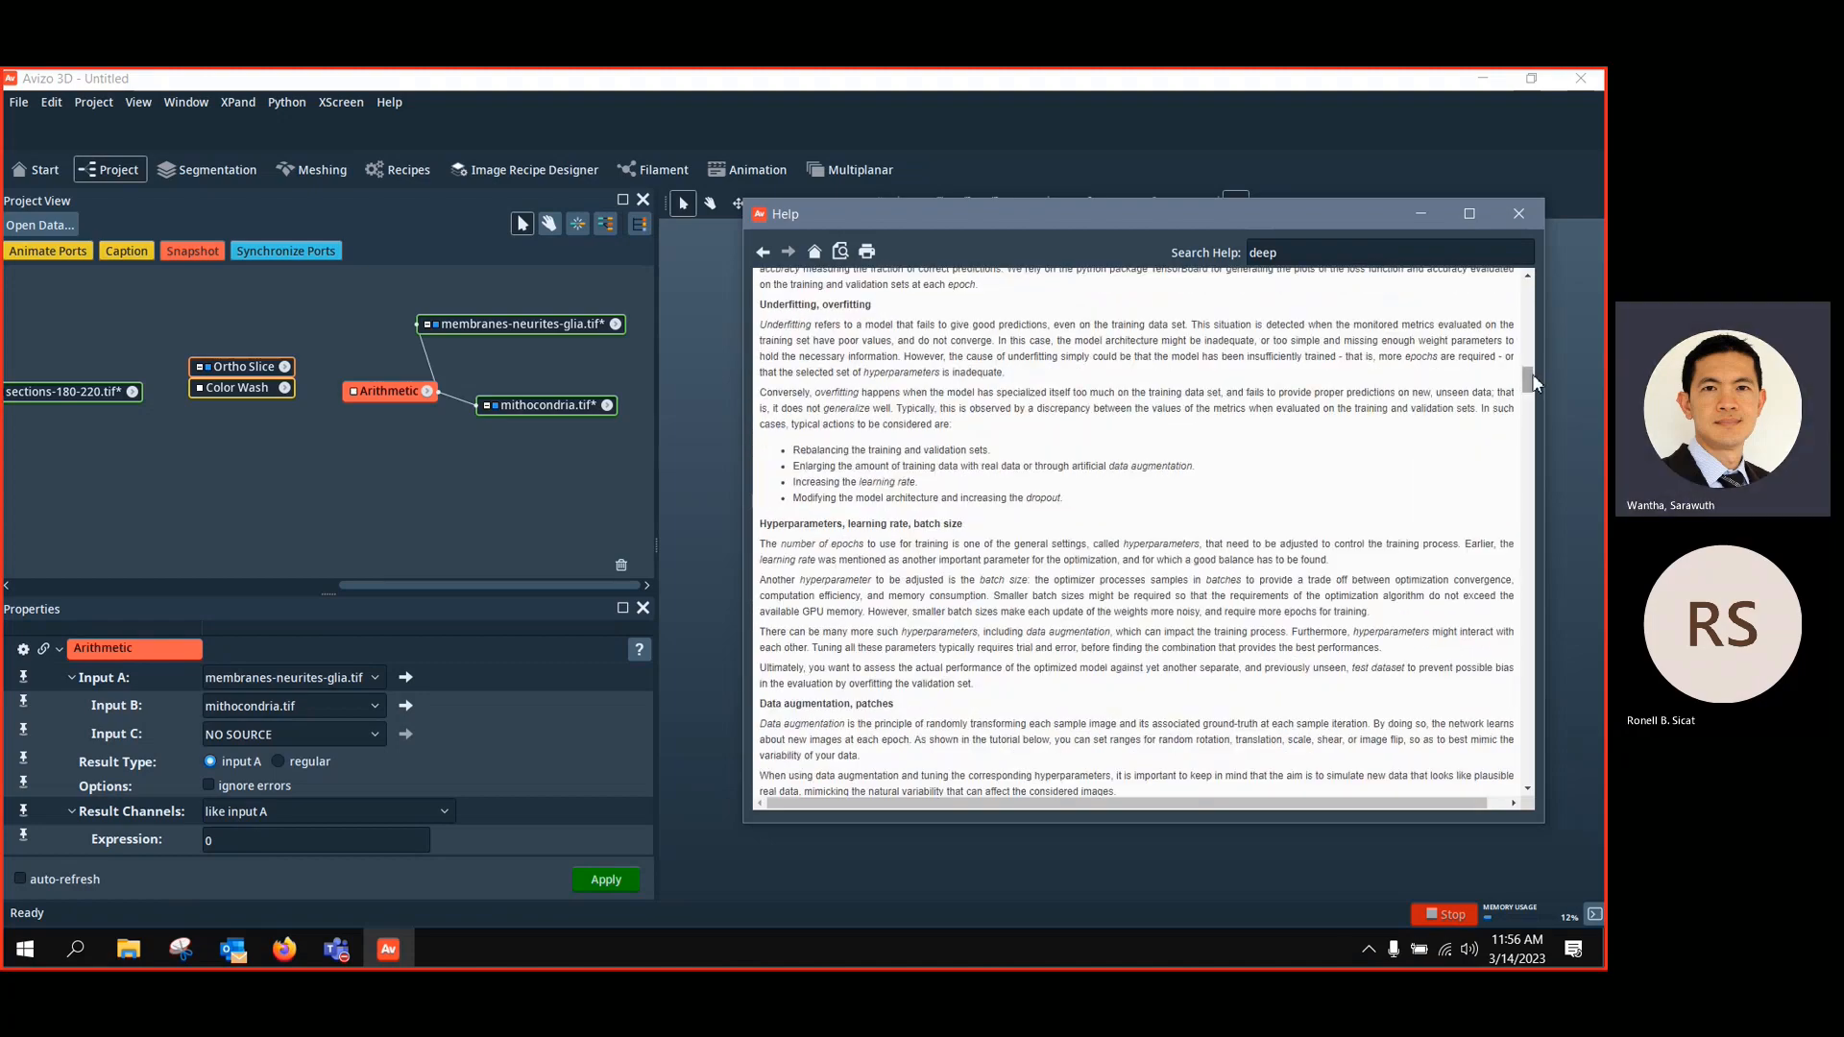
drag(1534, 384, 1342, 625)
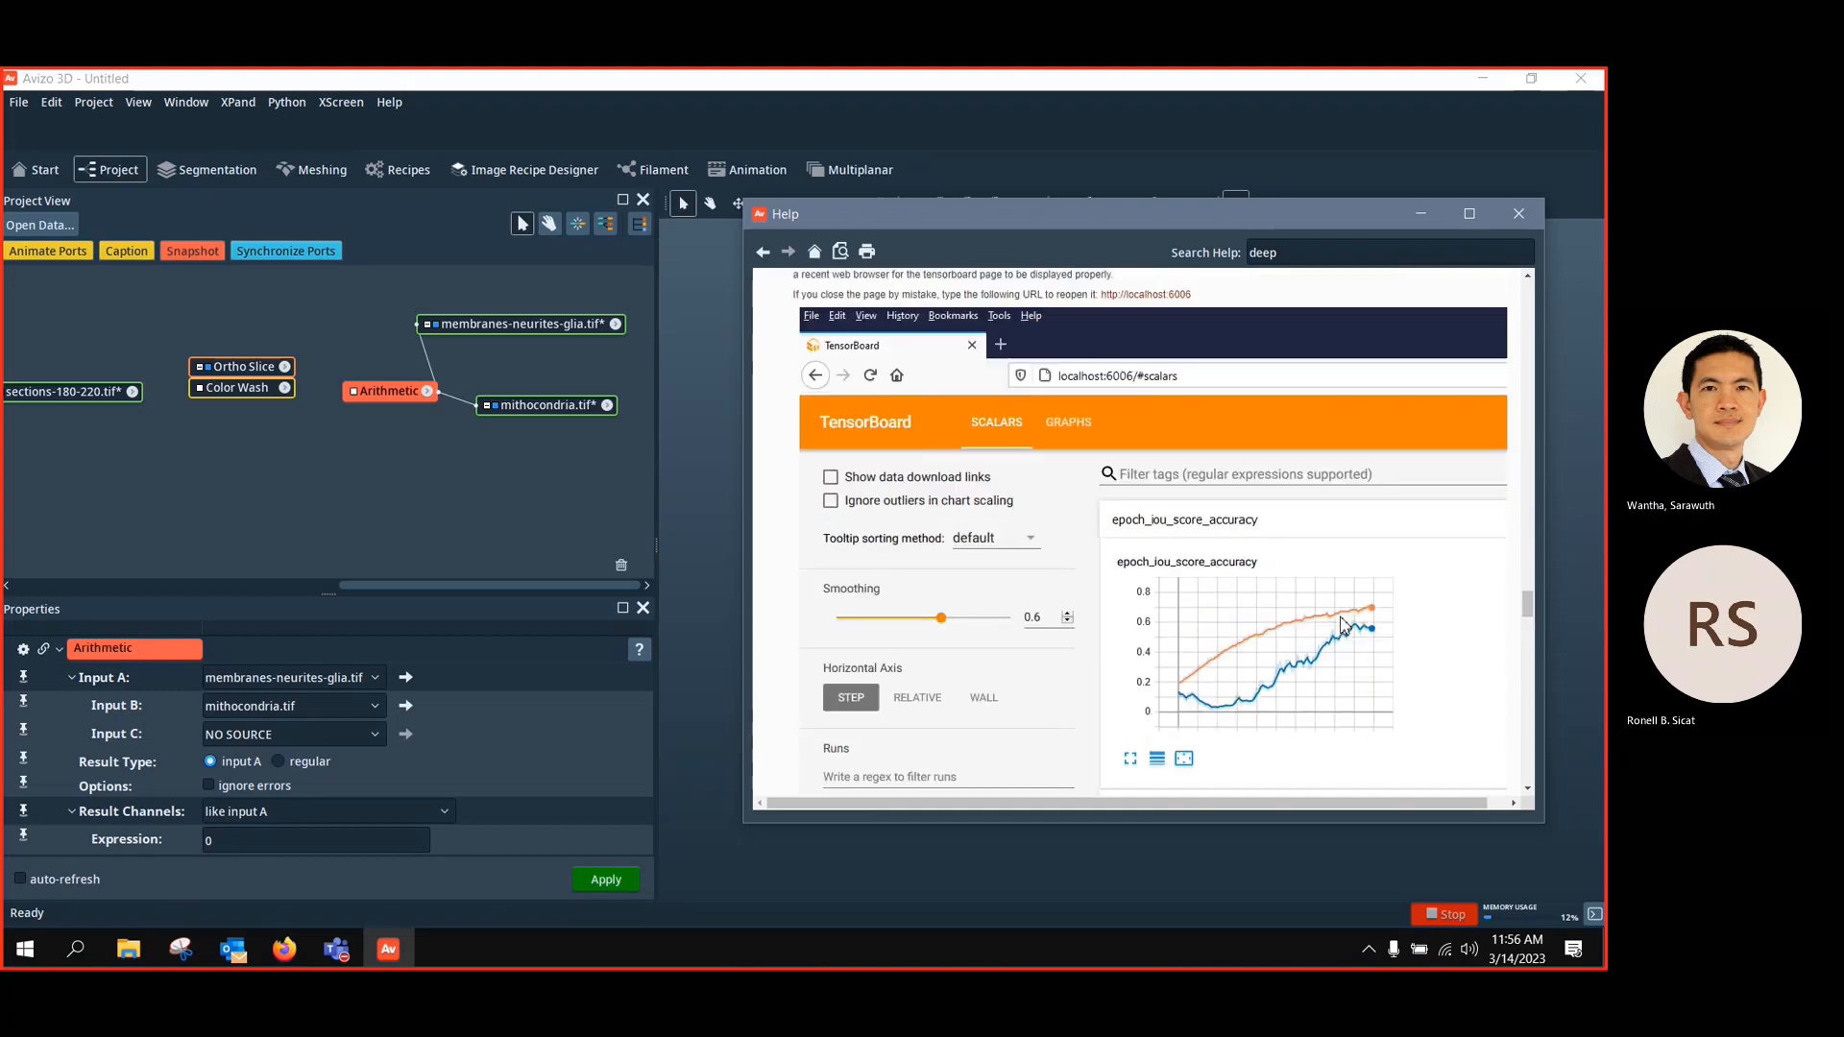
scroll(1342, 626, up, 10)
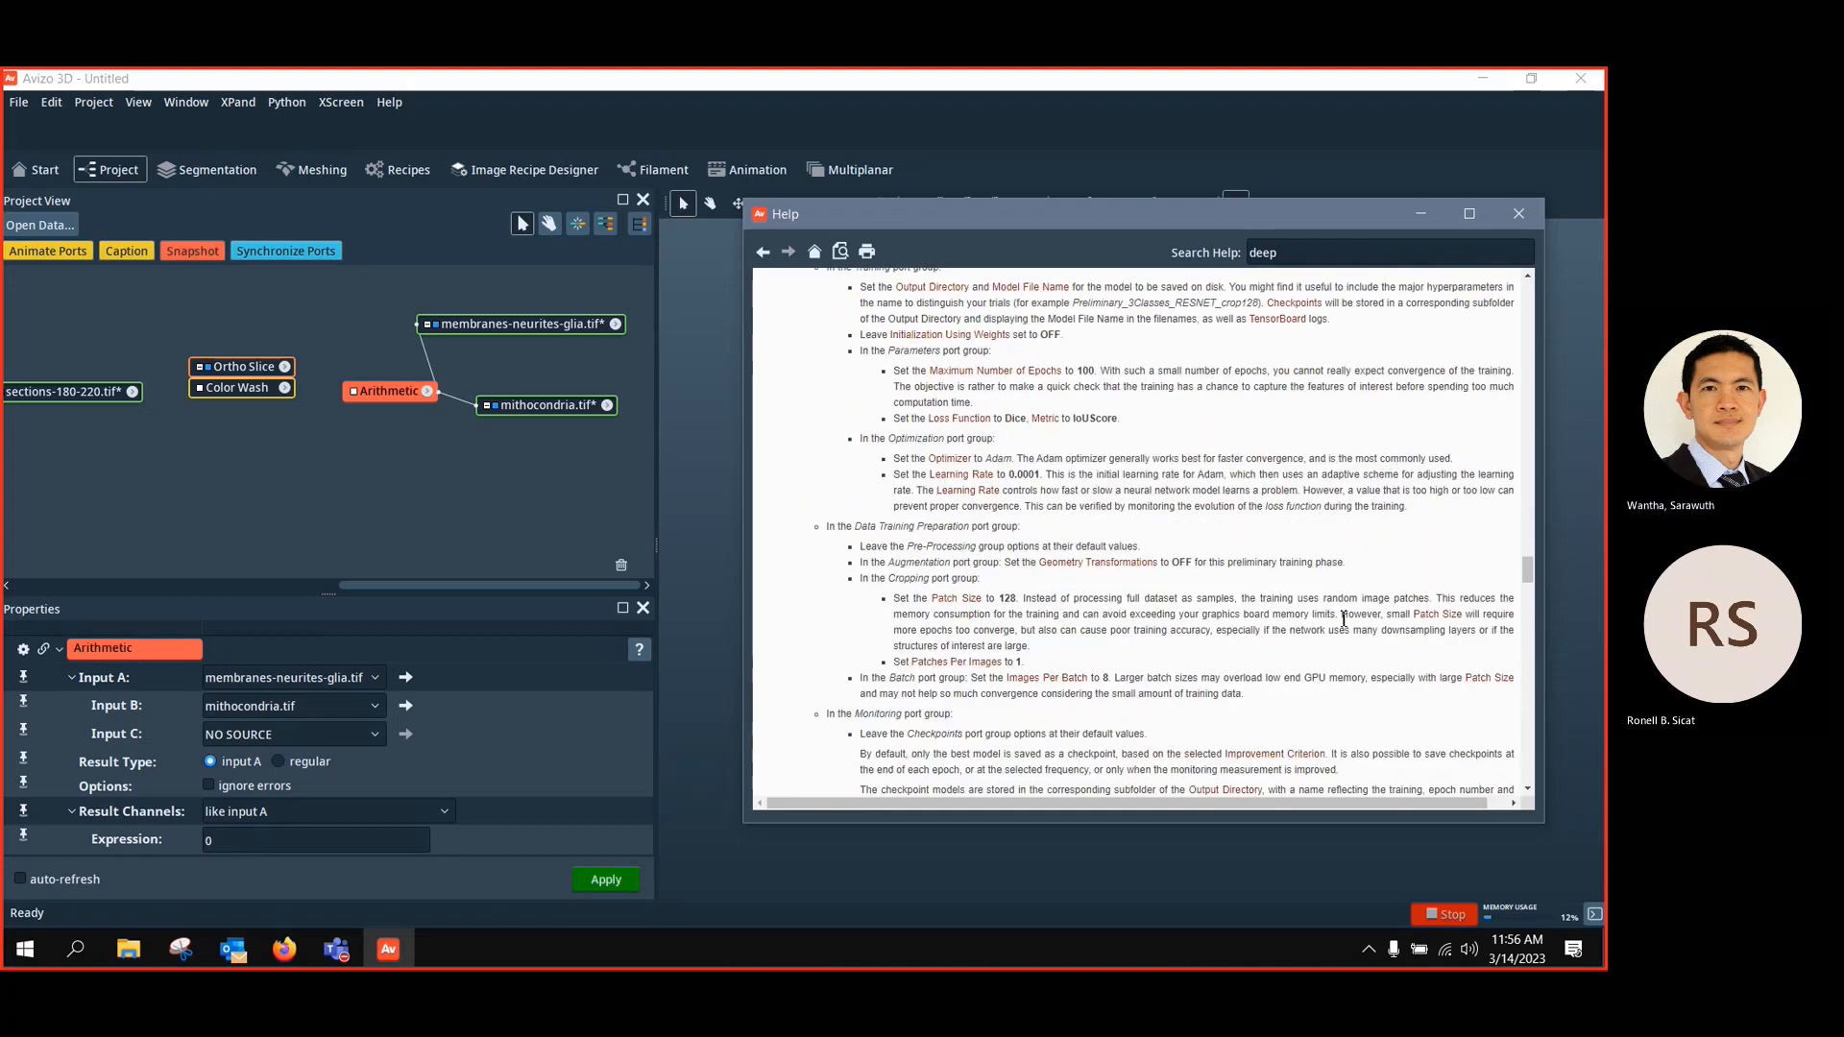
scroll(1343, 620, up, 3)
scroll(1343, 618, up, 3)
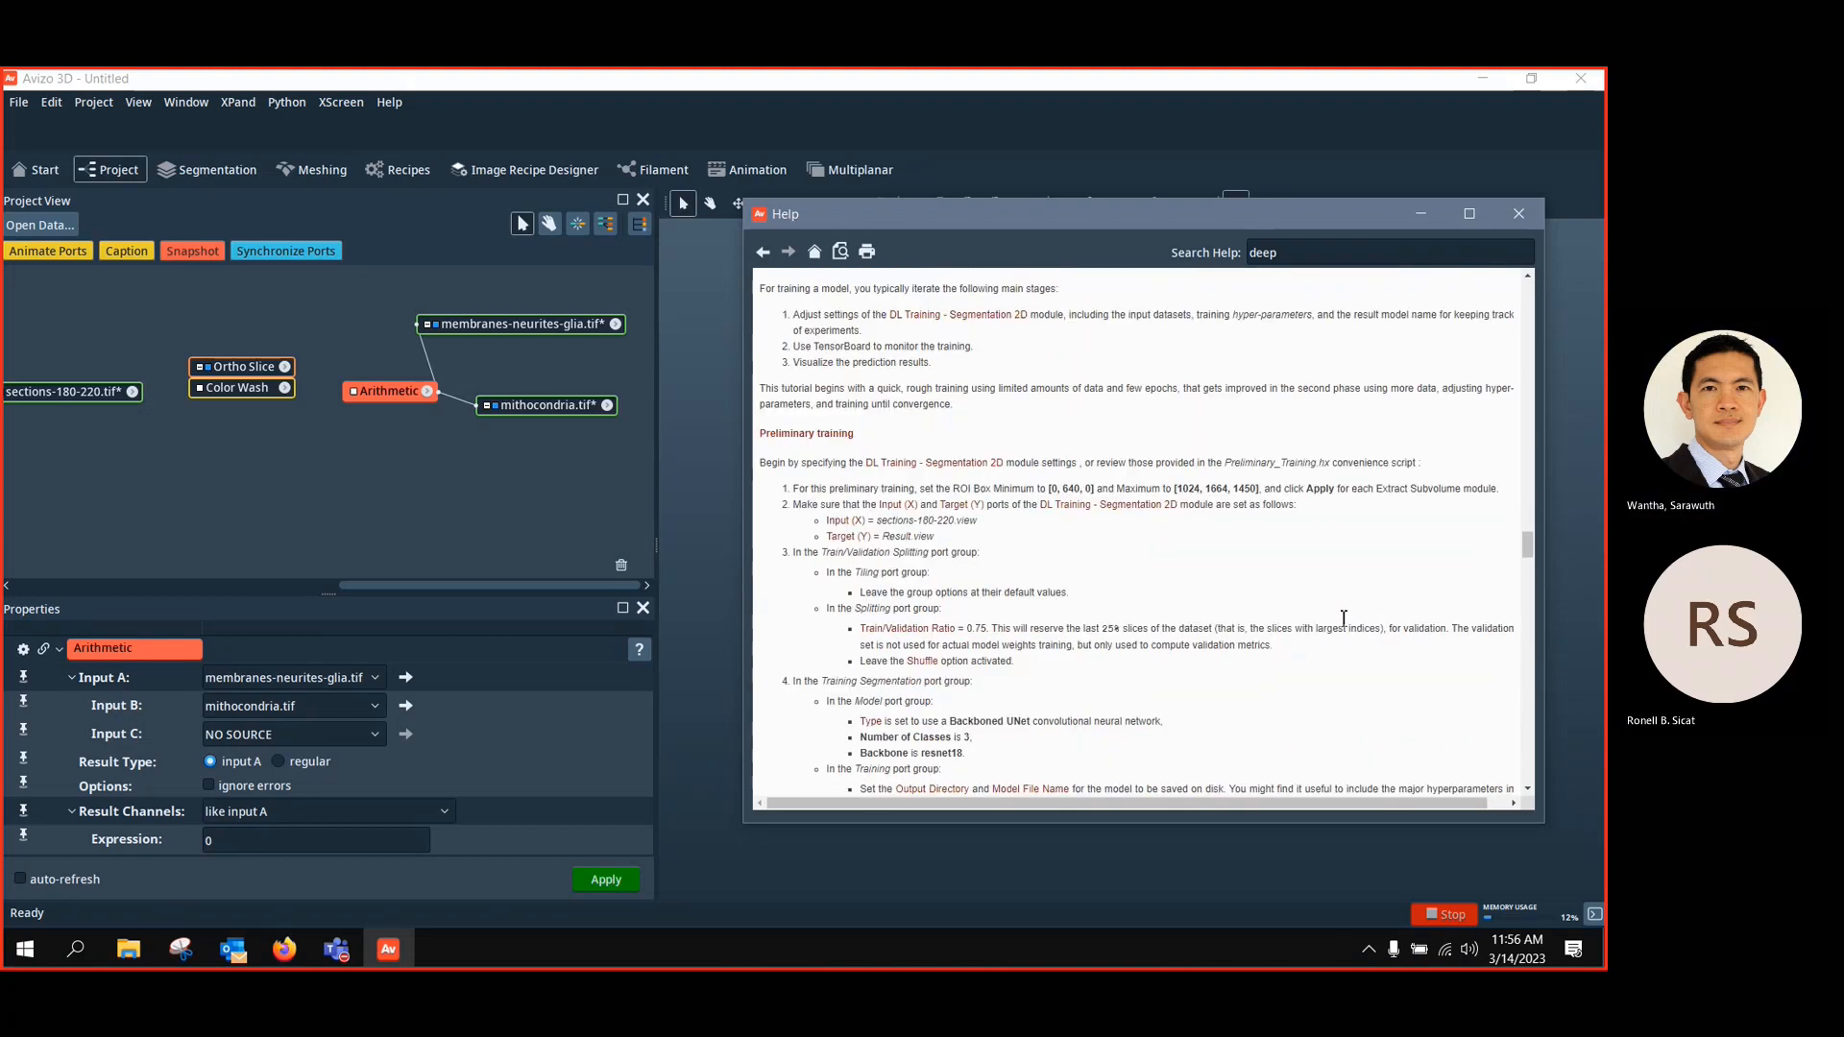
scroll(1343, 625, up, 3)
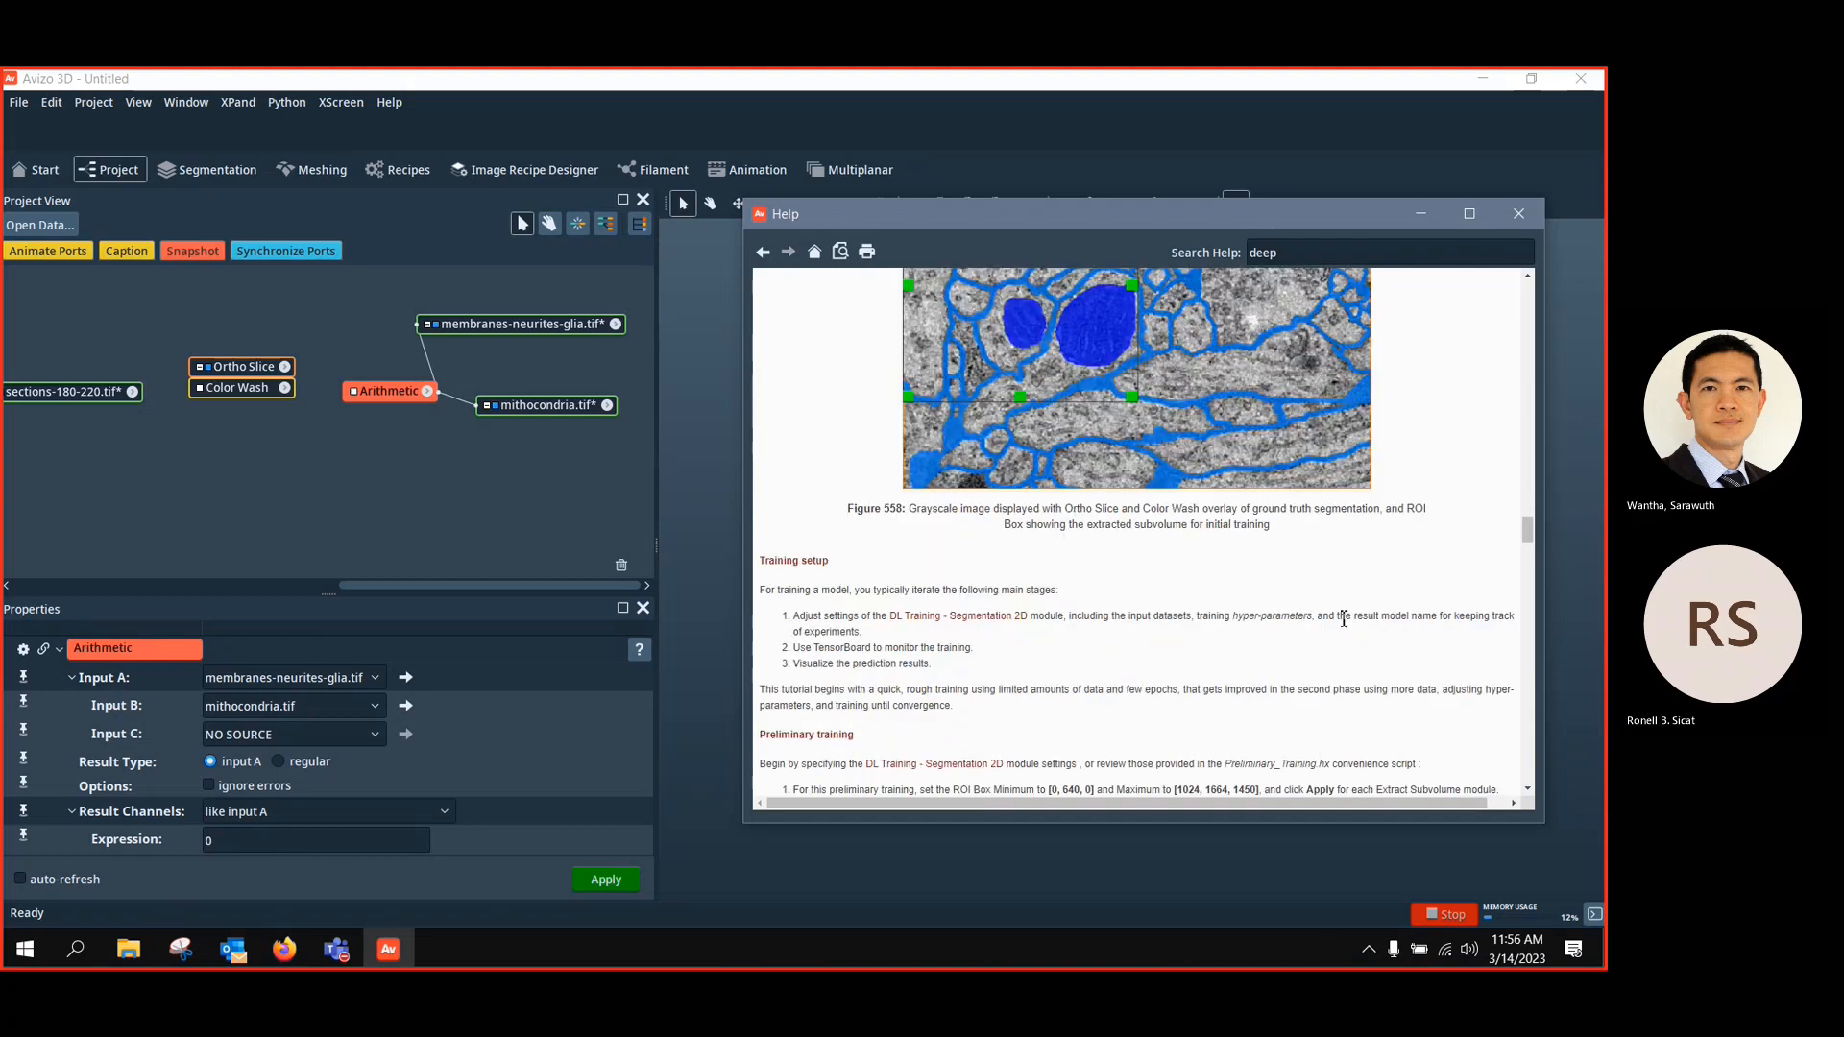
Examine the tutorial's TensorBoard monitoring, prediction comparison and improved training sections
scroll(1343, 619, down, 15)
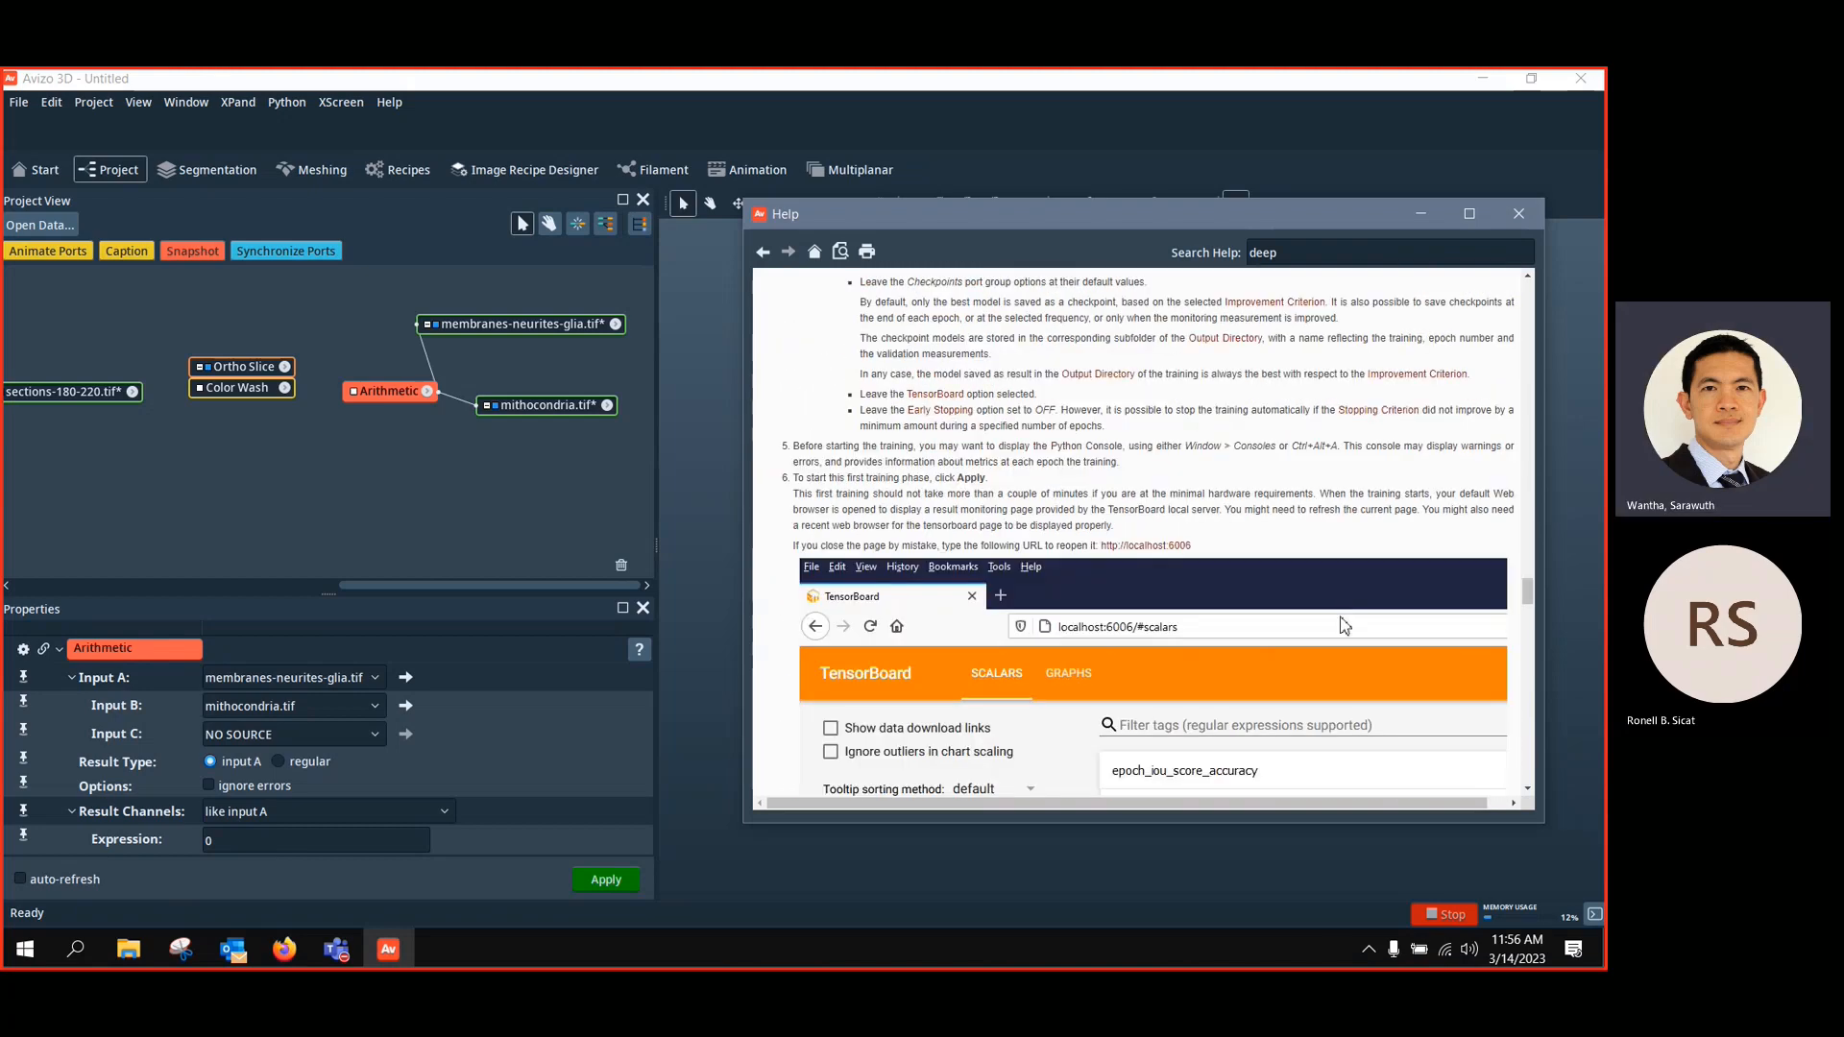
scroll(1343, 625, down, 10)
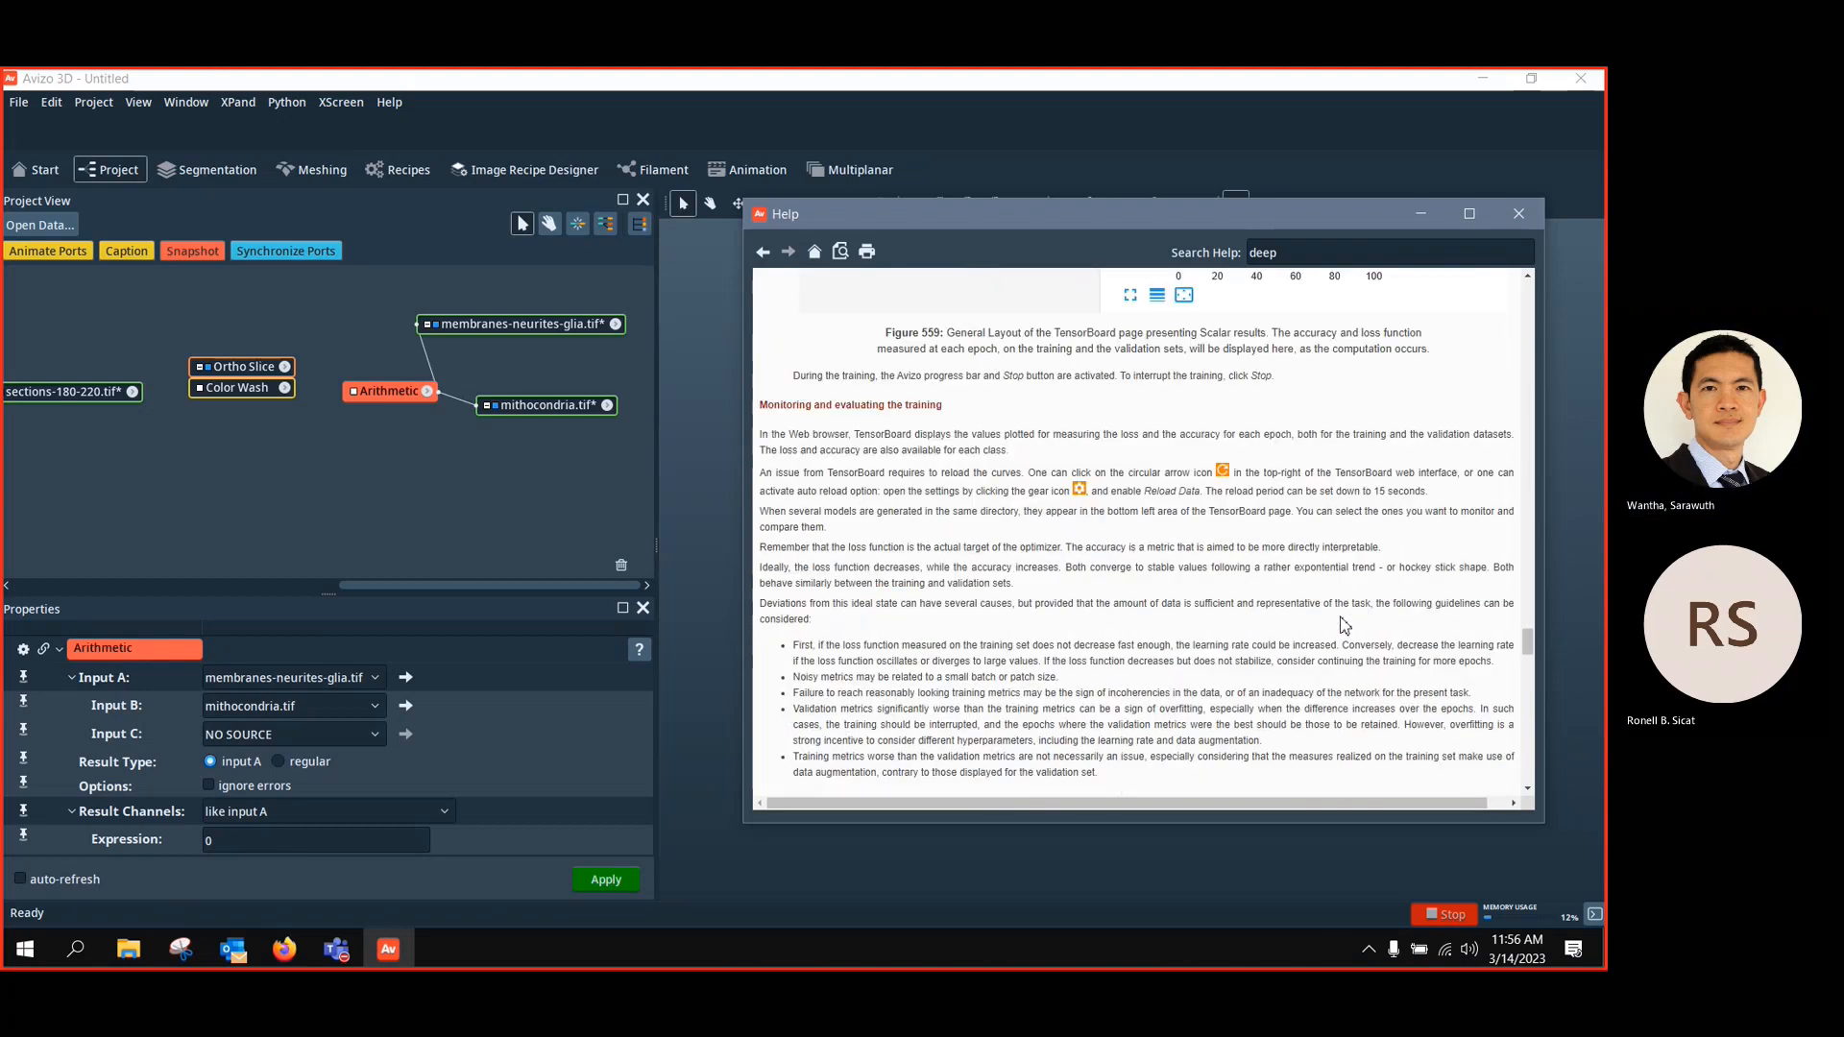
scroll(1343, 625, down, 8)
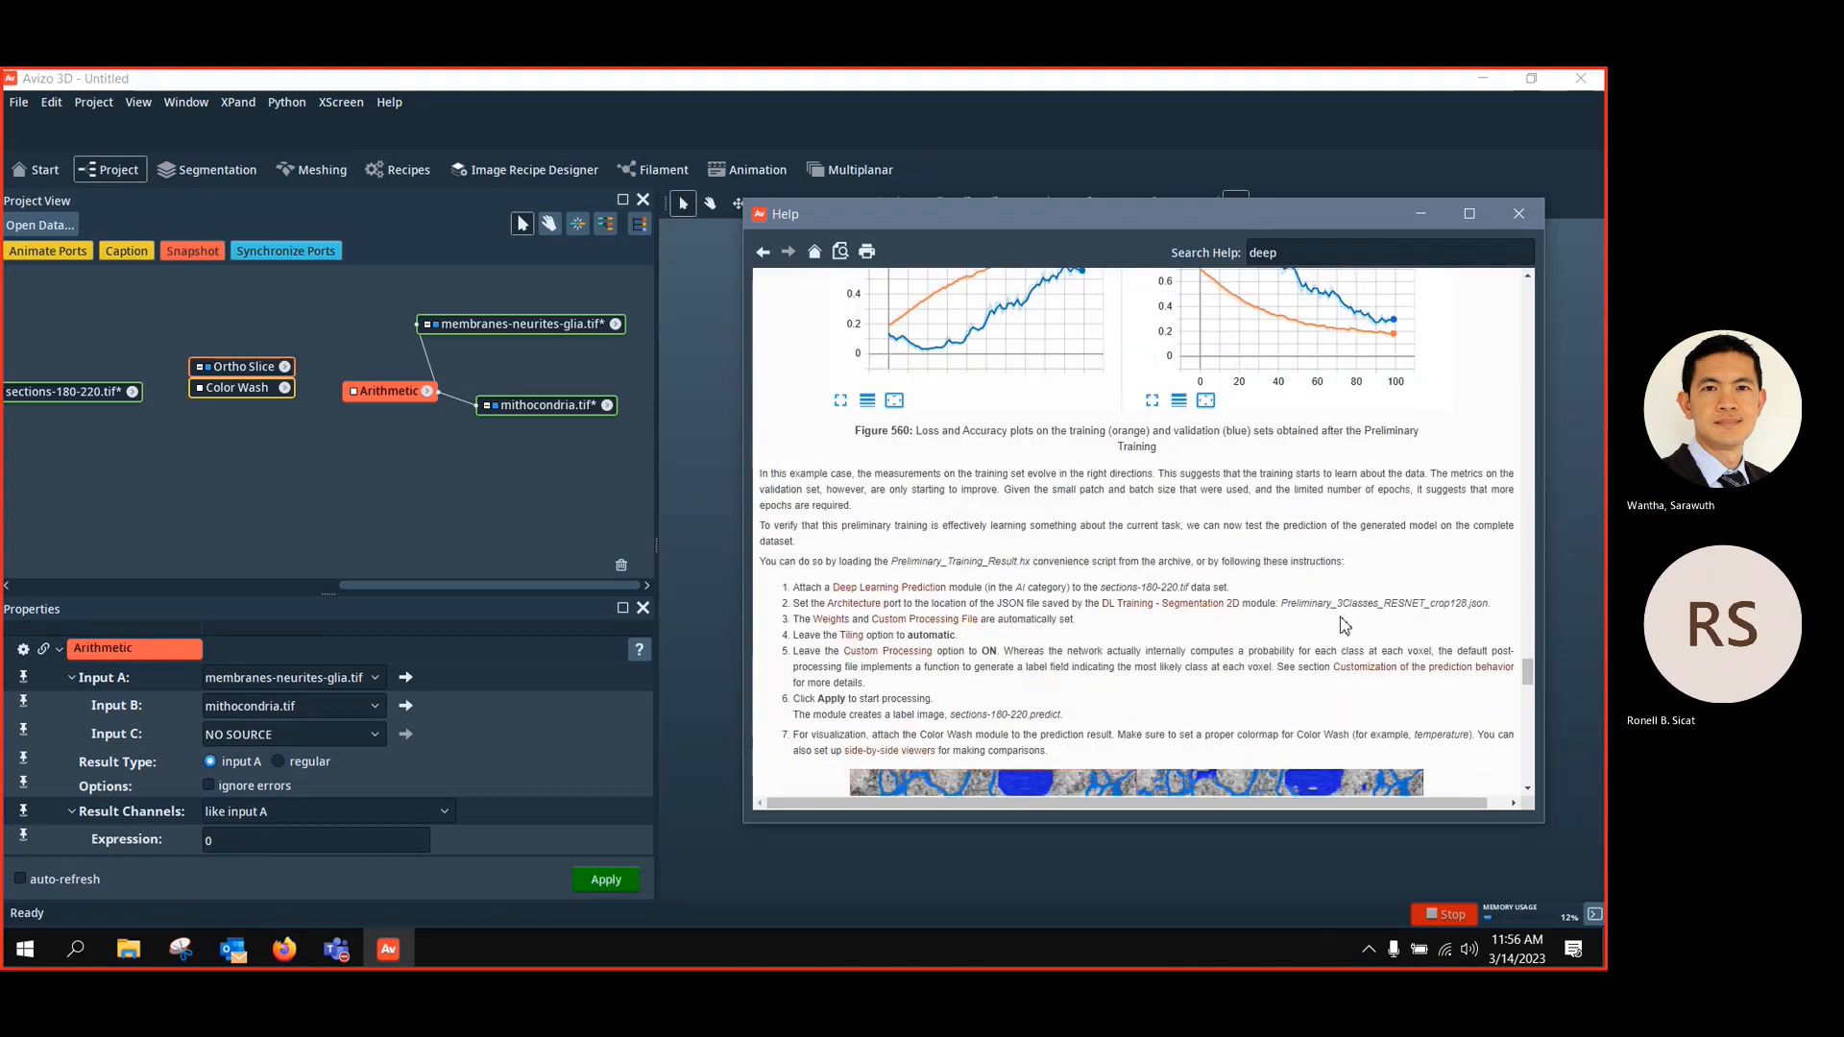
scroll(1343, 625, down, 6)
scroll(1343, 625, down, 3)
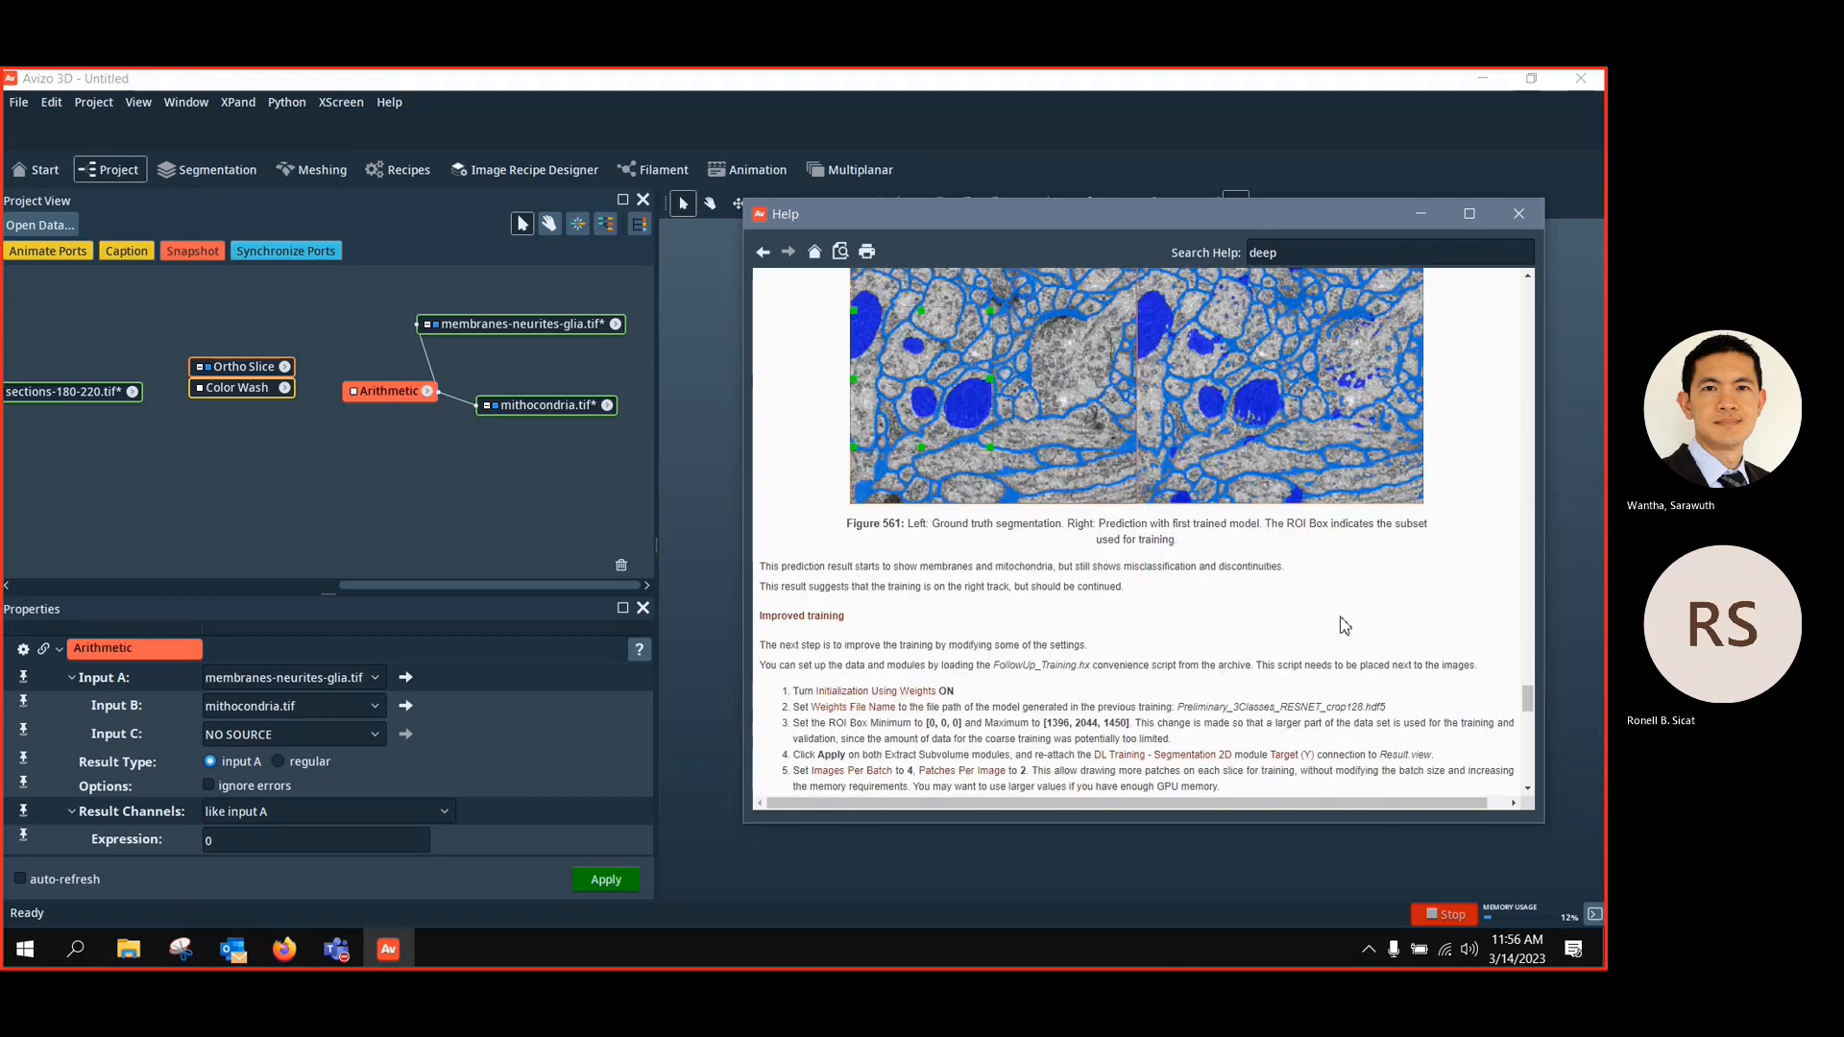
scroll(1343, 626, down, 1)
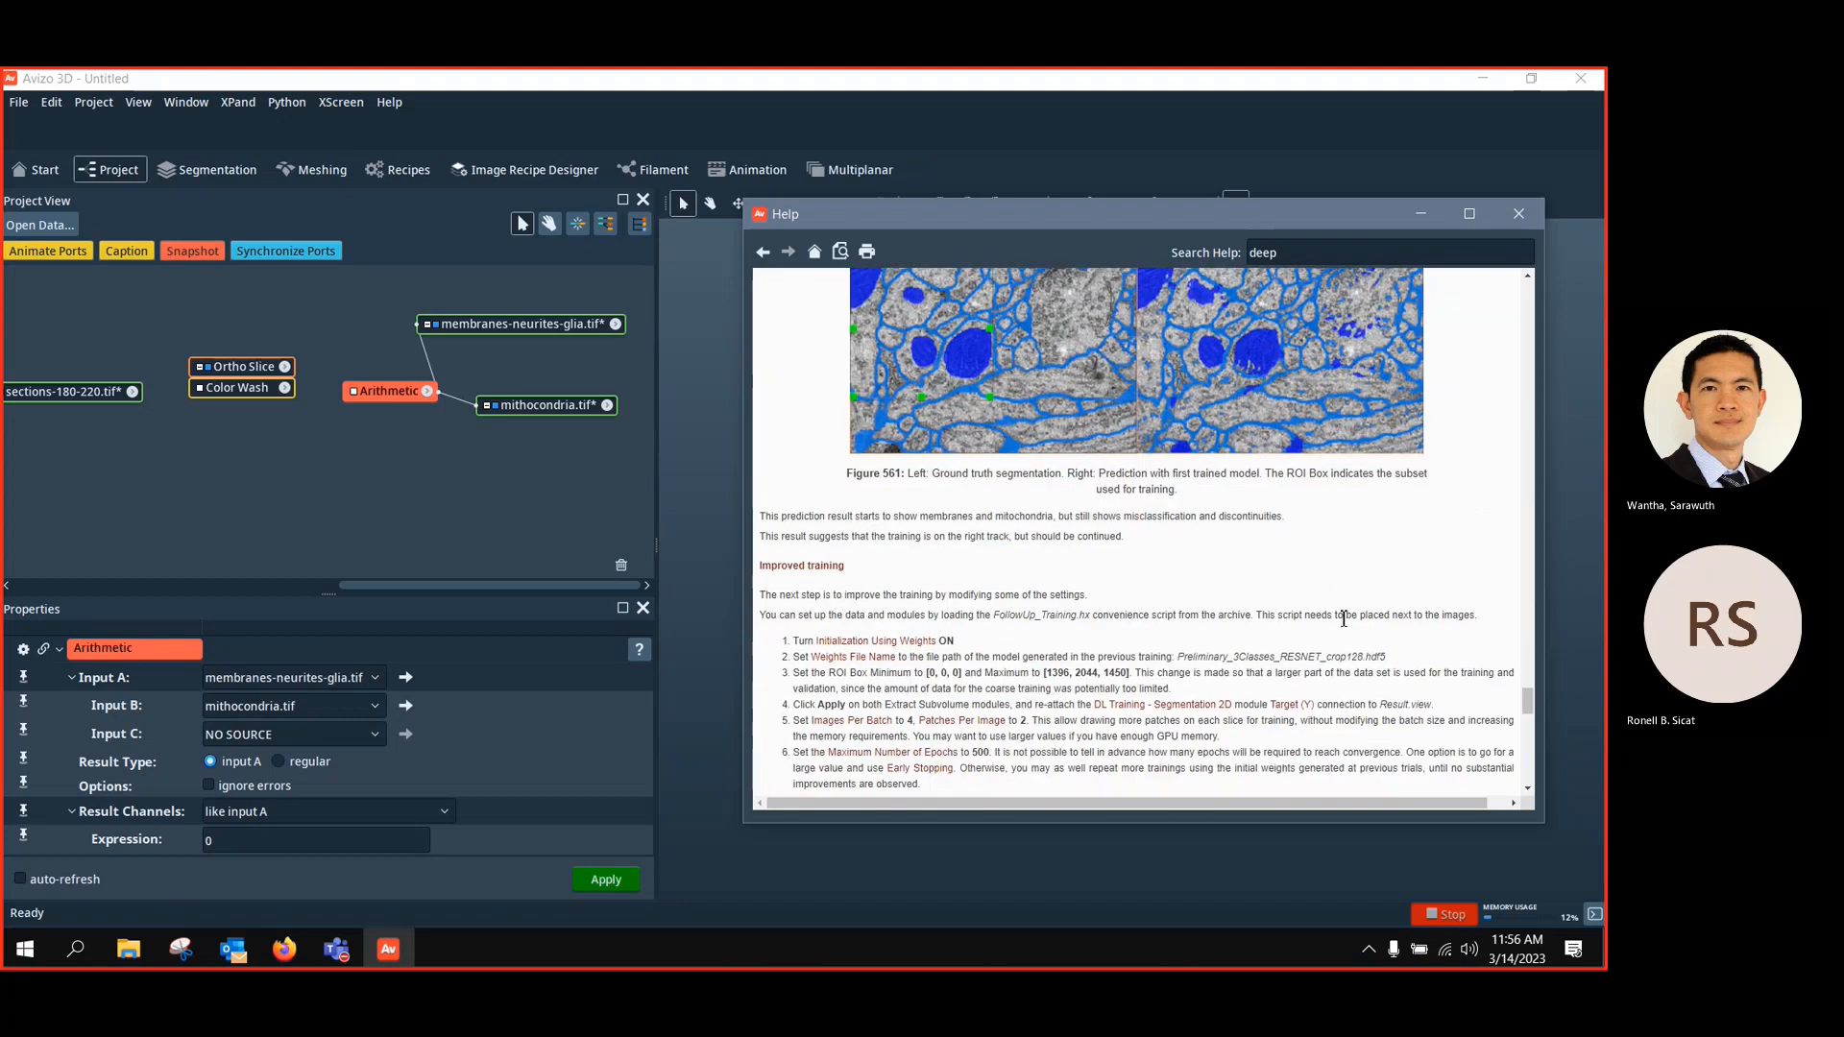
scroll(1343, 620, down, 1)
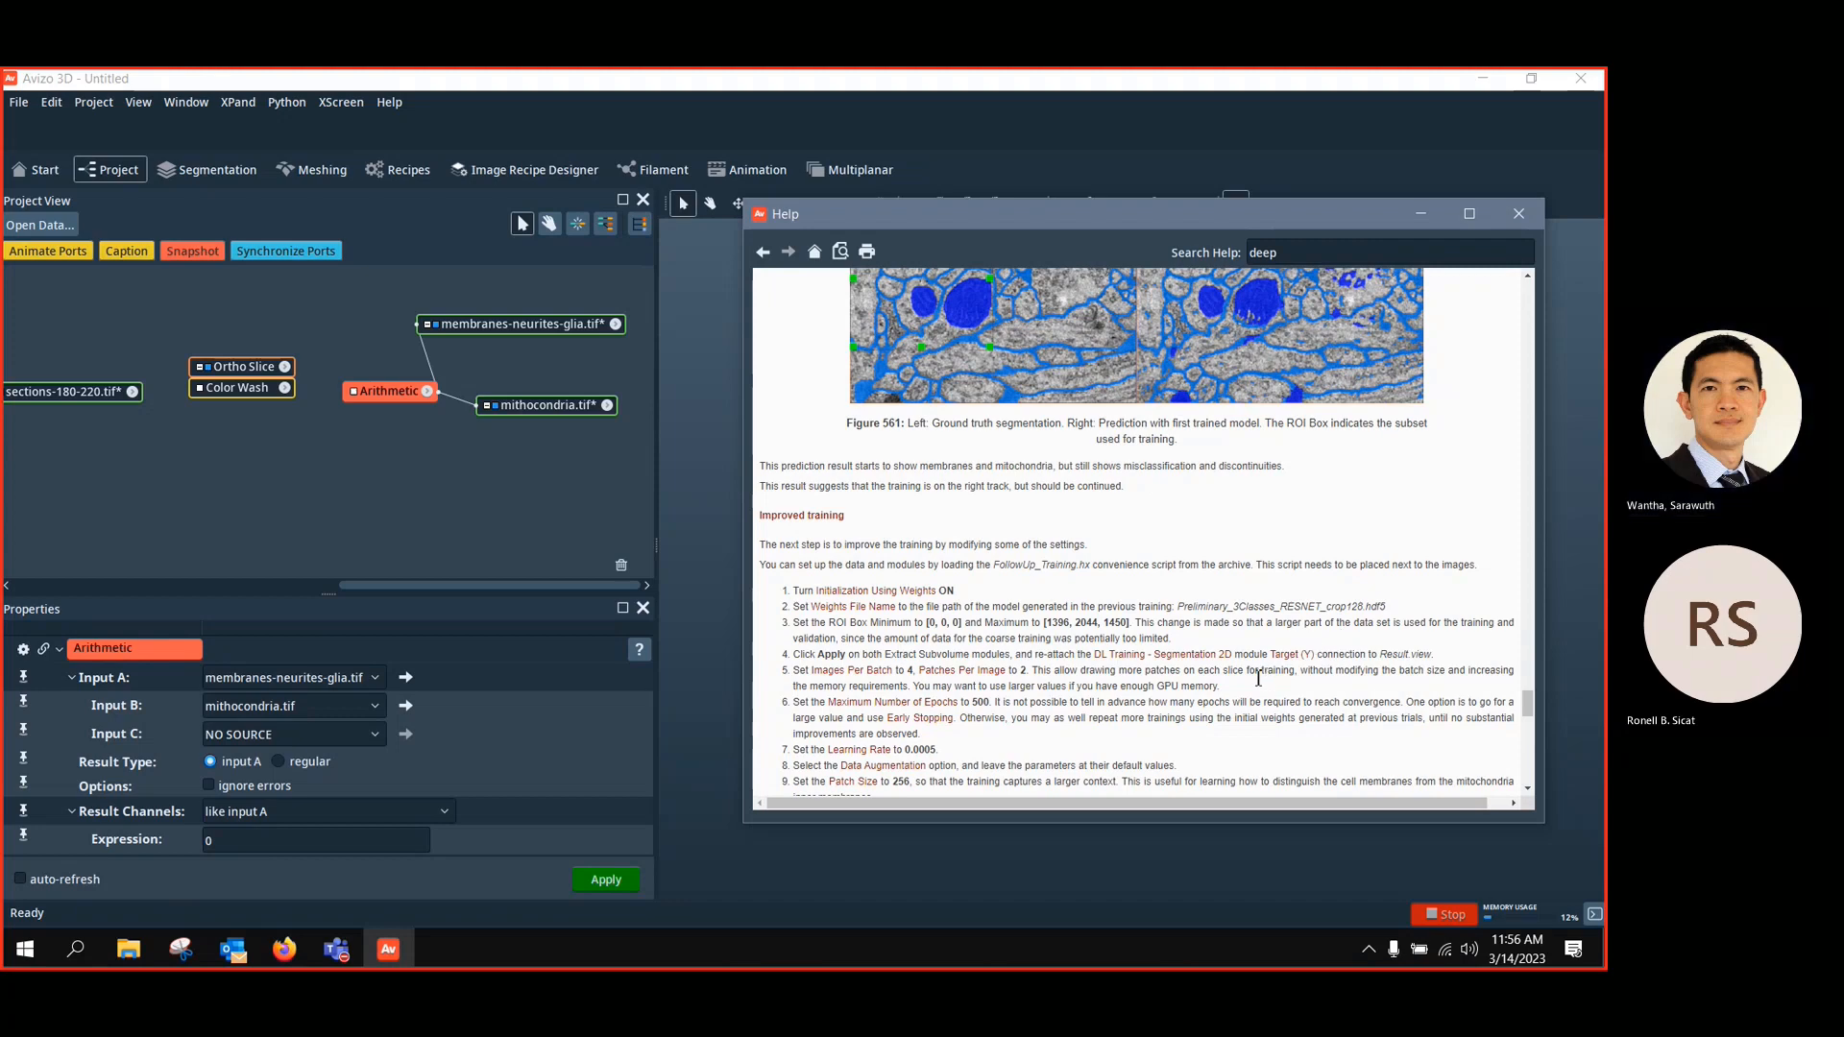
scroll(1259, 678, down, 1)
scroll(1264, 686, up, 2)
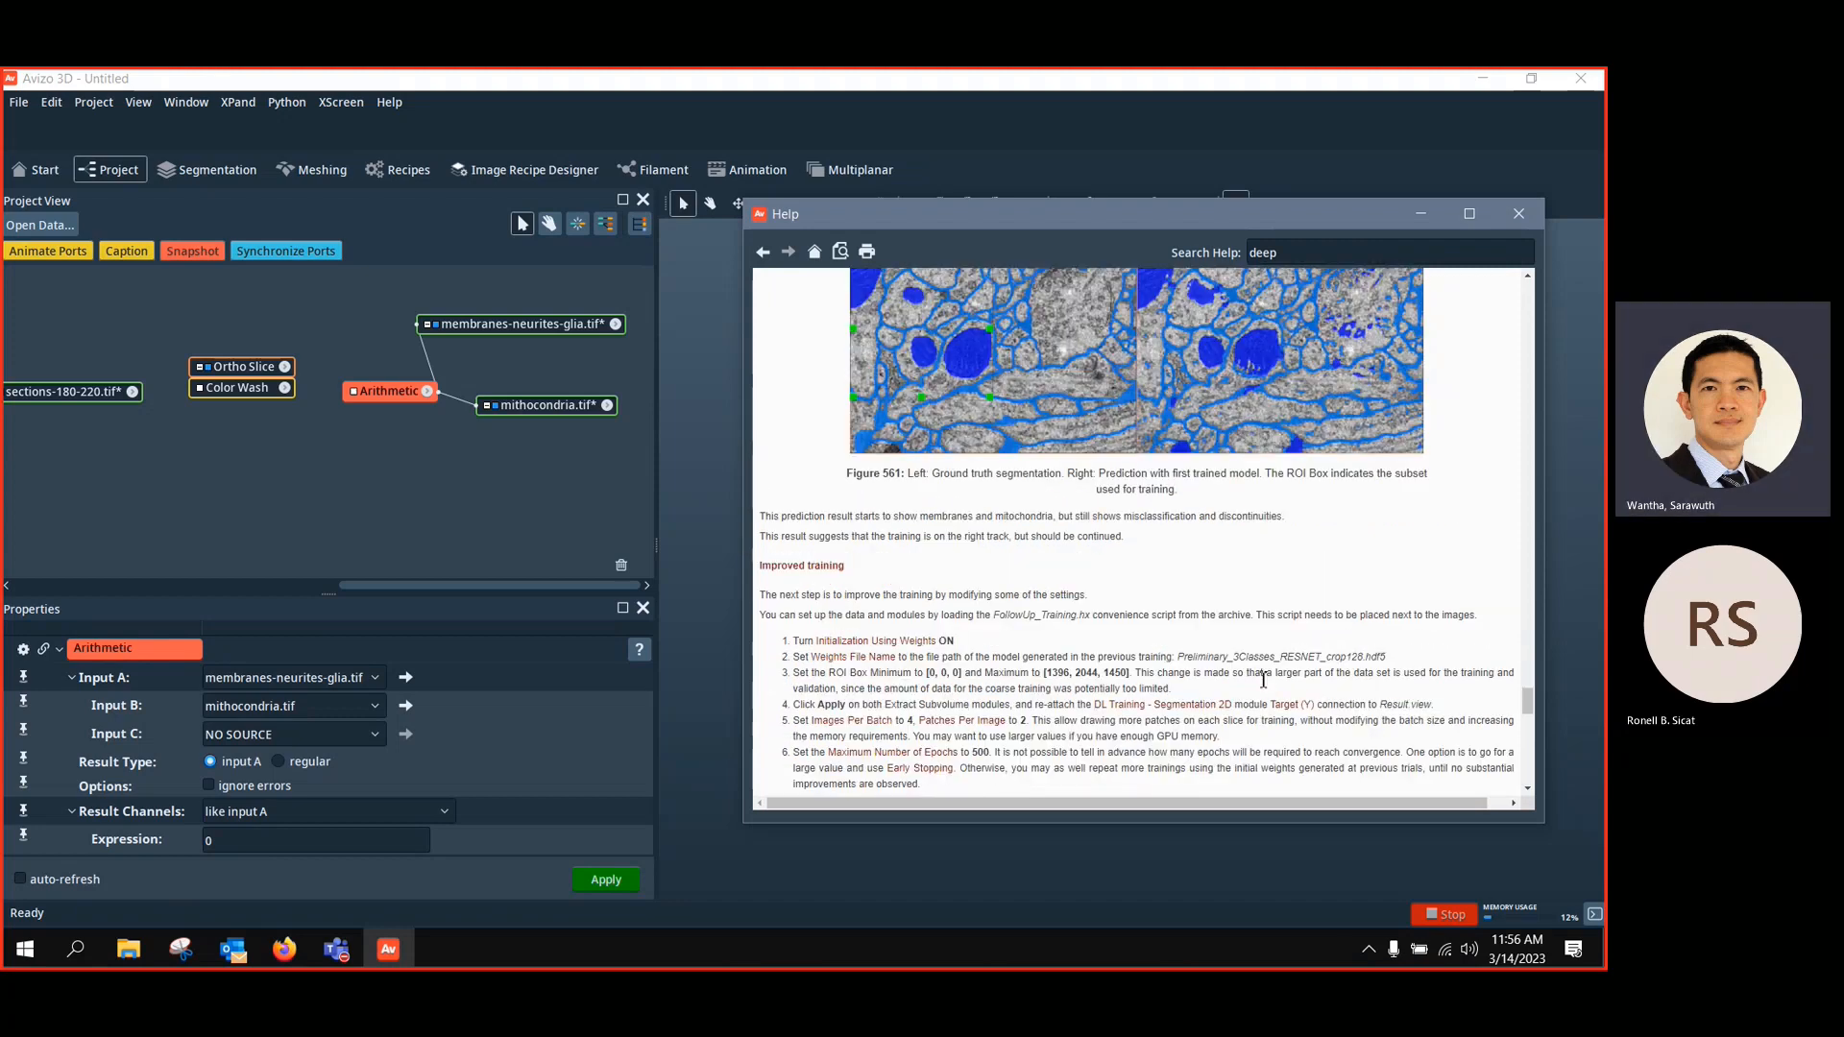
scroll(1263, 679, up, 5)
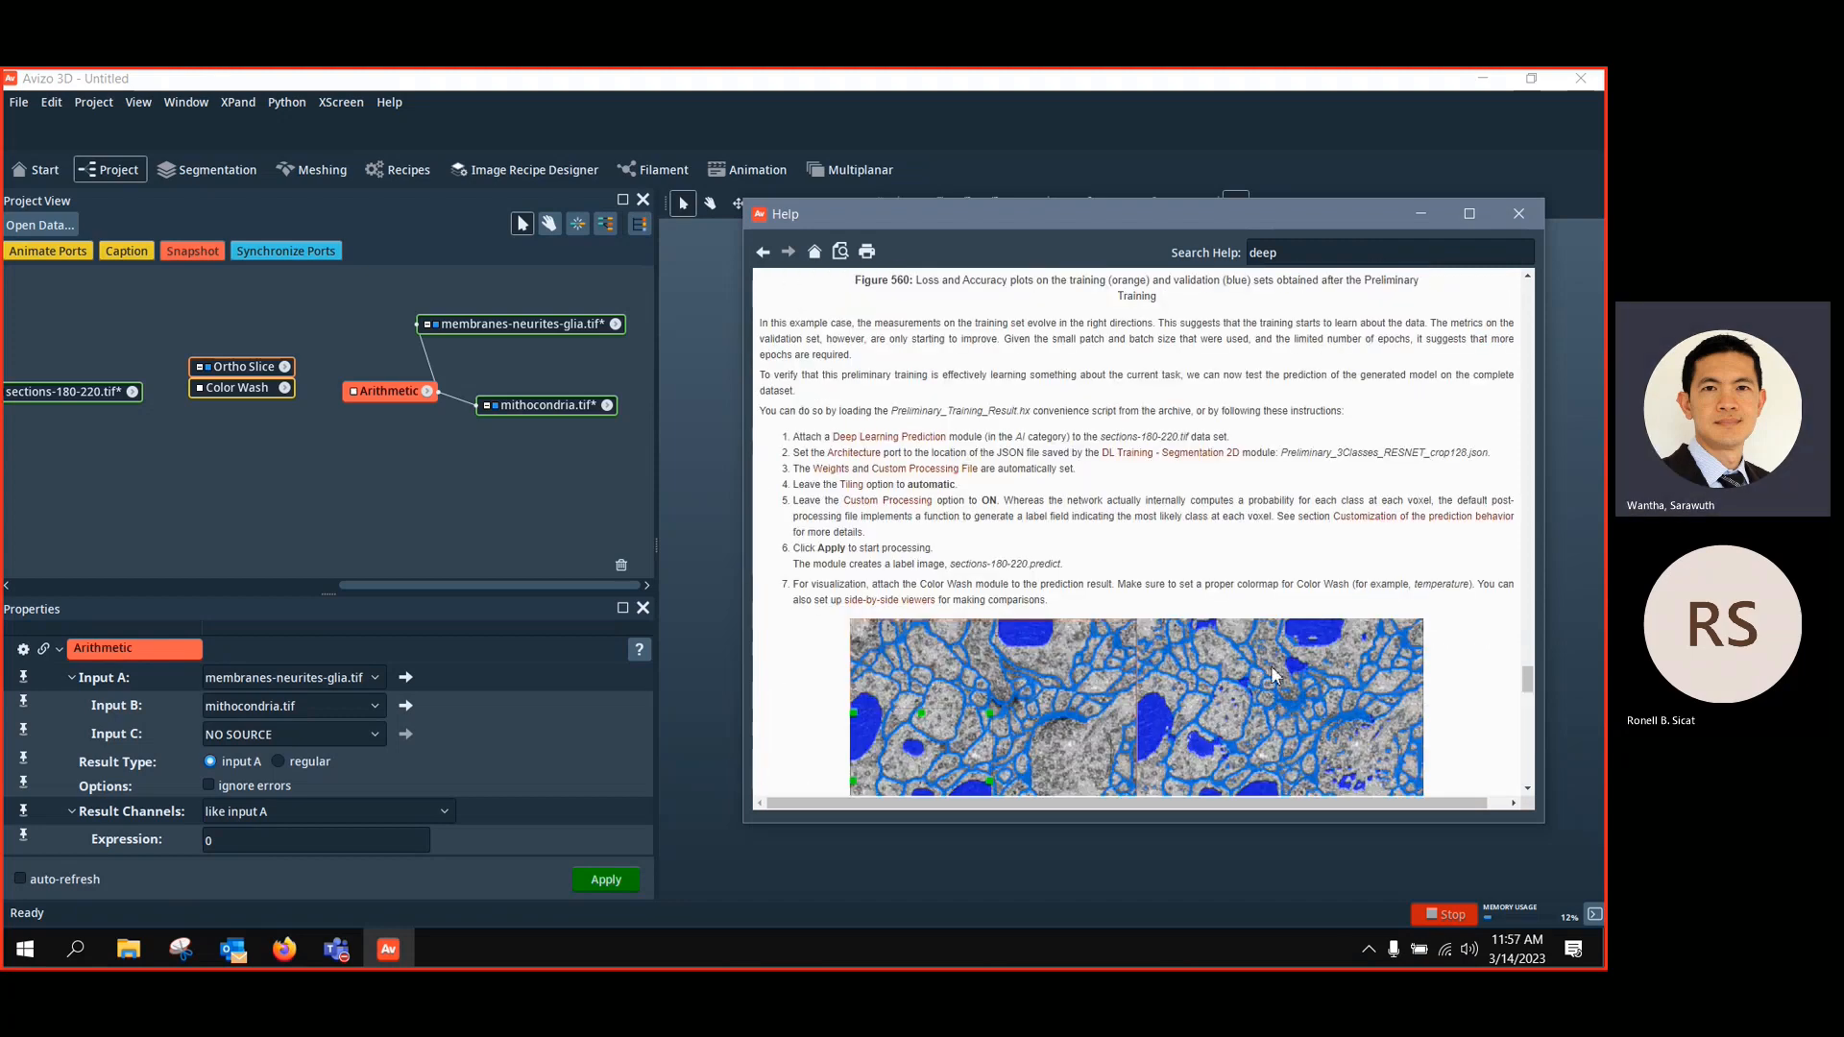
scroll(1274, 676, up, 15)
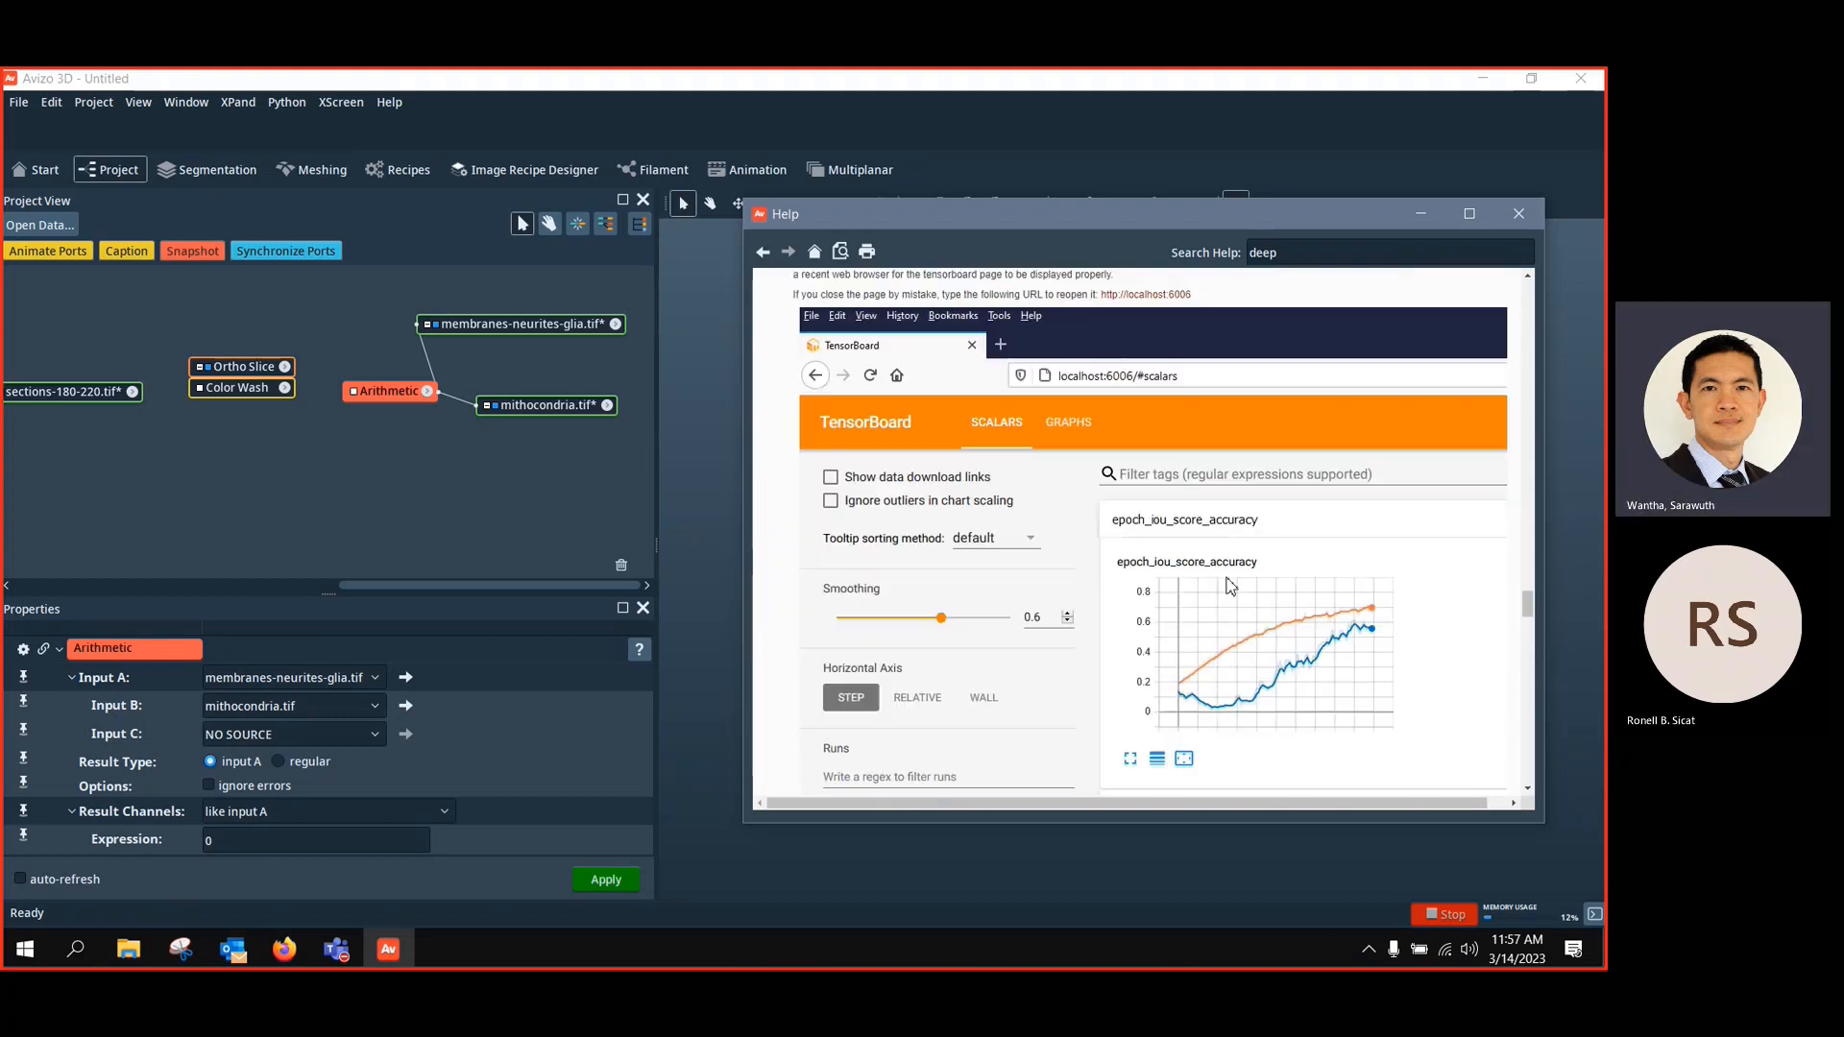
Search the open help page for "arith" and copy the Arithmetic expression (A==168)+2*(A!=168)*(B>0) from the tutorial
scroll(1232, 586, up, 12)
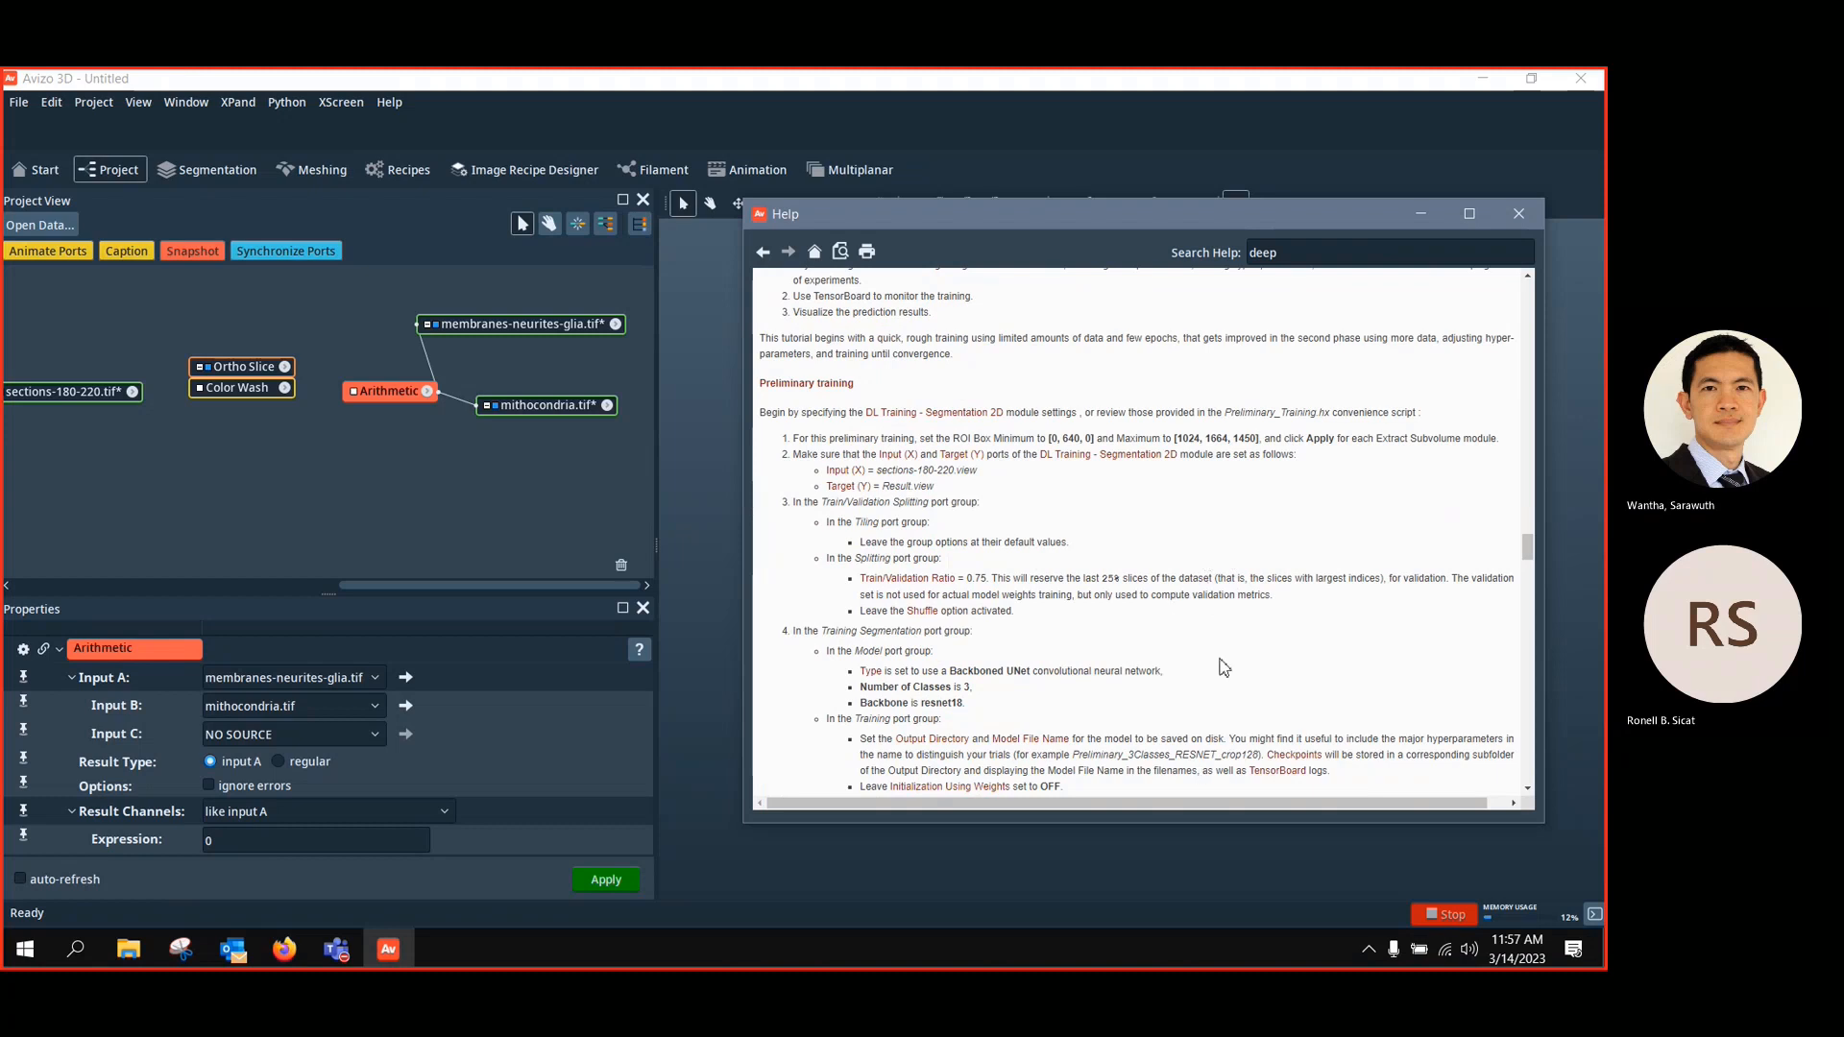
key(ctrl+f)
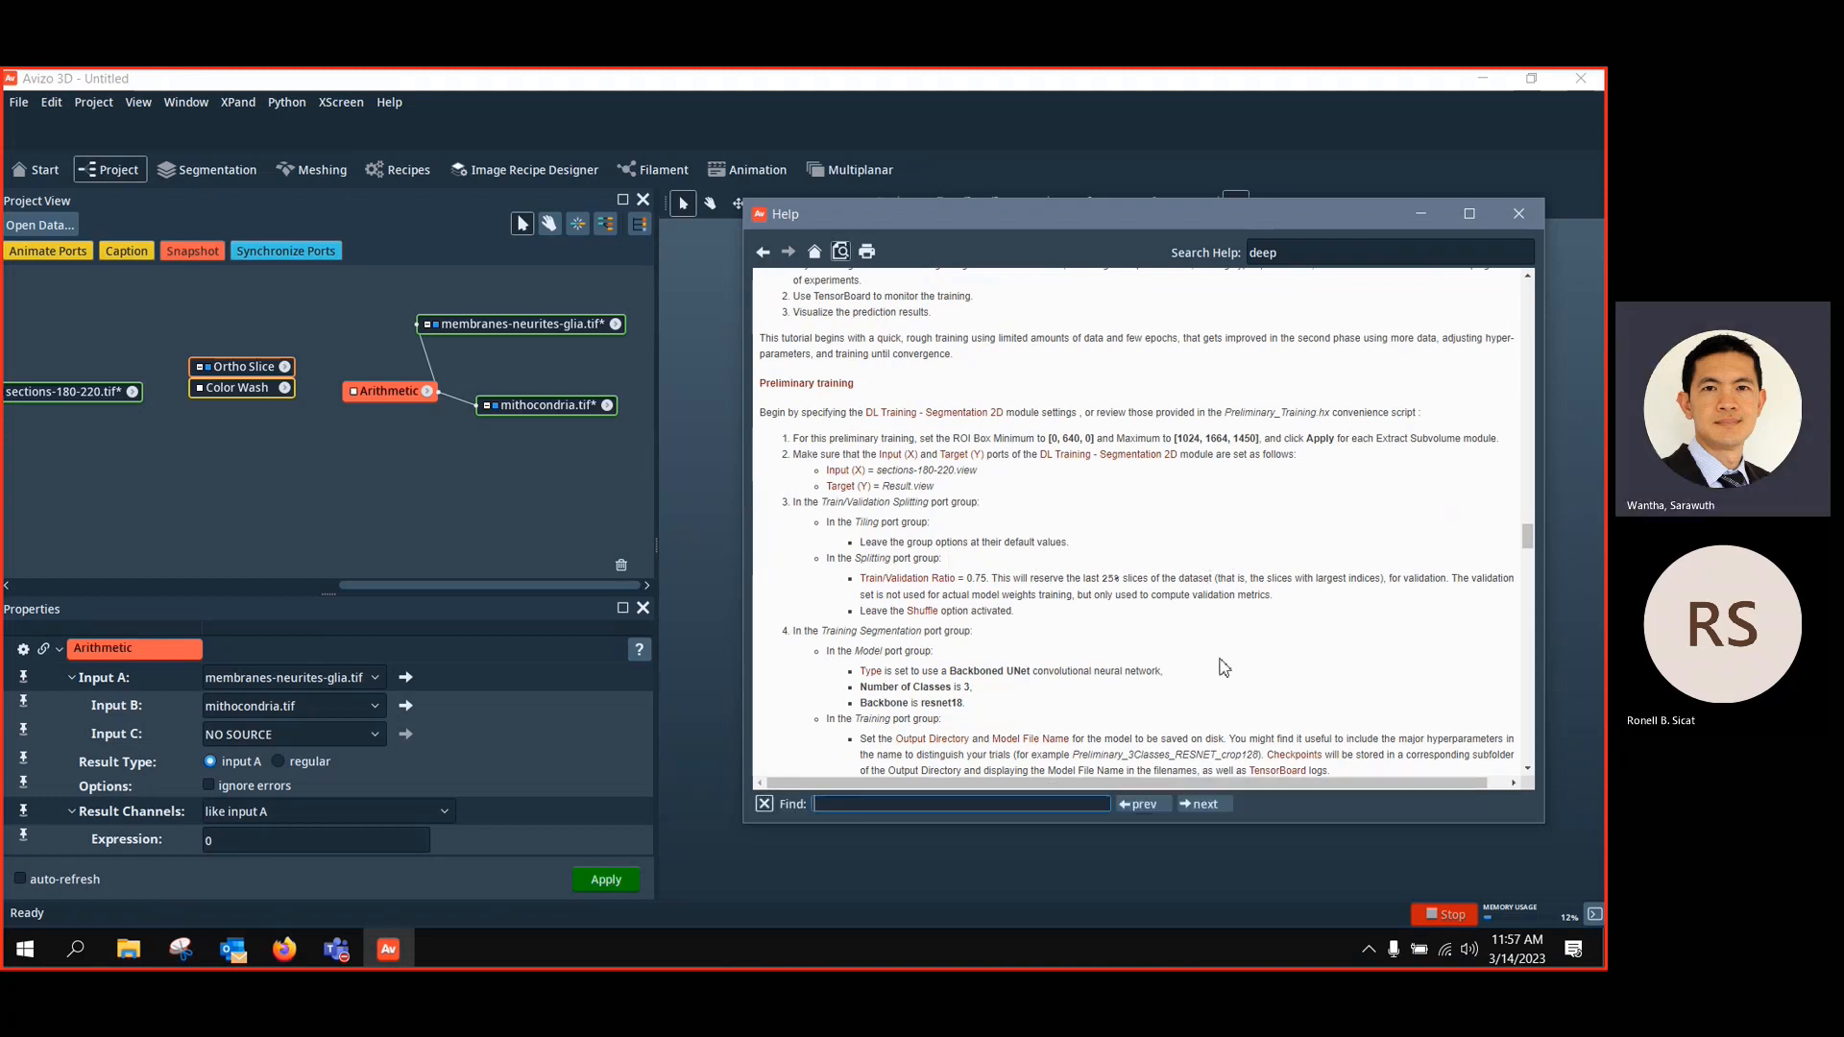
text(arith)
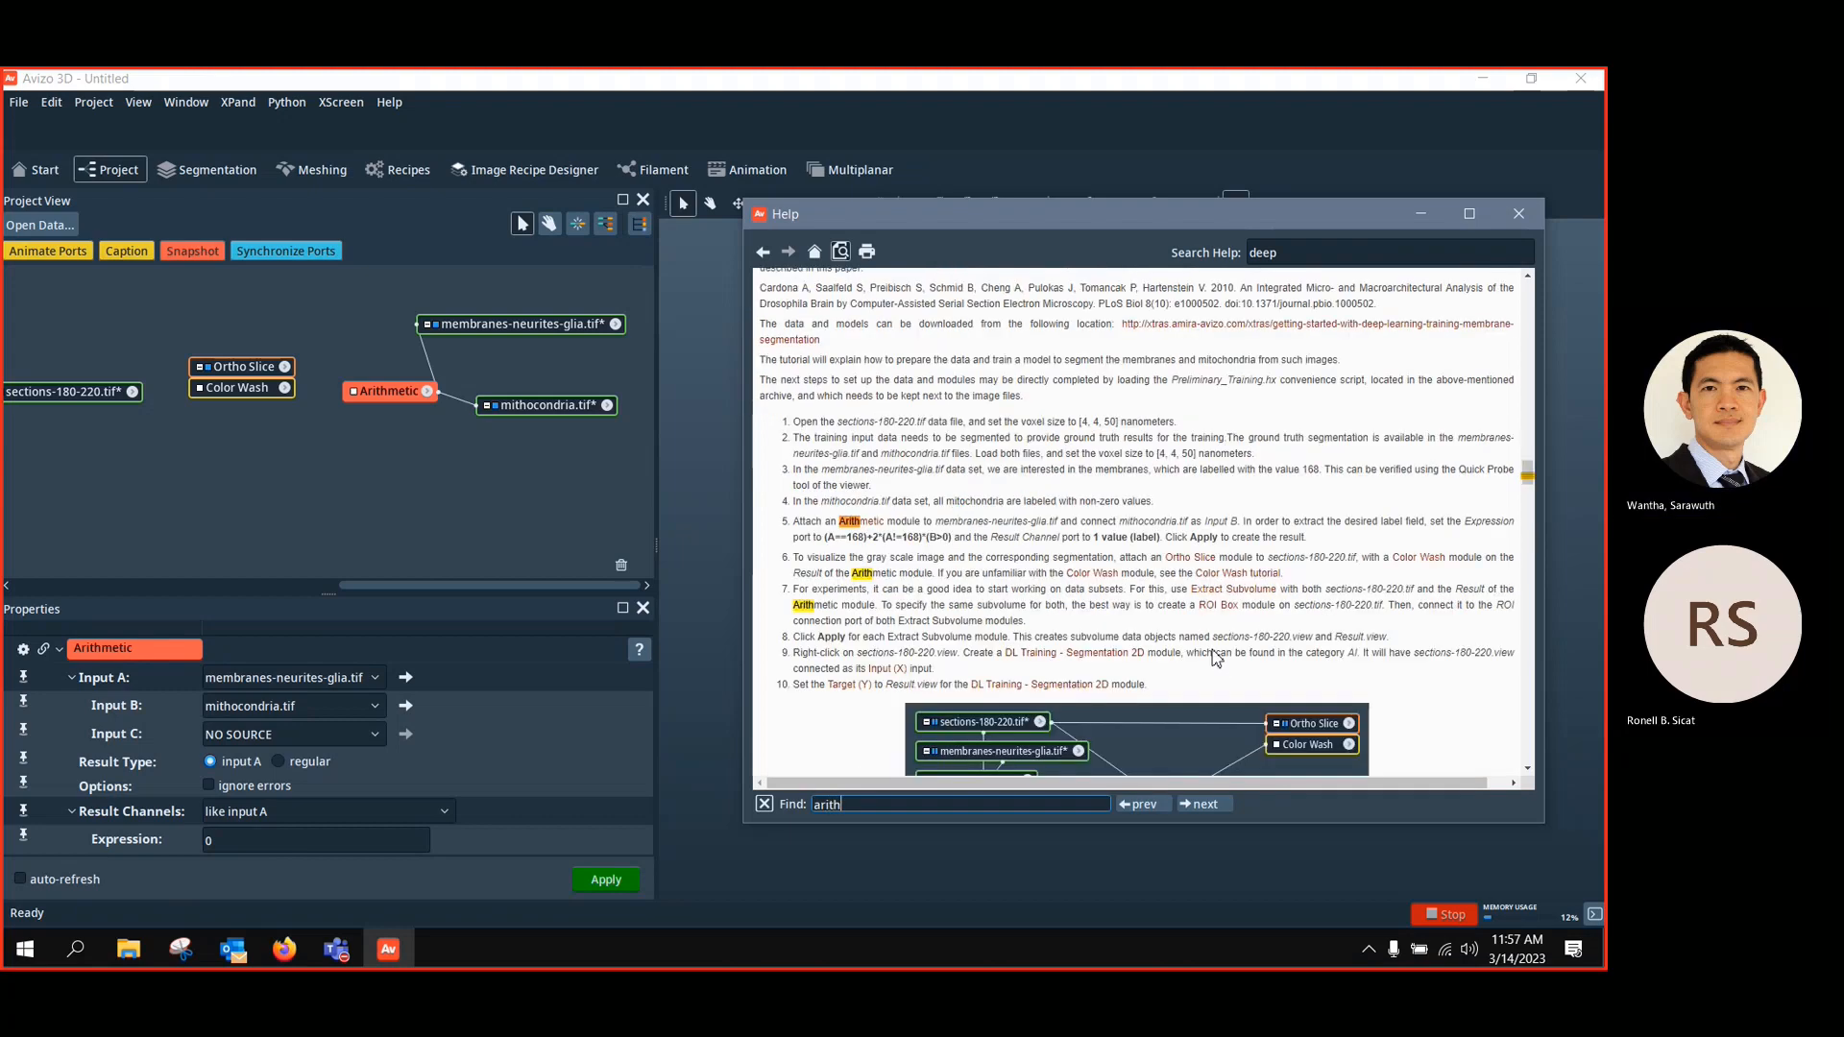
key(Return)
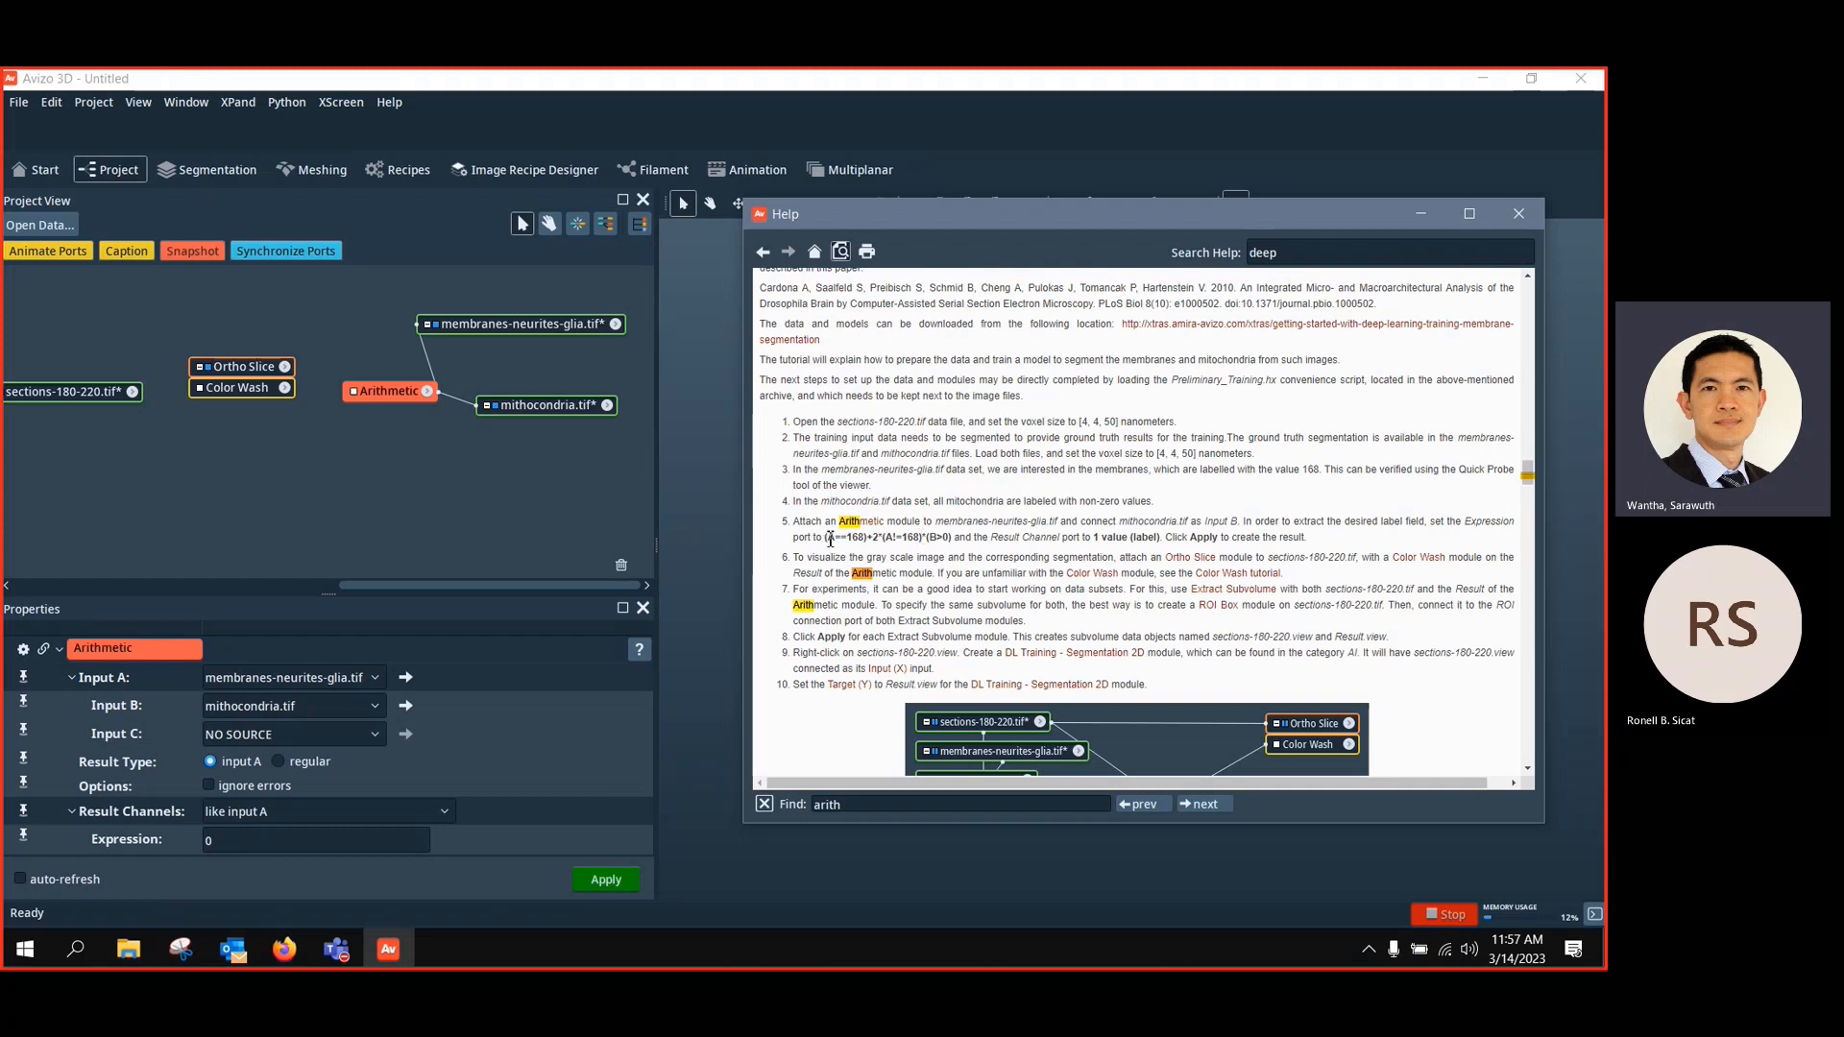
drag(824, 538, 960, 546)
key(ctrl+c)
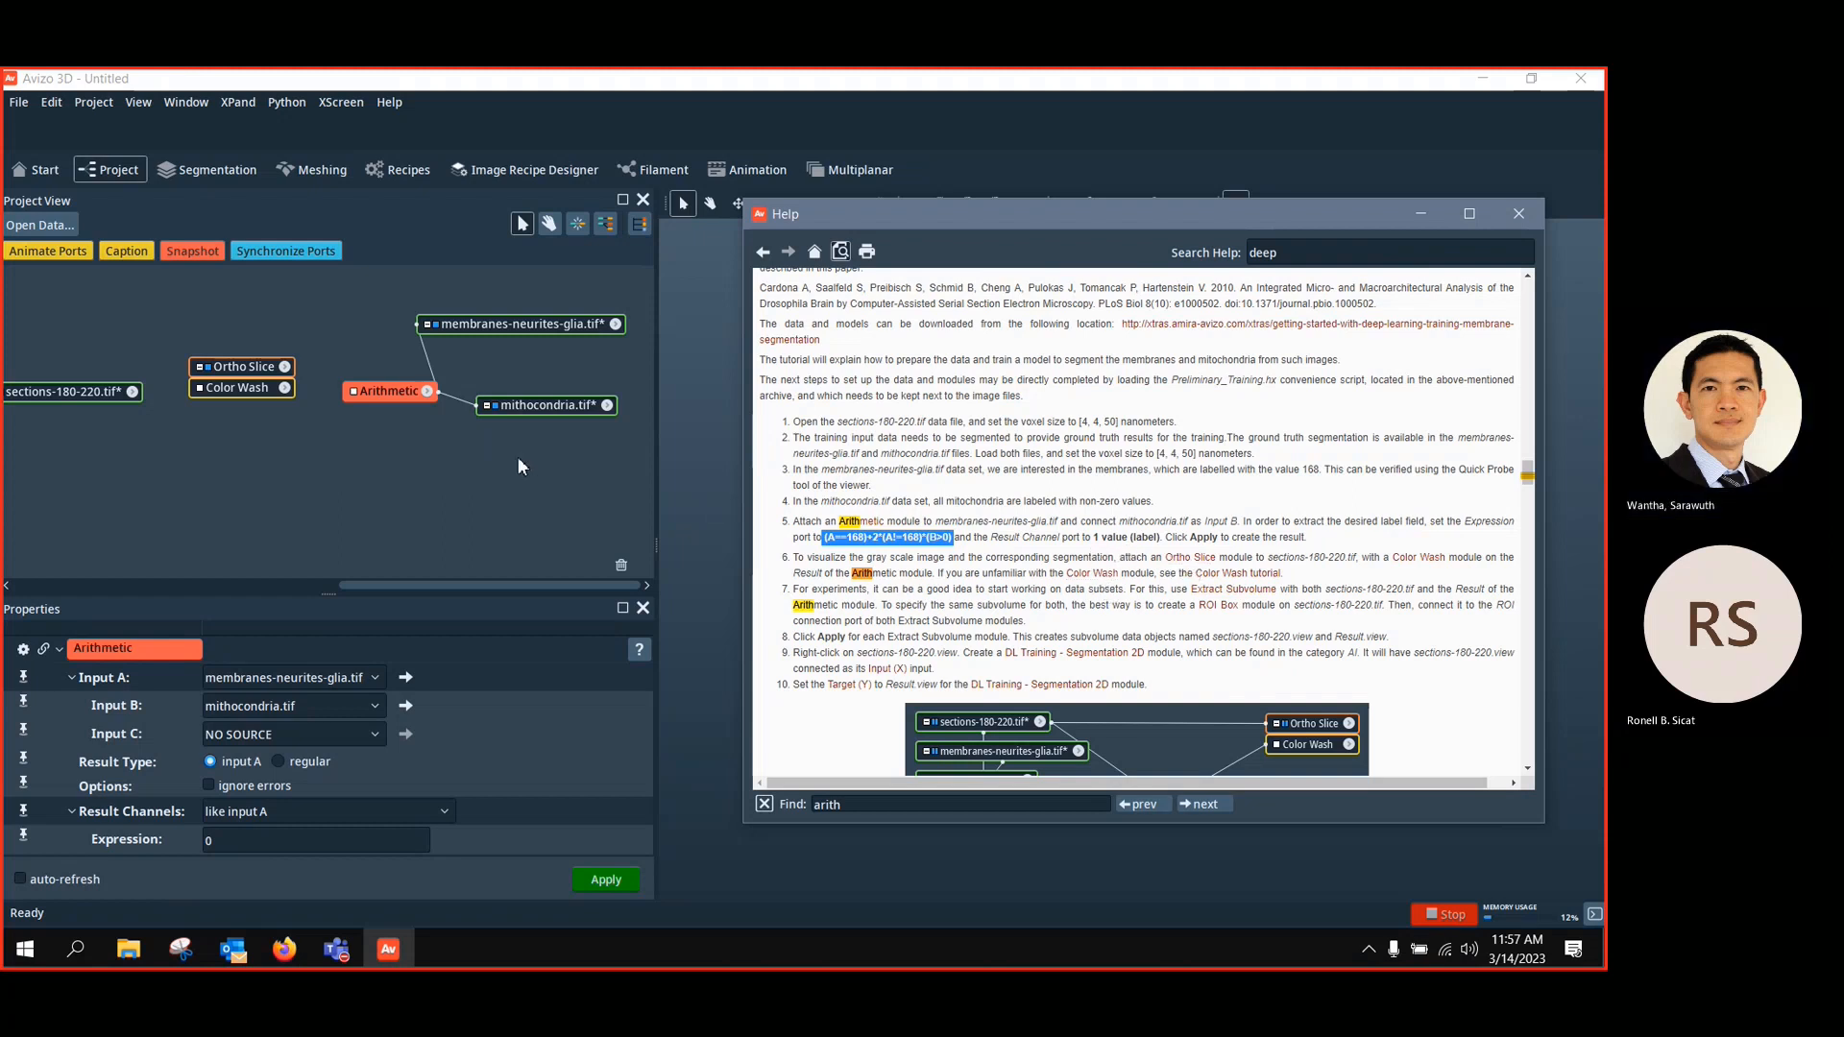
Set the Arithmetic module's expression to (A==168)+2*(A!=168)*(B>0) and its result channels to 1 value (label), and compute the result
click(393, 397)
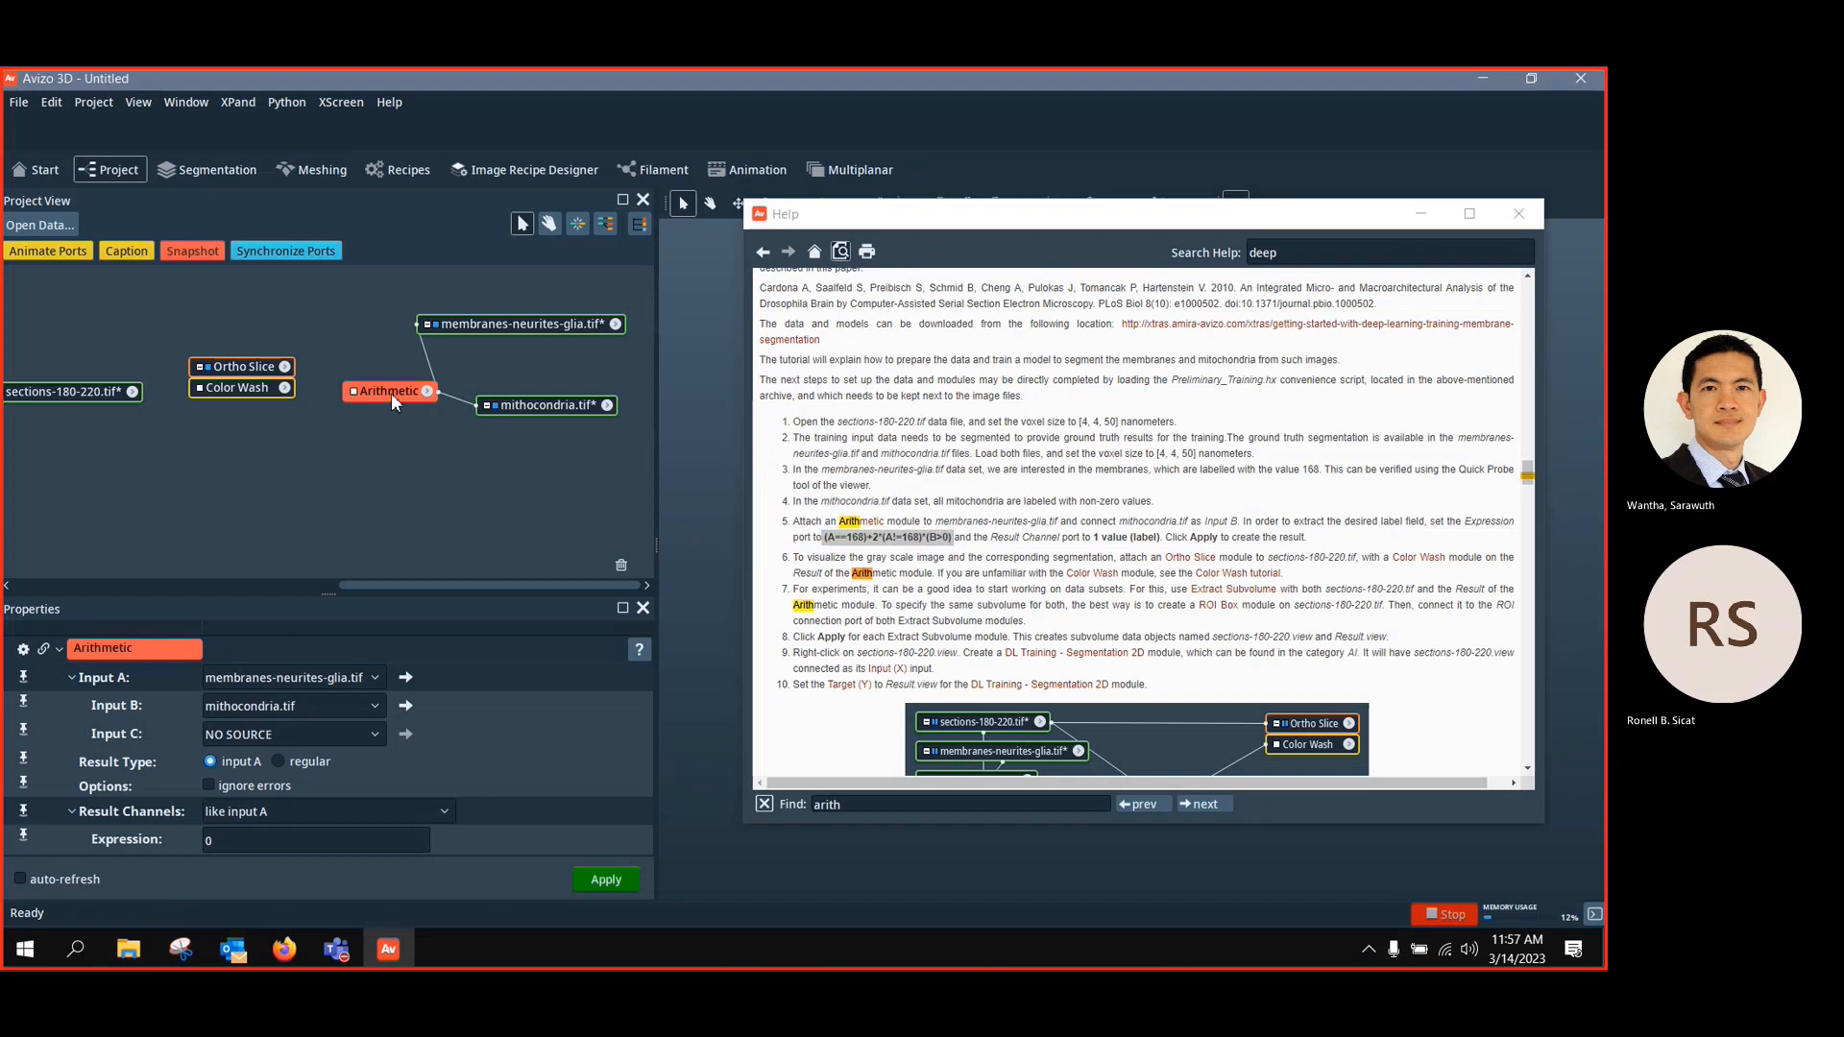
click(277, 836)
key(ctrl+v)
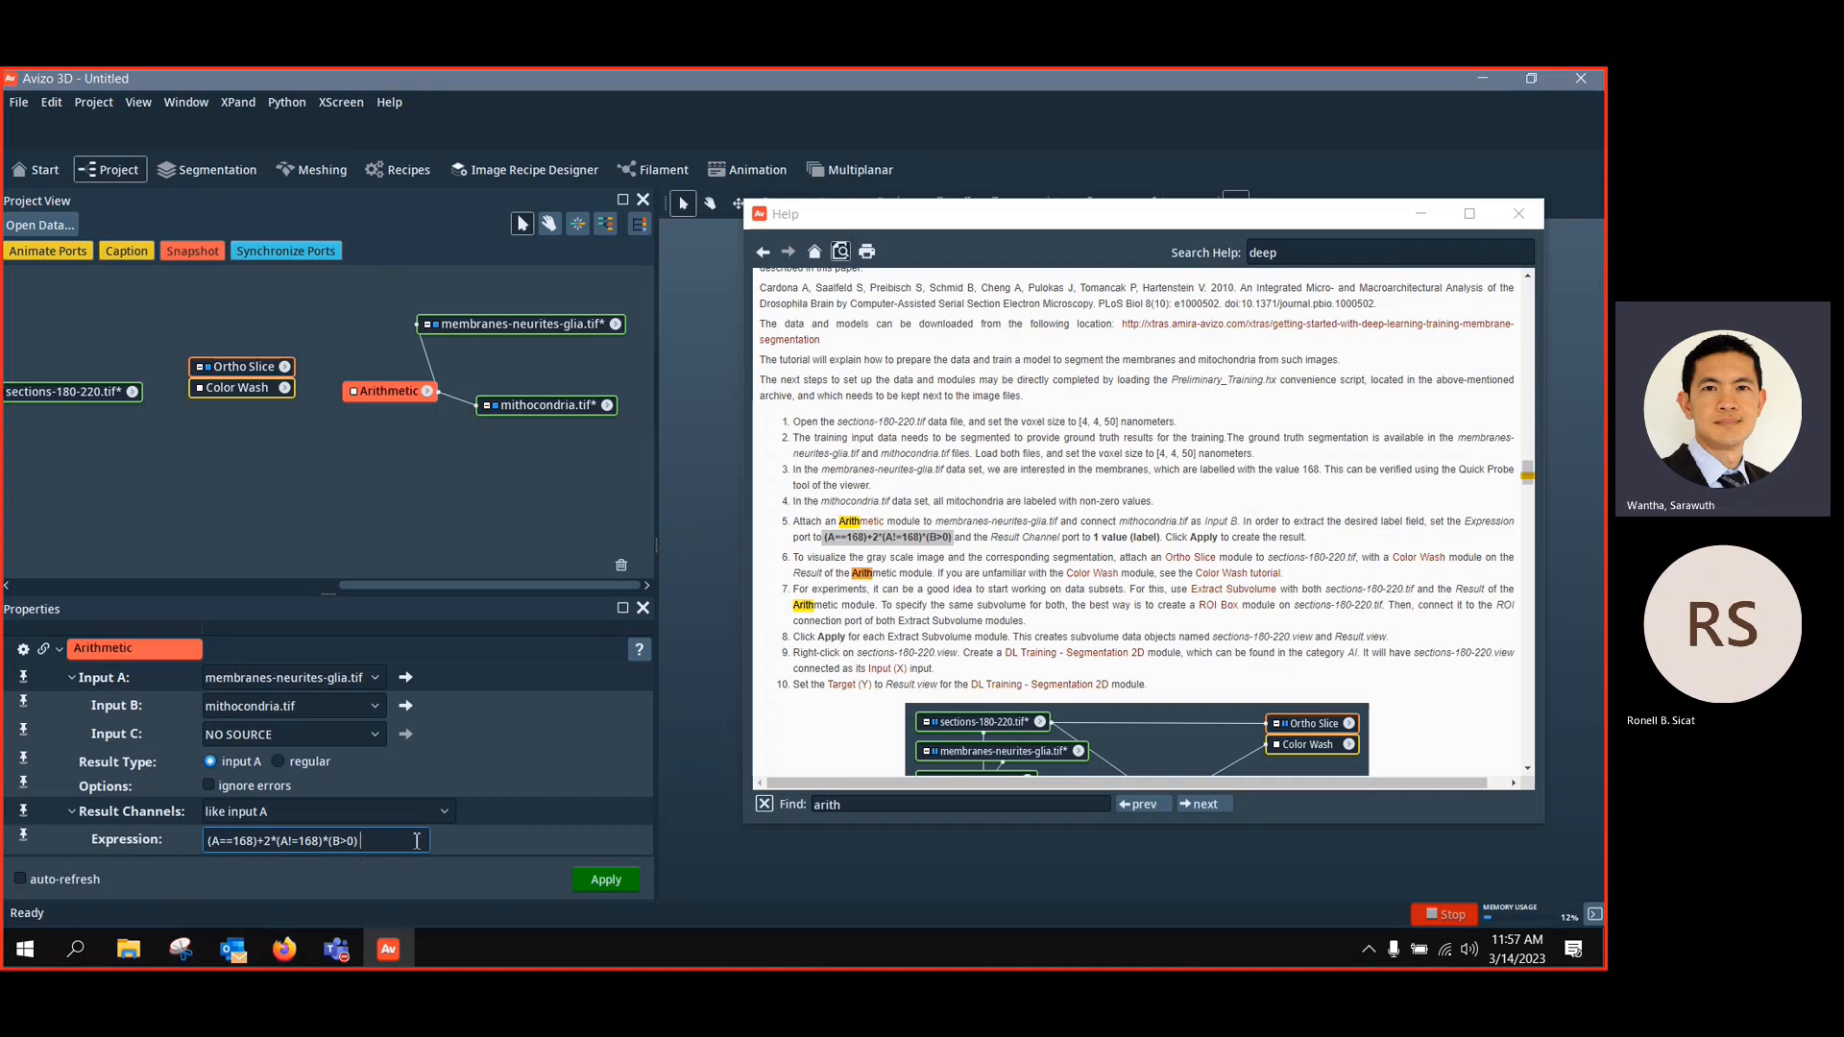
drag(421, 843, 204, 843)
click(245, 814)
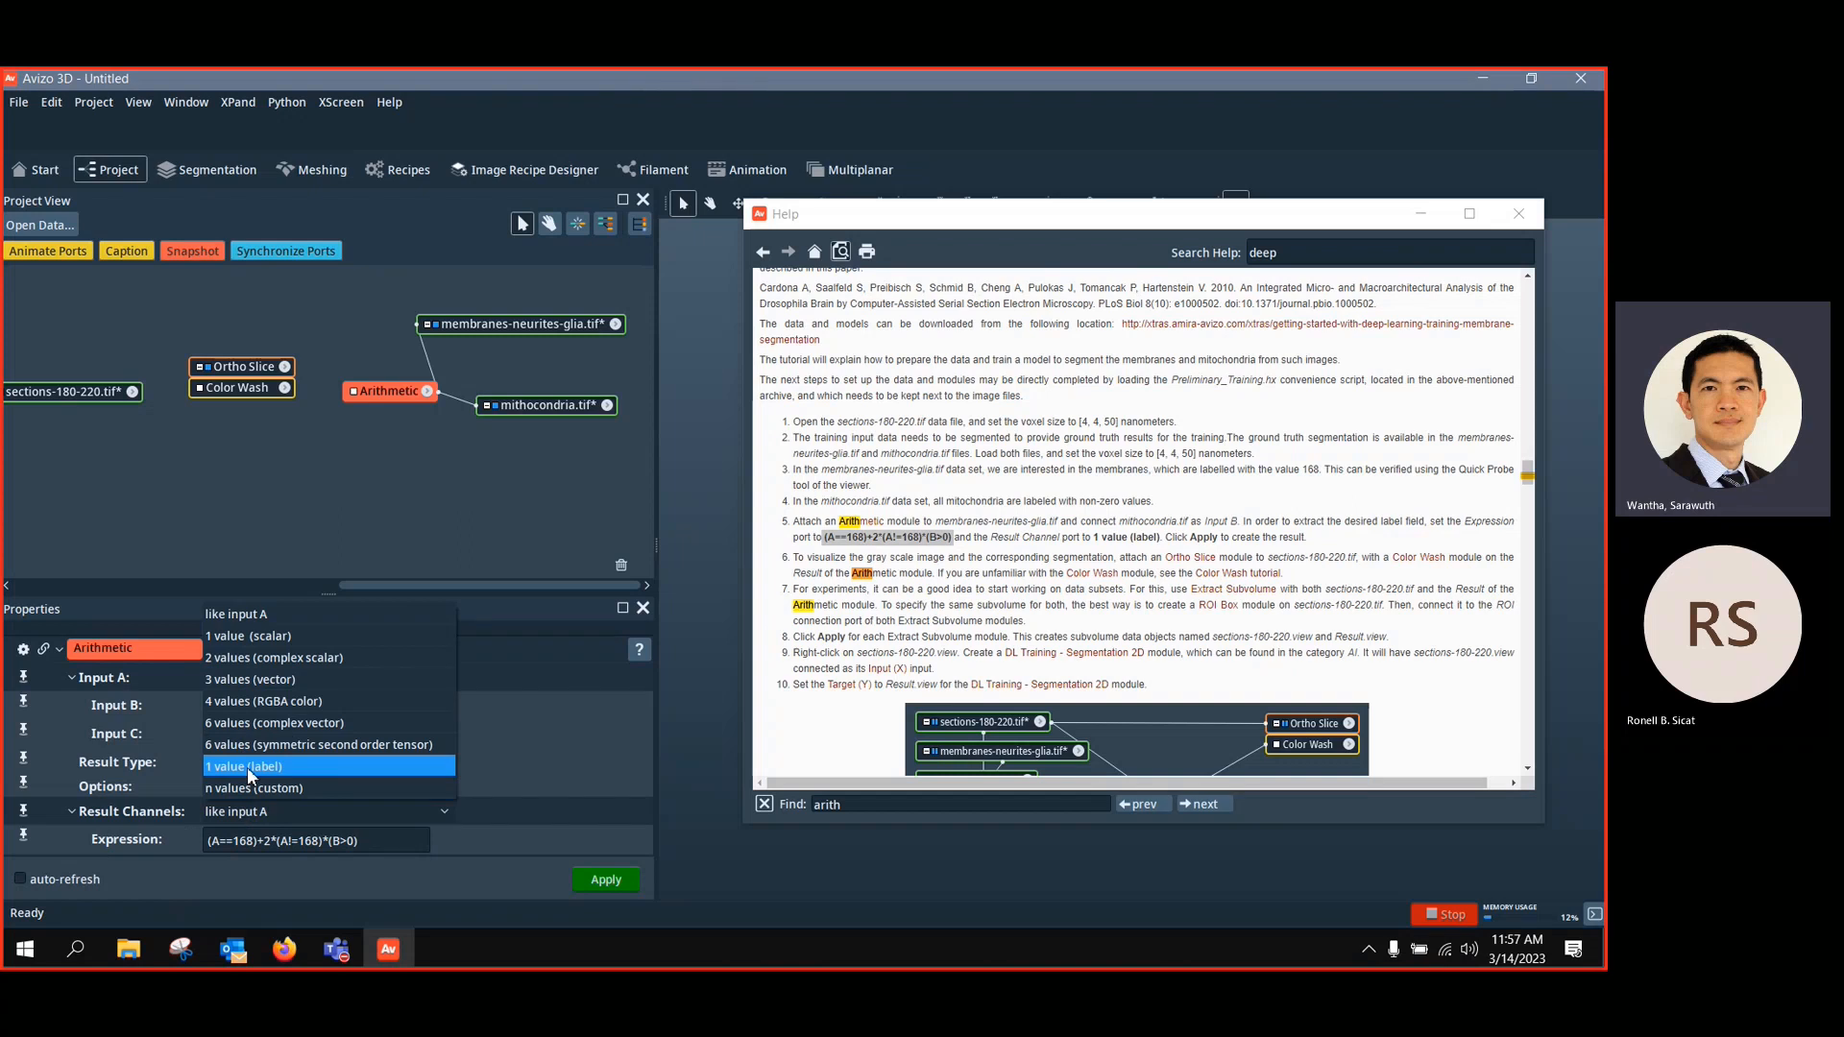
click(246, 766)
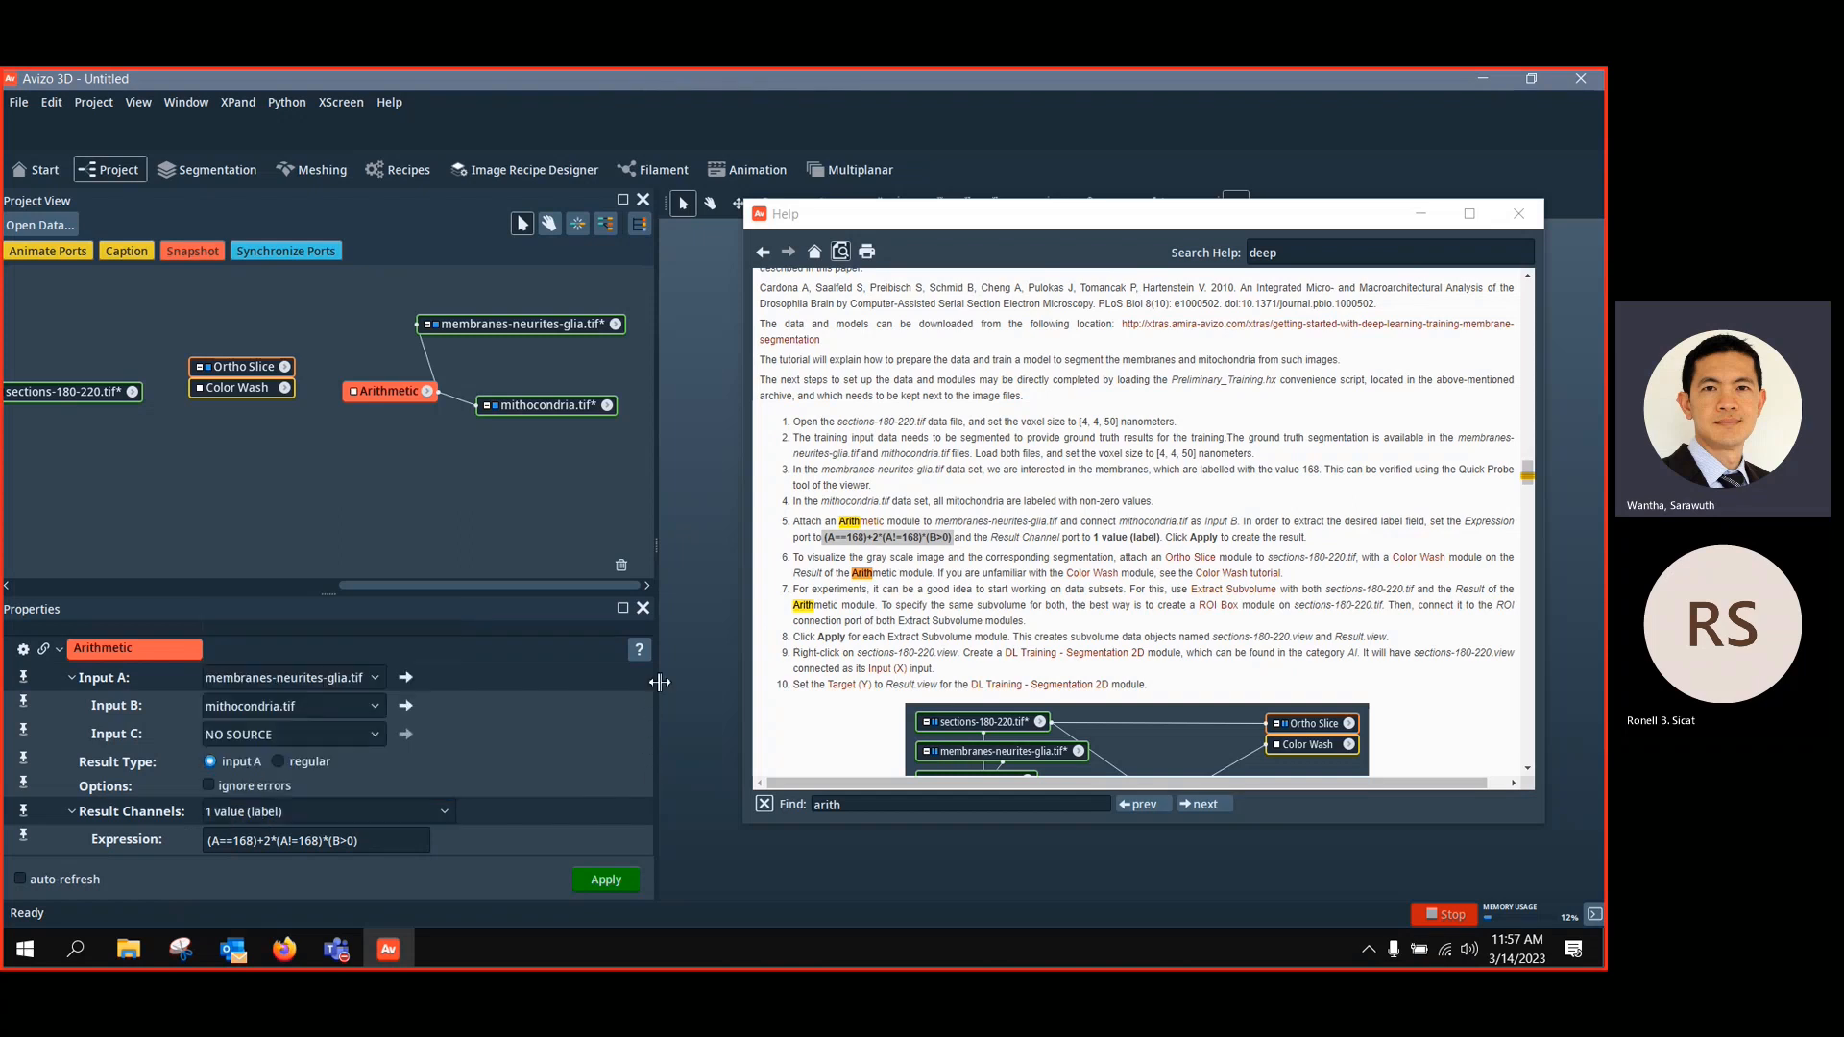
click(602, 880)
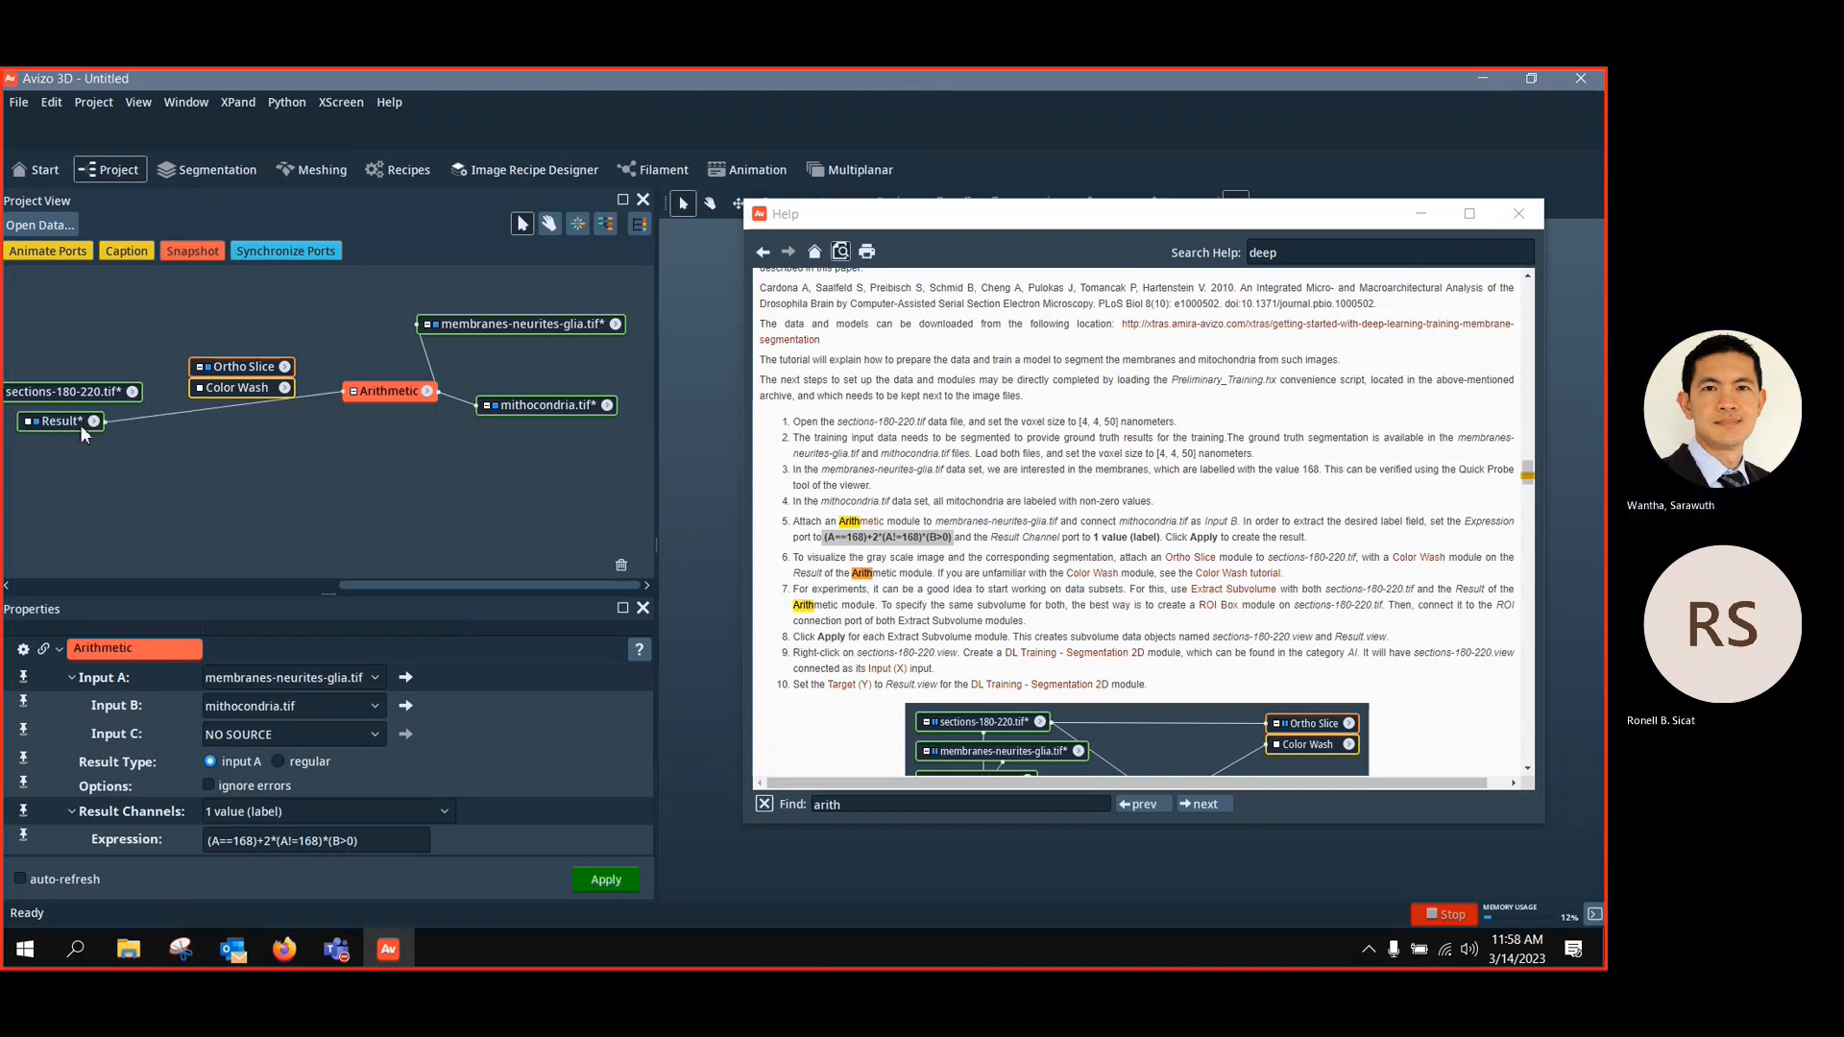
Minimize the help window, connect Ortho Slice to sections-180-220.tif, and rearrange the Result and membranes-neurites-glia.tif nodes around Arithmetic
drag(81, 429, 79, 451)
click(1421, 215)
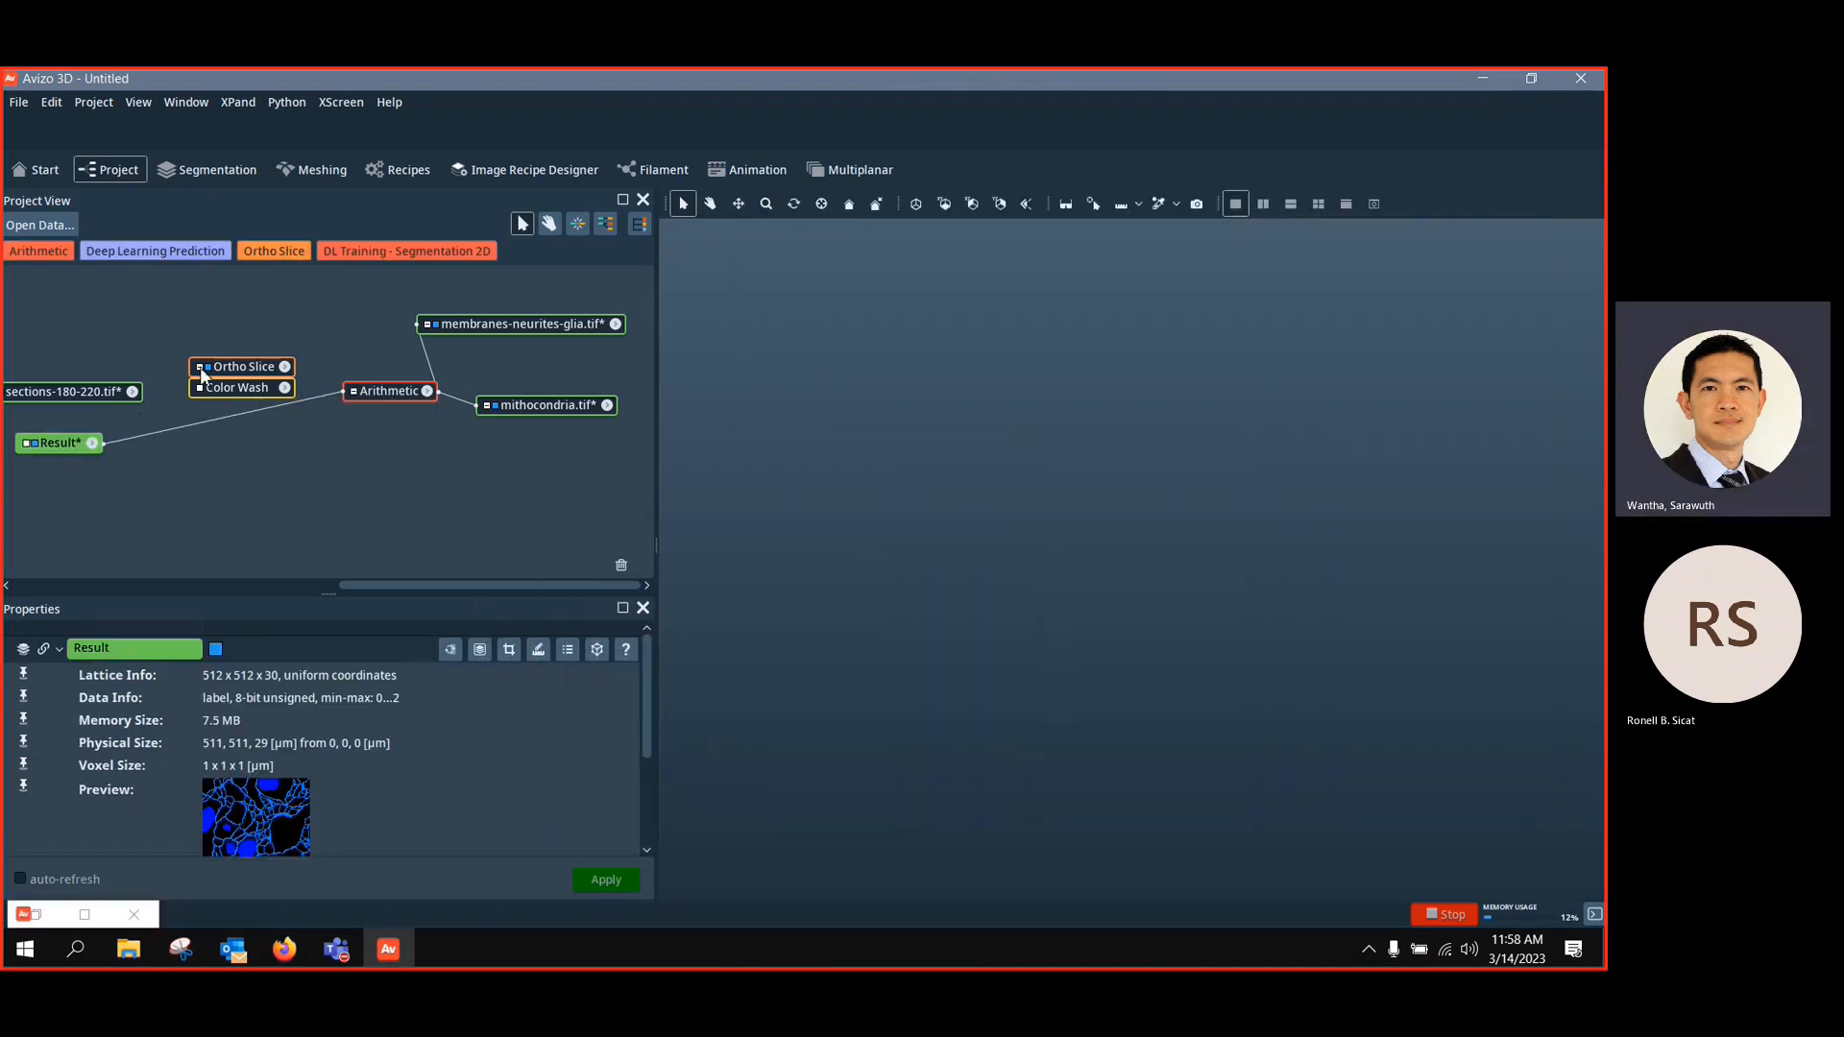
drag(198, 371, 97, 389)
drag(63, 452, 411, 477)
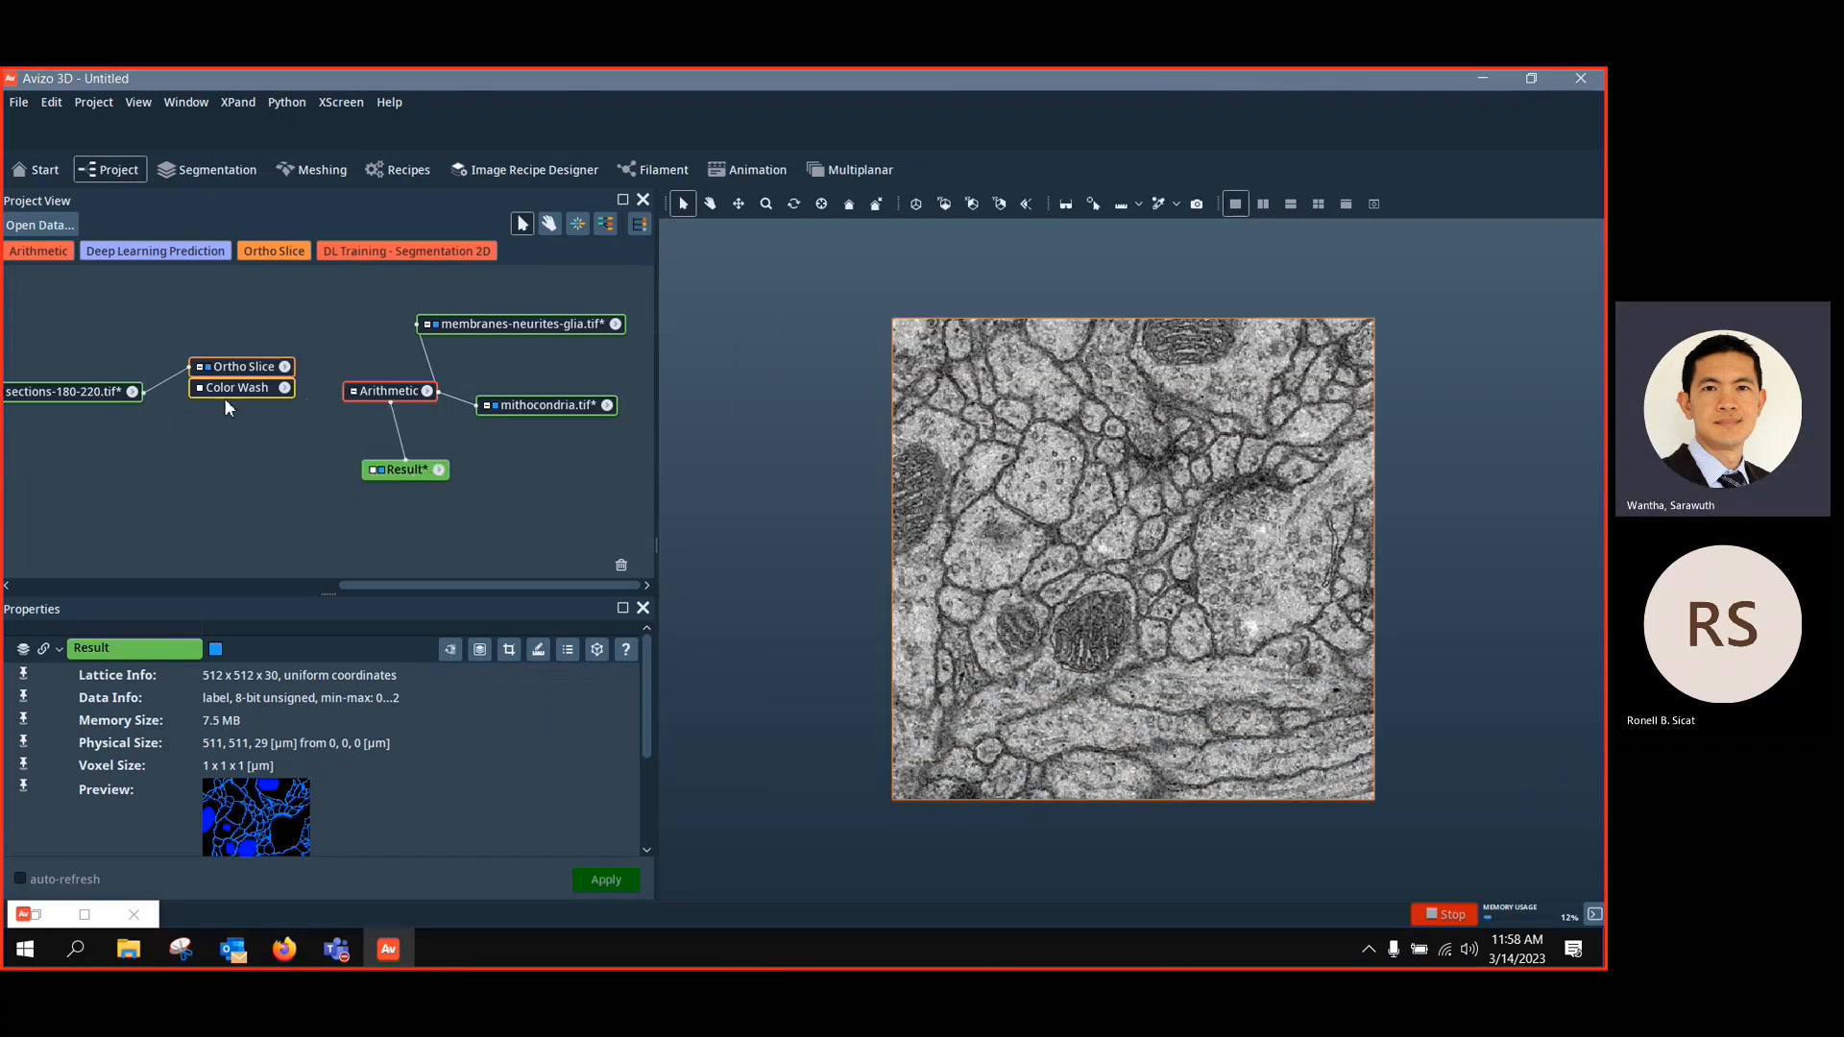
drag(476, 327, 534, 332)
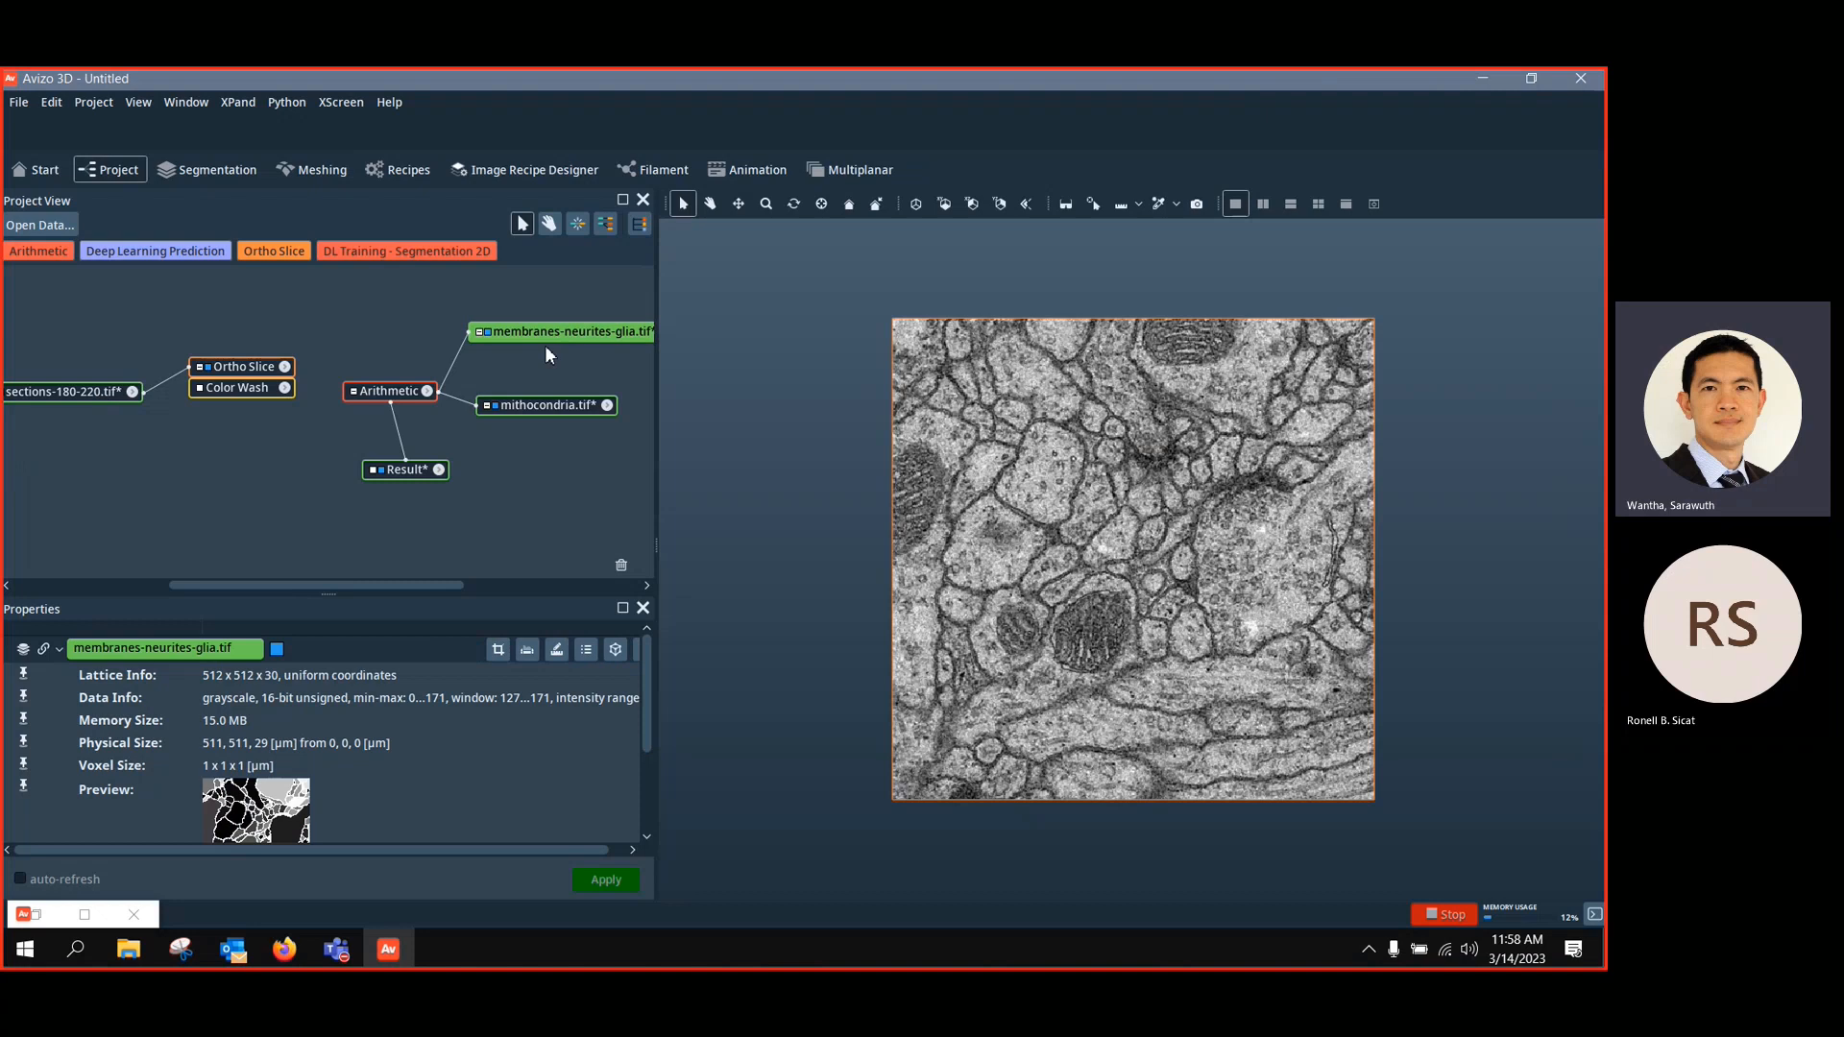
Connect the Color Wash module's data input to Result to overlay the labels on the slice
click(198, 388)
click(213, 413)
click(409, 474)
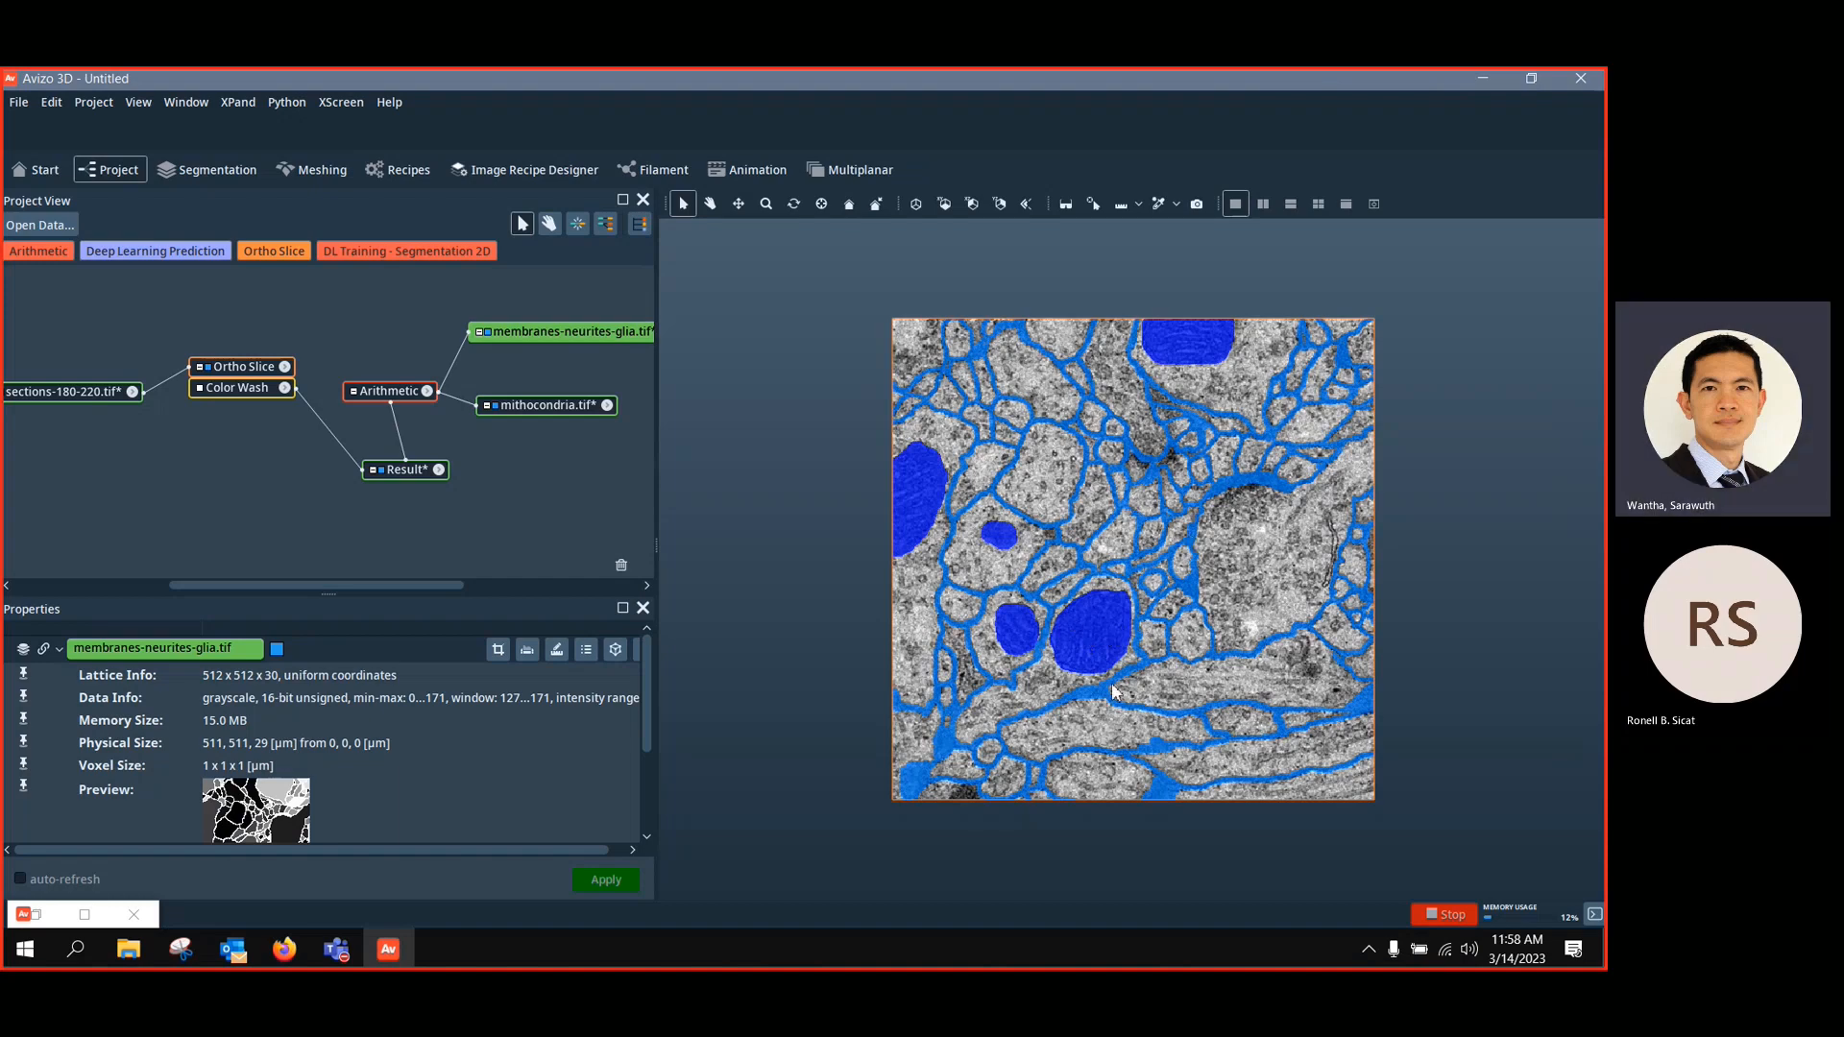
Attach an ROI Box to sections-180-220.tif and shrink it in the viewer to a maximum X of about 275 µm
drag(74, 389, 116, 466)
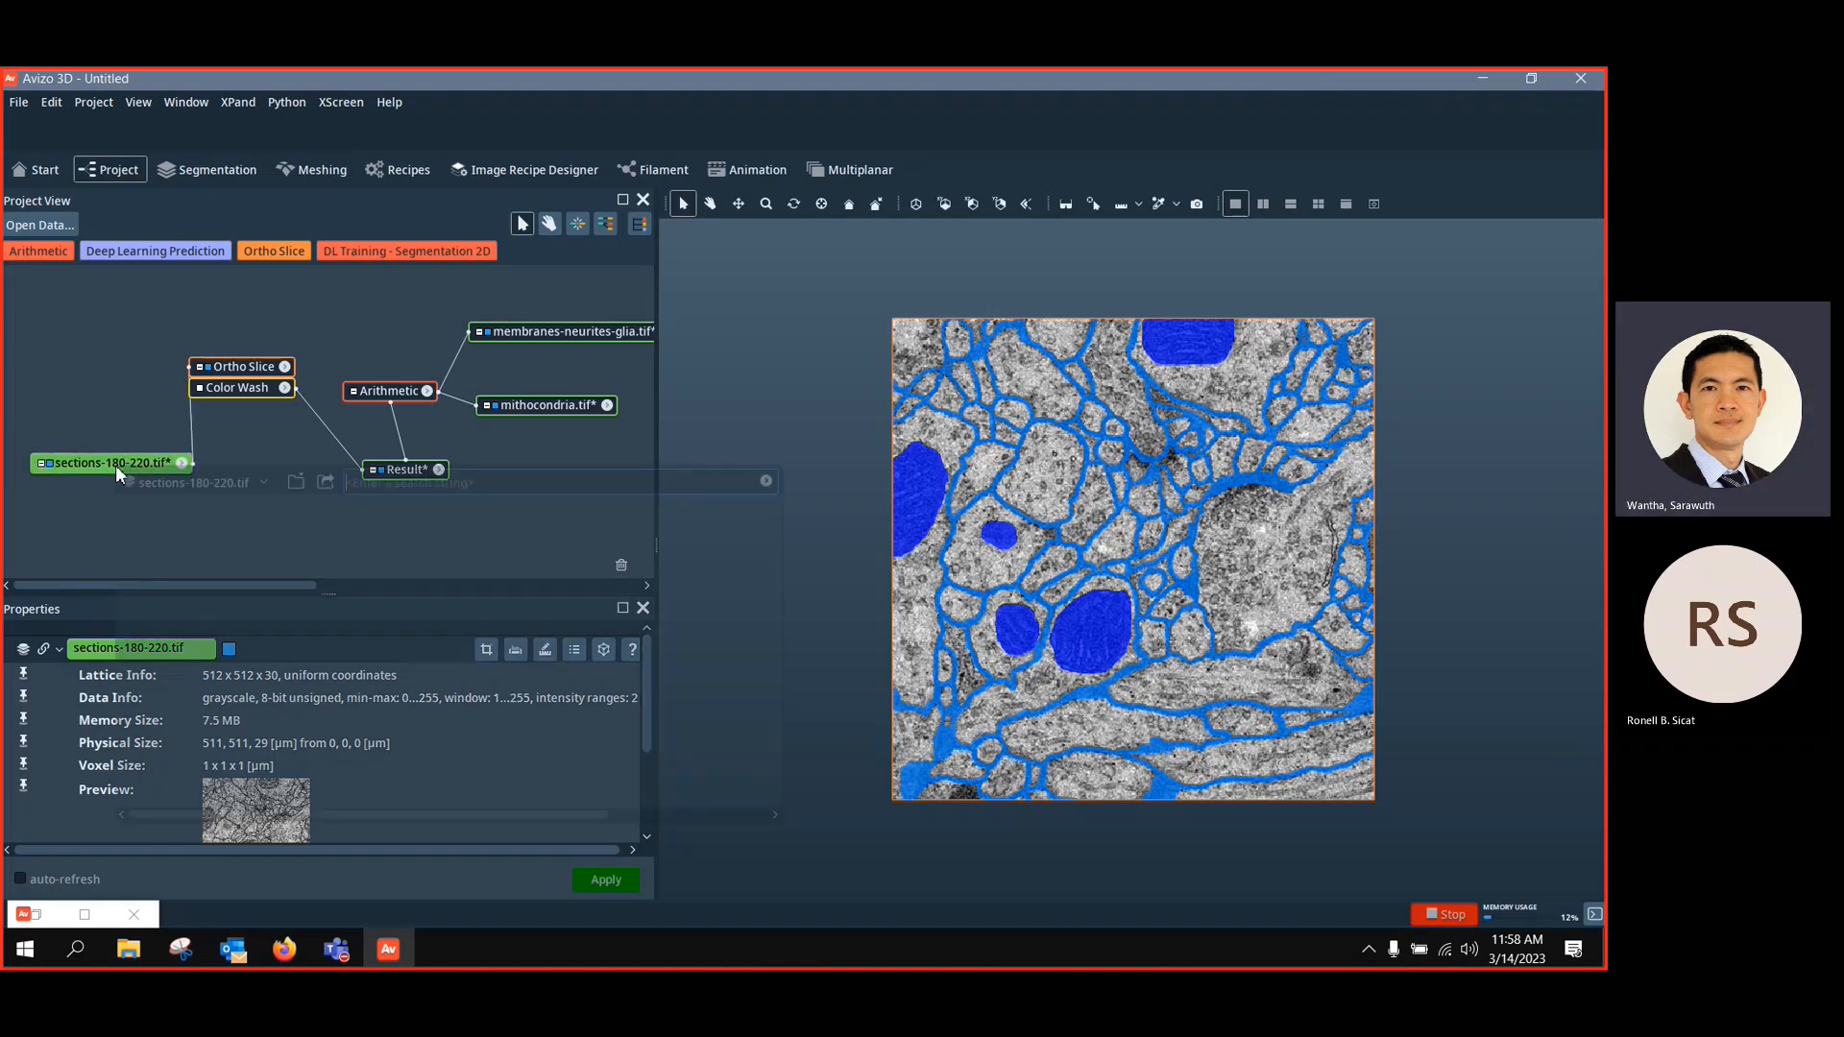
right_click(116, 470)
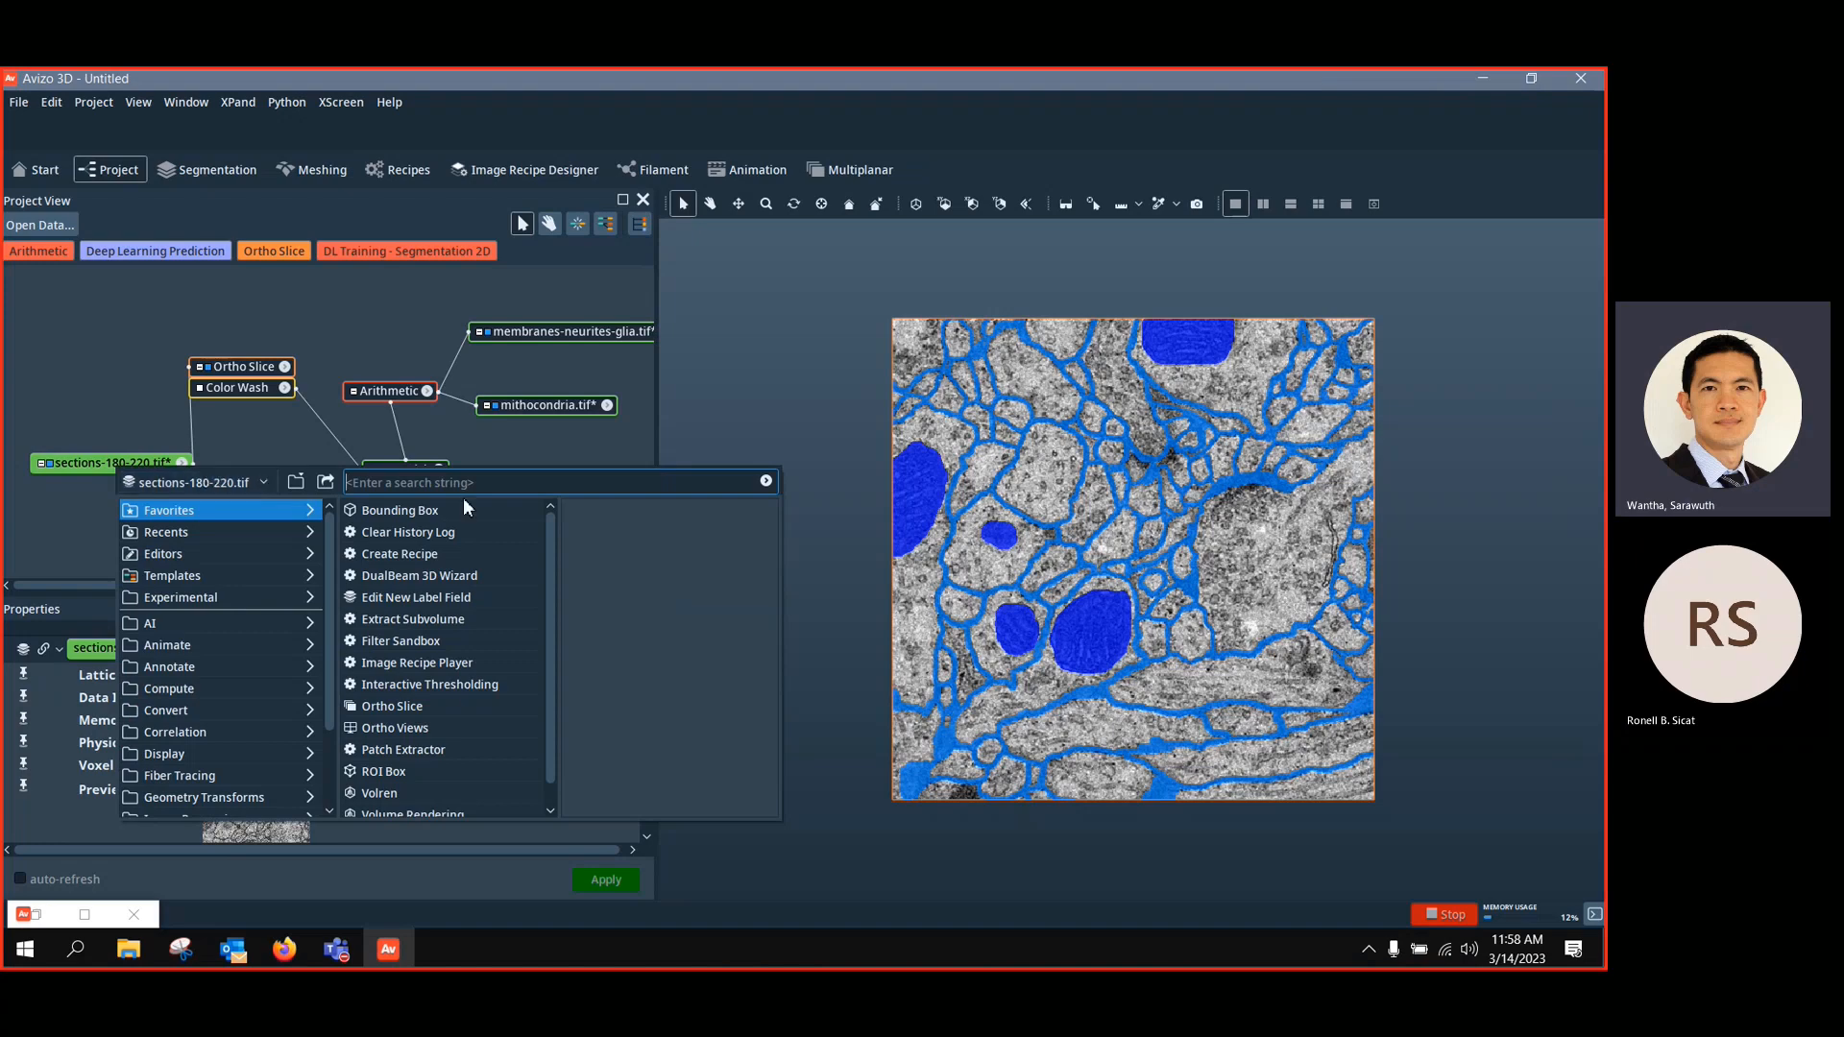
text(roi)
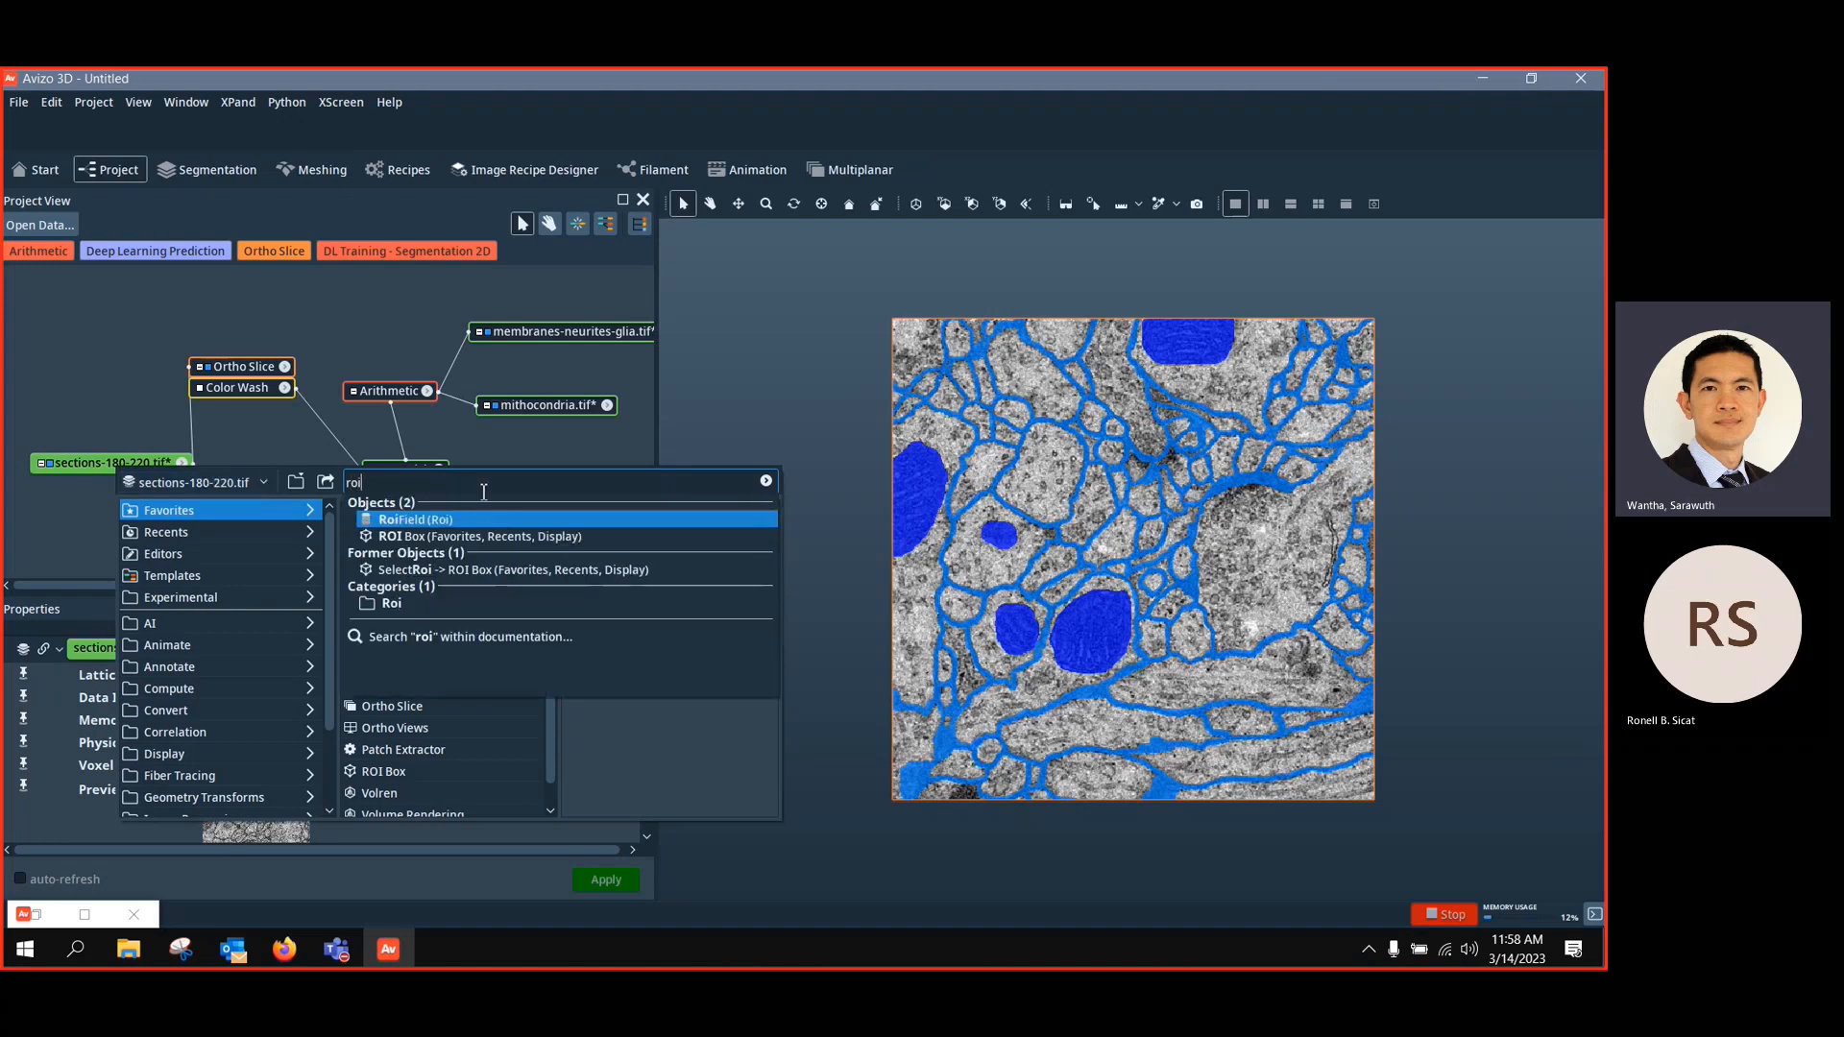
click(461, 538)
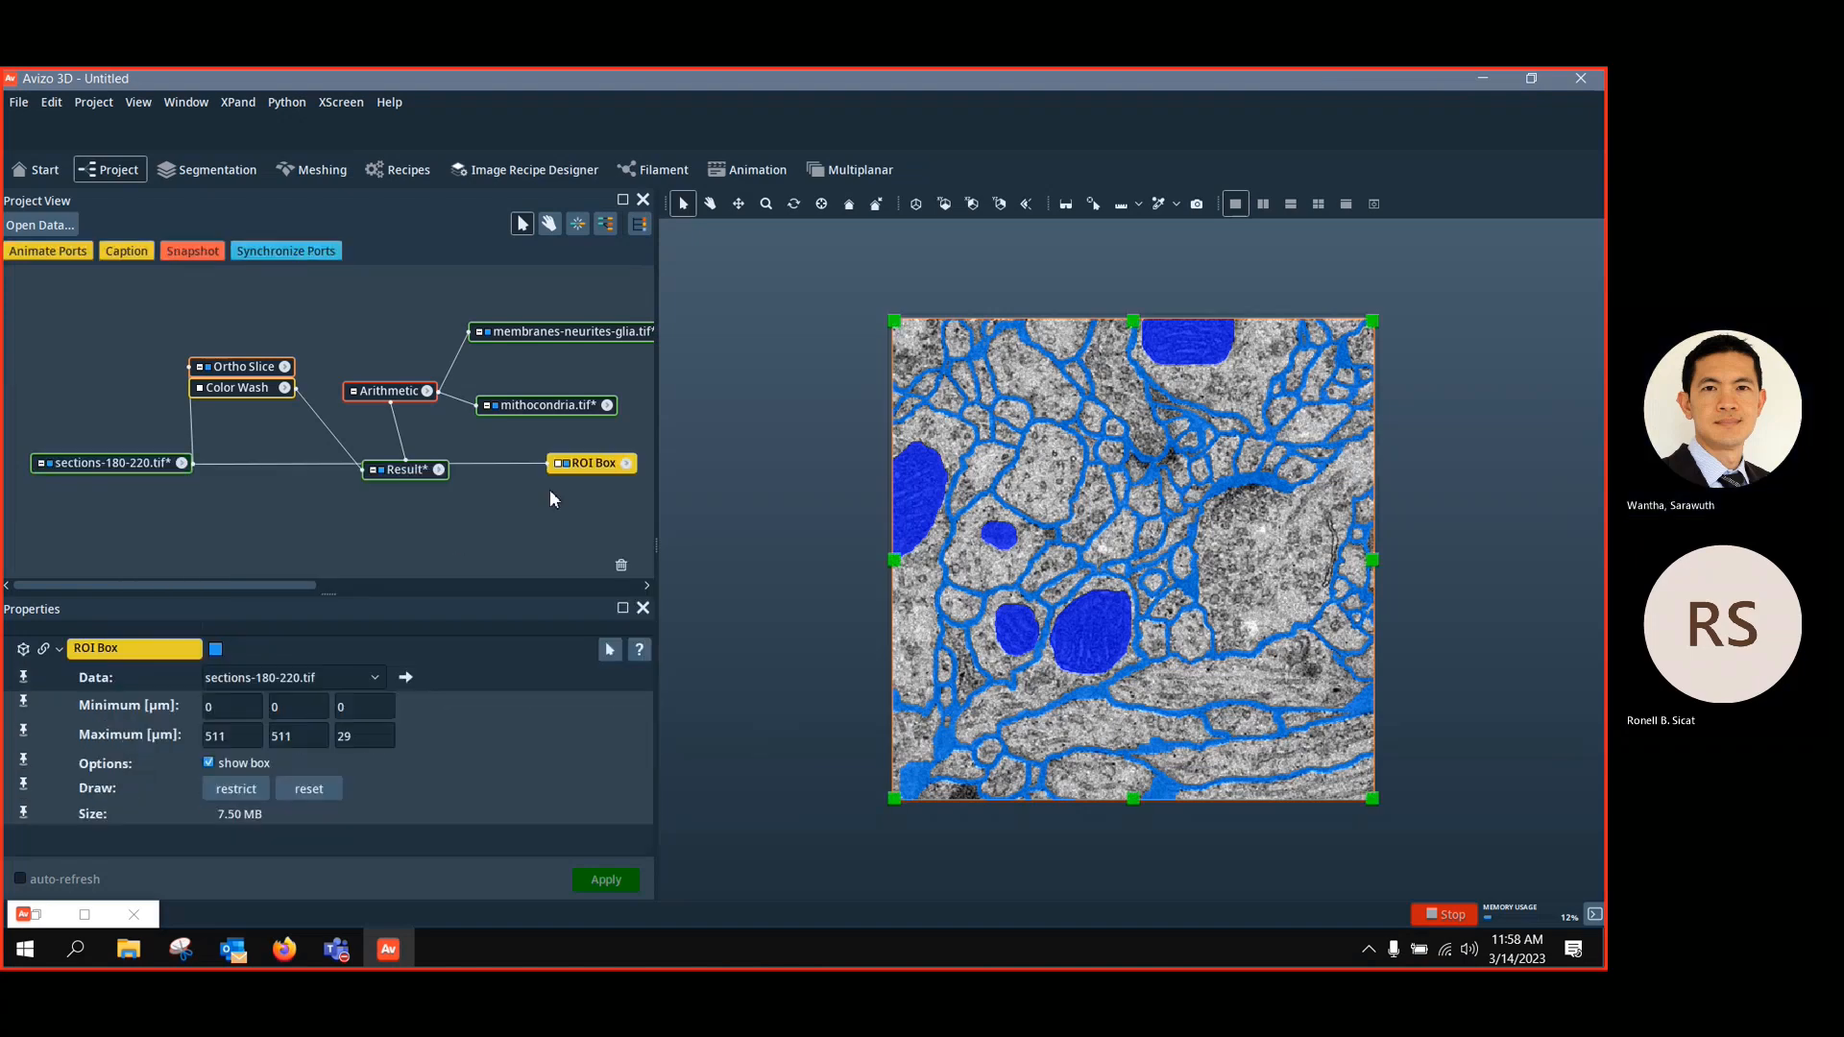
drag(603, 467, 301, 507)
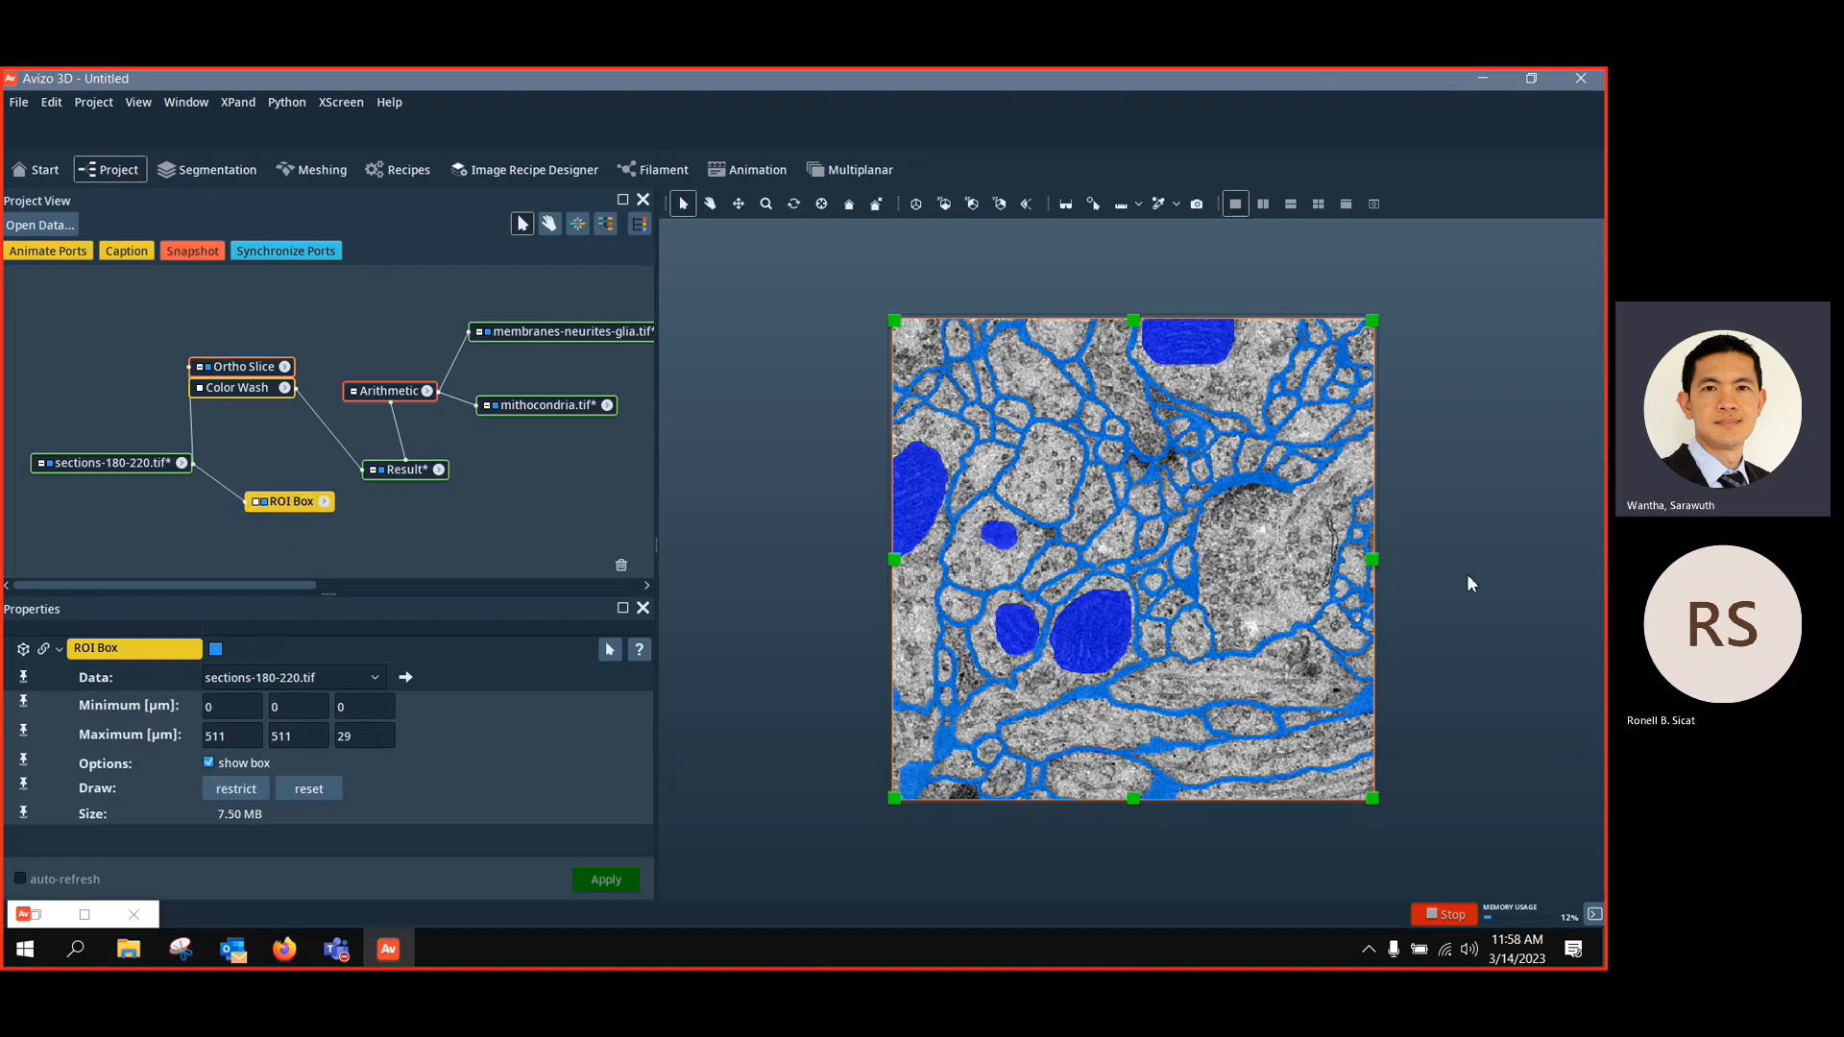
drag(1372, 560, 1147, 557)
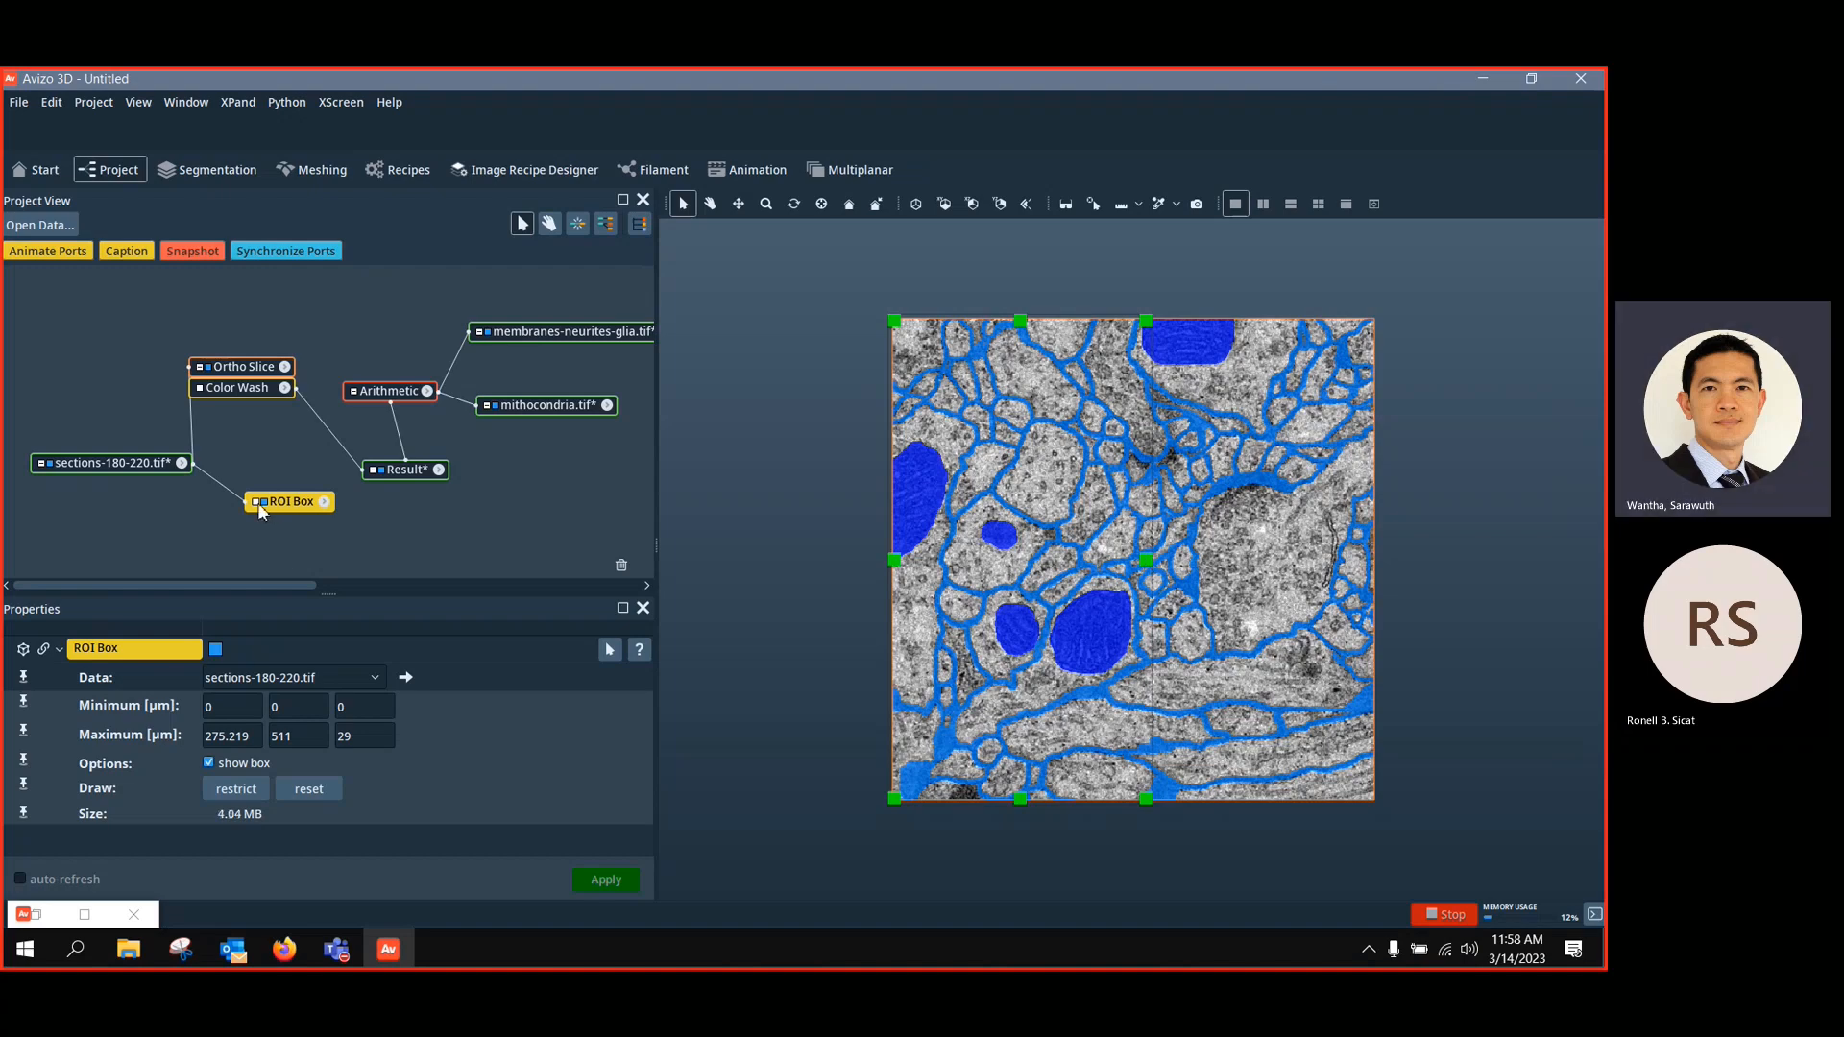
Attach an Extract Subvolume module to sections-180-220.tif
click(93, 470)
right_click(91, 466)
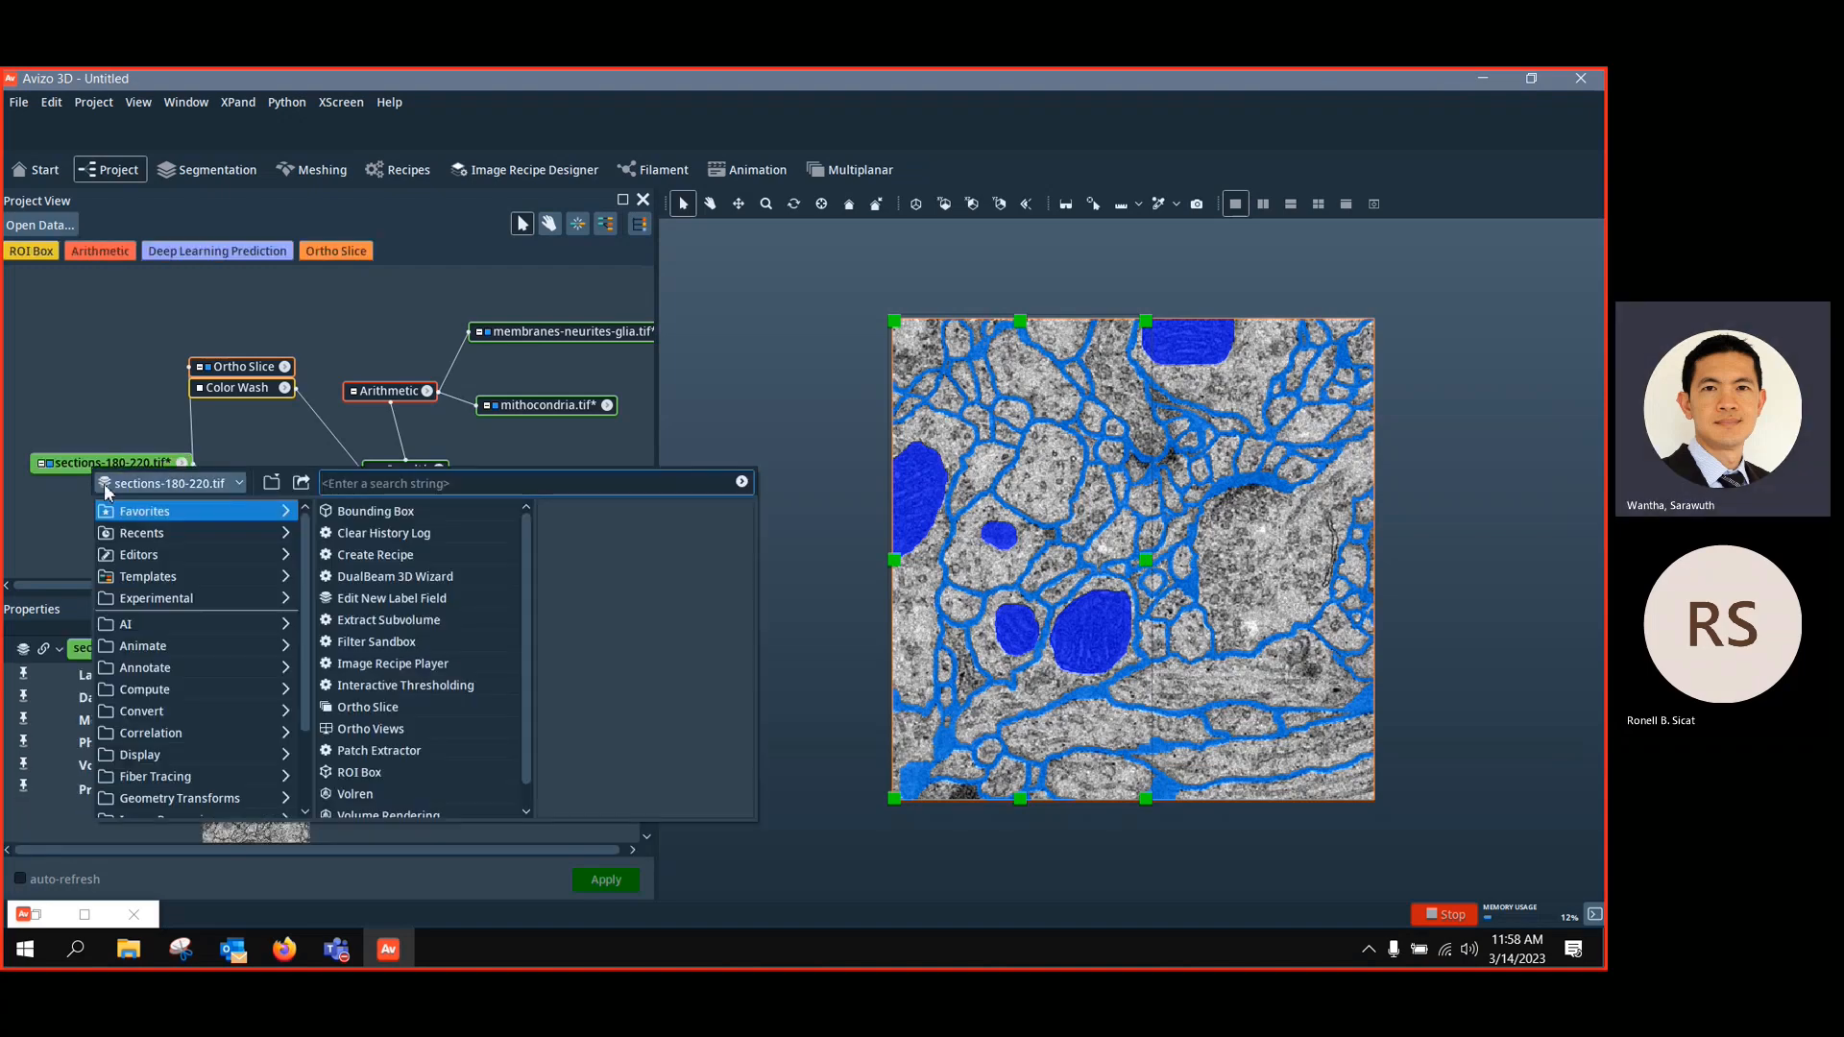
text(ex)
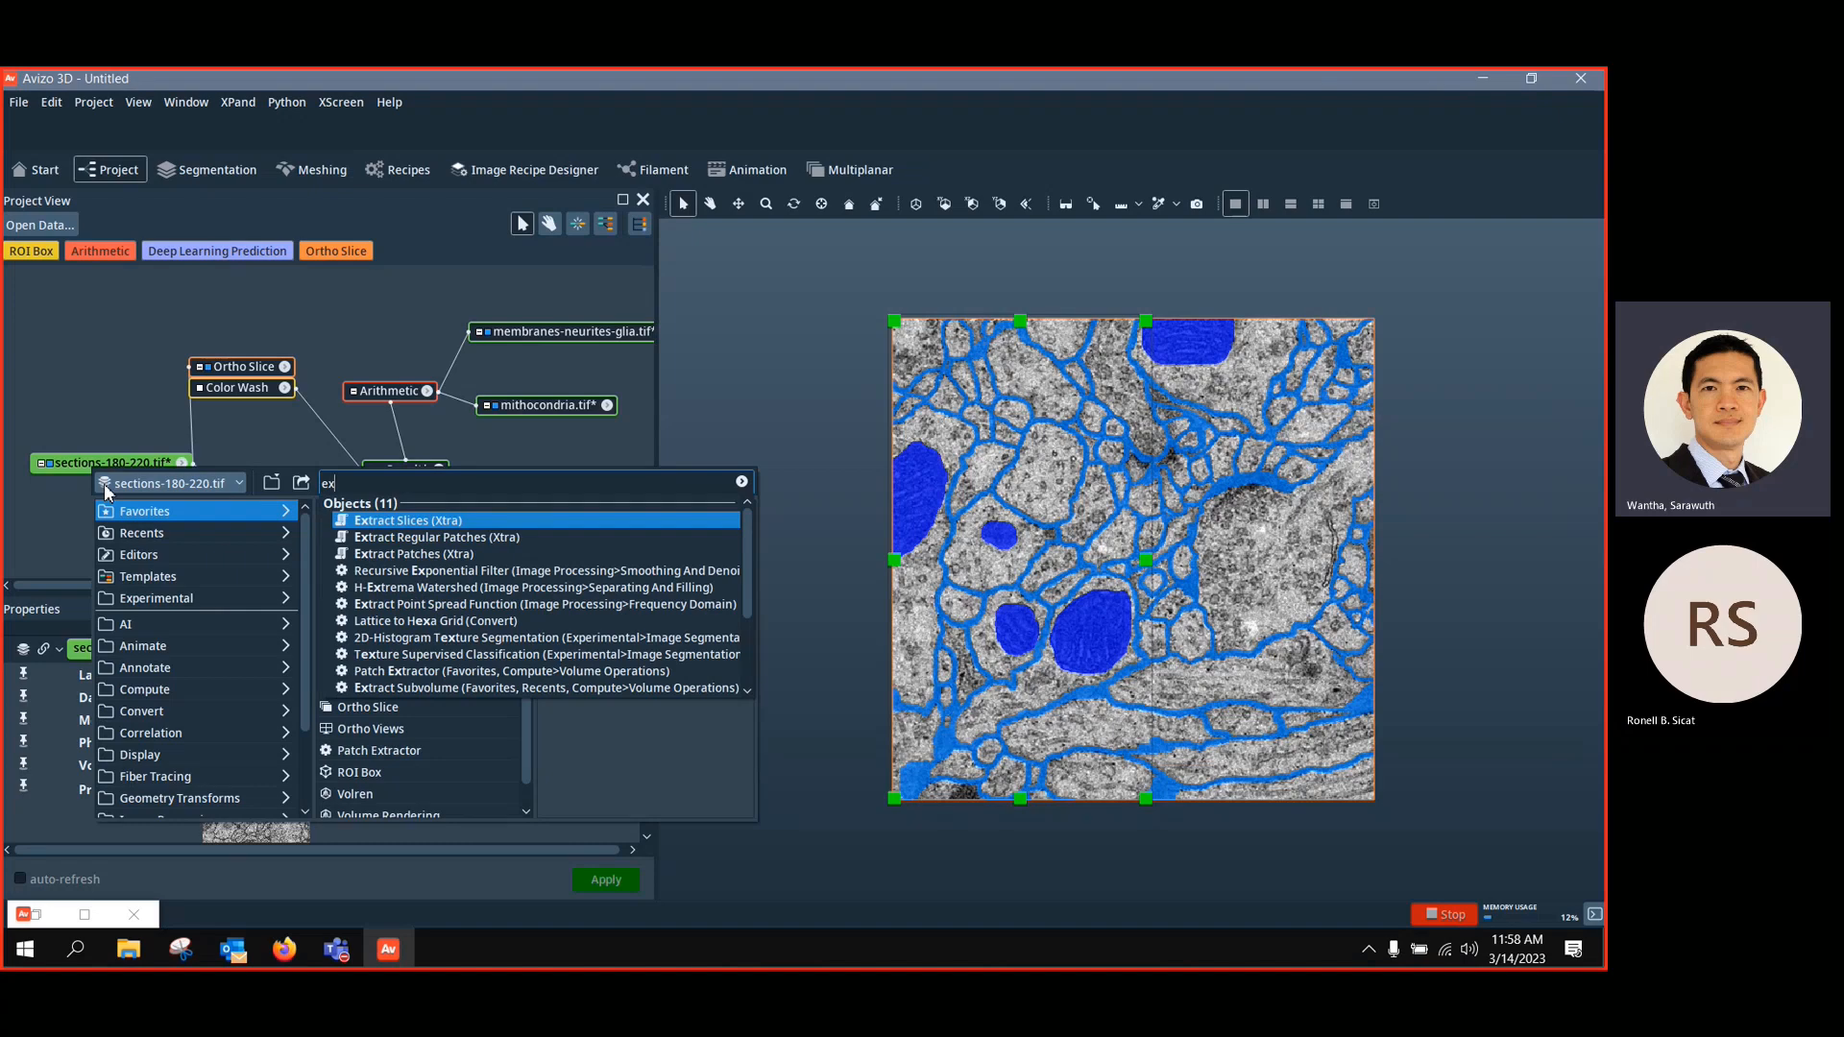
text(tr)
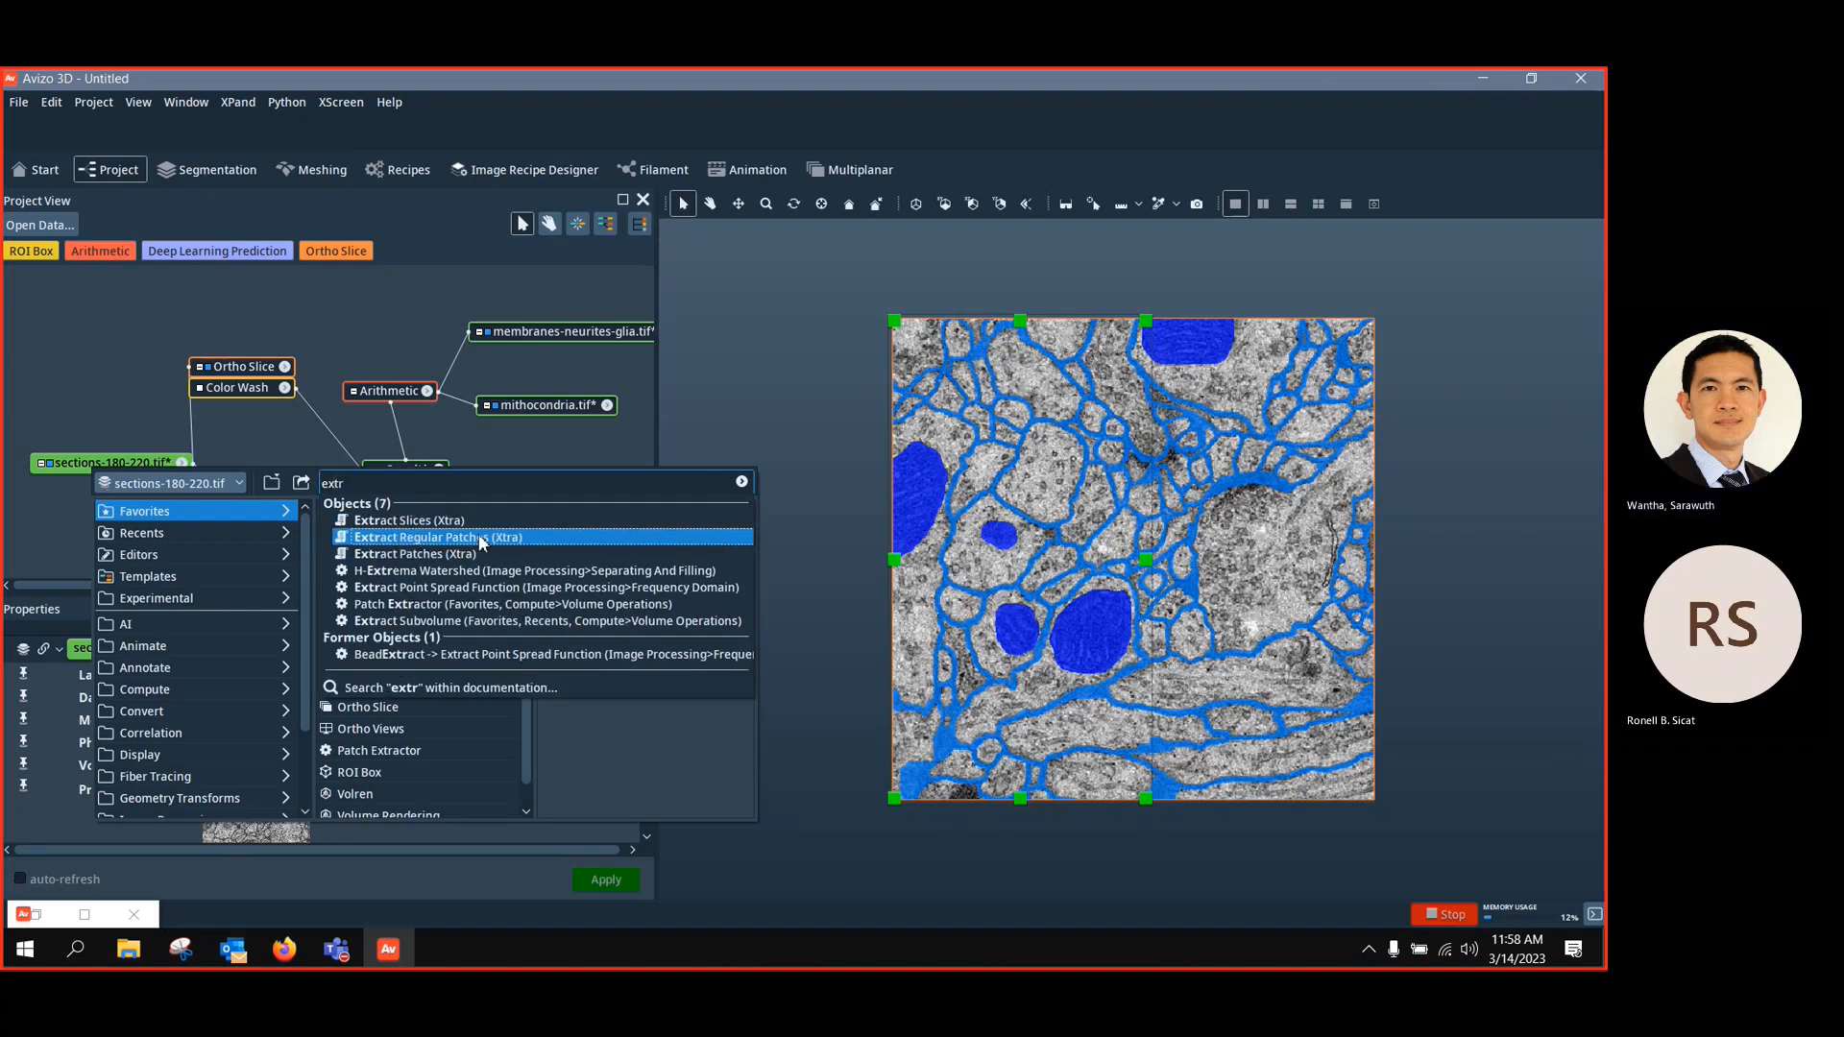
text(a)
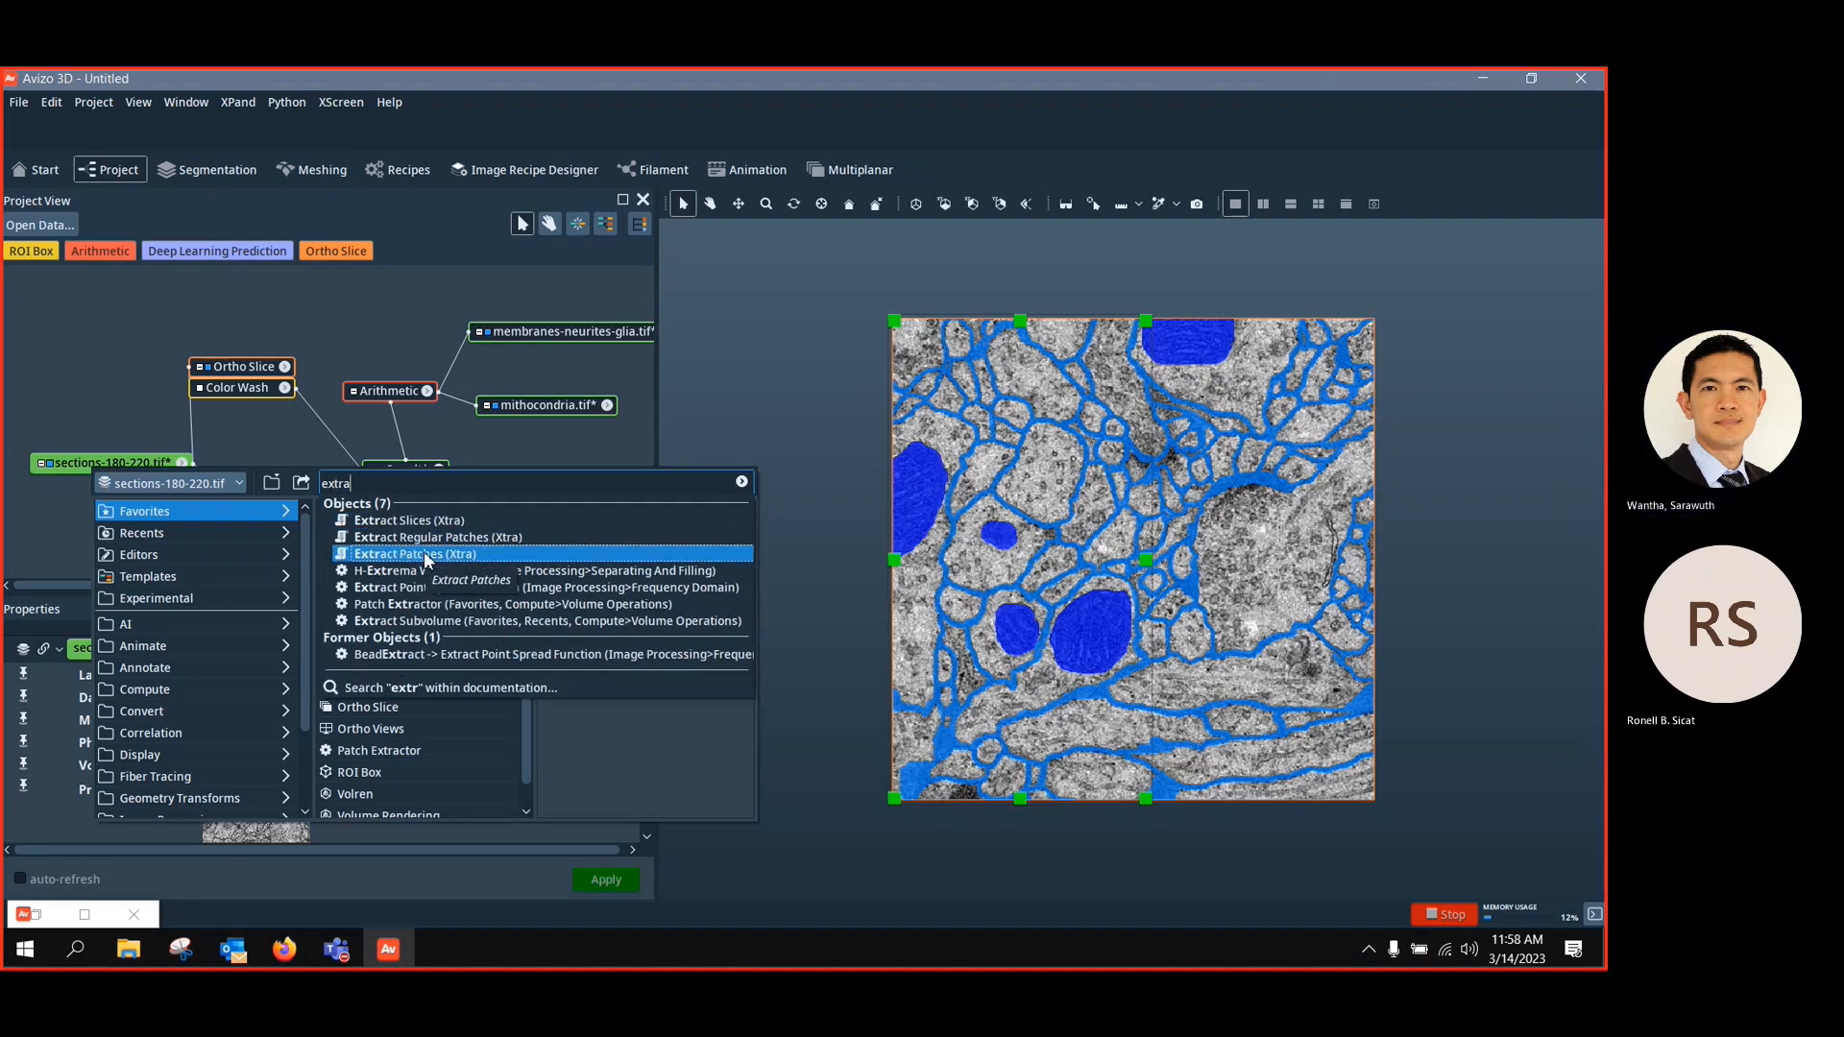
text(ct)
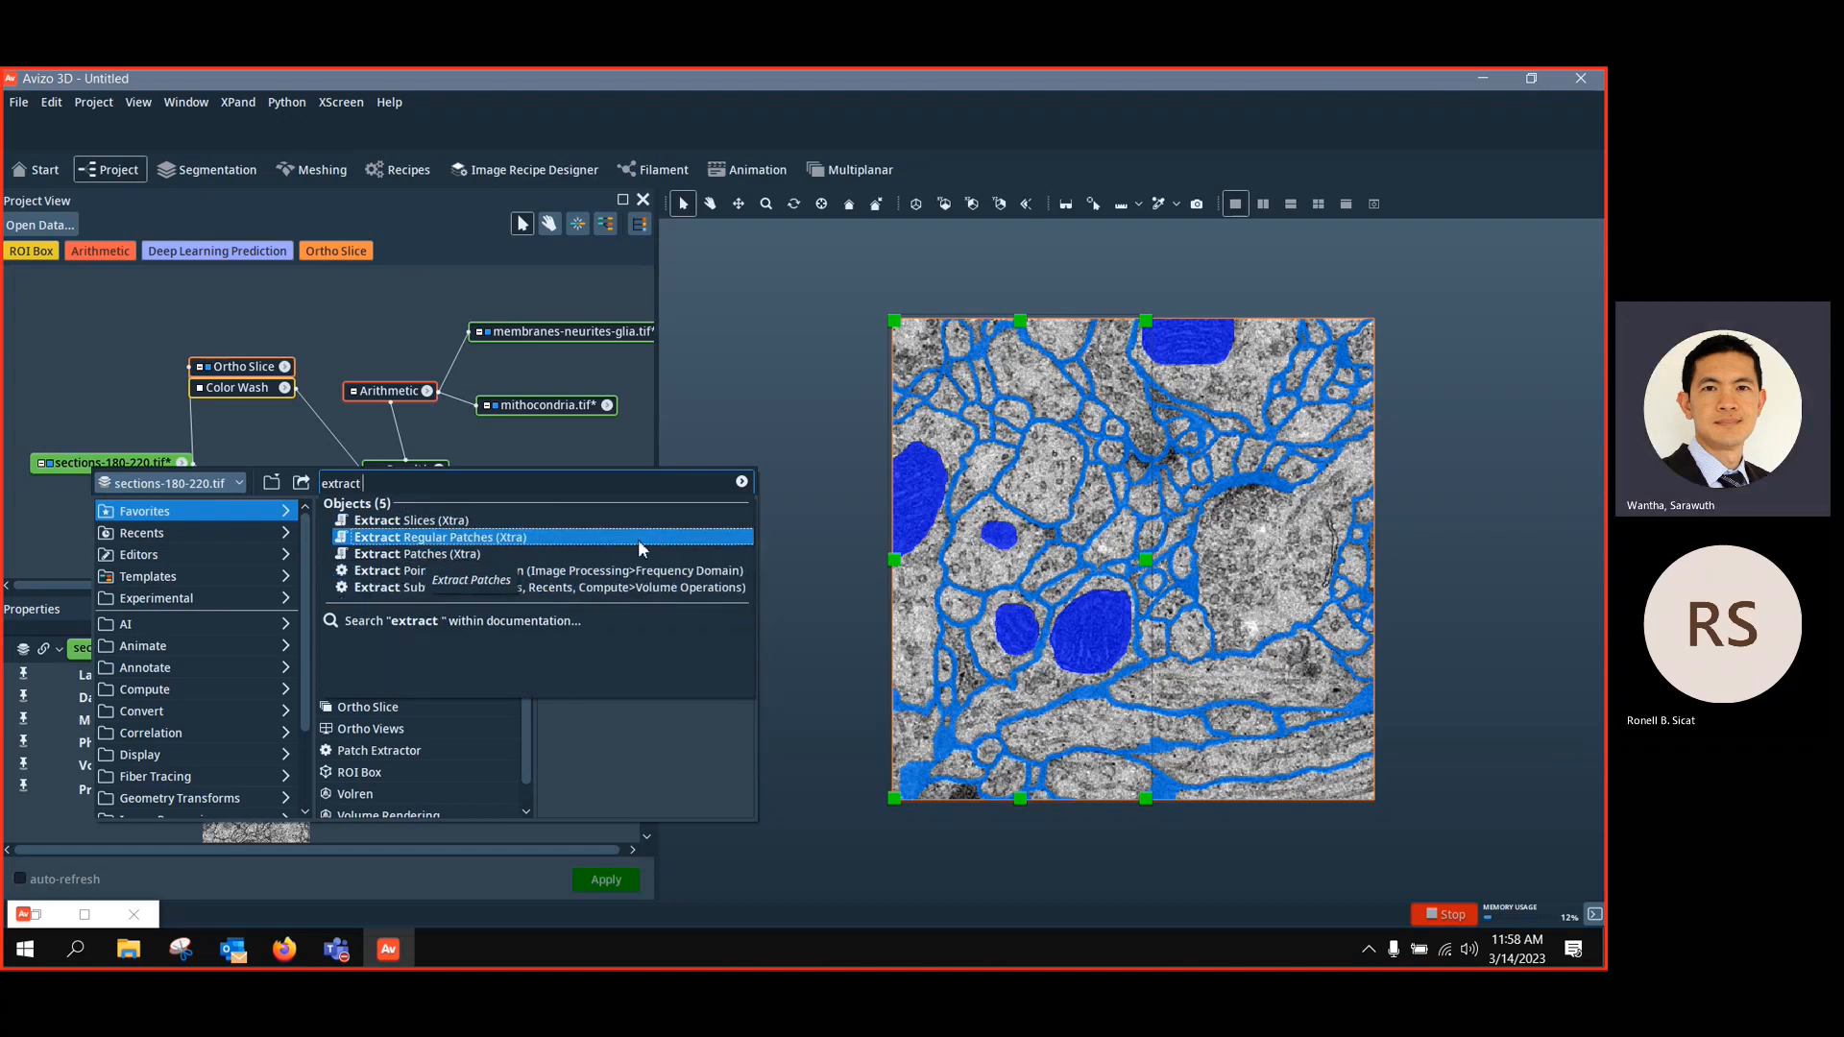
click(412, 588)
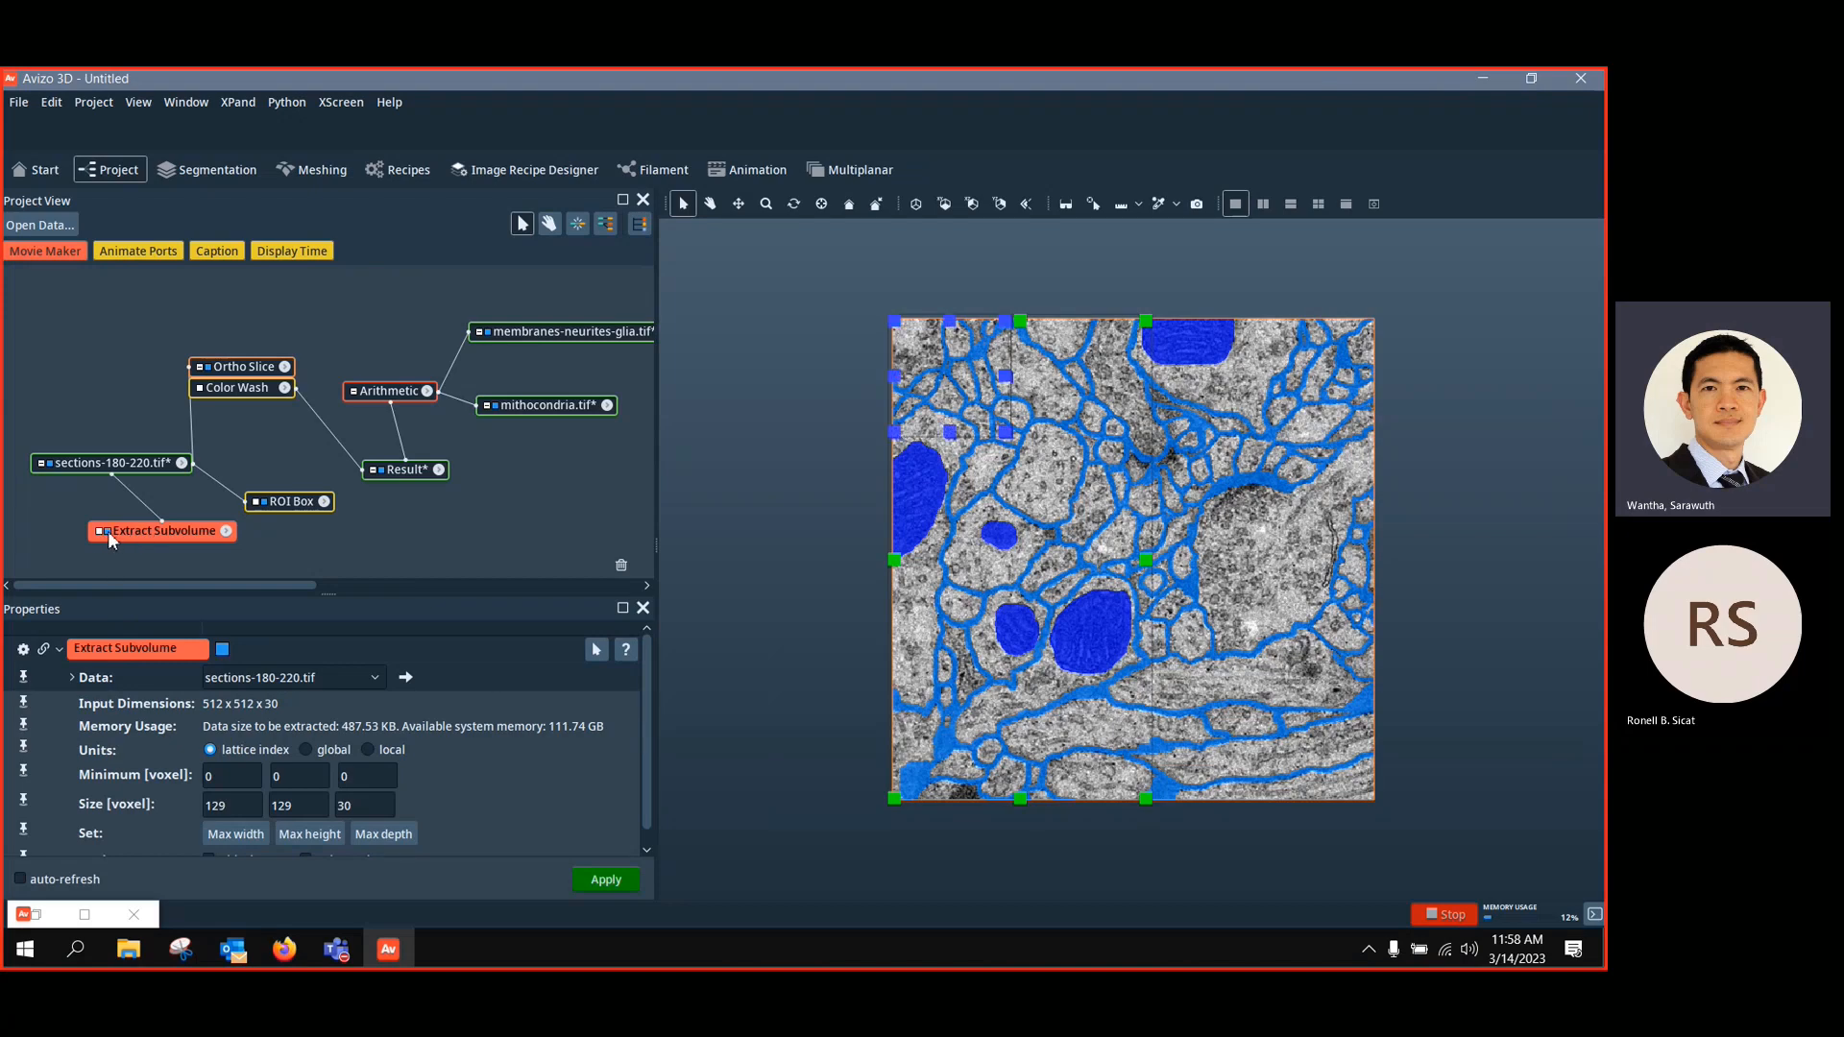
Connect the Extract Subvolume module's ROI input to the ROI Box and place the module below sections-180-220.tif
click(101, 533)
click(126, 583)
click(285, 506)
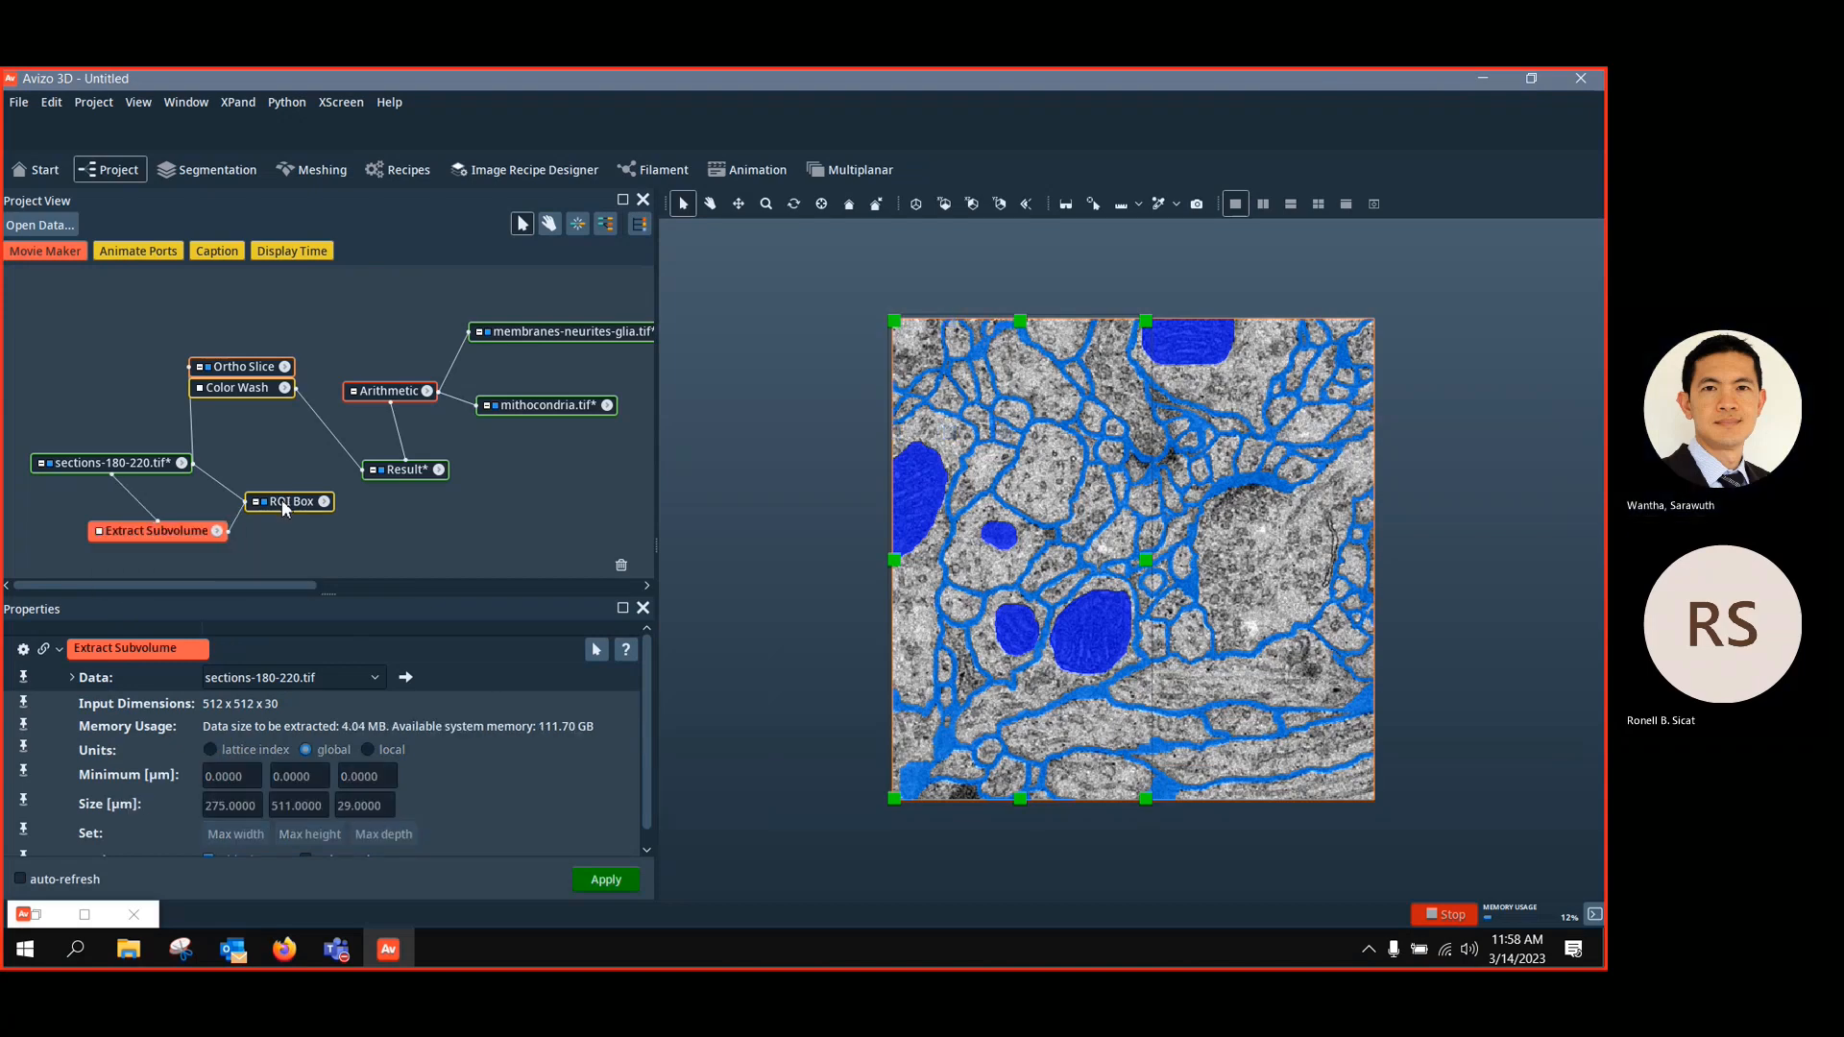
drag(200, 539, 161, 542)
Attach a second Extract Subvolume module to Result, place it below Result, and connect its ROI input to the ROI Box
drag(401, 467, 417, 465)
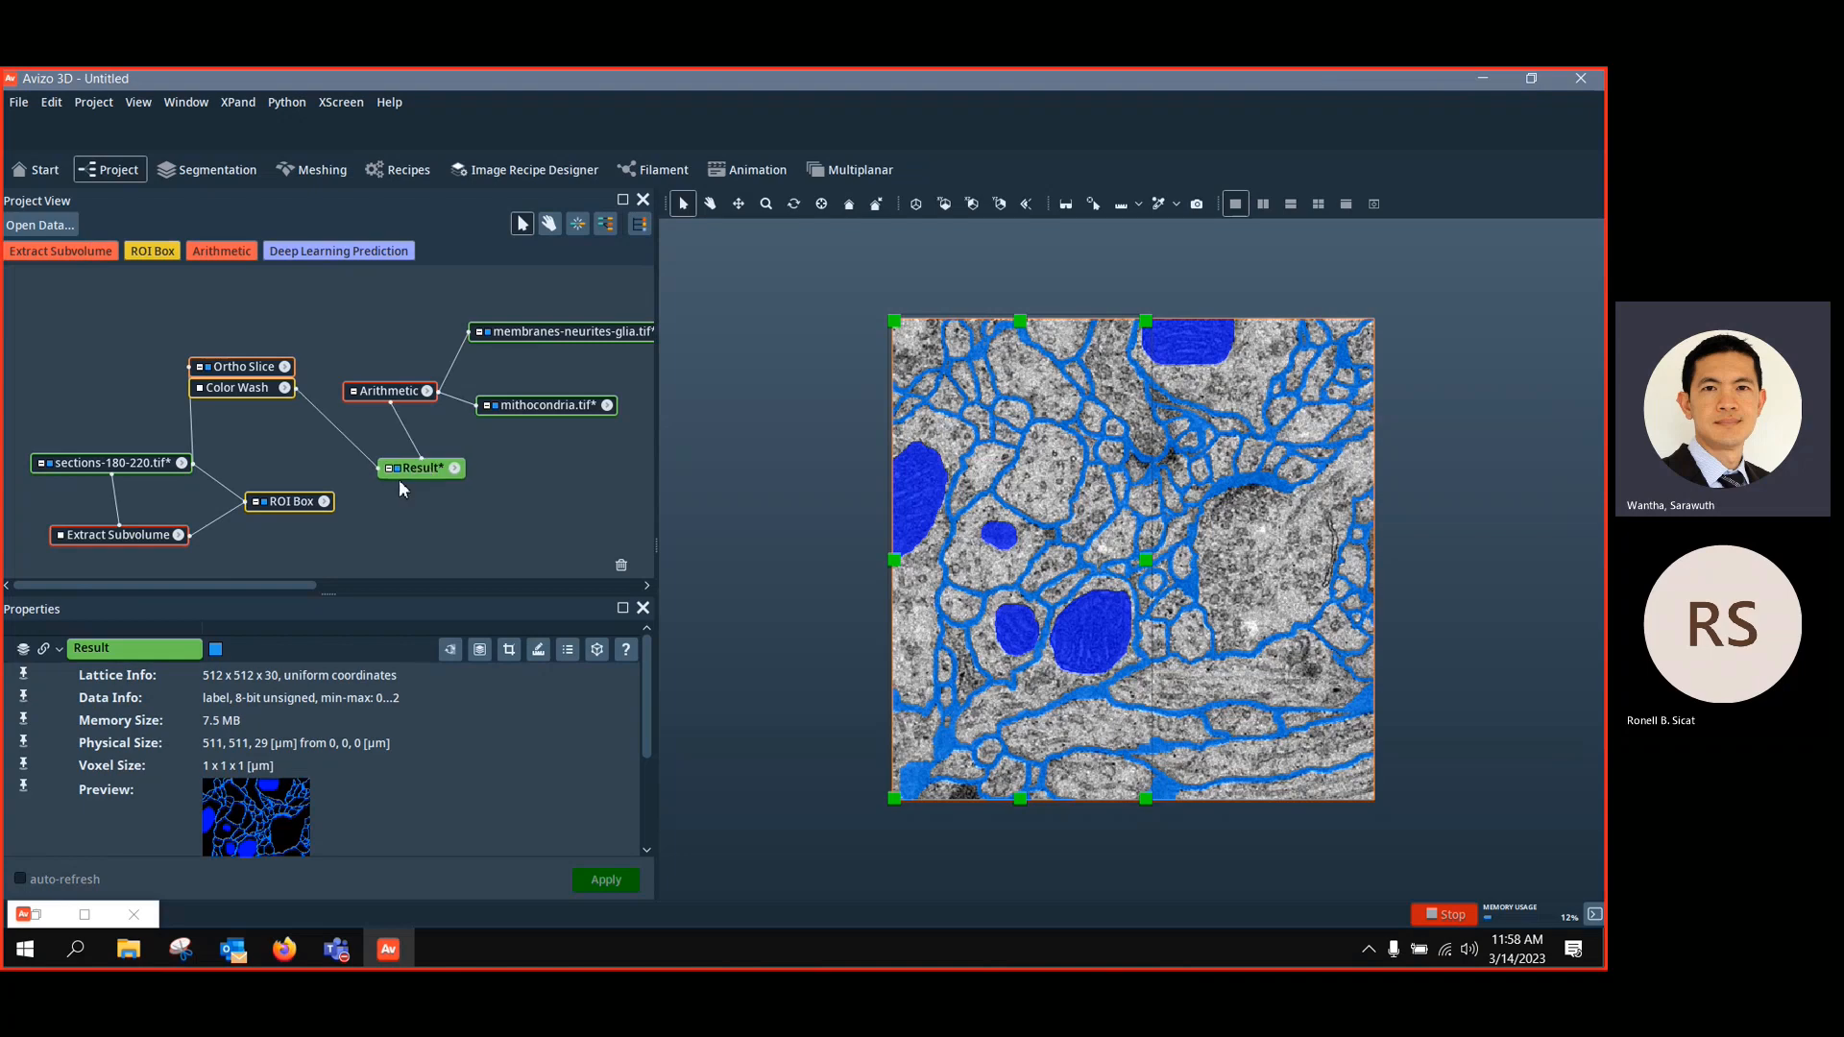
click(61, 251)
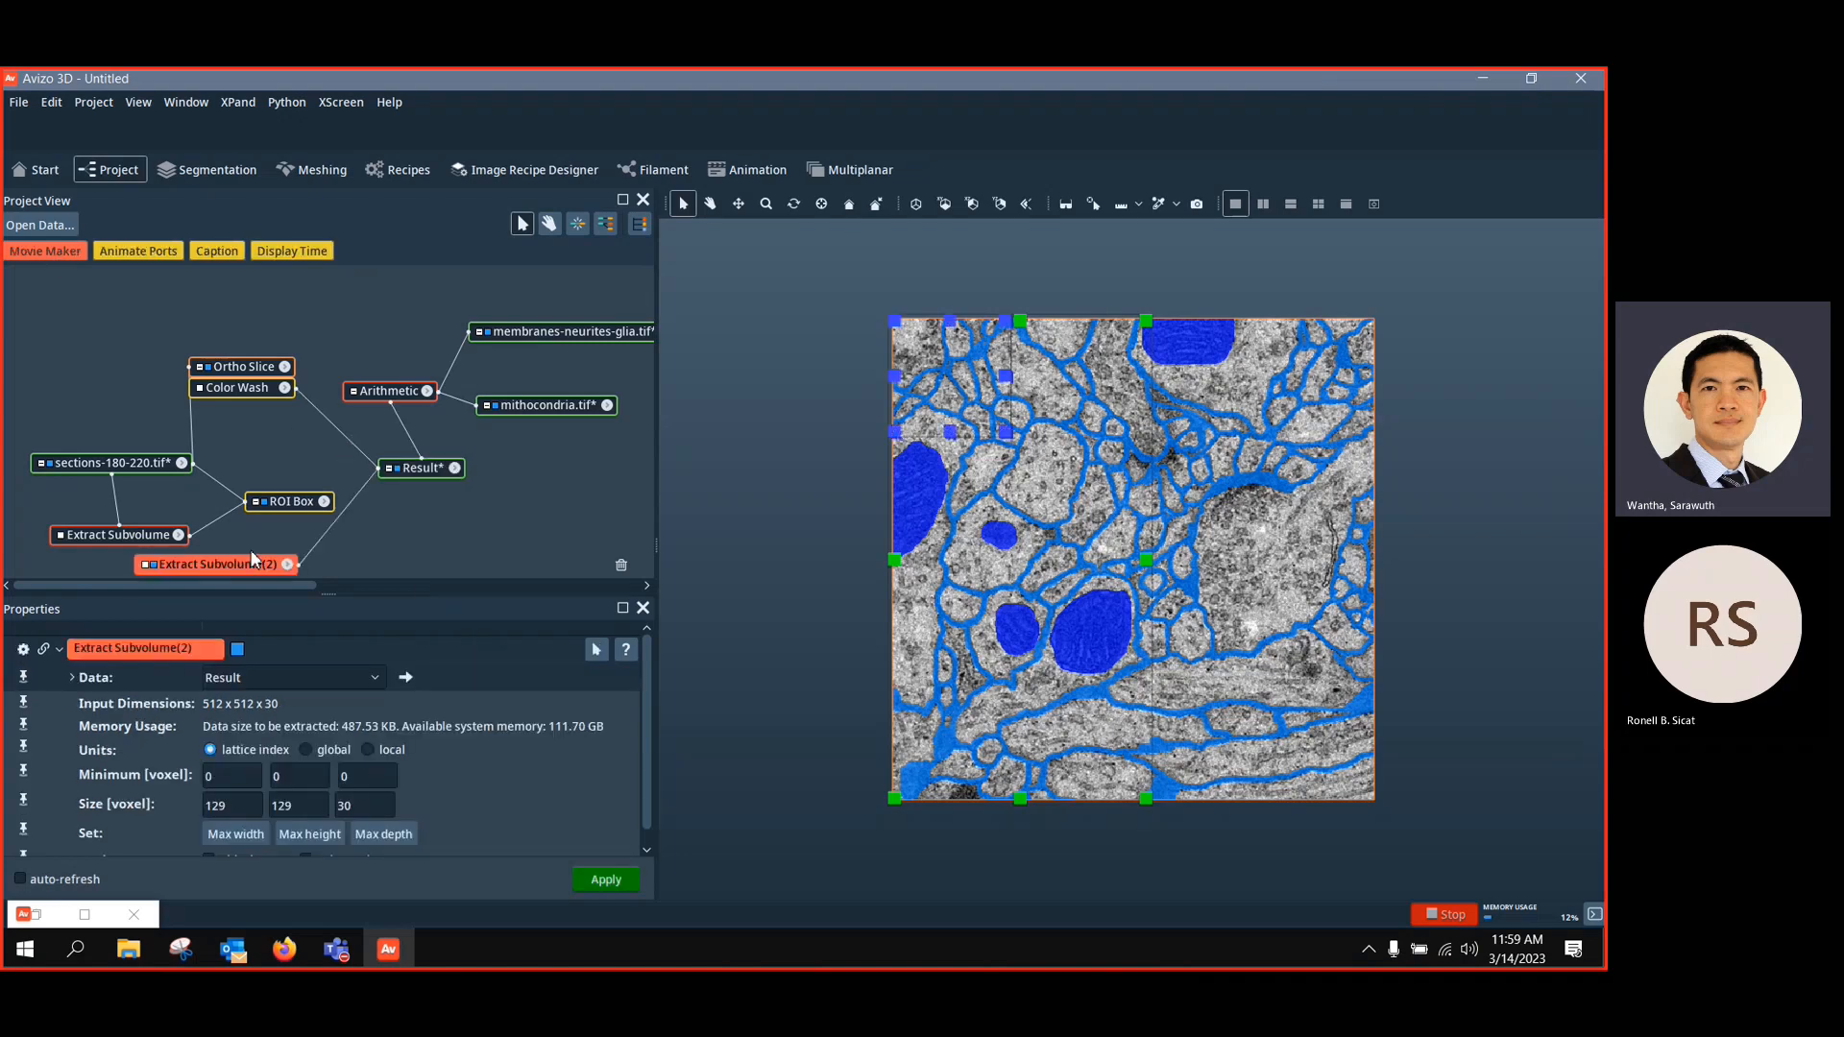
drag(252, 565, 501, 536)
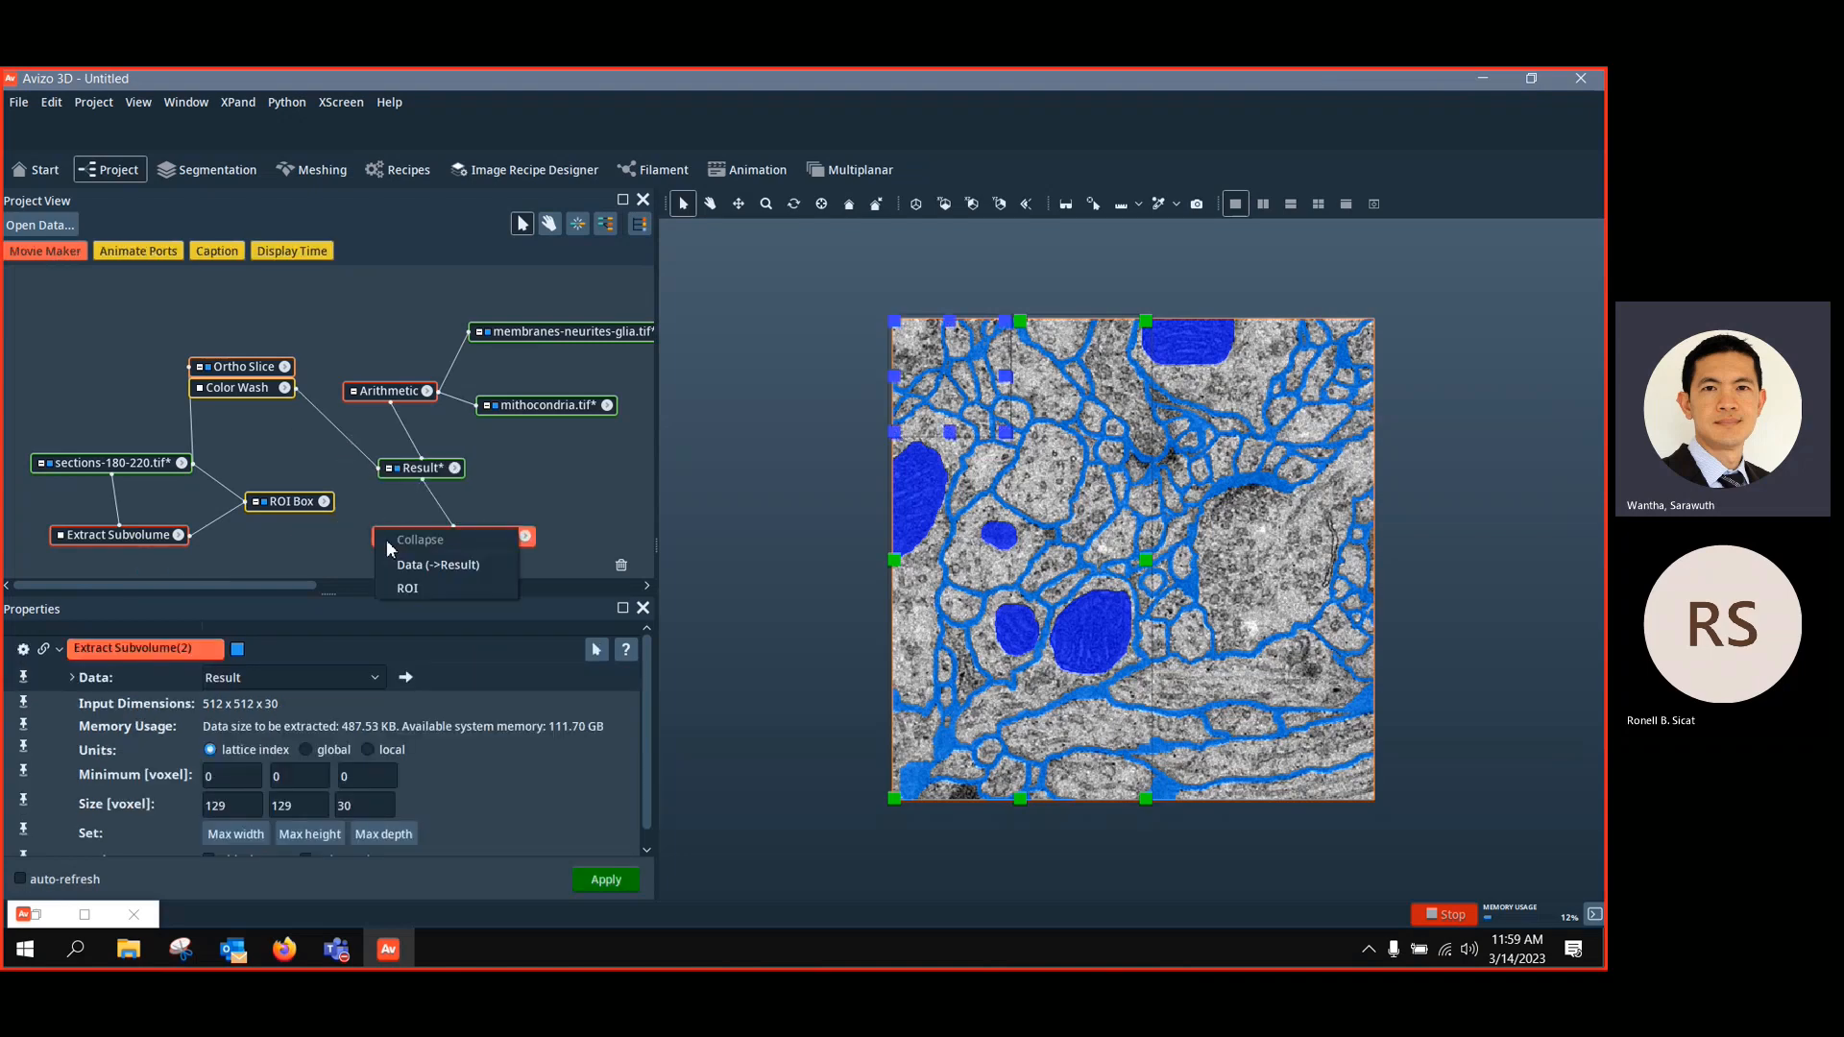
drag(382, 536, 271, 509)
click(272, 502)
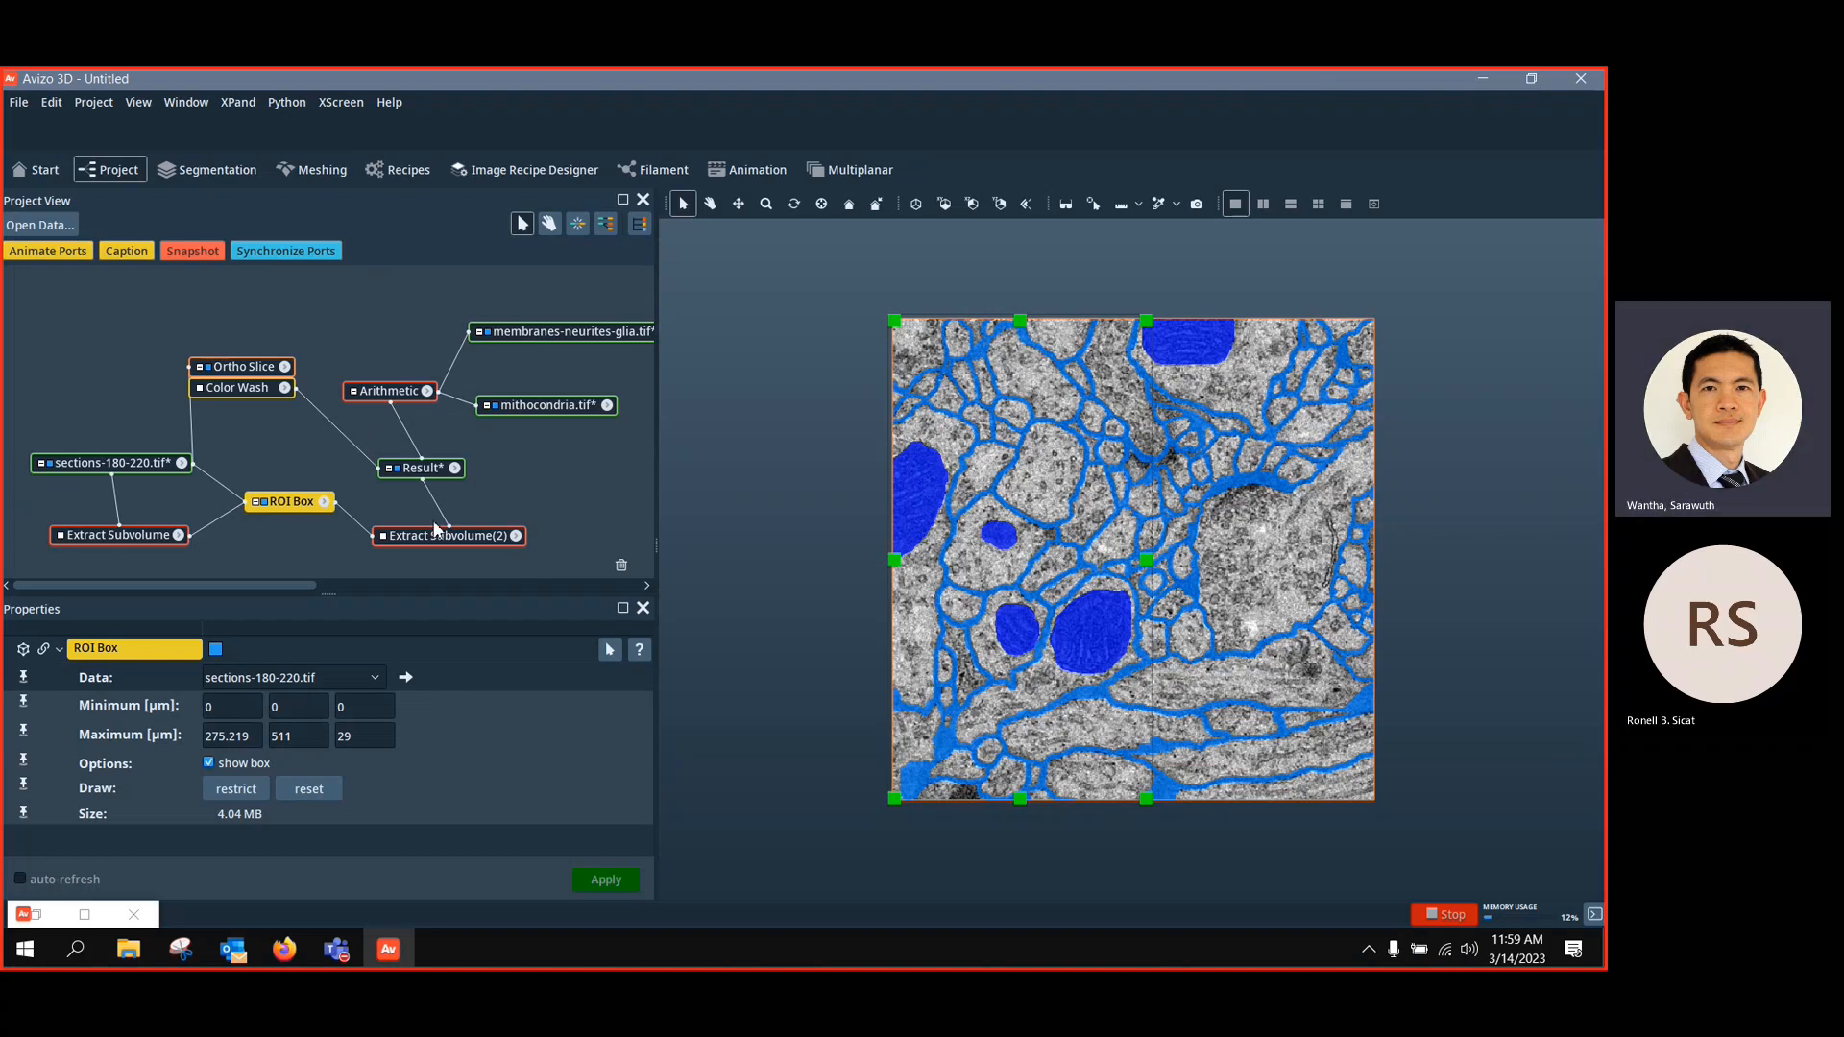
drag(462, 540, 461, 546)
Run both Extract Subvolume modules and place the extracted label view beneath the second module
click(135, 536)
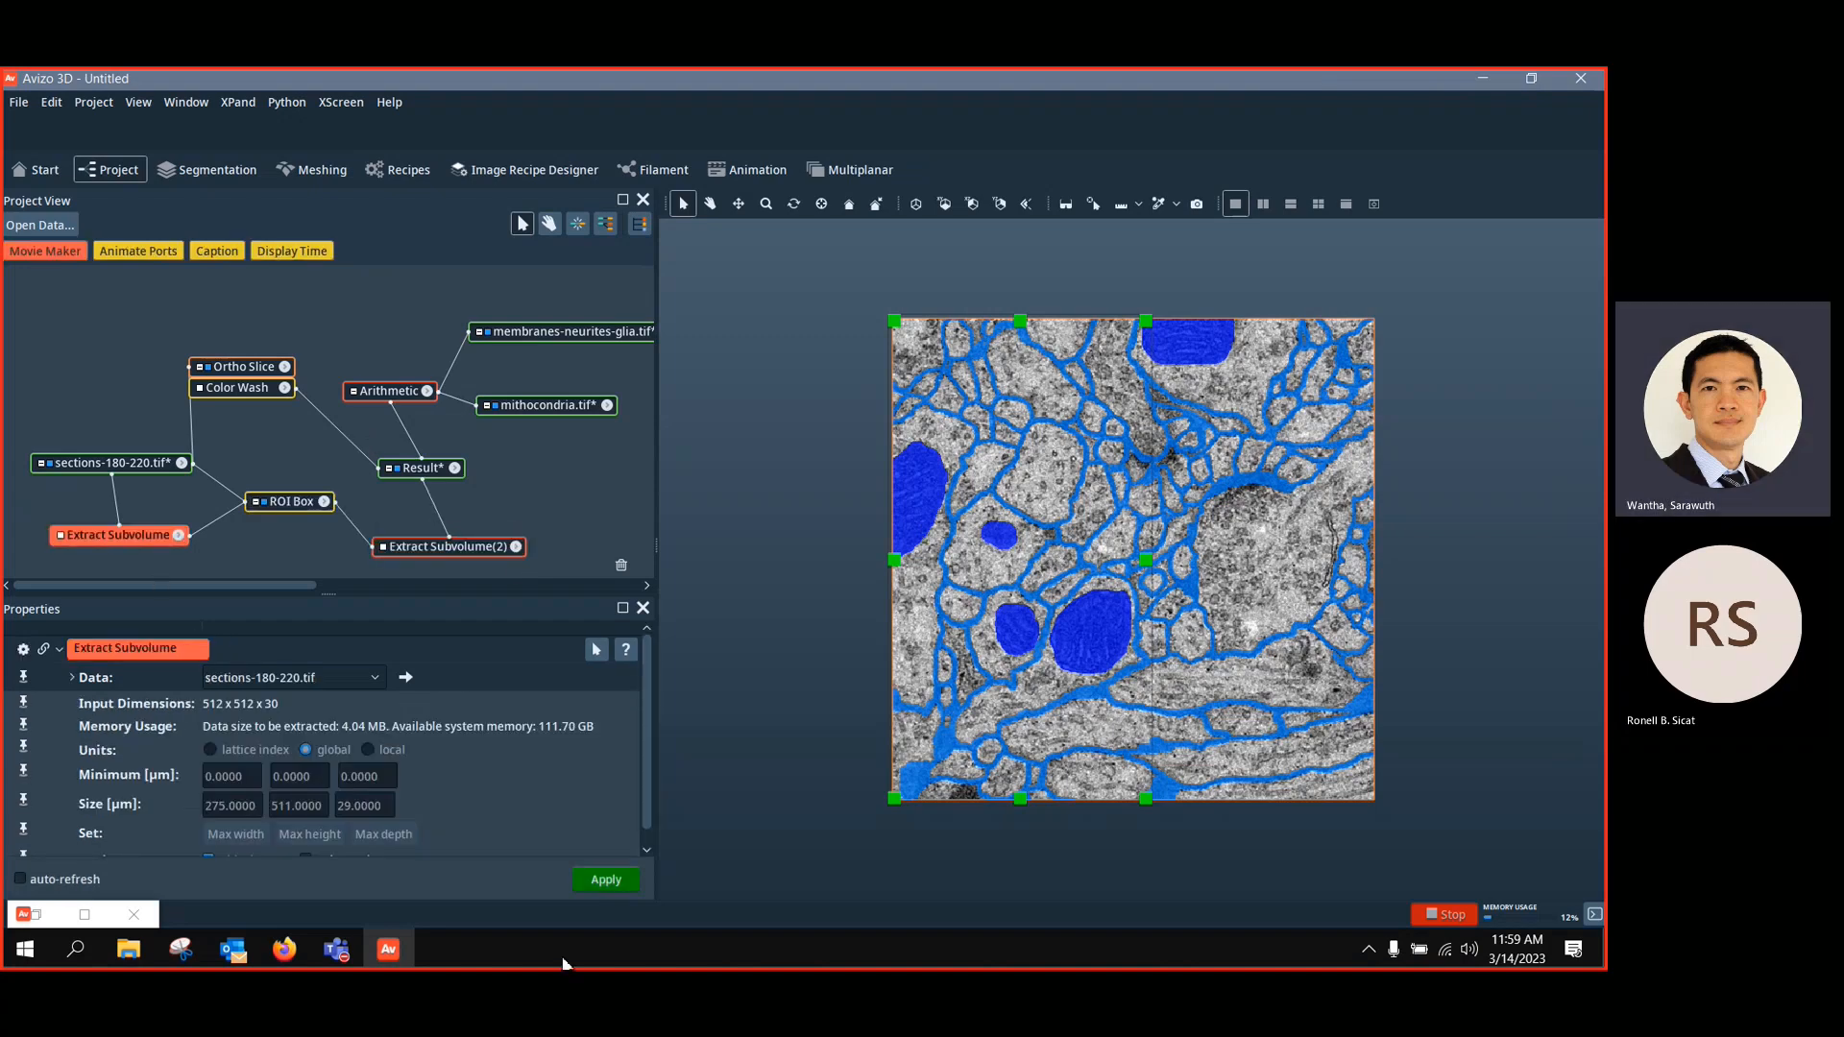
click(606, 880)
click(471, 547)
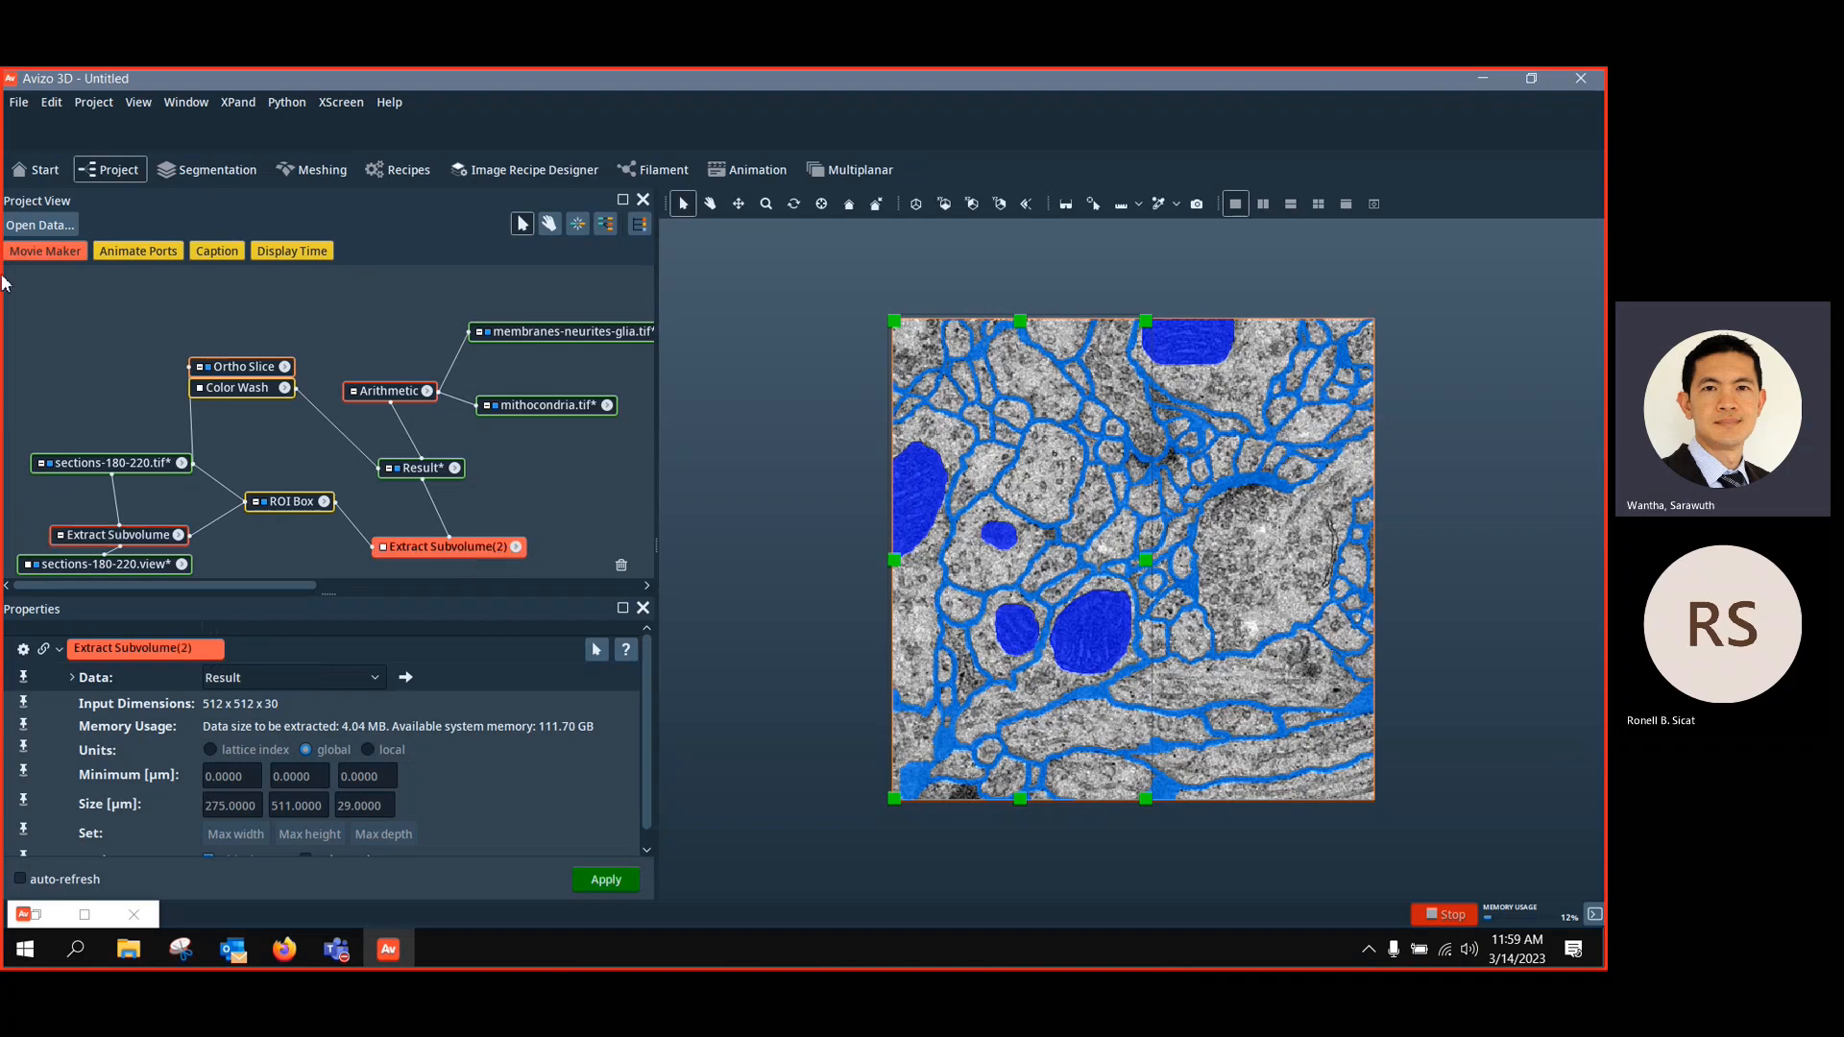
click(615, 882)
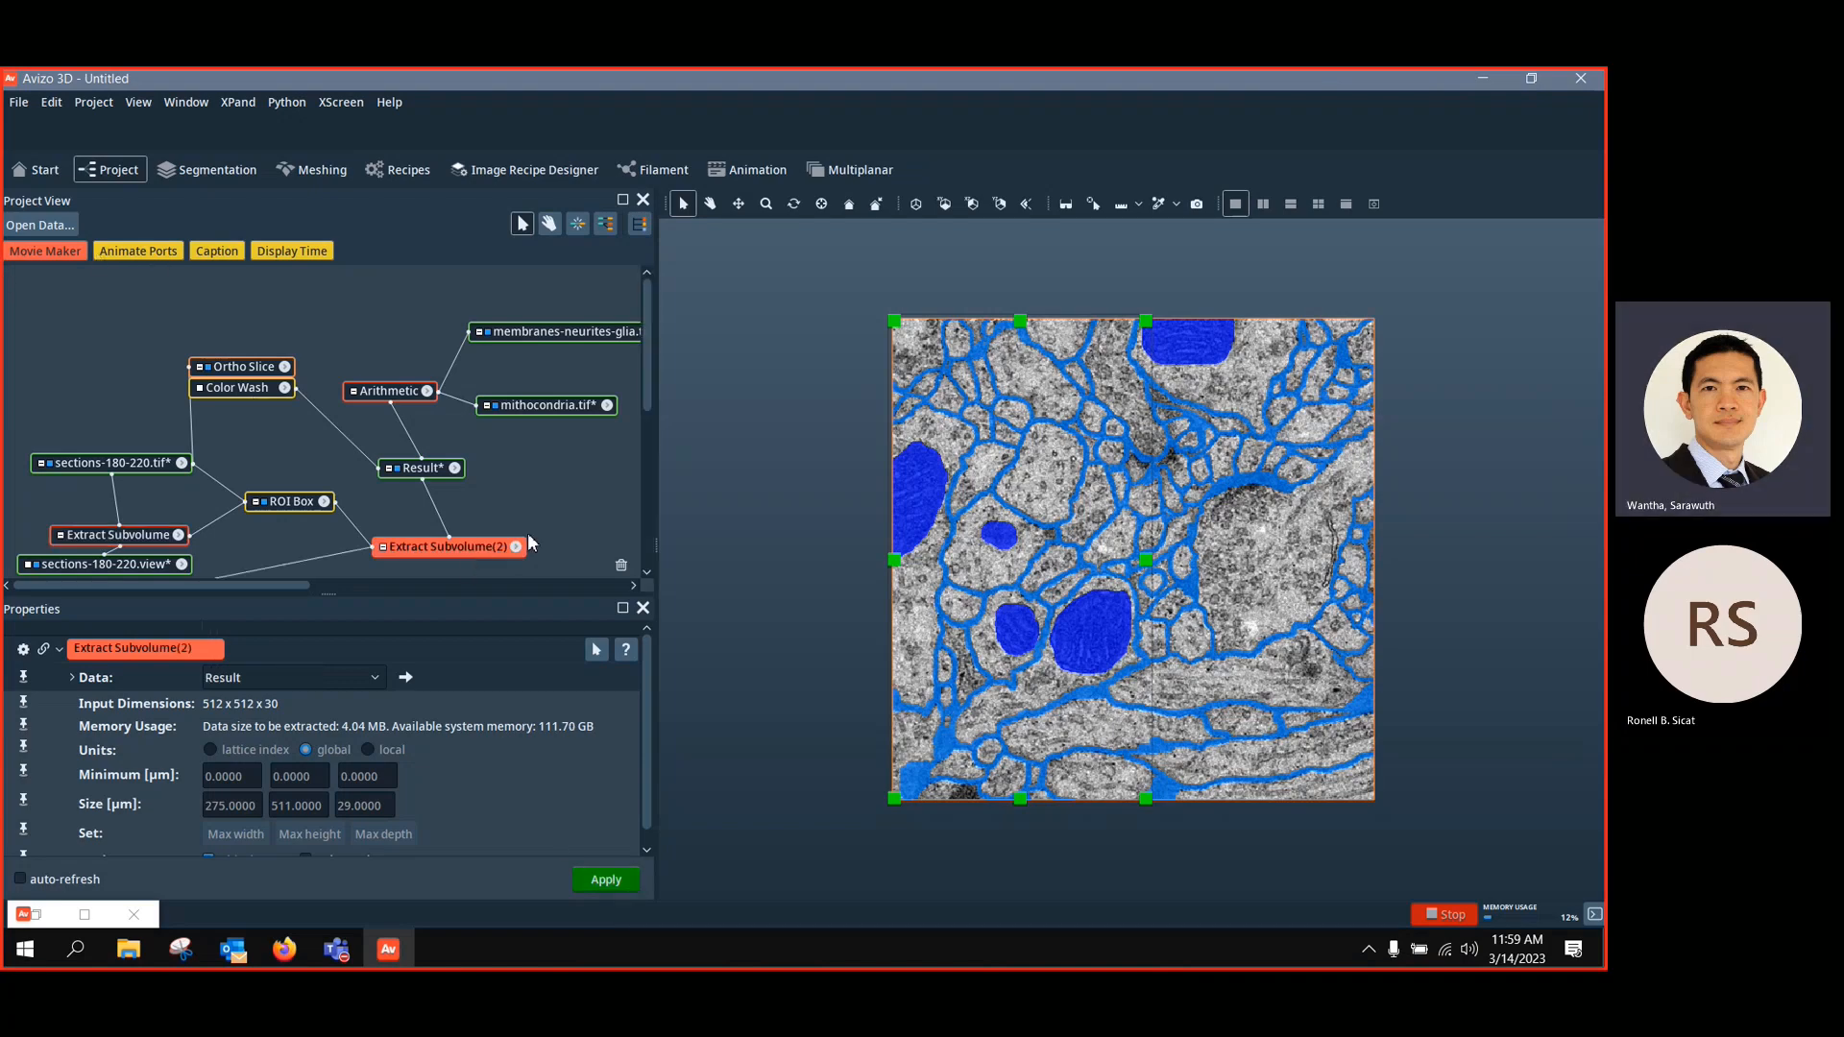
scroll(34, 519, down, 1)
drag(99, 554, 491, 544)
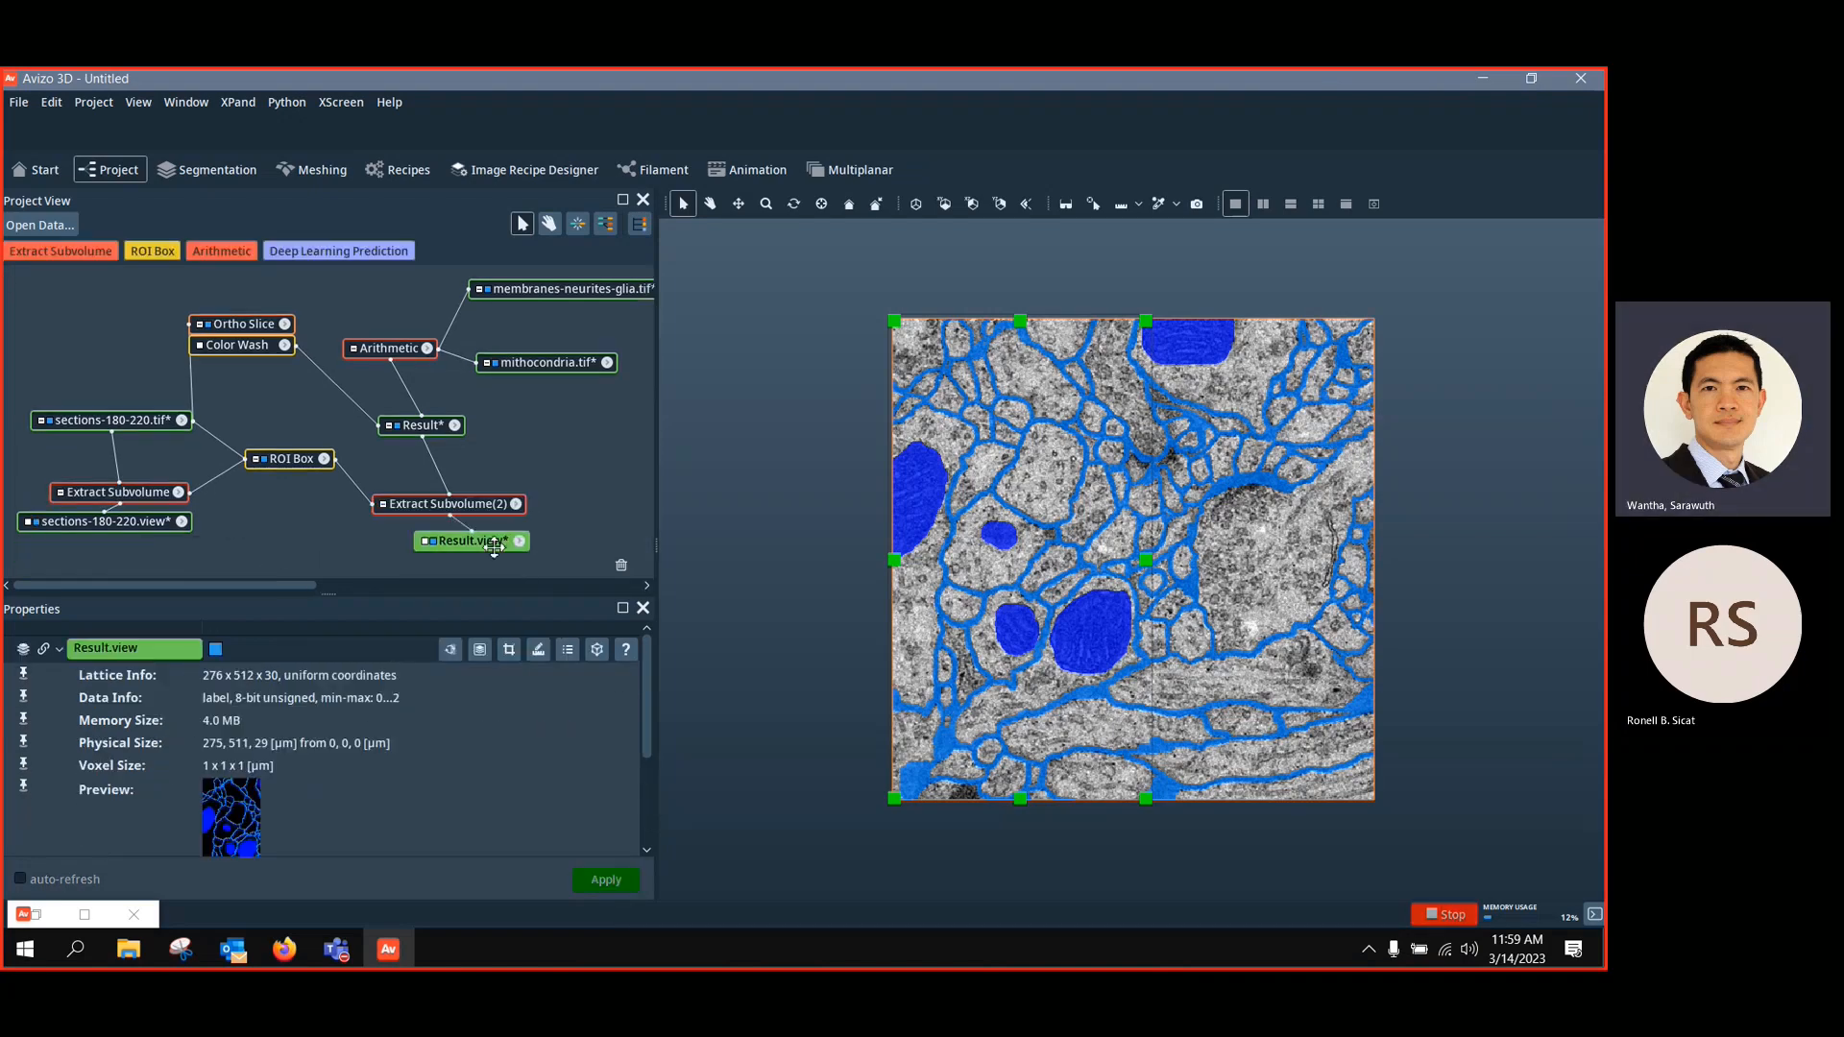
Connect Ortho Slice to sections-180-220.view and Color Wash to Result.view, and place the display modules between the two extracted views
drag(142, 532, 142, 544)
drag(472, 542, 458, 546)
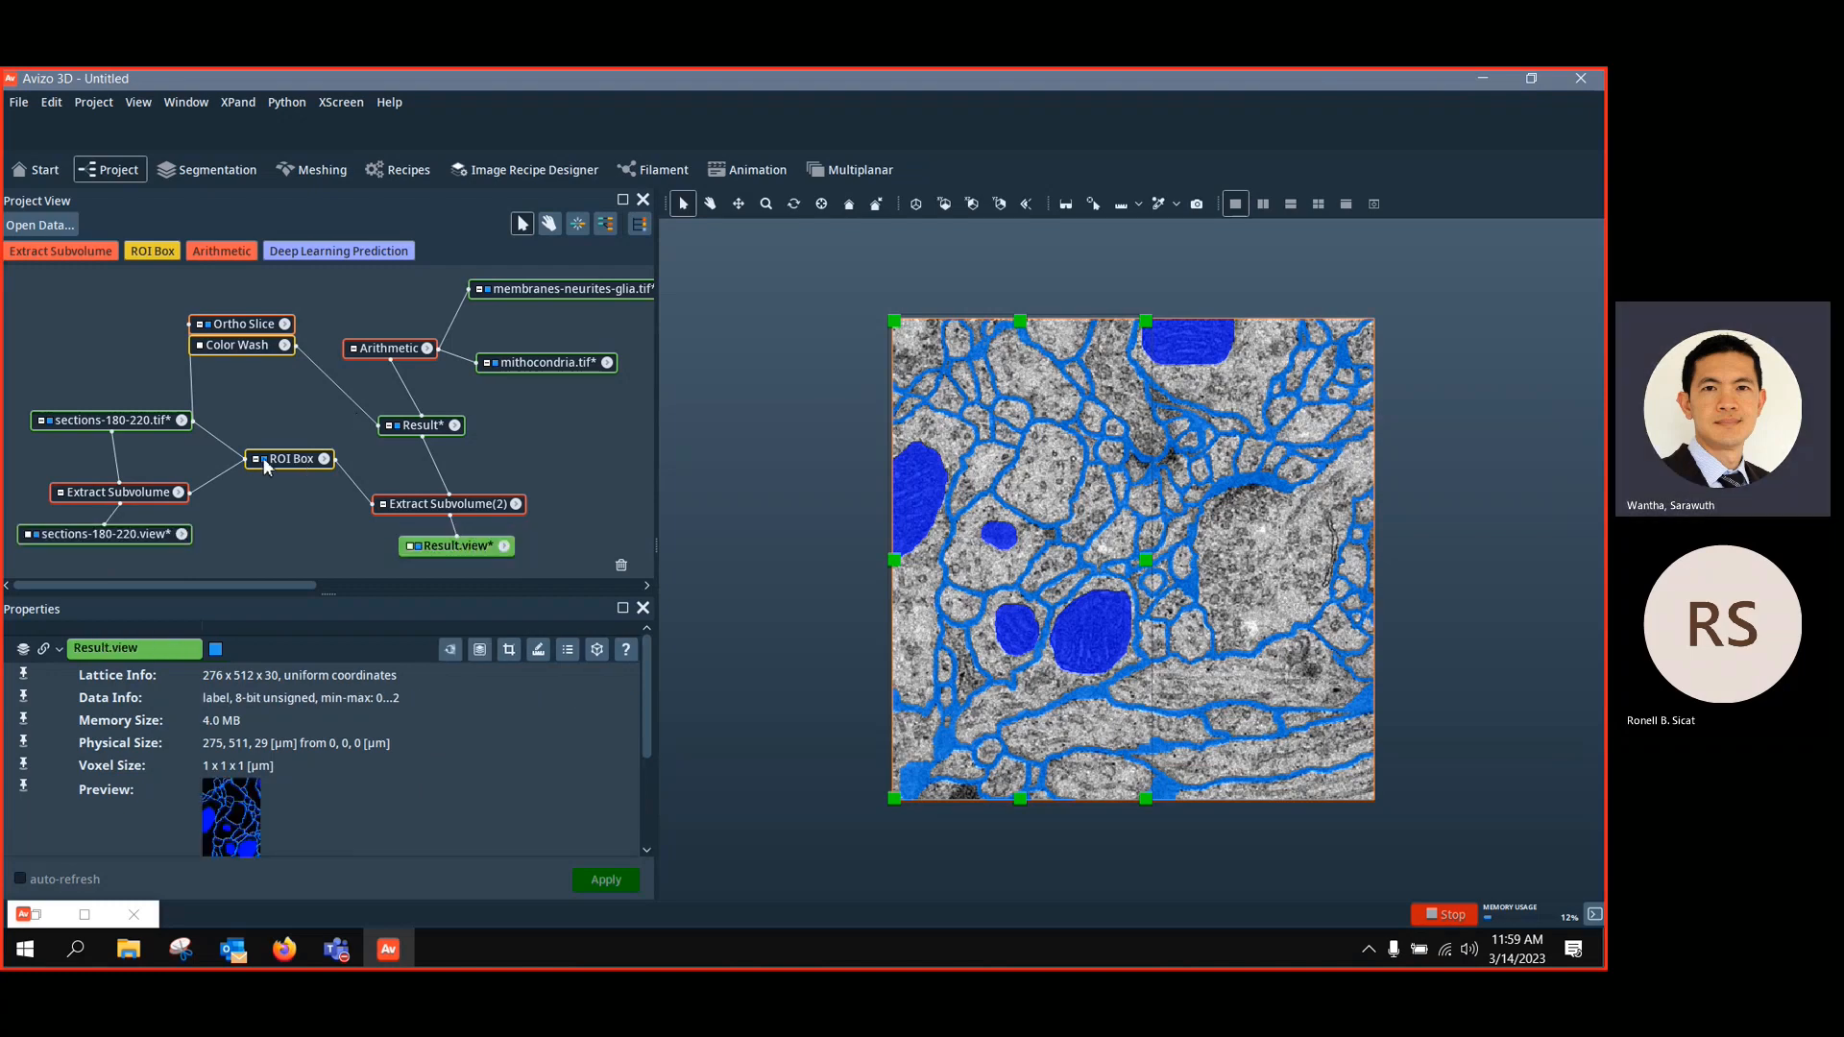
drag(197, 384, 191, 534)
drag(354, 405, 399, 546)
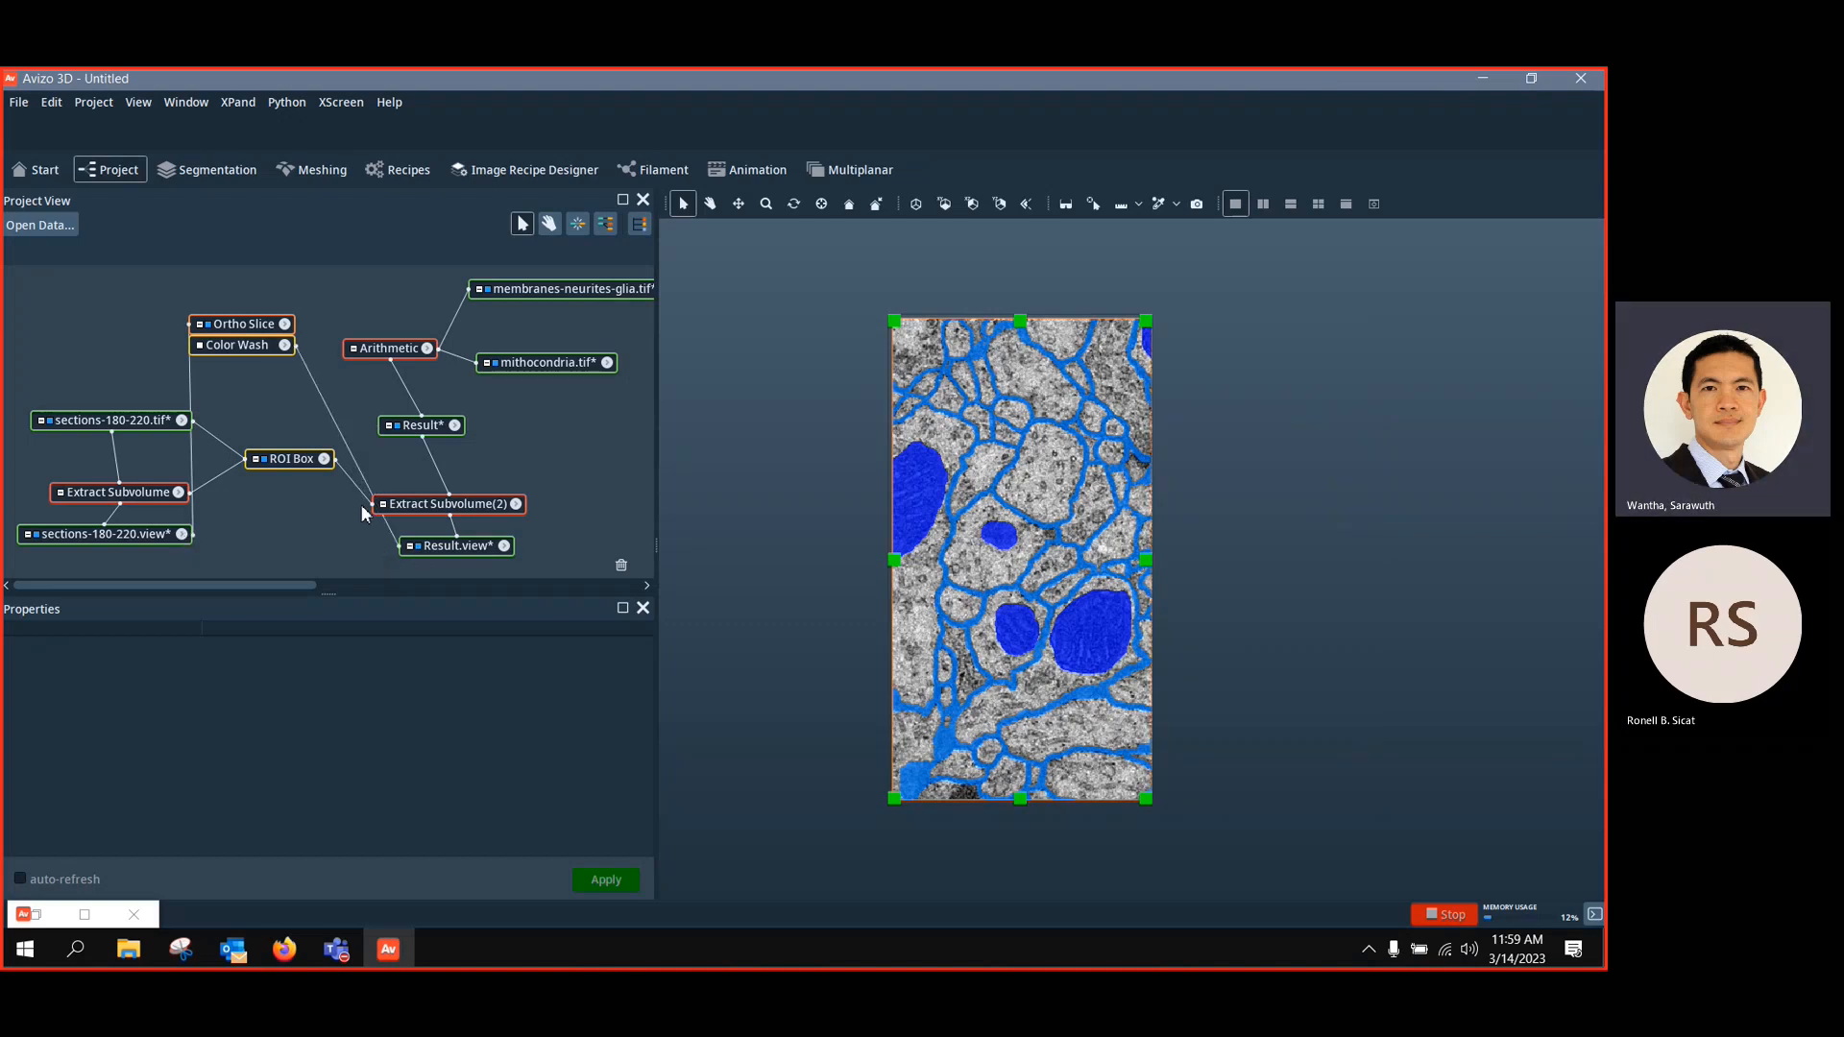
drag(254, 334, 306, 536)
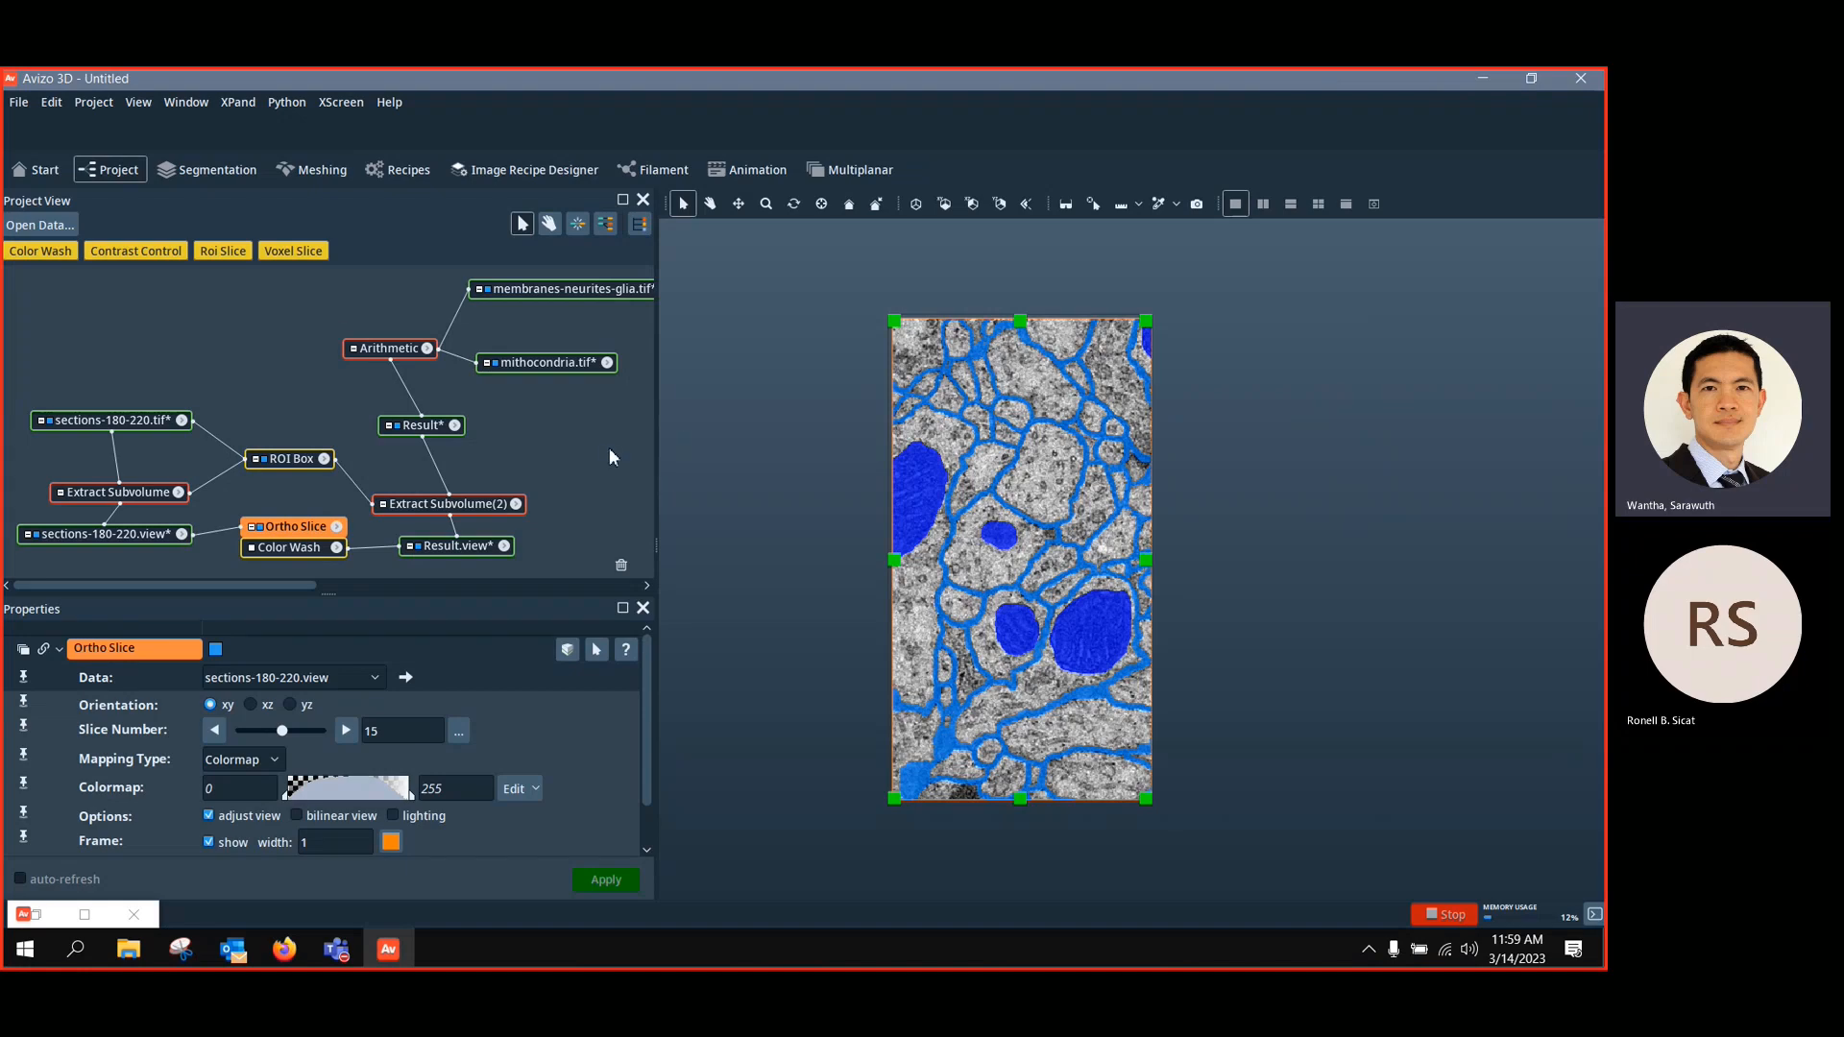
Attach a DL Training - Segmentation 2D module to sections-180-220.view and place it beneath the extracted views
click(119, 537)
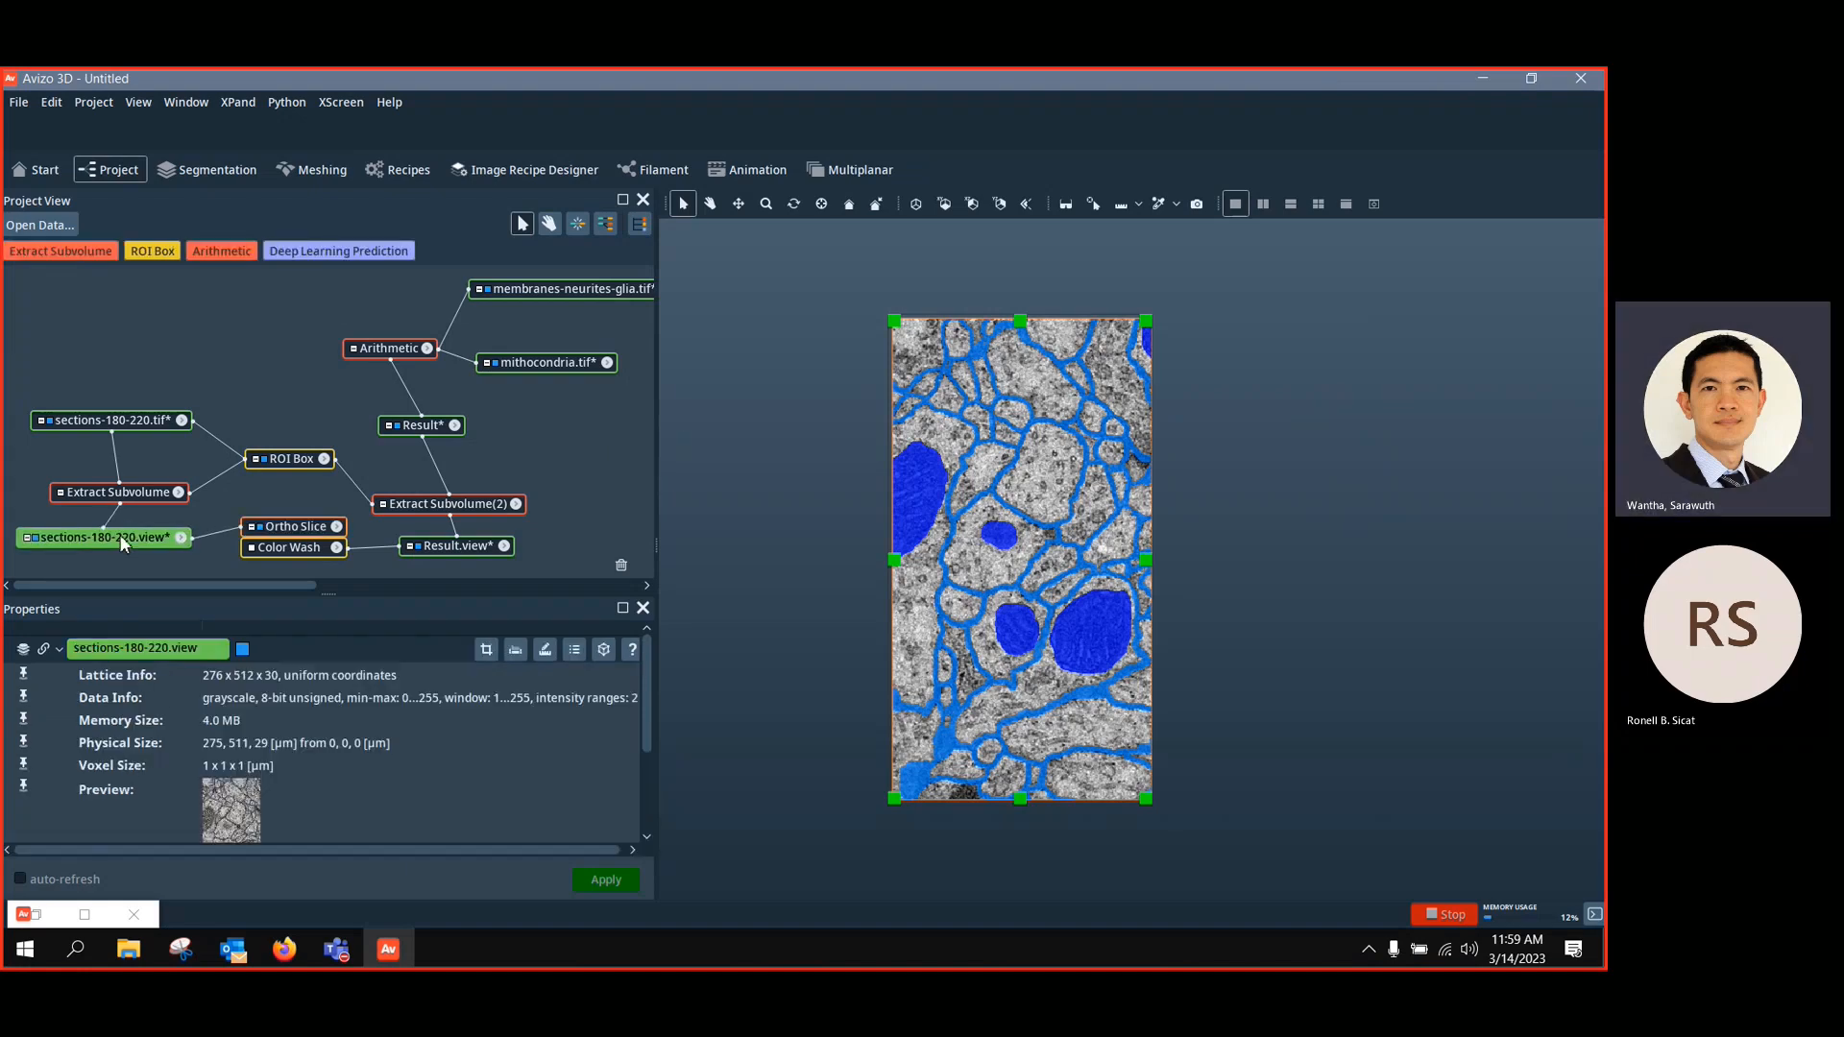
right_click(122, 540)
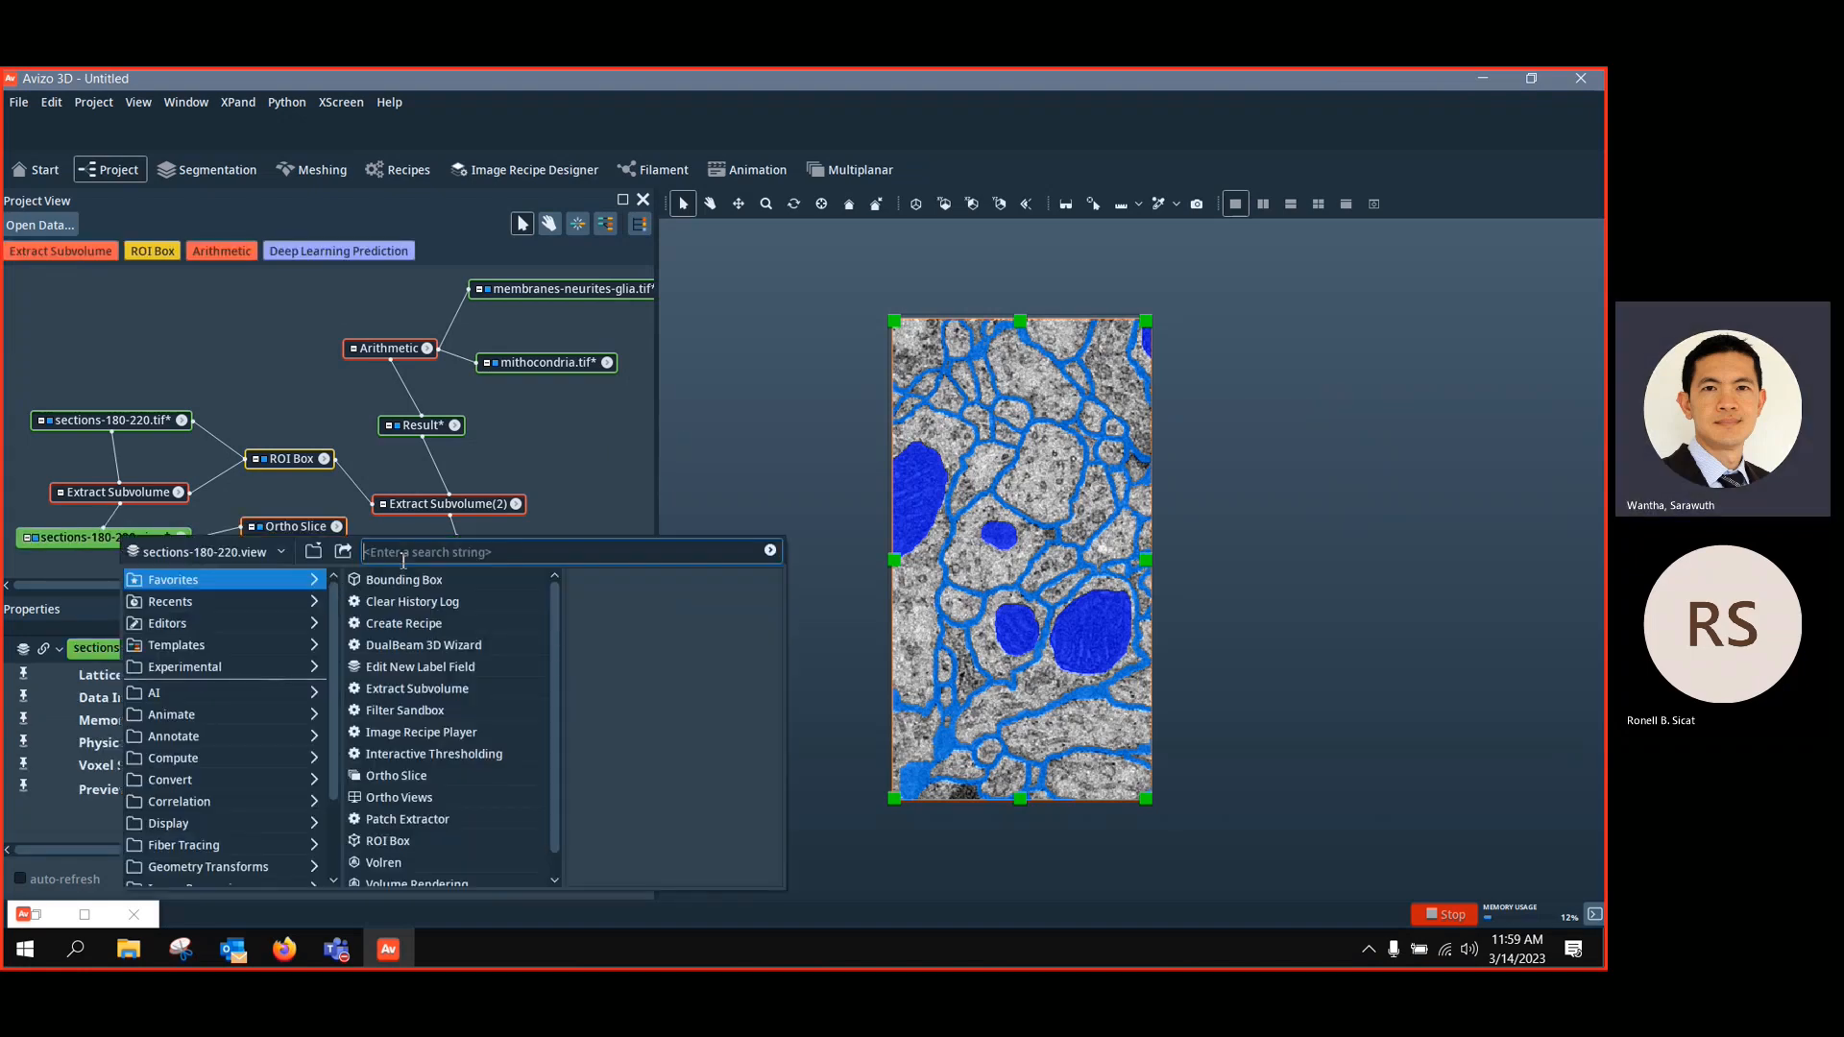
text(dl)
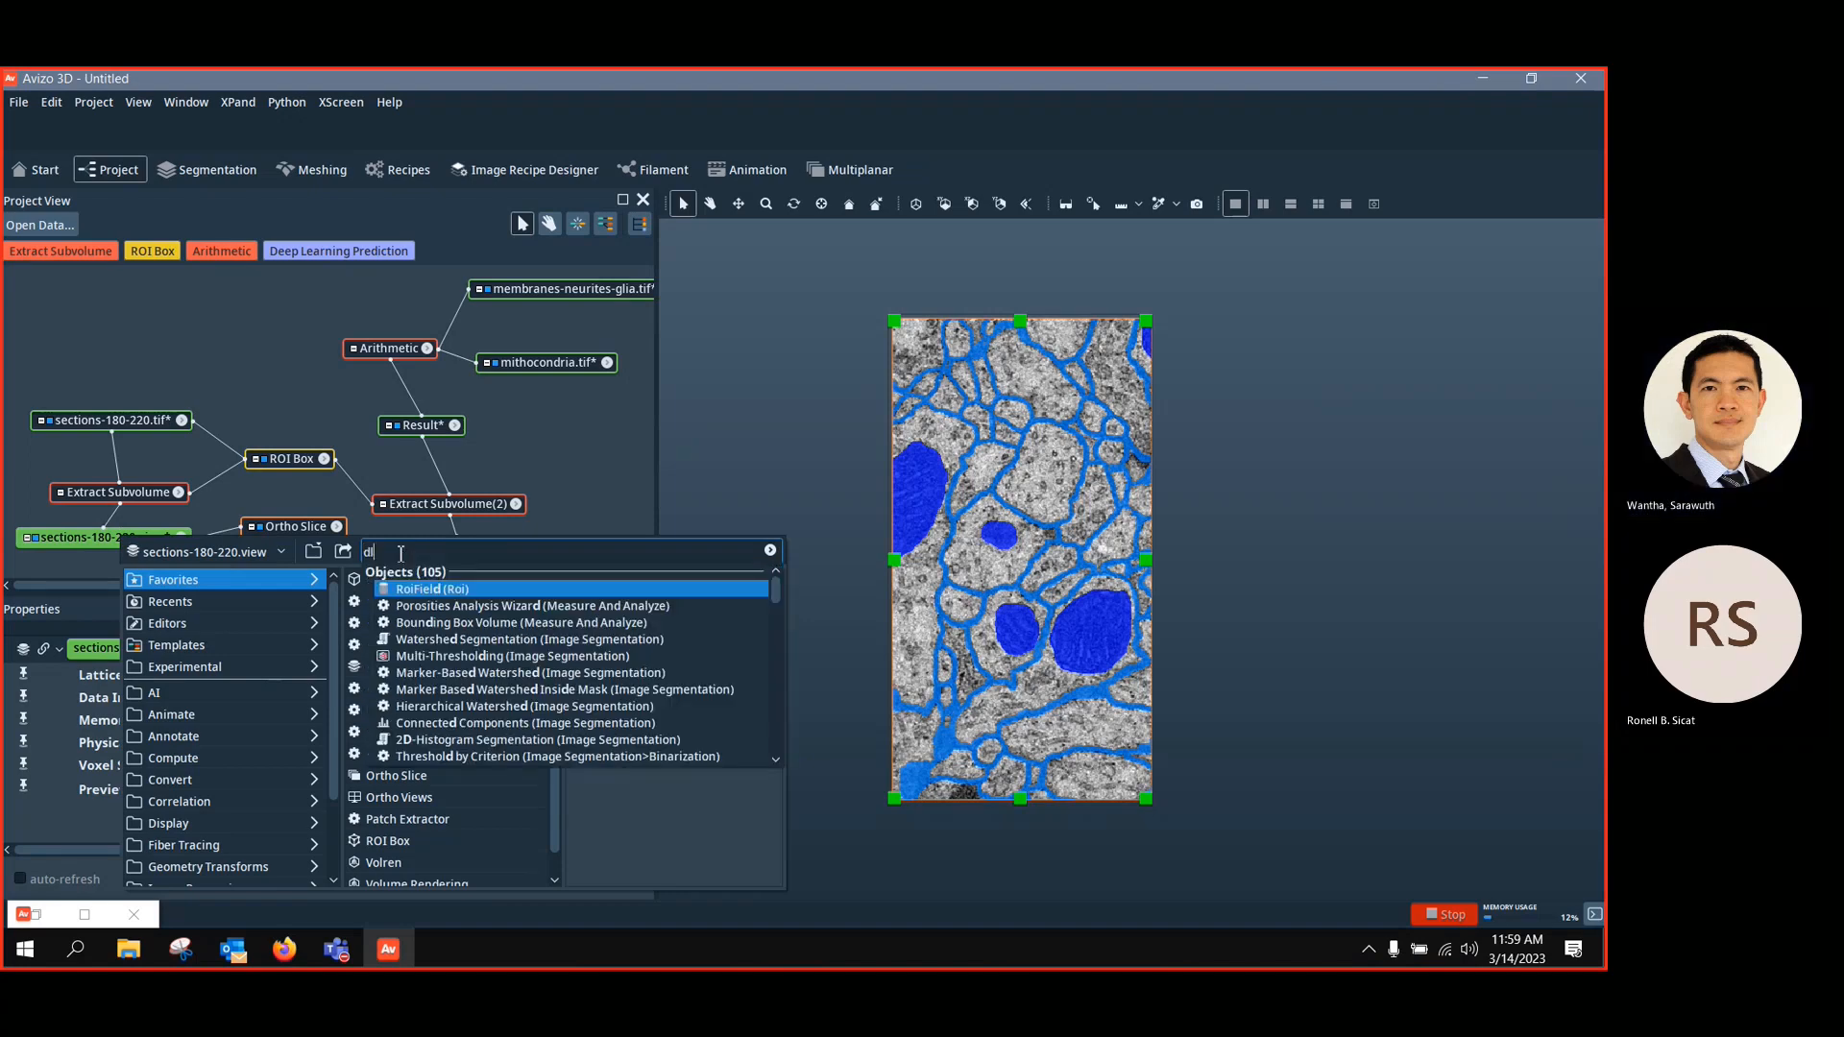
click(461, 606)
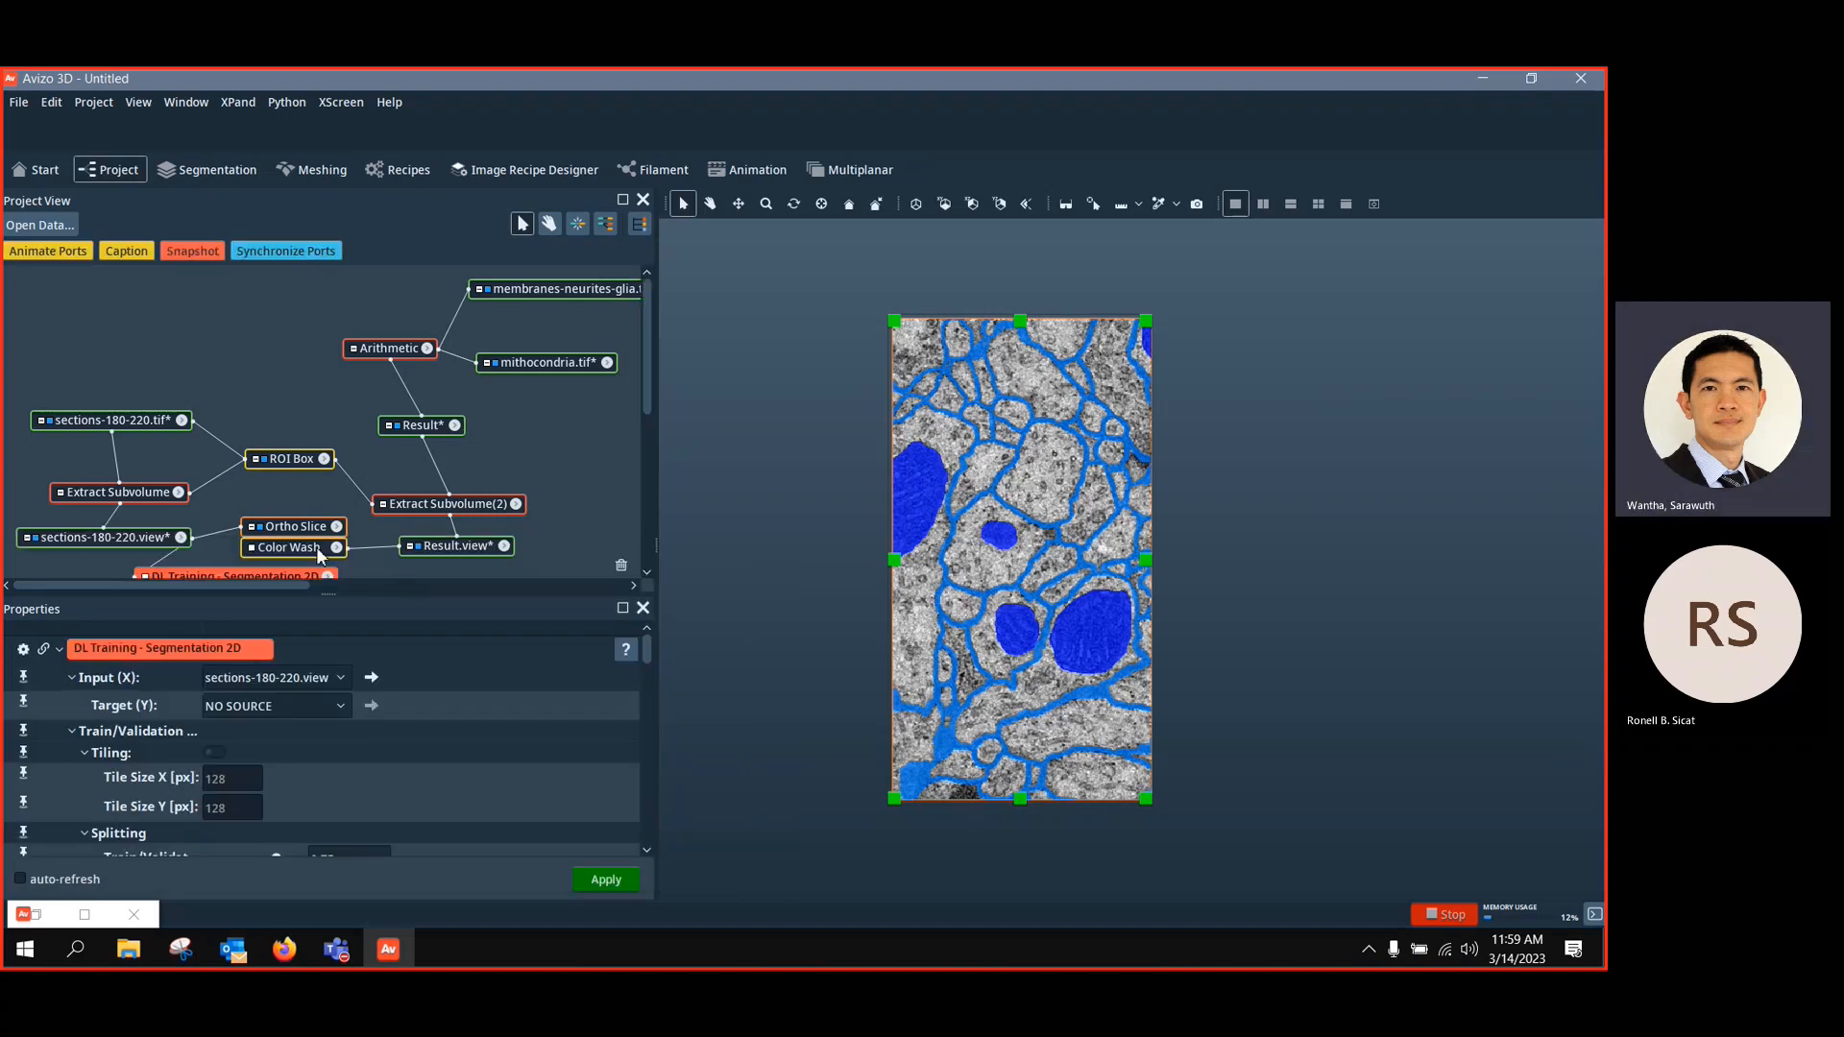
drag(232, 569, 255, 491)
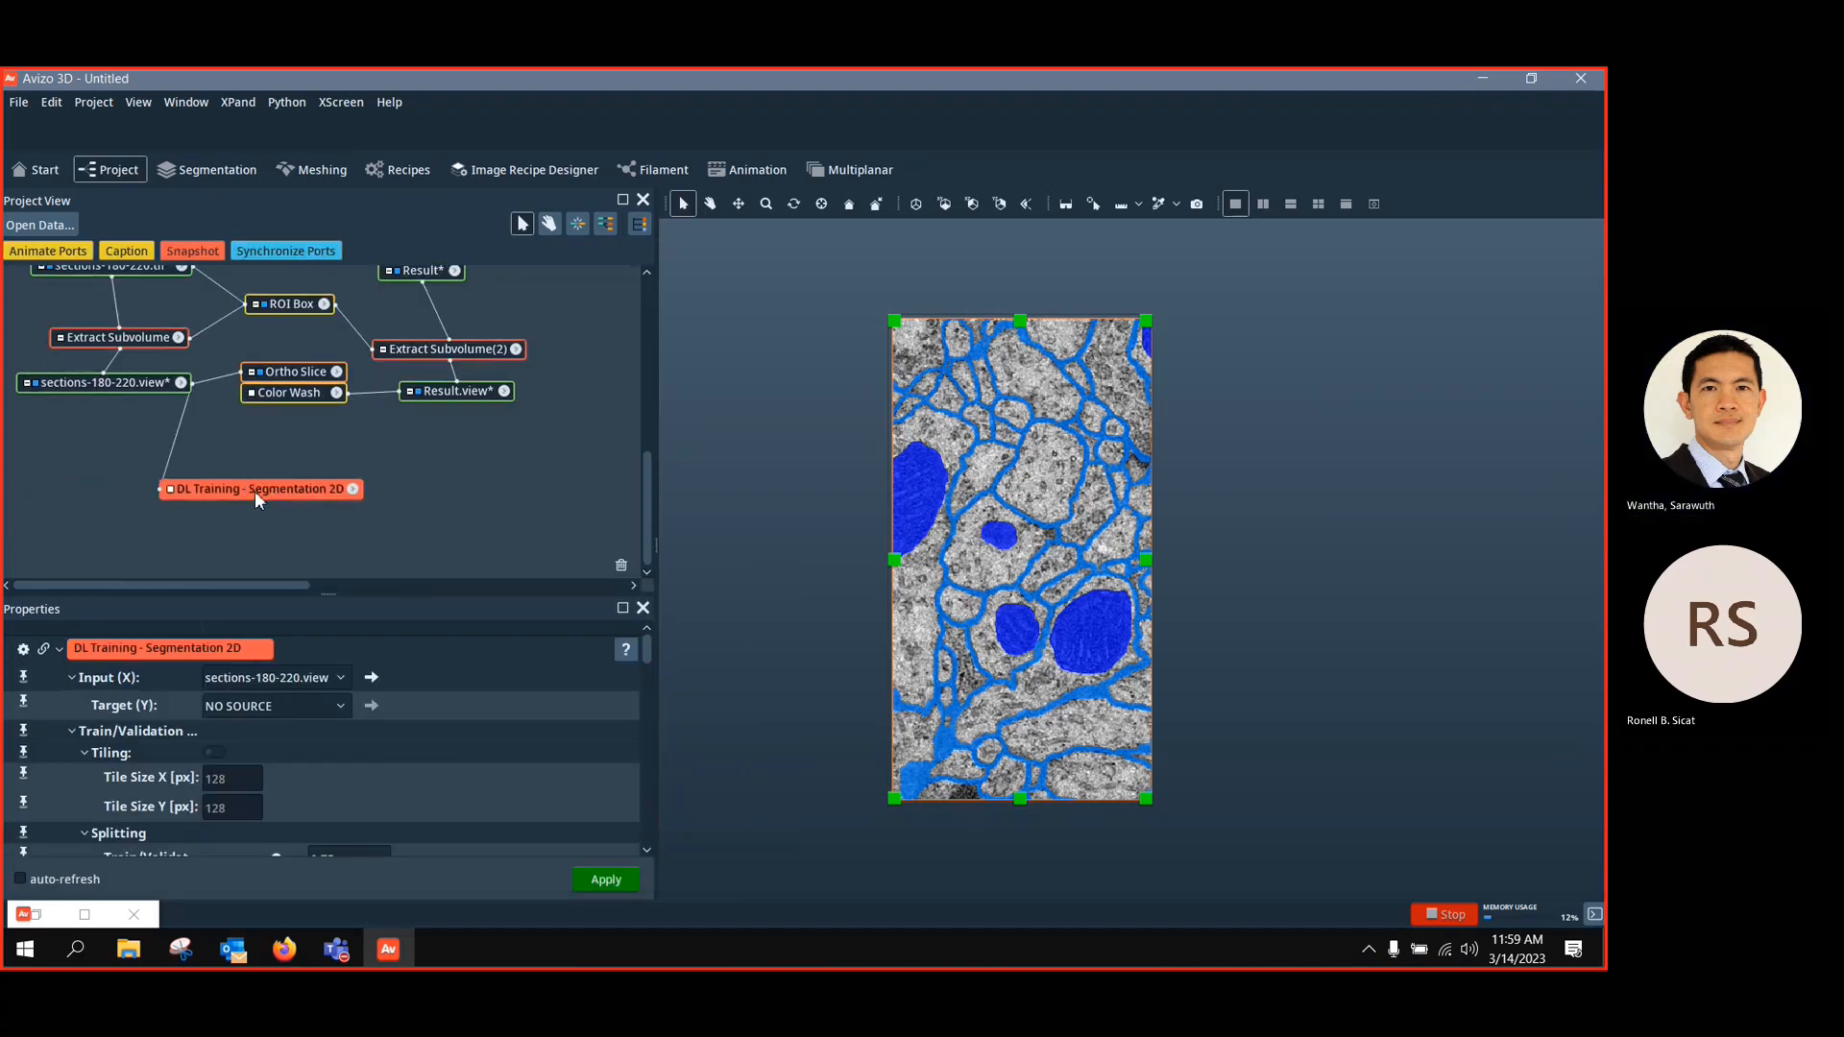
Connect the Target (Y) input of DL Training - Segmentation 2D to Result.view
click(168, 491)
click(204, 546)
click(483, 394)
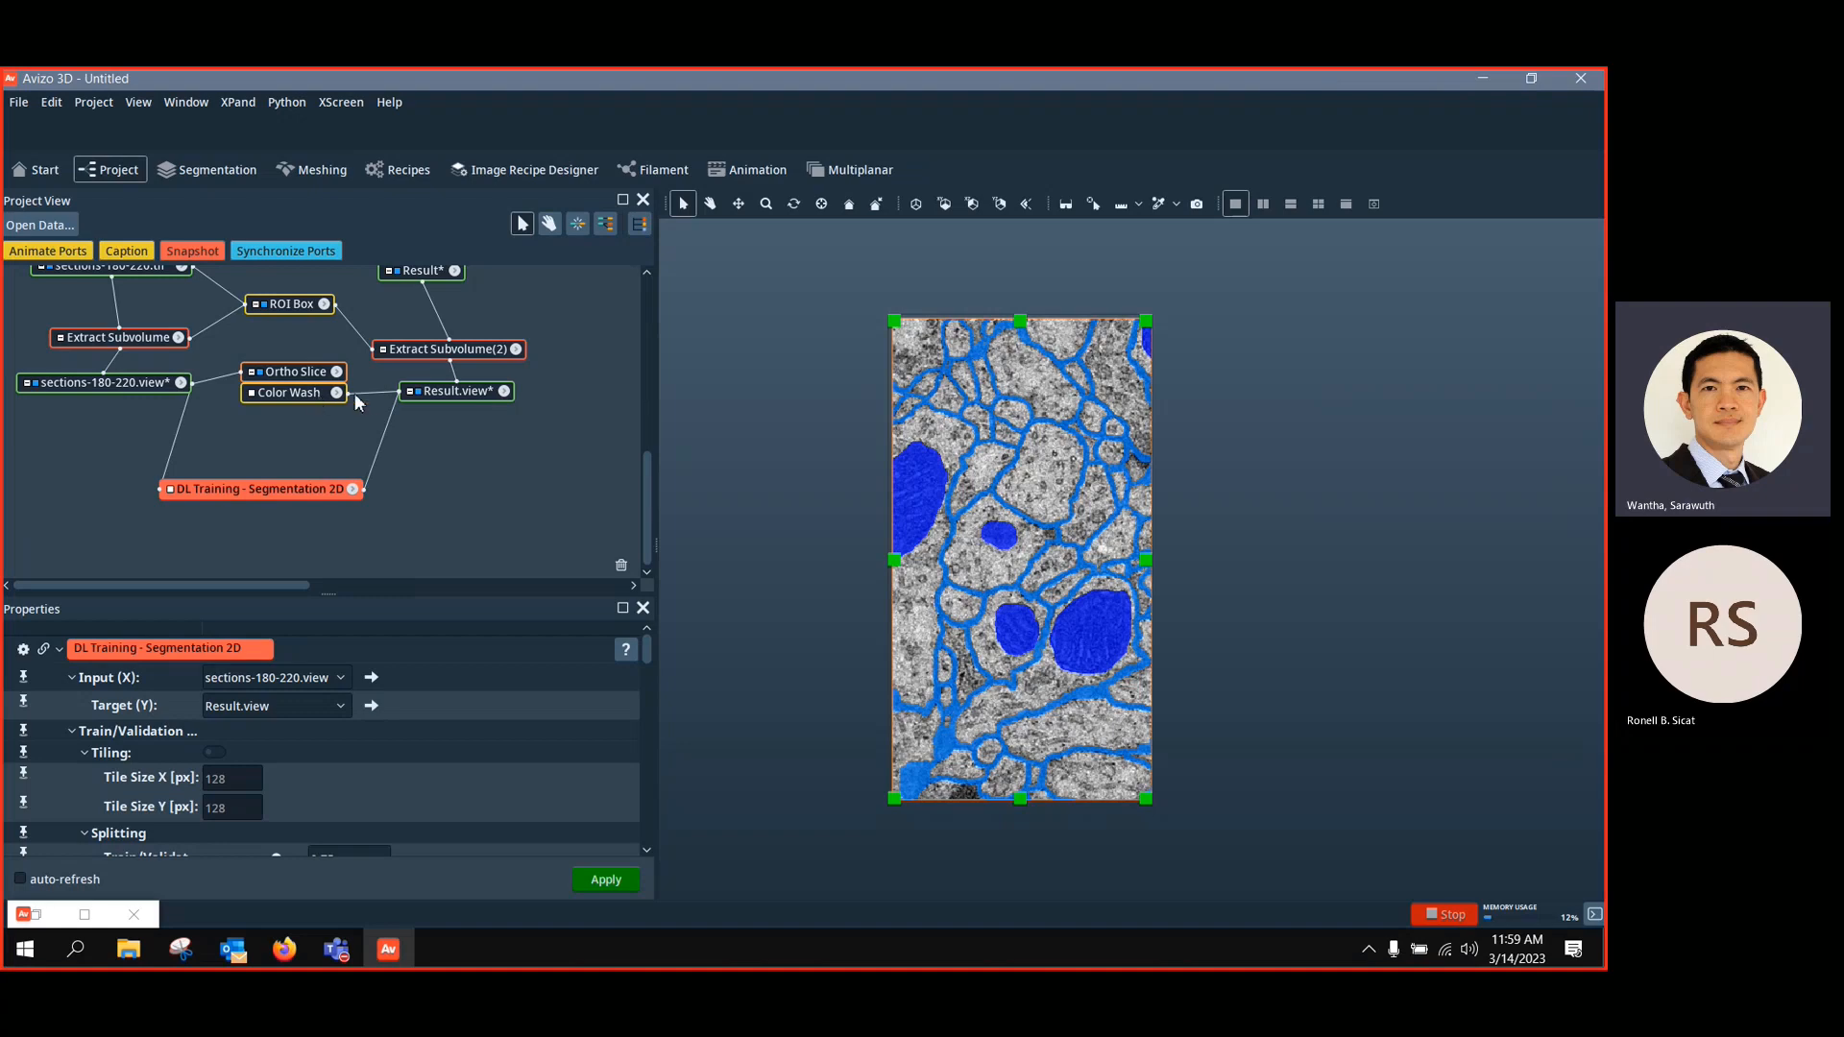
click(181, 382)
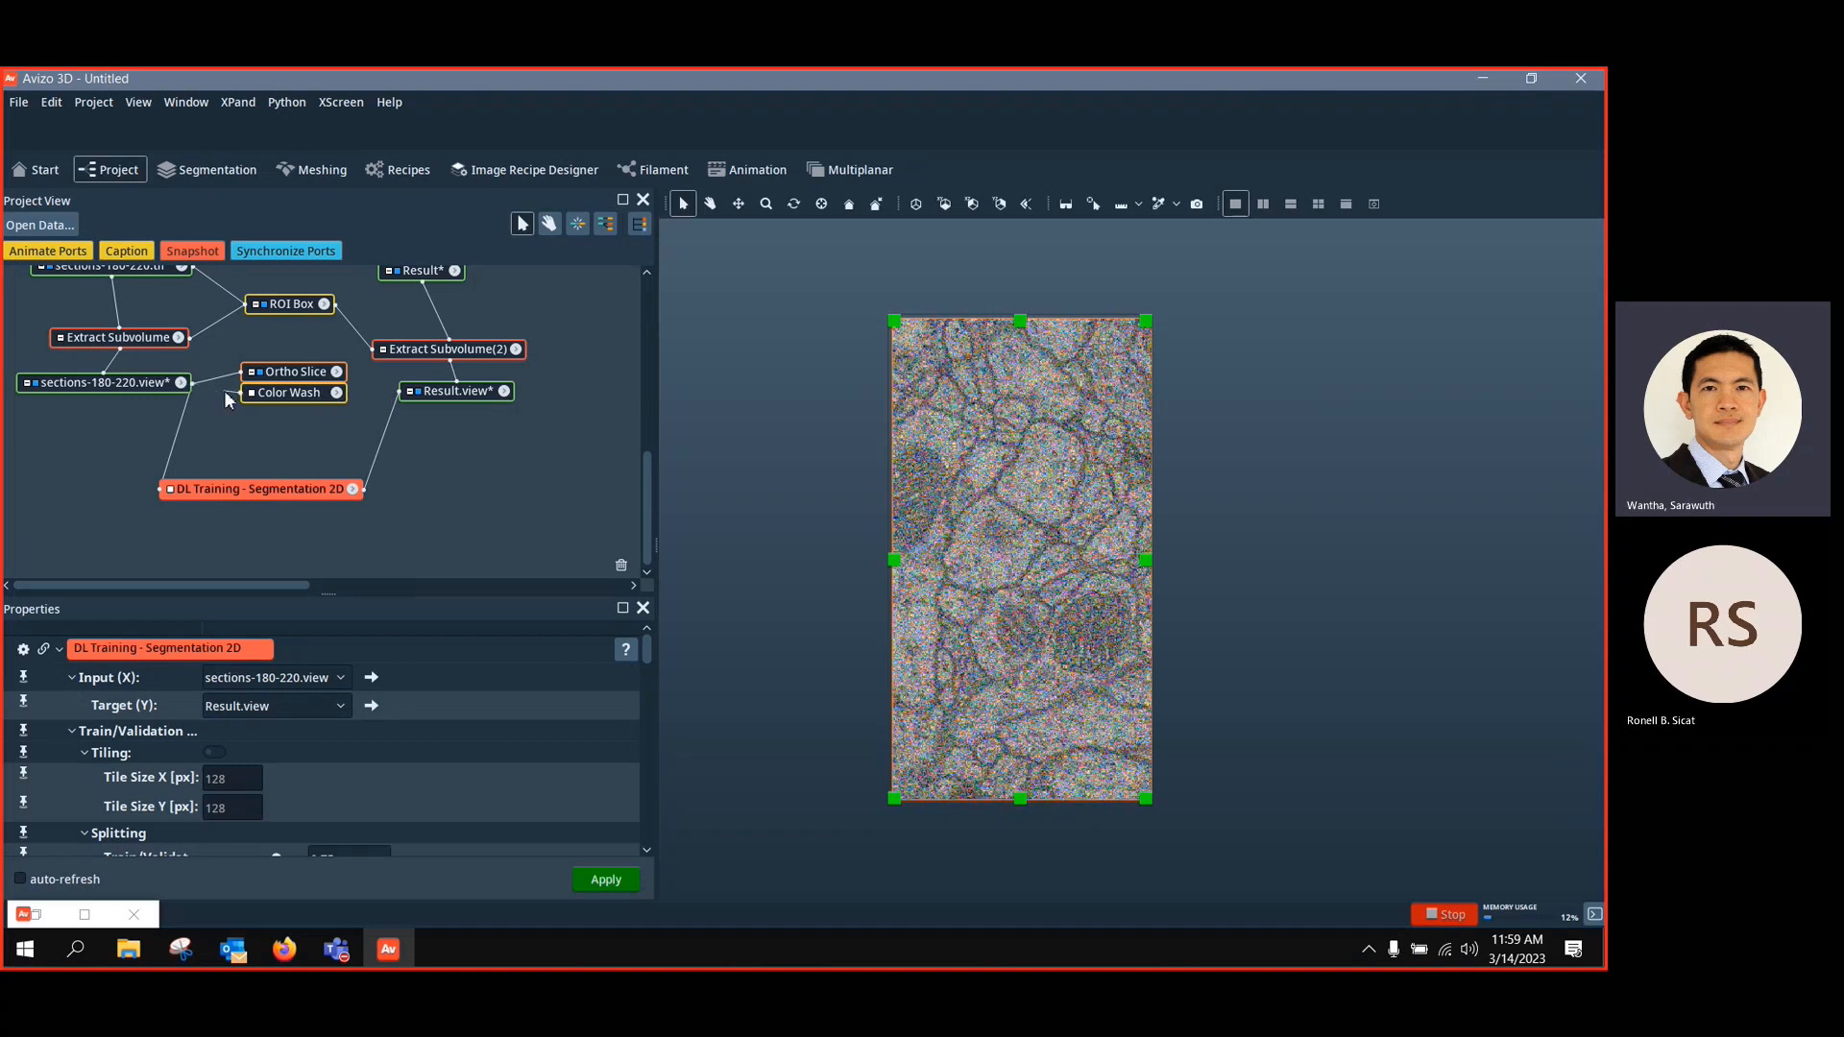
click(253, 393)
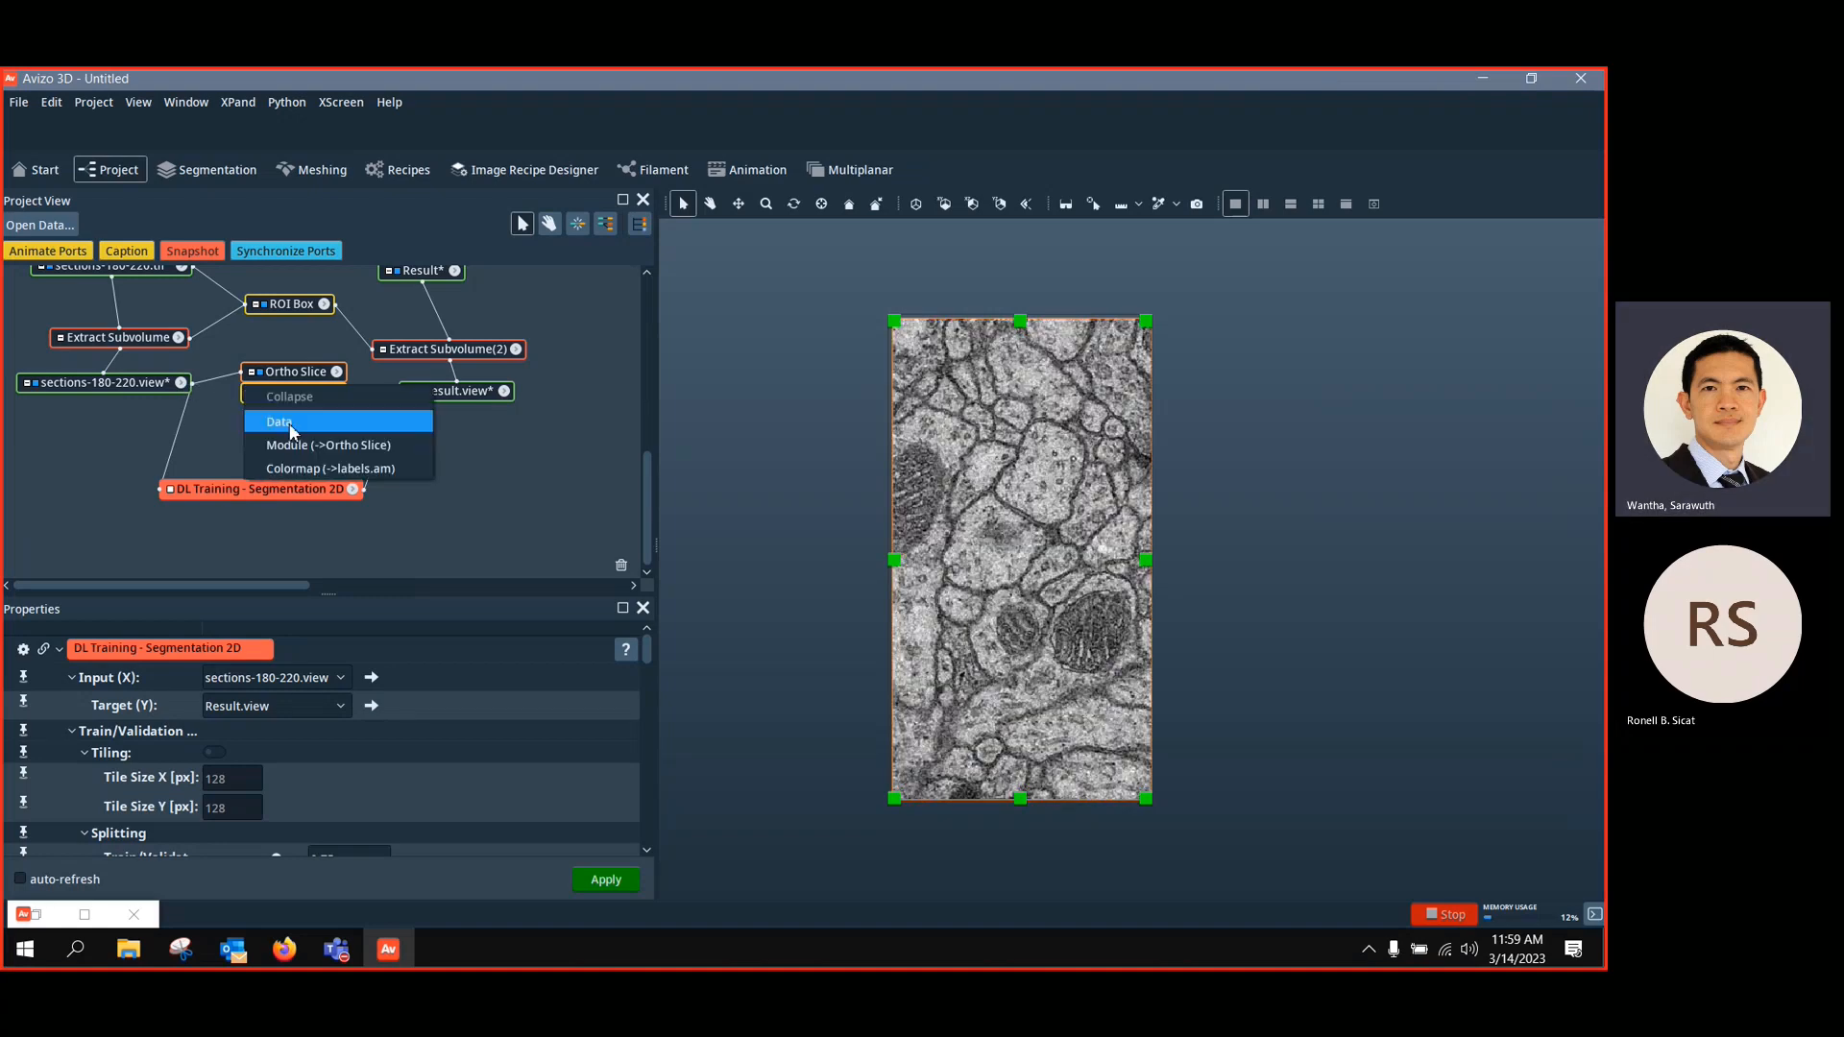
click(291, 423)
click(455, 394)
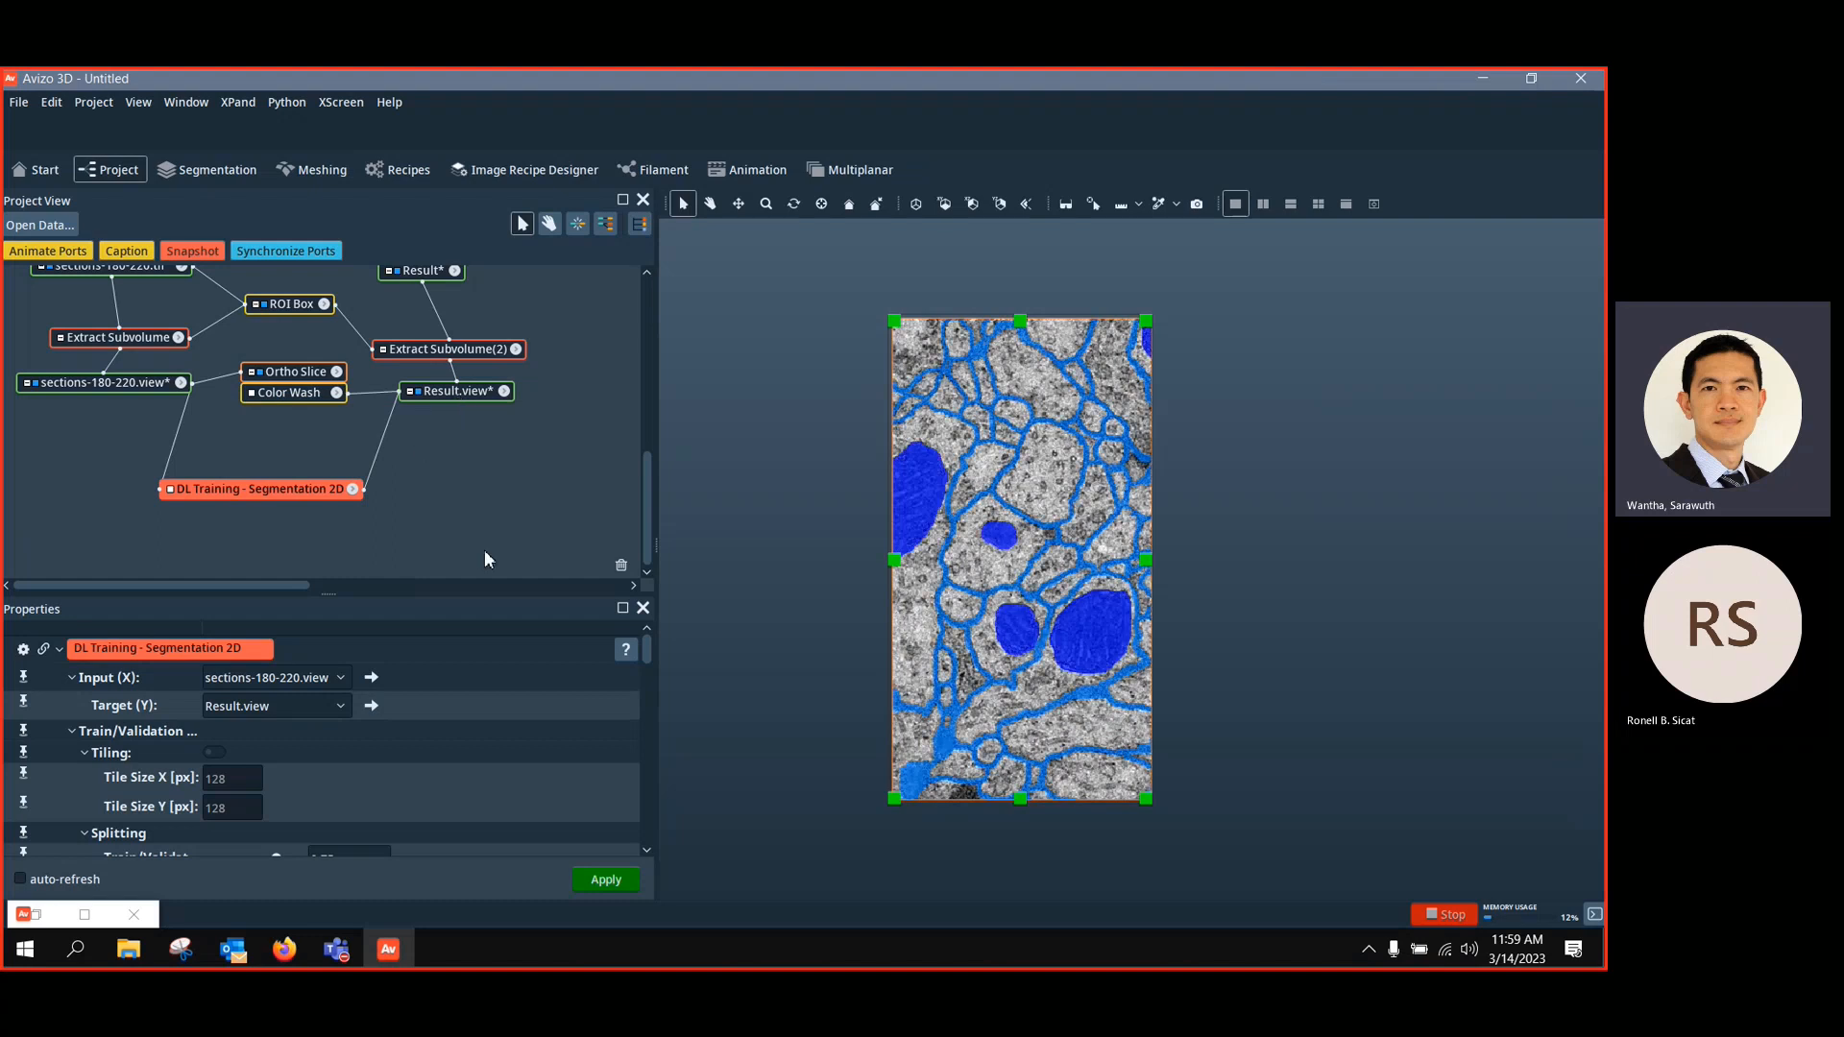
click(477, 585)
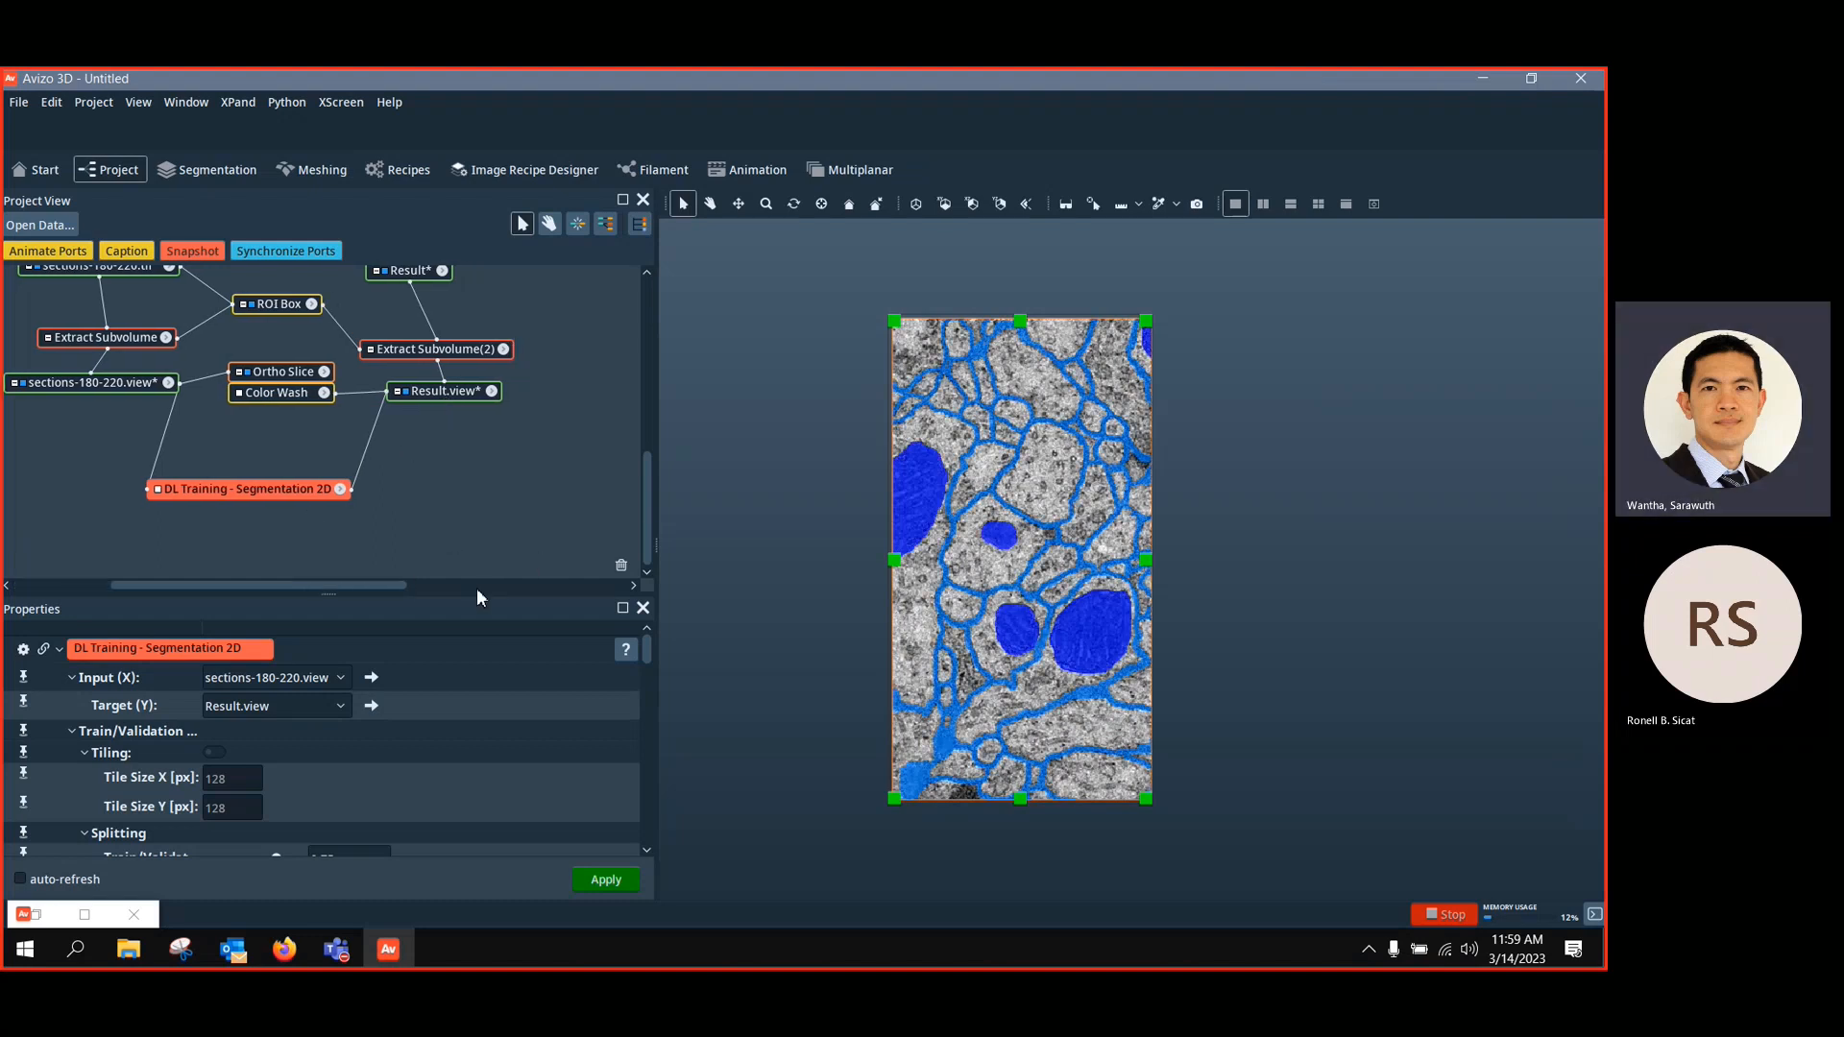
drag(294, 585, 198, 585)
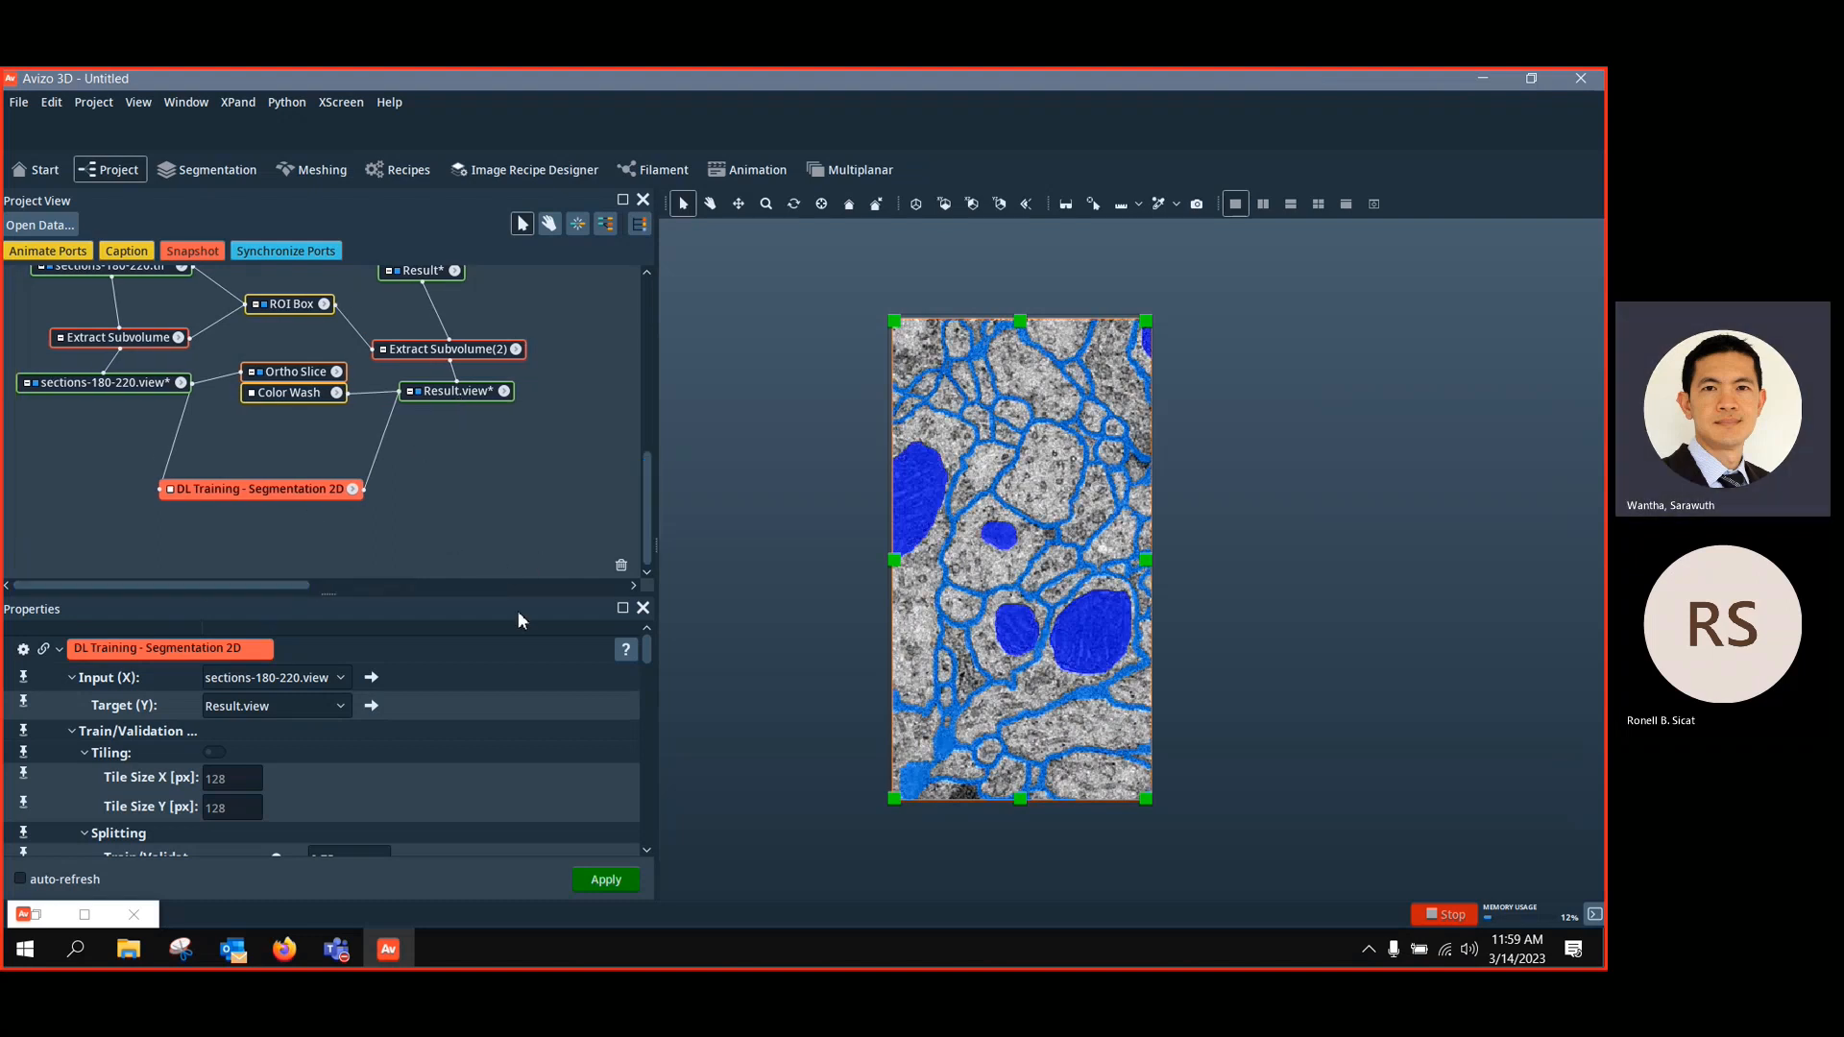
Enlarge the training module's properties area and set the BackbonedUNet model's number of classes to 3
drag(648, 654, 648, 664)
drag(320, 599, 328, 462)
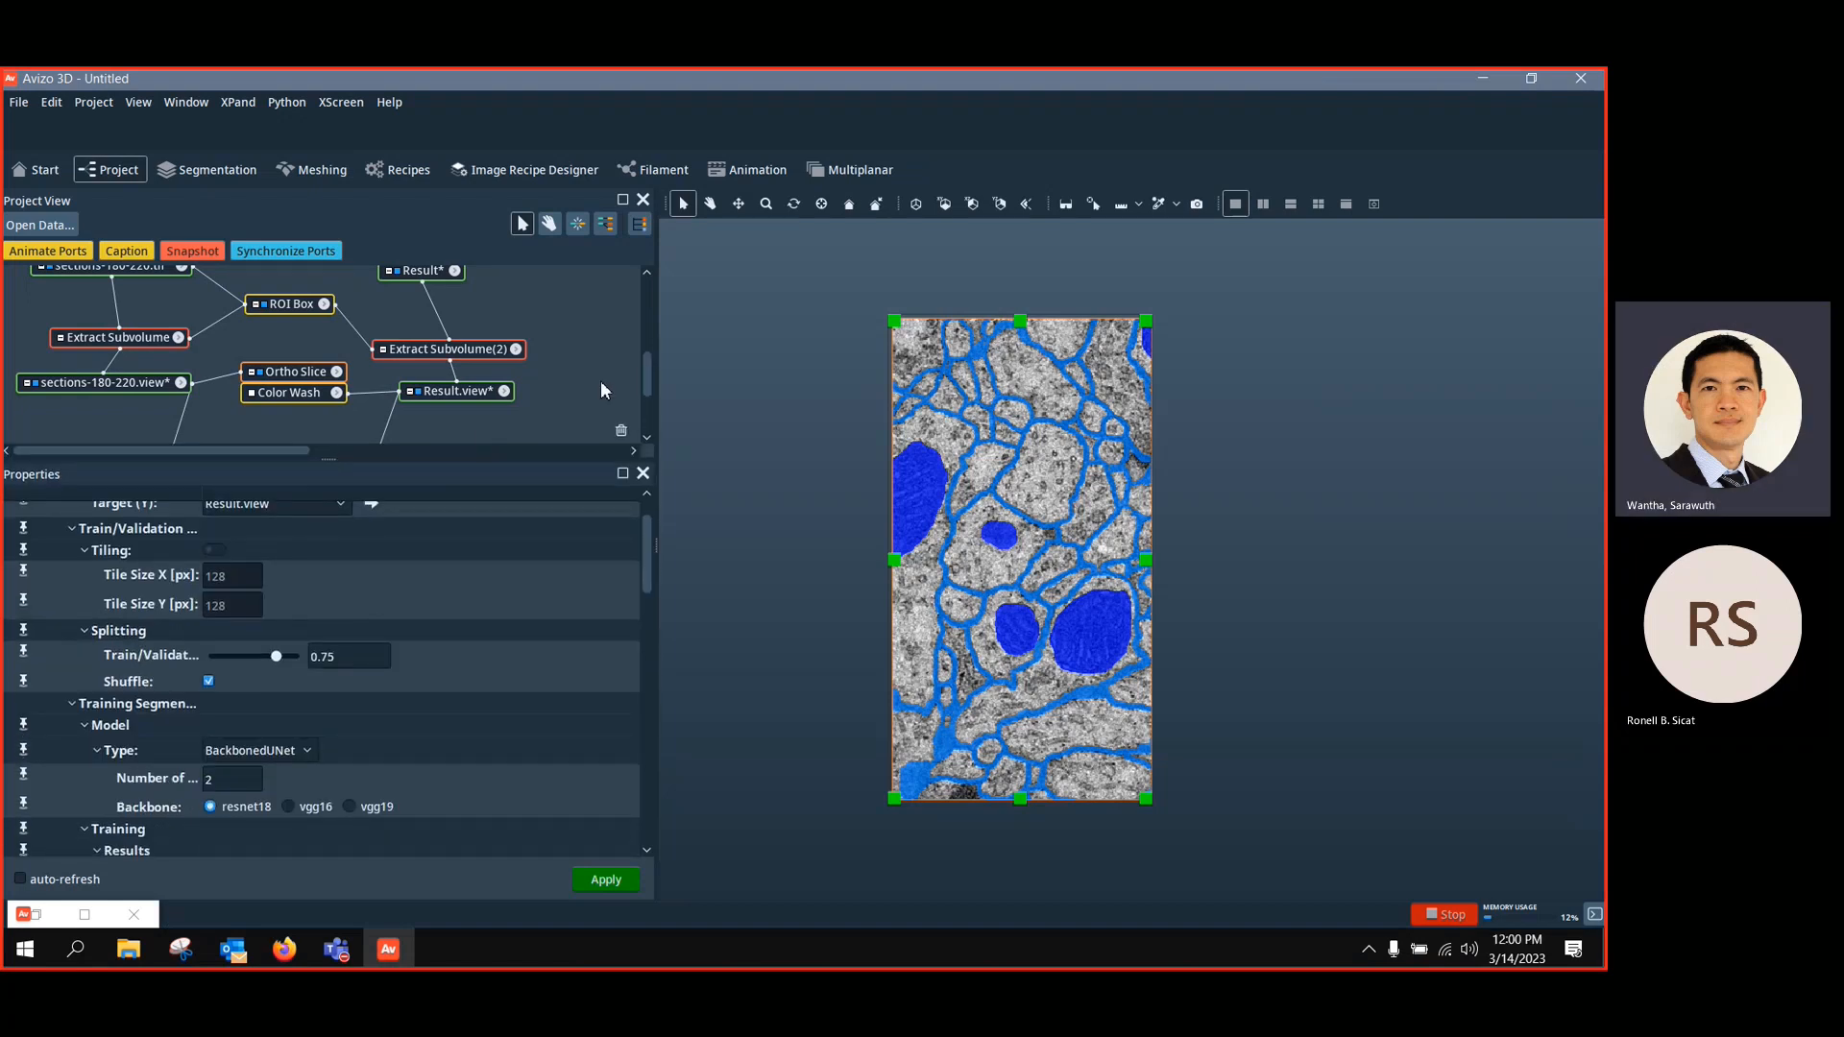
scroll(623, 373, down, 2)
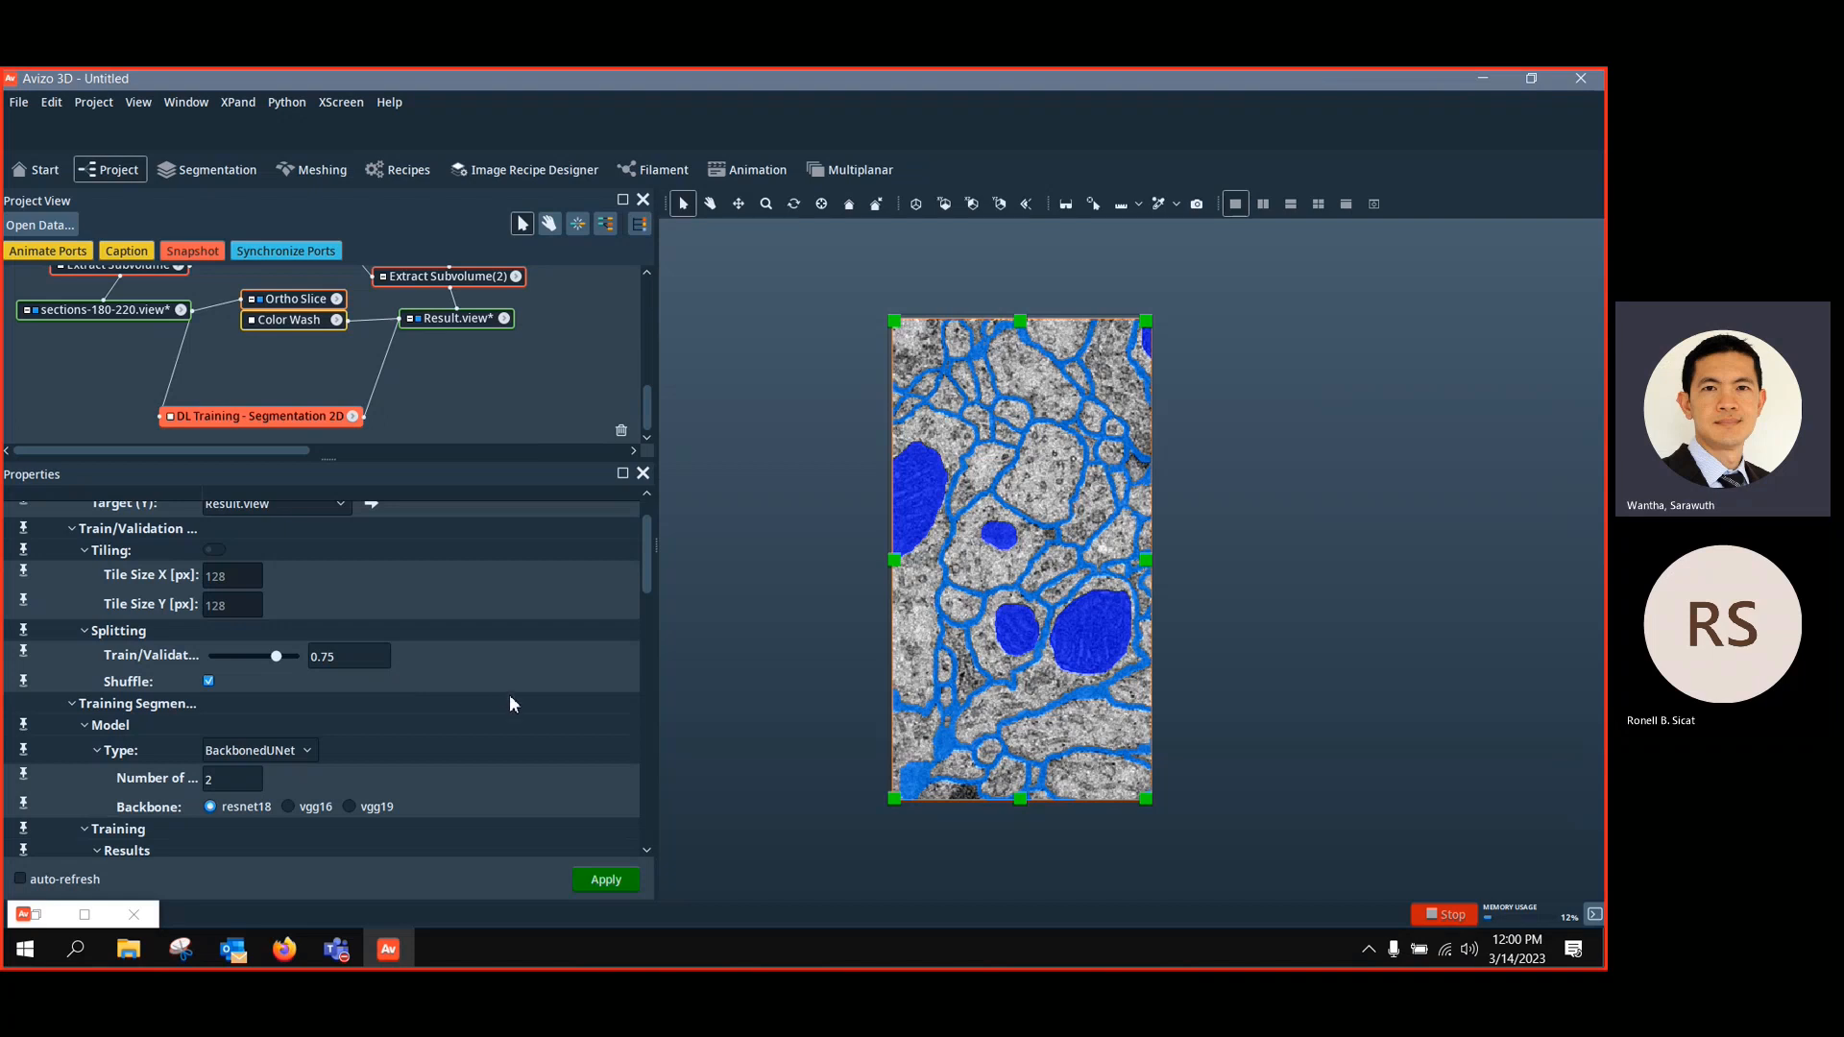
scroll(509, 694, down, 2)
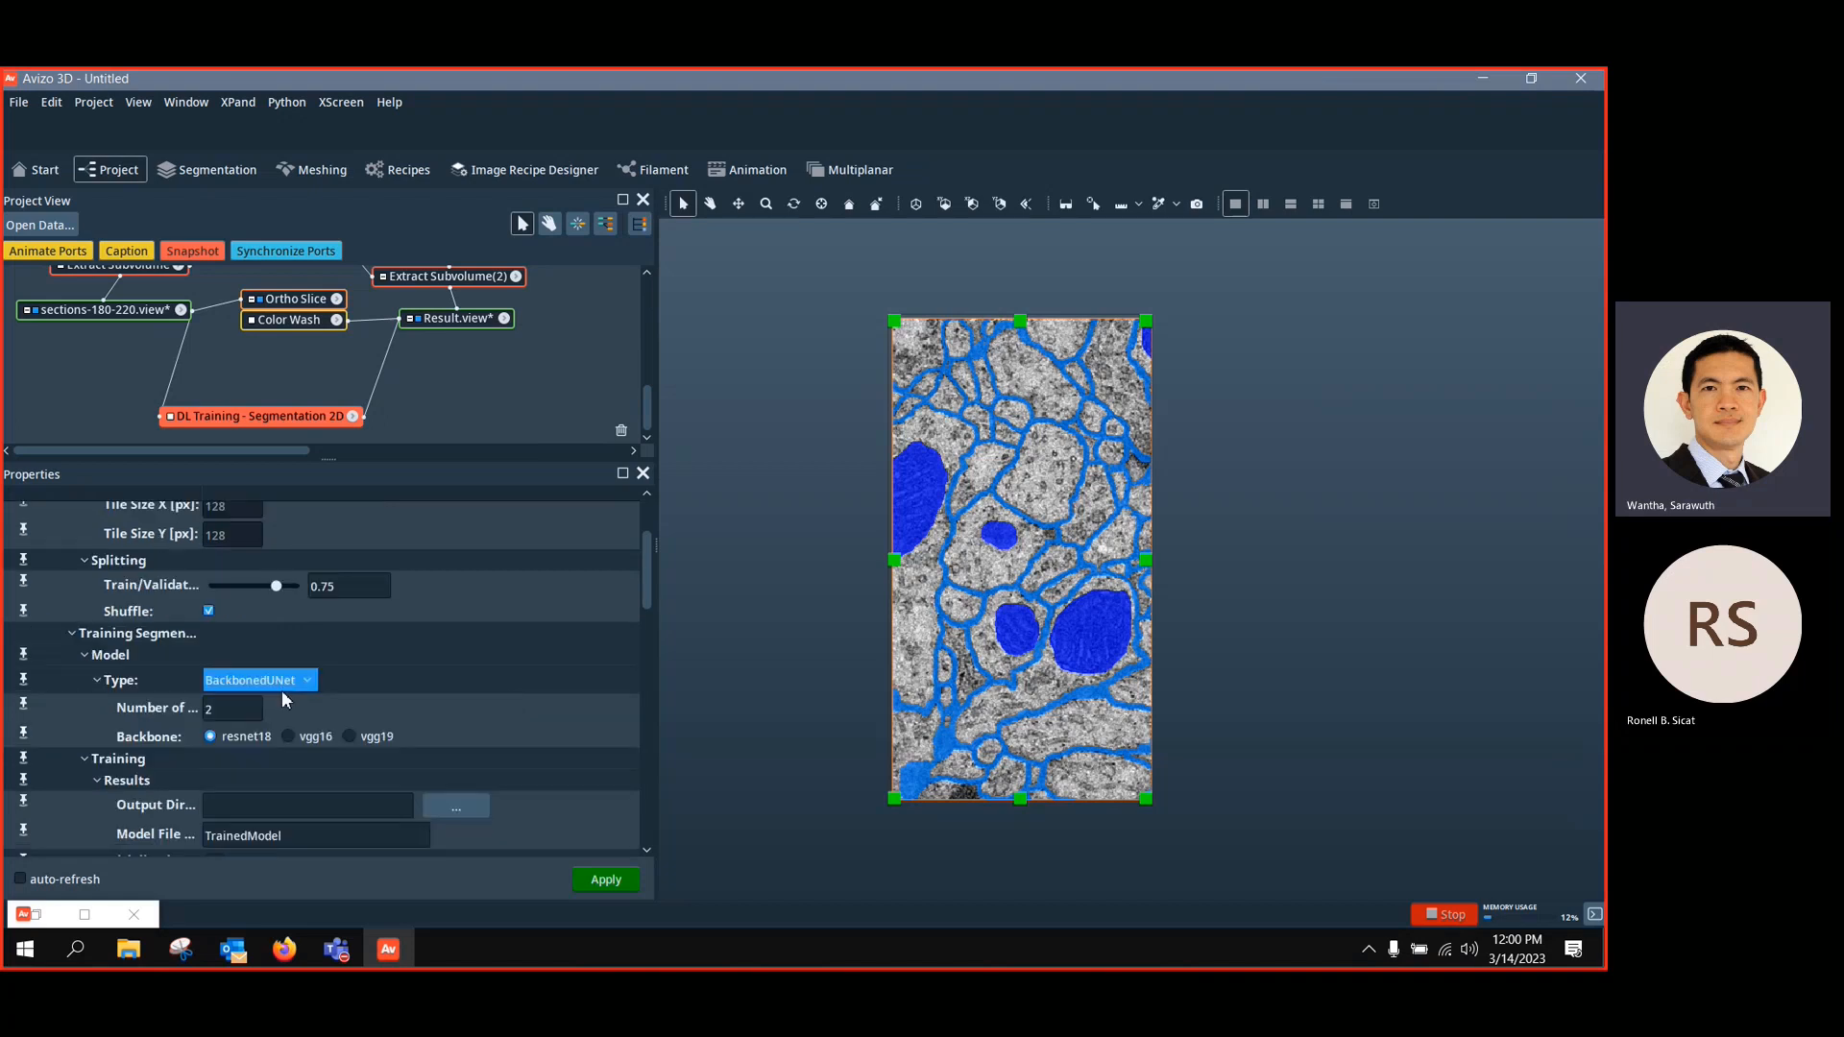
click(232, 709)
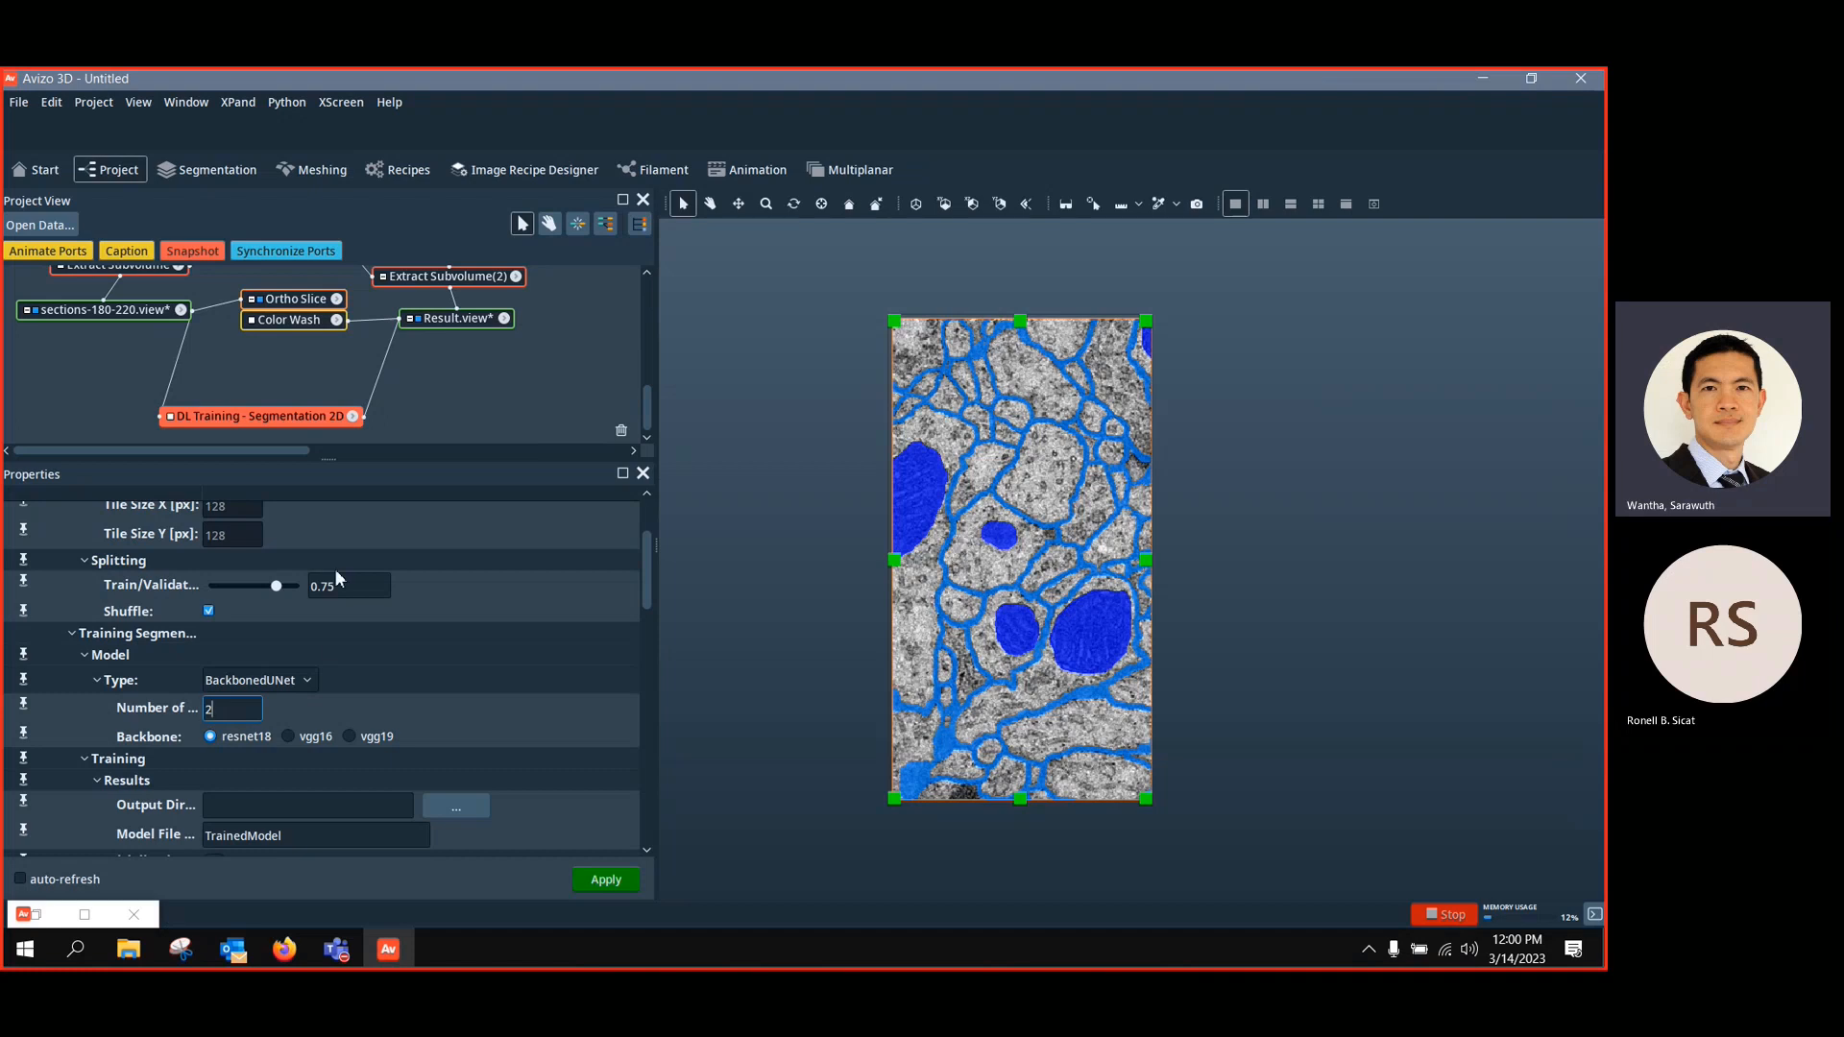
key(BackSpace)
text(3)
Set the training output directory to Desktop/DL2D and name the model file TrainedModel_500Epochs_256Patch
scroll(576, 661, down, 1)
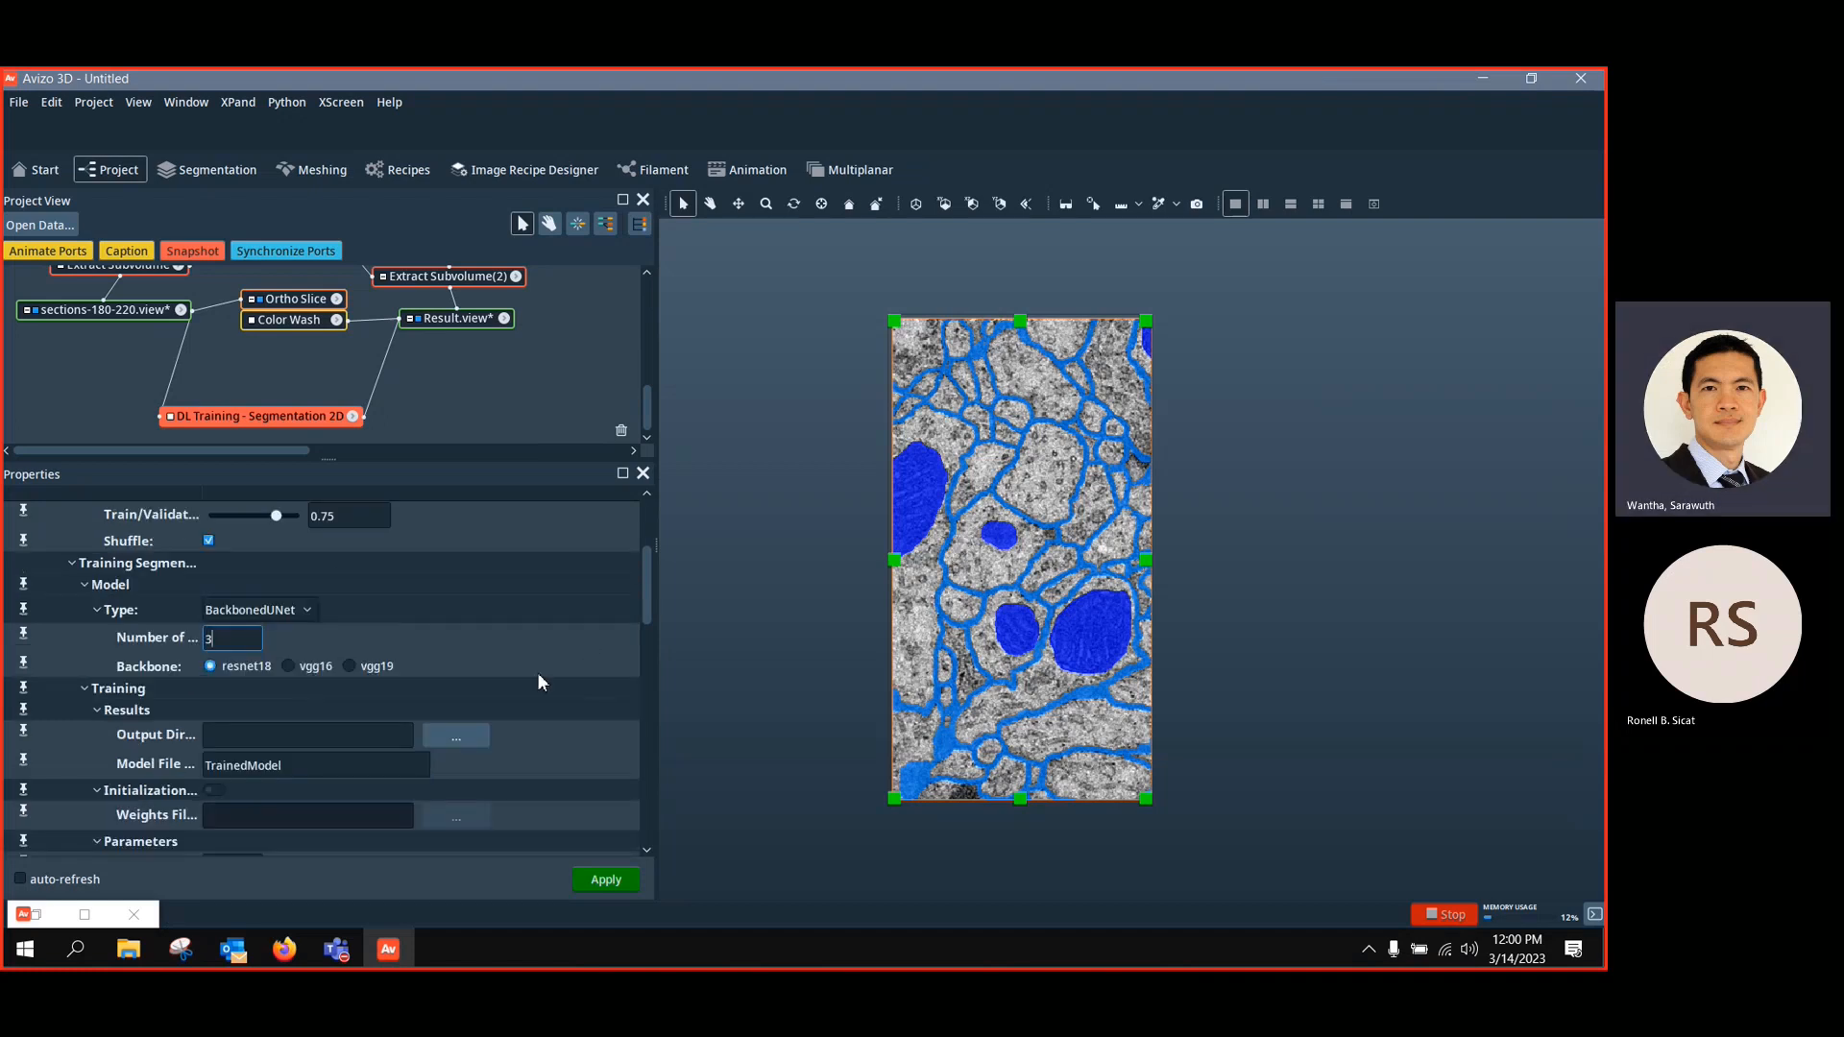
click(456, 736)
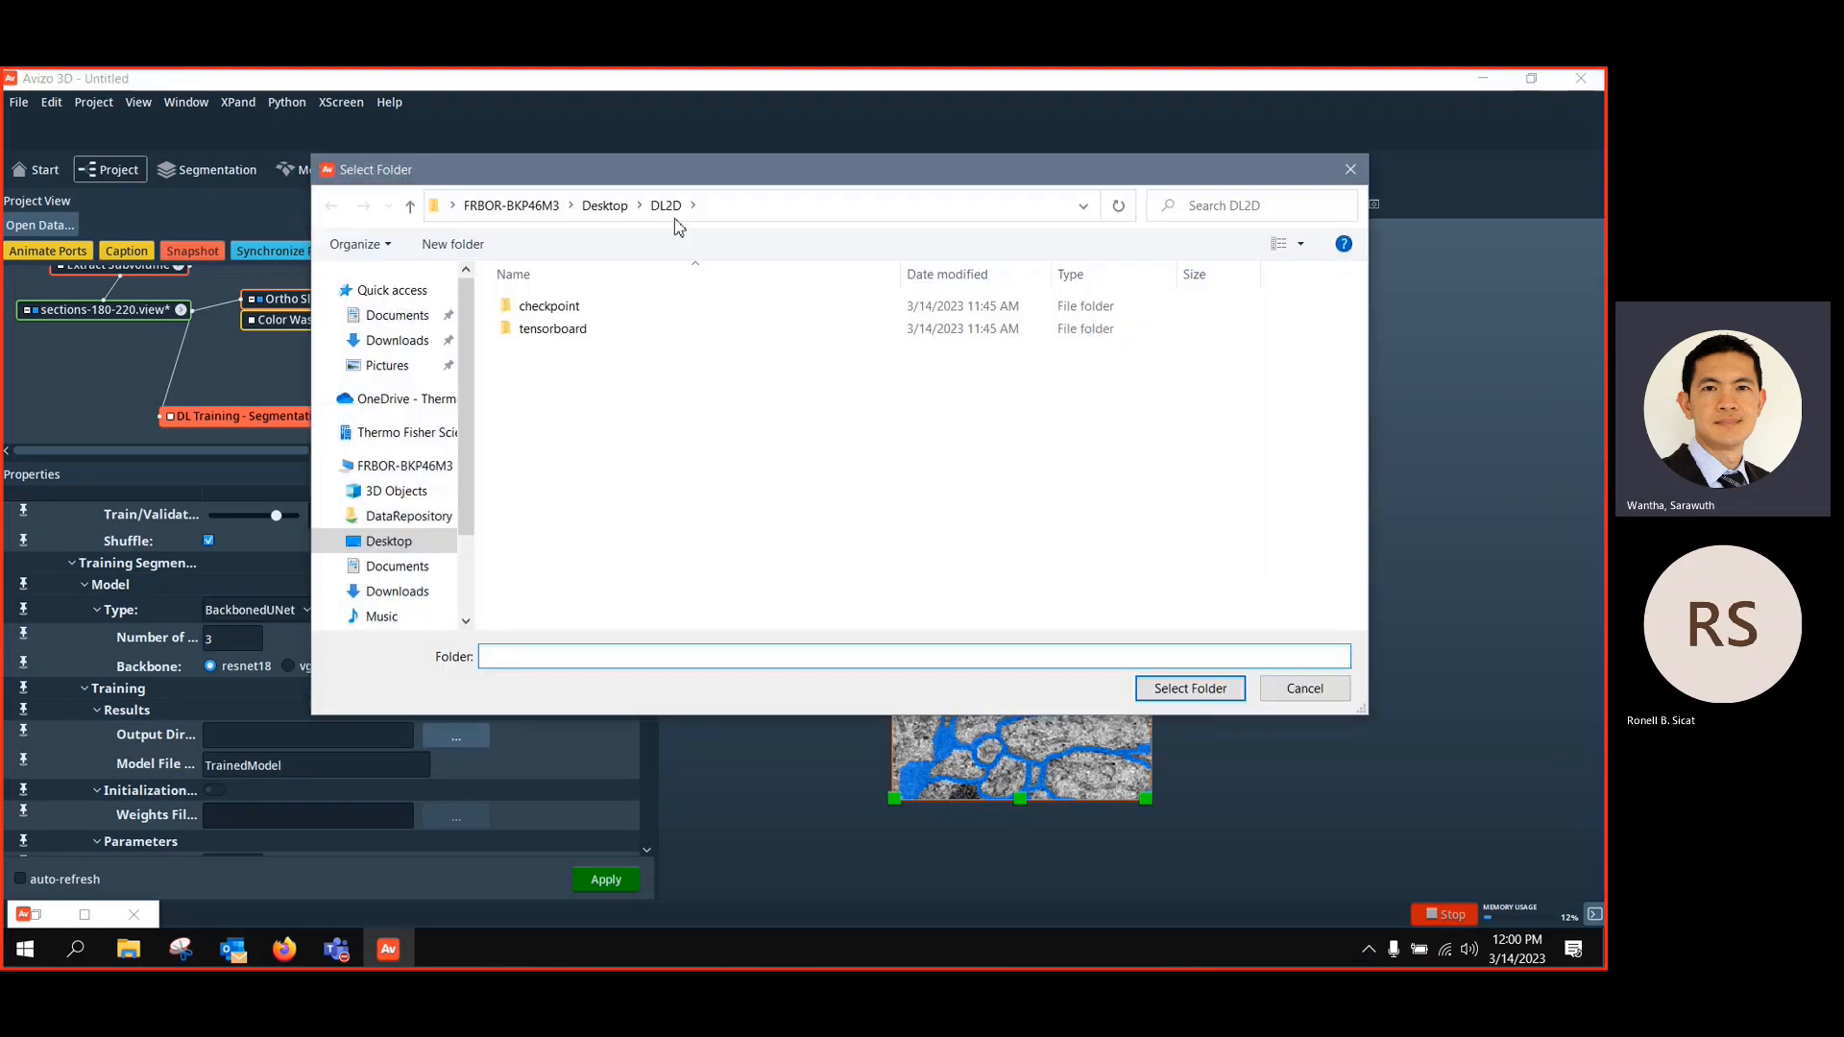
click(1190, 689)
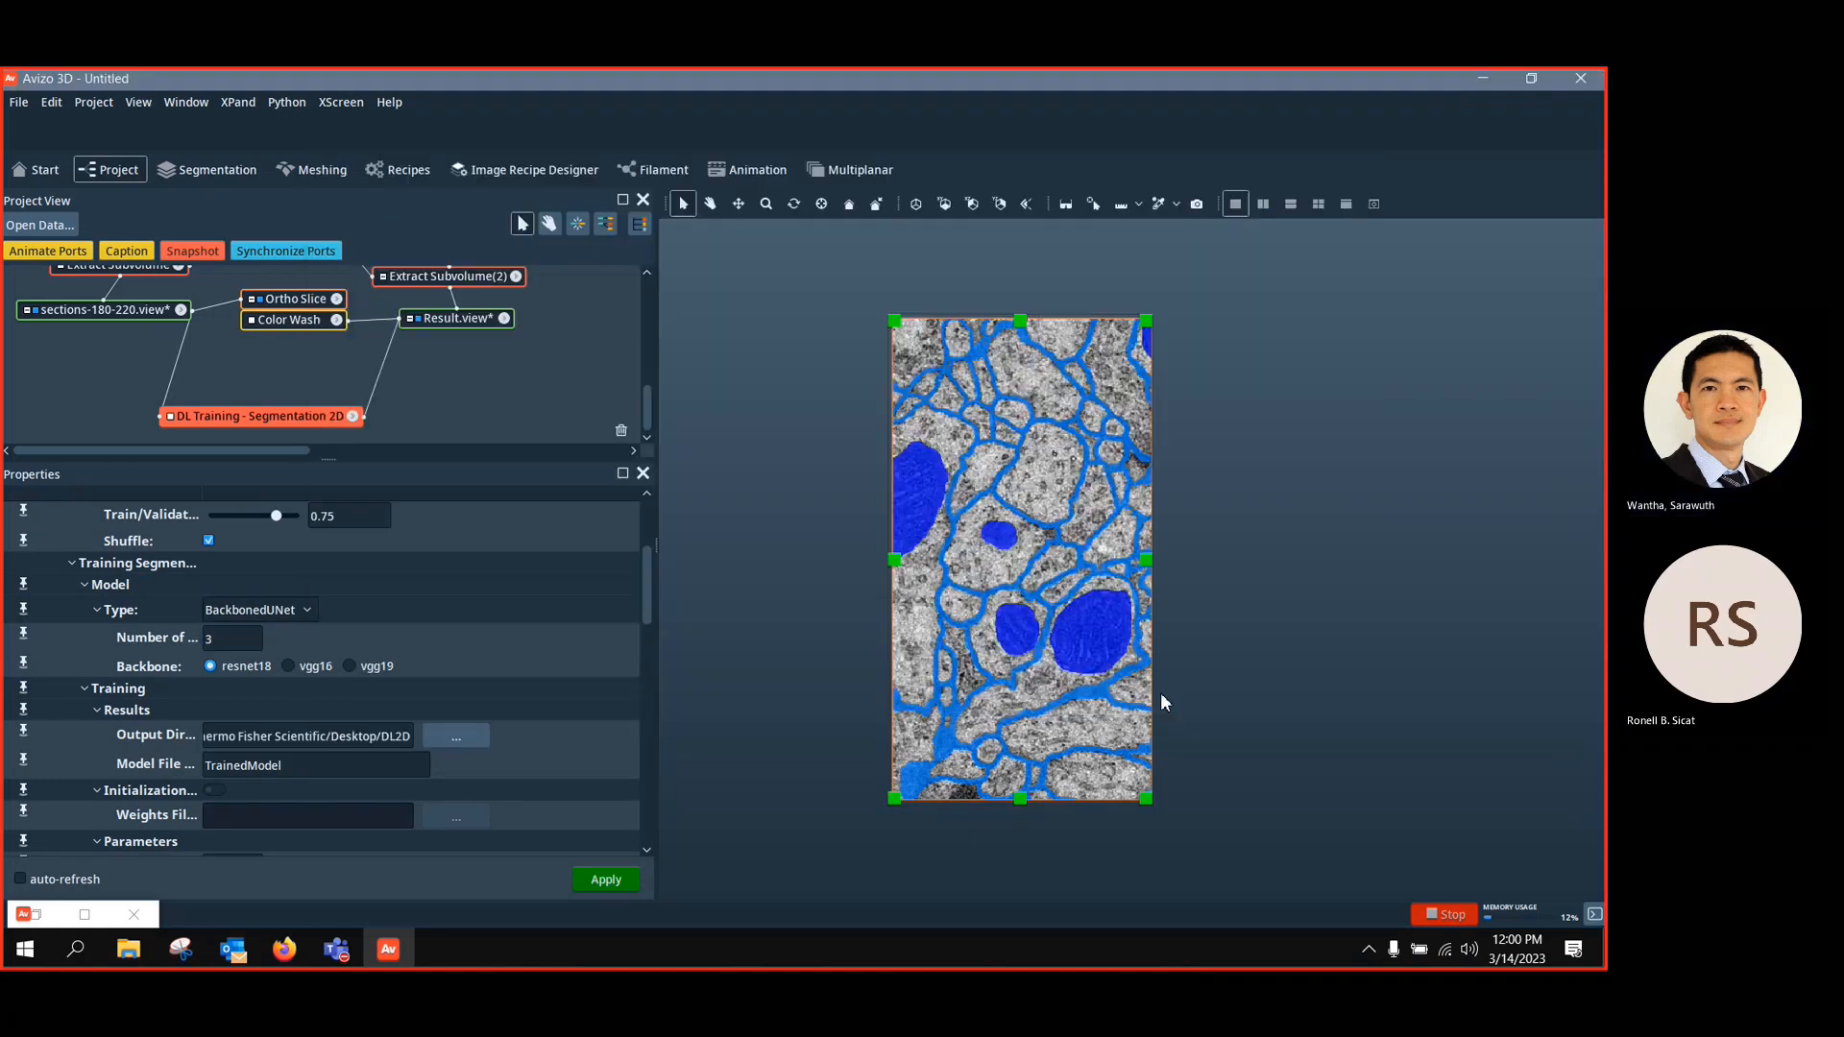
click(343, 767)
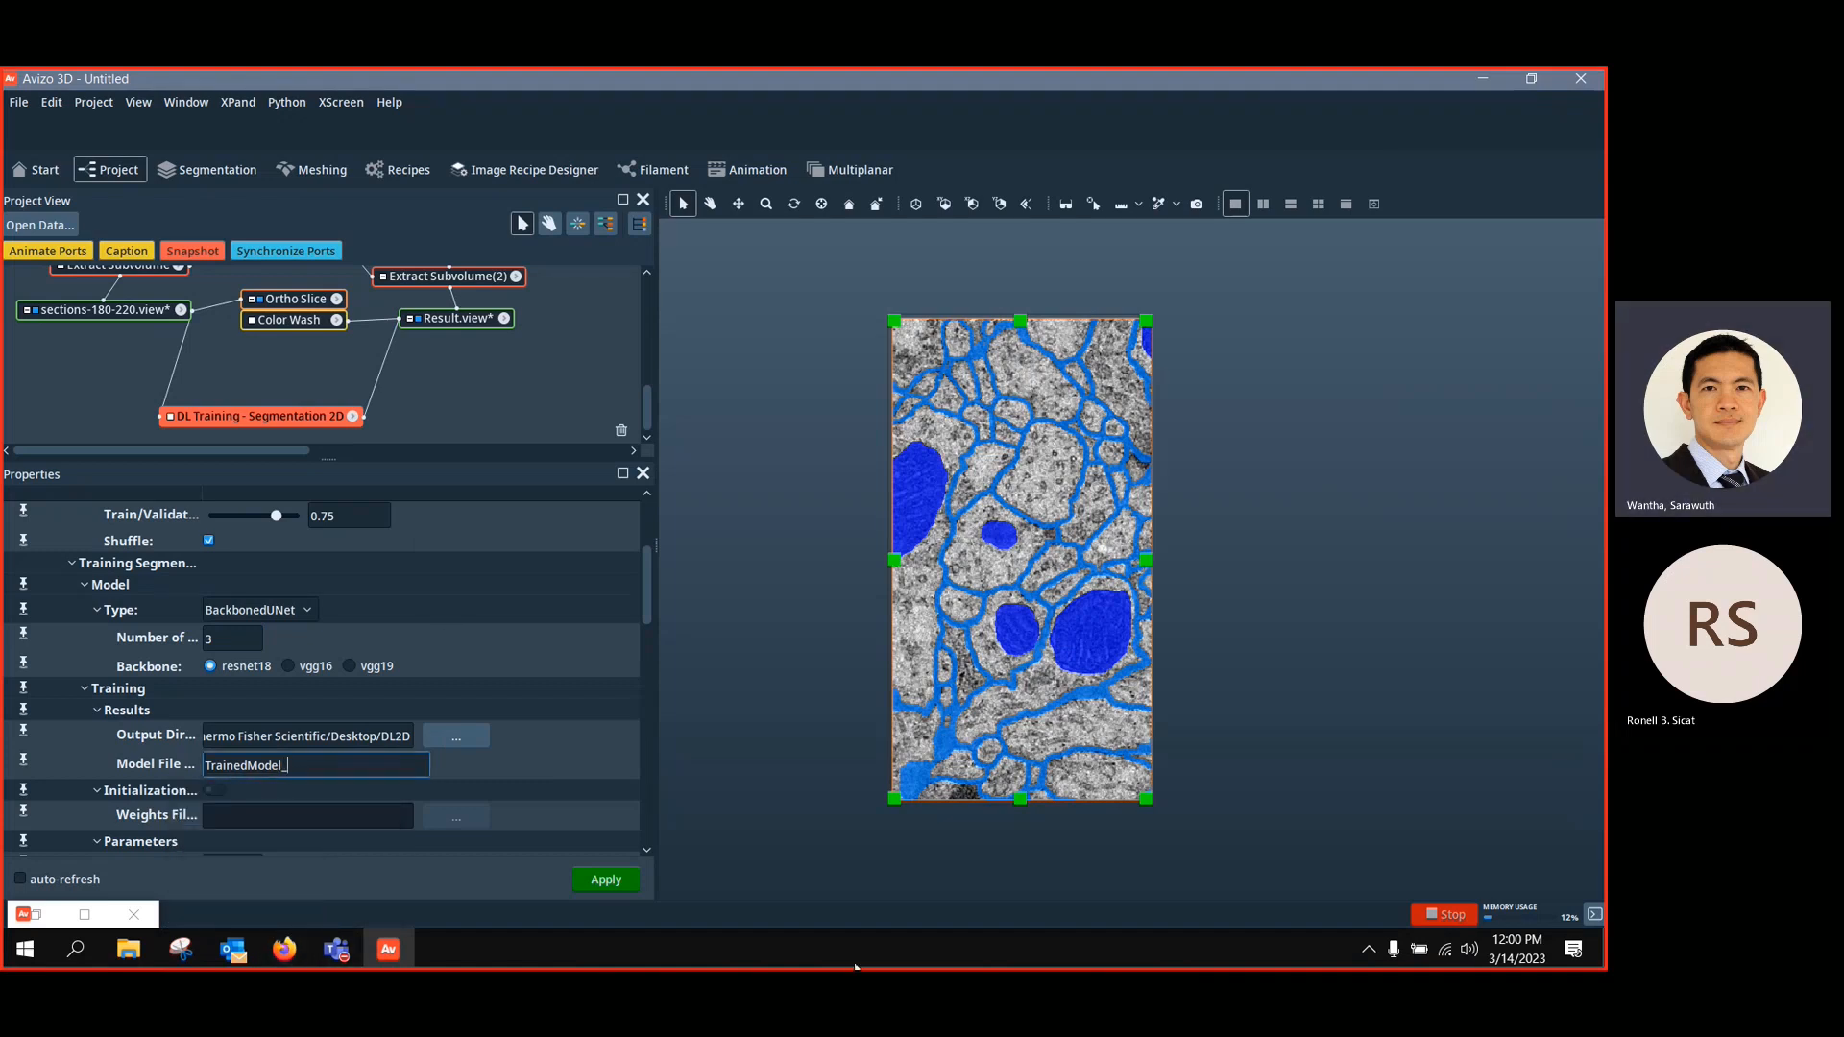
text(500Epoch)
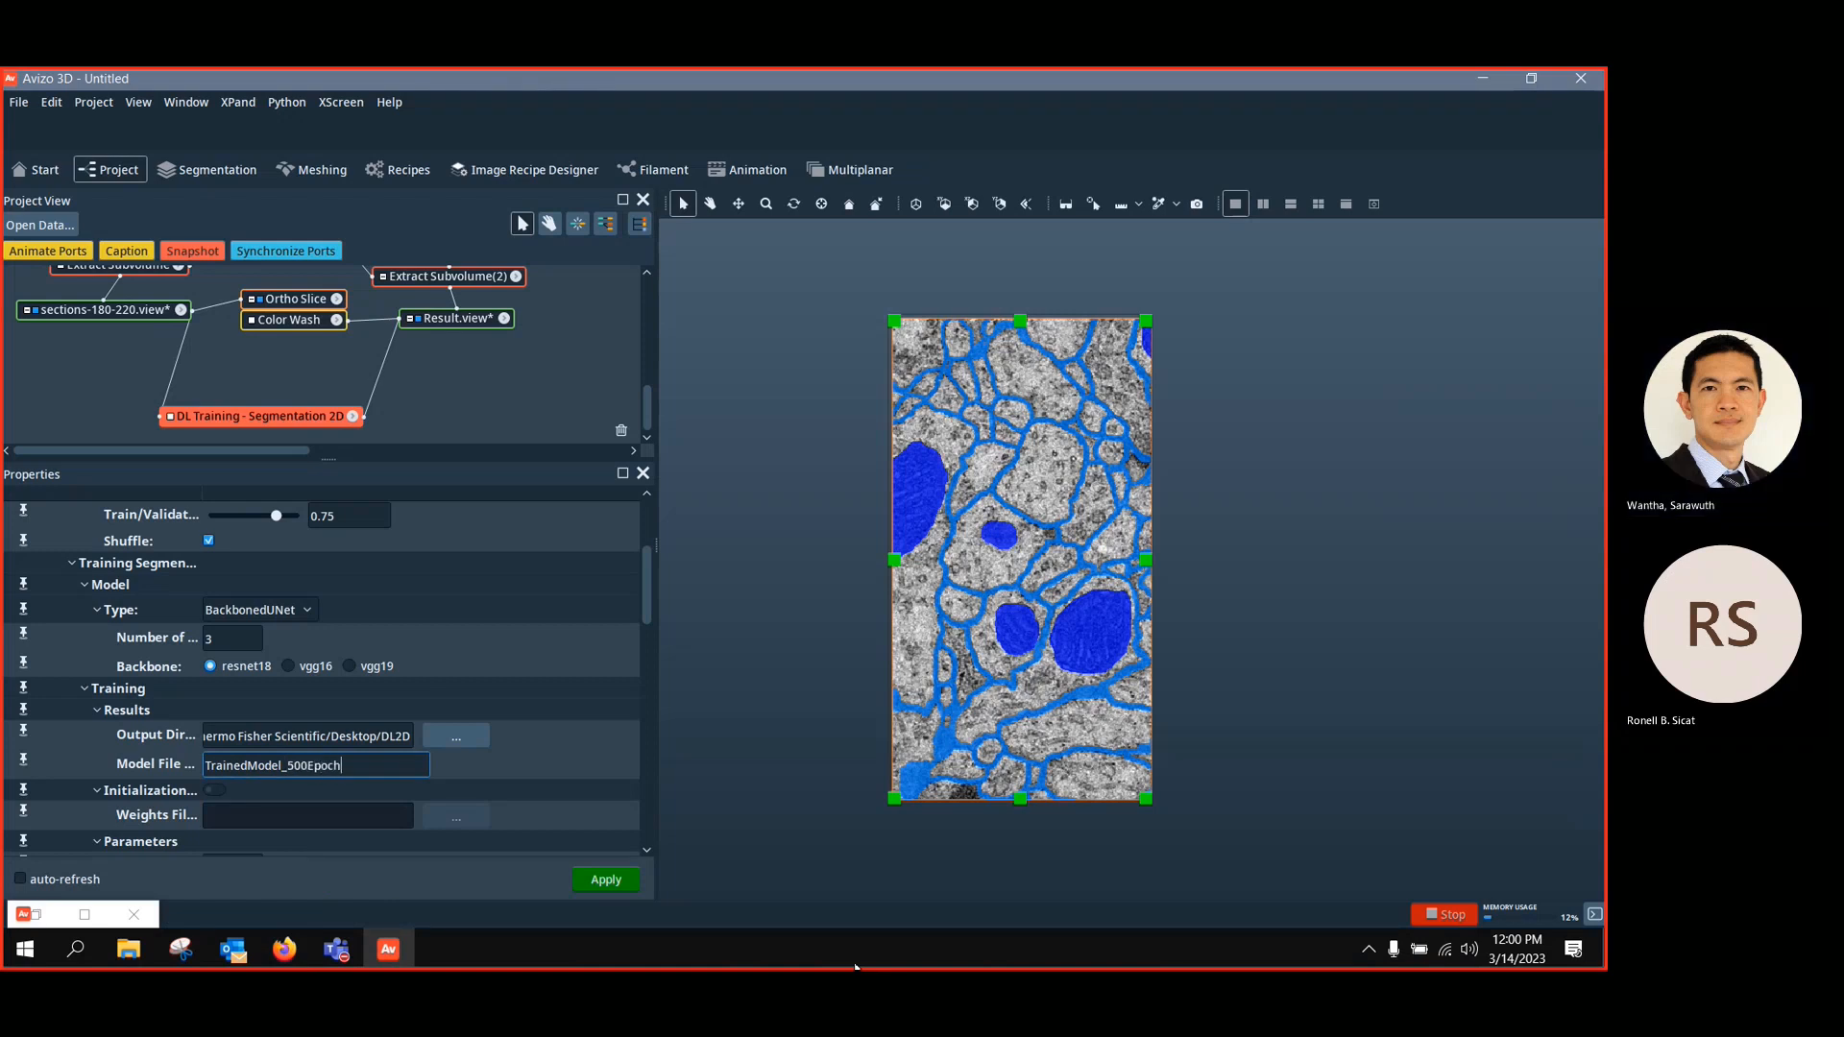
text(s_2)
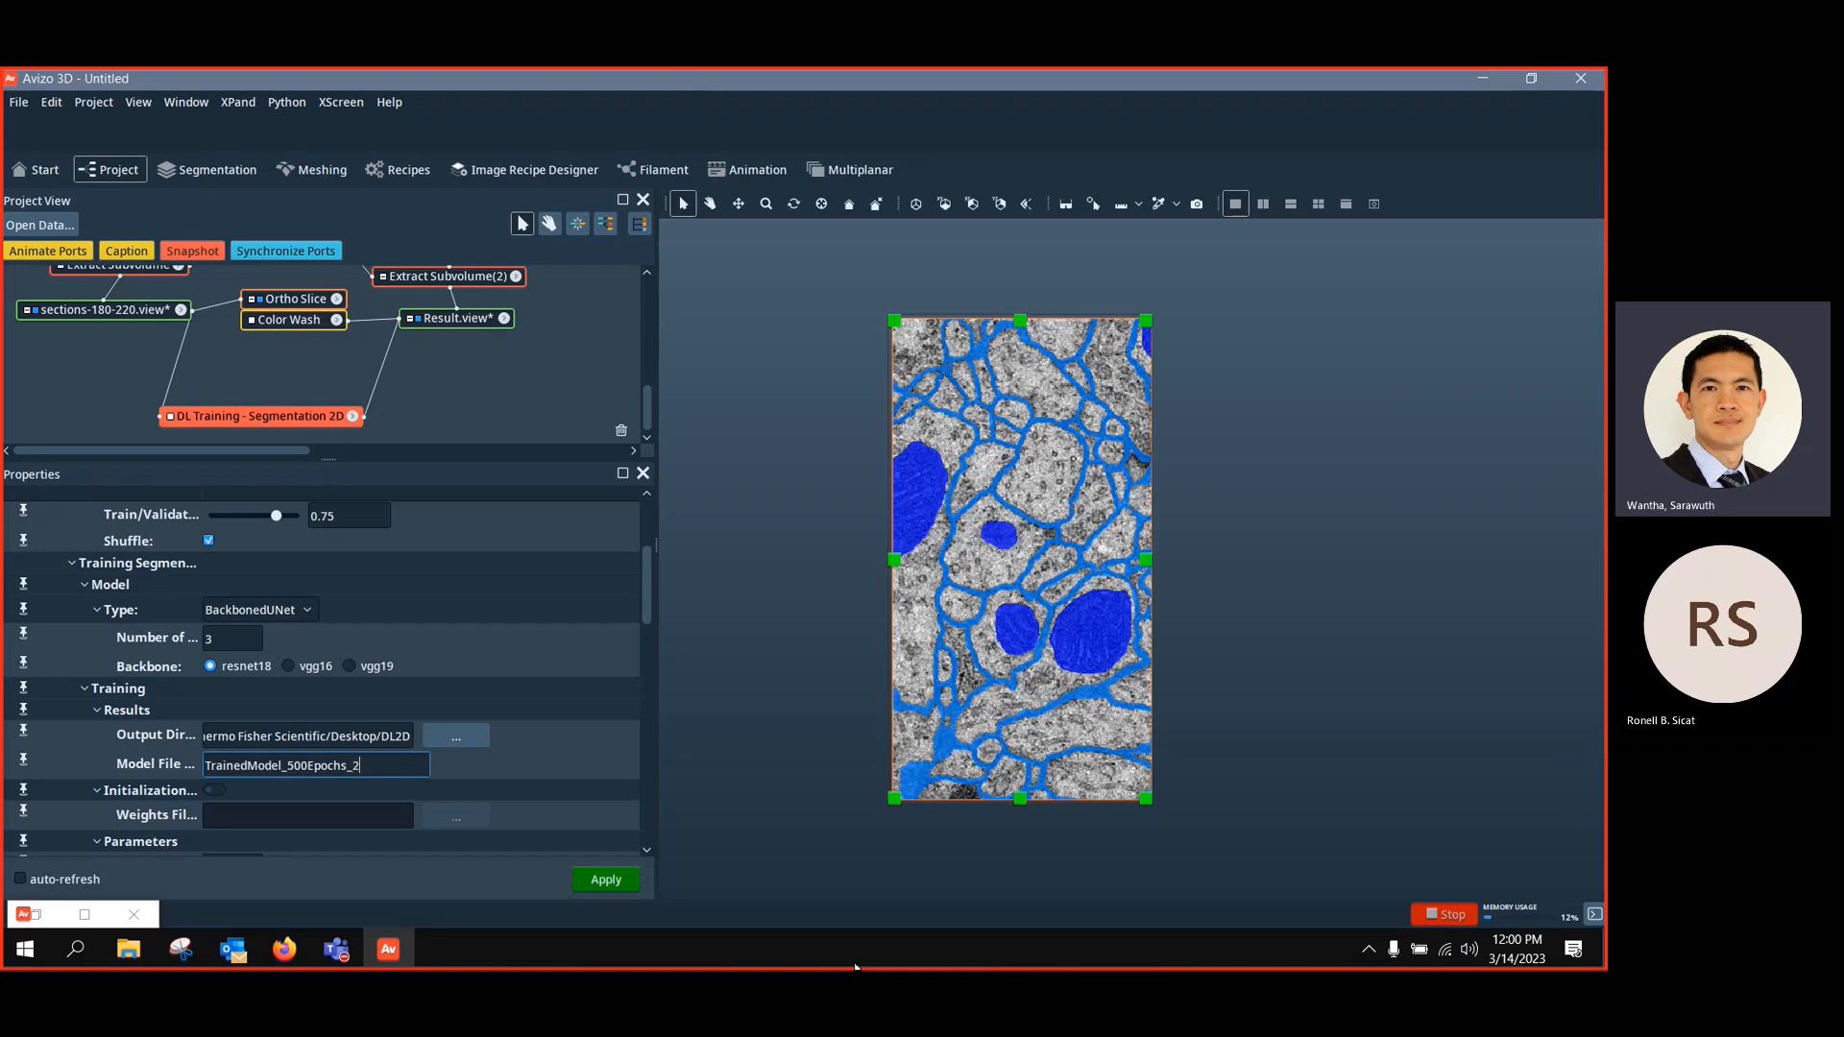
text(56Patch)
Enable initialization using a weights file and choose TrainedModel_100Epochs_resnet18_128Patch.hdf5 from the desktop DL2D folder
scroll(630, 667, down, 3)
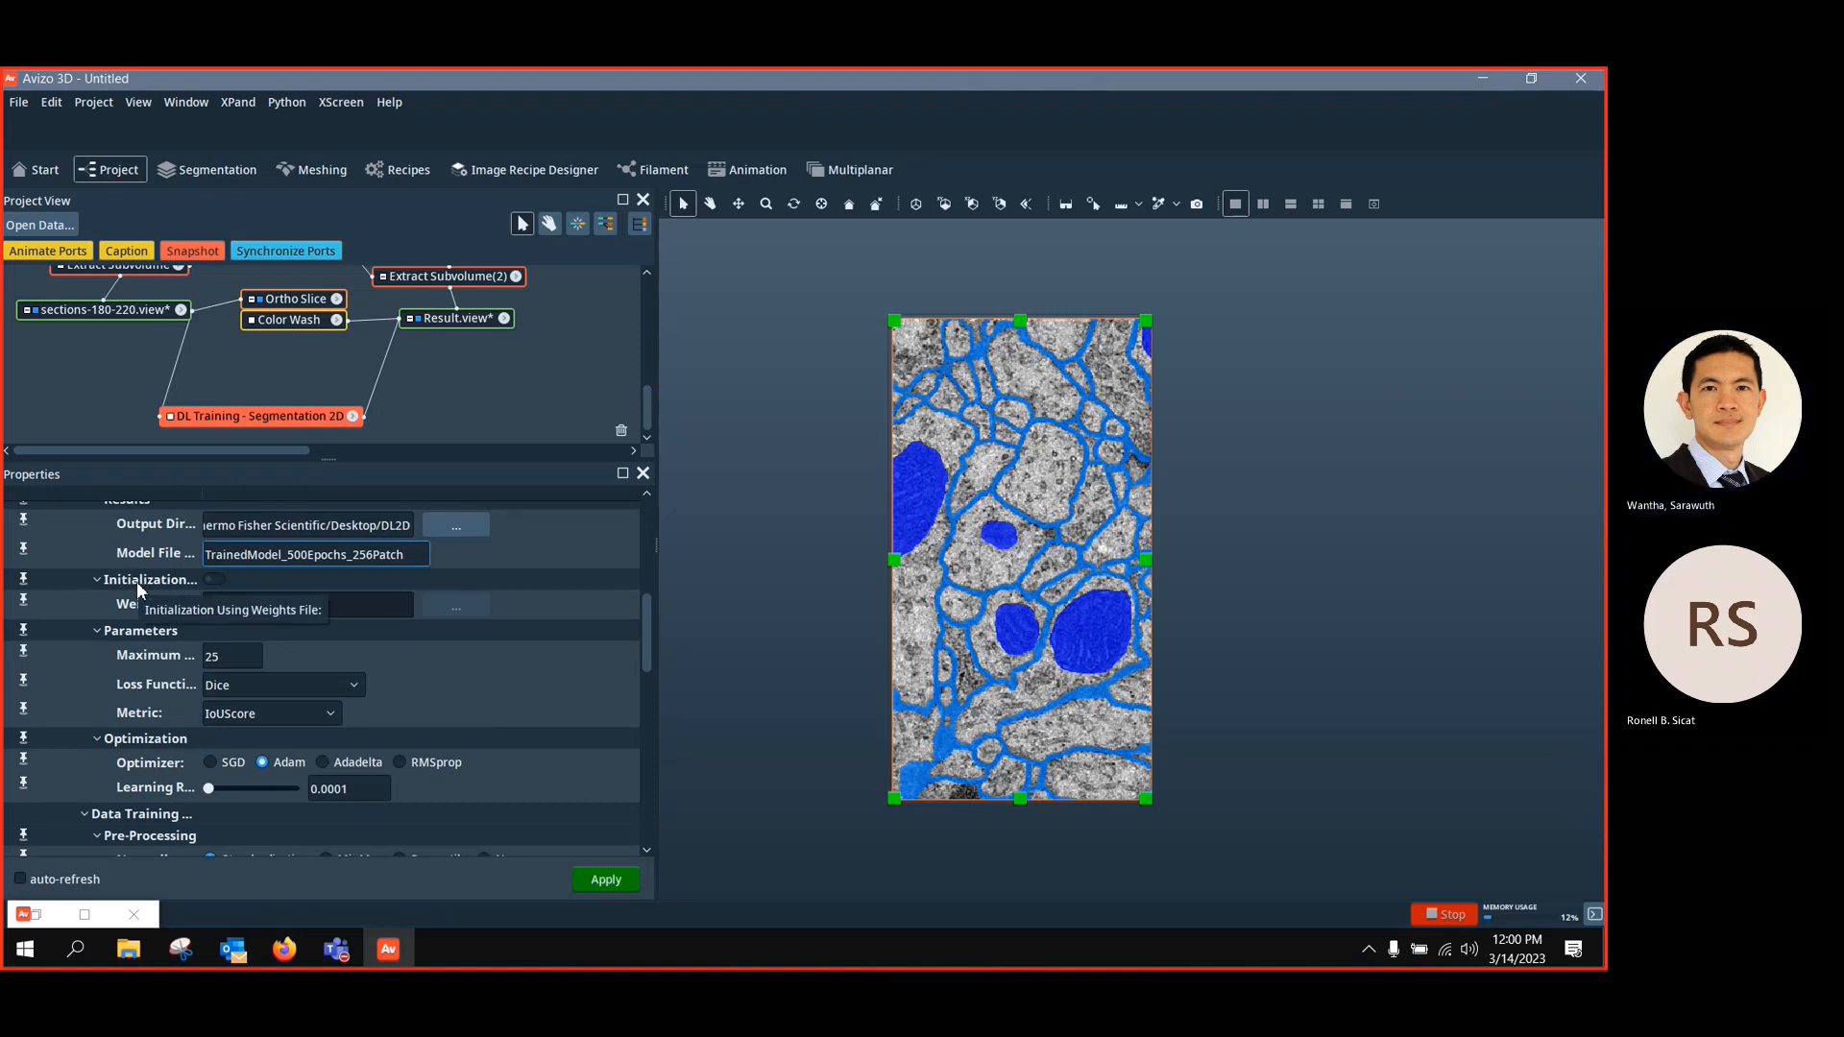
click(216, 585)
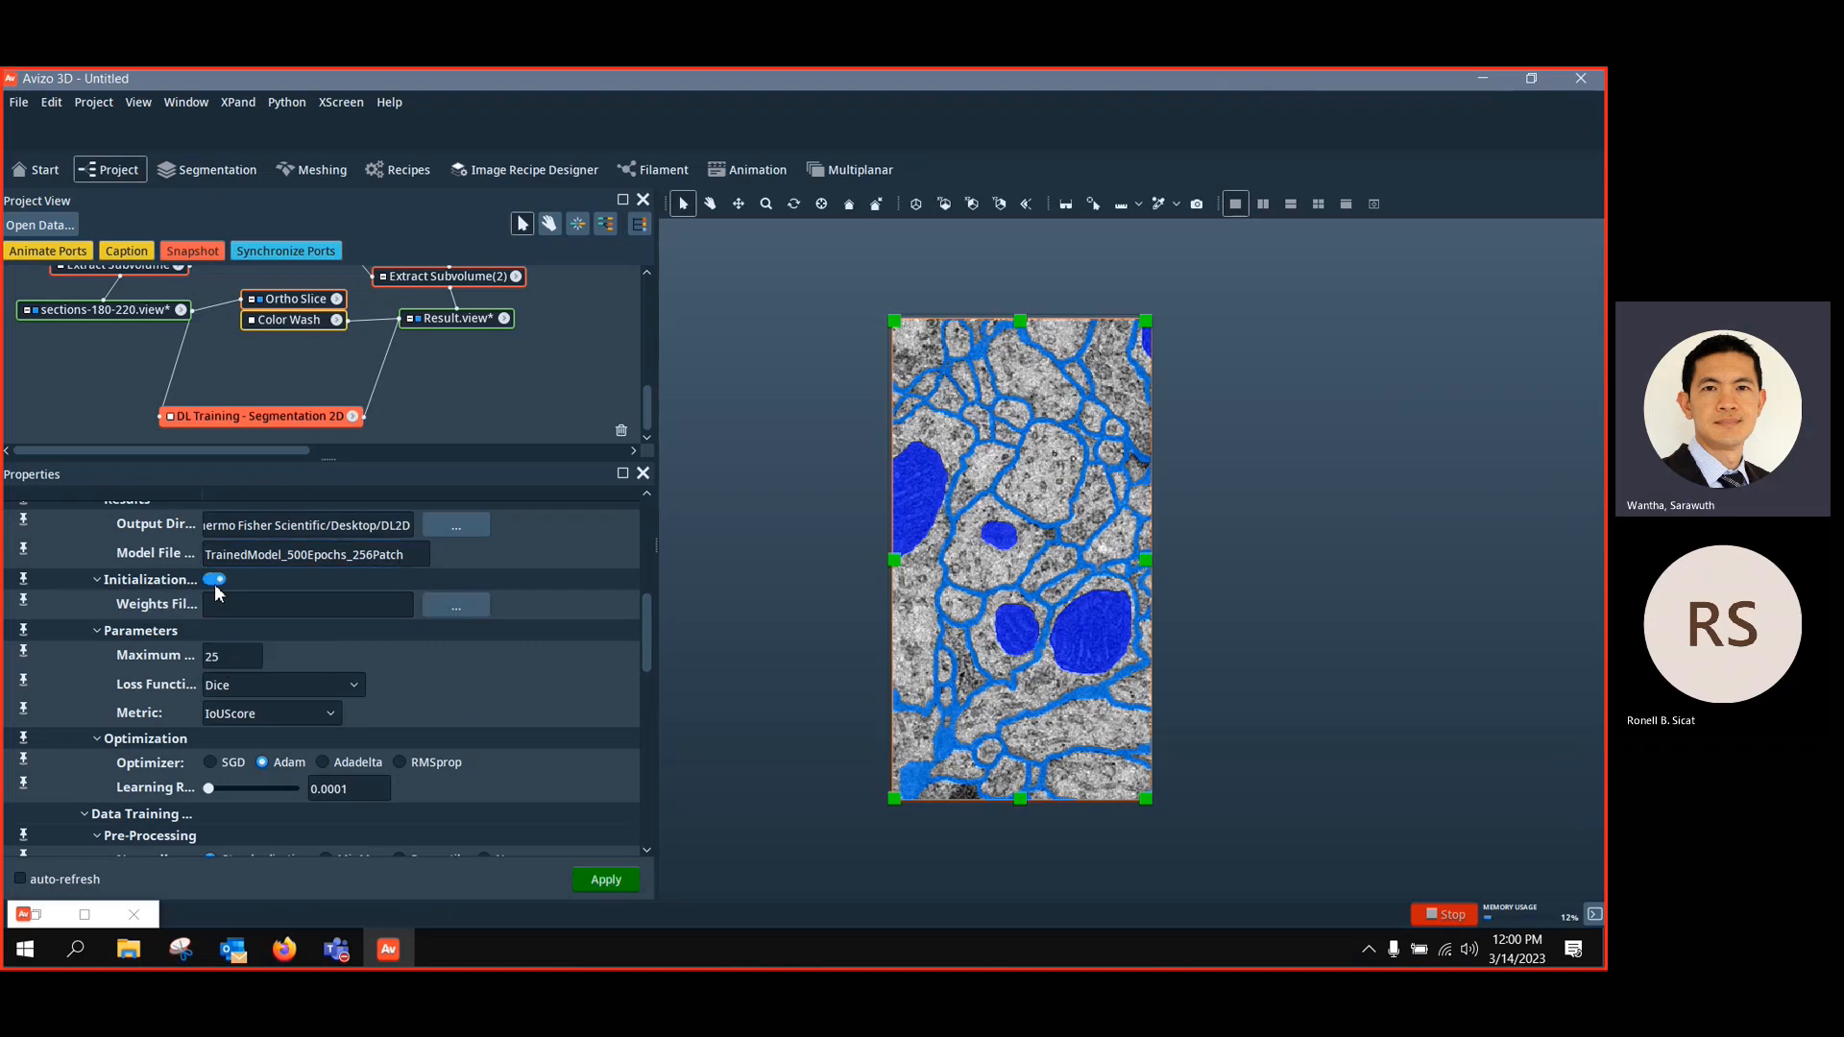
click(469, 602)
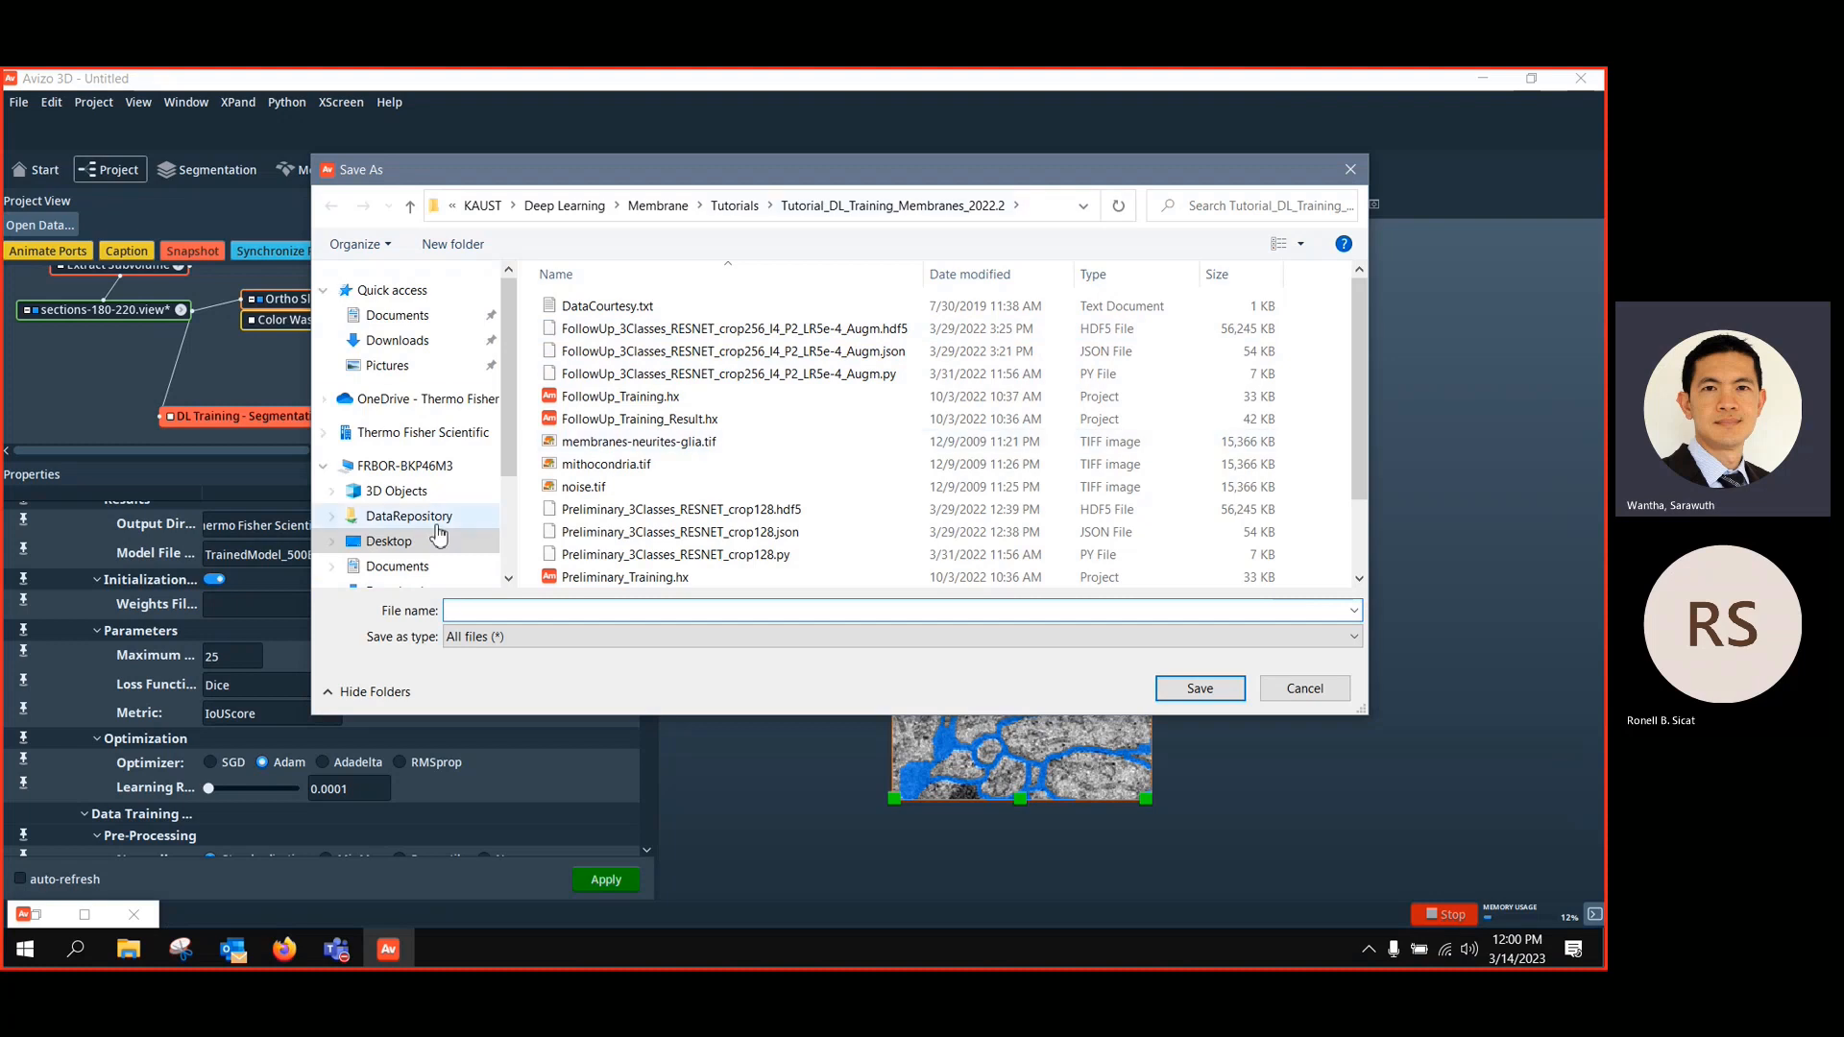
click(411, 541)
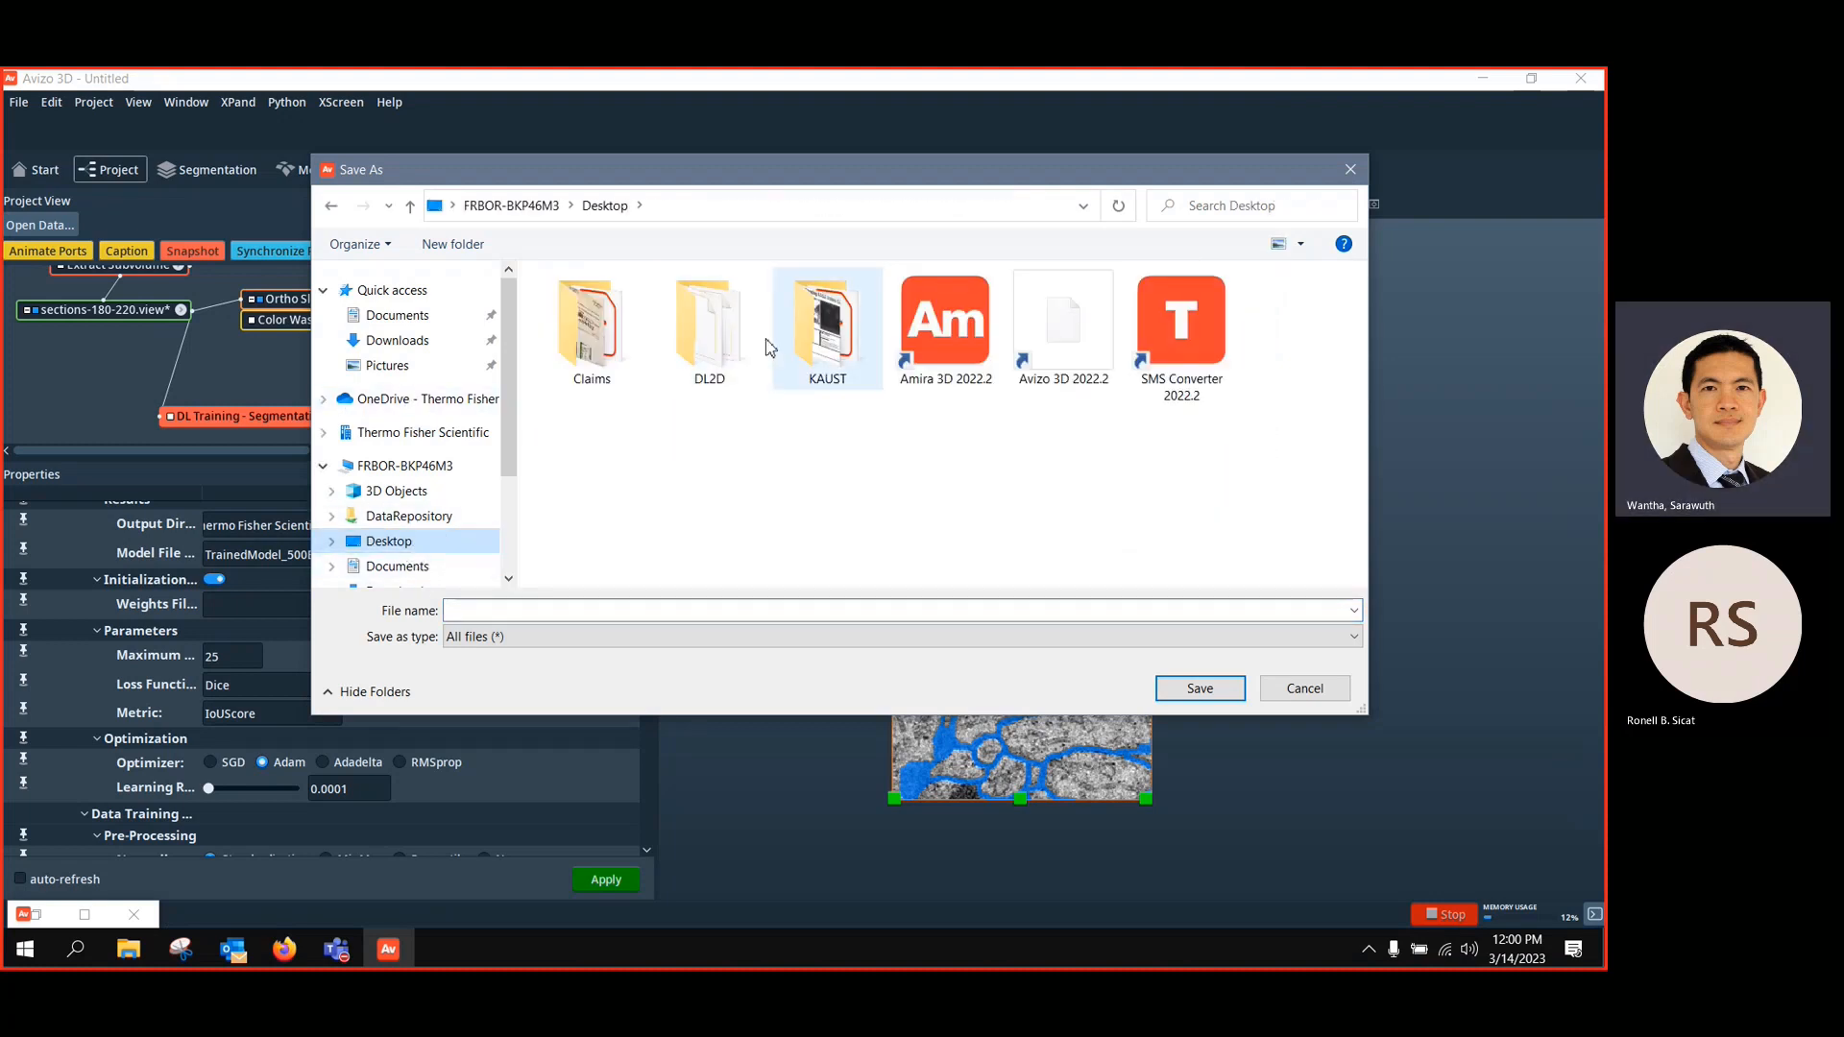
double_click(735, 357)
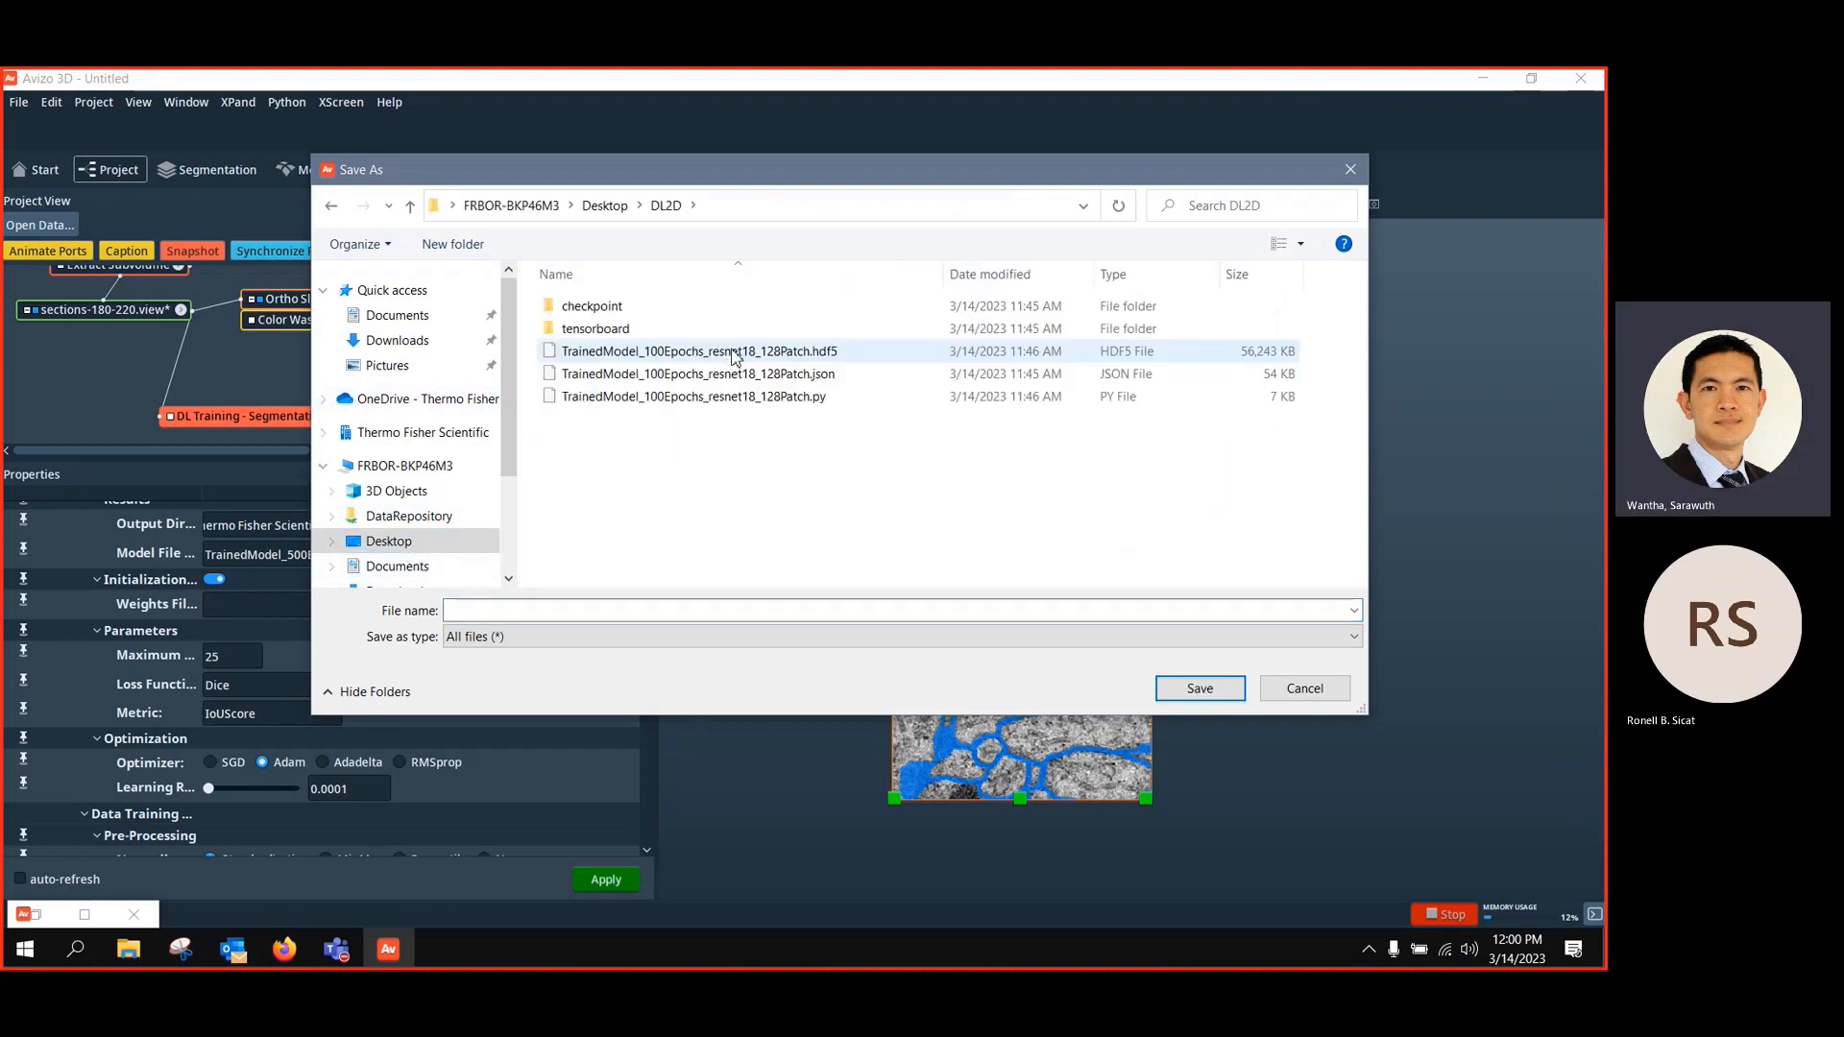
click(836, 353)
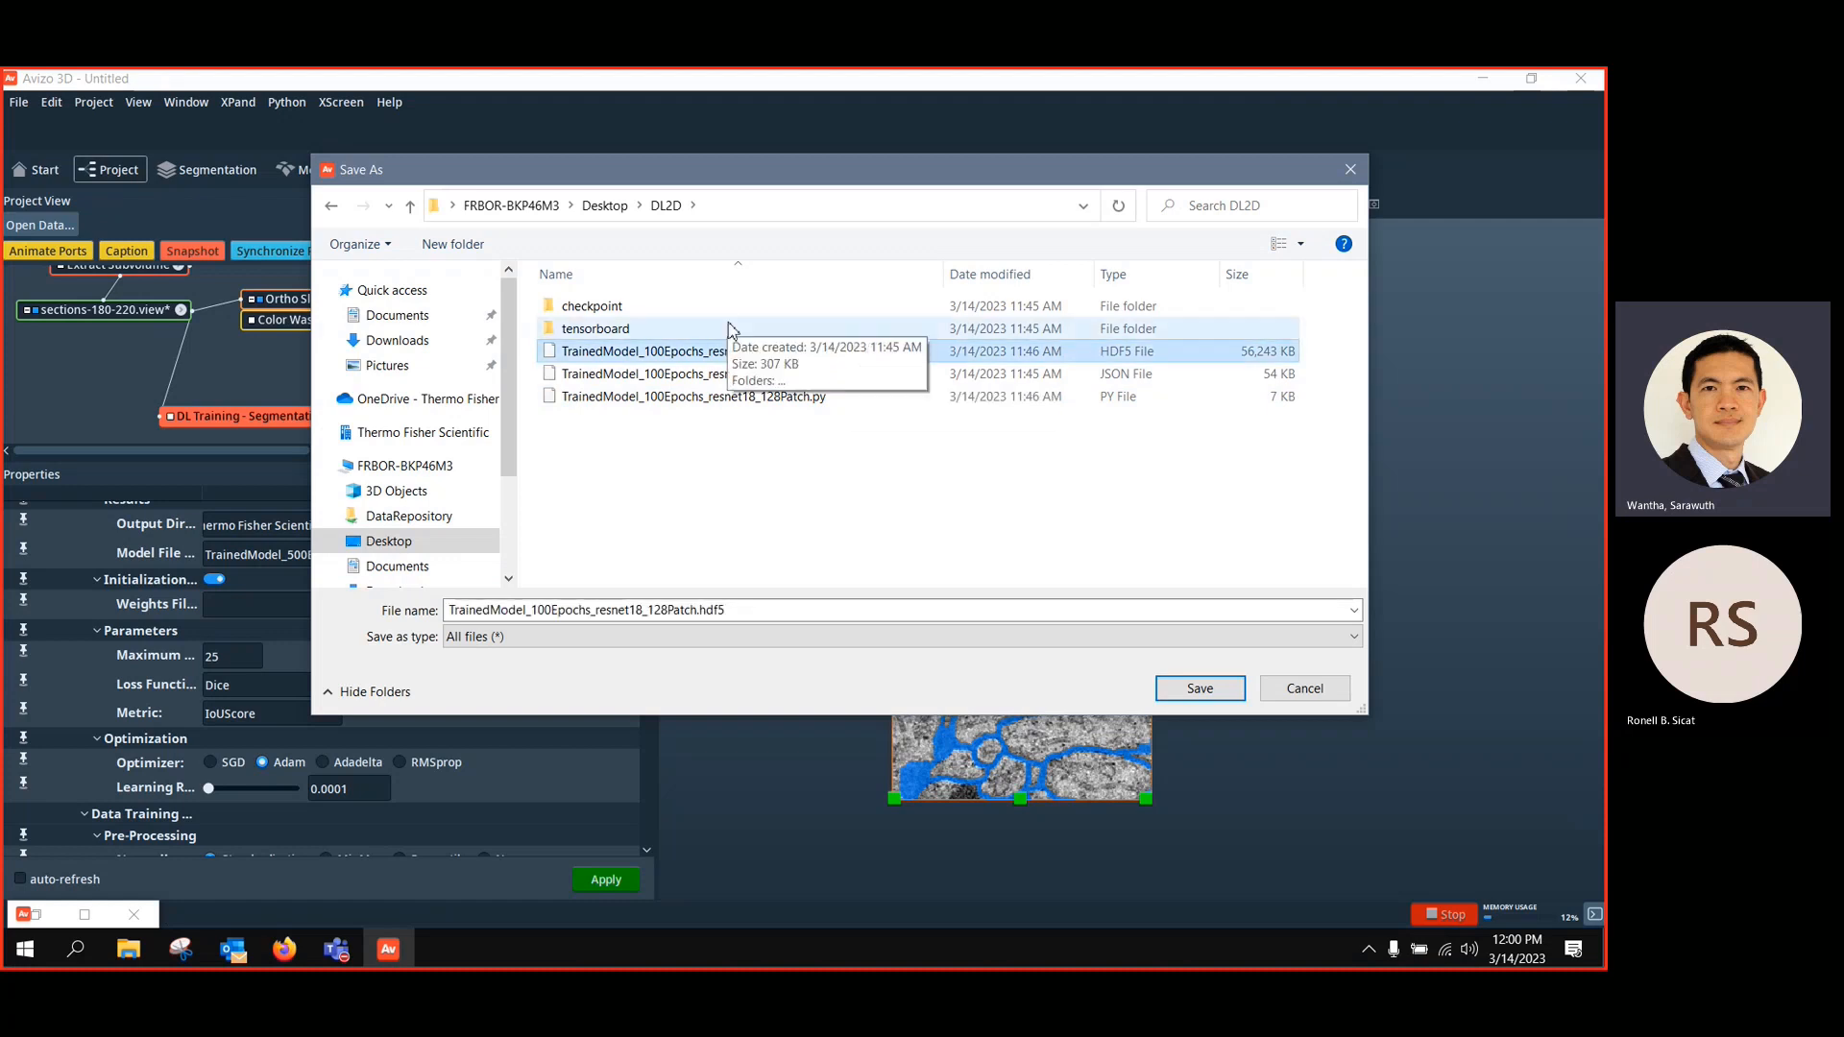
double_click(750, 353)
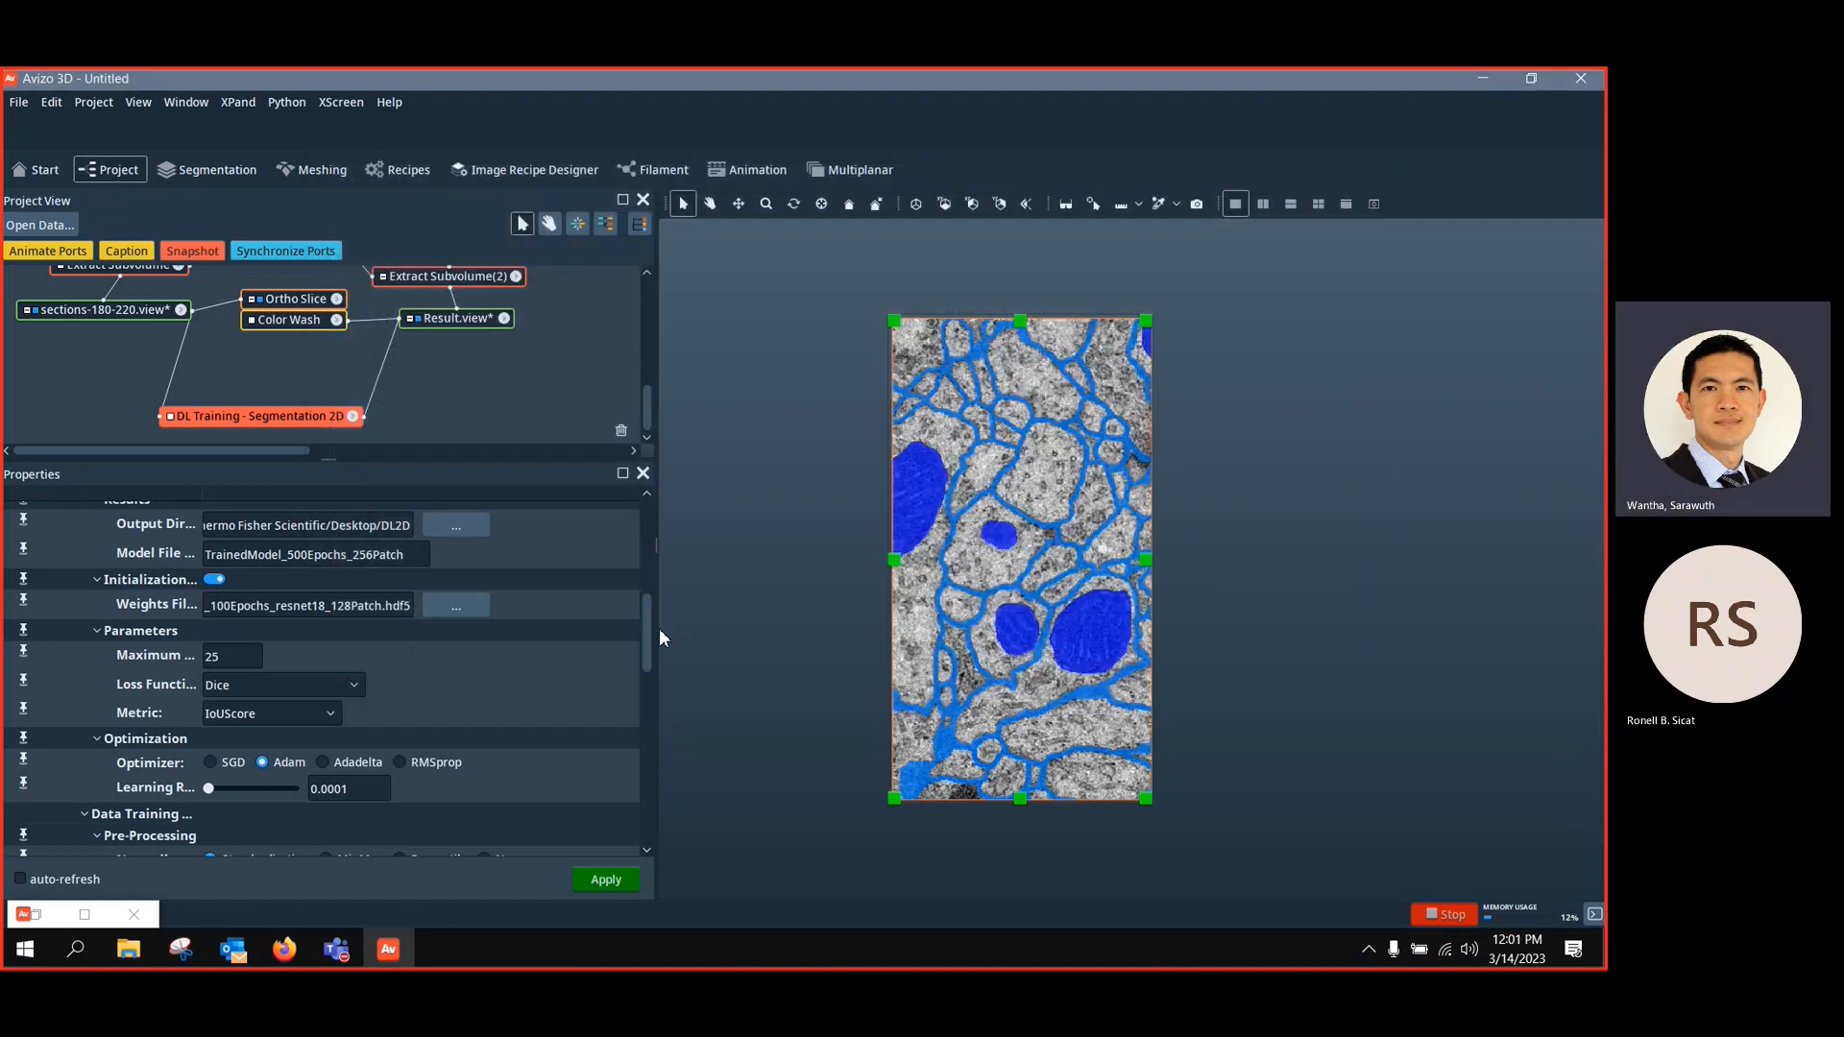
Set the Adam optimizer's learning rate to 0.0005 and enable geometry augmentation for the training data
drag(649, 644, 651, 673)
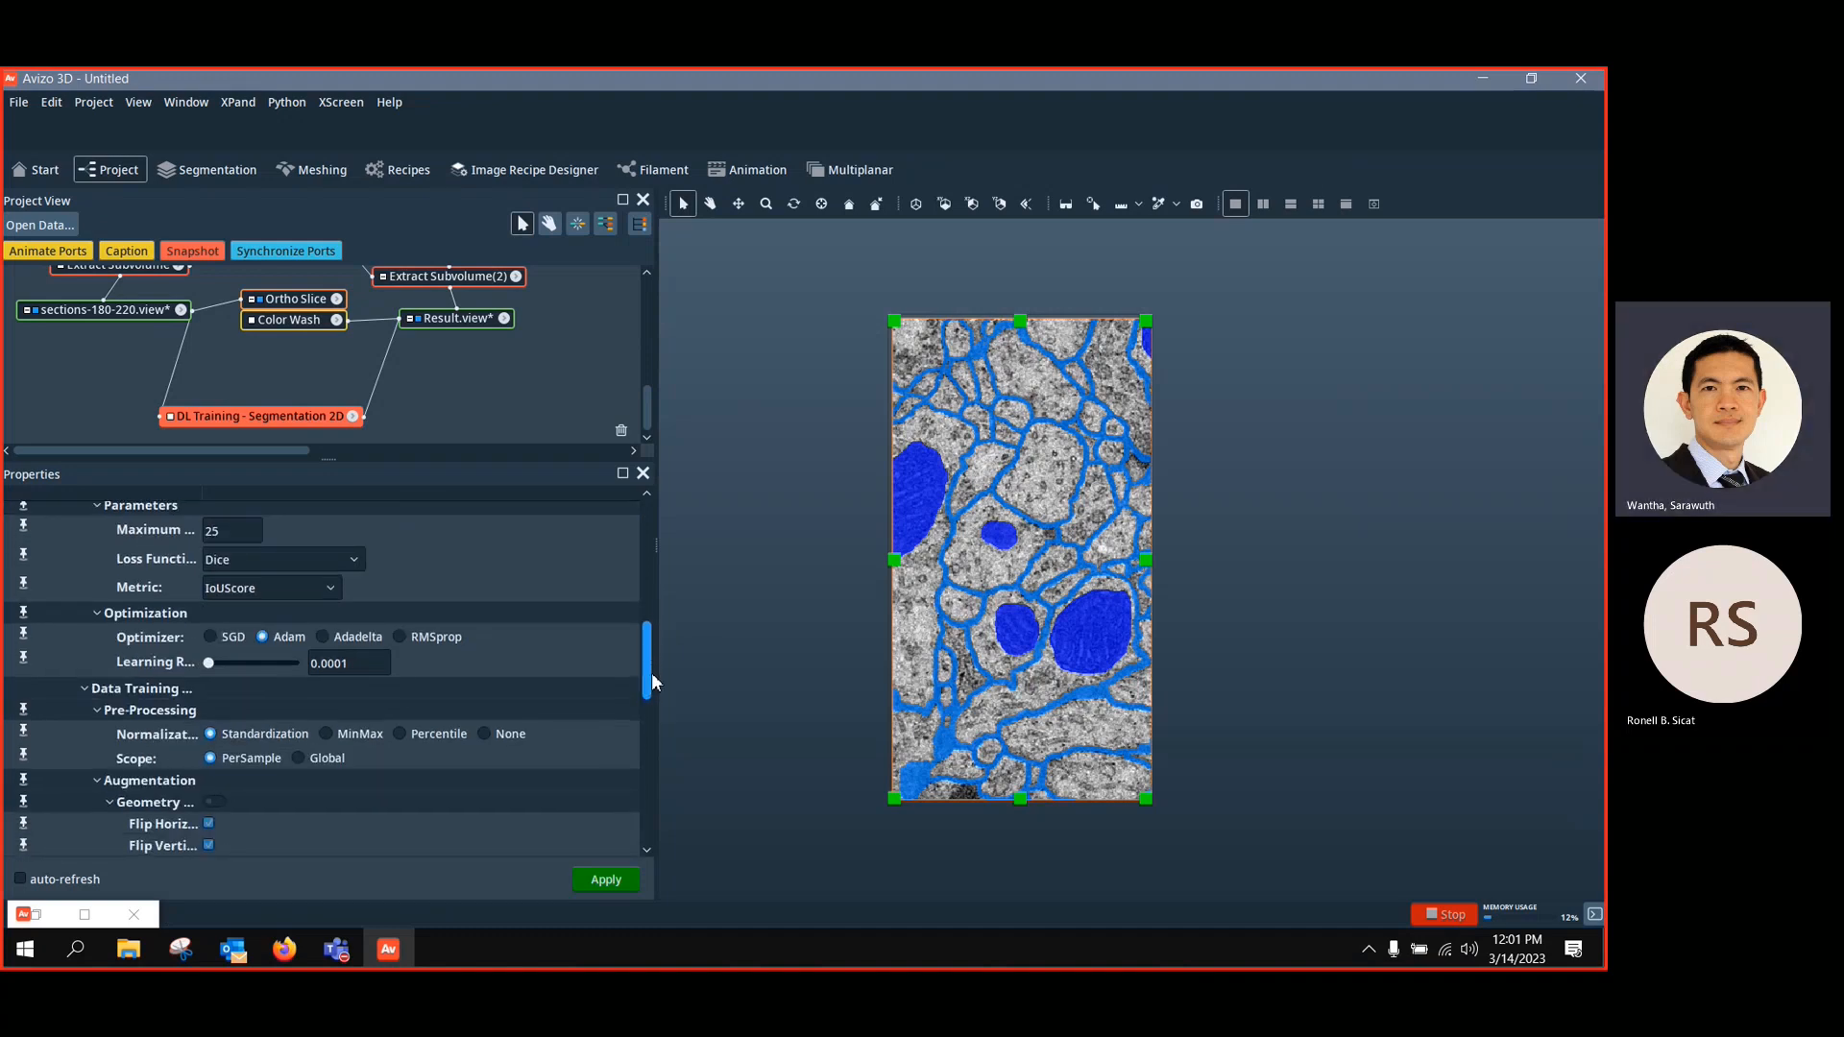
click(346, 664)
key(BackSpace)
text(5)
key(Return)
drag(647, 693, 649, 740)
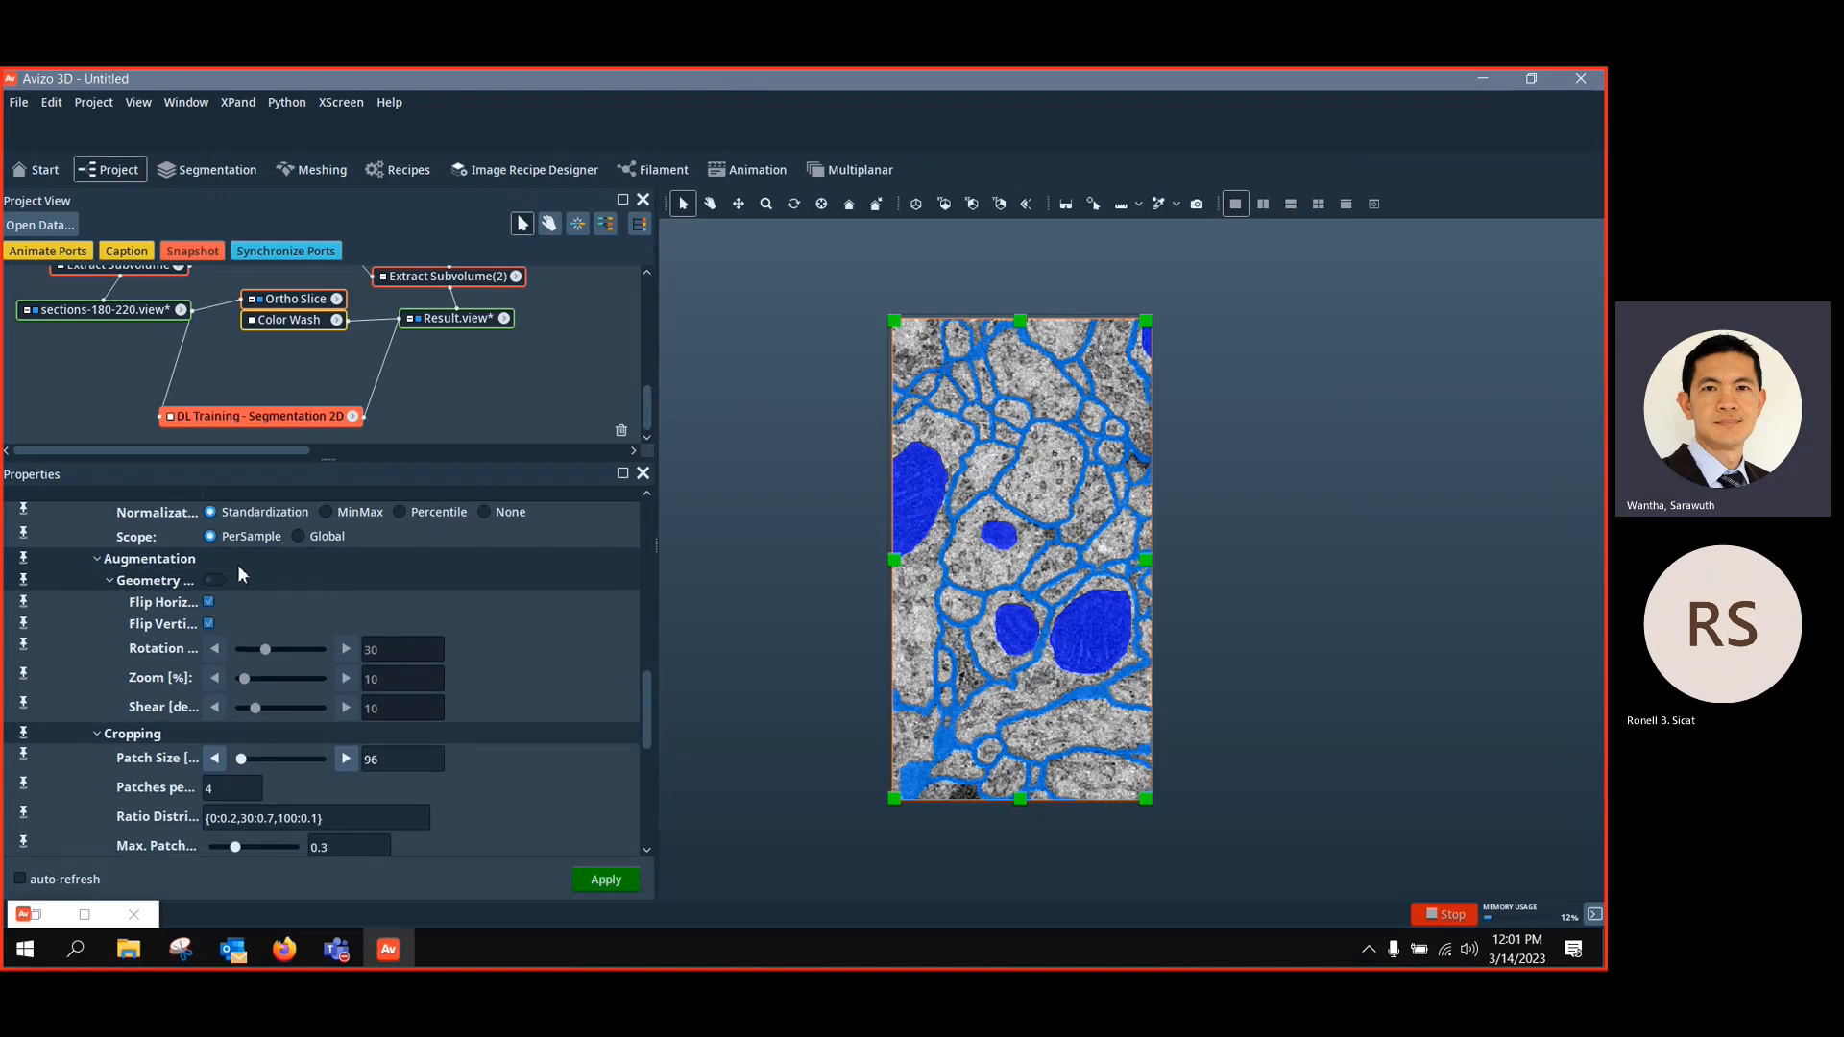
click(214, 580)
Set the training's cropping patch size to 256 and the number of patches per image to 2
scroll(647, 689, down, 3)
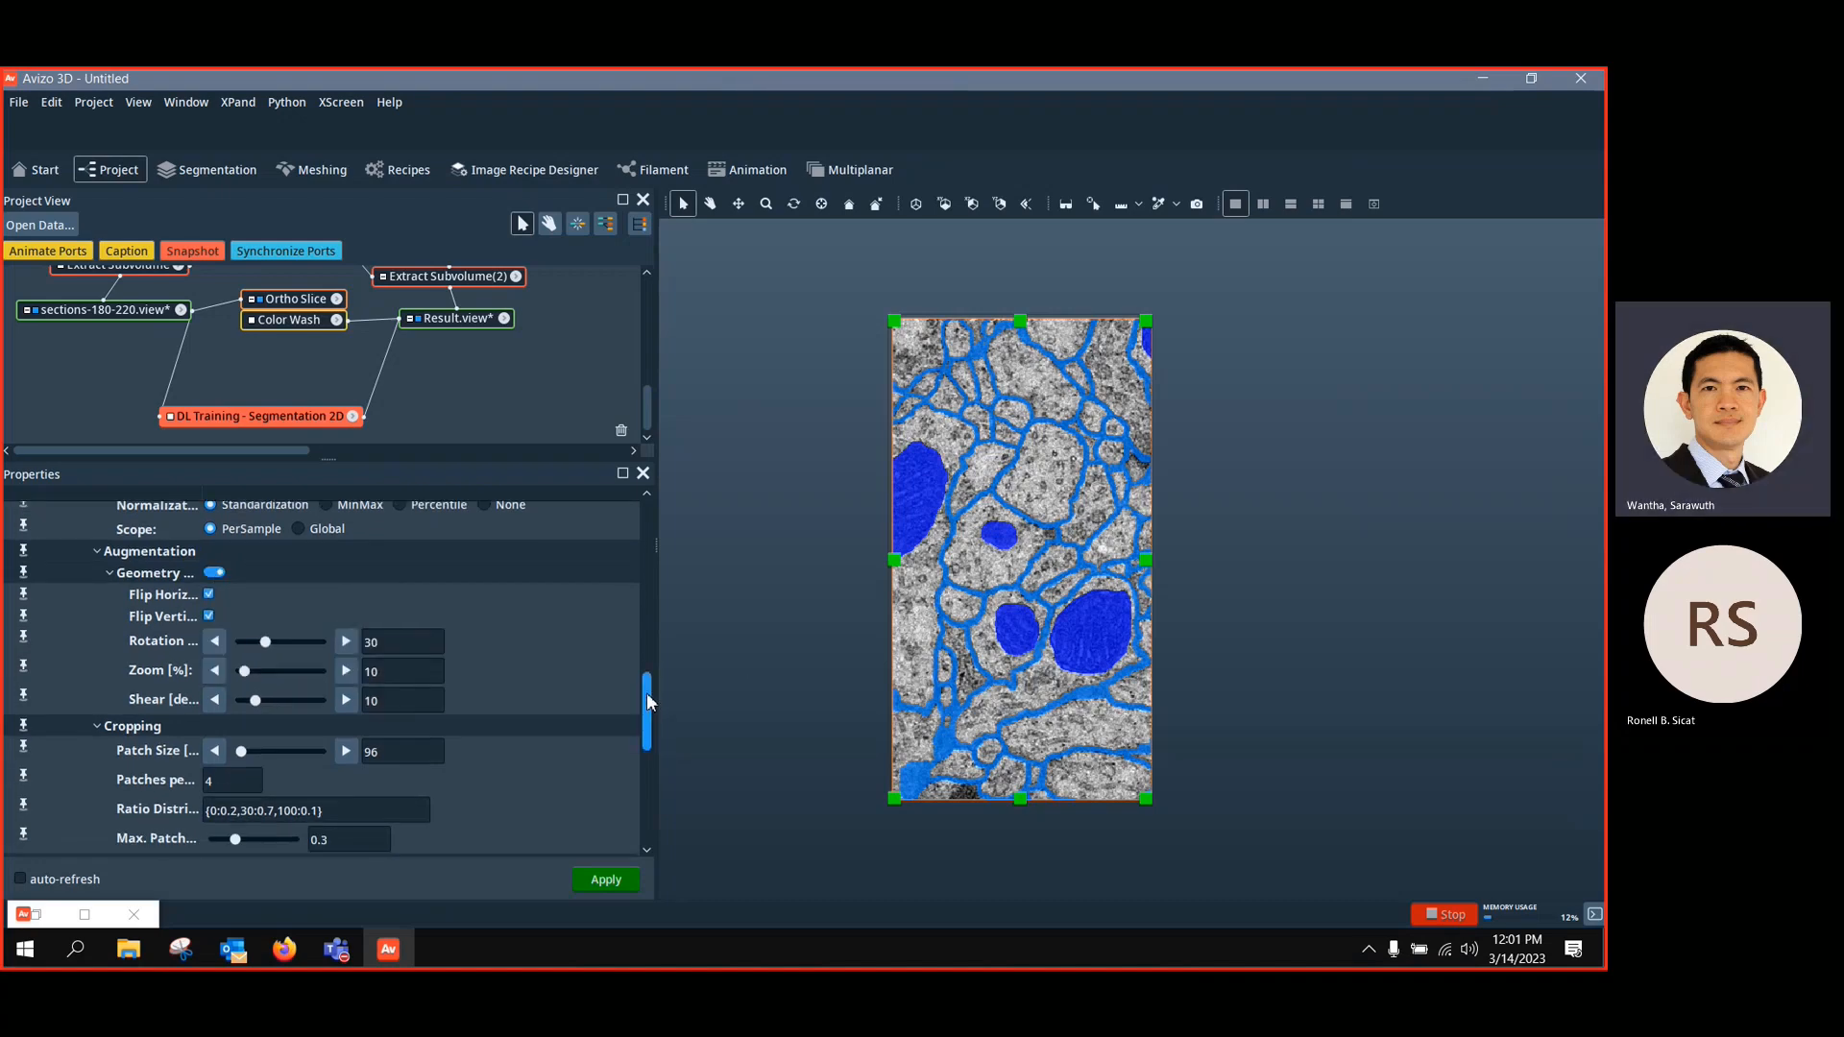
click(366, 629)
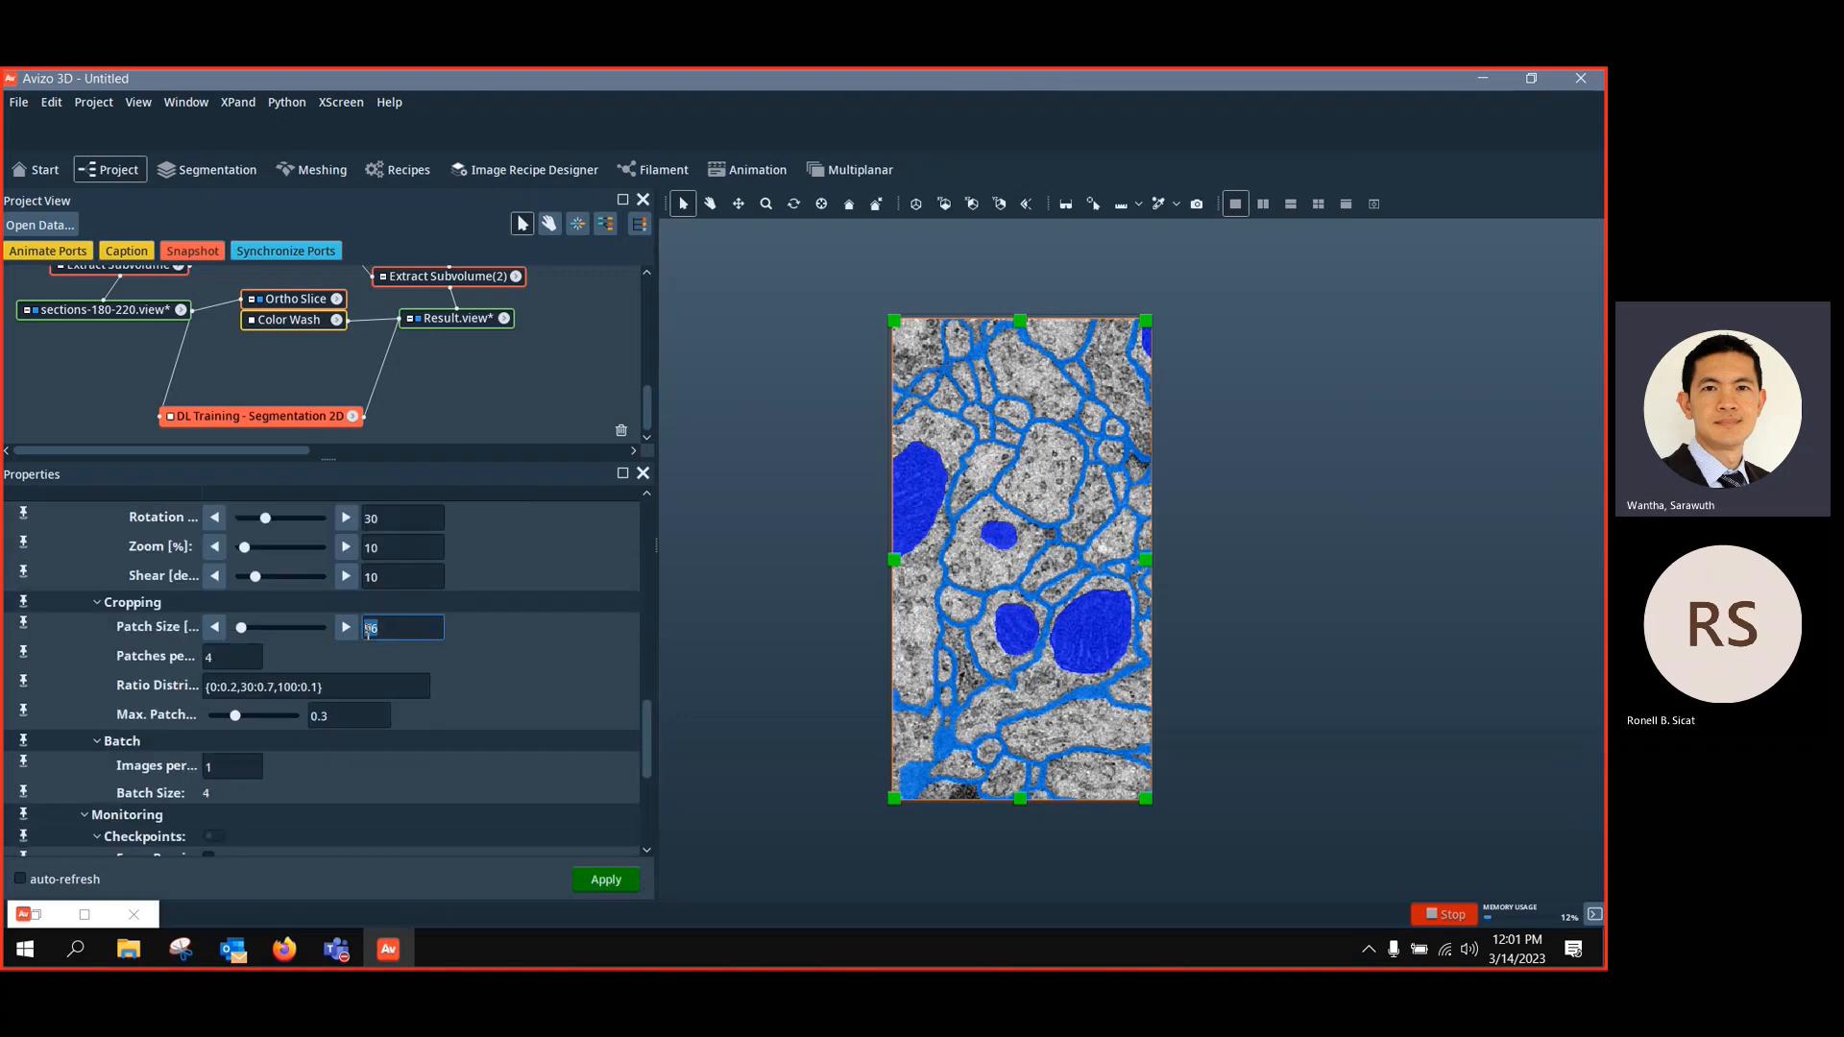
text(256)
key(Return)
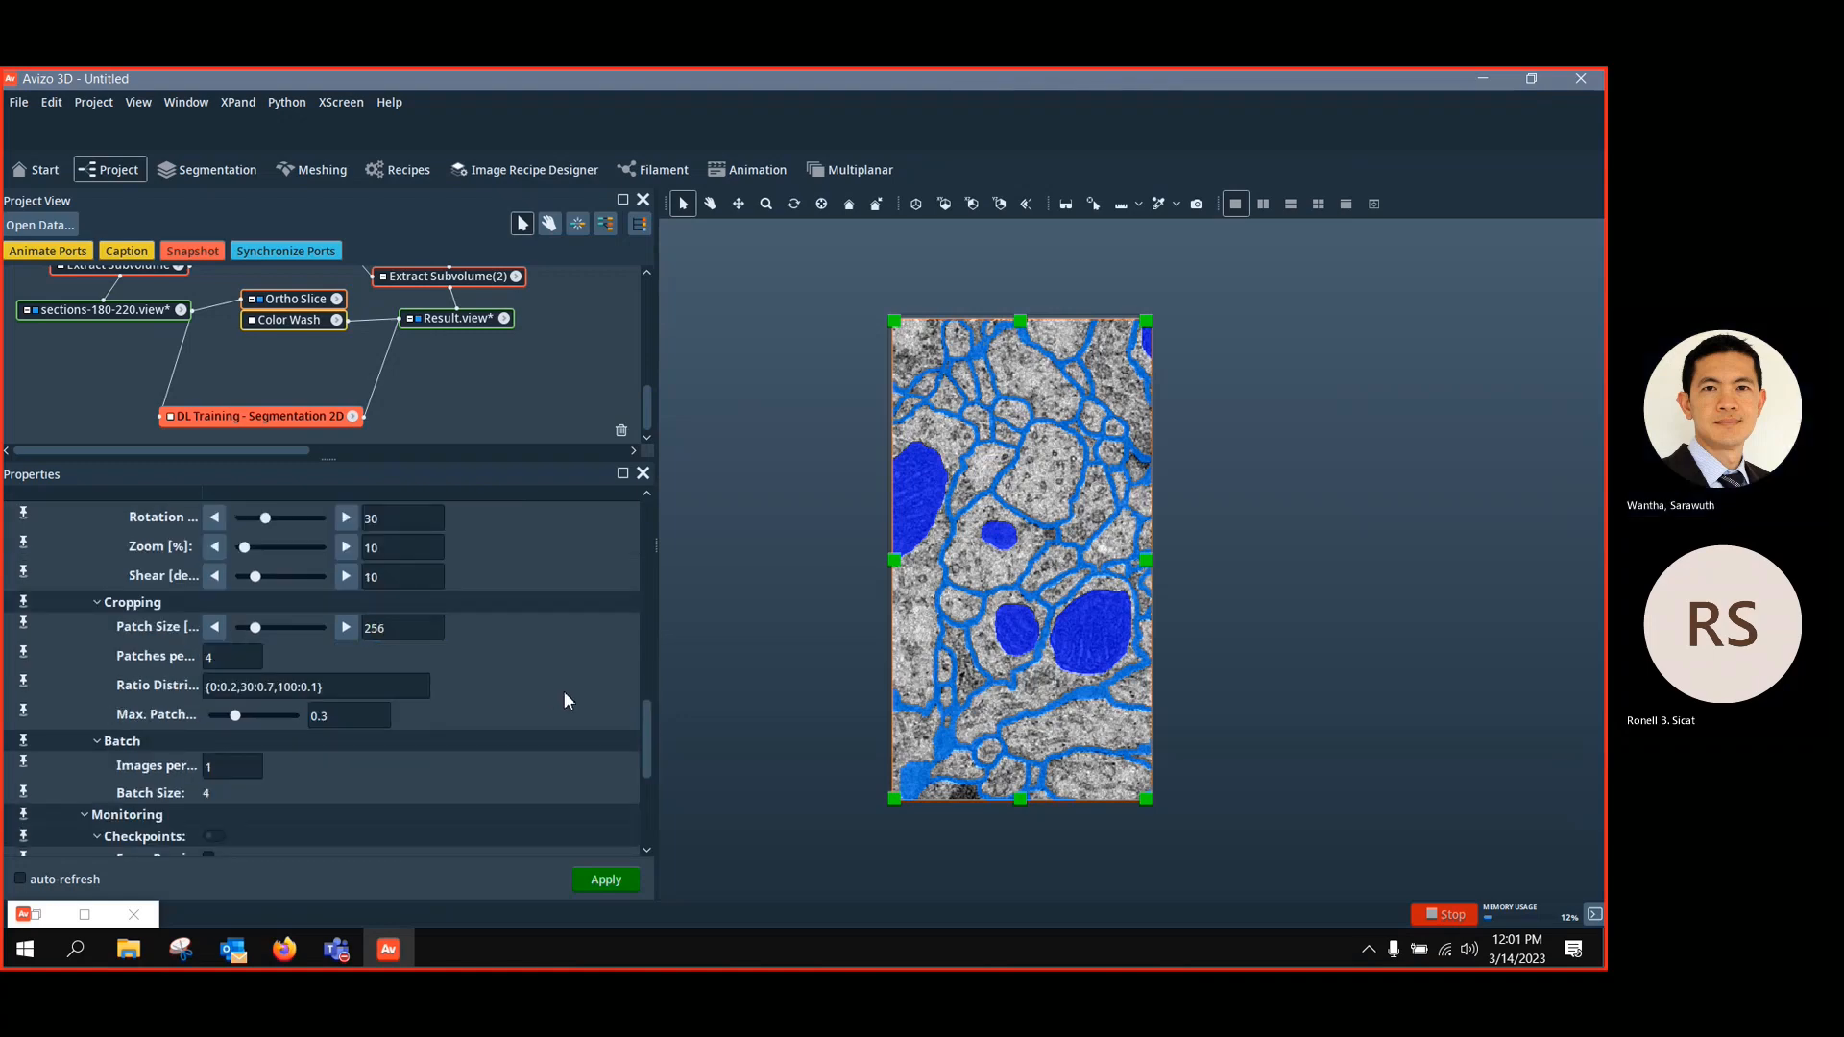
double_click(219, 657)
text(2)
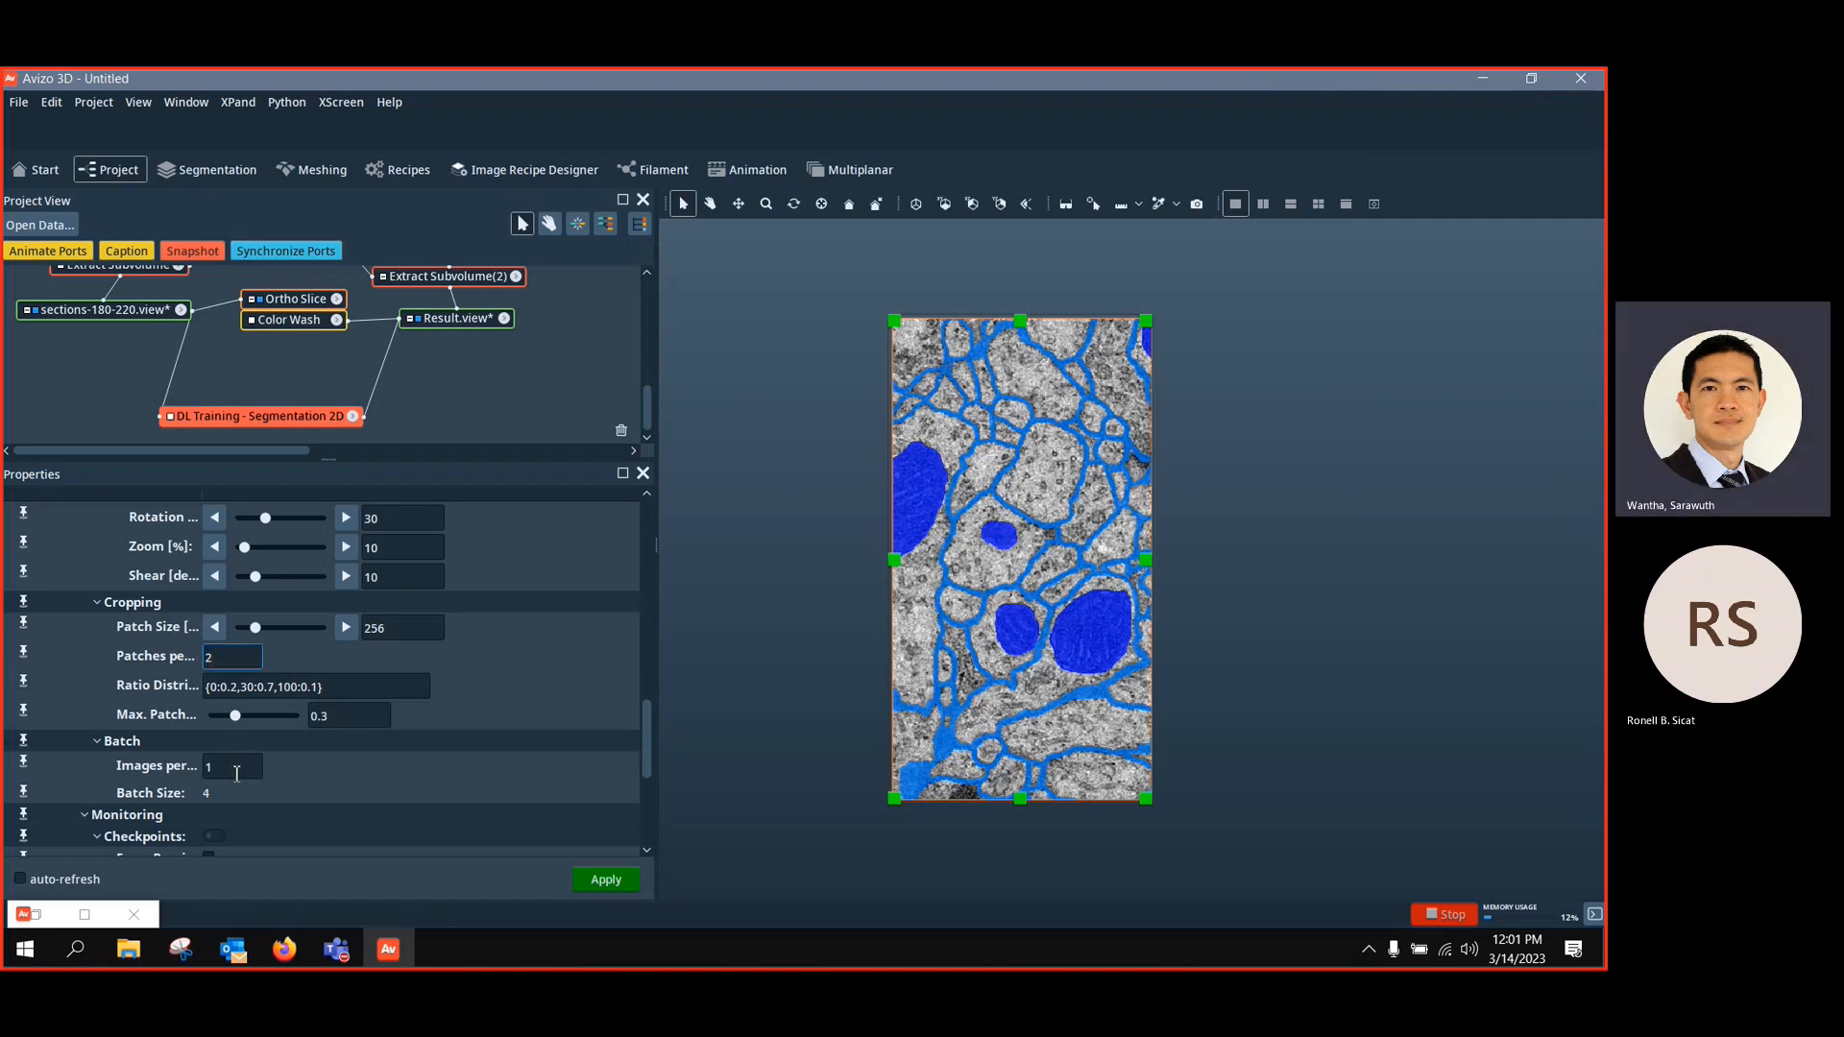
Set the number of images per batch to 4
double_click(233, 767)
text(4)
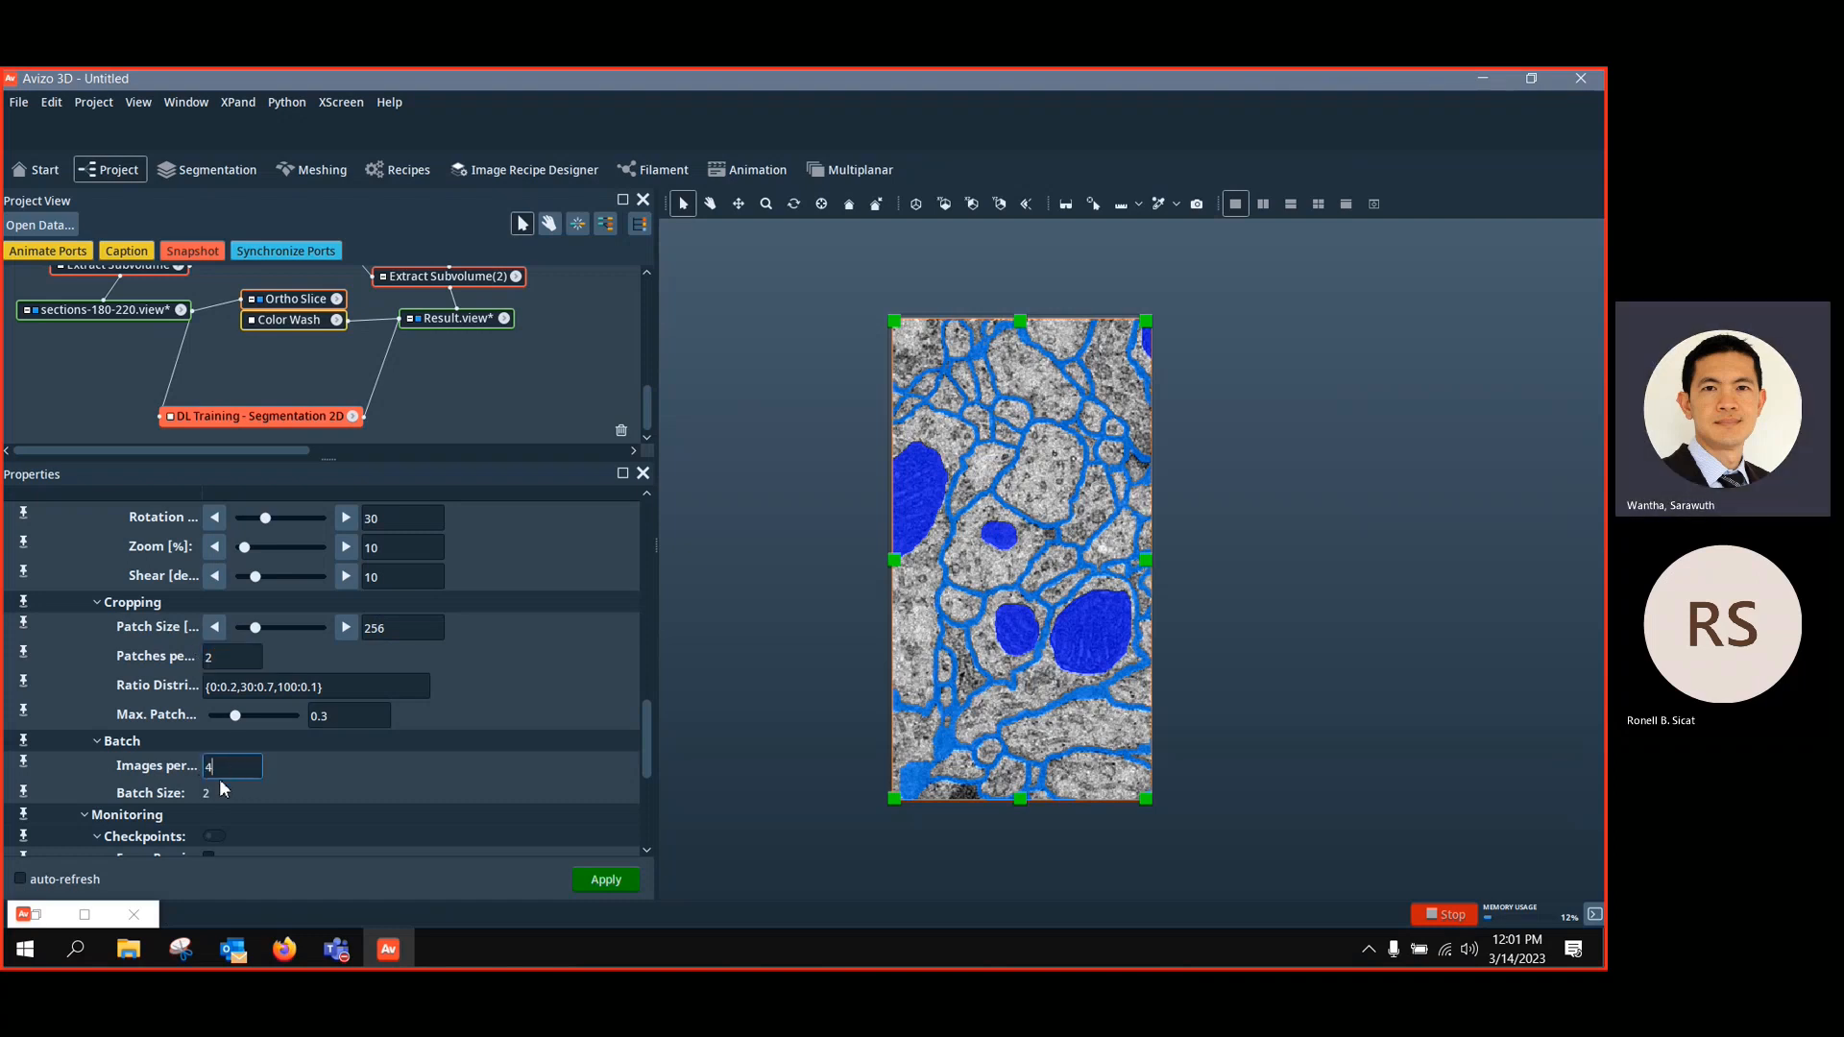
click(590, 809)
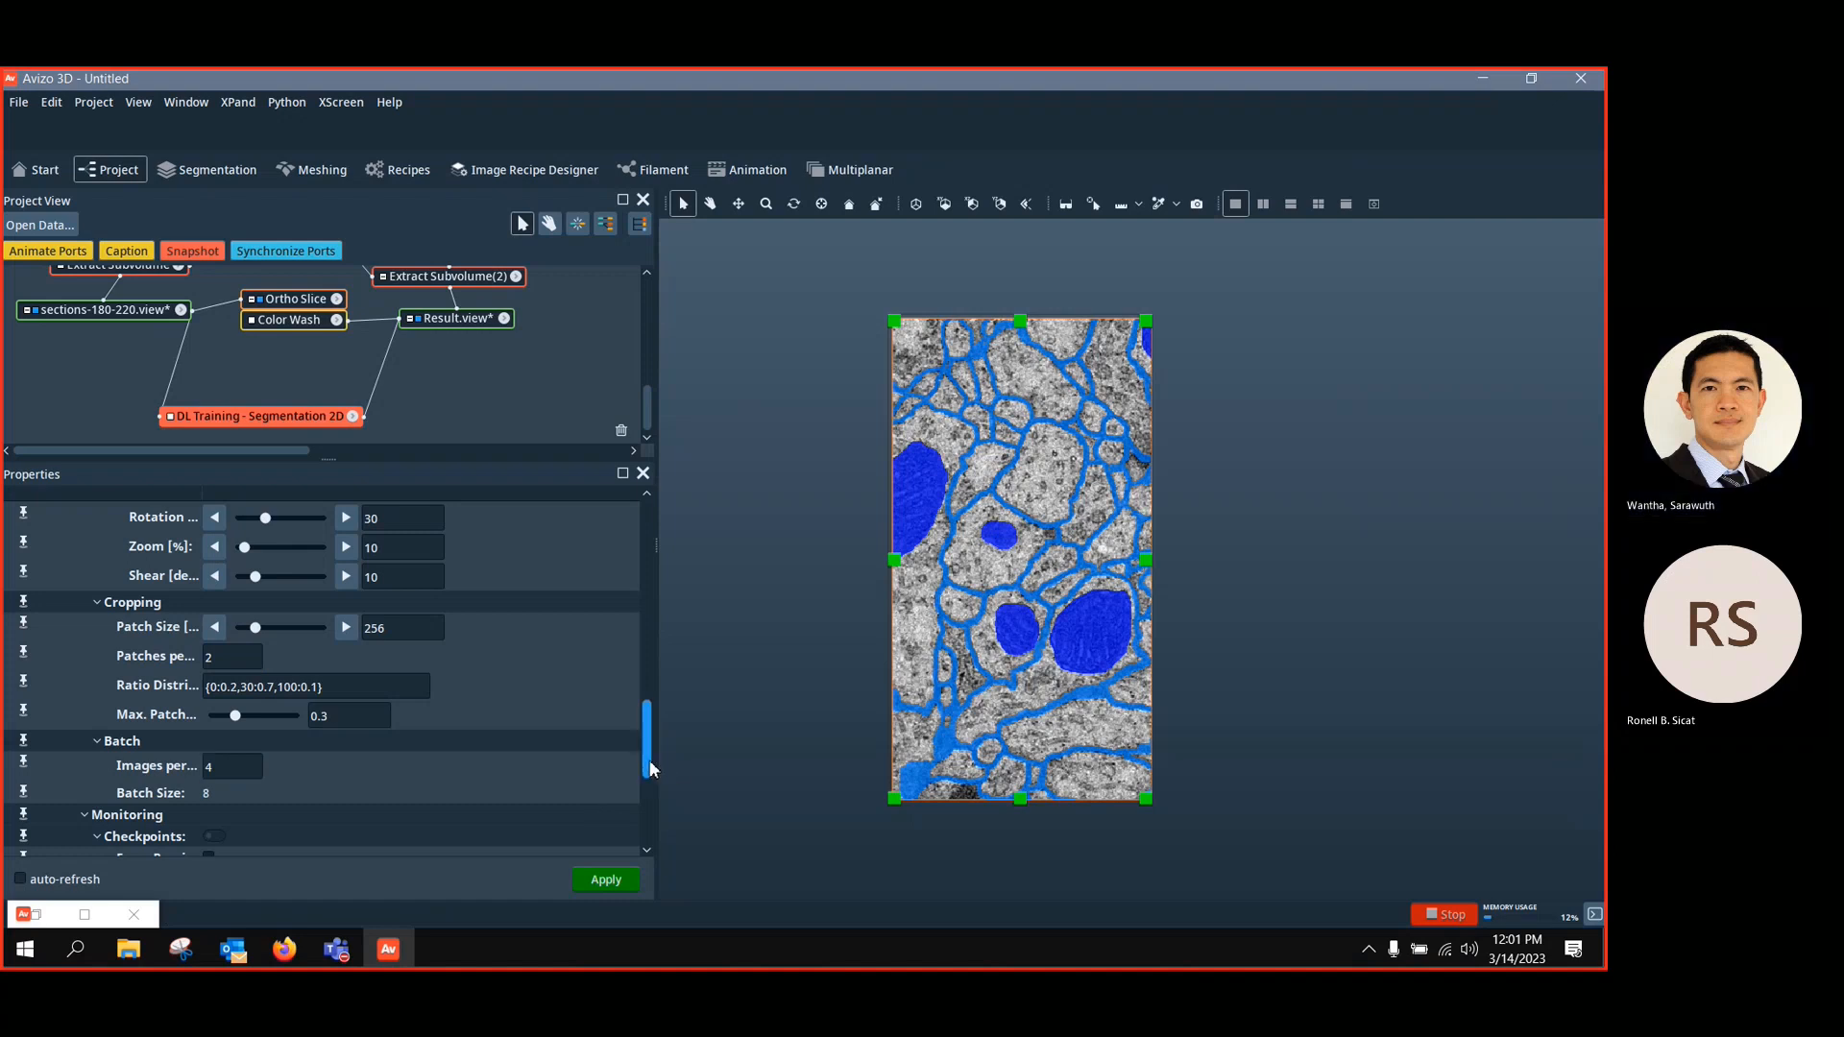
Enable early stopping with a patience of 50 and try to start the 2D segmentation training
scroll(649, 759, down, 3)
scroll(659, 816, down, 2)
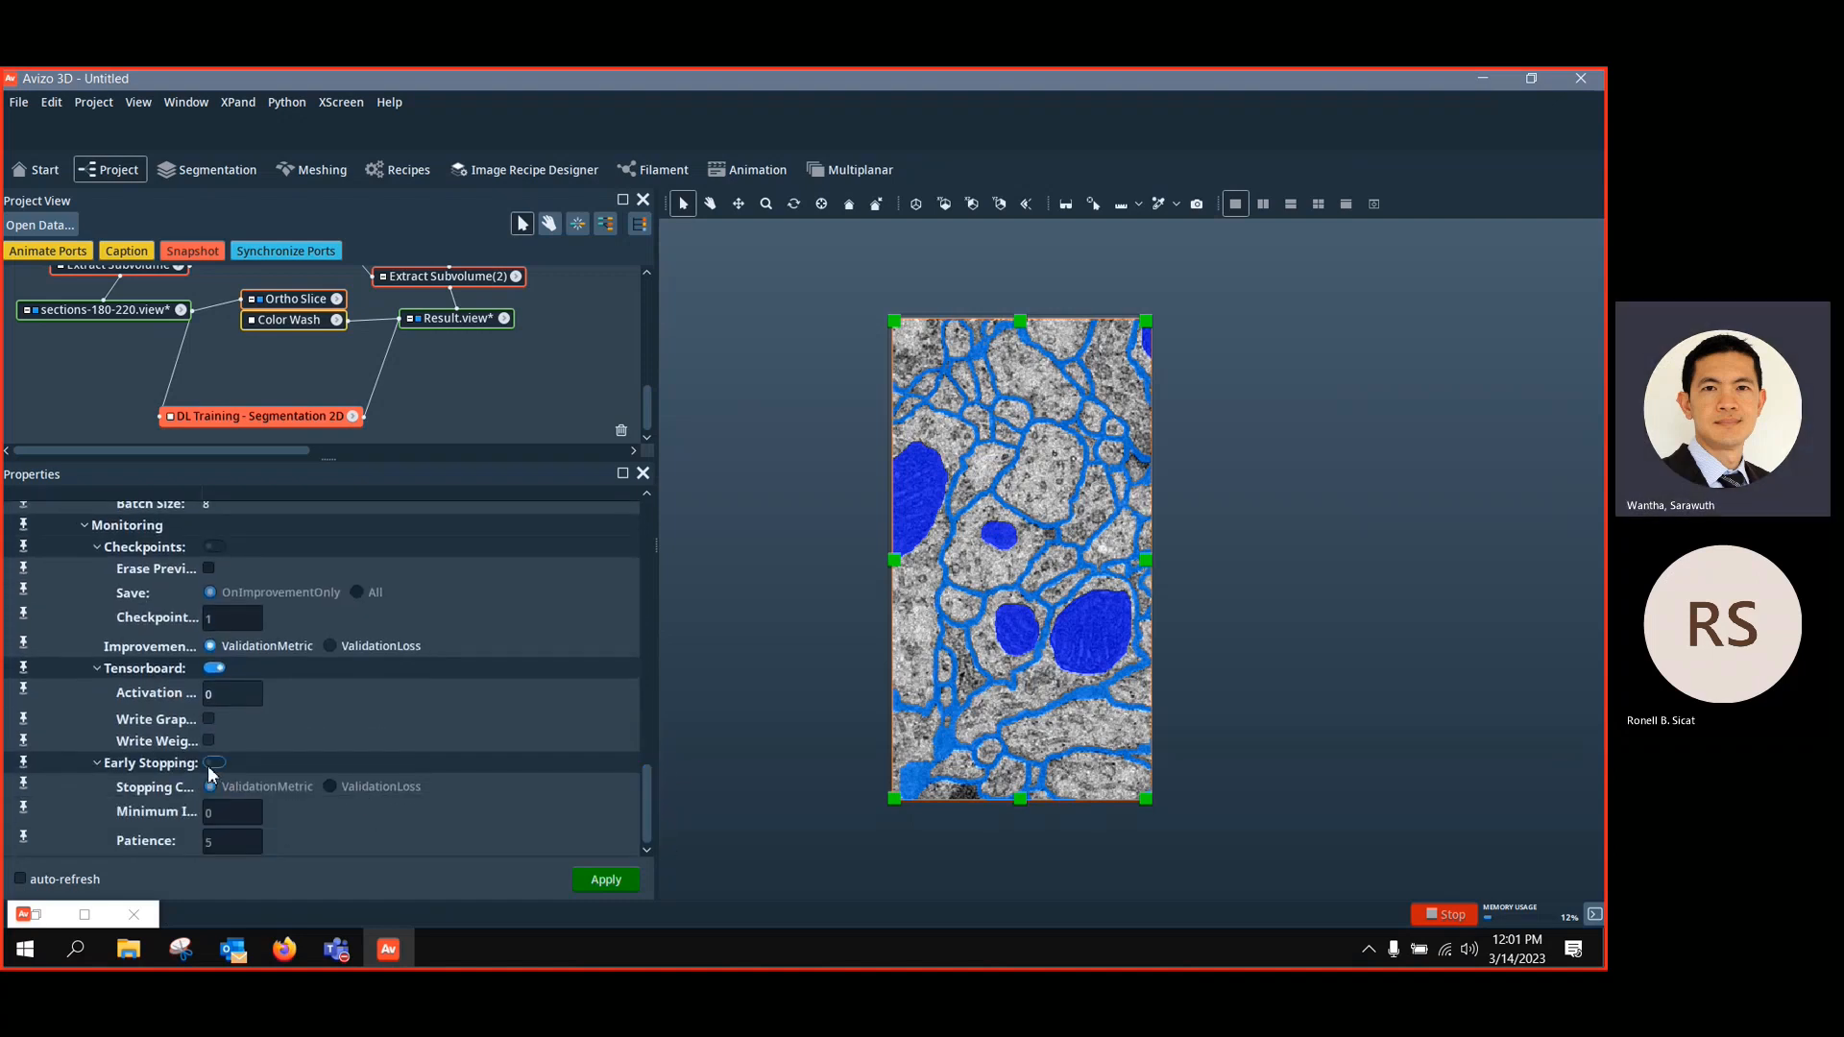
click(212, 765)
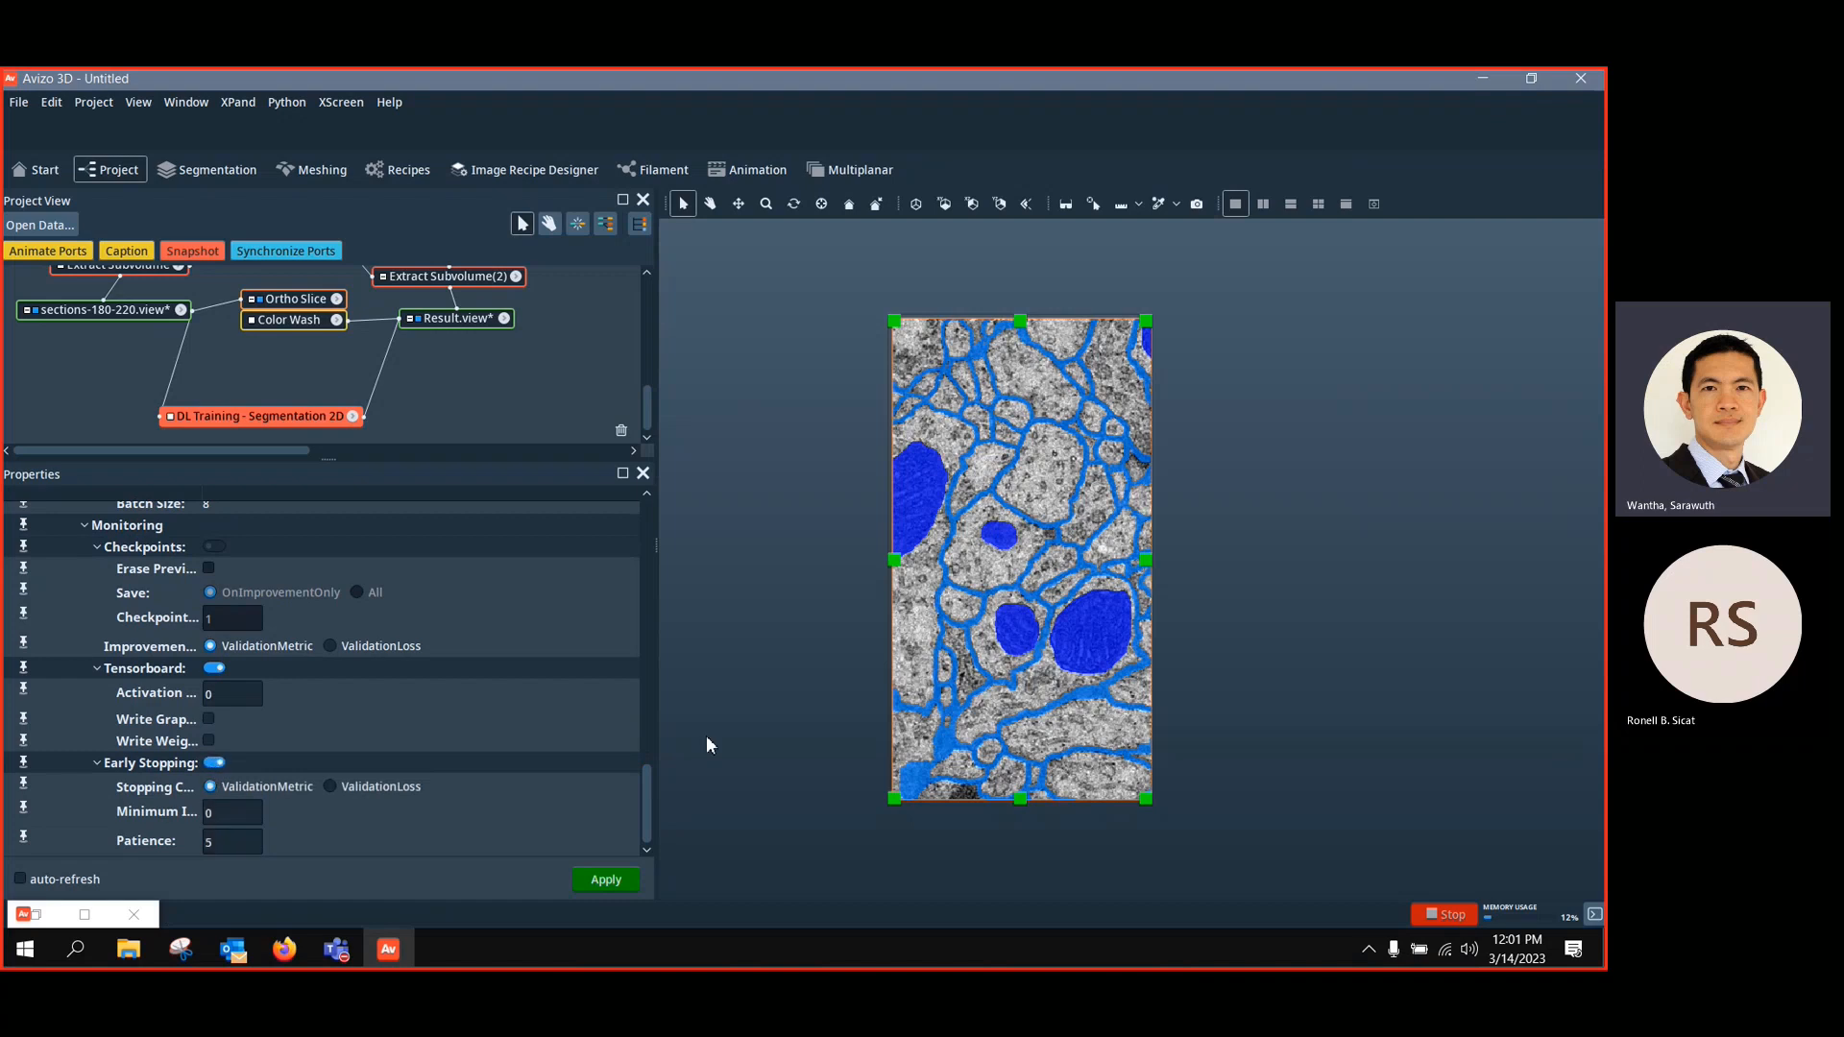
double_click(204, 843)
text(50)
click(615, 874)
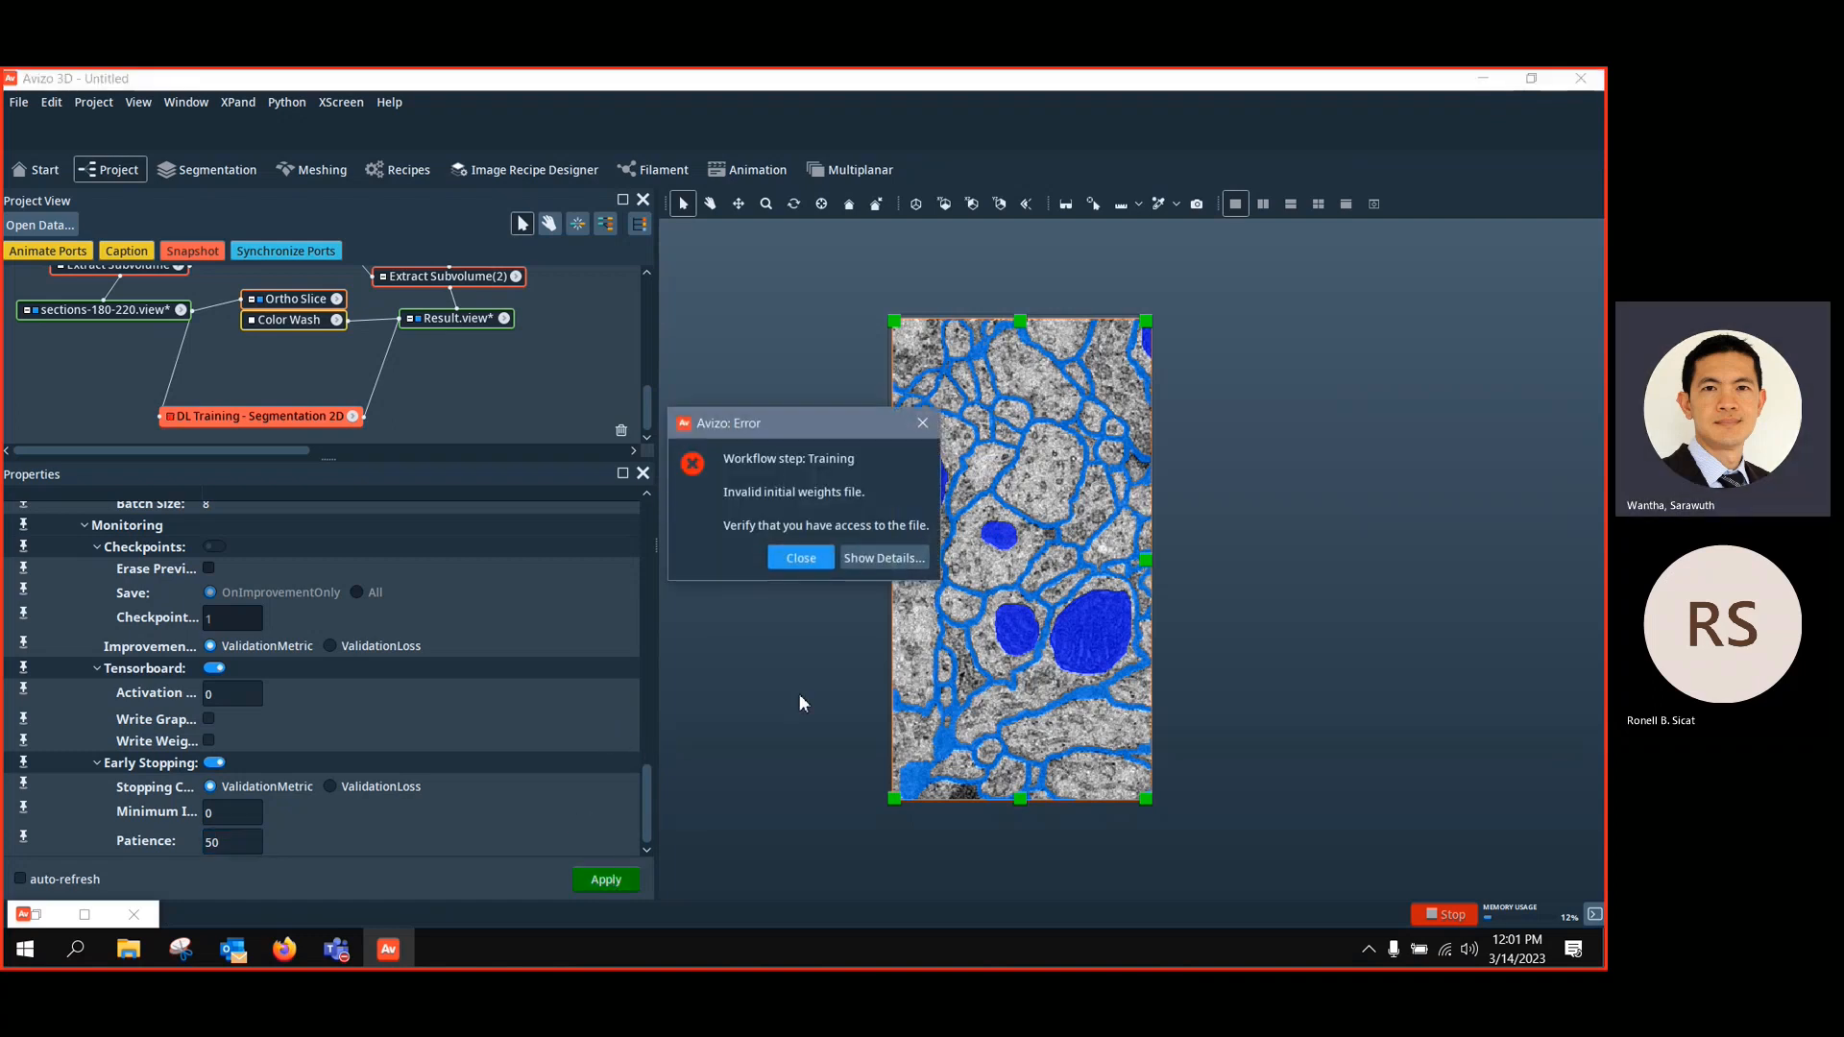
click(803, 561)
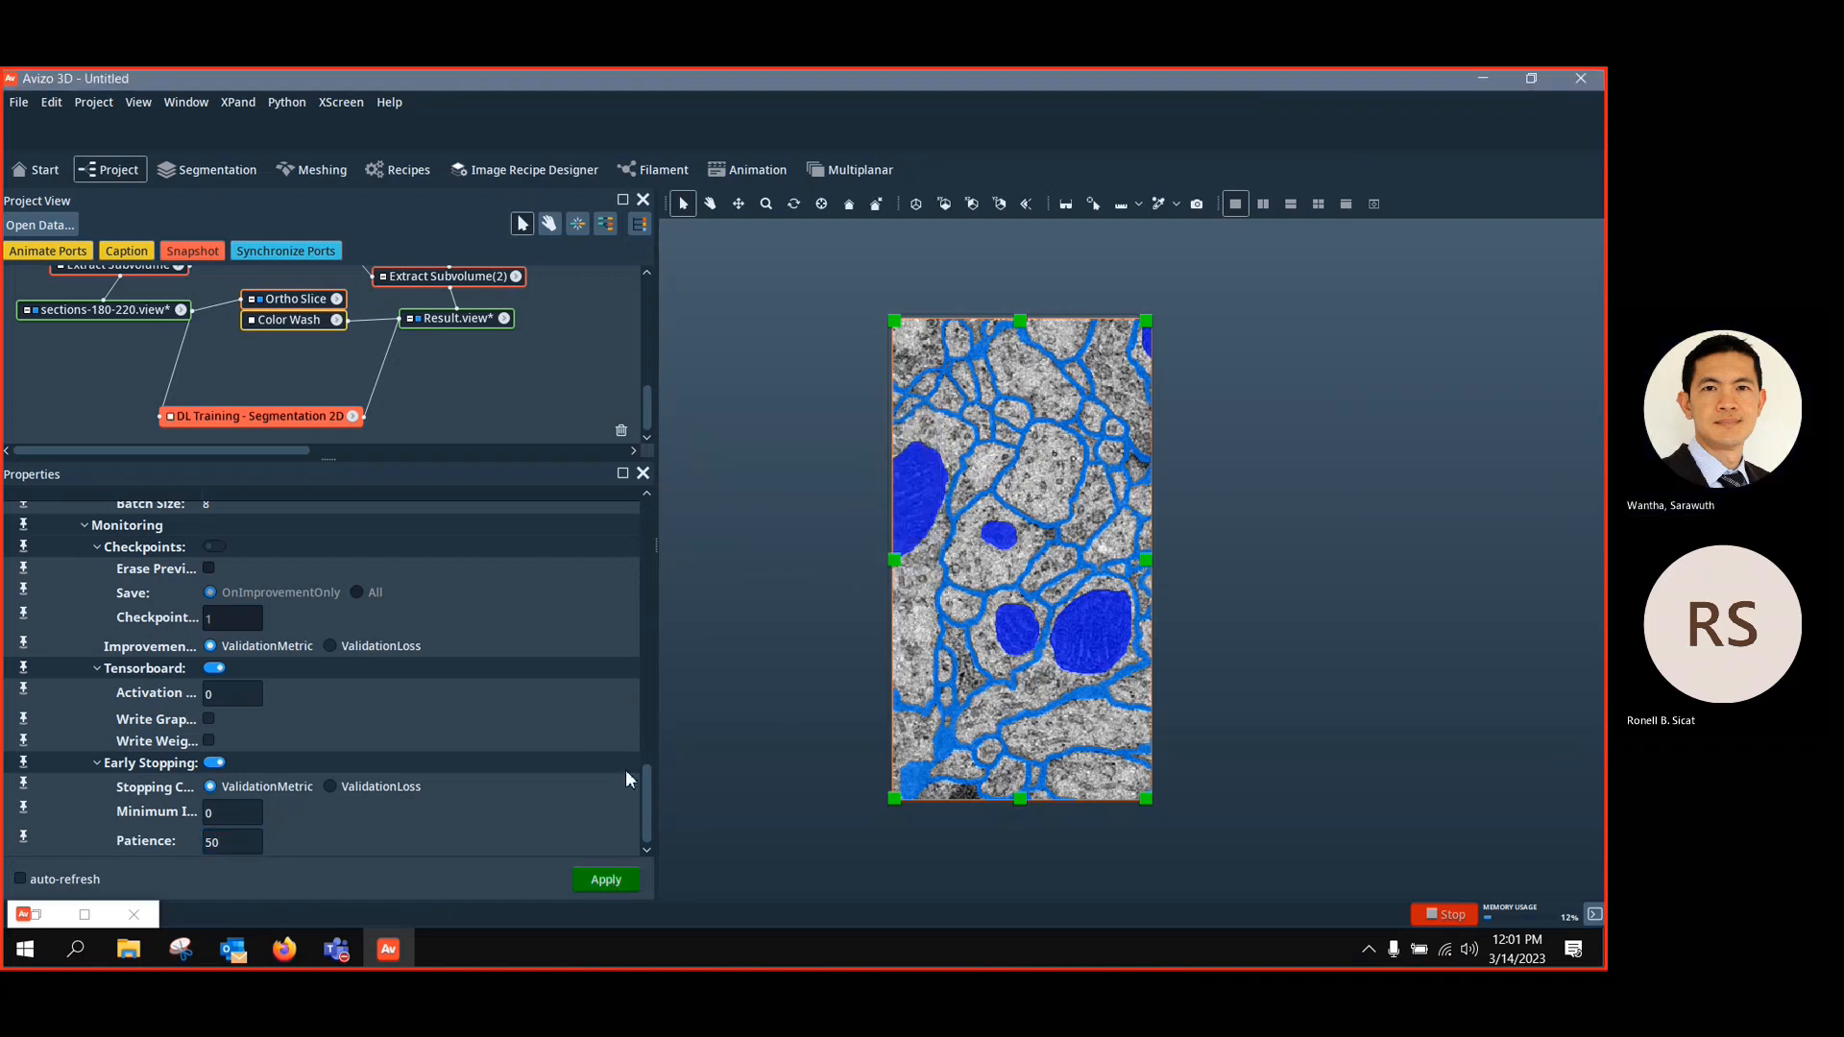
Disable initialization from the weights file and start the 2D segmentation training again
drag(653, 797, 674, 598)
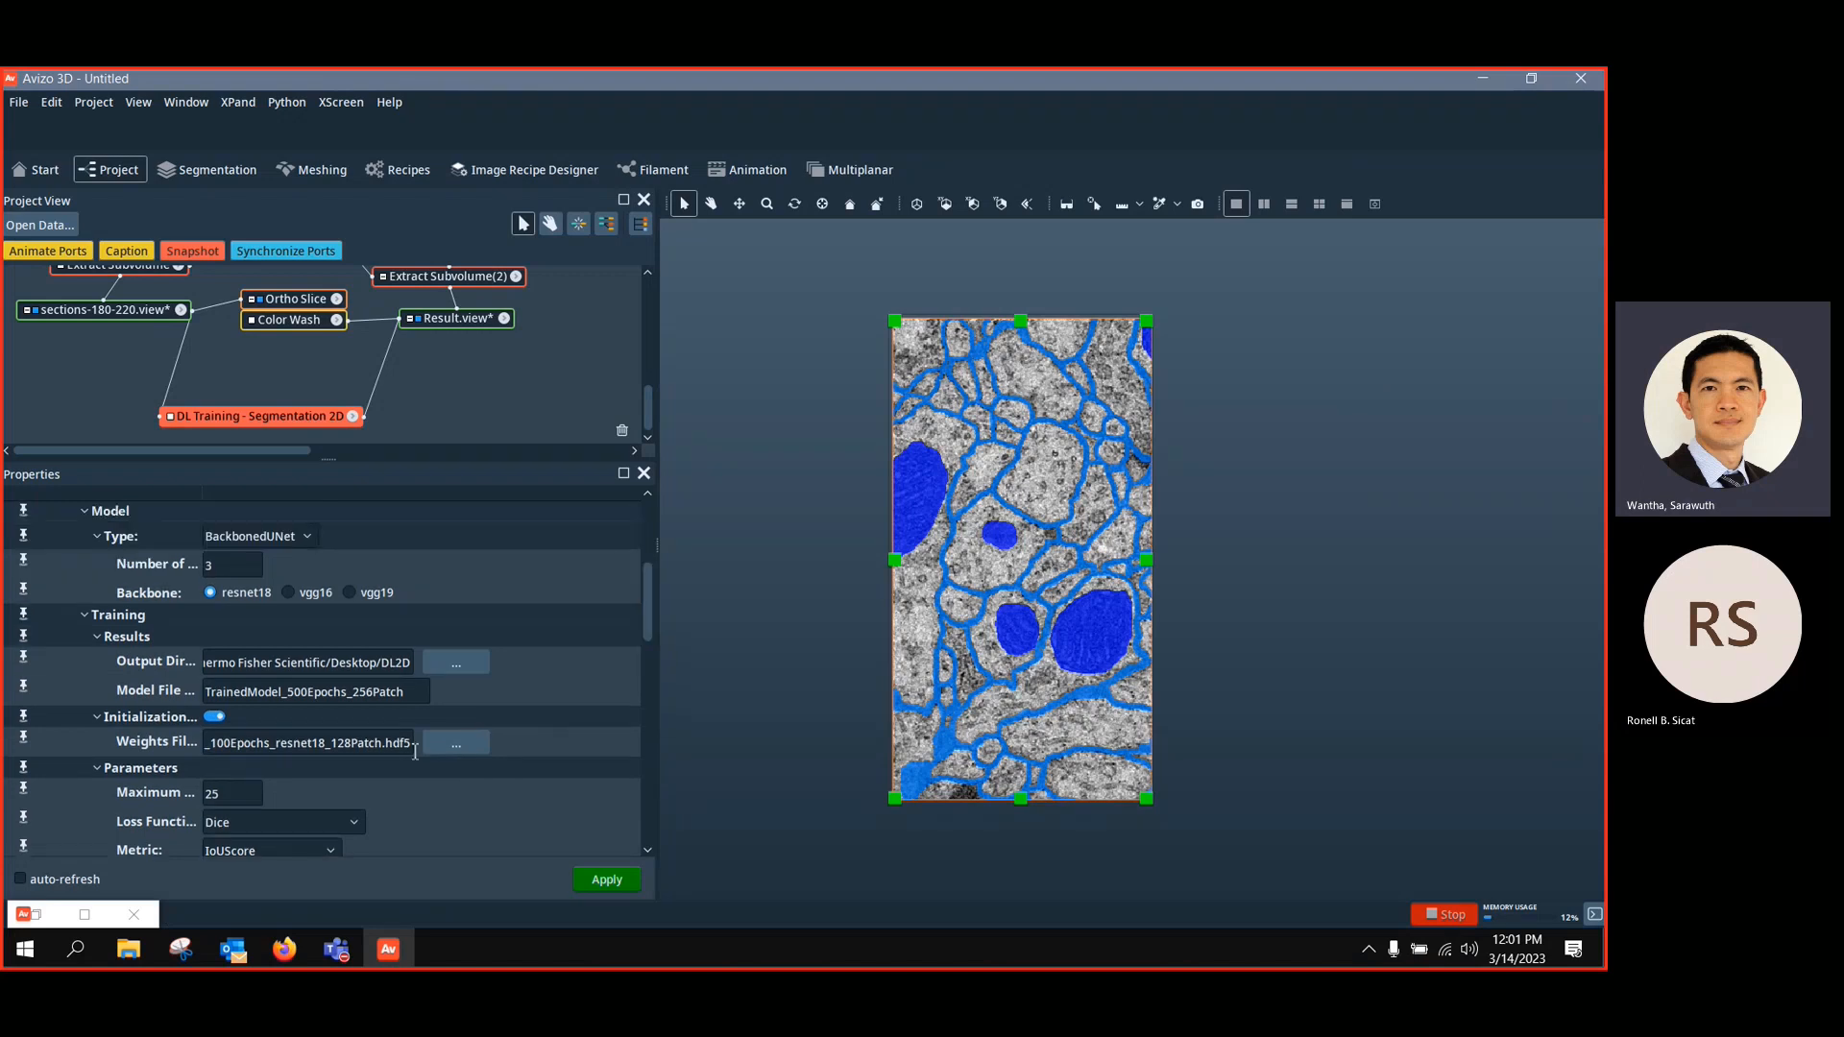
mouse_move(403, 751)
click(233, 567)
click(214, 717)
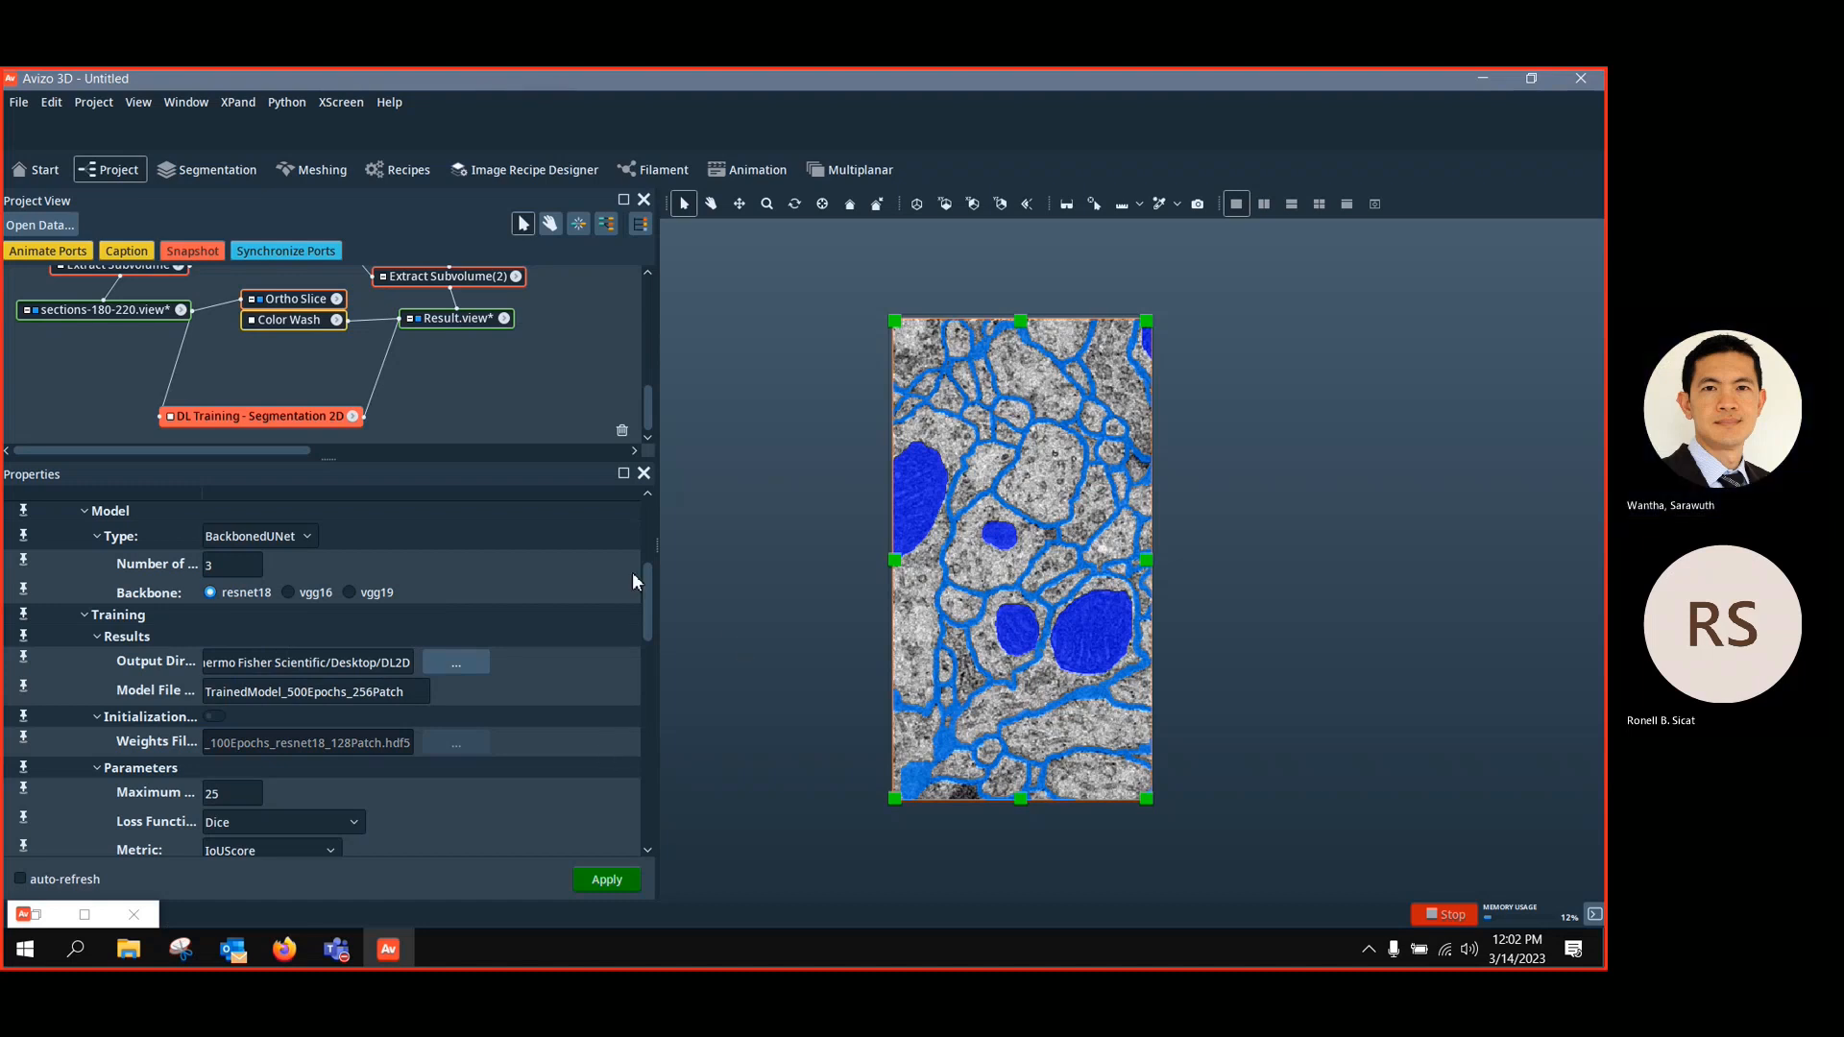
drag(648, 610, 634, 834)
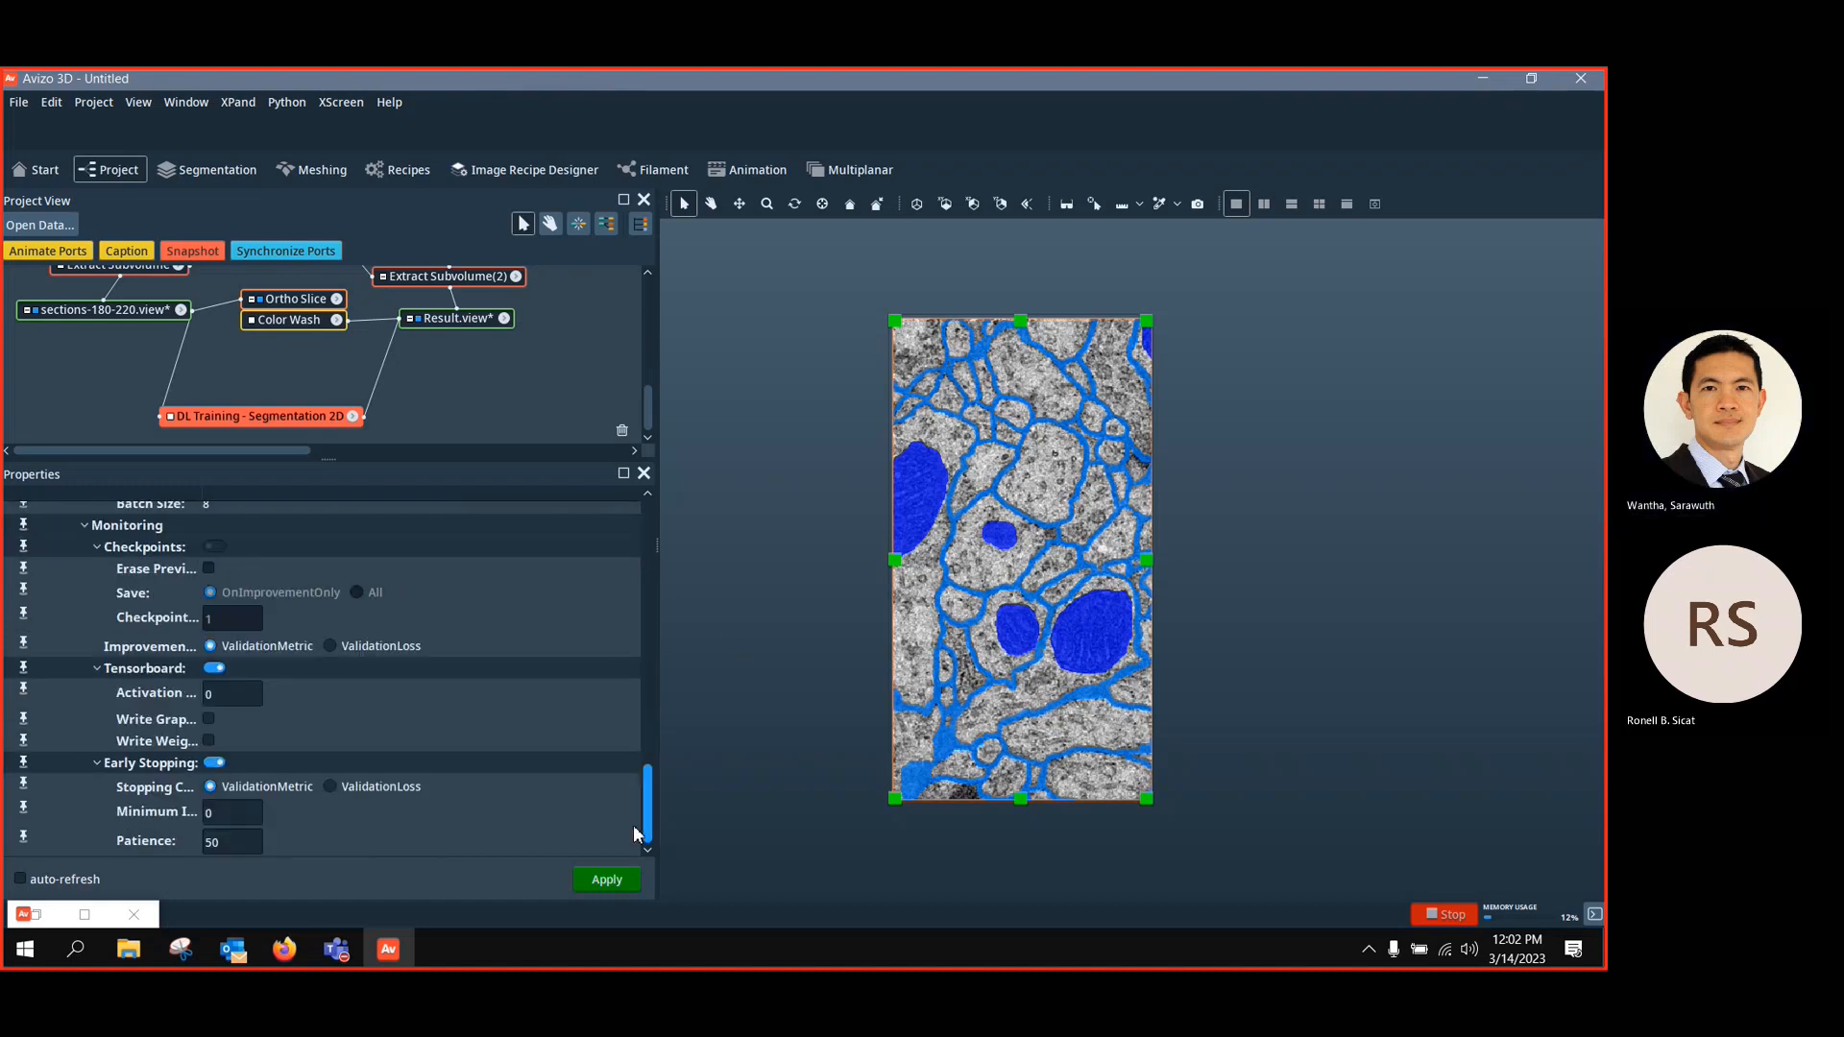
click(603, 879)
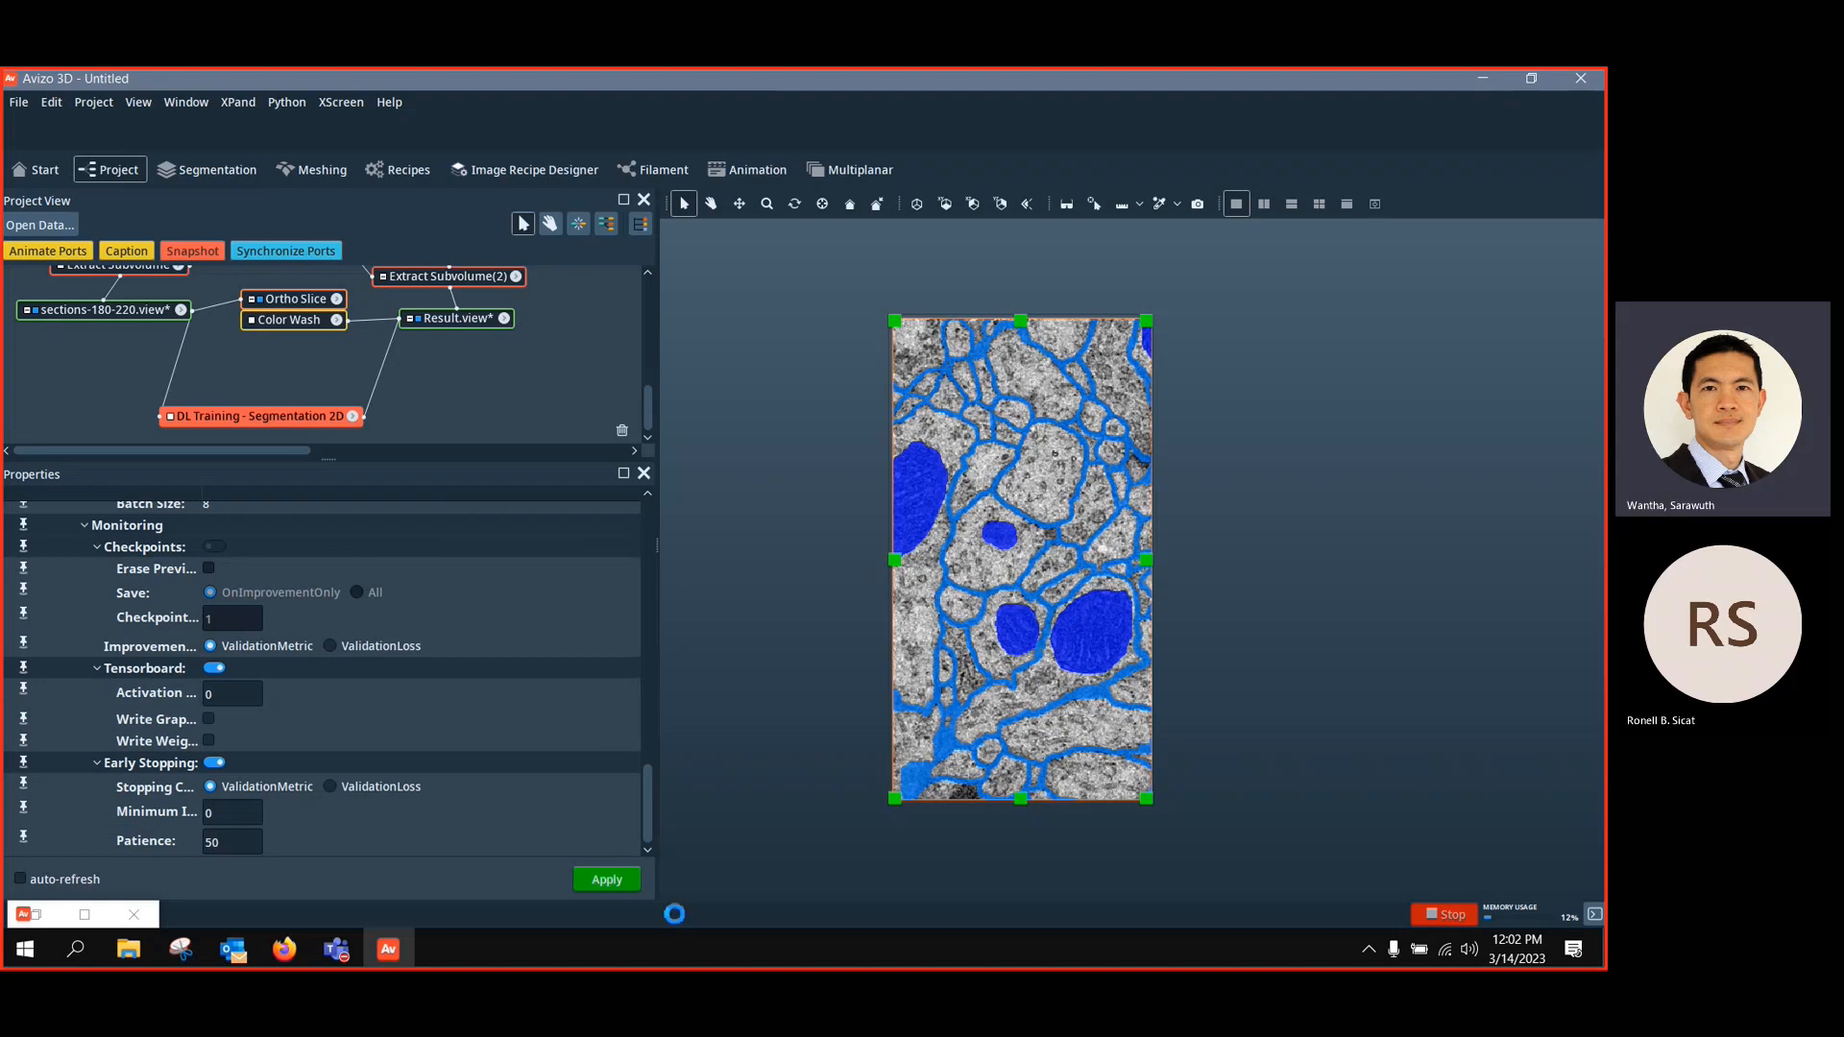
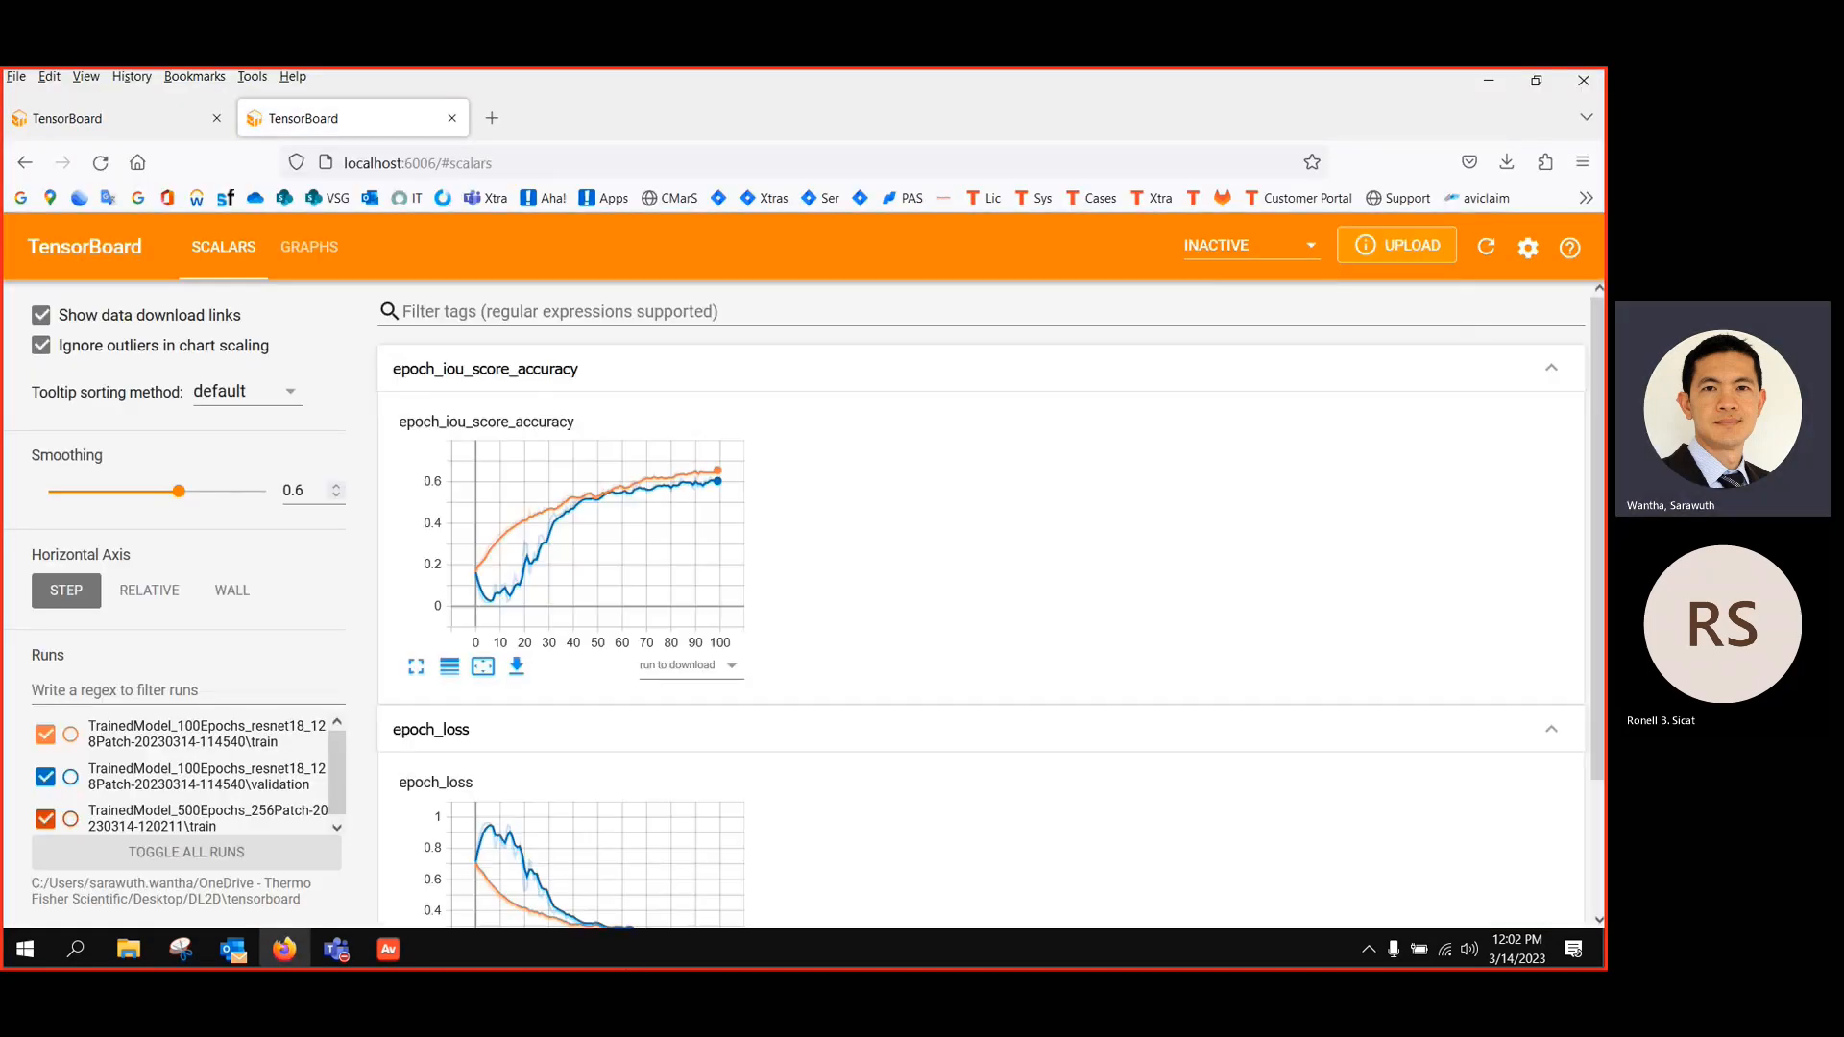
Refresh the data in TensorBoard and examine the accuracy curves and run list for TrainedModel_500Epochs_256Patch
click(1486, 247)
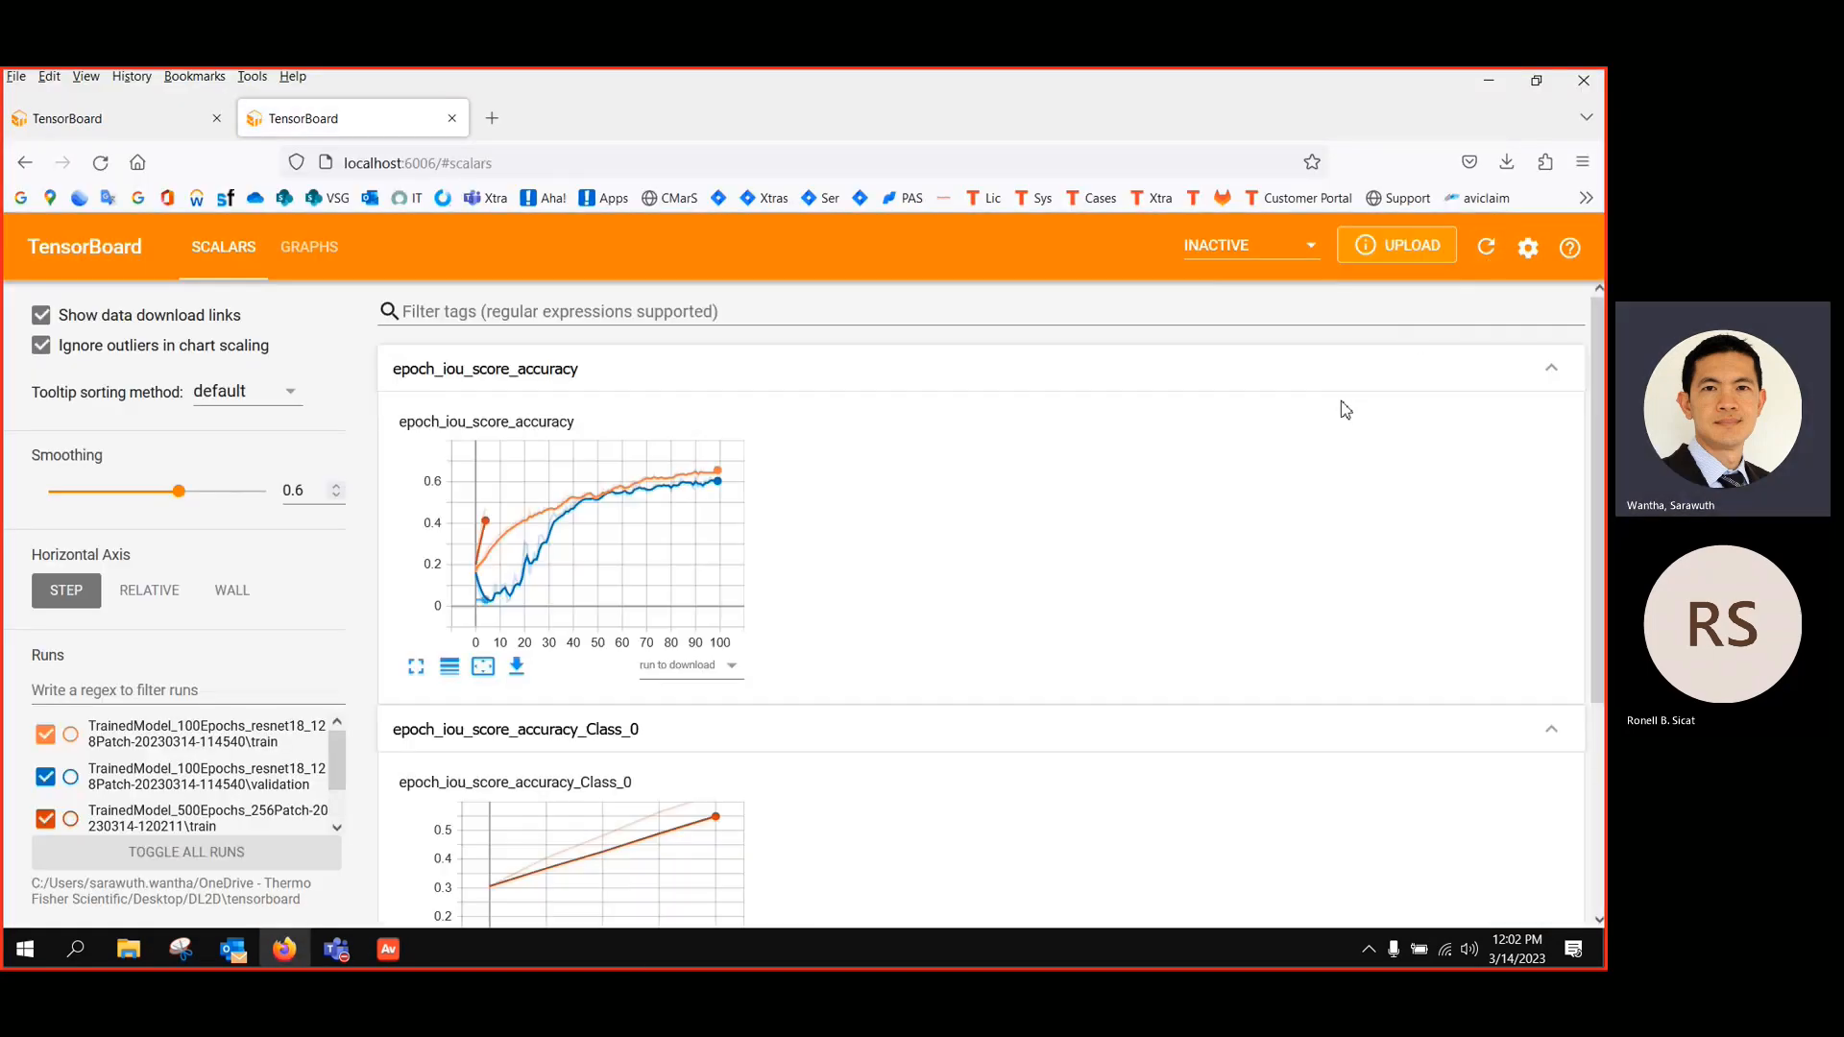
scroll(988, 506, down, 2)
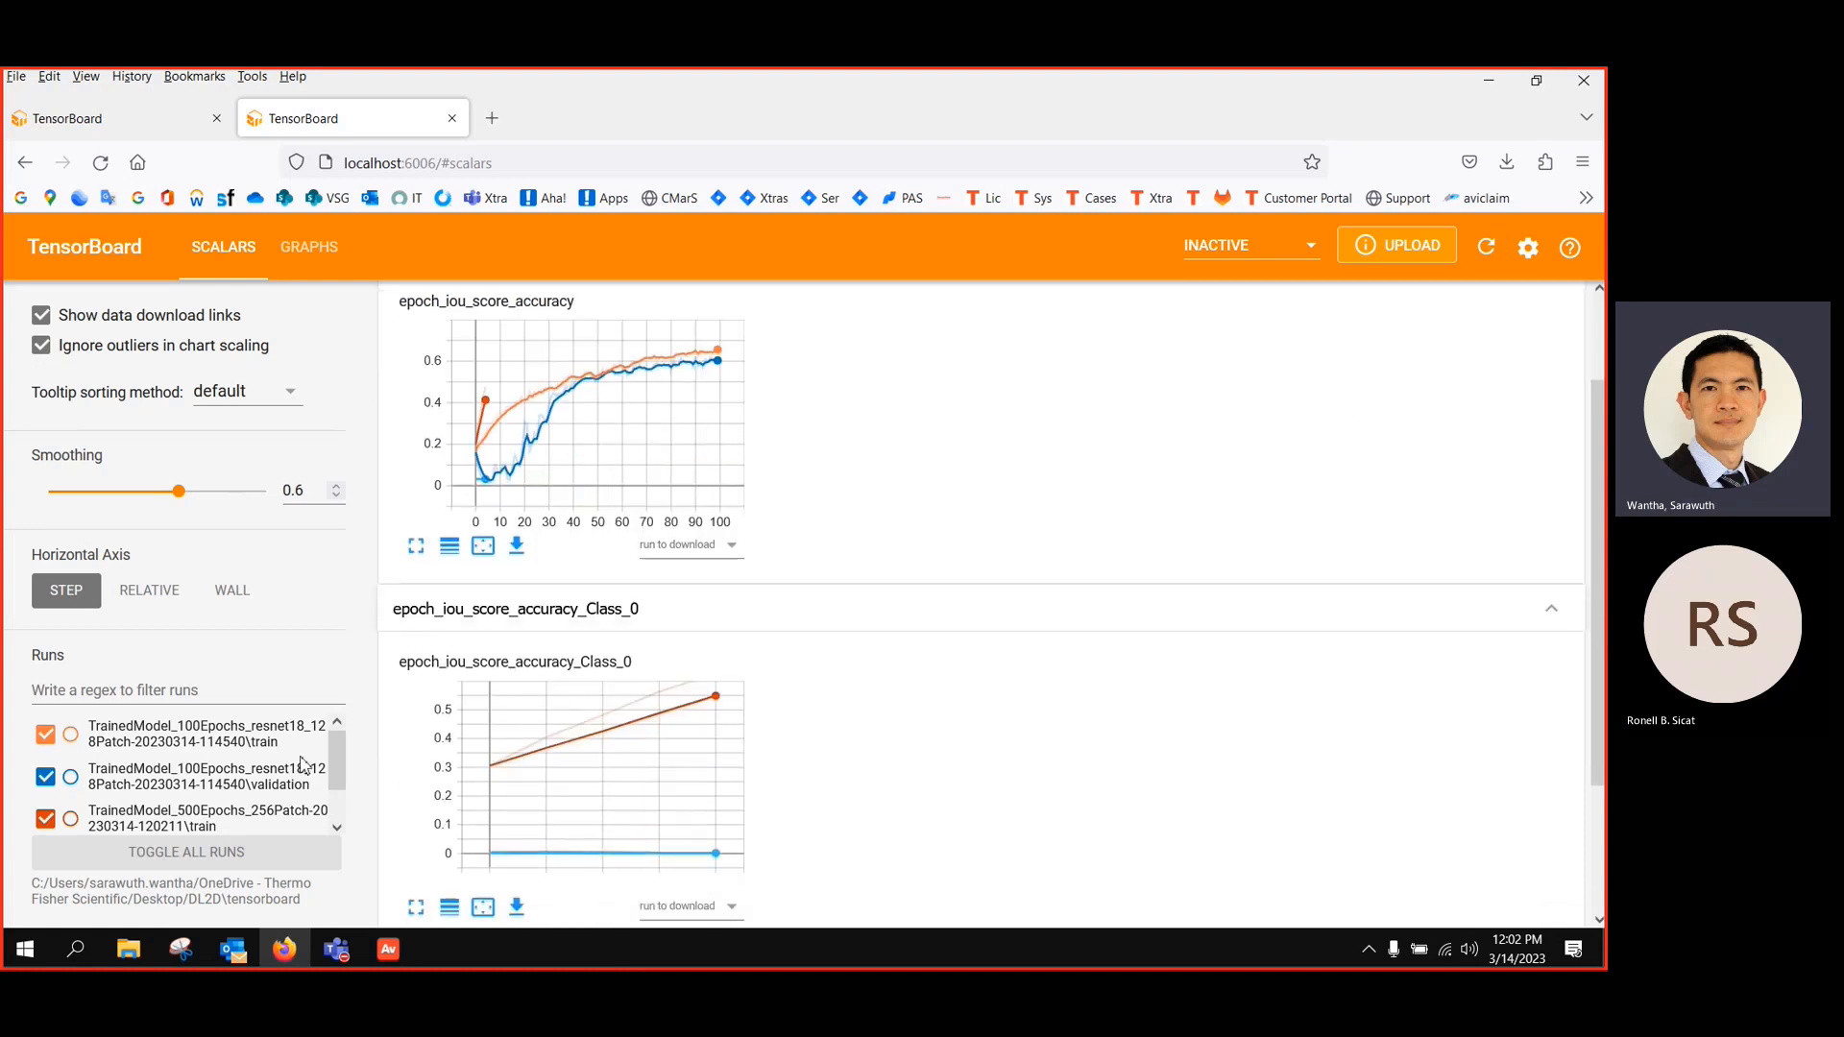
scroll(335, 819, down, 1)
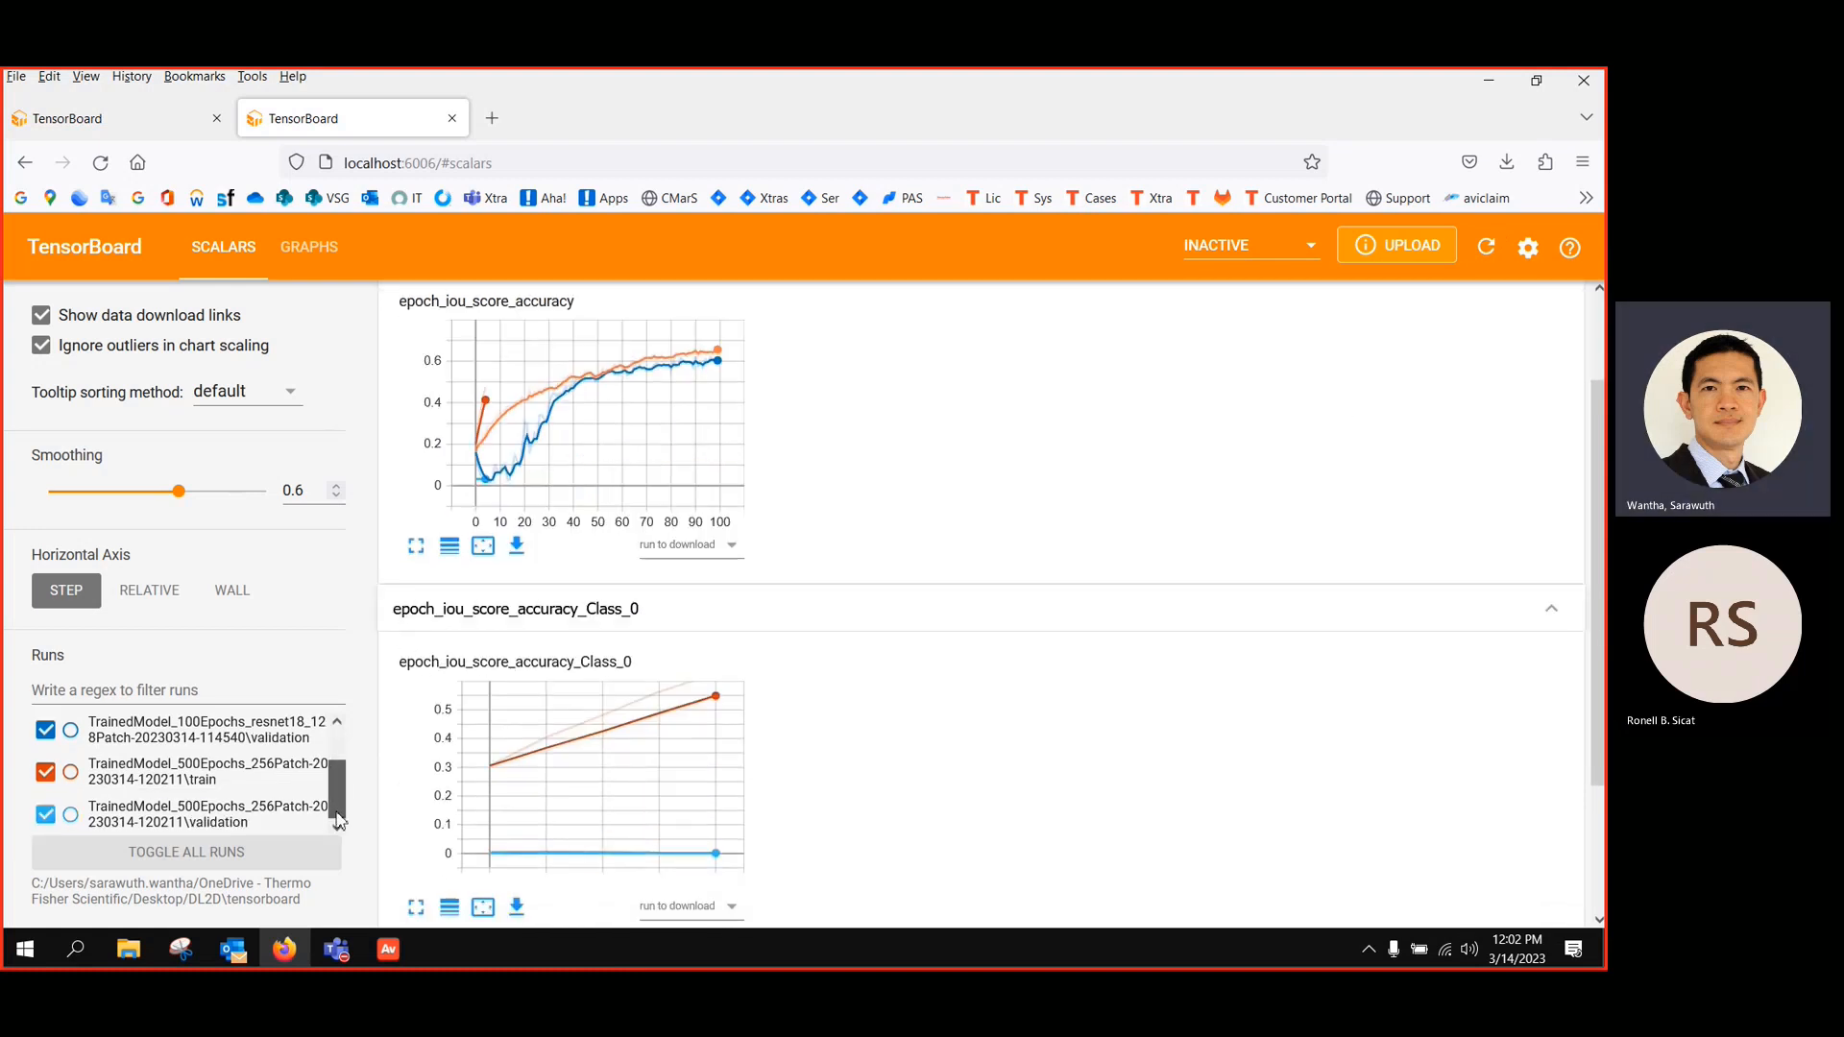
drag(337, 807, 321, 850)
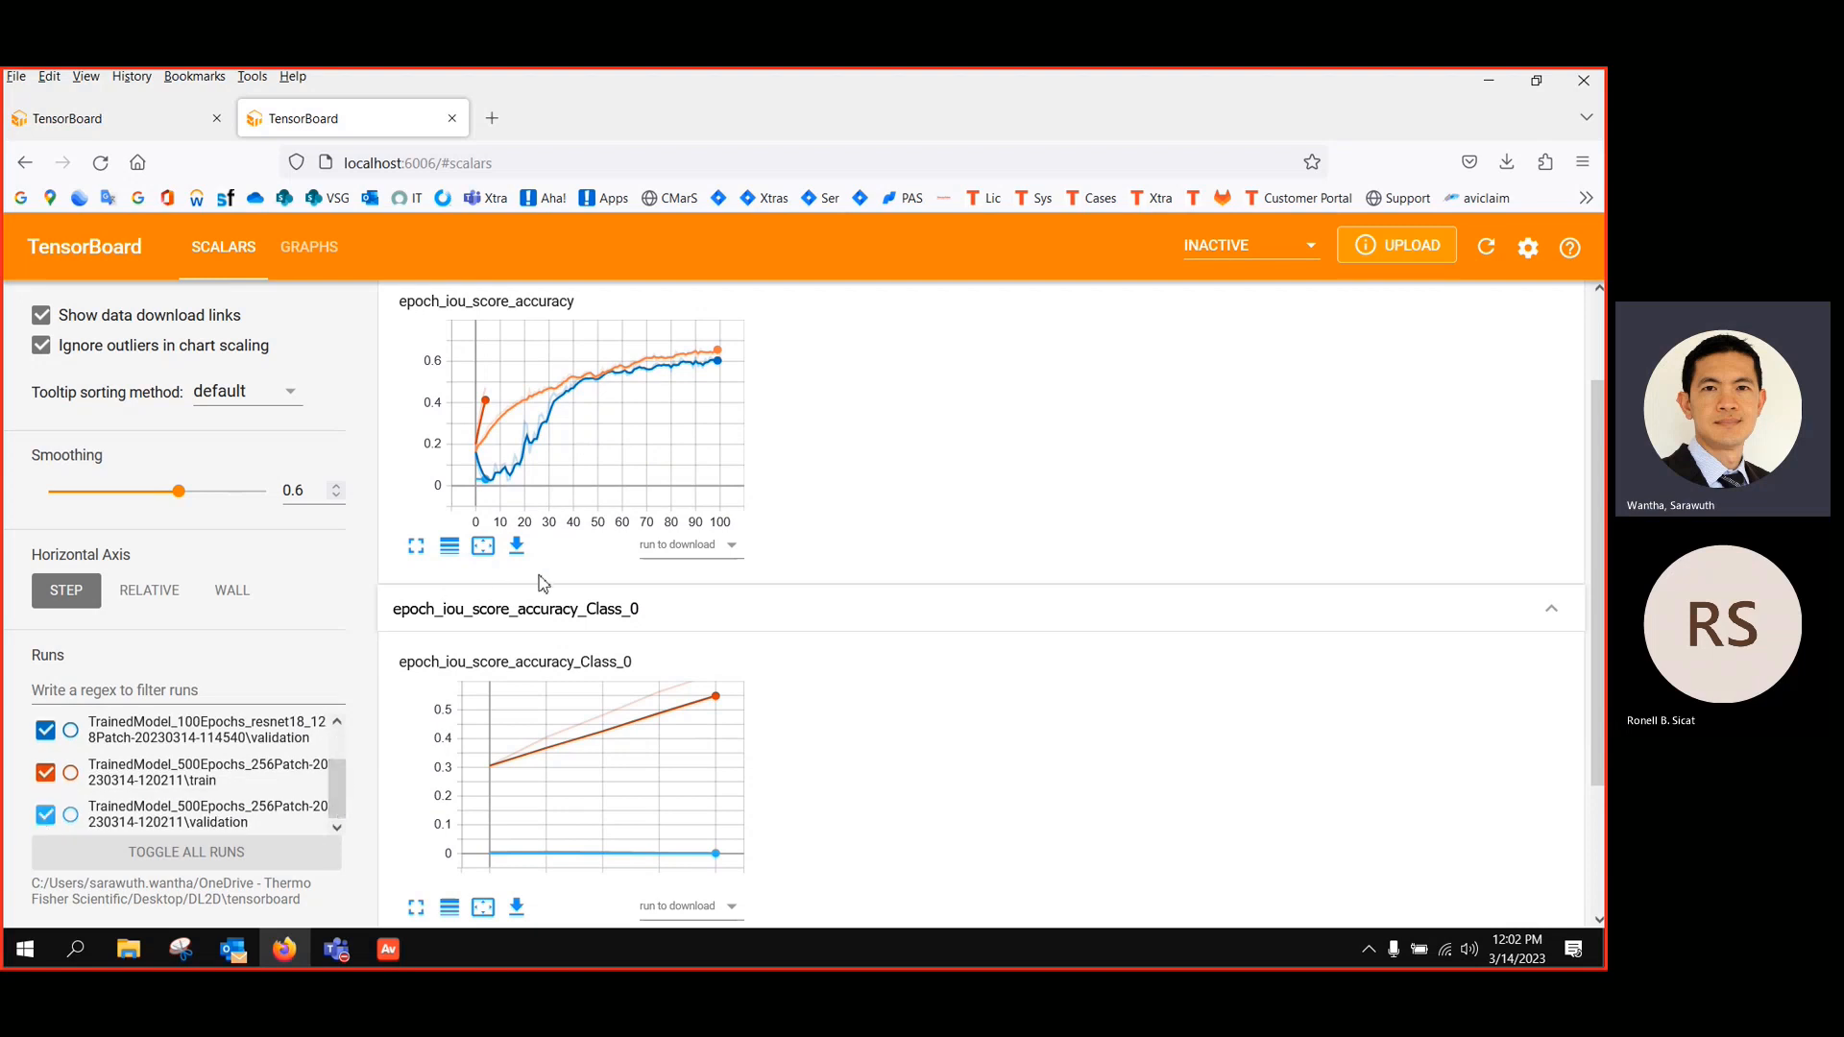
click(1485, 248)
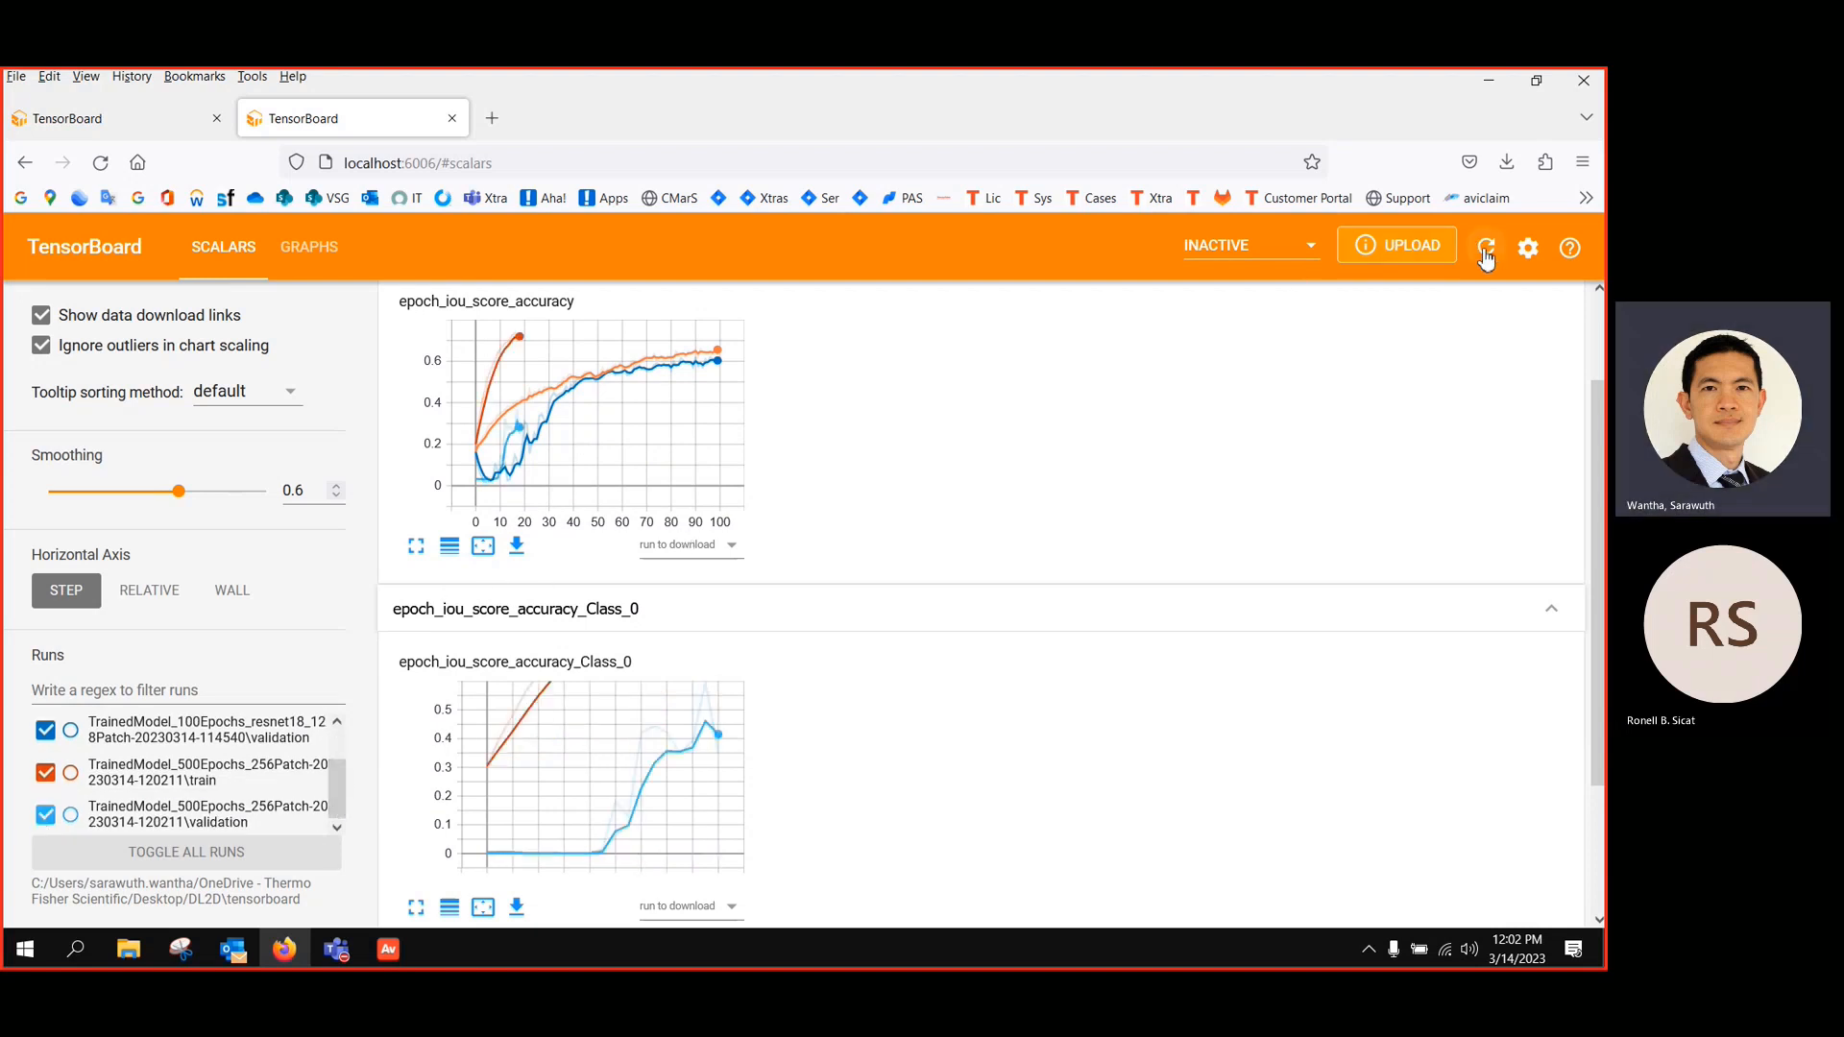
Switch the Class_0 and overall IoU score accuracy charts to a logarithmic y-axis
scroll(615, 692, down, 2)
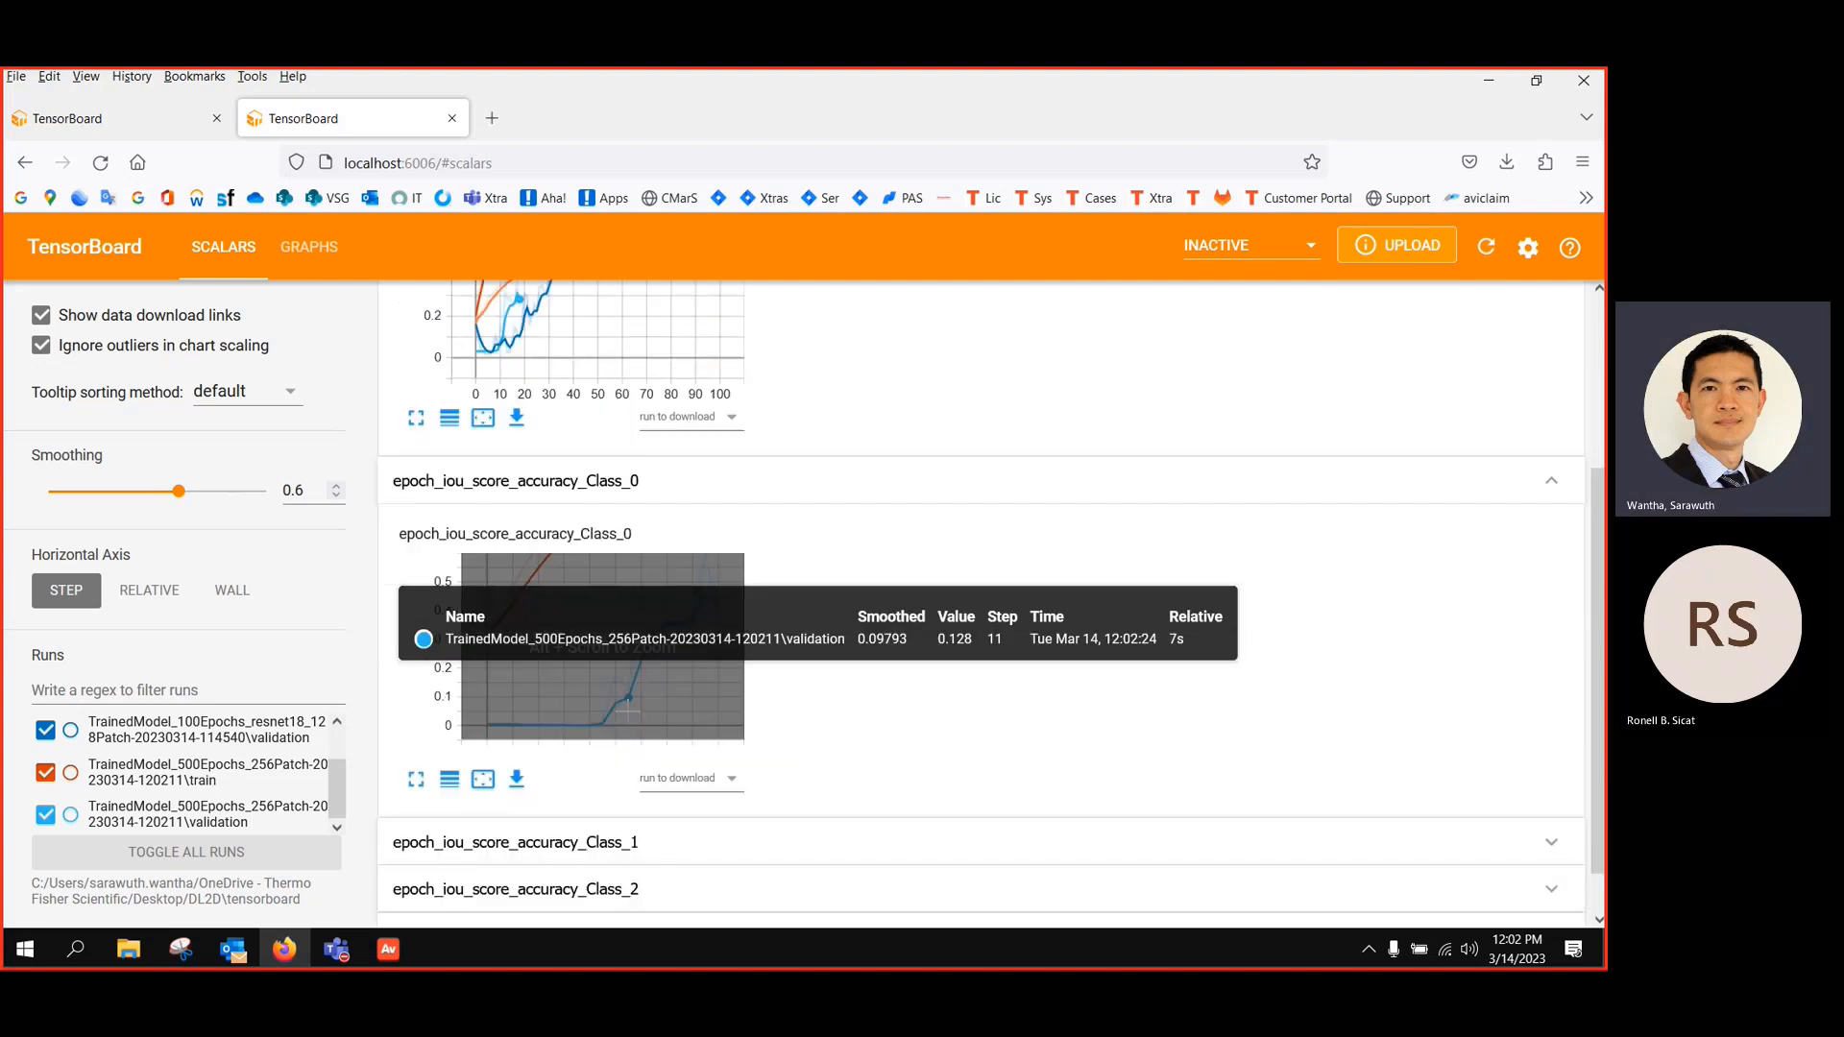
click(450, 728)
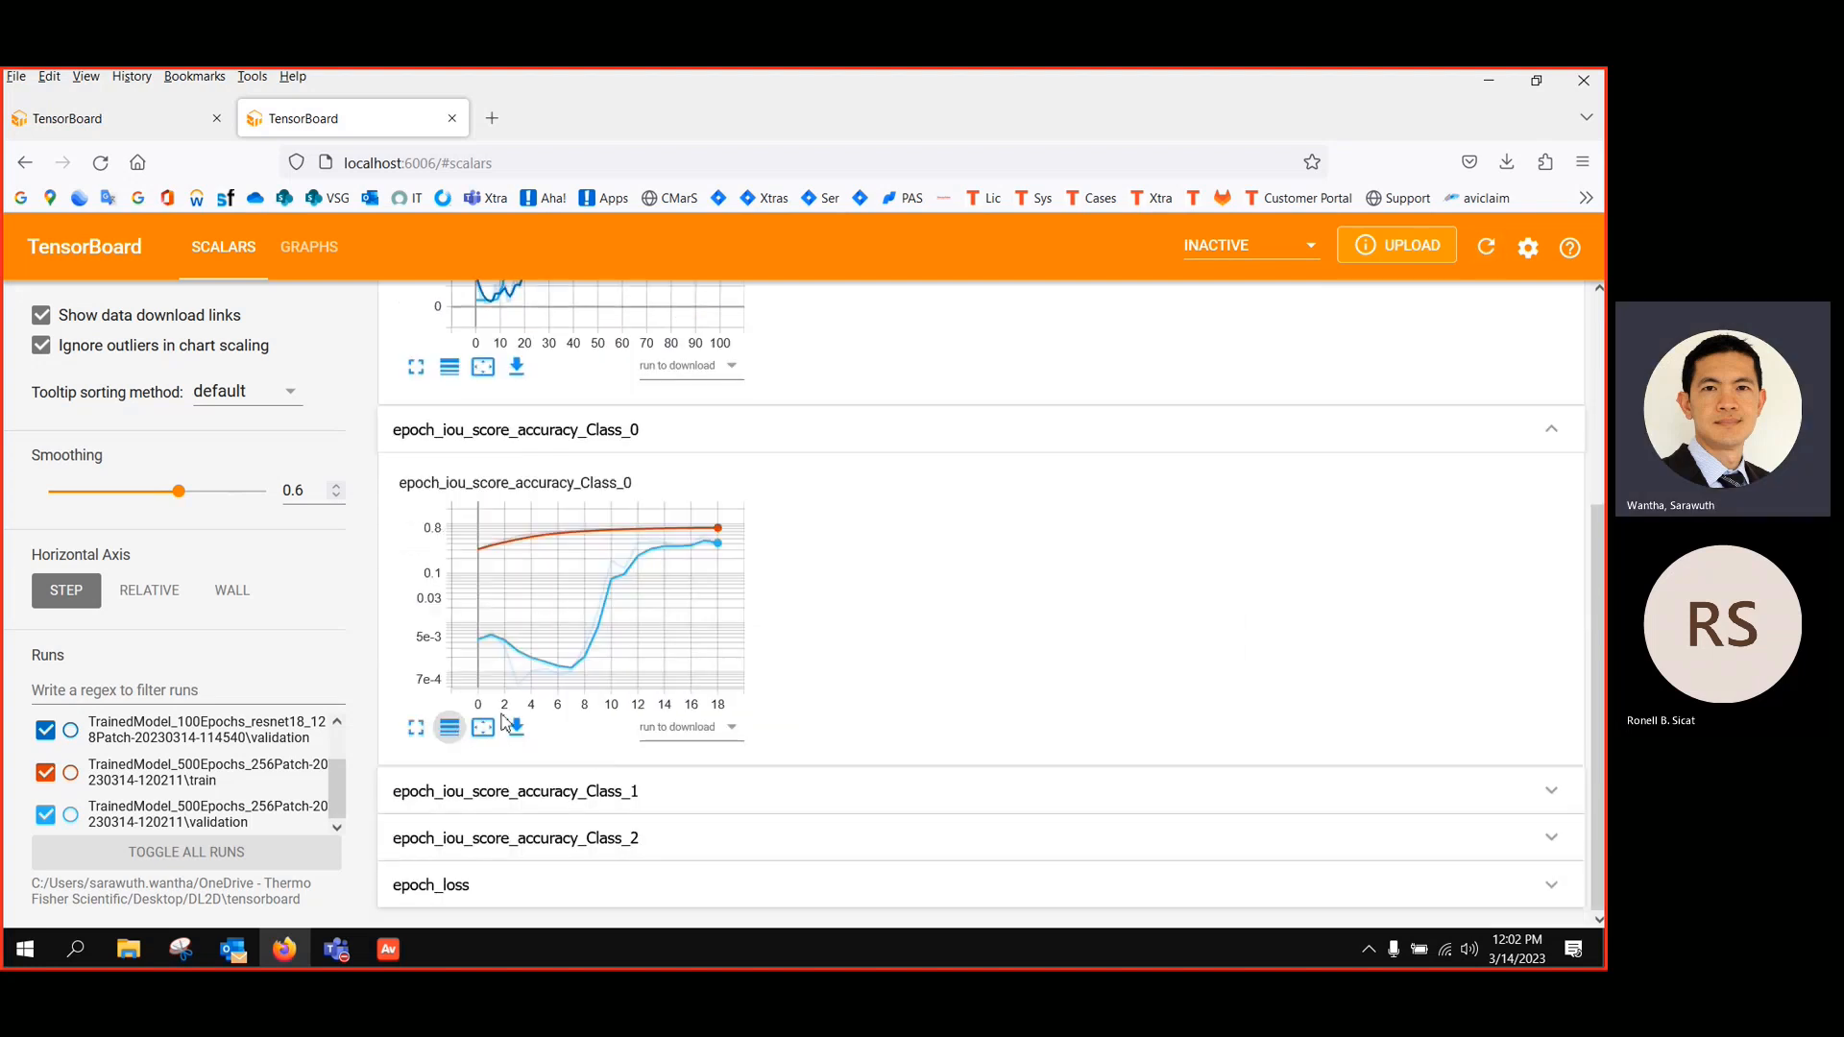
scroll(1080, 560, up, 3)
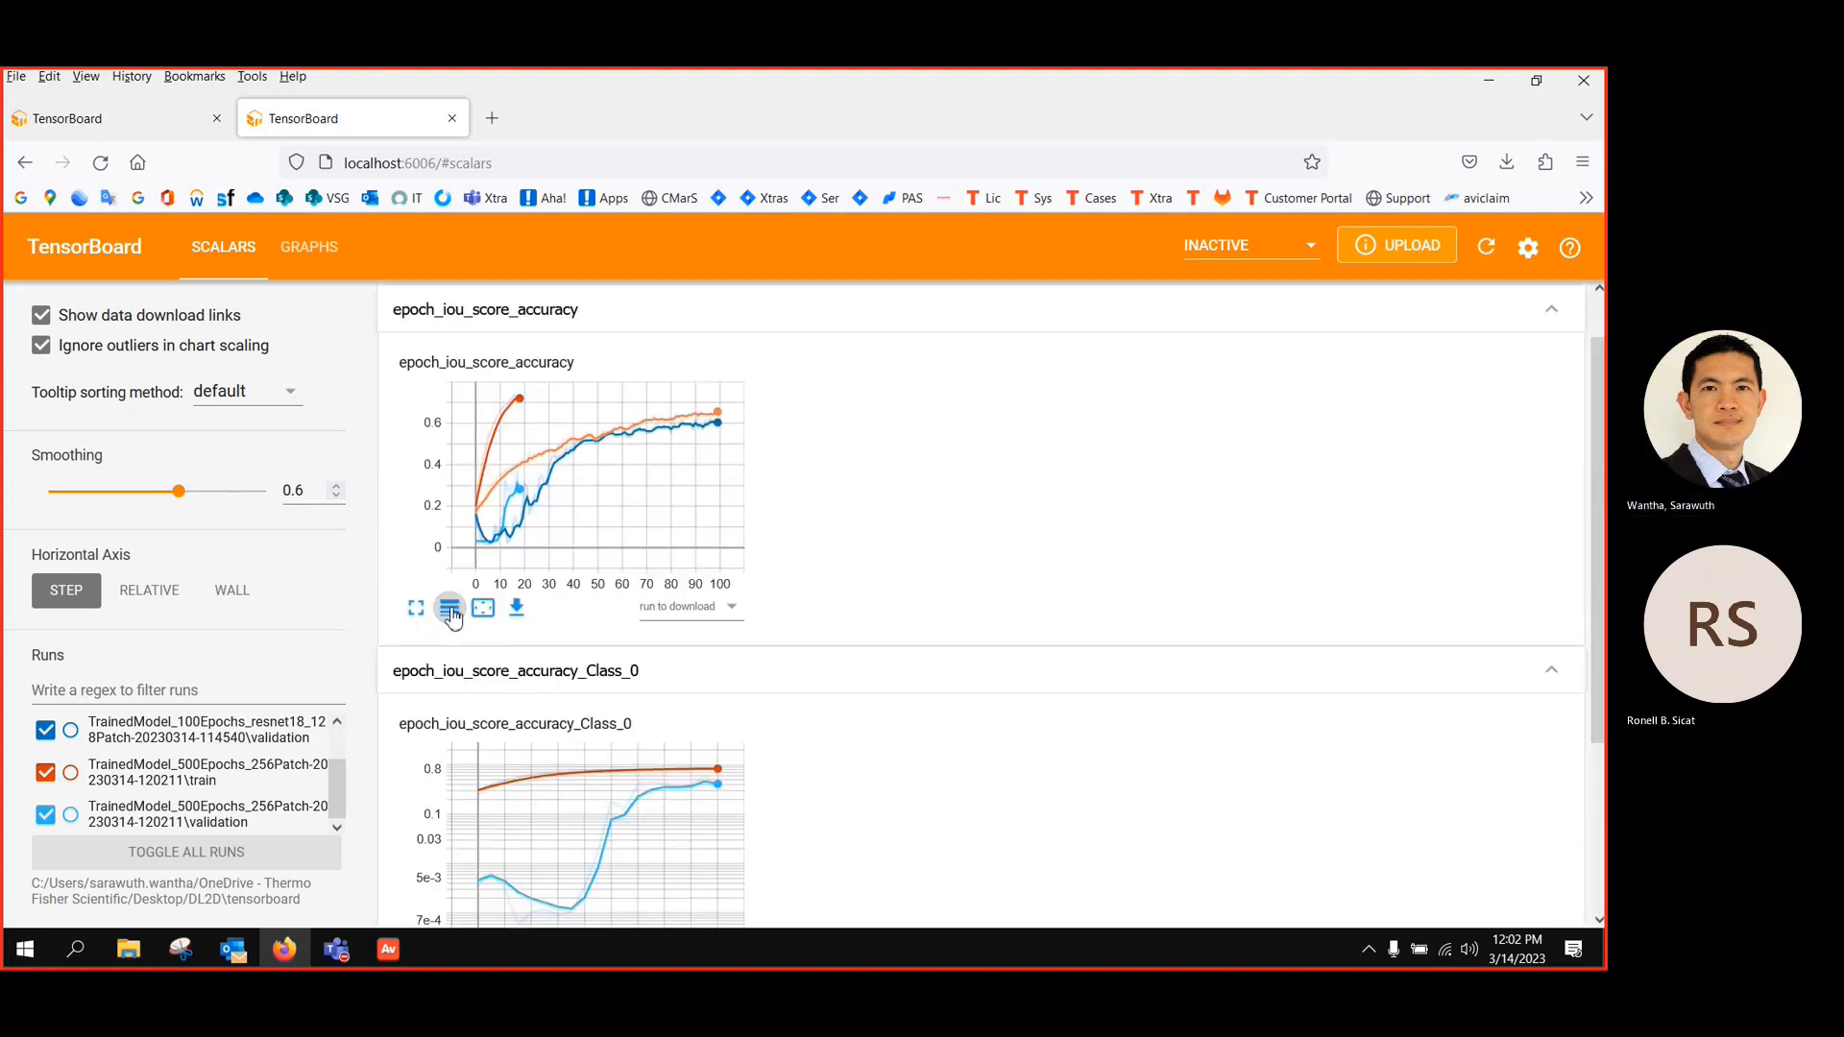
click(450, 608)
click(450, 611)
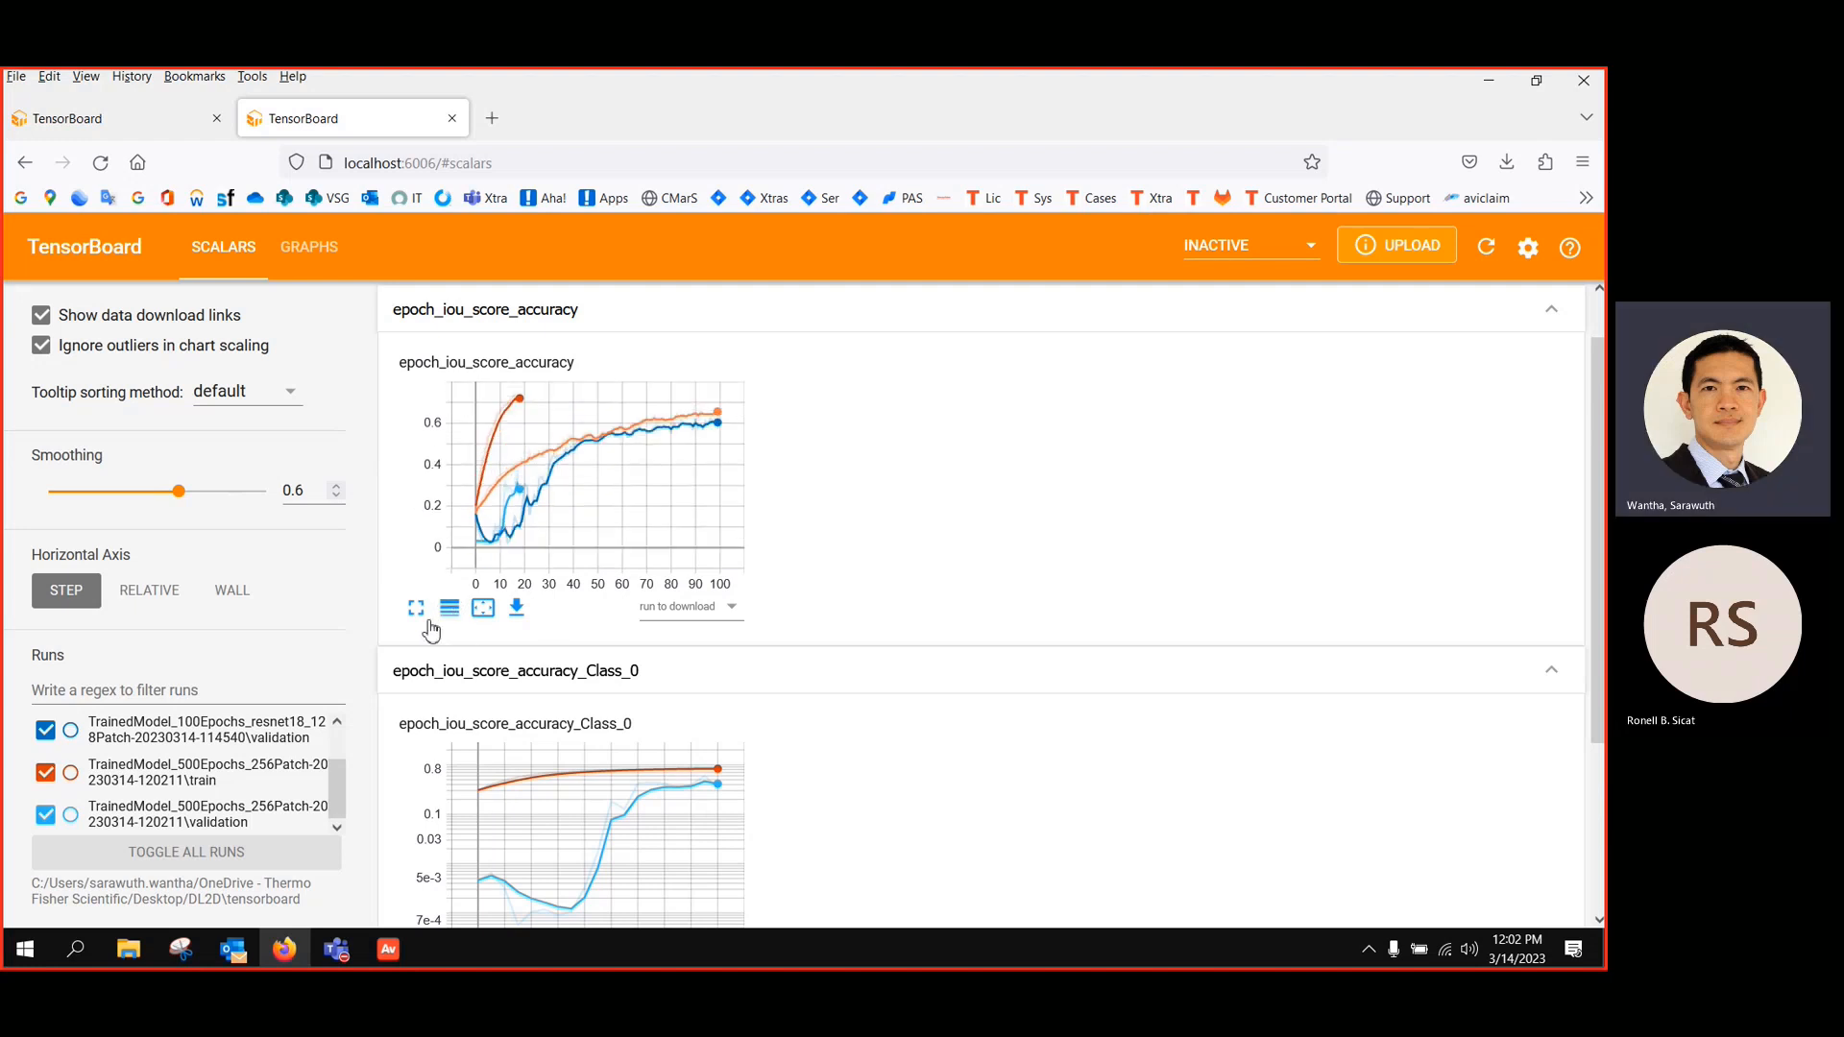
click(451, 612)
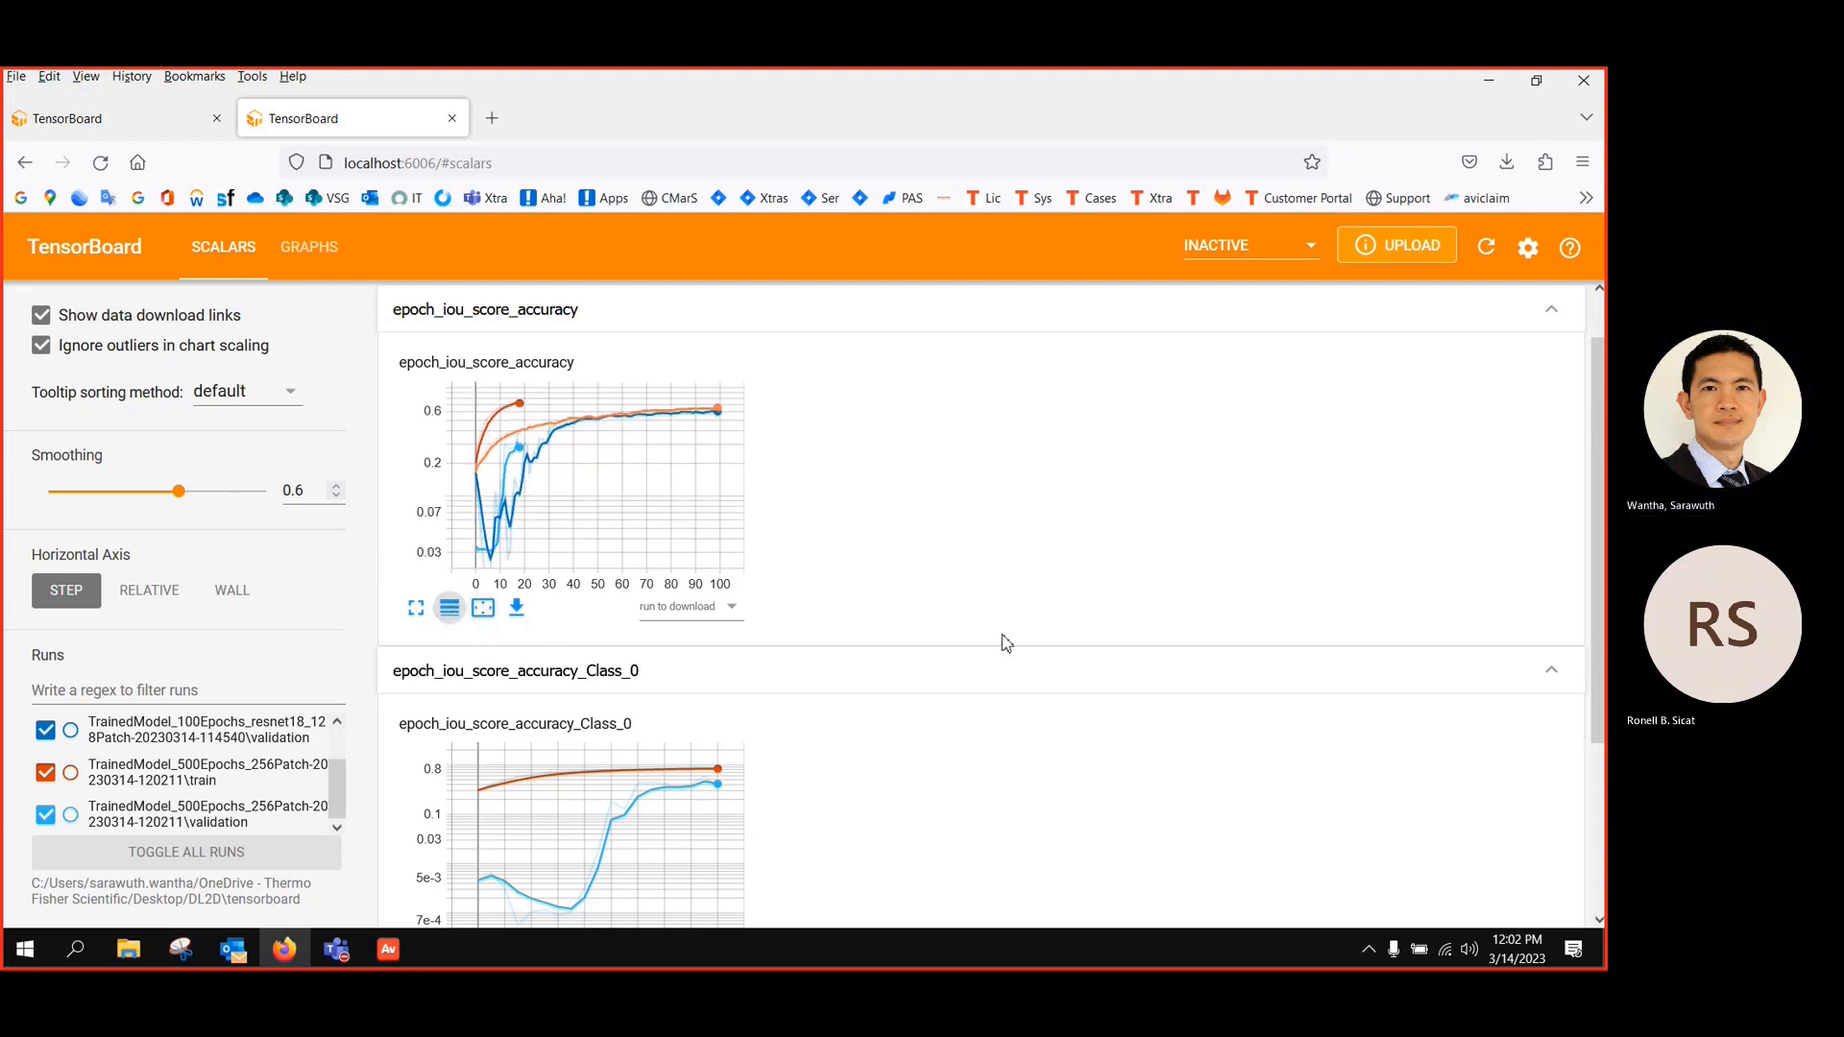
Refresh the training charts, and switch to Avizo 3D to close its minimized subwindow
scroll(1003, 642, down, 2)
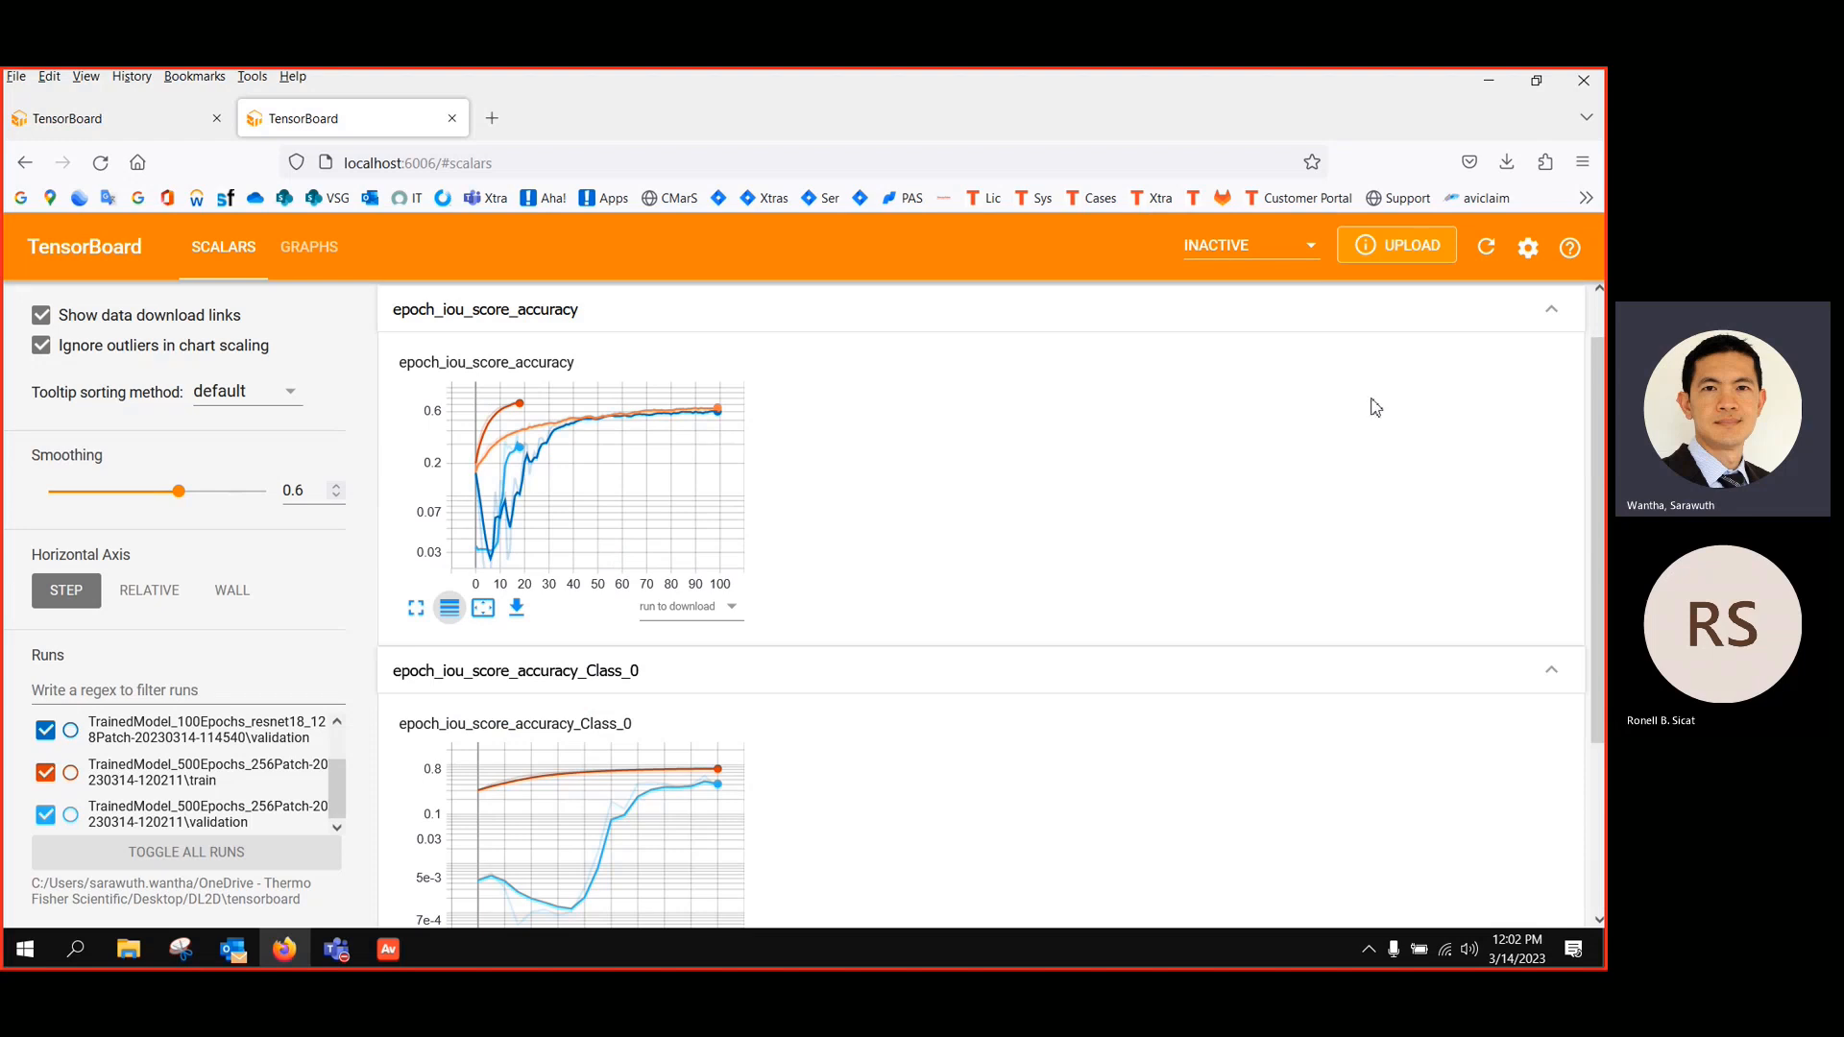
scroll(1393, 385, down, 1)
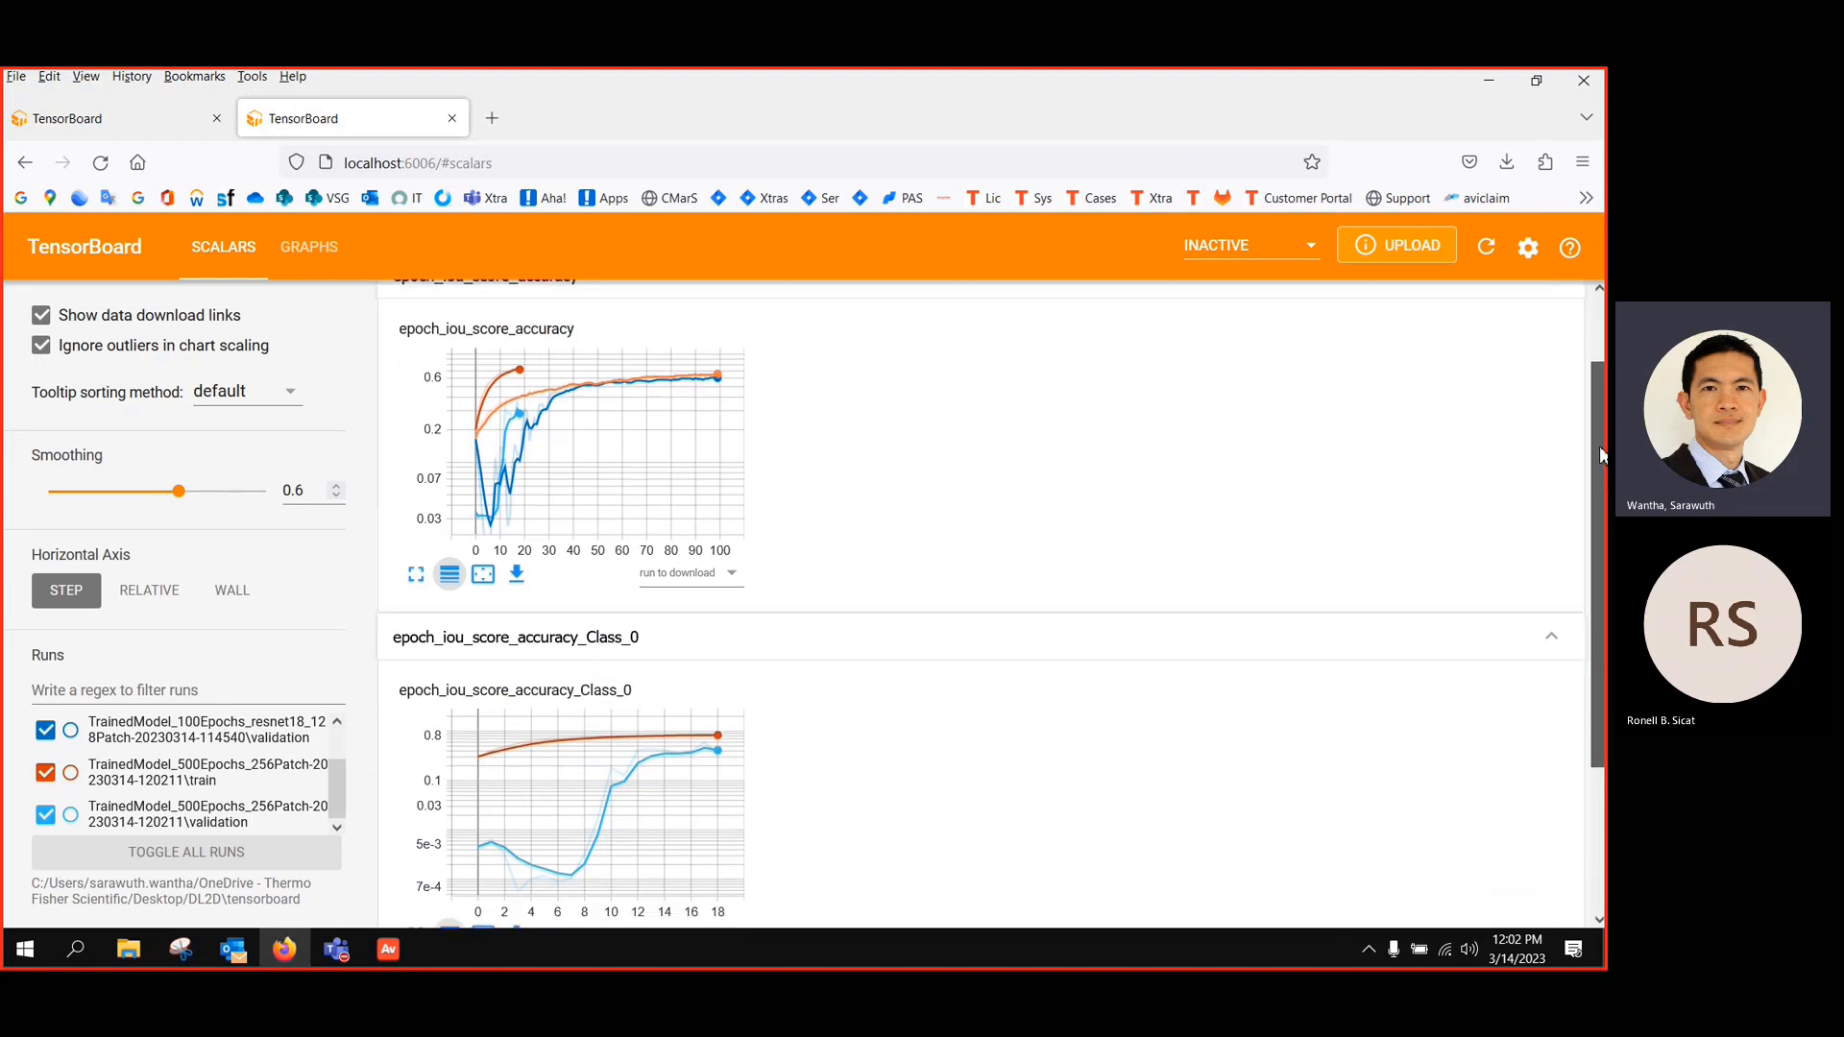
click(1486, 253)
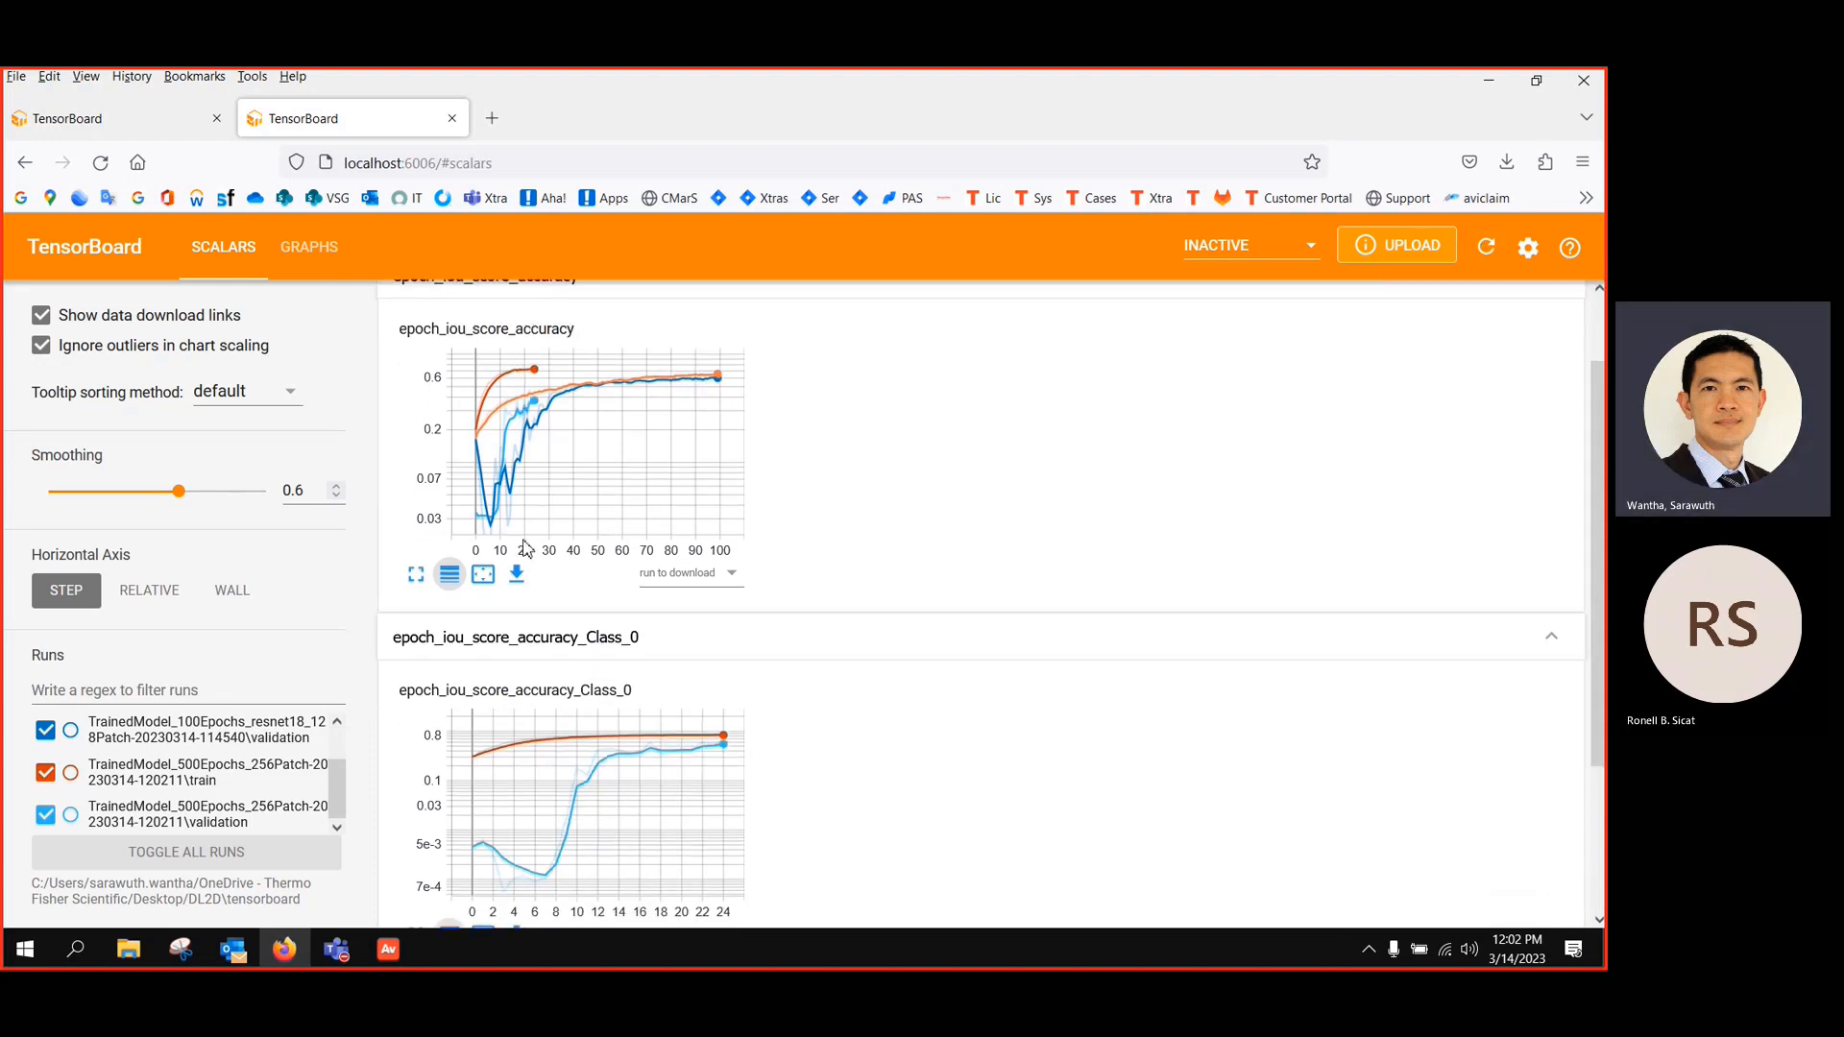
click(388, 949)
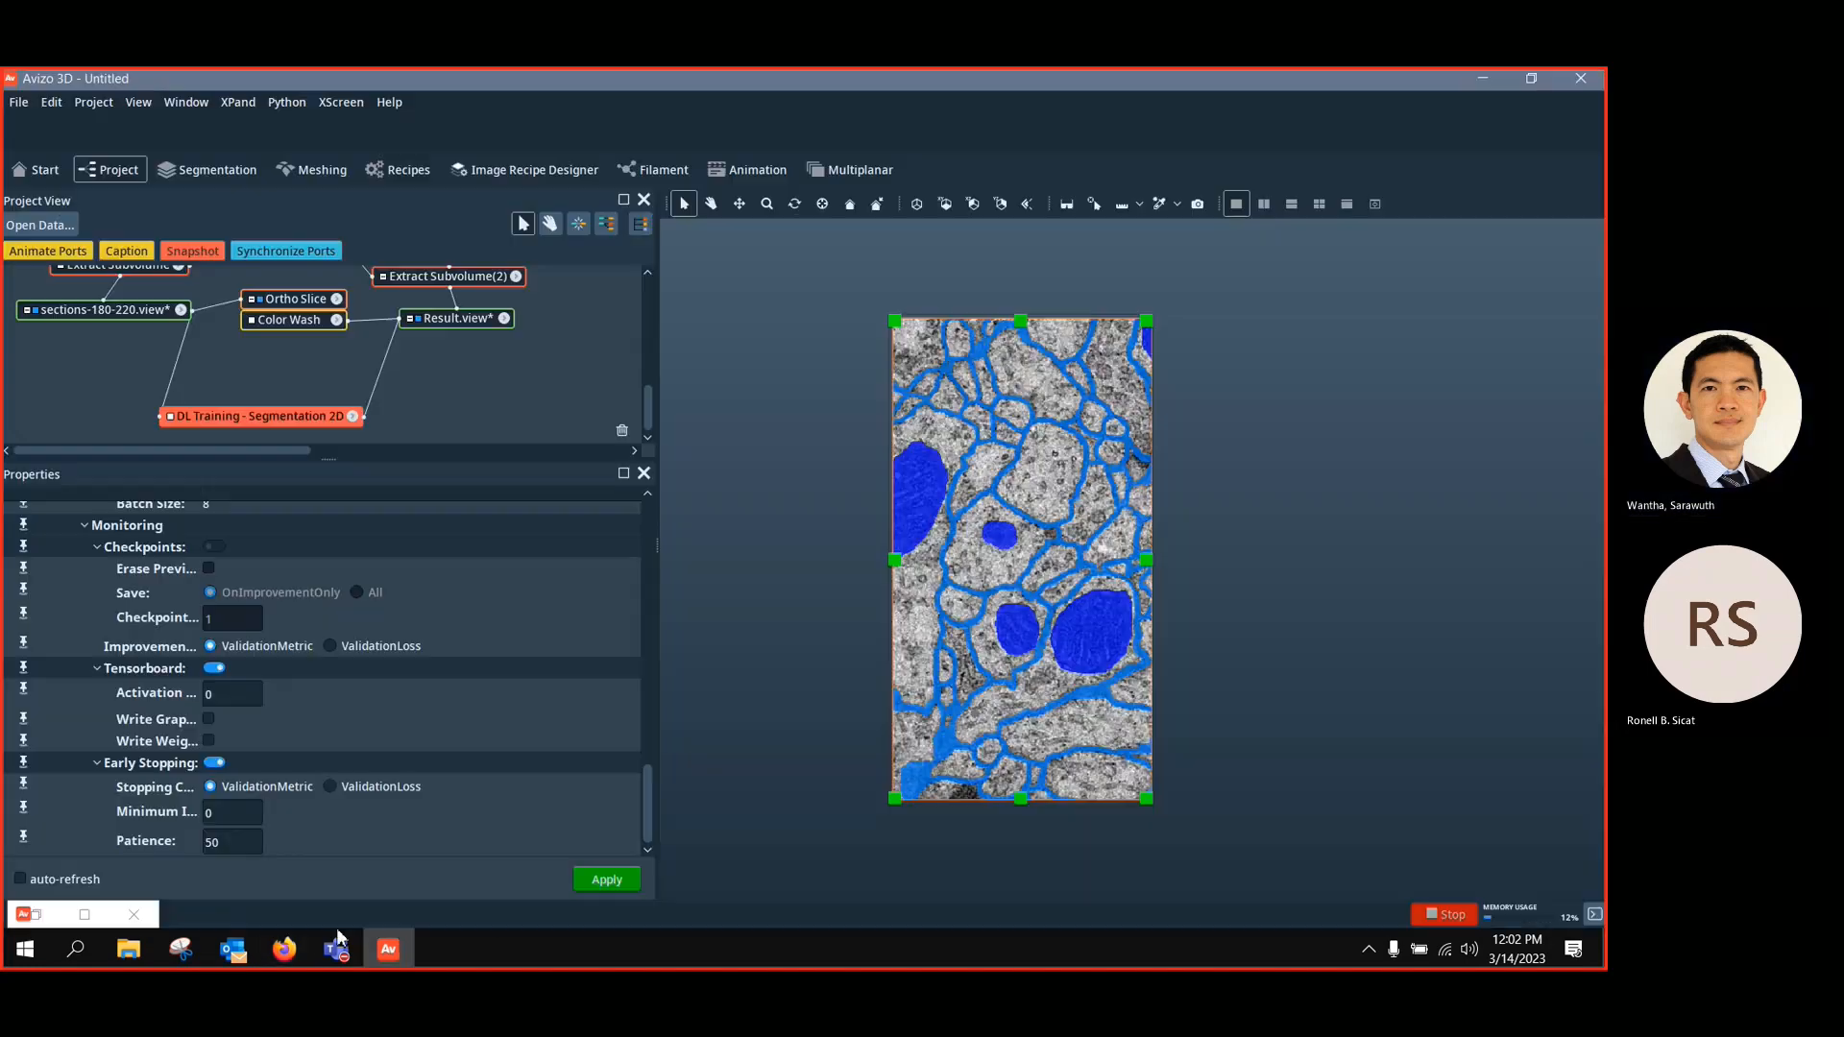
click(140, 914)
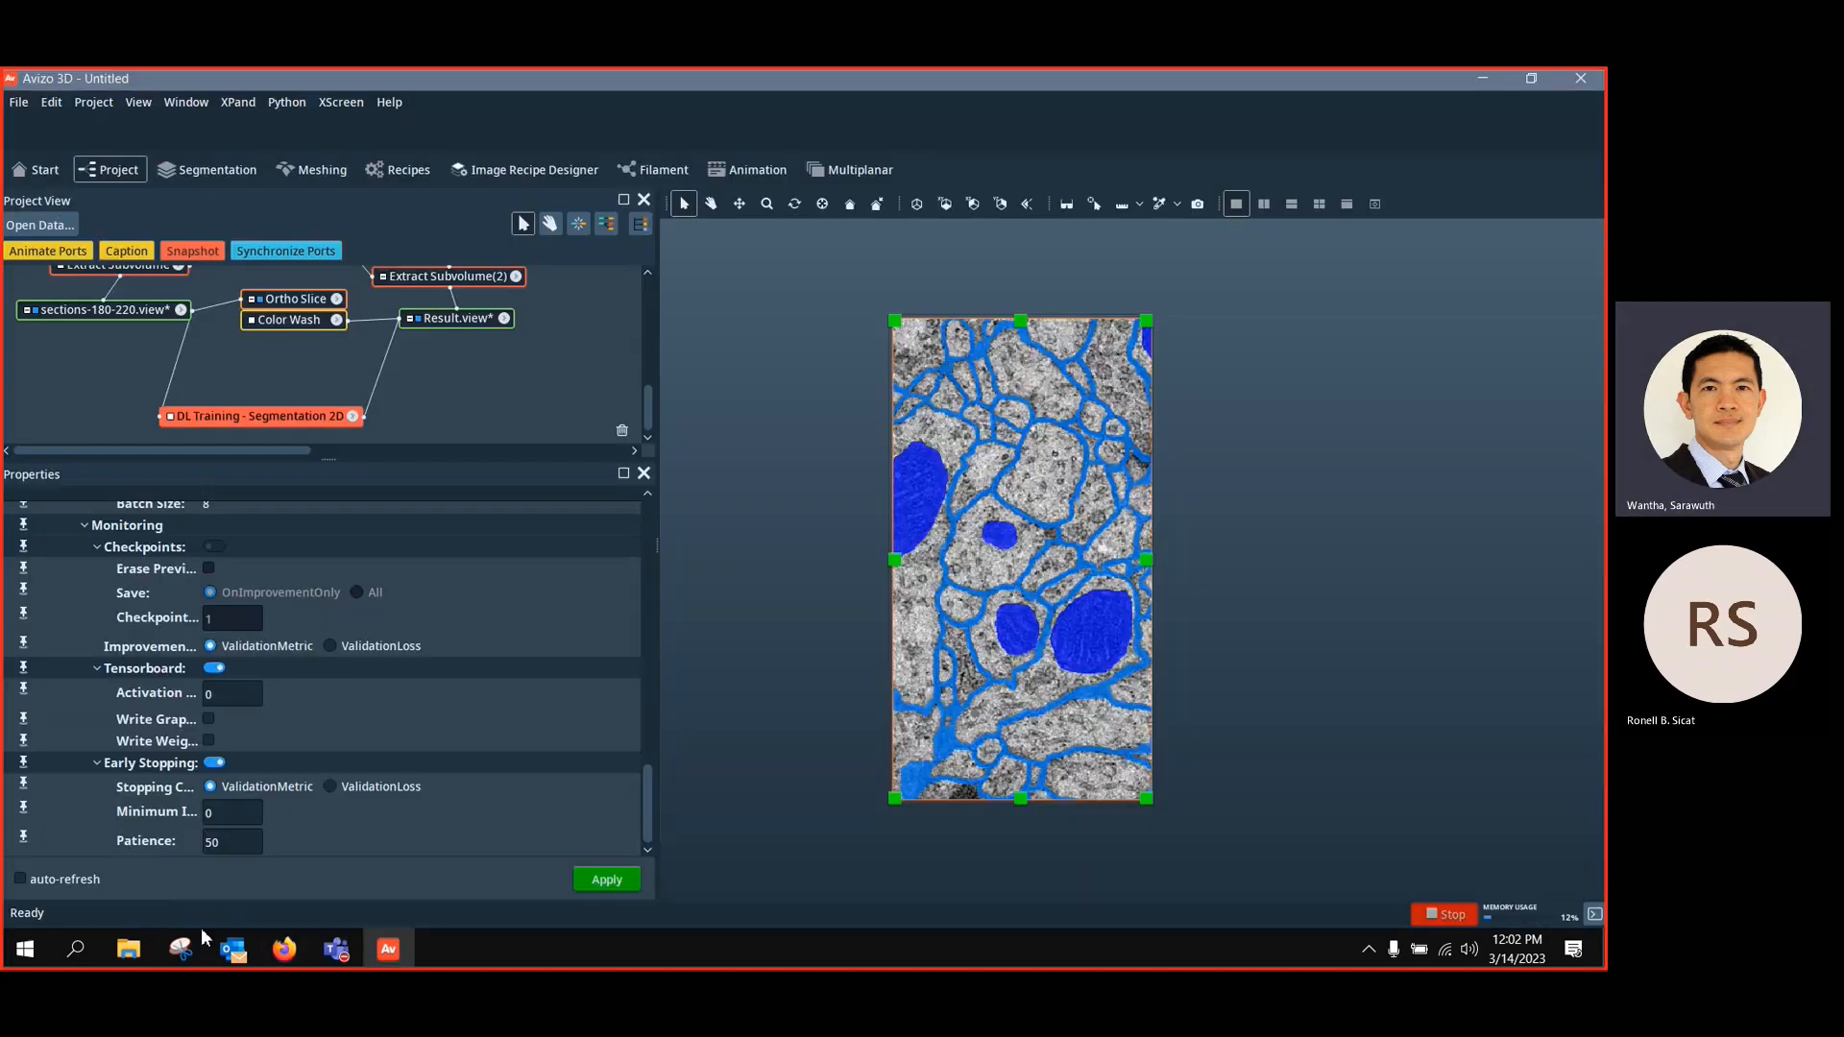
Switch to TensorBoard, return the Class_0 accuracy chart to a linear y-axis and compare it with the overall accuracy chart
click(284, 949)
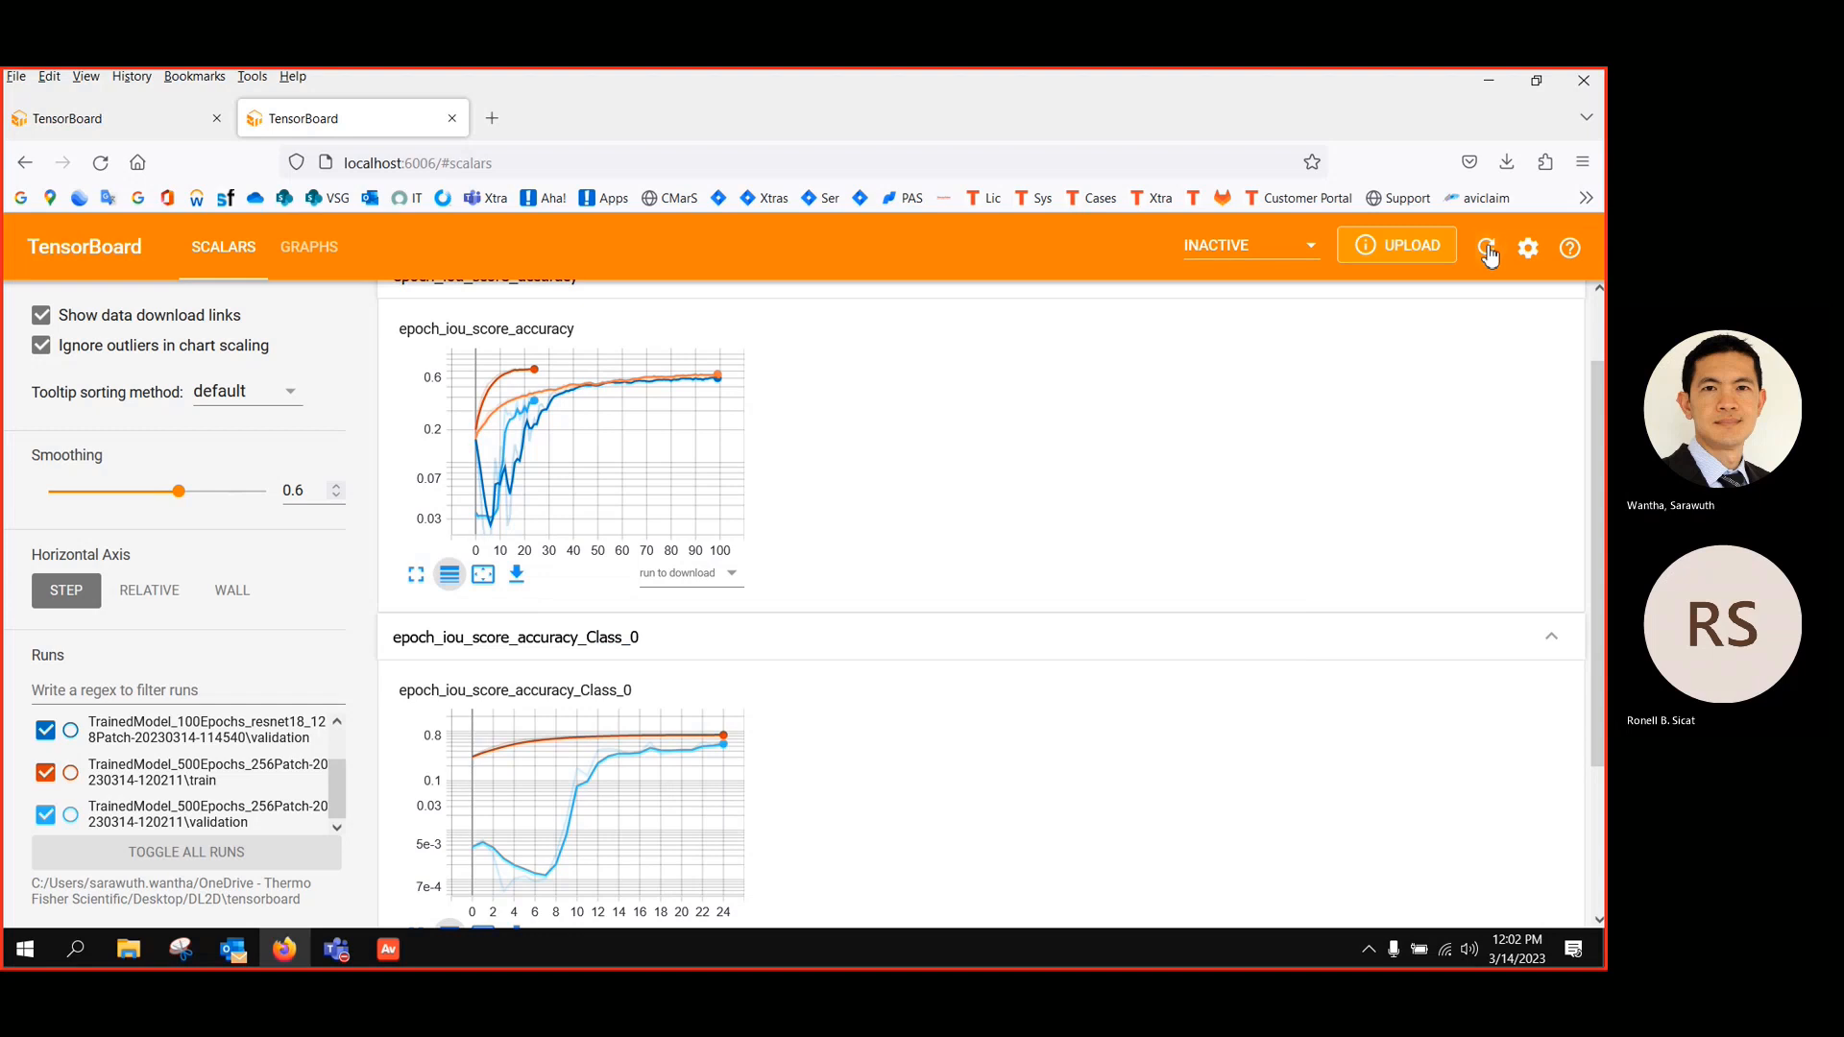
scroll(1384, 467, down, 2)
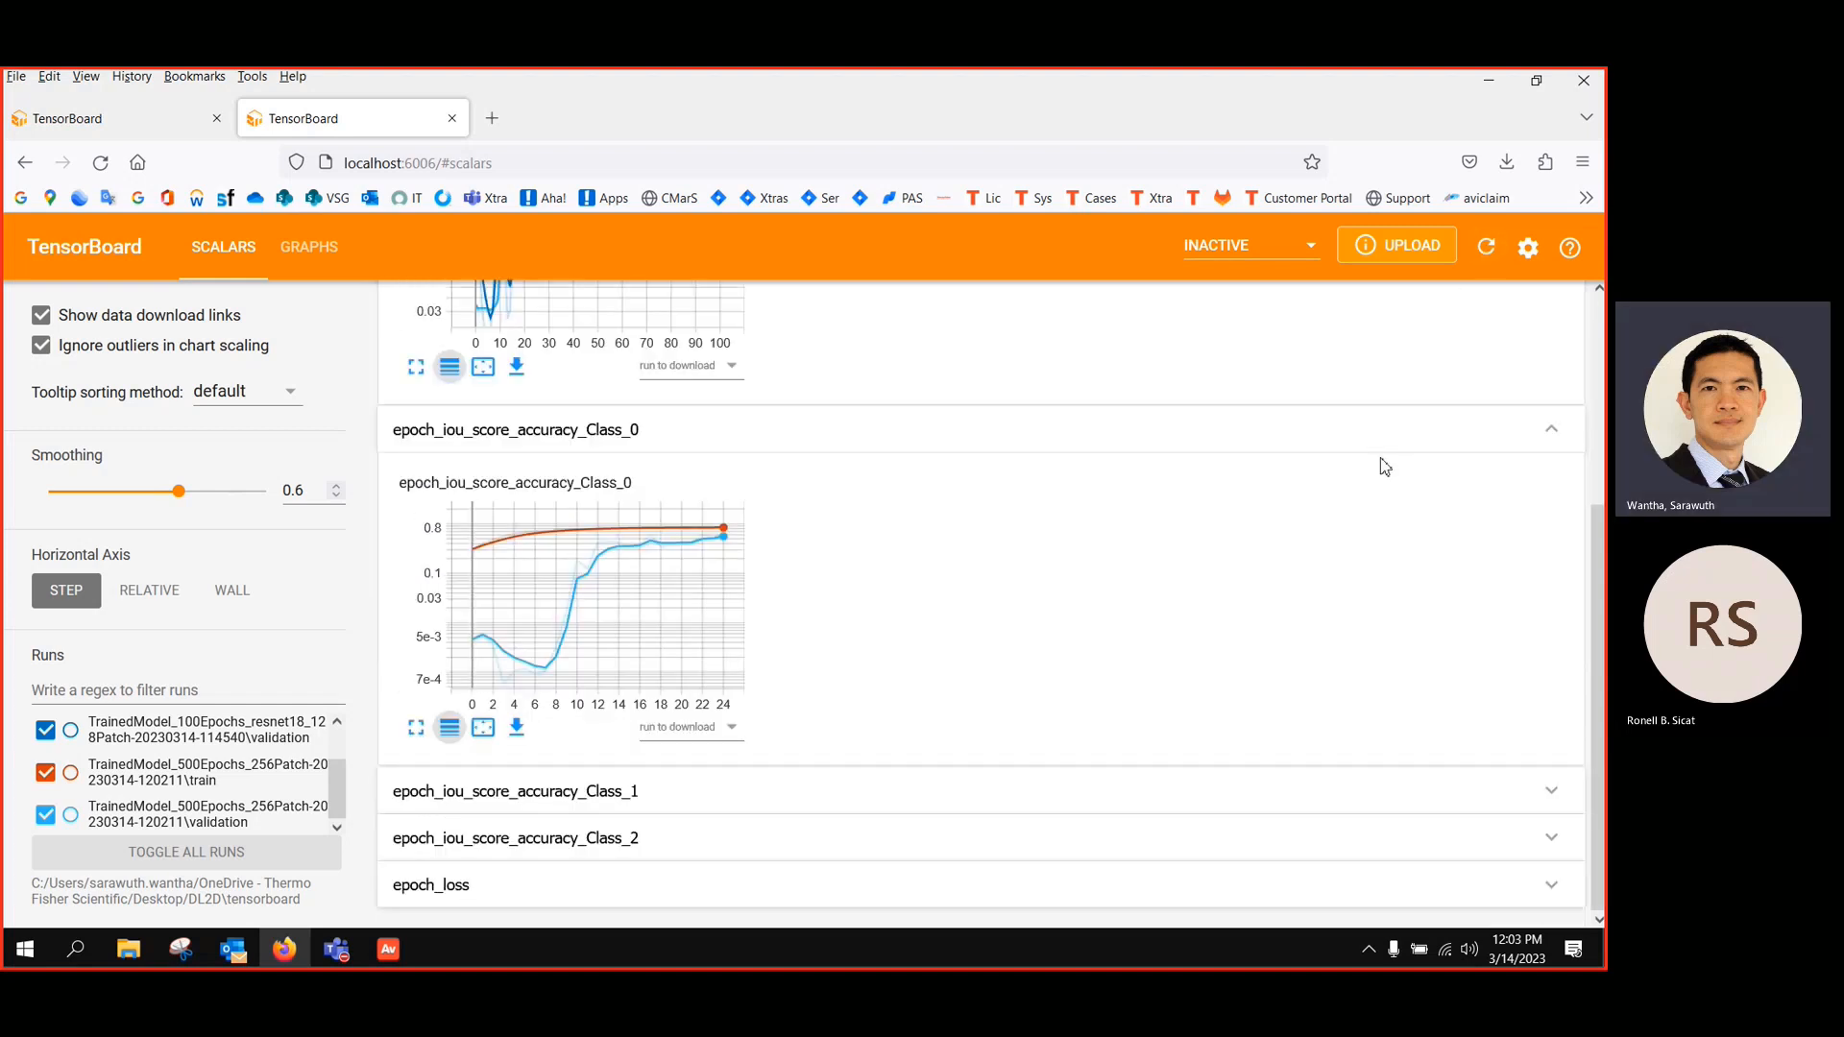
click(450, 728)
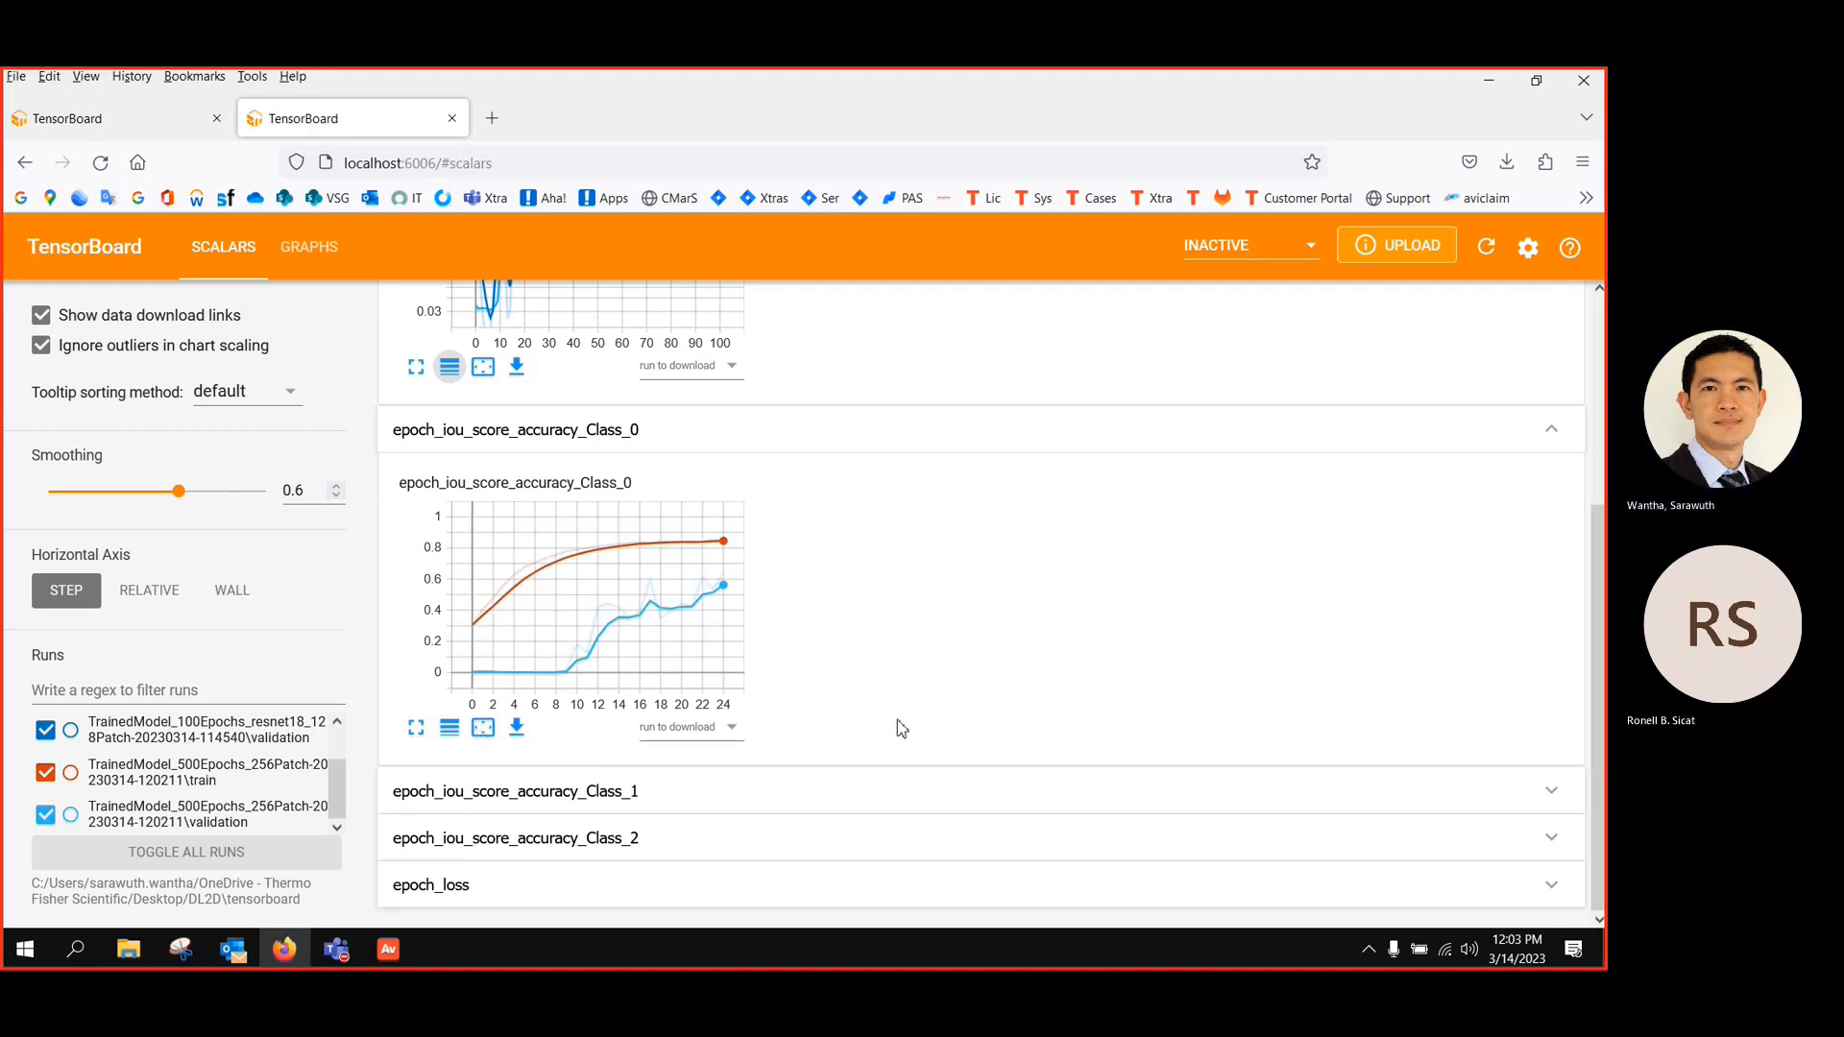
scroll(779, 747, up, 3)
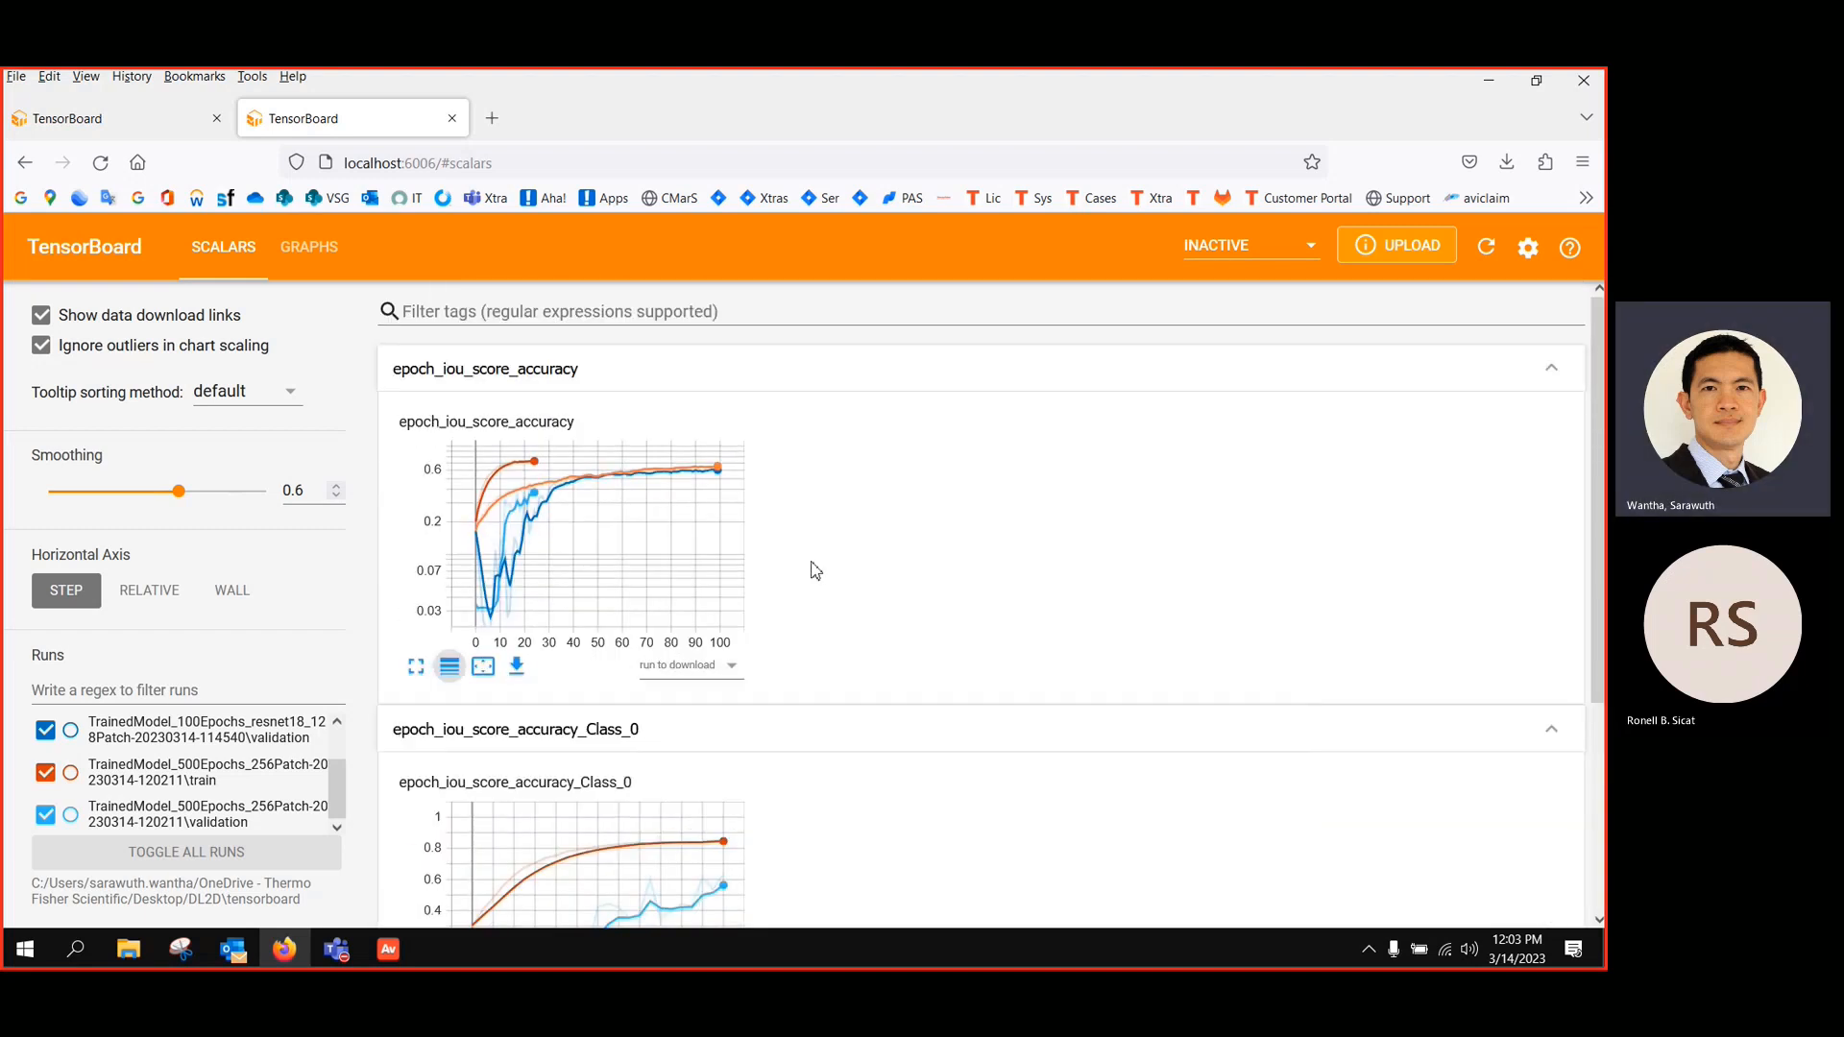
scroll(816, 574, down, 1)
scroll(815, 574, down, 1)
scroll(680, 625, down, 3)
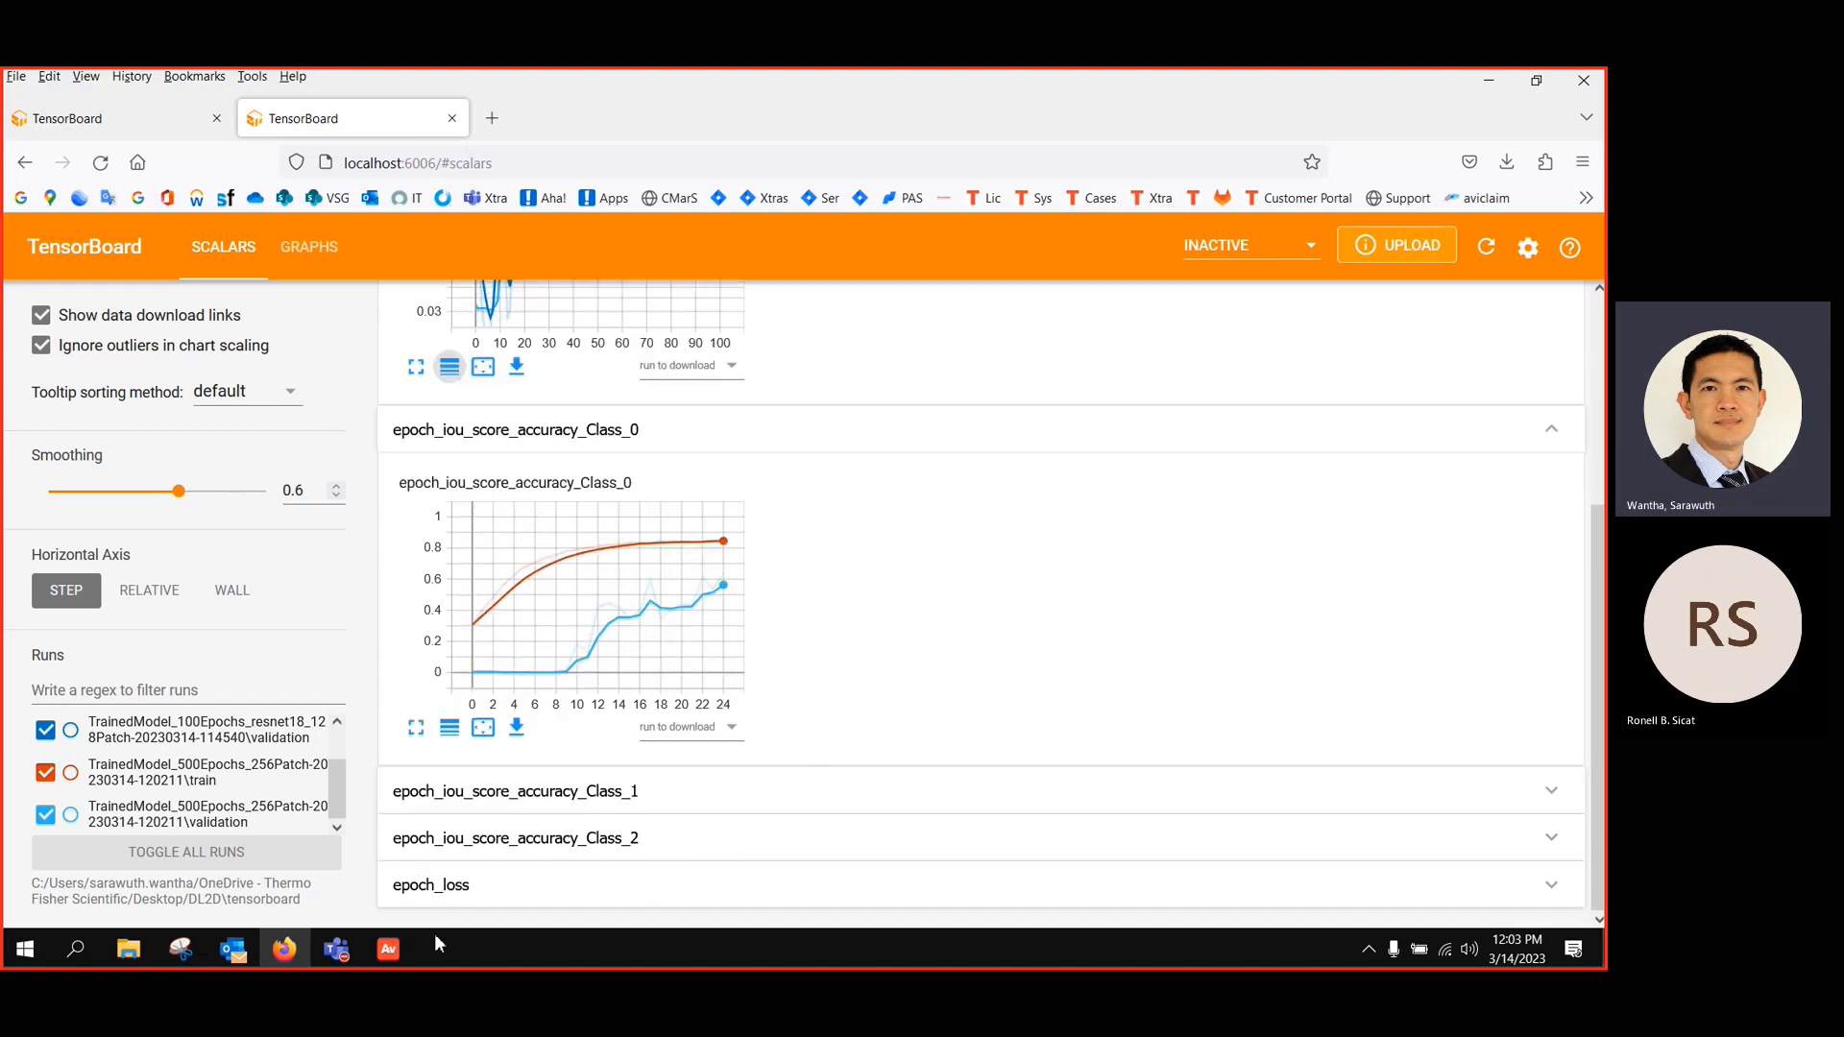
Expand the Class_1 IoU score accuracy chart in TensorBoard, and examine its curves at enlarged and normal size
click(388, 949)
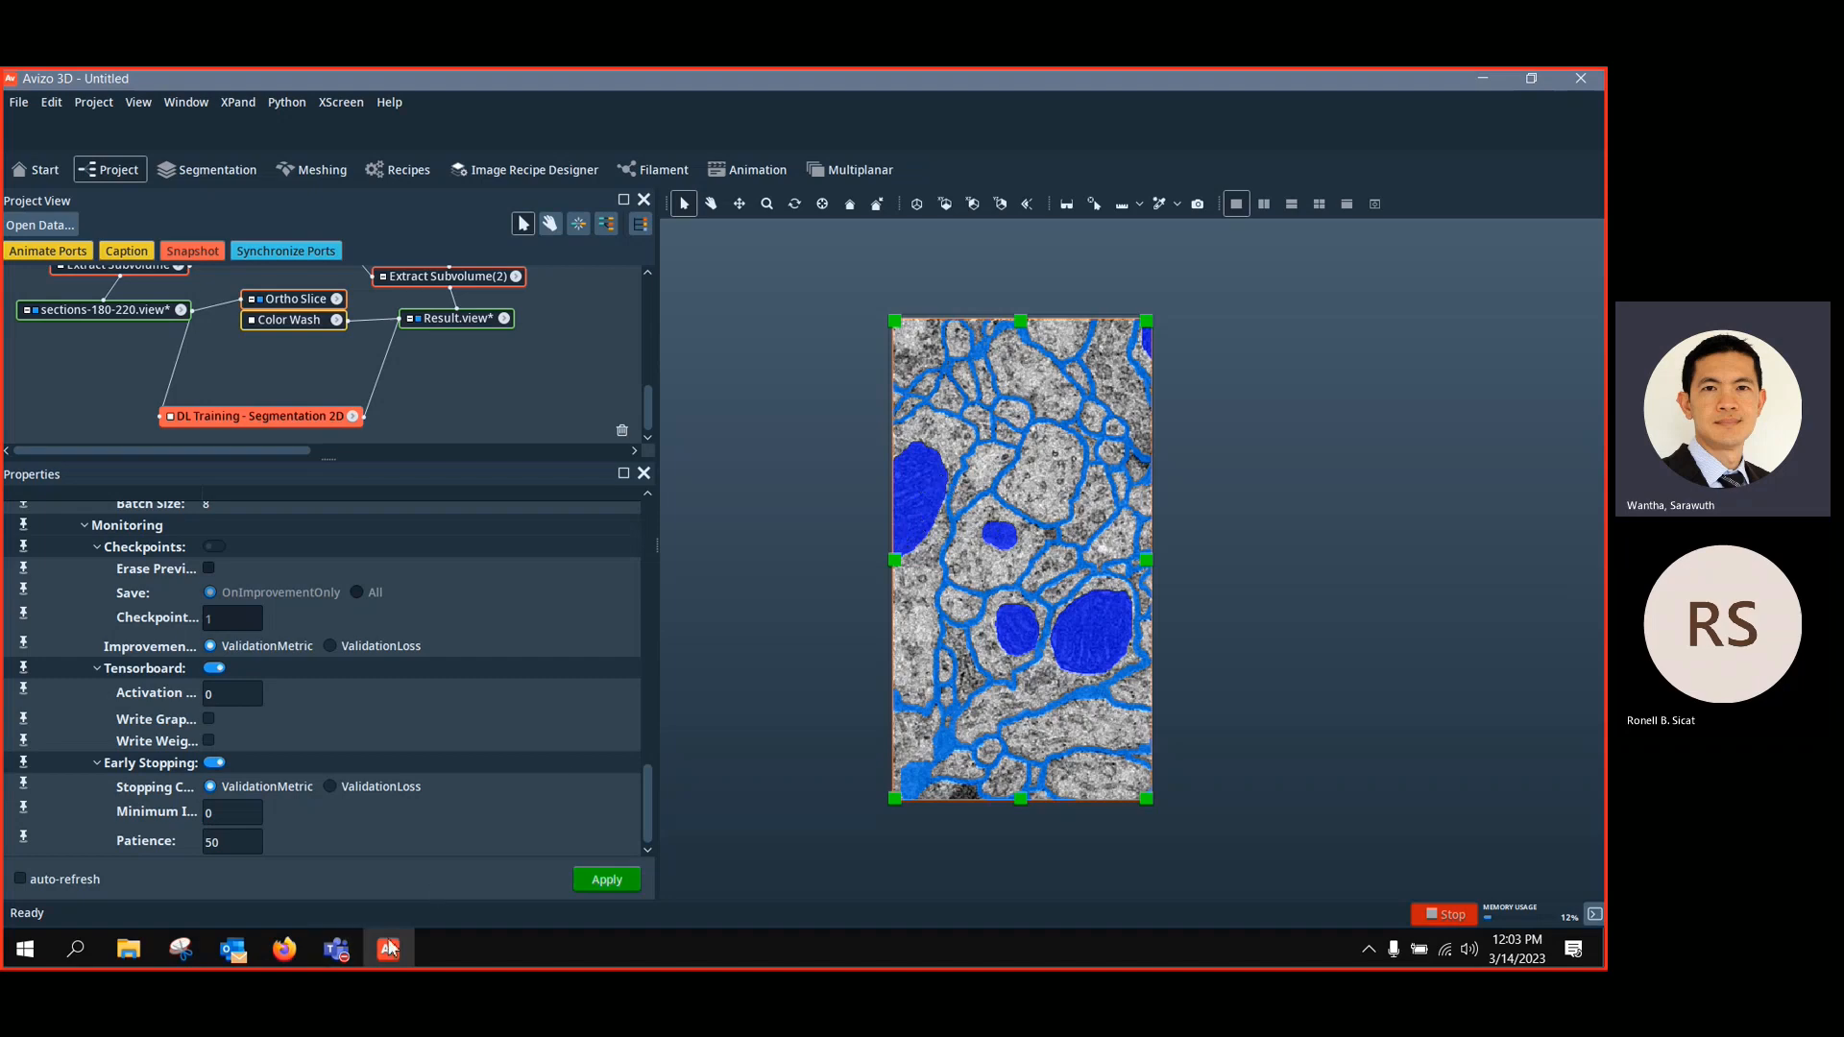
click(285, 949)
click(570, 805)
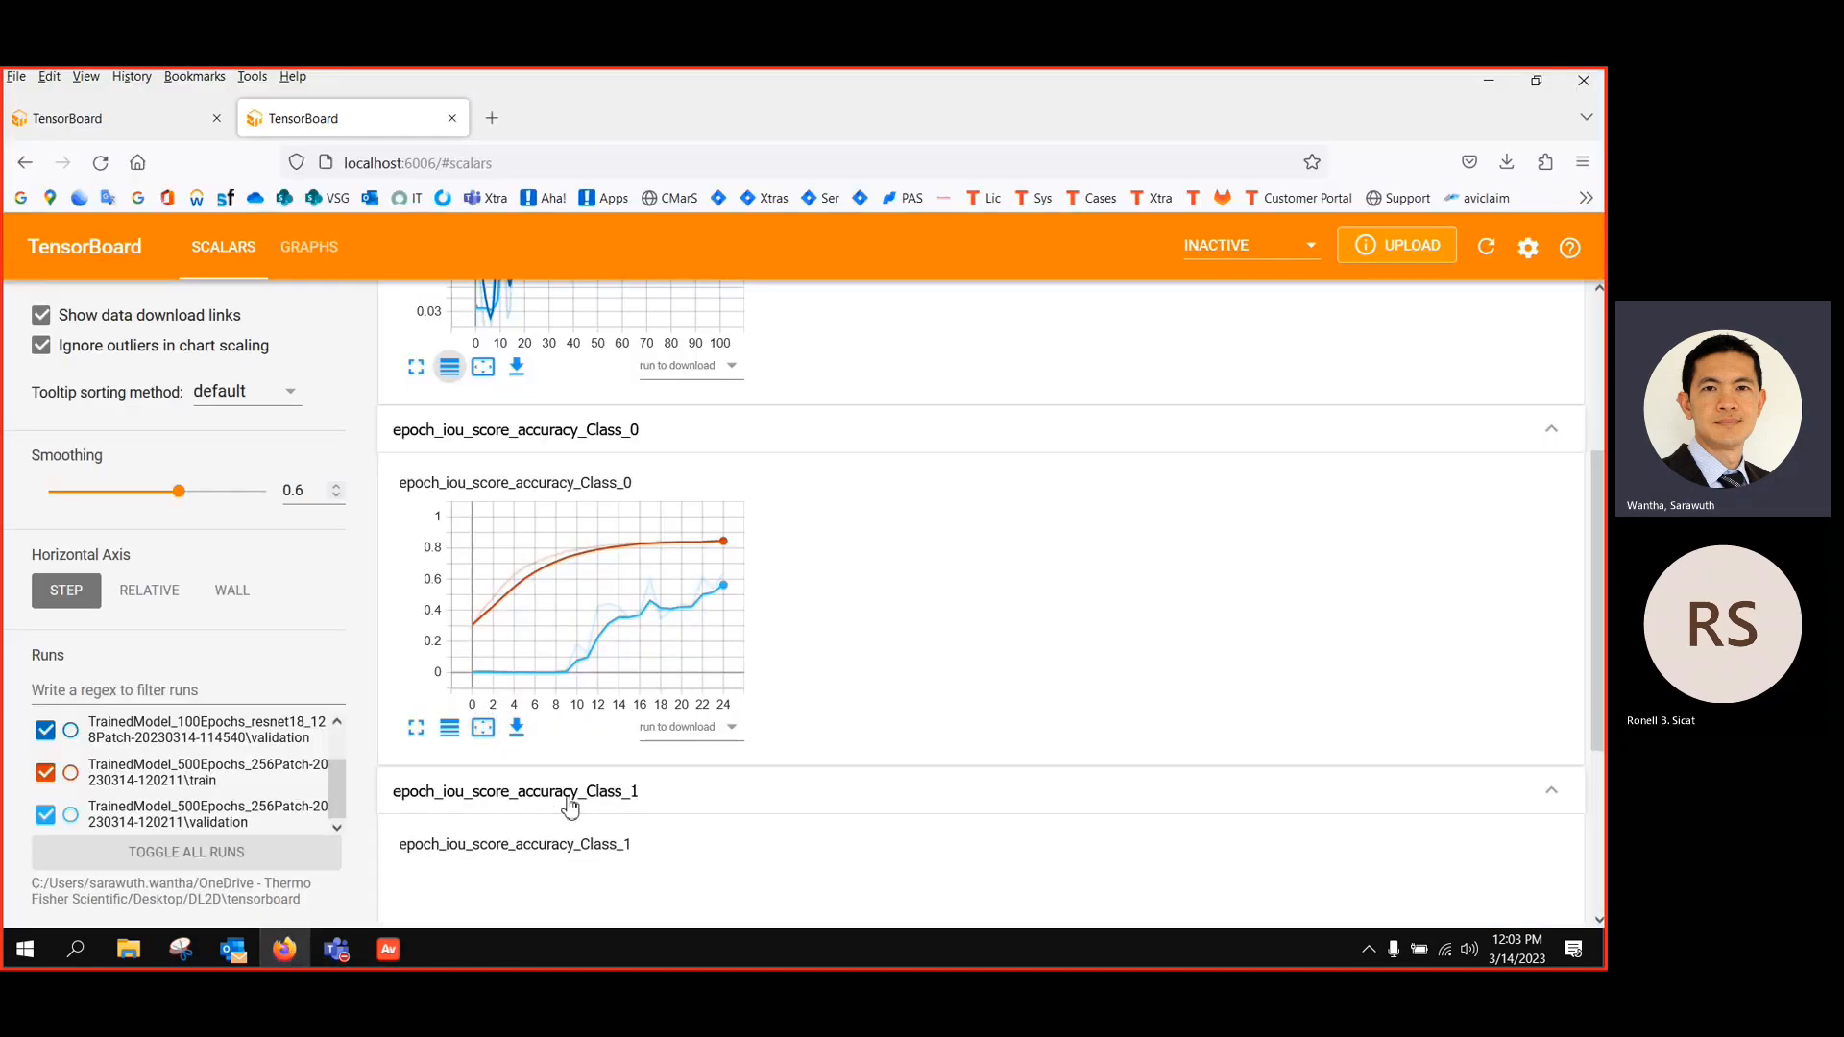
scroll(626, 804, down, 3)
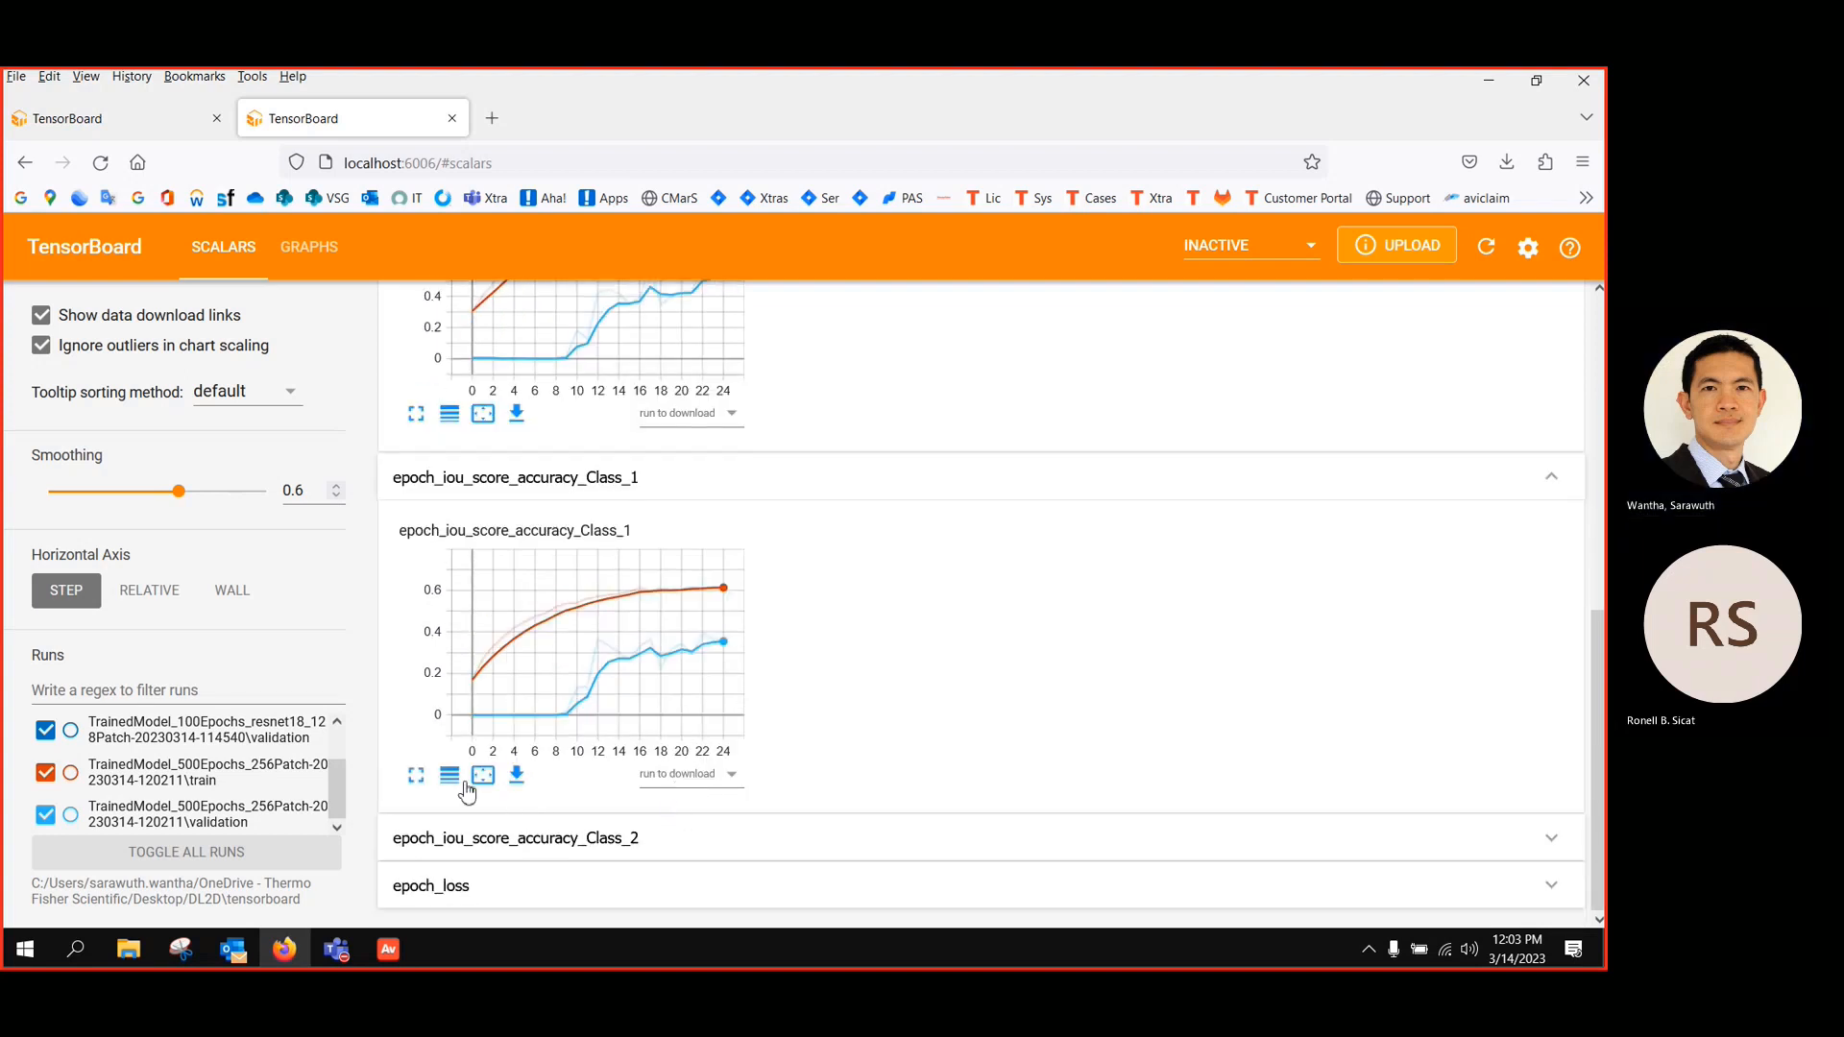
click(417, 777)
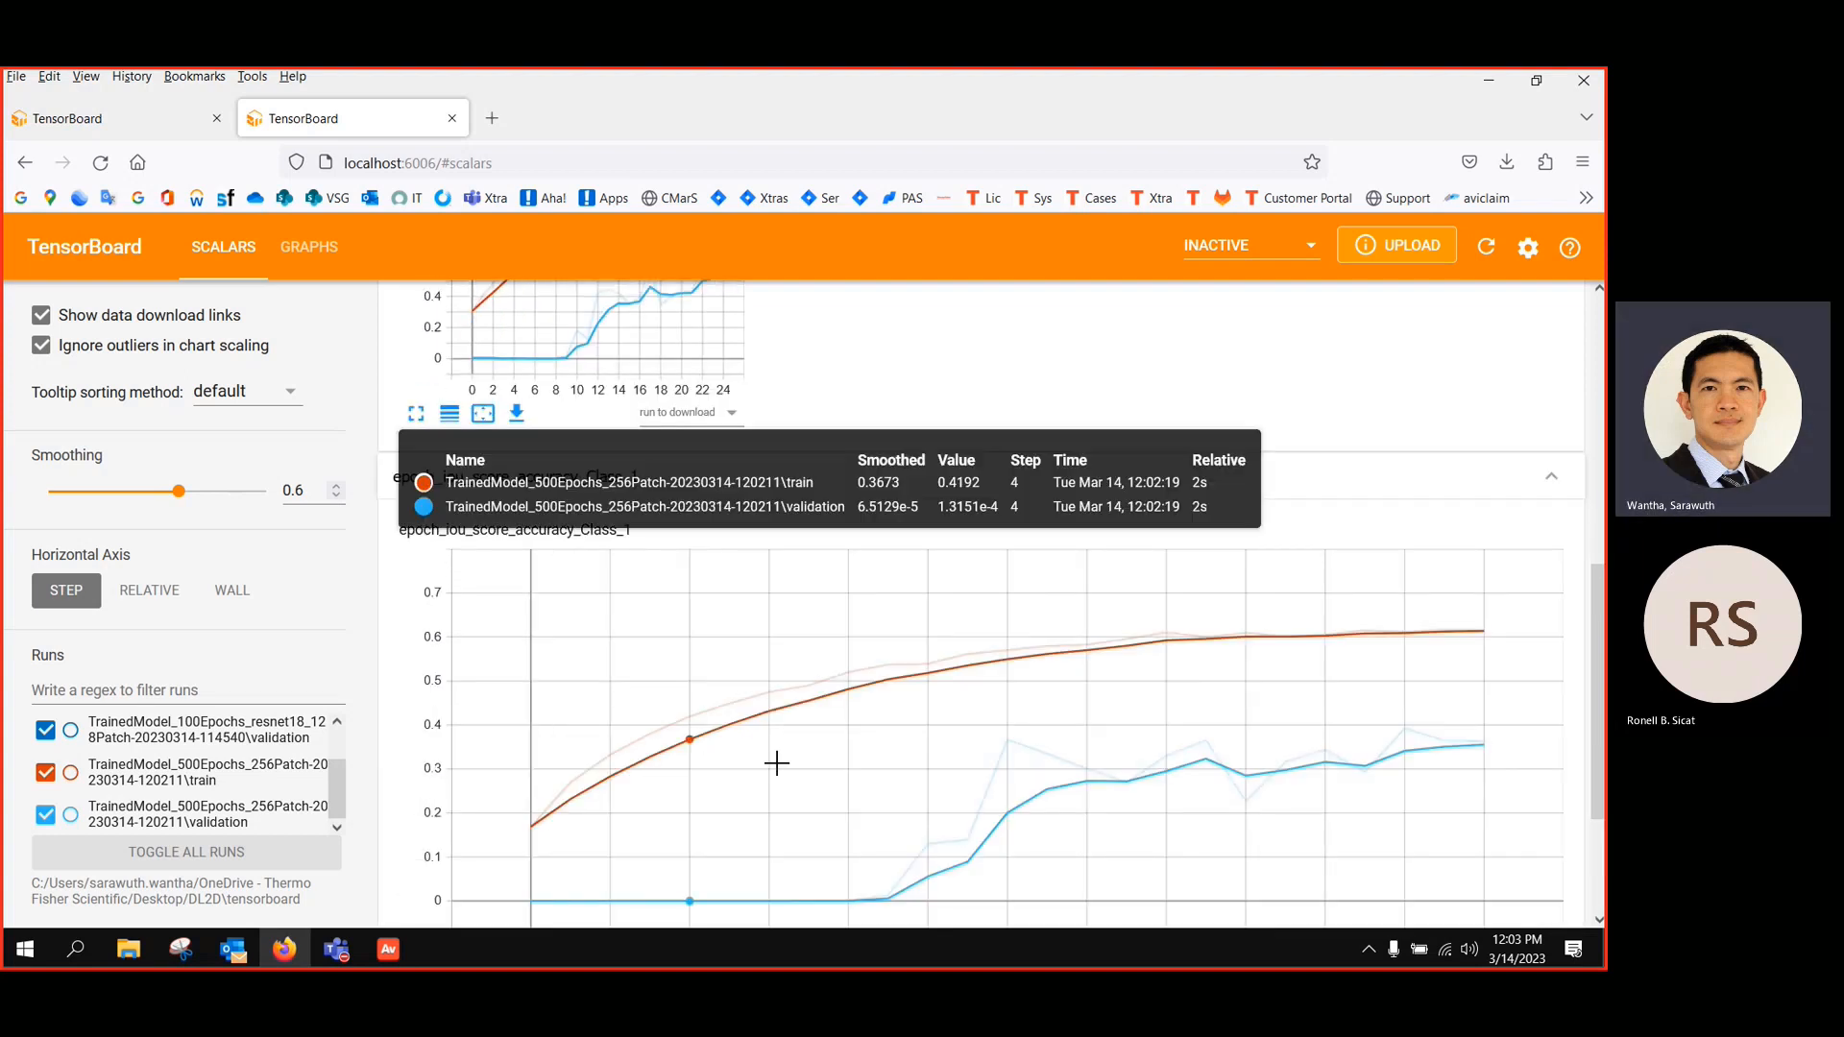
scroll(775, 763, down, 2)
click(417, 778)
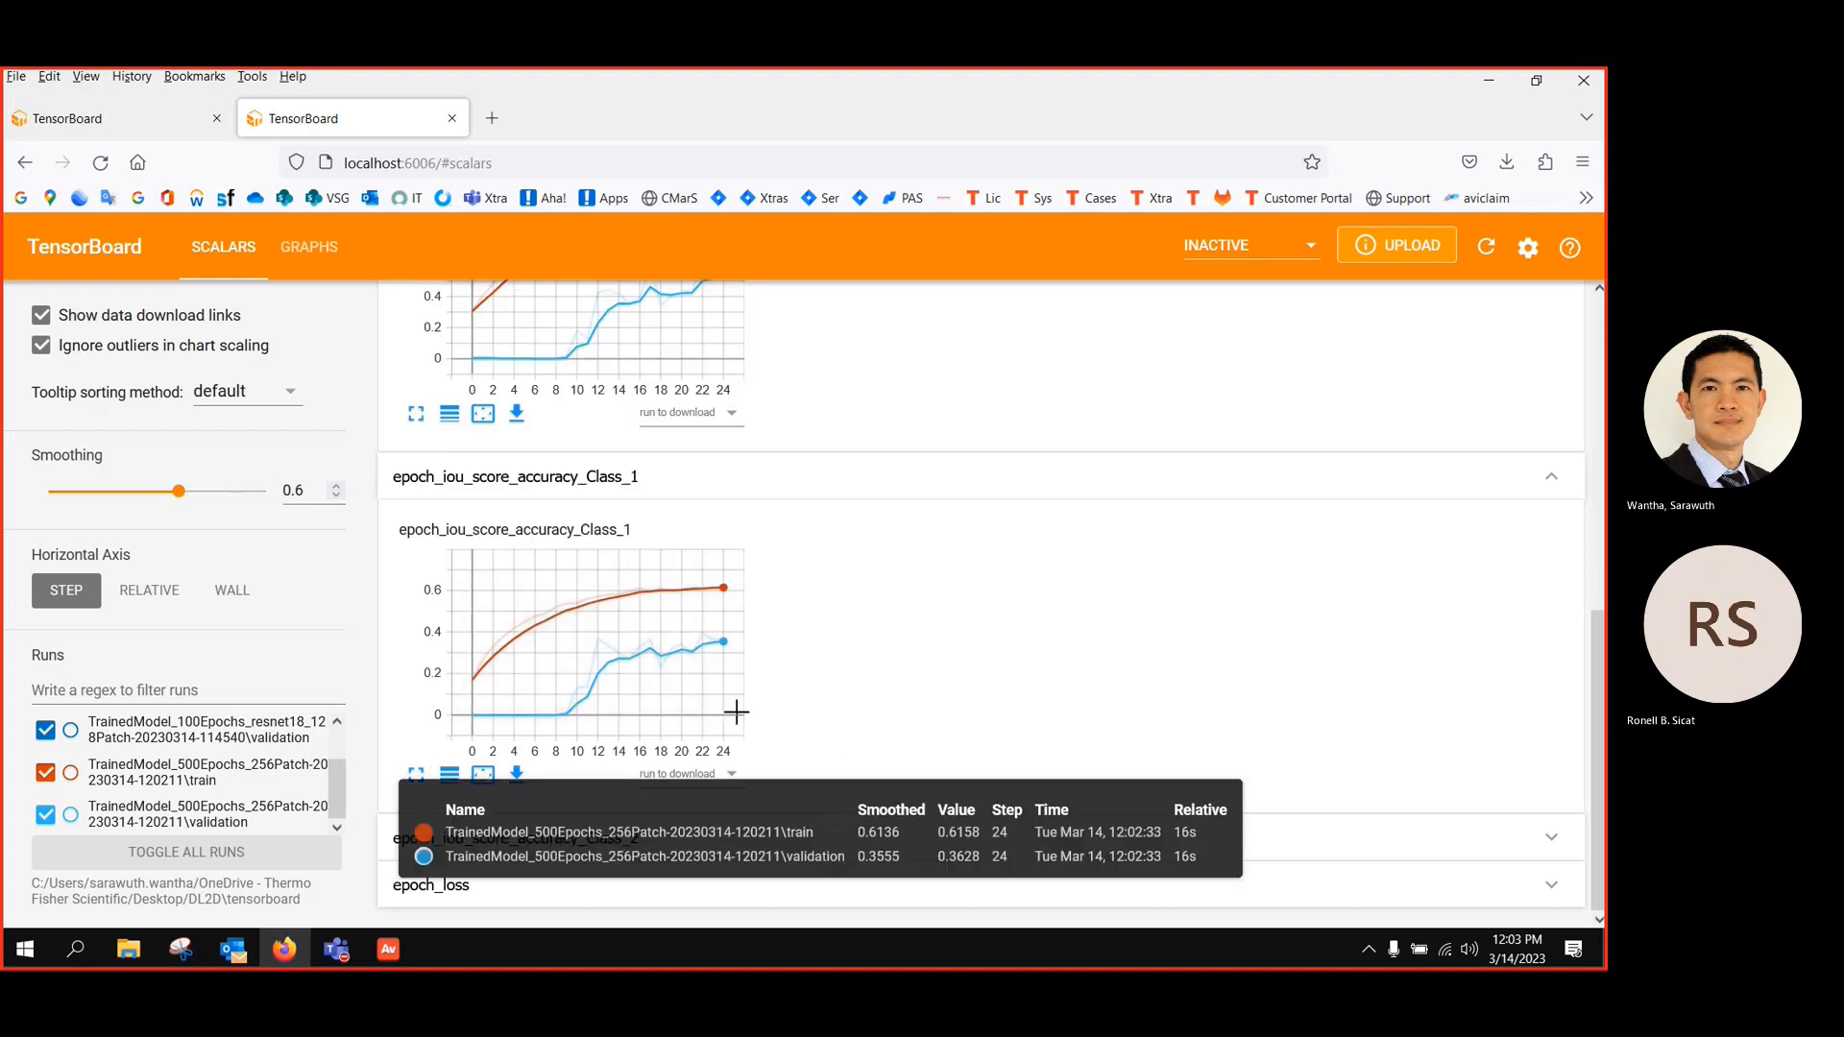
Switch the Class_0 accuracy chart to a logarithmic y-axis and back to linear
scroll(877, 754, up, 3)
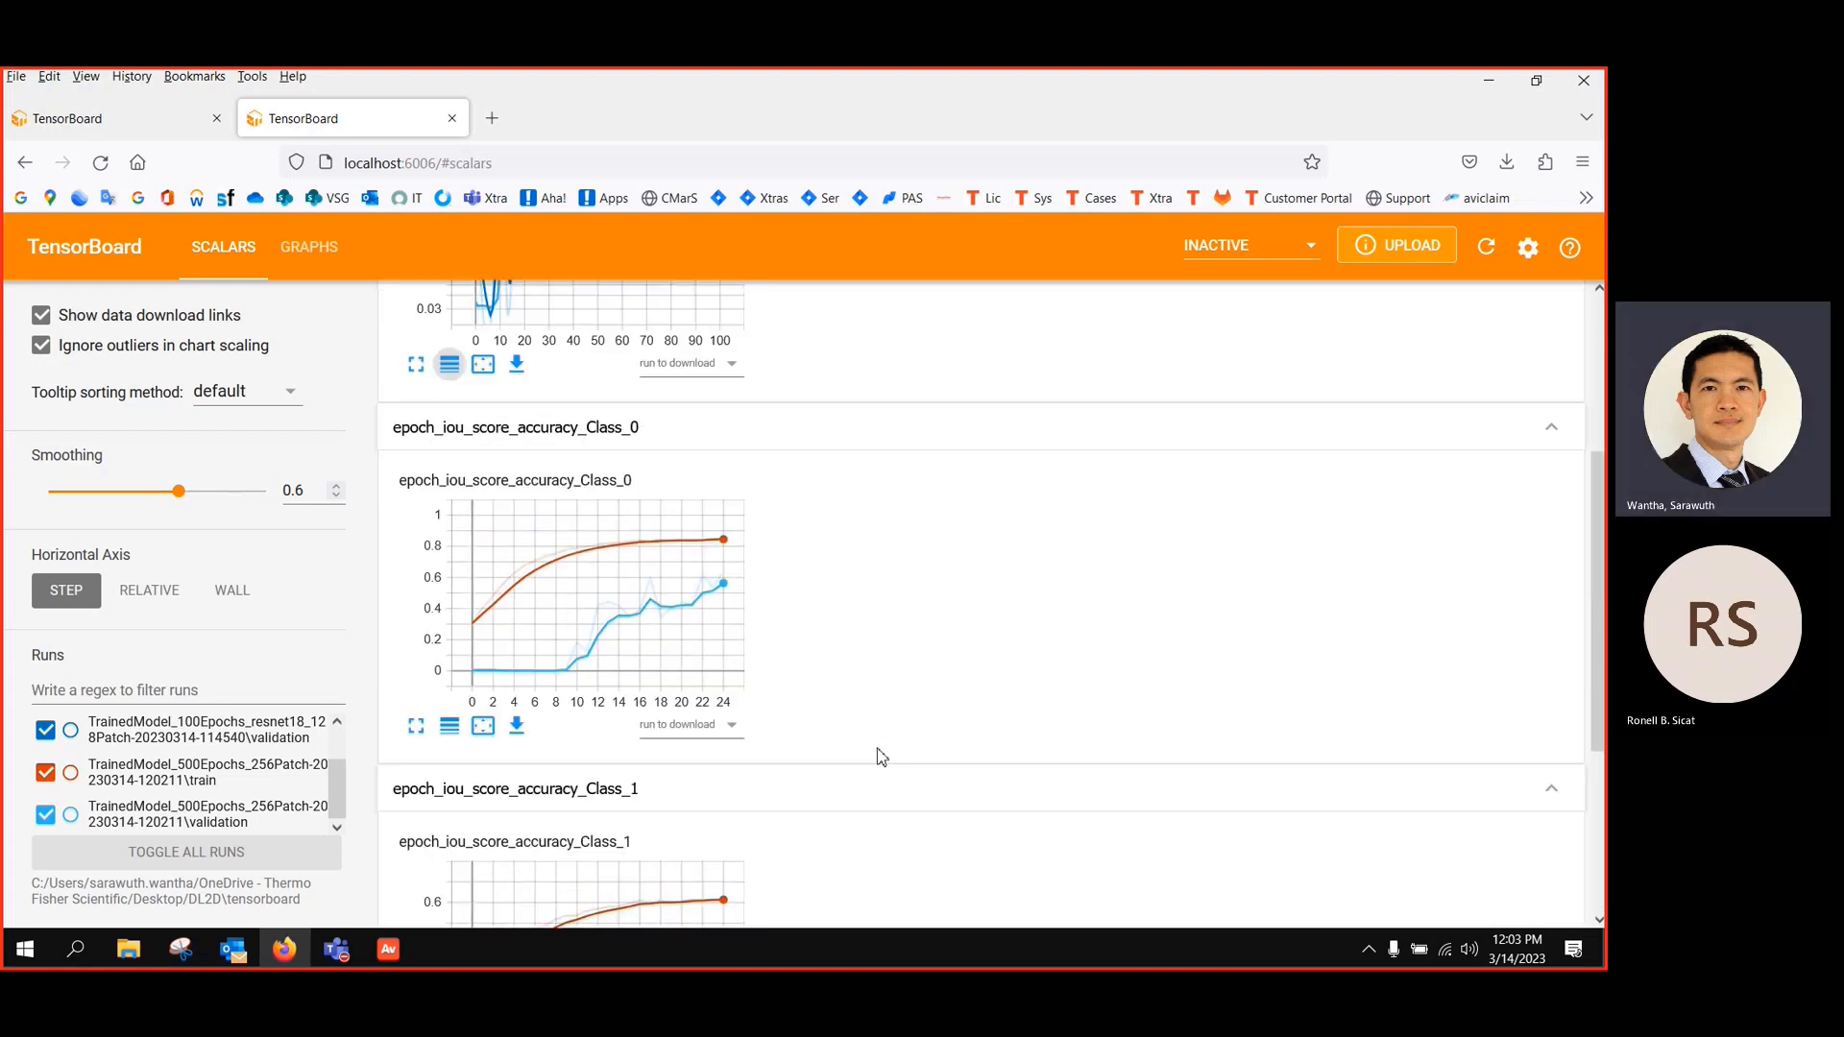
scroll(712, 699, up, 2)
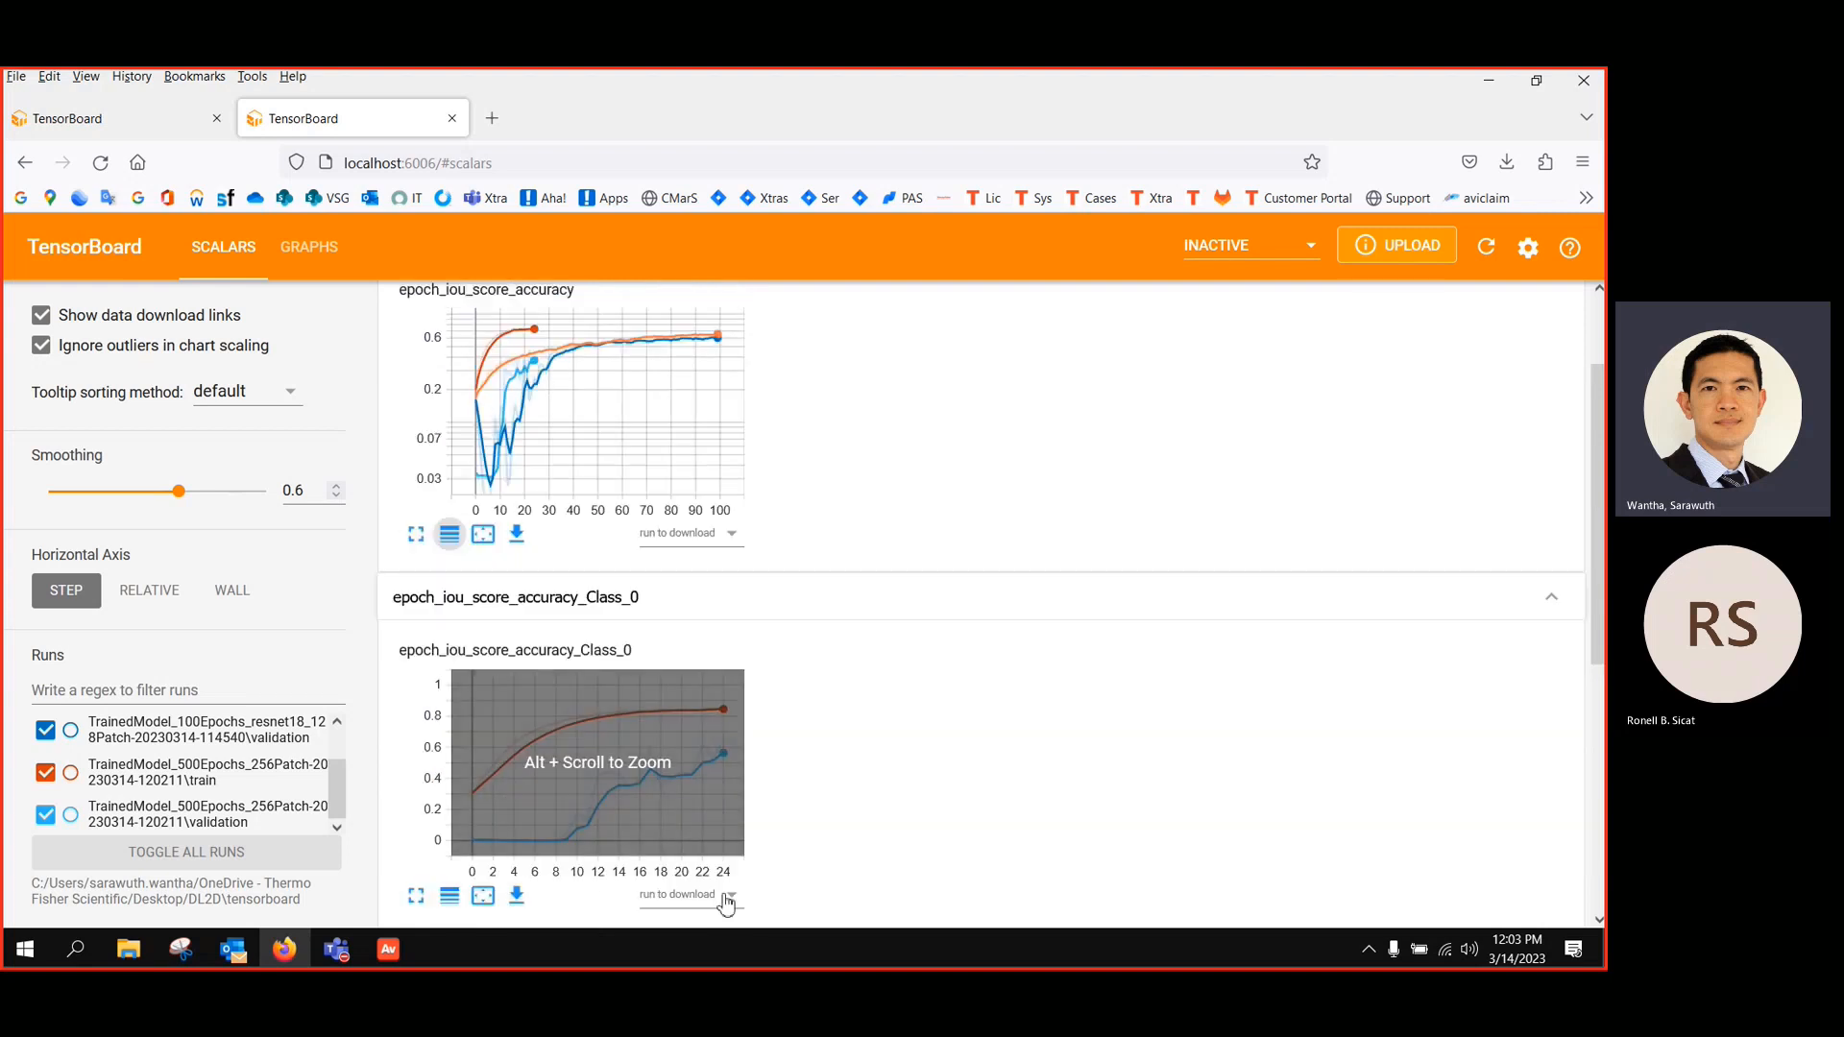
scroll(723, 888, down, 3)
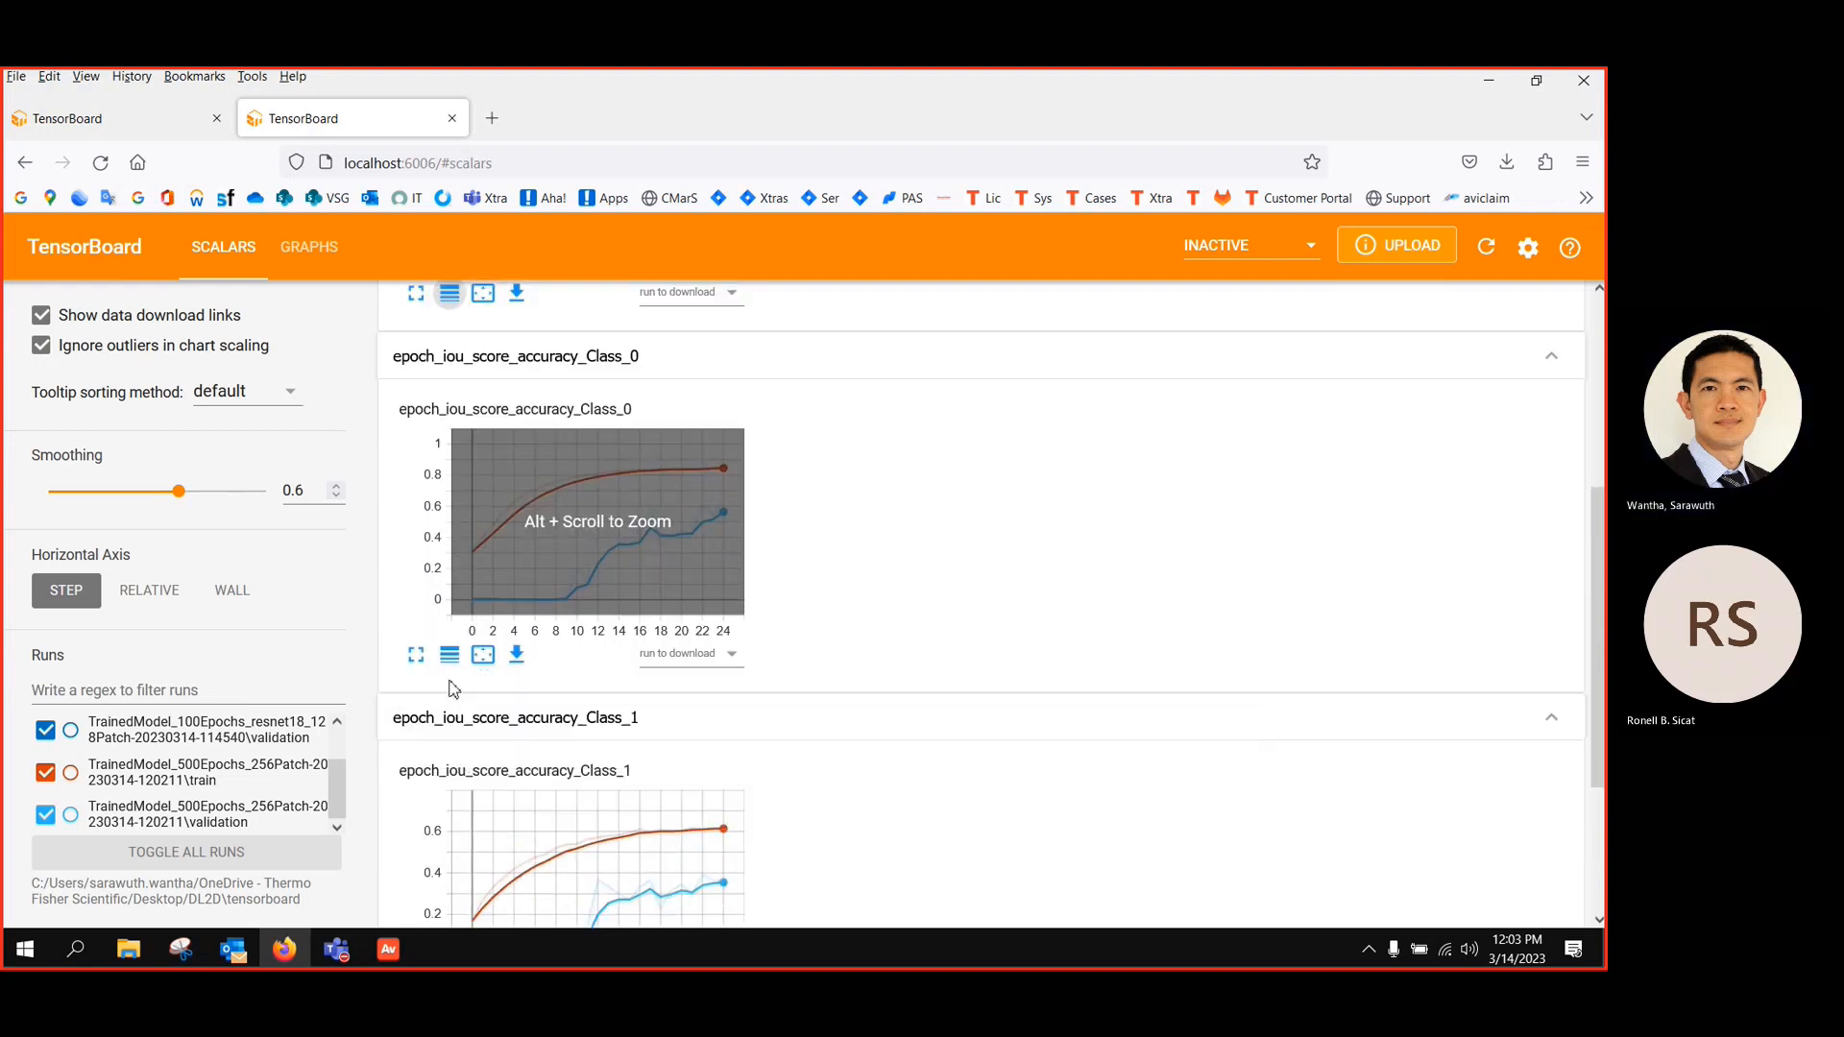
click(449, 656)
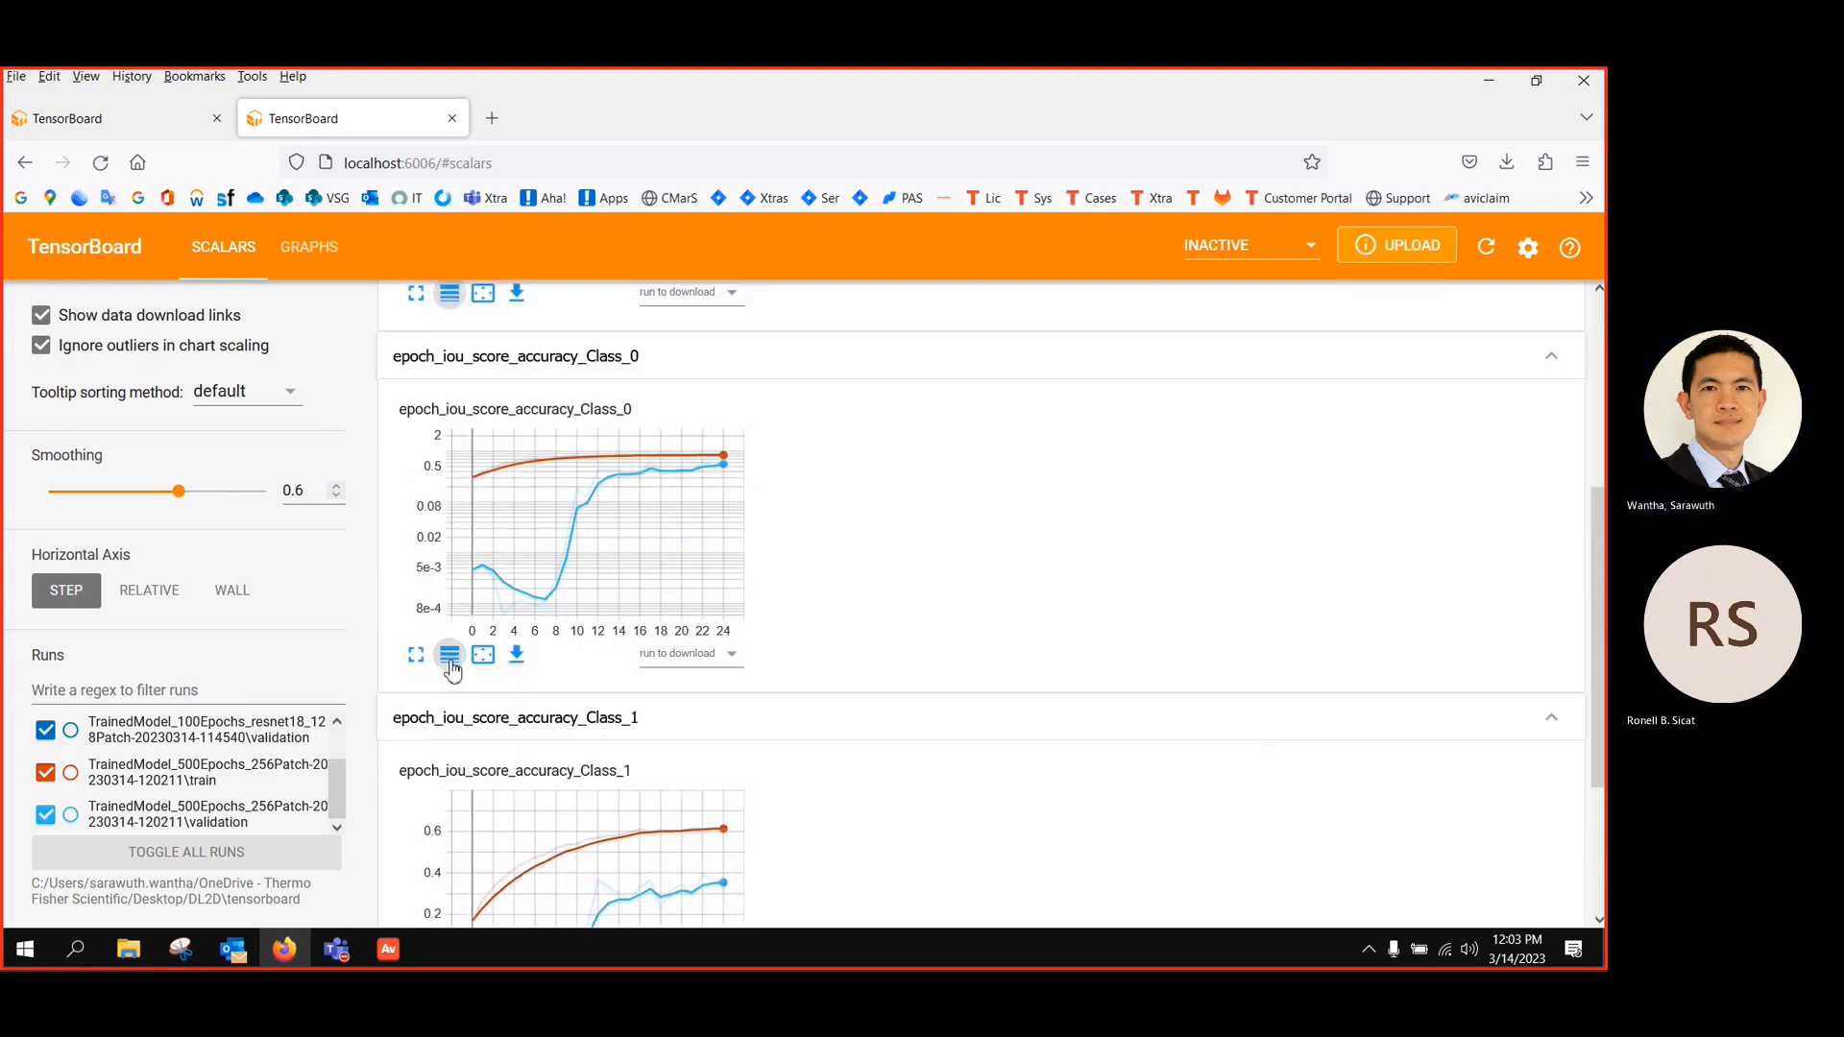
click(450, 659)
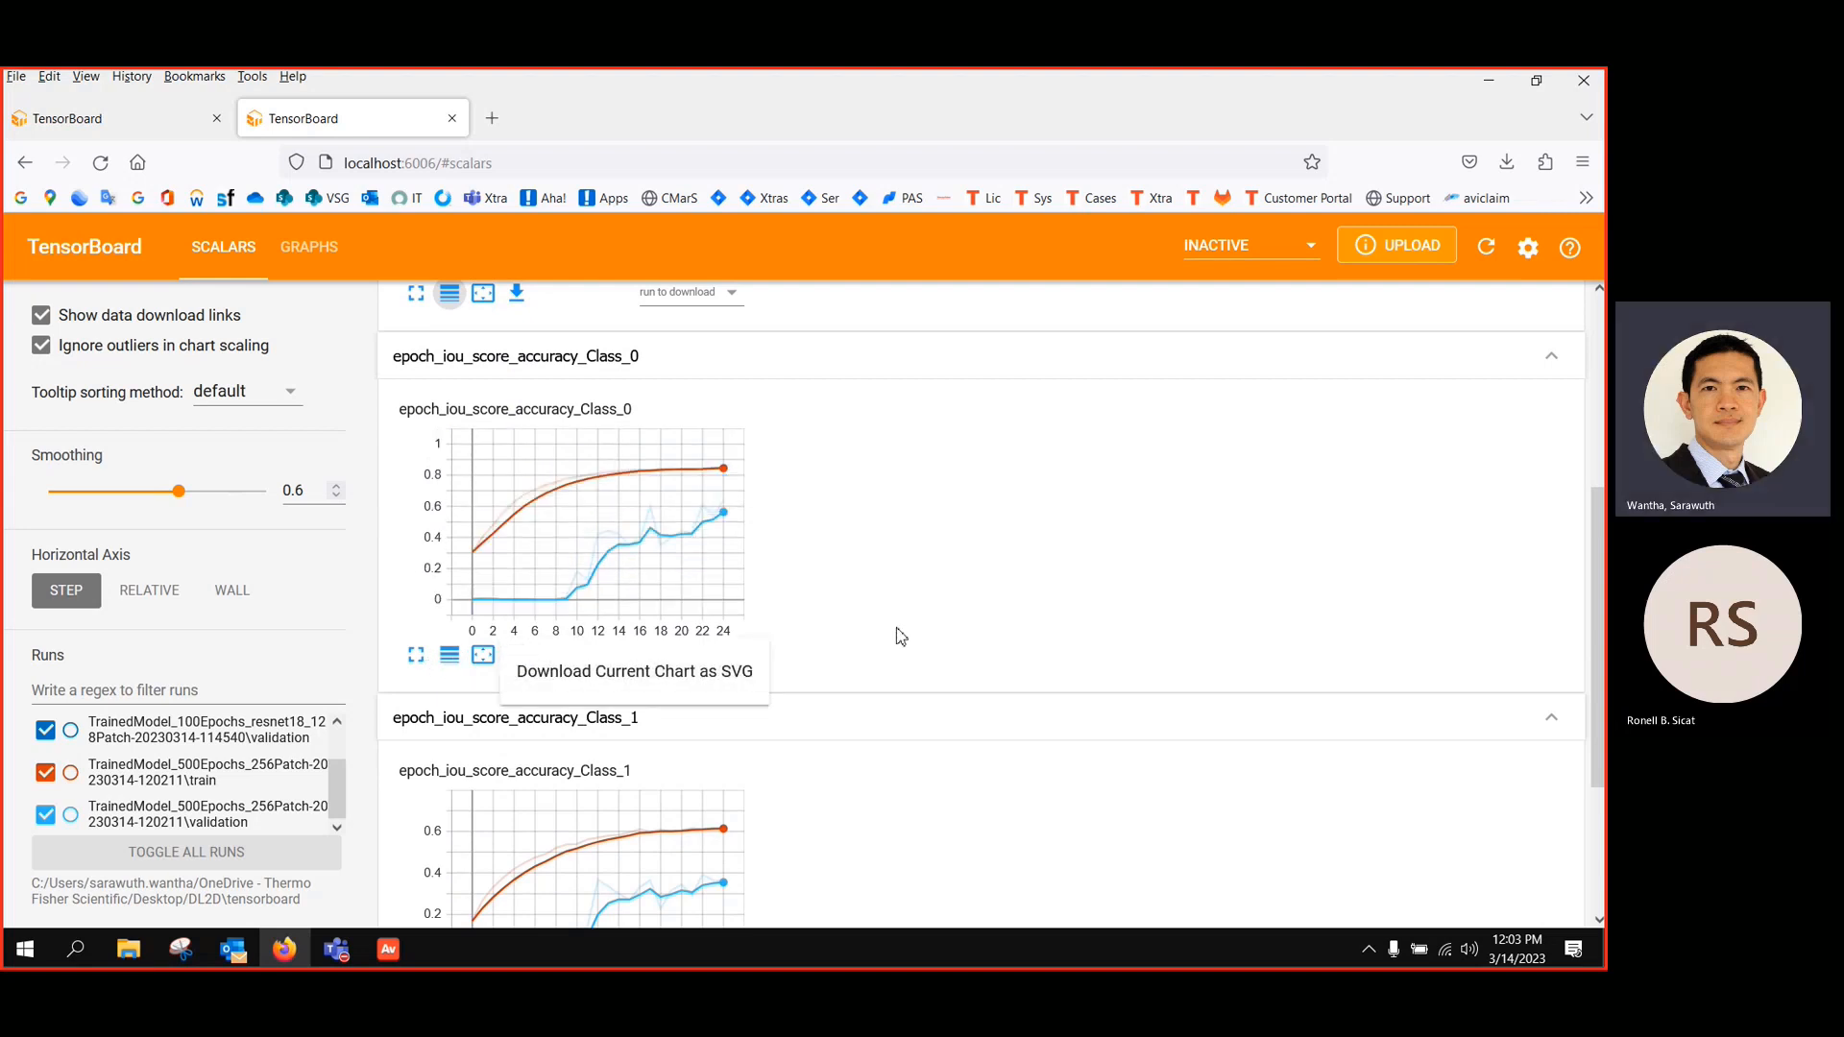
Compare the runs in the overall IoU score accuracy chart with the Class_0 and Class_1 charts, collapsing and re-expanding the Class_0 section
scroll(885, 646, up, 1)
scroll(884, 646, up, 3)
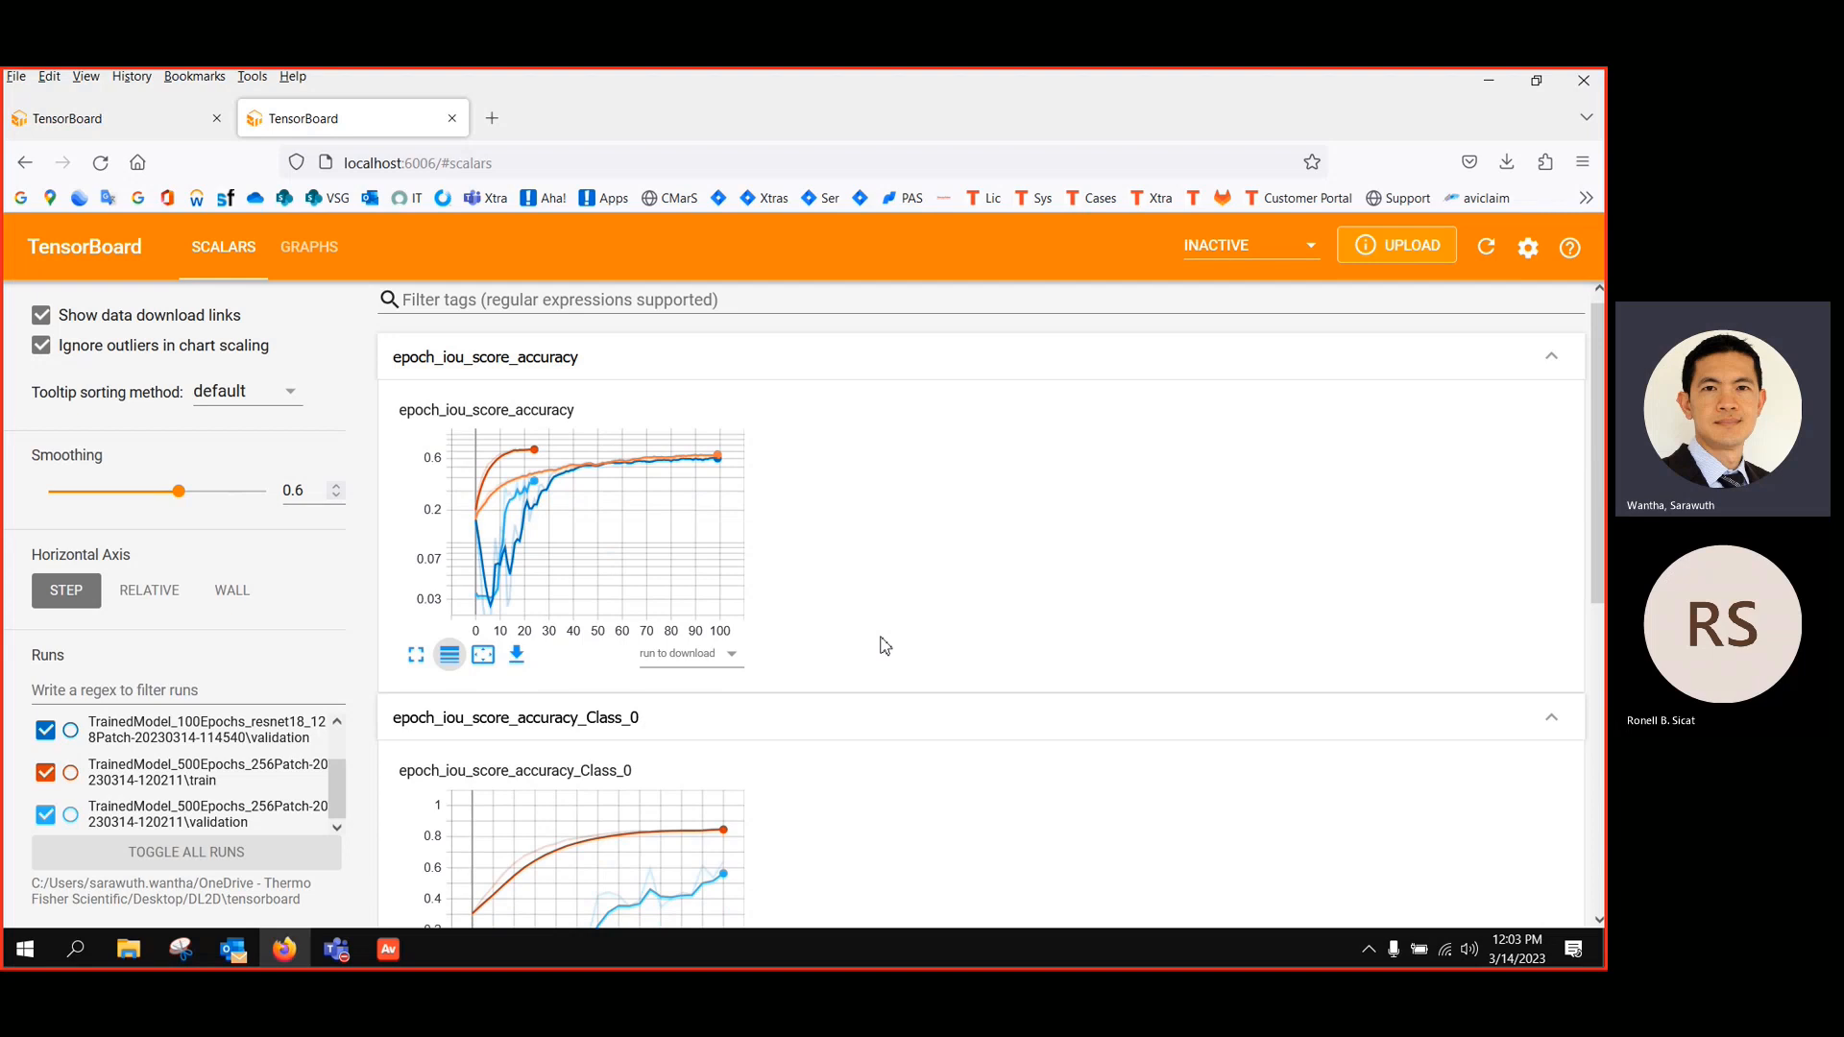
click(673, 717)
scroll(675, 720, down, 3)
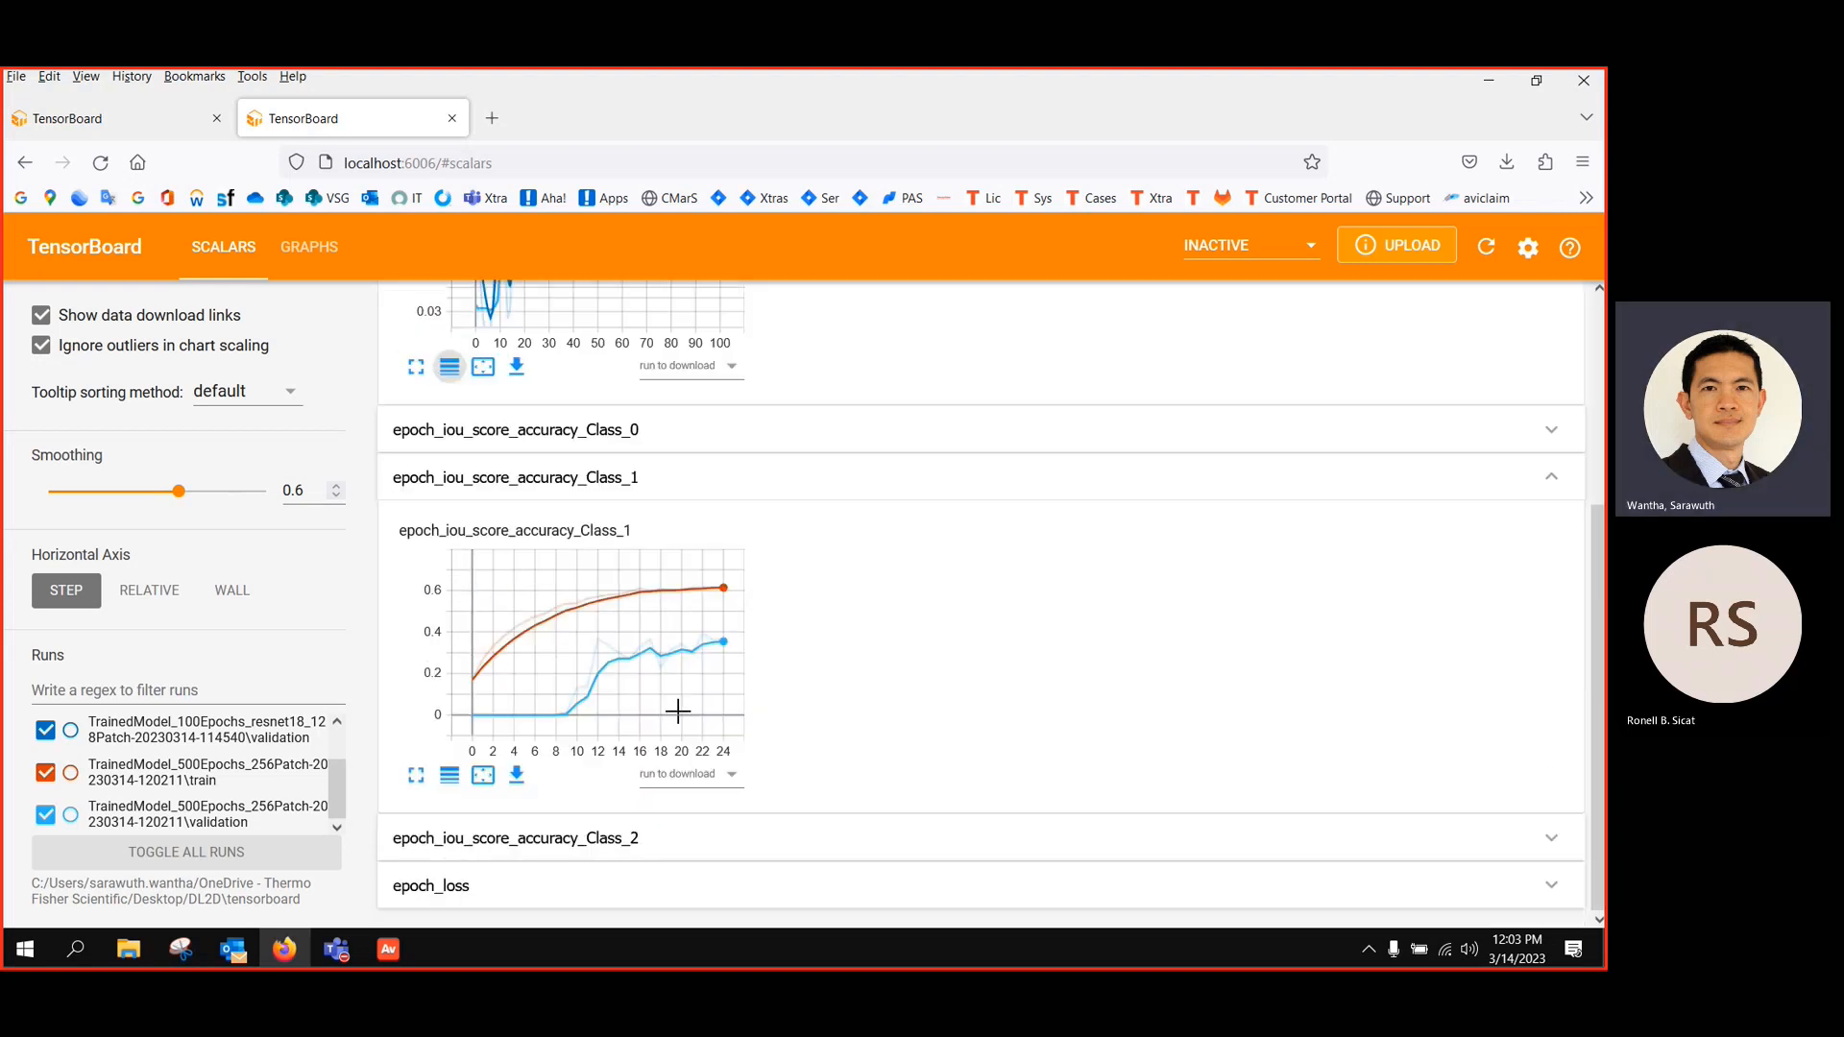
scroll(653, 706, up, 3)
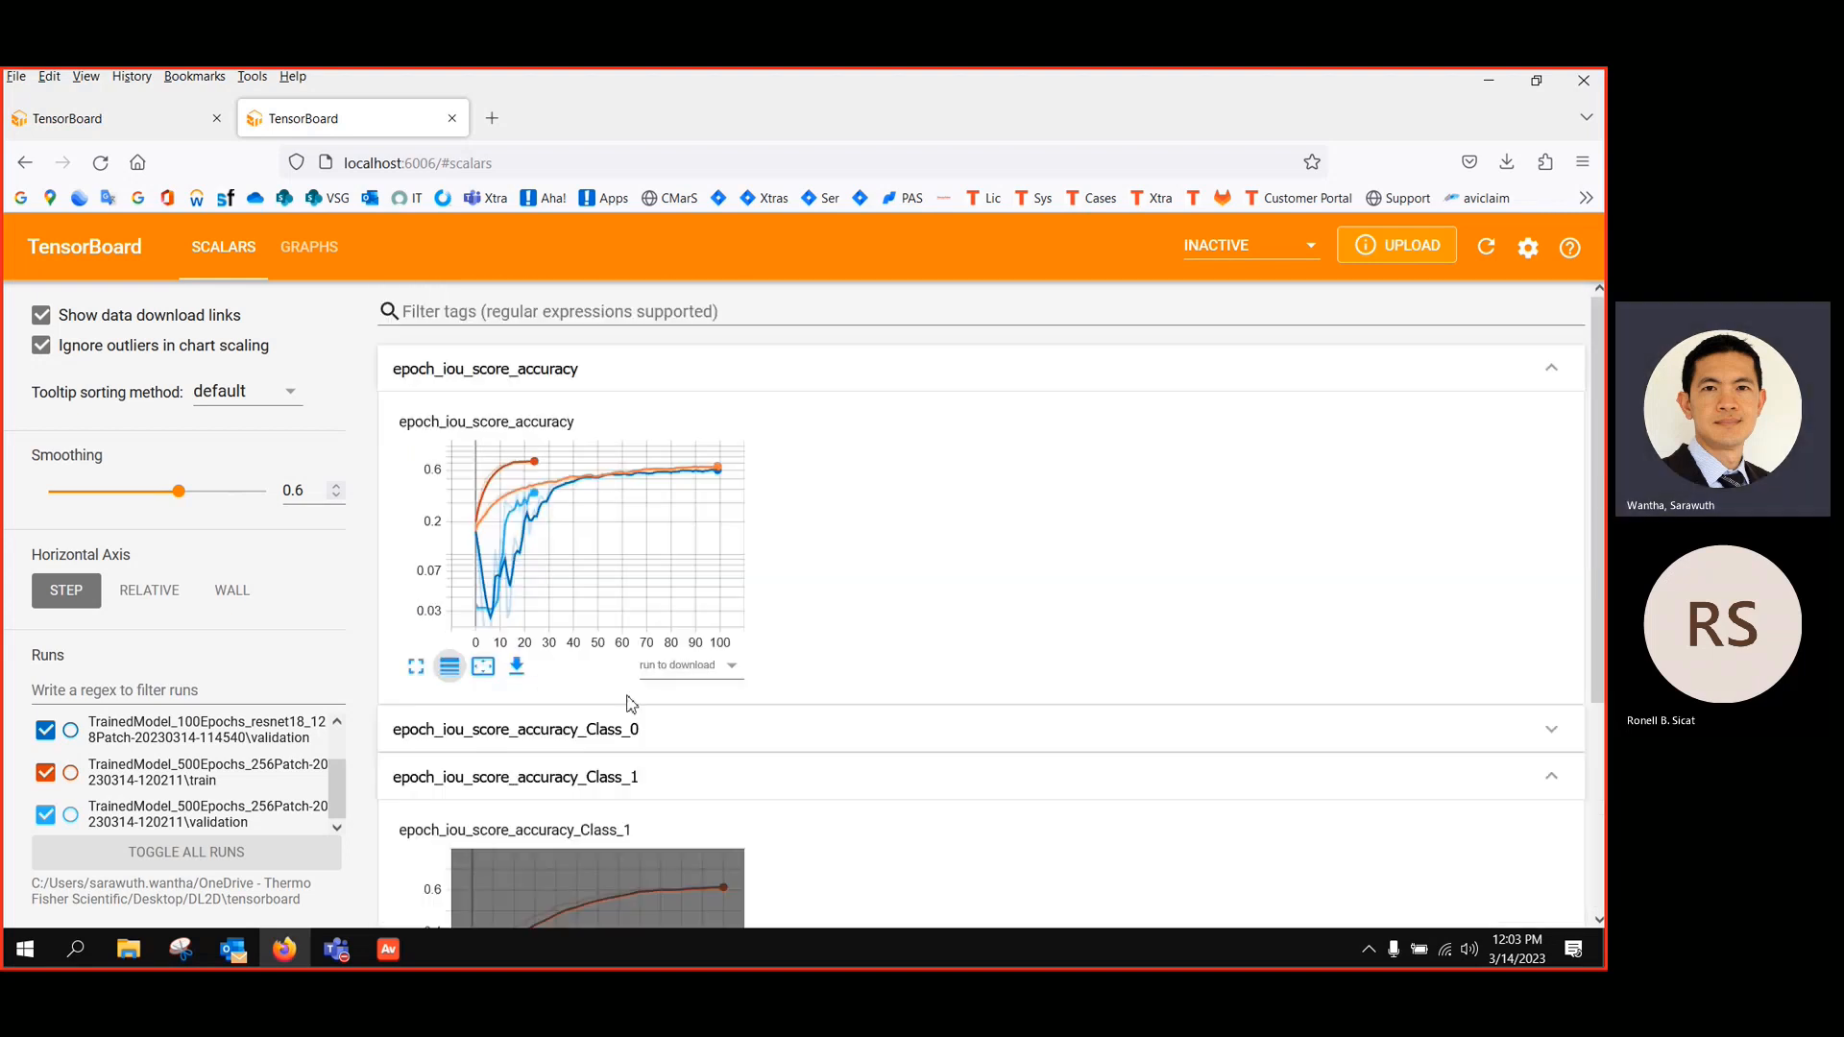
click(1560, 740)
click(1565, 741)
click(1456, 735)
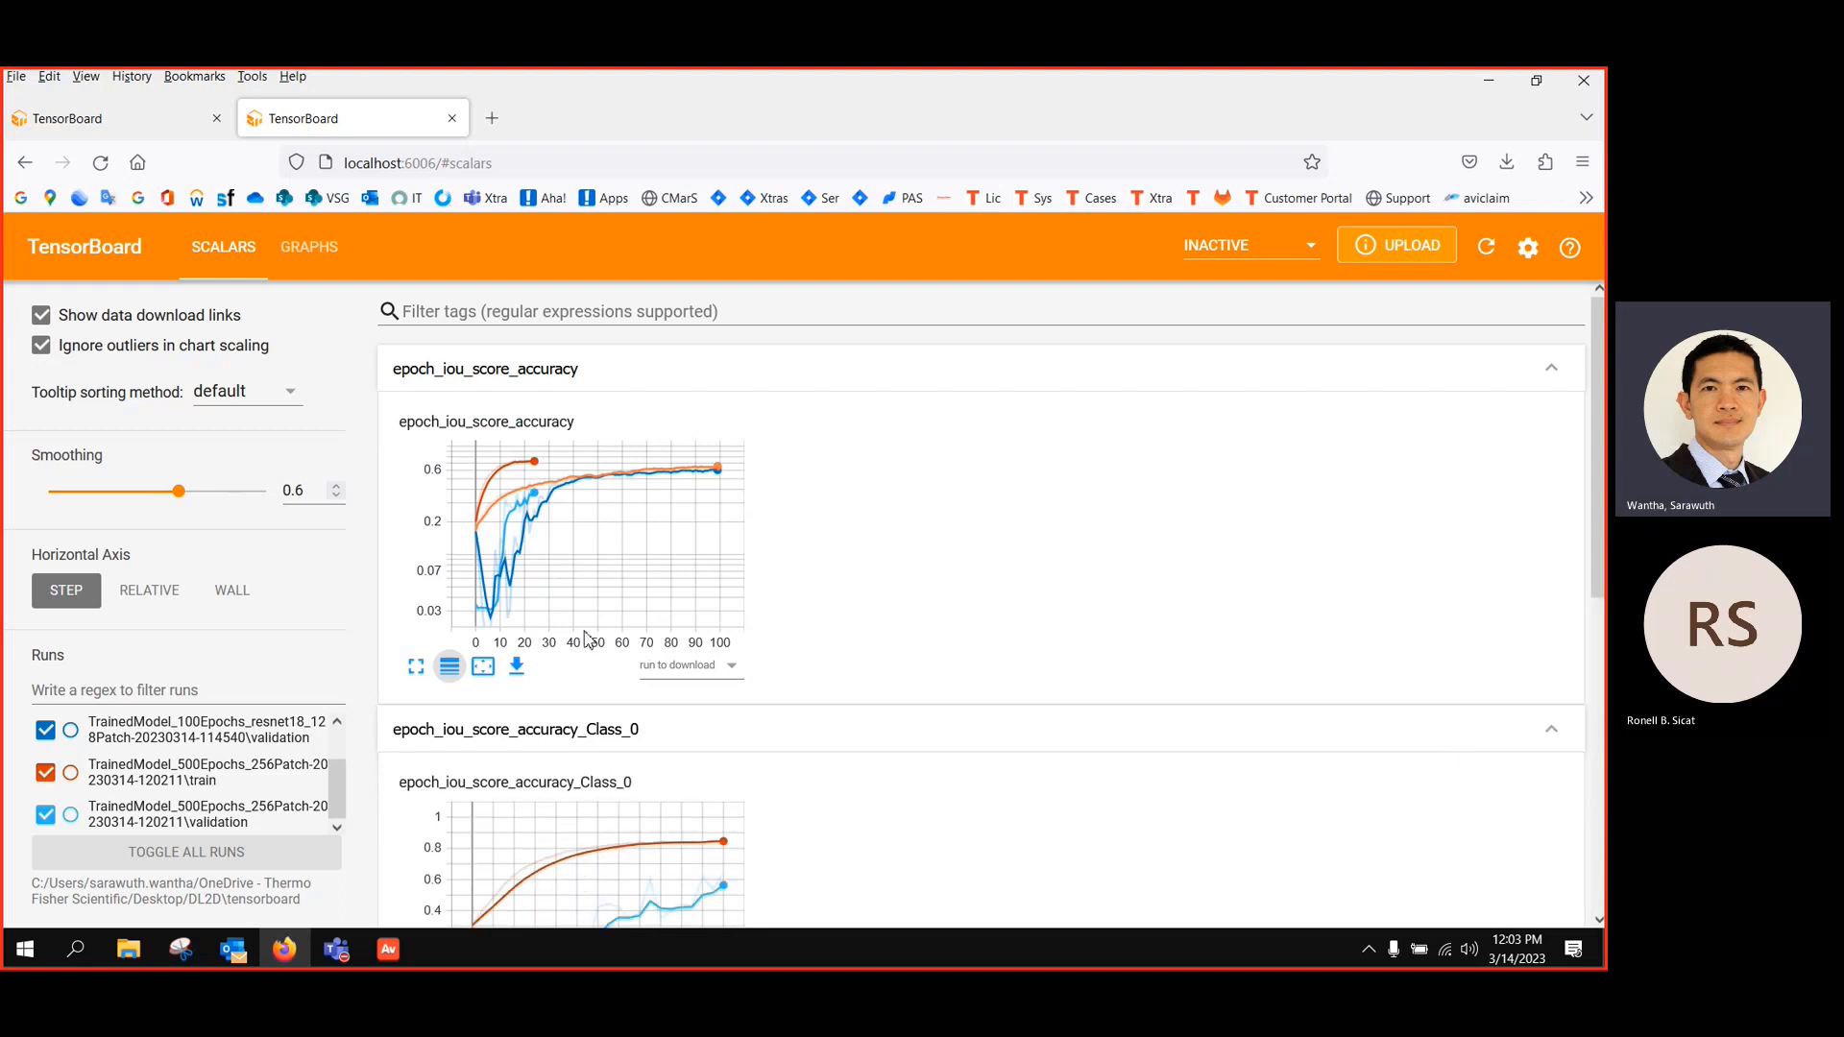
mouse_move(589, 544)
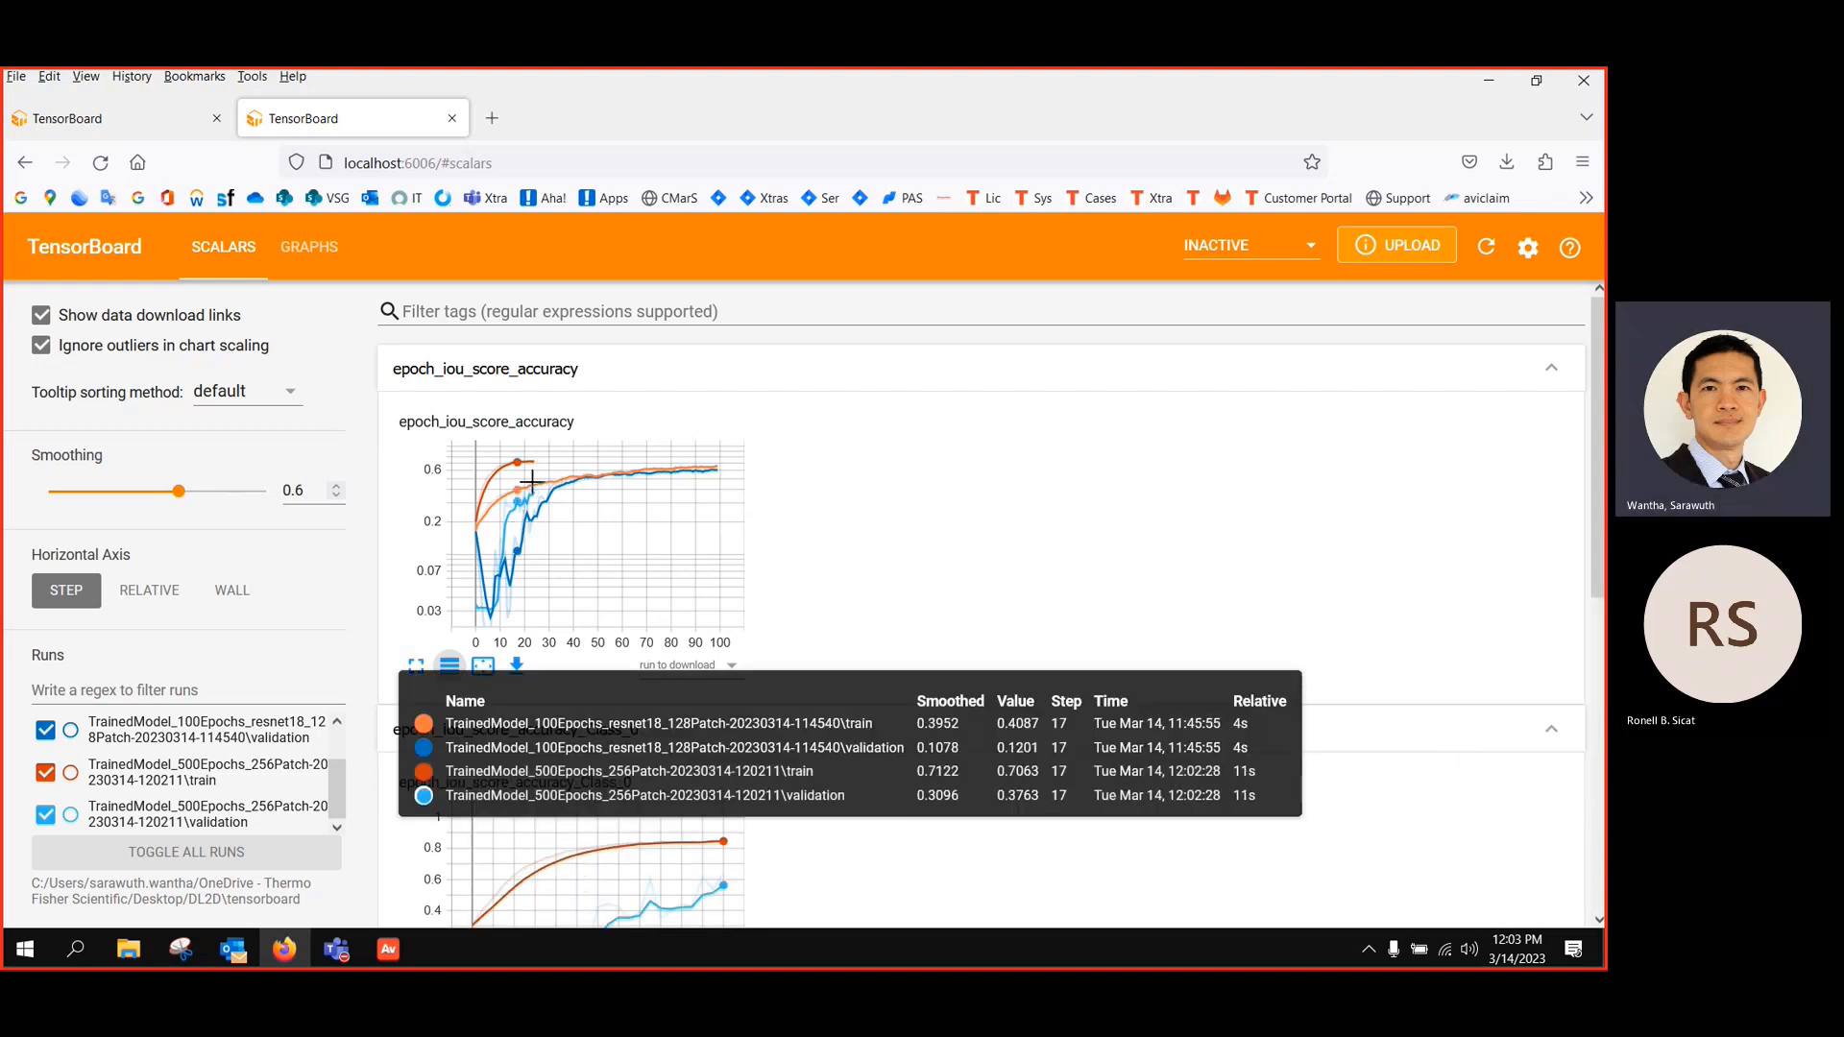
scroll(543, 523, down, 5)
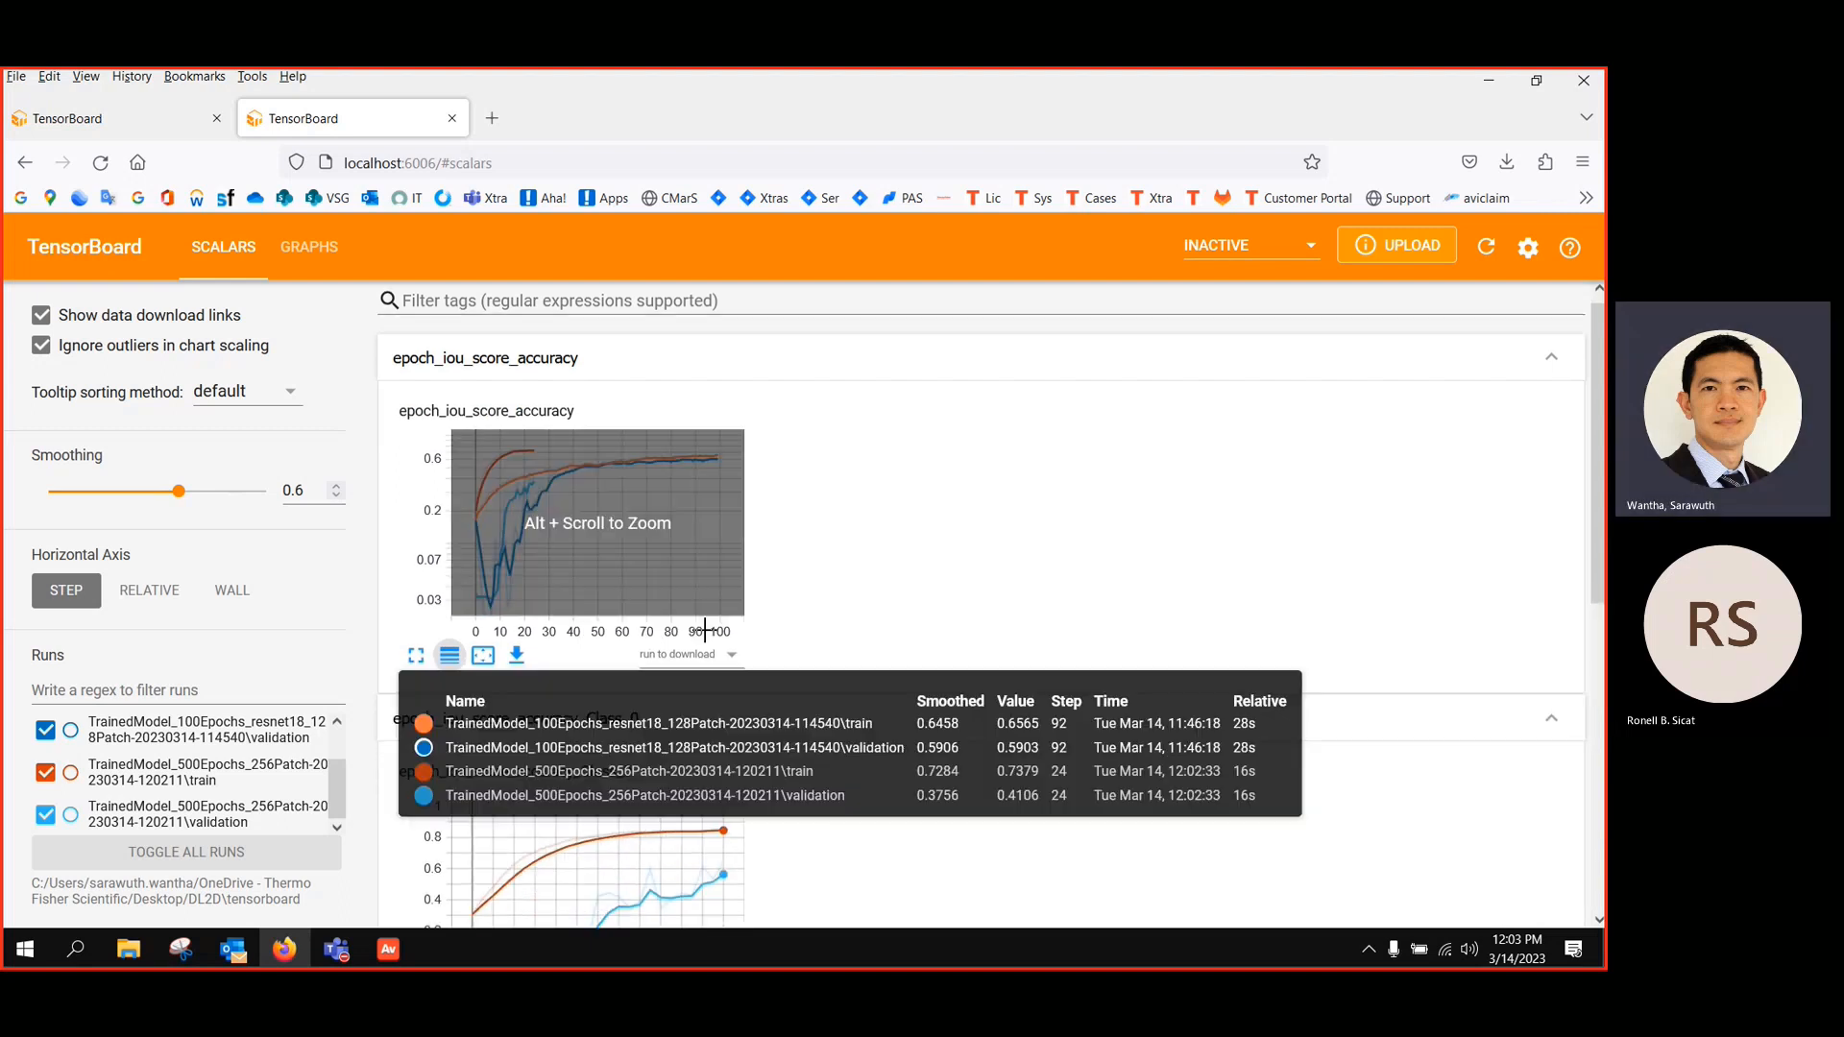
Switch to Avizo 3D and review the model, augmentation, cropping and batch parameters of the DL Training - Segmentation 2D module
click(388, 949)
scroll(457, 818, up, 6)
scroll(449, 824, down, 4)
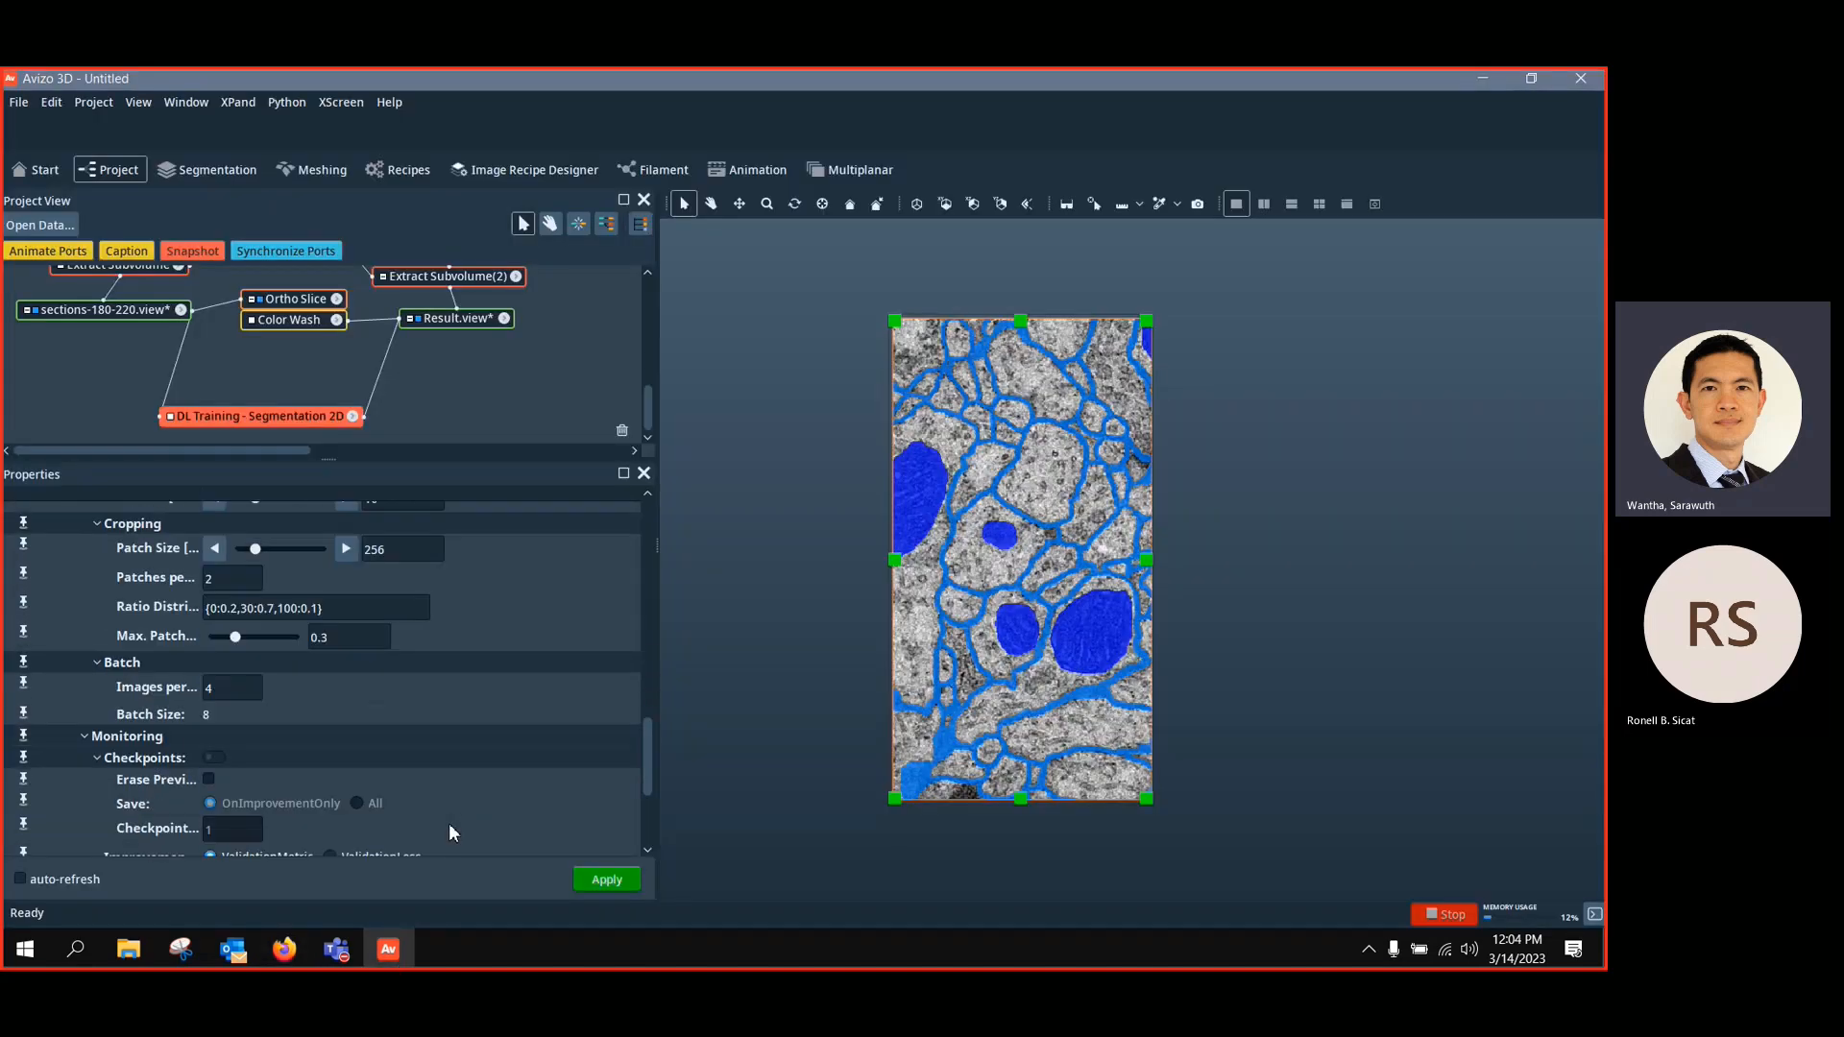
scroll(451, 831, down, 2)
scroll(452, 832, up, 7)
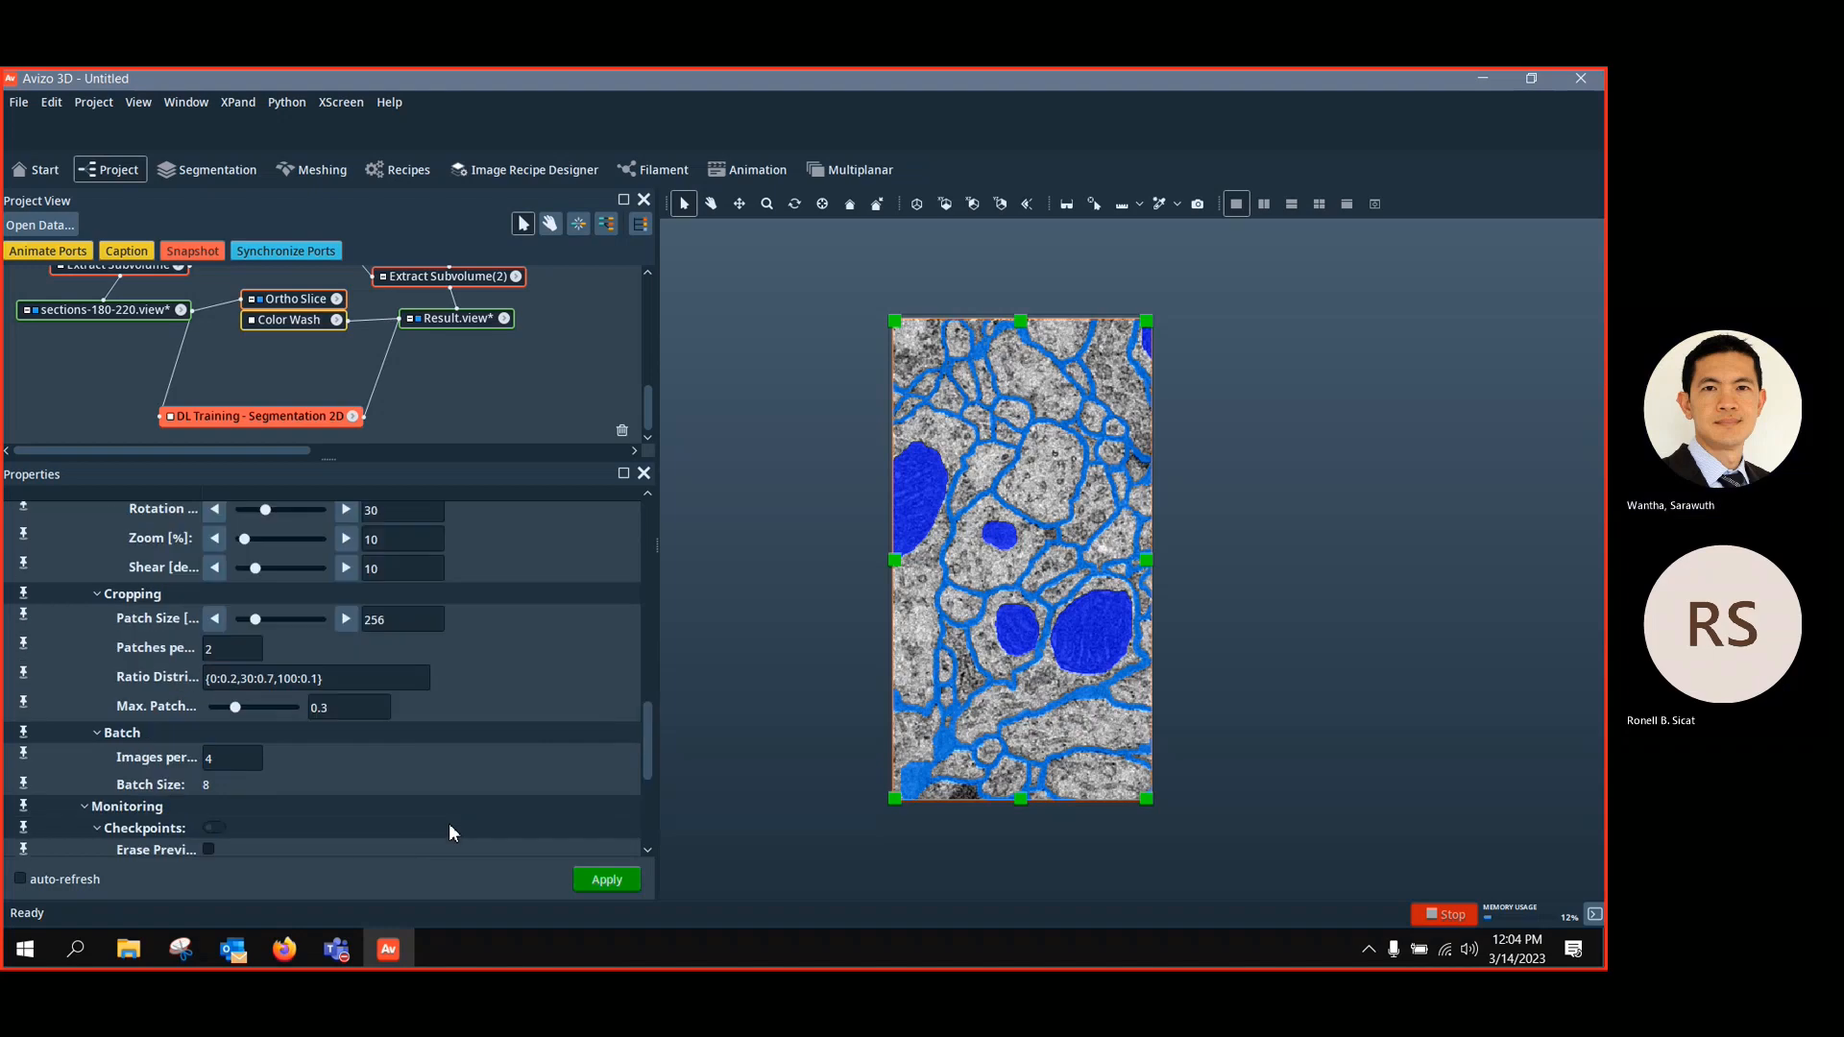
scroll(448, 822, up, 7)
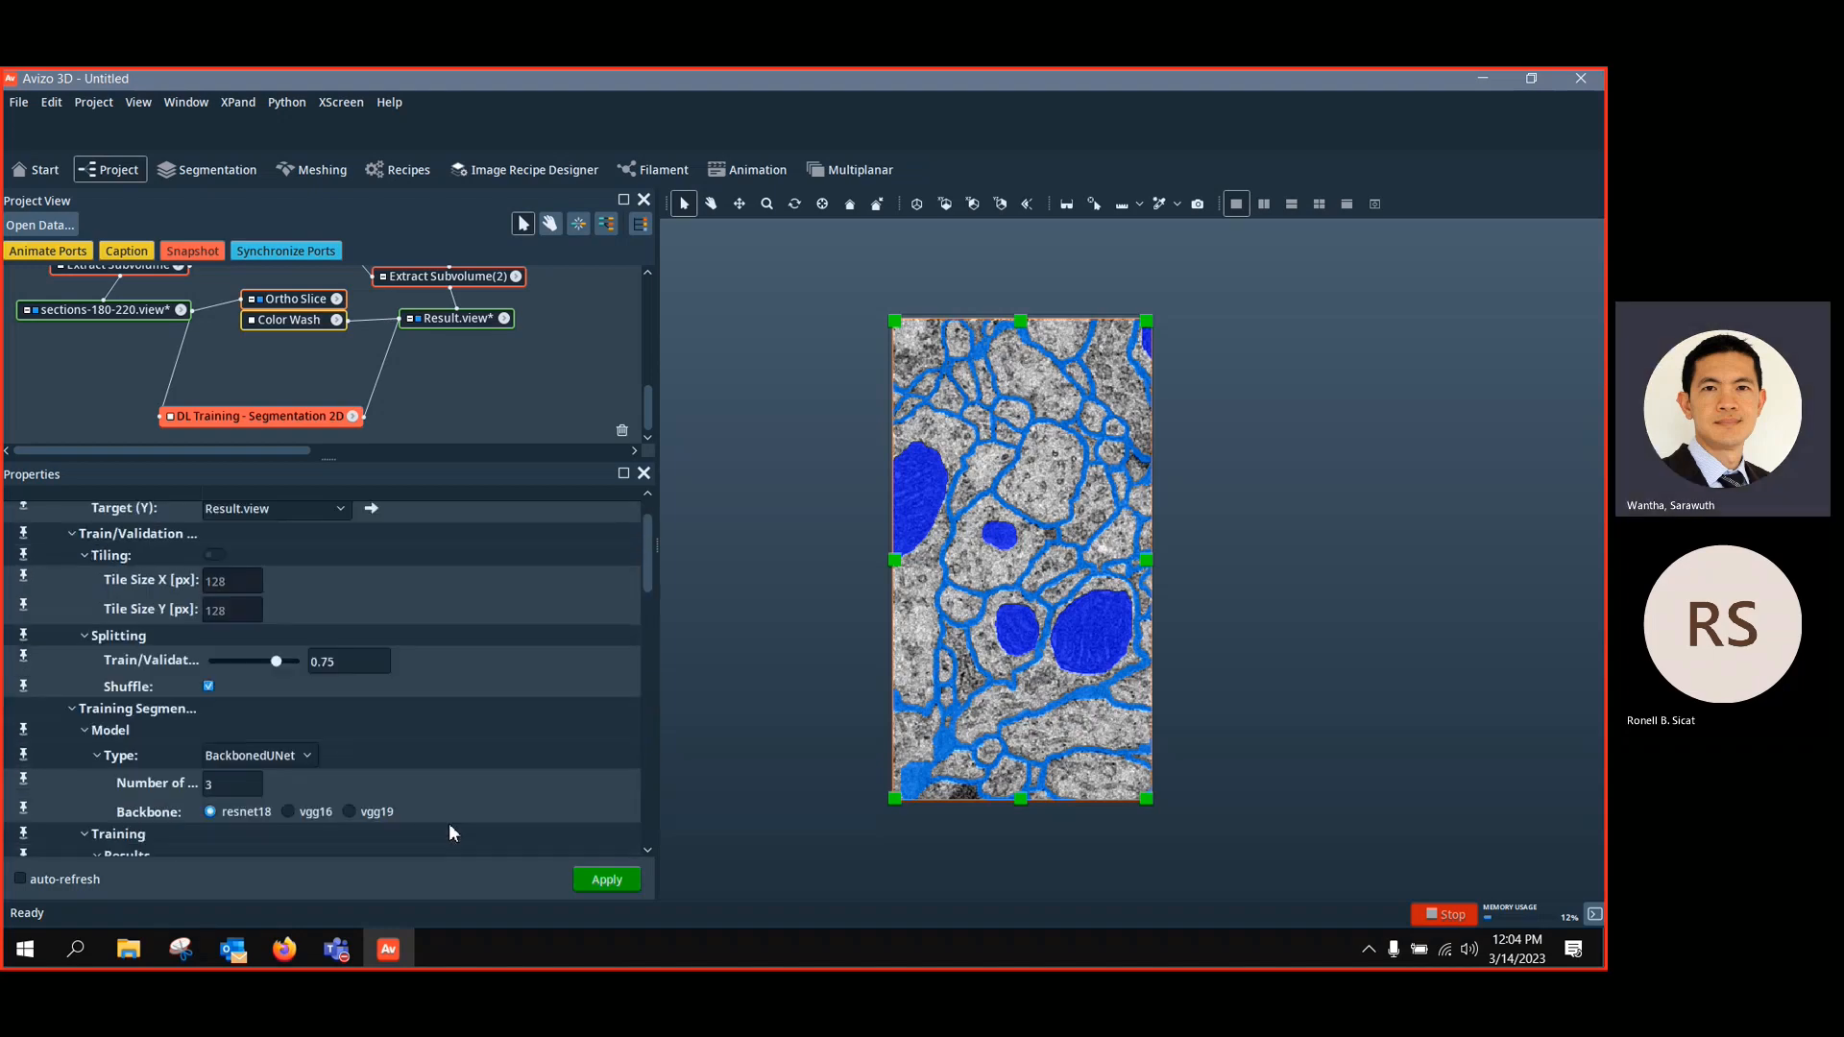
scroll(380, 730, up, 1)
scroll(384, 751, down, 8)
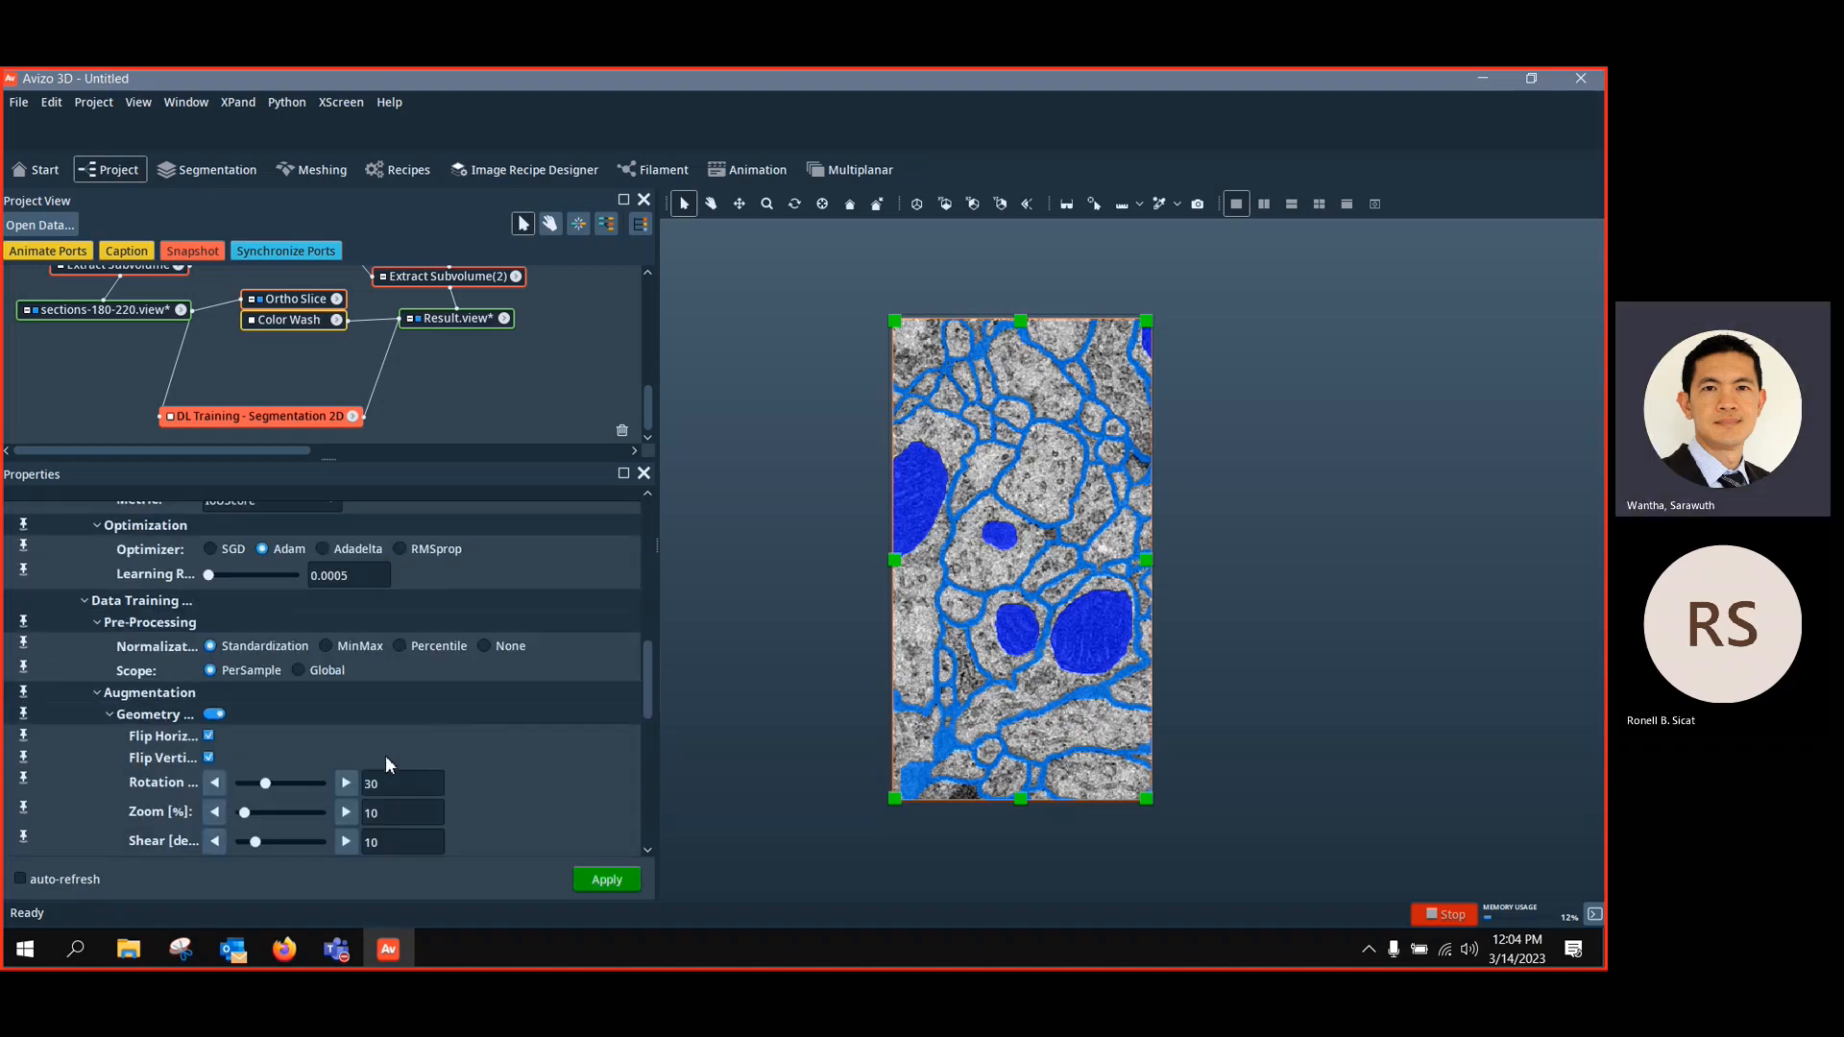
Set the cropping patch size of the 2D segmentation training to 128 px
scroll(383, 757, down, 1)
double_click(380, 754)
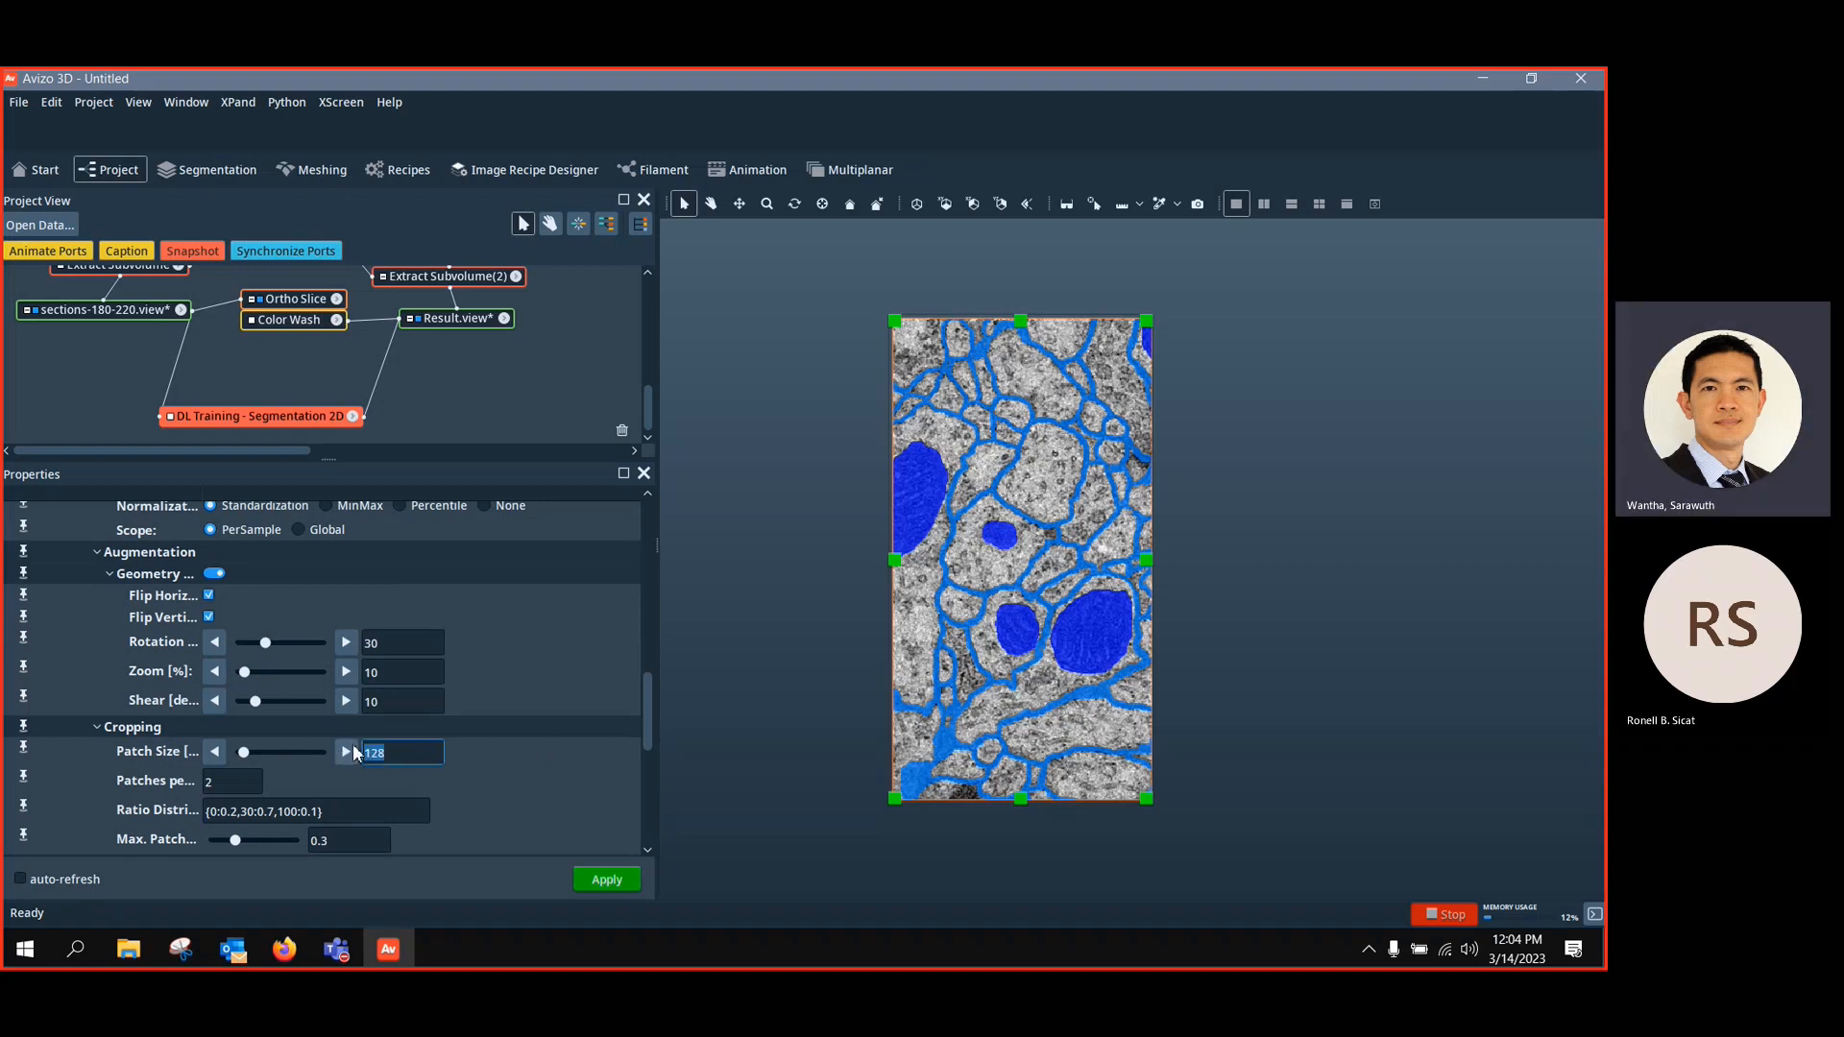
click(626, 722)
drag(646, 709, 638, 774)
click(215, 570)
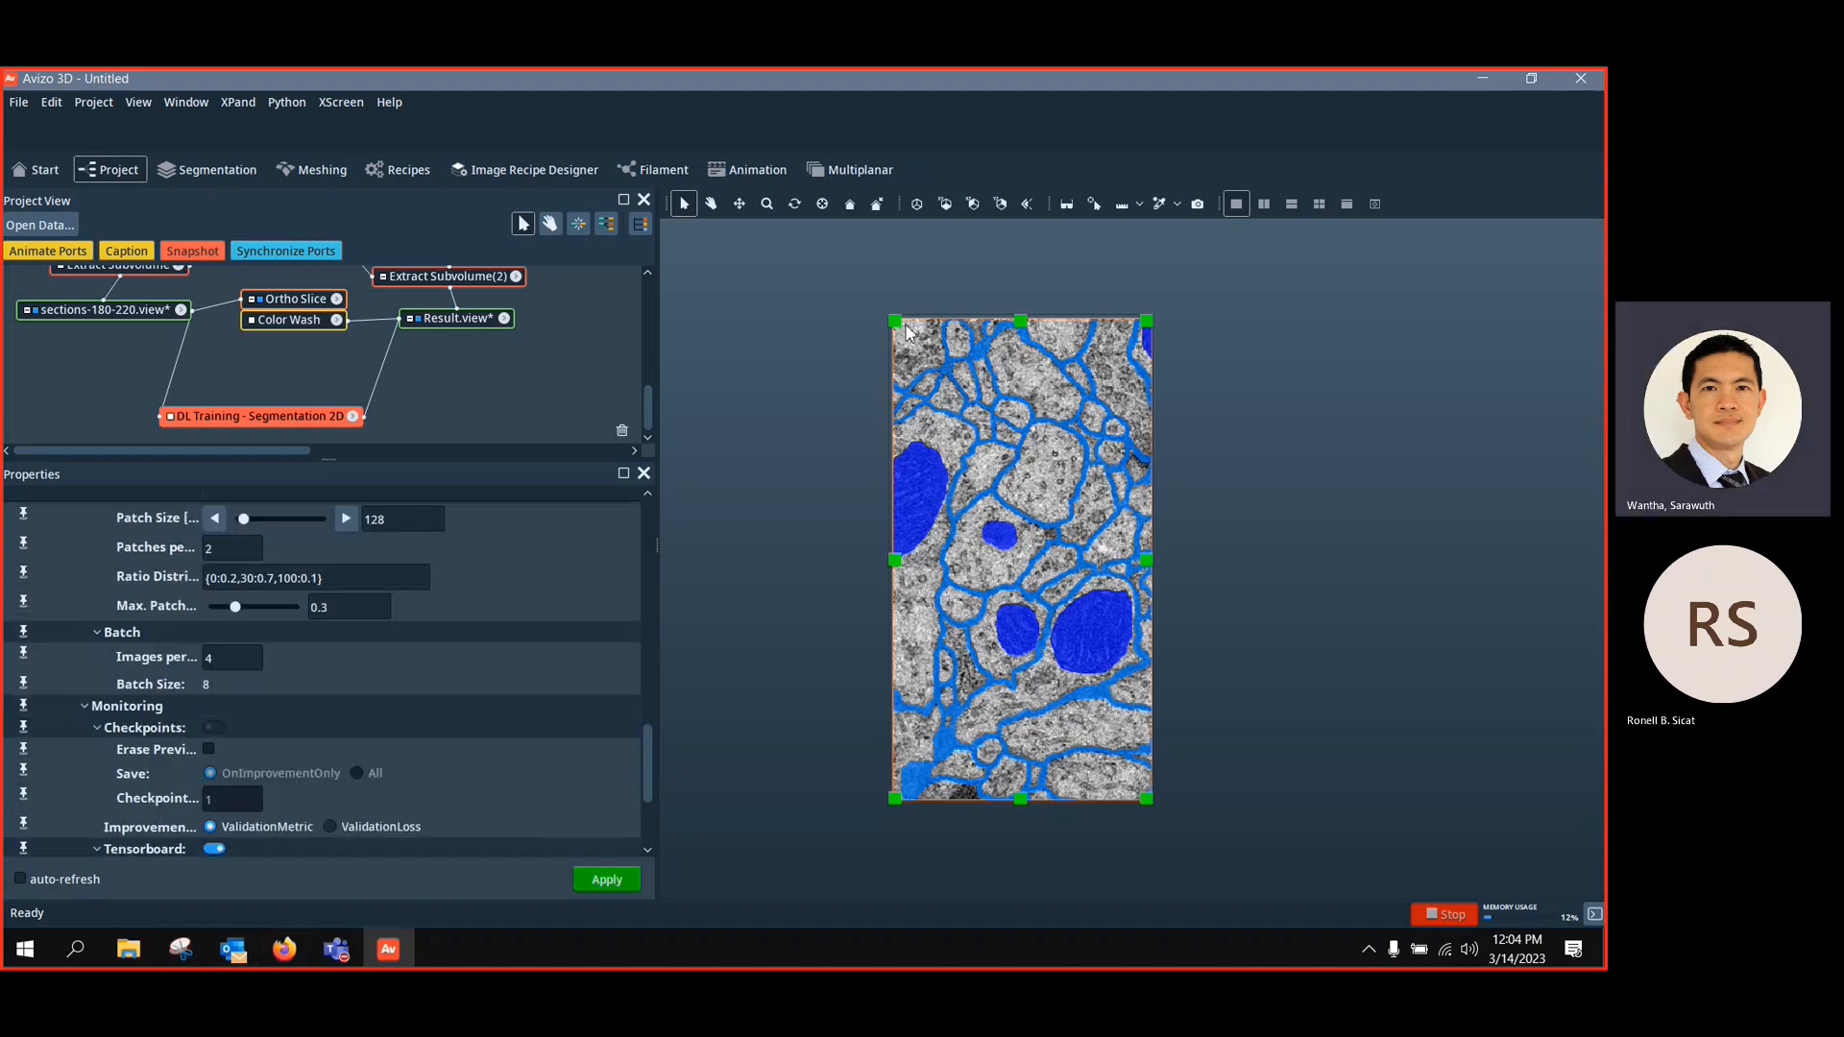
drag(650, 757, 654, 511)
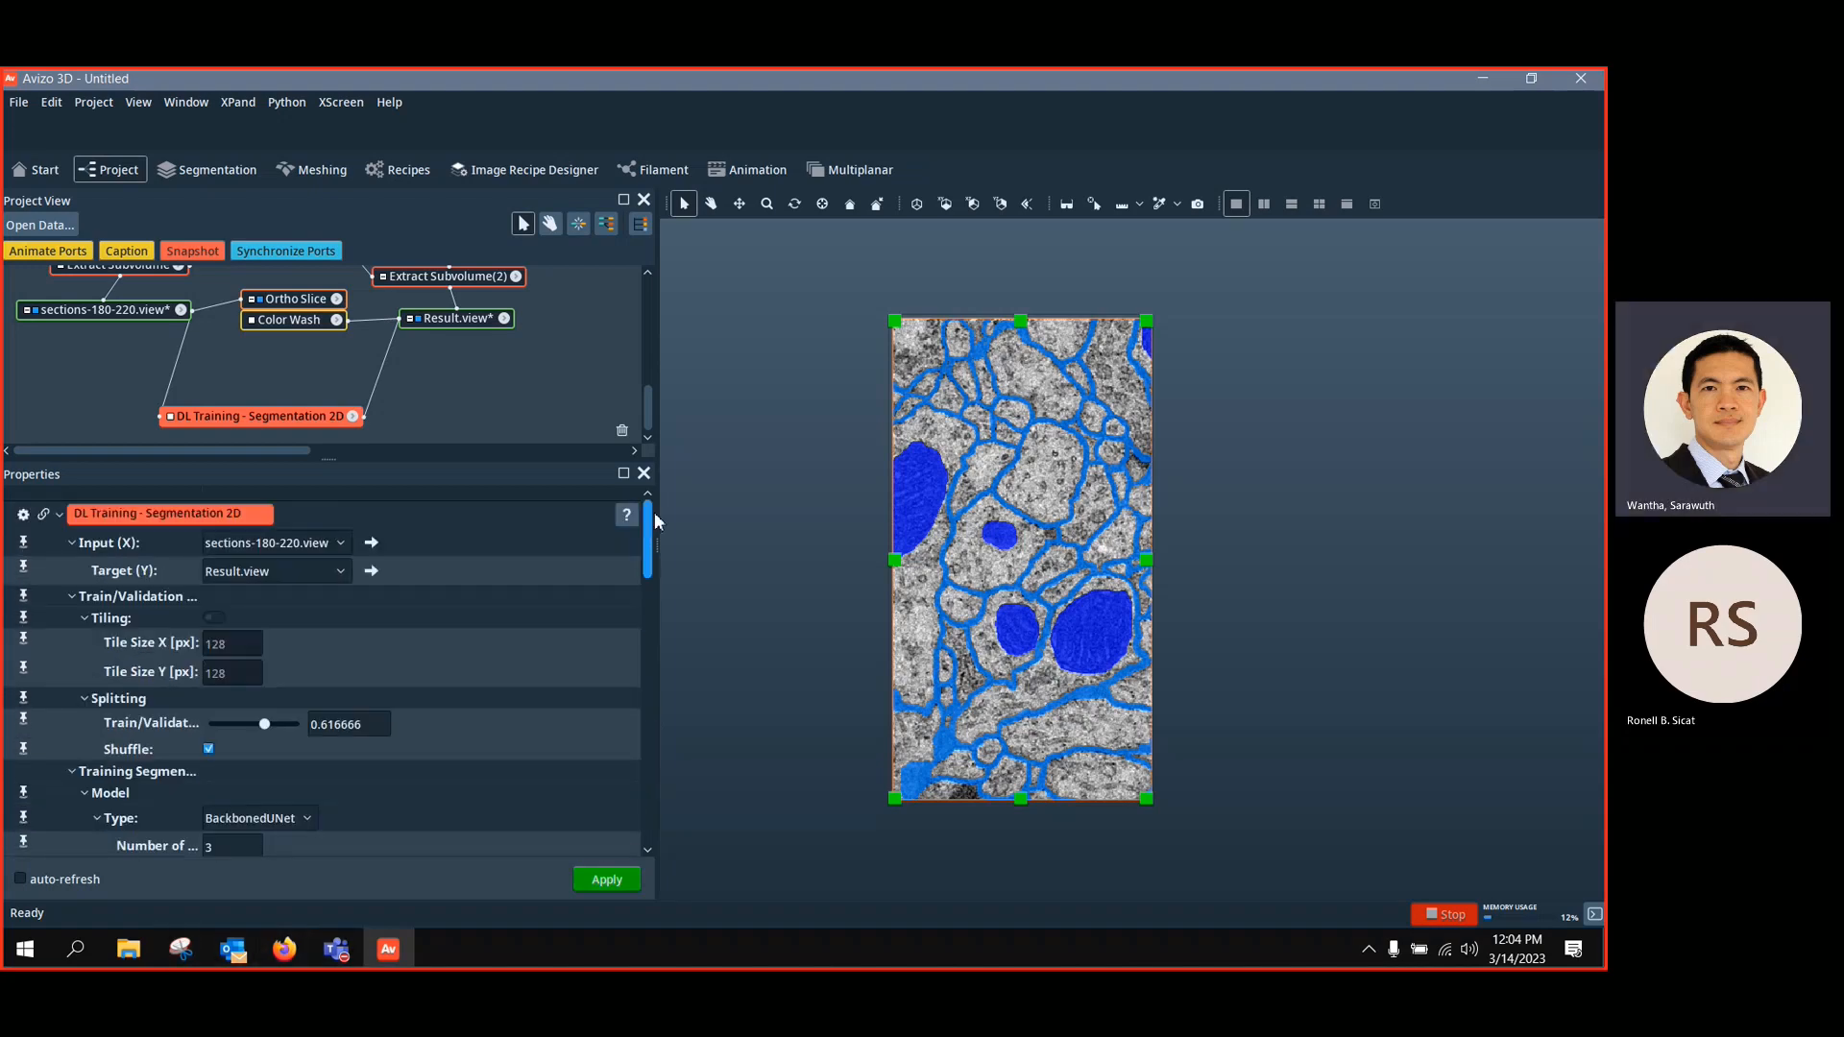
Open the help page of the DL Training - Segmentation 2D module and examine its requirements, troubleshooting and parameter descriptions
click(633, 519)
scroll(1134, 649, down, 15)
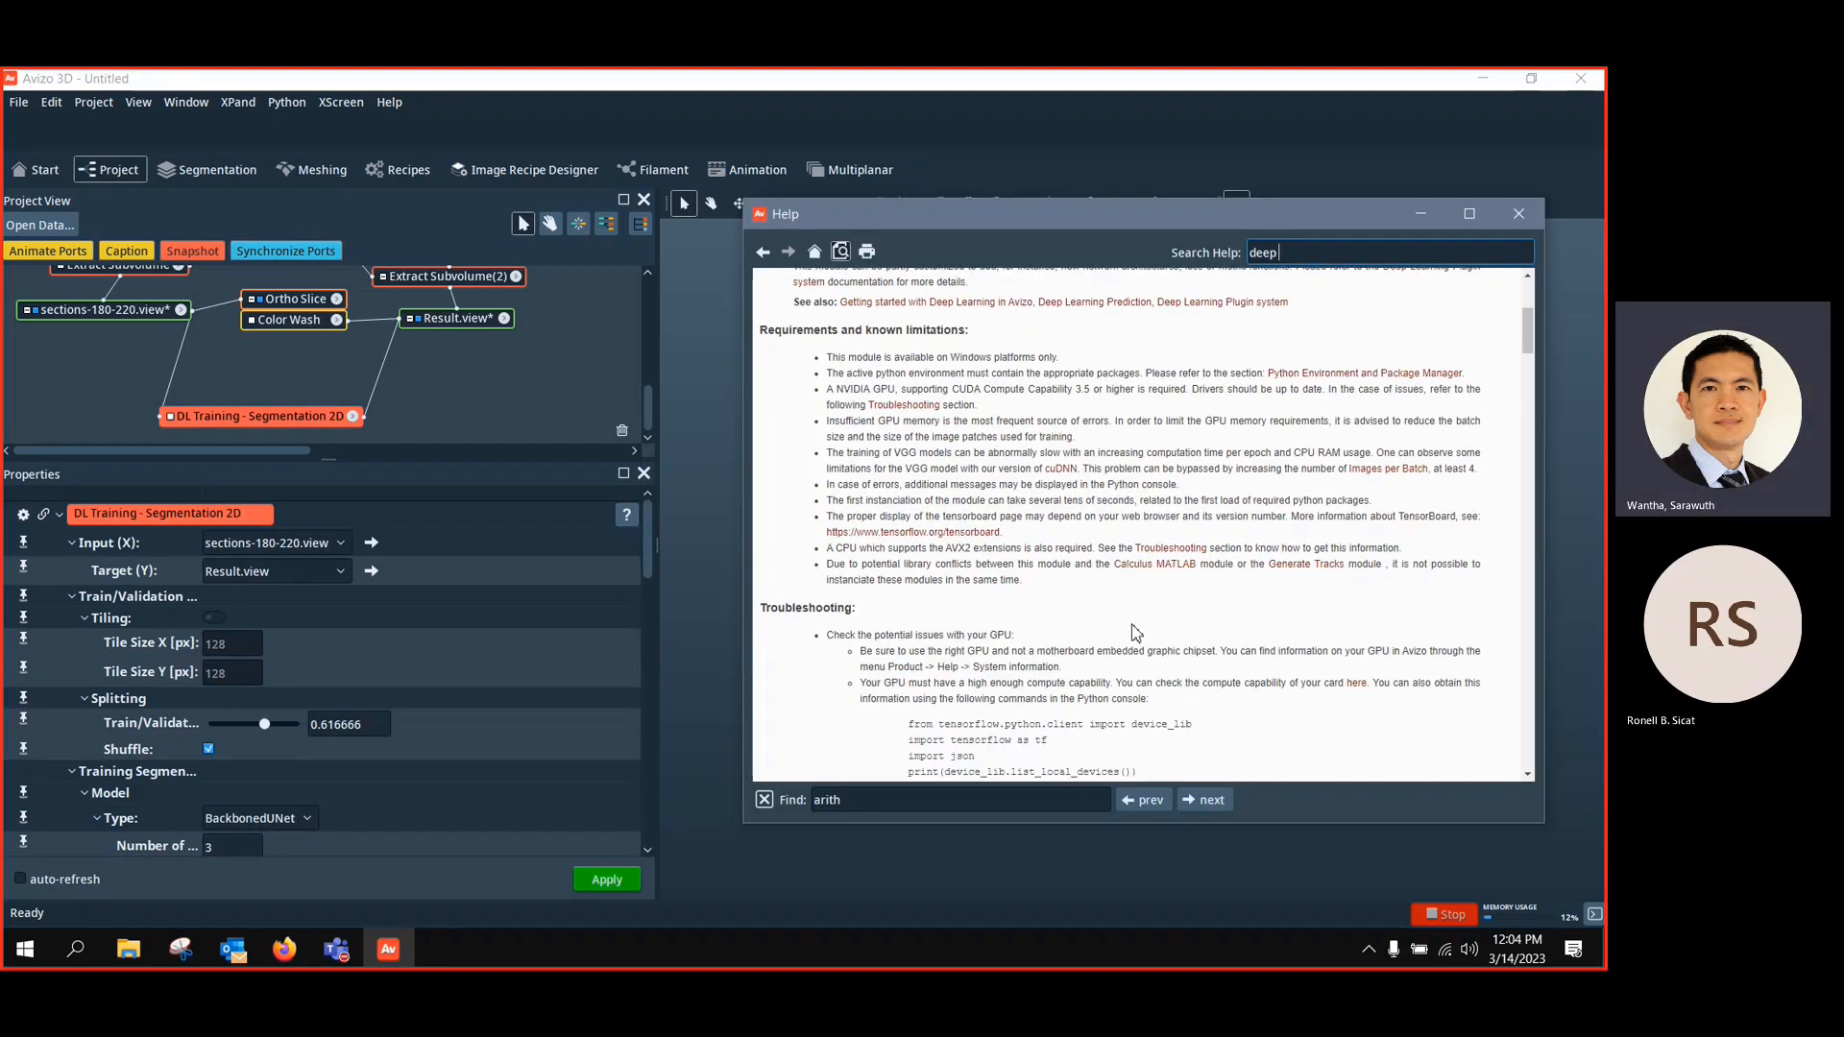
scroll(1137, 650, down, 15)
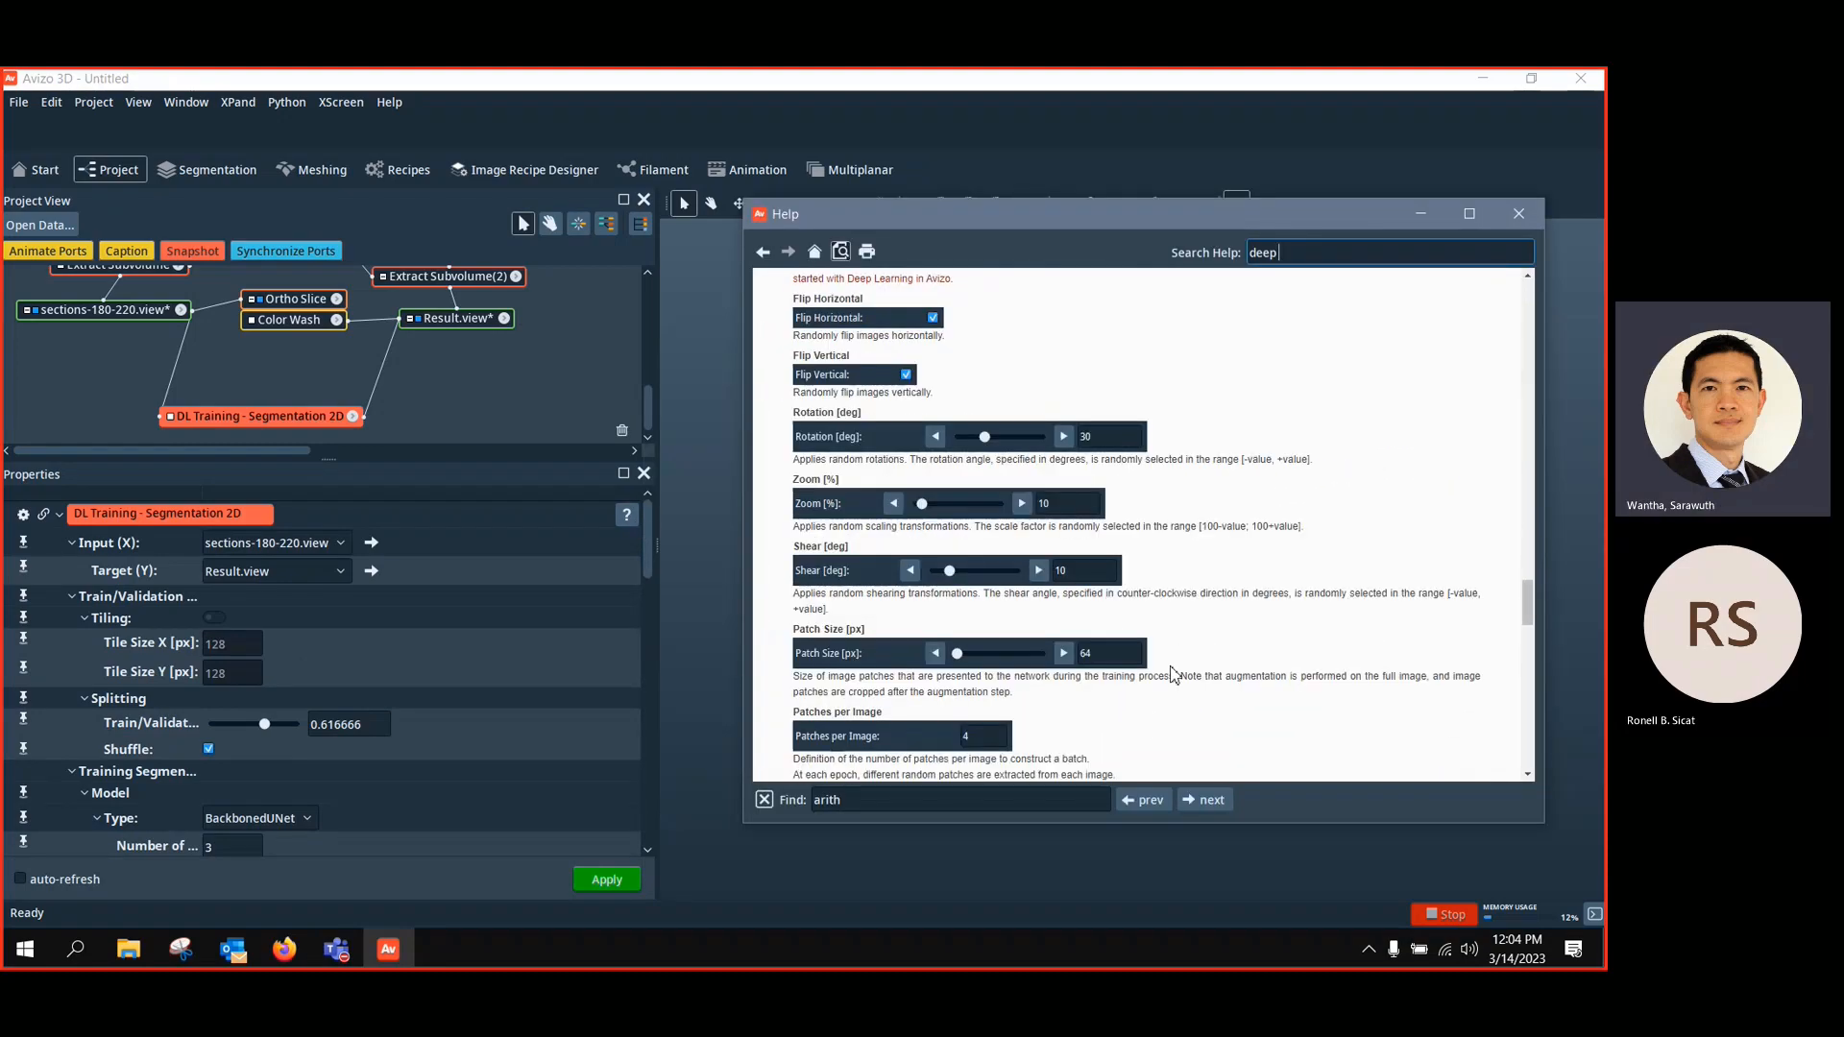
scroll(1217, 680, down, 1)
scroll(1215, 679, up, 7)
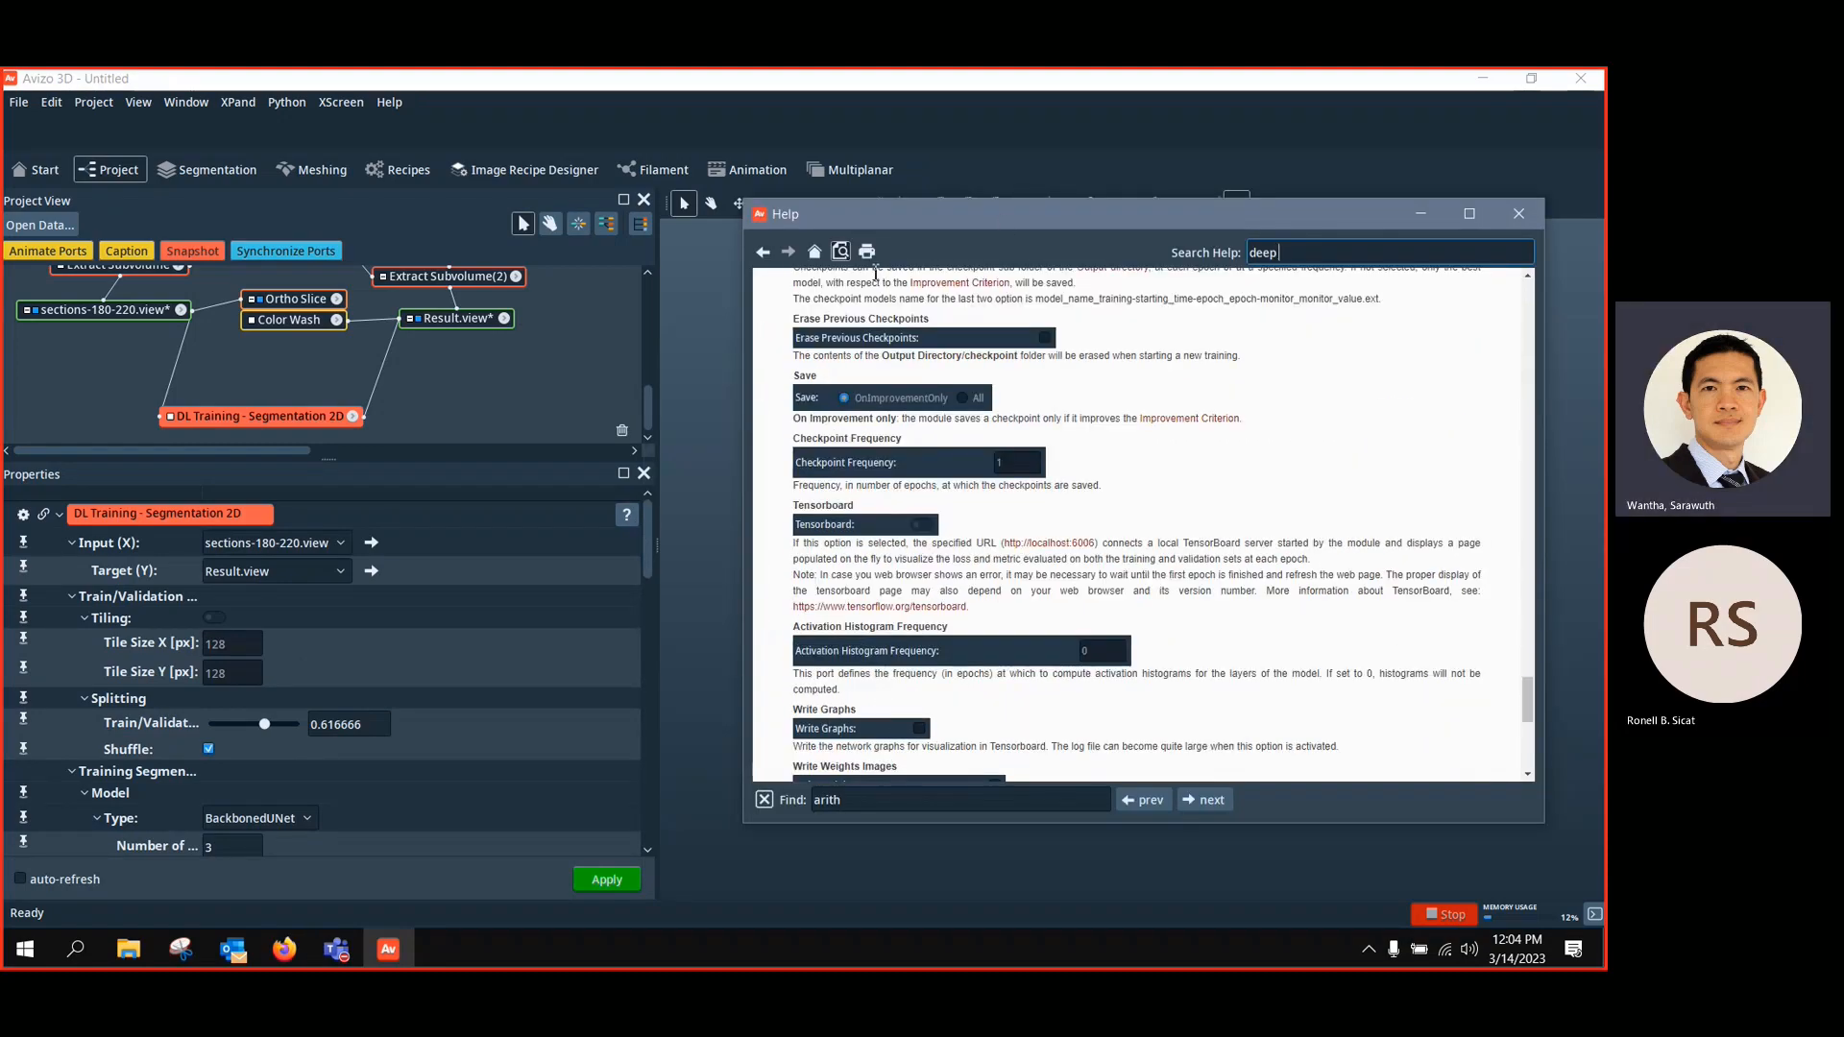
Open the Getting started with Deep Learning guide from the help home page and read its improved training instructions
click(814, 253)
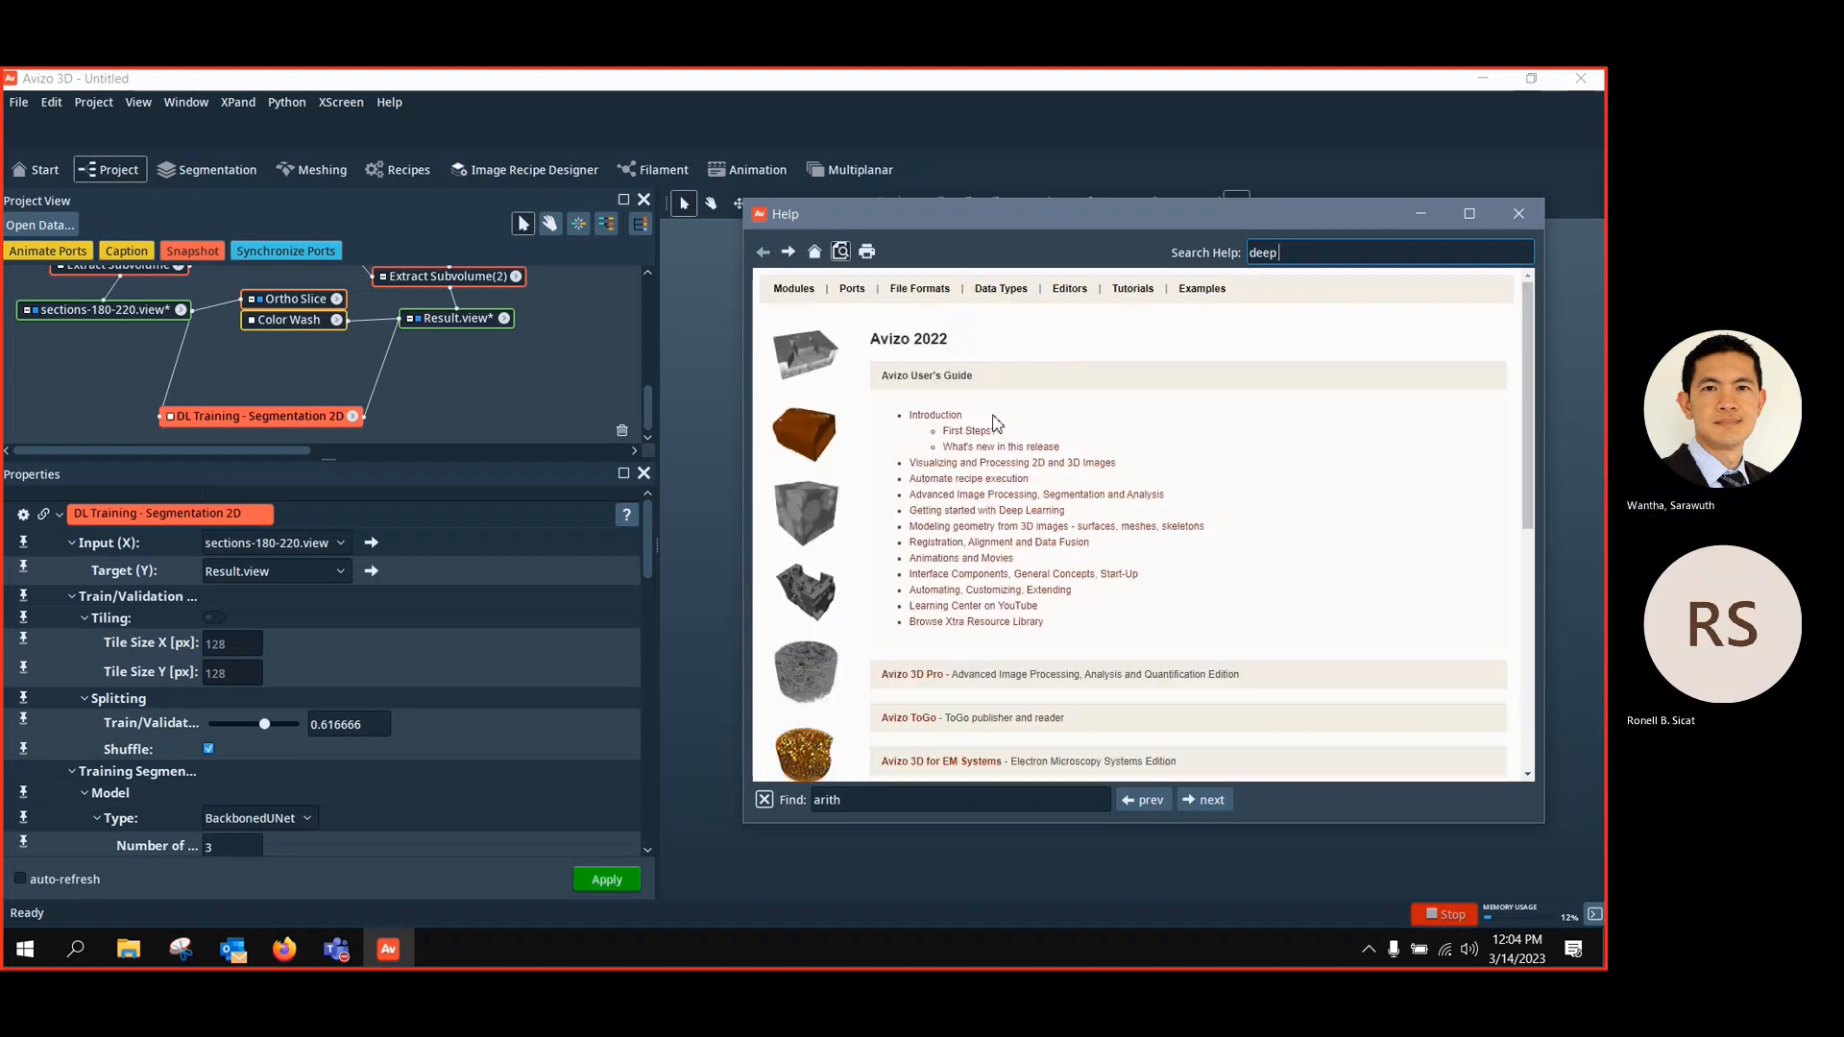
click(929, 524)
scroll(1001, 506, down, 10)
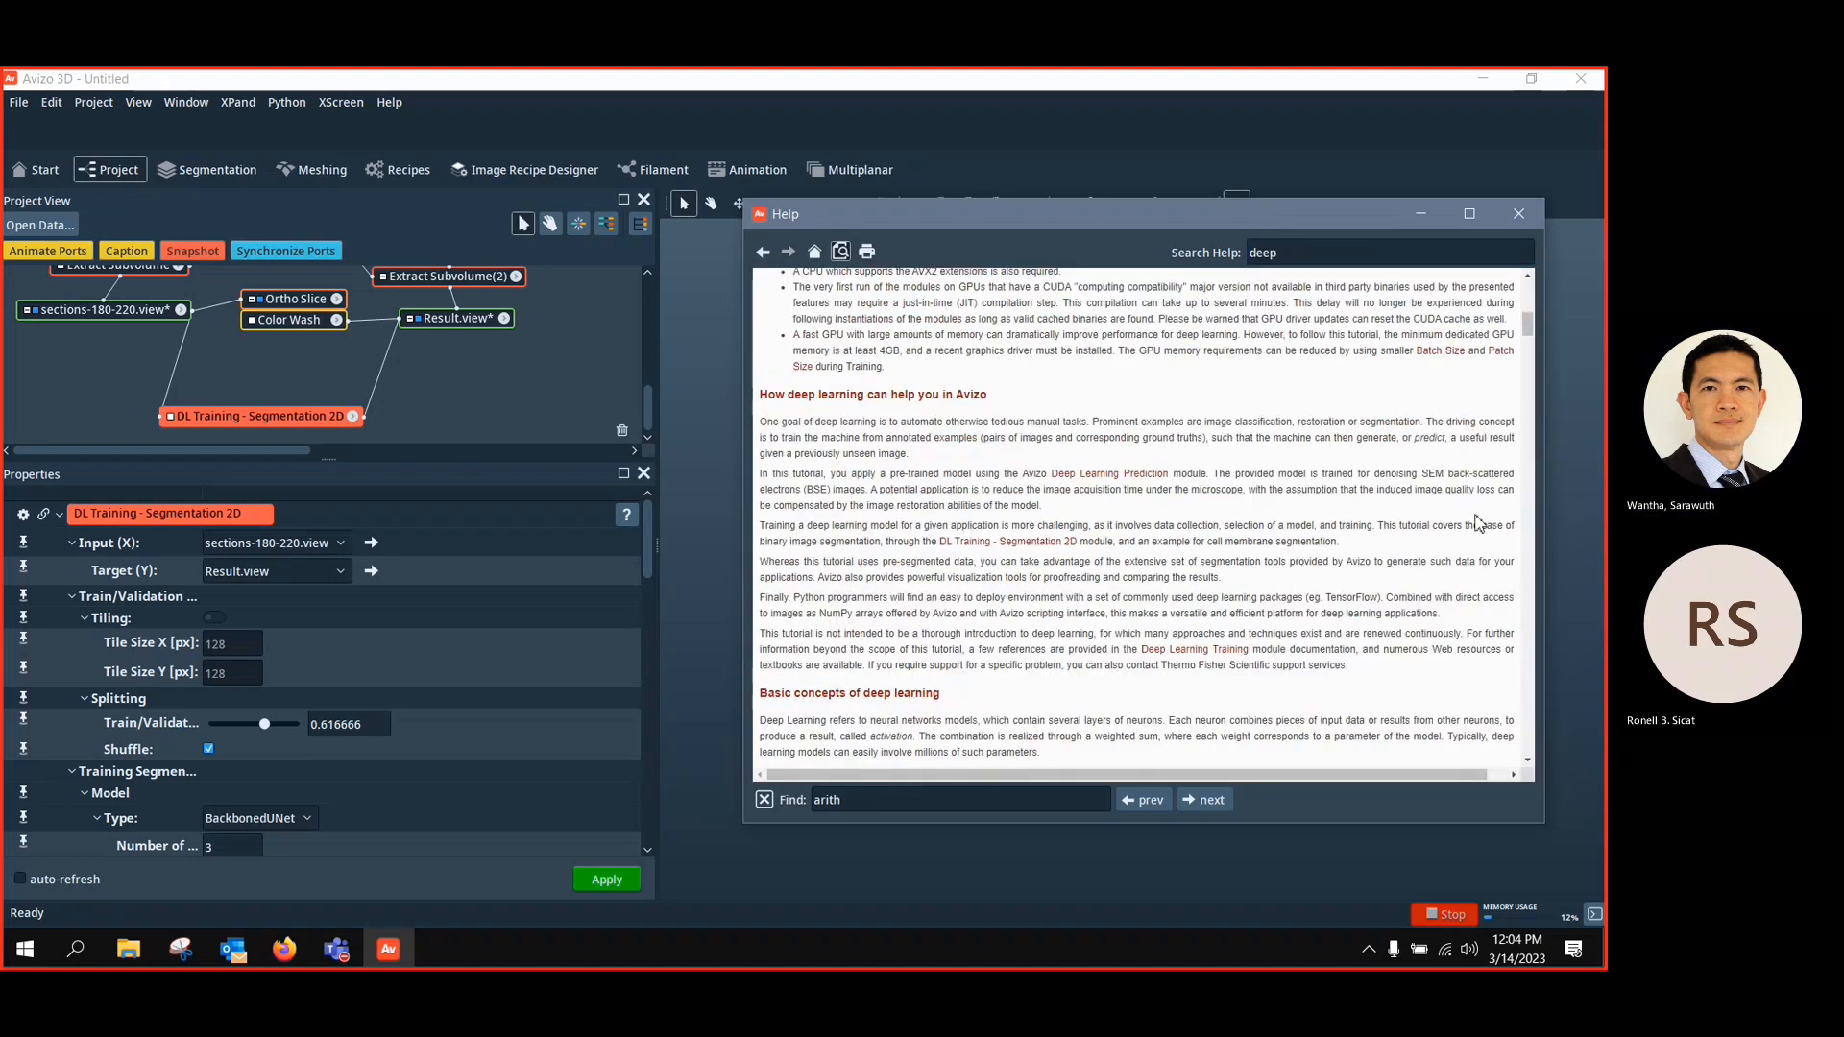
drag(1520, 378, 1539, 692)
scroll(1422, 647, down, 3)
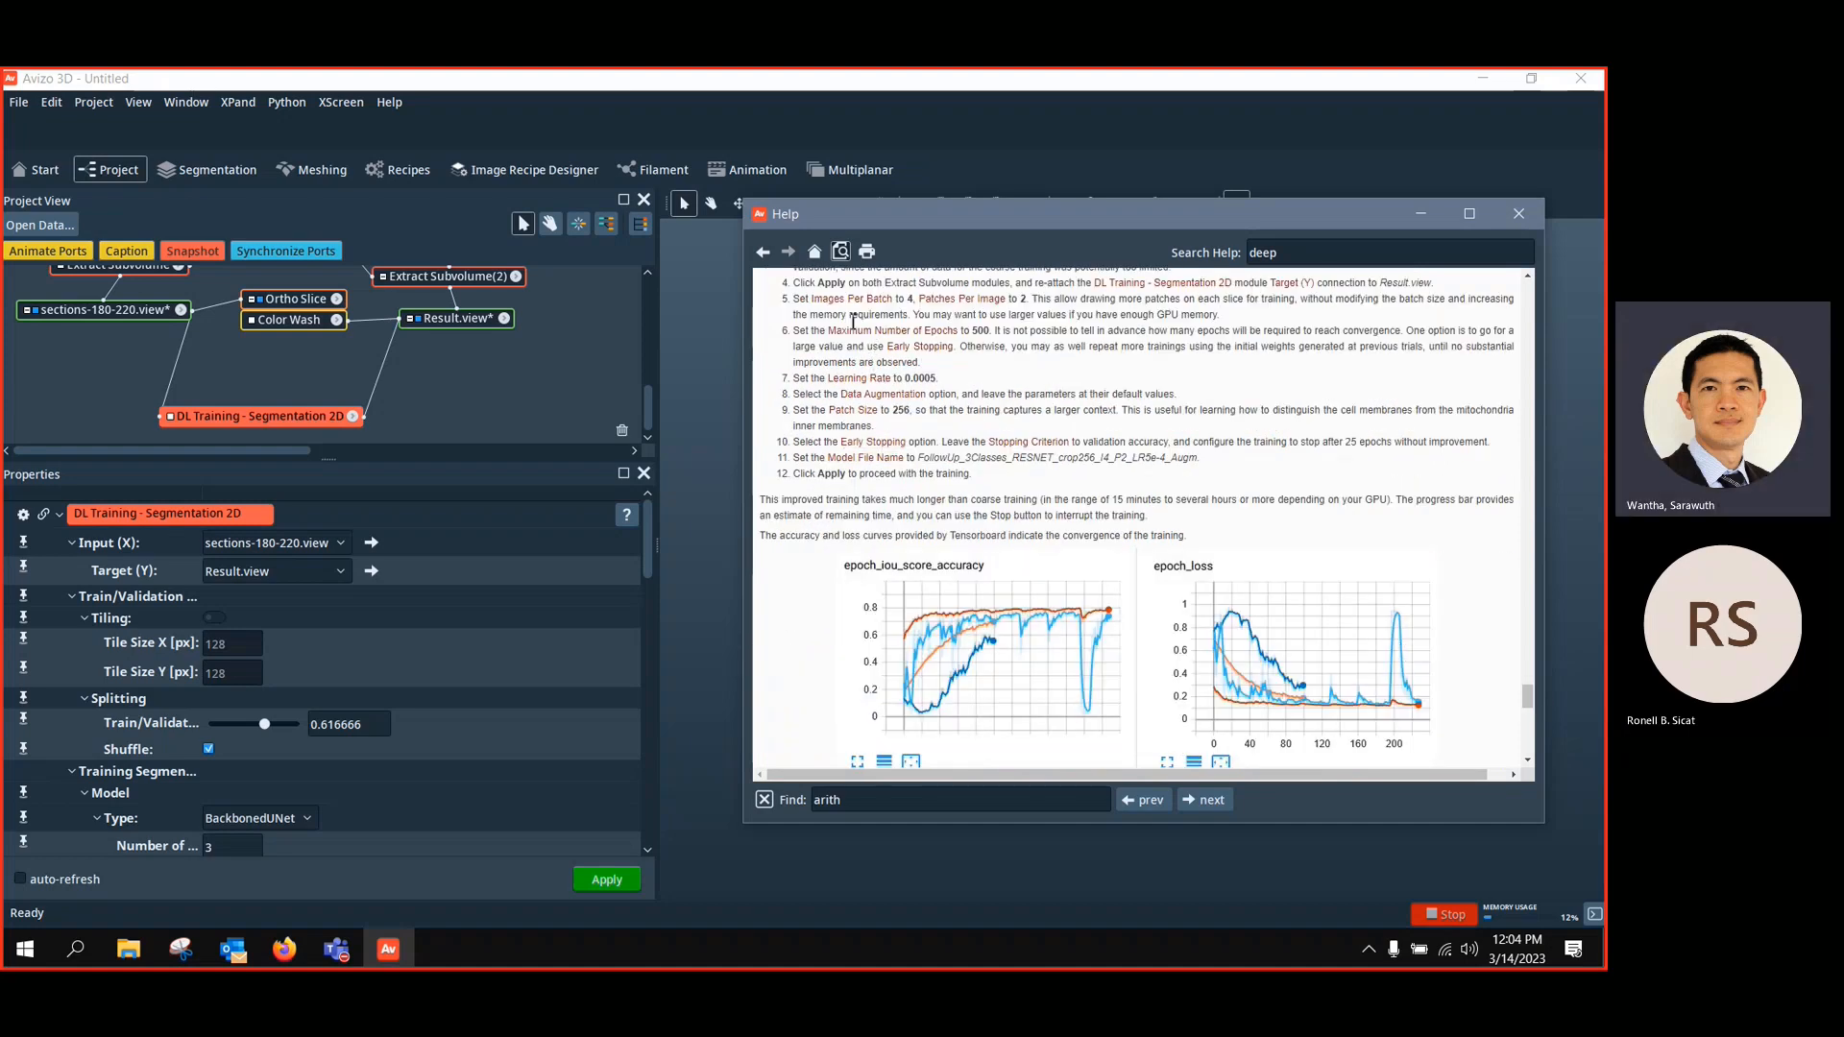
Set the training metric to IoUScore and the maximum number of epochs to 500
scroll(308, 844, down, 5)
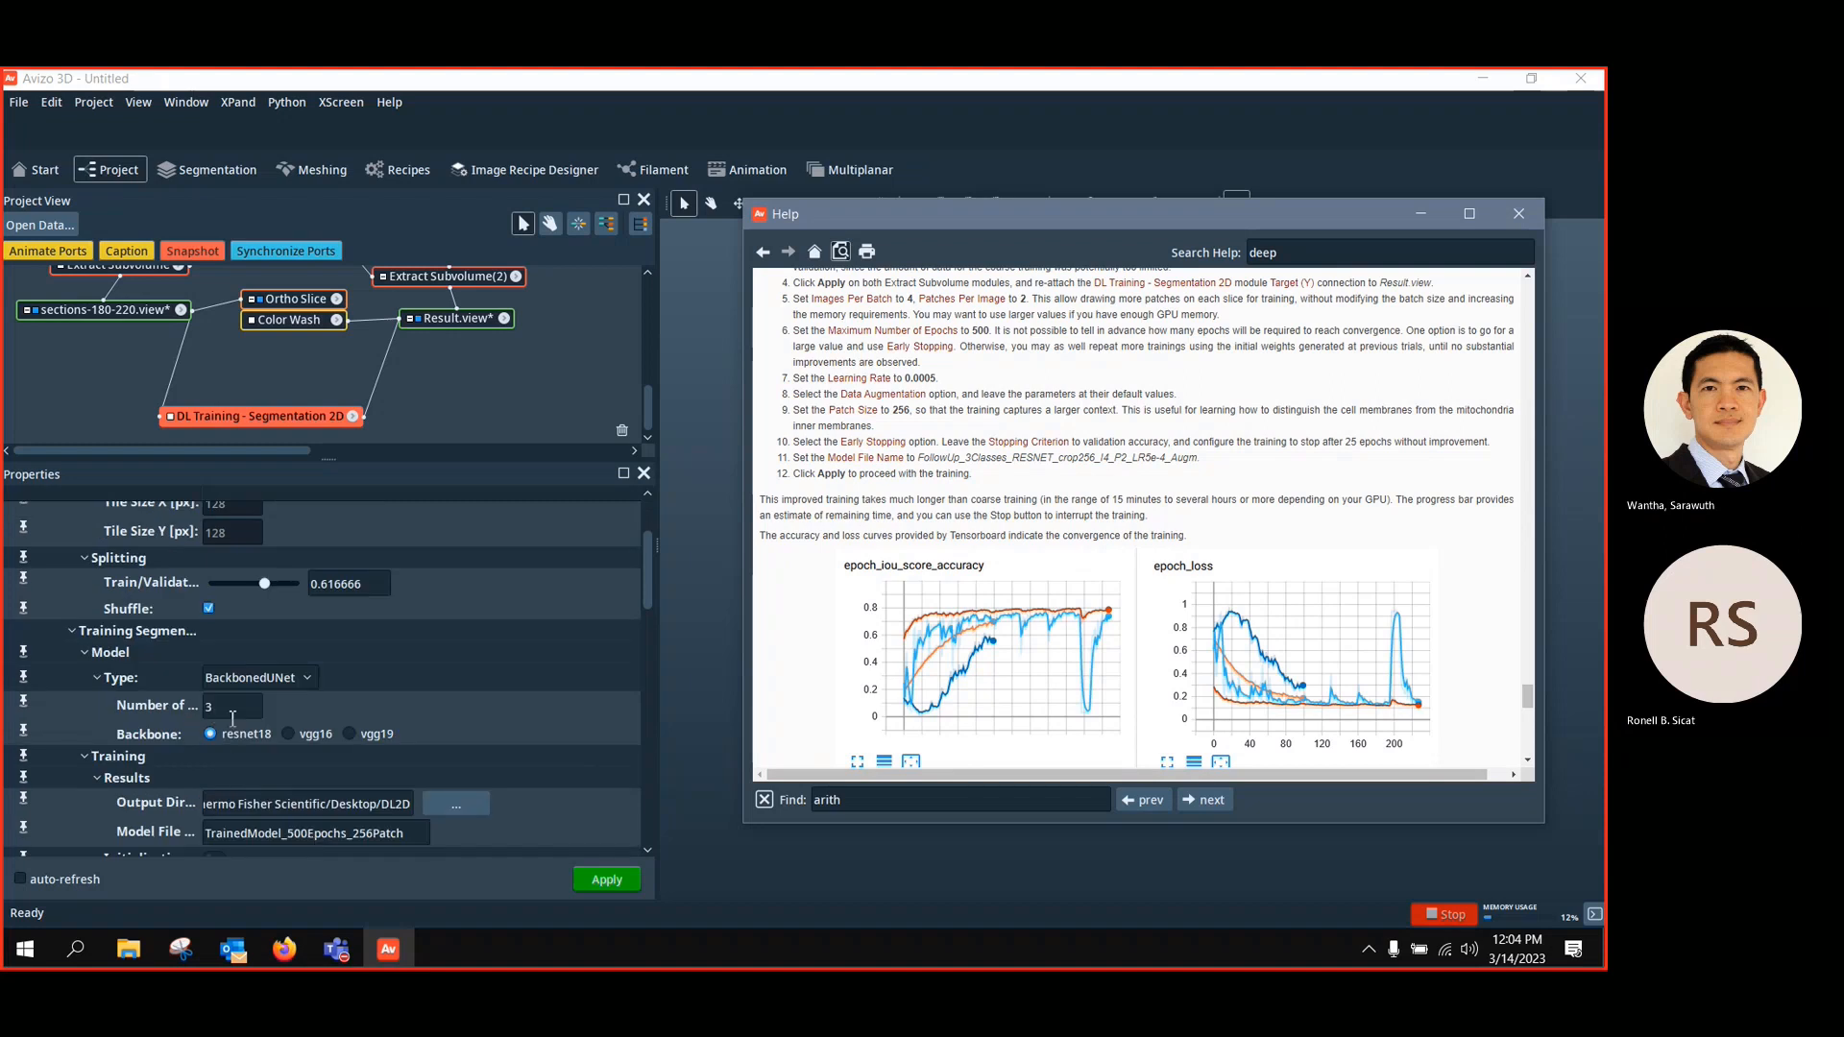
scroll(232, 718, down, 5)
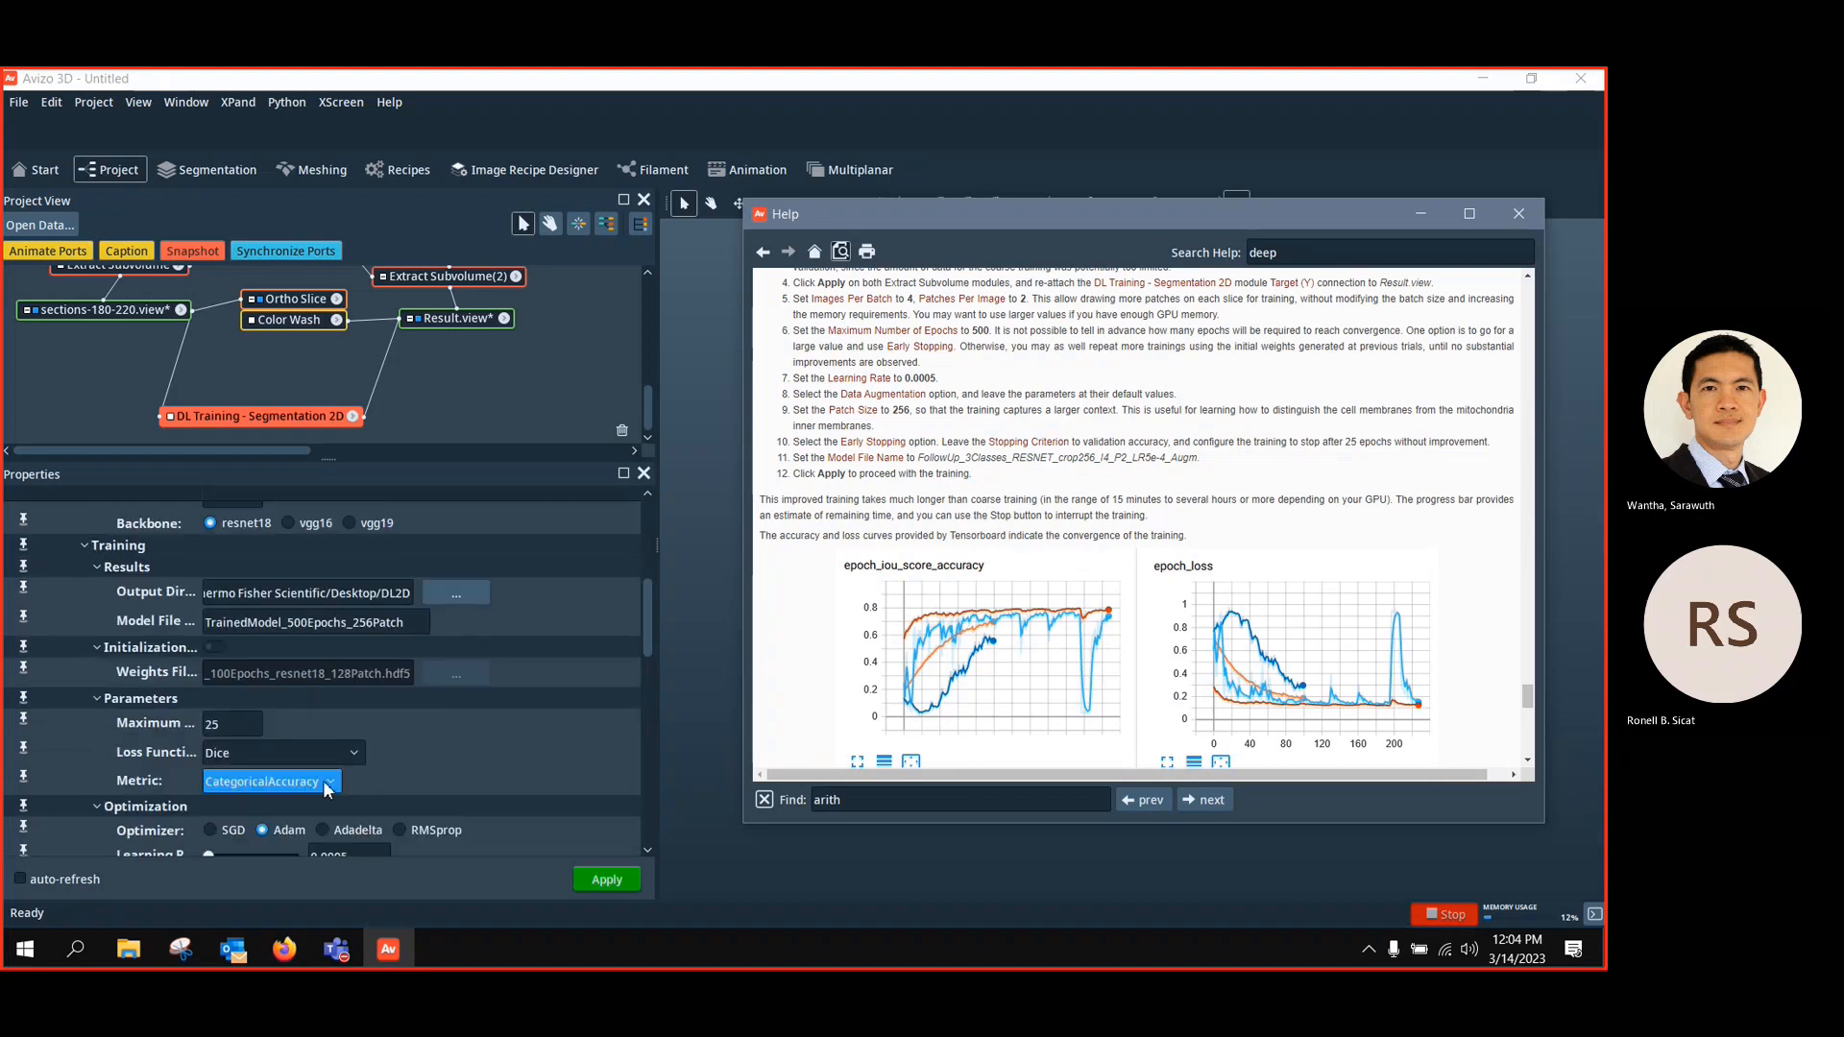
click(325, 782)
click(286, 807)
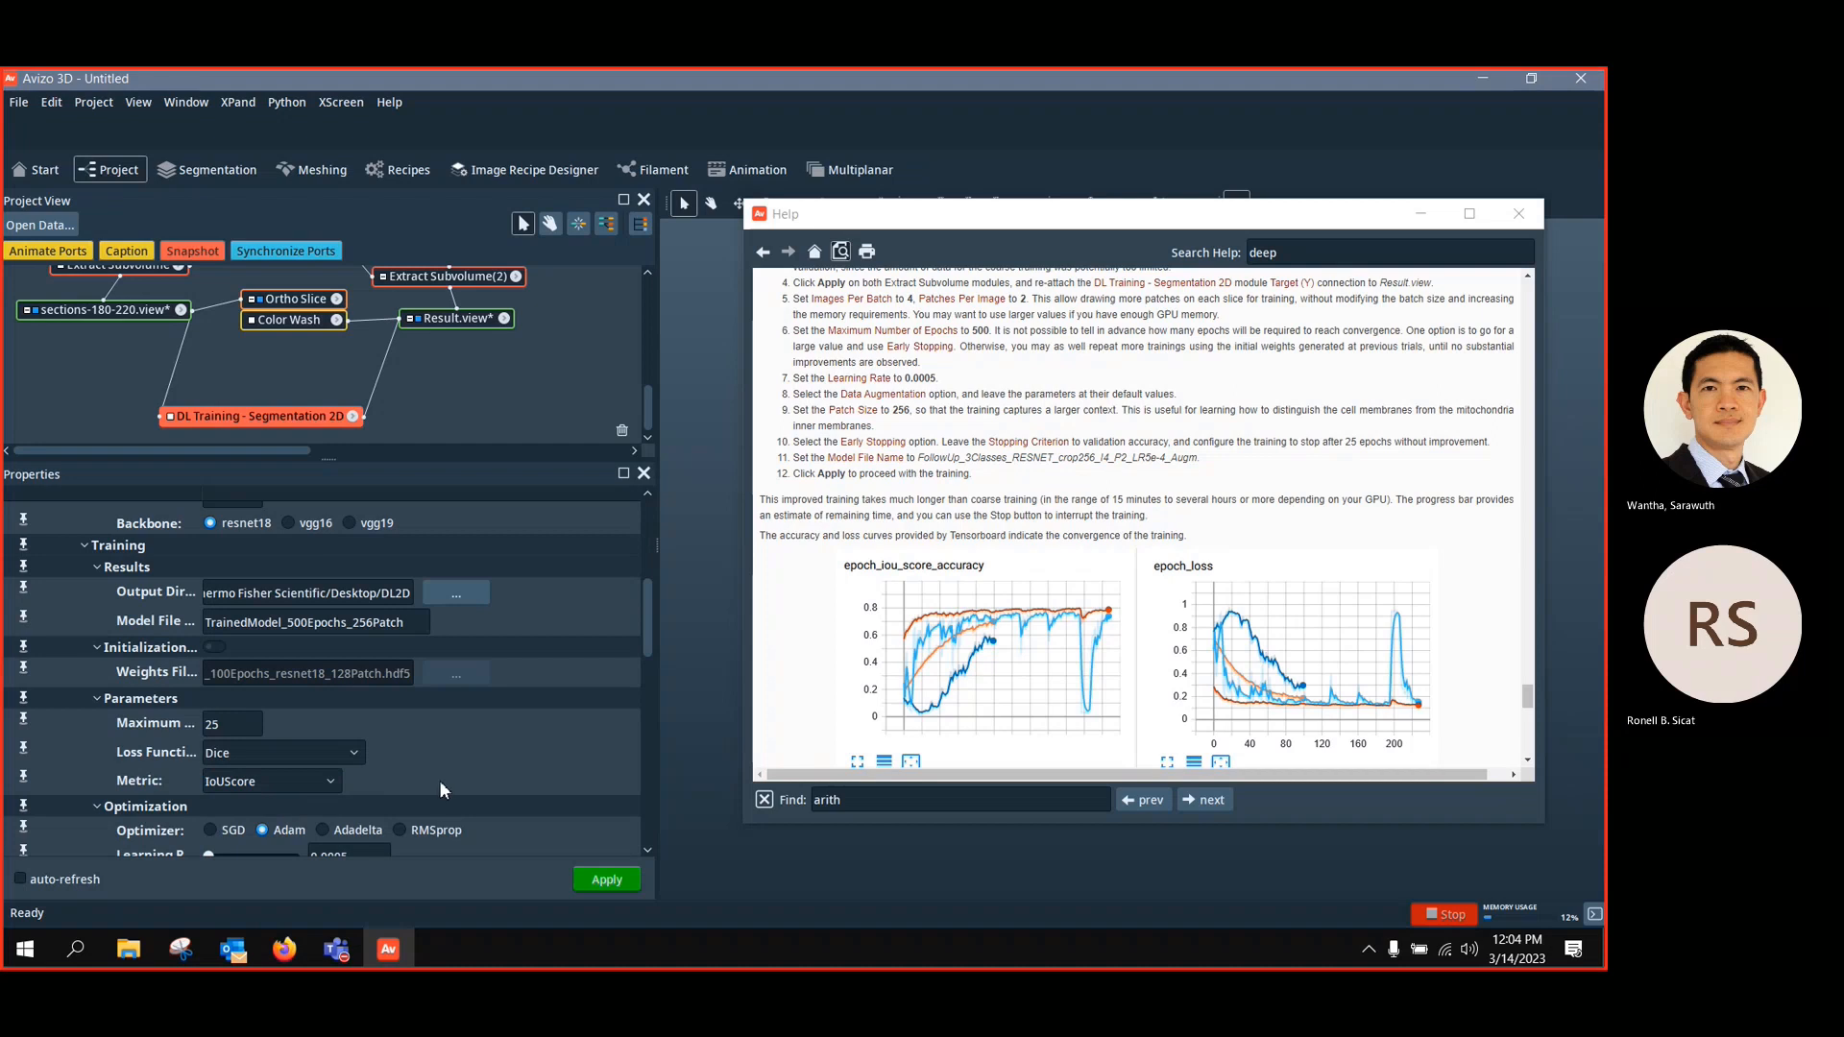
scroll(440, 780, down, 2)
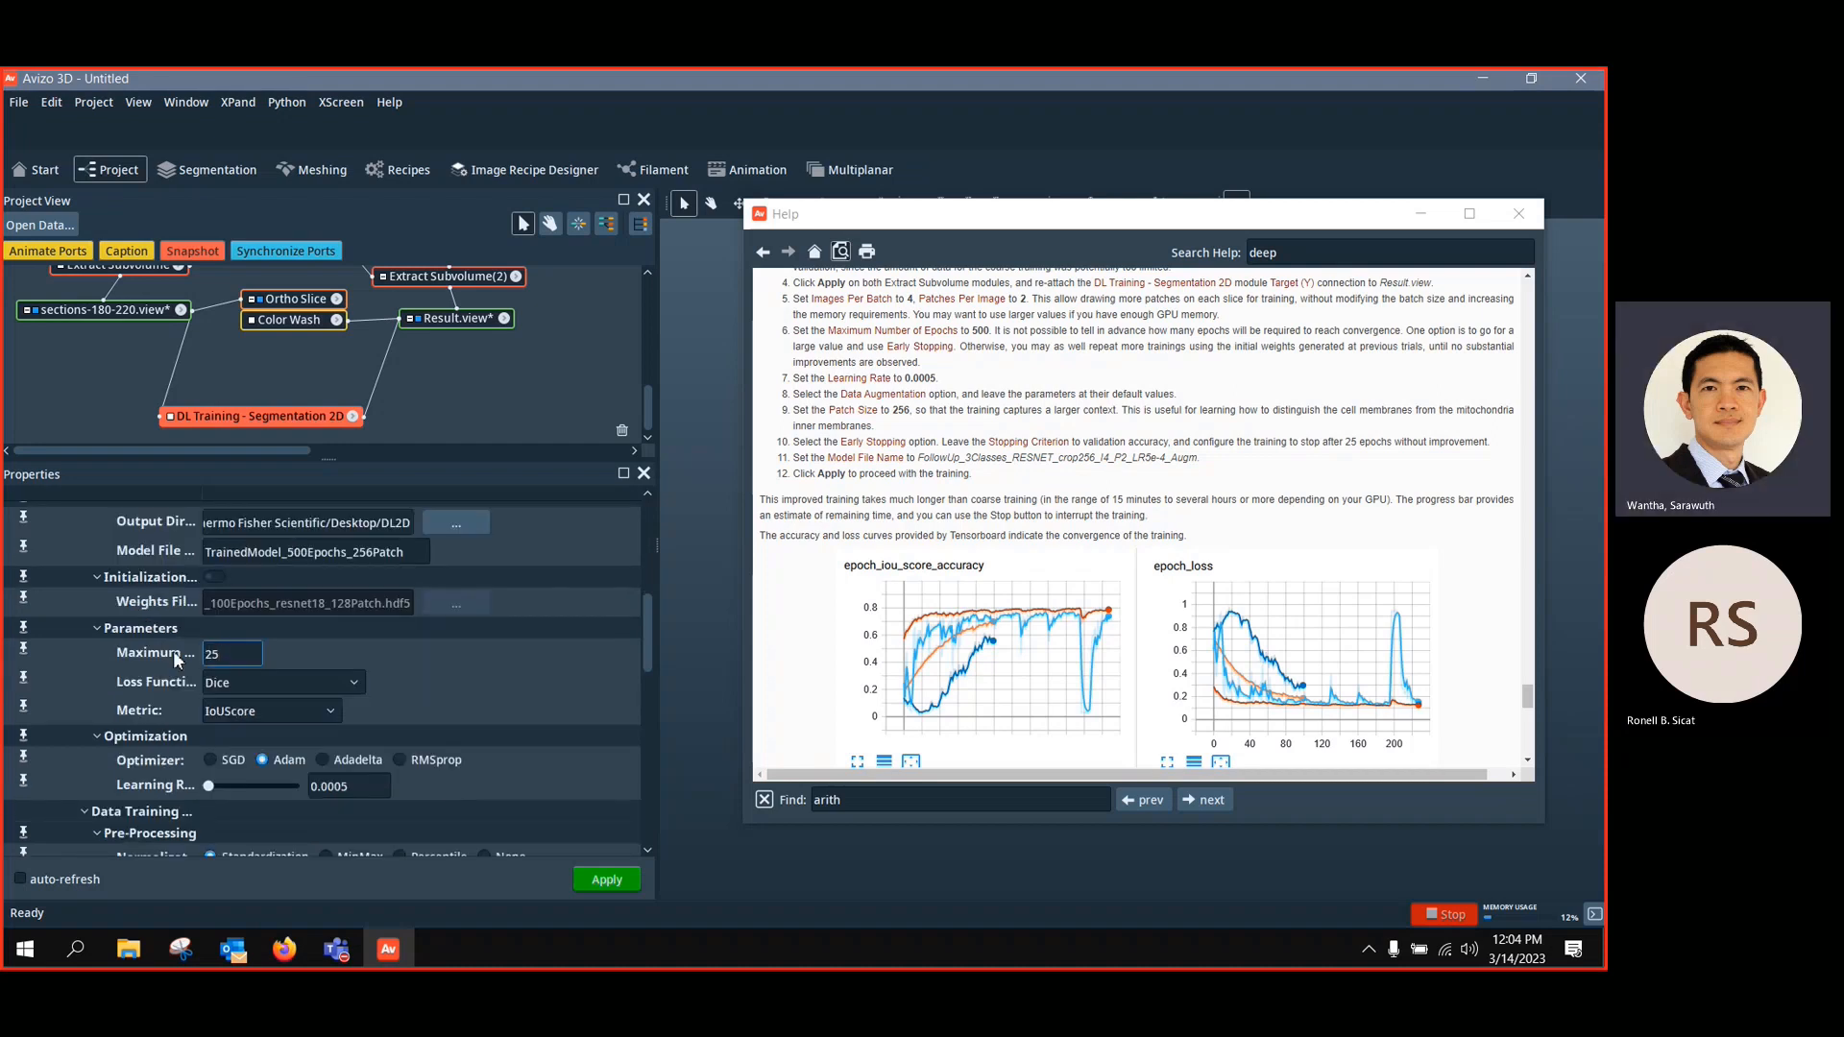
double_click(205, 654)
text(500)
Check the Class_1 IoU accuracy of the 256Patch run in TensorBoard and return to Avizo
click(284, 949)
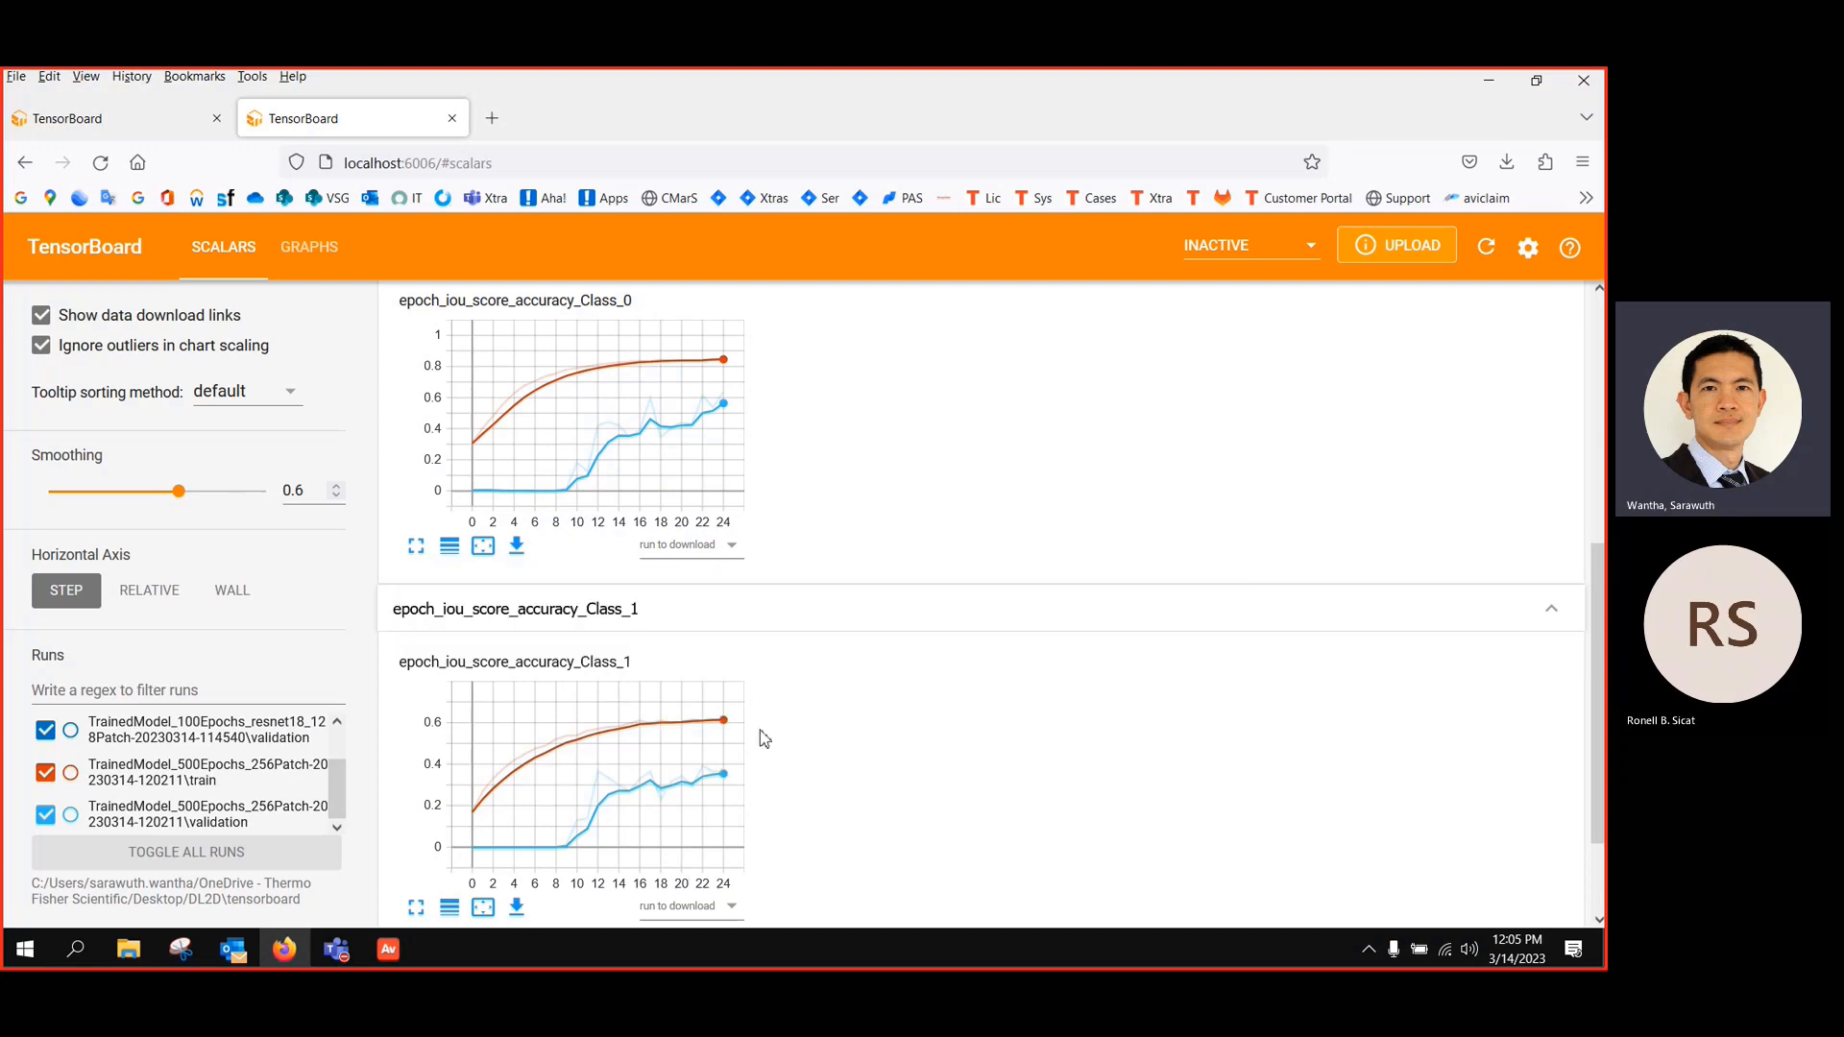
mouse_move(737, 807)
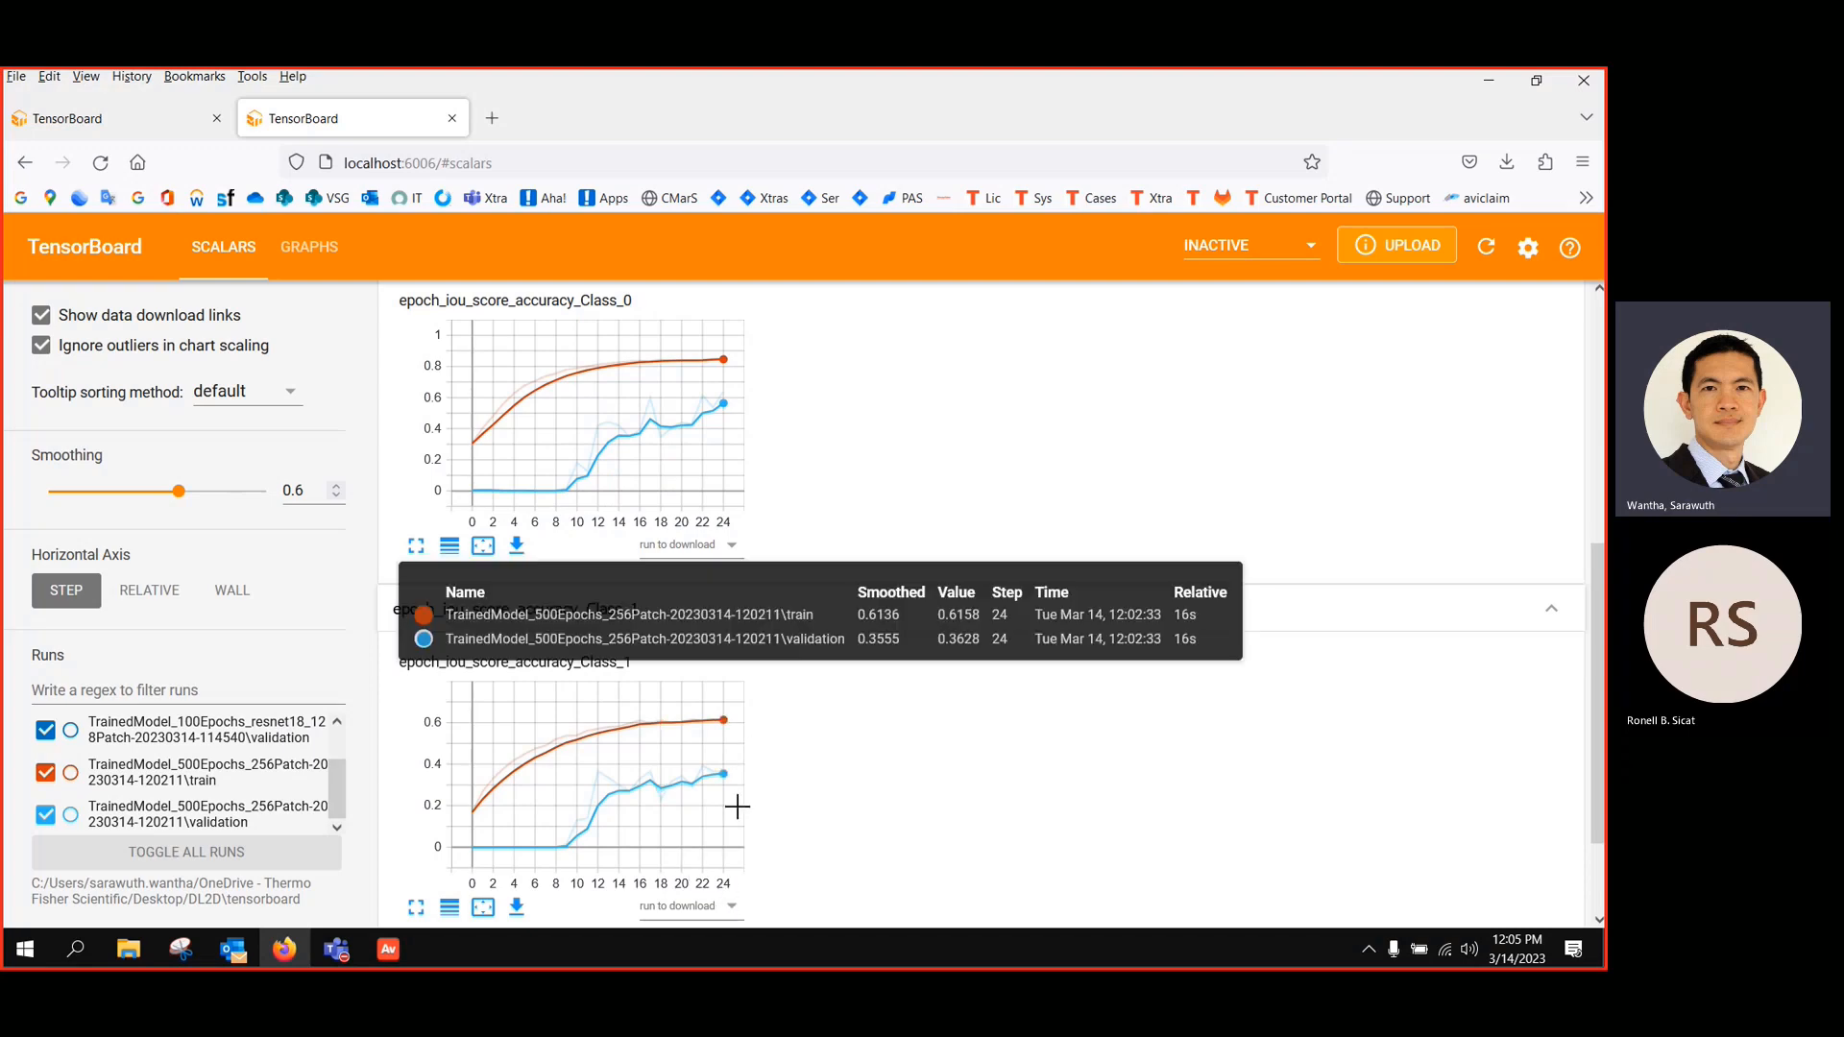
click(388, 949)
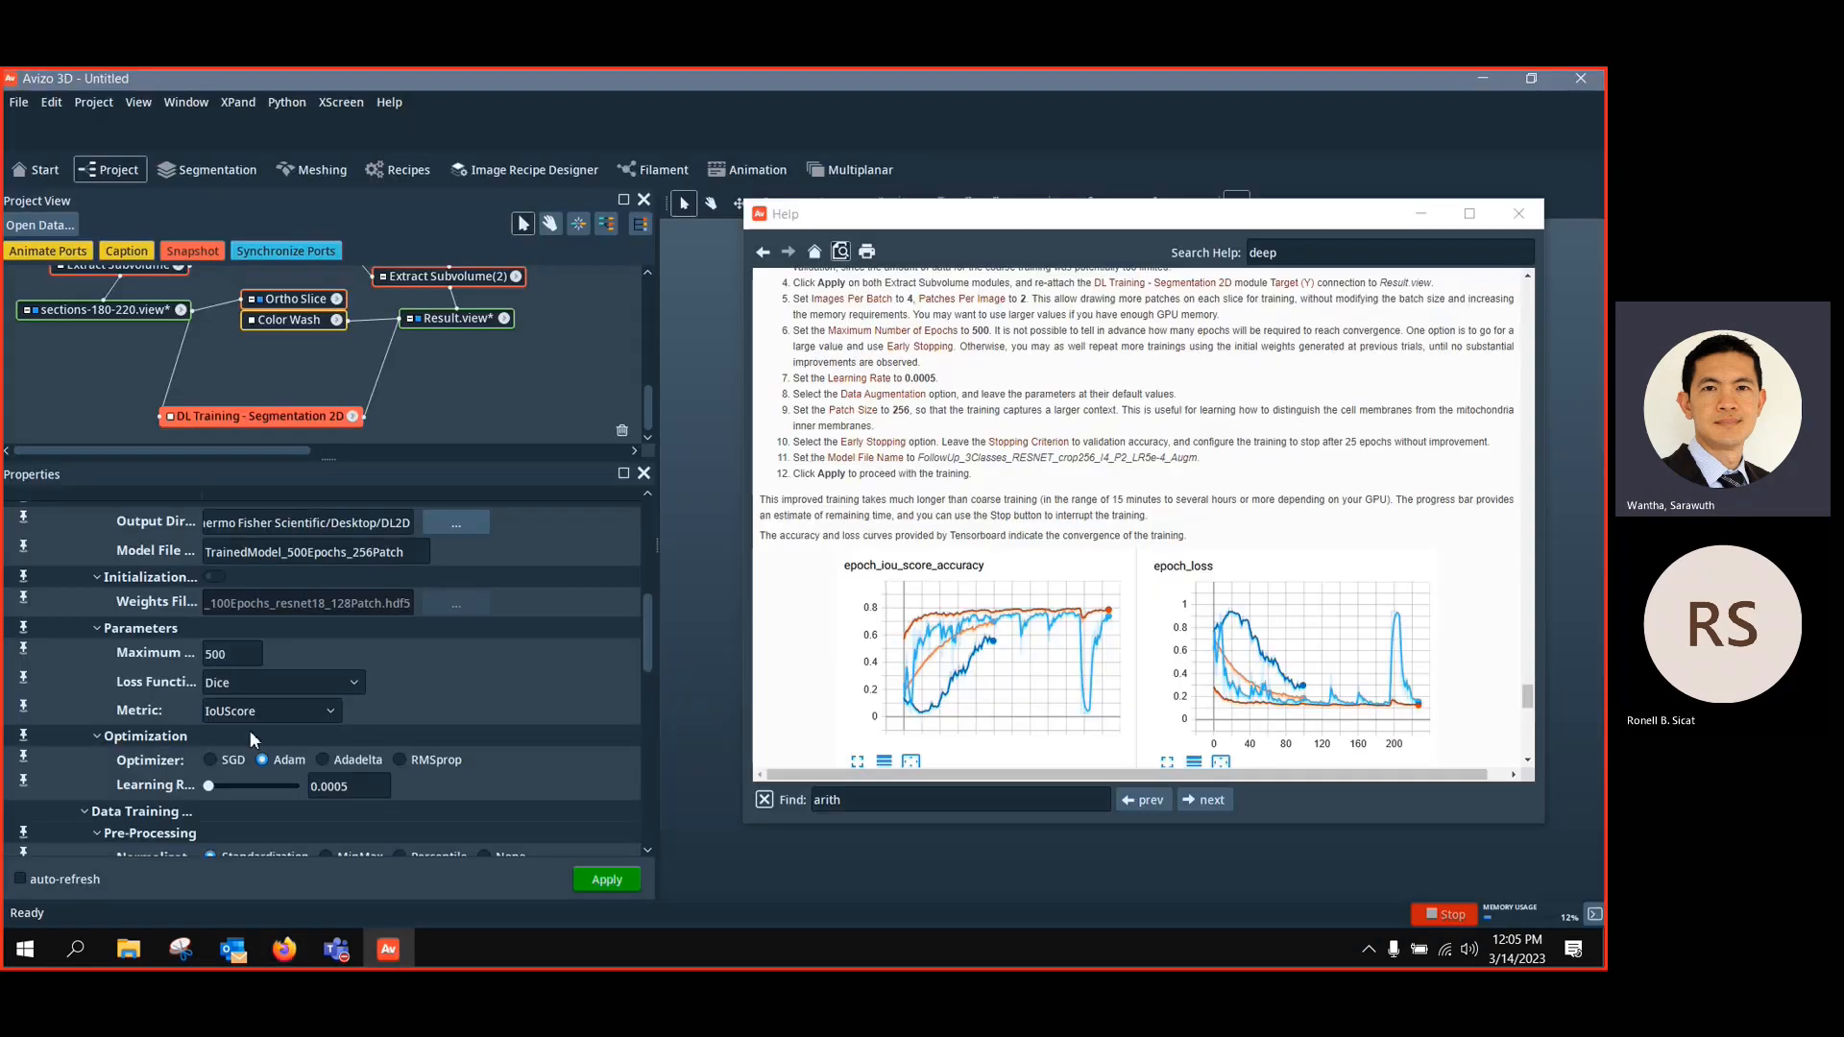
Review the epoch and cropping settings, minimize the help window and start the 2D segmentation training
click(228, 661)
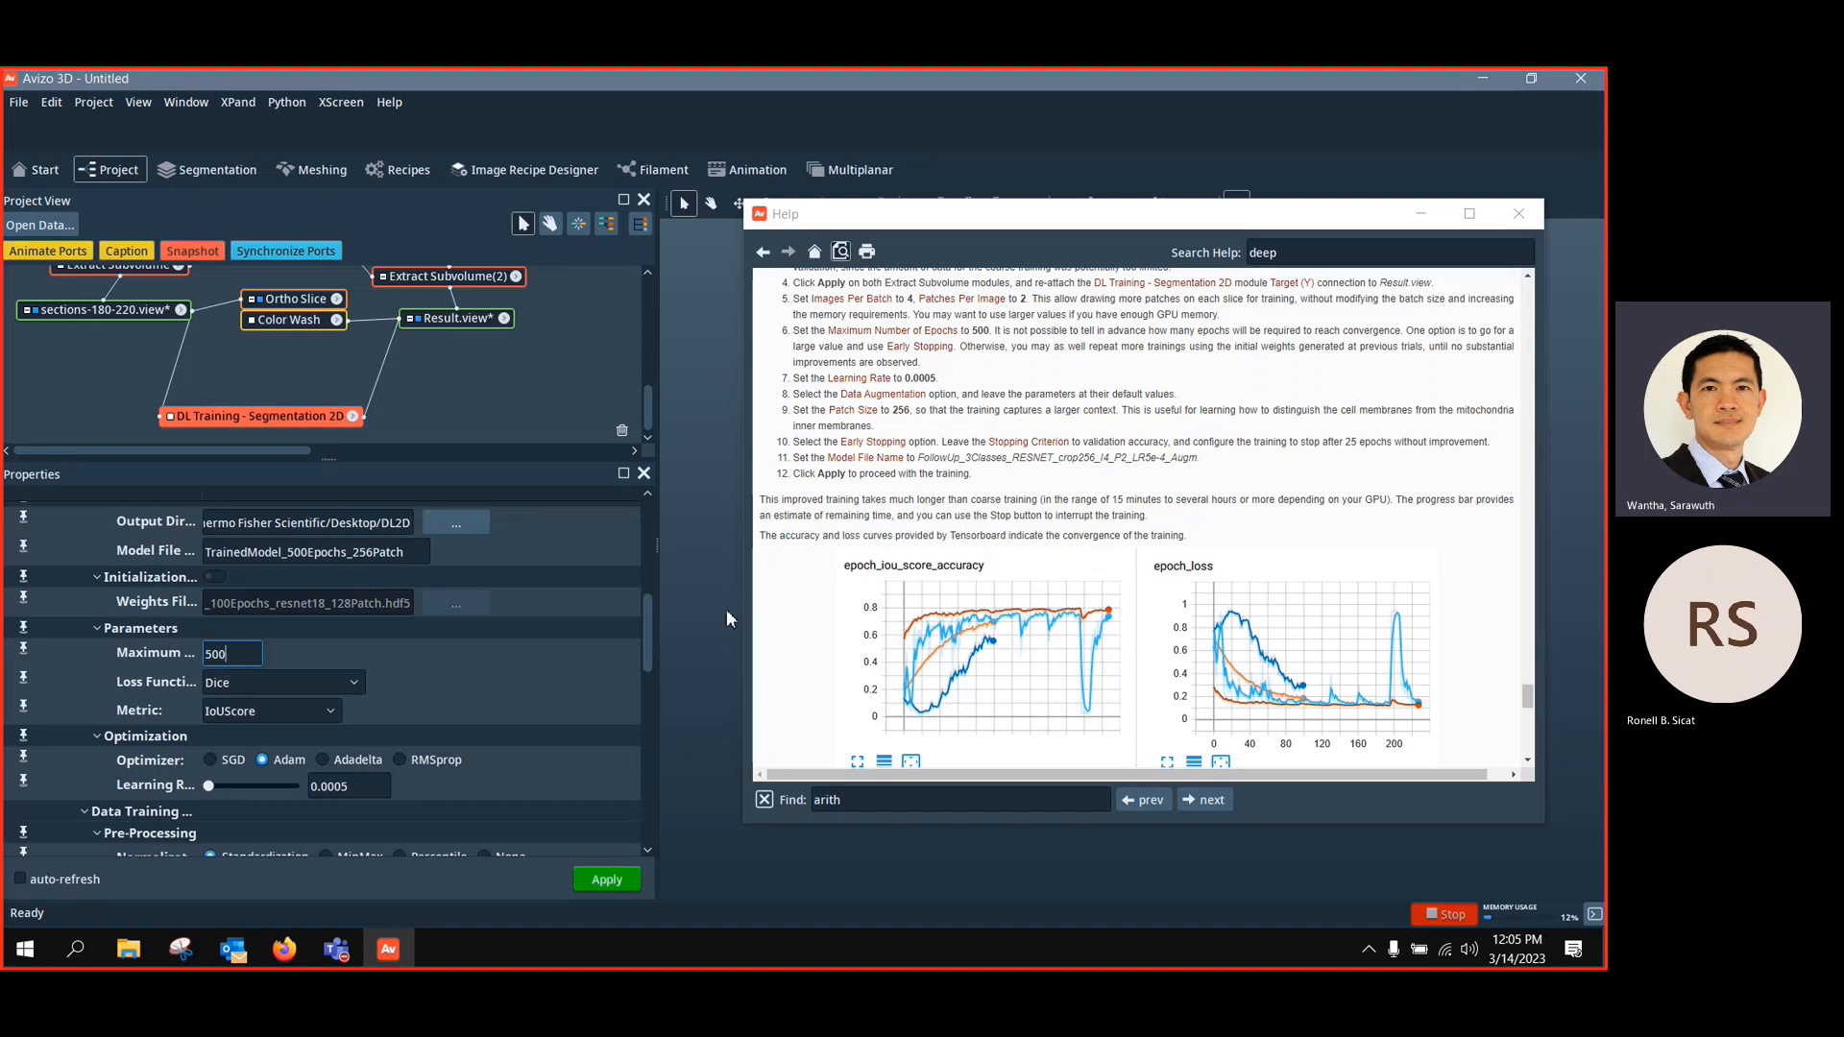
drag(642, 649, 641, 753)
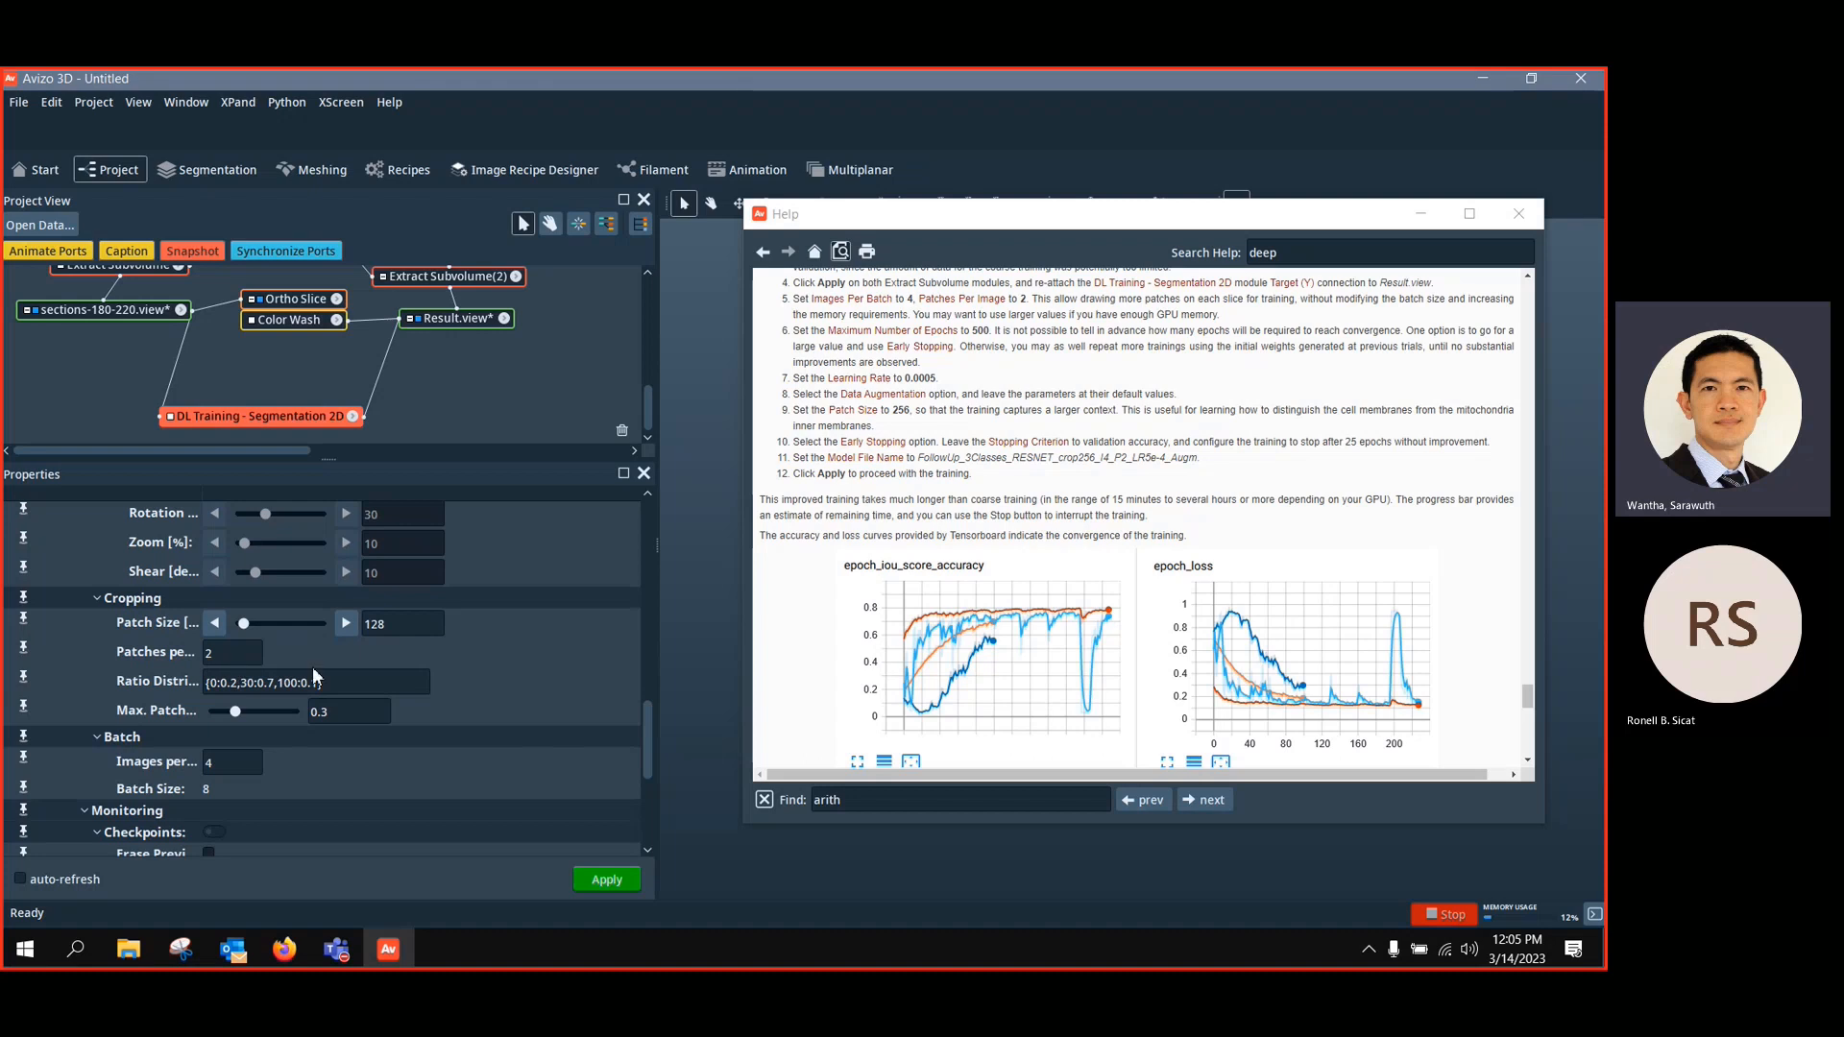
click(1426, 214)
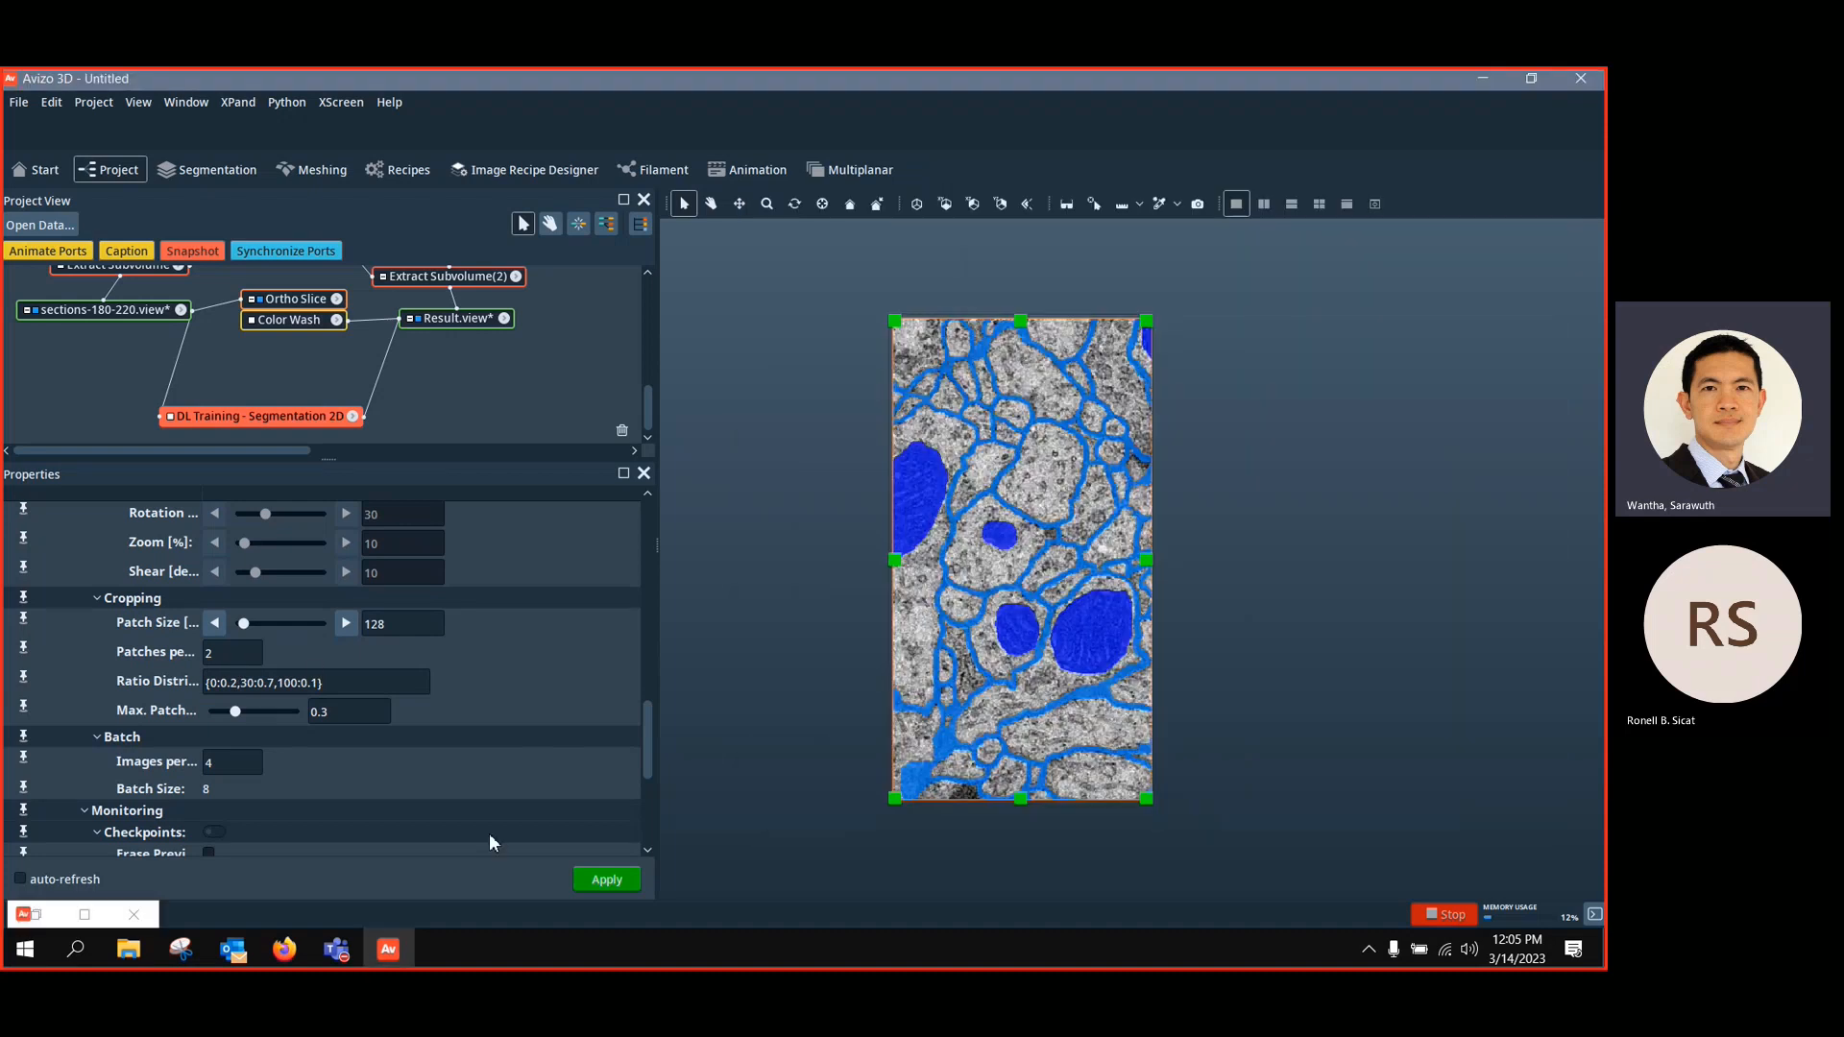
click(613, 880)
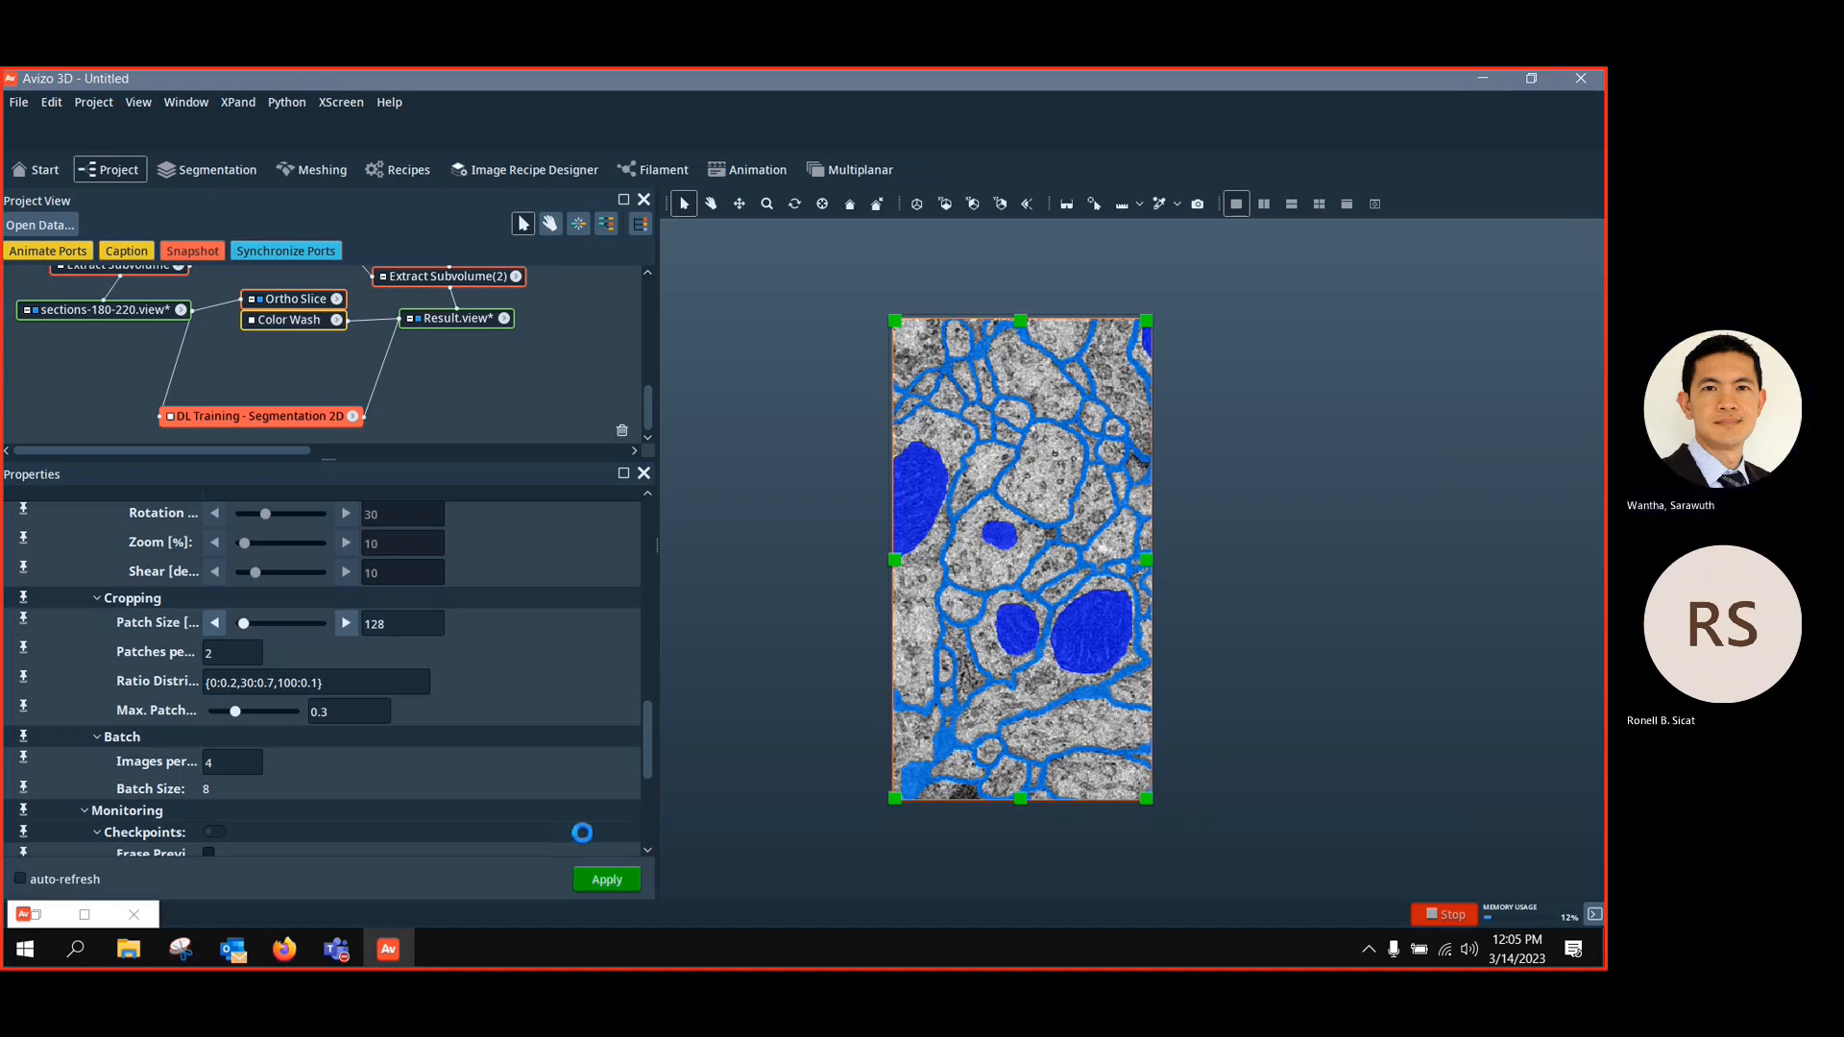
Refresh the scalars in TensorBoard, fit the epoch_iou_score_accuracy chart to its data and switch its vertical axis to log scale
click(285, 950)
key(F5)
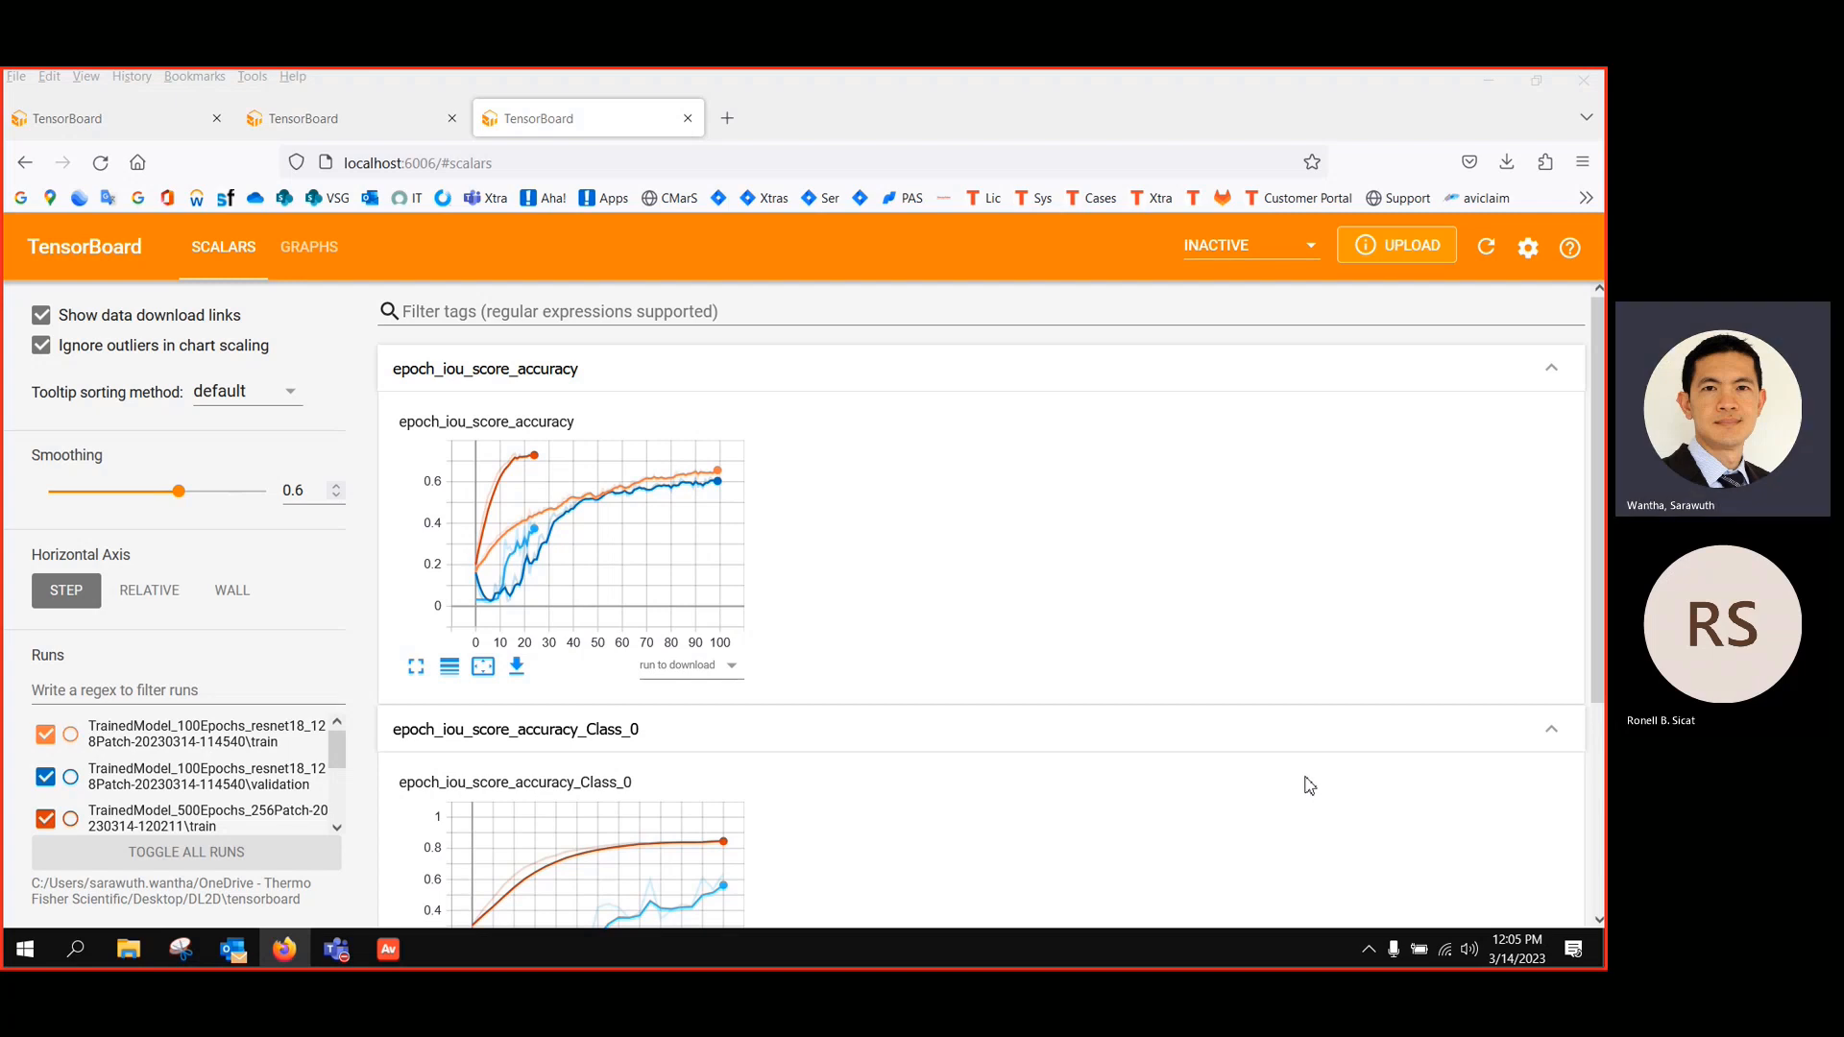
click(1486, 248)
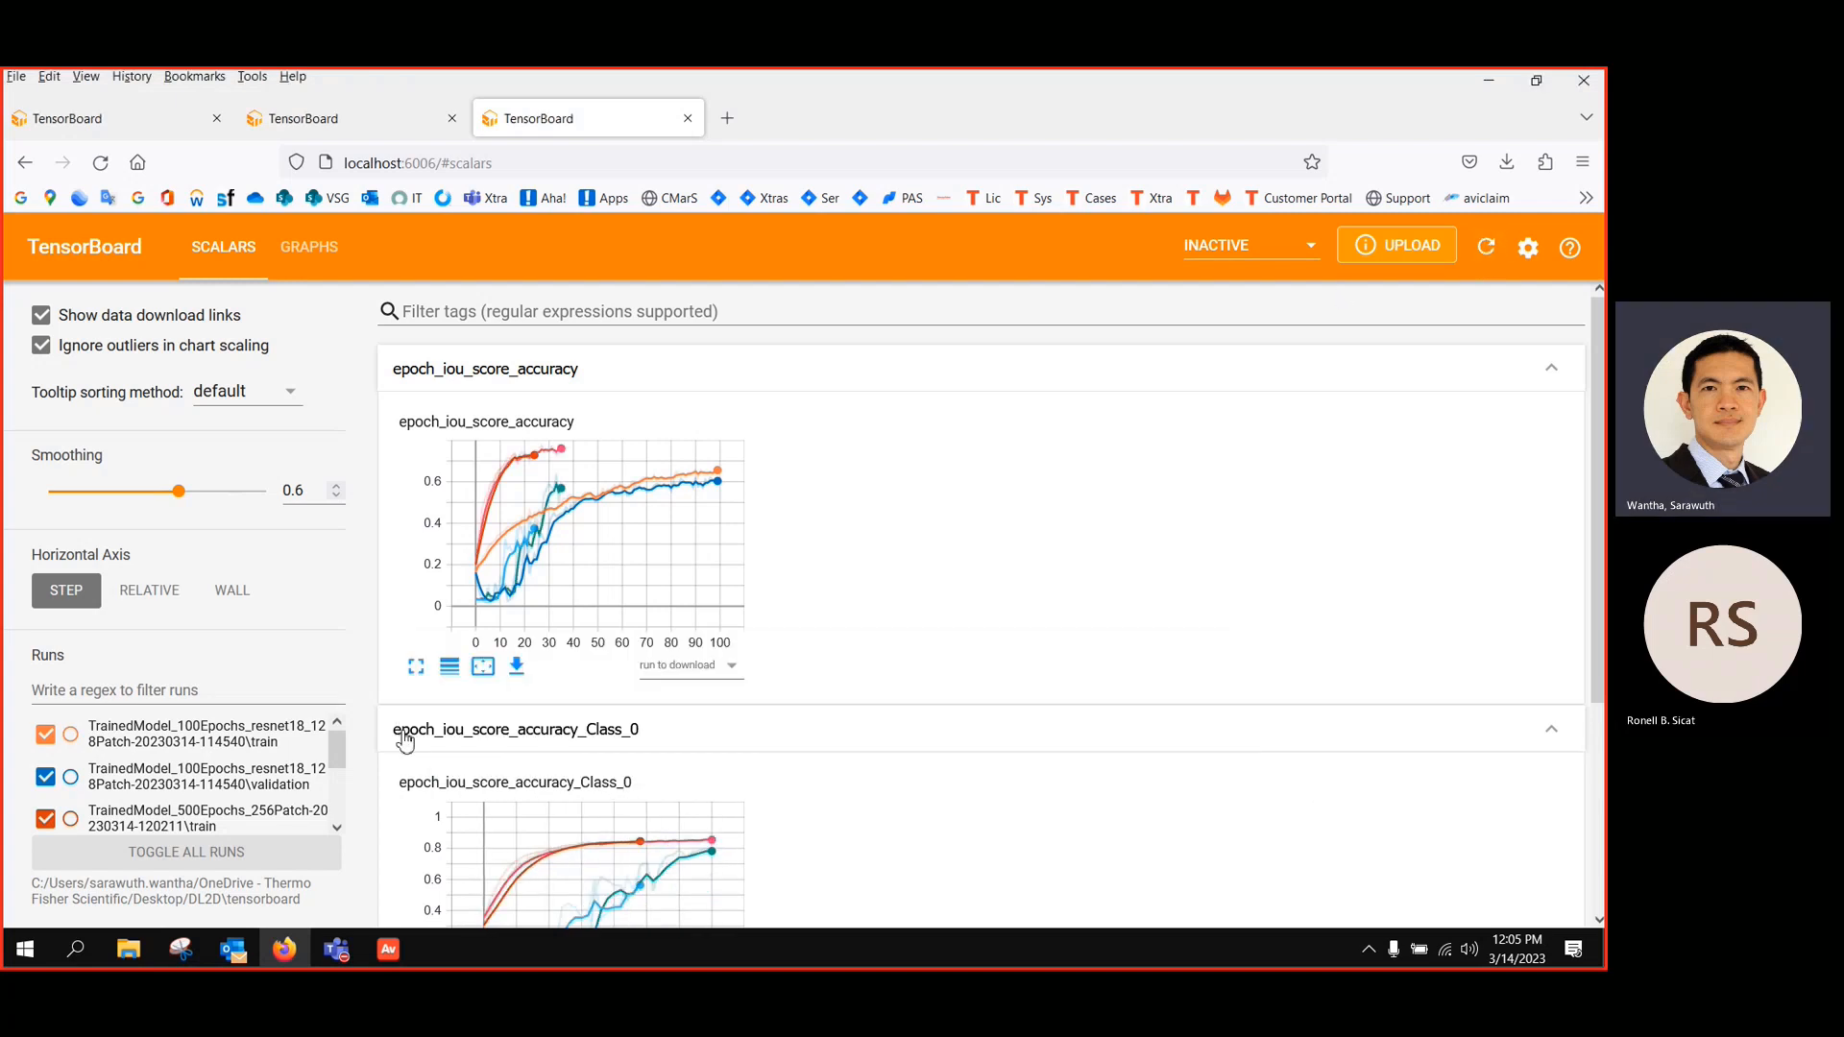
click(483, 668)
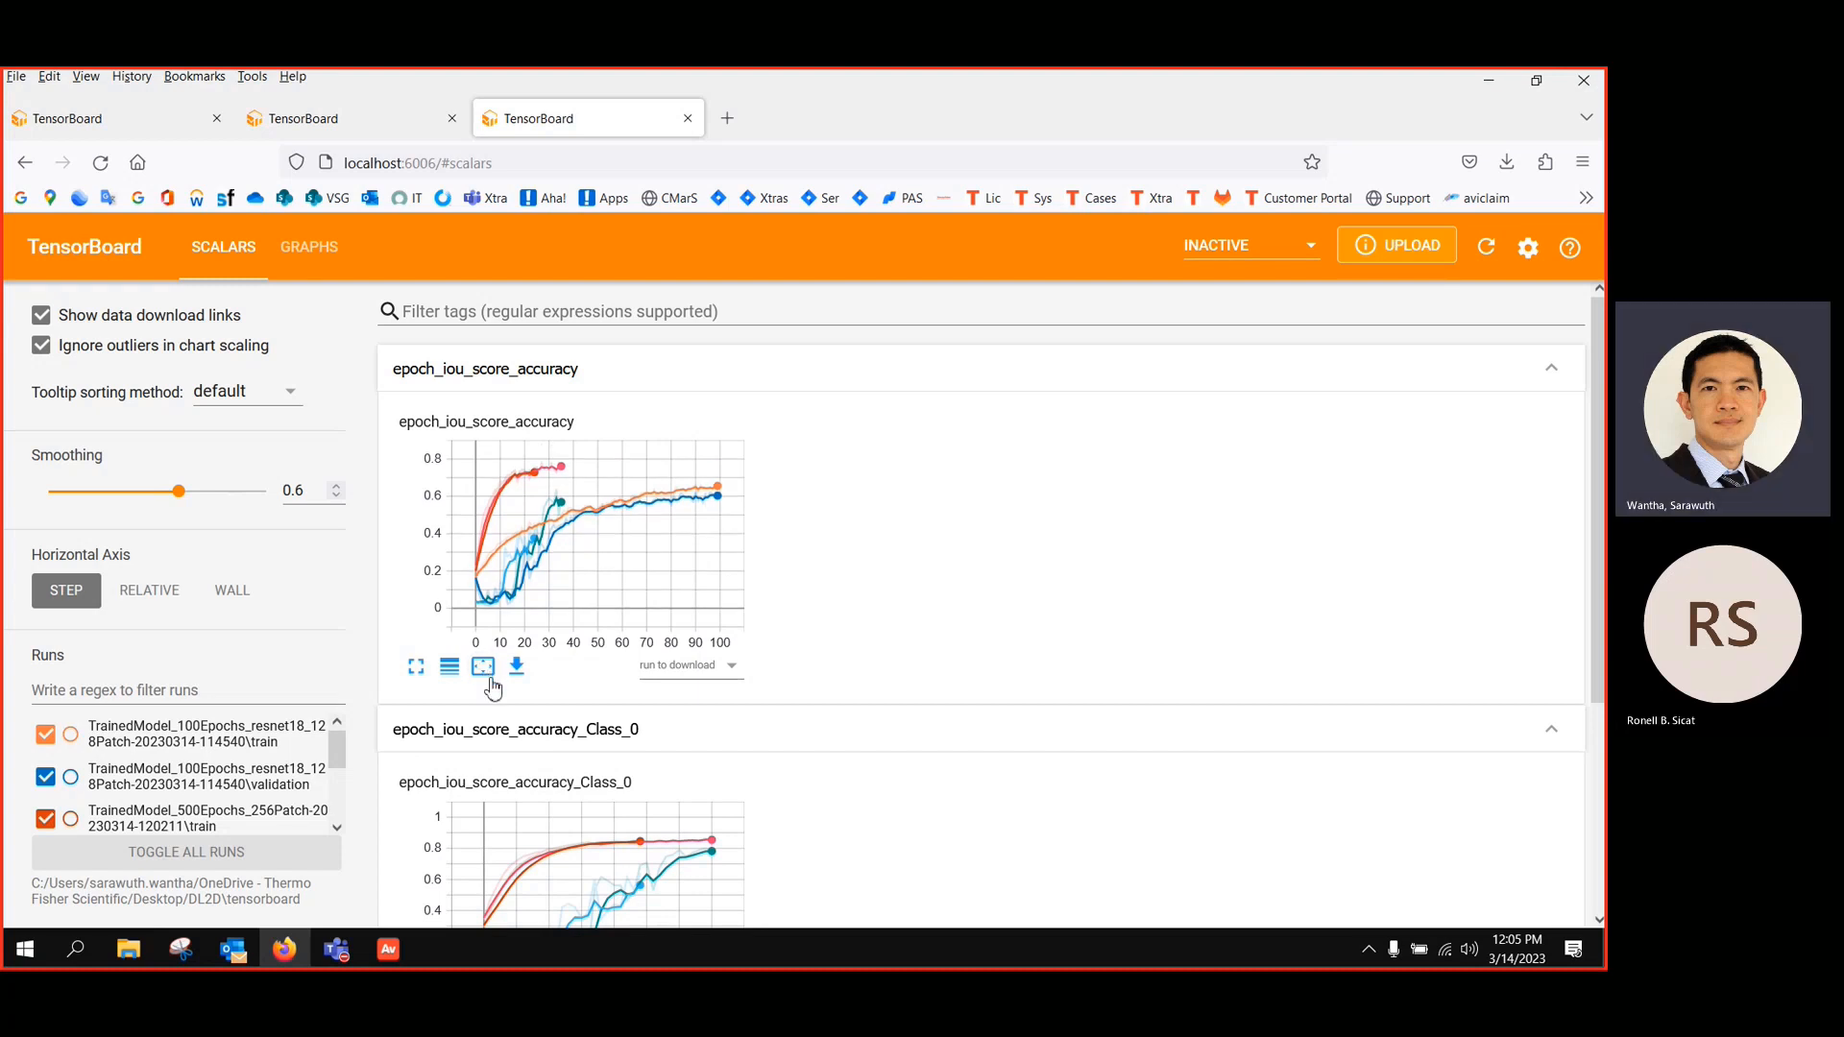
click(451, 670)
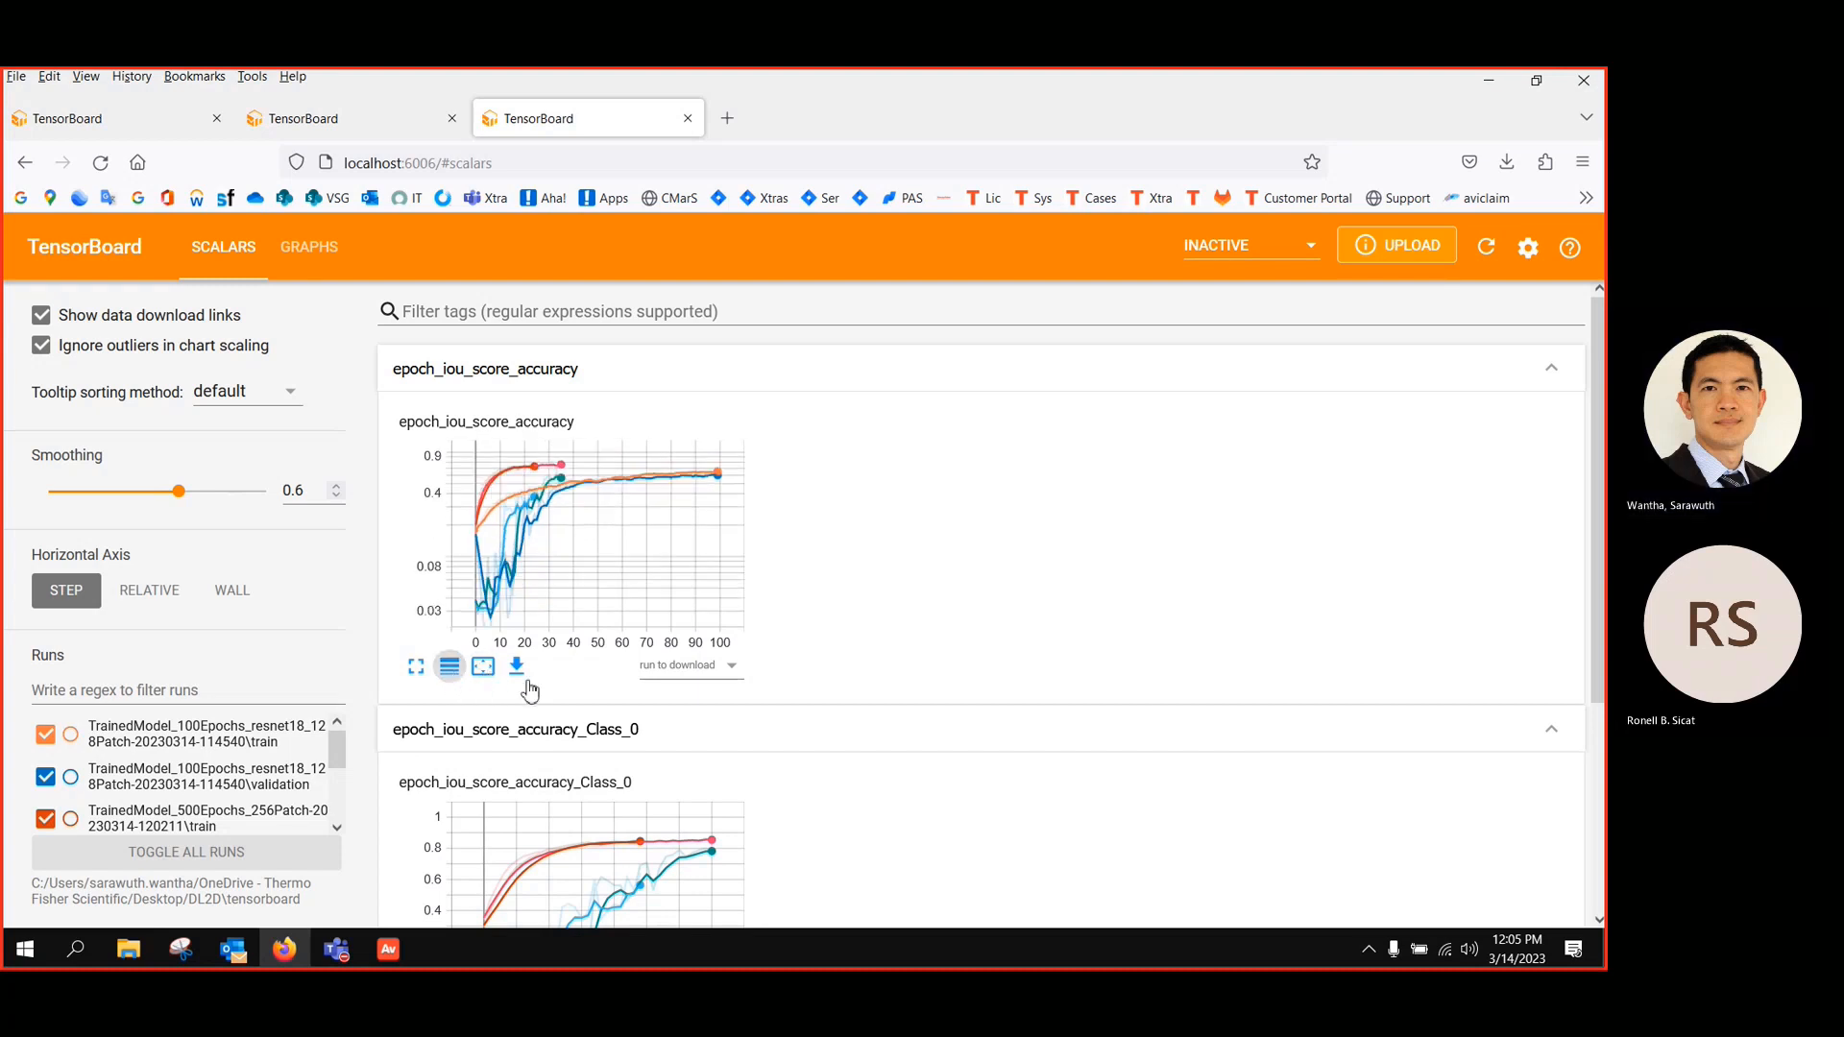
click(1487, 255)
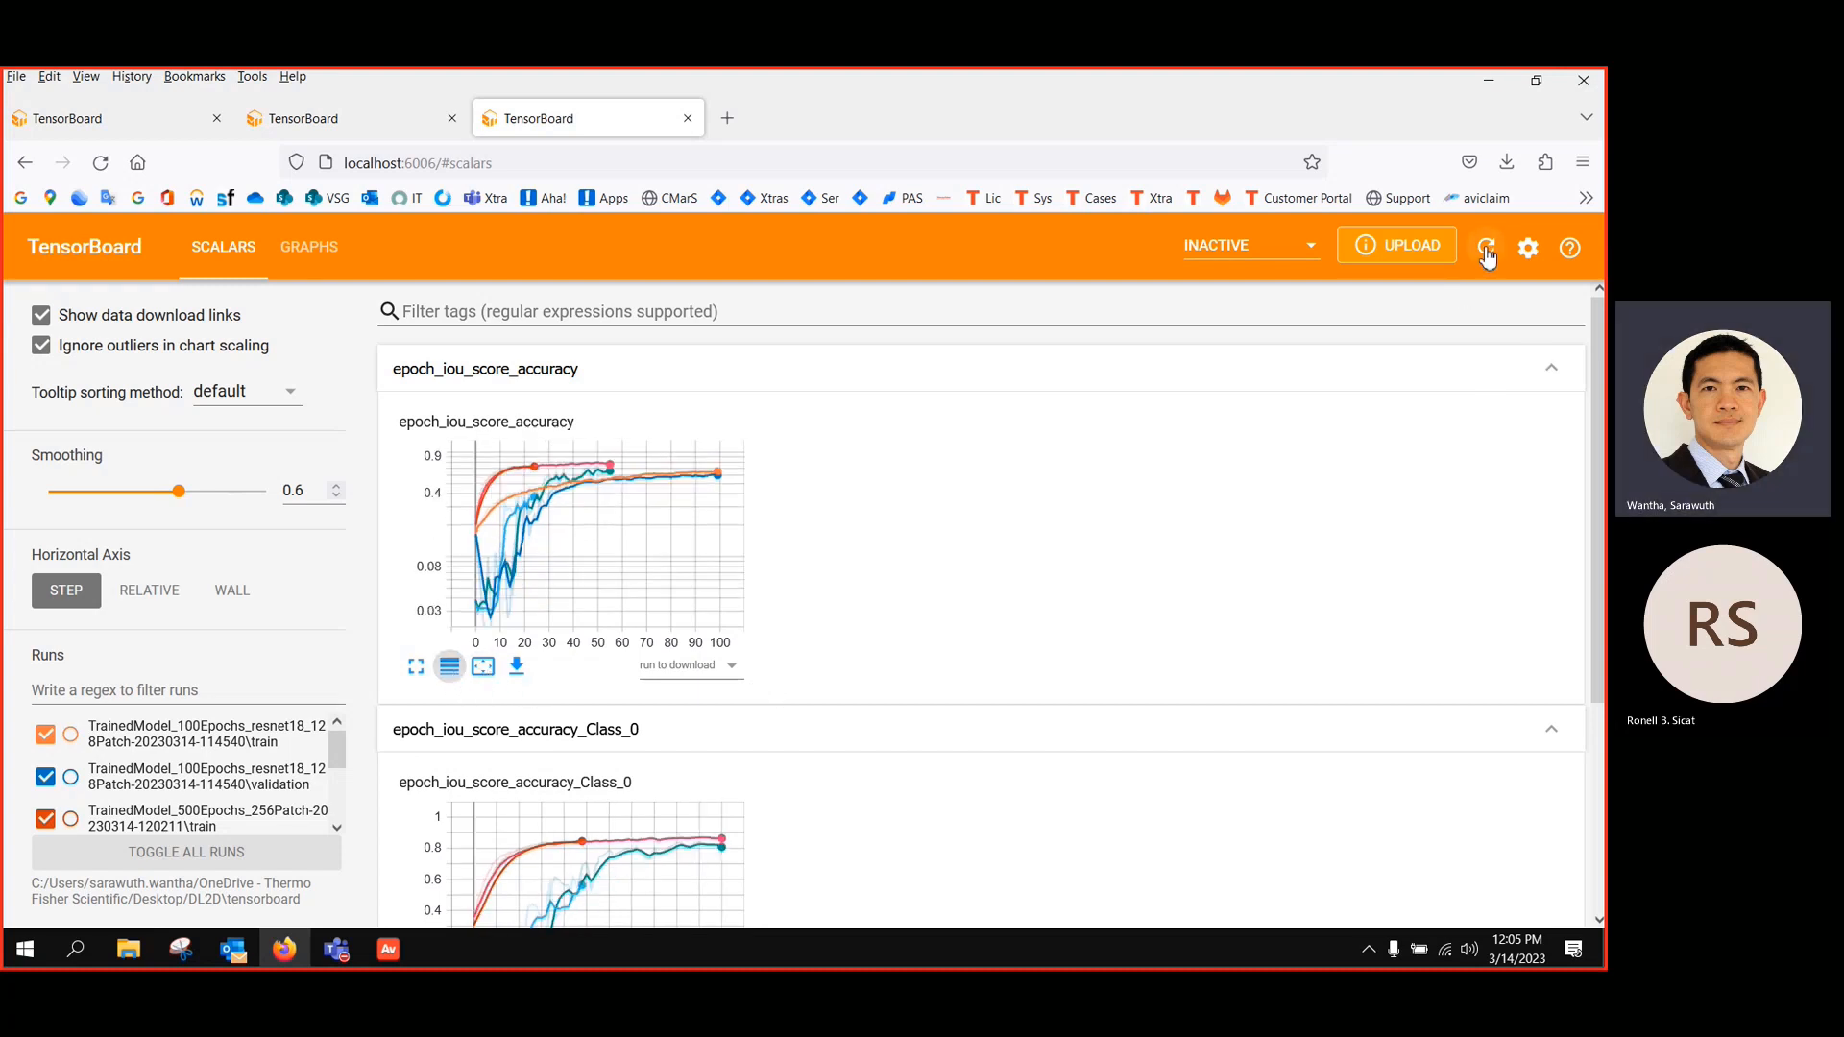
Check the training progress in Avizo, refresh the curves in TensorBoard and look through the list of runs
click(388, 949)
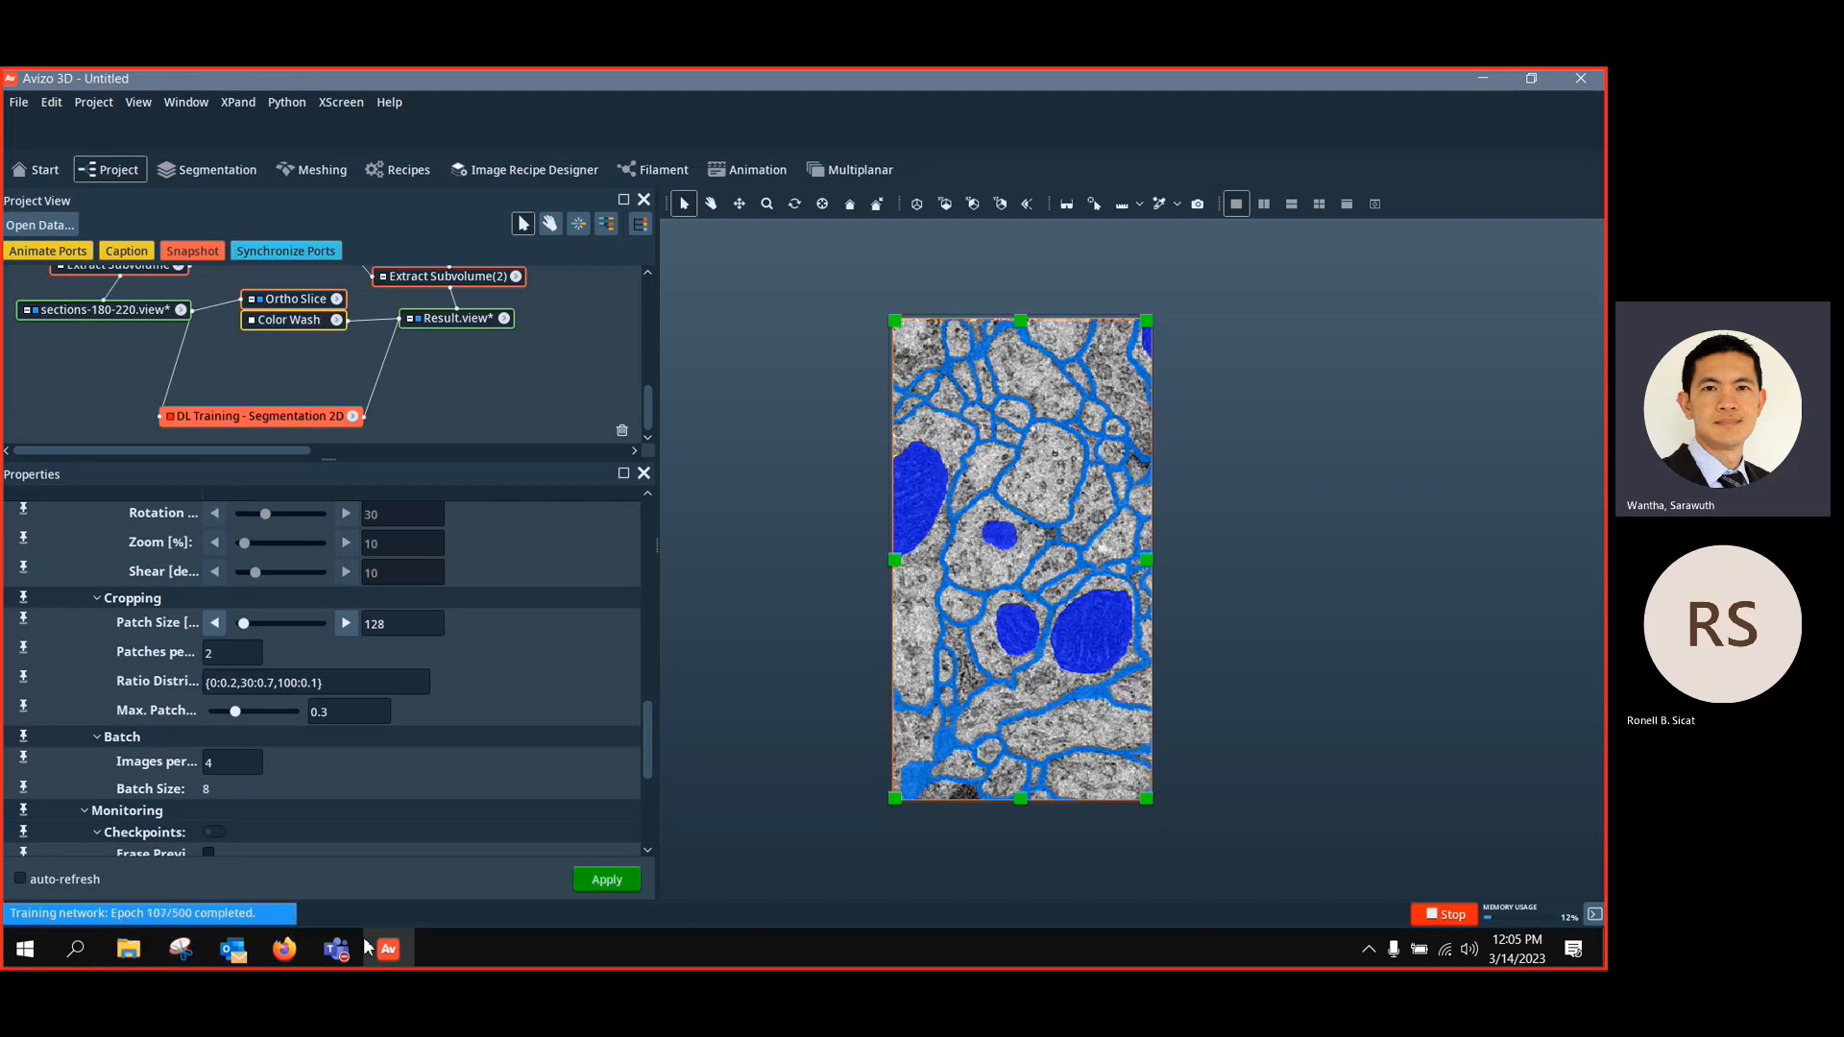
click(284, 949)
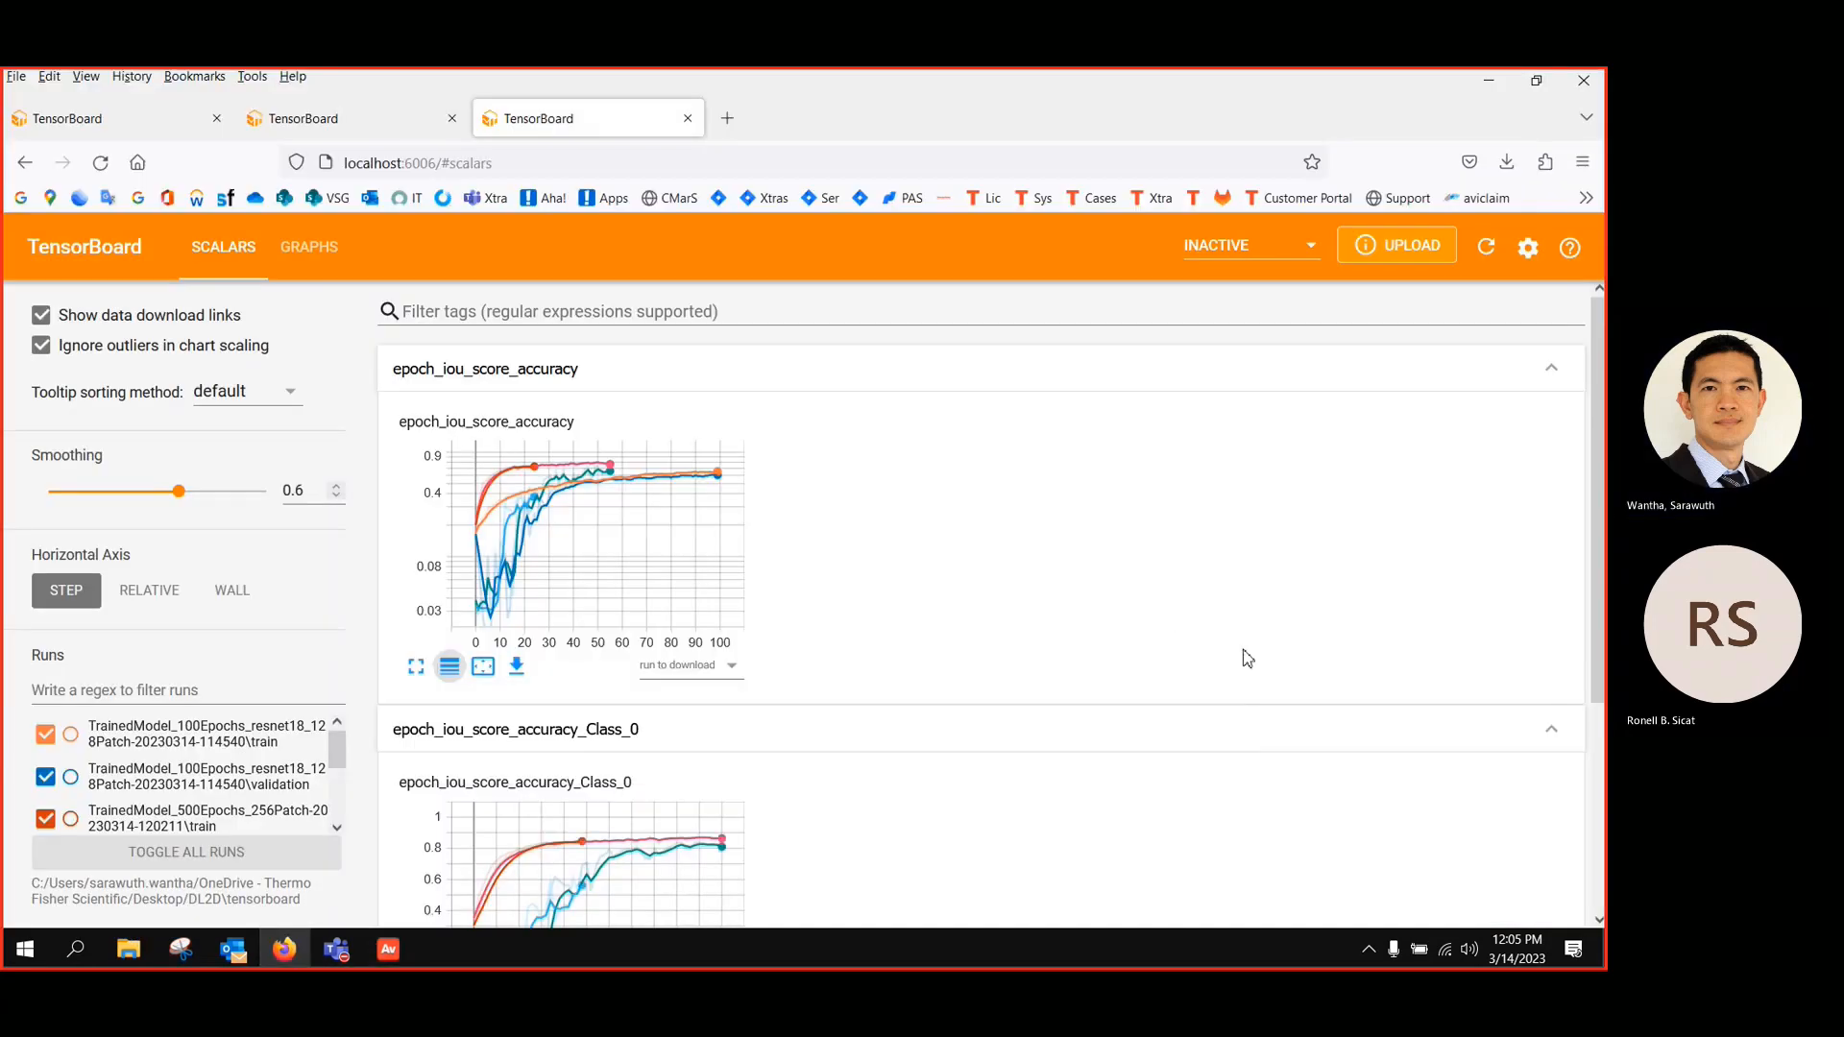
click(1484, 248)
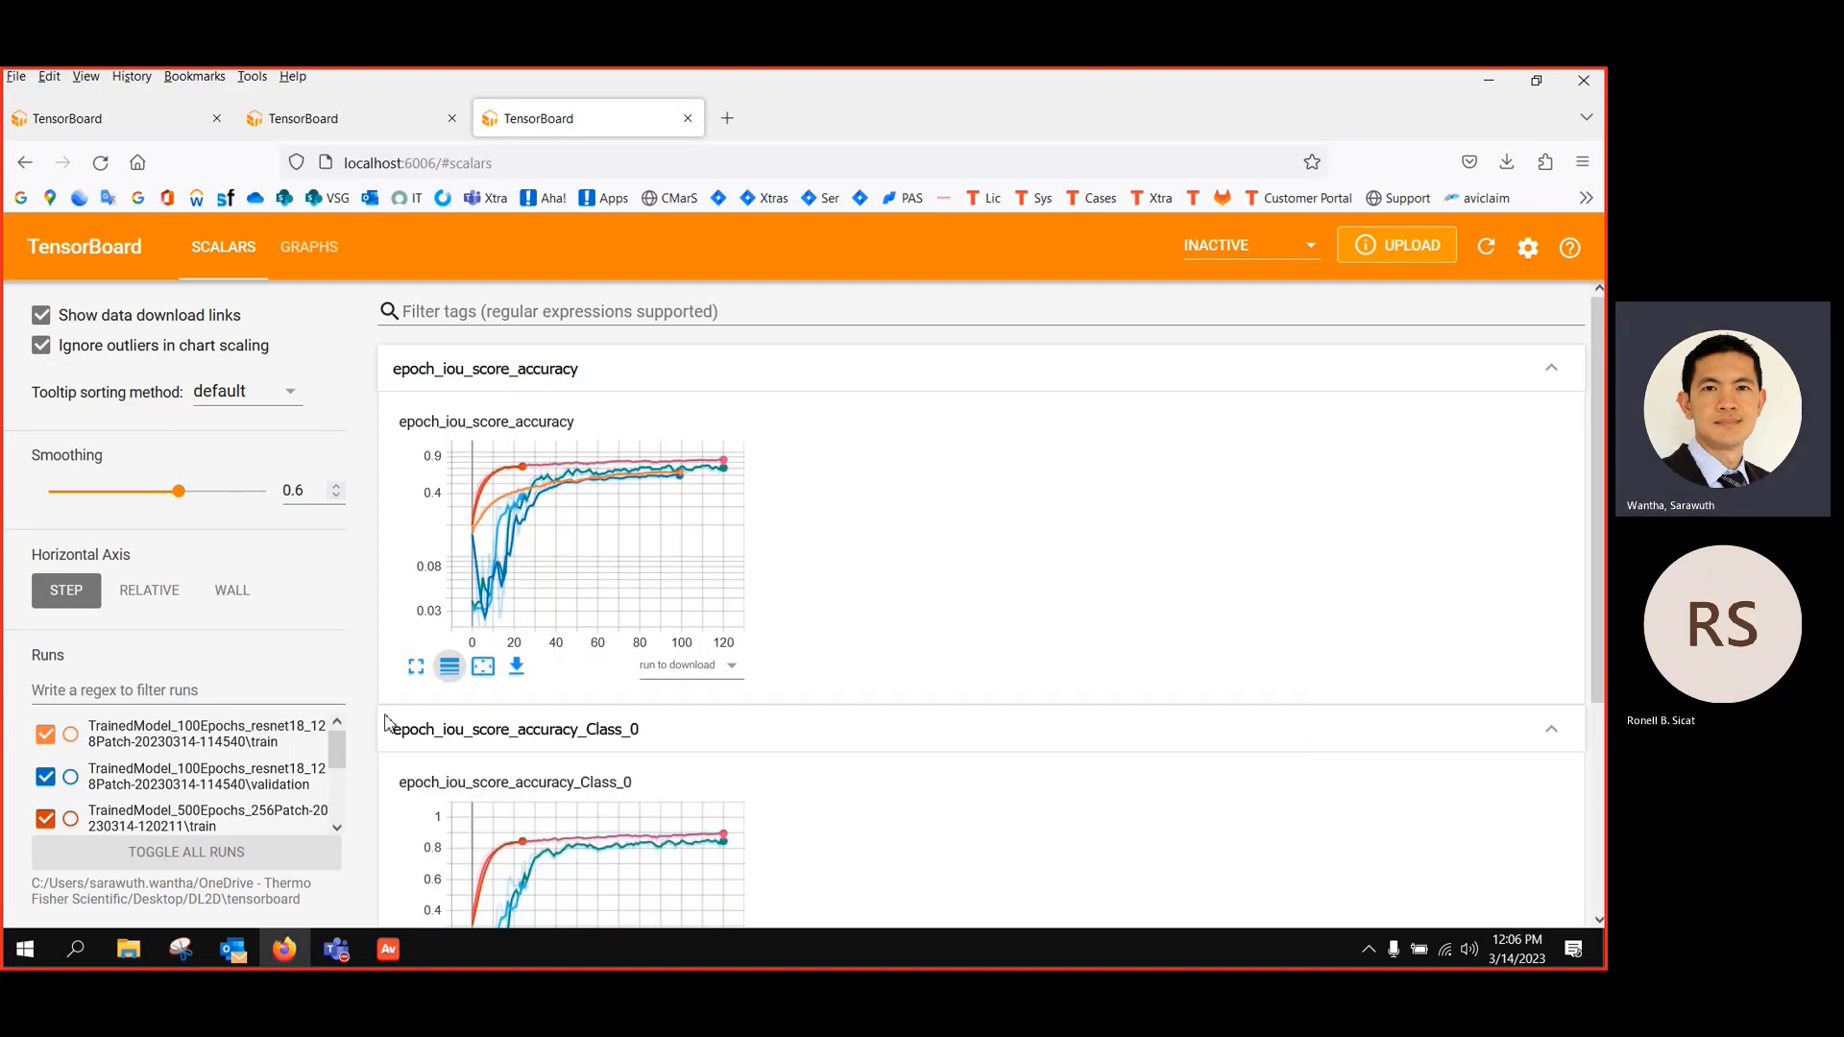
drag(336, 768, 335, 820)
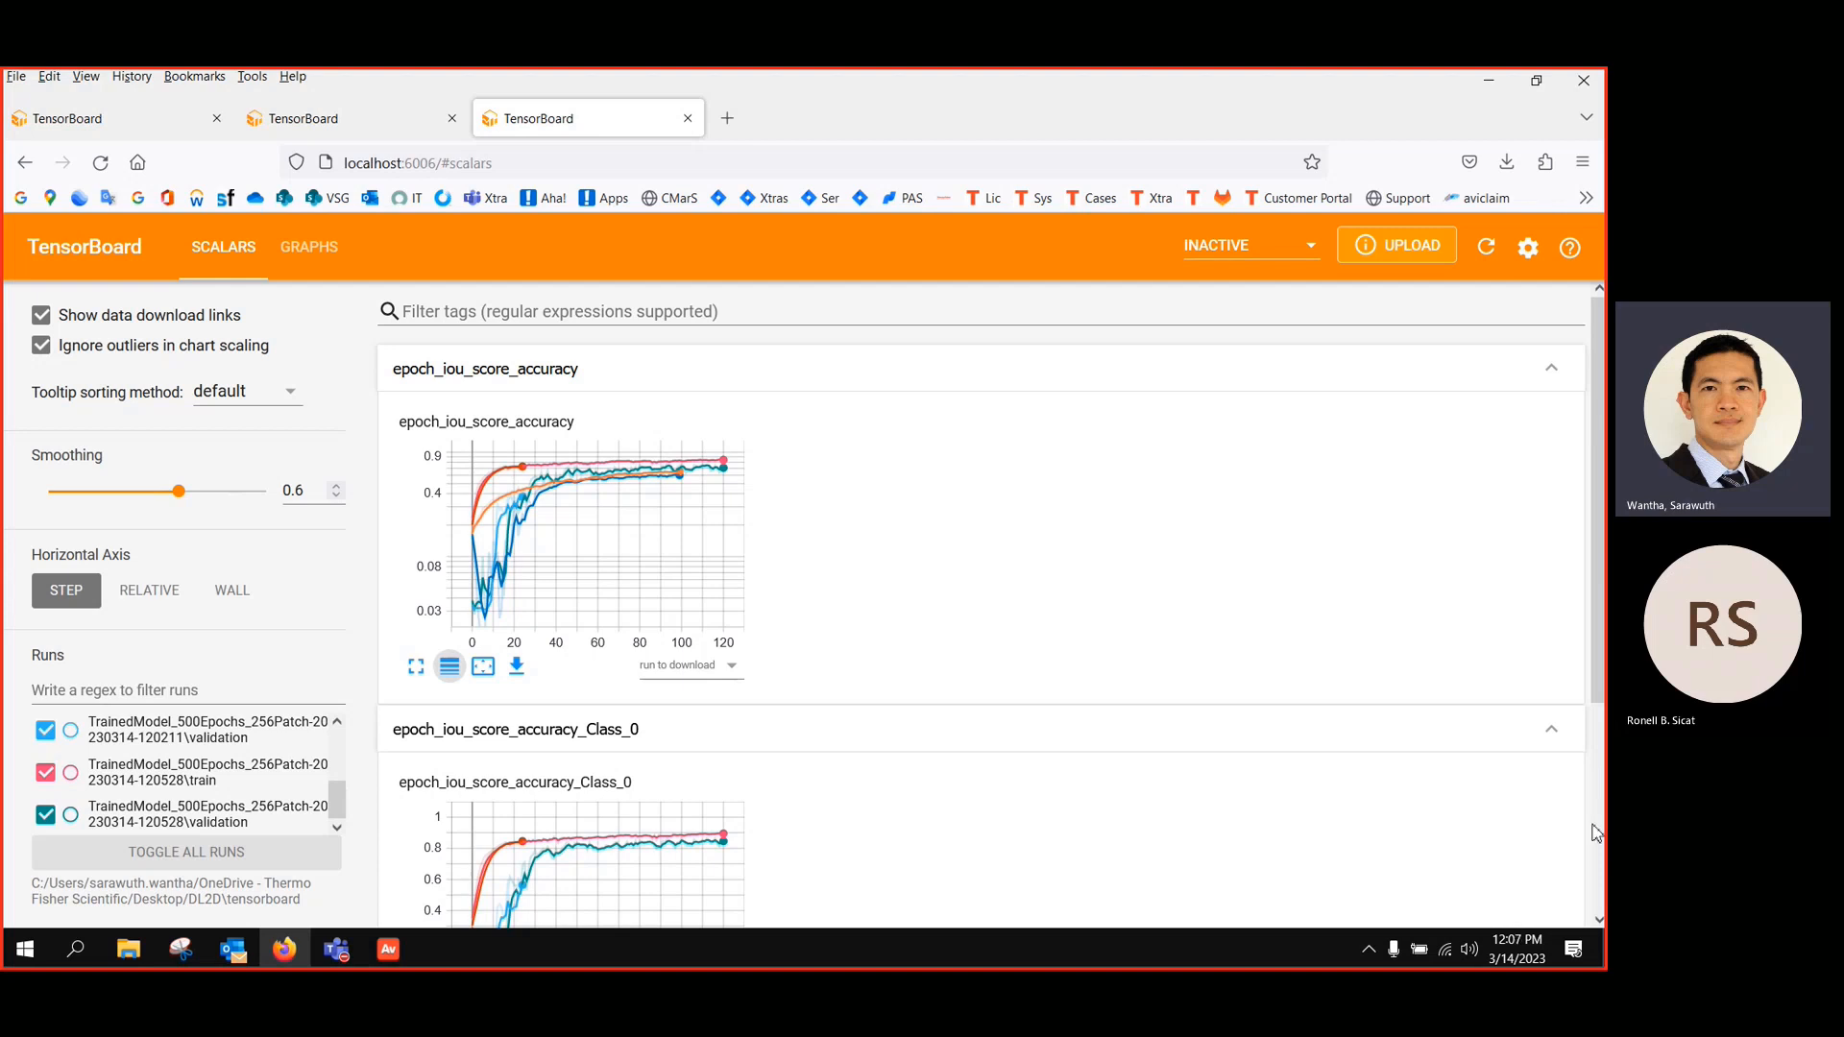
click(1487, 248)
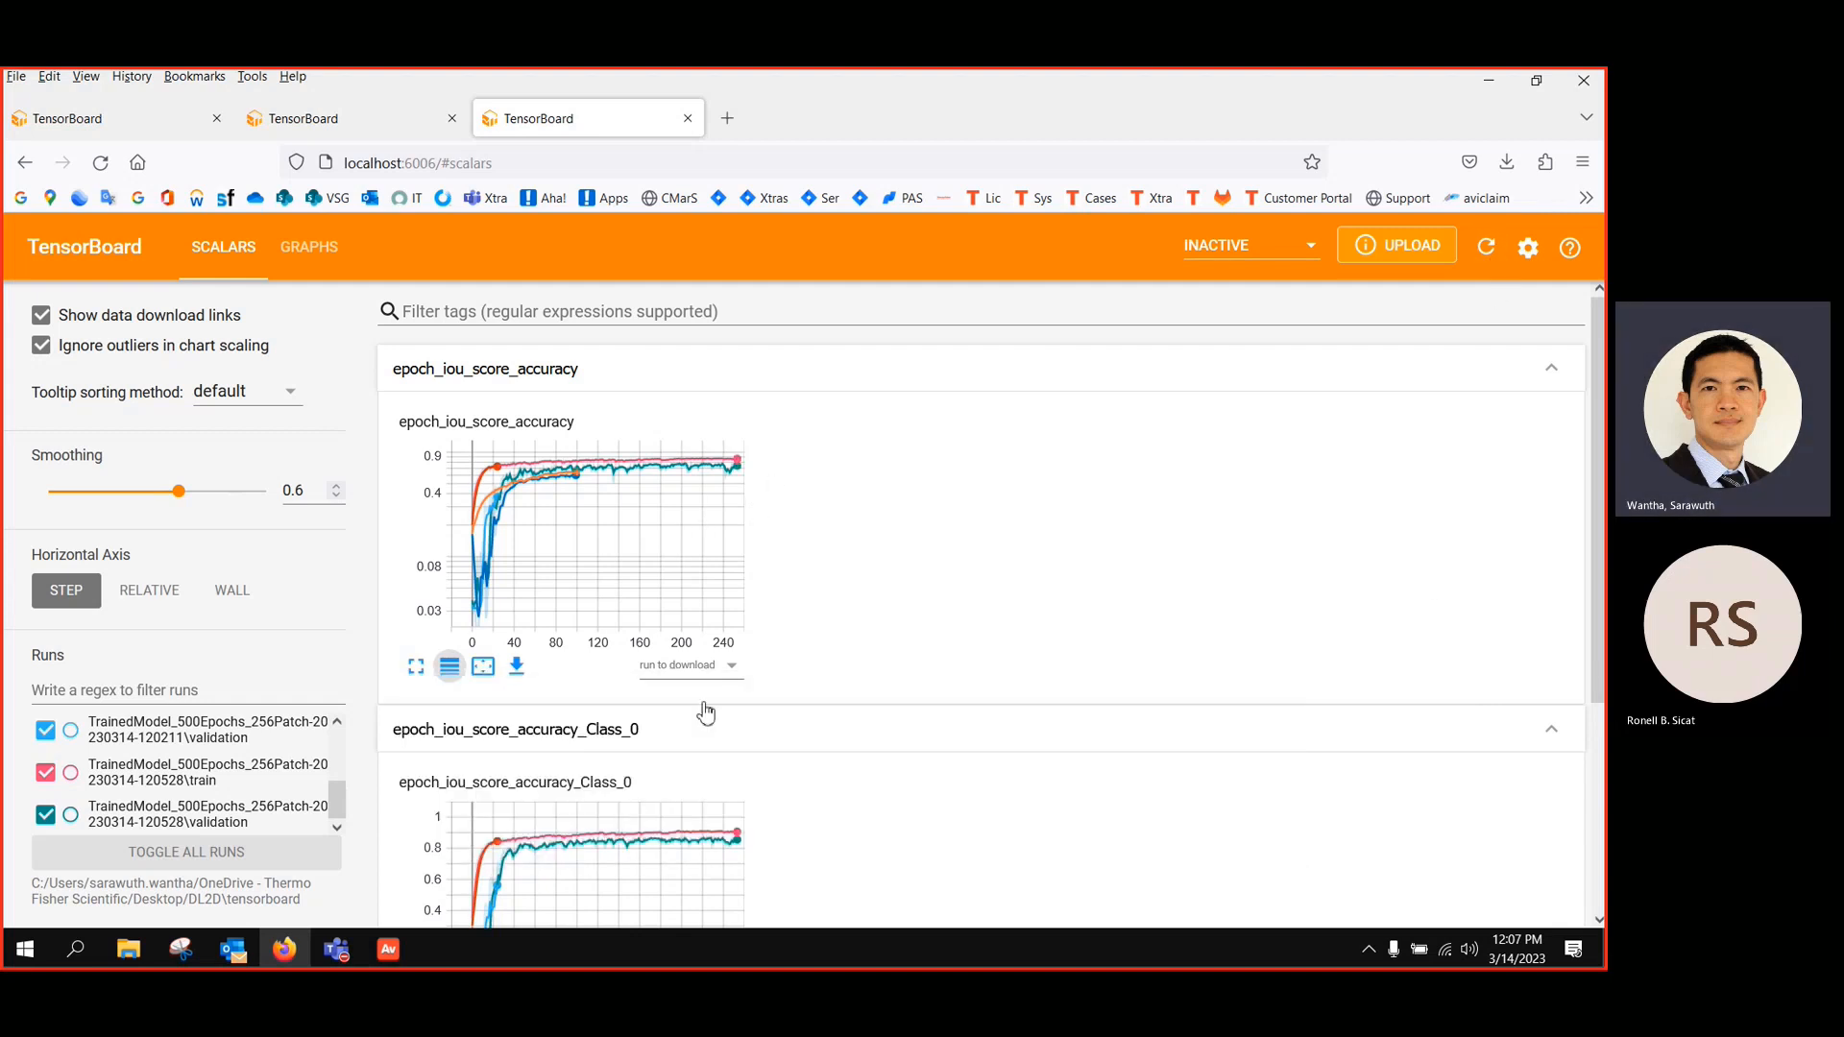
Examine the Early Stopping settings of the DL Training - Segmentation 2D module in Avizo, including its patience
click(395, 960)
scroll(338, 793, down, 5)
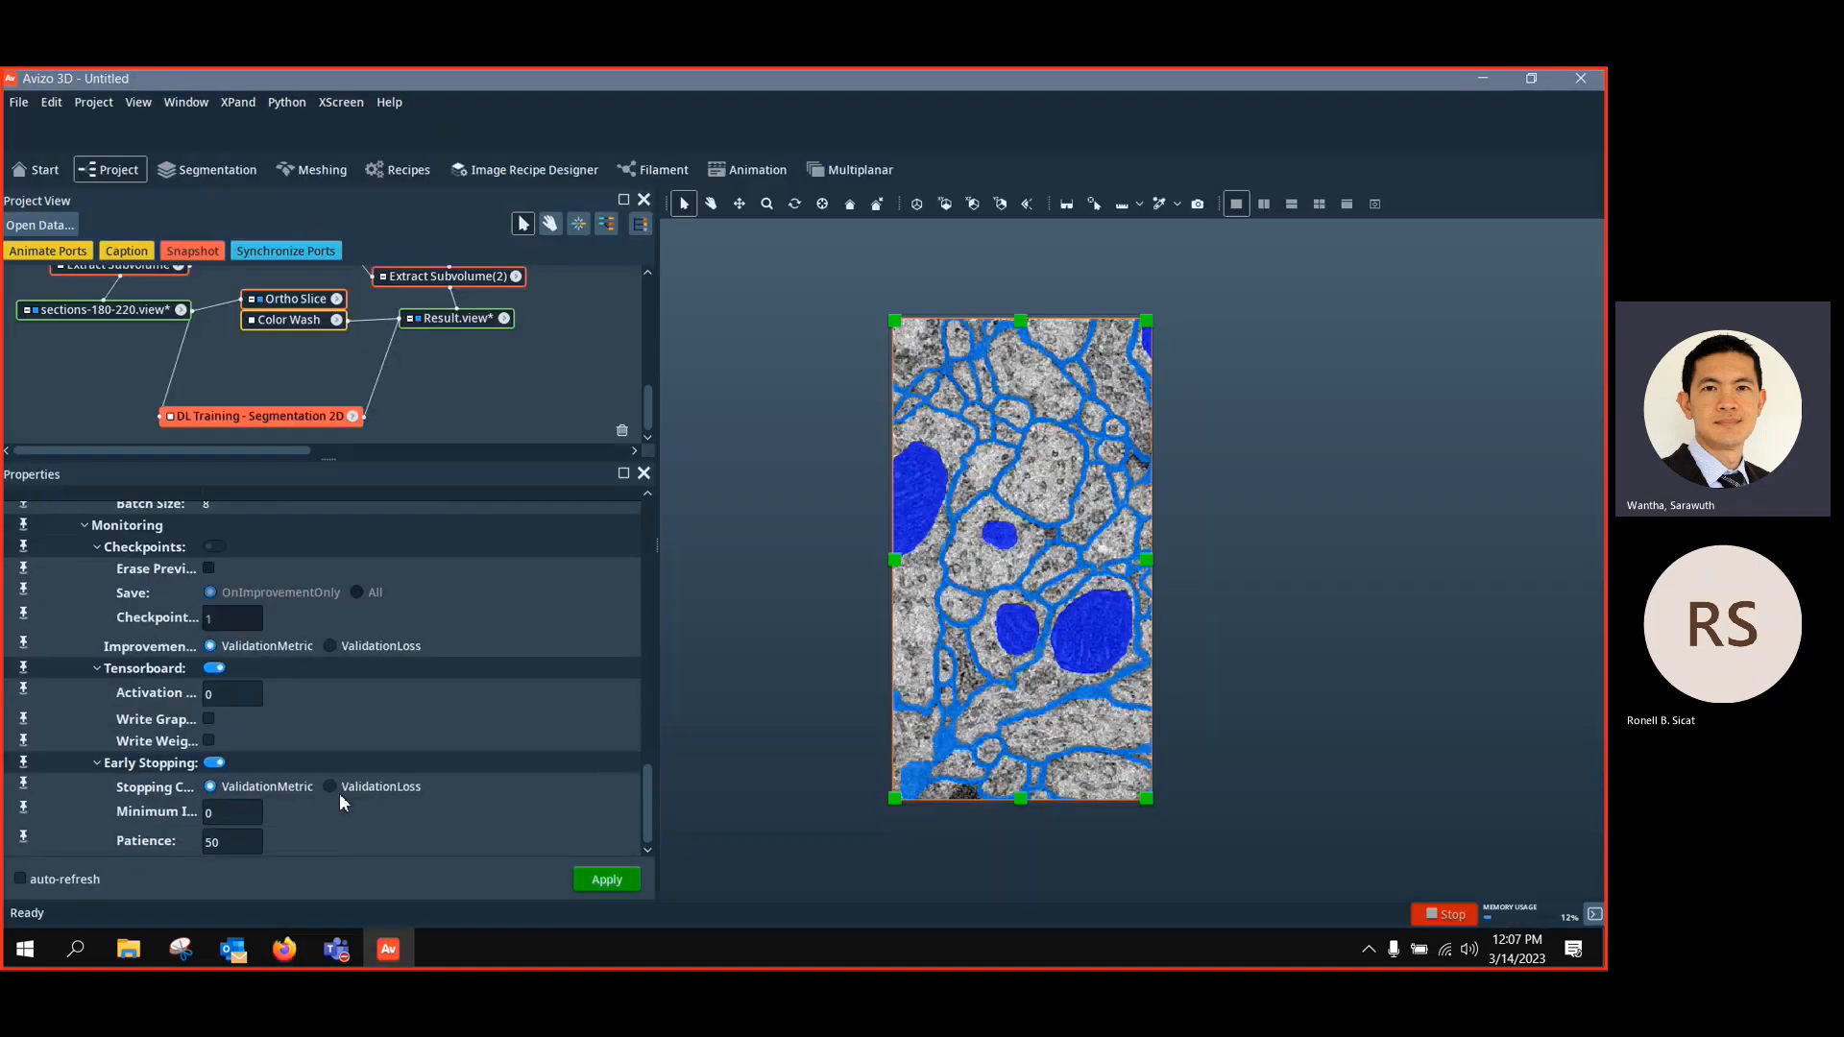
drag(227, 844, 189, 843)
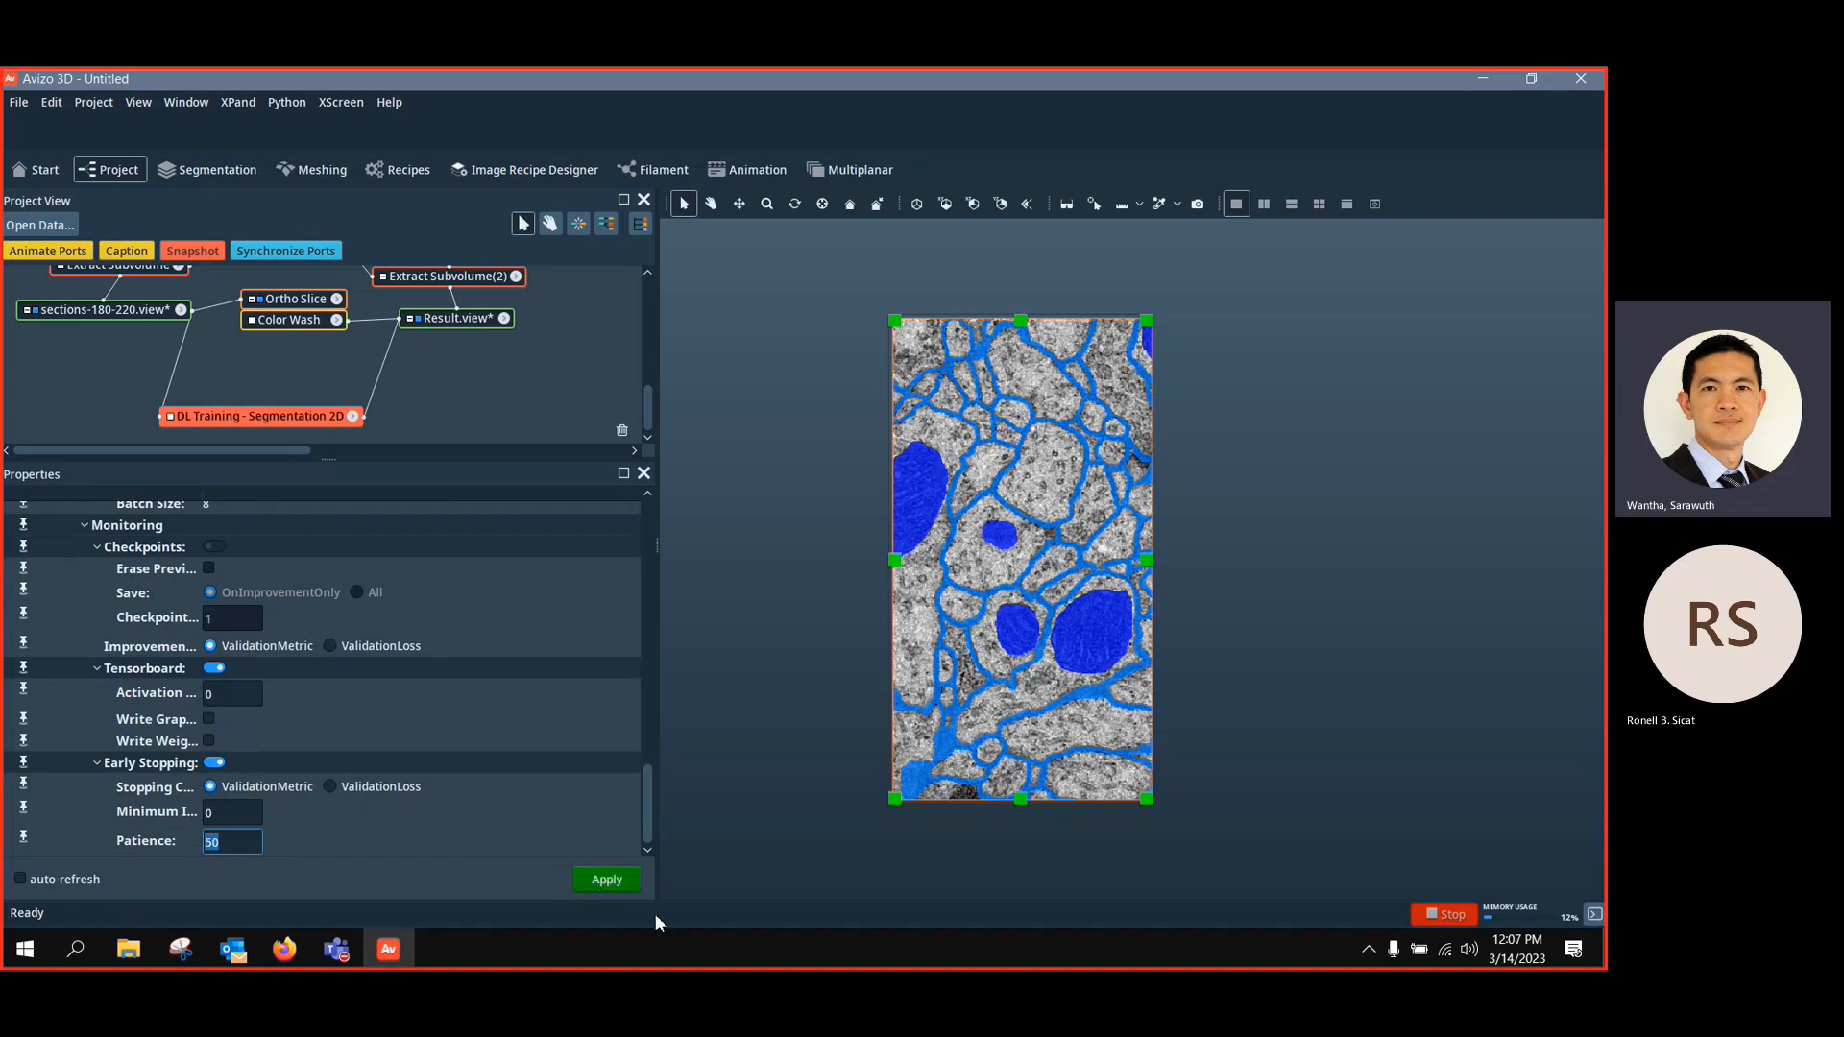
Switch to TensorBoard and compare the overall and Class_0 IoU accuracy curves of the training runs
click(284, 949)
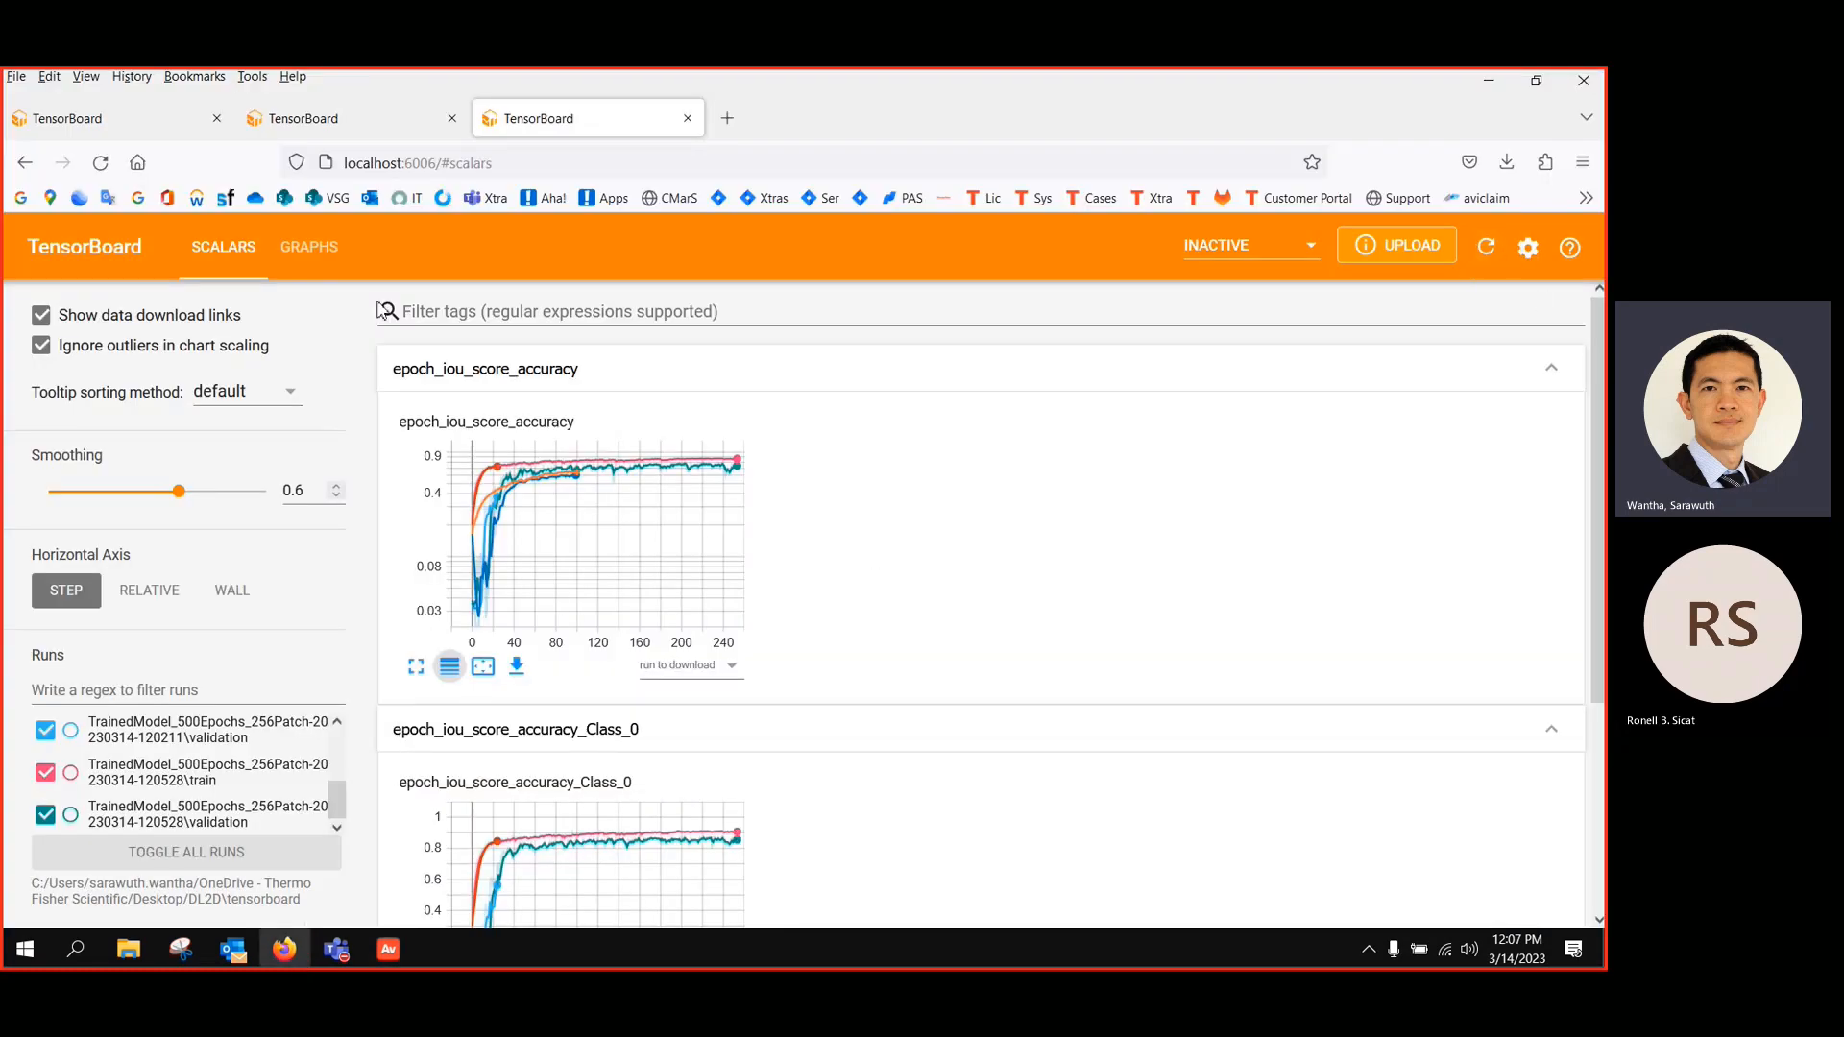
mouse_move(746, 589)
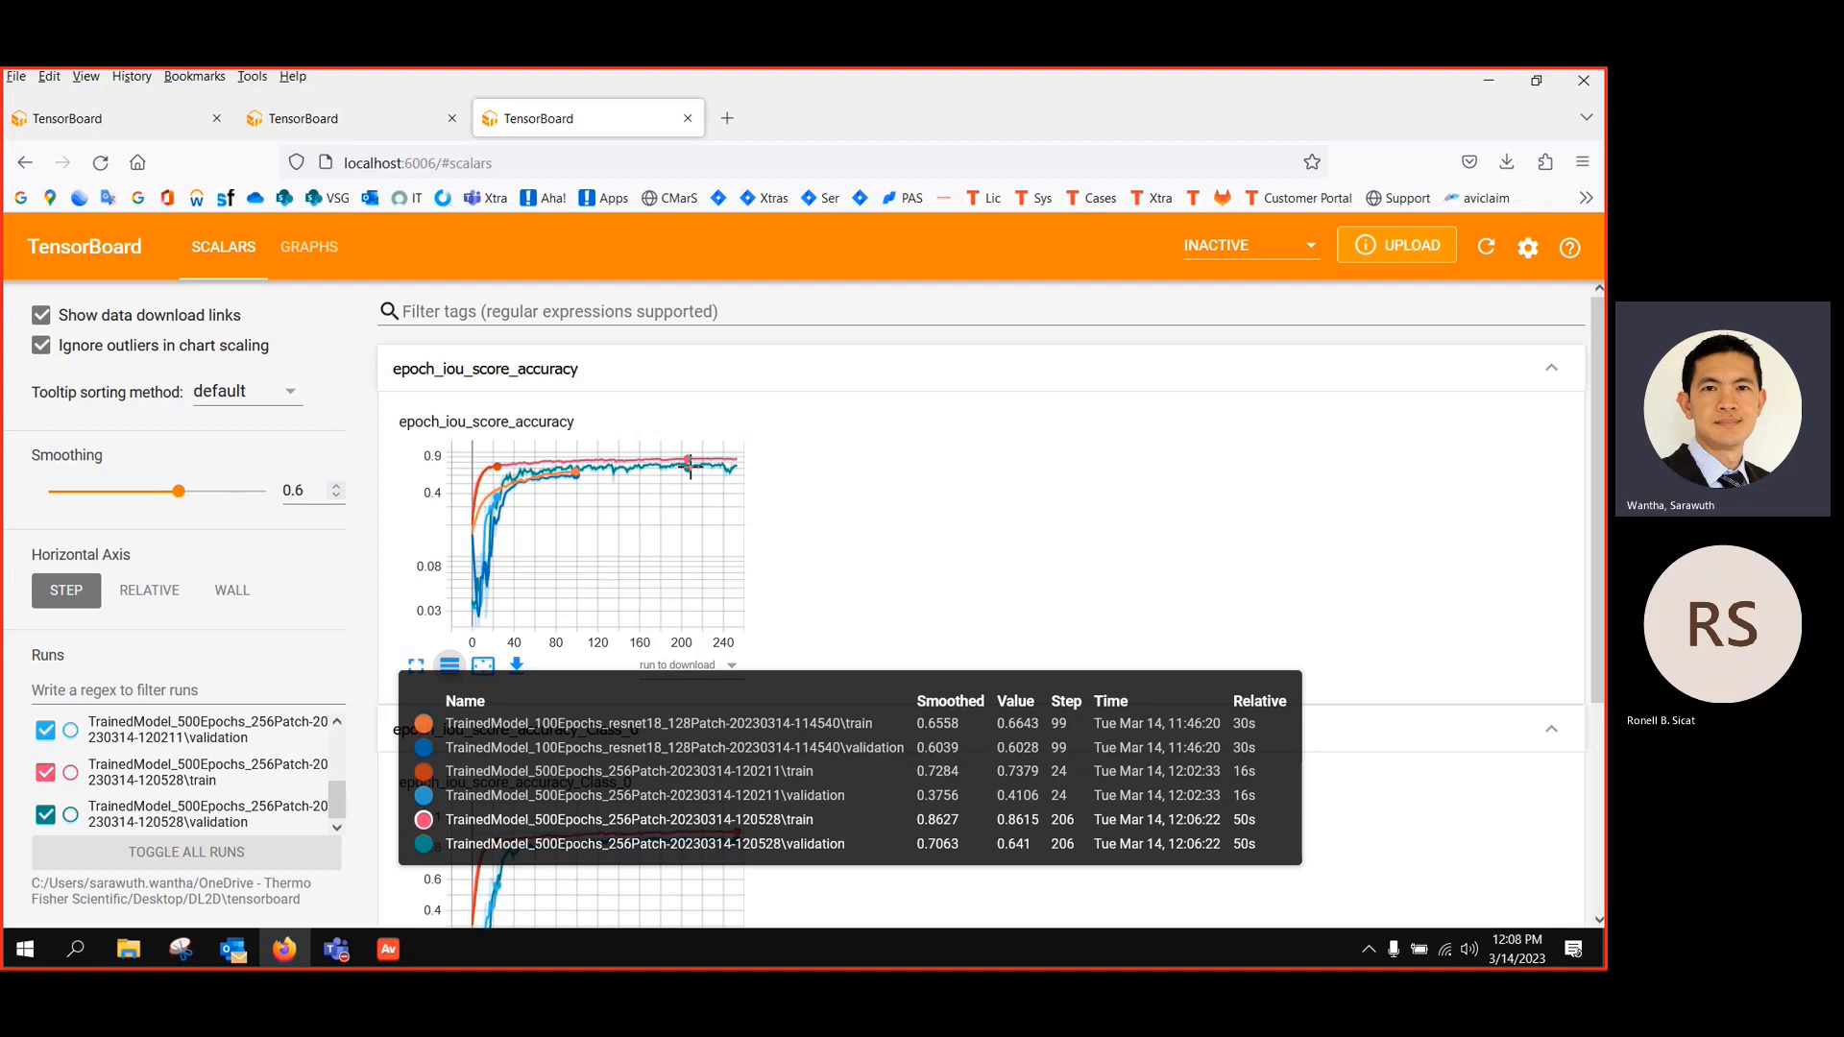
scroll(797, 630, down, 2)
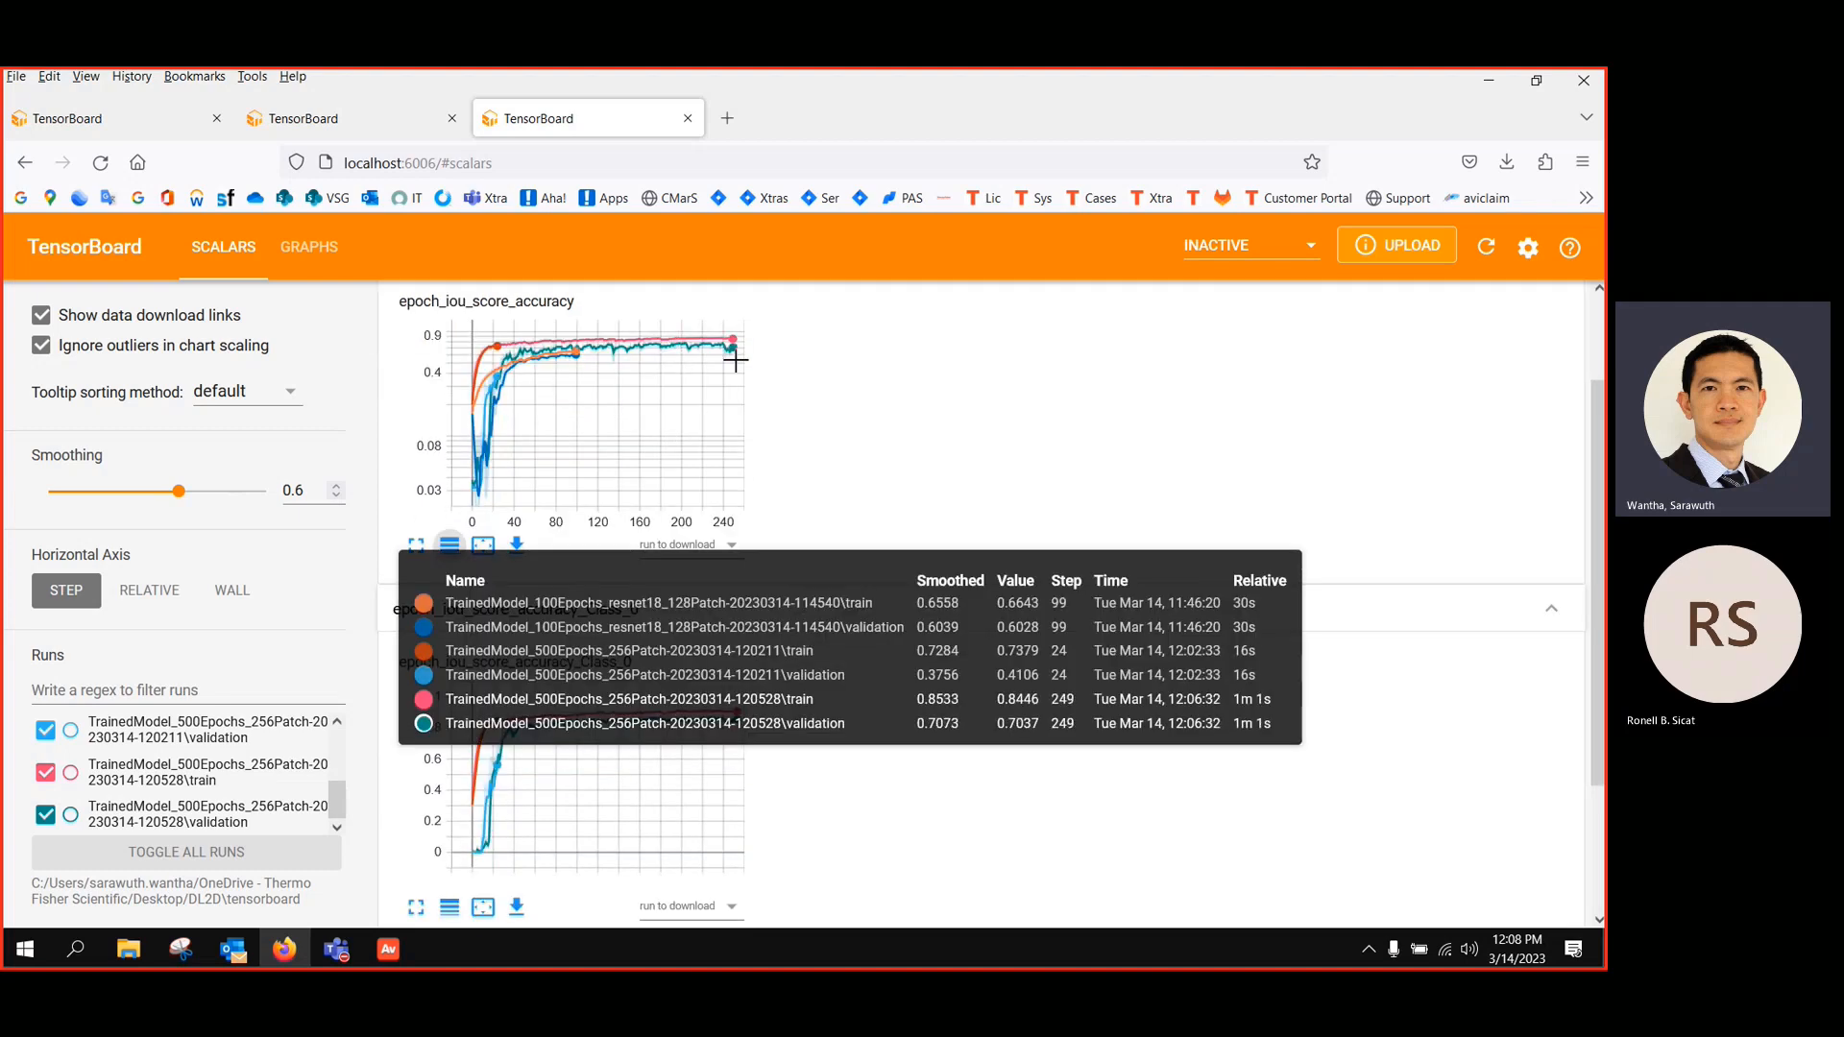
mouse_move(724, 360)
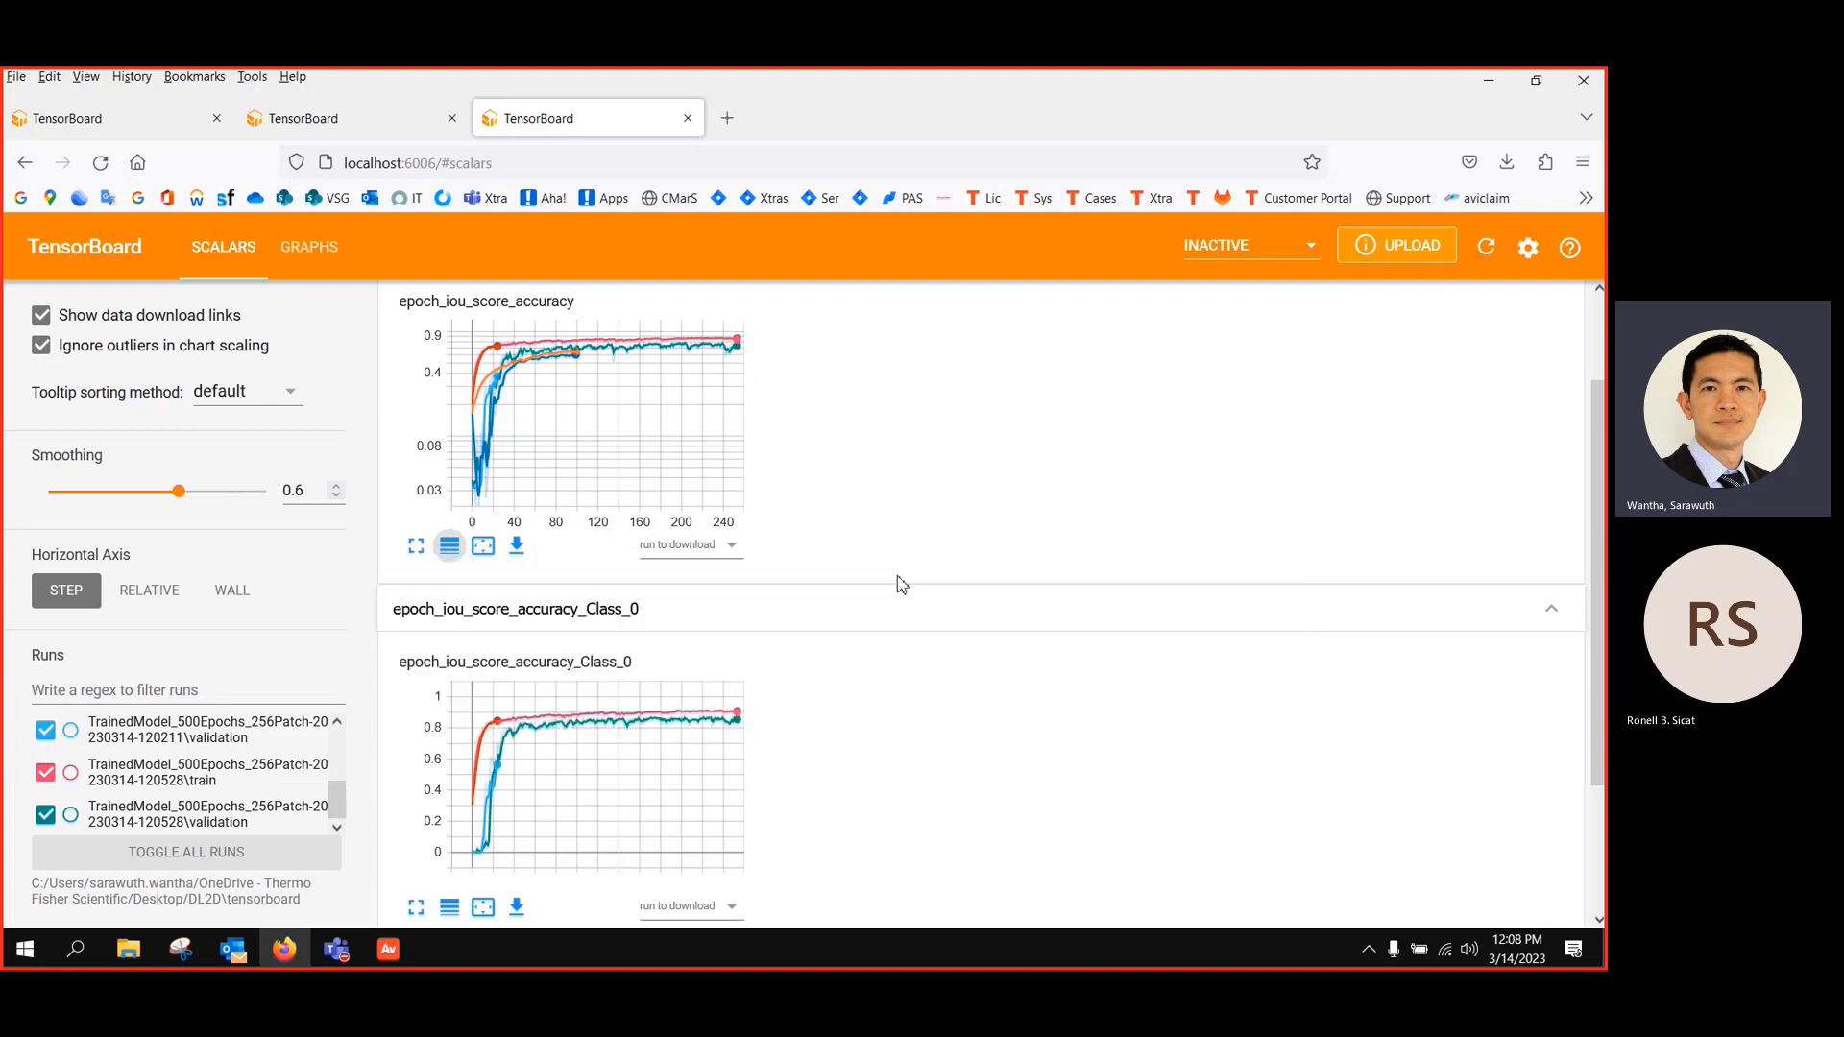
mouse_move(685, 687)
scroll(685, 687, down, 2)
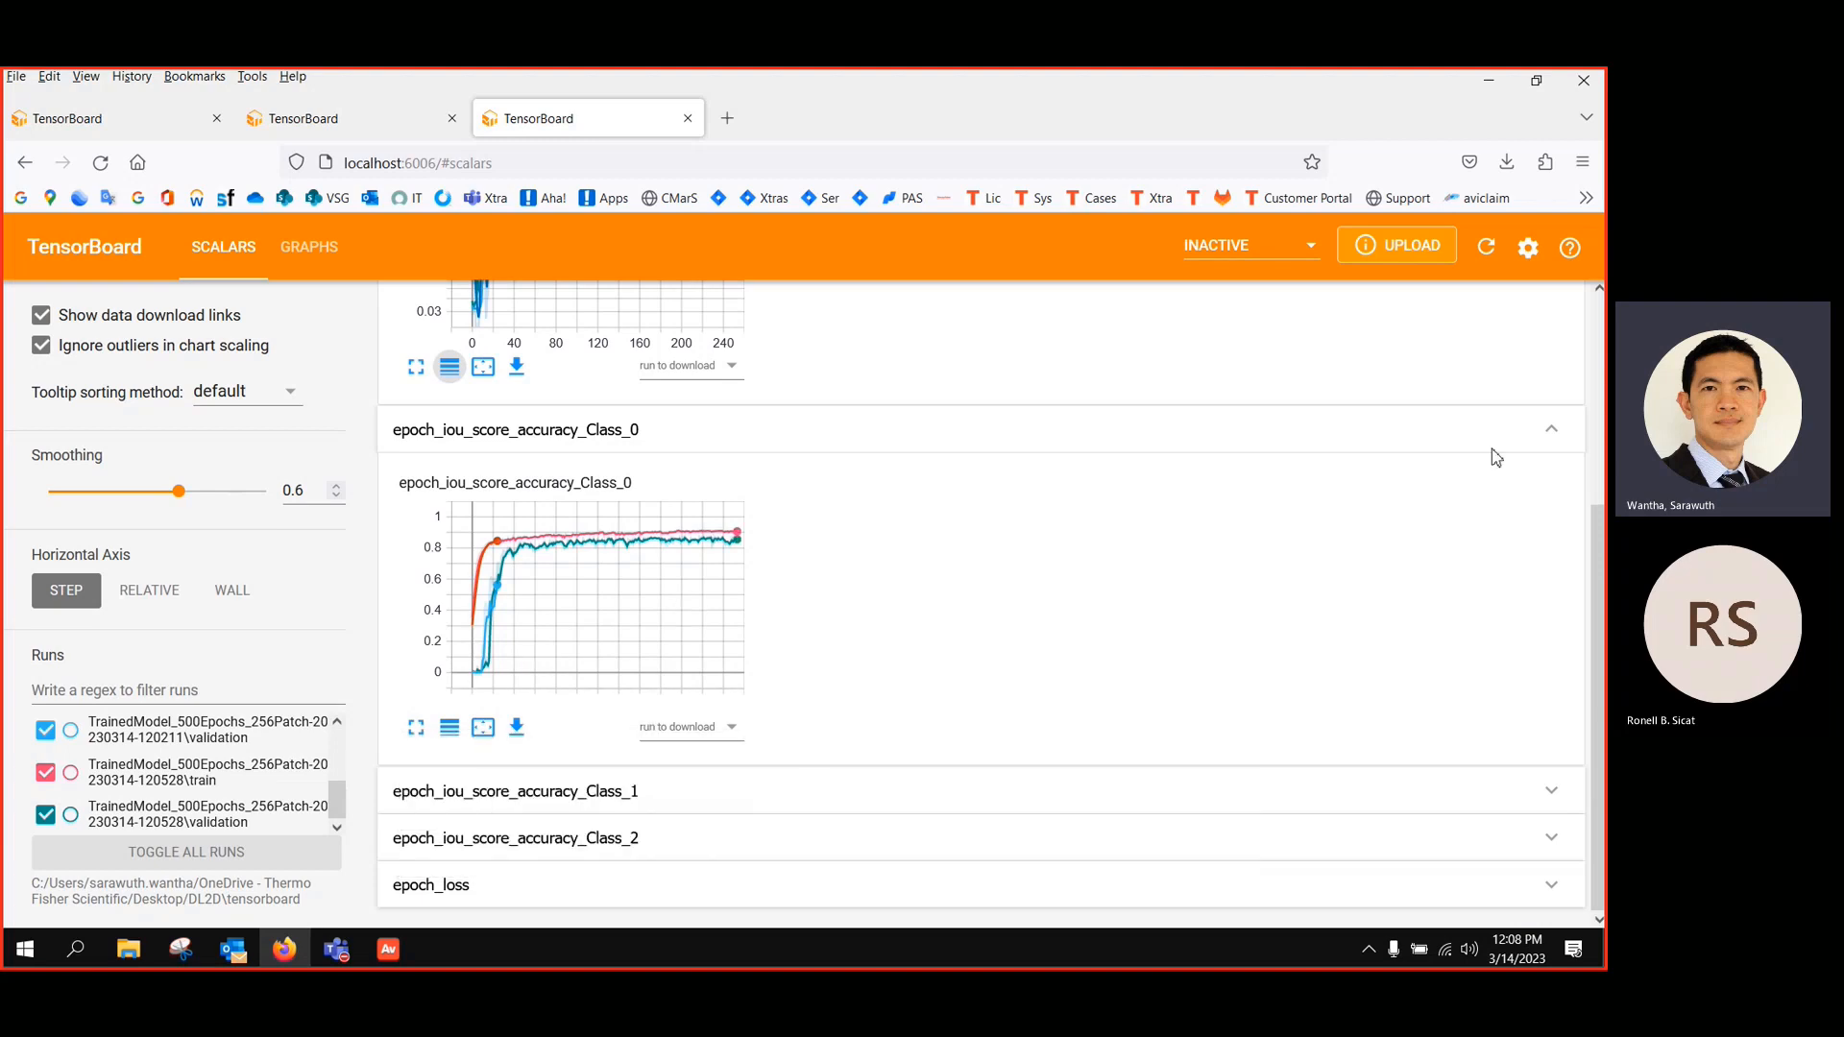
Collapse the Class_0 accuracy chart and expand the Class_1 accuracy chart
click(1566, 447)
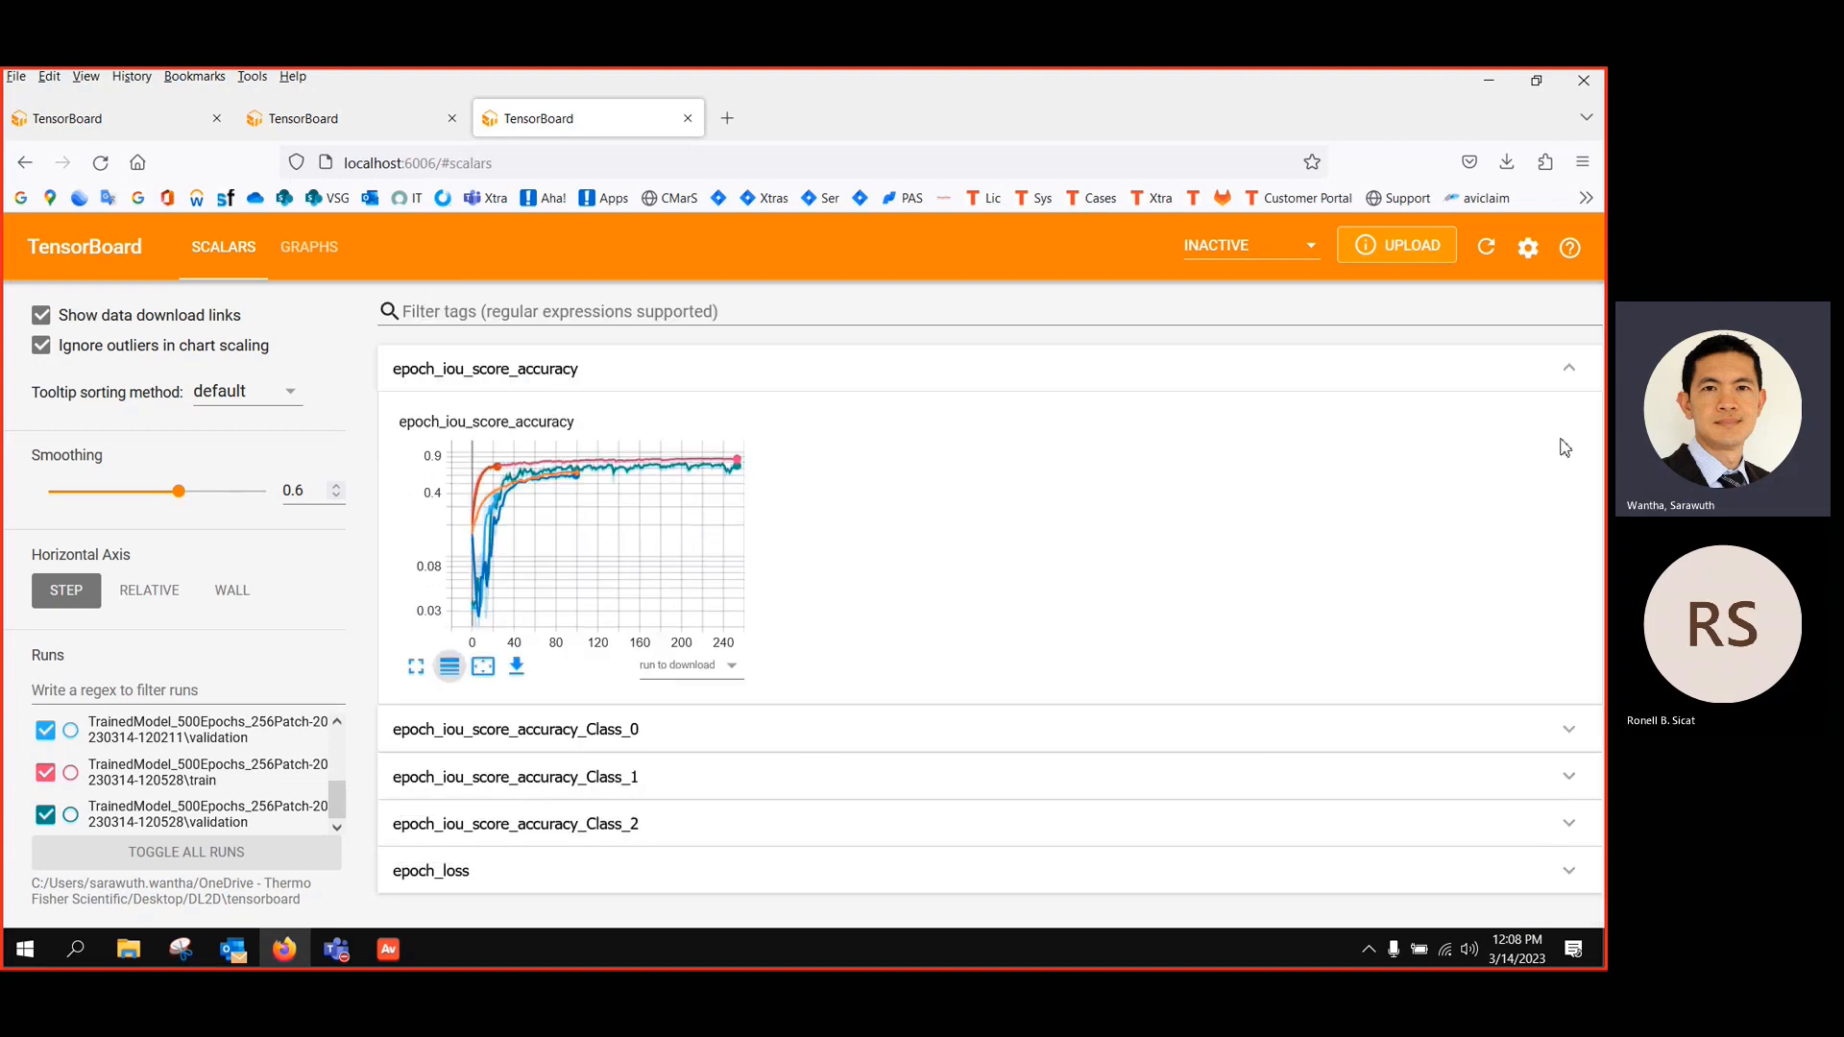
click(677, 786)
scroll(939, 683, down, 3)
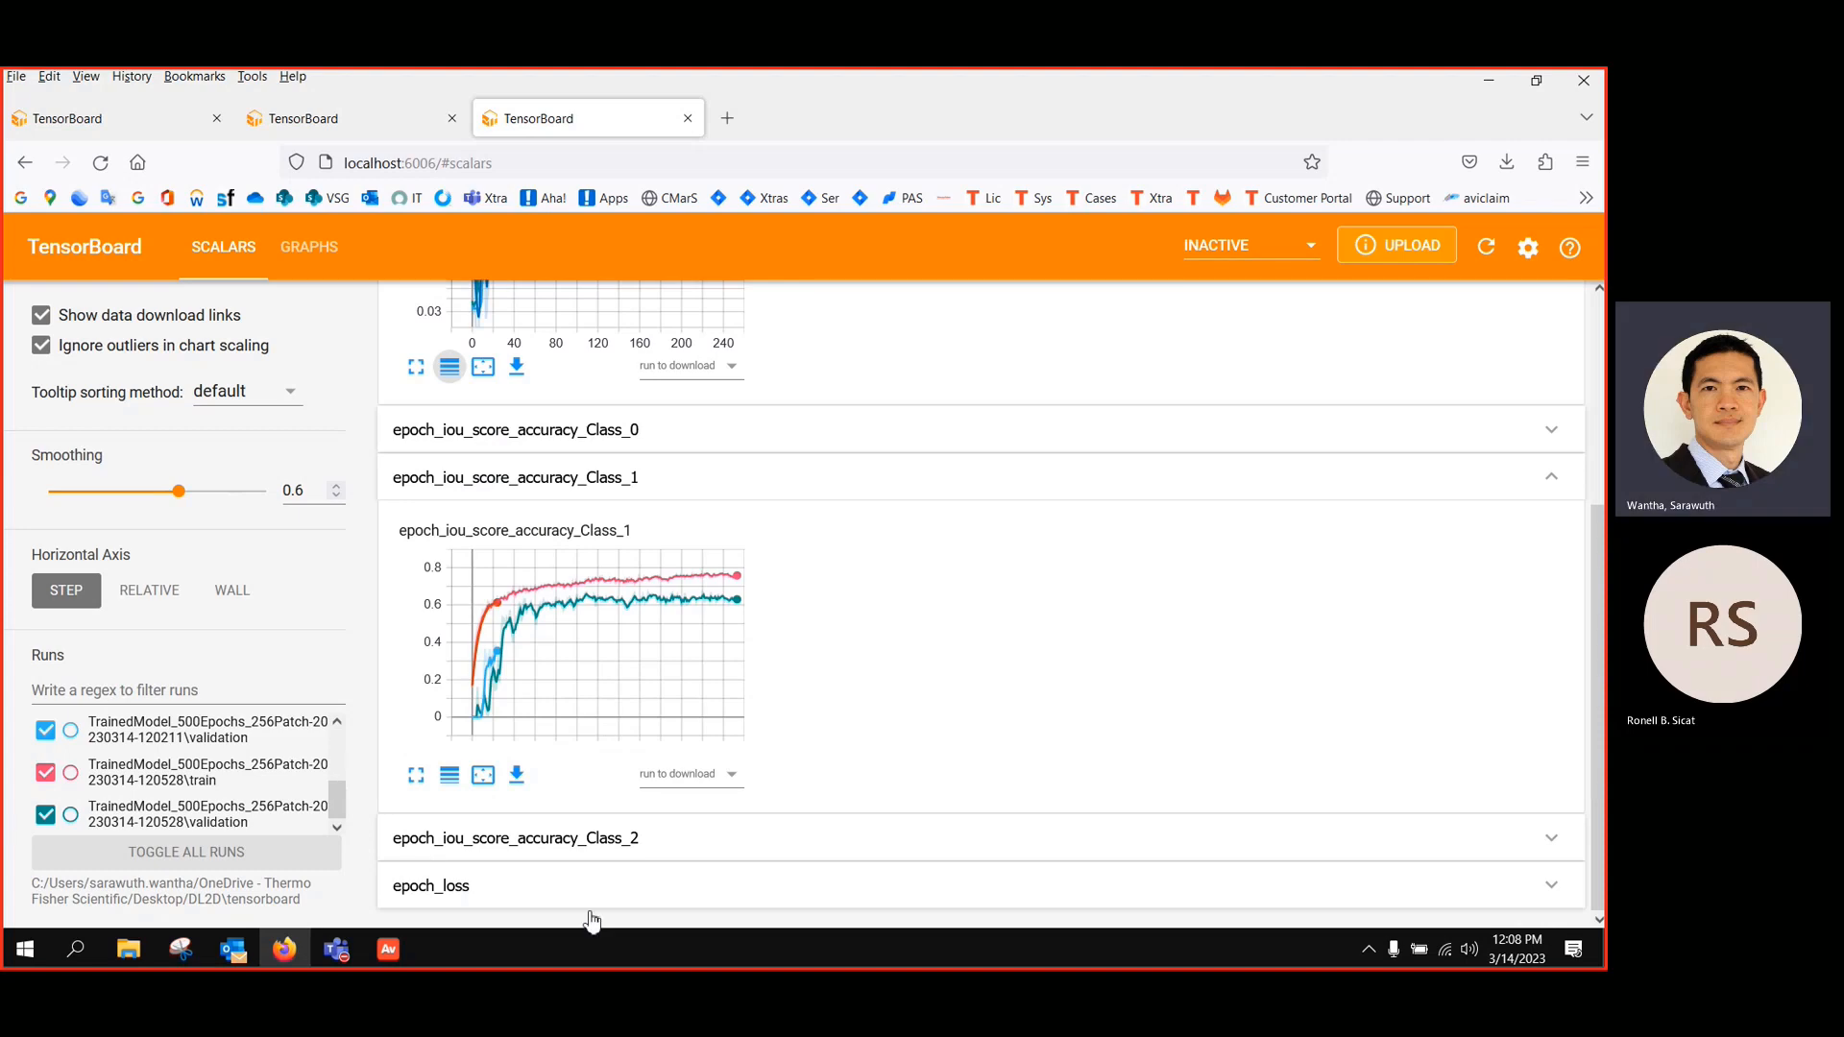
Glance at the training module in Avizo, then expand the Class_2 IoU accuracy chart in TensorBoard and inspect its curves
click(388, 949)
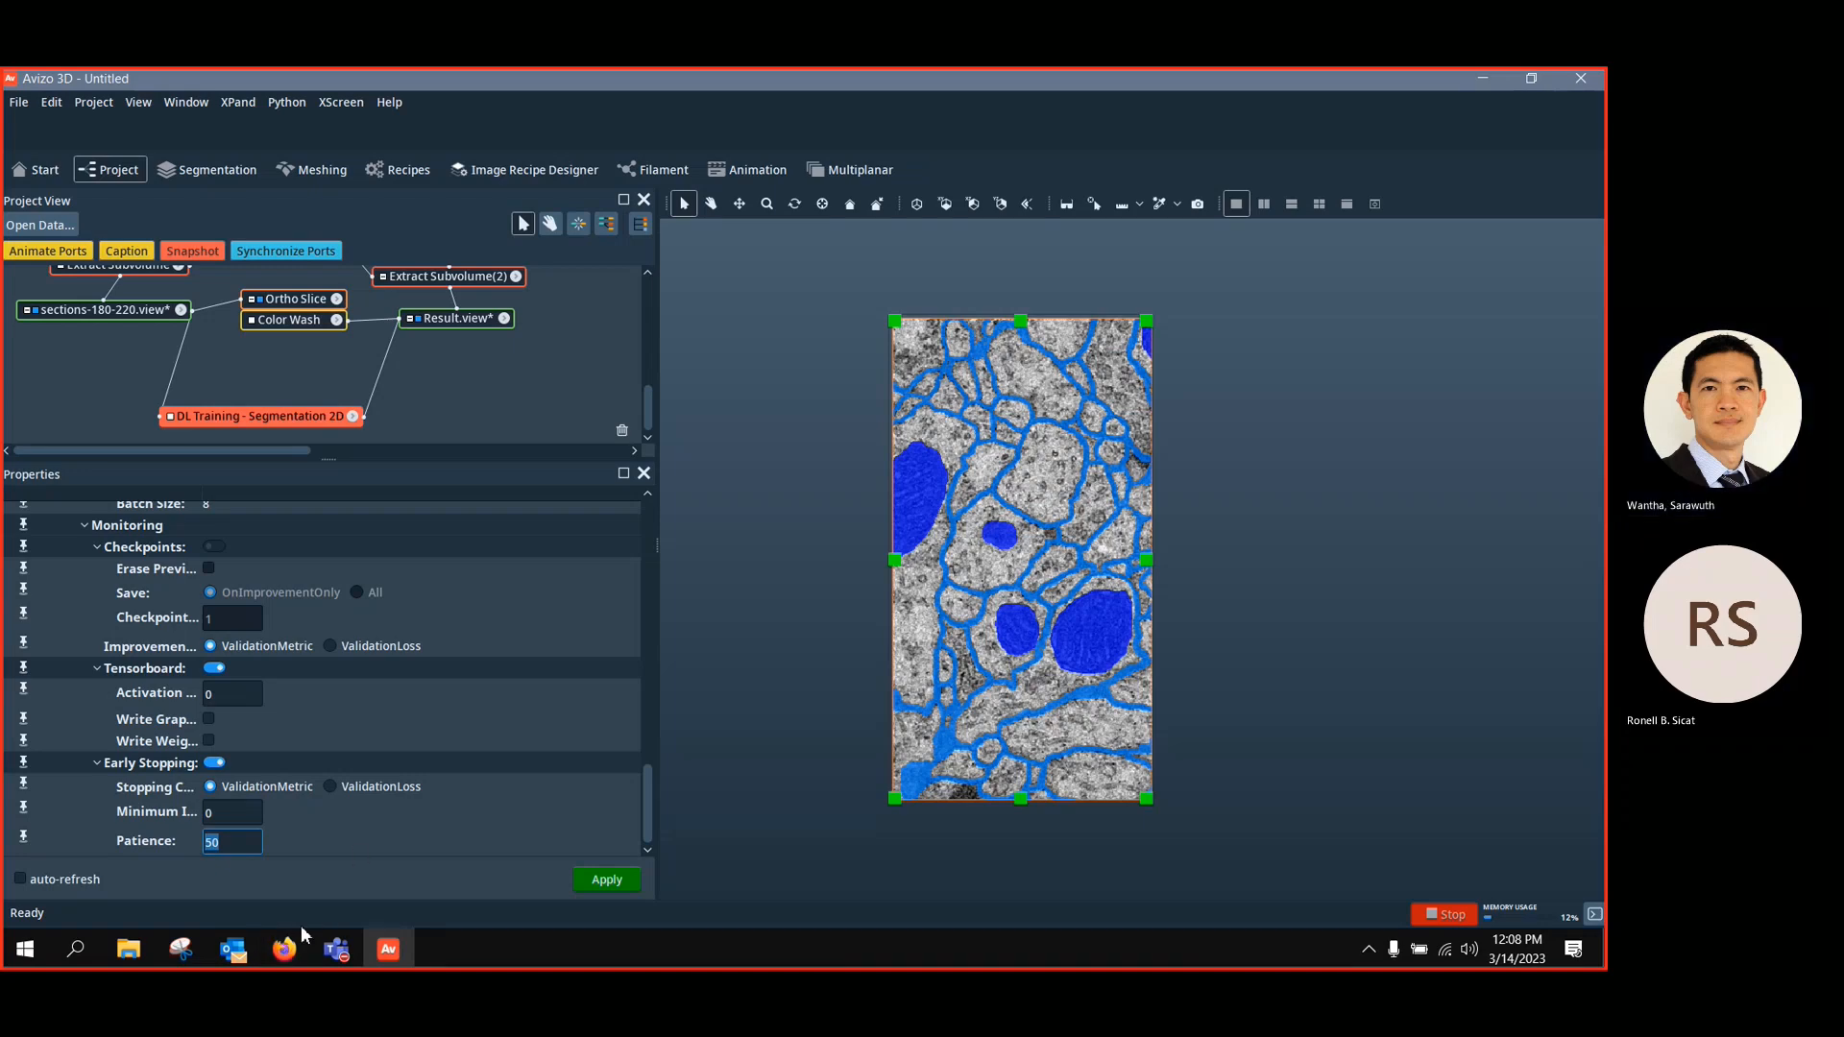
click(284, 949)
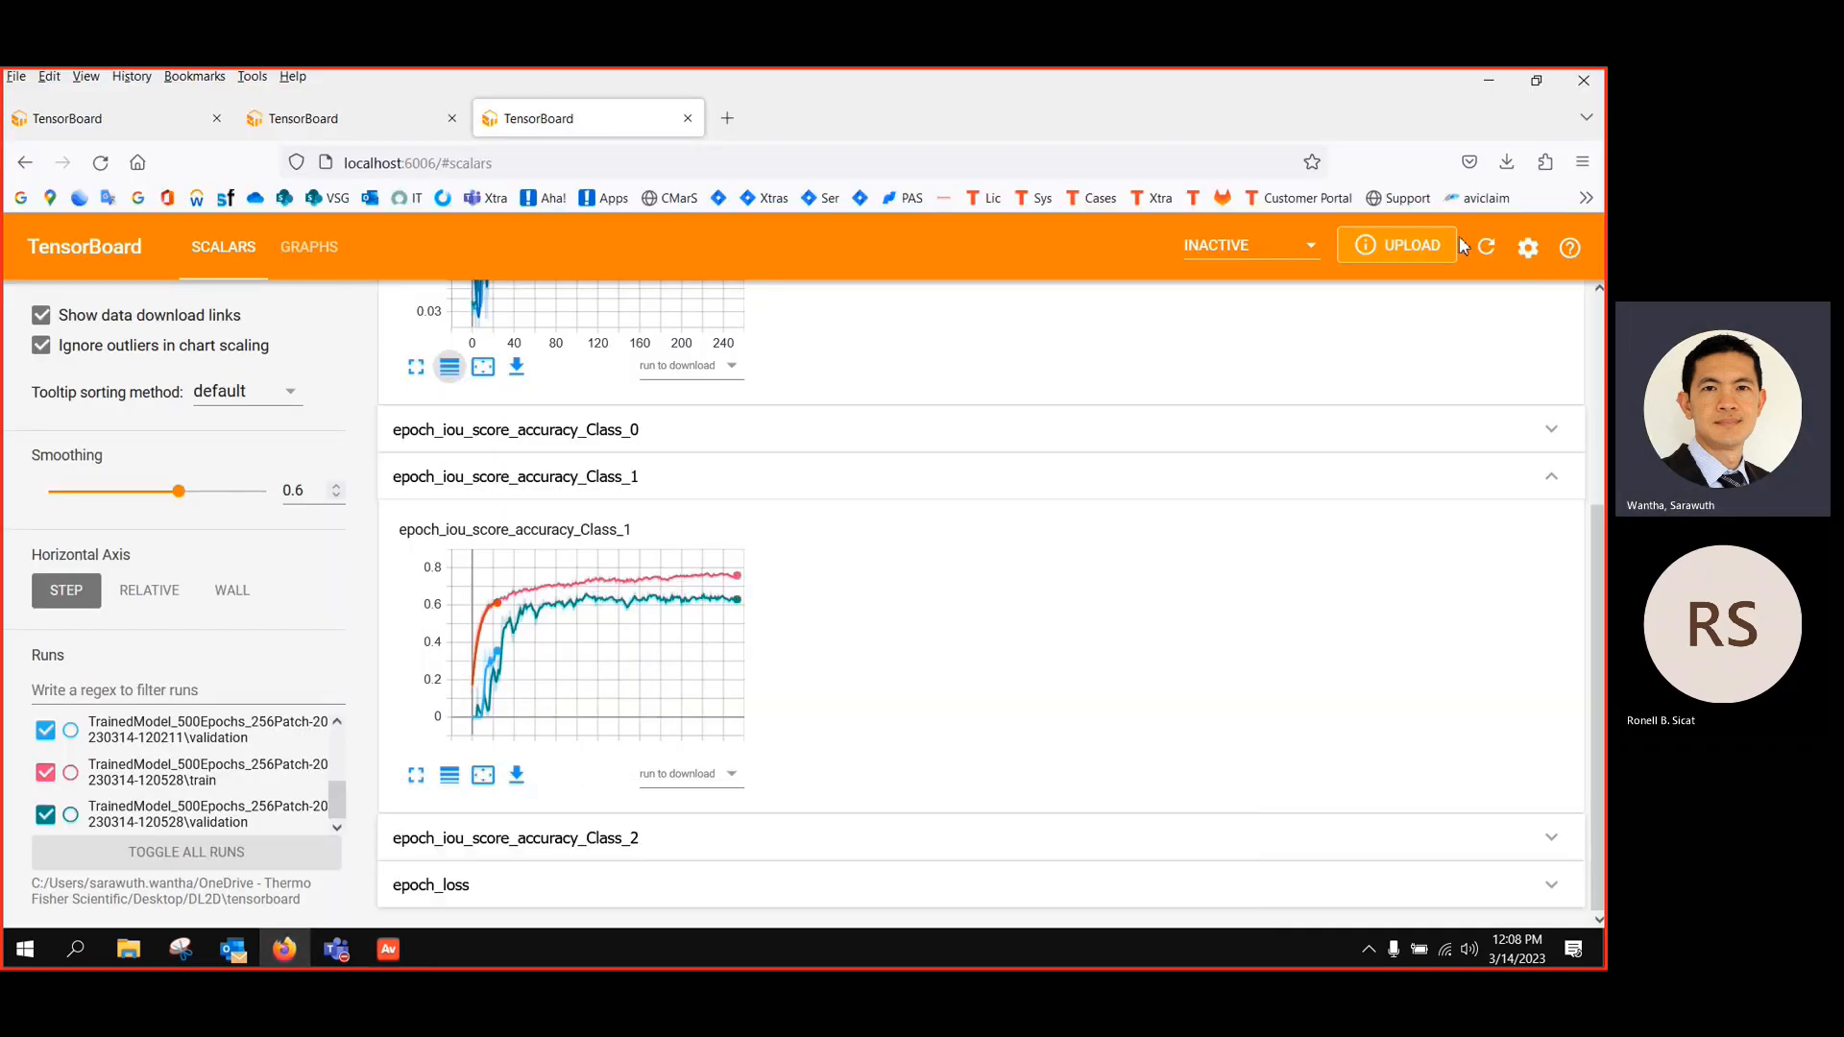
click(676, 853)
scroll(676, 853, down, 3)
mouse_move(737, 718)
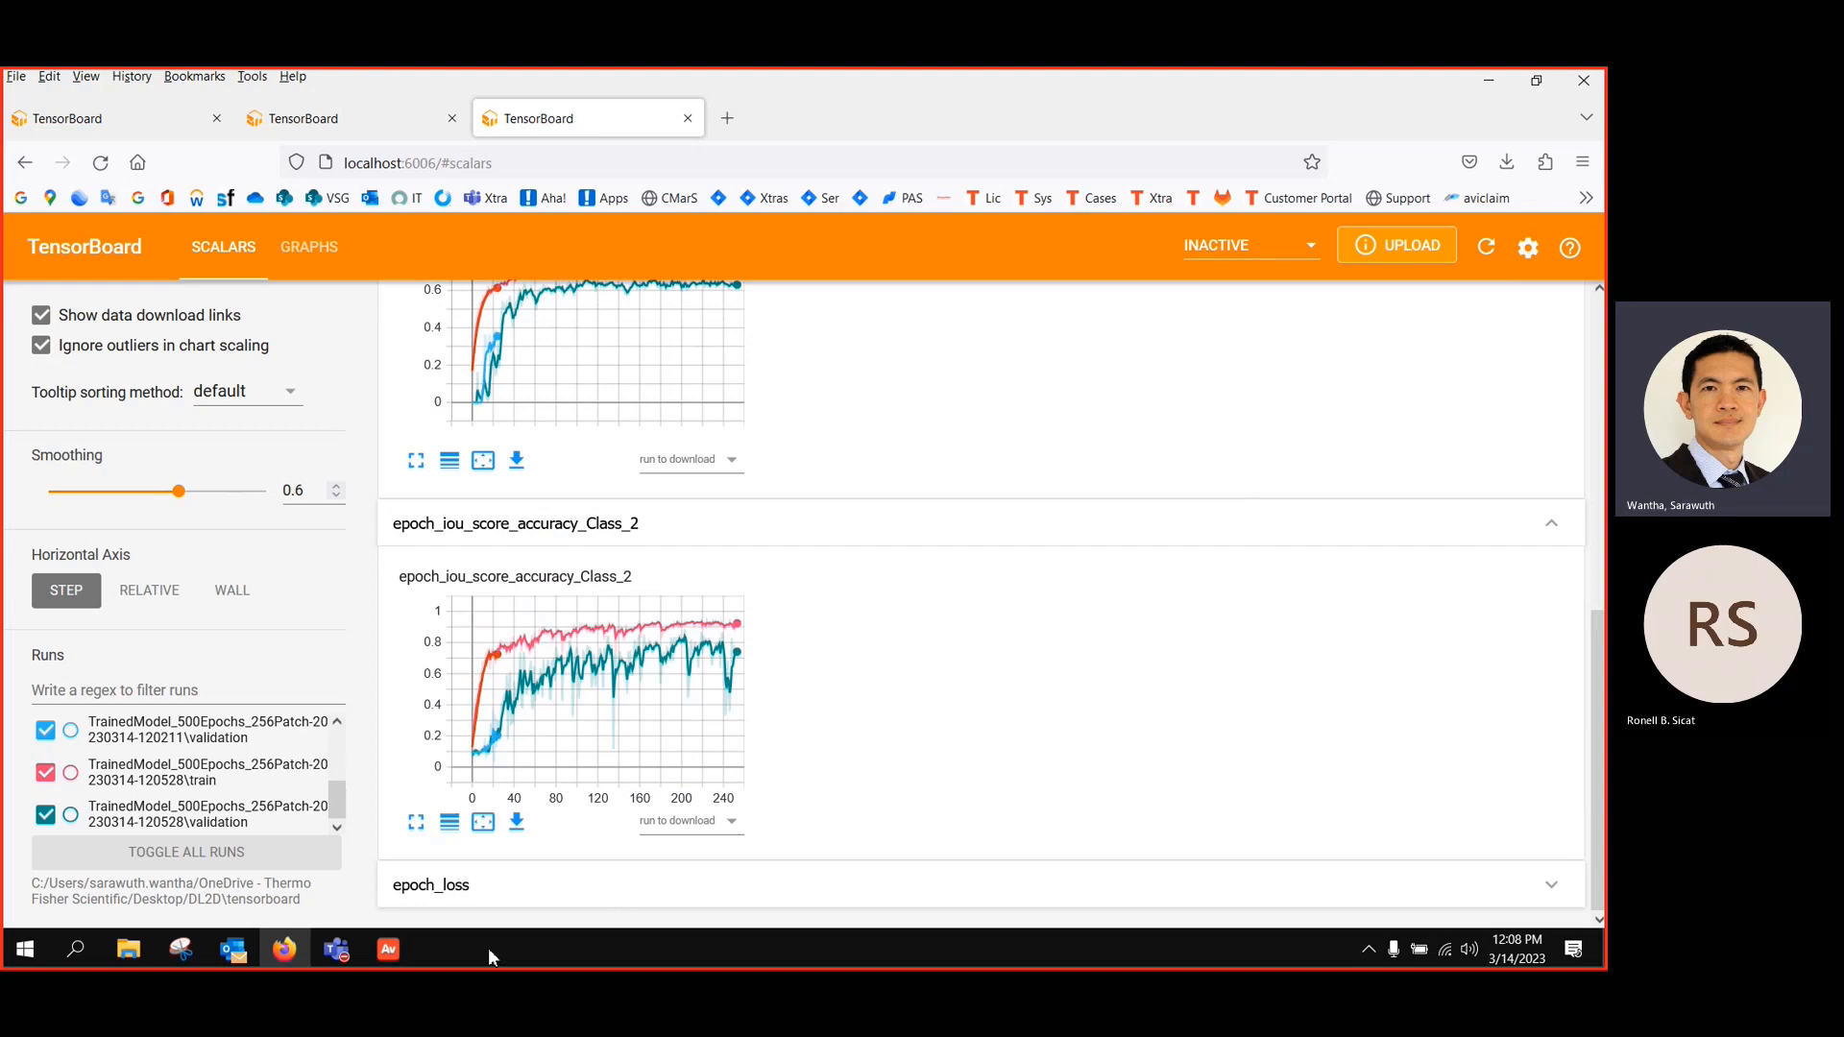
Switch to Avizo and set the Ortho Slice of sections-180-220.view to slice 24
click(392, 958)
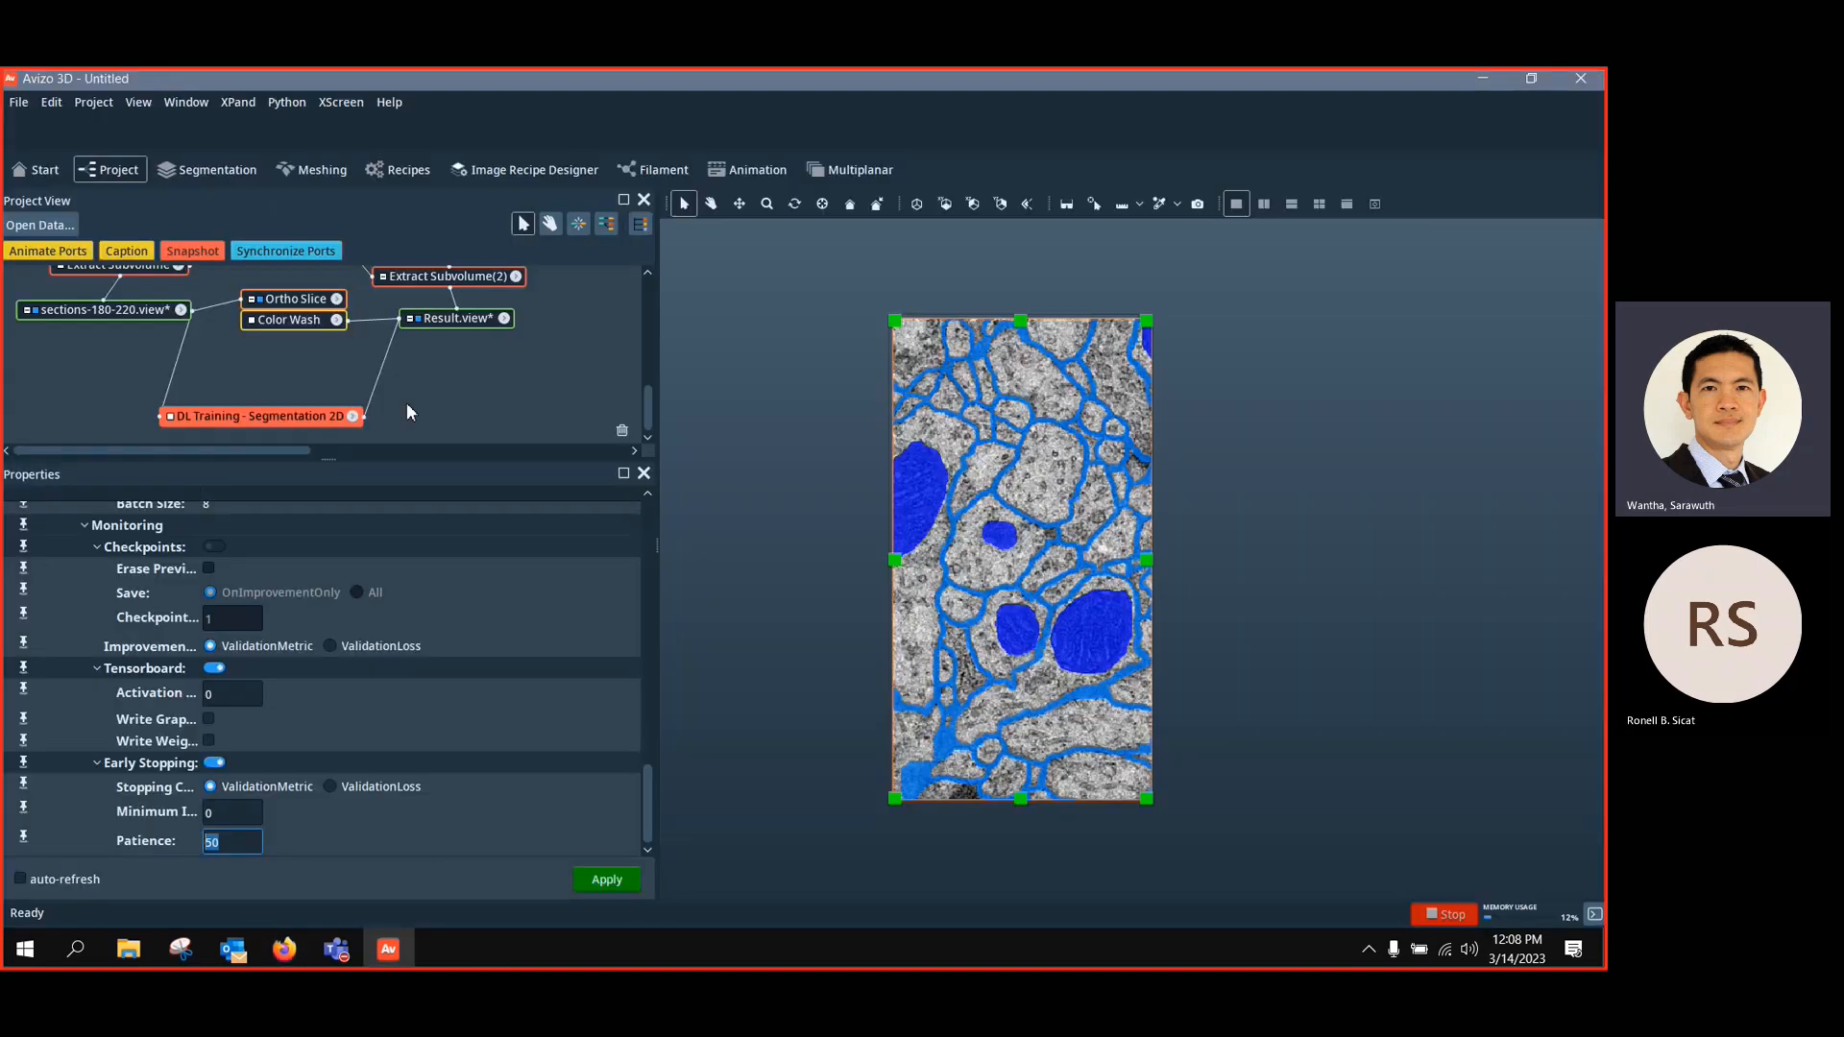
scroll(407, 402, up, 1)
click(296, 350)
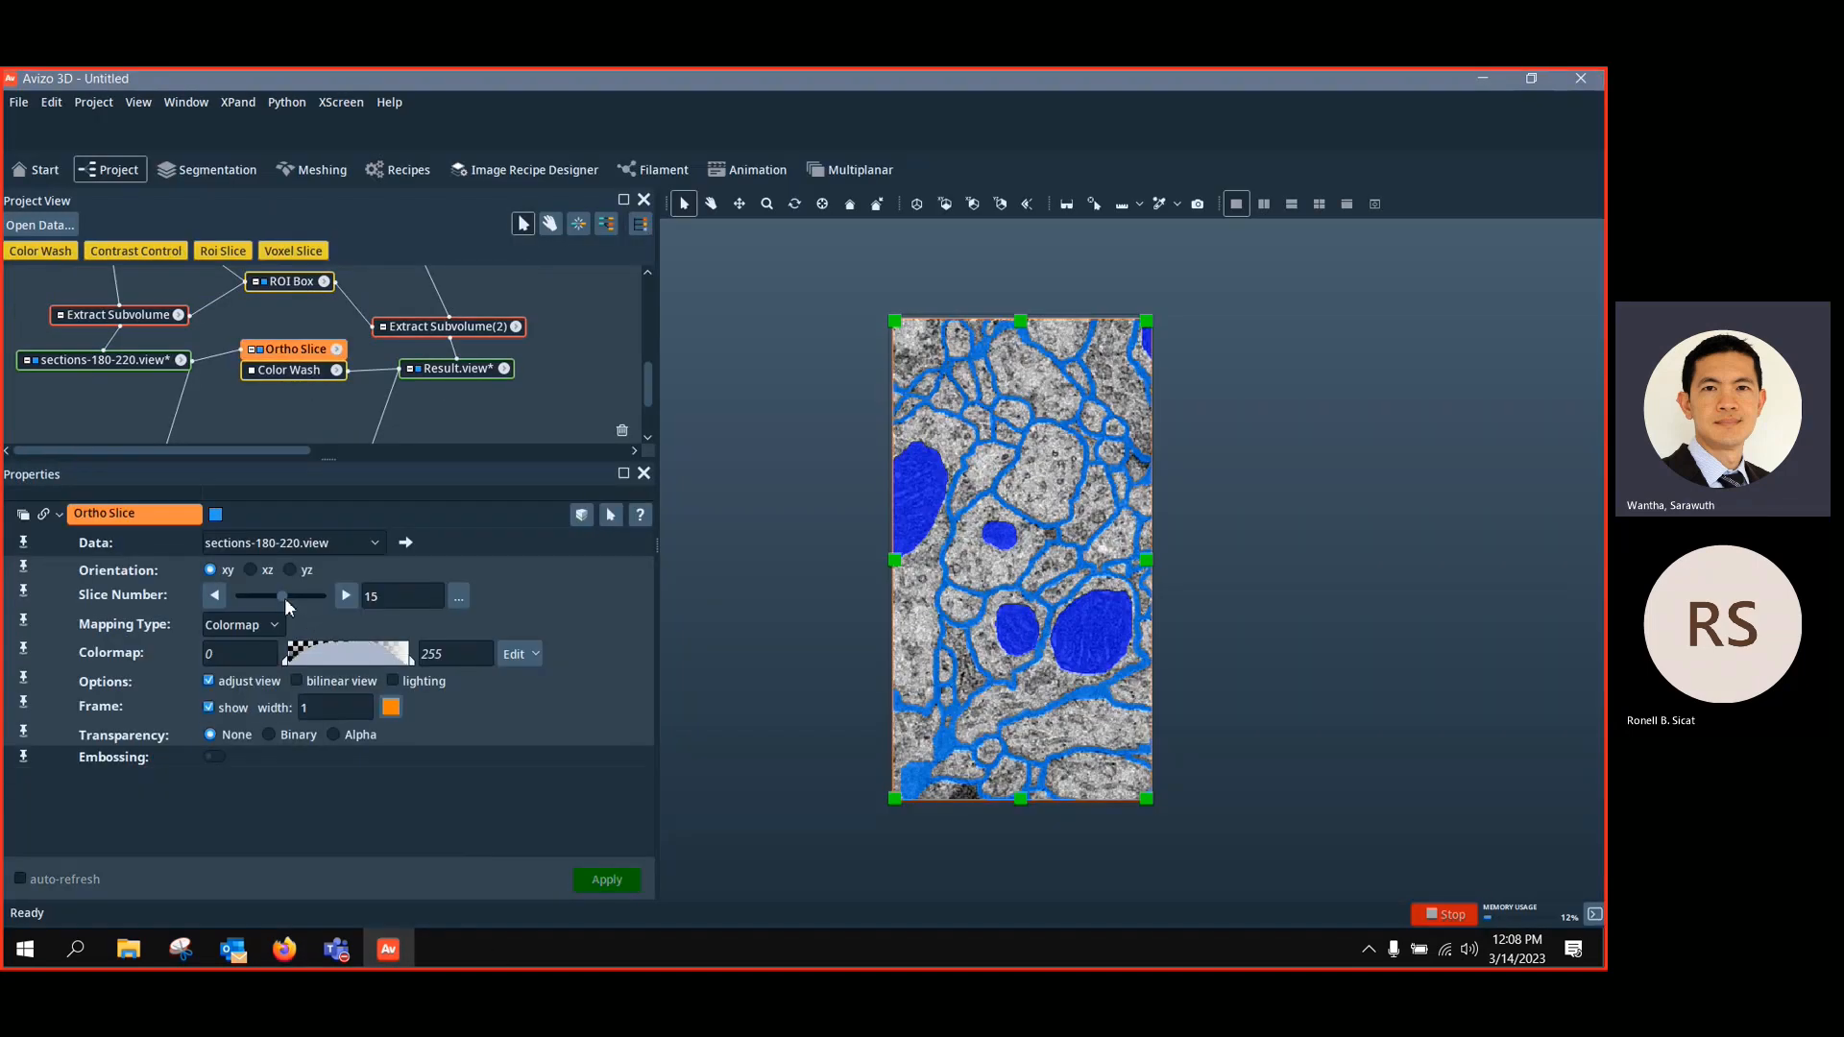
mouse_move(285, 597)
mouse_down()
mouse_move(211, 599)
mouse_move(310, 602)
mouse_up()
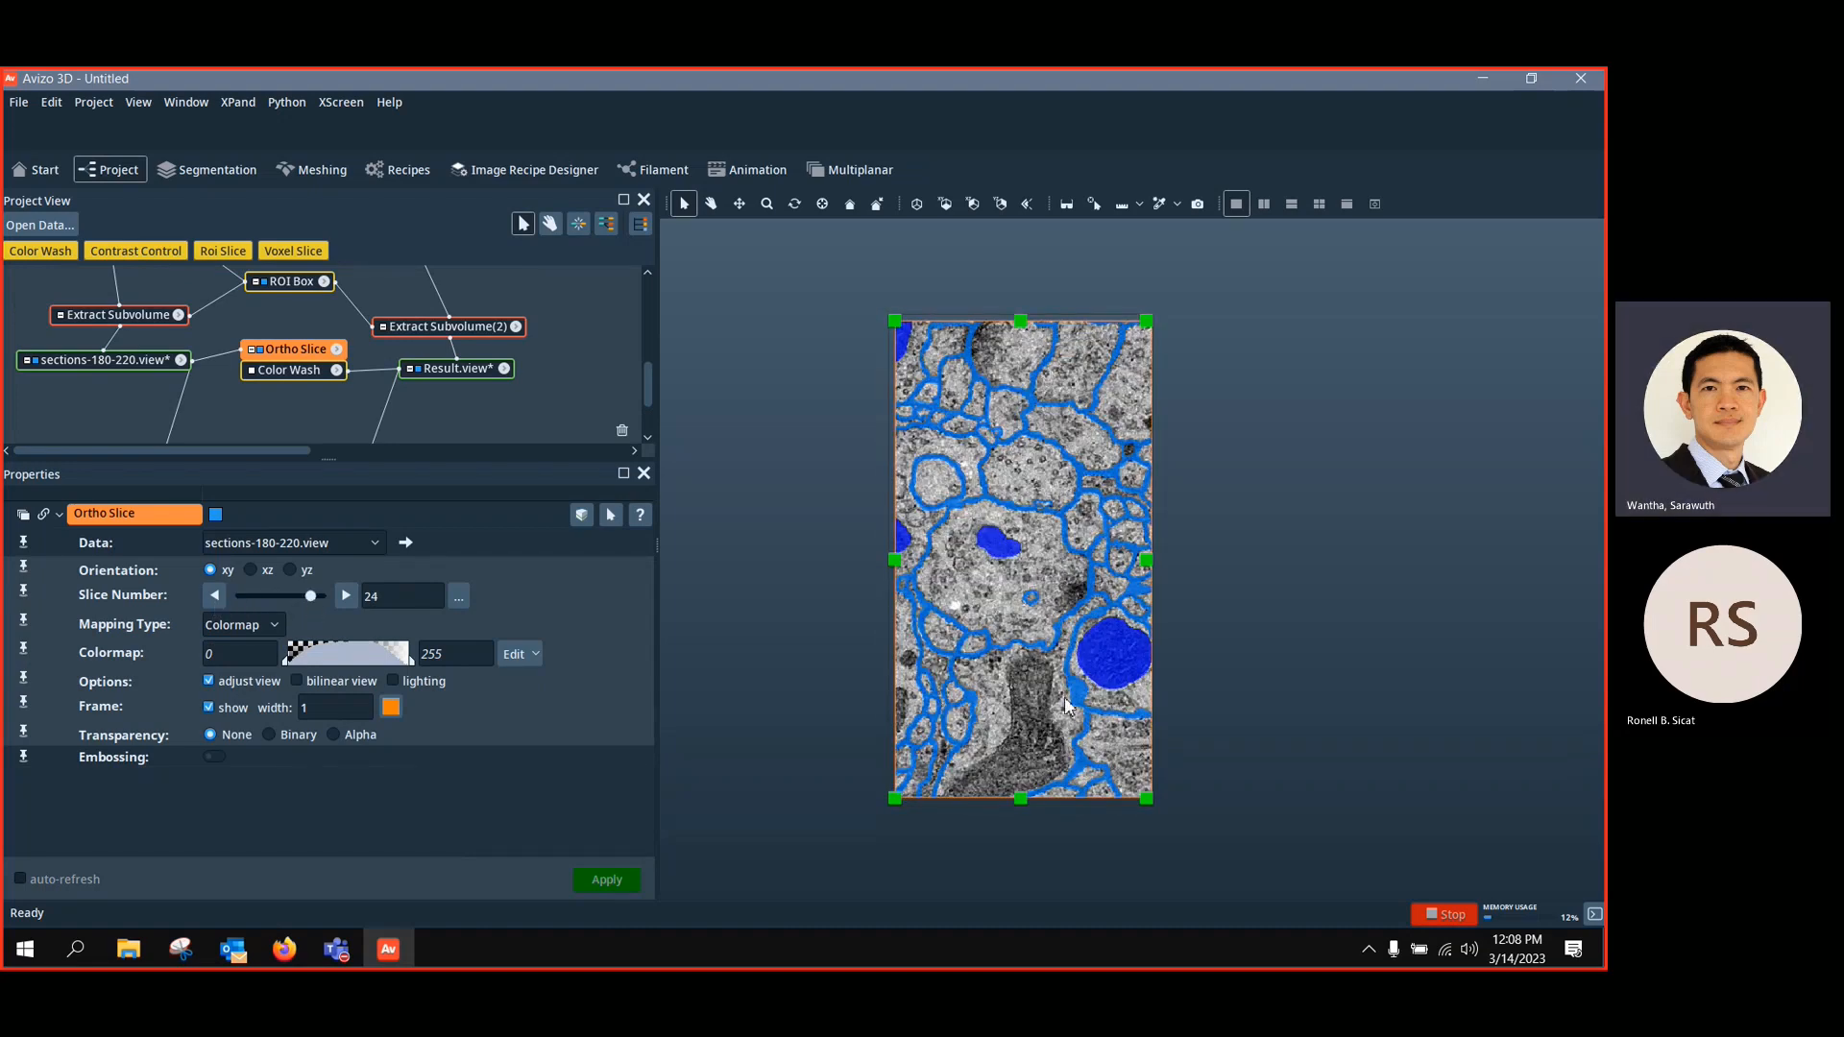
Compare the segmented slice in Avizo with the Class_2 accuracy curves in TensorBoard
click(285, 951)
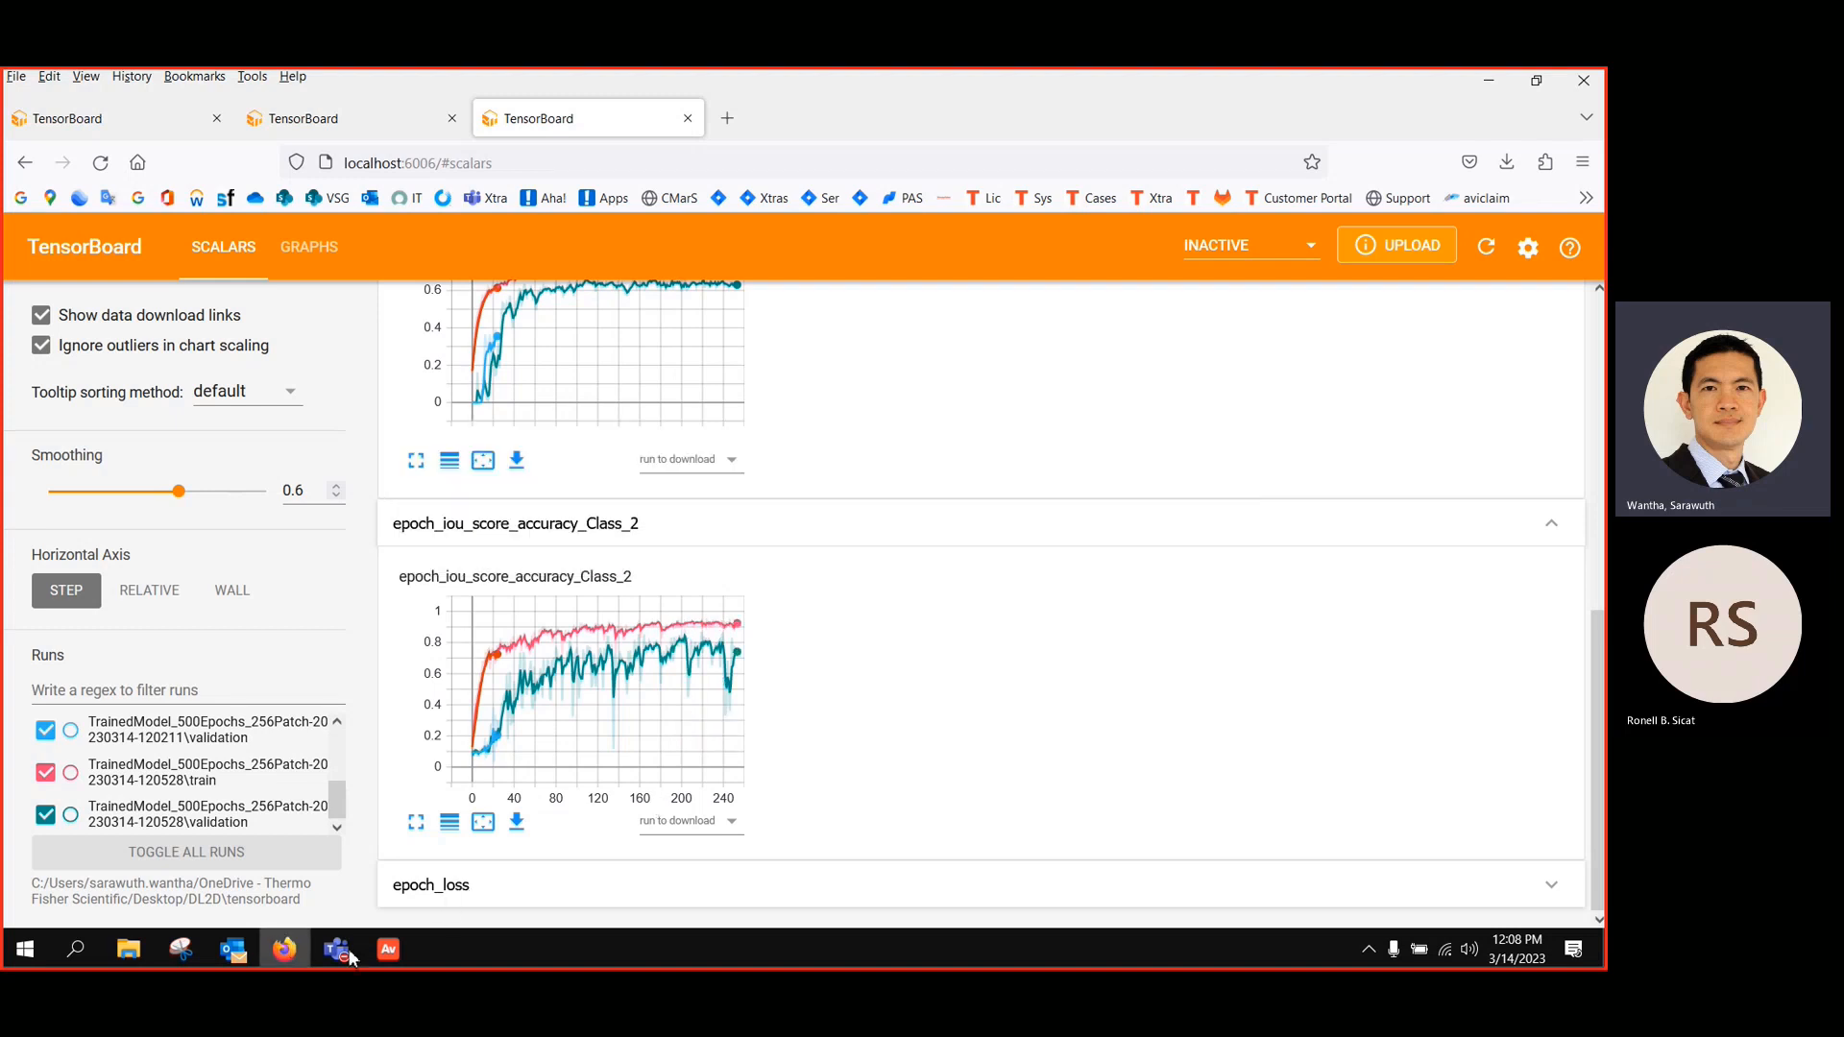
click(388, 951)
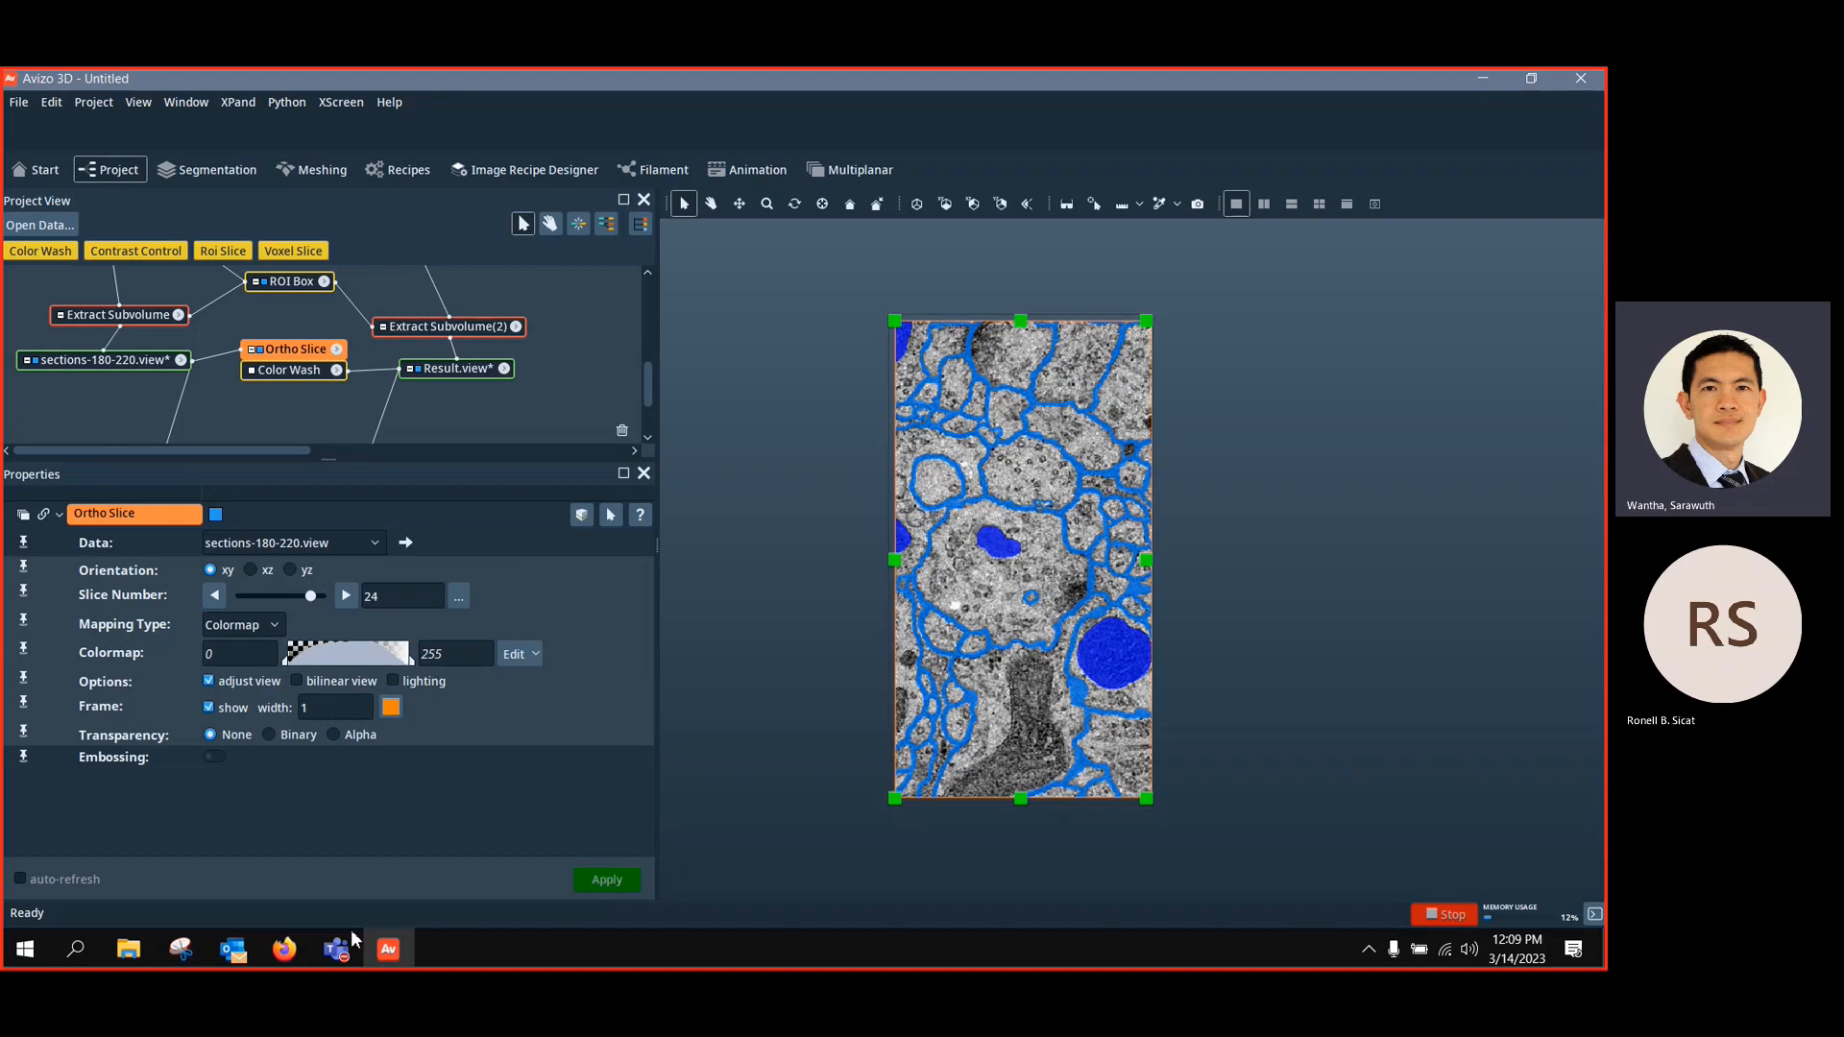
click(282, 957)
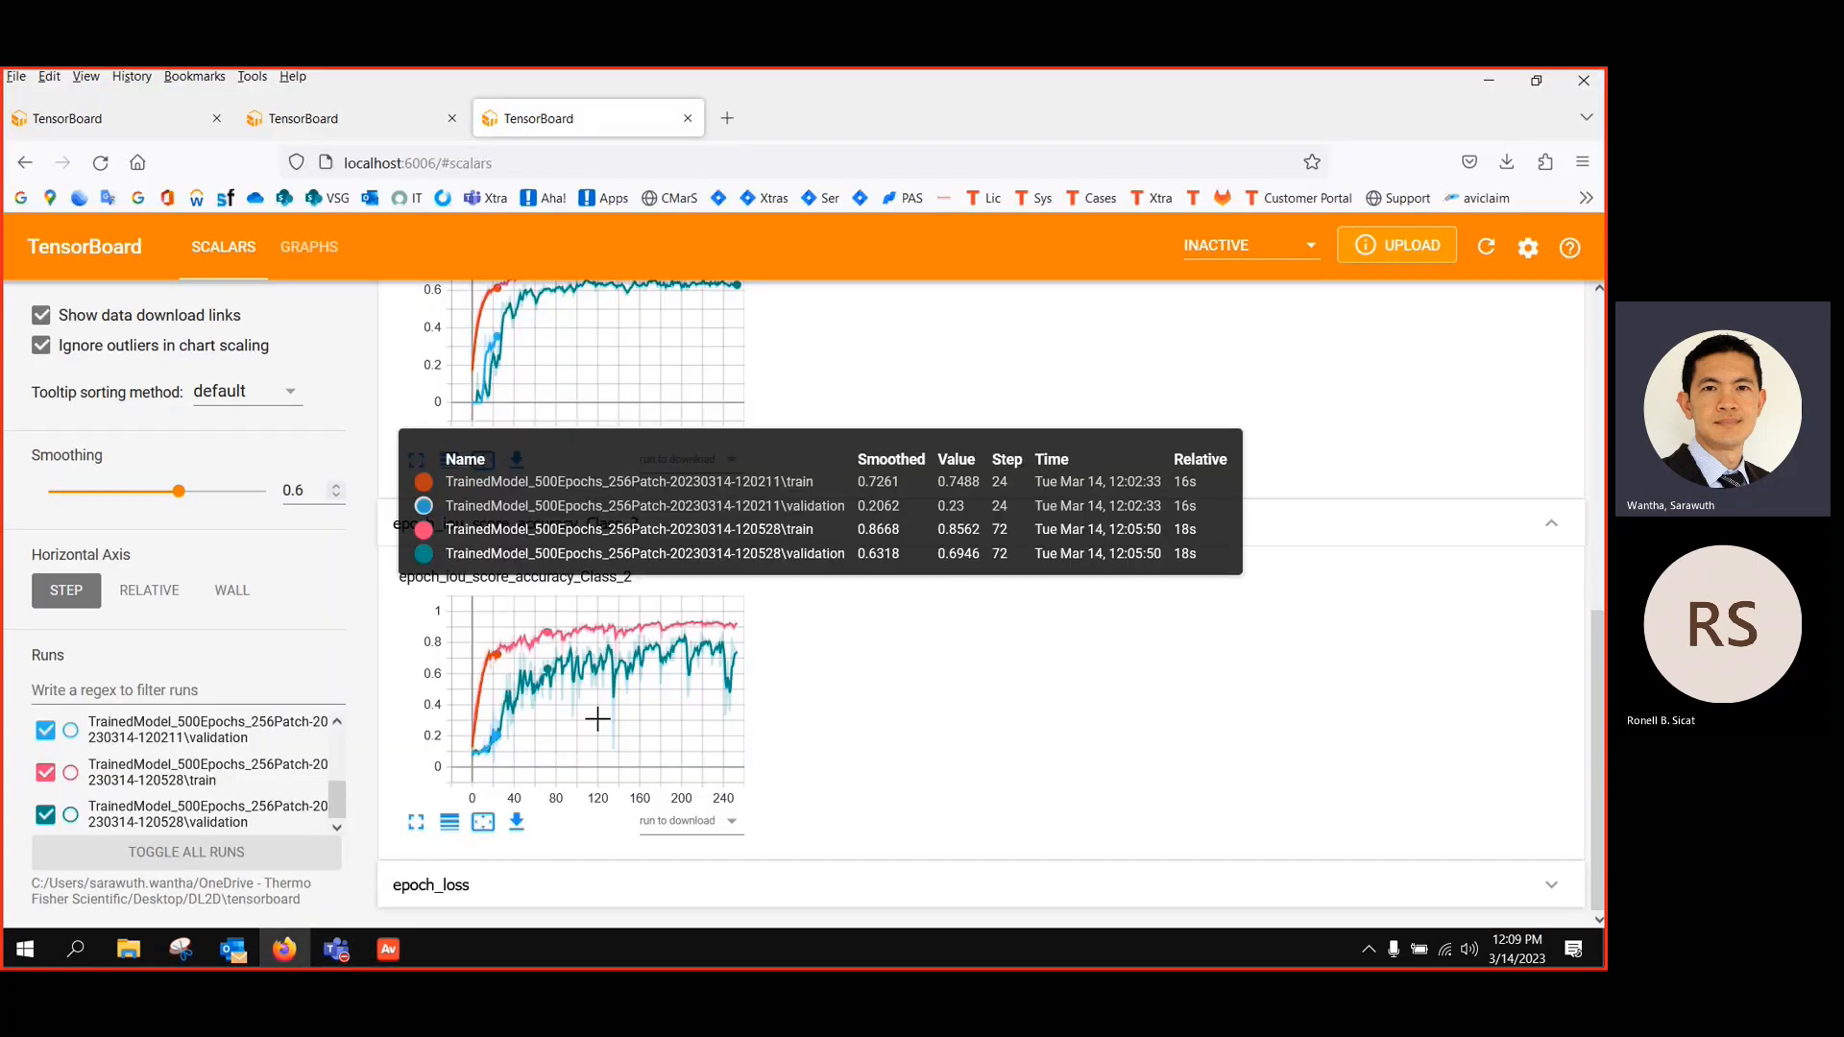
Review the overall and per-class accuracy charts in TensorBoard, then expand the epoch_loss chart and inspect its curves
scroll(884, 748, up, 3)
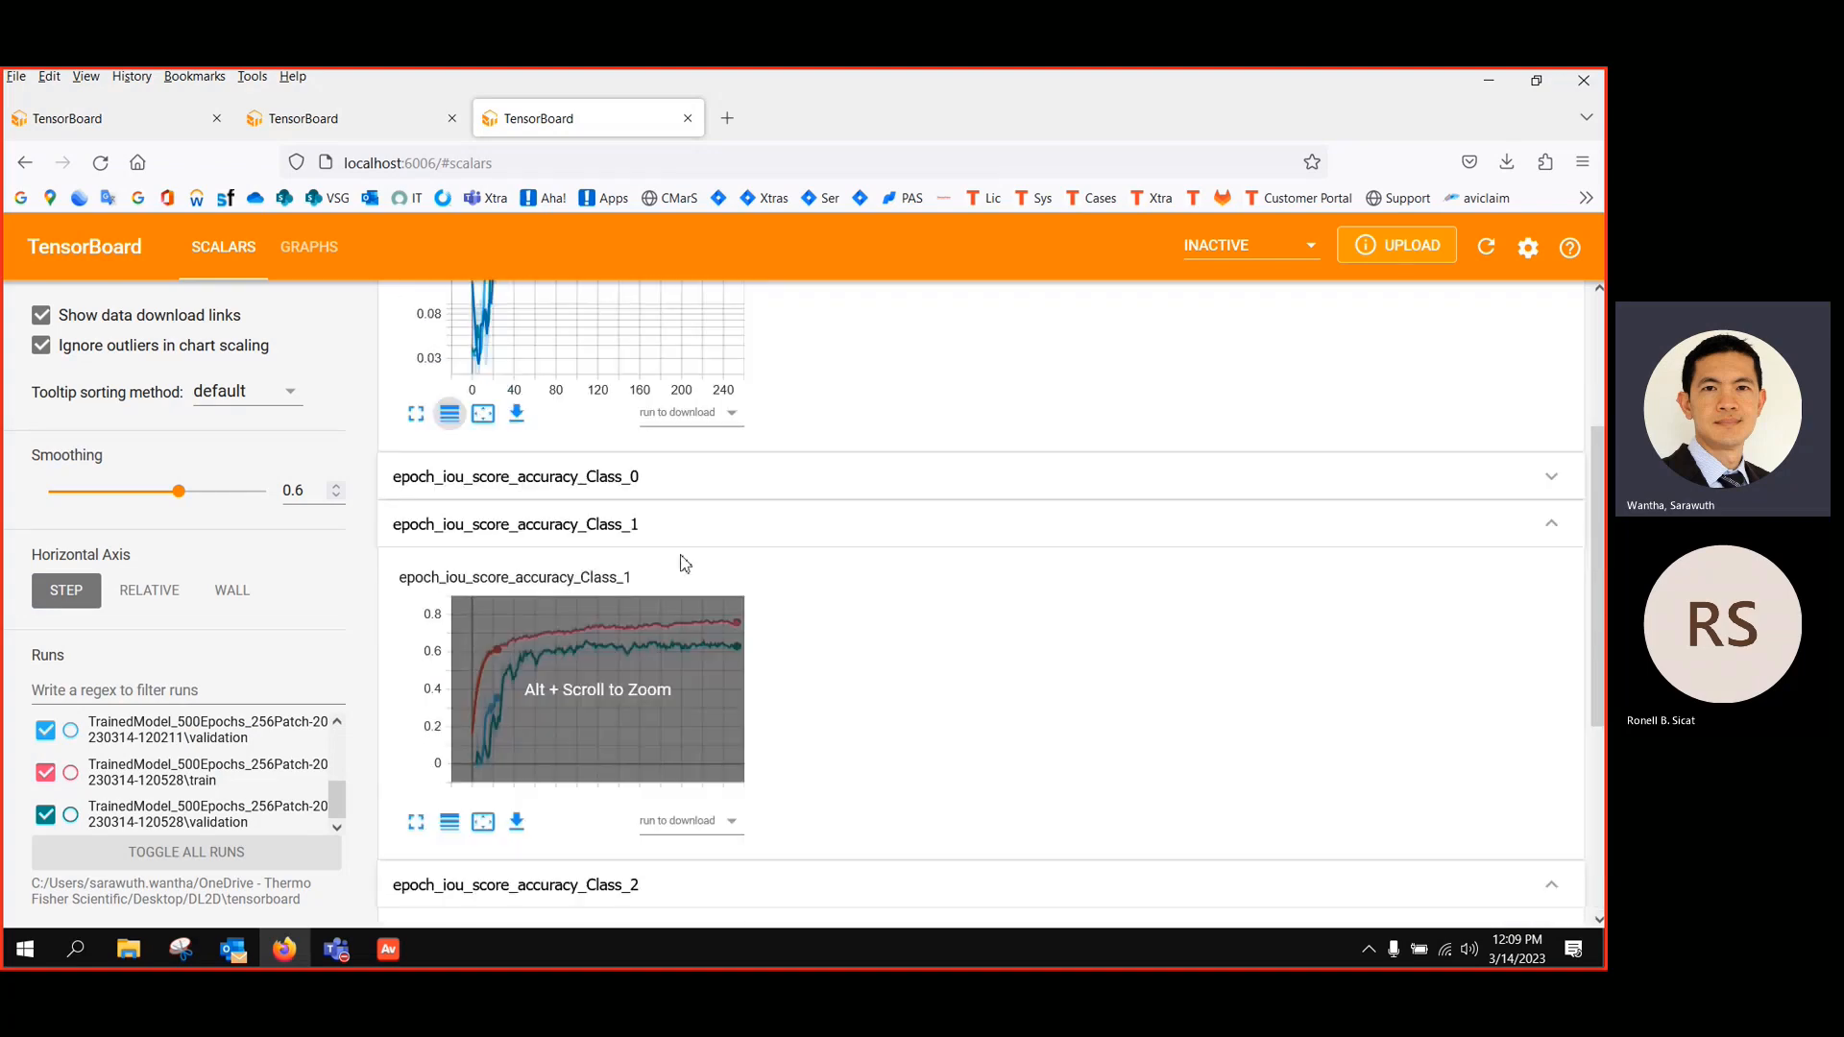
scroll(702, 538, up, 3)
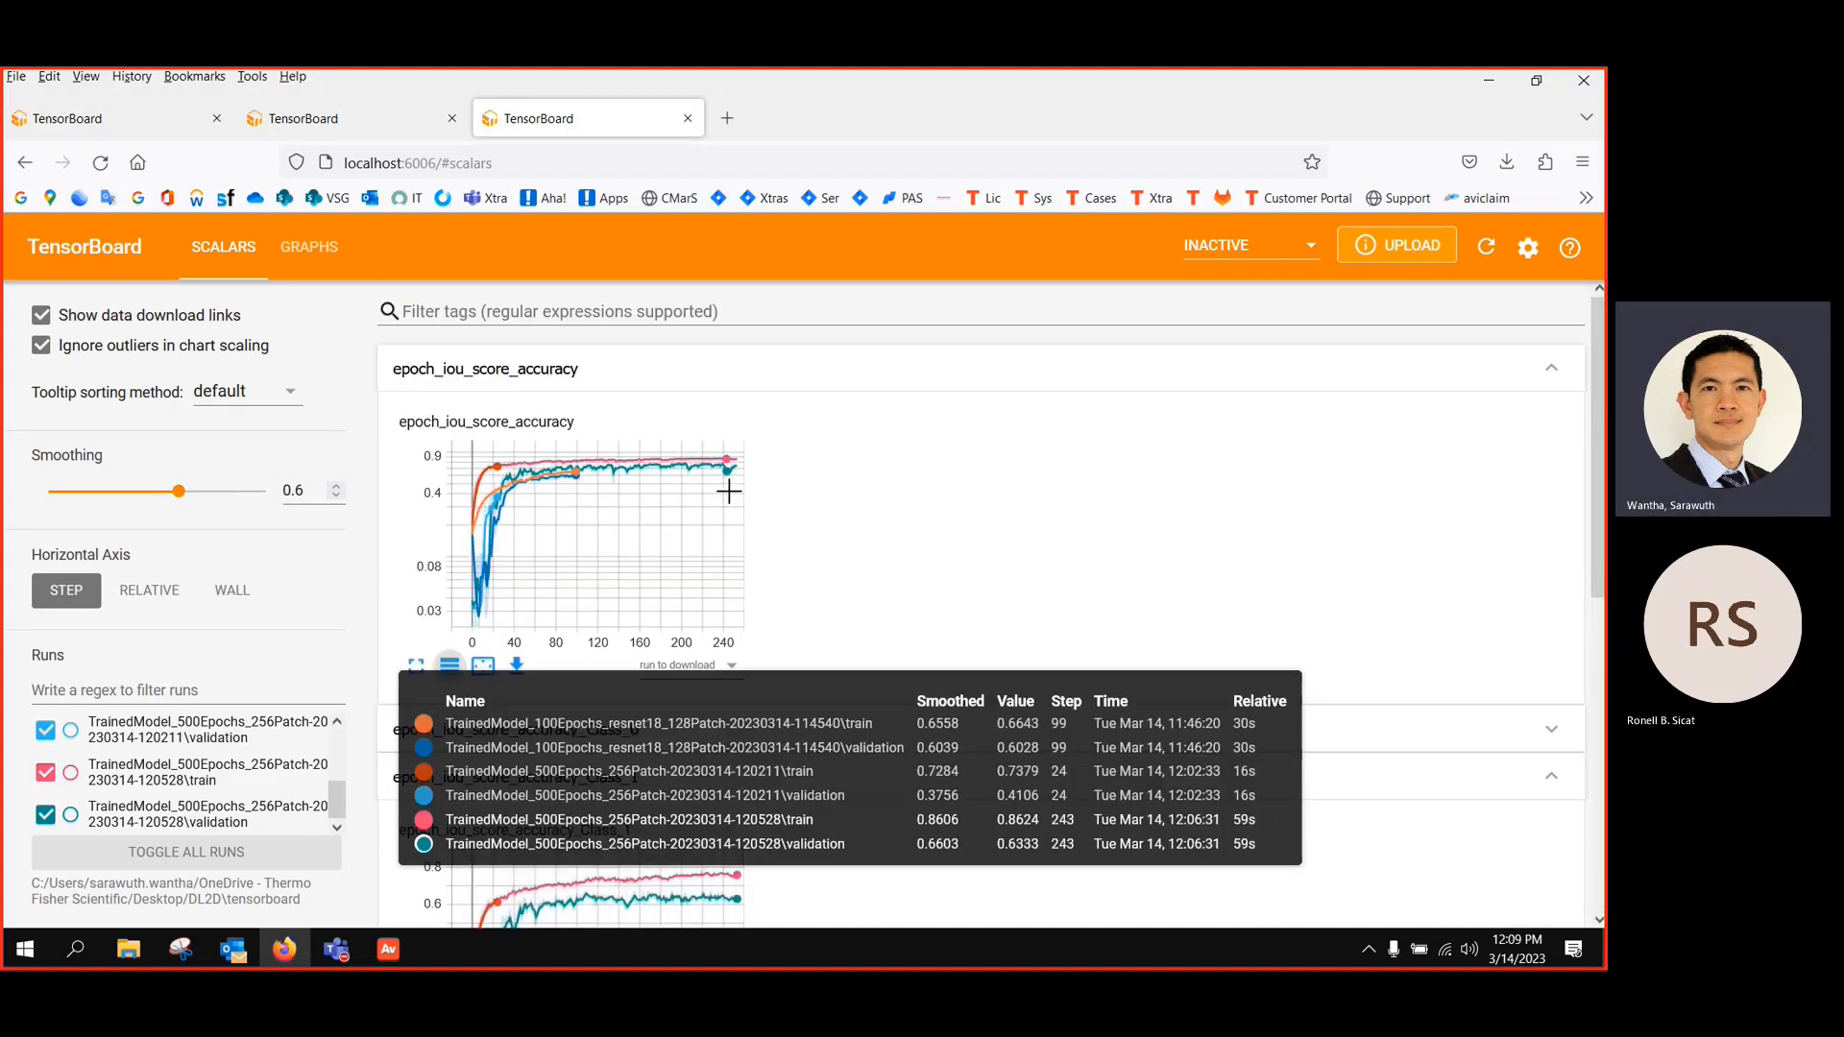
scroll(728, 490, down, 5)
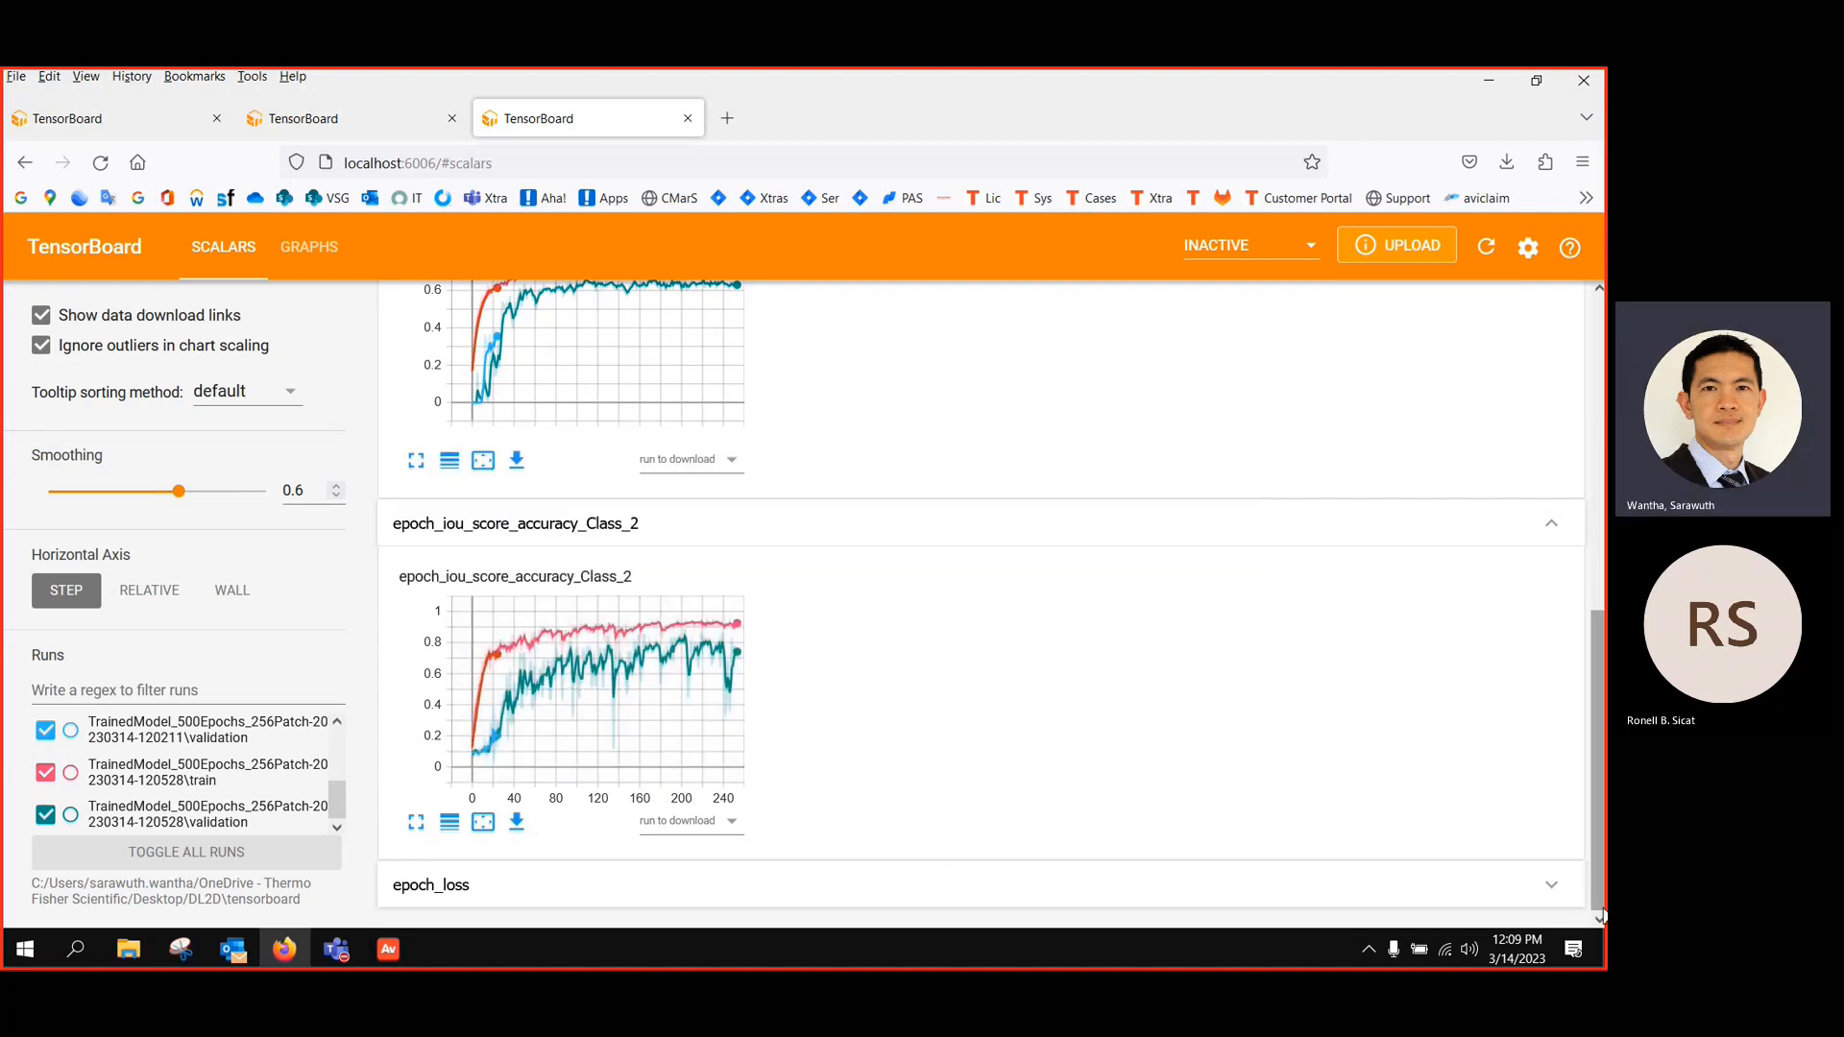
click(463, 889)
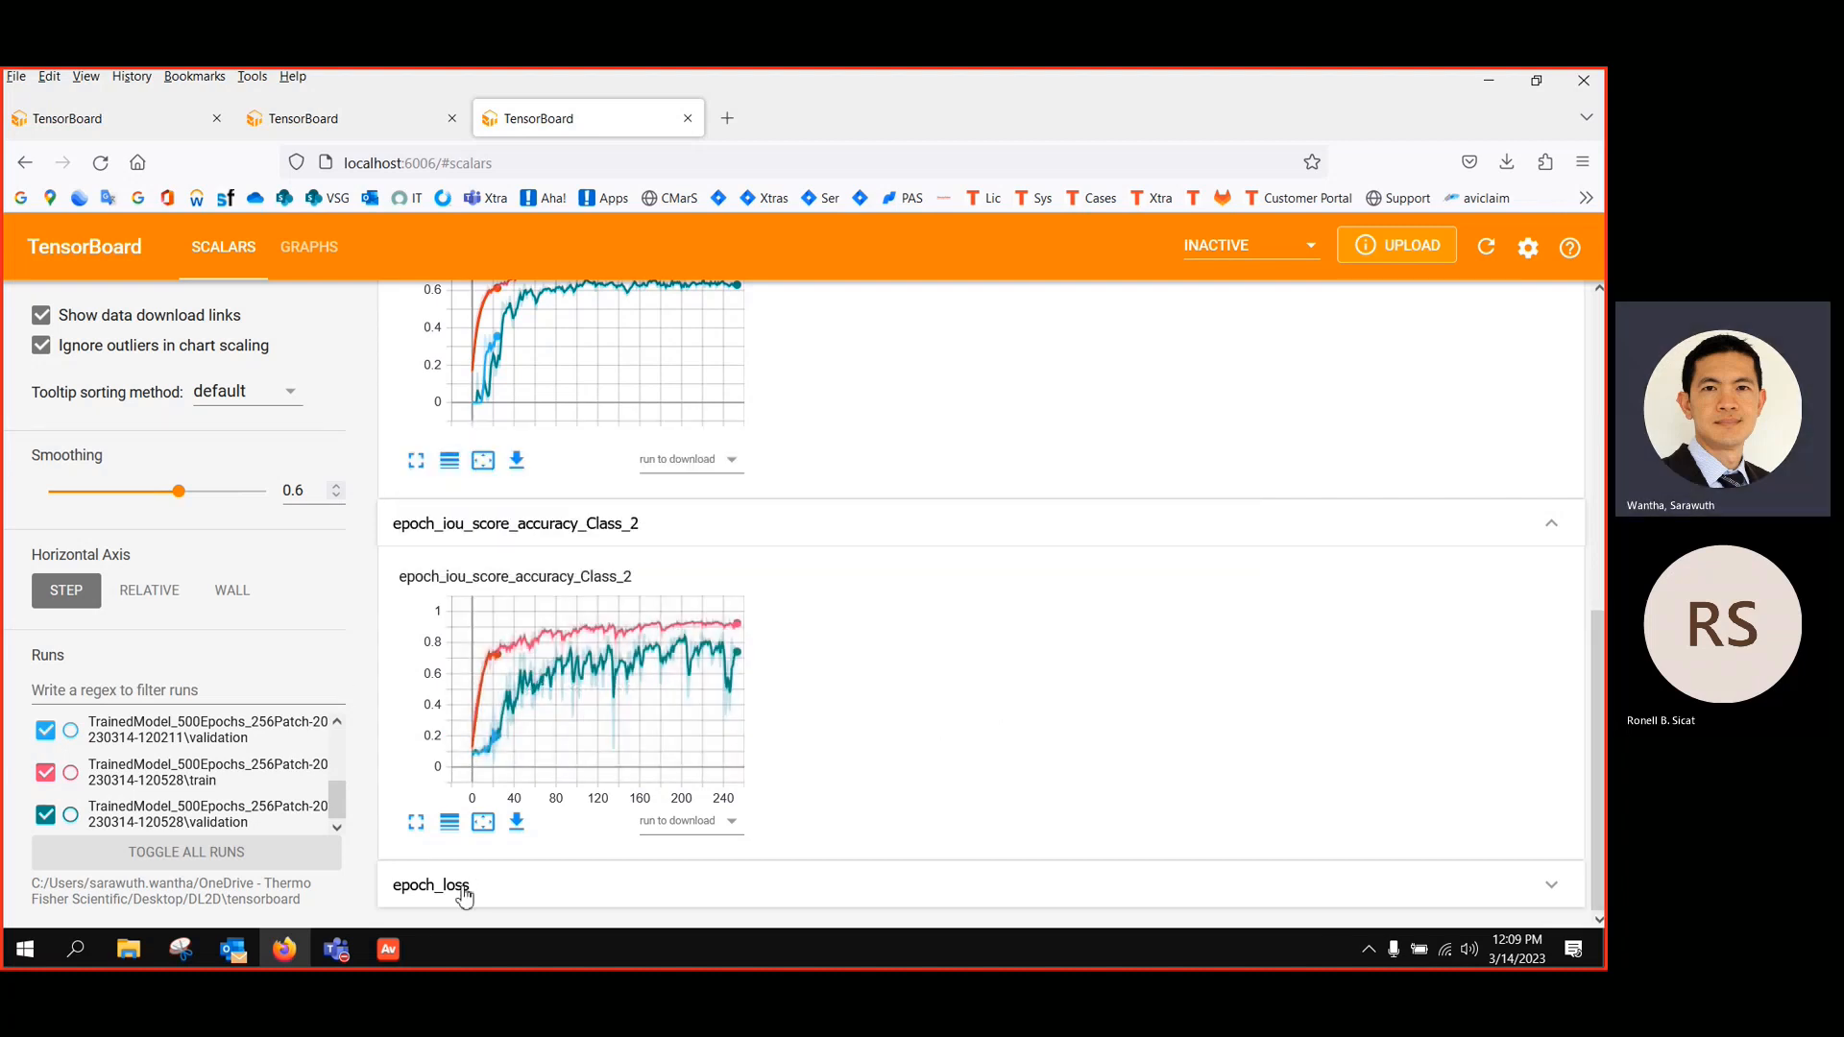
scroll(951, 722, down, 3)
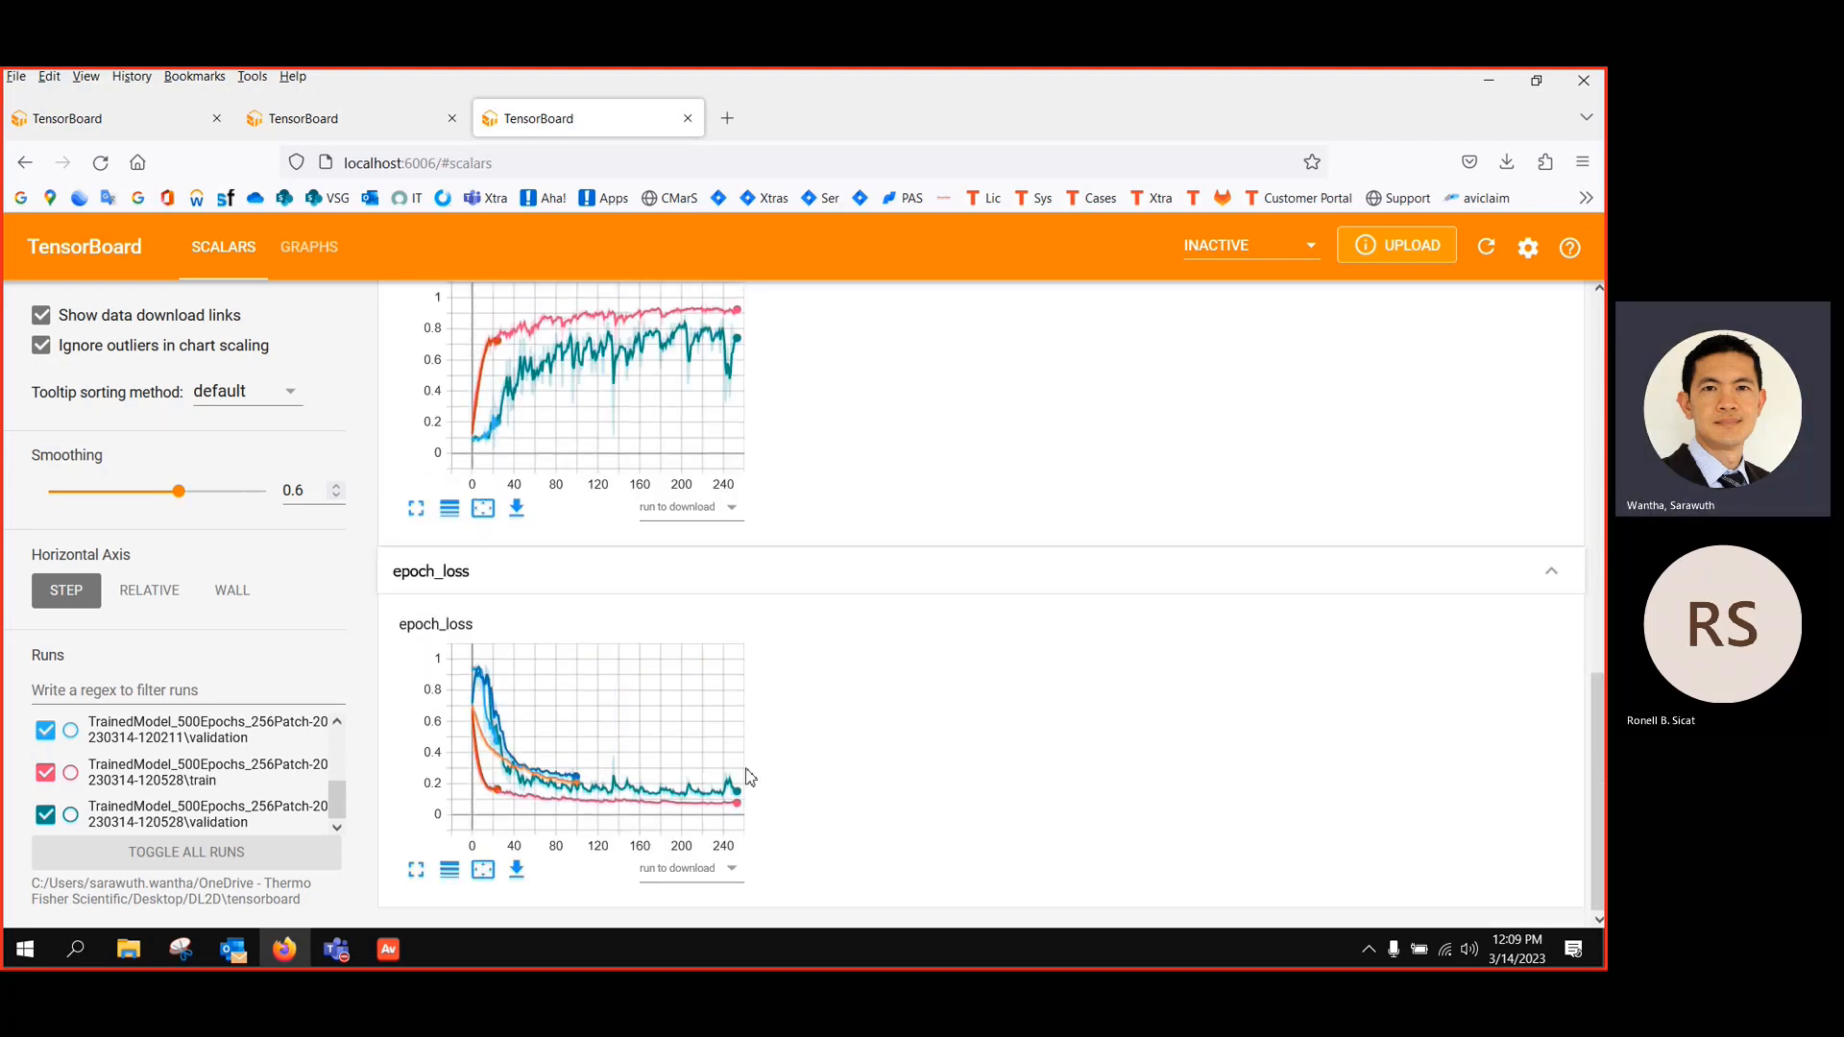
mouse_move(483, 656)
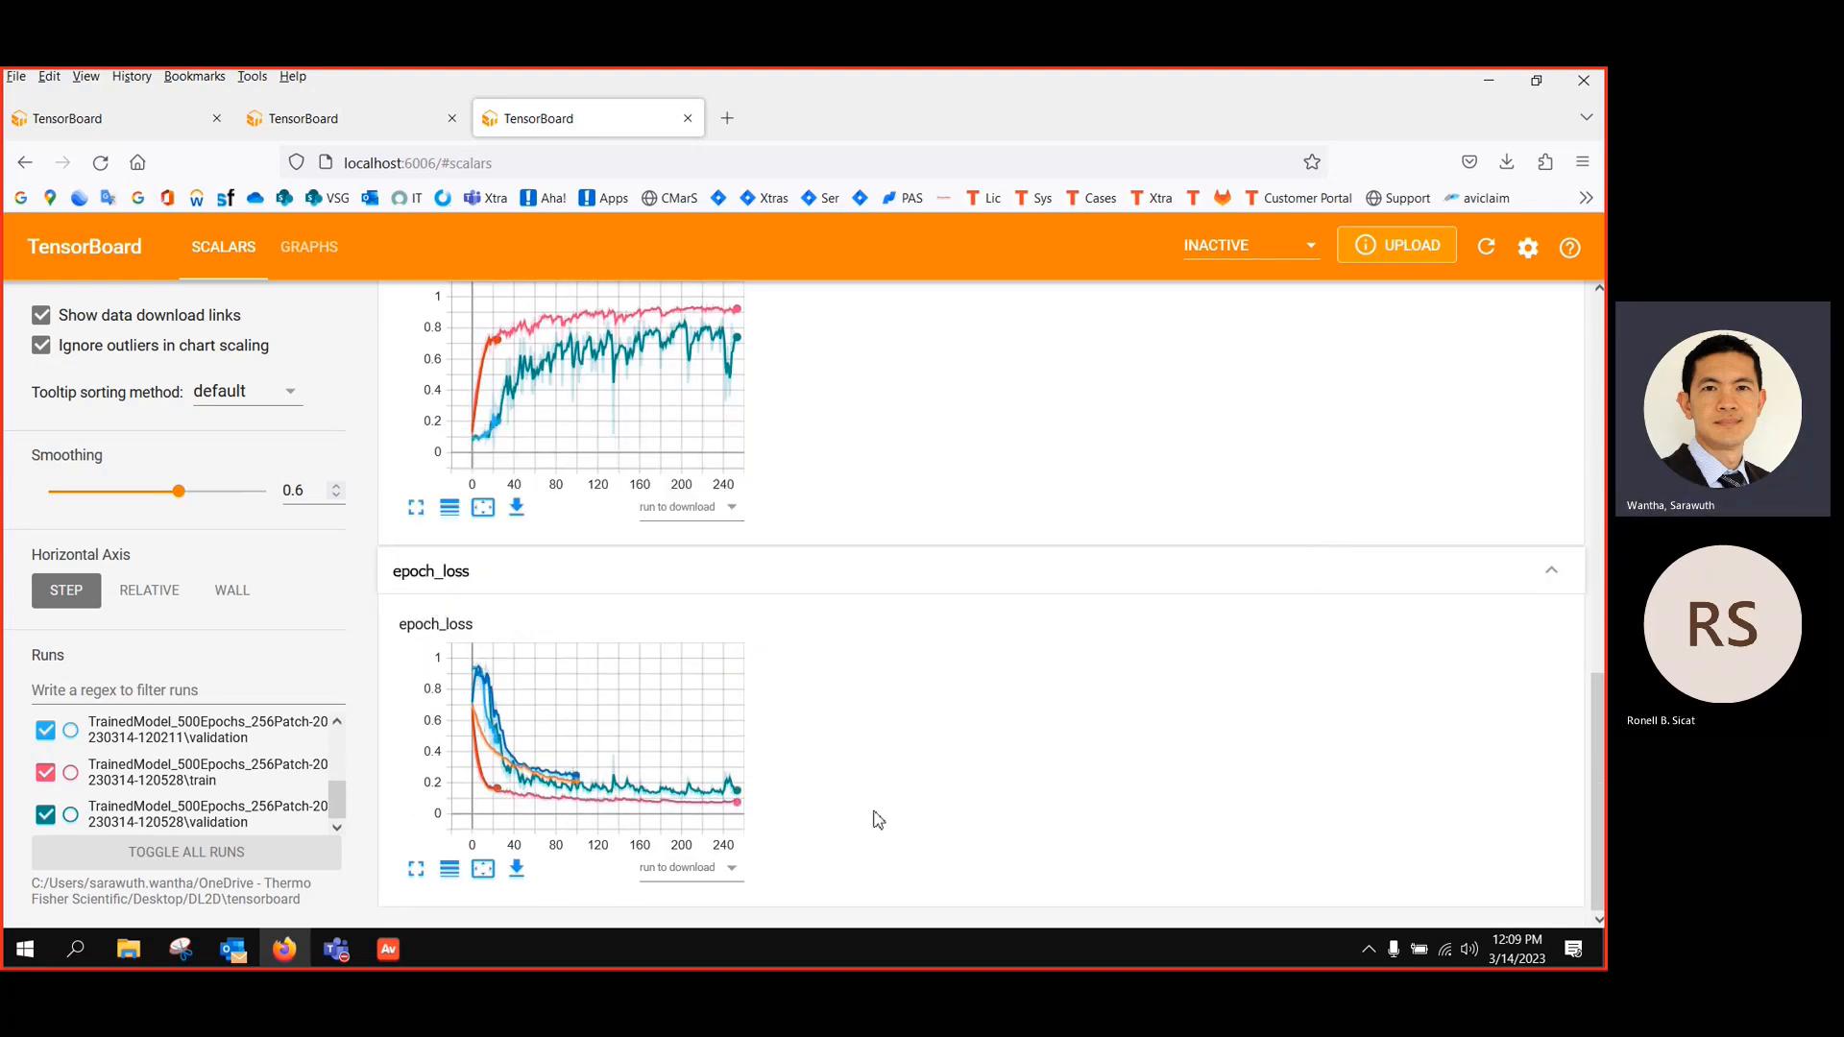
Collapse the Class_2 accuracy chart and reopen the epoch_loss chart to read its training and validation values
double_click(1559, 576)
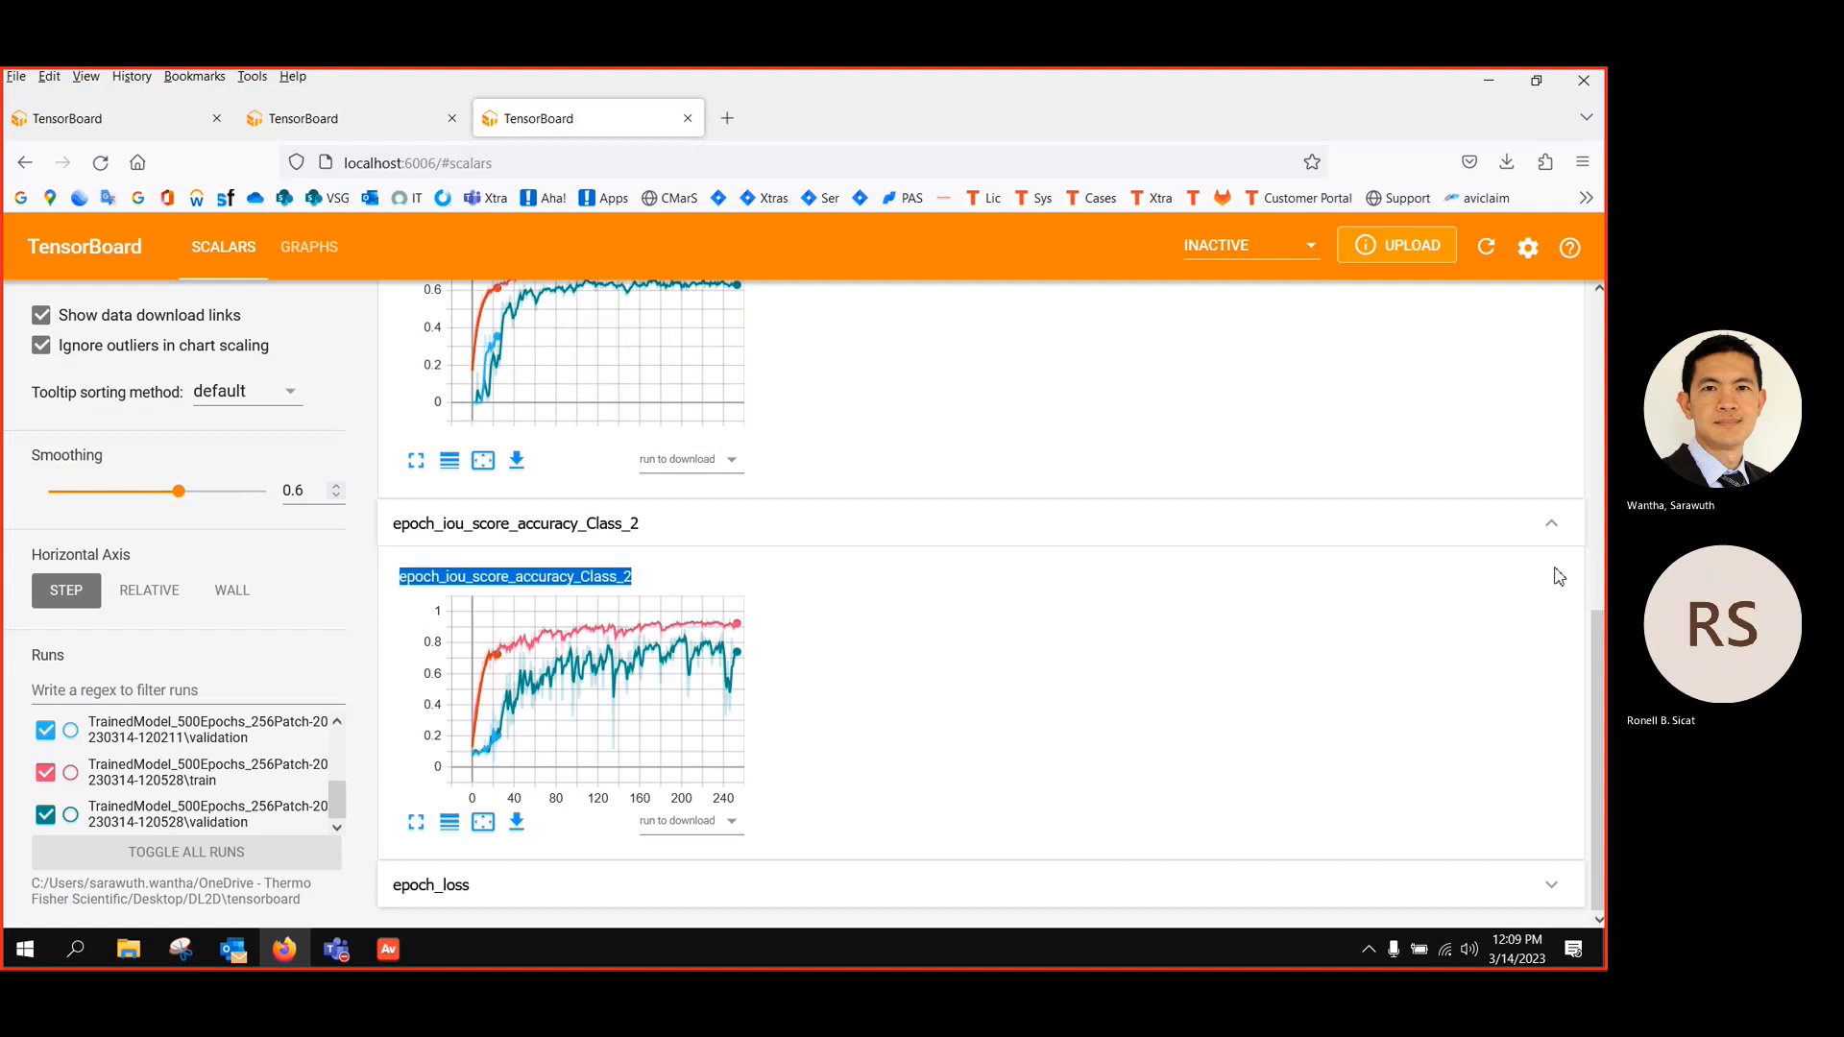
click(1551, 524)
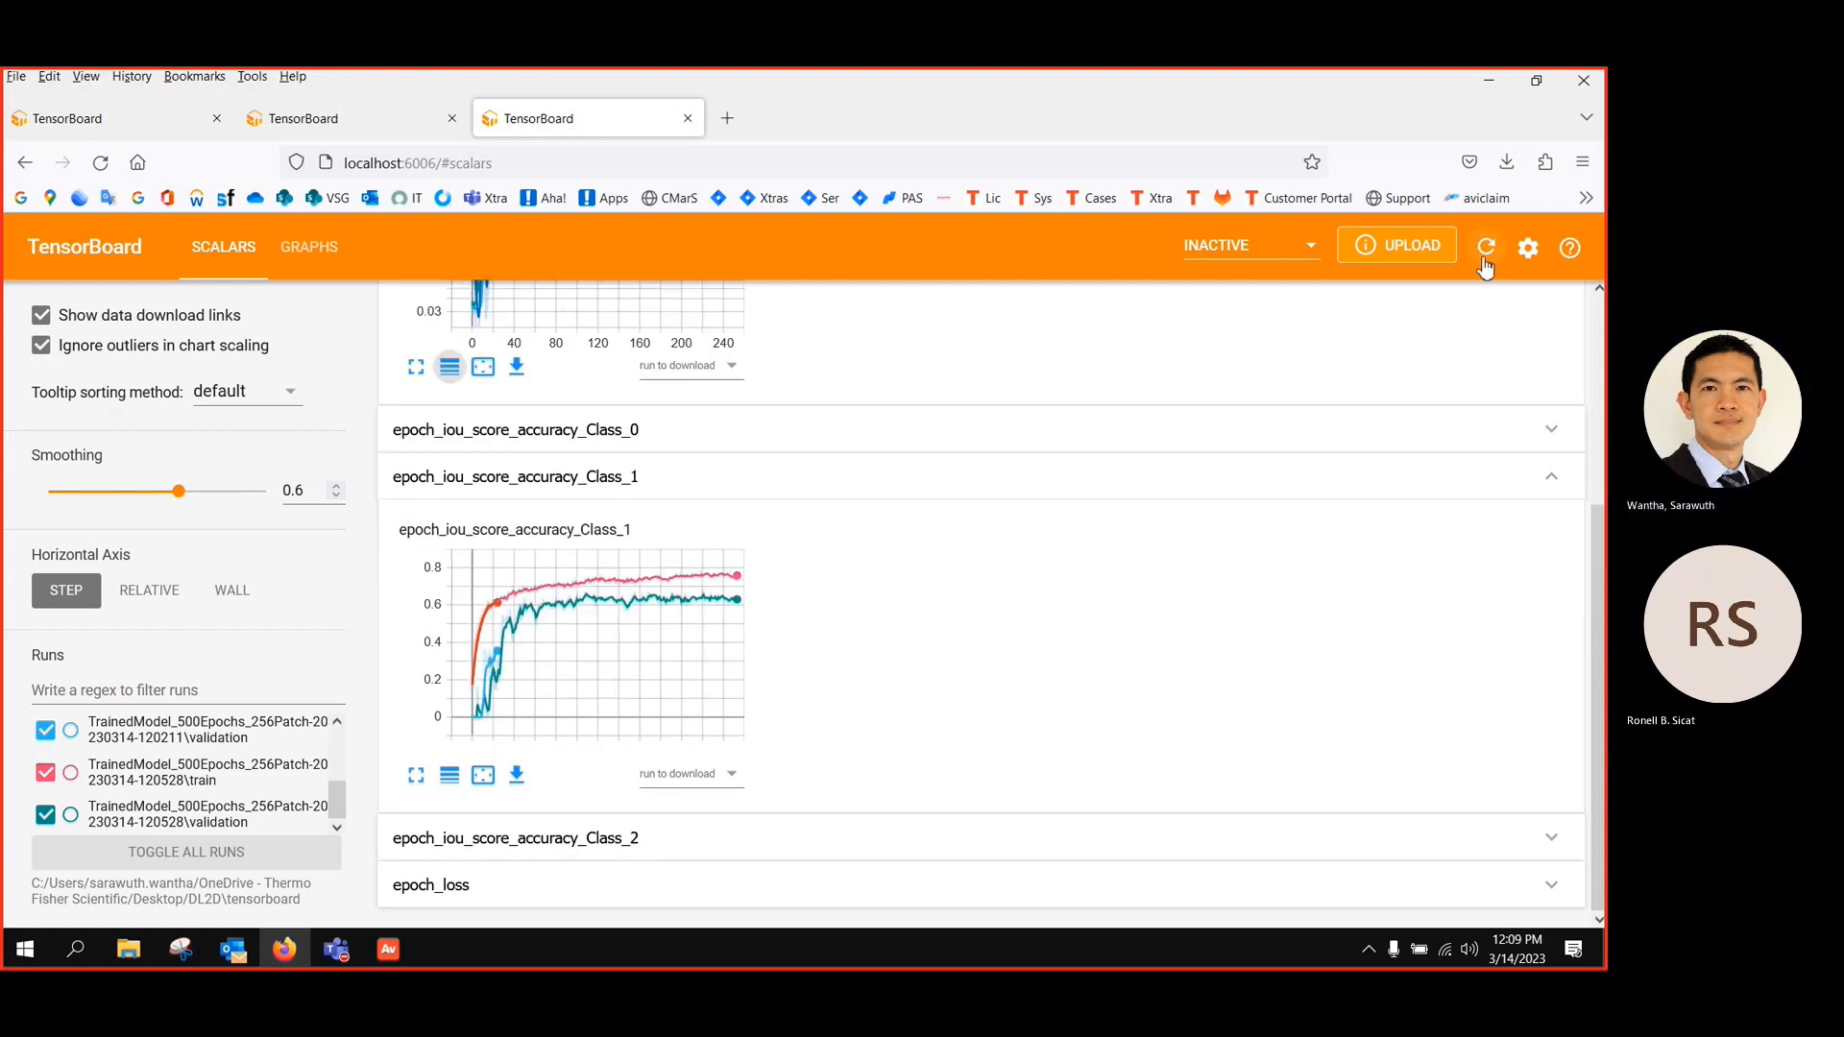
click(568, 885)
scroll(568, 885, down, 3)
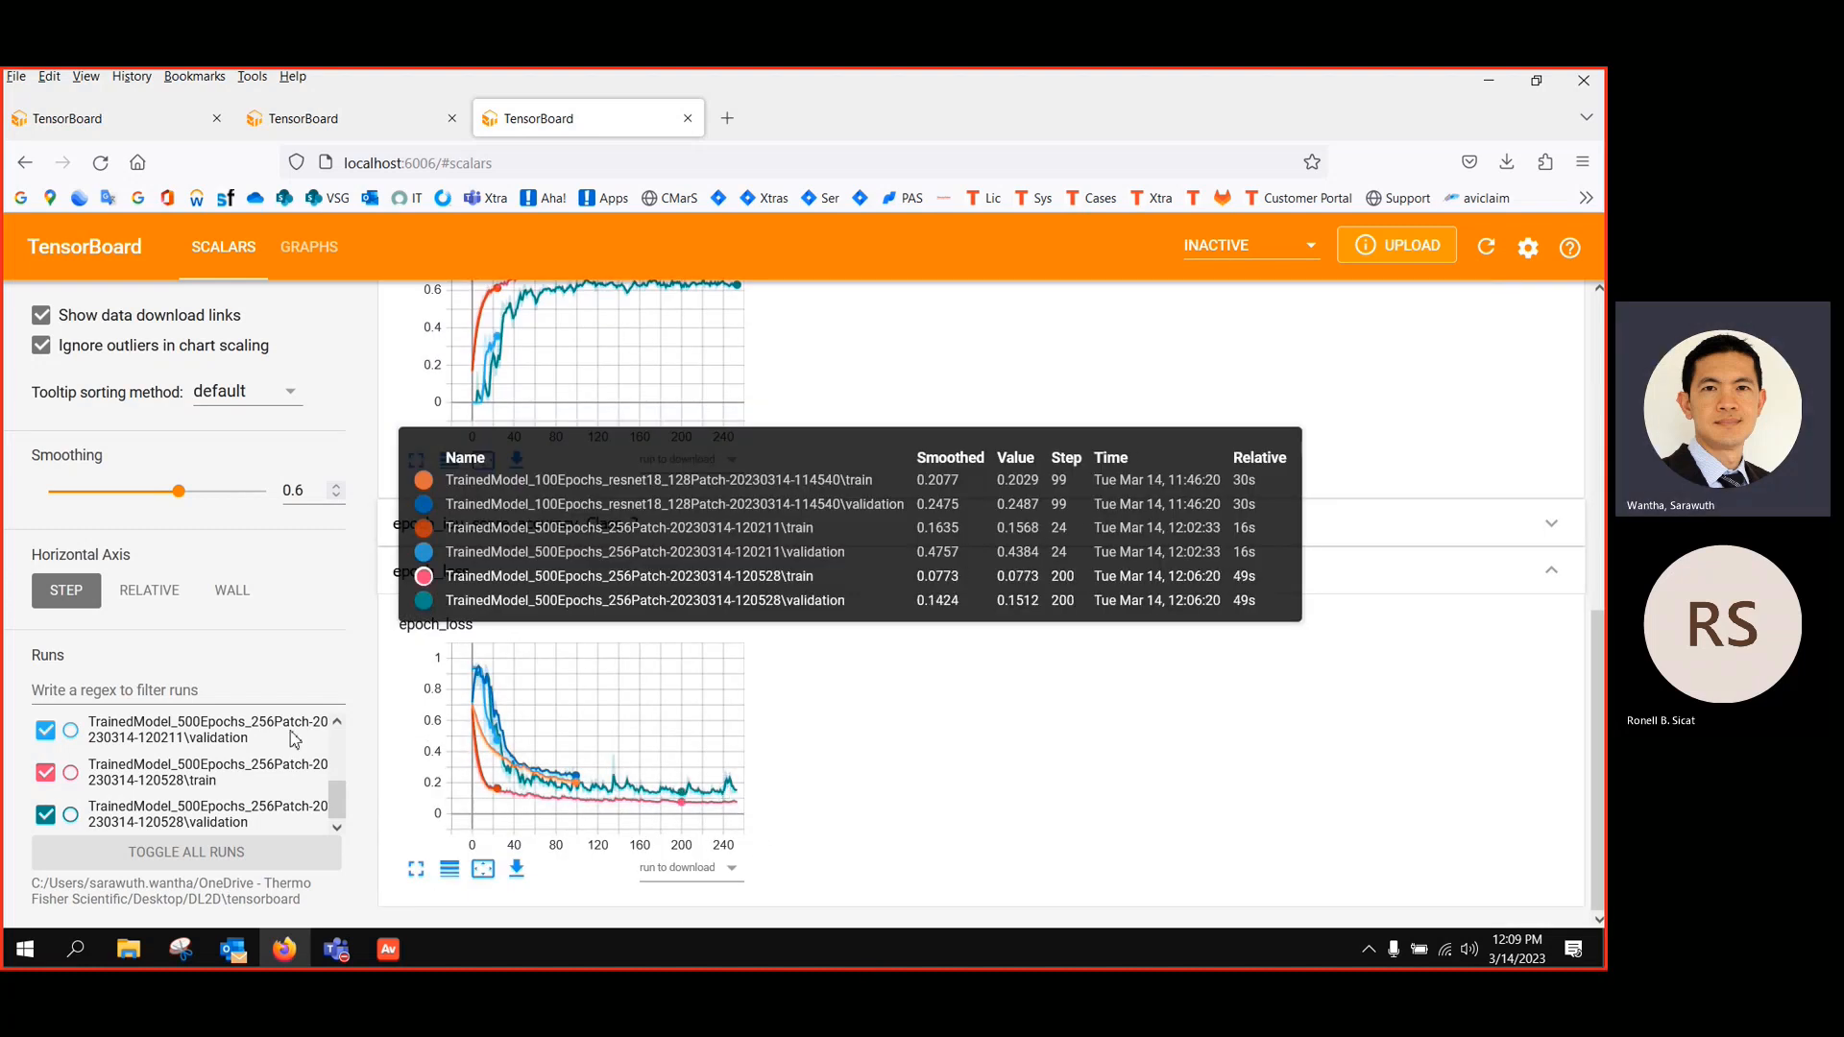
Set the chart smoothing to 0.893 and expand the Class_2 accuracy chart to view its smoothed curves
drag(179, 490, 248, 499)
scroll(692, 730, up, 5)
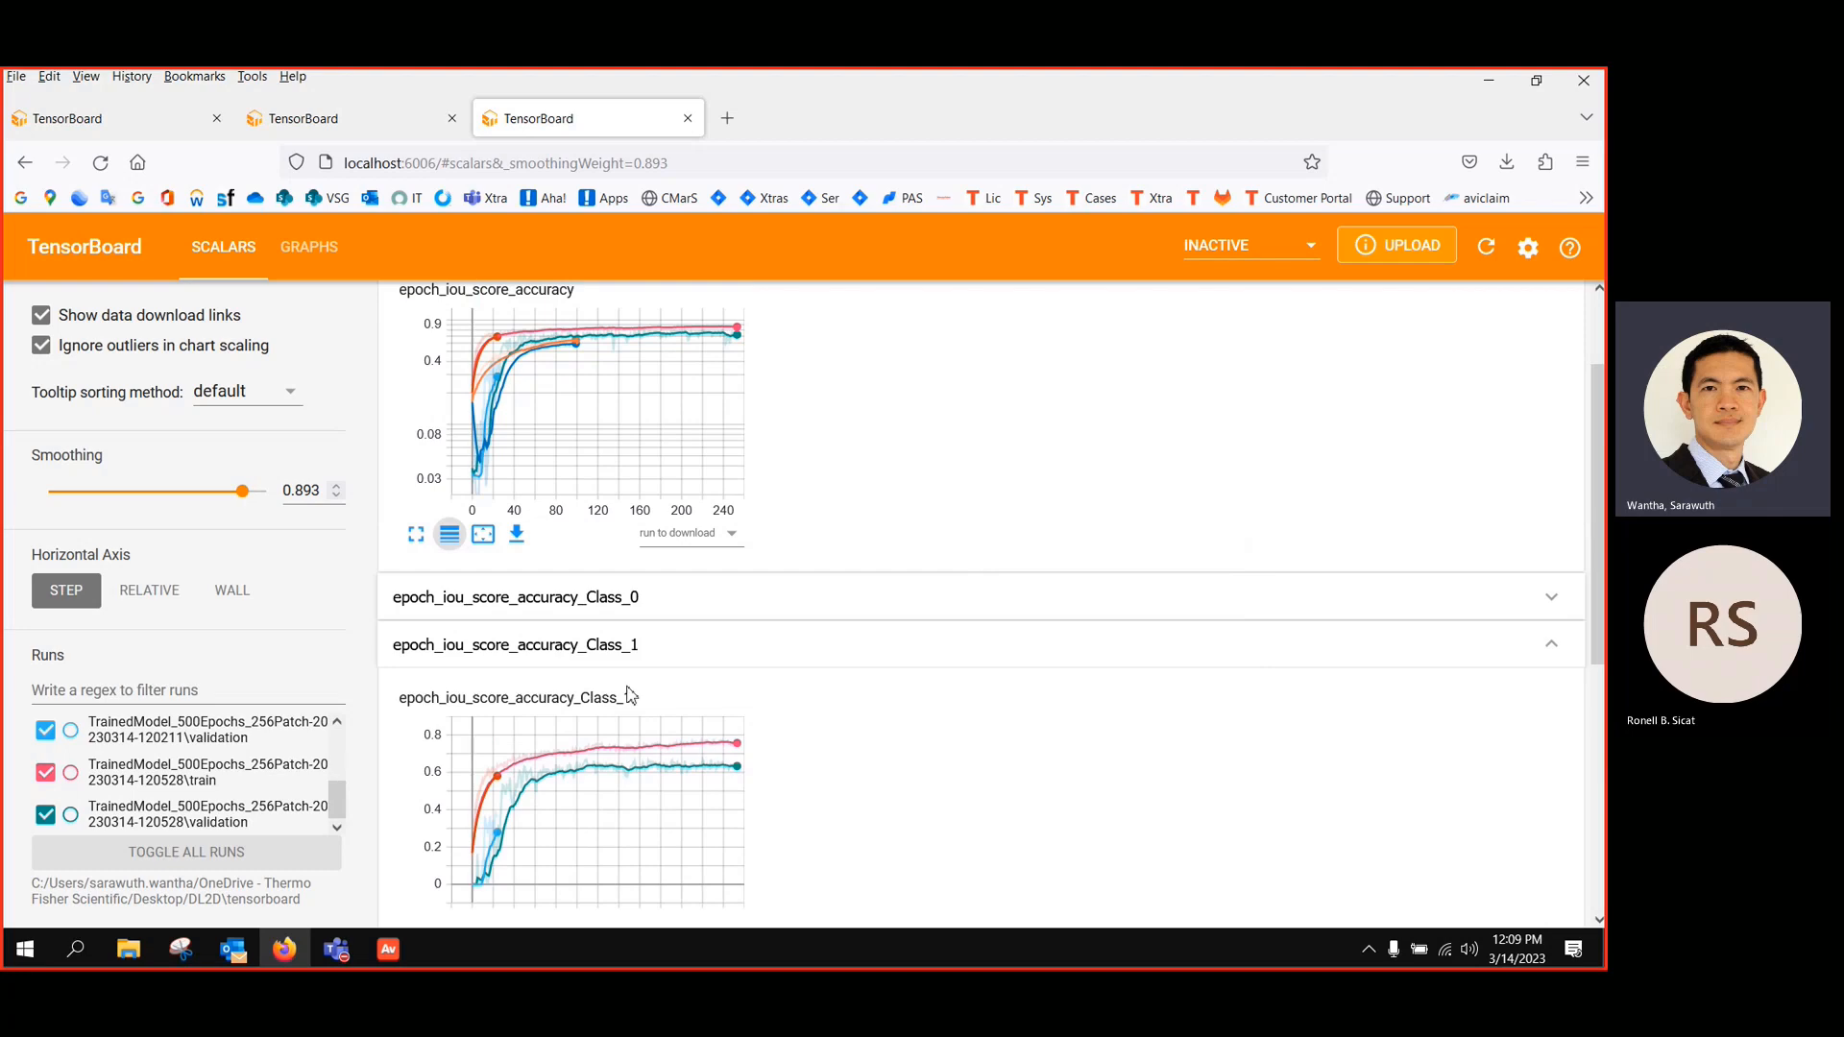
scroll(720, 701, down, 4)
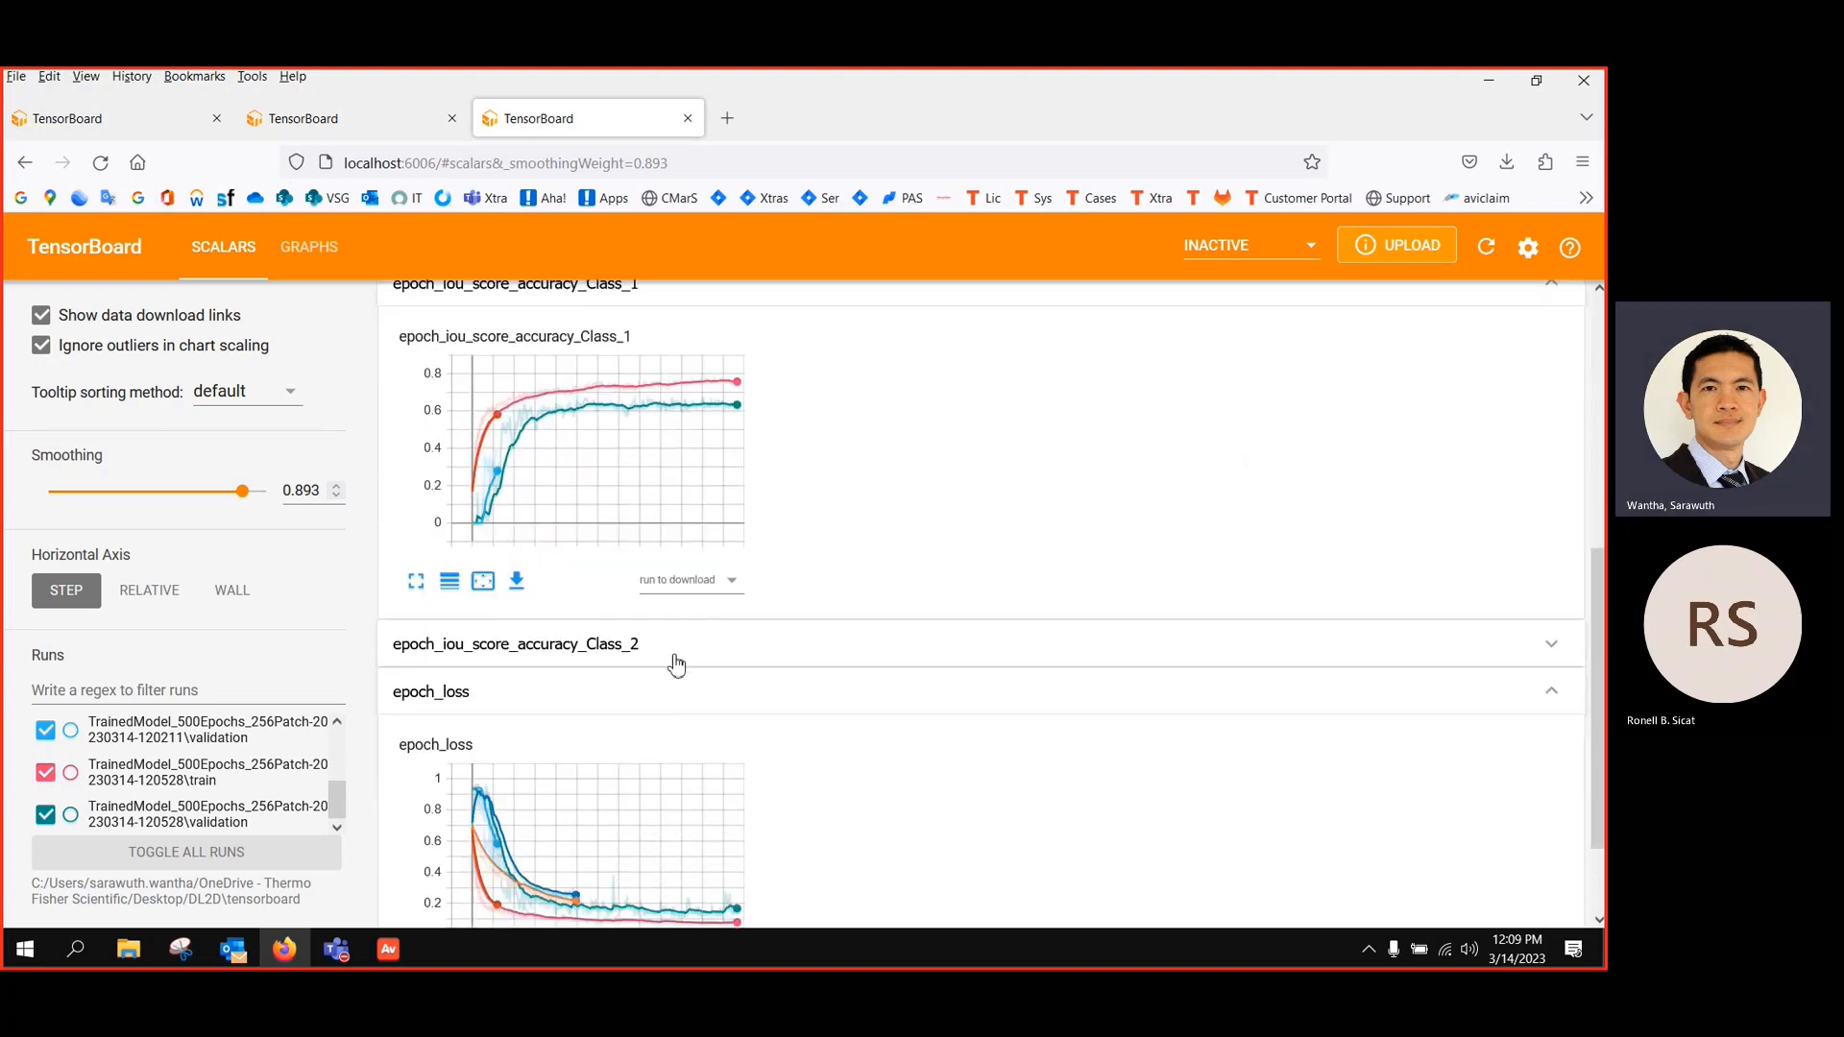
click(678, 662)
scroll(677, 662, down, 4)
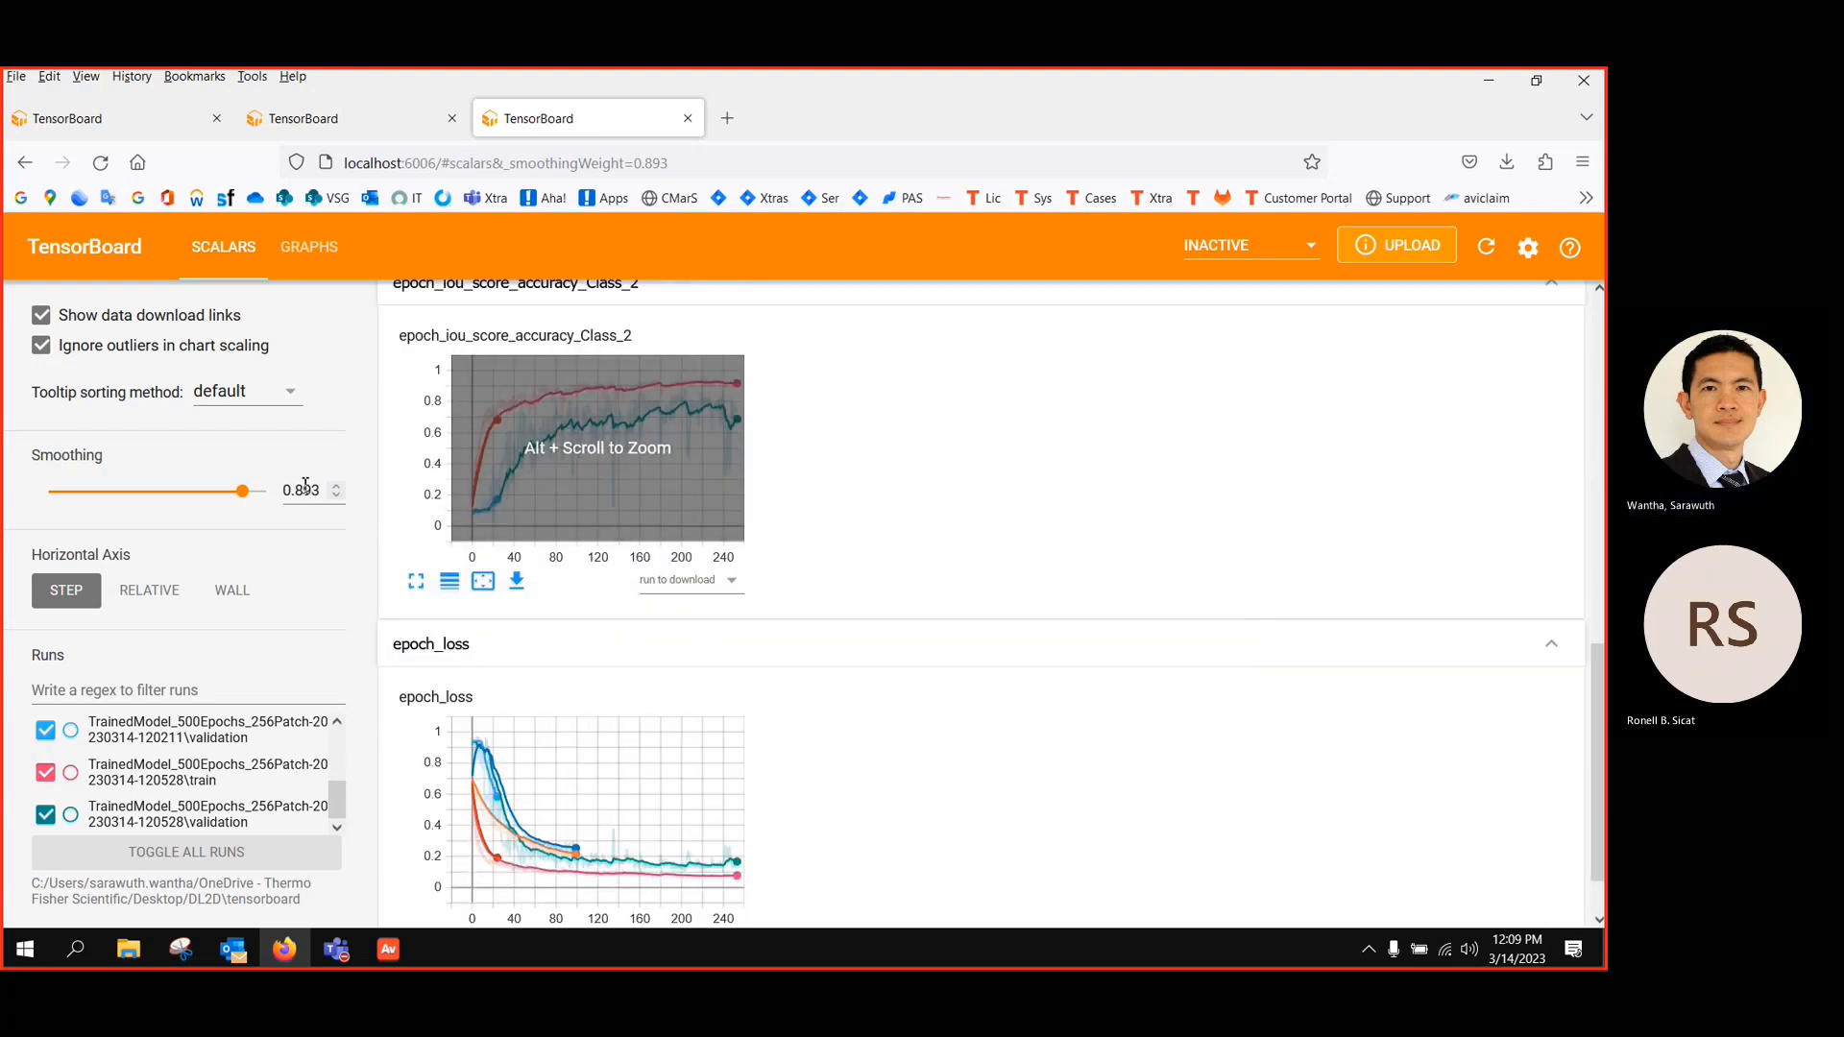
Set the chart smoothing to 0.999 and compare the smoothed accuracy and loss curves of all runs
mouse_move(242, 491)
mouse_down()
mouse_move(48, 491)
mouse_move(271, 495)
mouse_up()
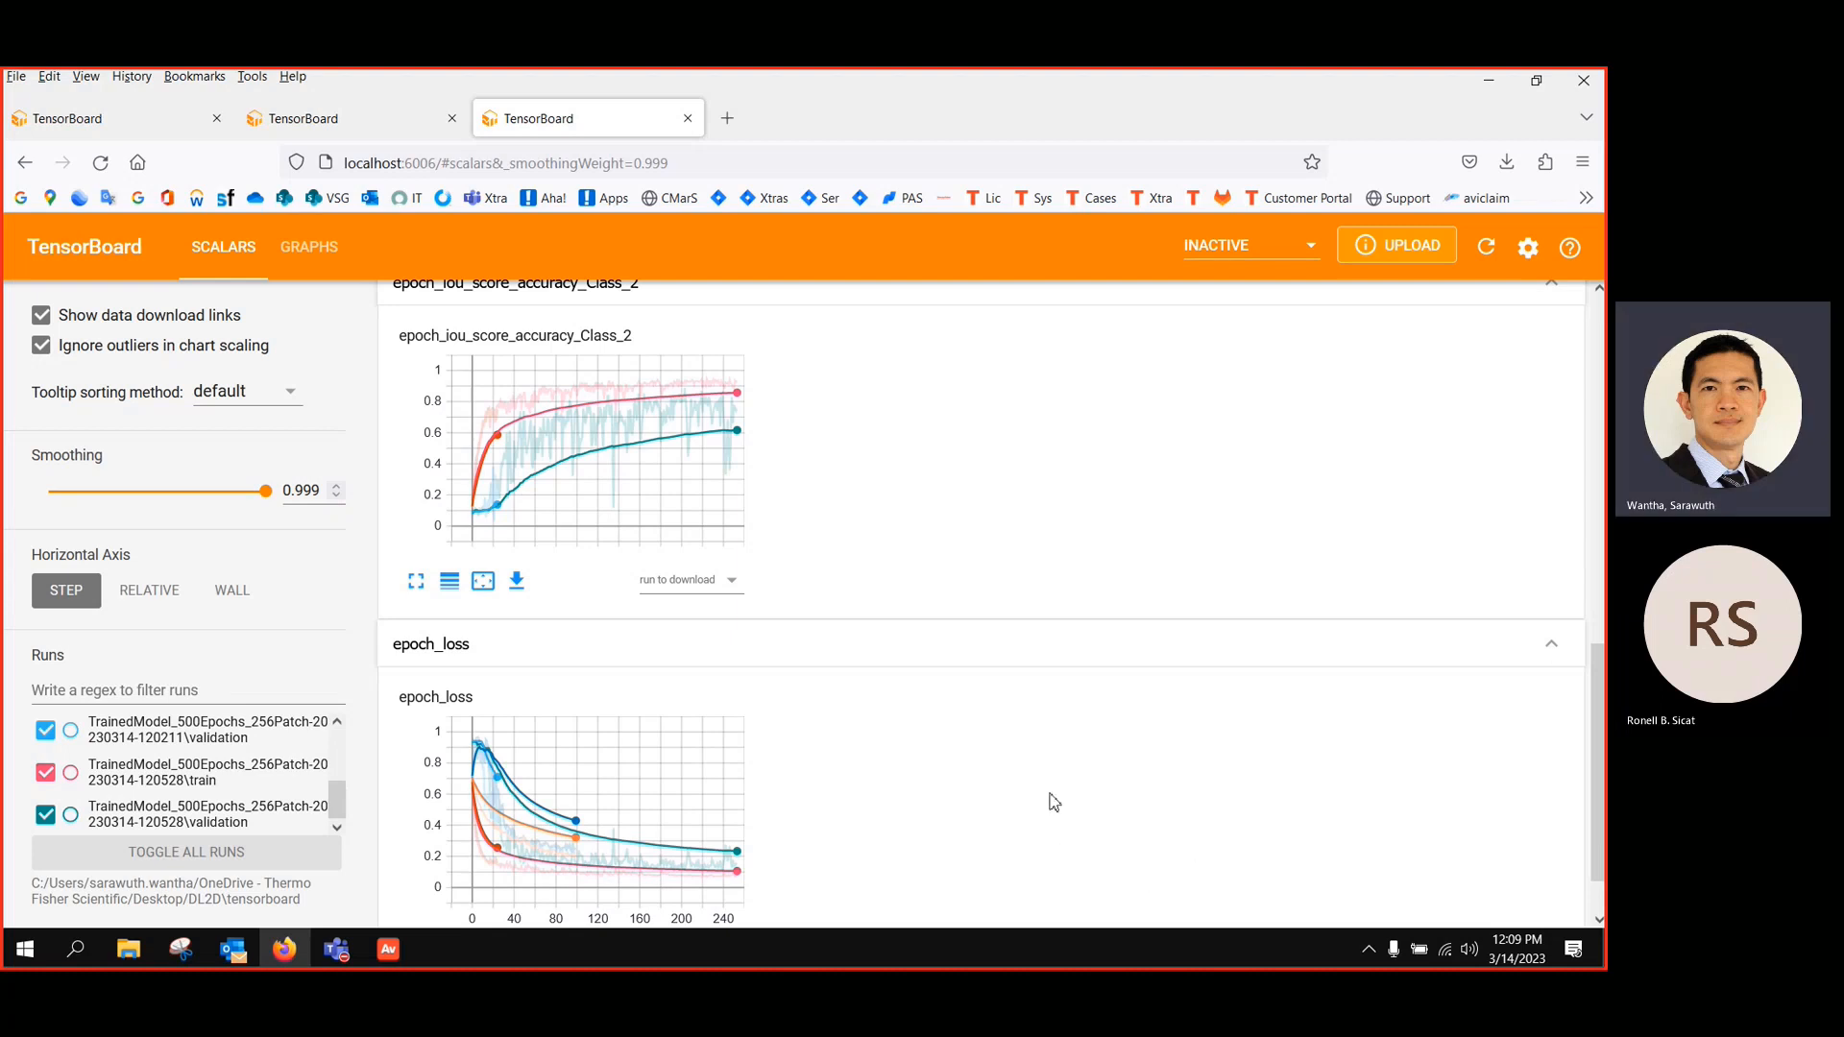
scroll(1055, 803, up, 3)
scroll(1055, 803, up, 1)
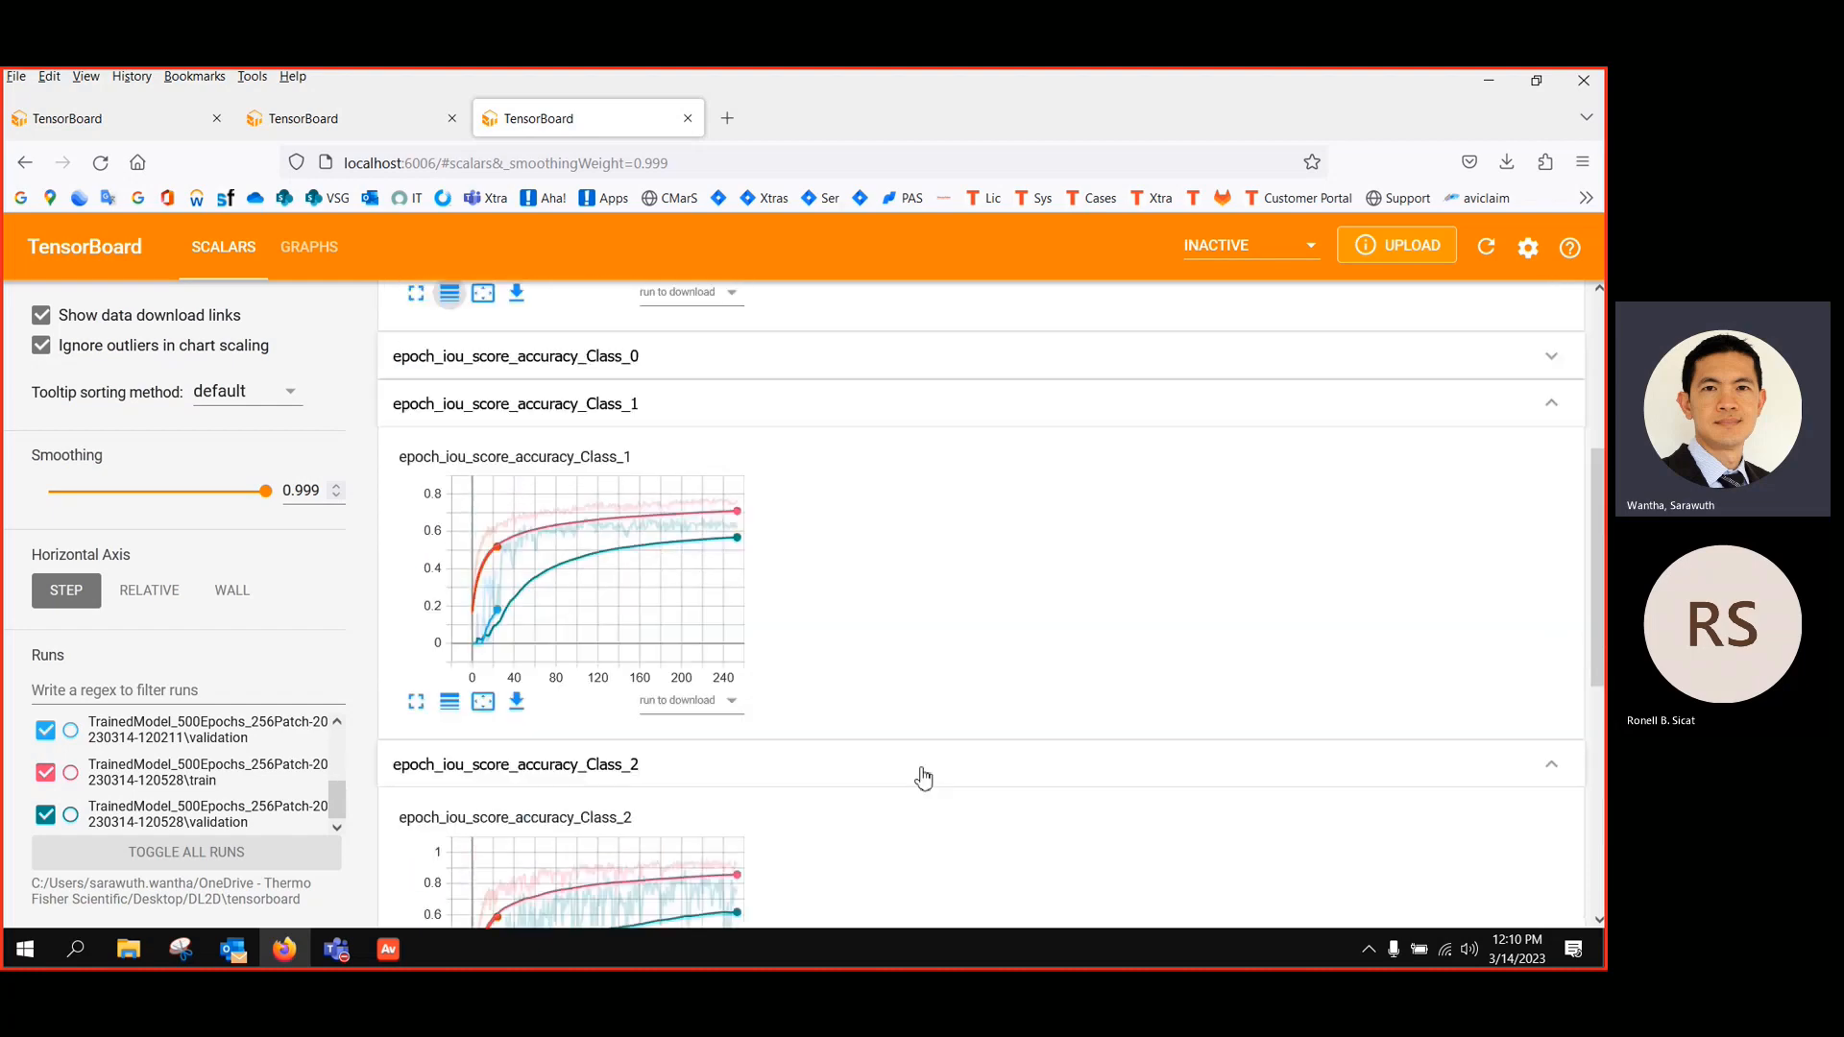
scroll(559, 621, up, 3)
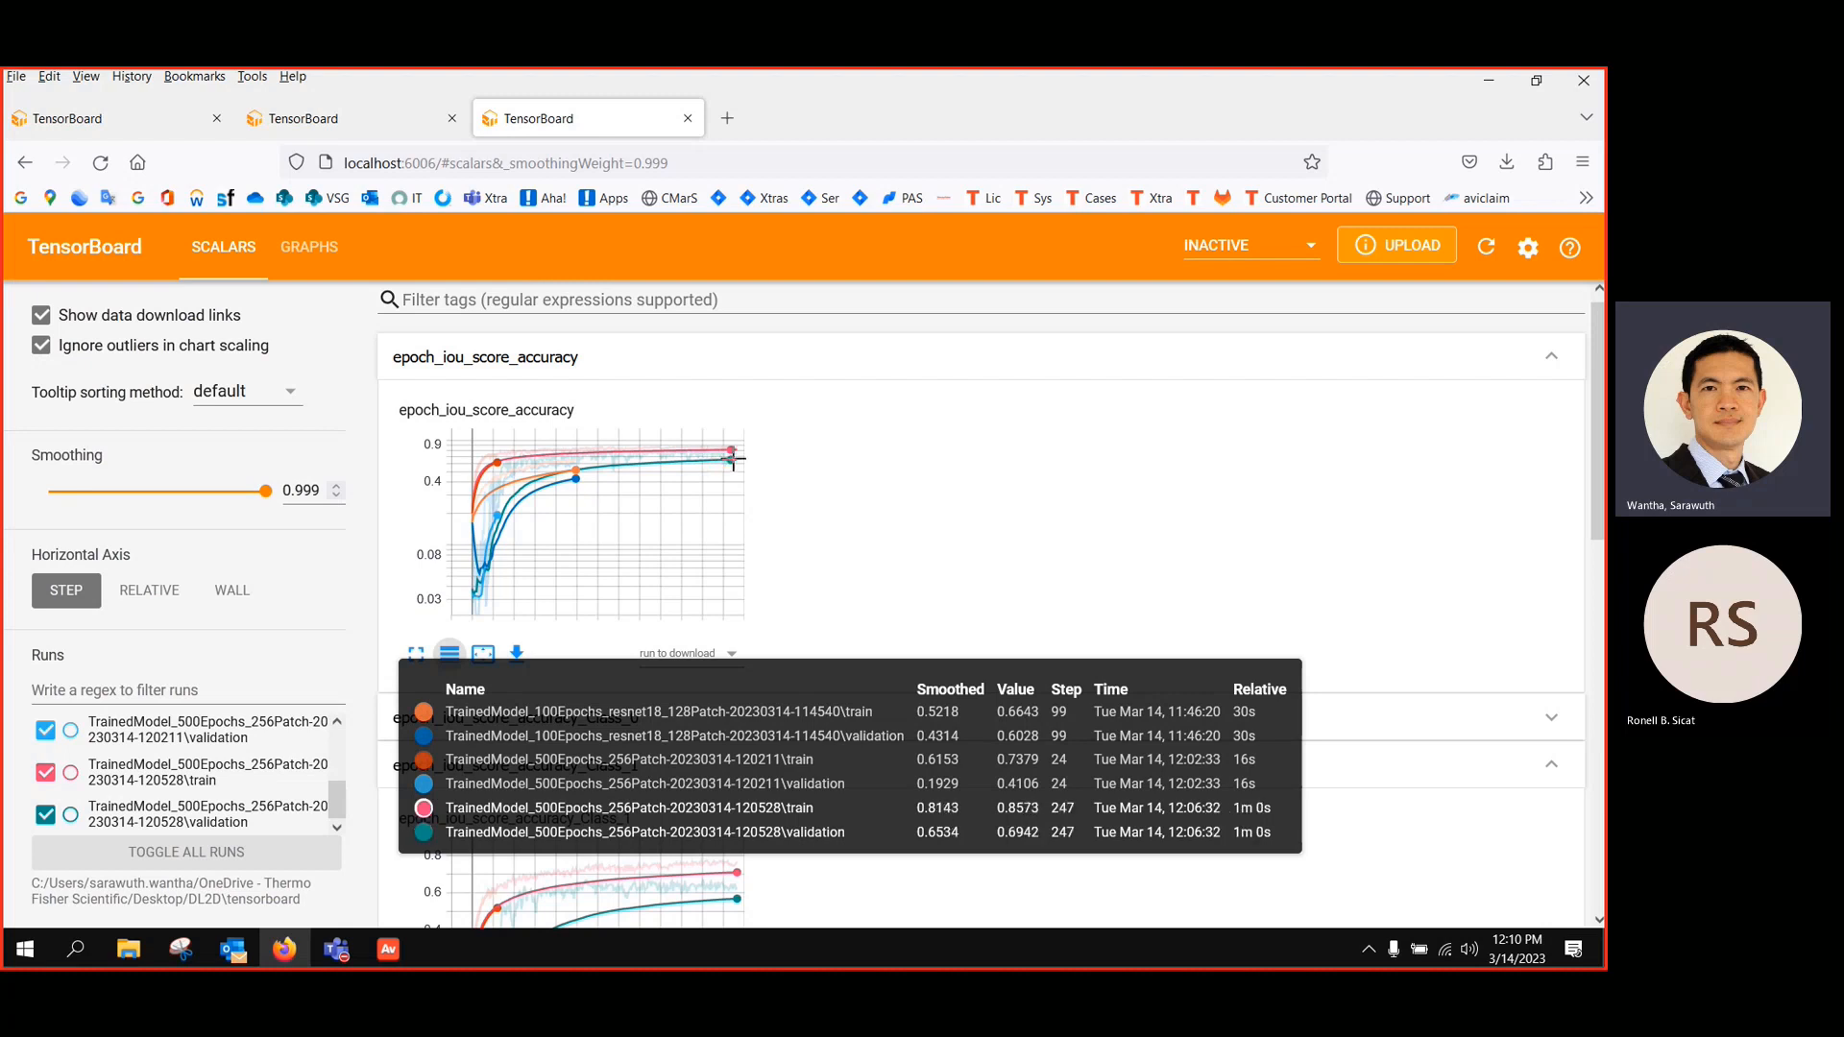
scroll(766, 560, down, 5)
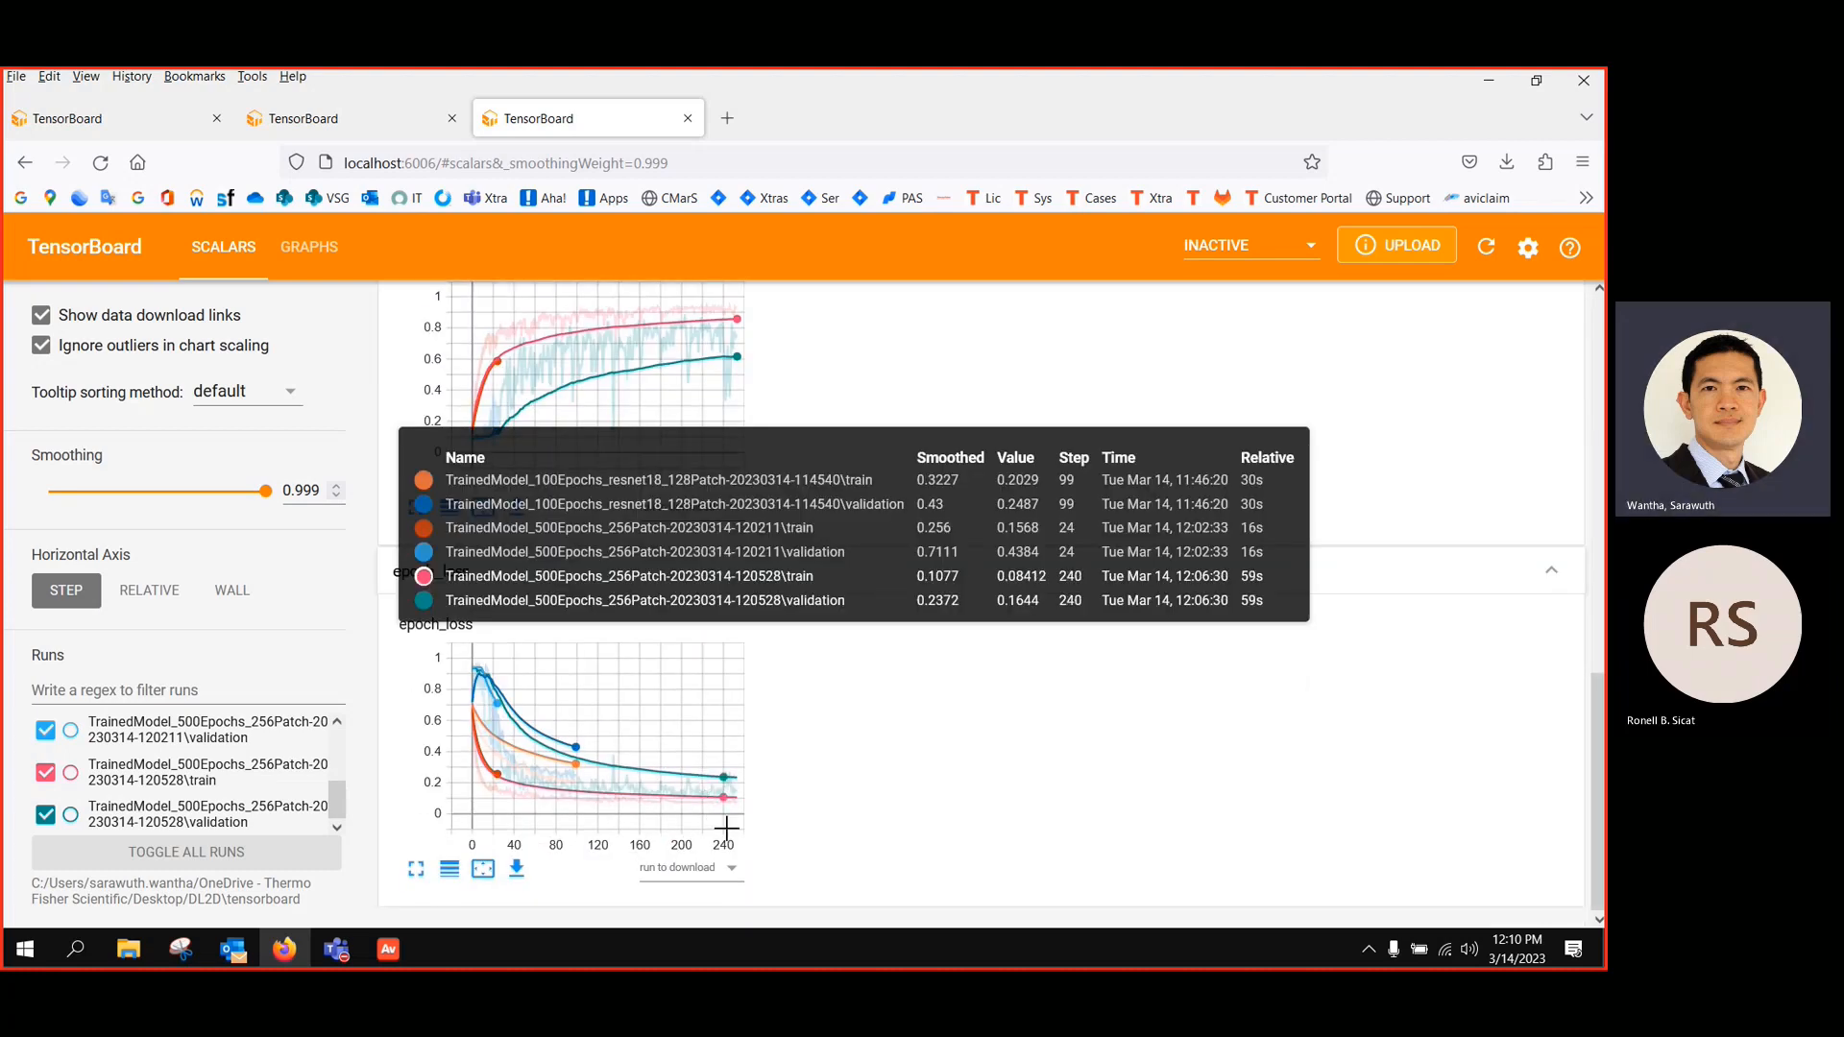
Switch to Avizo and enlarge the project view so the network down to DL Training - Segmentation 2D fits
click(388, 949)
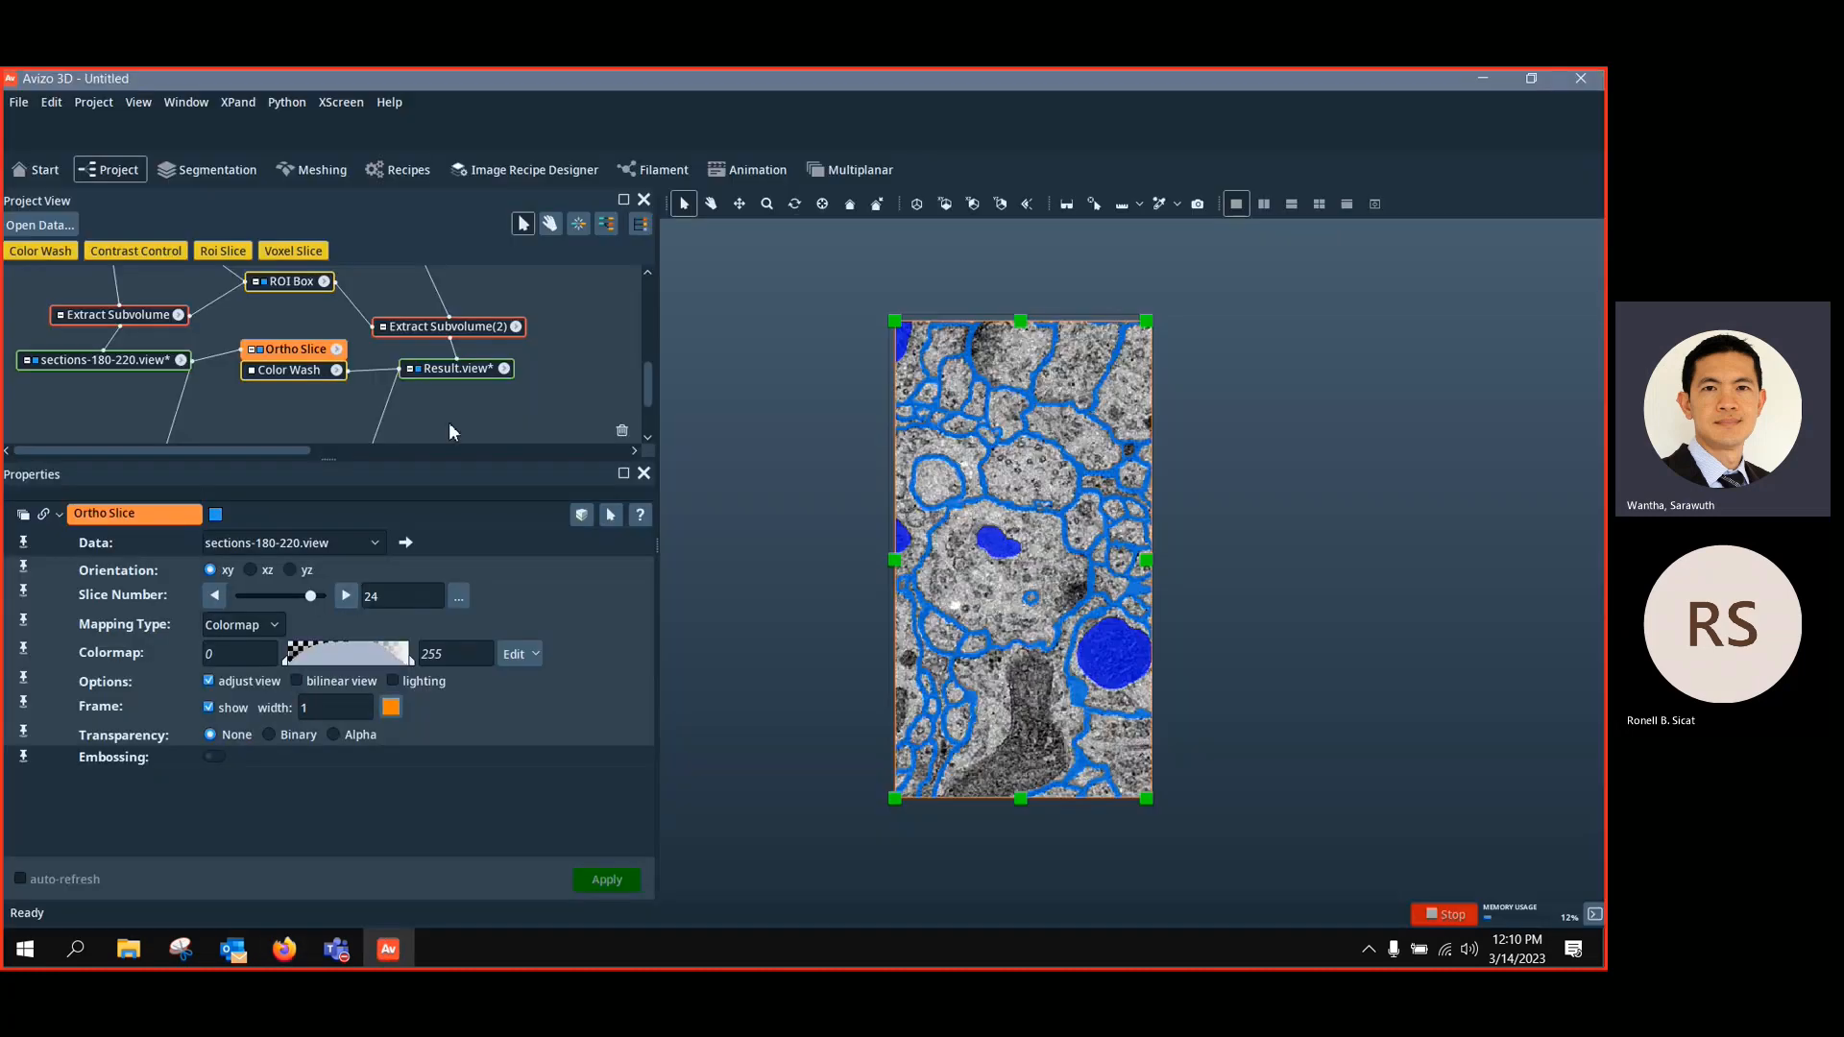
scroll(450, 428, down, 1)
scroll(451, 432, down, 1)
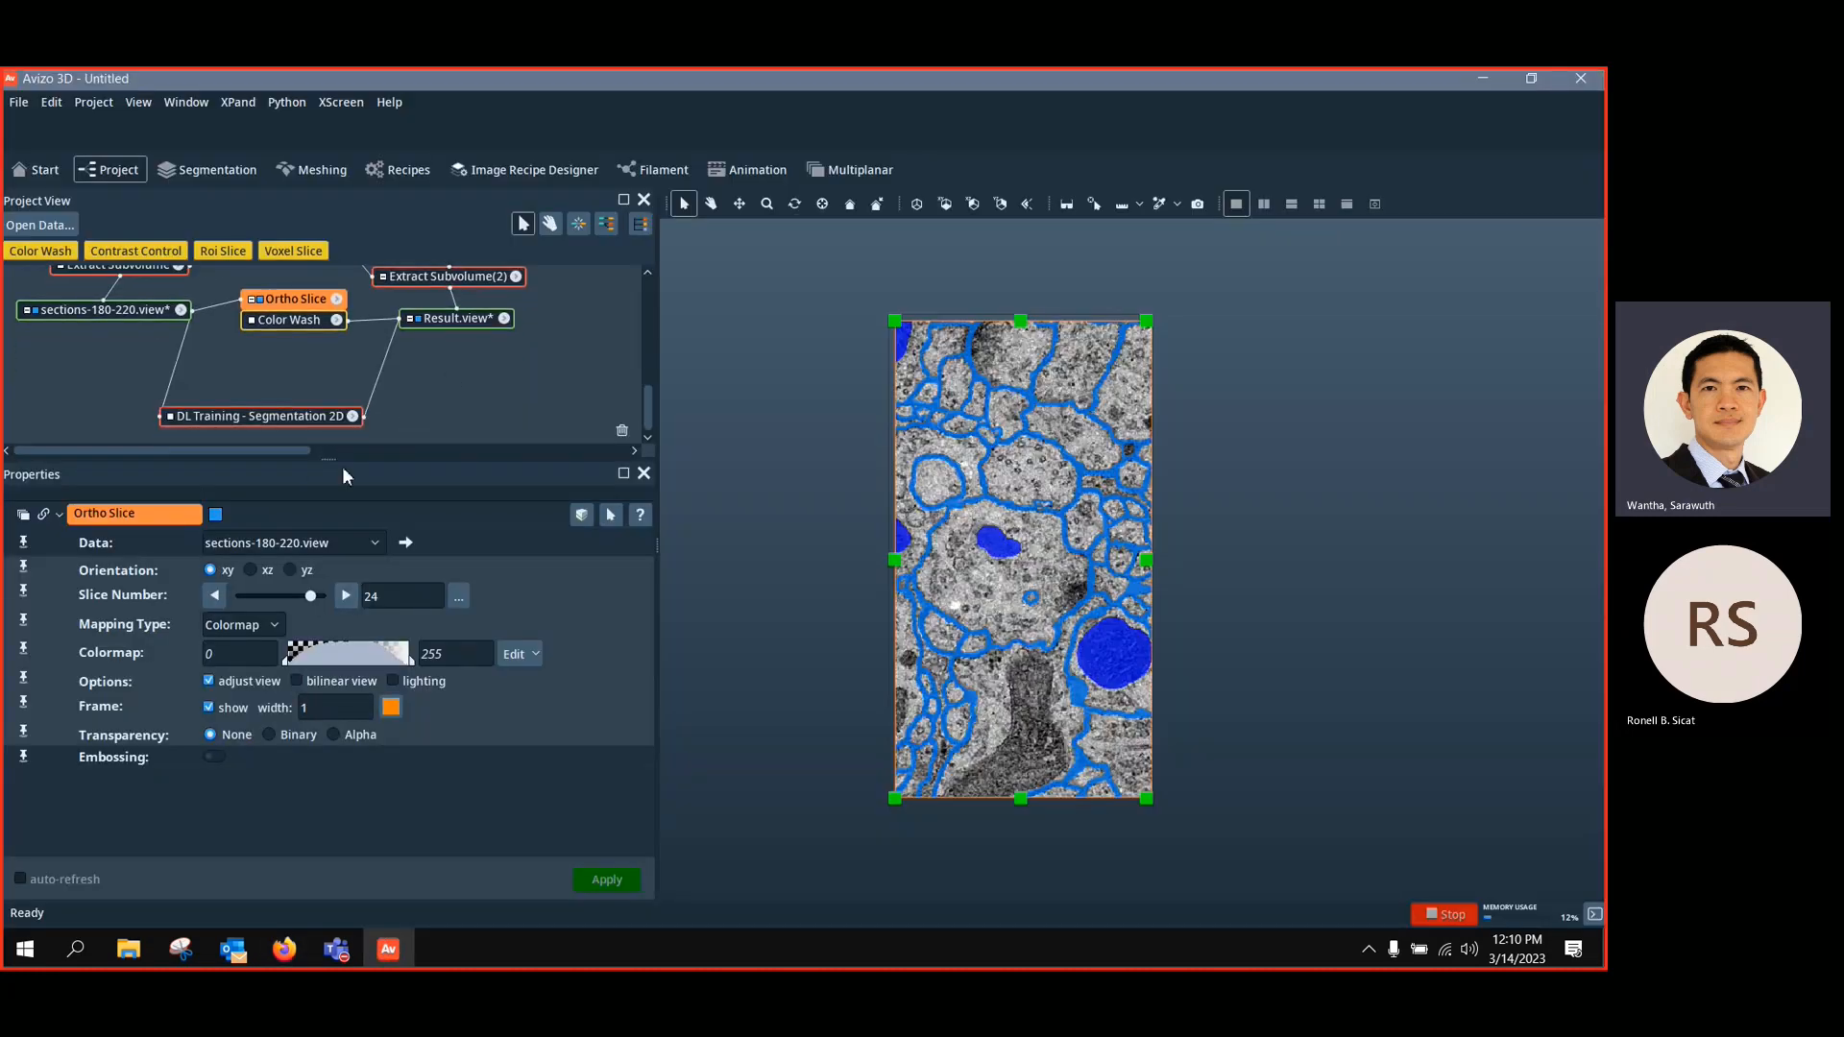
drag(338, 462, 317, 525)
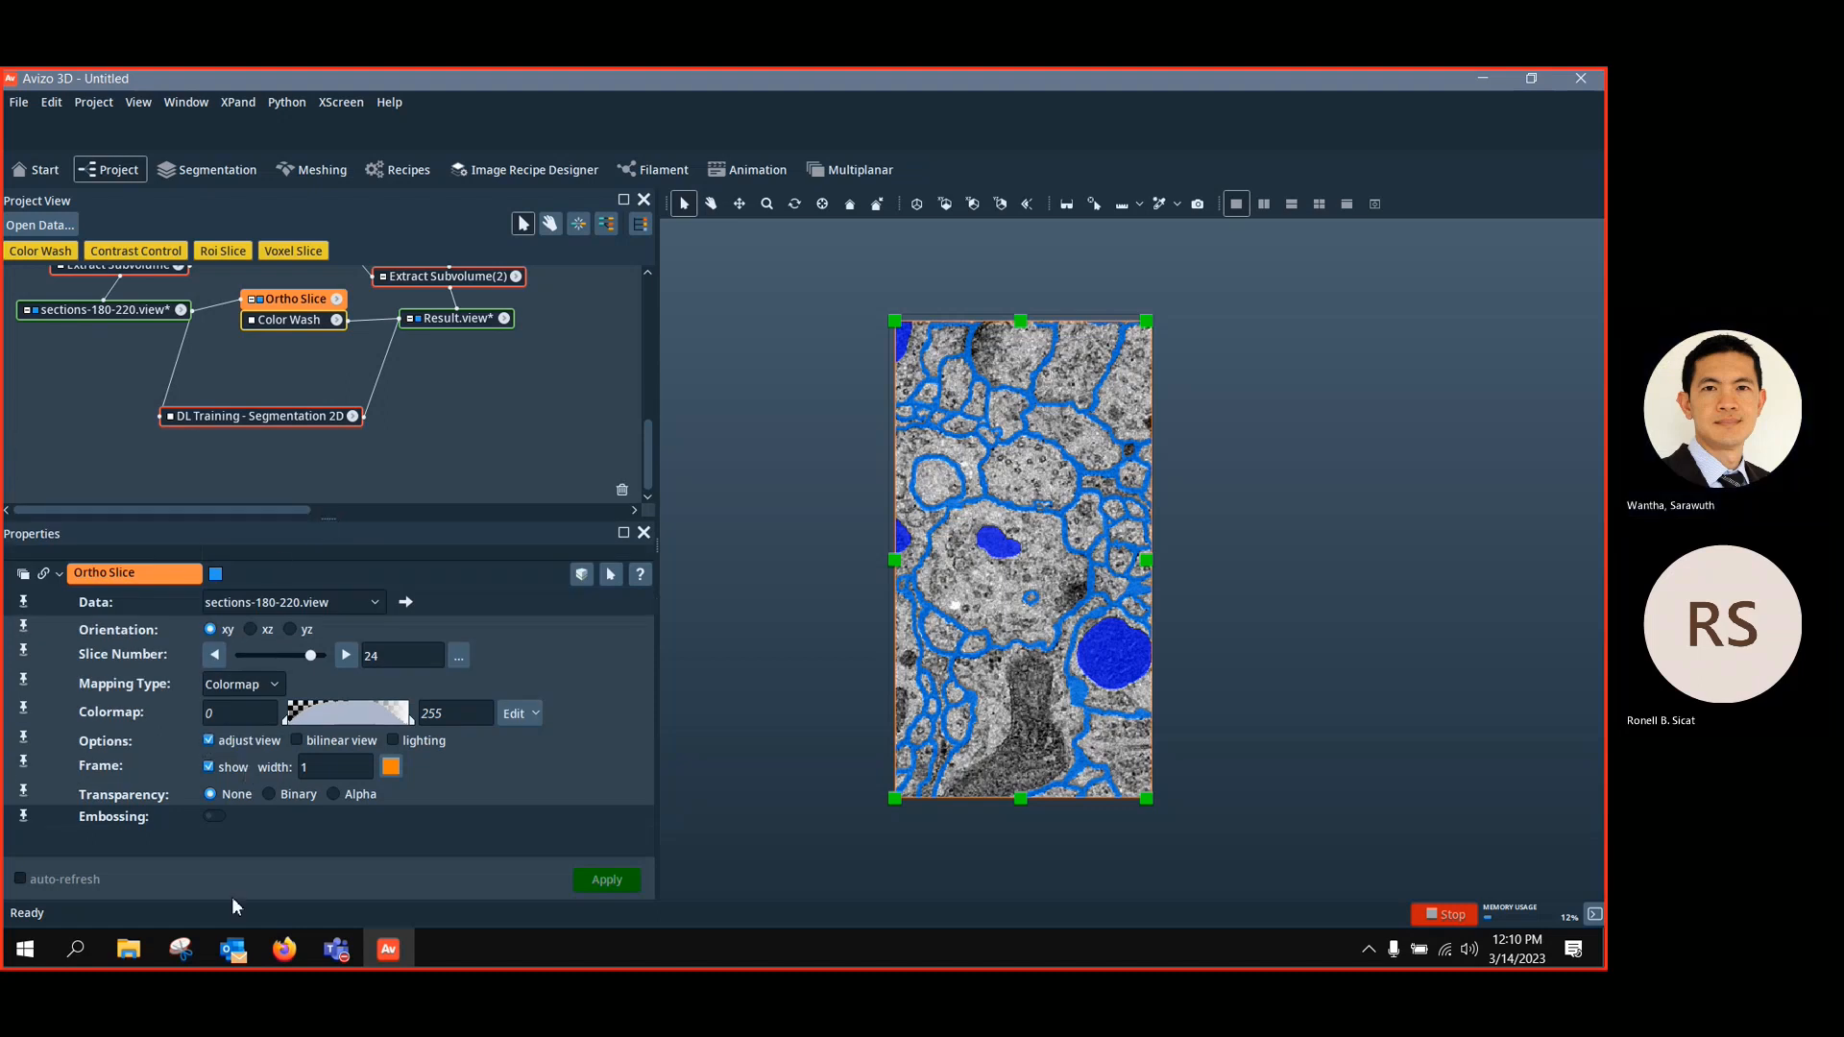
mouse_move(337, 949)
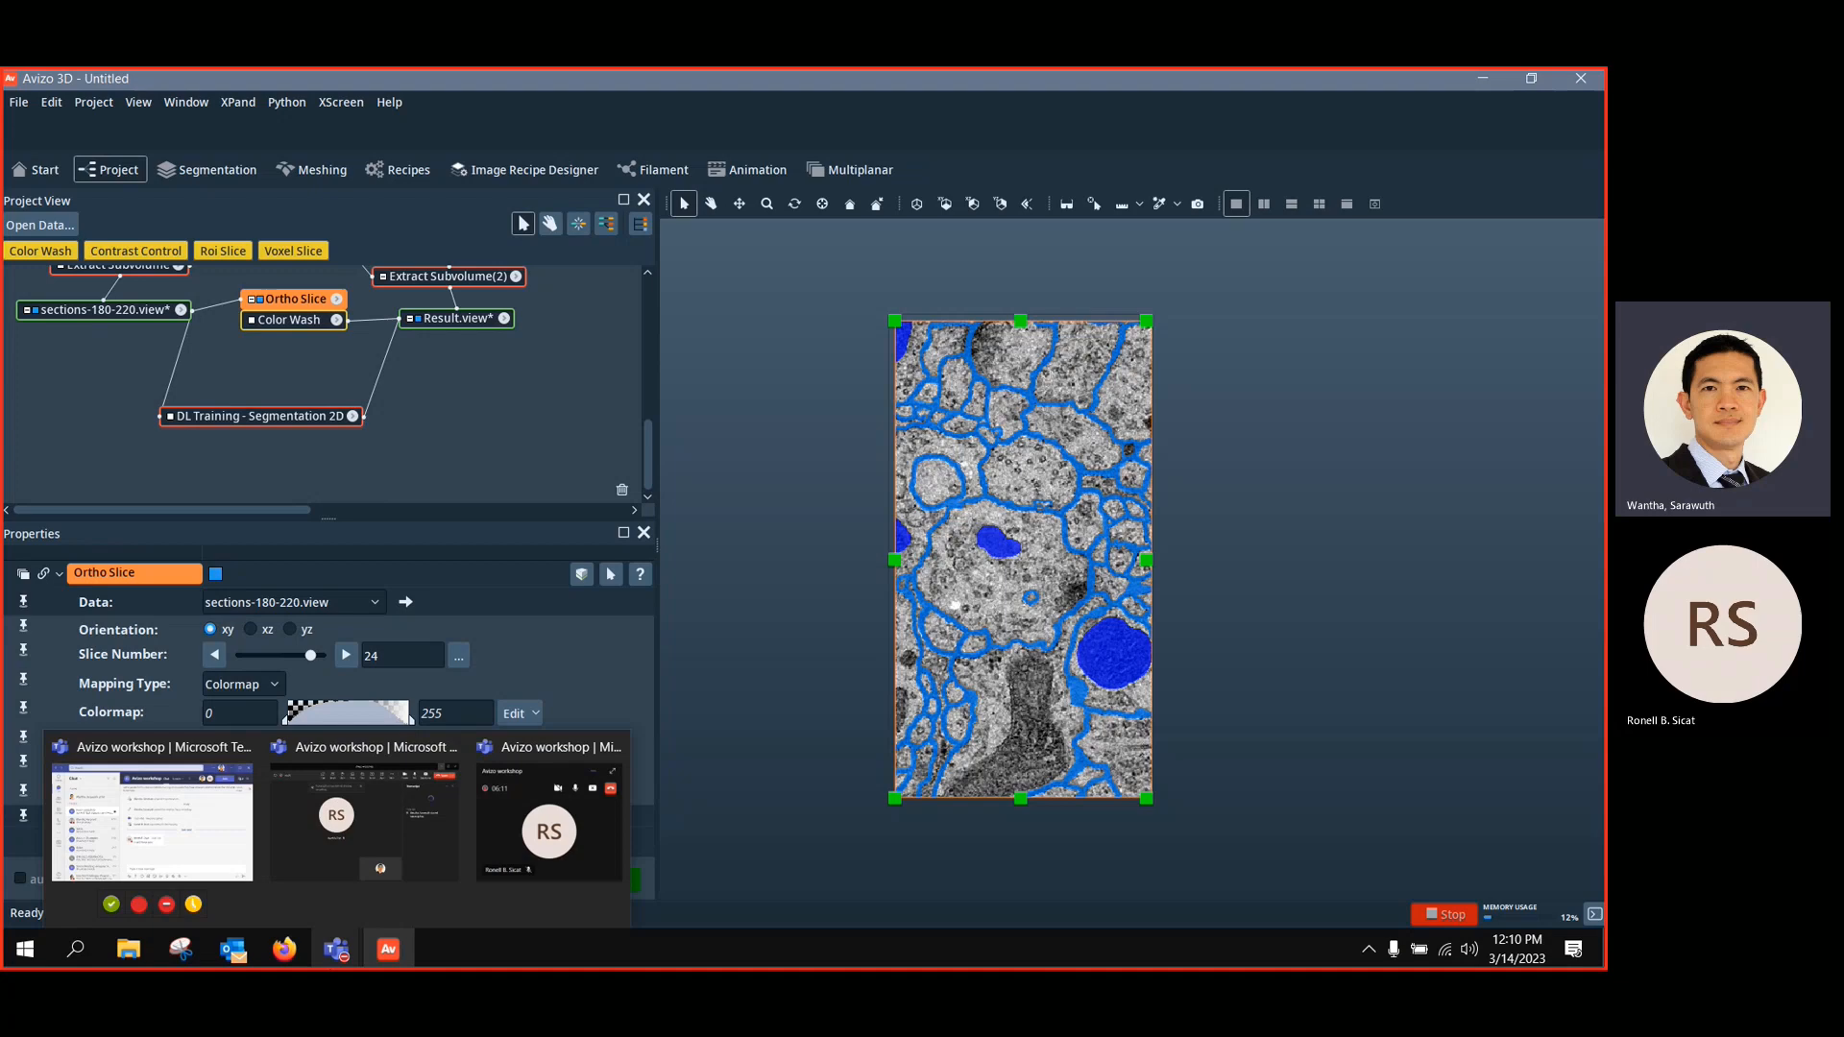
Connect the Ortho Slice to sections-180-220.tif and set its slice number to 29
scroll(273, 370, up, 5)
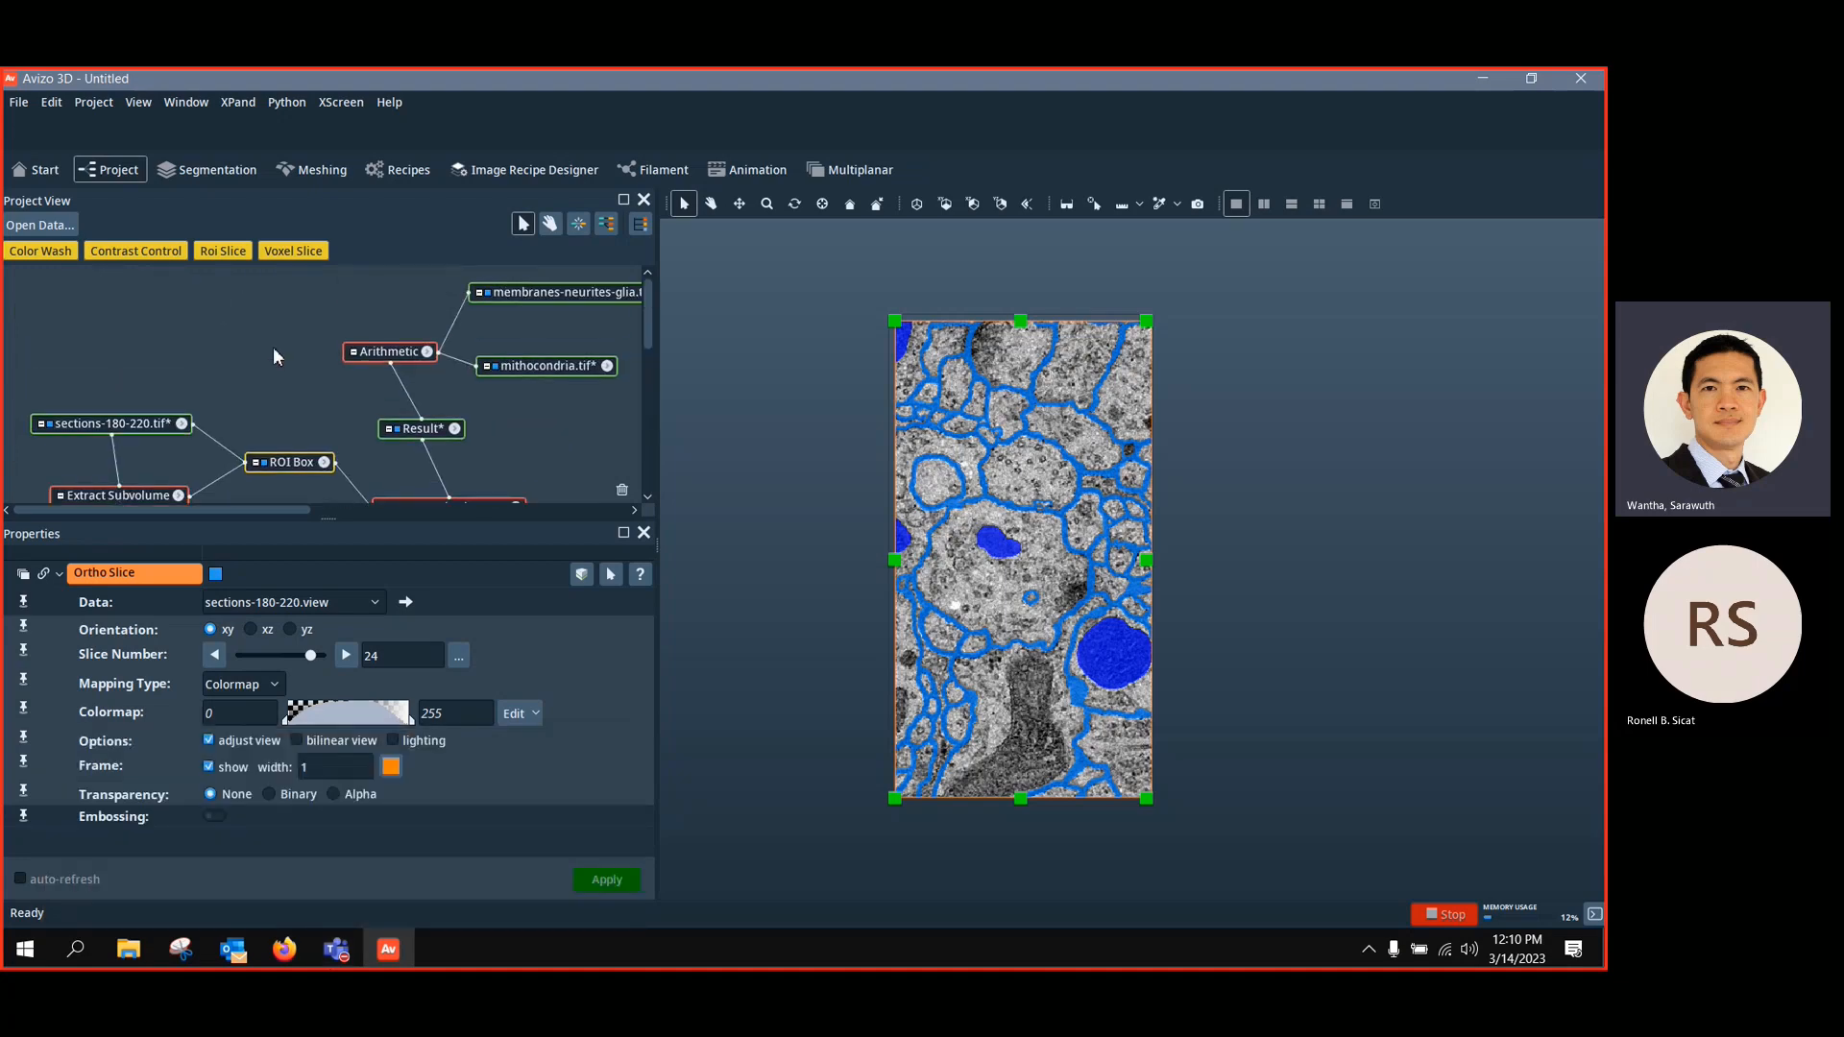
scroll(273, 355, down, 3)
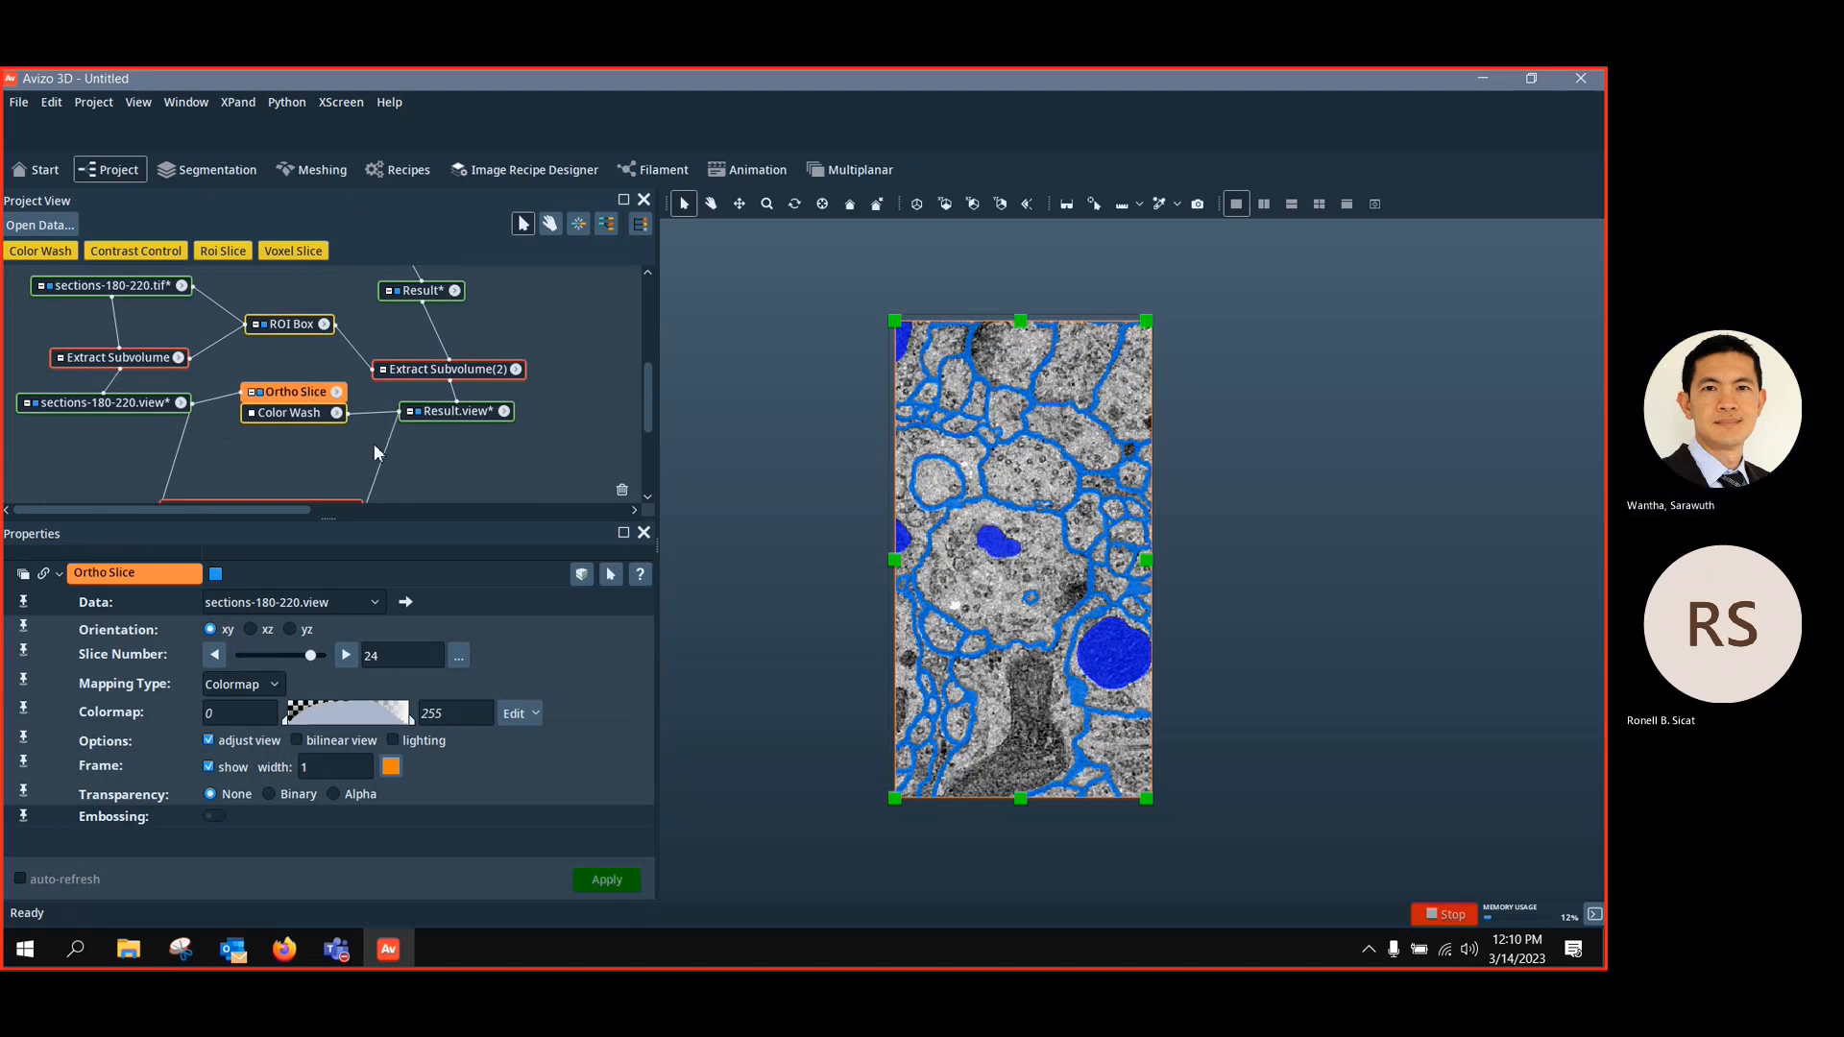
scroll(254, 373, up, 1)
scroll(220, 455, up, 1)
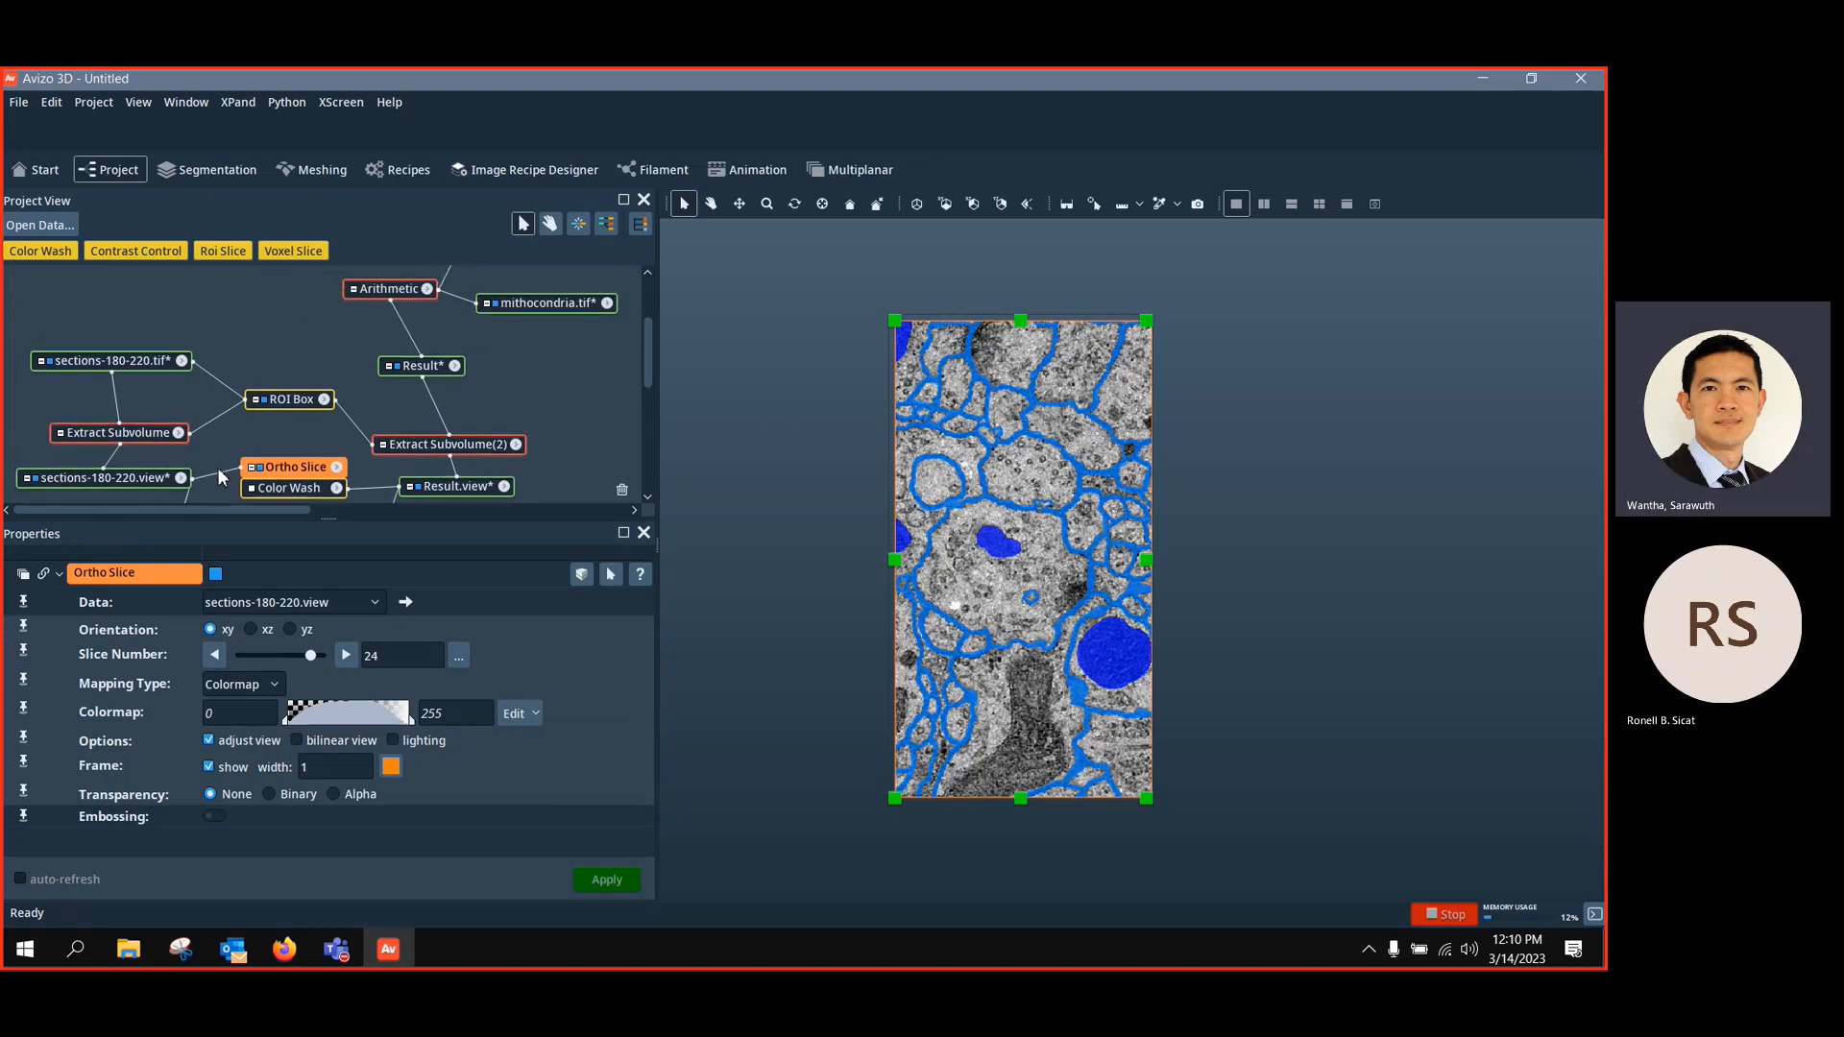
click(135, 368)
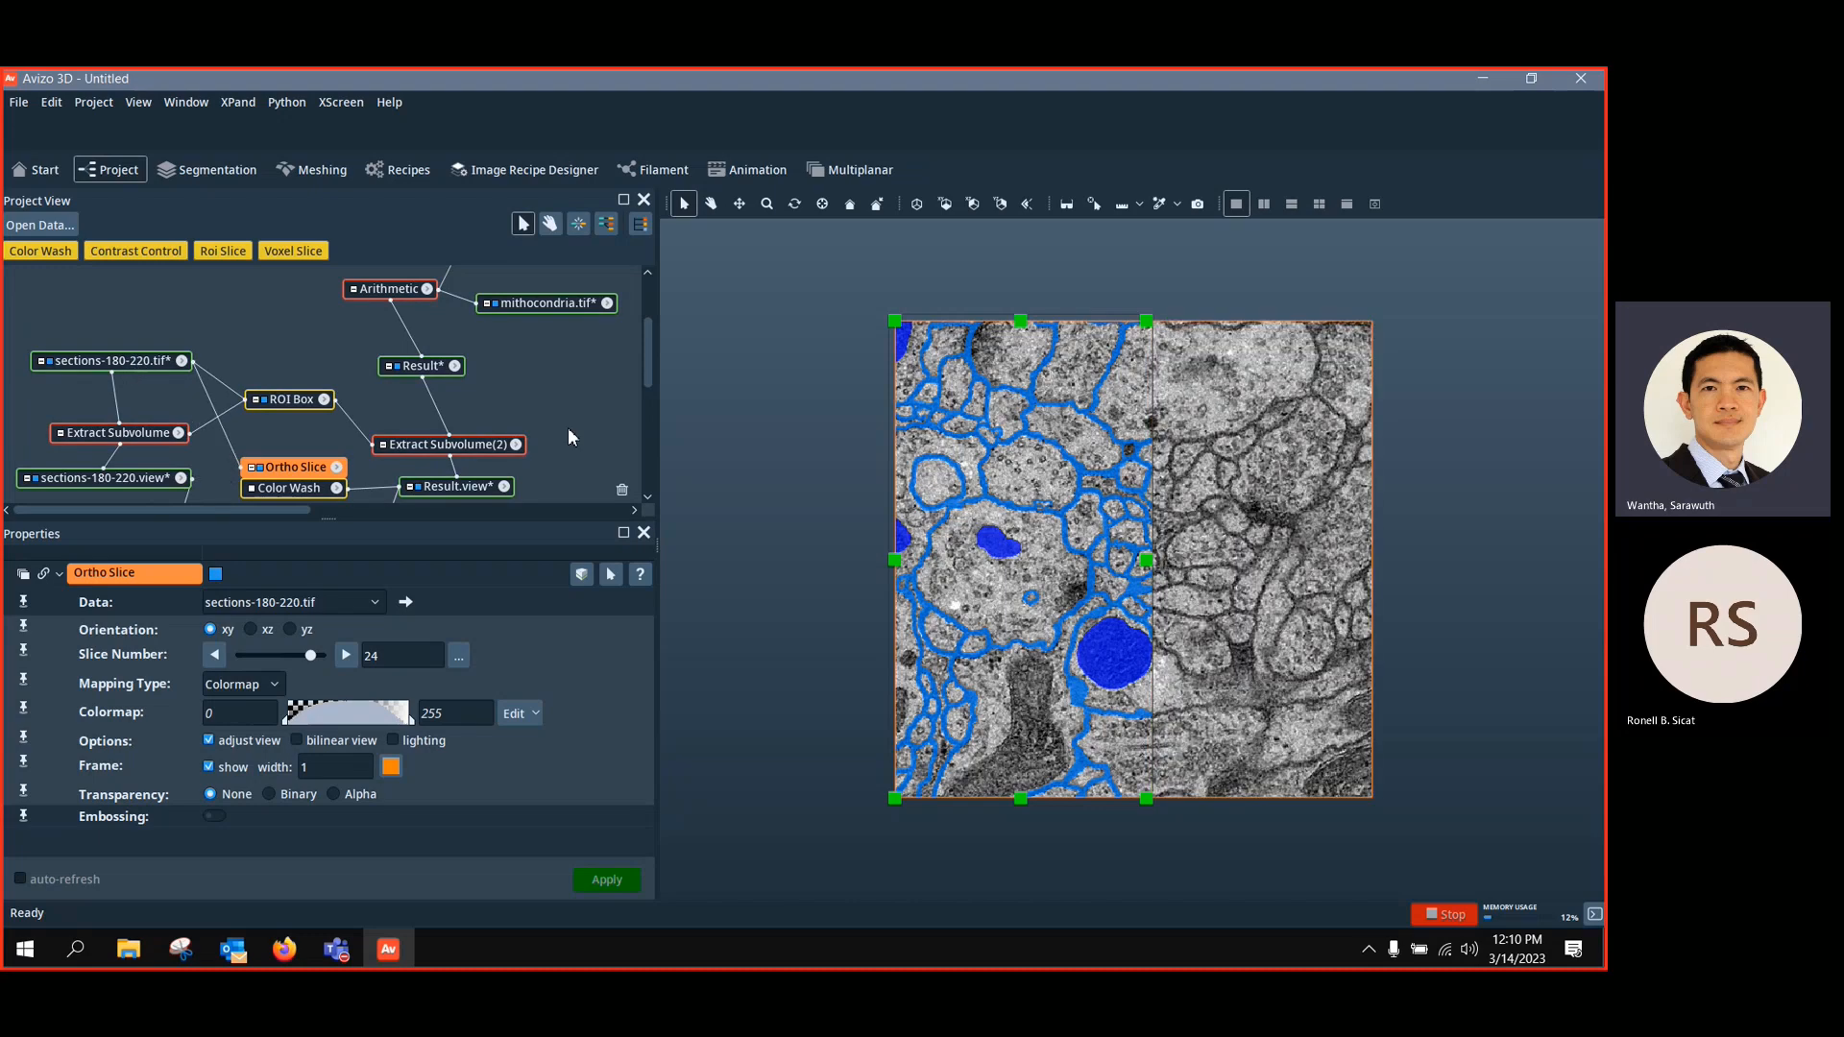
click(300, 501)
click(307, 469)
drag(315, 655, 331, 655)
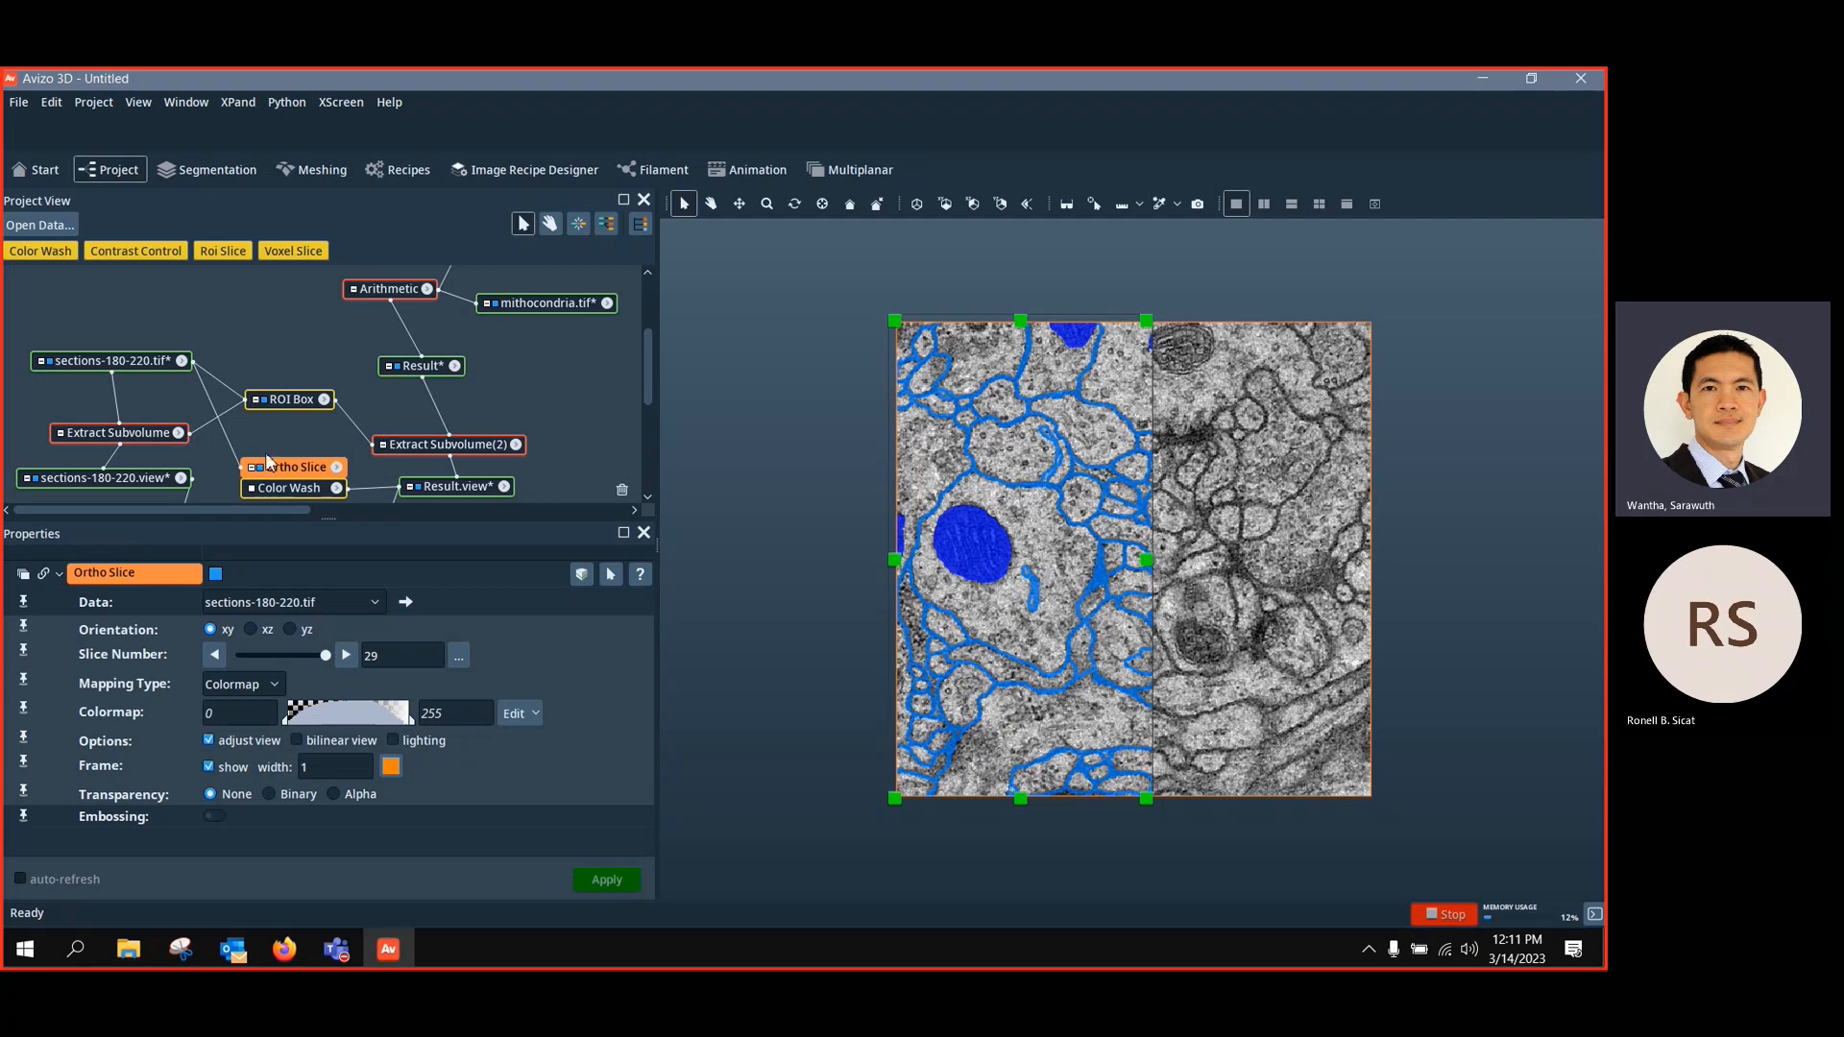
Show the full settings of the DL Training - Segmentation 2D module and enable initialization from the 100Epochs_resnet18_128Patch.hdf5 weights file
scroll(381, 453, down, 3)
click(306, 477)
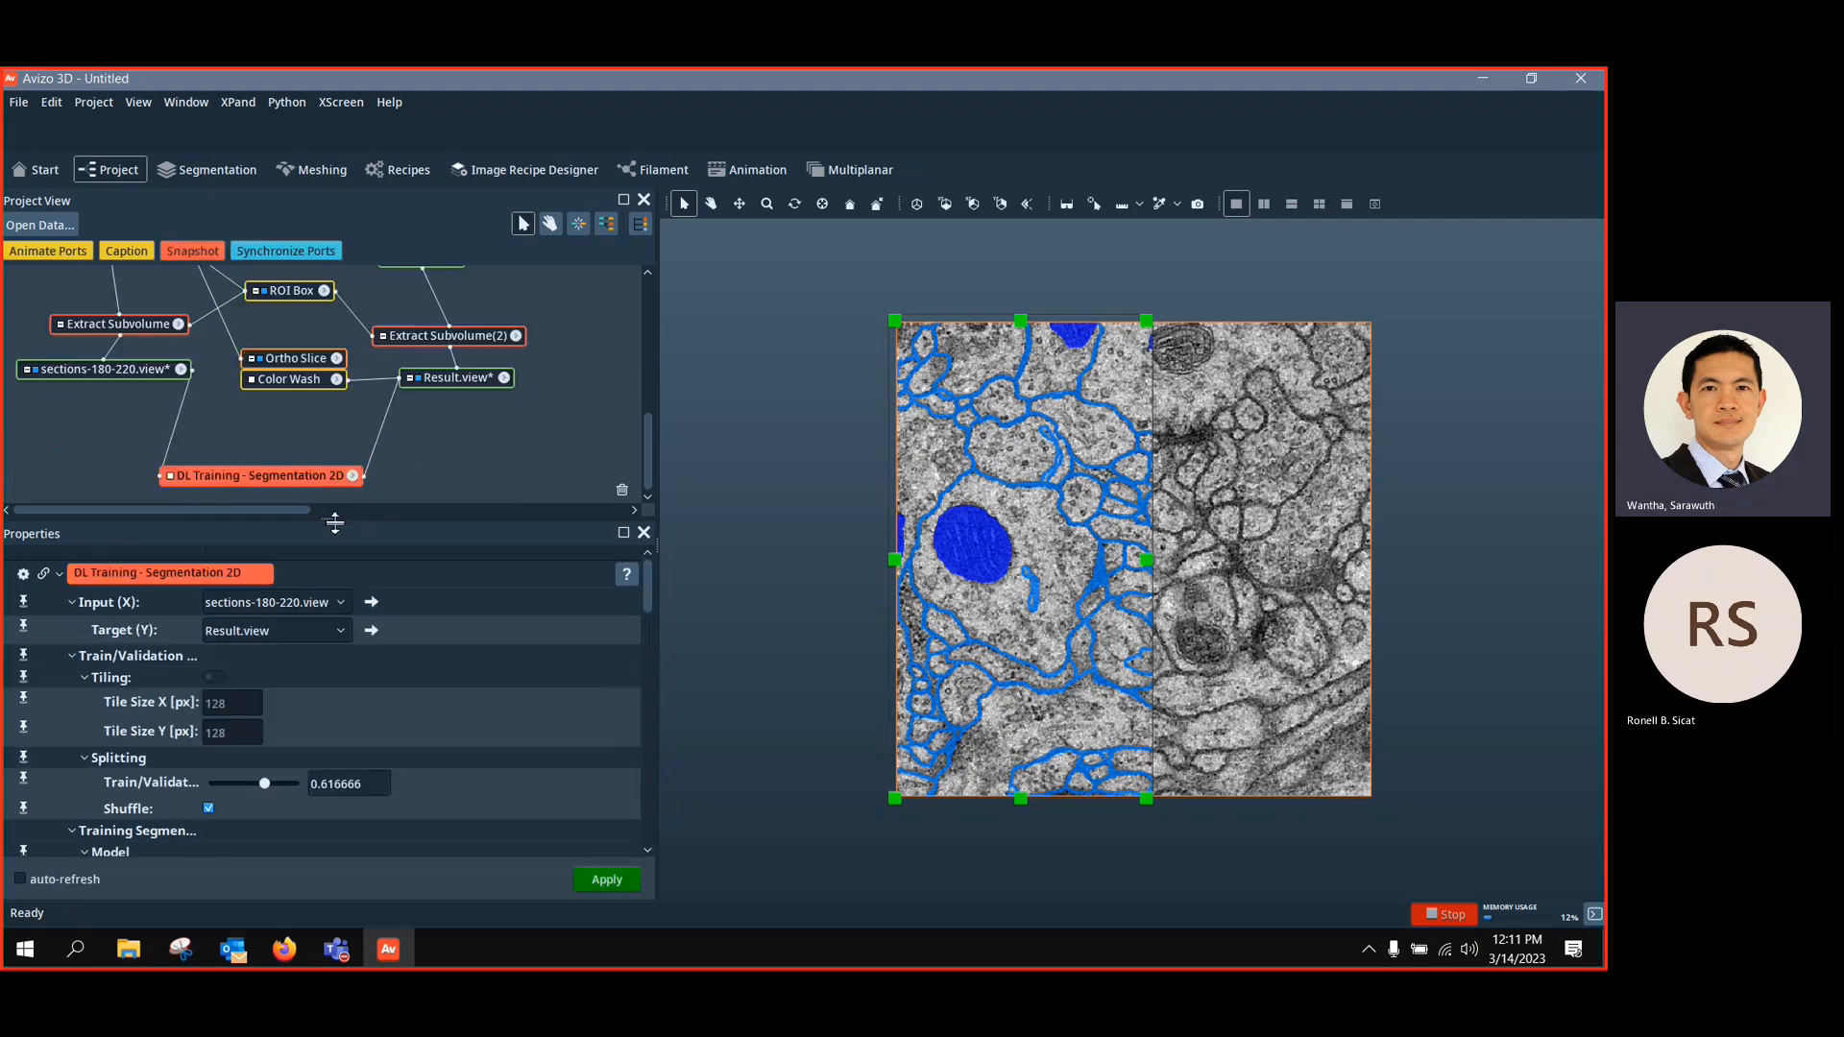
drag(336, 534, 452, 521)
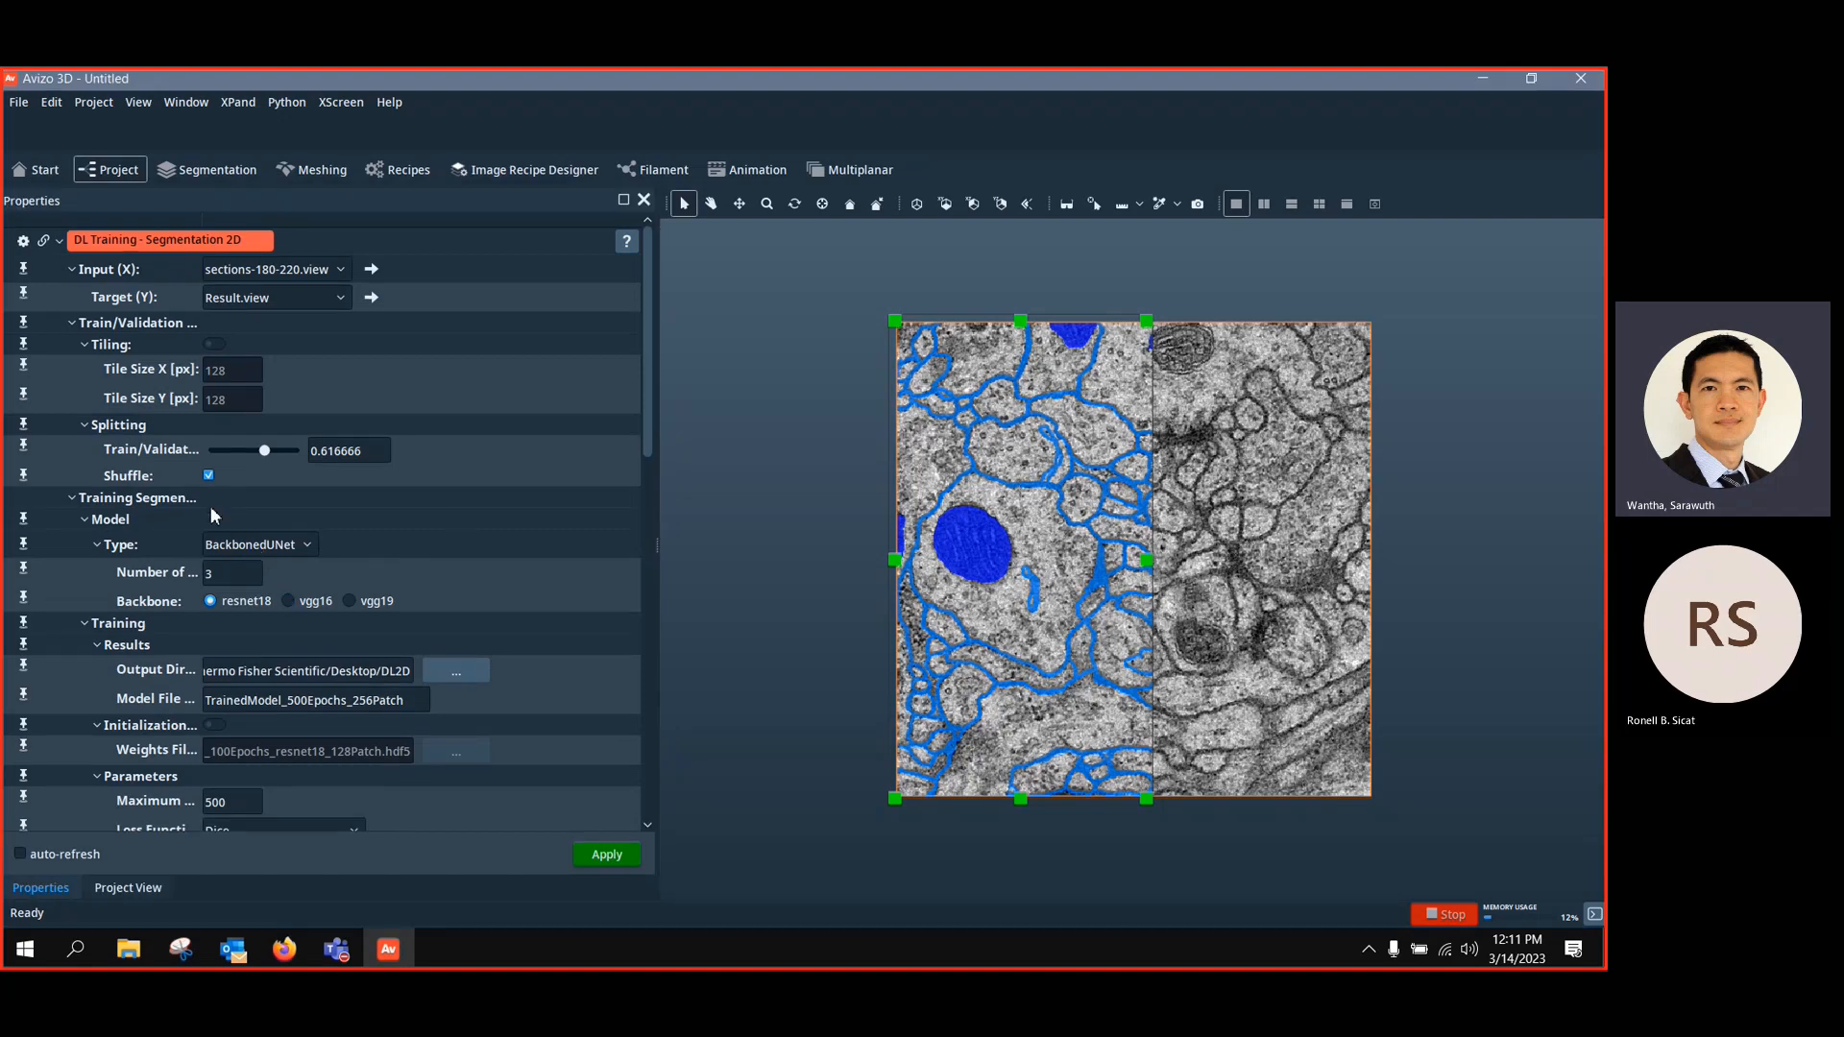
scroll(240, 501, down, 1)
scroll(240, 501, down, 1)
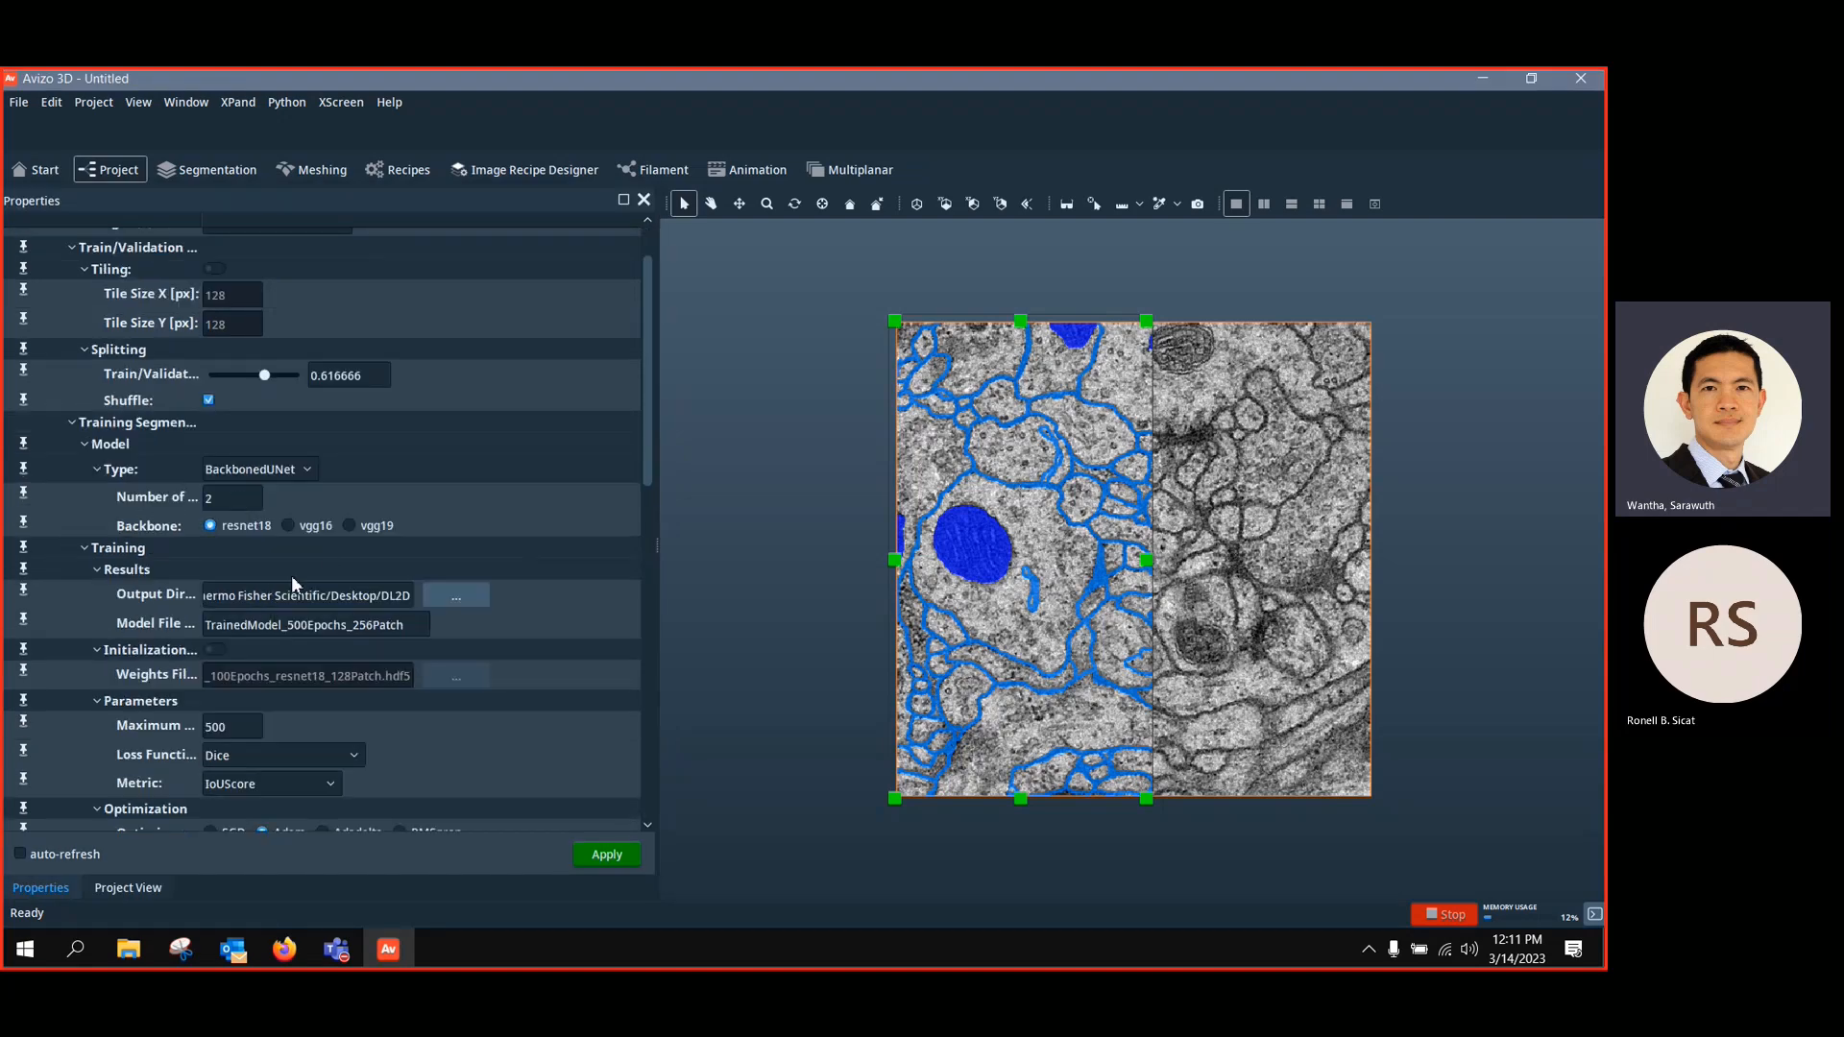
click(214, 650)
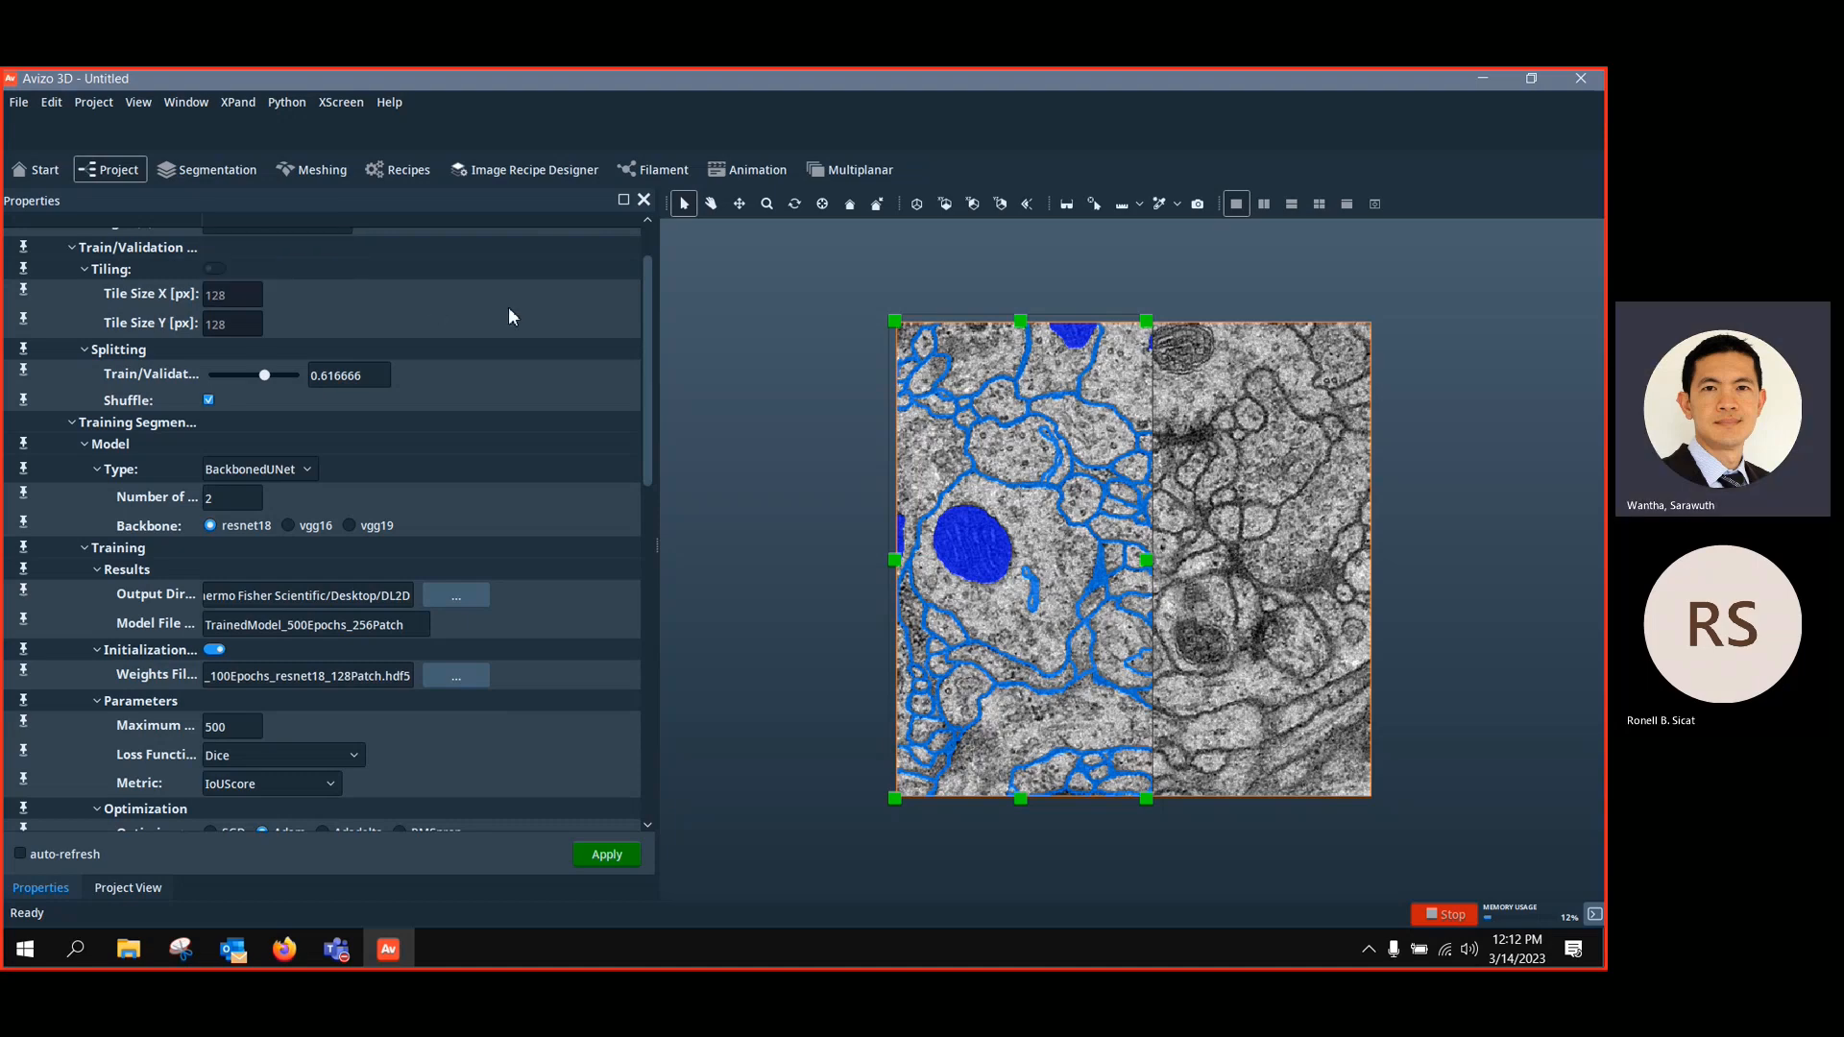
Bring back the project view above the properties and clear the current project, discarding its unsaved data
scroll(509, 307, up, 3)
drag(284, 277, 355, 631)
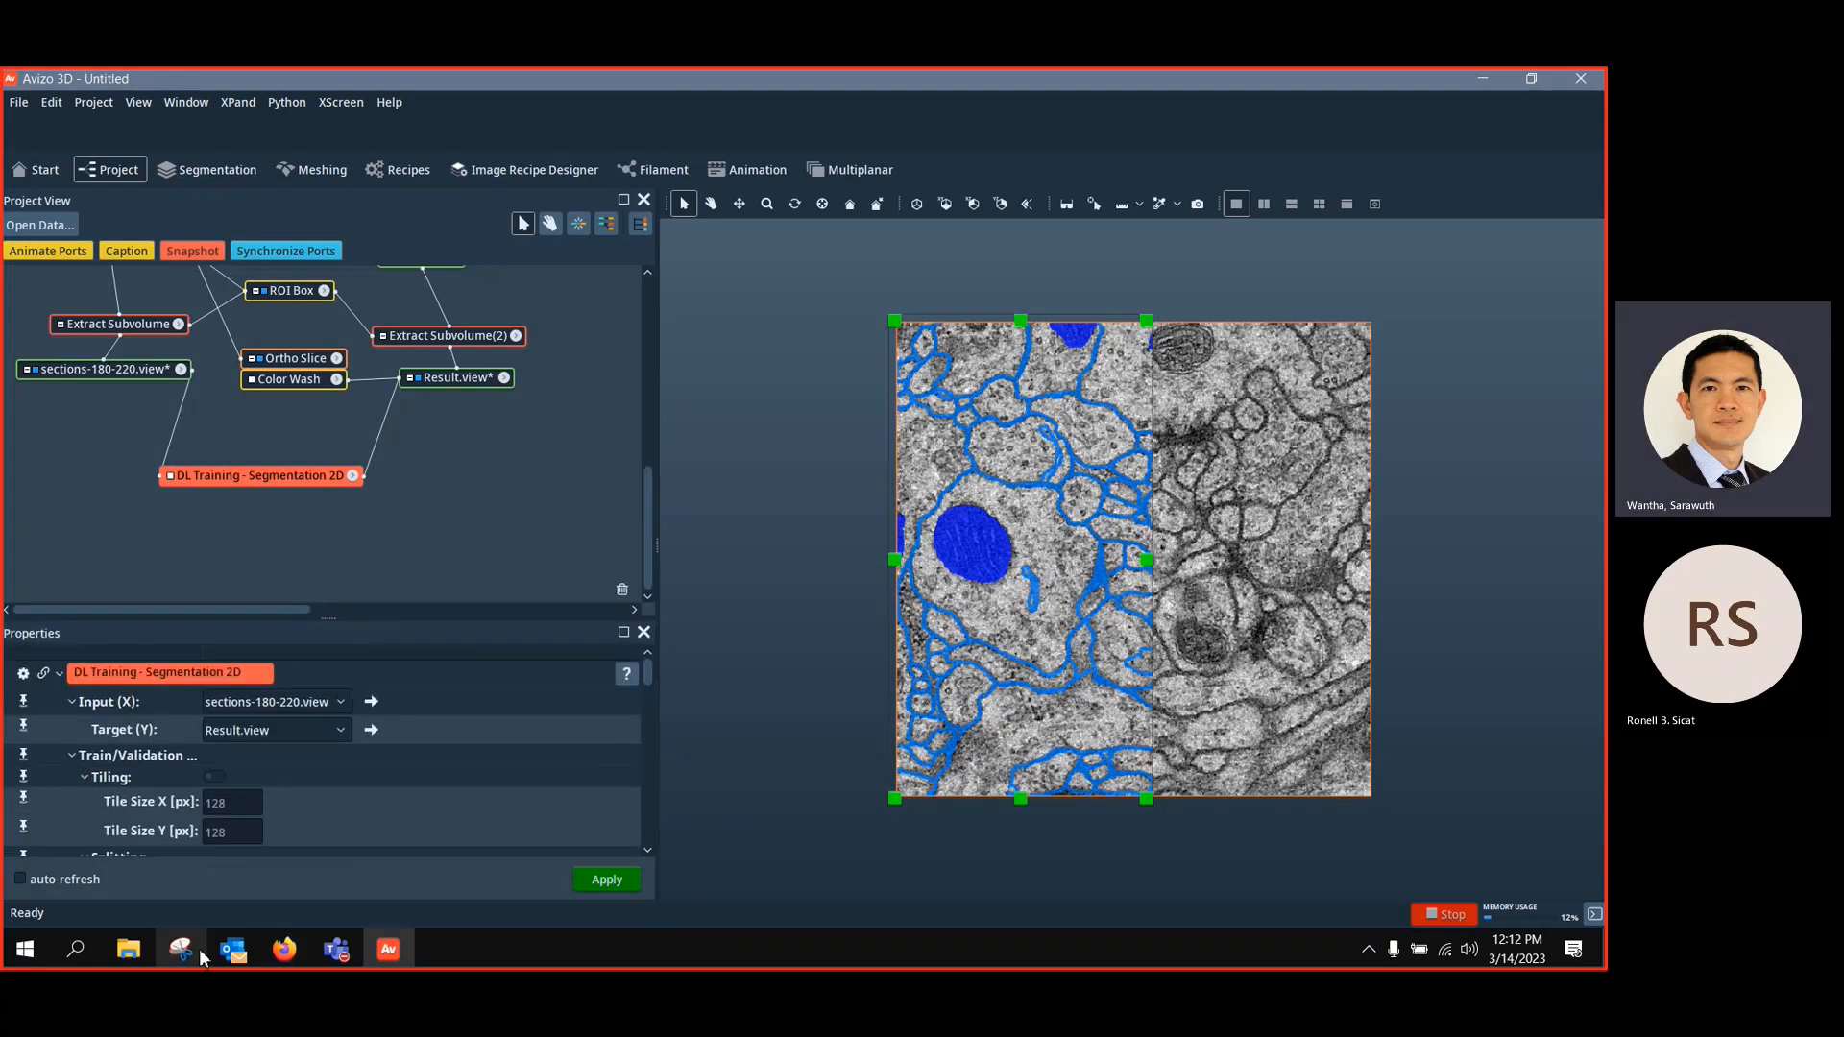
key(alt+F4)
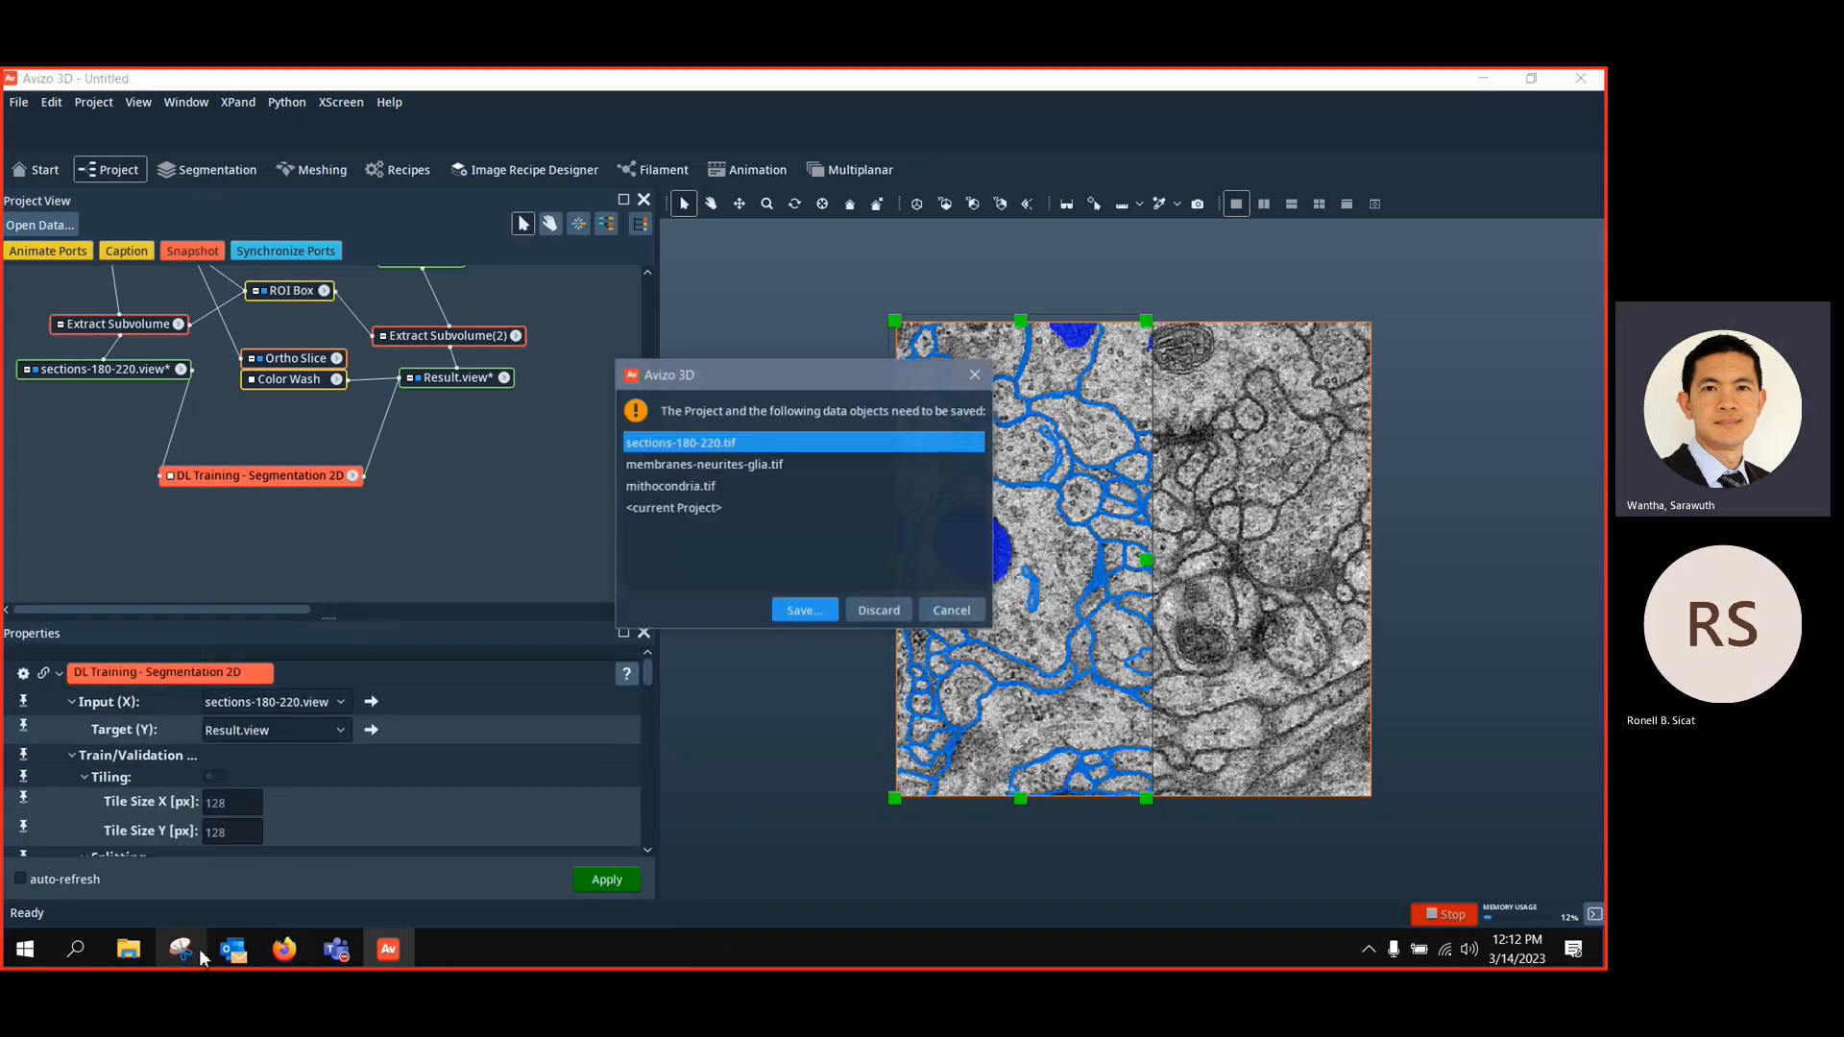
click(881, 610)
click(849, 528)
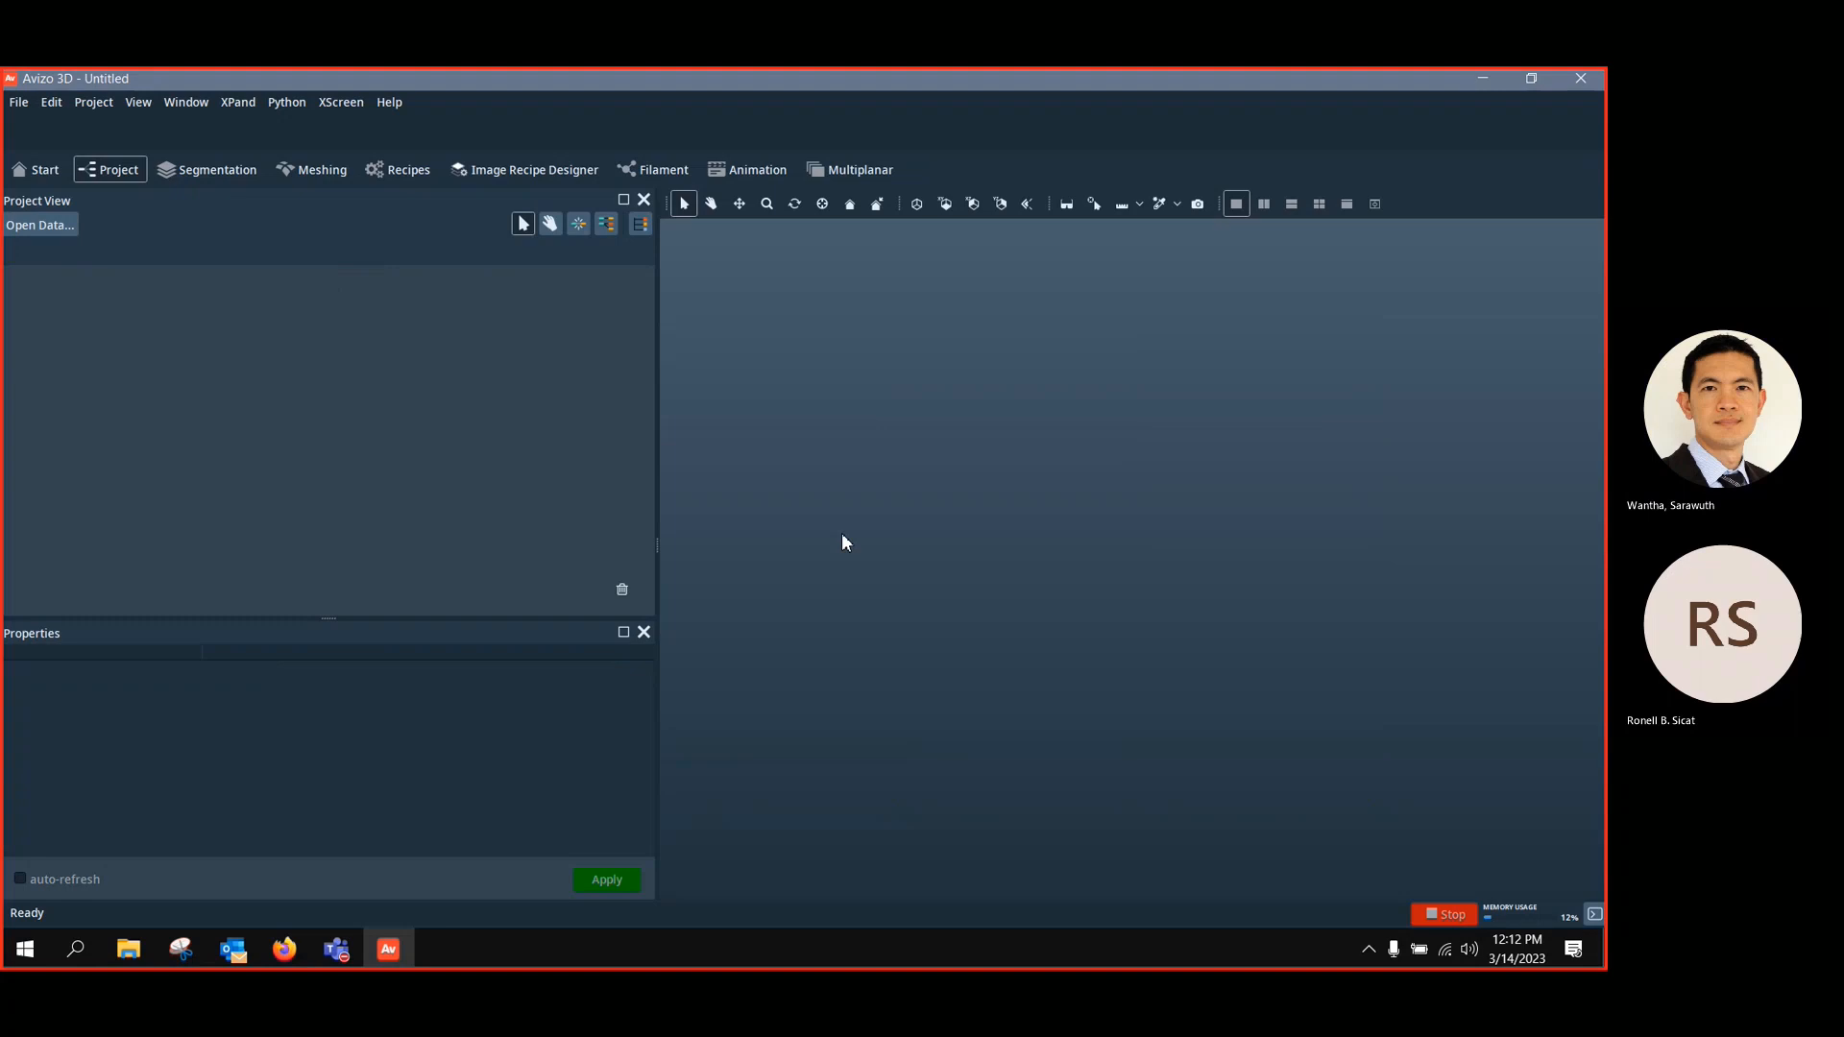
Load the recent data sections-180-220.tif using Channel 1 and a 1 x 1 x 1 µm voxel size, and select it in the project
click(42, 169)
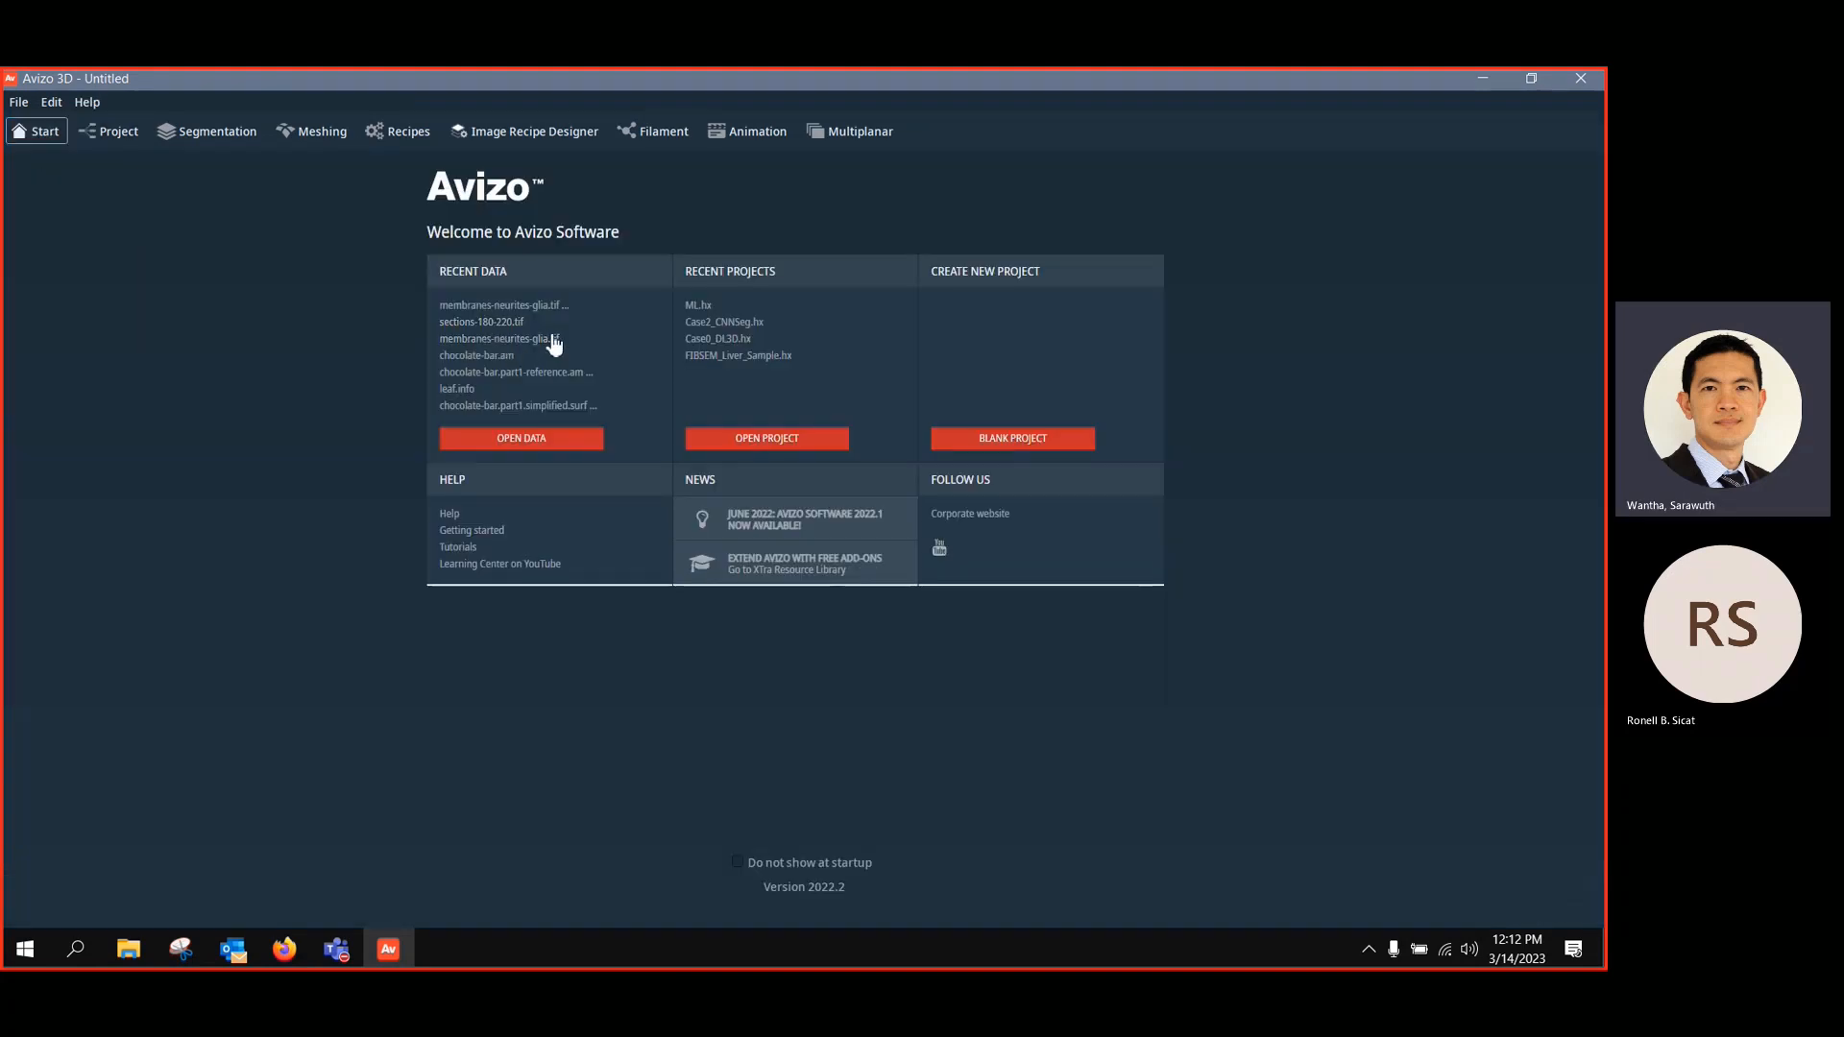
click(487, 321)
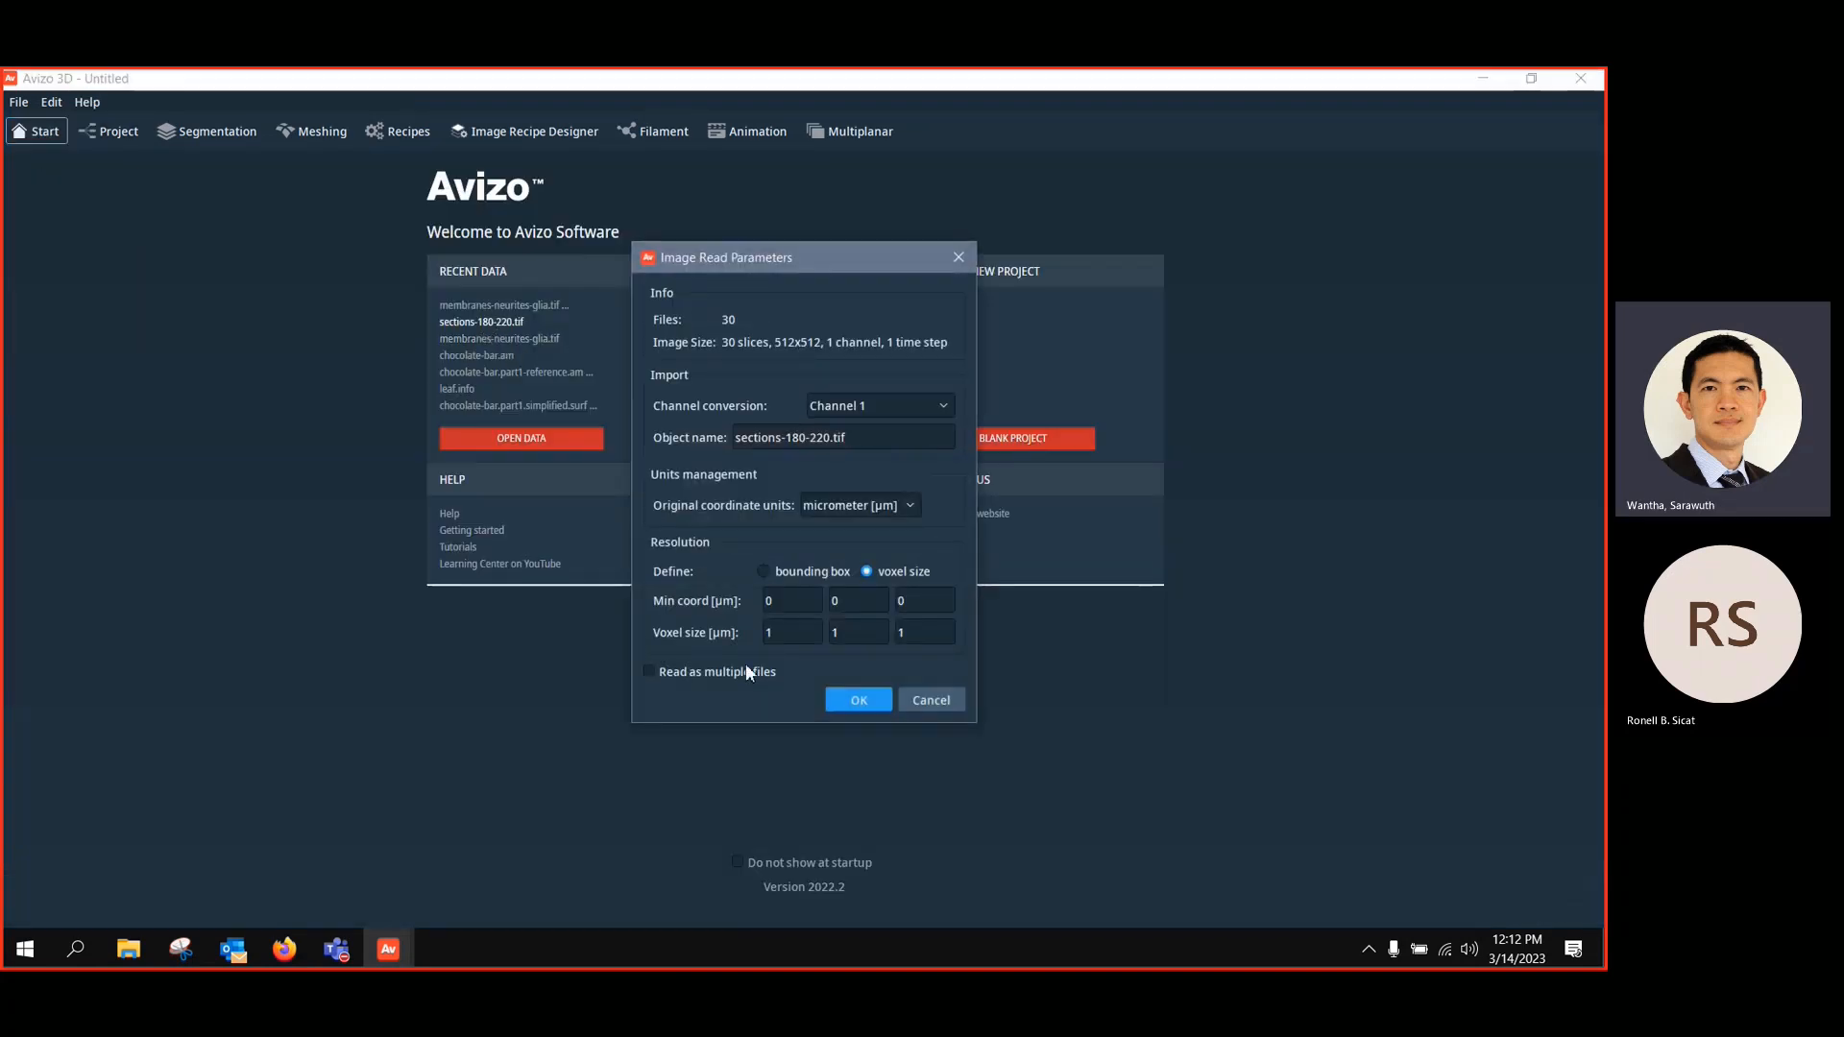
click(859, 699)
click(114, 252)
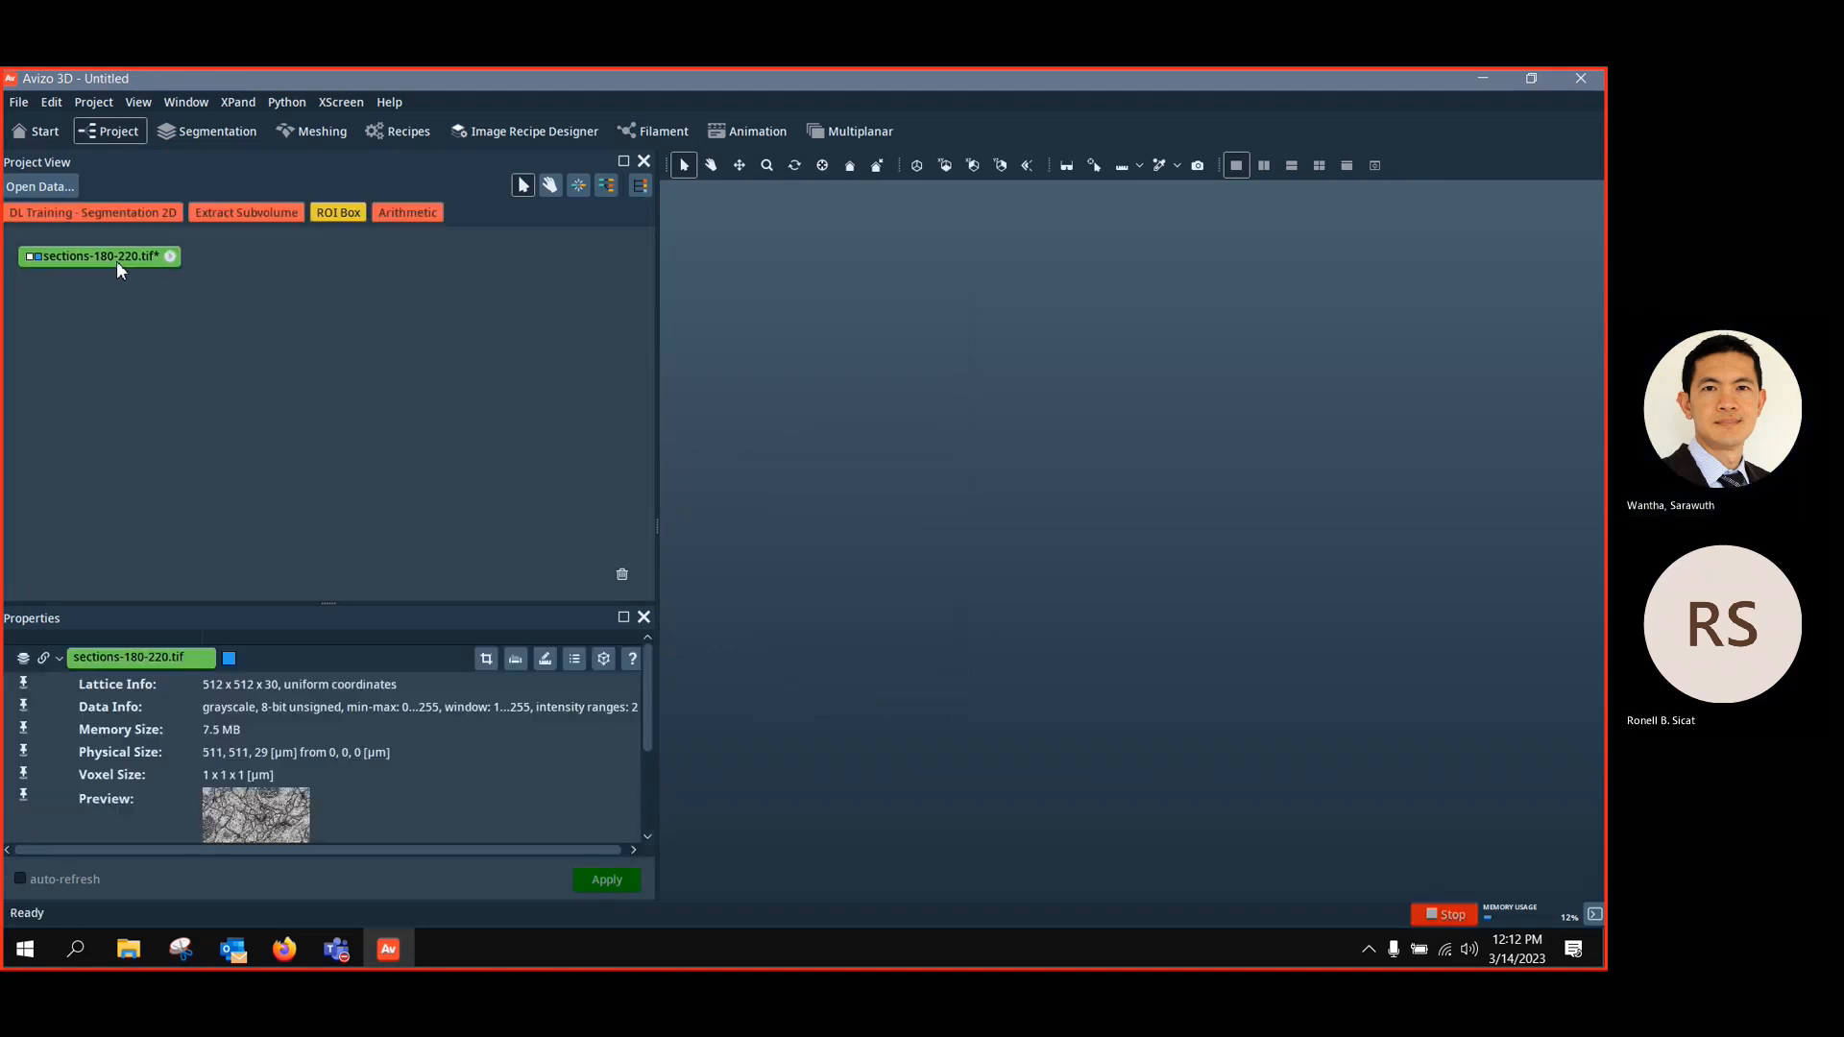
Attach a Deep Learning Prediction module to sections-180-220.tif and place it beside the data object in the project
right_click(117, 258)
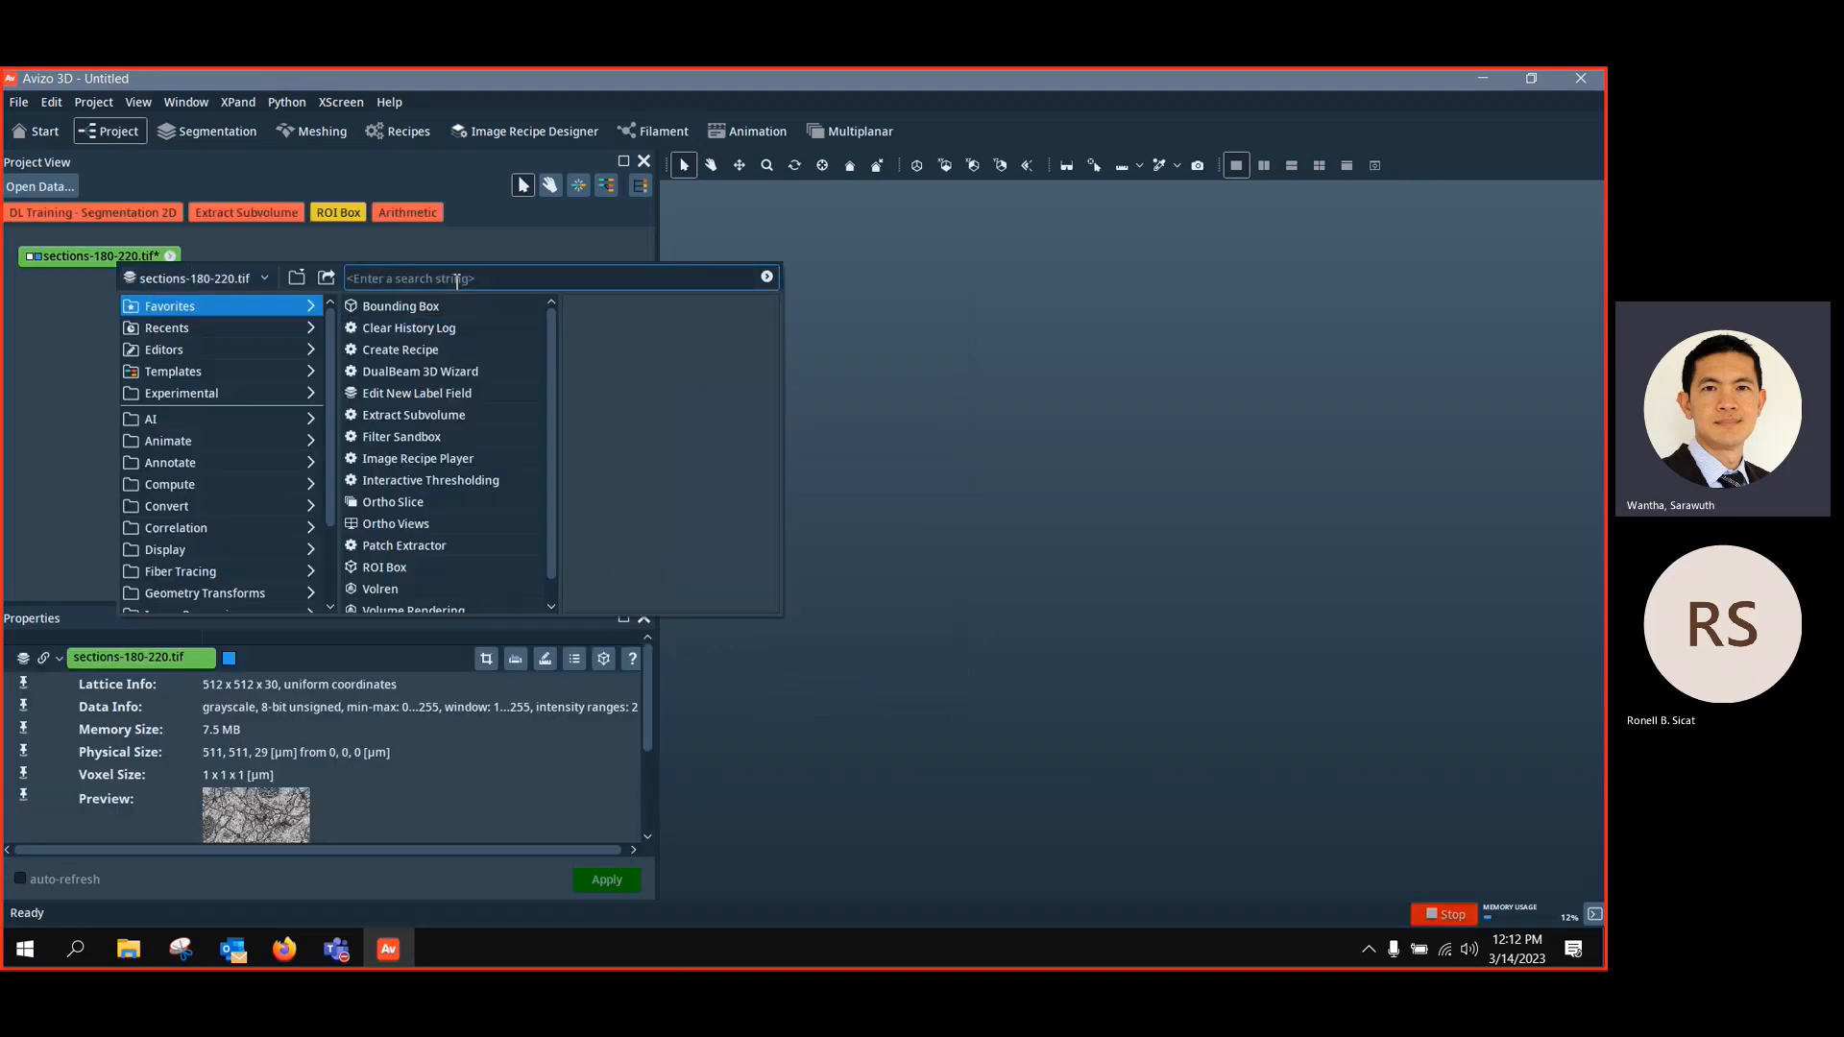
text(dee)
click(486, 317)
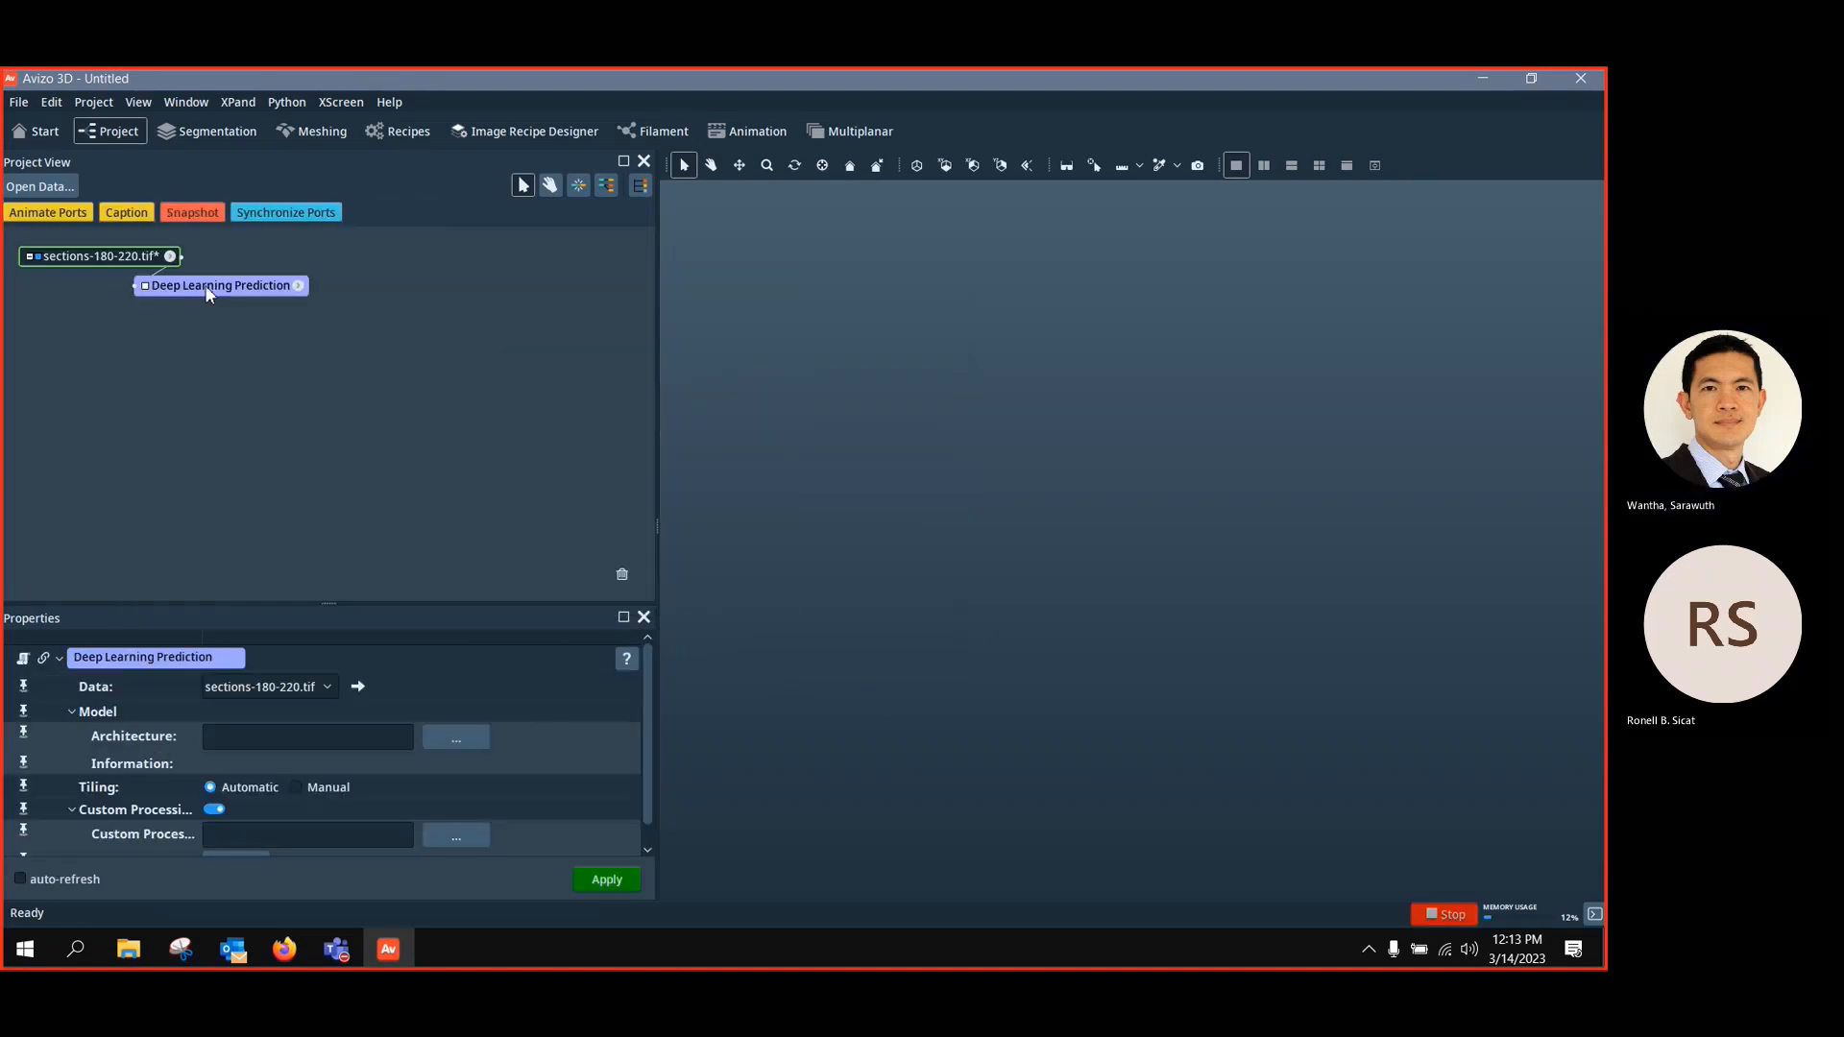
drag(209, 295, 312, 309)
Load TrainedModel_500Epochs_256Patch.json from the Desktop's DL2D folder as the prediction's model architecture
click(449, 737)
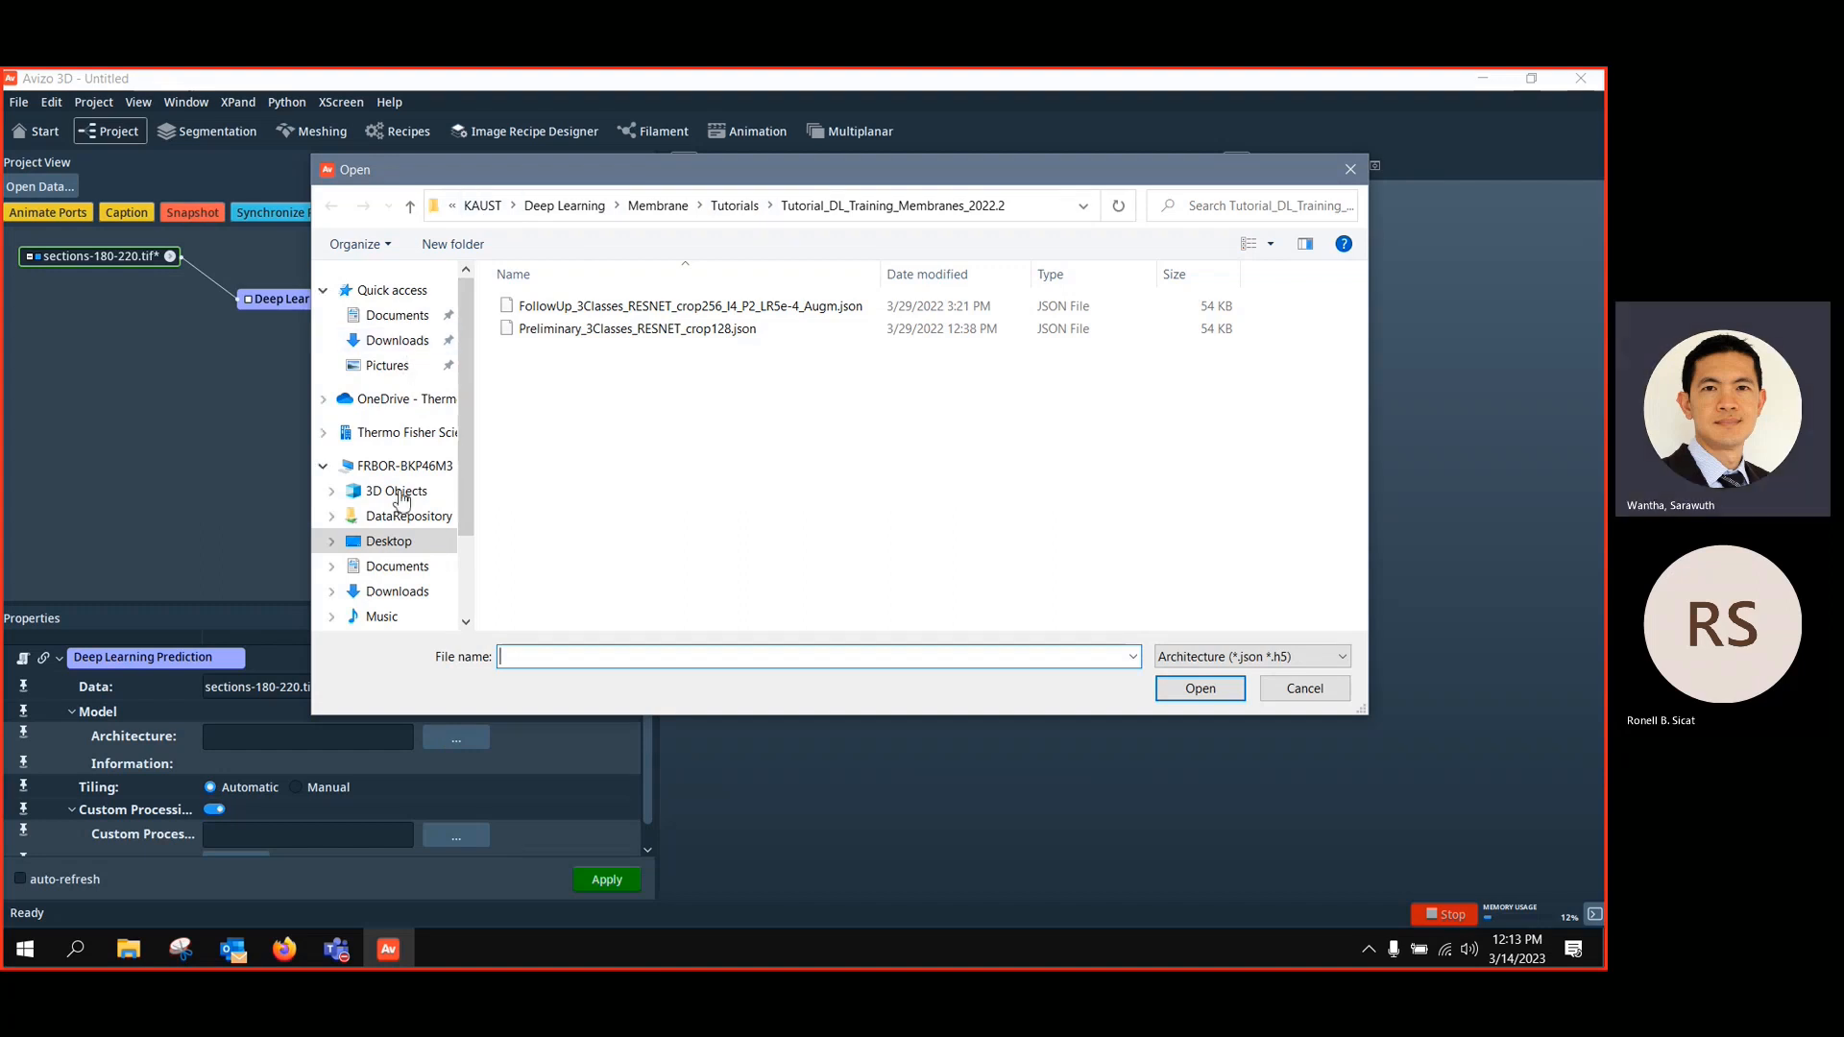
click(388, 541)
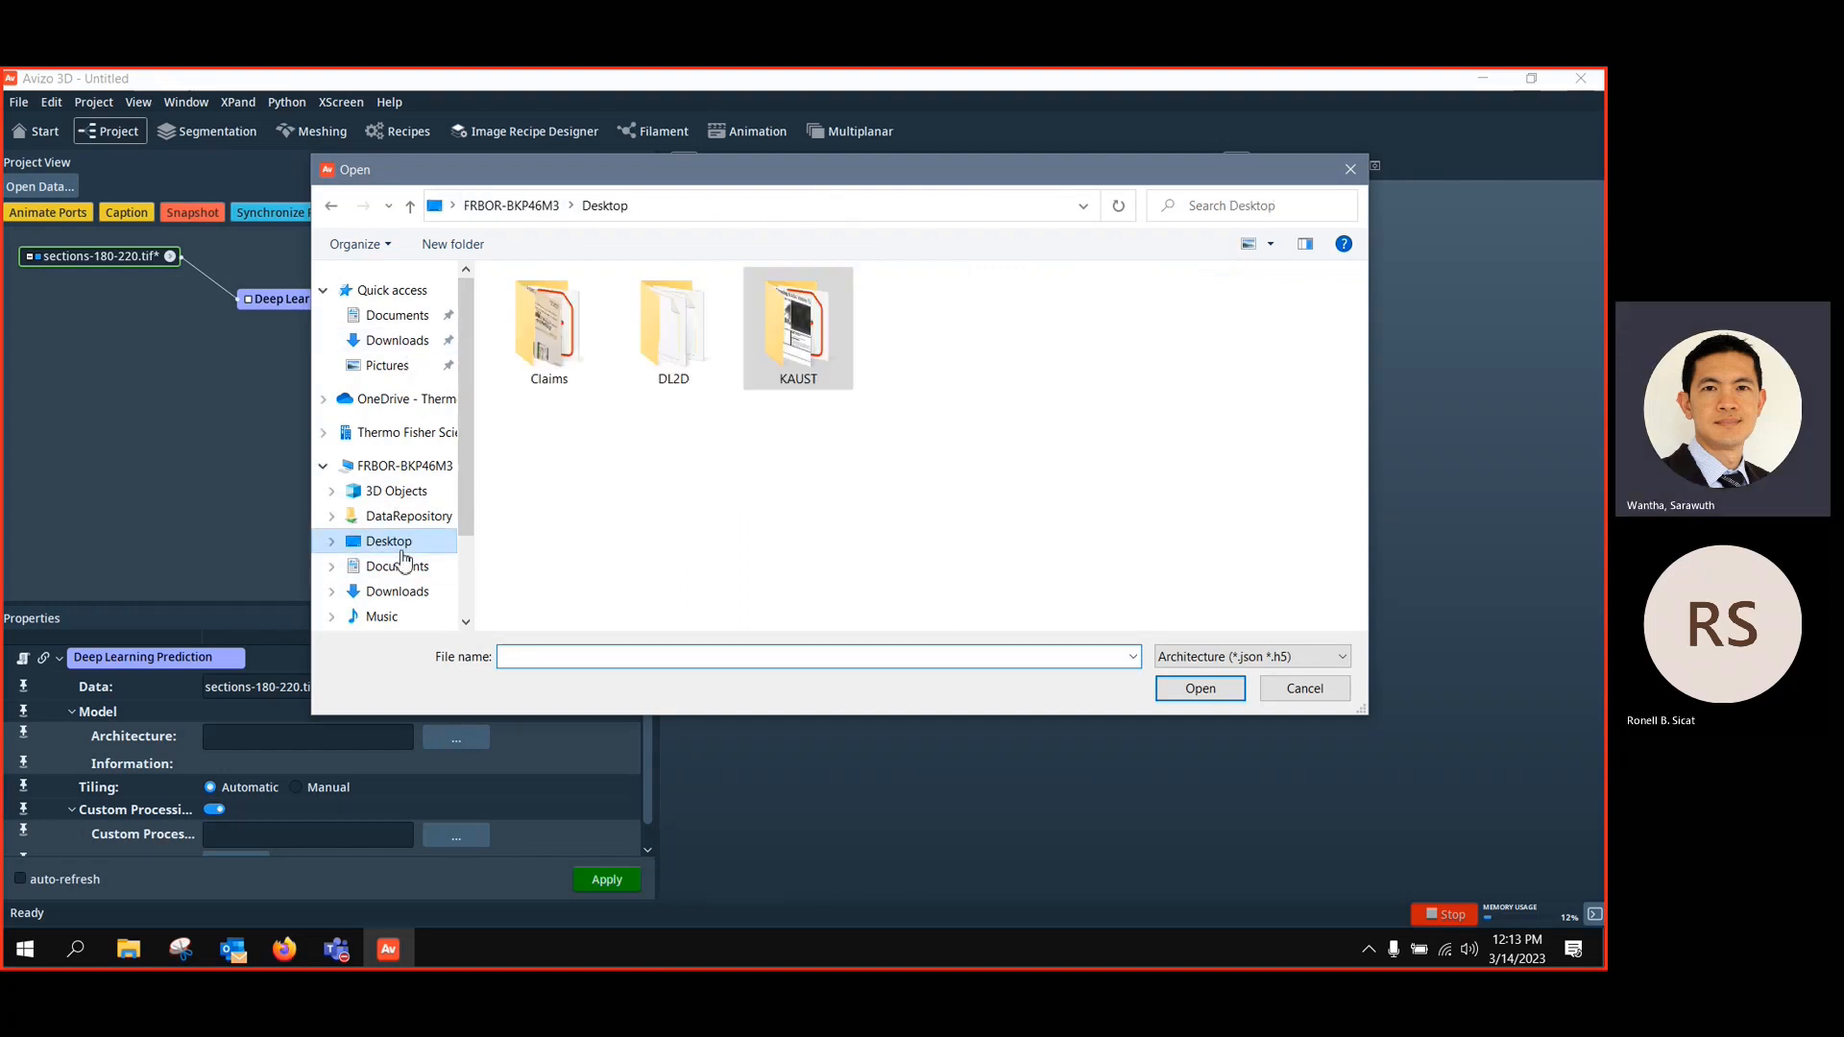
double_click(690, 335)
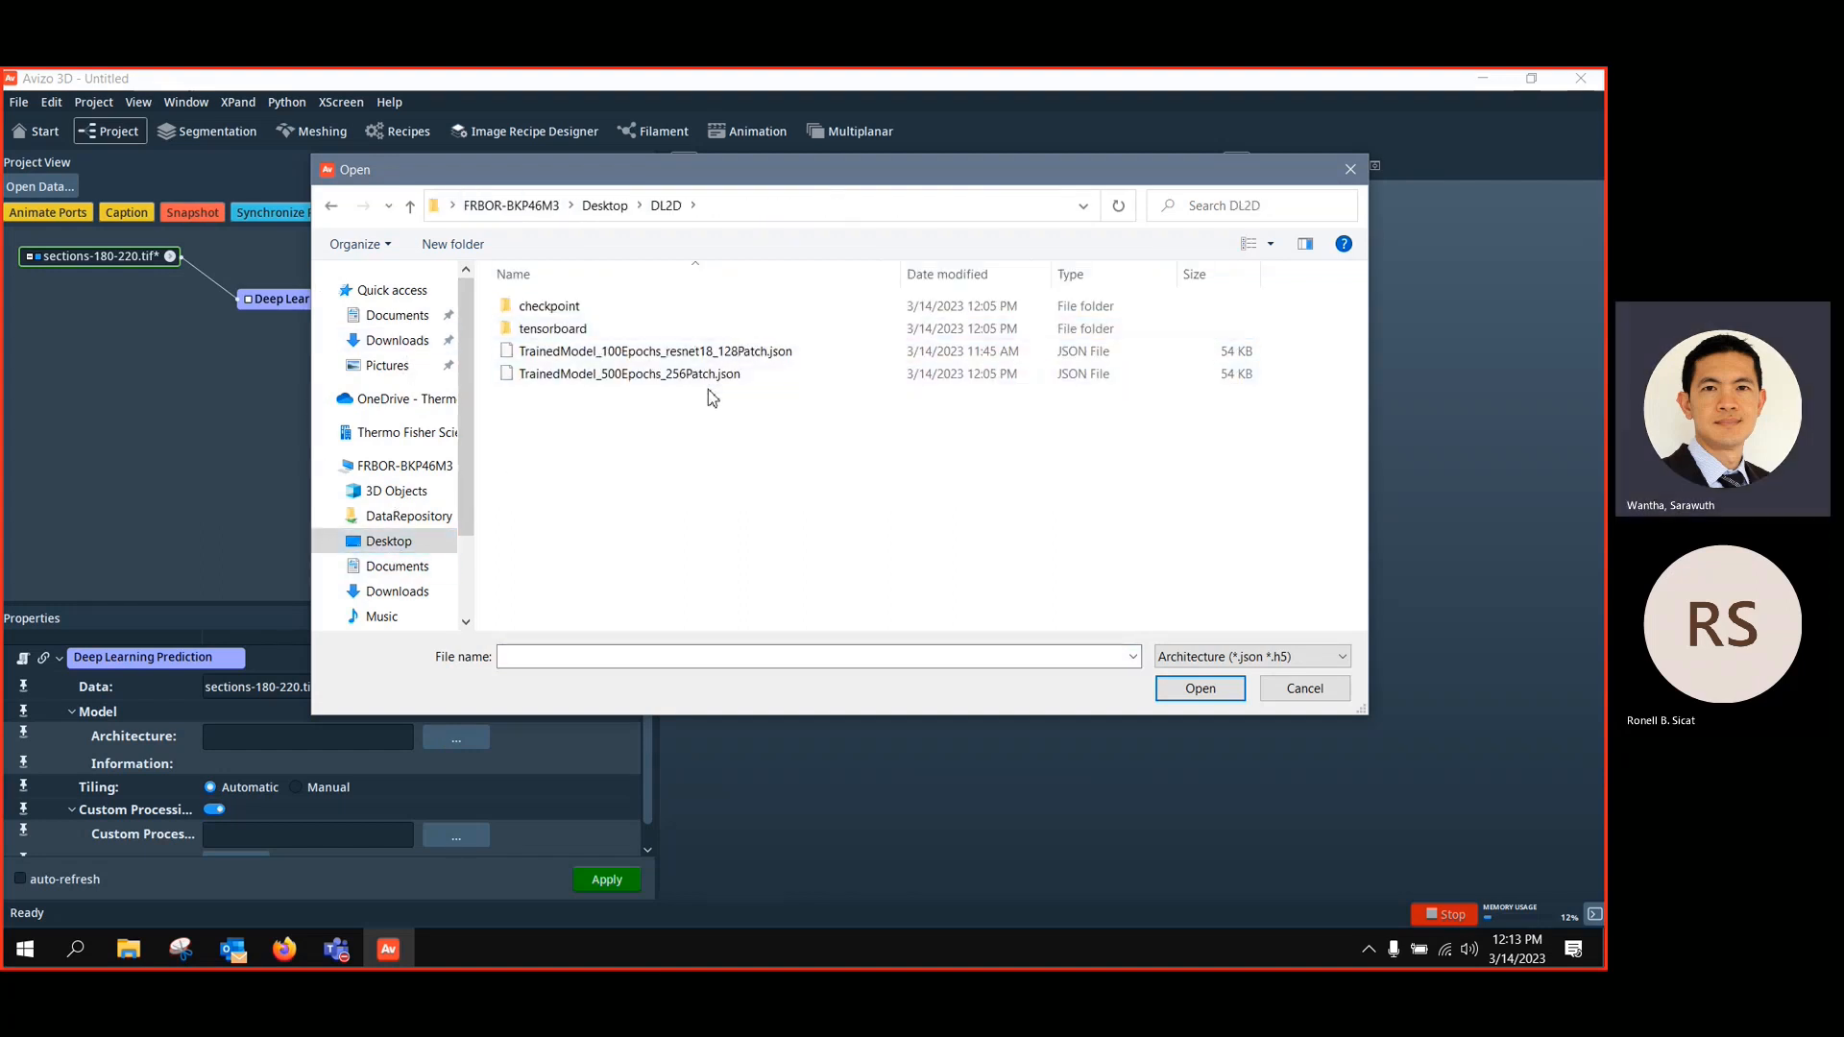
click(646, 388)
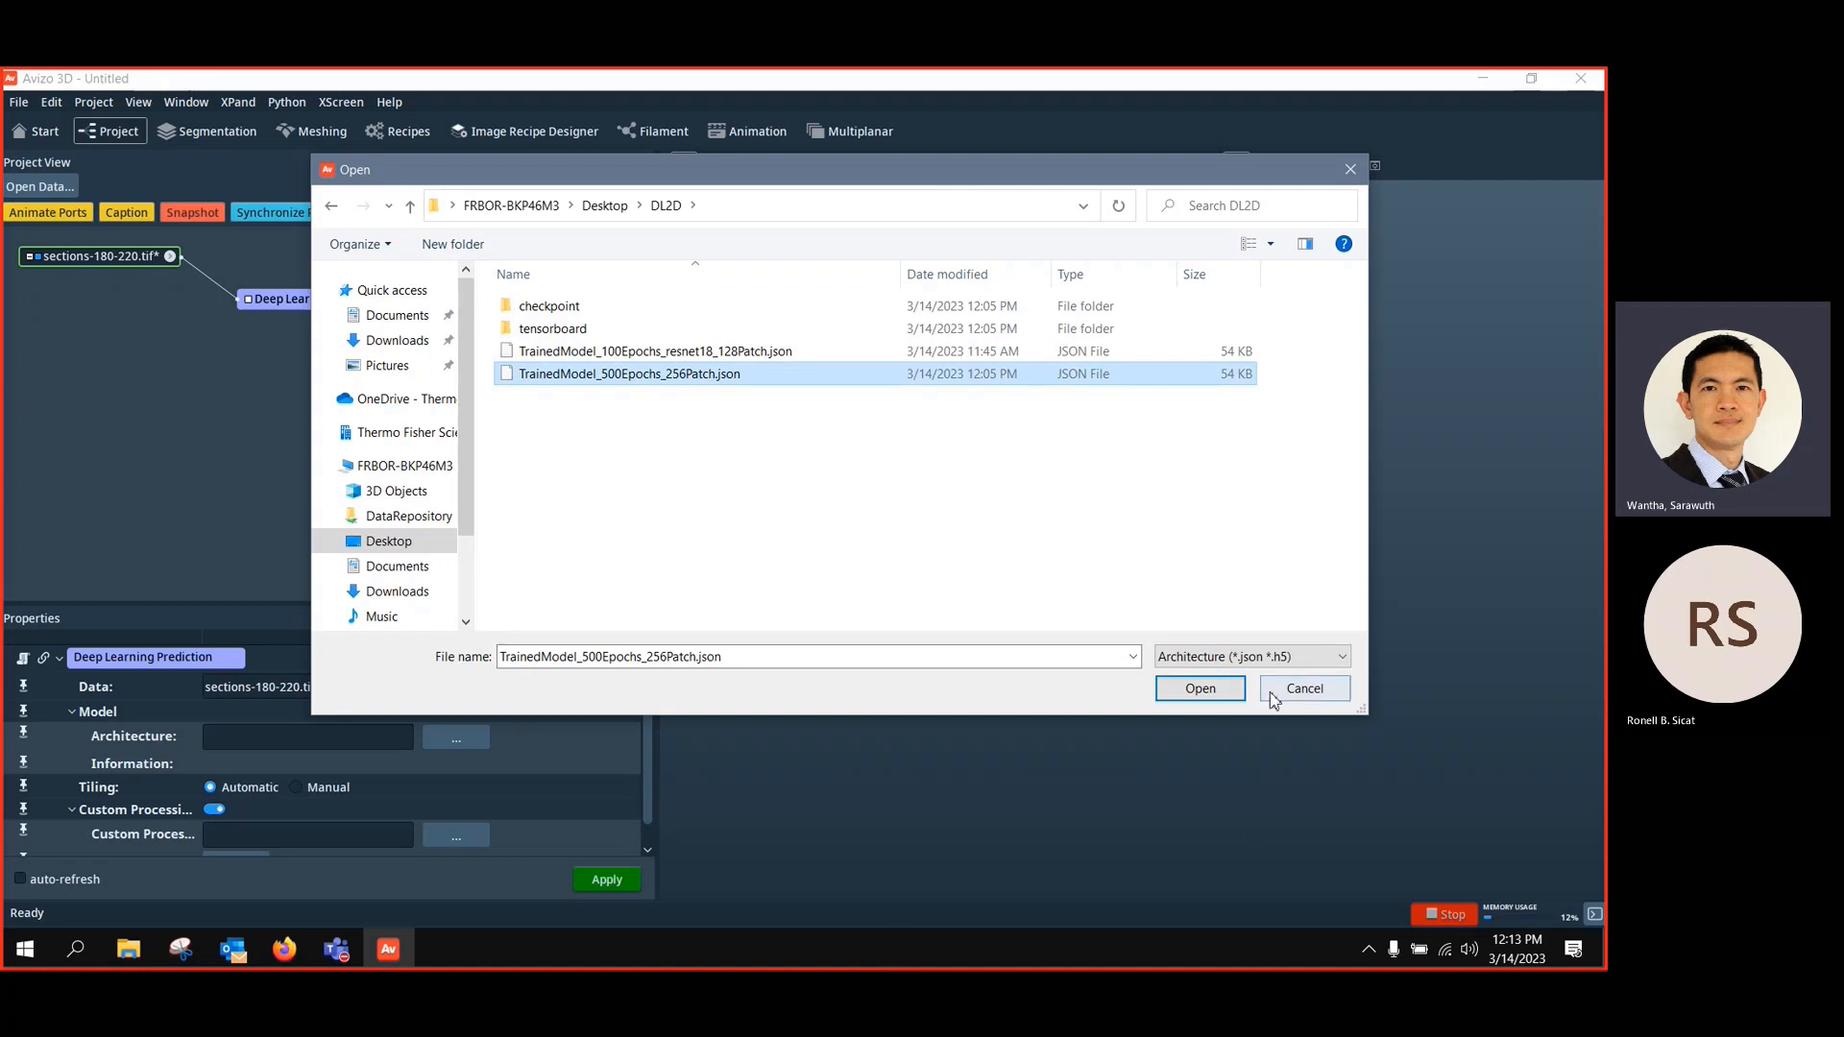
click(1201, 688)
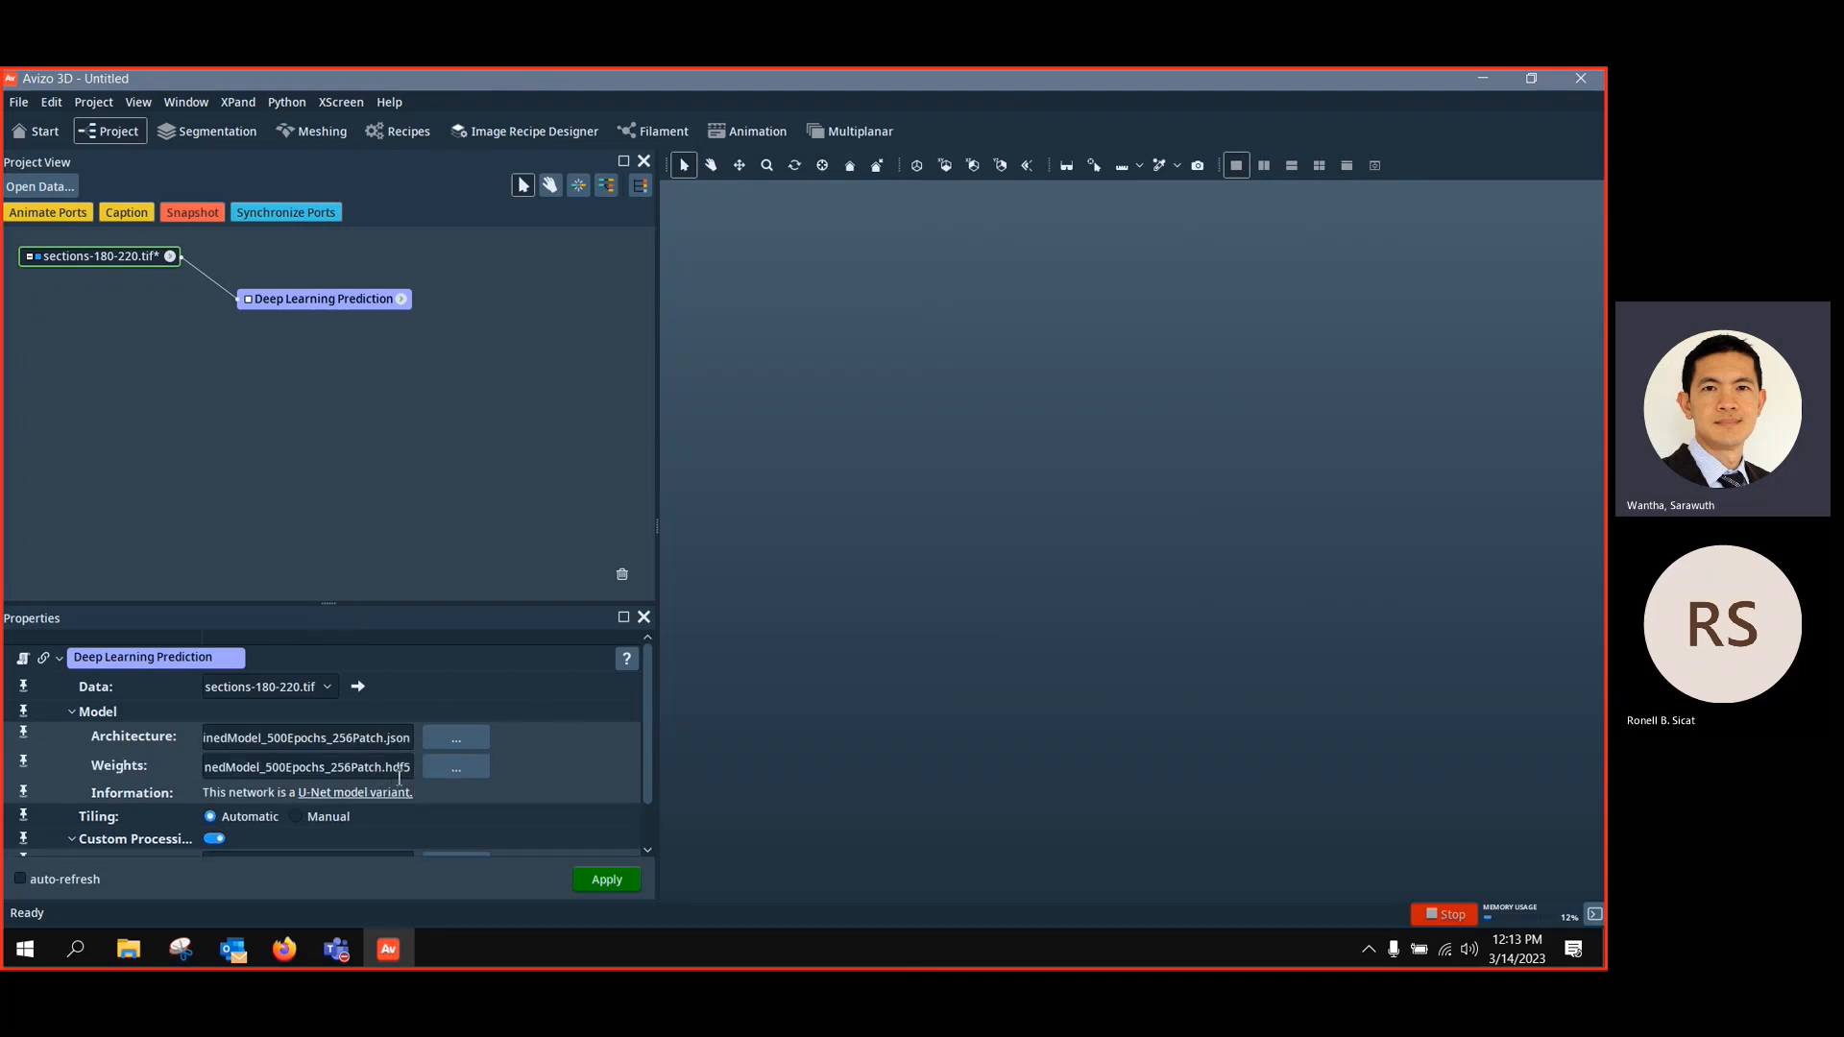
Run the Deep Learning Prediction and move its result object below the source data in the project
scroll(649, 739, down, 1)
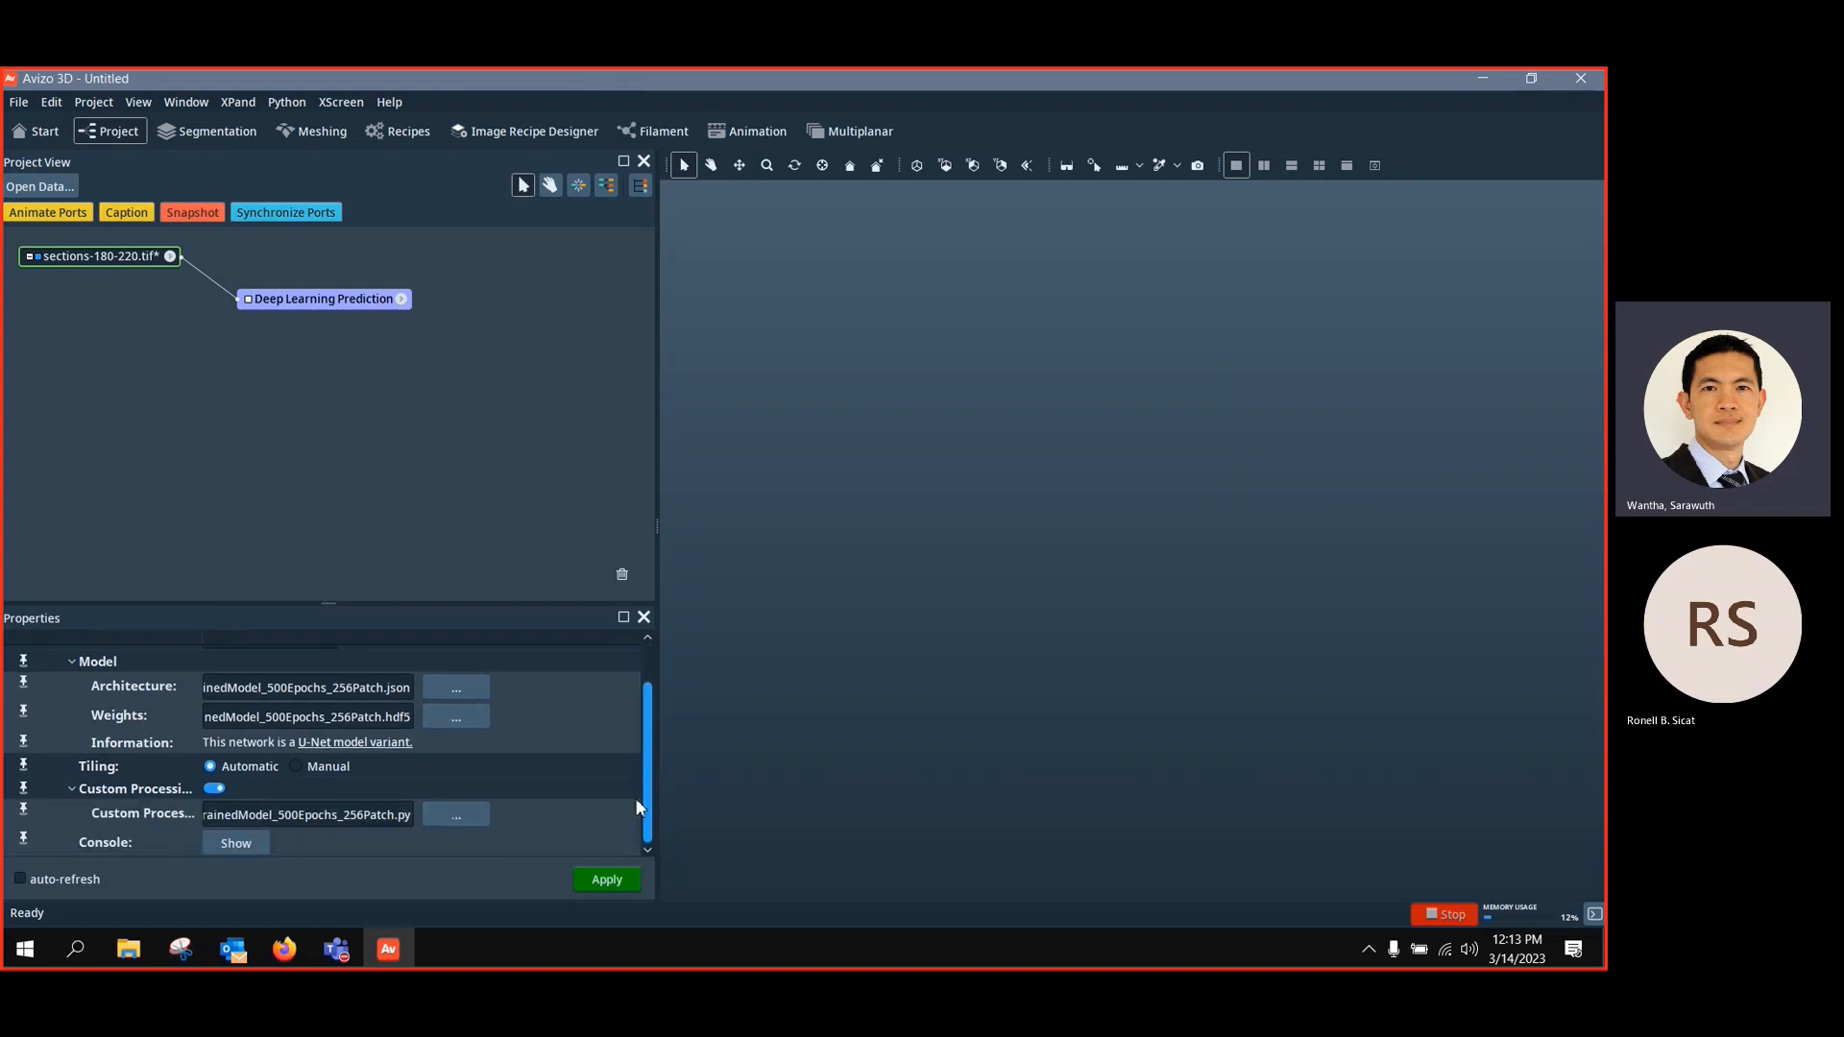
click(603, 879)
drag(142, 299, 162, 373)
Display sections-180-220.tif with an Ortho Slice
click(121, 257)
right_click(121, 256)
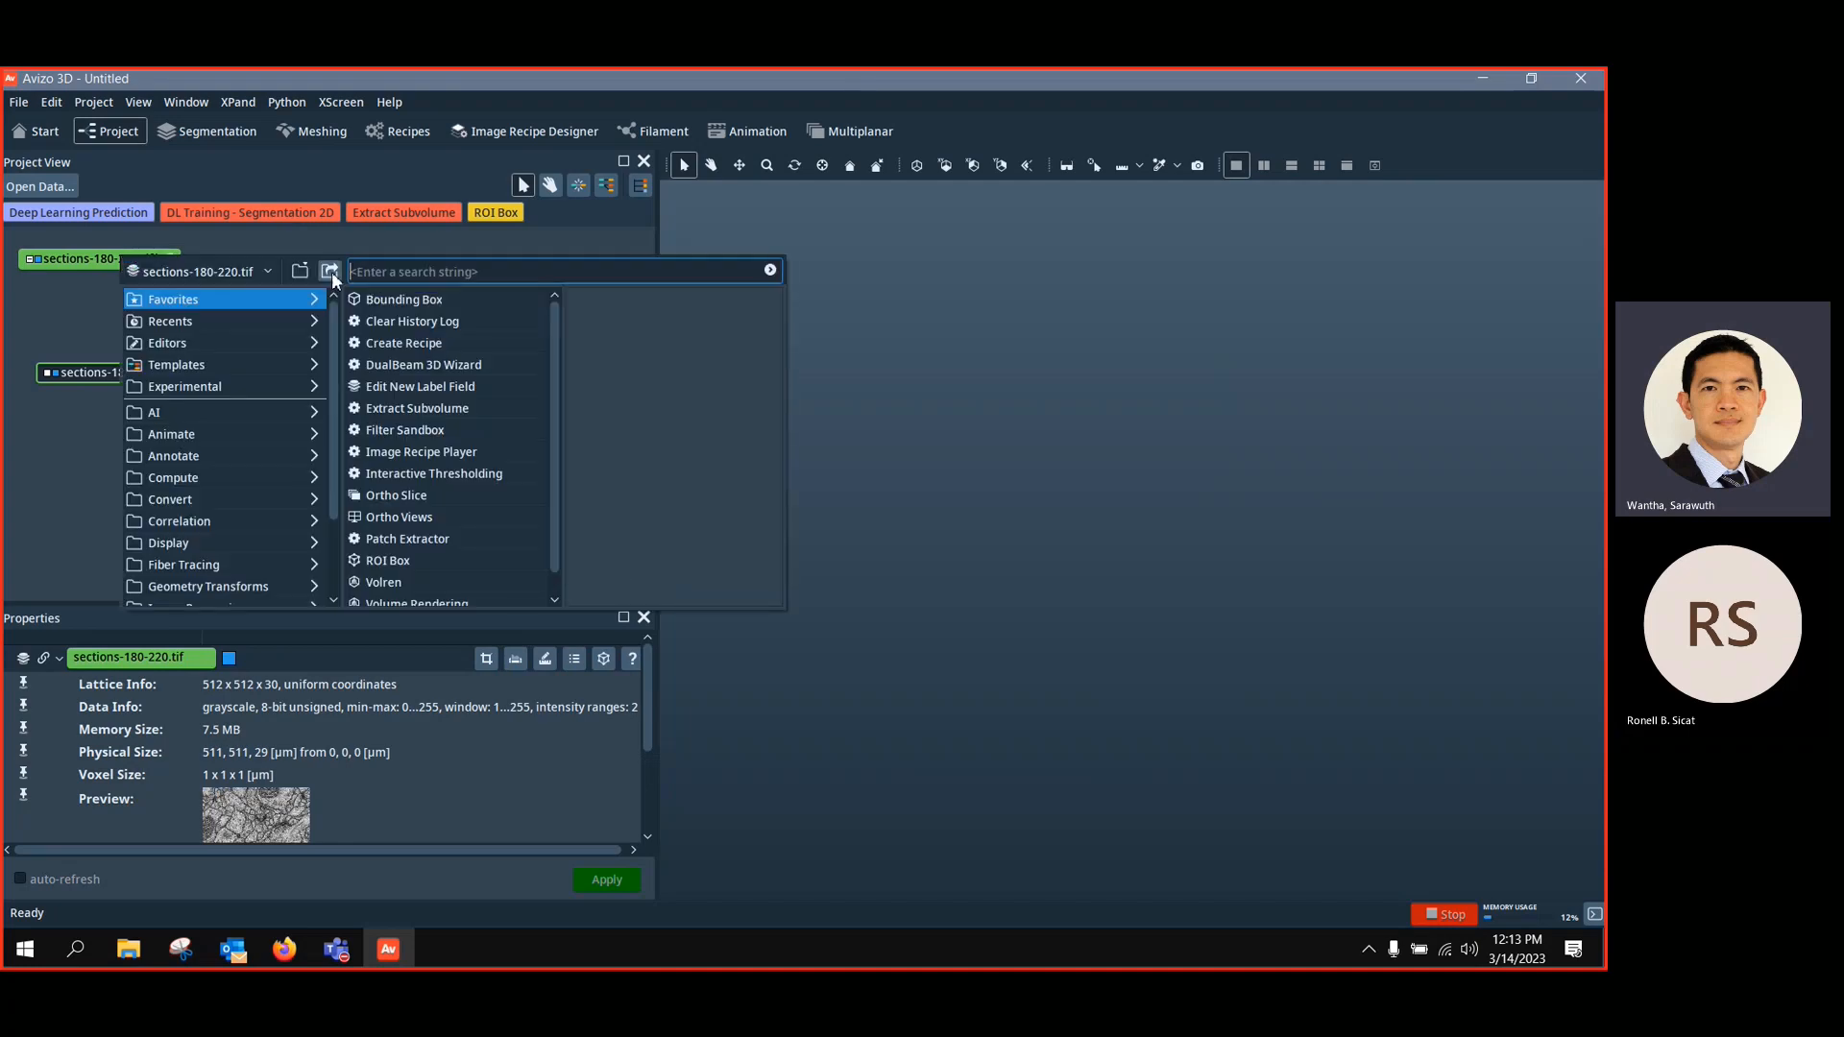
click(444, 496)
click(596, 440)
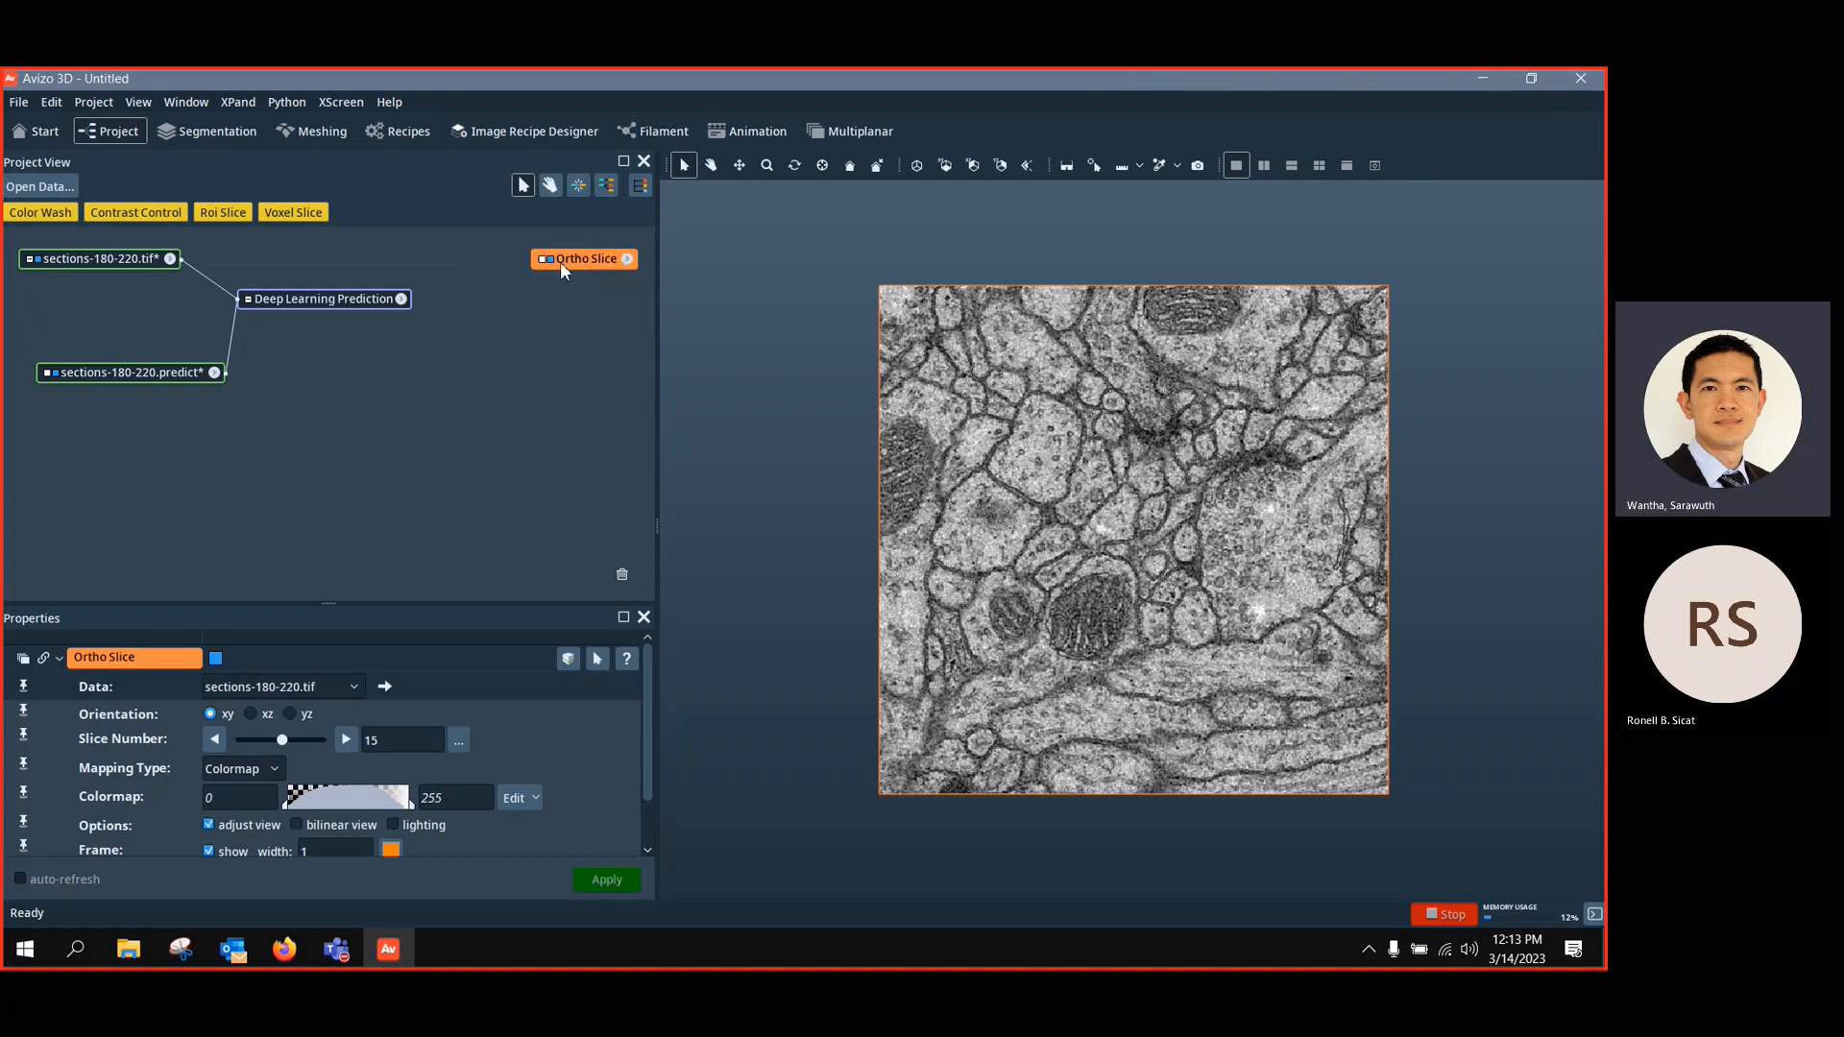
Add a Color Wash to the Ortho Slice and connect its data to sections-180-220.predict
right_click(582, 257)
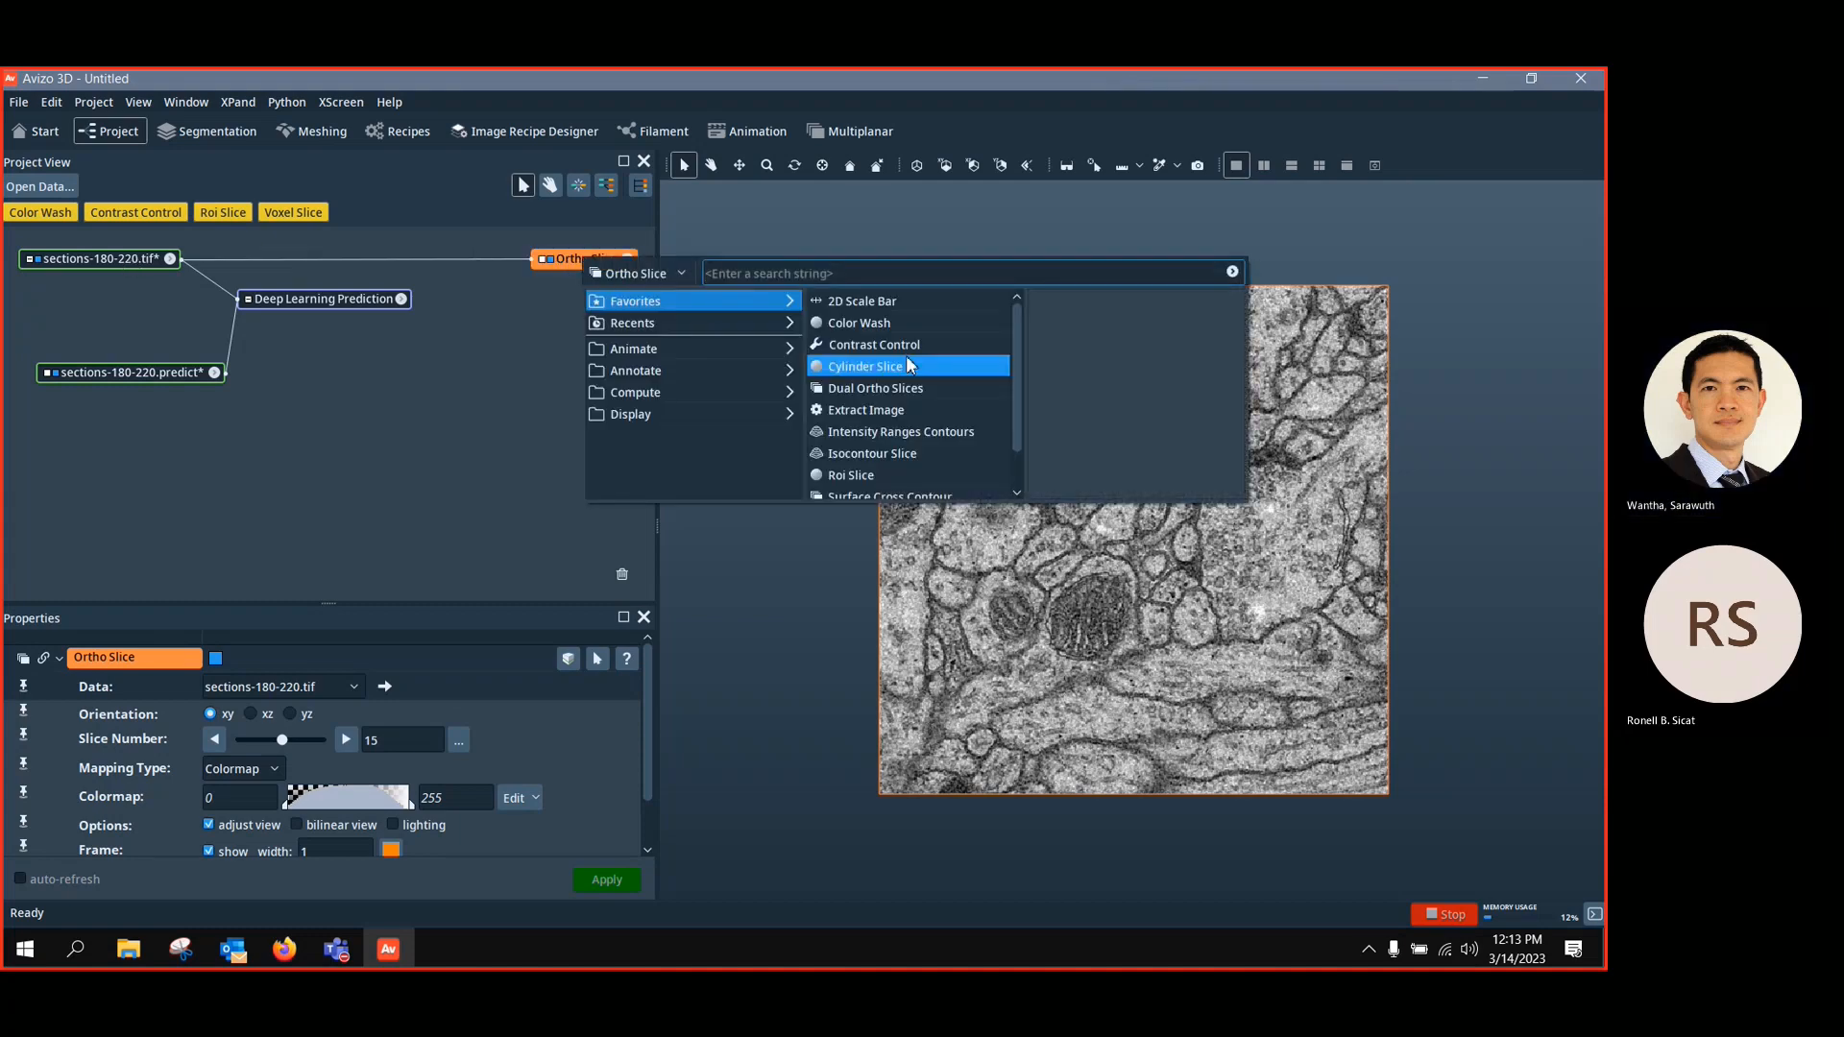
click(878, 327)
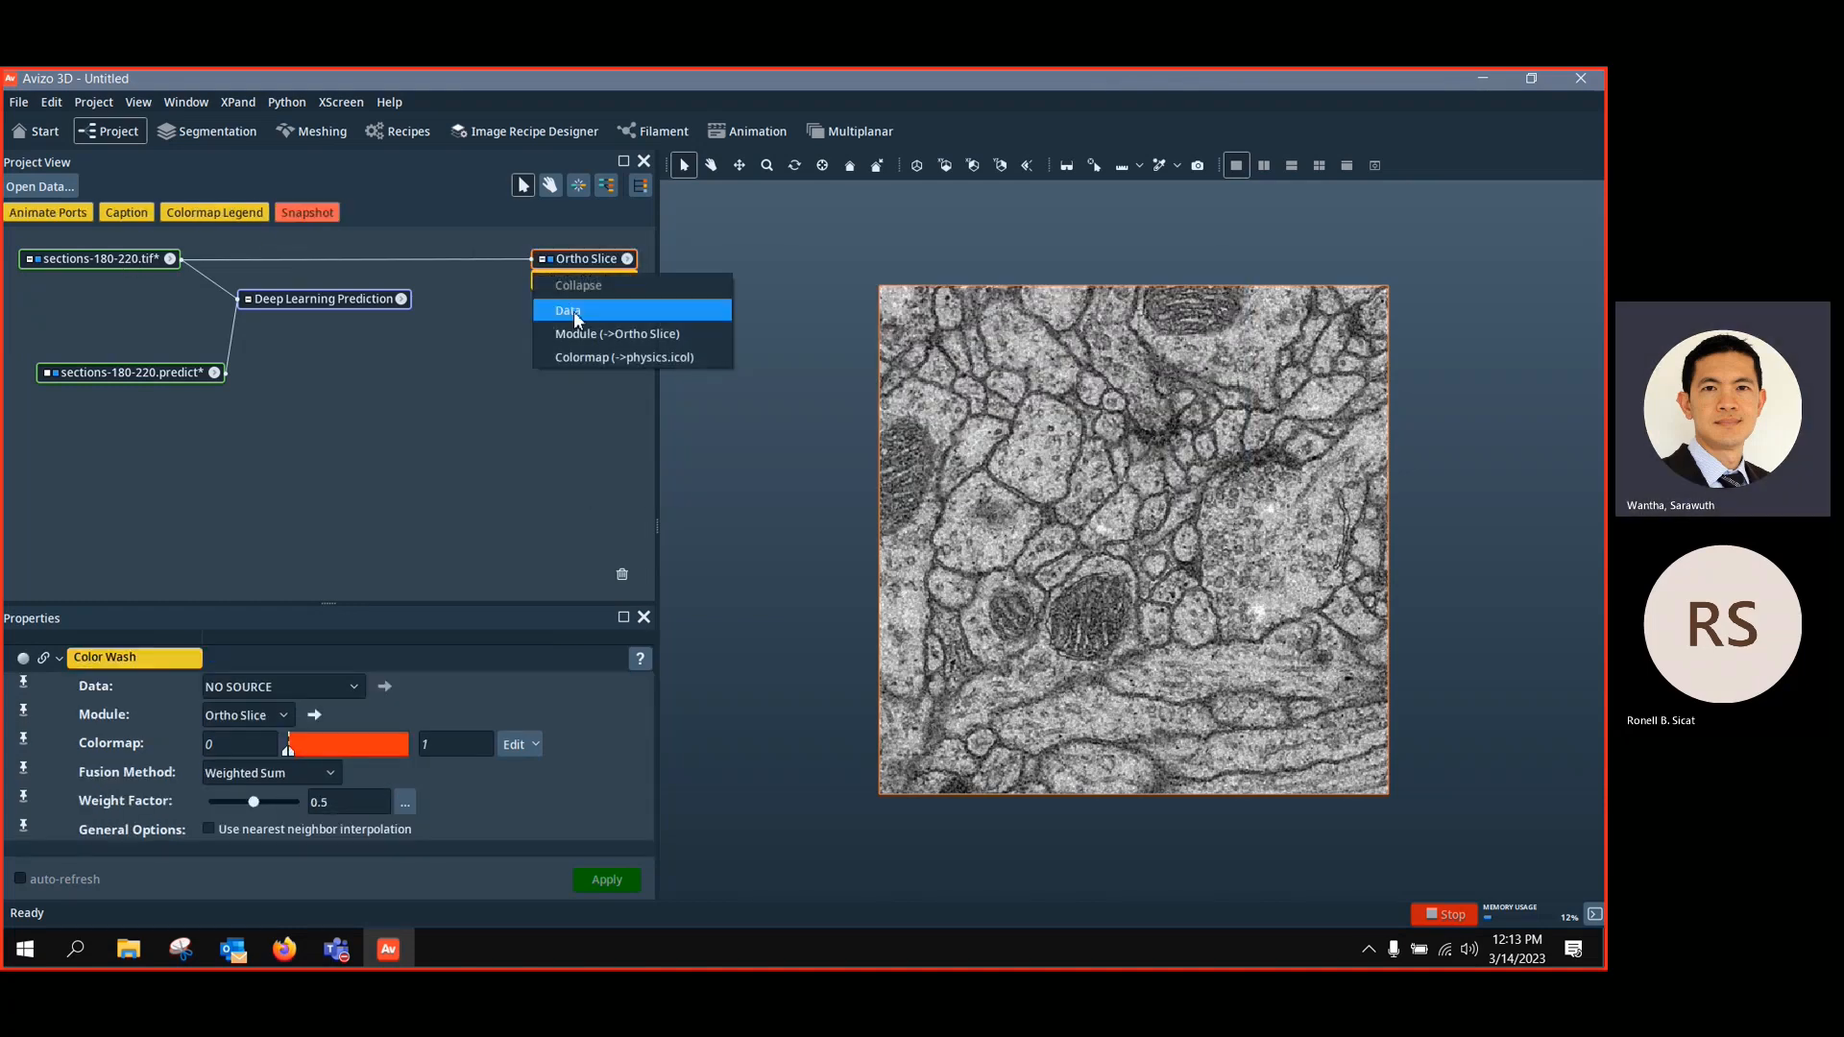
drag(542, 280, 183, 371)
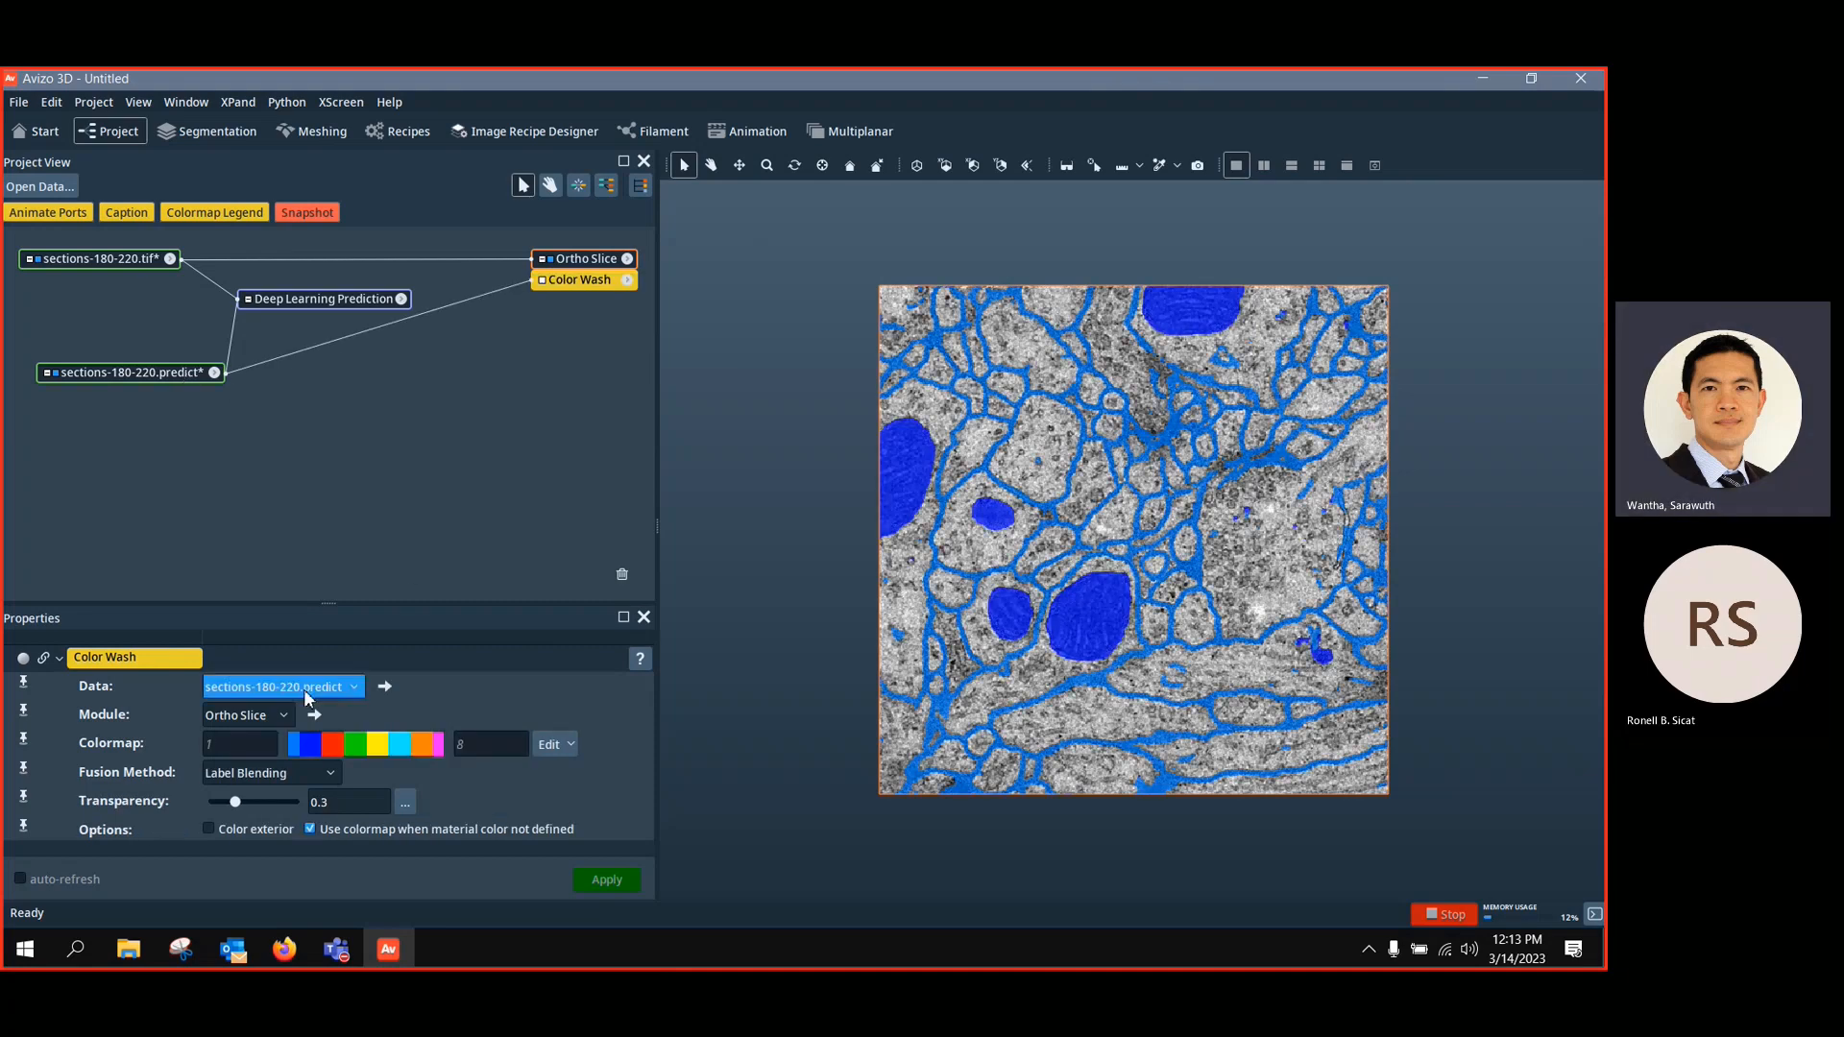
Set the Ortho Slice's slice number to 23 and select the sections-180-220.predict result in the project
click(609, 261)
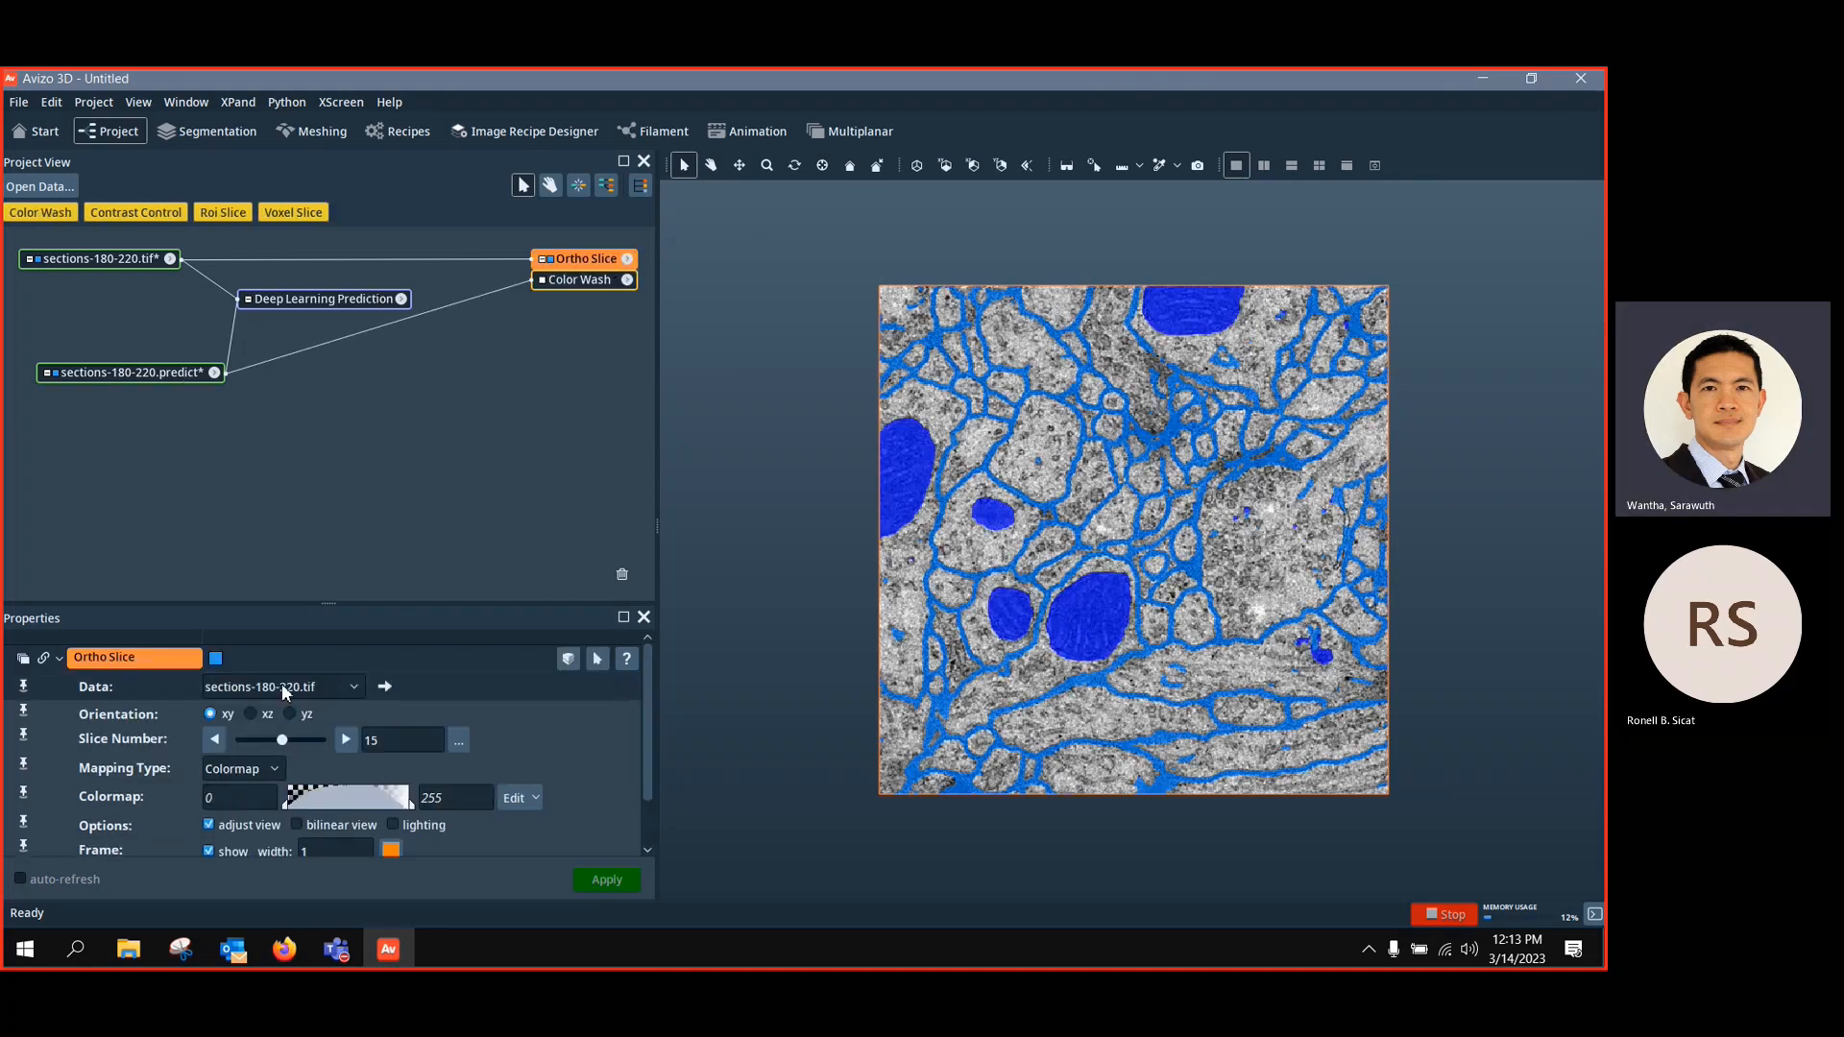
mouse_move(280, 740)
mouse_down()
mouse_move(300, 745)
mouse_move(226, 755)
mouse_move(308, 758)
mouse_up()
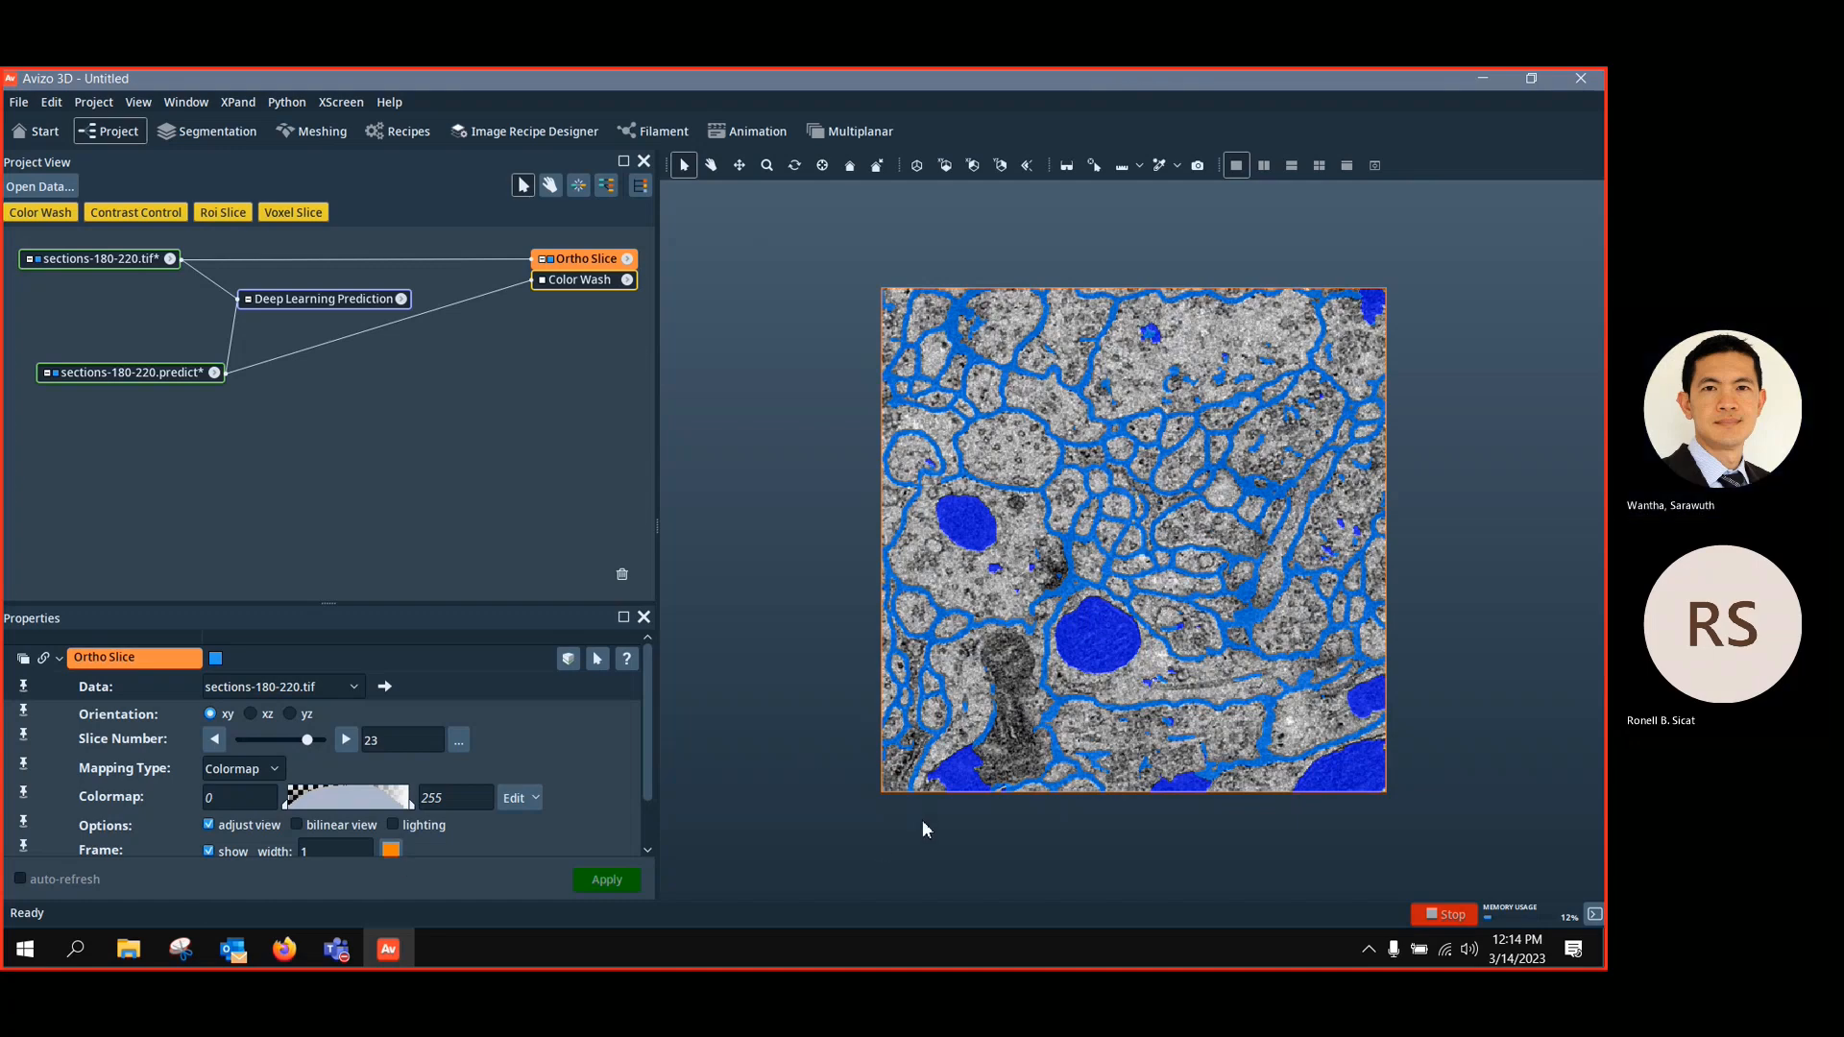
drag(148, 378, 100, 384)
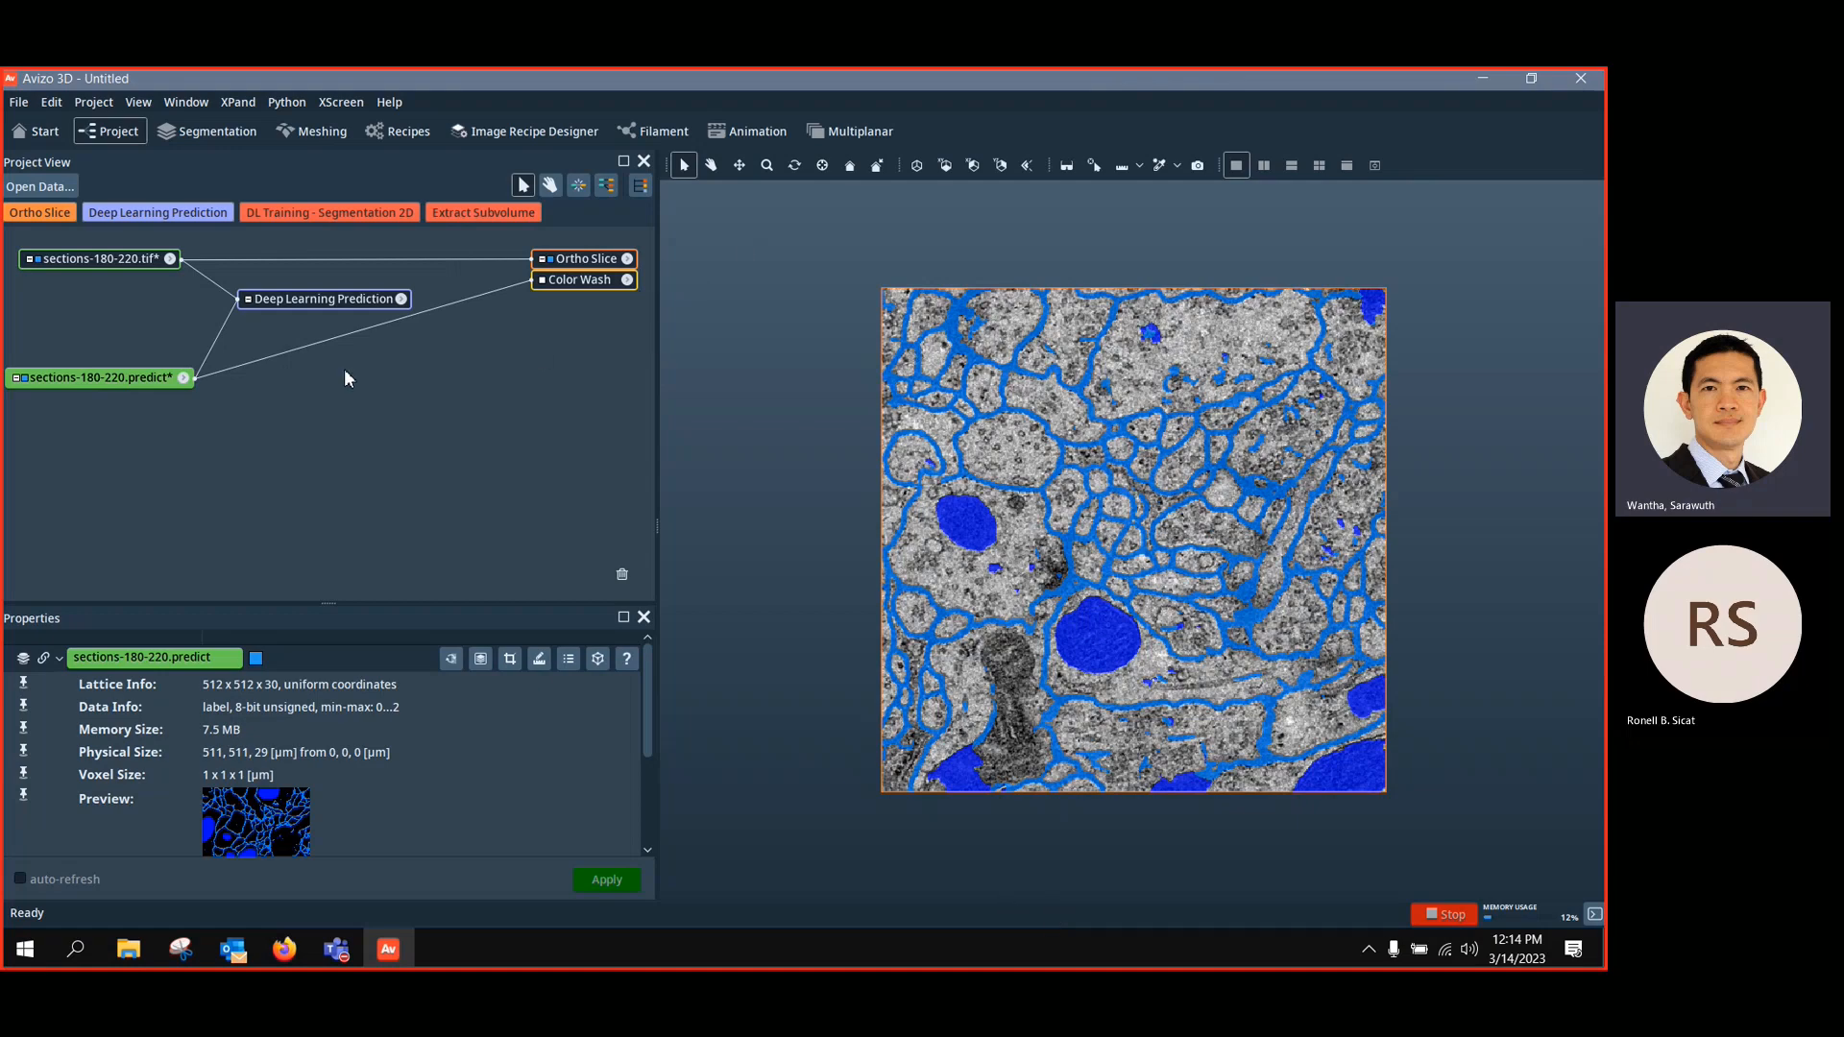
Start a new project, discarding the current project and removing its unsaved data objects
key(ctrl+n)
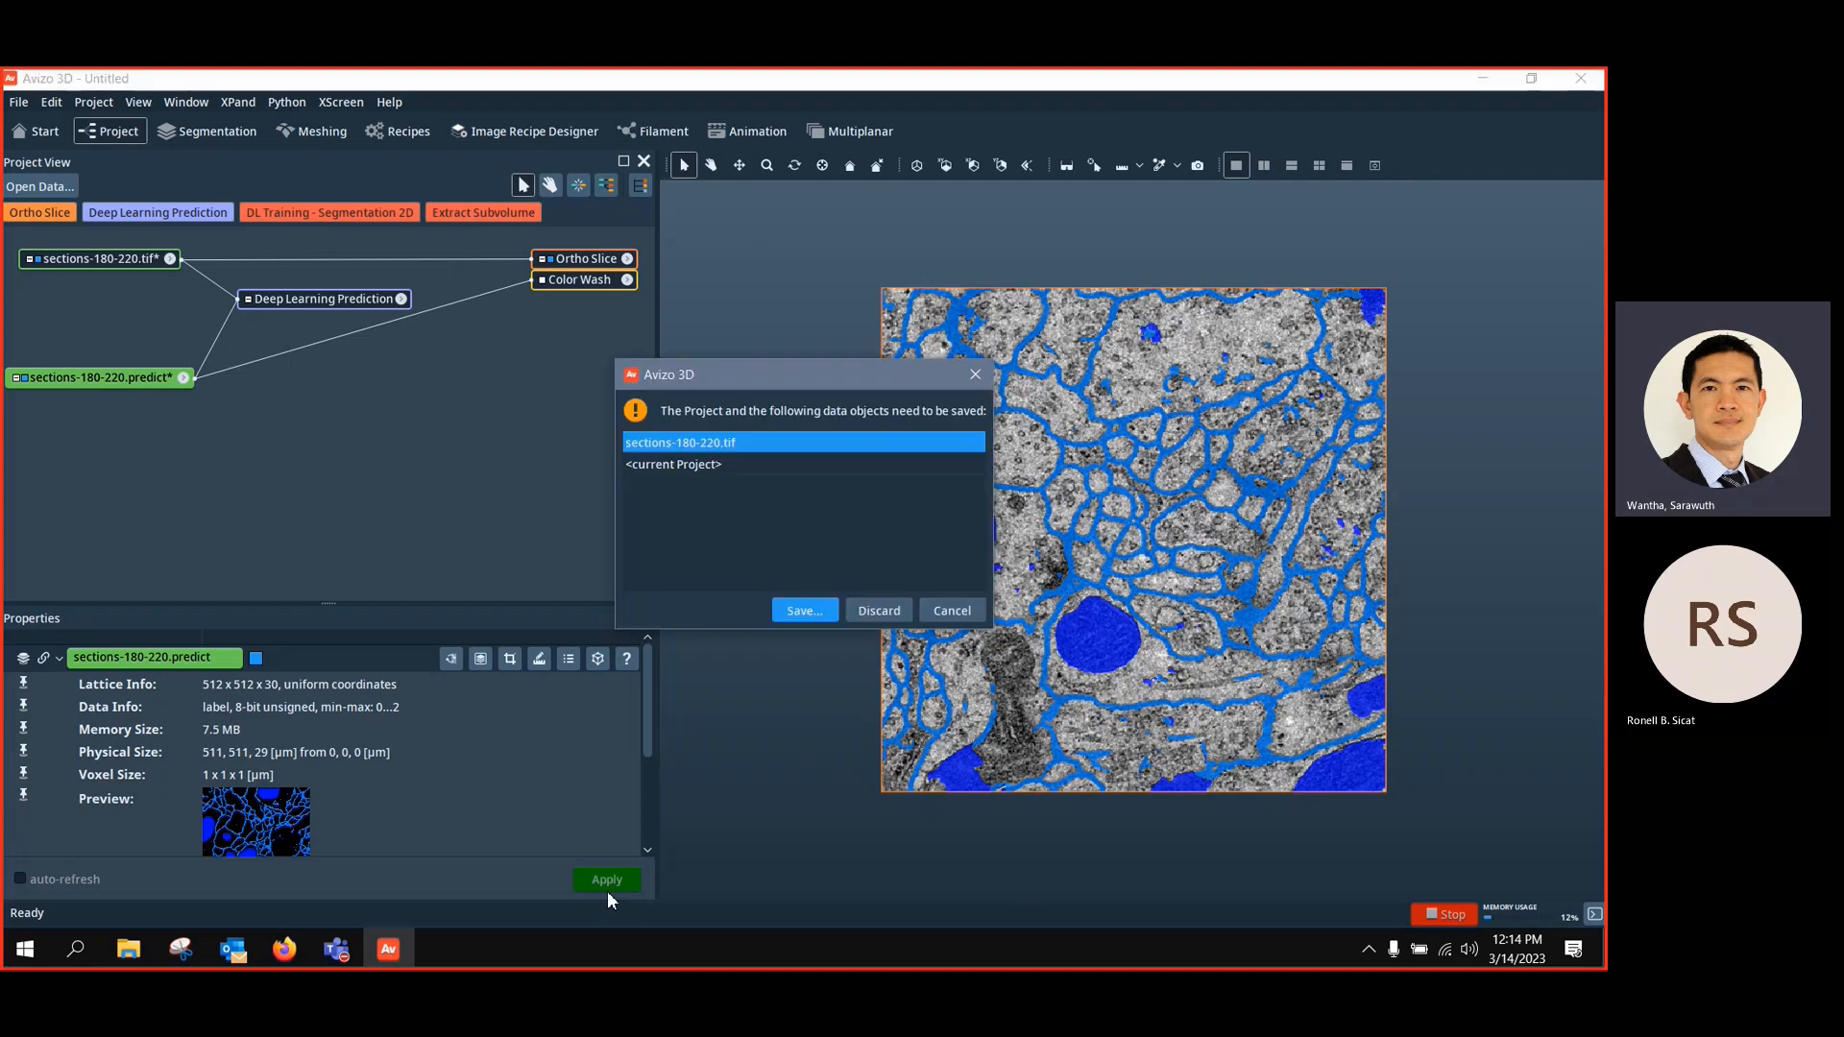
click(879, 611)
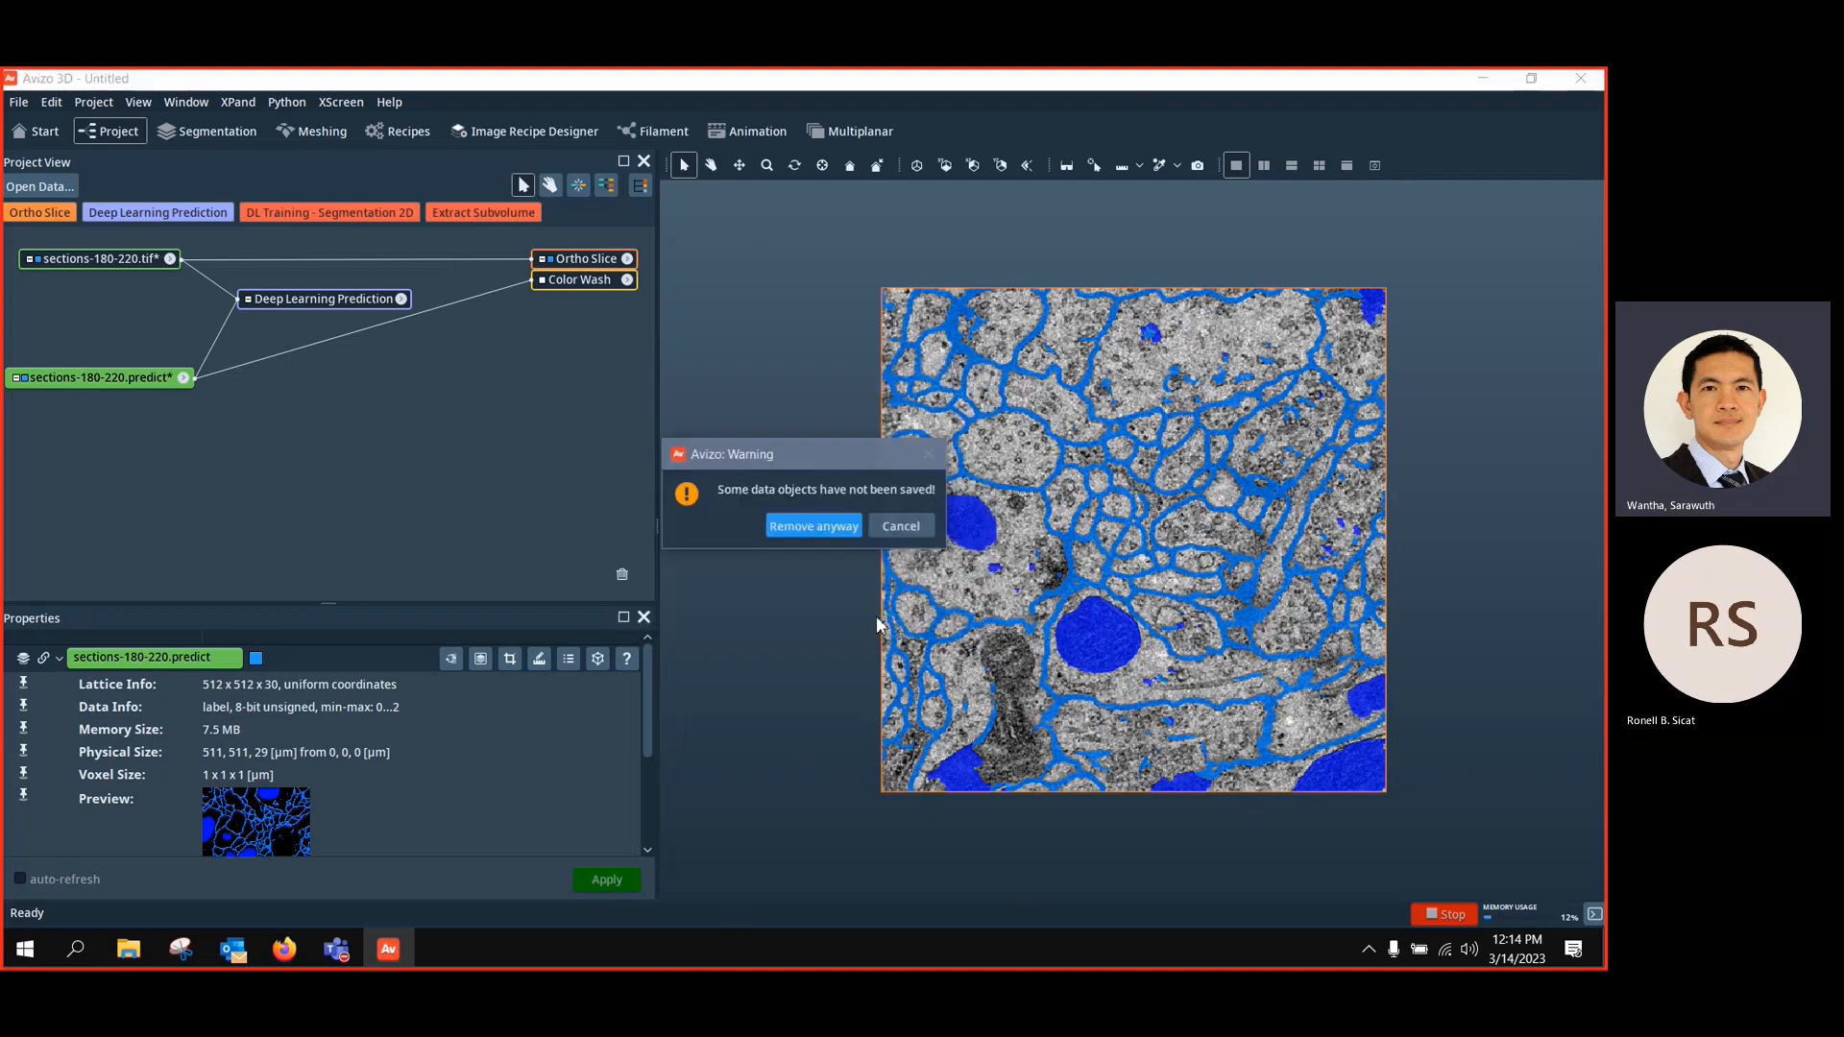
click(818, 521)
Switch to File Explorer and open the testimages folder under Desktop, KAUST, Deep Learning, Denoiser
click(127, 949)
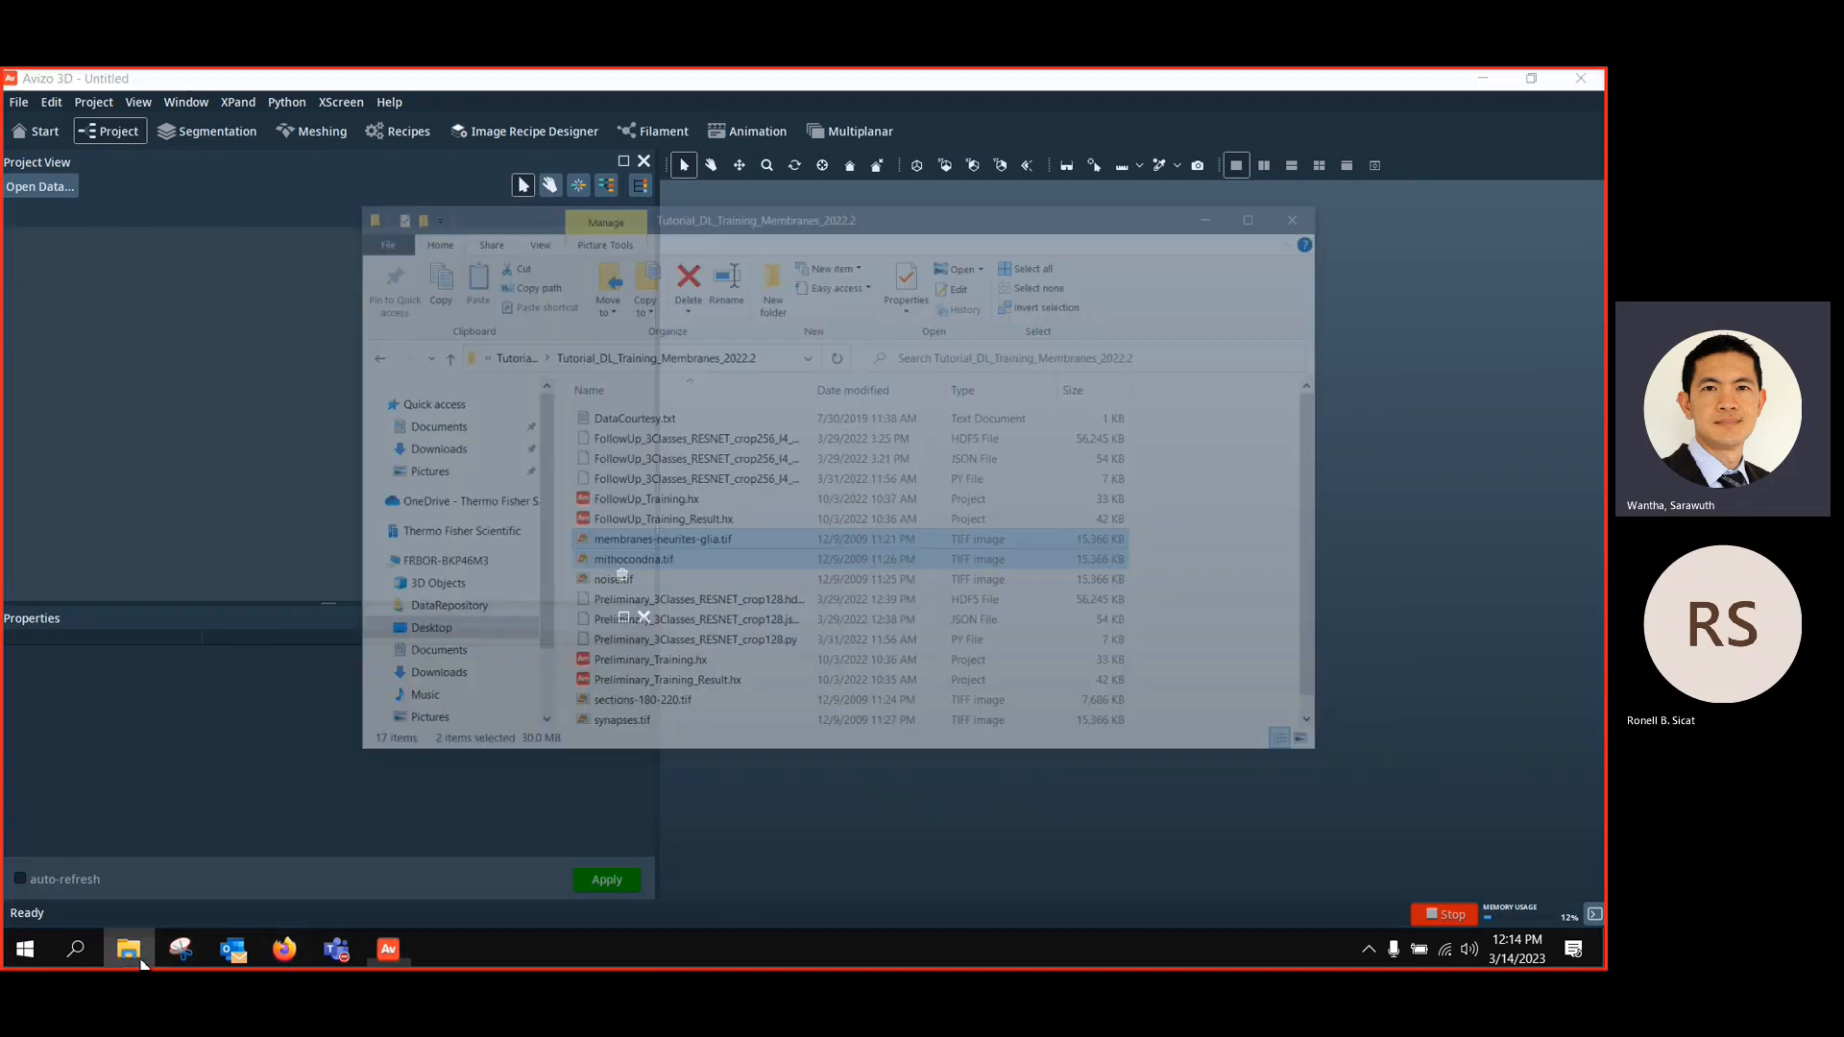
click(493, 573)
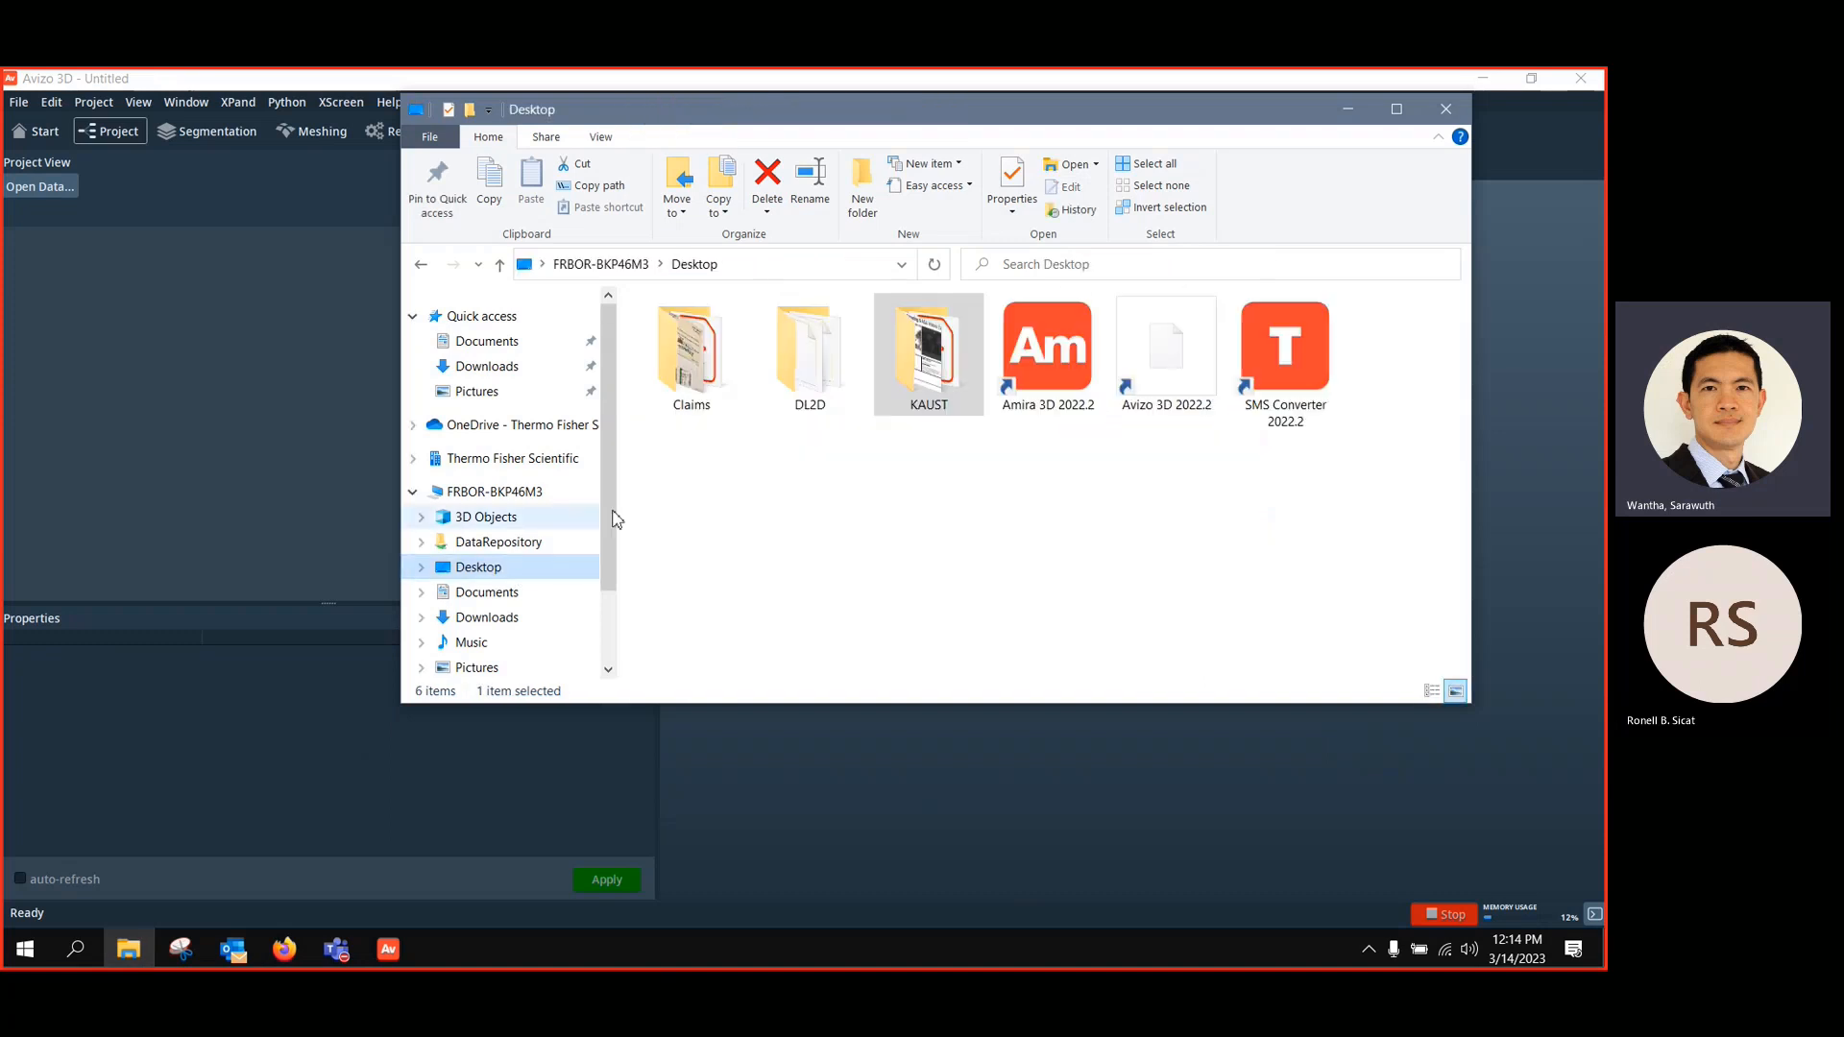
double_click(911, 372)
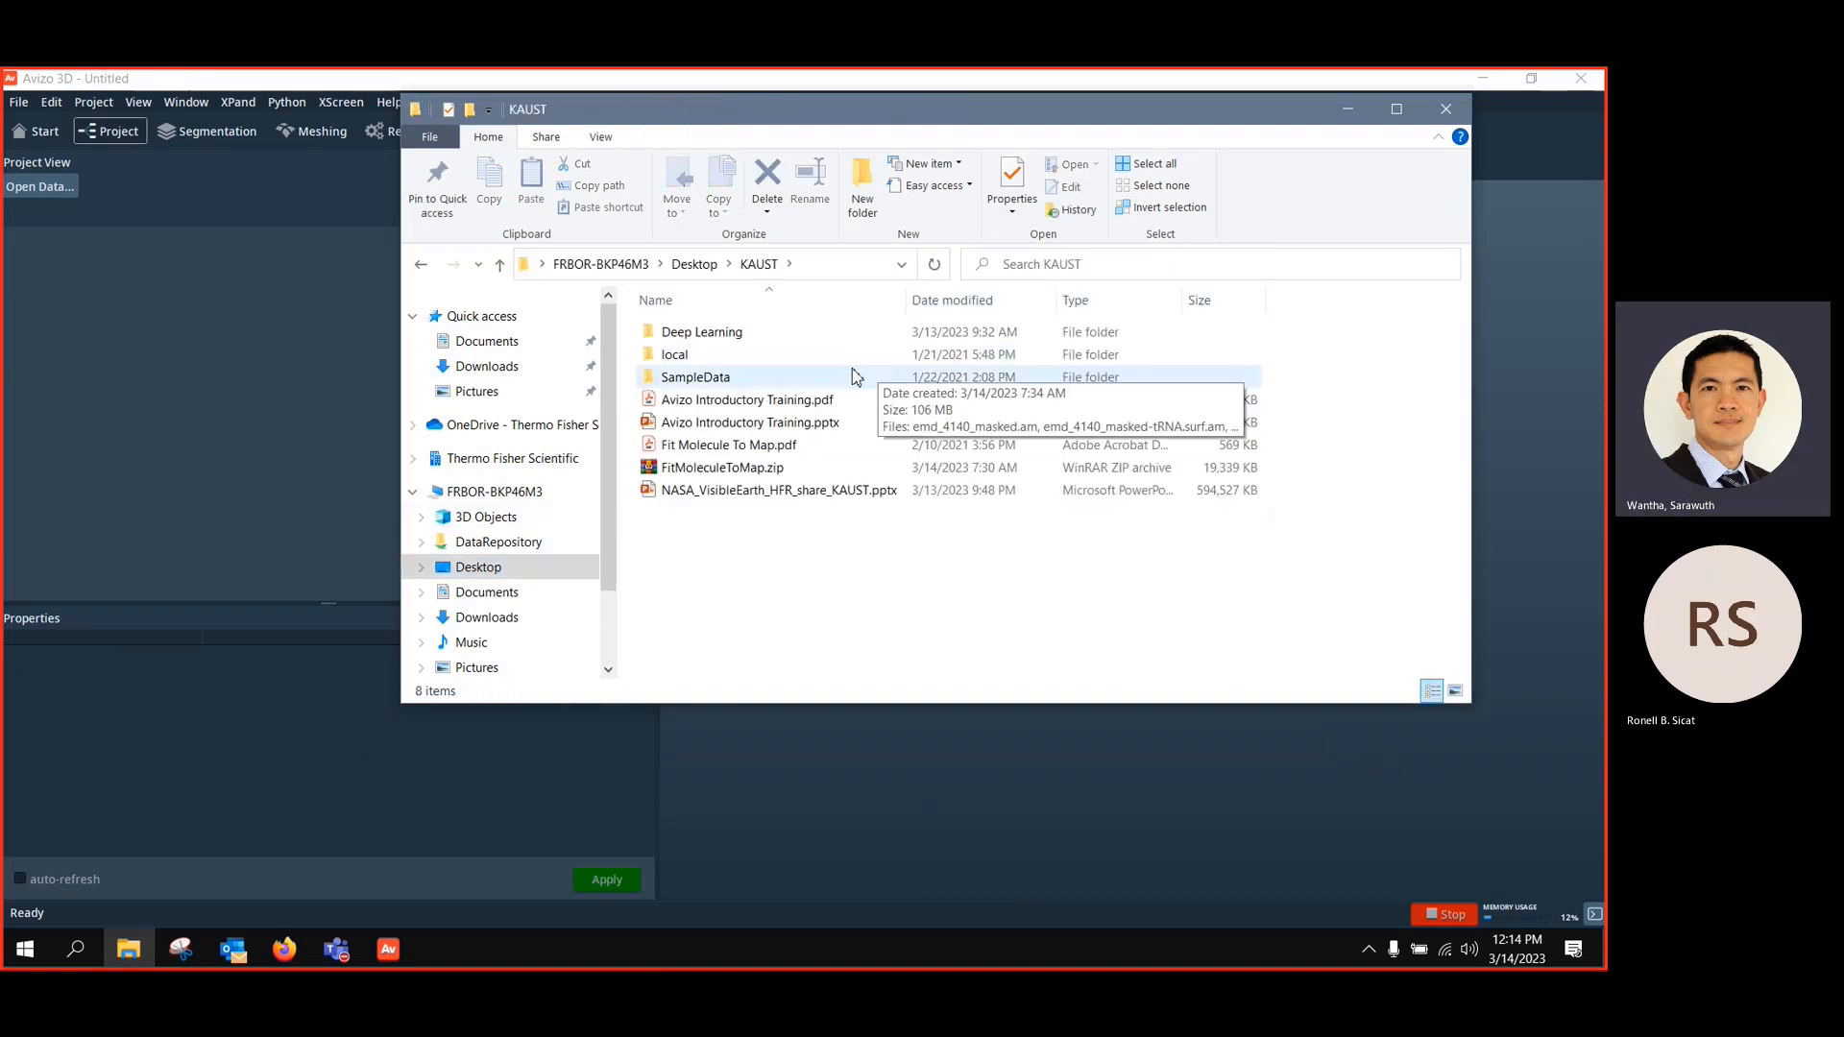
double_click(697, 332)
double_click(686, 332)
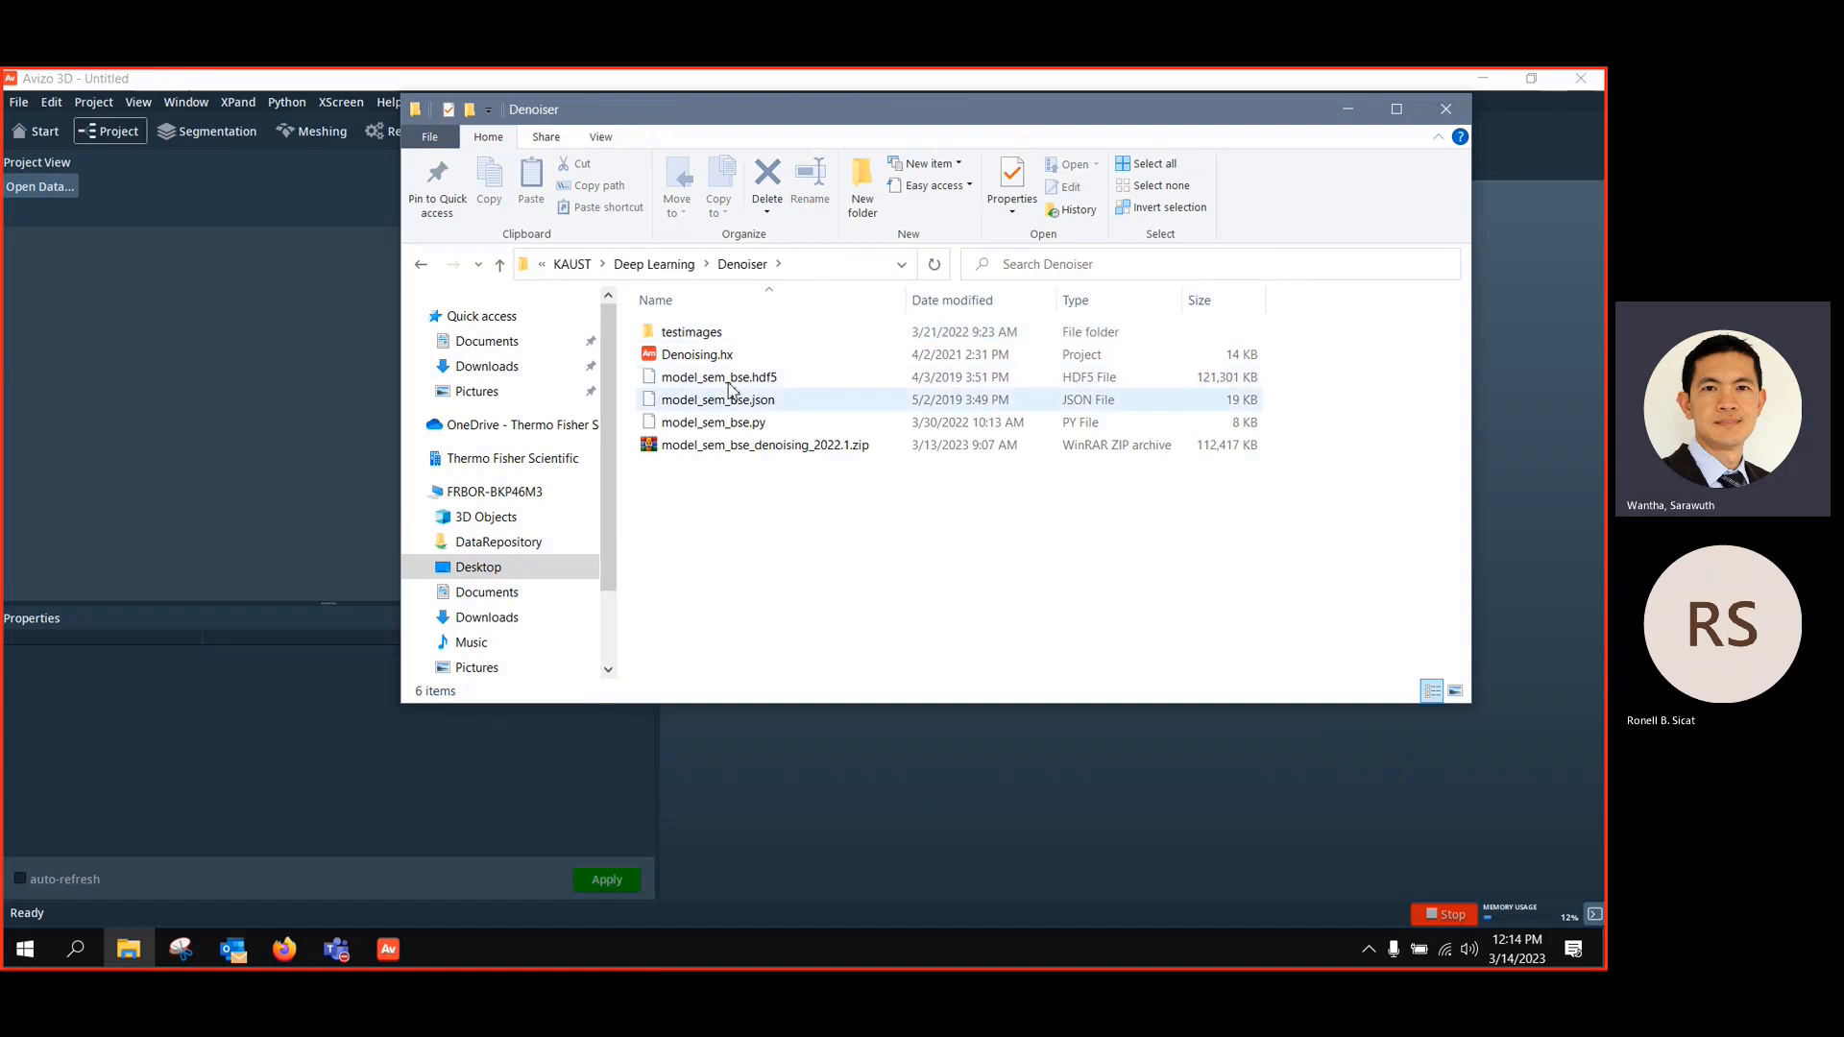
double_click(692, 332)
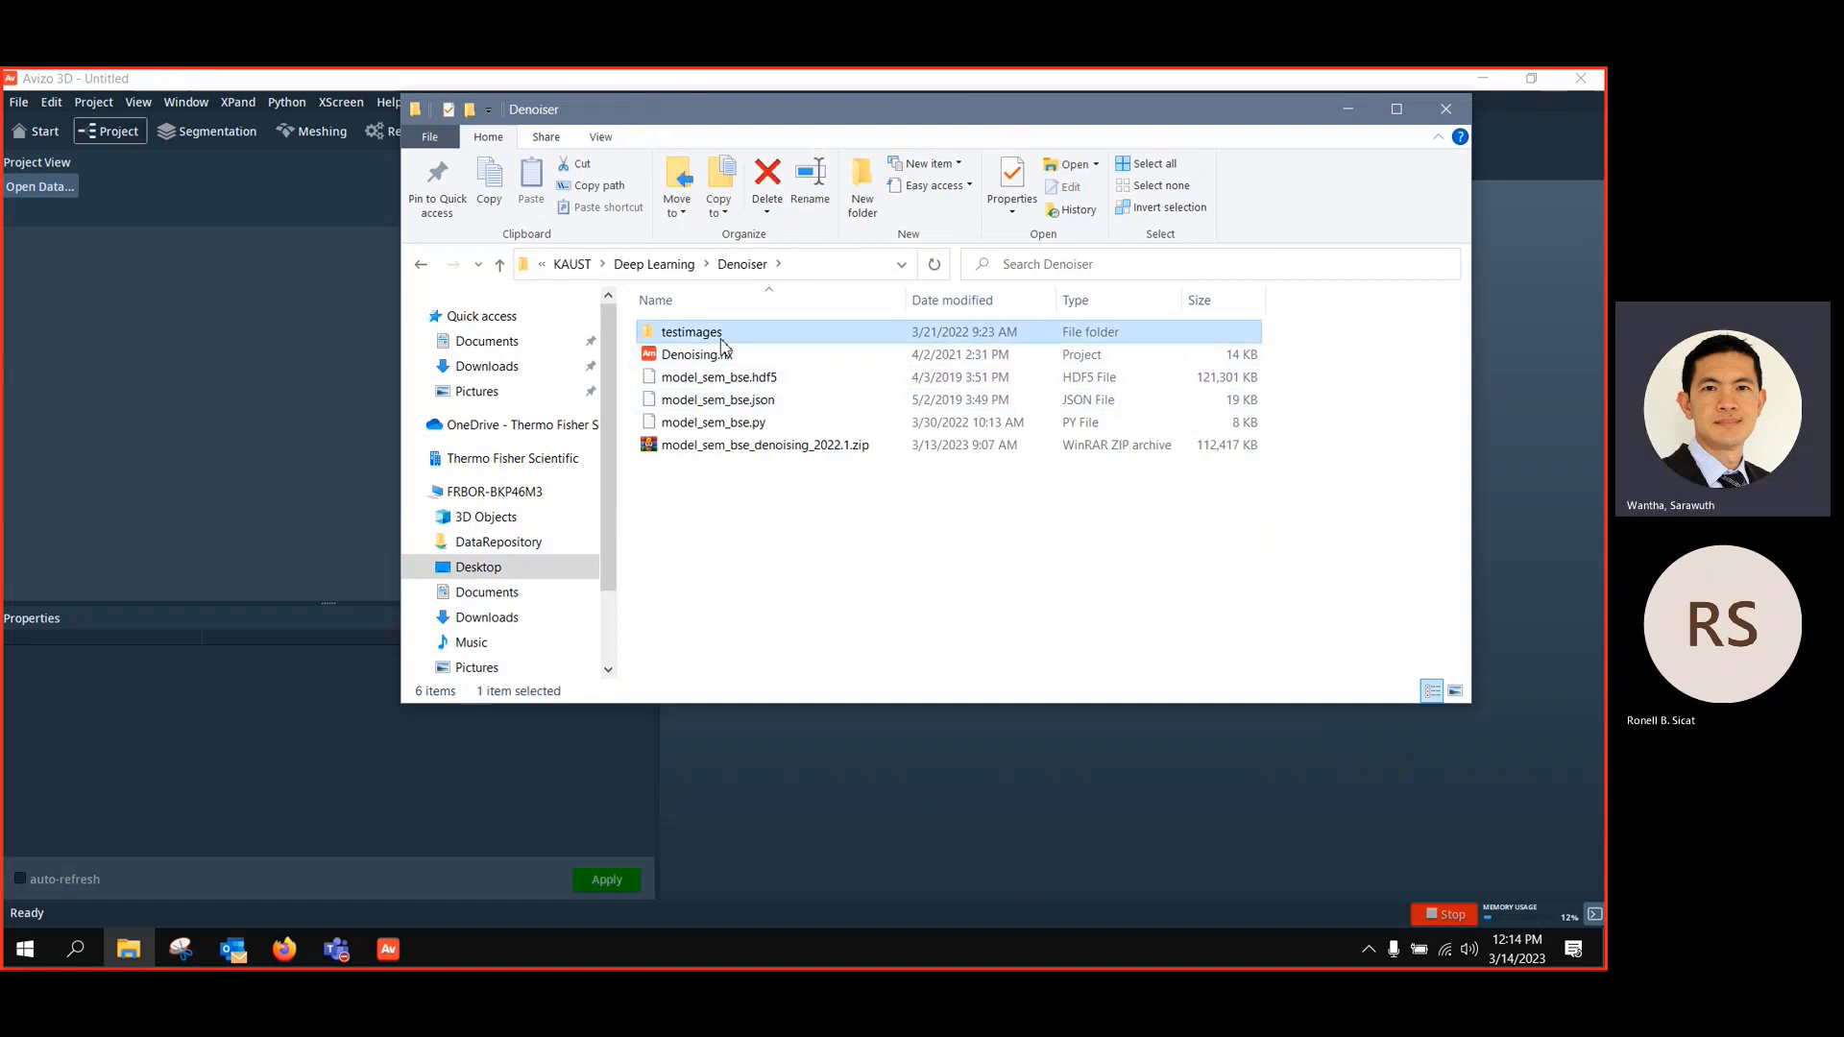
Load img_001_exp007_08um_1us_001_AL_01_noise.png into the Avizo project using Channel 1 and a 1 x 1 x 1 µm voxel size
click(690, 370)
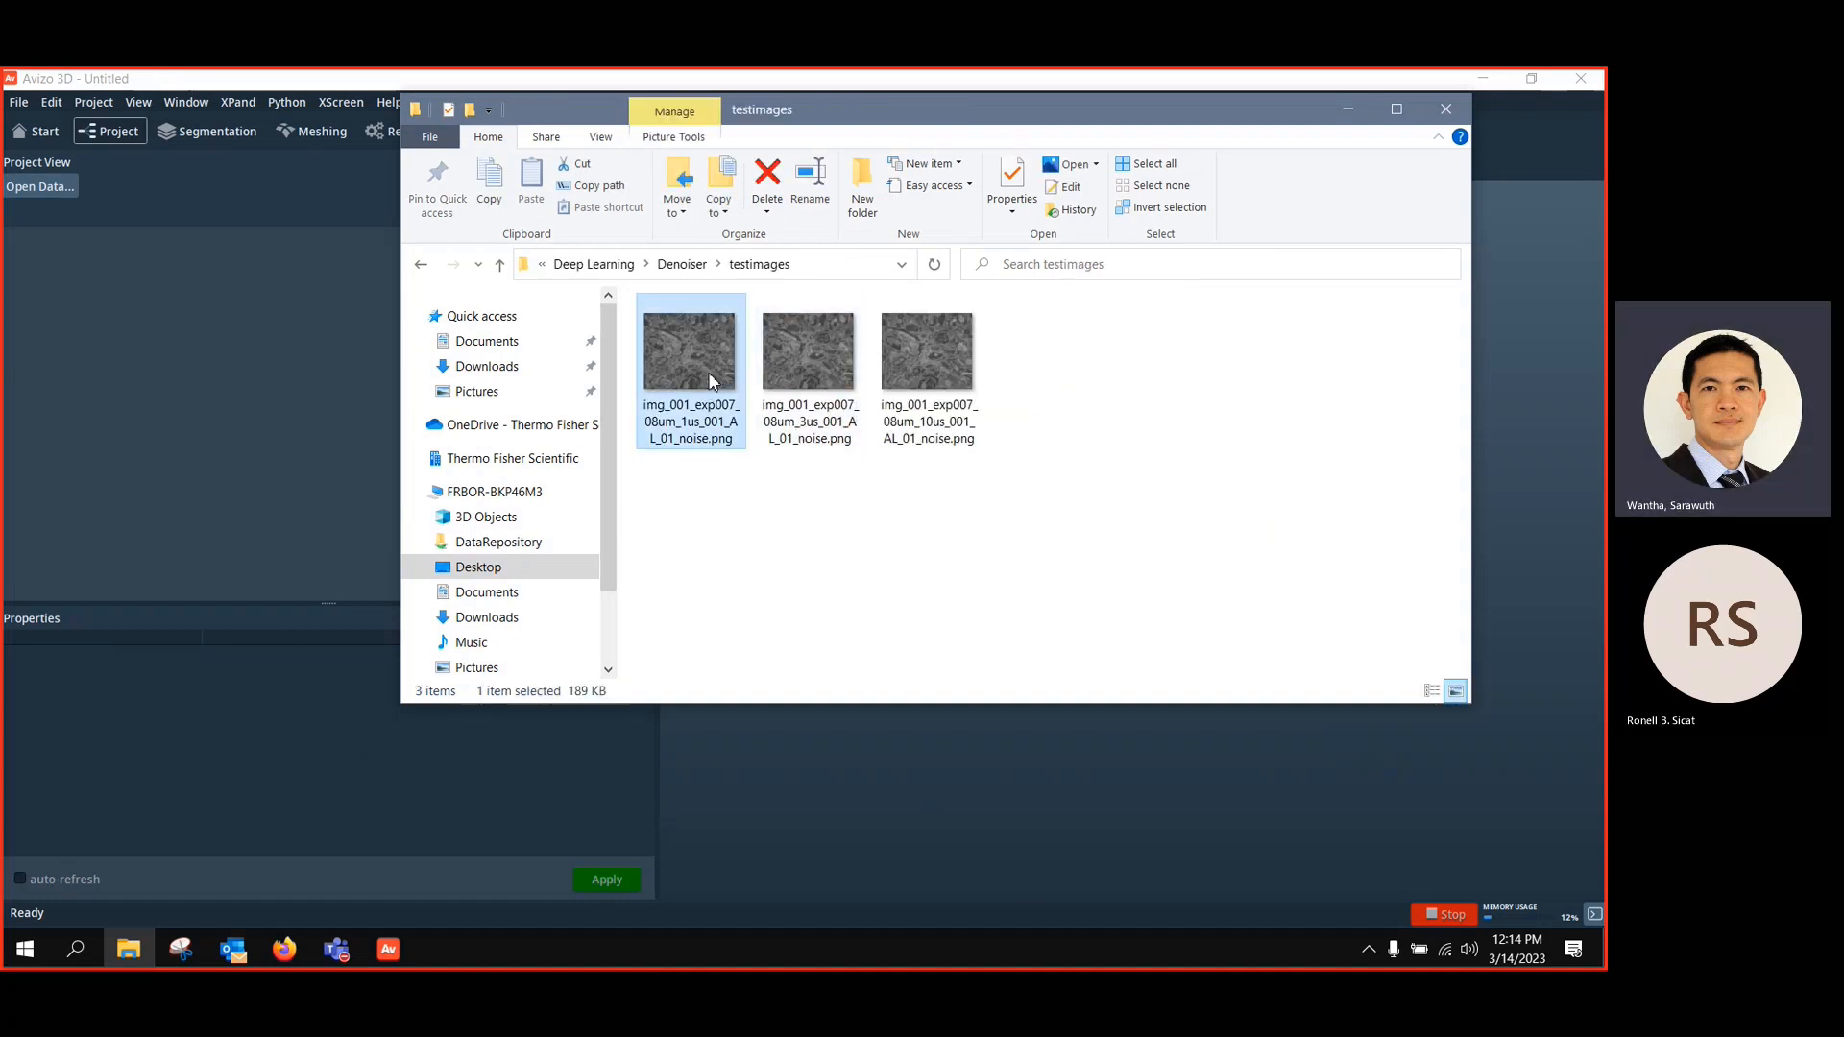
drag(711, 381, 295, 321)
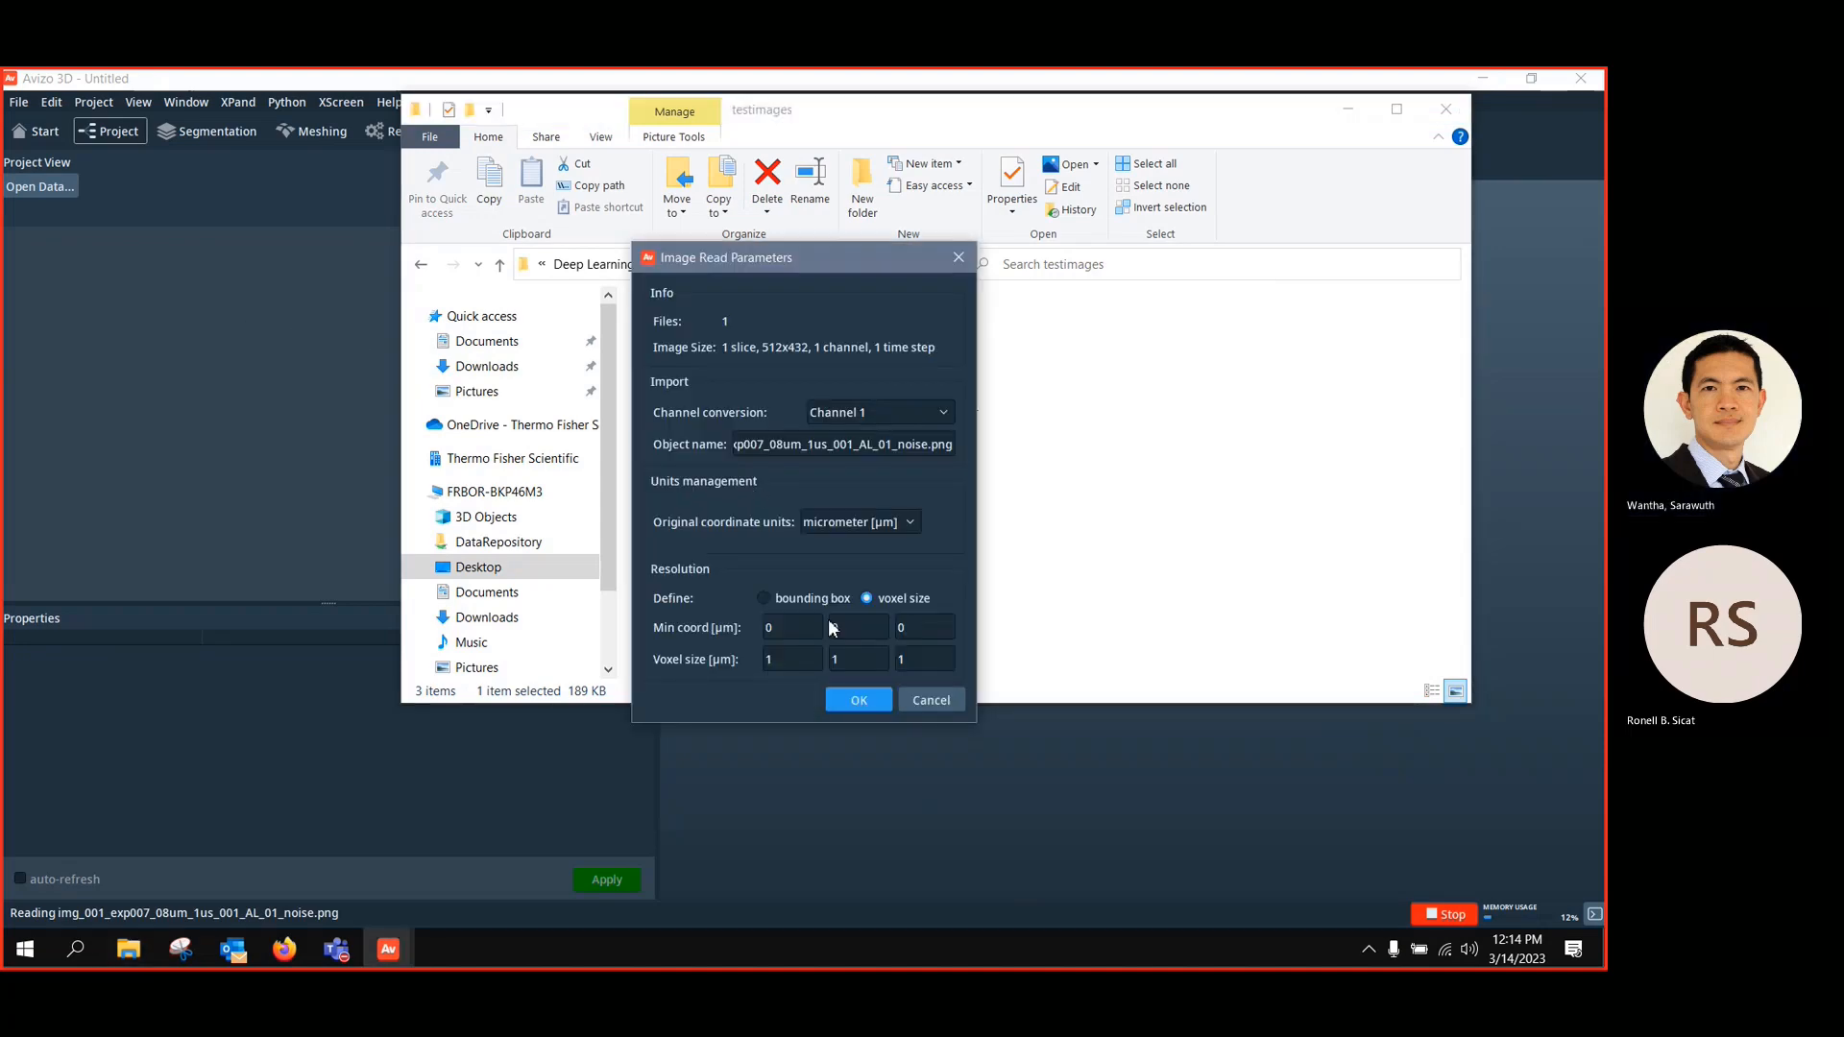
click(857, 700)
drag(267, 292, 269, 342)
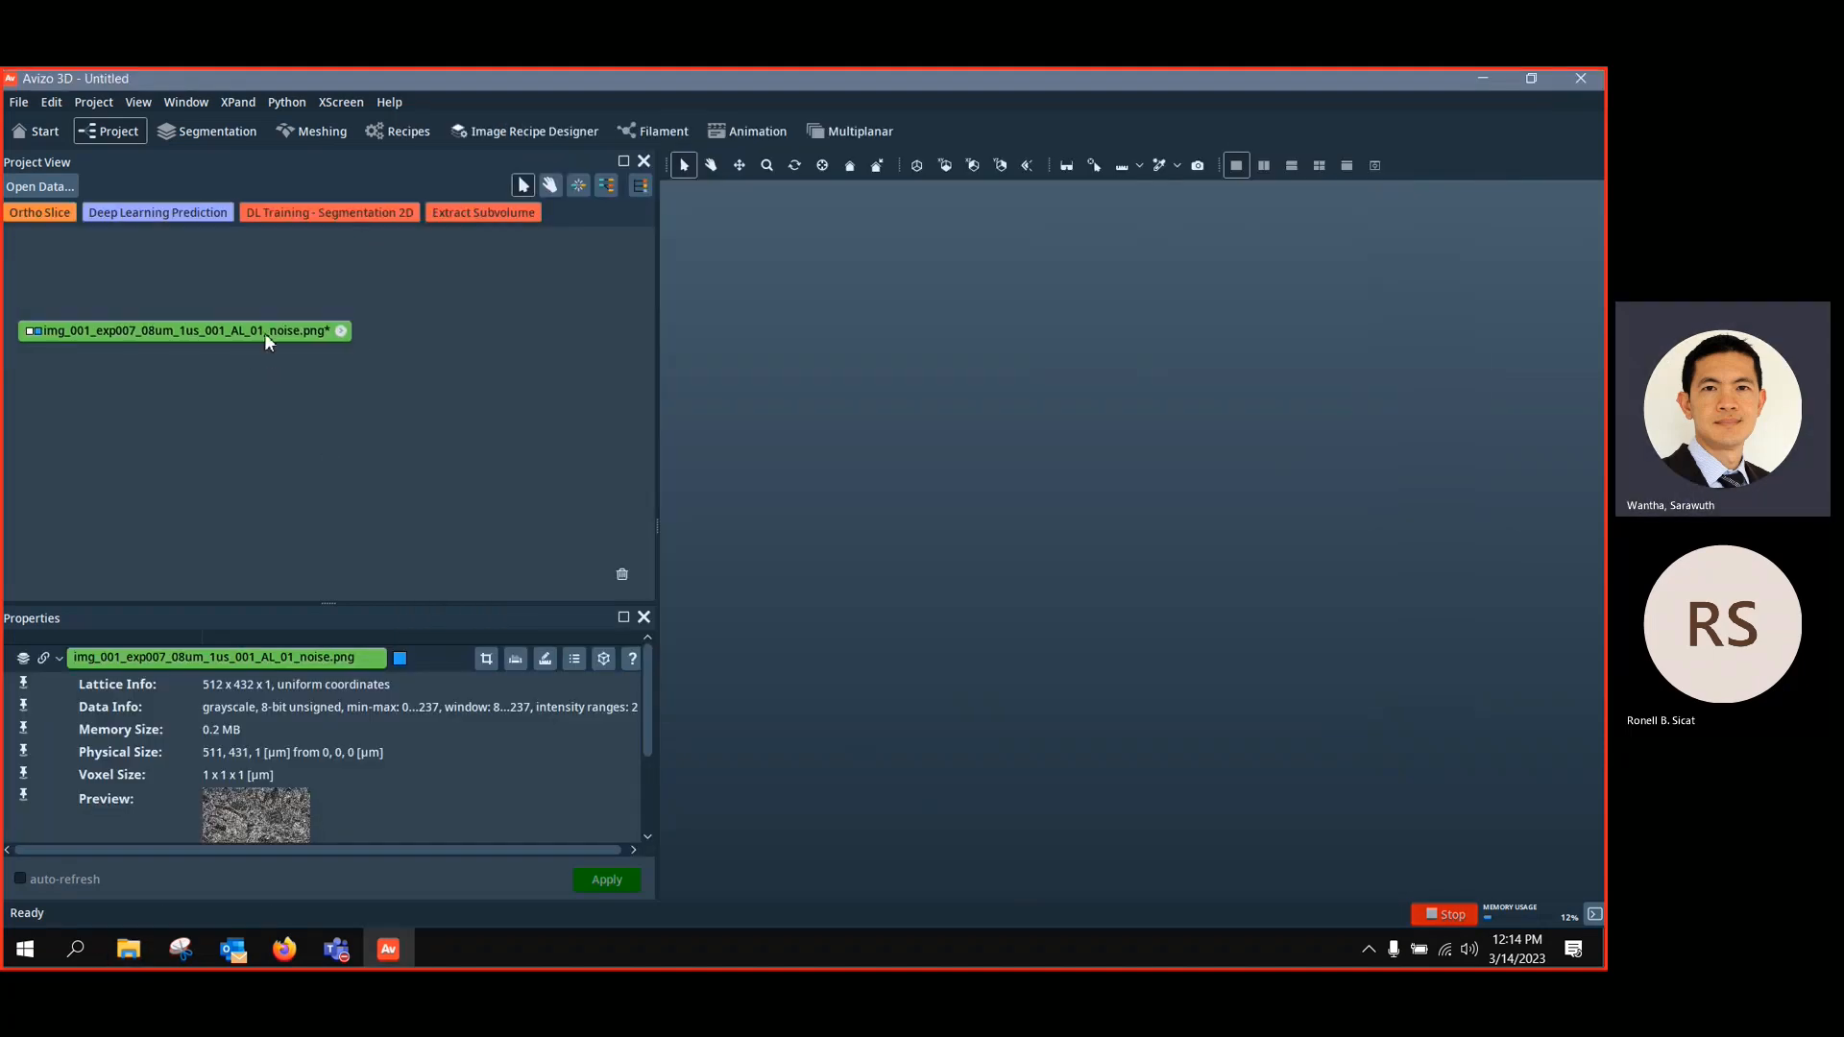
Display the loaded noise image with an Ortho Slice and examine its pixel noise up close
right_click(265, 334)
click(40, 212)
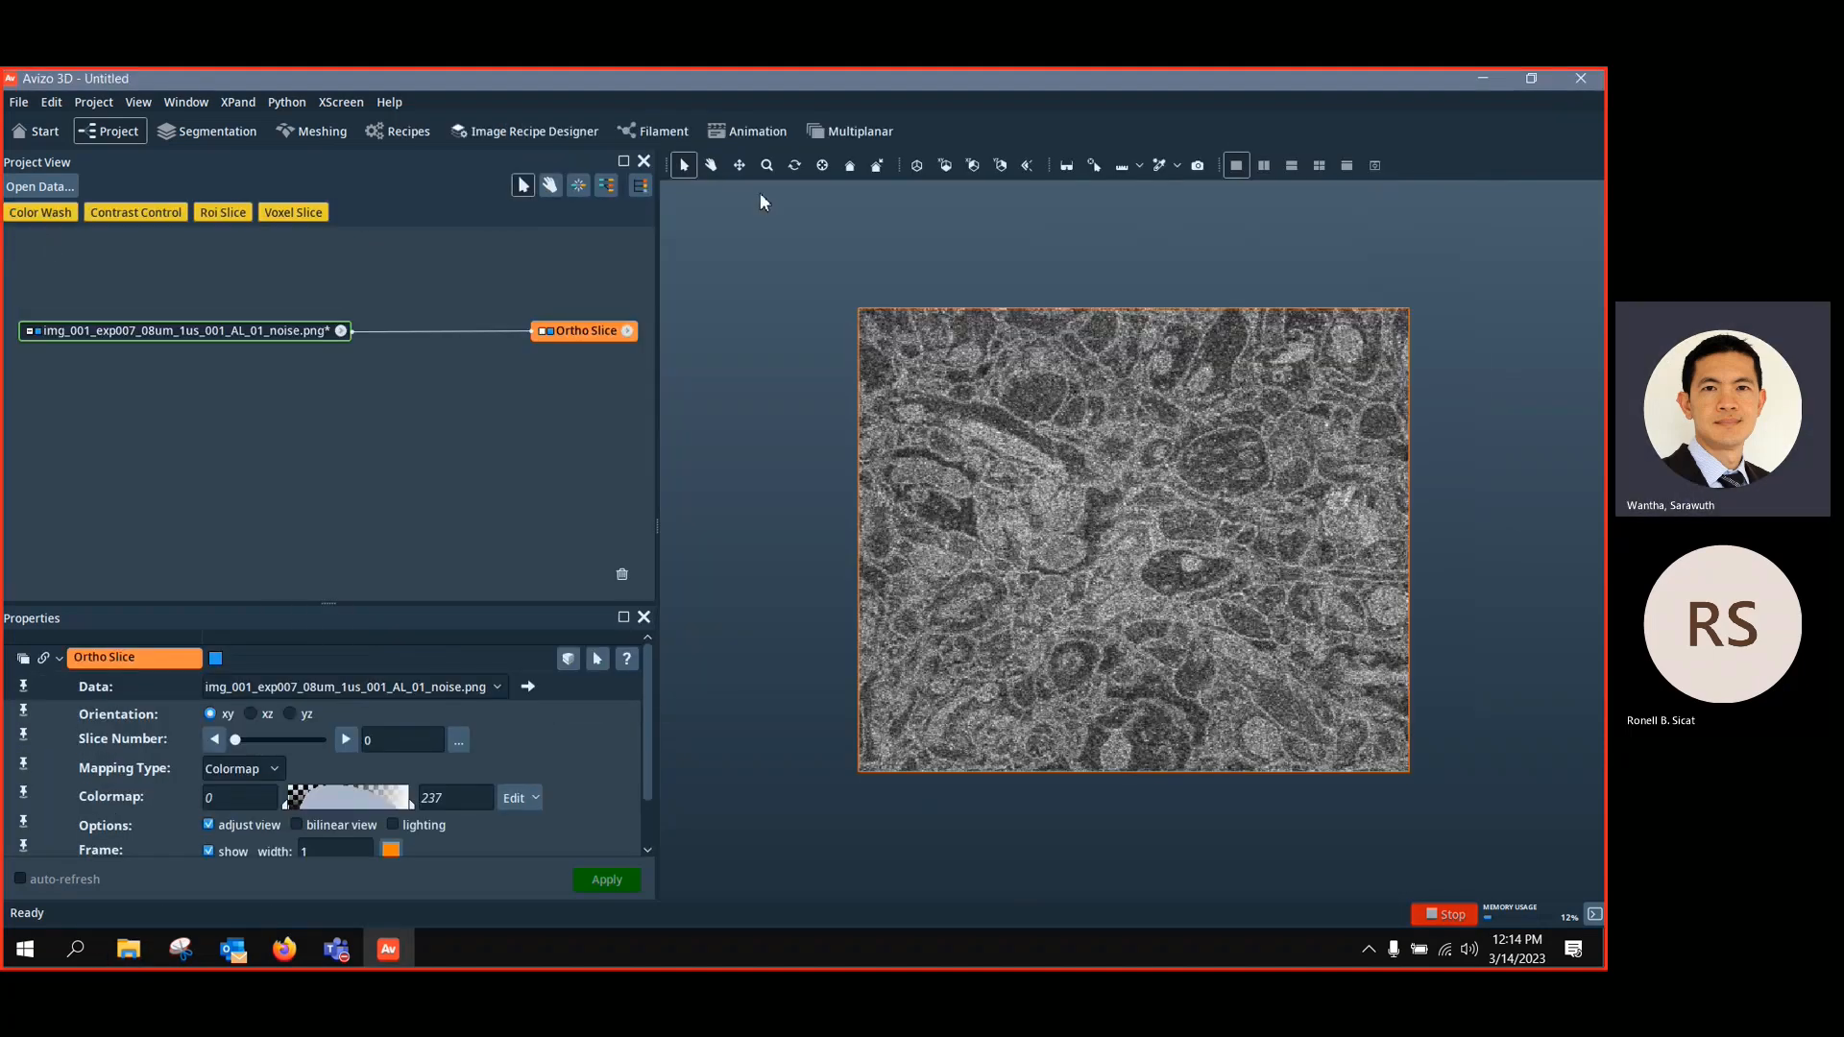
click(710, 165)
scroll(1126, 561, up, 5)
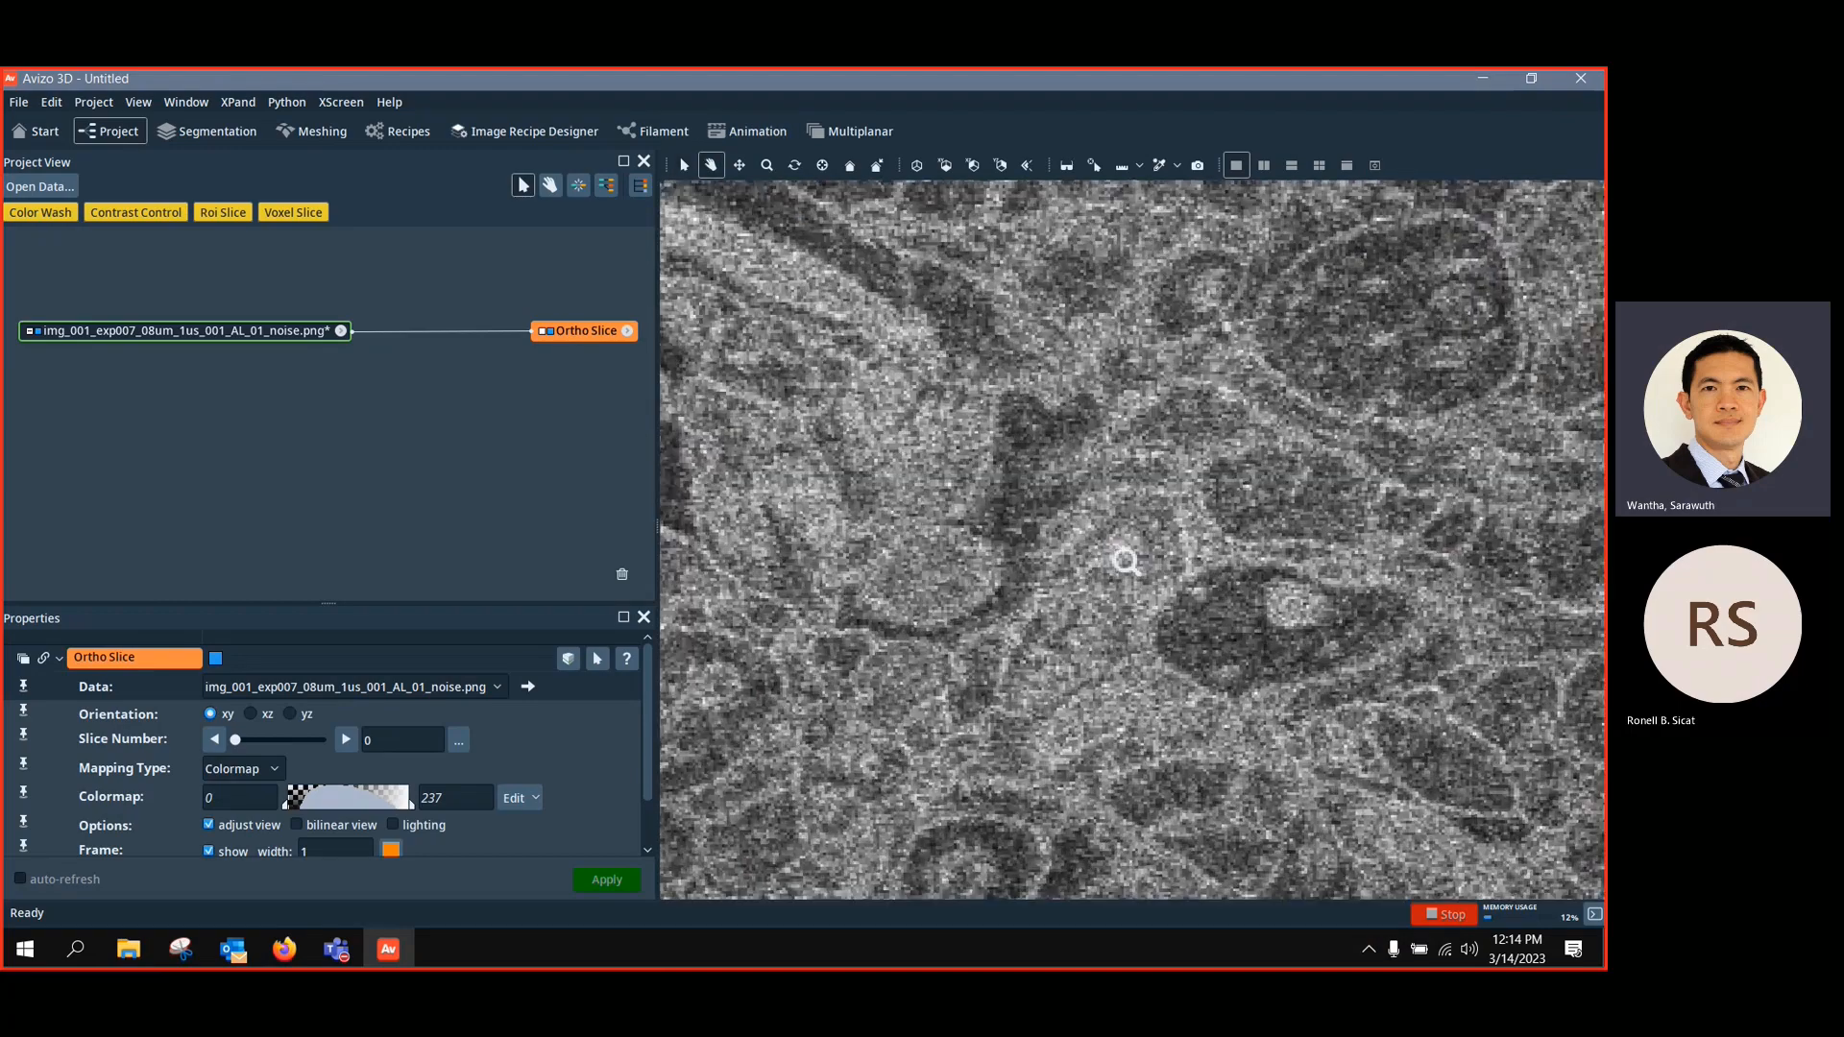
scroll(1128, 615, up, 2)
scroll(1133, 595, down, 5)
scroll(1156, 515, up, 5)
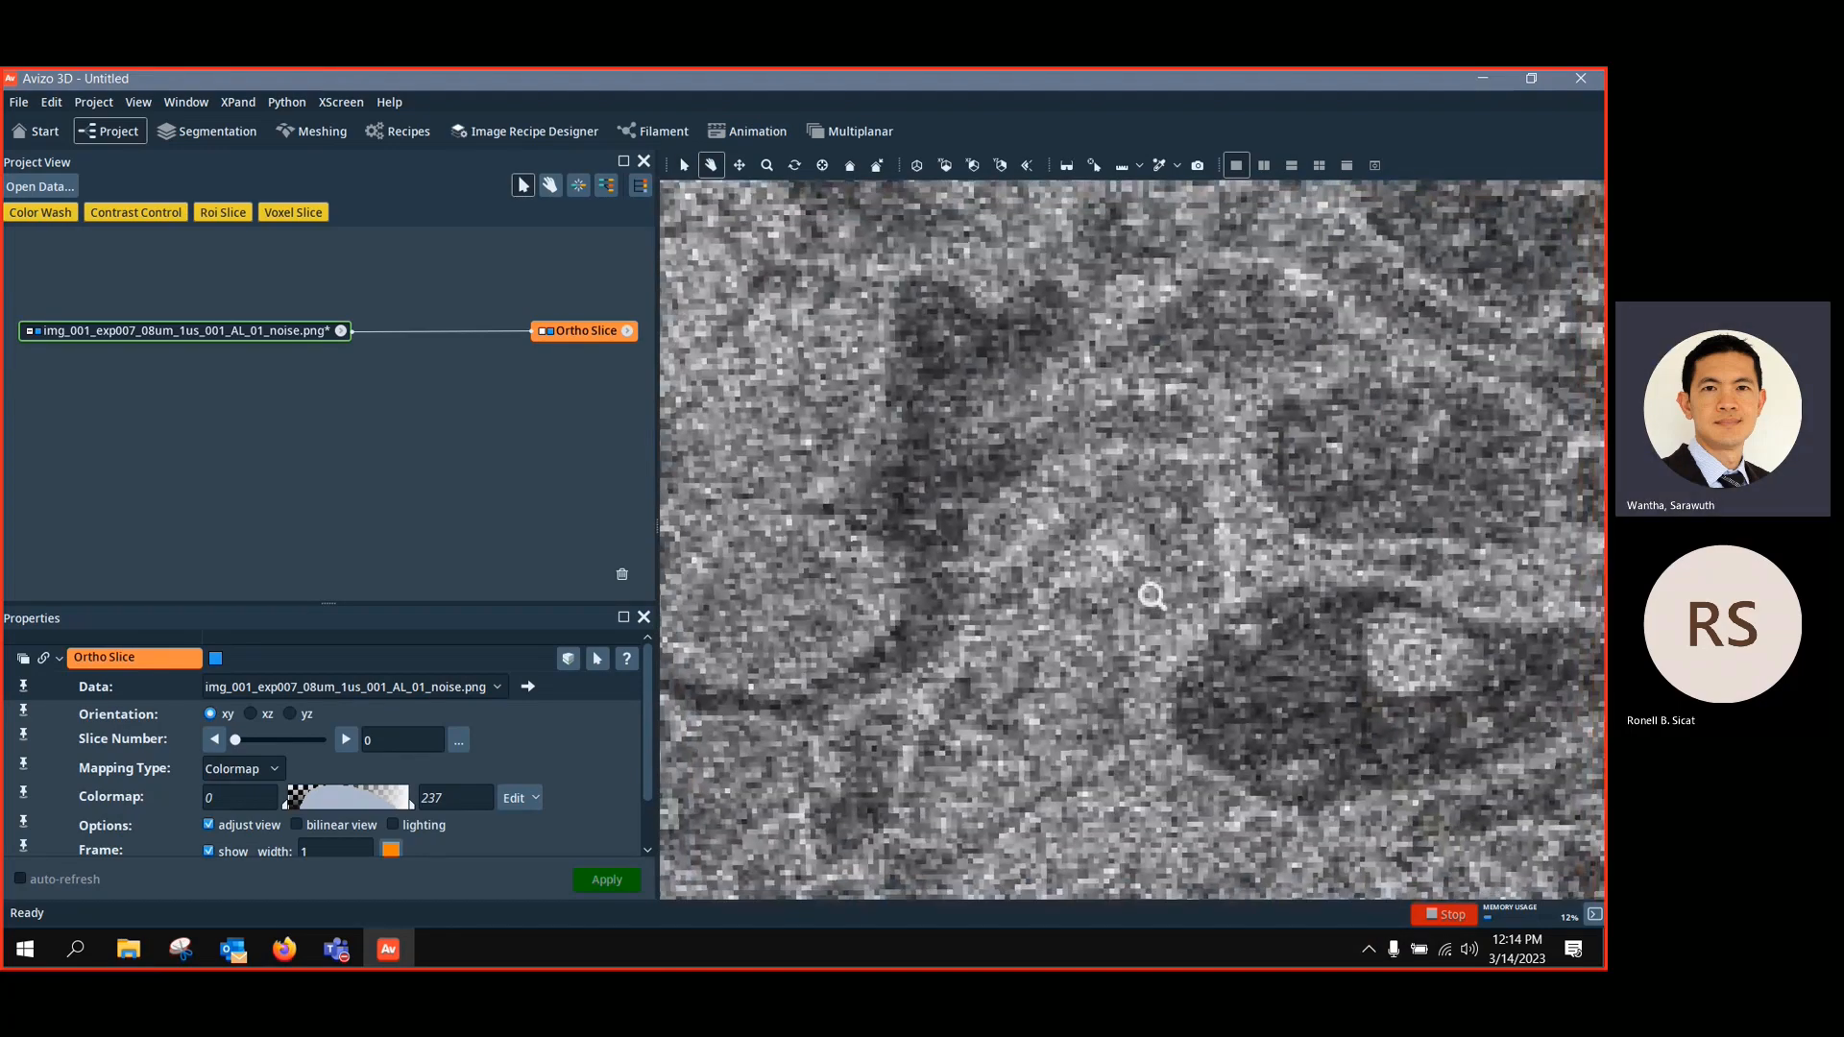
scroll(1158, 595, down, 5)
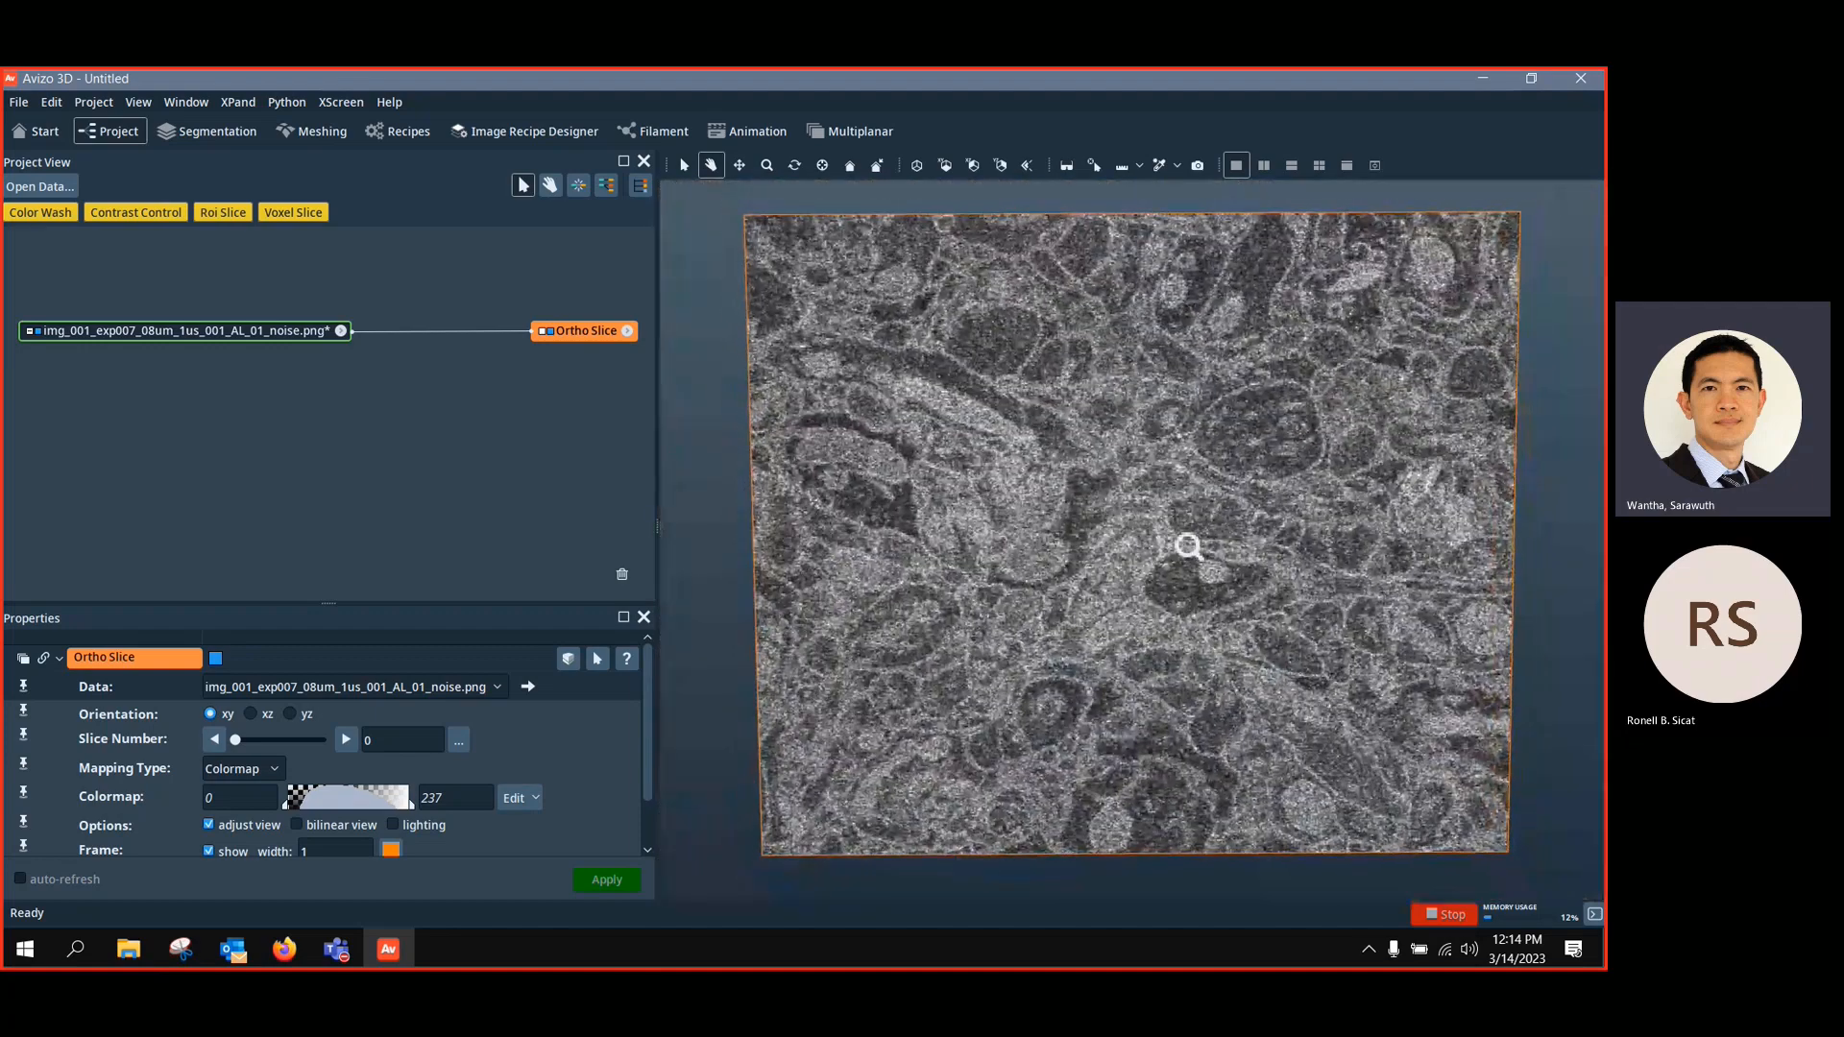
Restore the full slice view and attach a Deep Learning Prediction module to the noise image, placed below the connection
drag(204, 337, 189, 334)
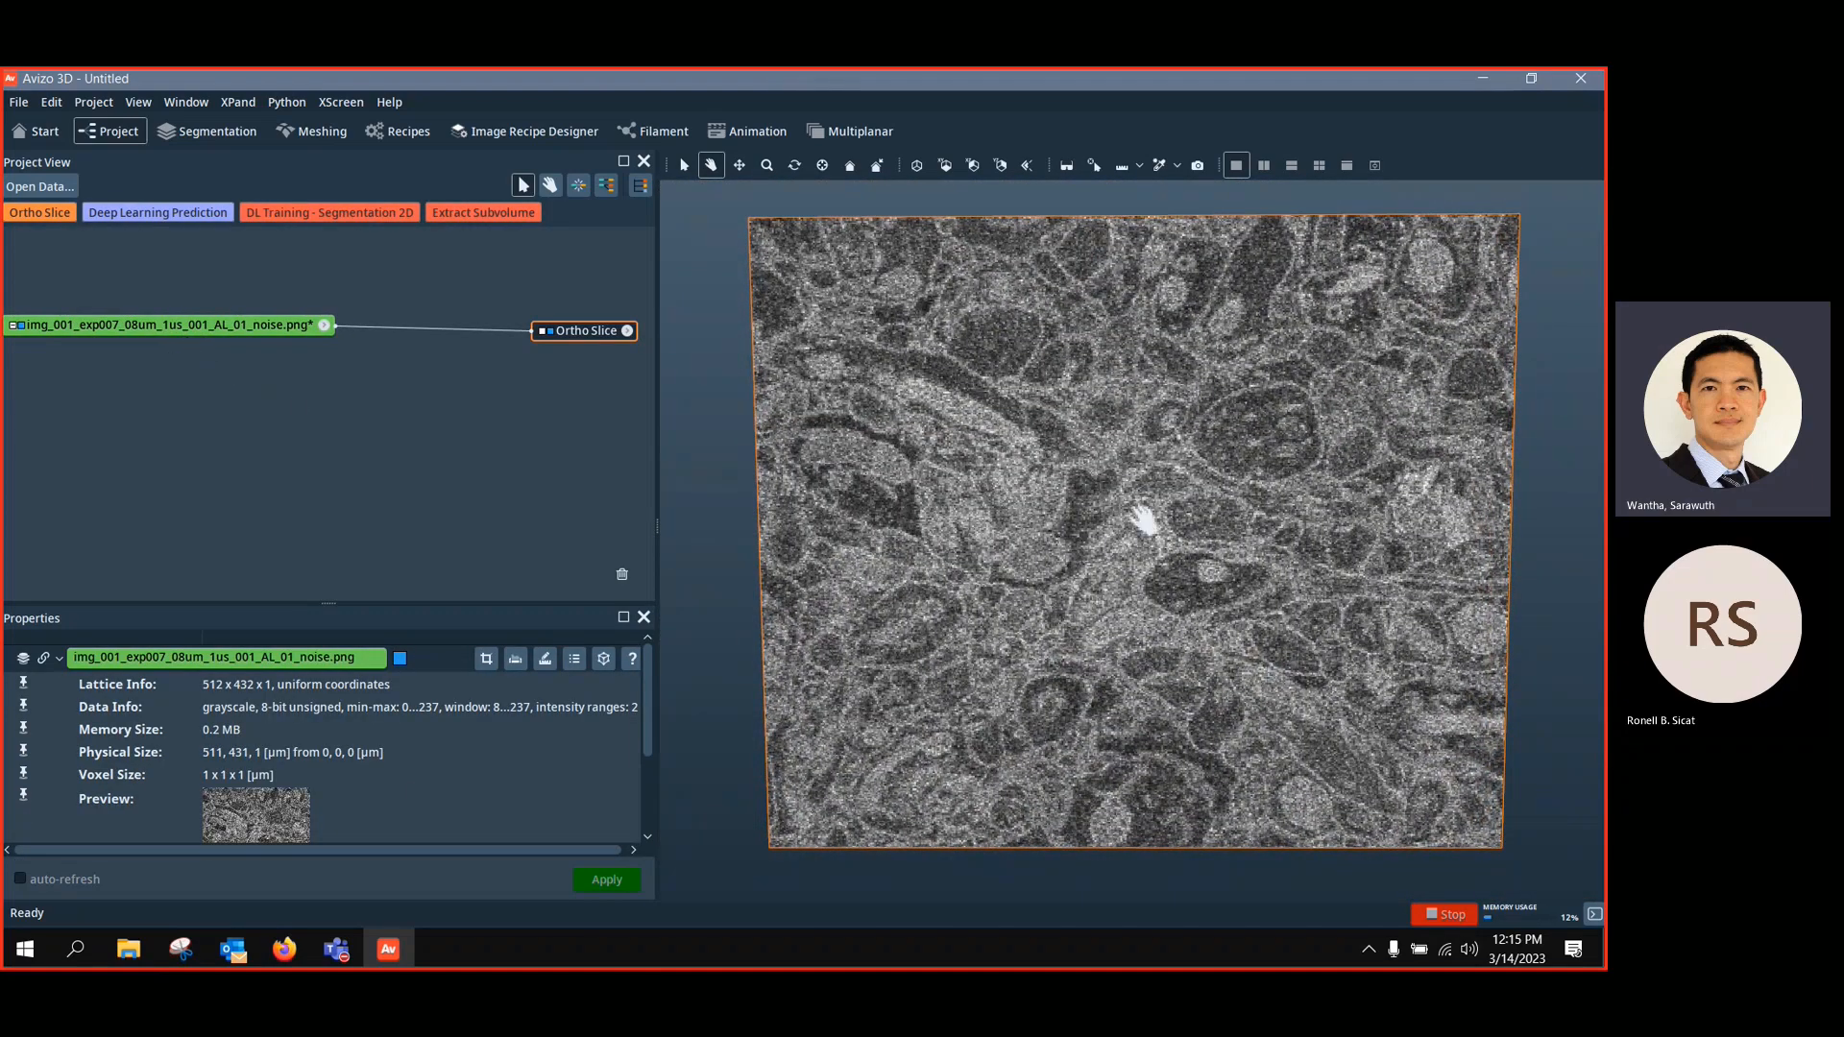
click(943, 168)
click(175, 220)
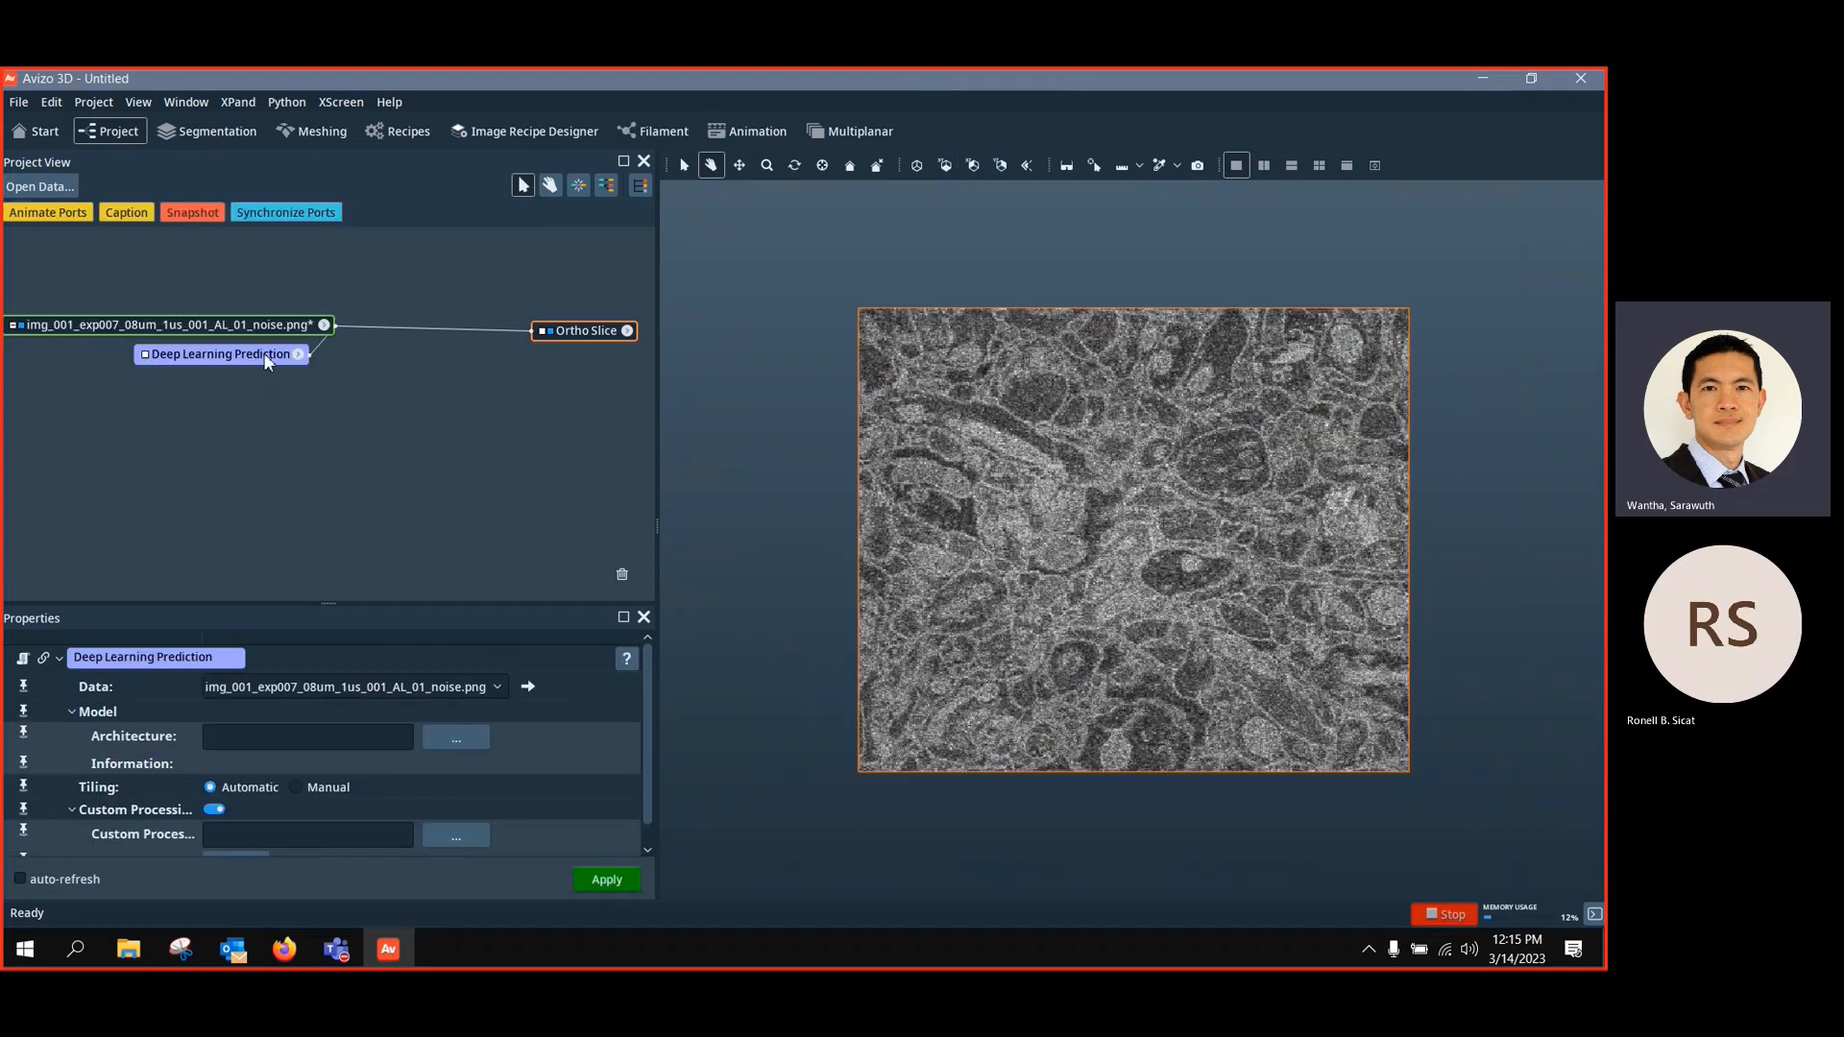
drag(263, 355, 416, 382)
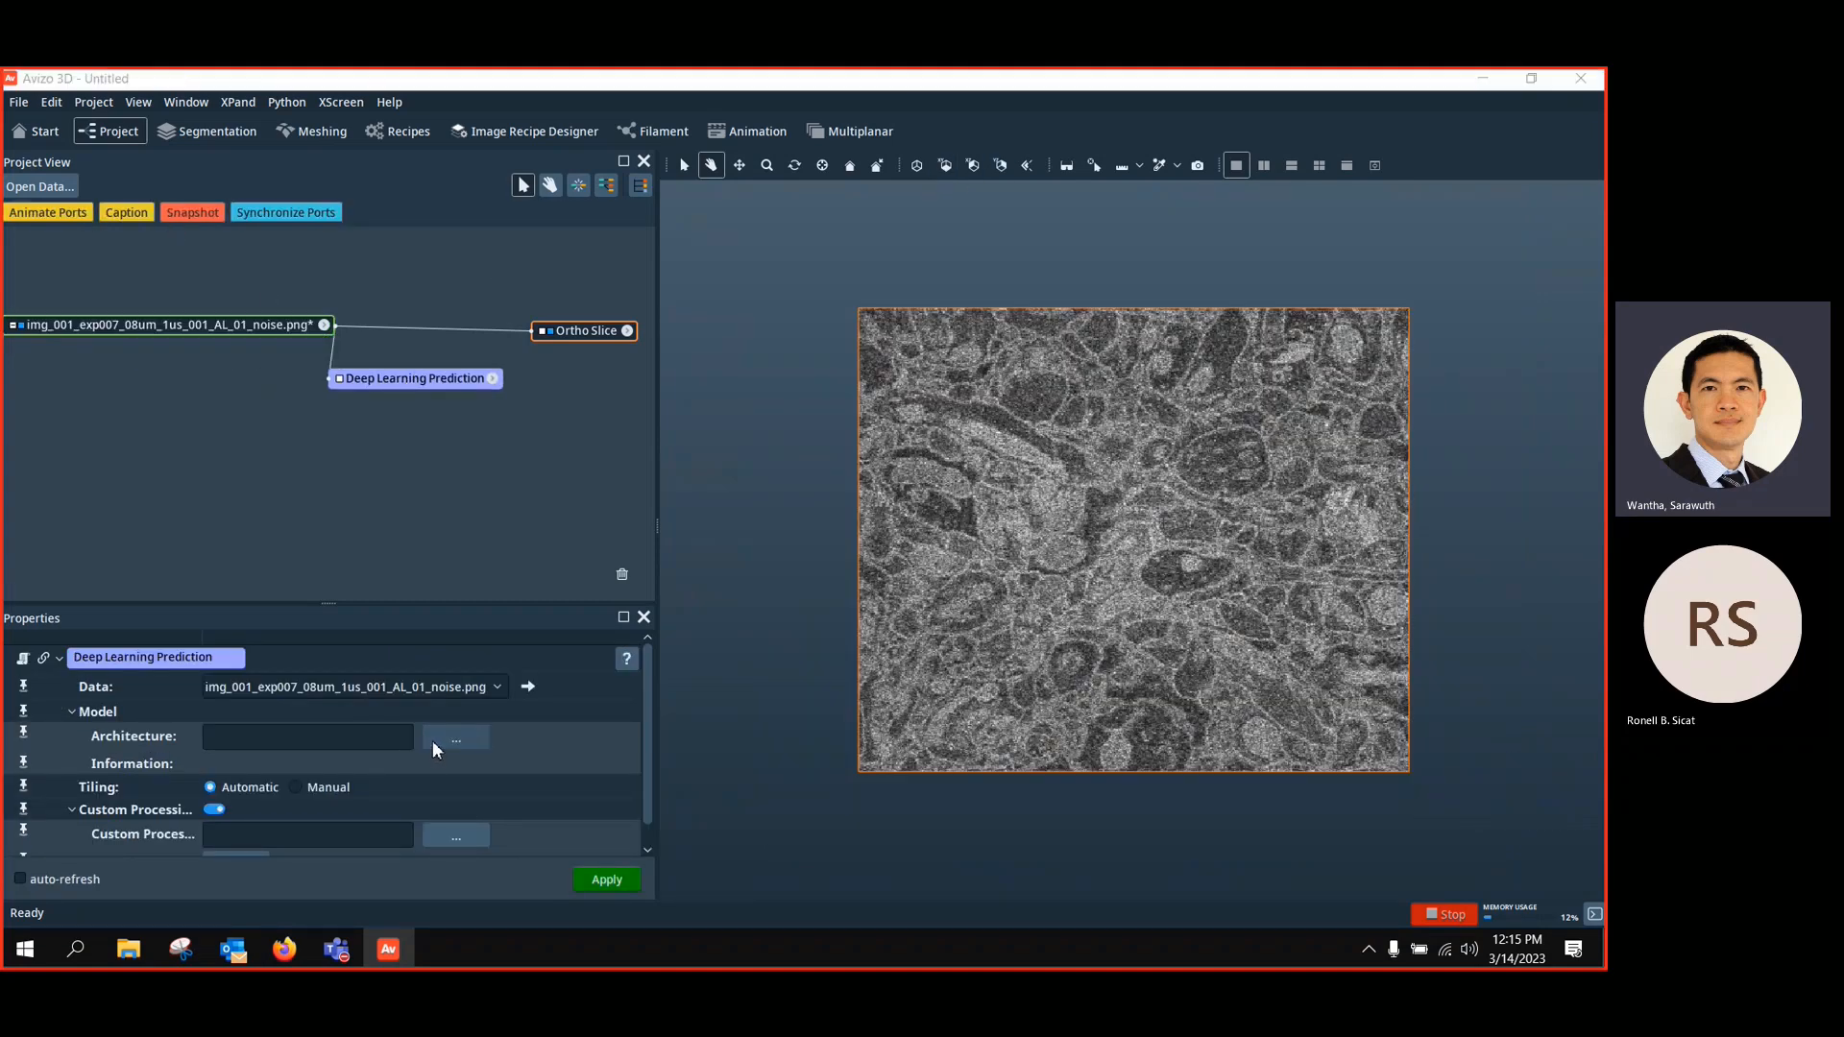
Run the Deep Learning Prediction on the noise image with model_sem_bse.json from the Denoiser folder and inspect the denoised slice up close
click(434, 739)
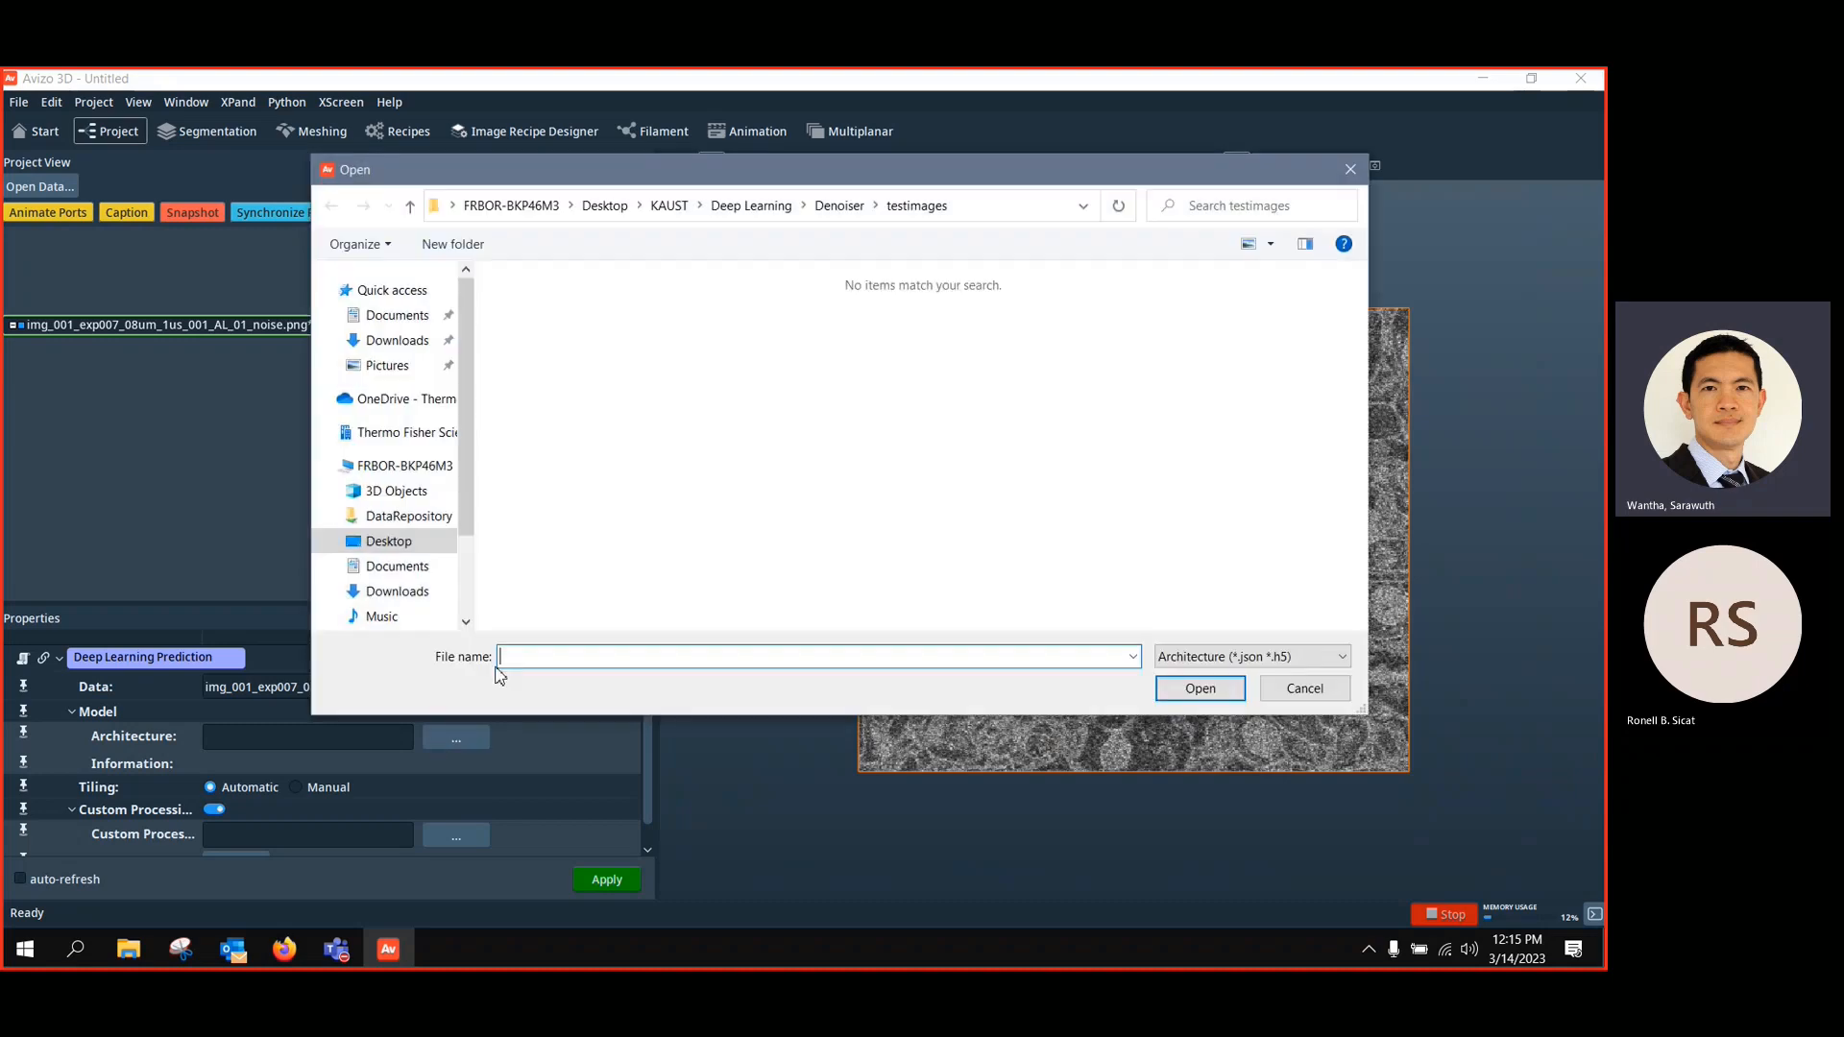
click(846, 208)
click(630, 331)
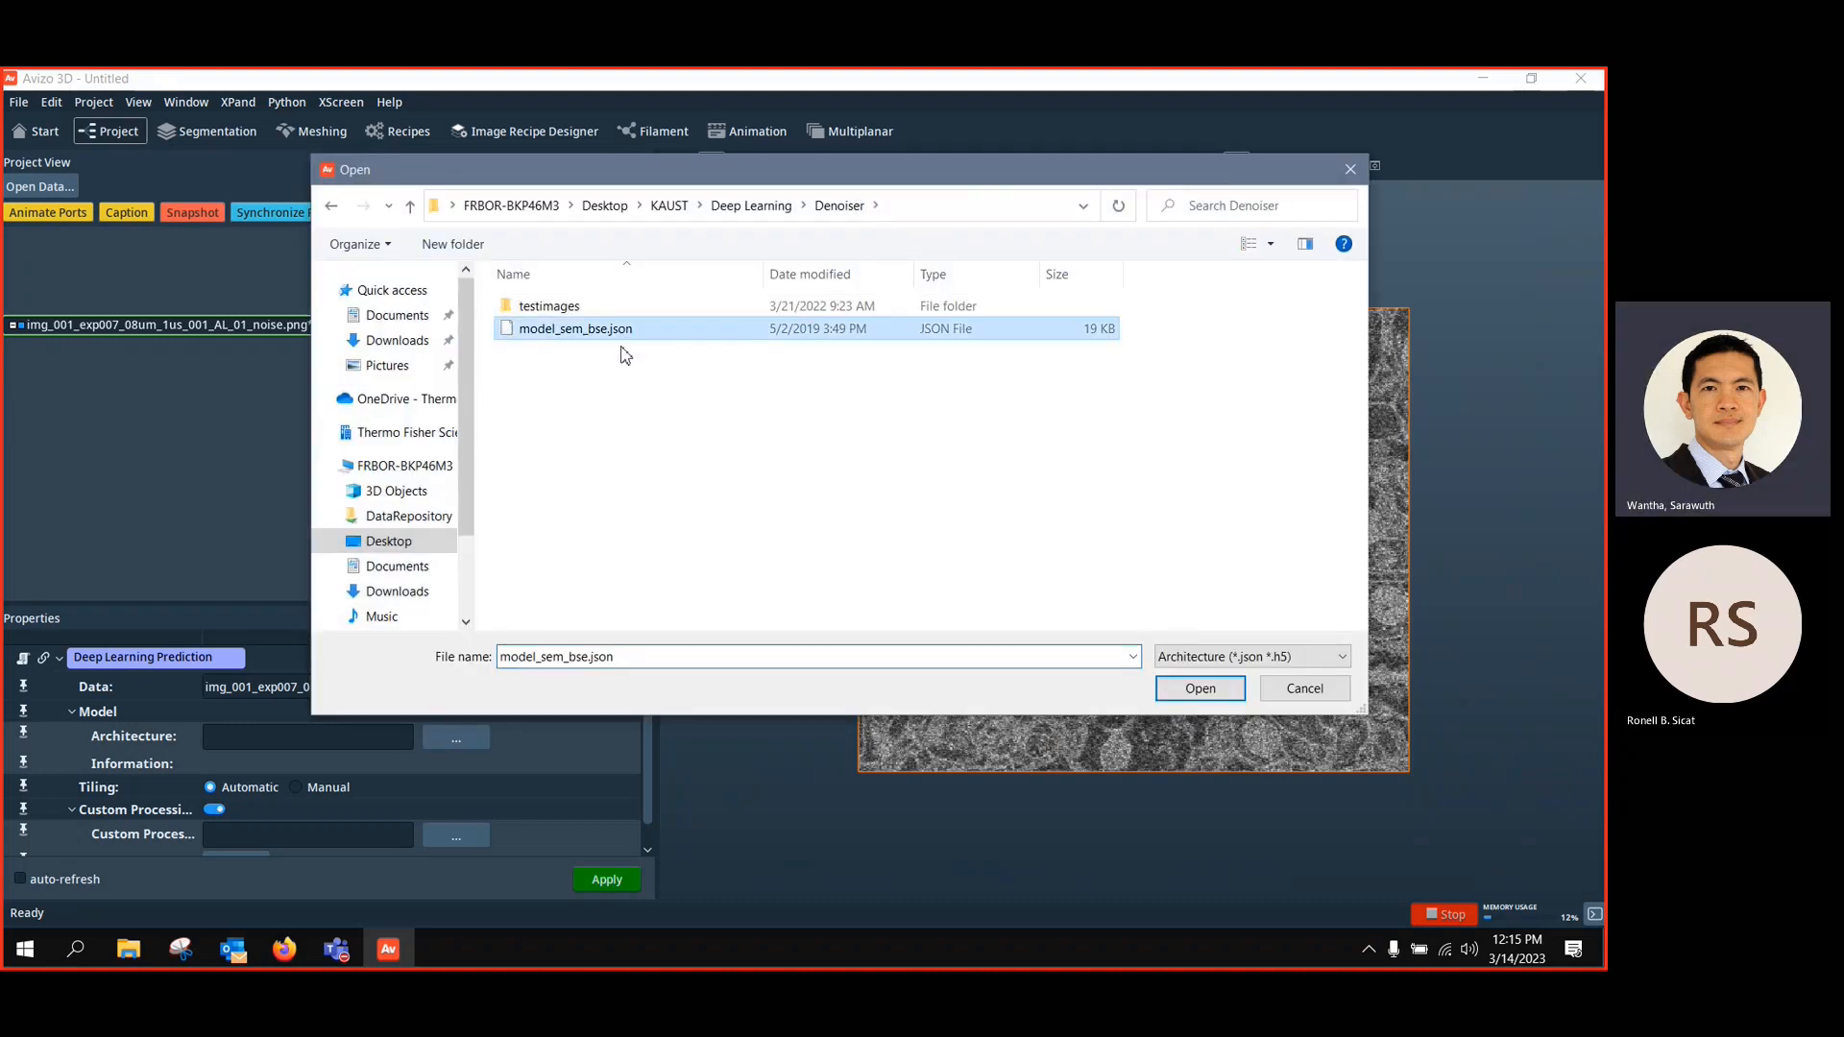
double_click(619, 332)
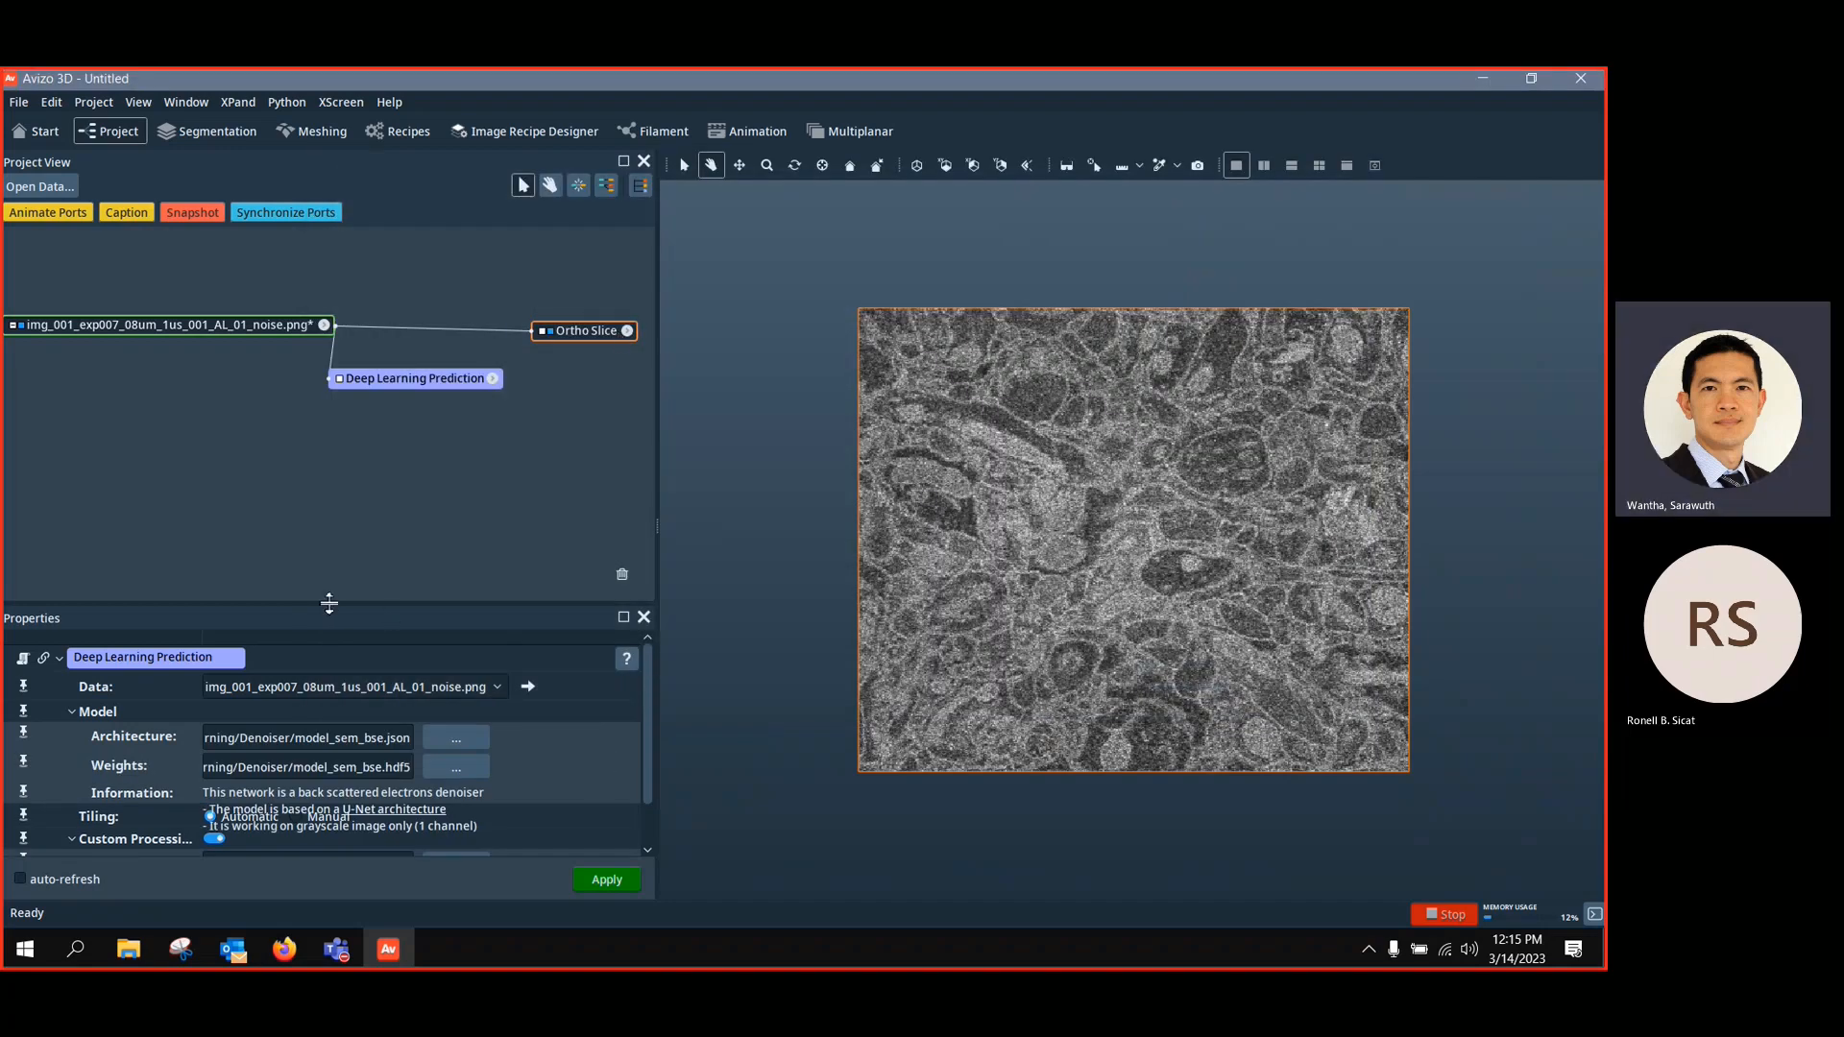
drag(331, 602, 336, 535)
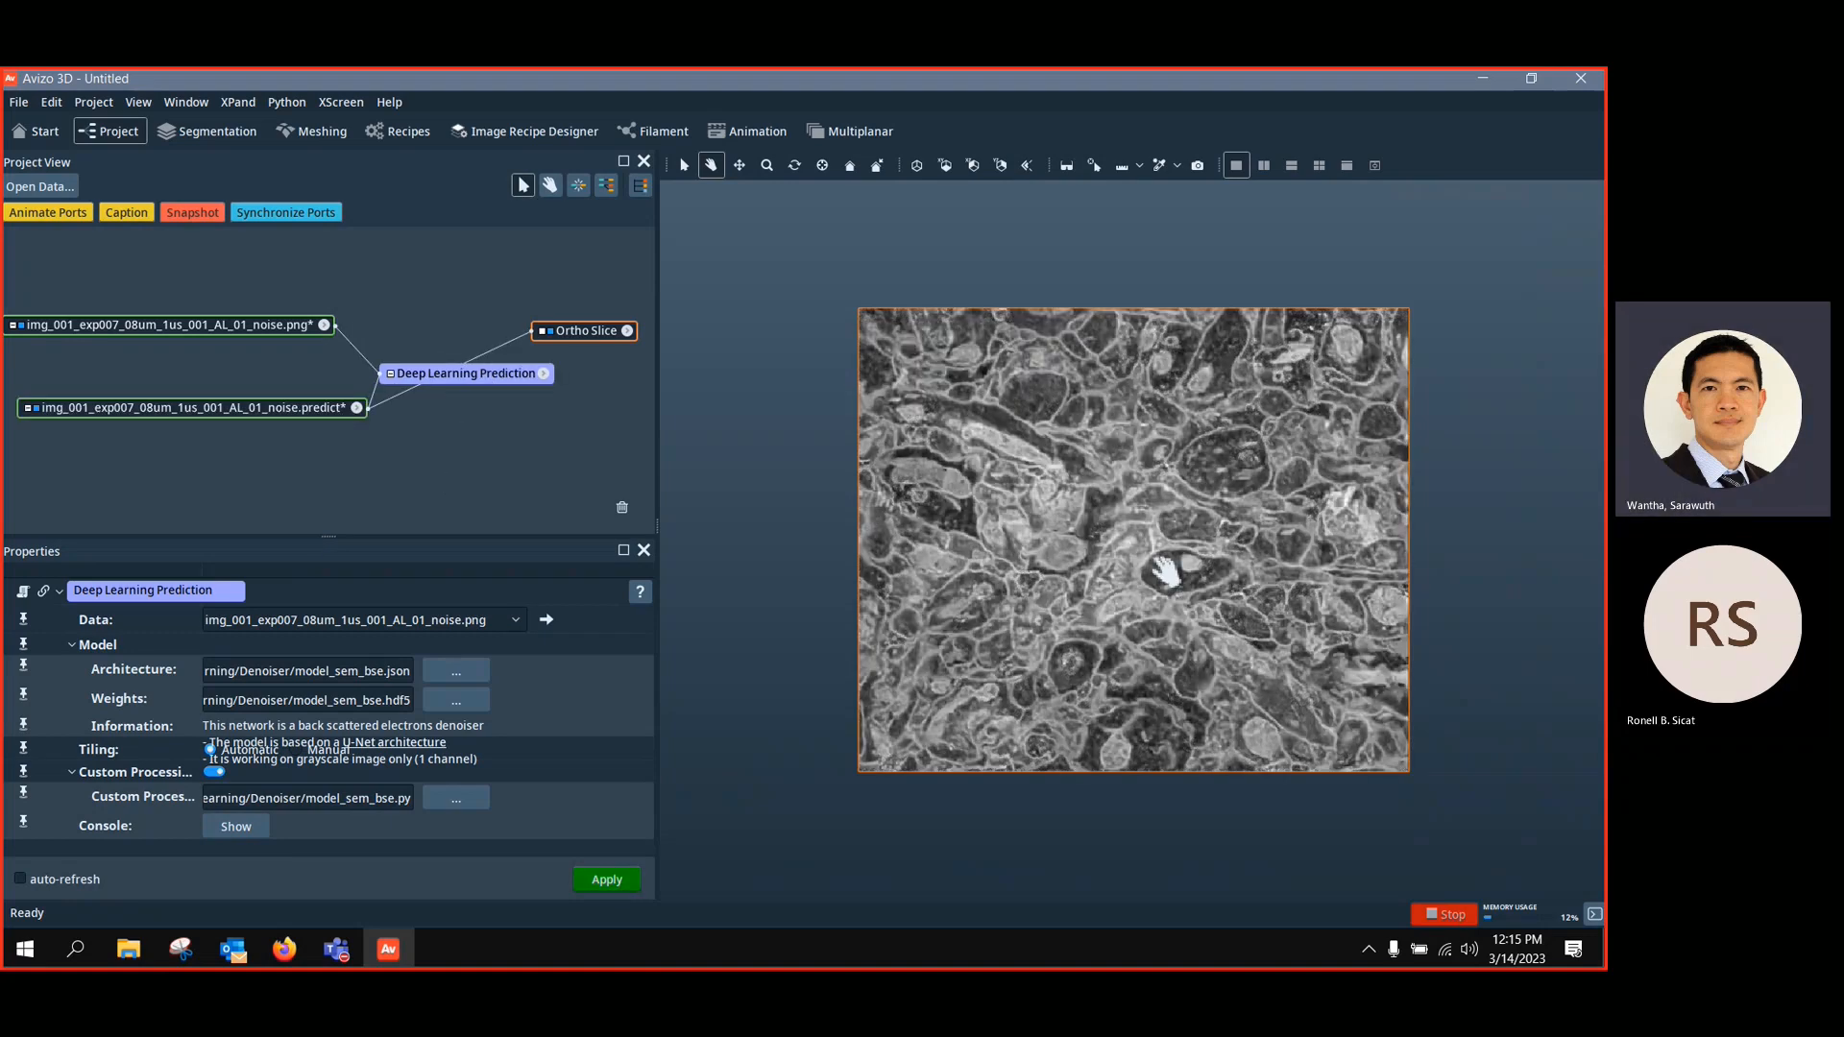
scroll(1100, 546, up, 2)
middle_drag(1100, 545, 1141, 561)
drag(488, 372, 504, 376)
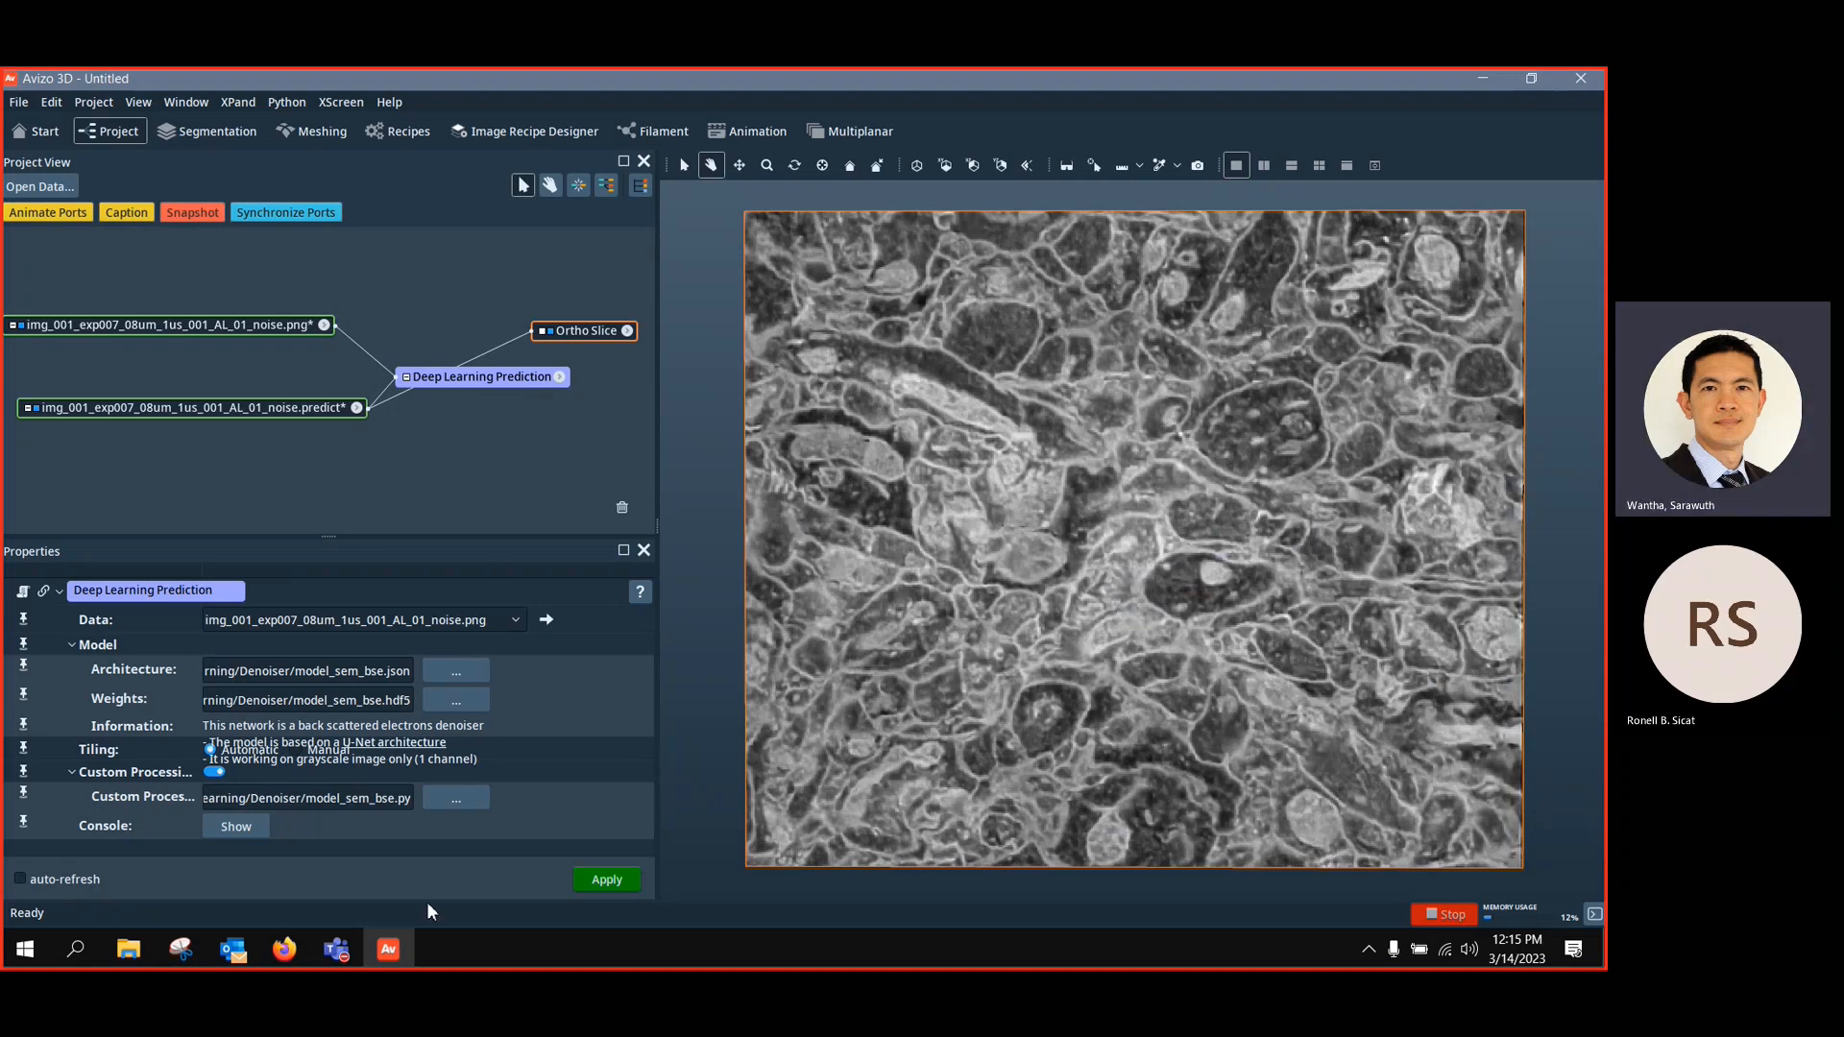
Start a new empty project, discarding the unsaved denoising data and project
key(ctrl+n)
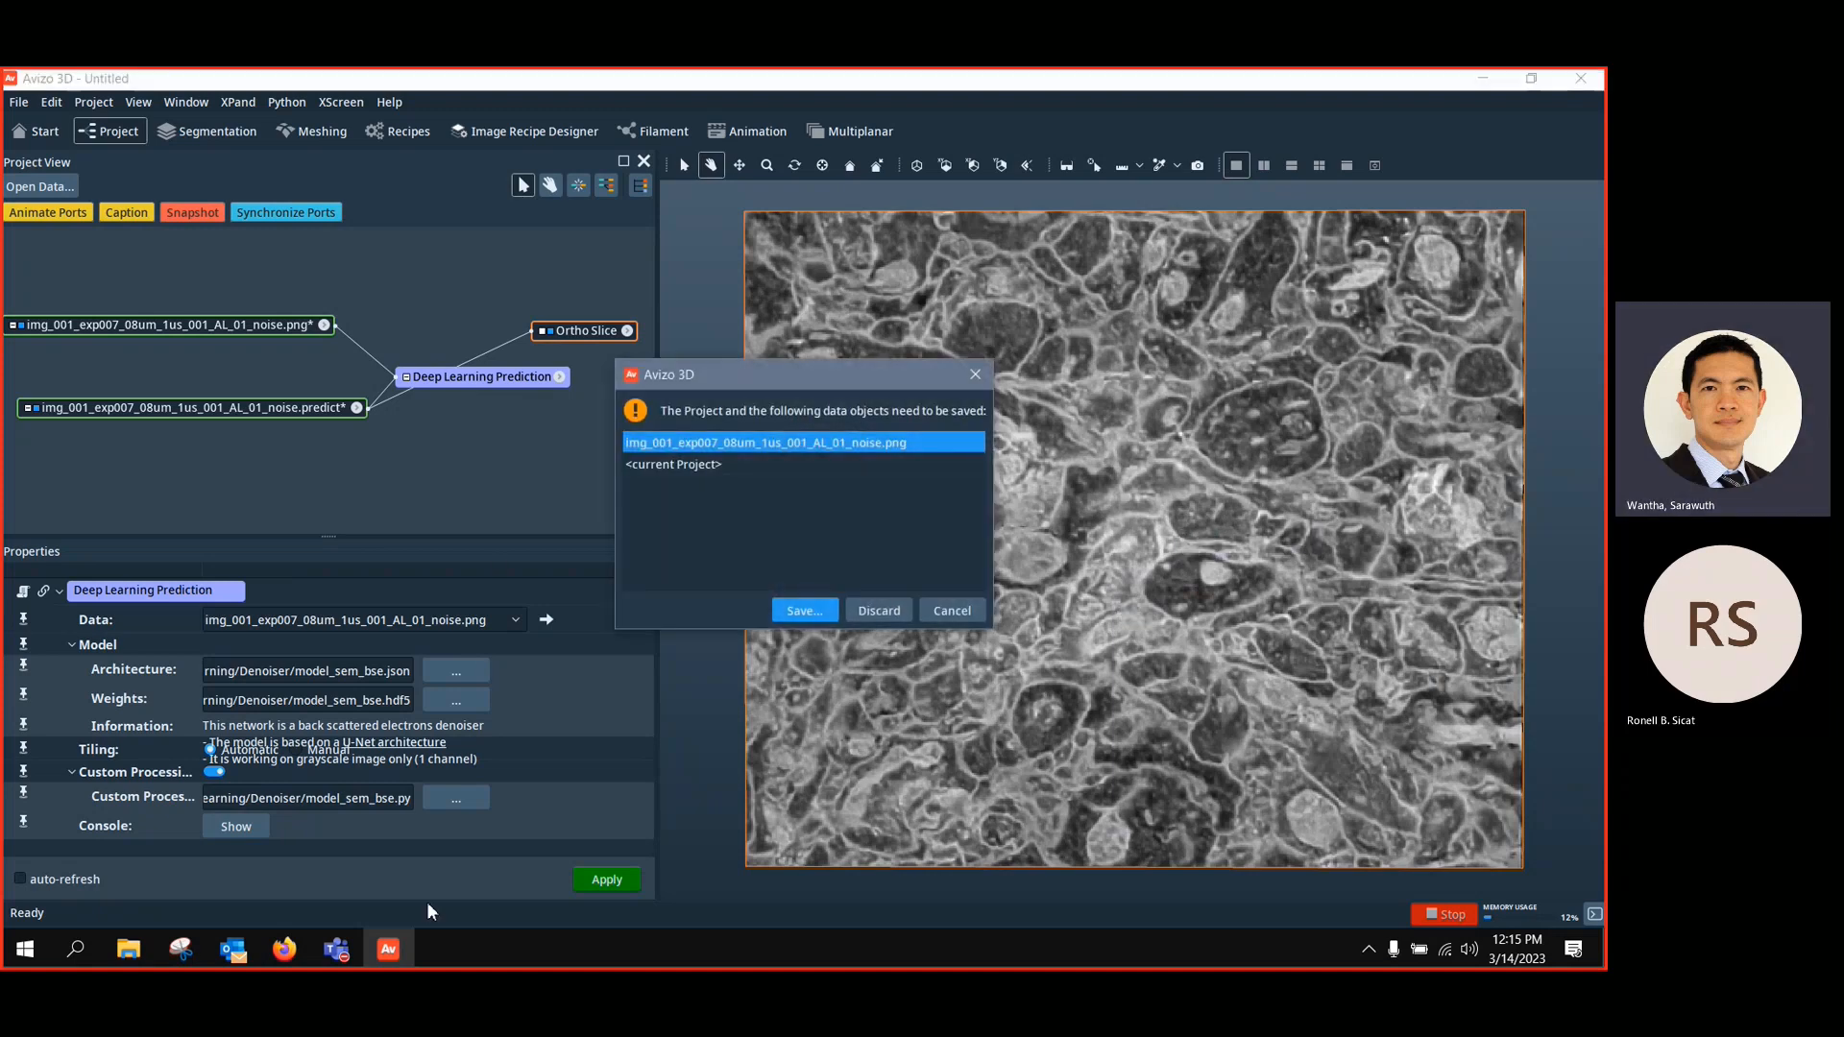
click(891, 611)
click(818, 524)
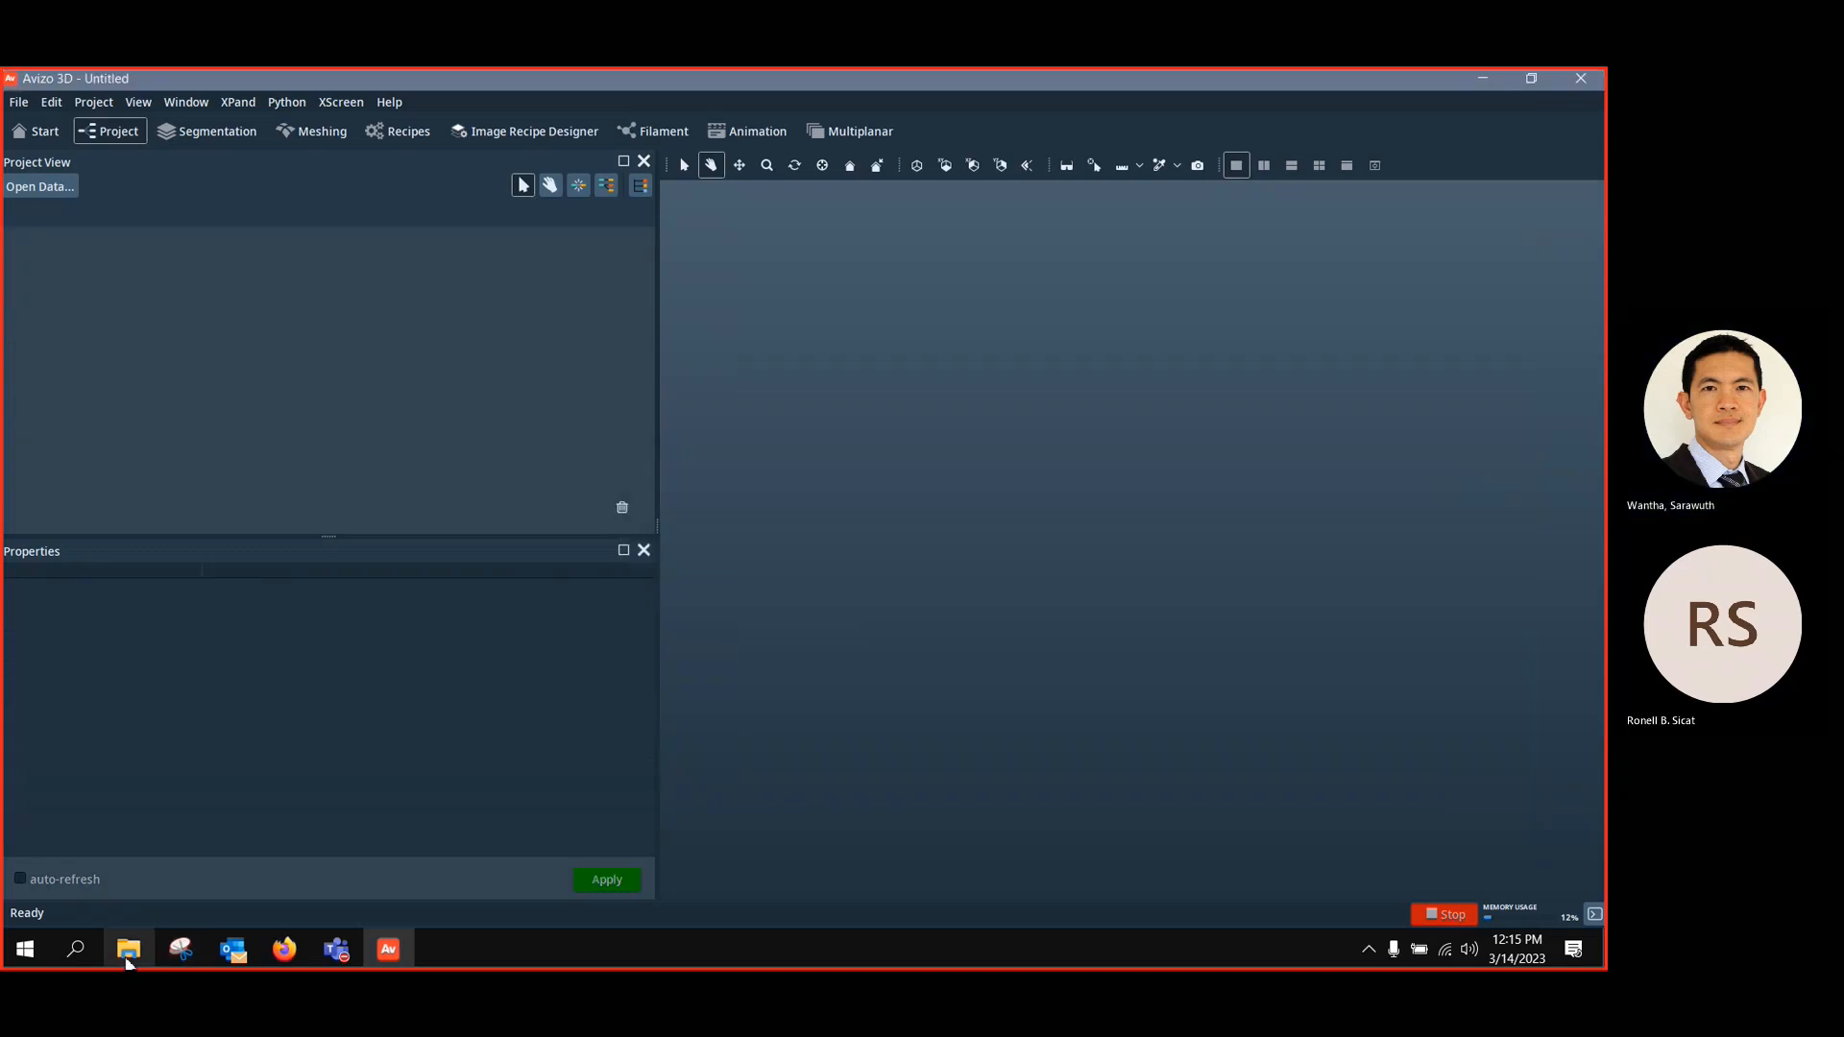
Switch to File Explorer and look through the Membrane folder under Deep Learning, then go back up to KAUST
click(128, 951)
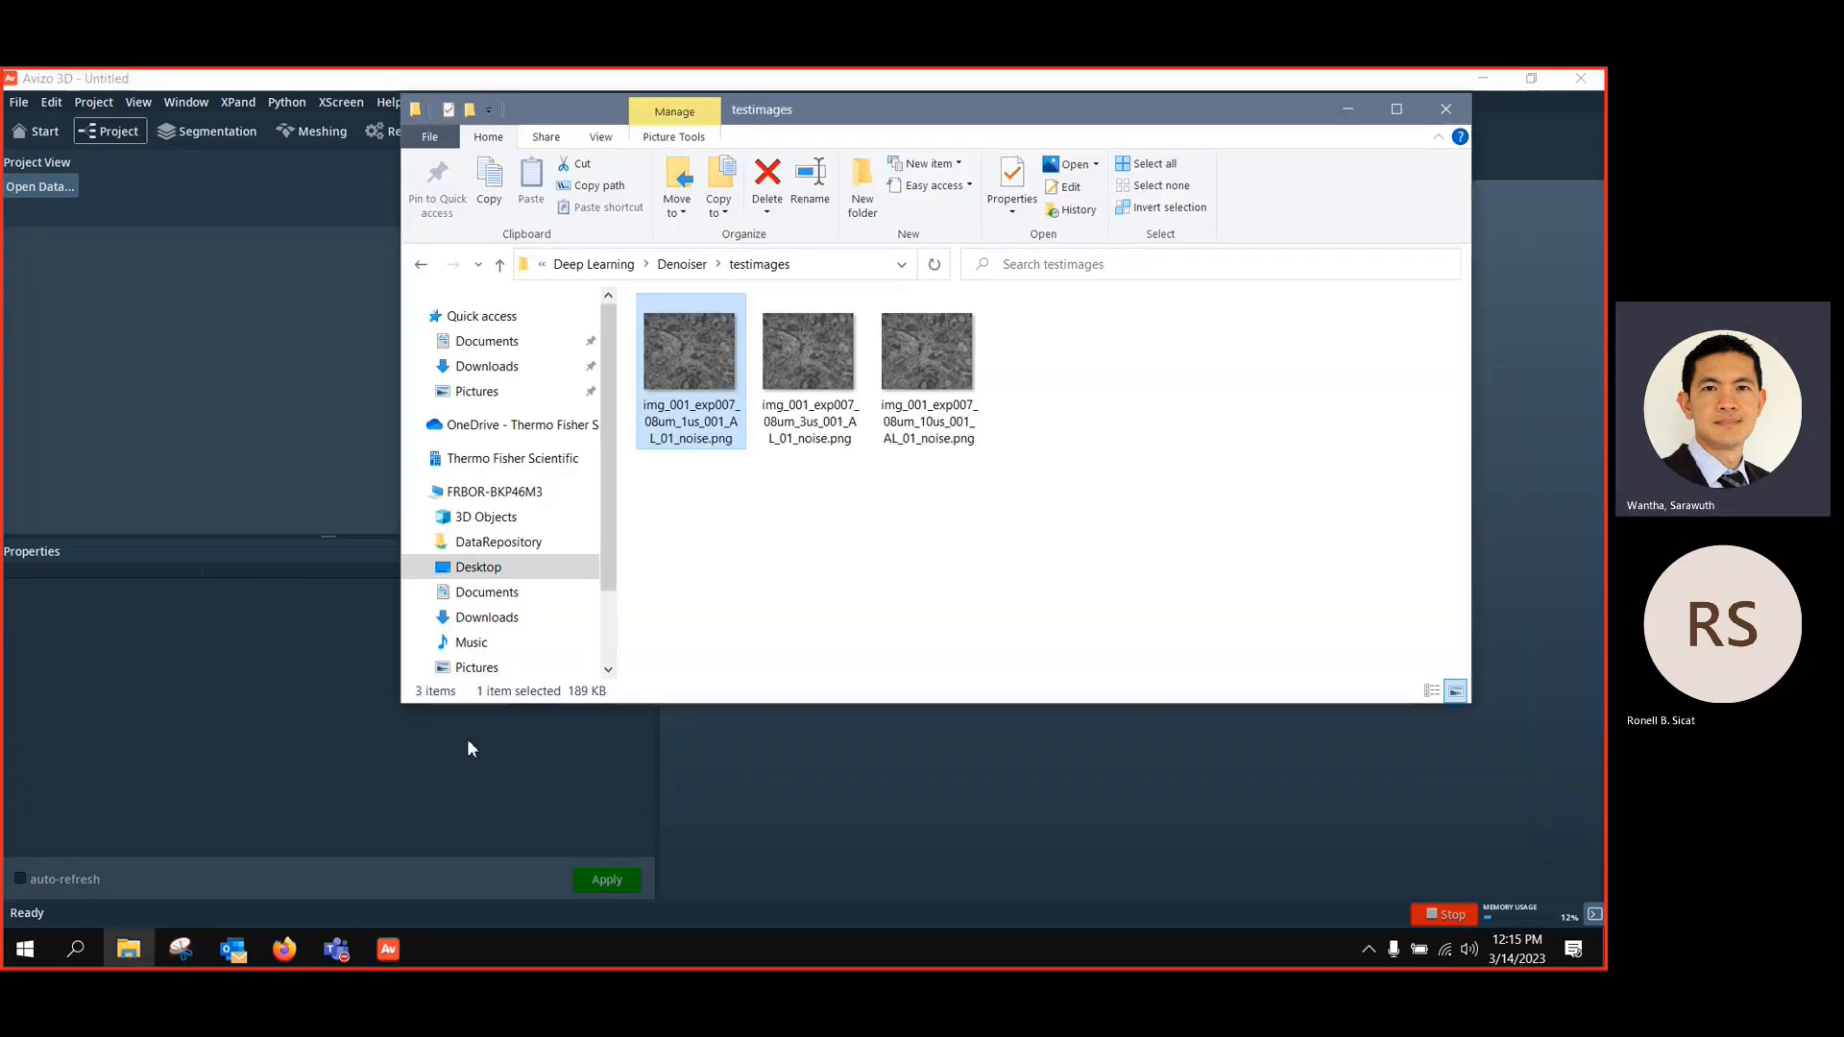
click(421, 266)
click(421, 266)
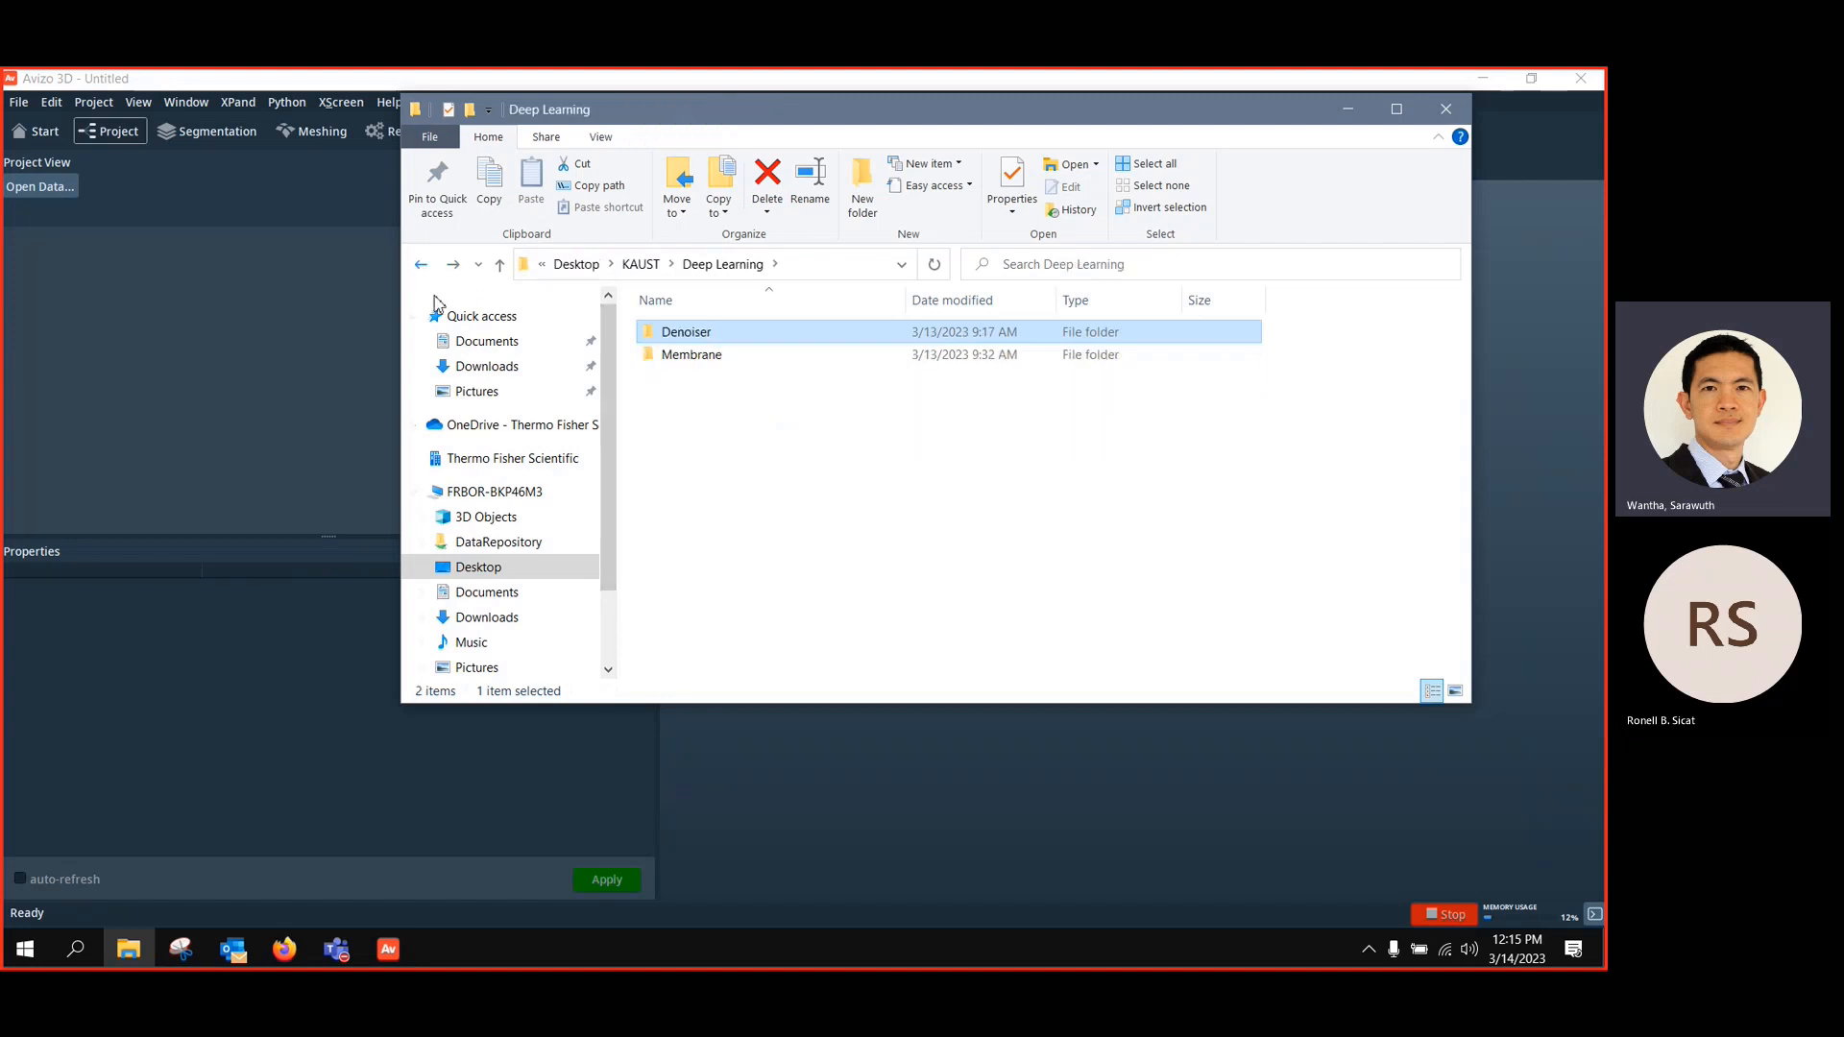
double_click(692, 356)
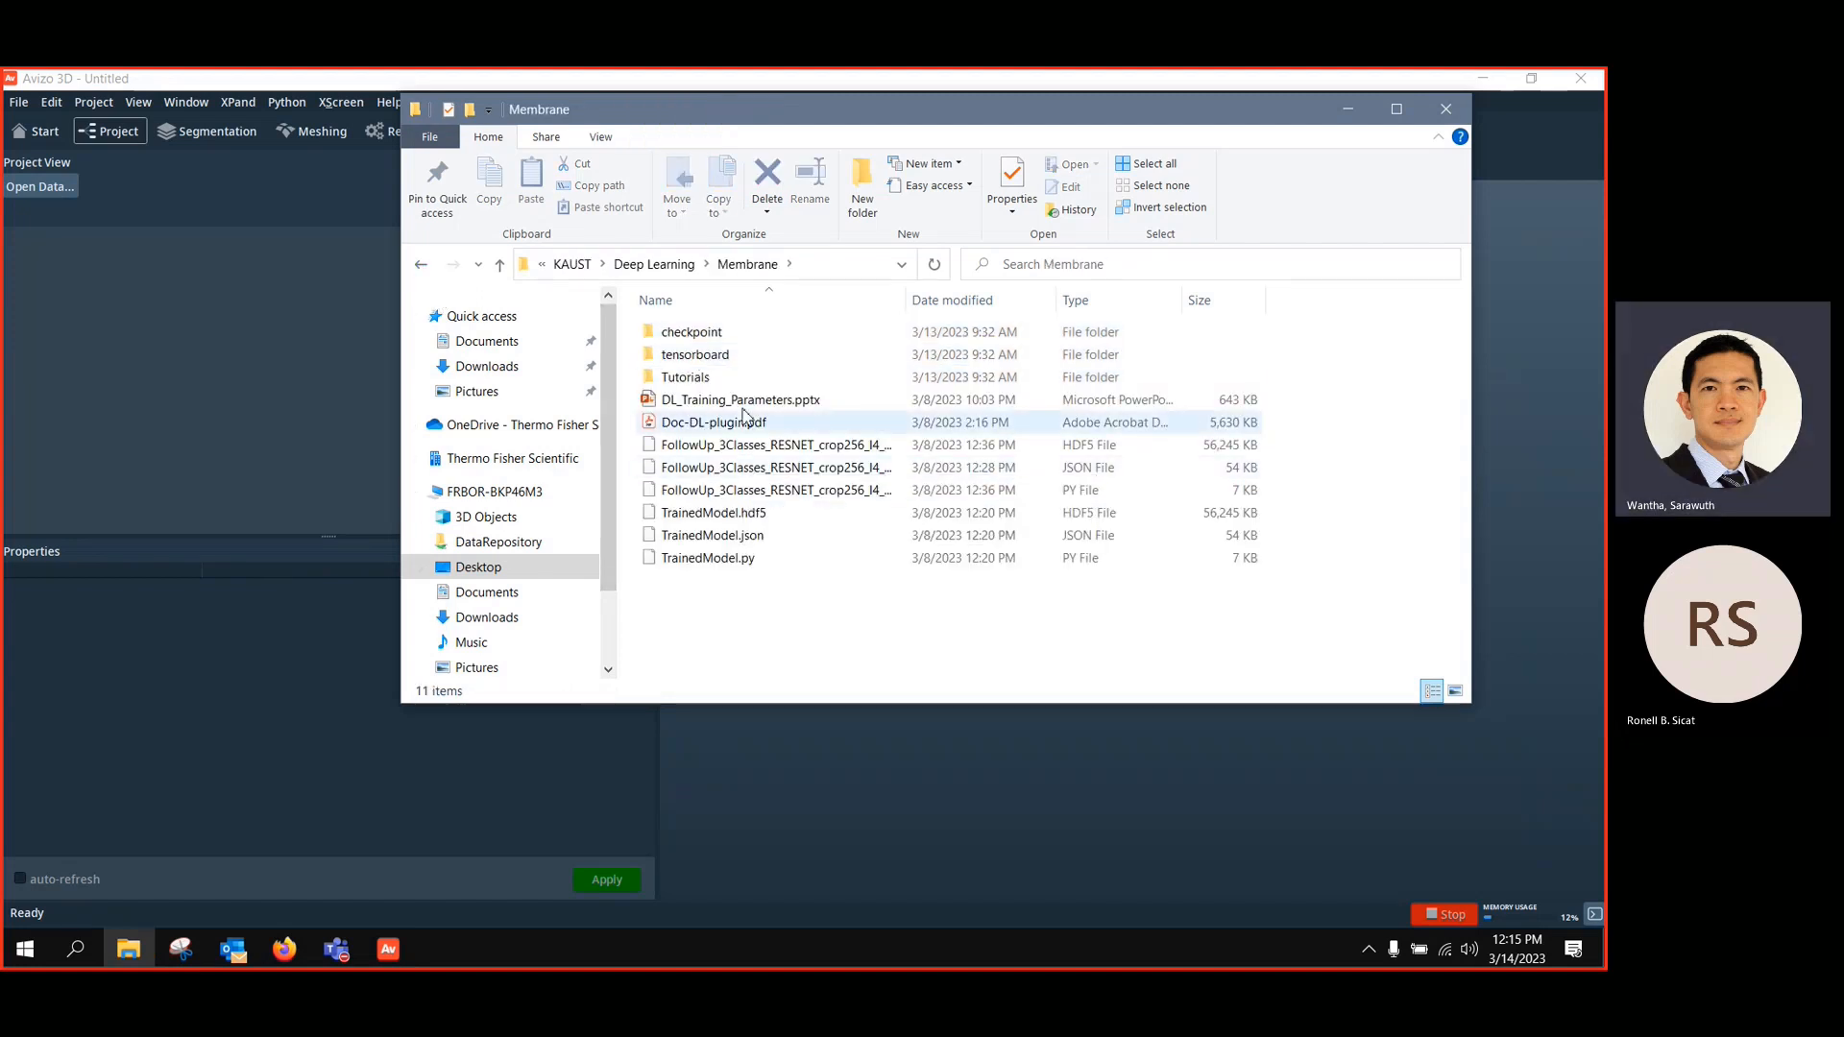
click(422, 267)
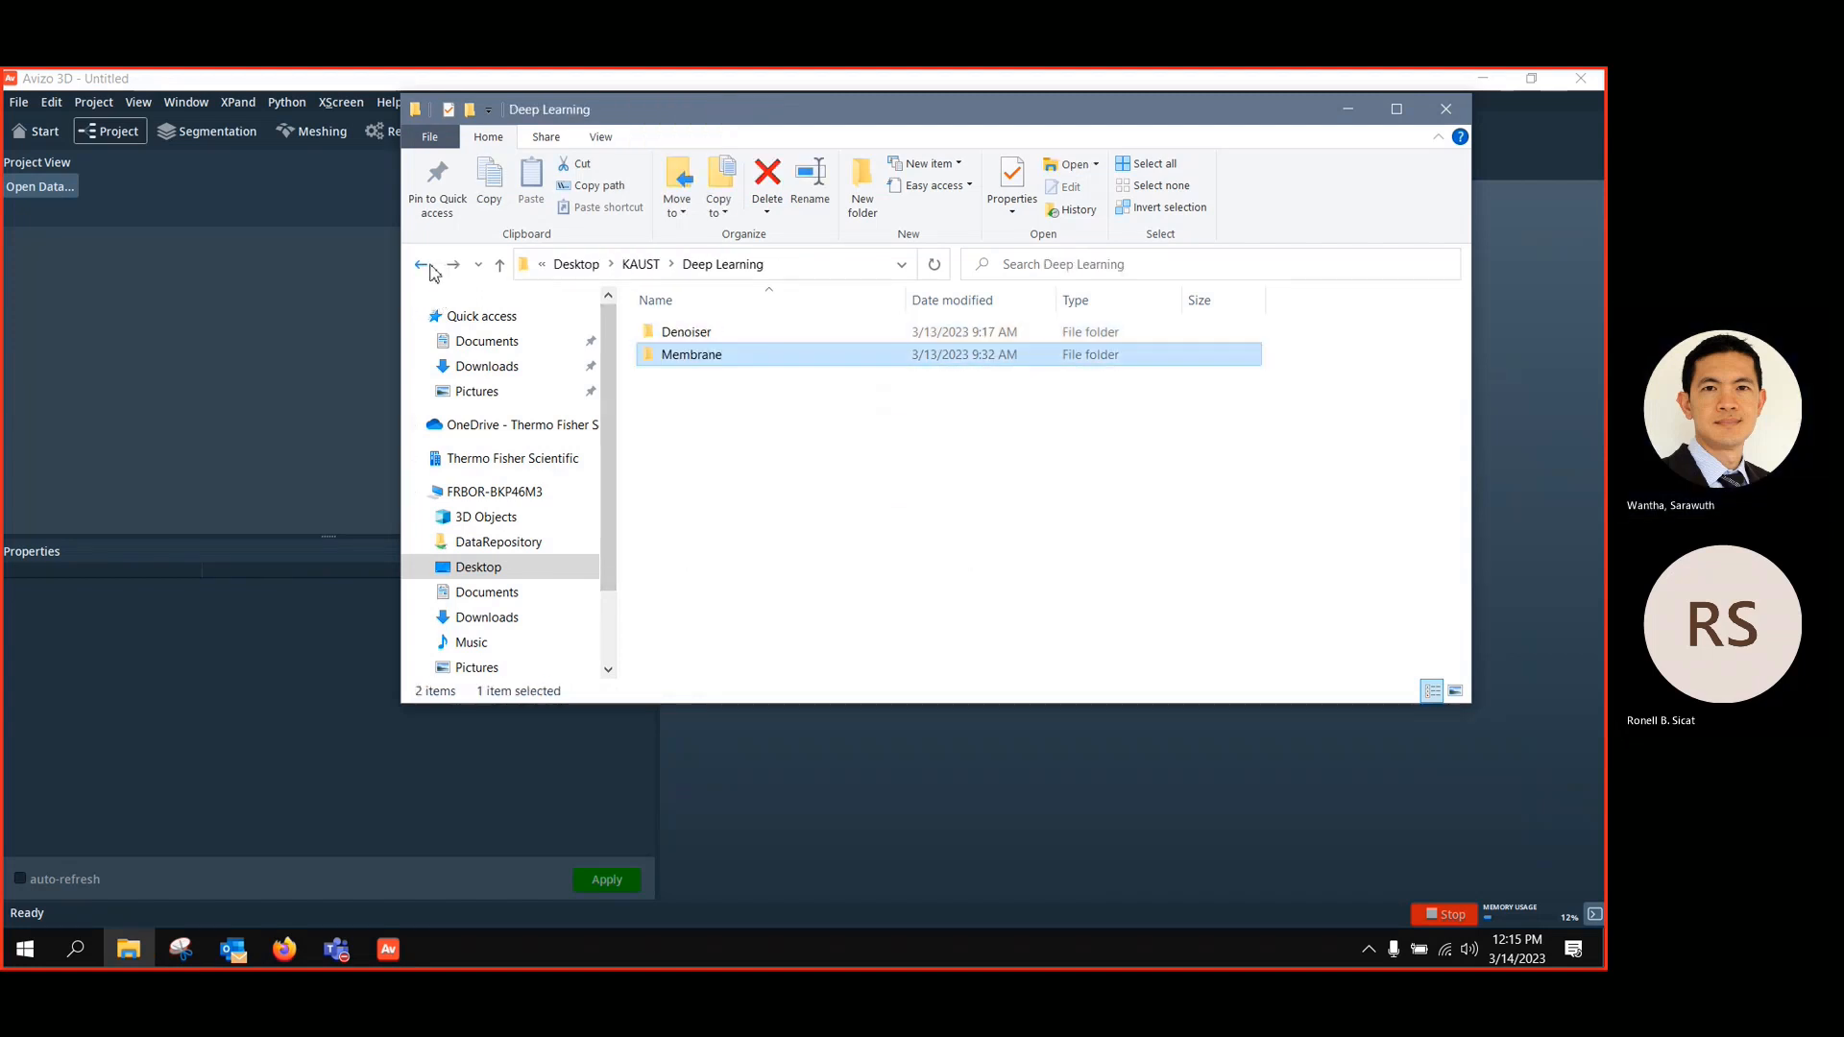
click(422, 266)
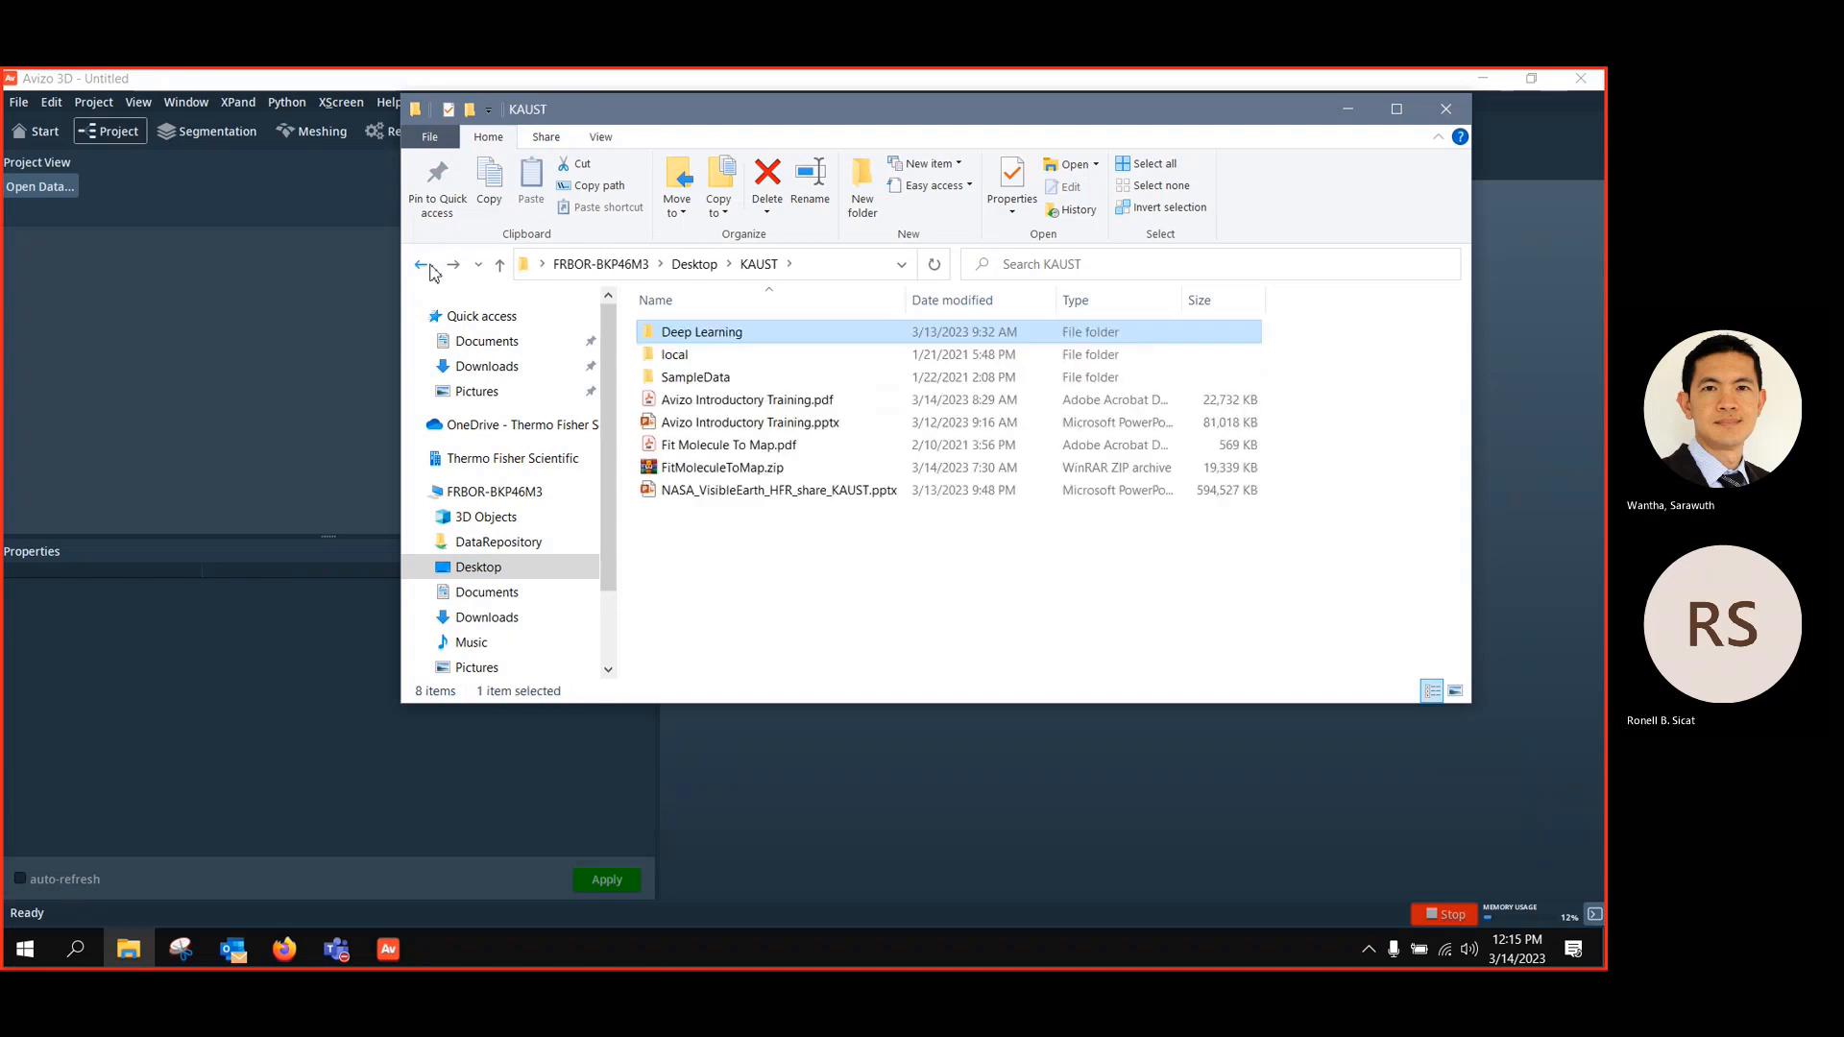
Open the FIBSEM Liver Example folder under Documents, Workshops, Deep Learning 2023
click(490, 596)
scroll(730, 528, down, 4)
scroll(748, 519, down, 3)
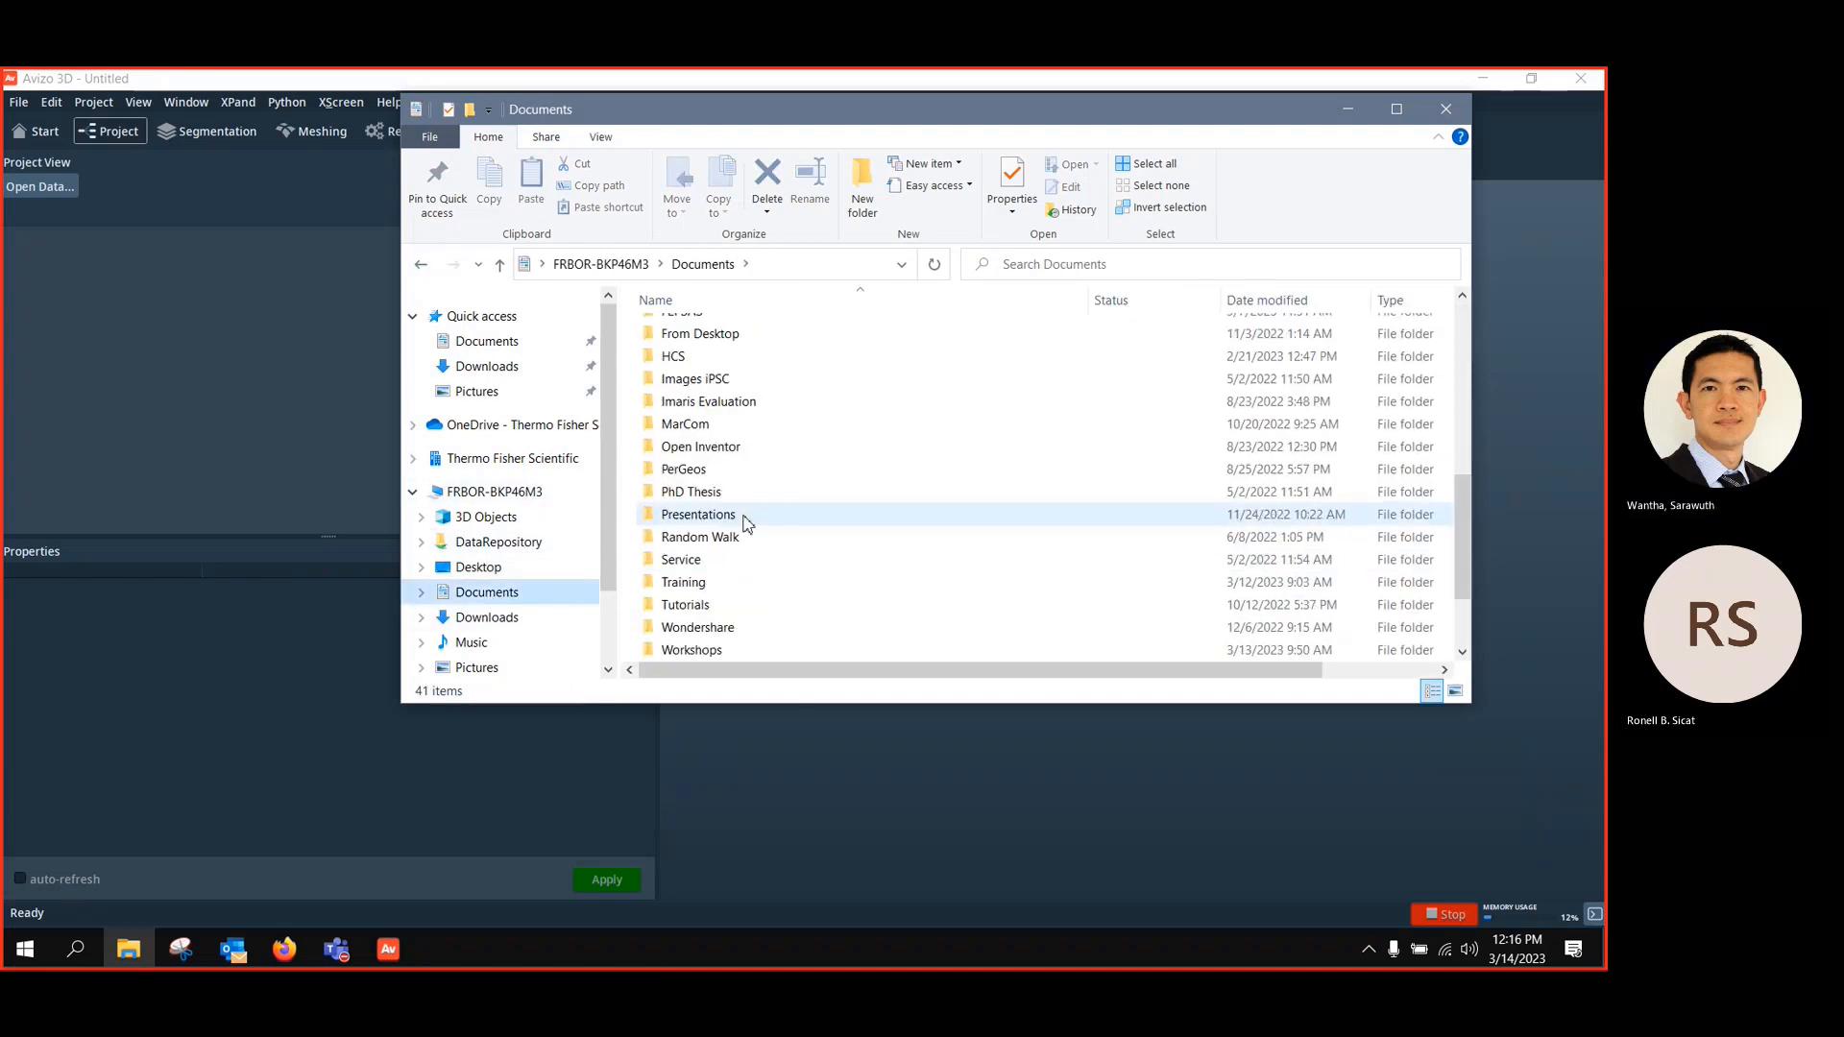
double_click(711, 650)
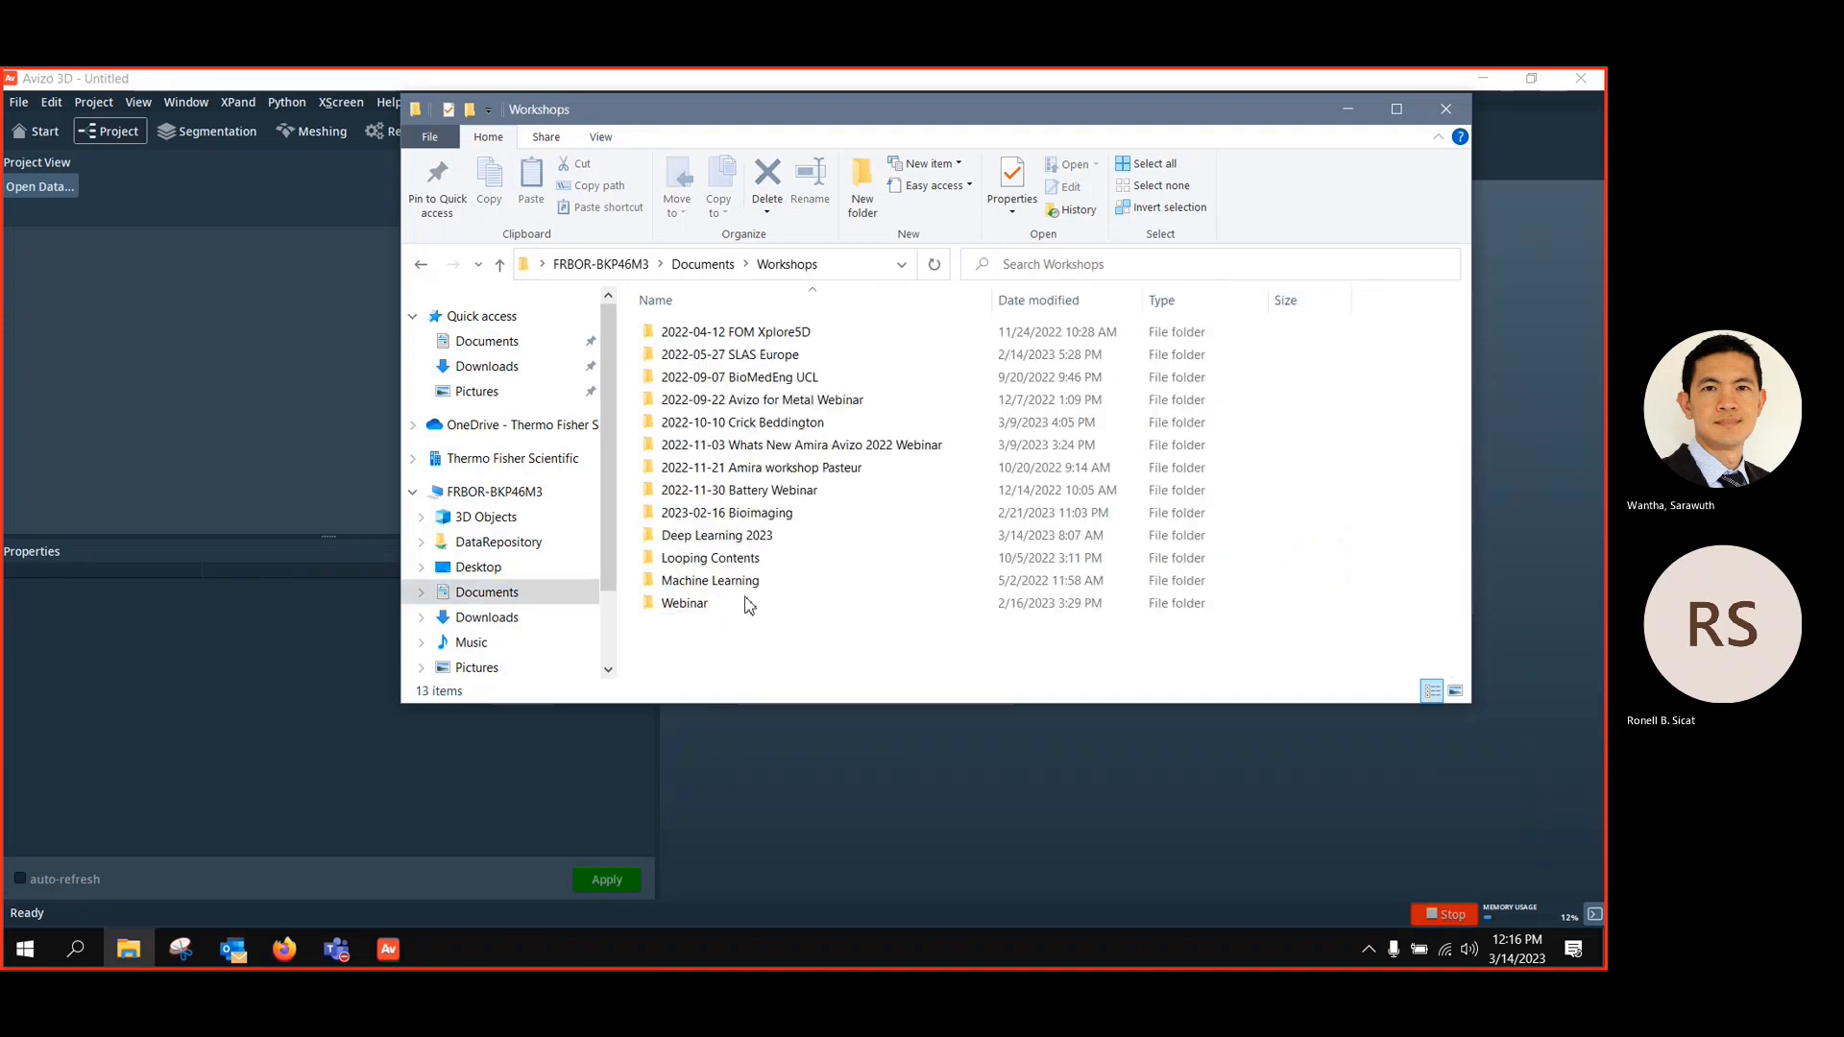
double_click(739, 535)
double_click(742, 378)
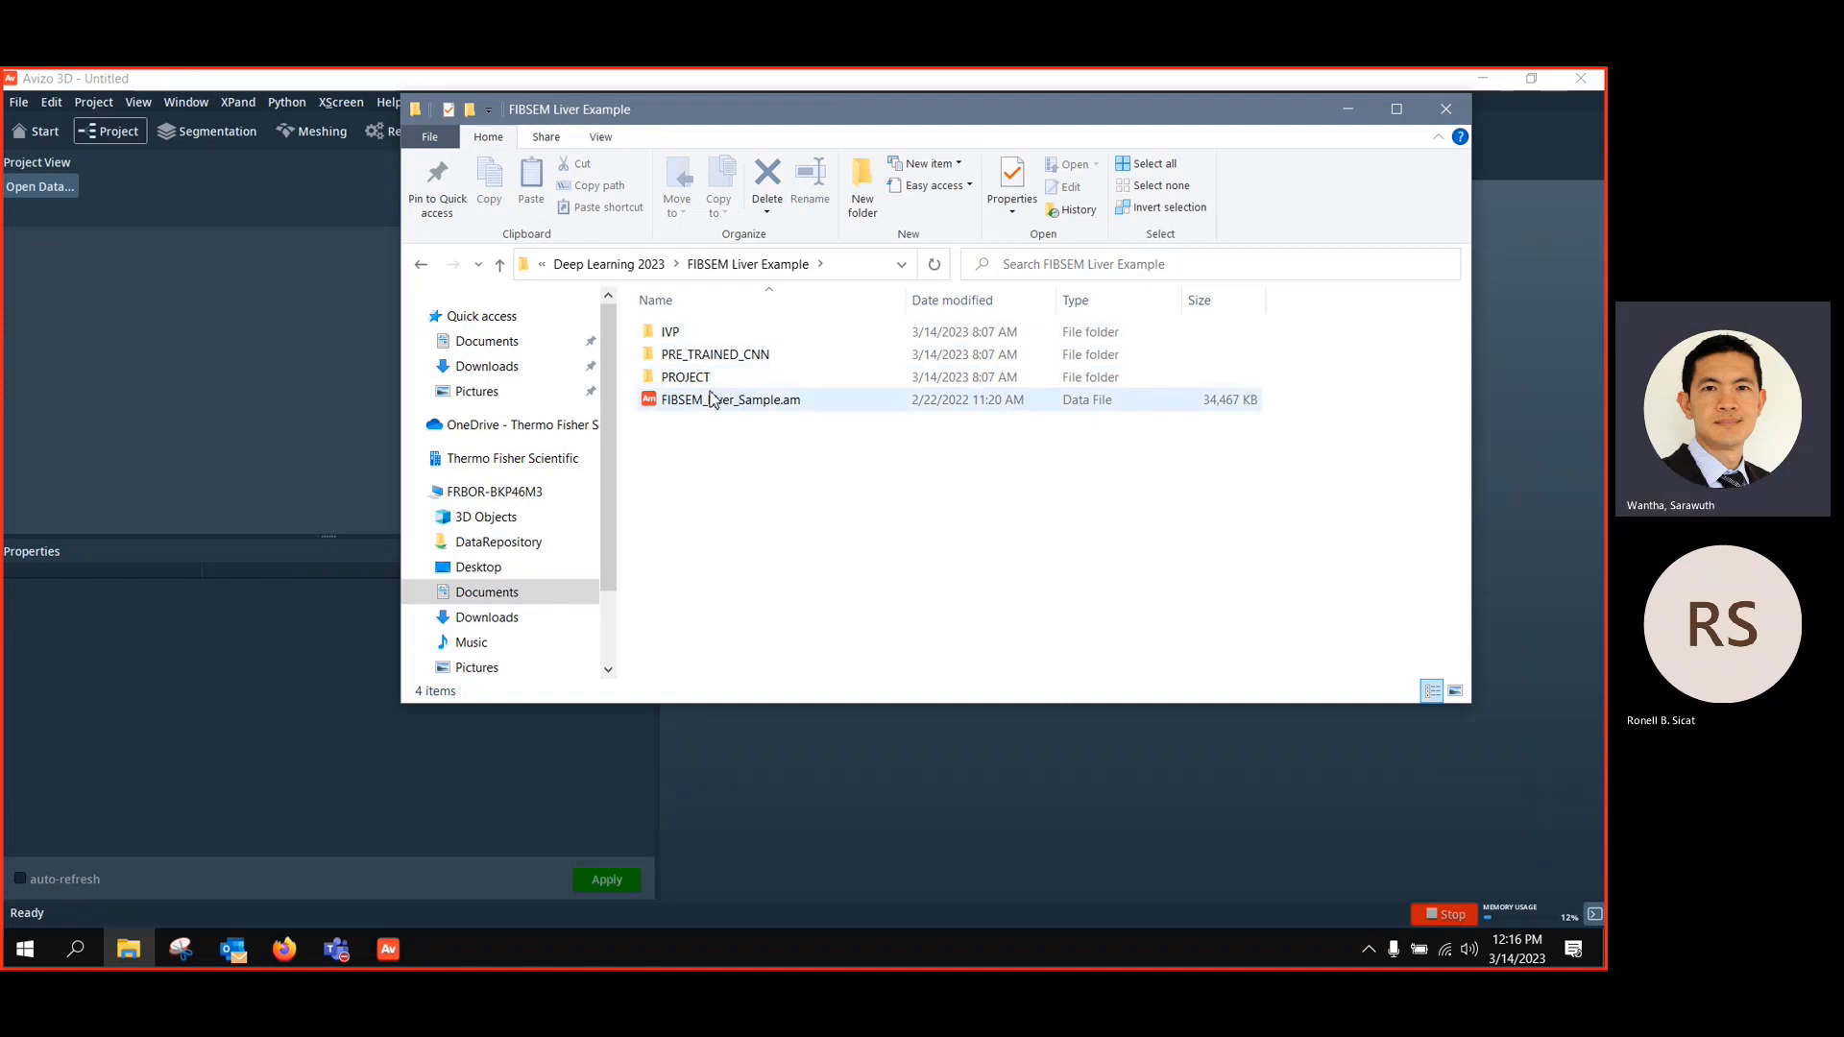
Load FIBSEM_Liver_Sample.hx from the PROJECT folder into Avizo and inspect its modules and colored mitochondria segmentation
click(701, 385)
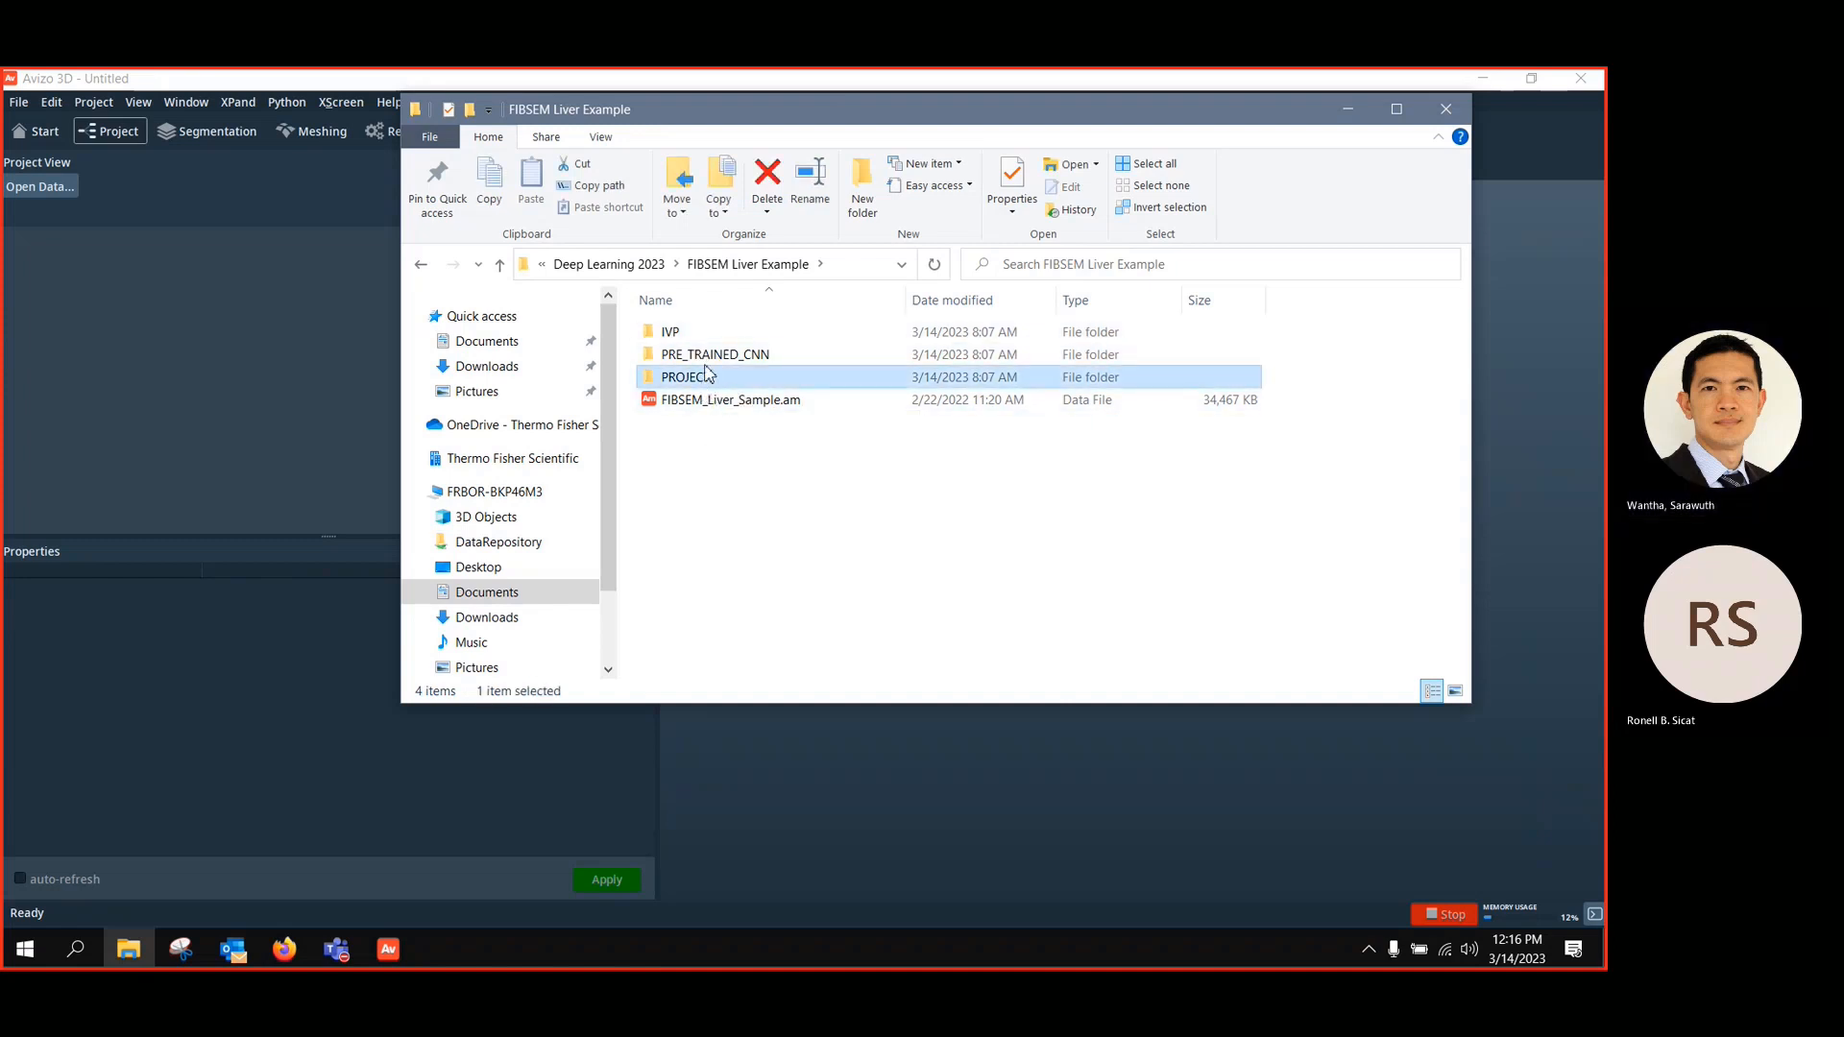
double_click(707, 377)
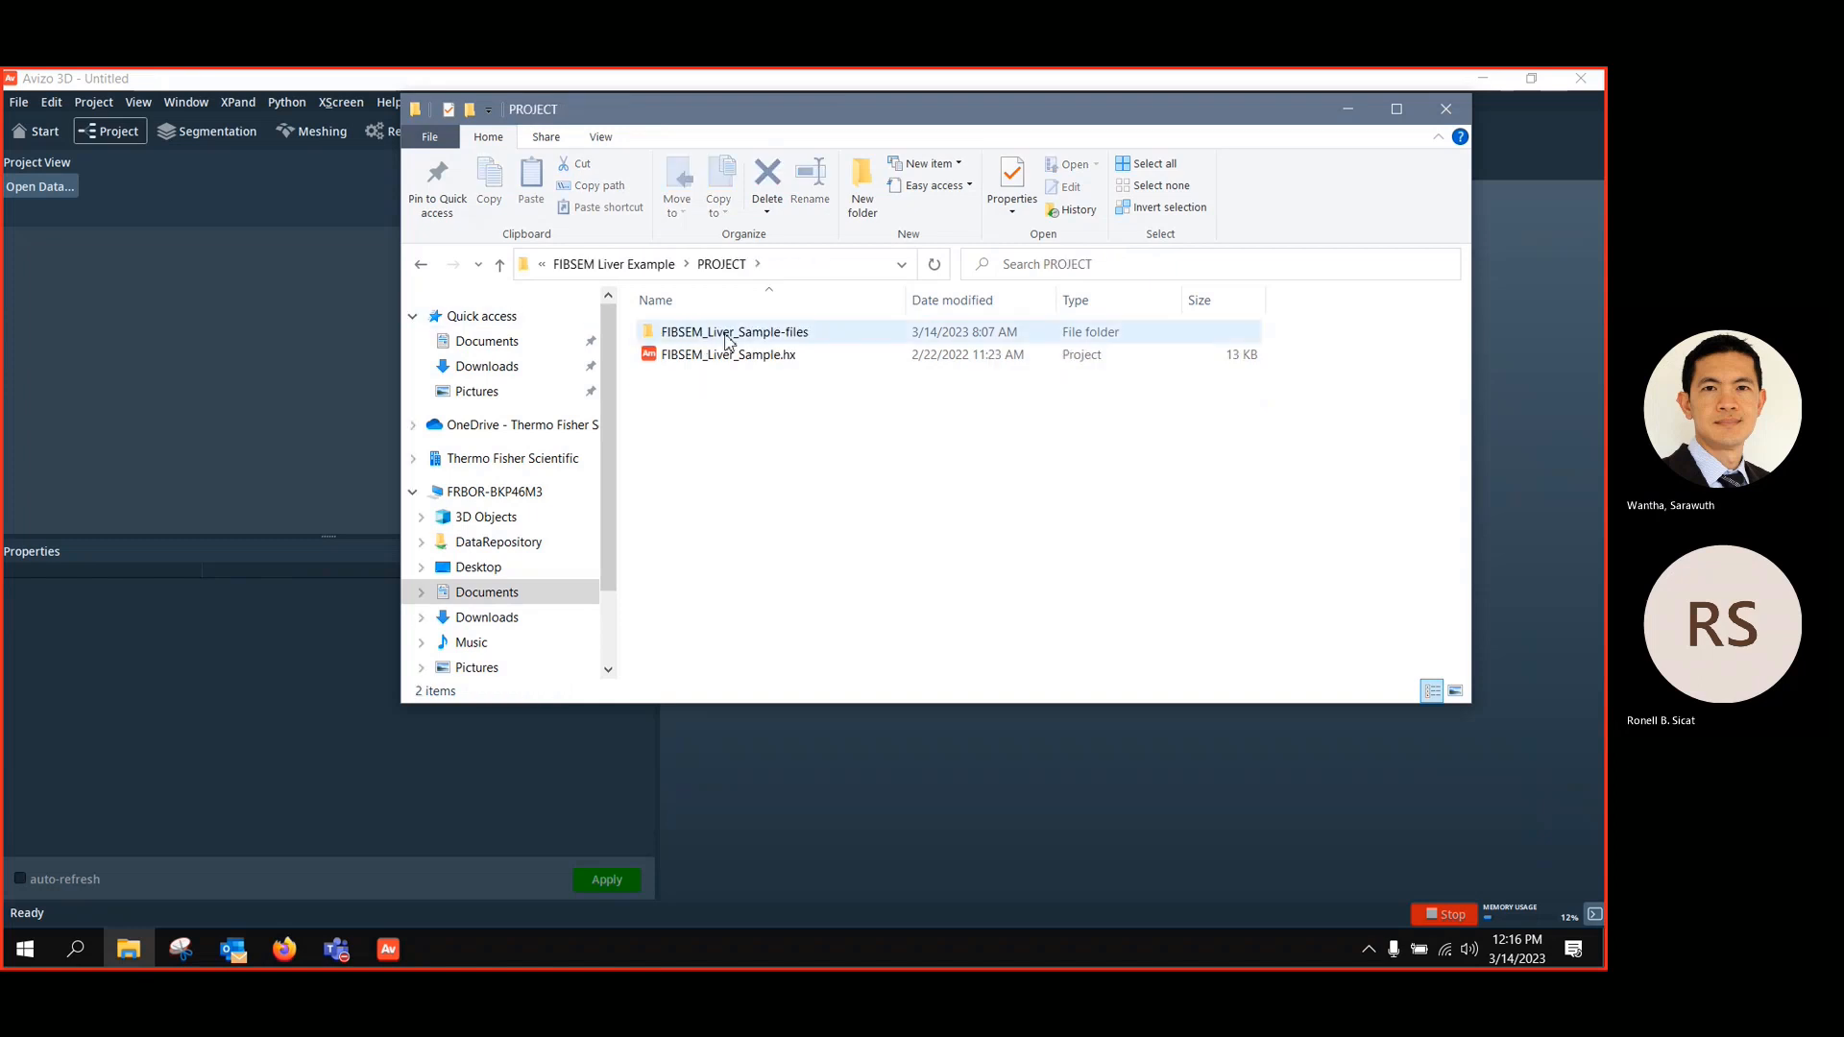
drag(728, 354, 291, 325)
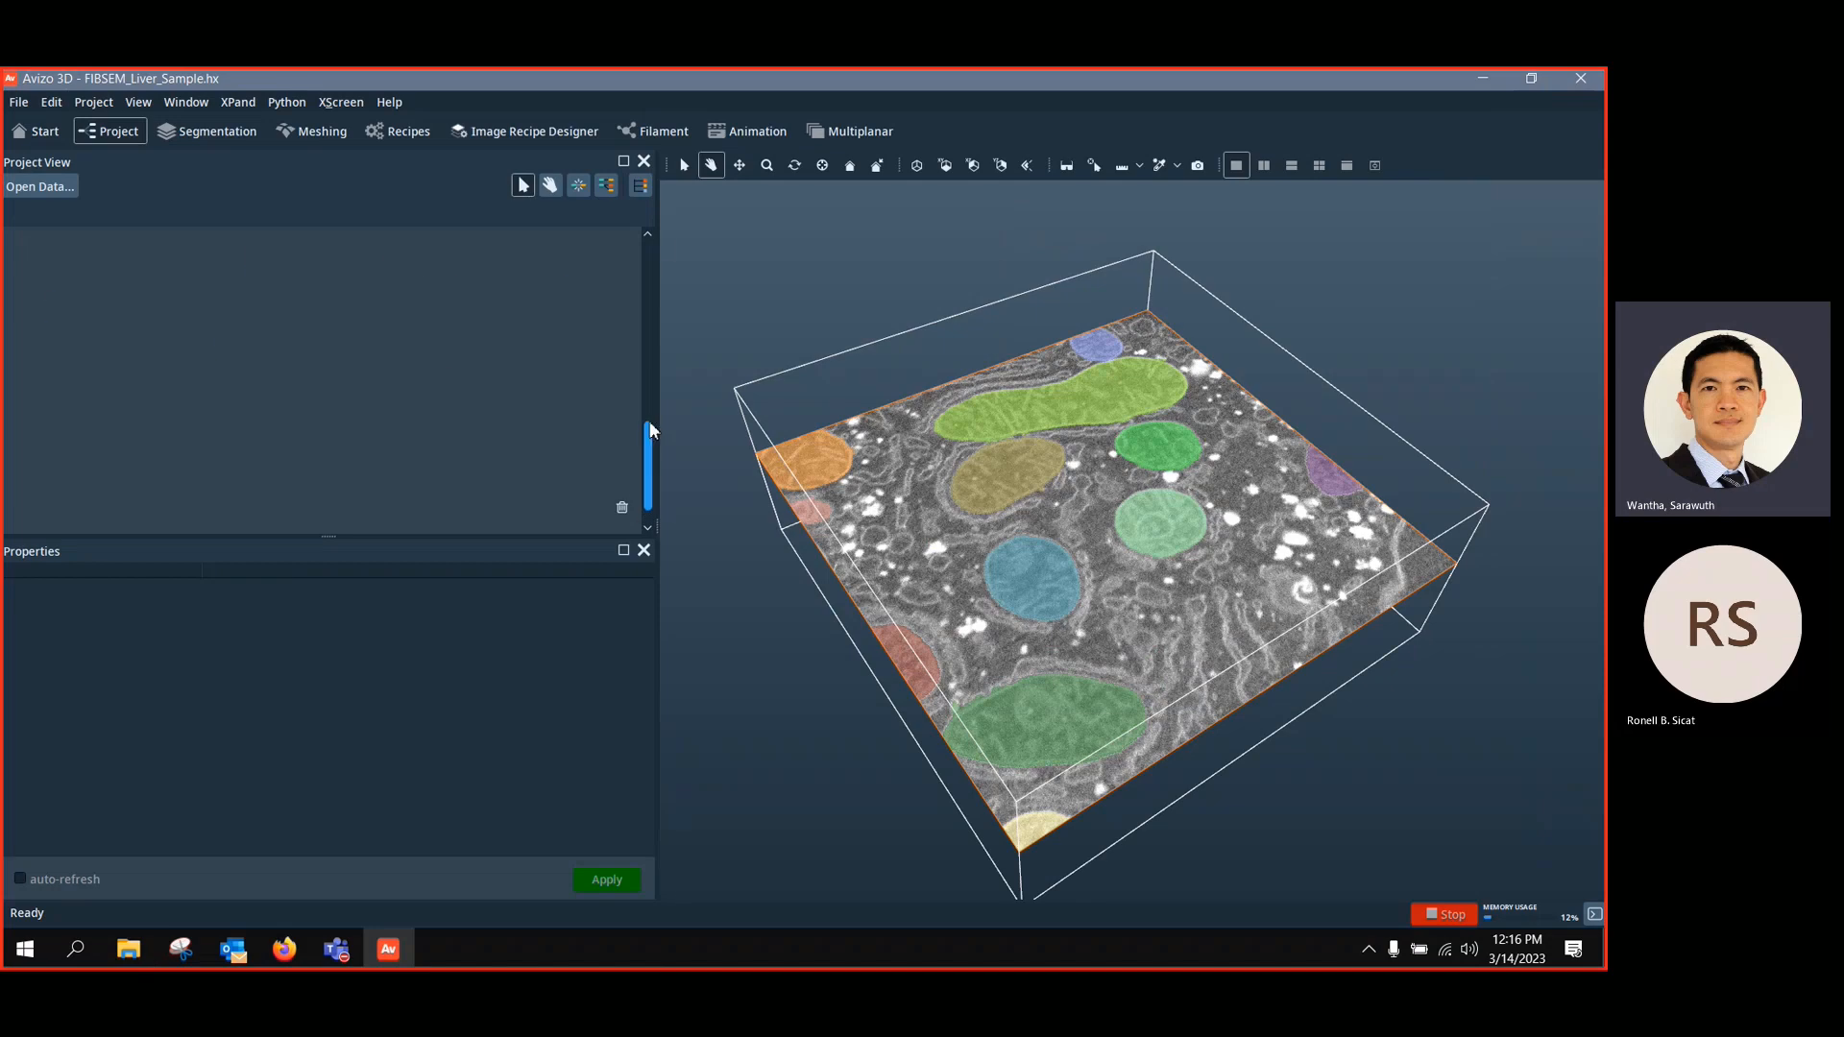
drag(649, 429, 615, 269)
drag(184, 309, 153, 308)
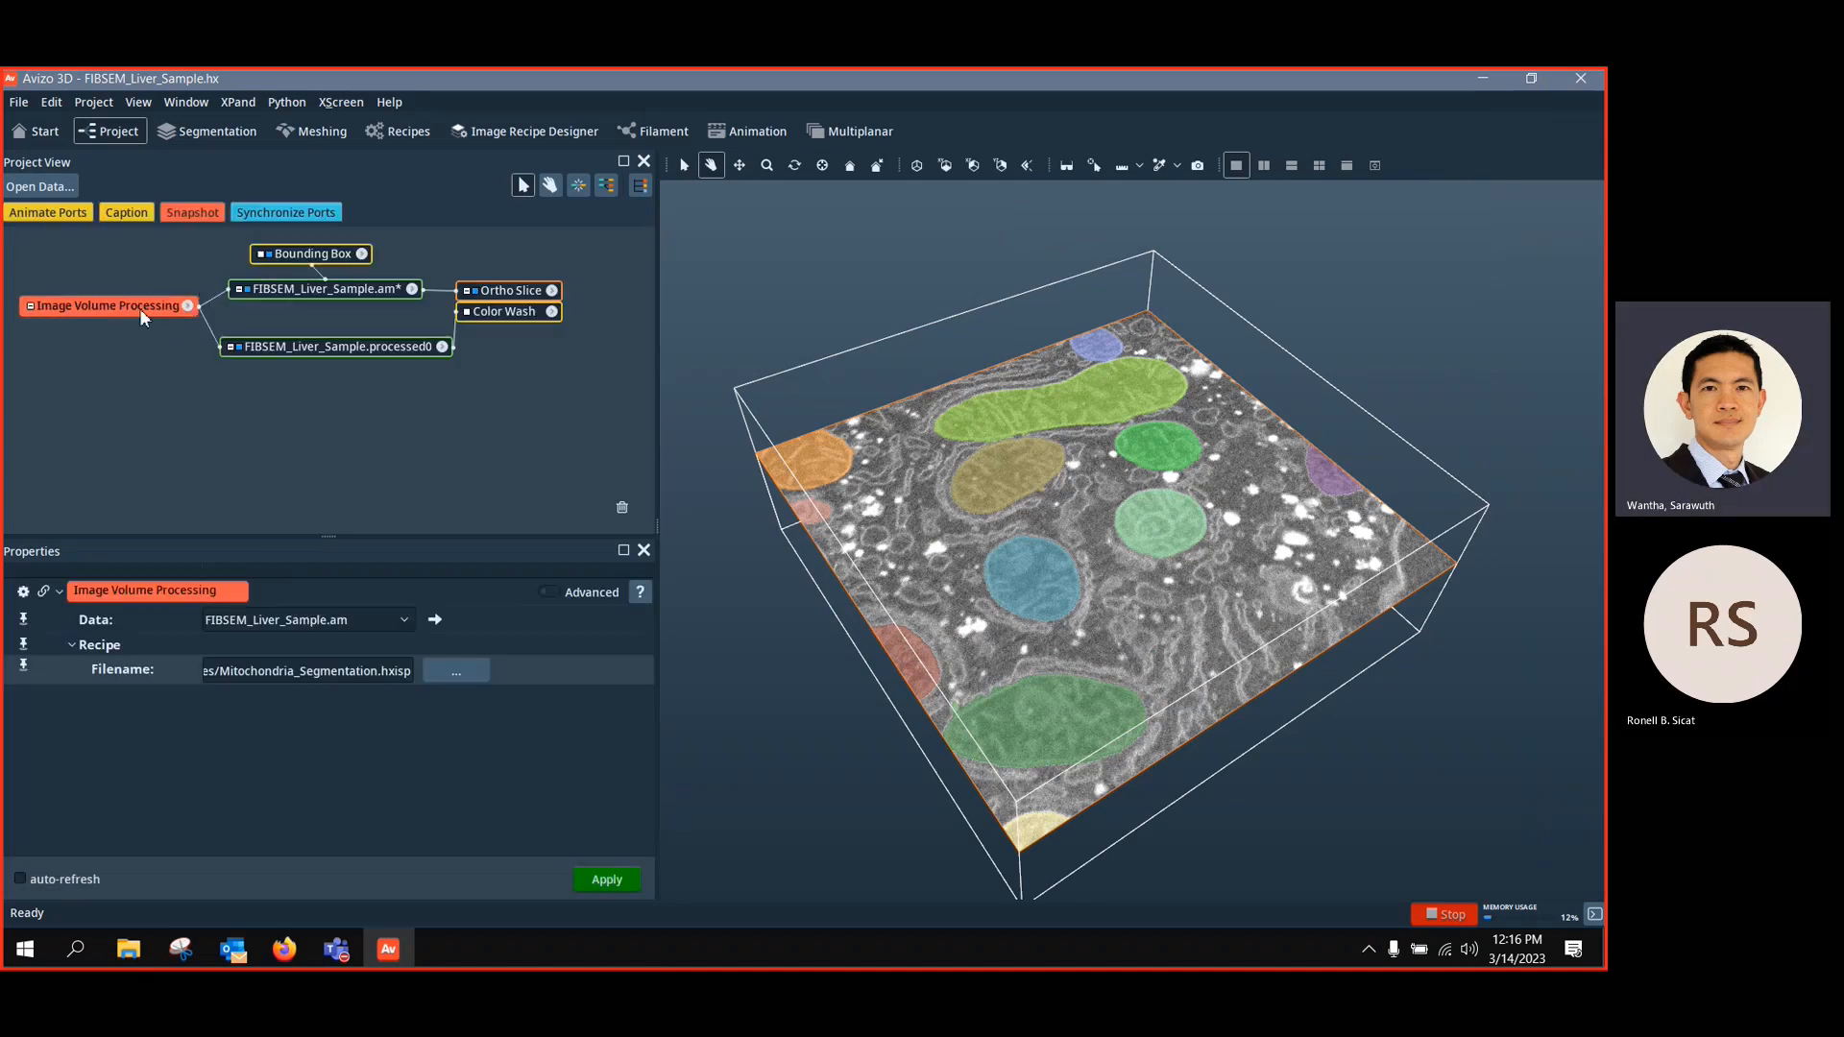
click(333, 292)
drag(1126, 413, 1124, 534)
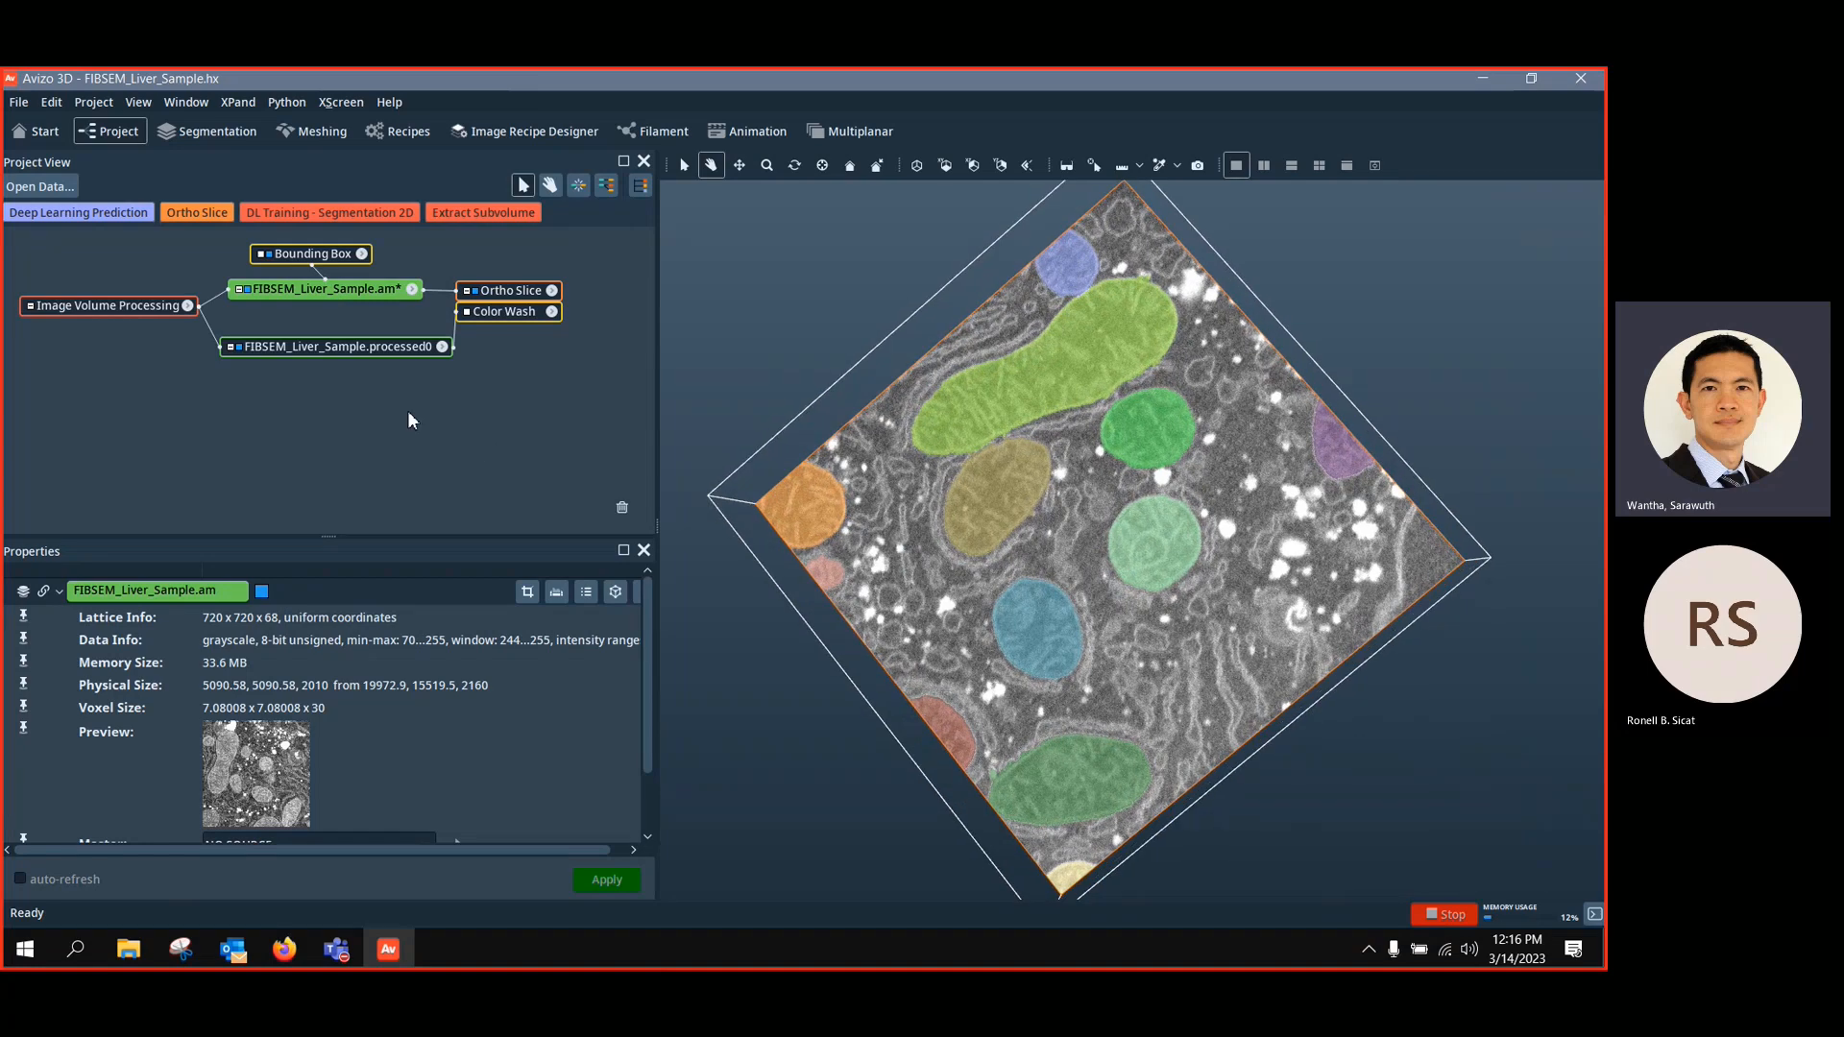
Delete the Image Volume Processing, processed result, Ortho Slice and Bounding Box objects, keeping only FIBSEM_Liver_Sample.am
click(125, 307)
key(Delete)
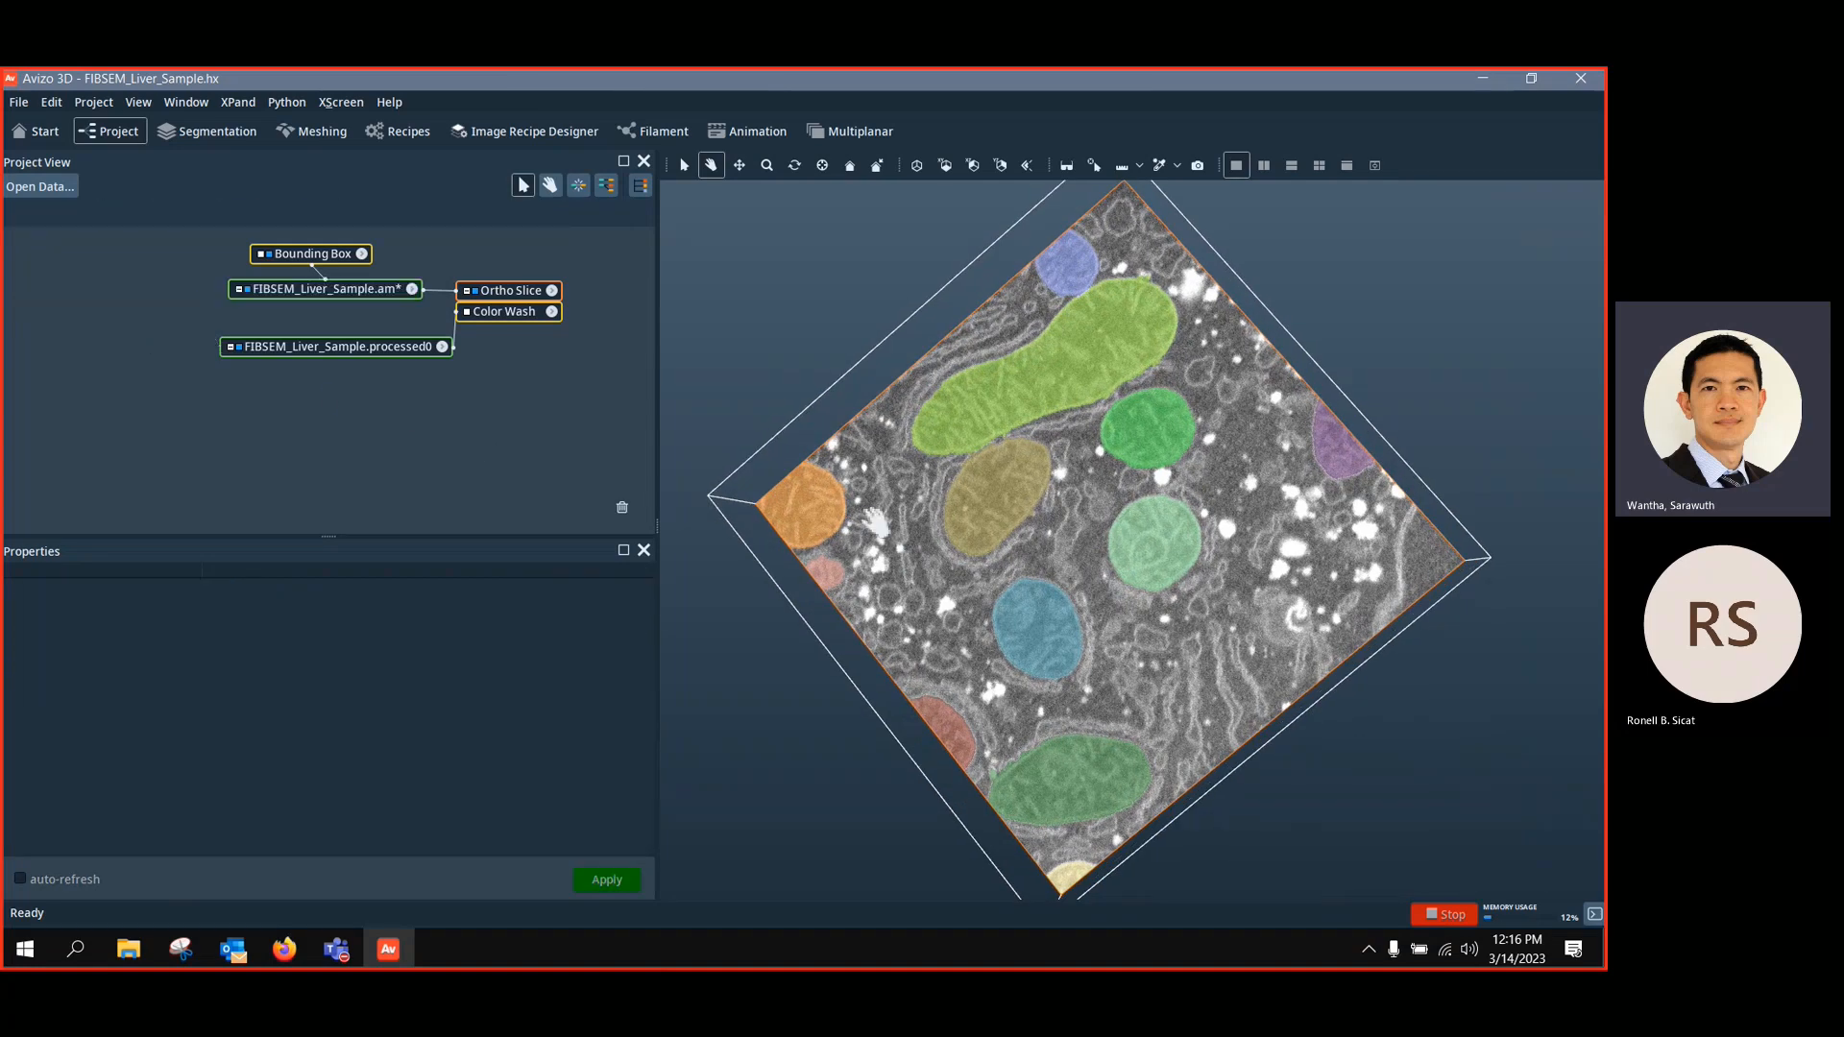
click(310, 346)
key(Delete)
click(496, 292)
key(Delete)
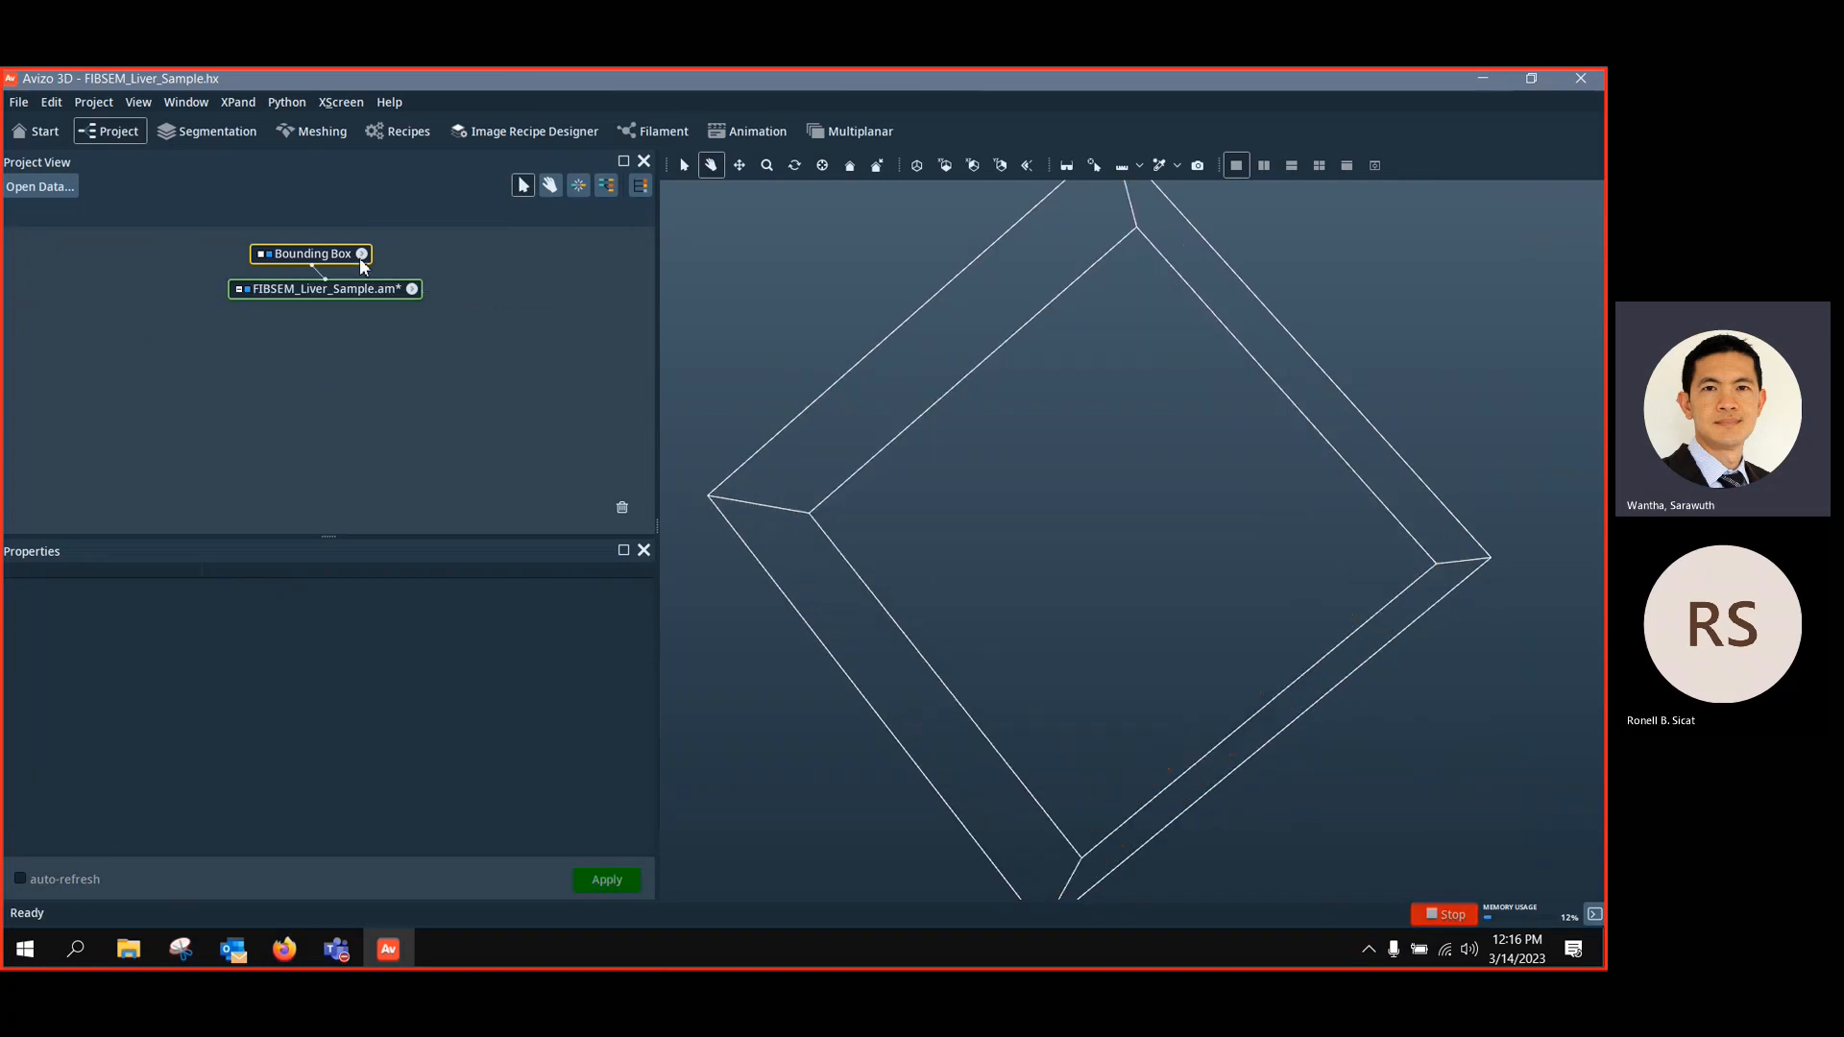
click(355, 255)
key(Delete)
Attach a Deep Learning Prediction module to FIBSEM_Liver_Sample.am and arrange the two objects side by side
click(336, 287)
click(96, 213)
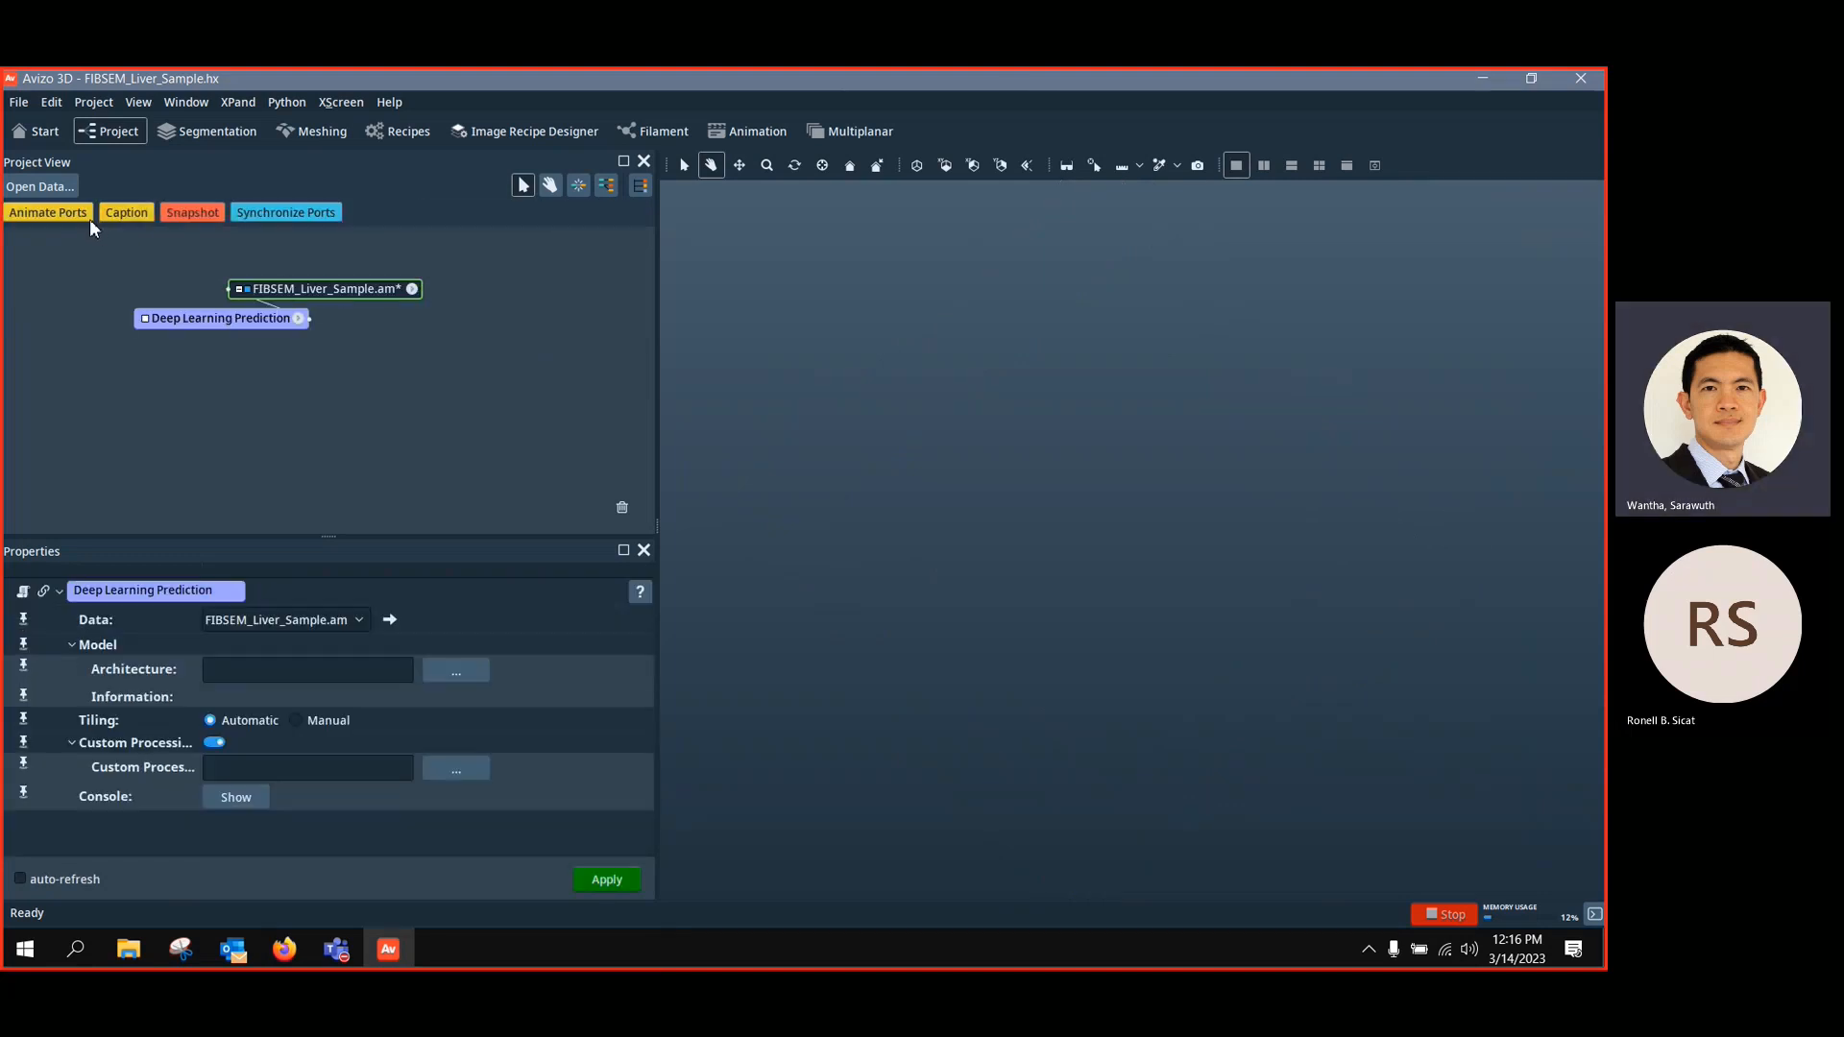
drag(234, 324, 484, 327)
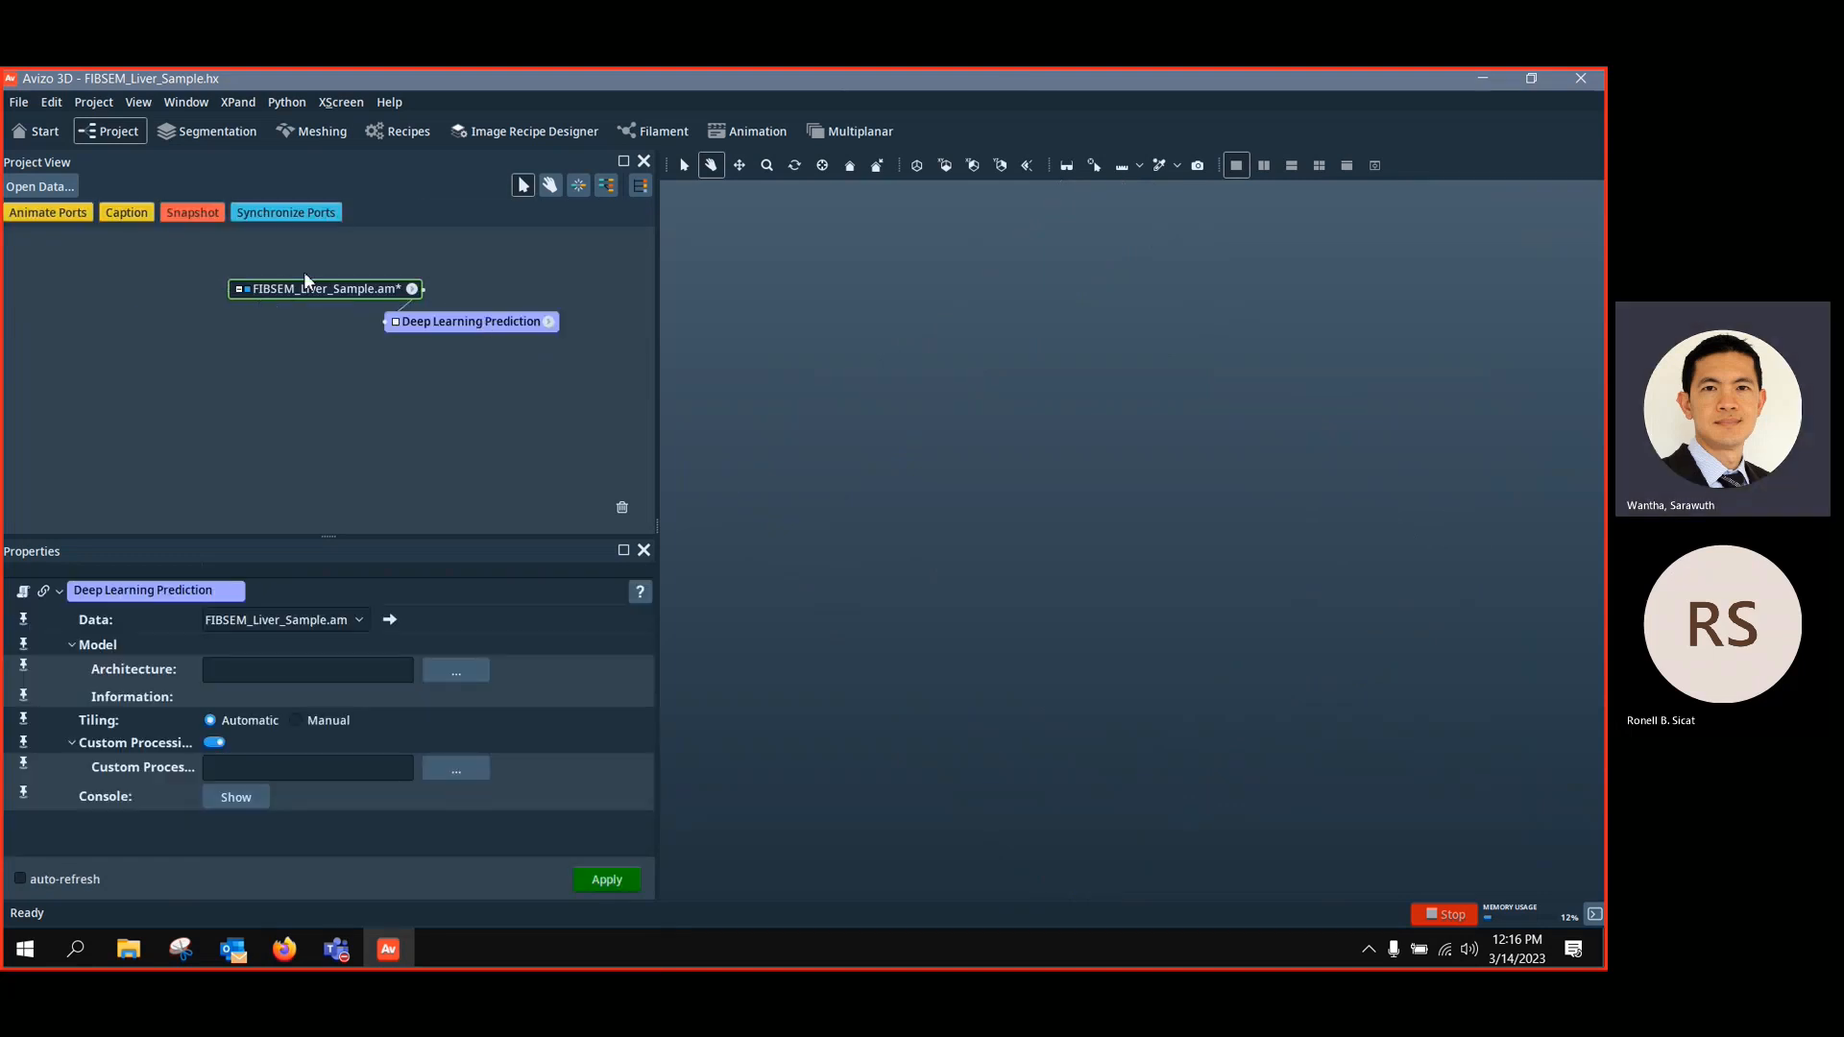
drag(307, 286, 182, 272)
click(471, 327)
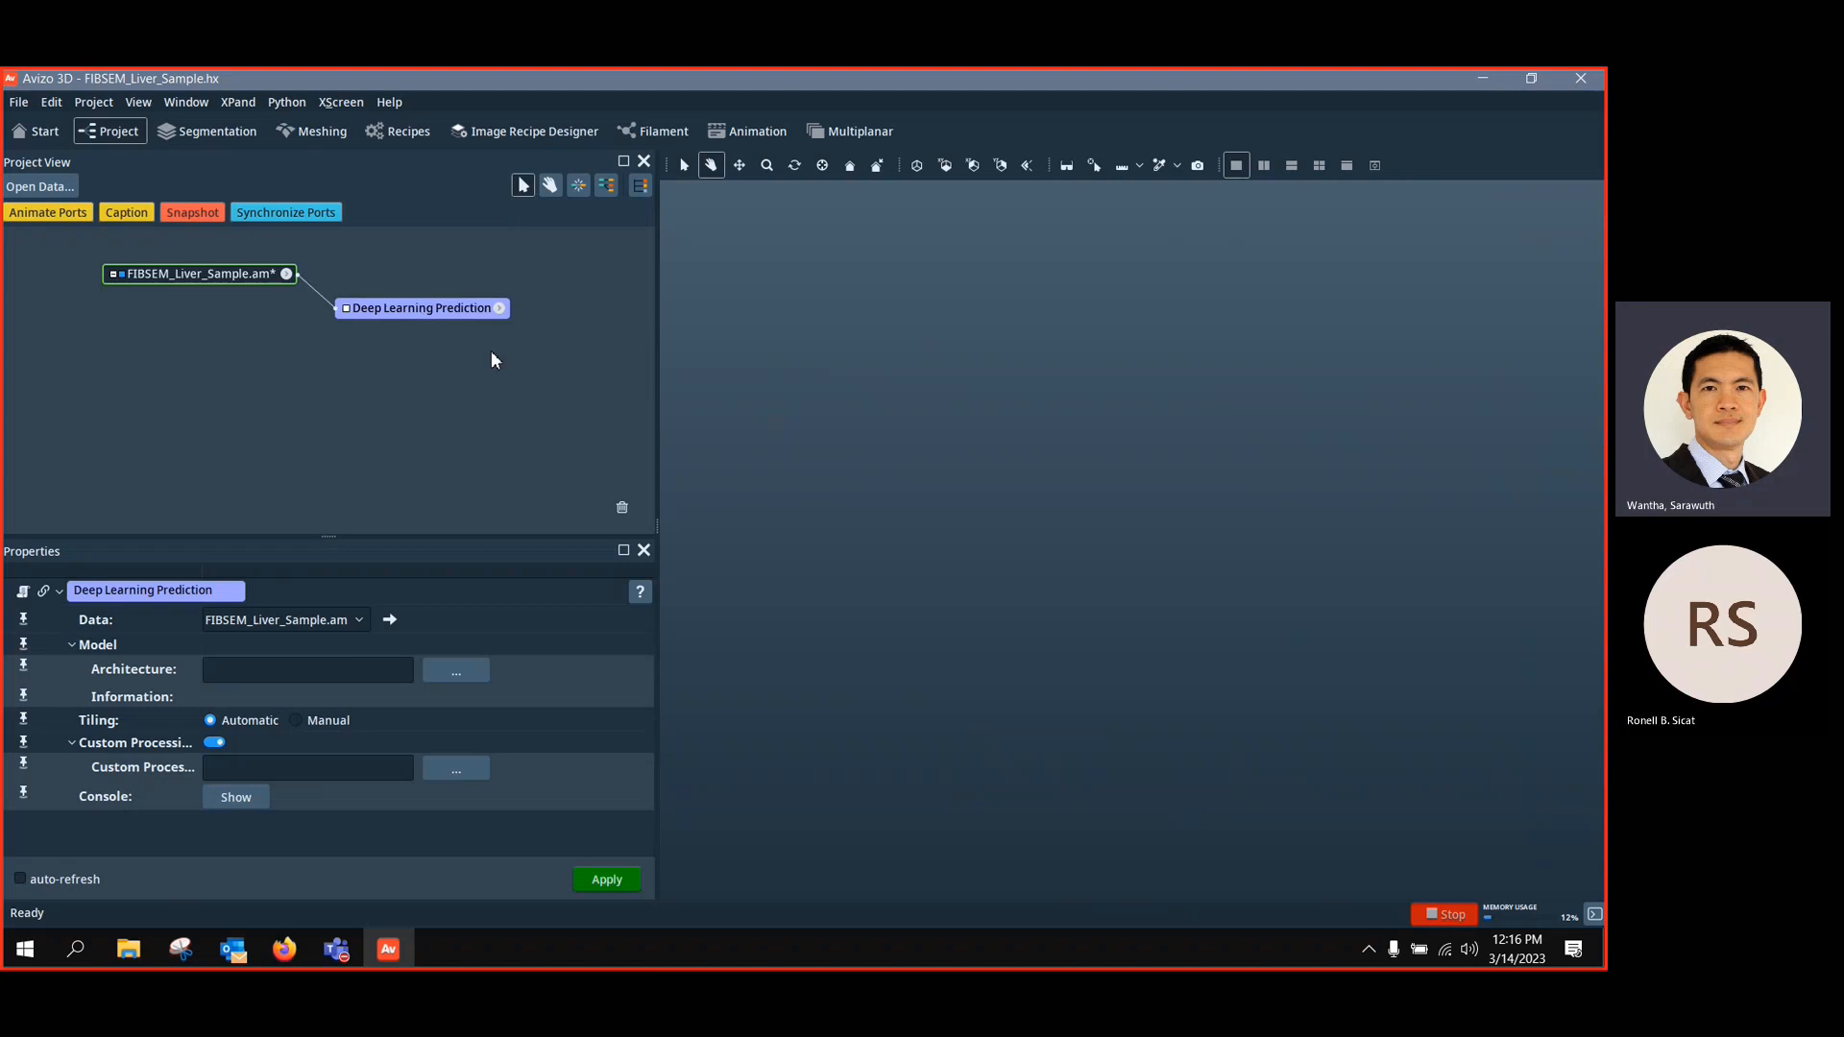
Set the prediction architecture to Mitochondria.json from the PRE_TRAINED_CNN folder and run the prediction
click(454, 672)
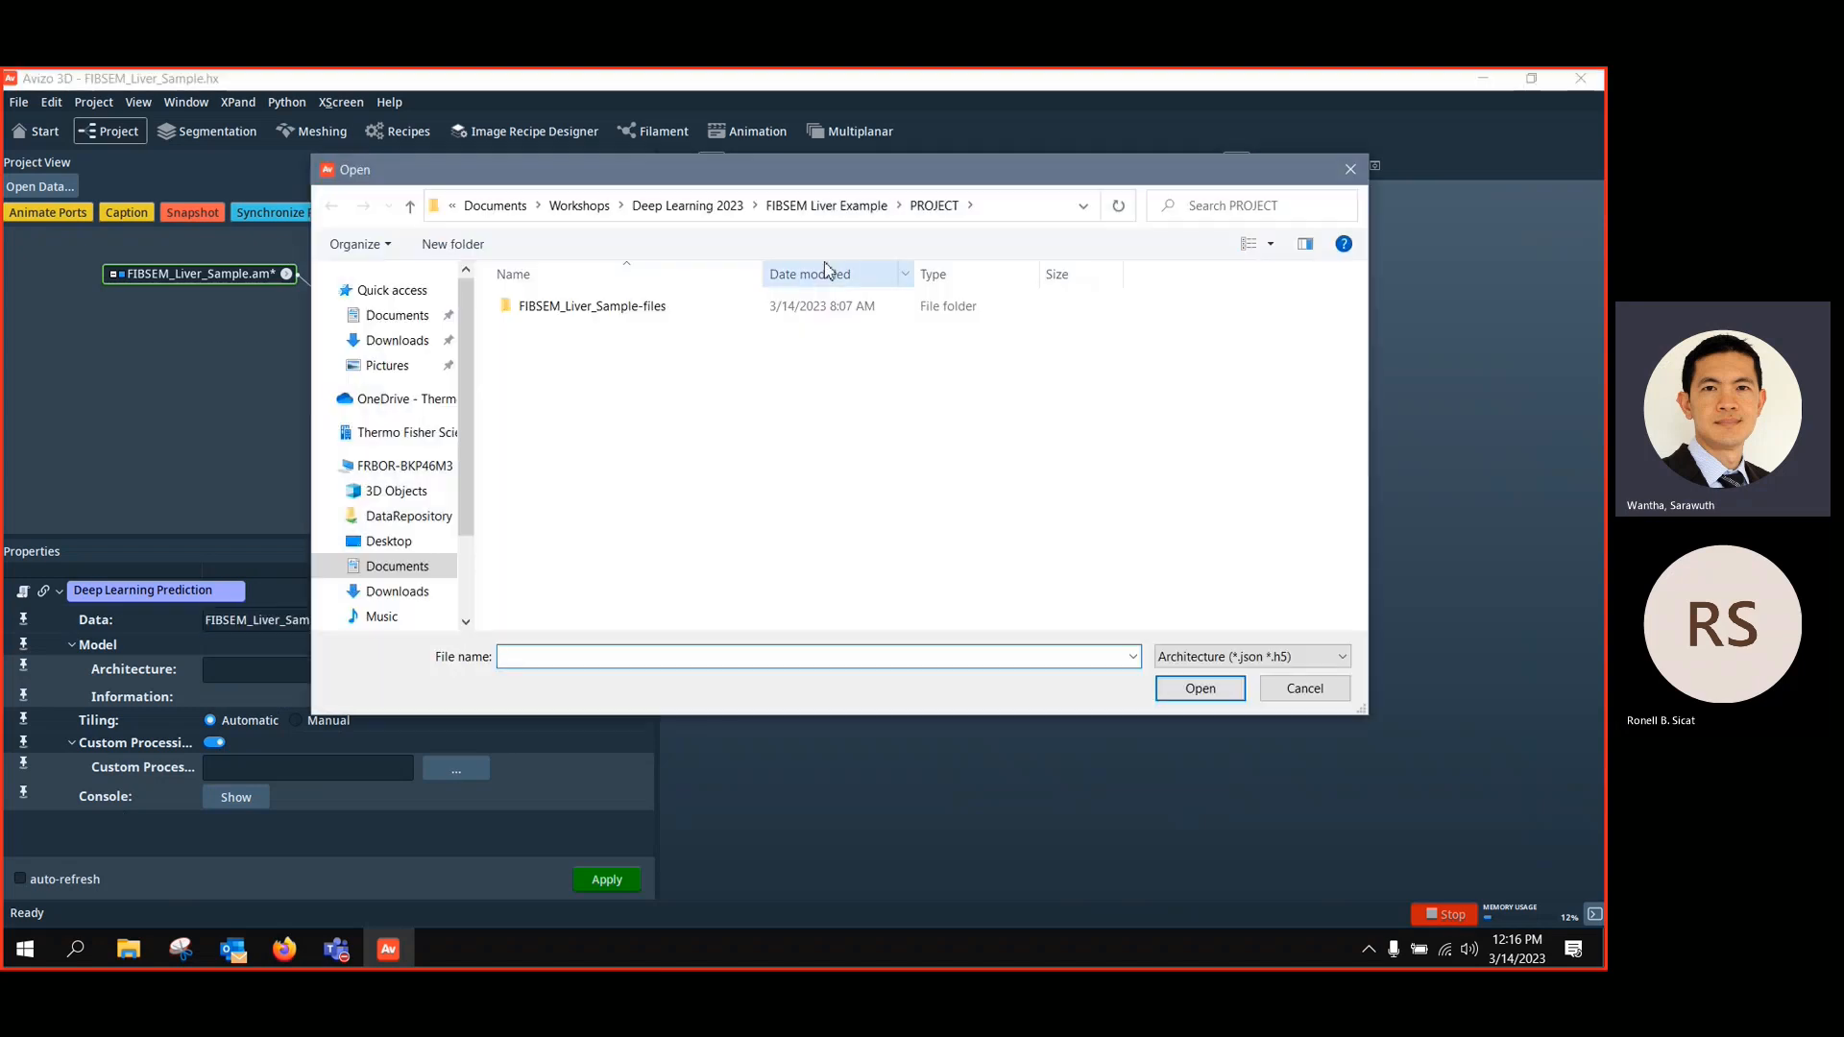
click(836, 206)
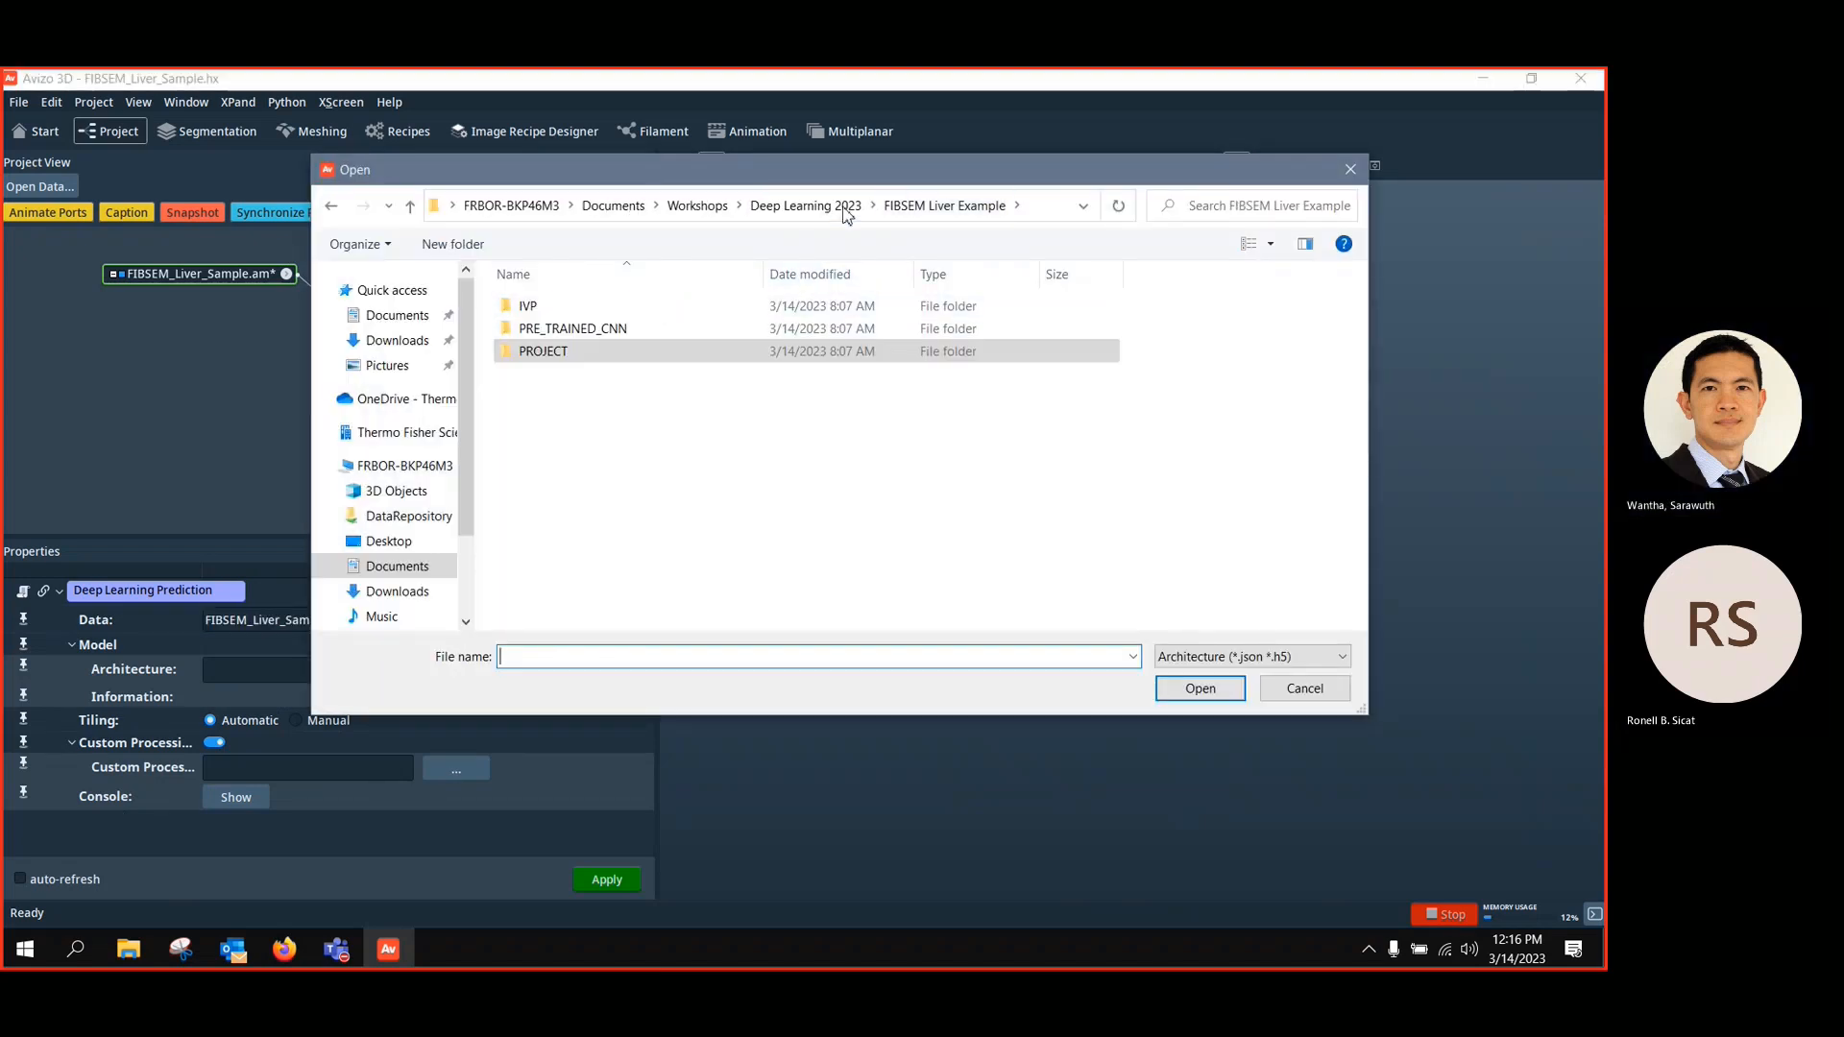
double_click(605, 332)
click(576, 310)
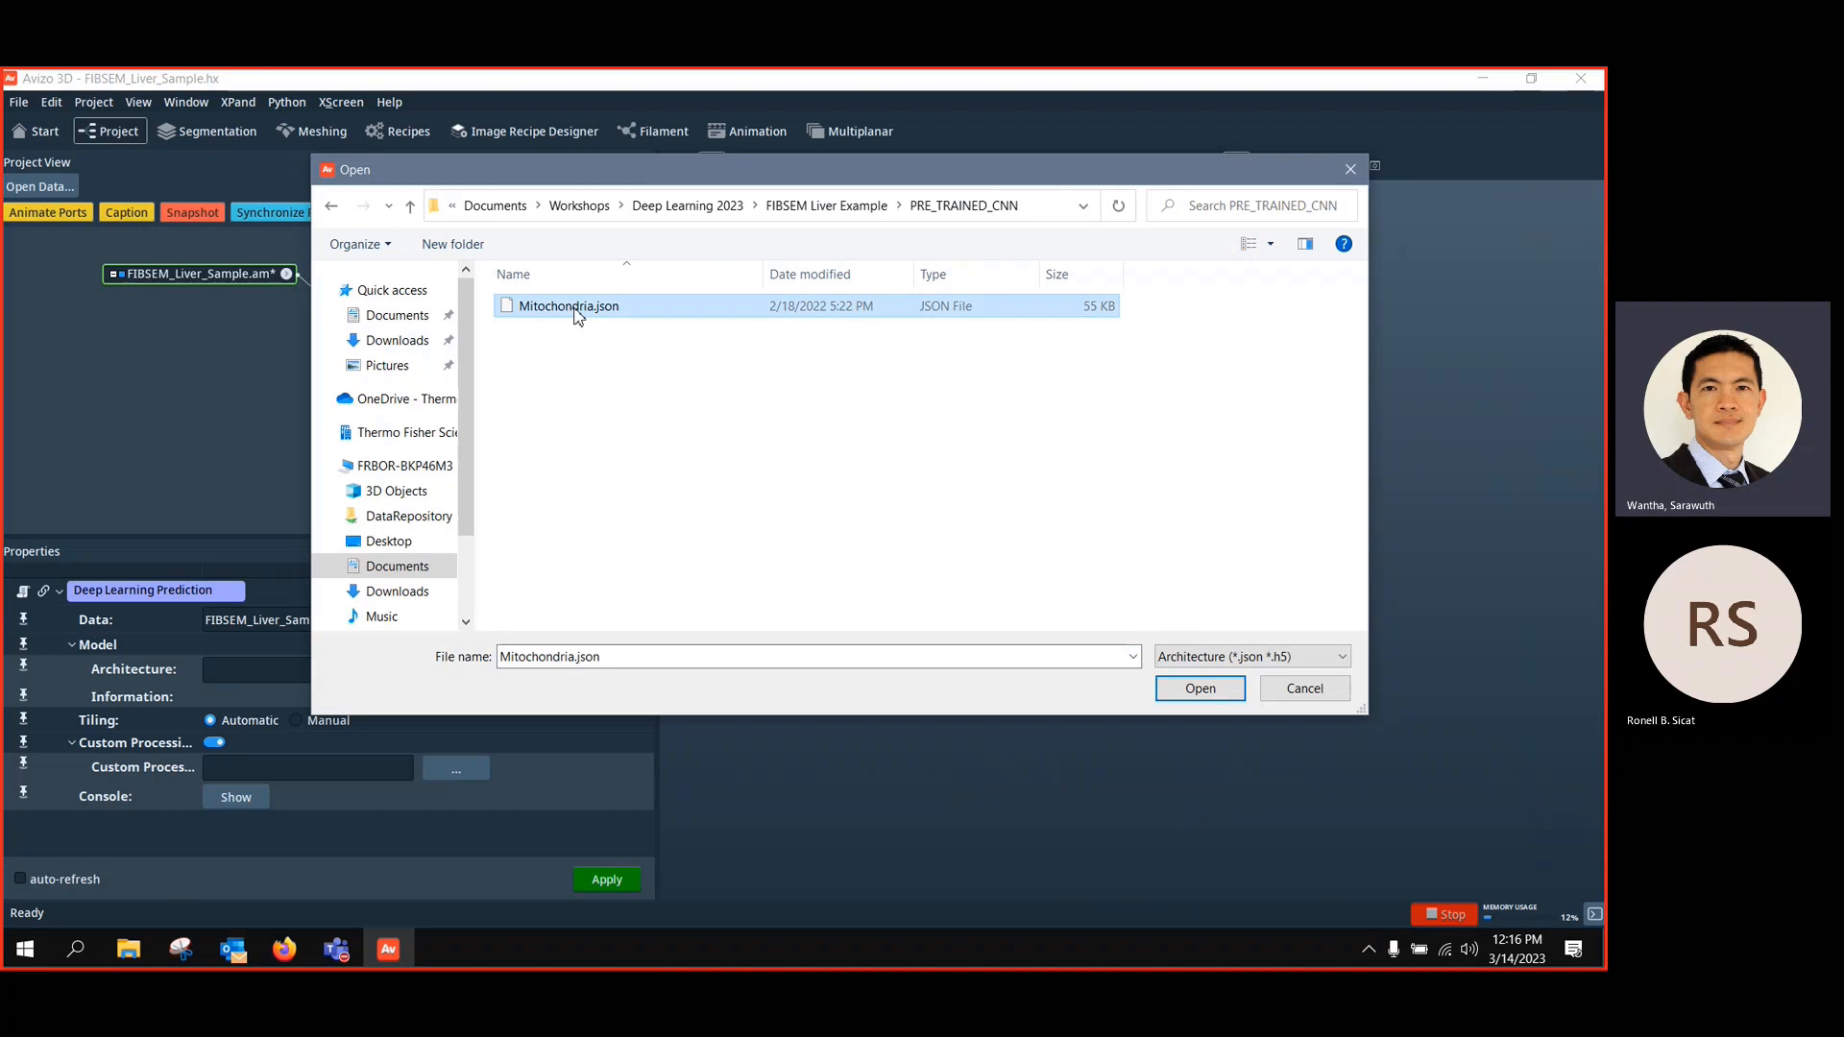
click(1200, 689)
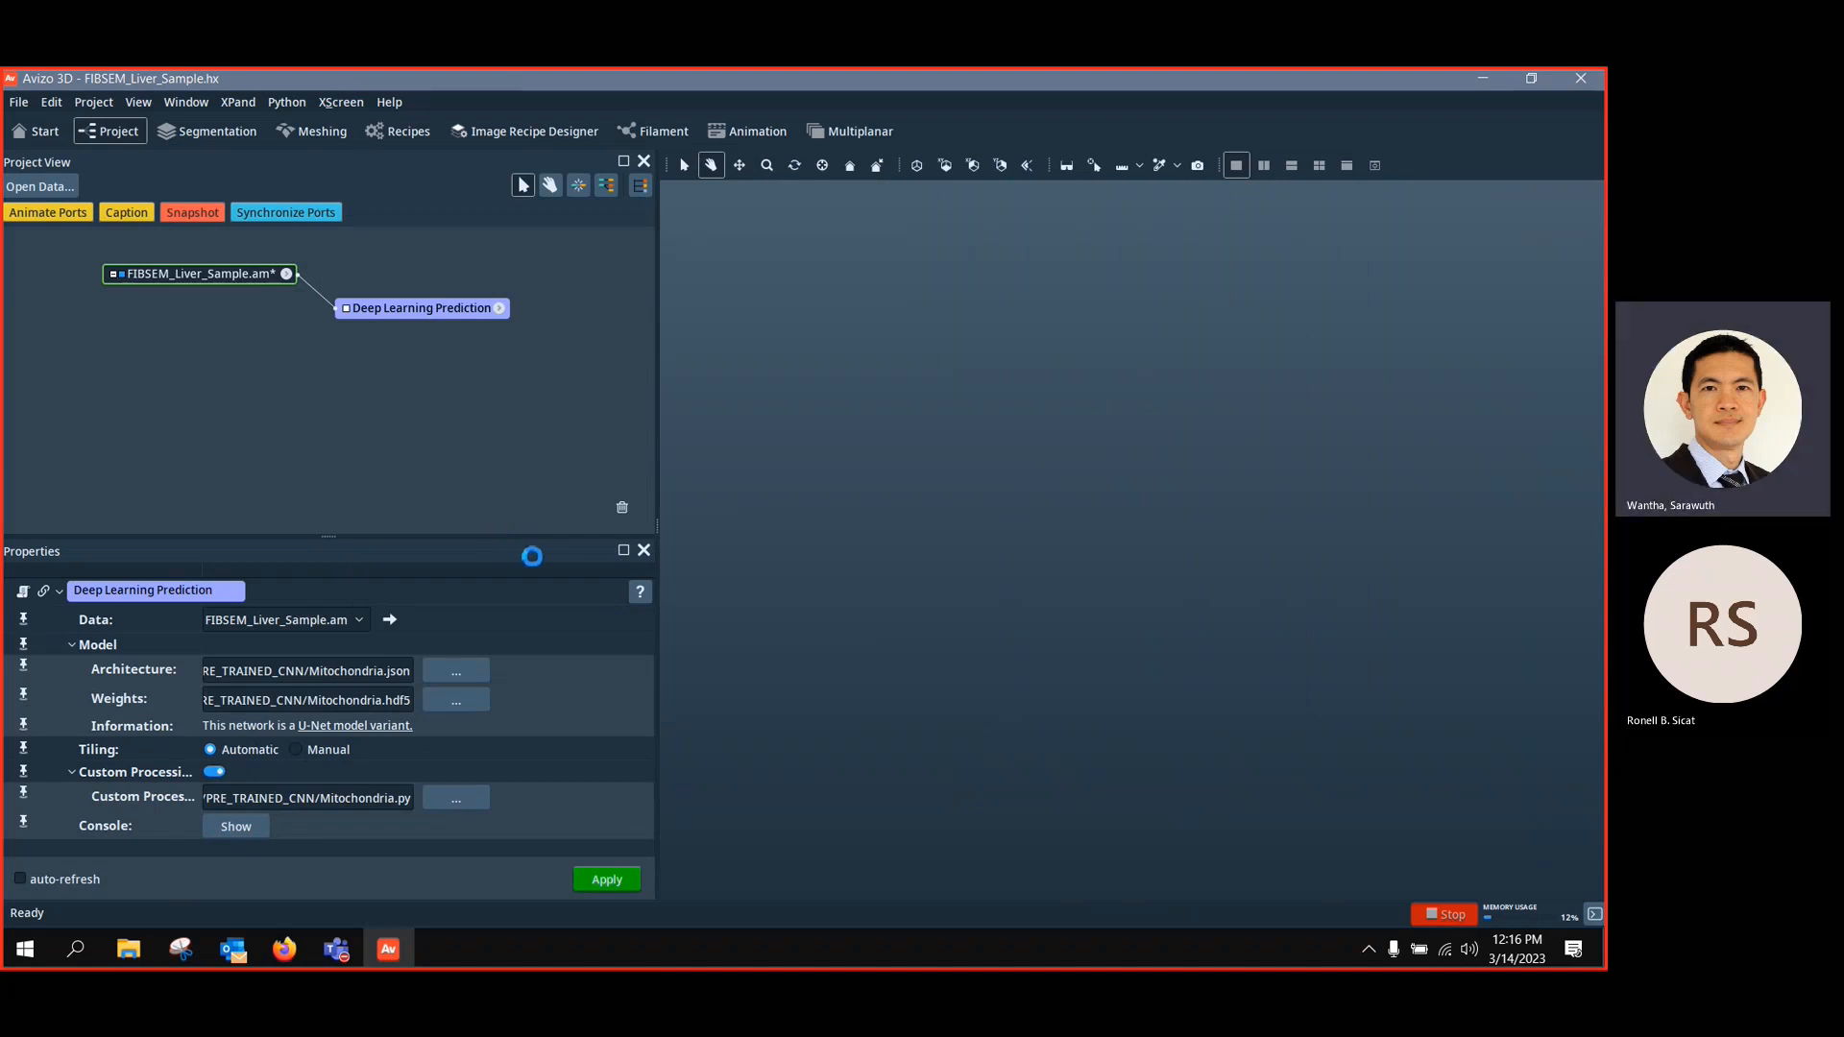
Move the prediction result lower in the project graph and display FIBSEM_Liver_Sample.am with an Ortho Slice
click(113, 317)
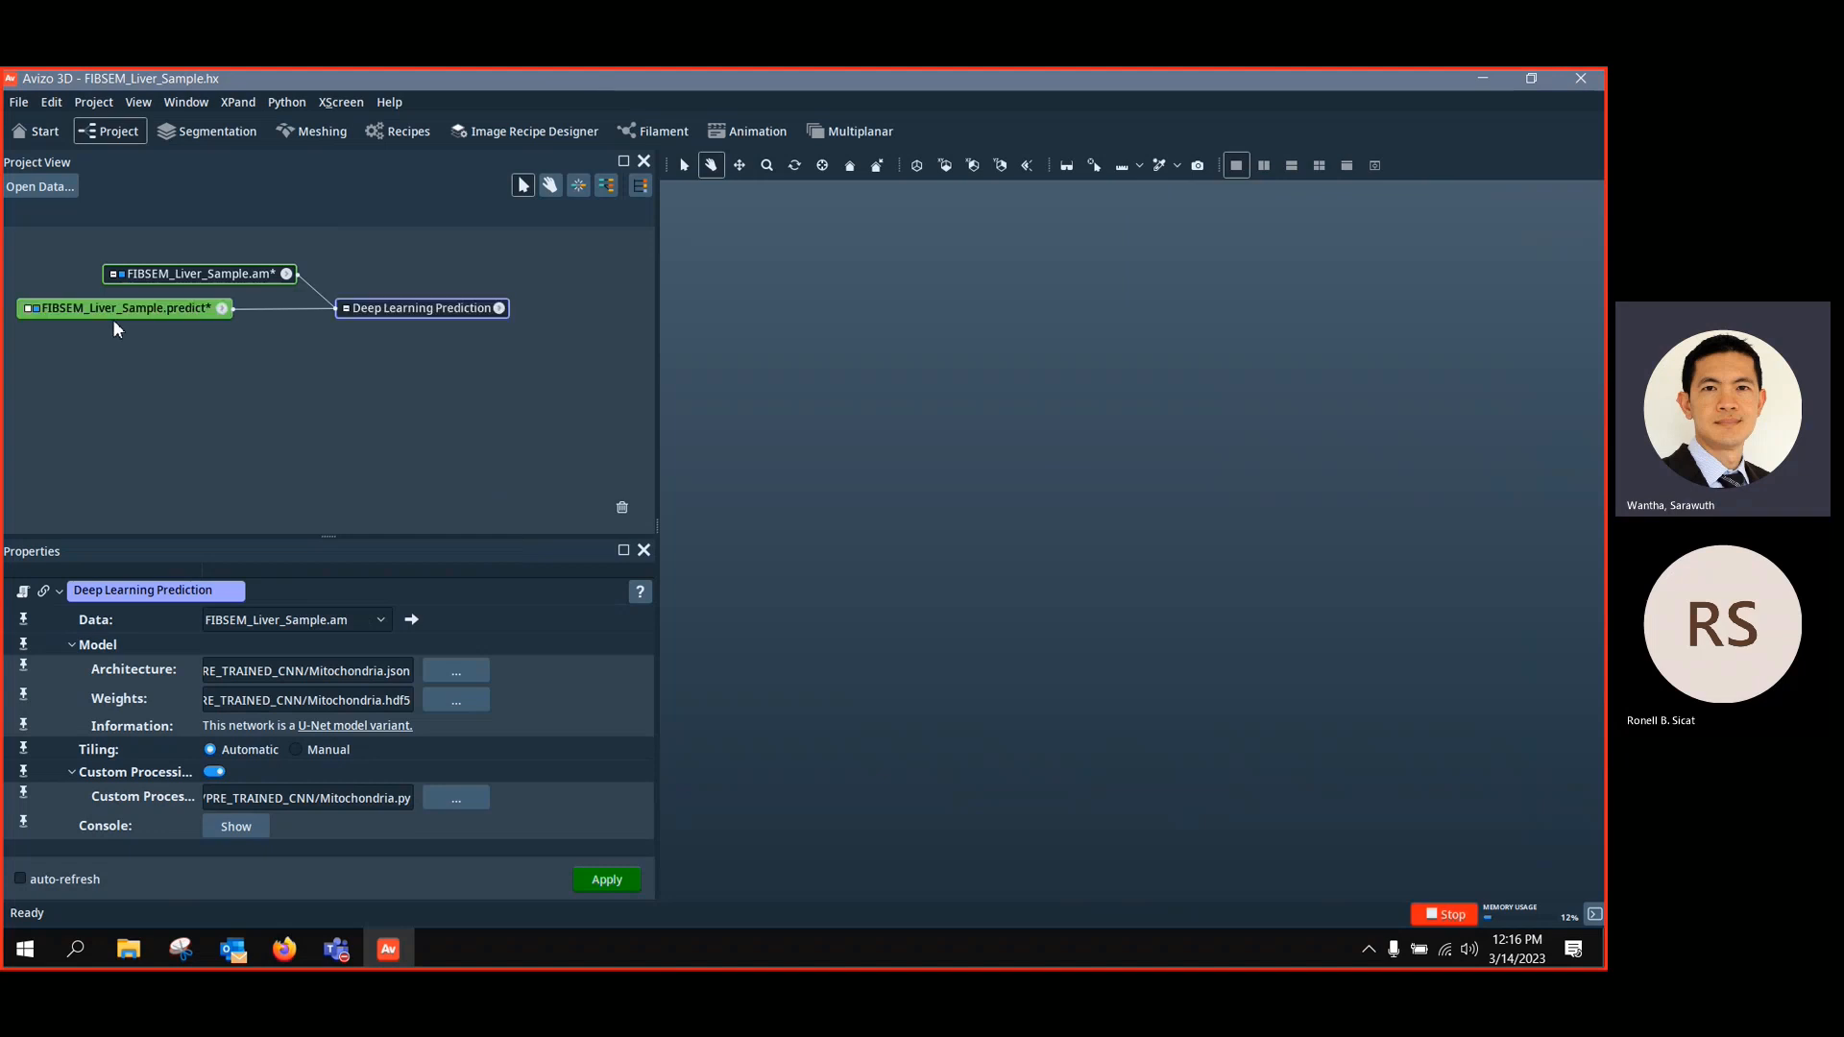
click(181, 274)
click(199, 214)
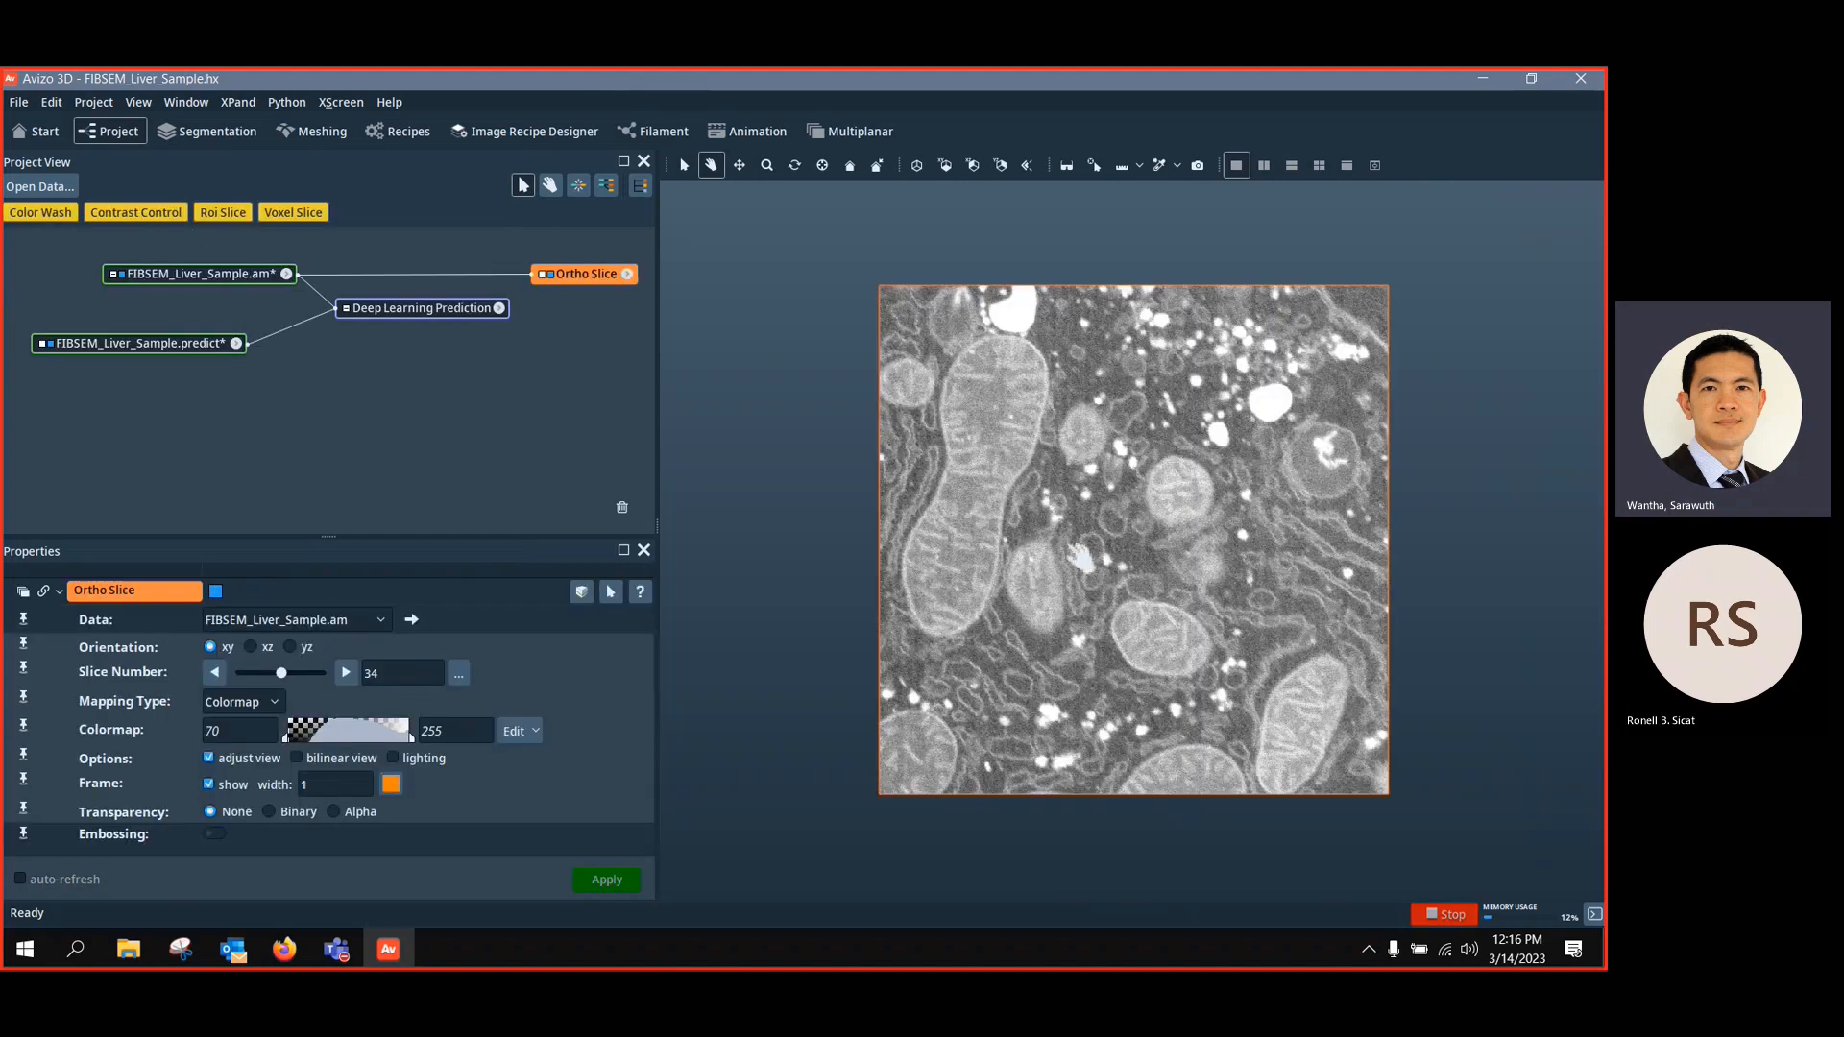
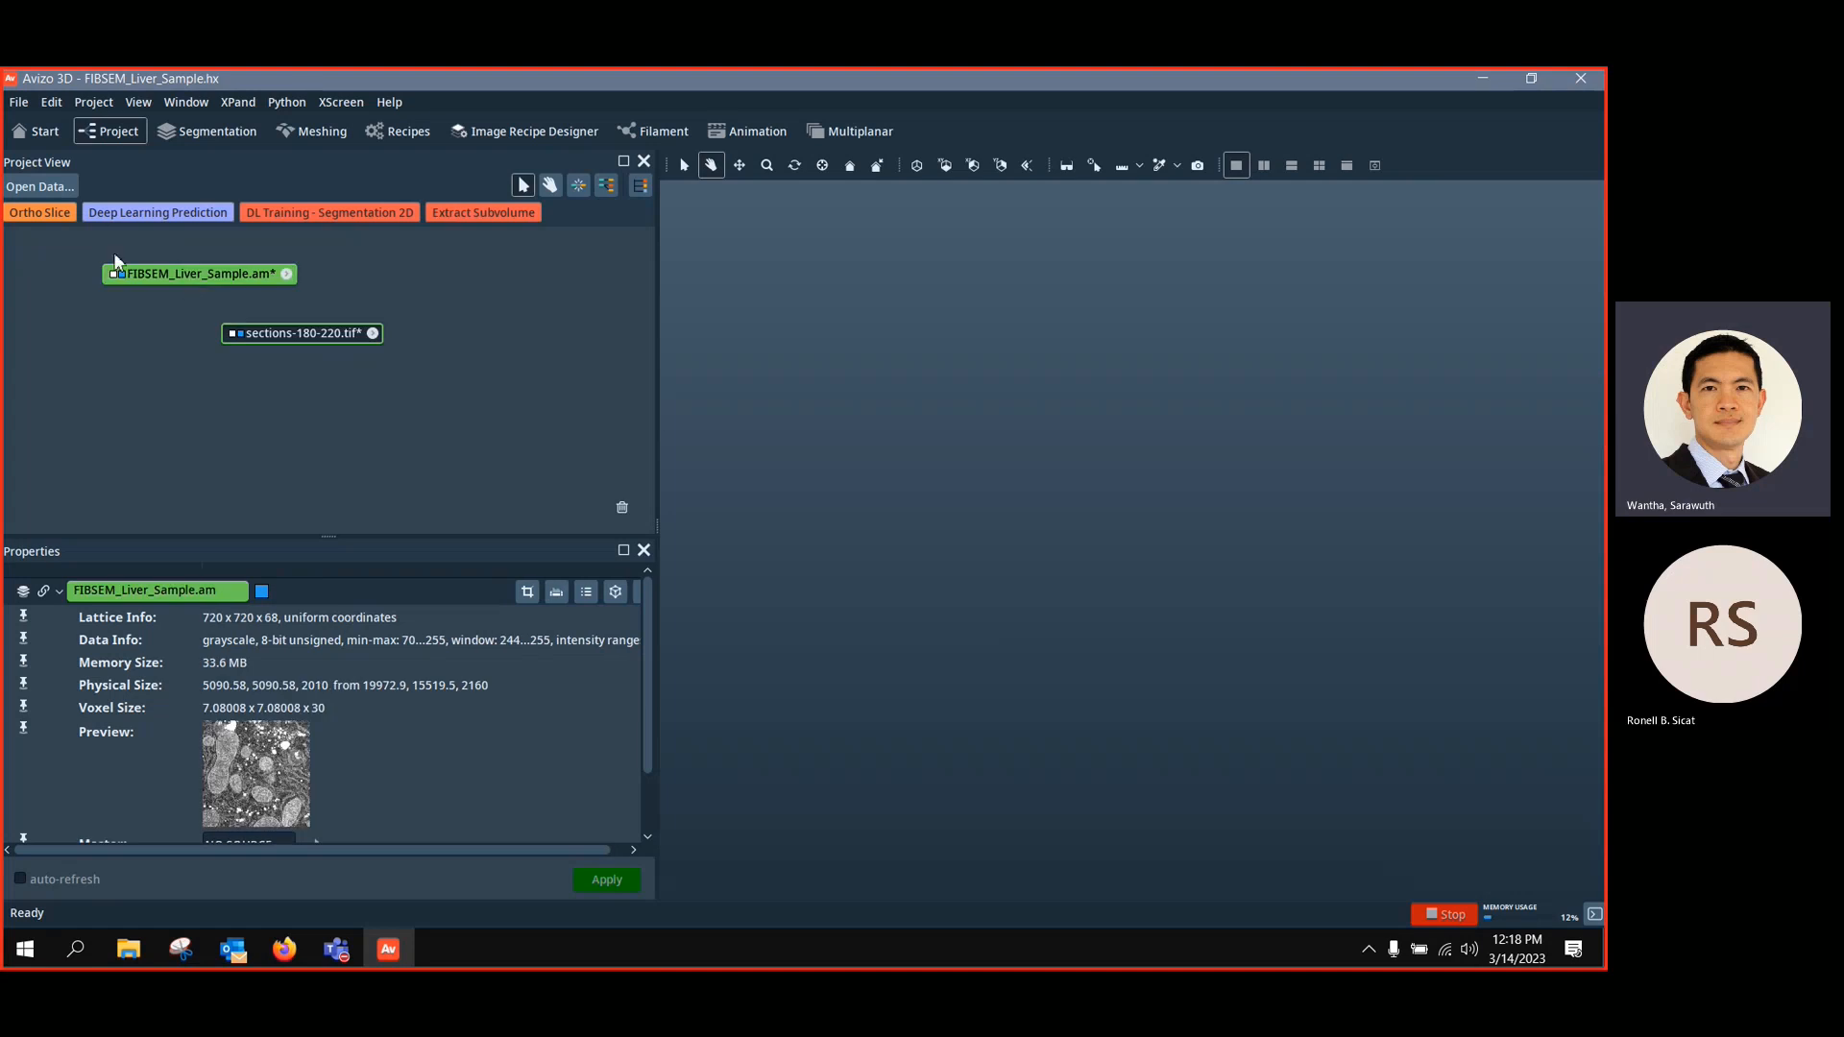
Attach a Bounding Box to FIBSEM_Liver_Sample.am and select the sections-180-220.tif data object
right_click(196, 286)
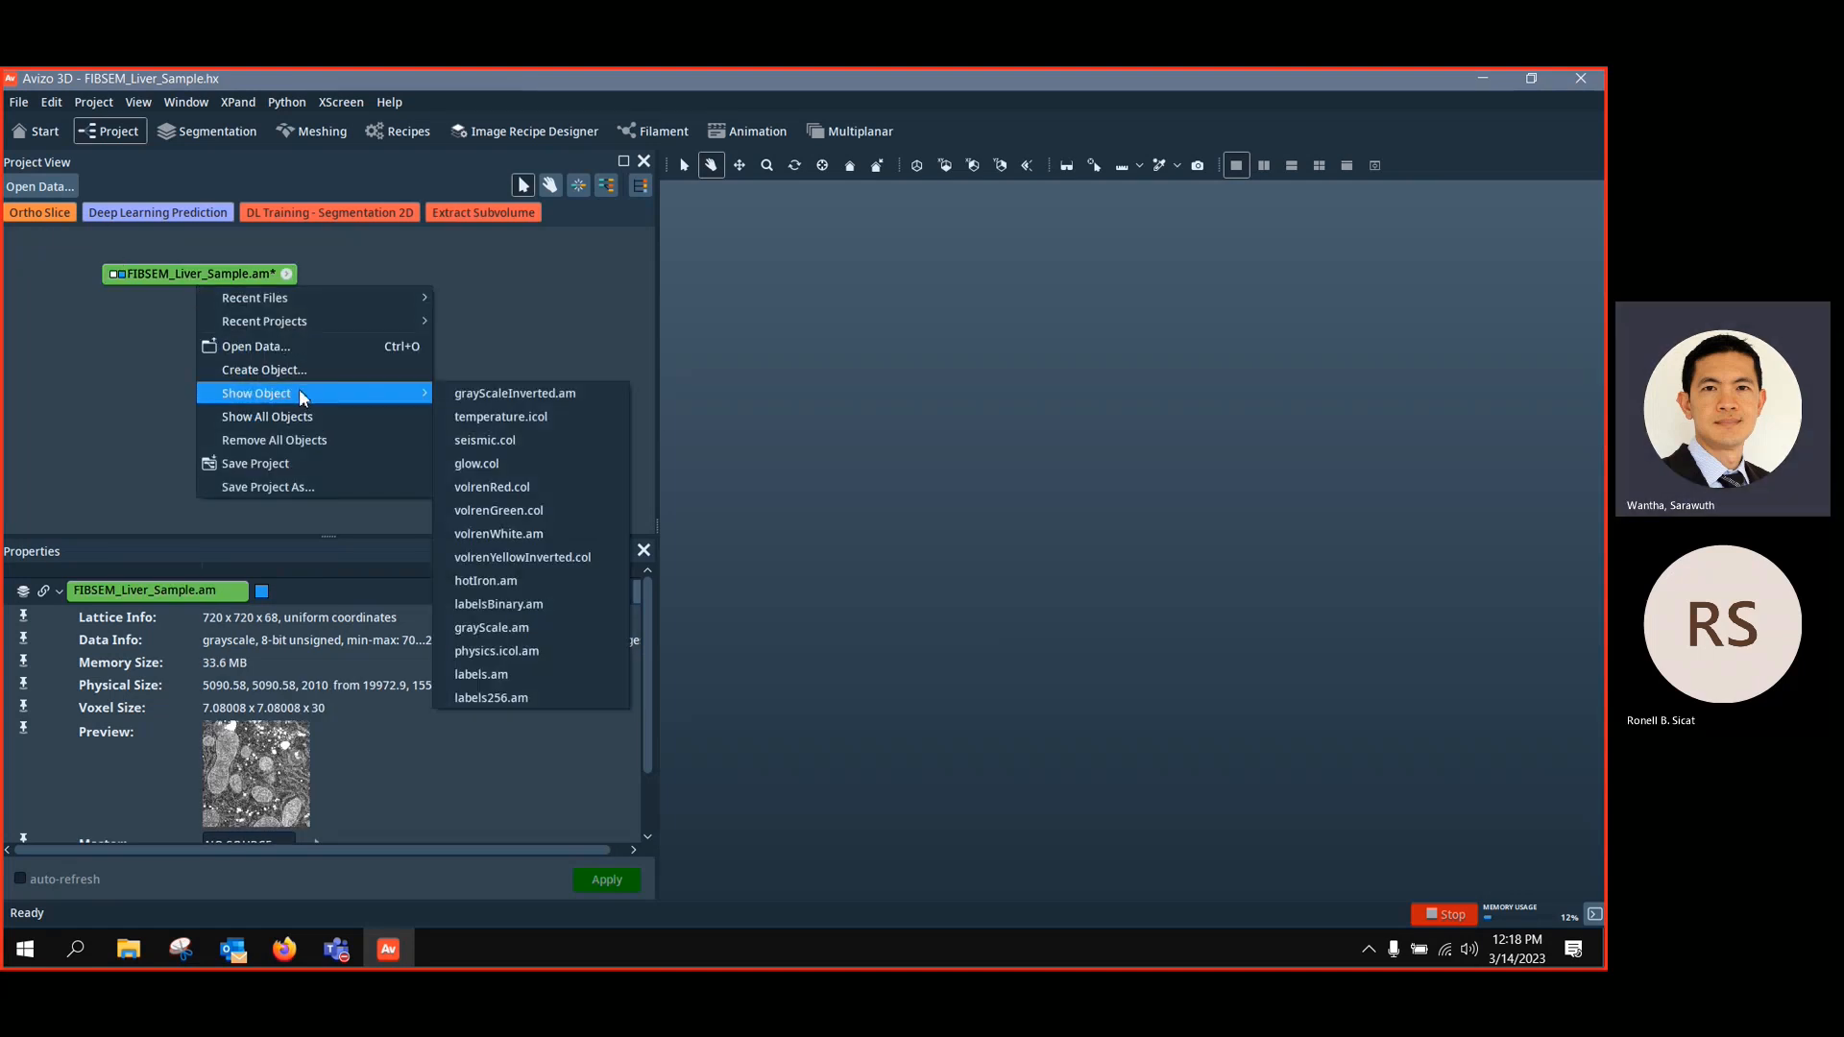
right_click(171, 271)
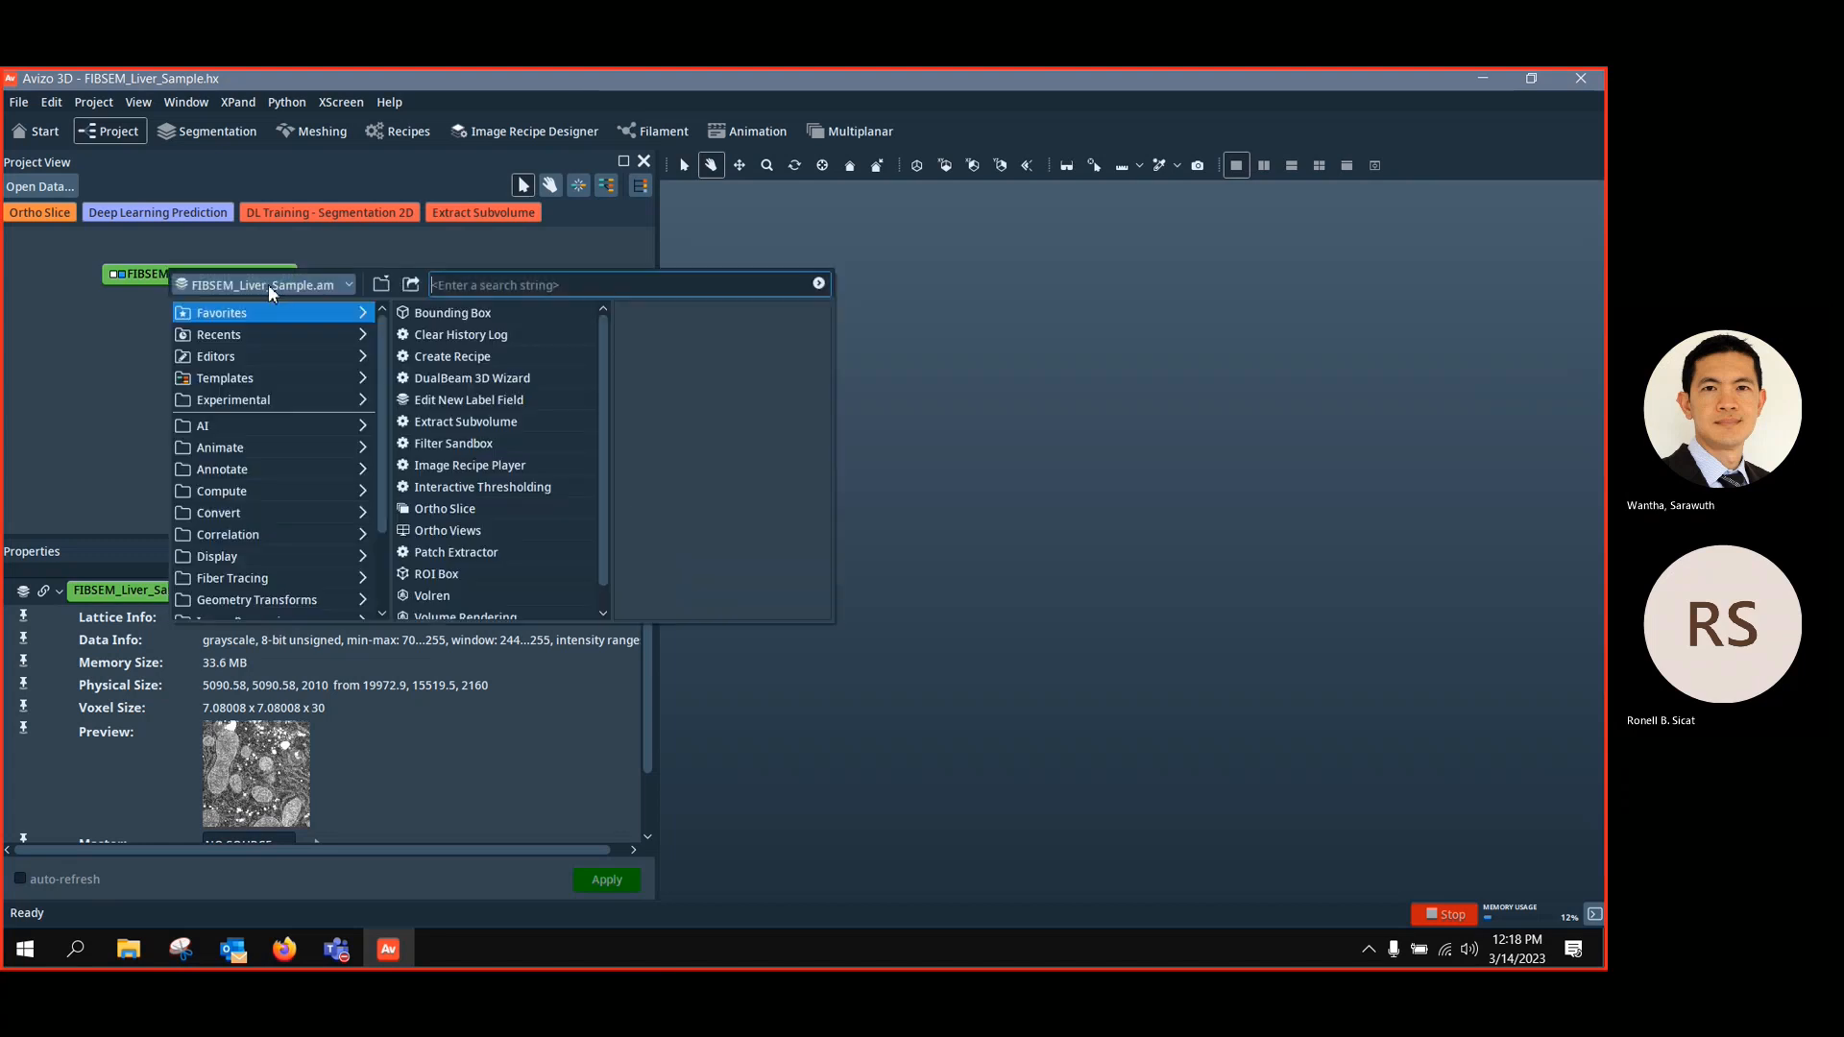
click(481, 313)
click(313, 334)
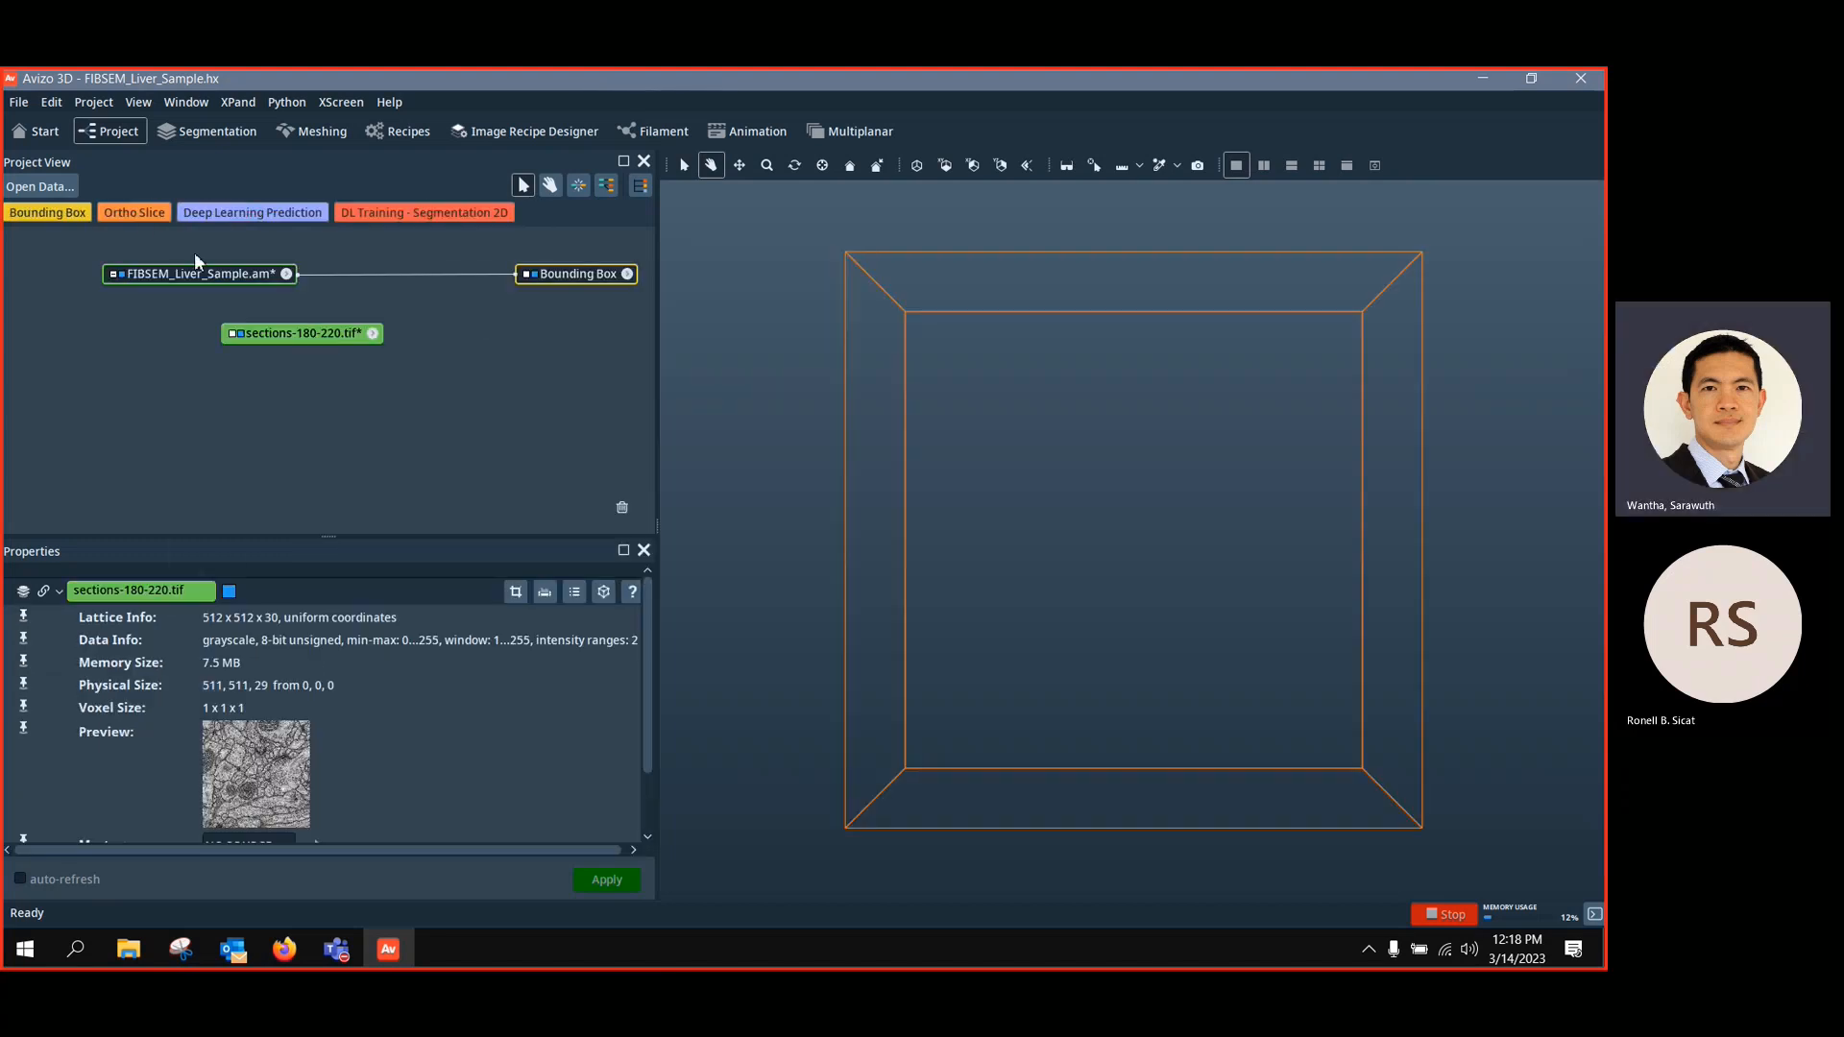
Attach a Bounding Box to sections-180-220.tif and view both volumes' bounding boxes together in 3D
click(62, 215)
click(918, 165)
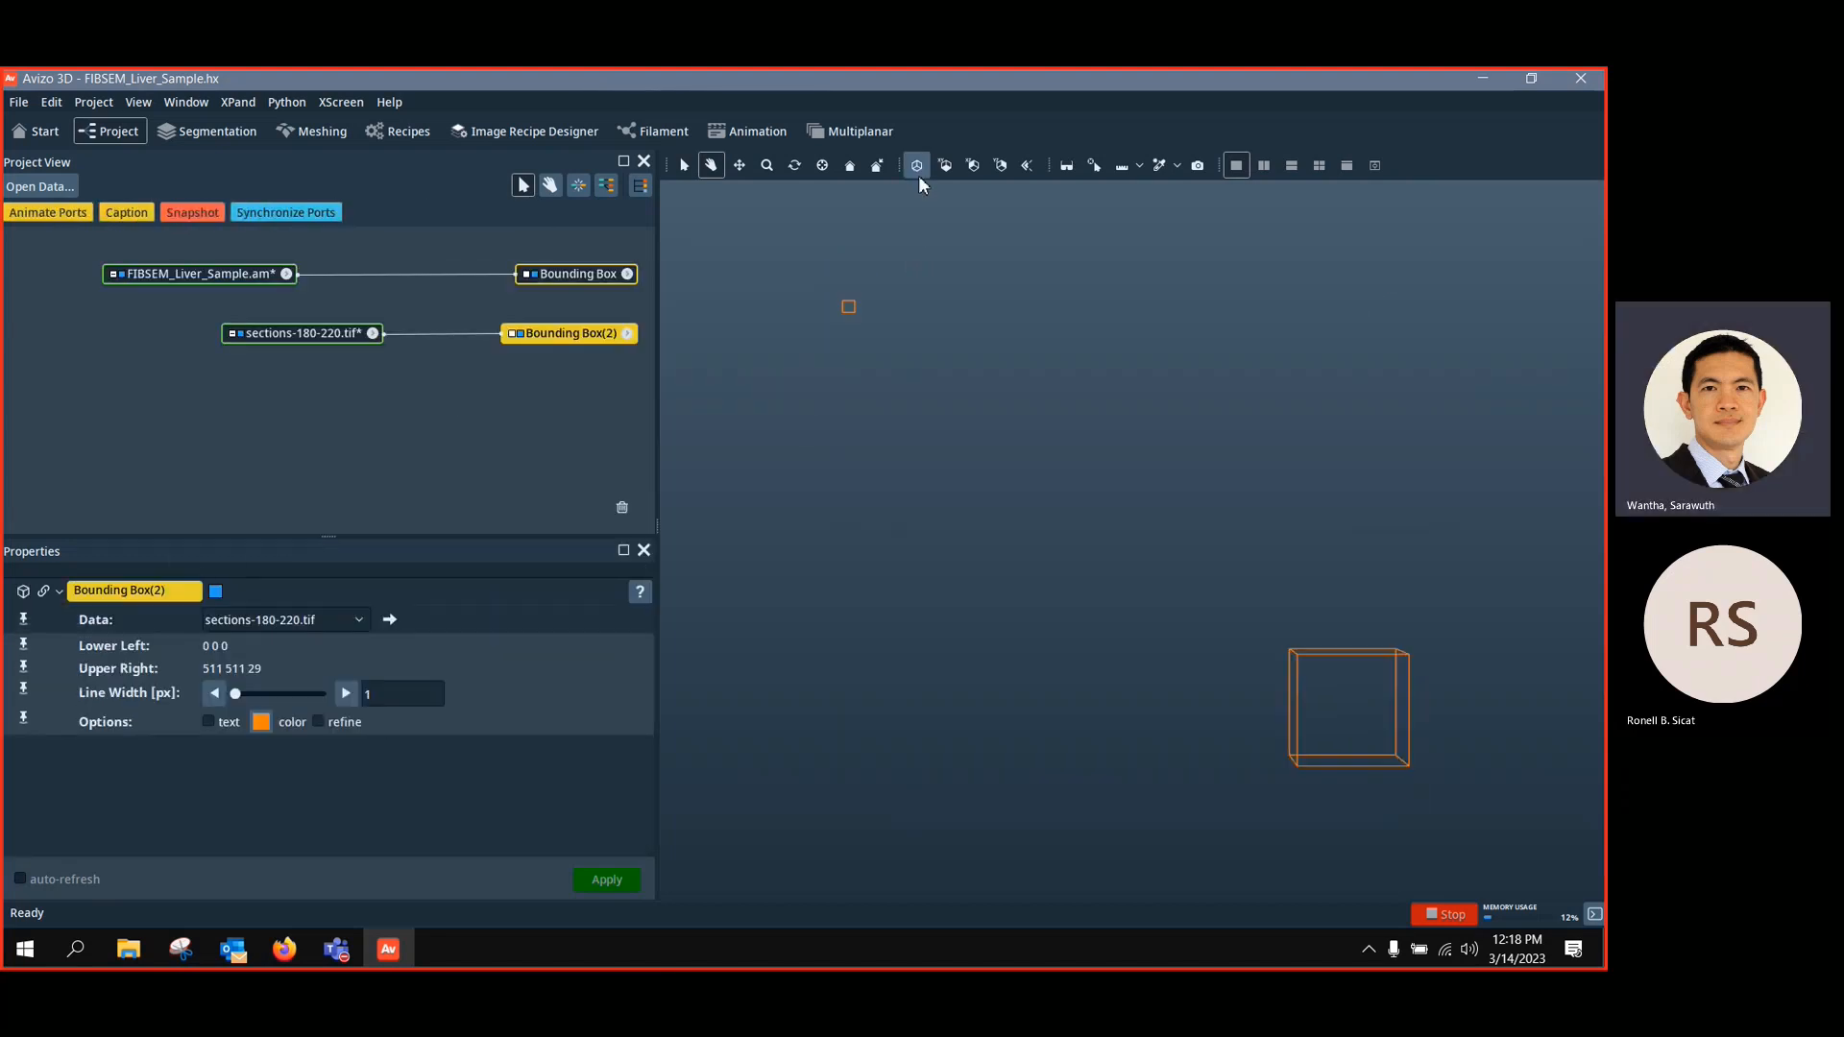
drag(1223, 749, 1157, 548)
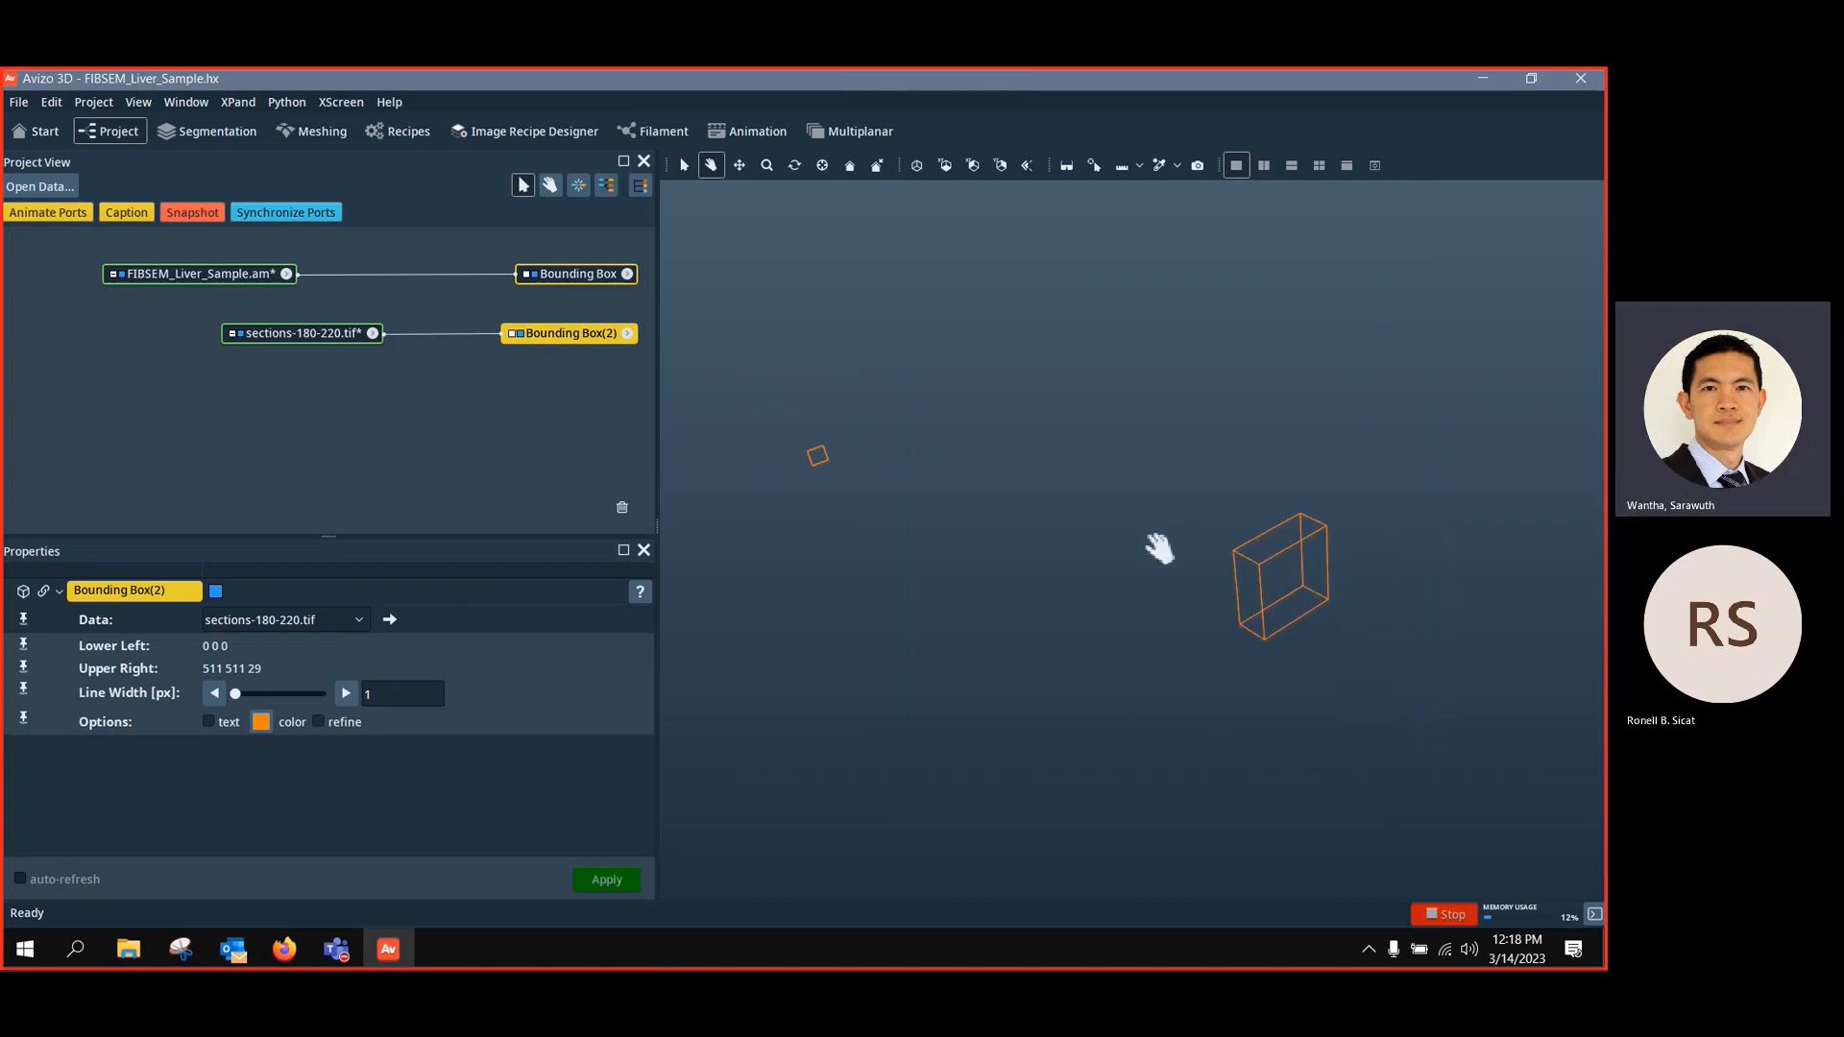
Move the sections-180-220.tif volume to the FIBSEM_Liver_Sample.am bounding box using the Transform Editor
click(296, 333)
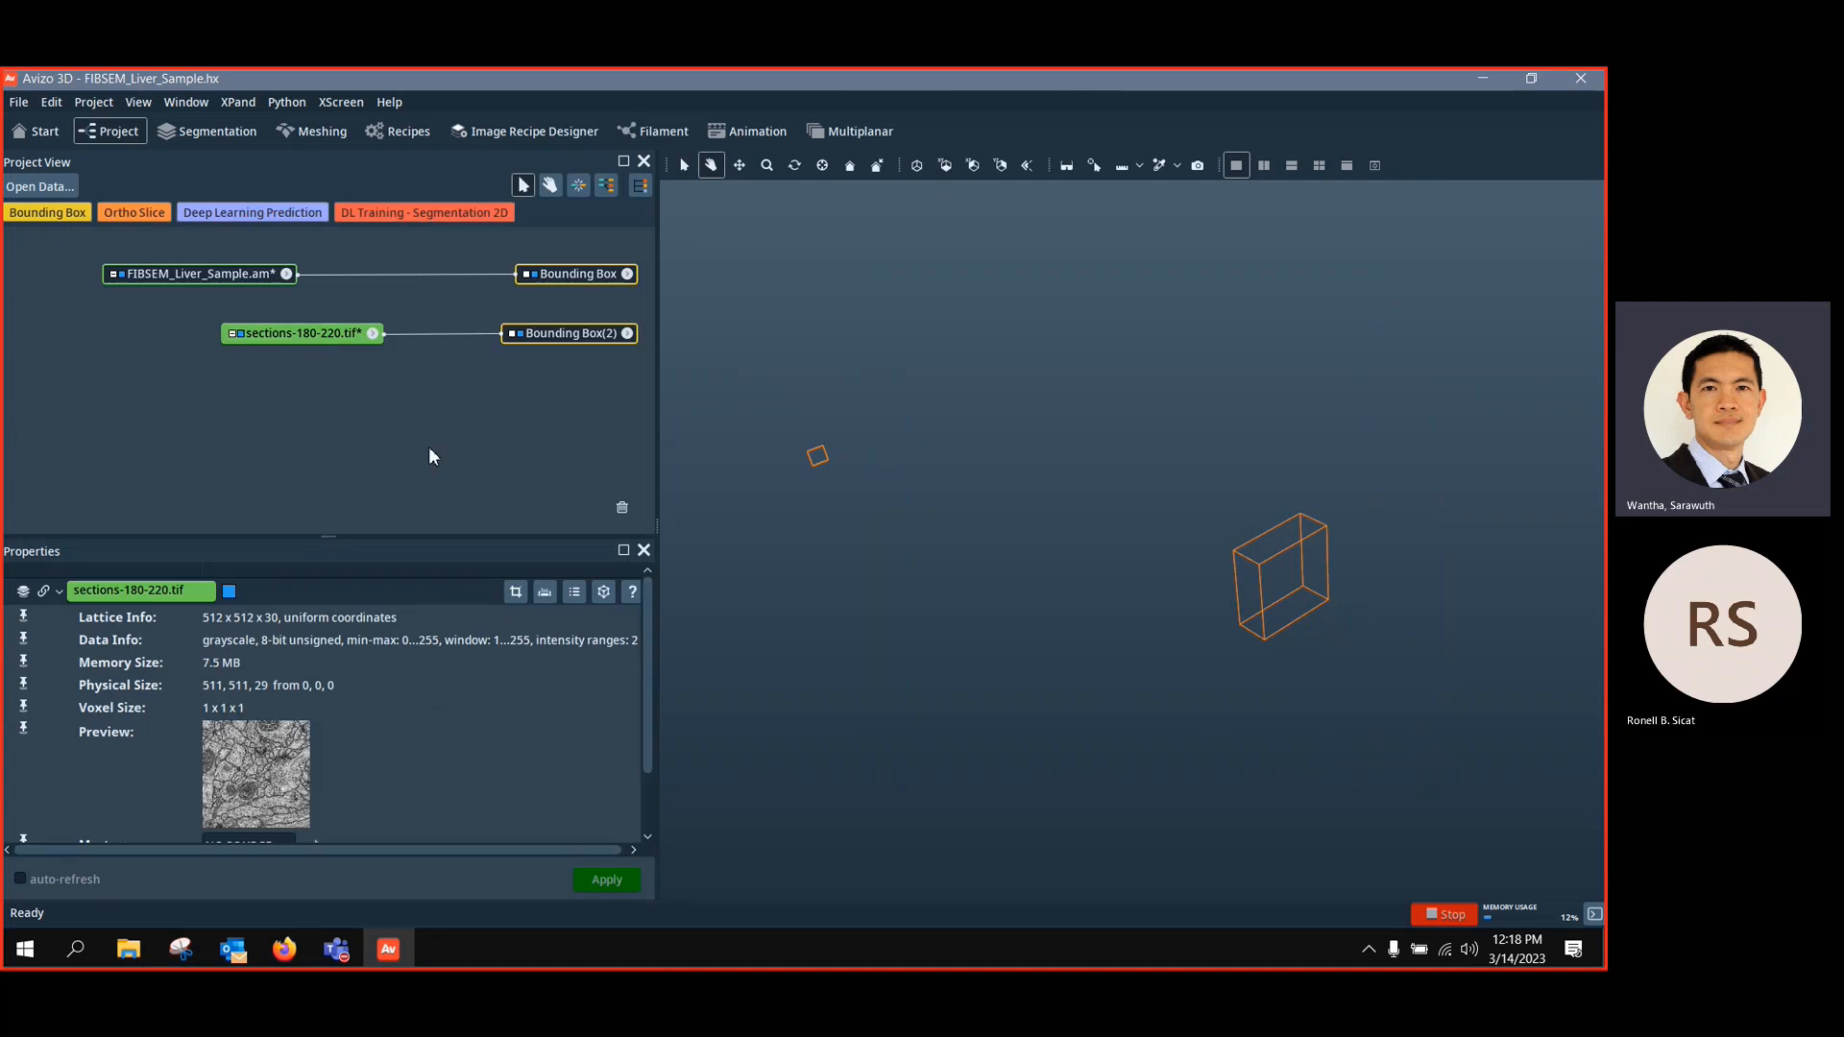
click(607, 593)
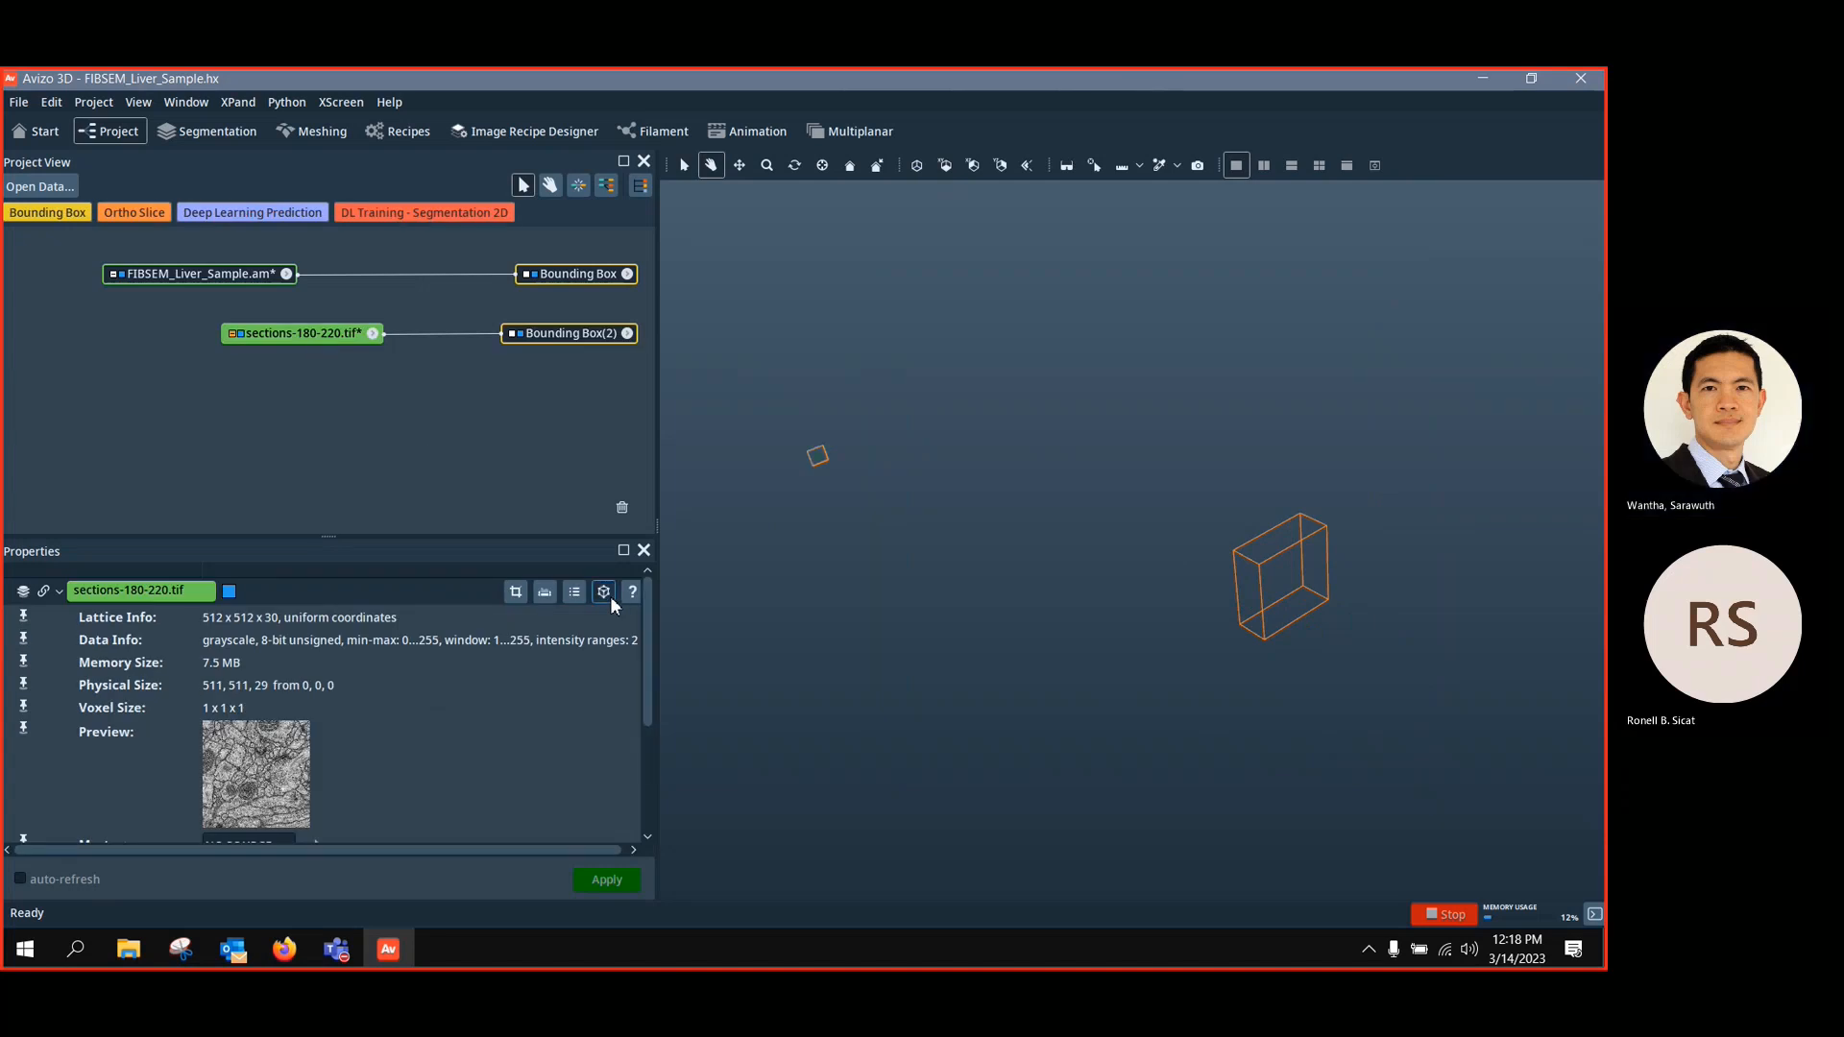
click(684, 165)
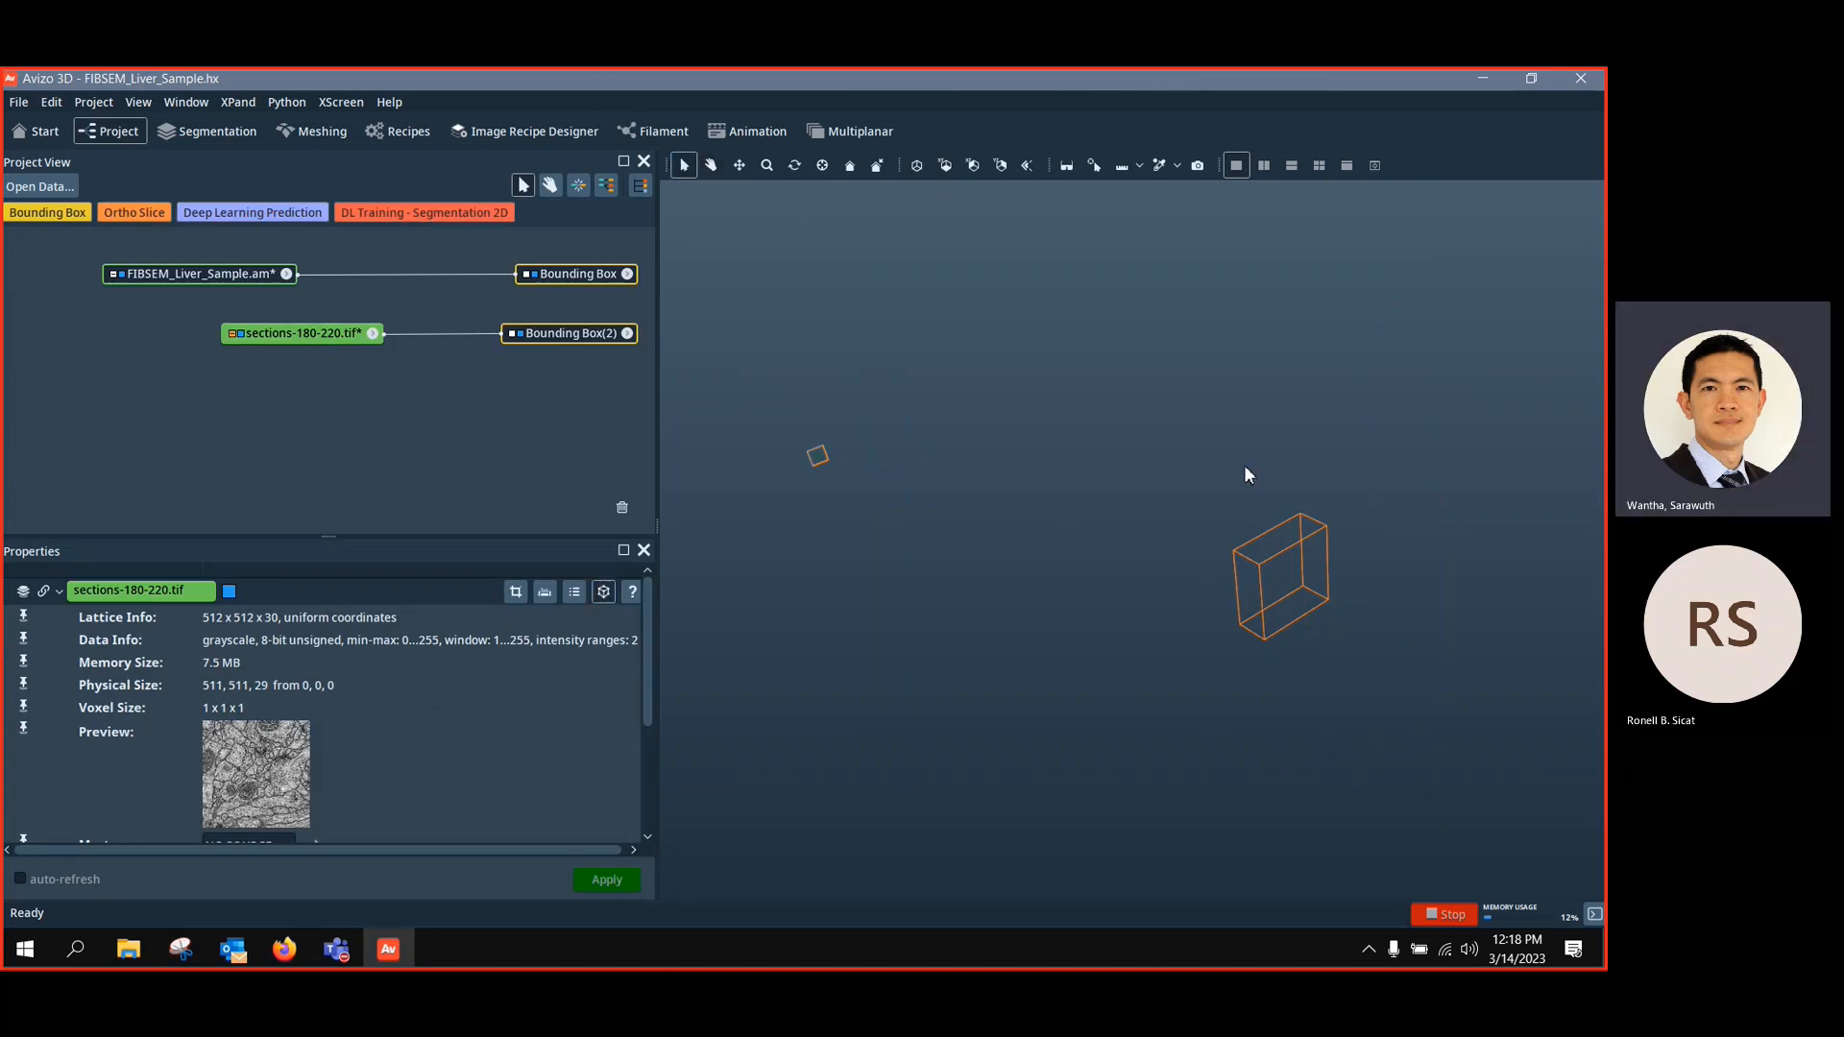
drag(845, 456, 1286, 590)
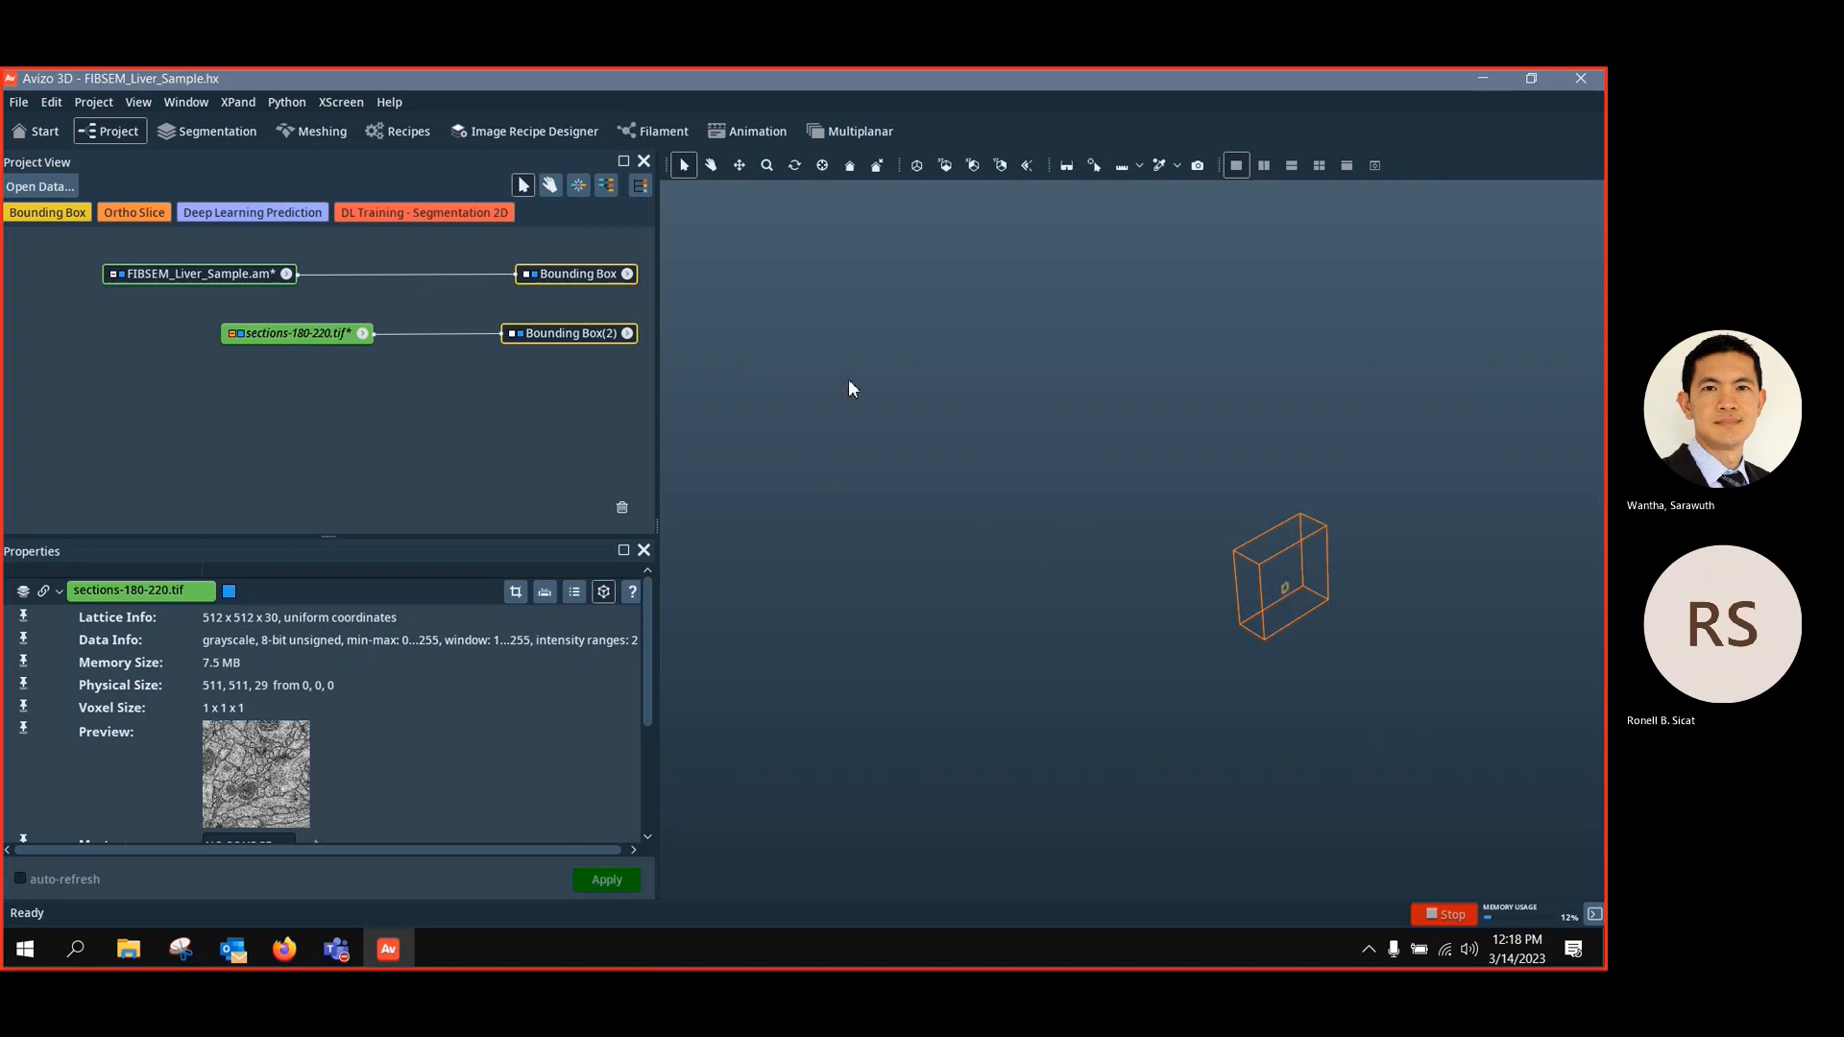
click(711, 165)
click(917, 165)
drag(1143, 620, 1421, 783)
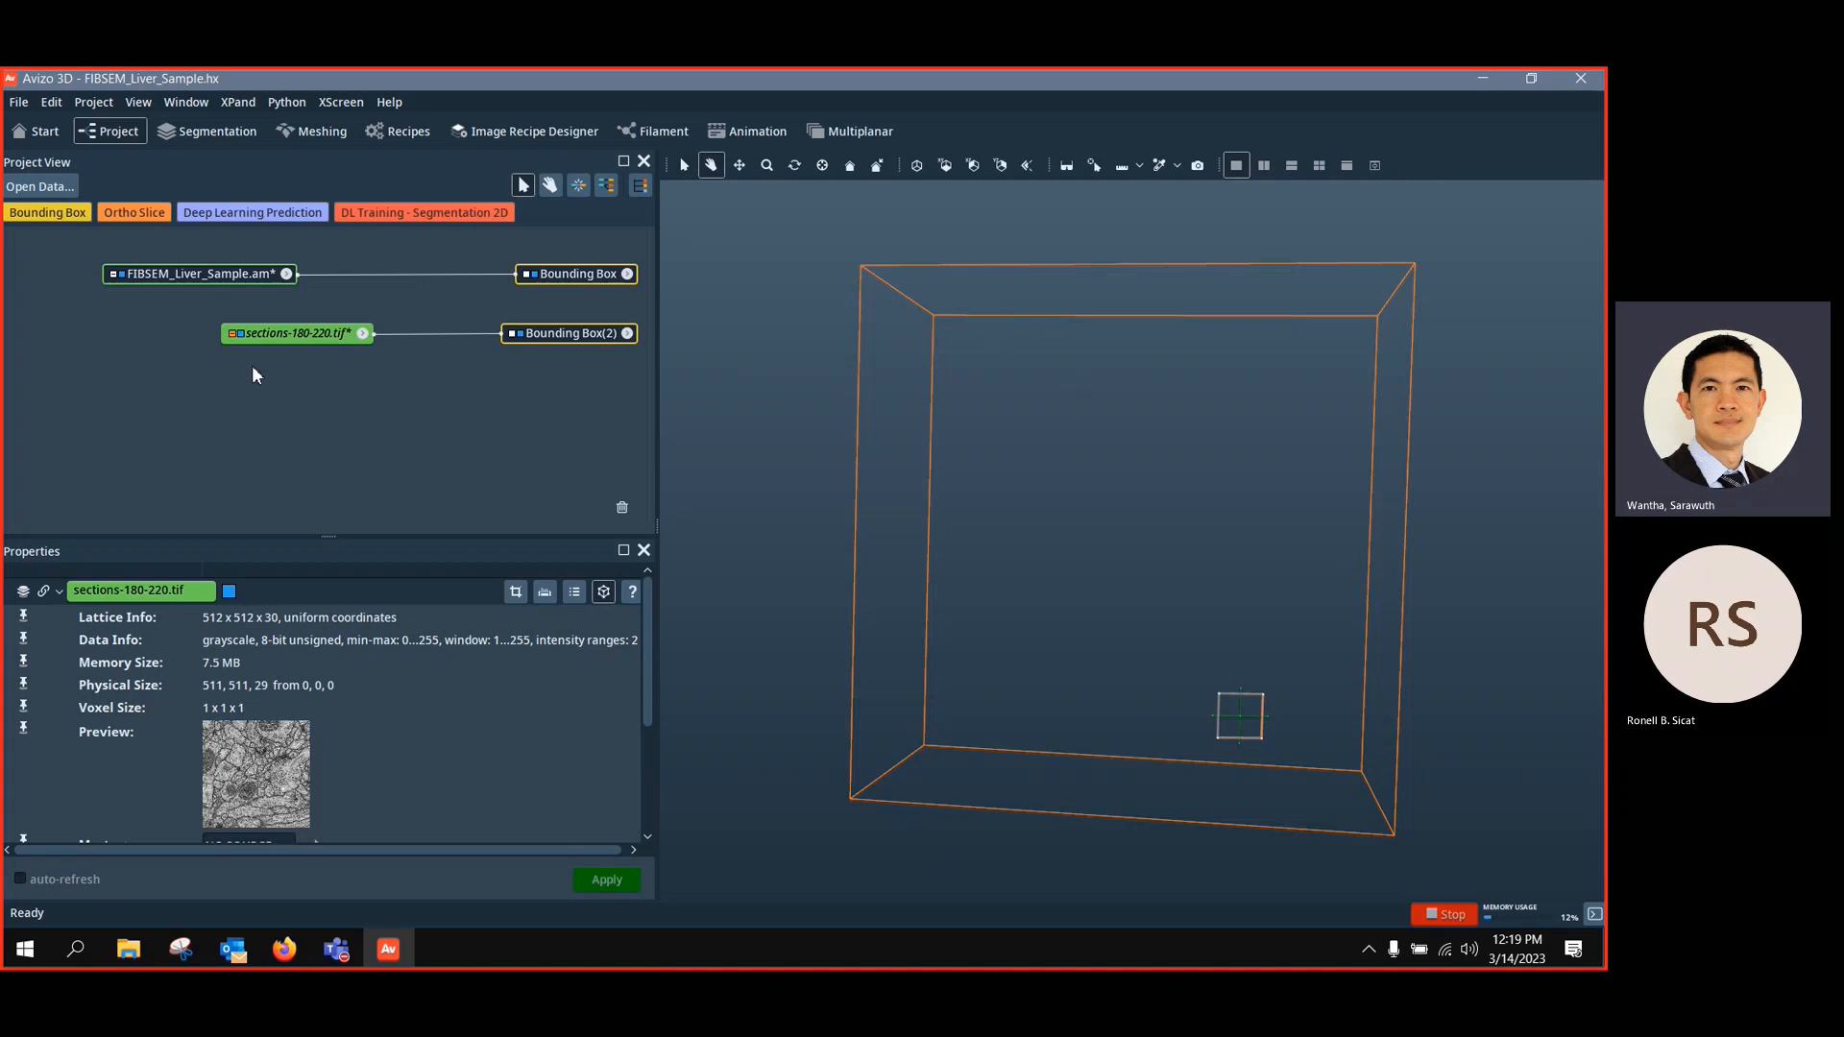
Compare the lattice info, physical size and voxel size of FIBSEM_Liver_Sample.am and sections-180-220.tif
click(221, 274)
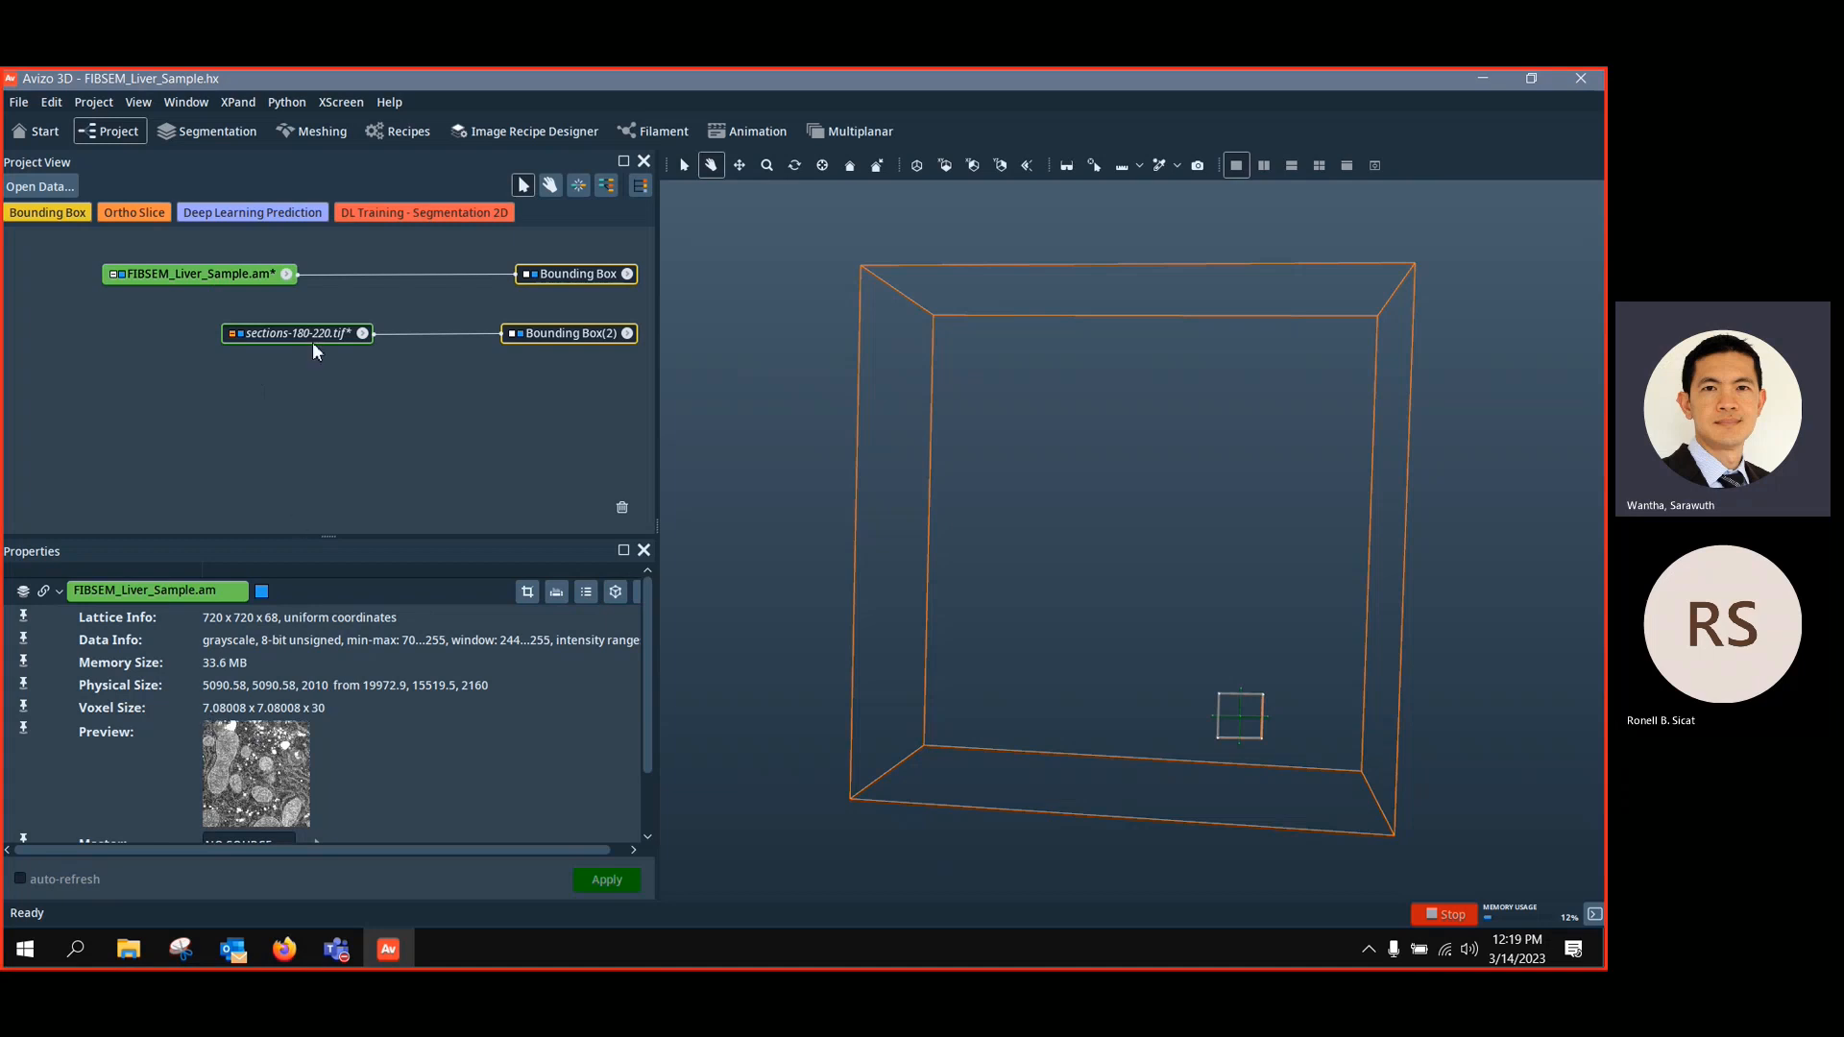
click(281, 355)
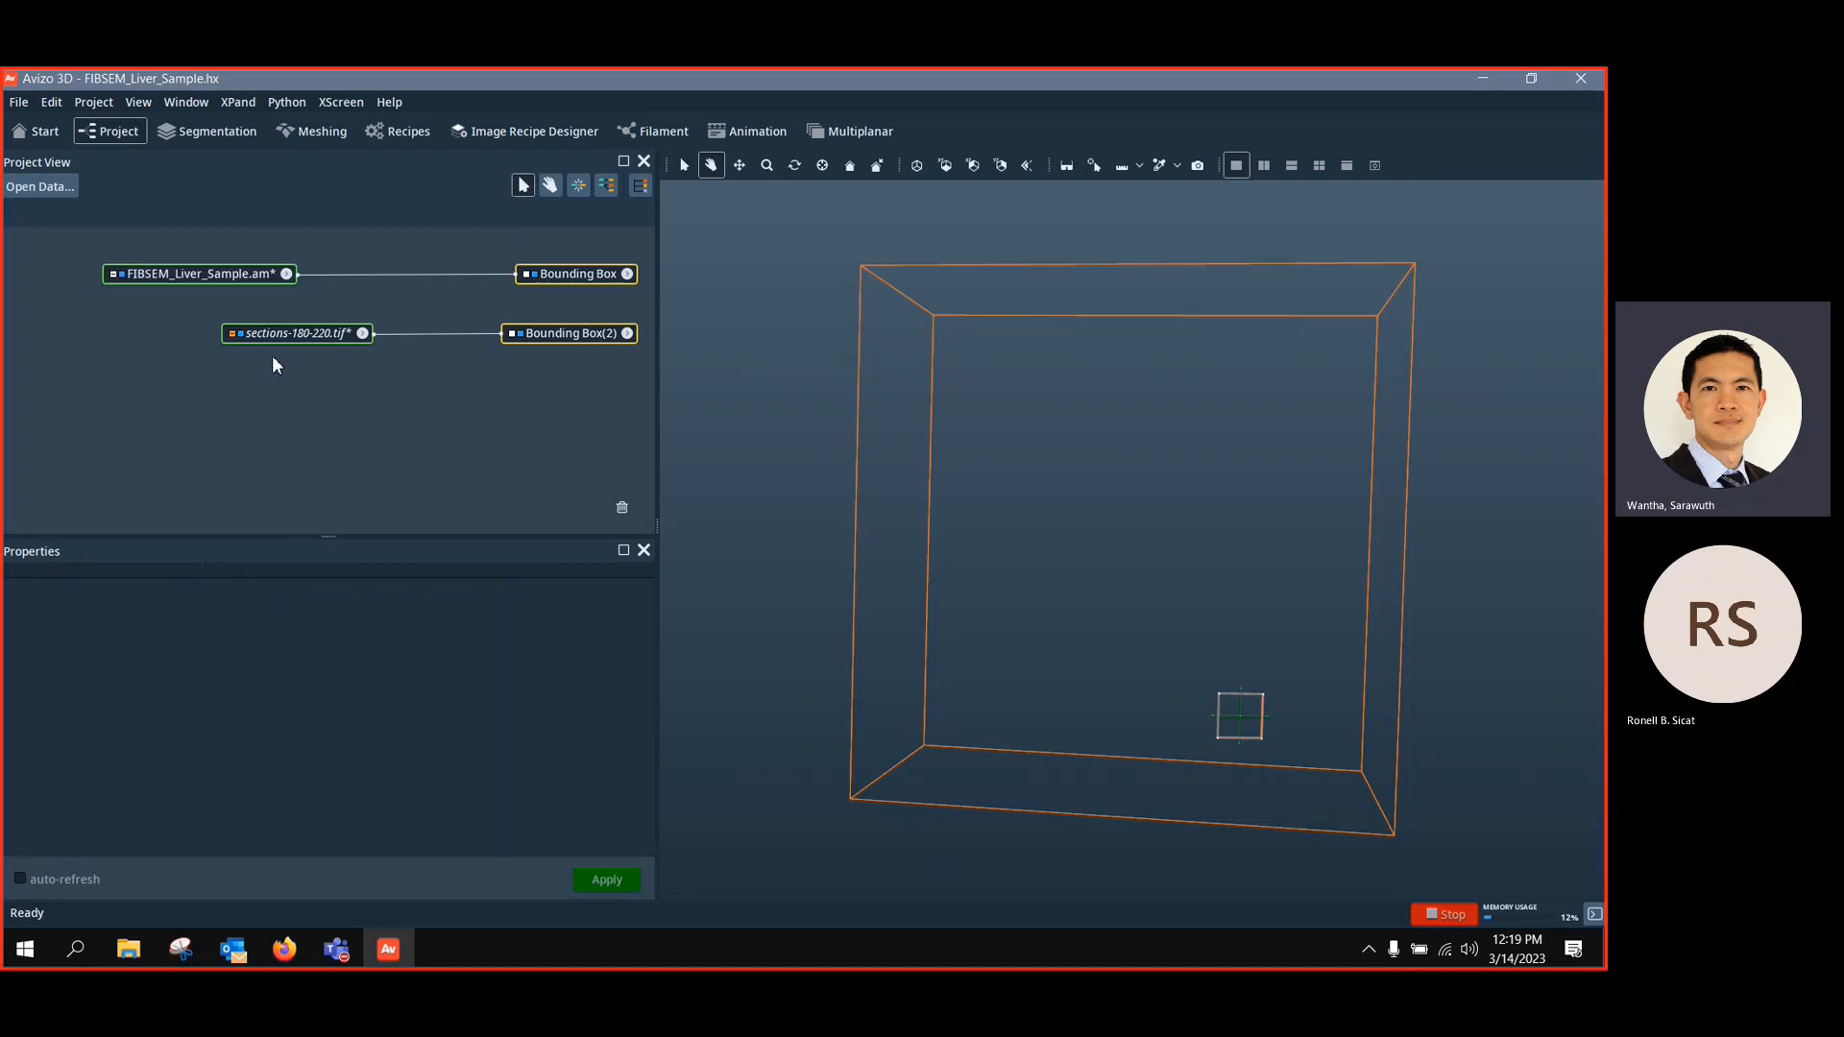
click(279, 333)
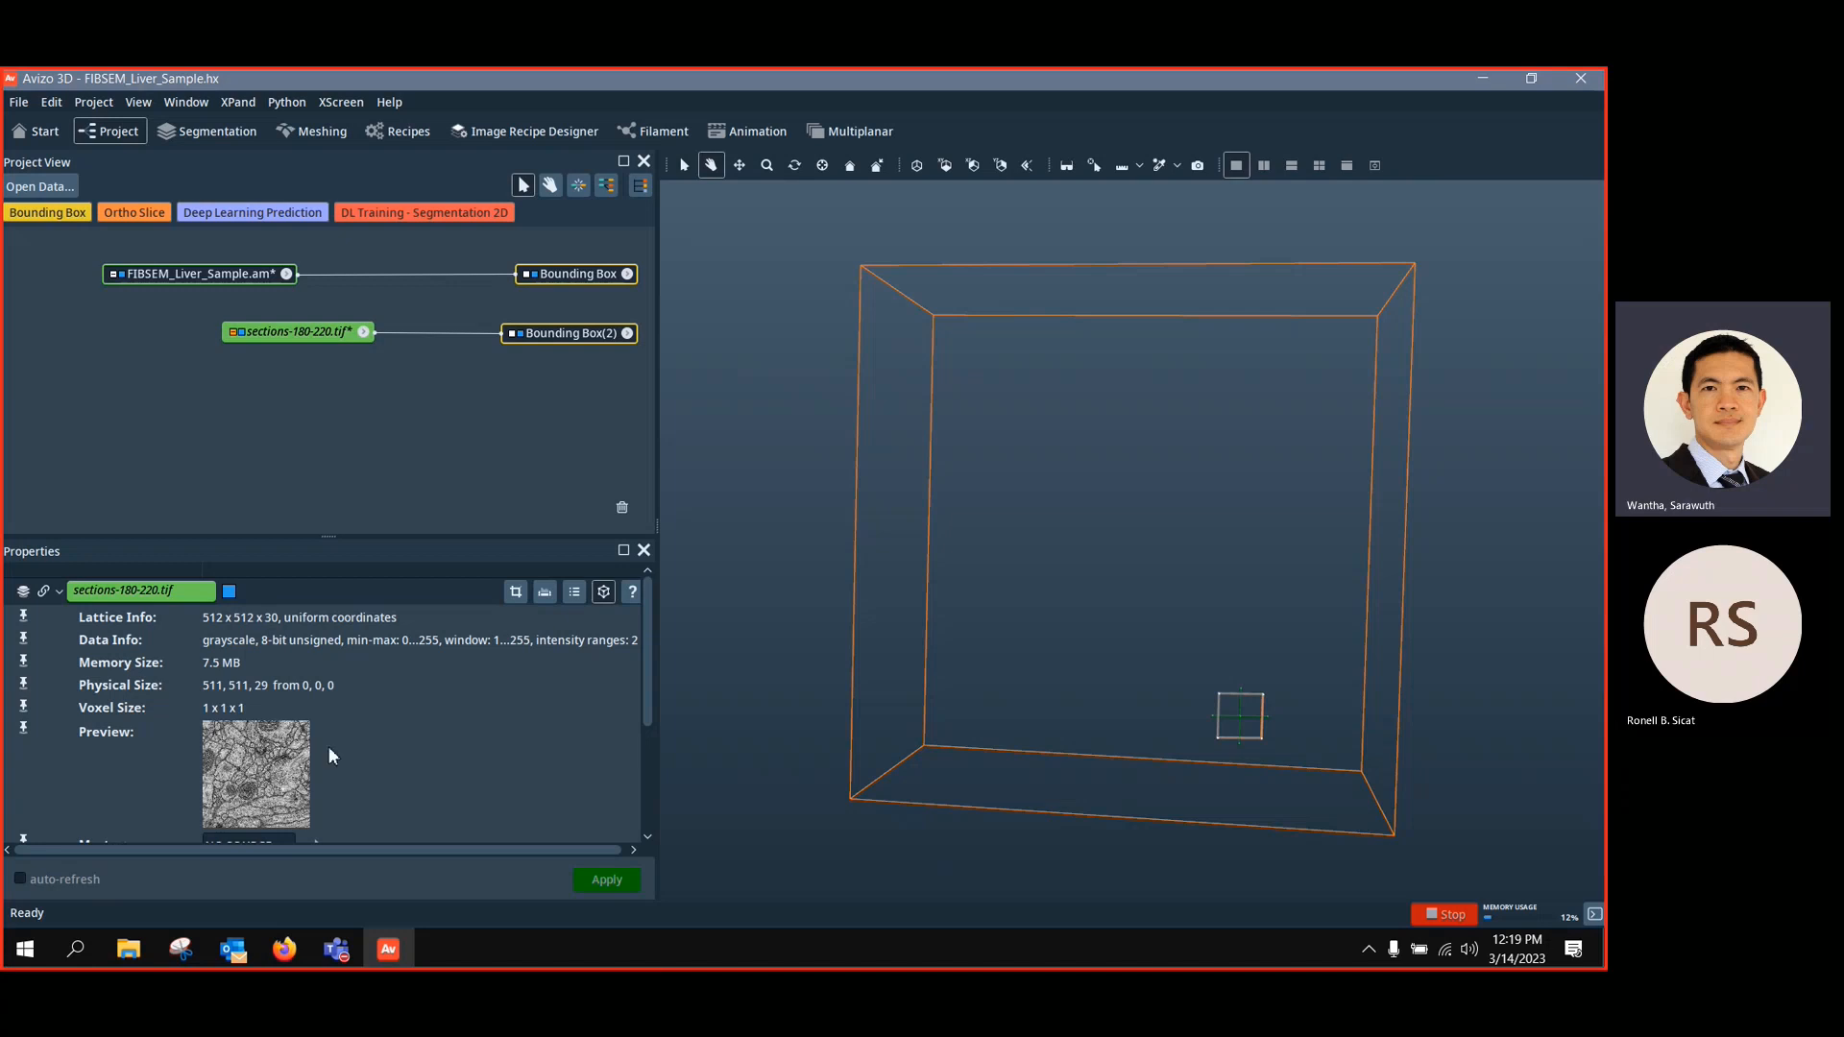
mouse_move(412, 955)
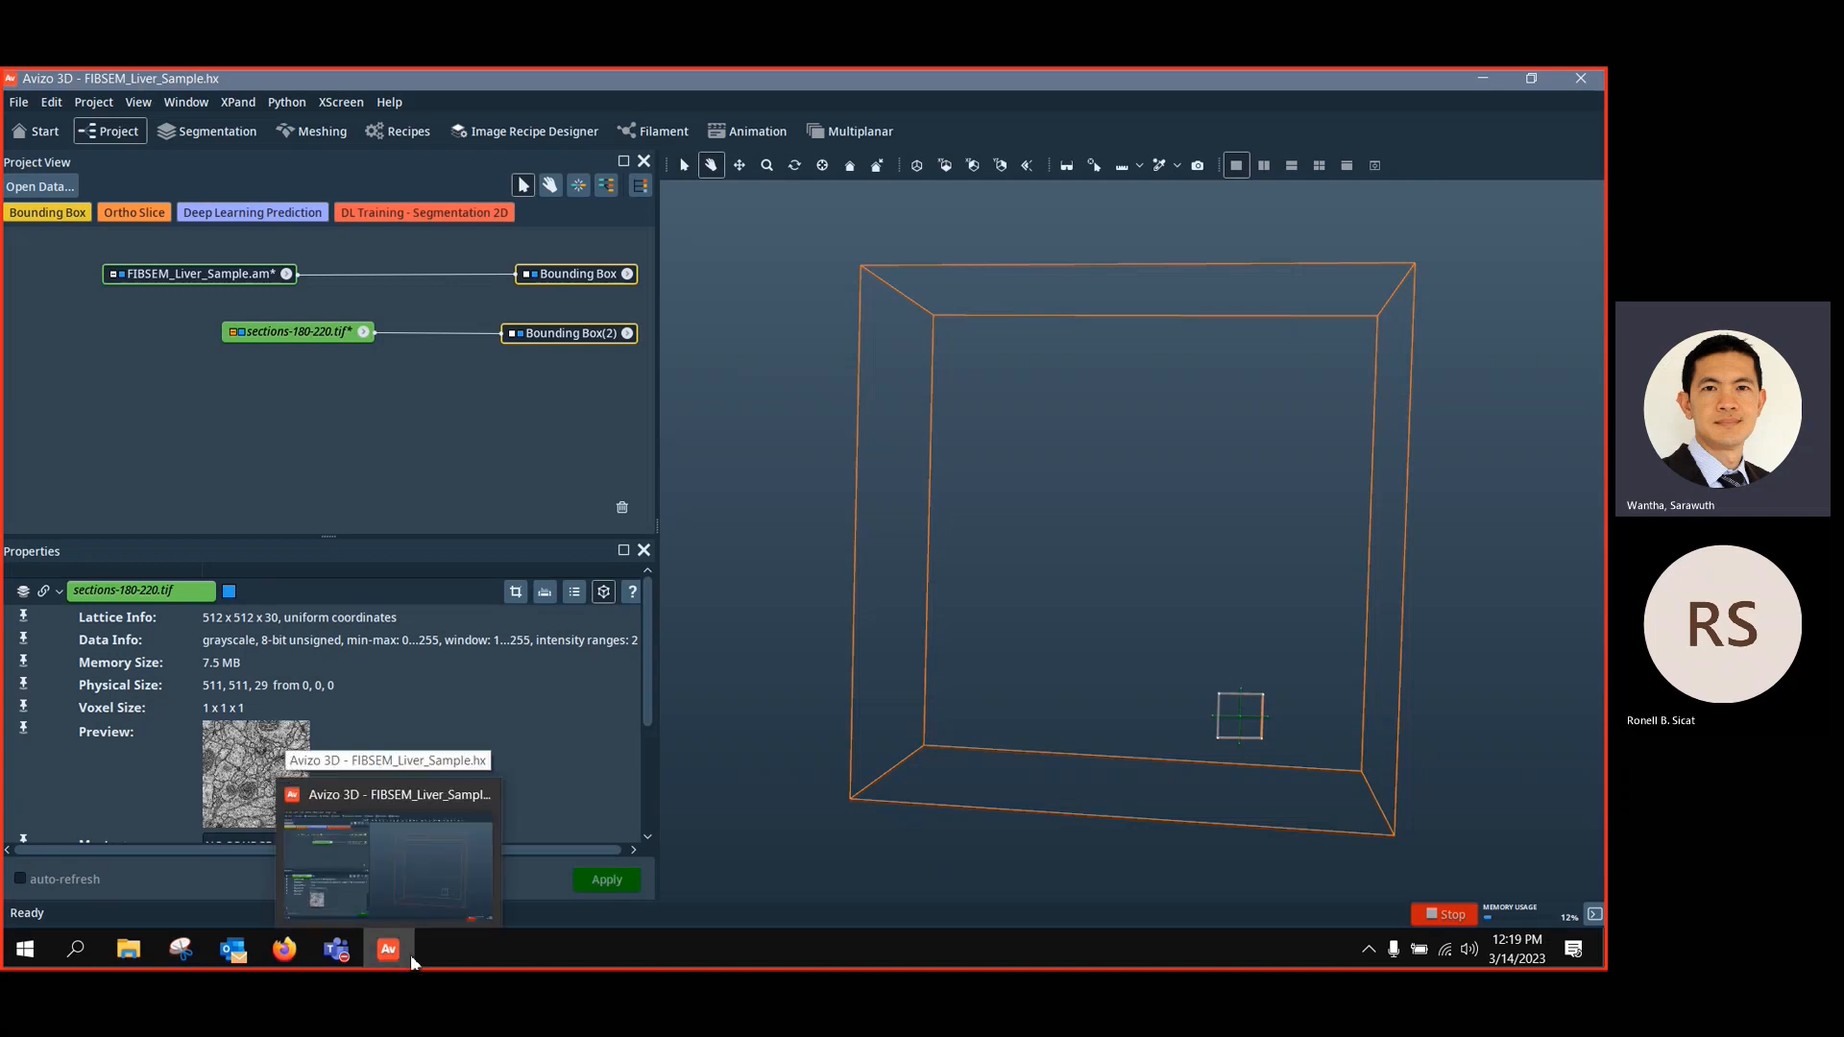
click(196, 275)
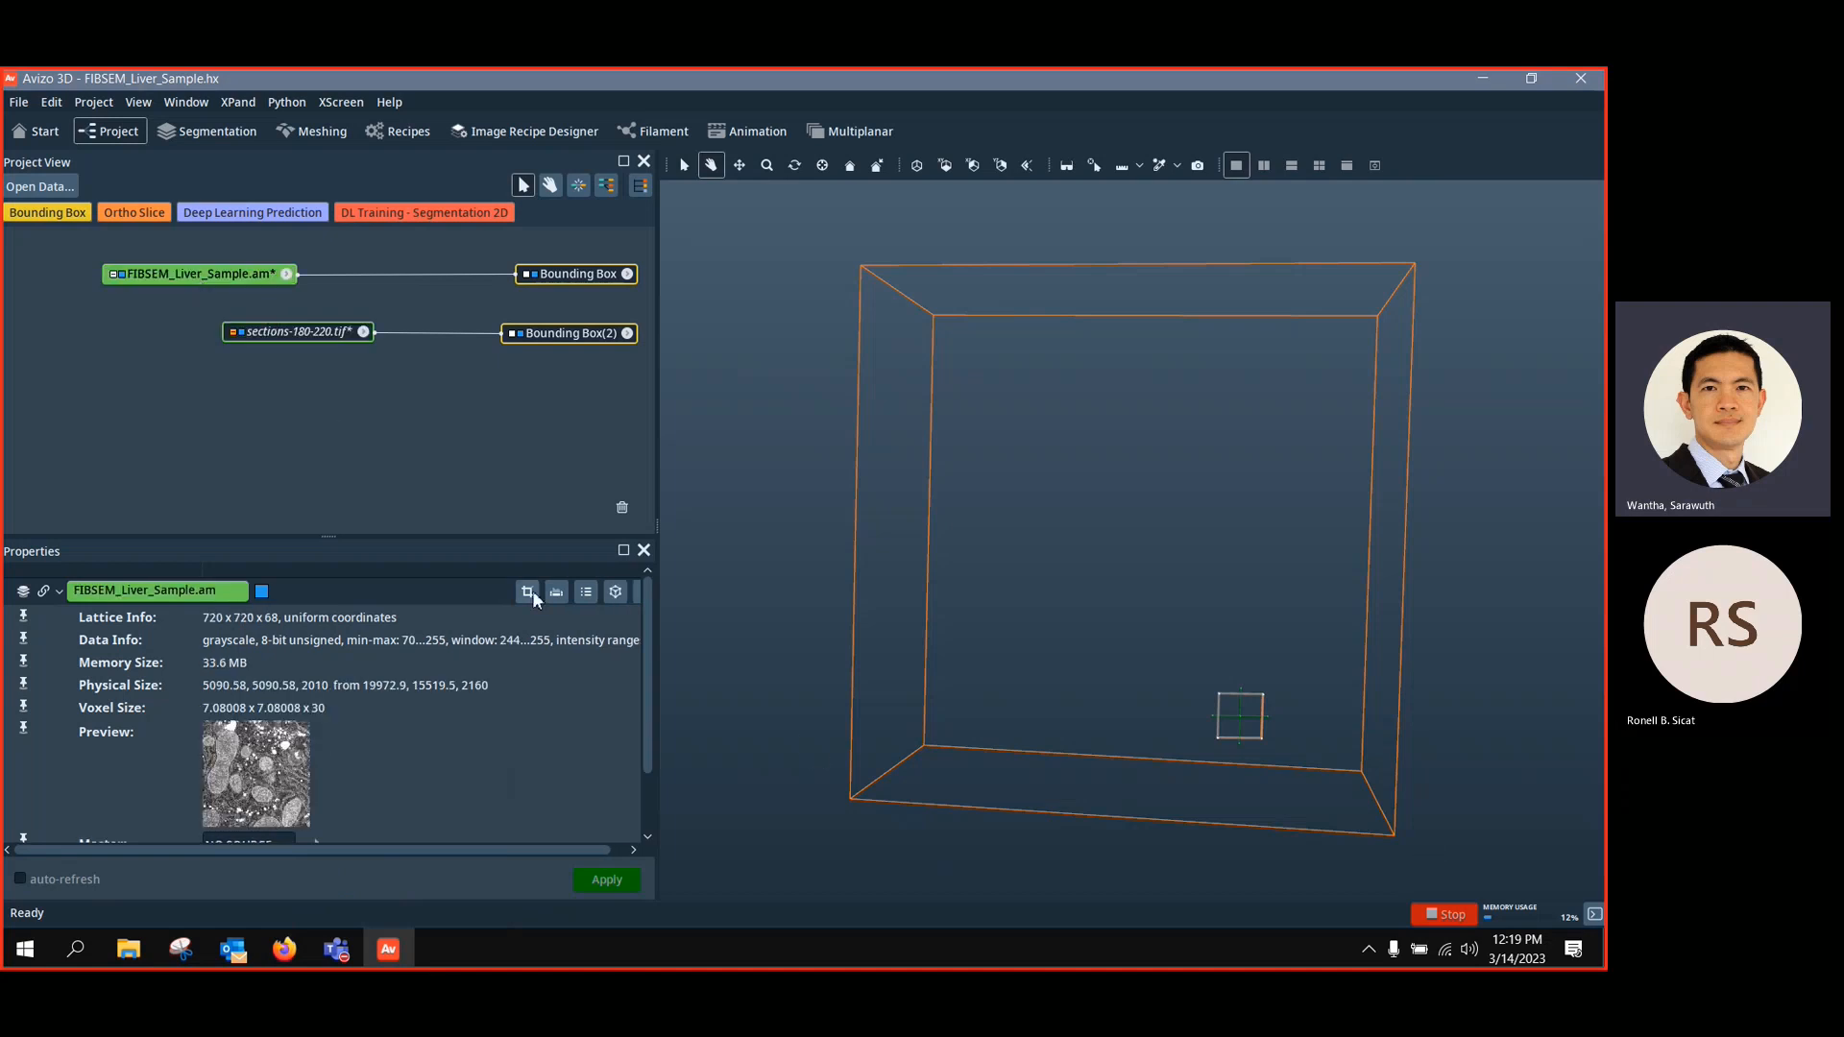
click(297, 333)
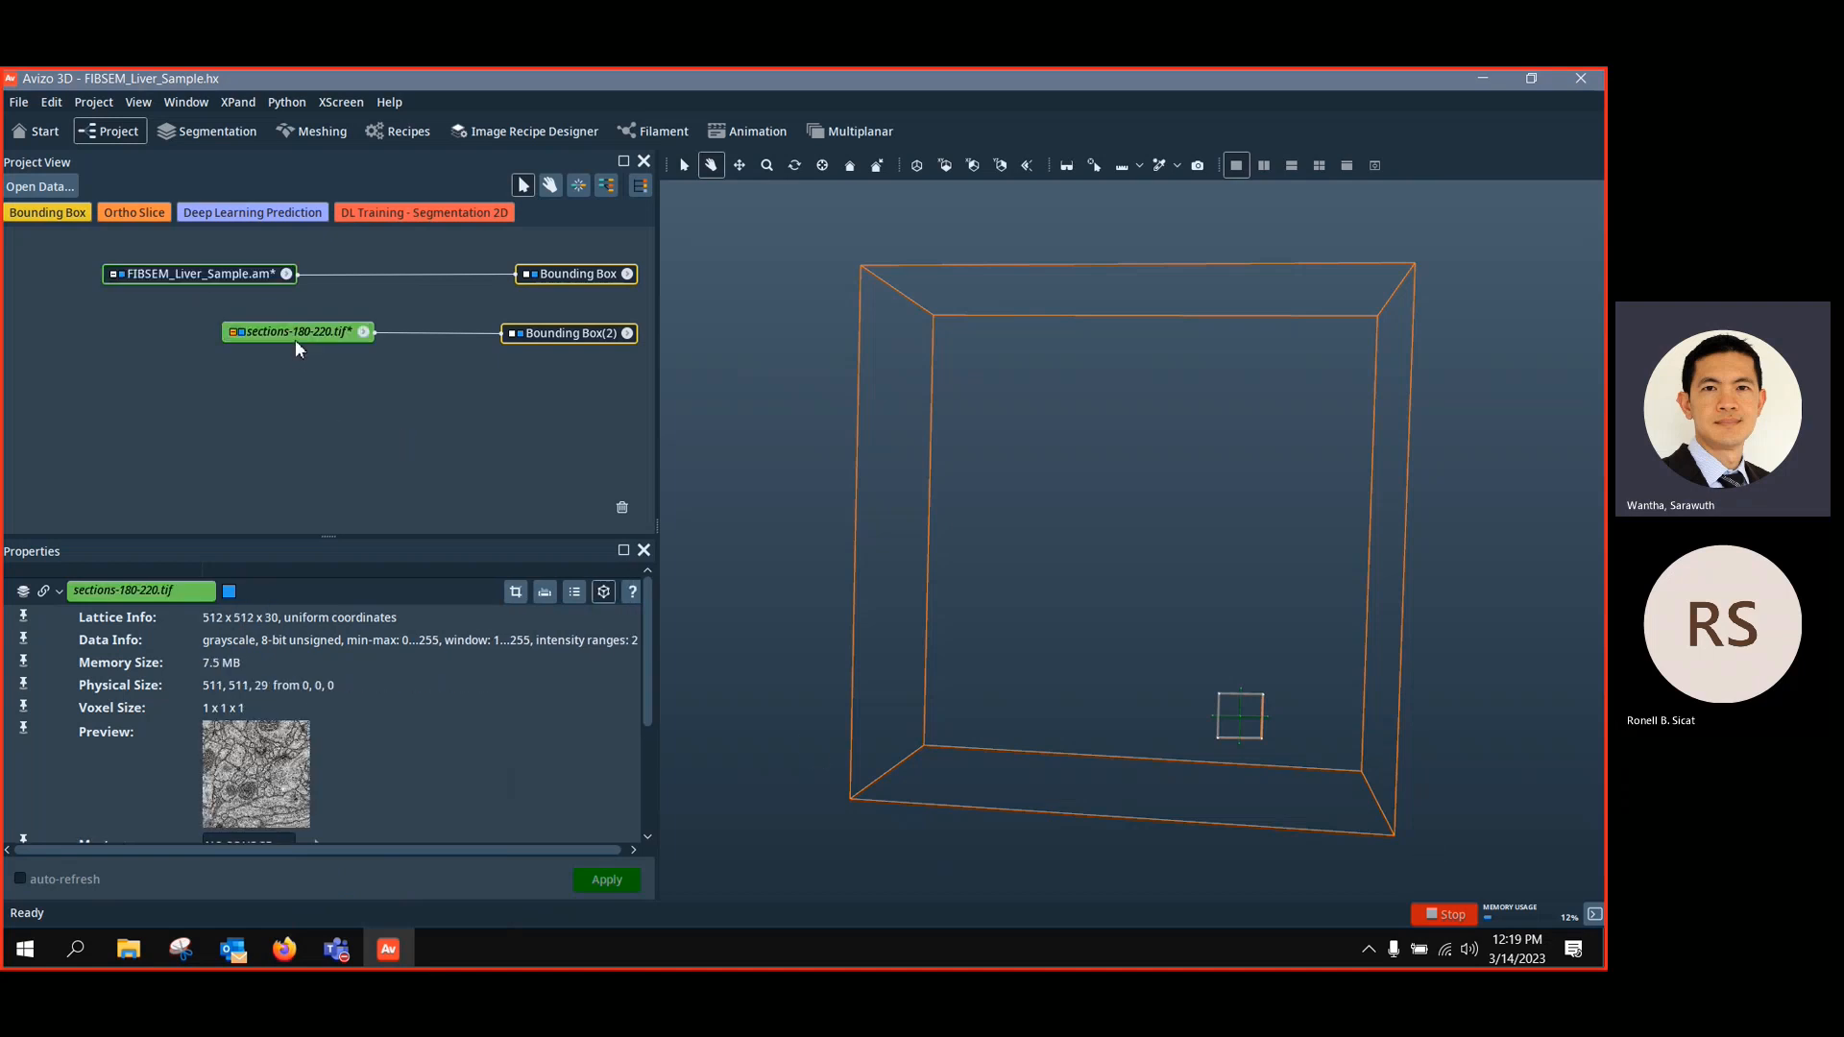
Set the voxel size of FIBSEM_Liver_Sample.am to 1 x 1 x 1 in the Crop Editor
click(216, 279)
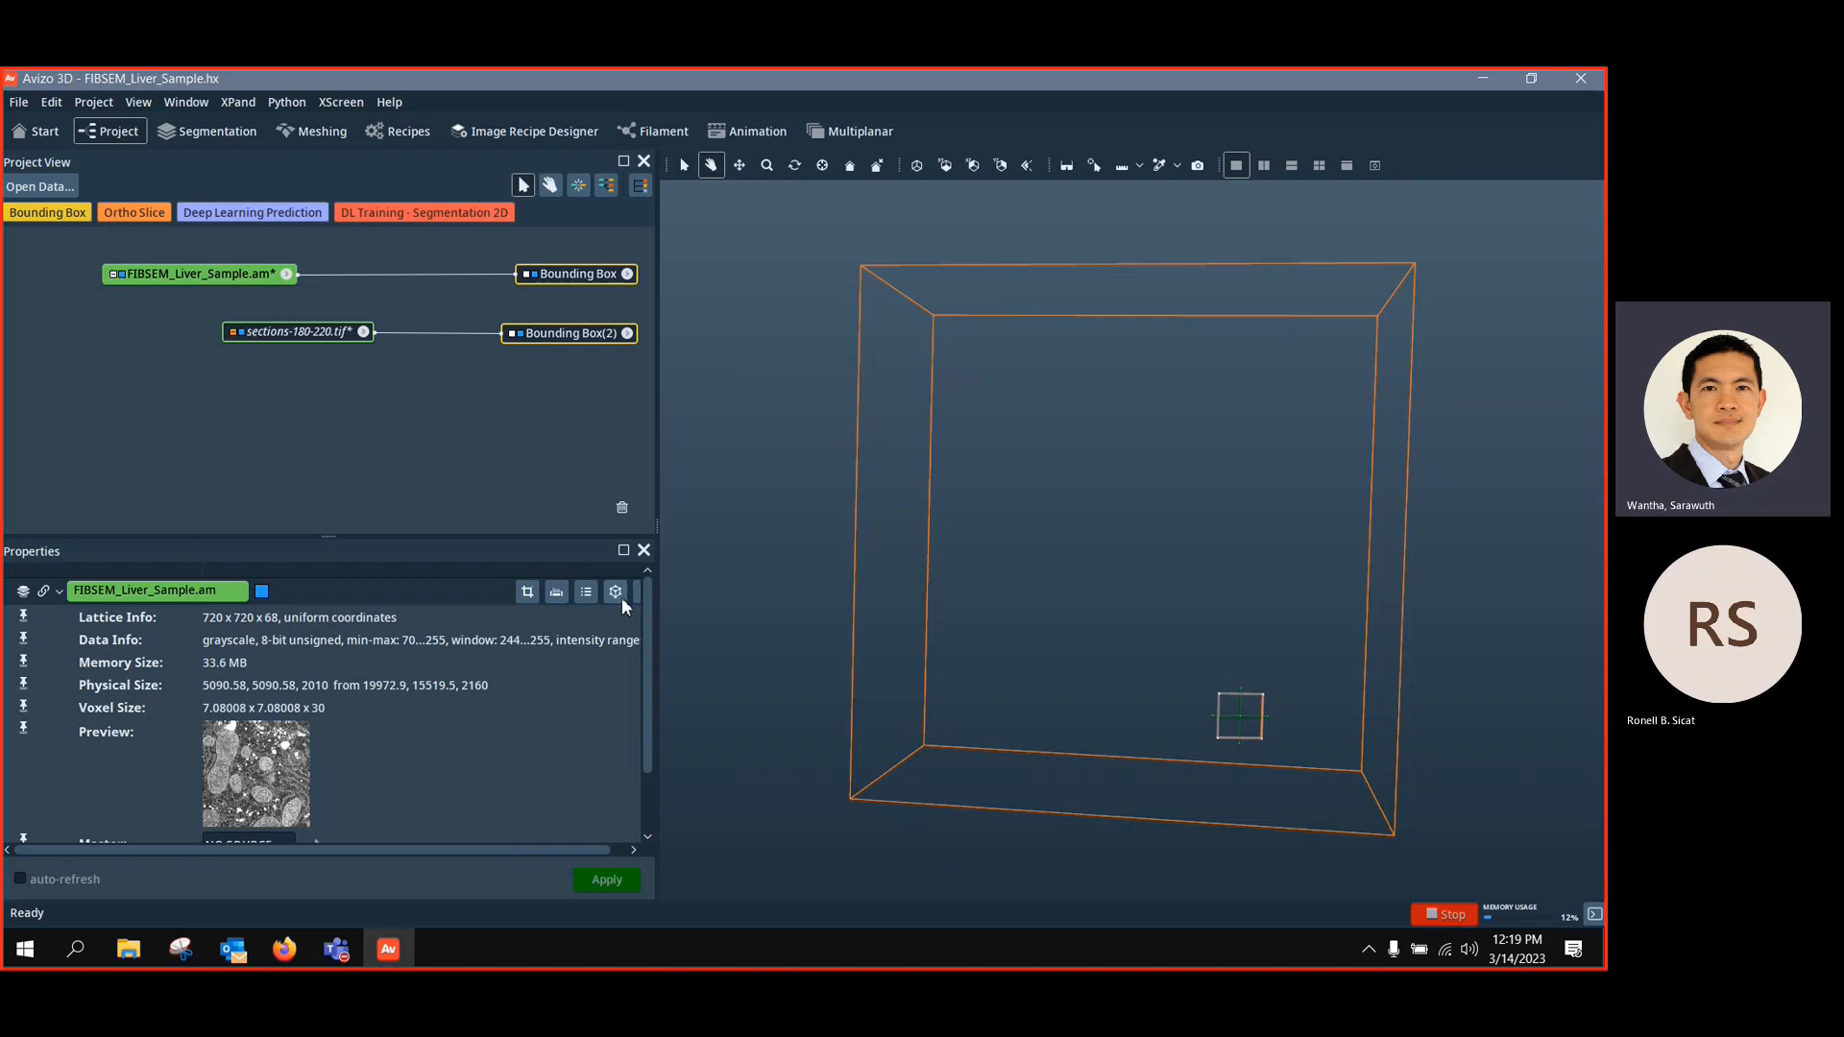
click(528, 592)
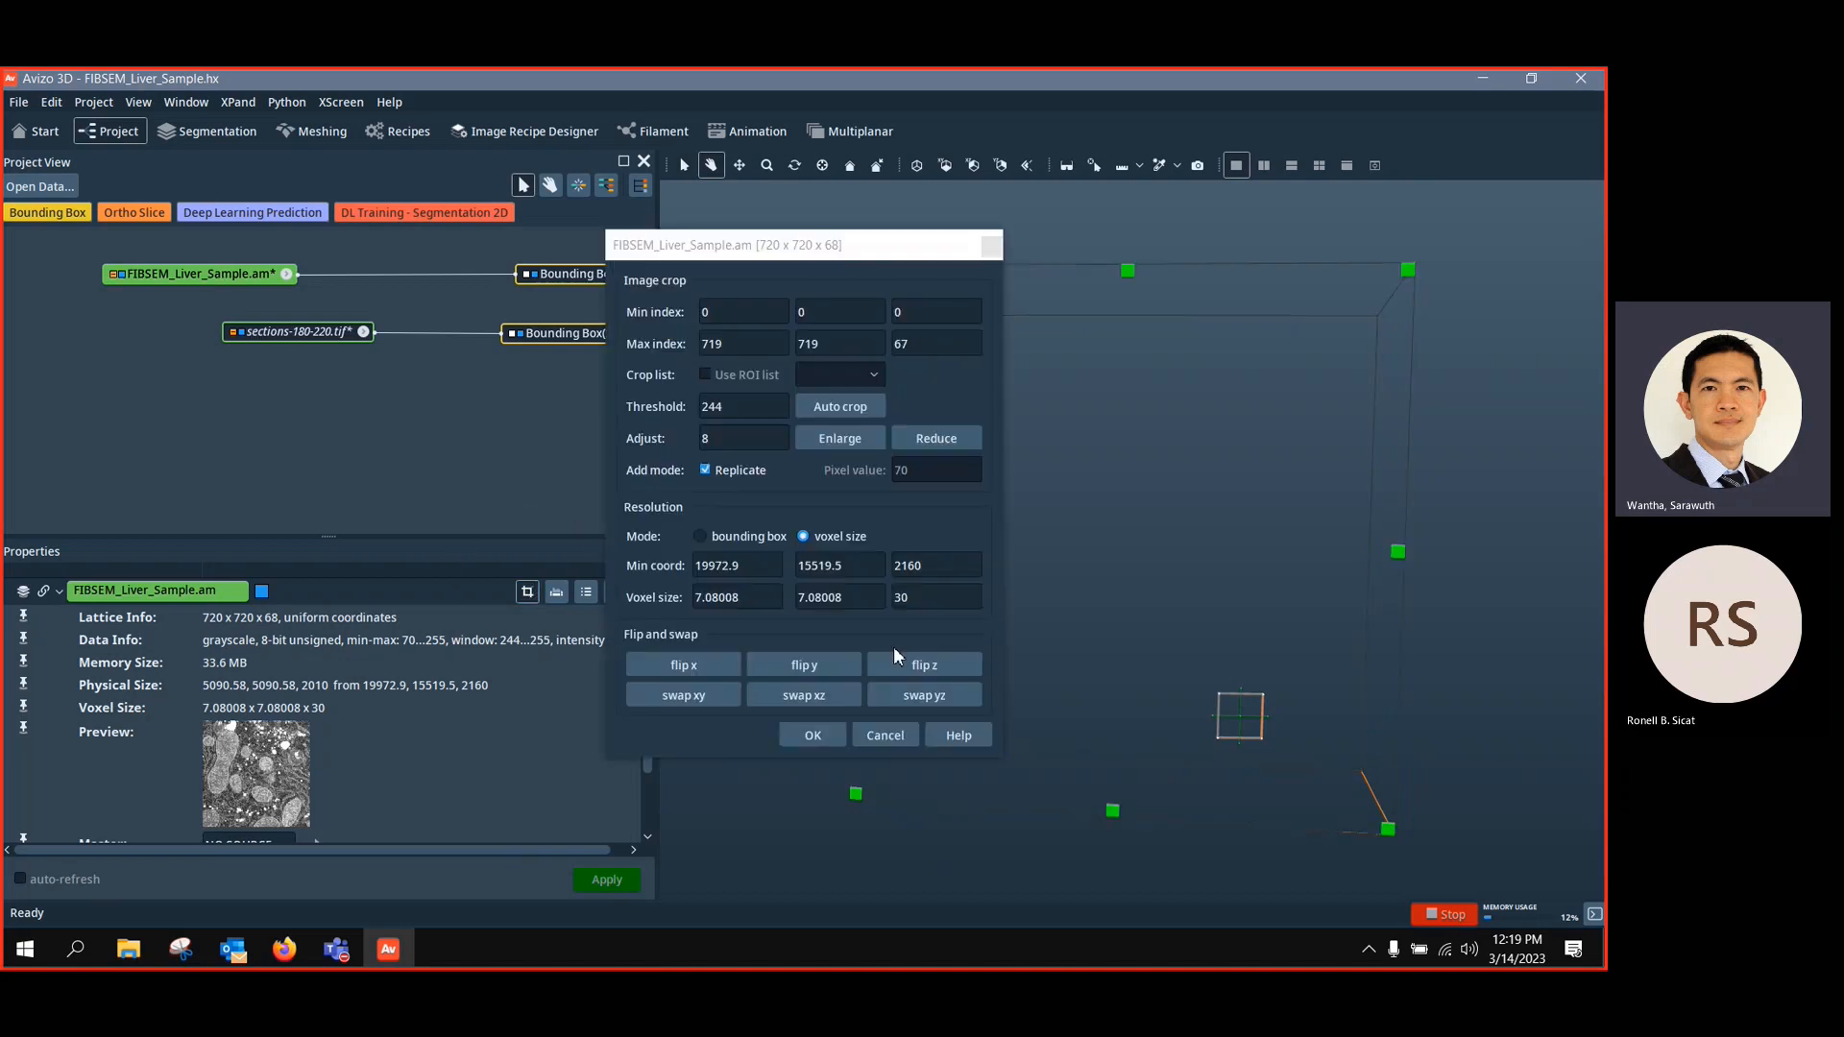
drag(758, 606, 596, 600)
text(1)
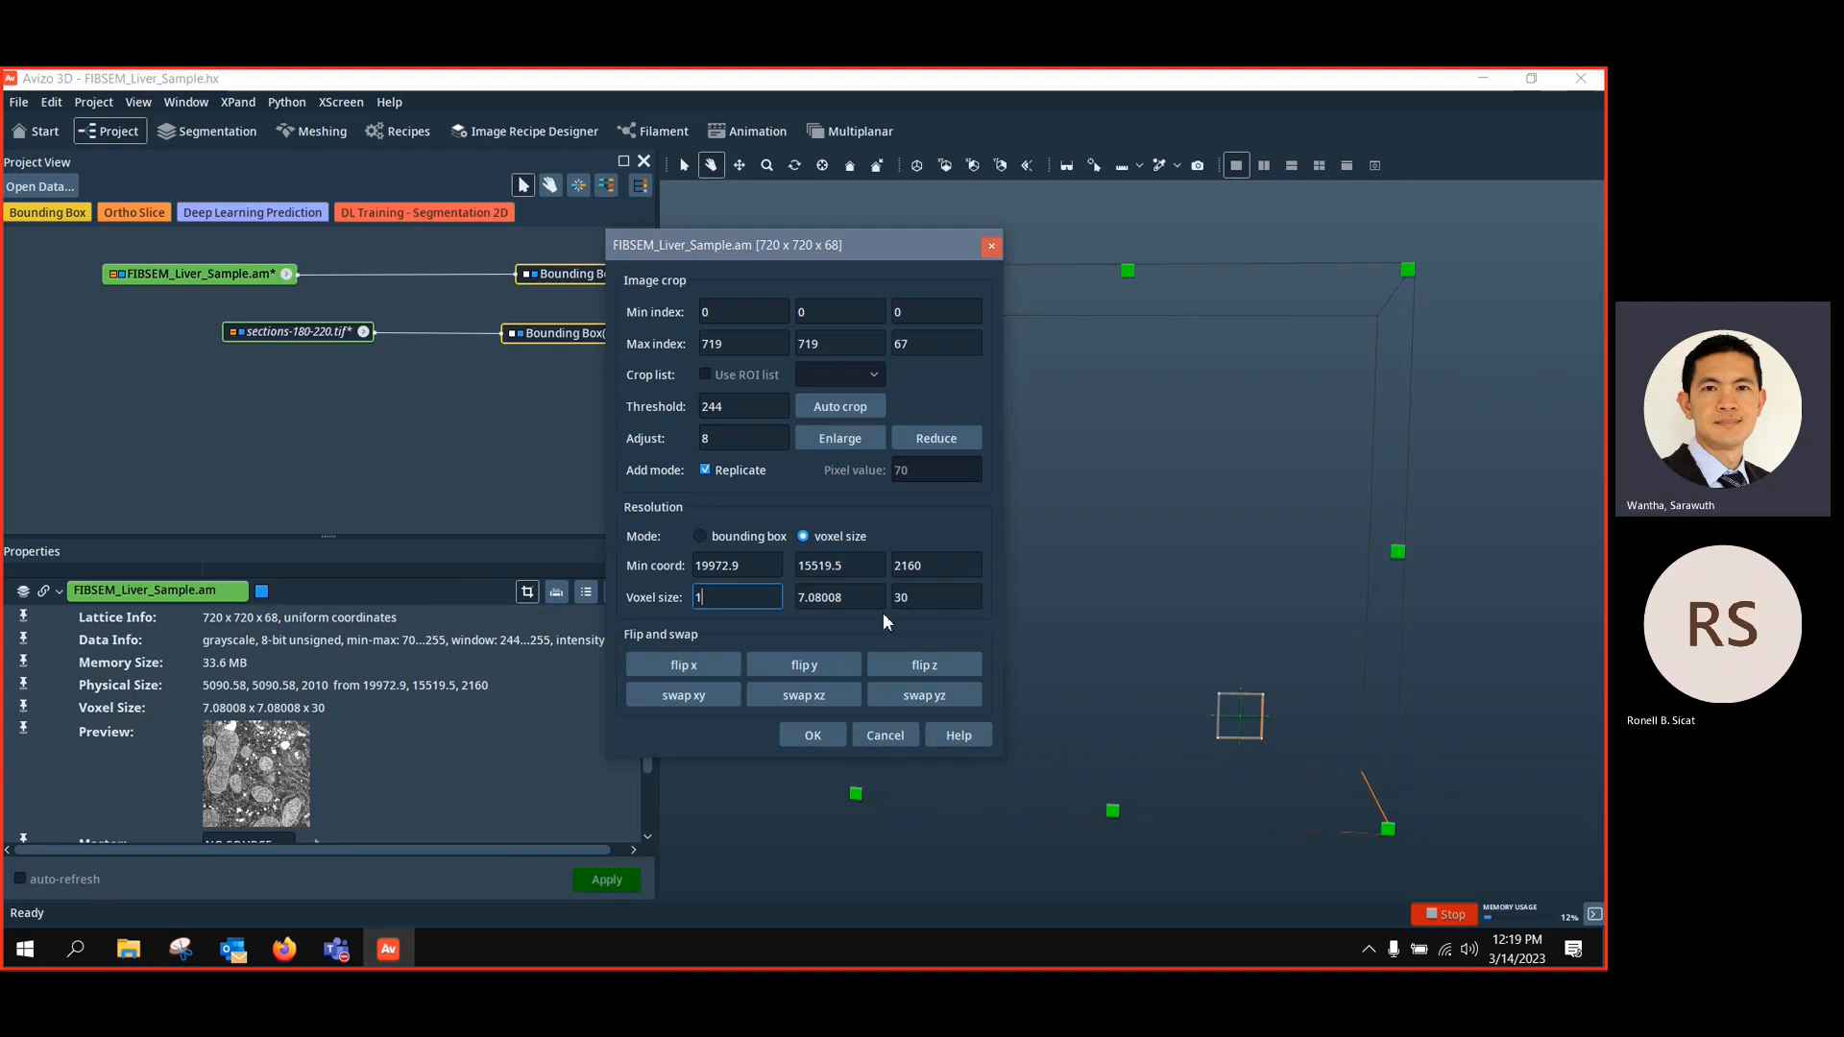
drag(882, 597, 801, 598)
text(1)
drag(978, 597, 893, 597)
text(1)
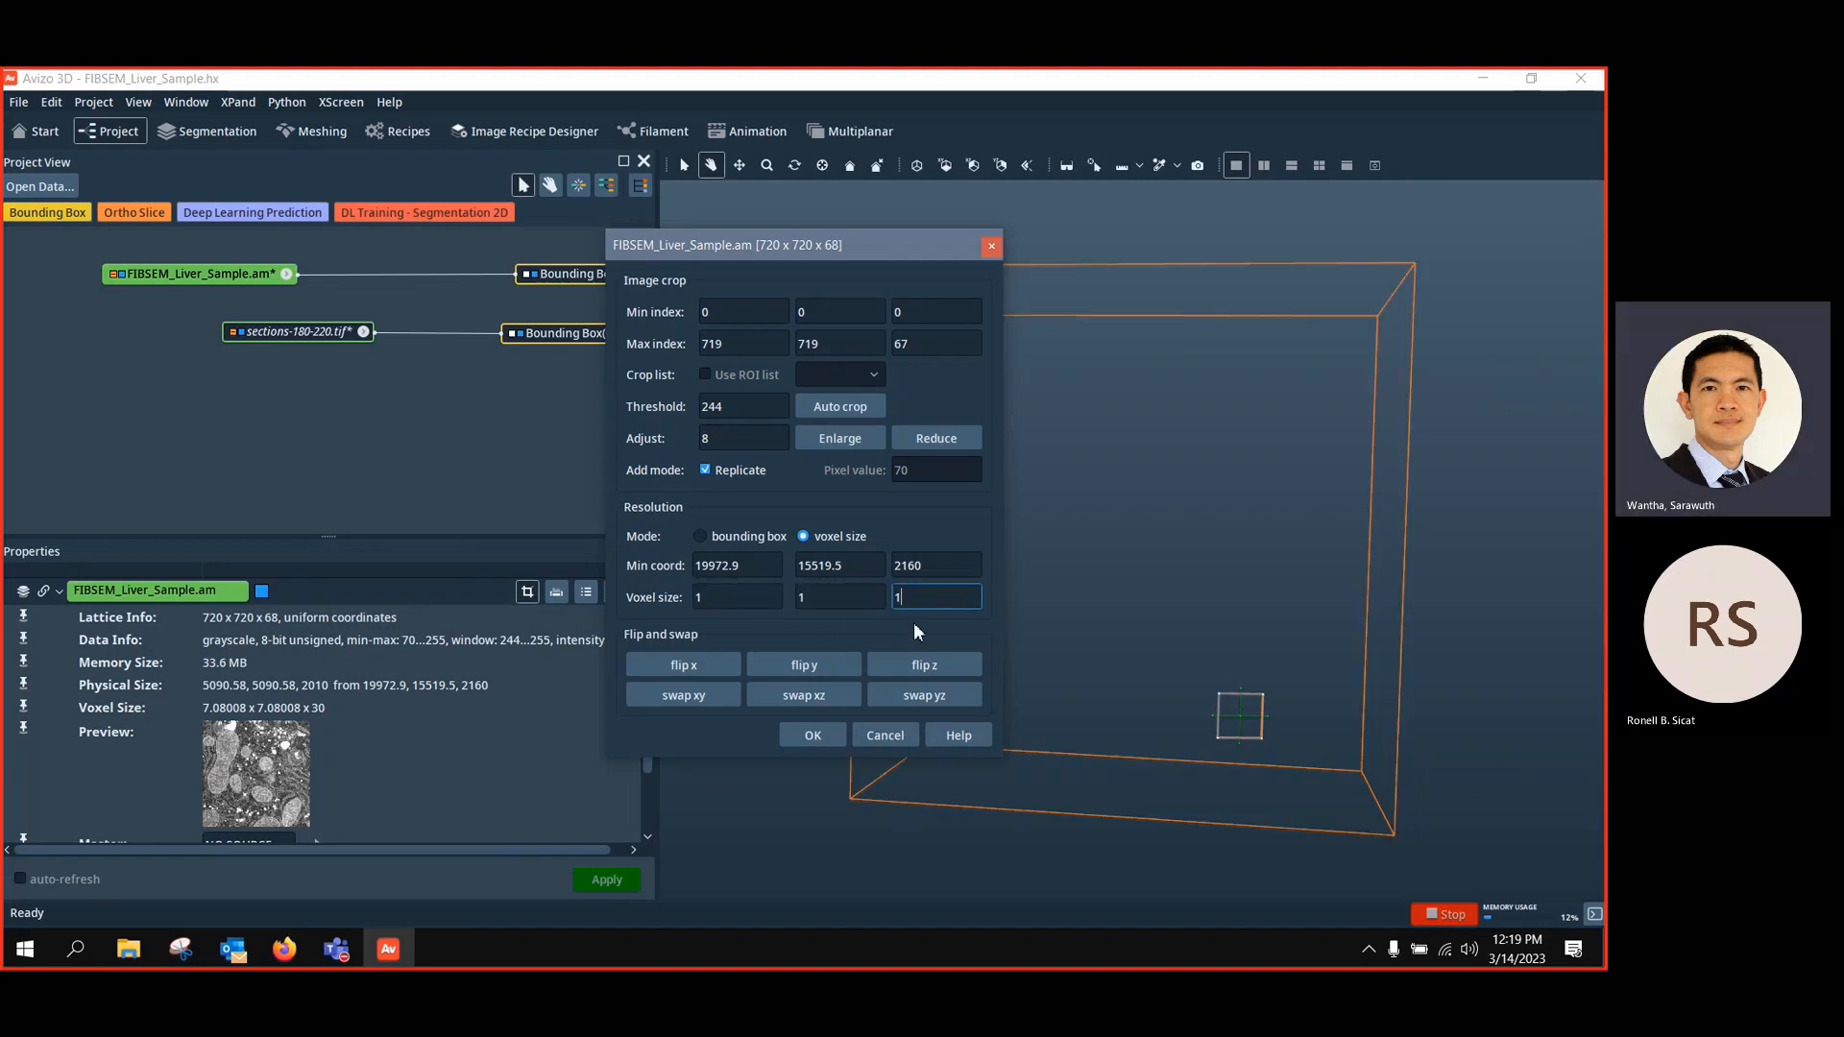
click(812, 735)
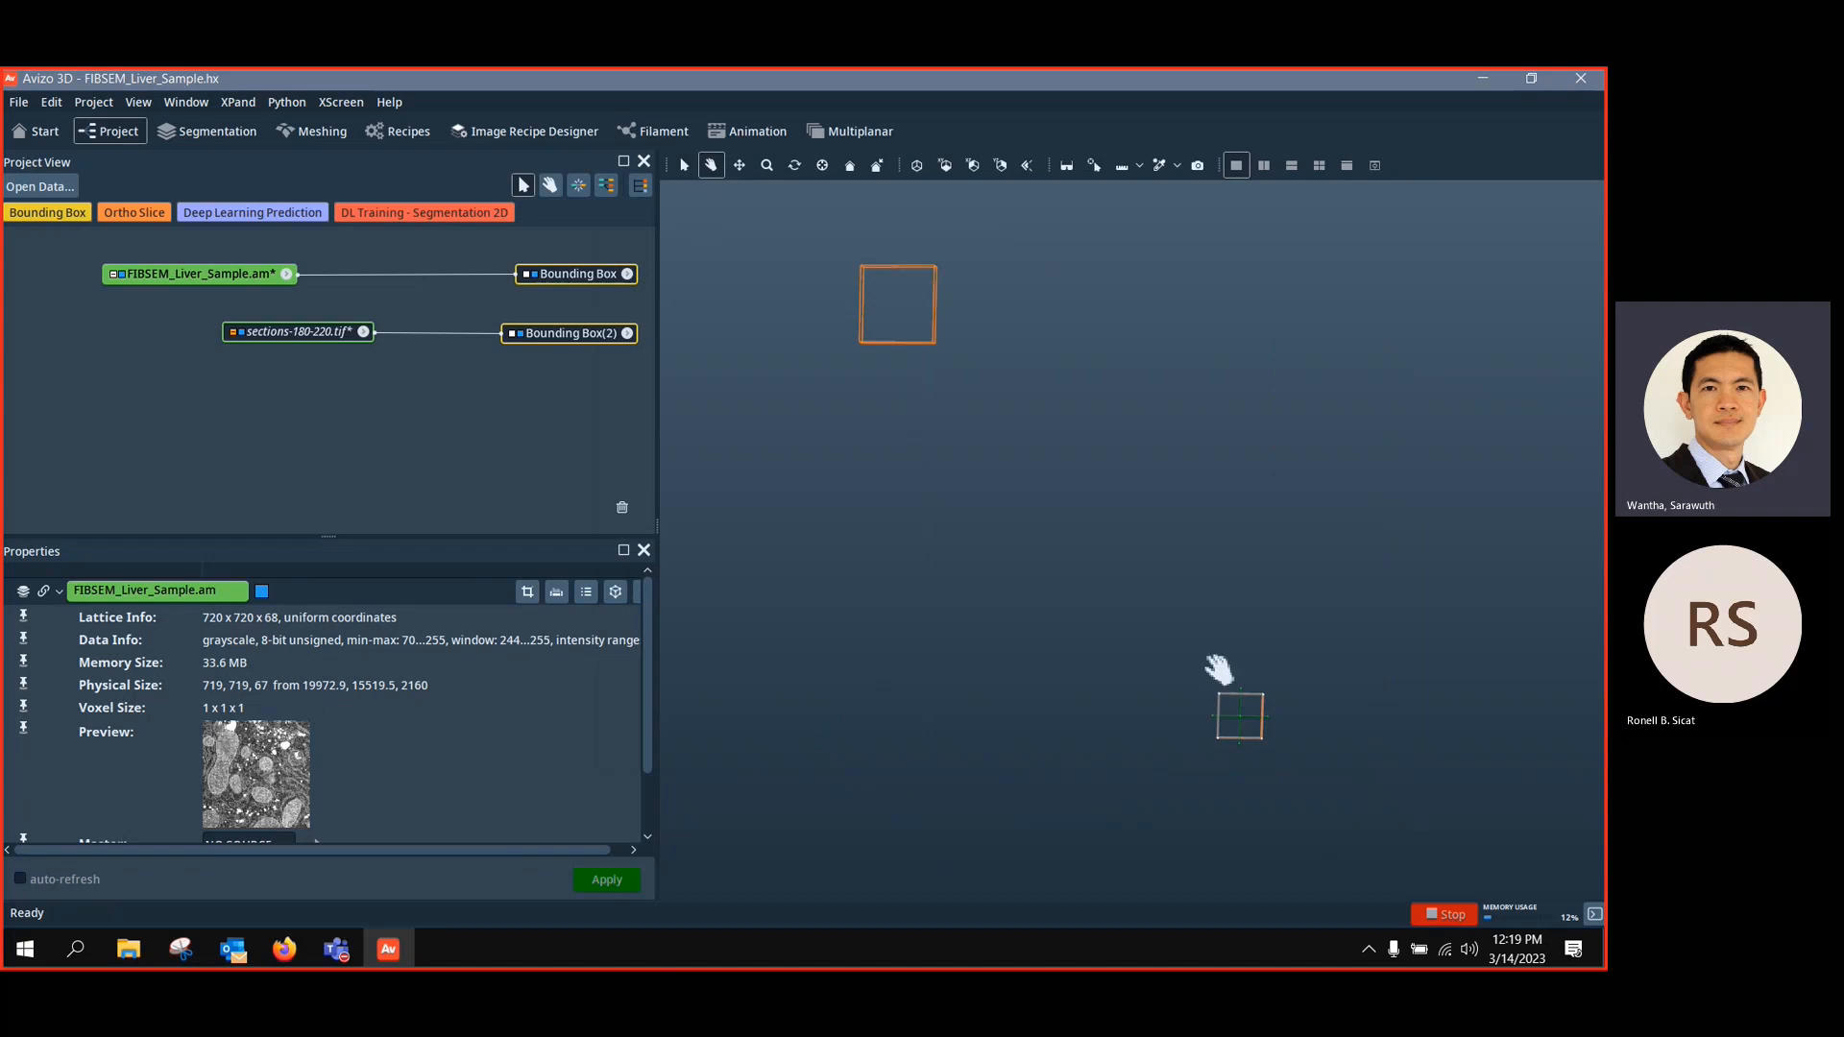
Move the sections-180-220.tif volume onto the rescaled FIBSEM_Liver_Sample.am bounding box and fit both in the view
click(680, 165)
drag(1252, 705, 862, 306)
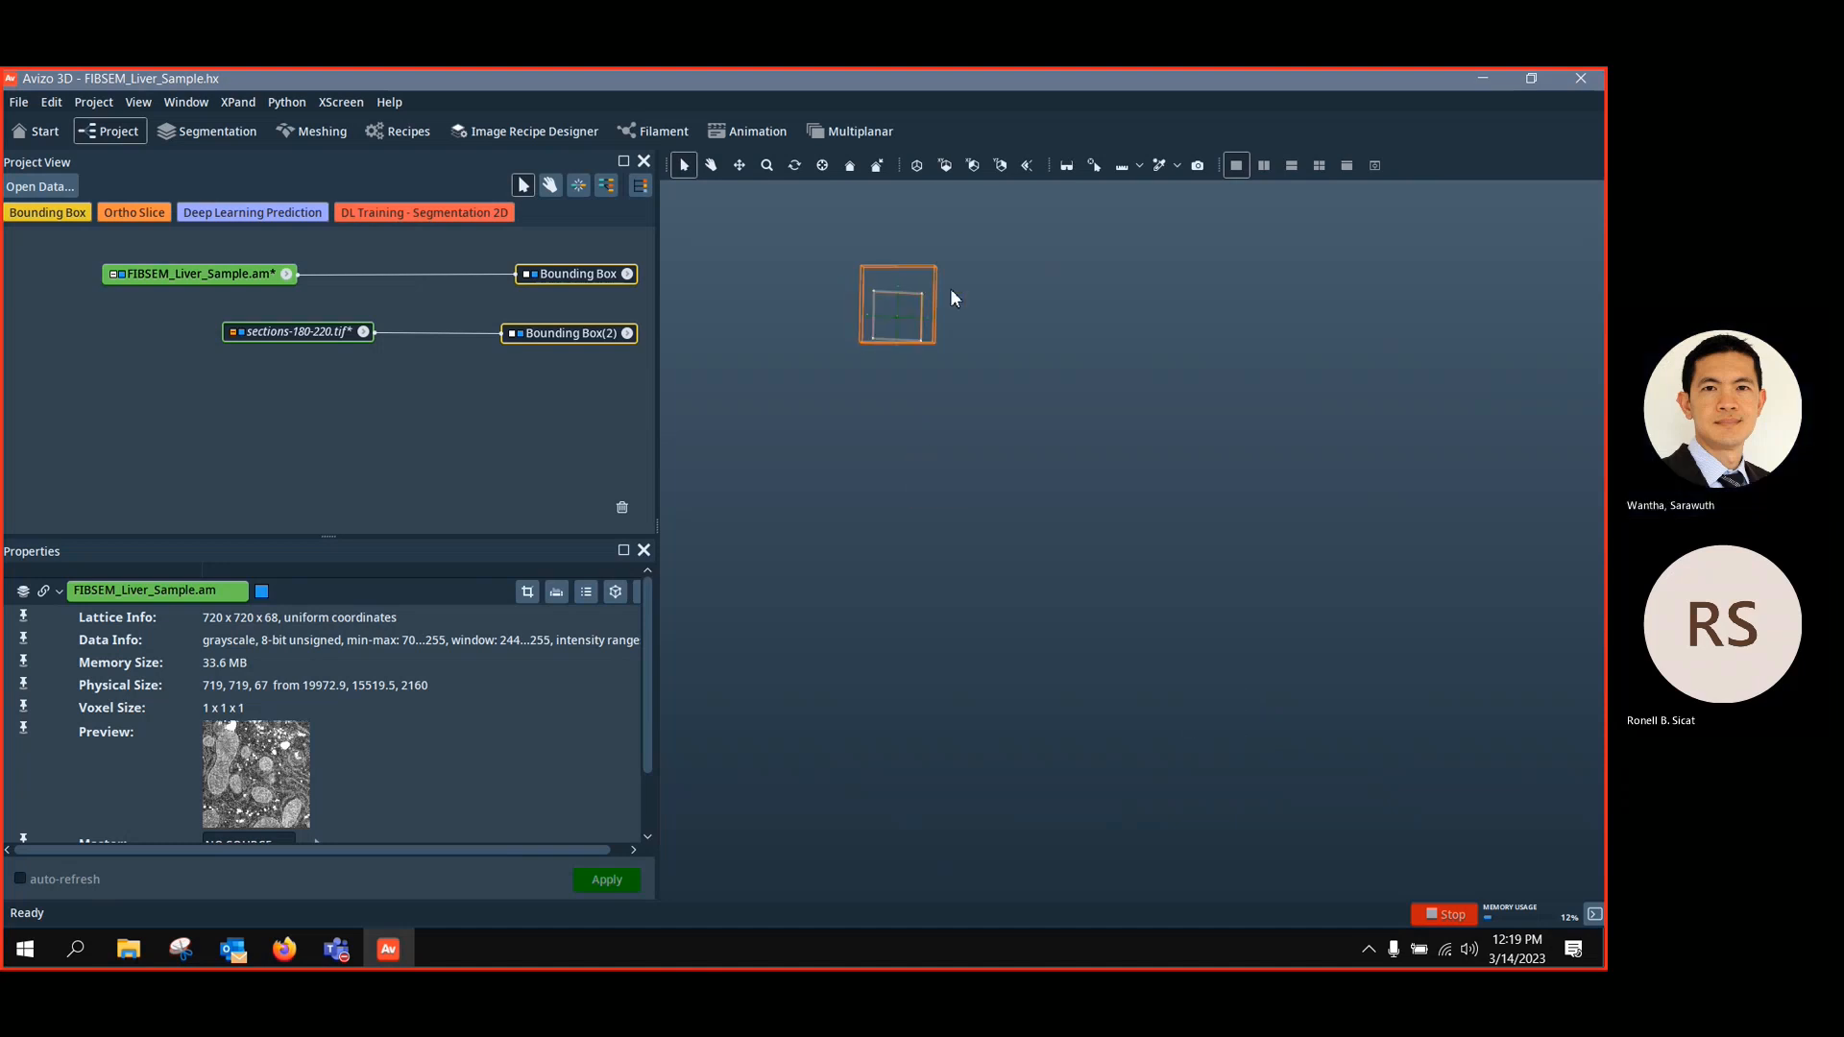
click(924, 167)
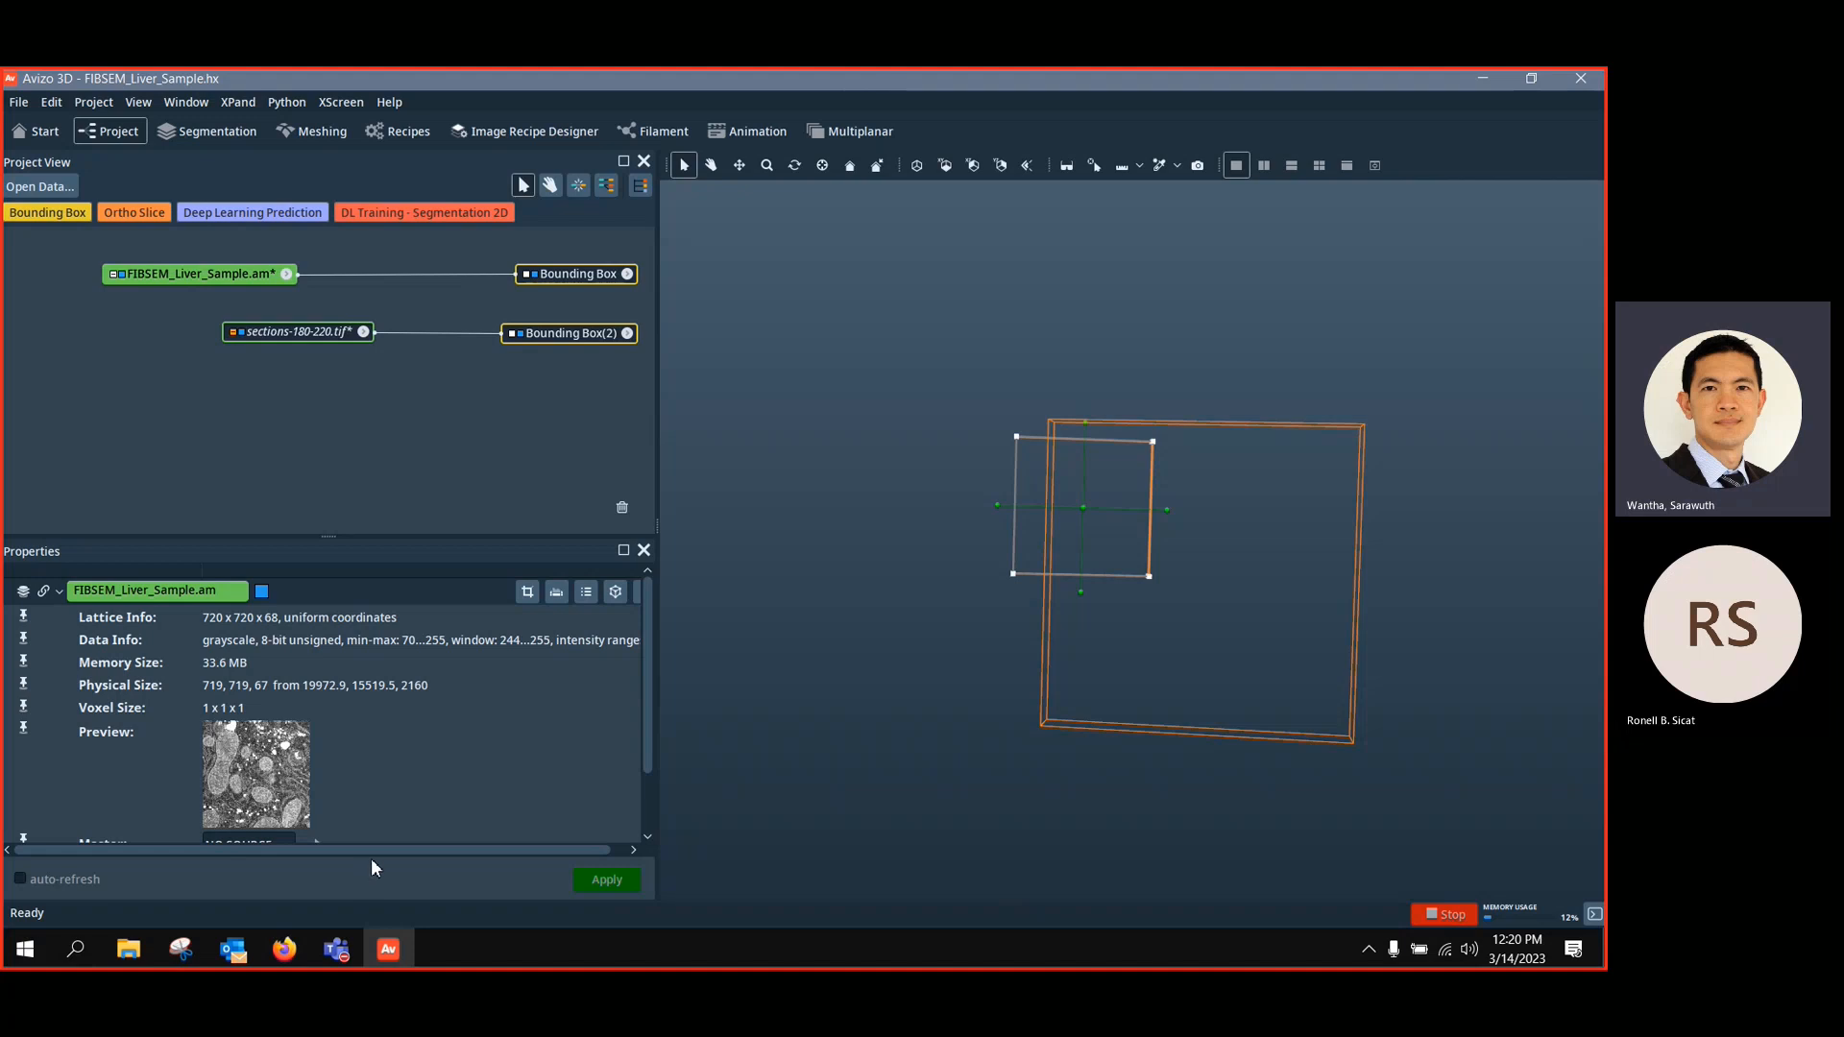
Switch to Firefox, open the bookmarked Xtra Library site in a new tab and browse its add-ons
click(284, 949)
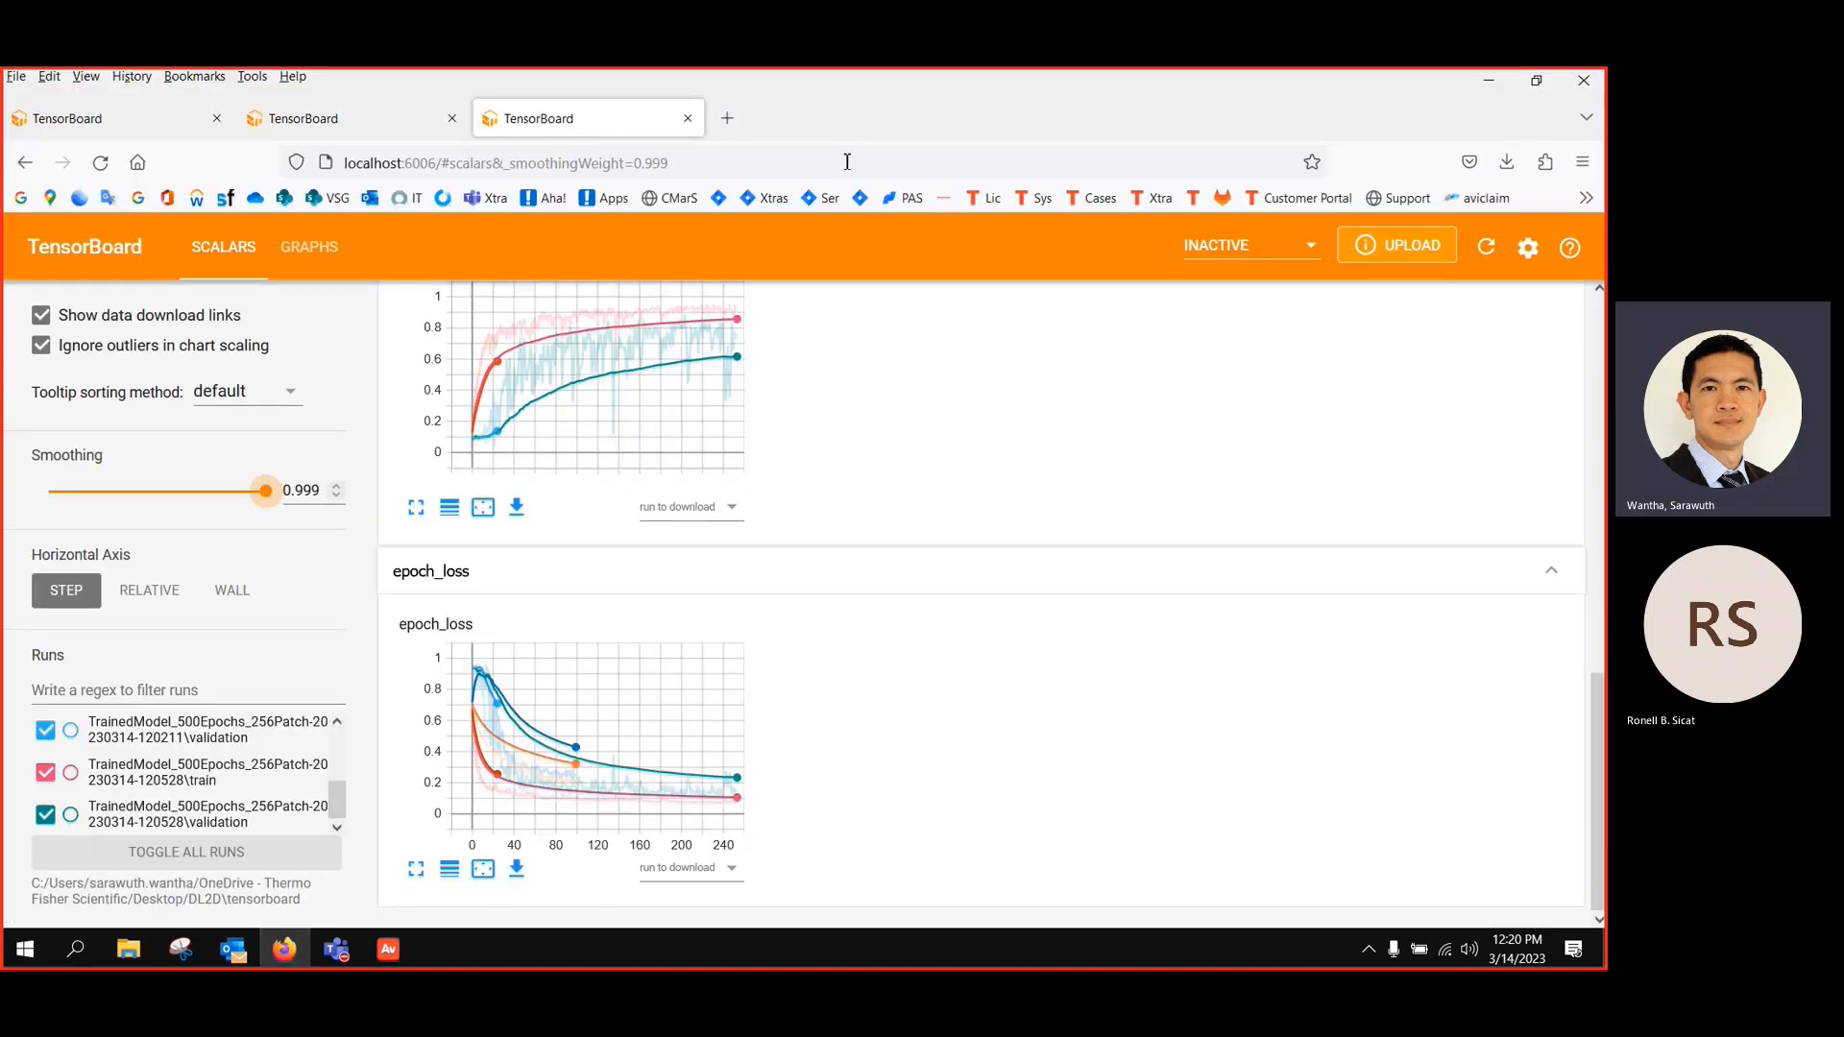
click(728, 119)
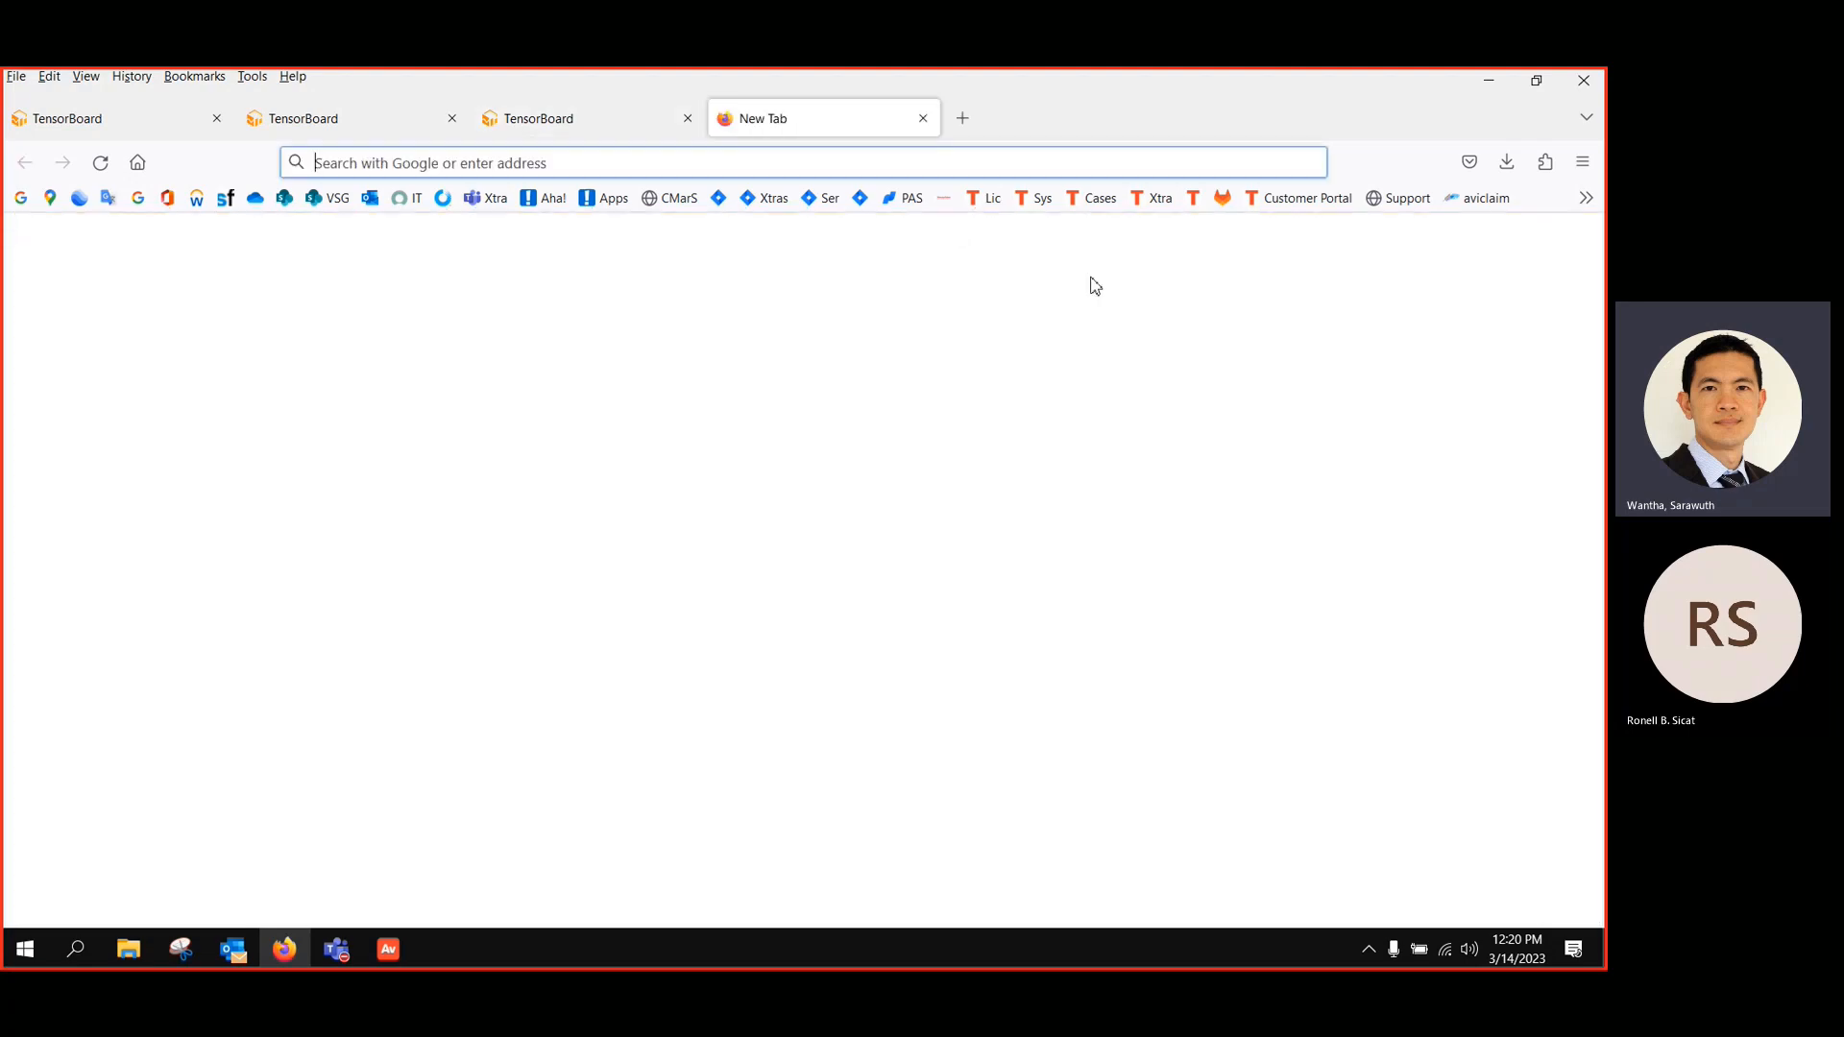
click(1153, 197)
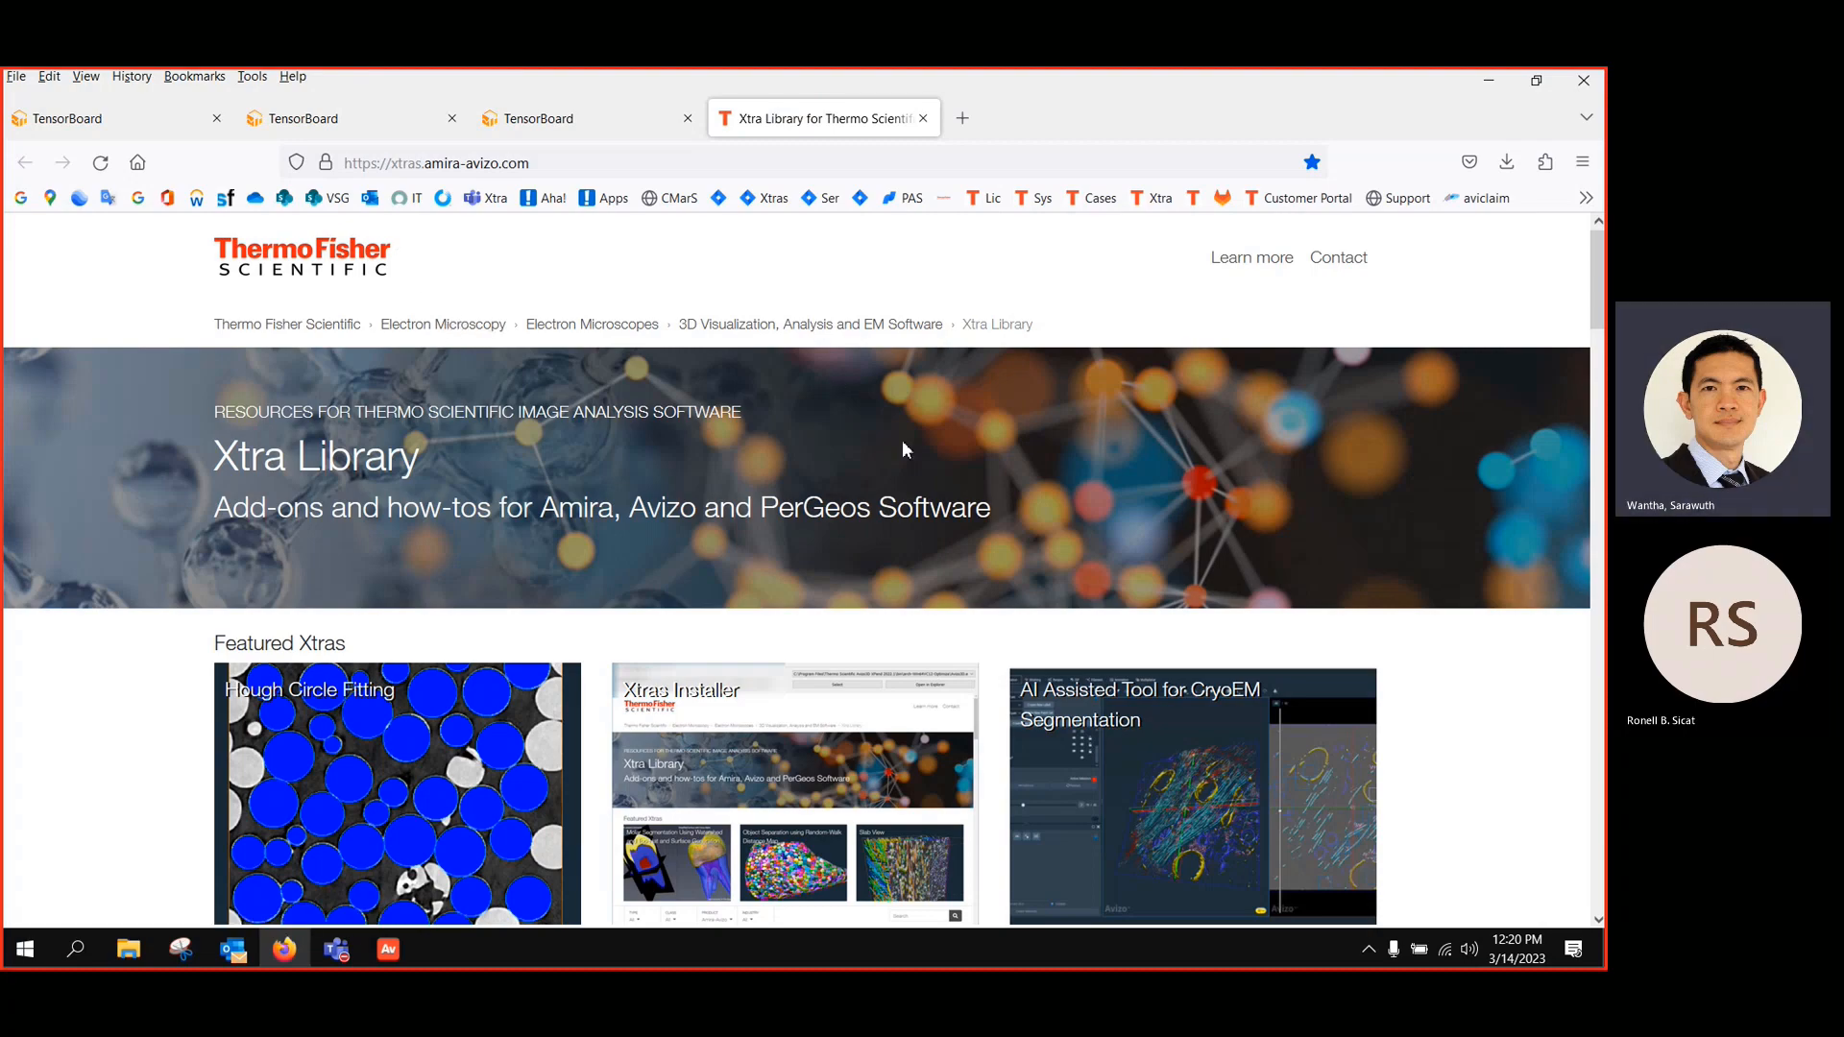
scroll(902, 449, down, 10)
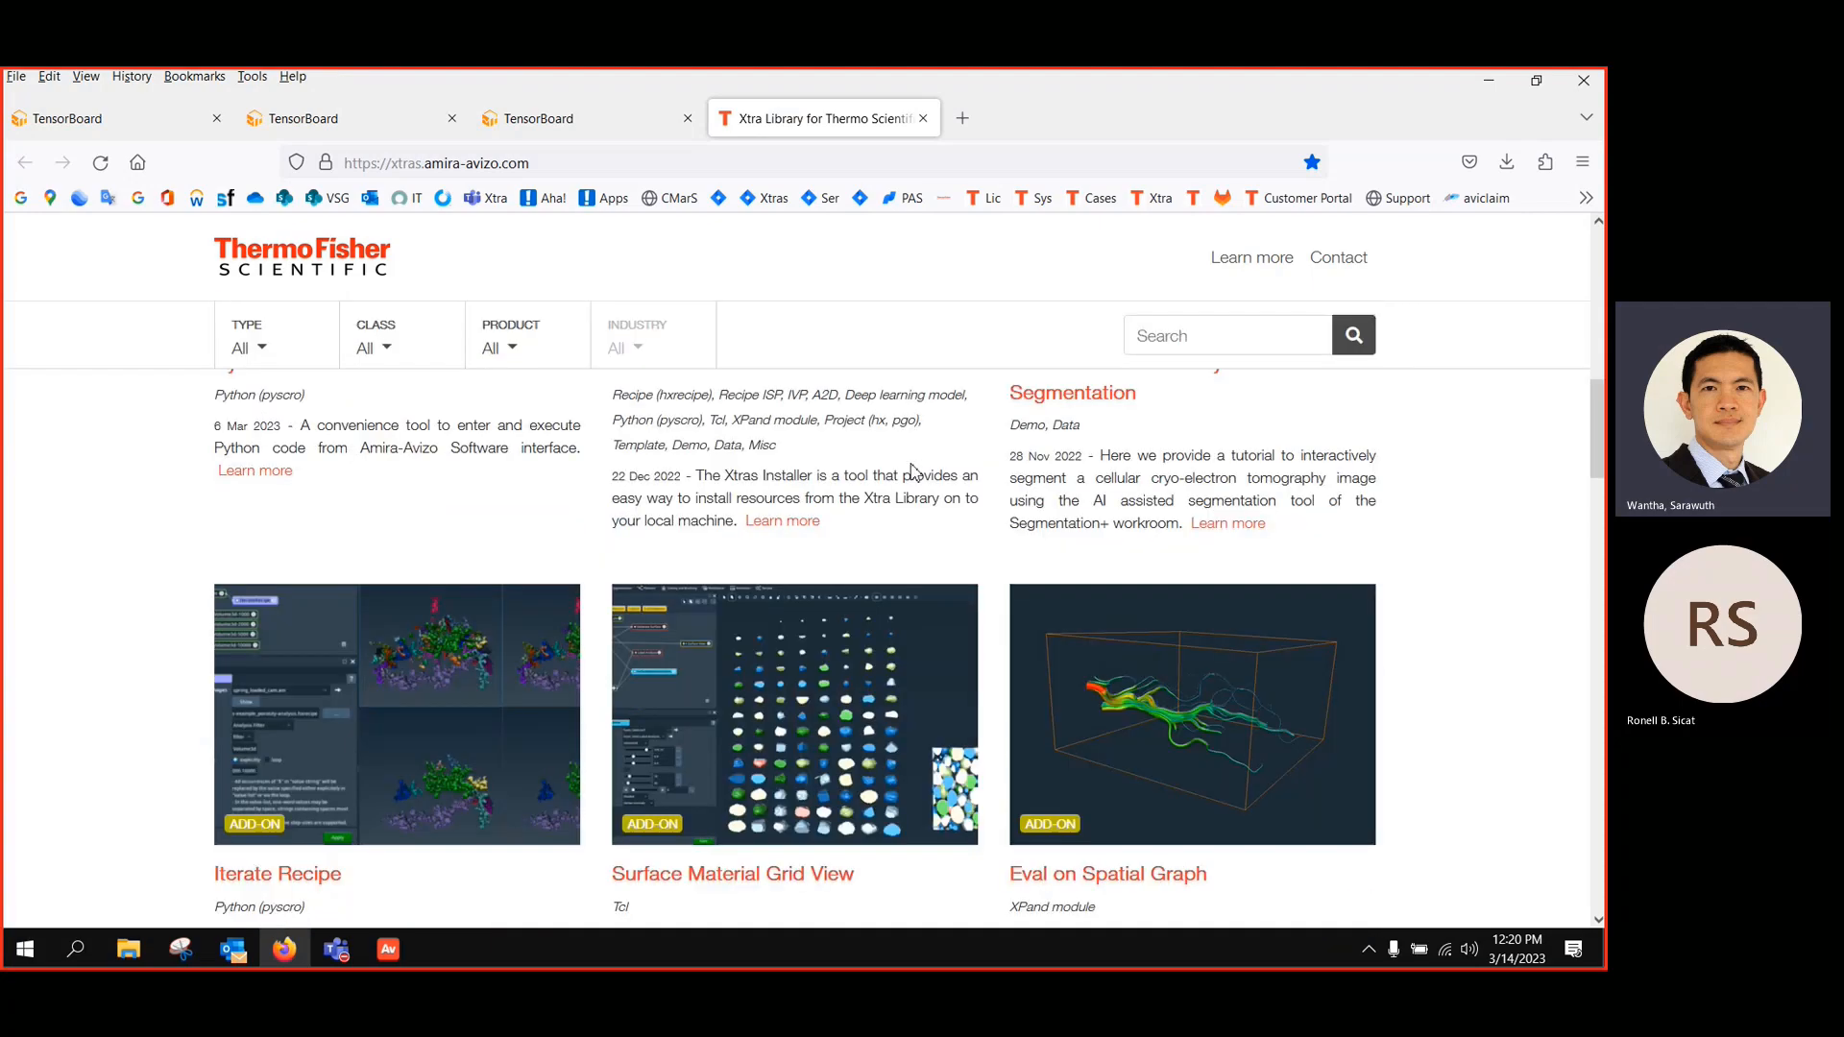
scroll(912, 469, down, 3)
scroll(914, 475, up, 10)
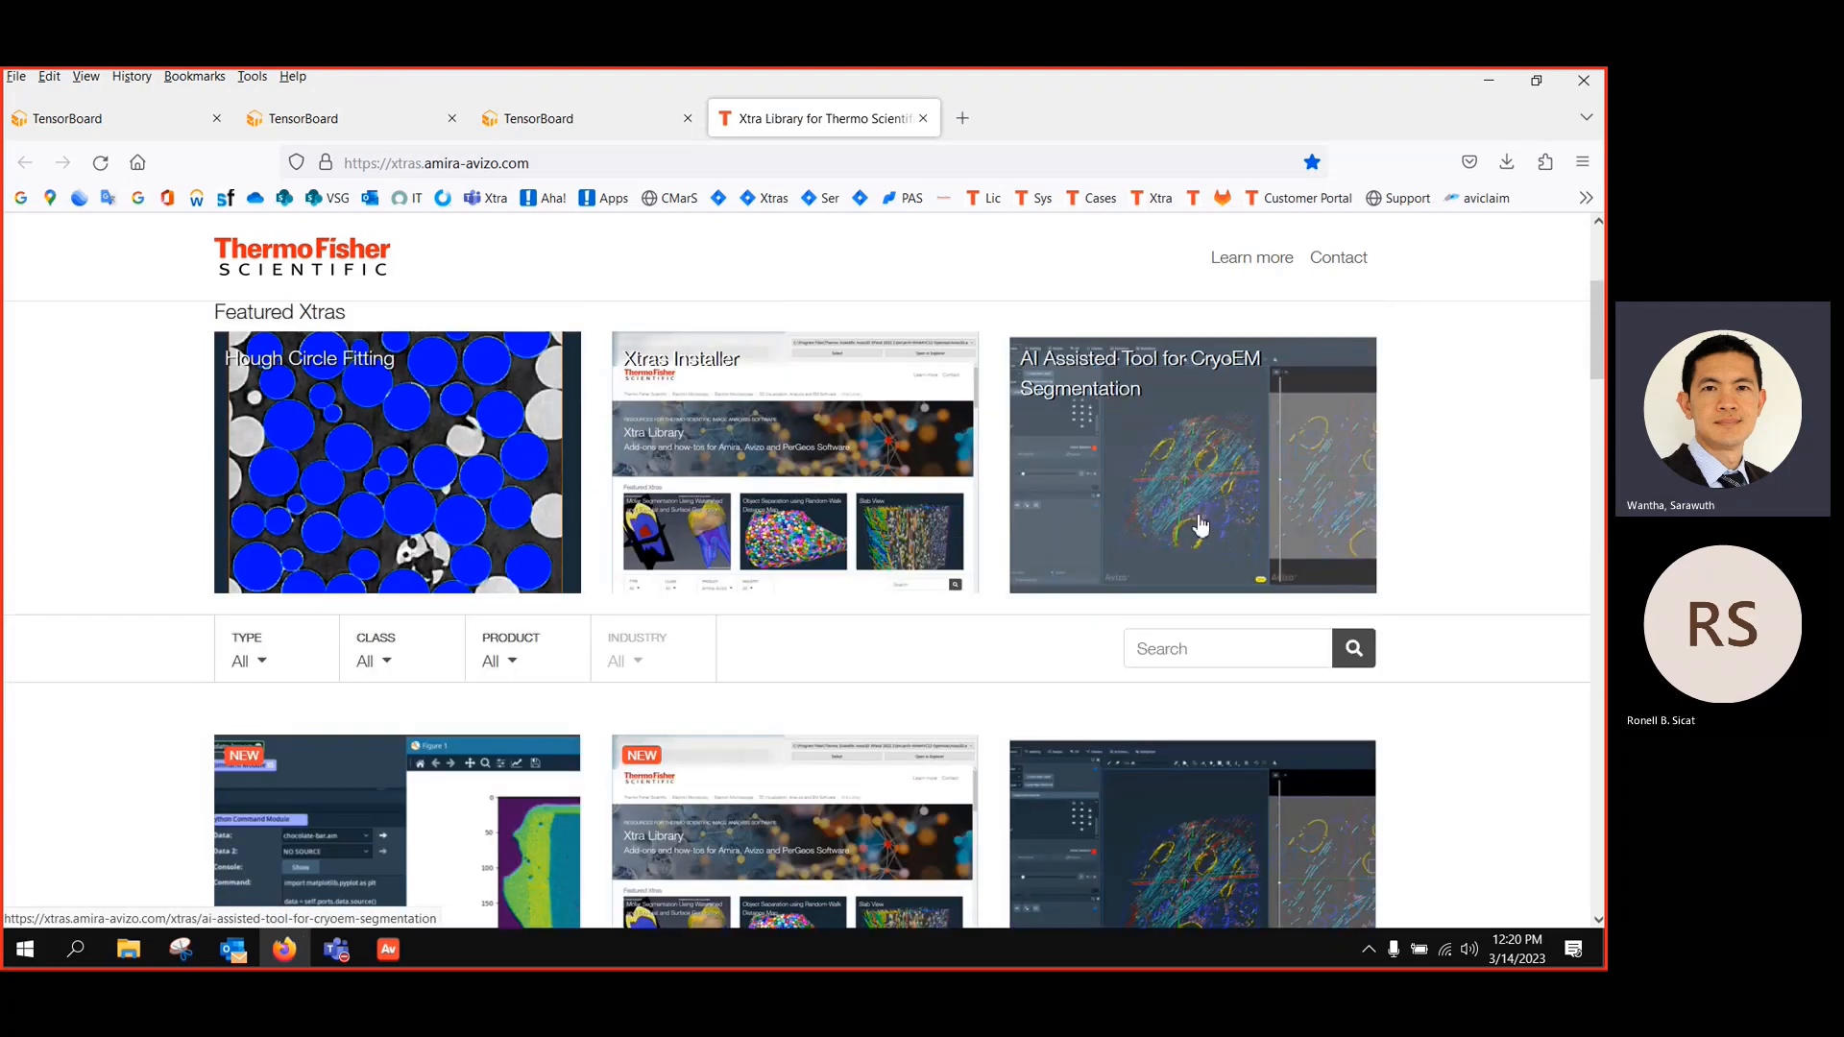
Search the Xtra Library for "deep learning"
click(1161, 639)
text(deep)
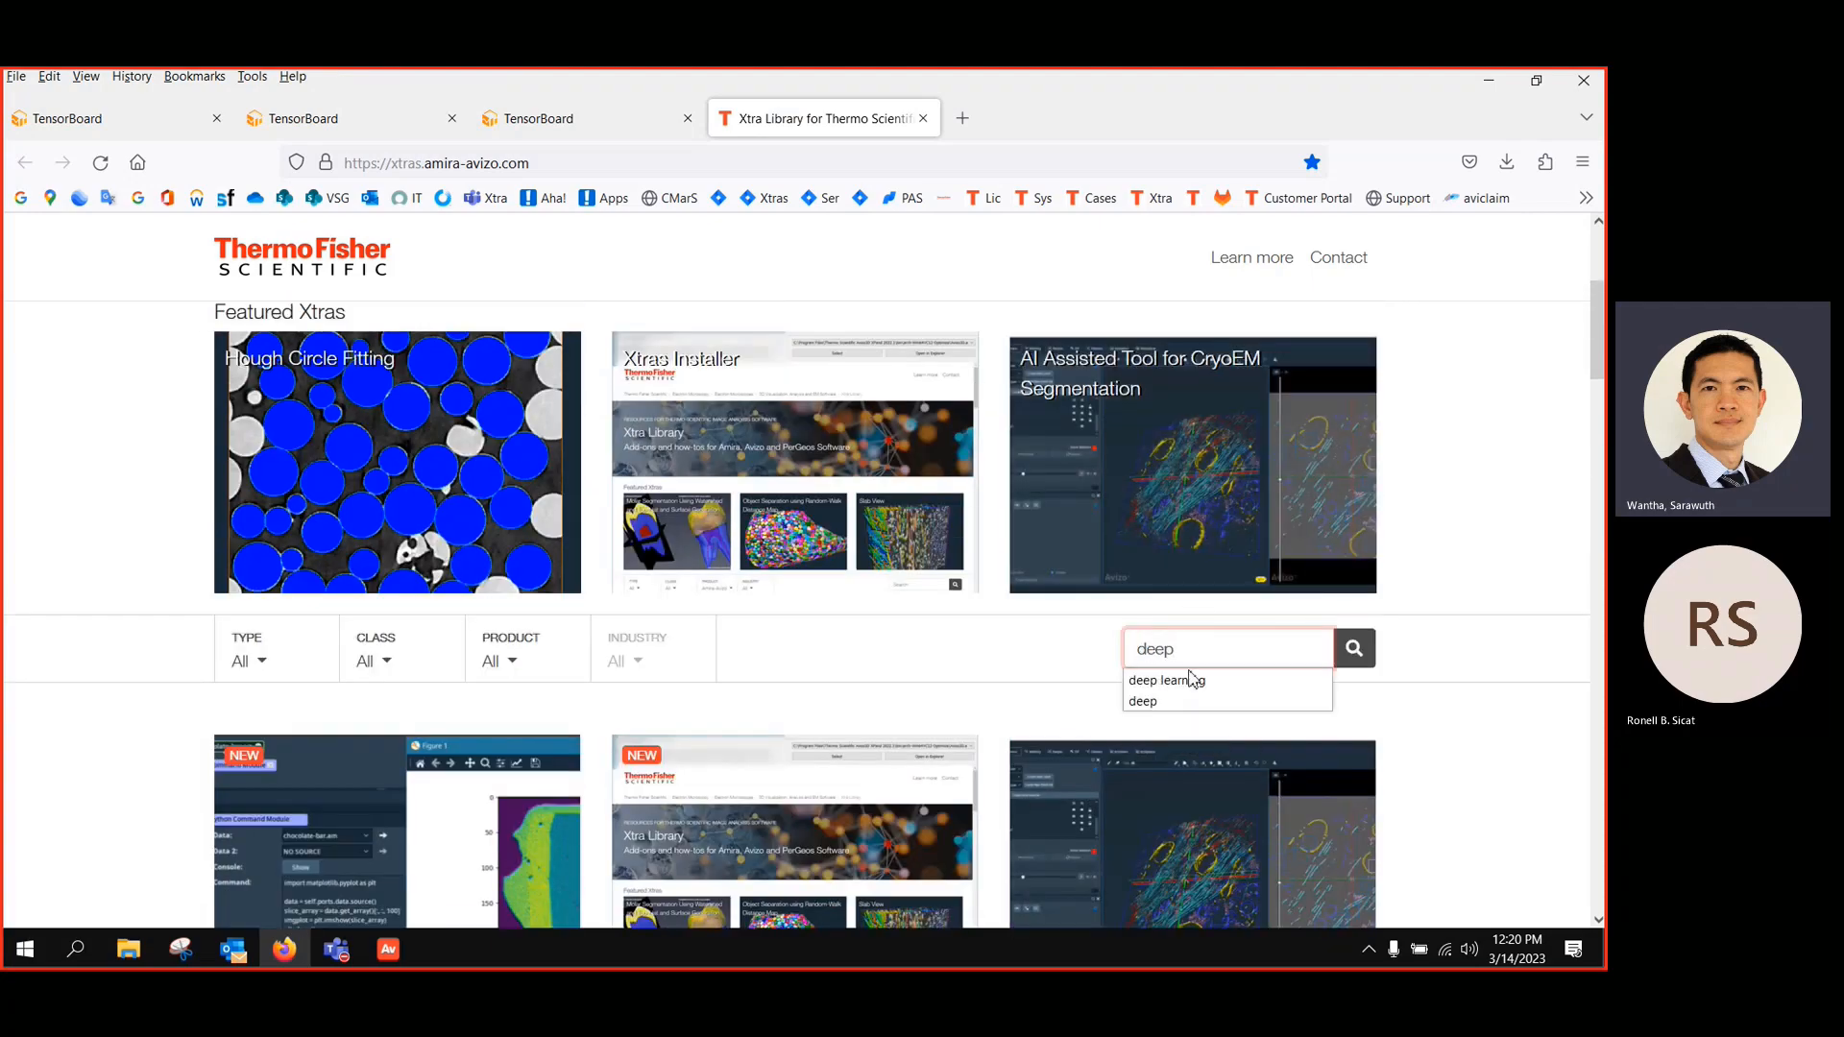
click(1191, 680)
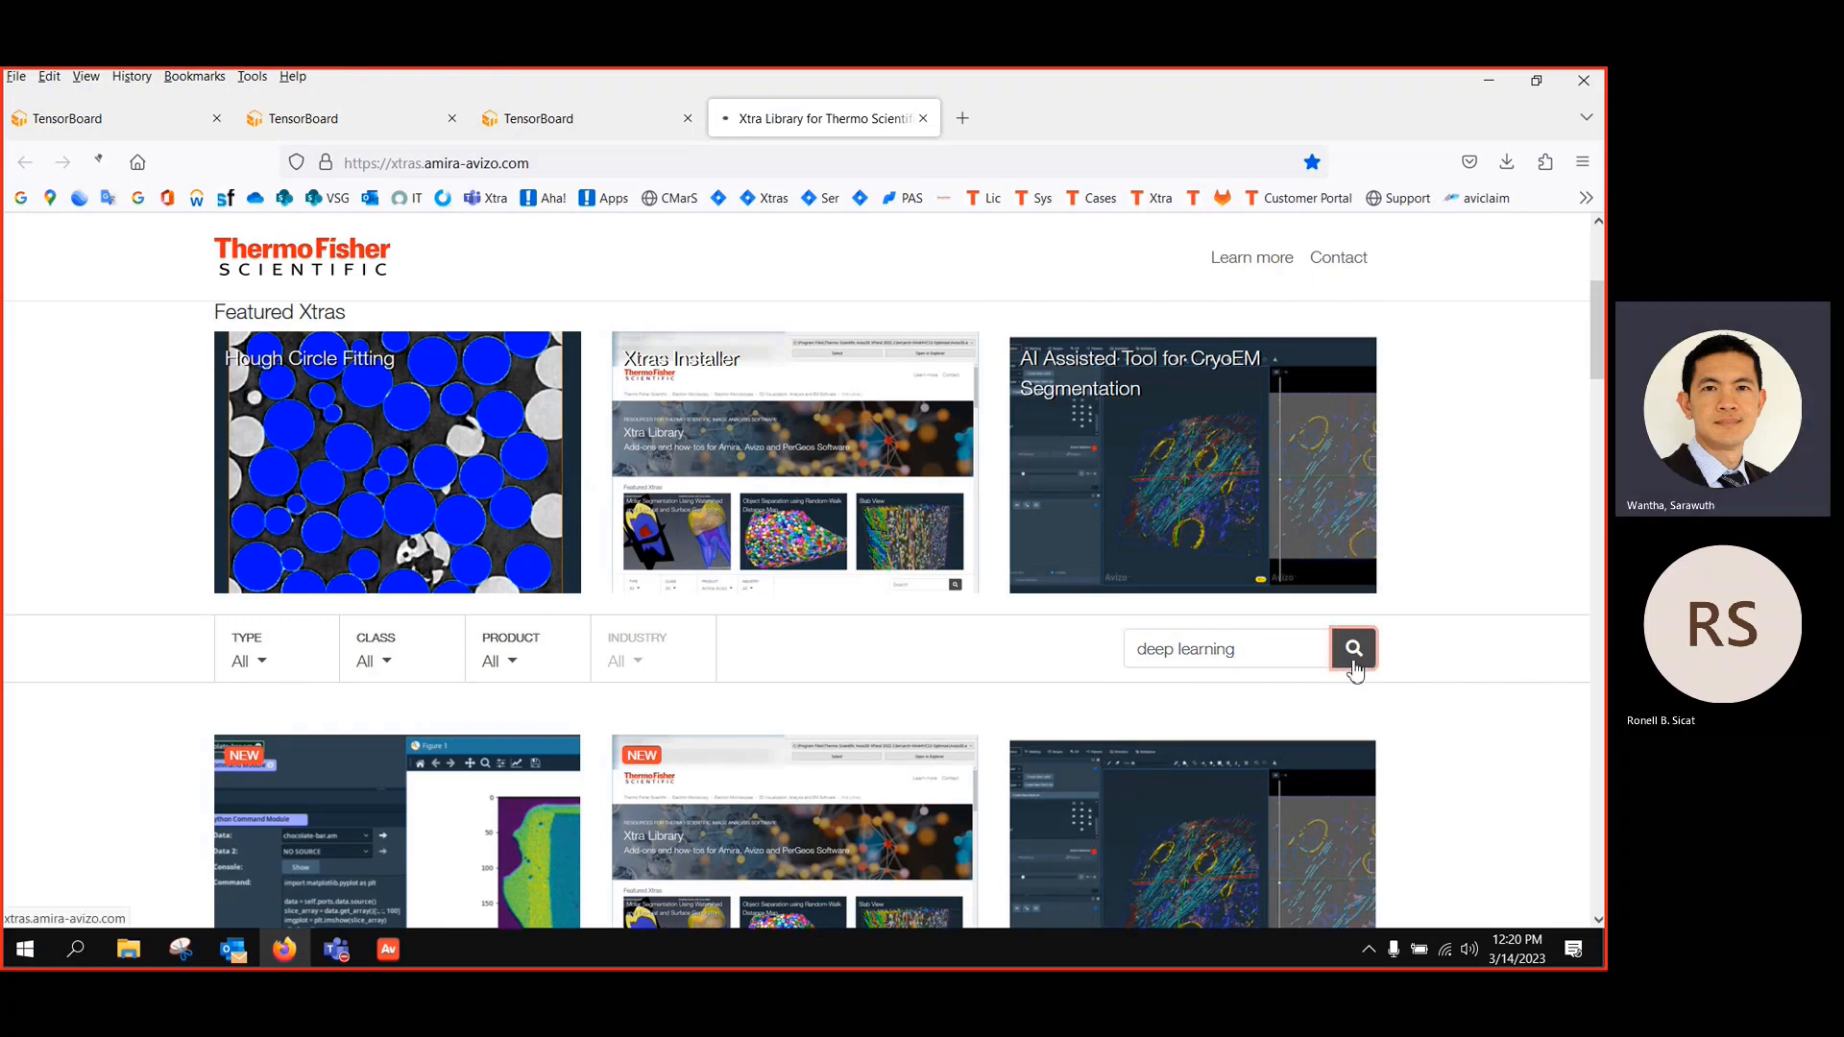
click(1353, 648)
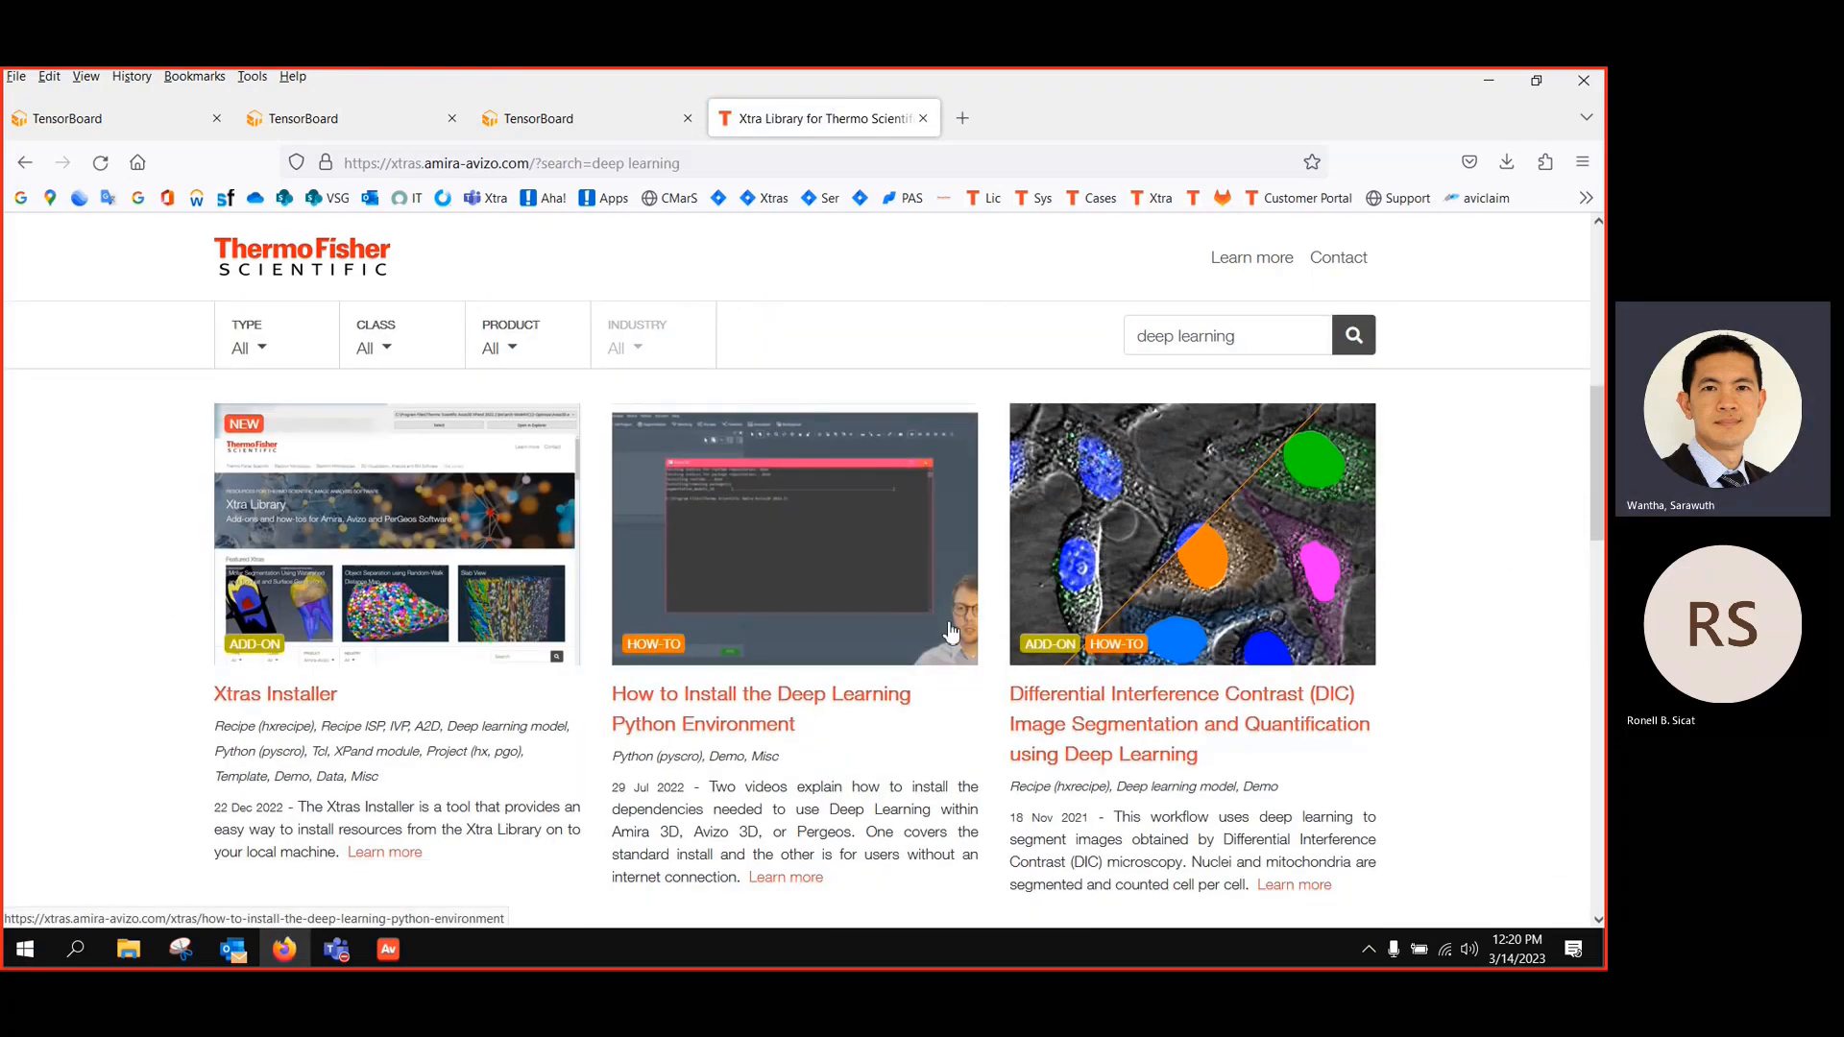
Open the Patch Extraction Tools for Deep Learning Data Preparation entry from the results and examine its description and illustrations
scroll(688, 845, down, 4)
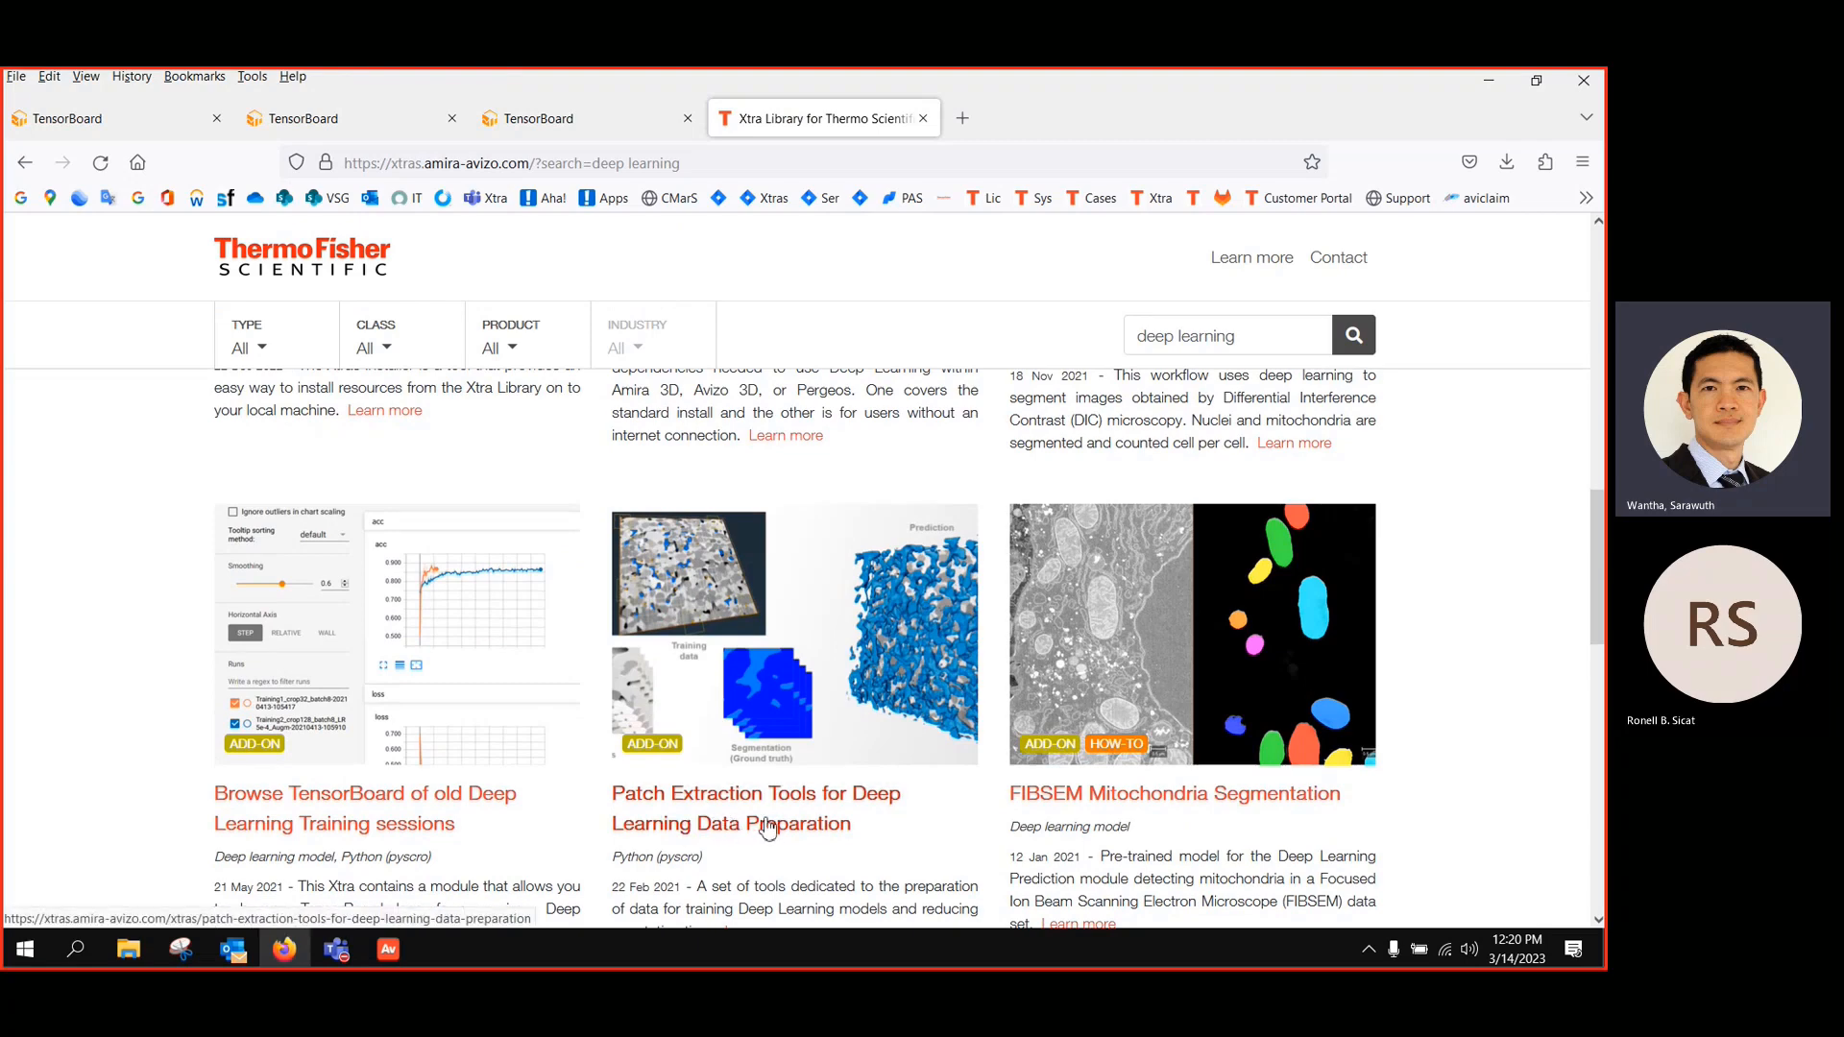
scroll(807, 798, down, 1)
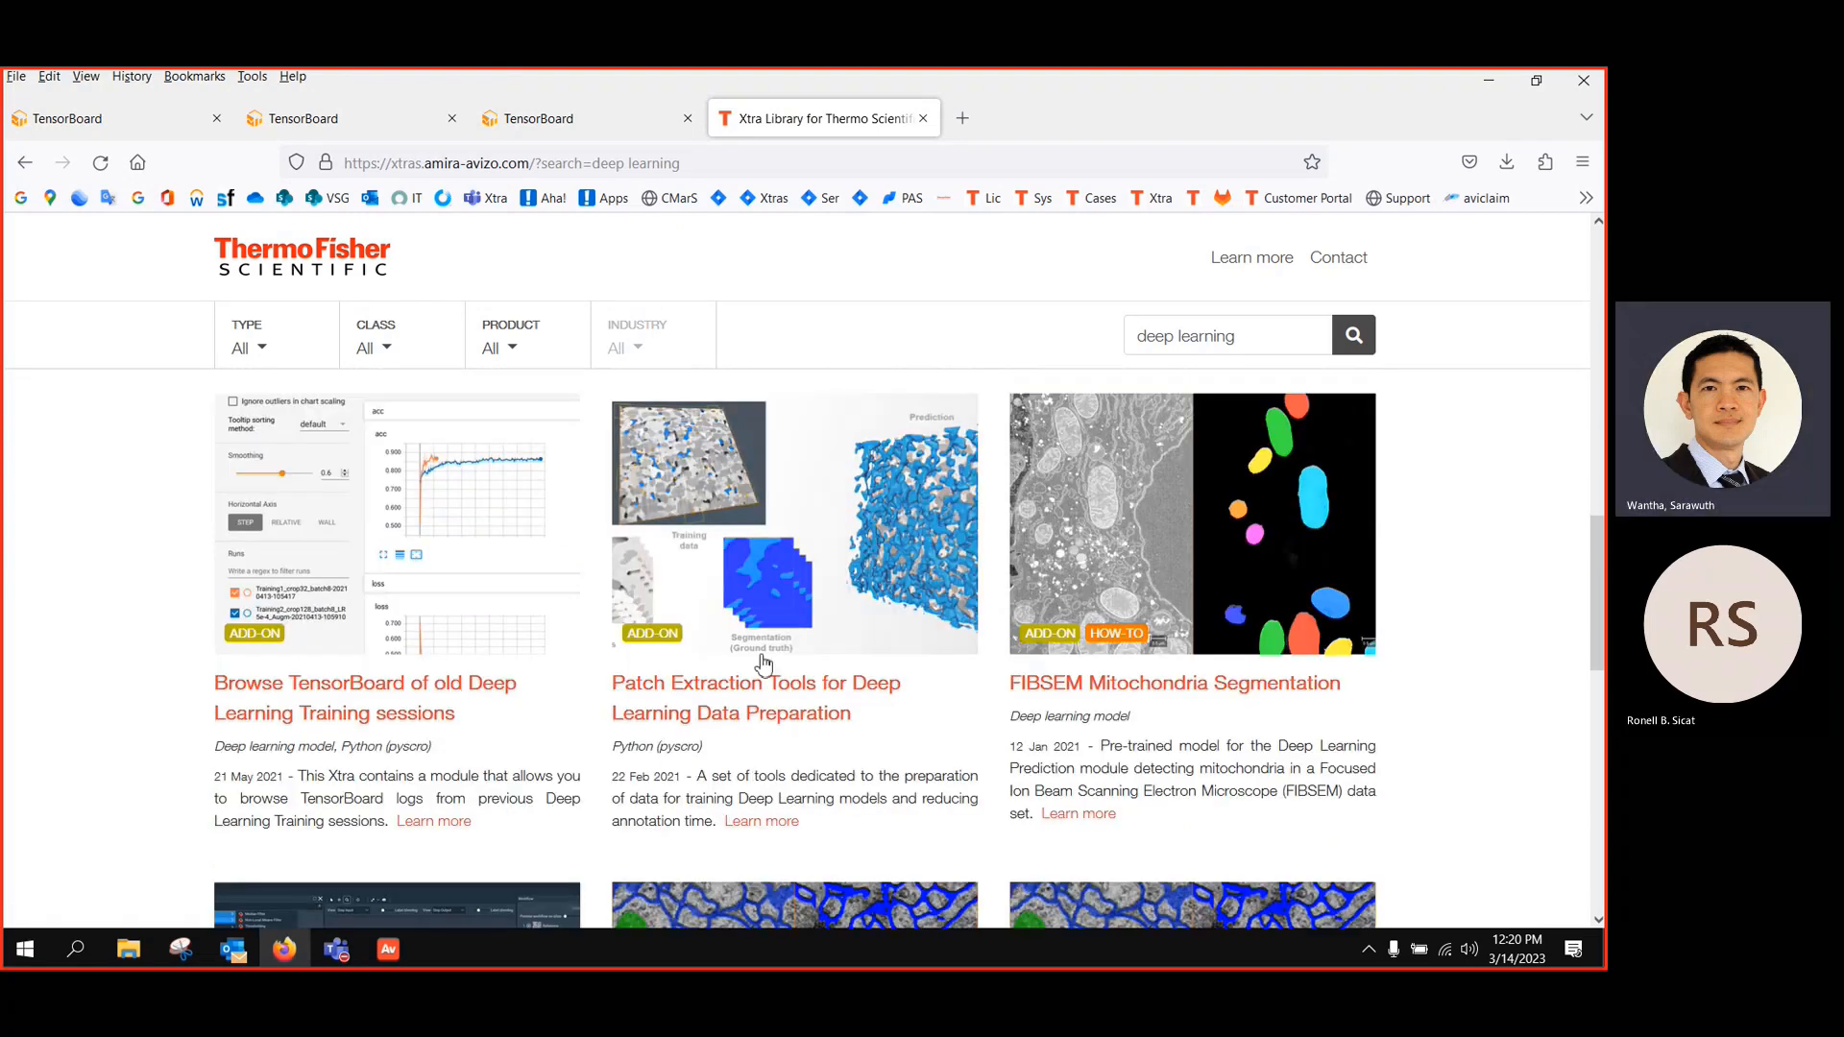
scroll(828, 774, down, 2)
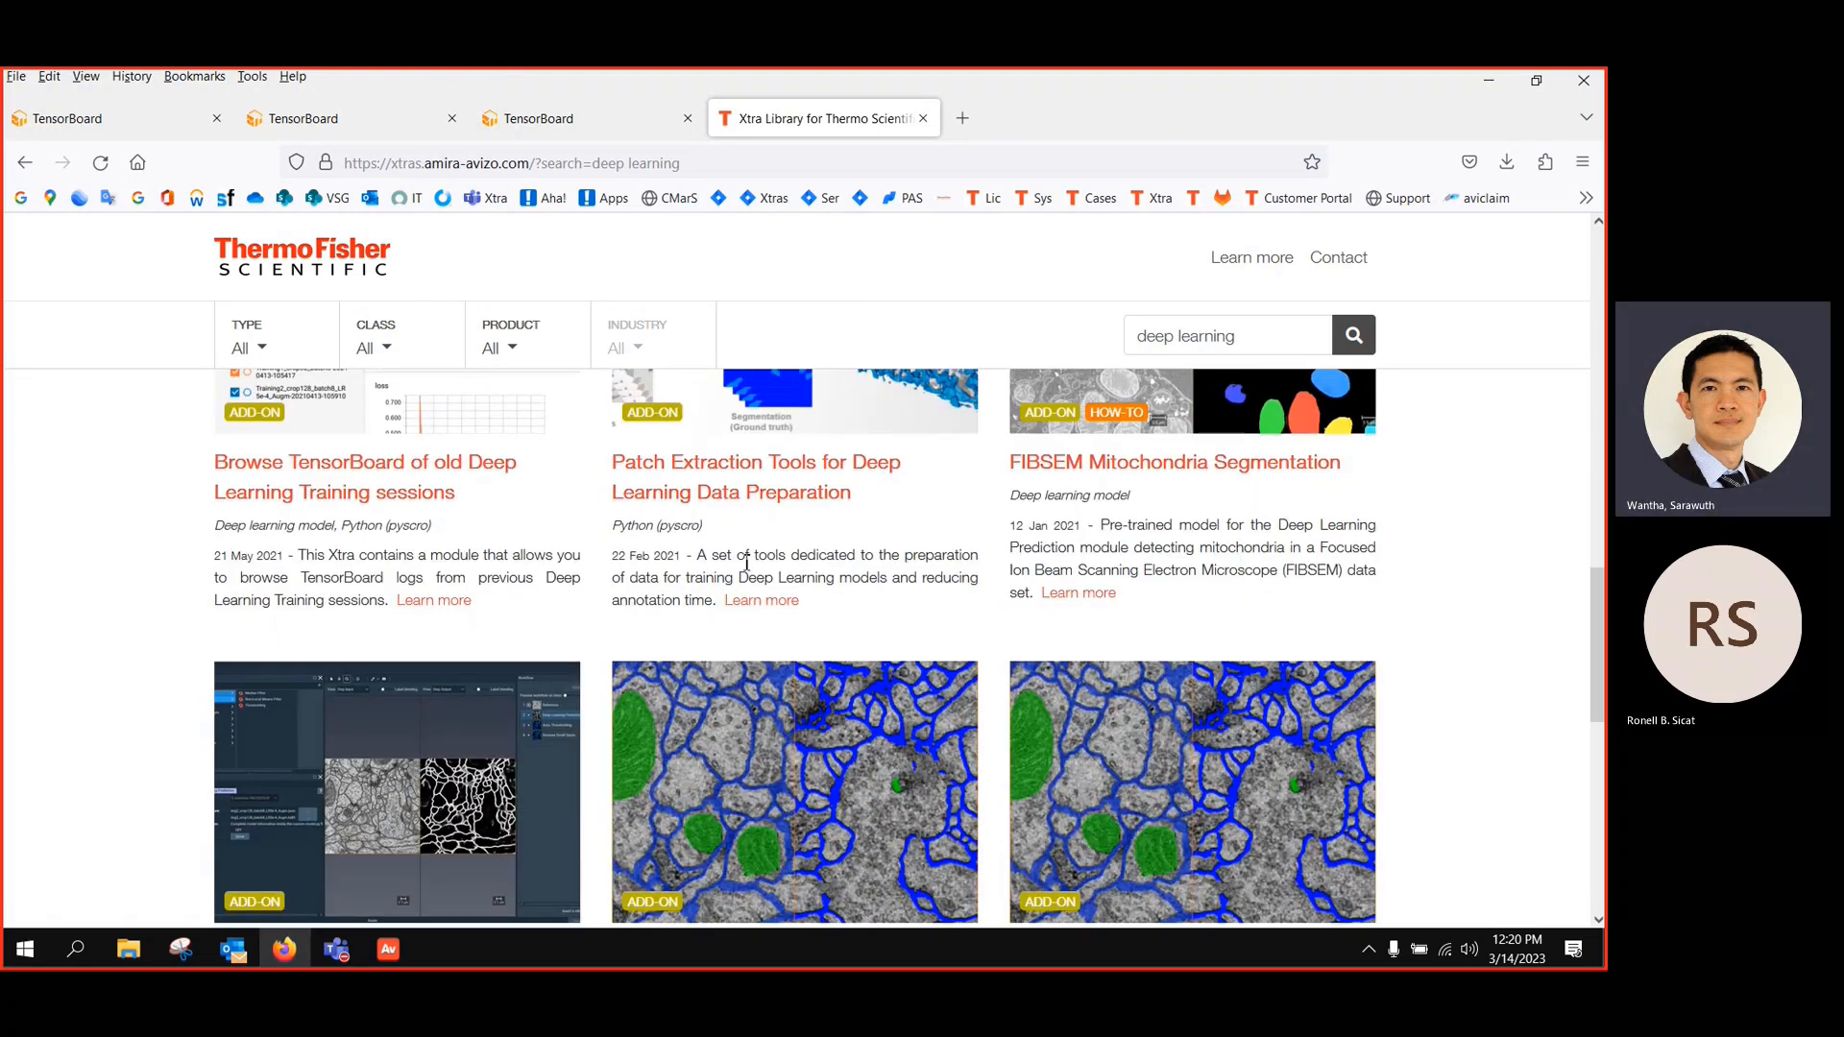
click(778, 470)
scroll(775, 596, down, 4)
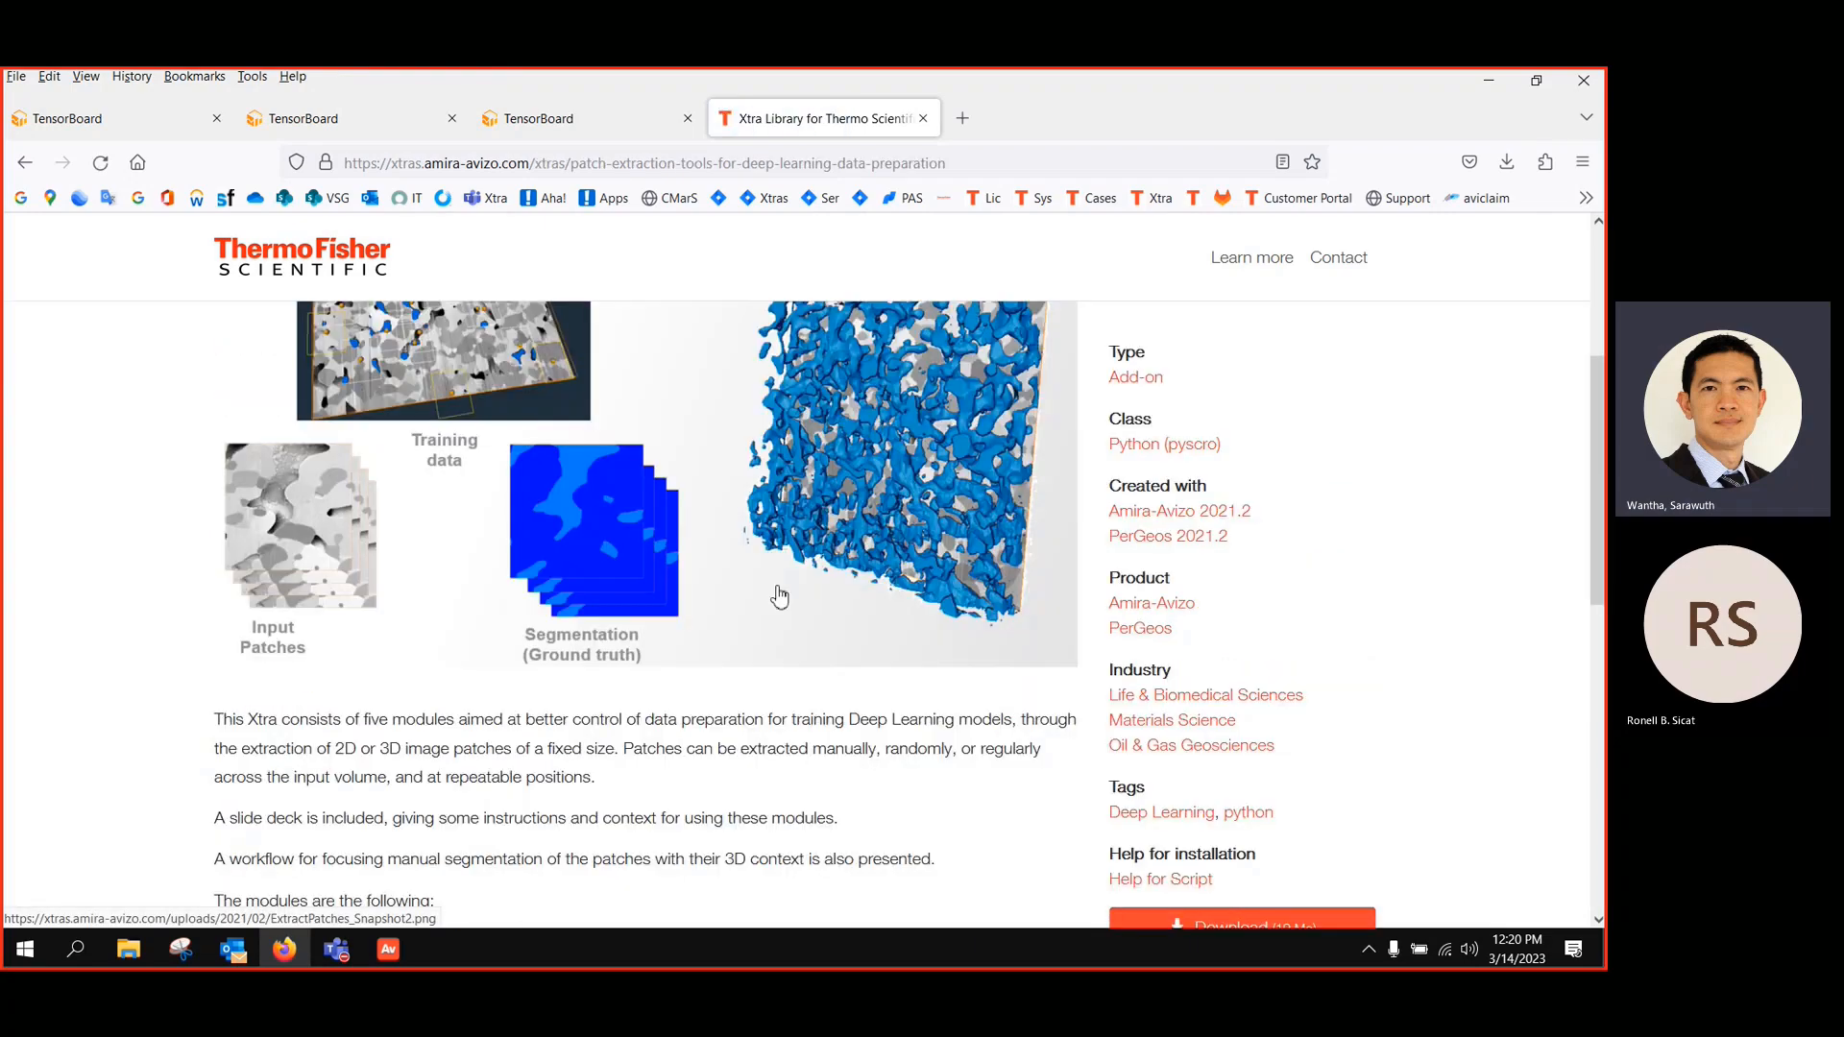
scroll(426, 476, up, 3)
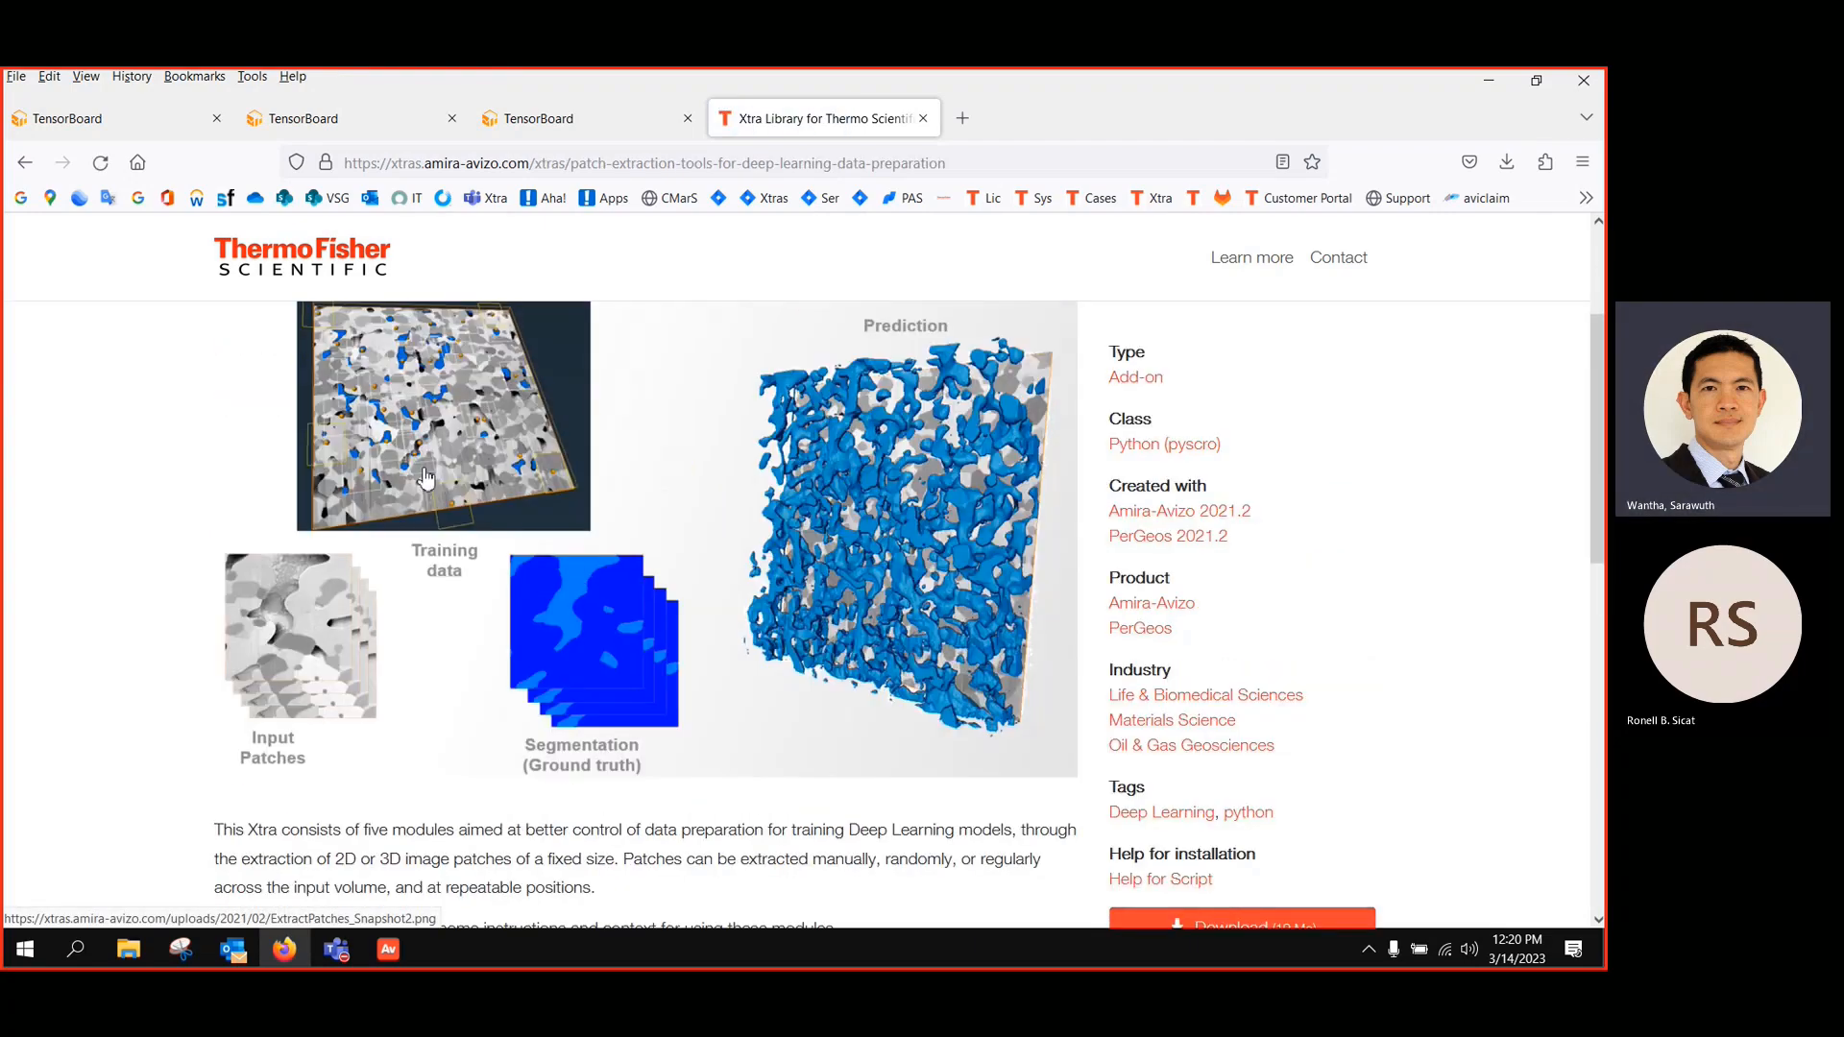
scroll(424, 488, up, 1)
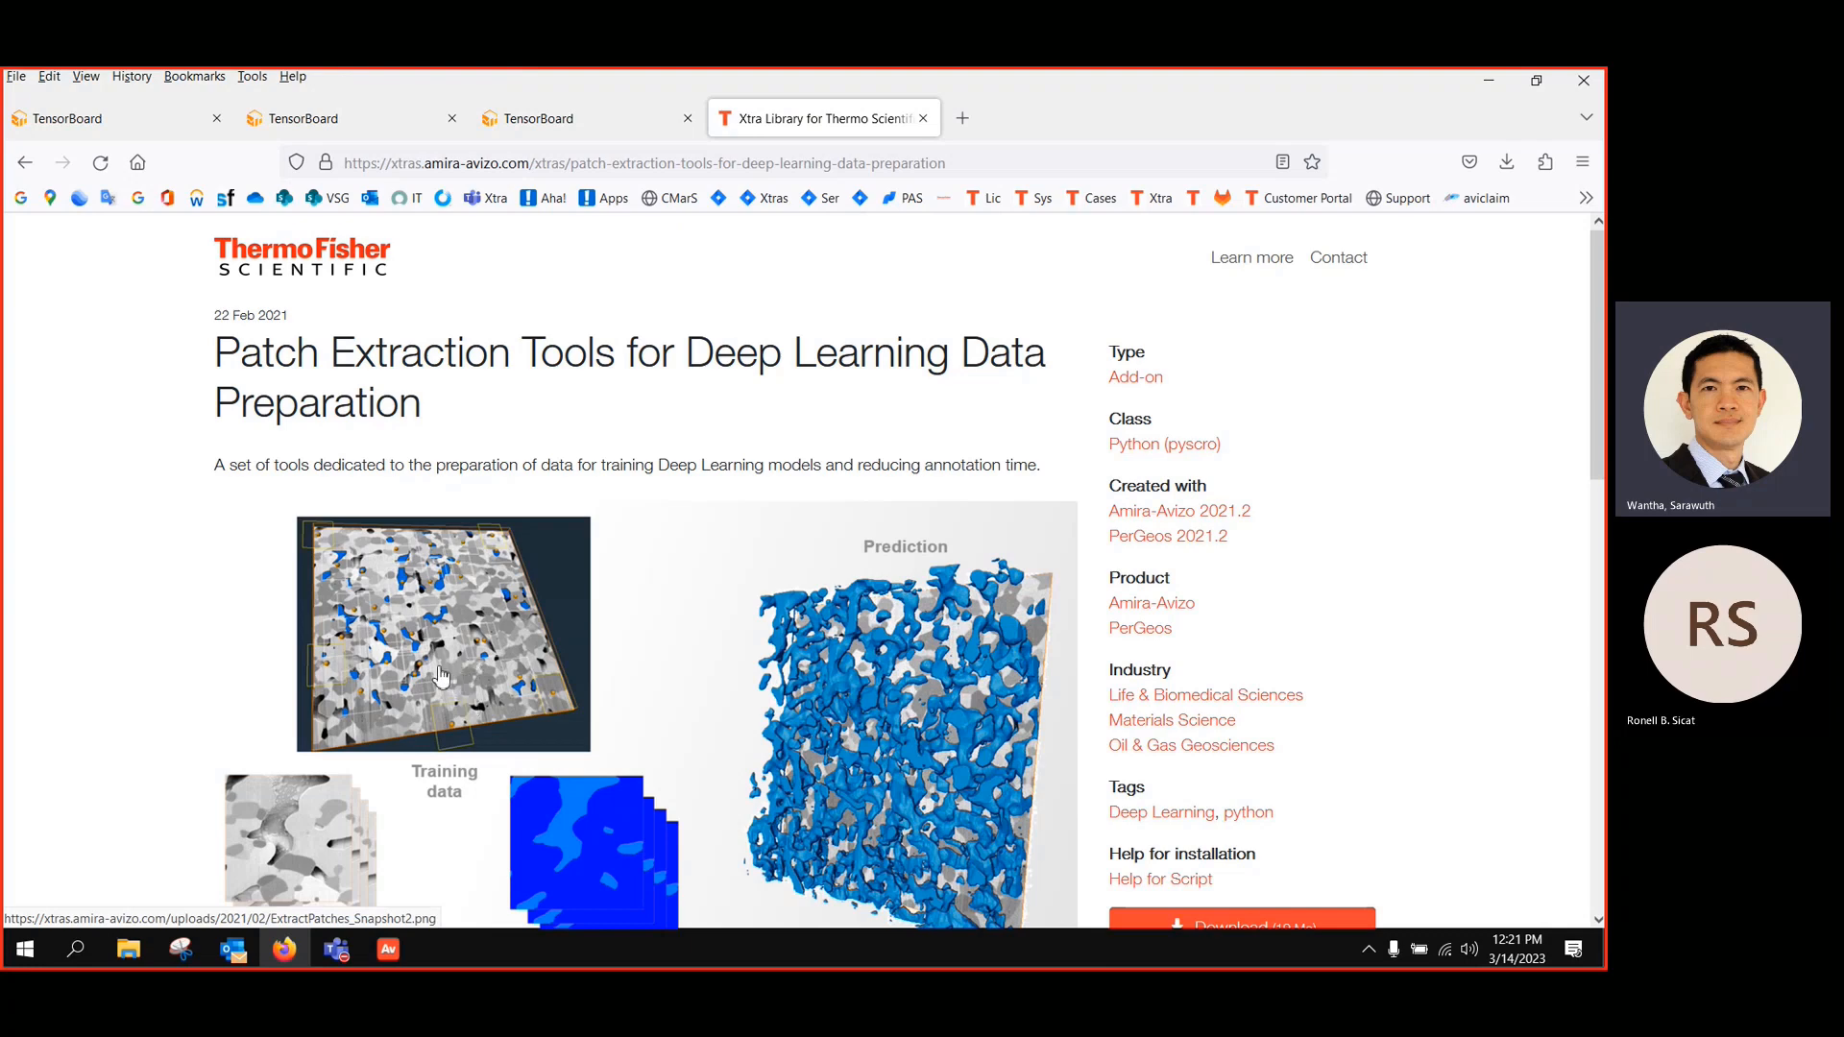
scroll(443, 680, down, 5)
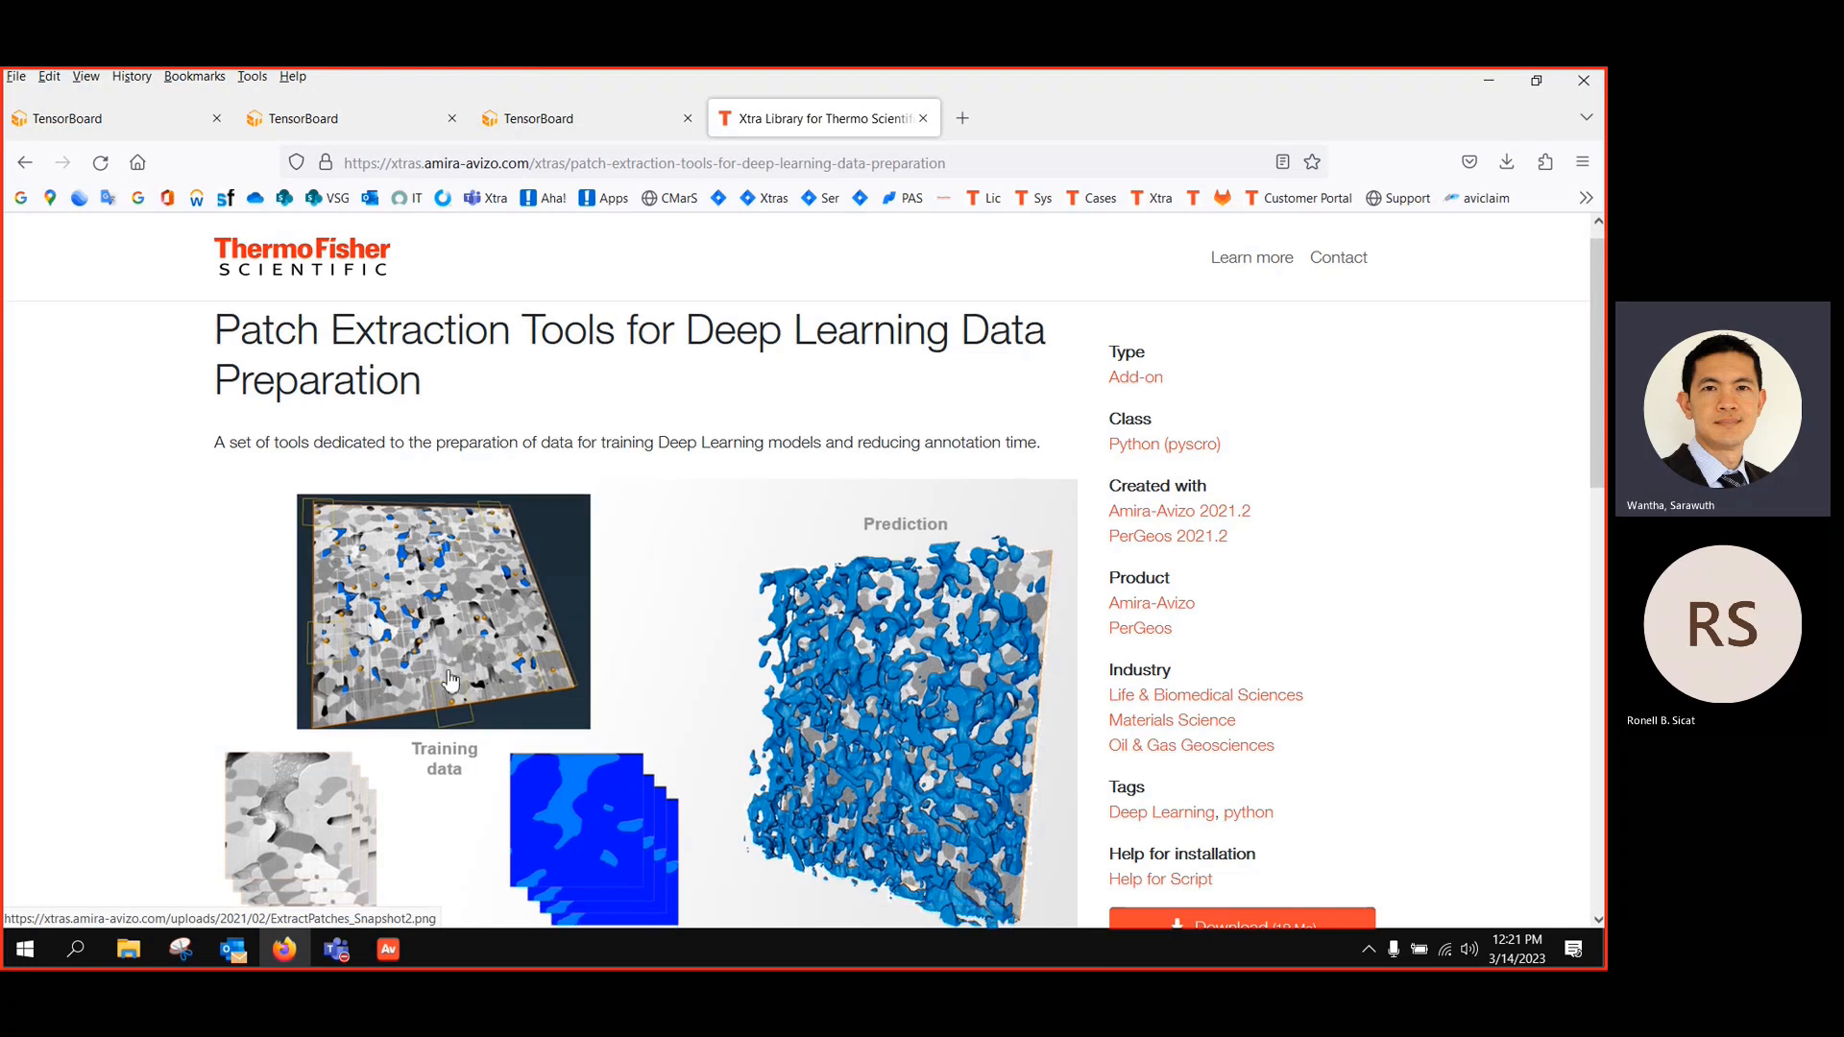
Return from the Patch Extraction Tools entry to the search results and search the Xtra Library for "extract"
click(25, 163)
scroll(740, 688, down, 7)
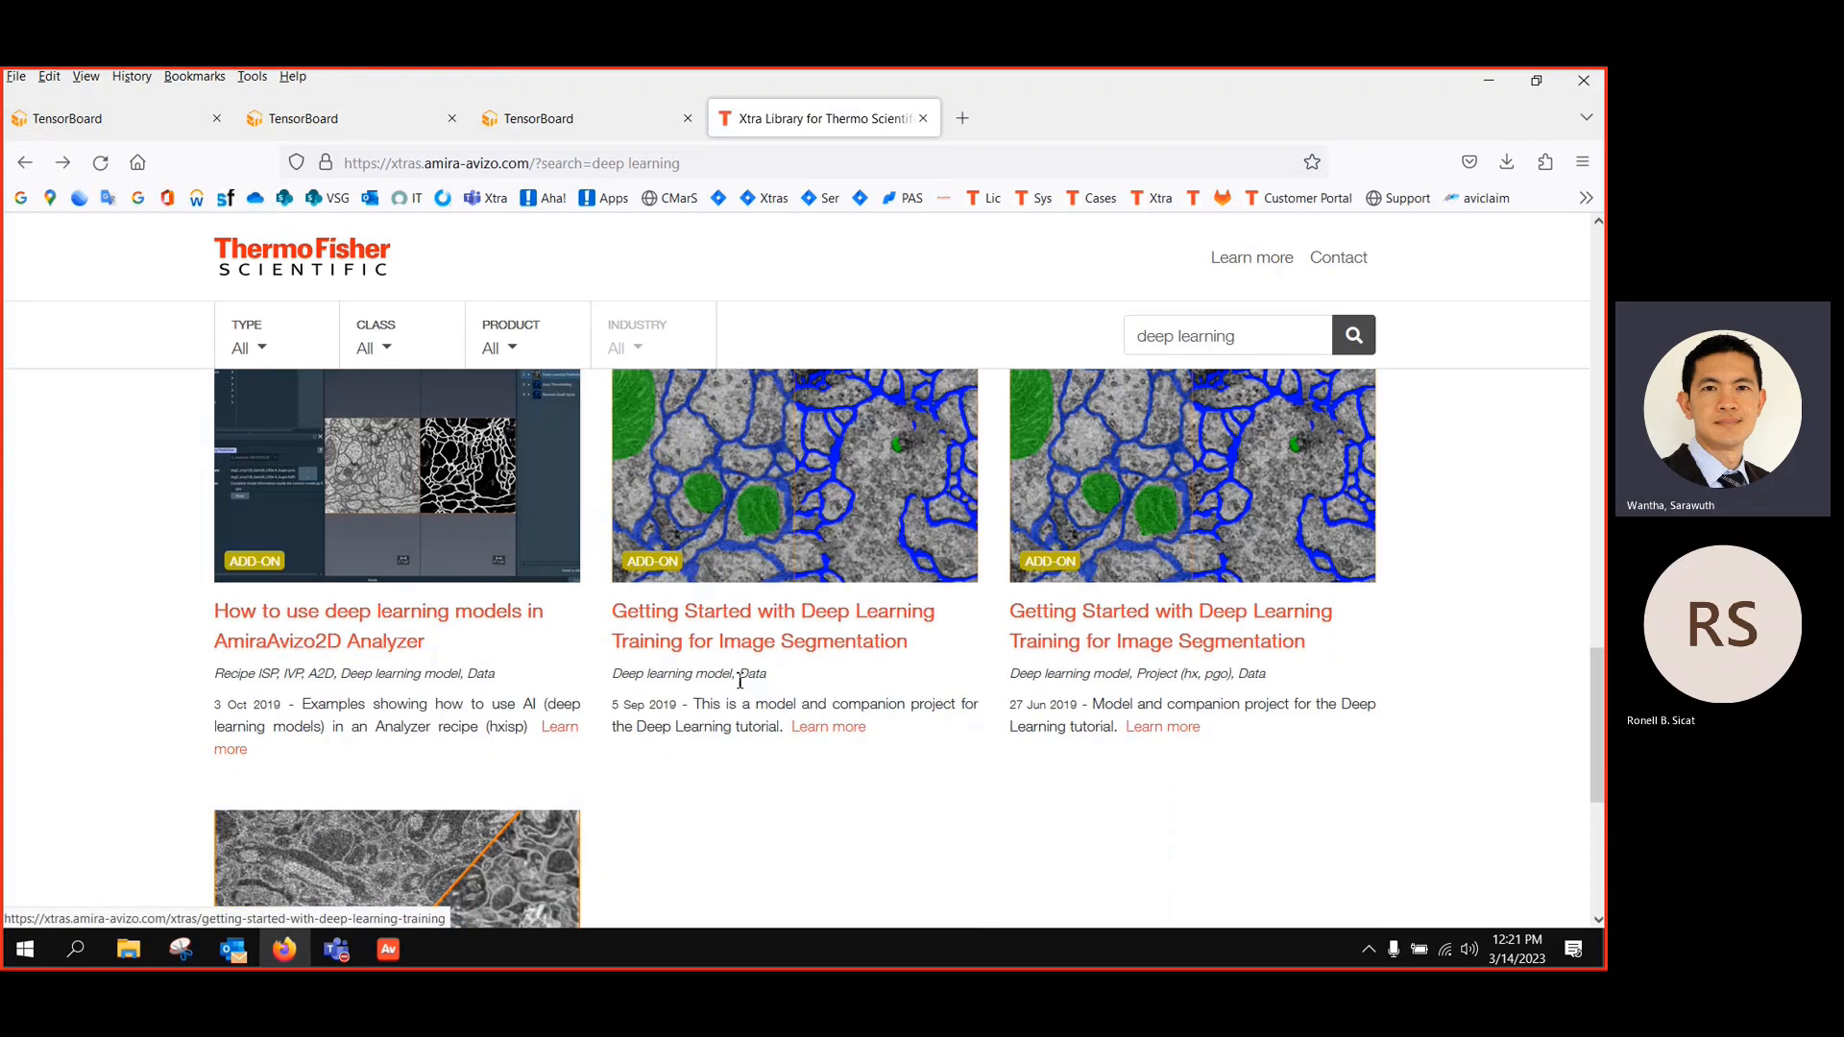
scroll(735, 690, up, 12)
scroll(725, 694, up, 3)
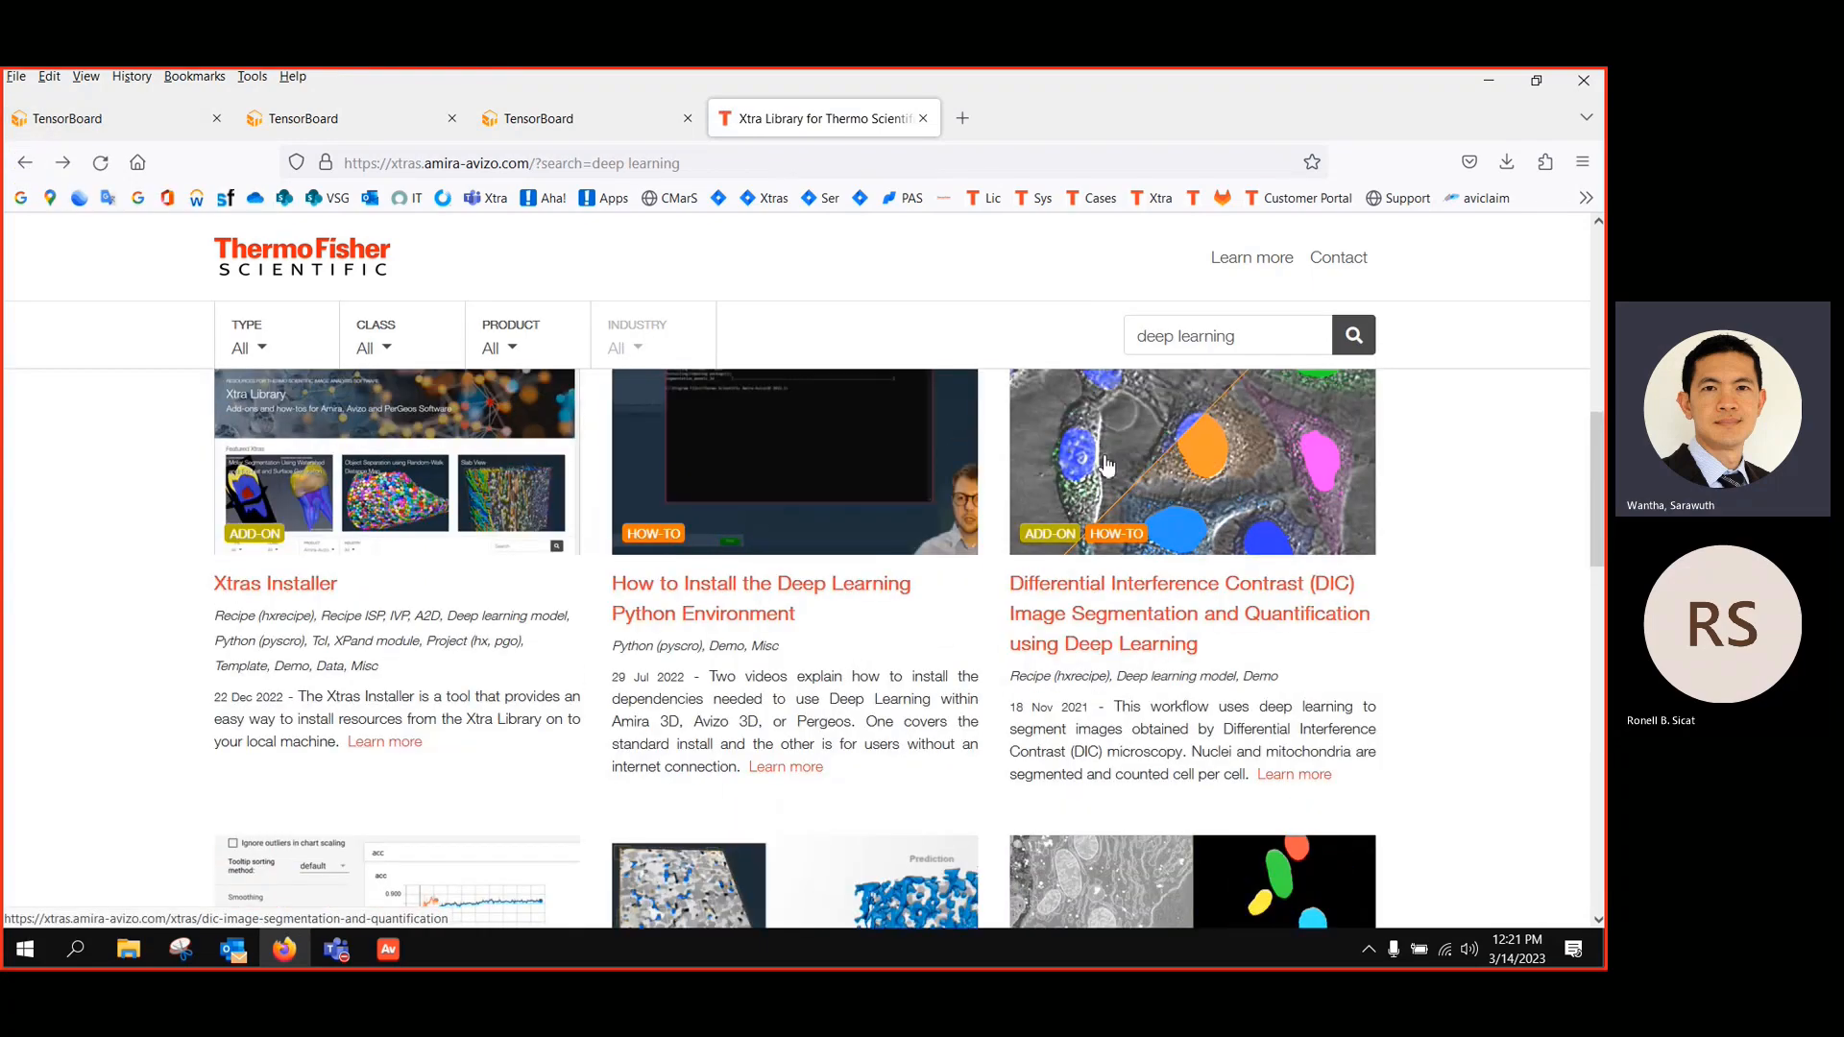
drag(1244, 338, 1095, 341)
text(e)
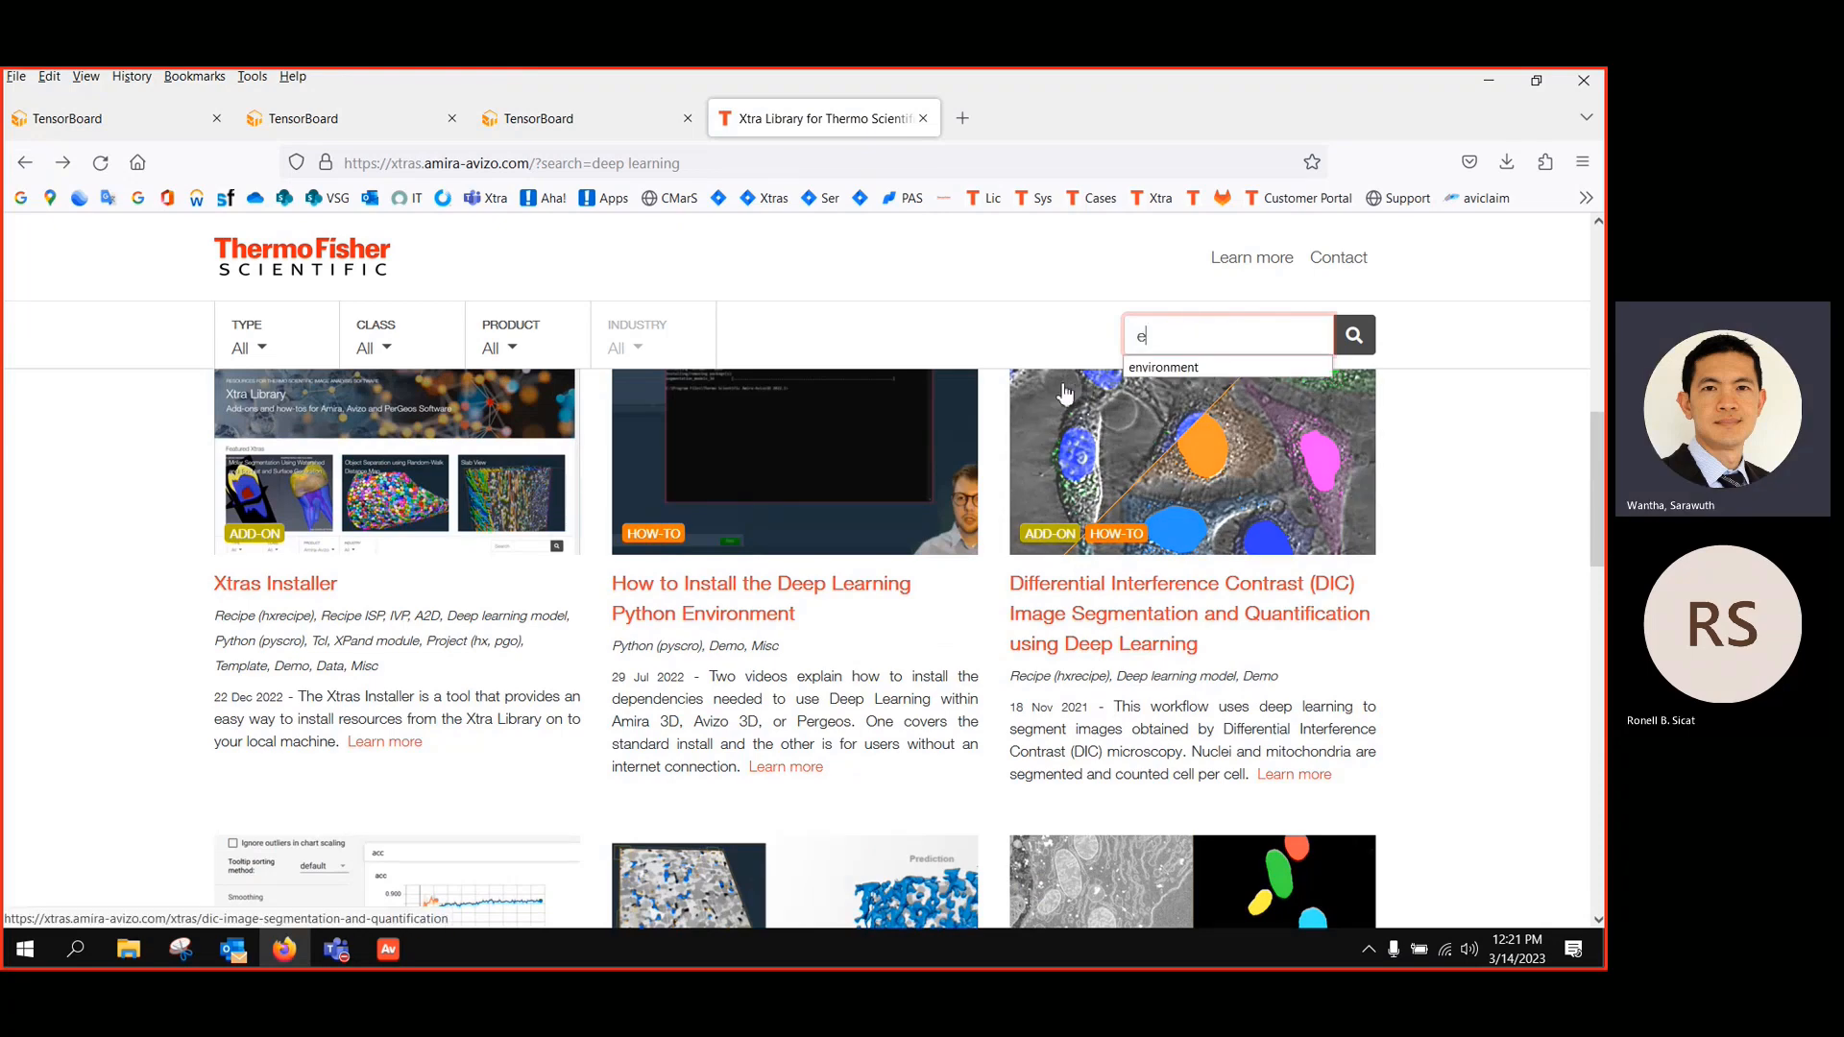
text(xtract)
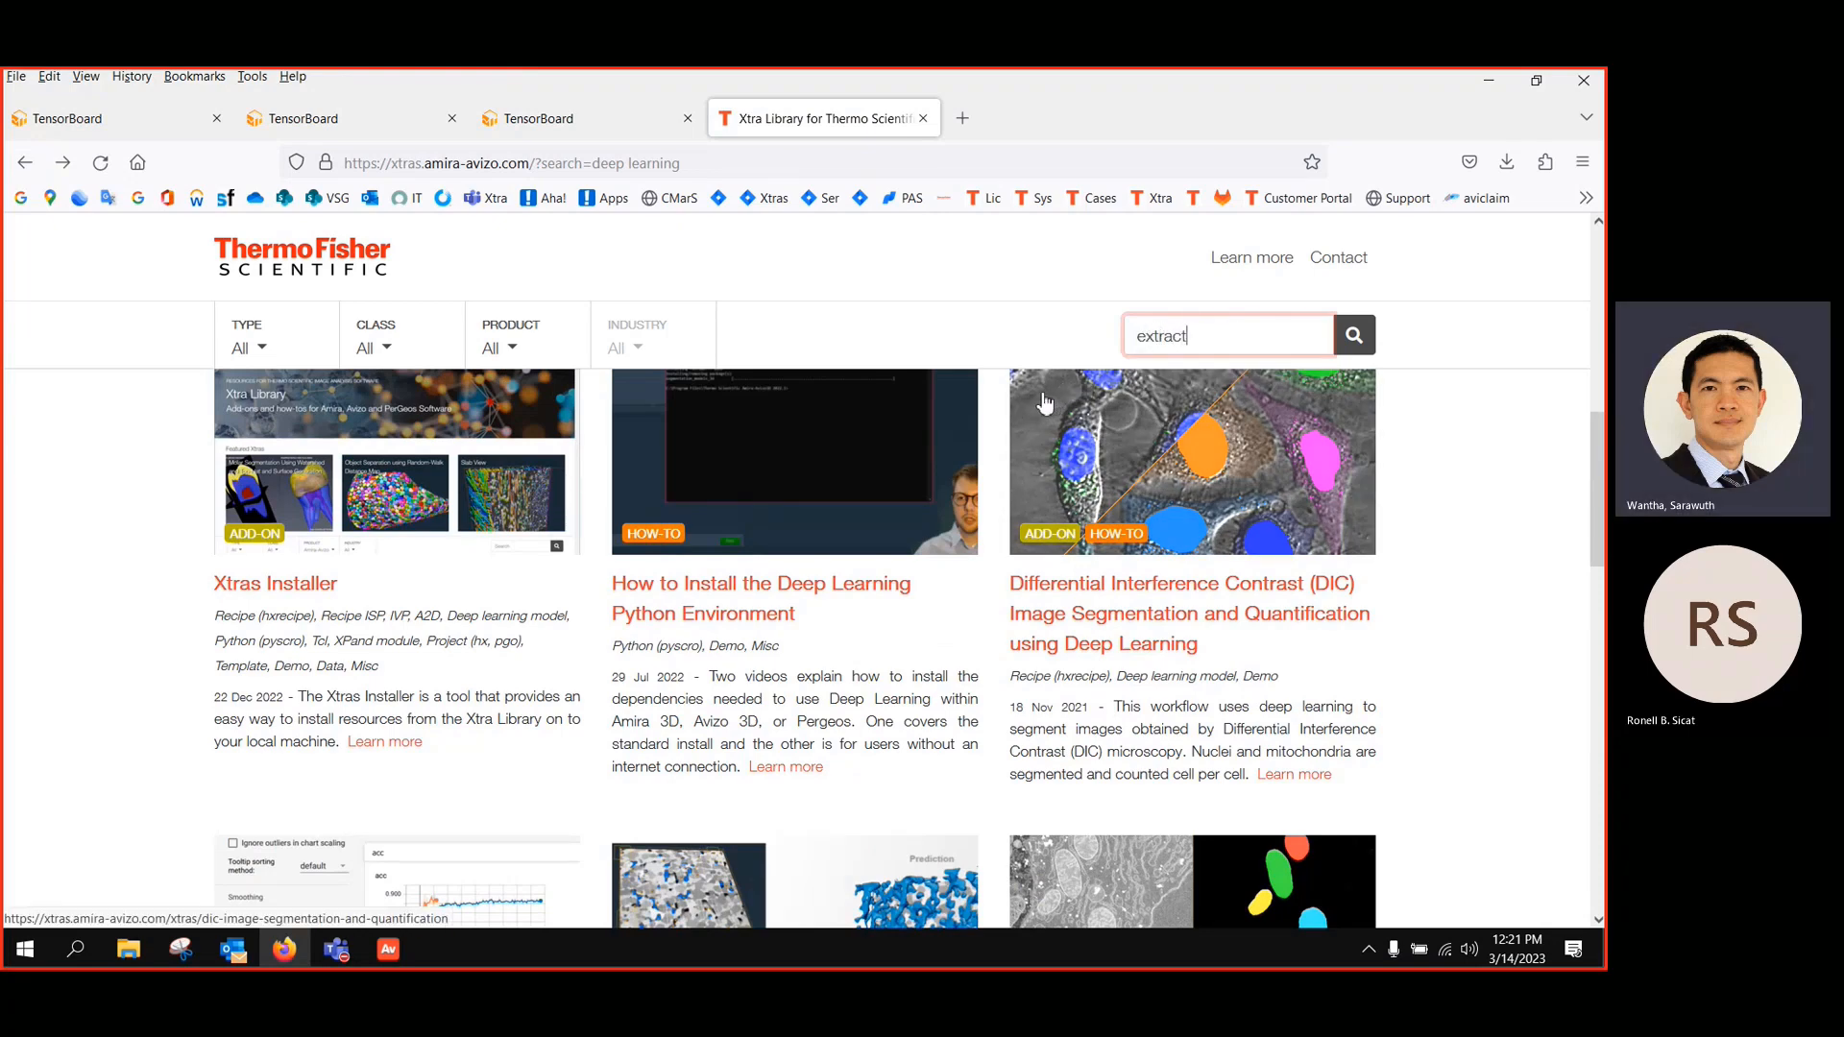
key(Return)
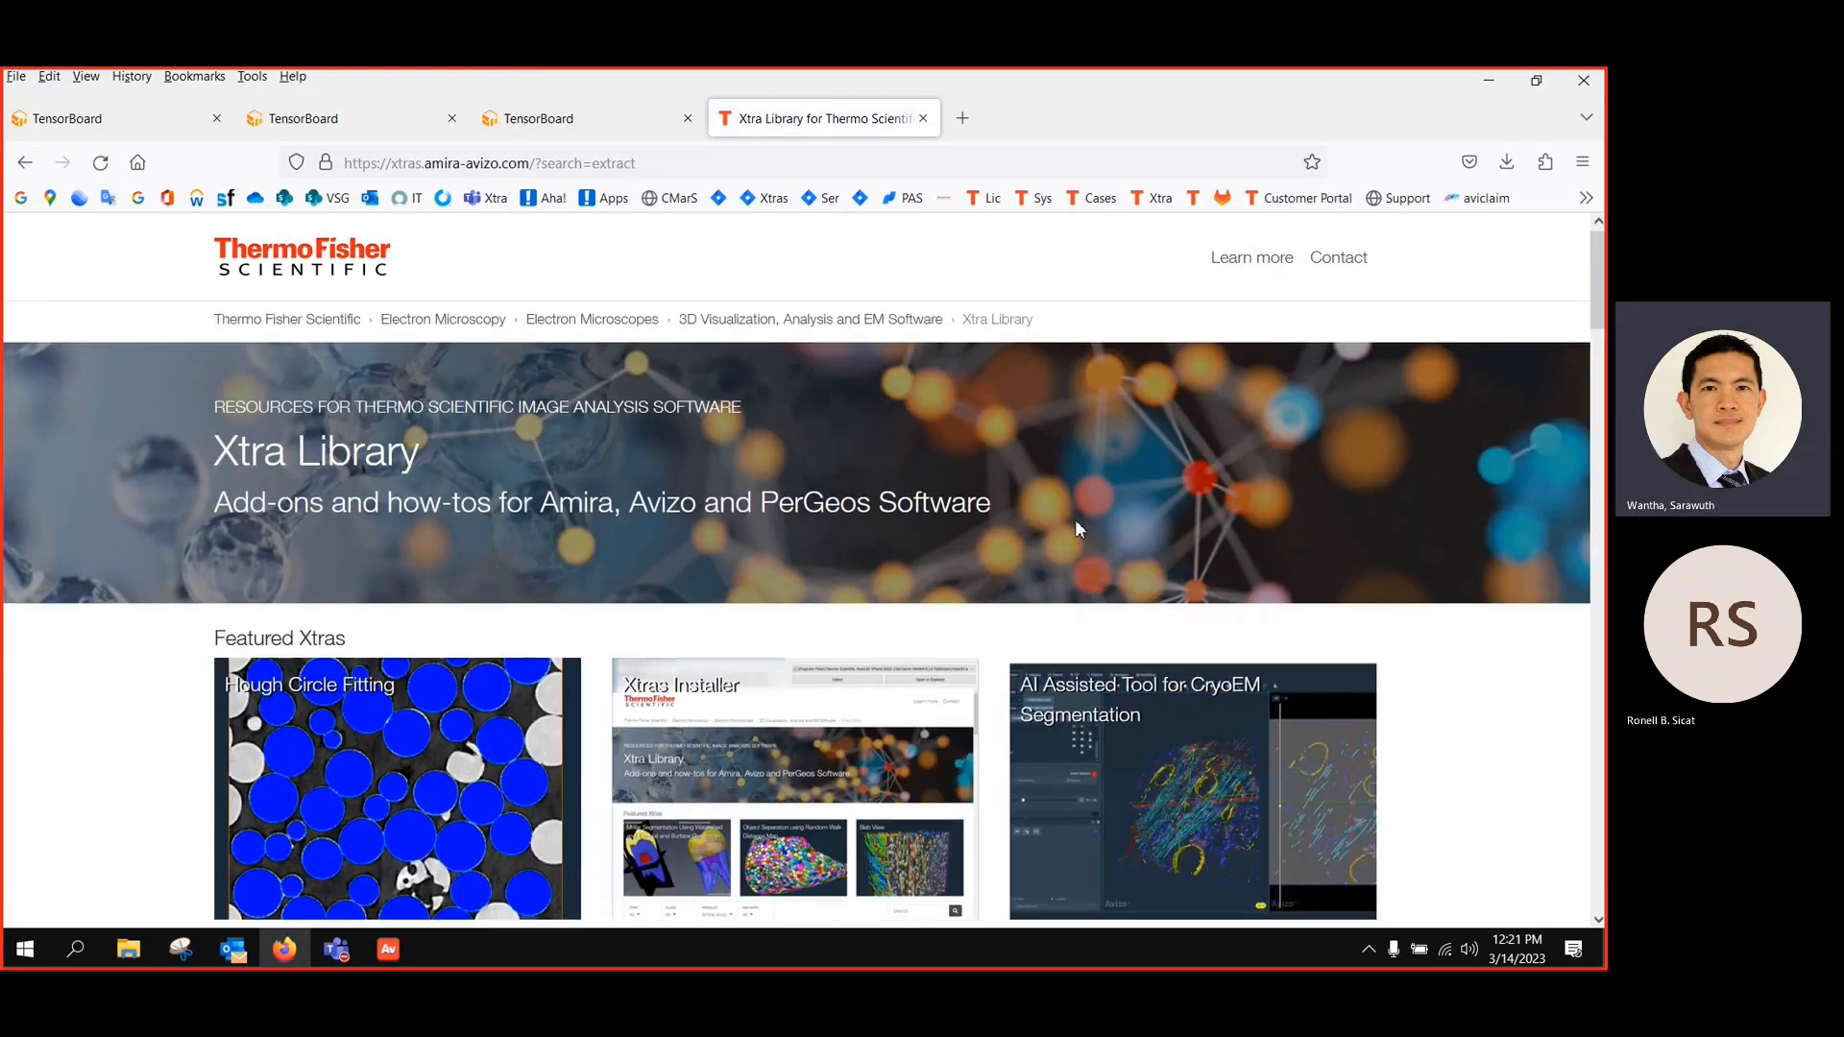
Browse the "extract" search results for add-ons and how-tos on extraction and length or fiber analysis
scroll(1075, 519, down, 10)
scroll(1063, 576, down, 4)
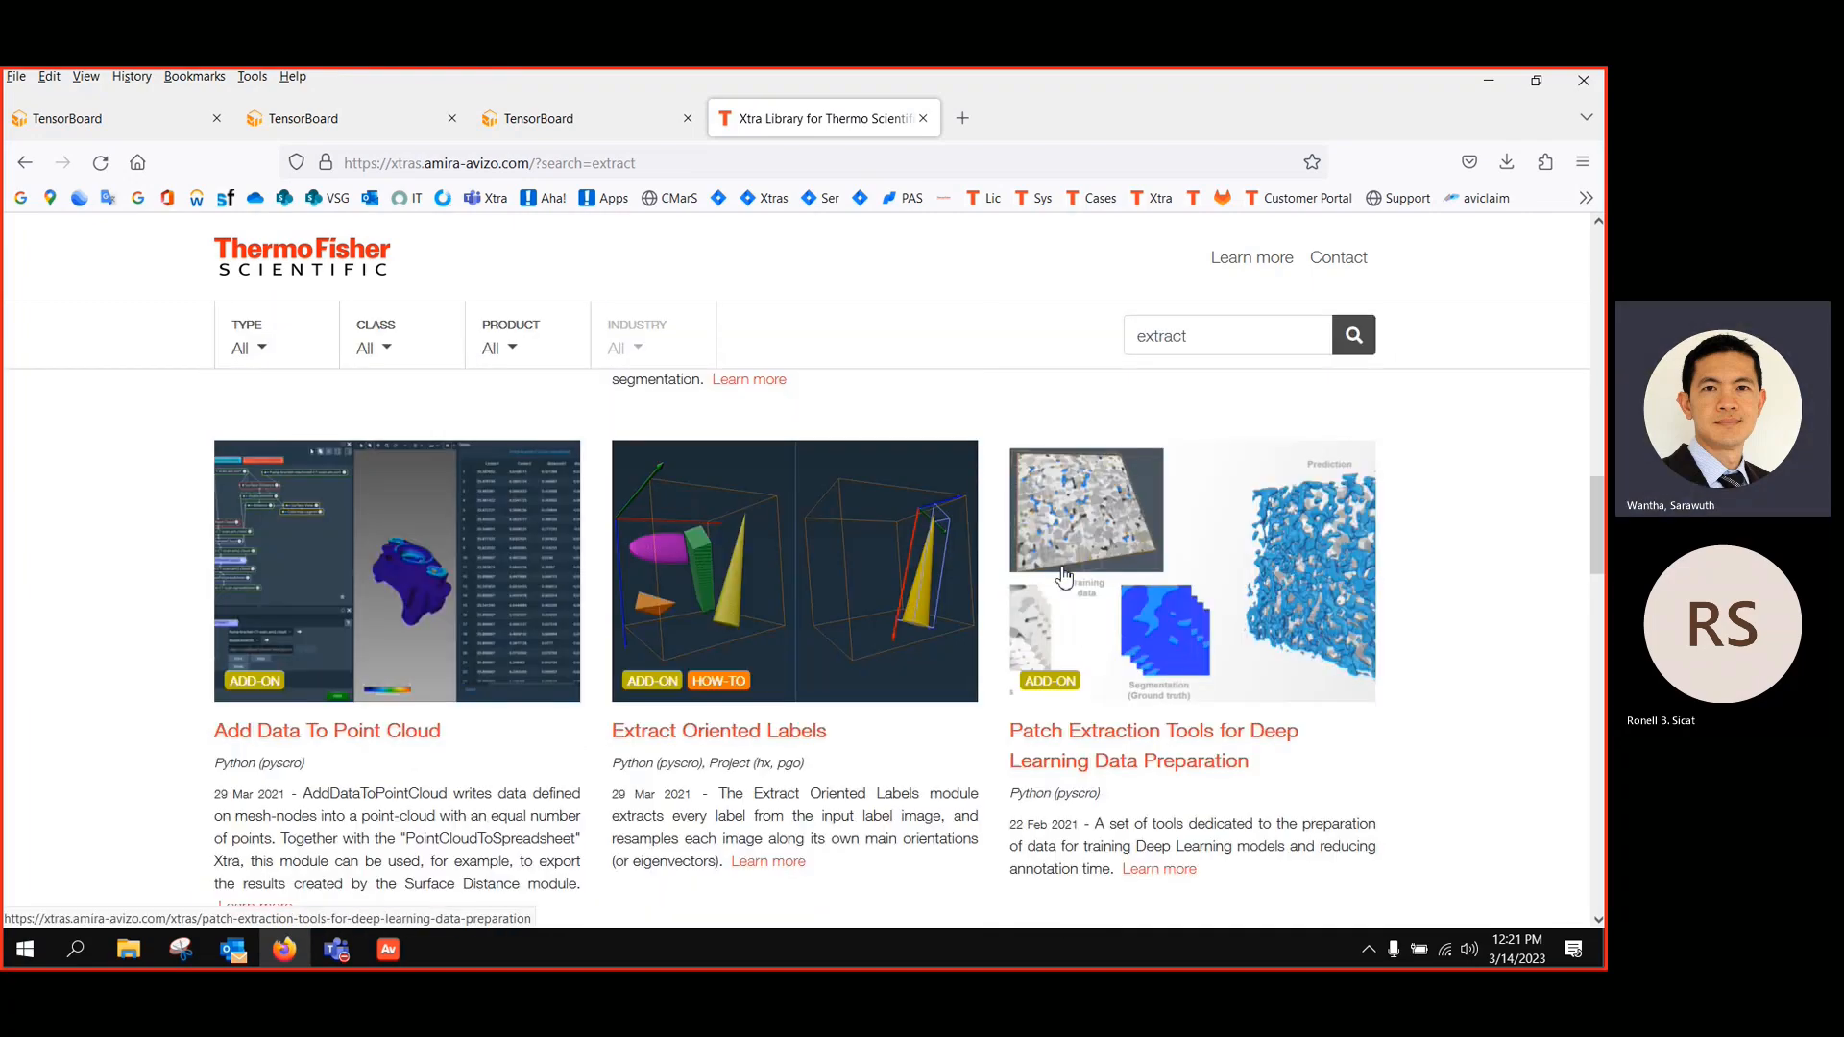
scroll(1064, 573, down, 7)
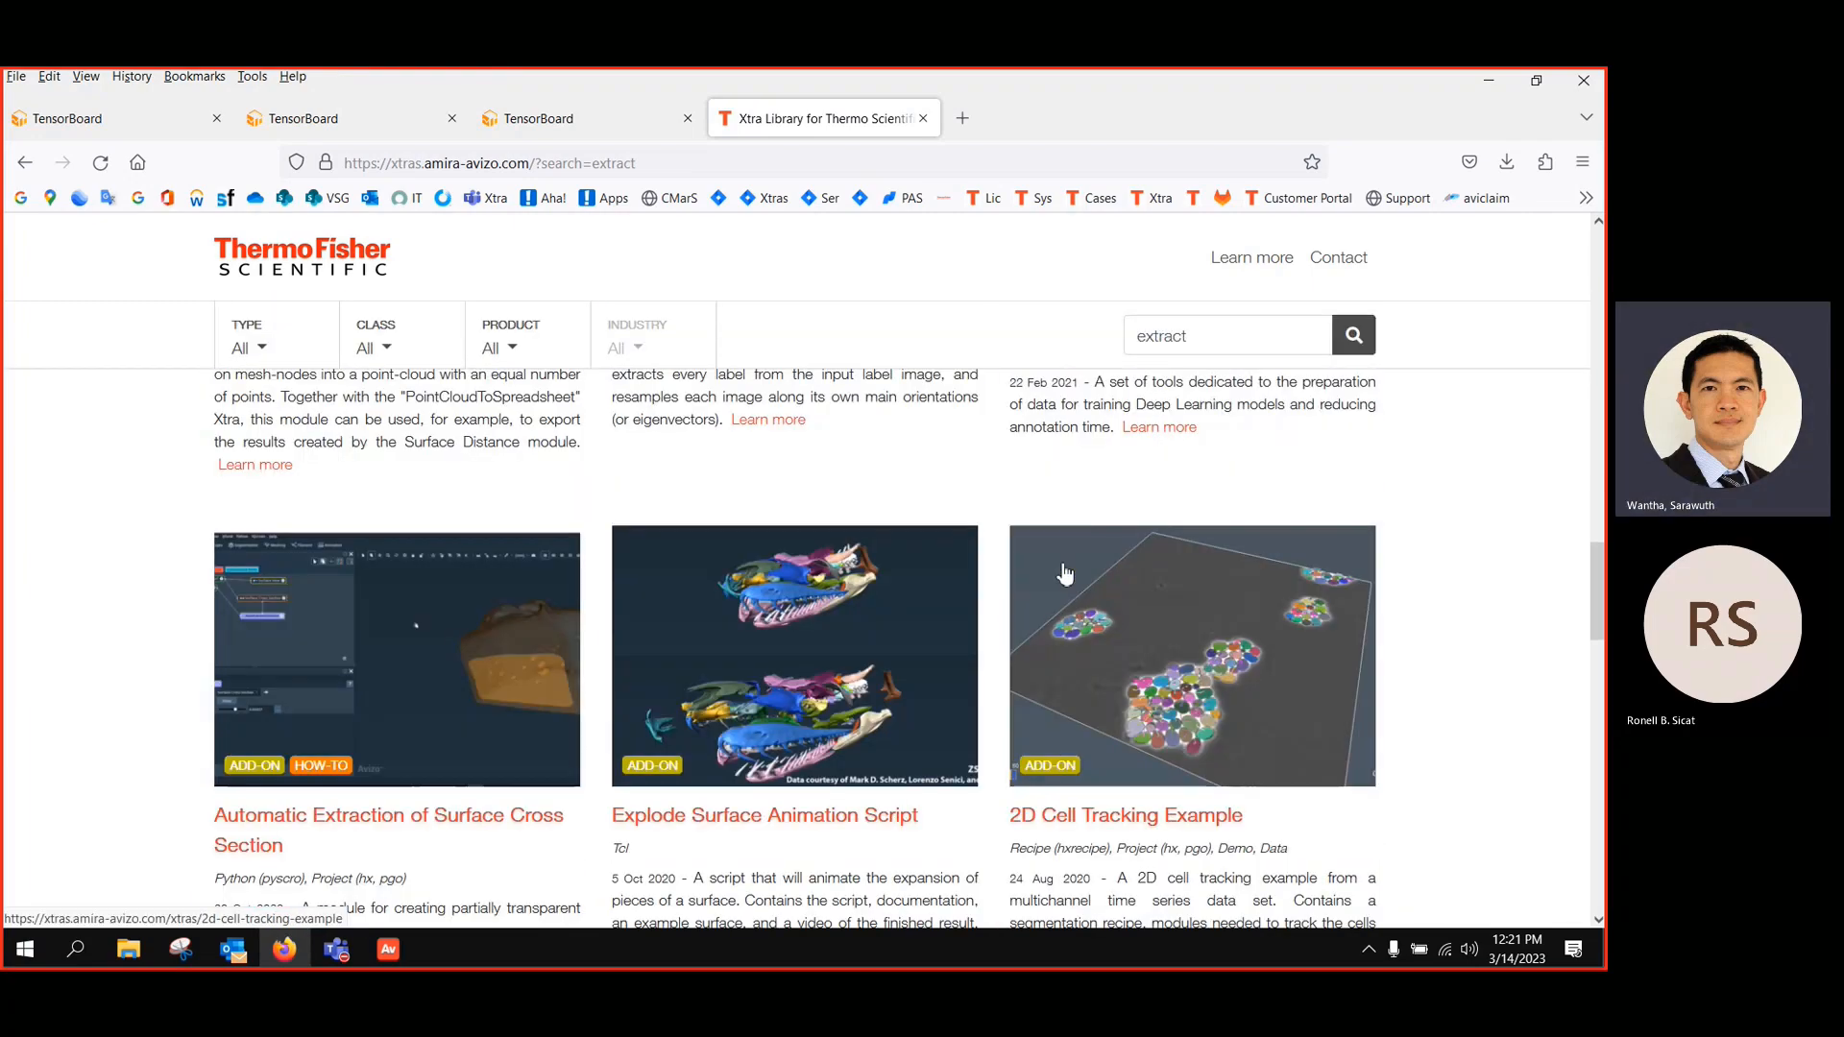
scroll(1064, 567, down, 2)
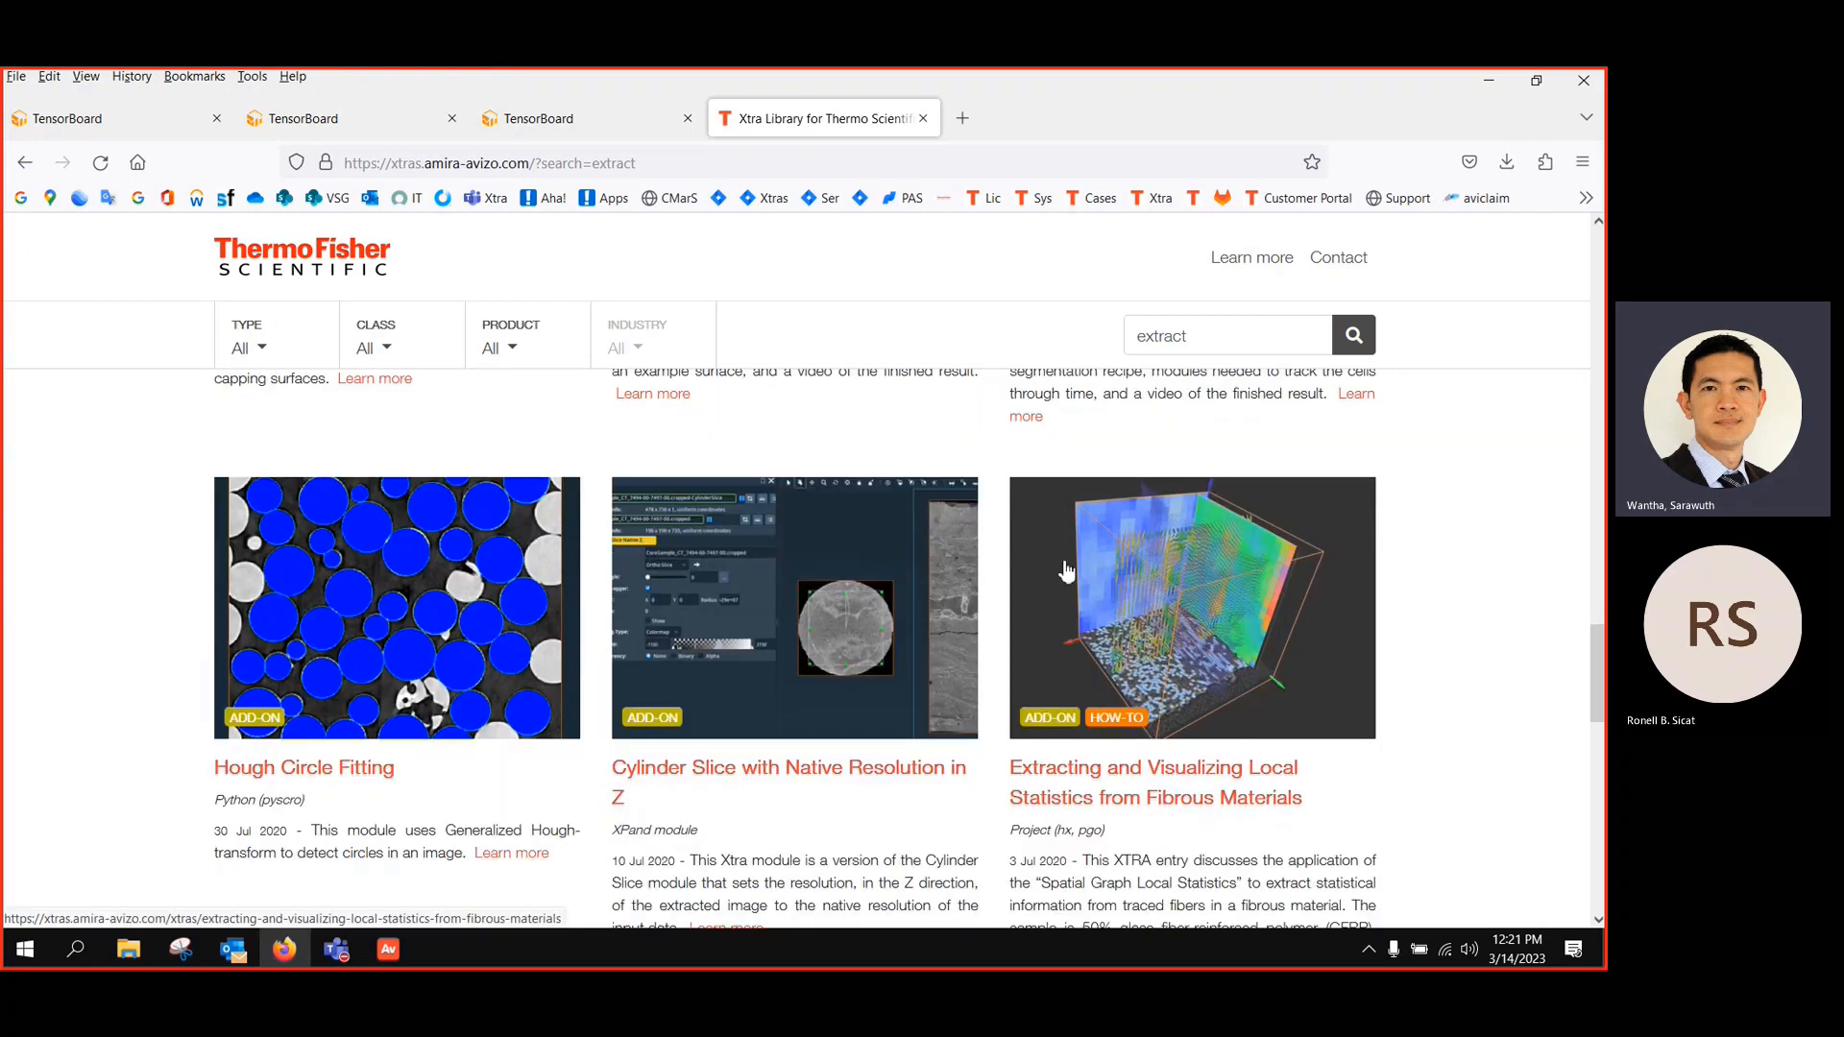
scroll(1066, 571, down, 5)
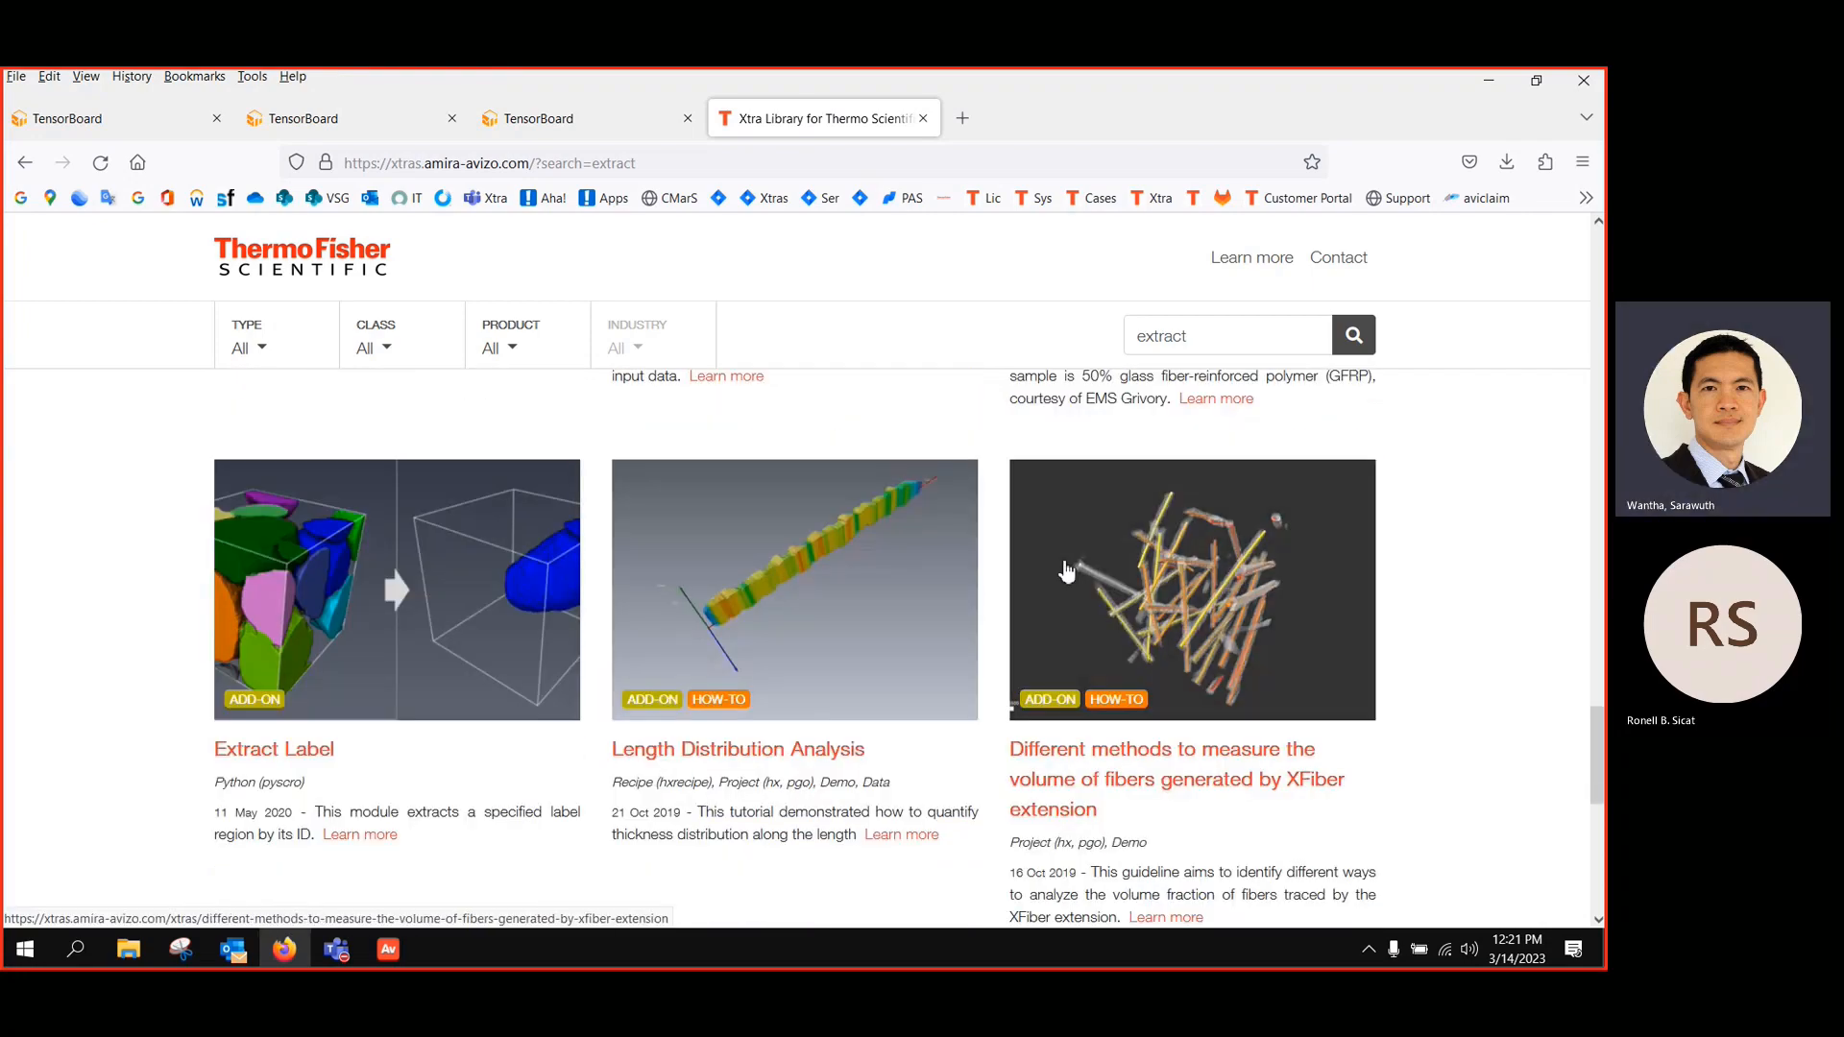
scroll(1066, 569, down, 2)
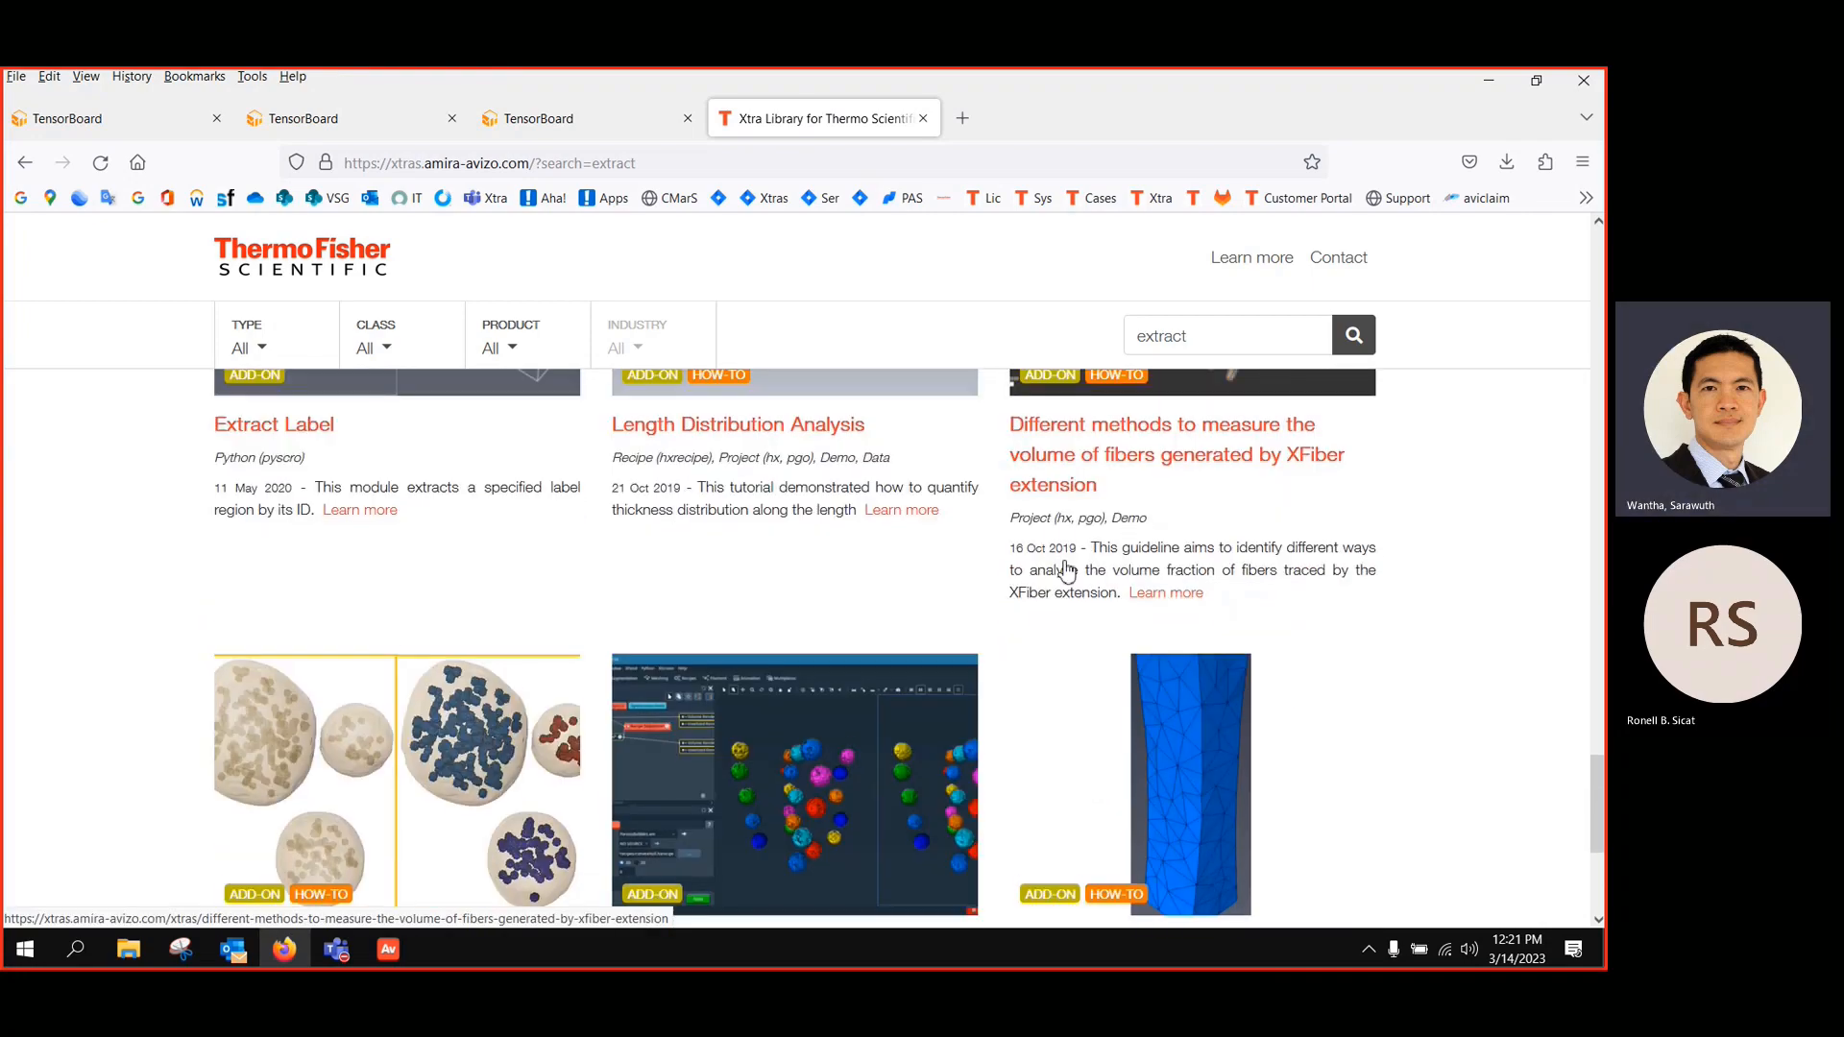
scroll(1067, 564, up, 2)
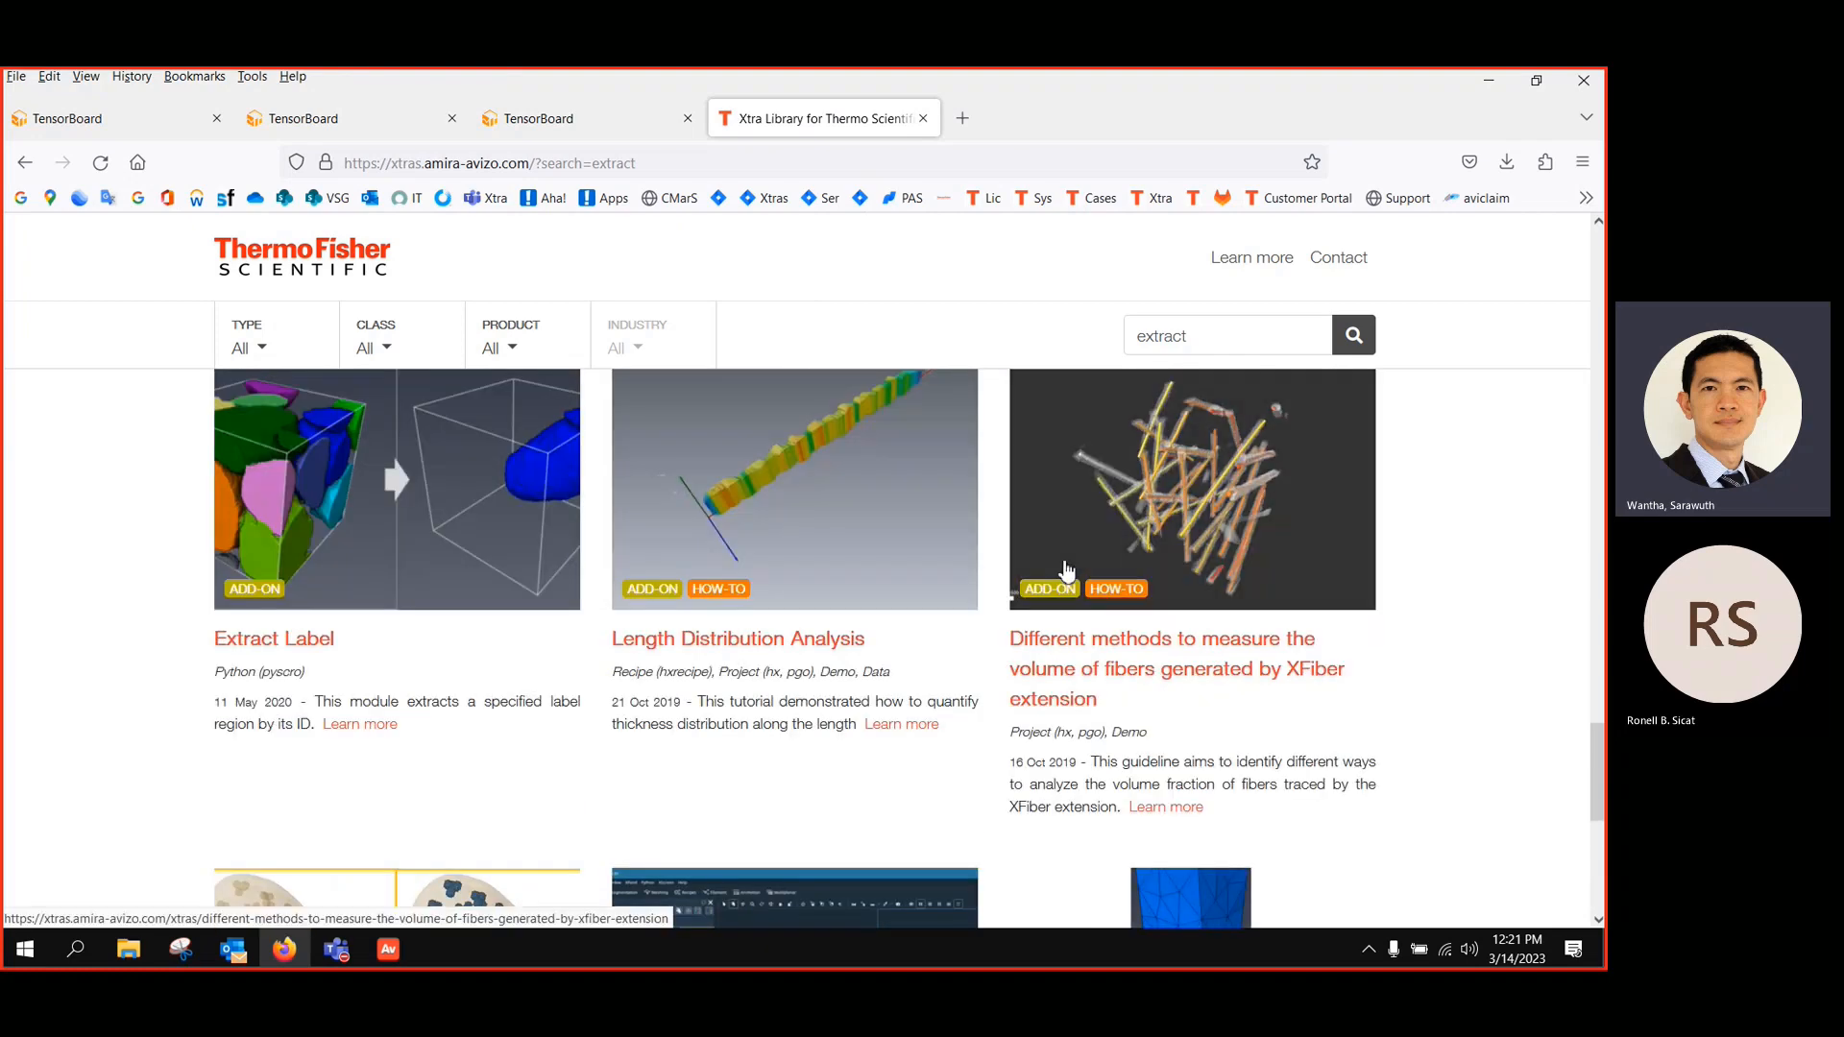
scroll(1006, 584, up, 1)
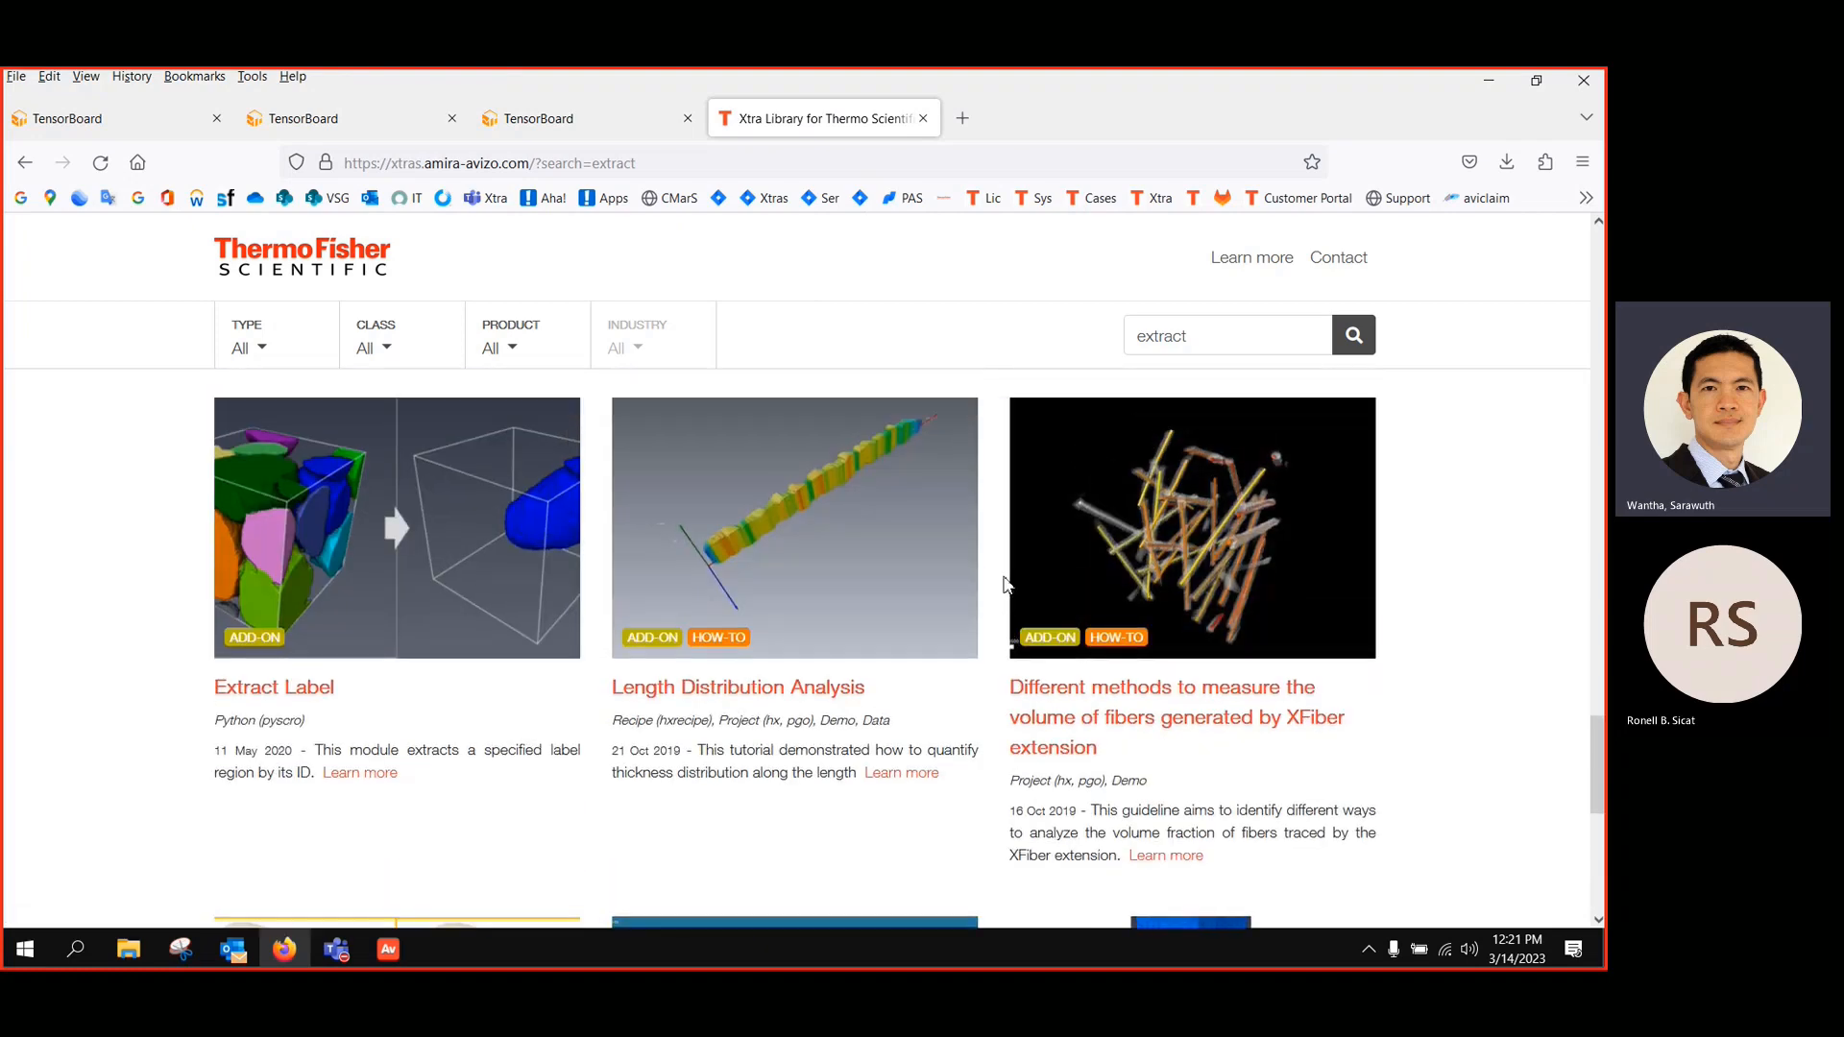
scroll(999, 583, down, 1)
scroll(1000, 585, down, 2)
scroll(961, 588, up, 2)
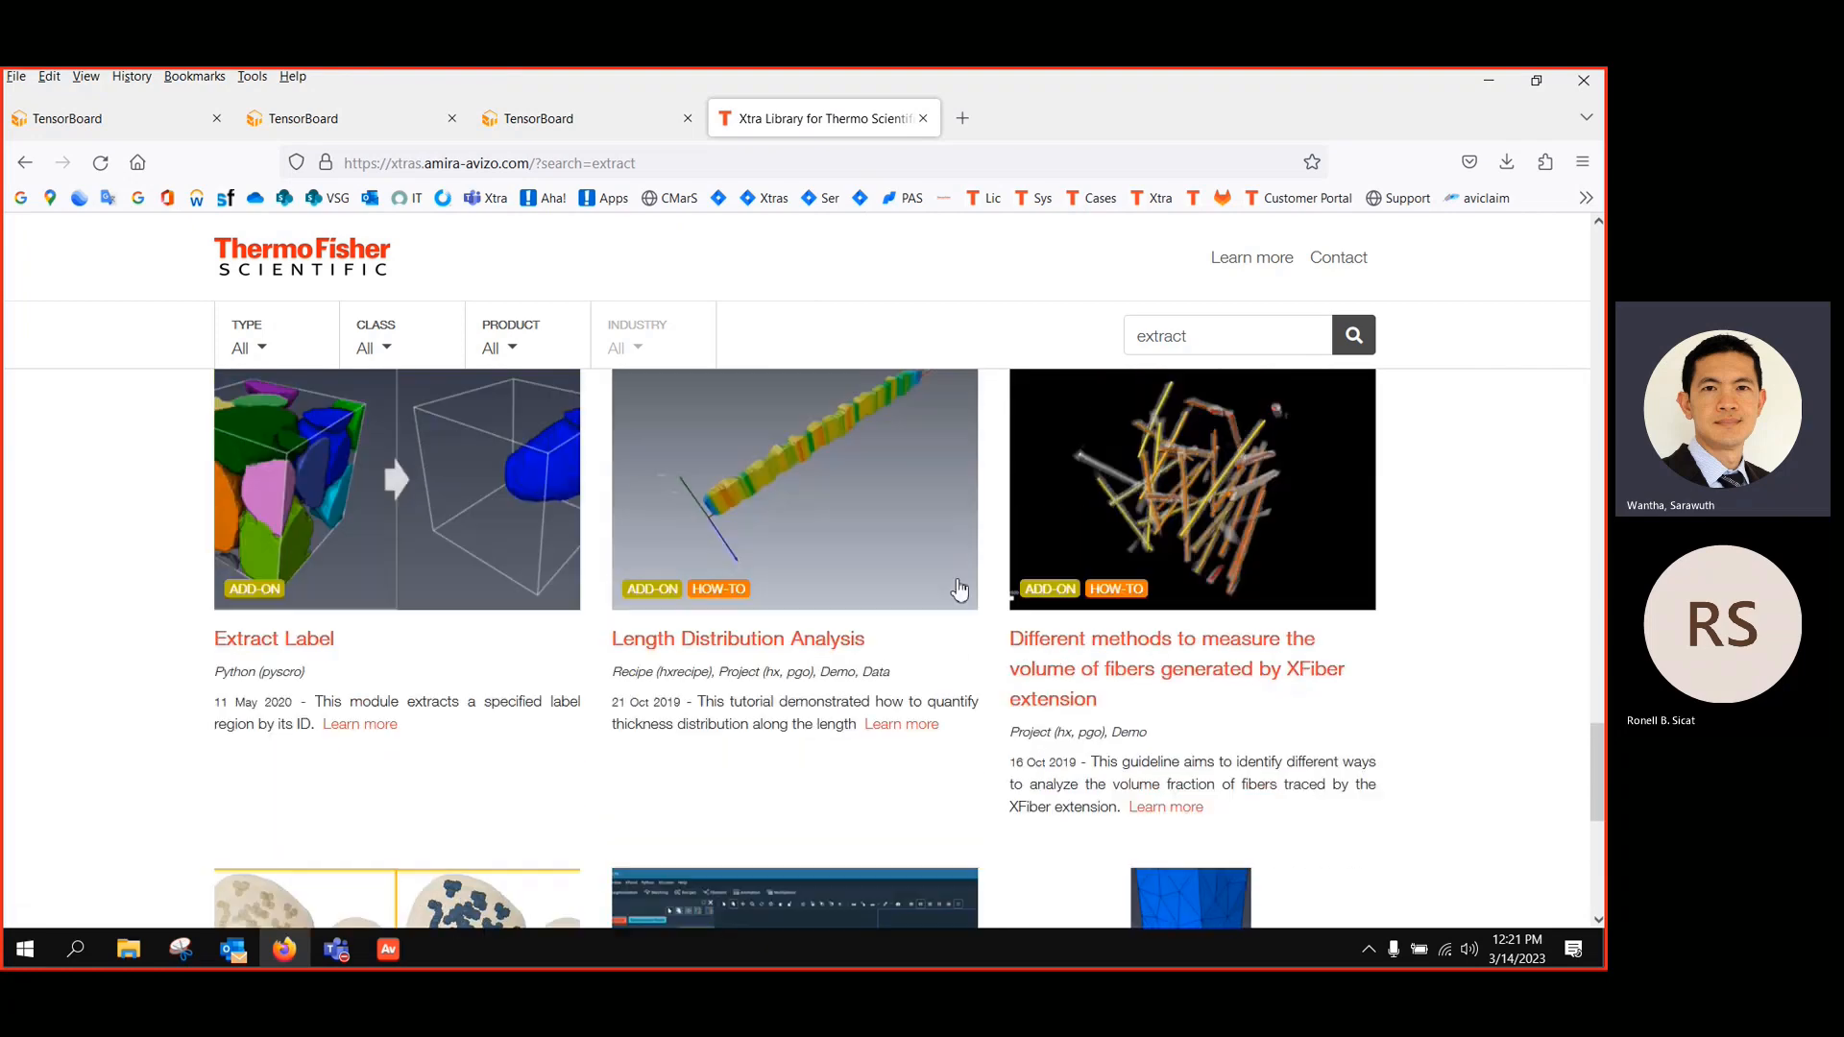
Open the Length Distribution Analysis entry and examine its illustration and workflow instructions
click(812, 650)
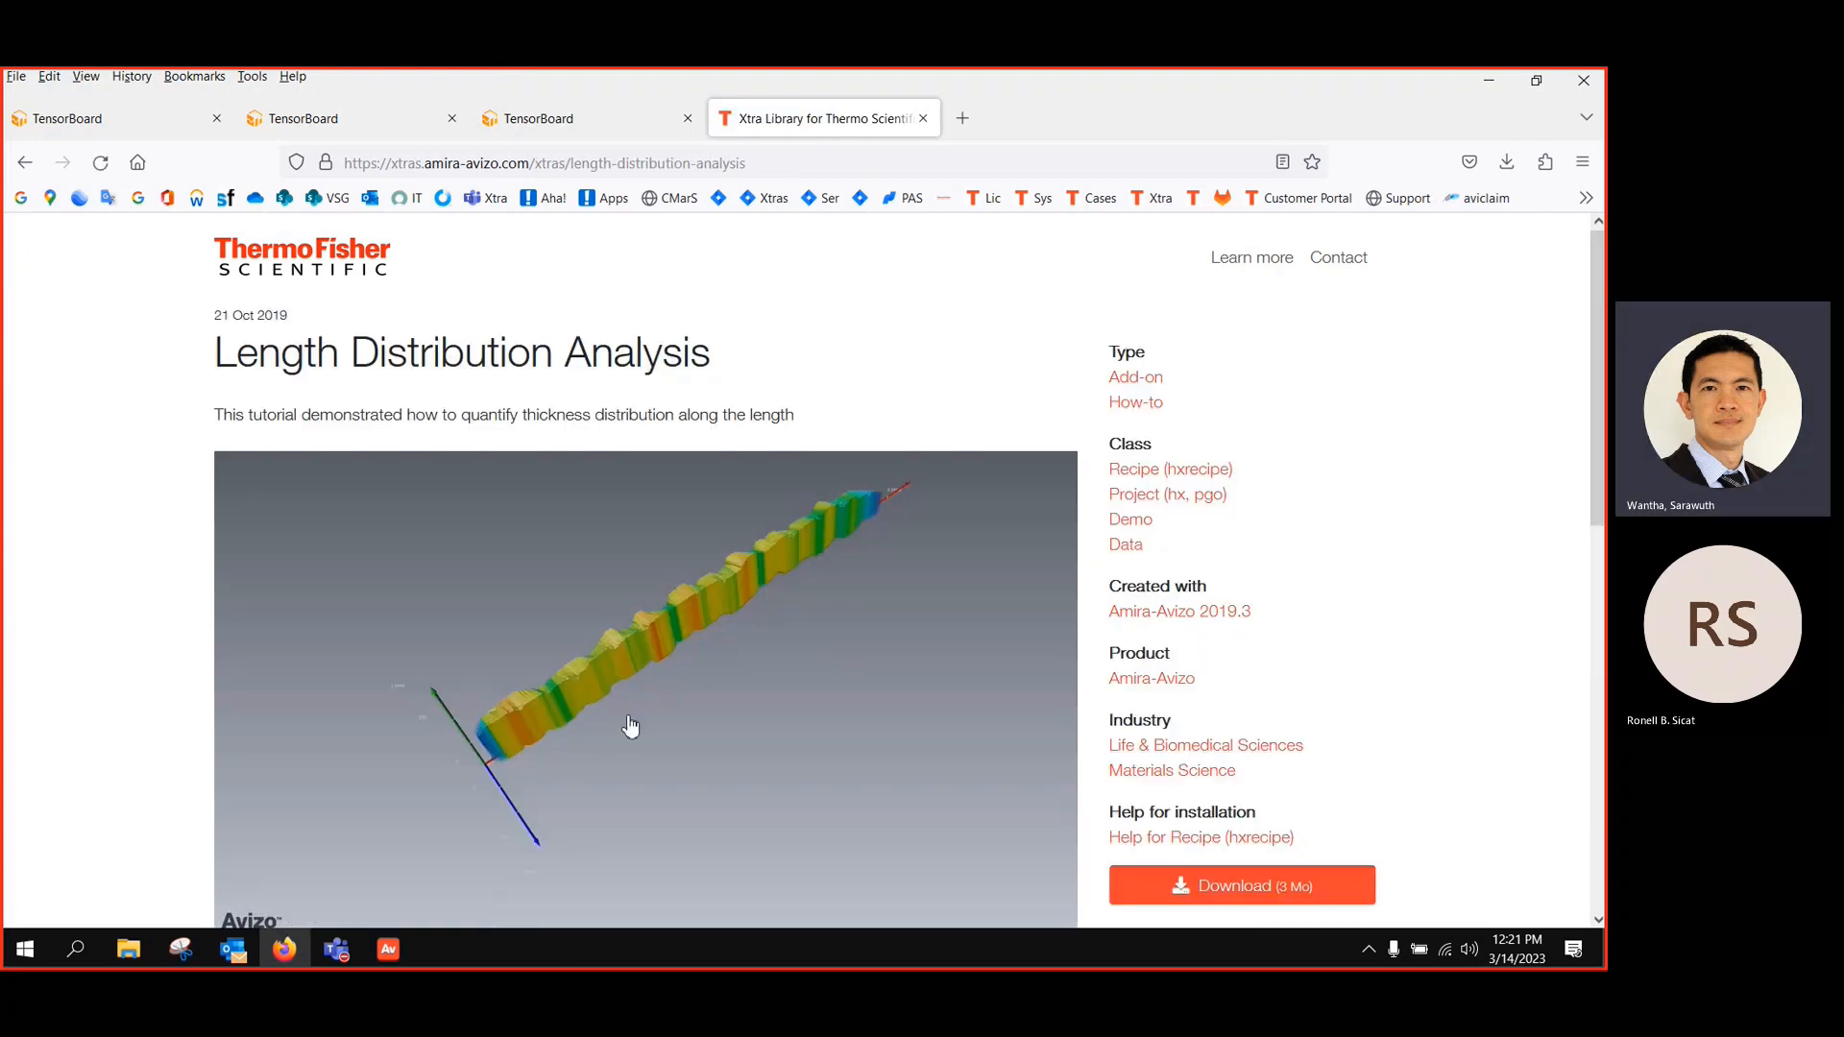
scroll(564, 725, down, 5)
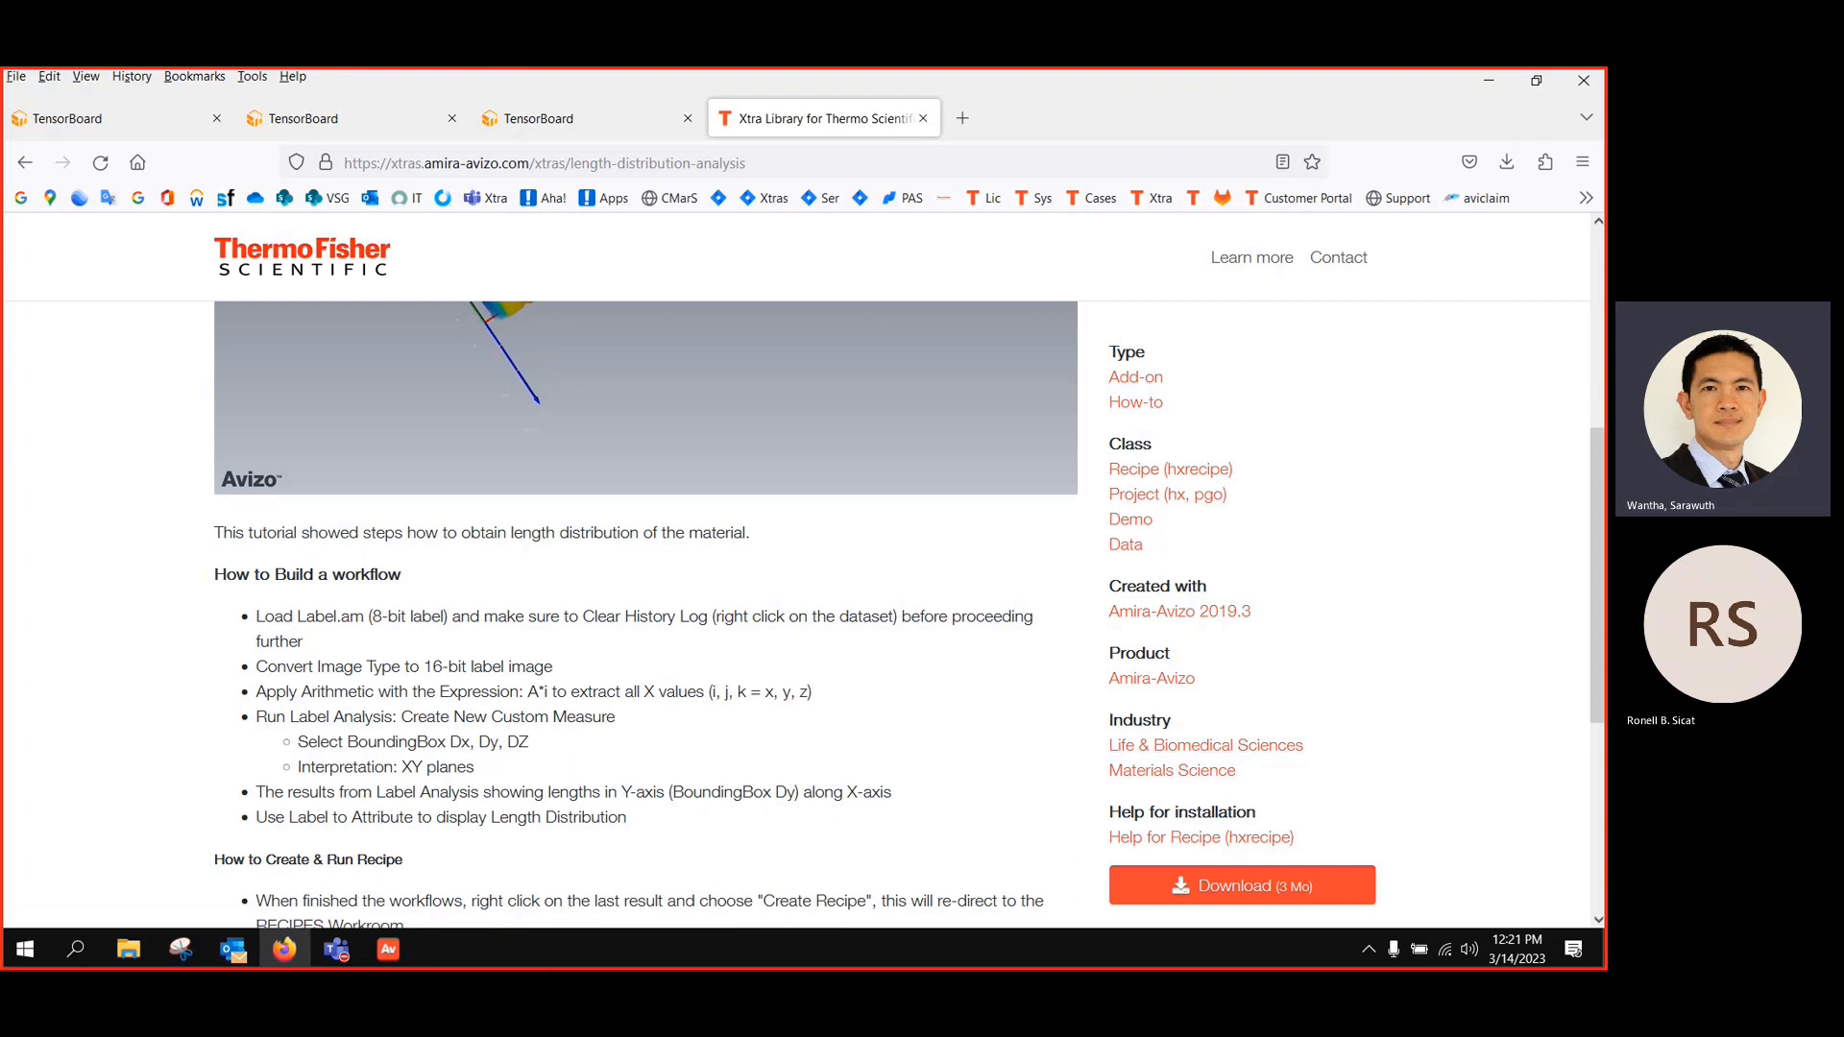
scroll(611, 913, up, 5)
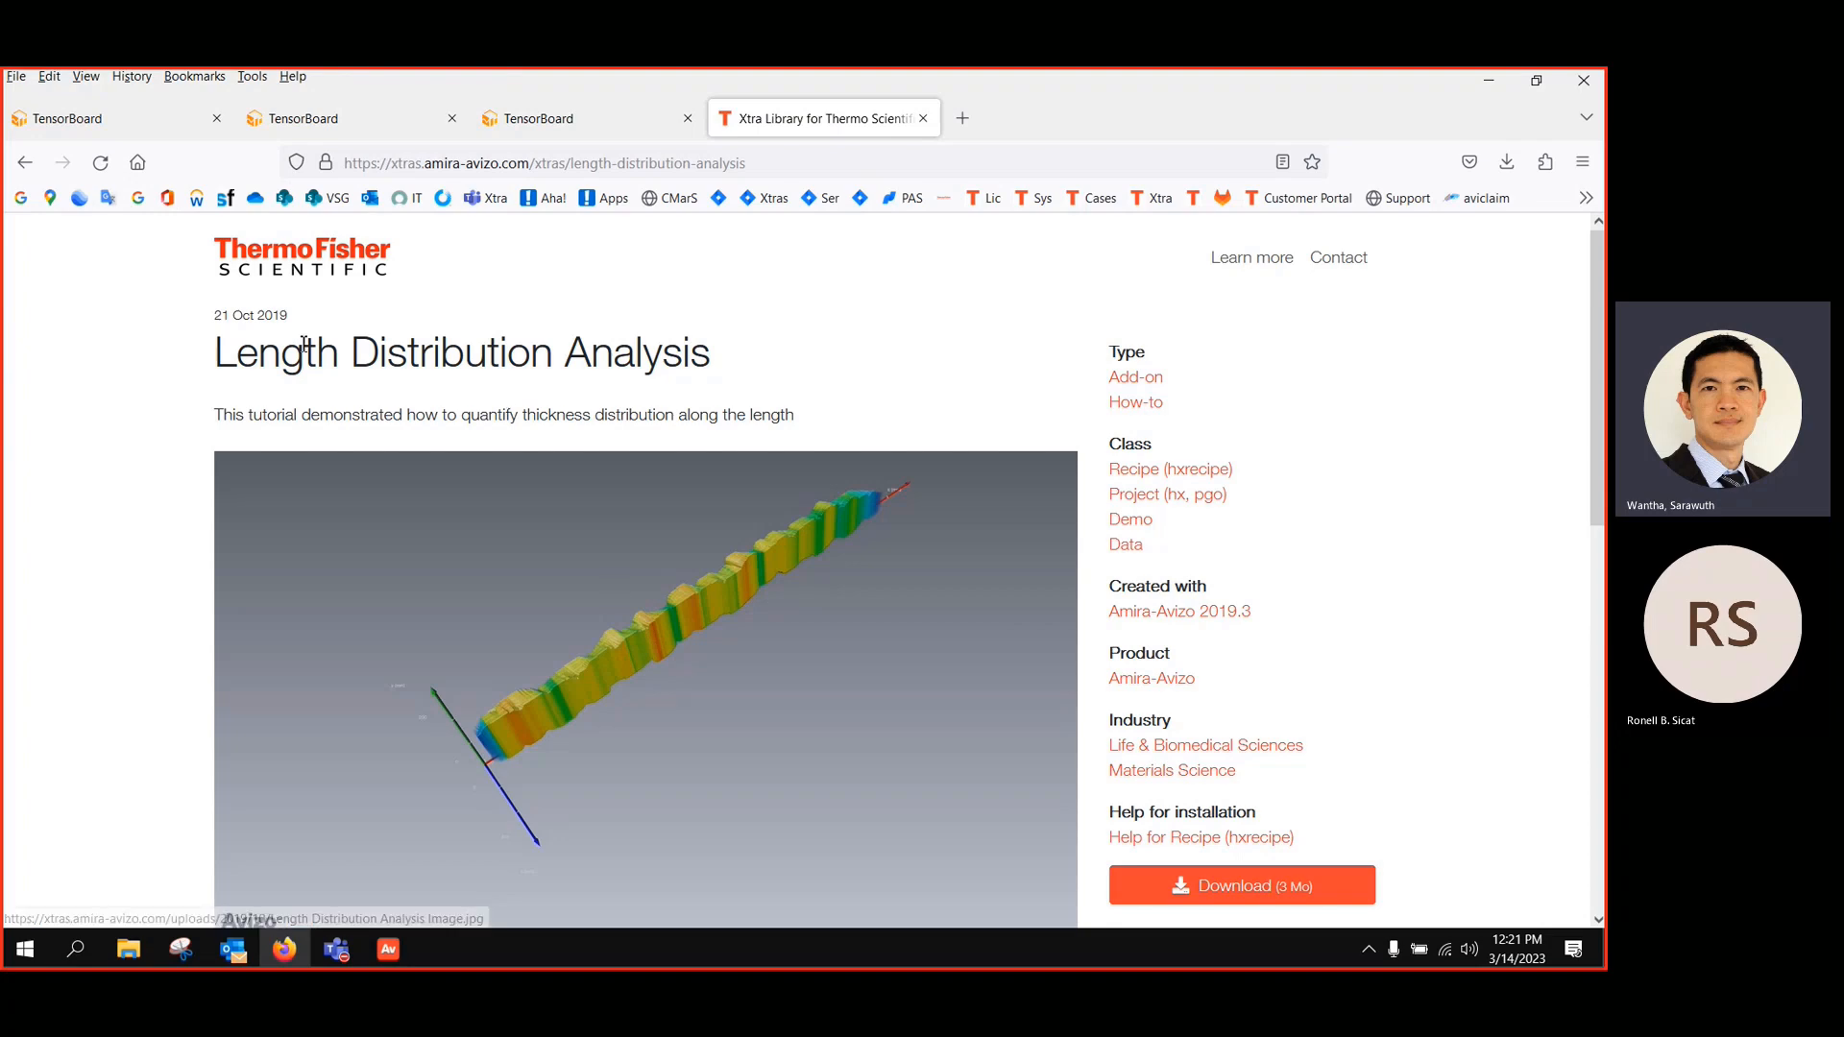
Return to the Xtra Library home page and browse its list of add-ons
click(358, 268)
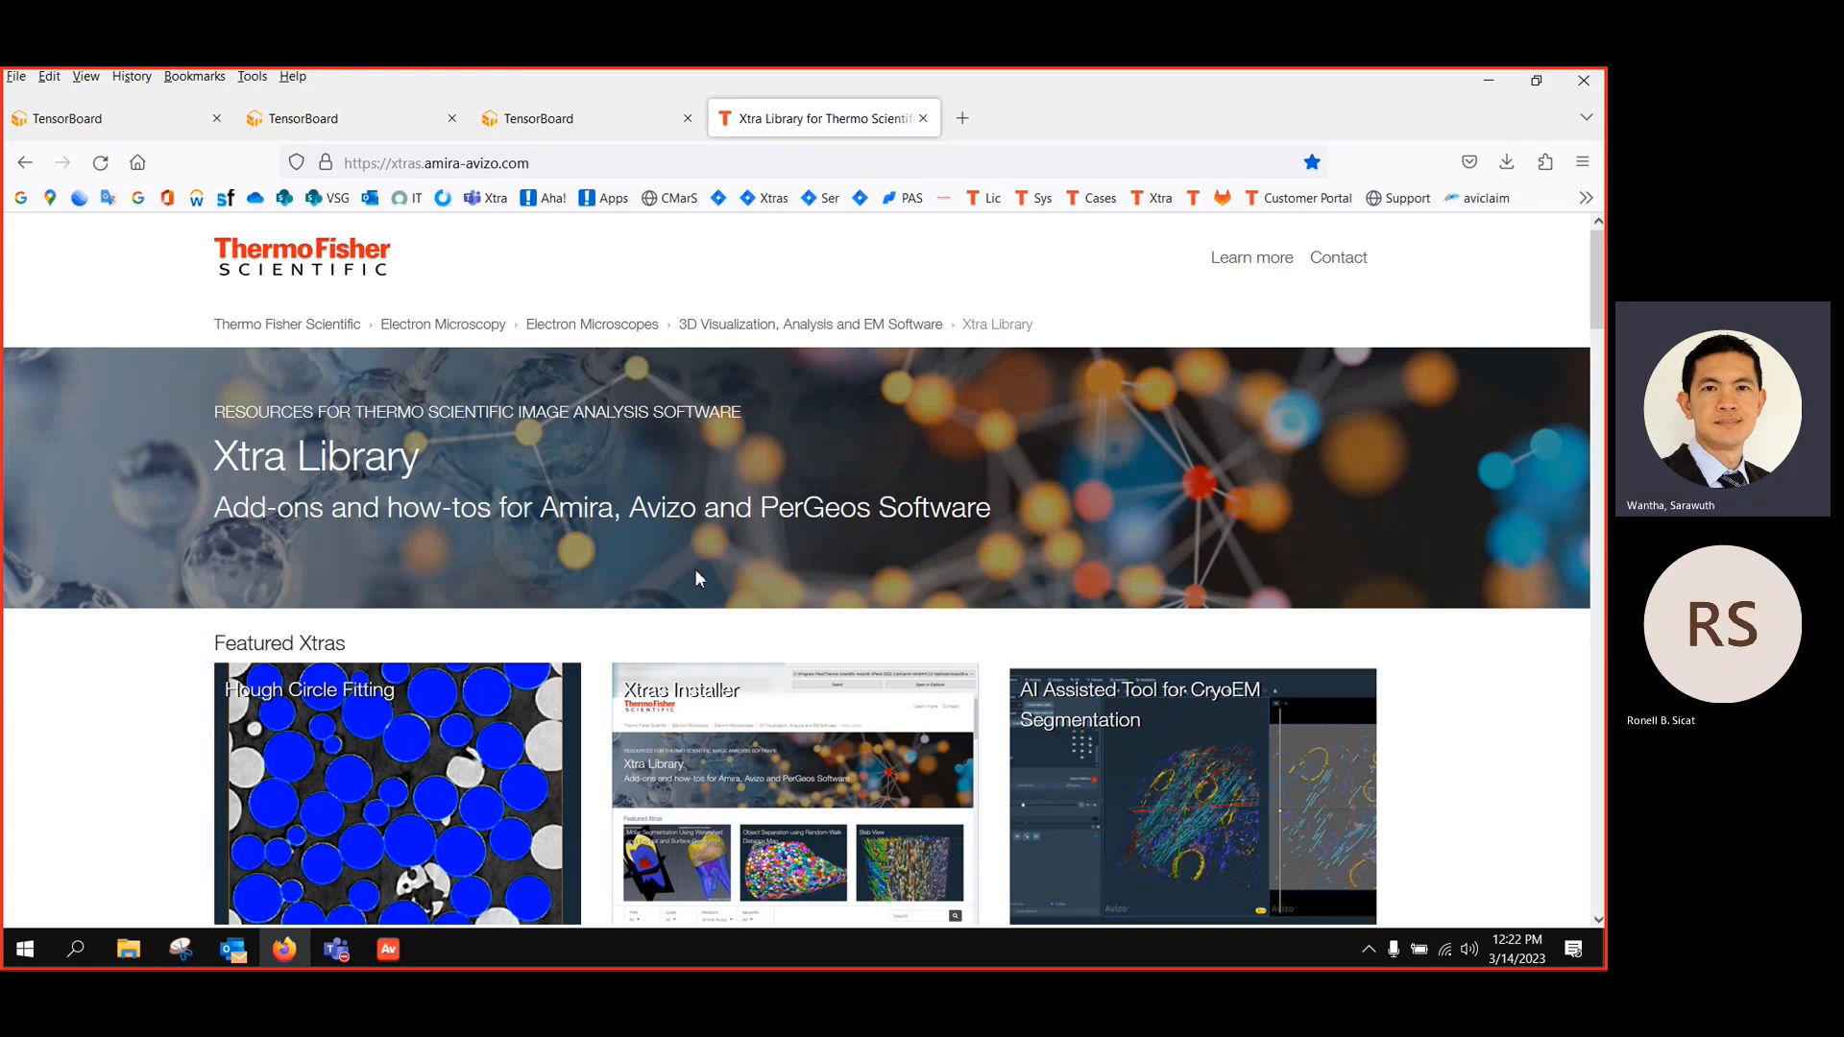
scroll(695, 572, down, 4)
scroll(695, 577, down, 10)
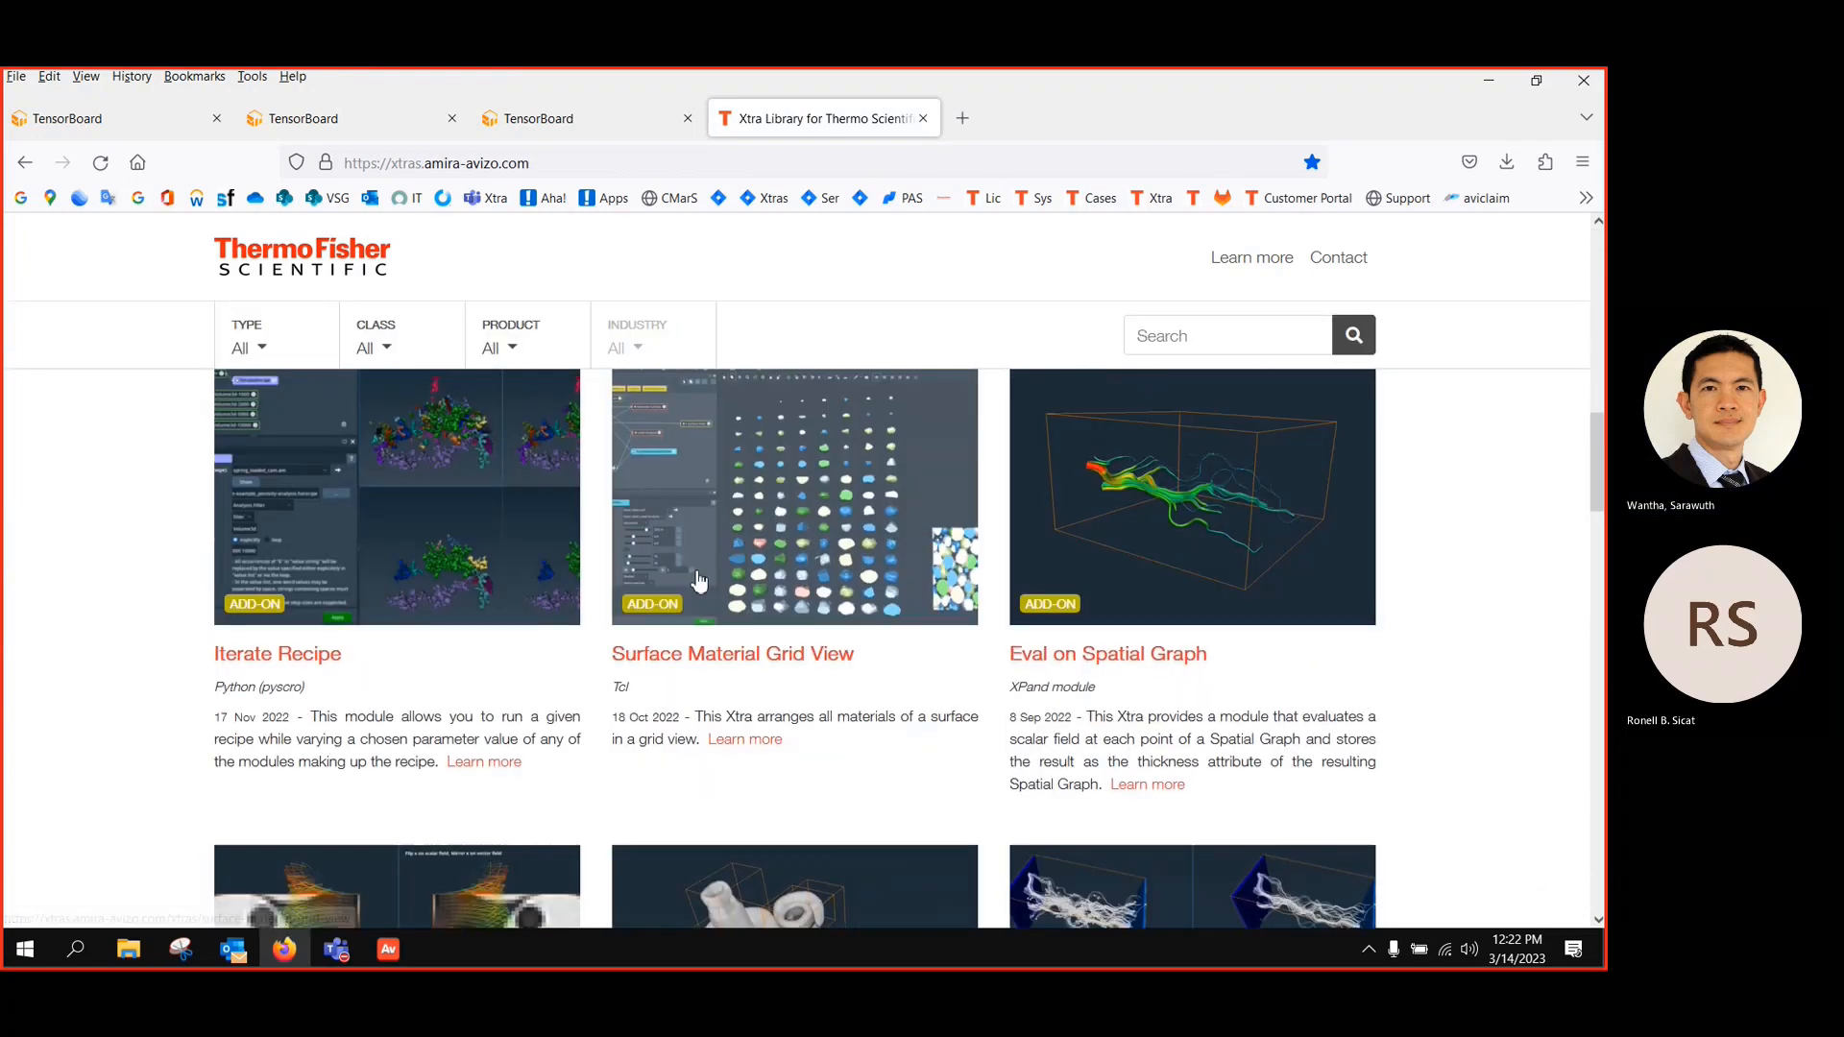
Switch to Avizo and examine the bounding boxes of FIBSEM_Liver_Sample.am and sections-180-220.tif
click(388, 950)
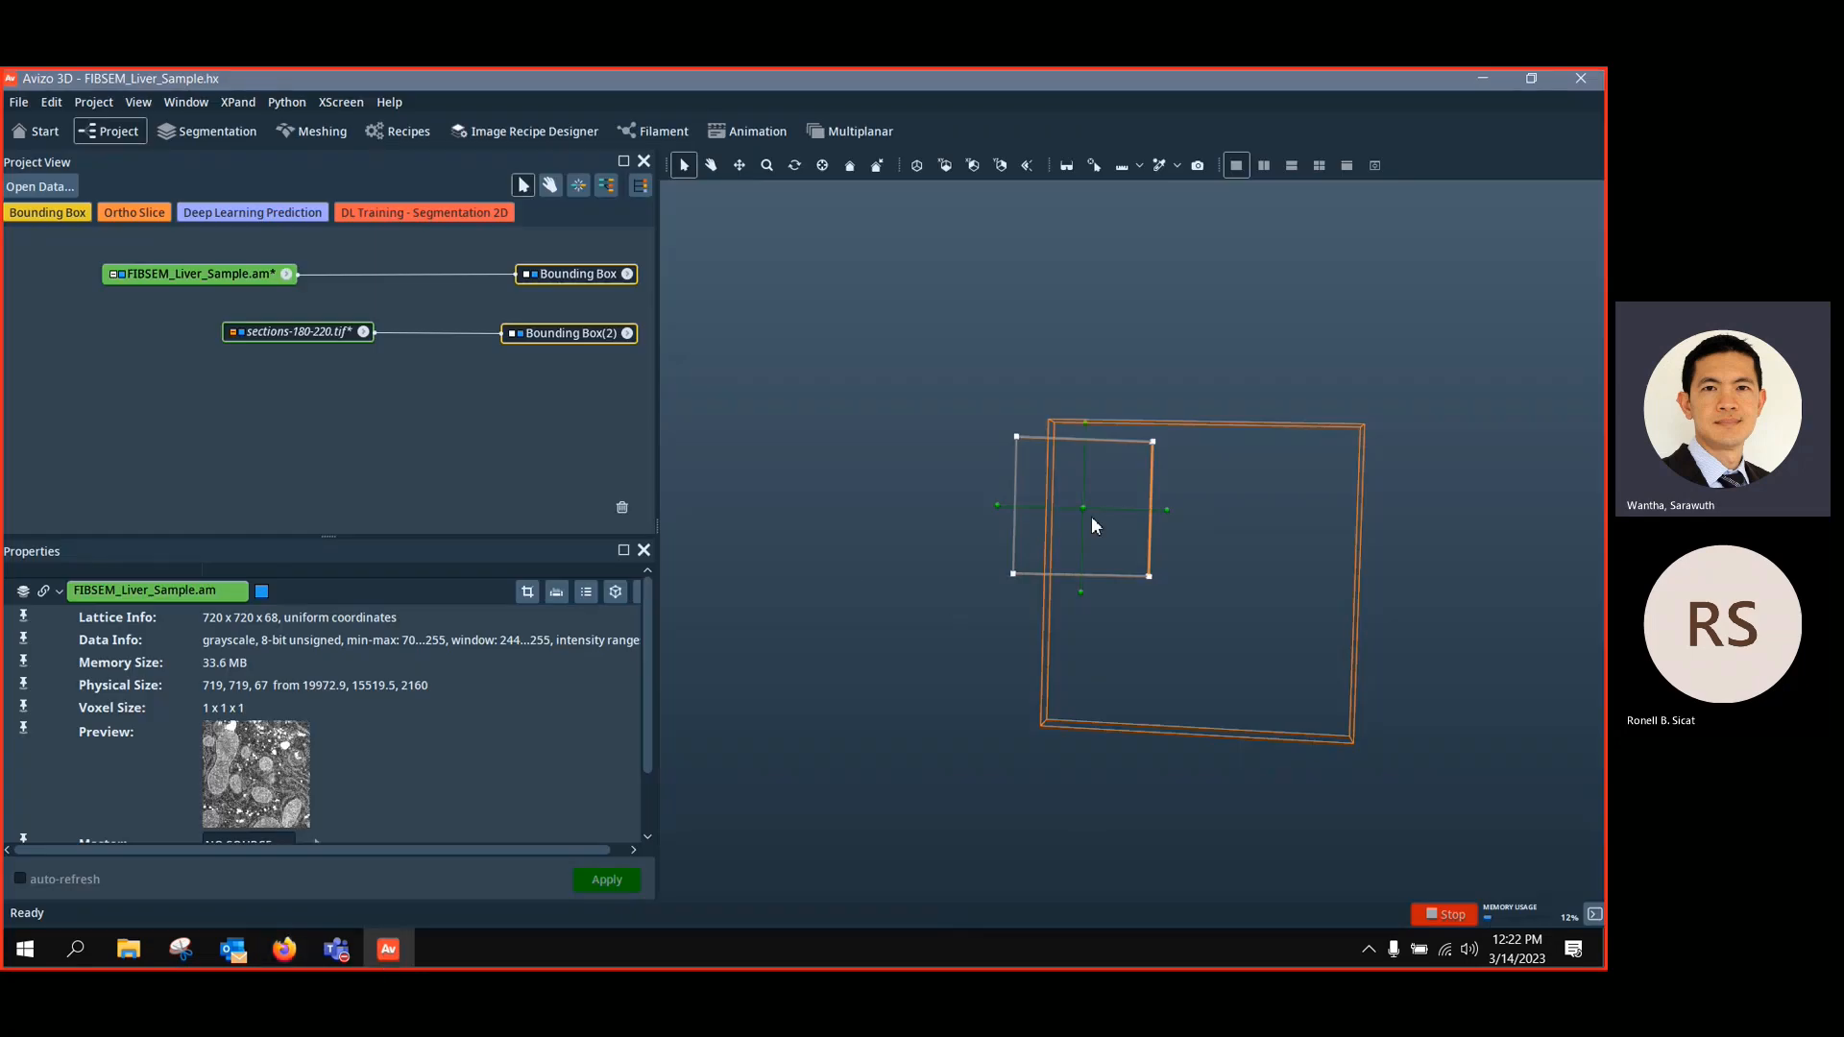
drag(1049, 528, 1128, 548)
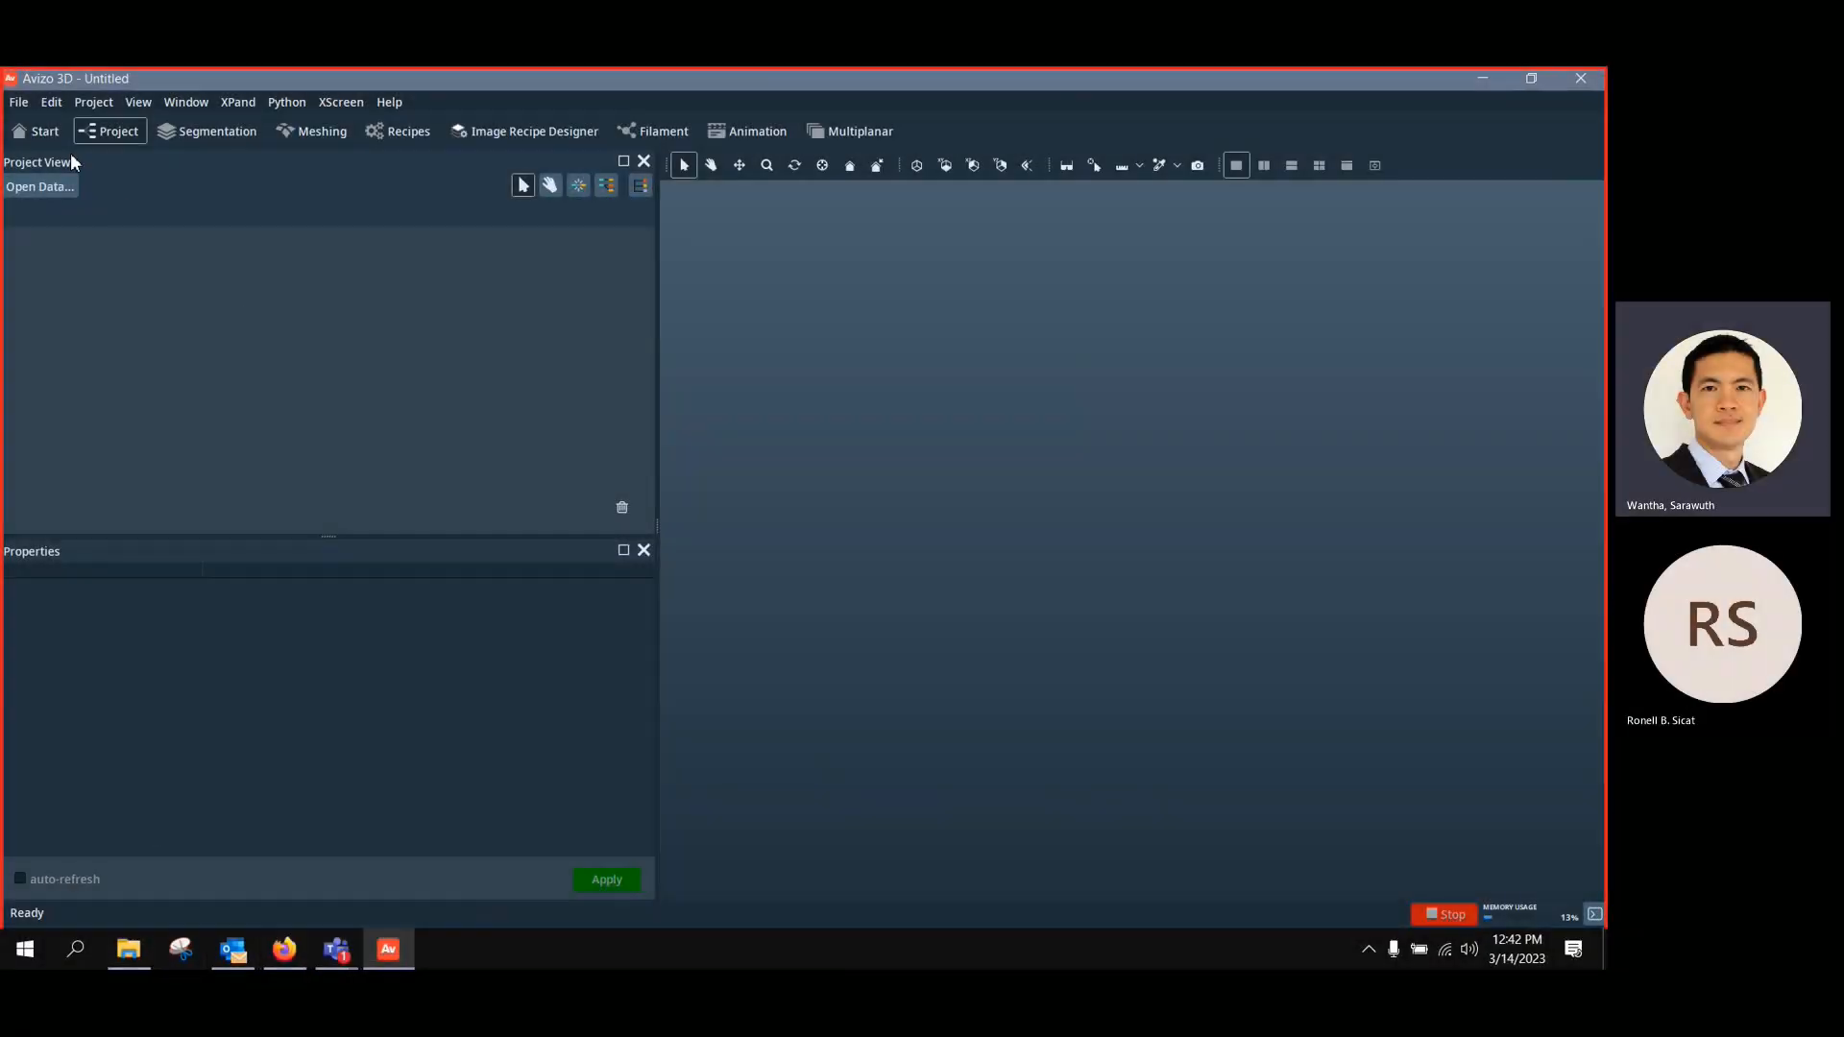
Switch to File Explorer and open Files for demo in Documents > Workshops > 2022-11-03 Whats New Amira Avizo 2022 Webinar
click(128, 949)
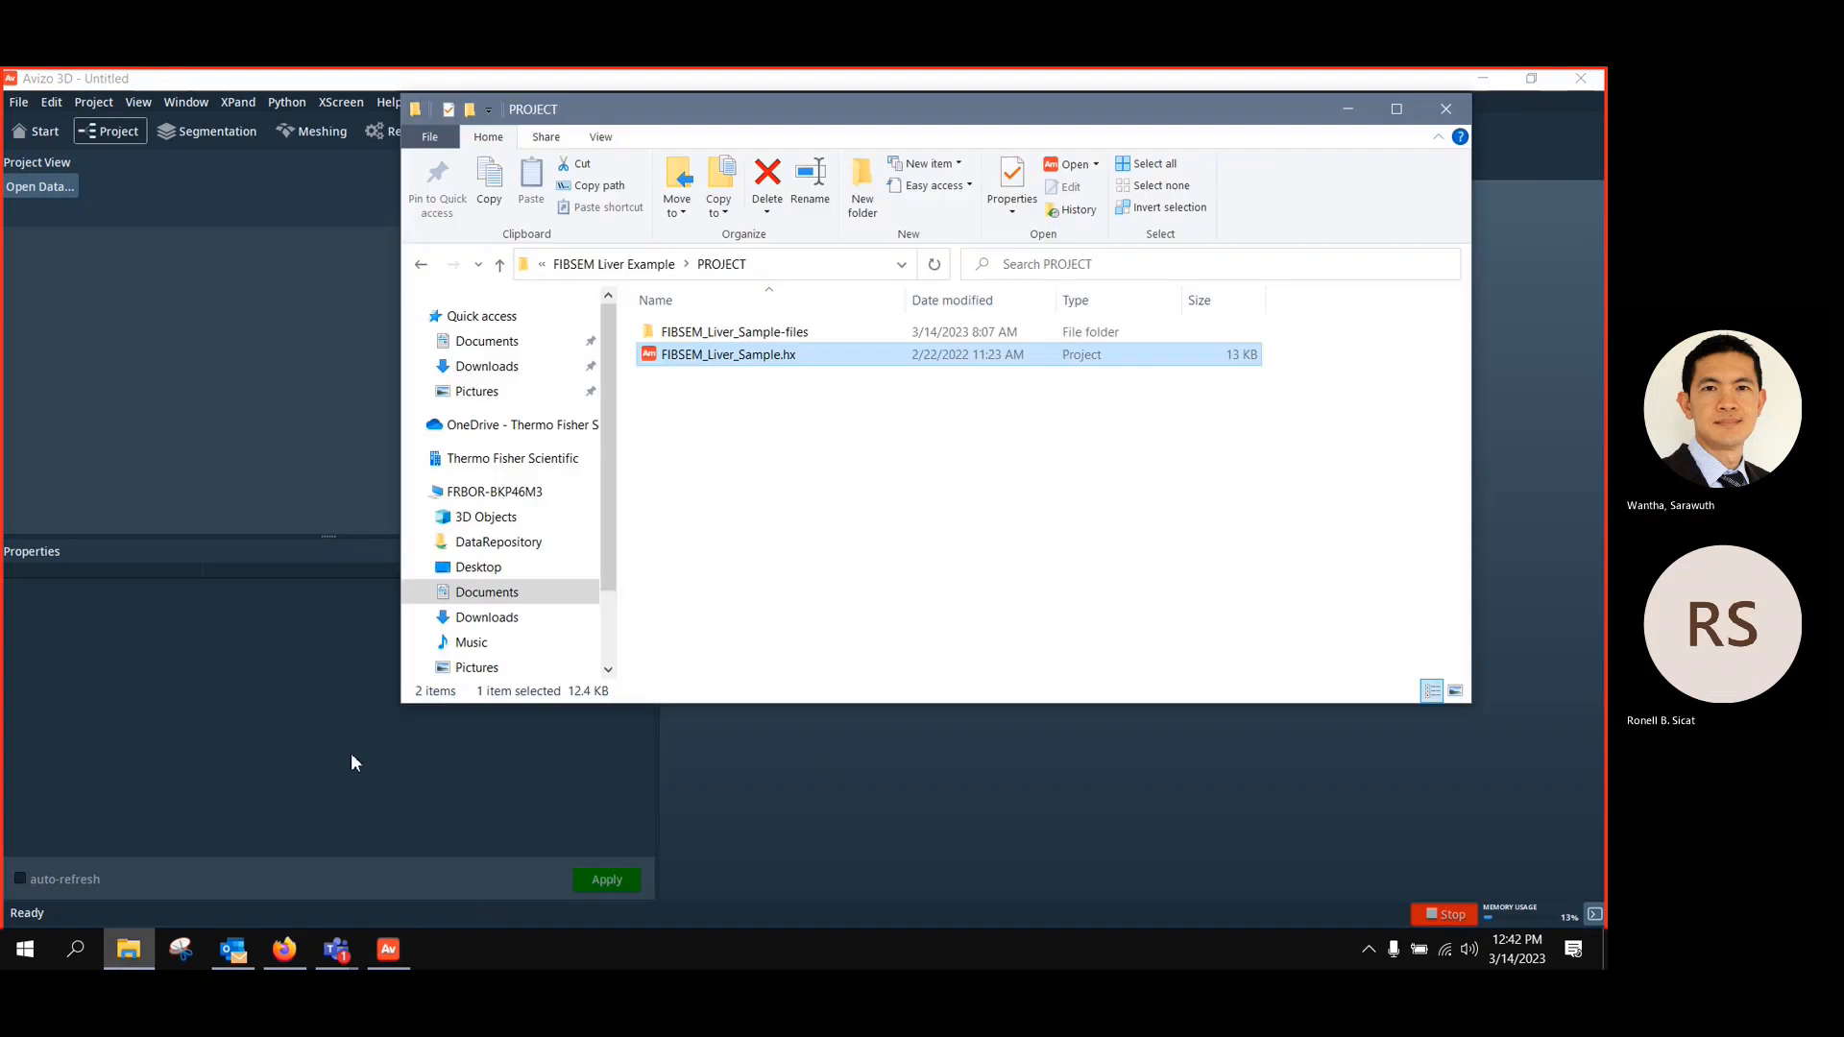
click(422, 266)
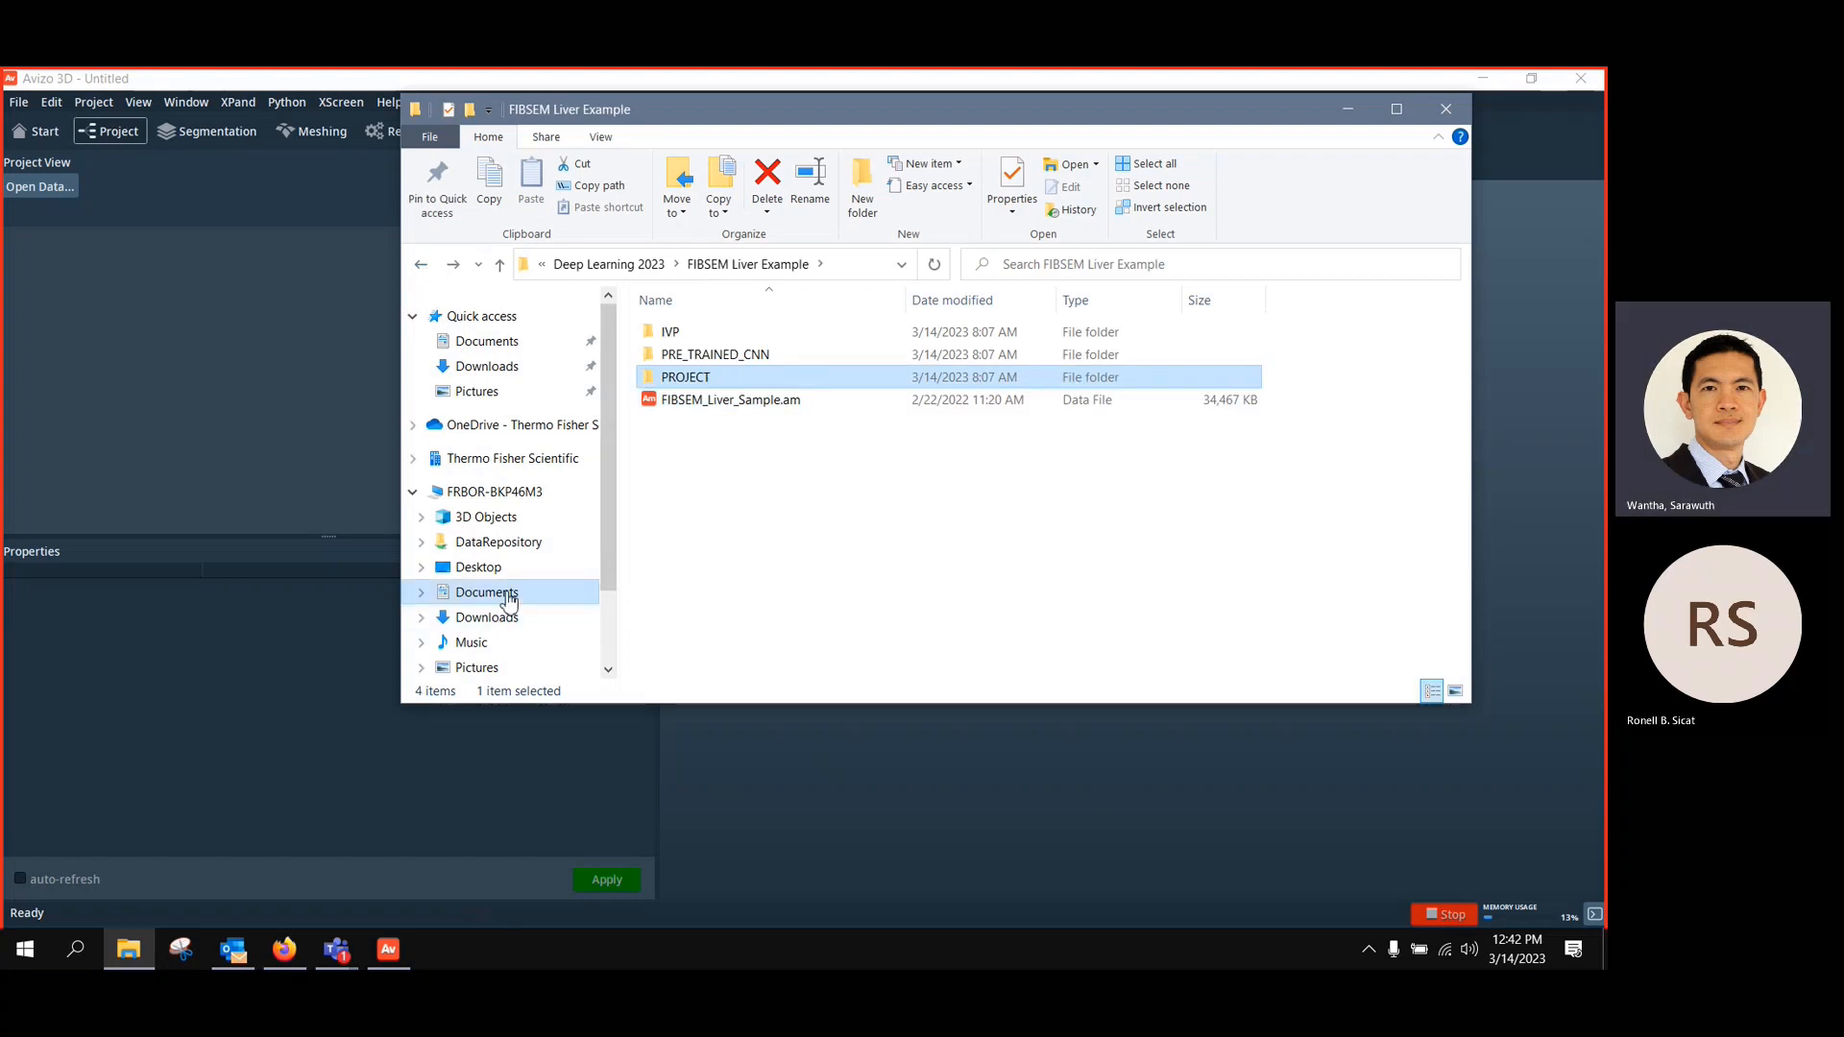
click(461, 594)
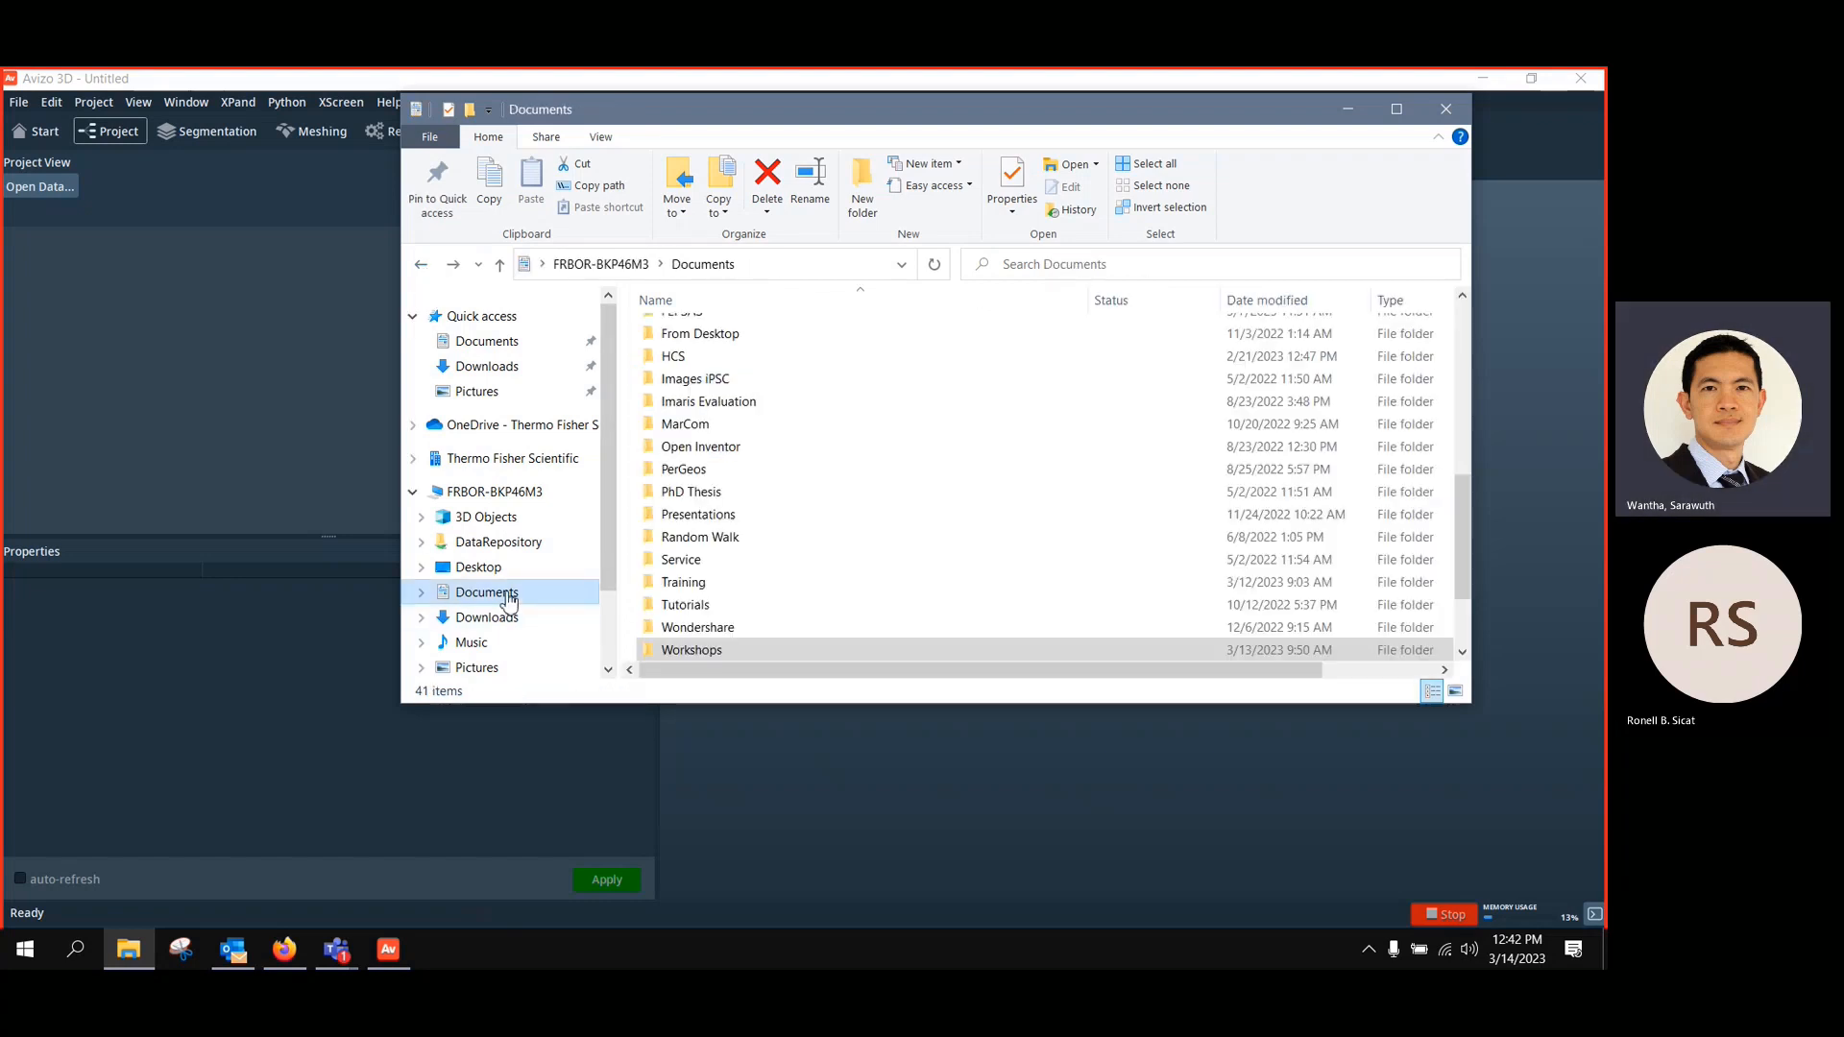
double_click(704, 653)
click(769, 540)
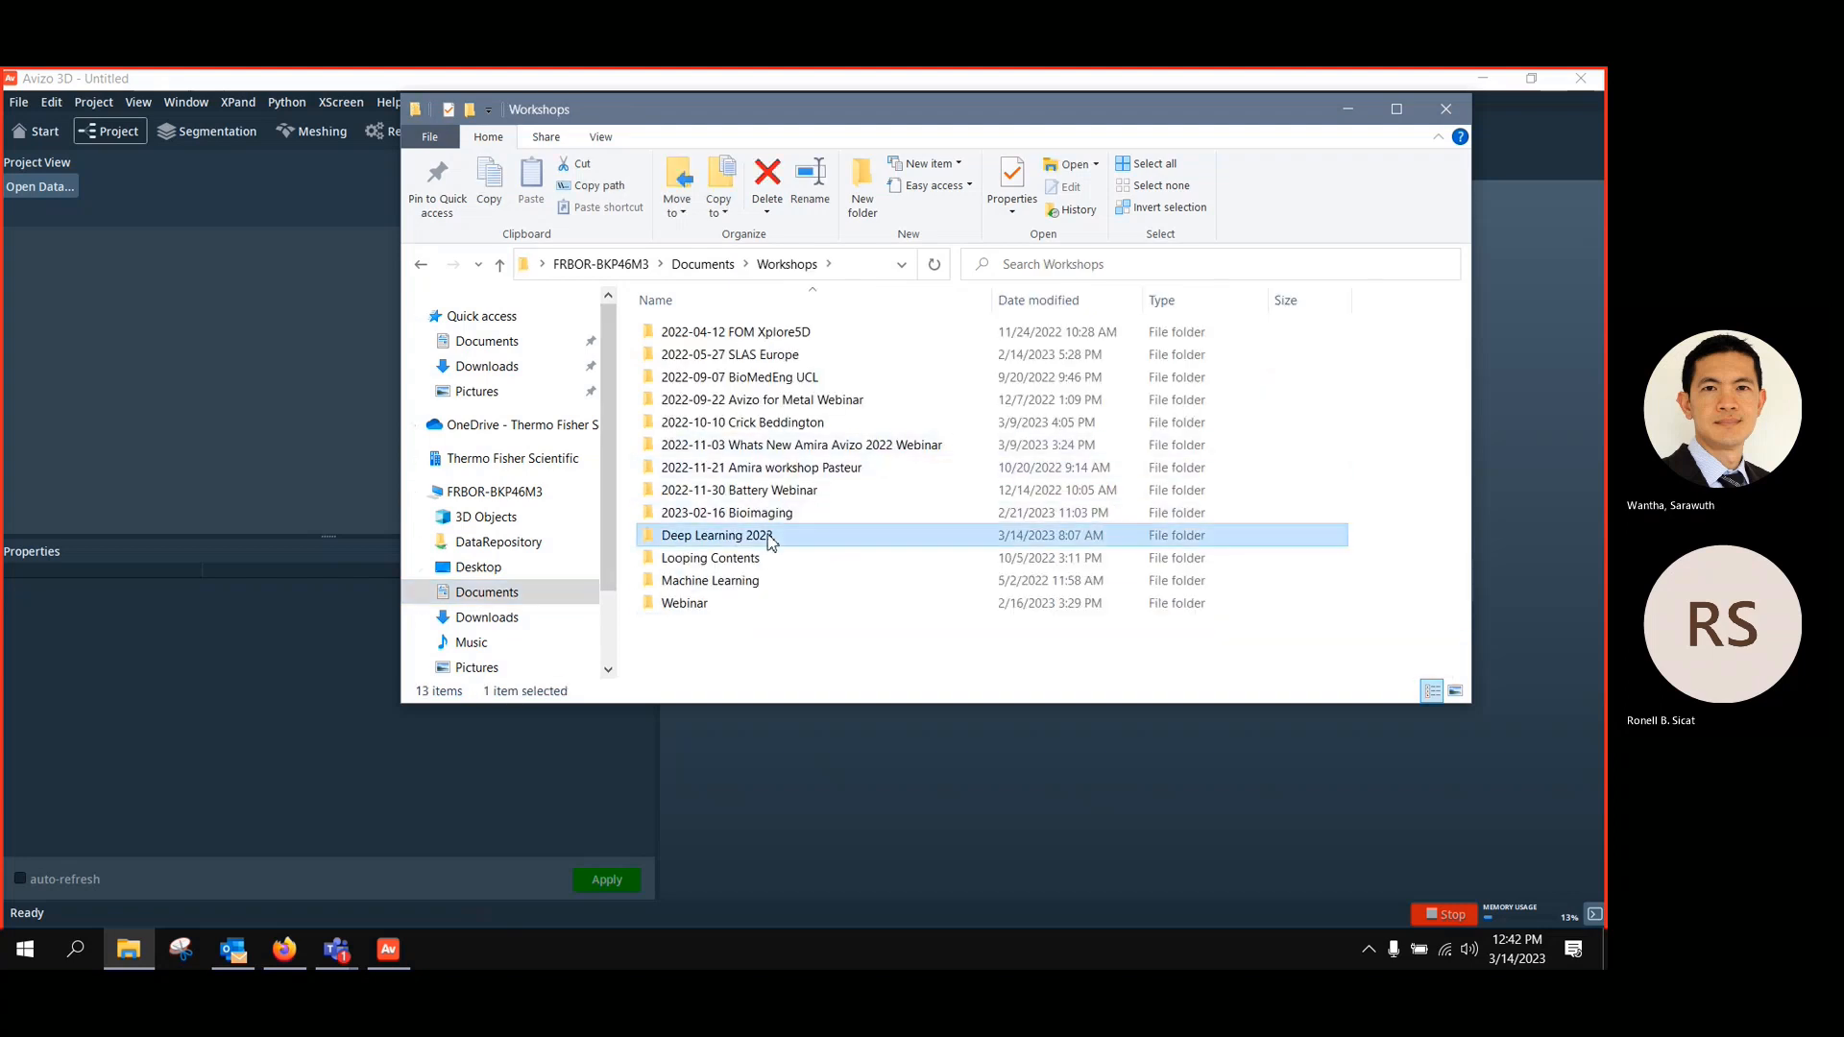
double_click(770, 540)
click(420, 270)
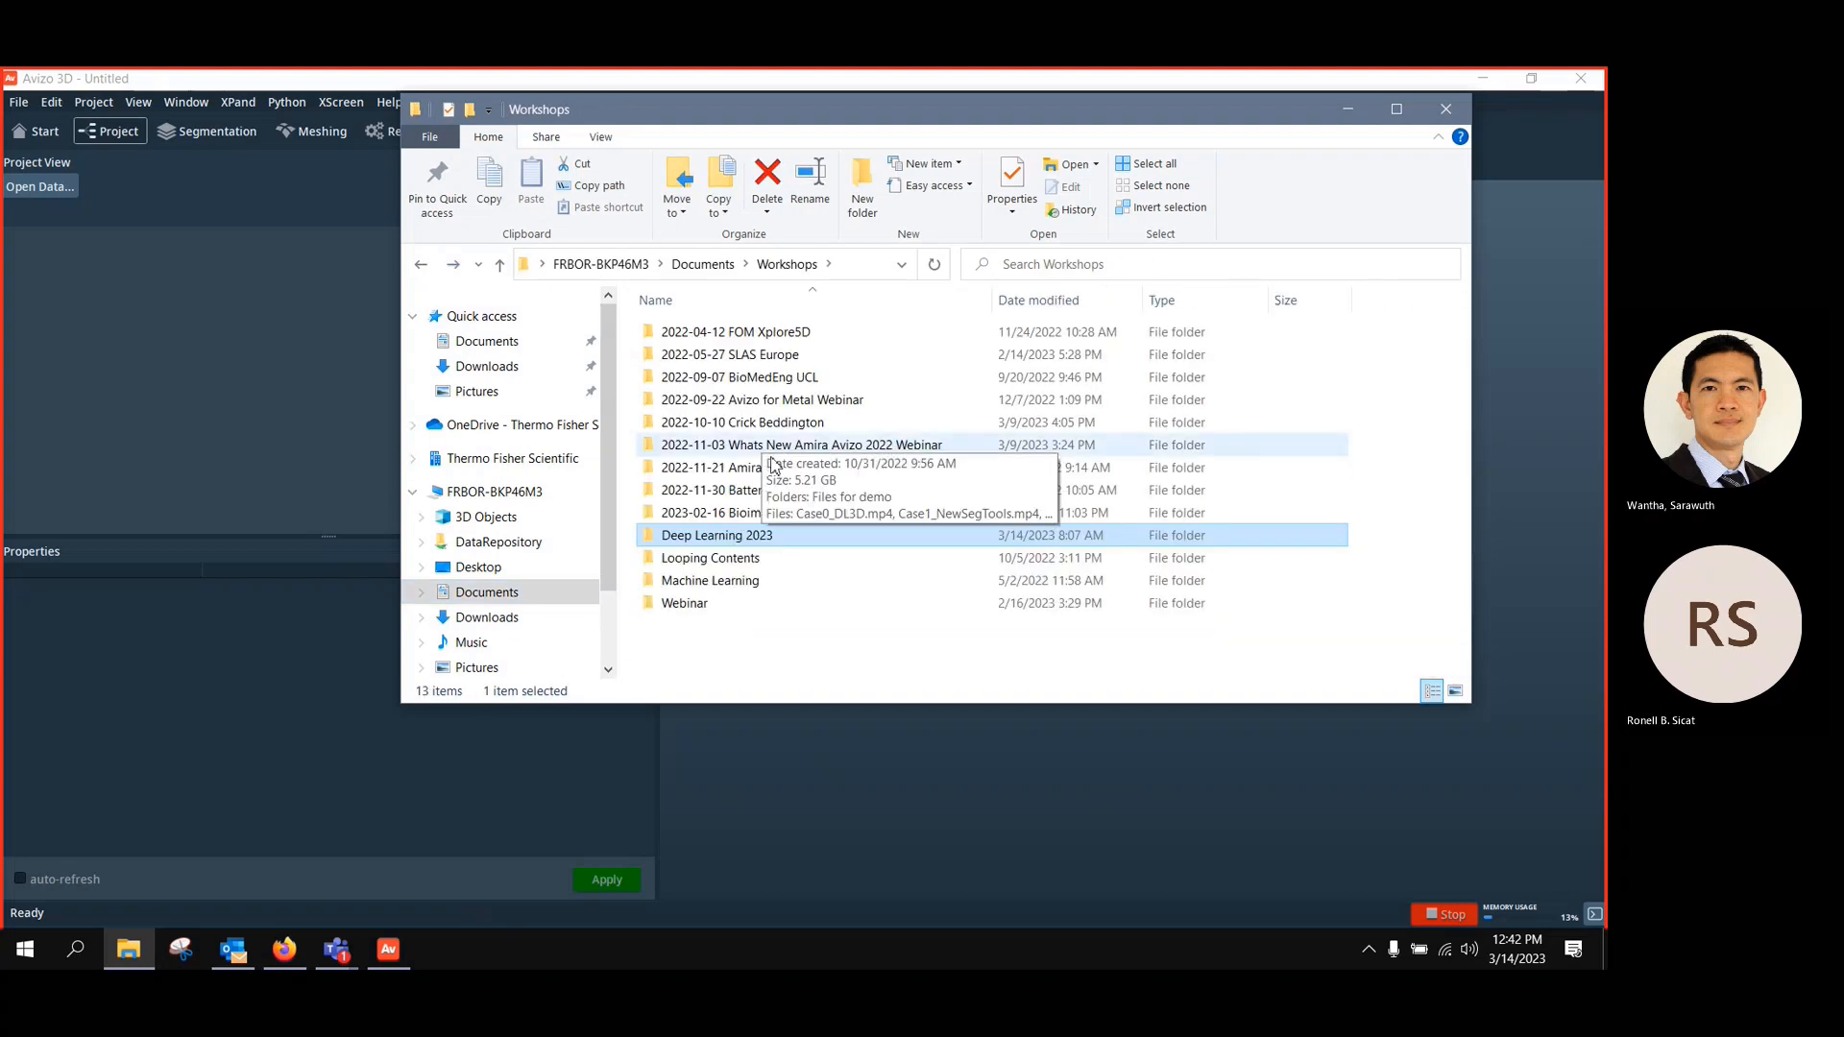
double_click(740, 445)
double_click(736, 411)
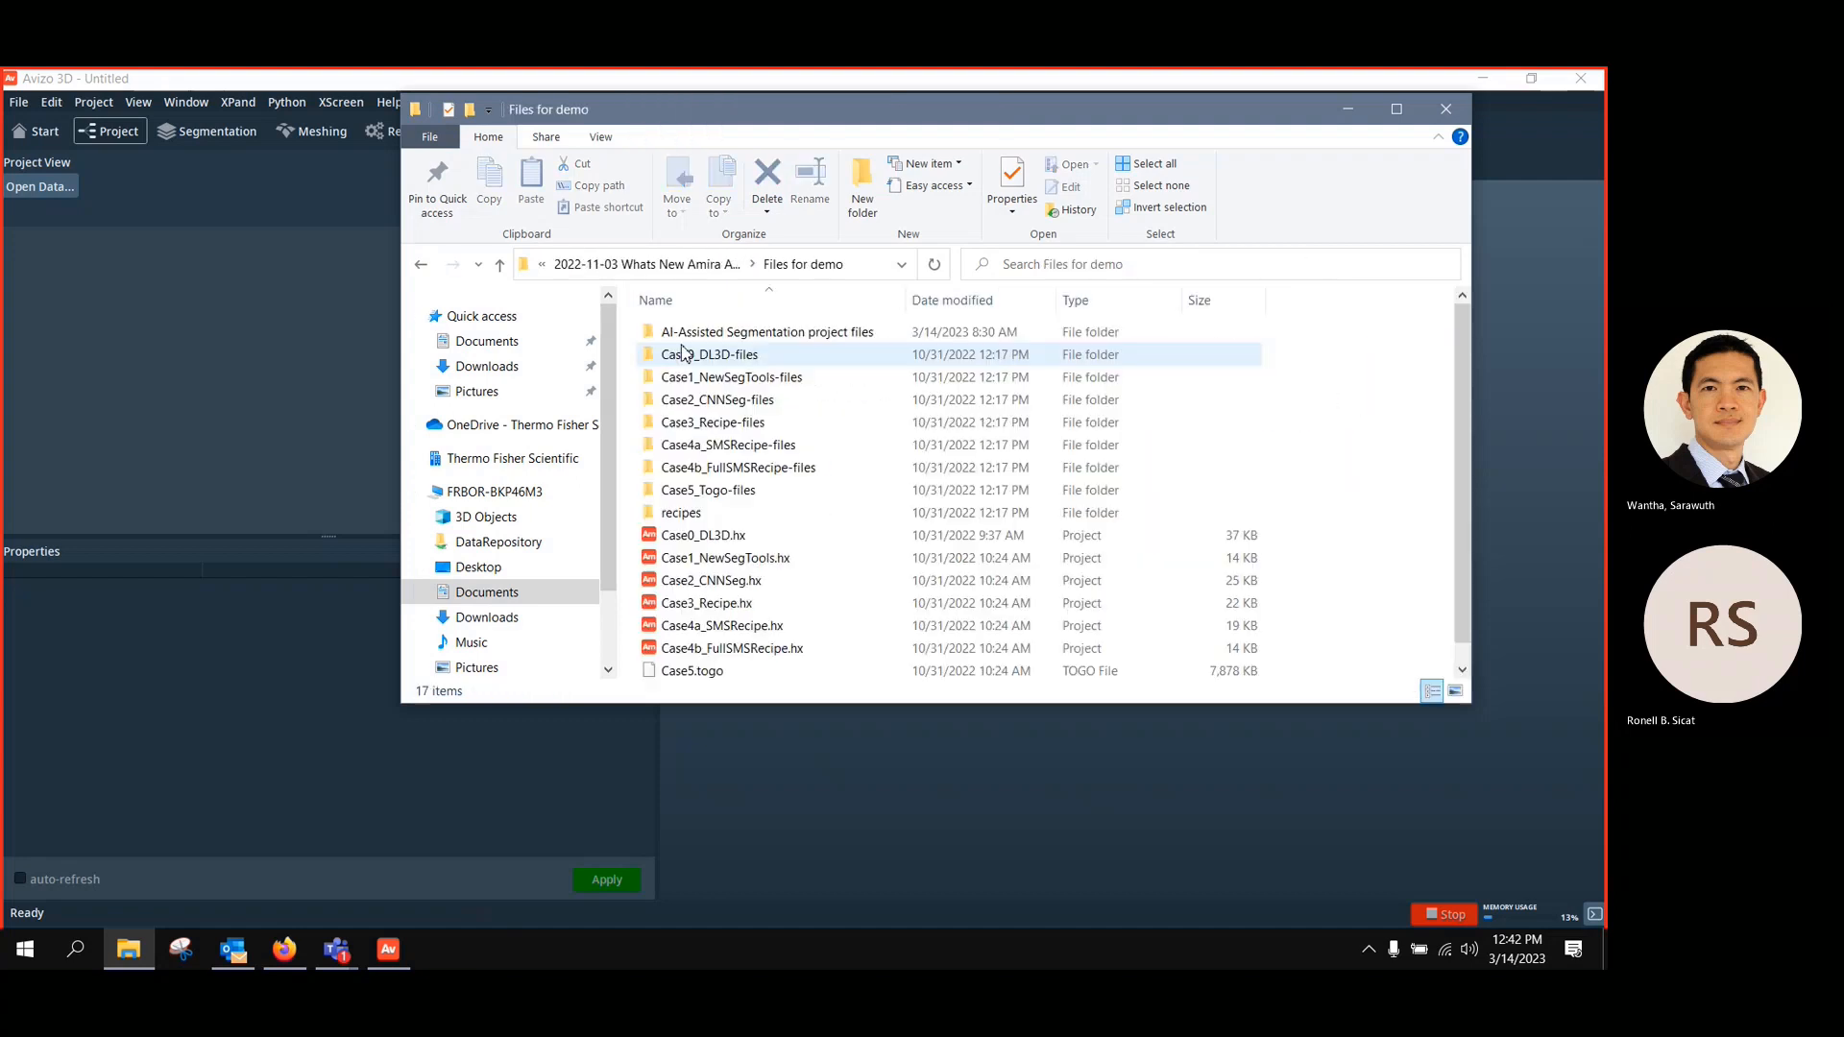
Load the Case0_DL3D.hx project into Avizo, put File Explorer away and close the material statistics table
click(732, 538)
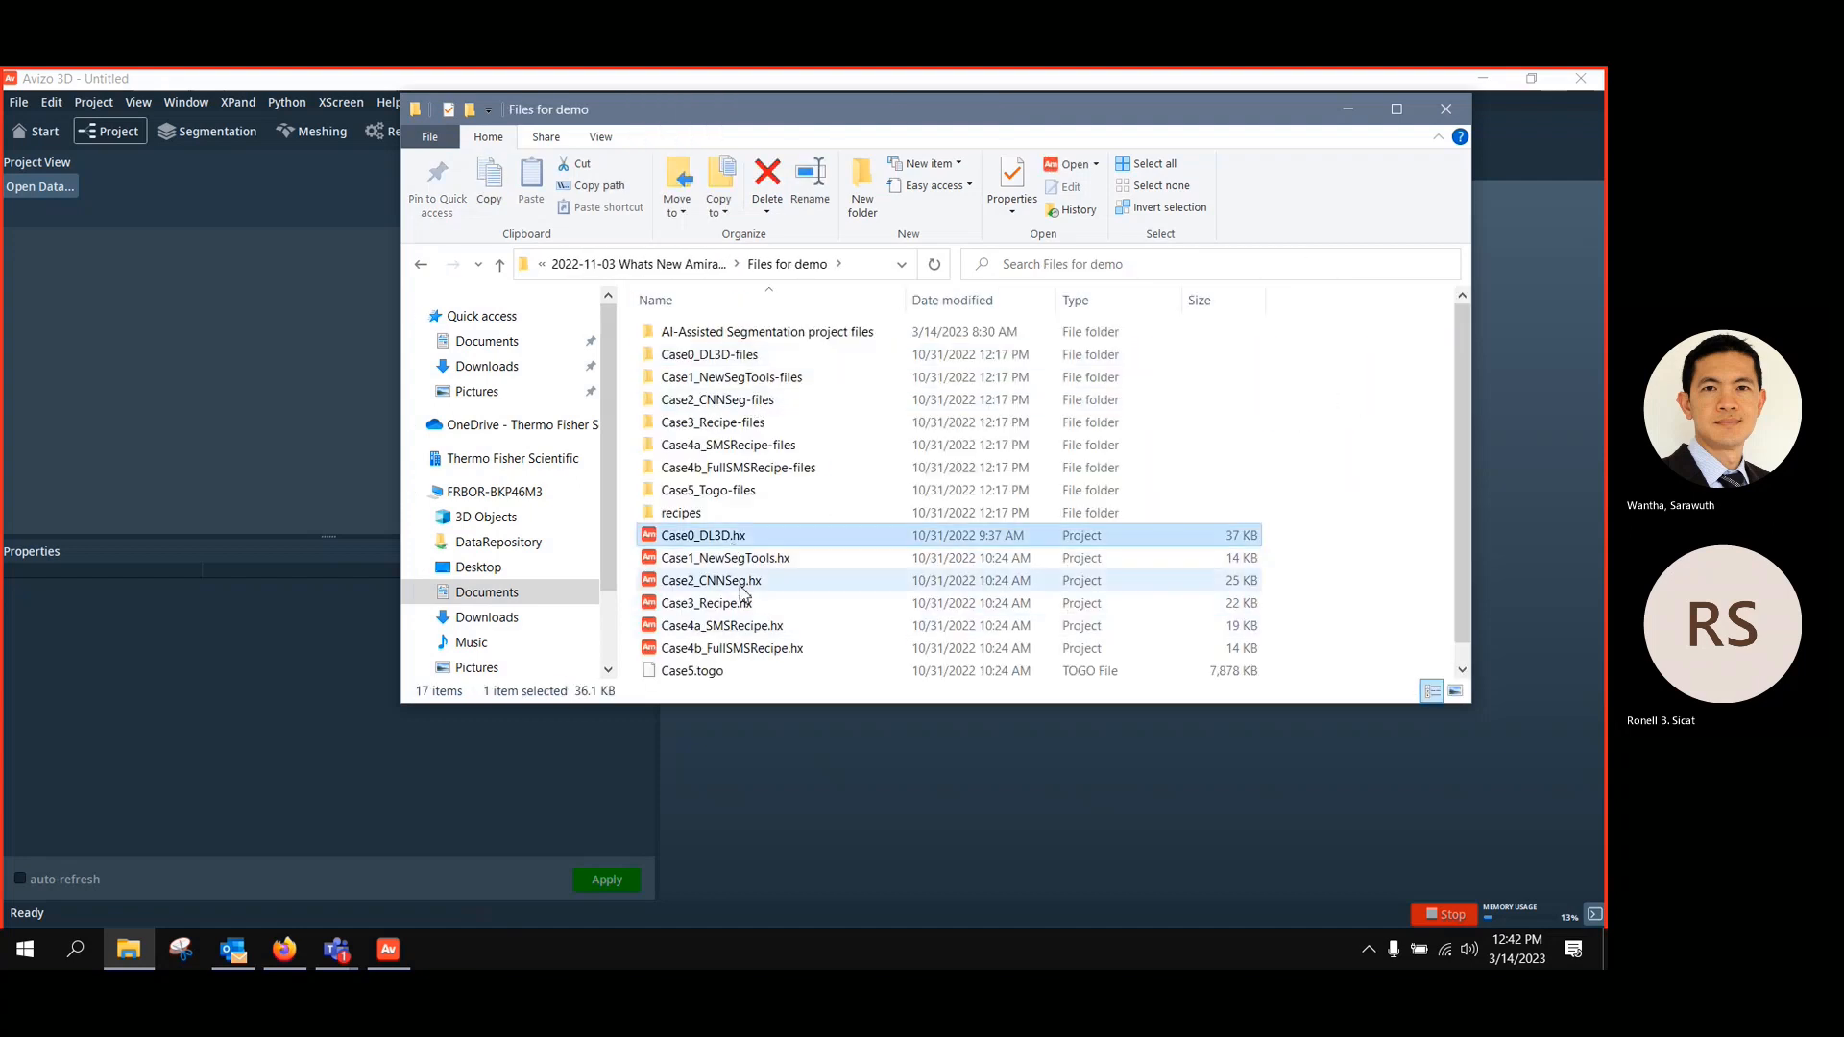
drag(732, 538, 294, 354)
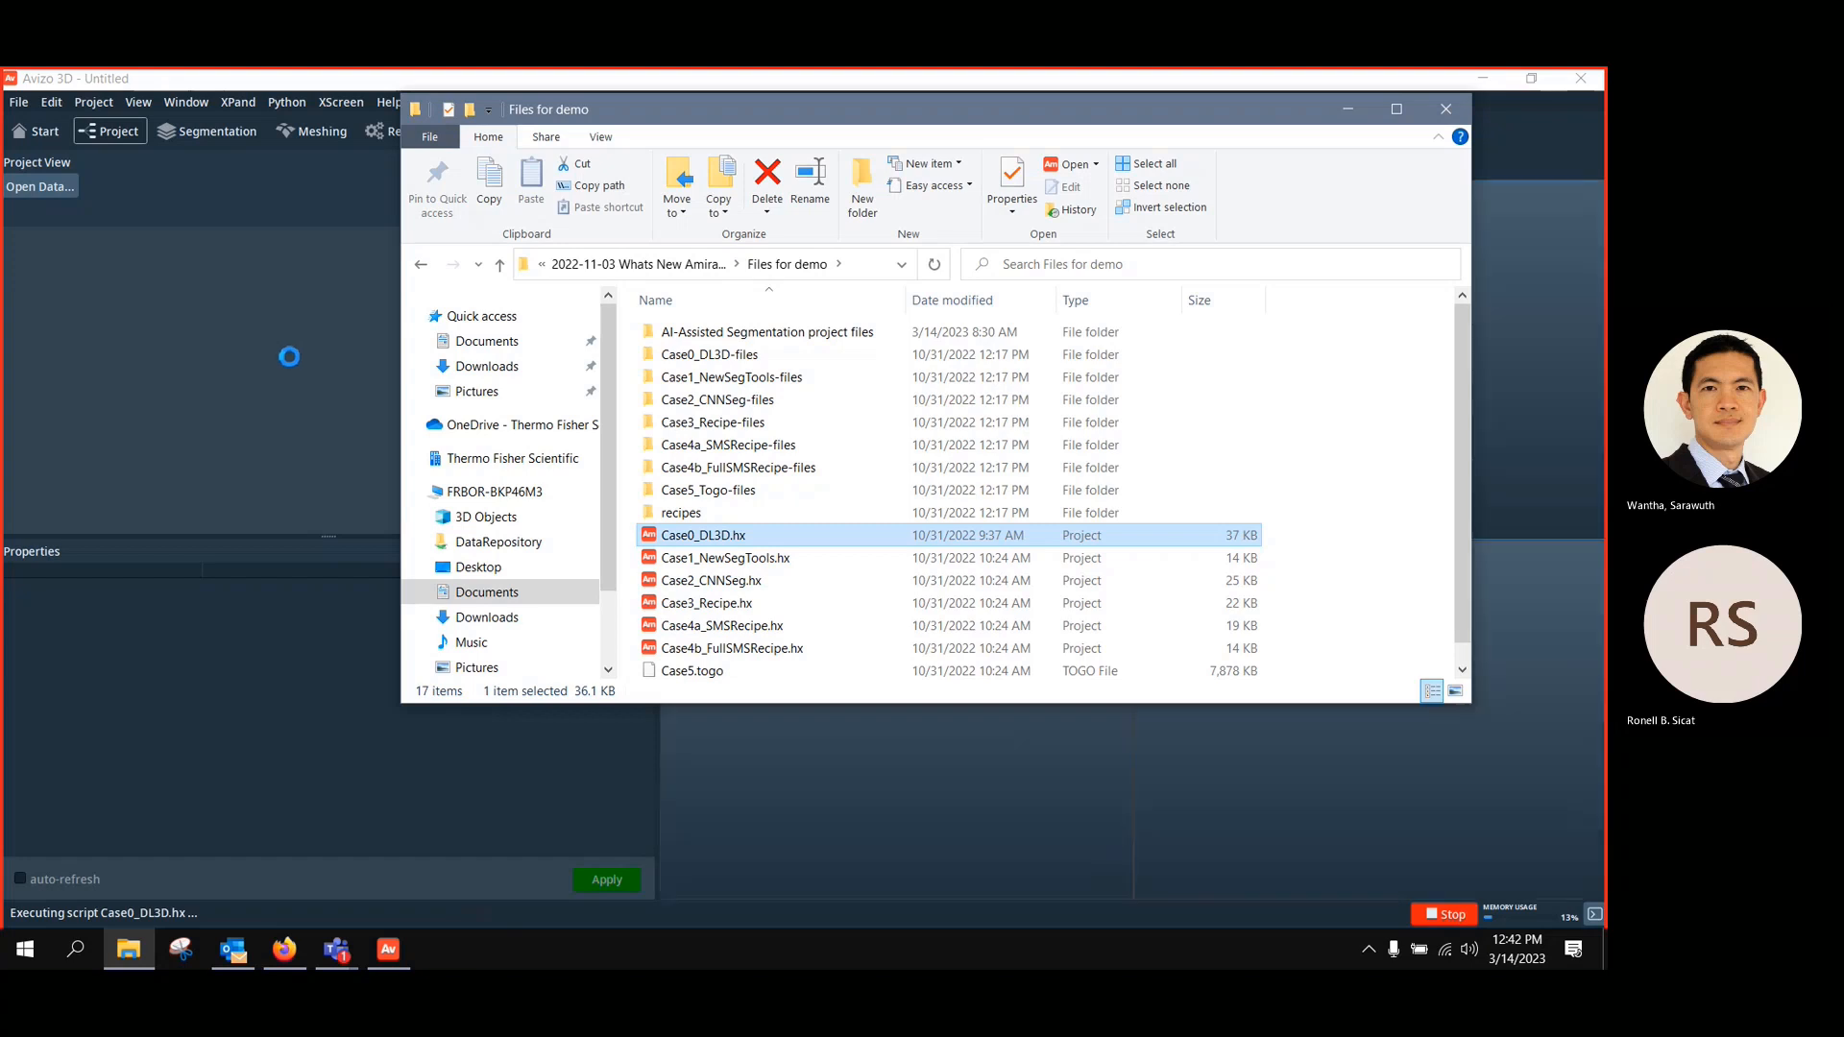
click(1349, 109)
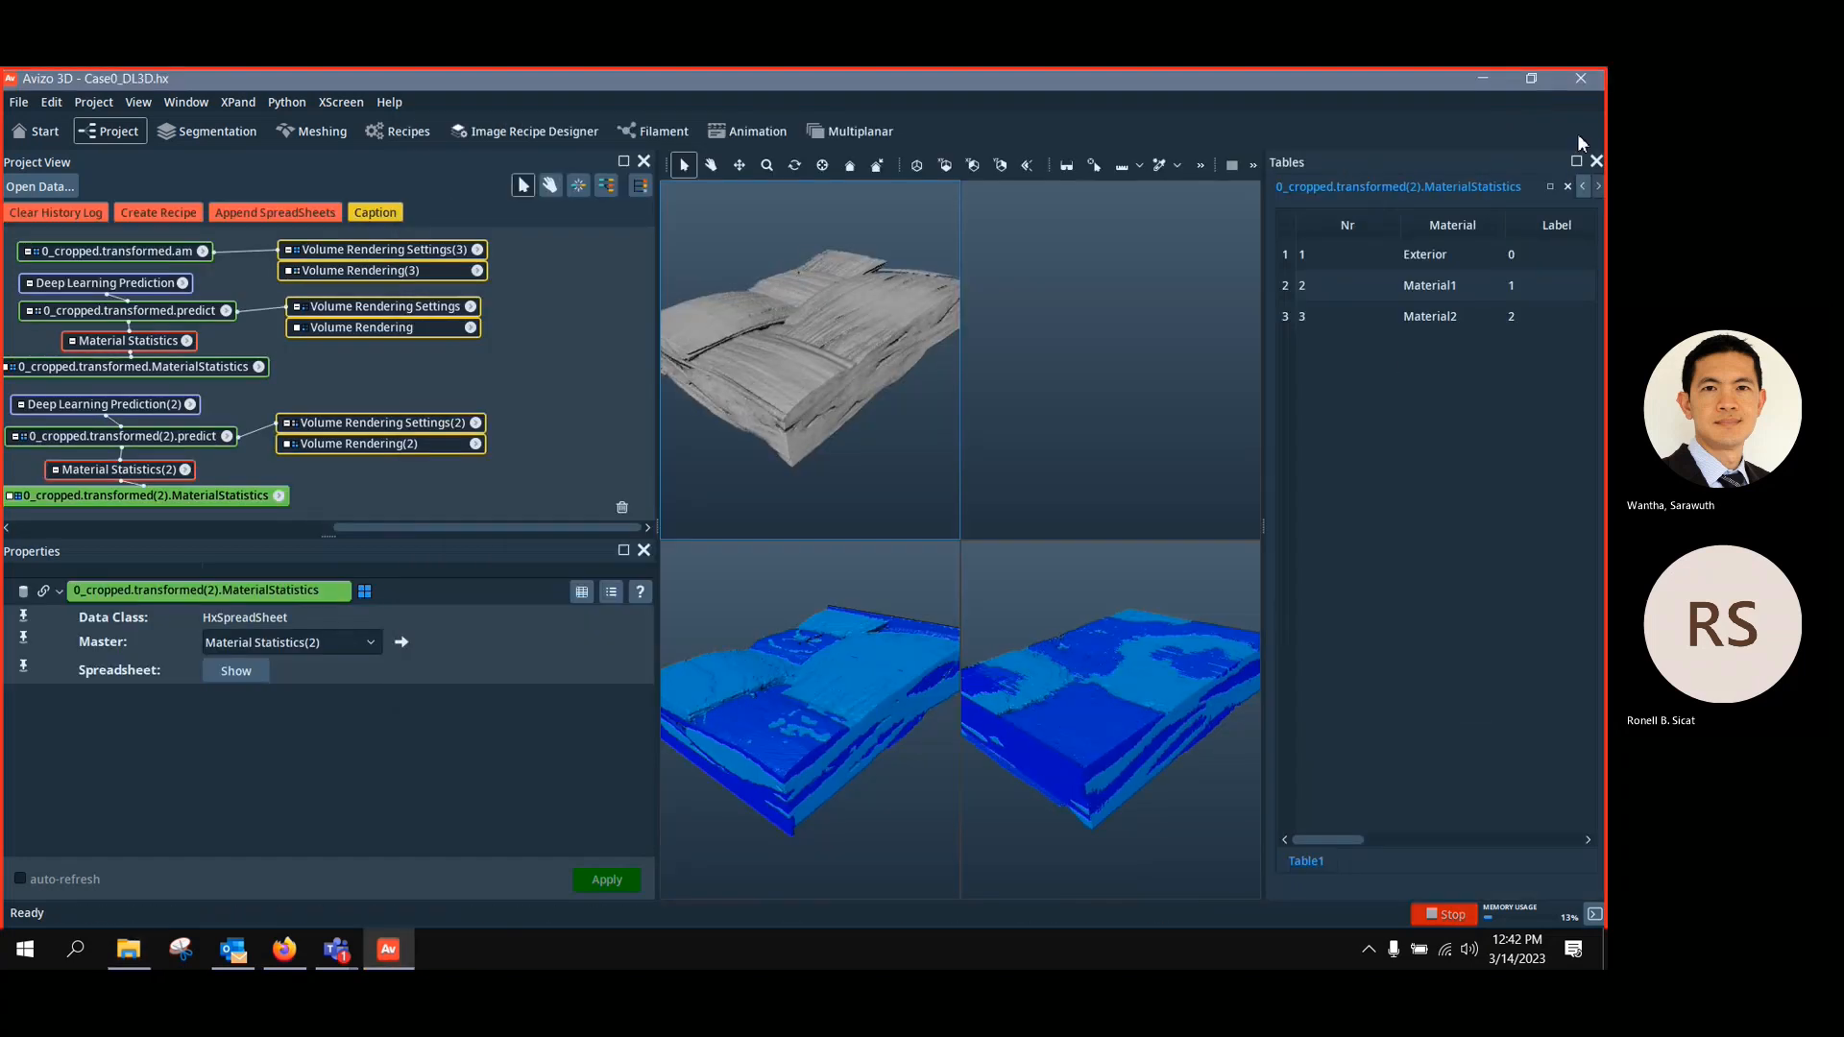
click(1597, 161)
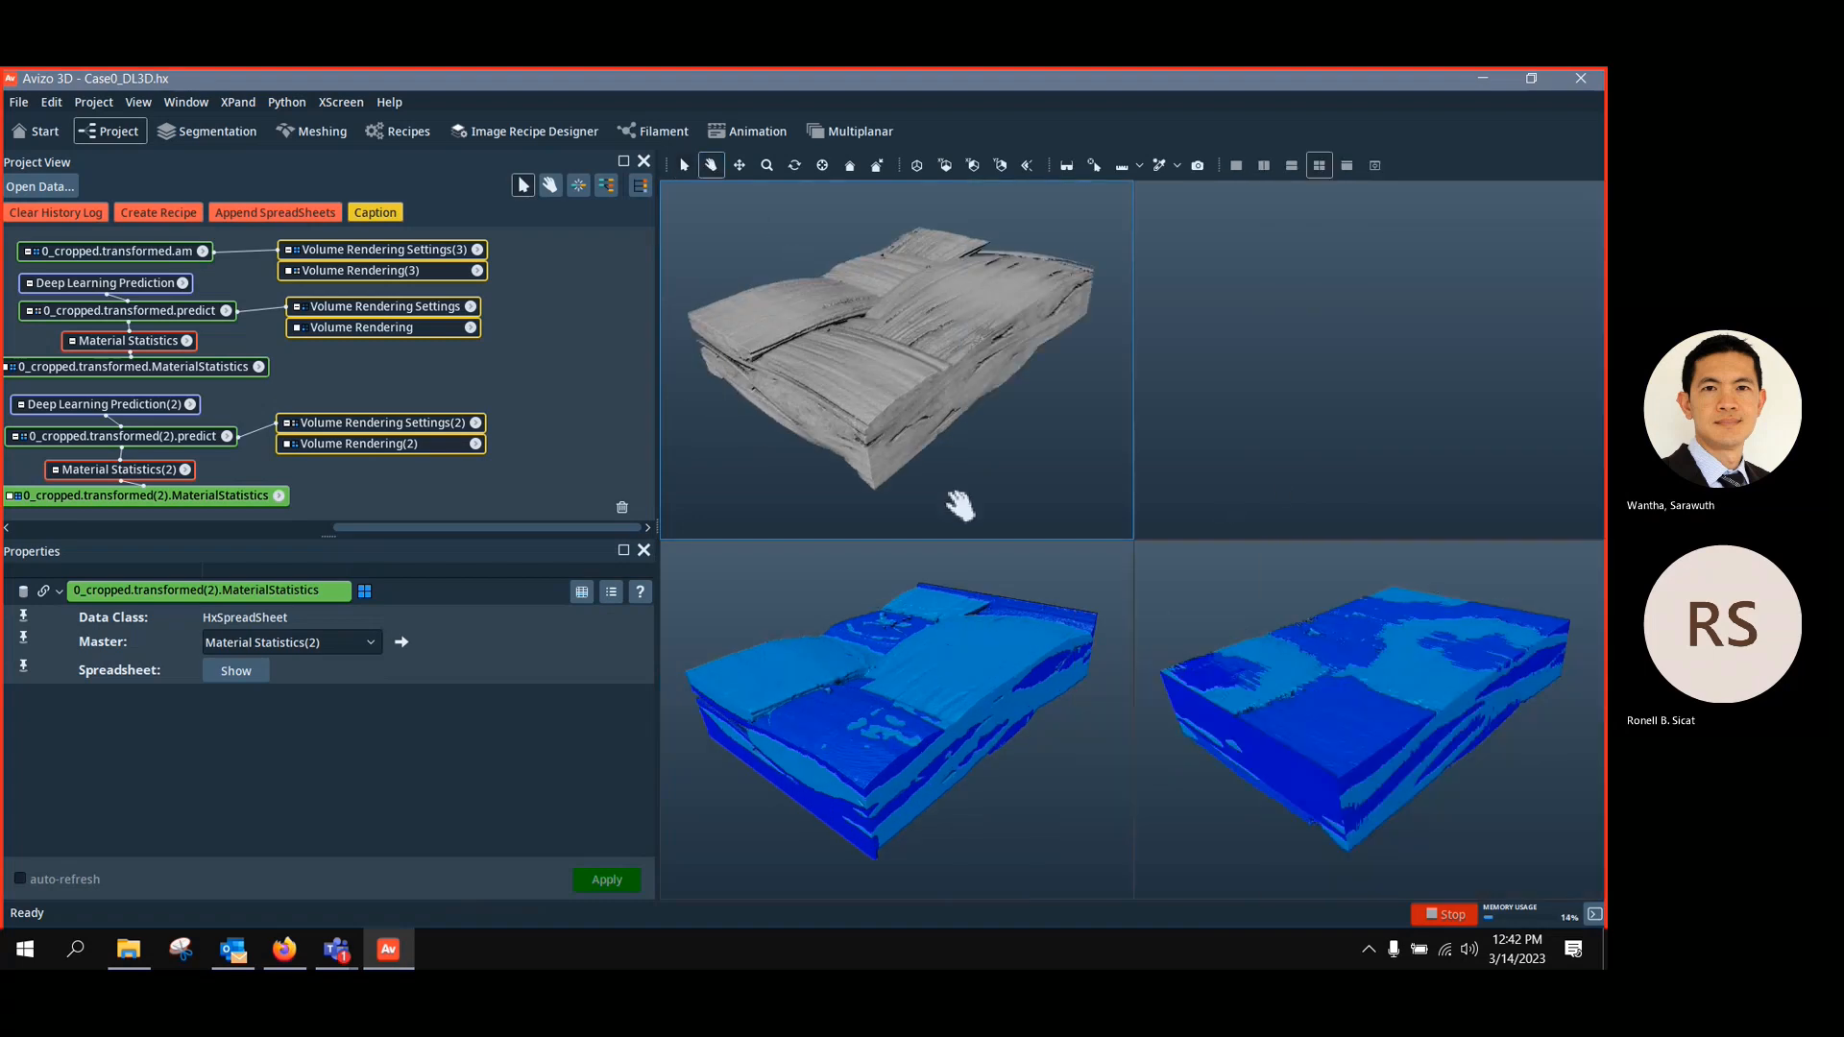
Enlarge the 3D viewing area and compare the grayscale volume with the two deep learning predictions from several angles up close
drag(960, 504, 951, 455)
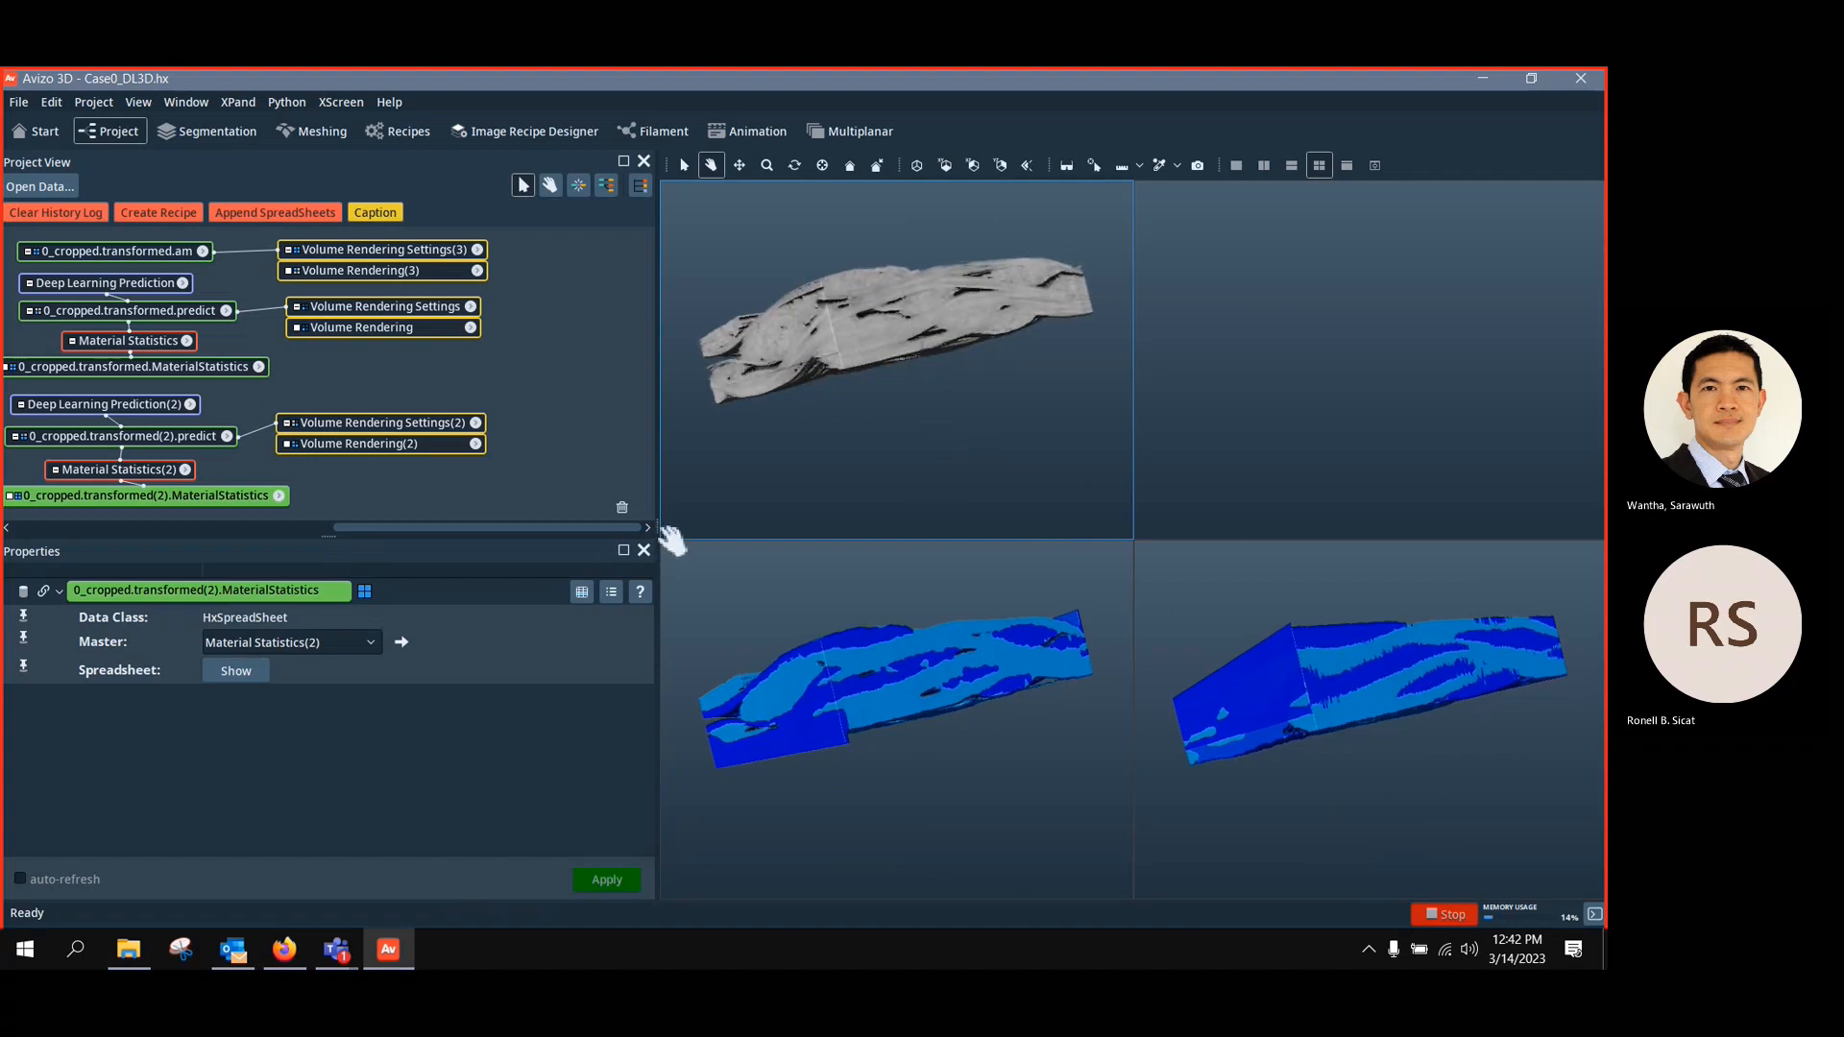
drag(656, 534, 489, 532)
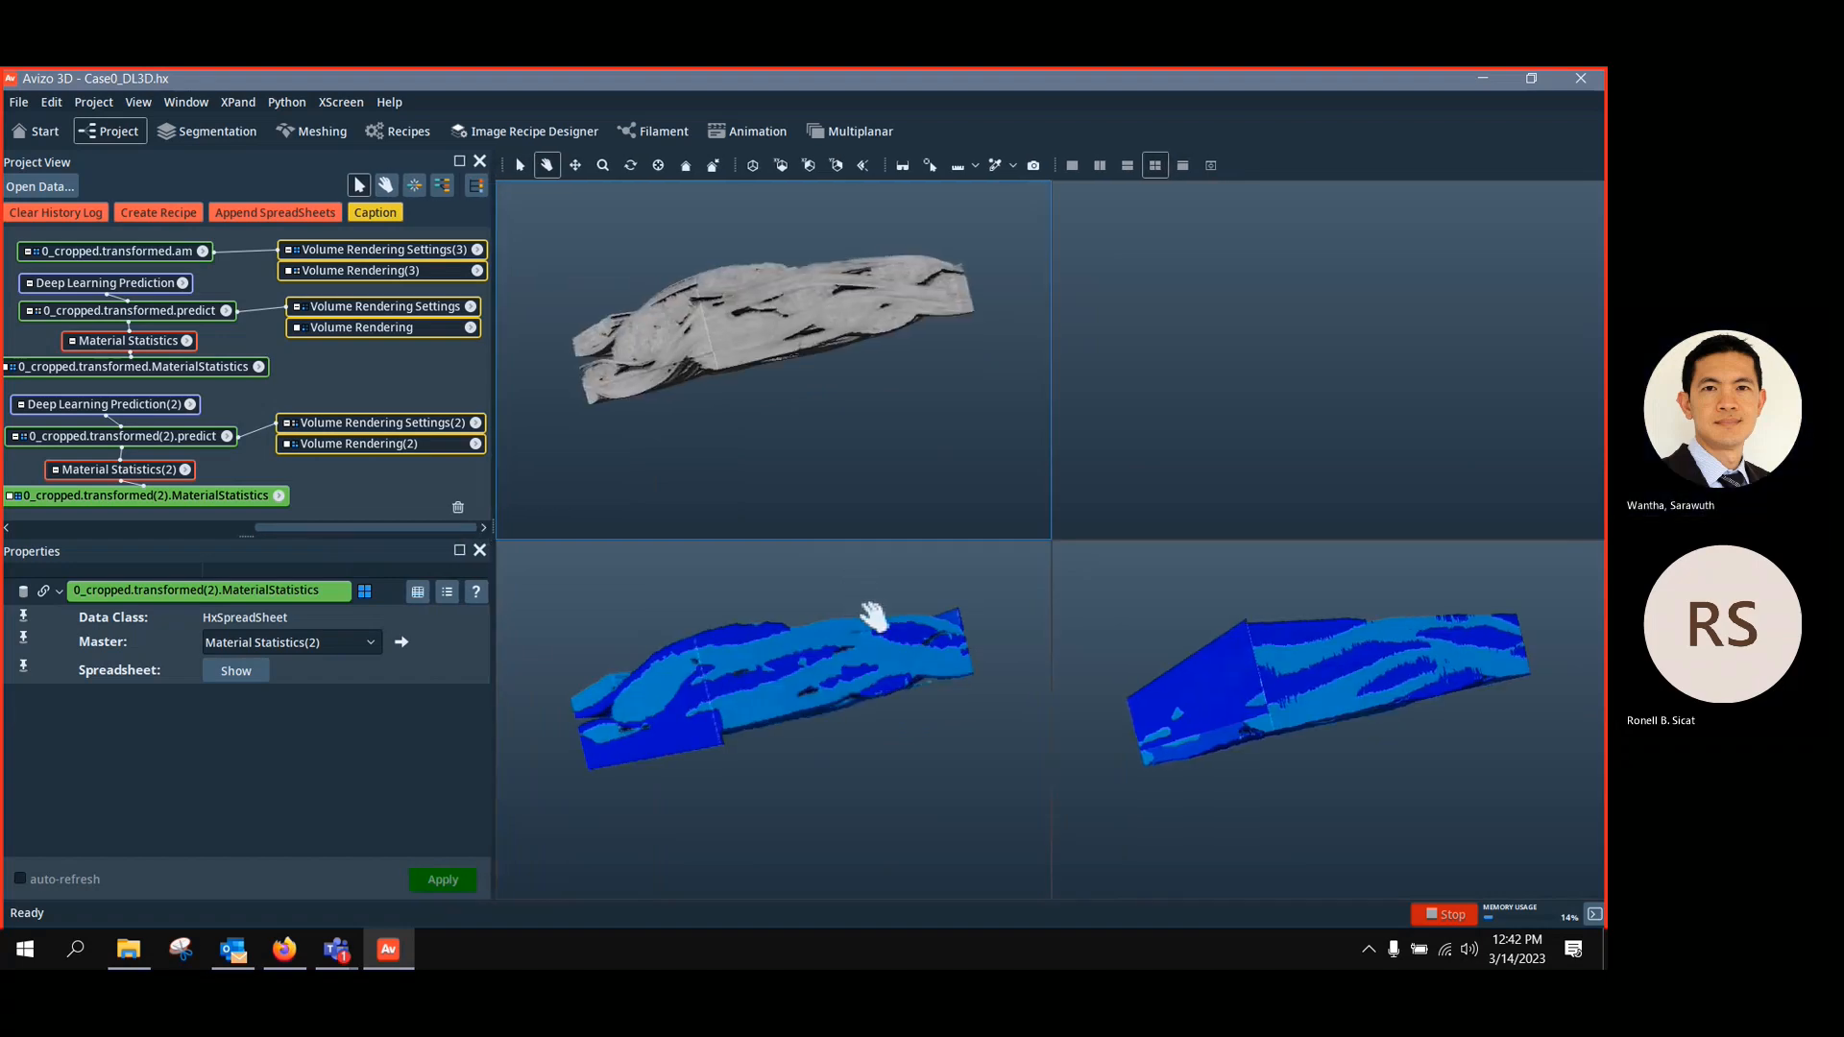
scroll(874, 620, up, 10)
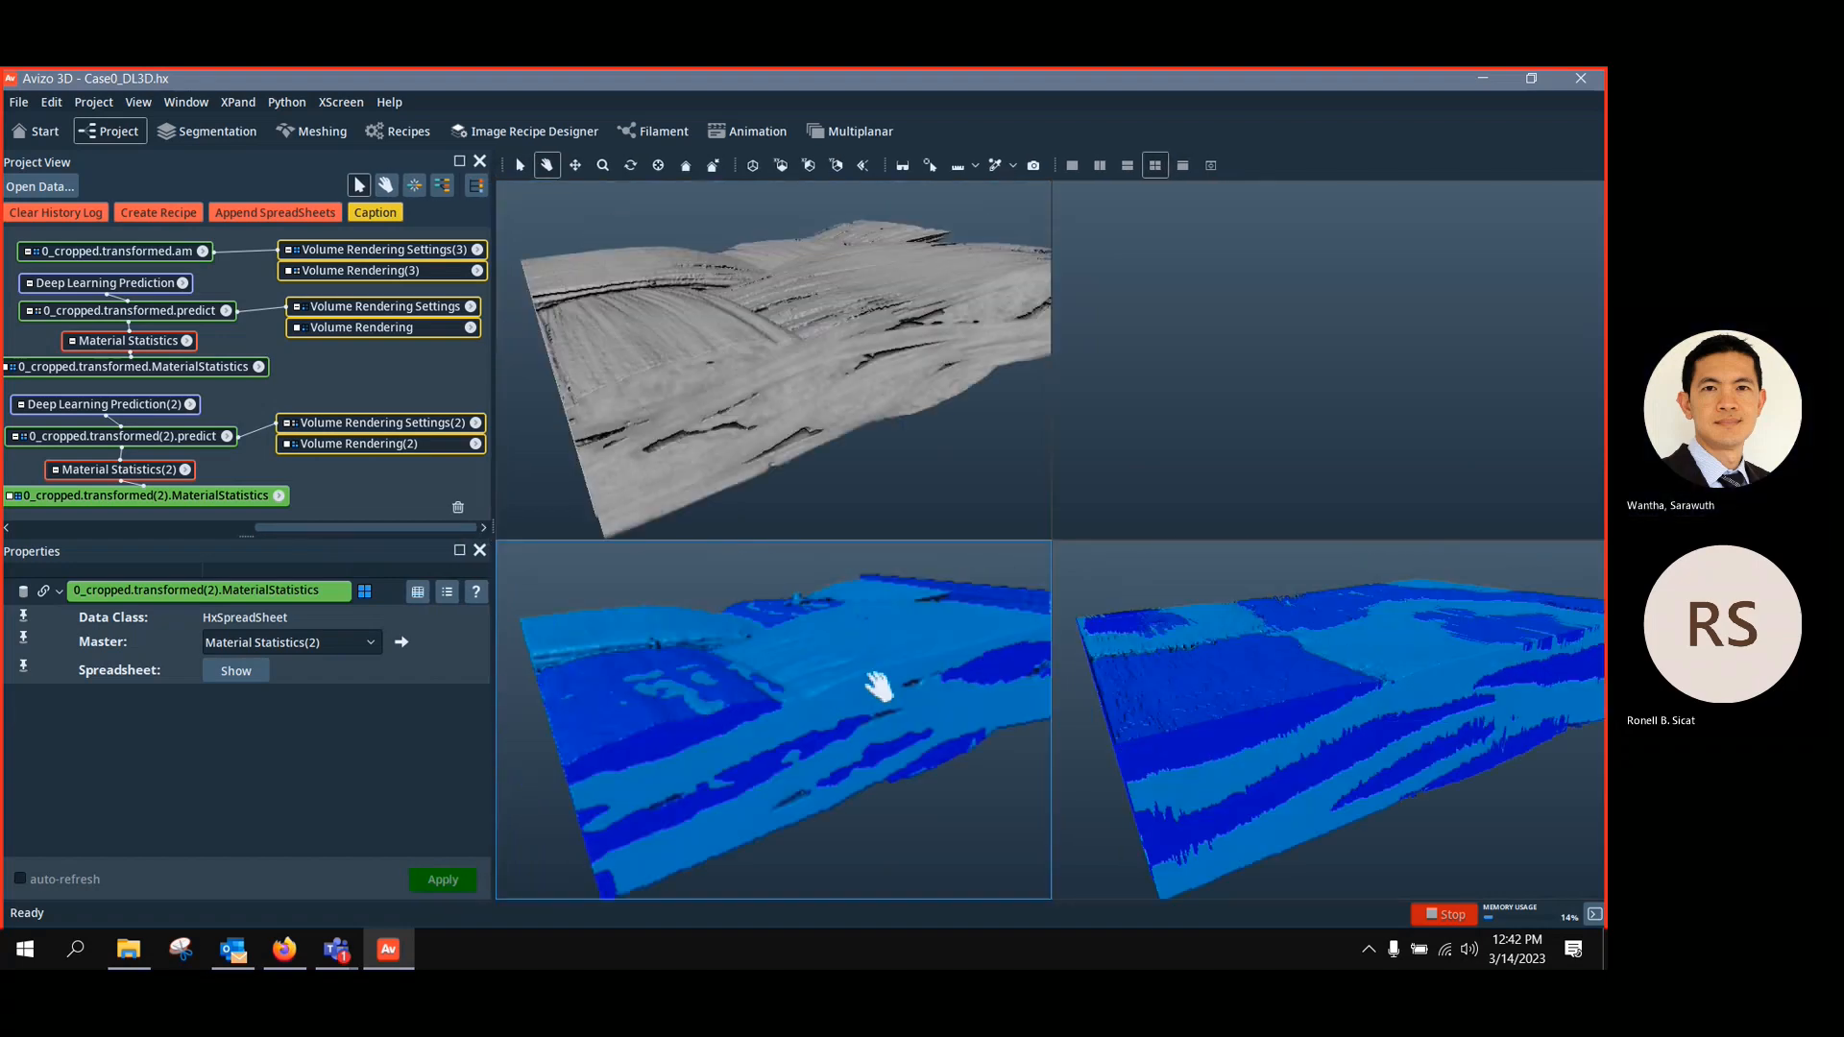
drag(958, 706, 823, 770)
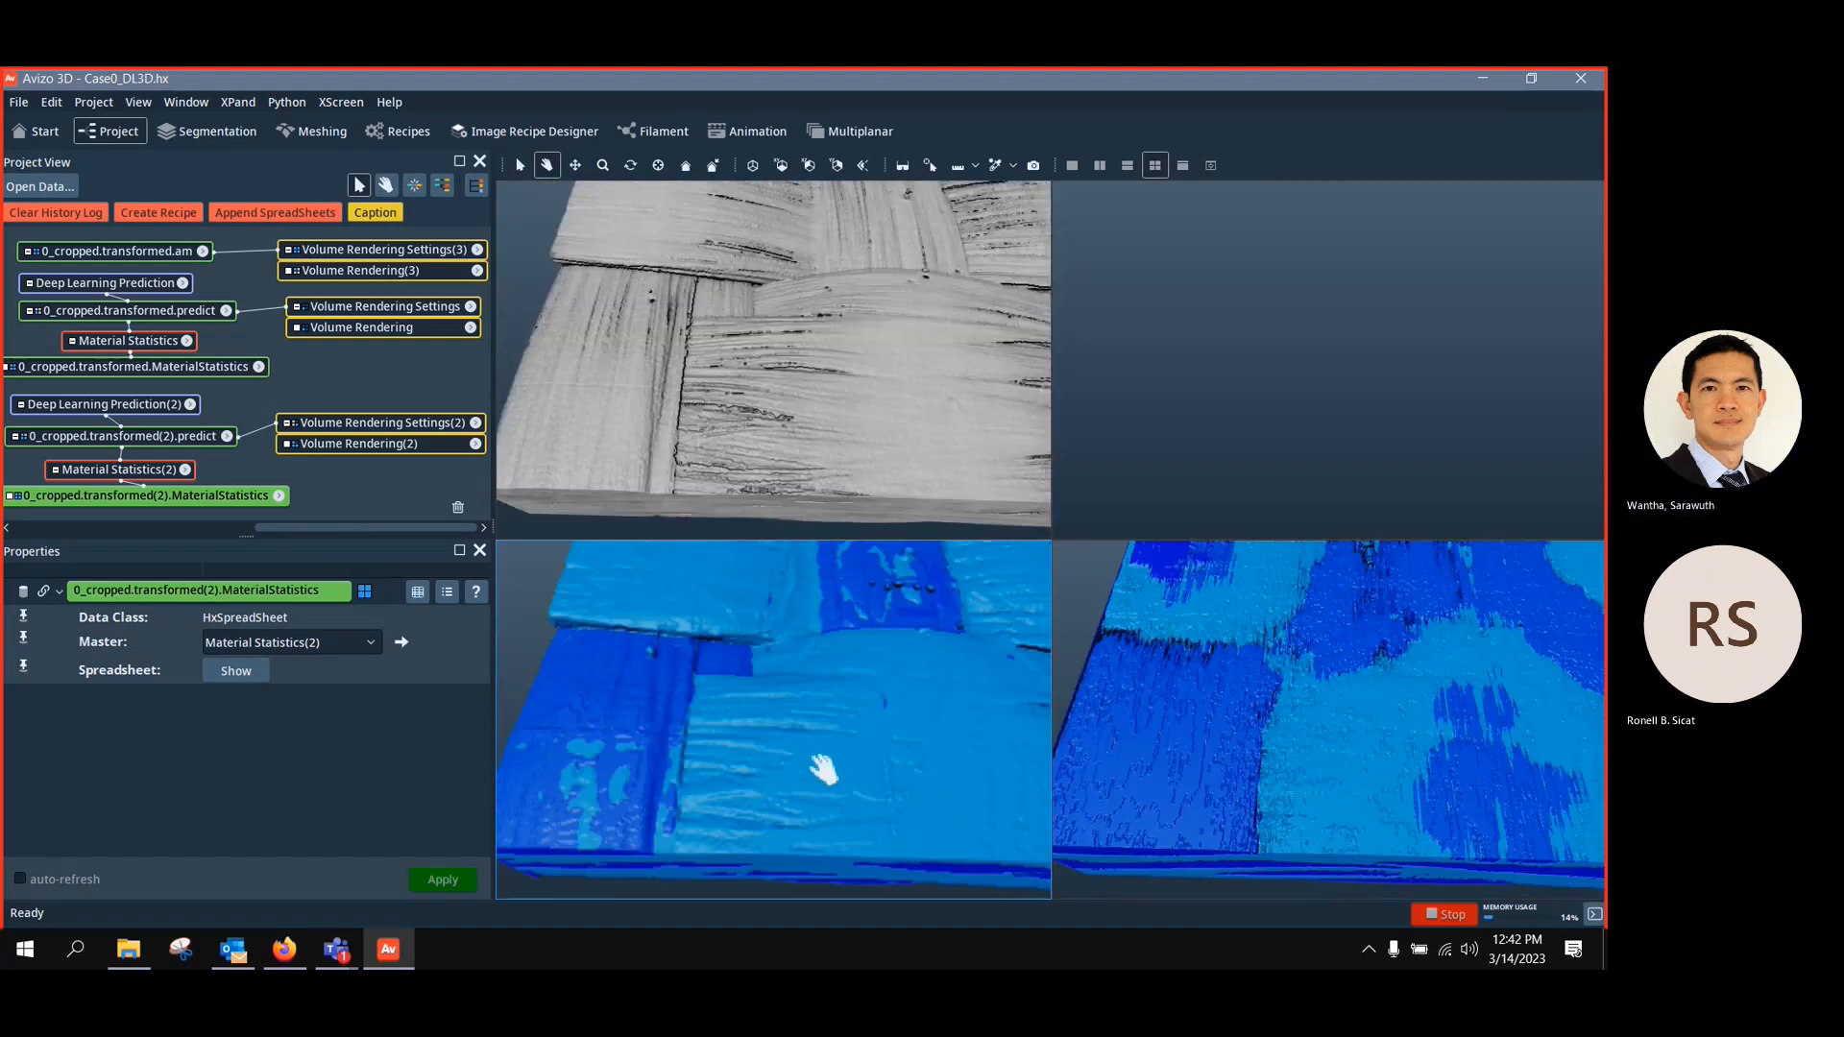
drag(922, 535, 937, 494)
drag(831, 470, 784, 432)
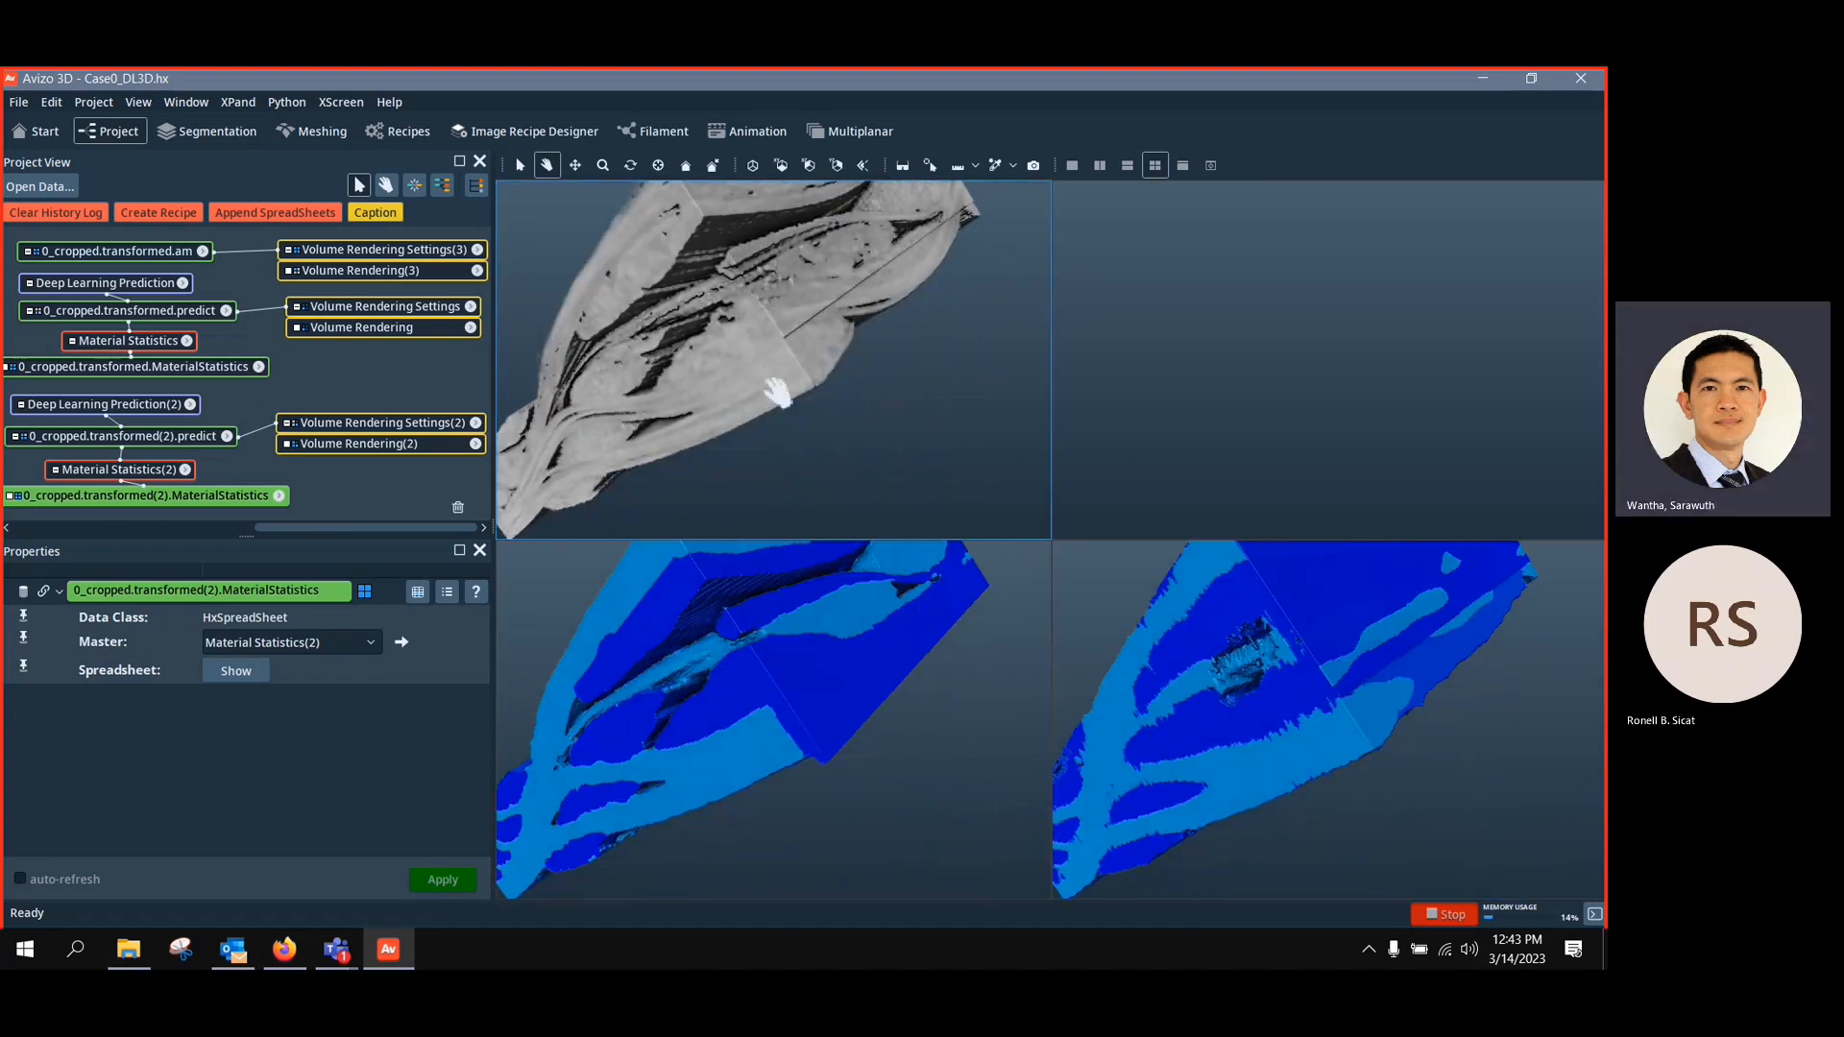
Compare the grayscale volume with both deep learning predictions from the side and end faces
drag(766, 344, 803, 424)
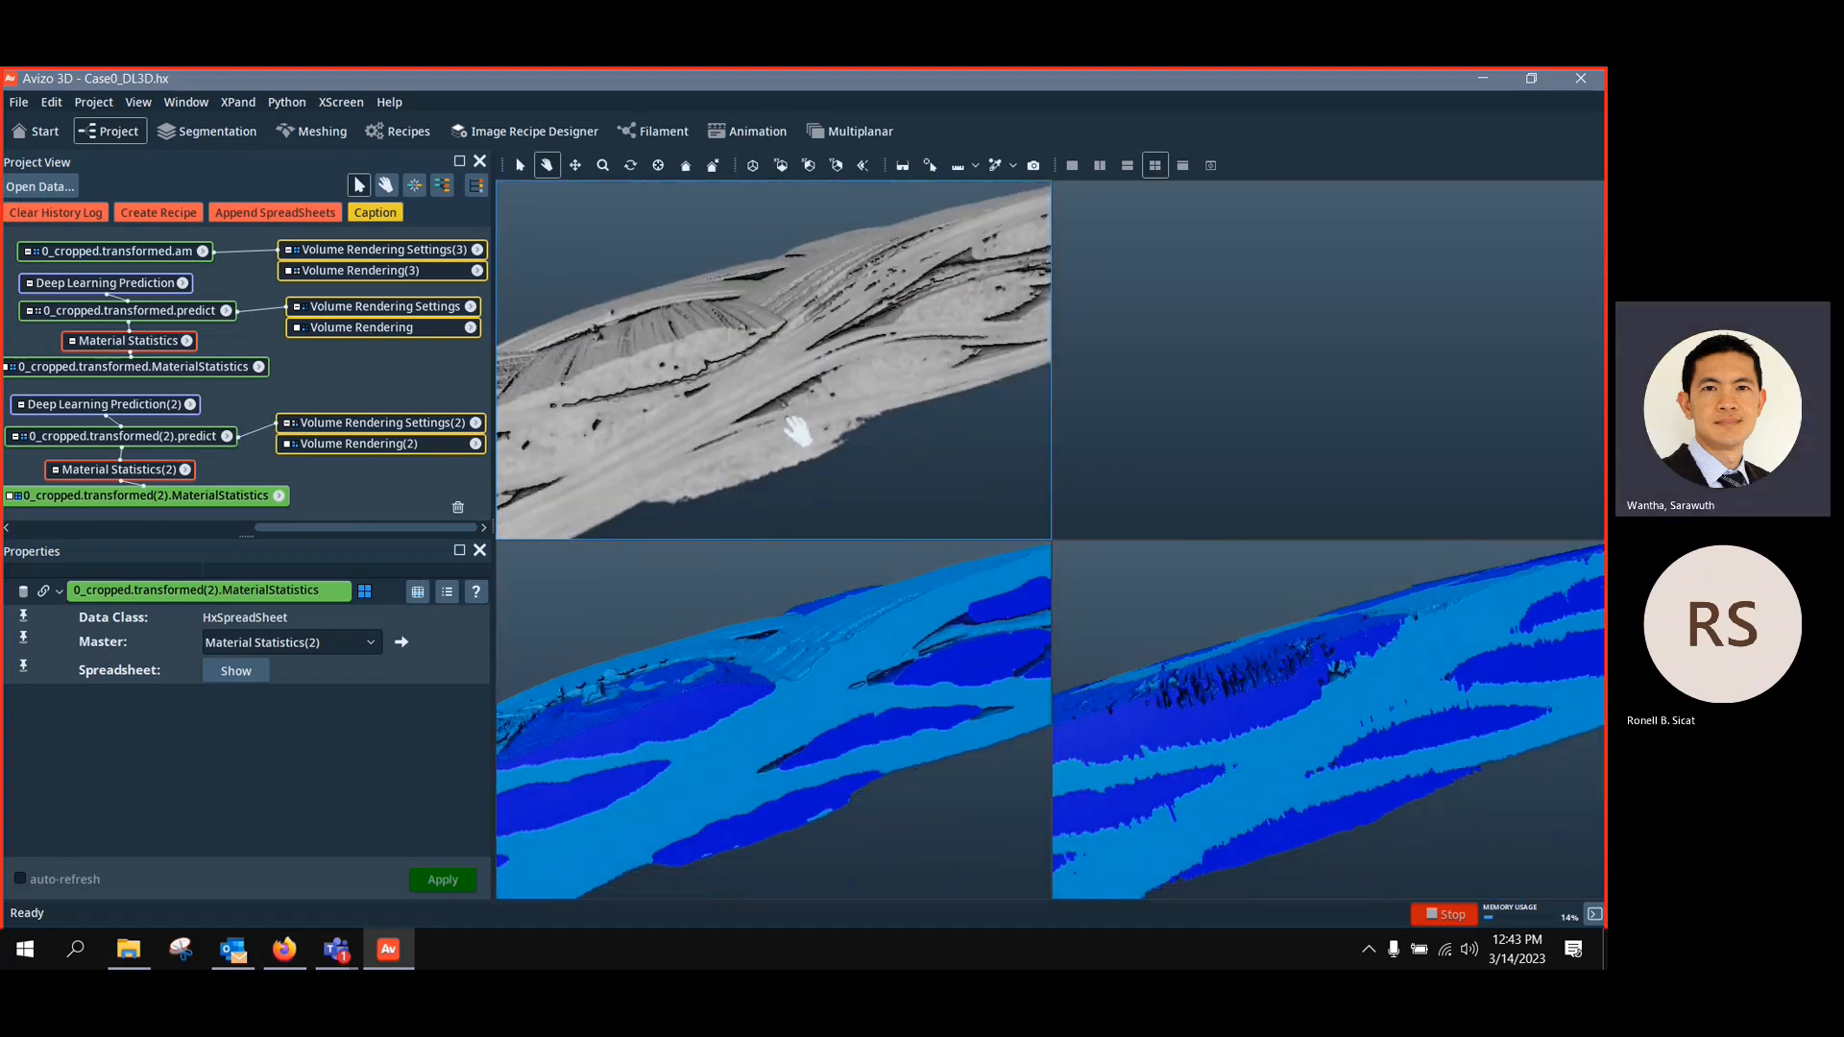
drag(752, 678, 788, 745)
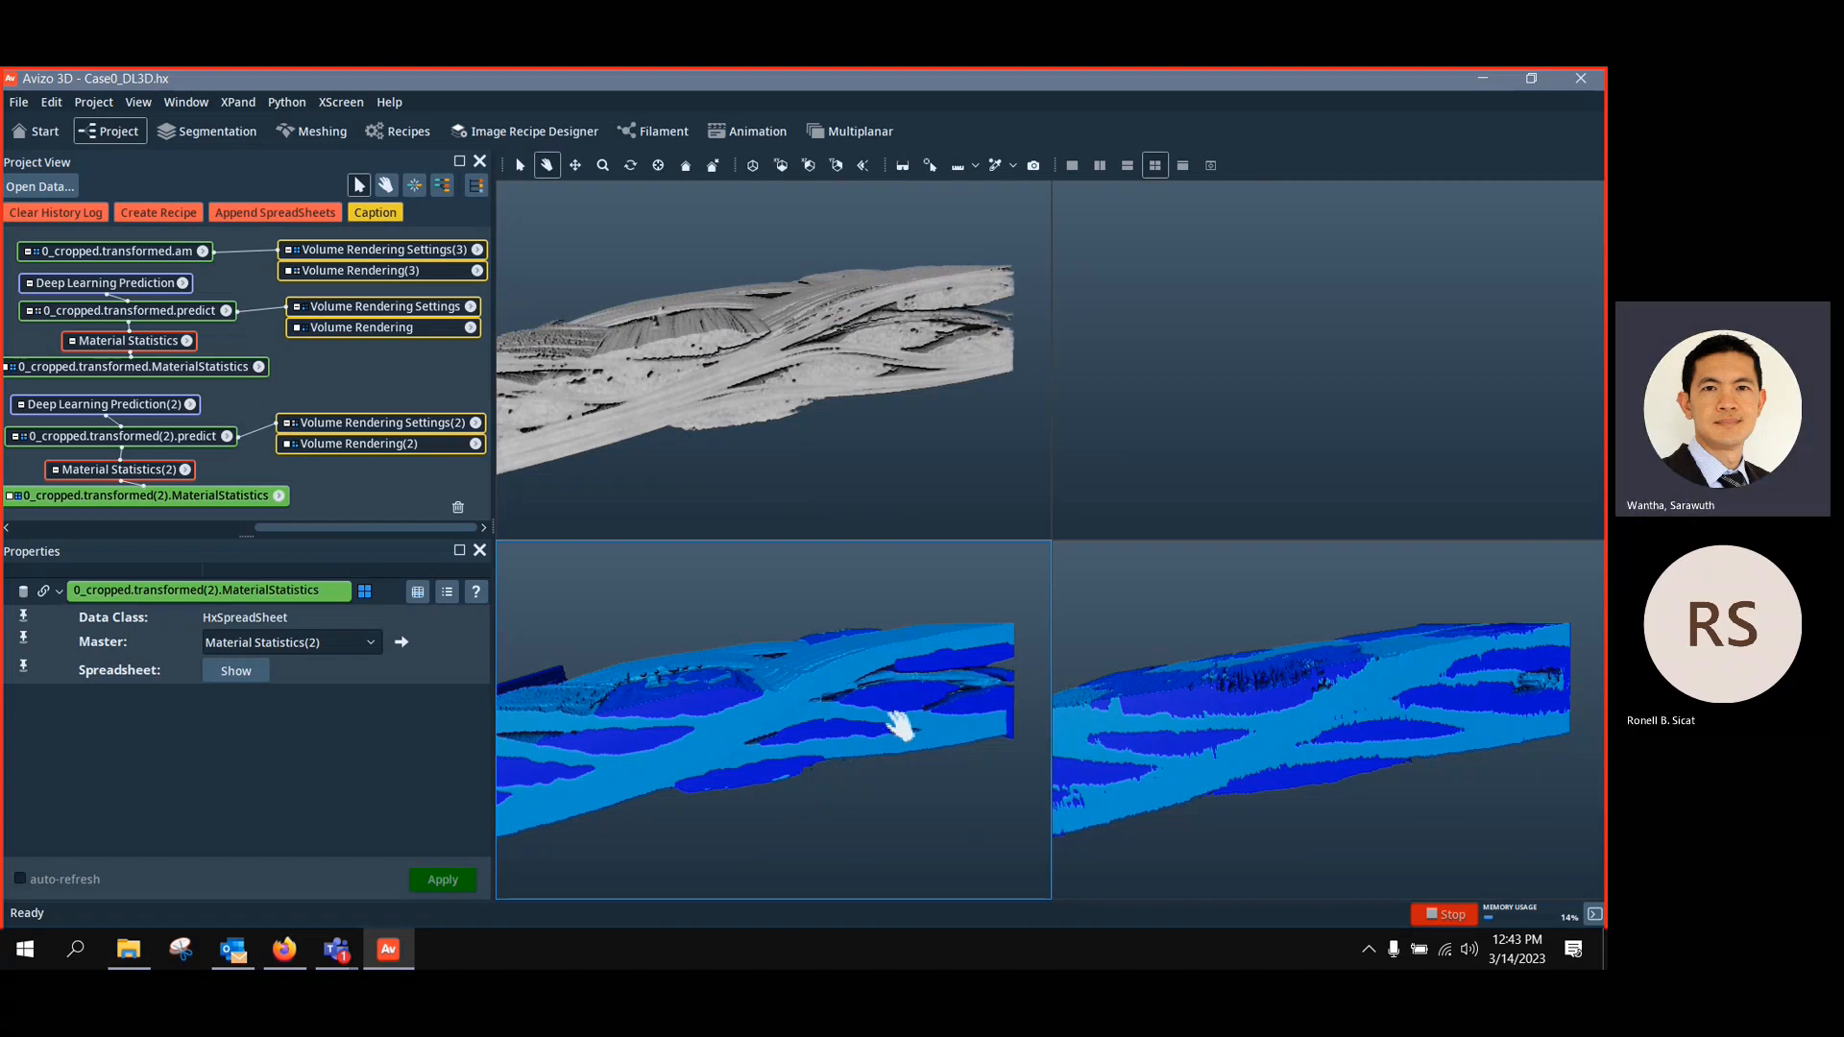
drag(1309, 706, 1104, 782)
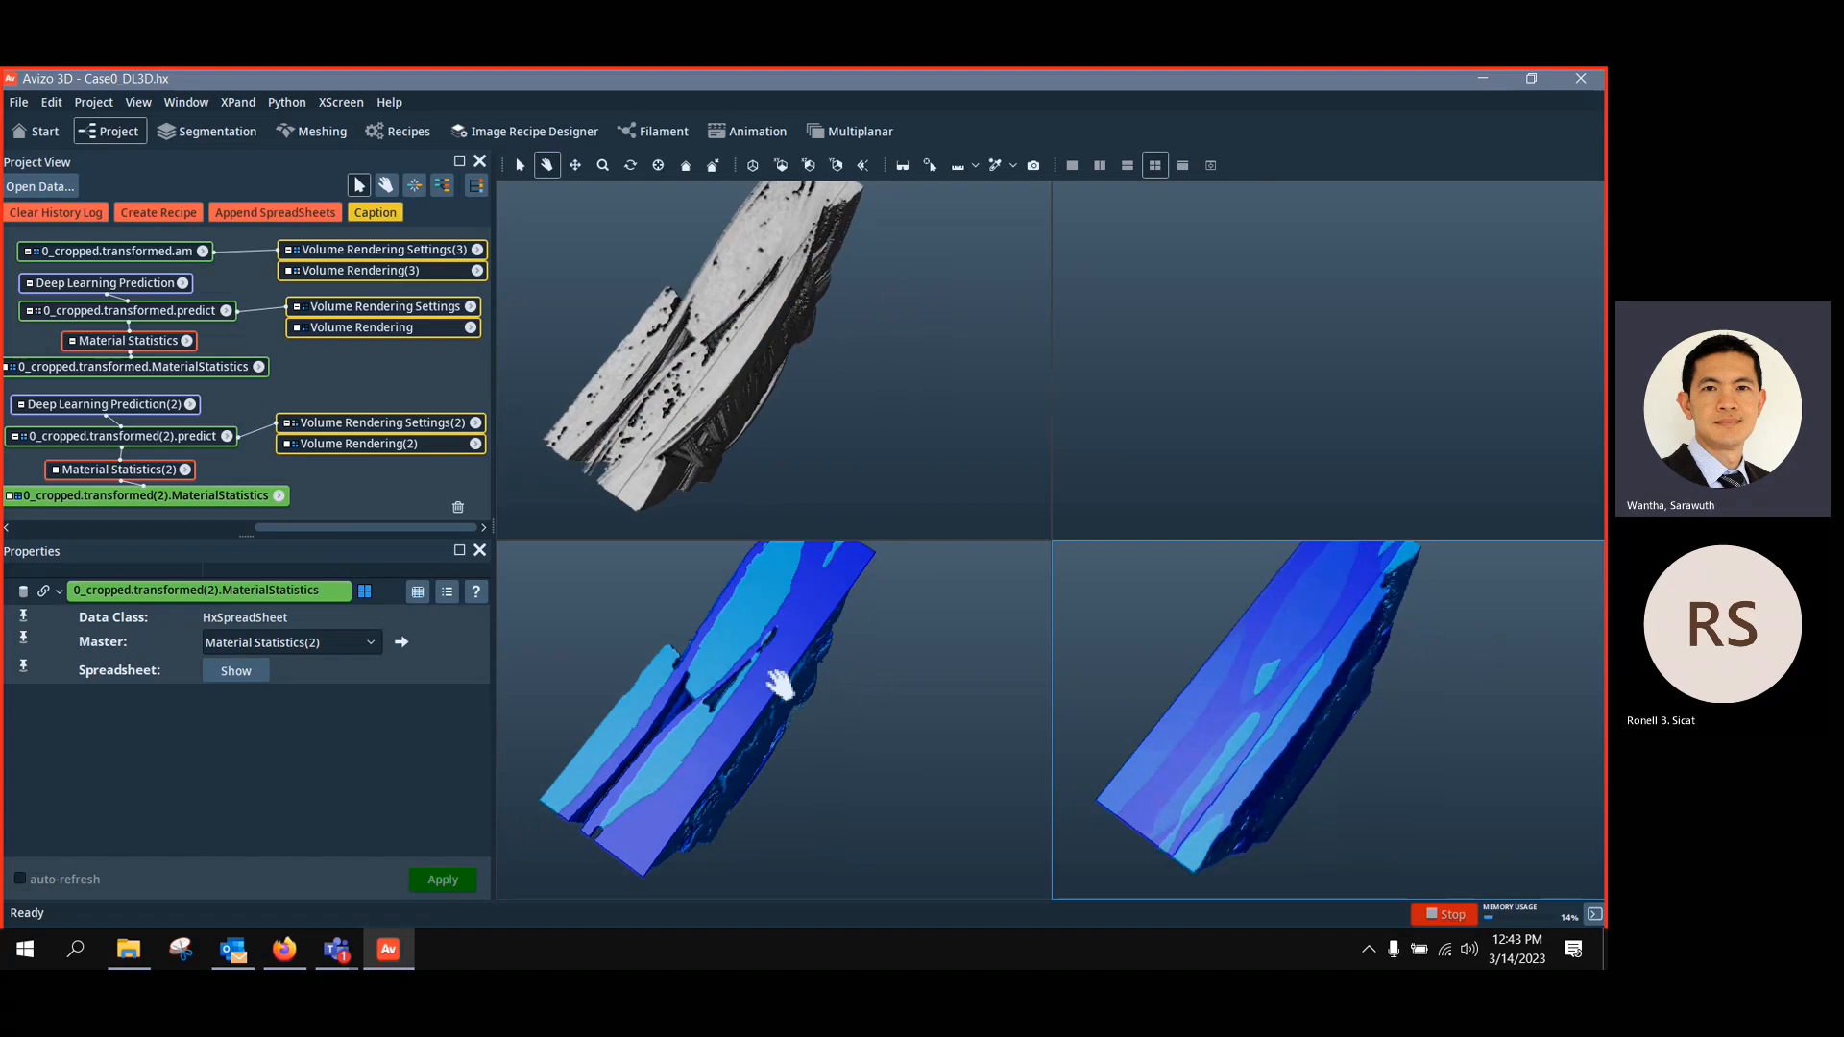
drag(774, 680, 865, 679)
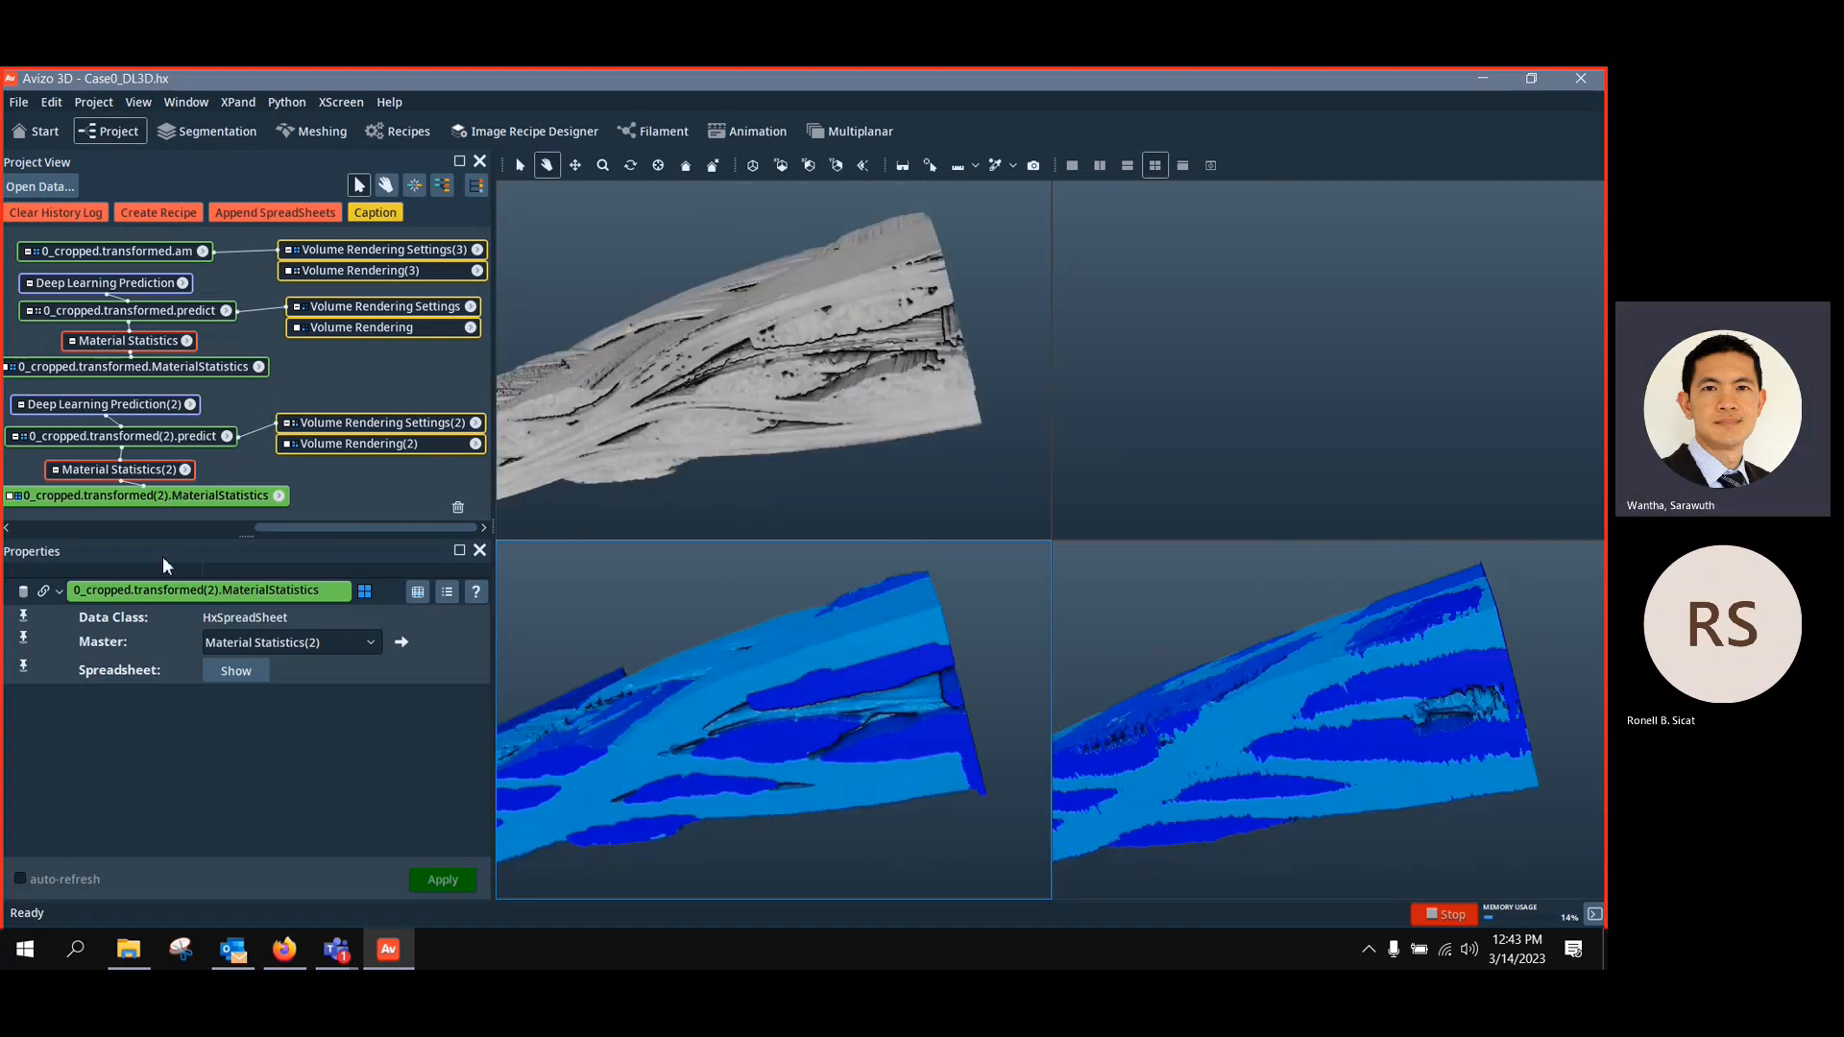
right_click(236, 497)
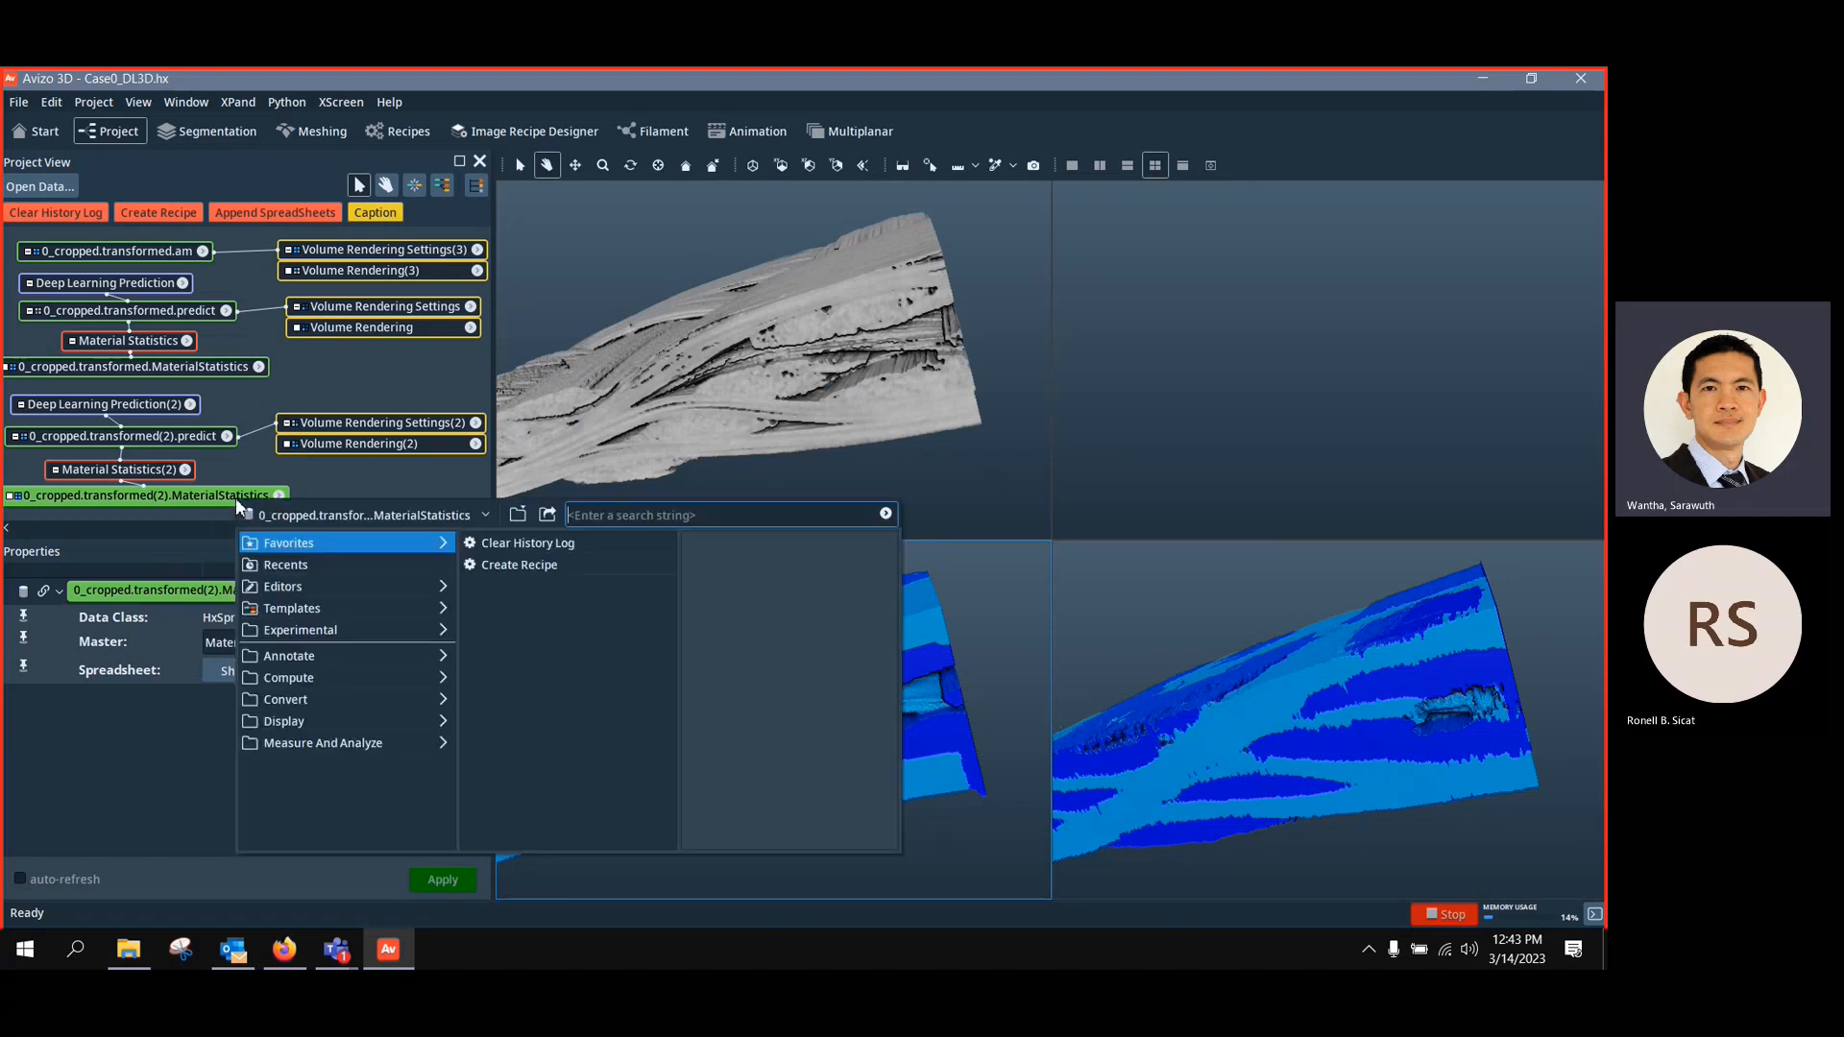
text(cli)
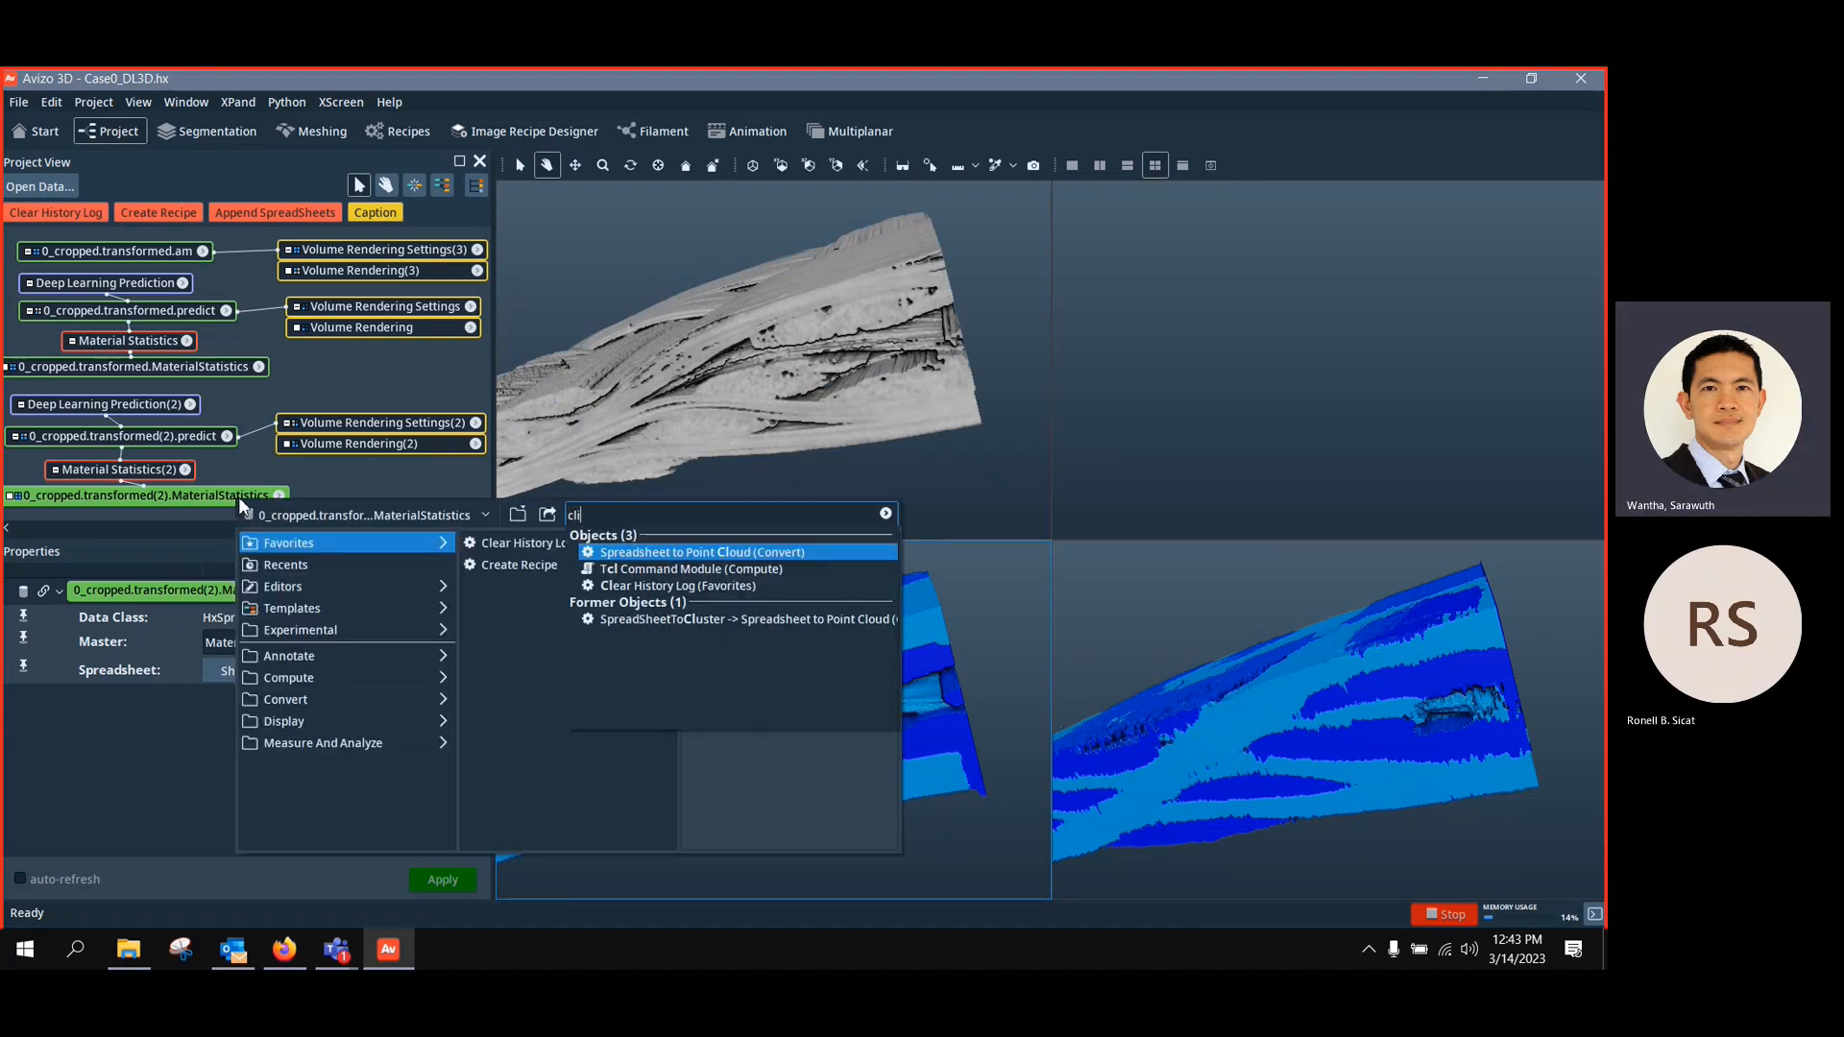
key(BackSpace)
key(BackSpace)
key(BackSpace)
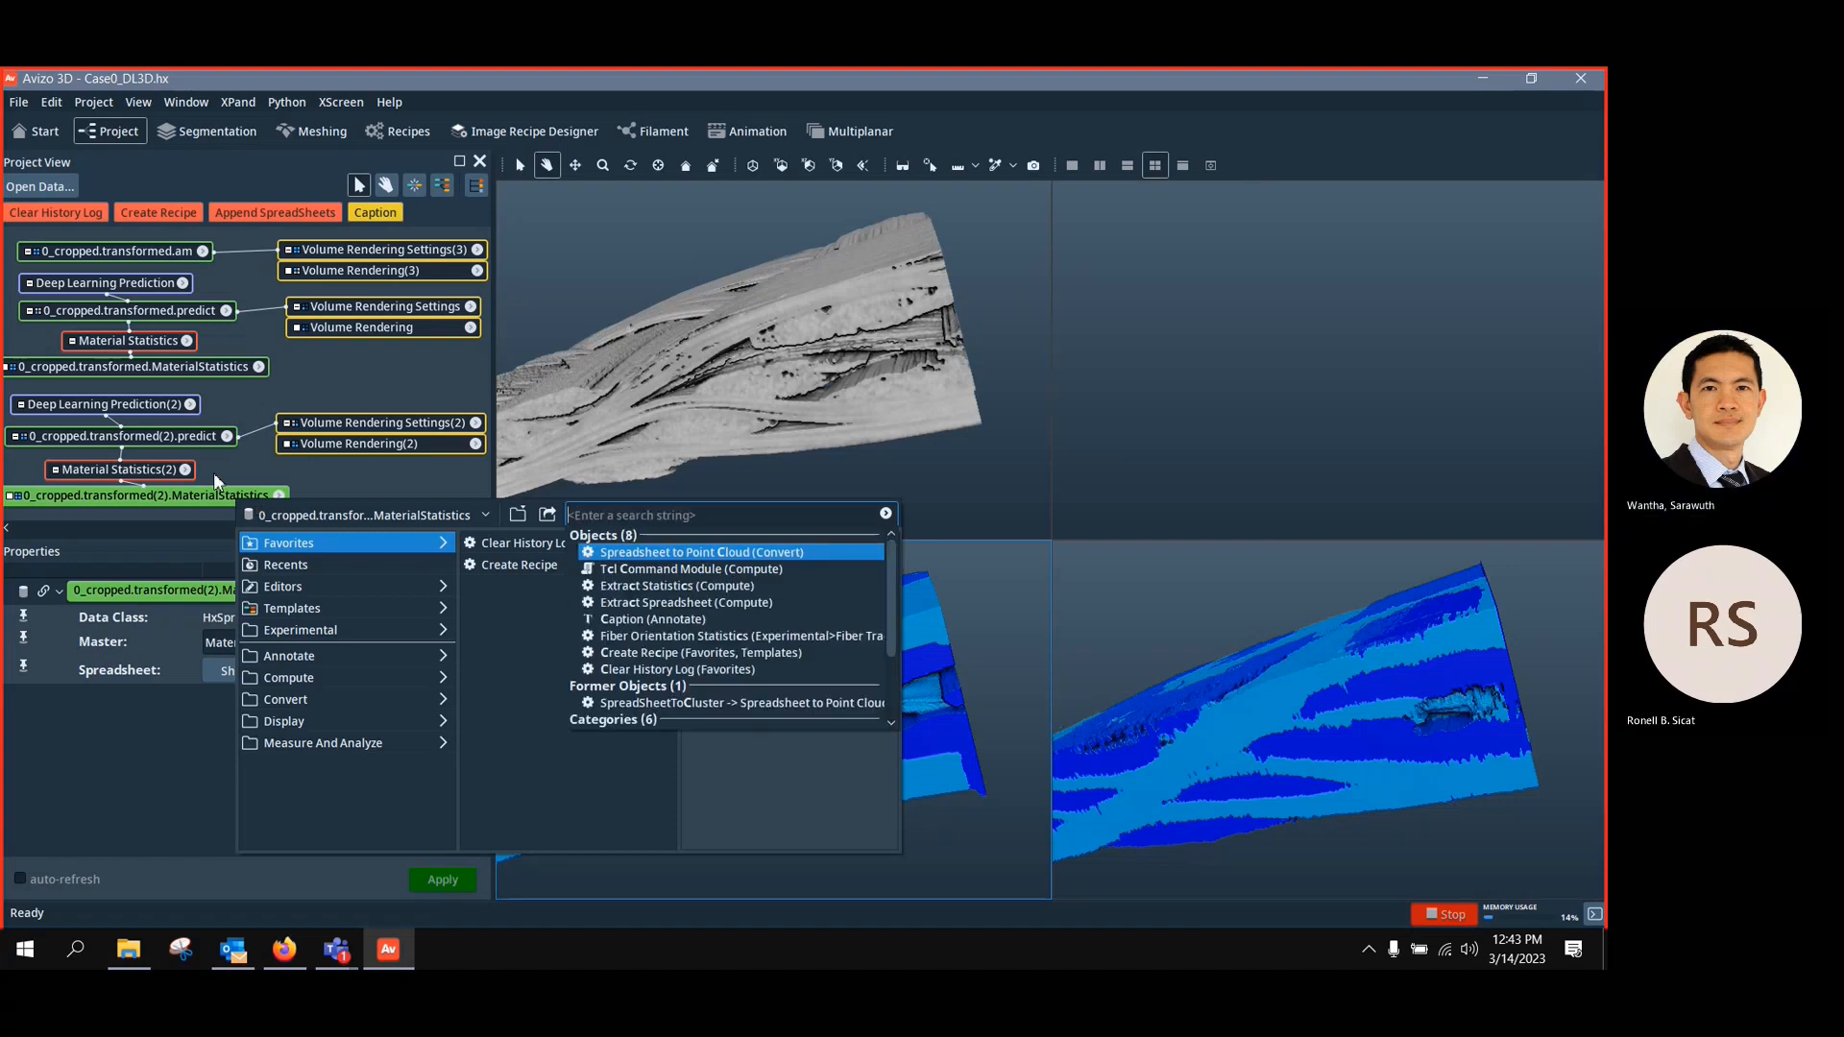
Attach a Clipping Plane to 0_cropped.transformed(2).predict and use it to clip the volumes in all viewers
click(194, 439)
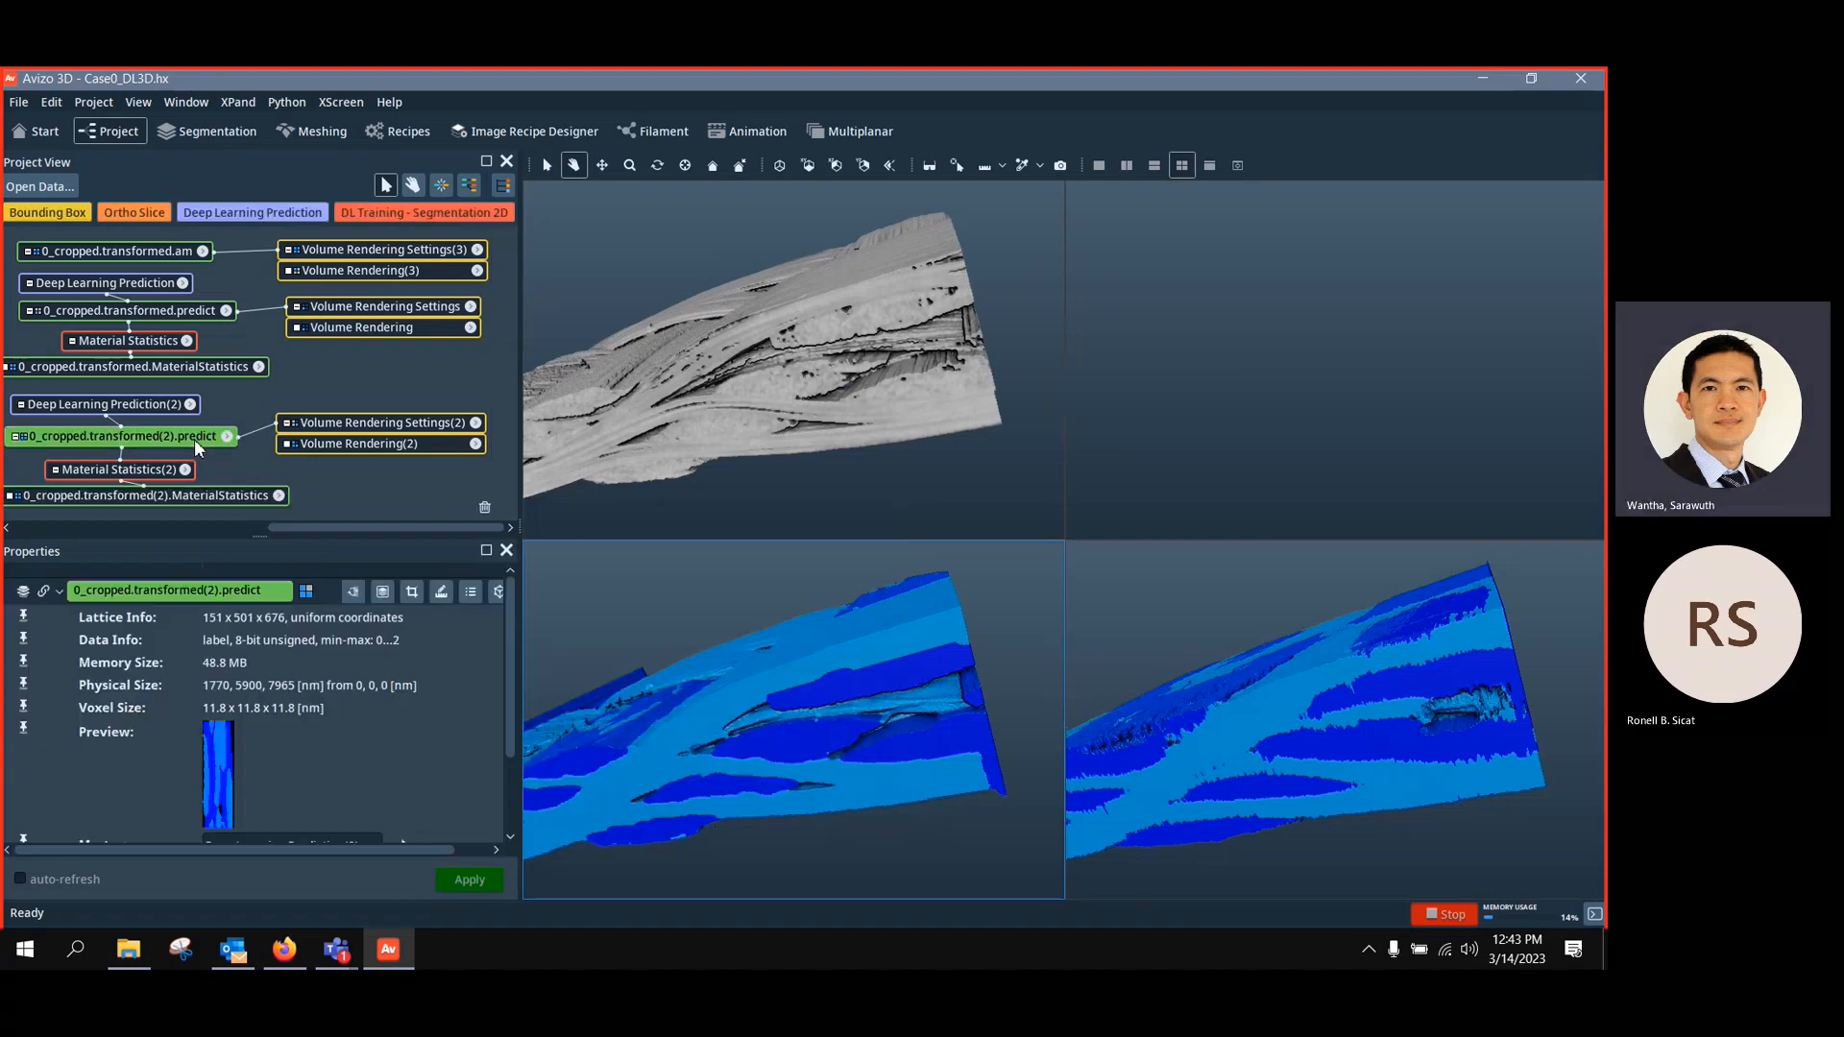
right_click(194, 440)
text(clip)
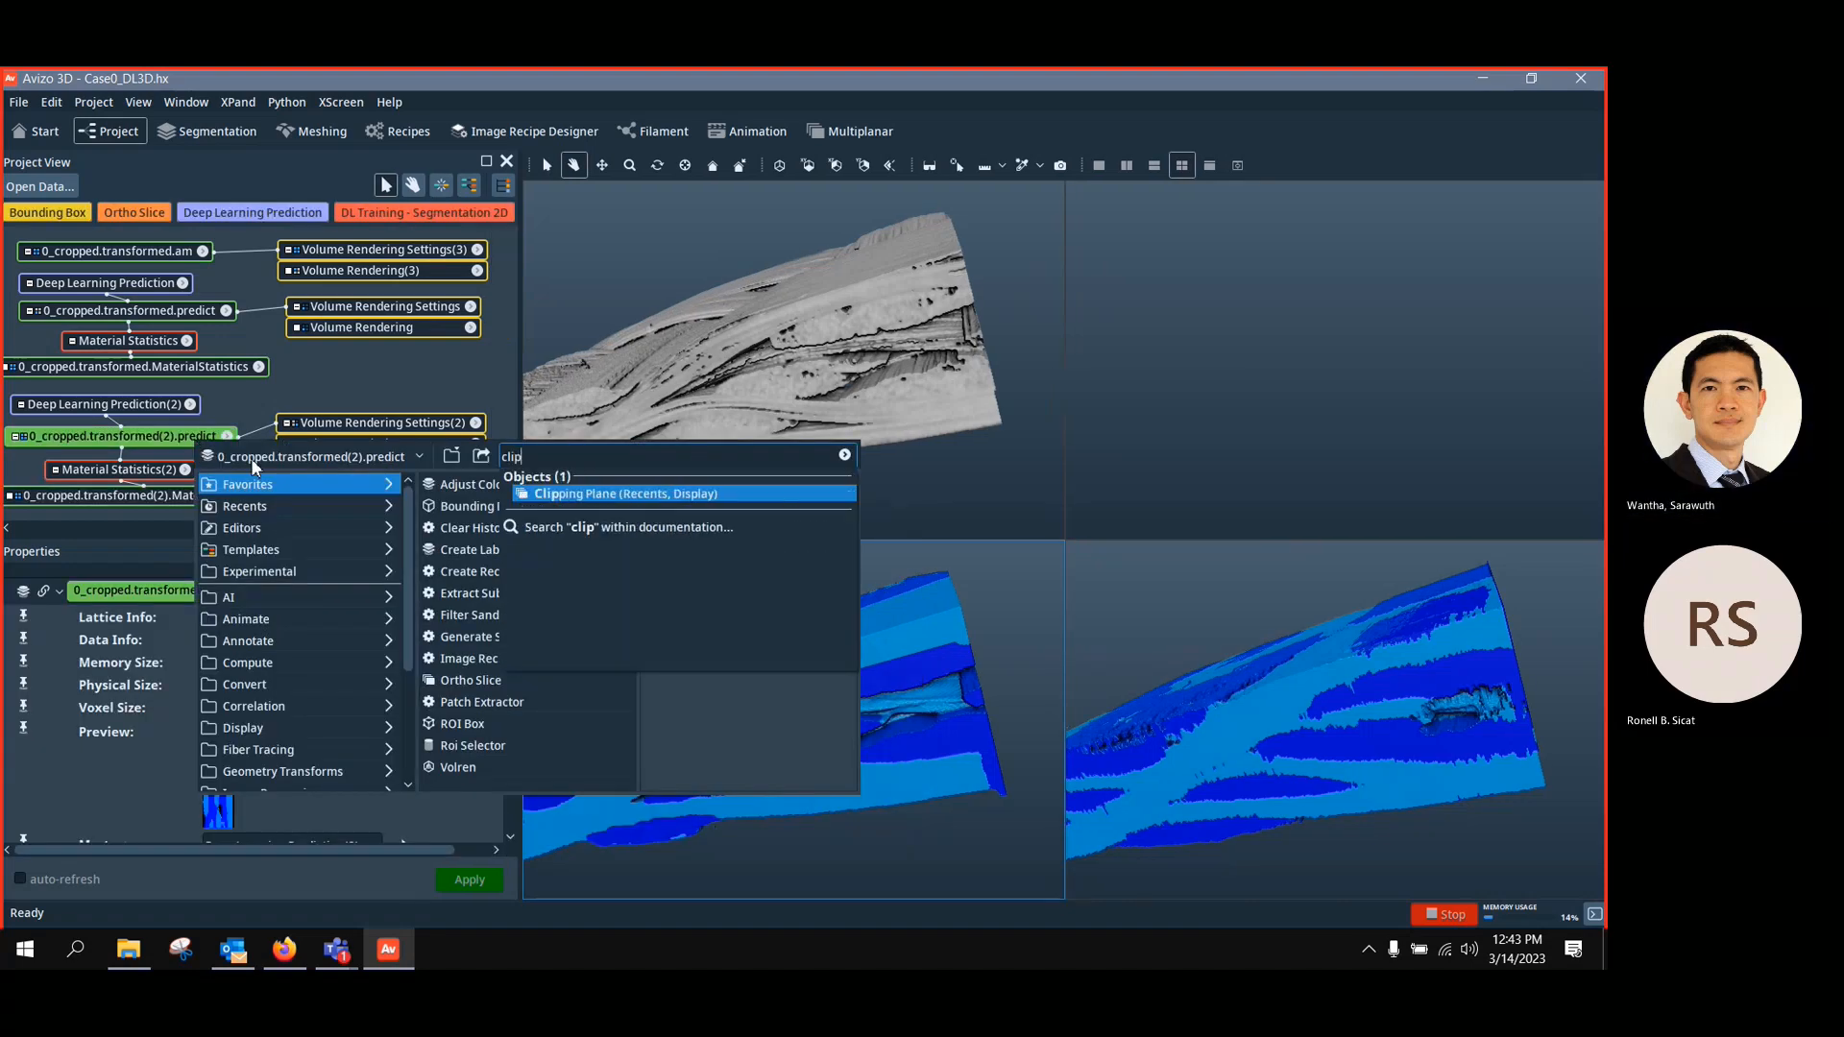
click(597, 494)
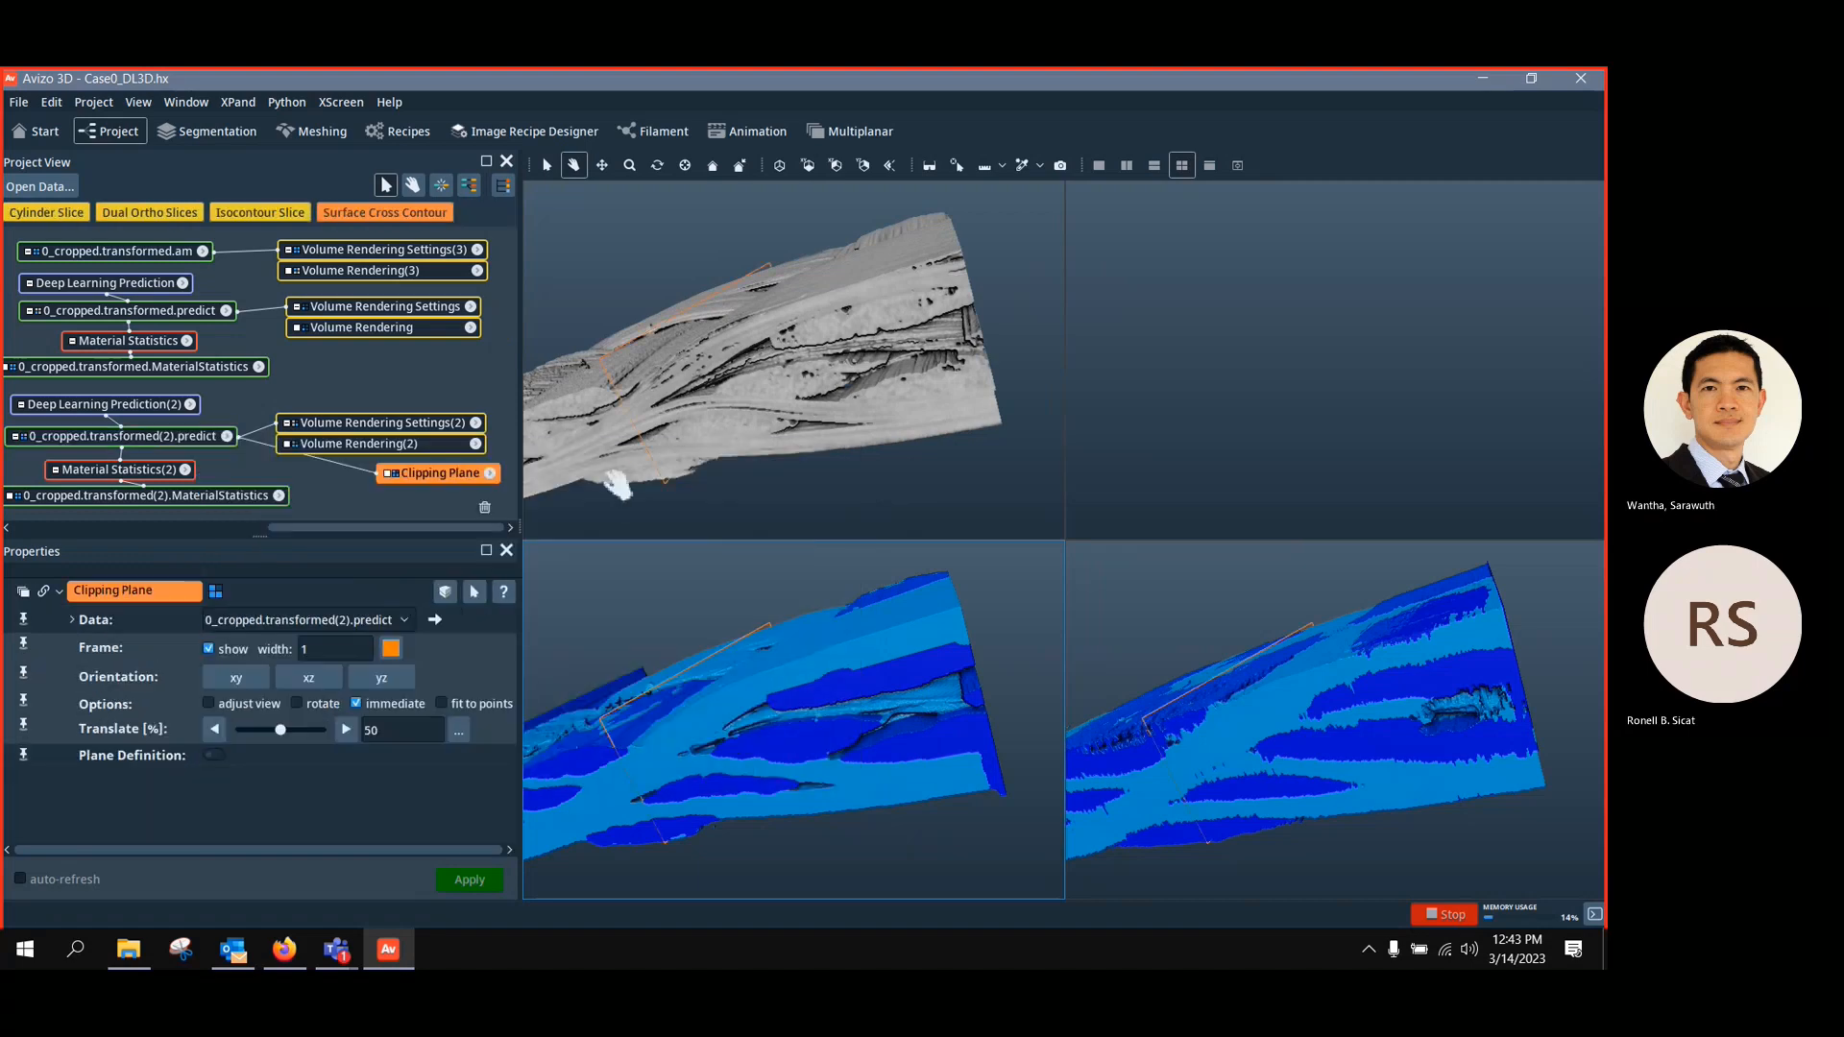
click(444, 591)
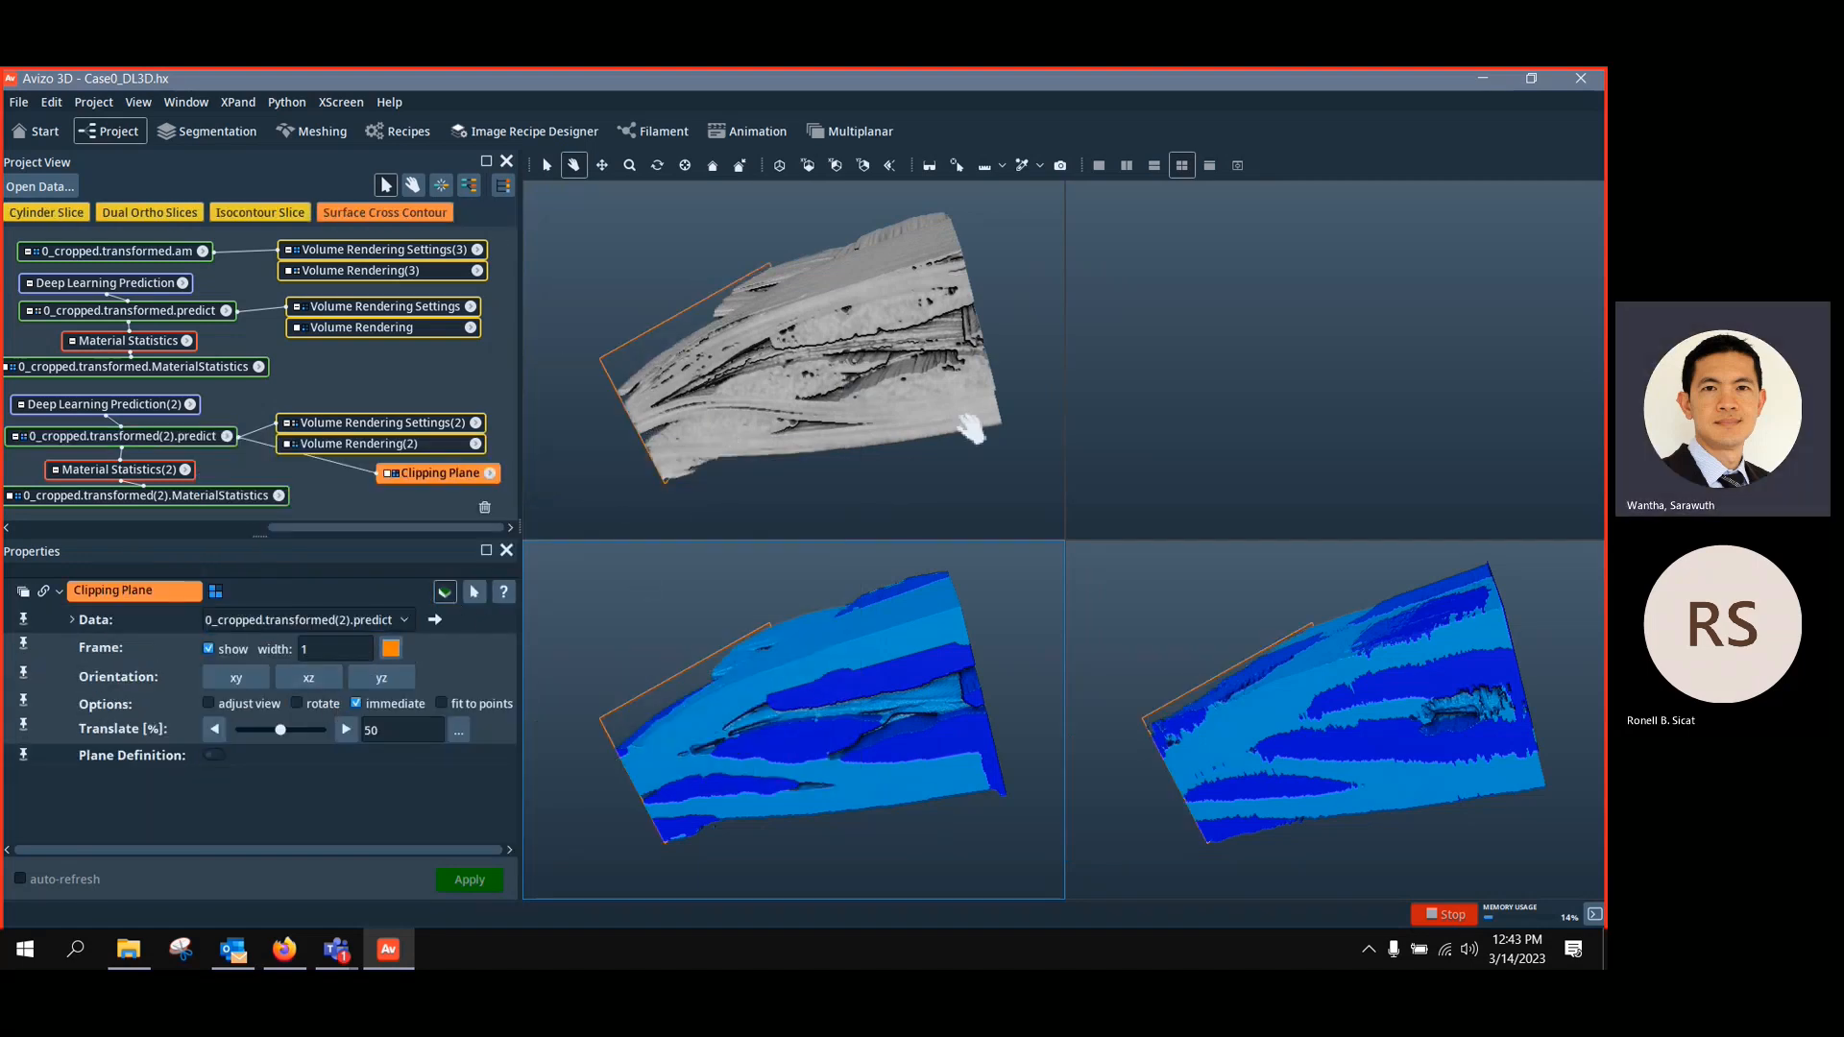
Examine the clipped cross-section of the grayscale volume and both predictions up close and from several angles
drag(971, 427, 805, 384)
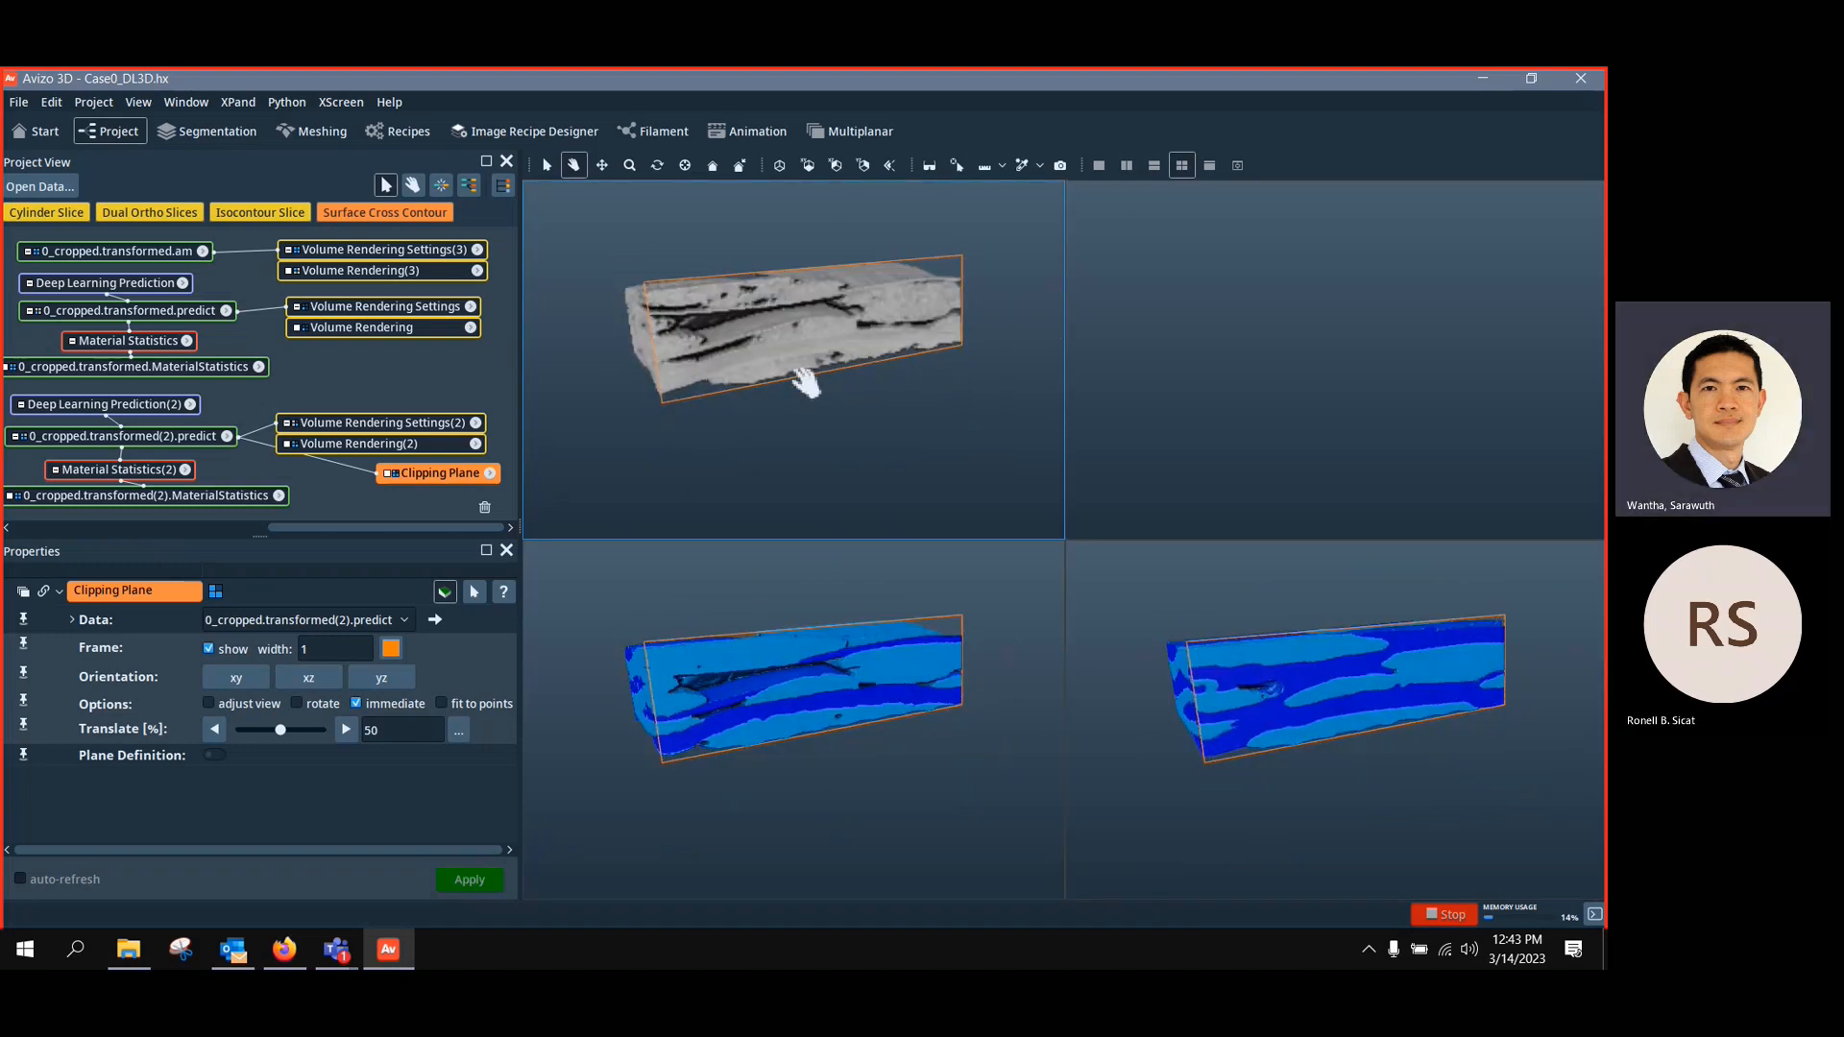
drag(805, 384, 819, 360)
scroll(810, 400, up, 10)
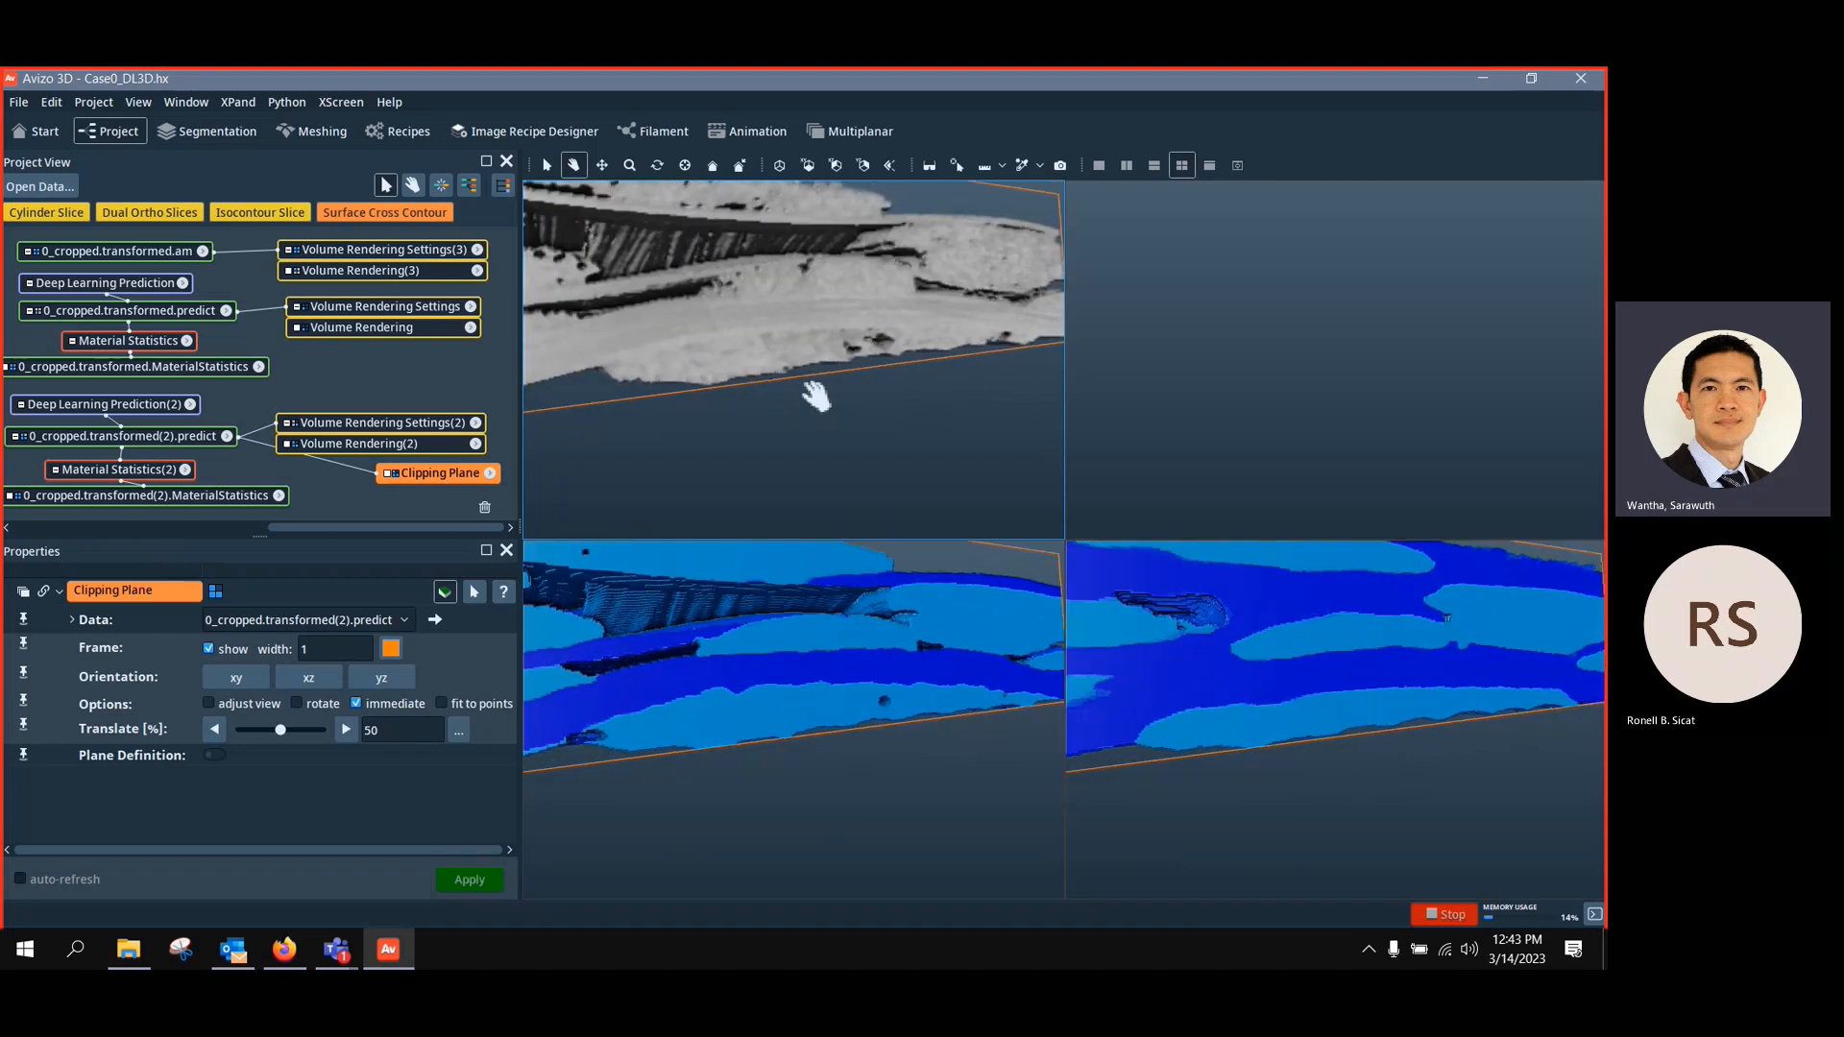
mouse_move(816, 396)
mouse_down()
mouse_move(823, 378)
mouse_move(823, 420)
mouse_up()
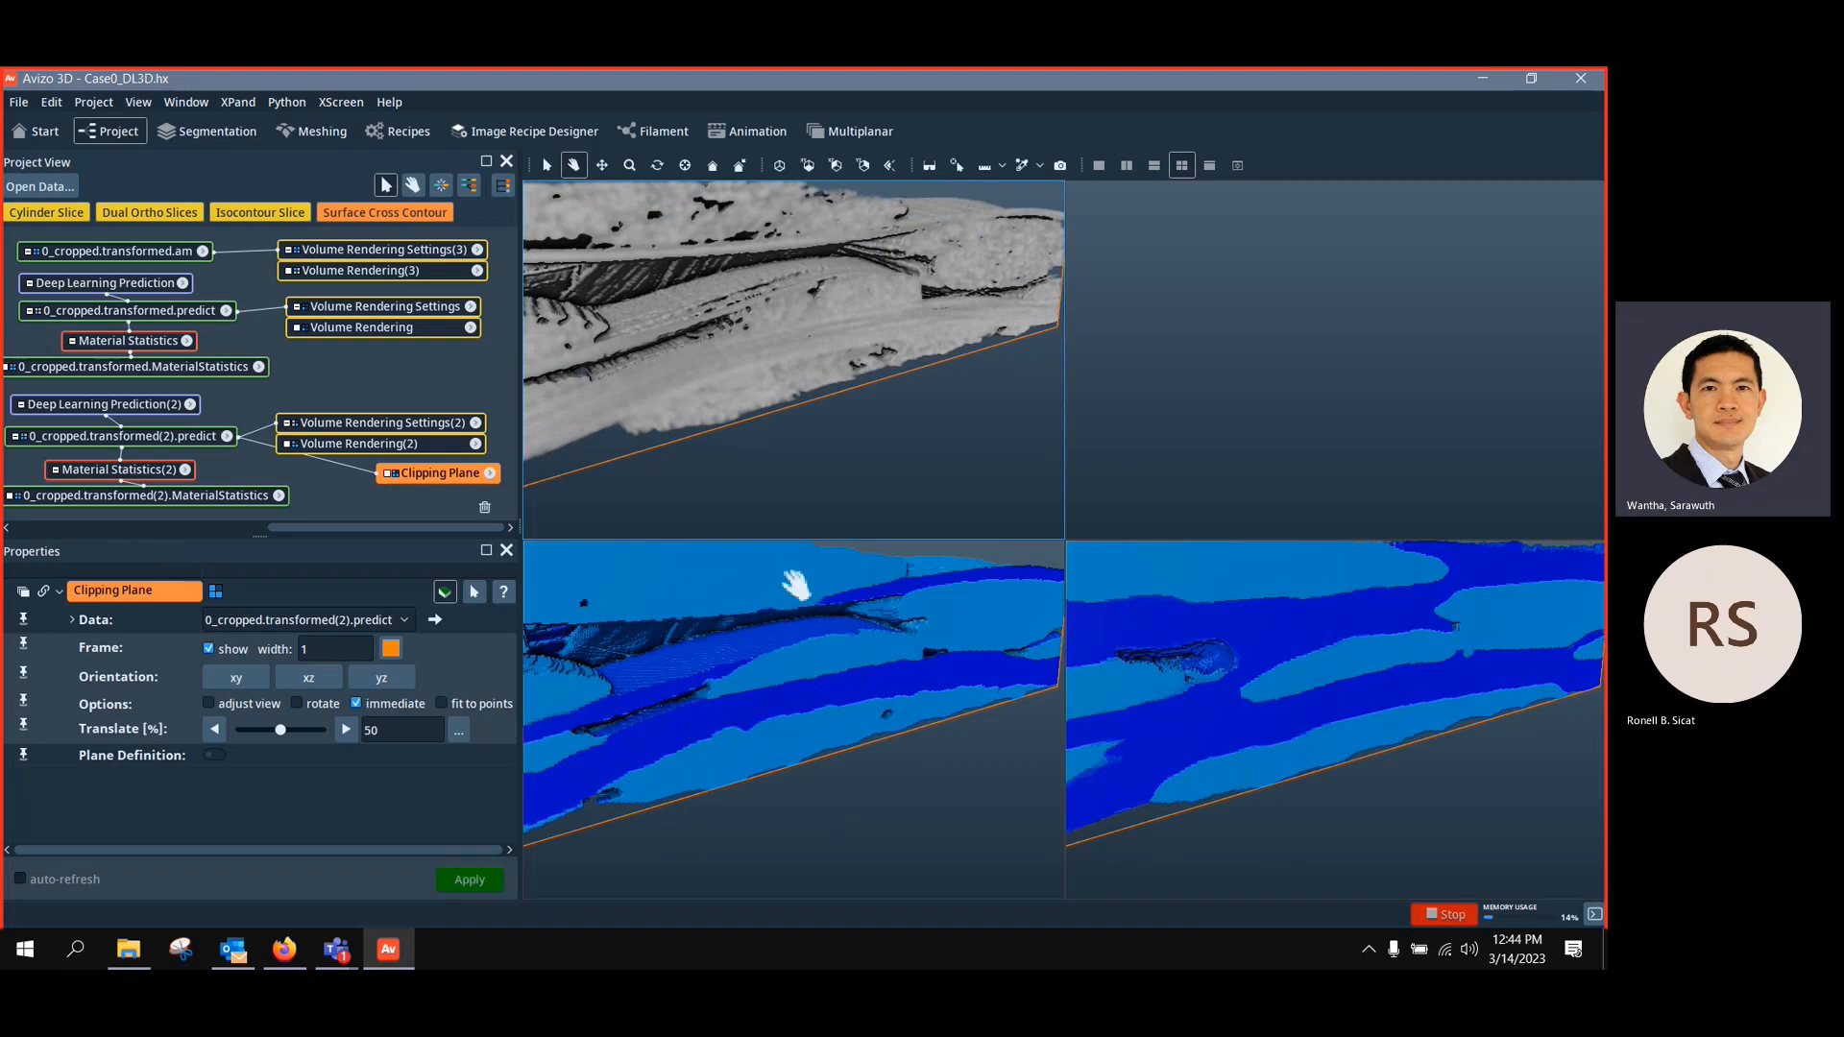
scroll(663, 355, down, 5)
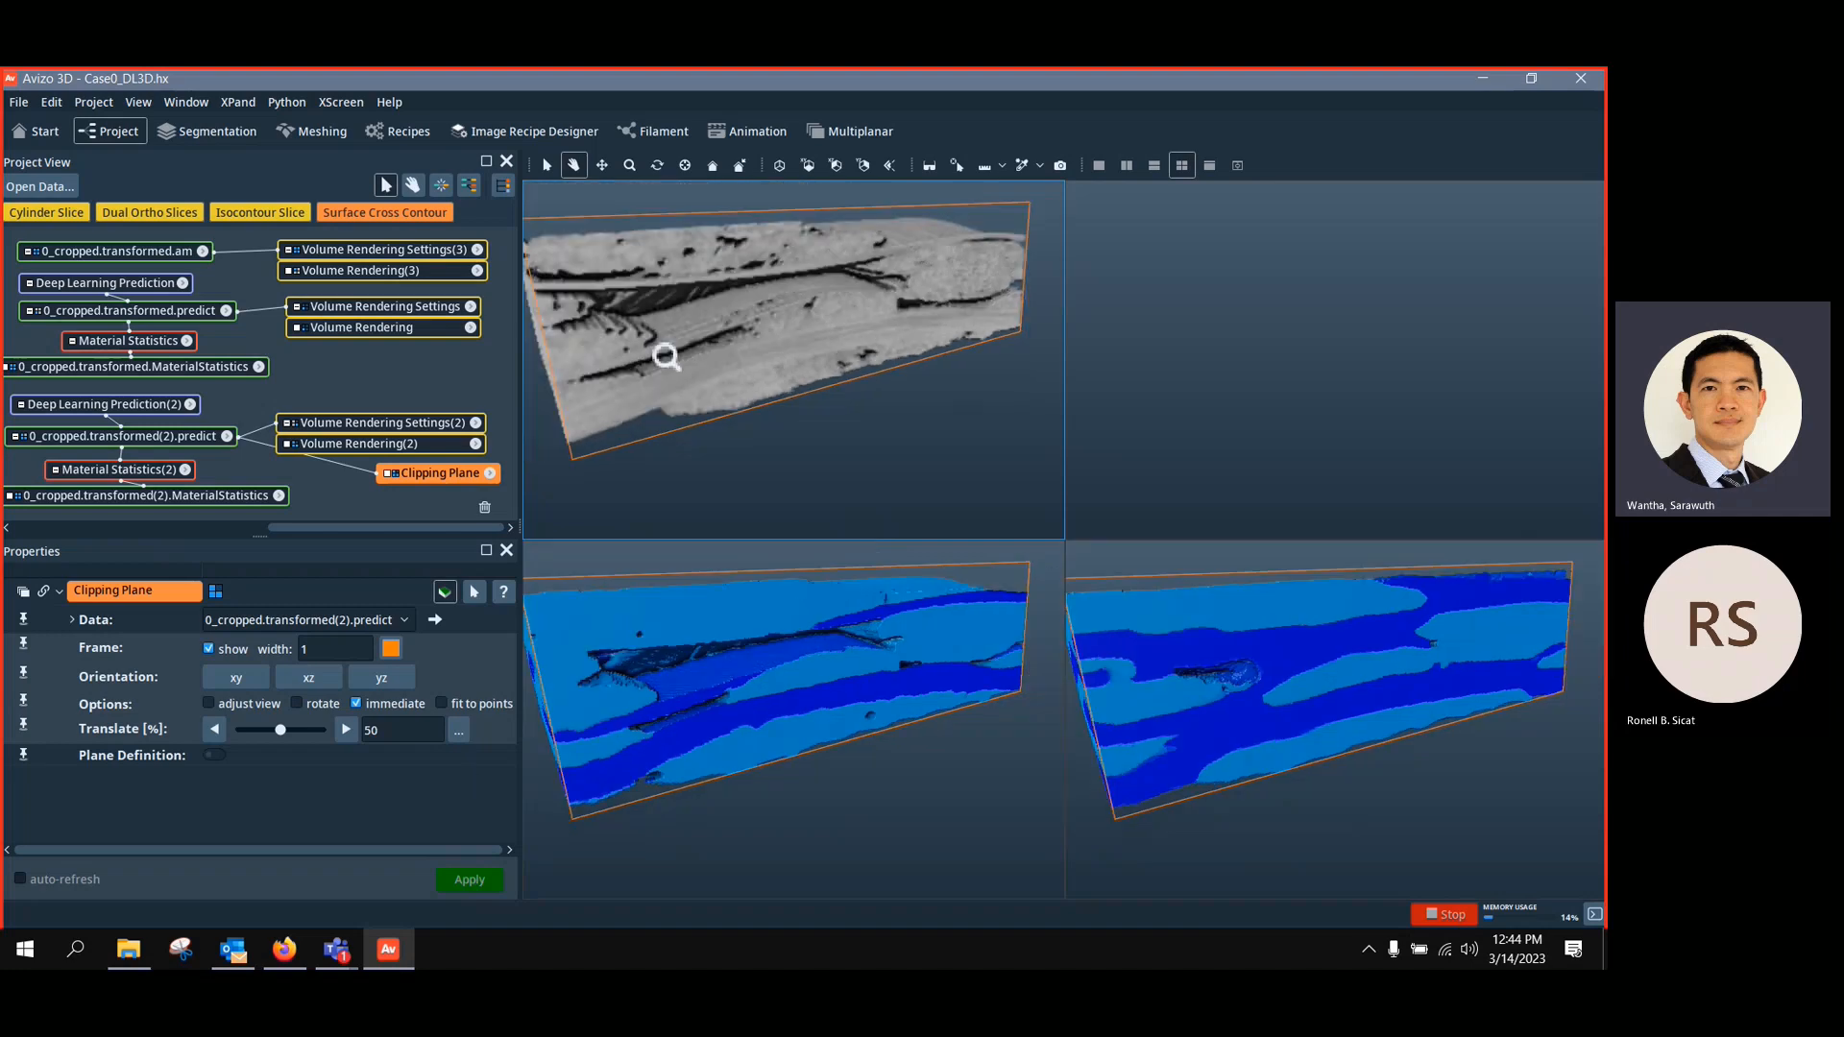
scroll(671, 383, up, 5)
scroll(682, 371, down, 1)
drag(682, 370, 805, 430)
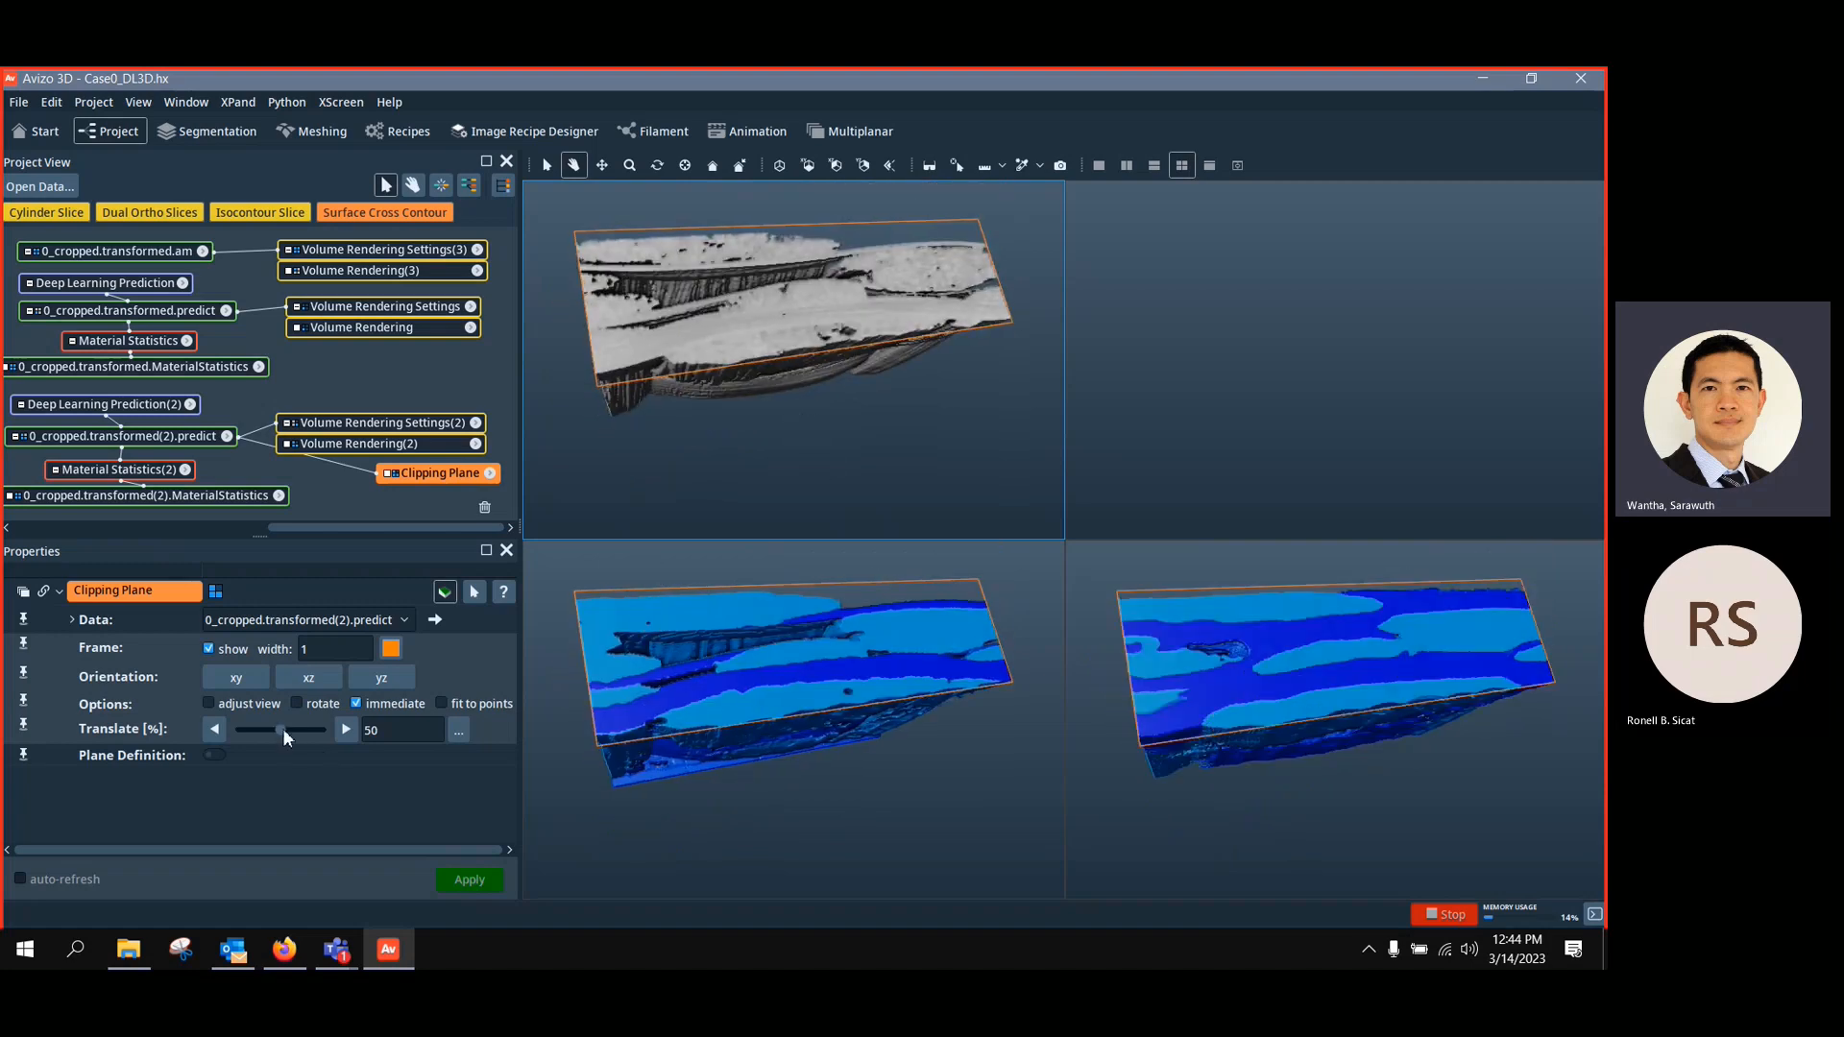
Translate the clipping plane to about 60% and compare the new cross-section across the three volumes
drag(282, 728, 296, 736)
drag(774, 577, 967, 733)
scroll(786, 647, down, 3)
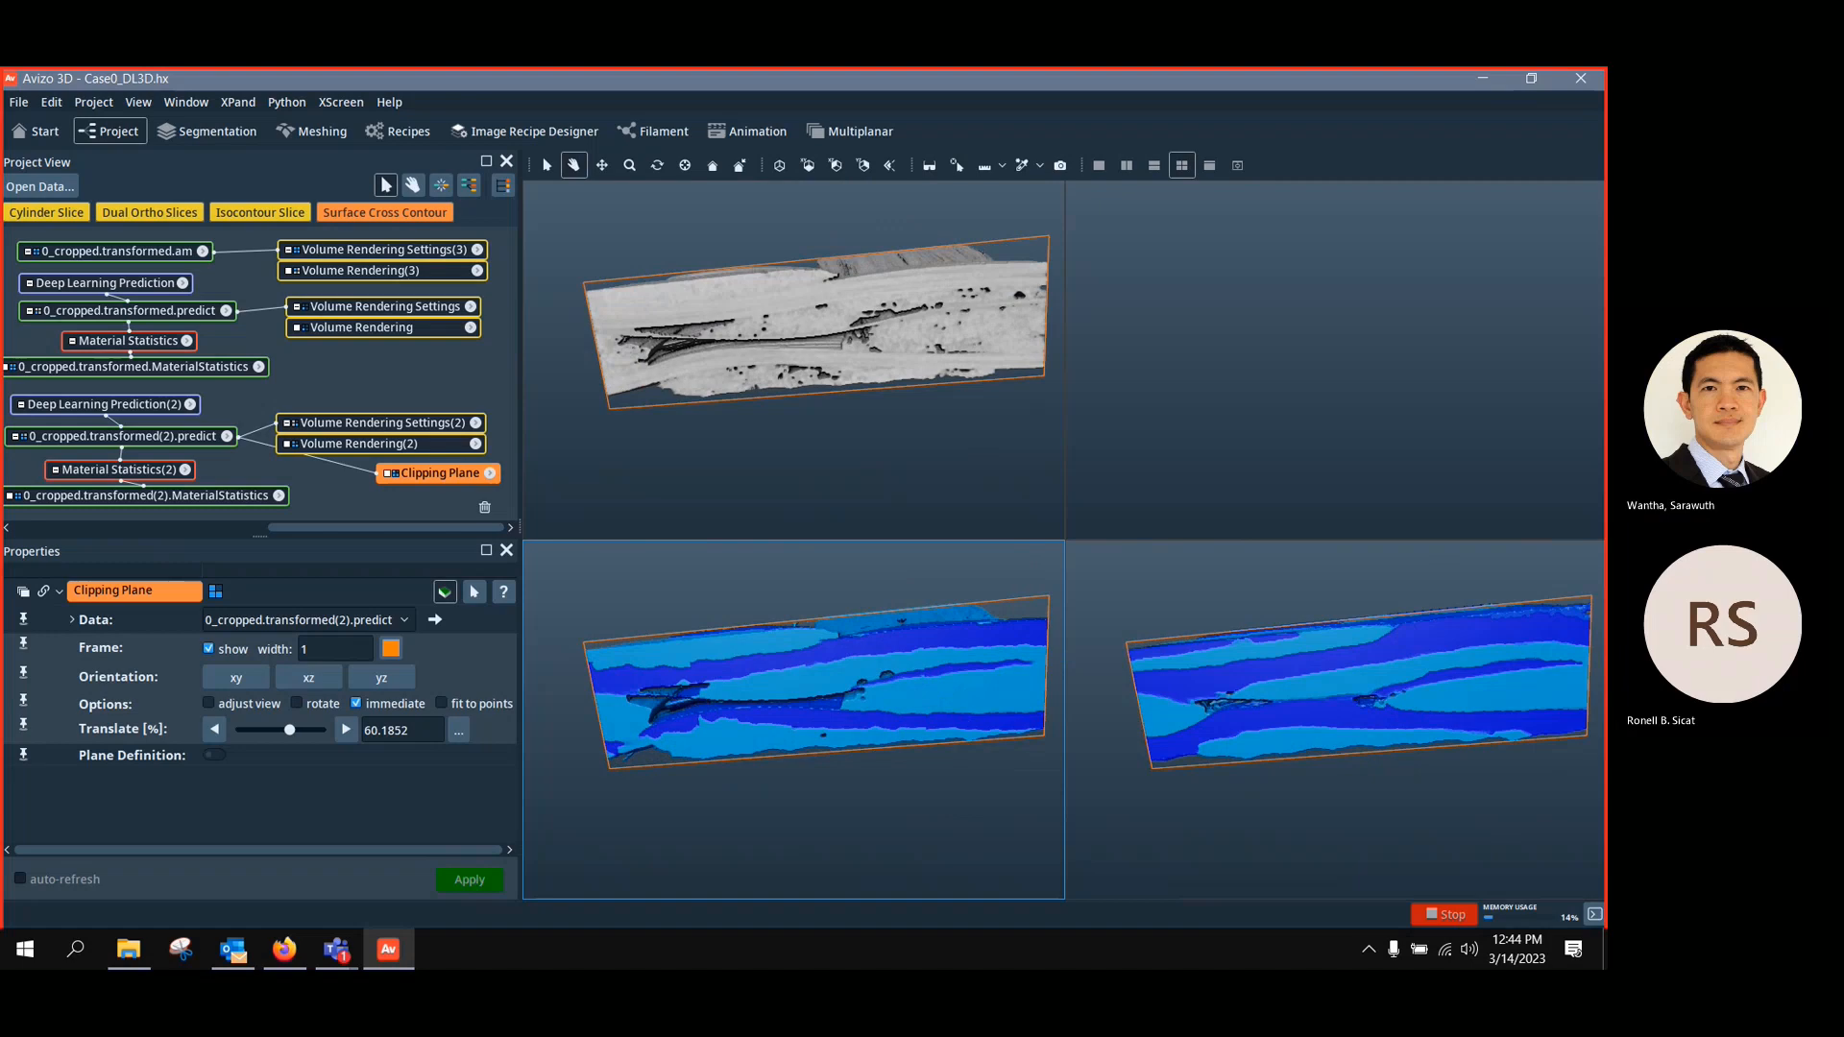
Discard the current project without saving it and widen the Project View and Properties area
key(alt+F4)
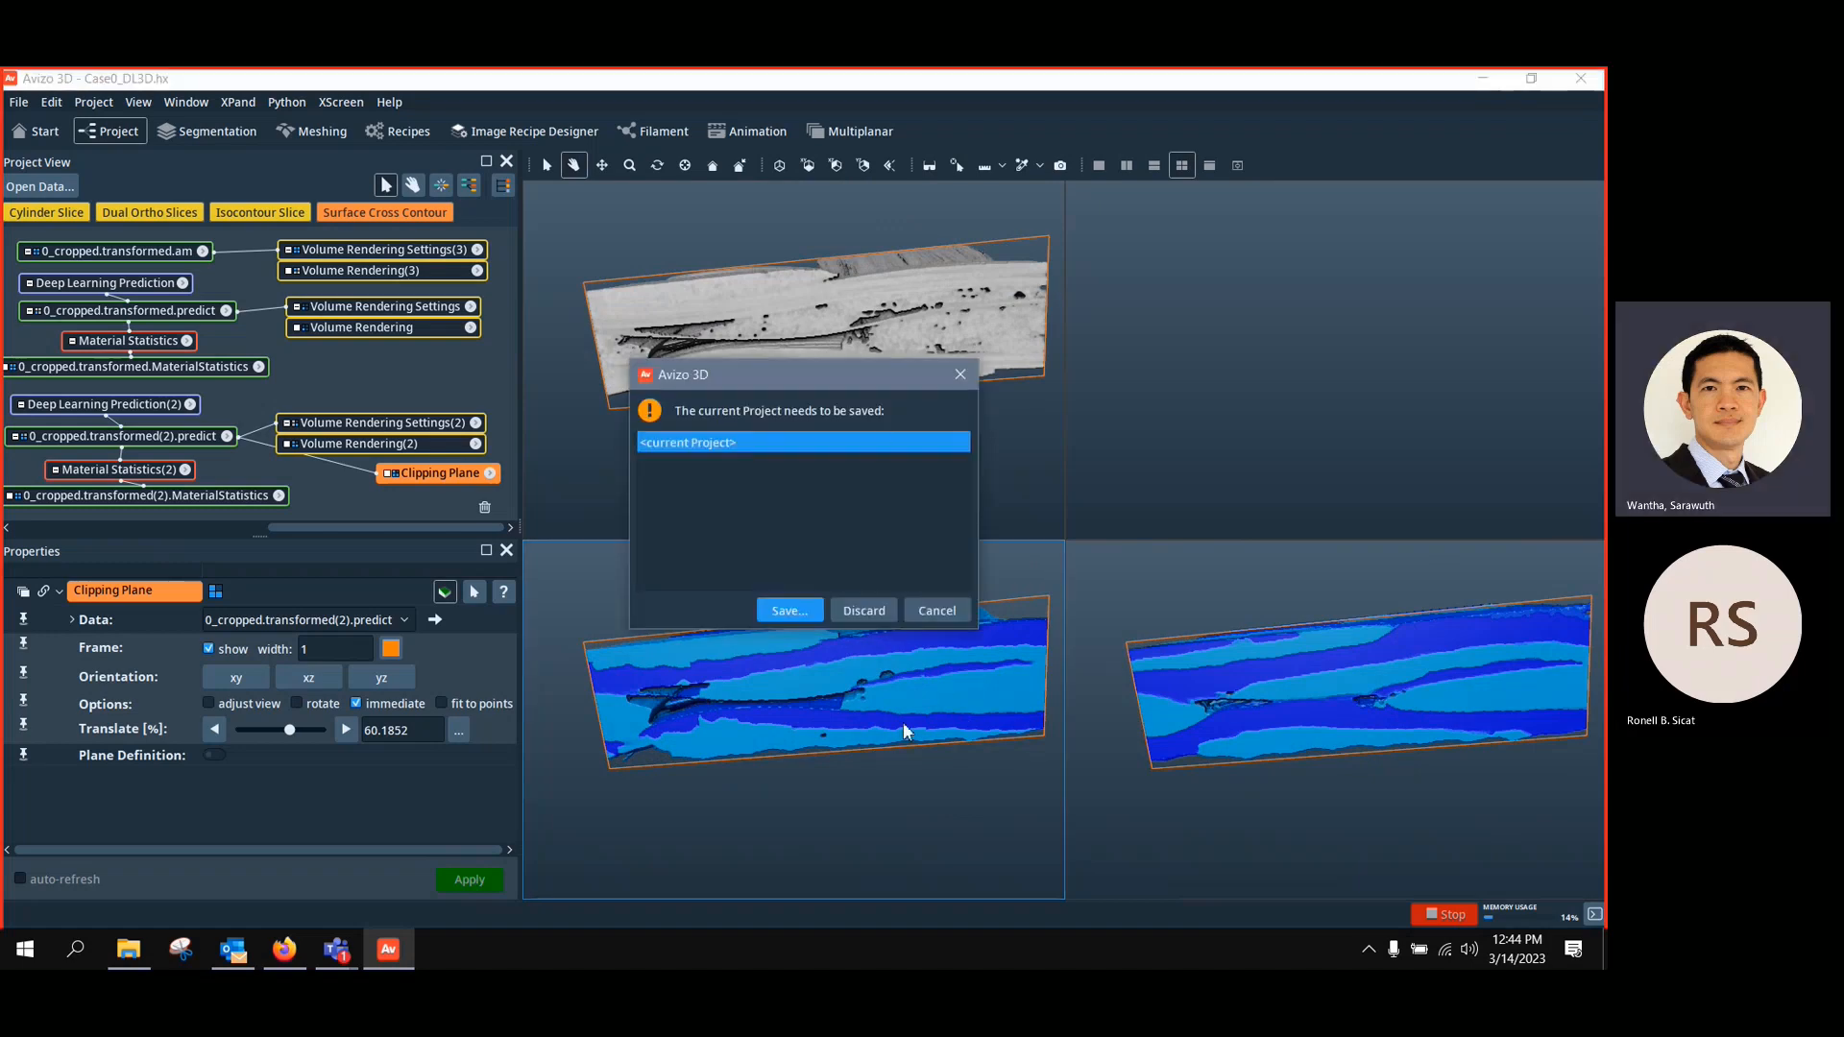
click(861, 611)
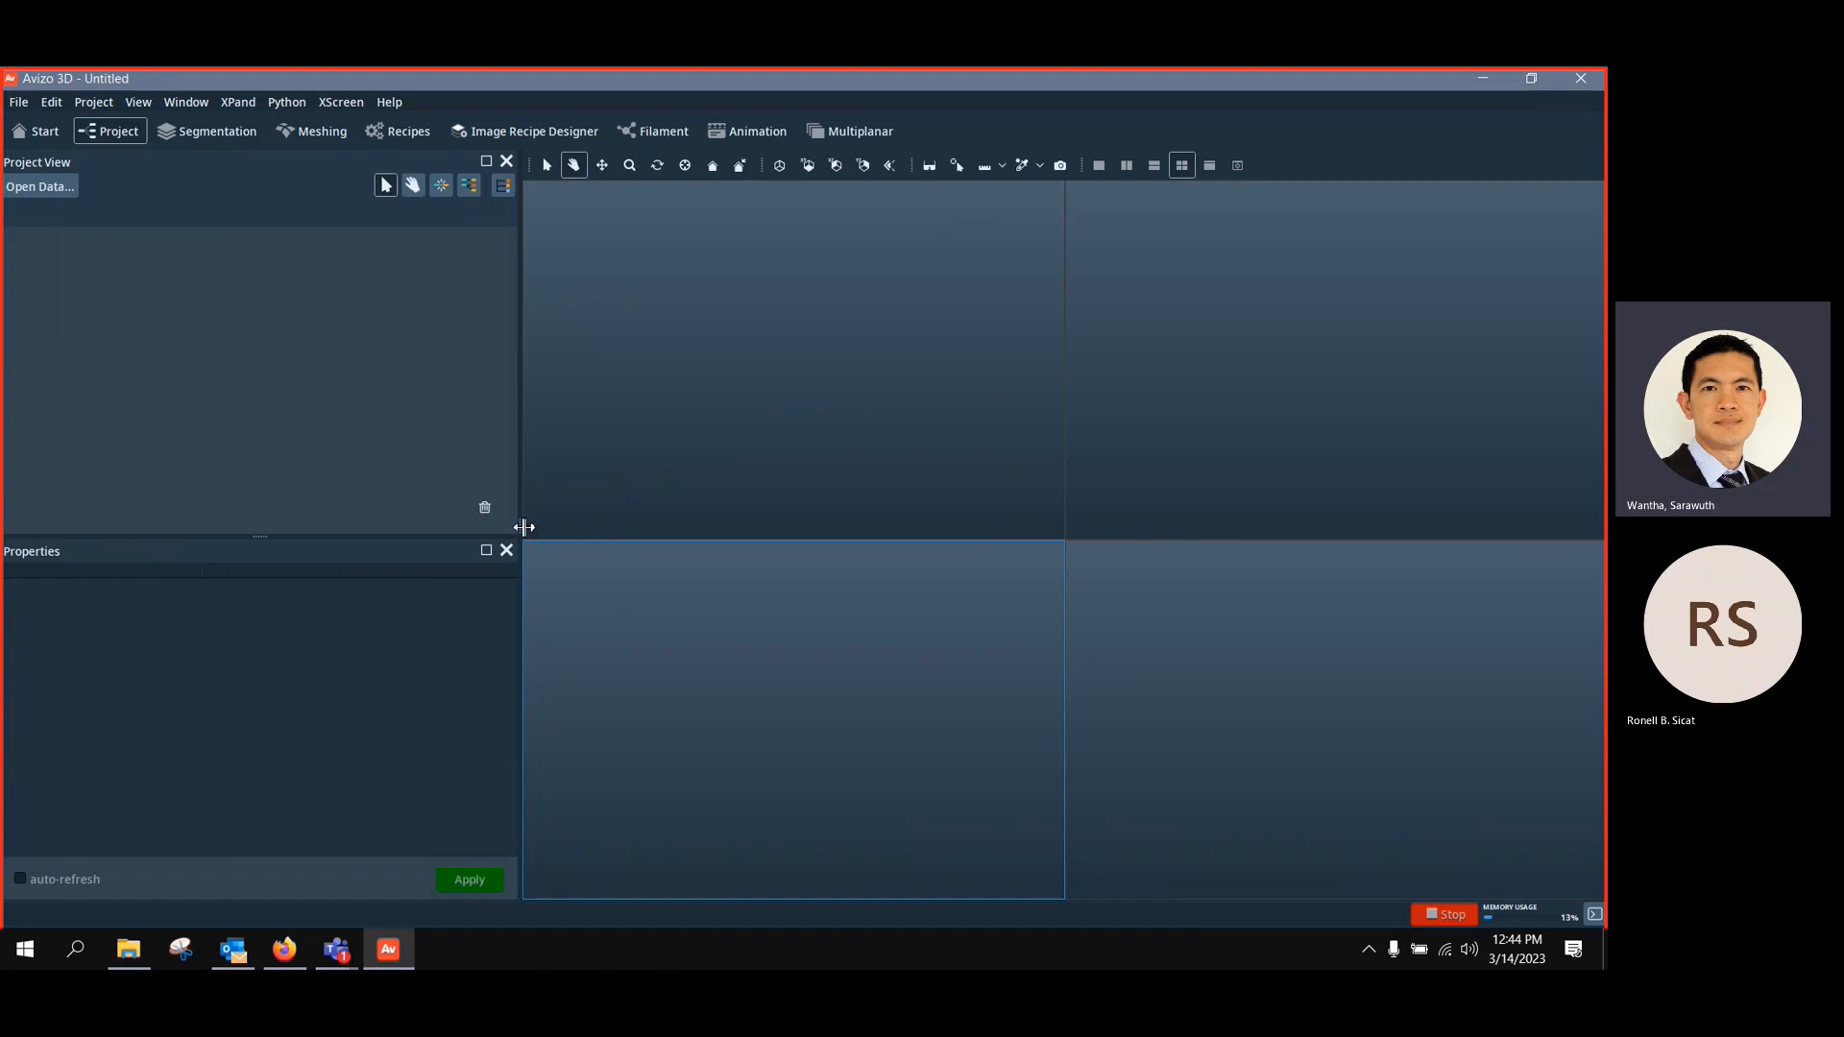
drag(524, 528, 847, 534)
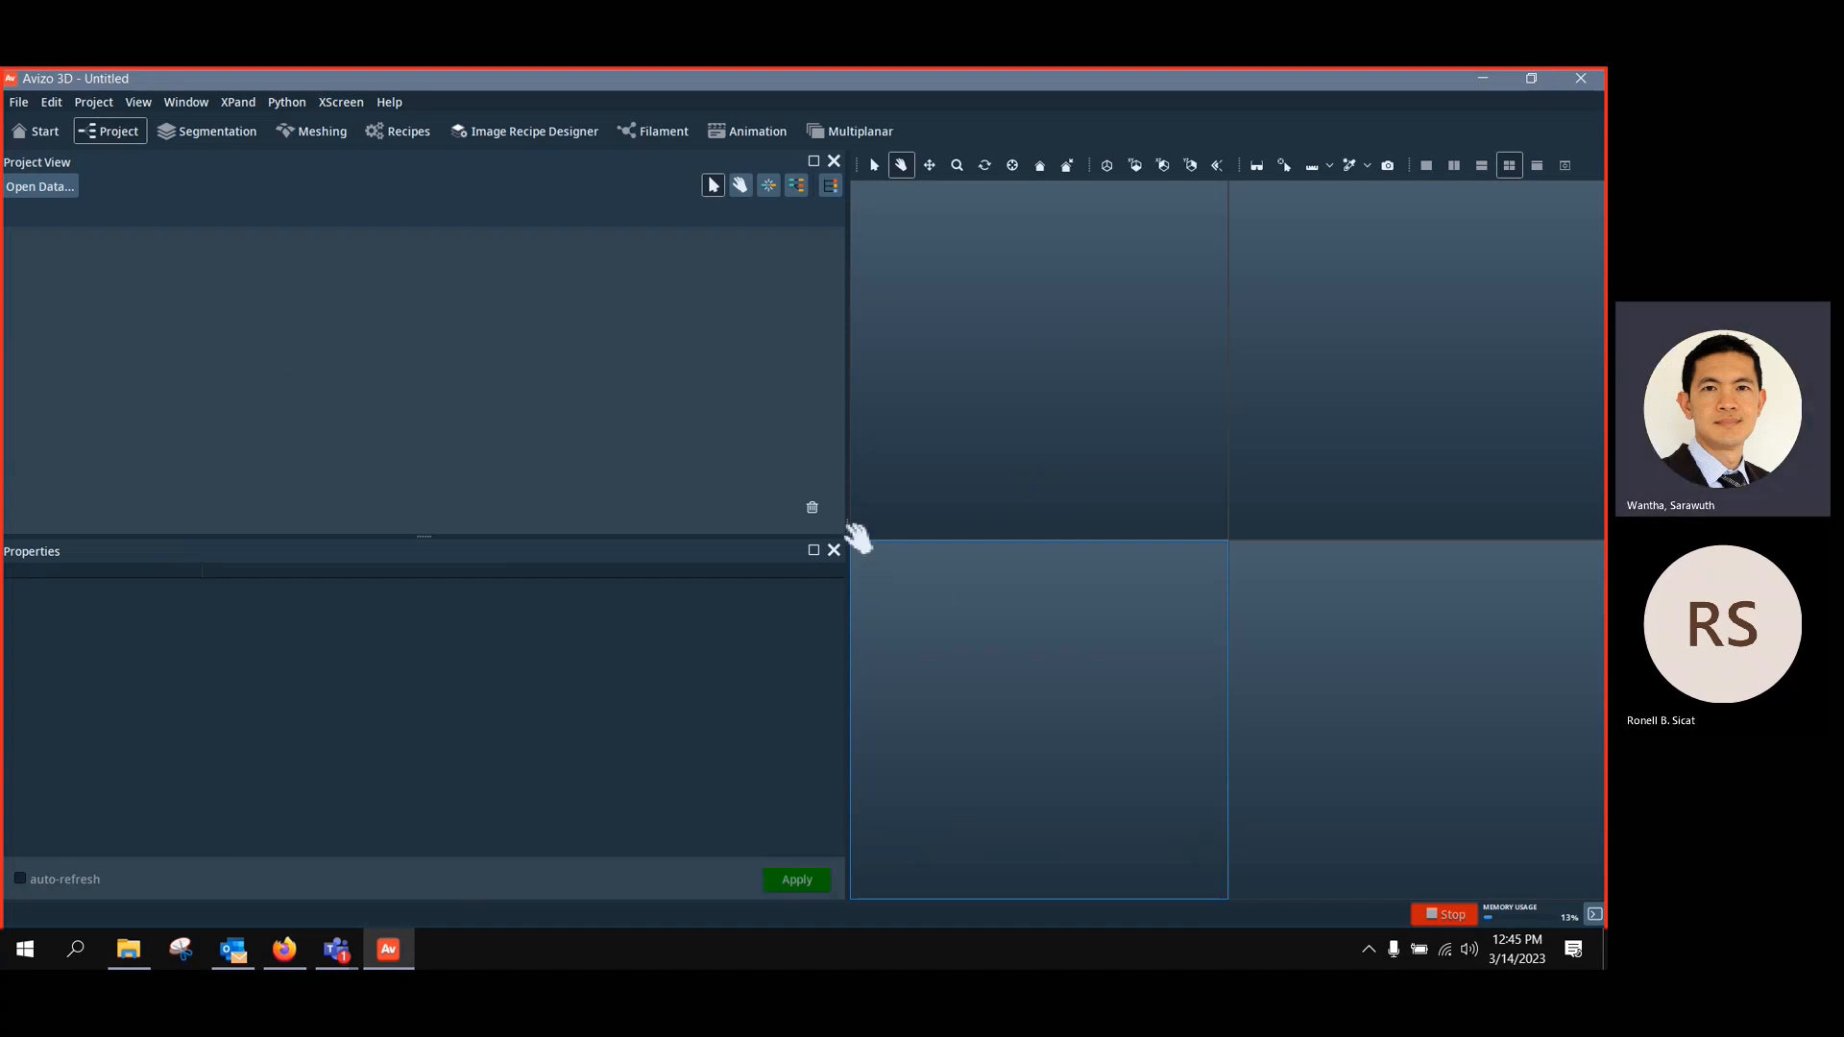
drag(852, 529, 652, 525)
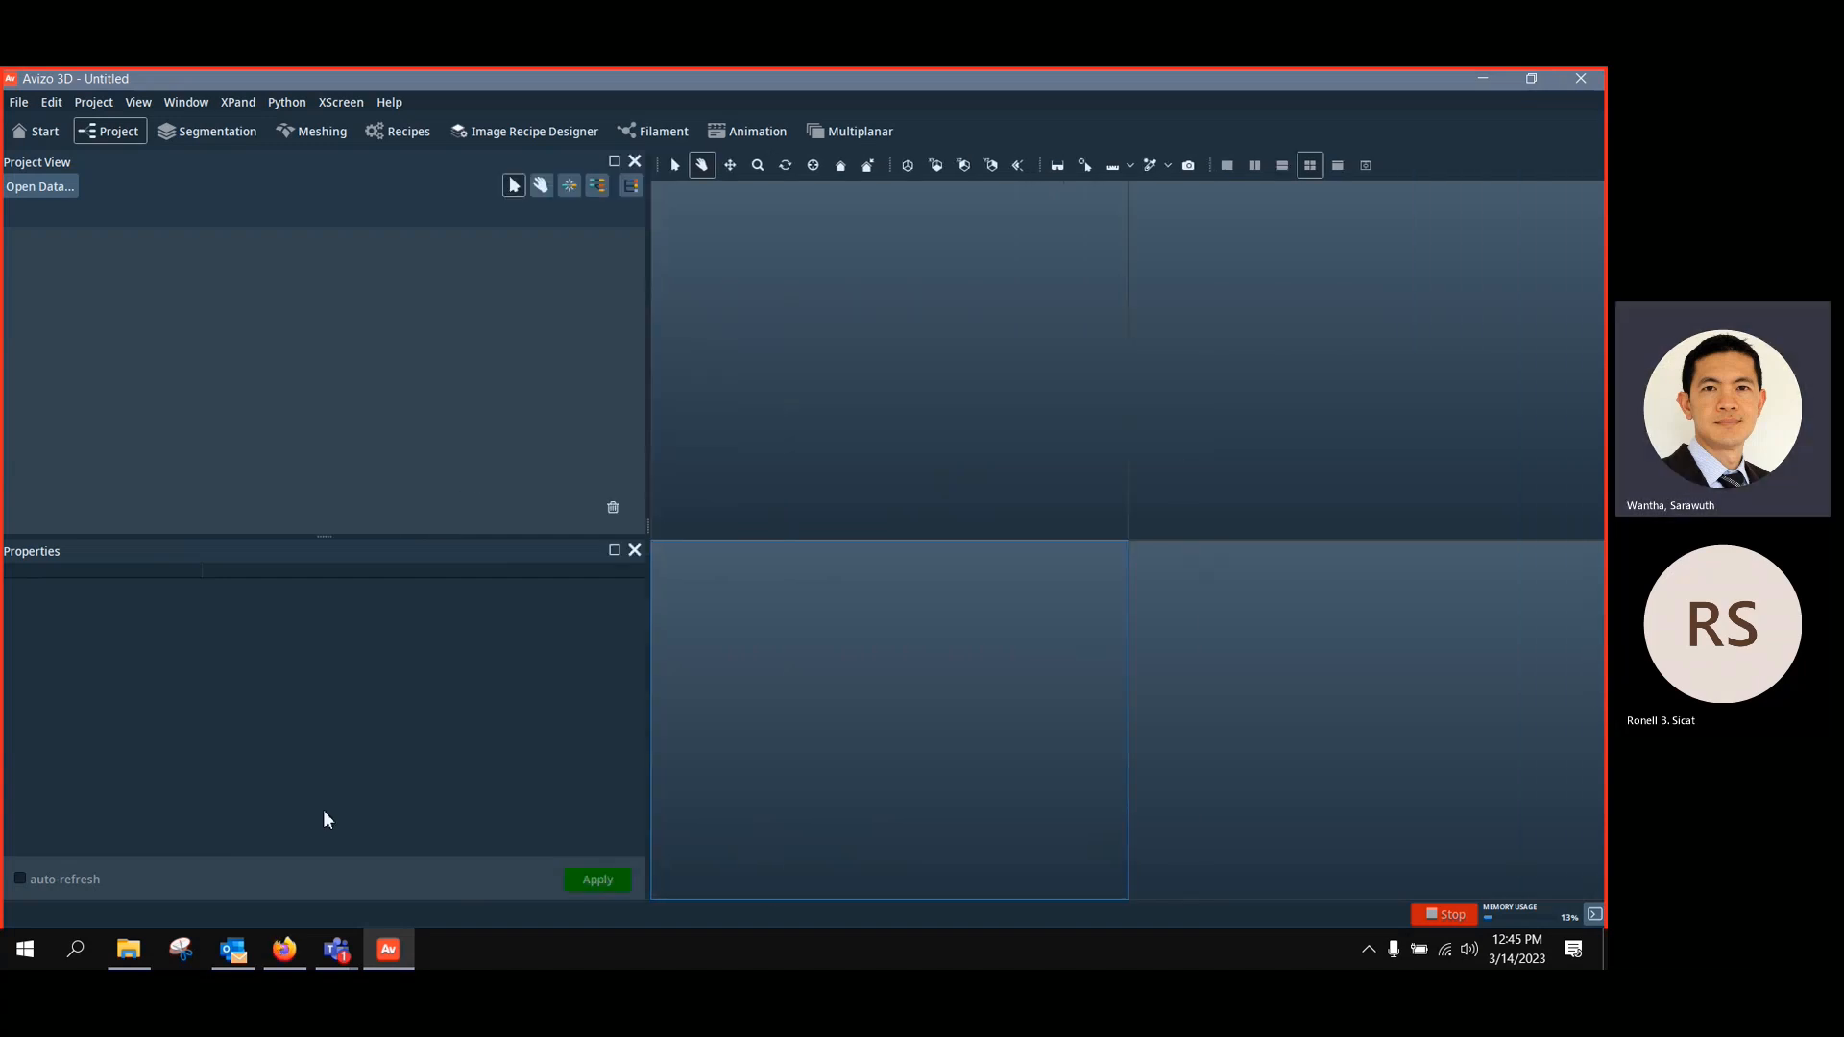
click(45, 131)
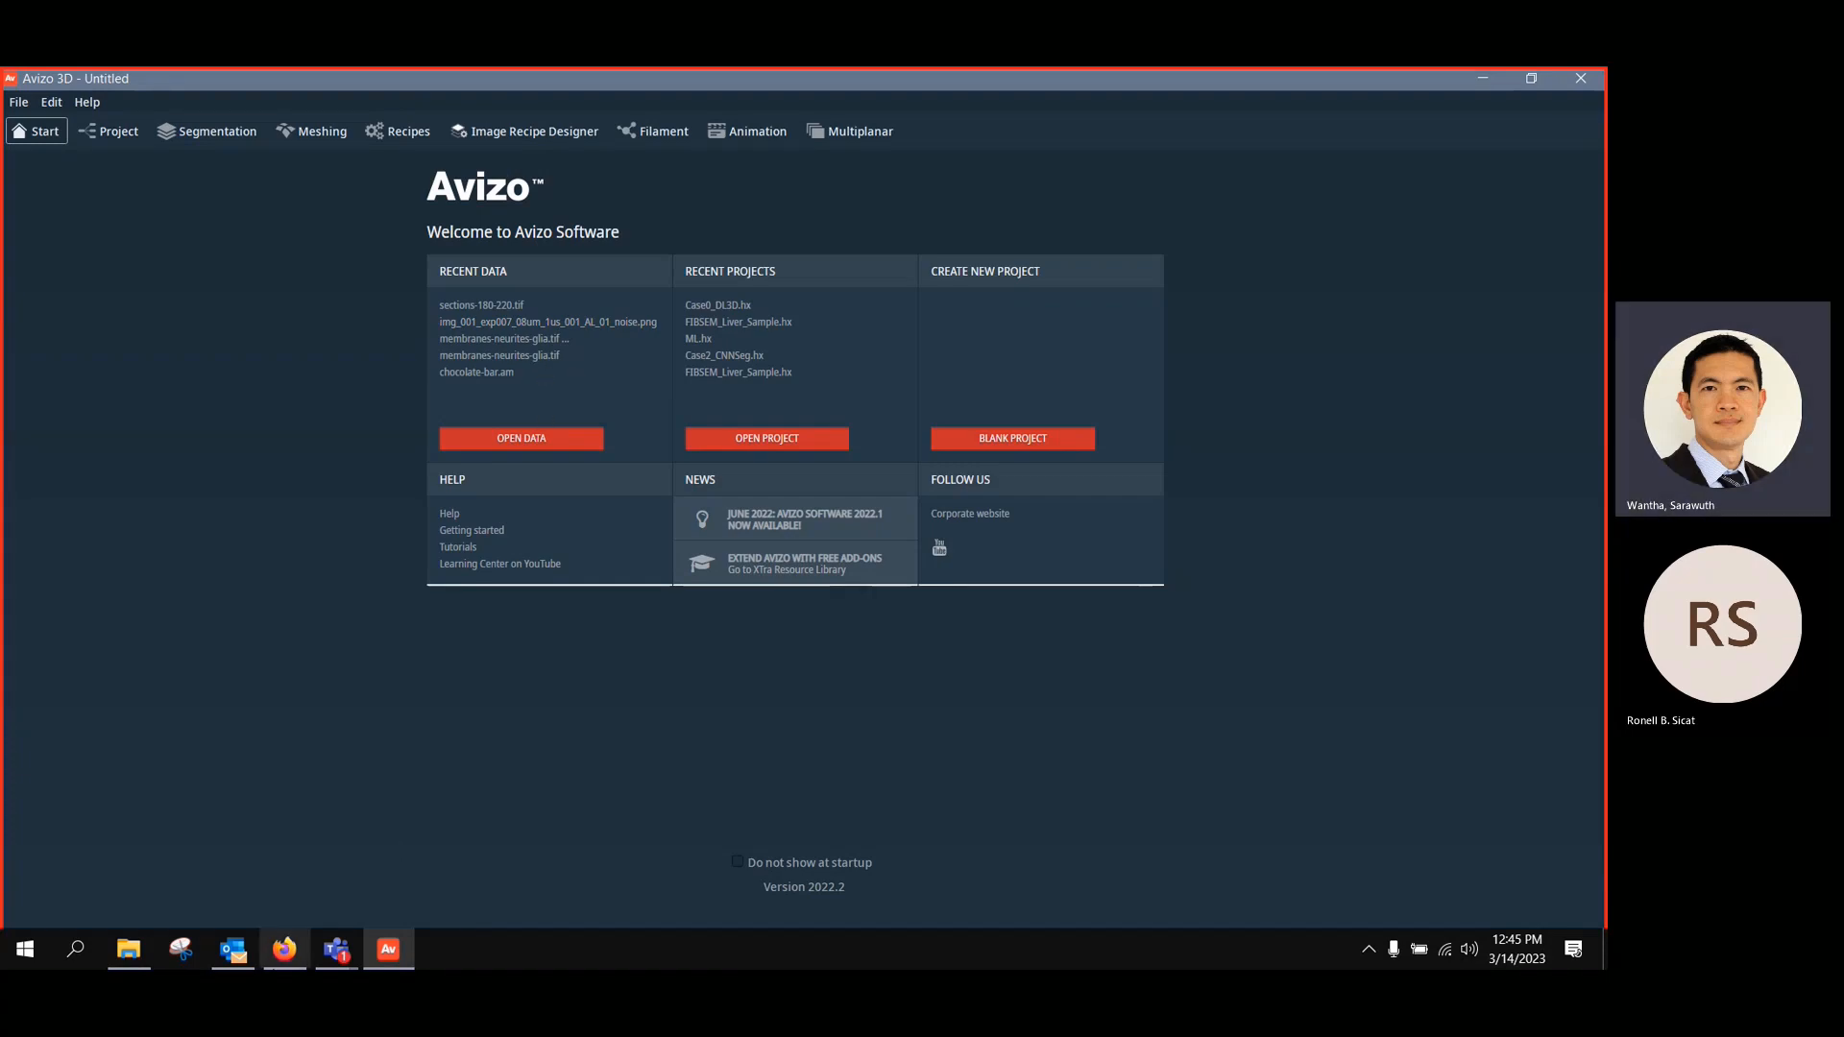
click(129, 951)
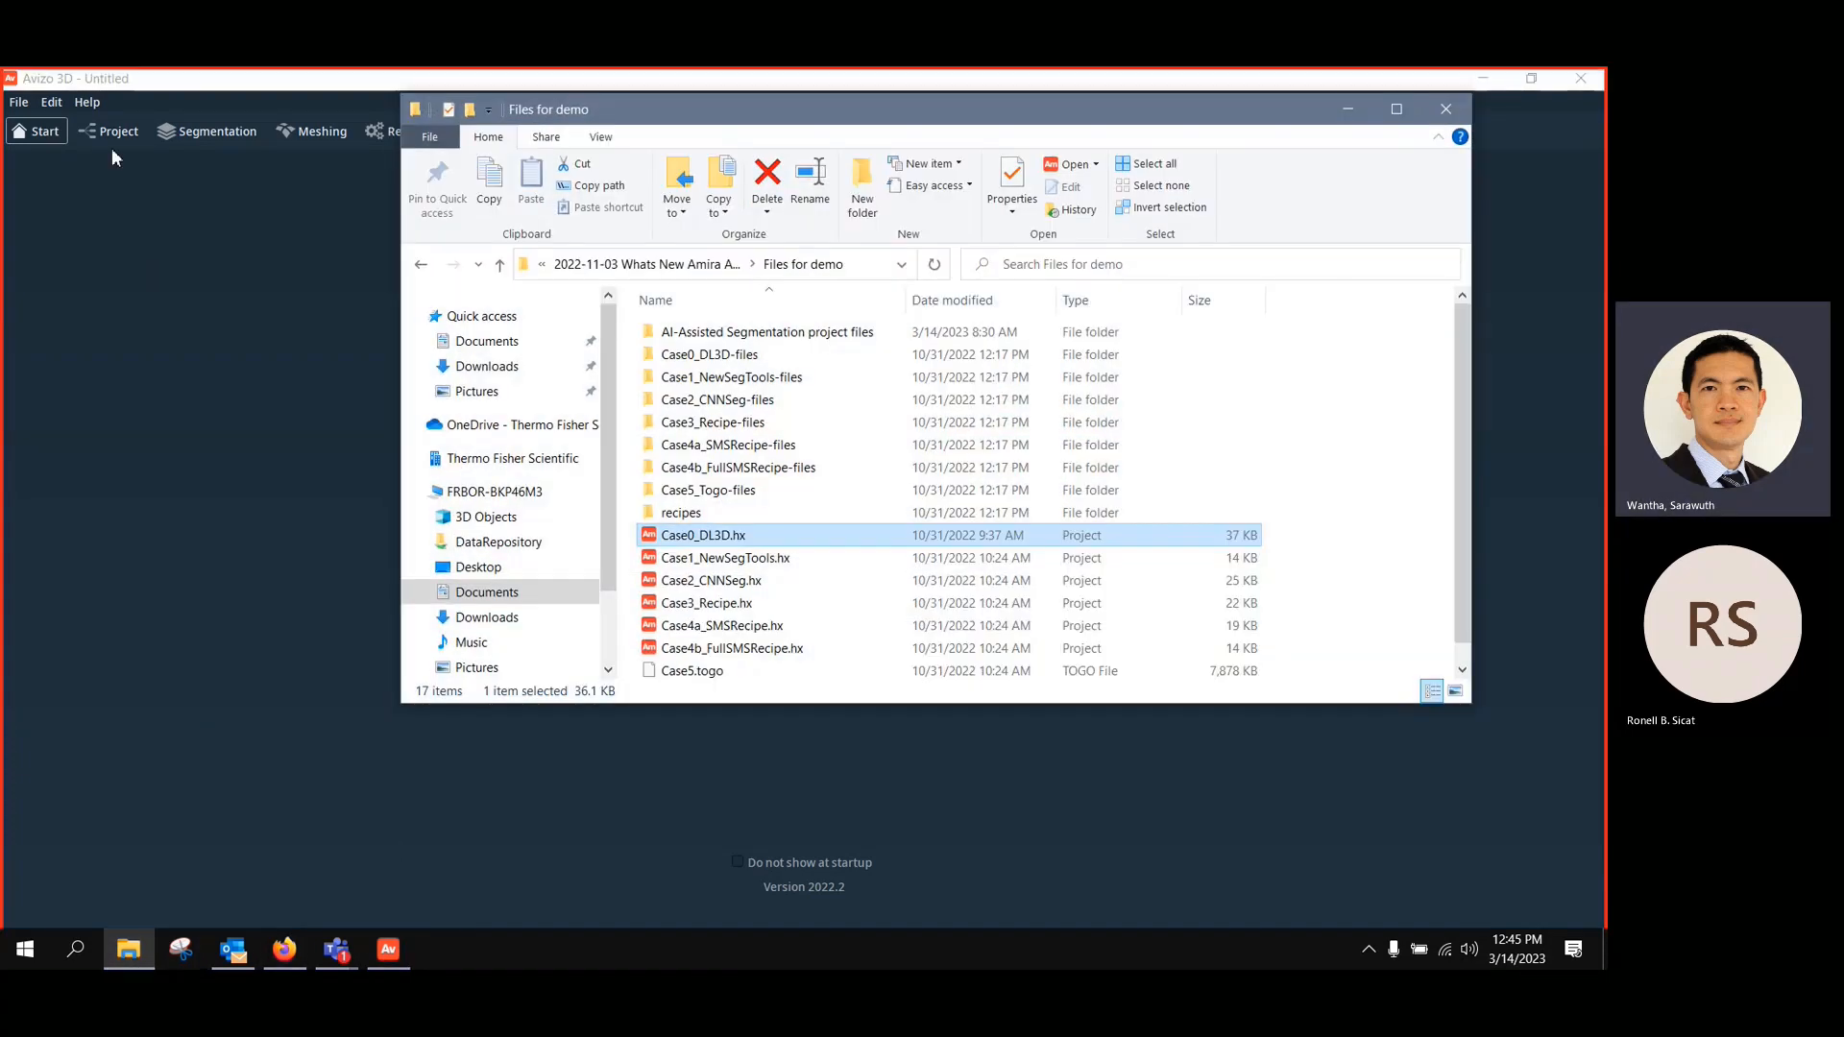
click(112, 142)
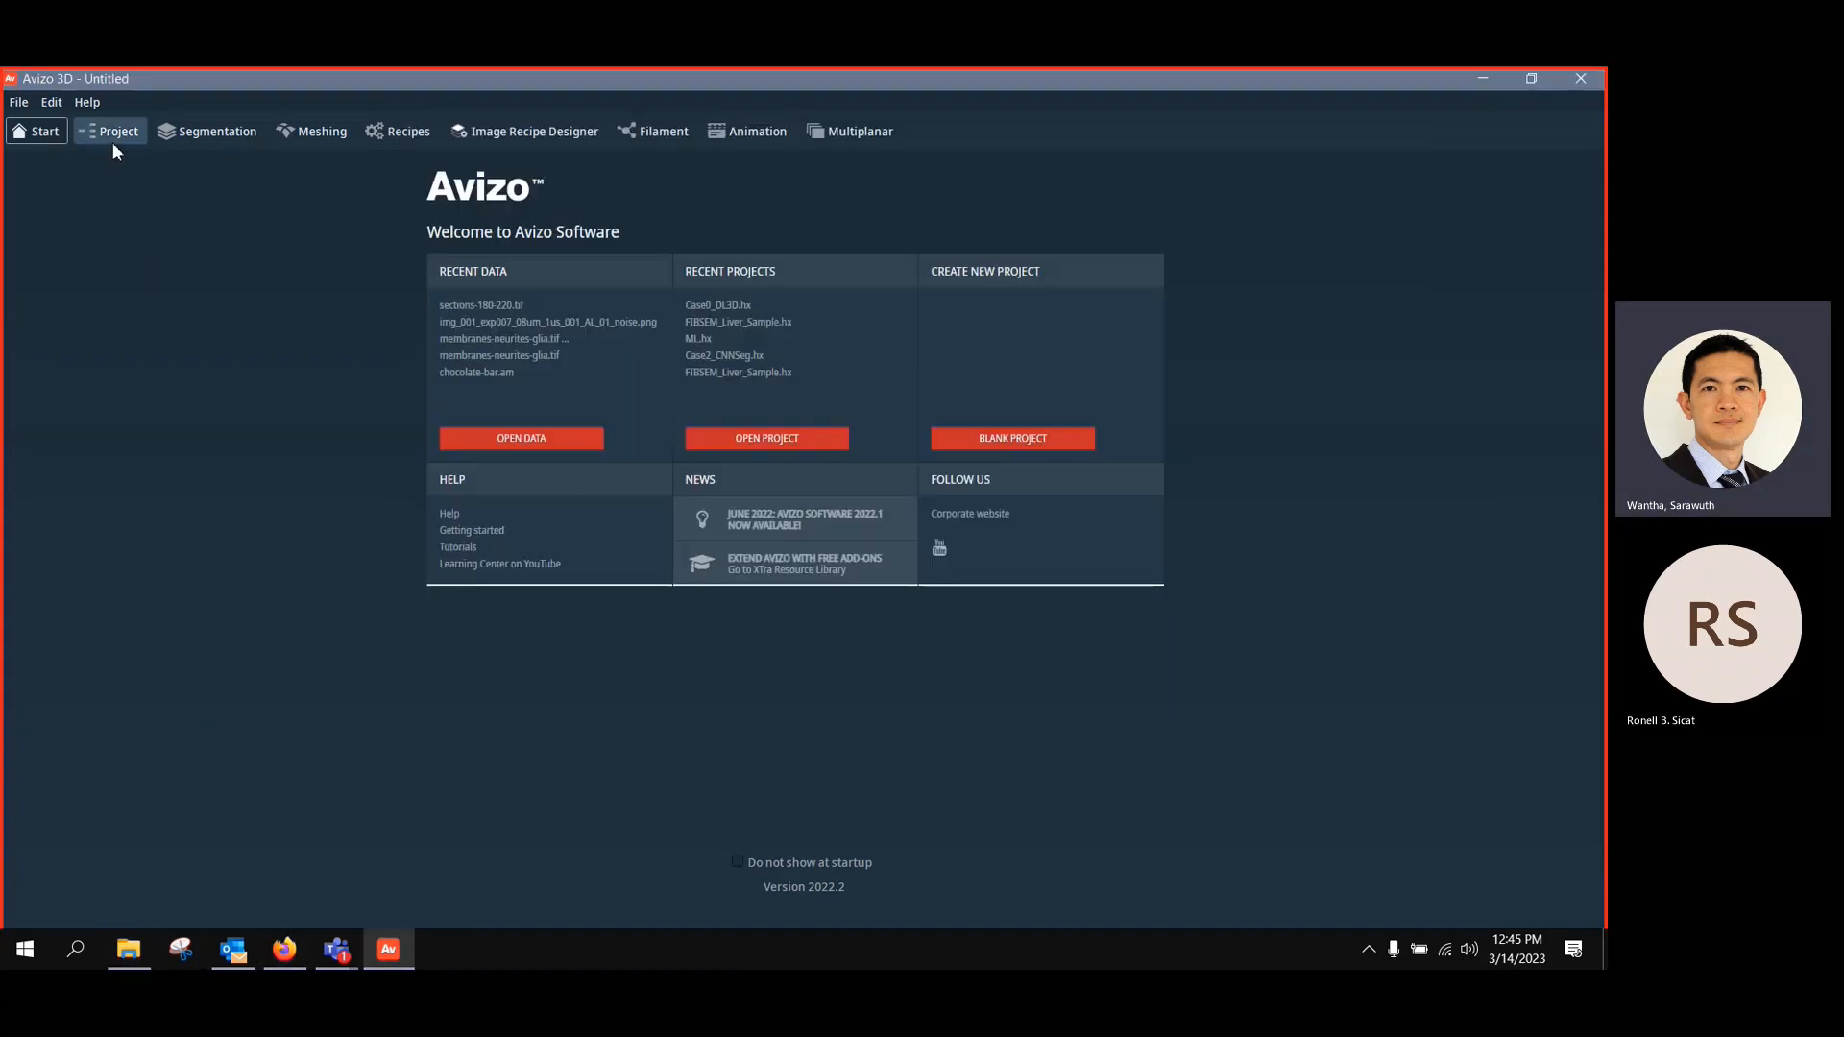
Load the Case2_CNNSeg.hx project from the Files for demo folder into Avizo and bring Avizo to the front
click(129, 951)
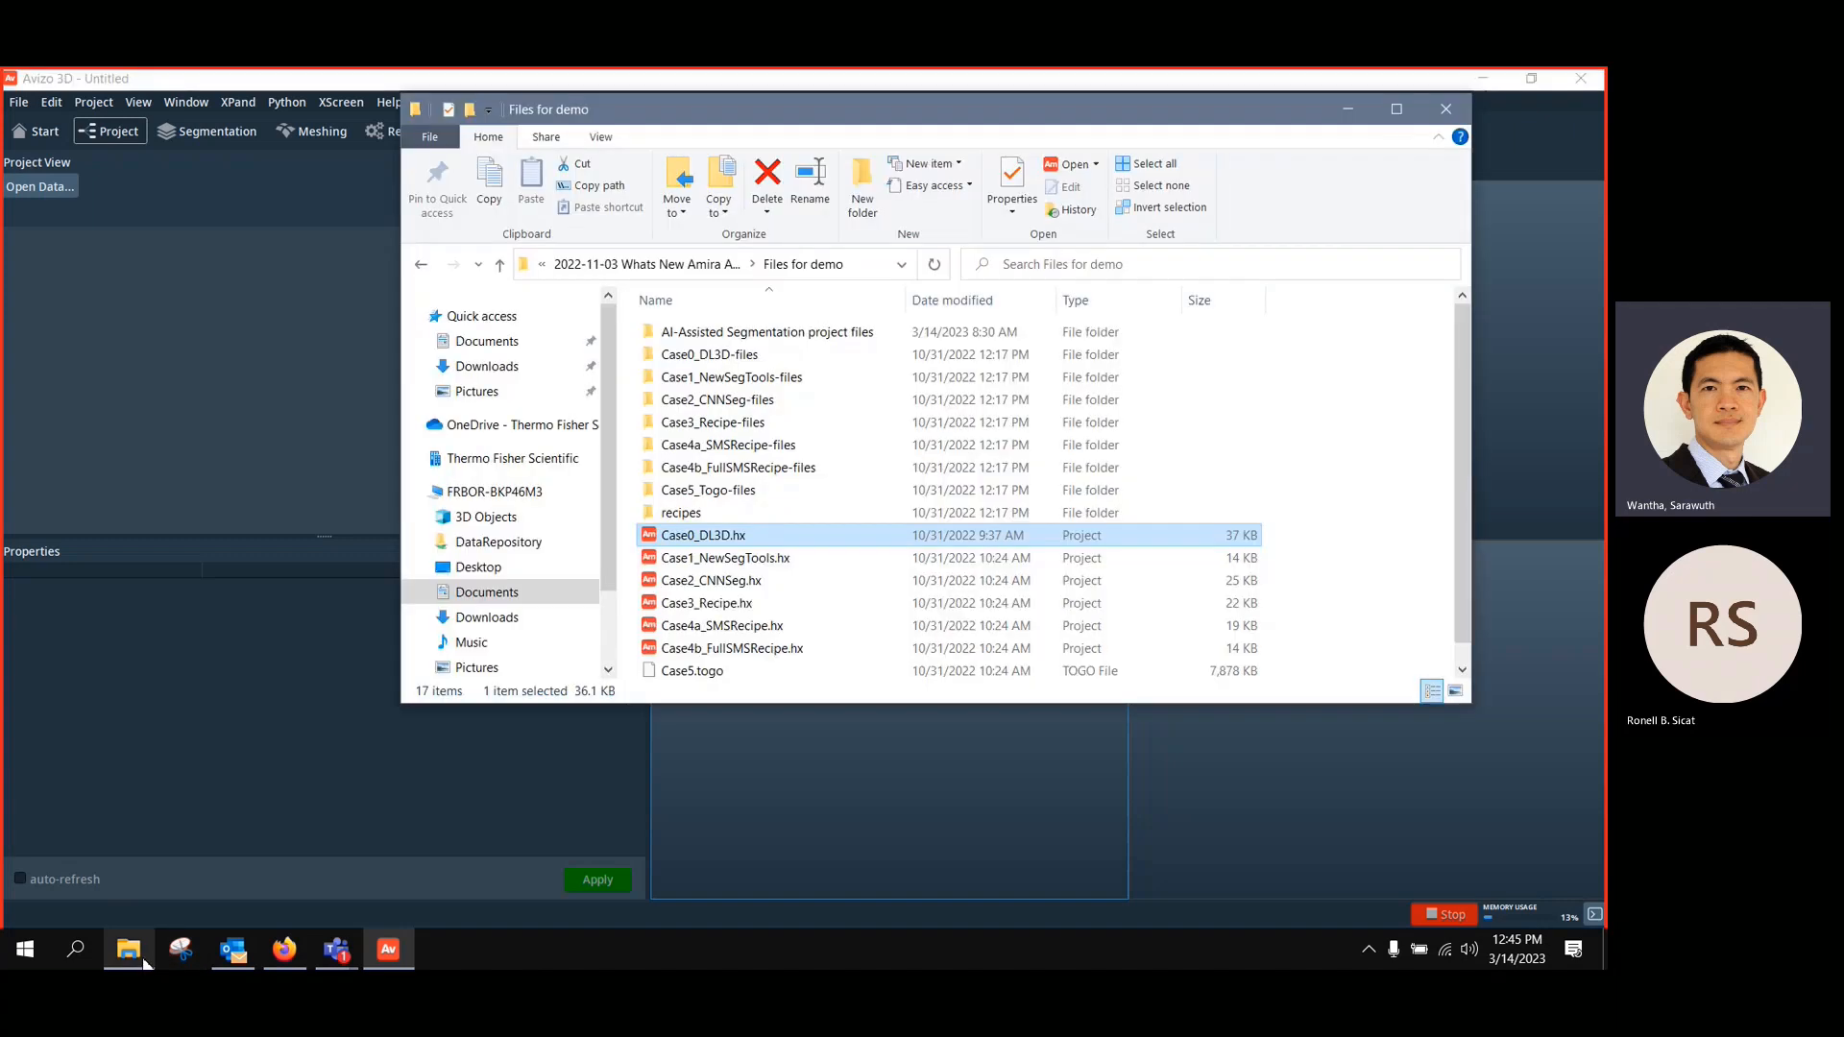
click(741, 586)
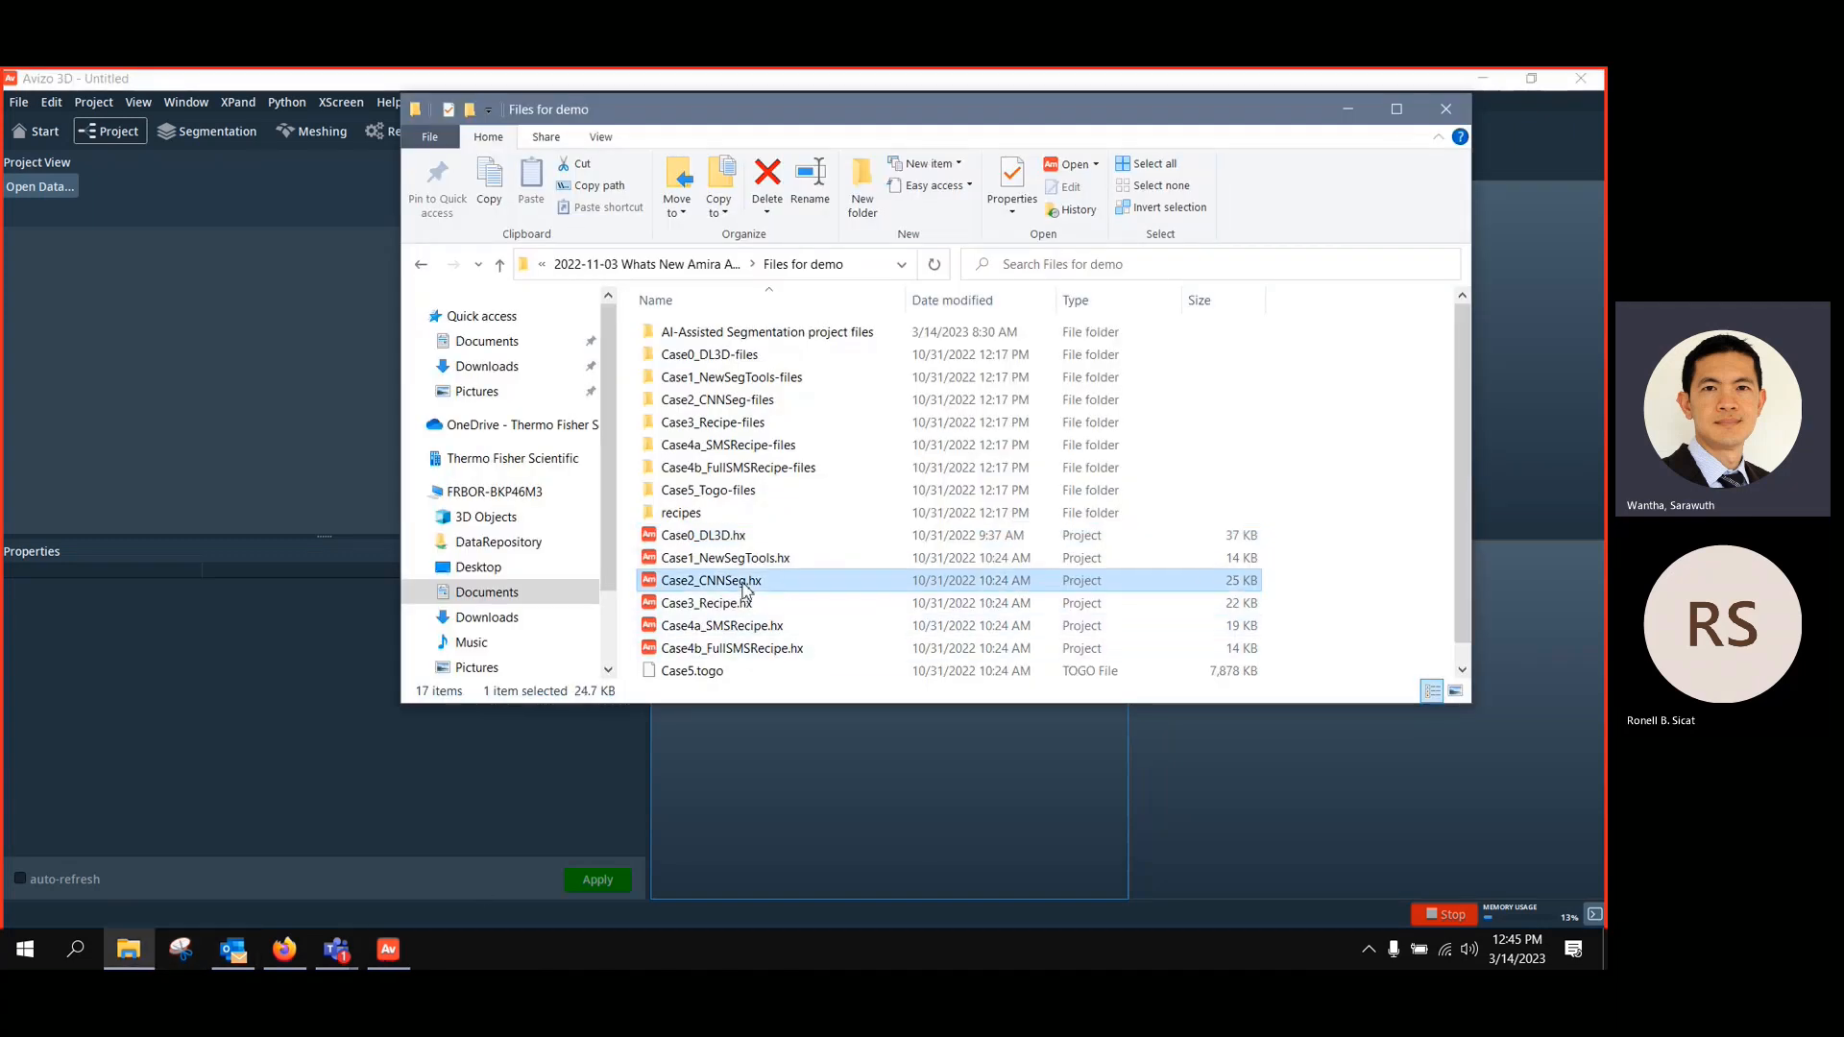
drag(730, 584, 292, 409)
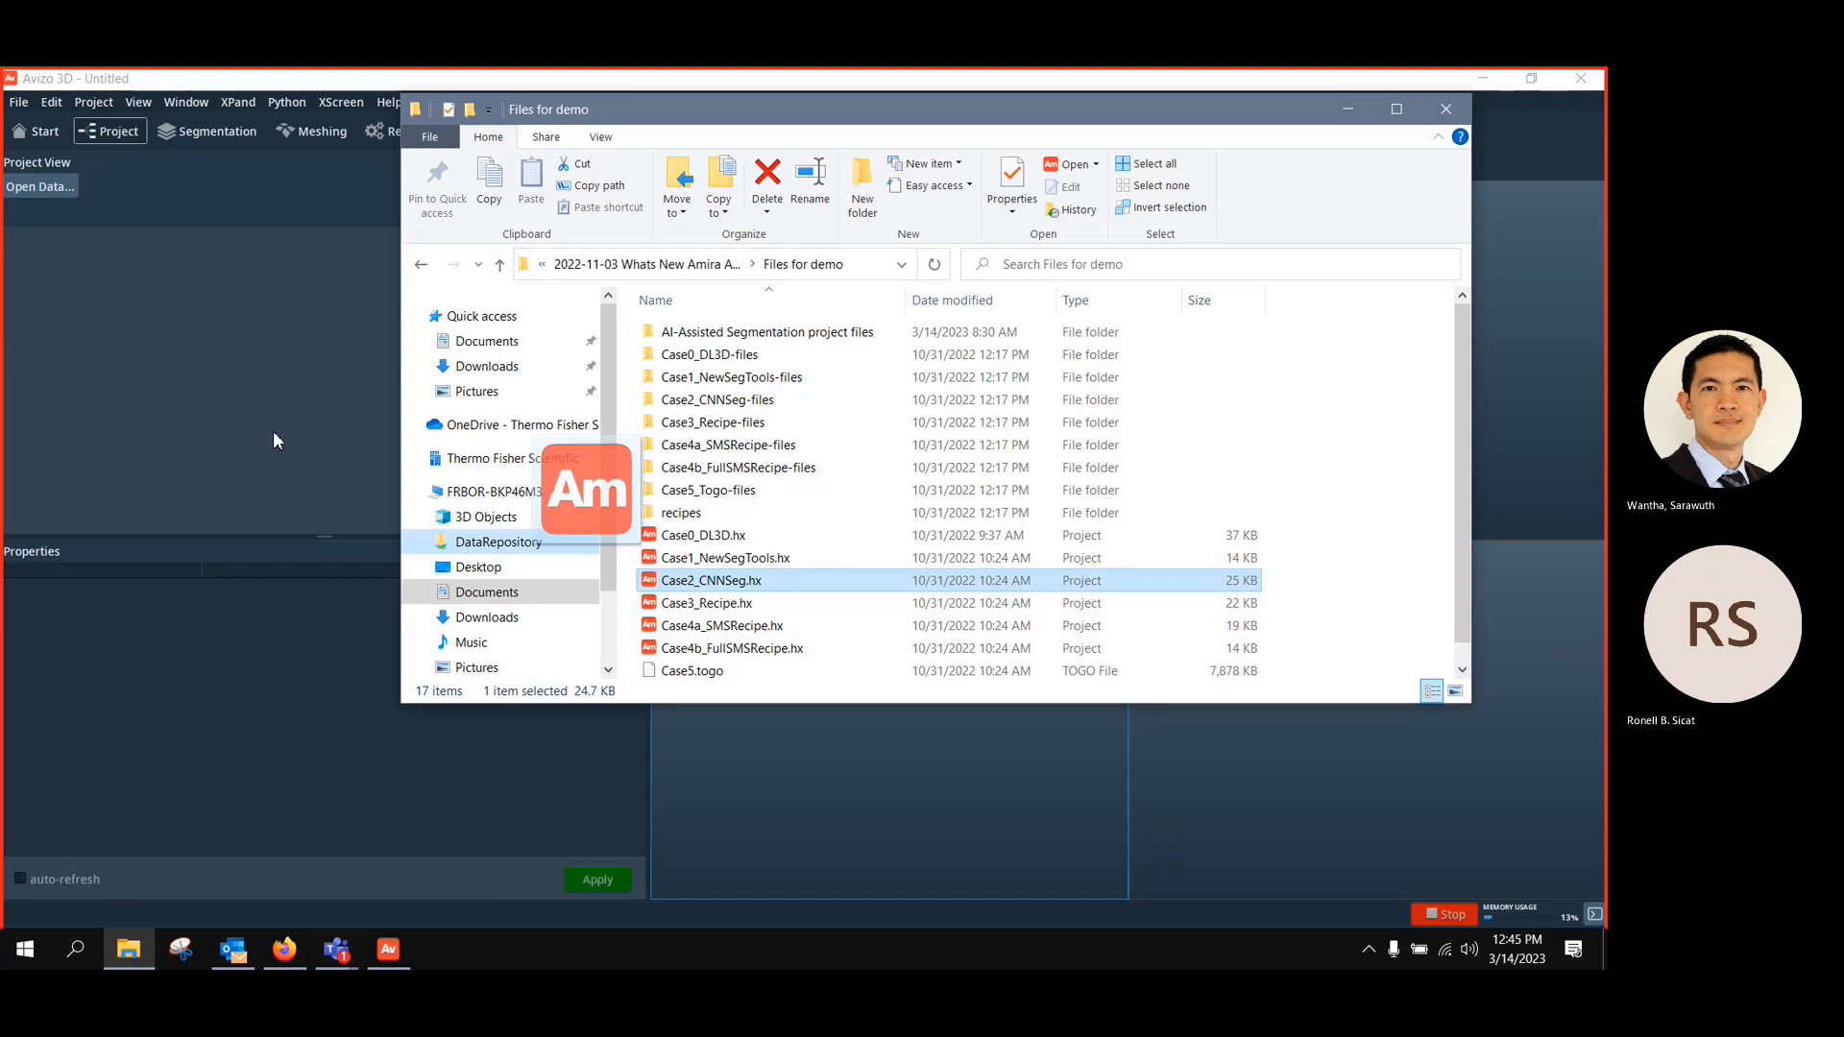
drag(273, 433, 273, 432)
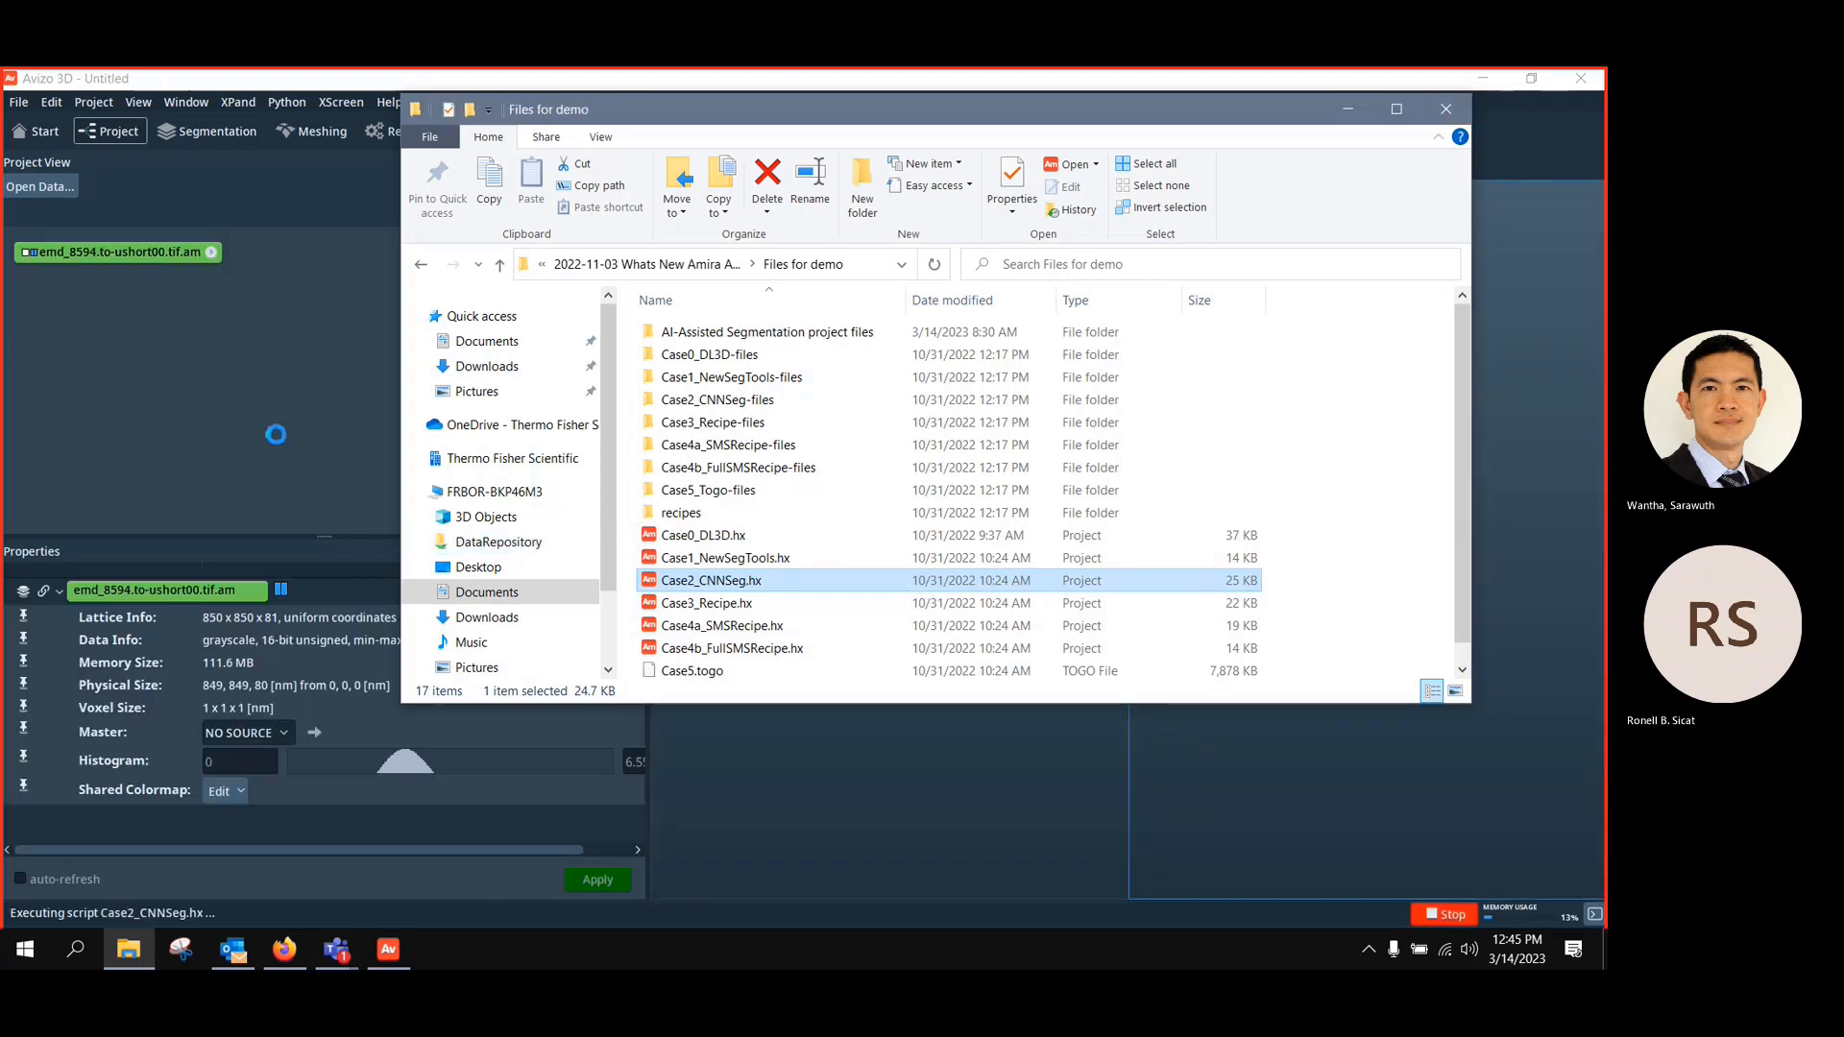
click(249, 297)
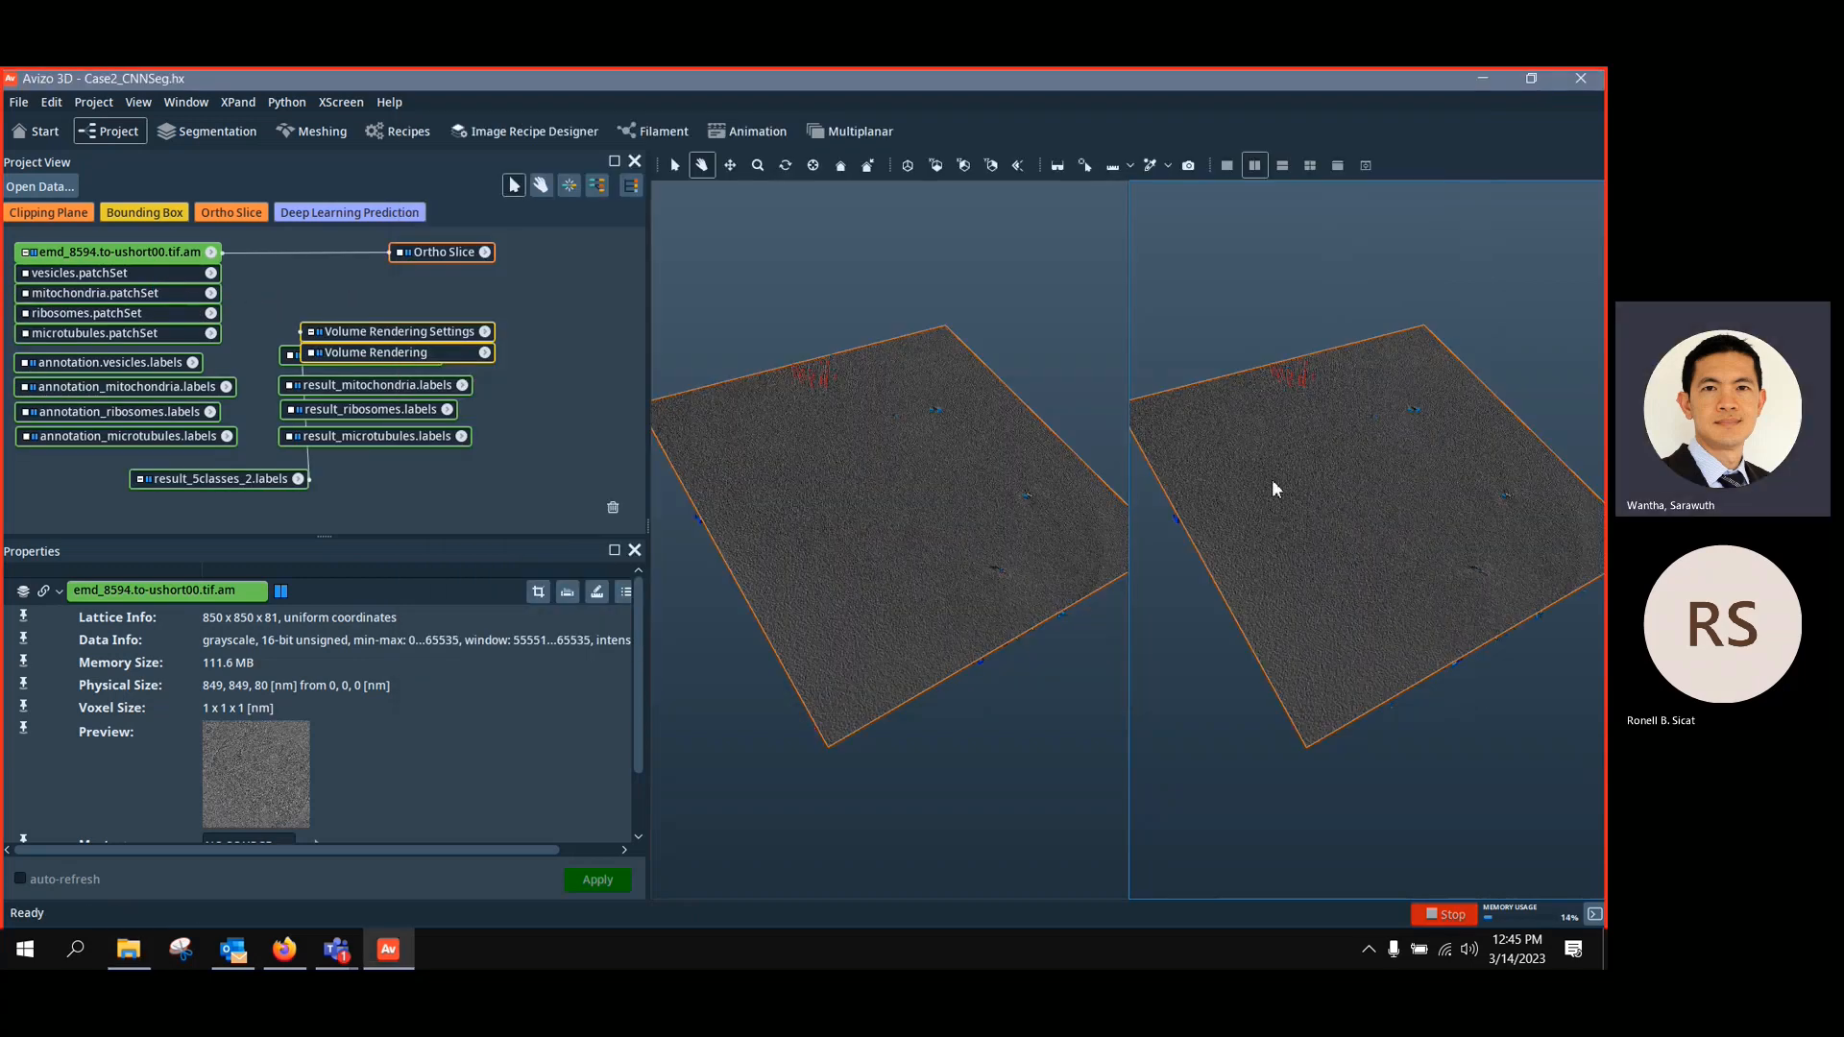
Move the Volume Rendering modules clear of the vesicle labels and show the five-class segmentation in a single viewer
drag(456, 365, 527, 417)
drag(1092, 486, 1104, 535)
click(1226, 167)
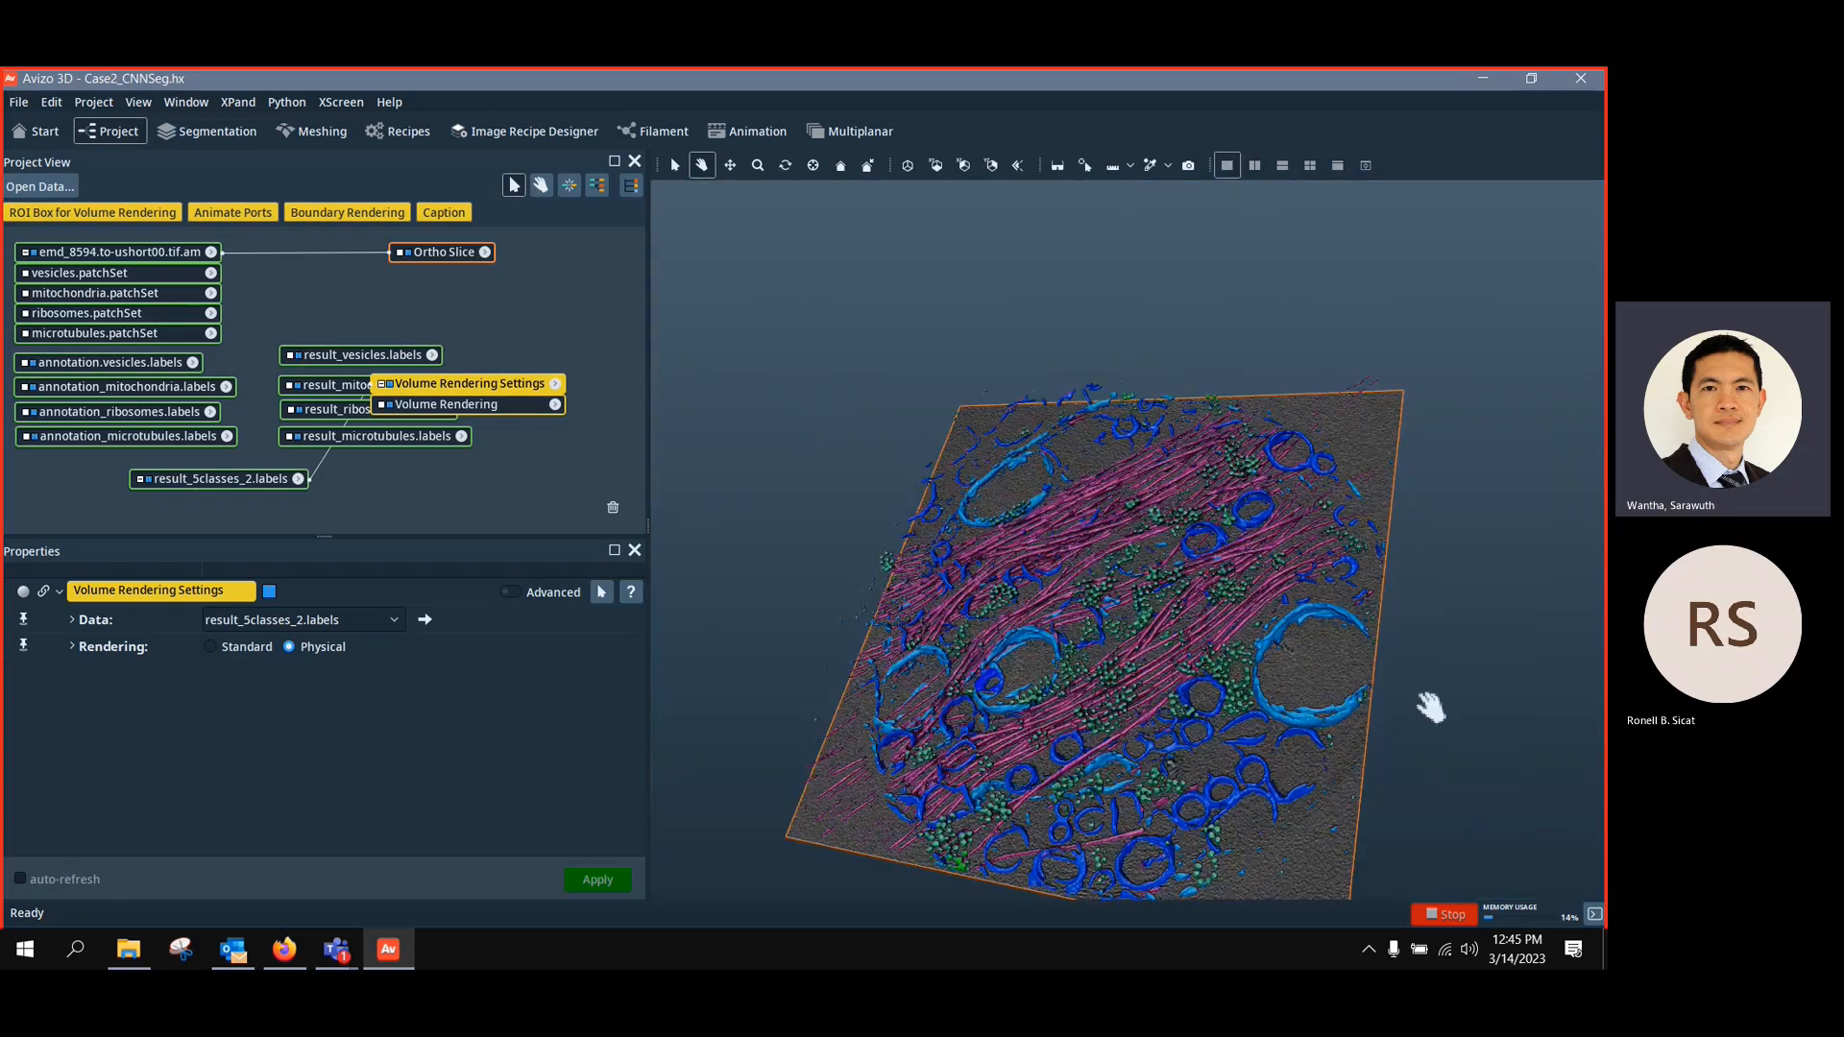
drag(1427, 717, 1175, 449)
Reconnect the Volume Rendering Settings to result_microtubules.labels and examine the segmented microtubules from several angles
drag(384, 397, 384, 436)
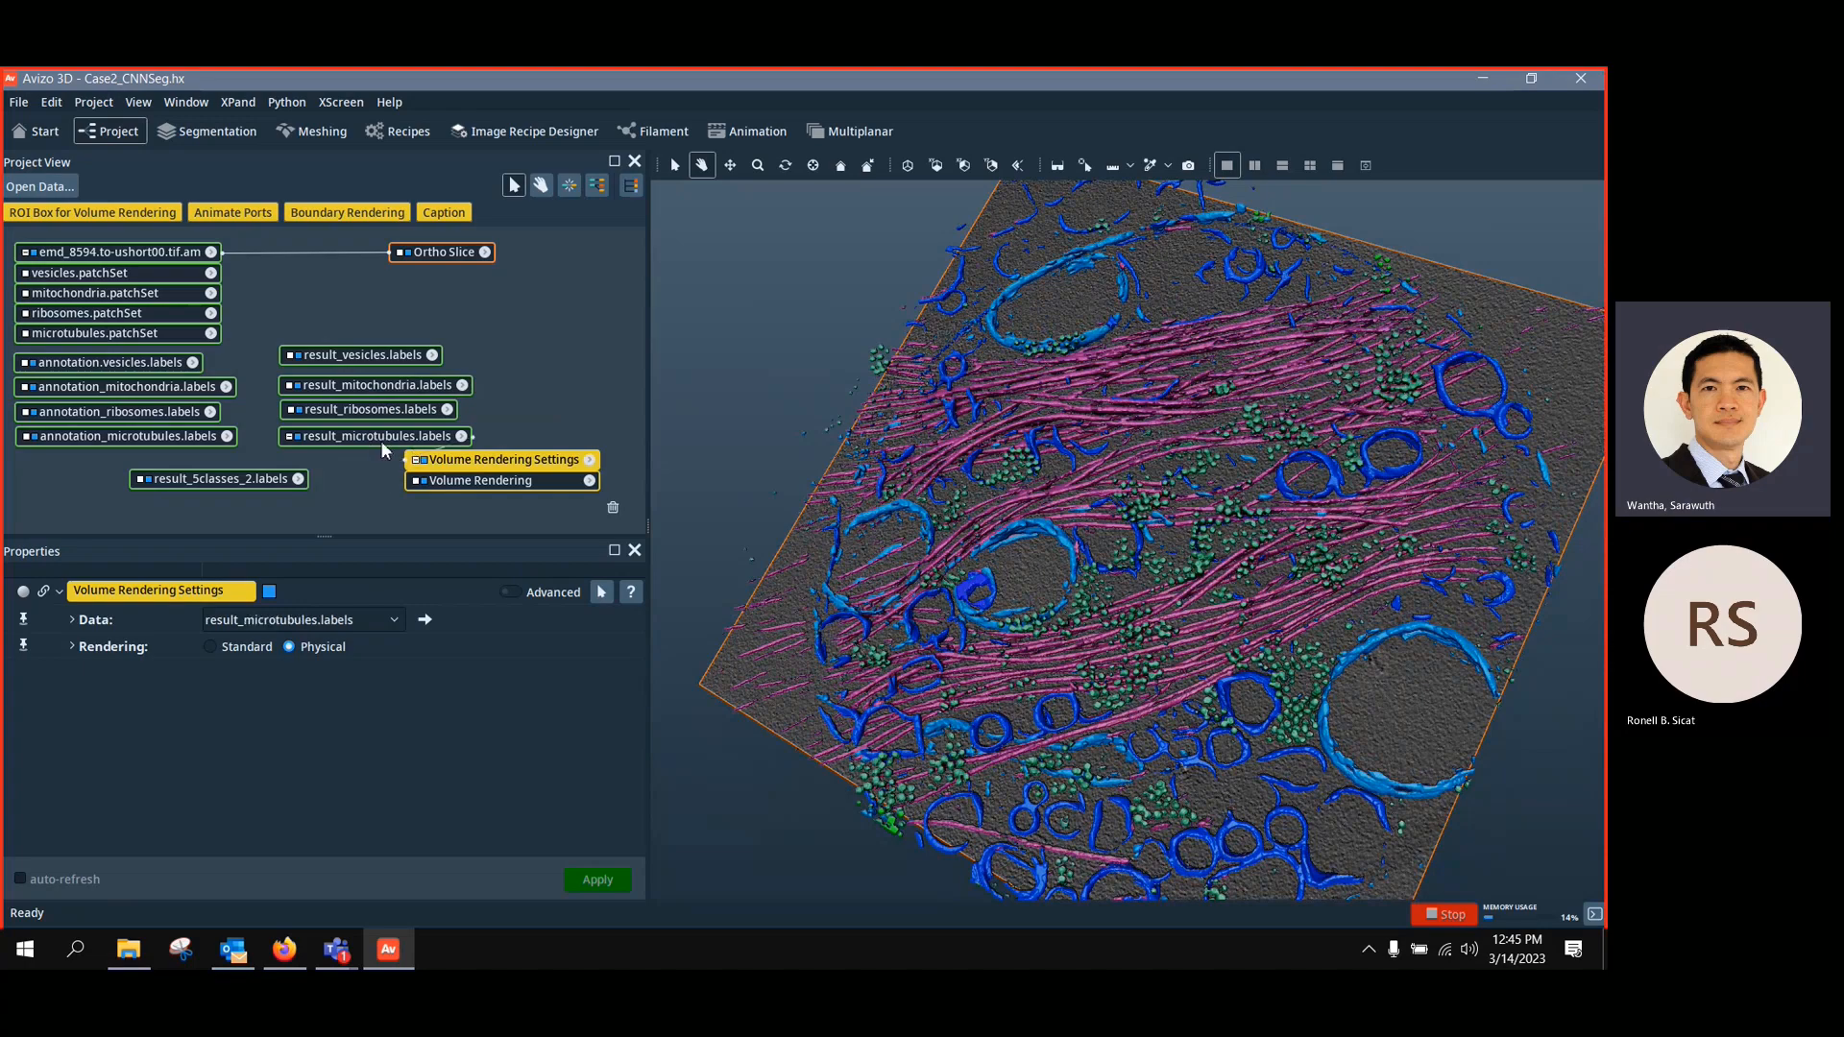
mouse_move(1173, 502)
mouse_down()
mouse_move(1236, 494)
mouse_move(1196, 528)
mouse_up()
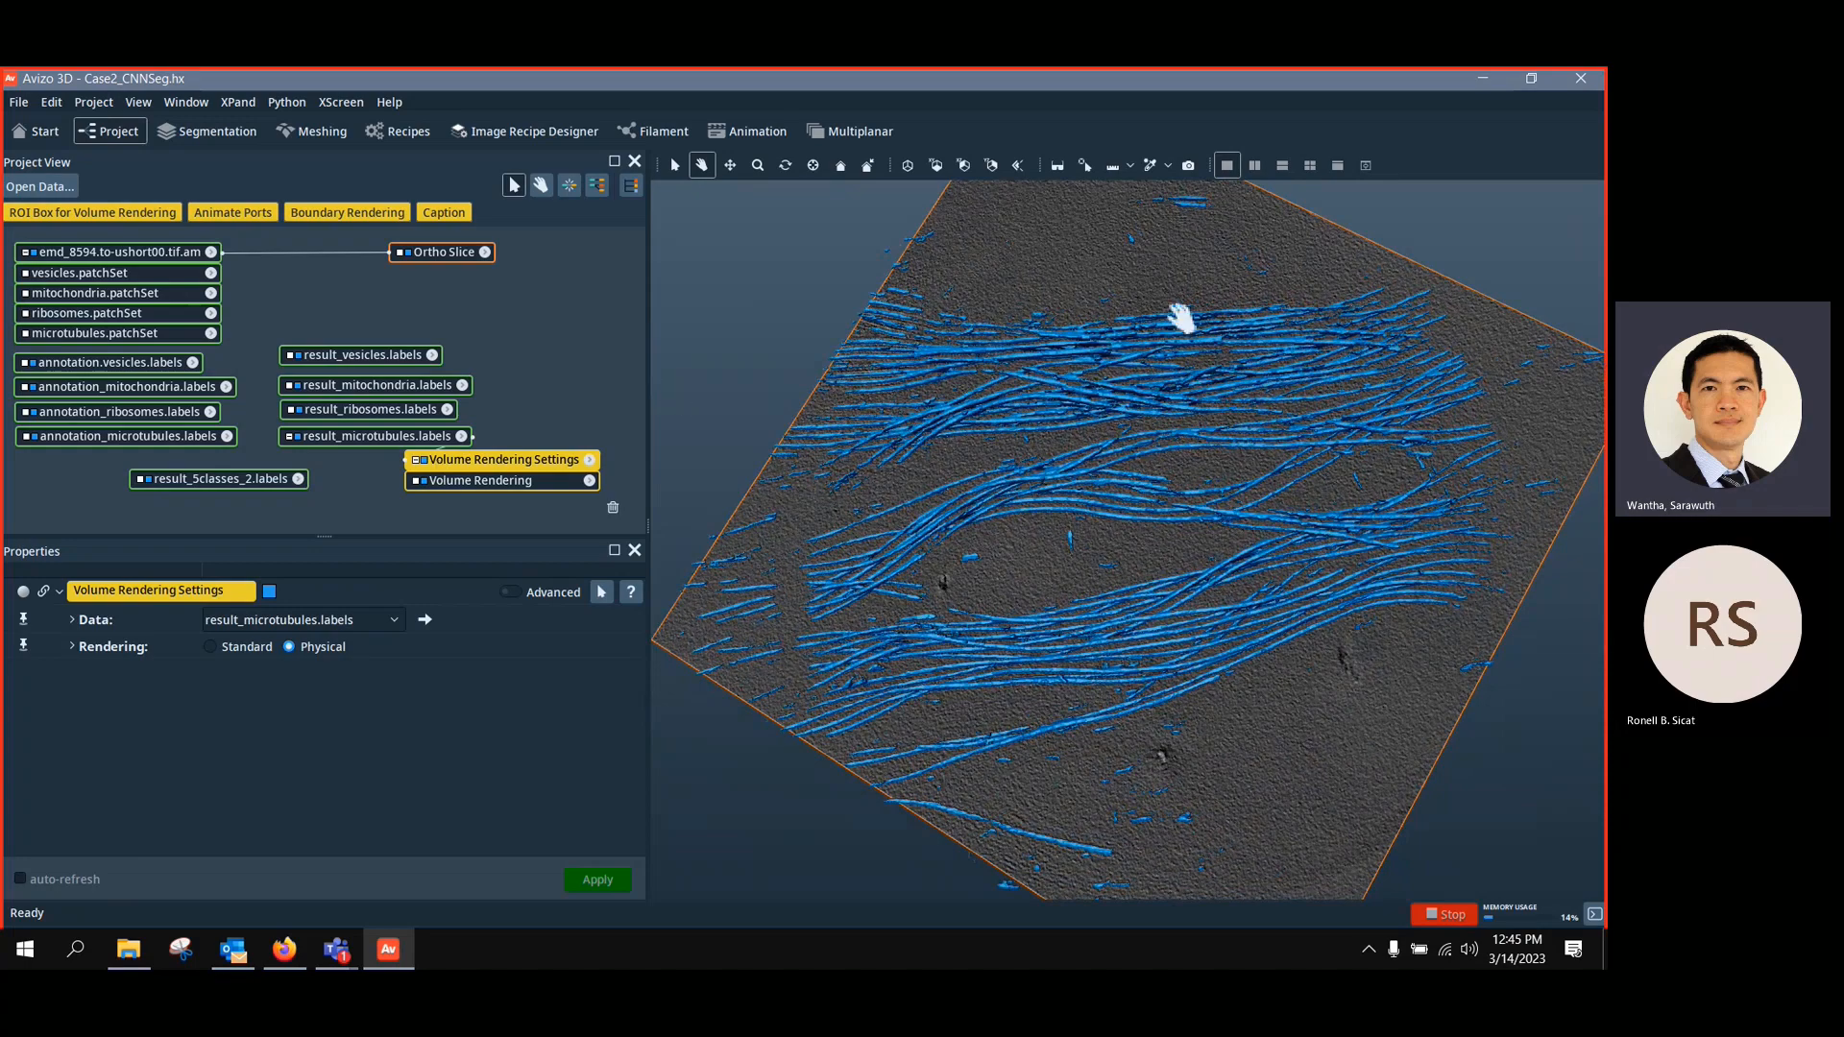
scroll(1058, 431, up, 2)
scroll(1061, 425, down, 3)
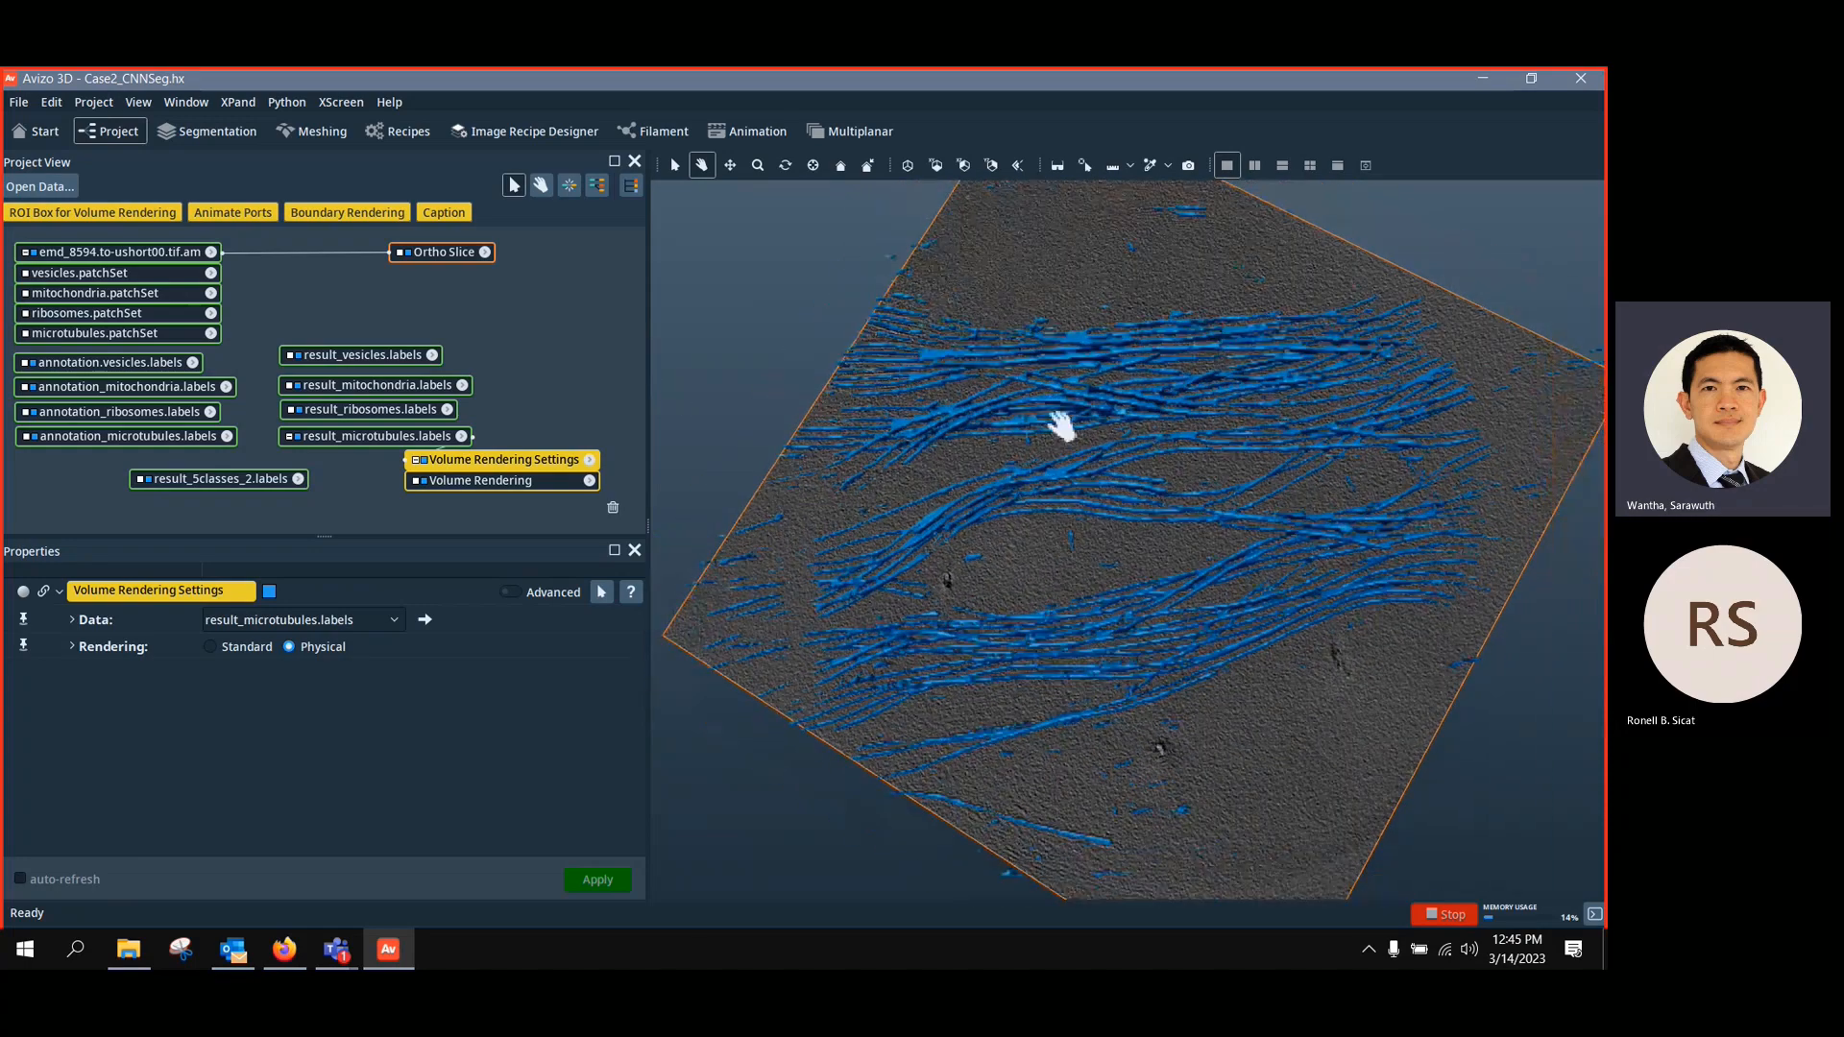
drag(1061, 425, 1194, 519)
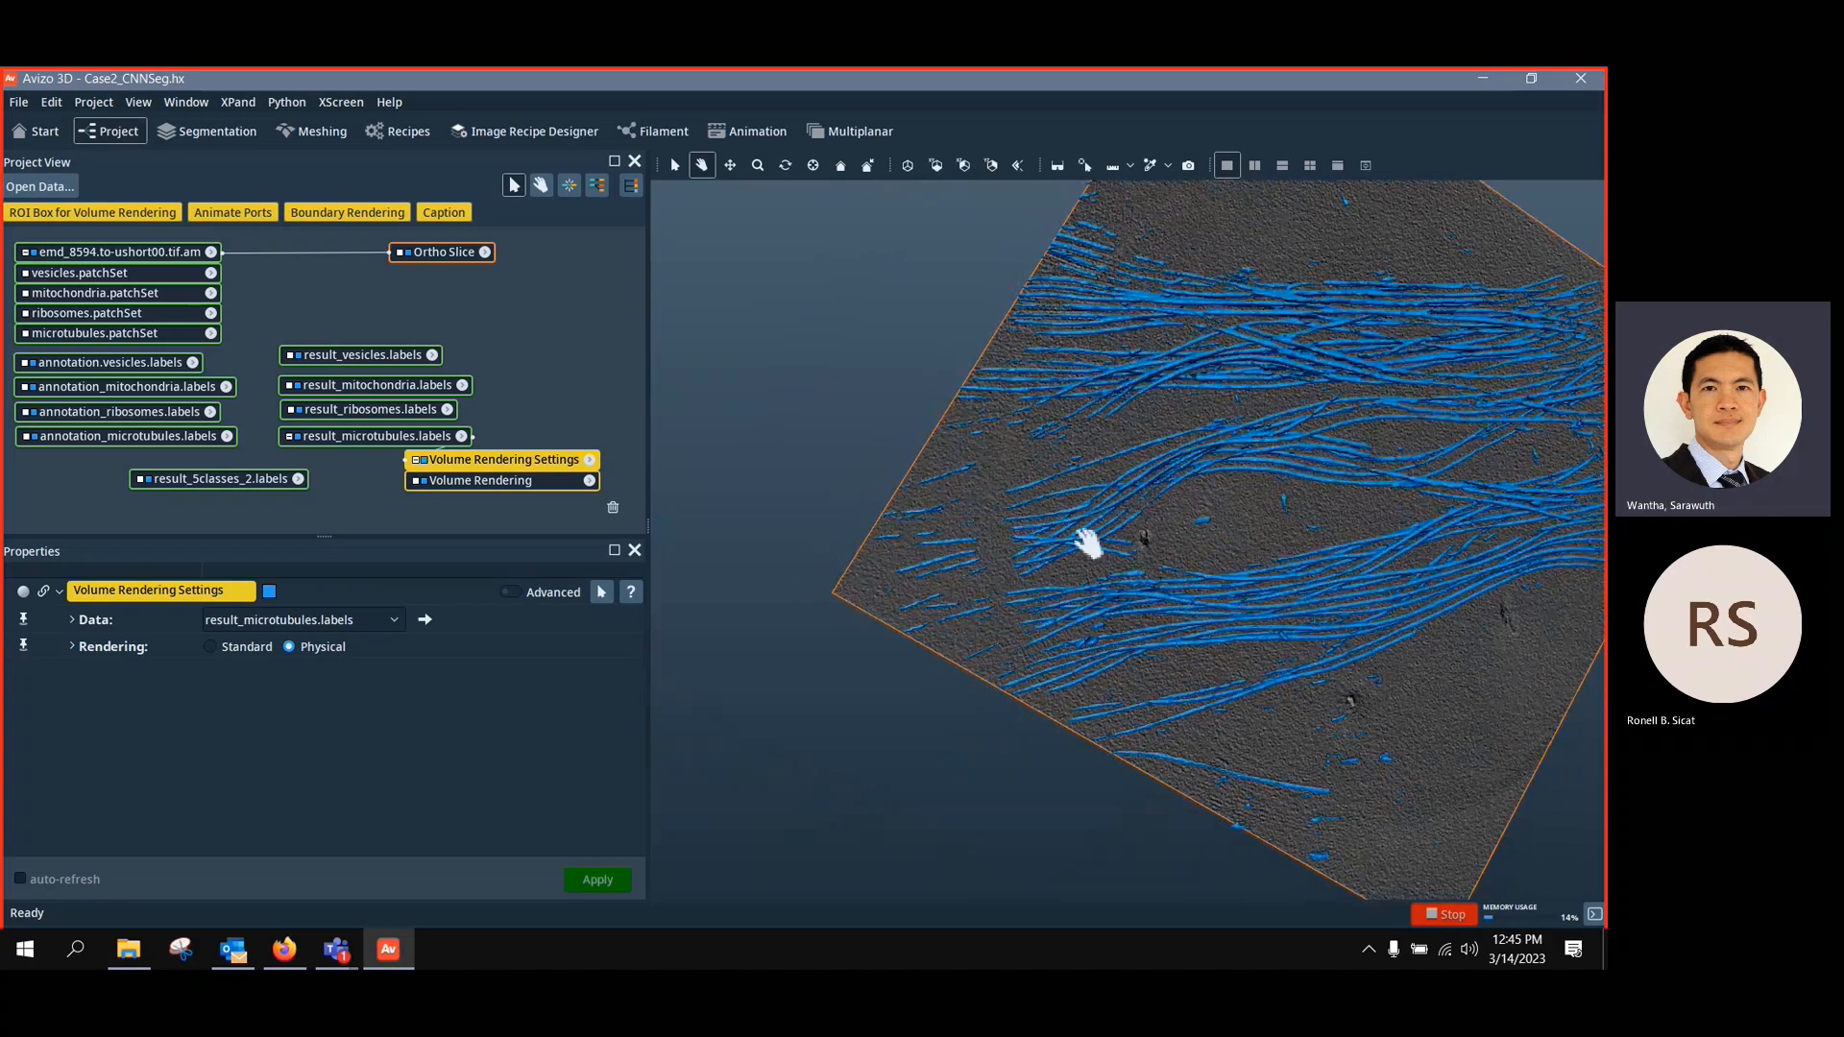
scroll(1052, 547, up, 3)
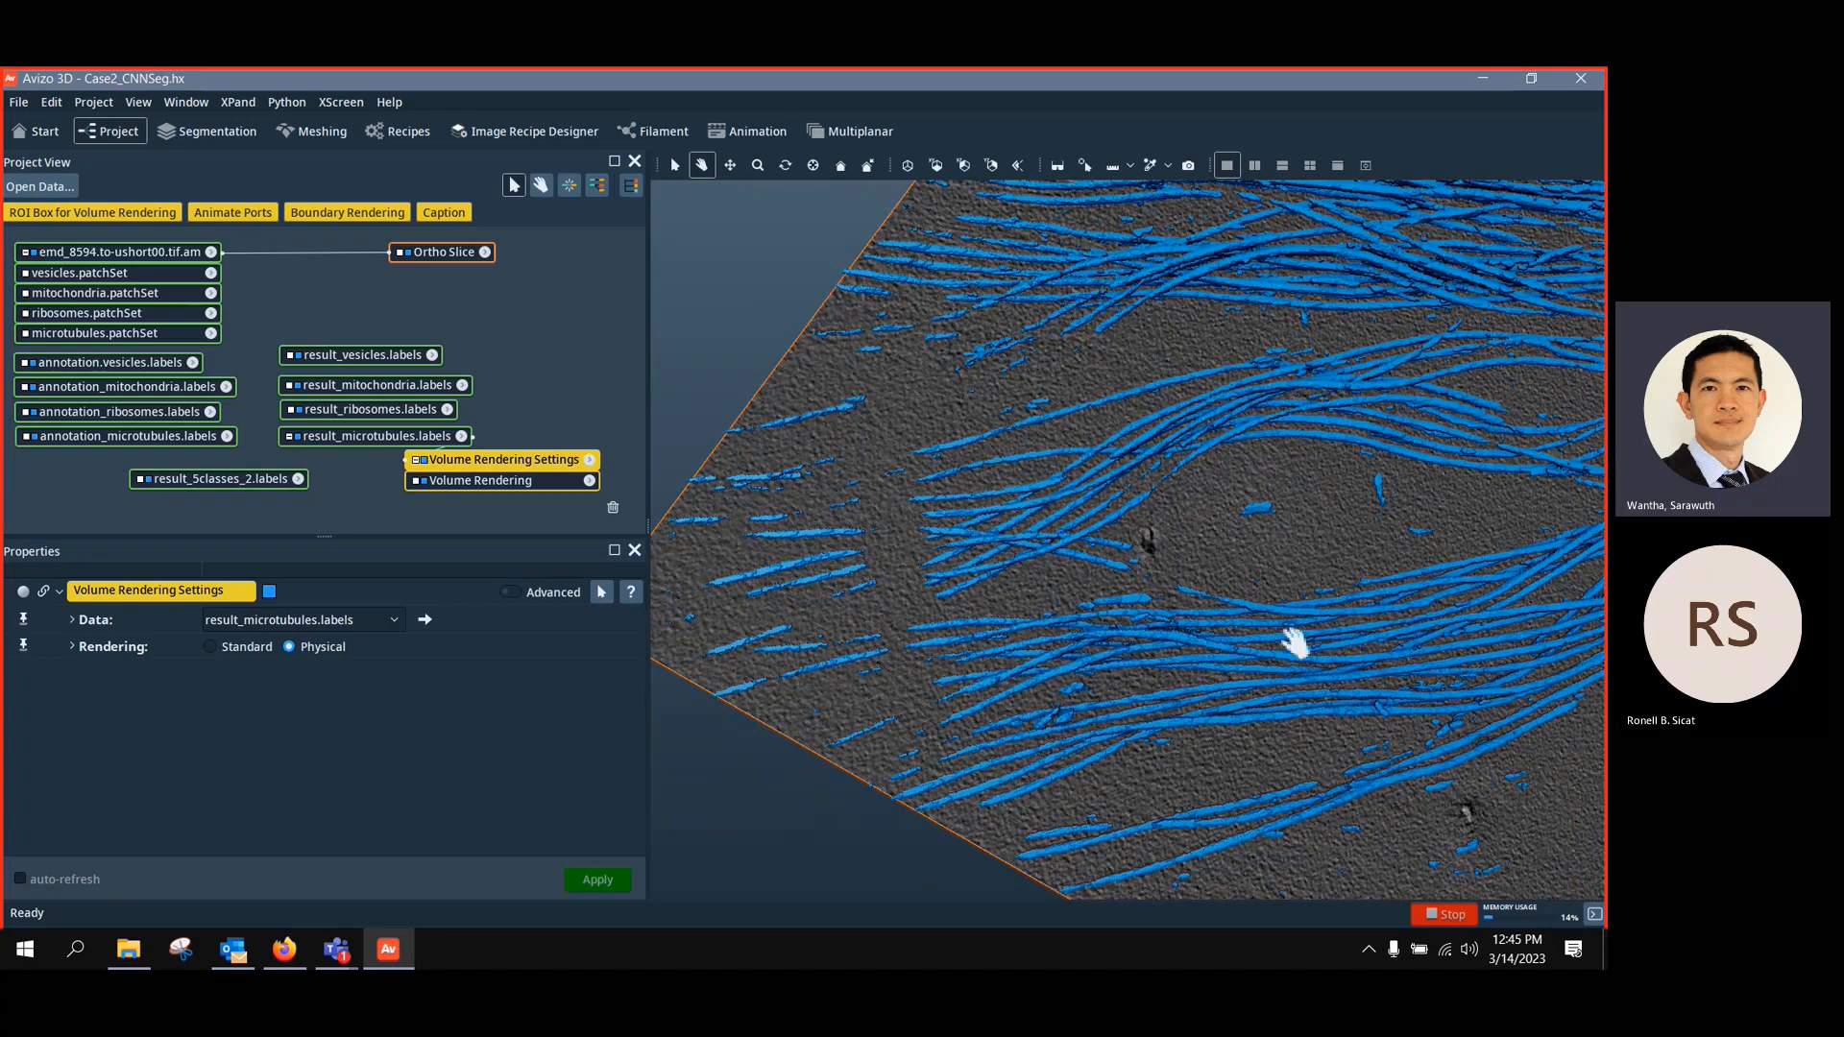
drag(1295, 643, 1190, 395)
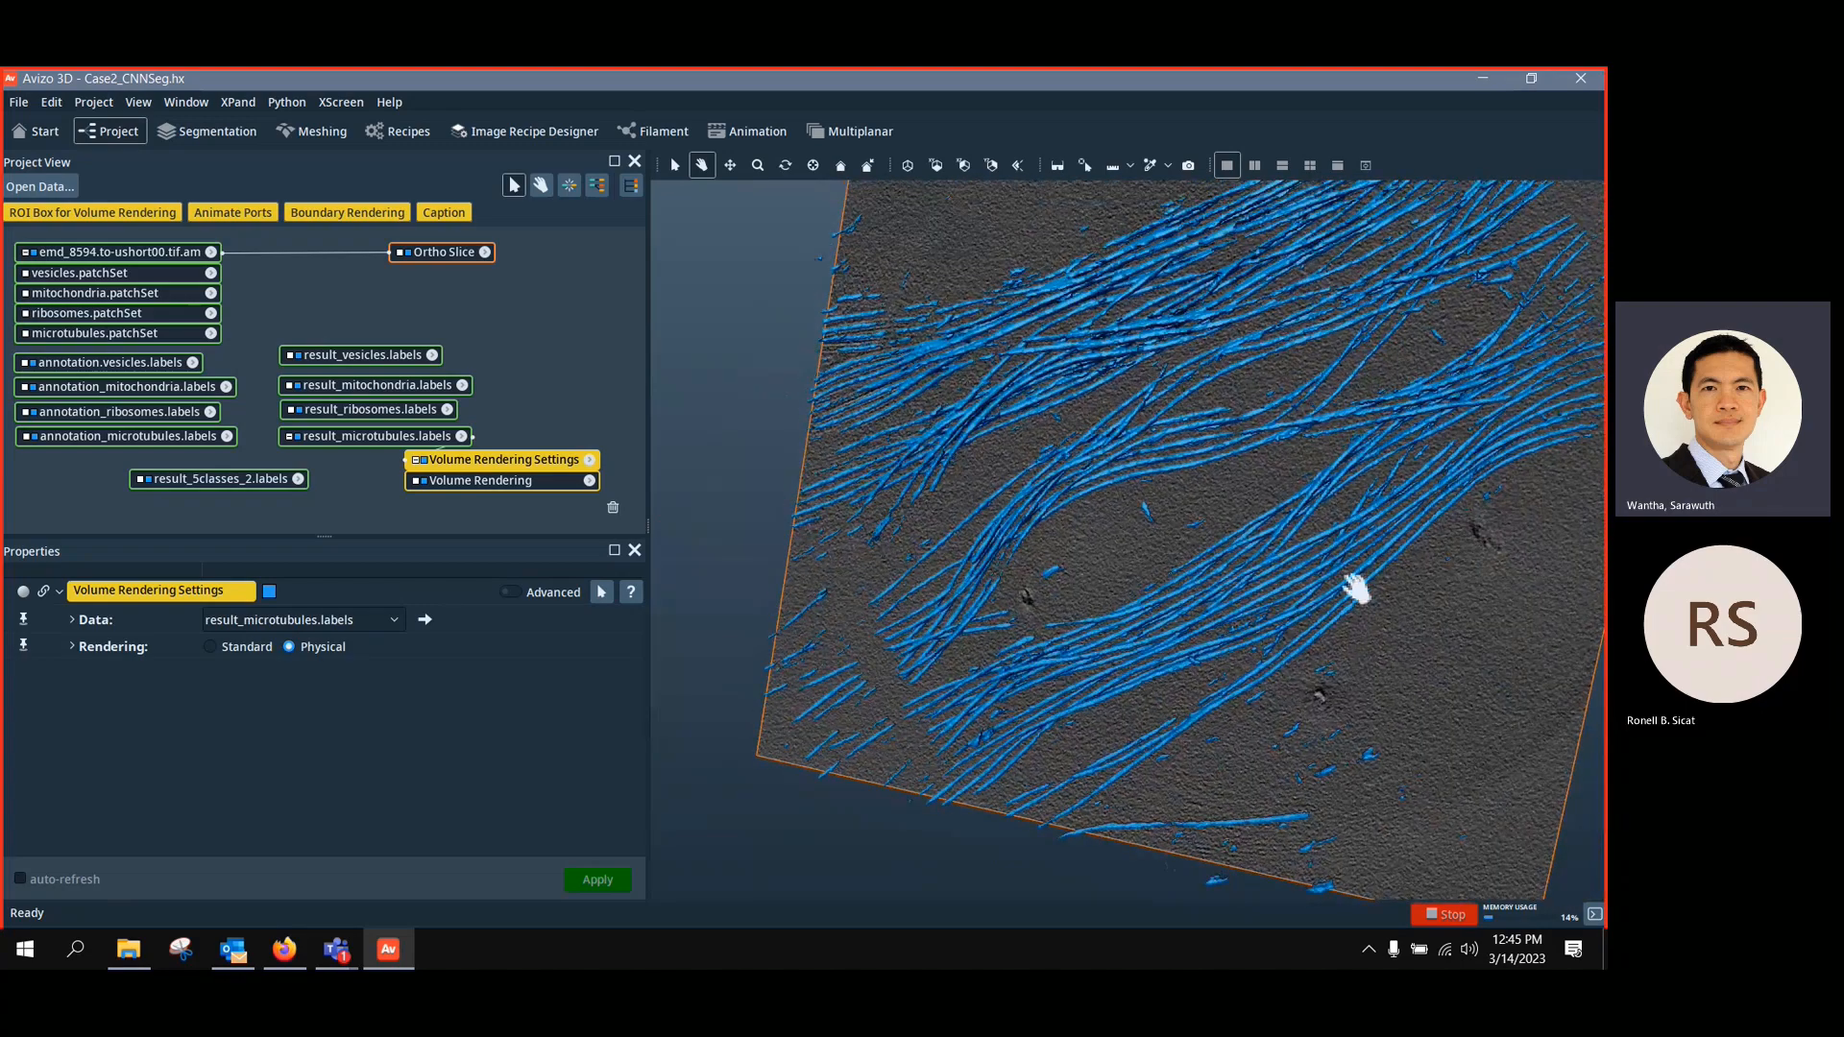
drag(1354, 589, 1074, 357)
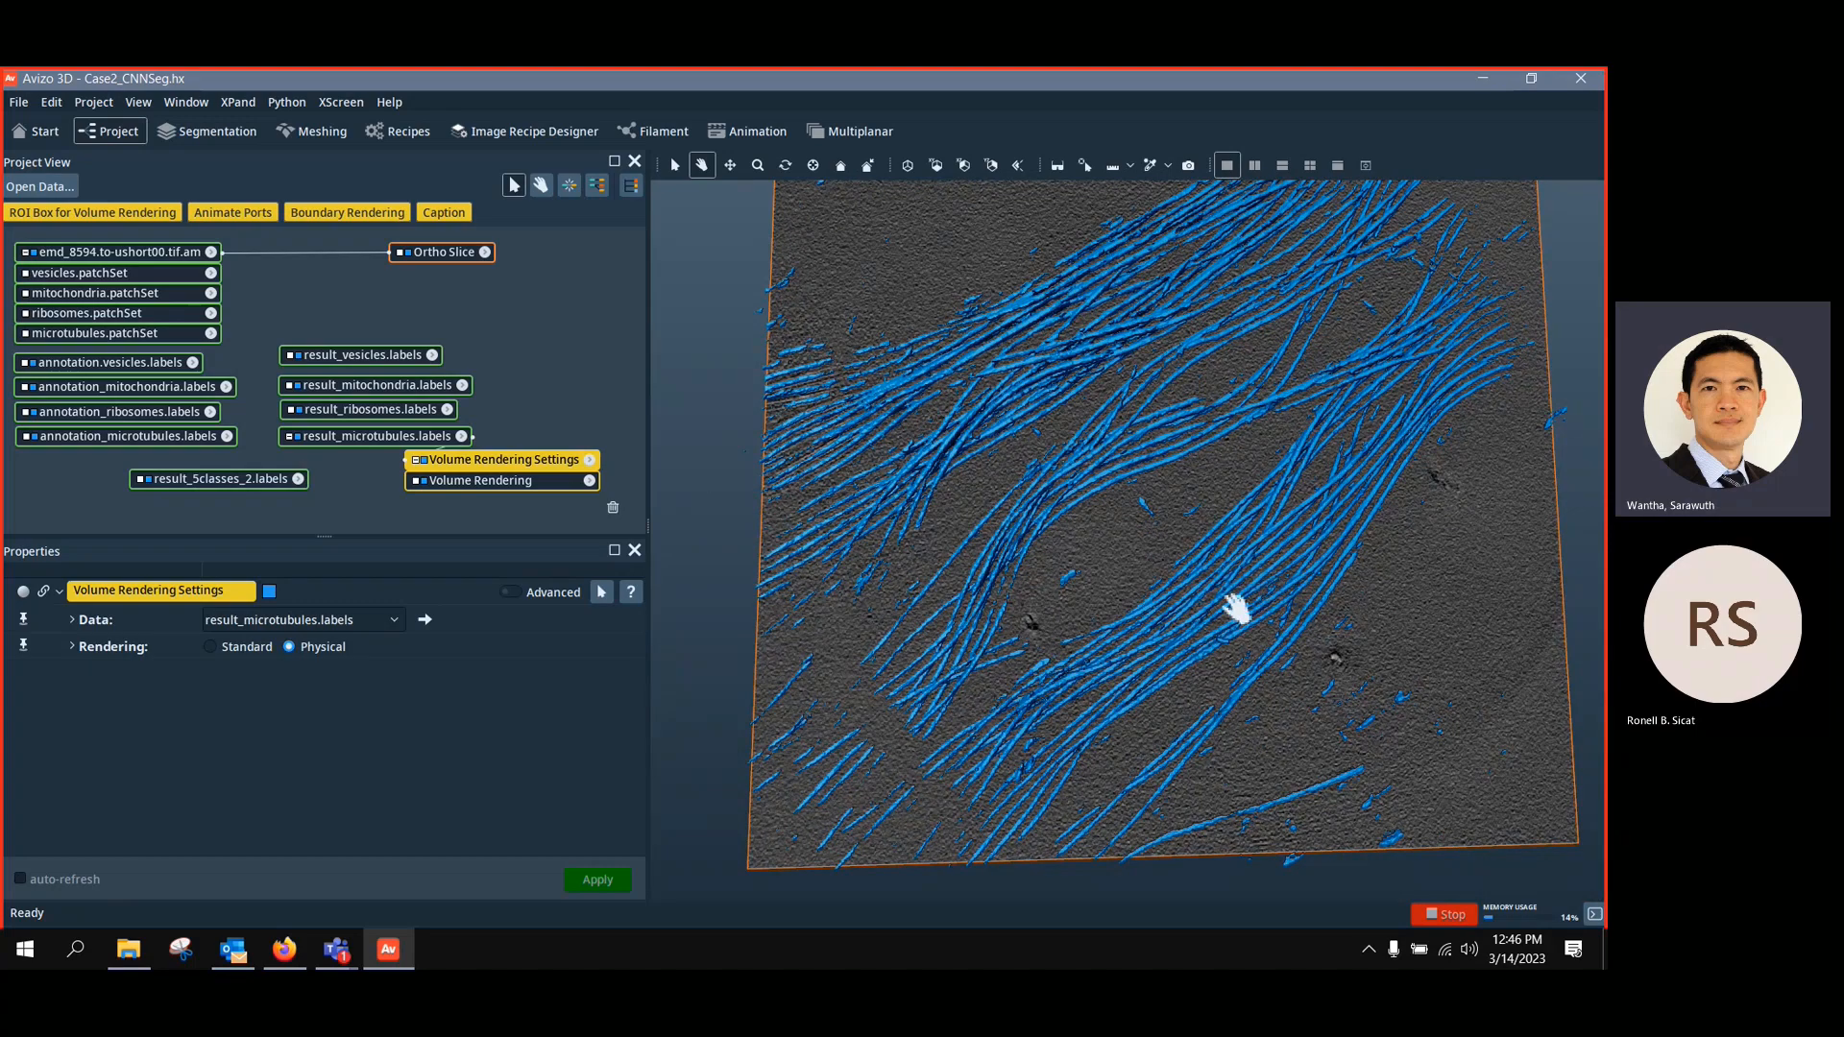
drag(1235, 609, 1212, 645)
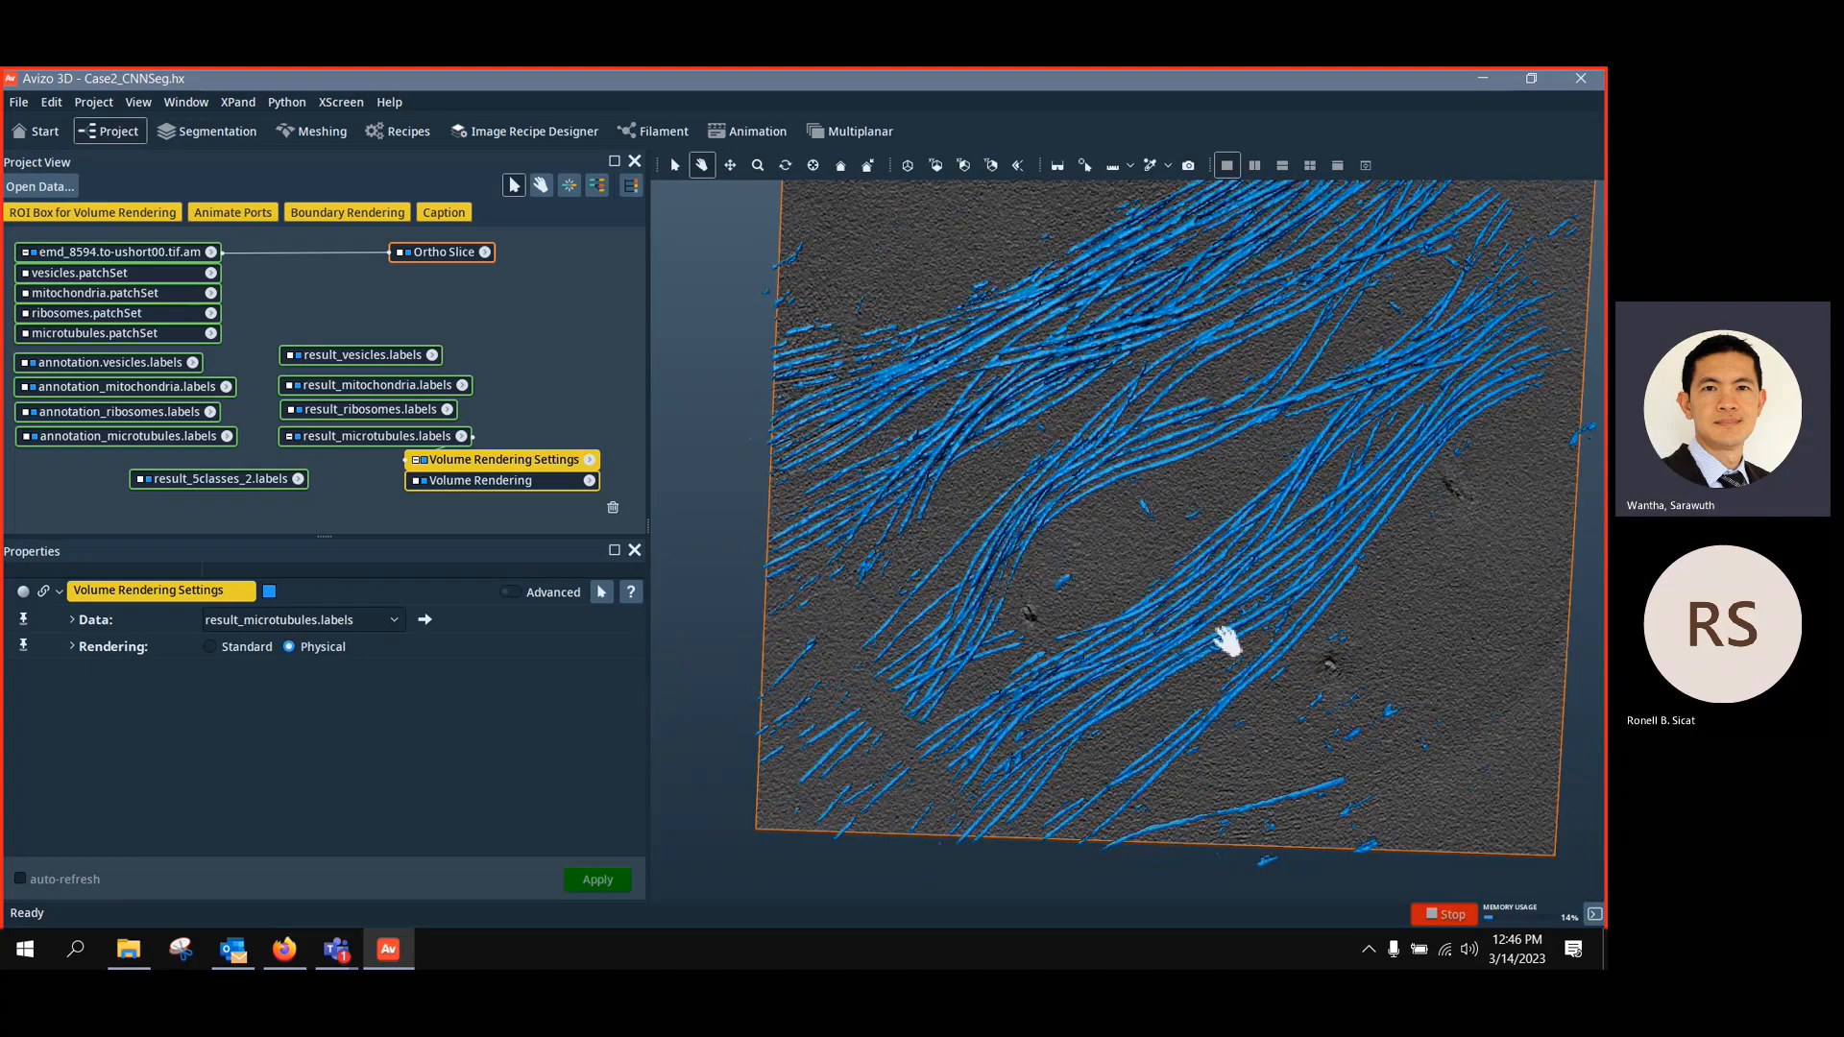
drag(1197, 589, 1071, 706)
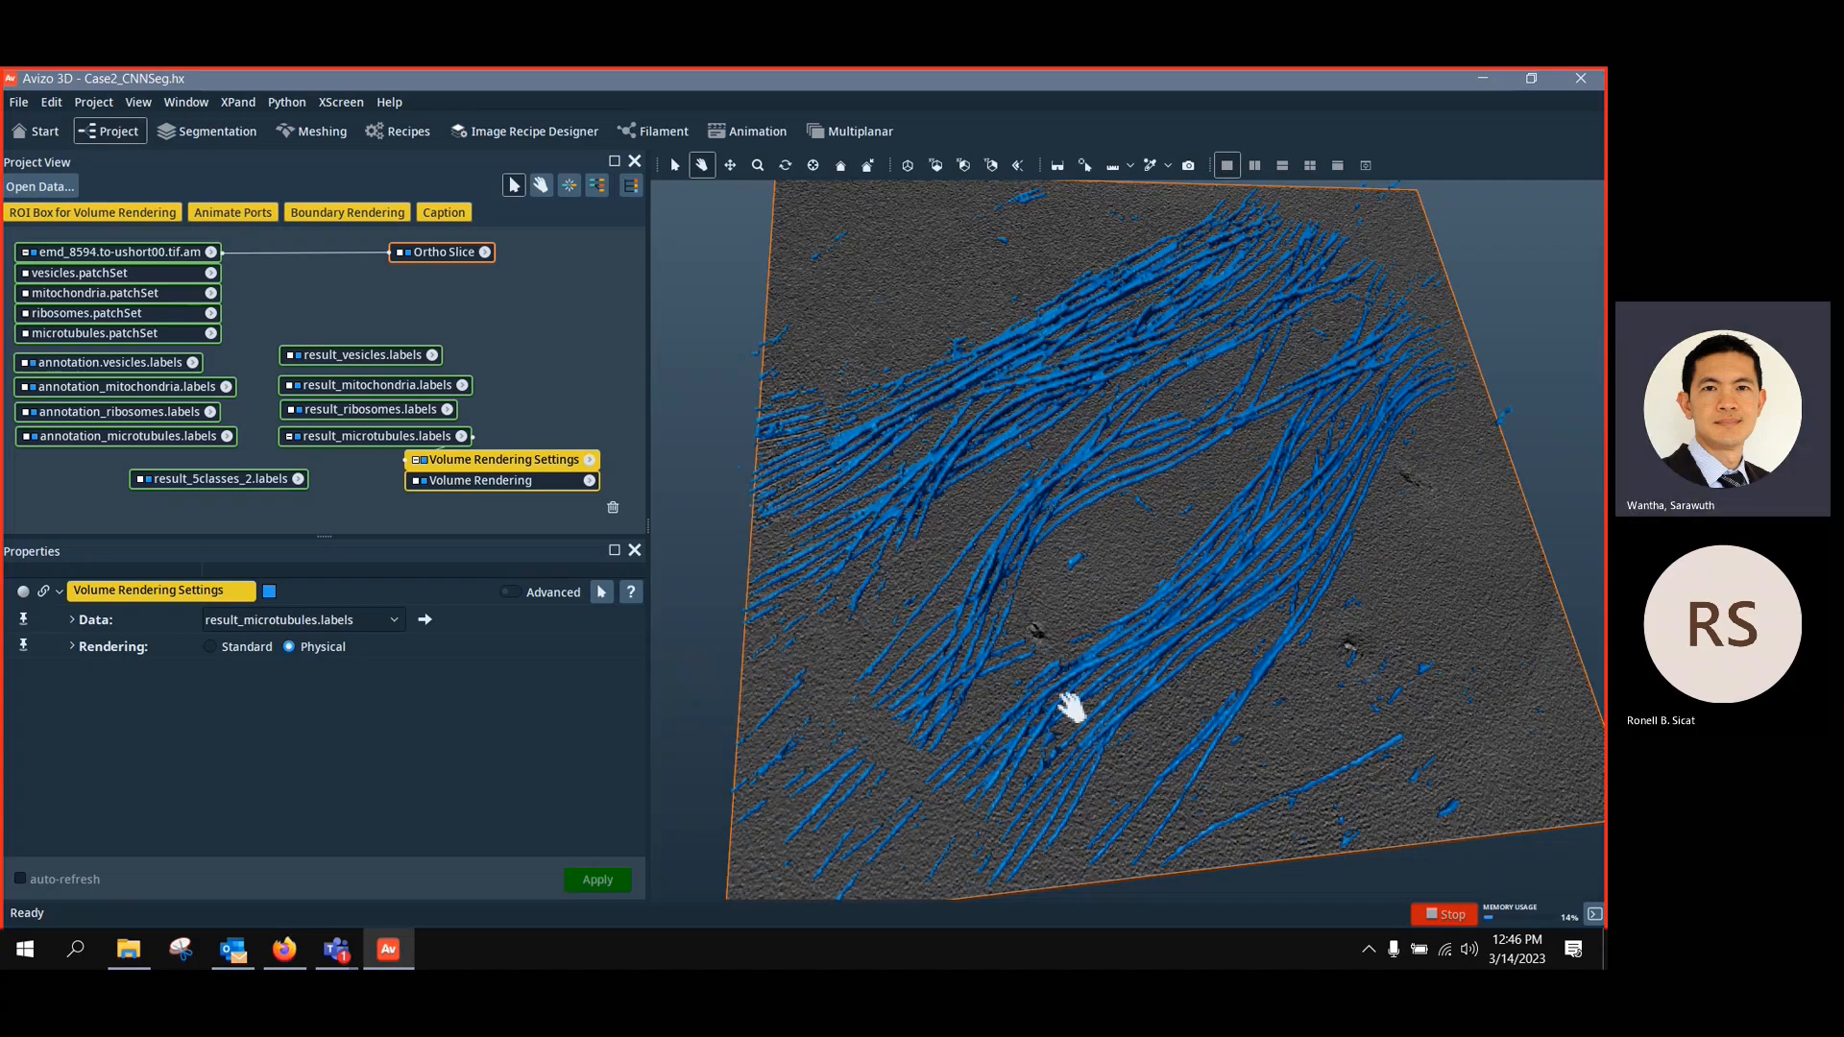
drag(1072, 708, 1077, 708)
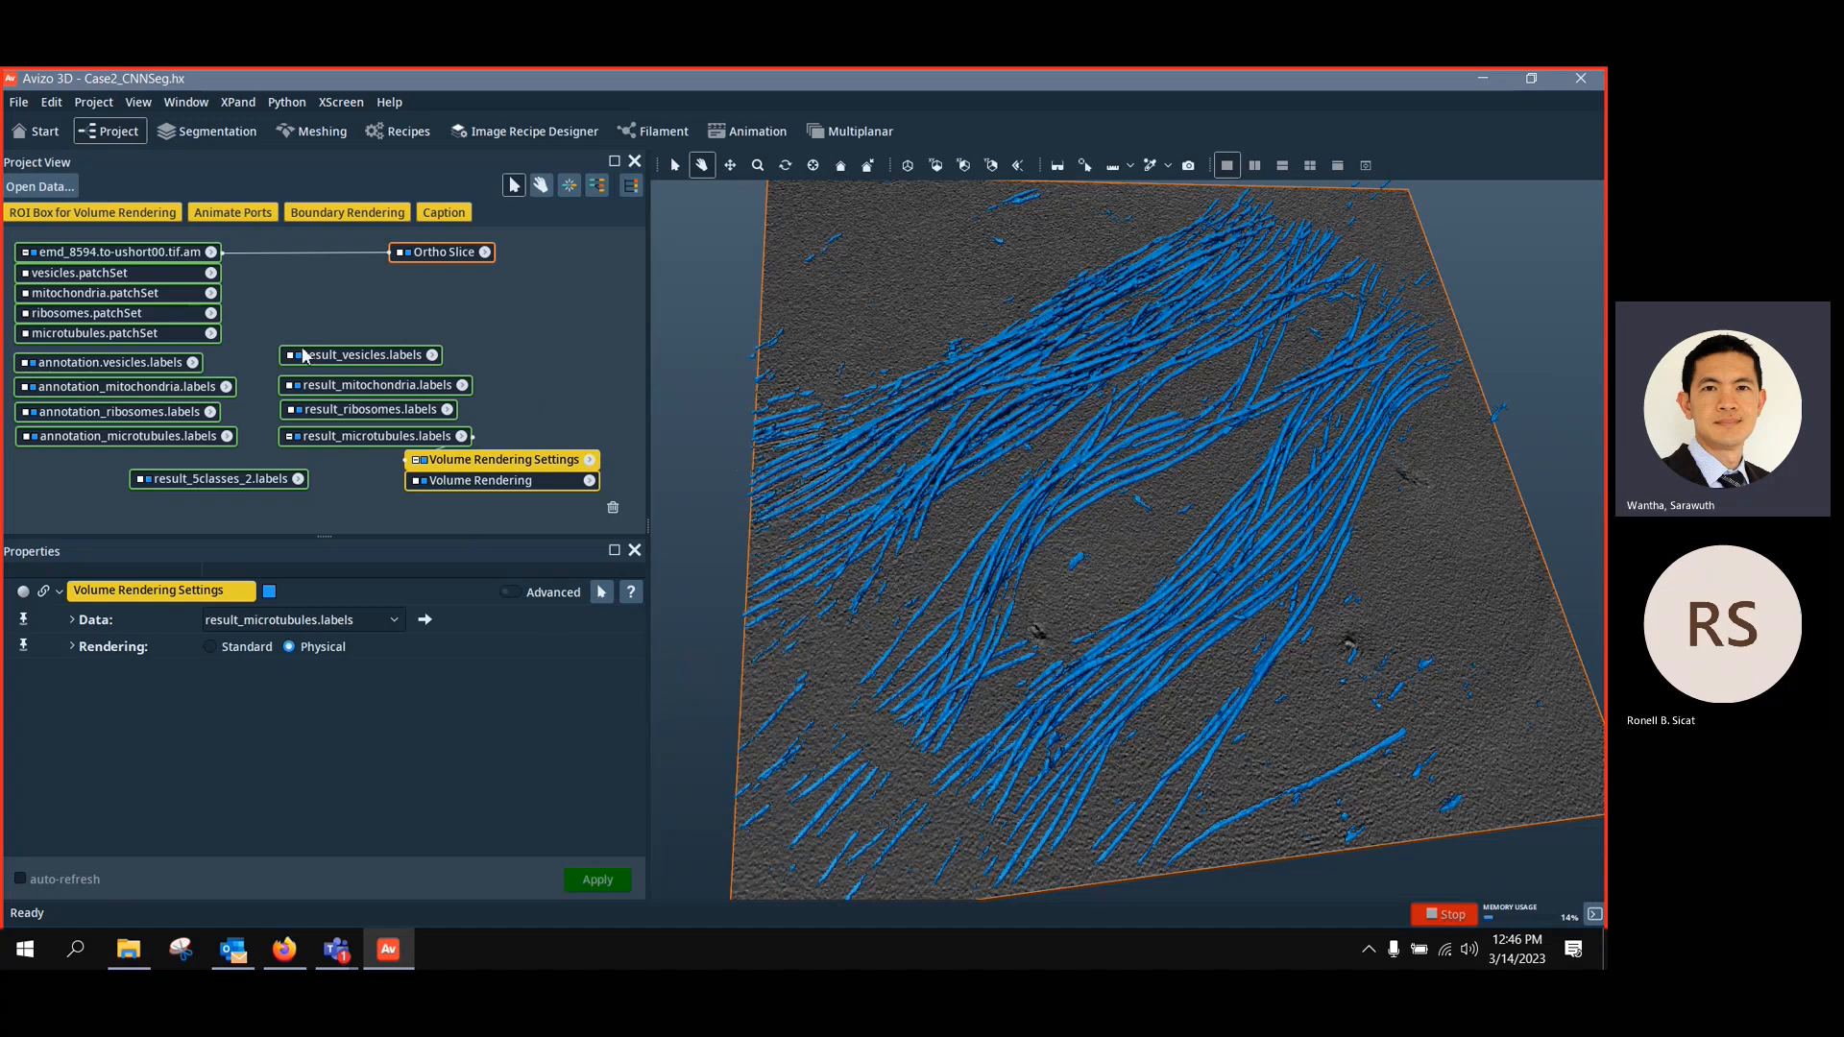
Open emd_8594.to-ushort00.tif.am for segmentation and narrow its 2D display range to 18450–27306
click(172, 253)
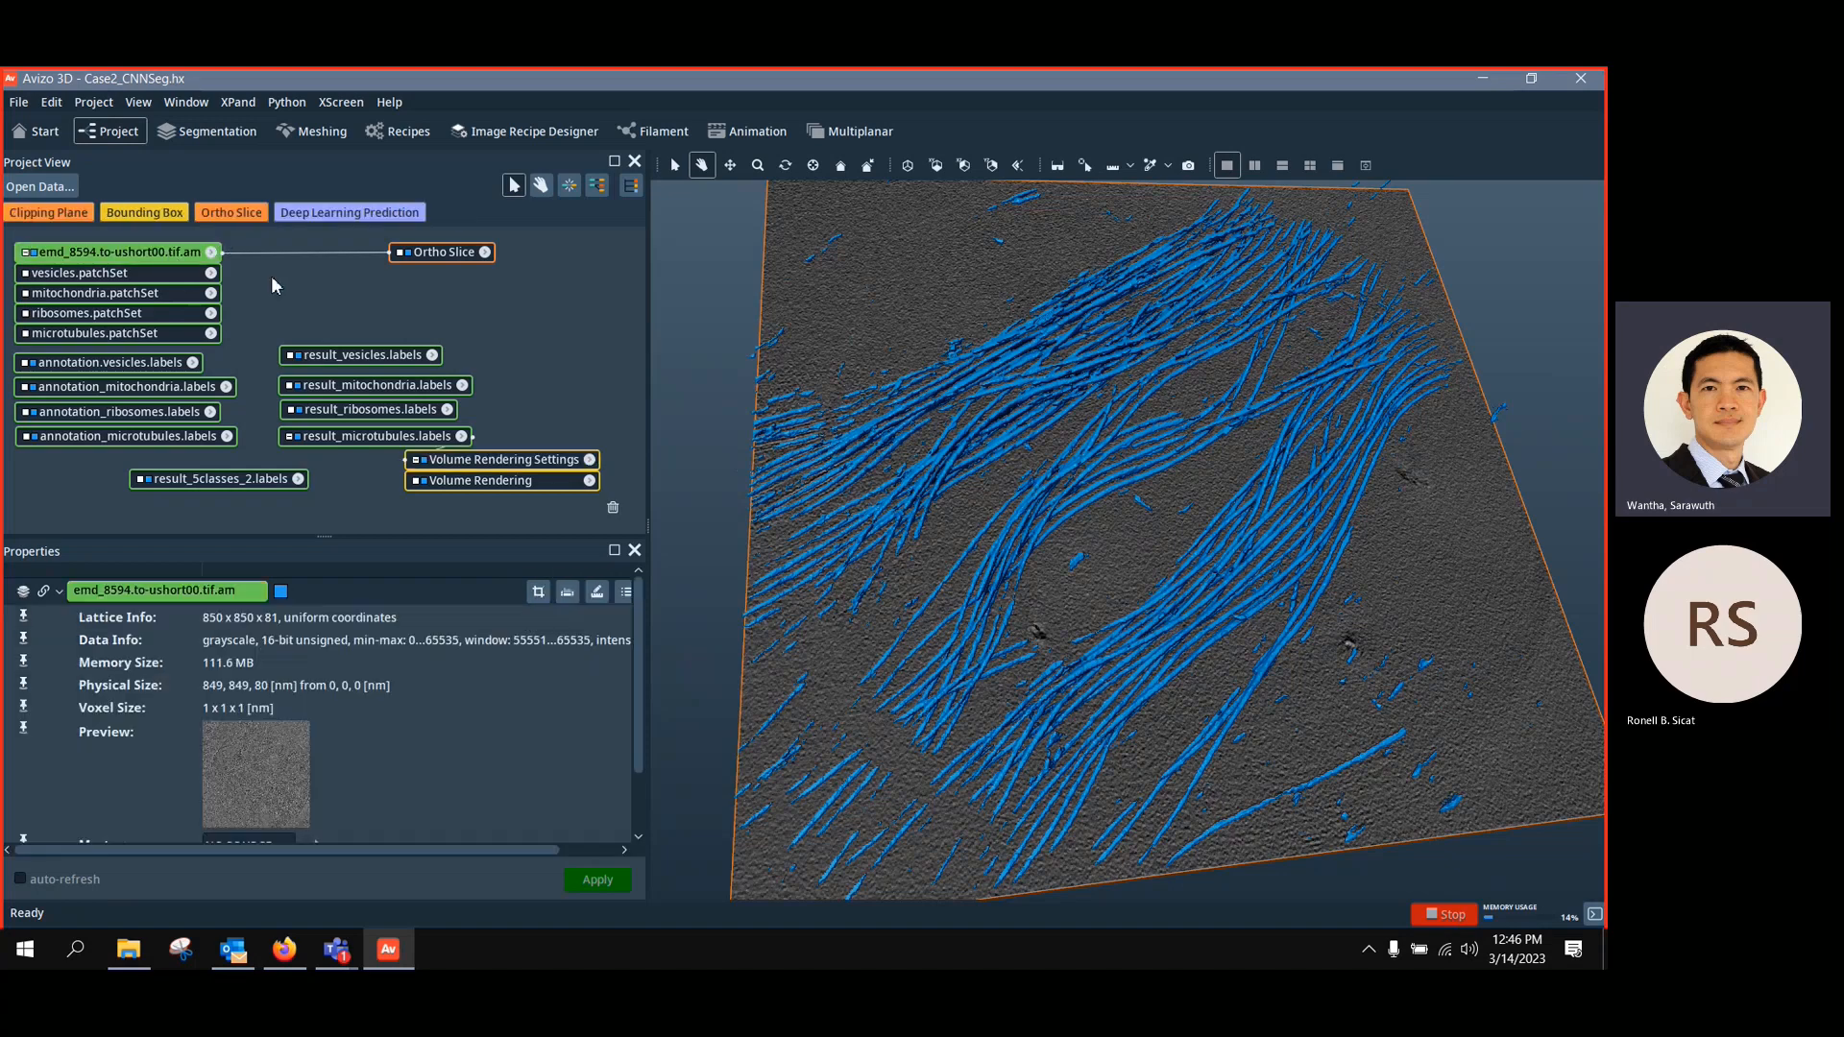
click(252, 140)
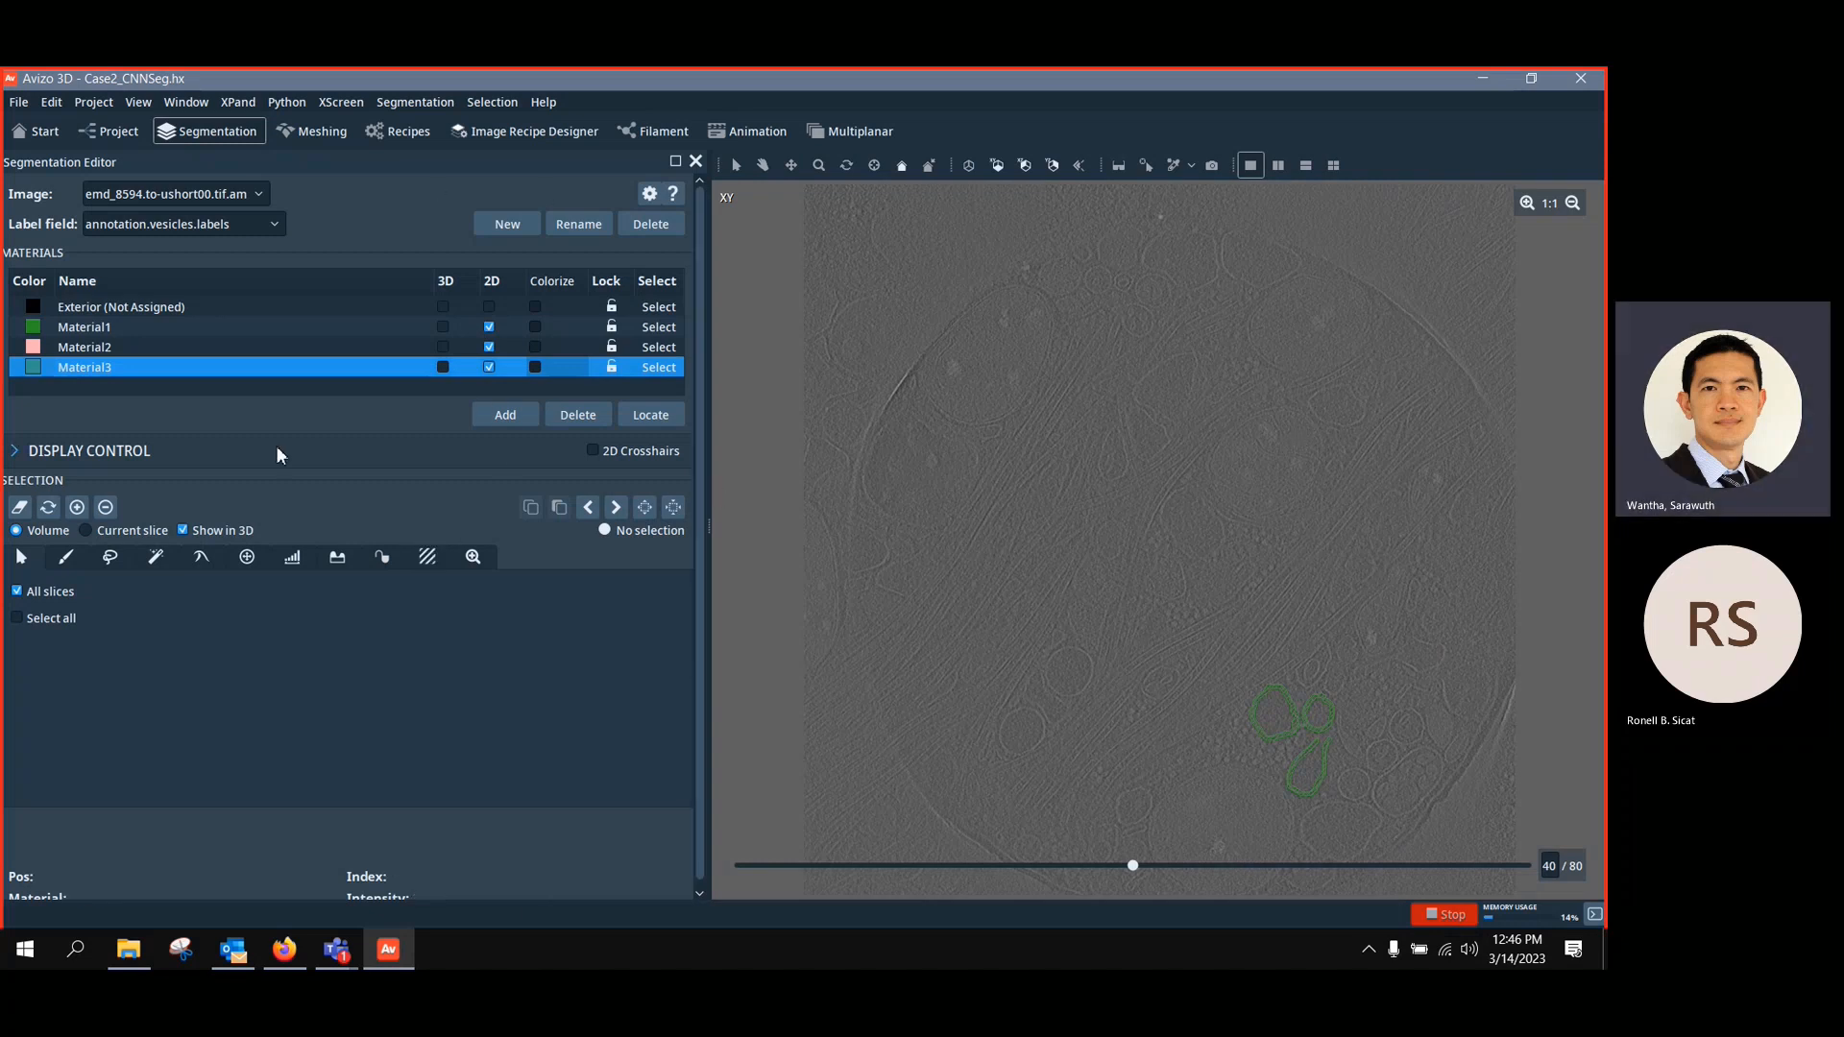
click(19, 454)
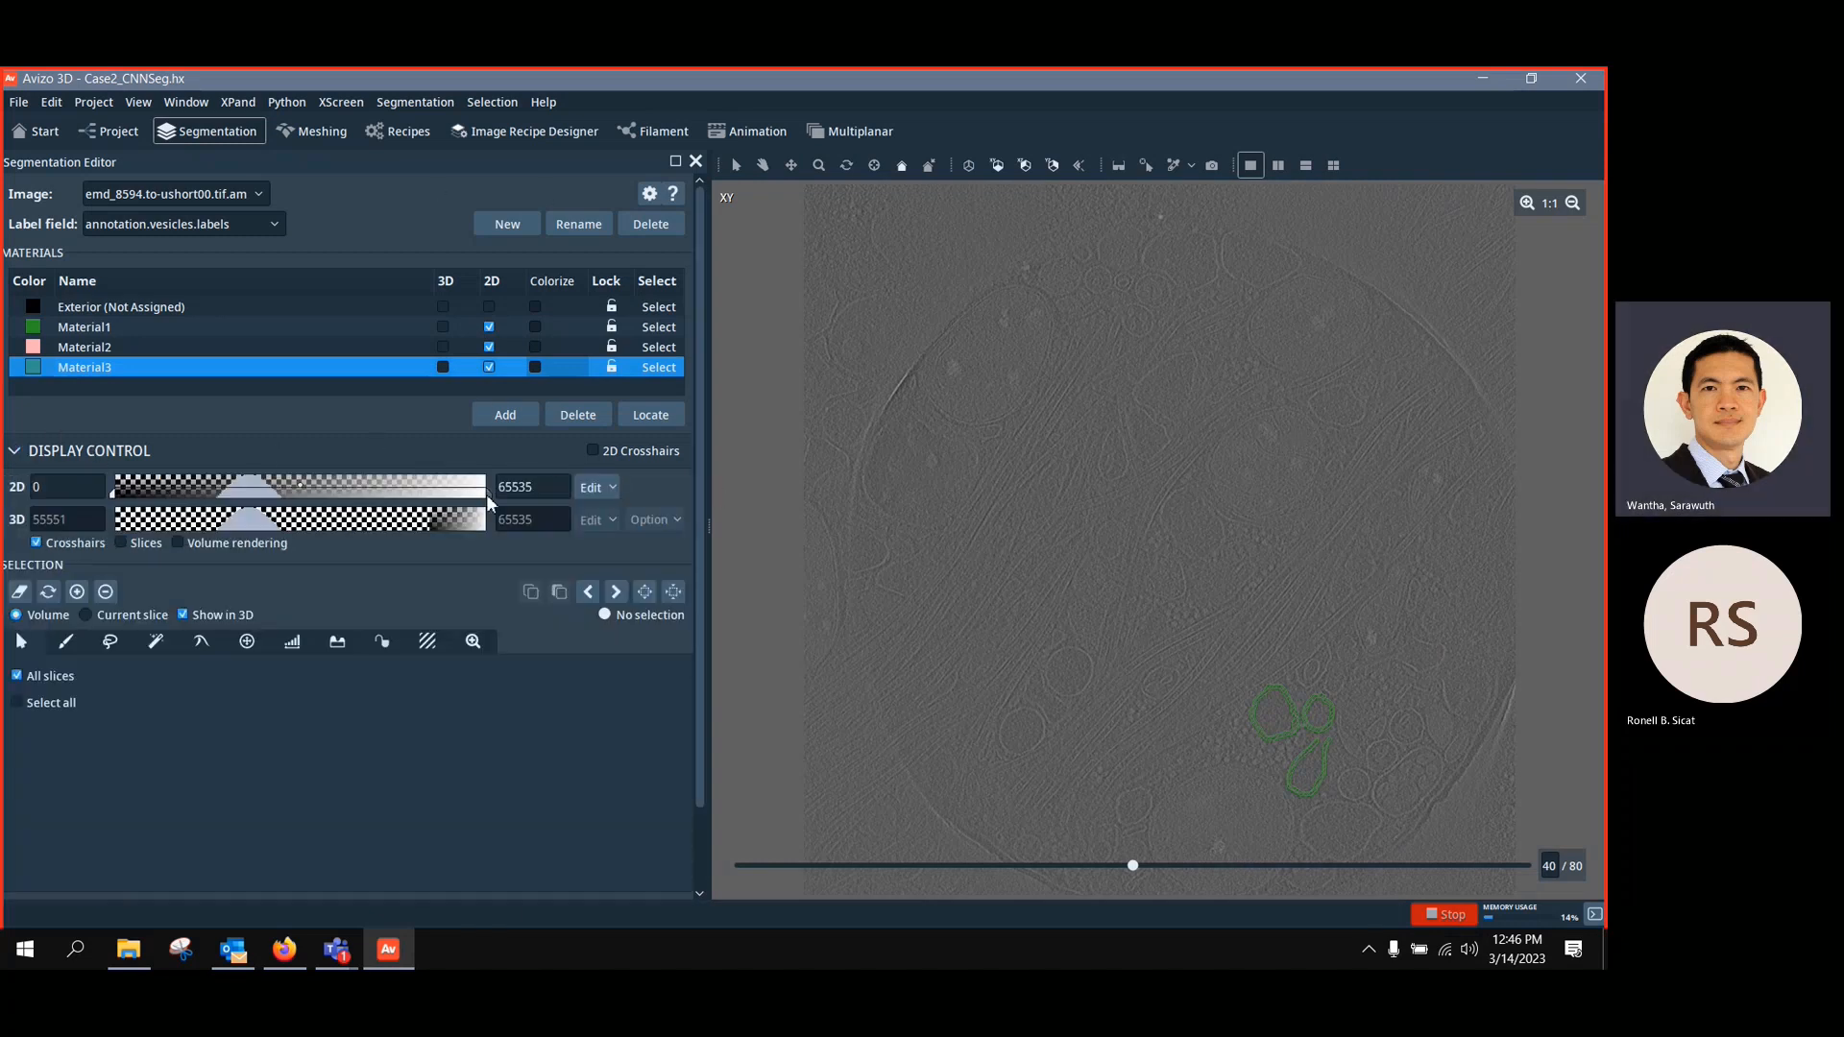
drag(486, 494, 247, 506)
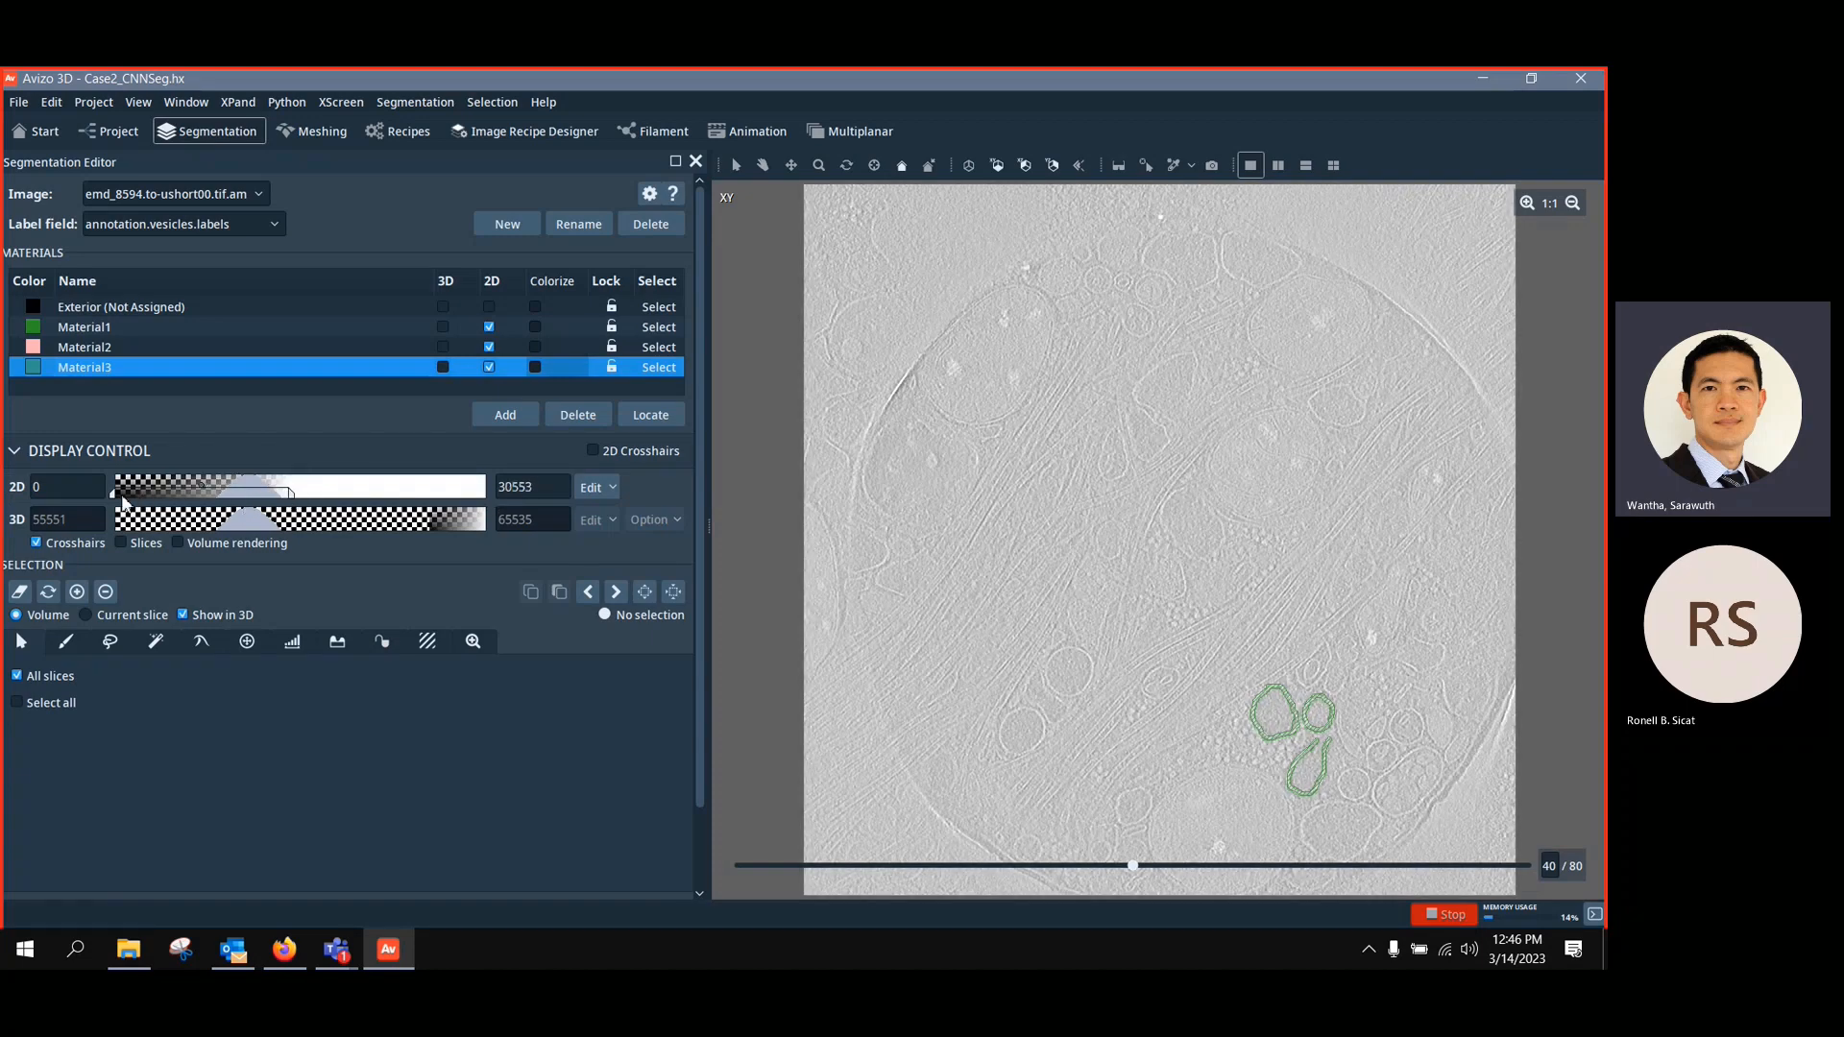
drag(125, 502, 216, 503)
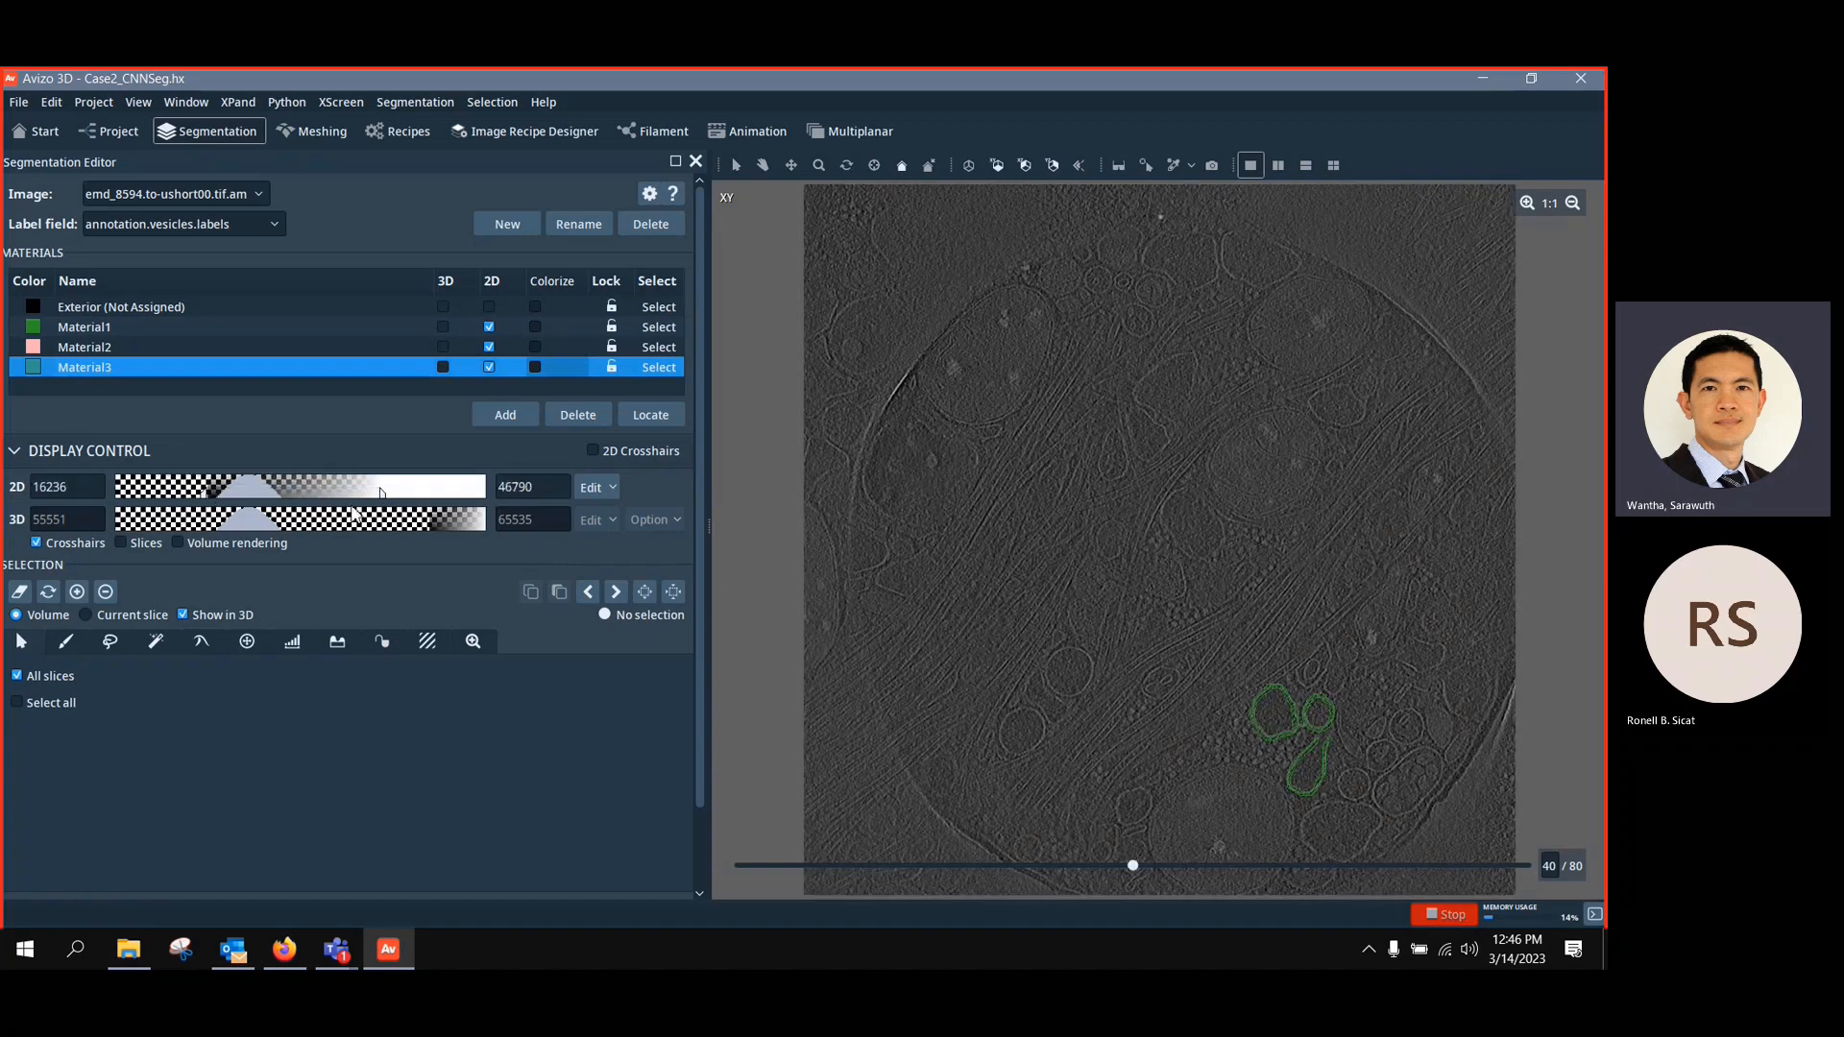
drag(379, 499, 220, 501)
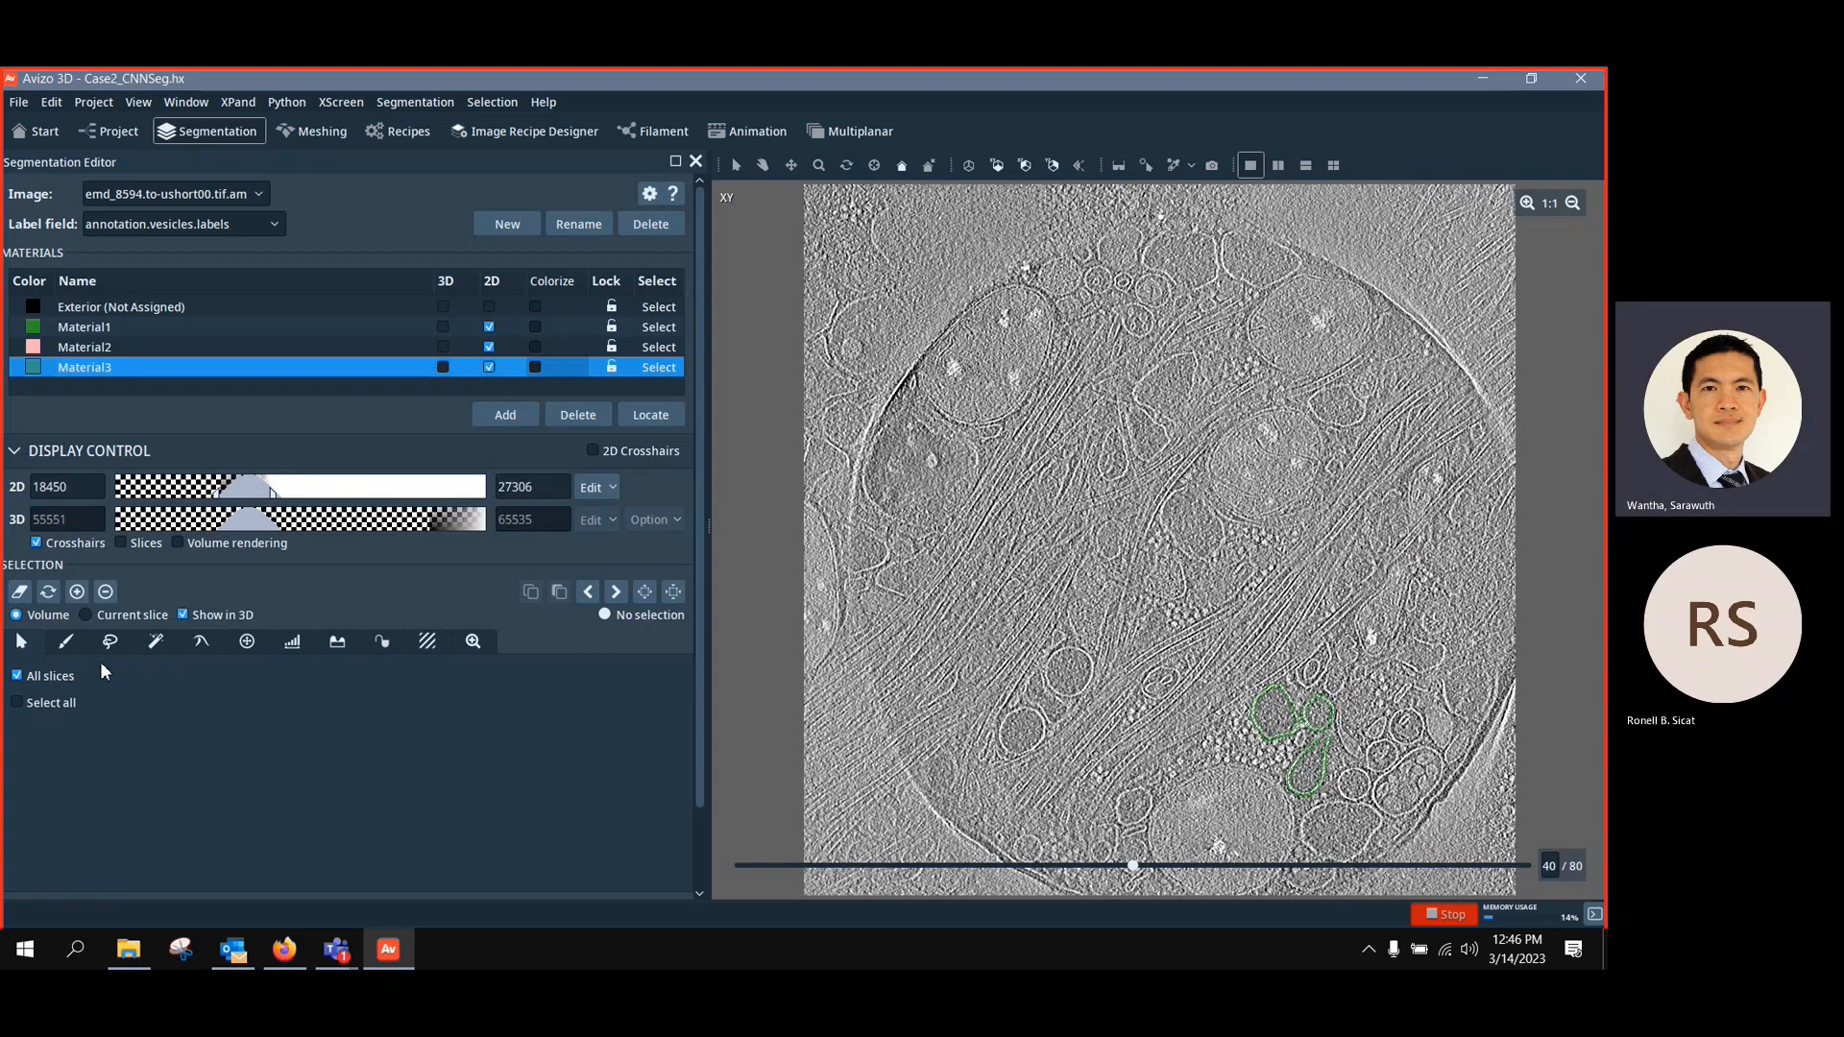
Select the large rounded organelle on slice 40 with the freehand Lasso, with Auto trace and Trace edges enabled
click(110, 641)
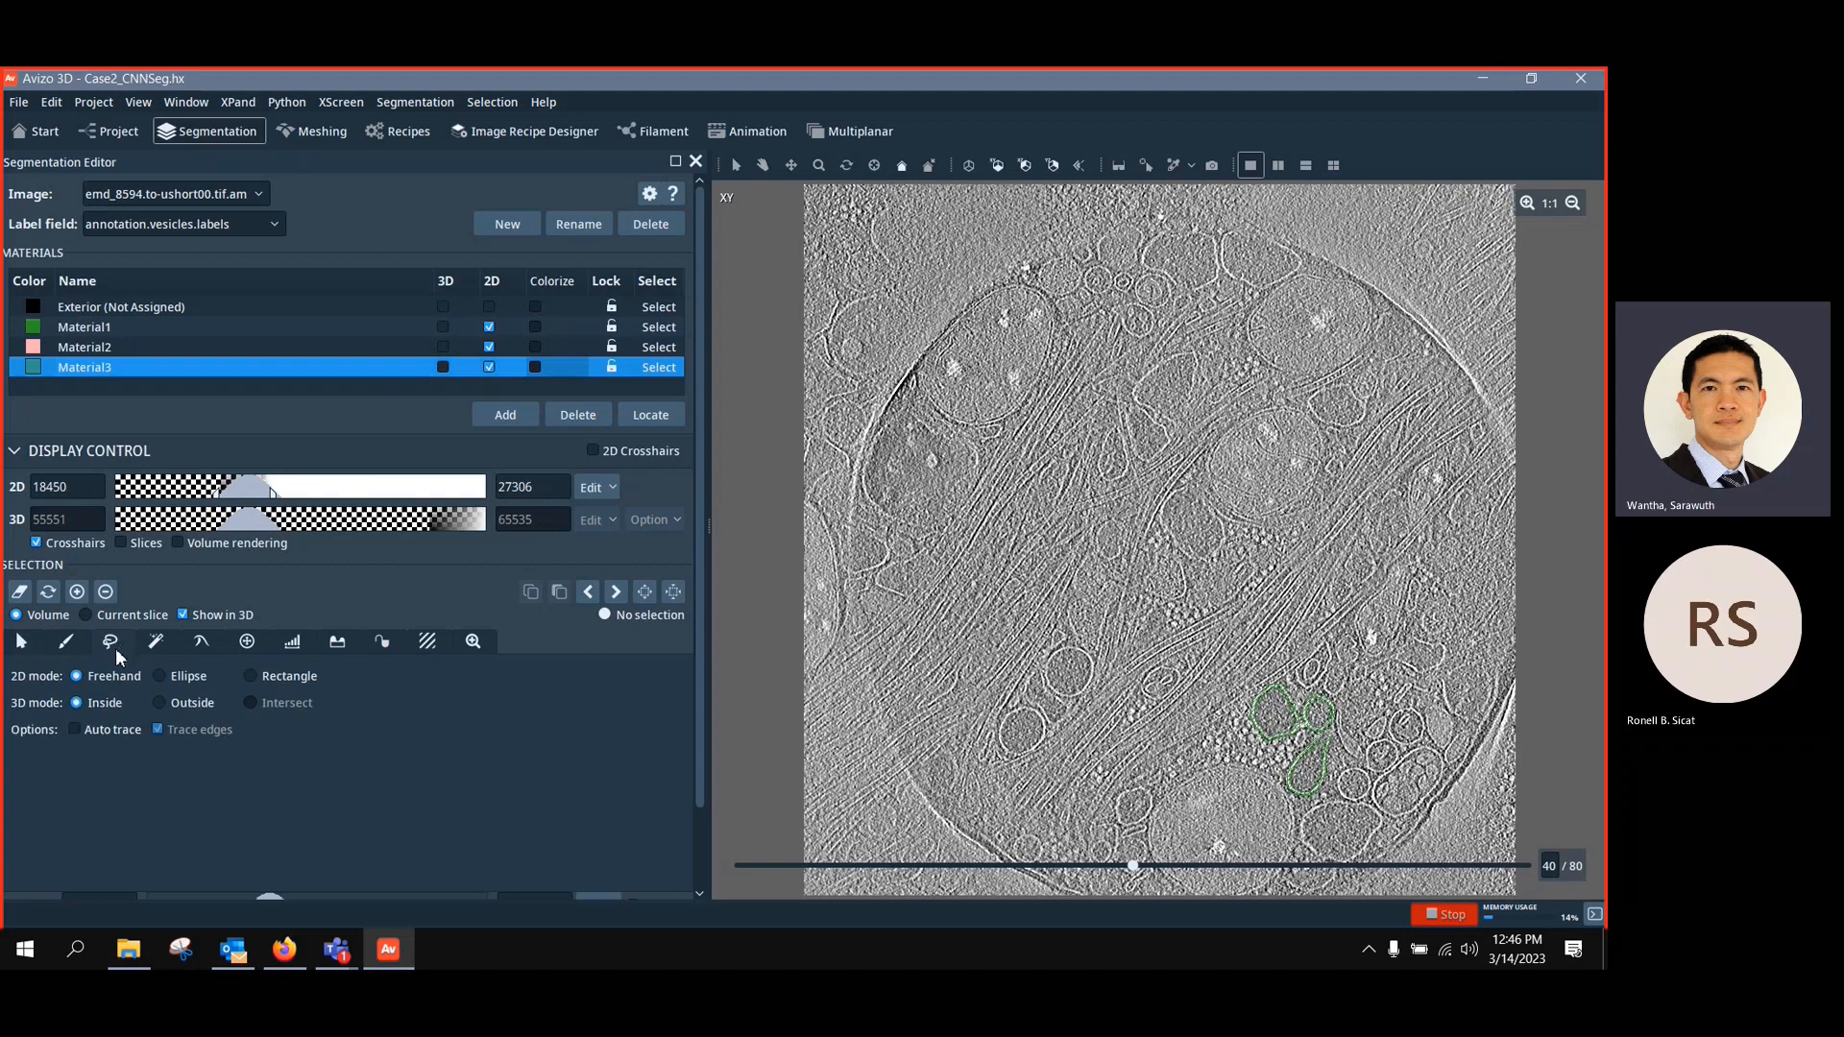
click(73, 730)
click(1251, 322)
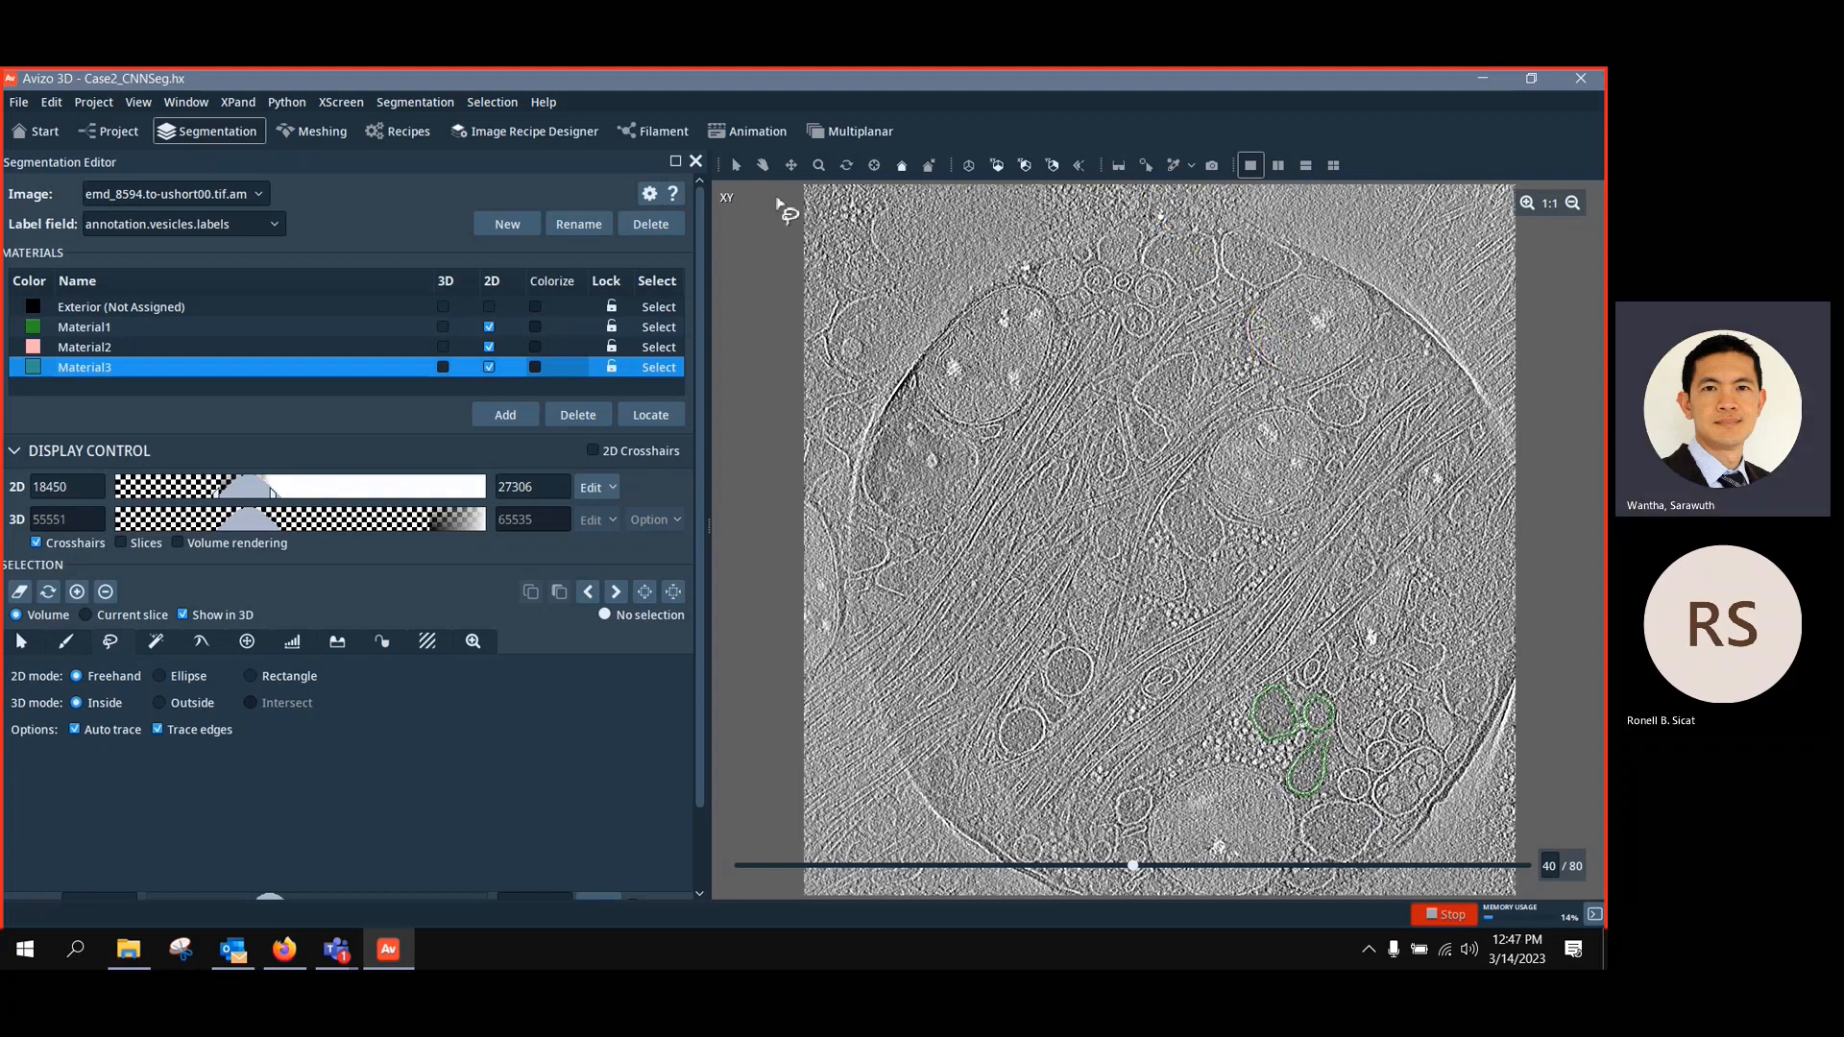
click(21, 641)
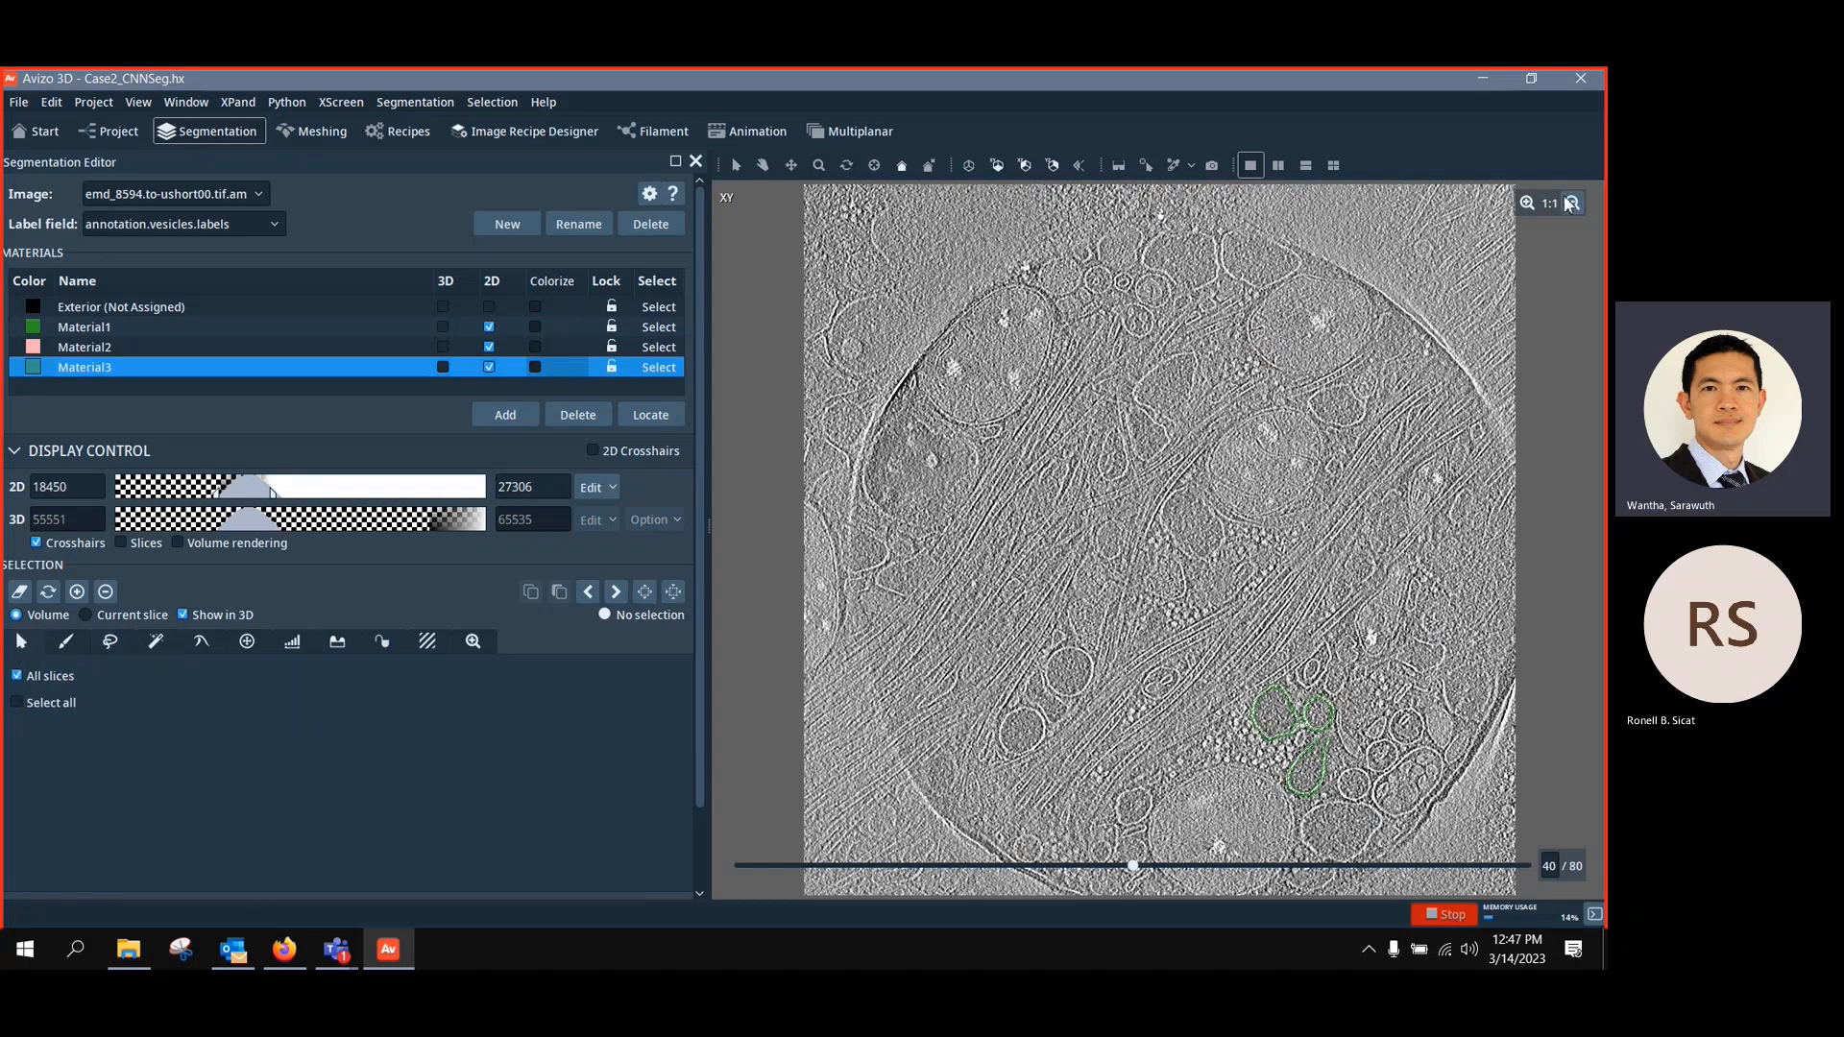
click(1527, 205)
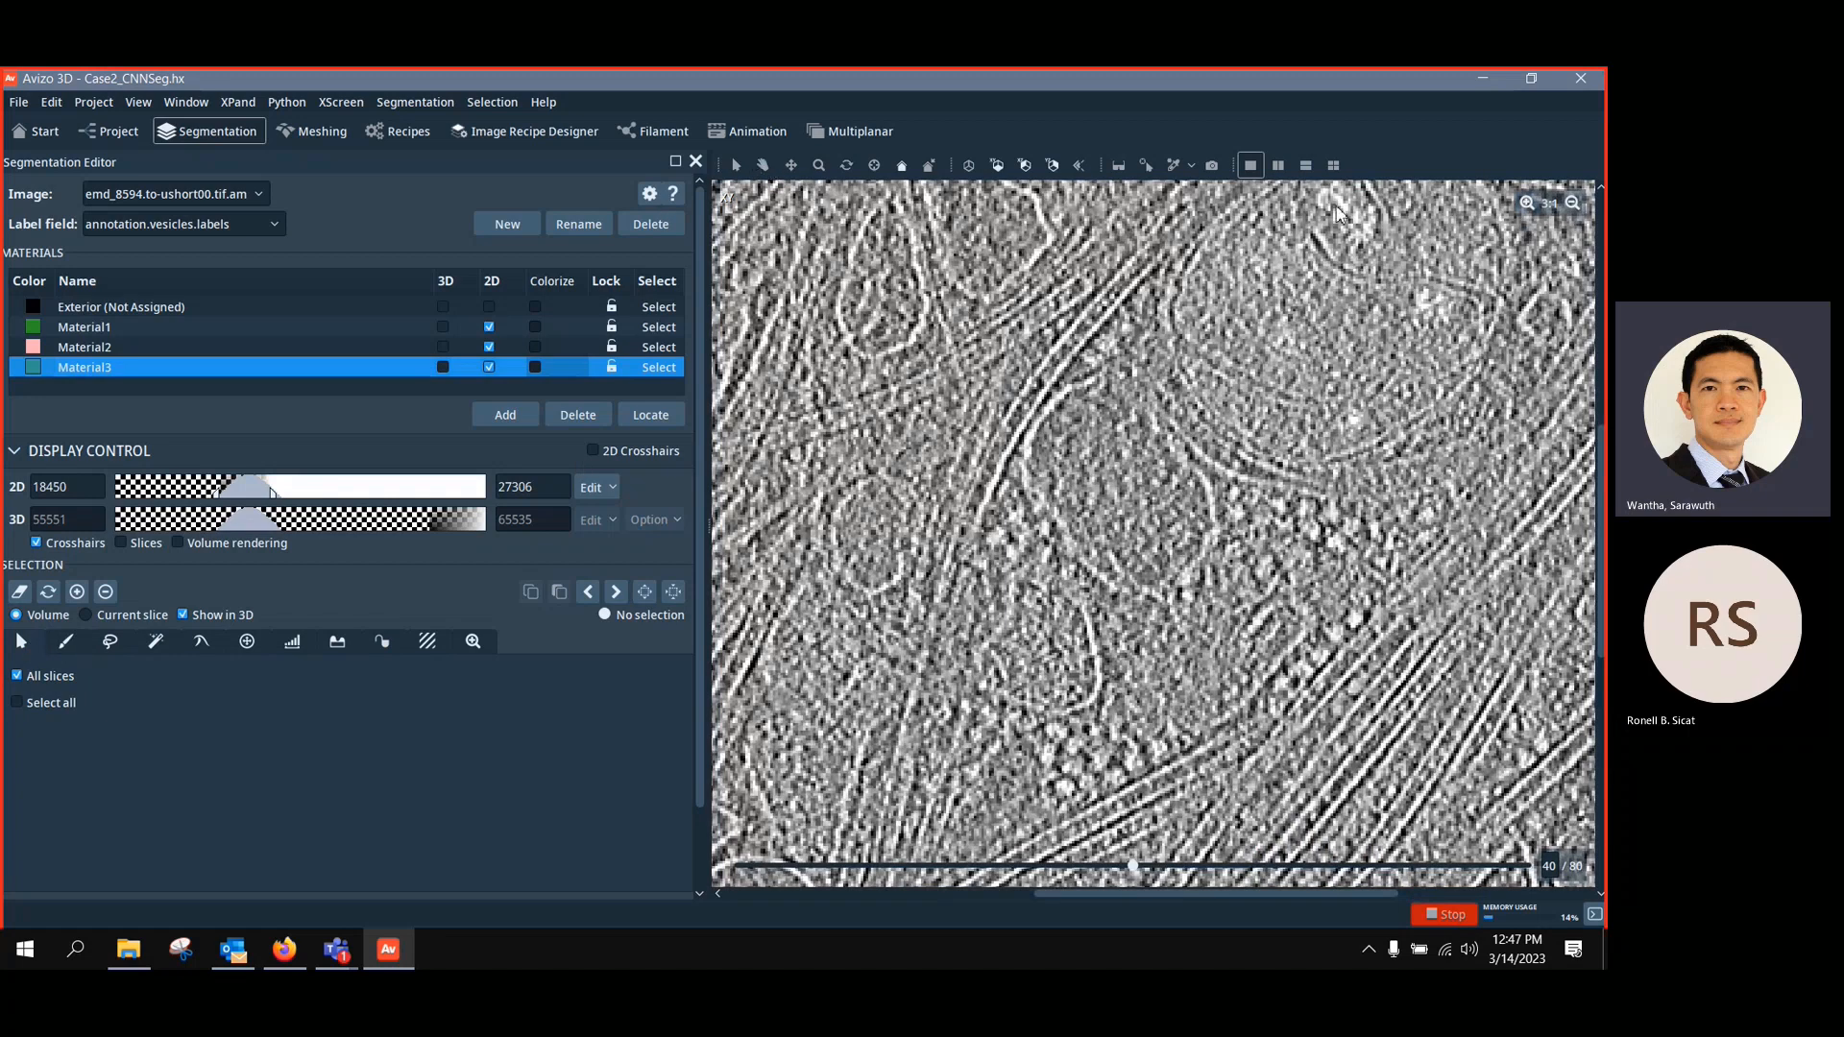
click(109, 644)
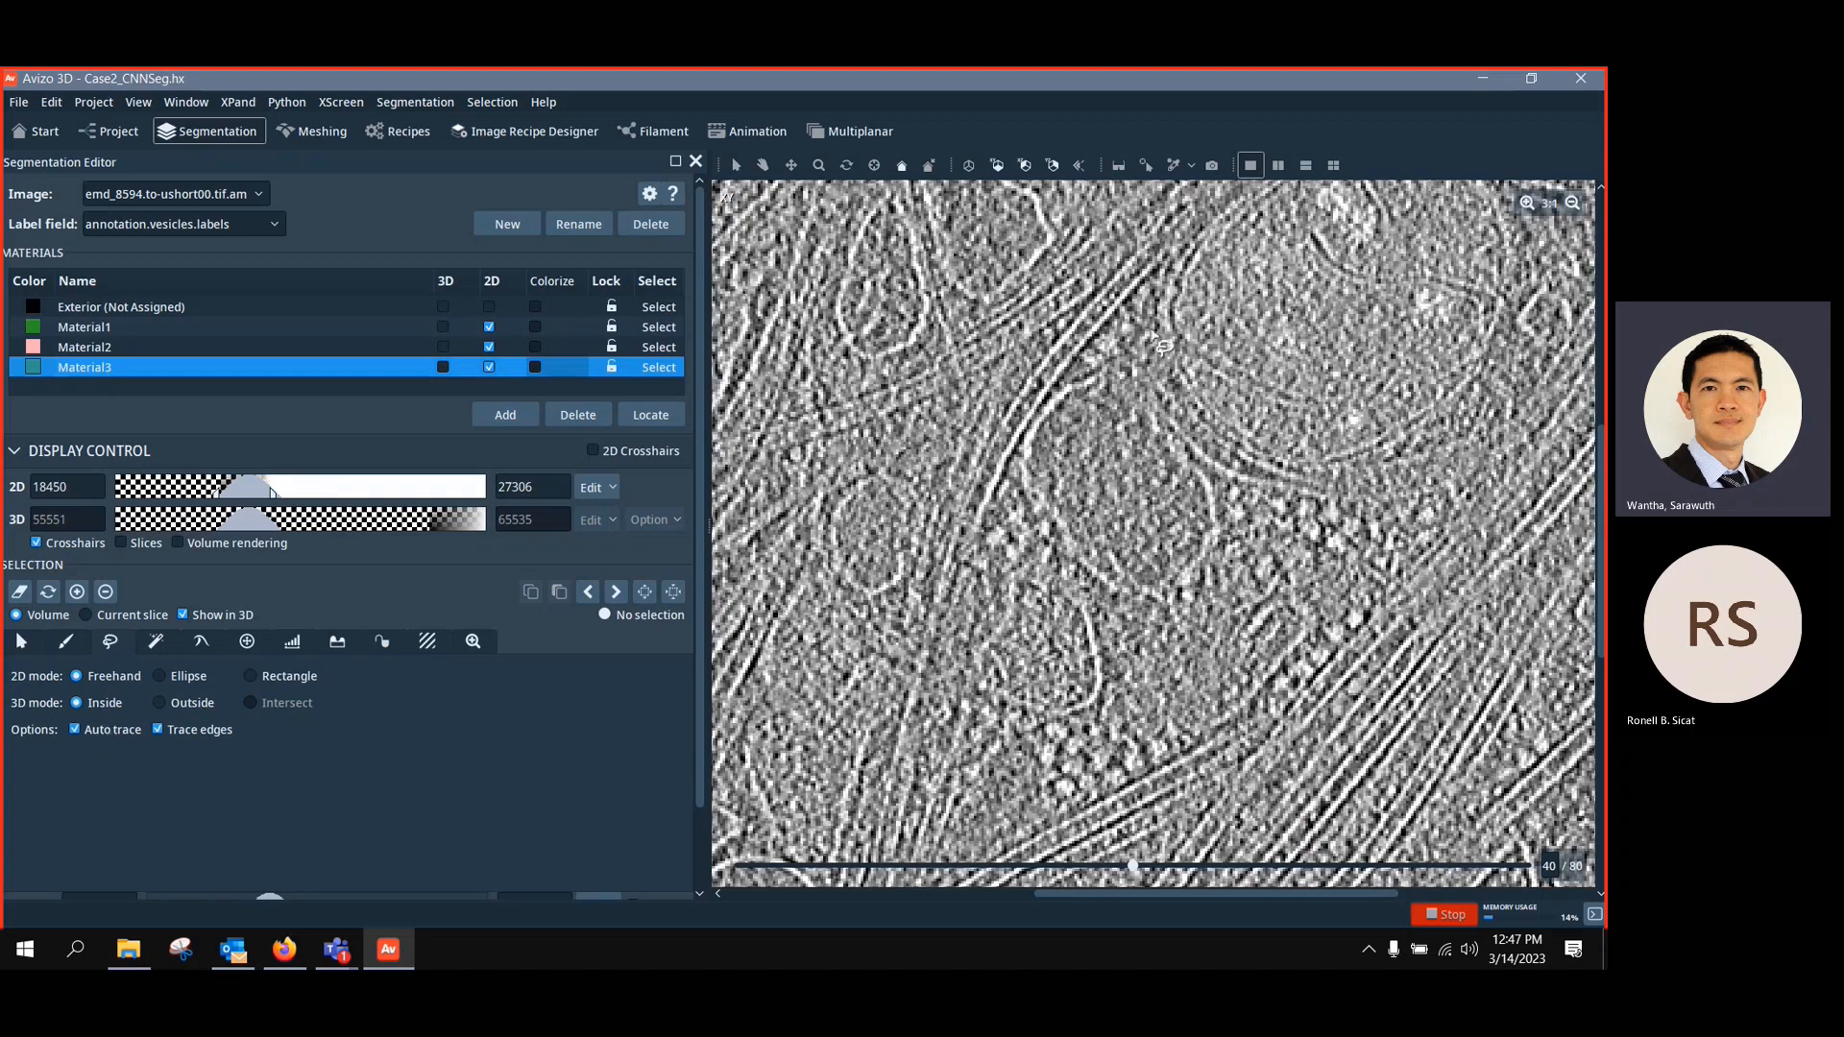
mouse_move(1175, 284)
mouse_down()
mouse_move(1213, 420)
mouse_move(1301, 472)
mouse_move(1368, 475)
mouse_move(1472, 424)
mouse_move(1497, 352)
mouse_move(1480, 312)
mouse_move(1383, 294)
mouse_move(1399, 298)
mouse_move(1254, 225)
mouse_move(1212, 245)
mouse_move(1188, 303)
mouse_up()
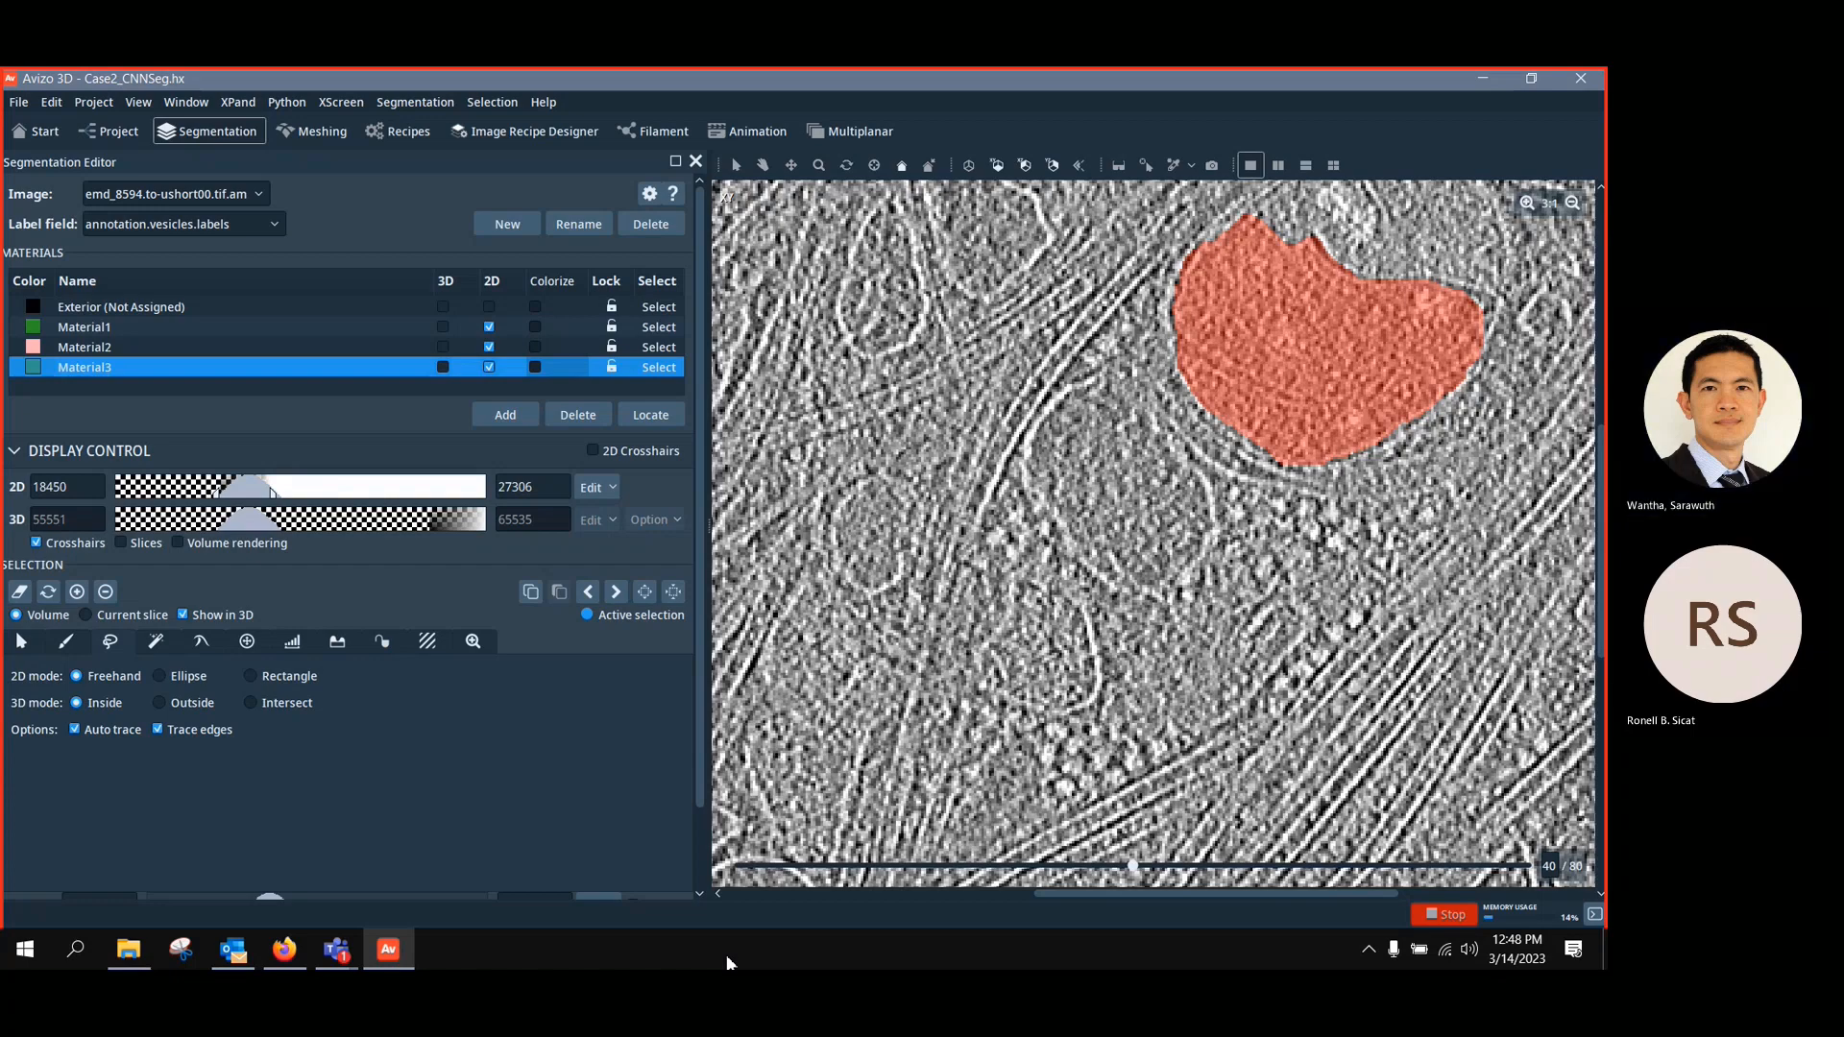
Return to the project and close it, discarding its changes and removing the unsaved data, and slightly widen the project area
click(112, 136)
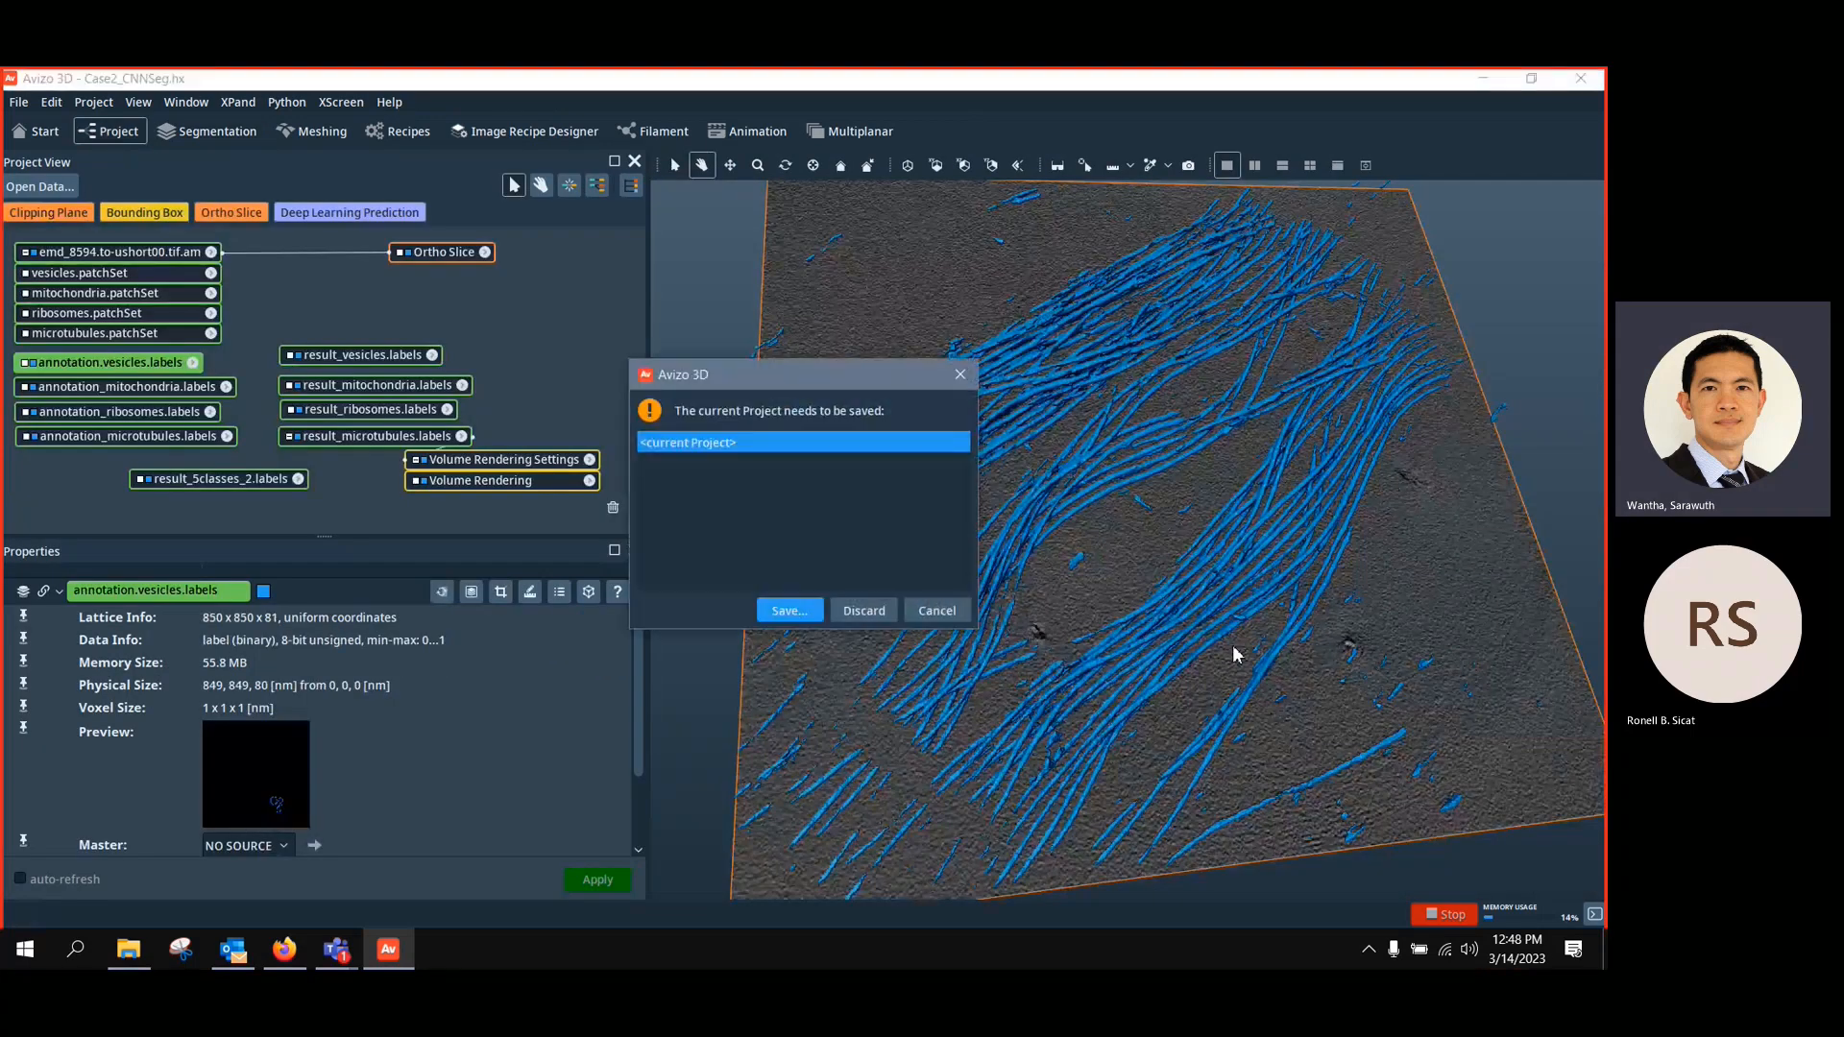
click(876, 612)
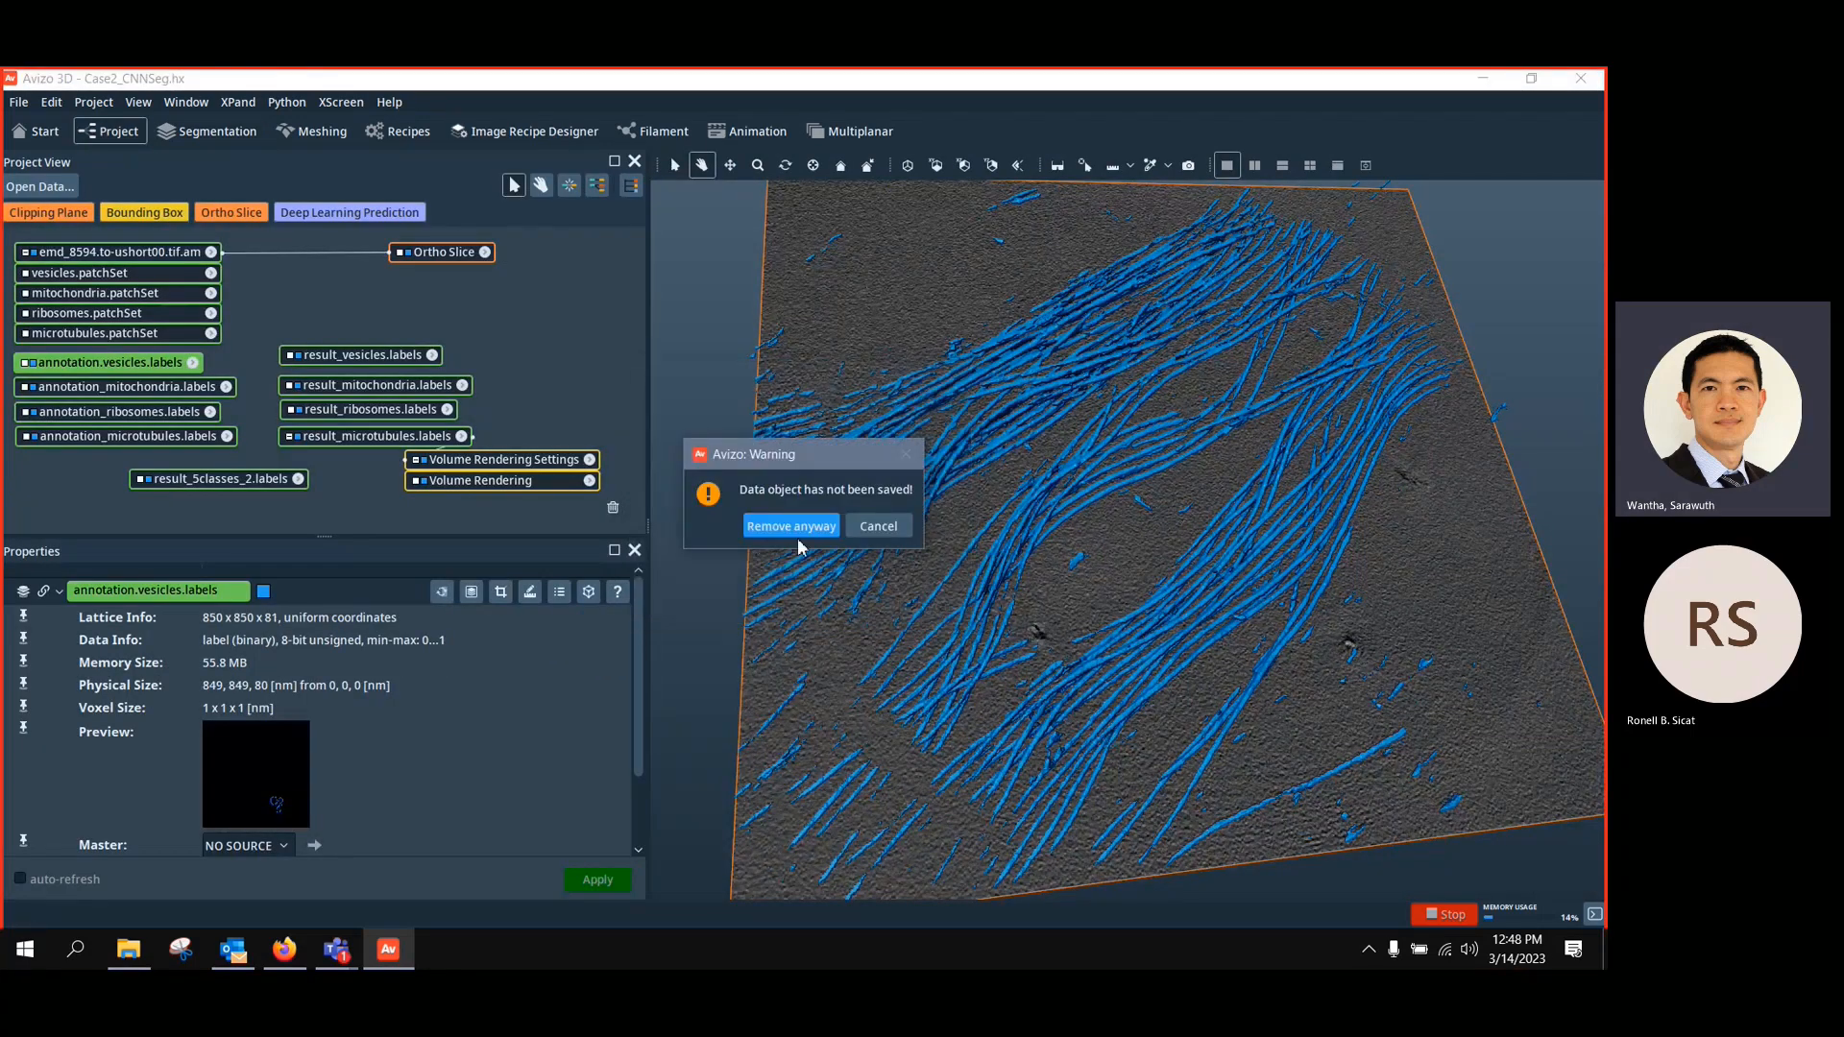
click(801, 536)
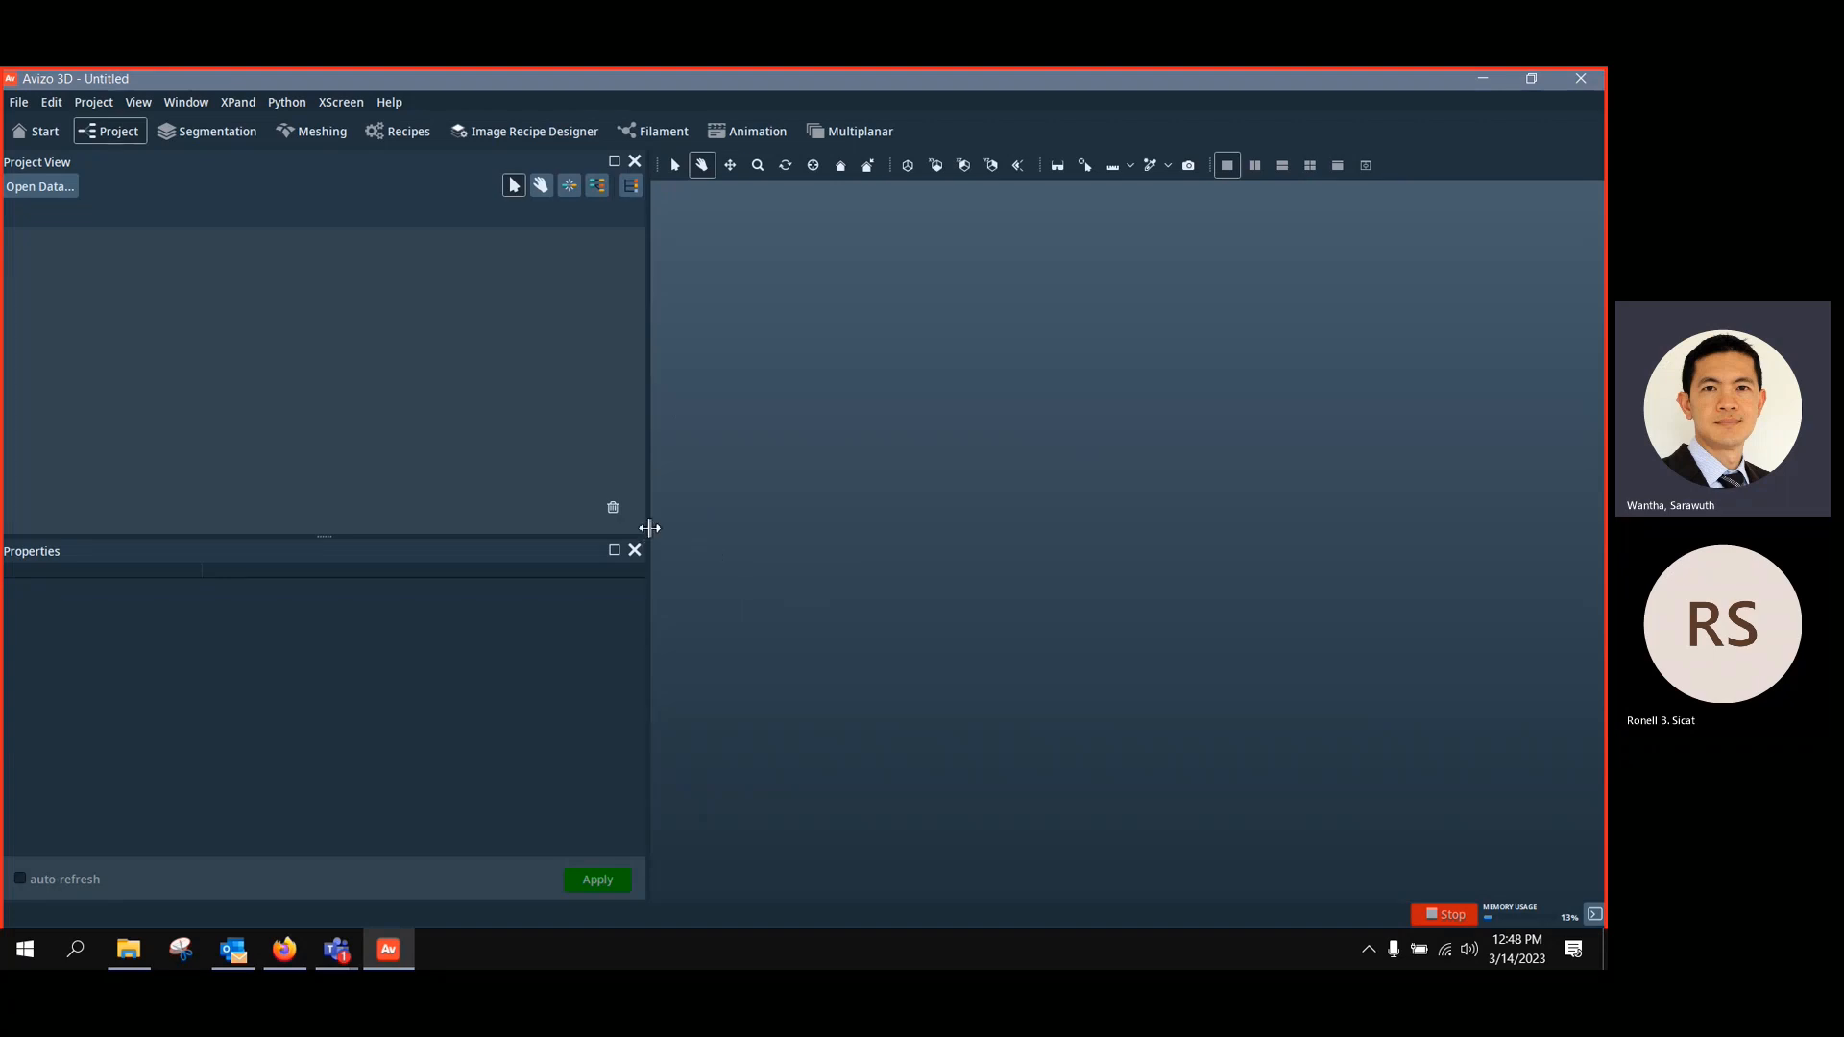
drag(648, 530, 679, 531)
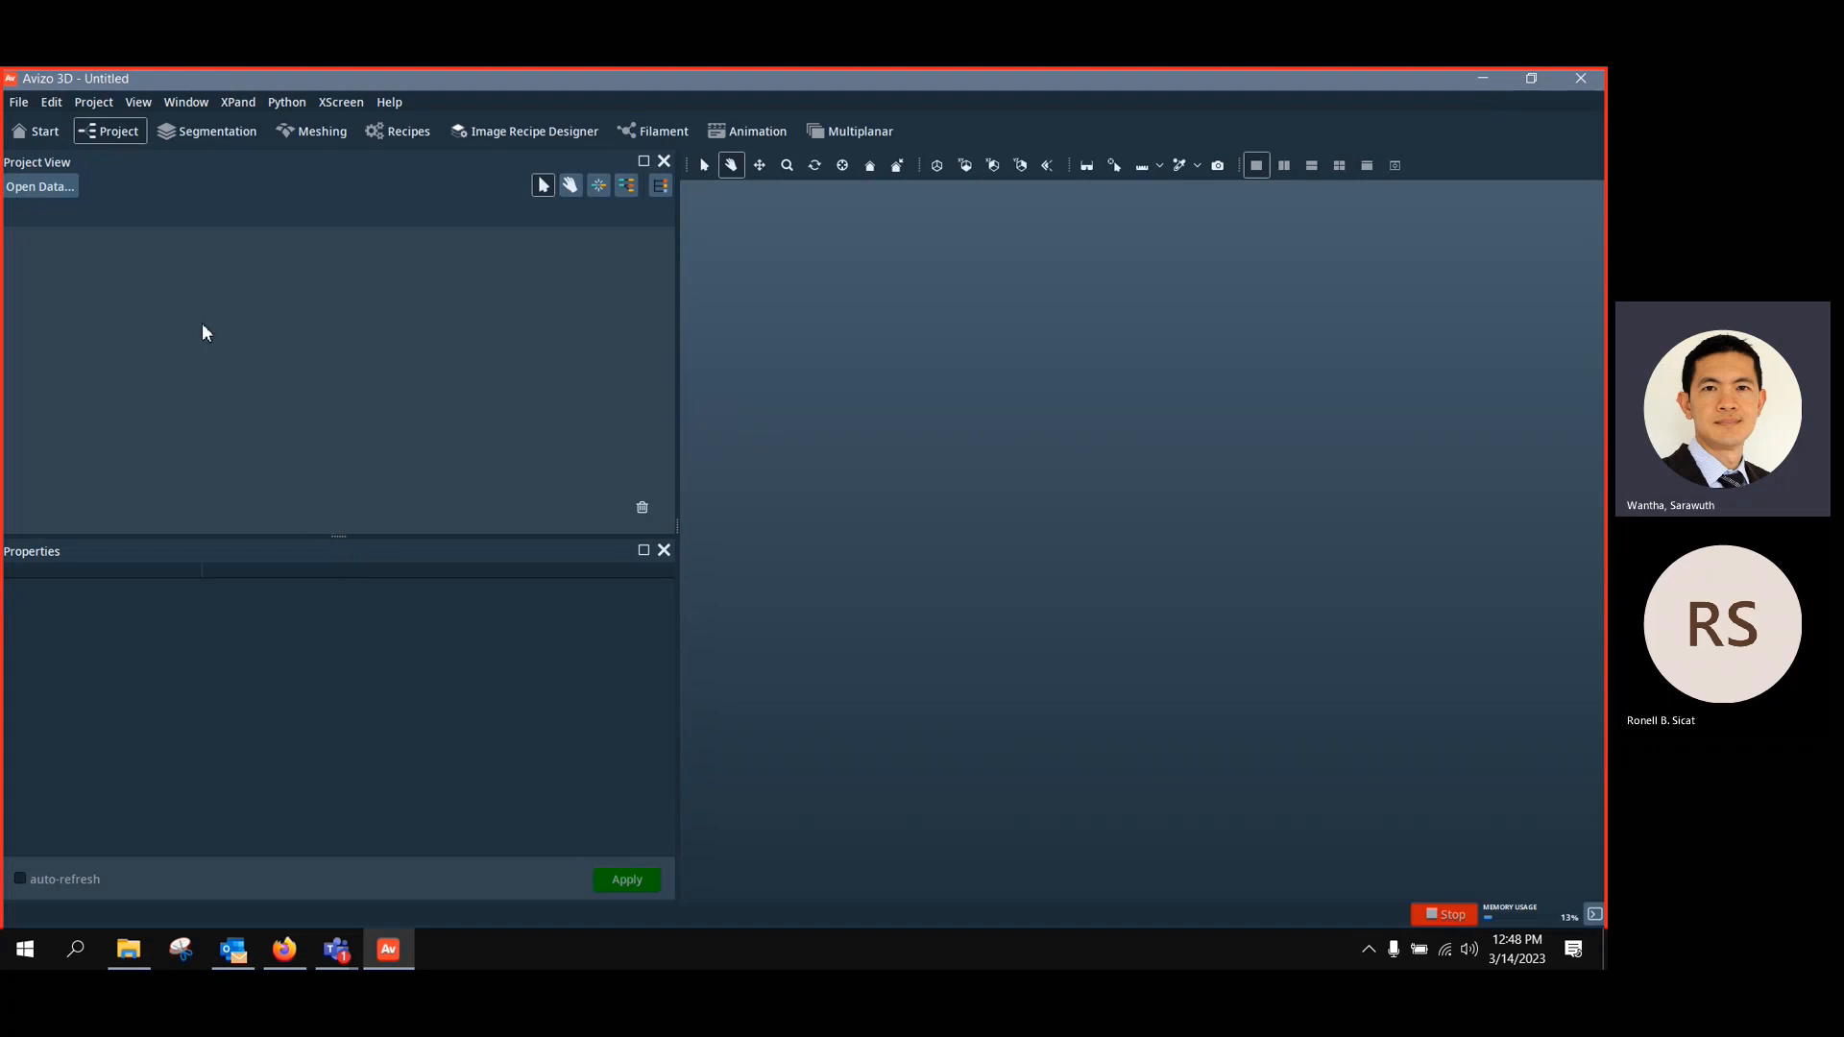
Start opening data and browse to the data folder of Thermo Scientific Amira-Avizo3D 2022.2 in C:\Program Files
click(42, 189)
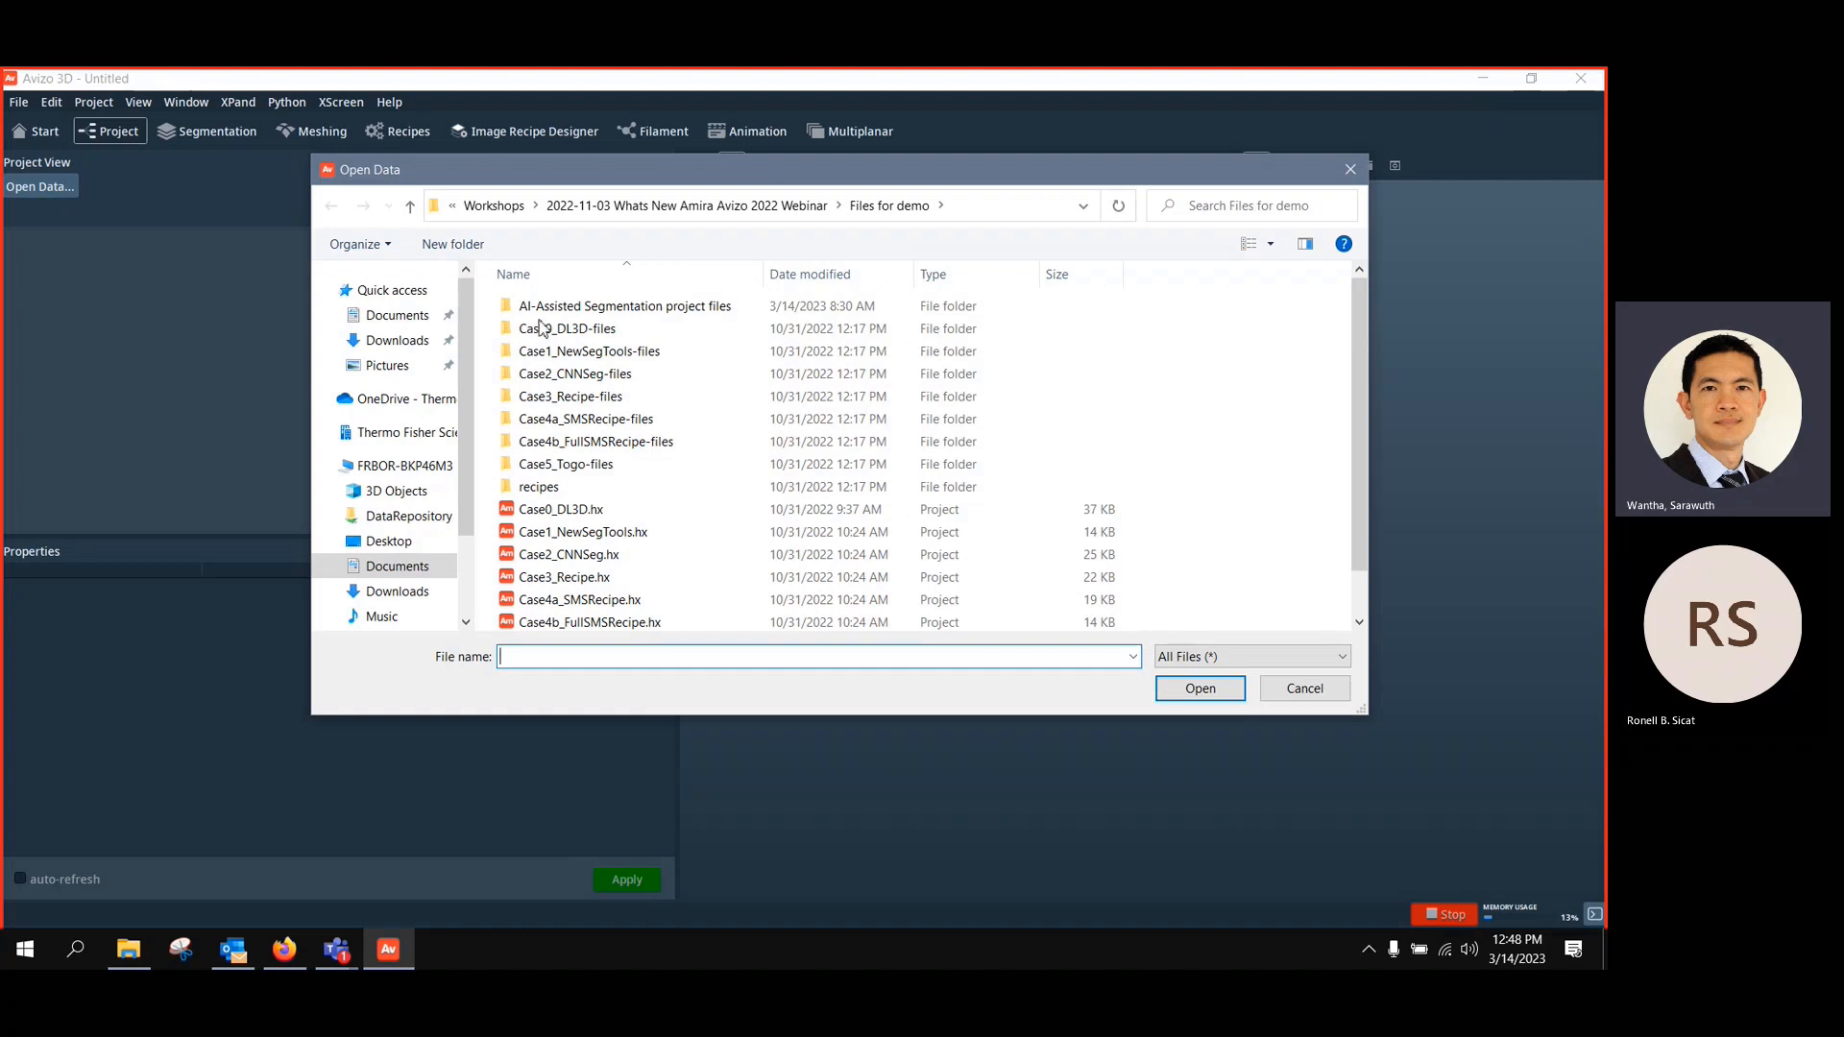
click(401, 466)
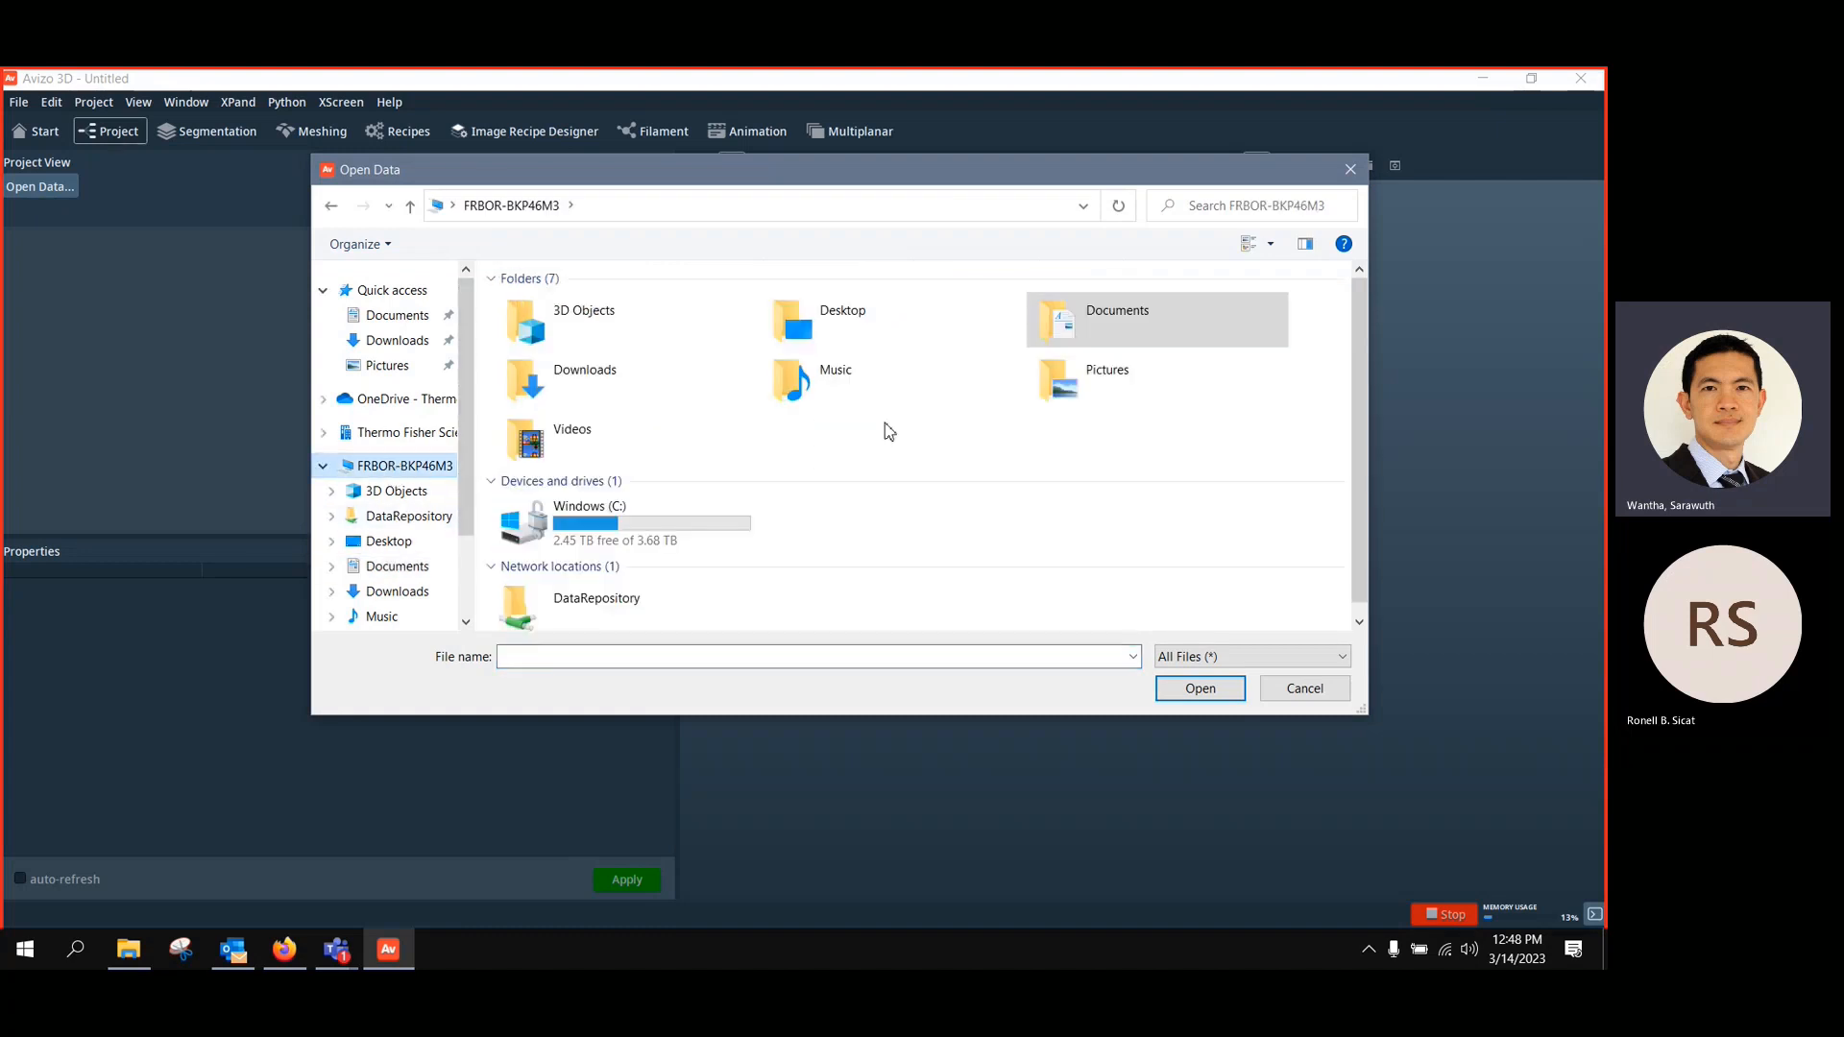
double_click(680, 530)
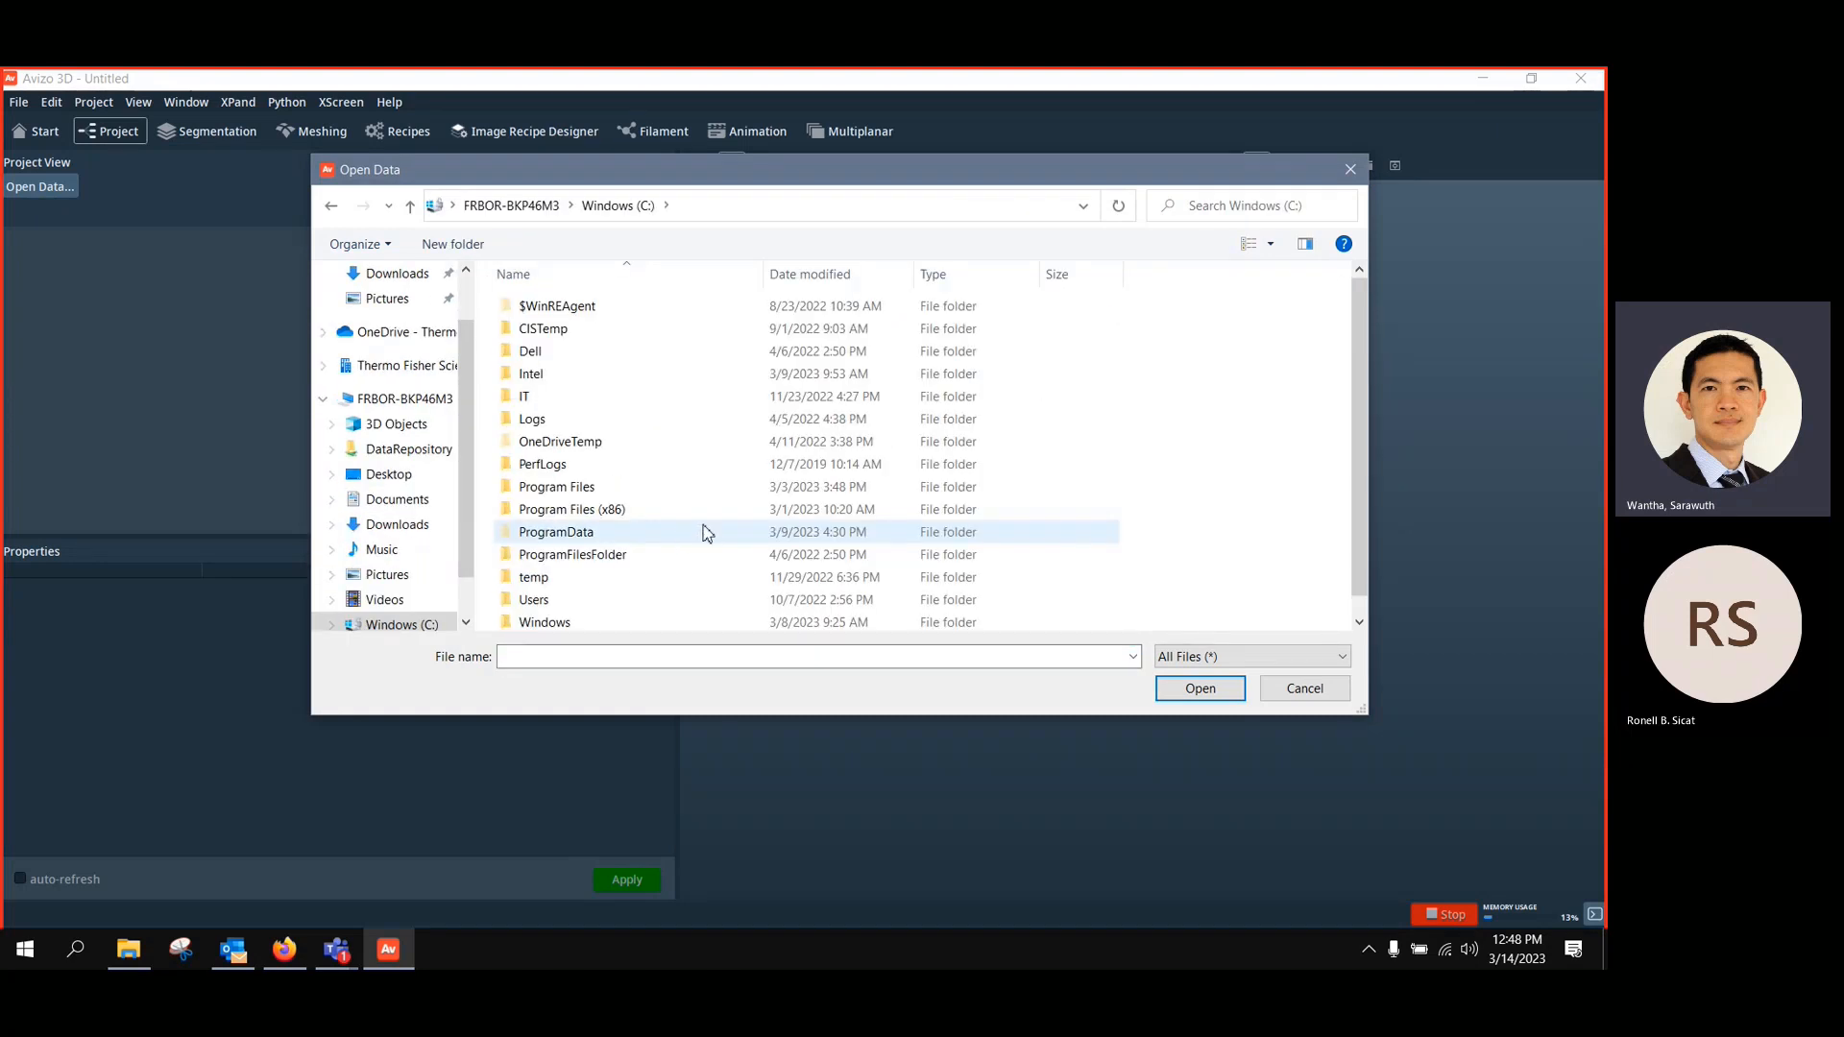
double_click(604, 486)
scroll(663, 499, down, 6)
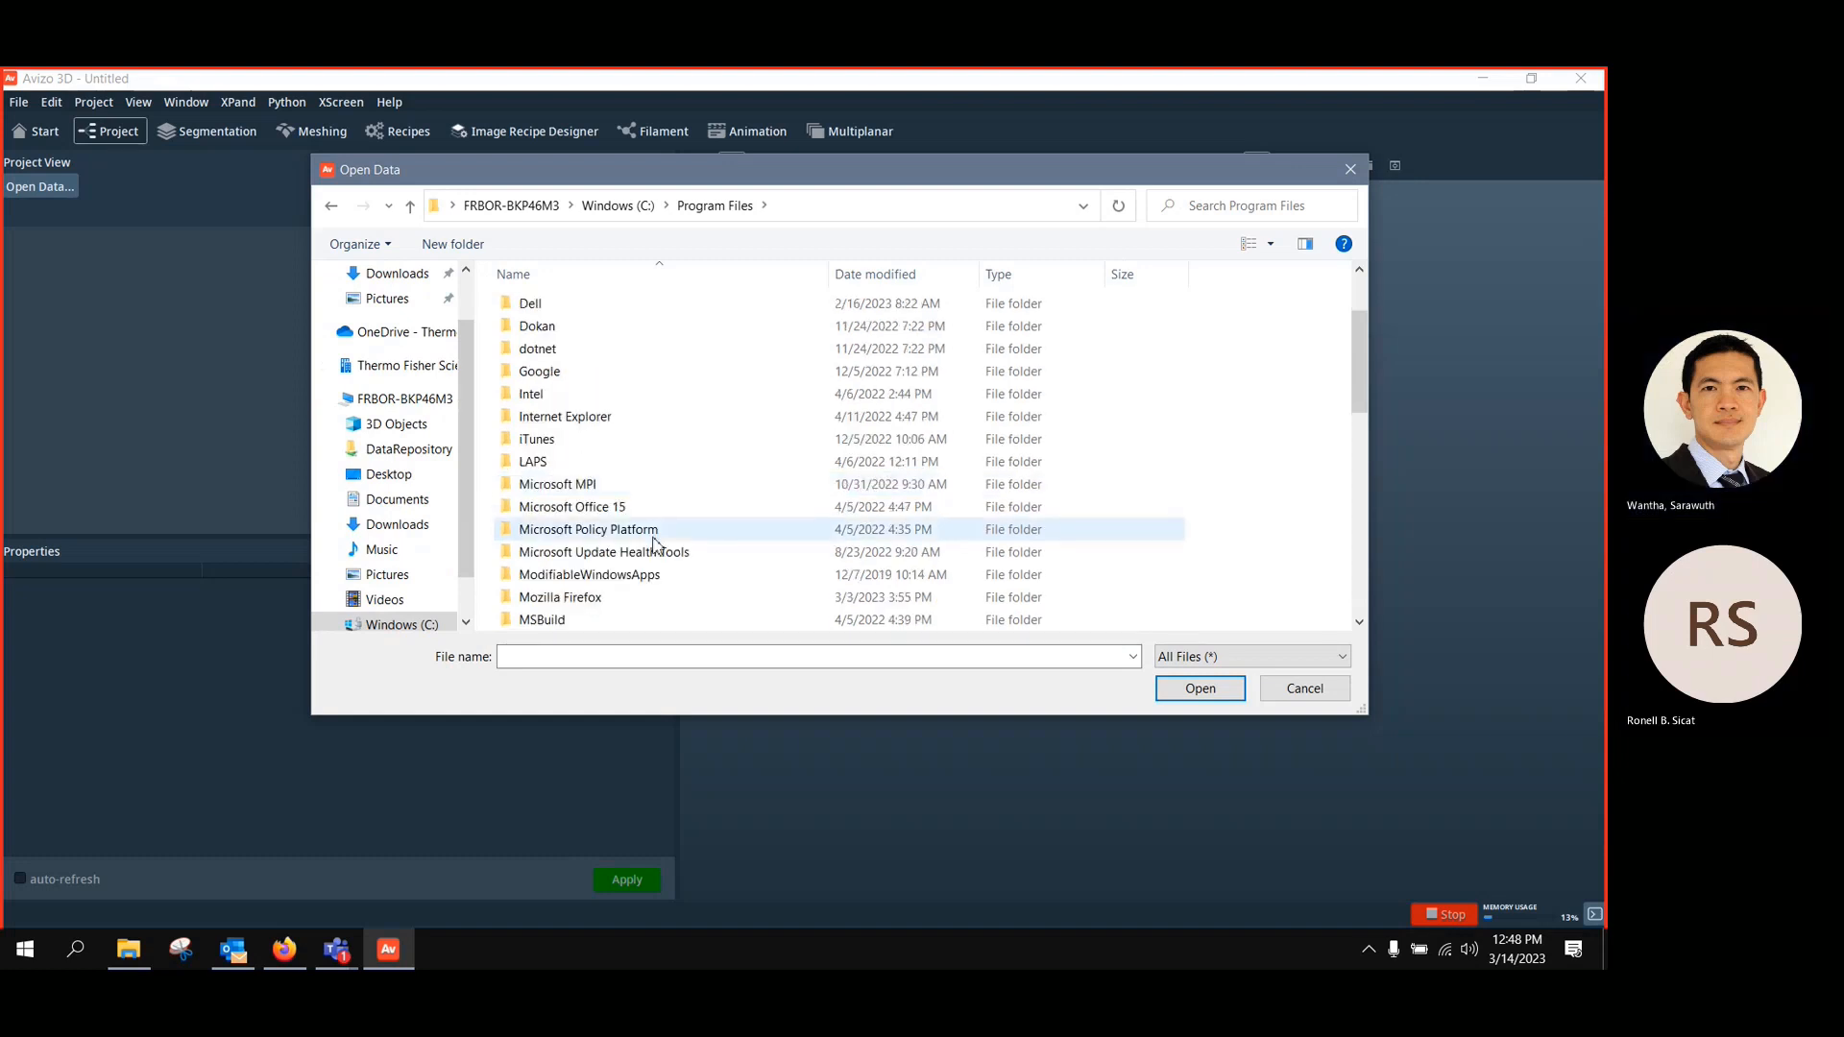
double_click(671, 576)
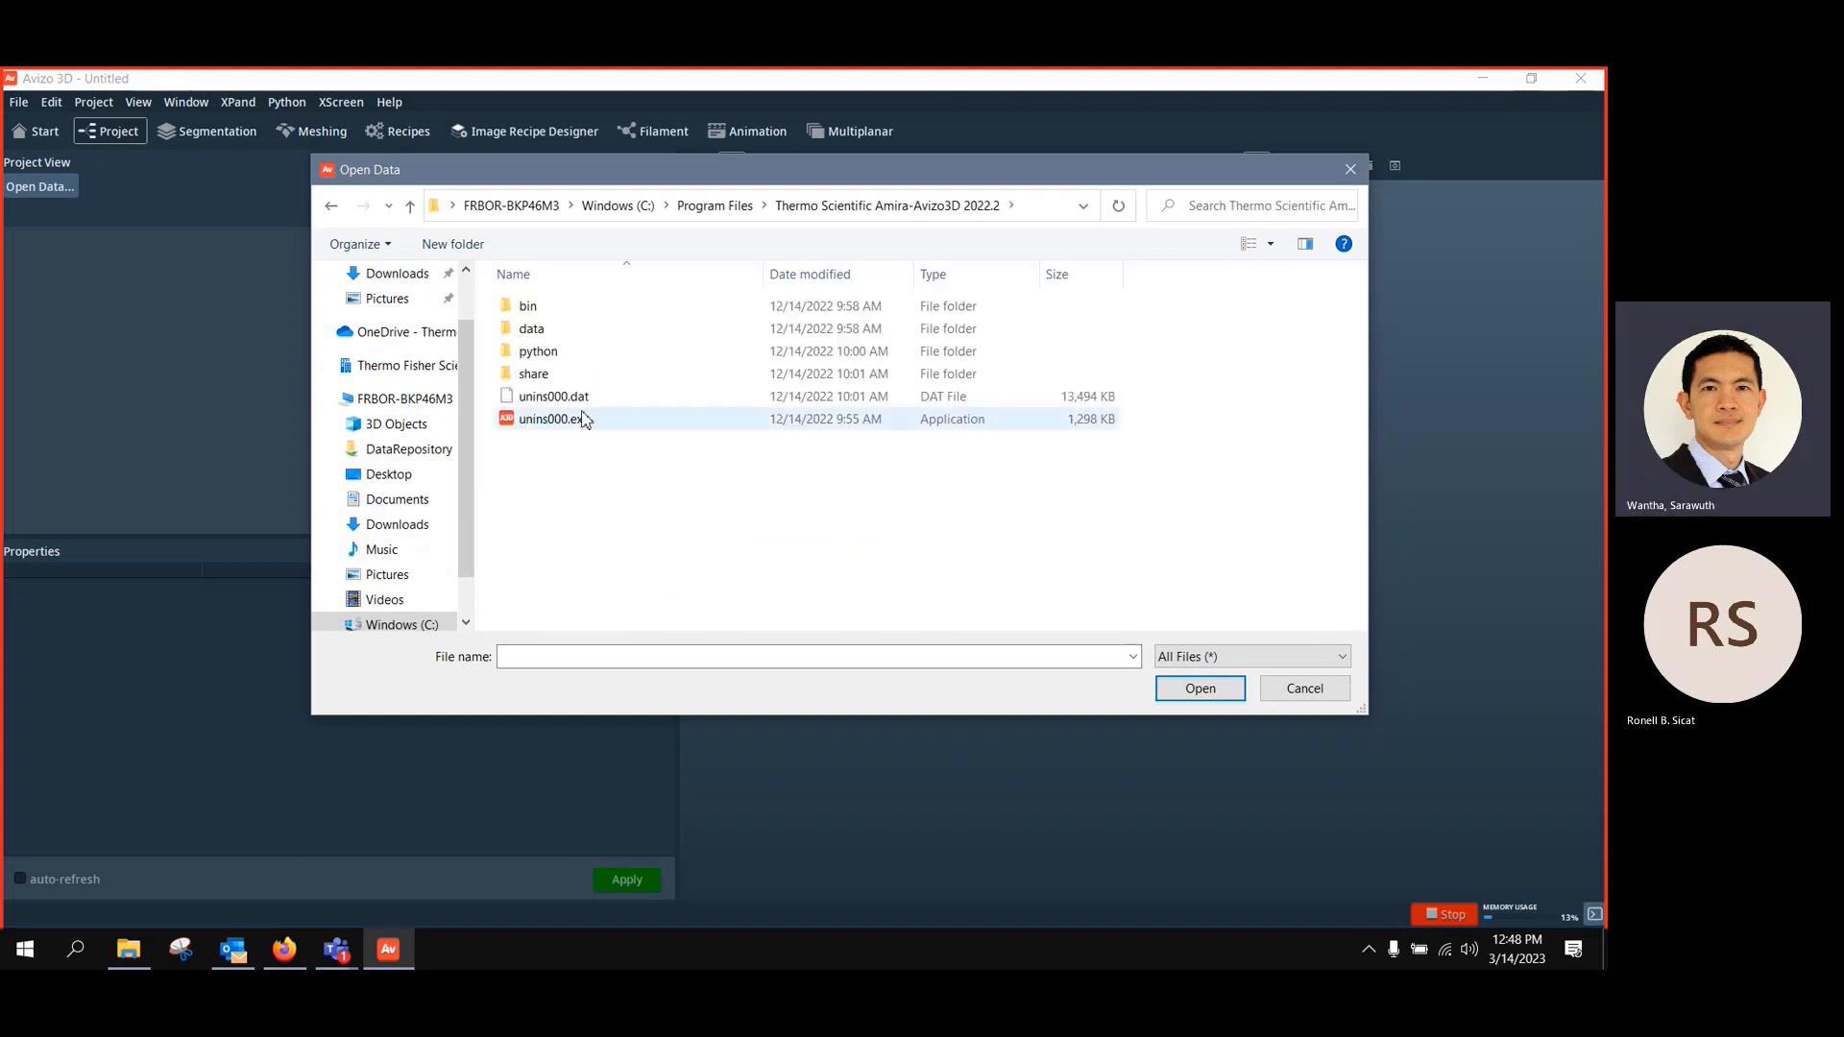
double_click(553, 336)
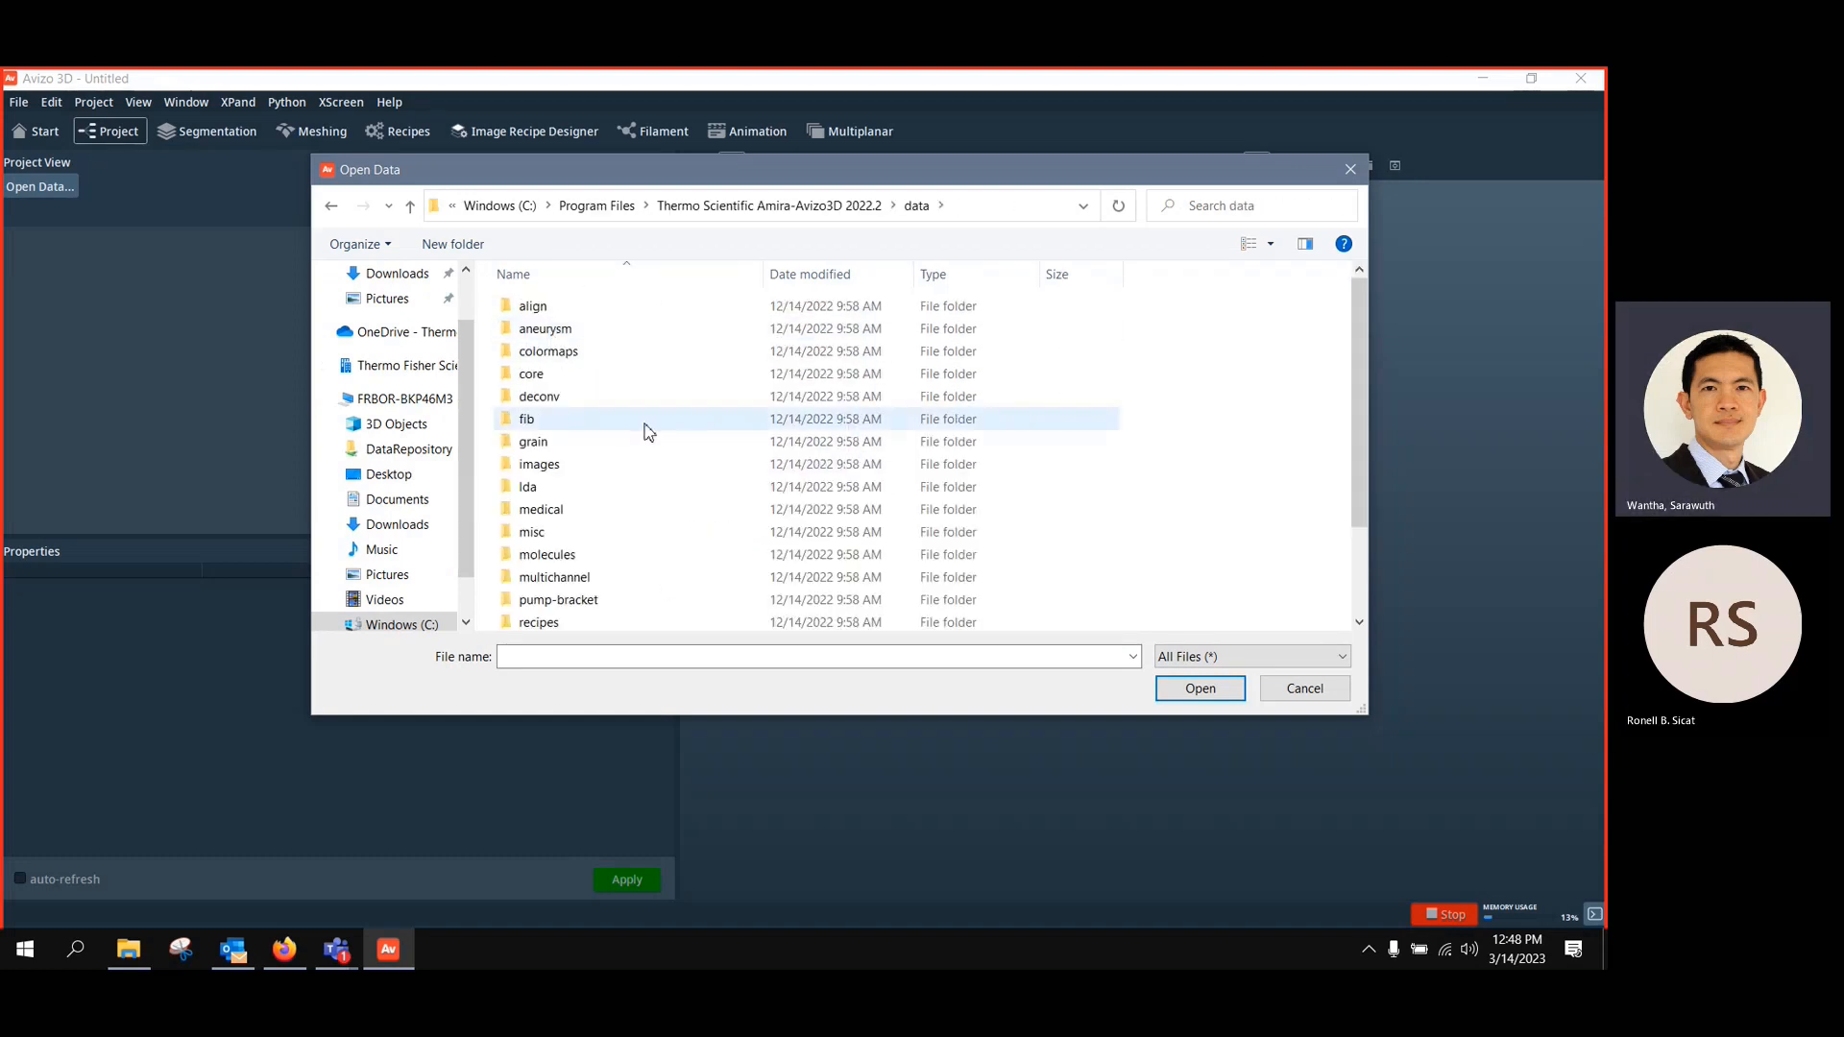
Load Sponceram.am from the PNM folder inside the tutorials folder
scroll(648, 433, down, 2)
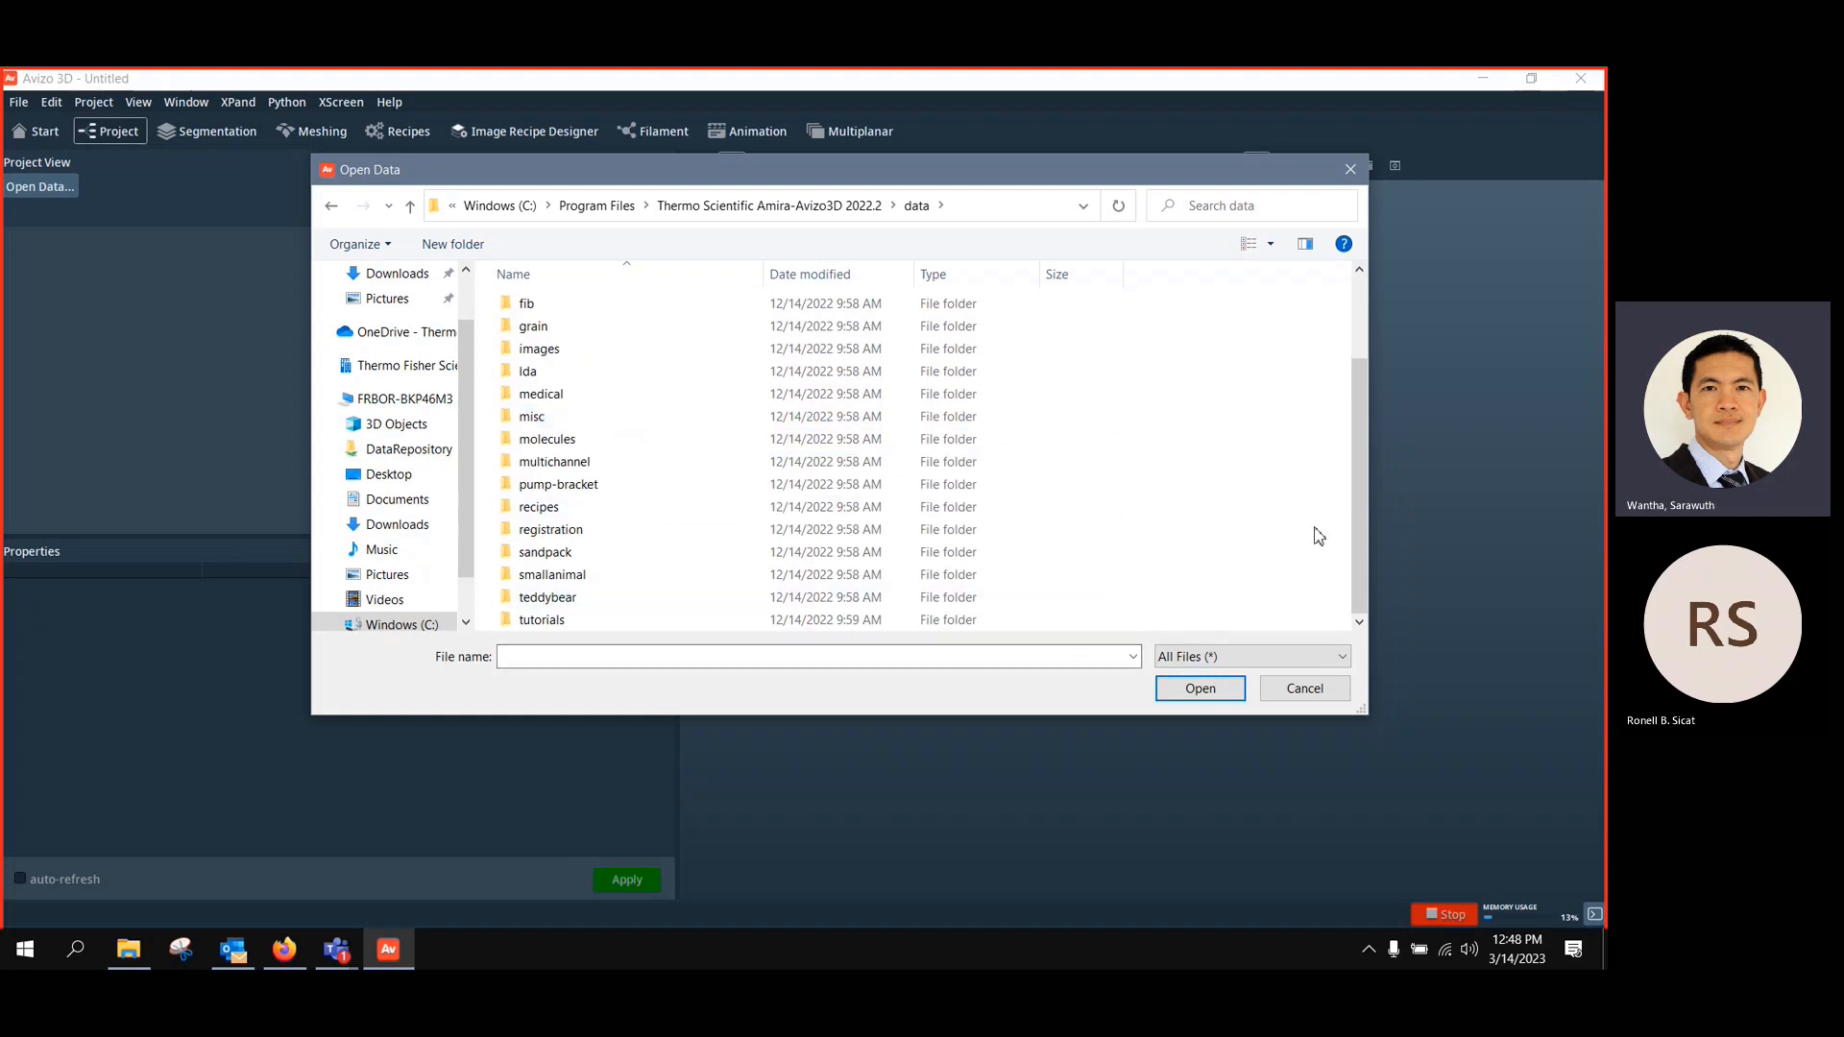
double_click(562, 622)
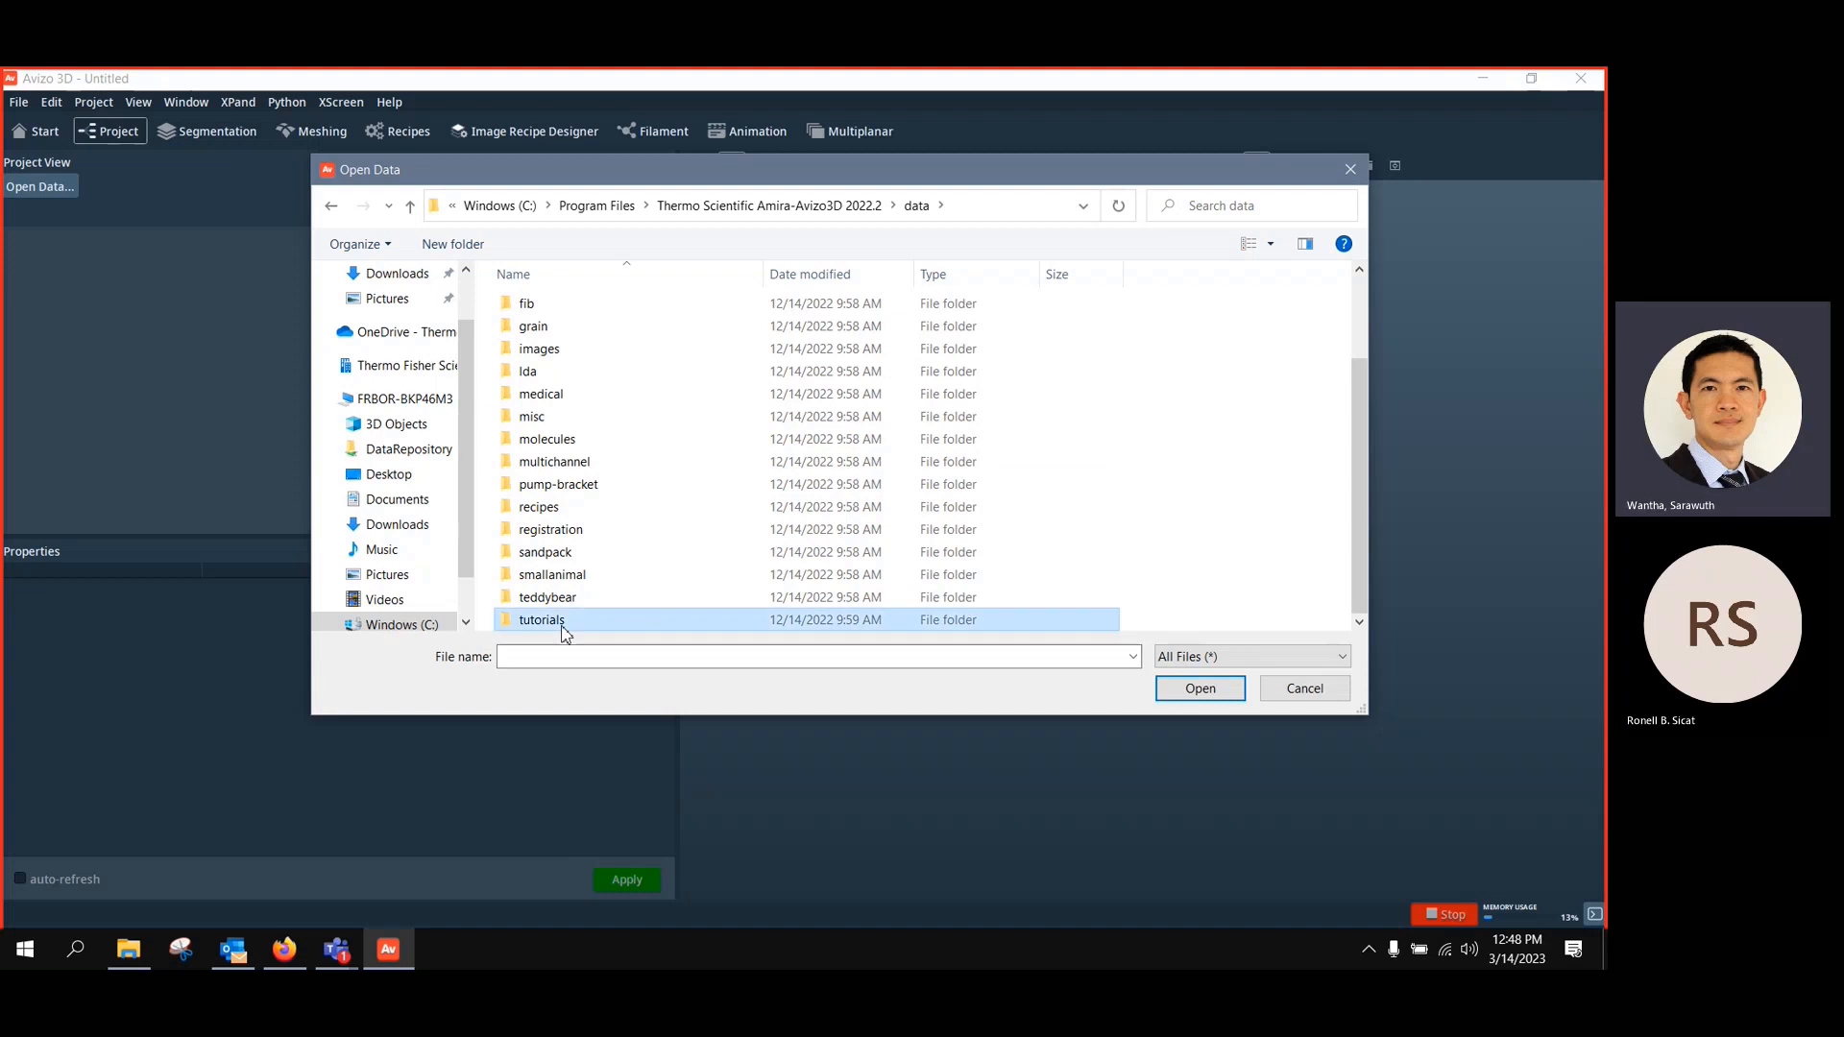
scroll(645, 524, down, 1)
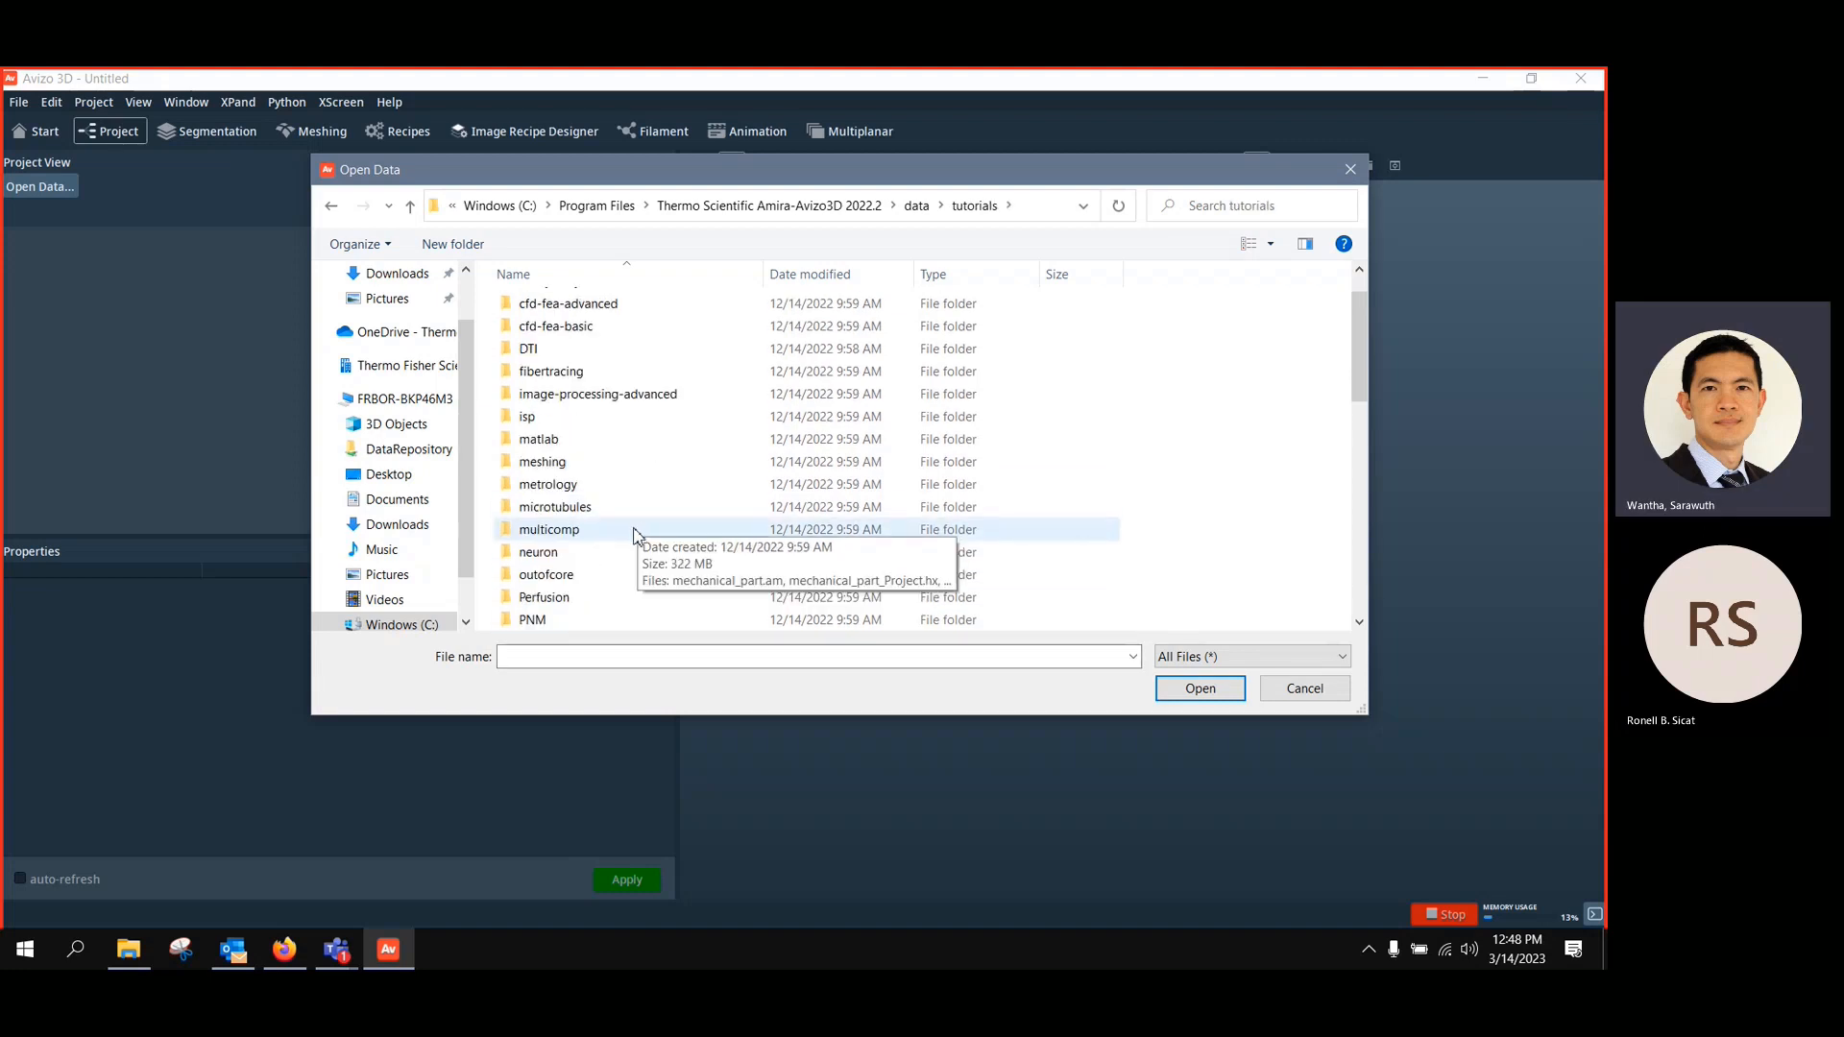
double_click(553, 625)
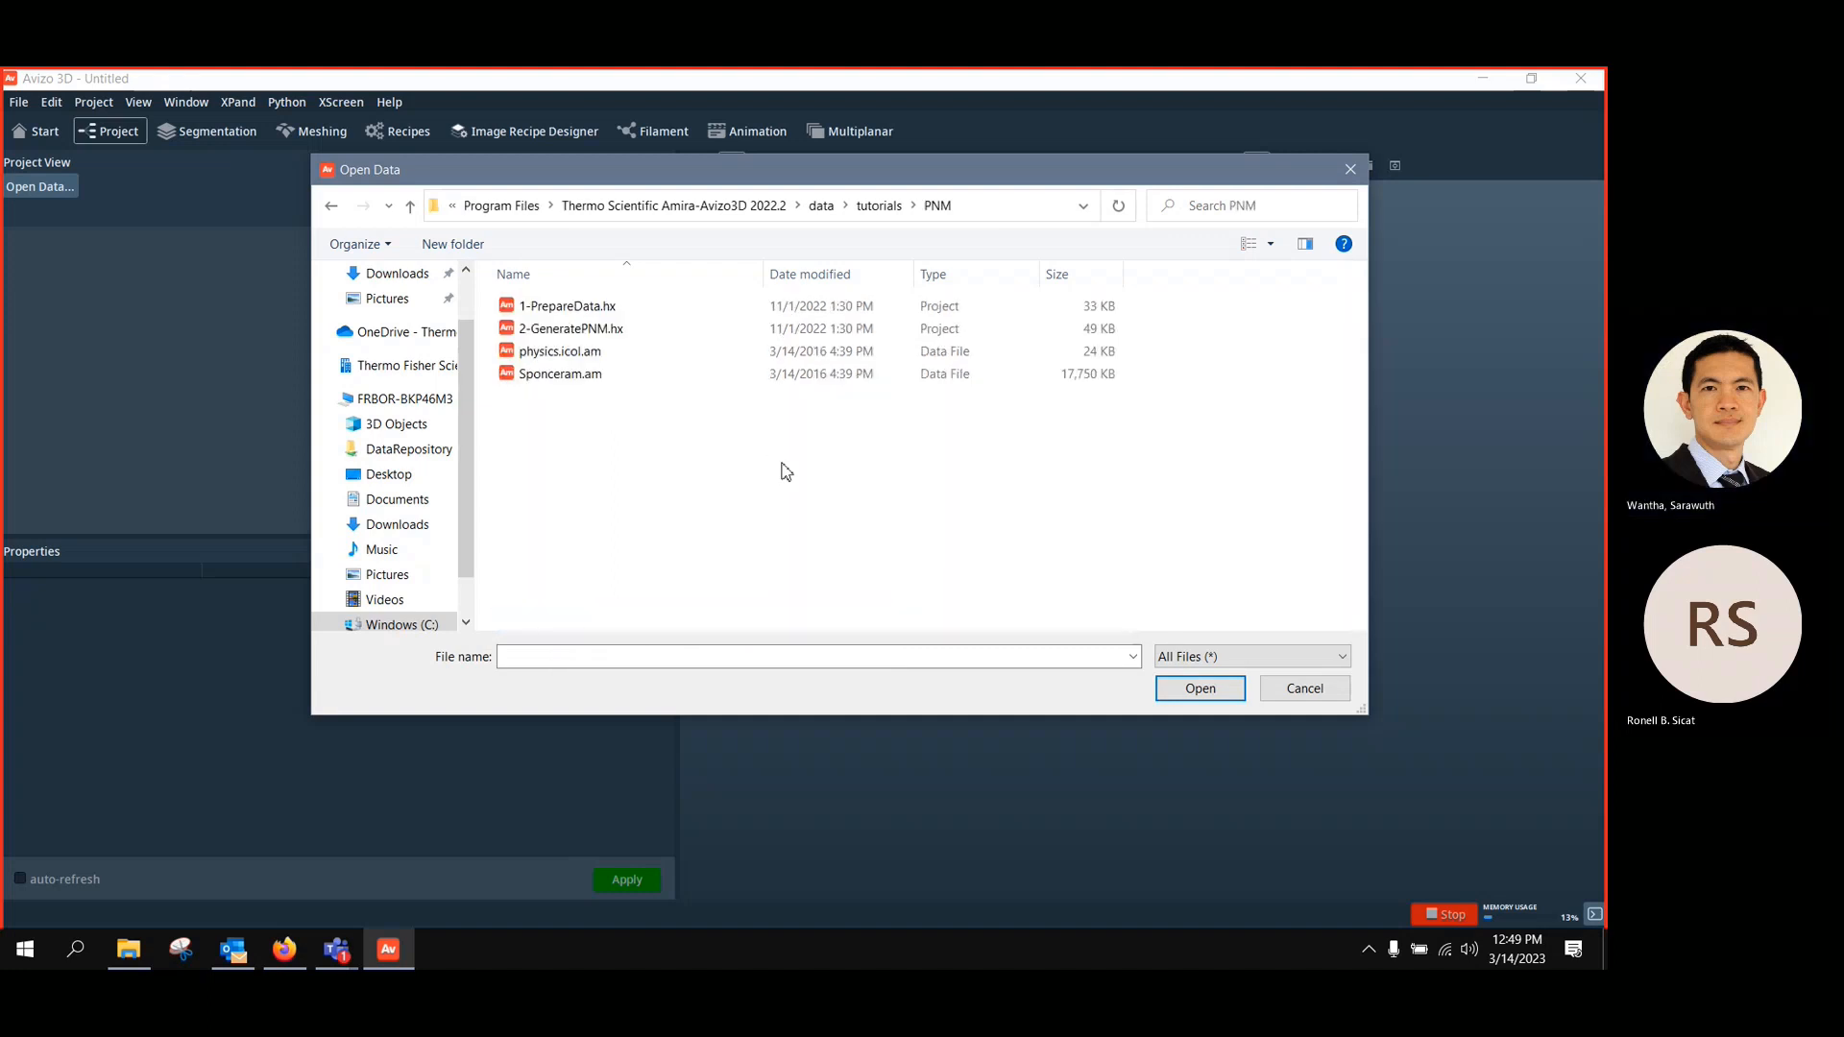
click(557, 377)
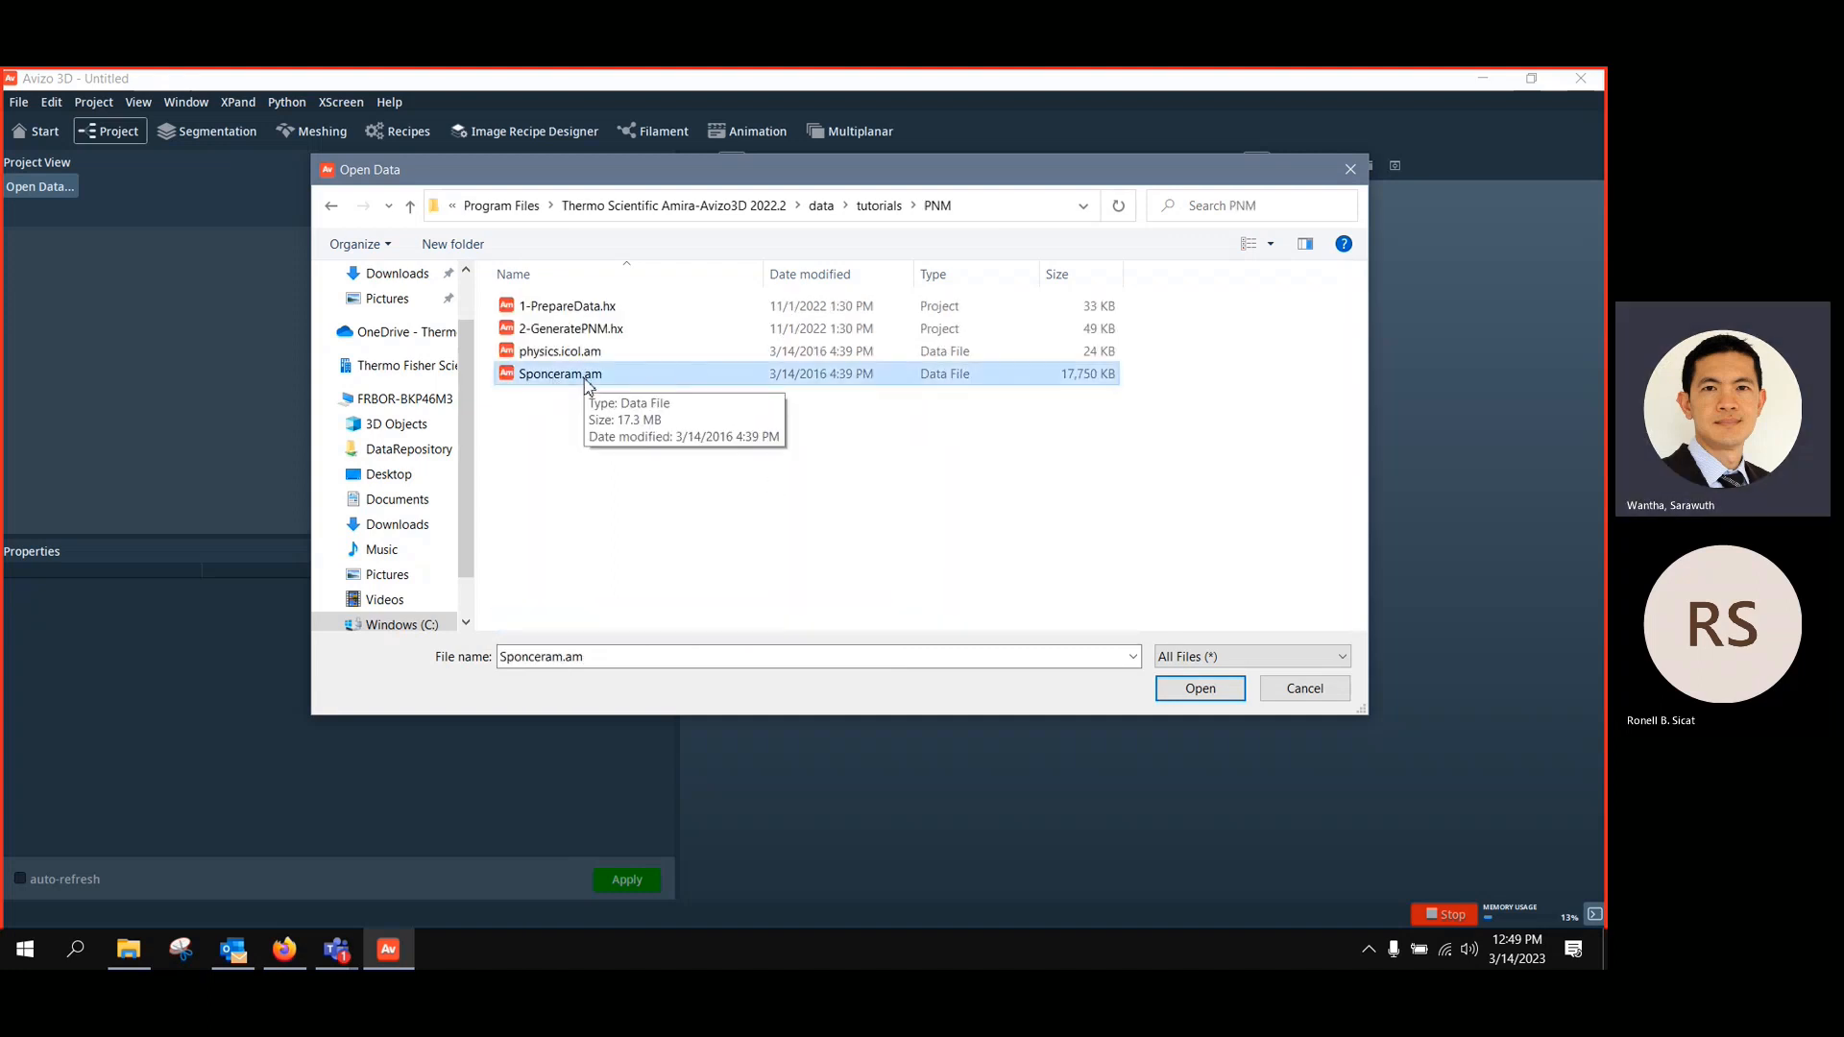
double_click(588, 381)
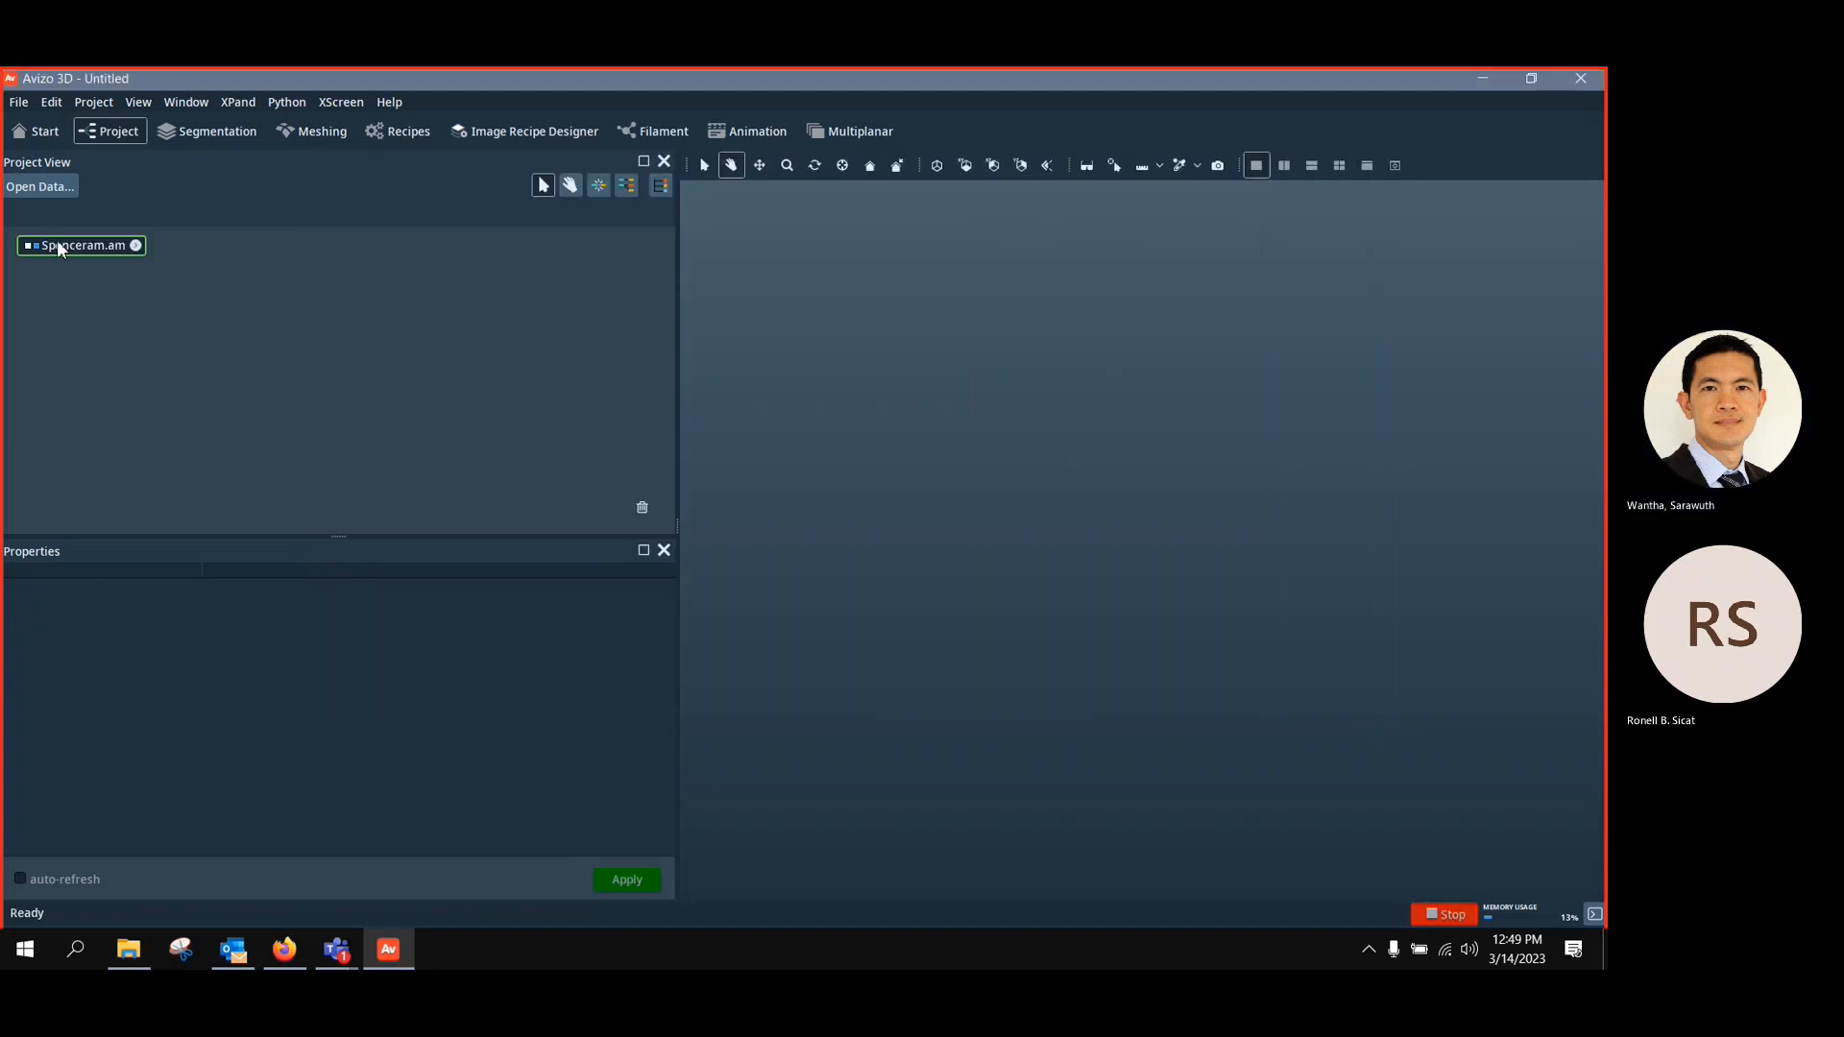
Reposition the Sponceram.am object in the project graph, attach a Volume Rendering to it and reorient the 3D view
drag(55, 248, 170, 307)
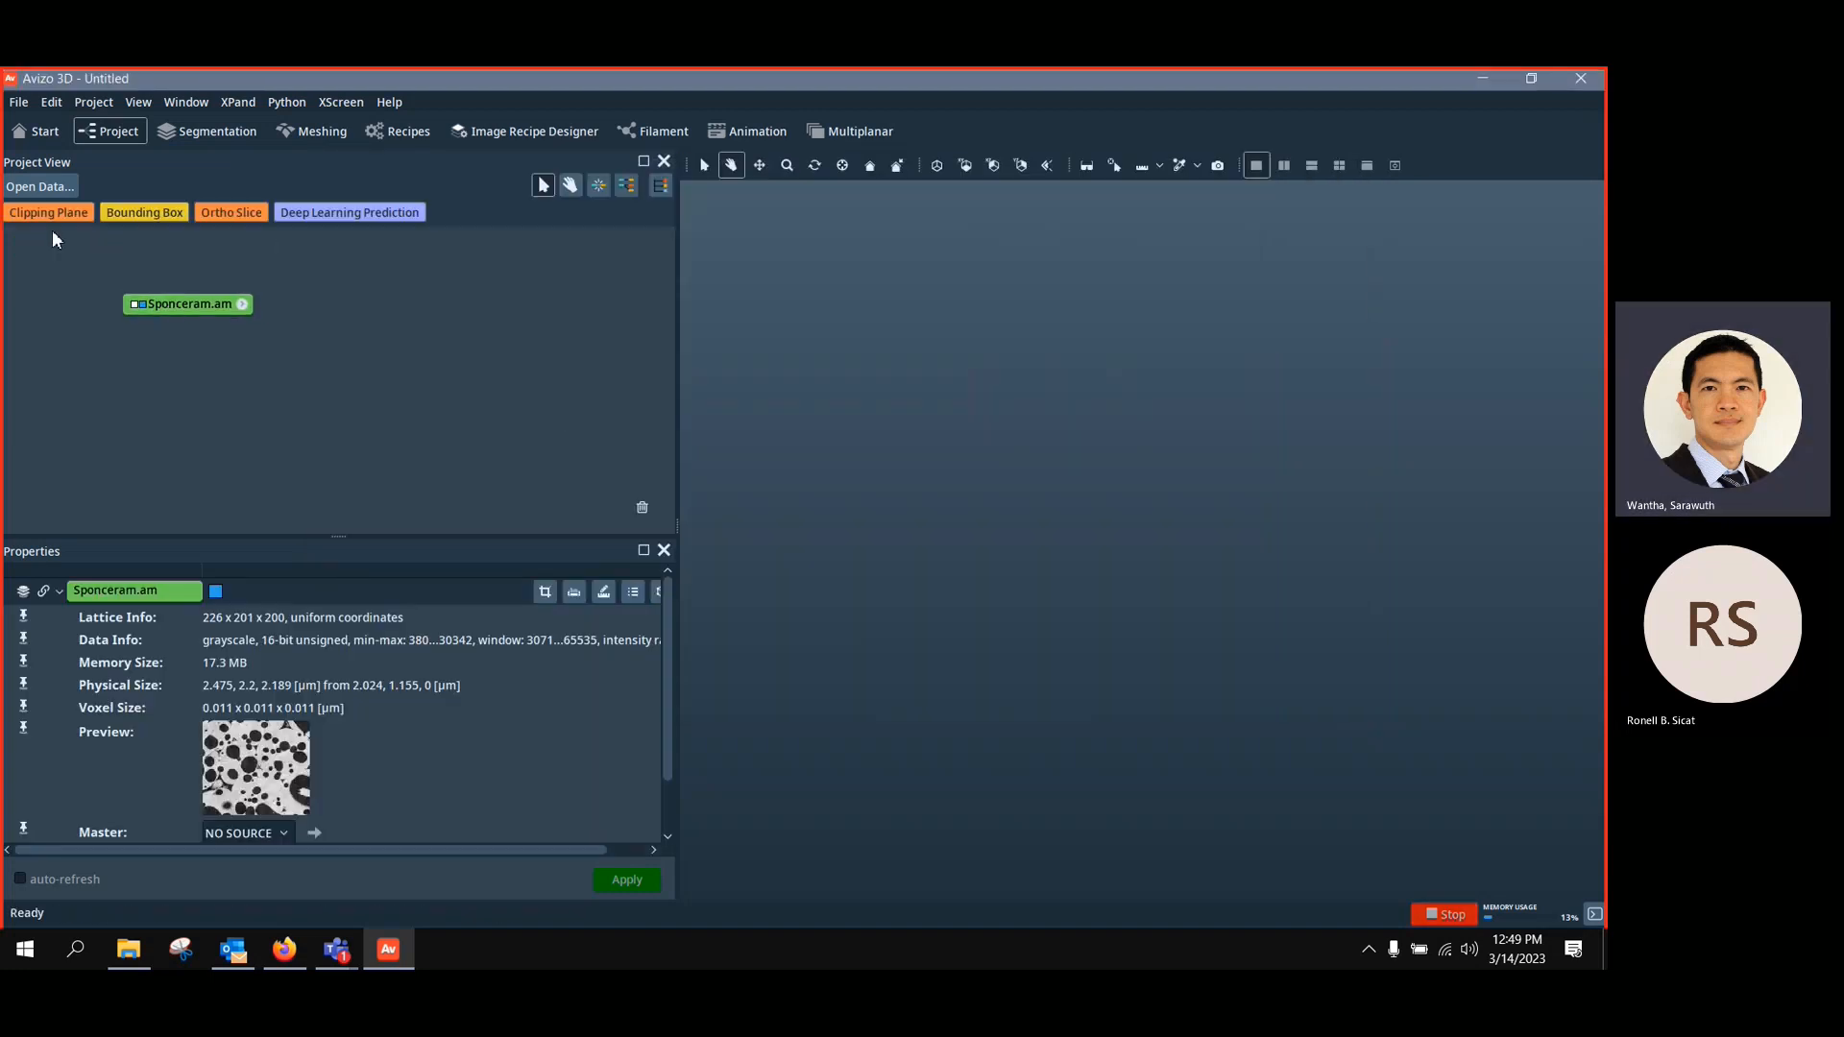
right_click(194, 304)
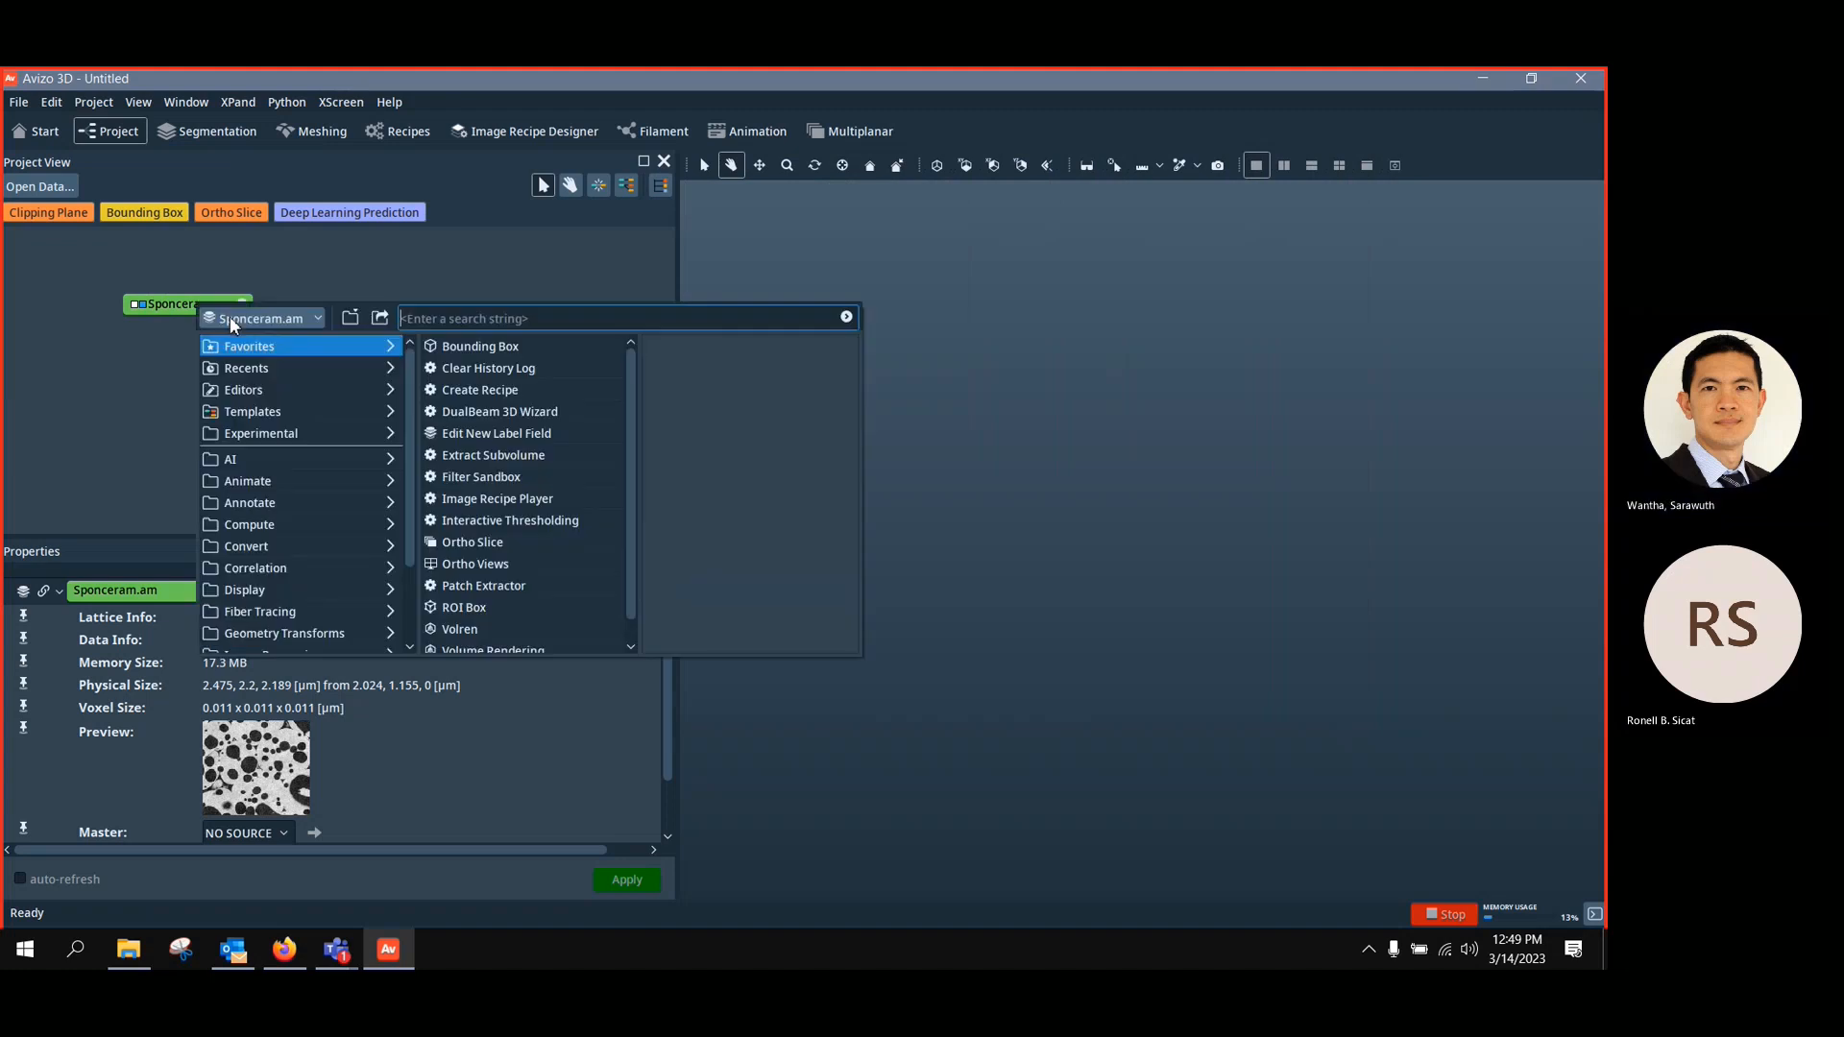
click(562, 648)
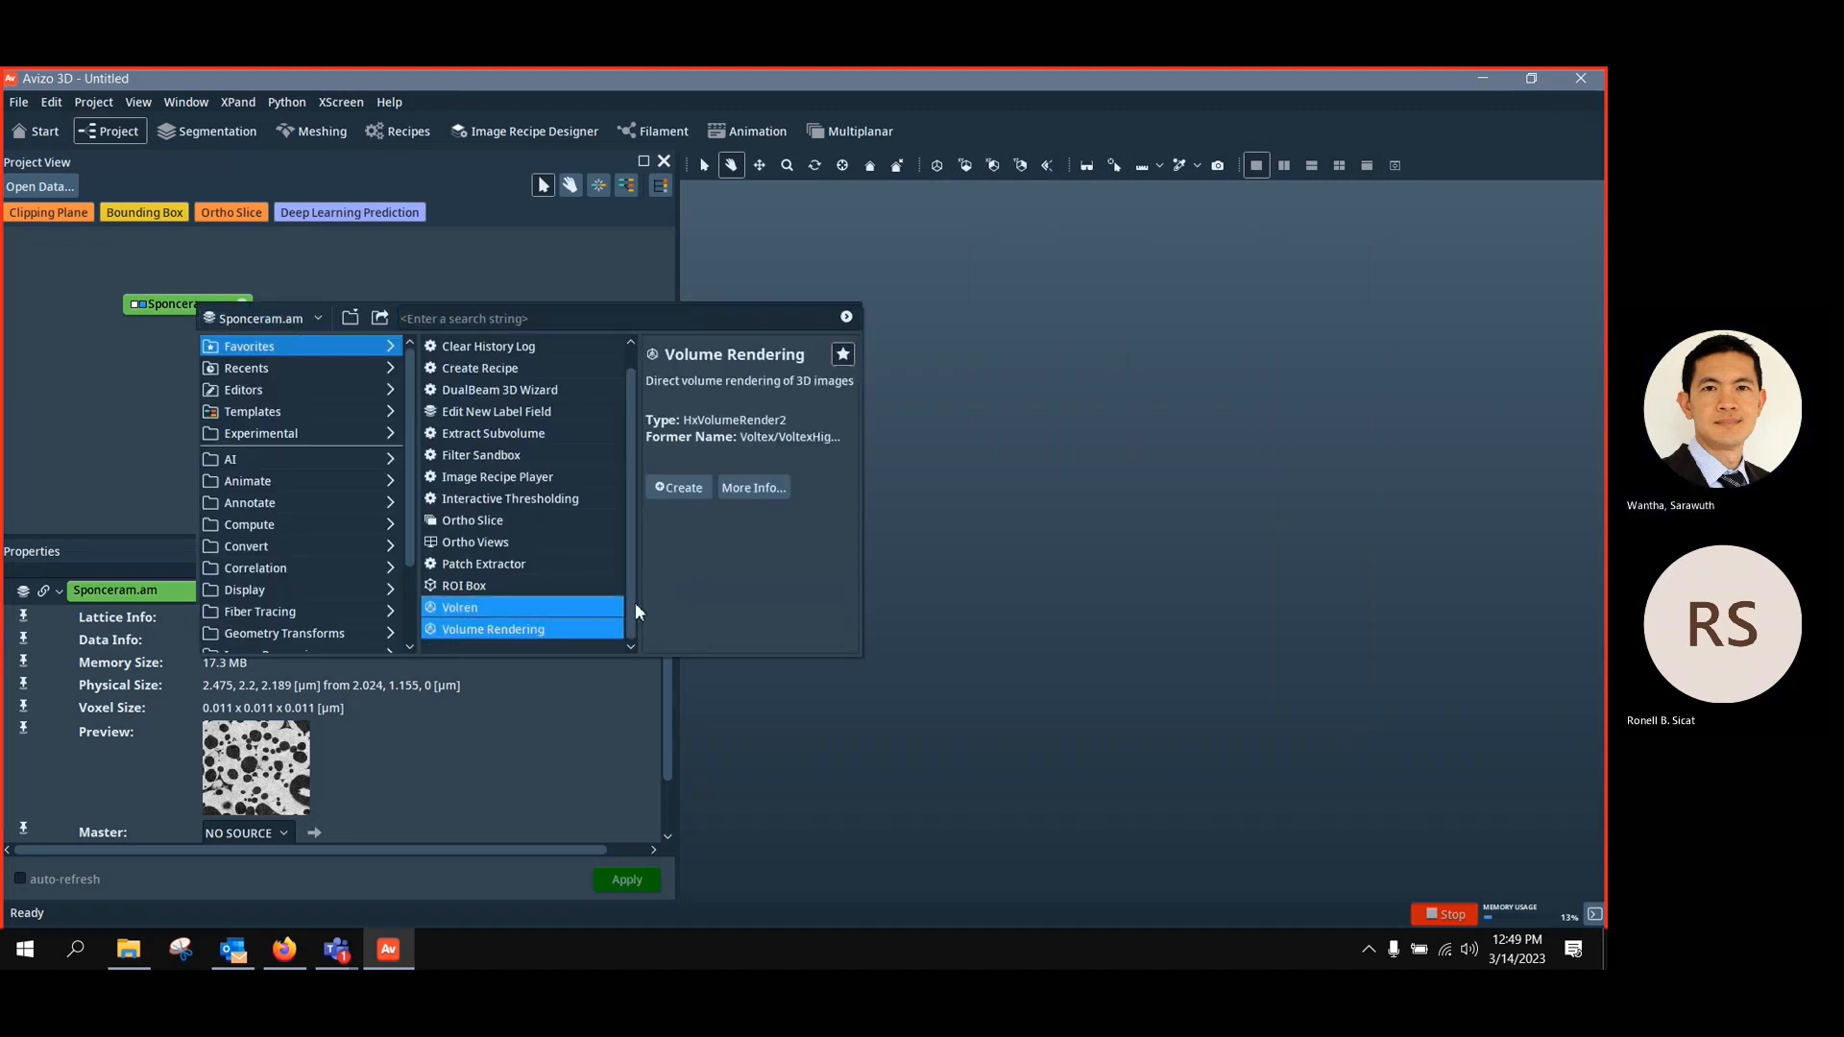
click(682, 491)
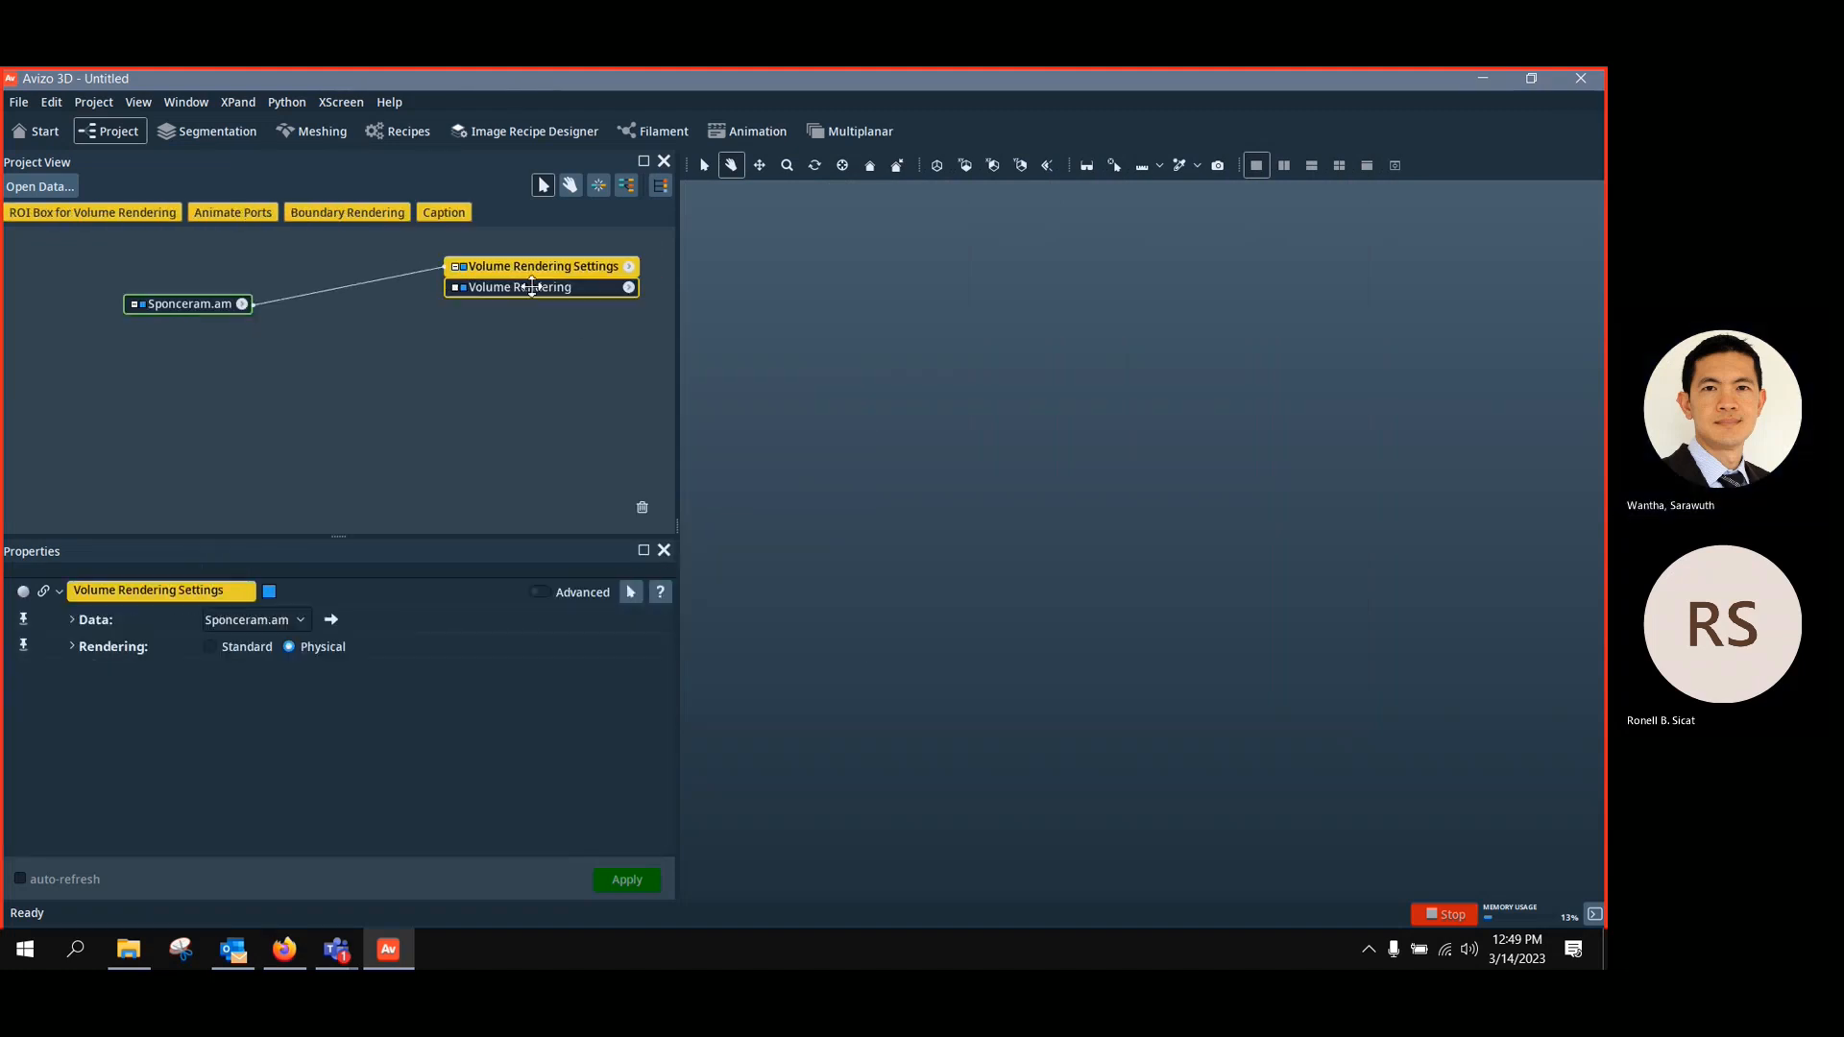
click(945, 175)
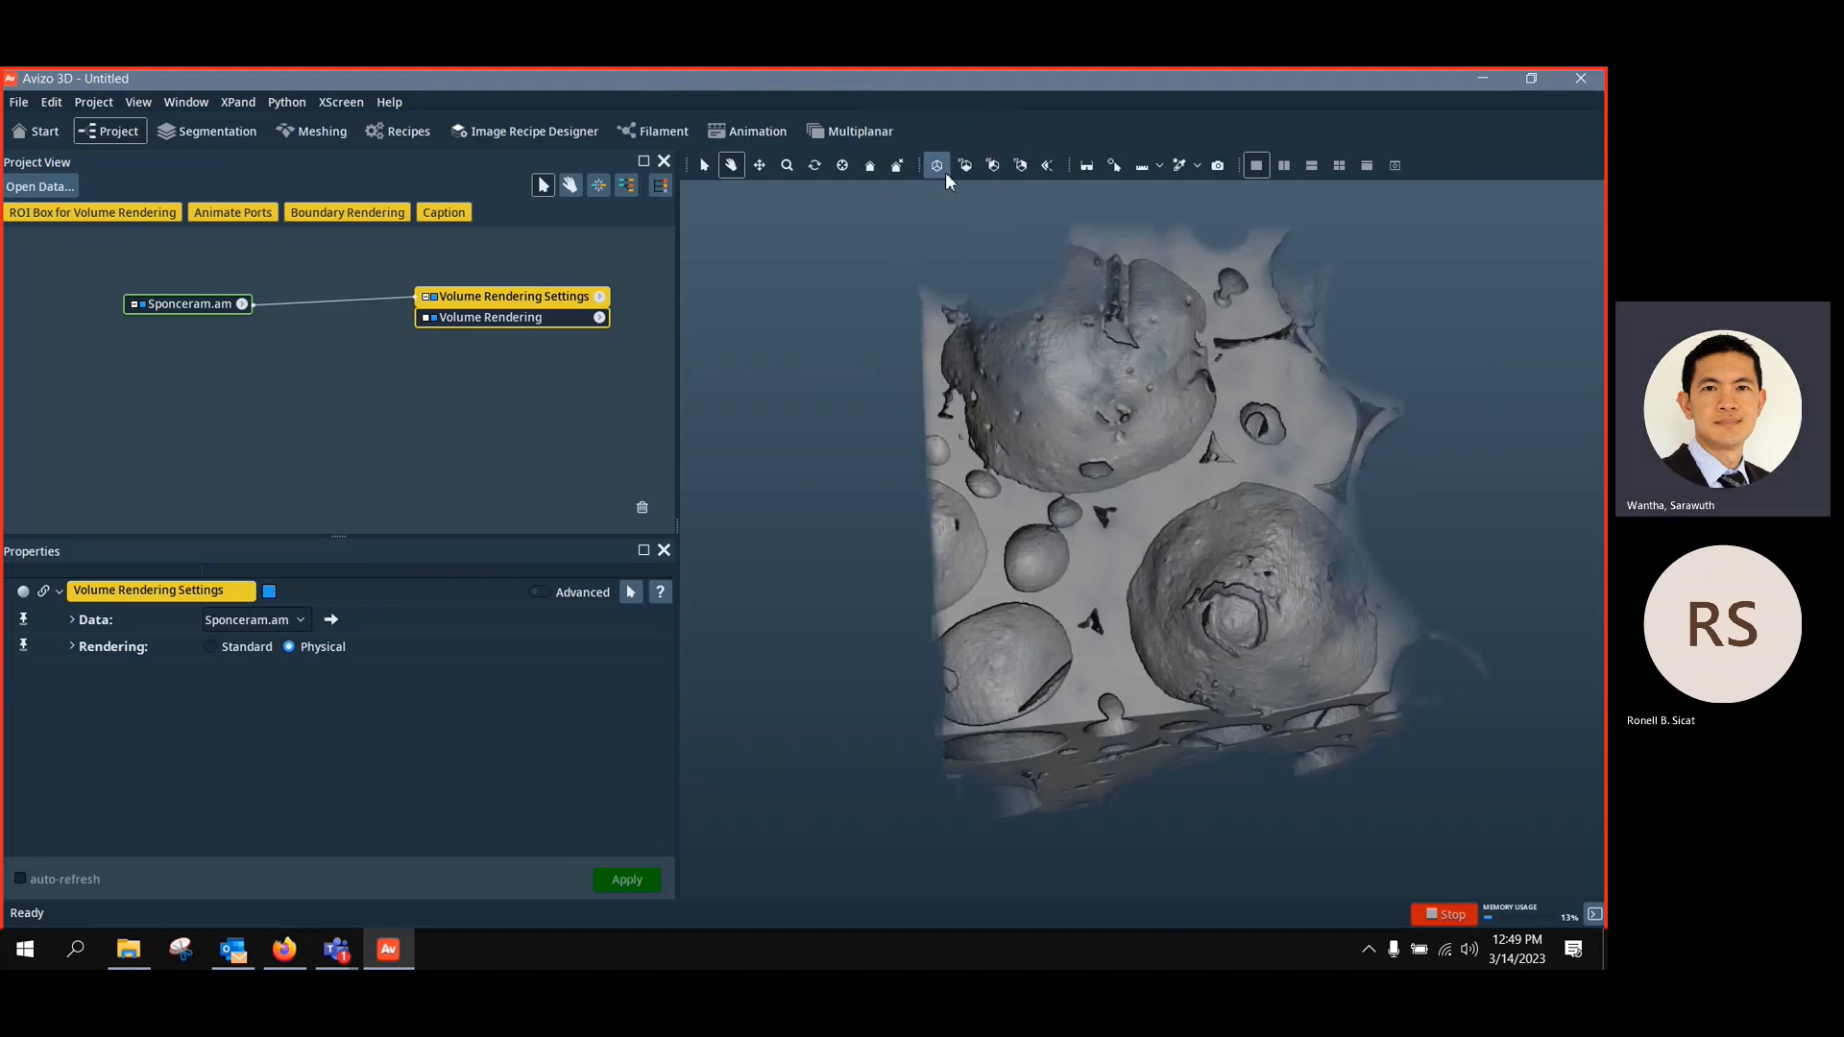
Reposition the Volume Rendering modules, lower the rendering's colormap maximum to 11537 and examine the pores from several angles
drag(1132, 389, 584, 707)
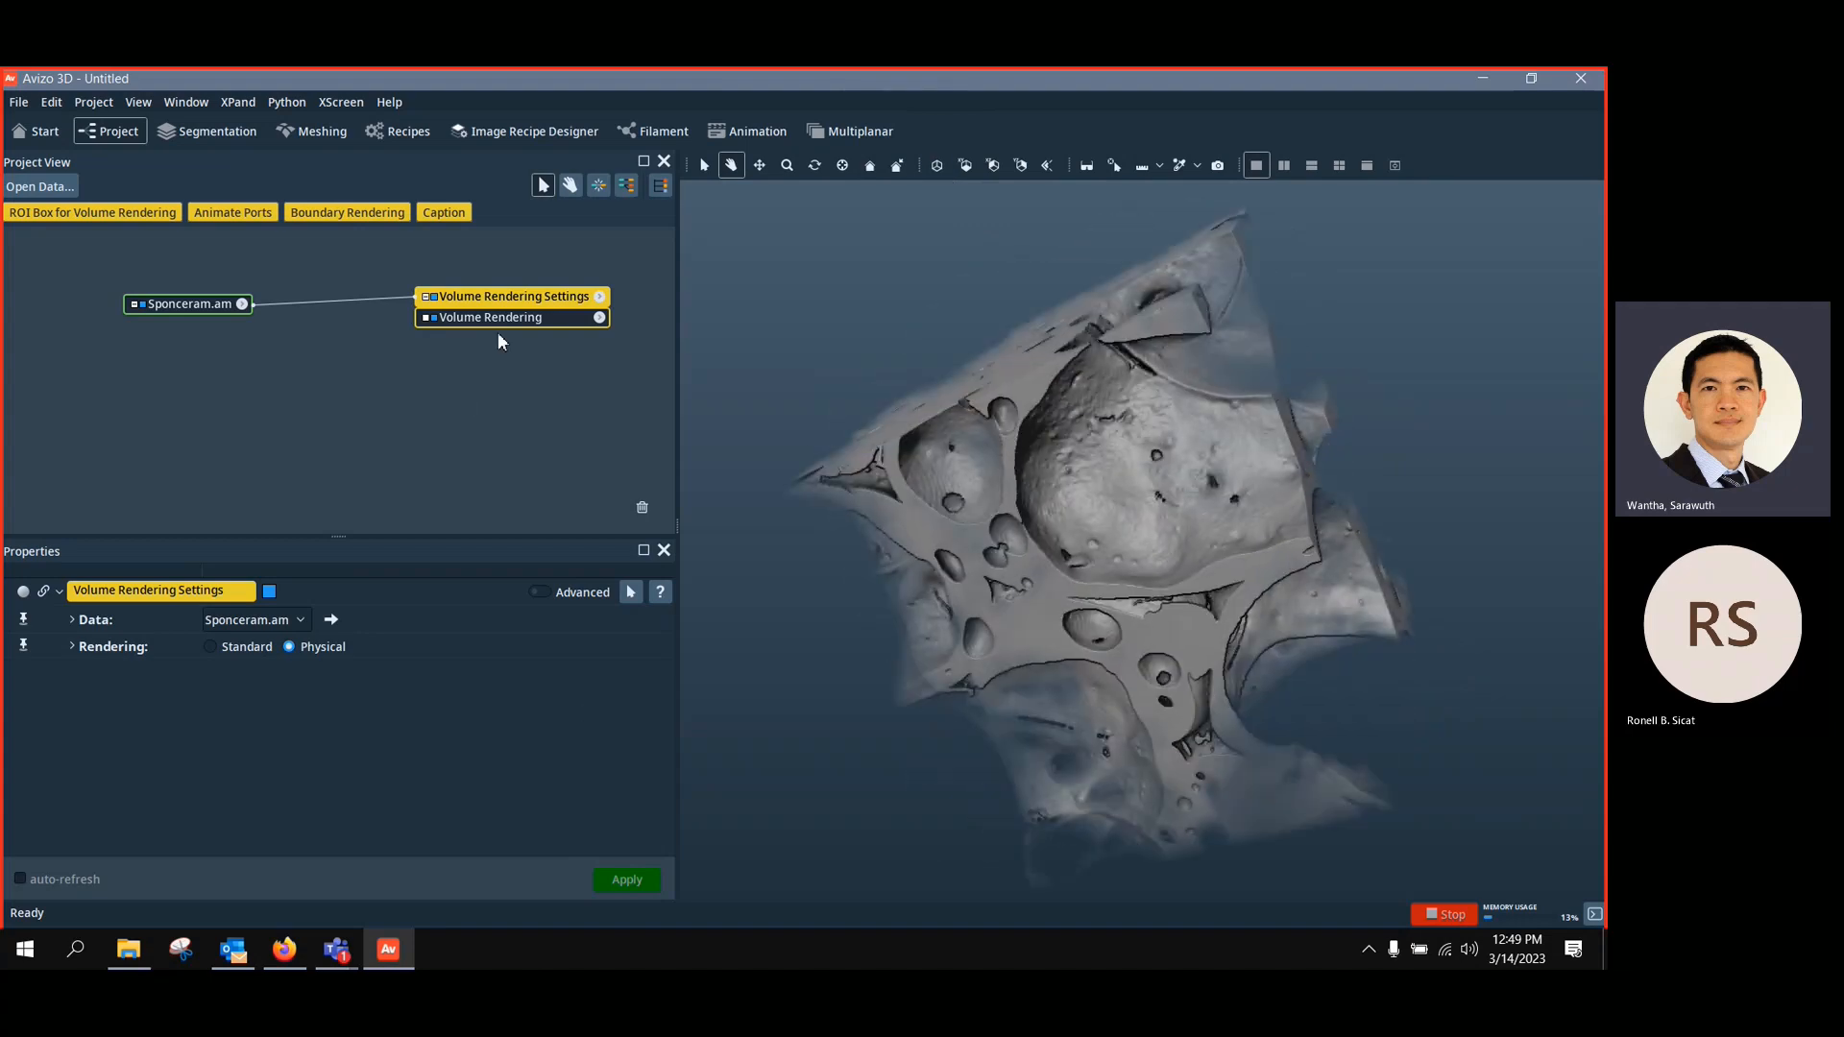
drag(498, 325, 458, 357)
drag(419, 661, 309, 653)
mouse_move(1141, 617)
mouse_down()
mouse_move(1256, 683)
mouse_move(1210, 539)
mouse_move(1170, 596)
mouse_move(1074, 574)
mouse_move(1132, 609)
mouse_move(1105, 617)
mouse_up()
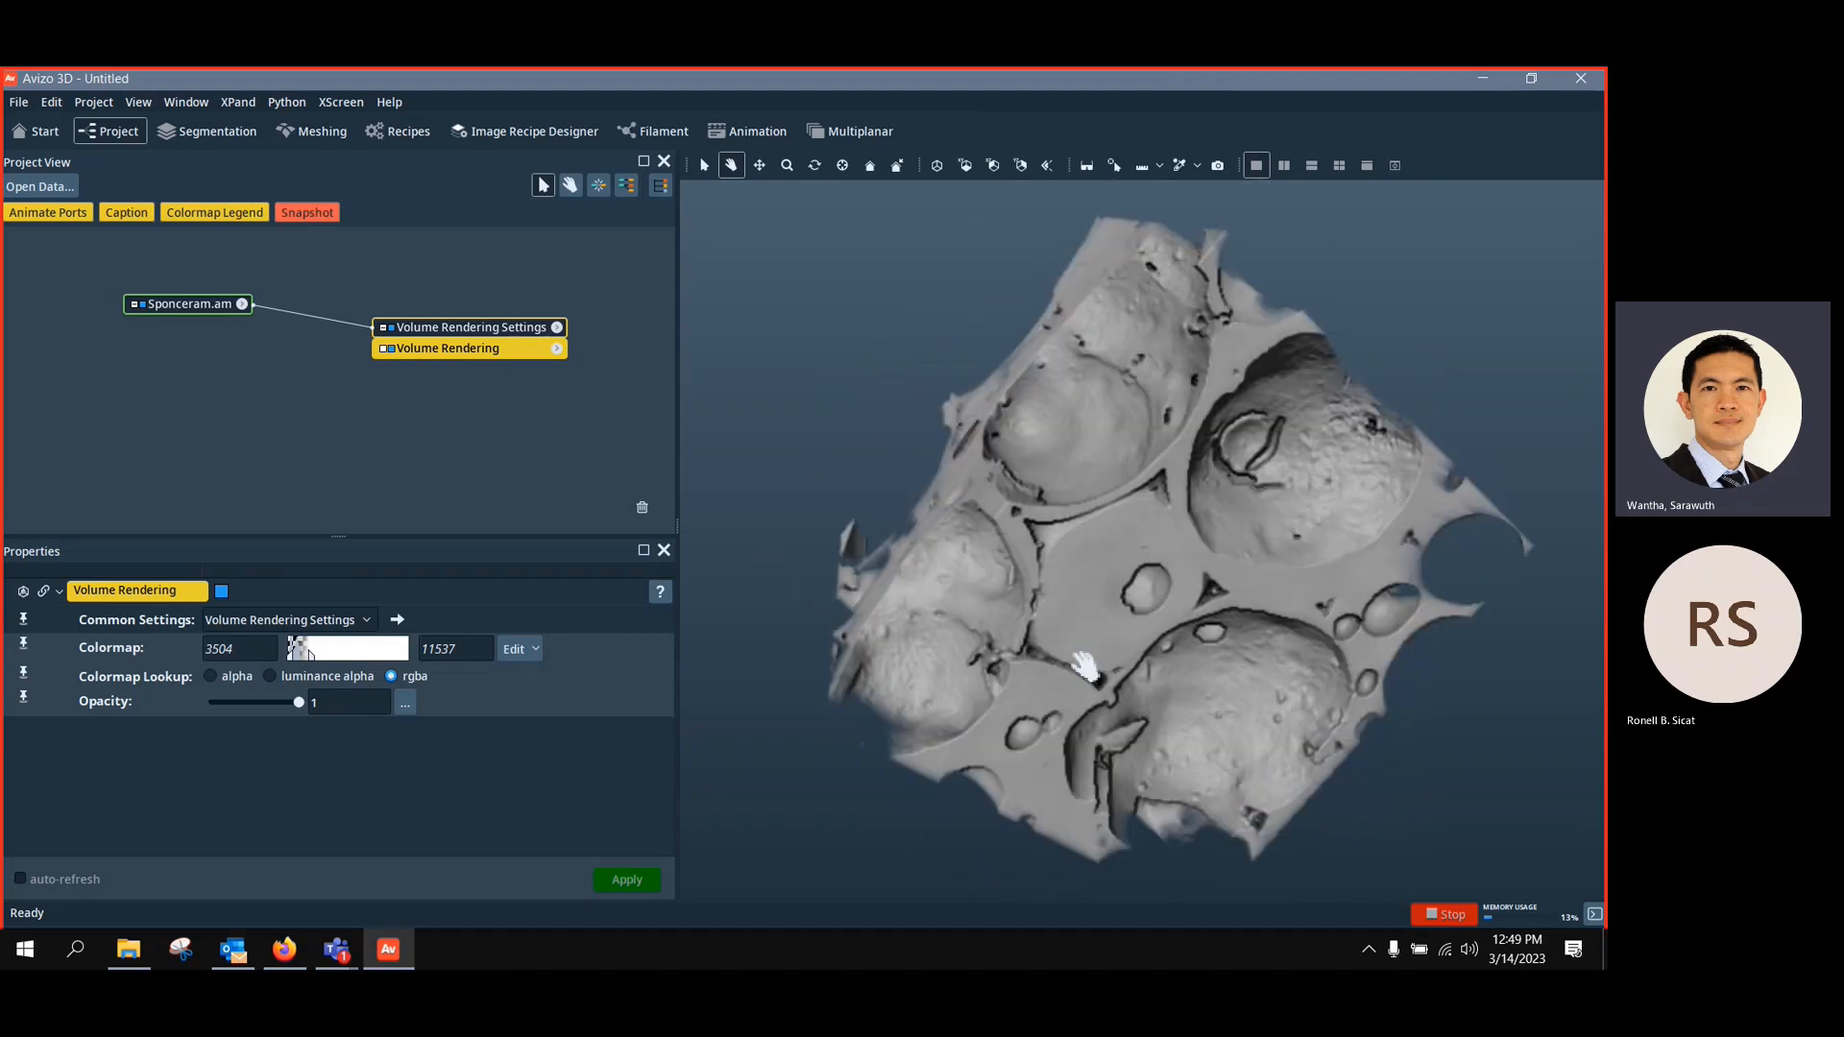
scroll(1185, 545, up, 2)
drag(1140, 539, 1009, 551)
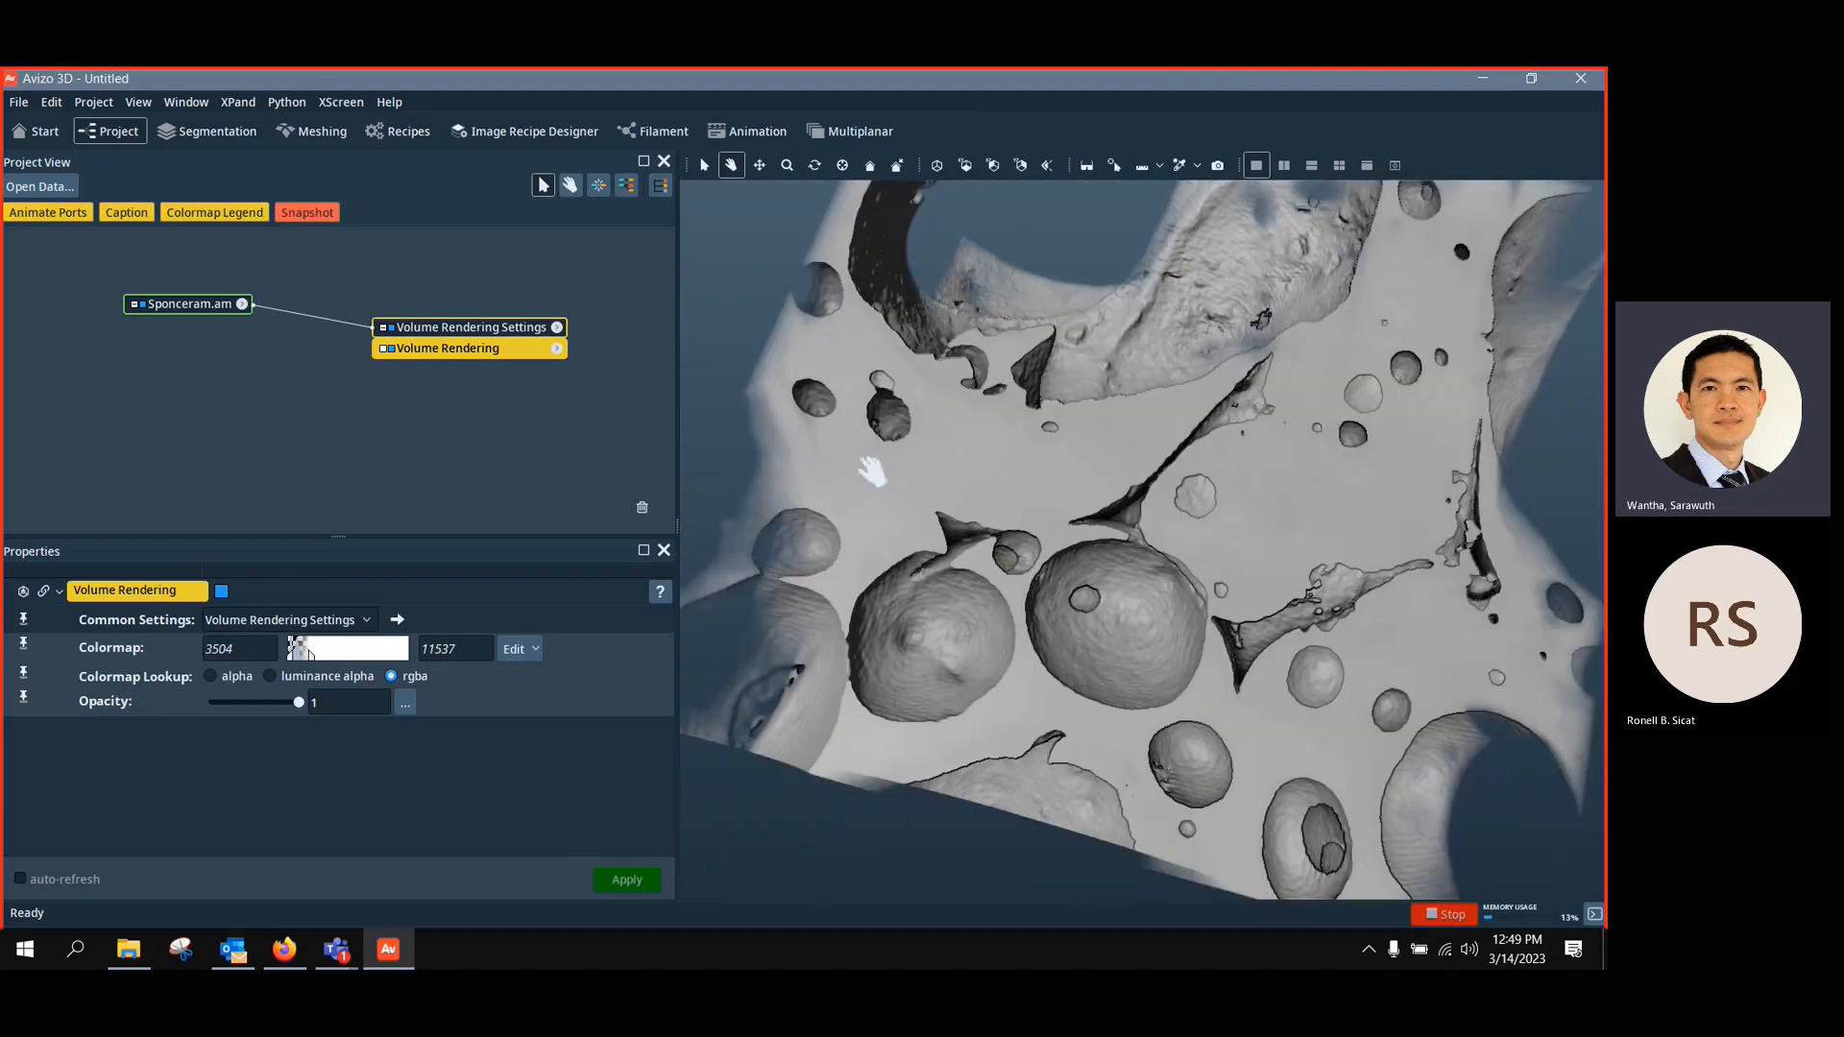
drag(1173, 555, 1335, 576)
scroll(1408, 497, down, 4)
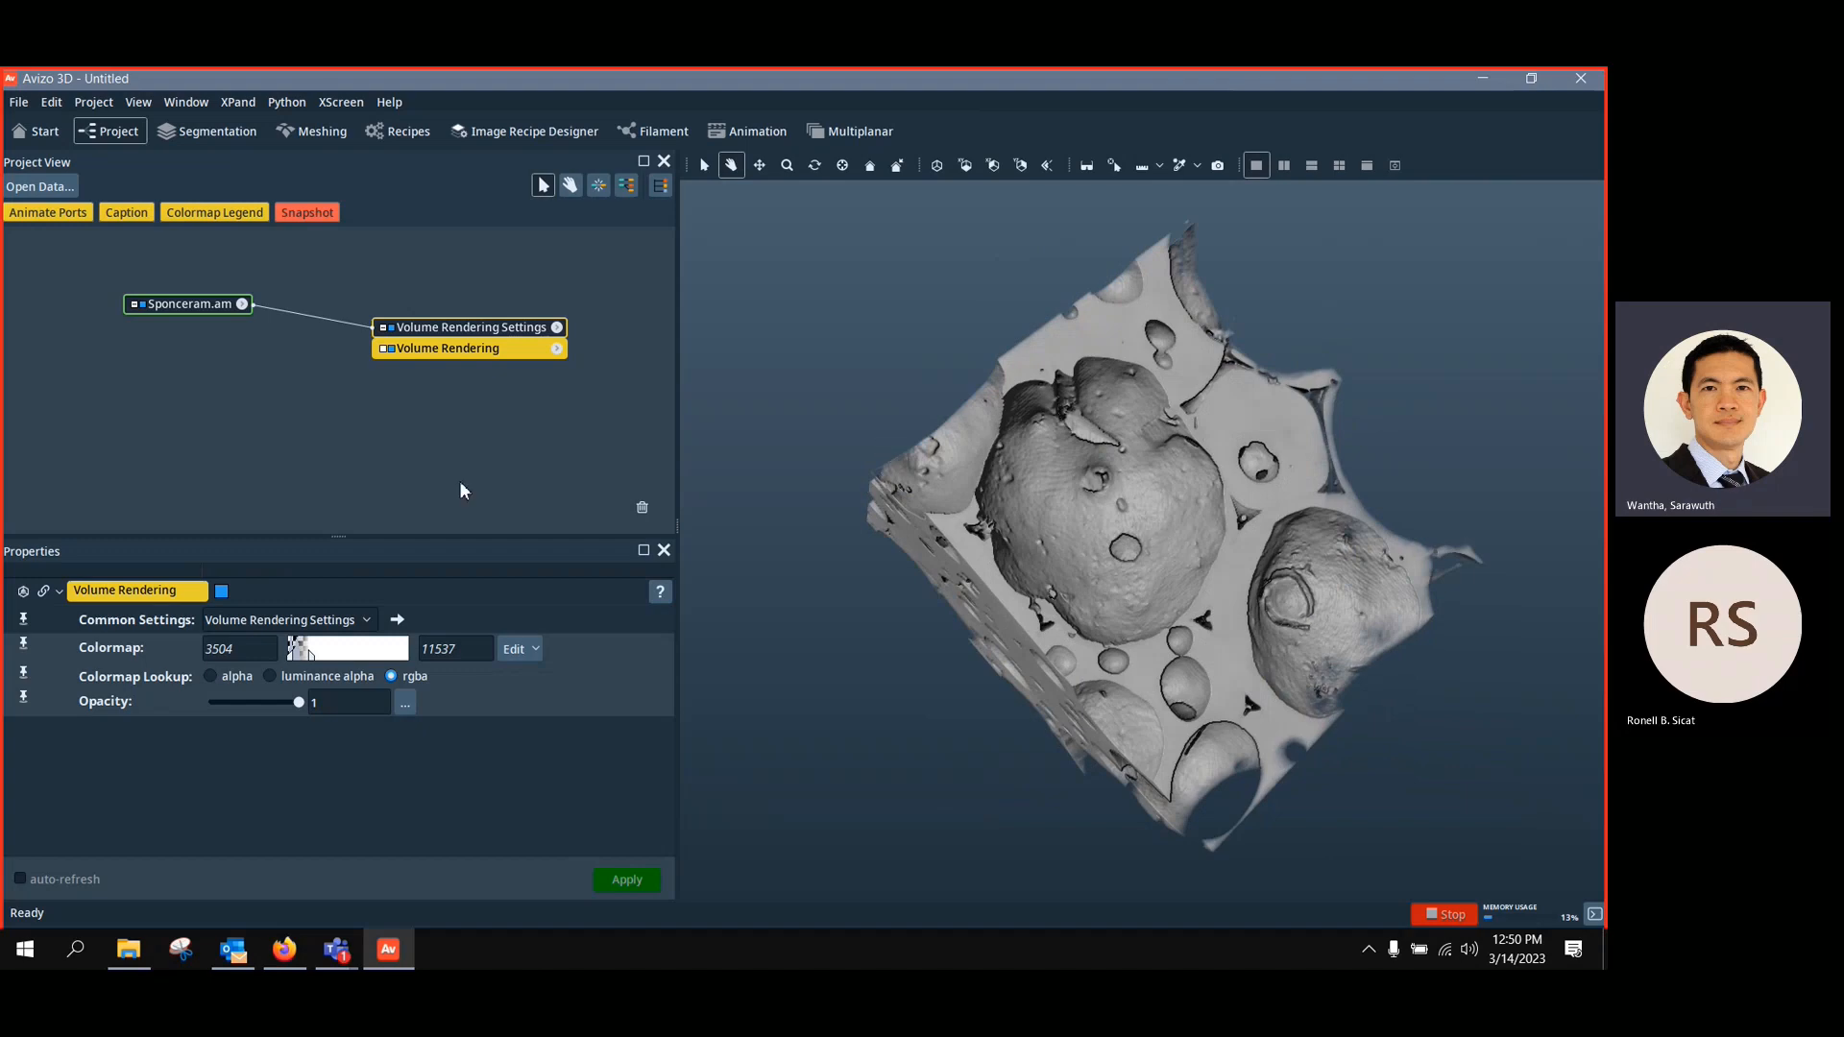
Move the Volume Rendering modules, hide the rendering in the 3D view and shift Sponceram.am in the project graph
drag(460, 333, 463, 296)
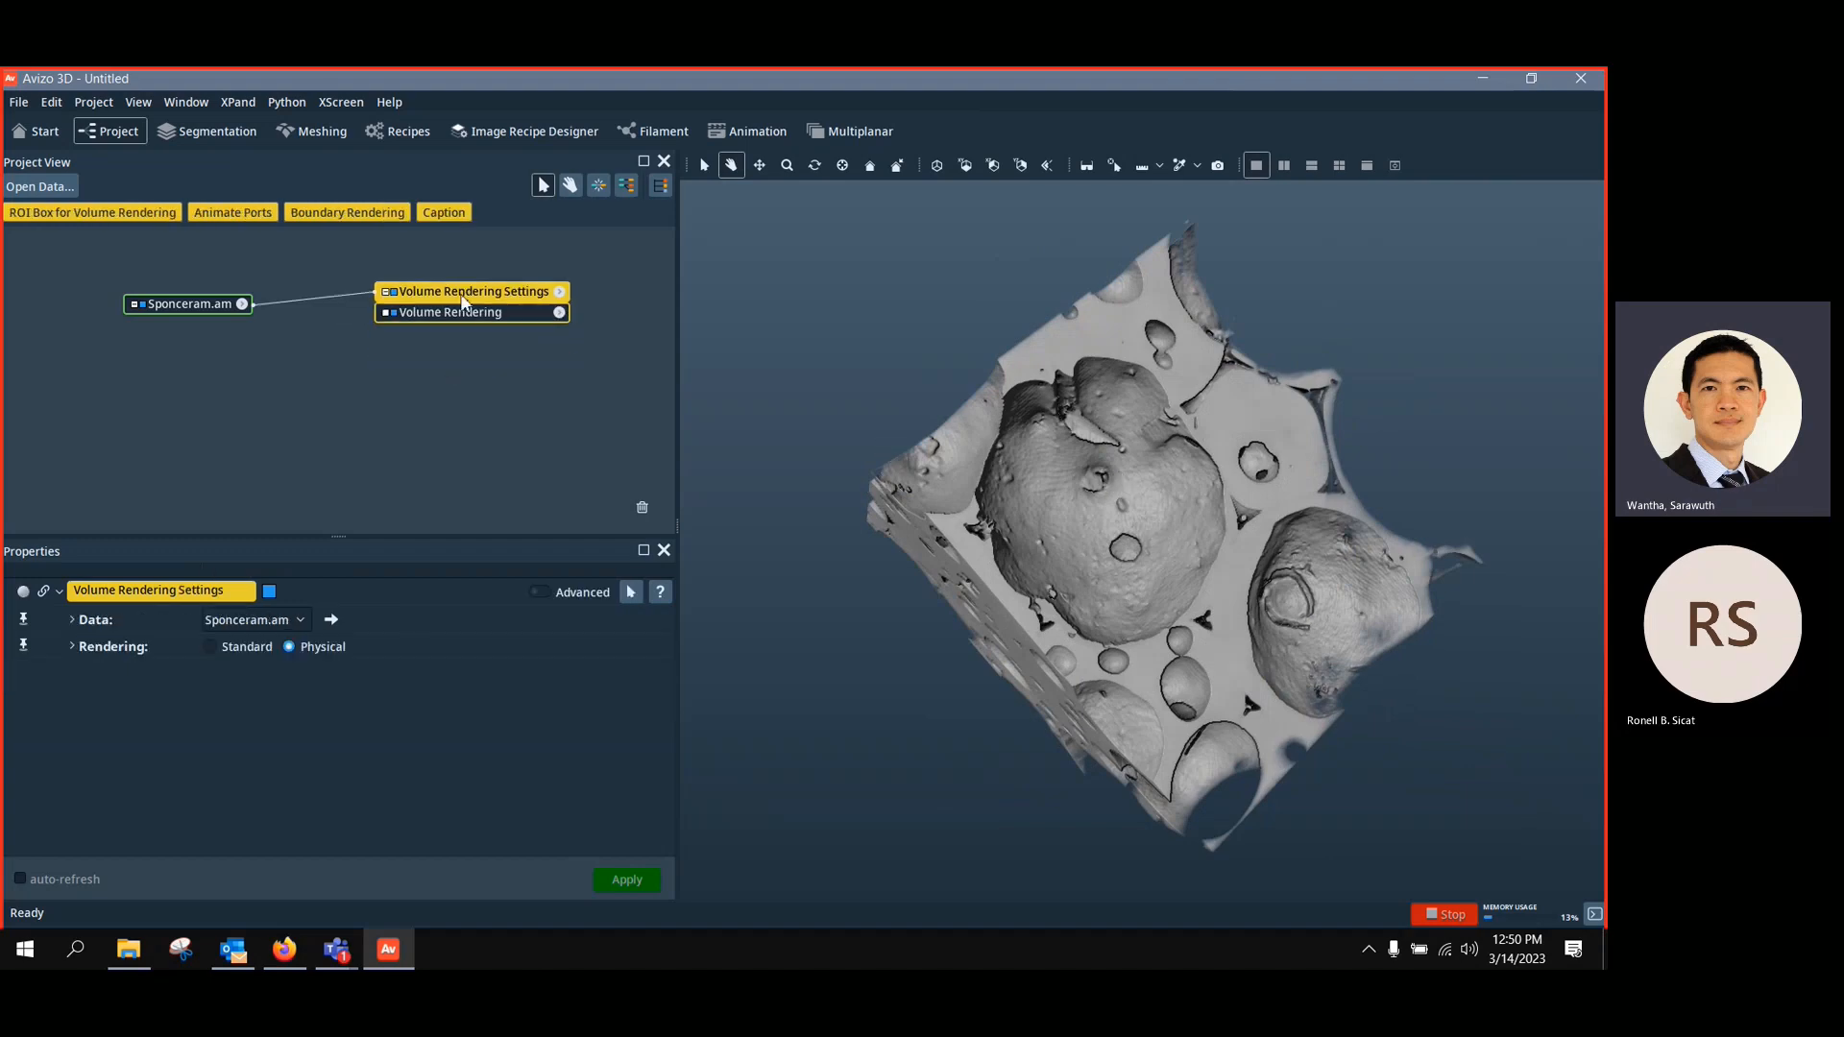
click(388, 312)
drag(220, 306, 178, 310)
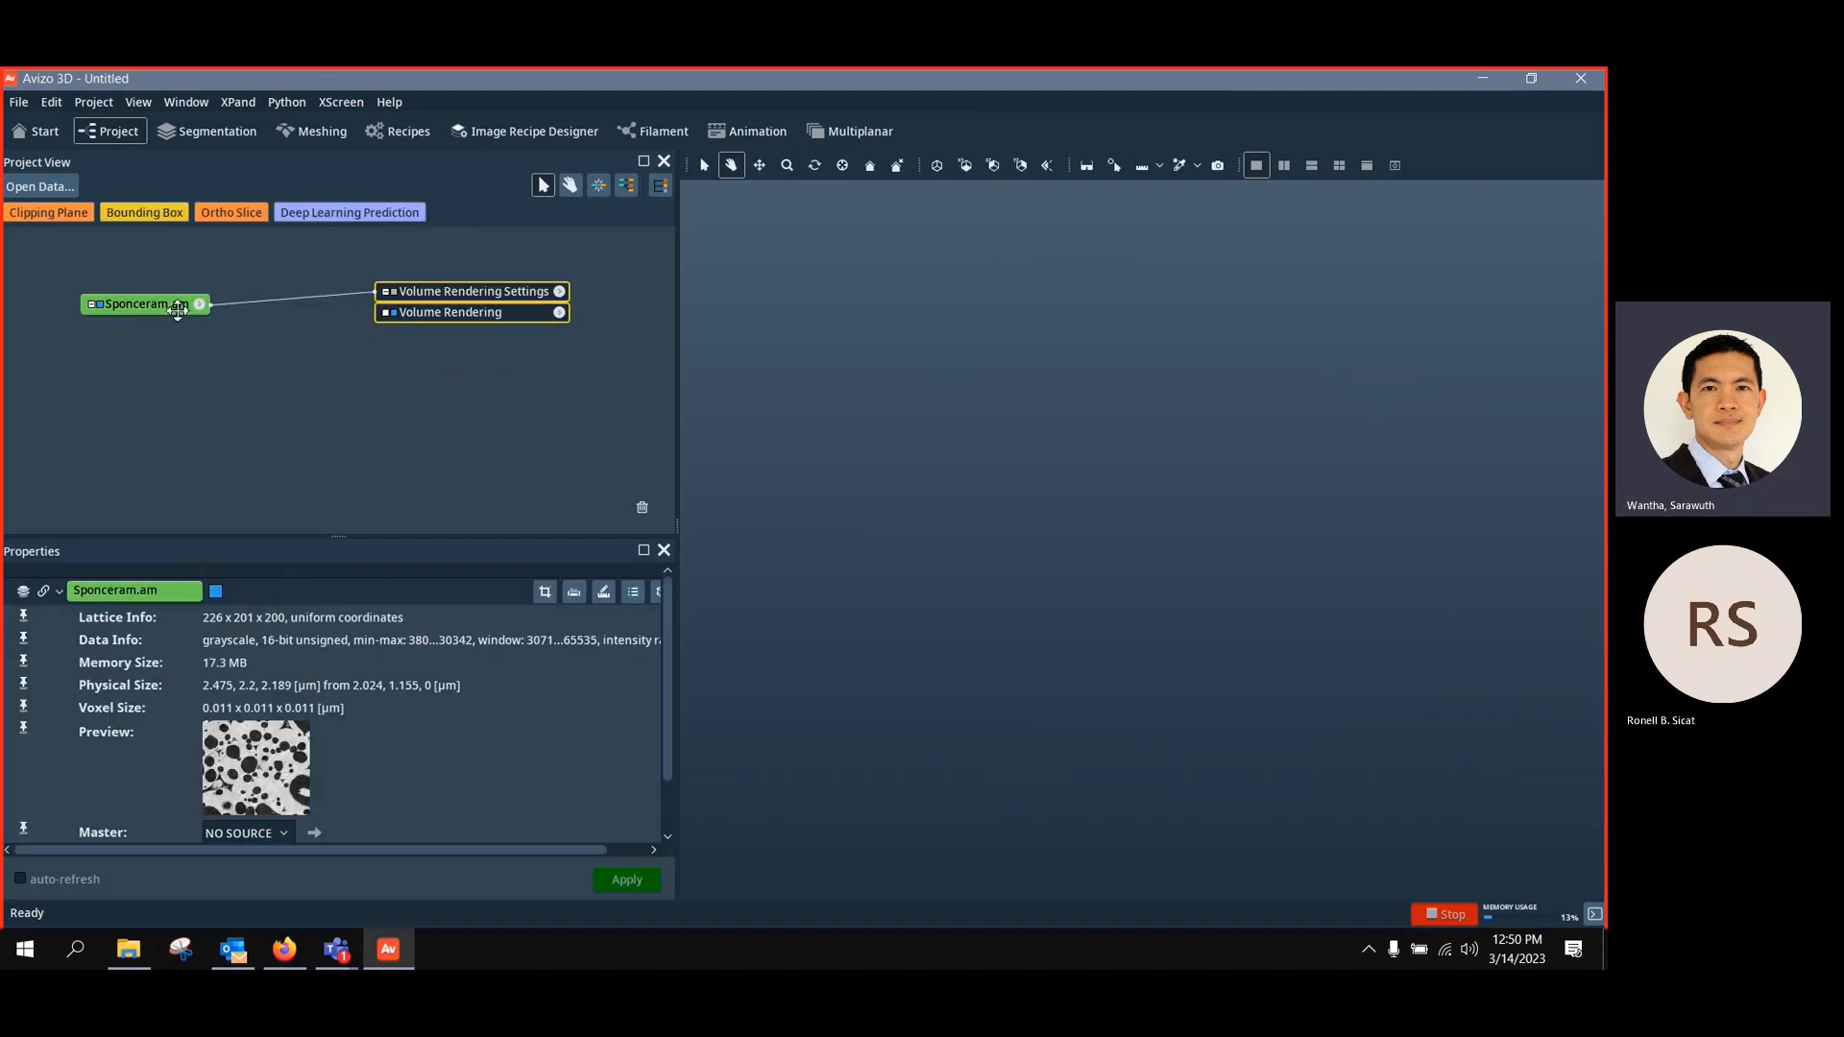
Attach a Median Filter to Sponceram.am and apply it with 3D interpretation
right_click(149, 302)
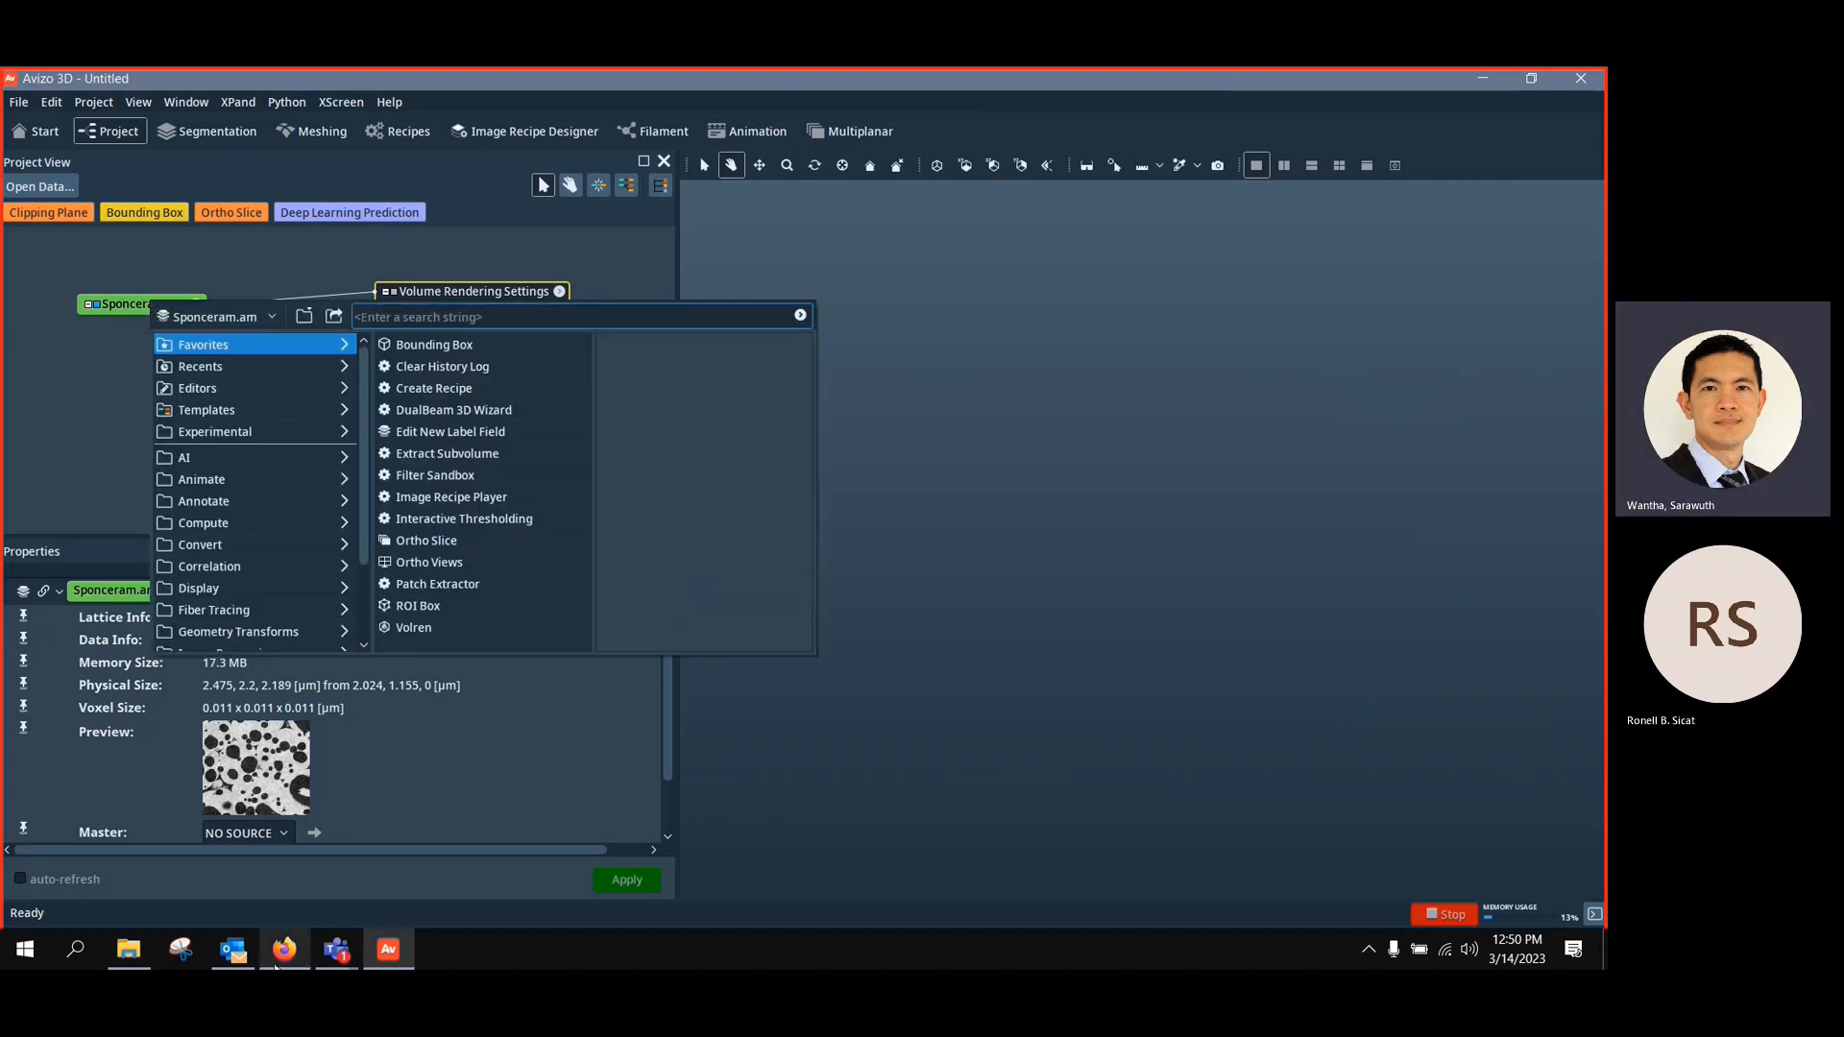
text(median)
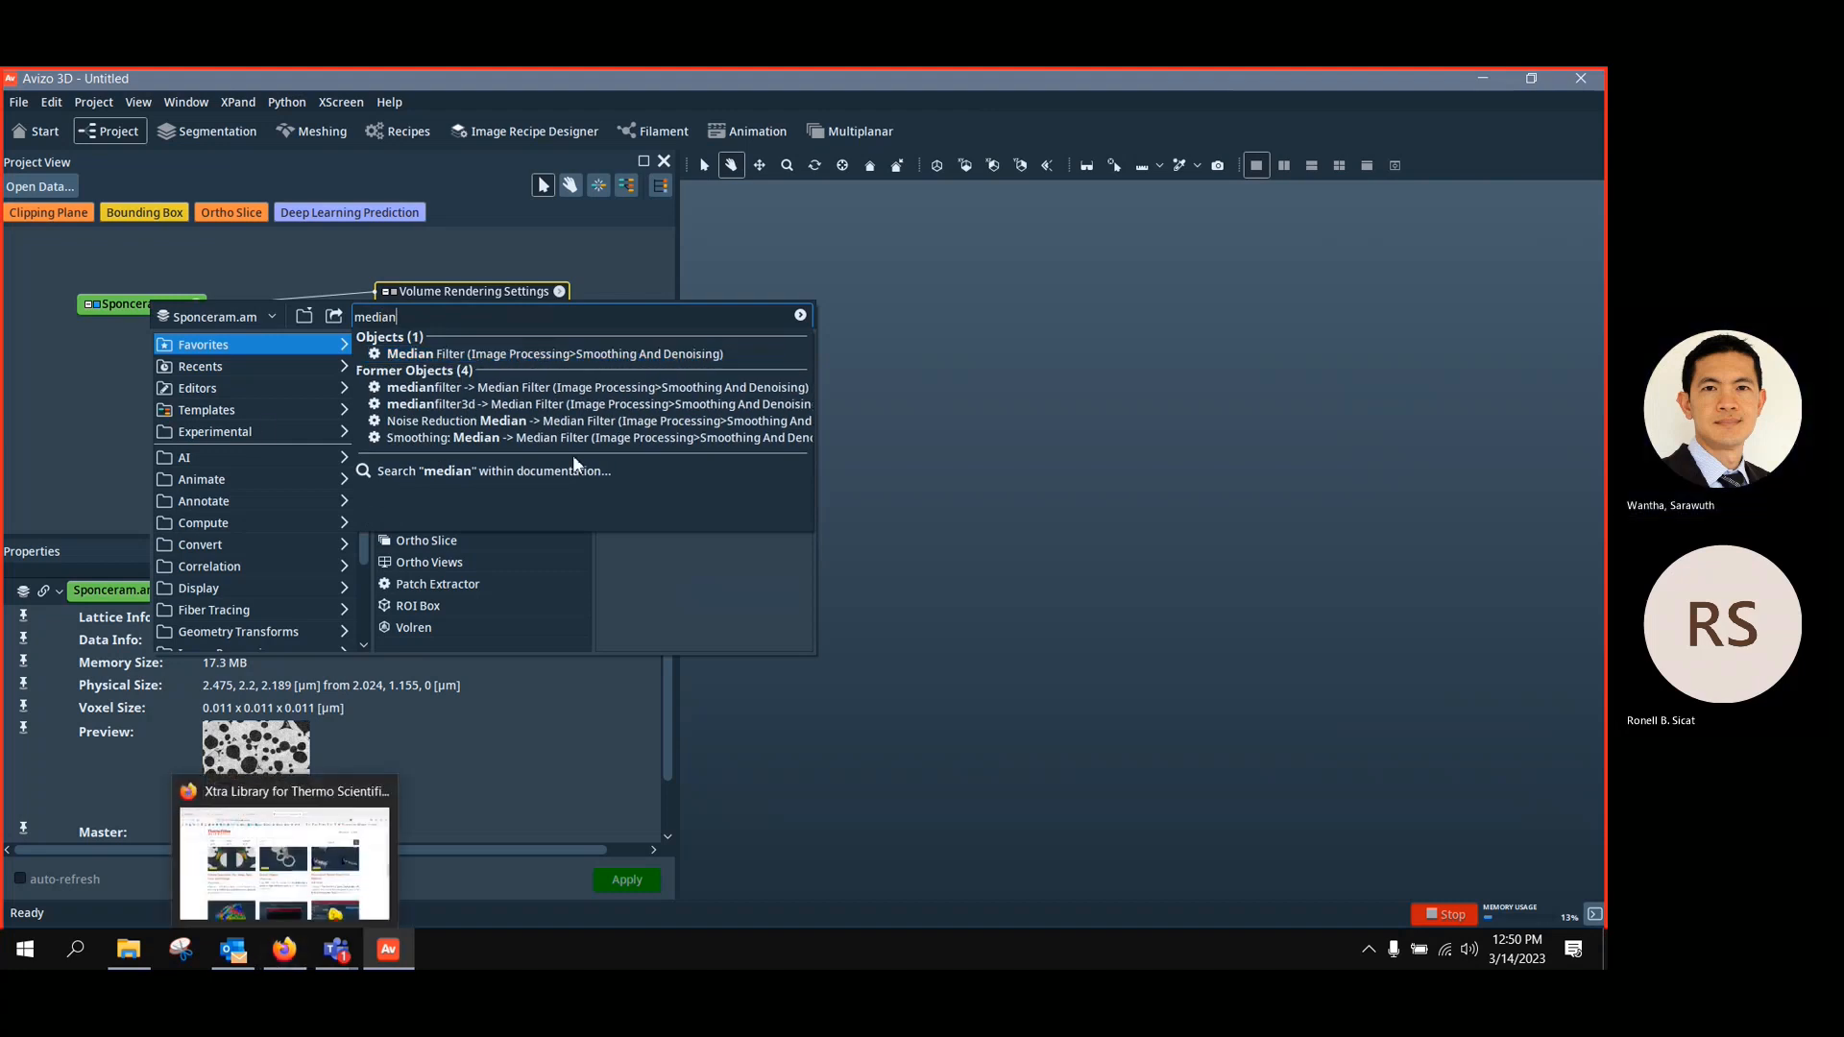
click(479, 353)
mouse_move(171, 340)
mouse_down()
mouse_move(246, 357)
mouse_move(184, 369)
mouse_up()
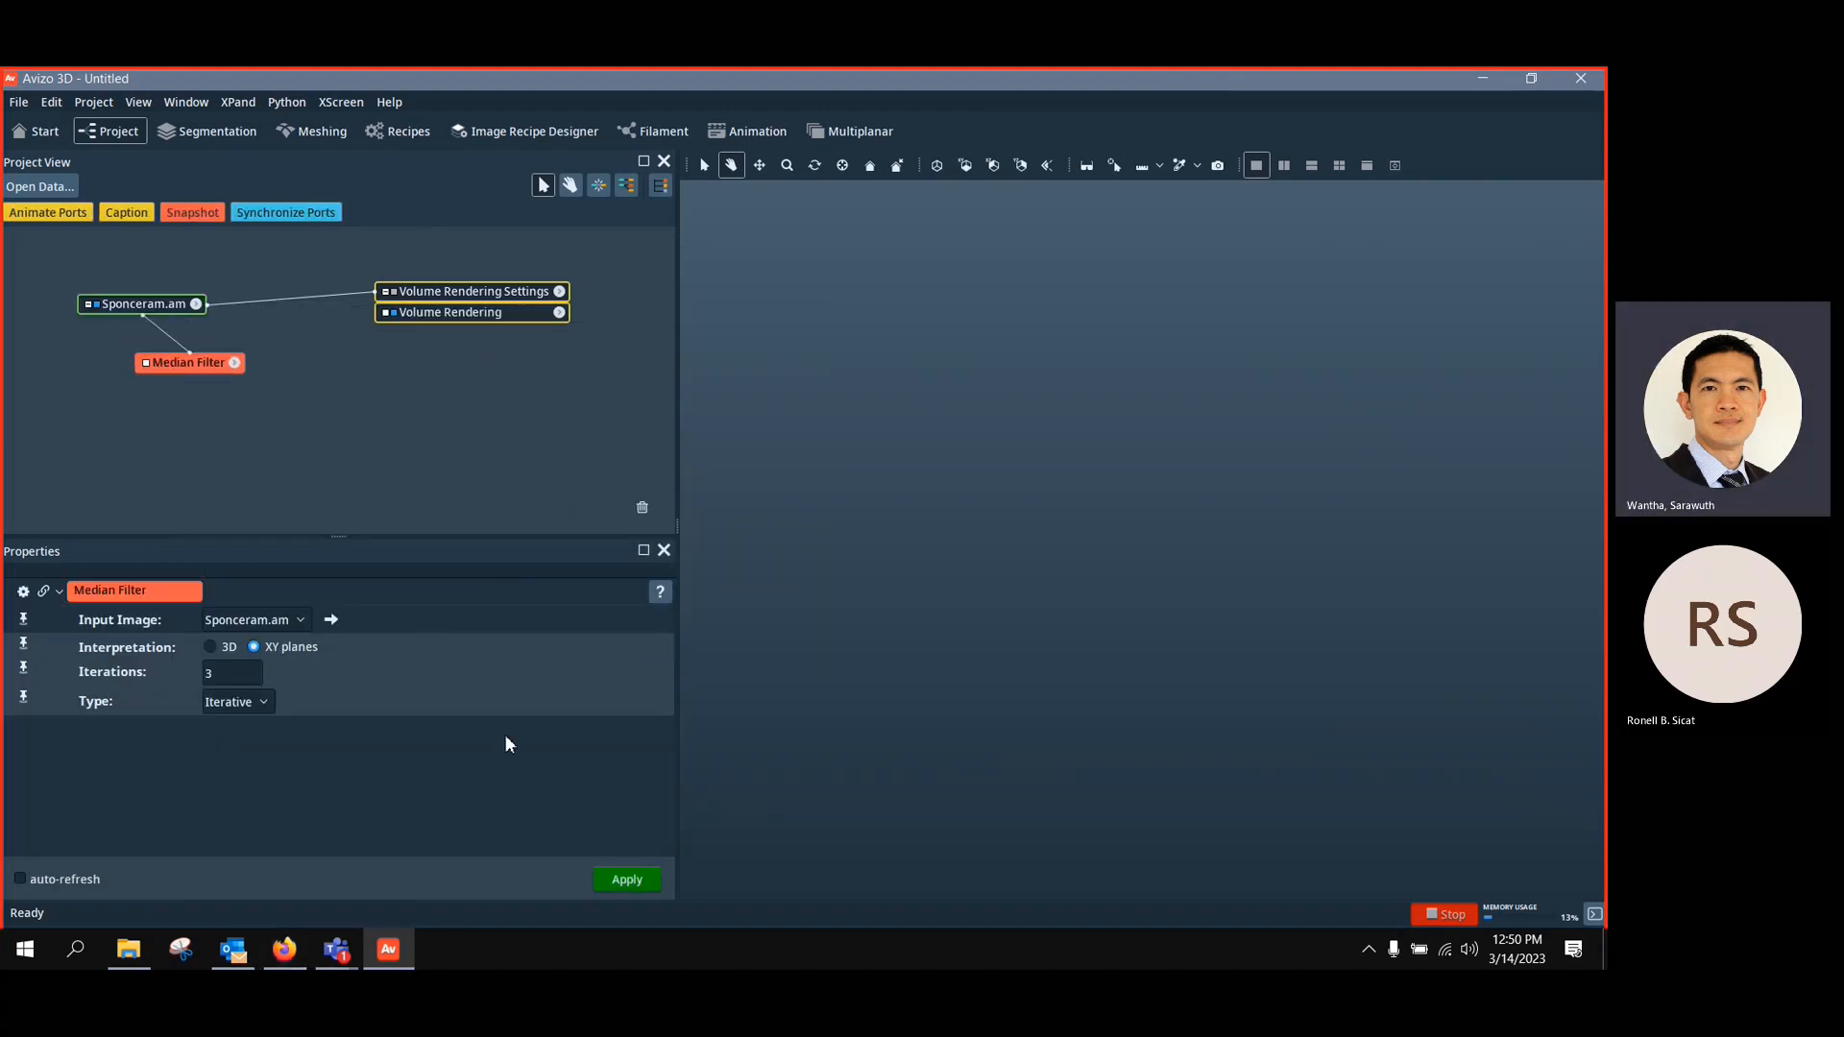
click(211, 647)
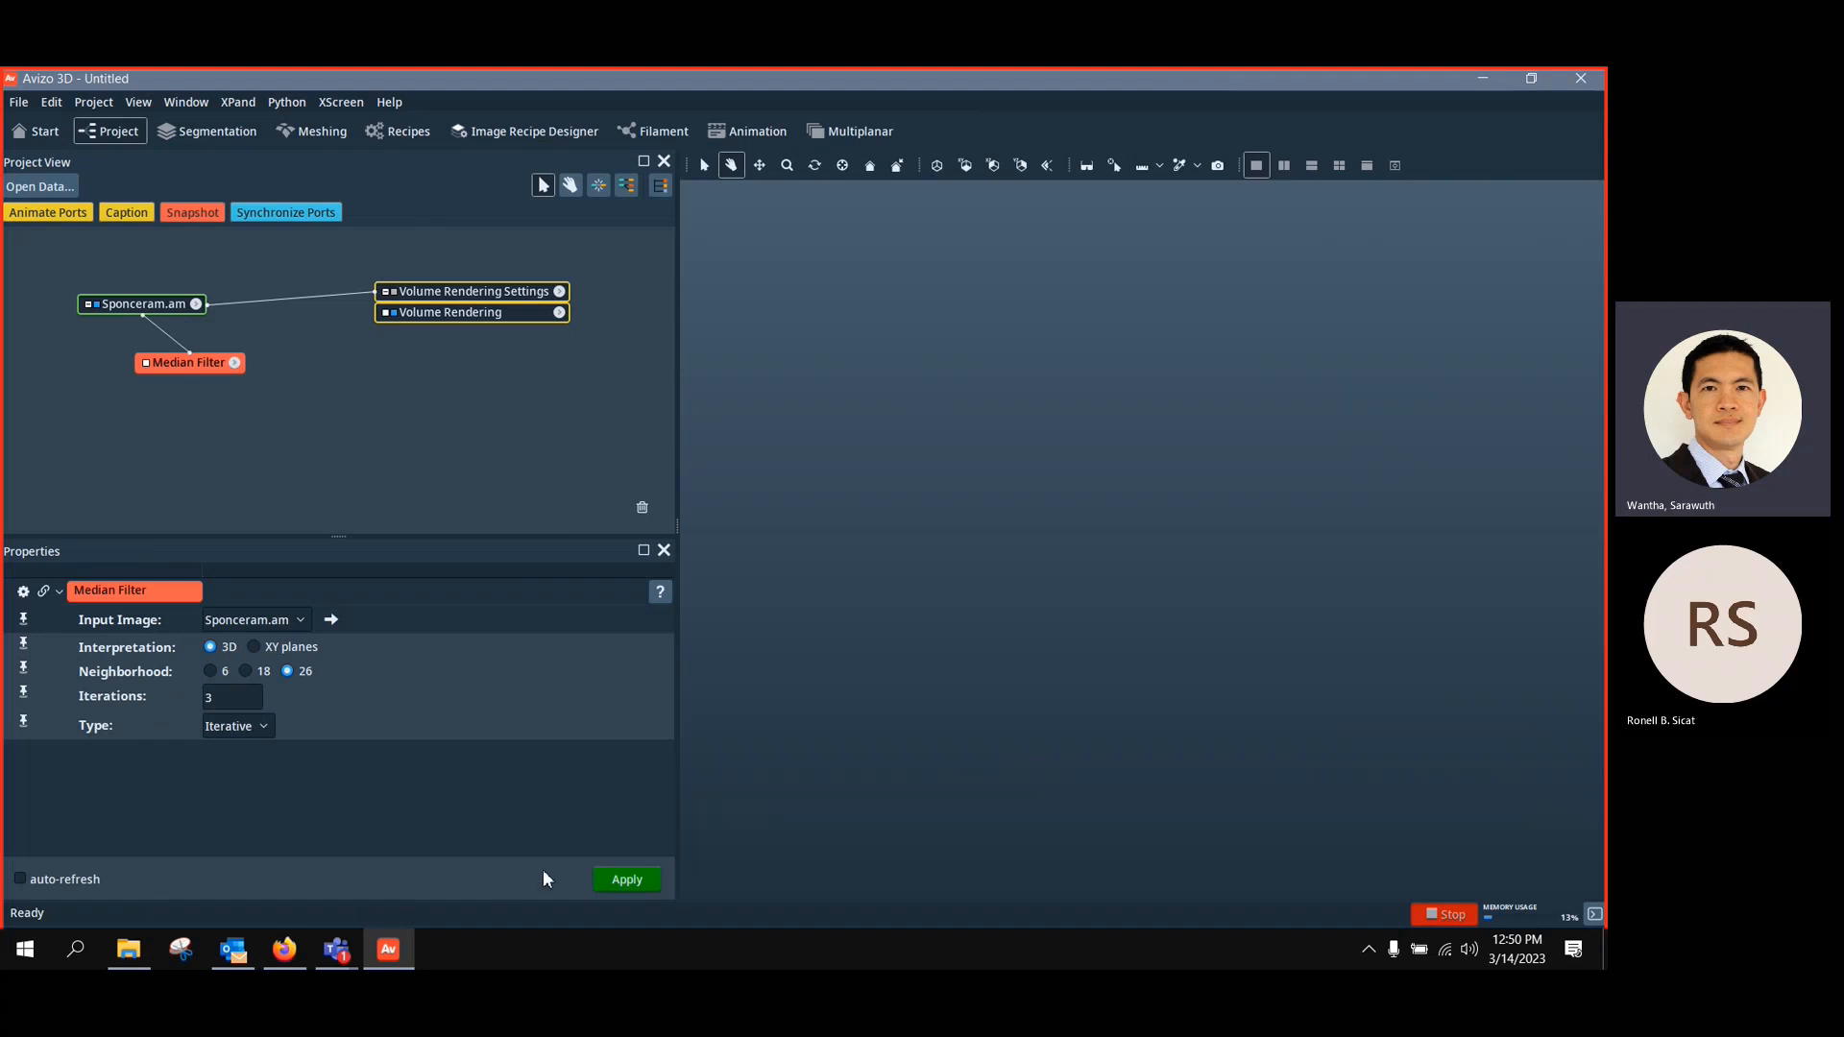
click(626, 880)
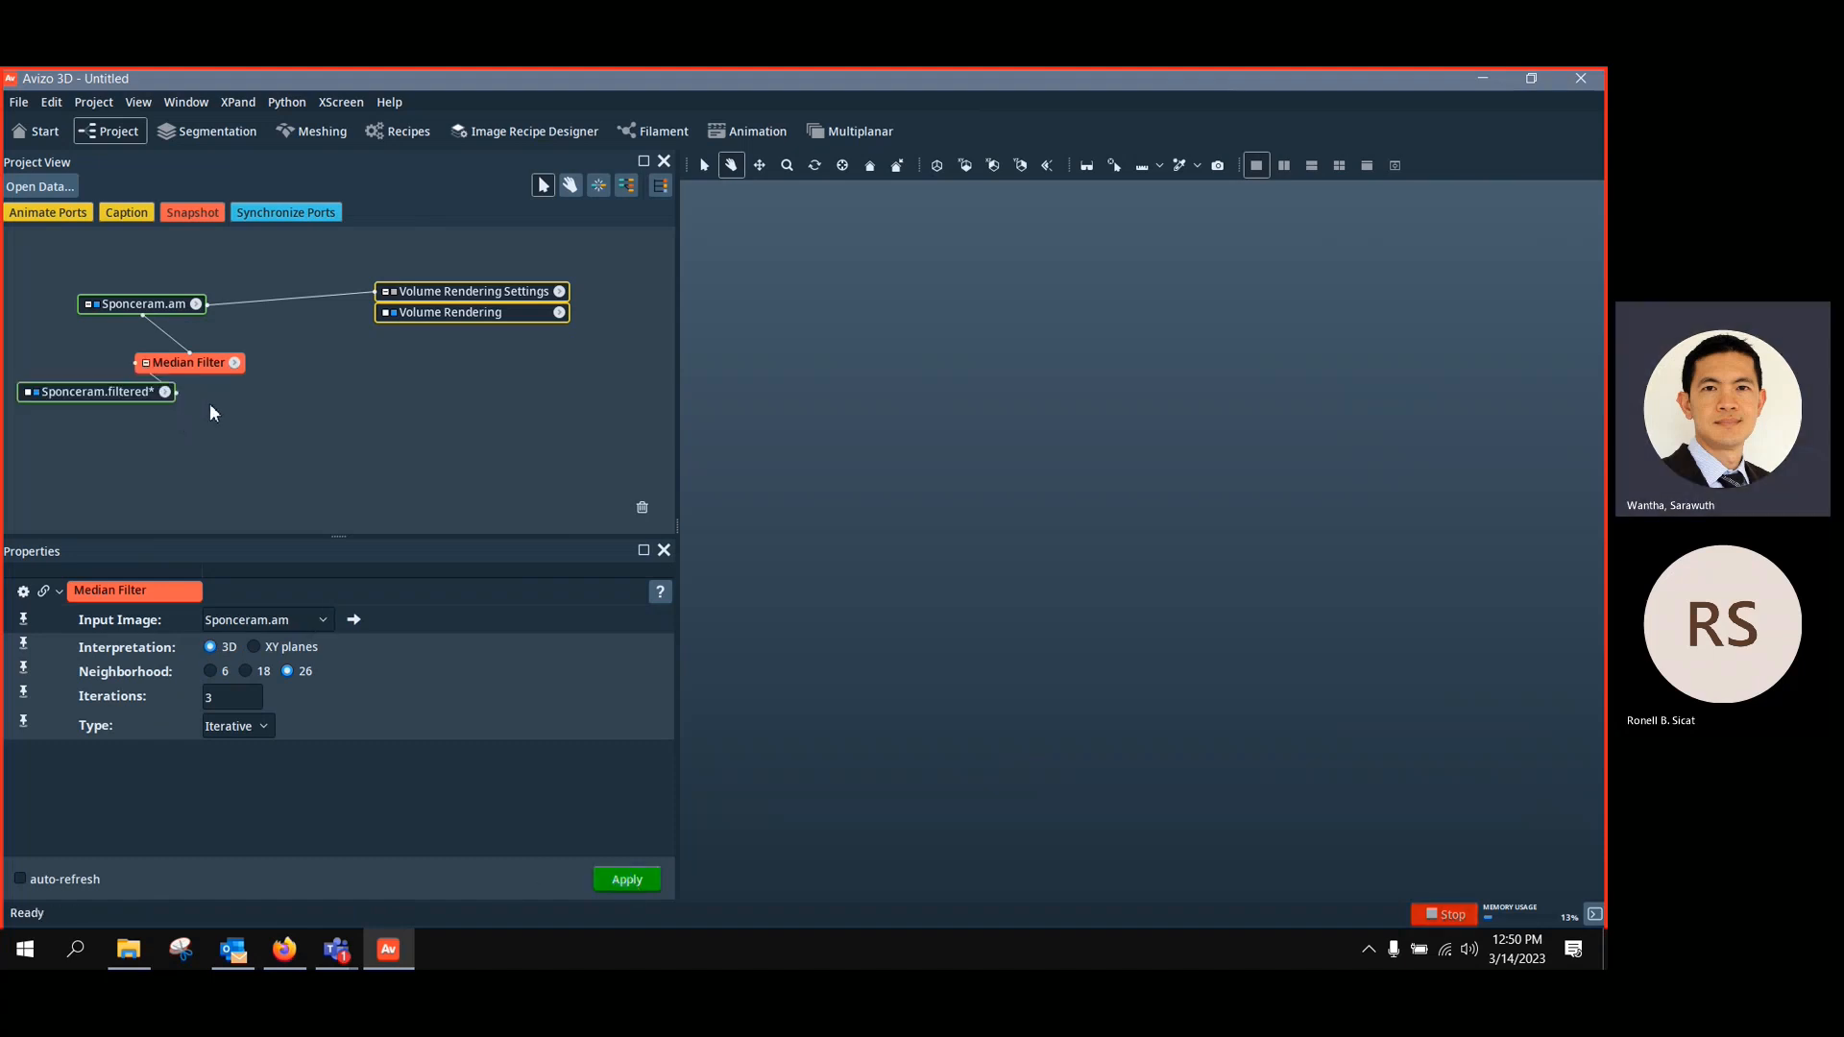
Reposition the Median Filter and its filtered output, and attach an Ortho Slice to the filtered data
drag(199, 365, 273, 352)
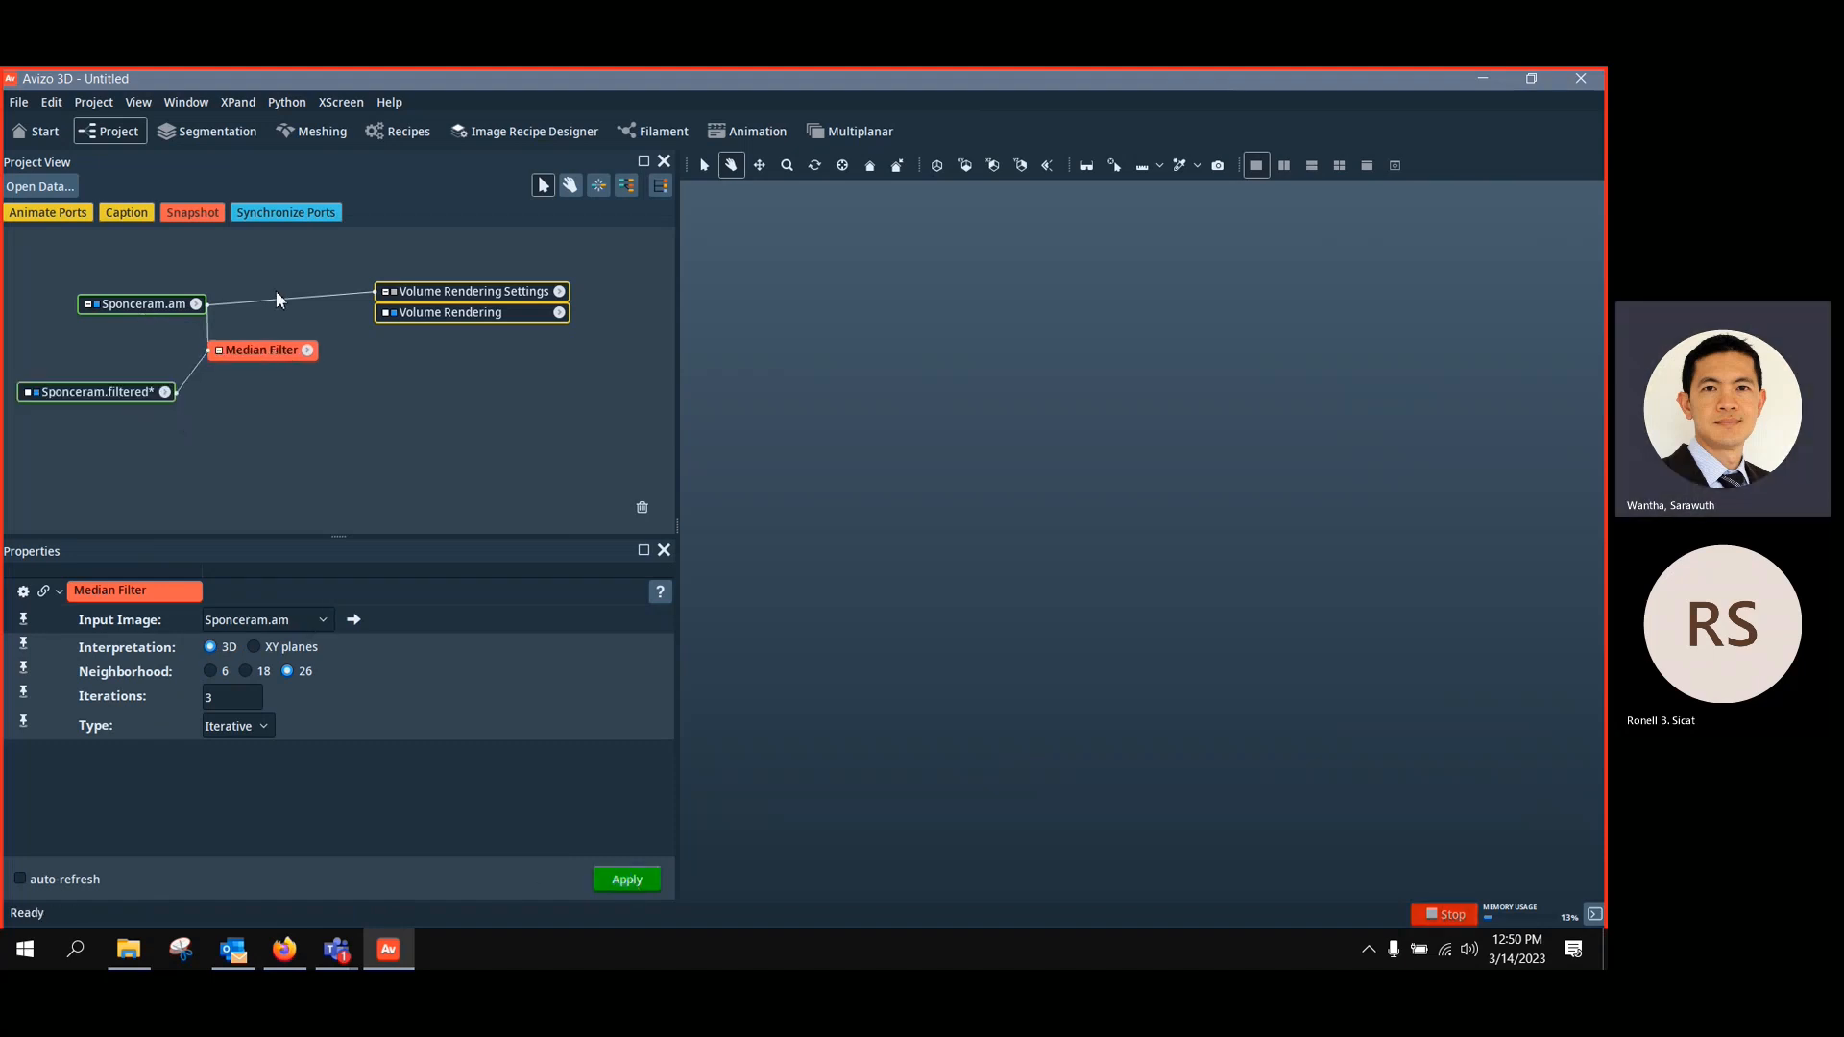
drag(117, 390, 172, 379)
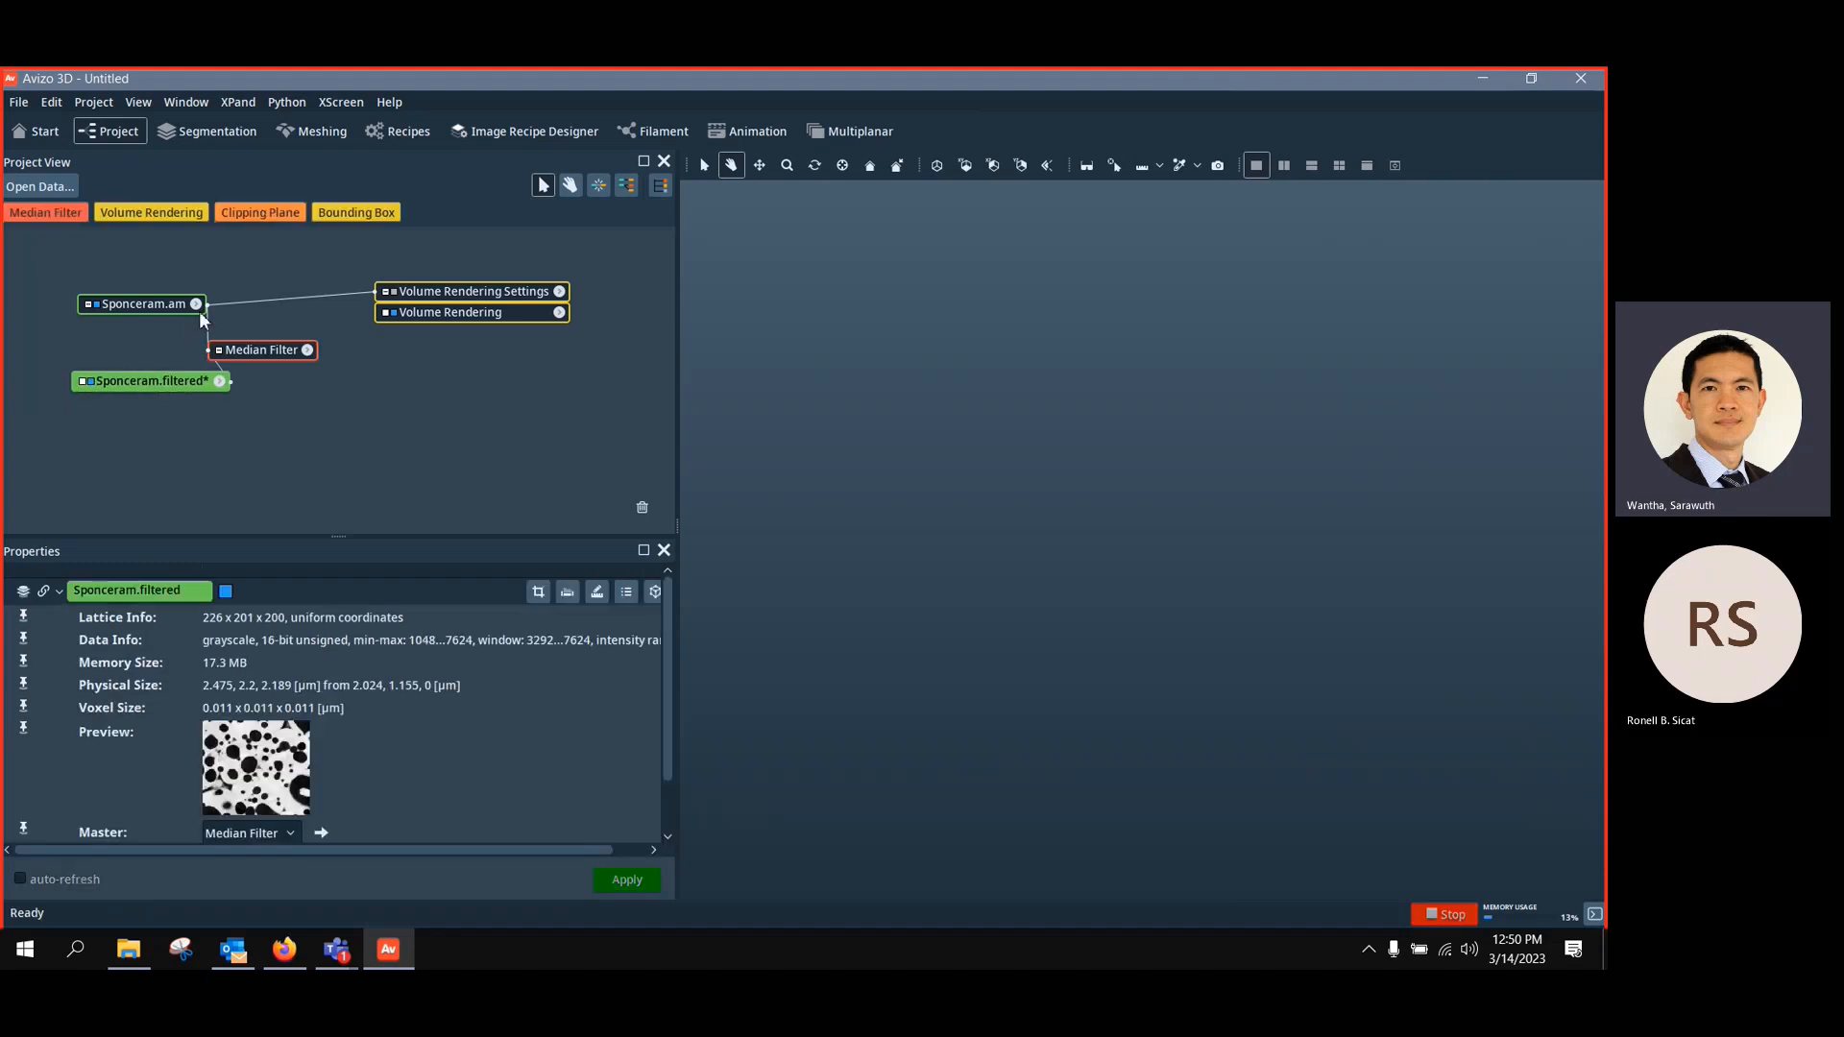
right_click(156, 387)
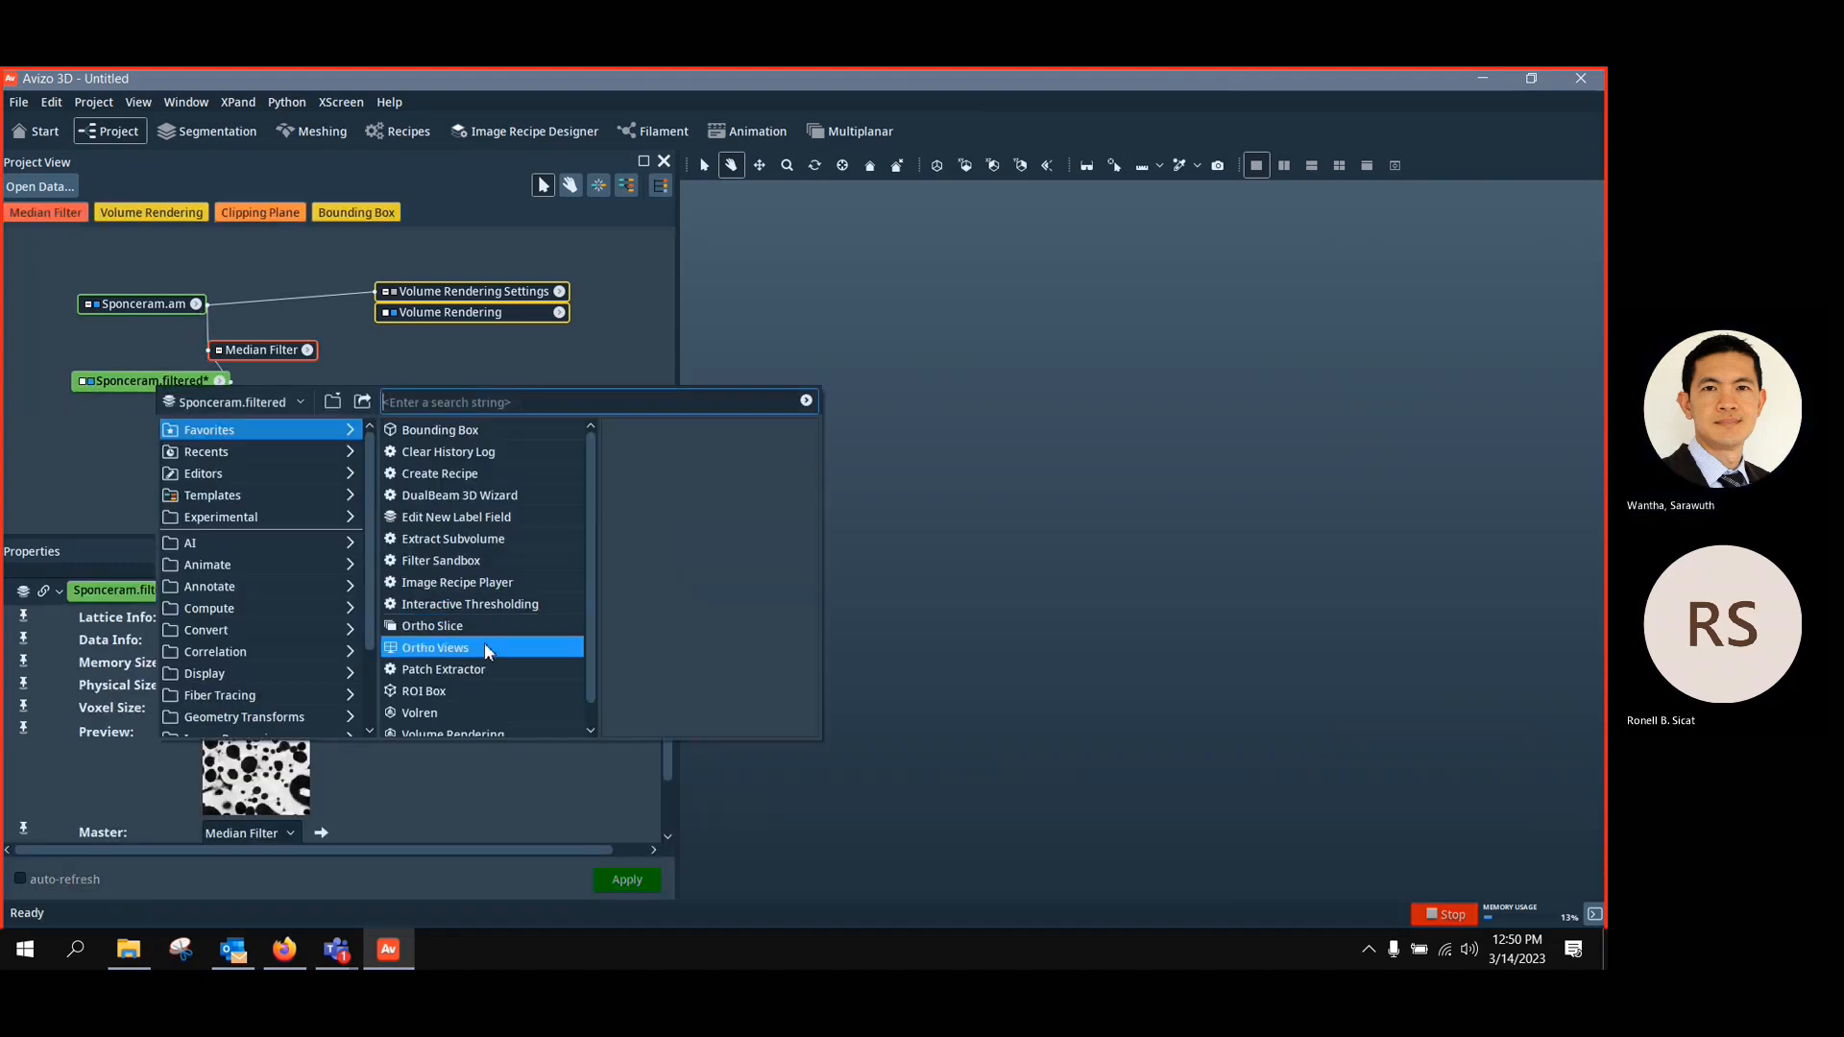
click(660, 573)
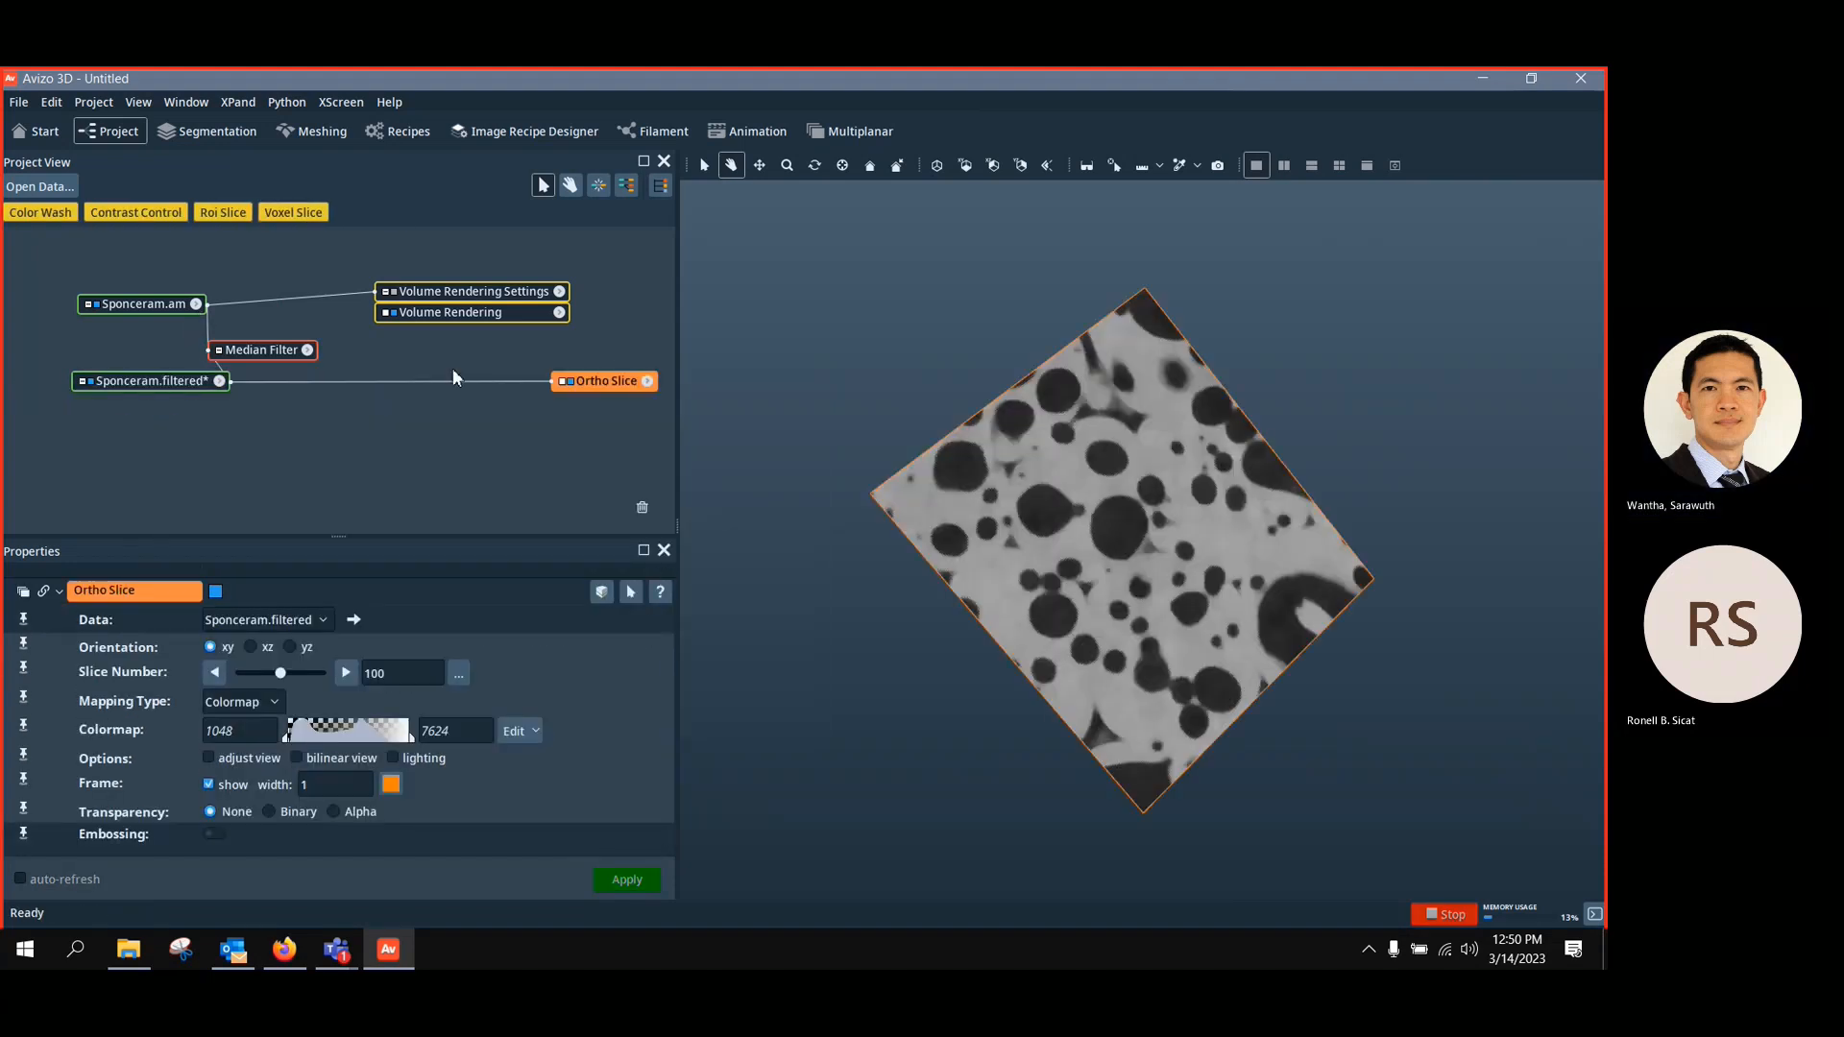
Compare the Ortho Slice on the original Sponceram.am with colormap maximum 10025, and reconnect it to the filtered data
drag(419, 383, 162, 305)
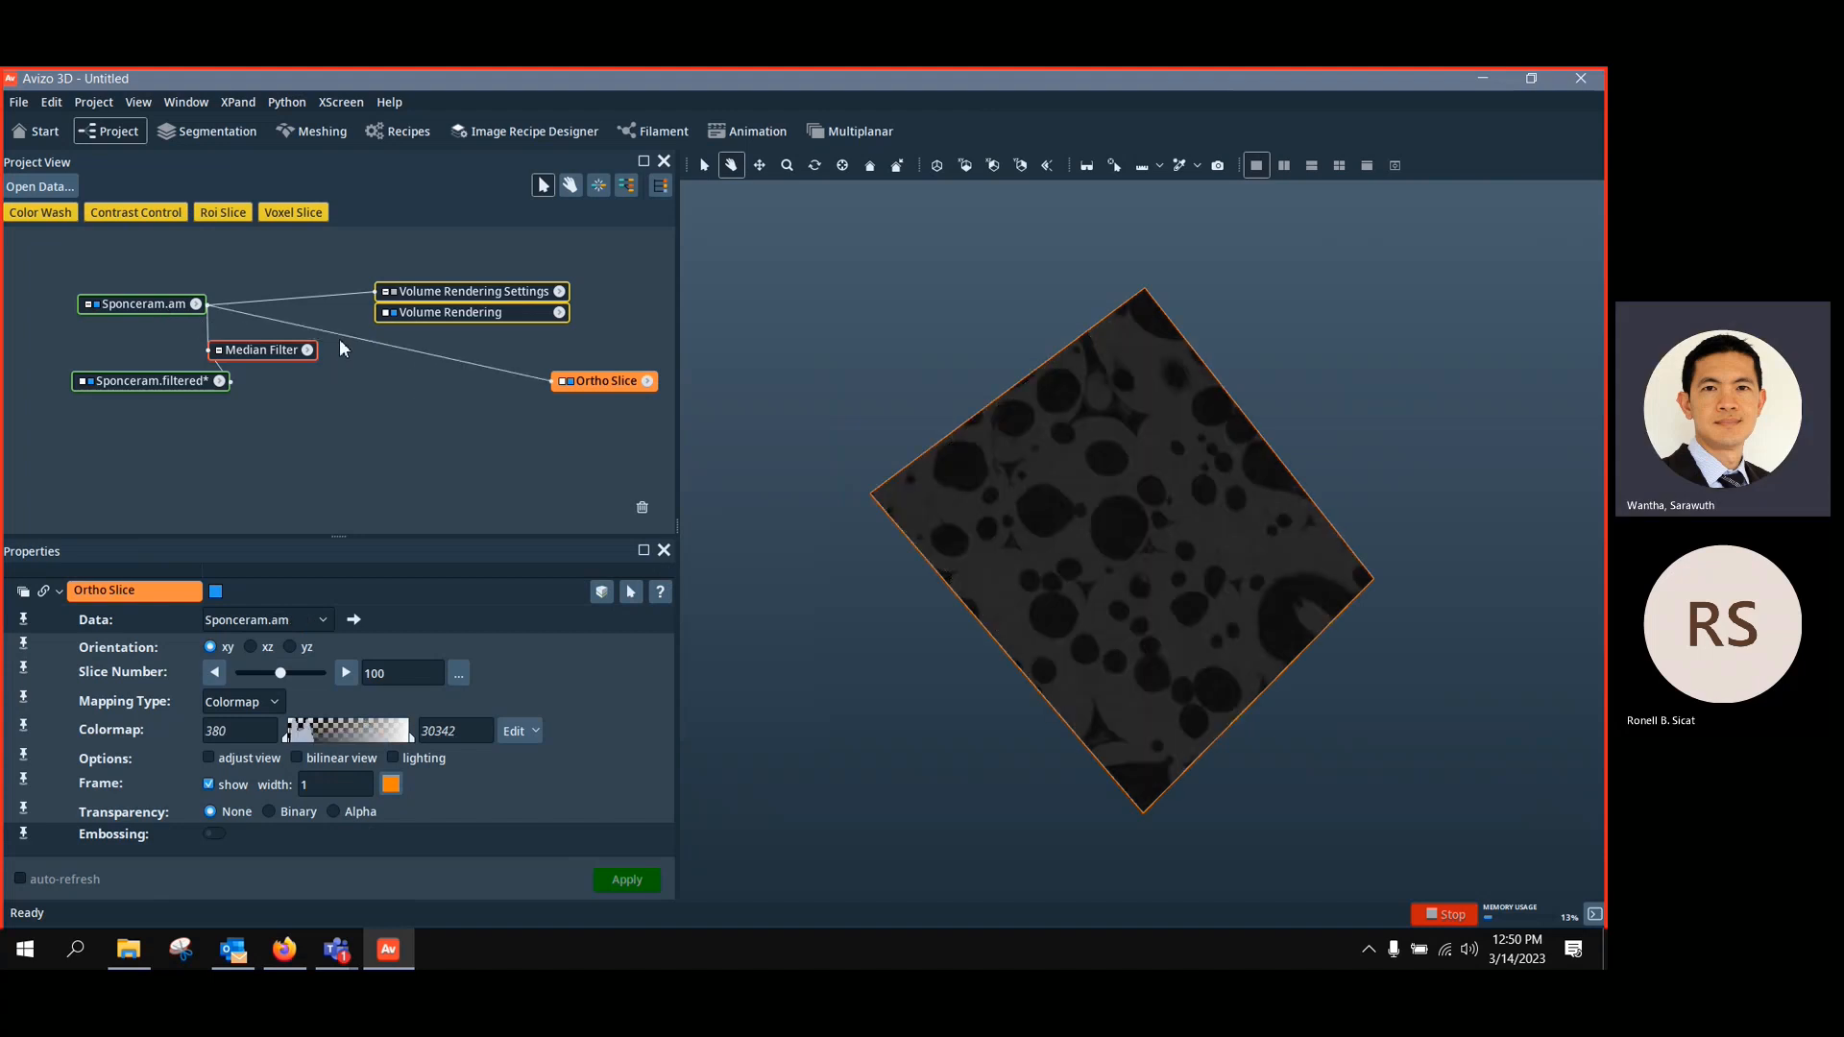
drag(338, 338, 180, 397)
drag(411, 738, 328, 738)
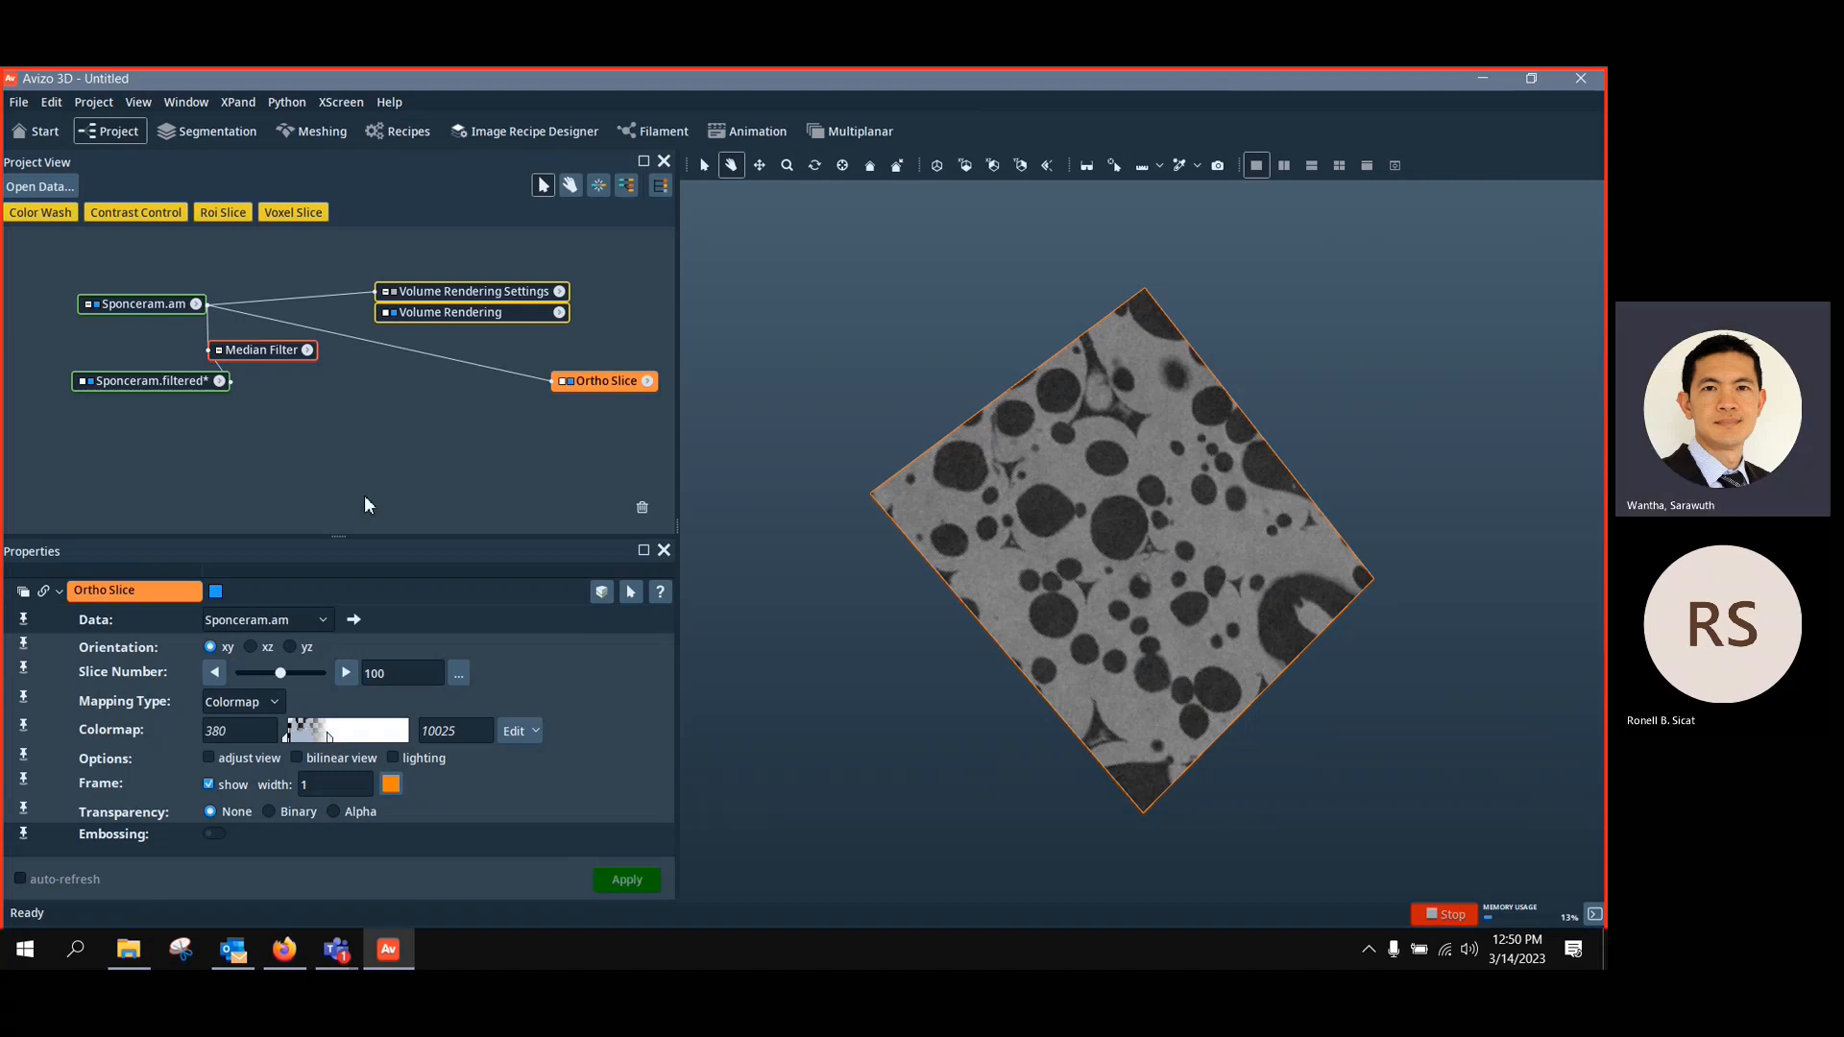
drag(284, 415, 198, 389)
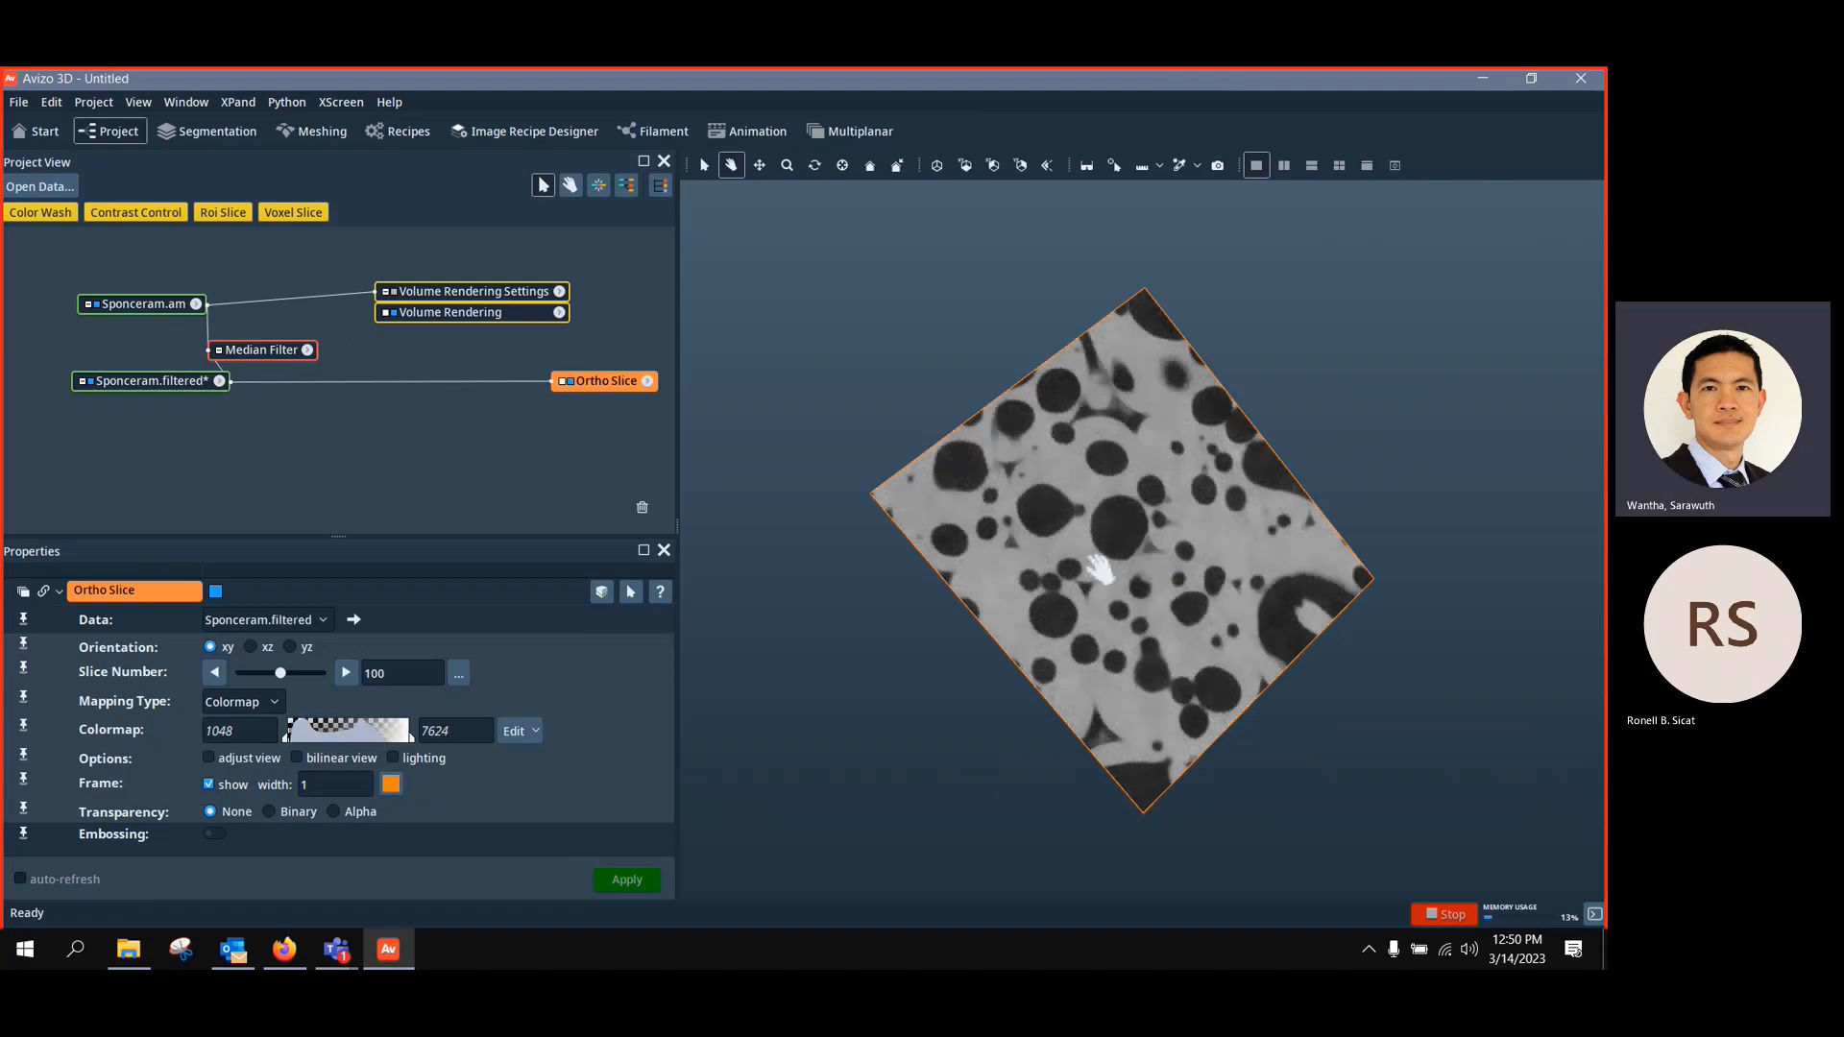
Rearrange the Median Filter, filtered data and Ortho Slice in the project graph and reorient the slice
drag(1069, 573, 1096, 634)
click(238, 352)
drag(238, 351, 175, 380)
click(619, 382)
drag(619, 382, 596, 398)
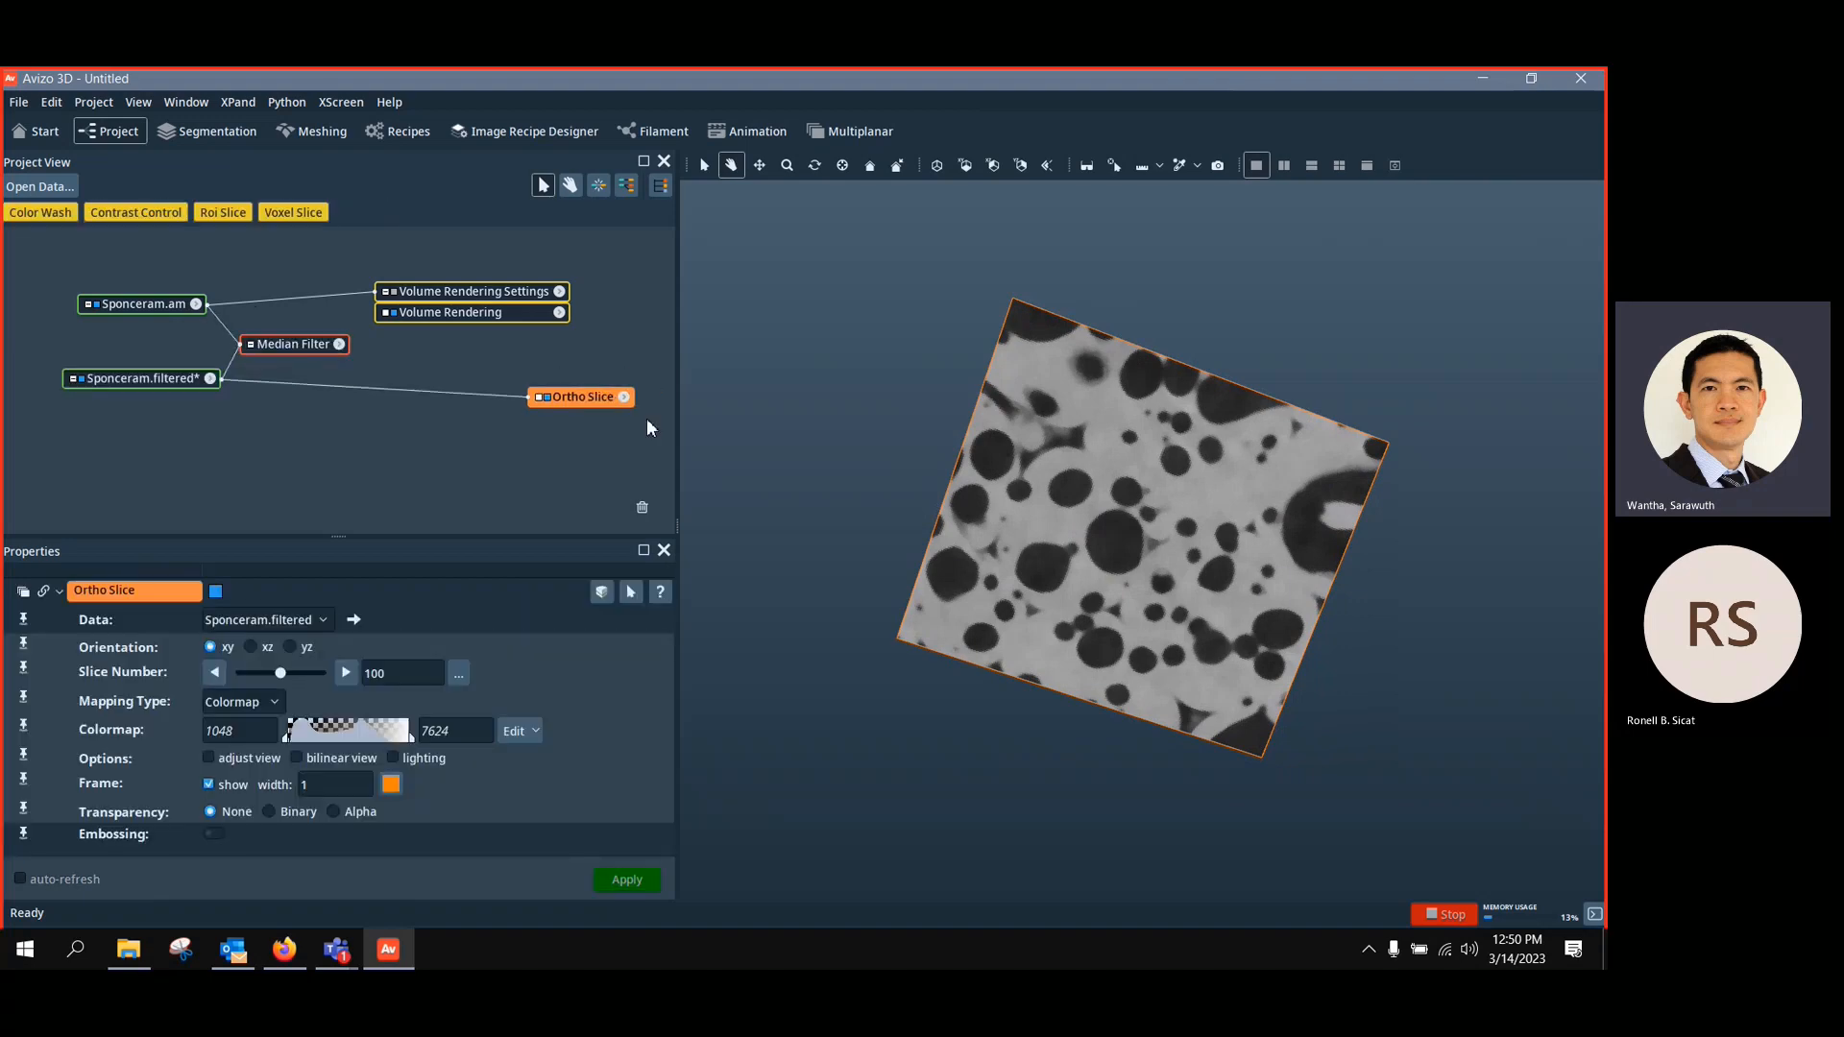
drag(1273, 591, 1119, 581)
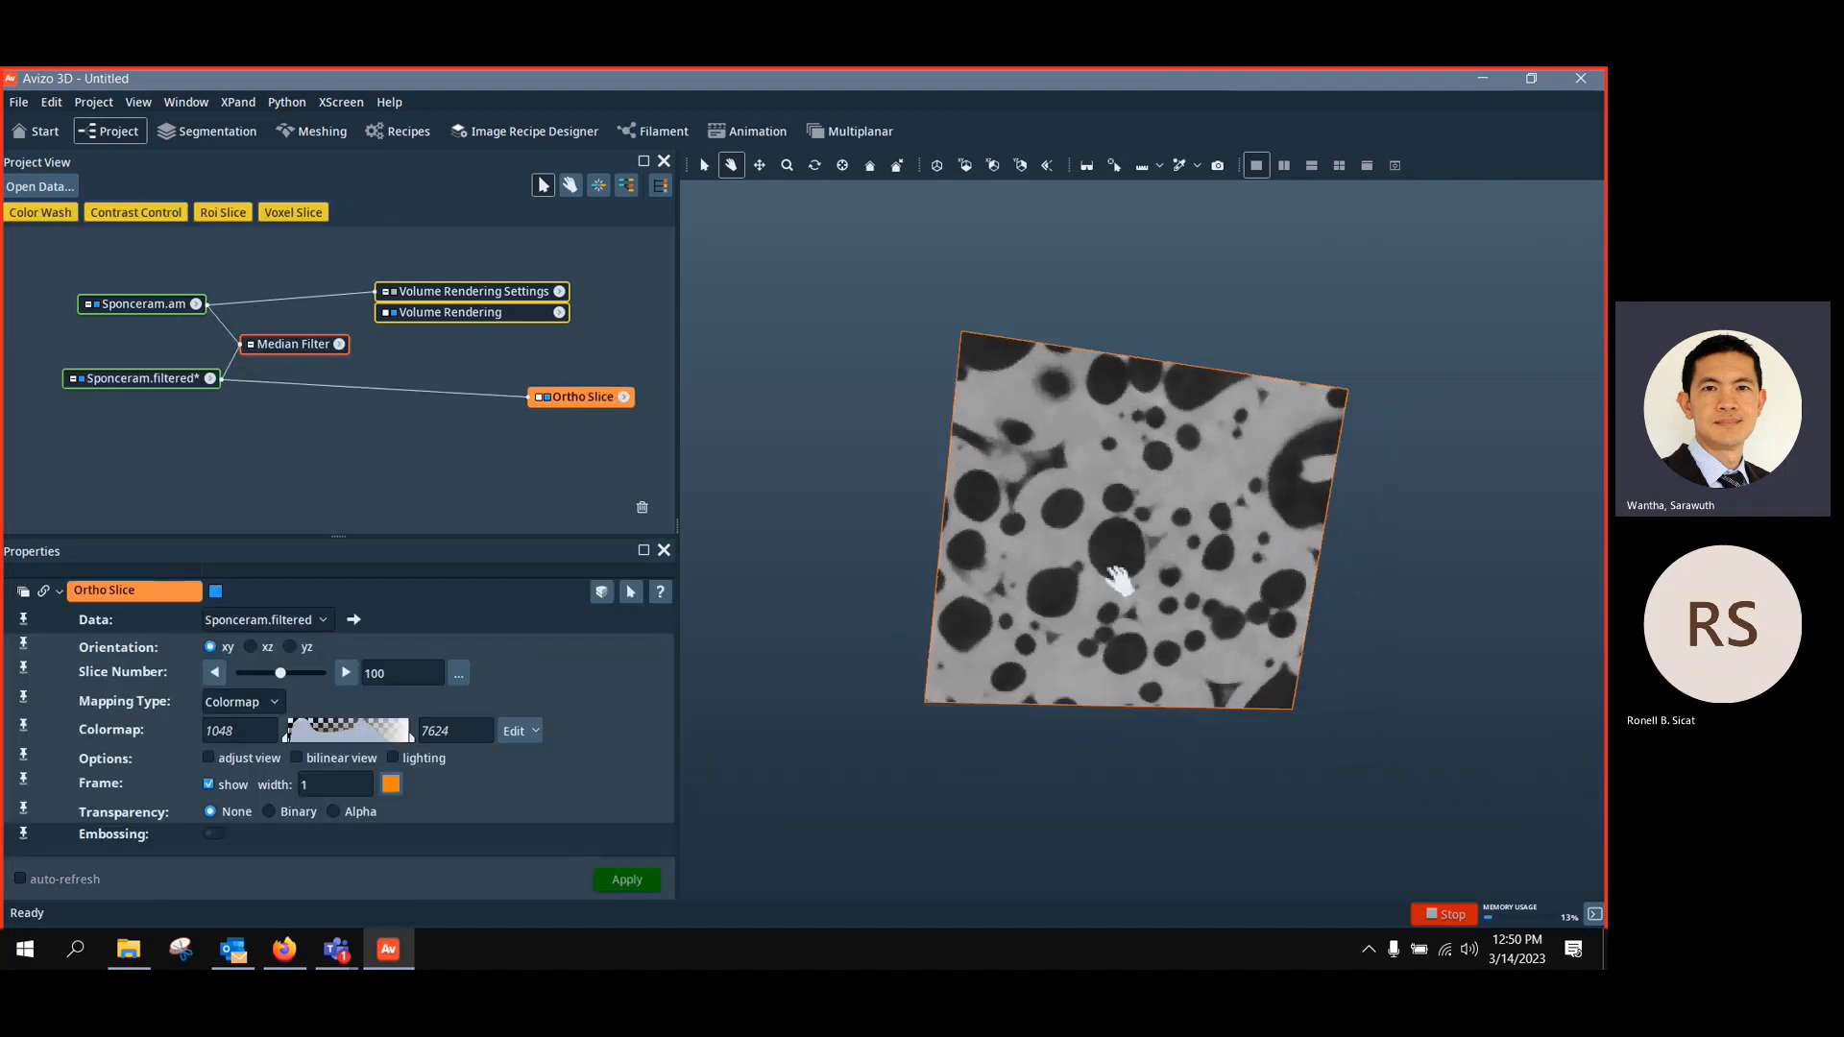
Run Auto Thresholding on the filtered Sponceram data in 3D with the factorisation criterion, and close the results table
click(126, 381)
right_click(124, 375)
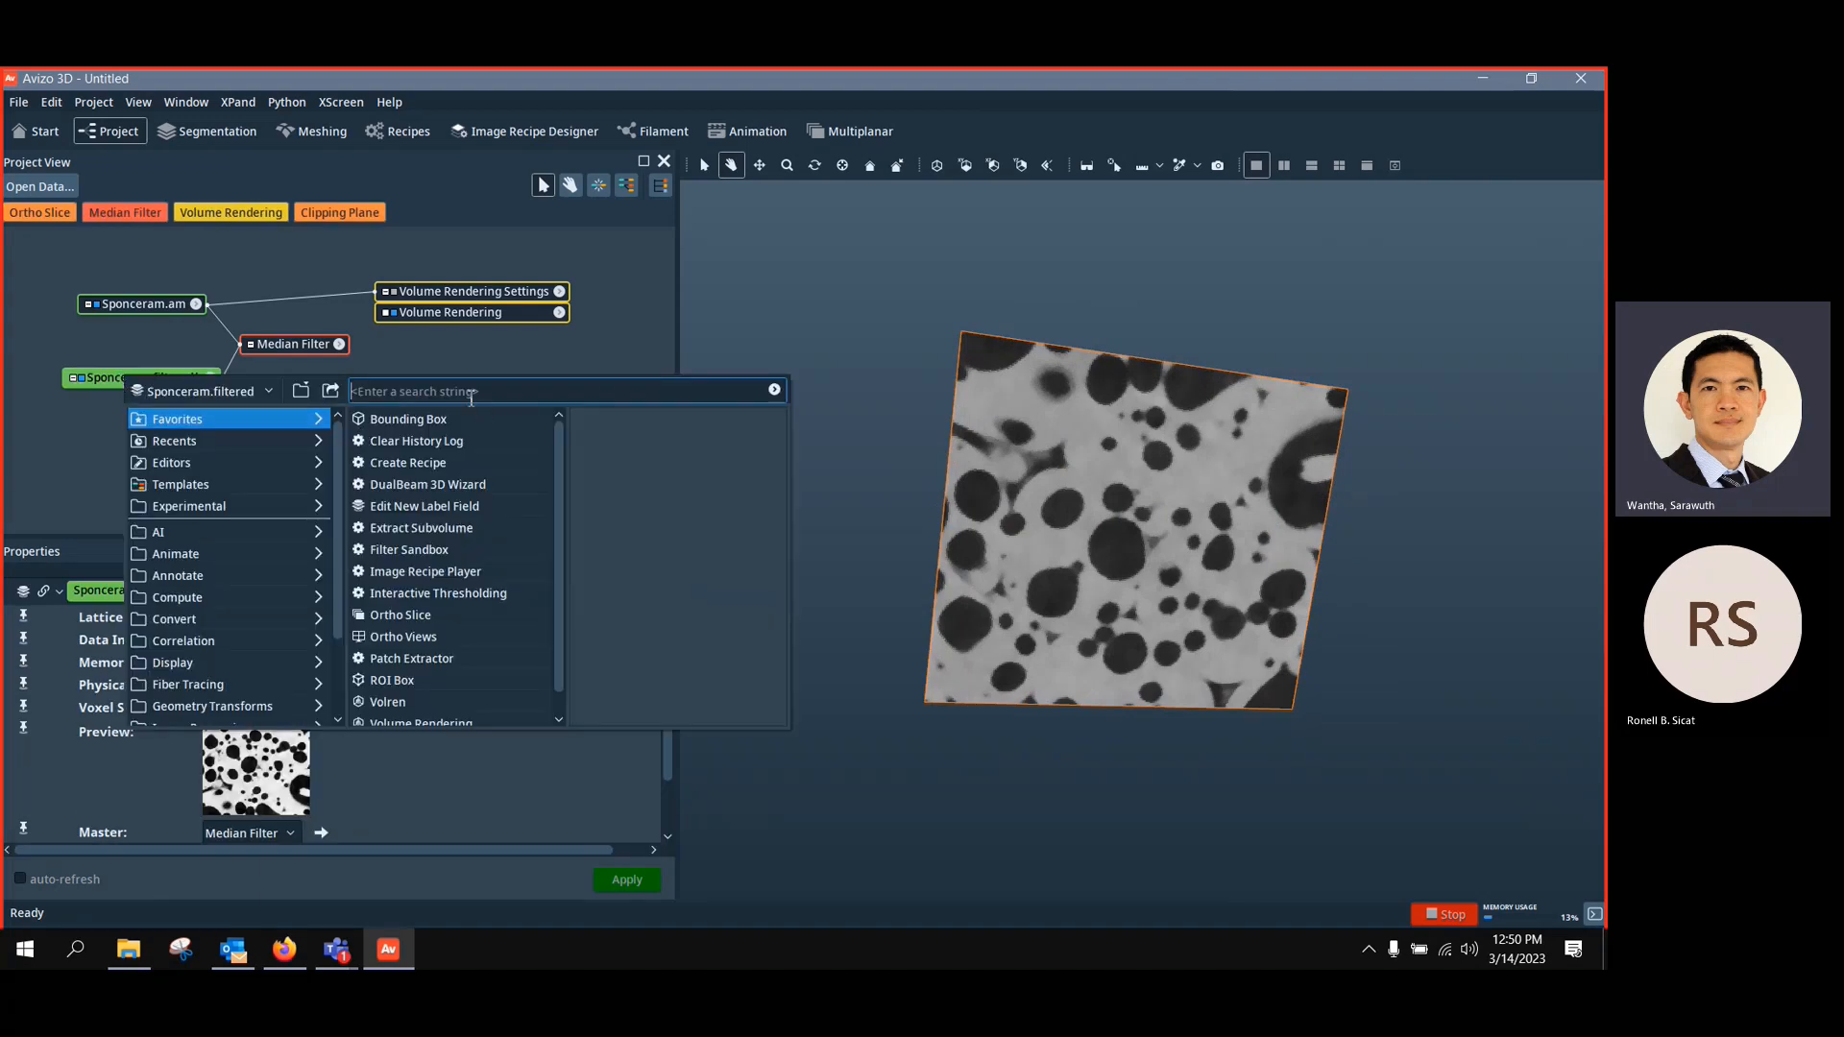
text(auto)
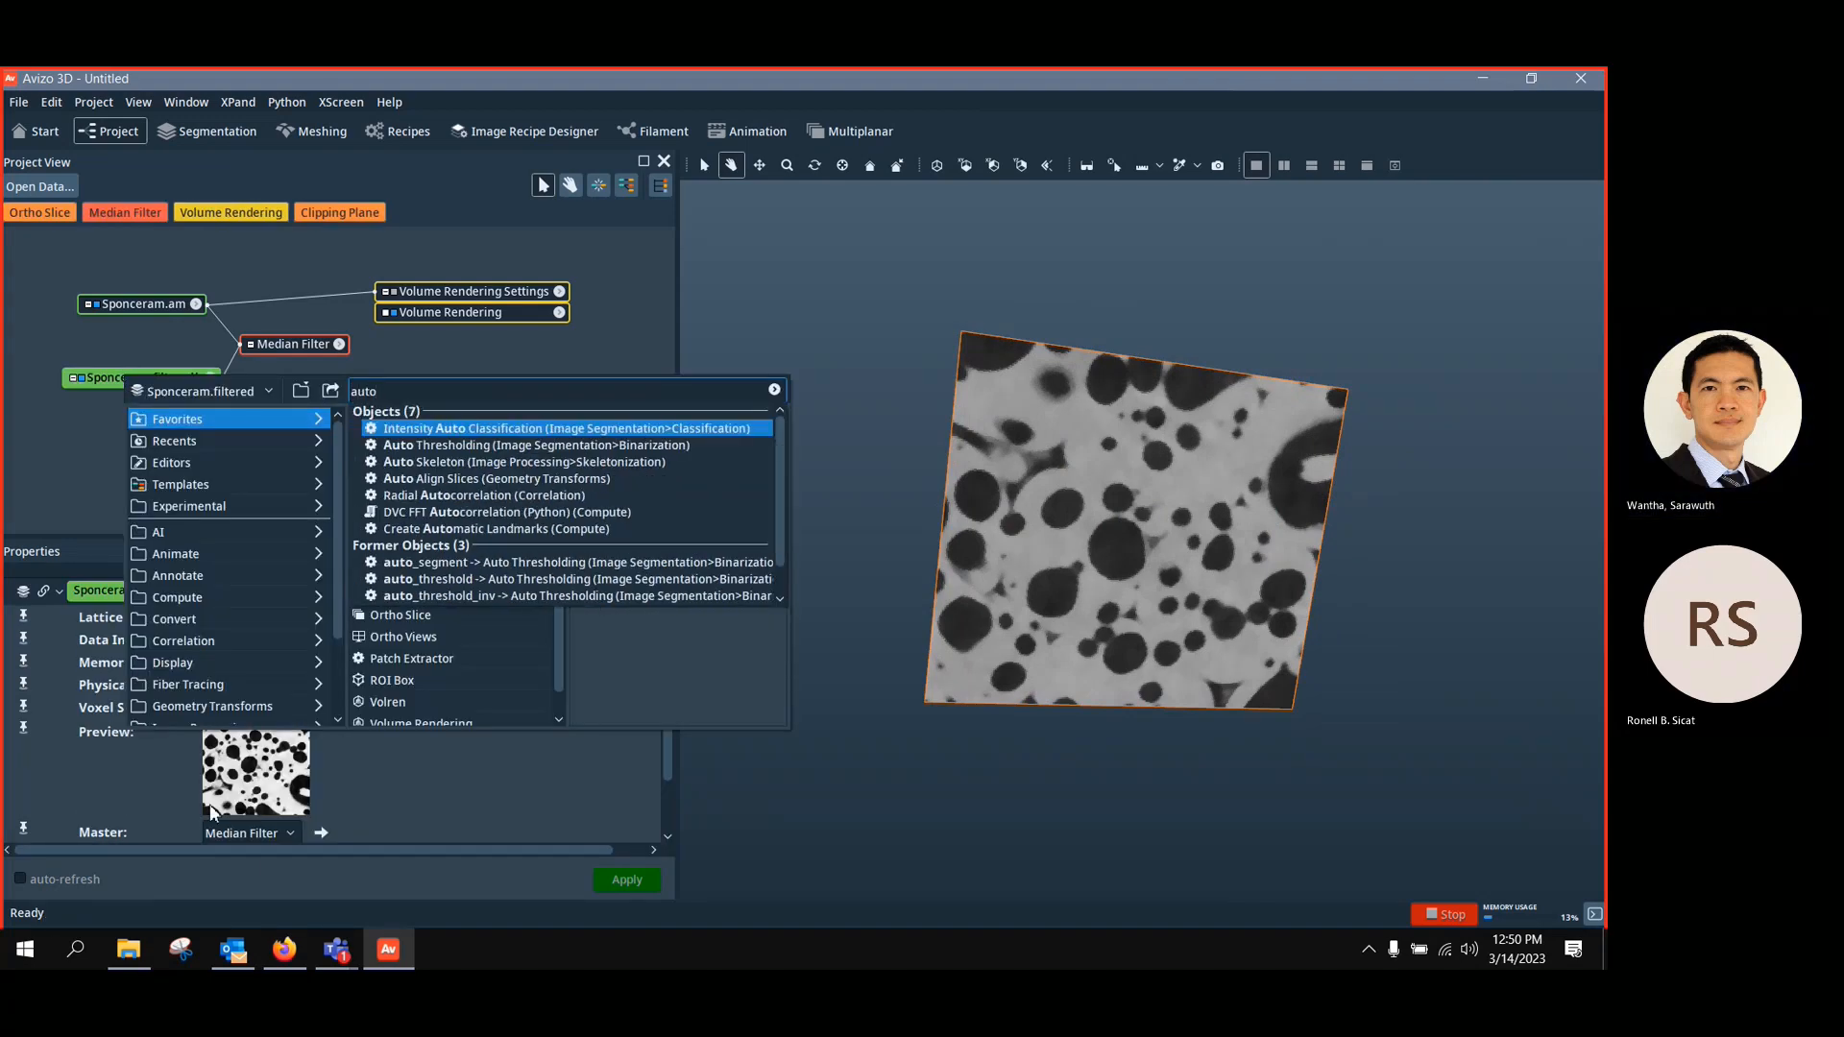
click(371, 446)
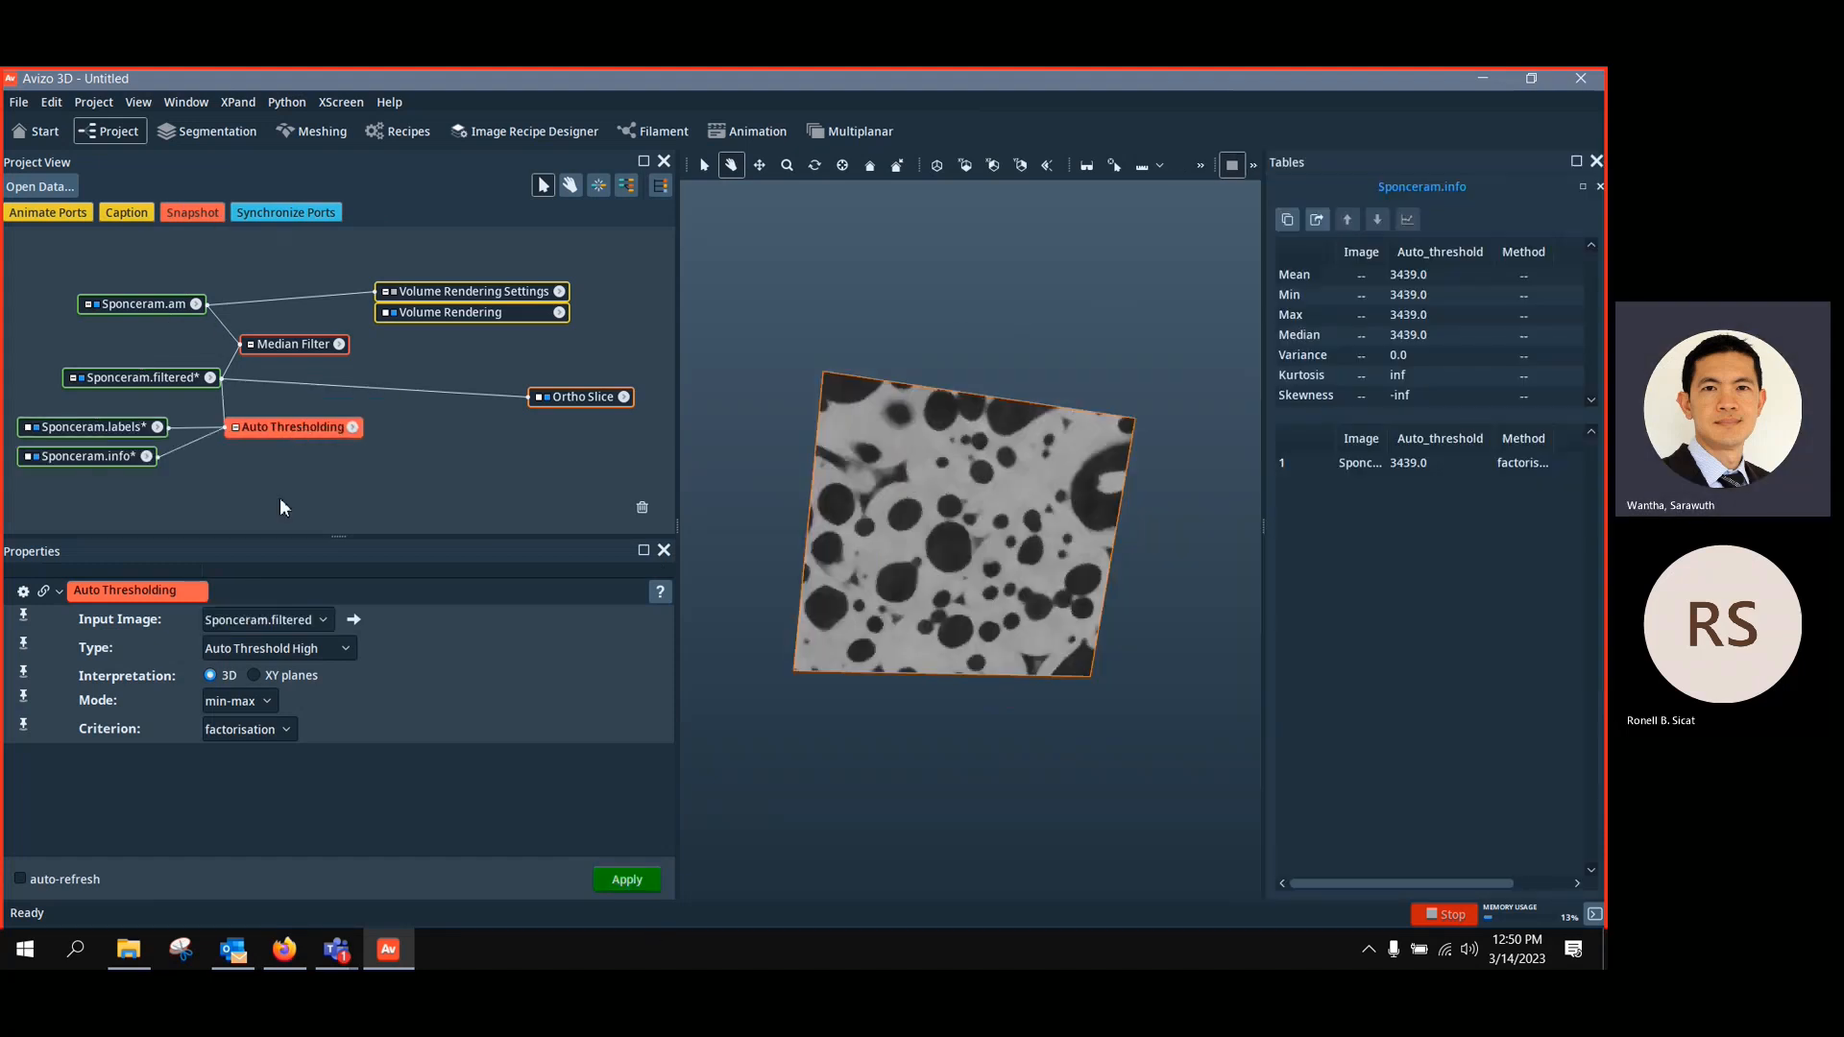
click(1596, 161)
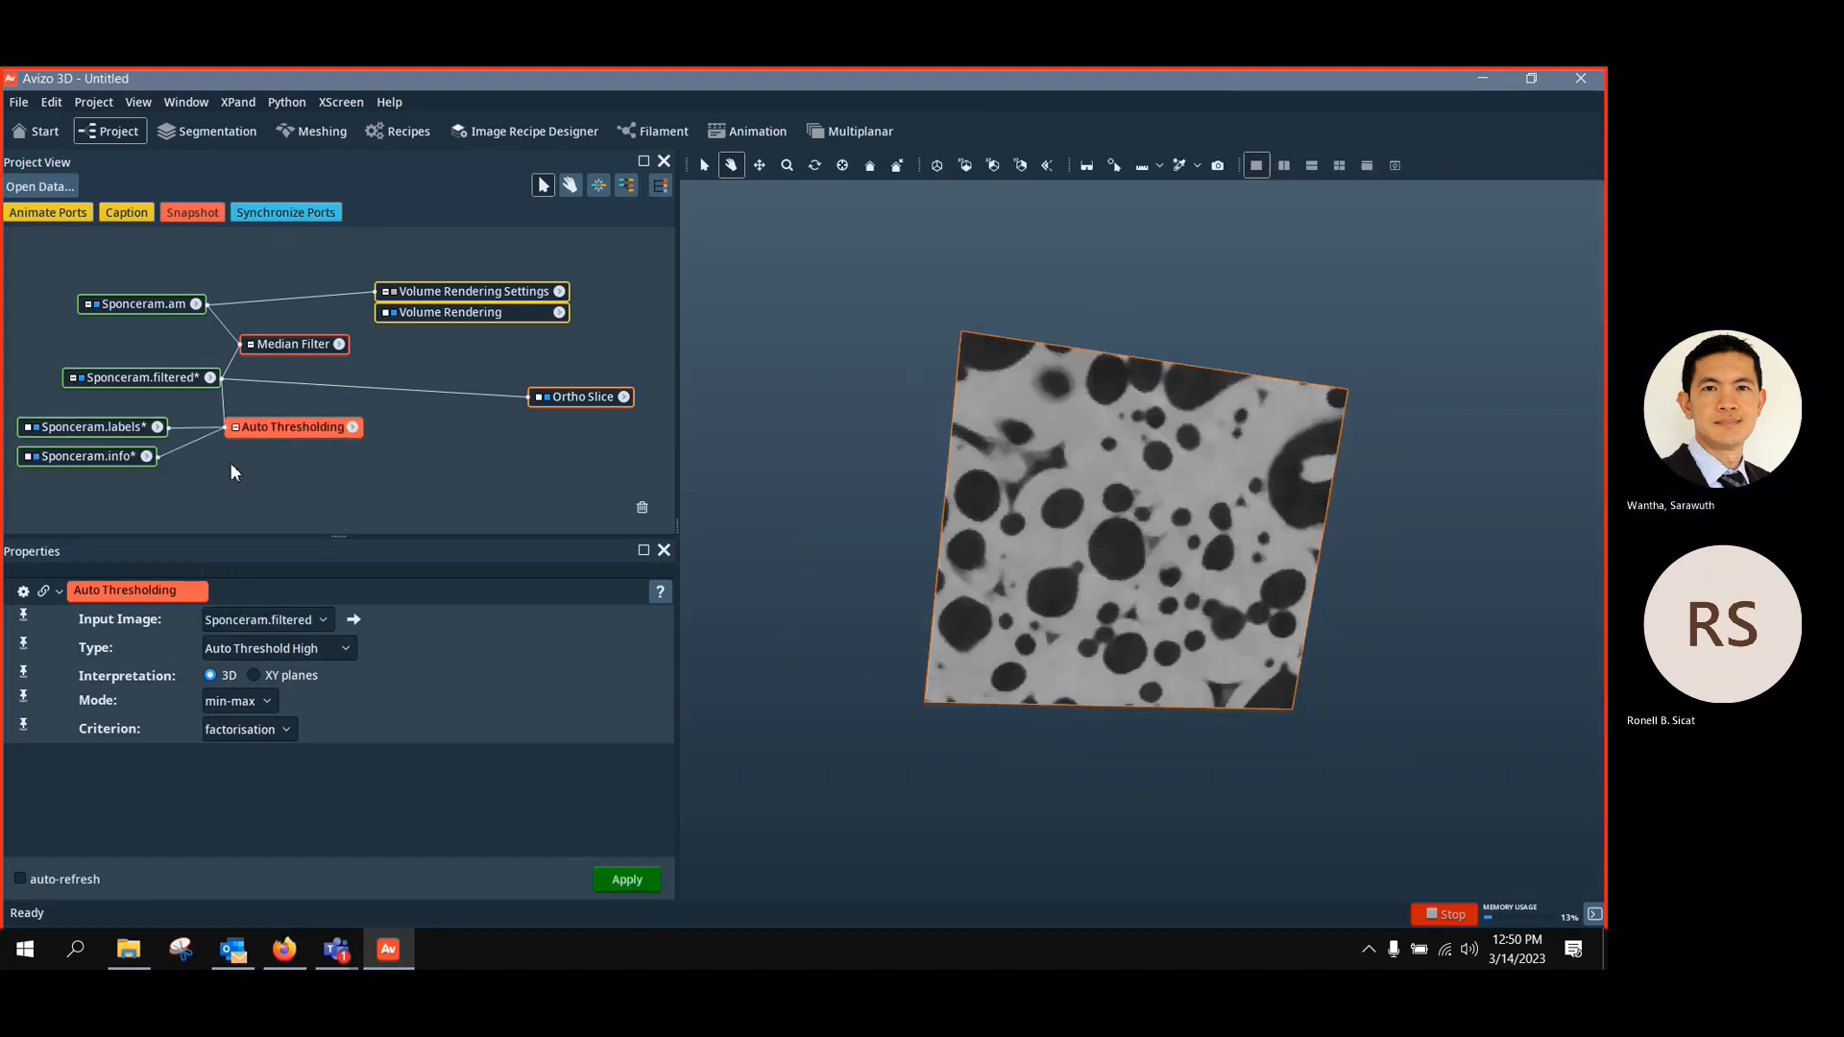
Remove the unsaved Sponceram.info object from the project and reposition the Auto Thresholding module
drag(98, 457, 48, 477)
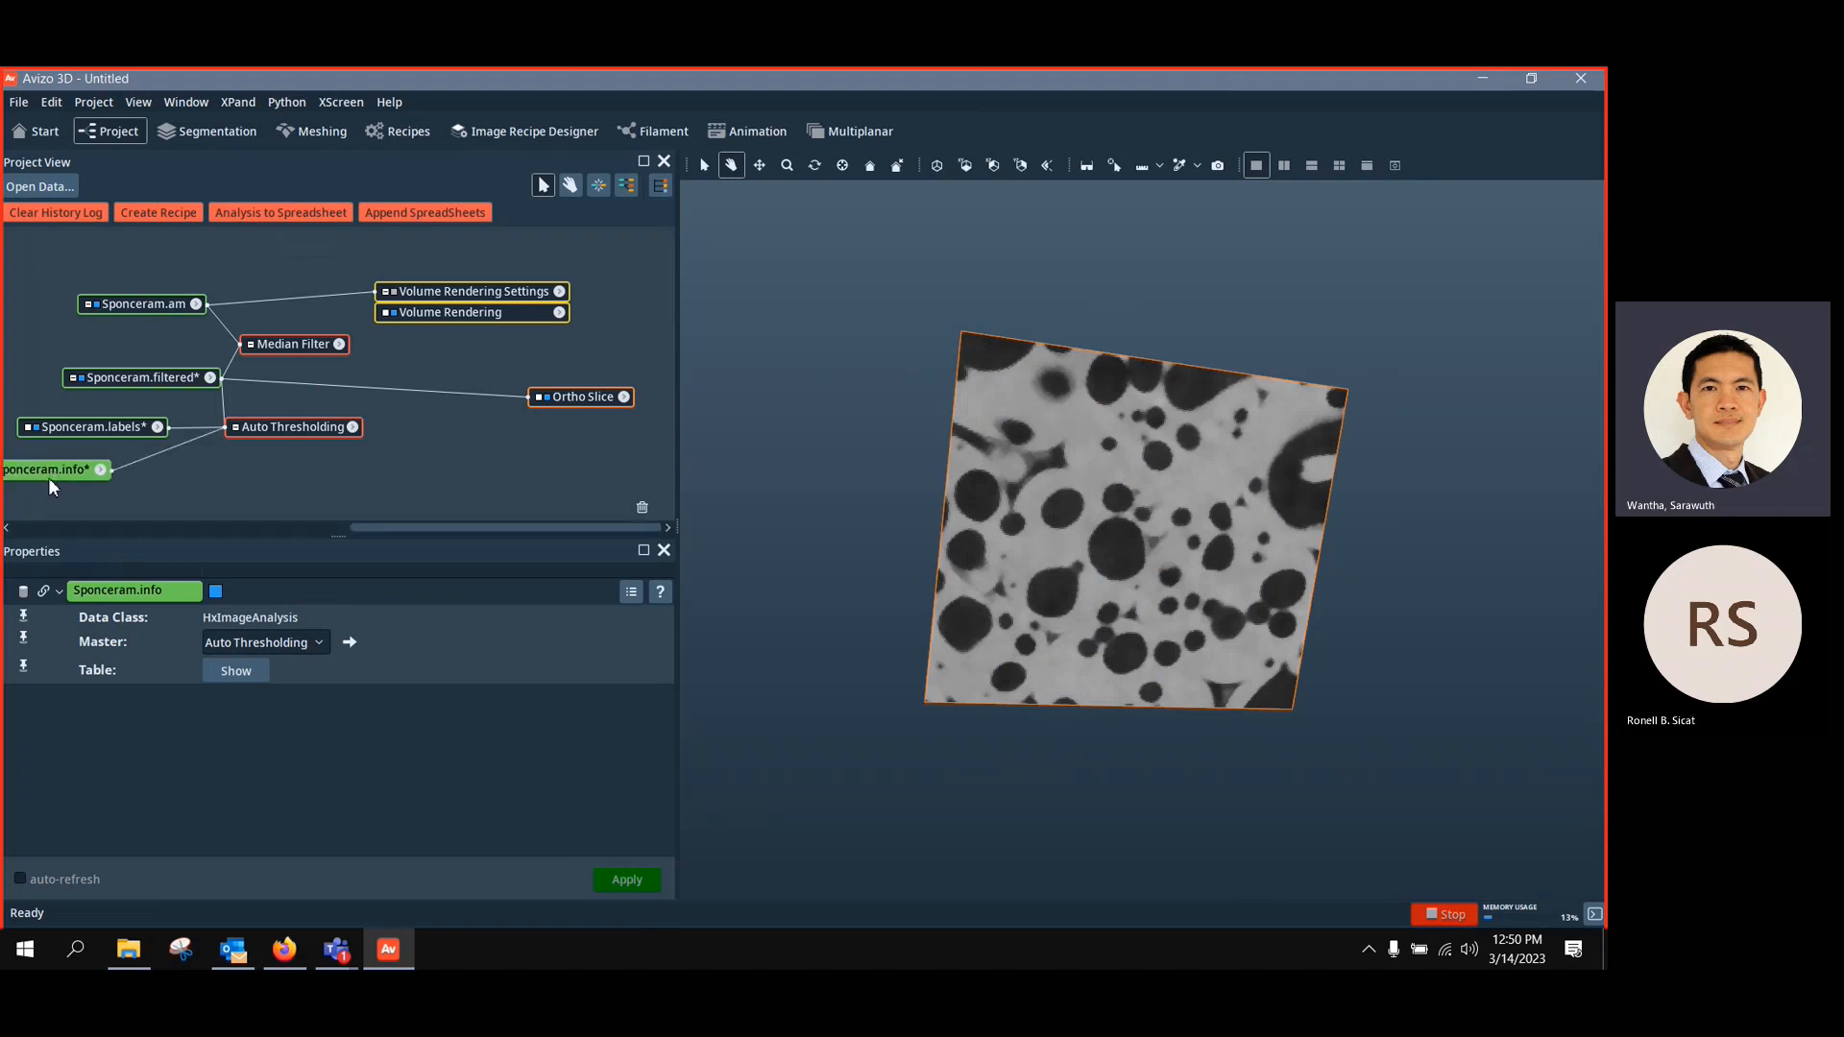
key(XF86Calculator)
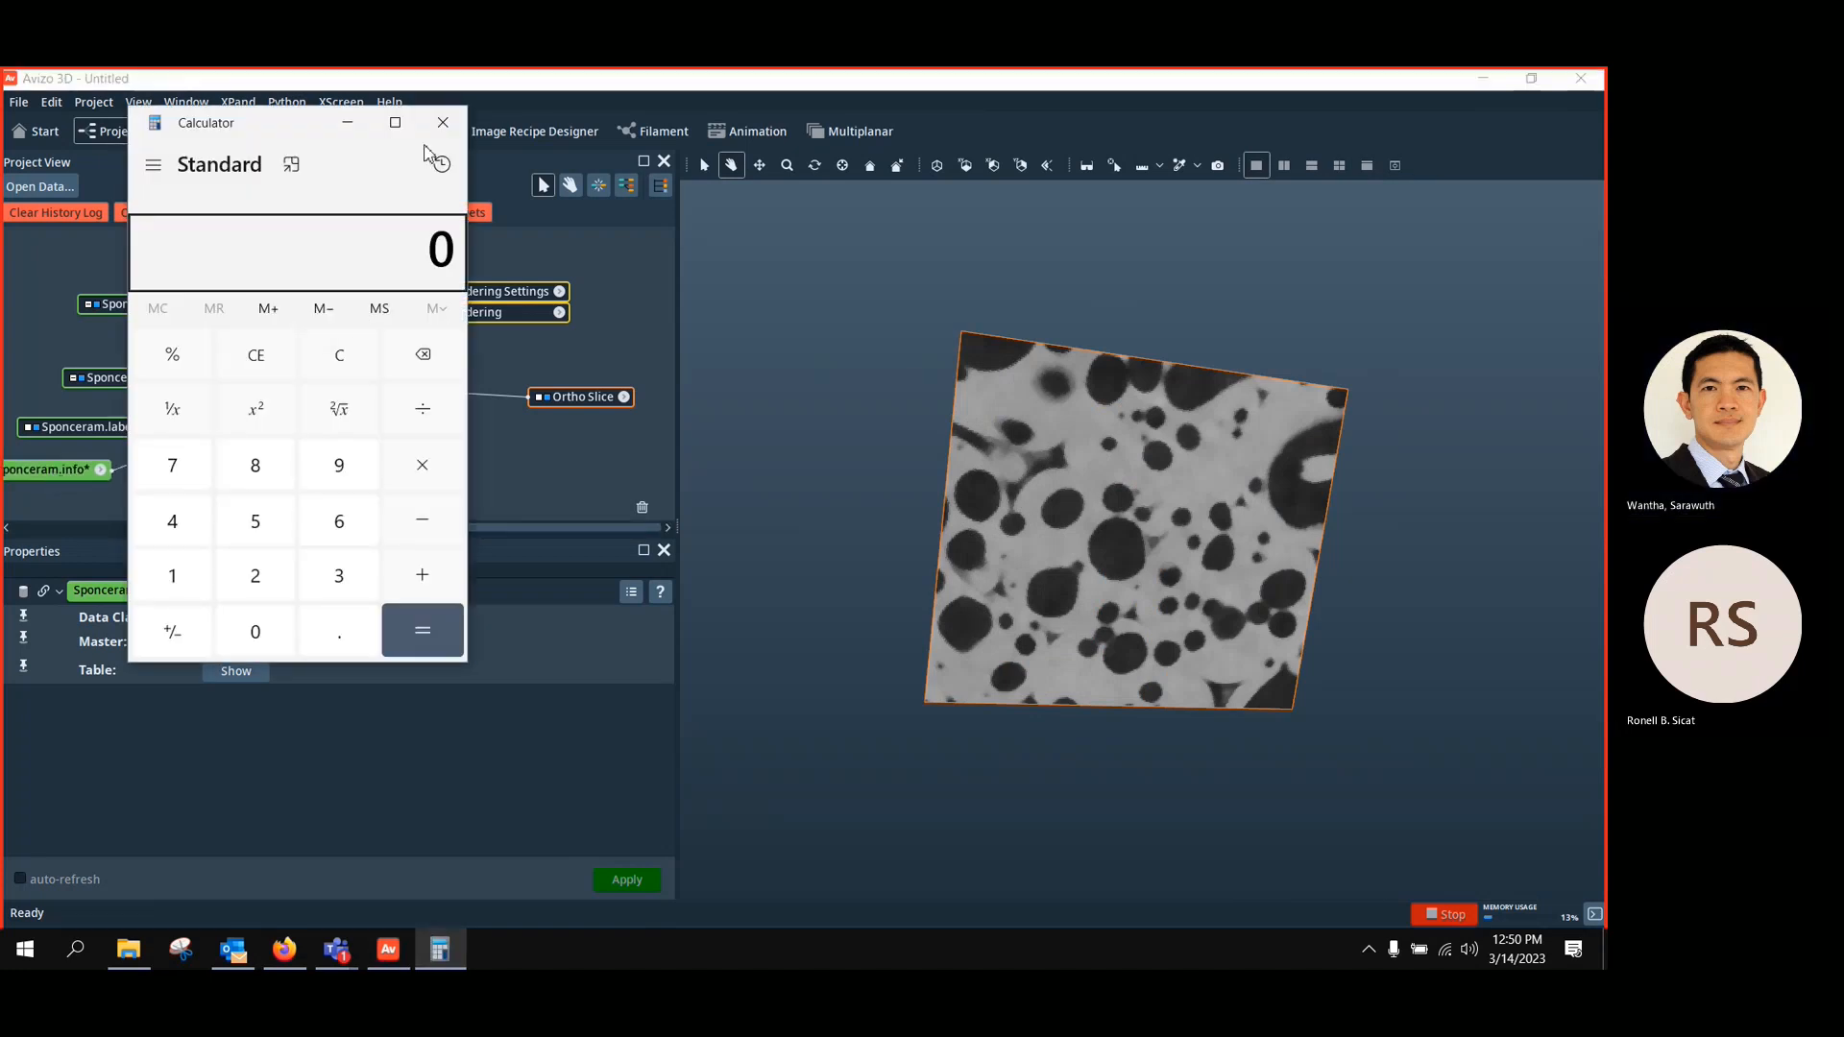
click(439, 128)
key(Delete)
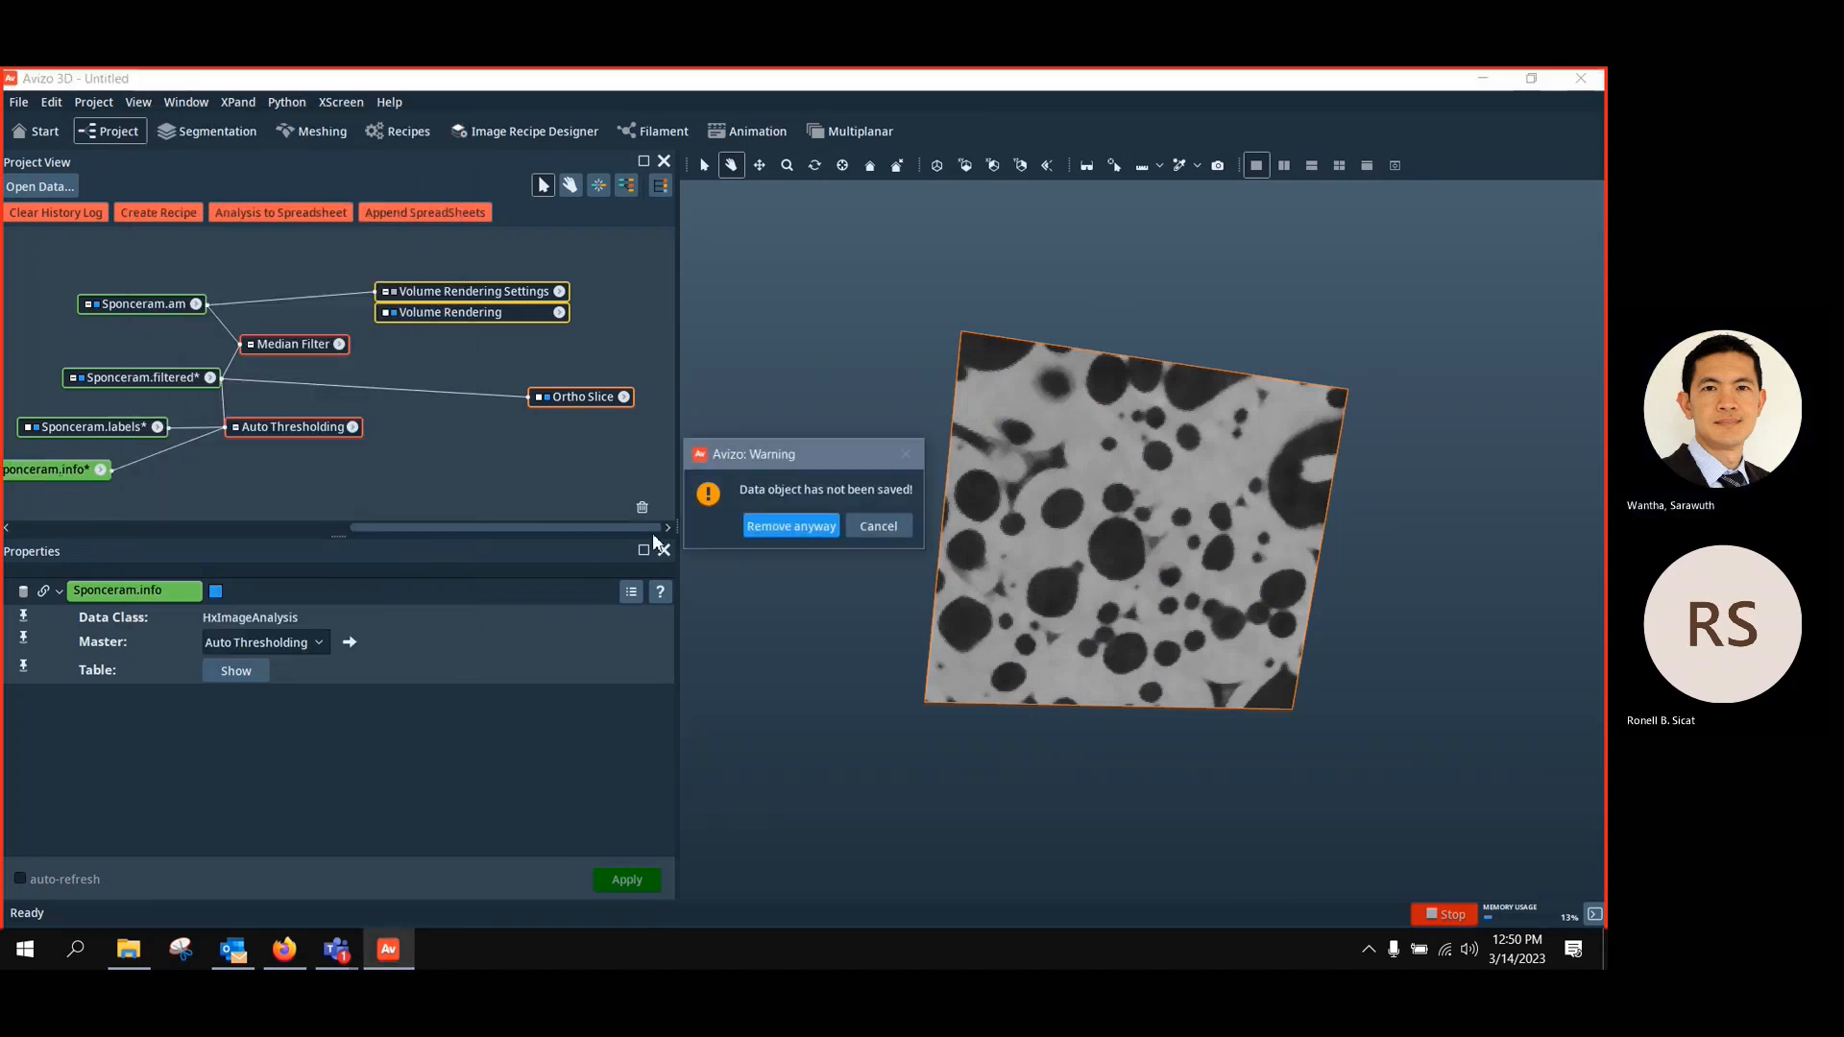
click(809, 527)
drag(323, 429, 349, 426)
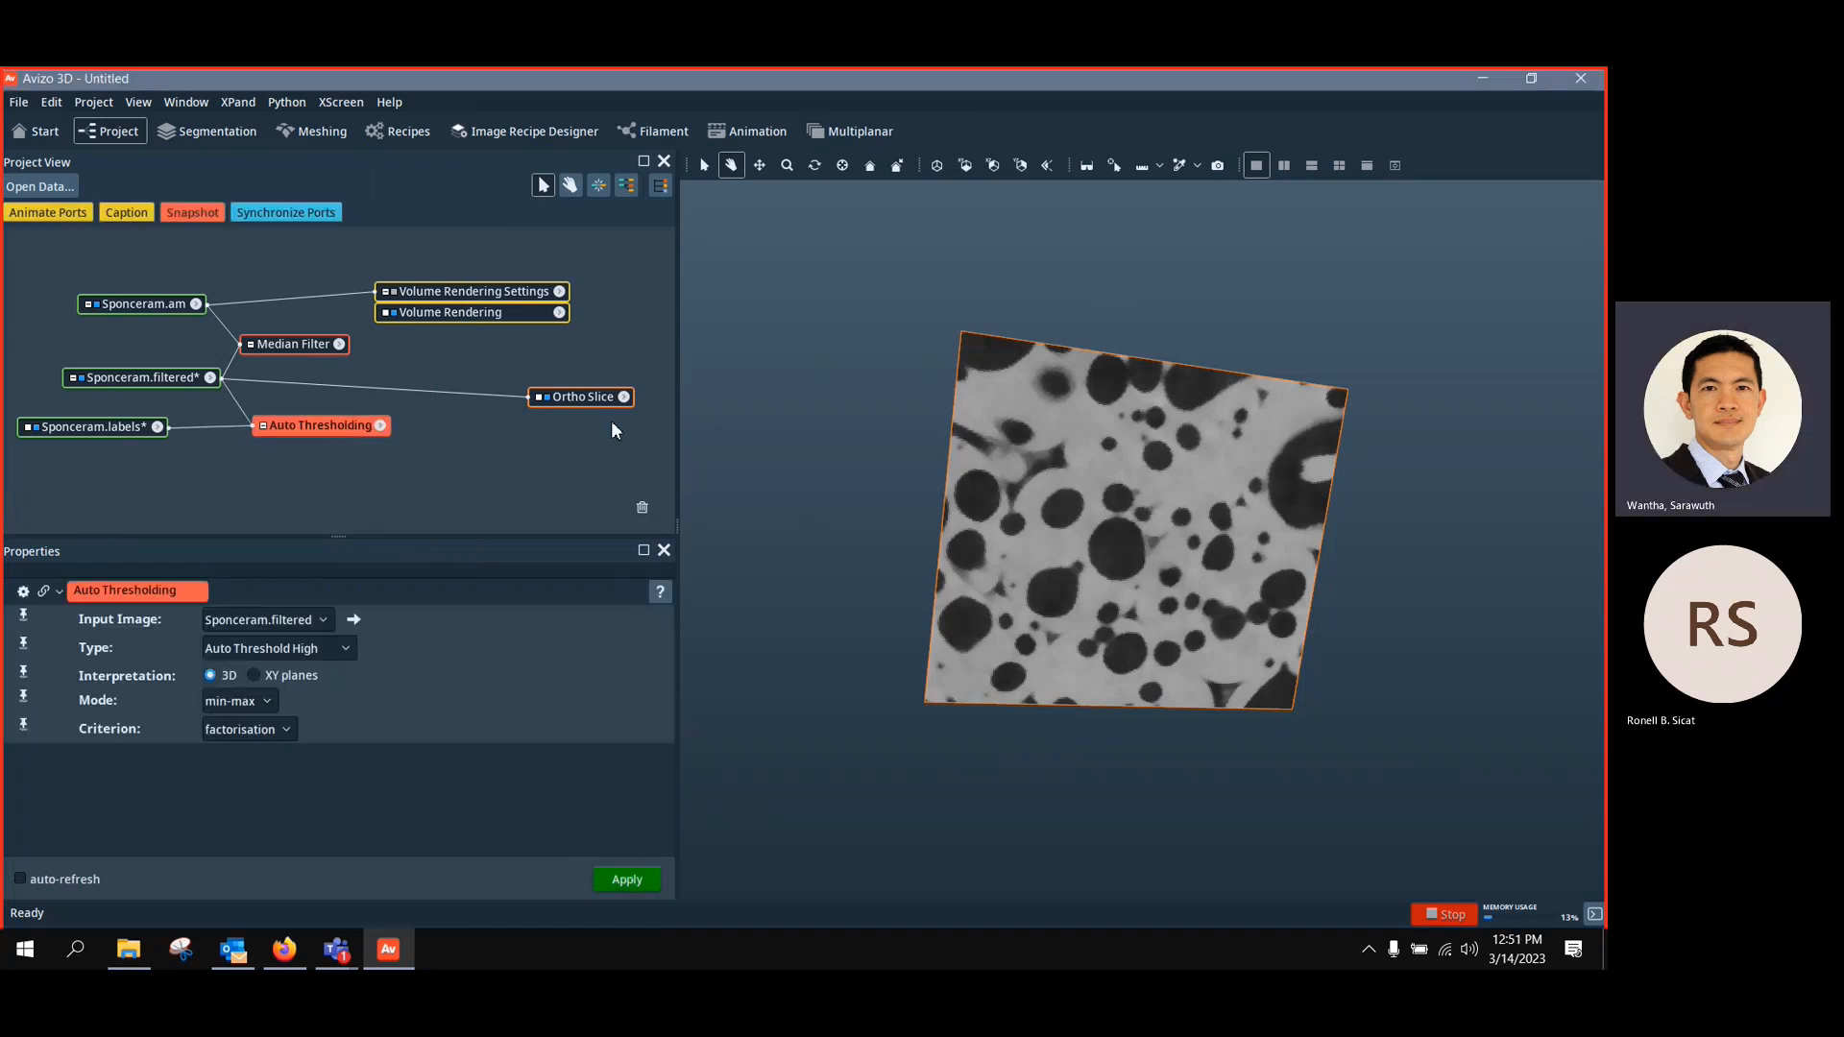
Attach a Color Wash to the Ortho Slice and connect its data input to the Sponceram.labels result
drag(596, 400, 573, 378)
right_click(573, 378)
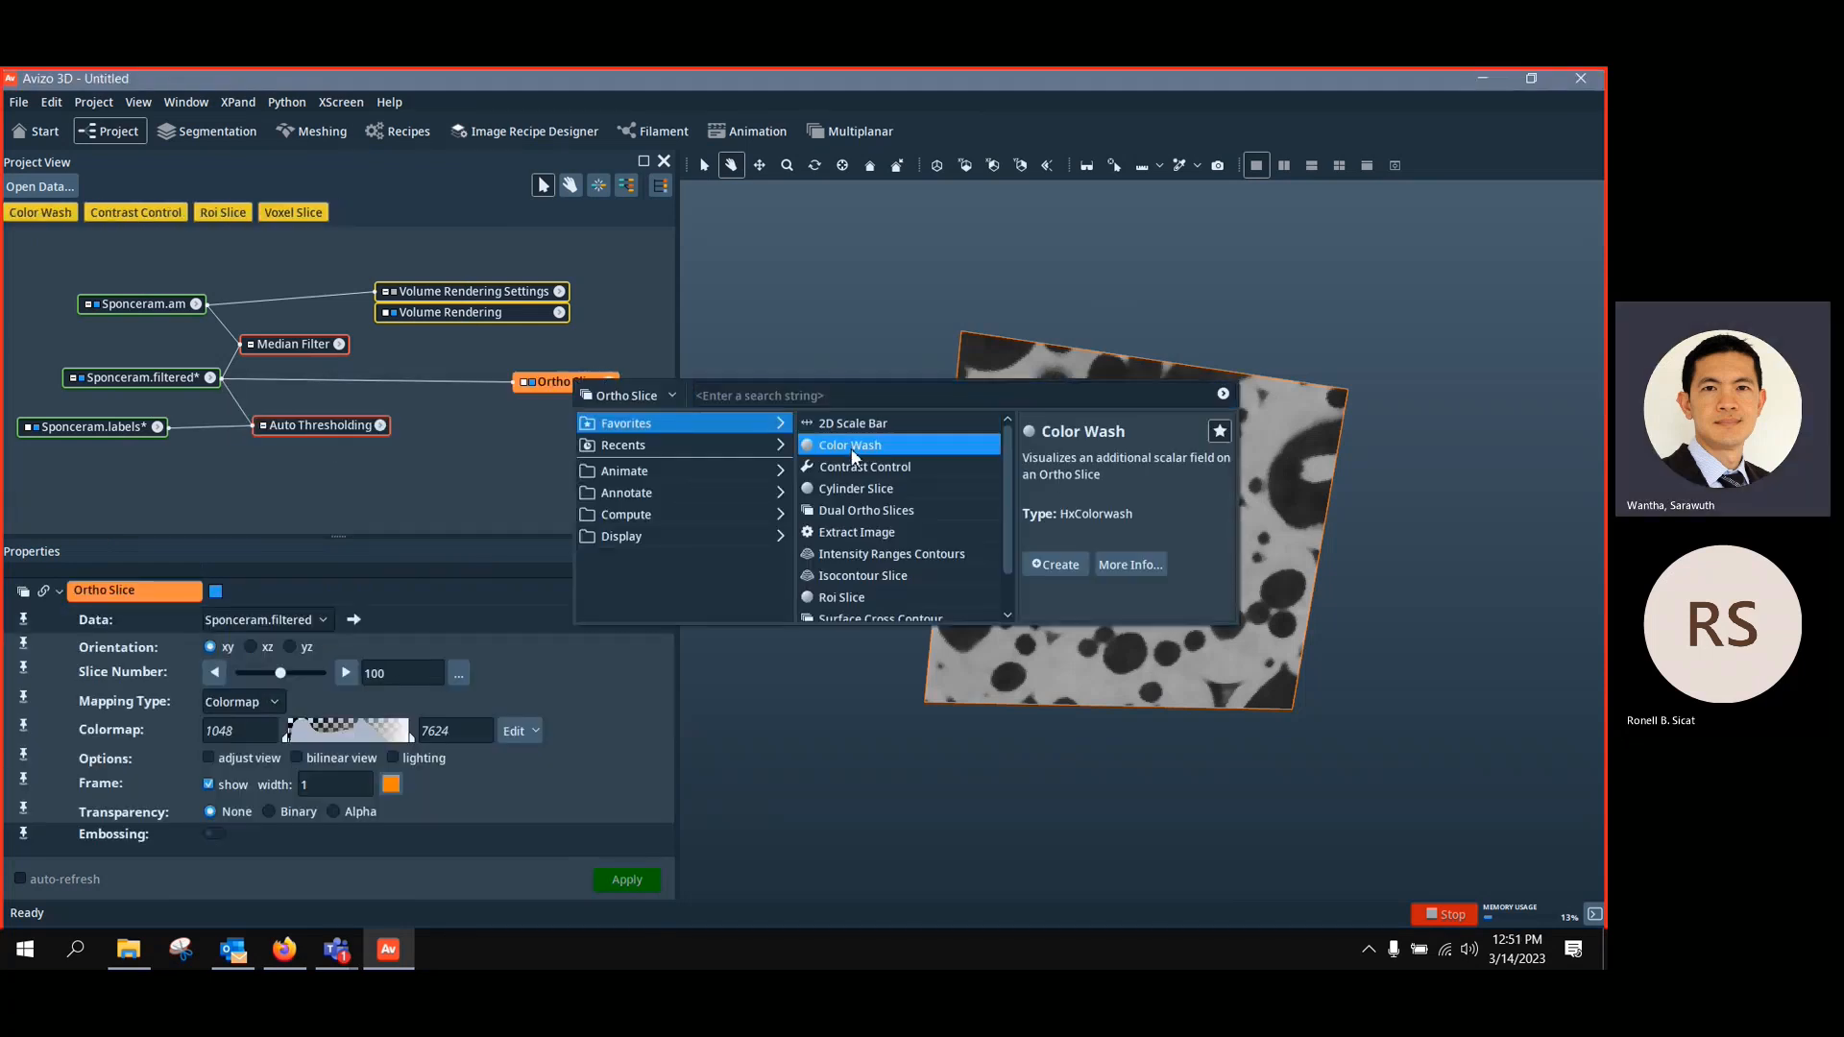
click(838, 440)
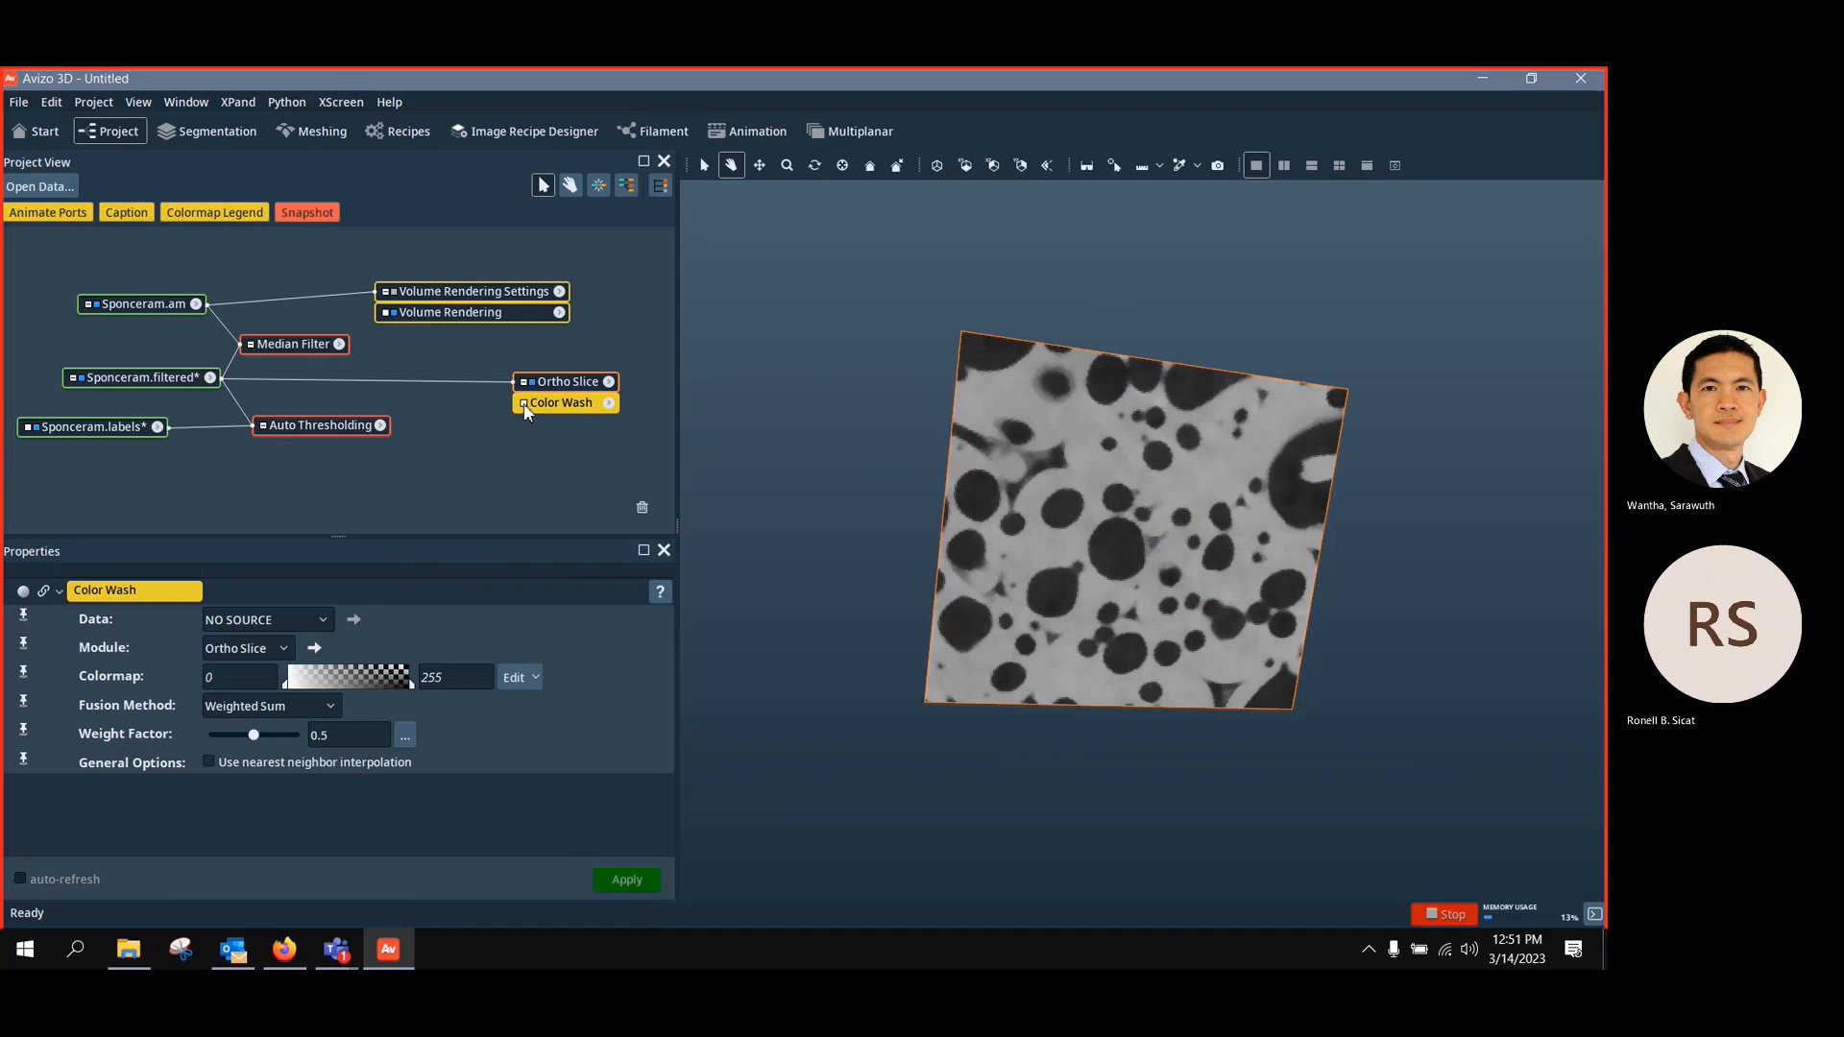
click(522, 404)
click(557, 430)
Reposition Auto Thresholding and Sponceram.labels in the project graph, and review the available thresholding types
drag(317, 425, 327, 449)
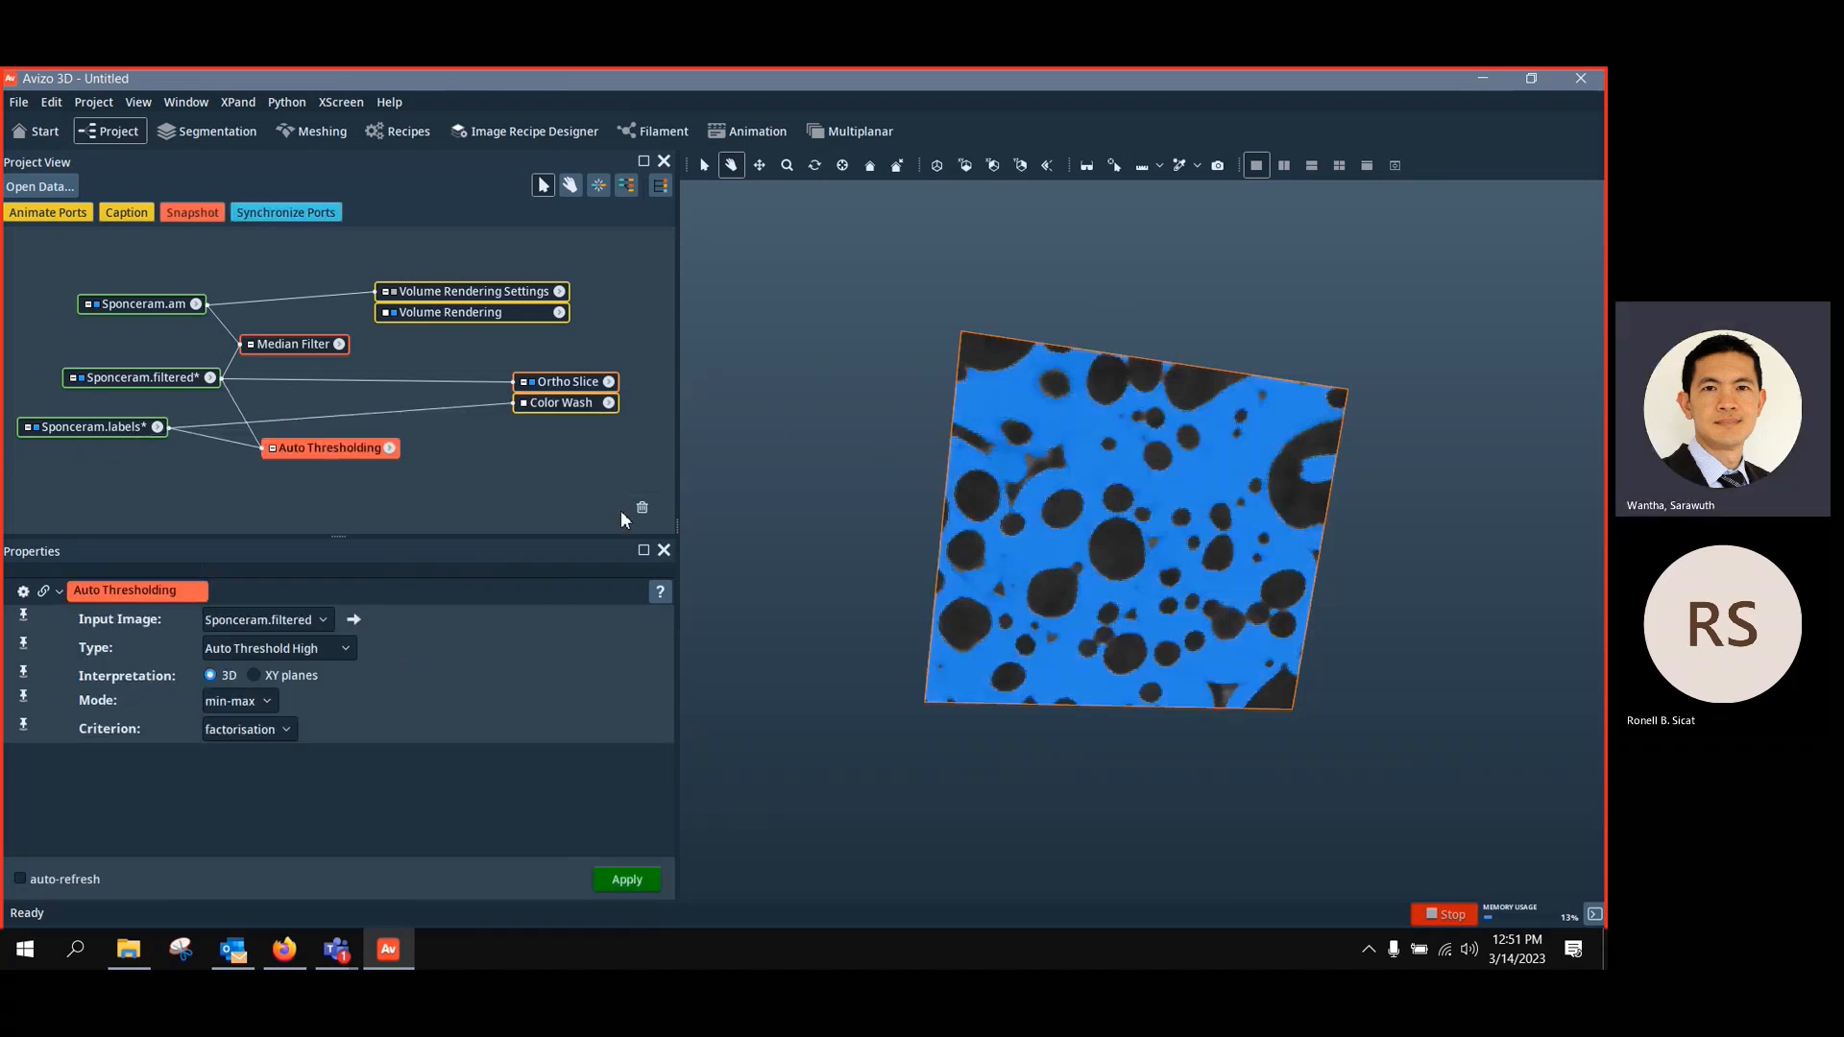
drag(1201, 615, 1126, 549)
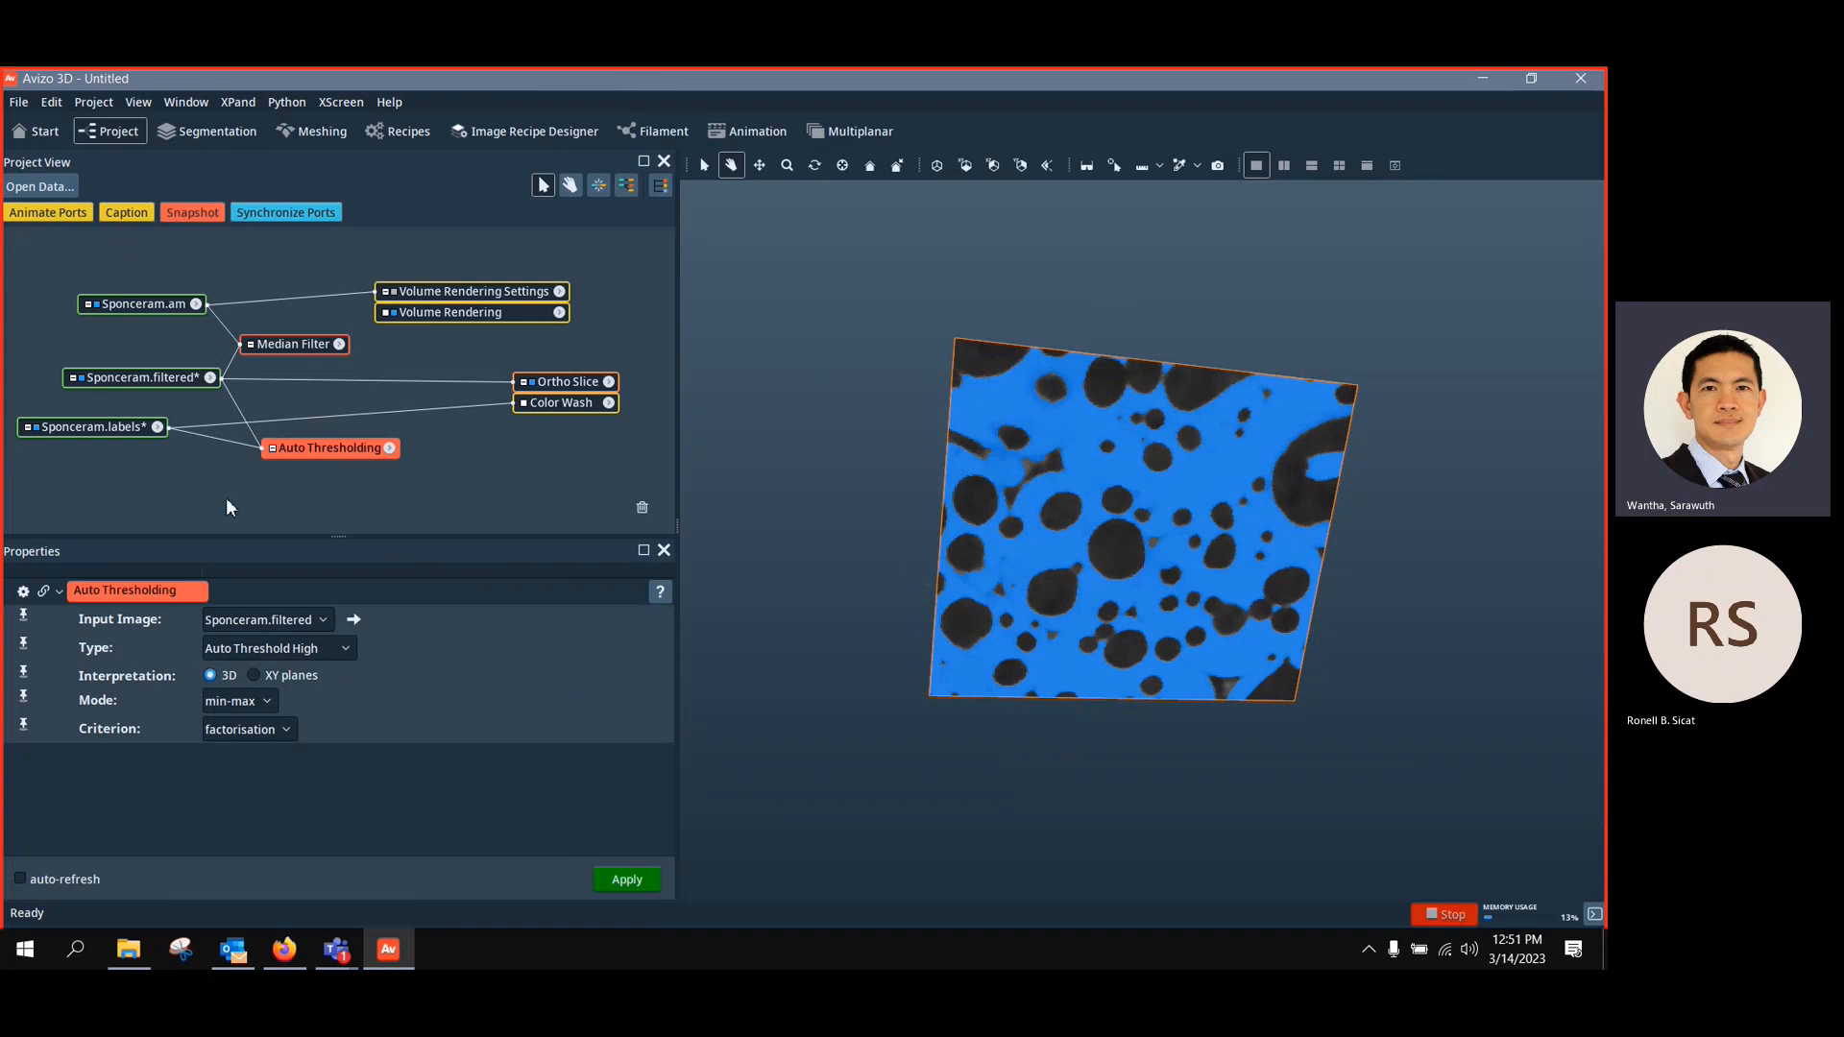
drag(350, 448, 350, 404)
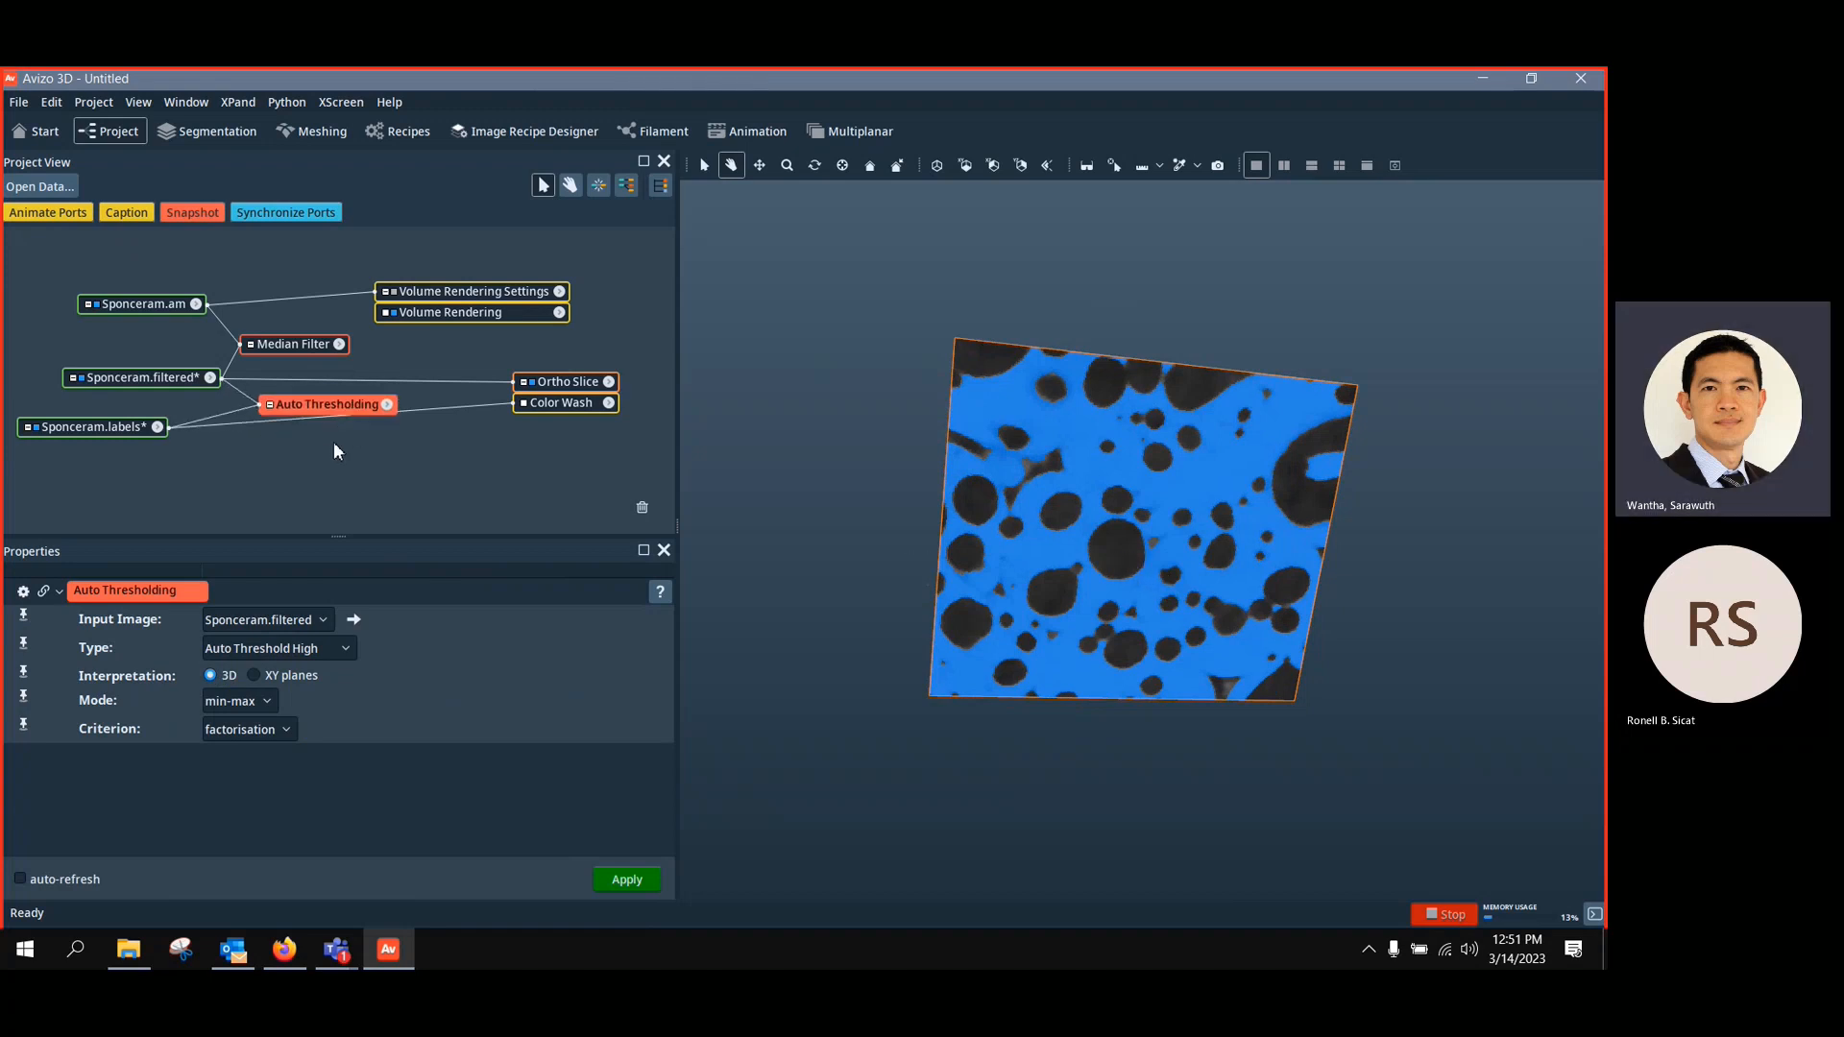
click(307, 653)
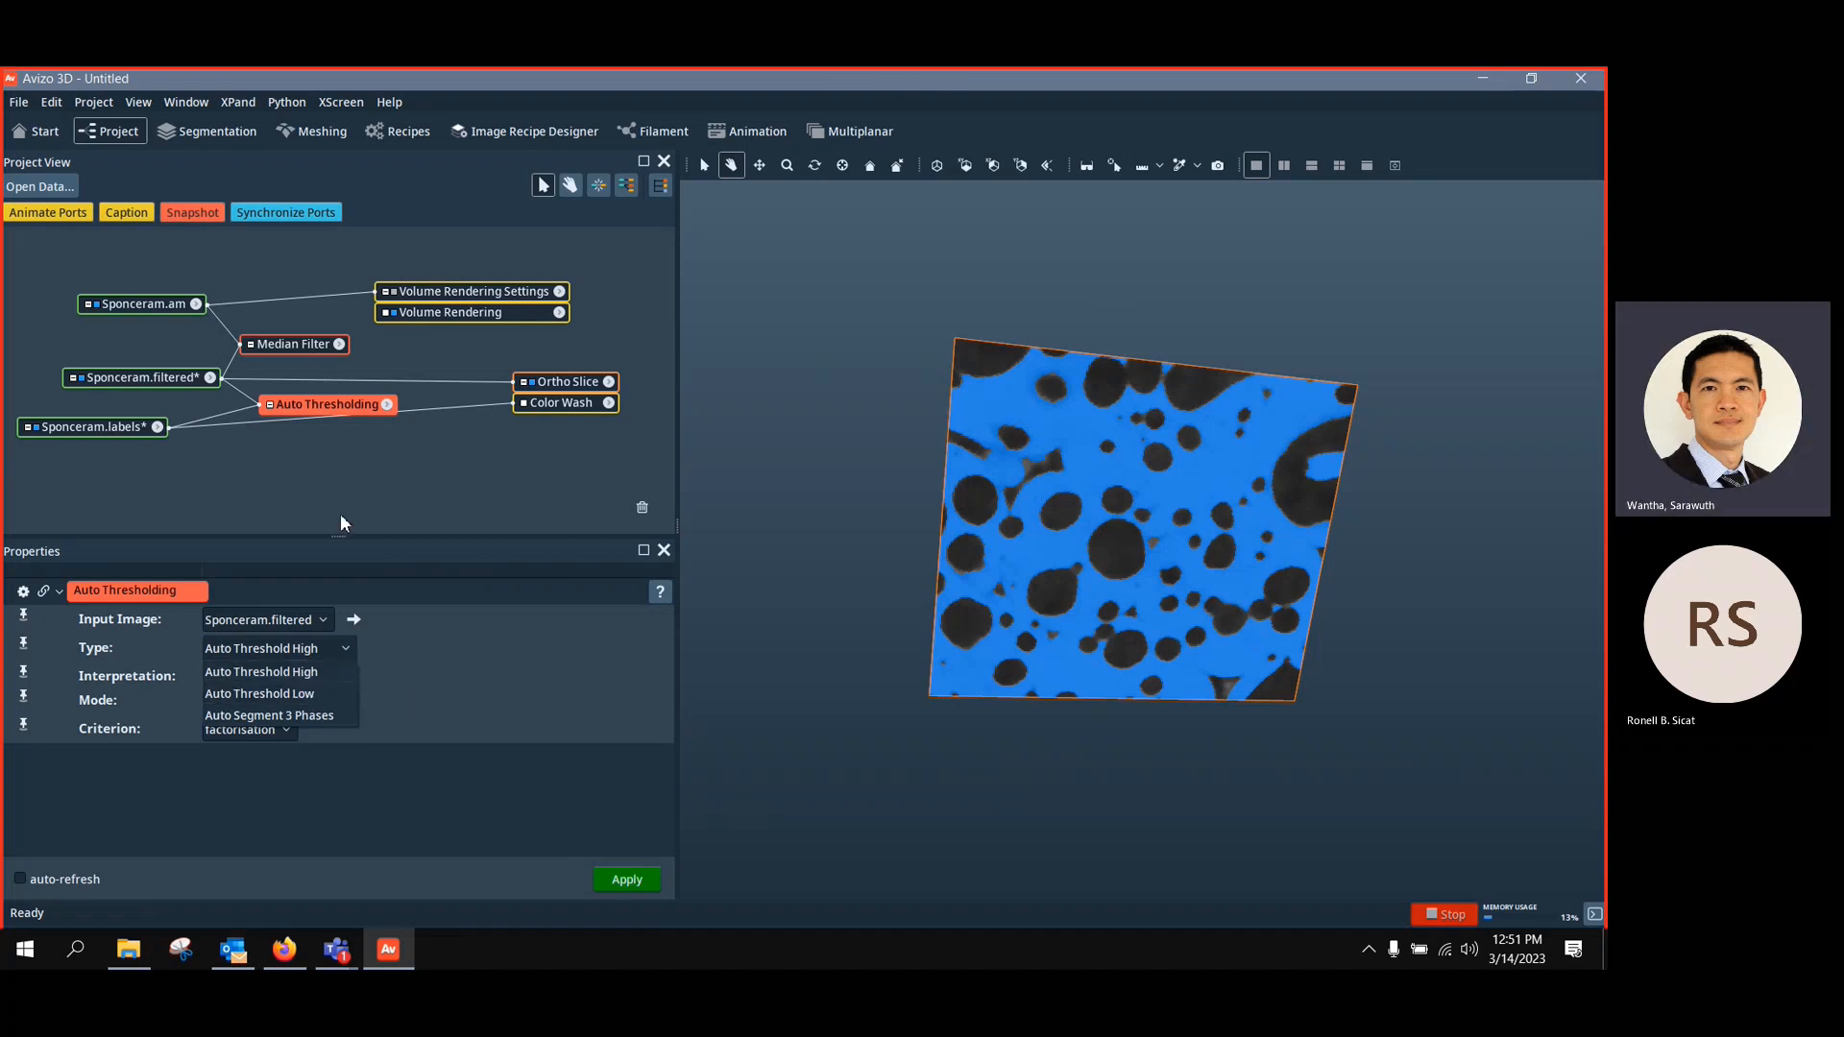
click(367, 476)
drag(93, 433, 112, 447)
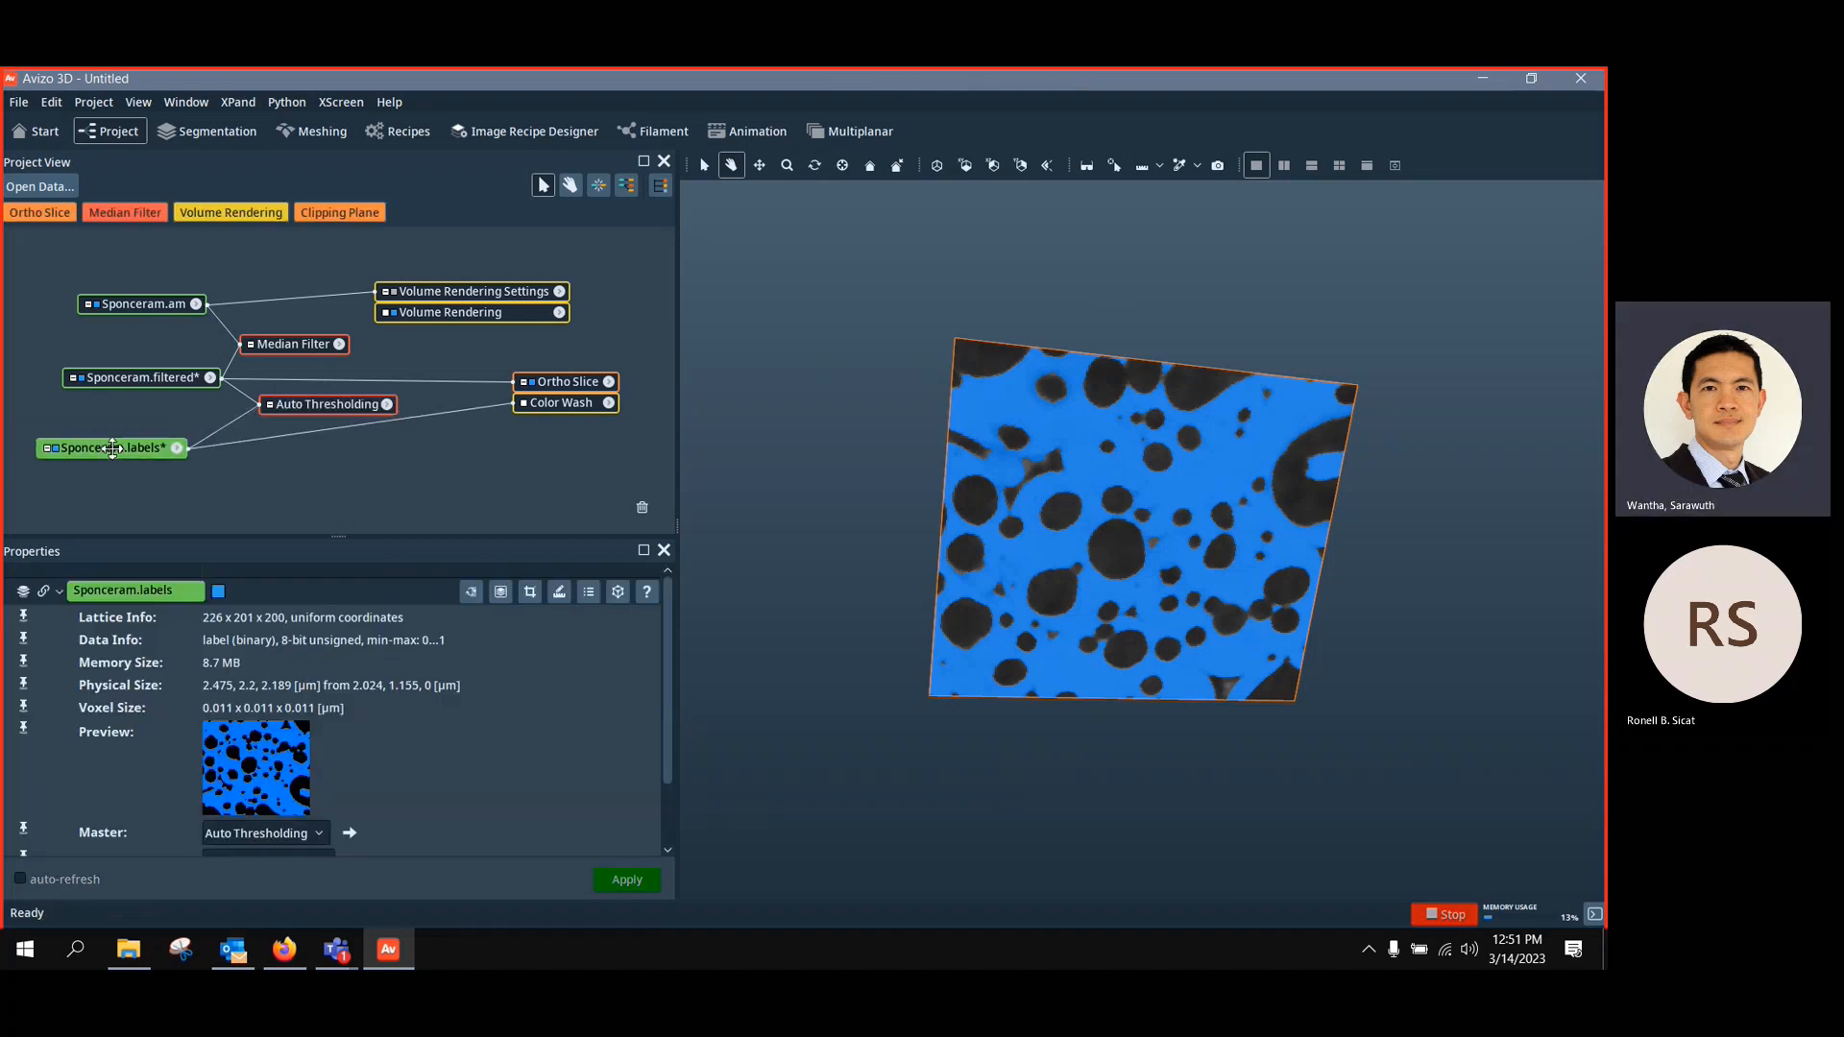
Reposition the Auto Thresholding module in the project graph, and run Invert on the Sponceram.labels result
drag(336, 414, 324, 419)
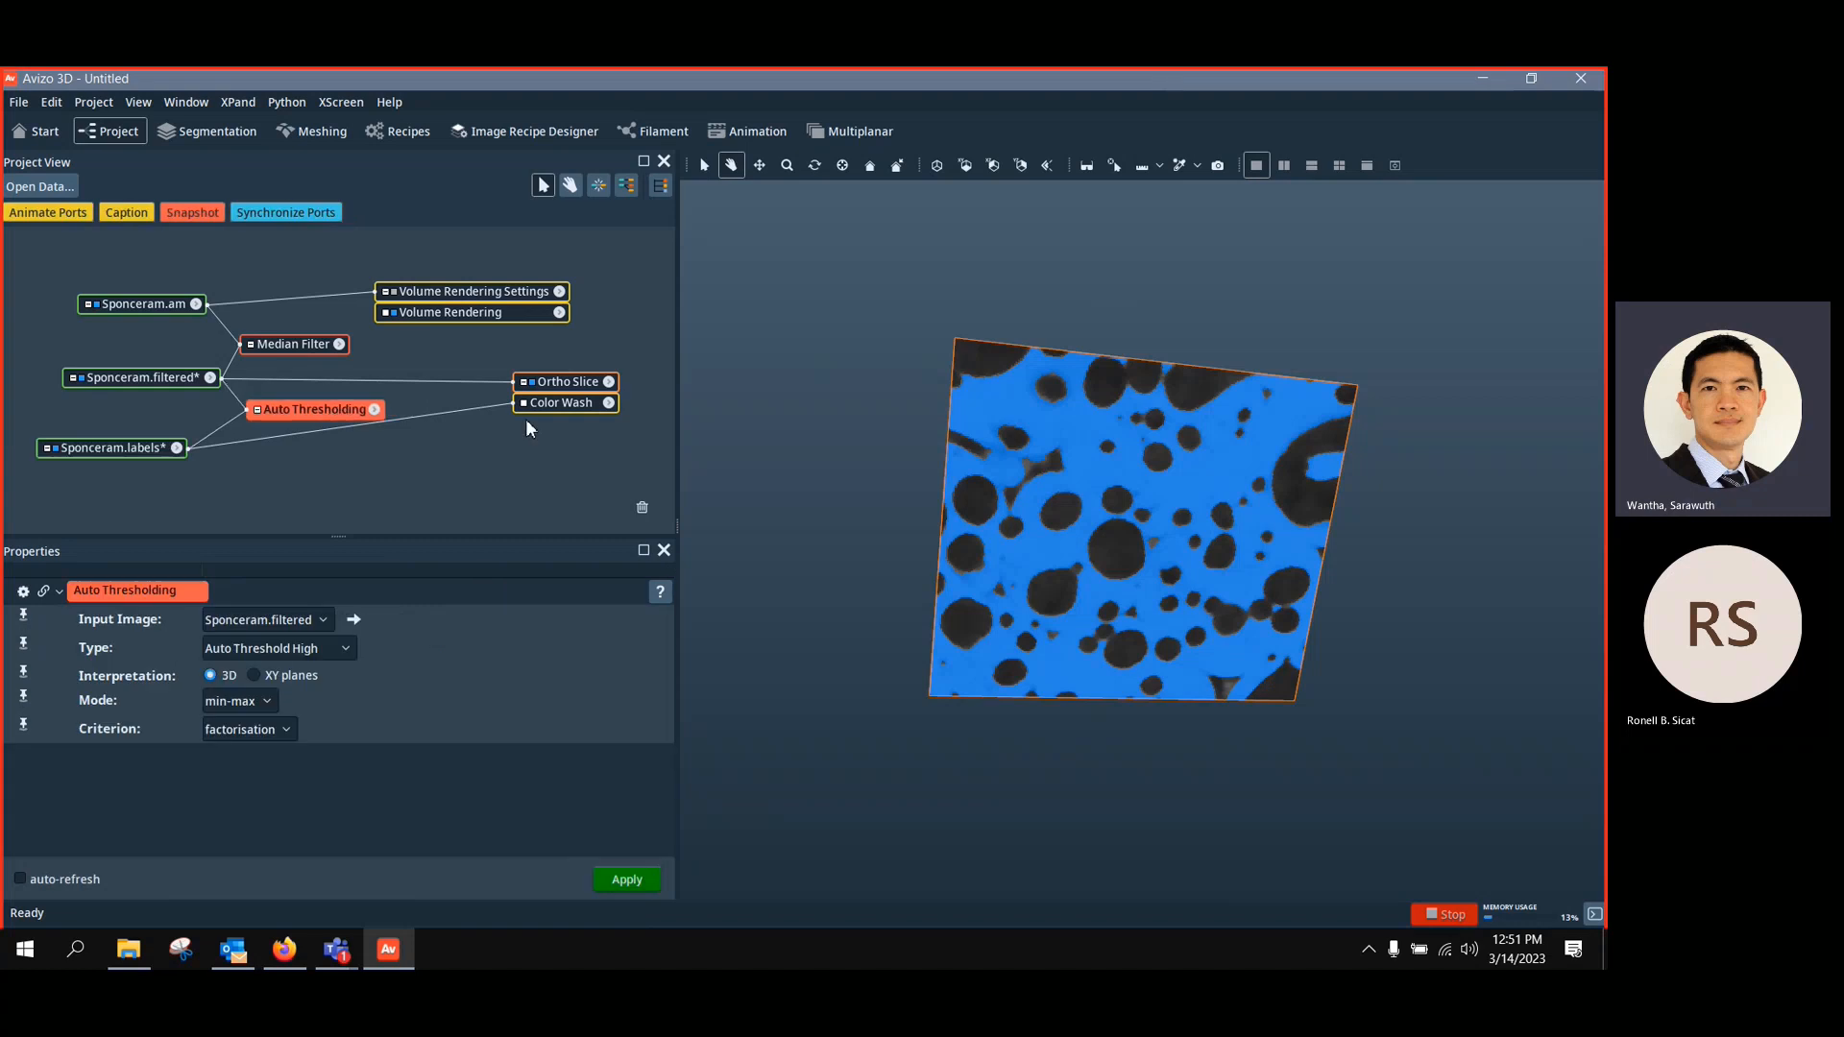
drag(1108, 507, 1206, 636)
scroll(1035, 547, up, 4)
click(132, 452)
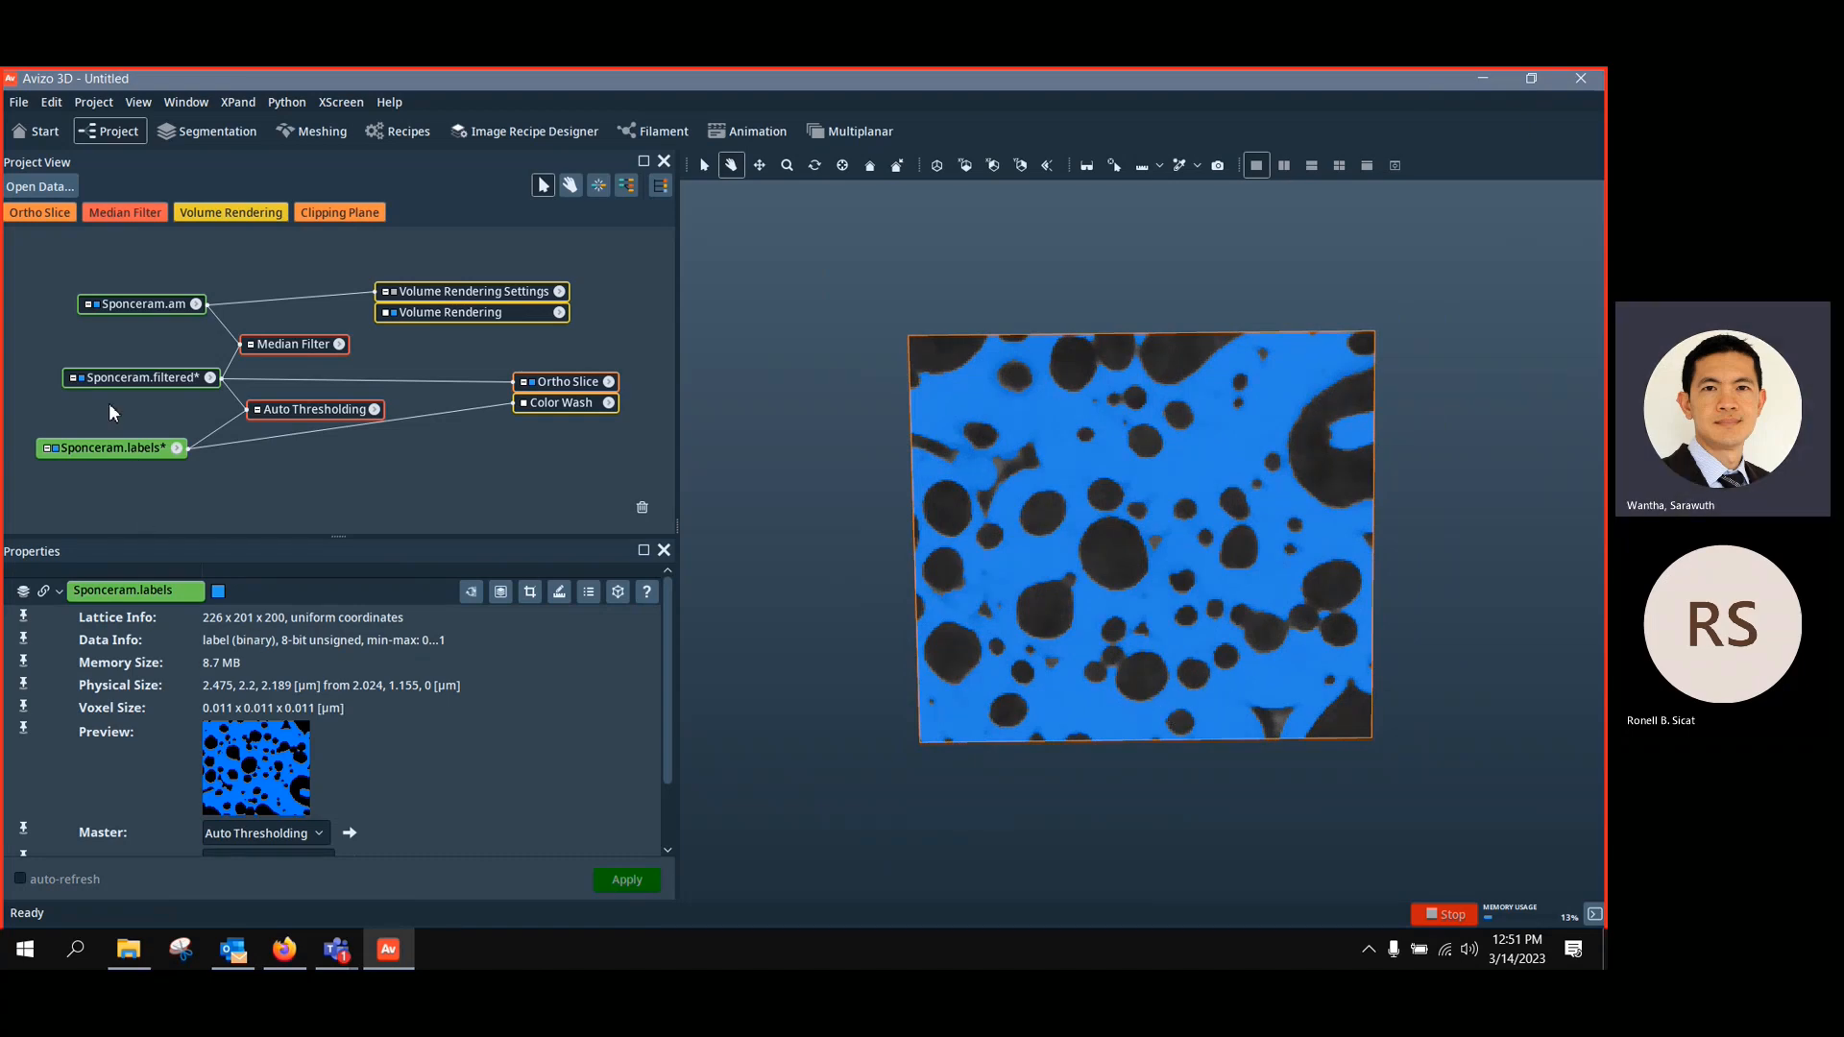
right_click(94, 446)
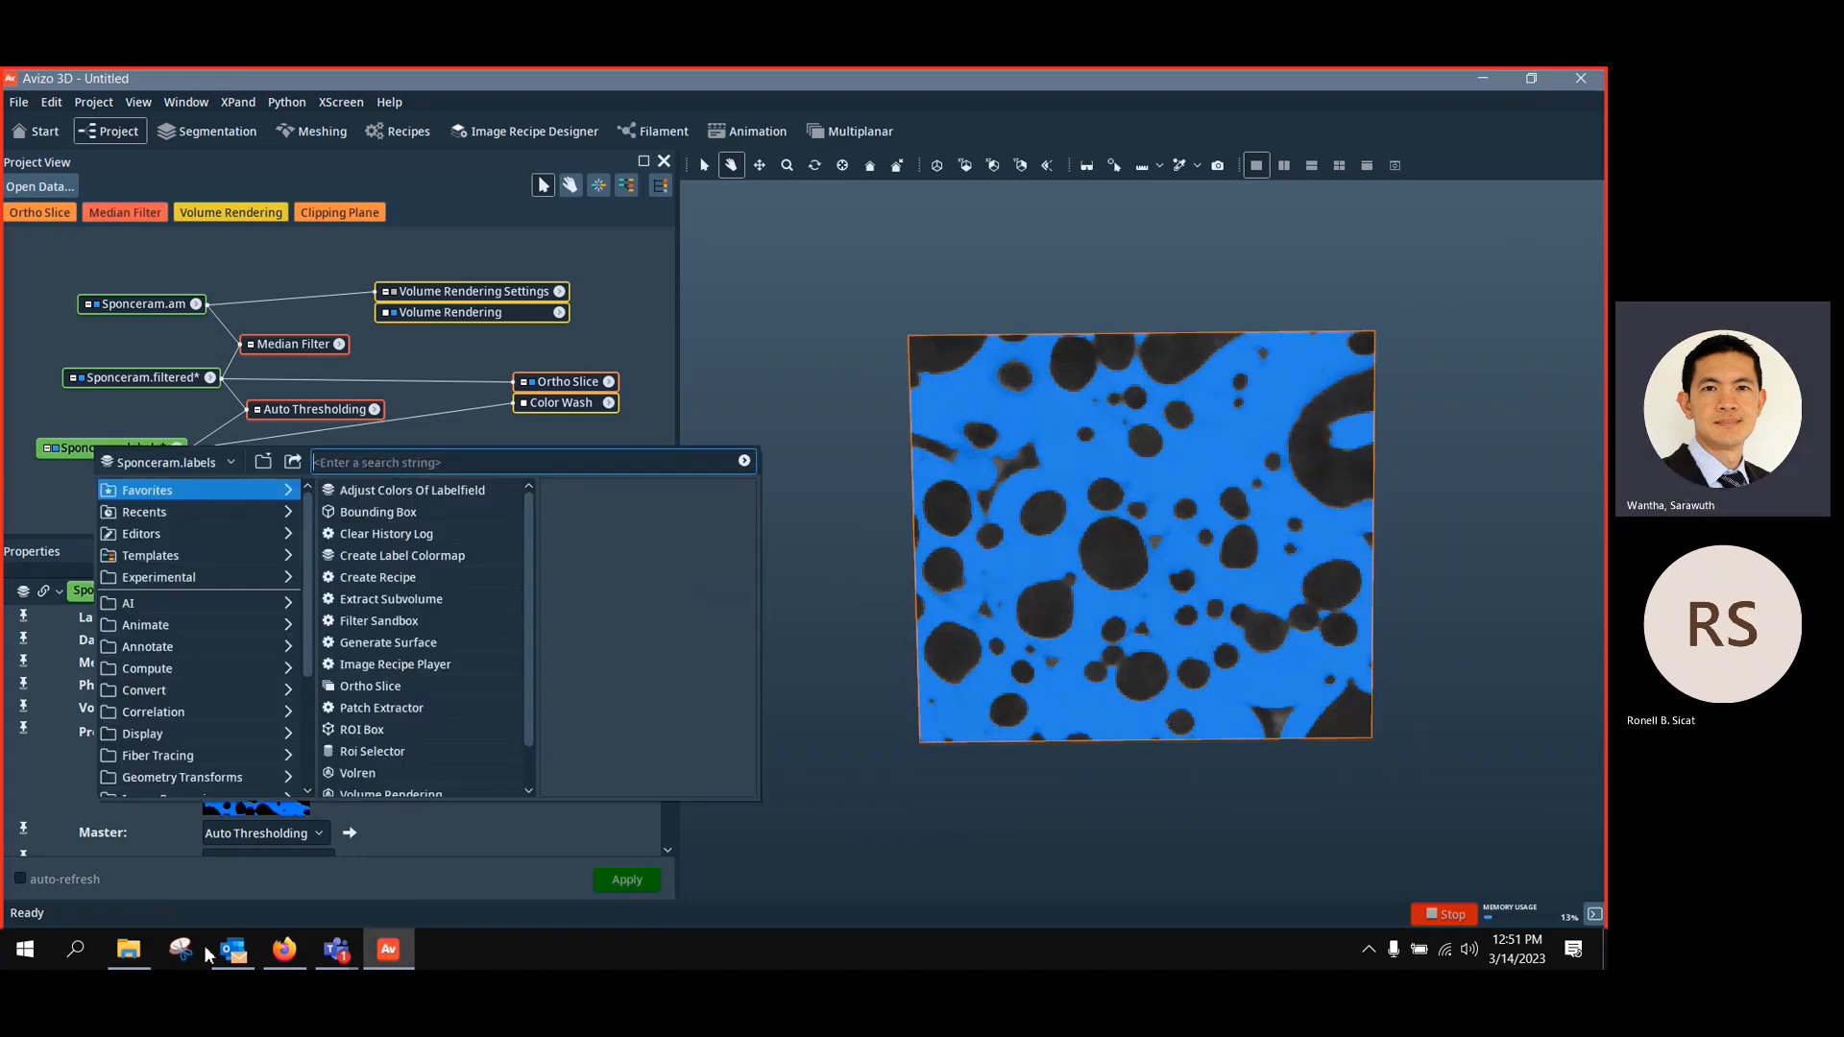
text(inv)
text(er)
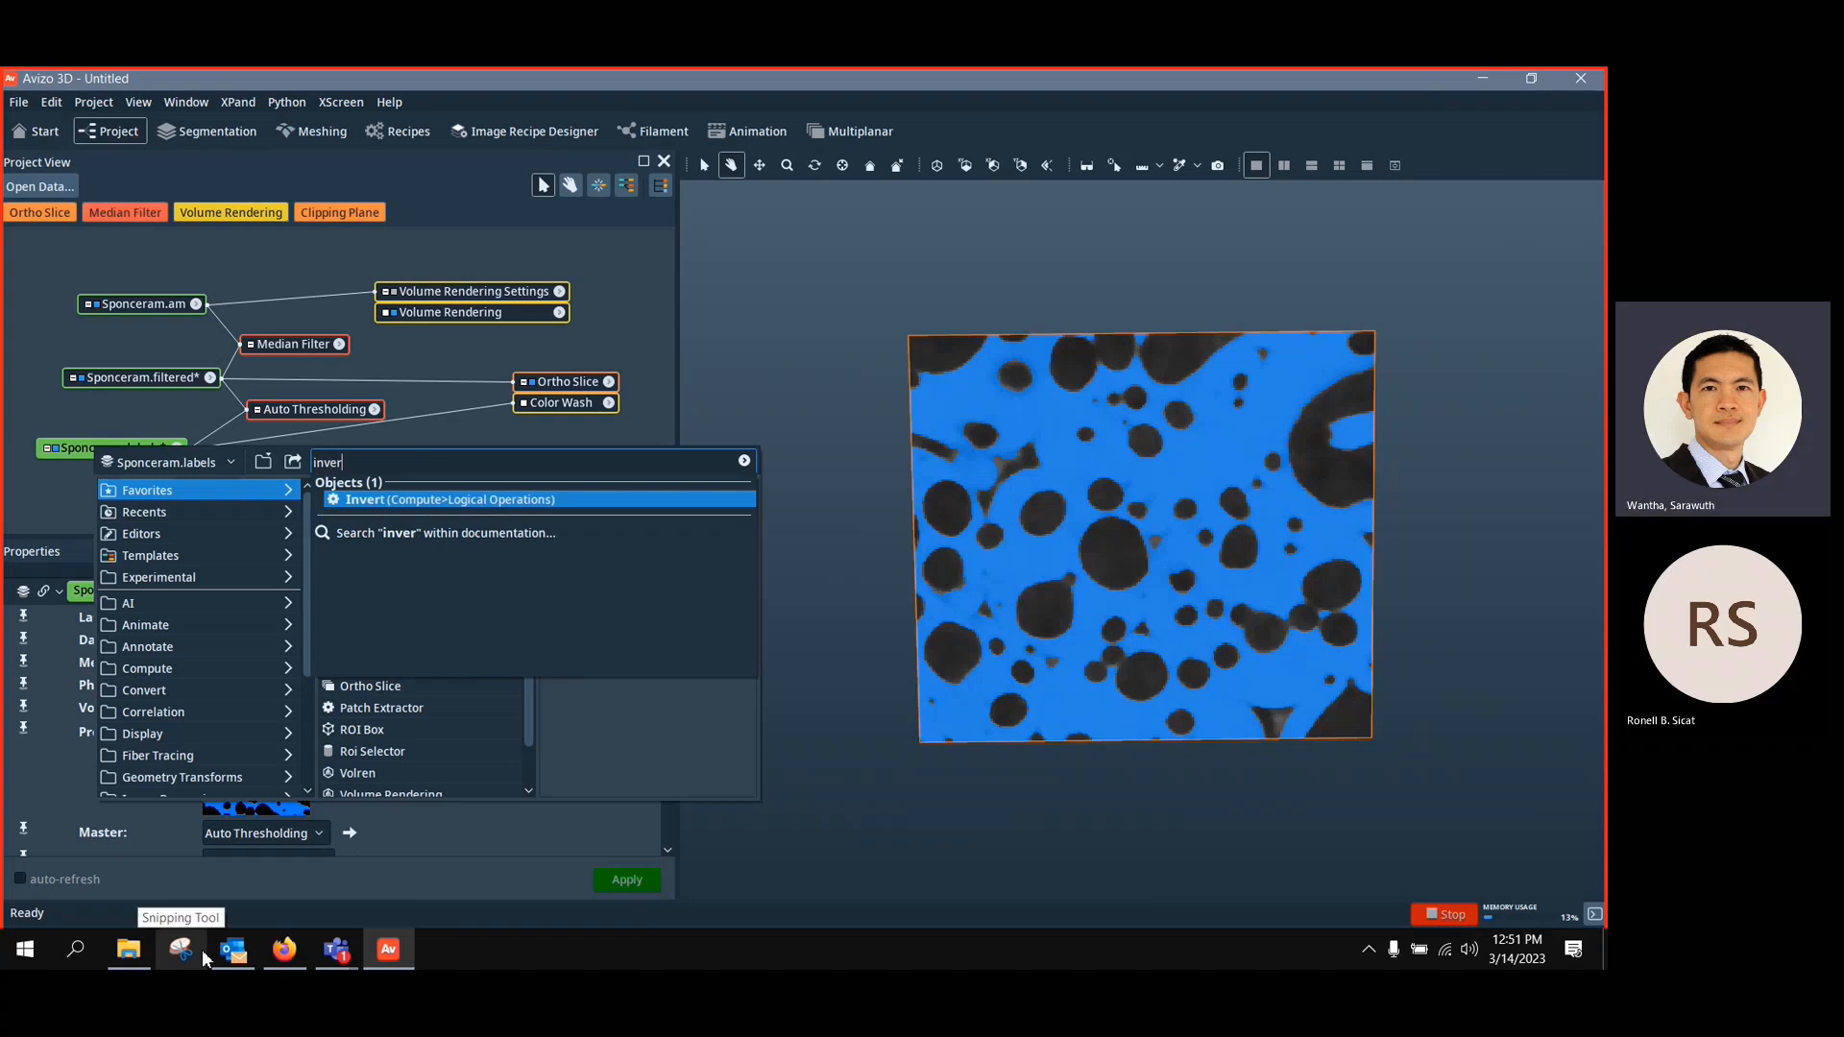
click(445, 499)
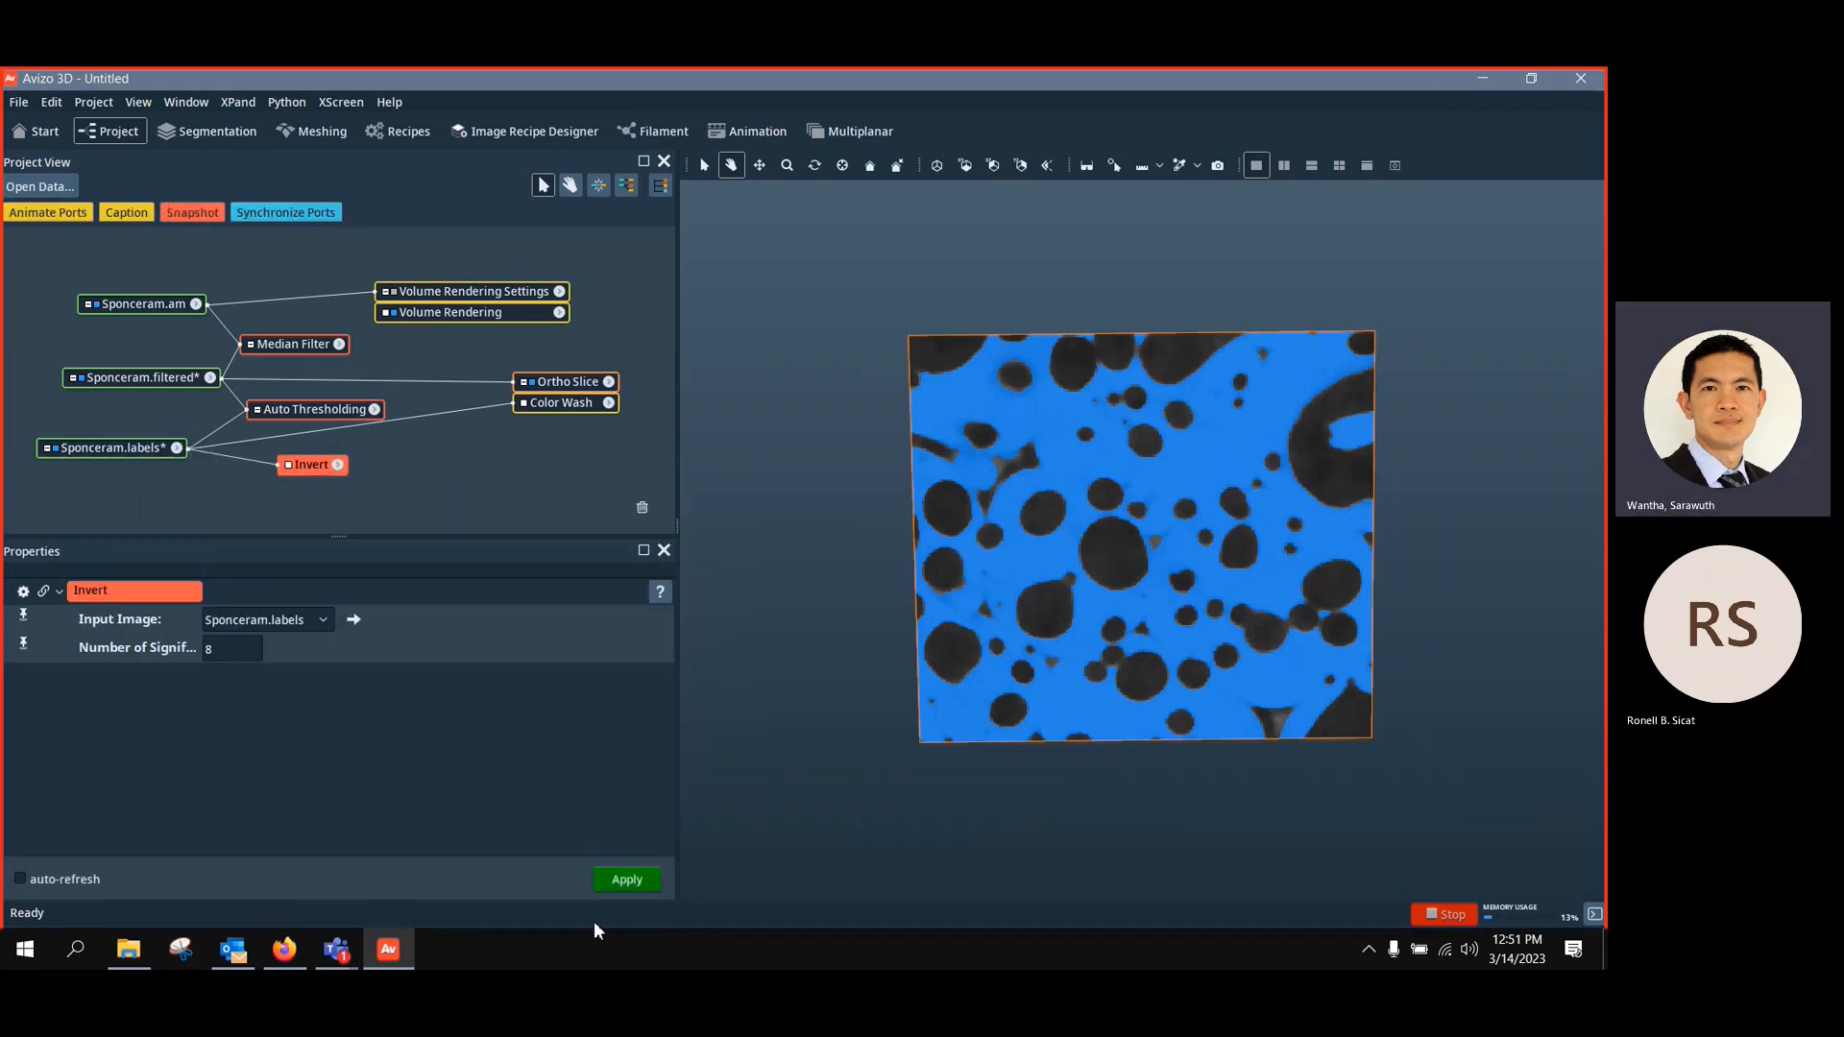
click(627, 880)
Reconnect the Color Wash to Sponceram.inverted, and tidy the positions of Sponceram.inverted, Invert and Sponceram.labels in the project graph
drag(115, 476, 128, 491)
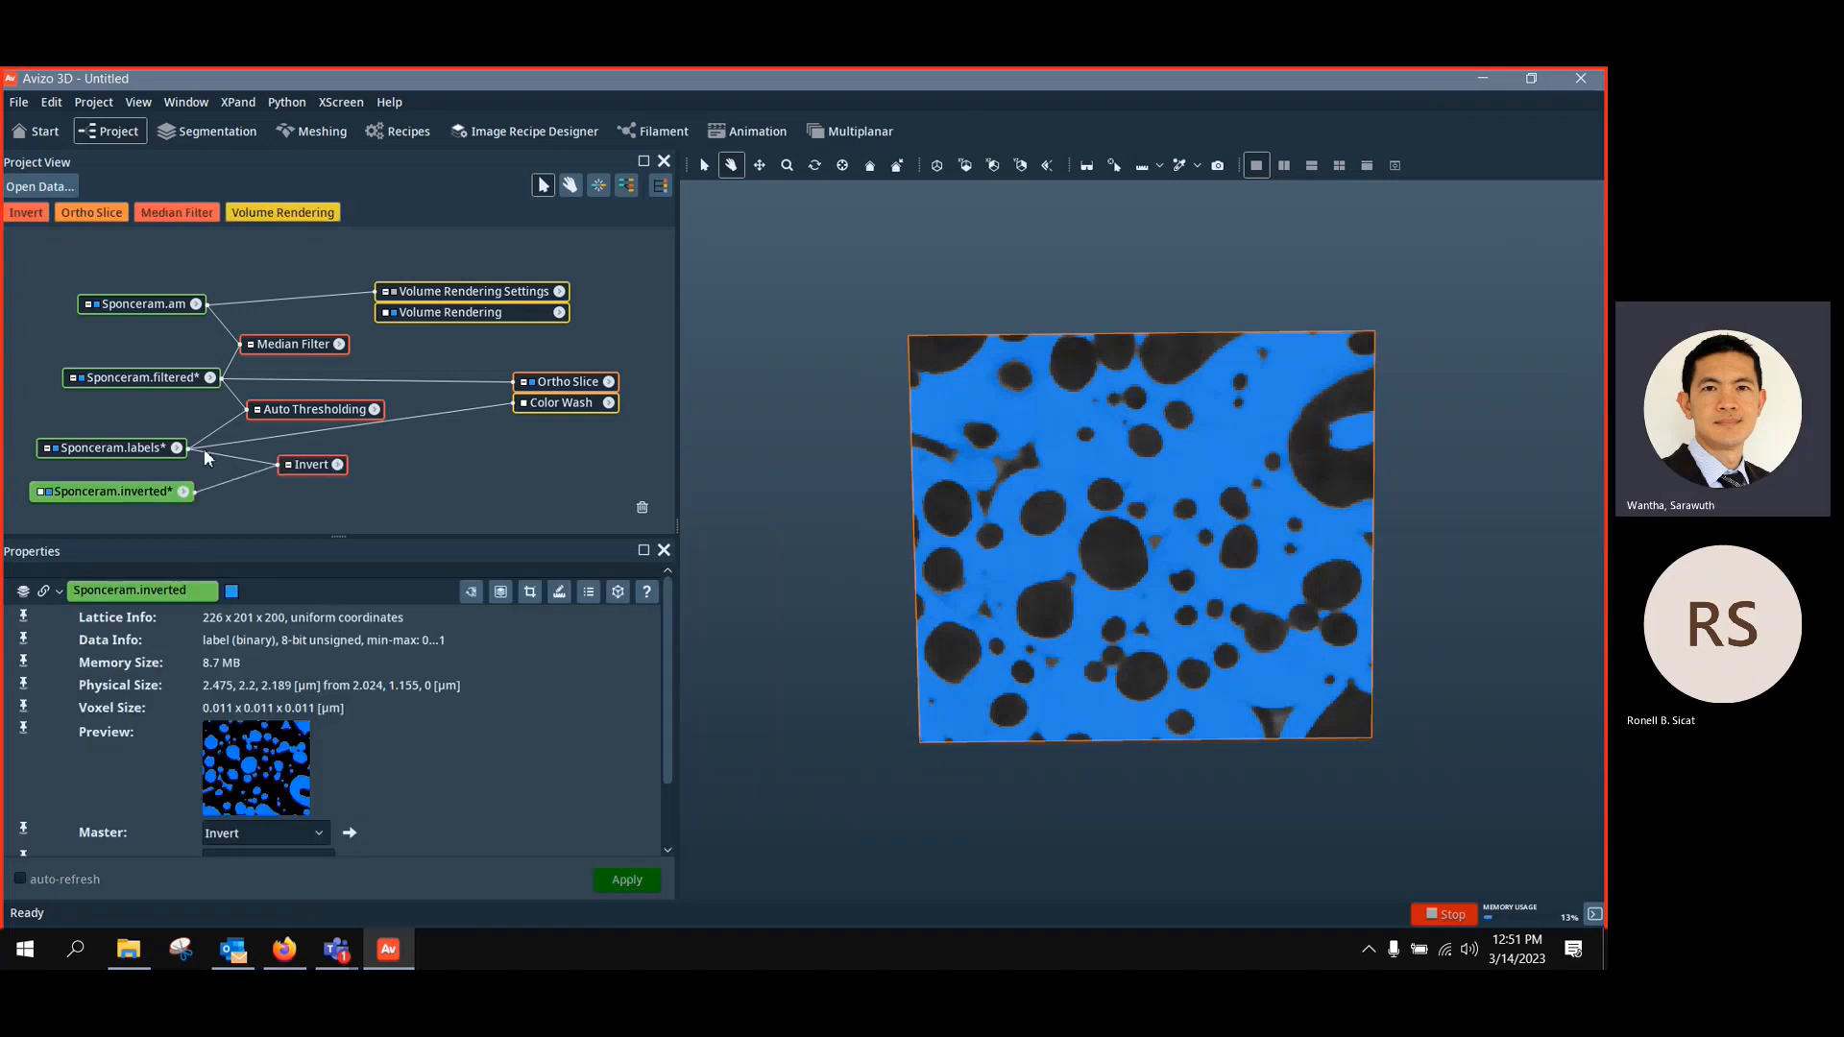
drag(209, 446, 182, 492)
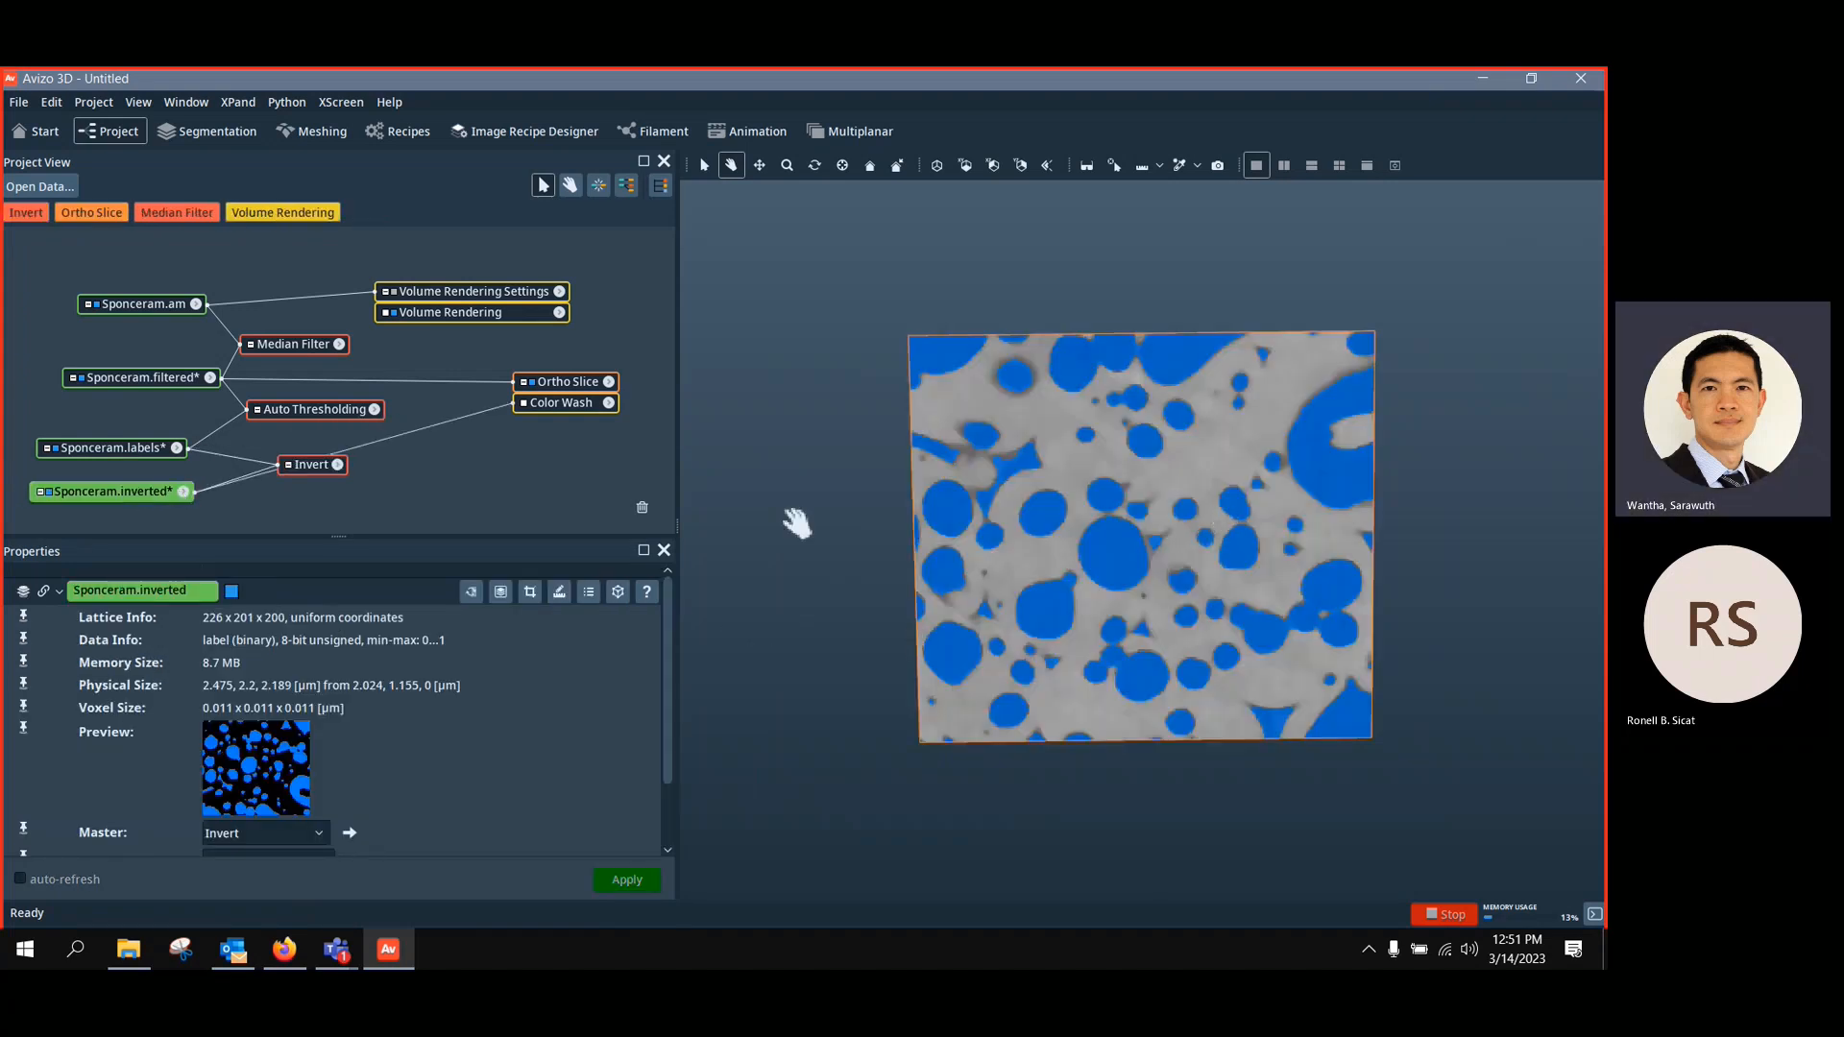
drag(334, 471, 291, 471)
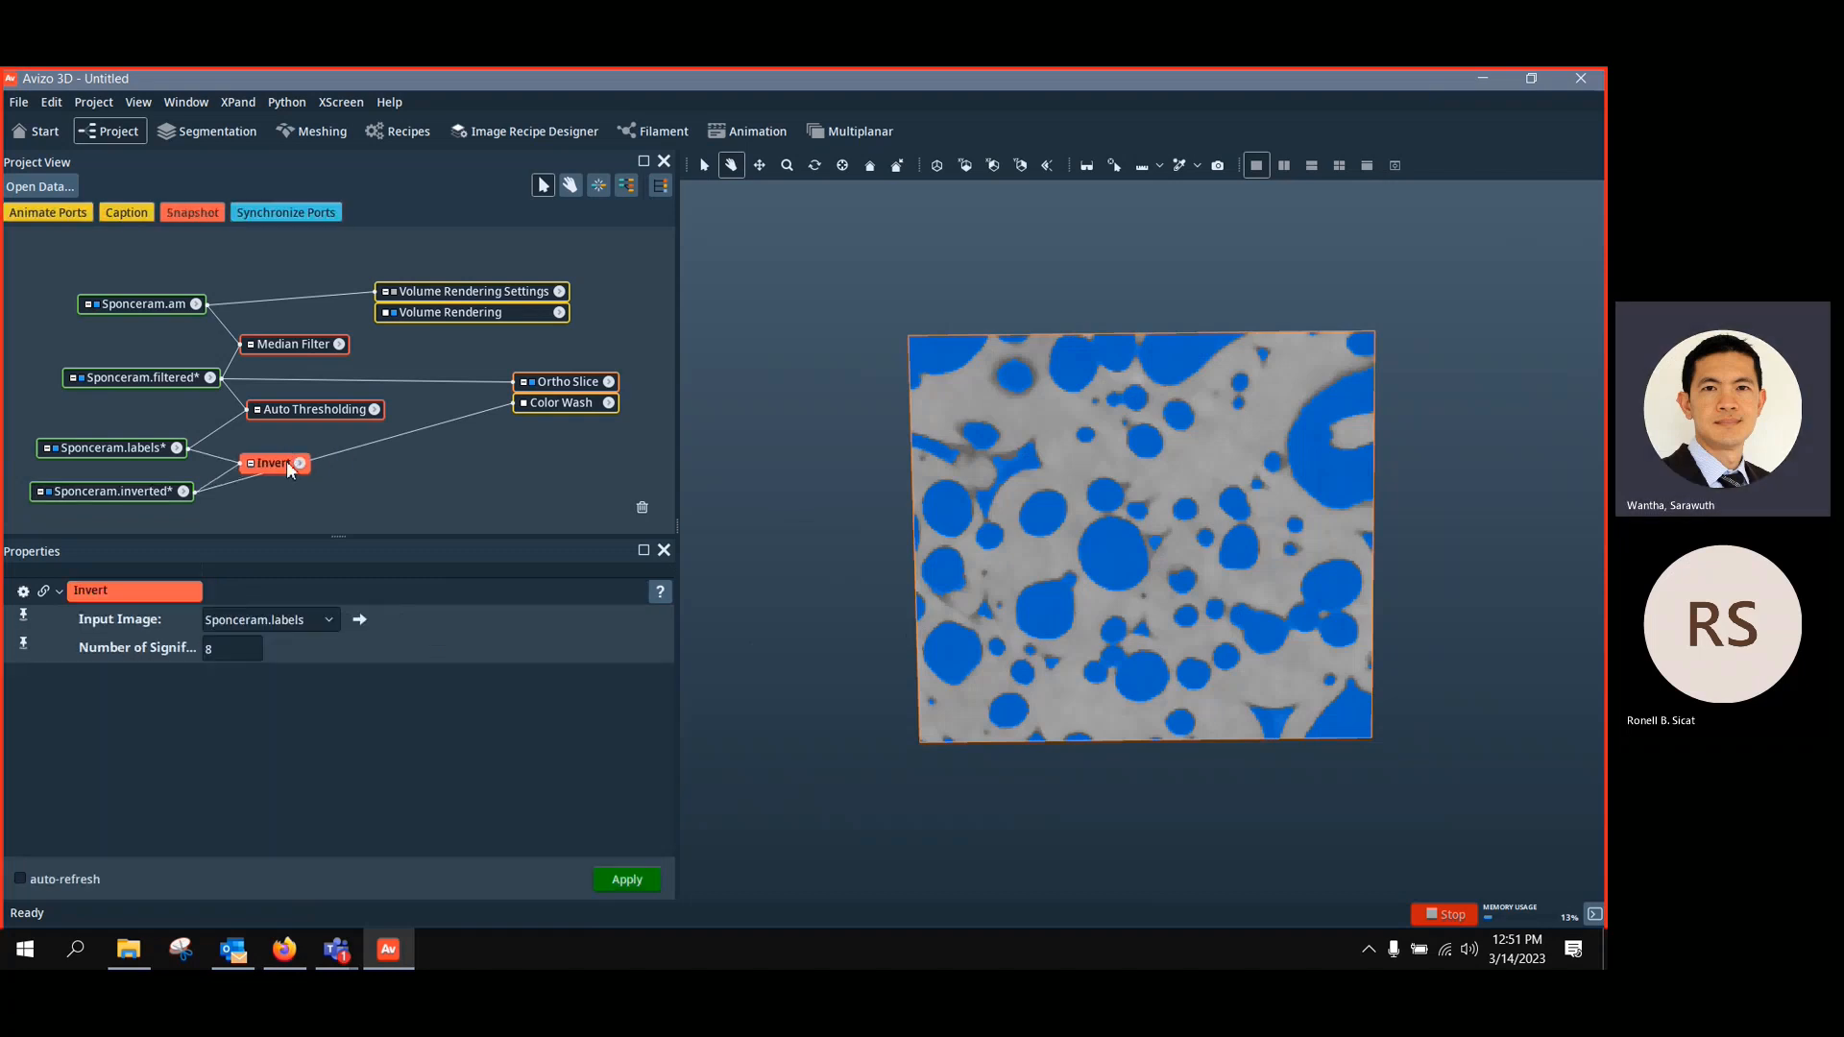
drag(128, 451, 147, 442)
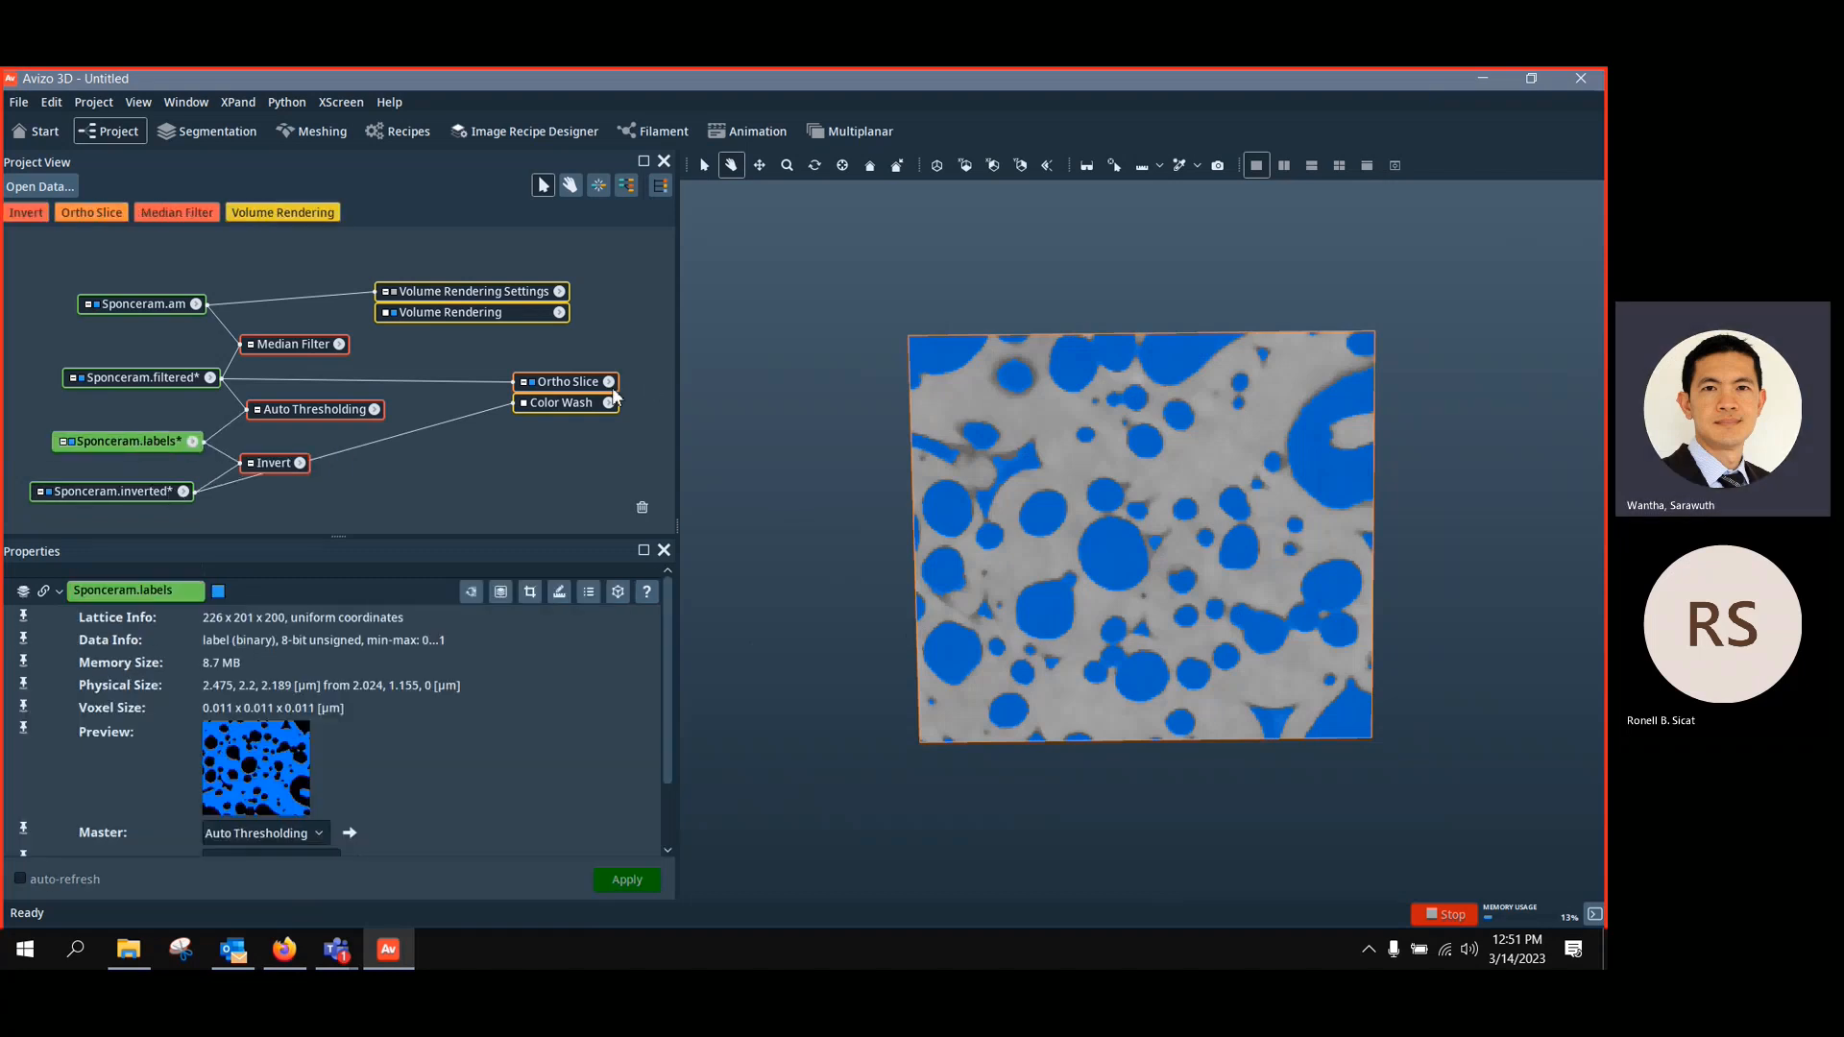
Reconnect Volume Rendering Settings to Sponceram.inverted, place it beside that result, and display the volume rendering in 3D
drag(471, 296, 481, 302)
drag(315, 298, 119, 494)
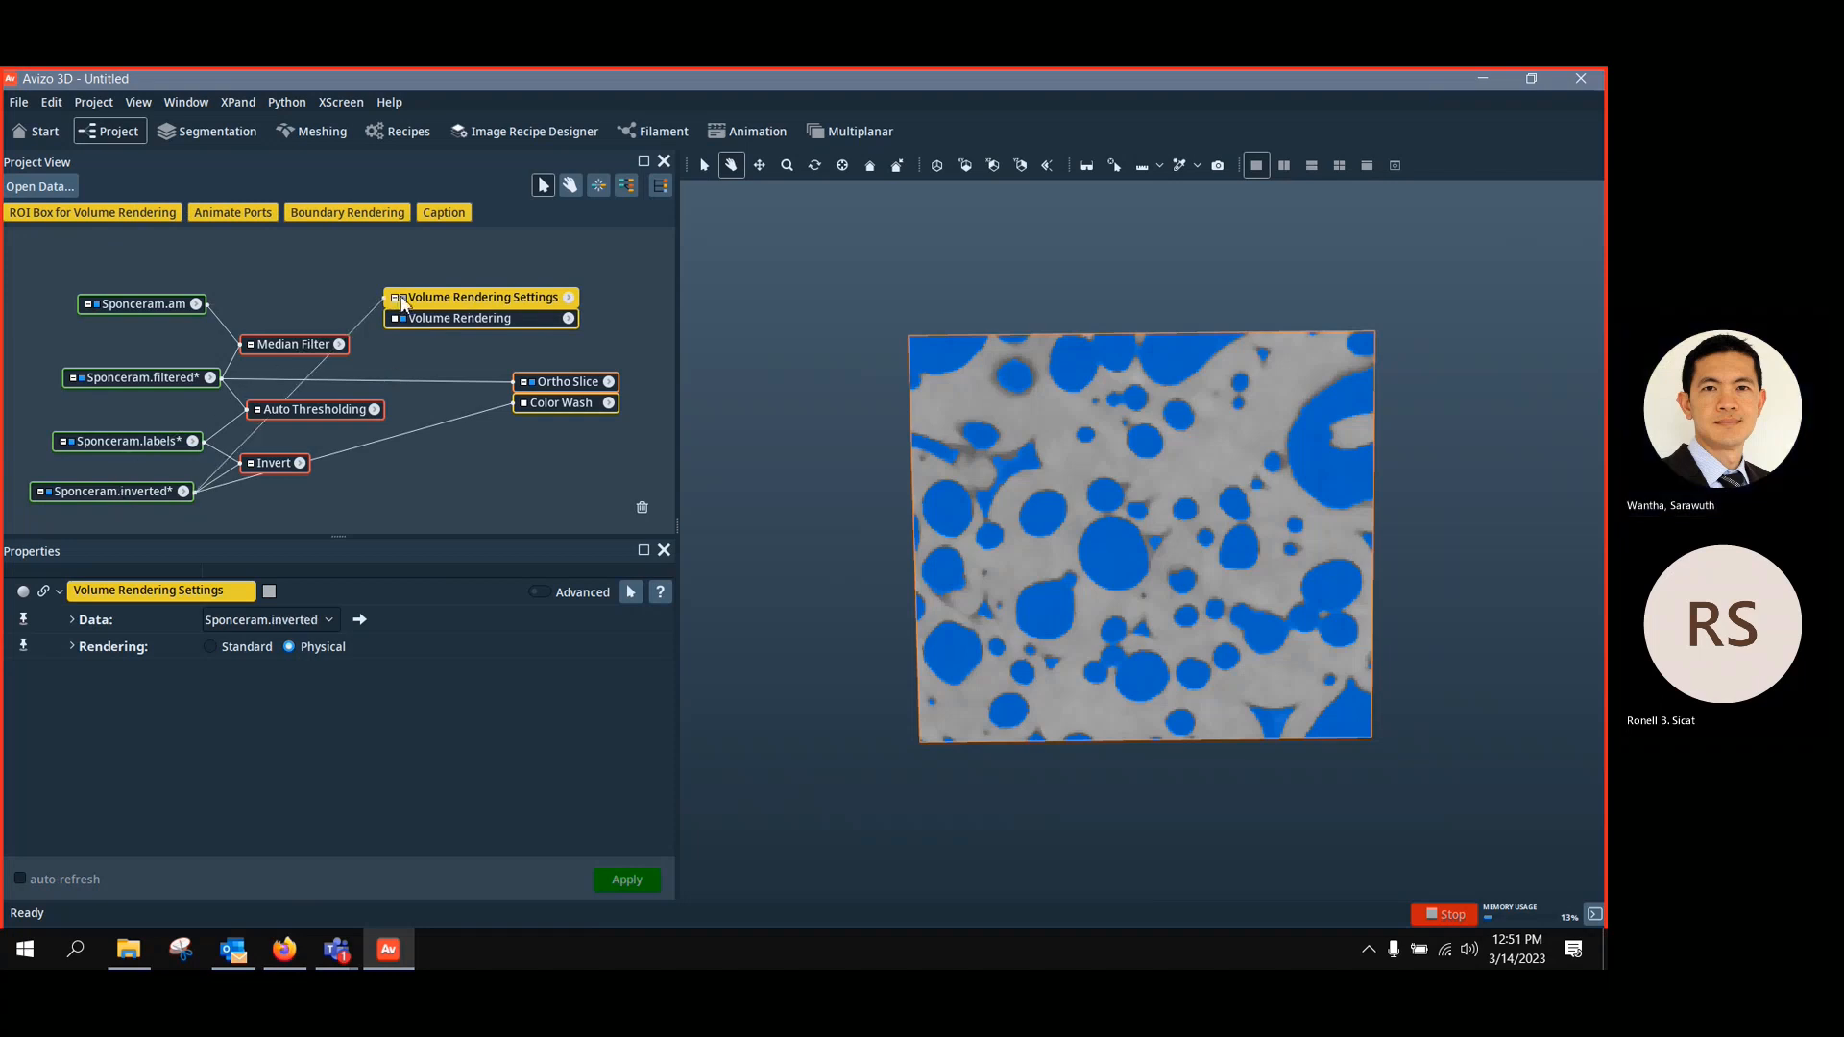
drag(402, 301, 426, 494)
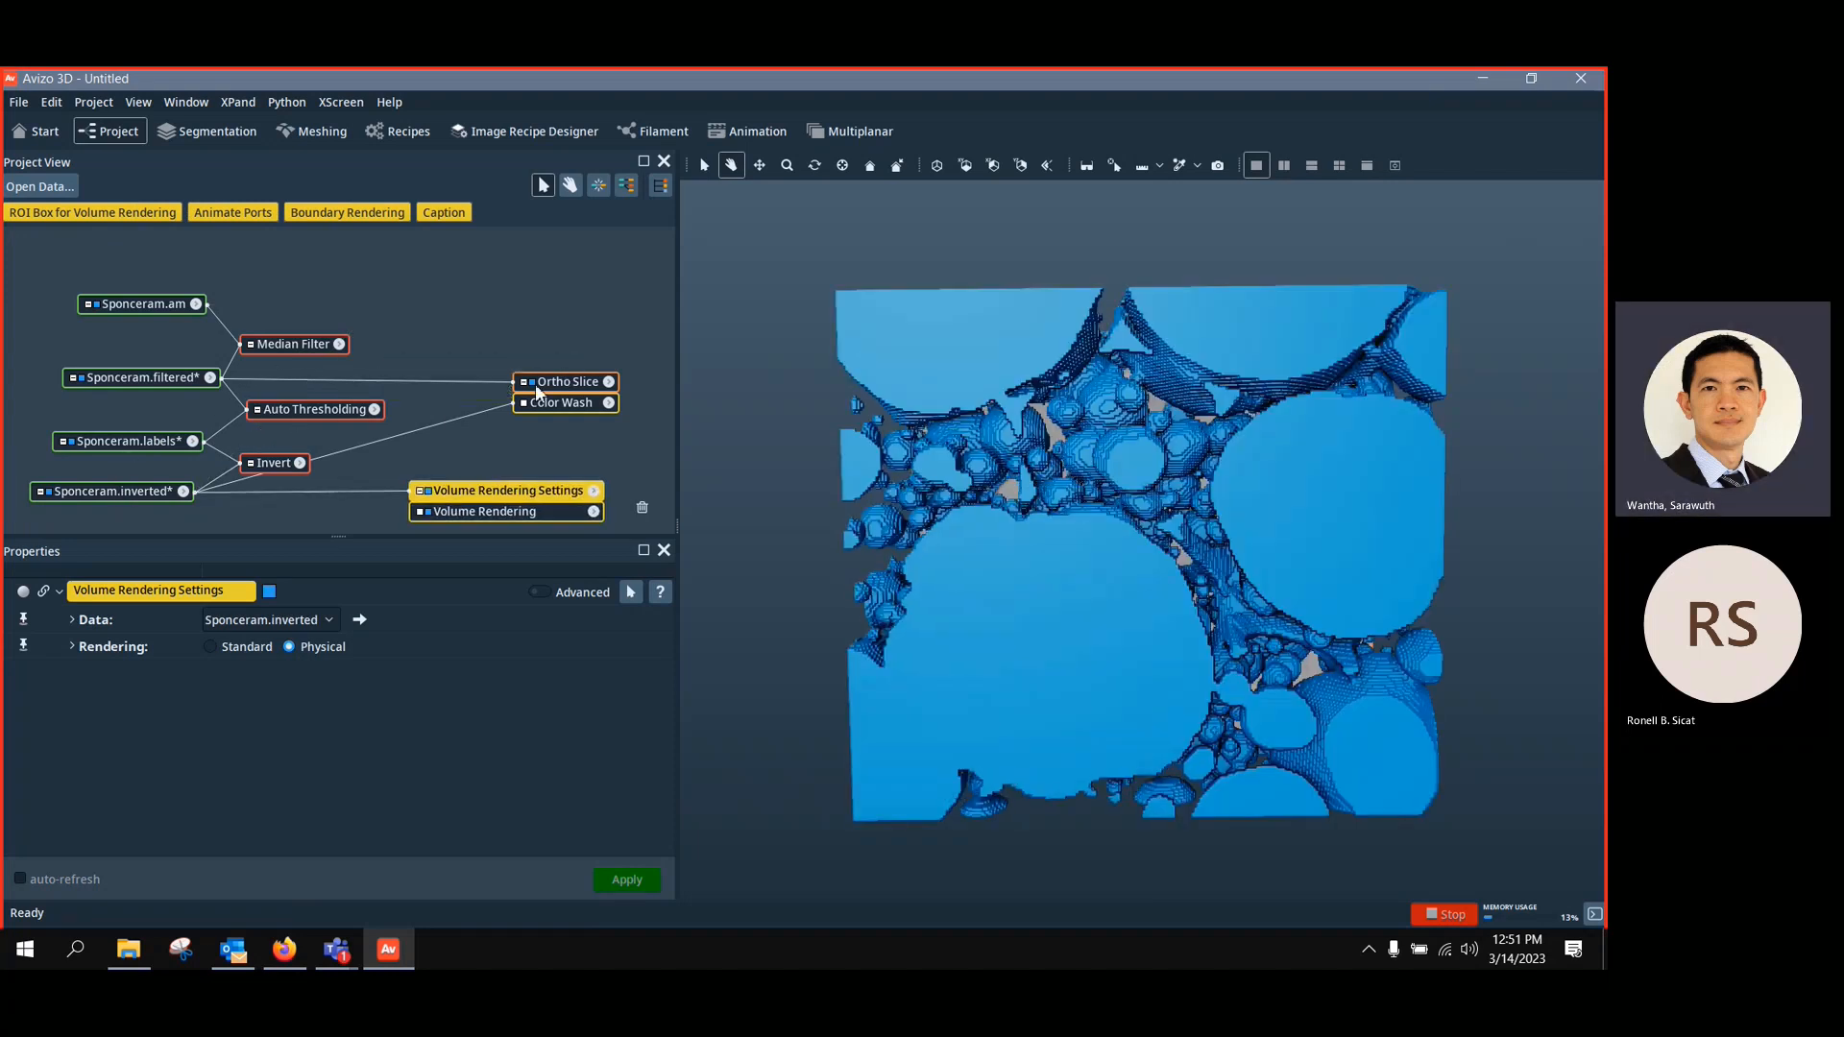
drag(1153, 552, 1358, 667)
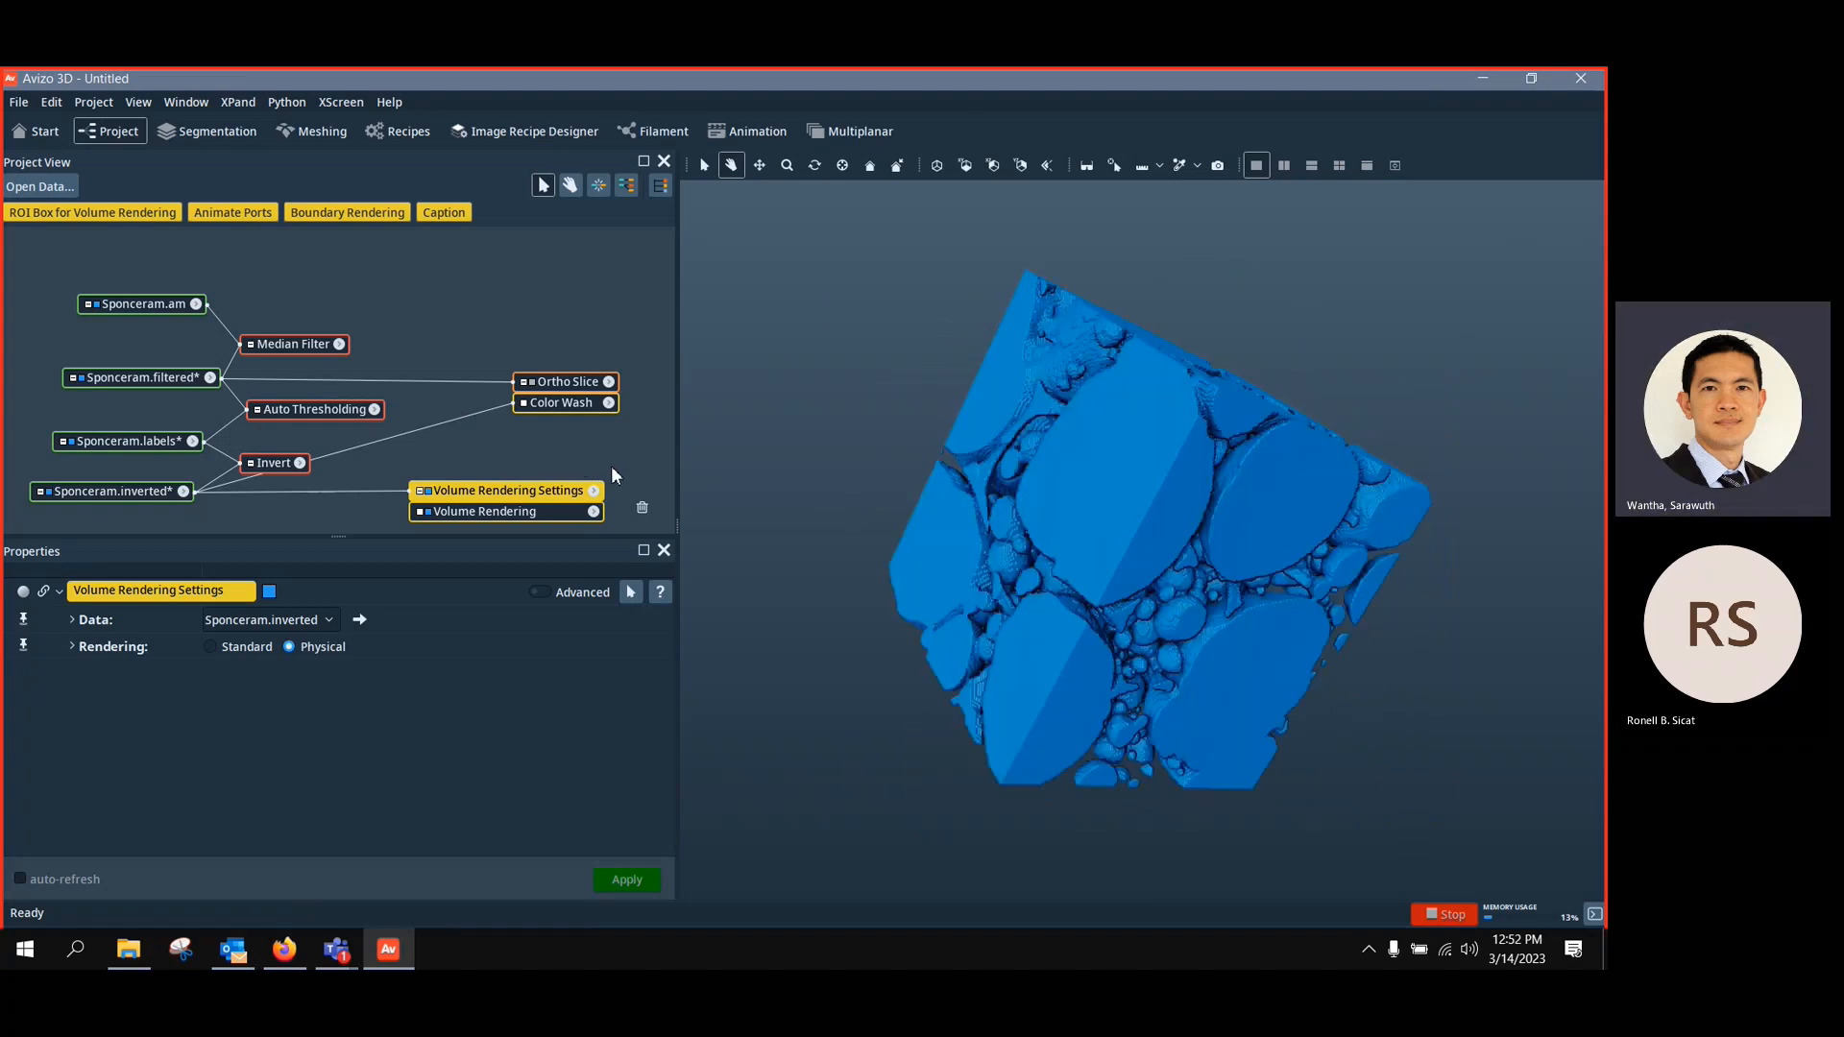
drag(1197, 522, 1260, 637)
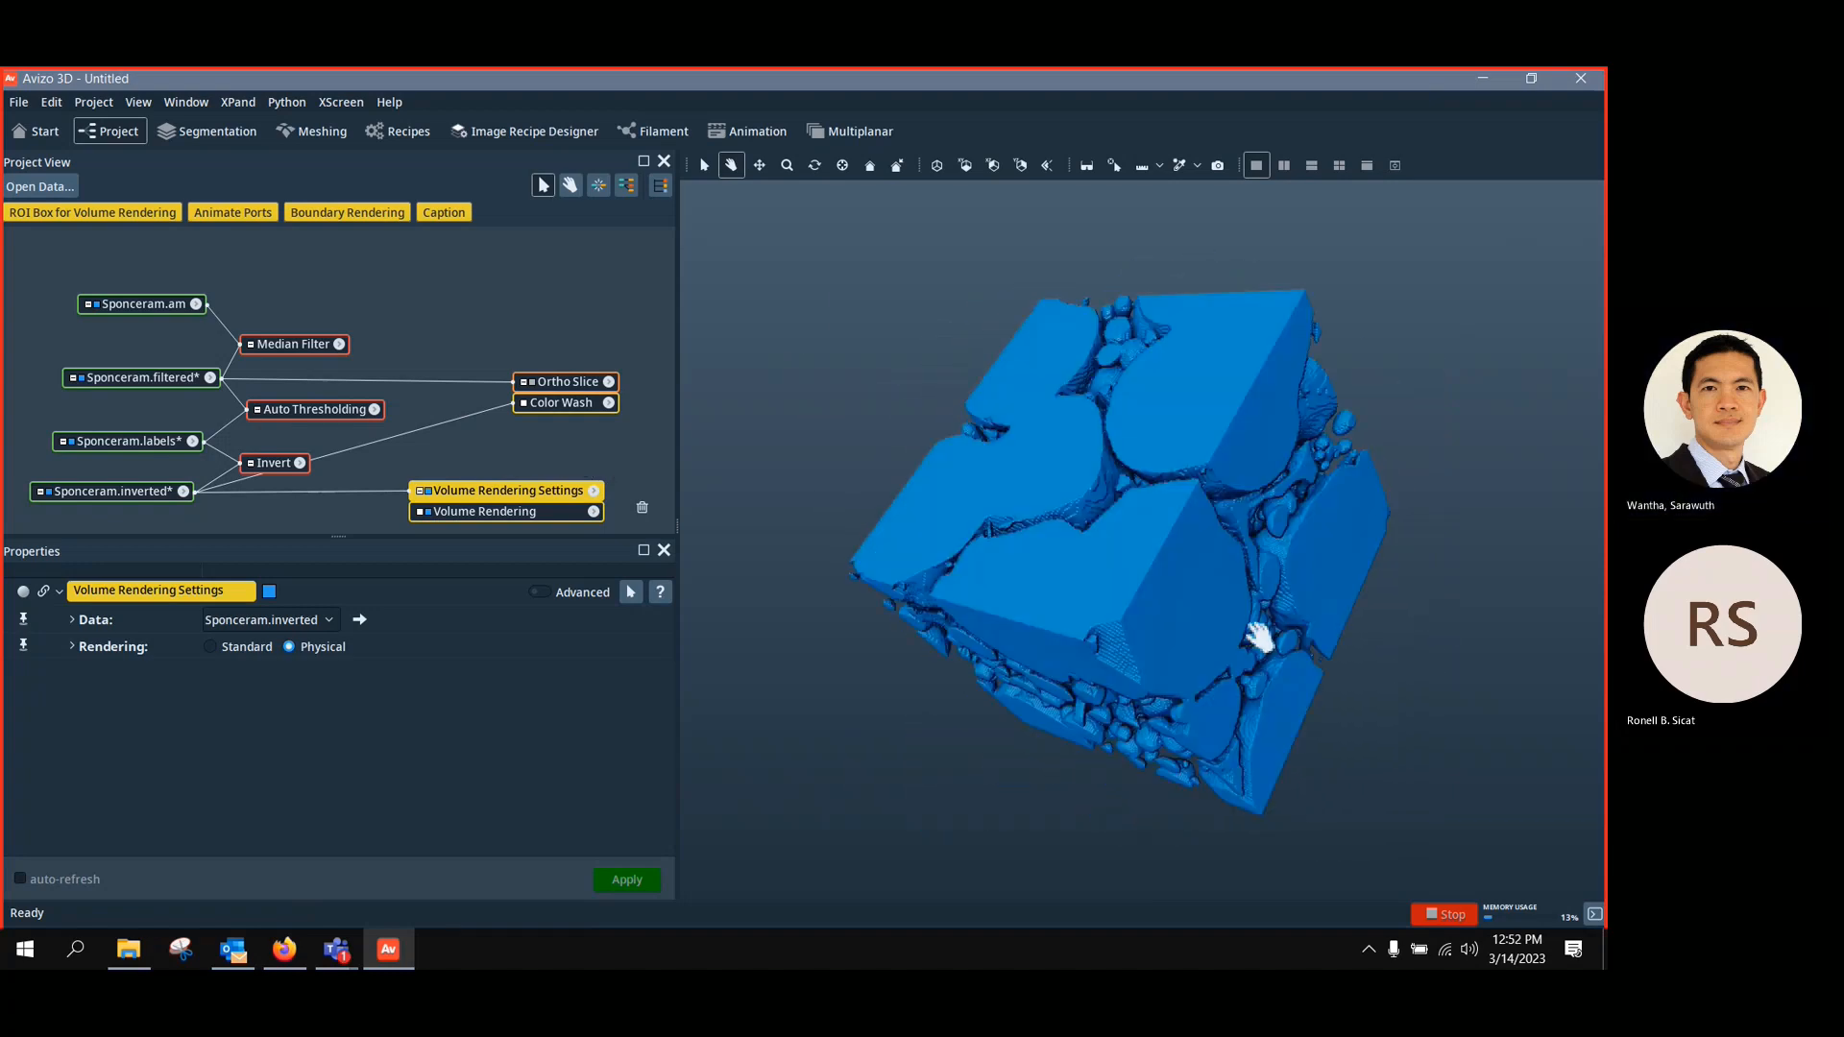
Attach a second Volume Rendering to Sponceram.am with rgba colormap lookup
click(154, 305)
right_click(138, 308)
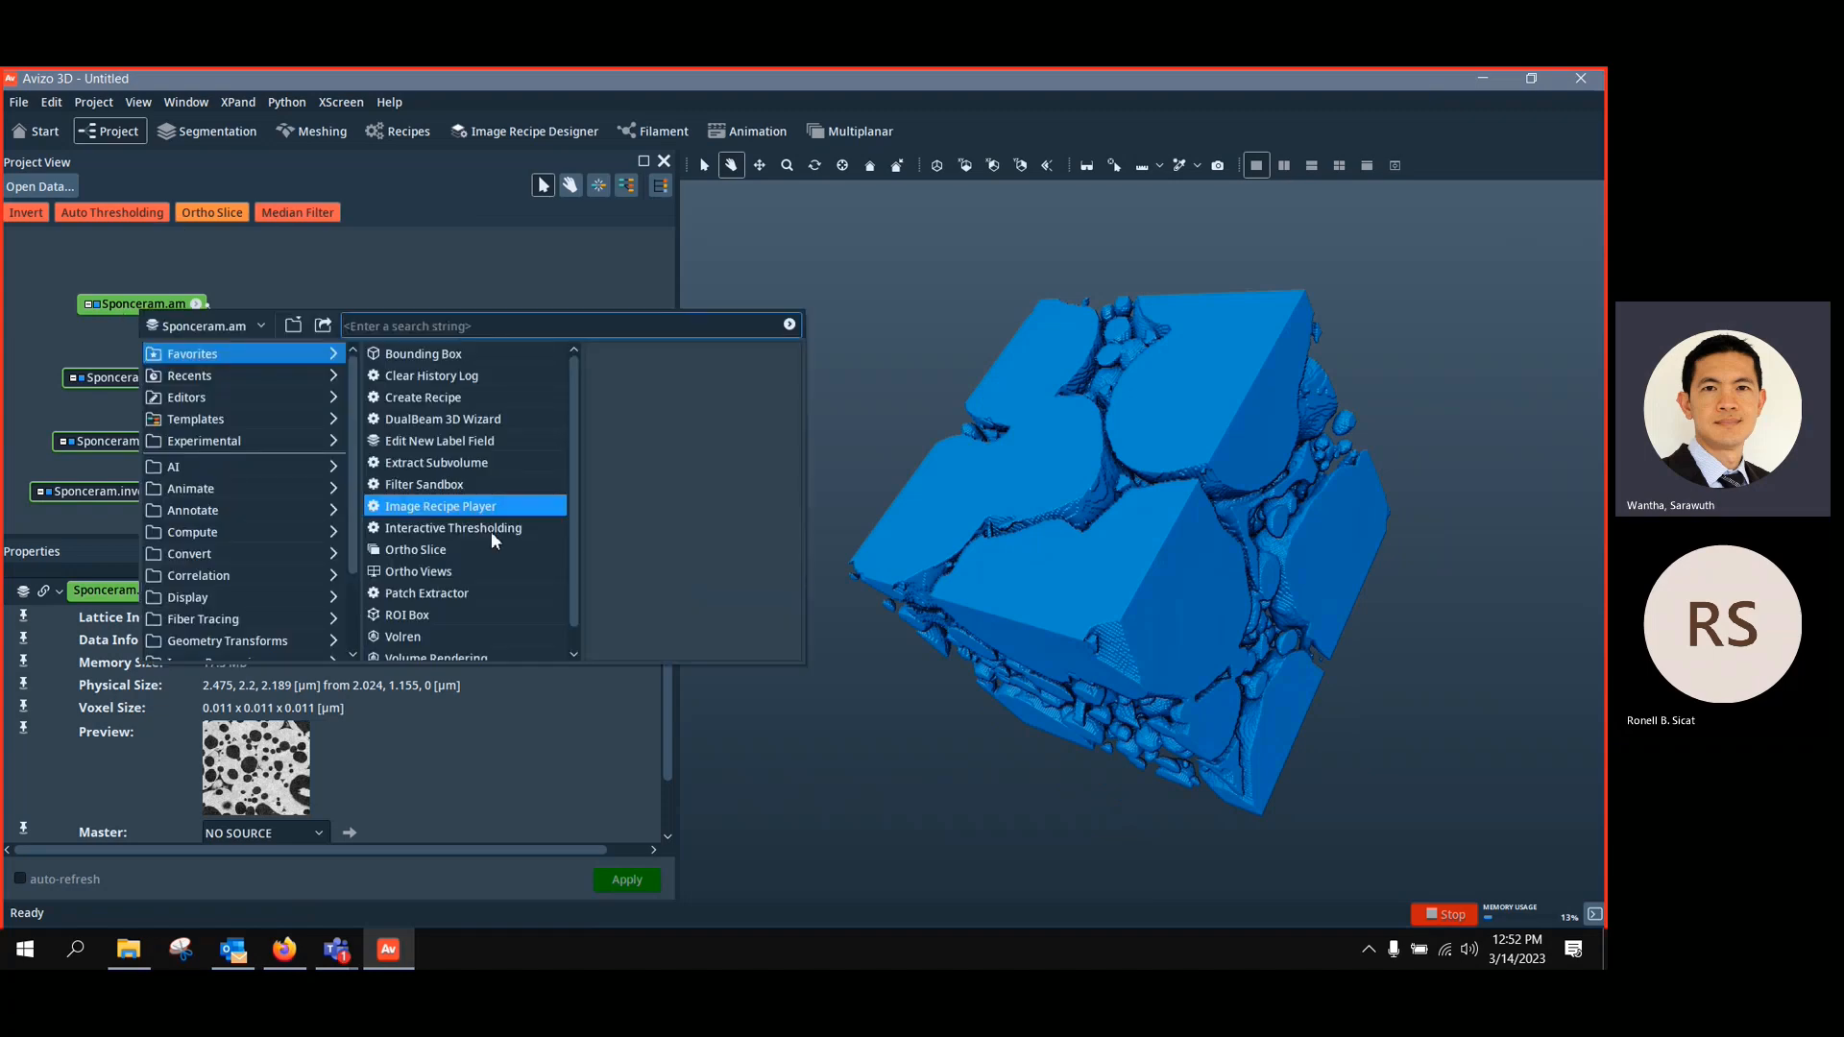
click(632, 498)
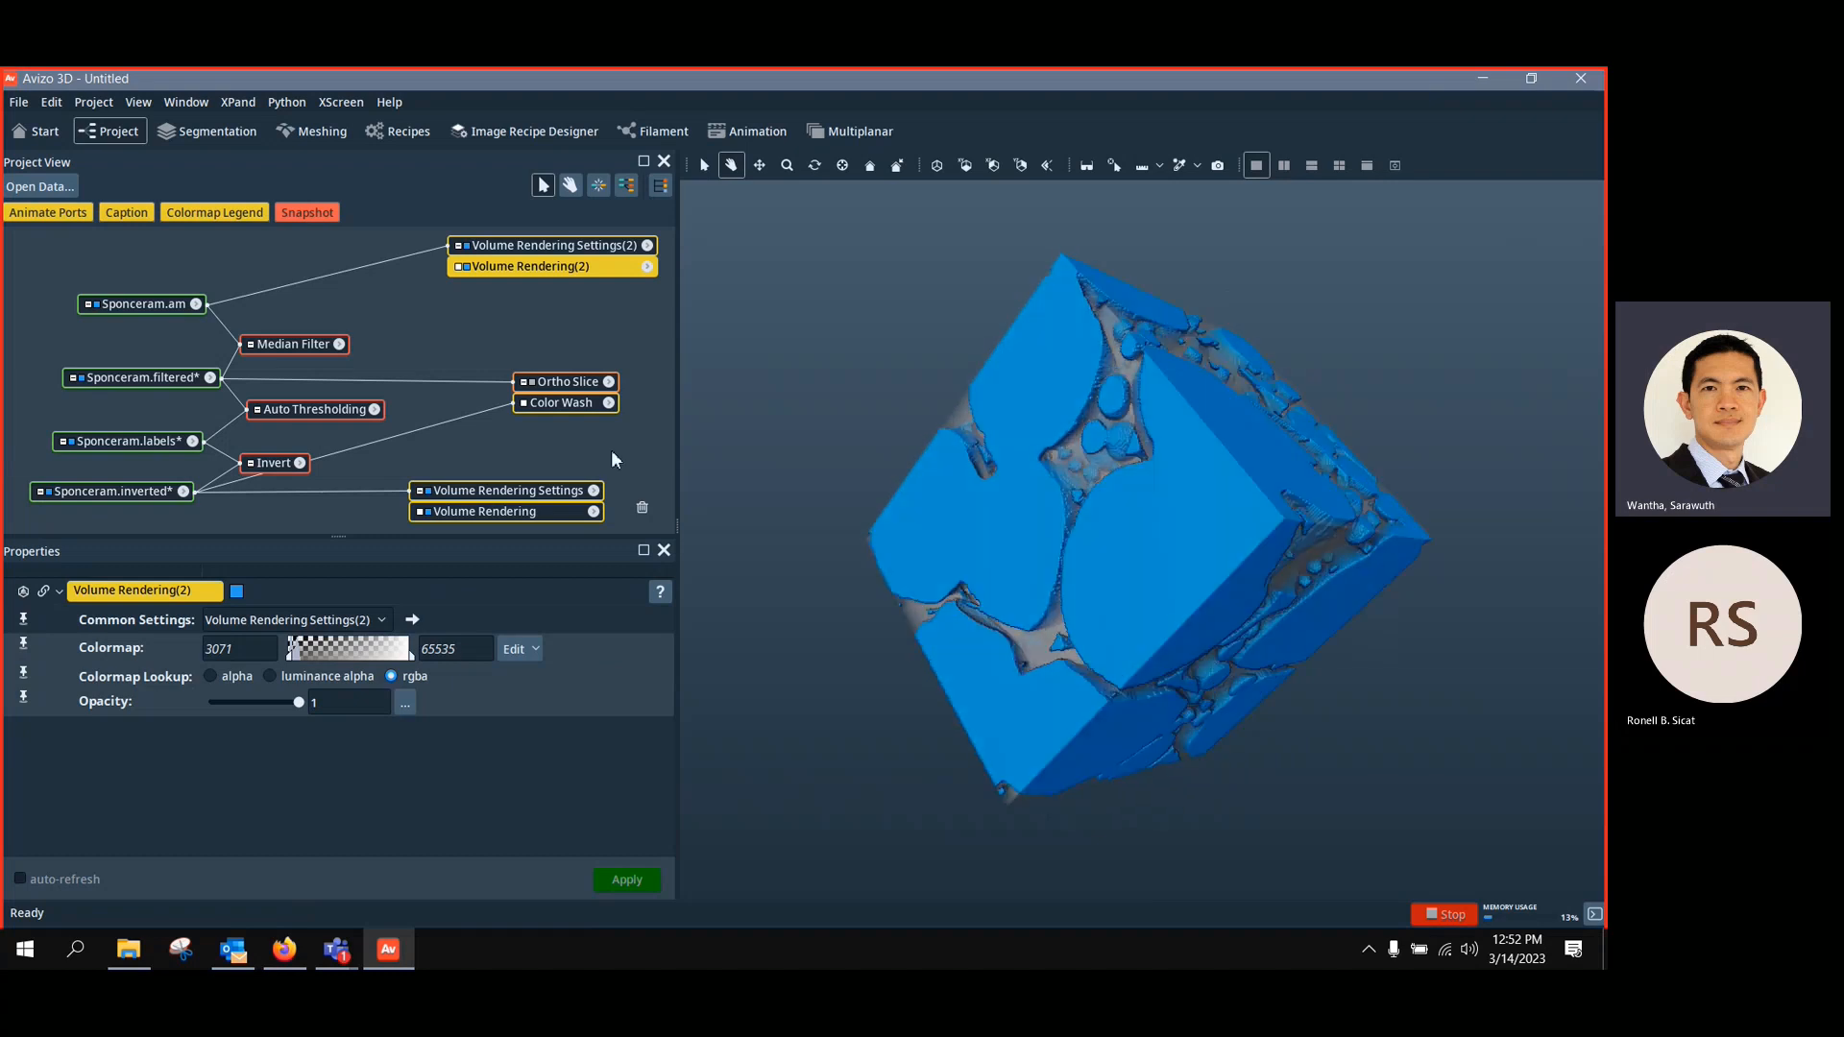
click(393, 677)
drag(409, 651, 307, 706)
Try an opacity of about 0.52 on the Volume Rendering of the inverted labels, and restore it to 1
click(431, 506)
drag(1046, 536, 1134, 697)
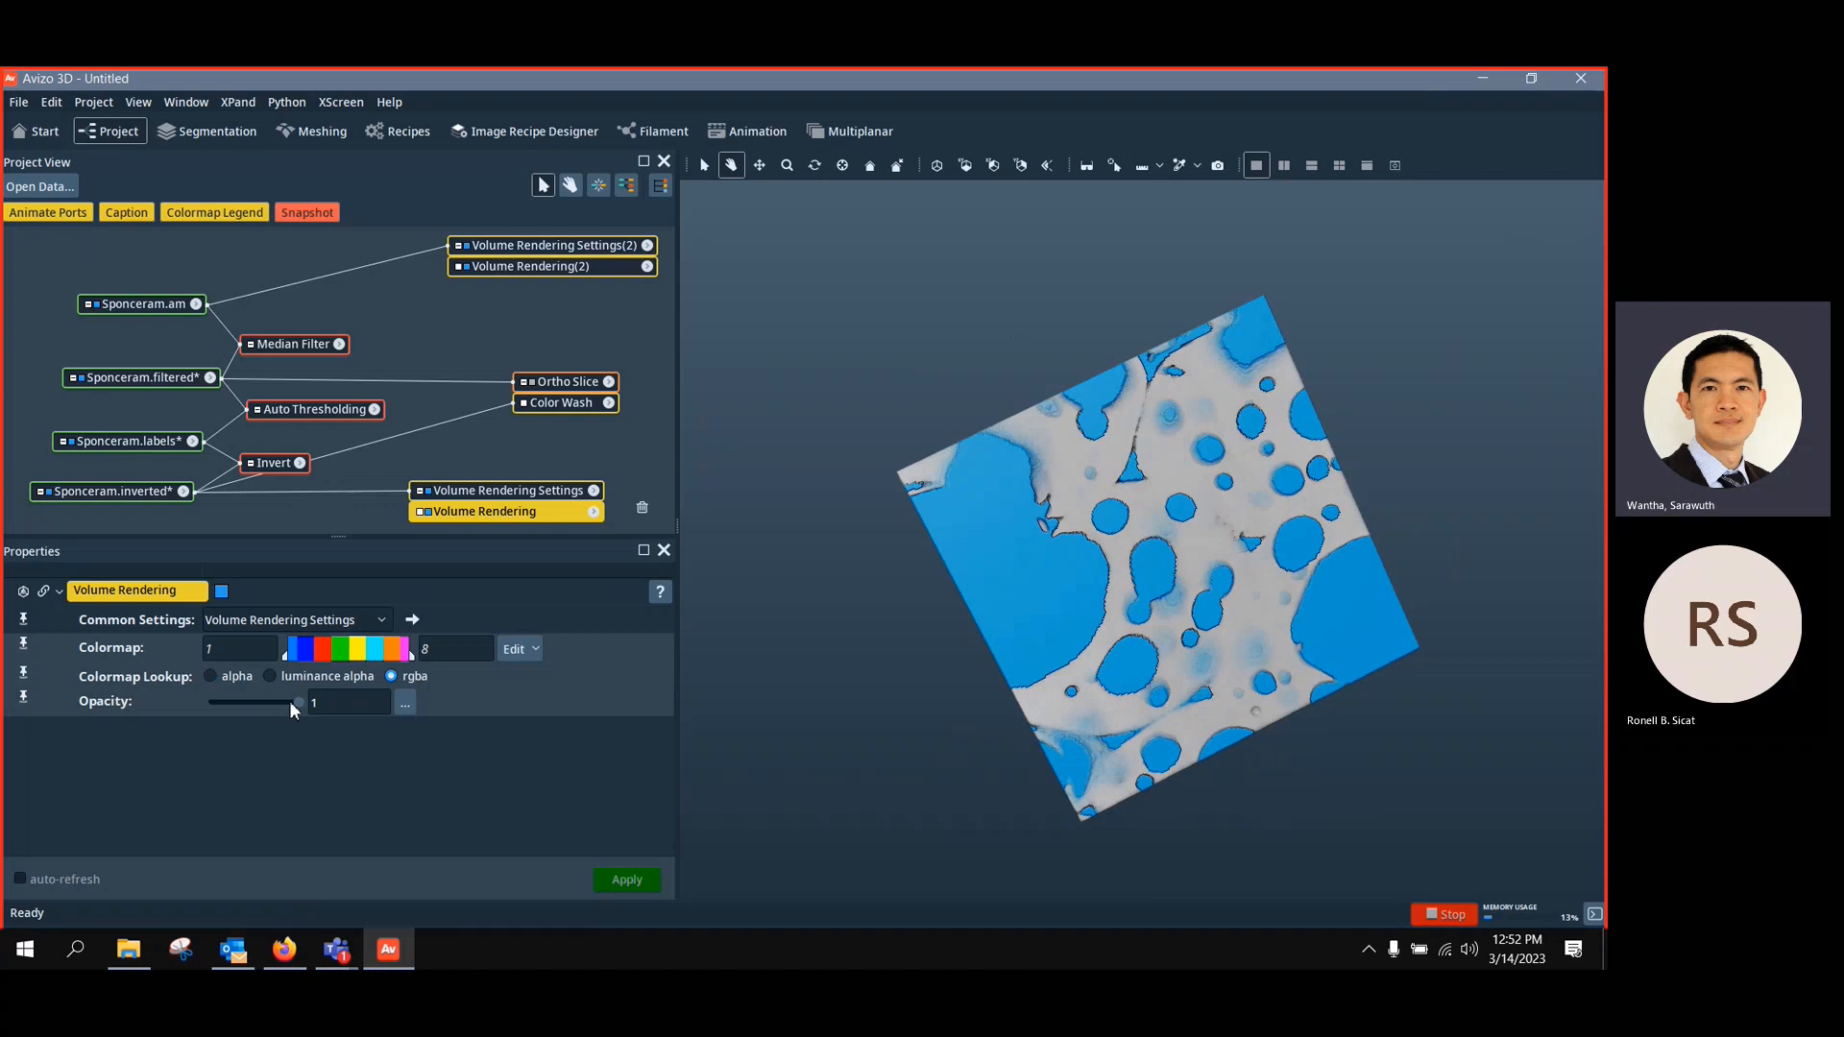
drag(292, 701, 260, 704)
drag(1105, 670, 1258, 677)
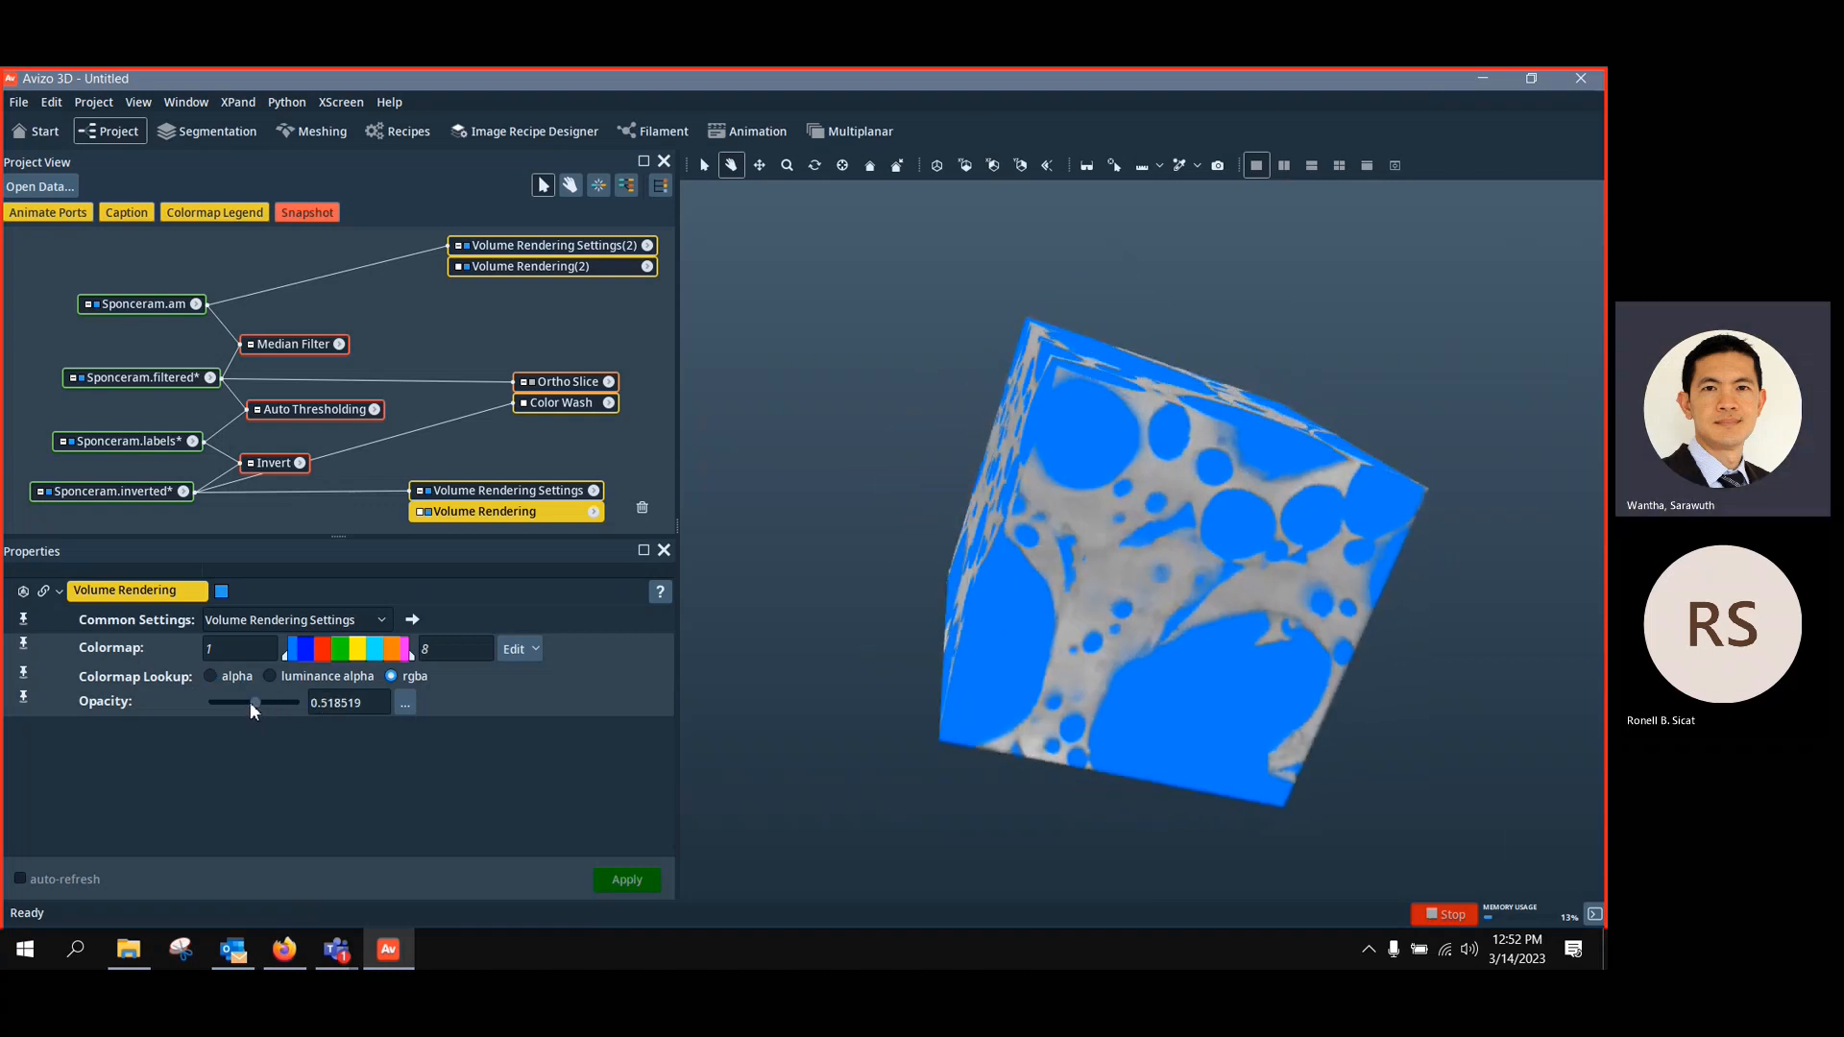
drag(249, 702, 332, 686)
drag(1160, 683, 1078, 780)
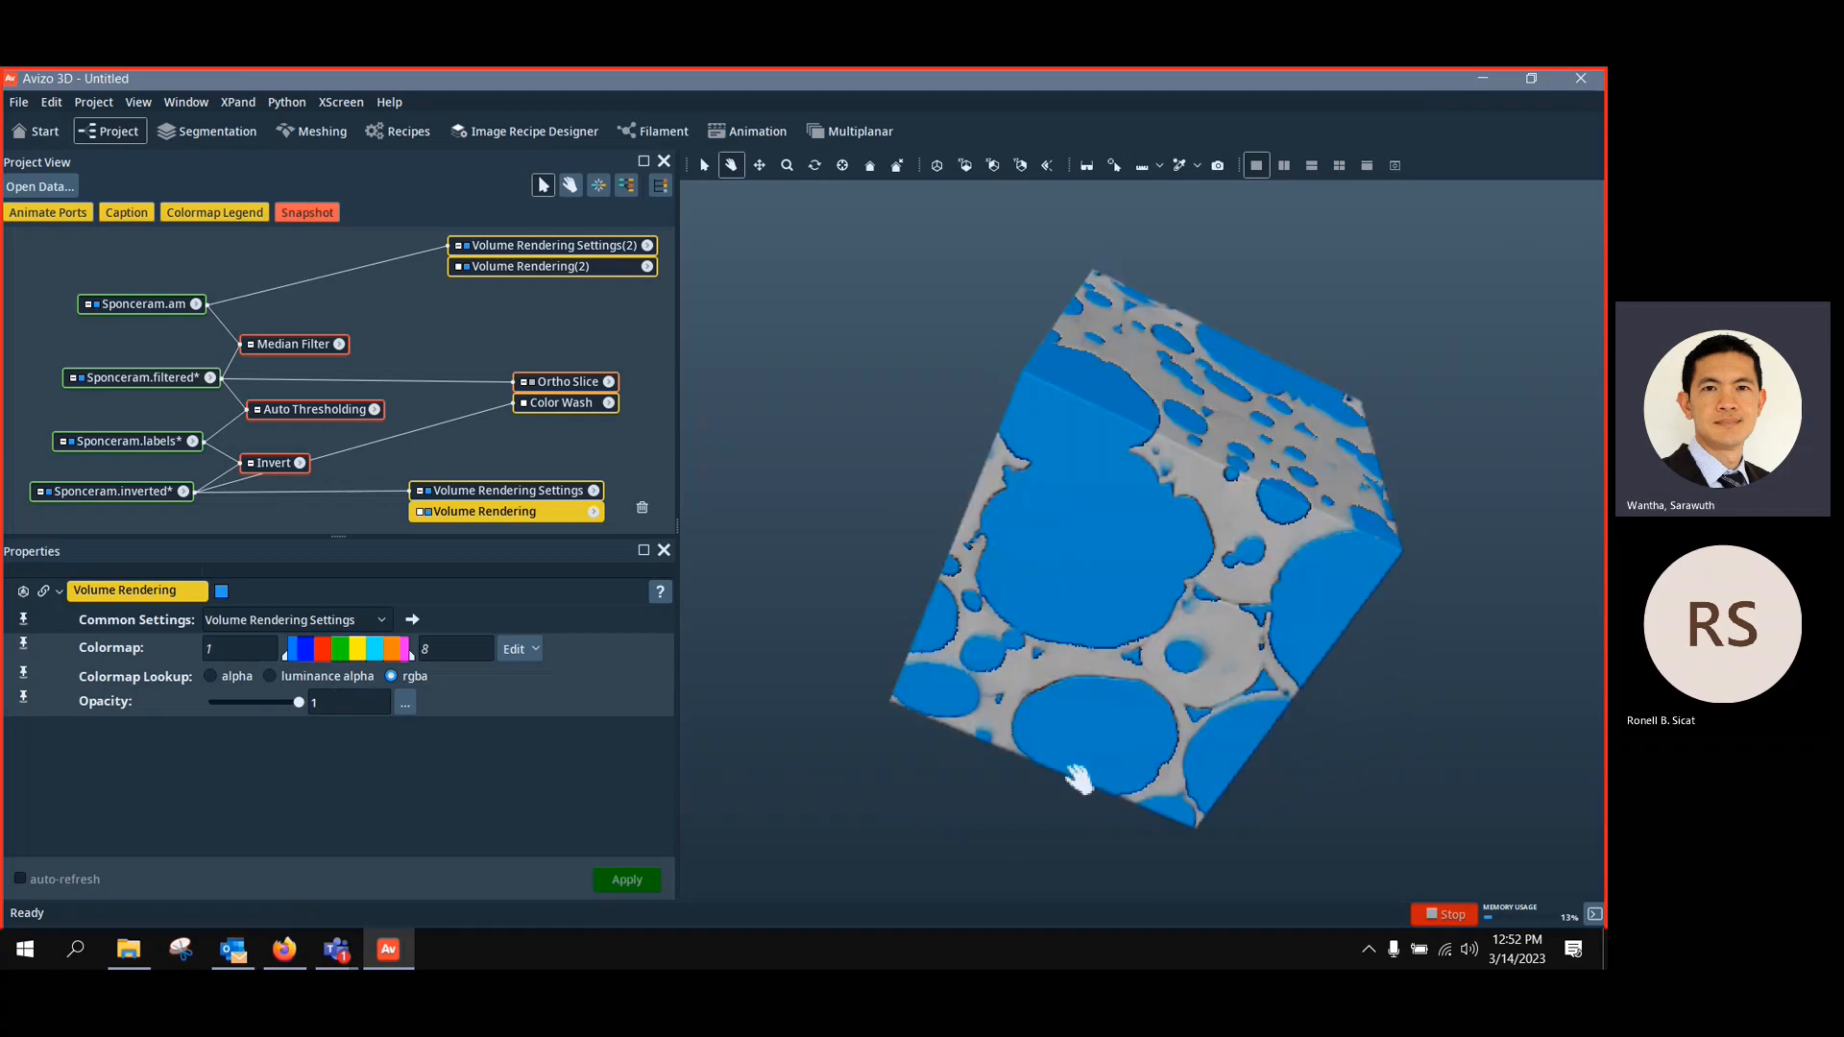
Review the Auto Thresholding and Invert settings, move the second volume rendering above Sponceram.am, and hide it to show only the inverted labels
drag(1137, 649, 1018, 649)
click(292, 410)
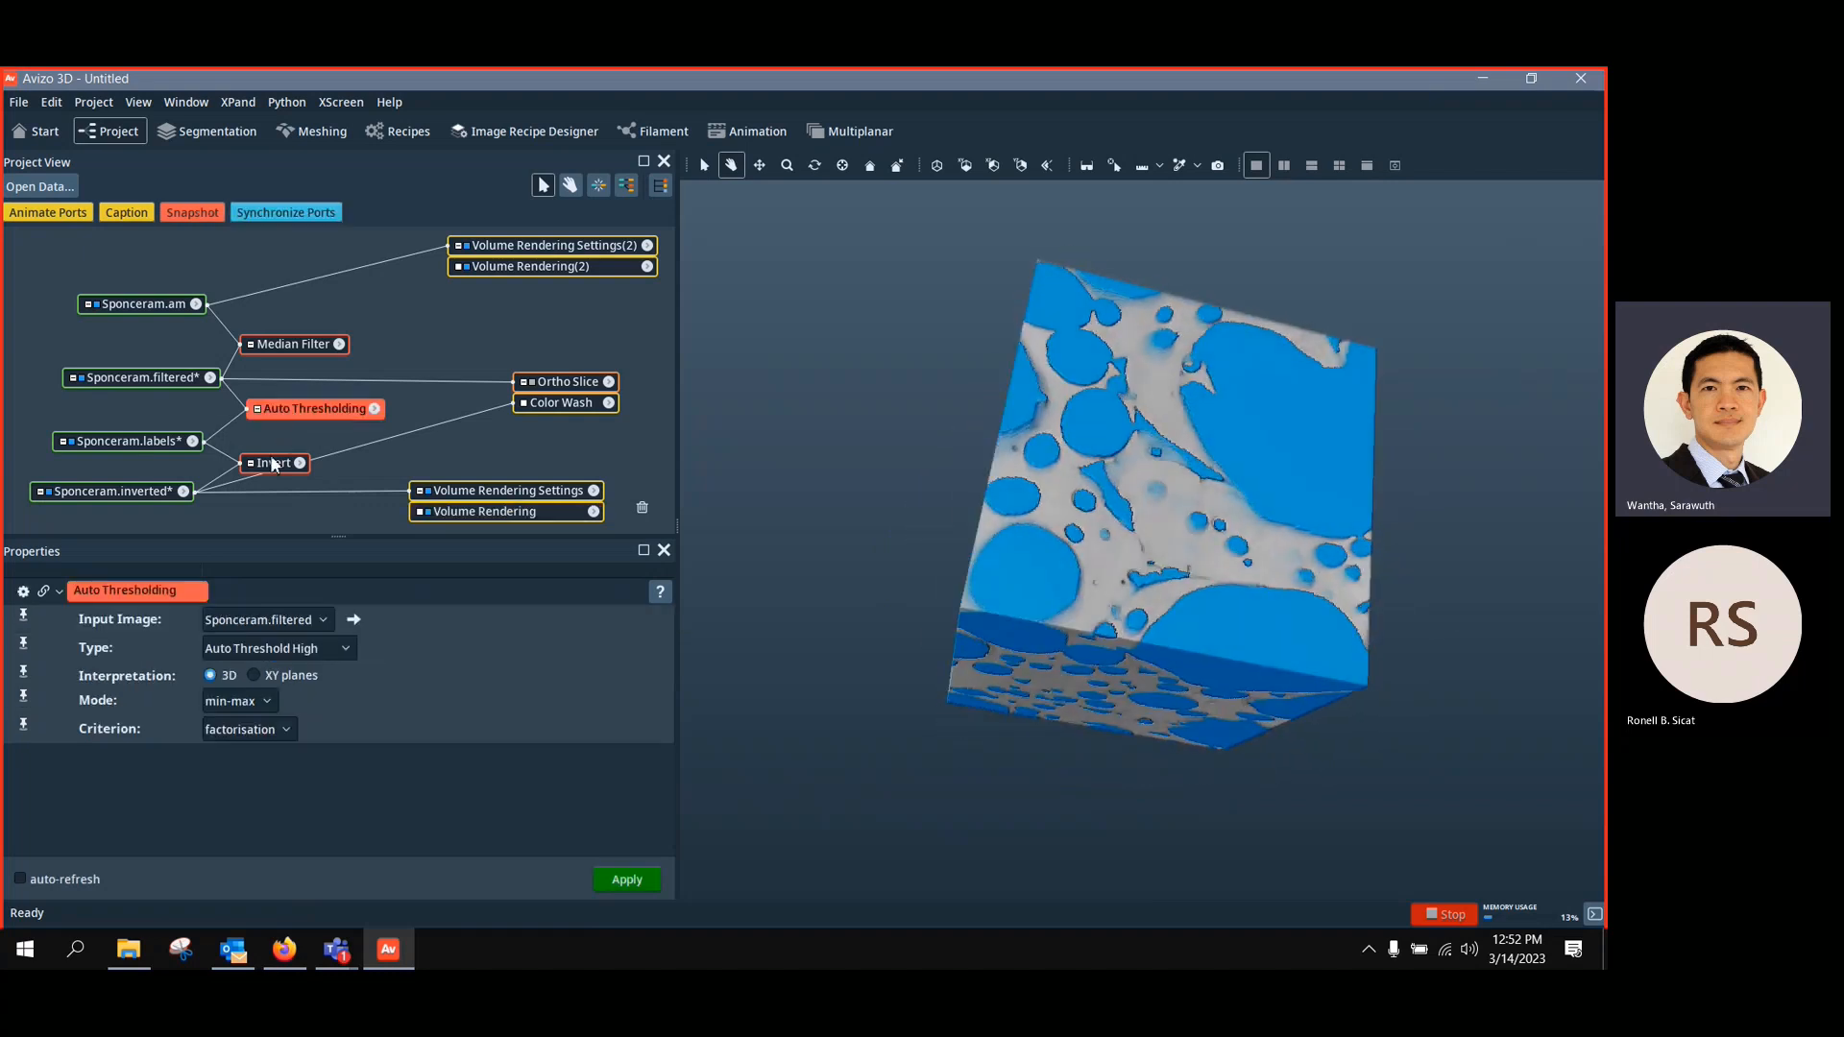
click(273, 463)
drag(1301, 560, 1114, 716)
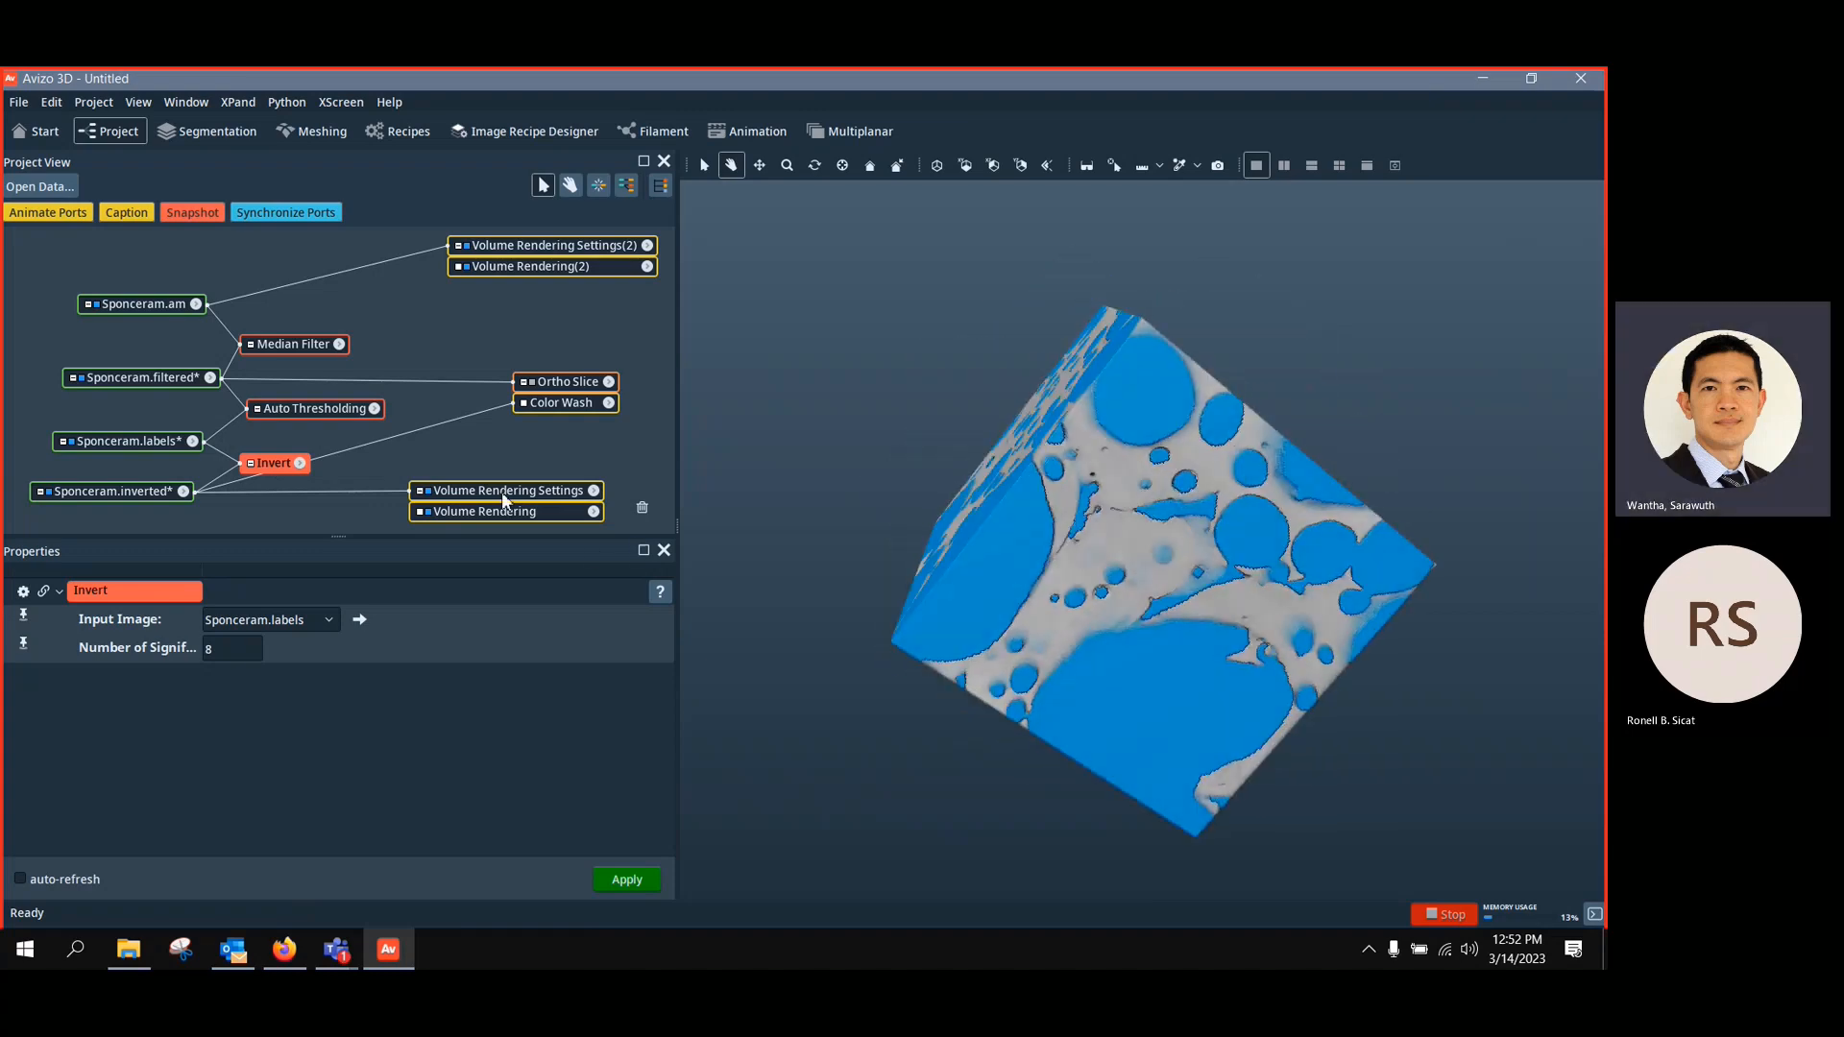
drag(463, 245, 68, 254)
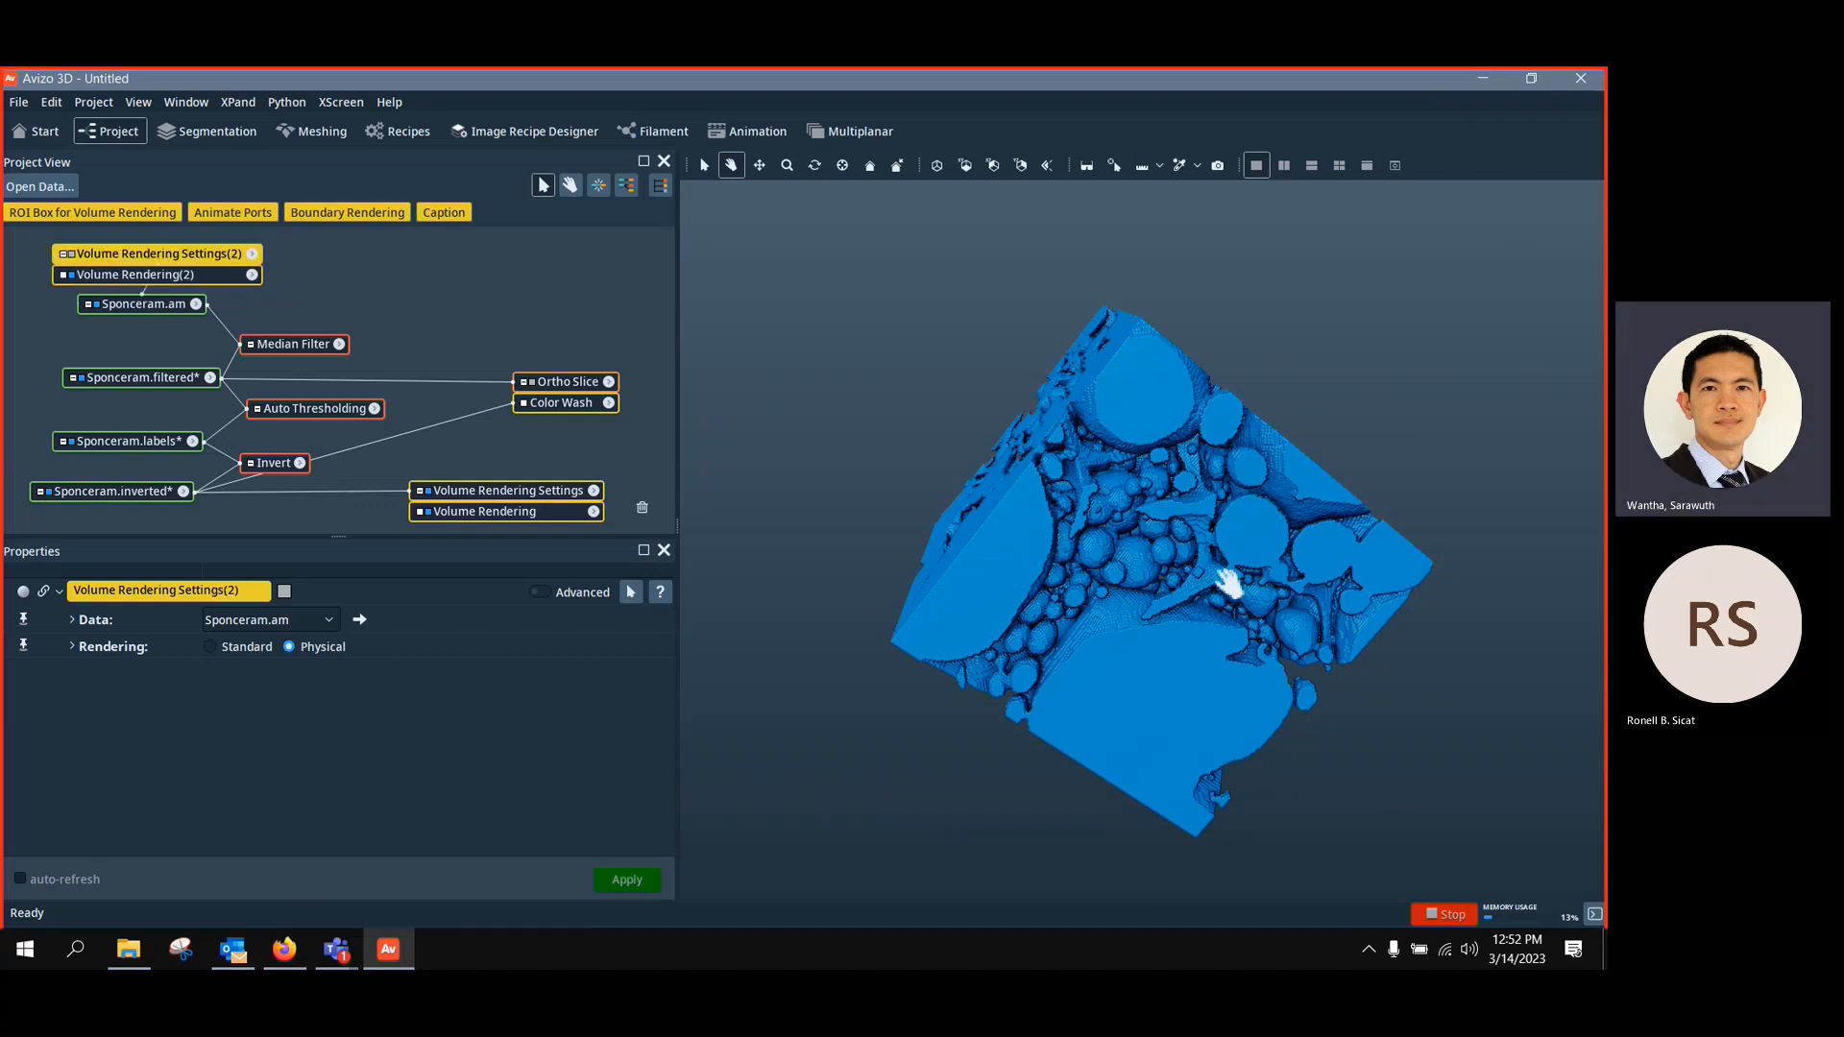
drag(1205, 583, 1309, 596)
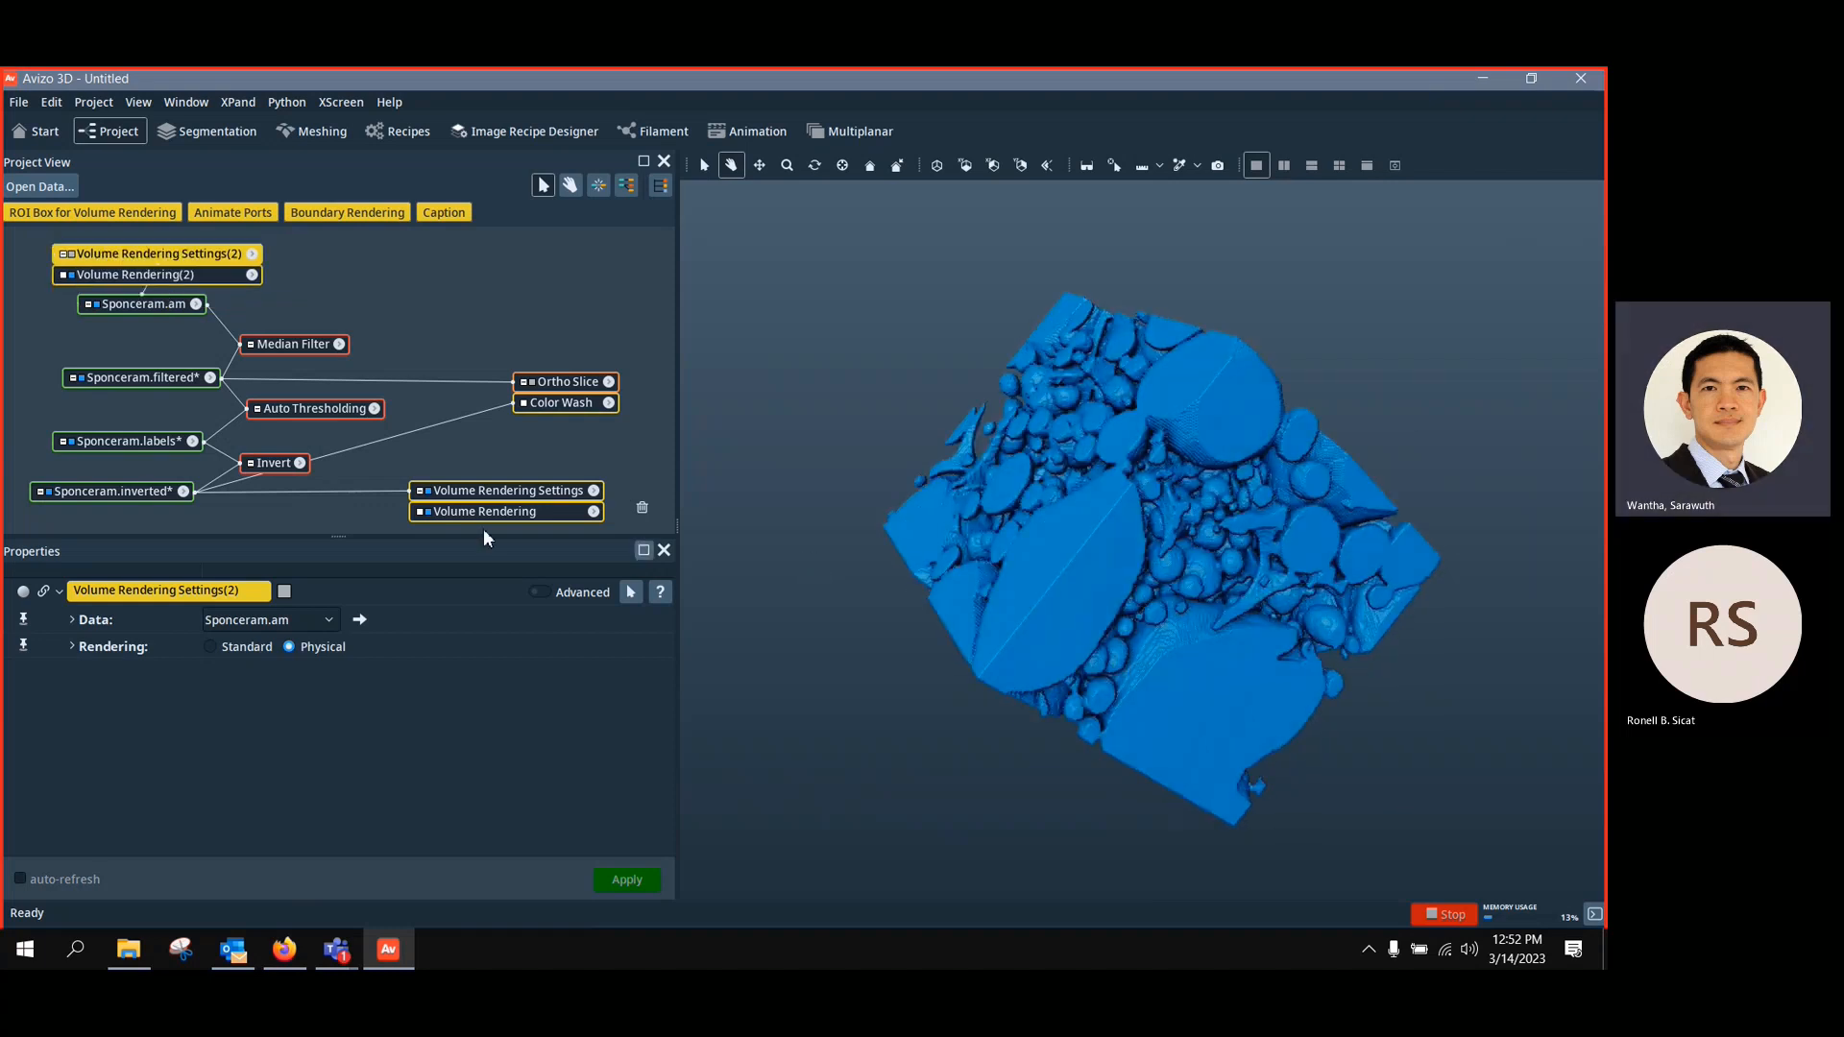
Run Axis Connectivity on Sponceram.inverted with neighborhood 6 and Z axis orientation
click(141, 492)
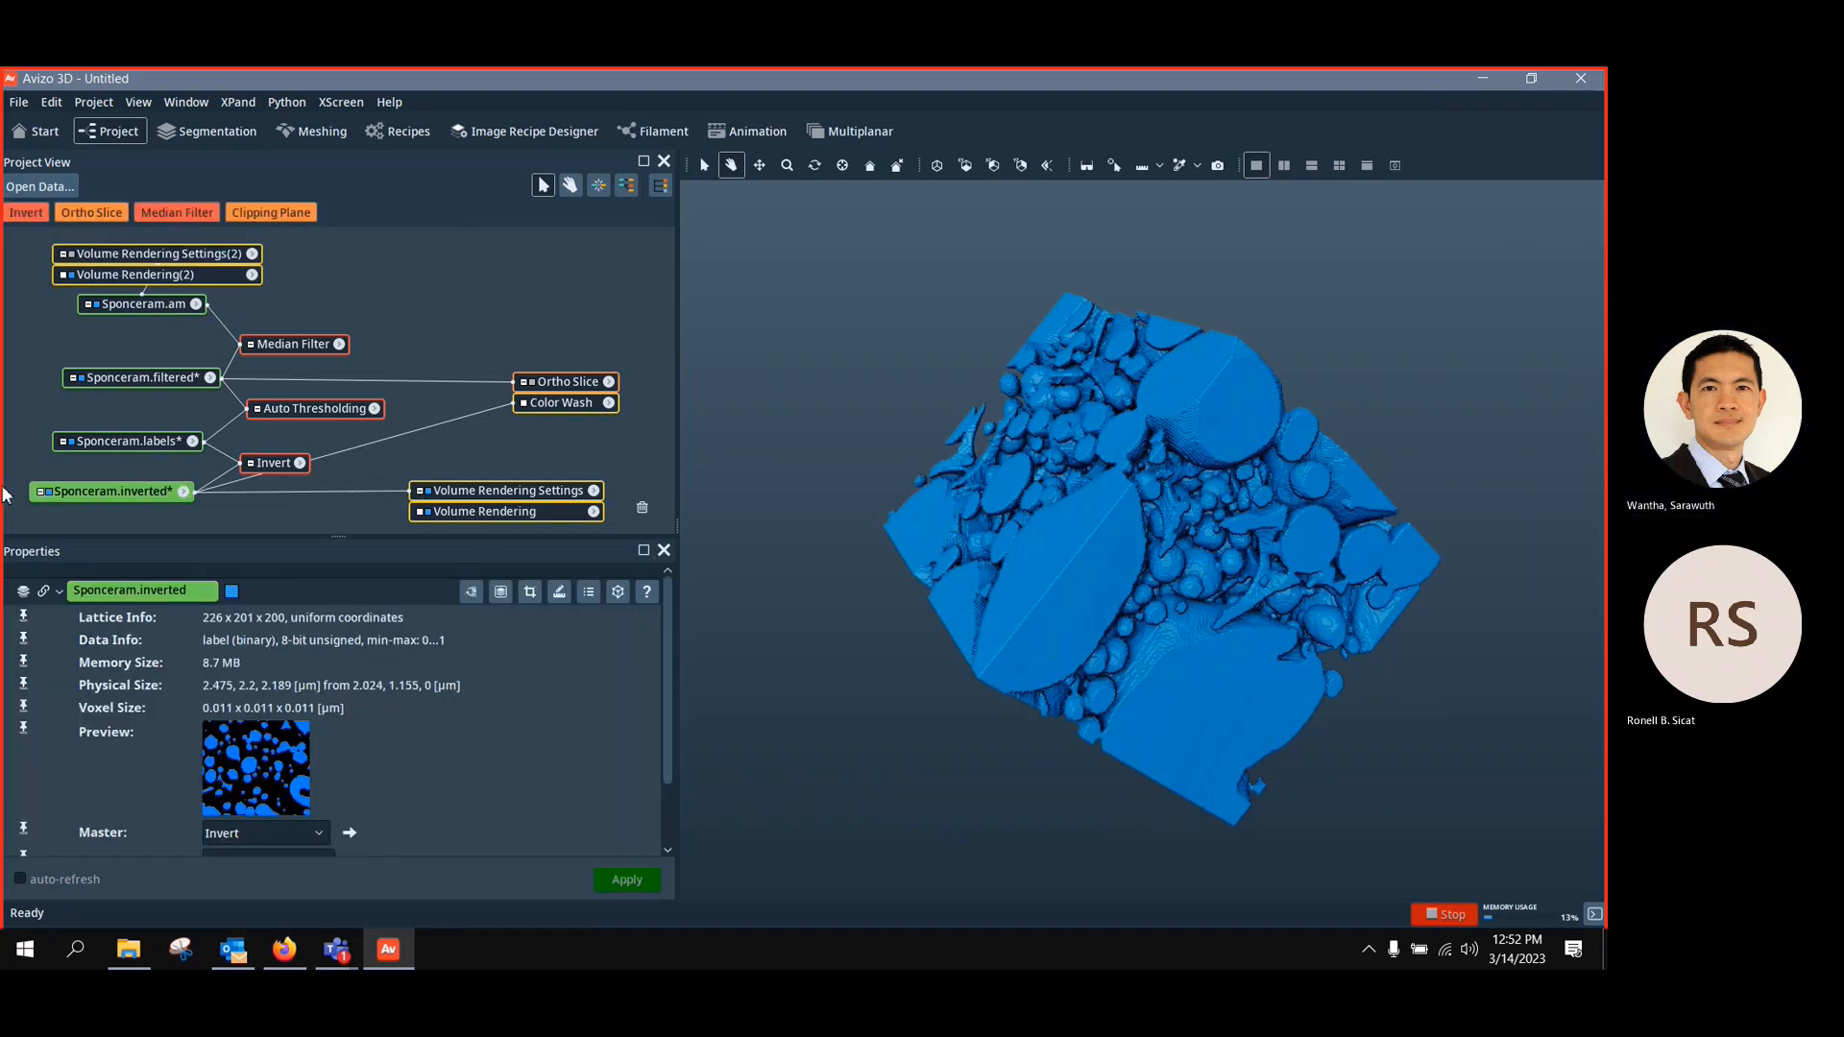
right_click(82, 493)
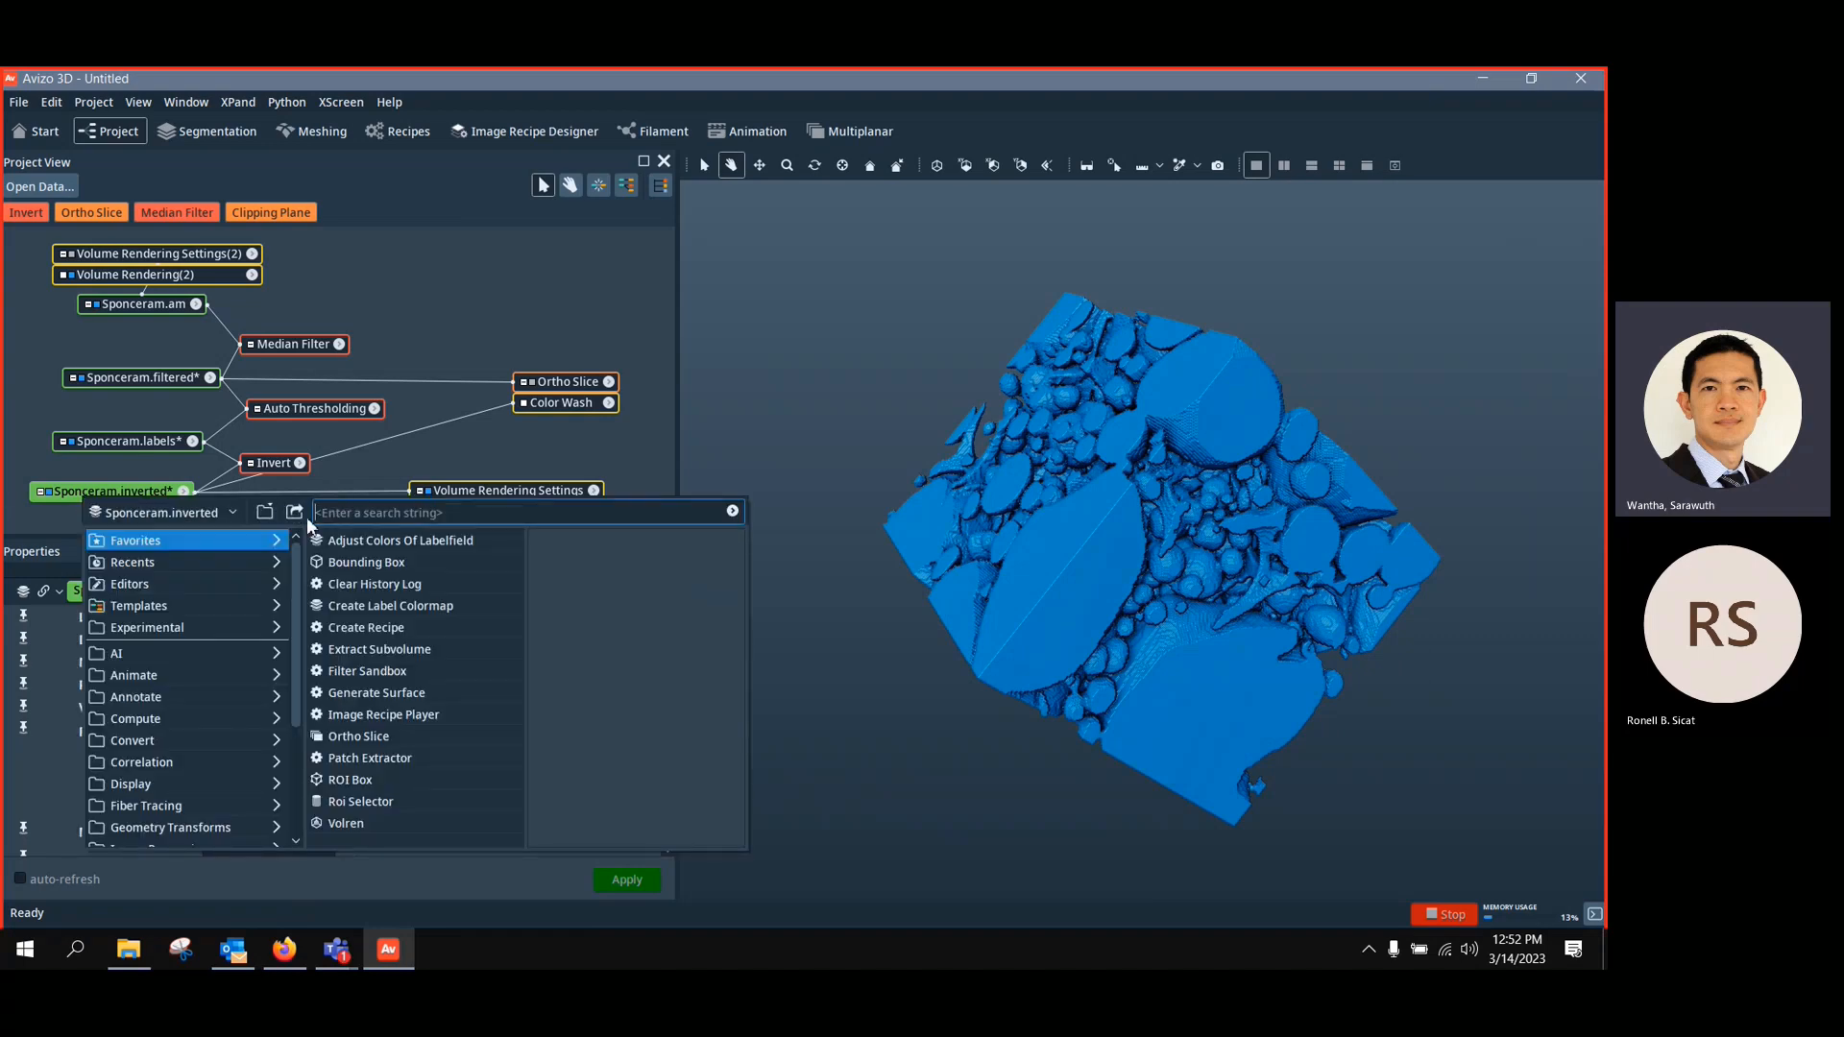
text(axis)
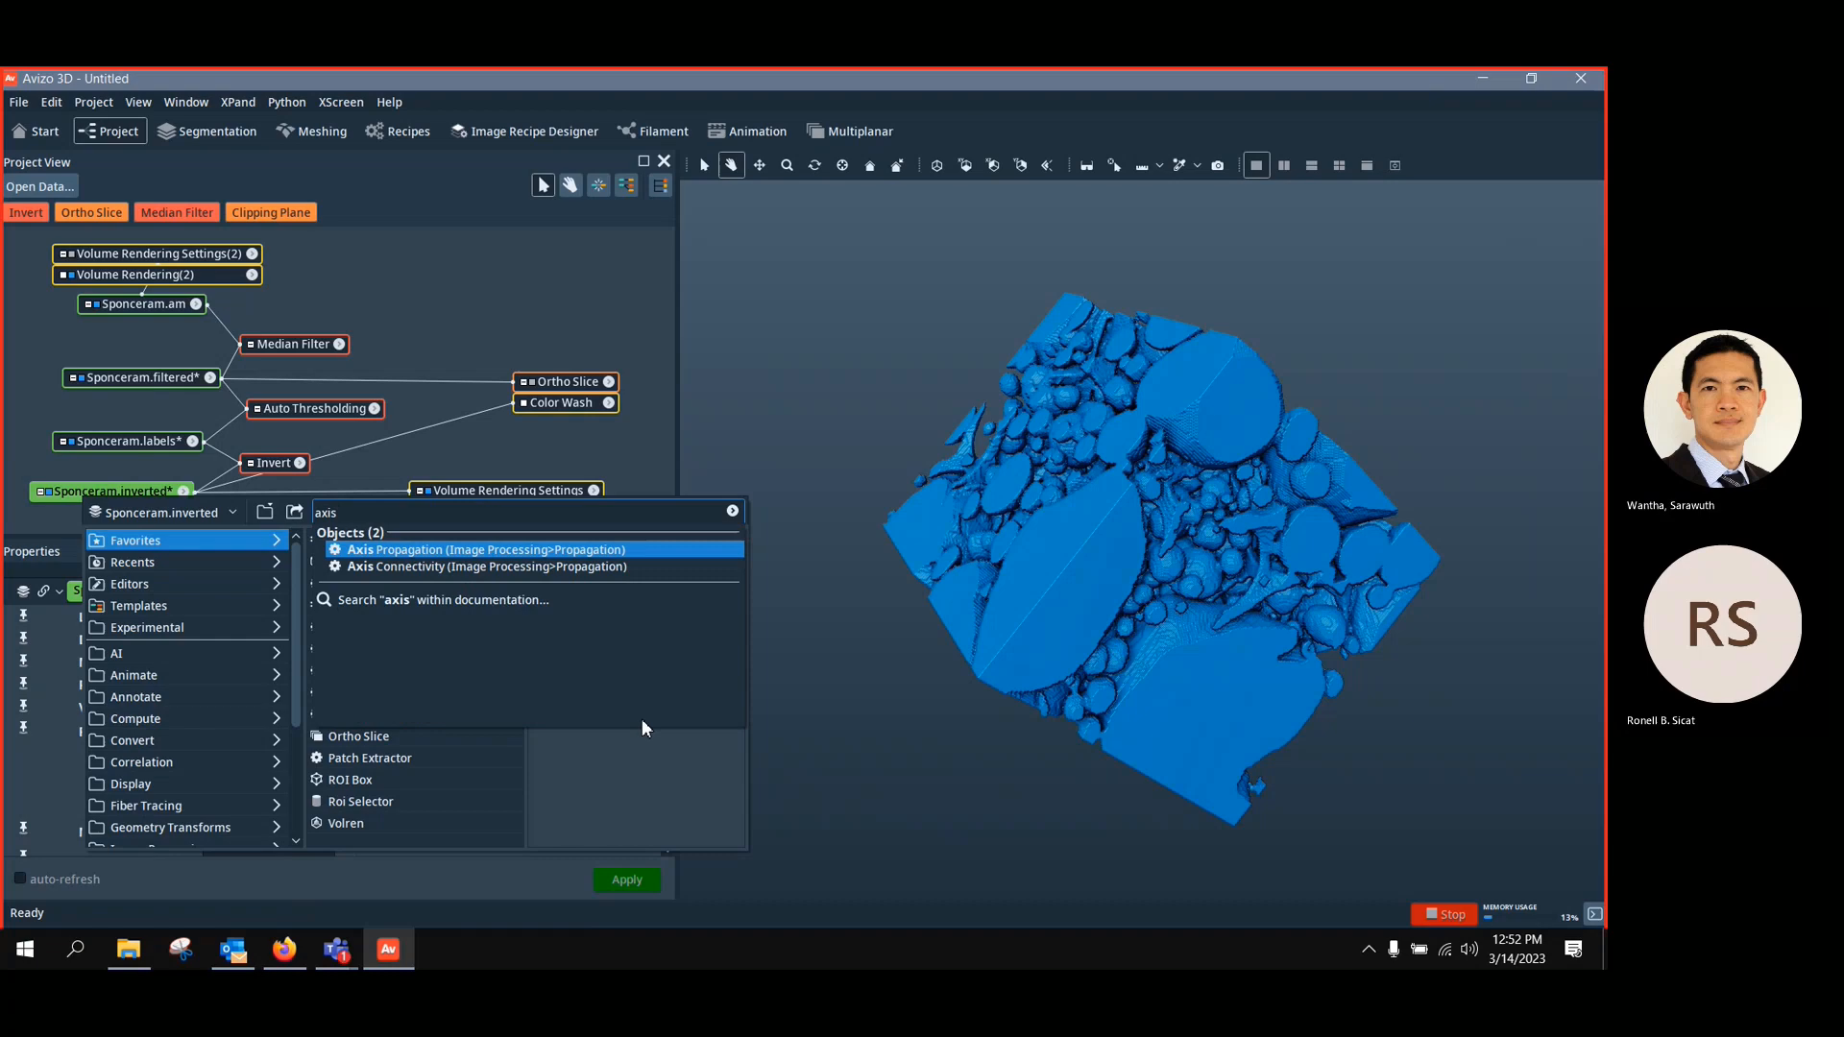
click(446, 568)
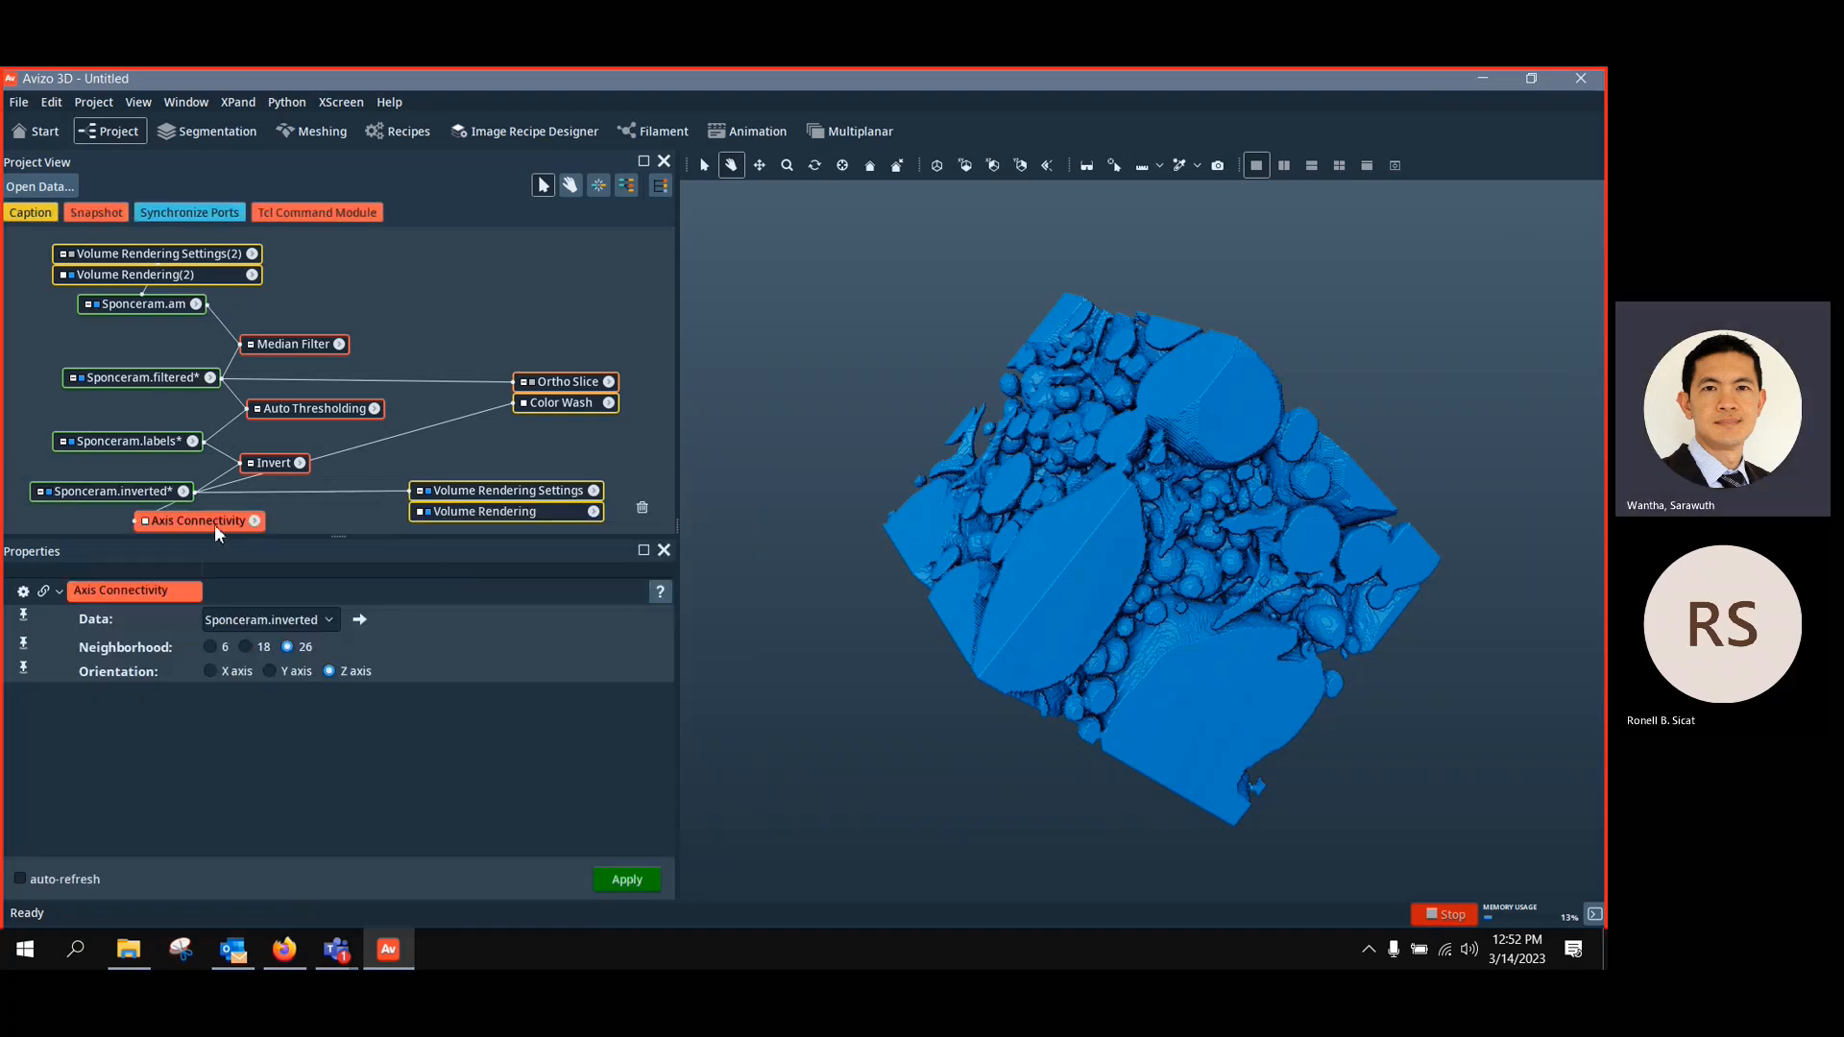
drag(217, 531, 308, 444)
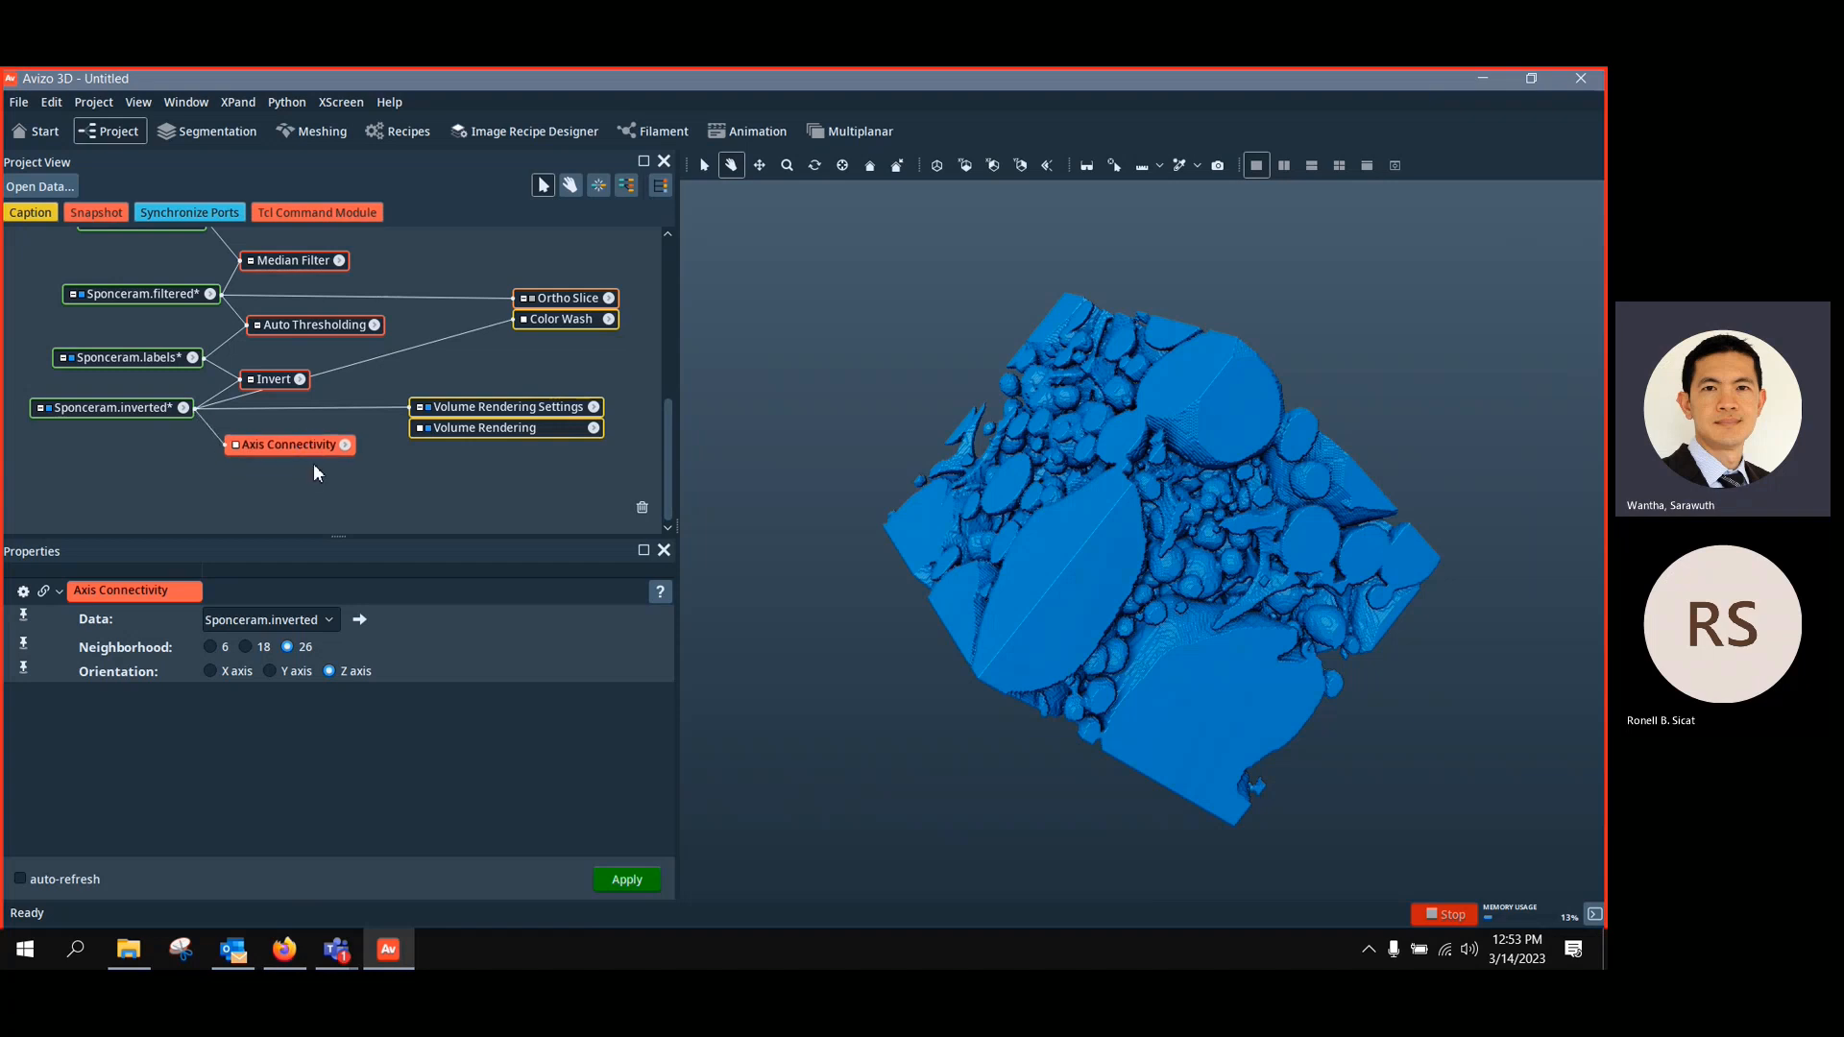
click(211, 647)
drag(1146, 618, 1301, 625)
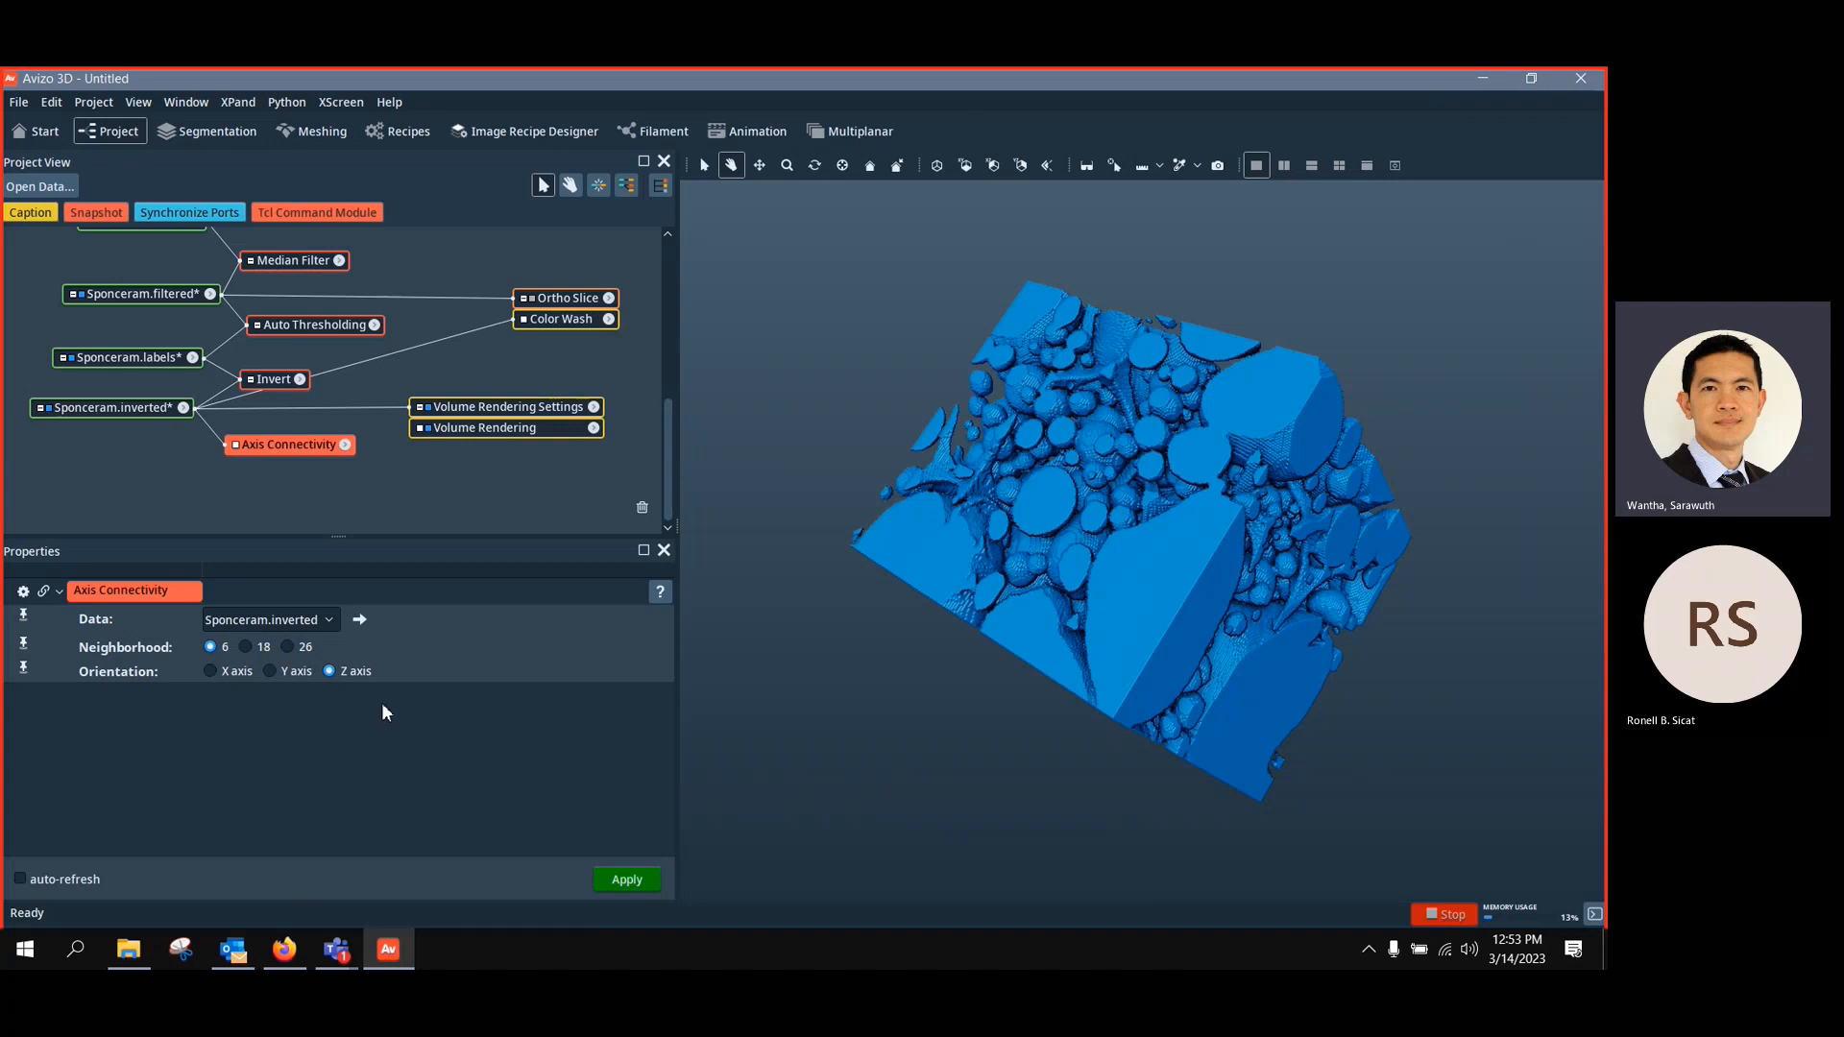
click(625, 881)
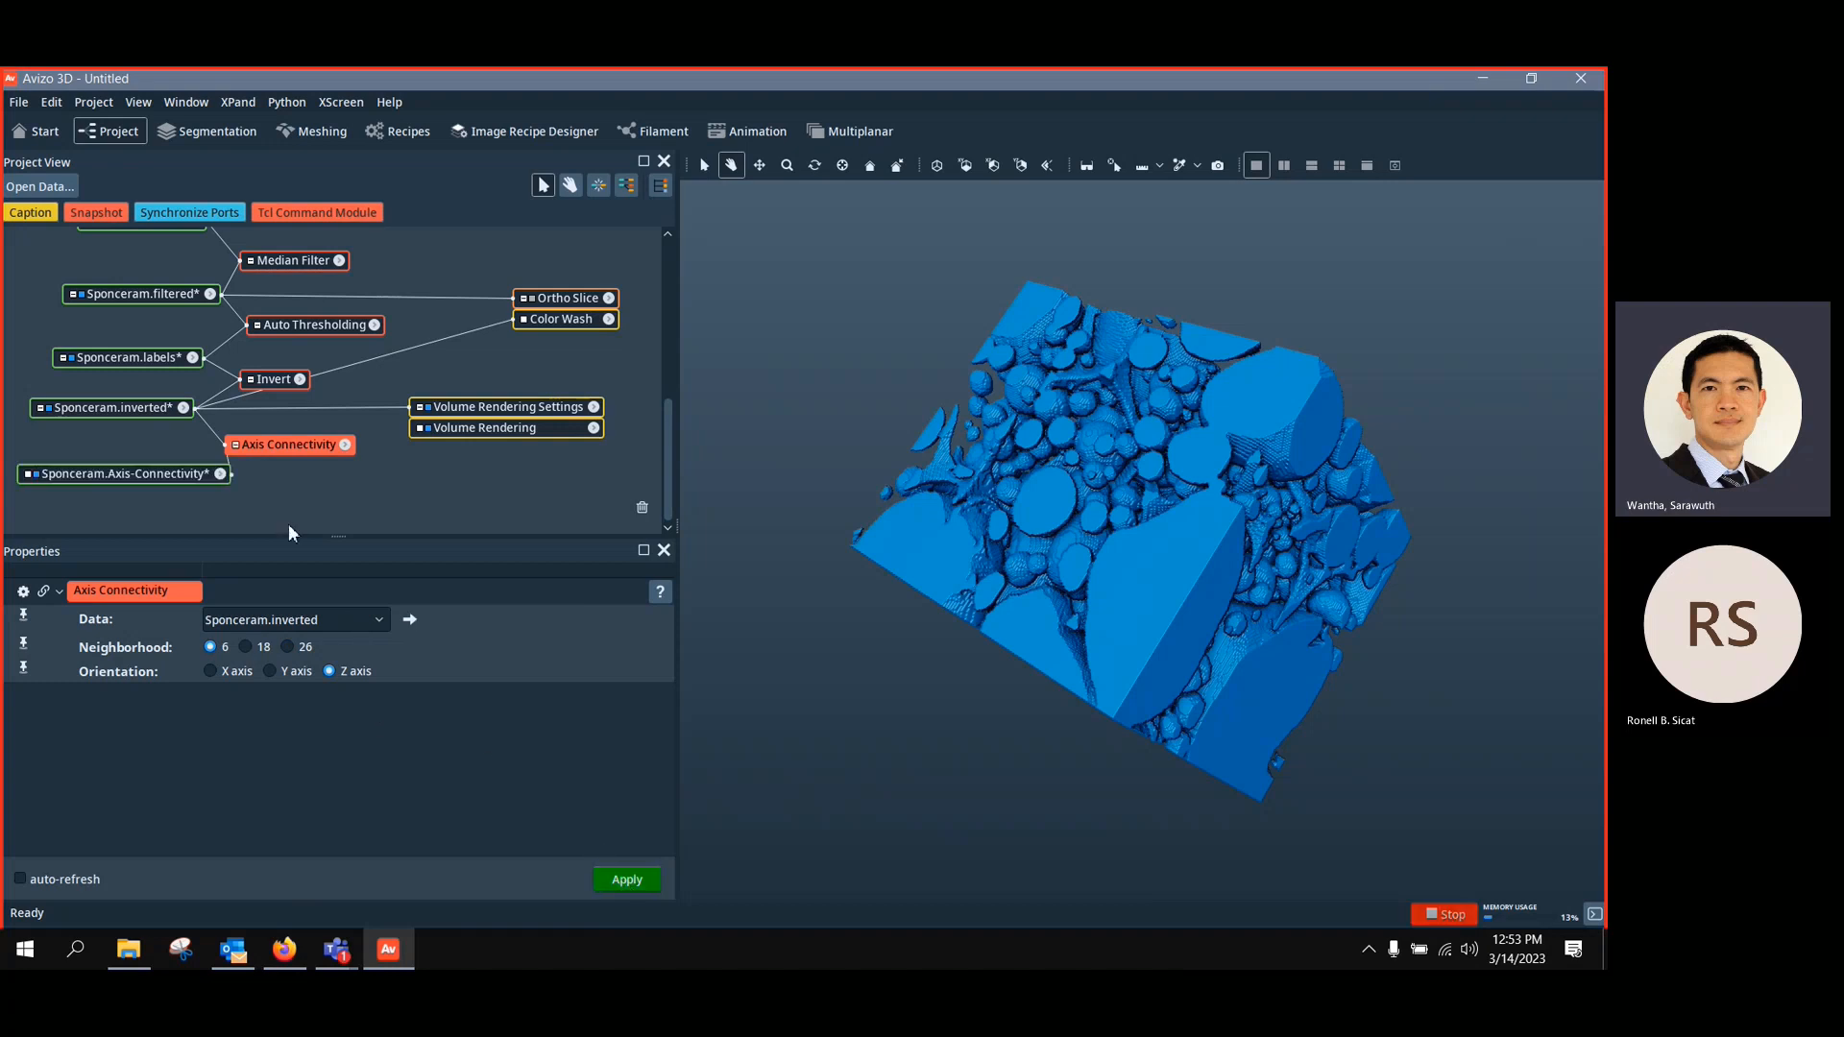
Reposition the Axis Connectivity module and its Sponceram.Axis-Connectivity result below Sponceram.inverted in the project graph
click(187, 488)
drag(183, 481, 163, 488)
drag(270, 449, 287, 446)
click(159, 480)
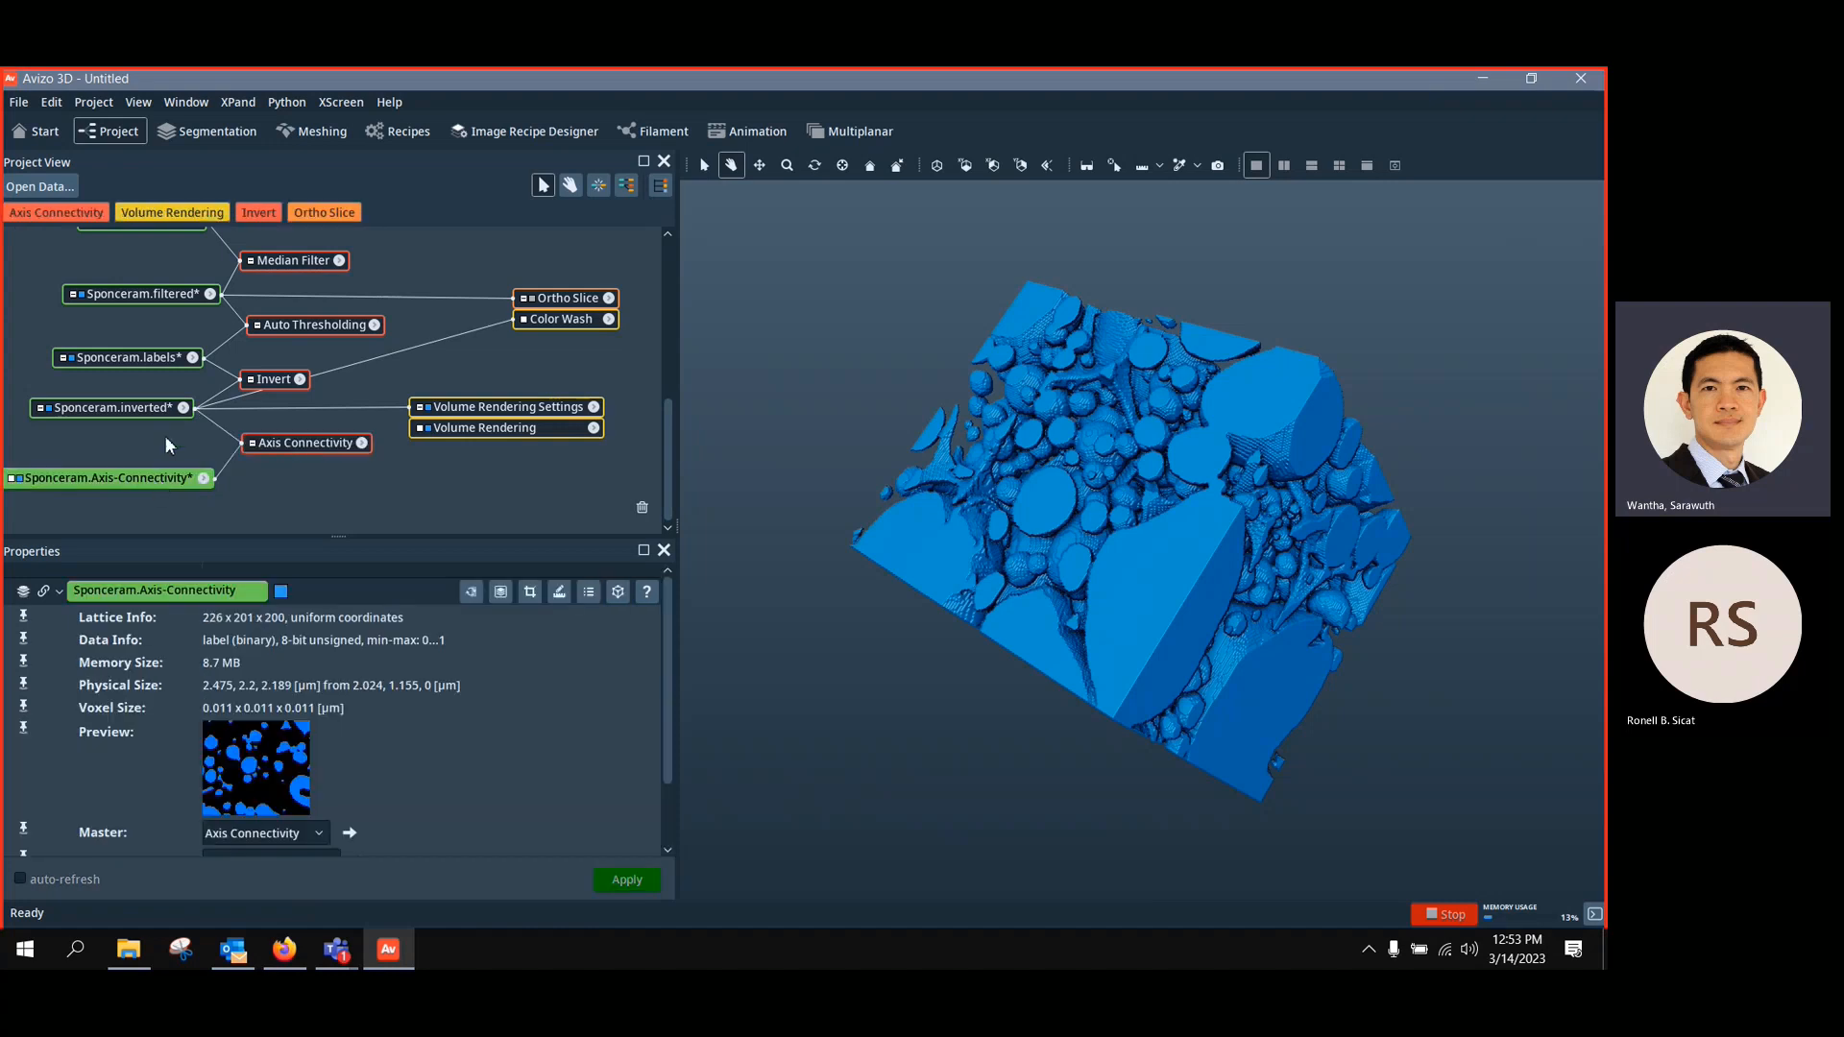
click(165, 440)
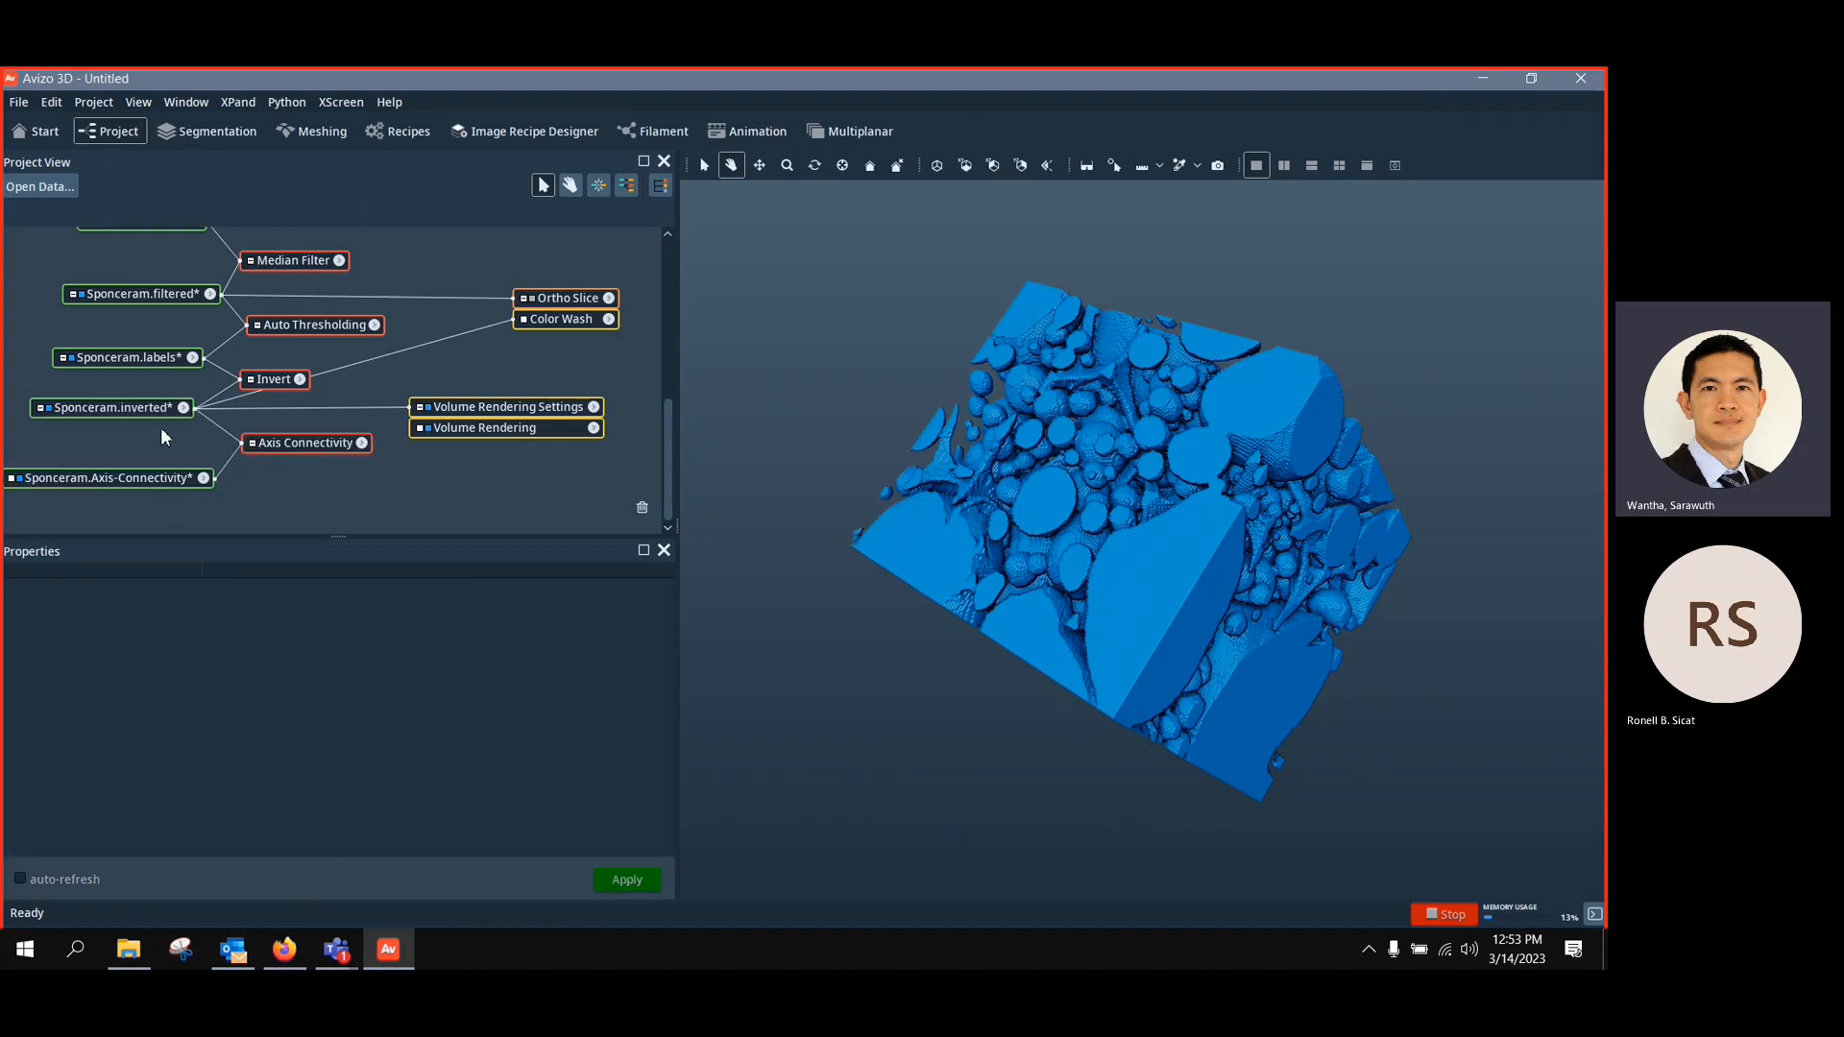
Hide the volume rendering of Sponceram.inverted and display the Ortho Slice with its label overlay face-on
click(144, 409)
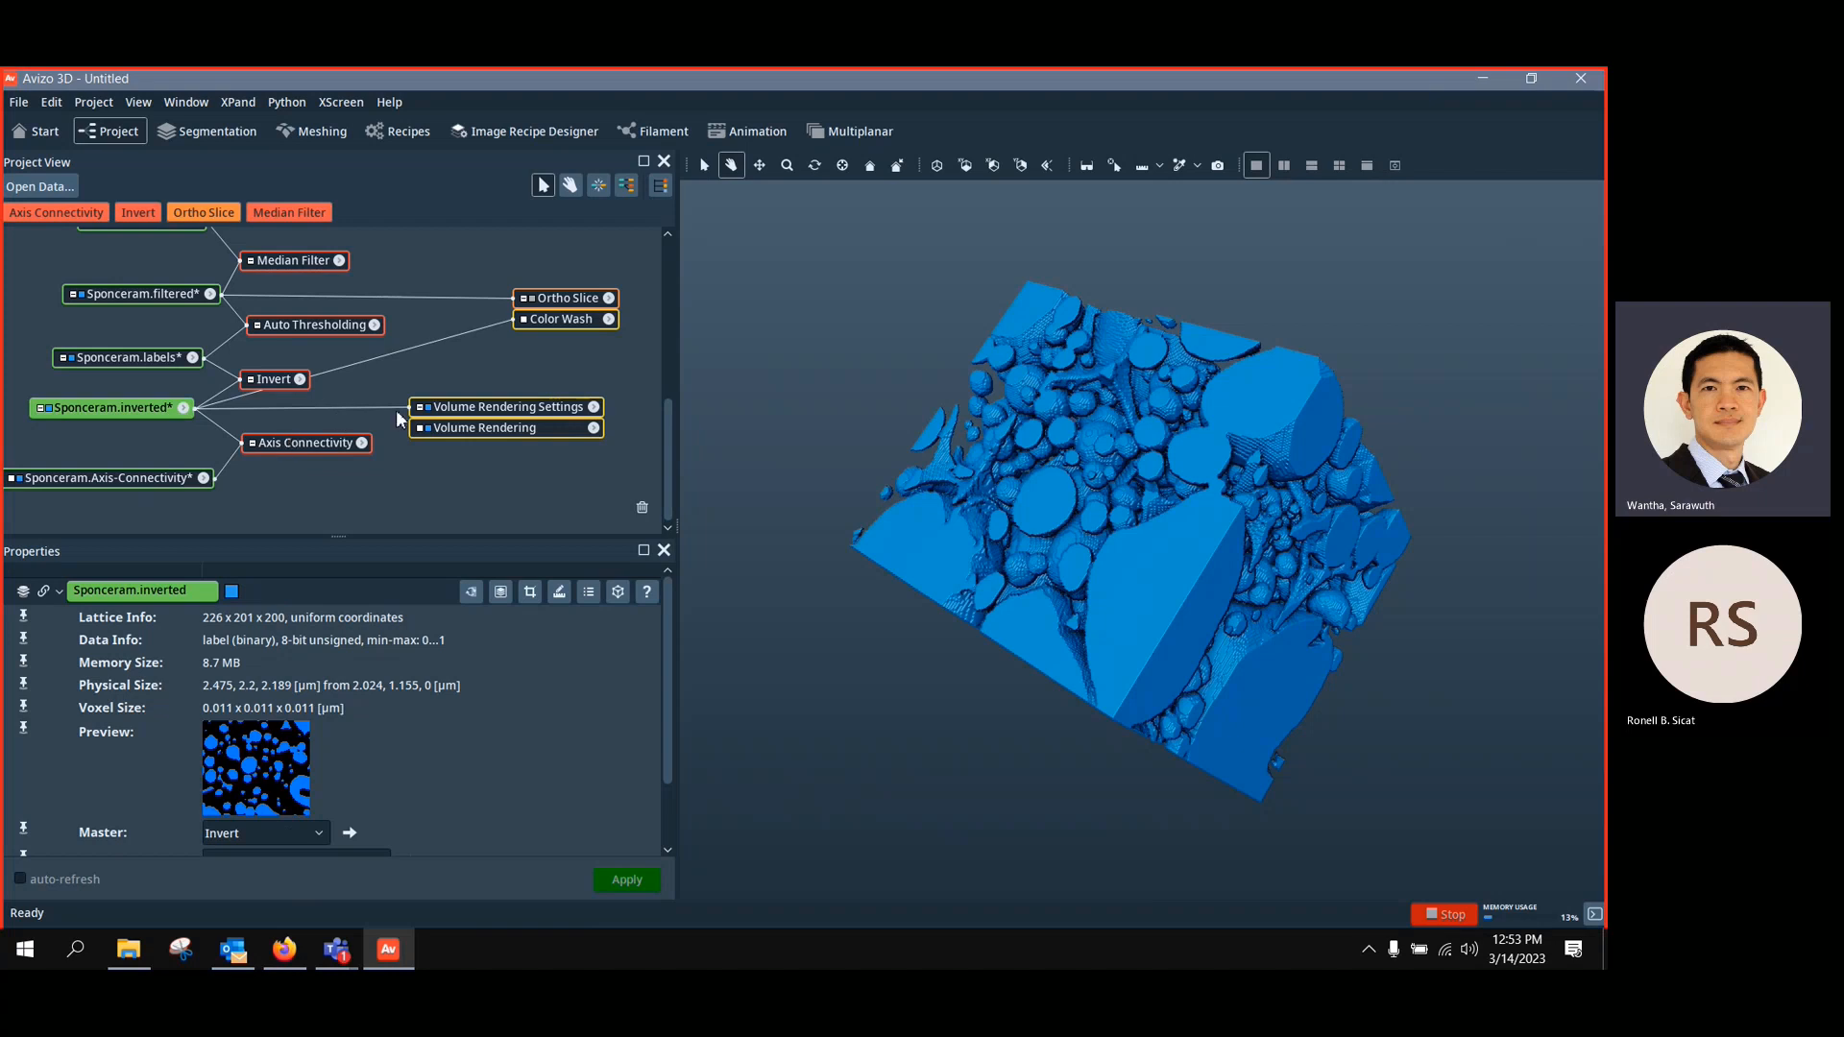
click(429, 407)
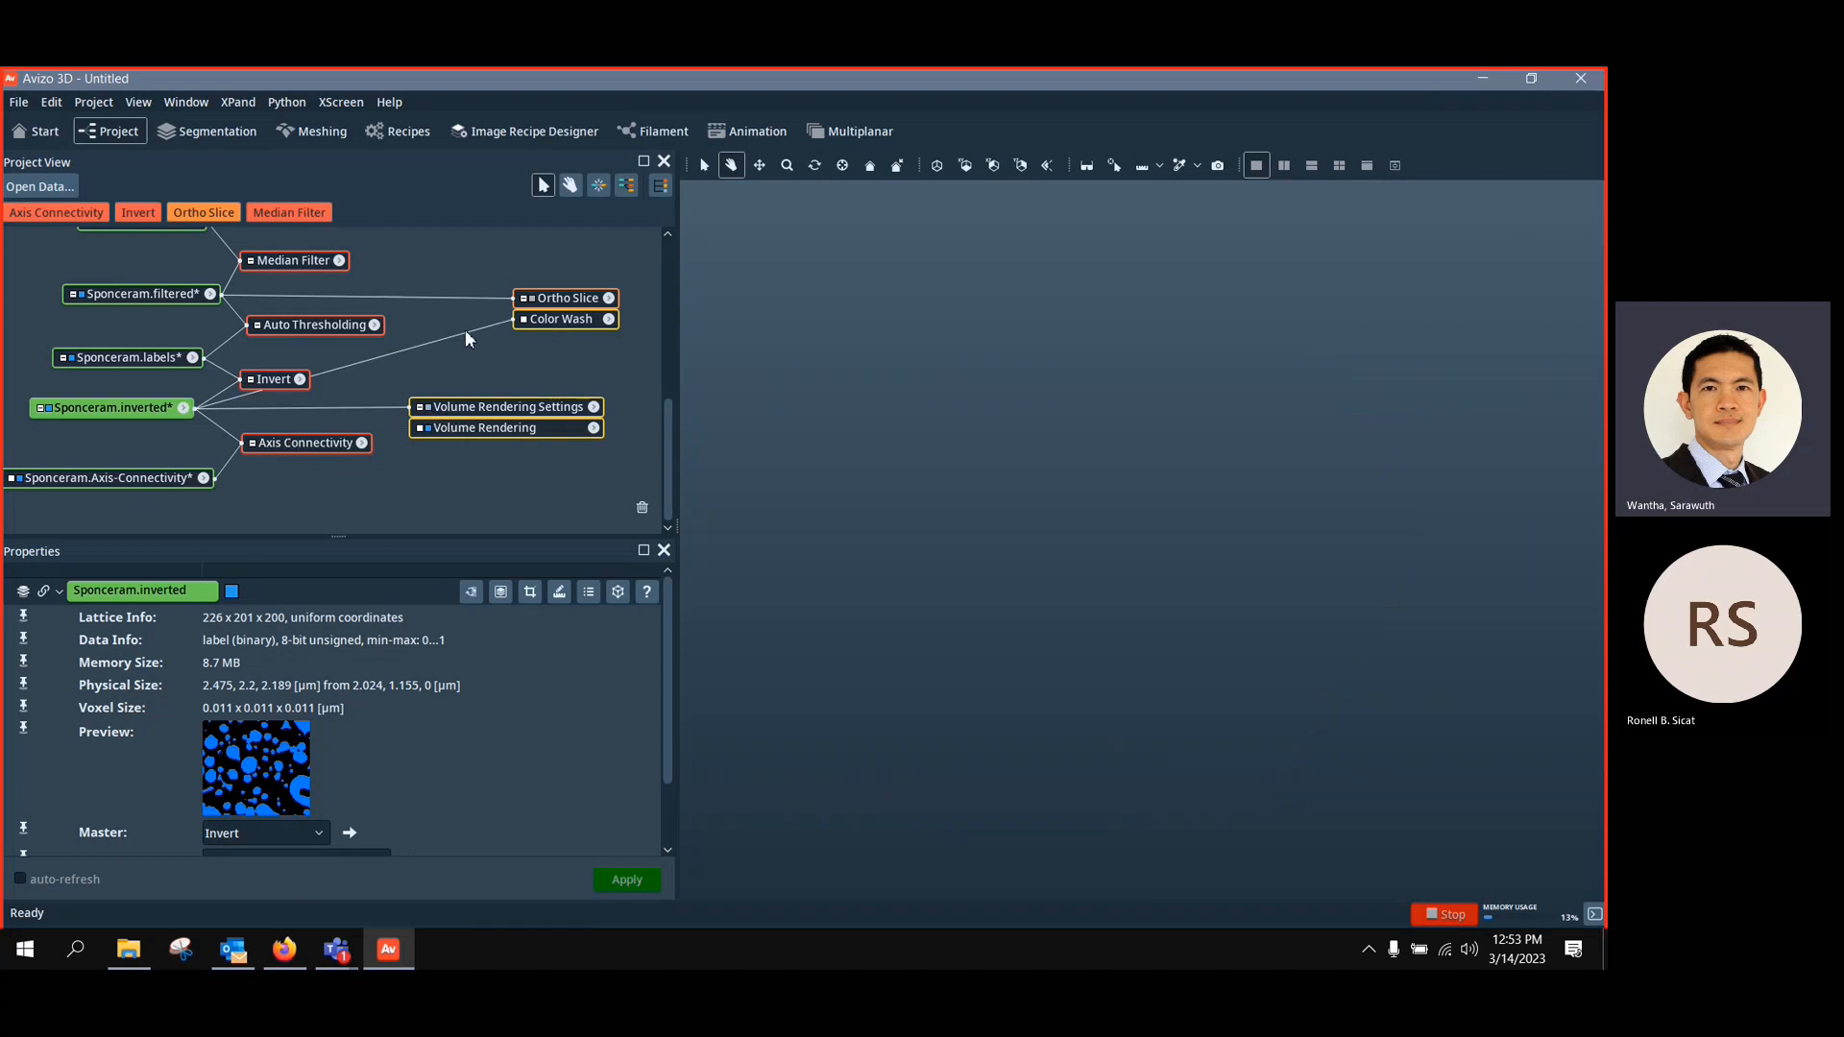
click(531, 299)
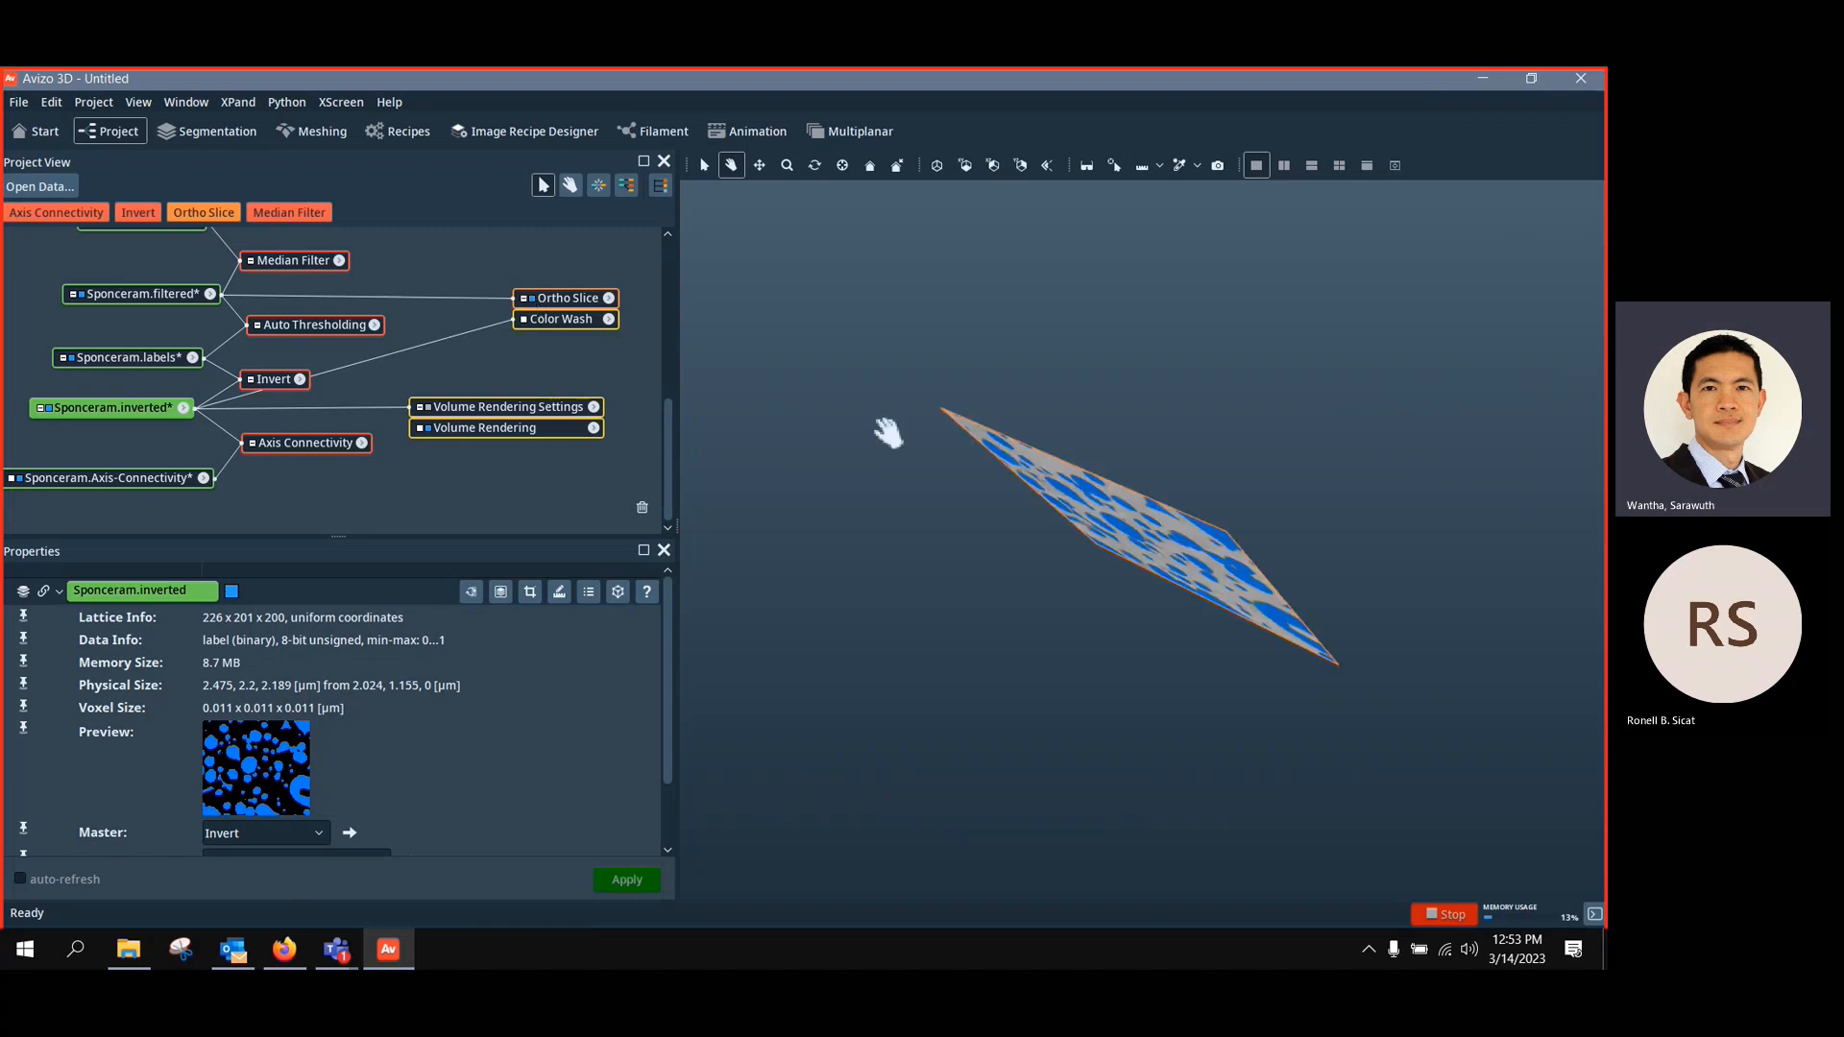
click(972, 168)
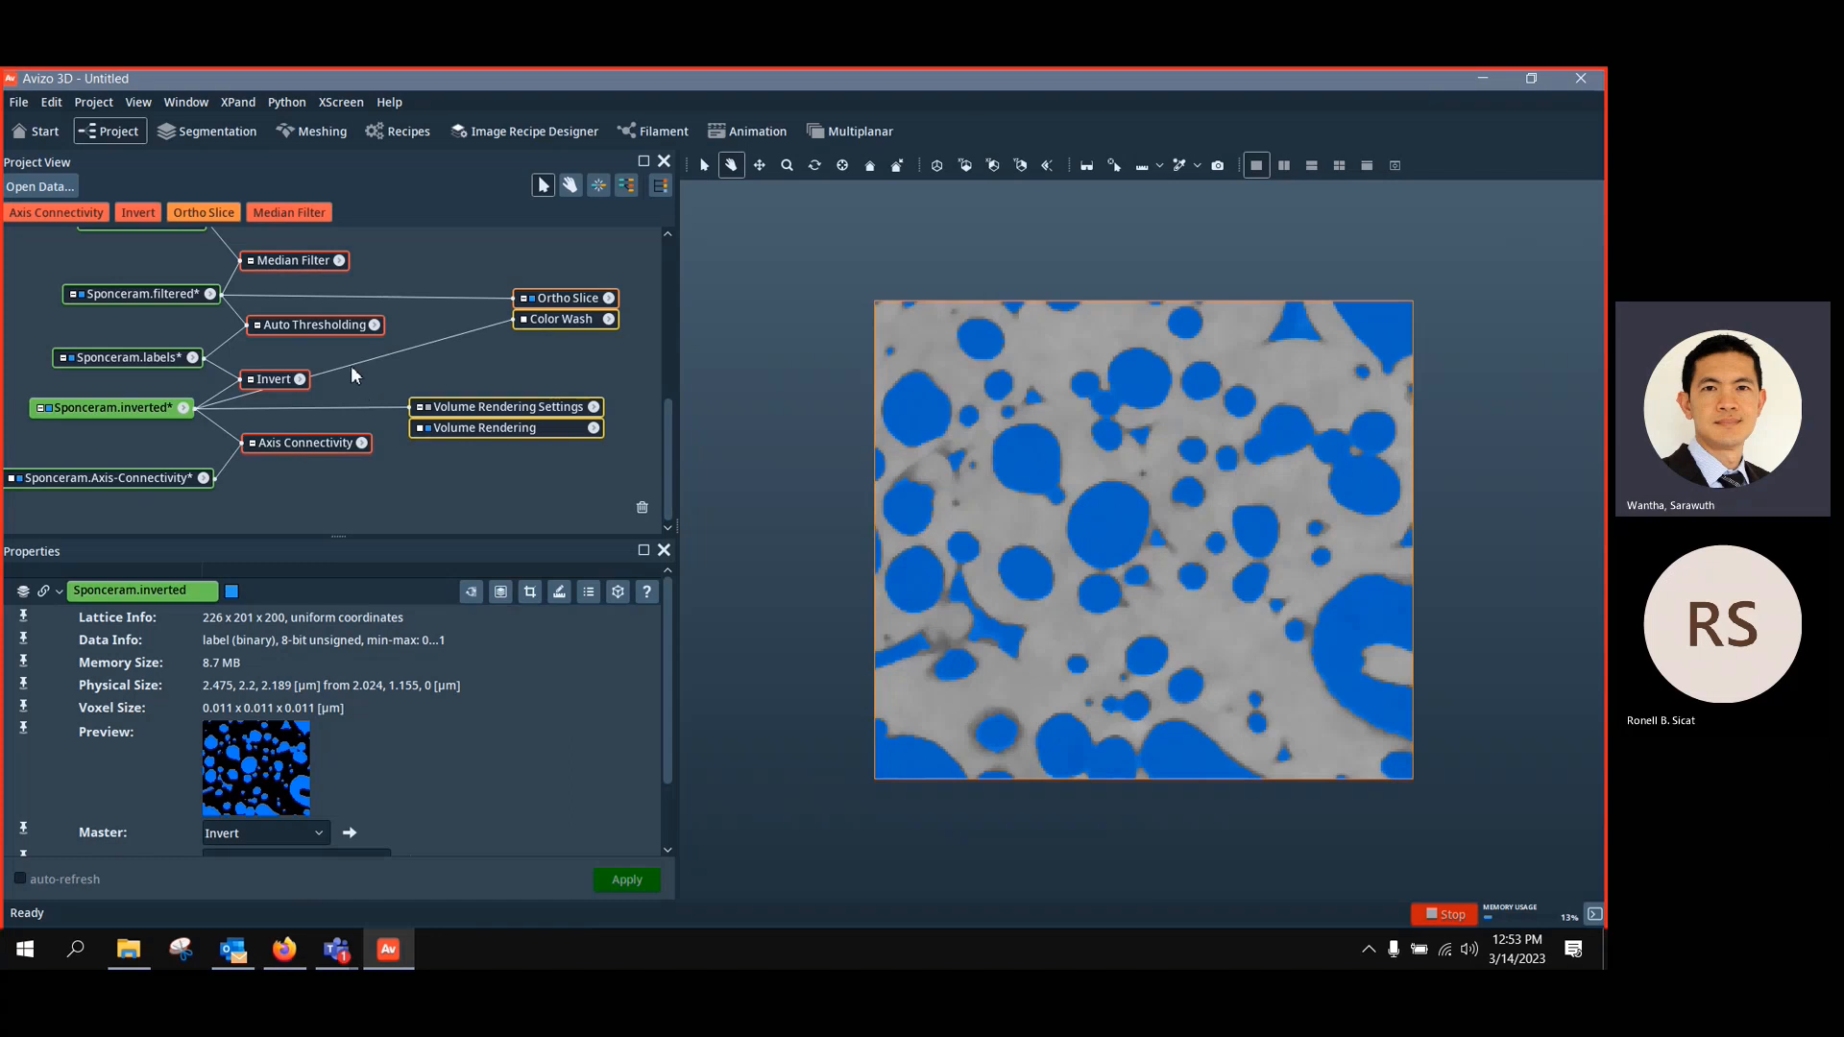
Attach the Color Wash to Sponceram.Axis-Connectivity and show the volume rendering in place of the Ortho Slice
drag(350, 365, 204, 478)
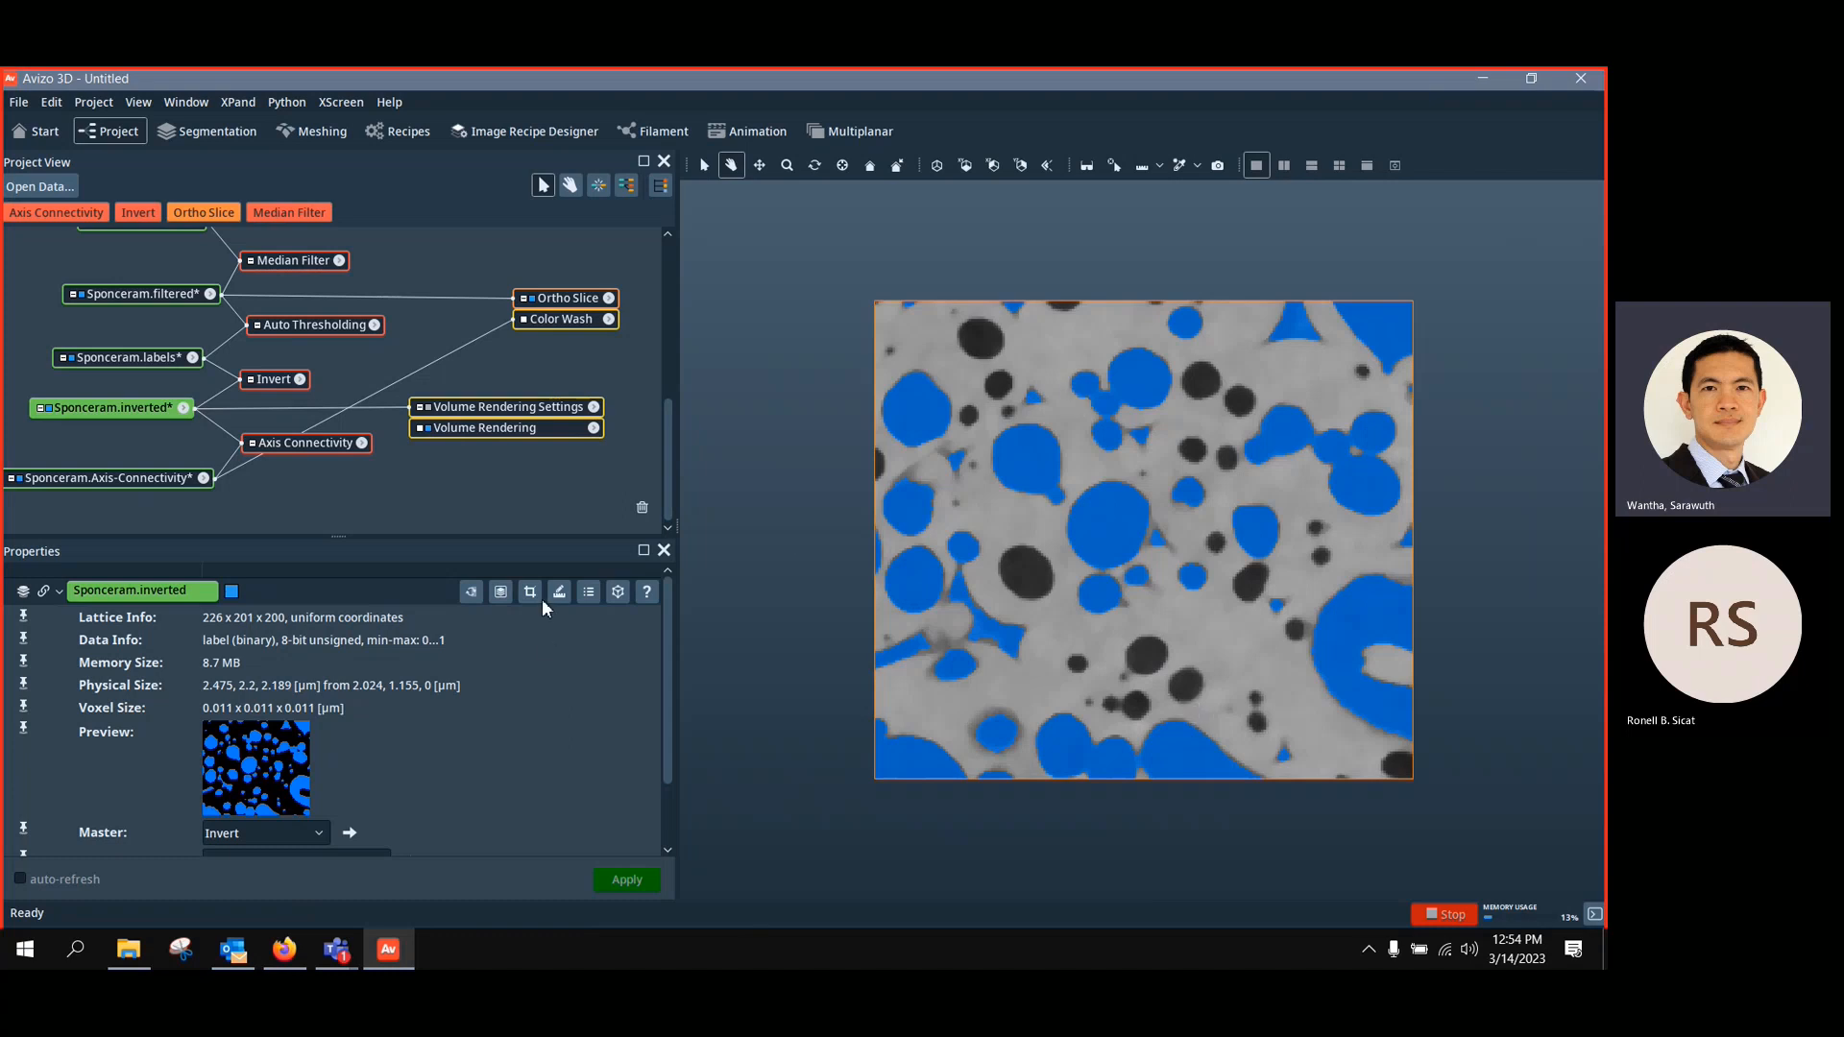
click(533, 300)
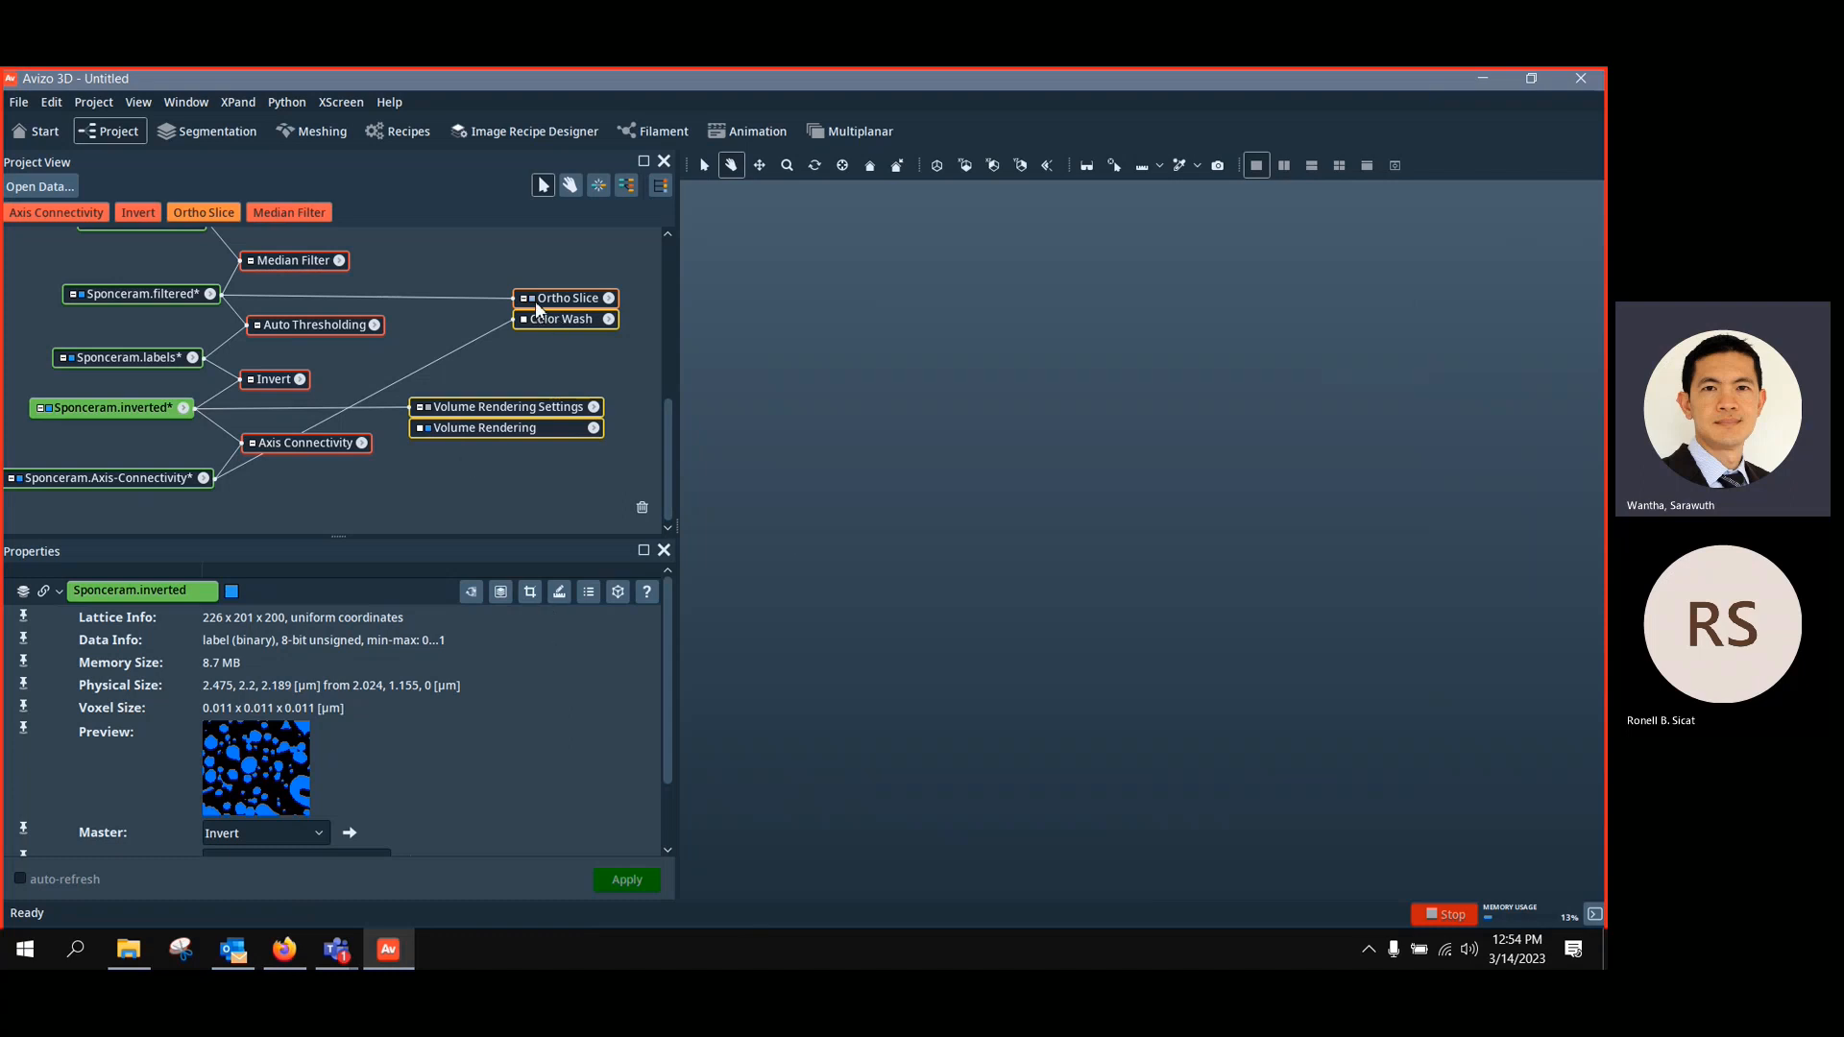
click(428, 408)
scroll(1219, 548, up, 1)
scroll(1219, 547, down, 8)
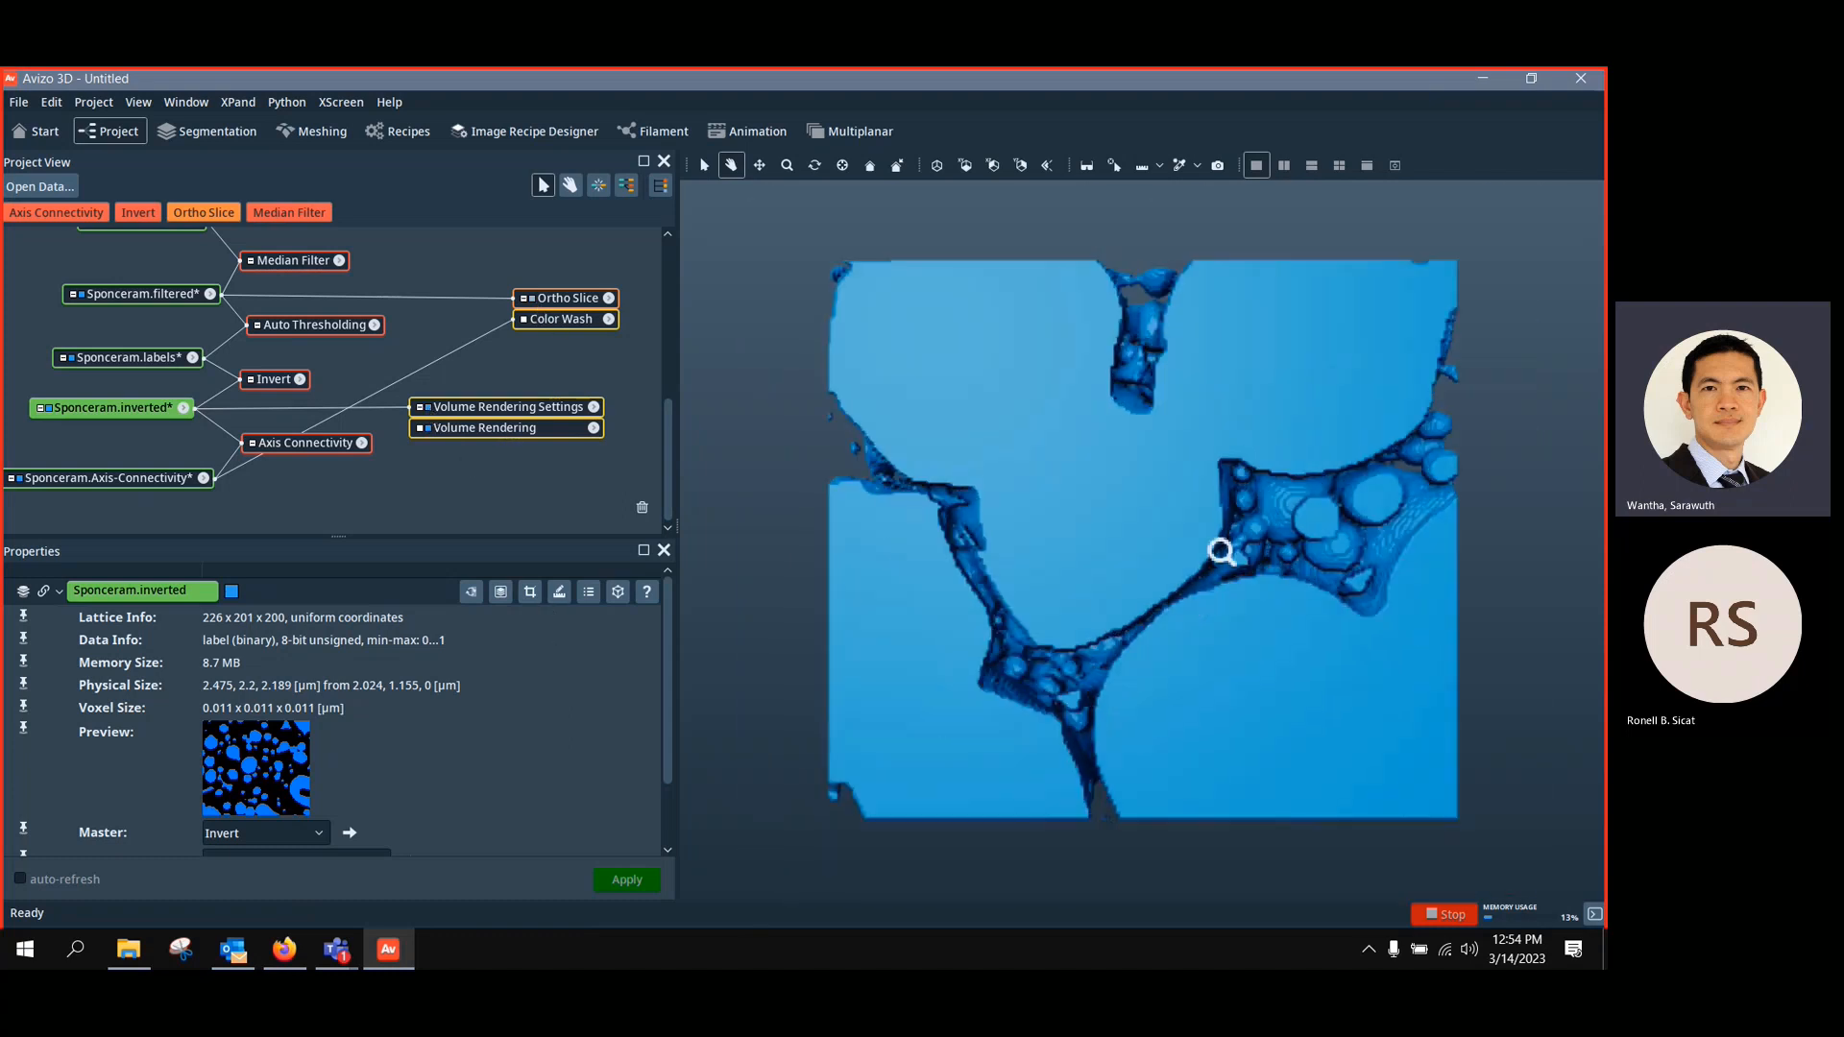
drag(1227, 531, 1186, 745)
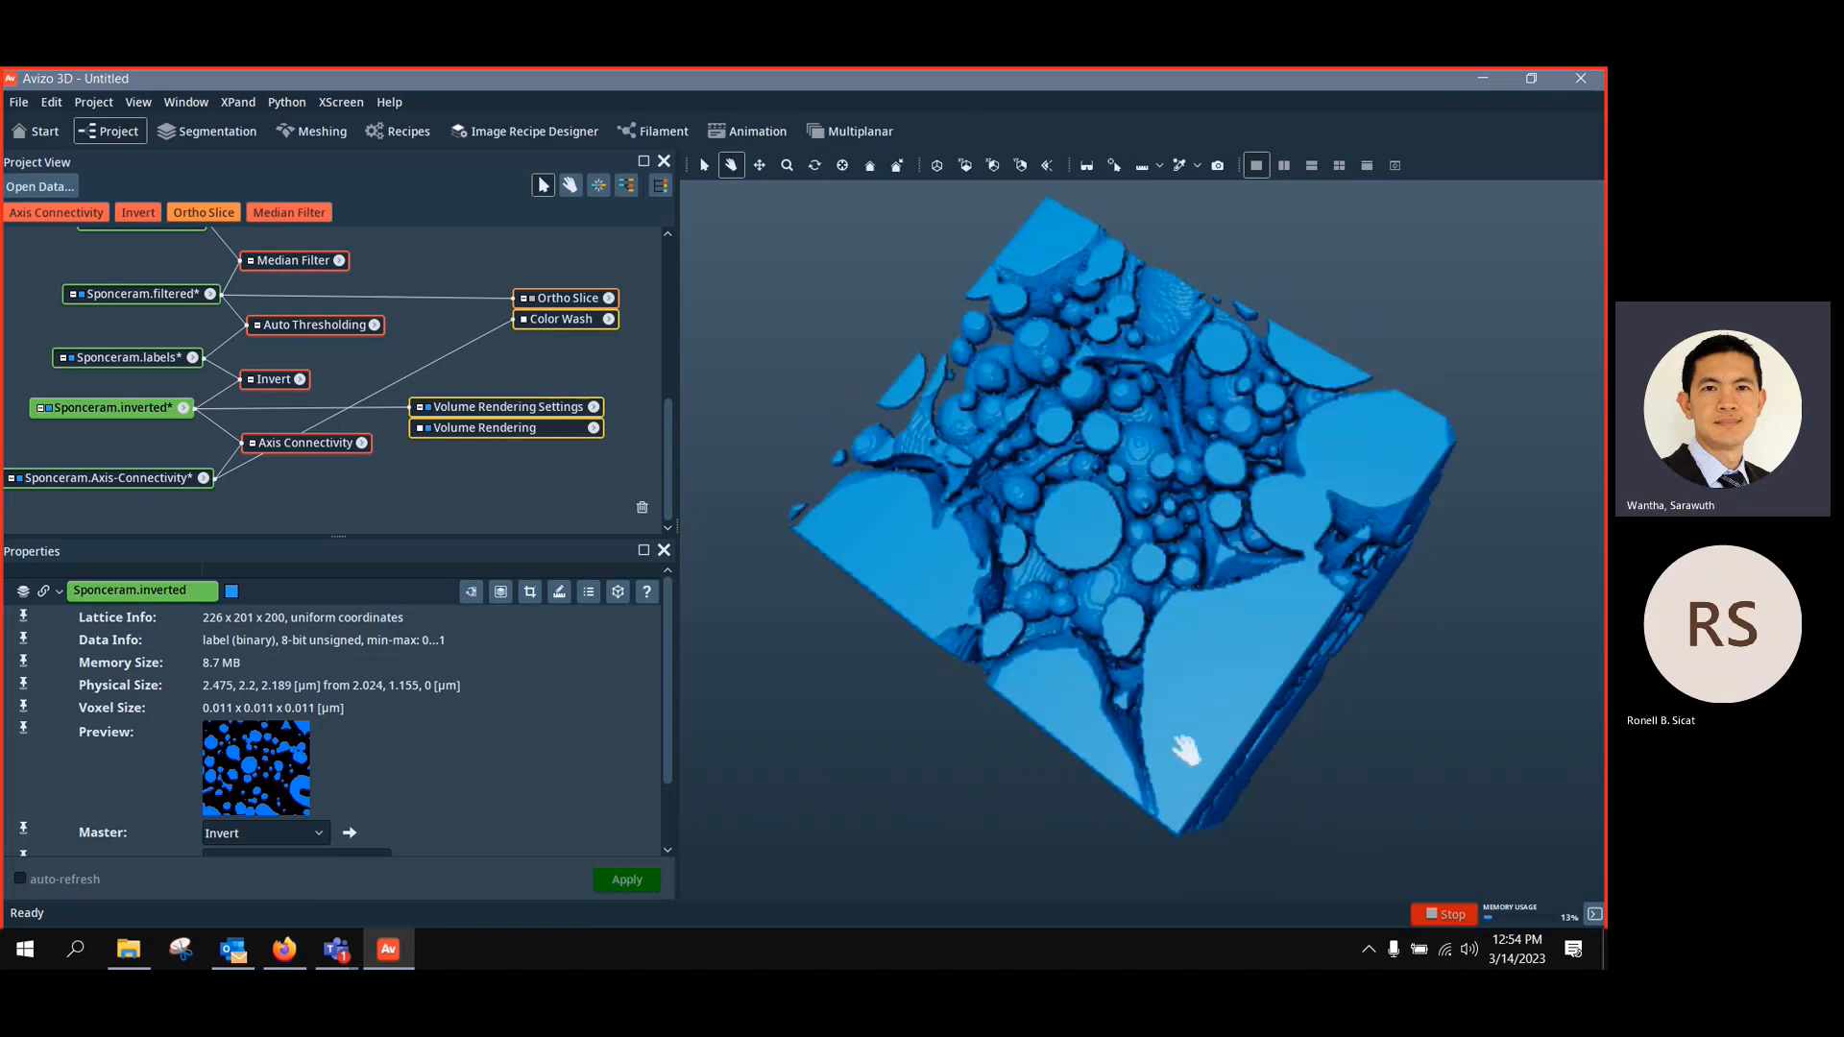
Attach the Volume Rendering Settings to Sponceram.Axis-Connectivity and inspect the rendering of the connected pores
drag(259, 407, 204, 480)
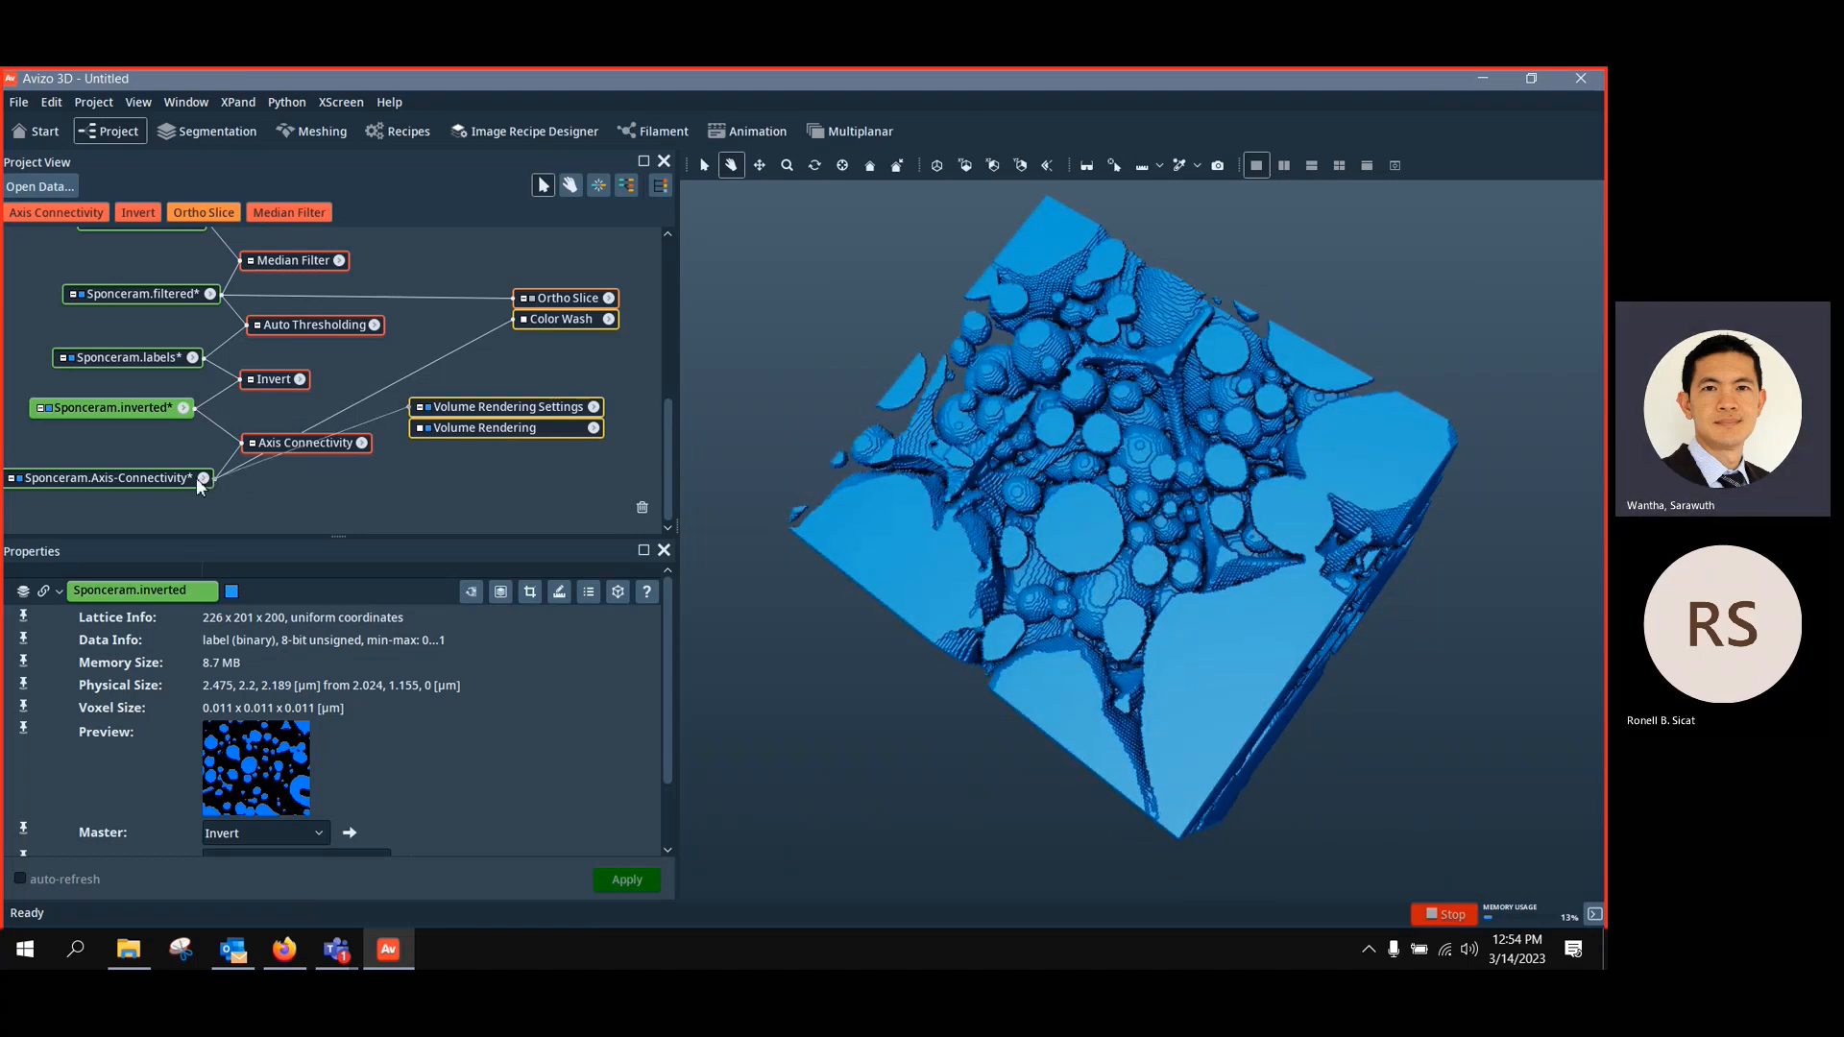
drag(1122, 546, 1096, 624)
scroll(1099, 605, down, 4)
scroll(1095, 659, up, 1)
scroll(1095, 659, down, 3)
Reposition the Axis Connectivity module and its result in the project graph, and examine the rendered pores up close
drag(305, 443, 338, 452)
drag(159, 478, 151, 482)
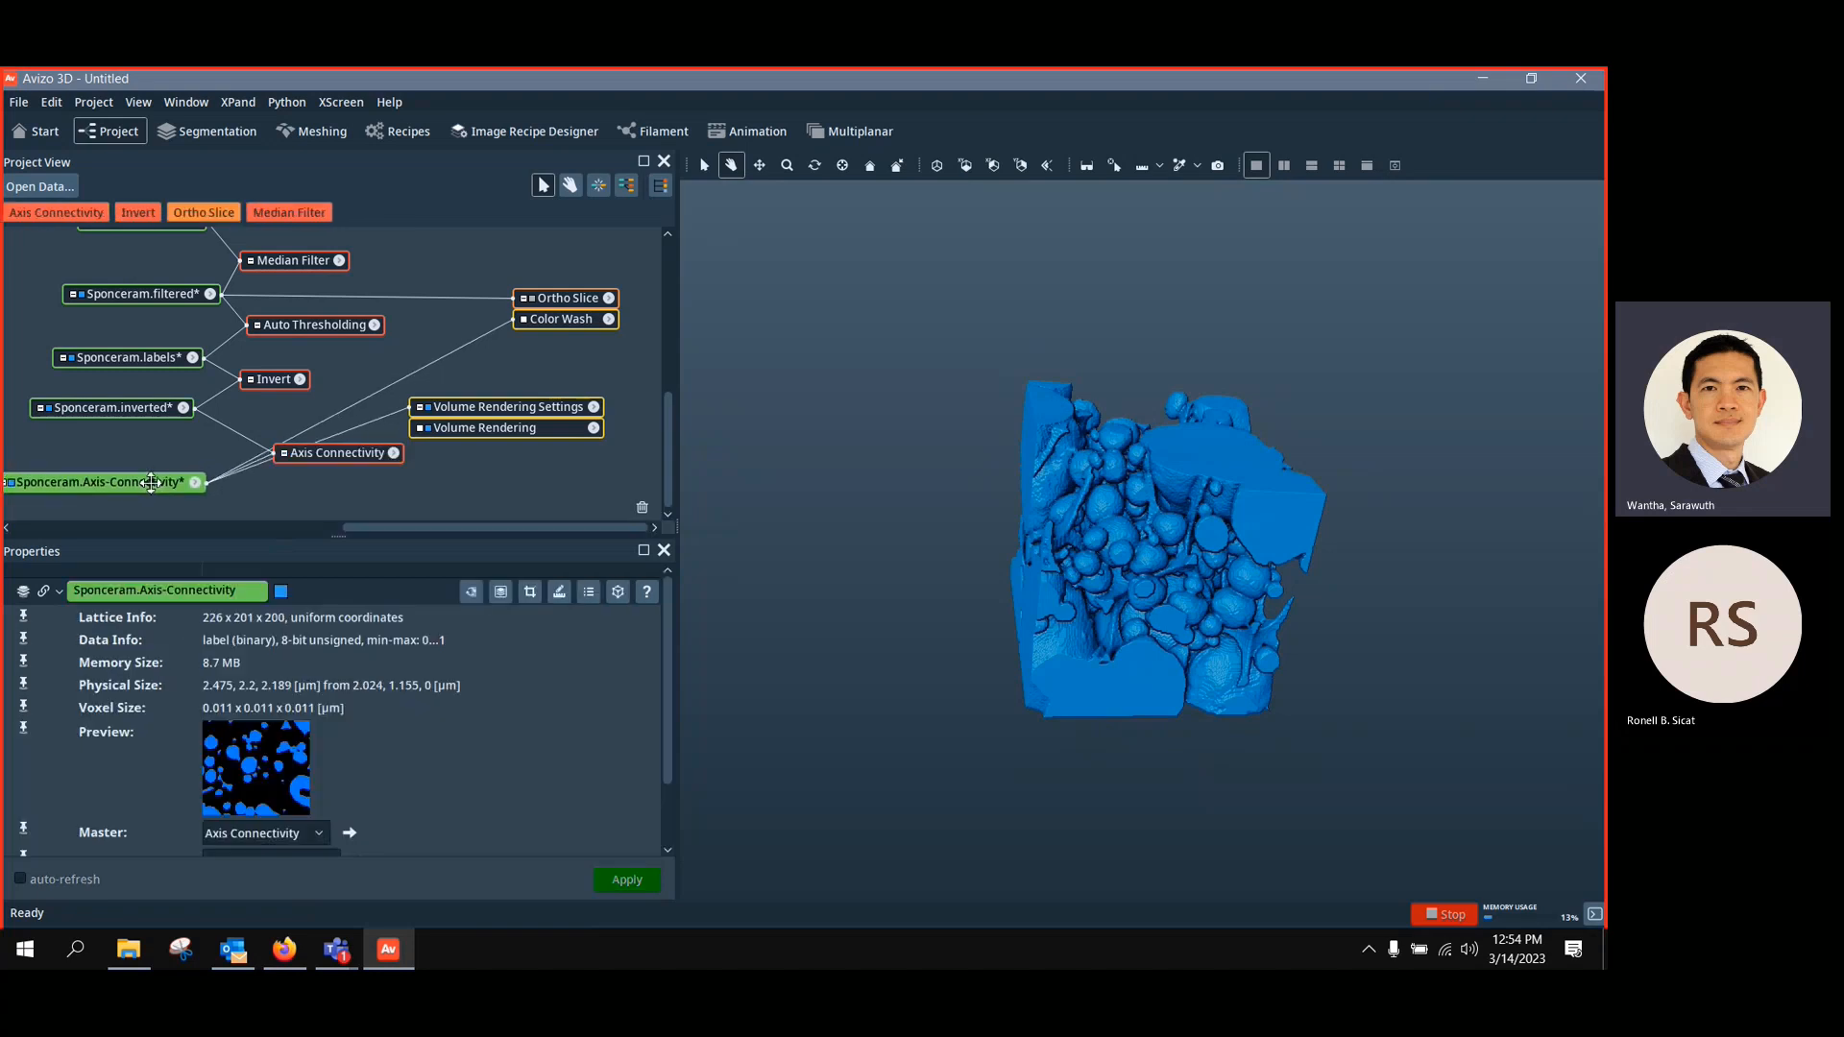
right_click(149, 483)
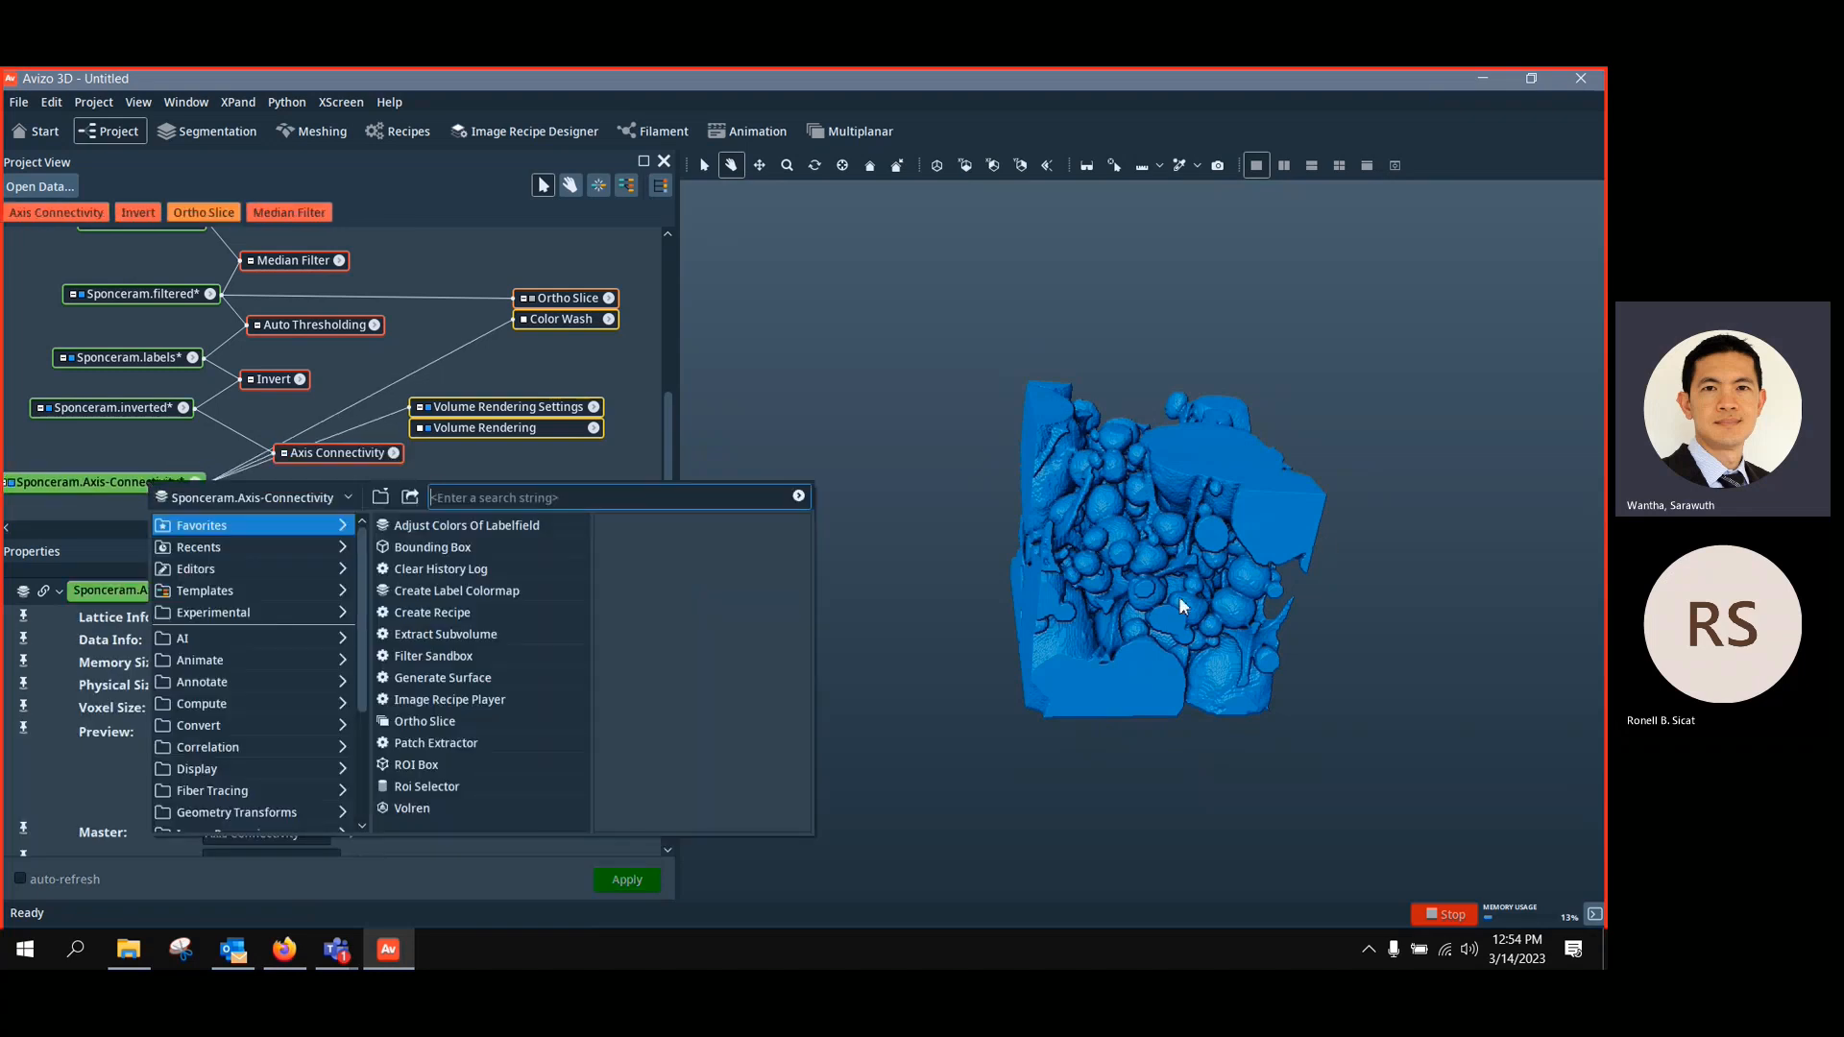
drag(1167, 580, 1109, 610)
scroll(1109, 610, up, 5)
scroll(1111, 630, down, 5)
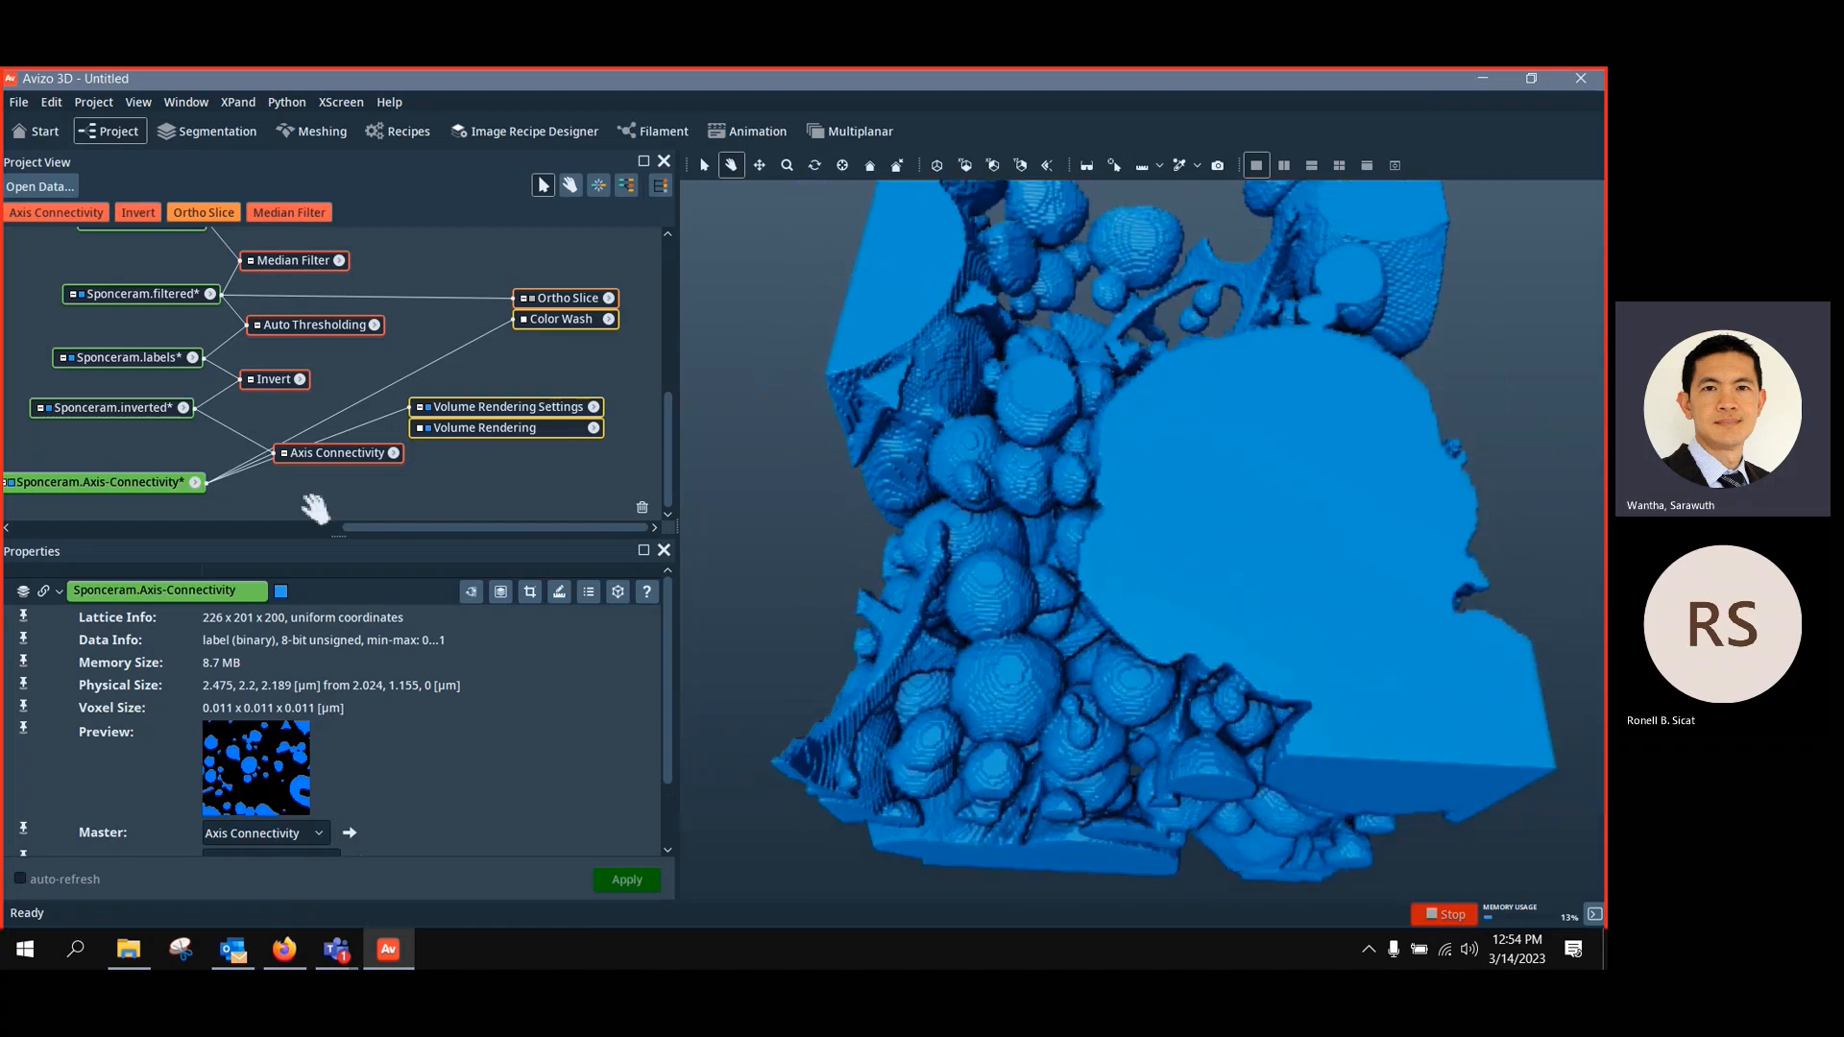
Add a Separate Objects module to Sponceram.Axis-Connectivity
right_click(114, 472)
click(79, 488)
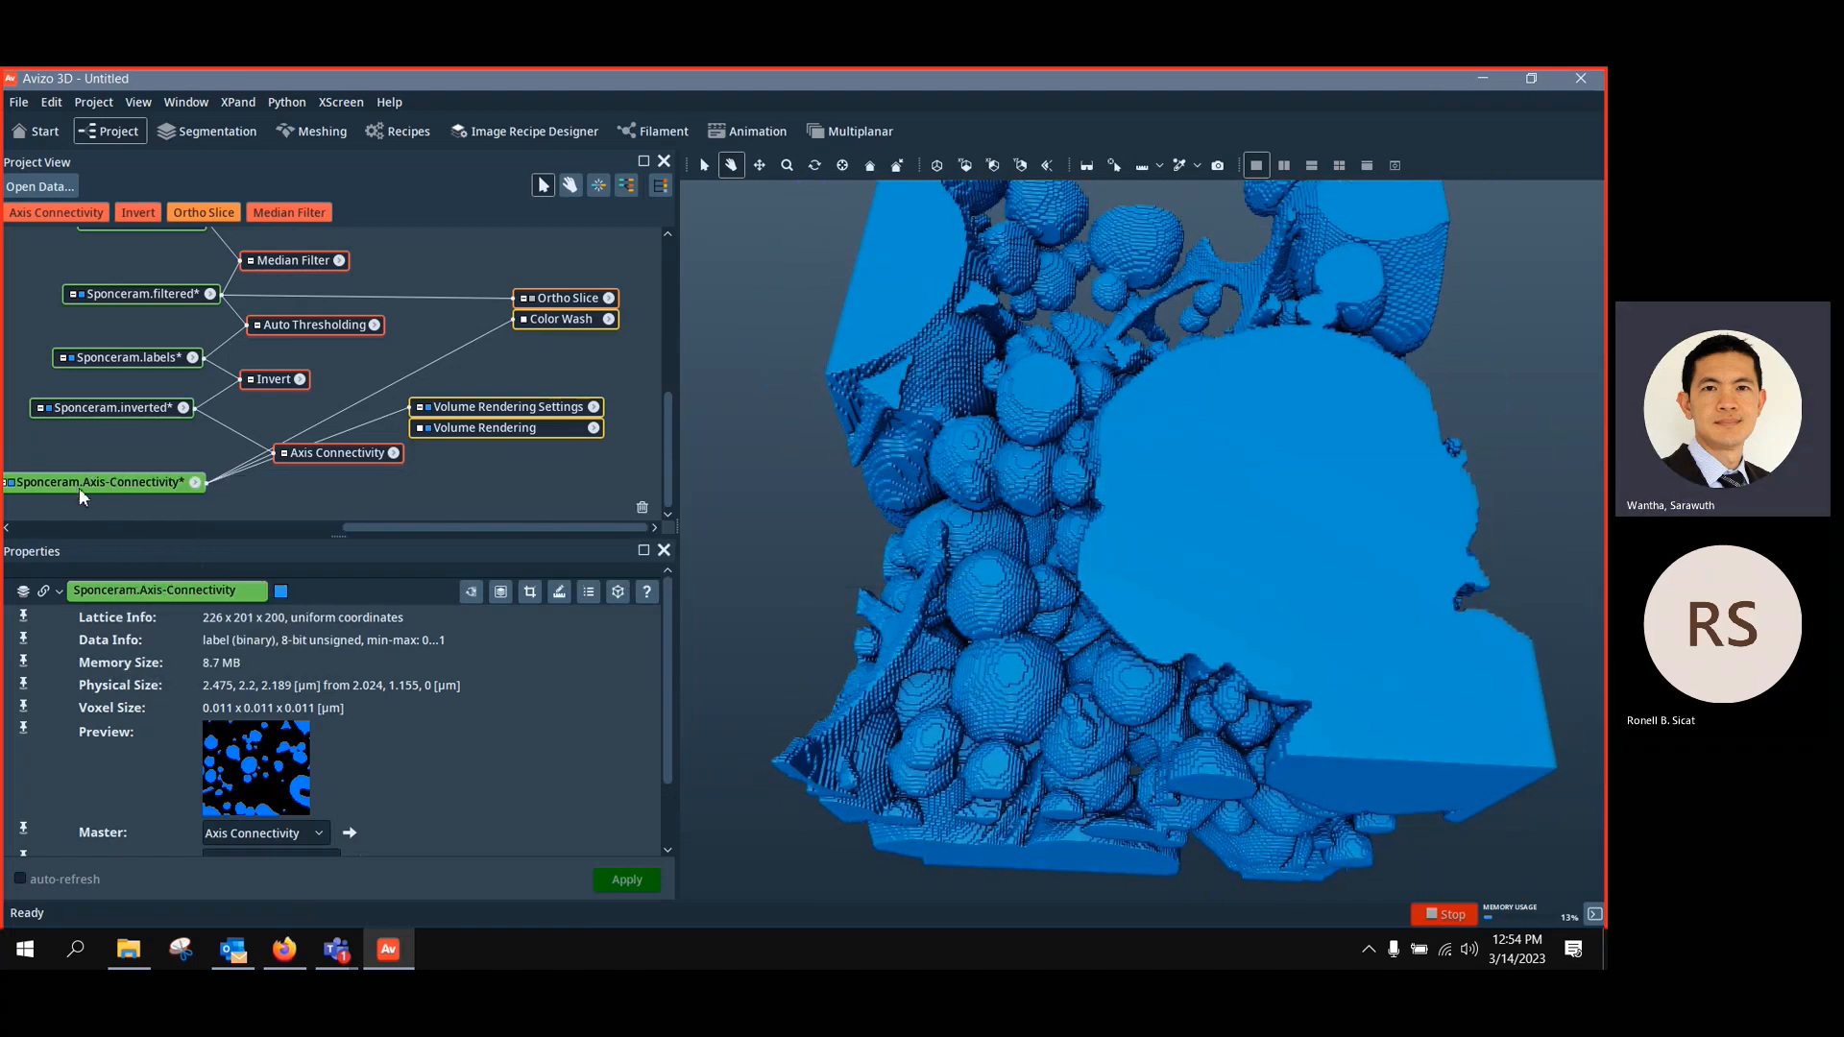
right_click(78, 488)
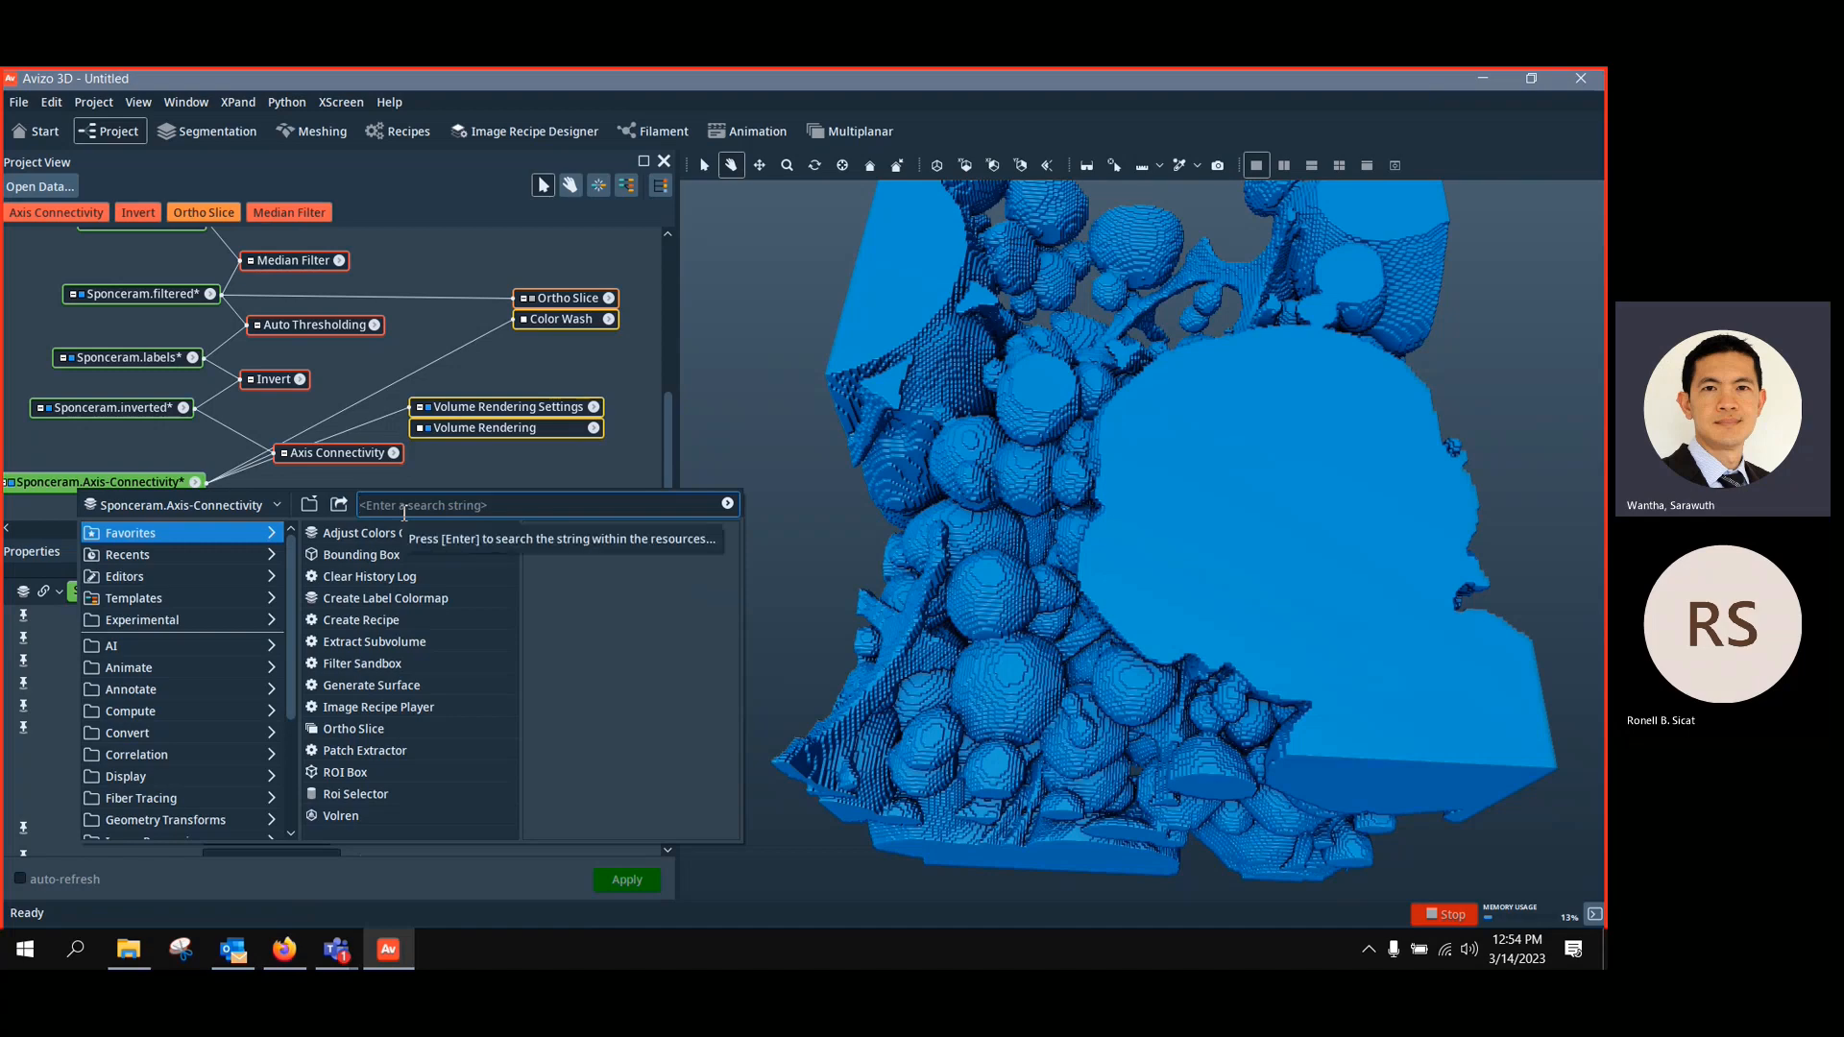
text(sep)
click(477, 544)
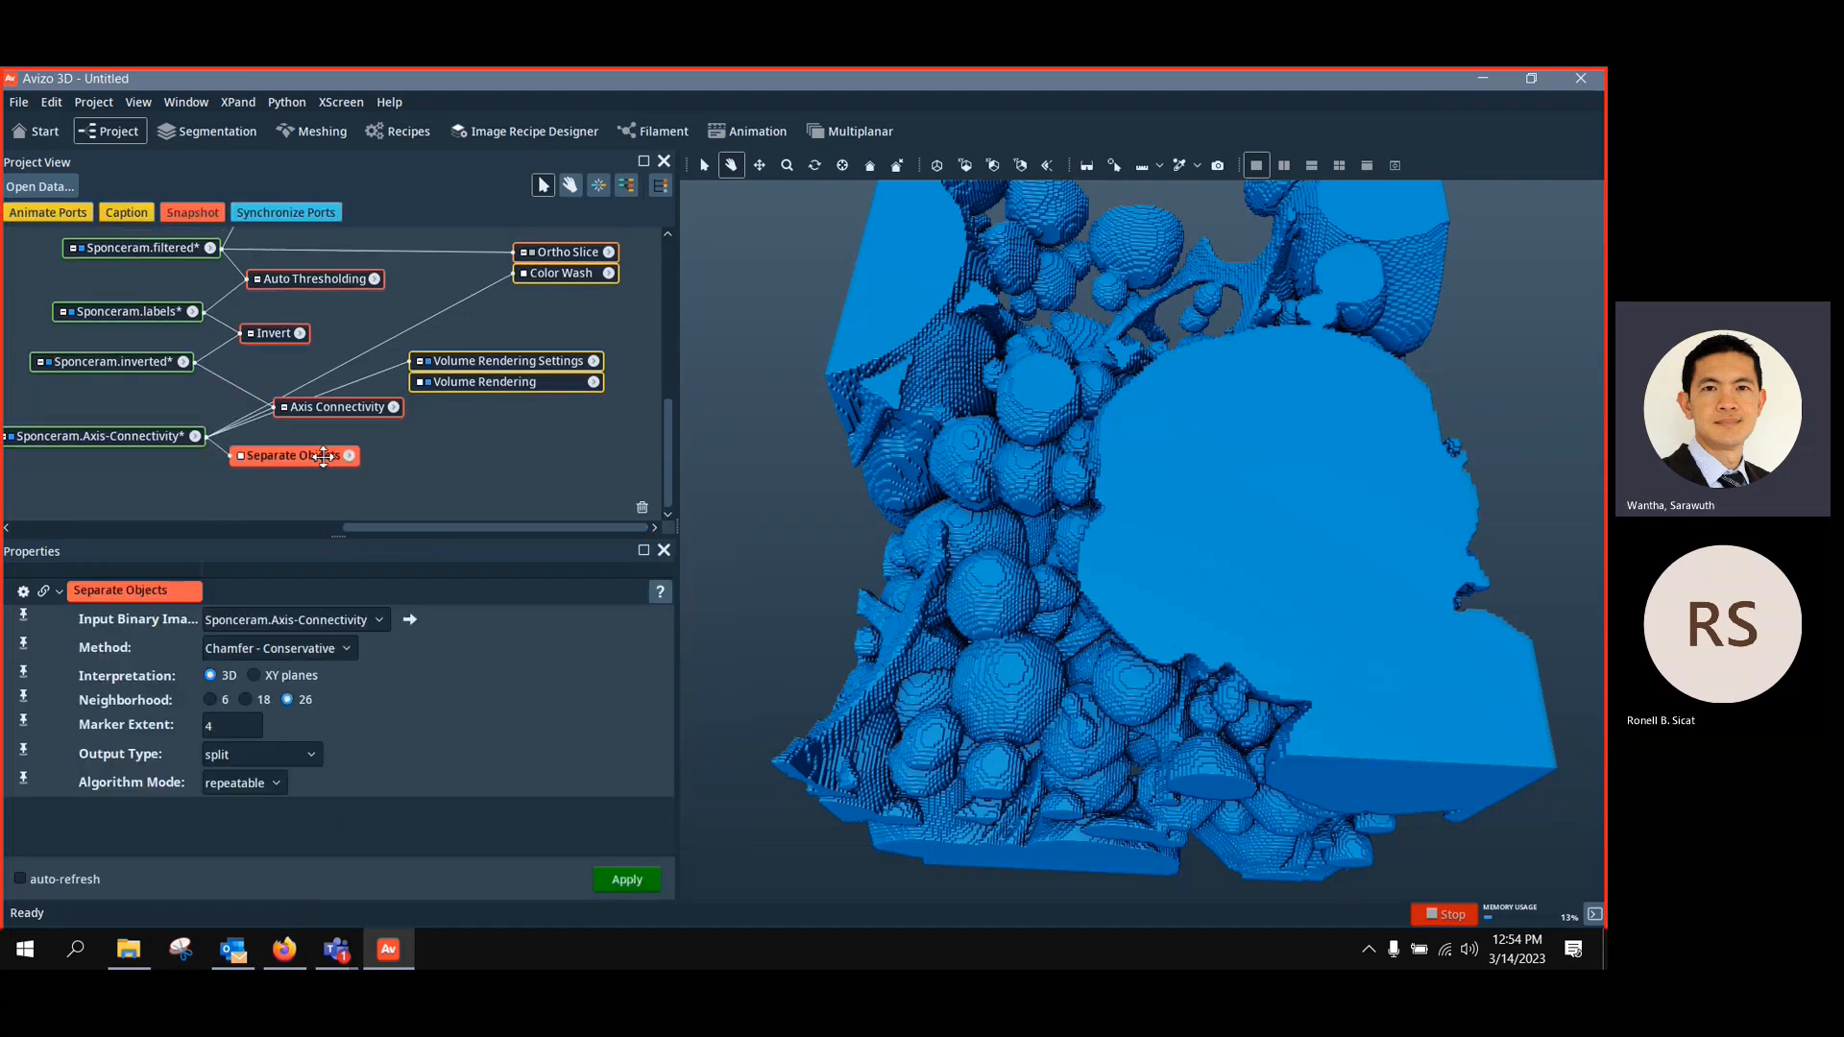
Run Separate Objects with a marker extent of 2 and the connected object output type
double_click(232, 728)
text(2)
click(259, 756)
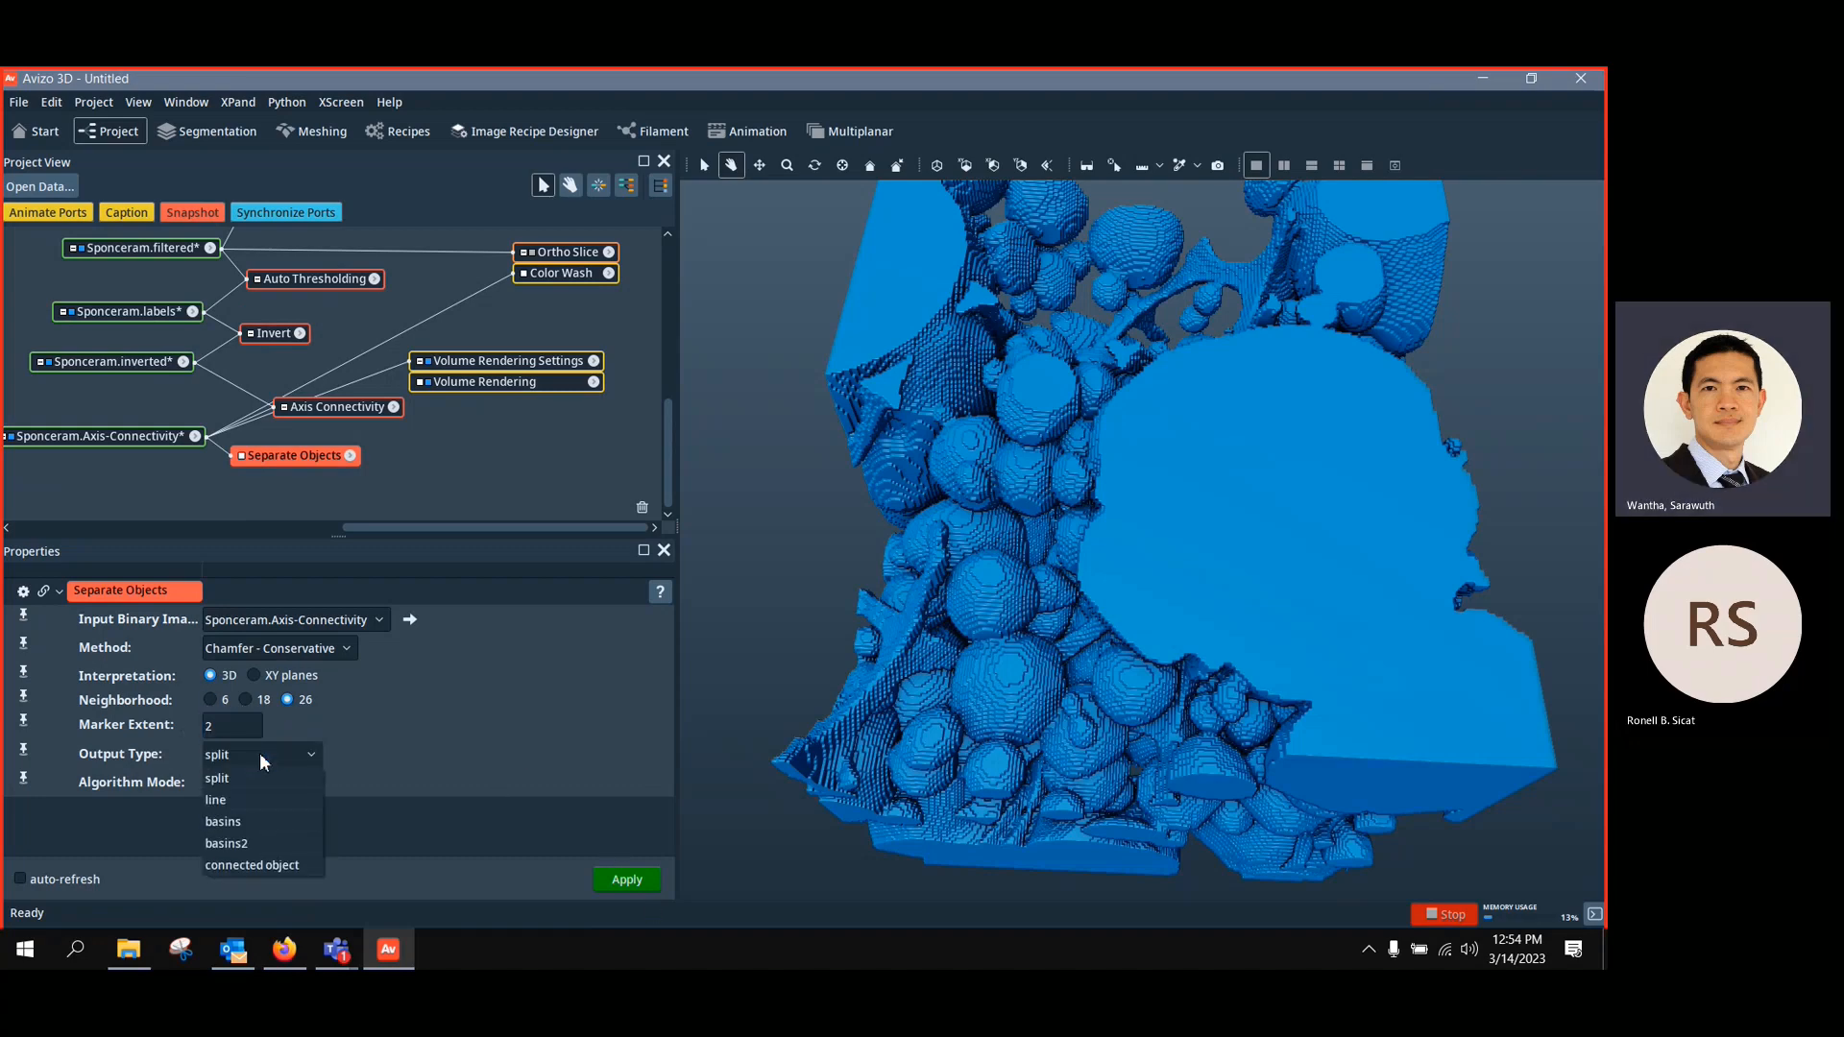
click(300, 867)
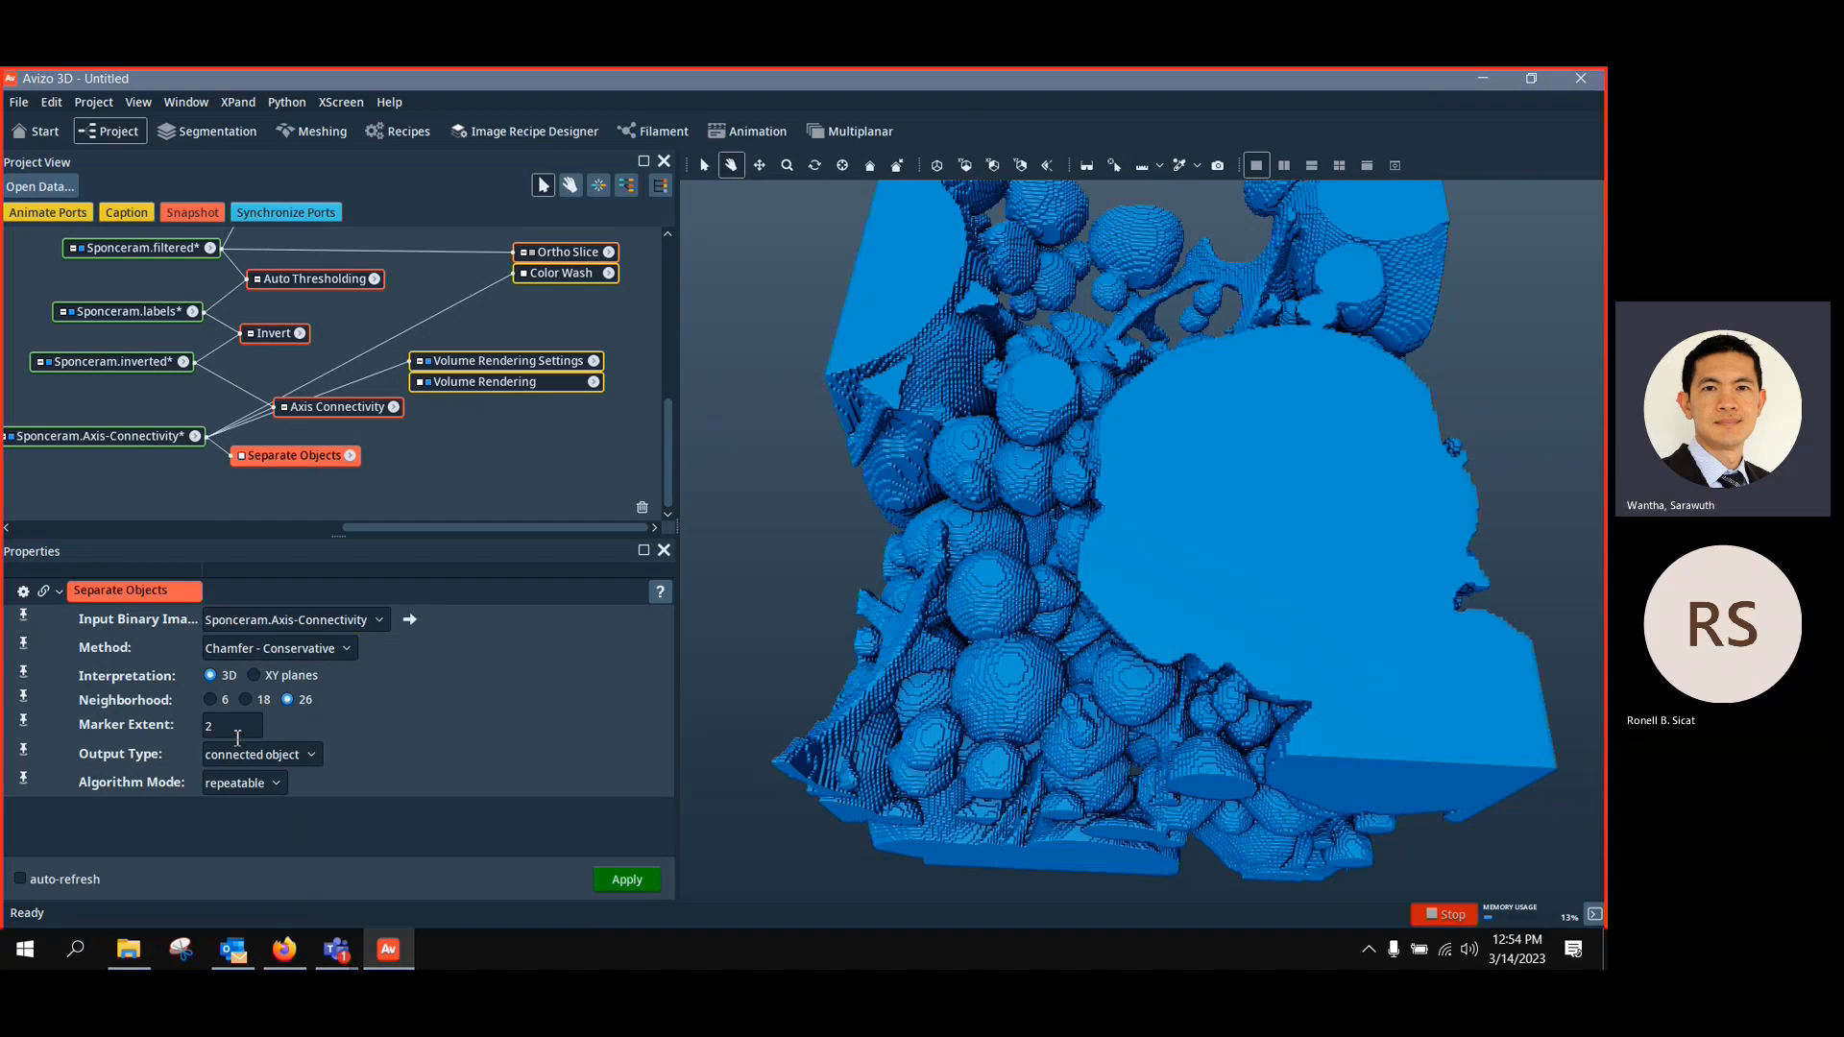
click(627, 880)
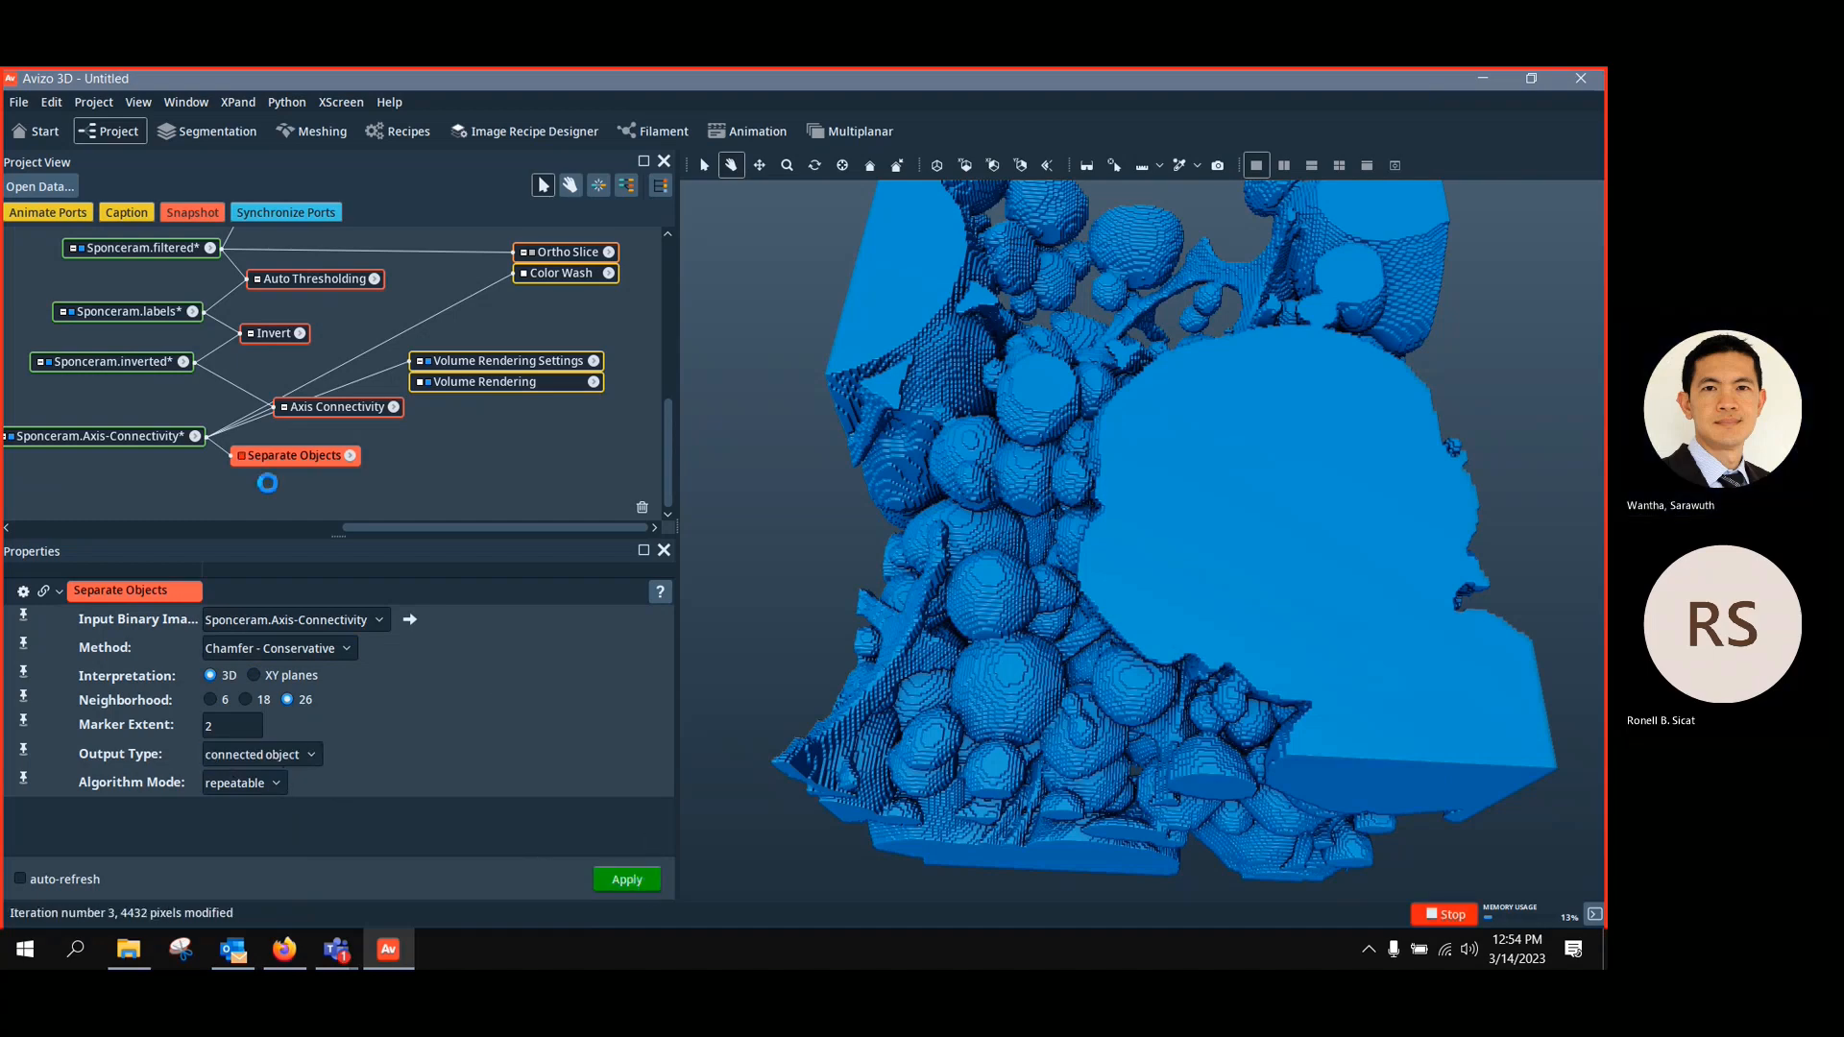
Place the Sponceram.separate result below Sponceram.Axis-Connectivity and attach the volume rendering to it to inspect the separated pores
drag(154, 466, 152, 489)
click(134, 489)
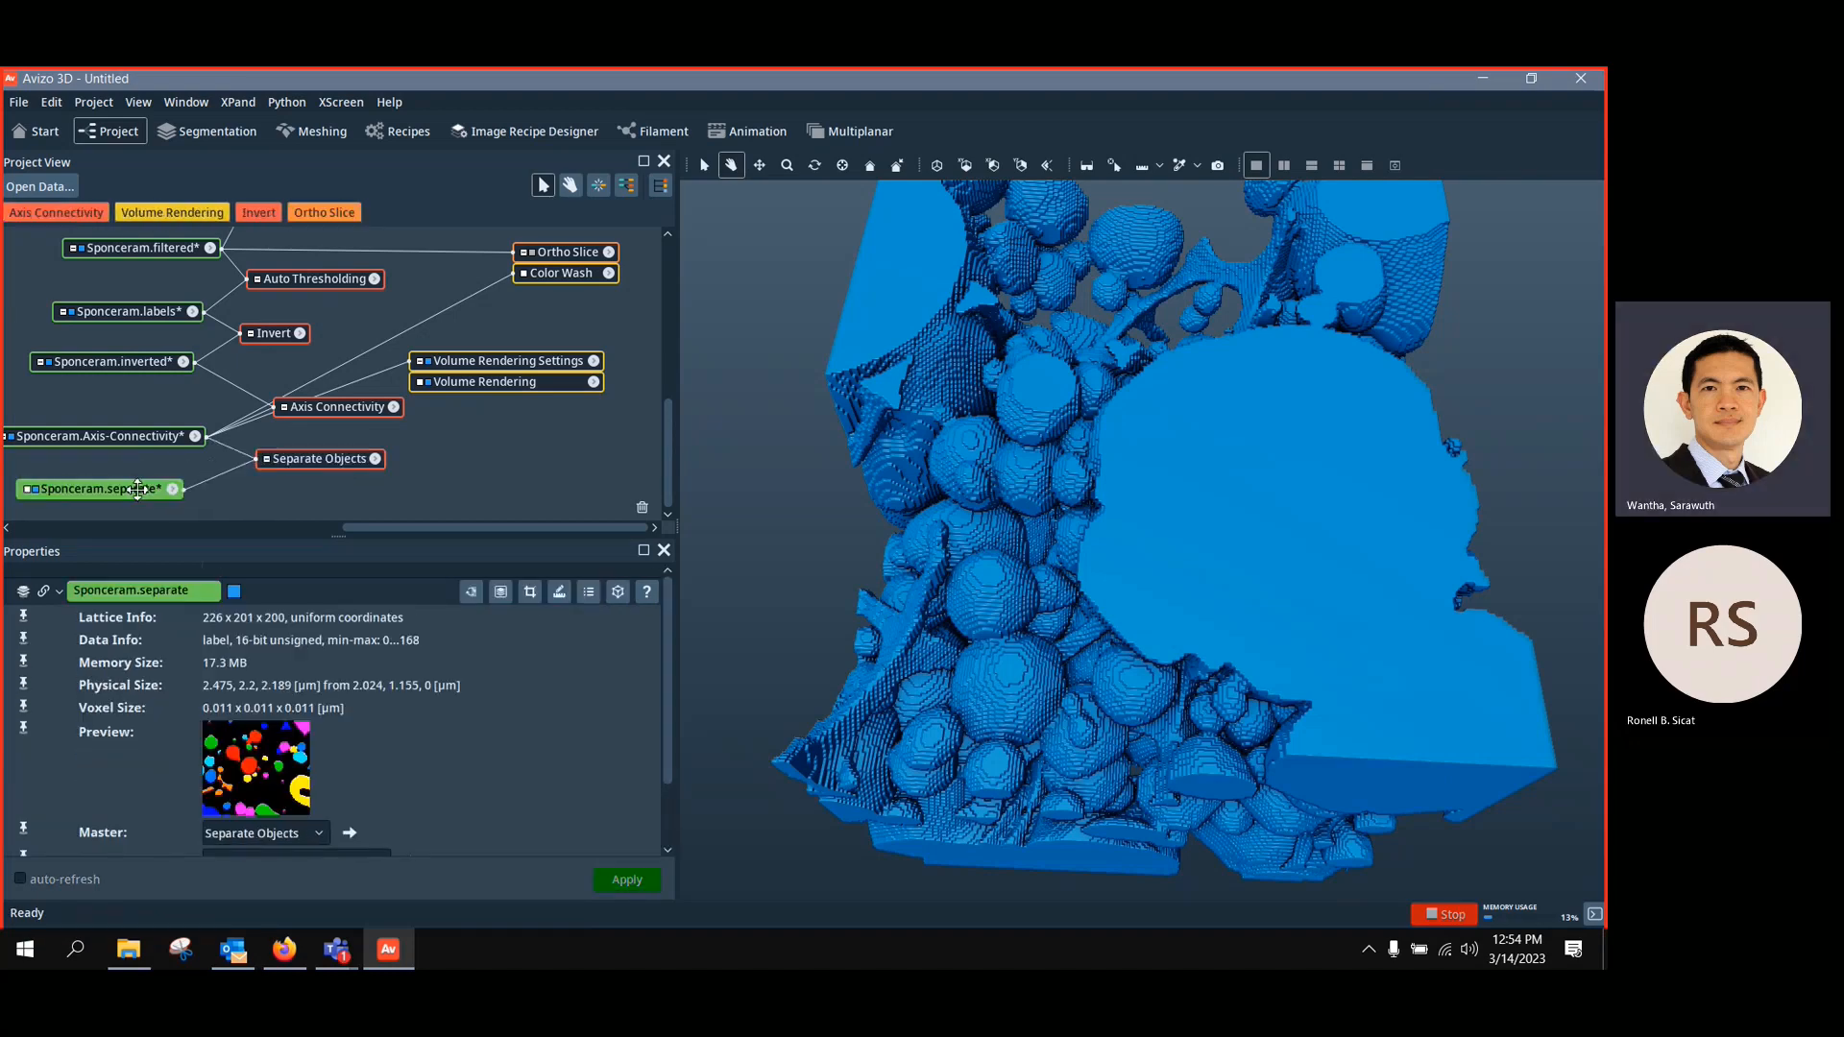
drag(459, 366, 164, 488)
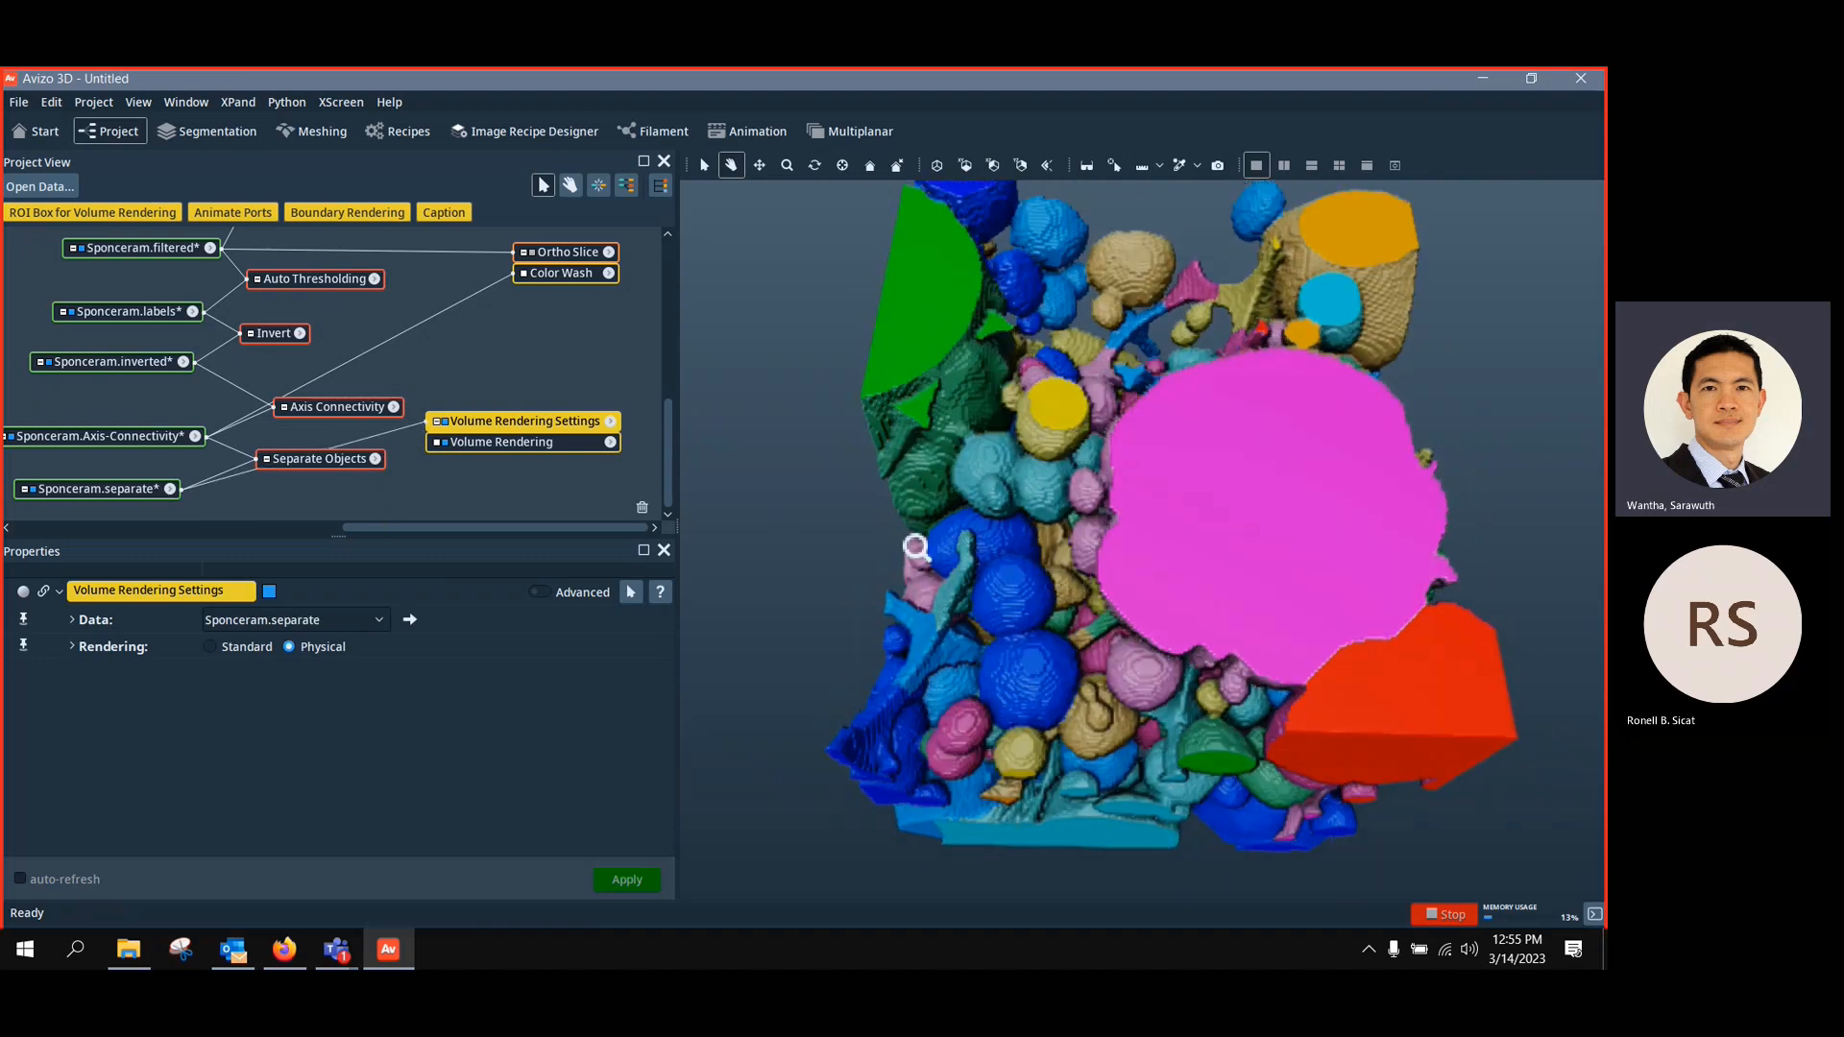
drag(319, 459, 323, 464)
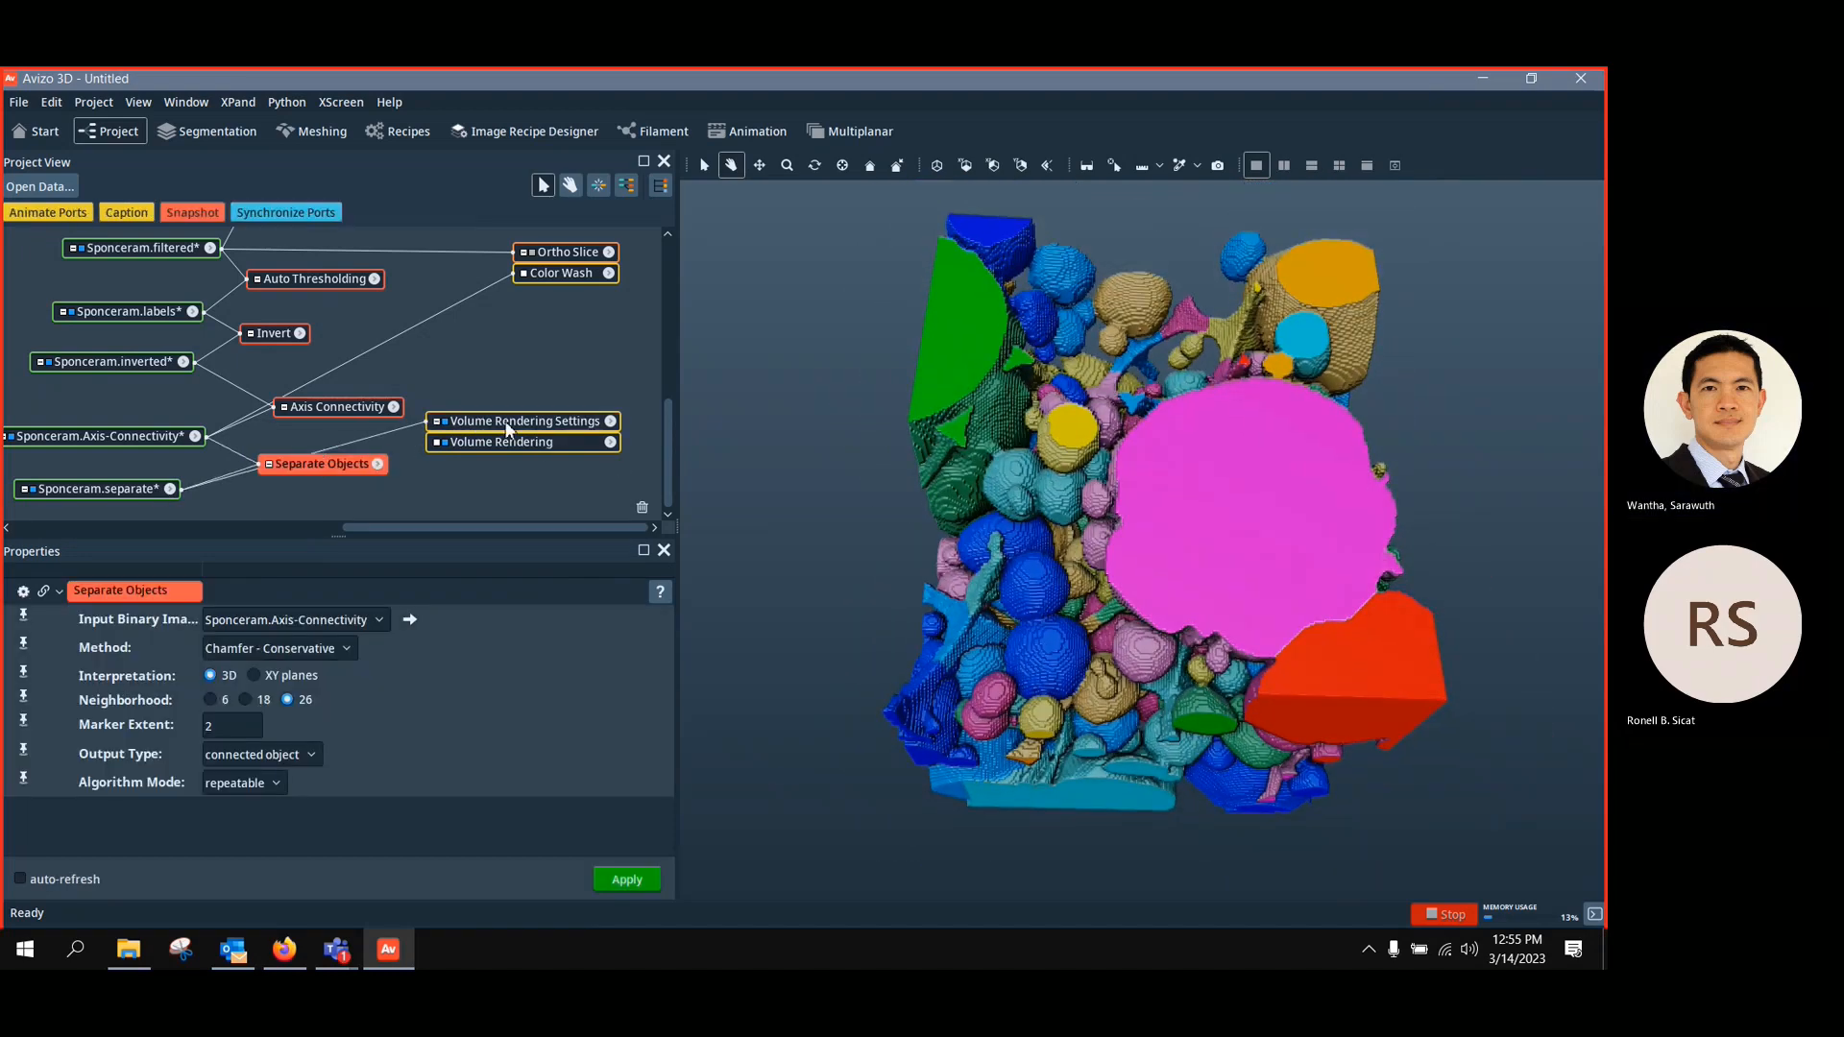
drag(503, 424, 499, 415)
drag(1105, 519, 1317, 681)
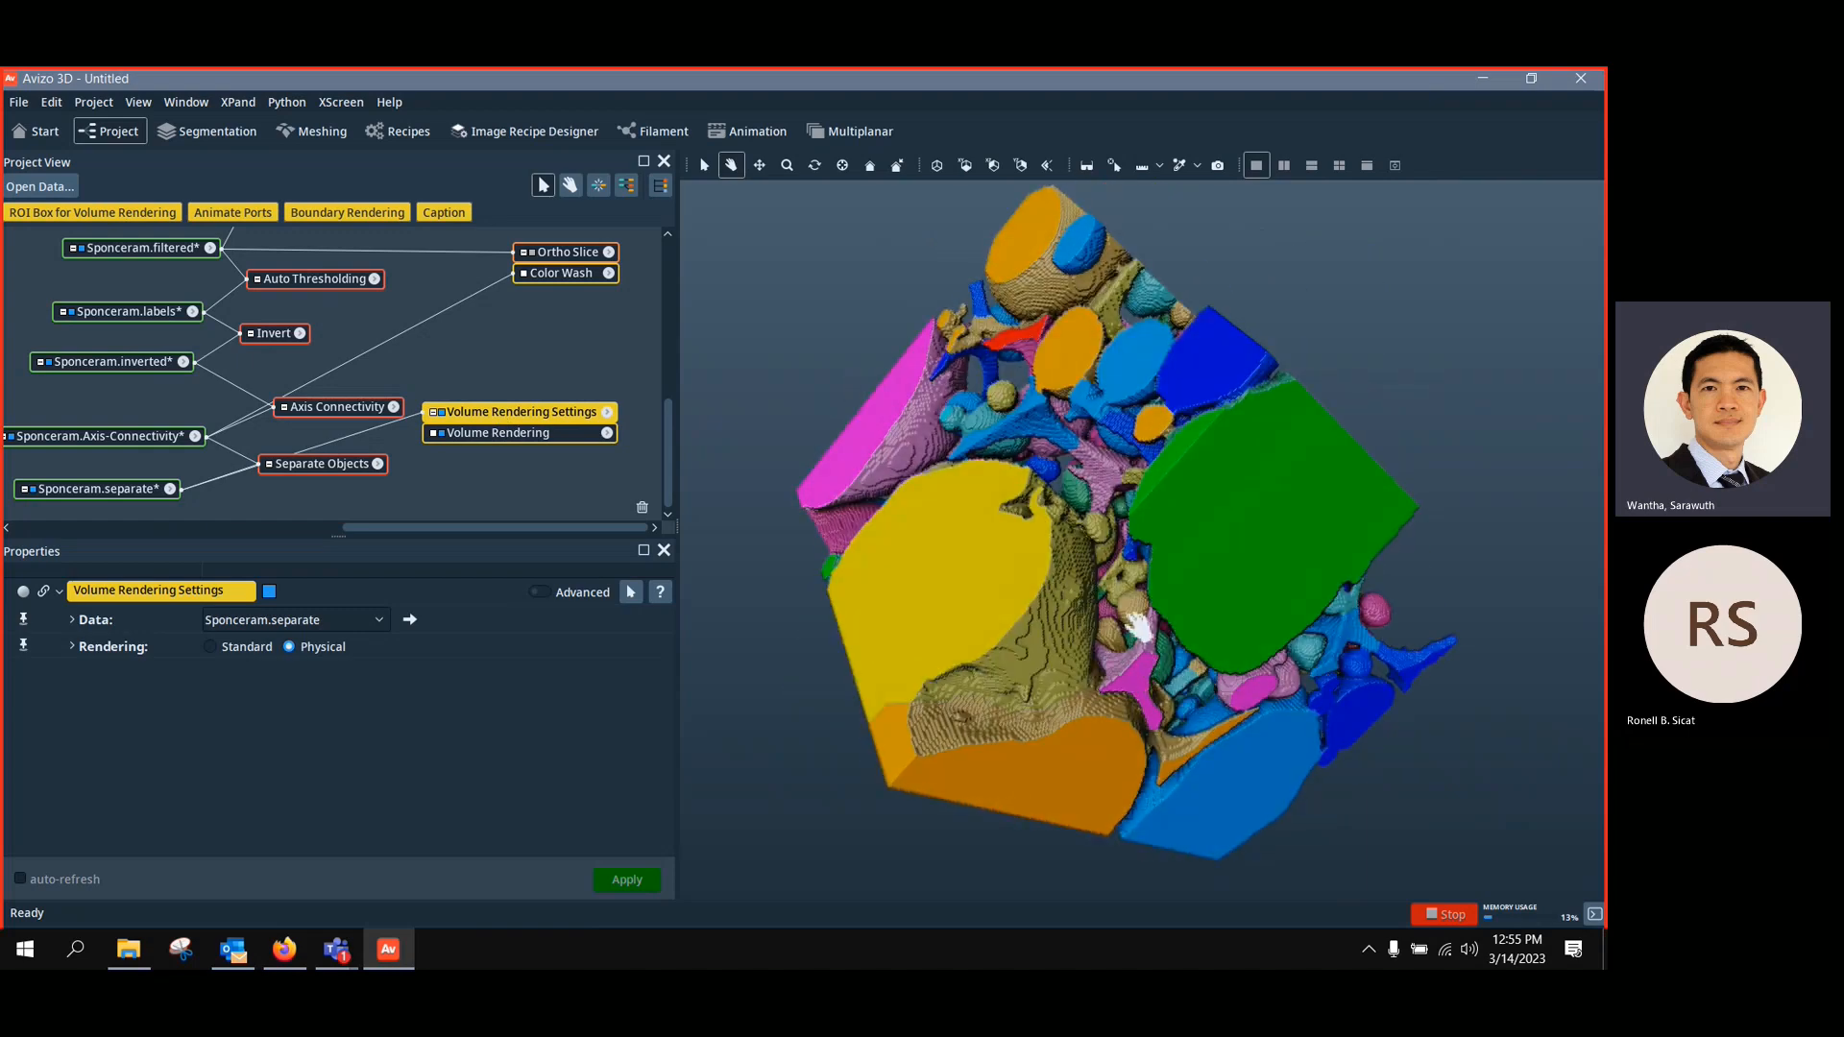
Attach the Volume Rendering Settings to Sponceram.labels for comparison, and reattach them to Sponceram.inverted
drag(428, 413, 130, 309)
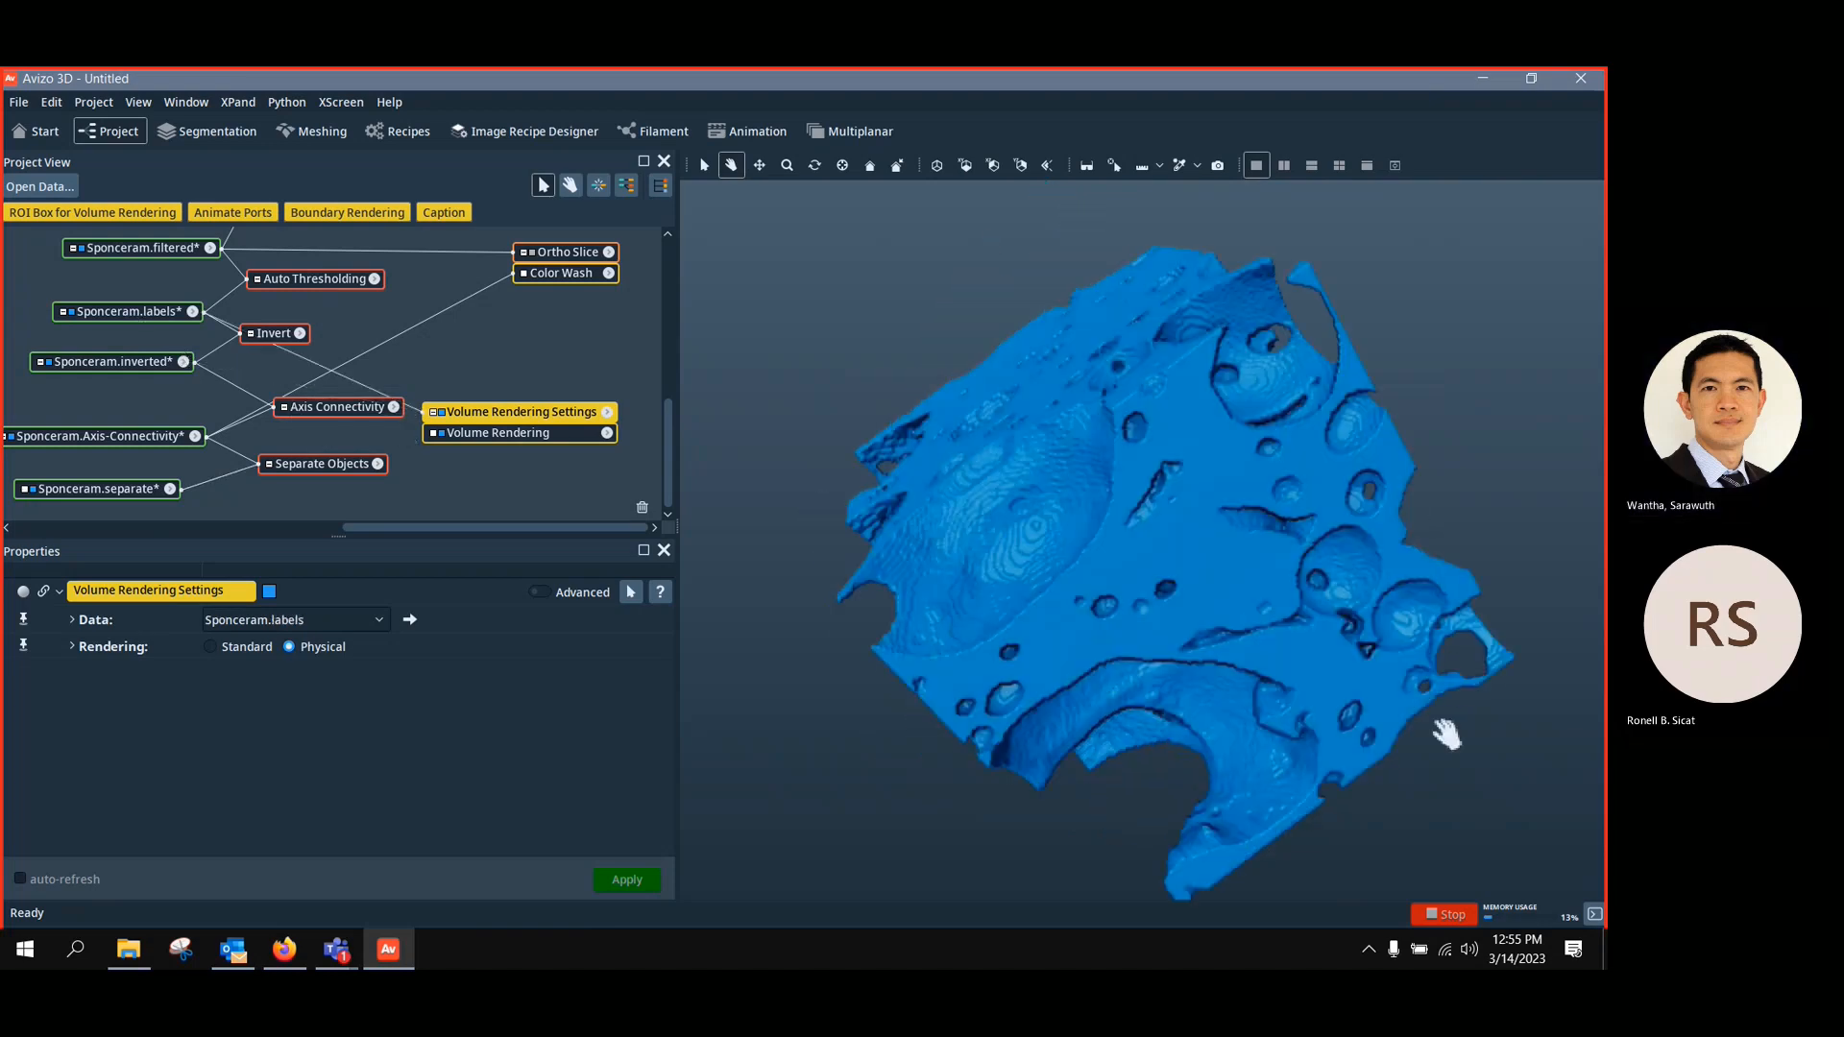
drag(348, 375, 131, 360)
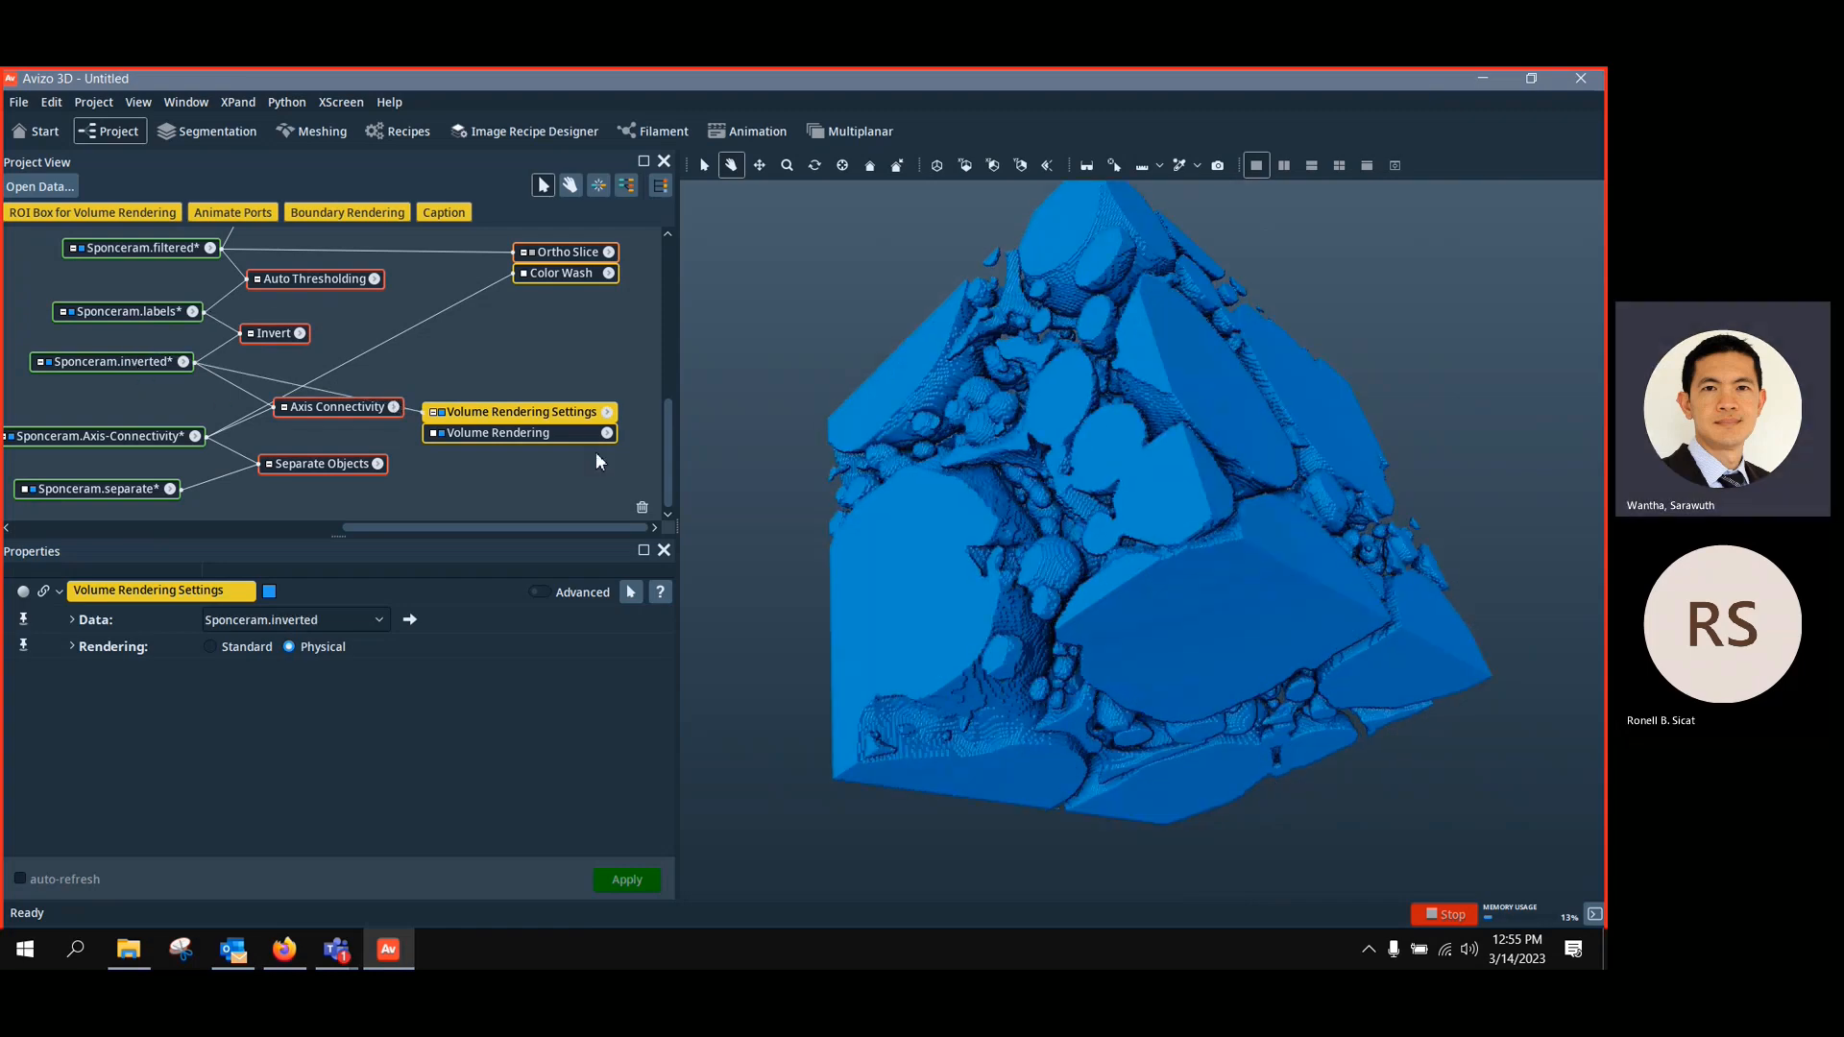
click(485, 434)
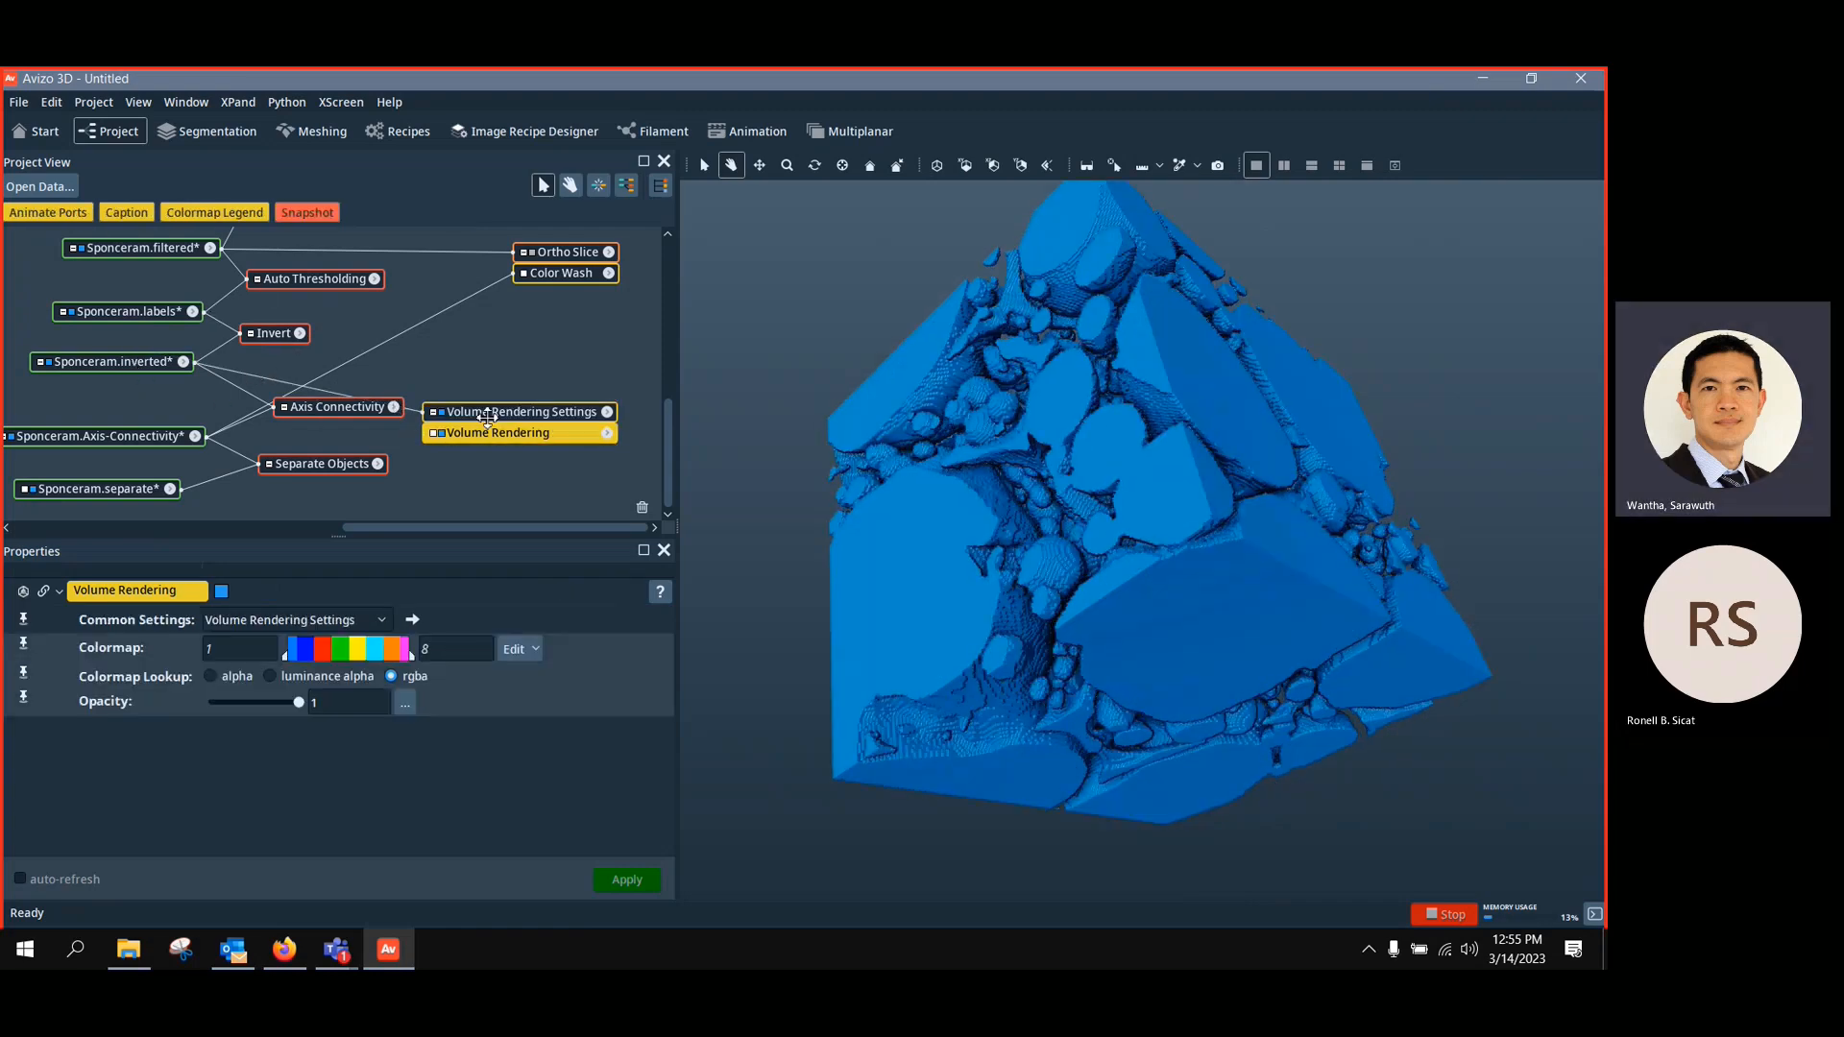
Add a Volume Fraction module to Sponceram.separate
right_click(134, 487)
text(v)
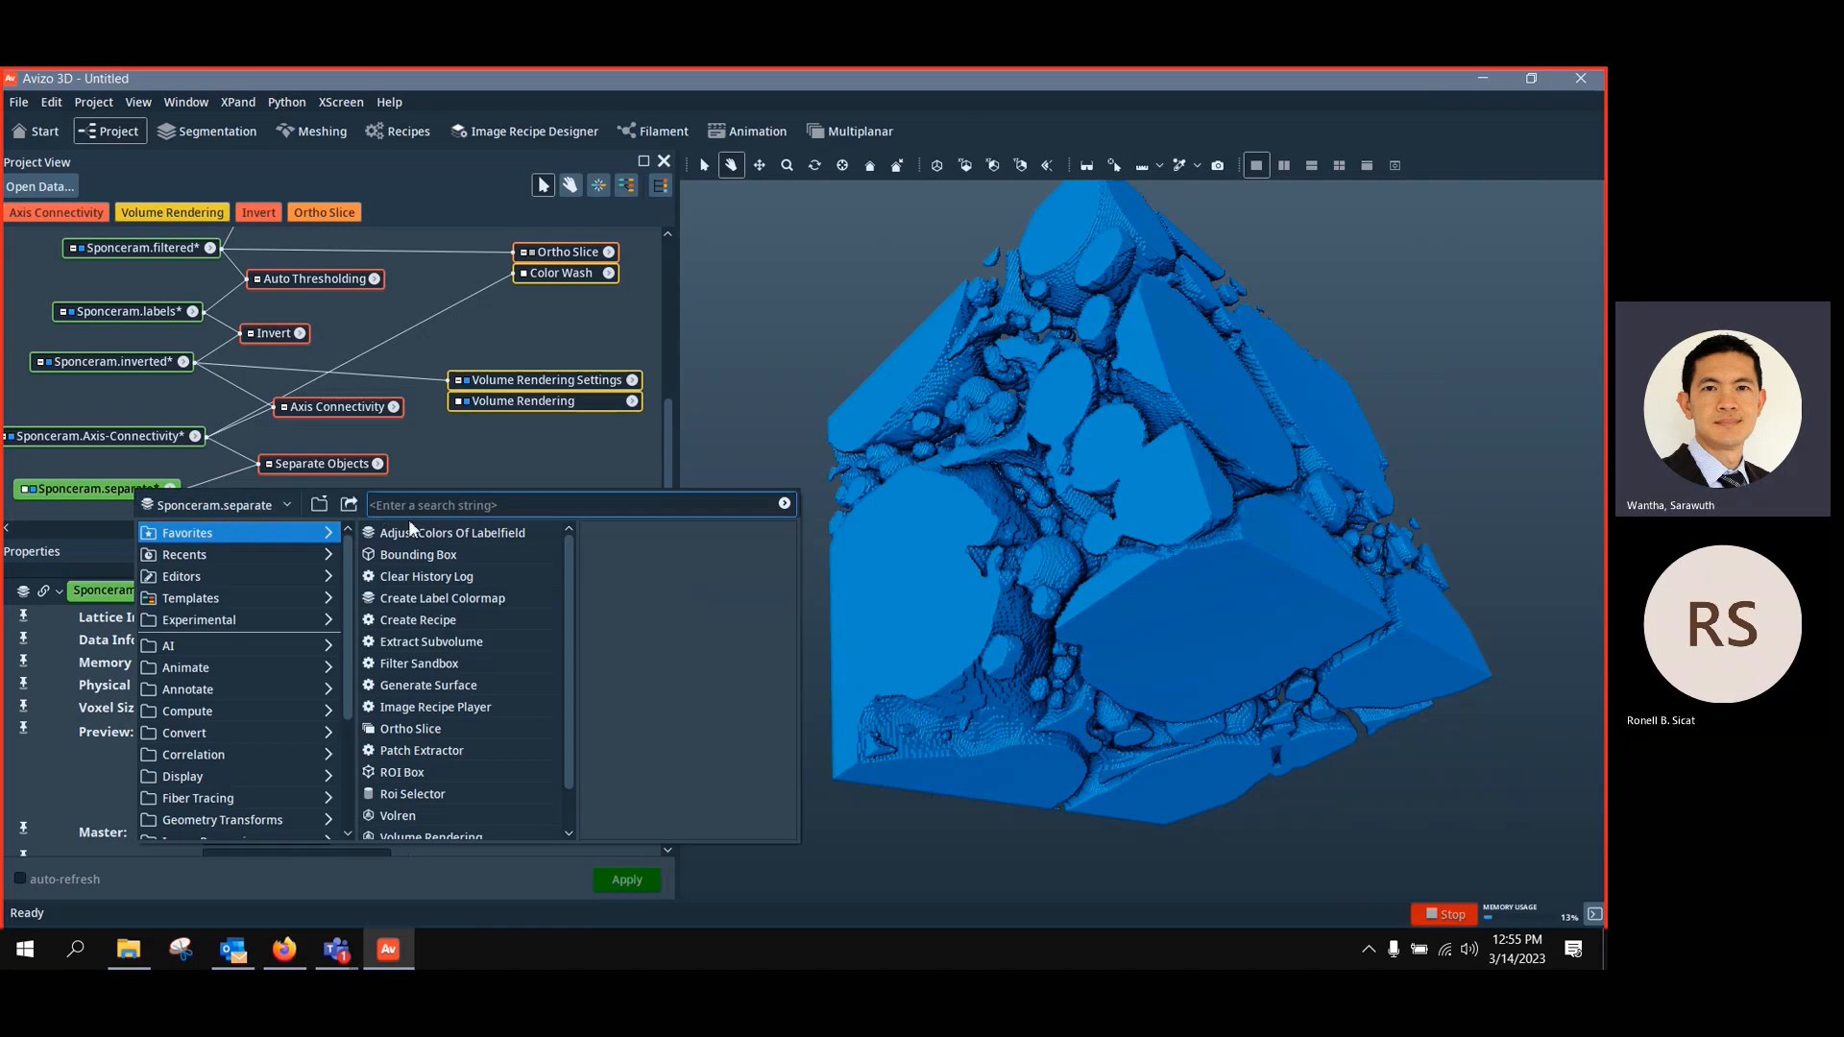
text(olum)
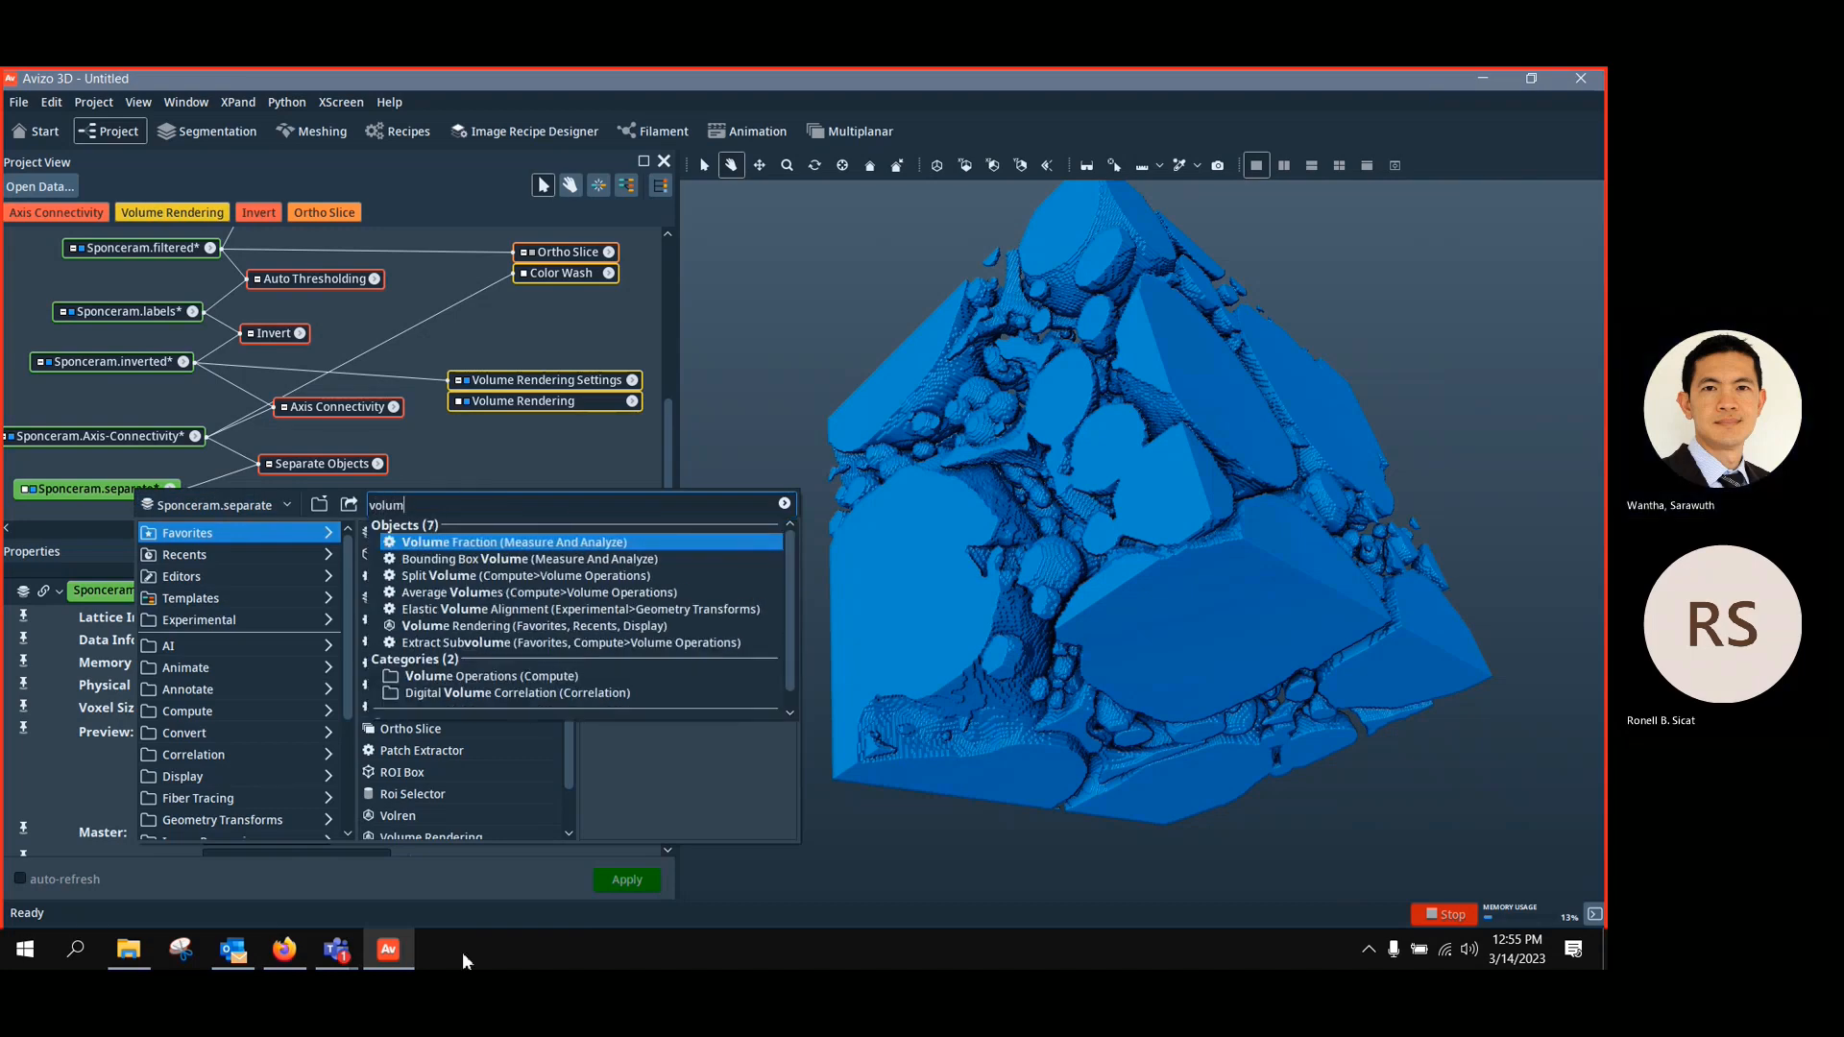
click(534, 543)
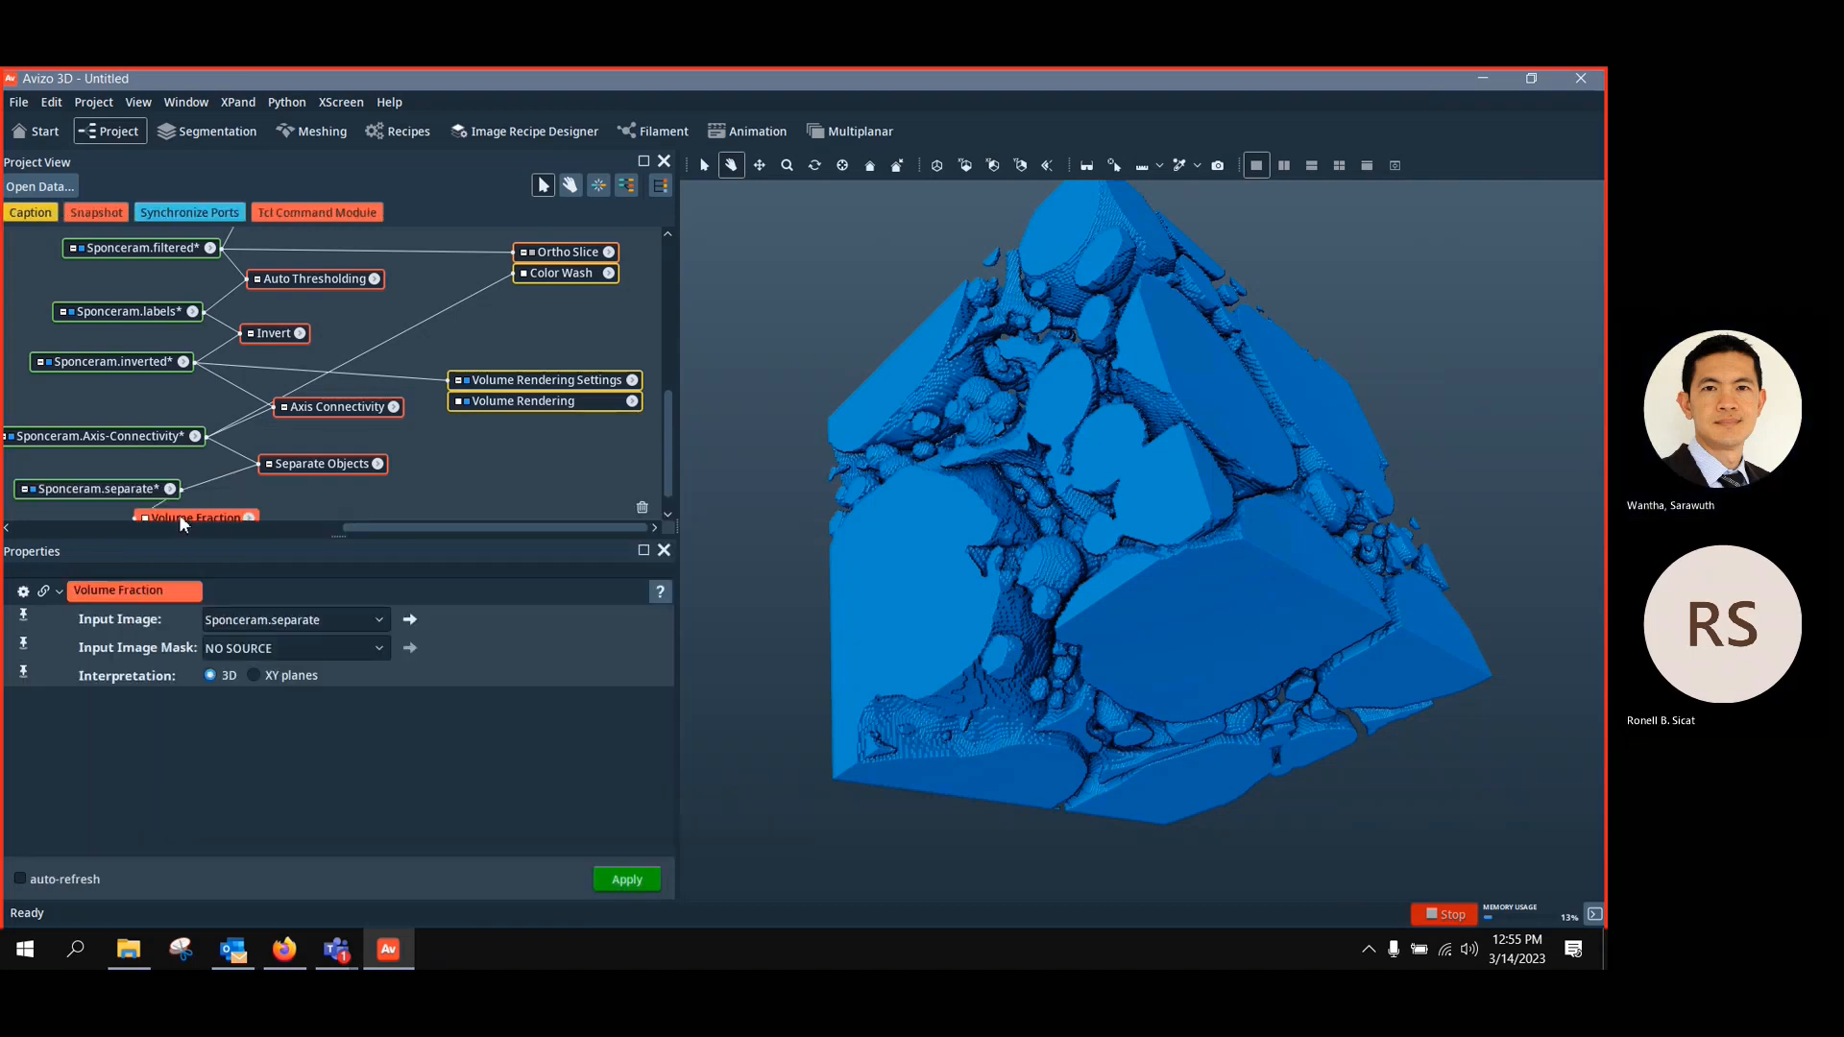
Run Volume Fraction in 3D on Sponceram.separate with Sponceram.inverted as the input image mask
click(379, 650)
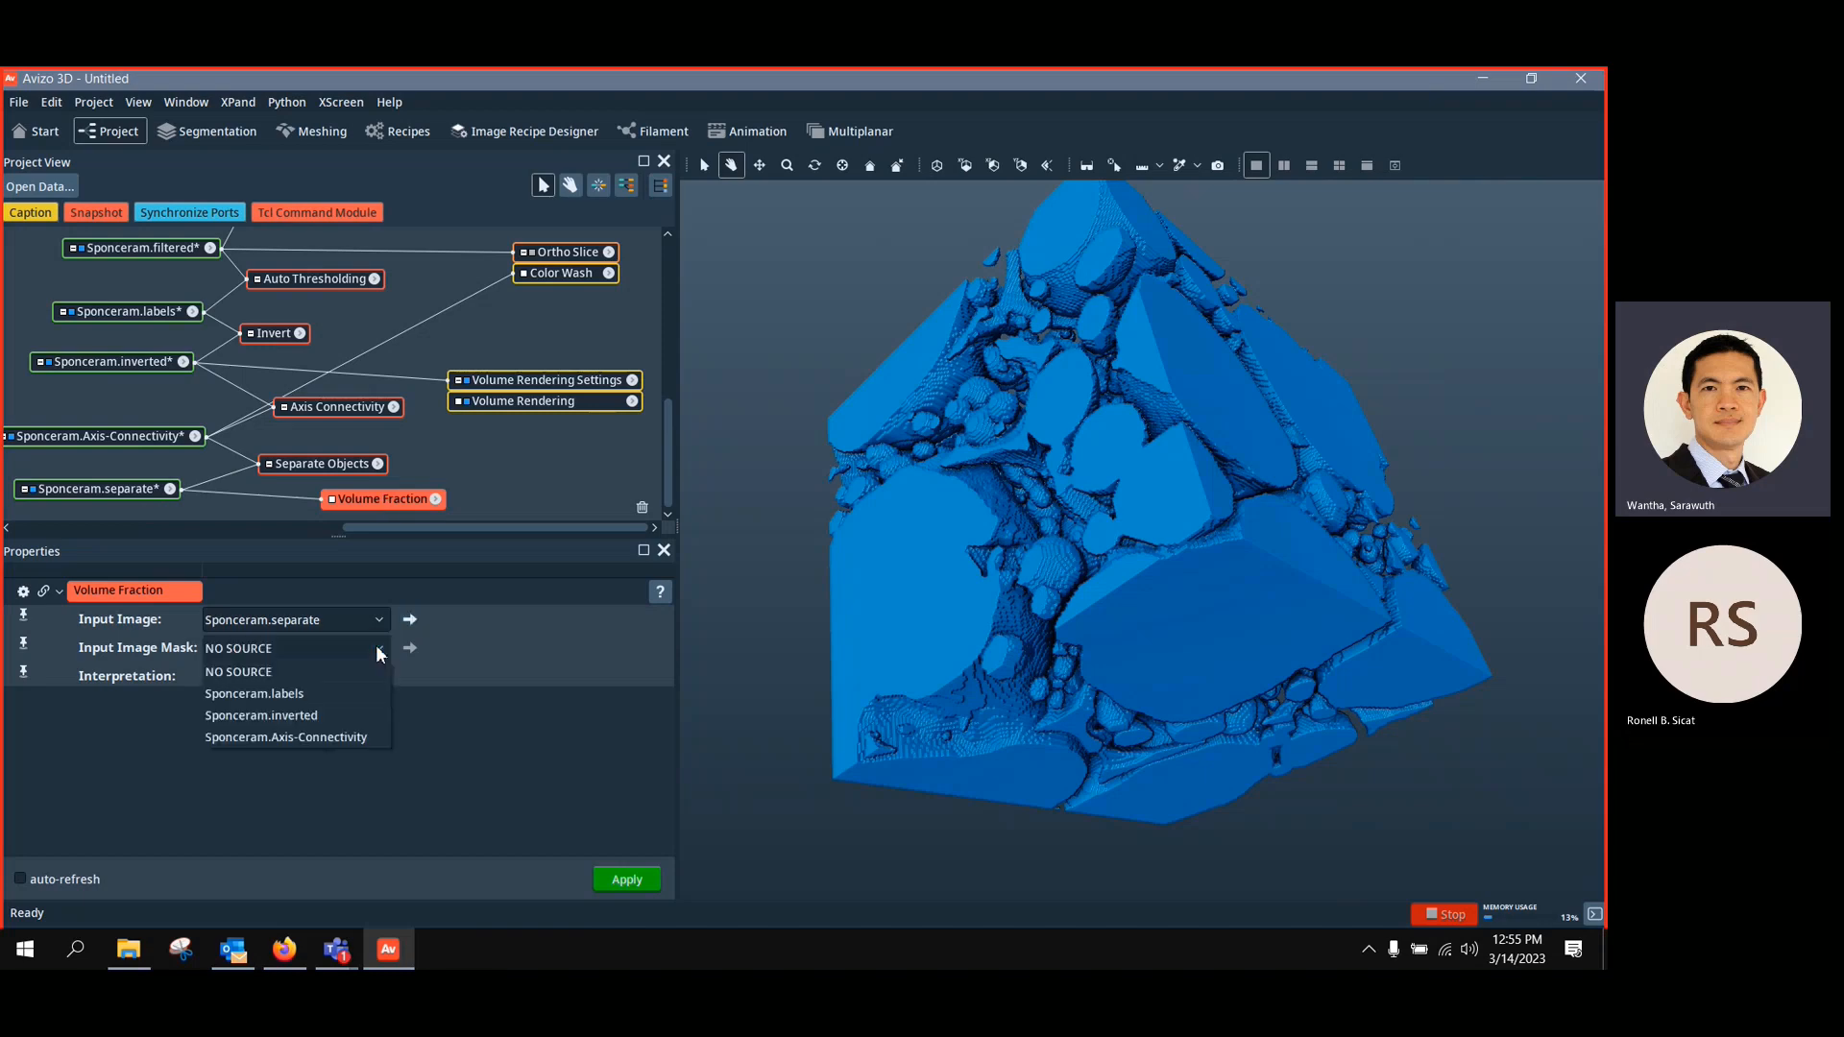
click(339, 696)
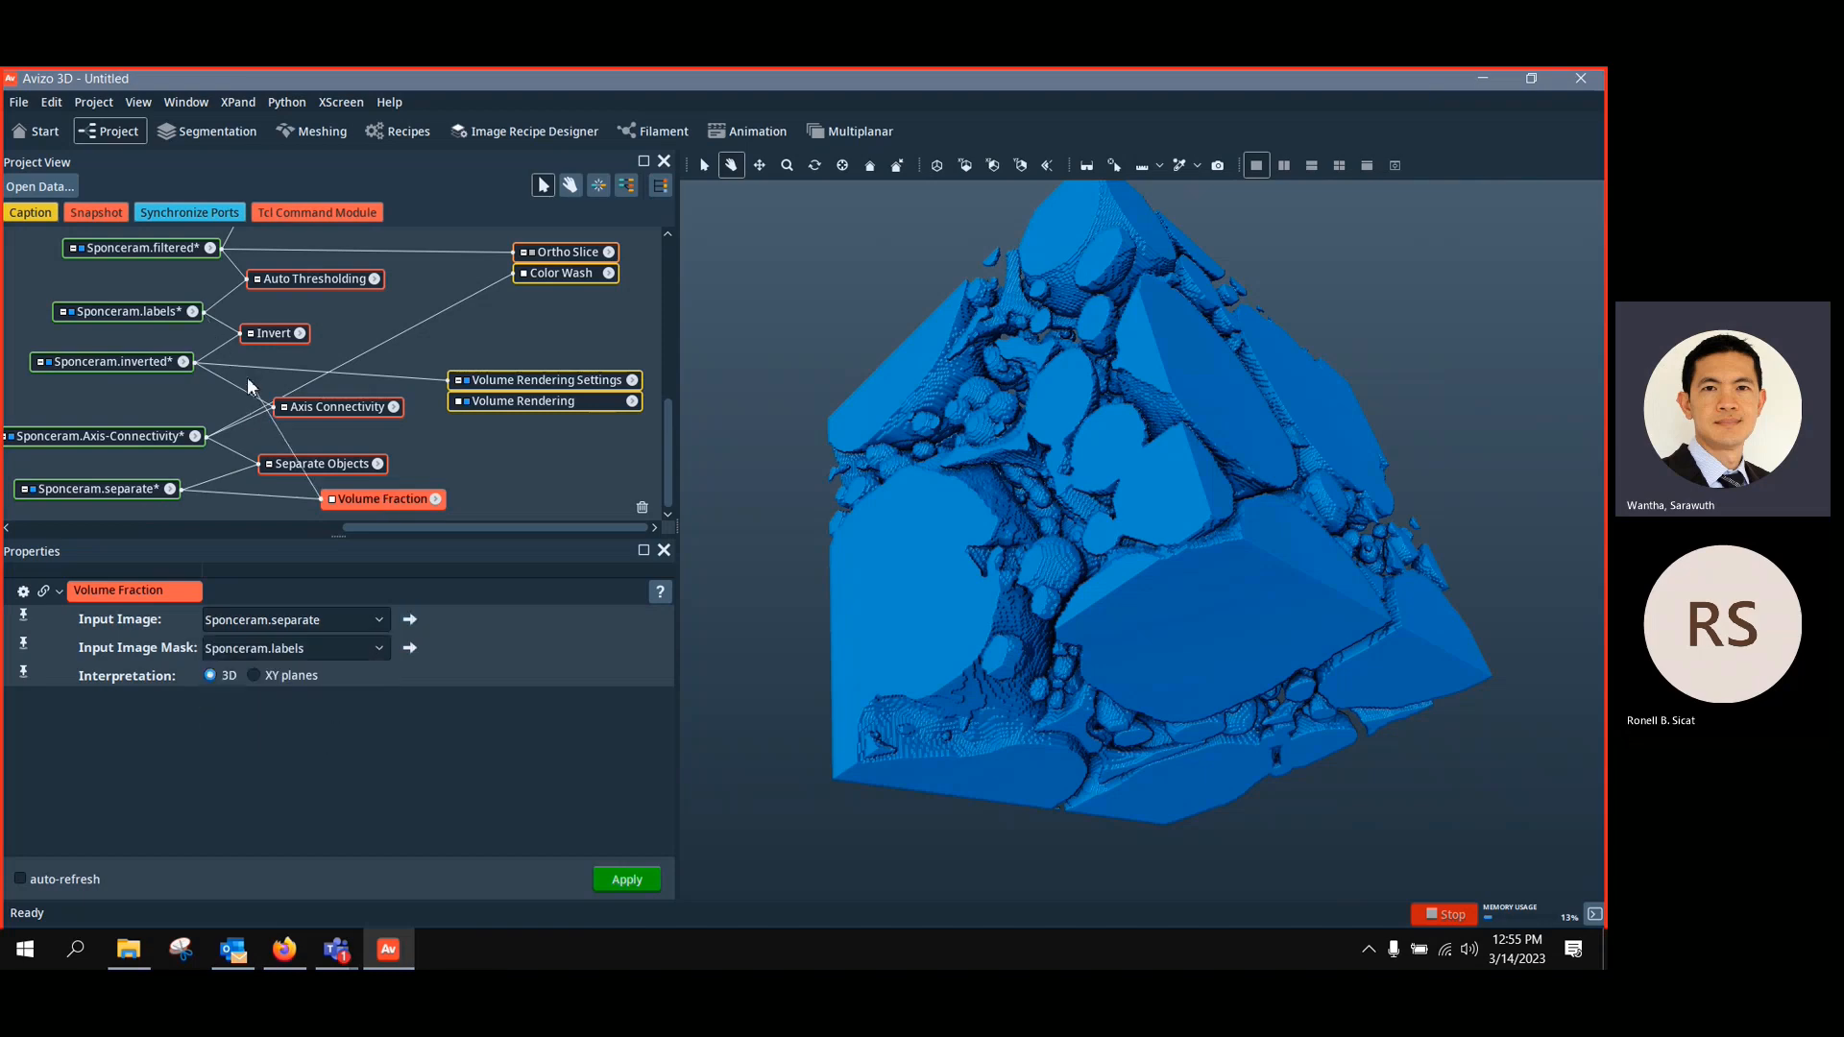
drag(148, 370, 148, 368)
click(630, 889)
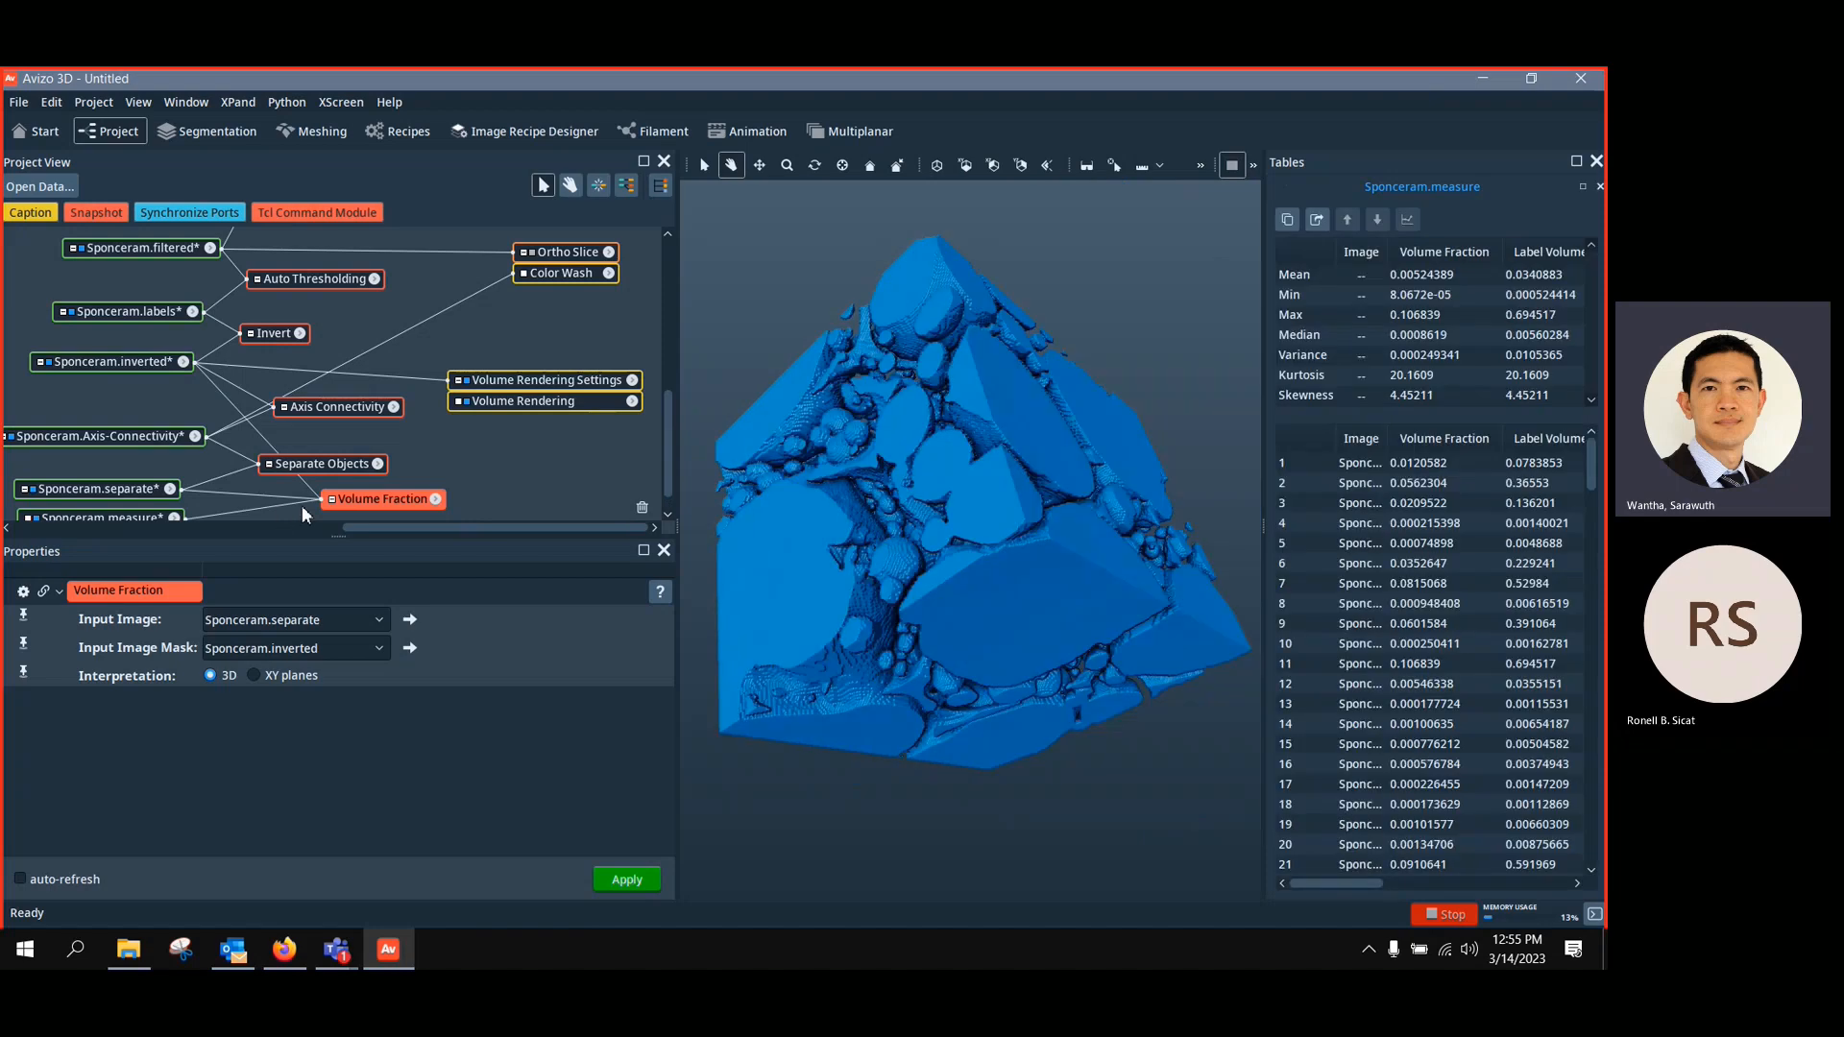
Review the per-pore volume fractions in the Sponceram.measure table and close it
click(1392, 503)
scroll(1393, 504, down, 17)
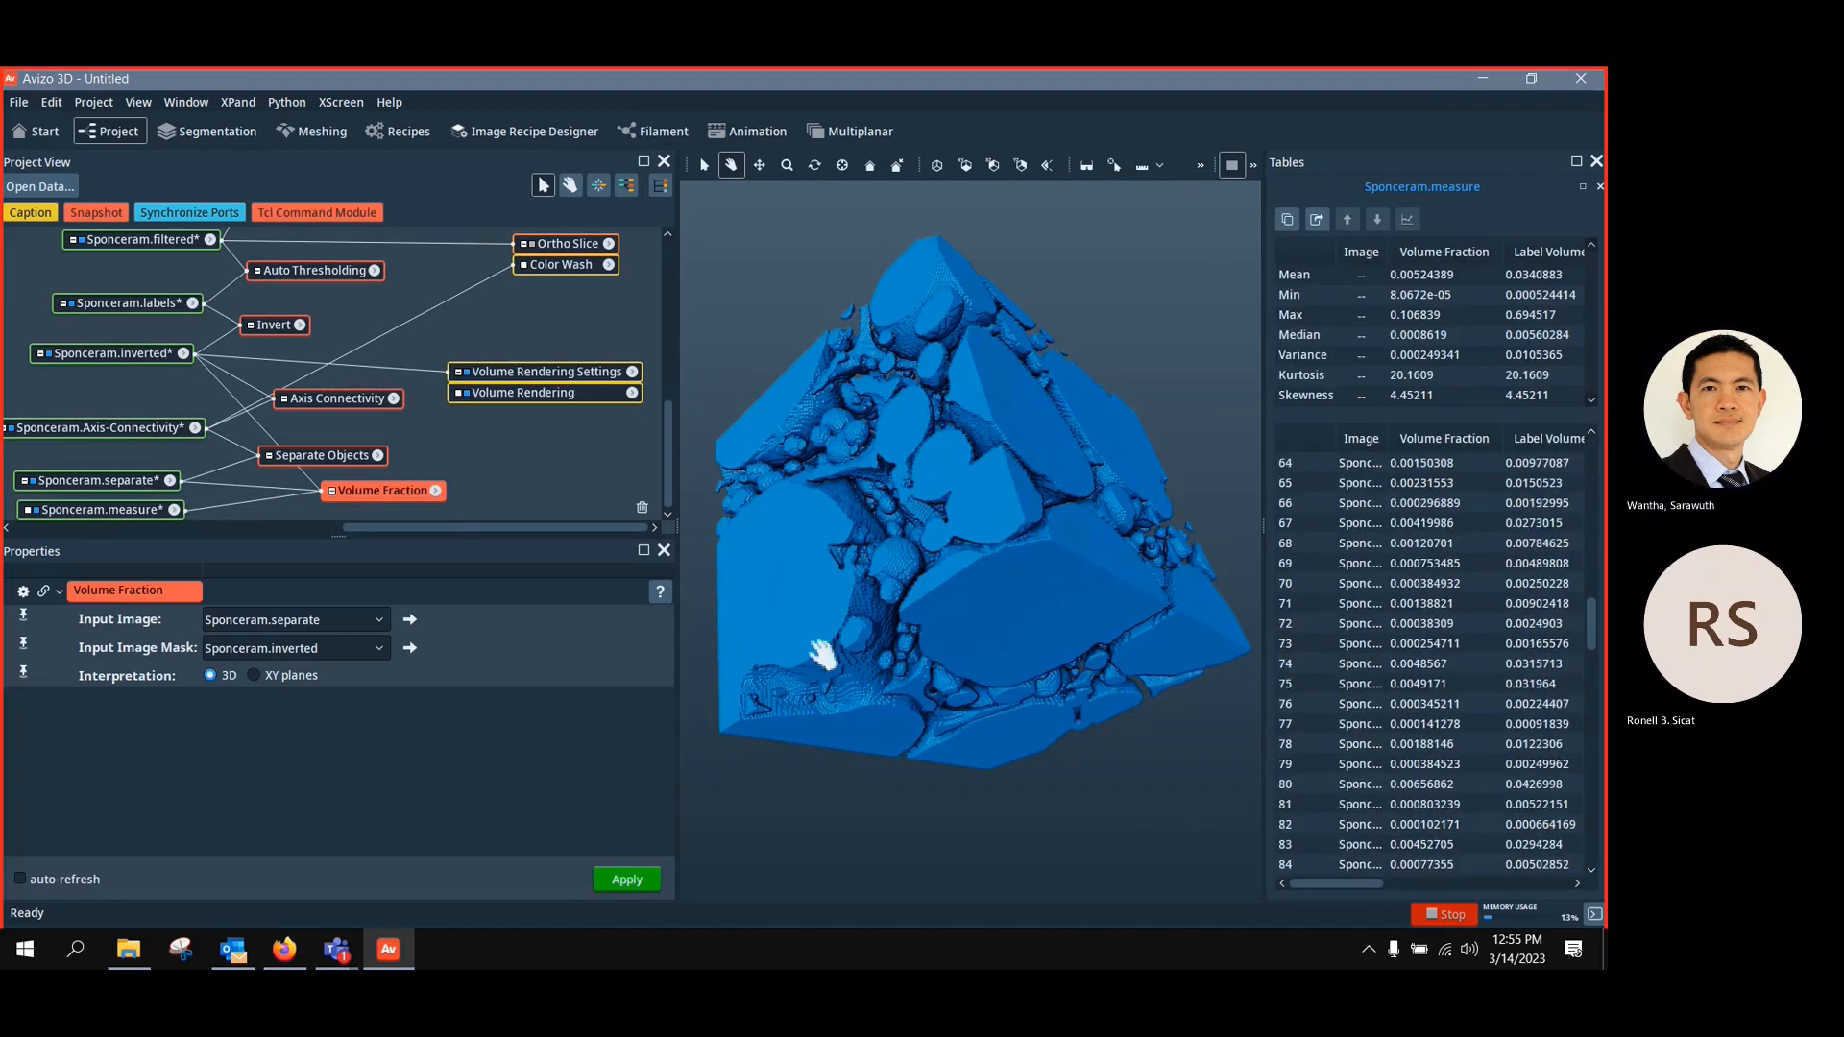
click(125, 510)
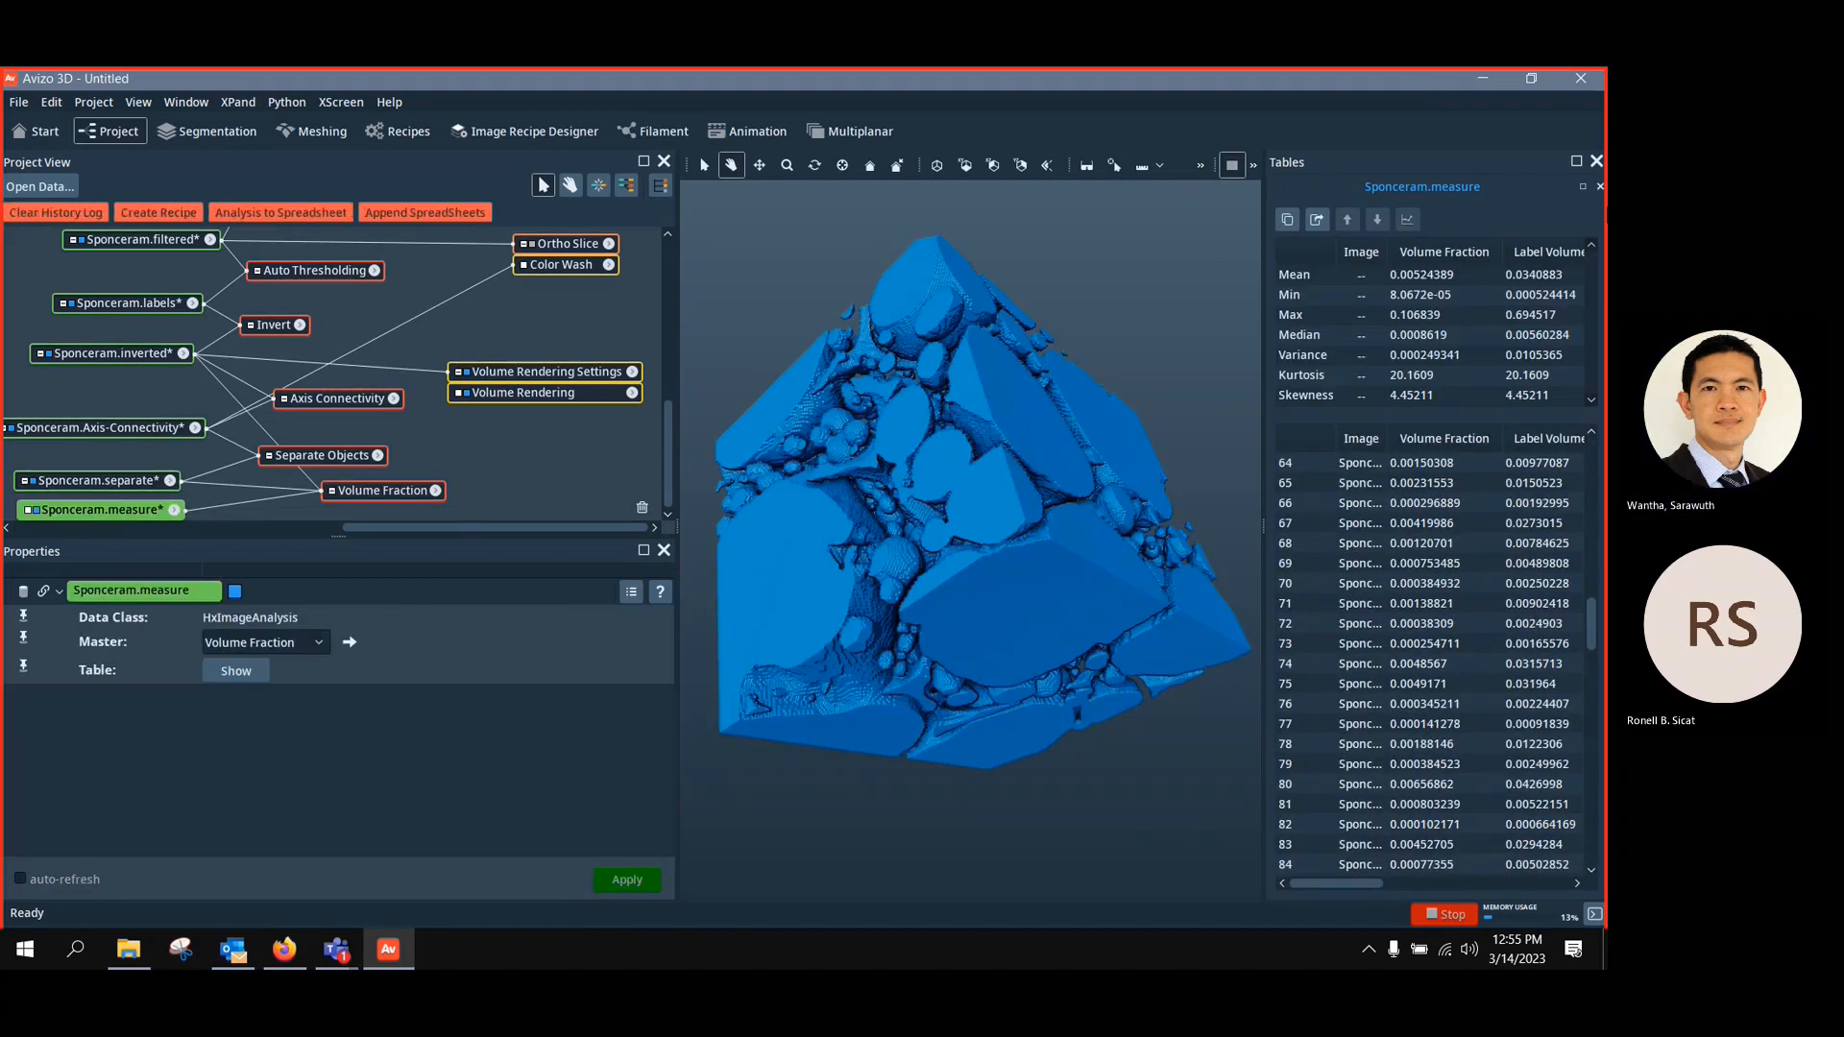
click(1597, 161)
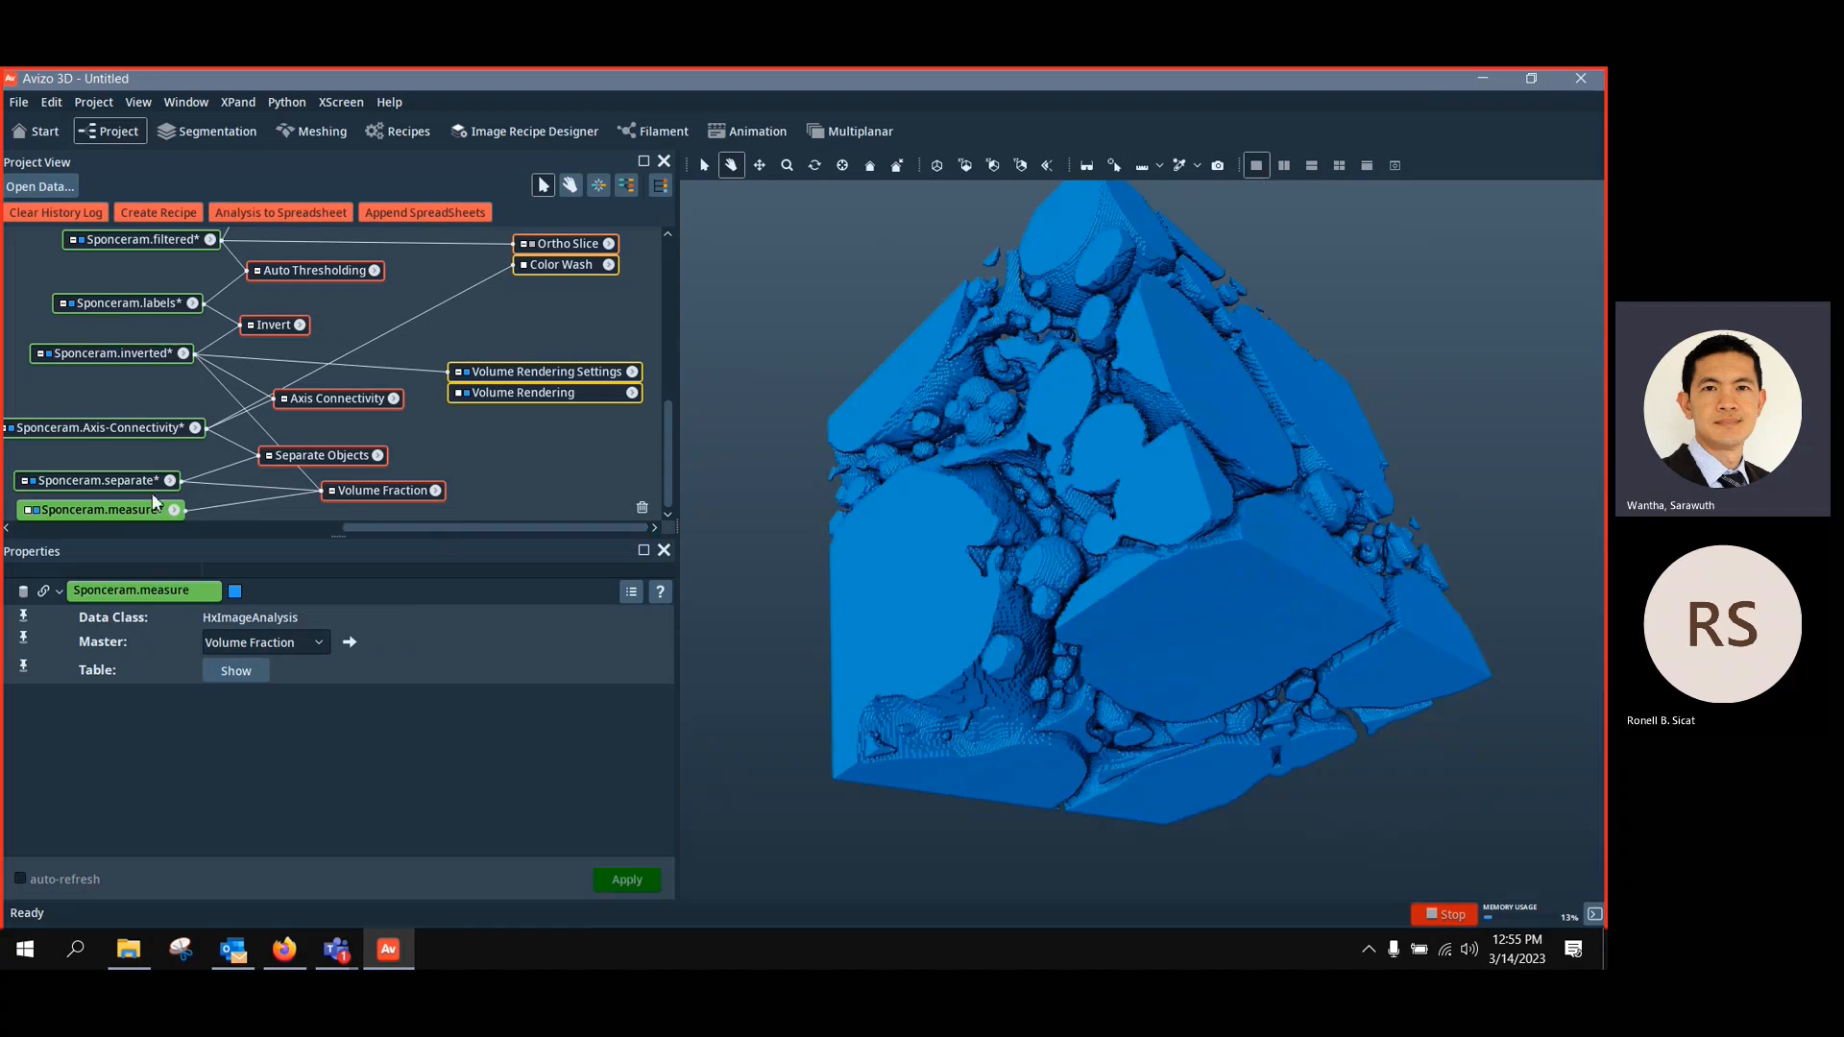
Delete the Volume Fraction module and its Sponceram.measure result from the project
click(375, 490)
key(Delete)
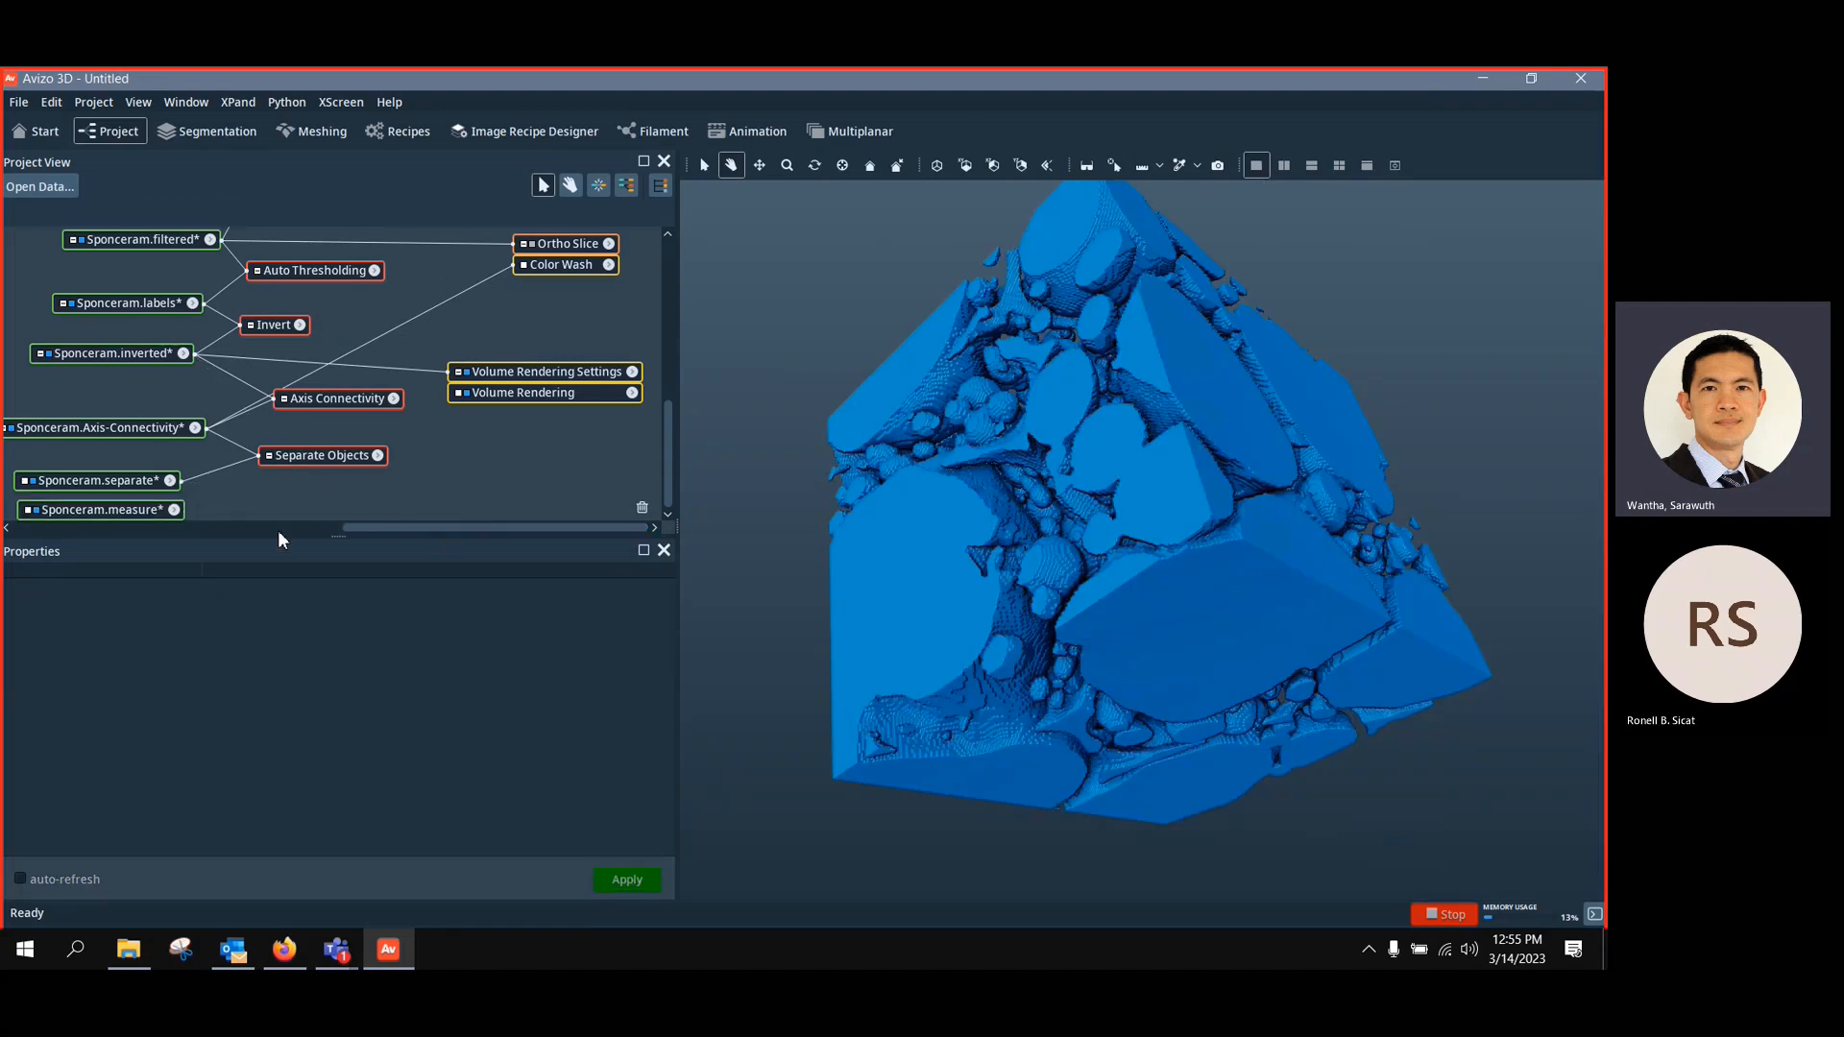
click(149, 510)
key(Delete)
click(790, 526)
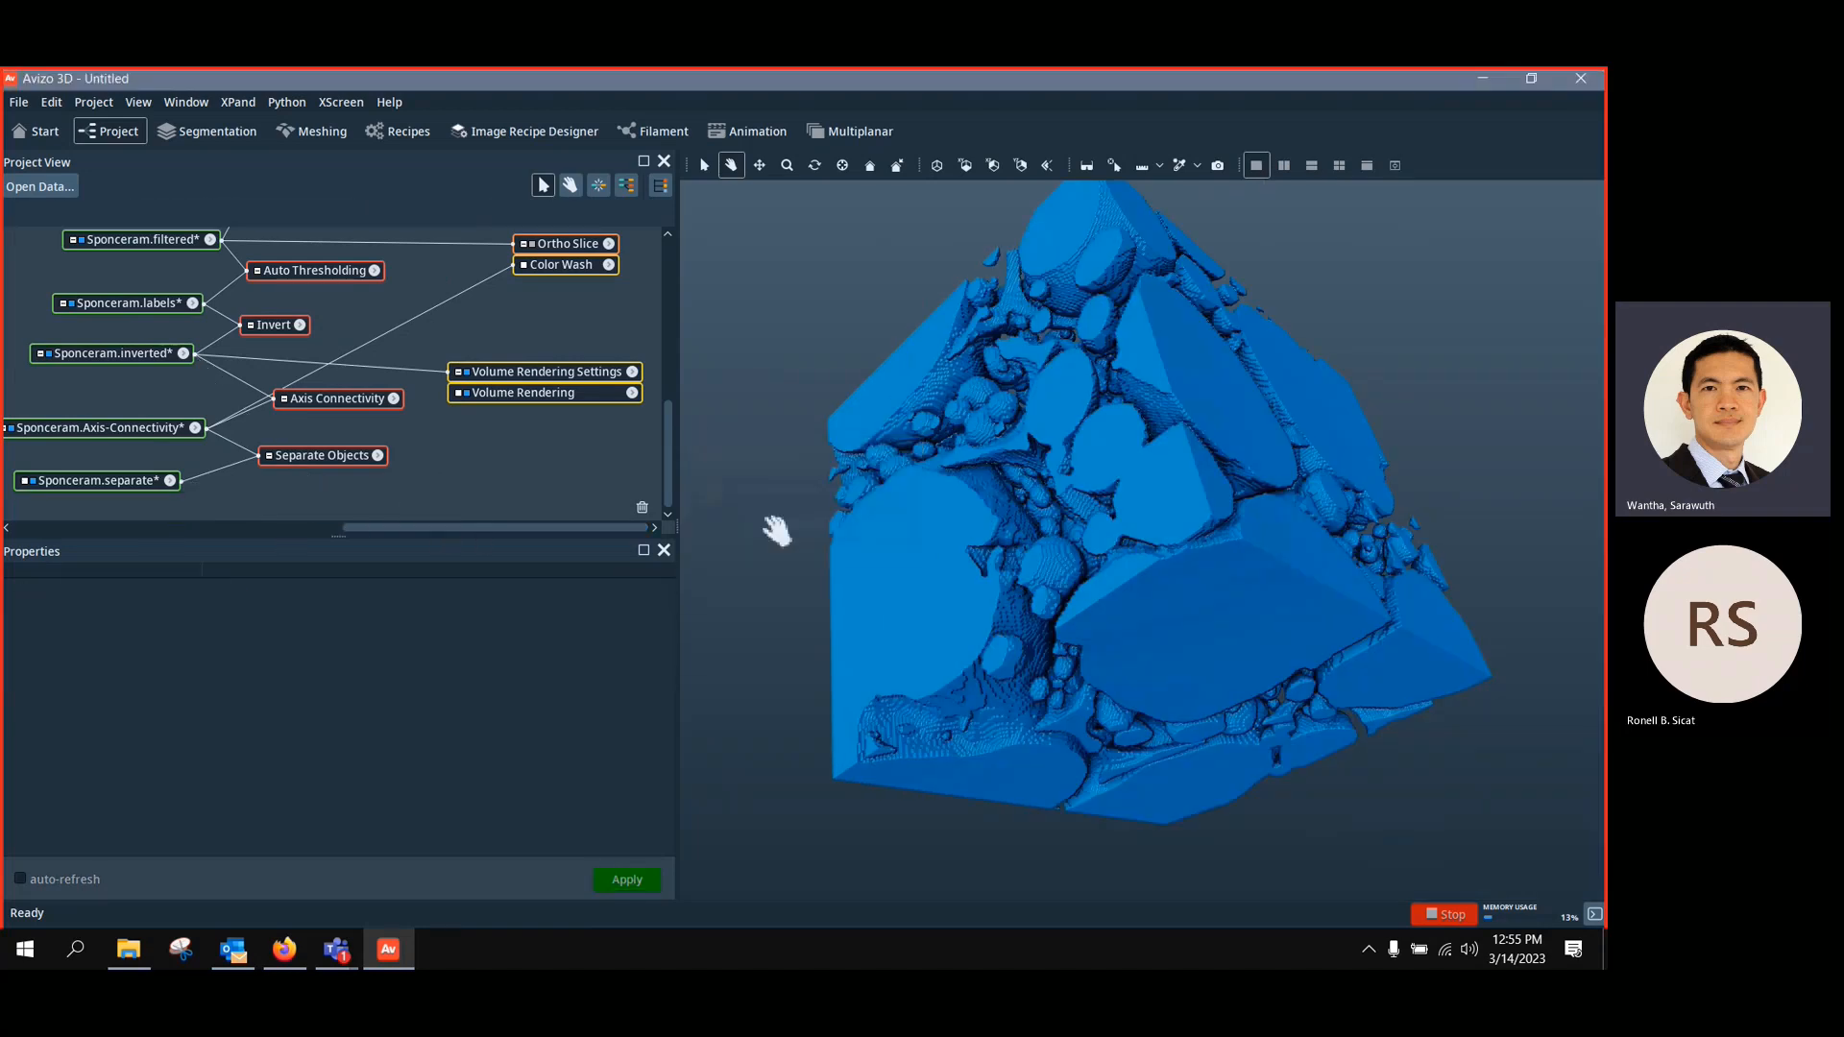
Tidy the project graph by repositioning the volume rendering, Sponceram.Axis-Connectivity, Sponceram.separate and the Invert module
drag(519, 372, 534, 362)
drag(130, 430, 123, 409)
drag(116, 476, 132, 462)
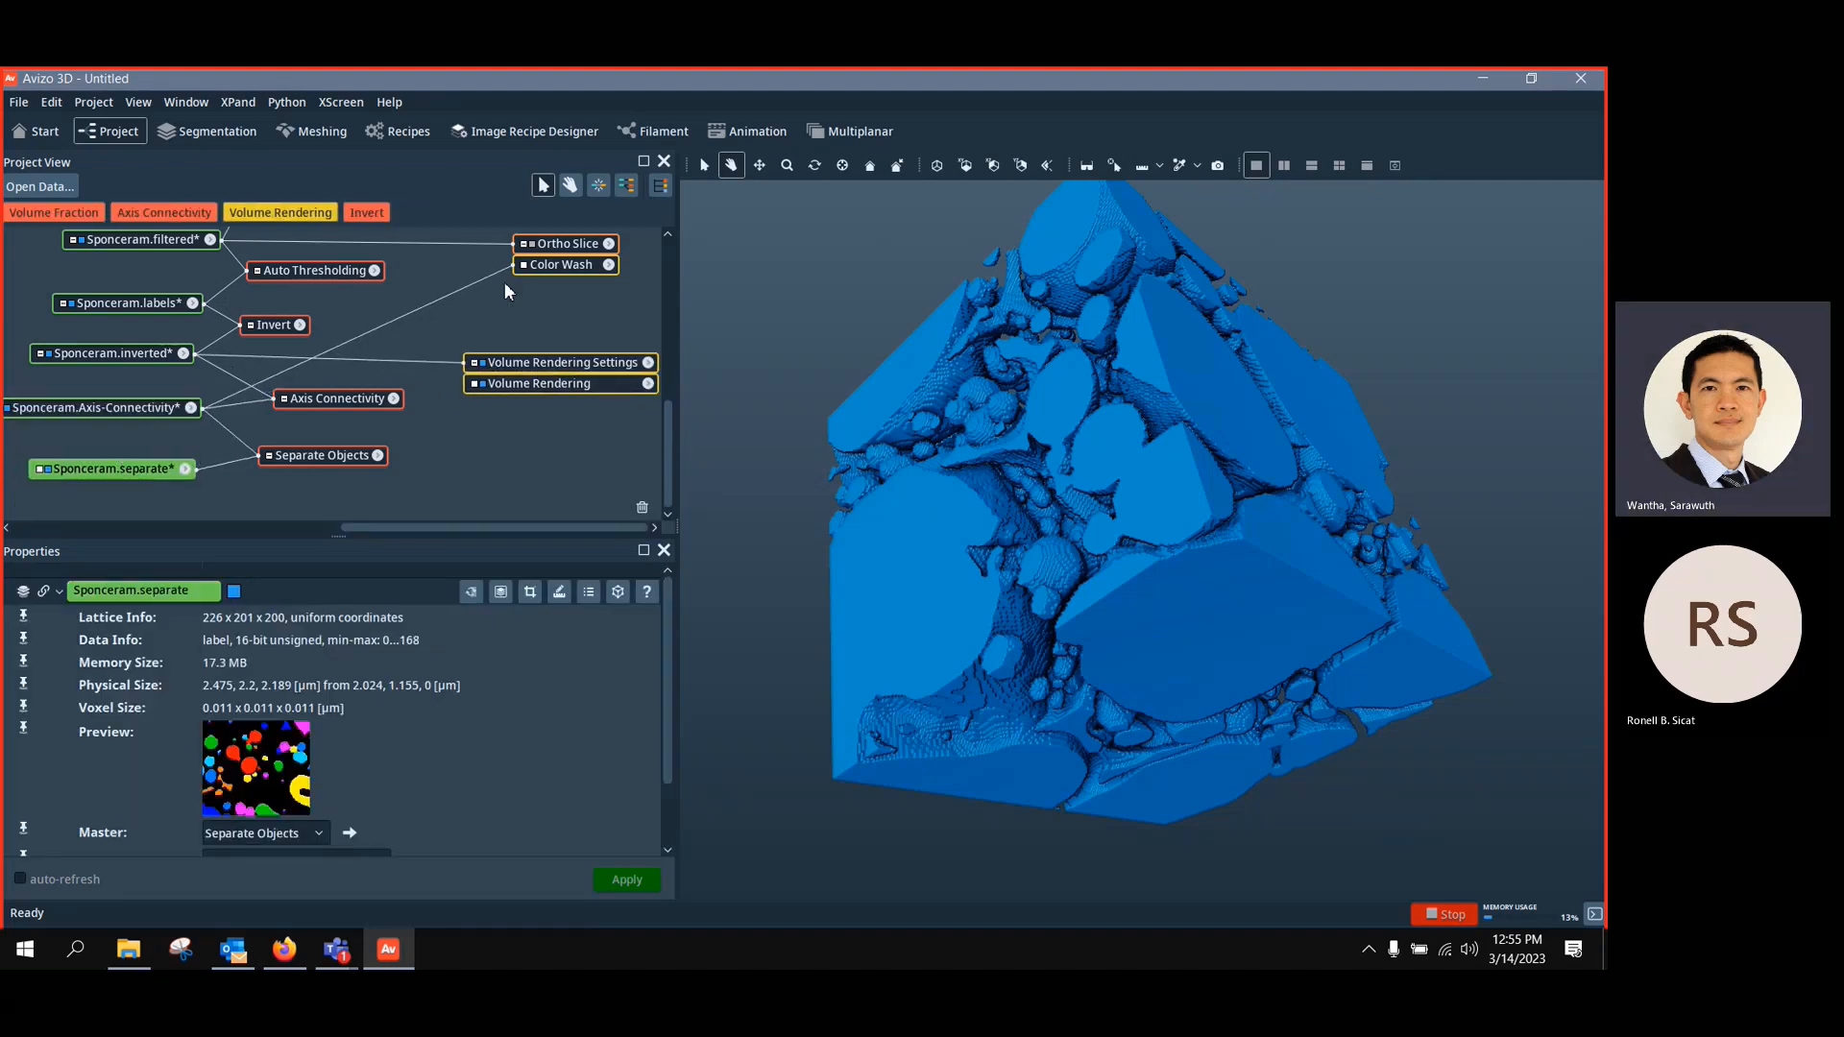
click(269, 325)
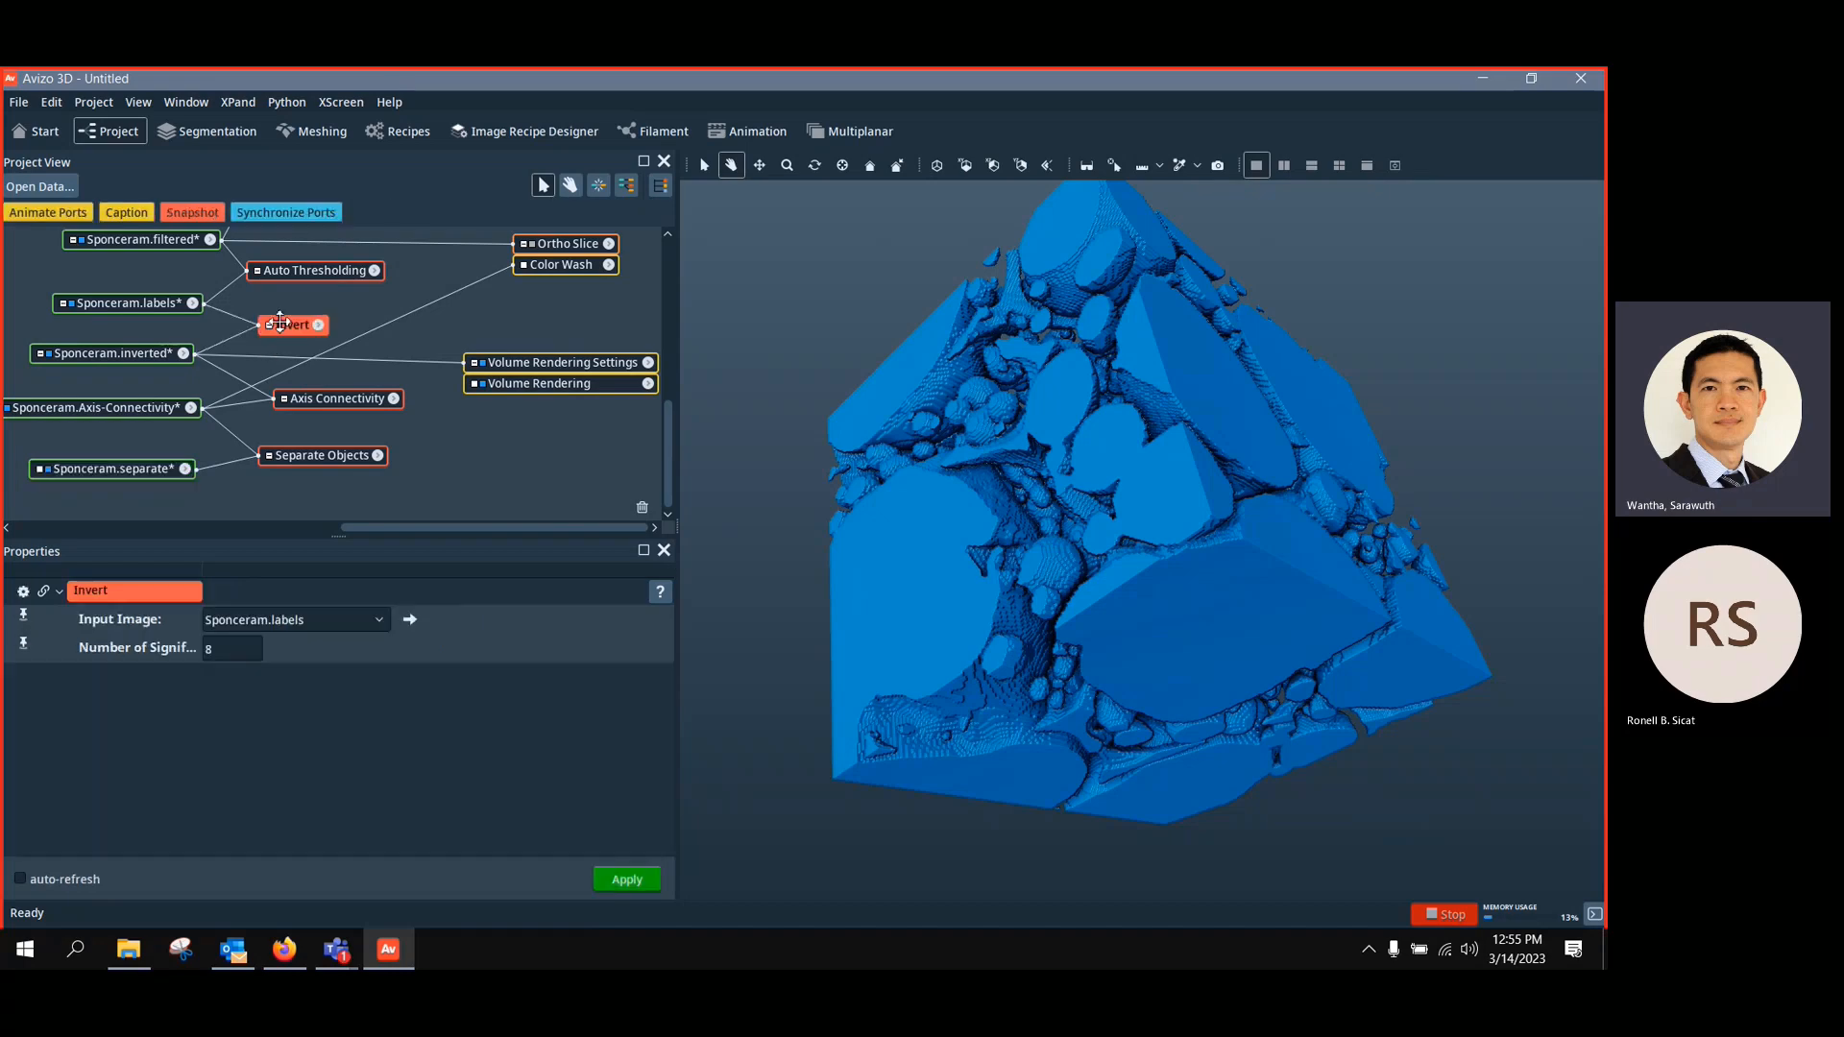
scroll(336, 329, up, 1)
click(415, 415)
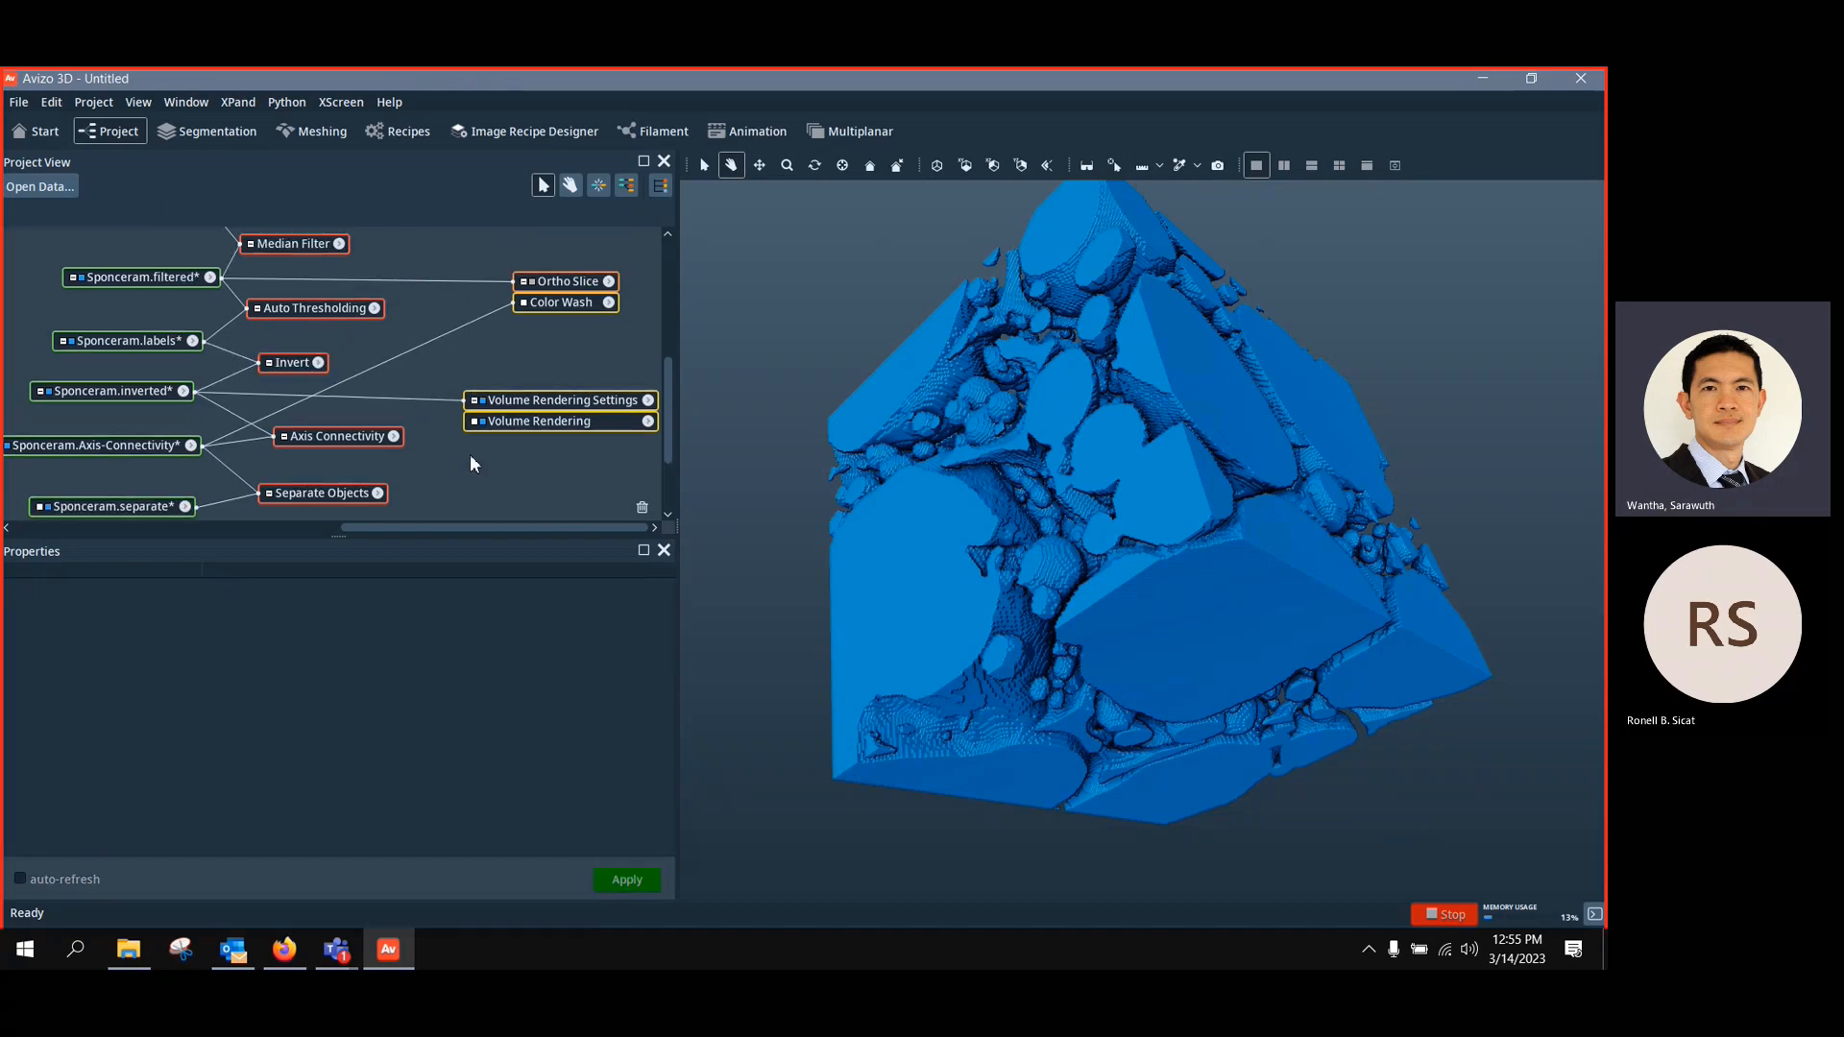
Connect the volume rendering to Sponceram.separate and inspect the individually coloured pores up close
drag(468, 400, 154, 509)
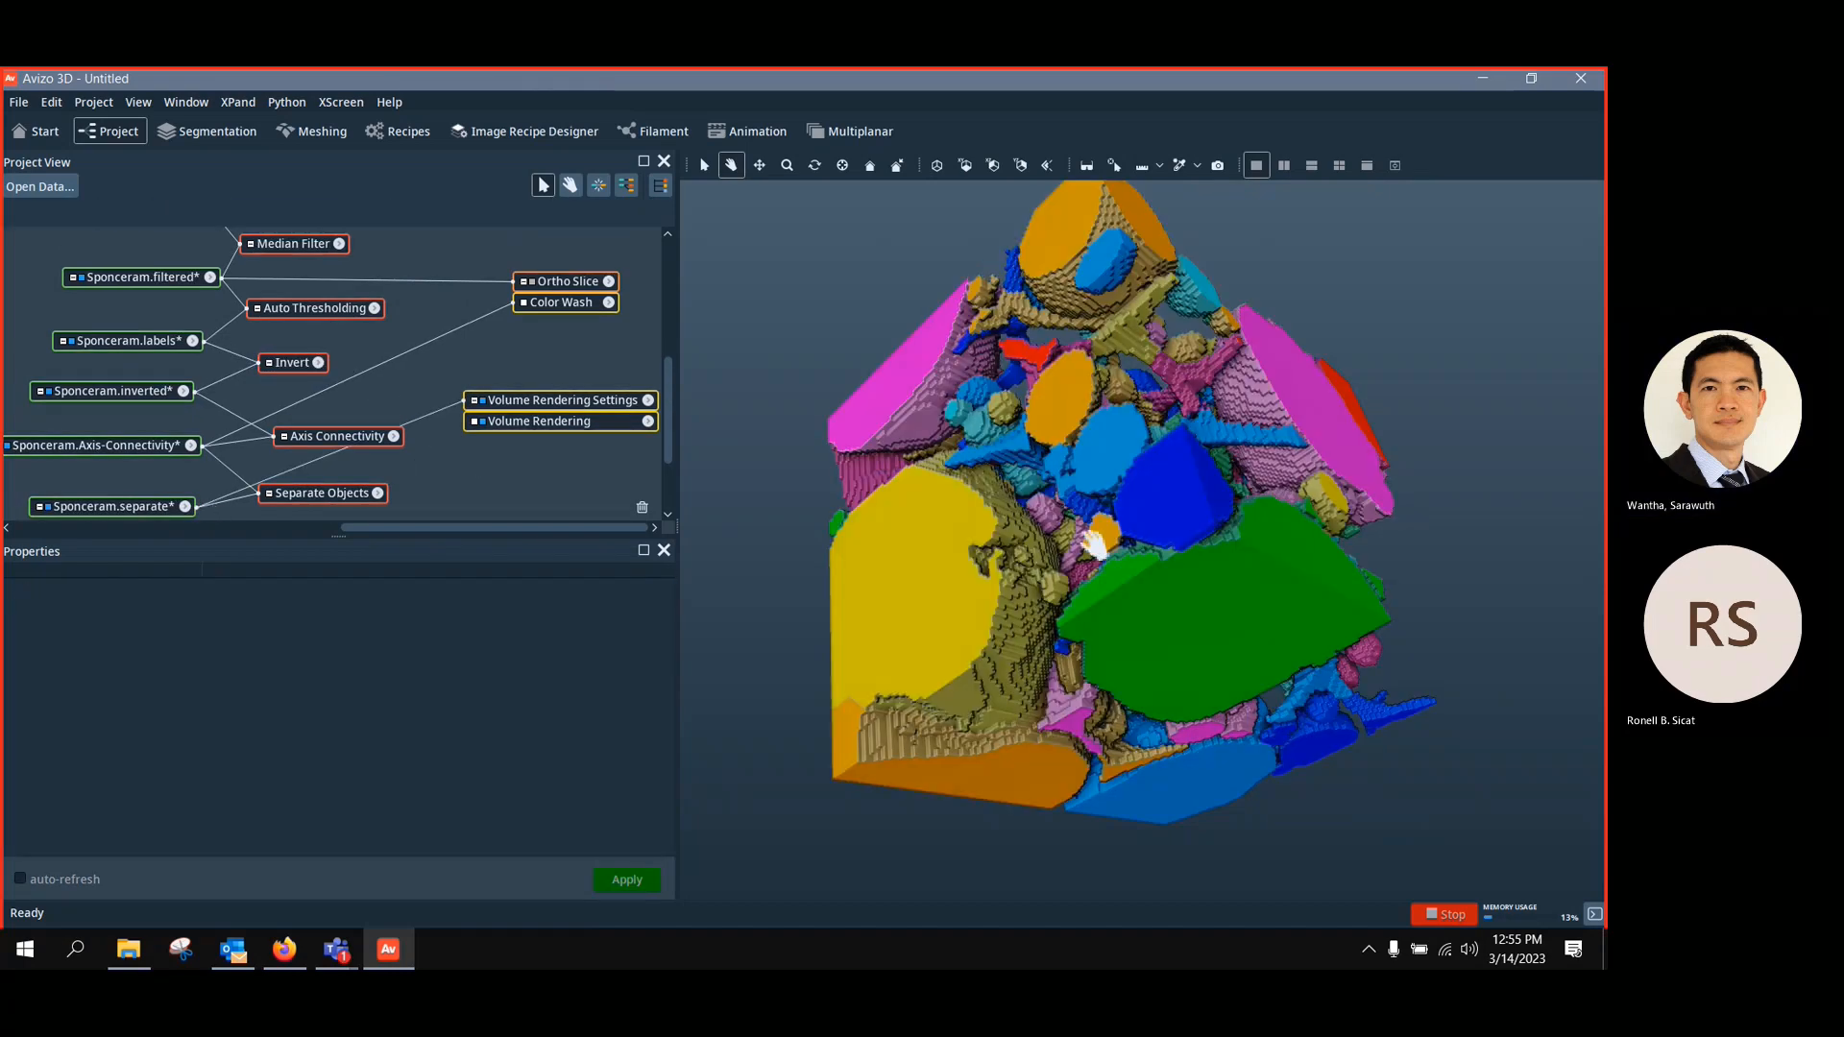
drag(1104, 535, 1061, 588)
drag(1249, 562, 1252, 503)
scroll(1324, 557, up, 5)
scroll(1278, 488, down, 3)
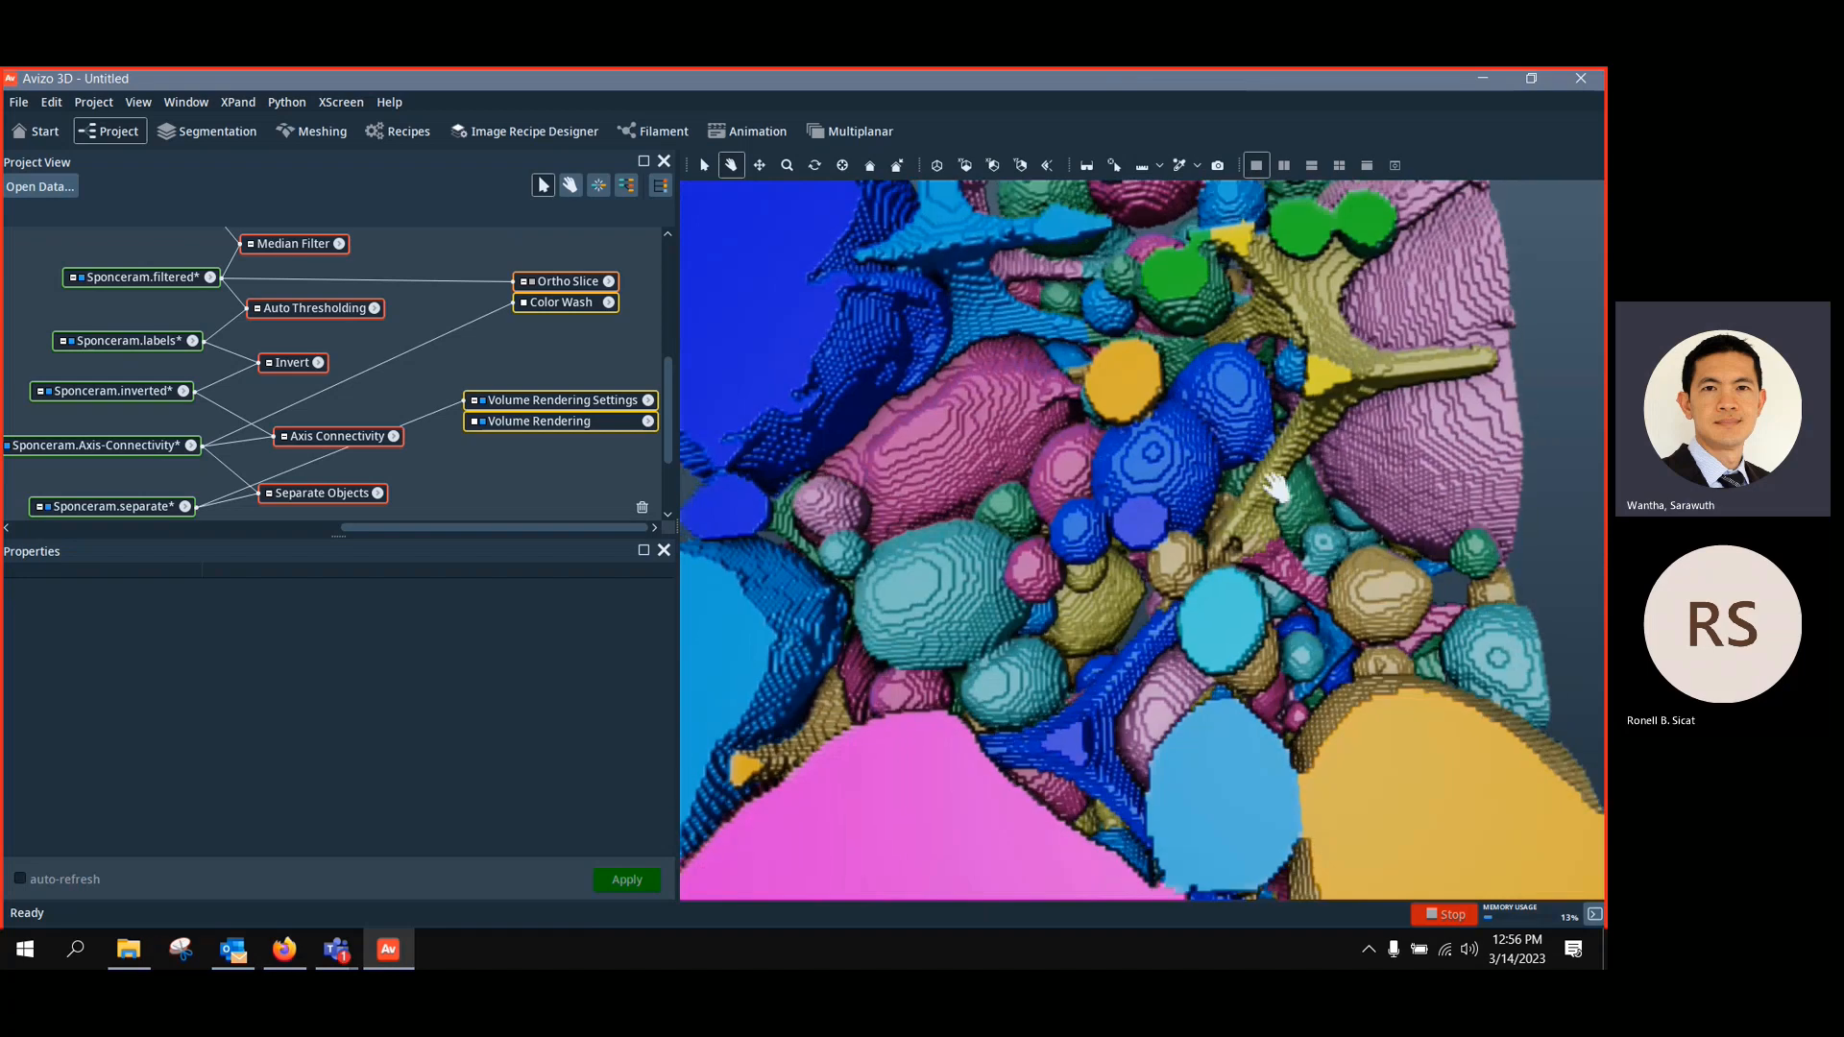
Set the Separate Objects marker extent to 1 and rerun the separation on Sponceram.Axis-Connectivity
click(296, 494)
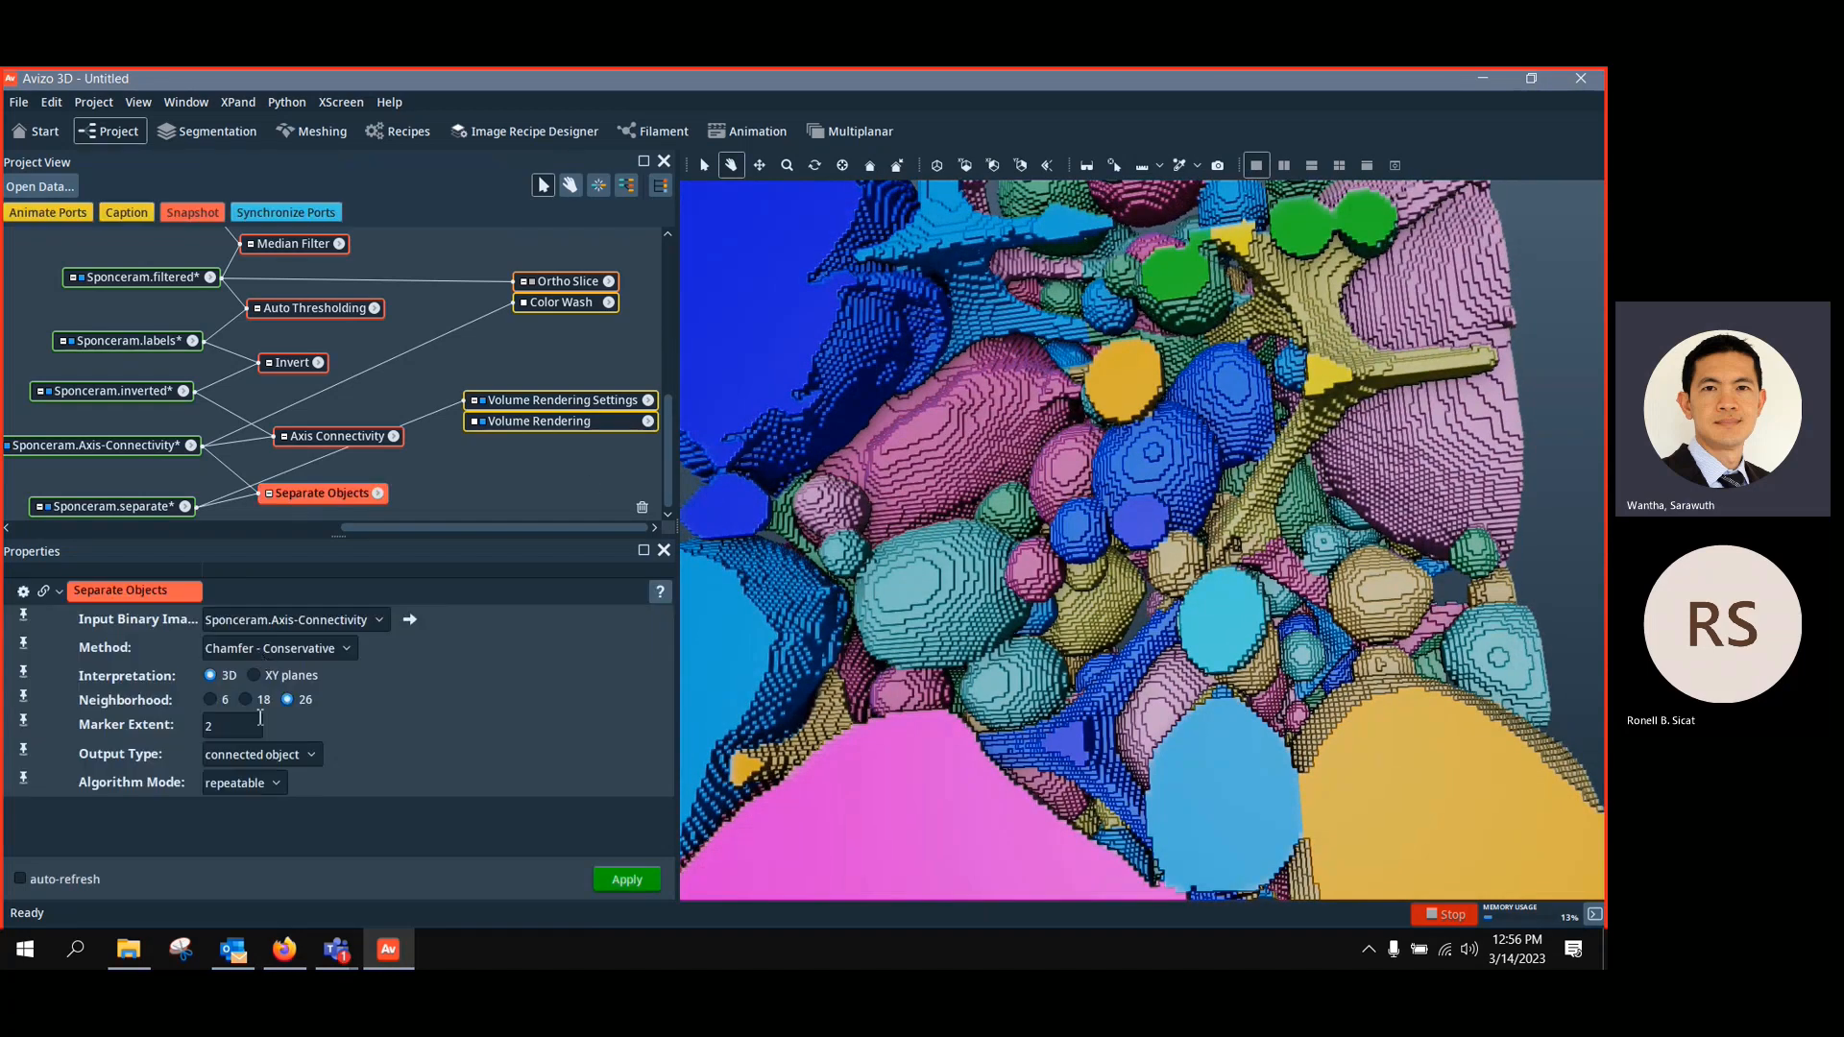
drag(228, 728, 152, 729)
text(1)
click(633, 878)
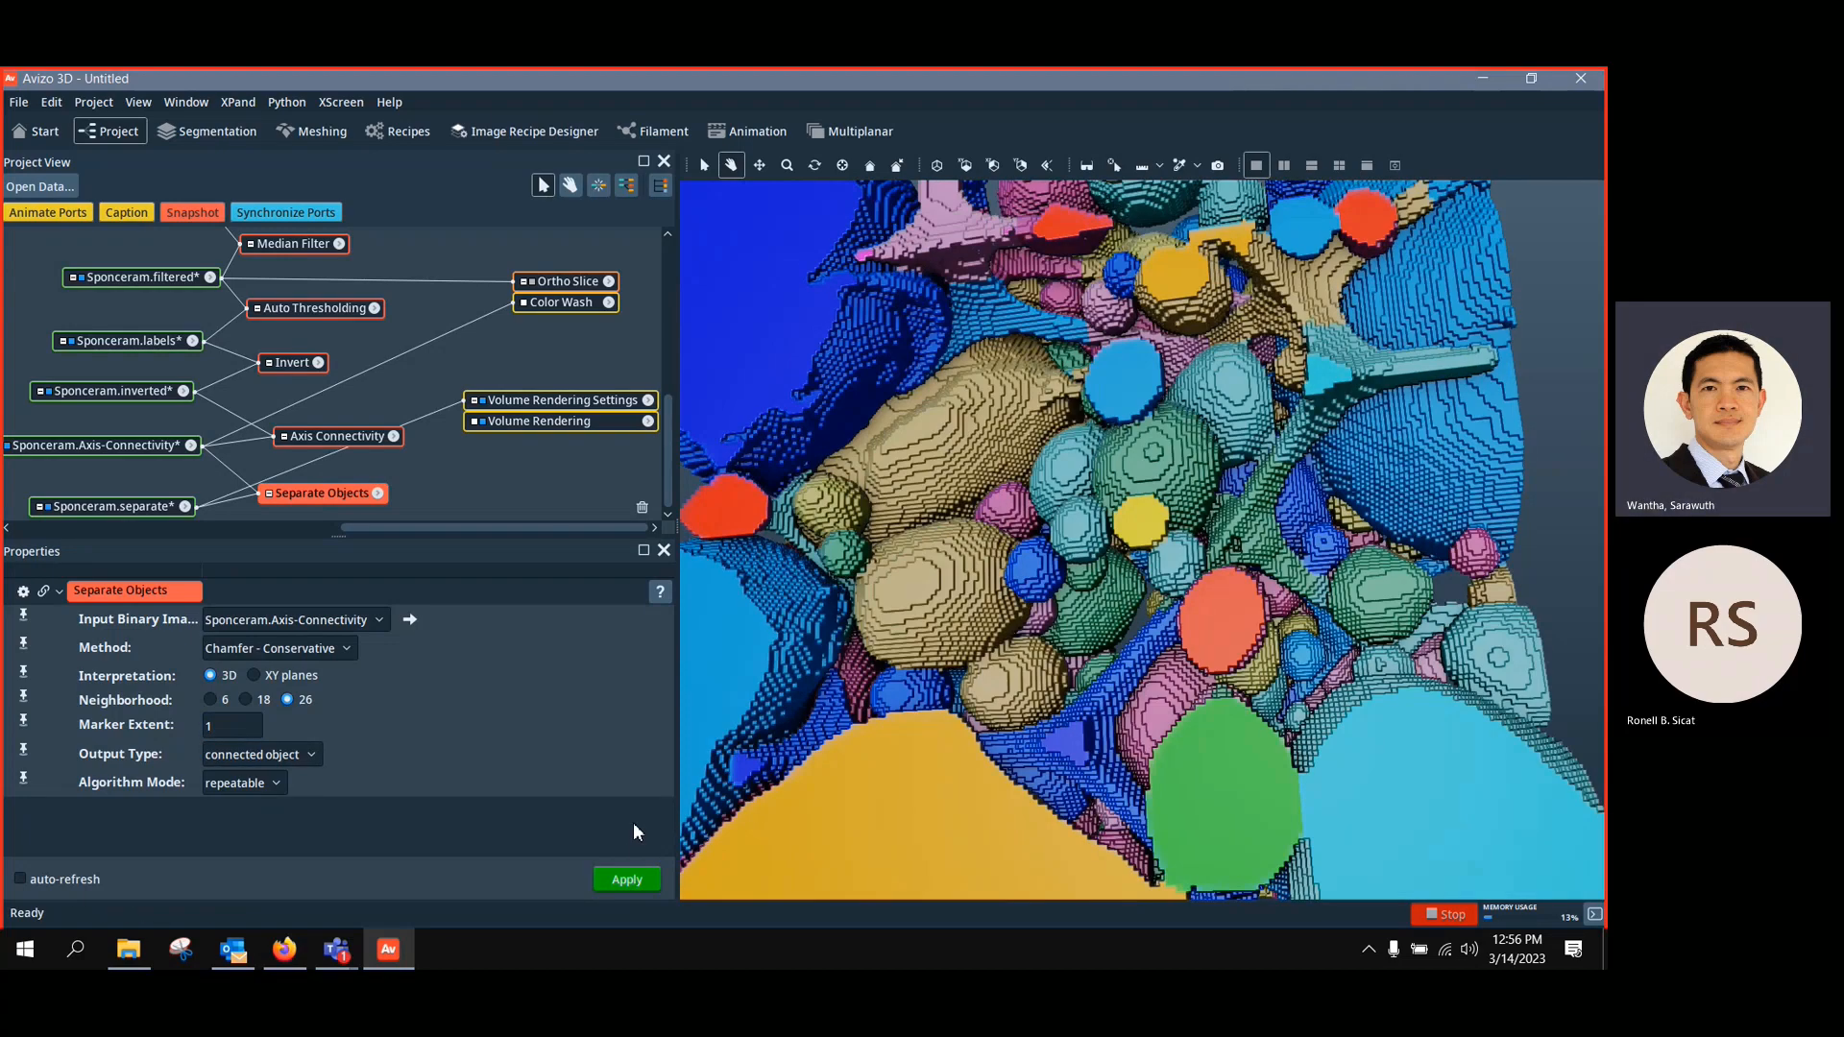
Examine from several sides how the rerun separation splits the large and small pores in the volume rendering
middle_drag(1185, 555, 1200, 632)
scroll(1212, 630, down, 2)
scroll(1212, 631, down, 2)
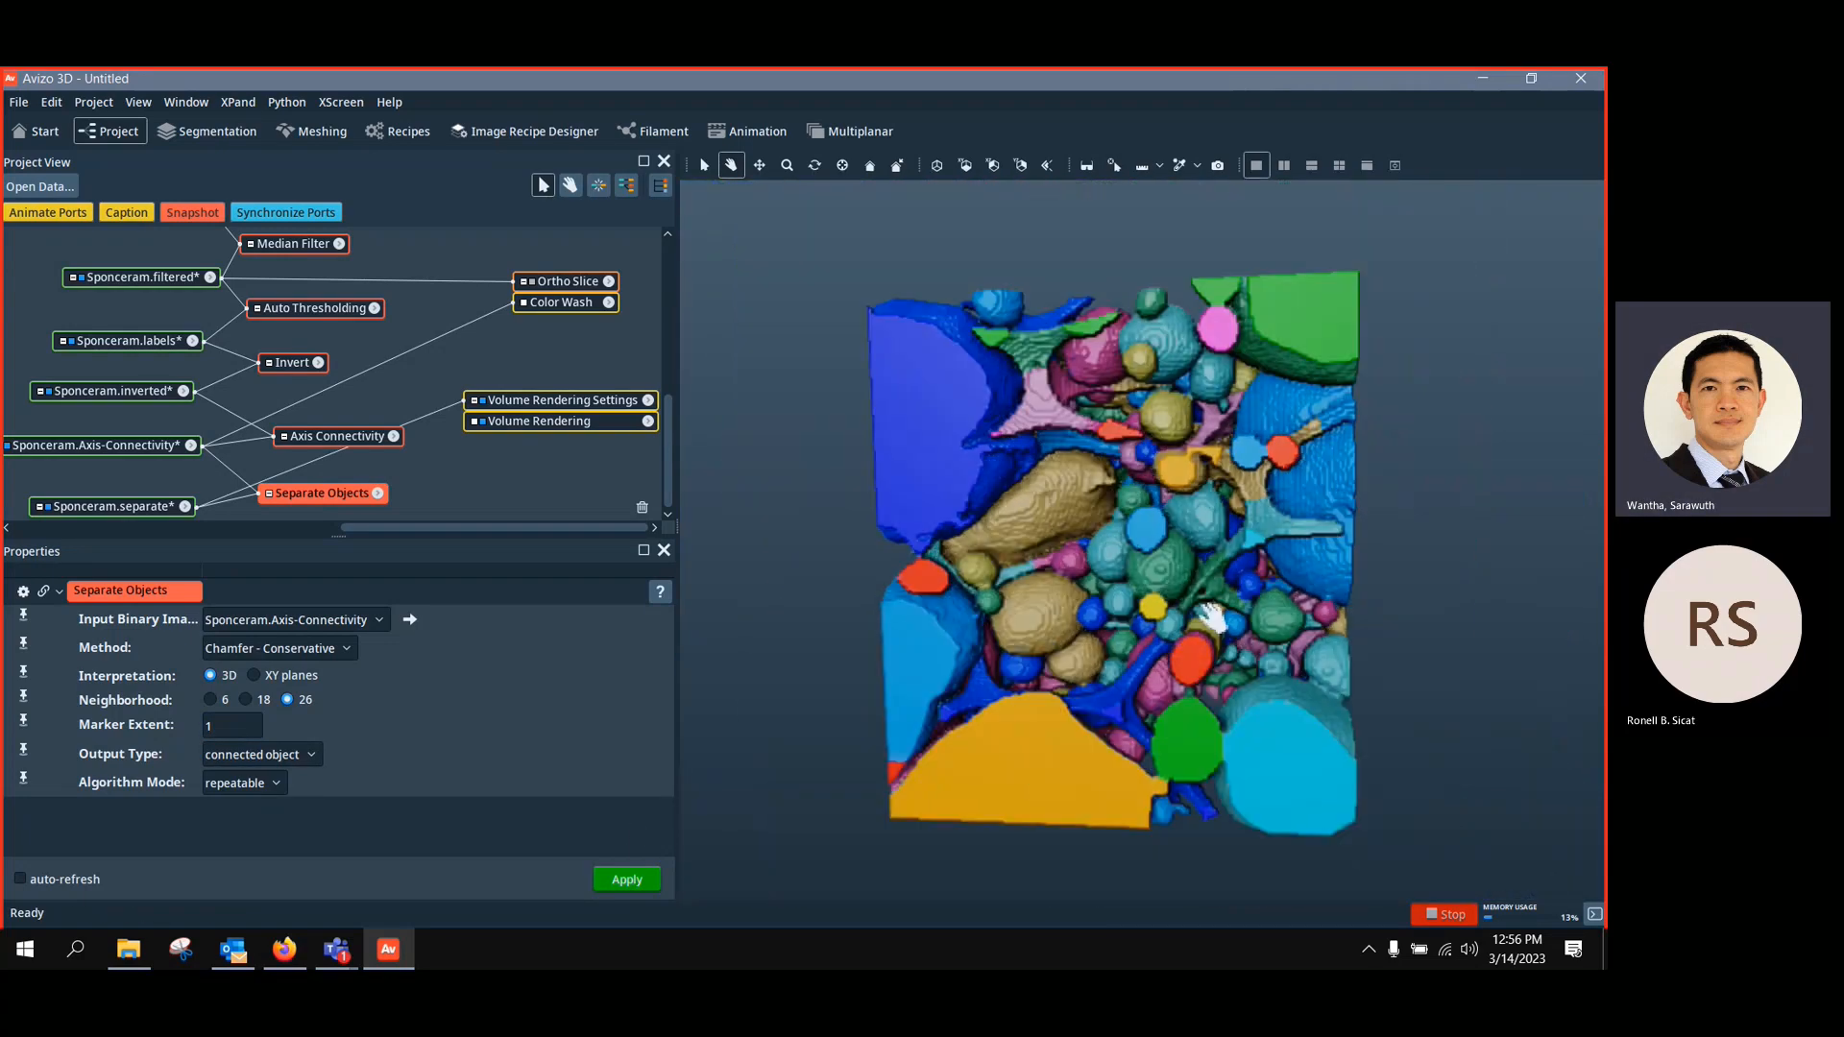
drag(1165, 609, 1356, 496)
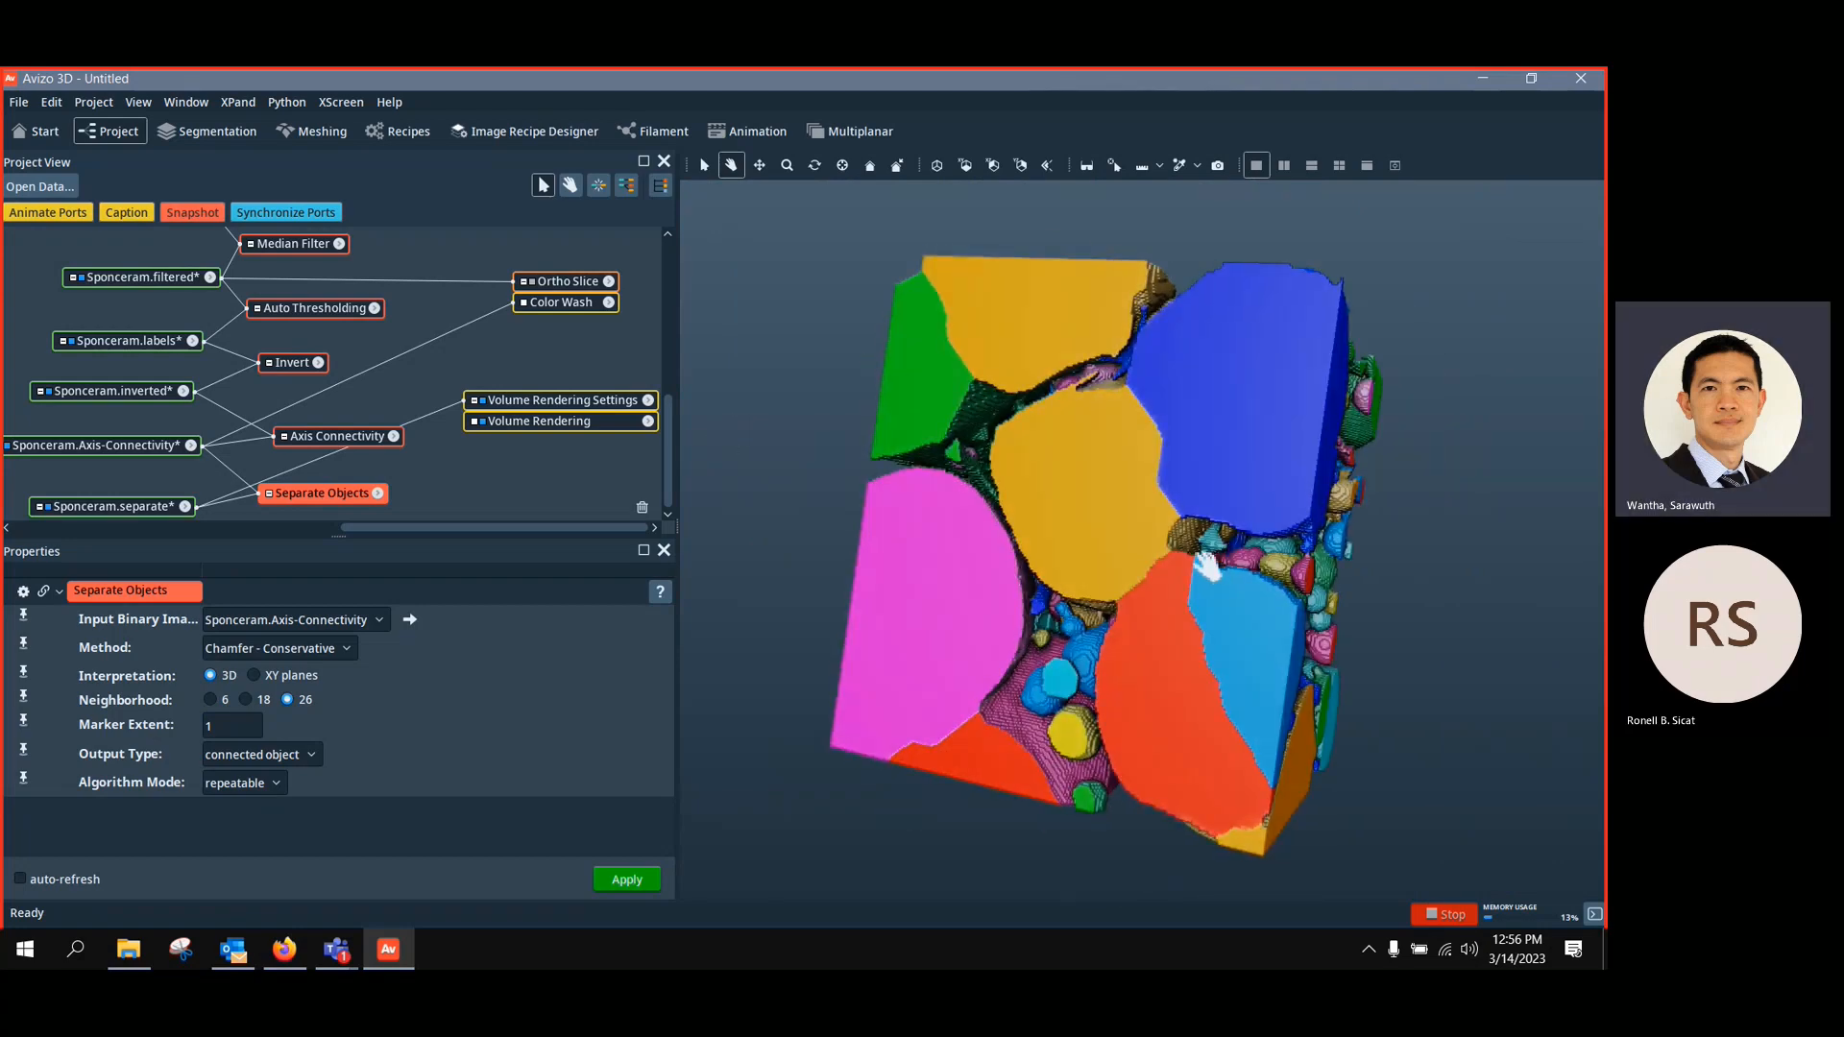
drag(1300, 677, 1229, 592)
scroll(1230, 592, up, 5)
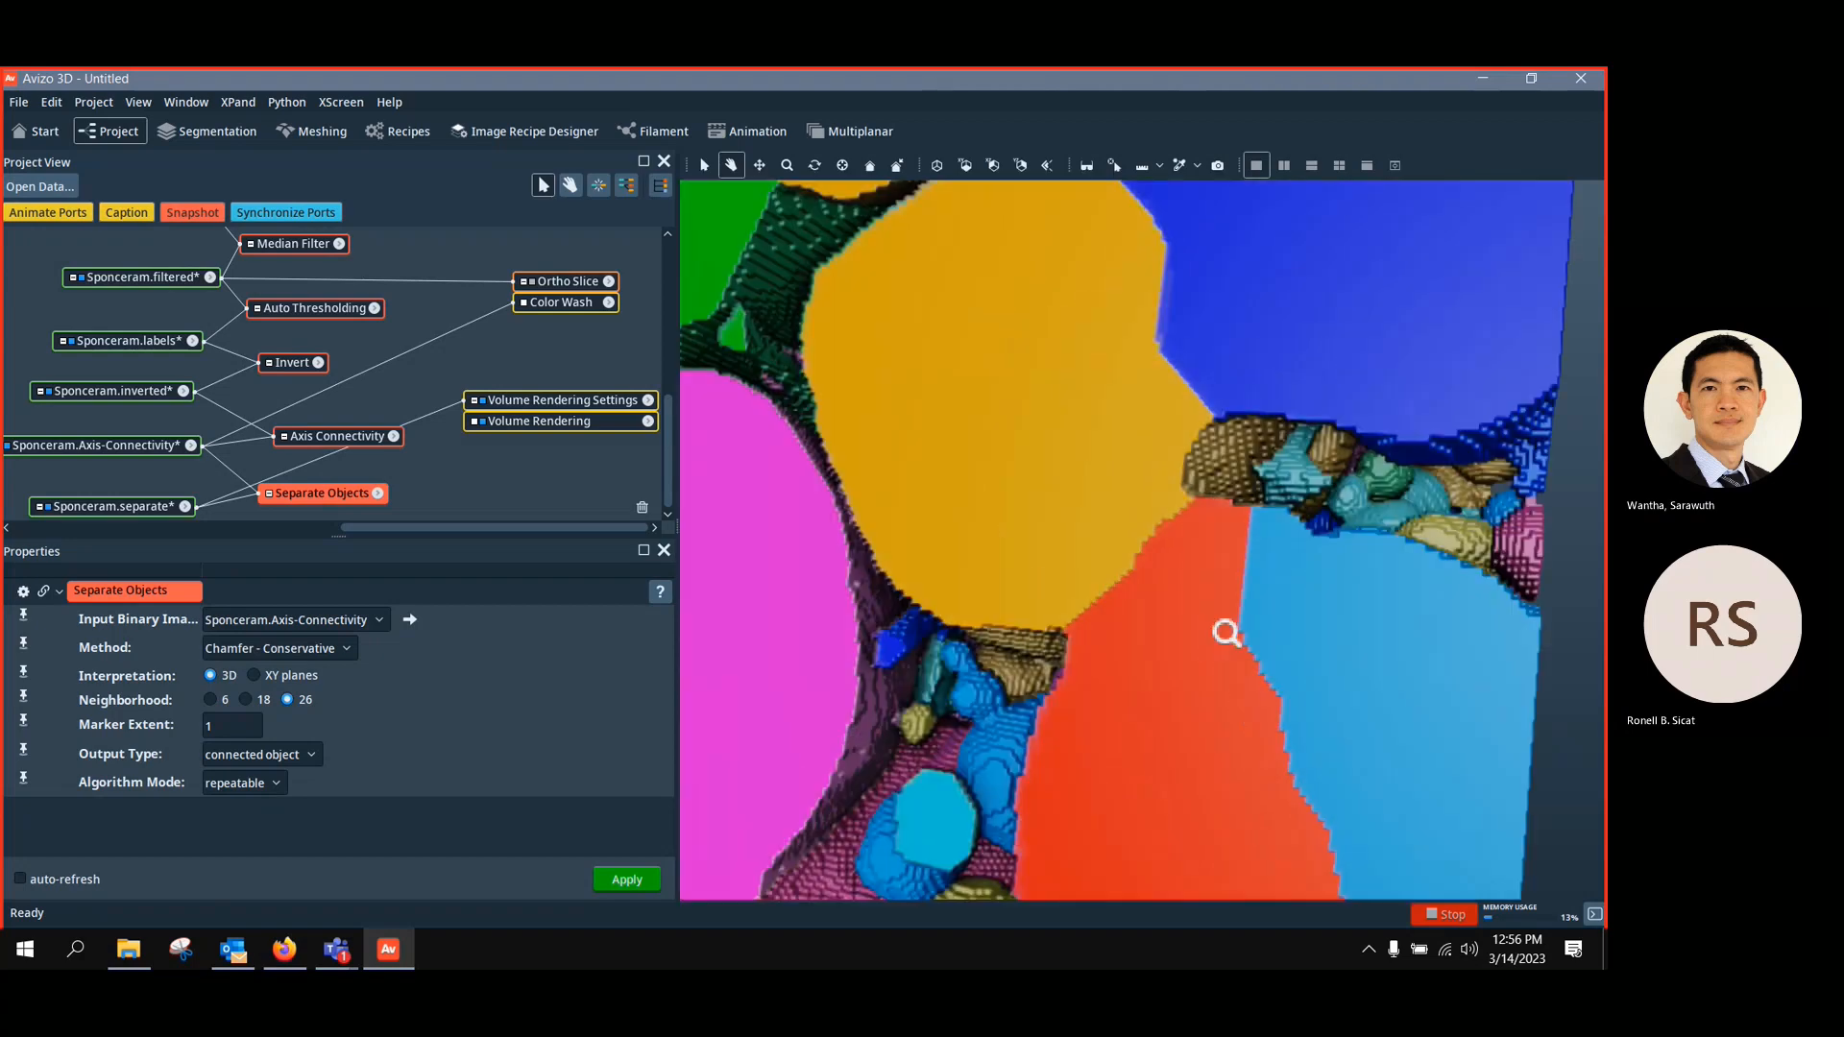
scroll(1172, 639, down, 8)
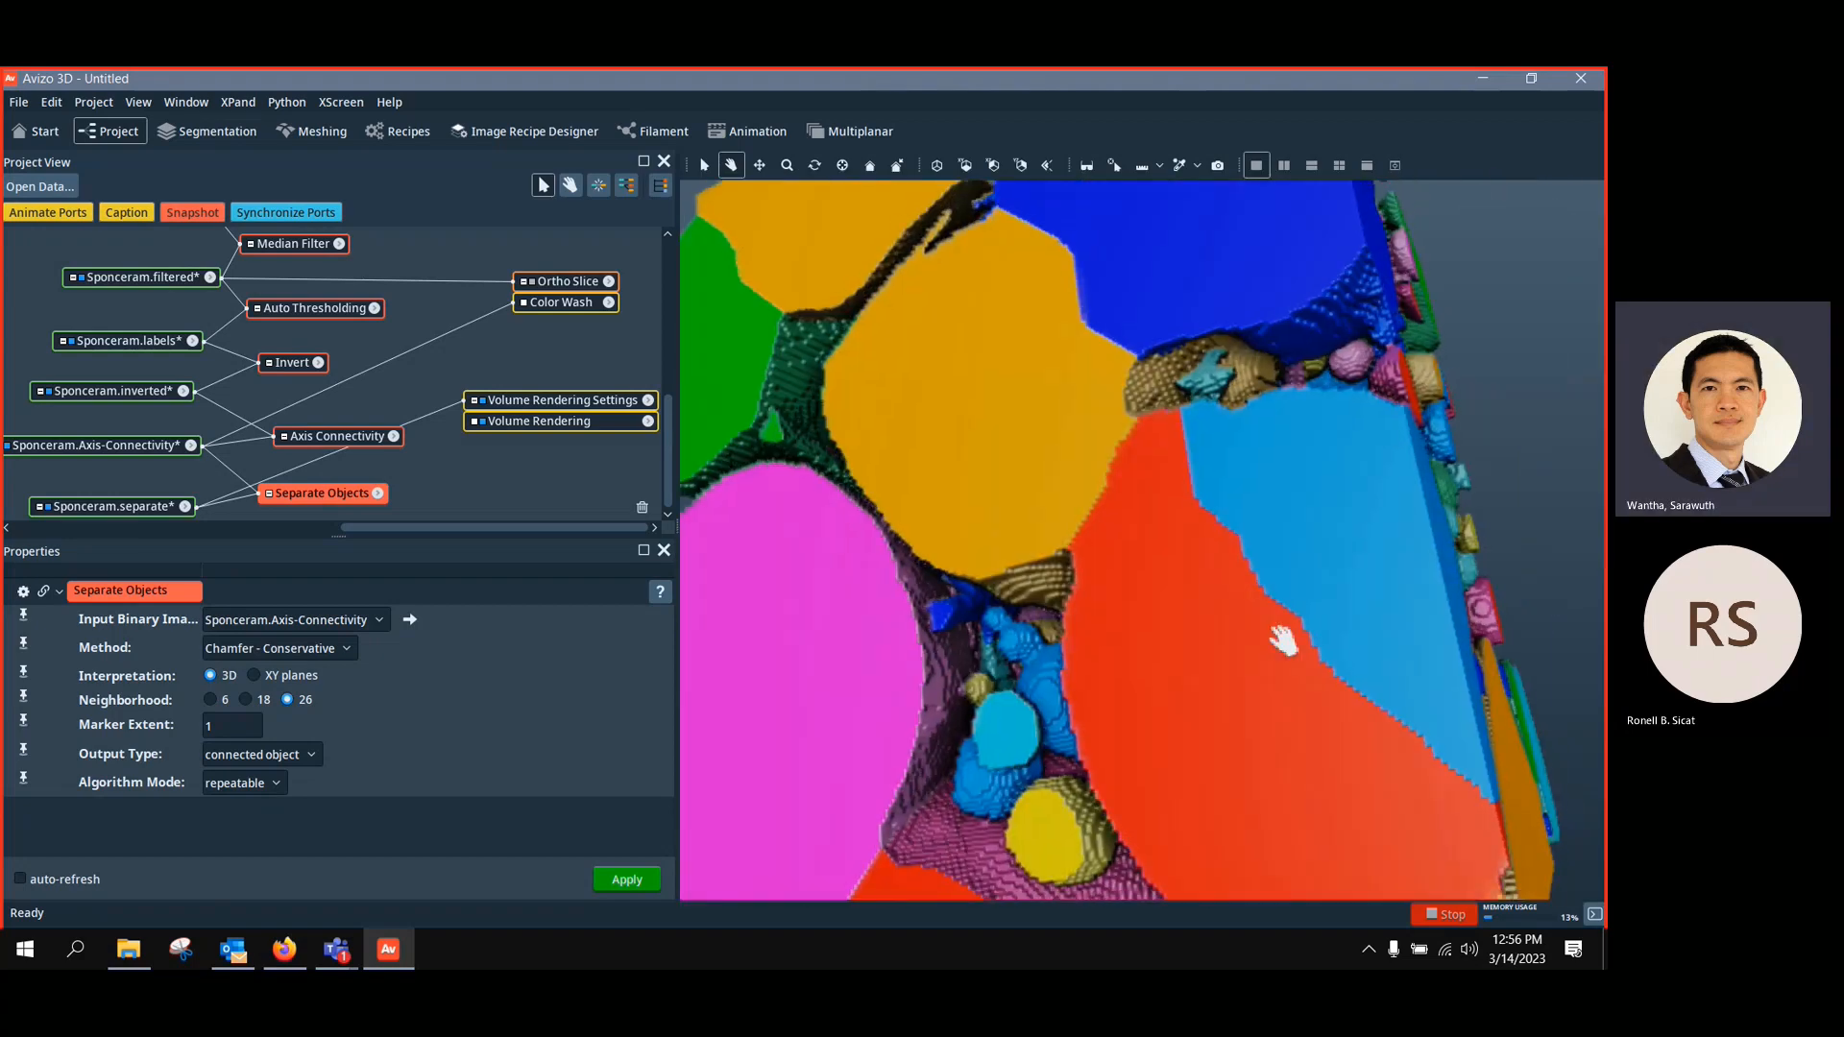
Move the volume rendering lower in the graph and attach a Generate Pore Network Model module to Sponceram.separate
drag(596, 406, 601, 459)
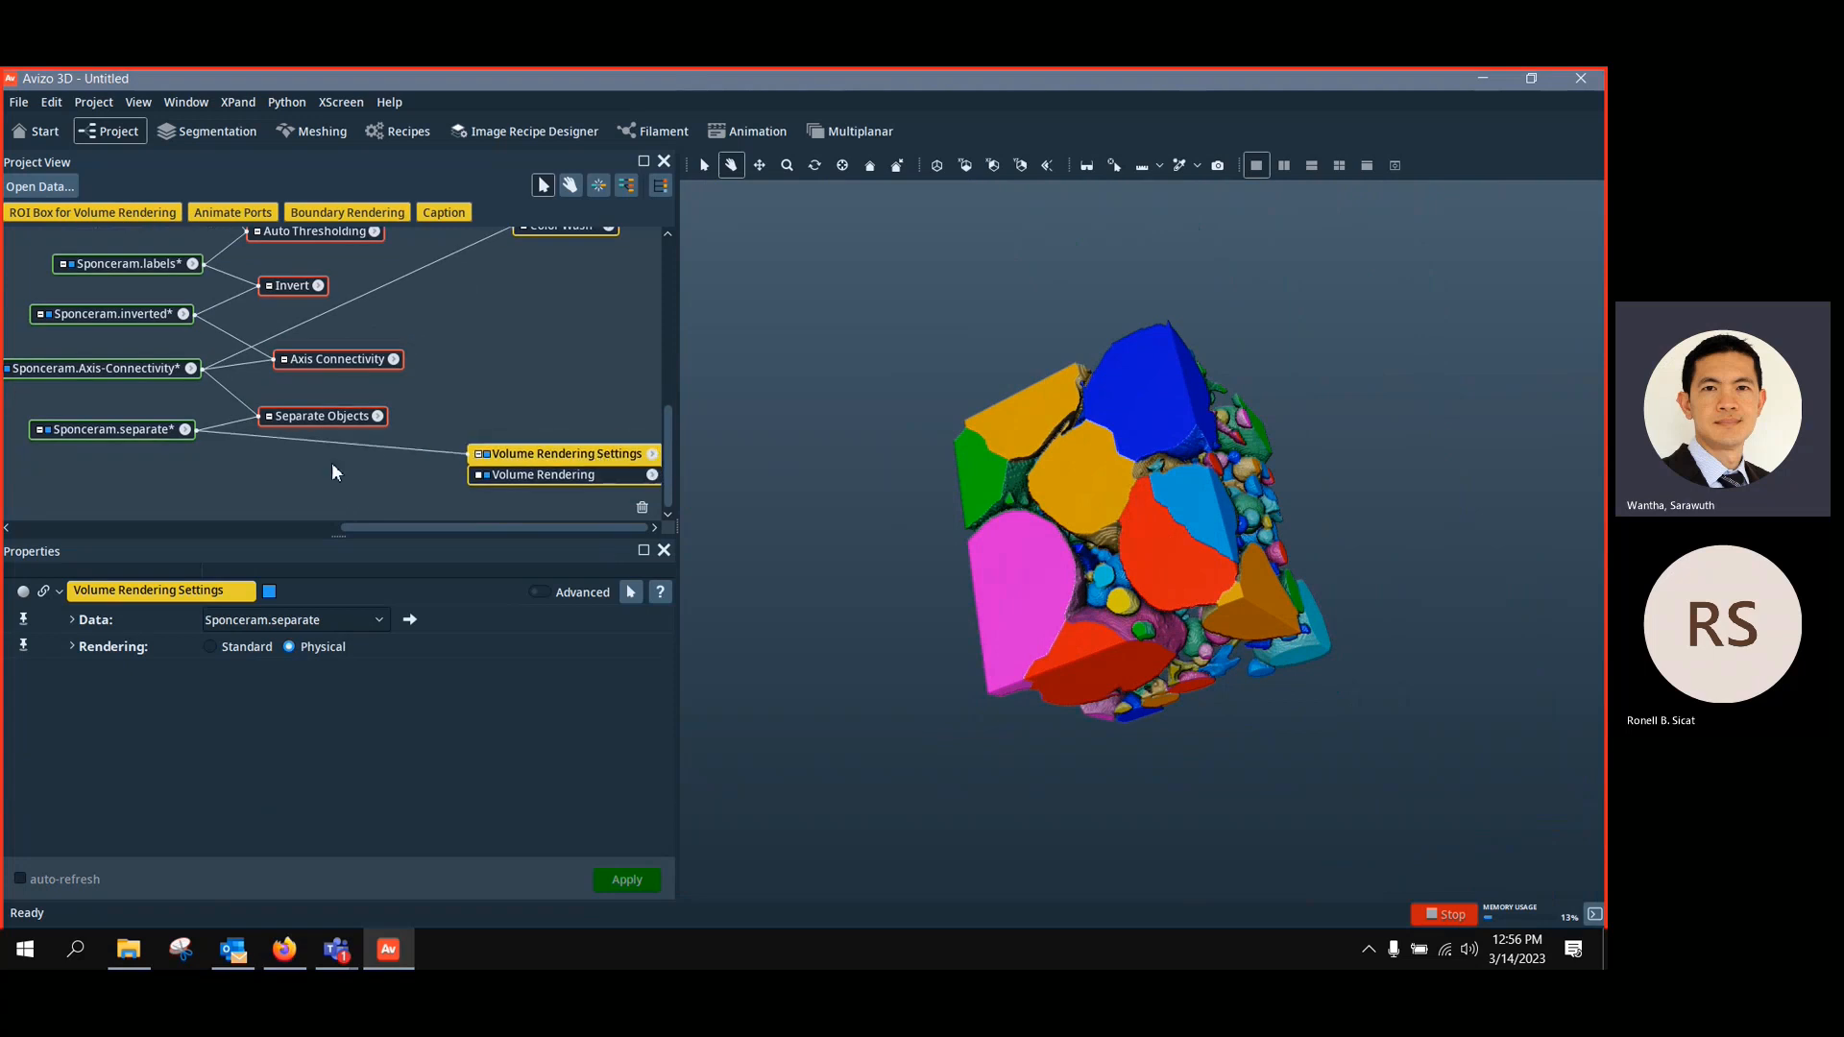
right_click(130, 437)
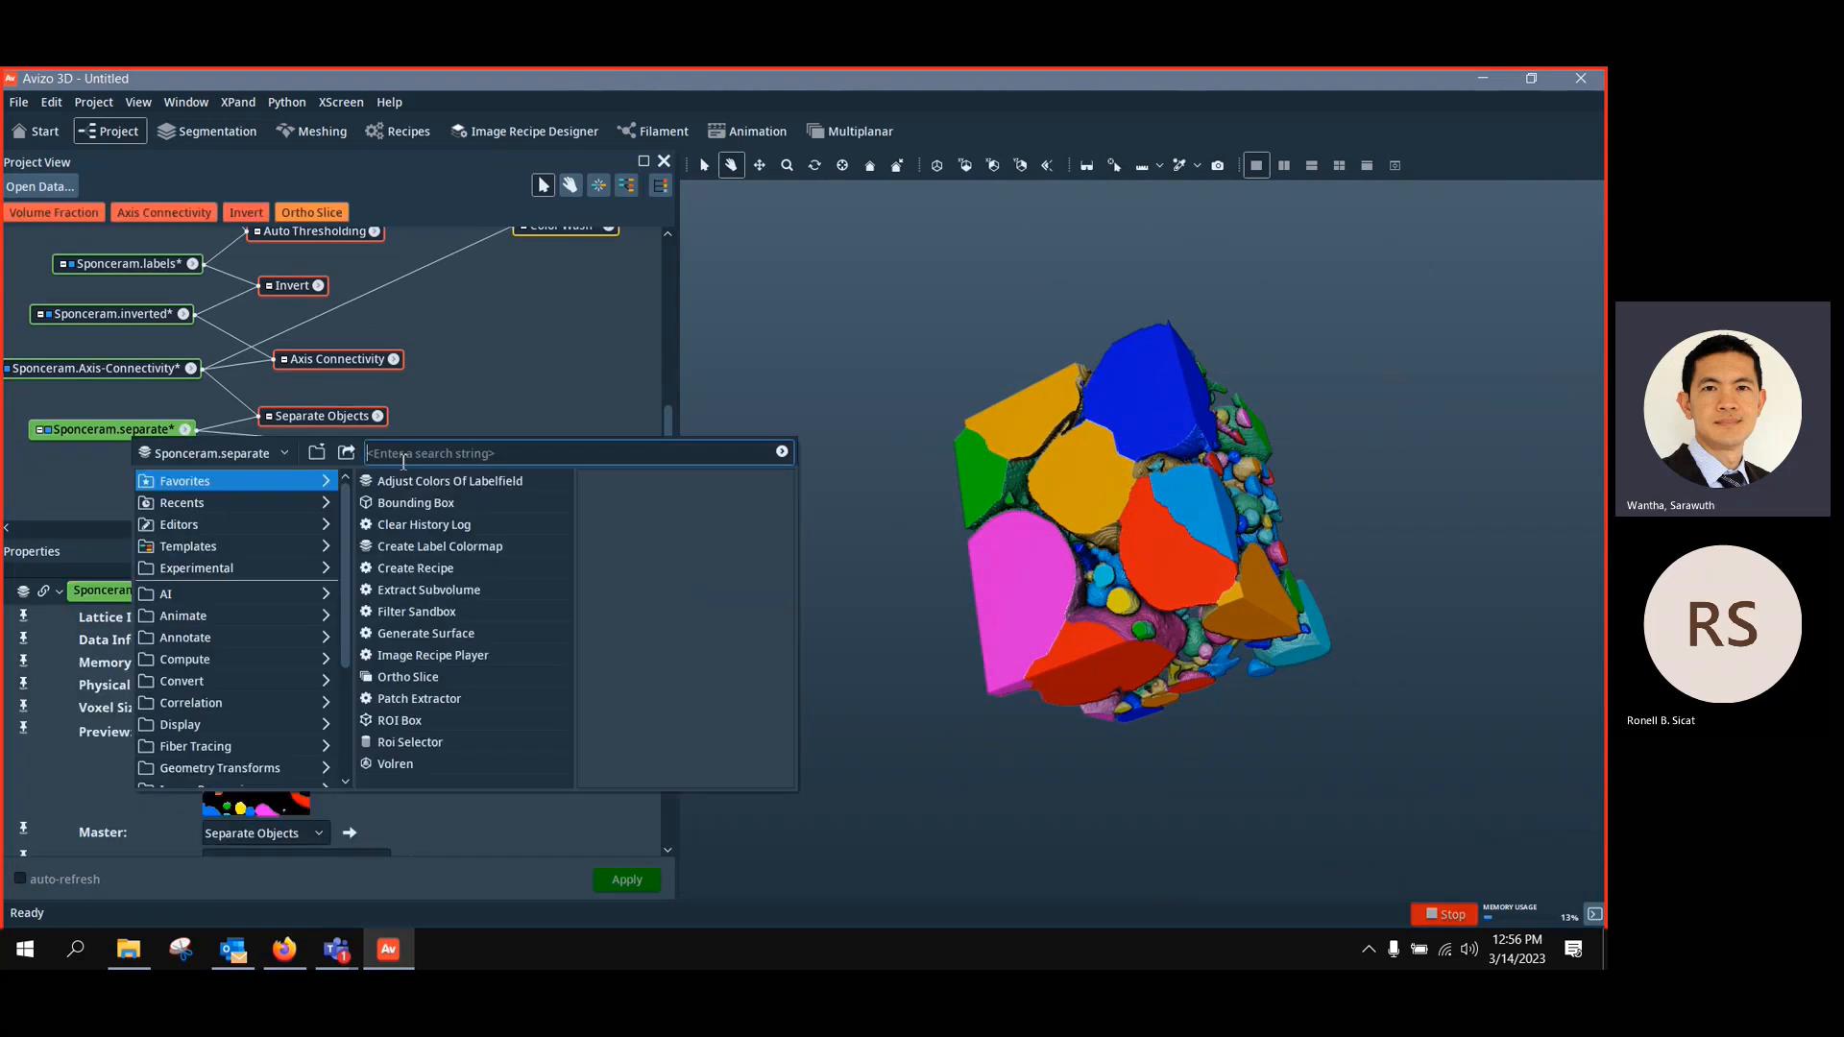
text(gene)
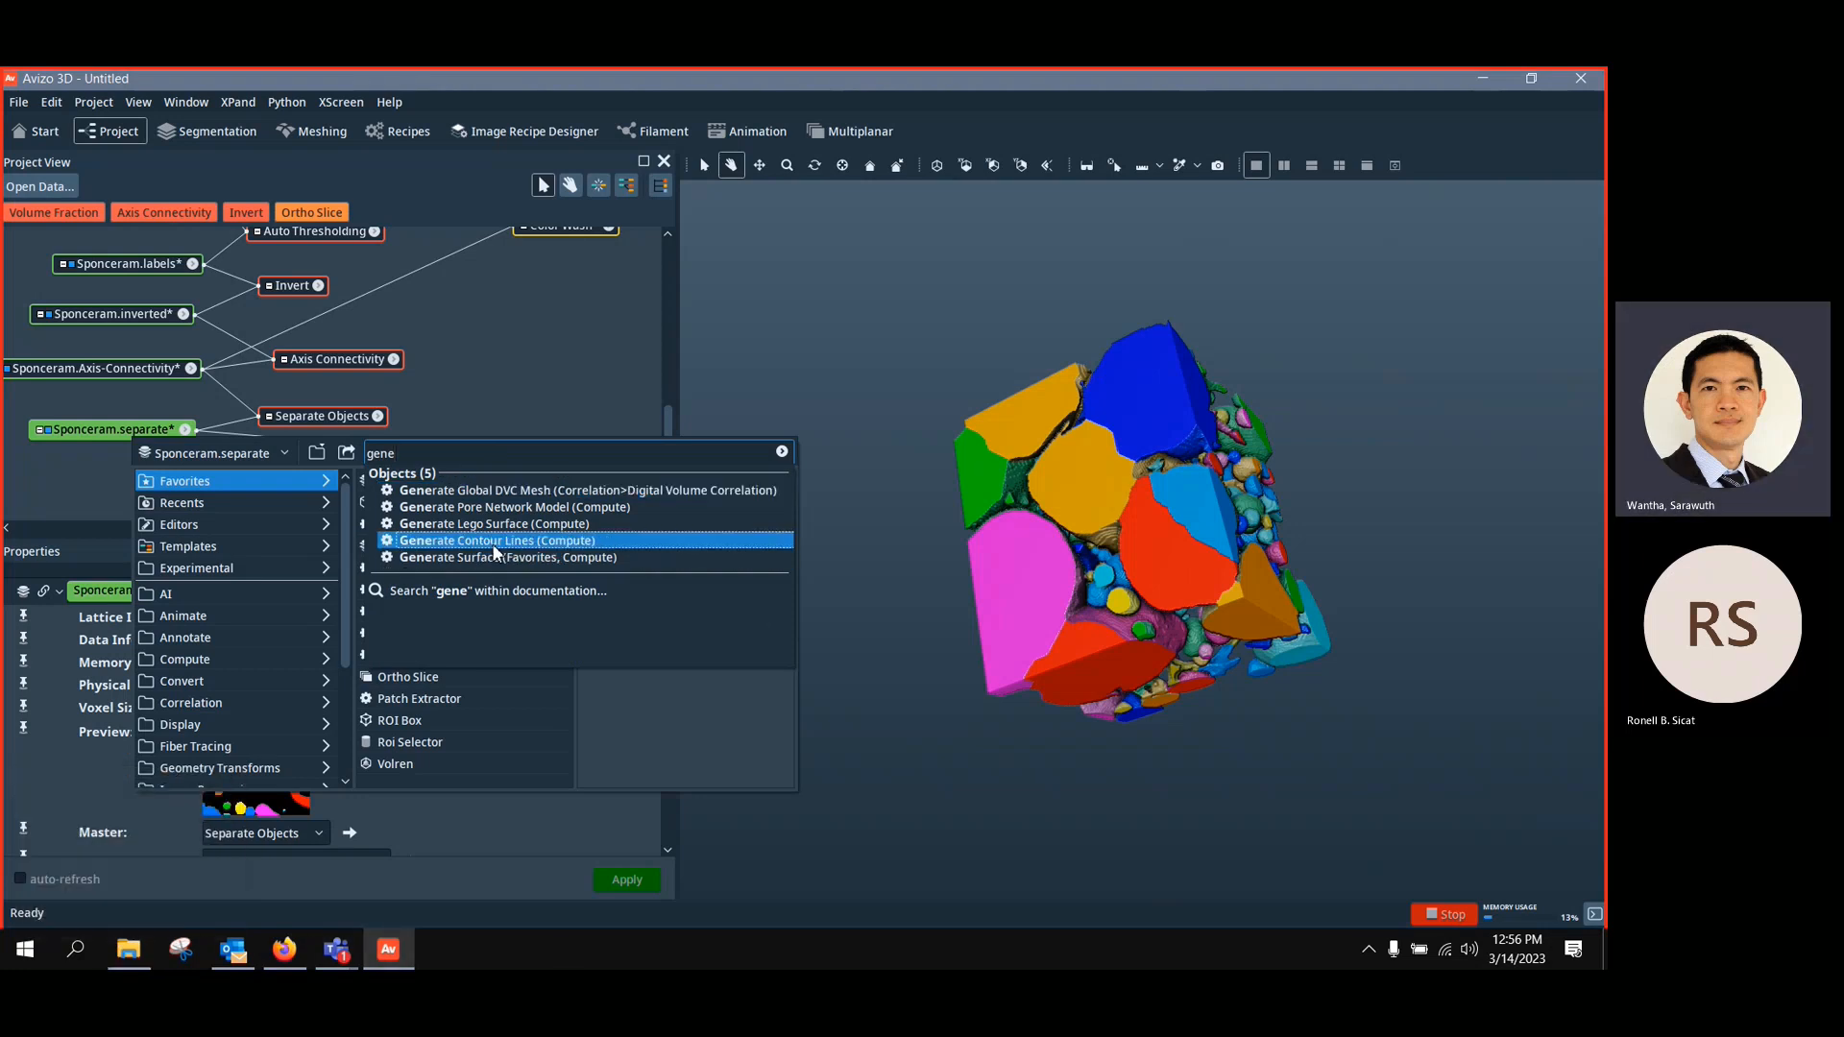
click(625, 507)
drag(146, 465, 259, 498)
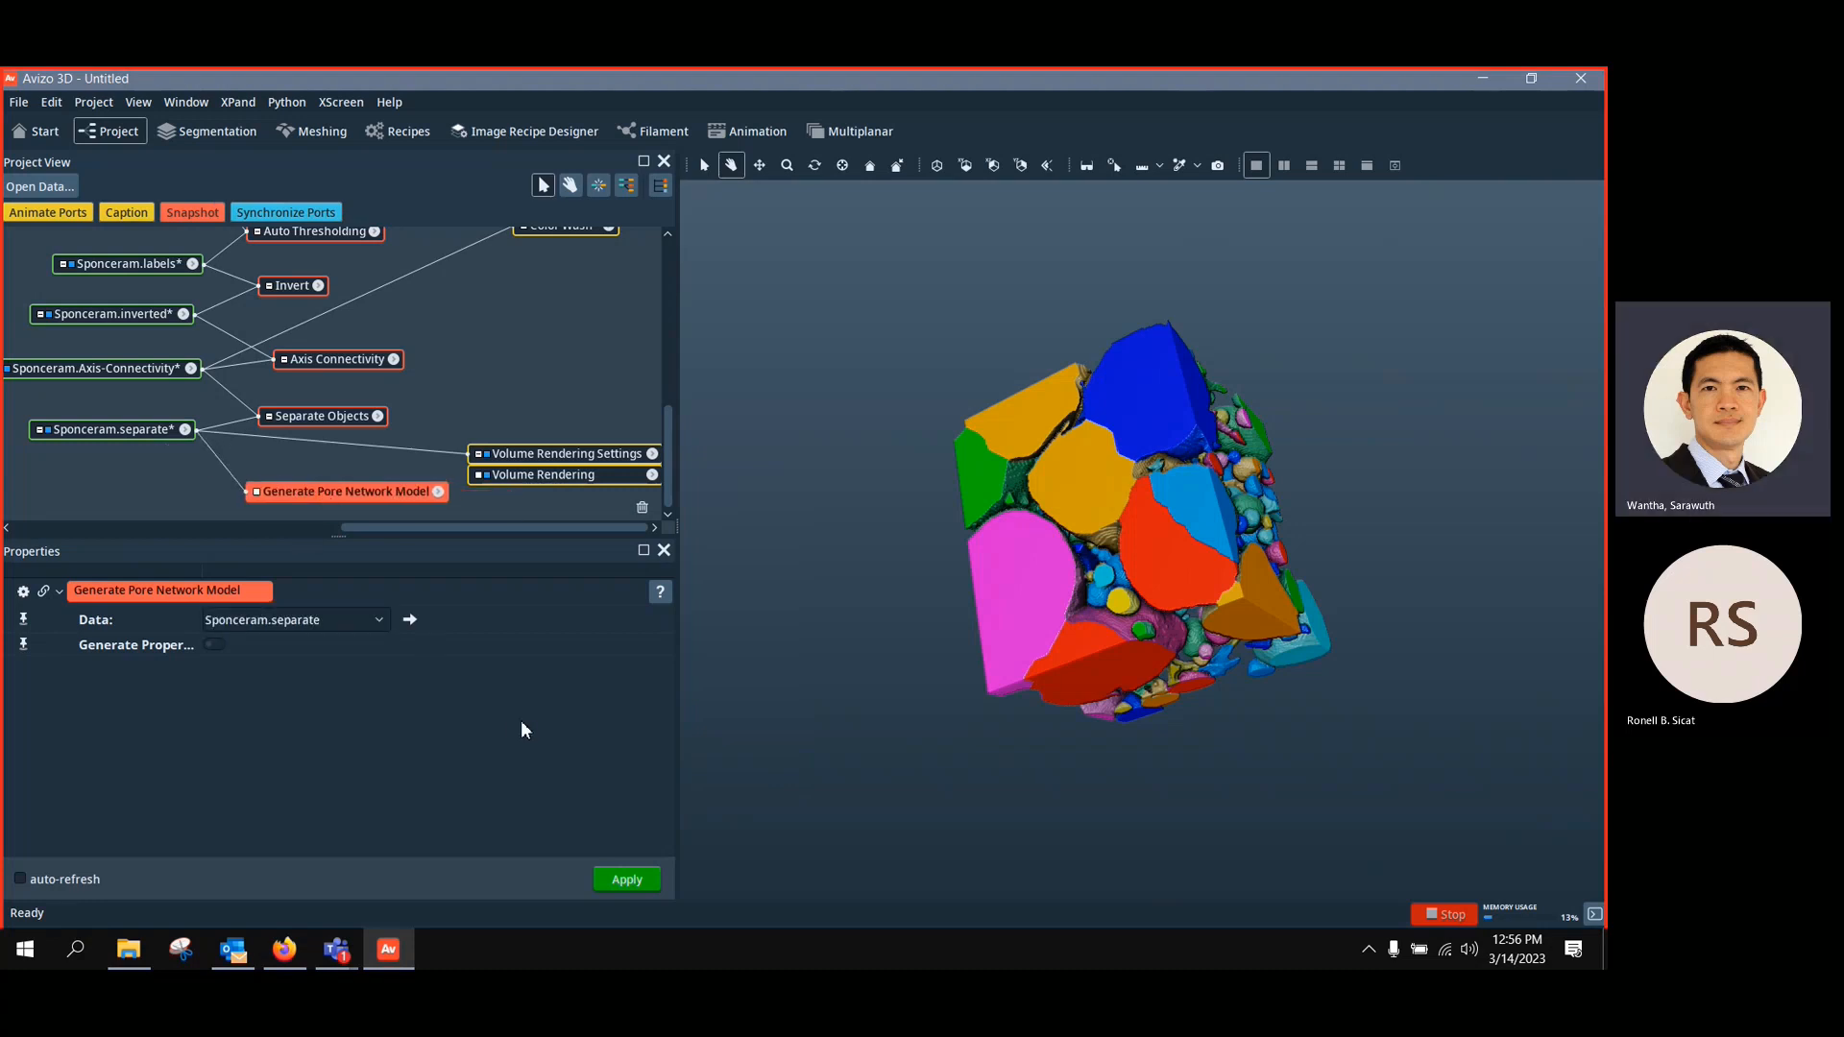
Enable Generate Properties with flow direction z and fluid viscosity 0.001, and generate the pore network model
click(228, 649)
click(215, 648)
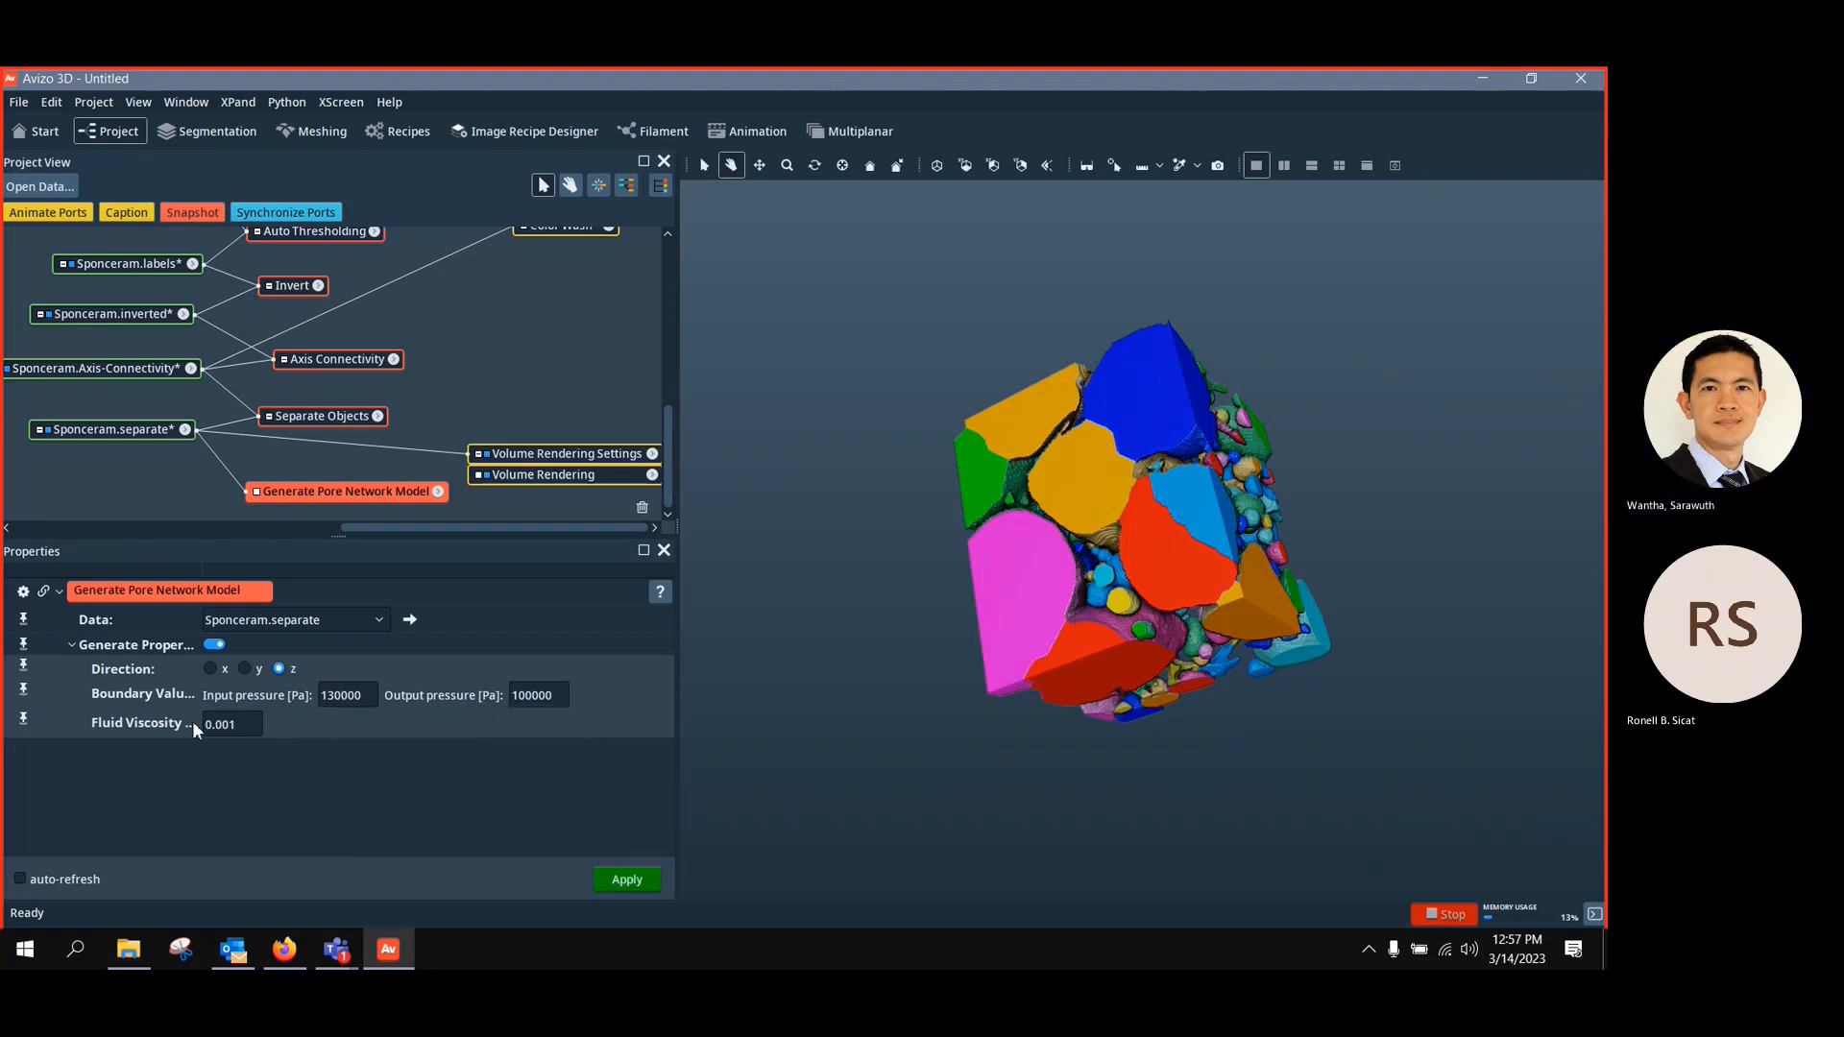
click(254, 727)
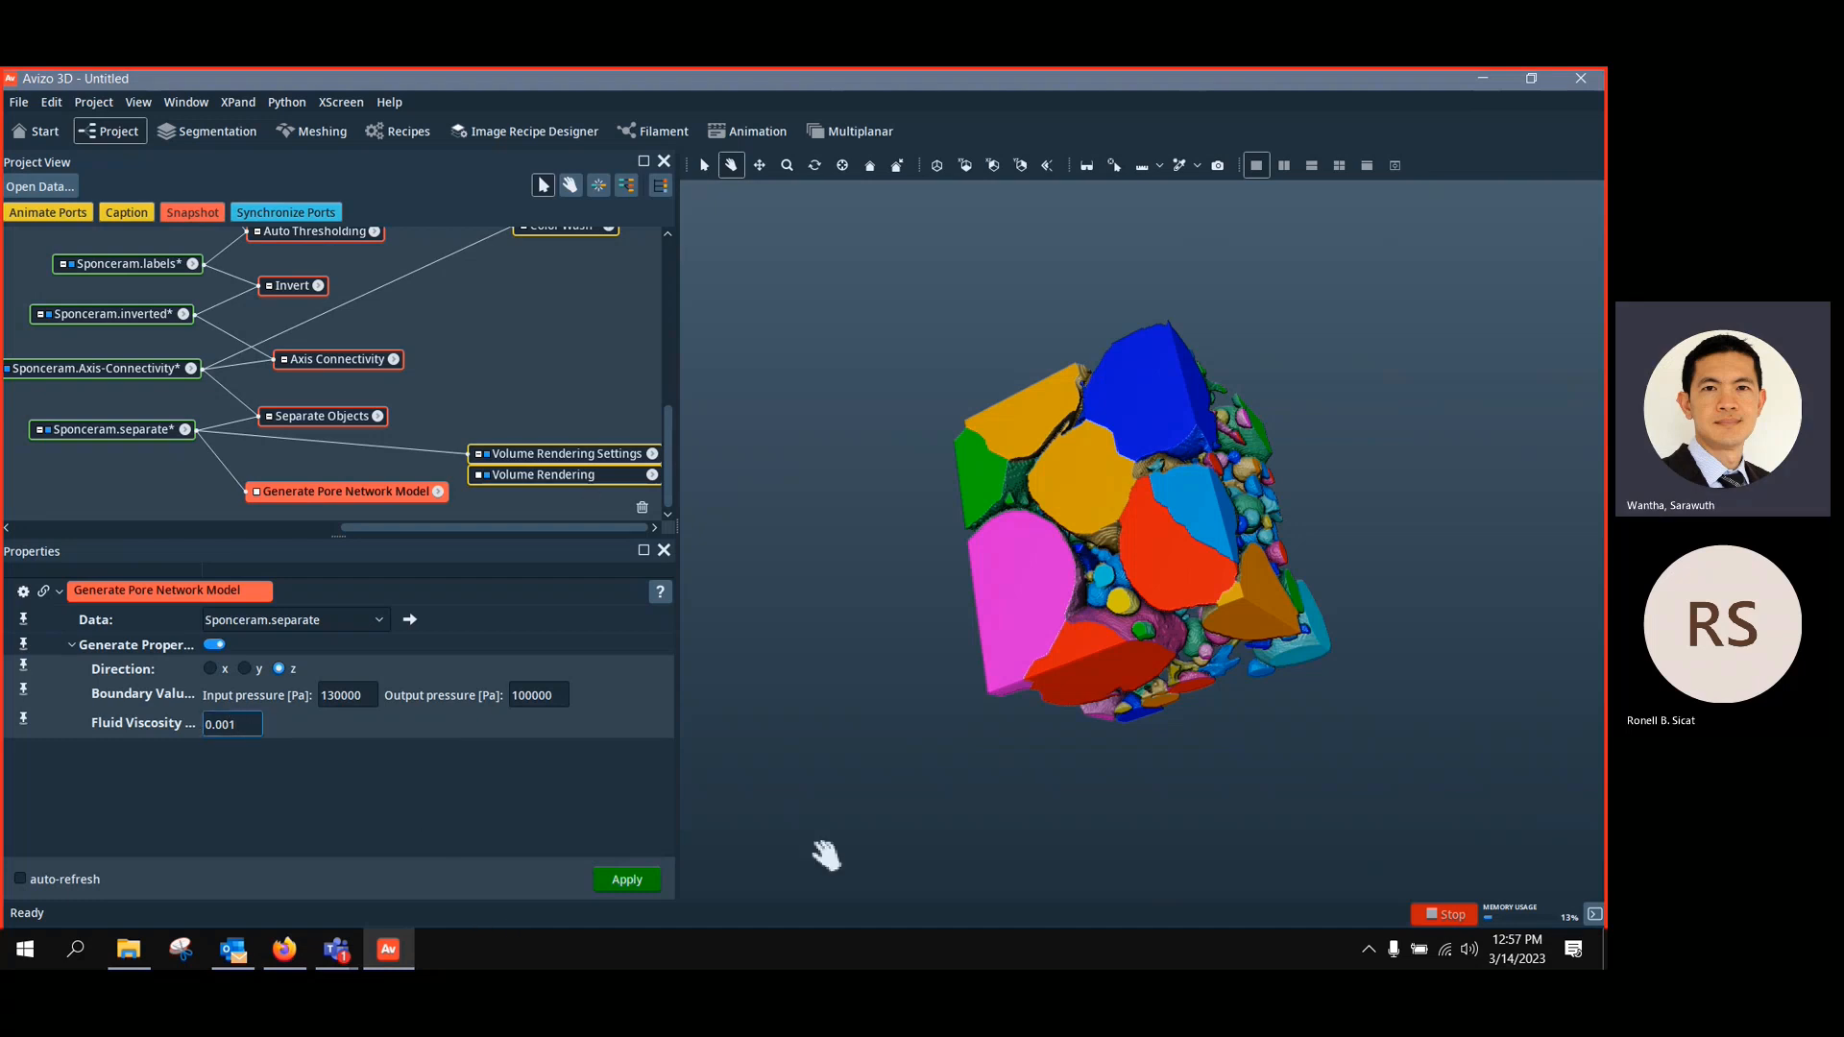
click(626, 880)
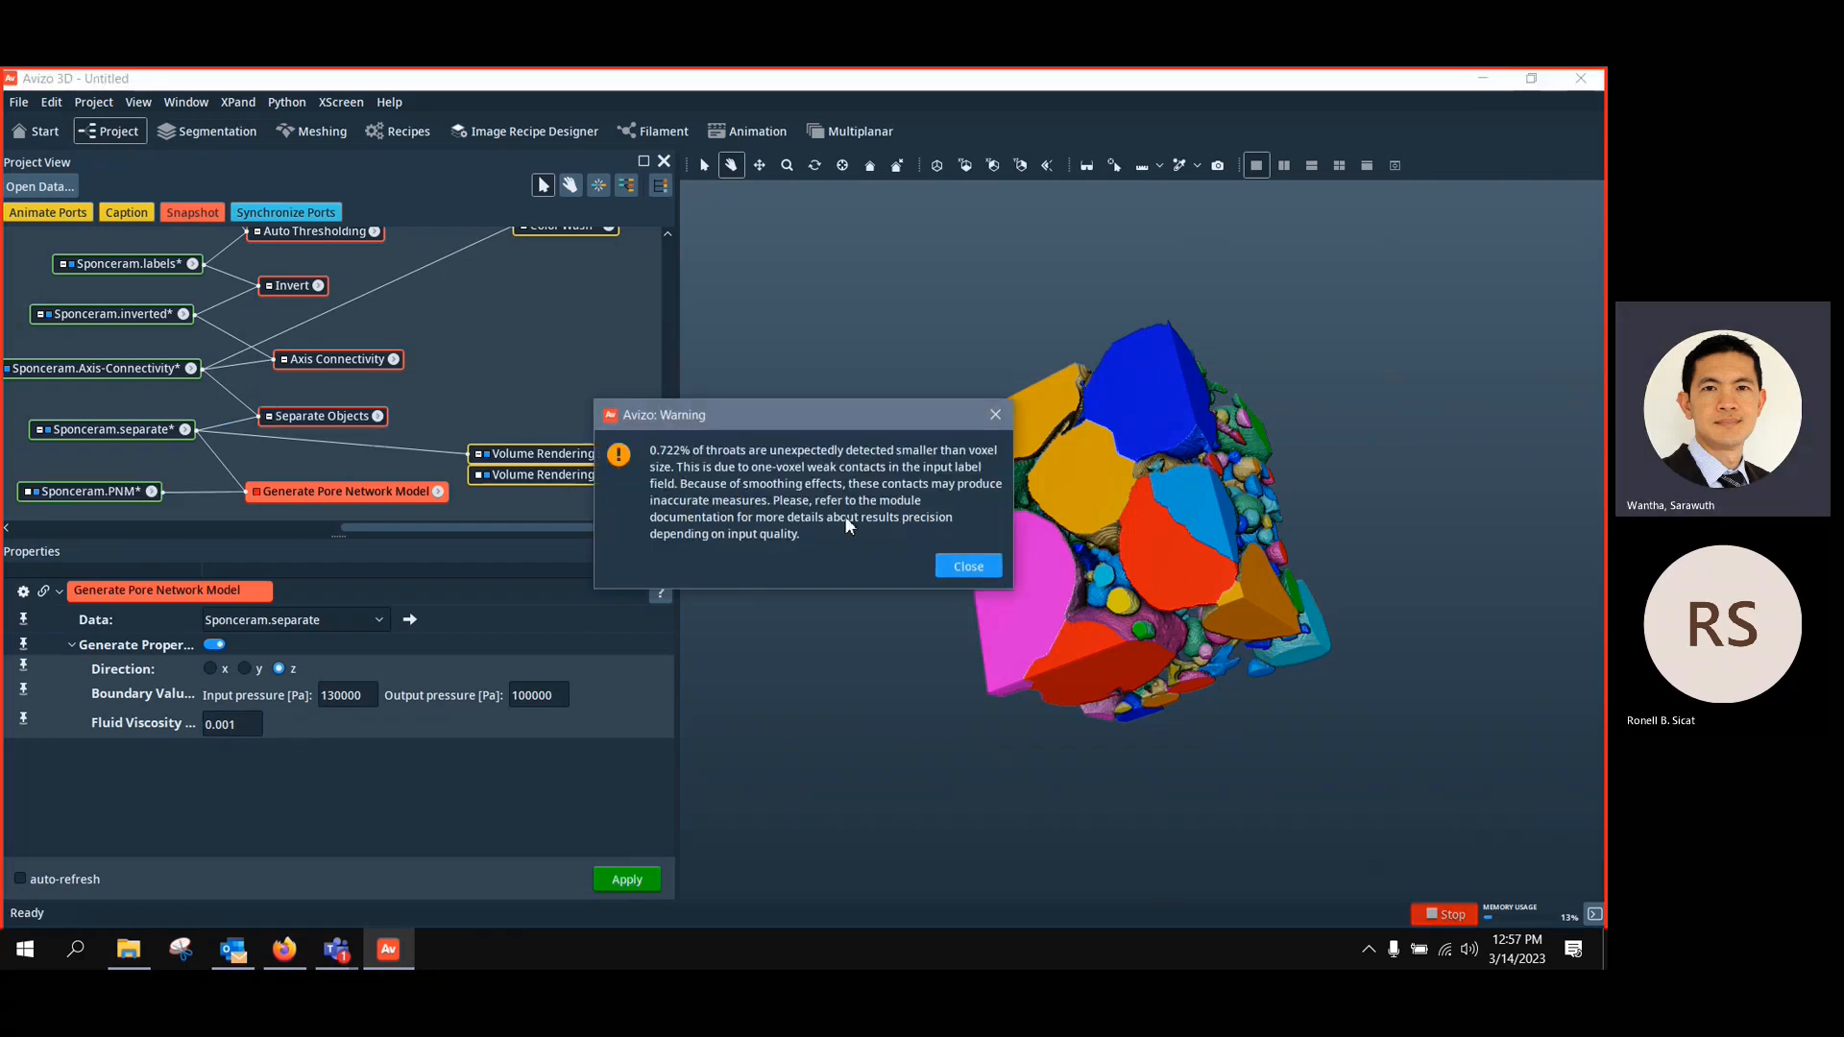
click(969, 567)
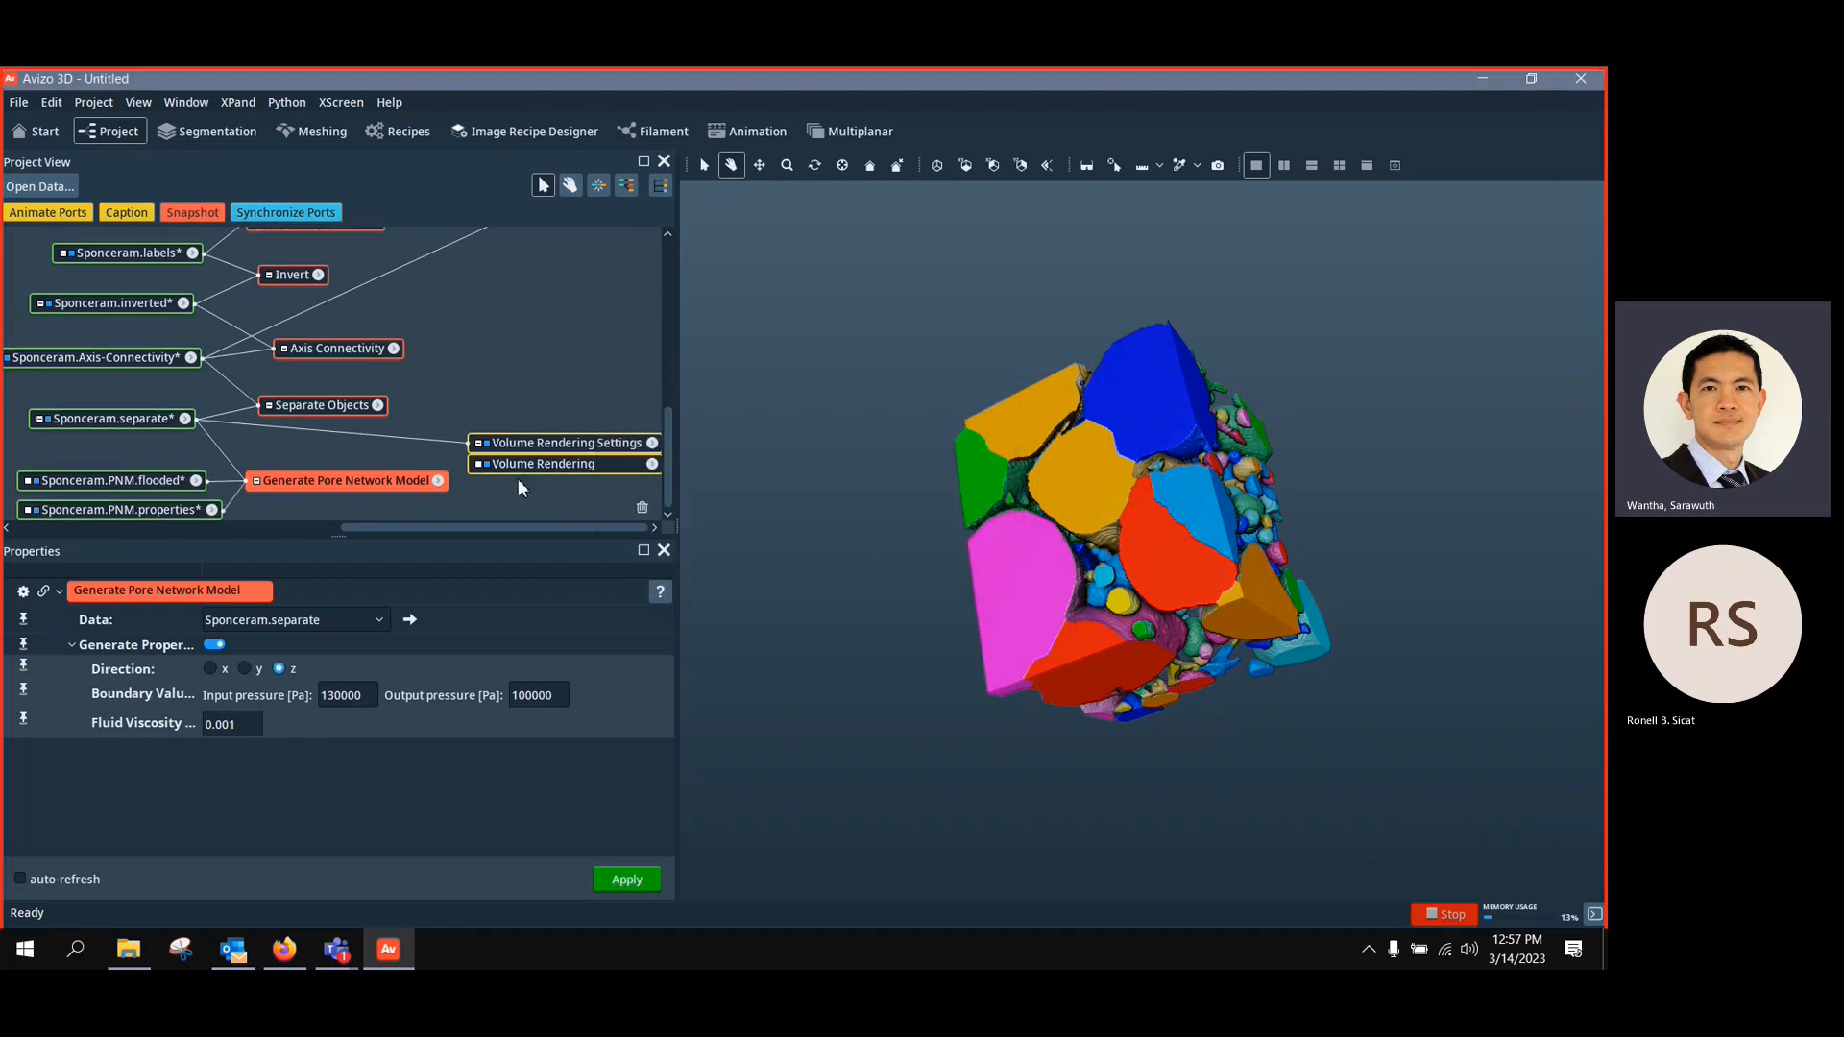
Enlarge the project graph area and delete the Sponceram.PNM.properties and Sponceram.PNM.flooded results
drag(344, 535, 341, 600)
drag(146, 509, 138, 516)
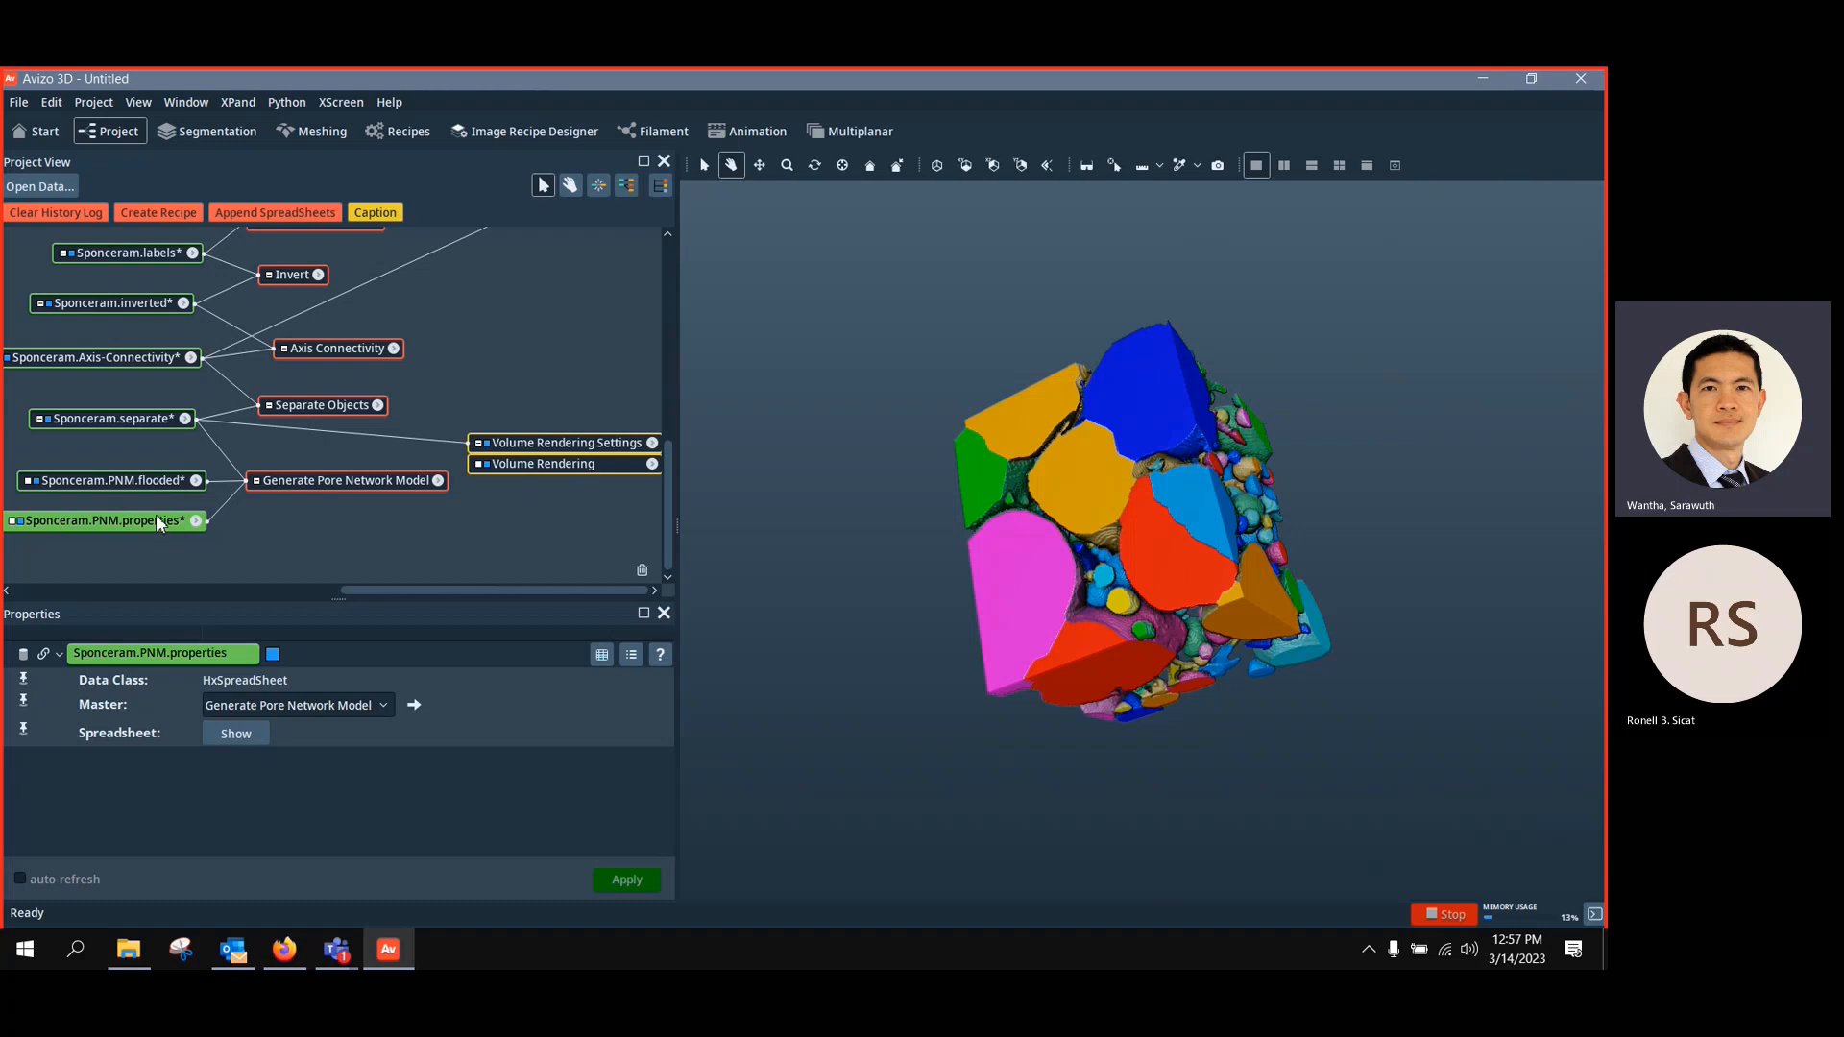
key(Delete)
click(803, 528)
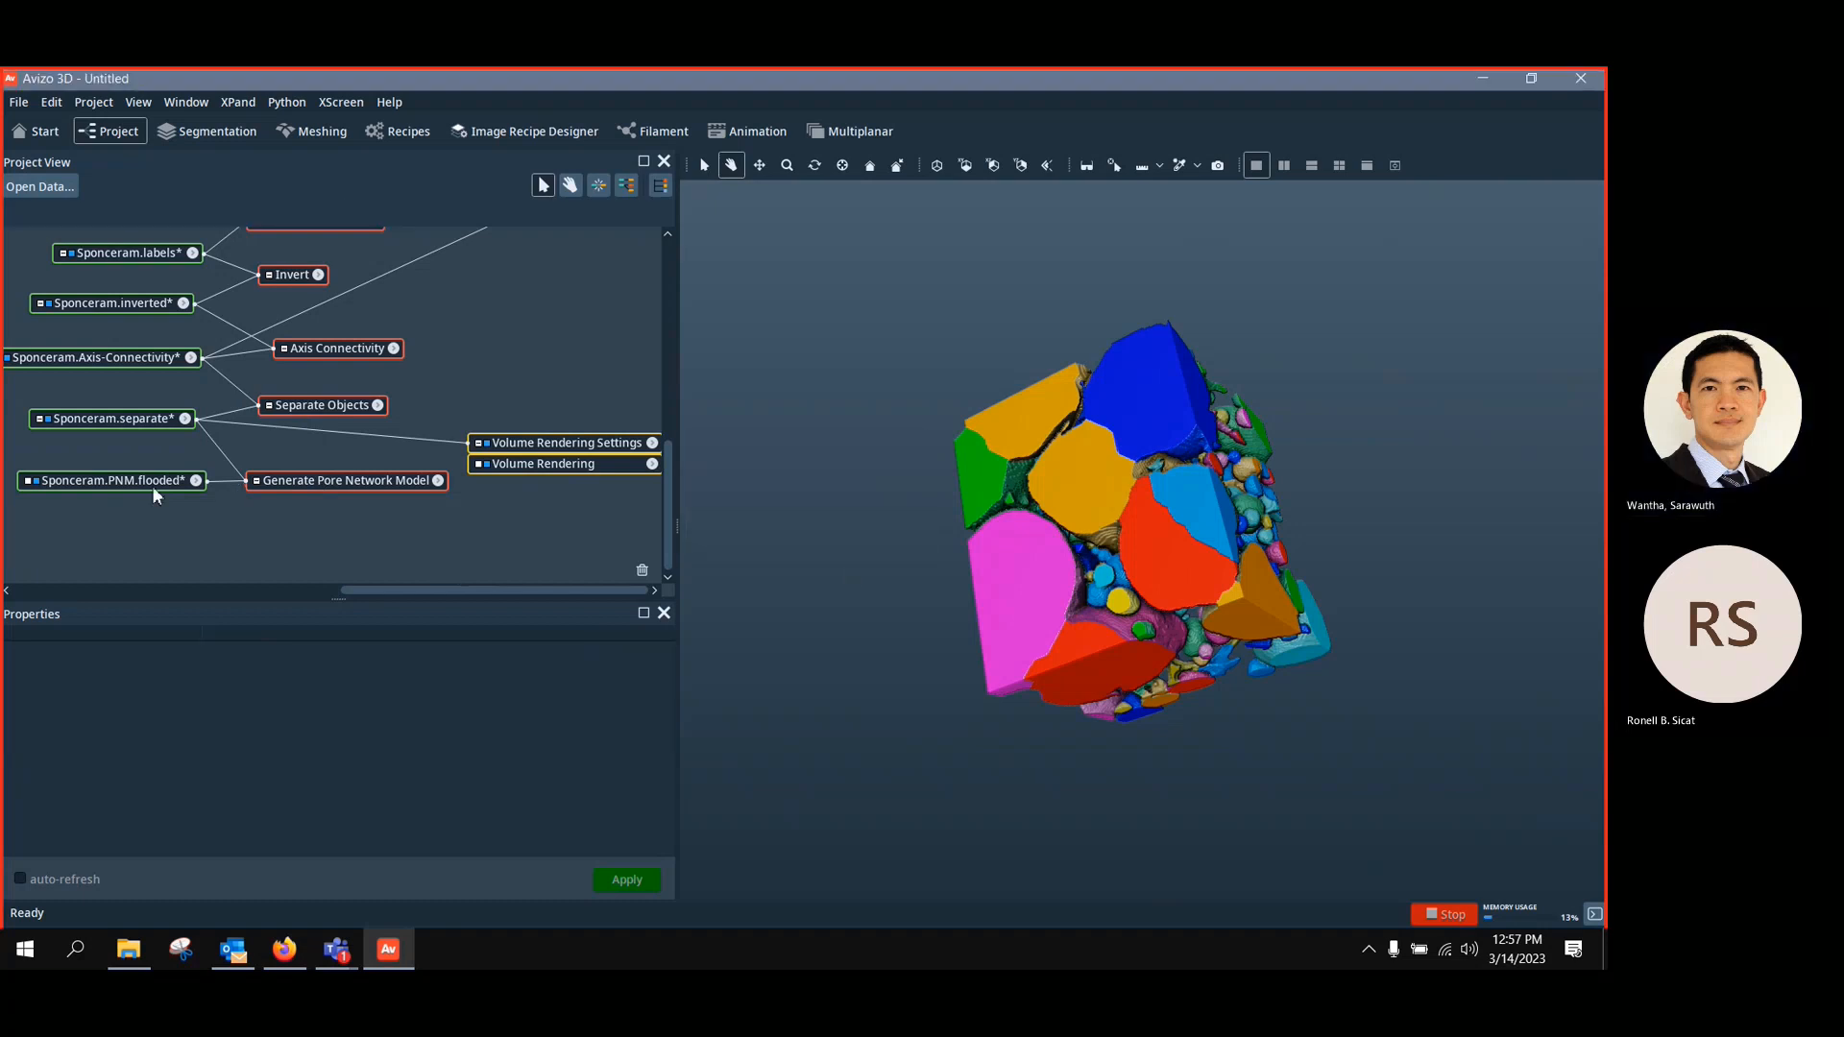
click(149, 486)
click(642, 570)
click(801, 525)
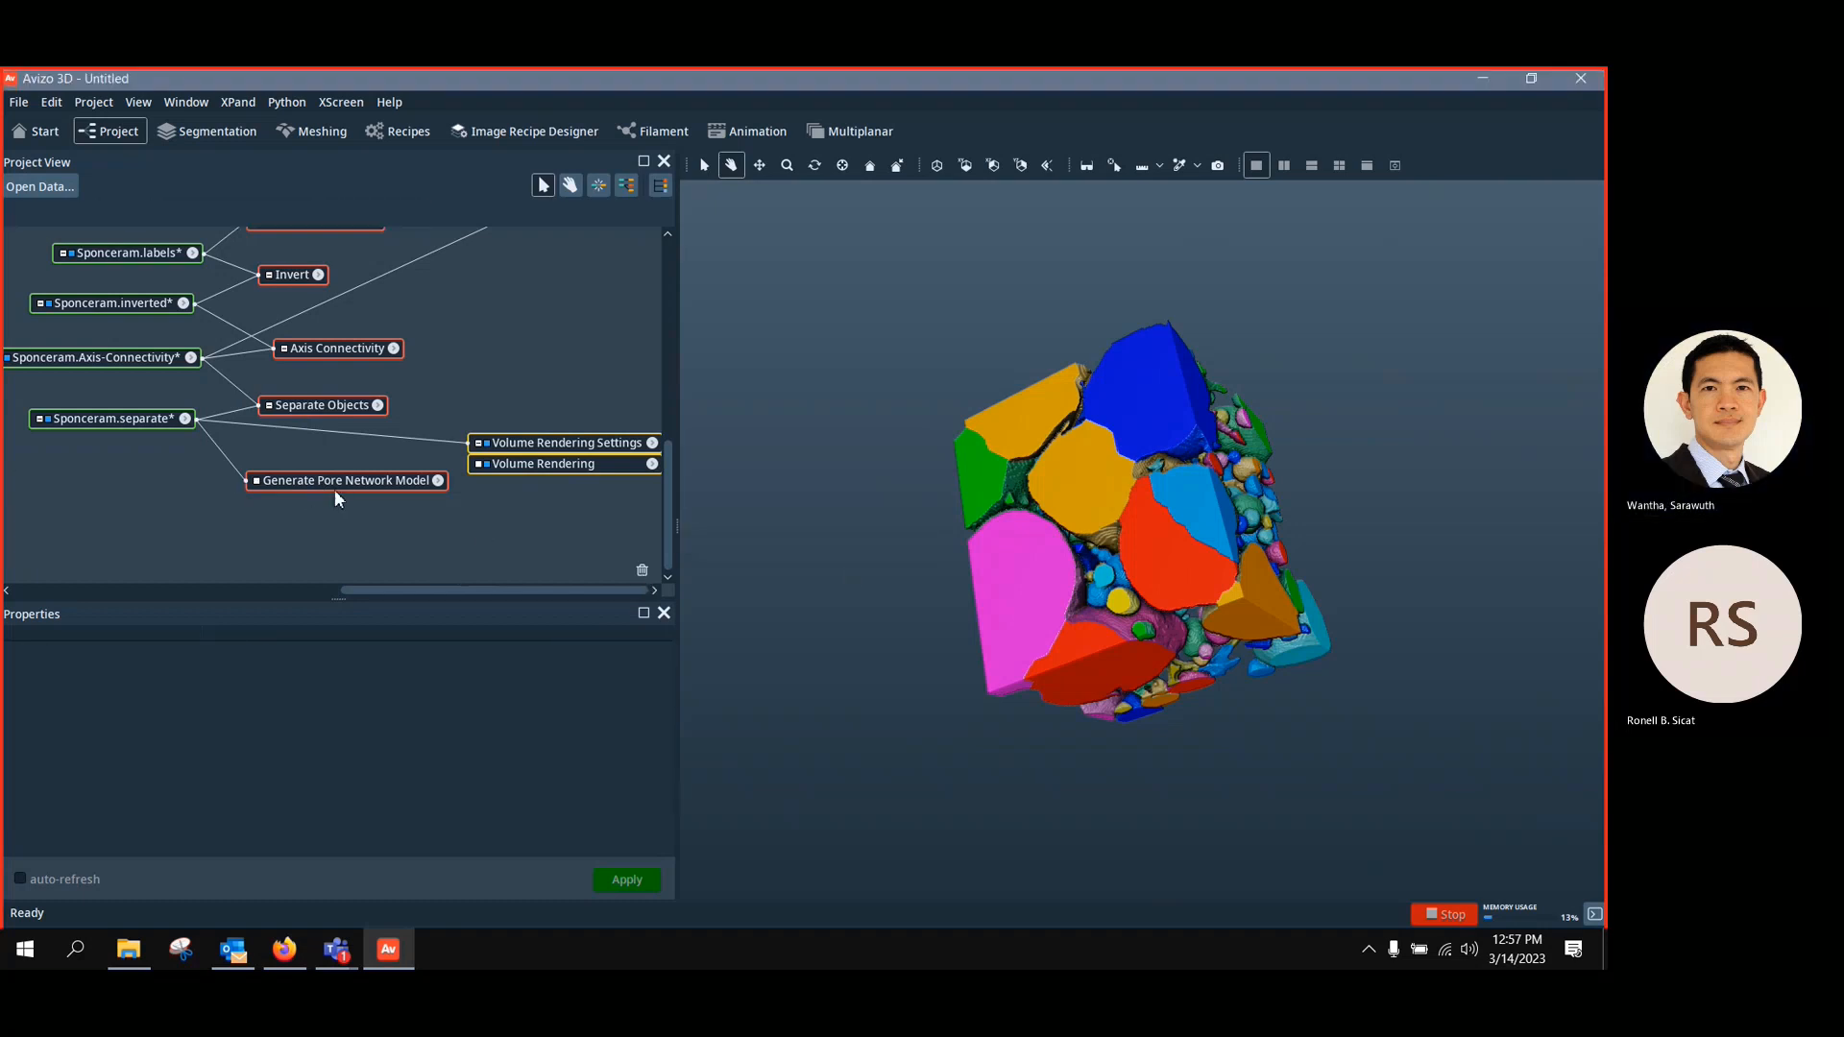
Run Generate Pore Network Model again on Sponceram.separate and turn the volume rendering to view the pores
click(334, 482)
click(629, 877)
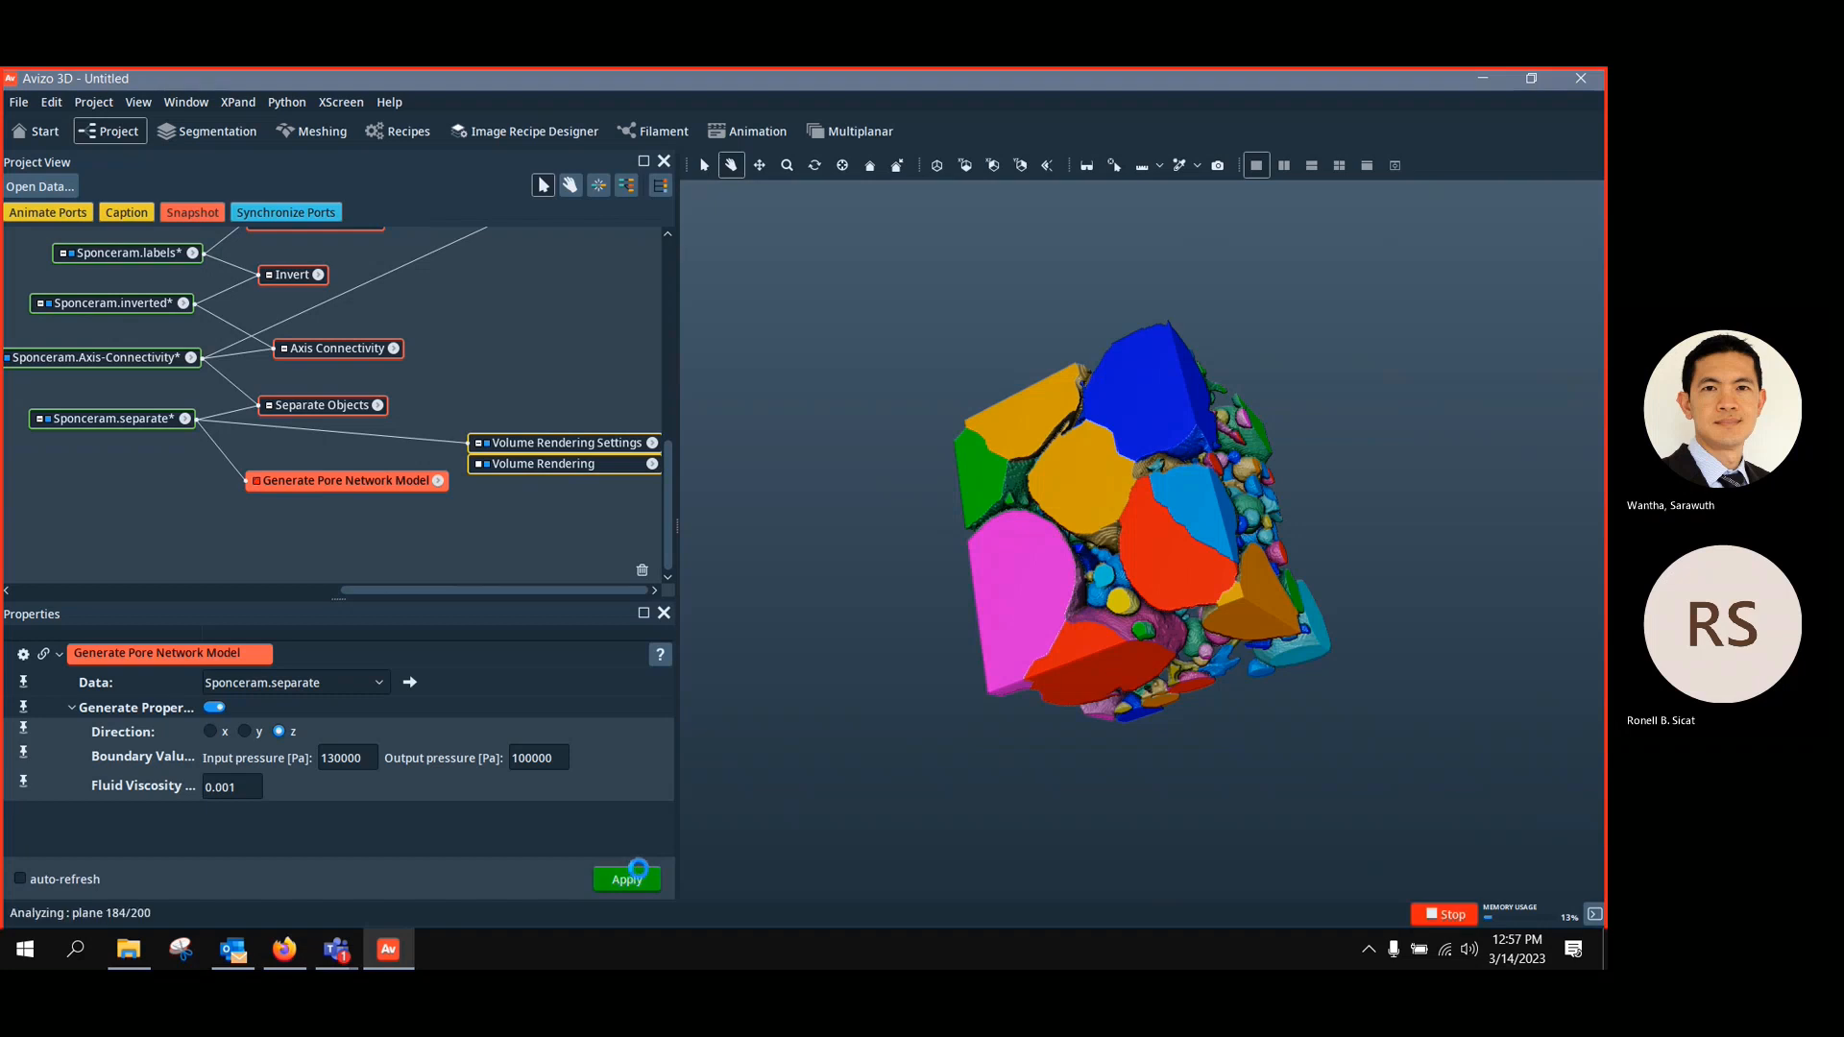
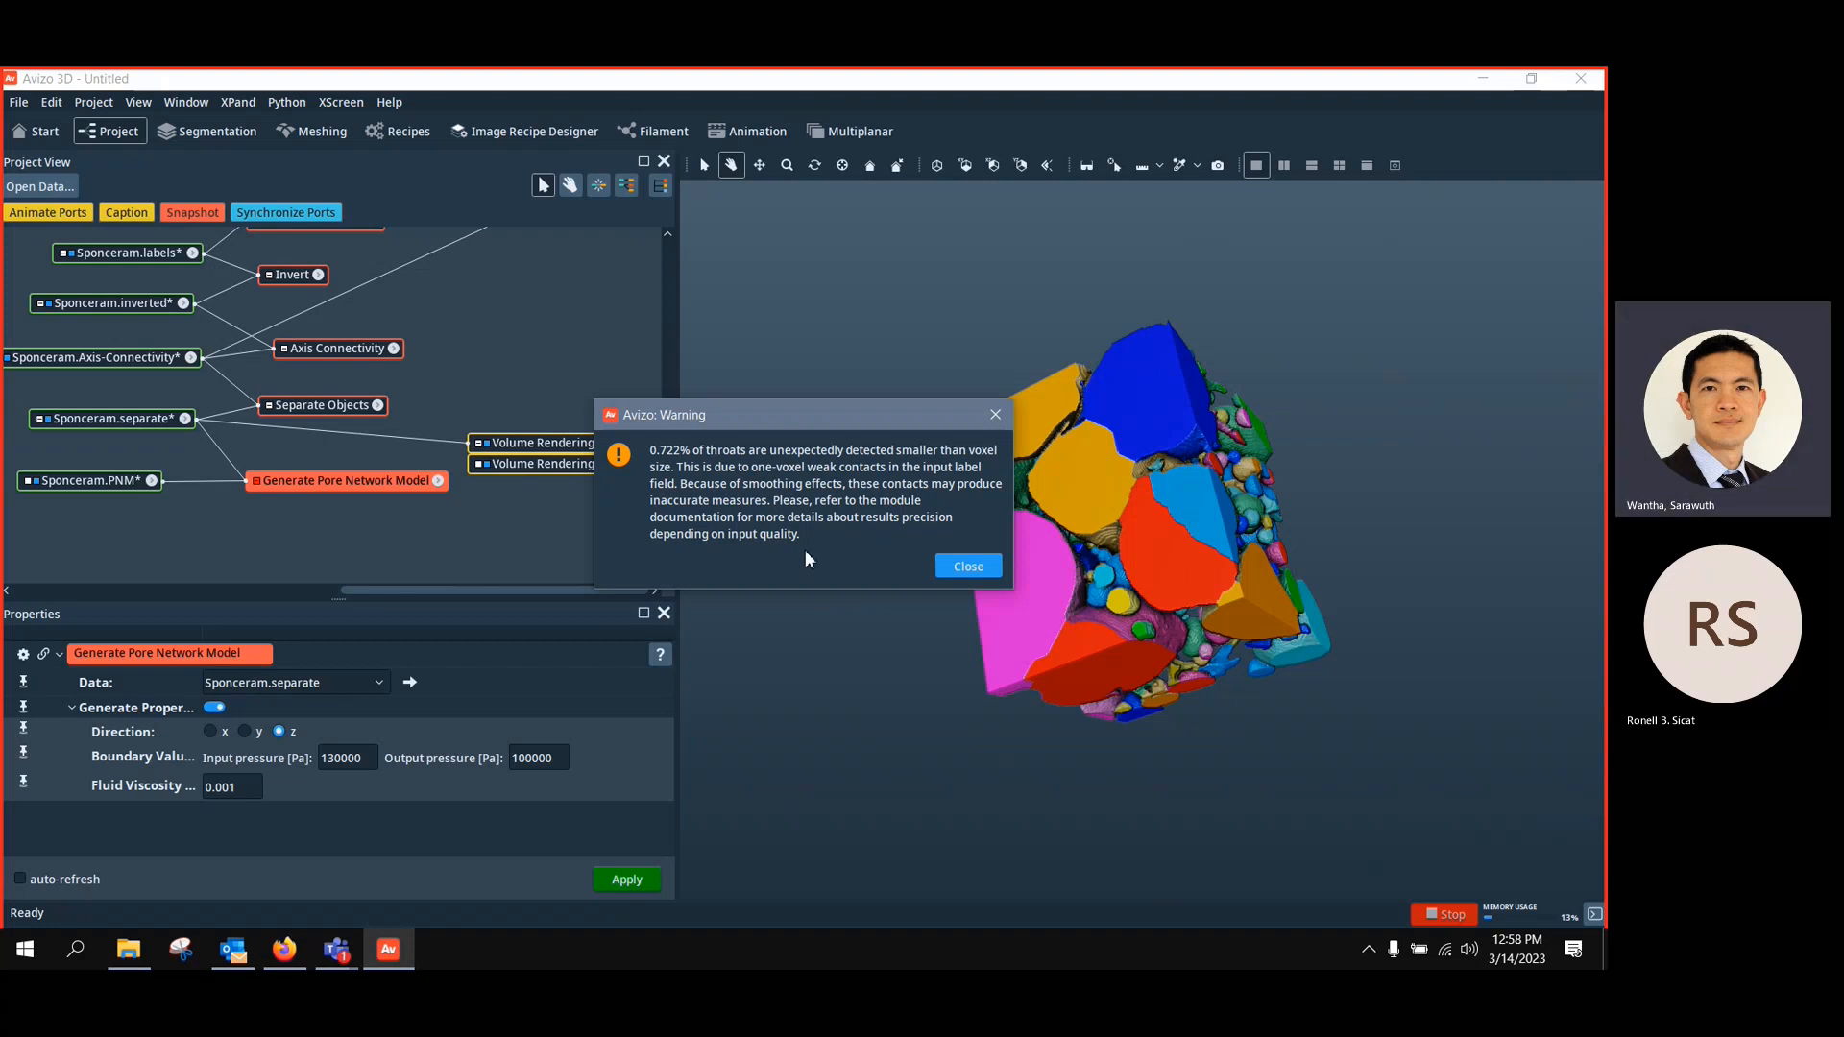
click(964, 567)
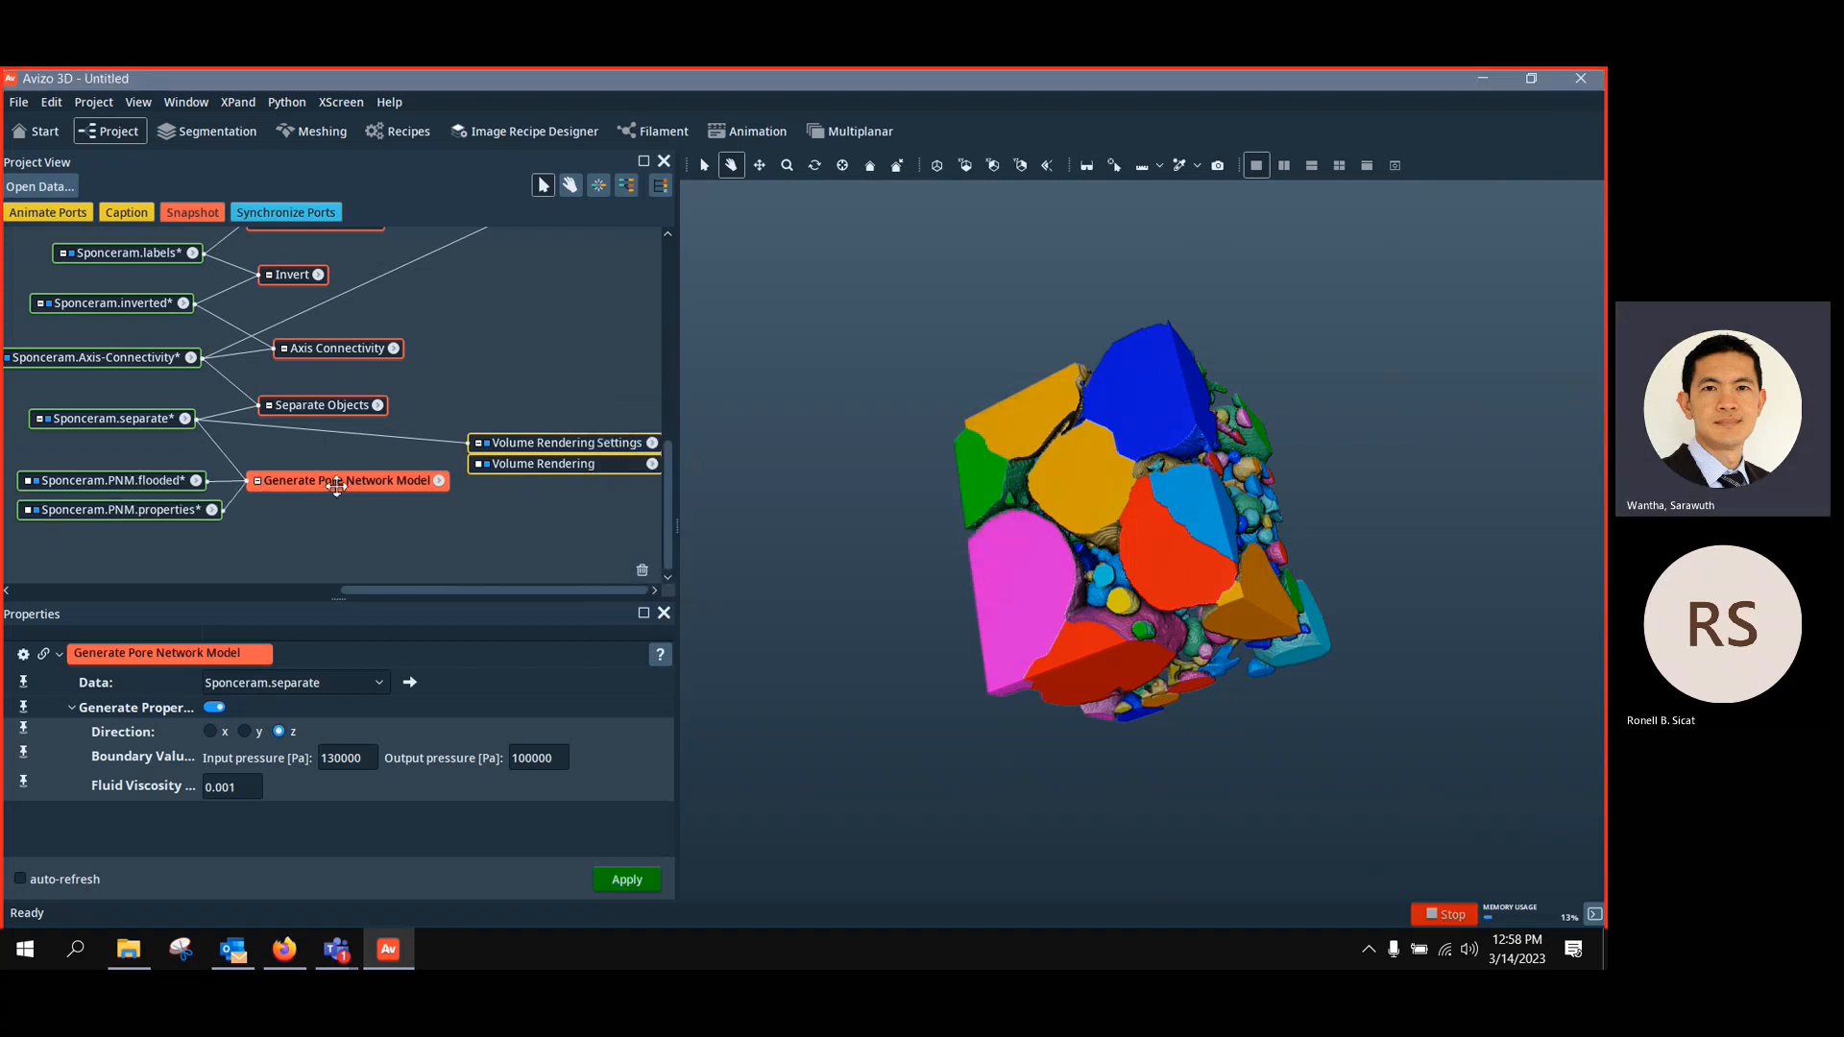
drag(1062, 523, 1100, 533)
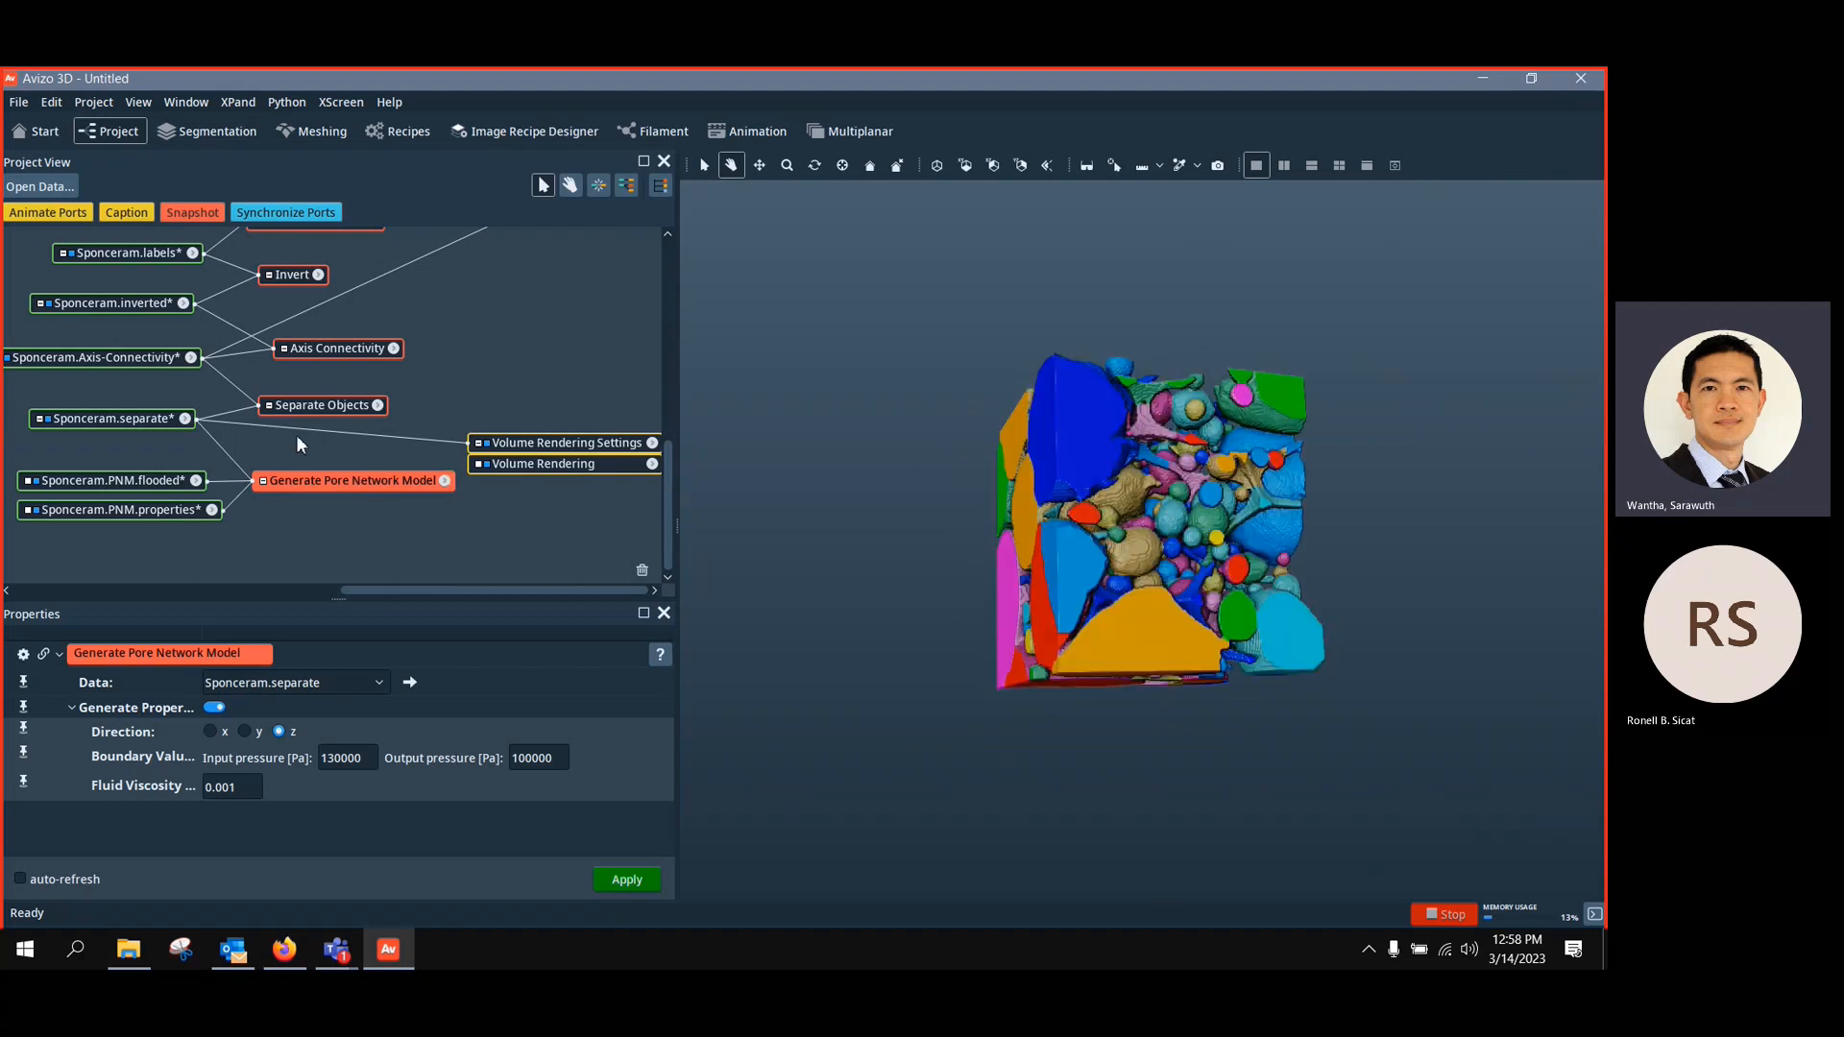
drag(1331, 579, 1239, 663)
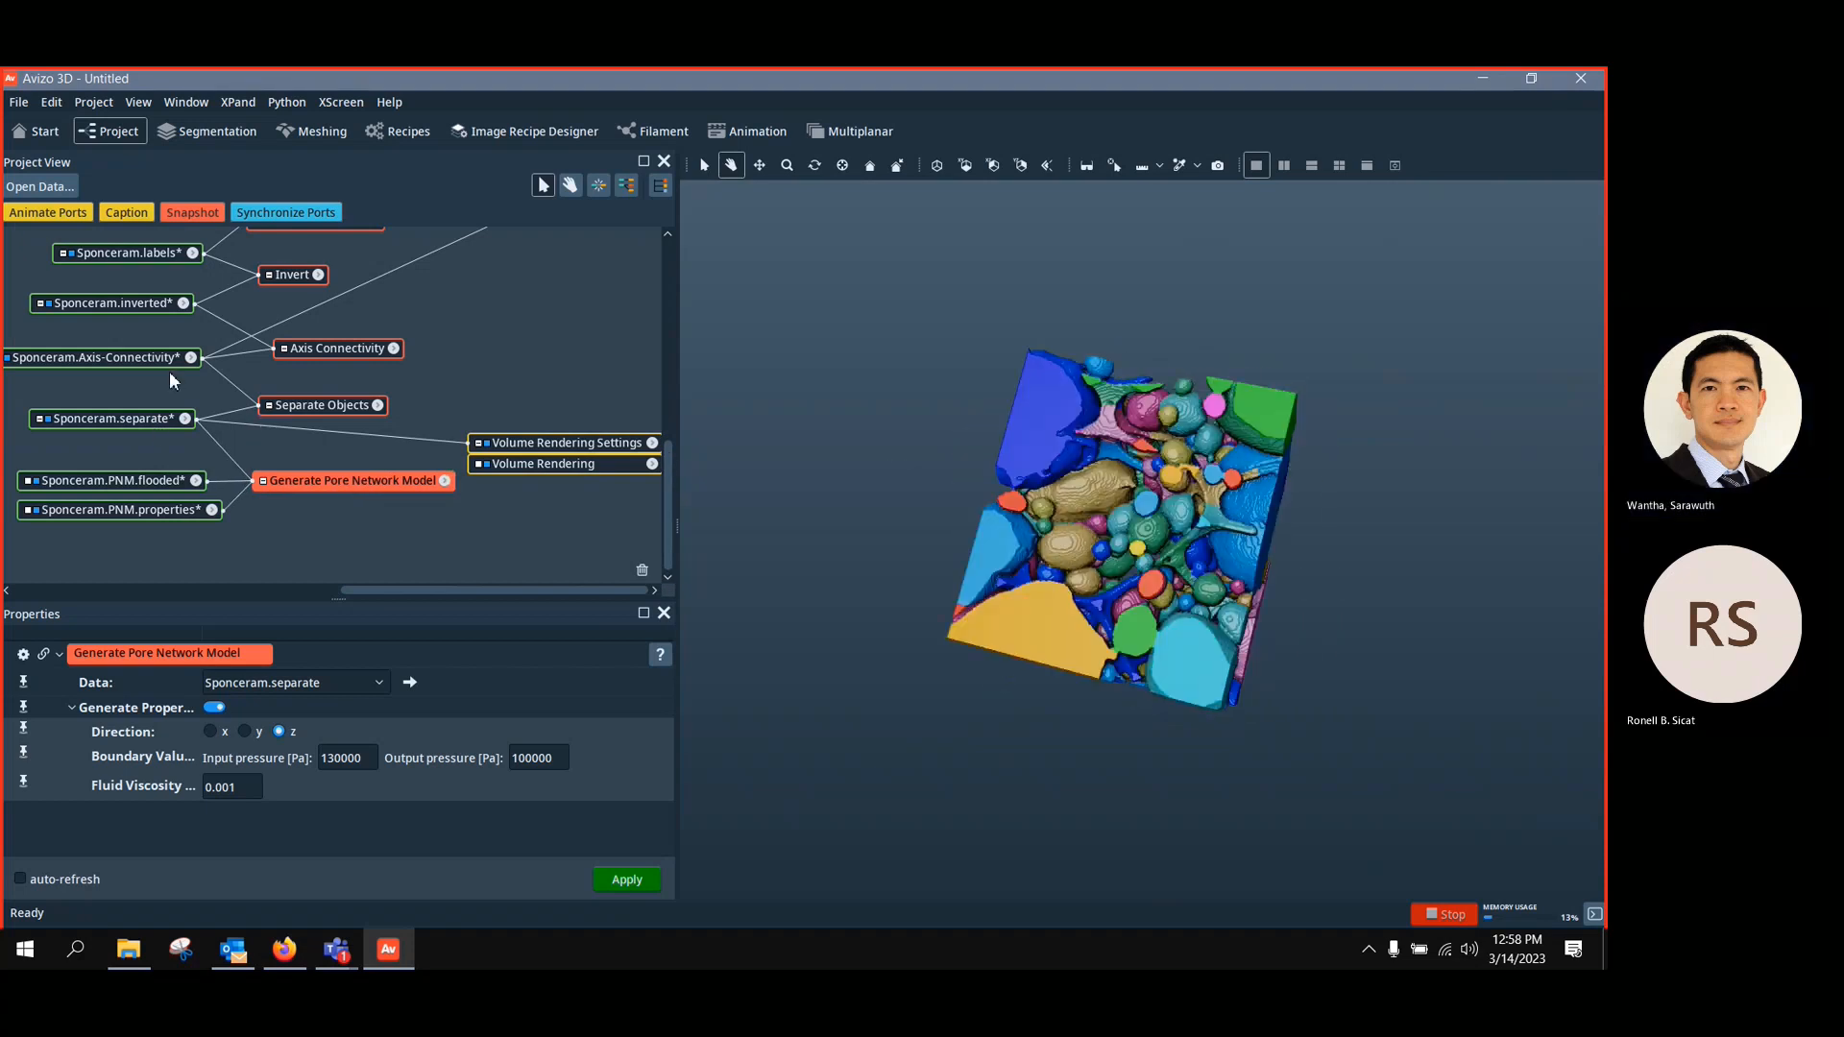
Read the Generate Pore Network Model help page on its outputs, permeability and tortuosity theory, and ports, and close it
click(145, 251)
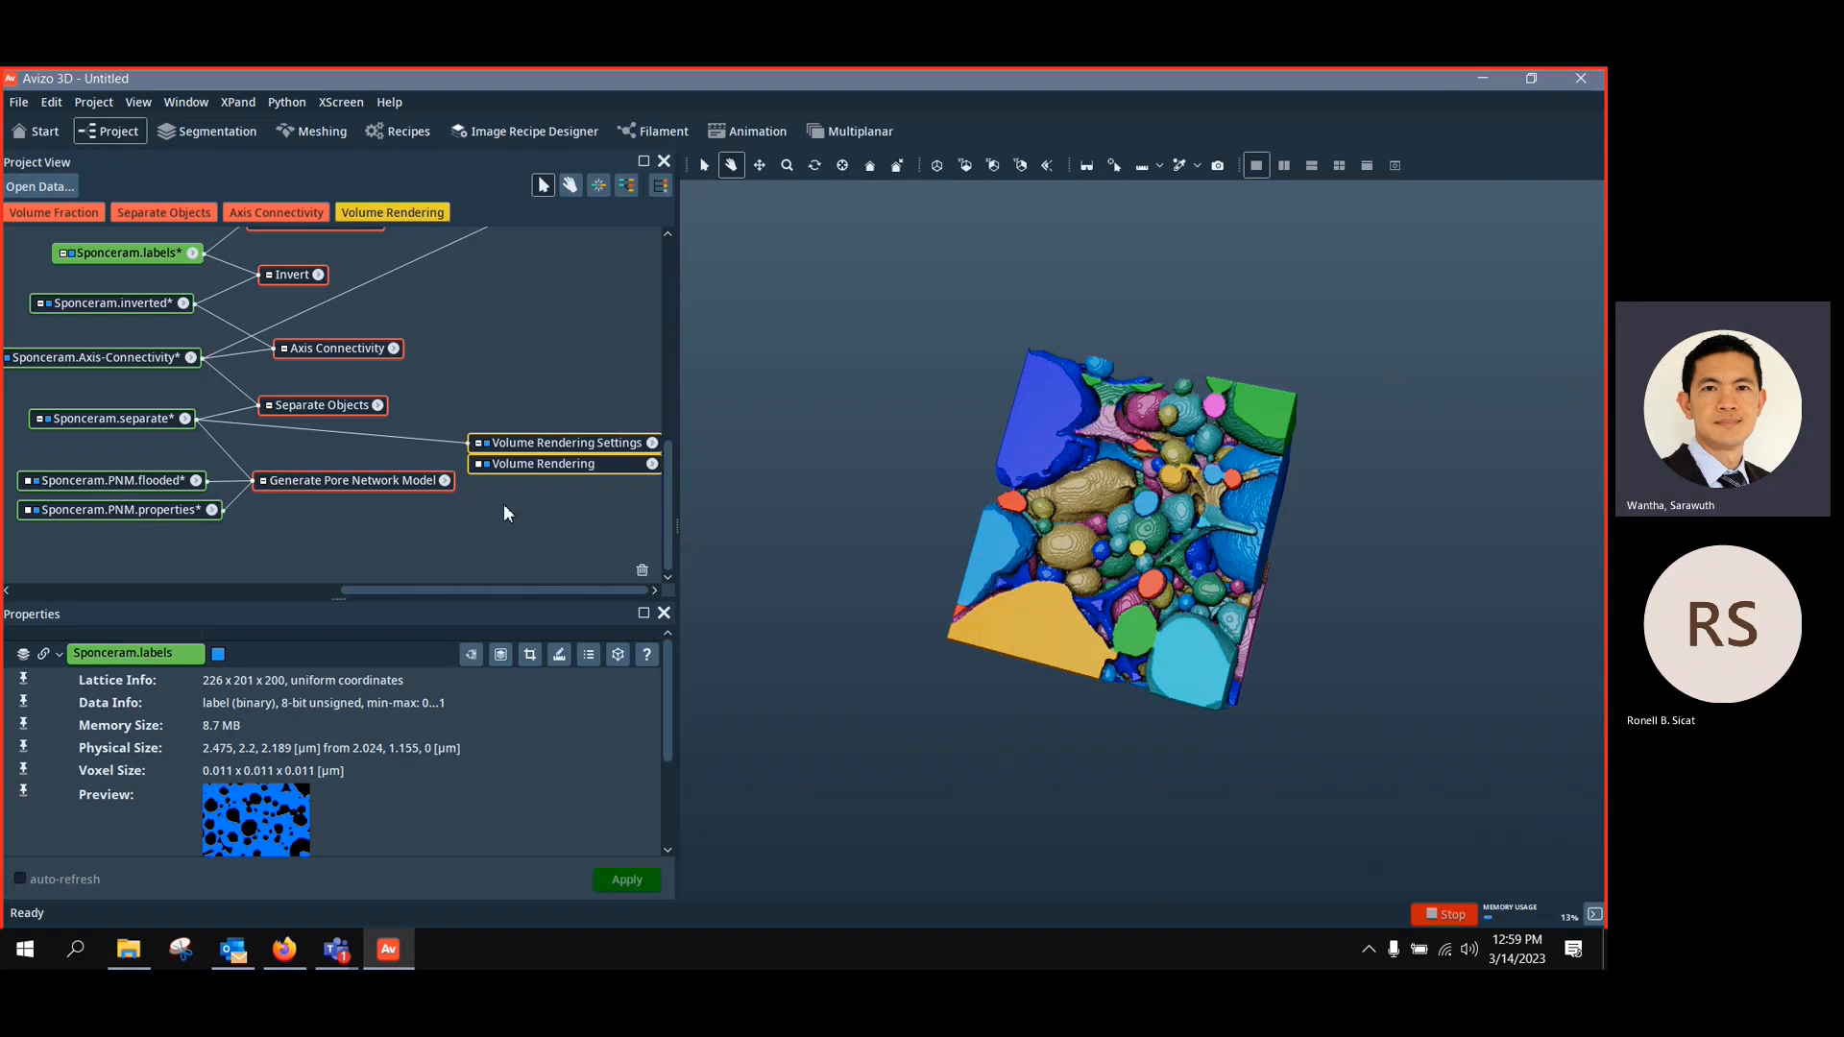
click(392, 481)
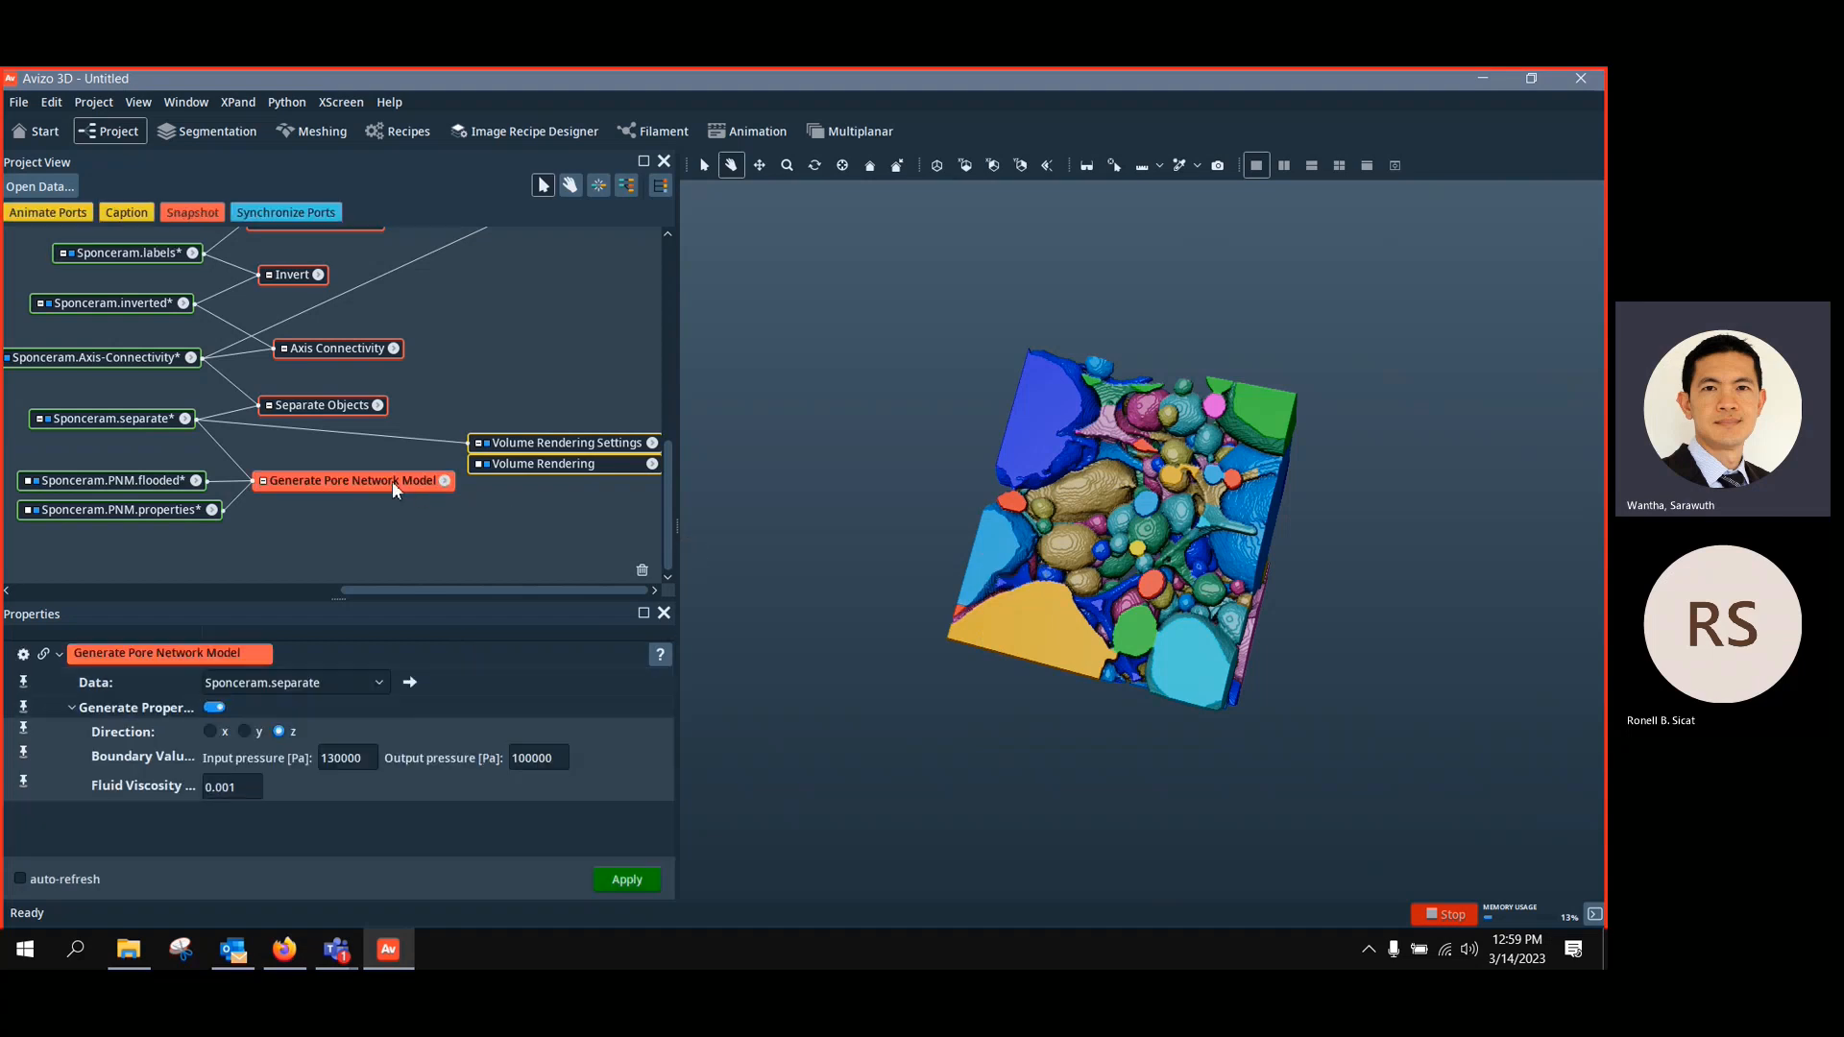
click(659, 661)
scroll(1060, 612, down, 2)
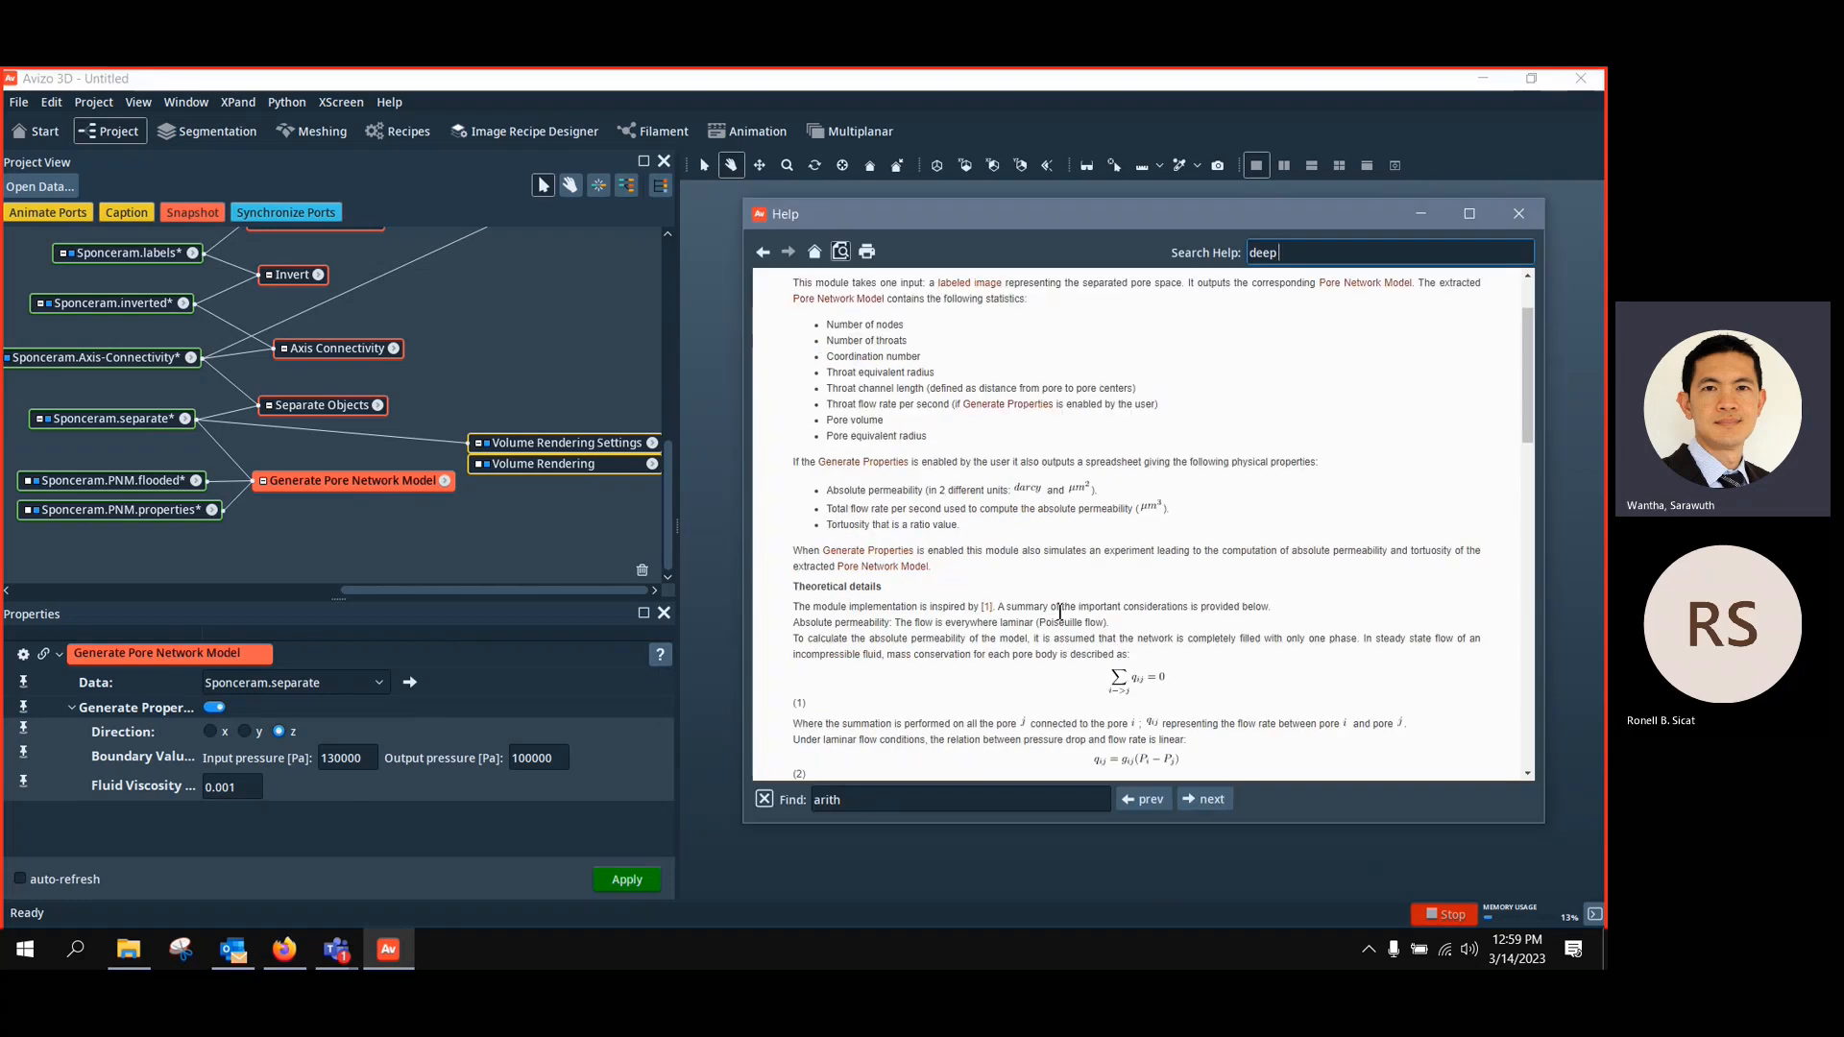
scroll(1061, 613, down, 9)
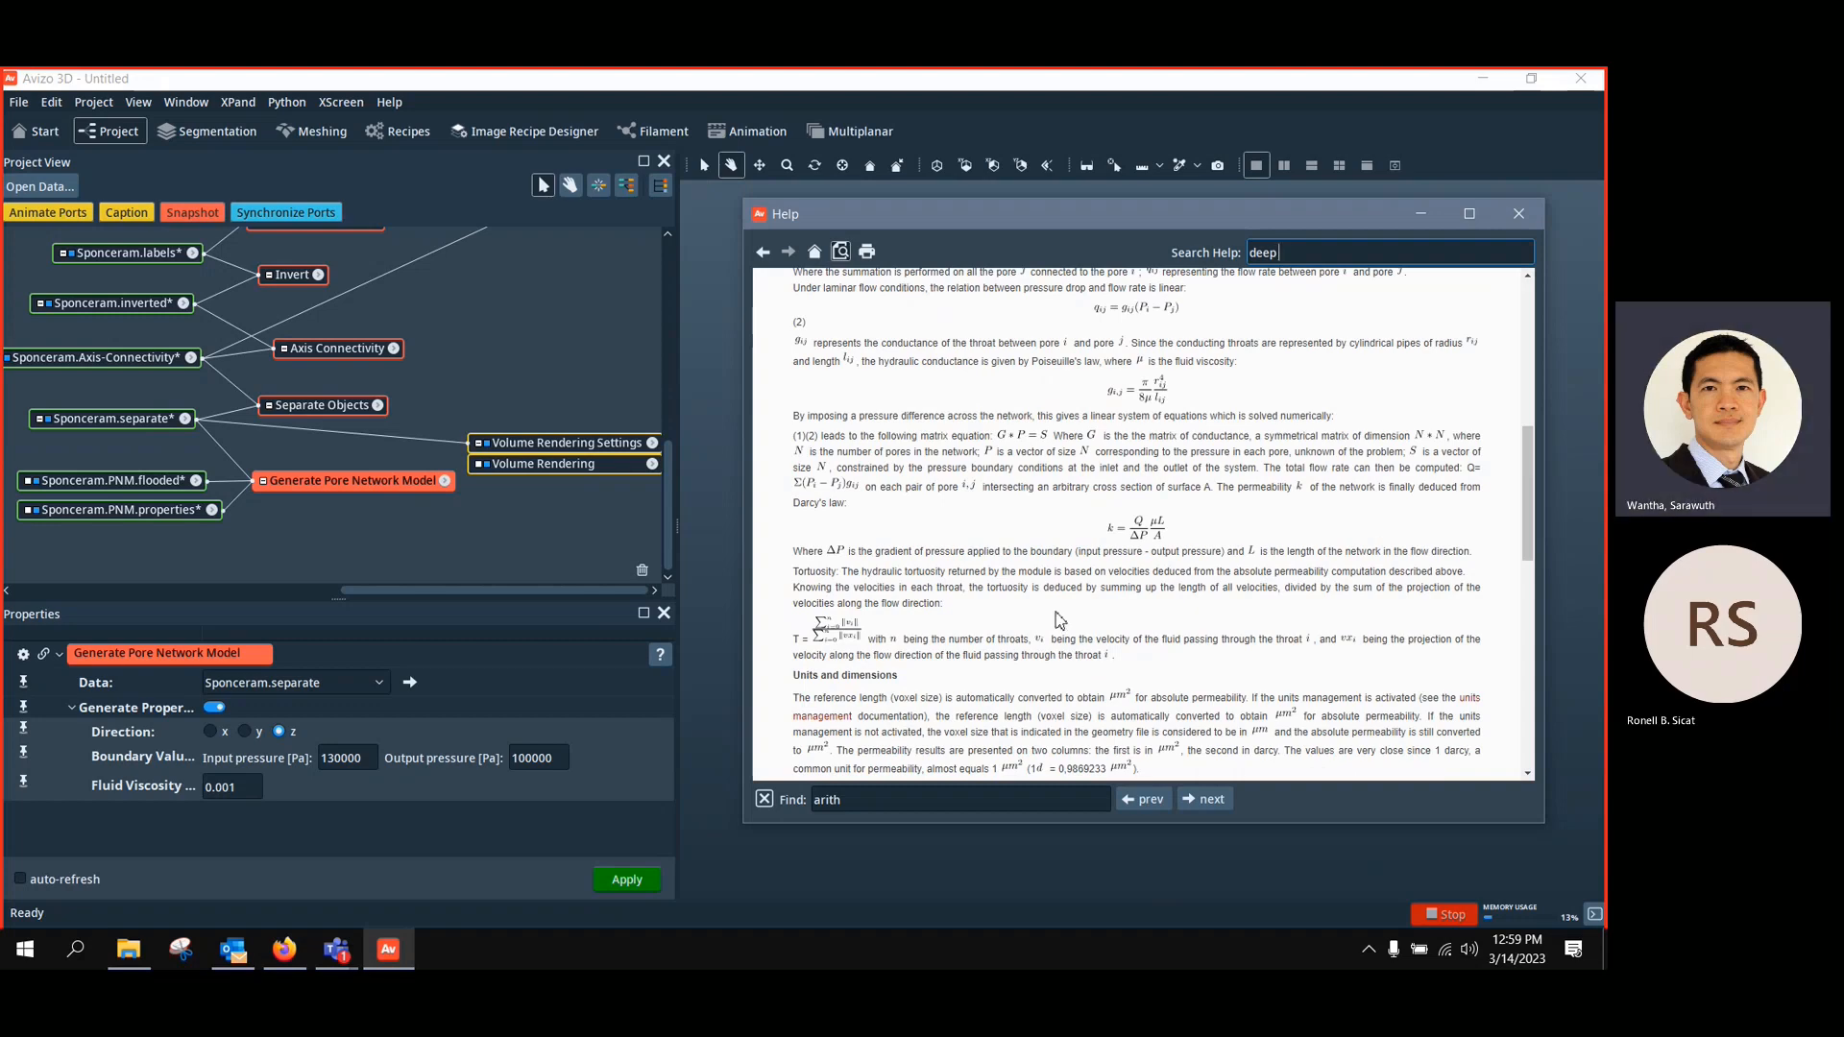
scroll(1060, 611, down, 3)
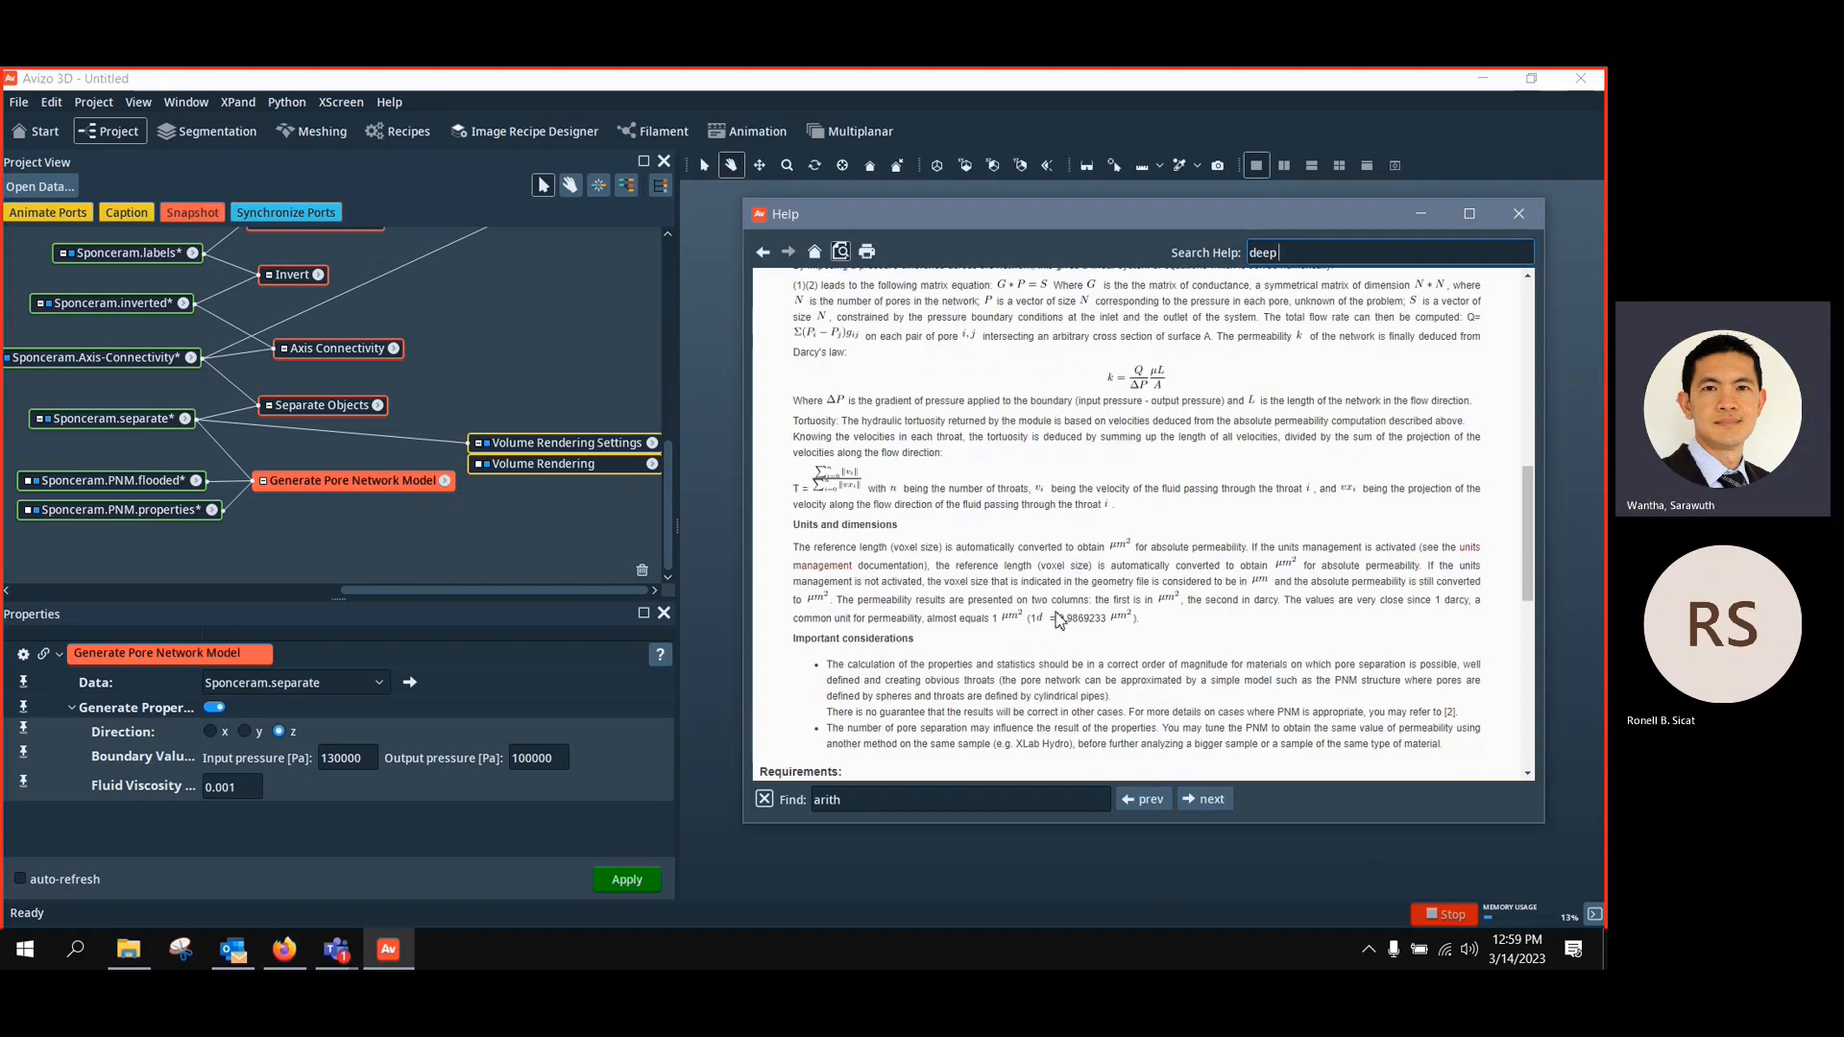
scroll(1064, 641, down, 3)
scroll(1064, 640, down, 3)
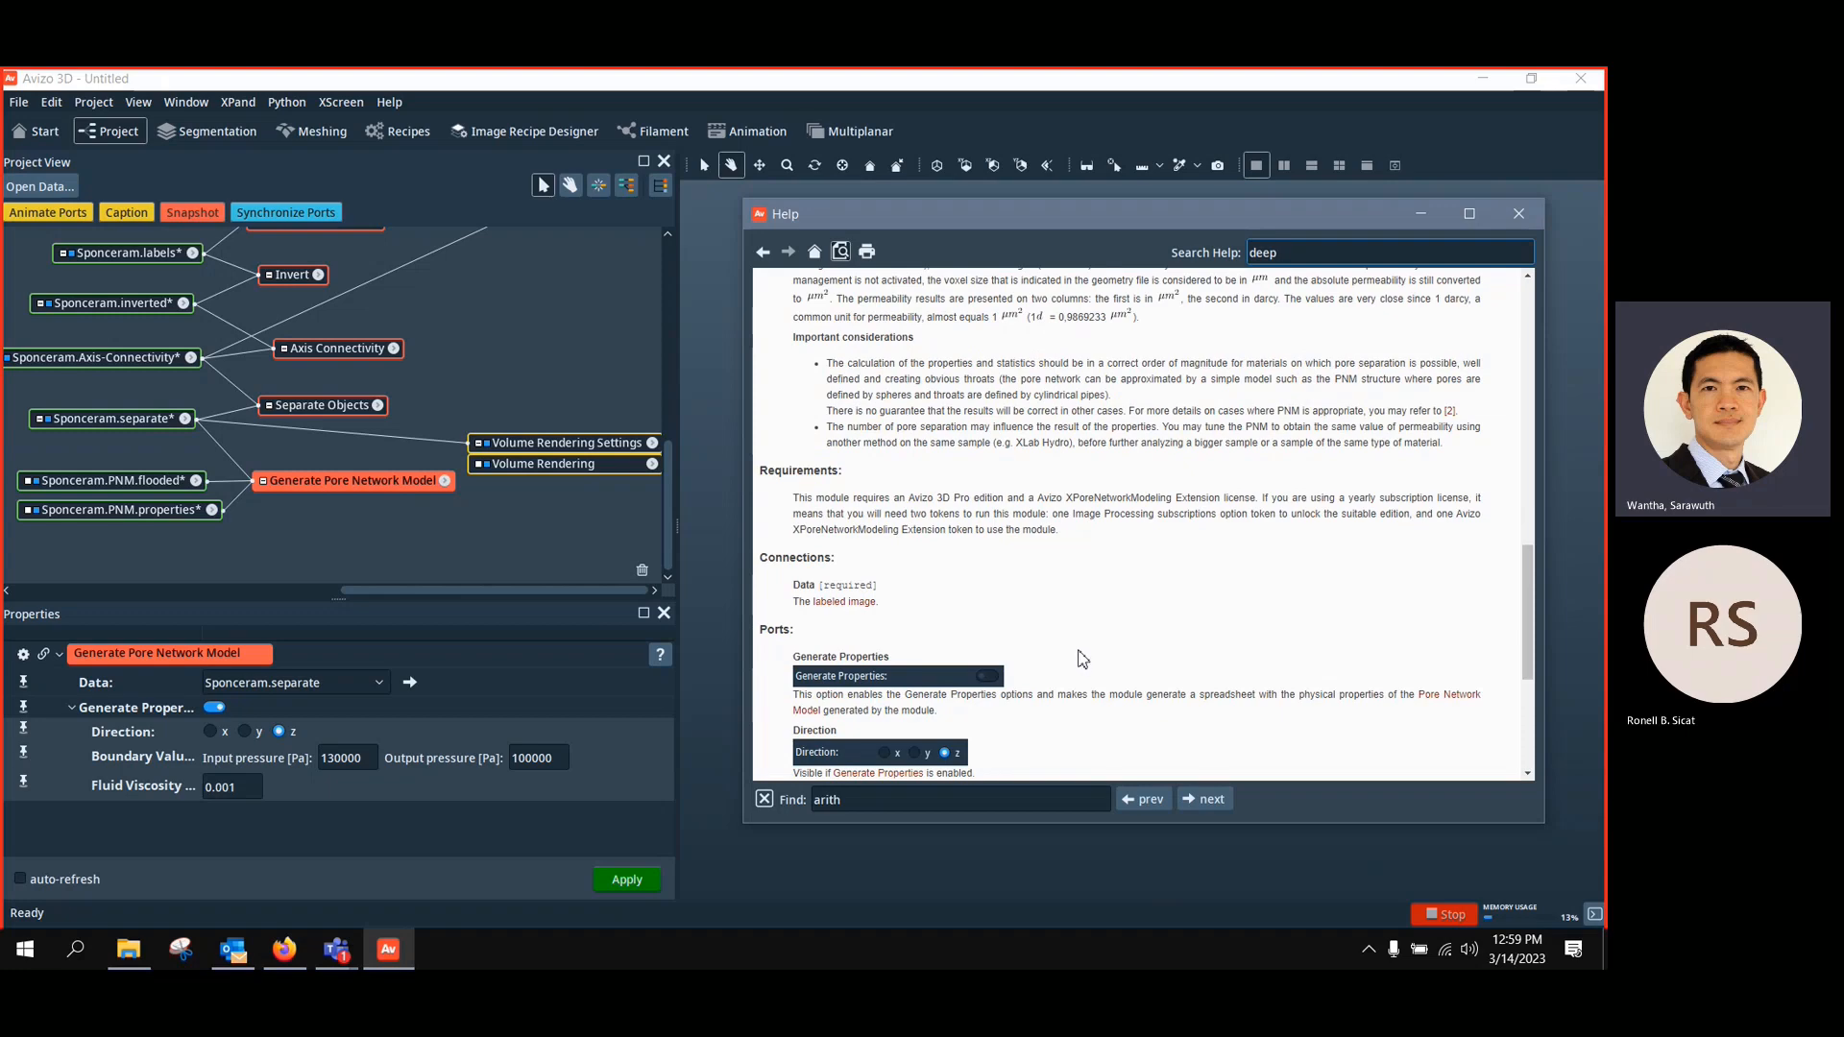
scroll(1078, 656, down, 2)
scroll(1079, 656, down, 4)
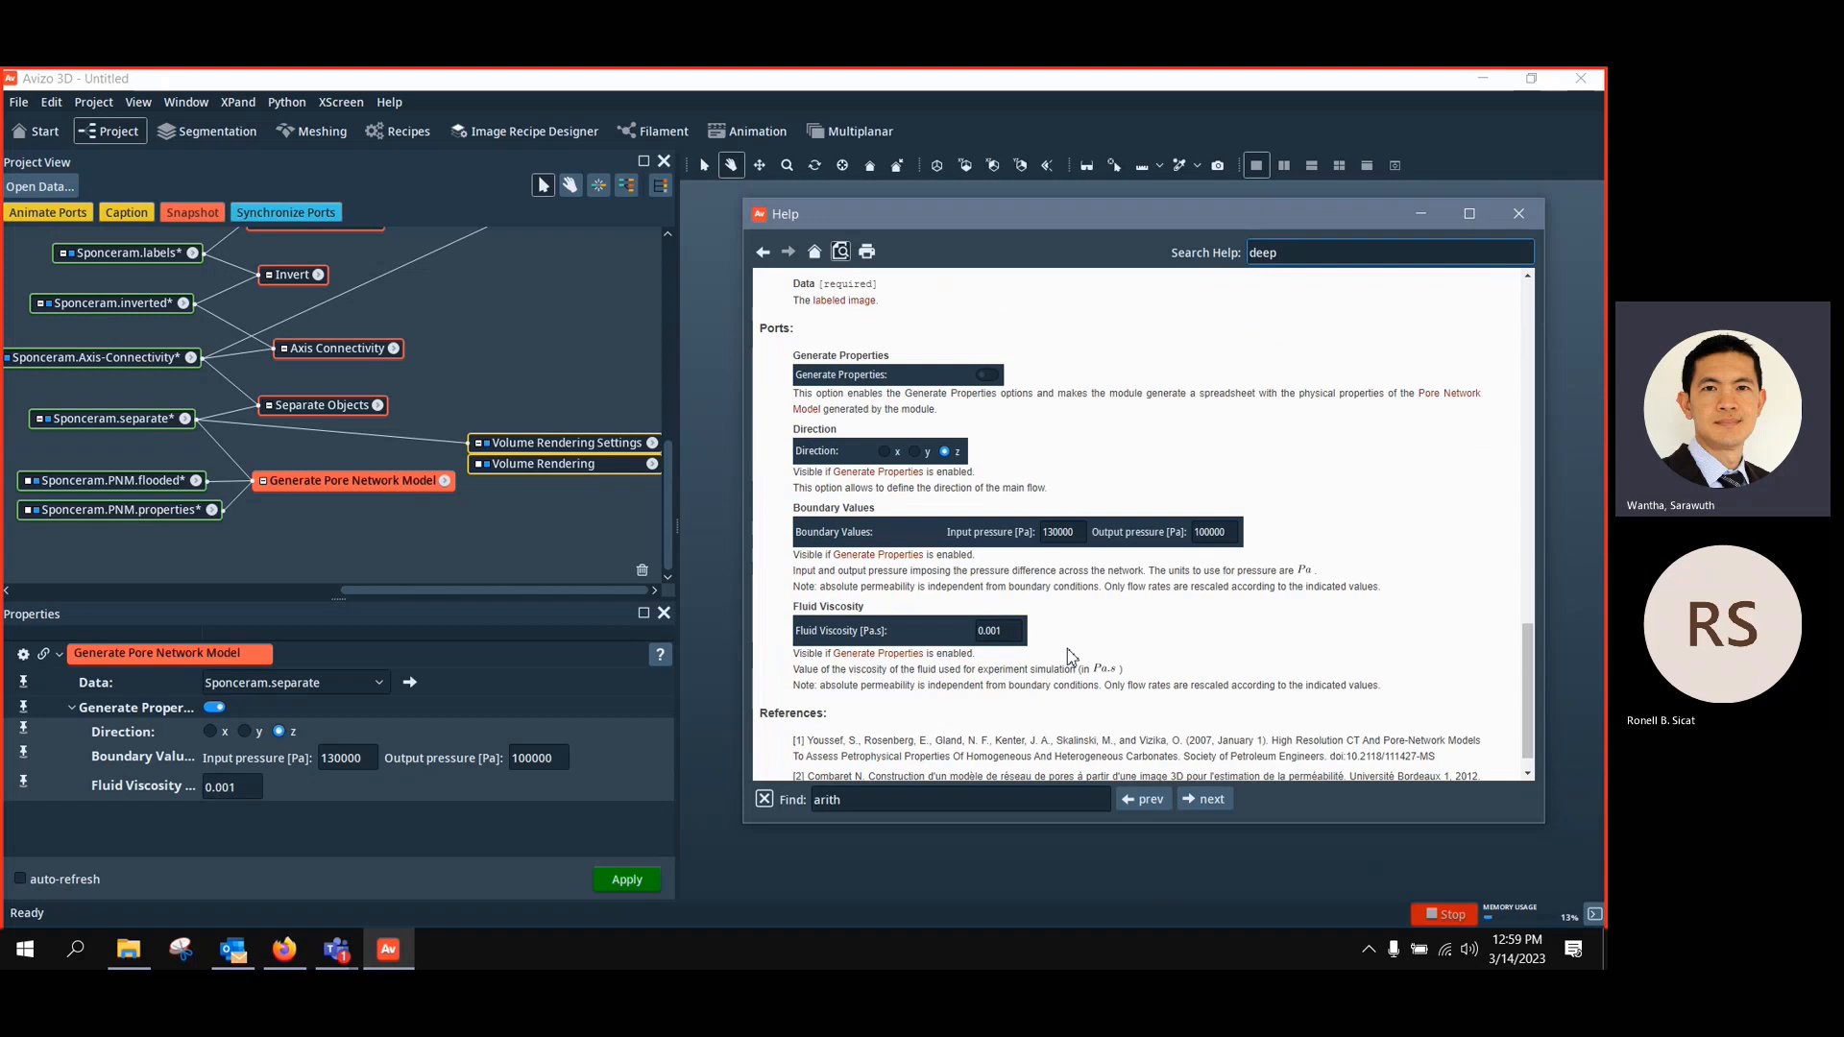
scroll(1070, 656, down, 1)
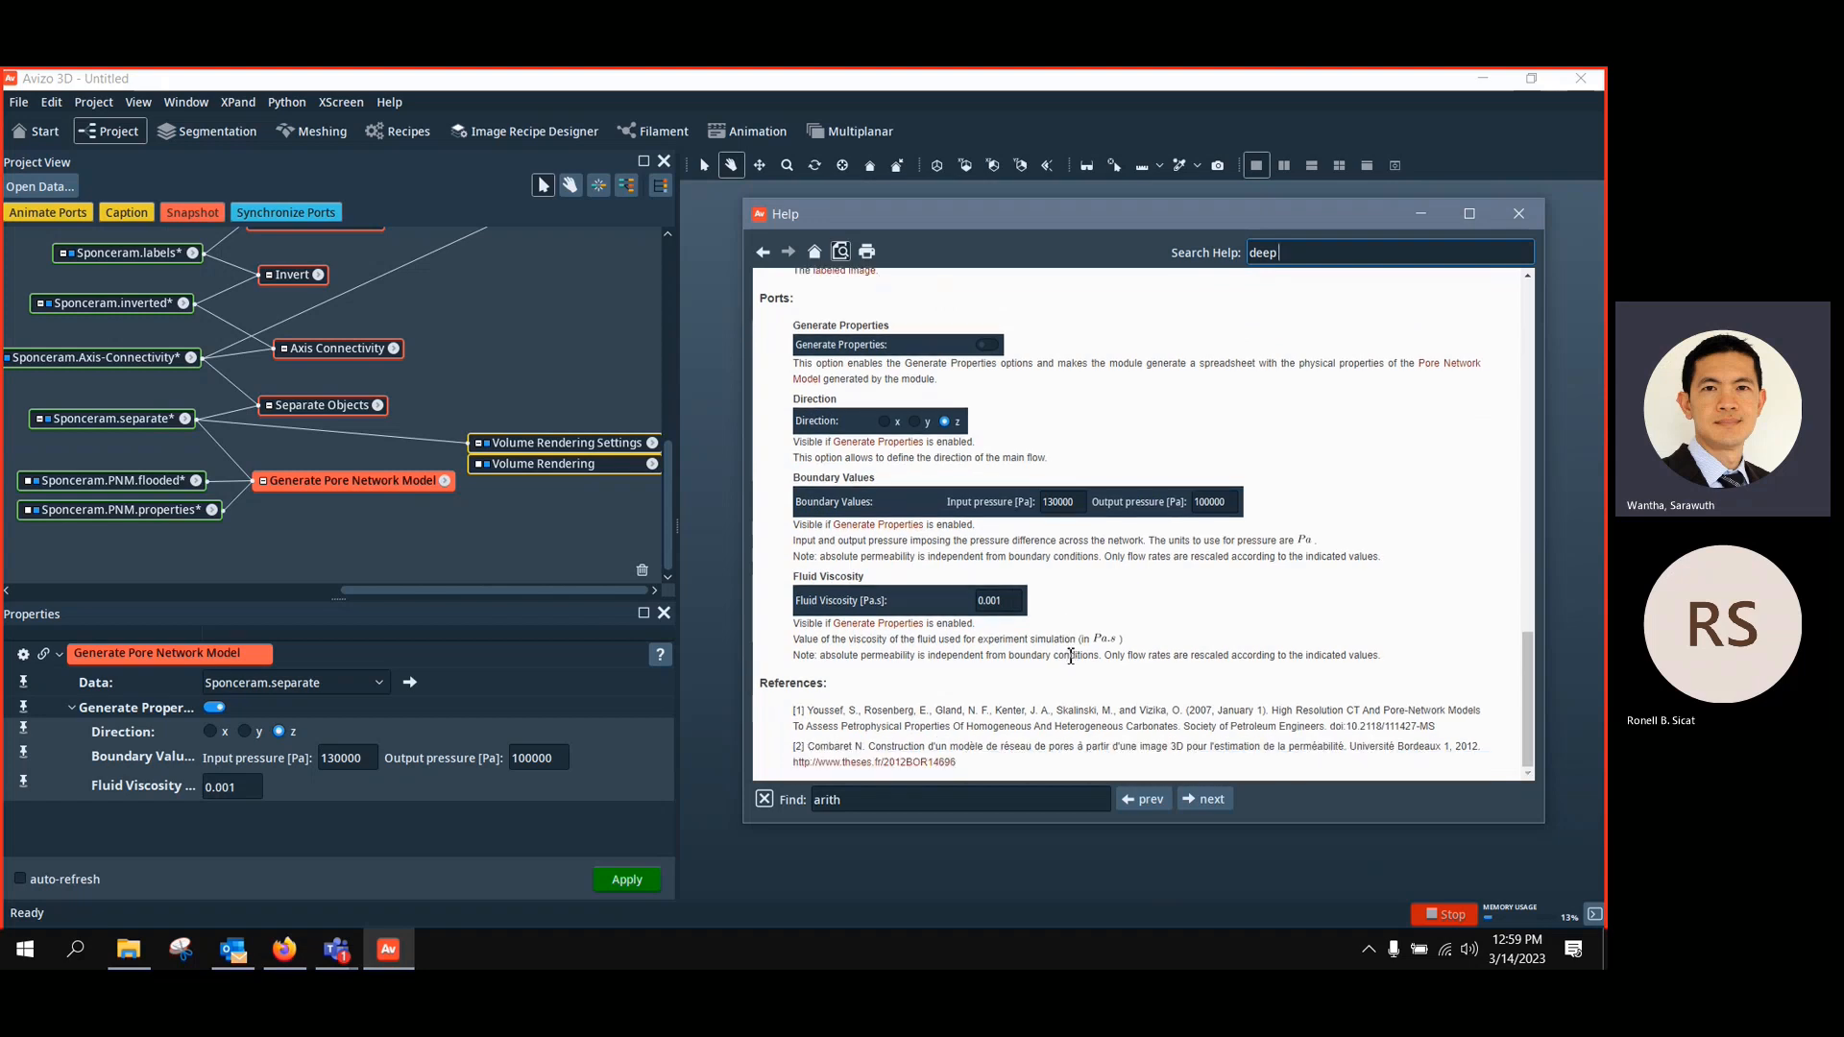
scroll(1071, 661, up, 2)
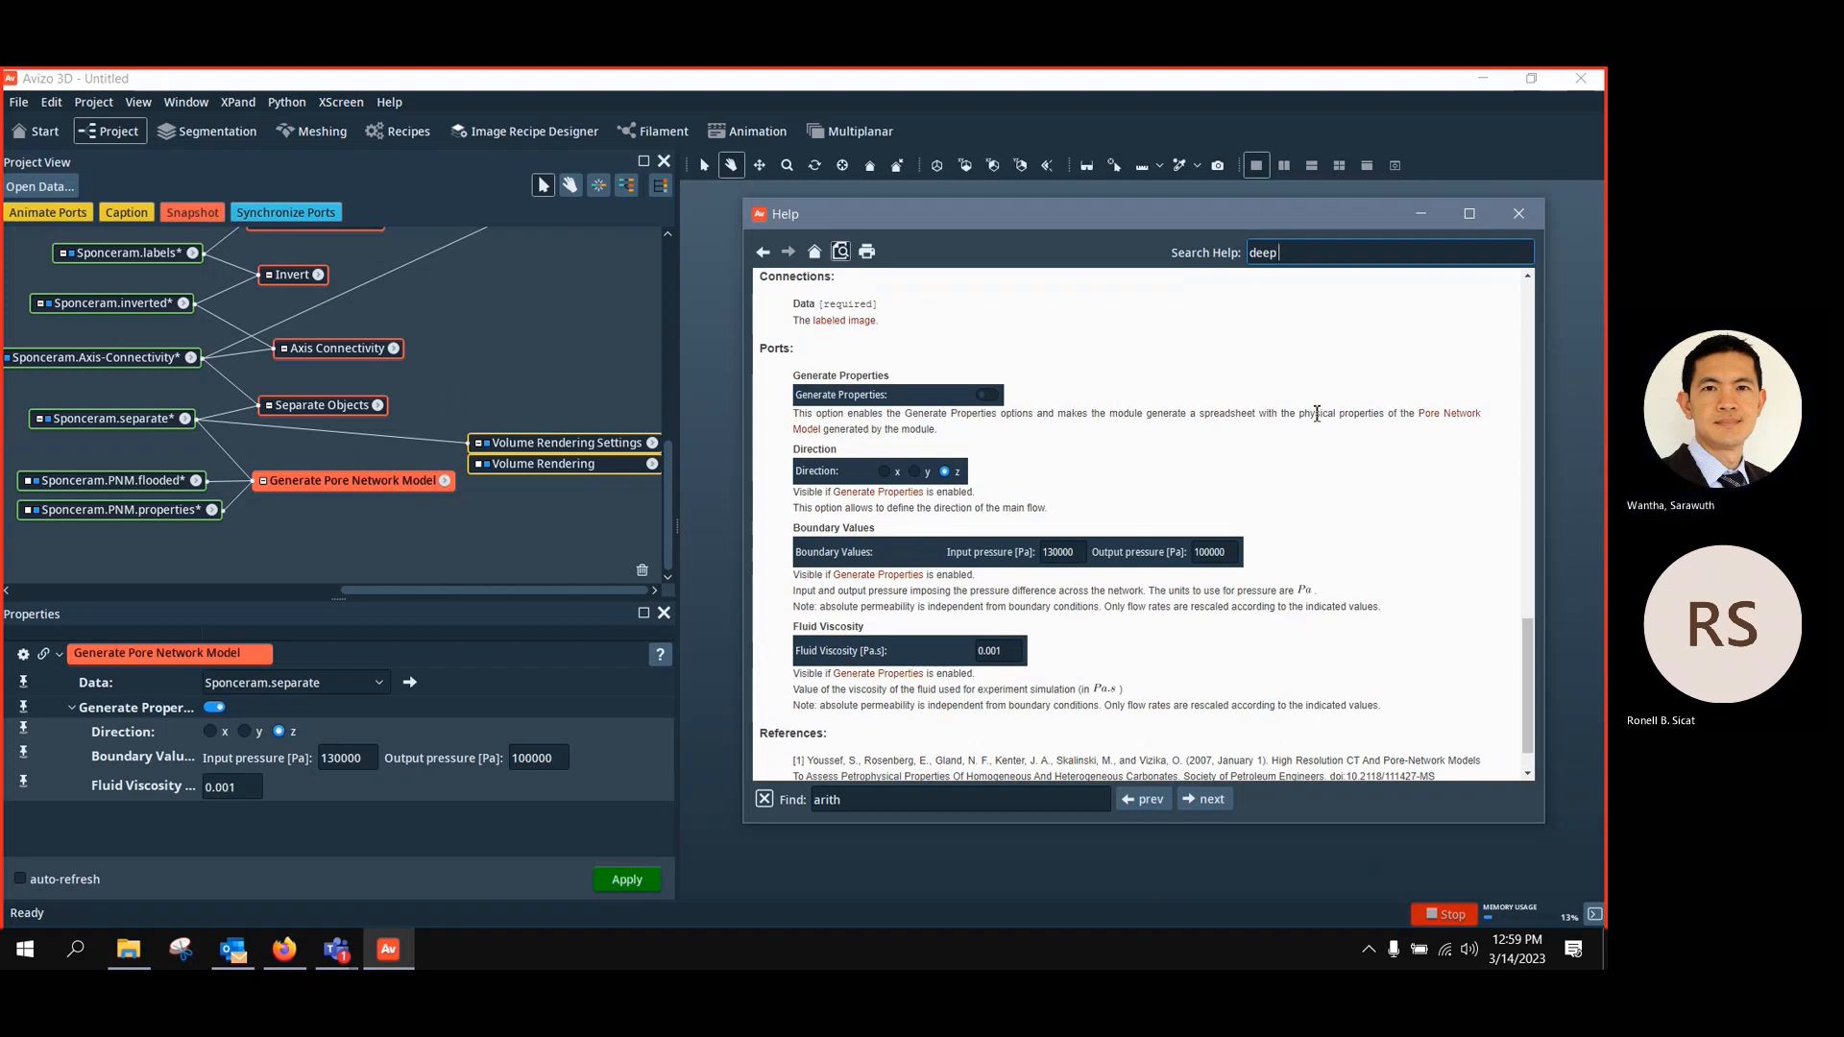
click(1537, 213)
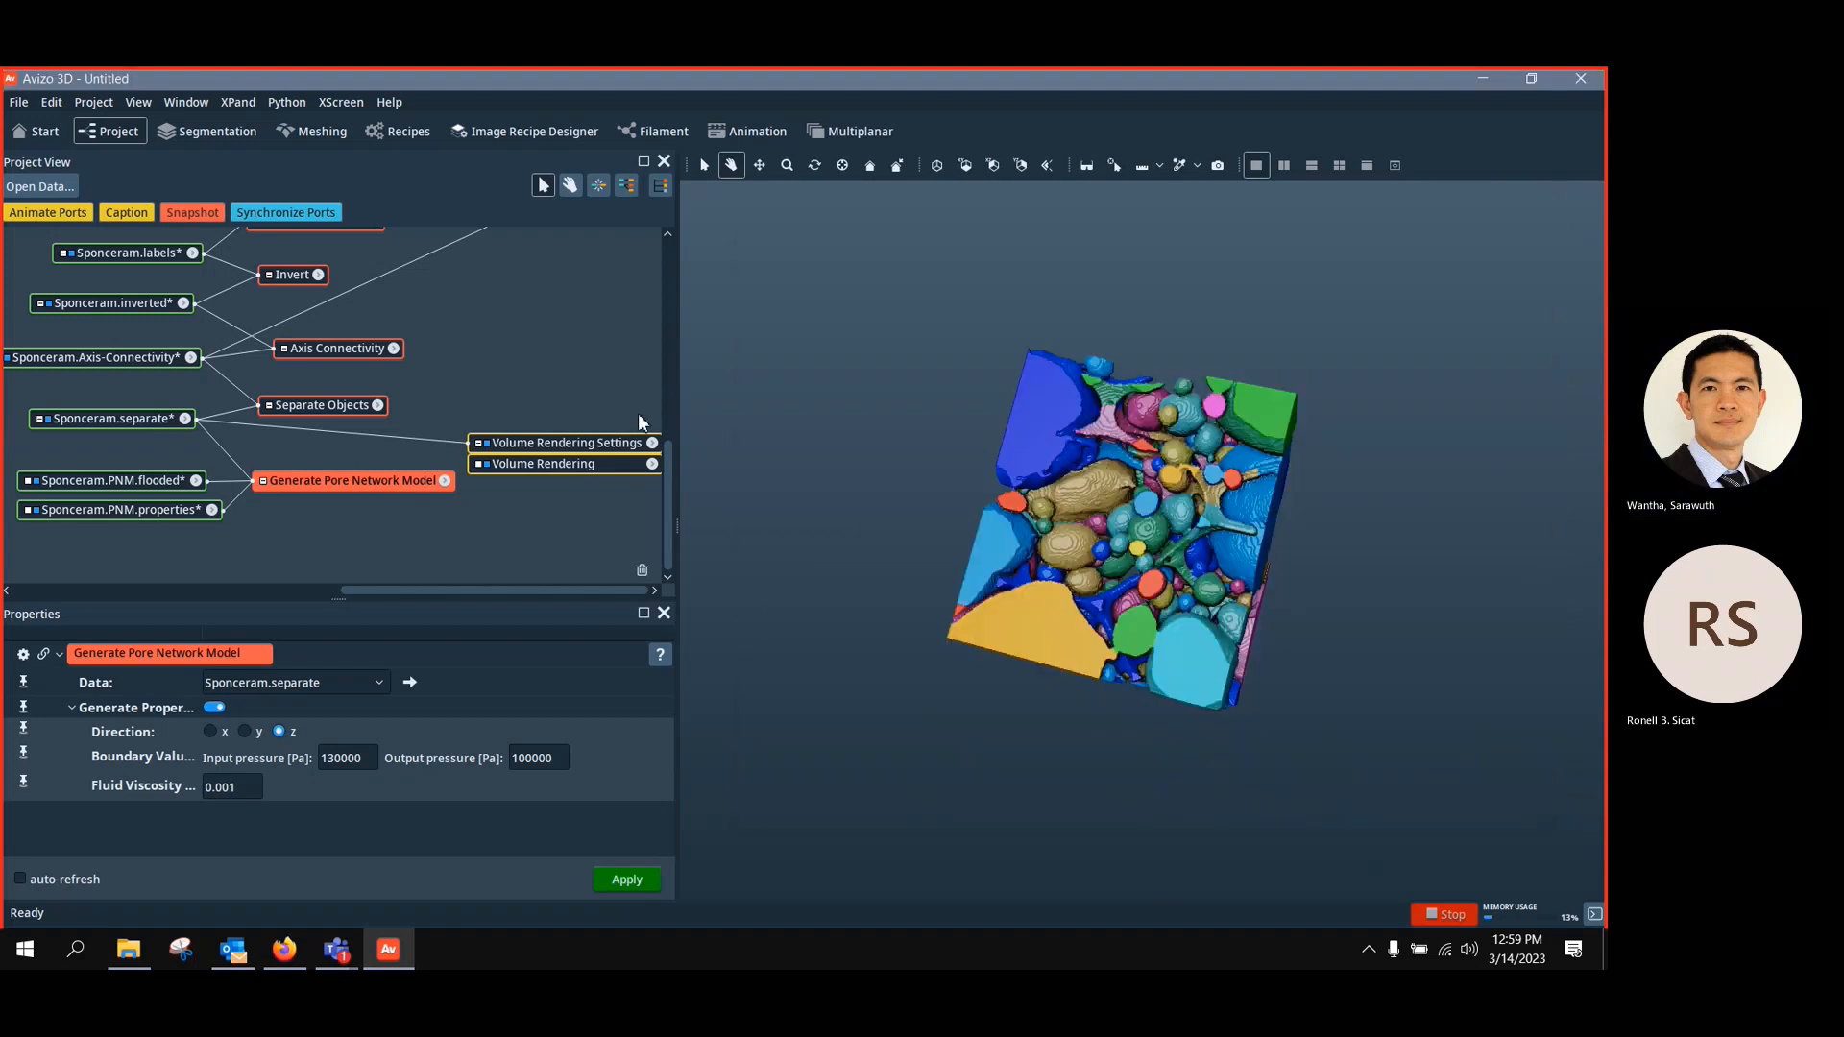
Reposition the volume rendering and Generate Pore Network Model modules in the graph and select Sponceram.PNM.flooded
click(526, 443)
click(384, 485)
click(149, 481)
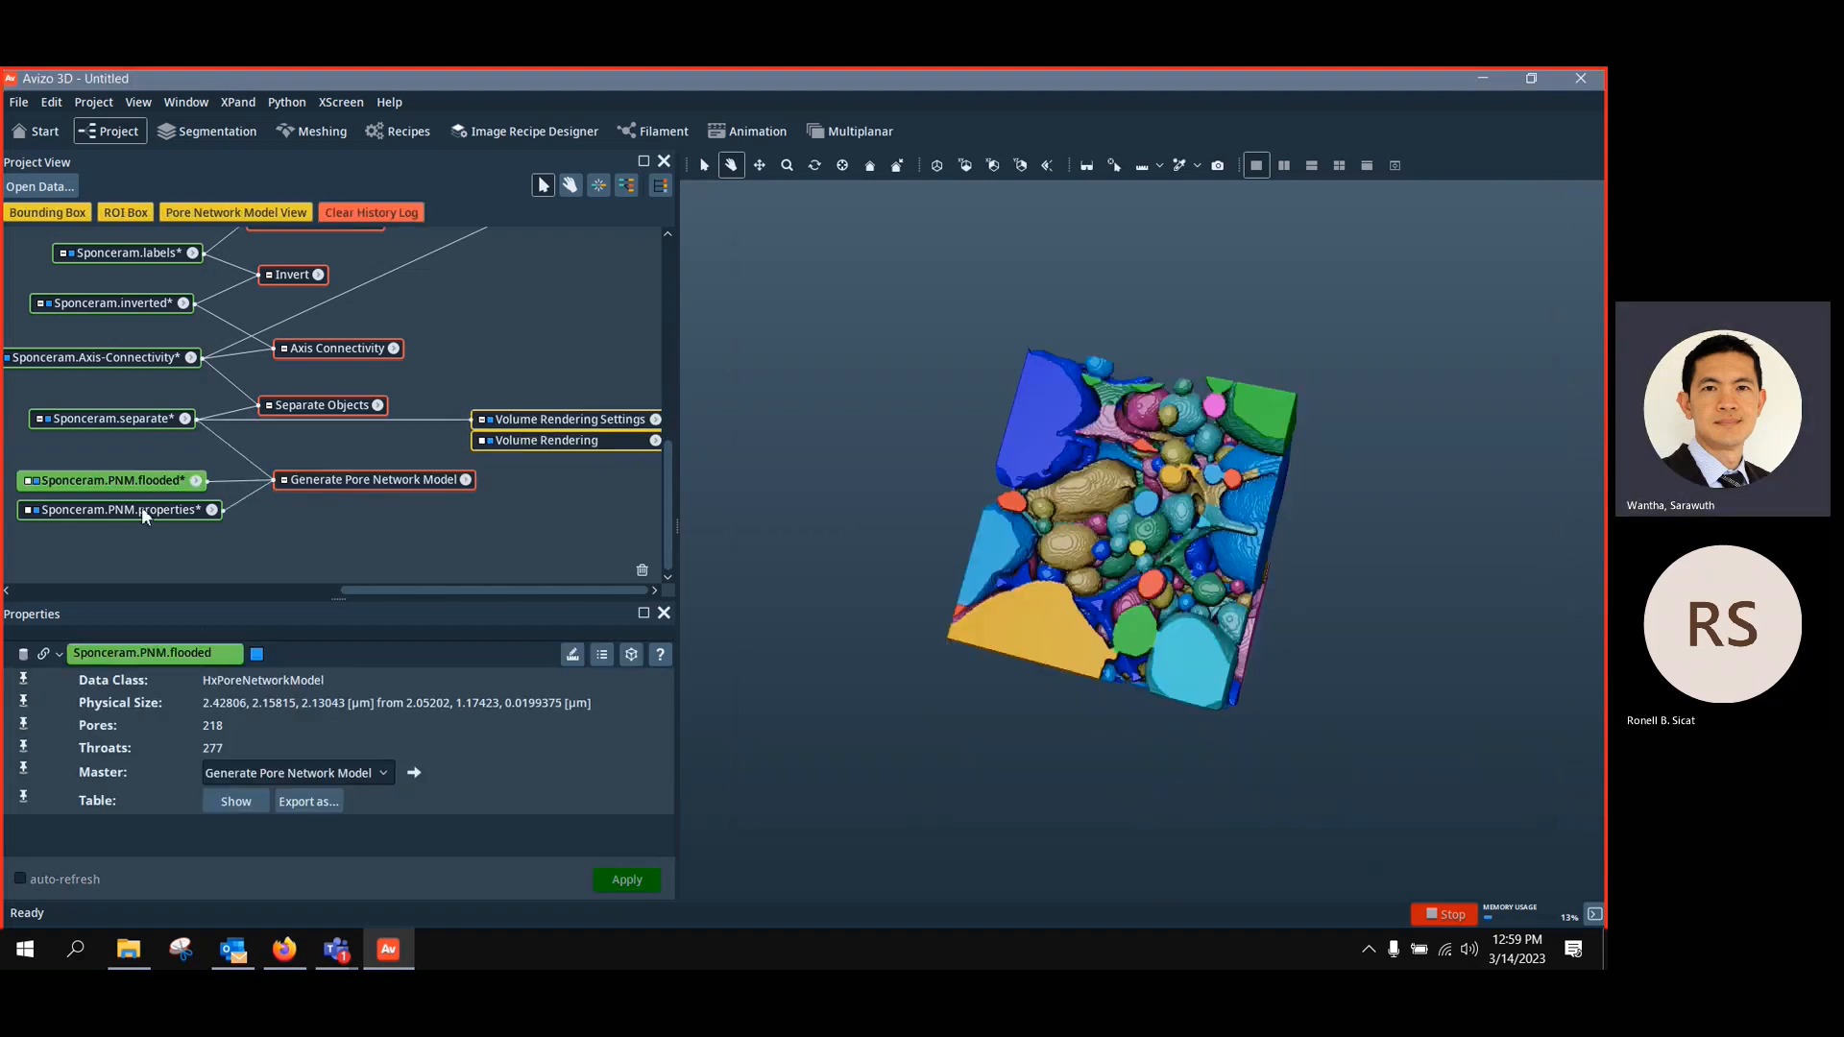
Show the table of Sponceram.PNM.flooded and widen it to read the pore volume, area, EqRadius and pressure columns
click(141, 518)
click(144, 481)
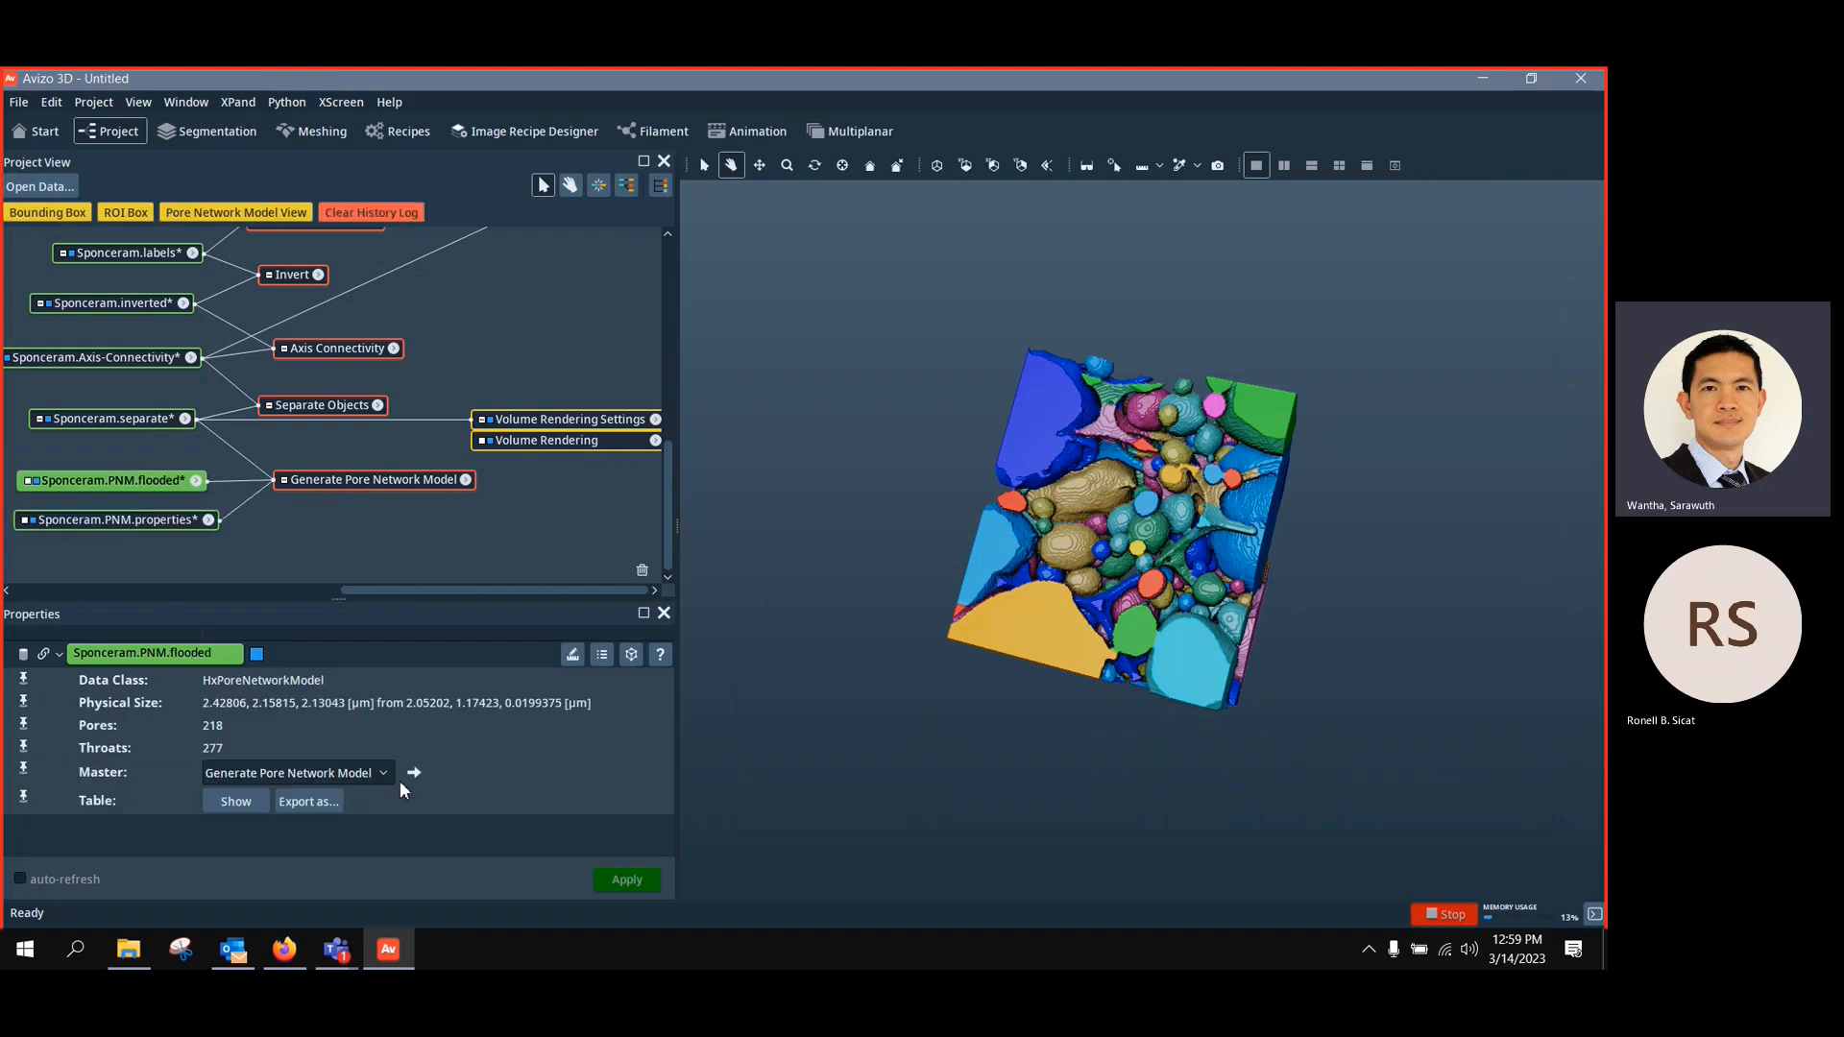
click(237, 802)
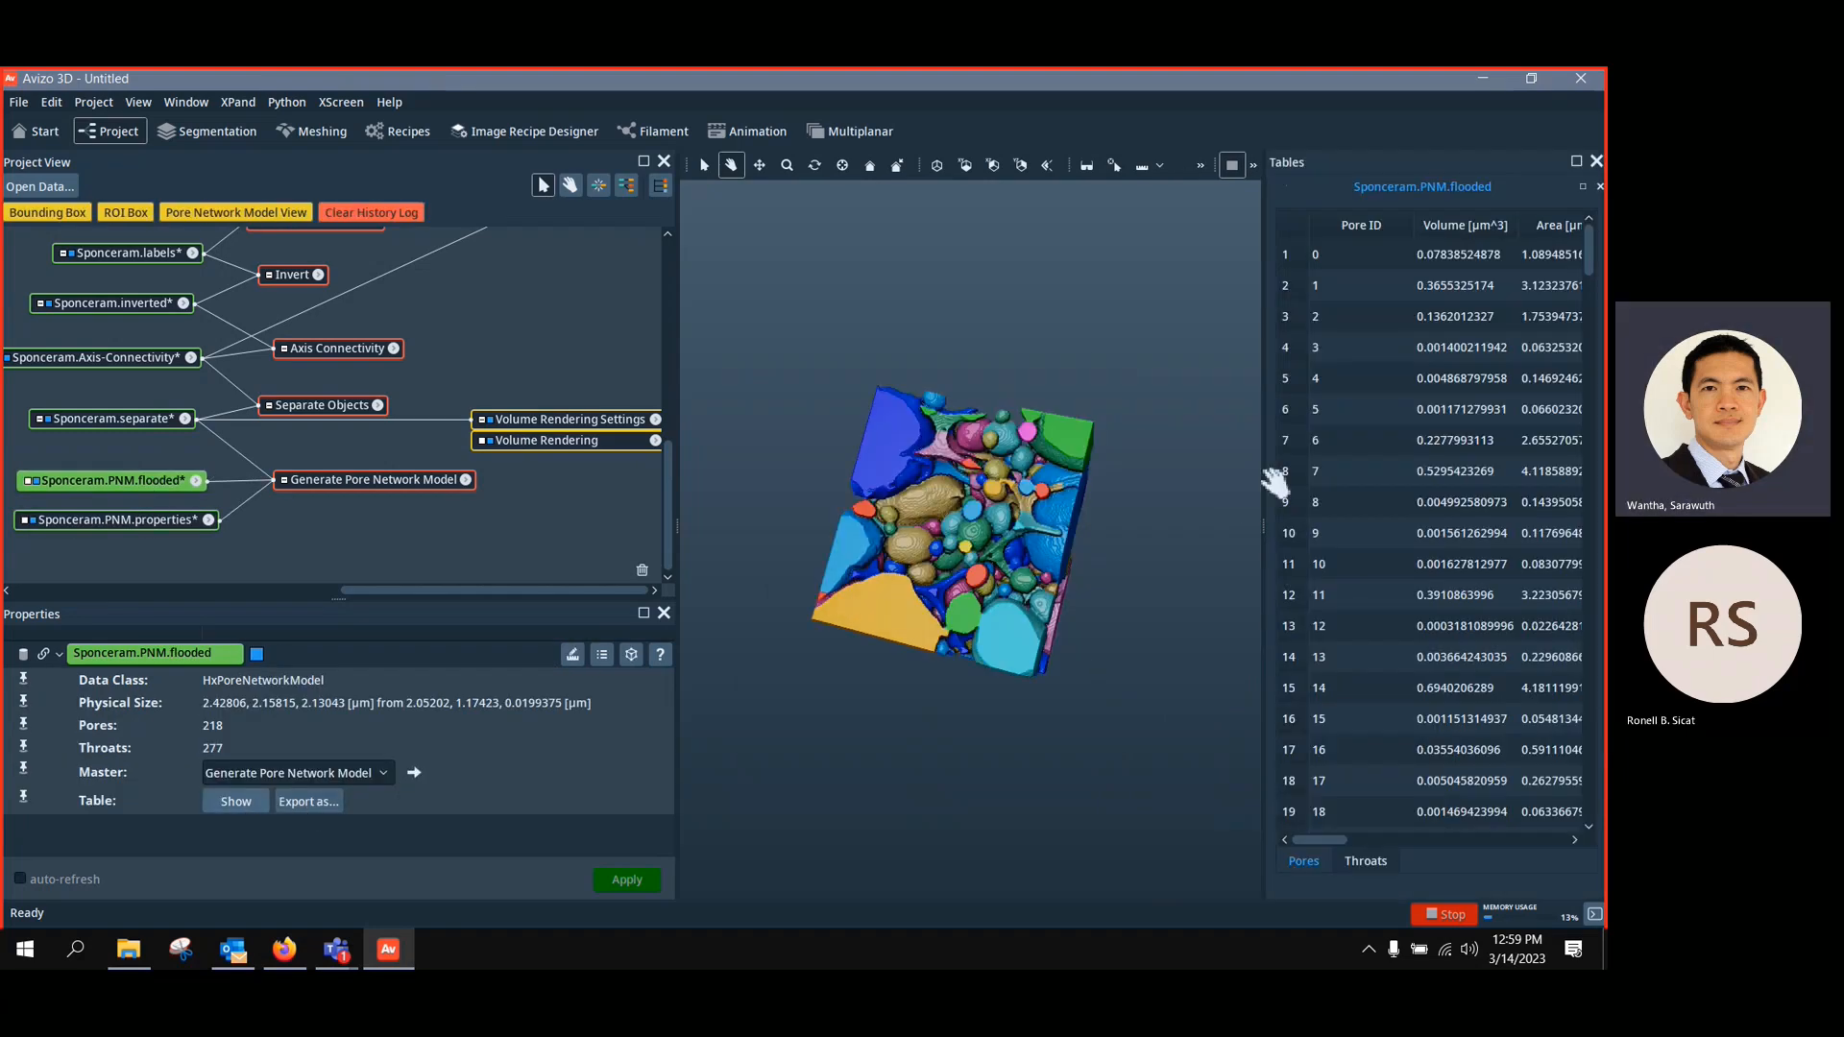
drag(1264, 532, 894, 524)
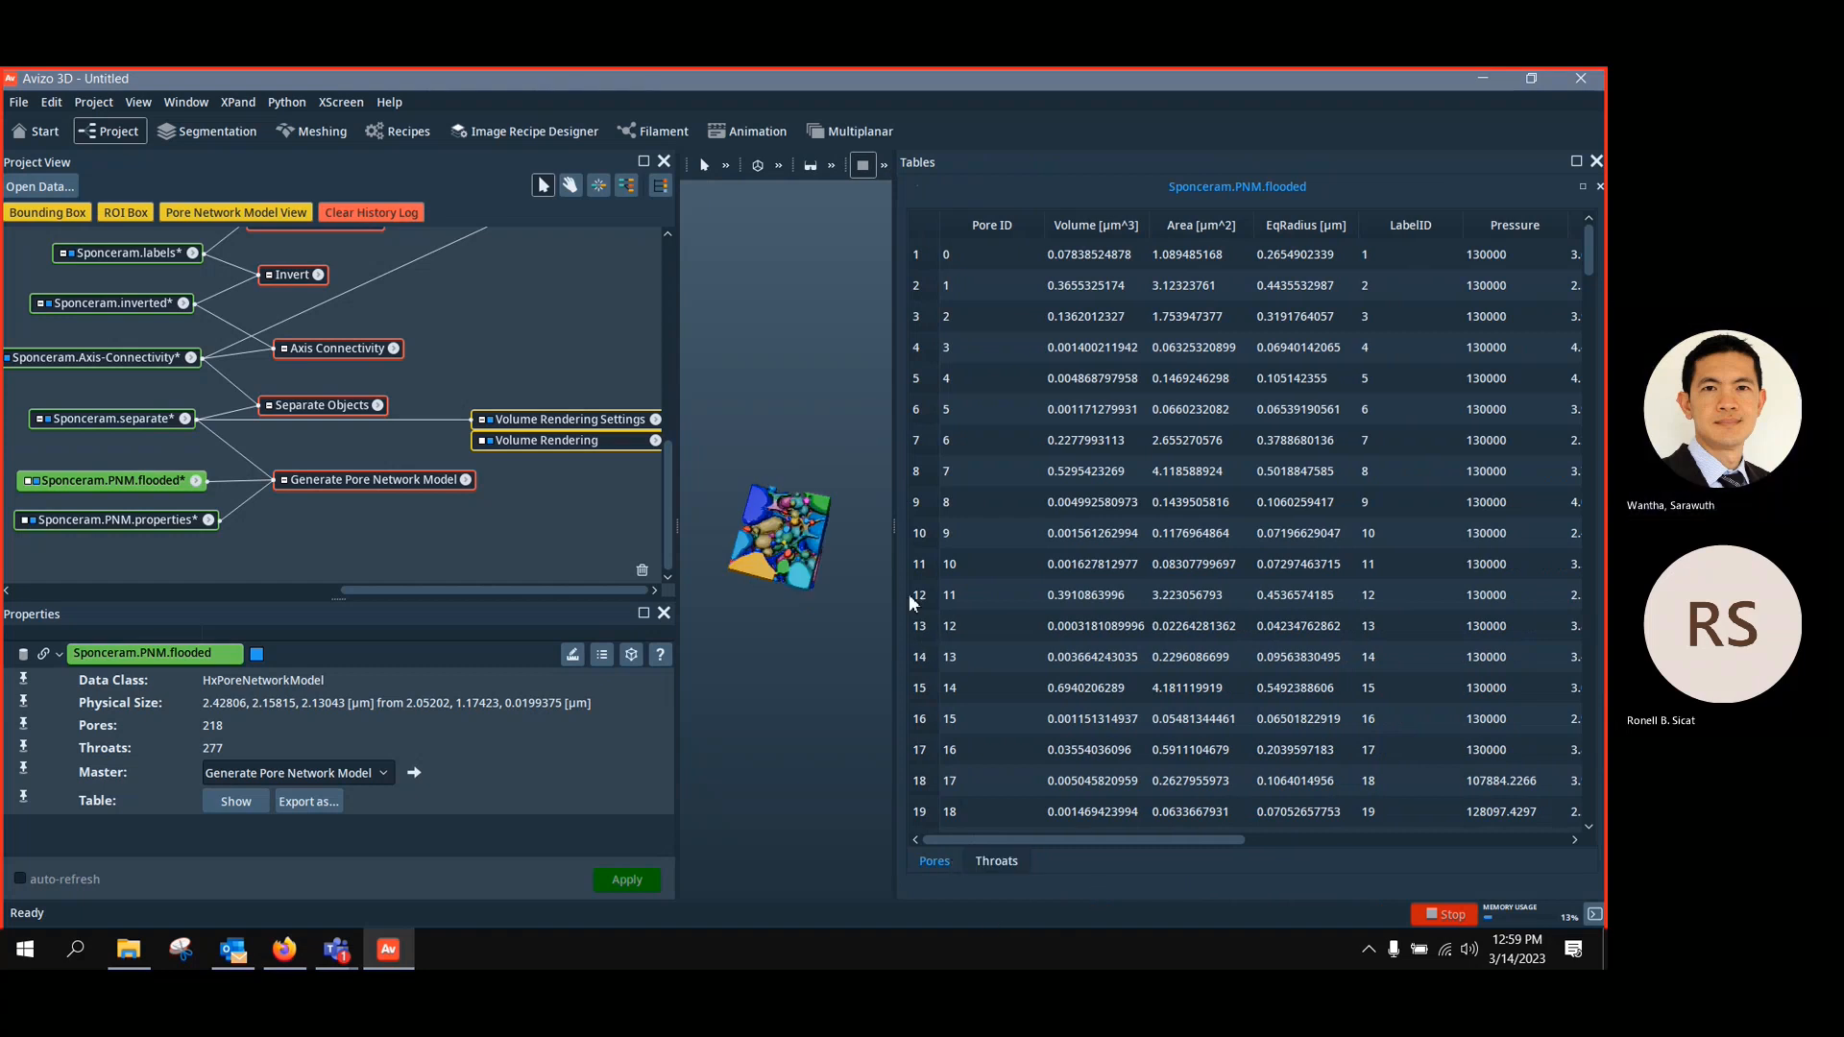
drag(900, 538, 1379, 536)
Delete the Volume Rendering and its settings from the project graph, clearing the pores from the 3D view
drag(562, 420, 534, 471)
drag(145, 527, 142, 533)
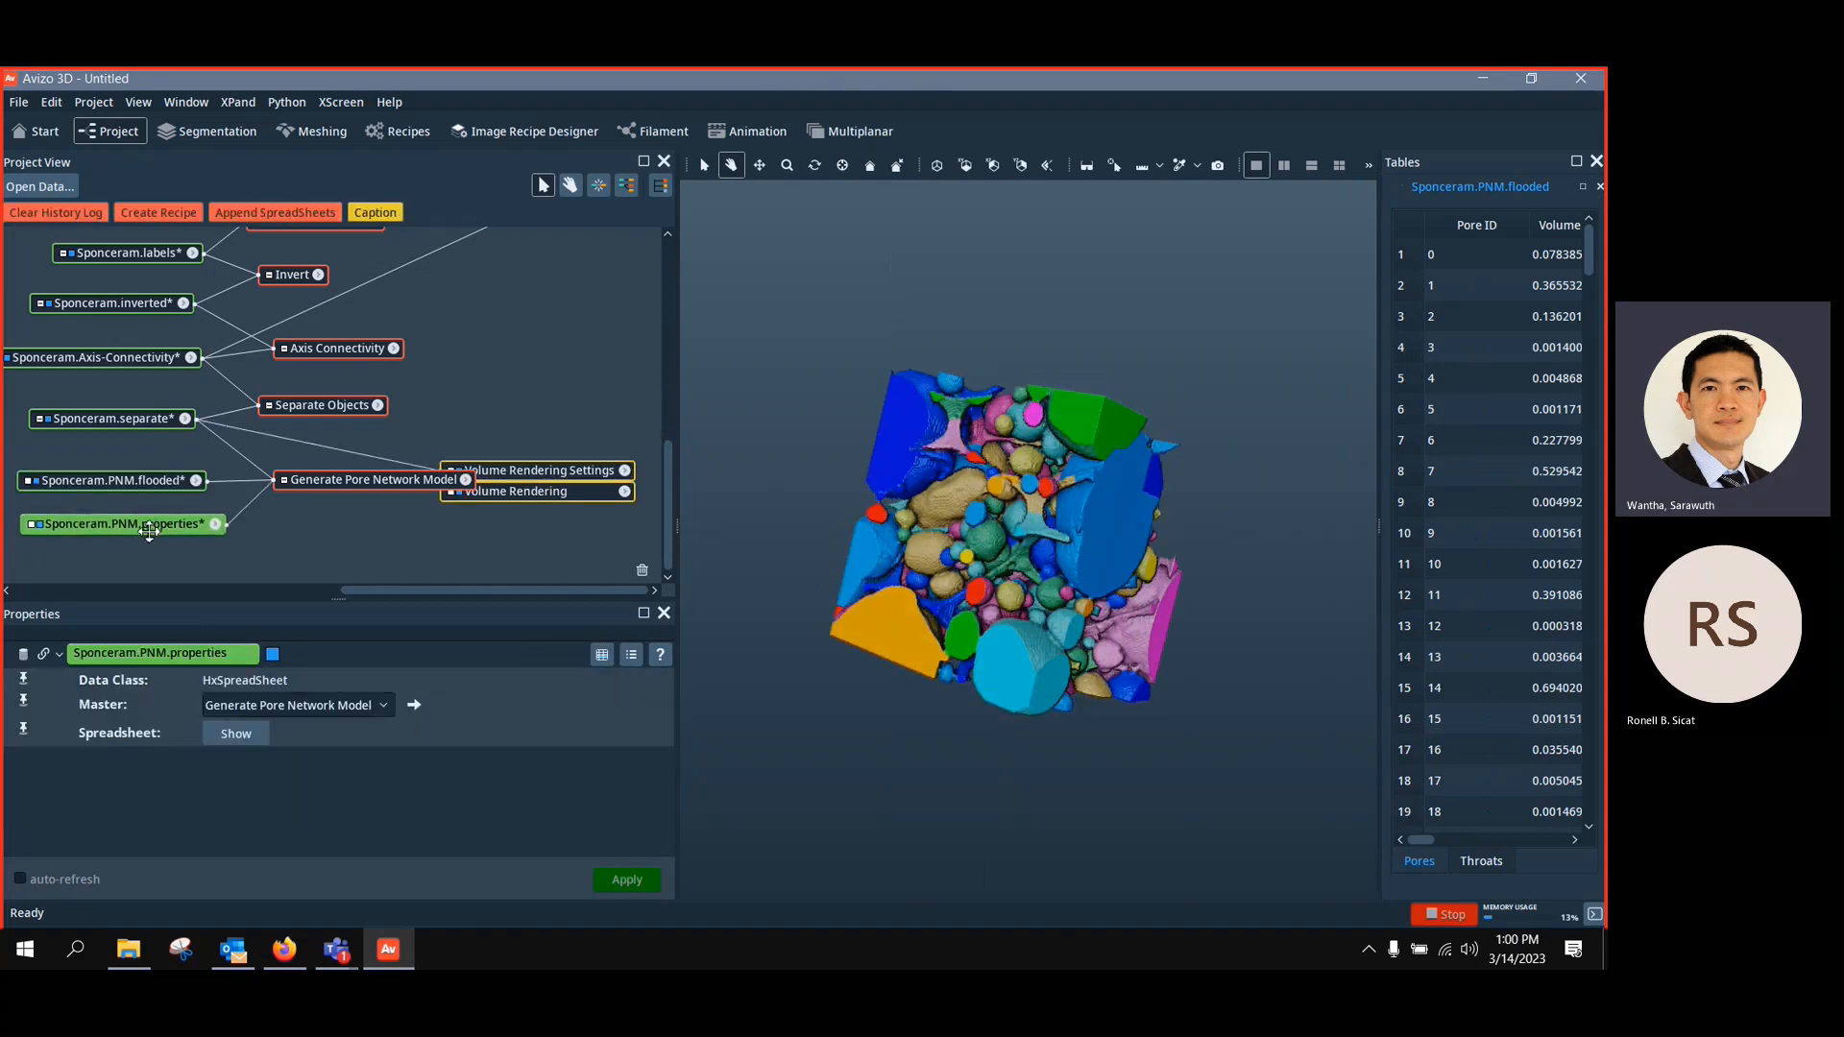
click(142, 478)
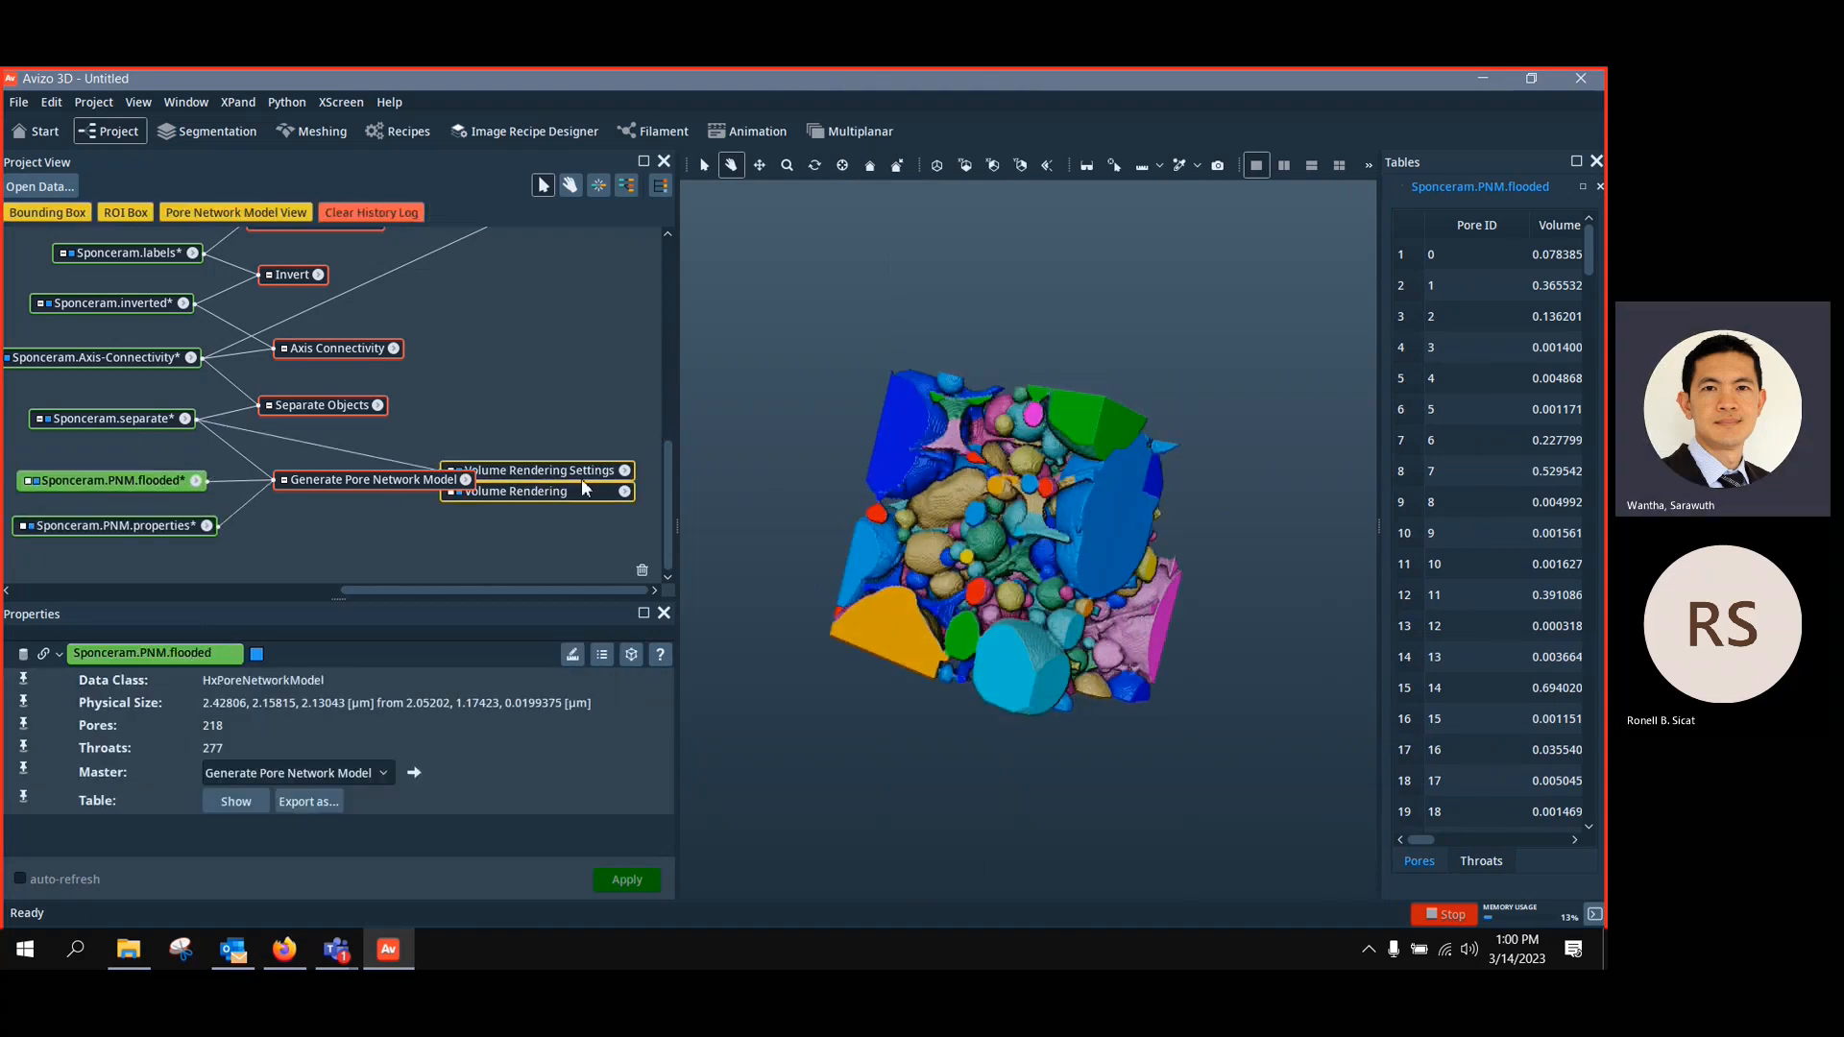
drag(571, 473, 579, 460)
key(Delete)
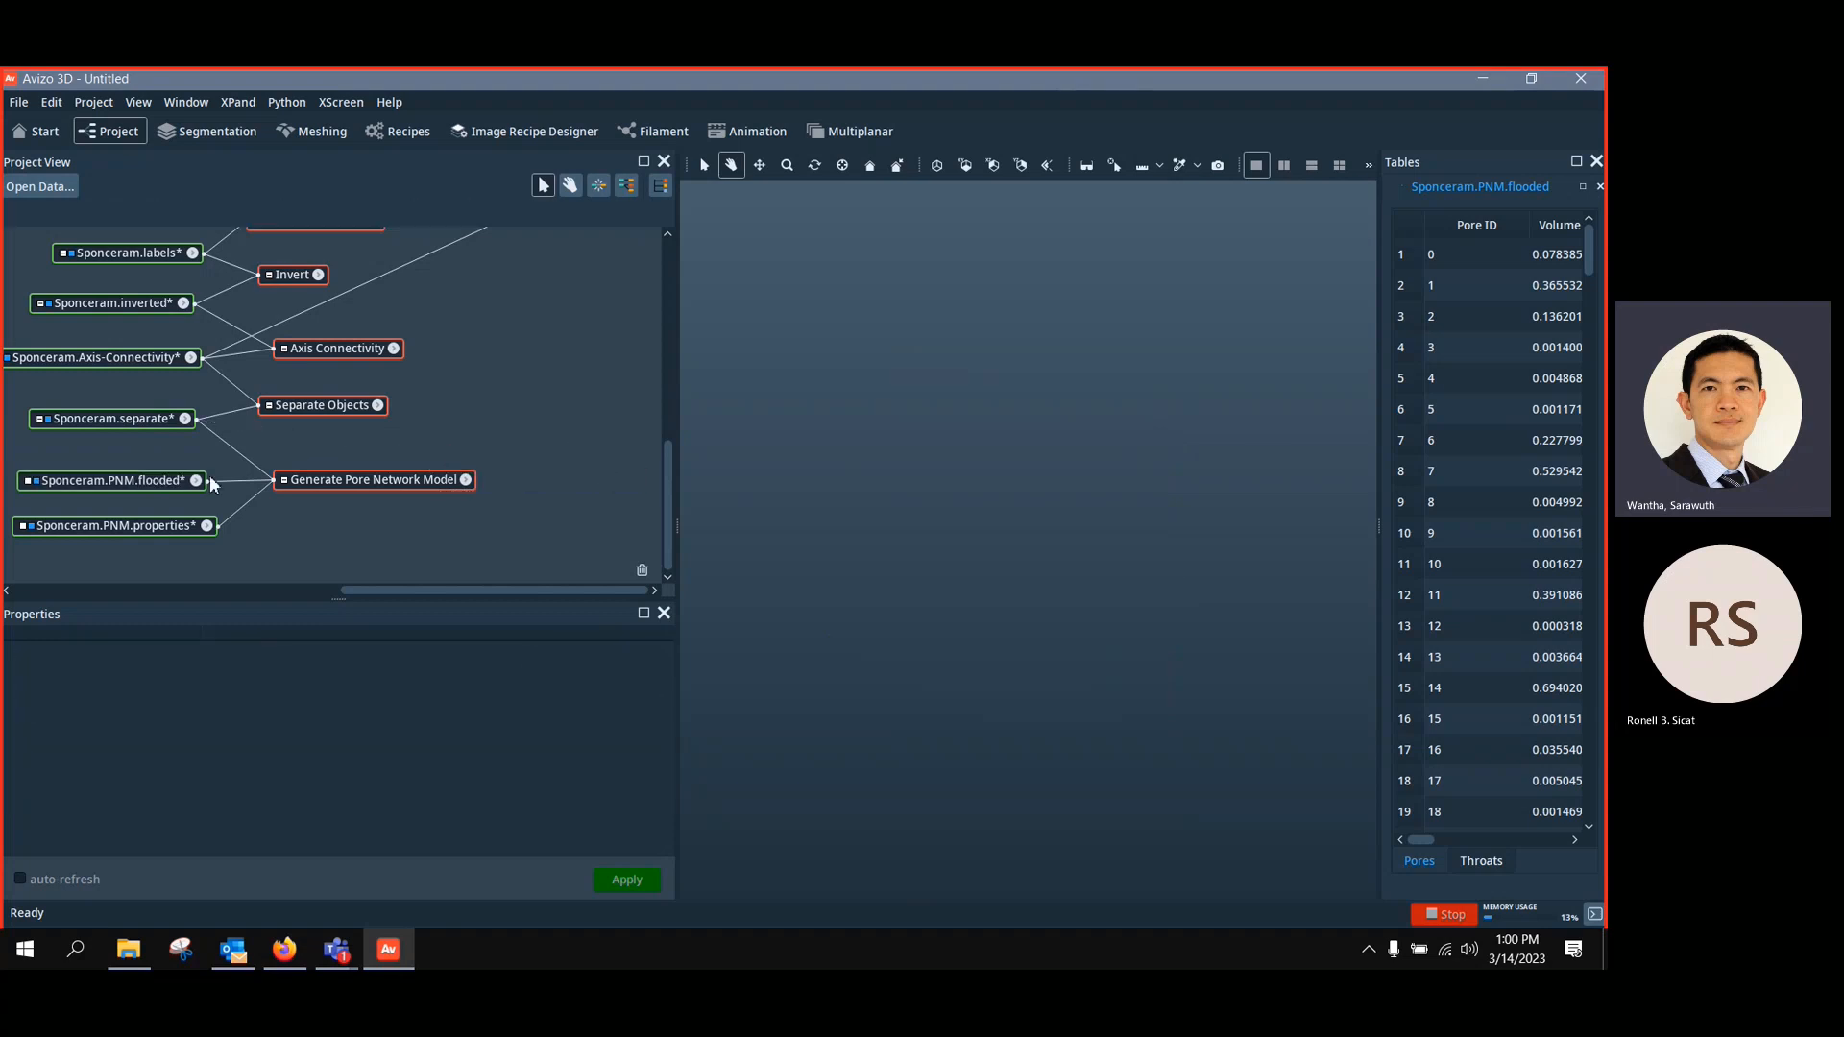
Attach a Pore Network Model View to Sponceram.PNM.flooded
right_click(165, 520)
right_click(156, 488)
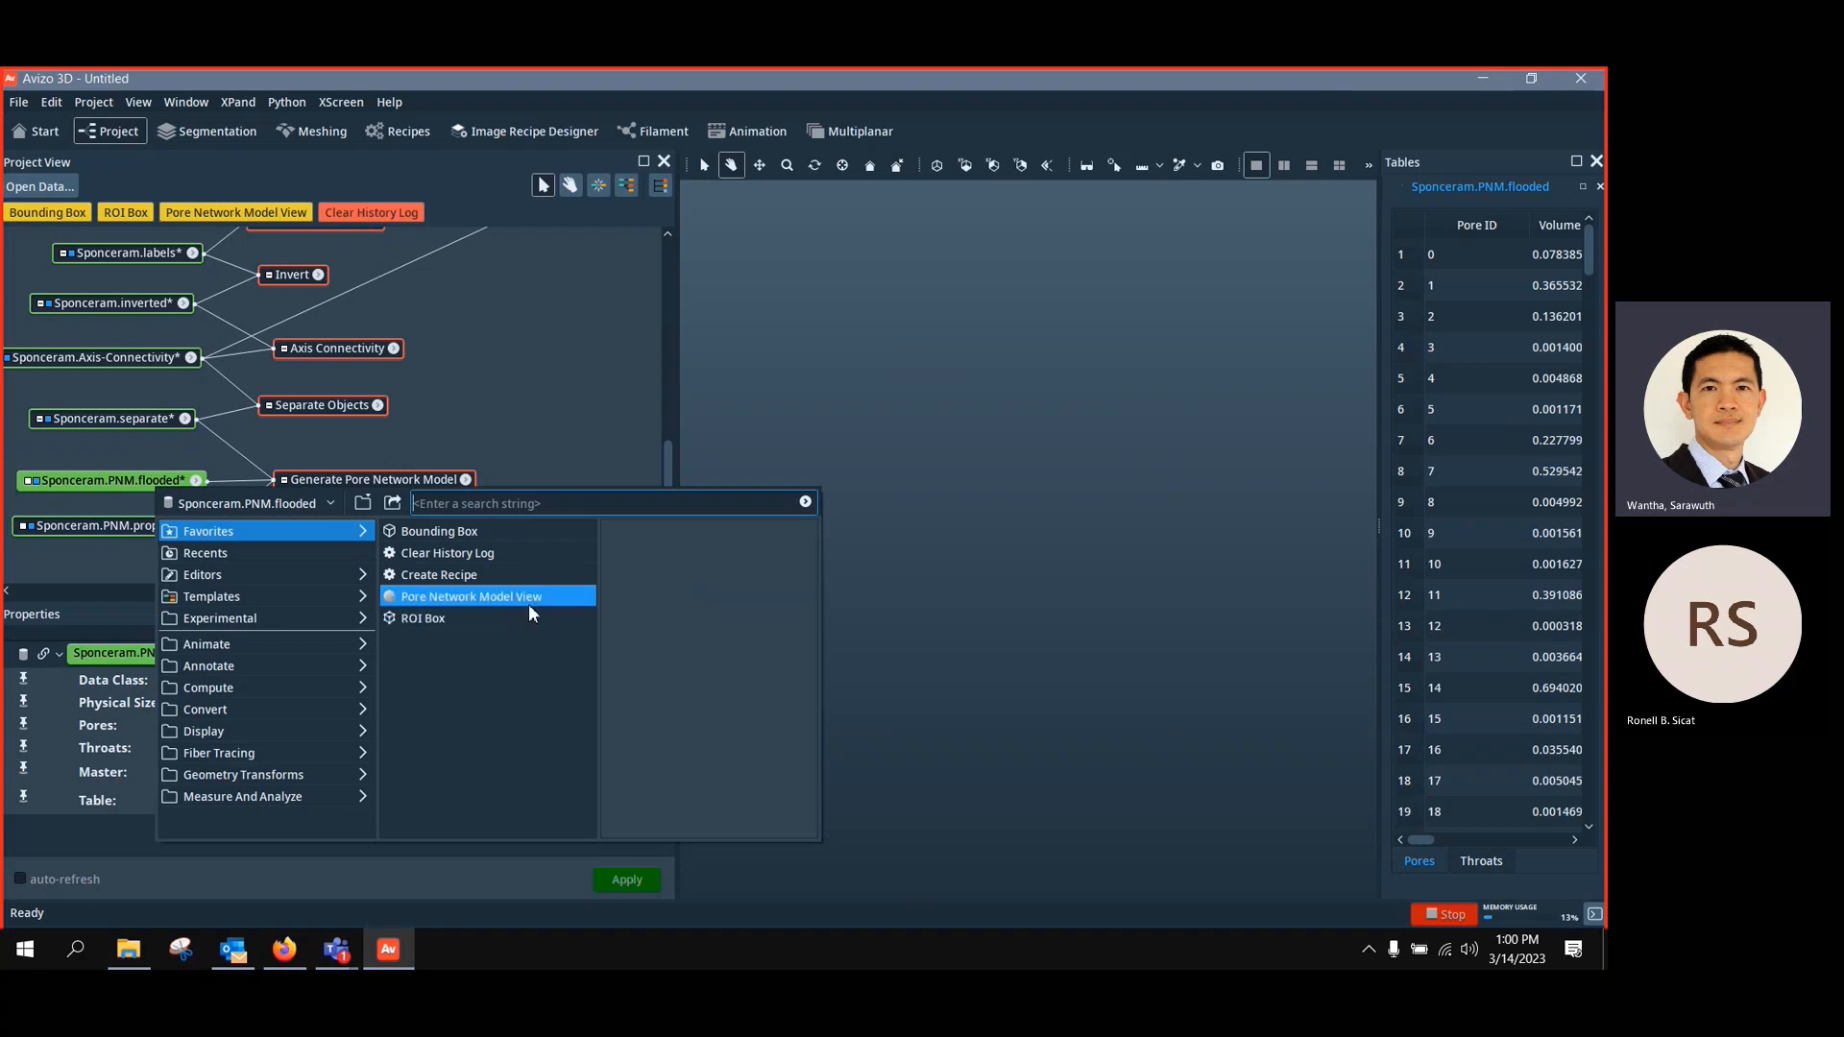
click(117, 490)
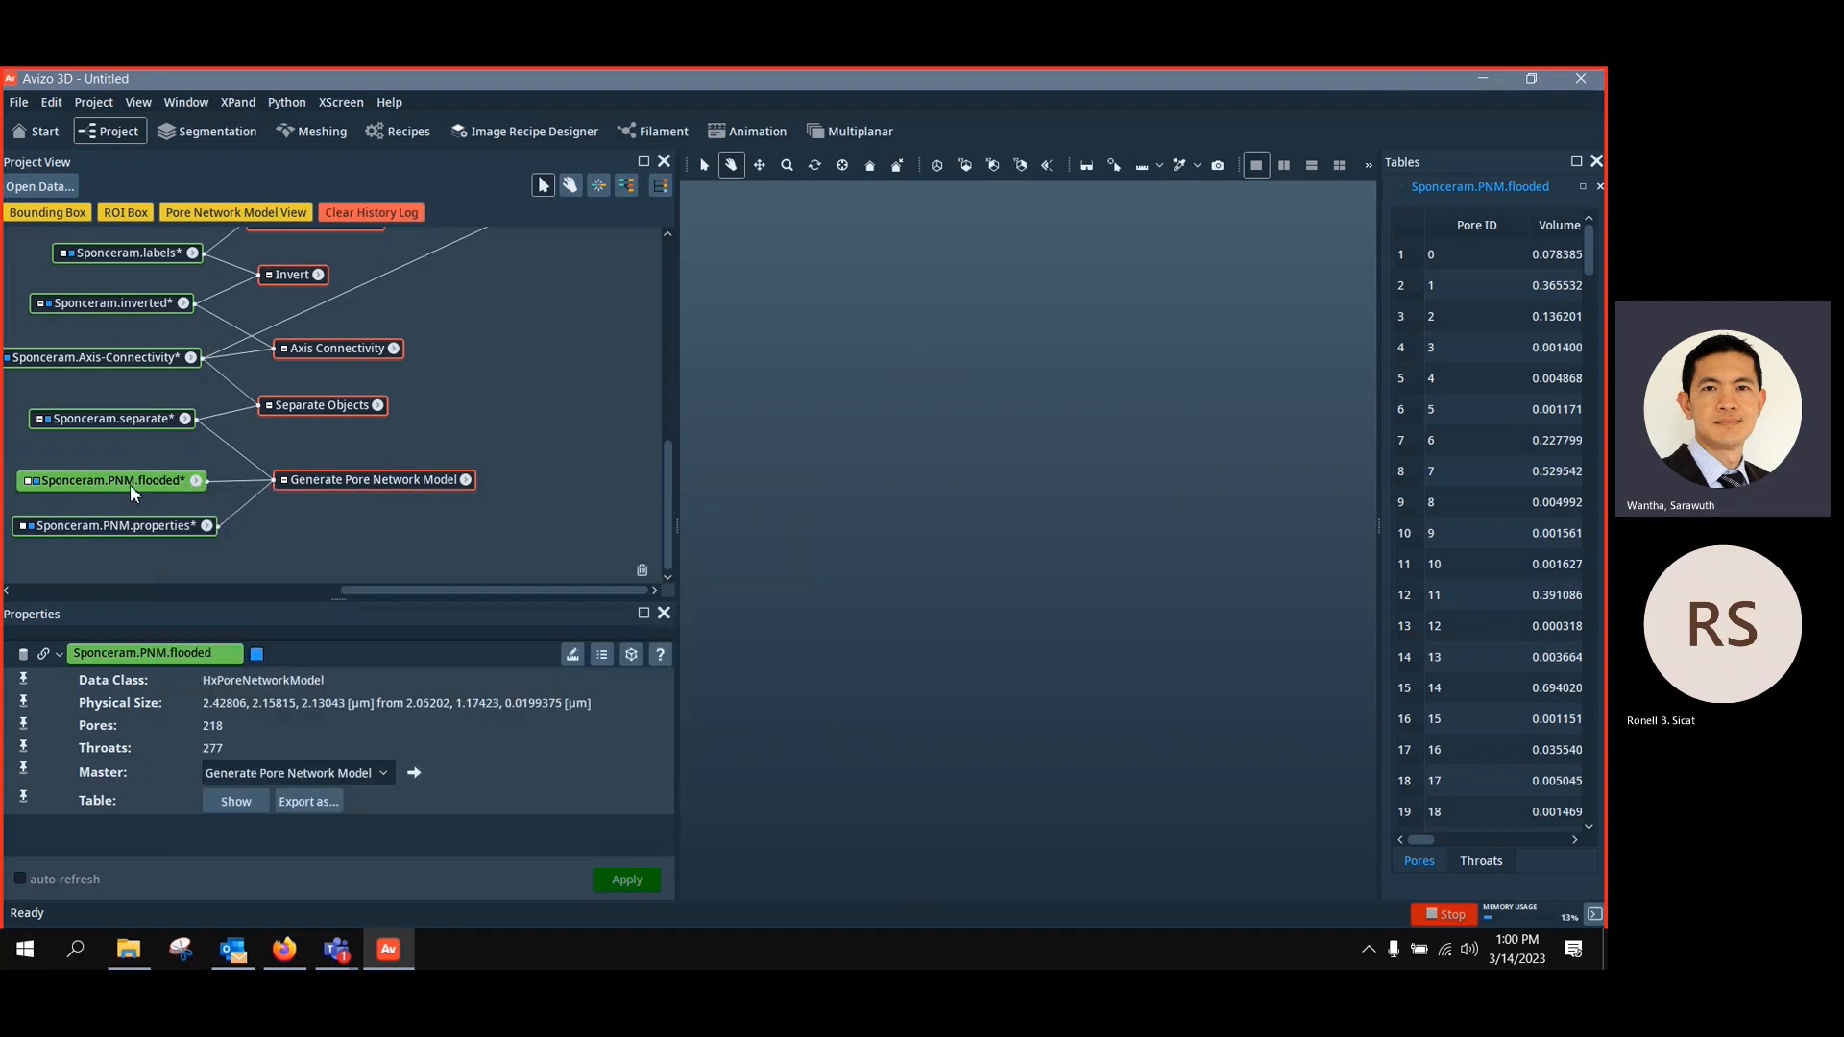
right_click(150, 479)
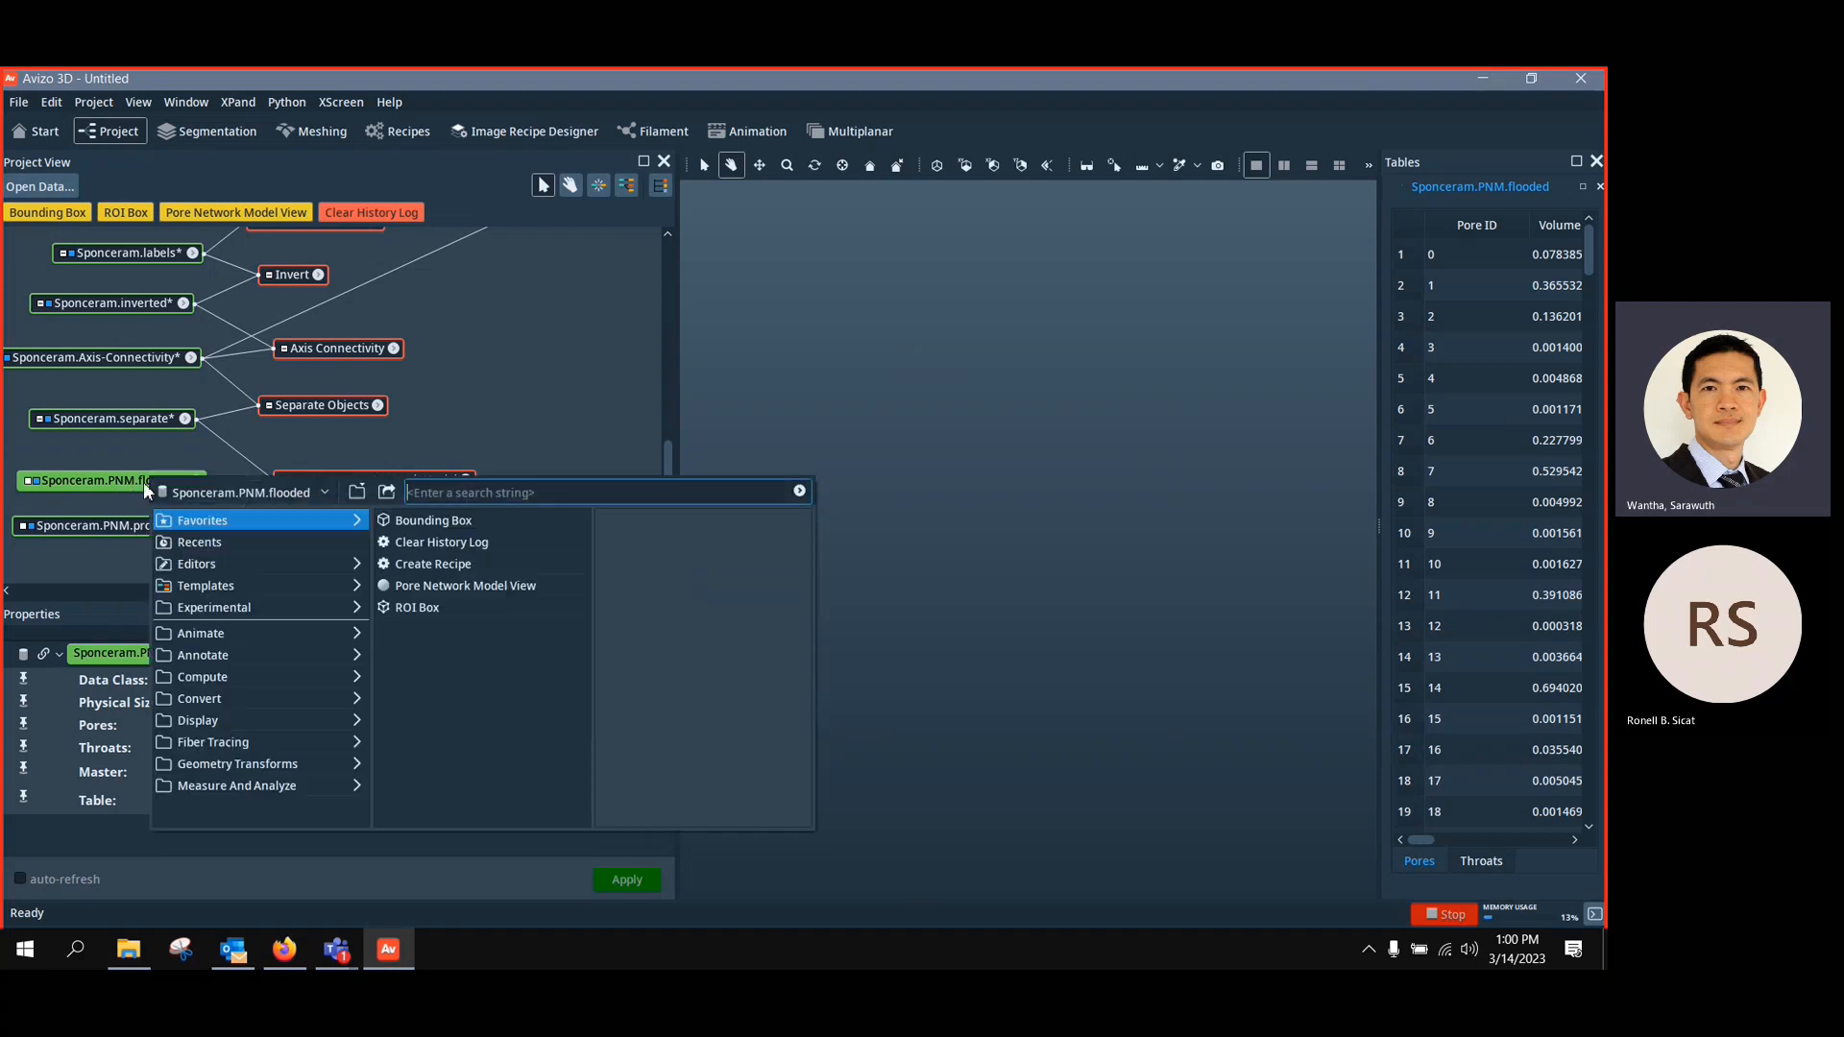
click(505, 589)
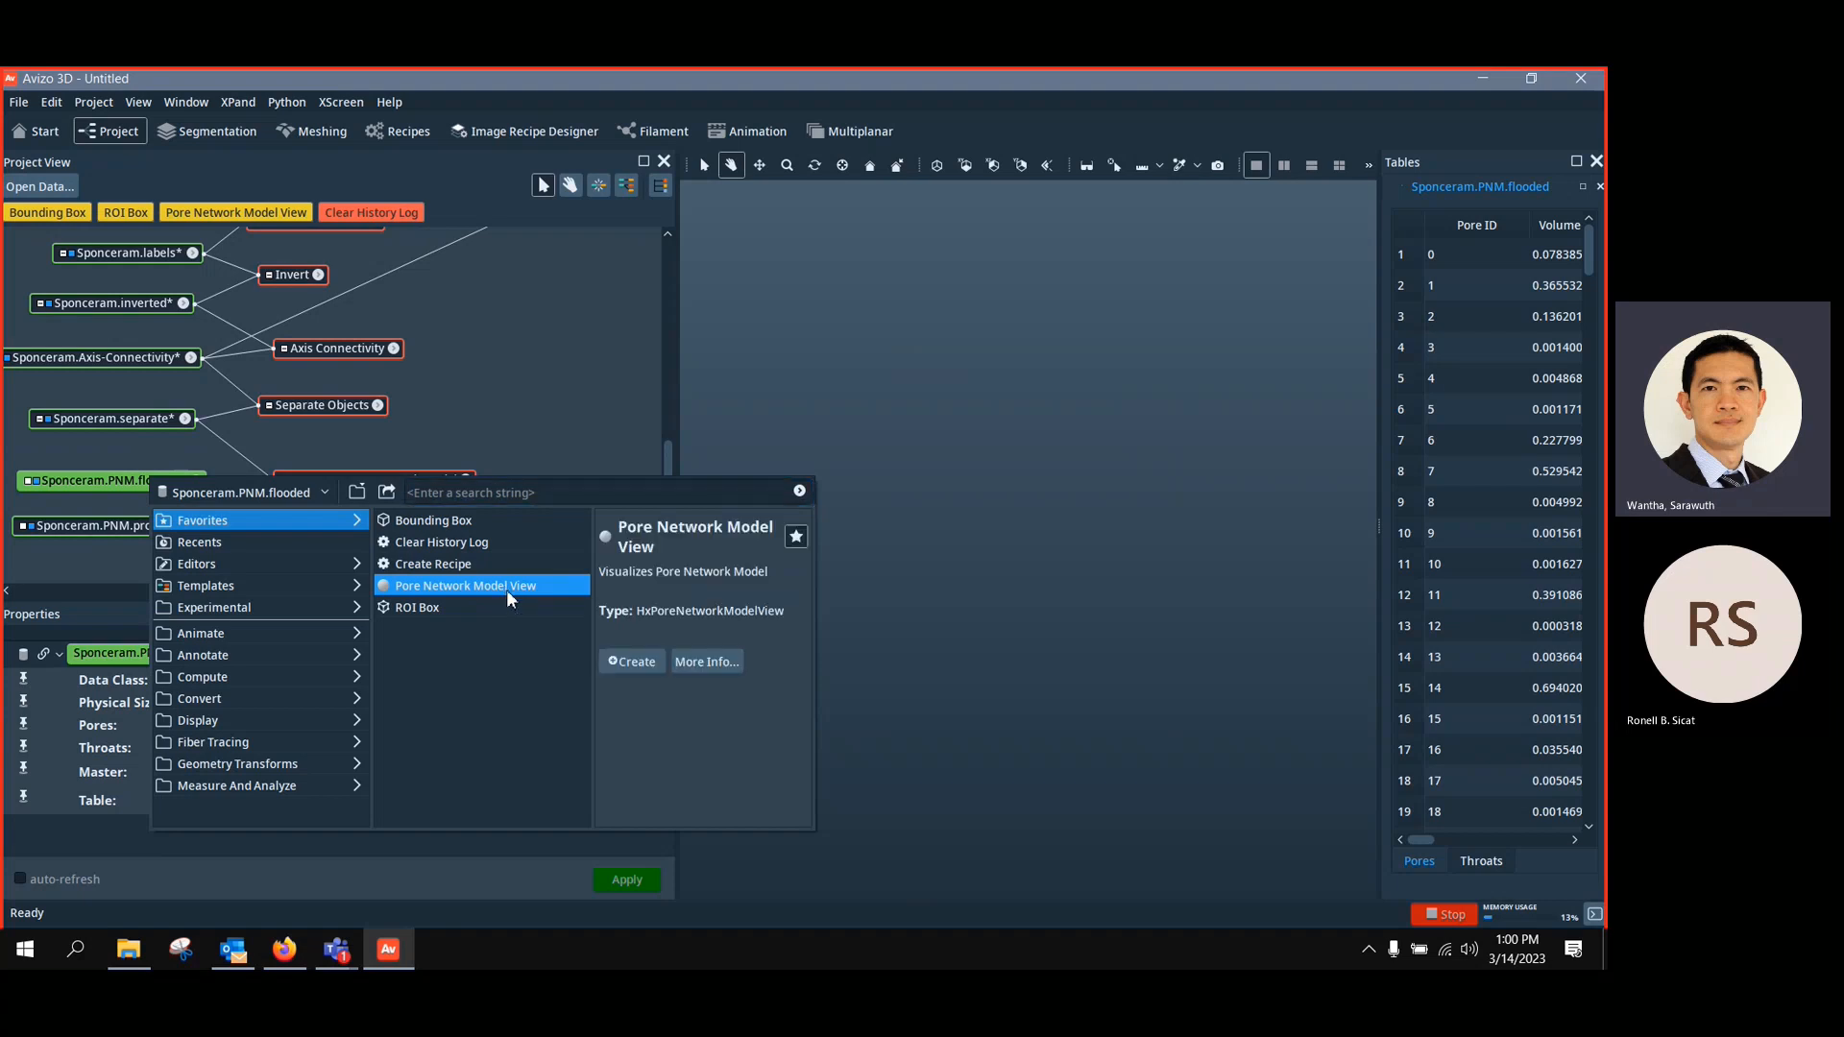
click(631, 661)
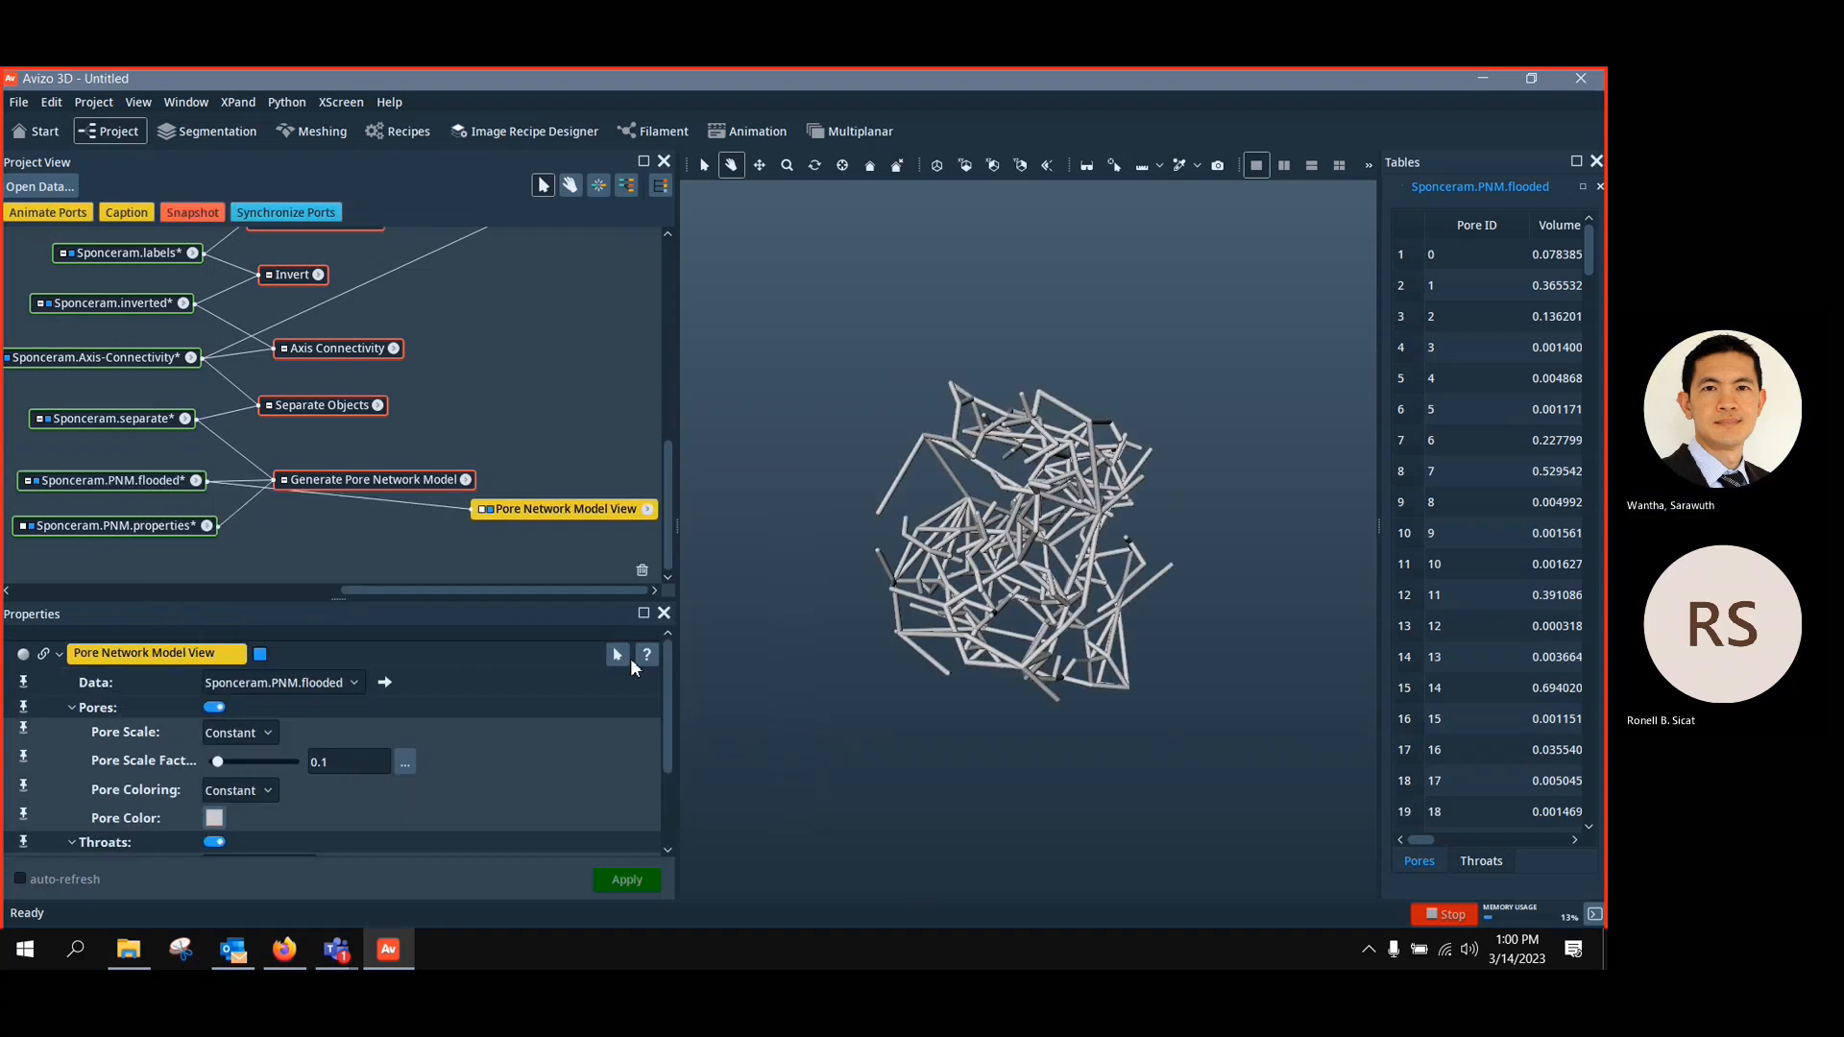
Move the Pore Network Model View module closer to the PNM results and enlarge its properties area
drag(999, 593, 955, 609)
drag(532, 511, 453, 528)
drag(354, 602, 365, 515)
scroll(243, 679, down, 1)
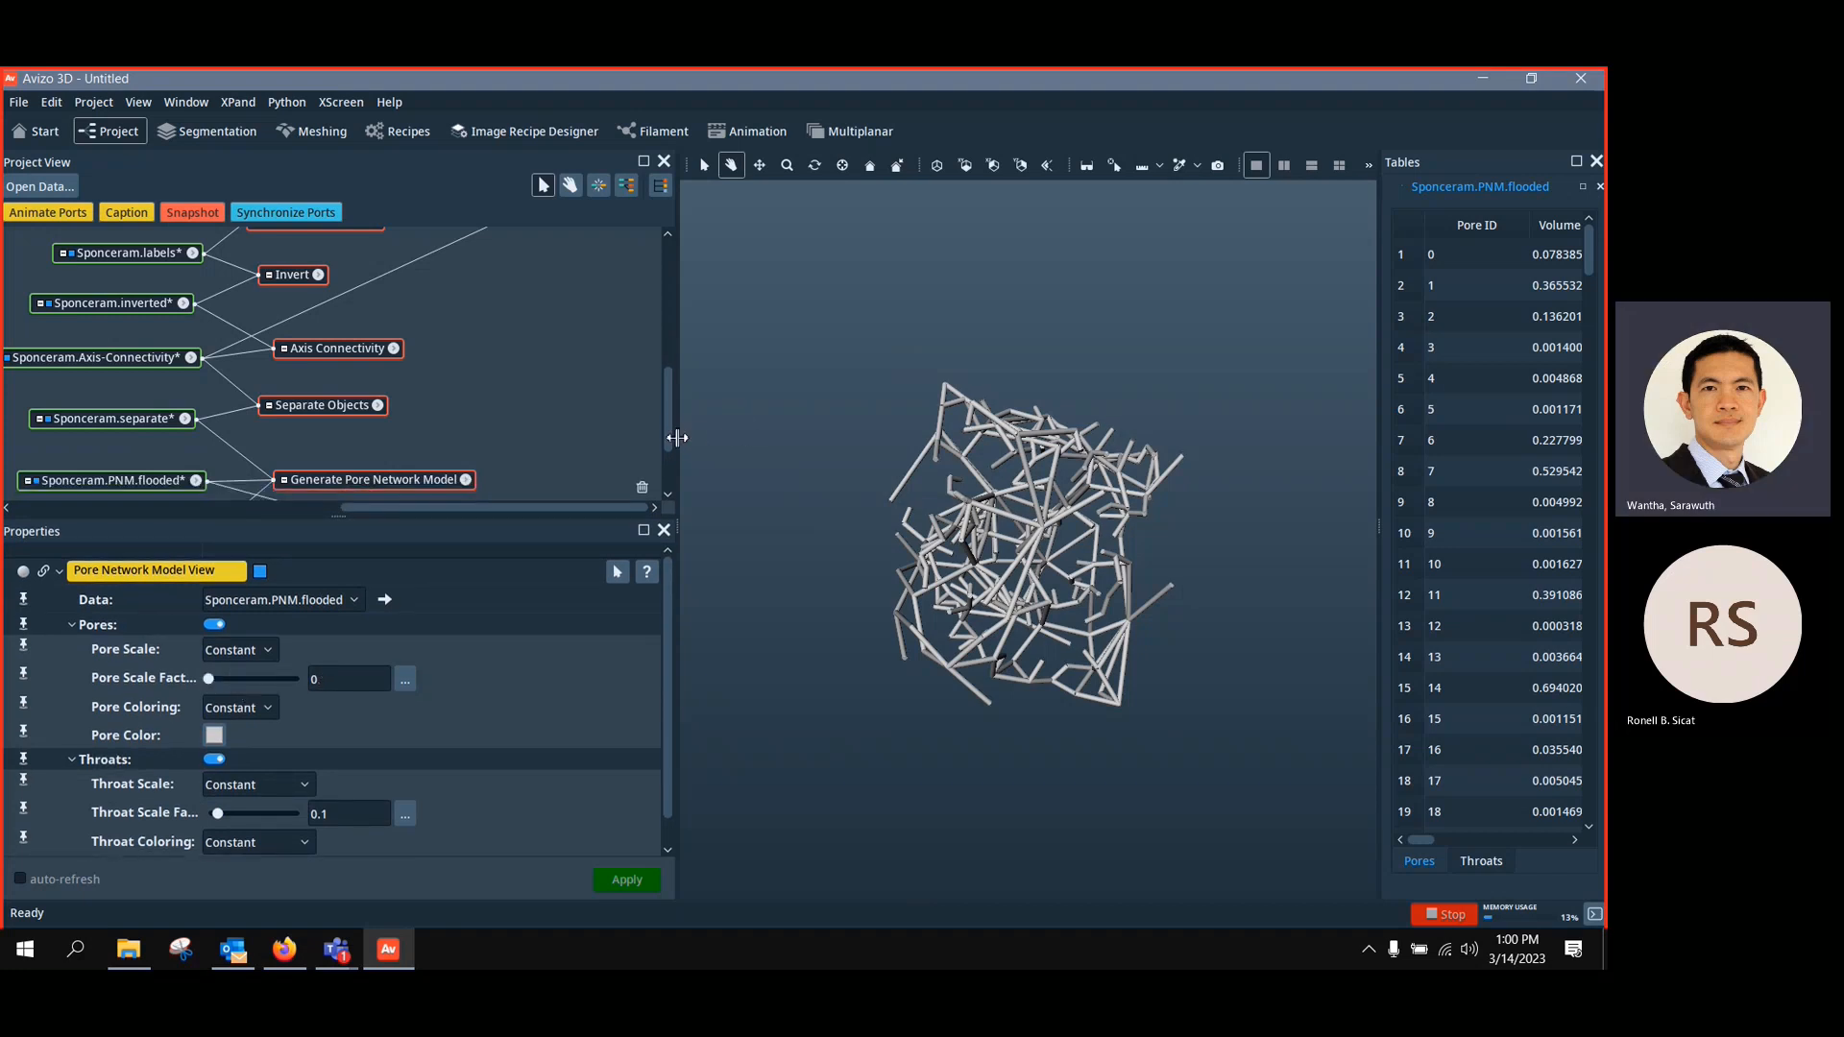
scroll(668, 438, down, 1)
Switch the pores and the throats off and back on in turn to see what each one displays
click(213, 625)
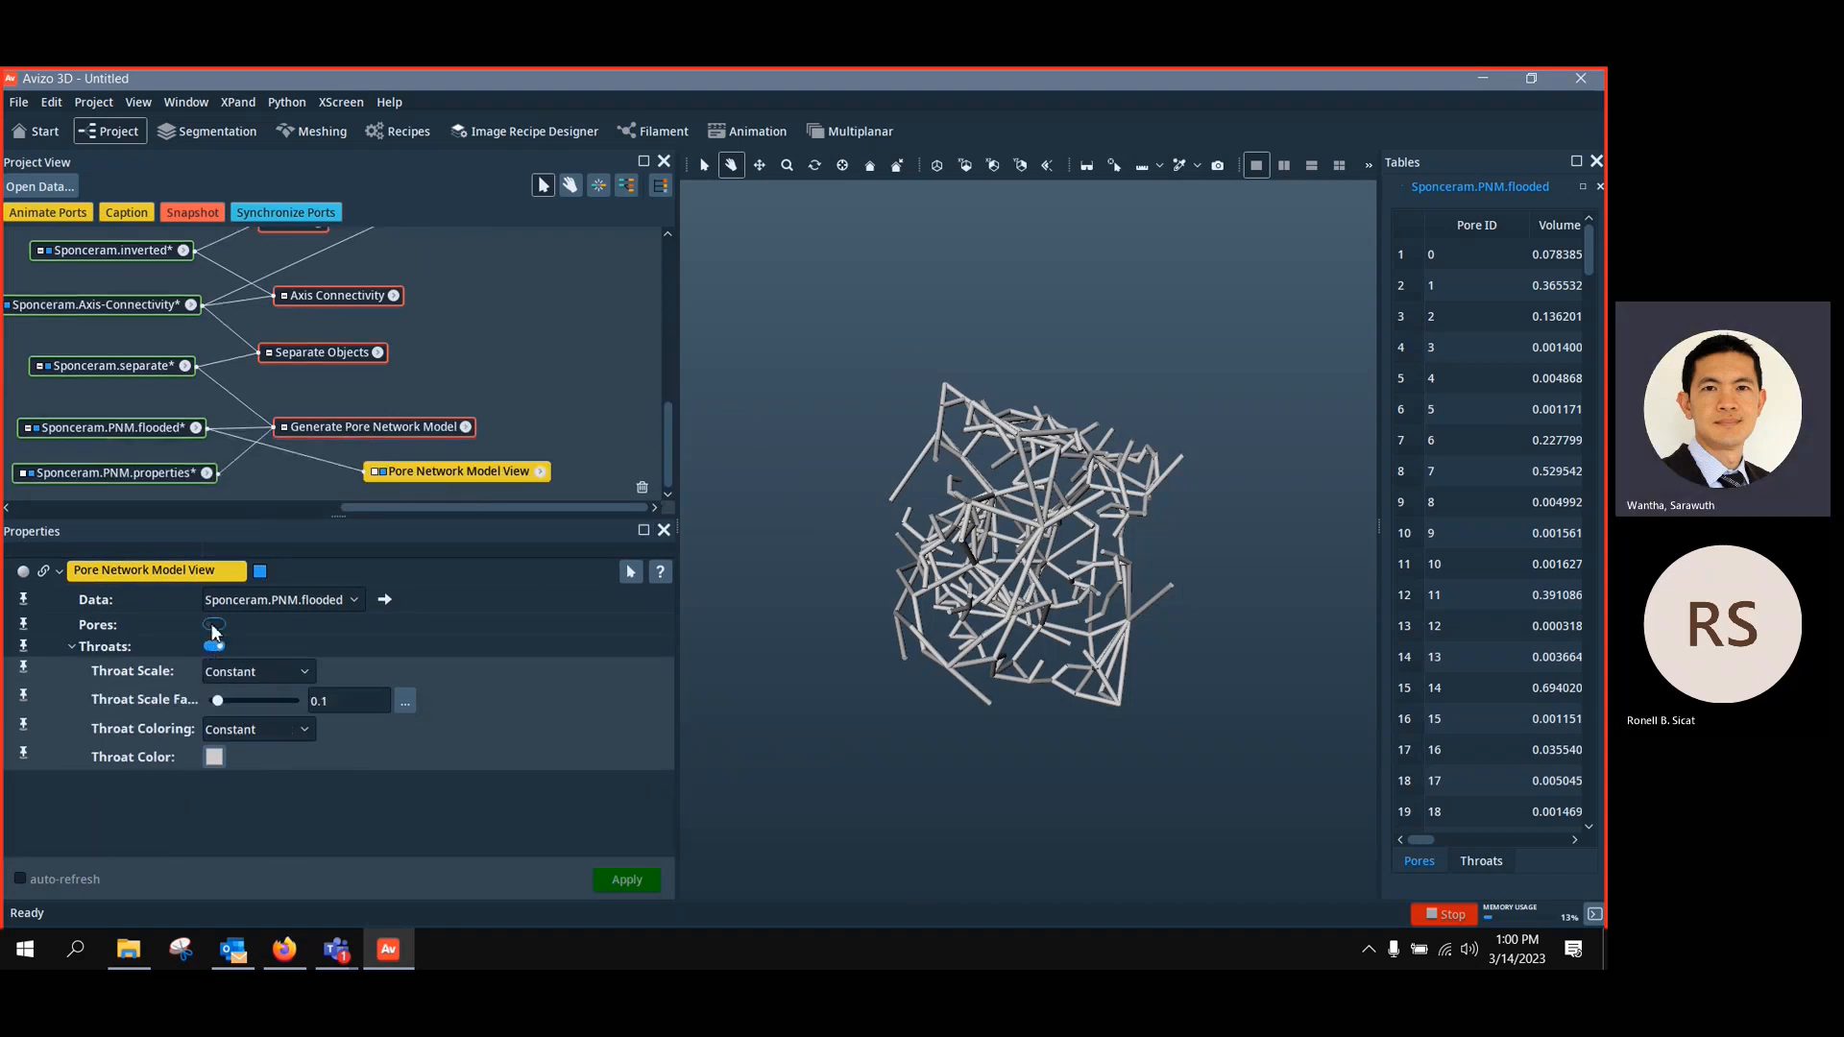
click(213, 625)
click(214, 760)
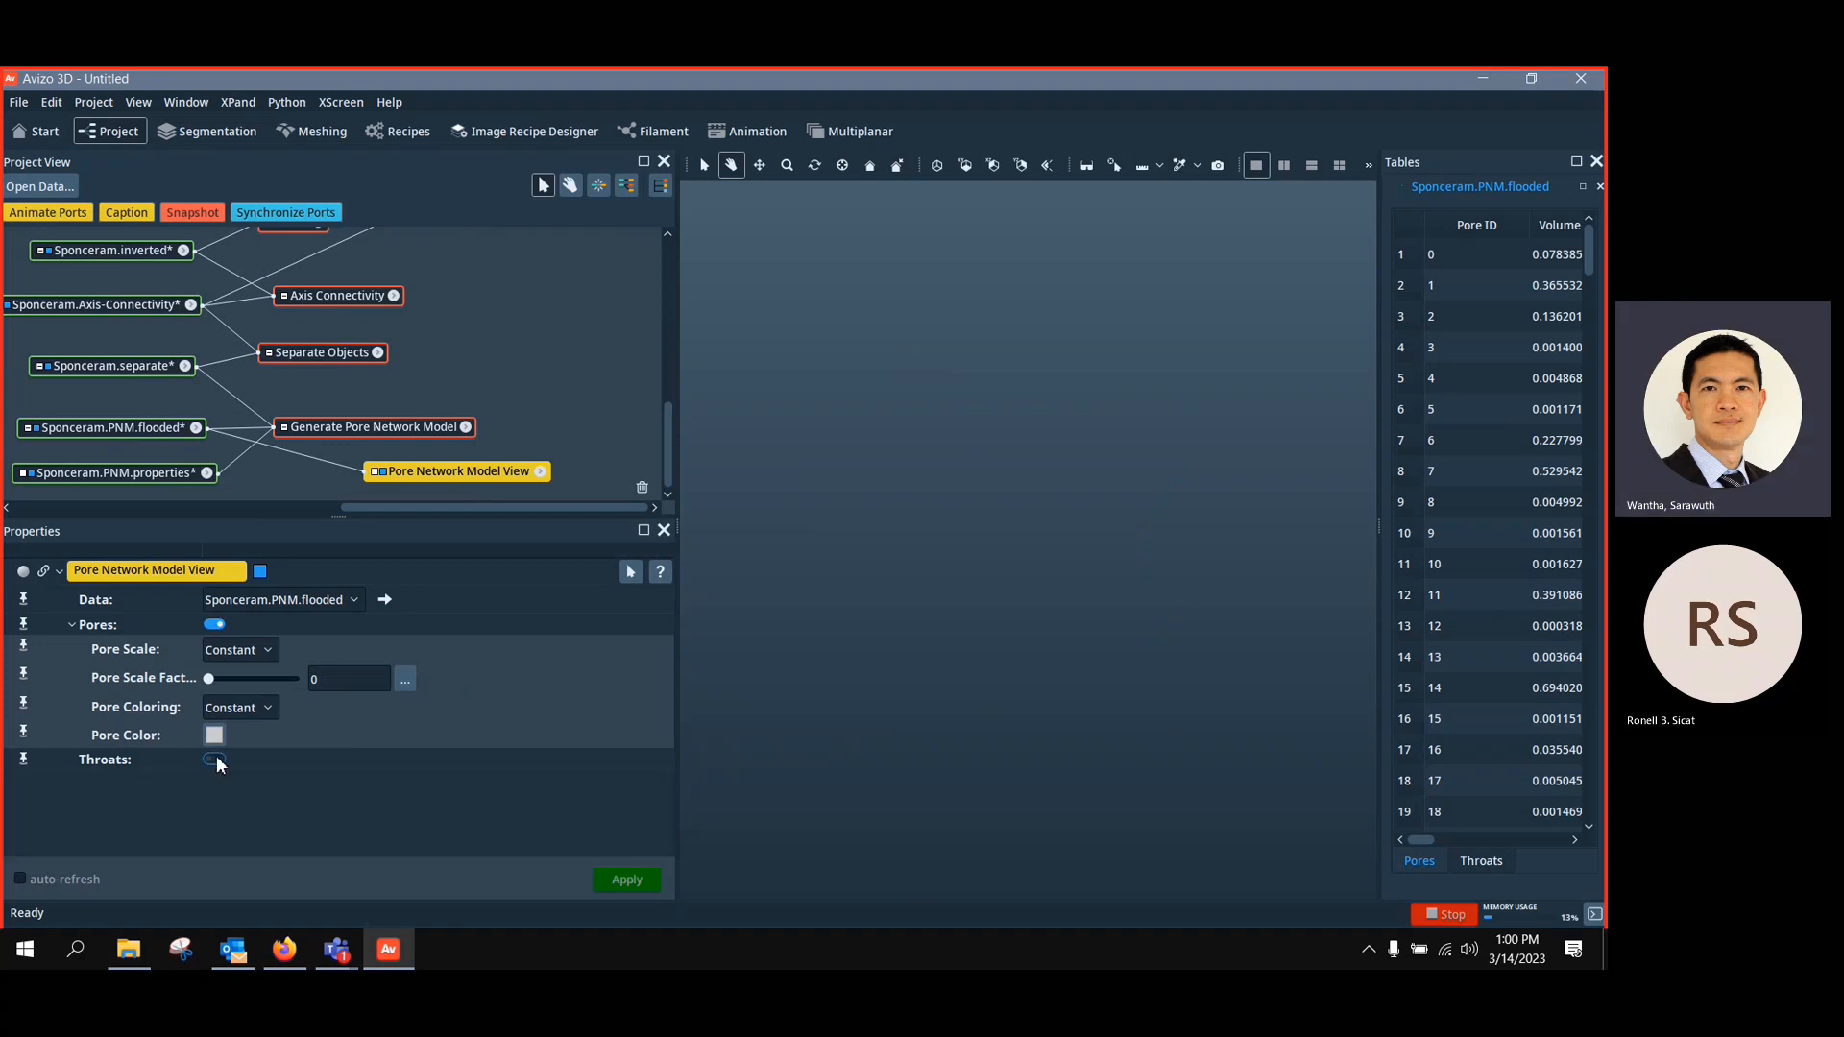
click(214, 760)
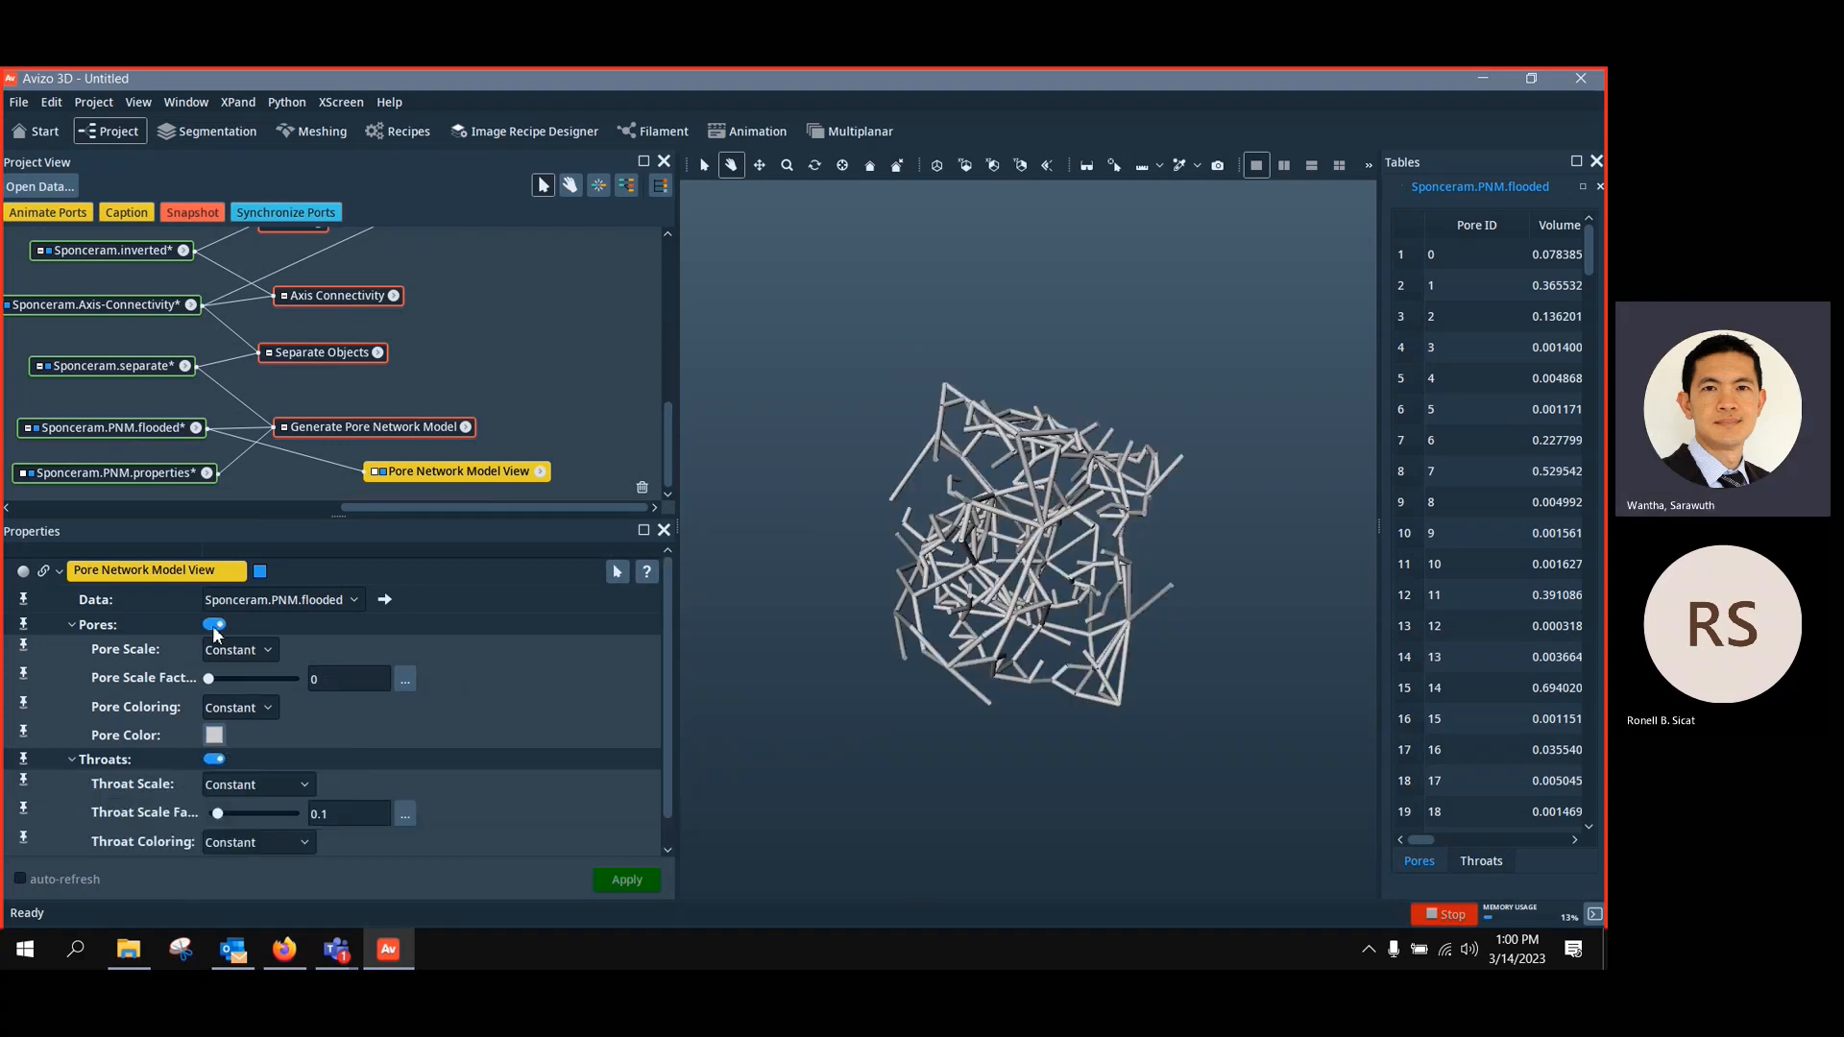
Scale the pores by Volume with a pore scale factor of about 0.85
click(271, 653)
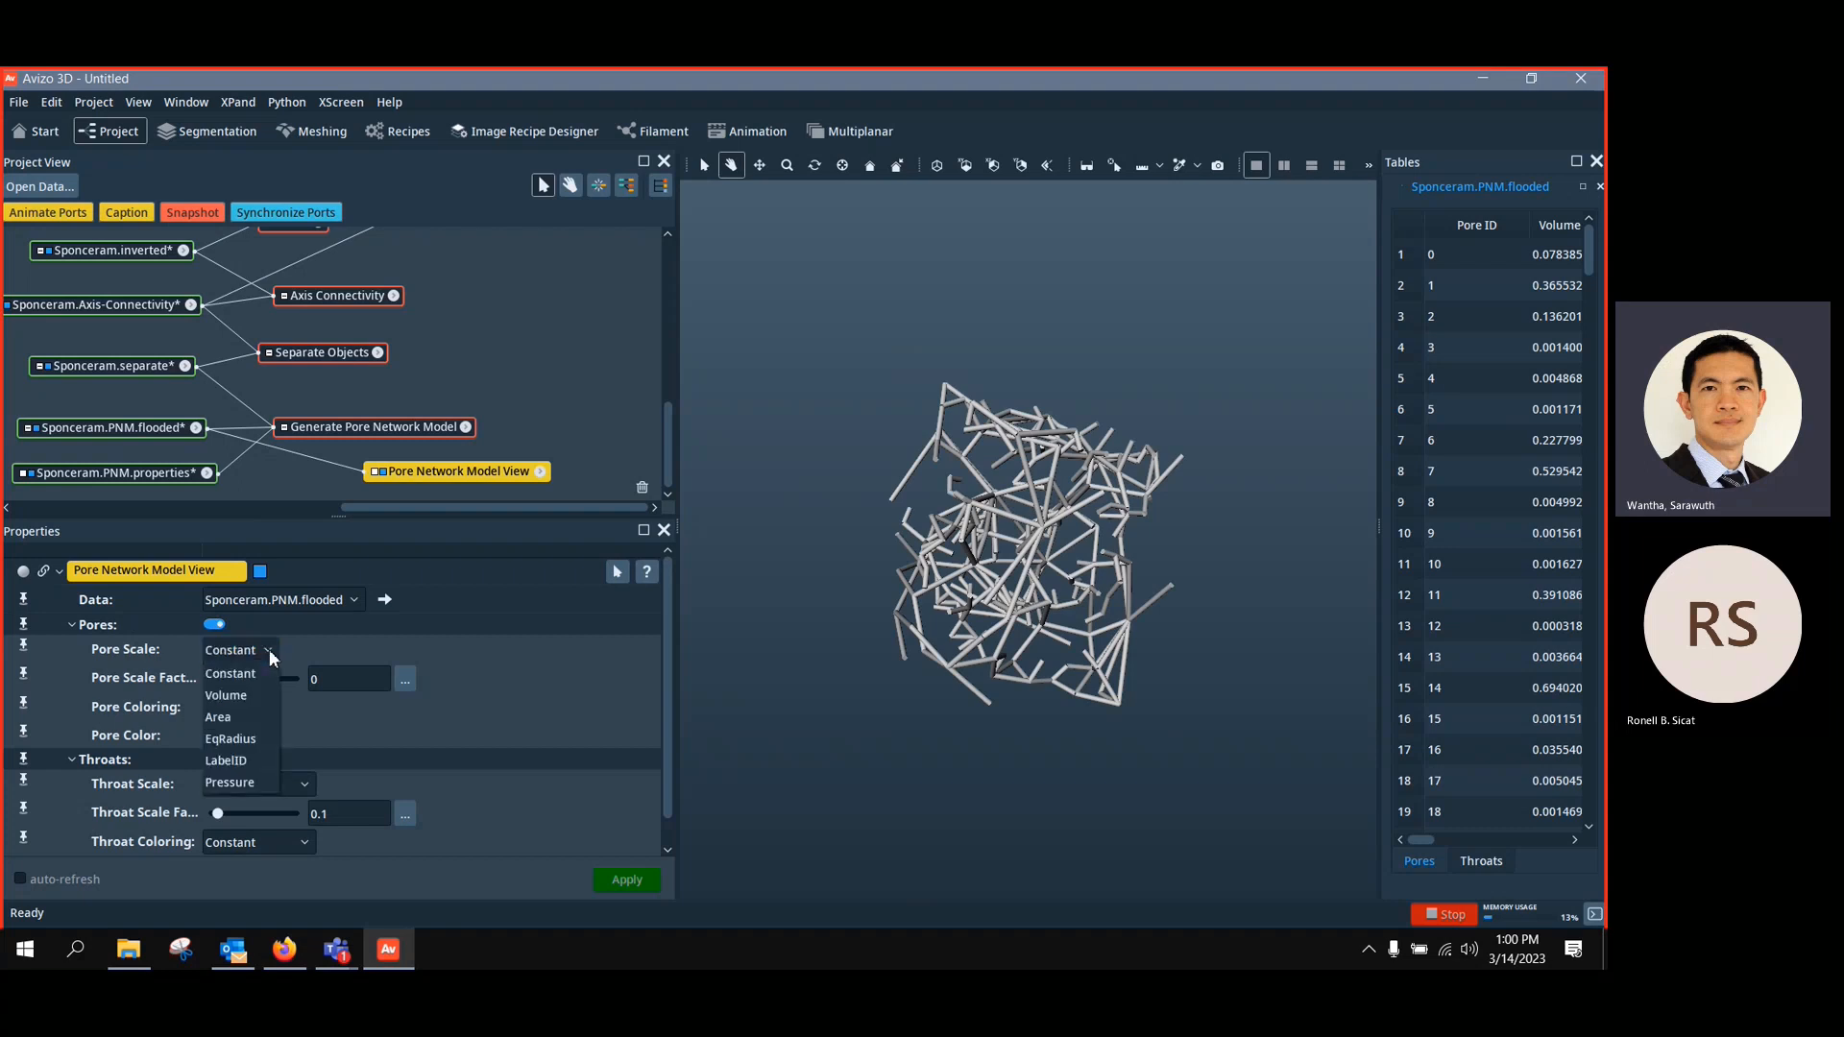
click(249, 696)
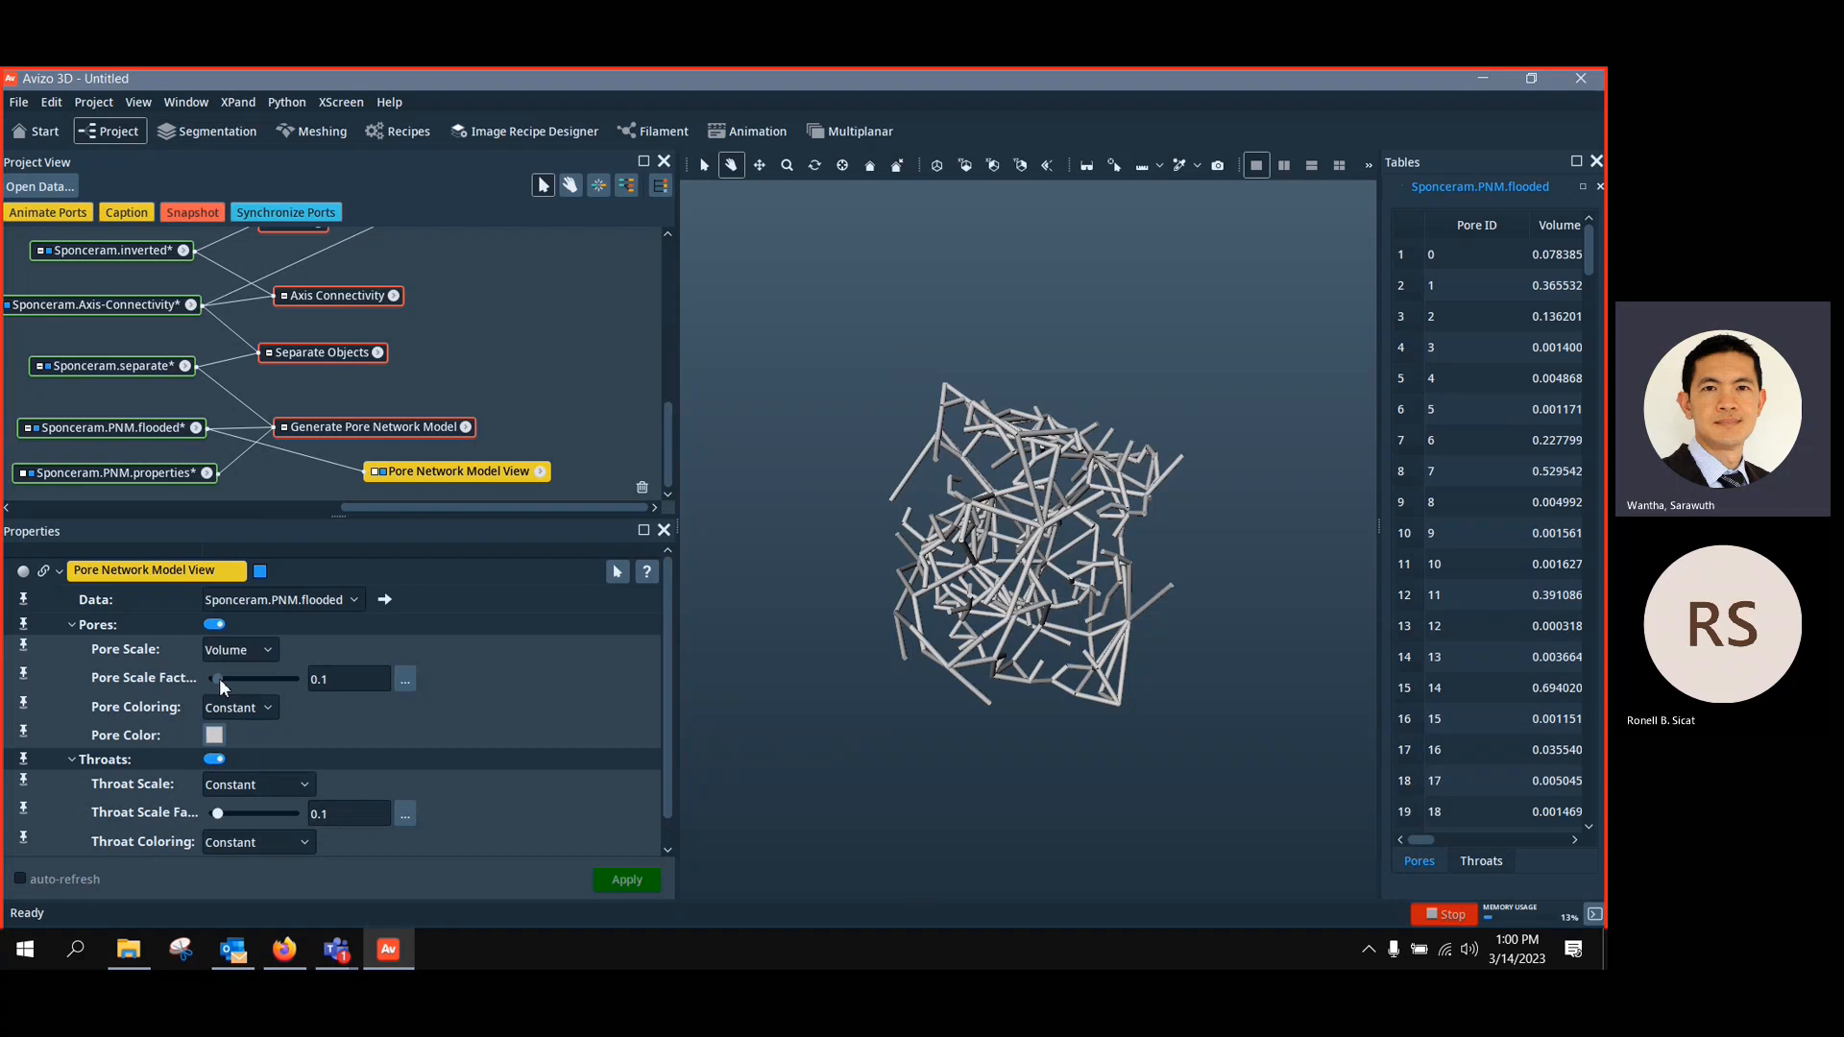
drag(214, 678, 281, 689)
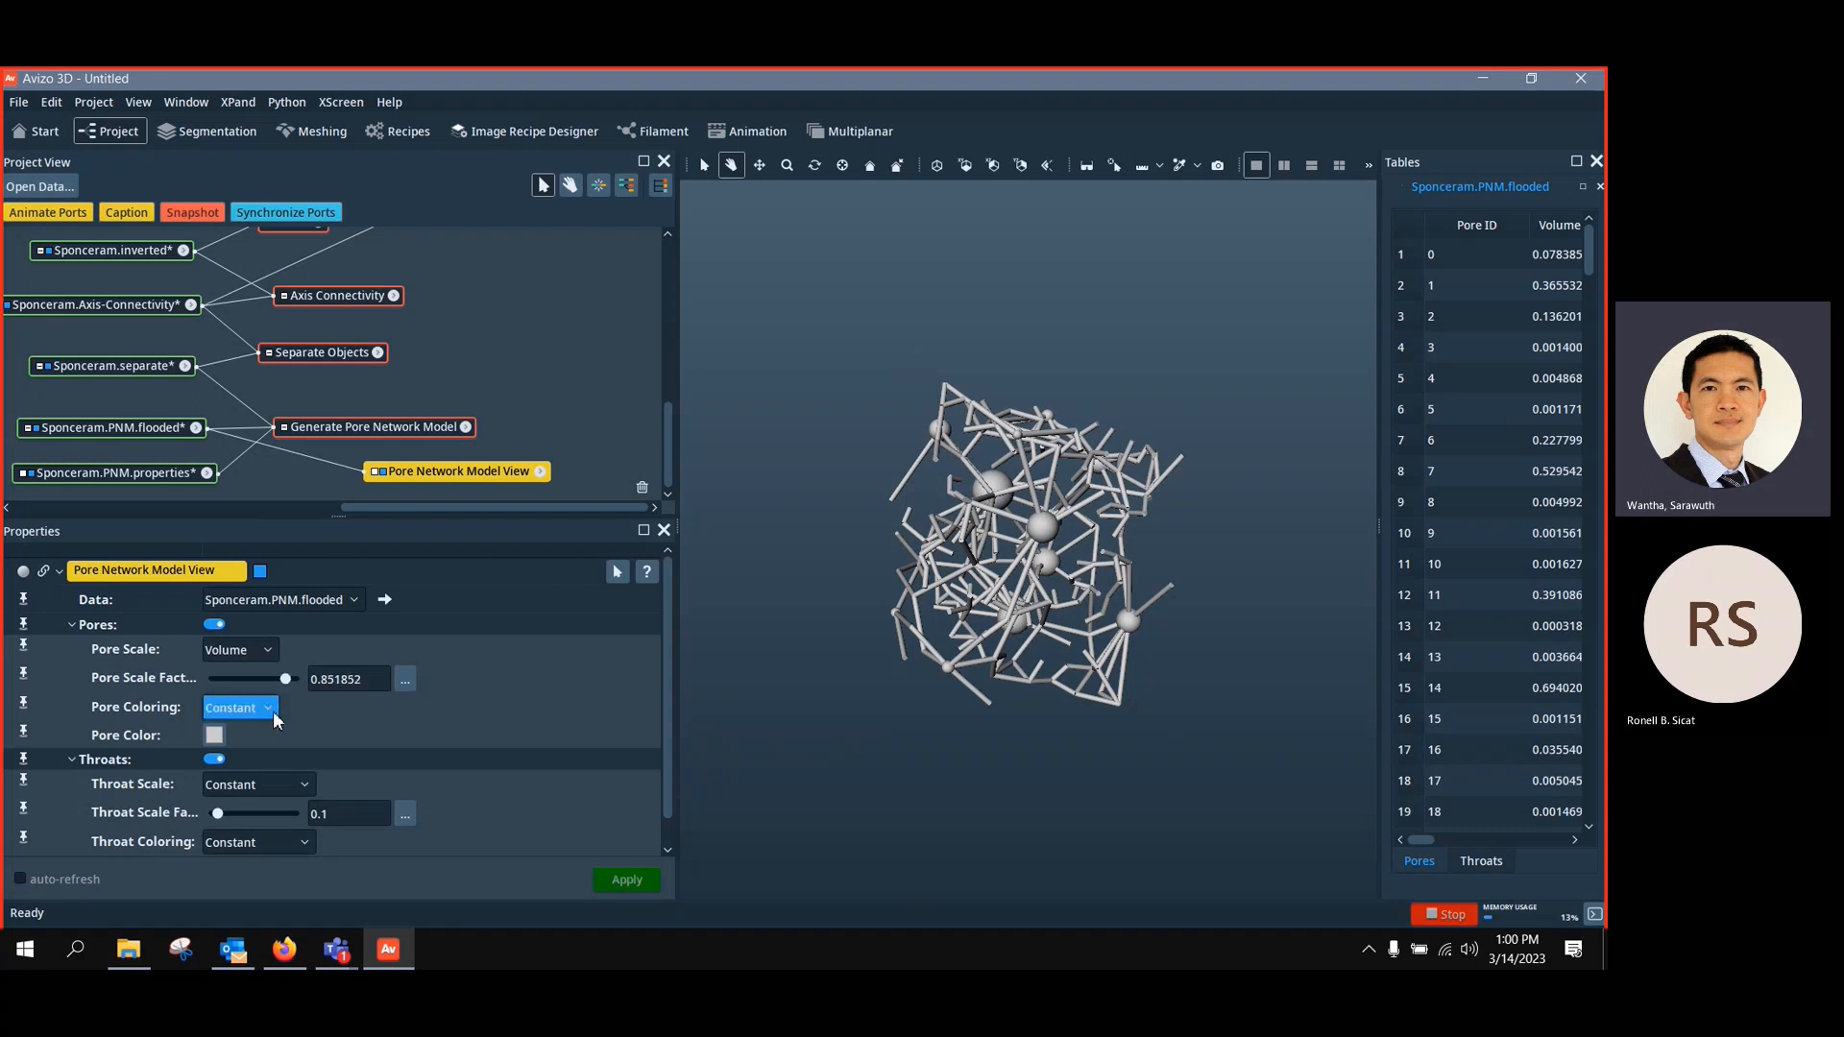
Color the pores by Volume with a colormap range of 0.114344 to 0.484957 and raise the pore scale factor to 1
click(273, 711)
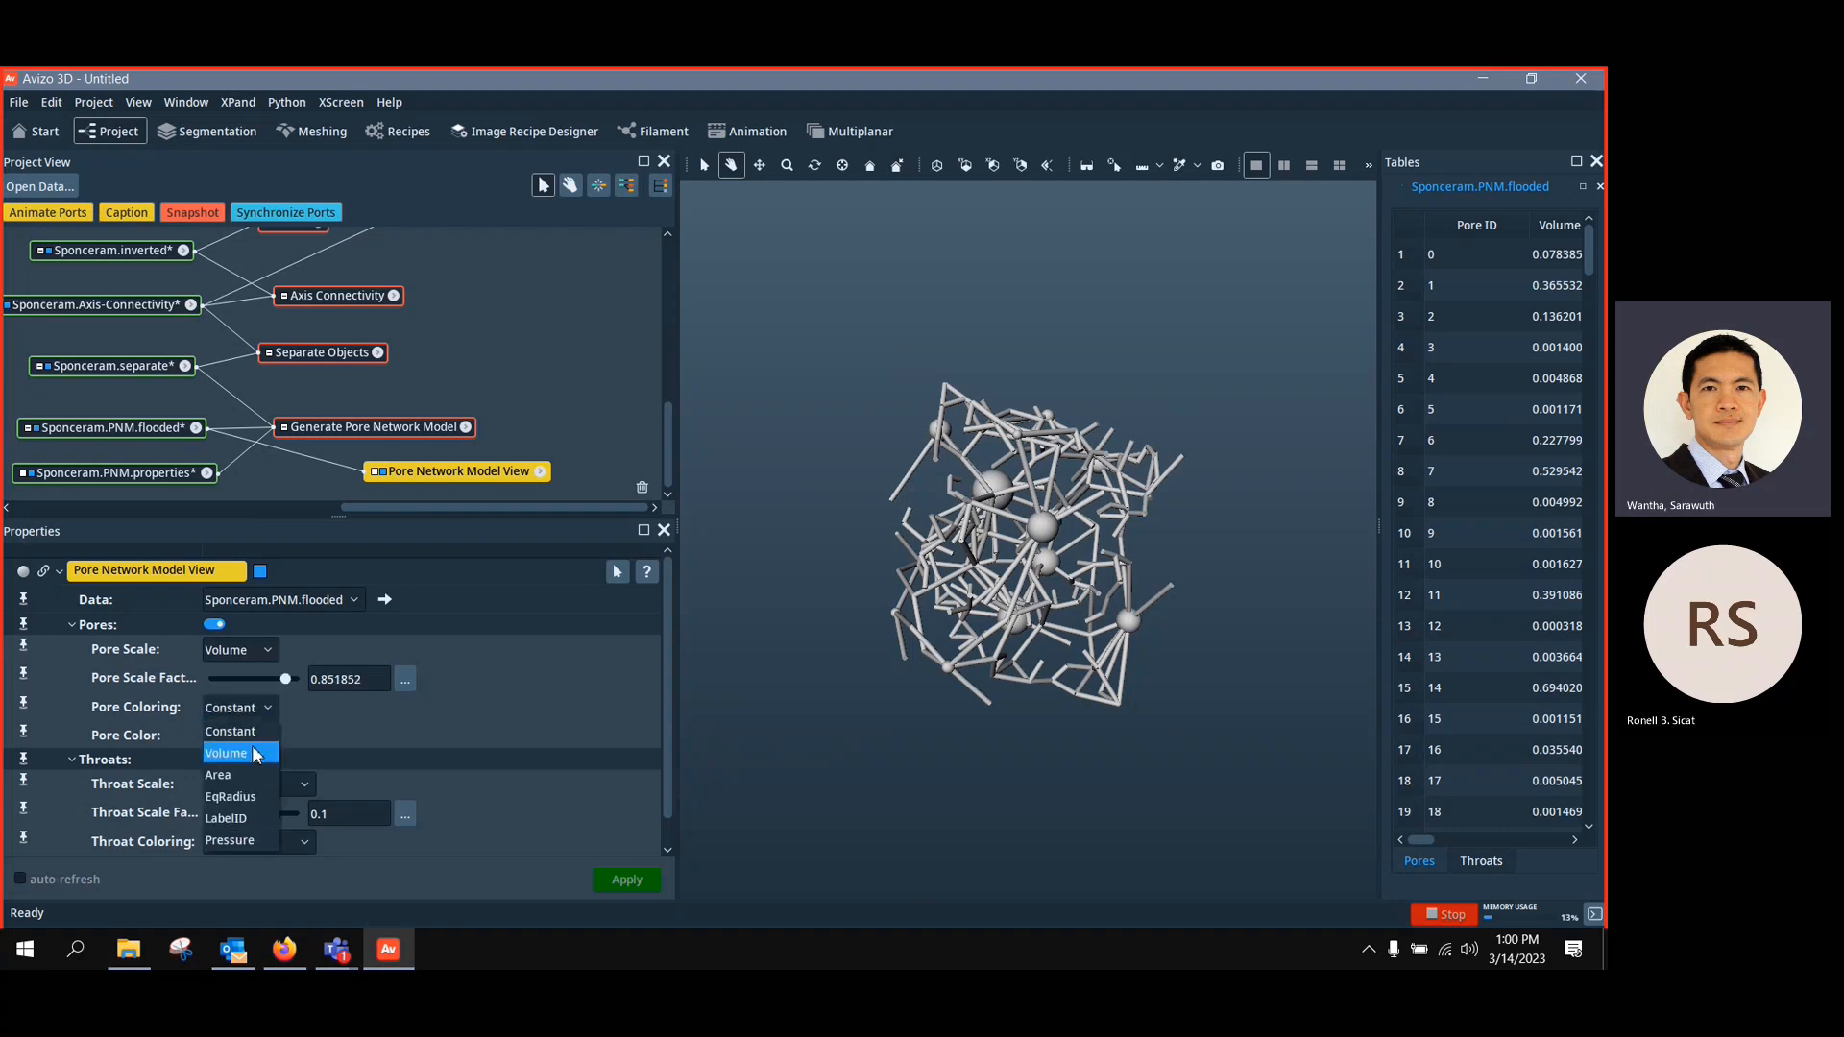
click(257, 755)
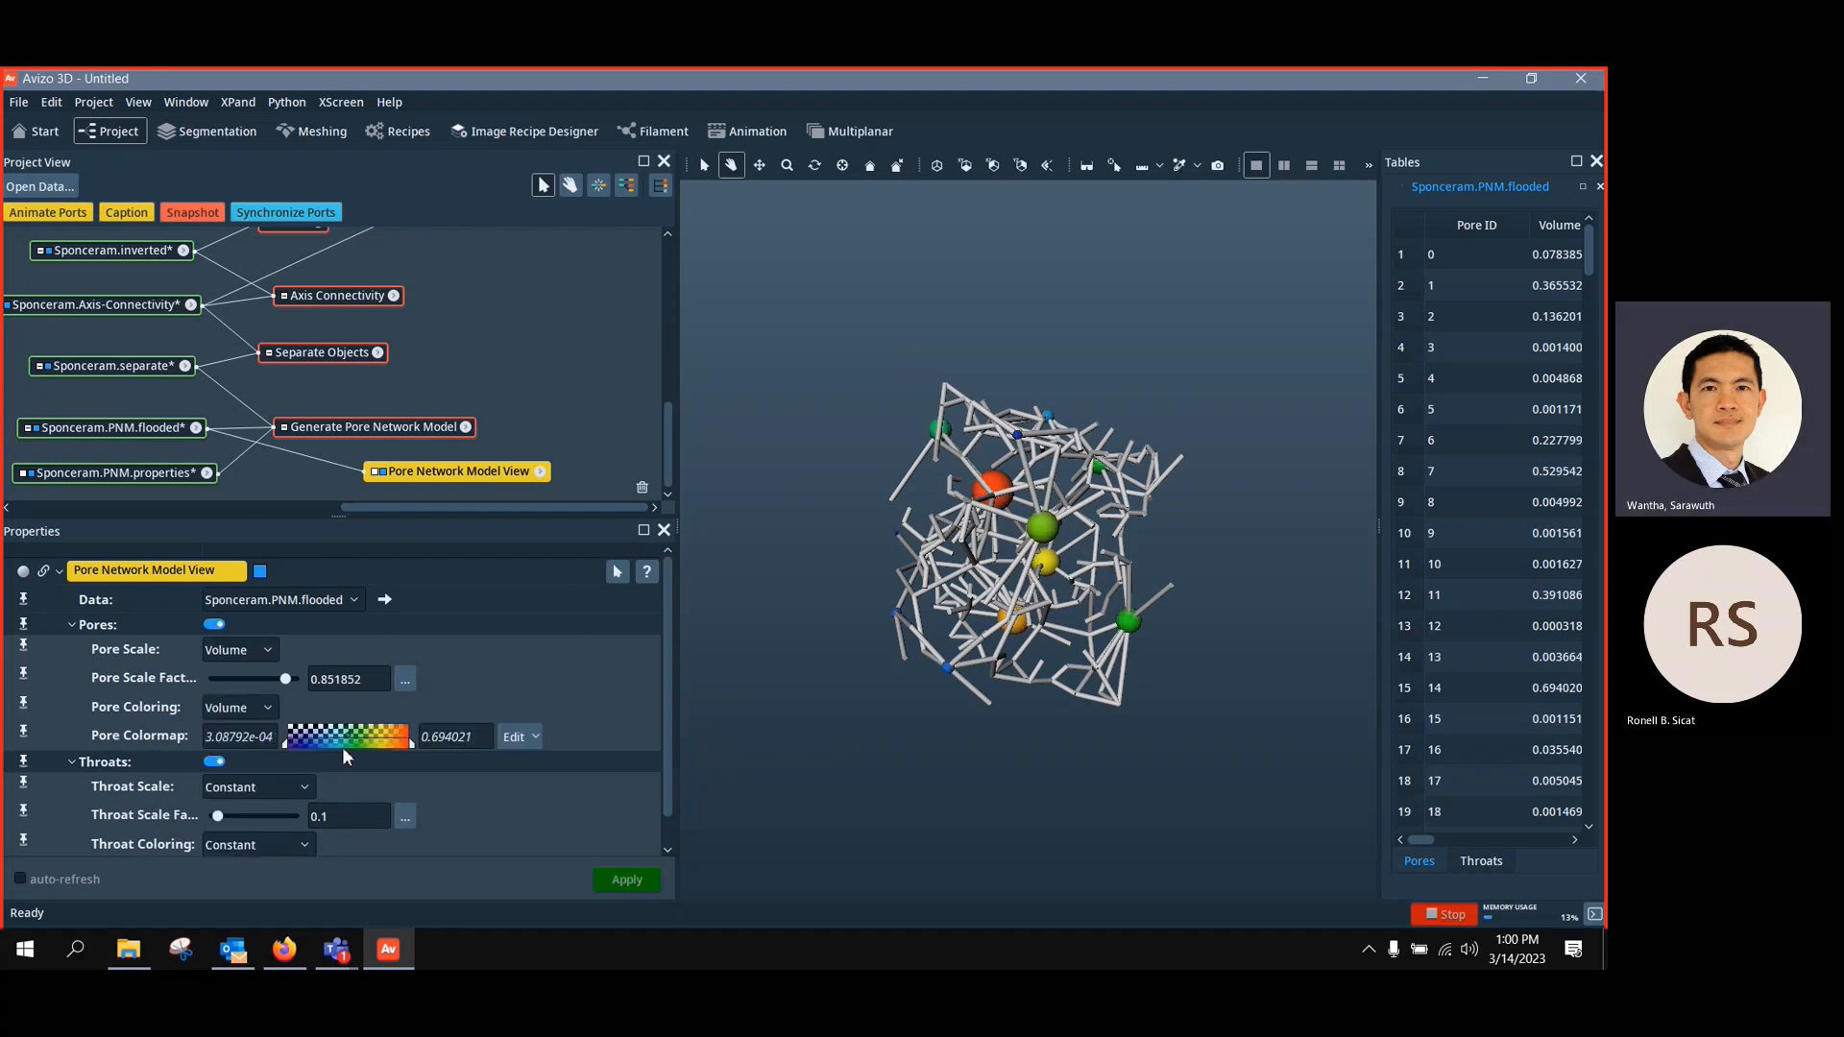
drag(288, 747, 374, 745)
drag(284, 678, 302, 678)
drag(1085, 576, 1112, 511)
scroll(964, 598, up, 2)
scroll(963, 597, up, 2)
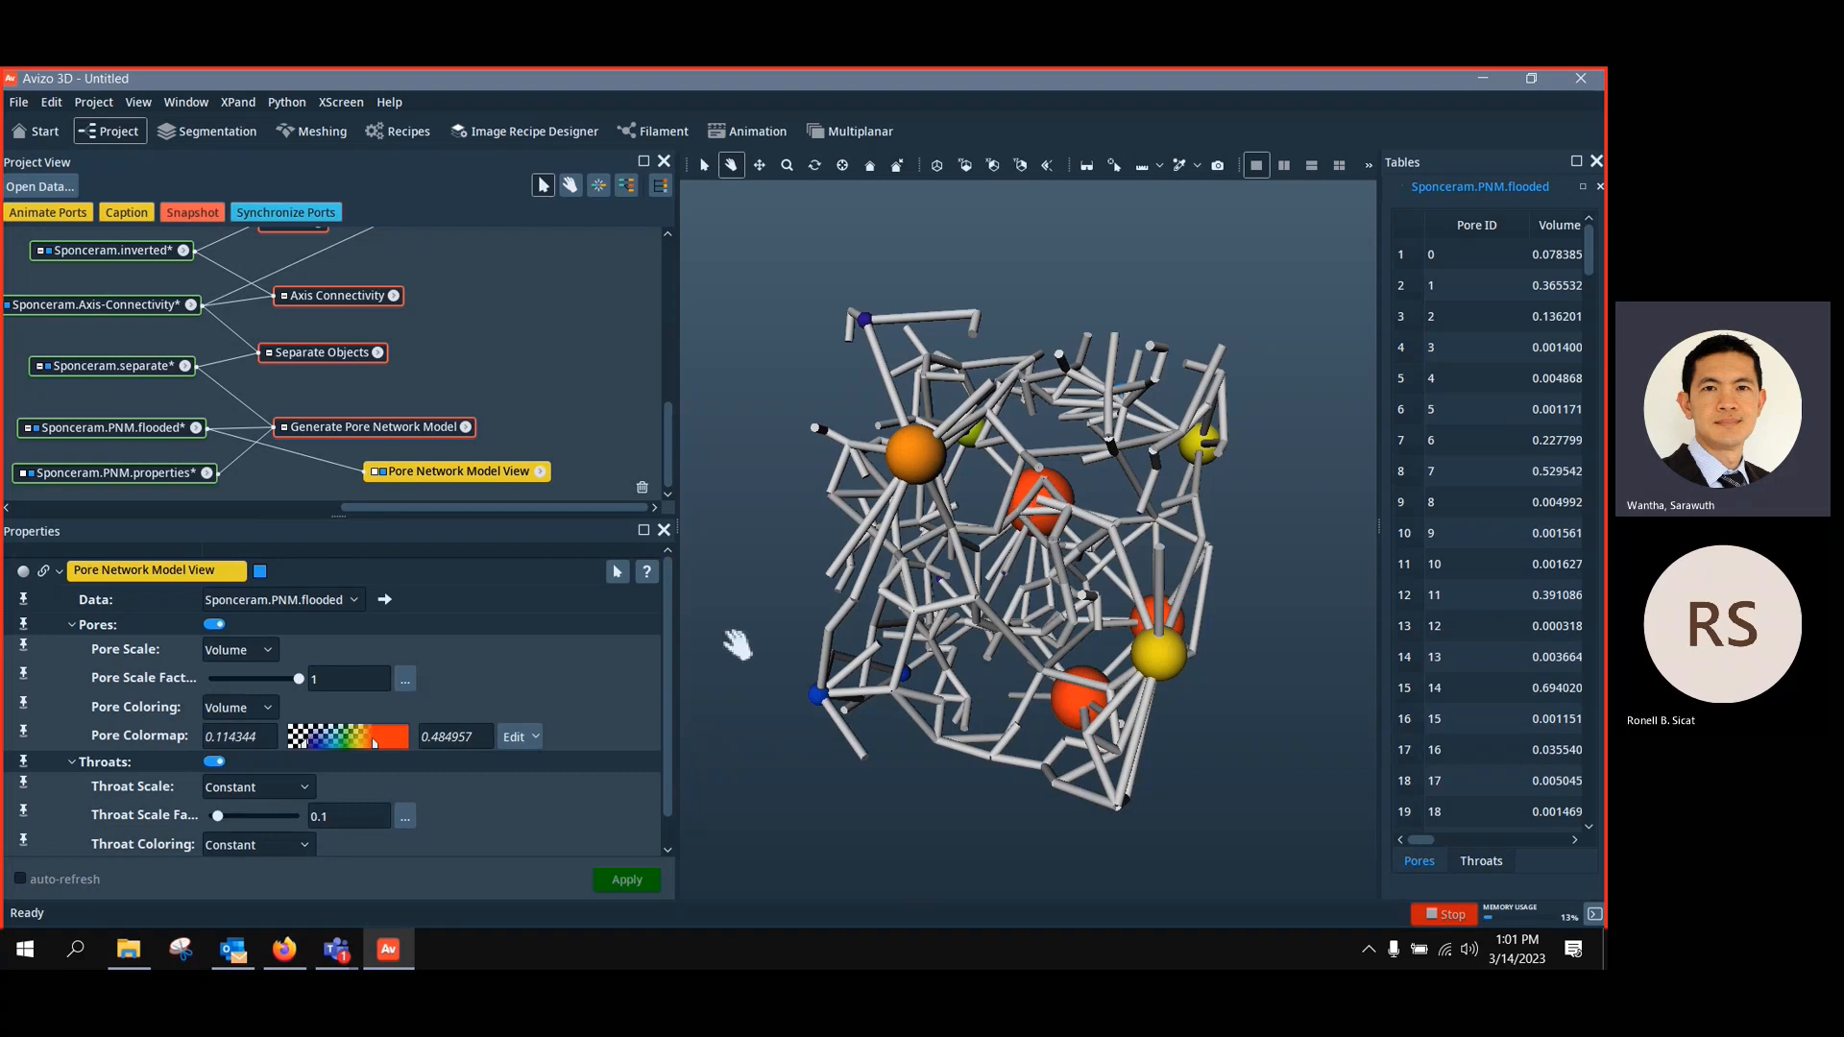
drag(1070, 499, 1124, 523)
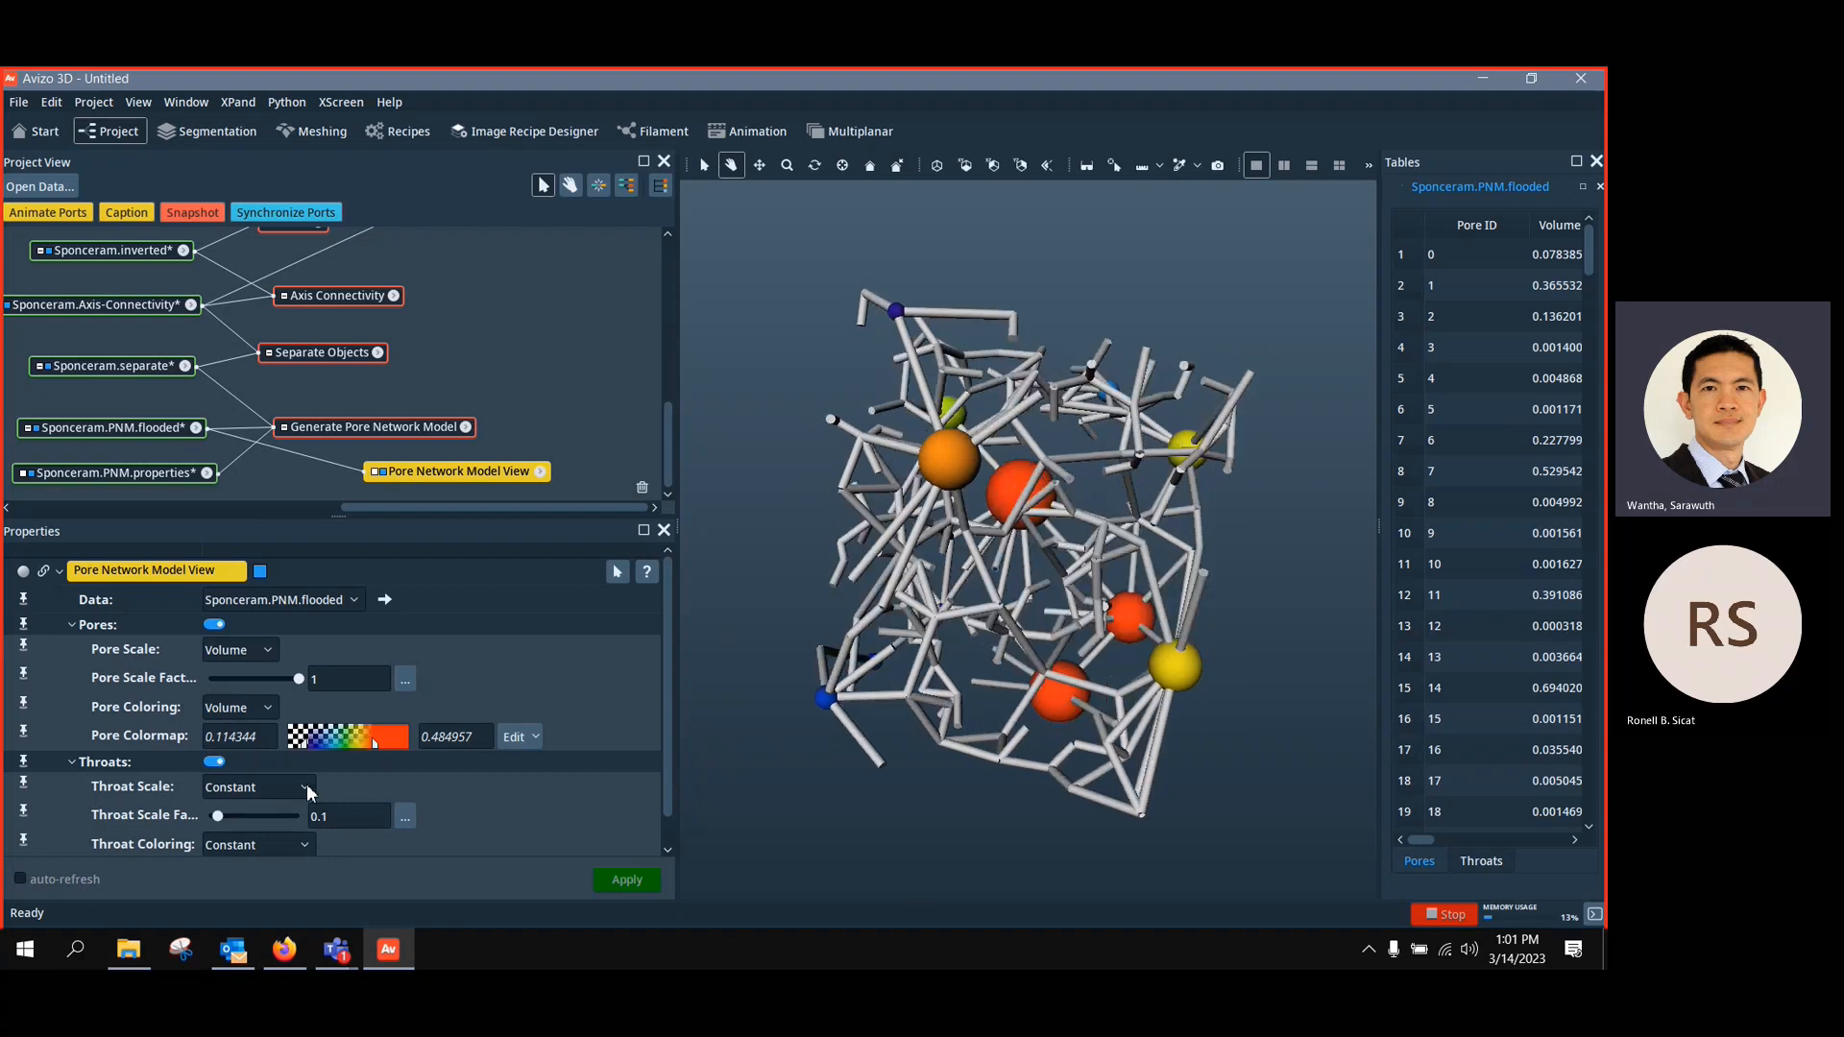
Scale the throats by ChannelLength with a throat scale factor of about 0.012
click(265, 788)
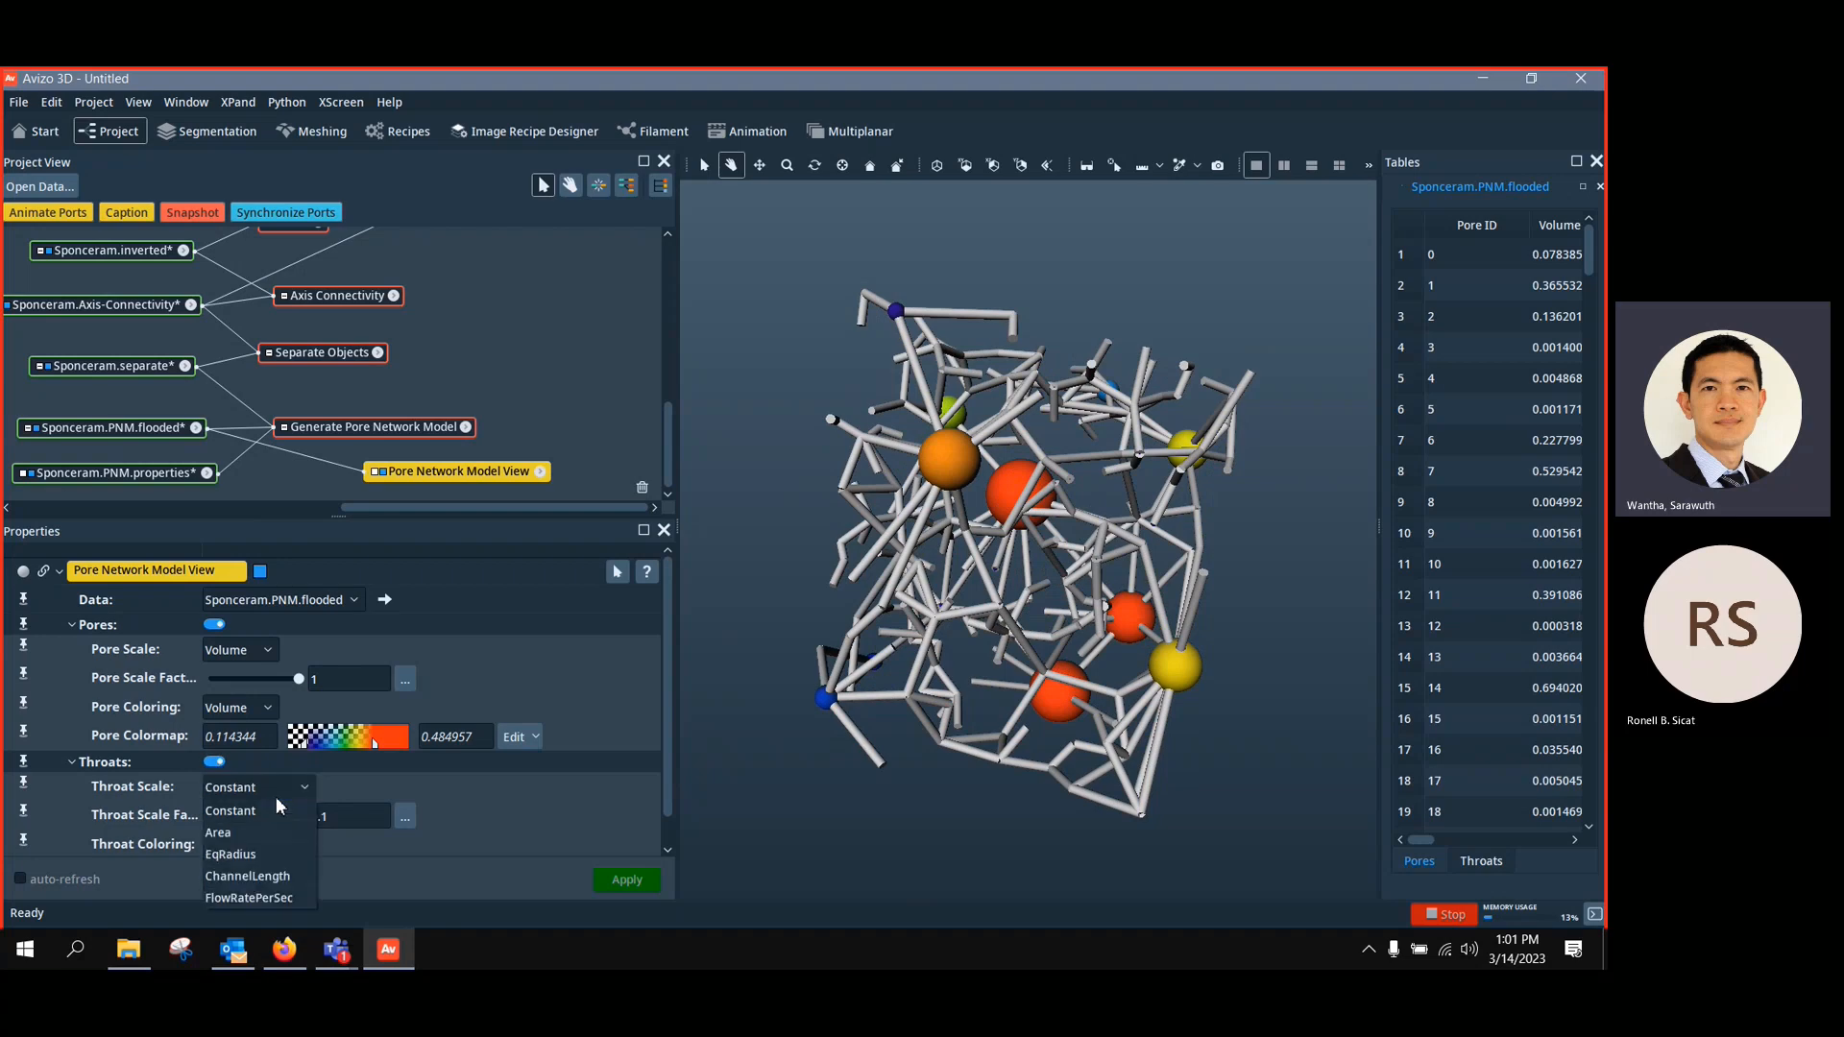
click(276, 880)
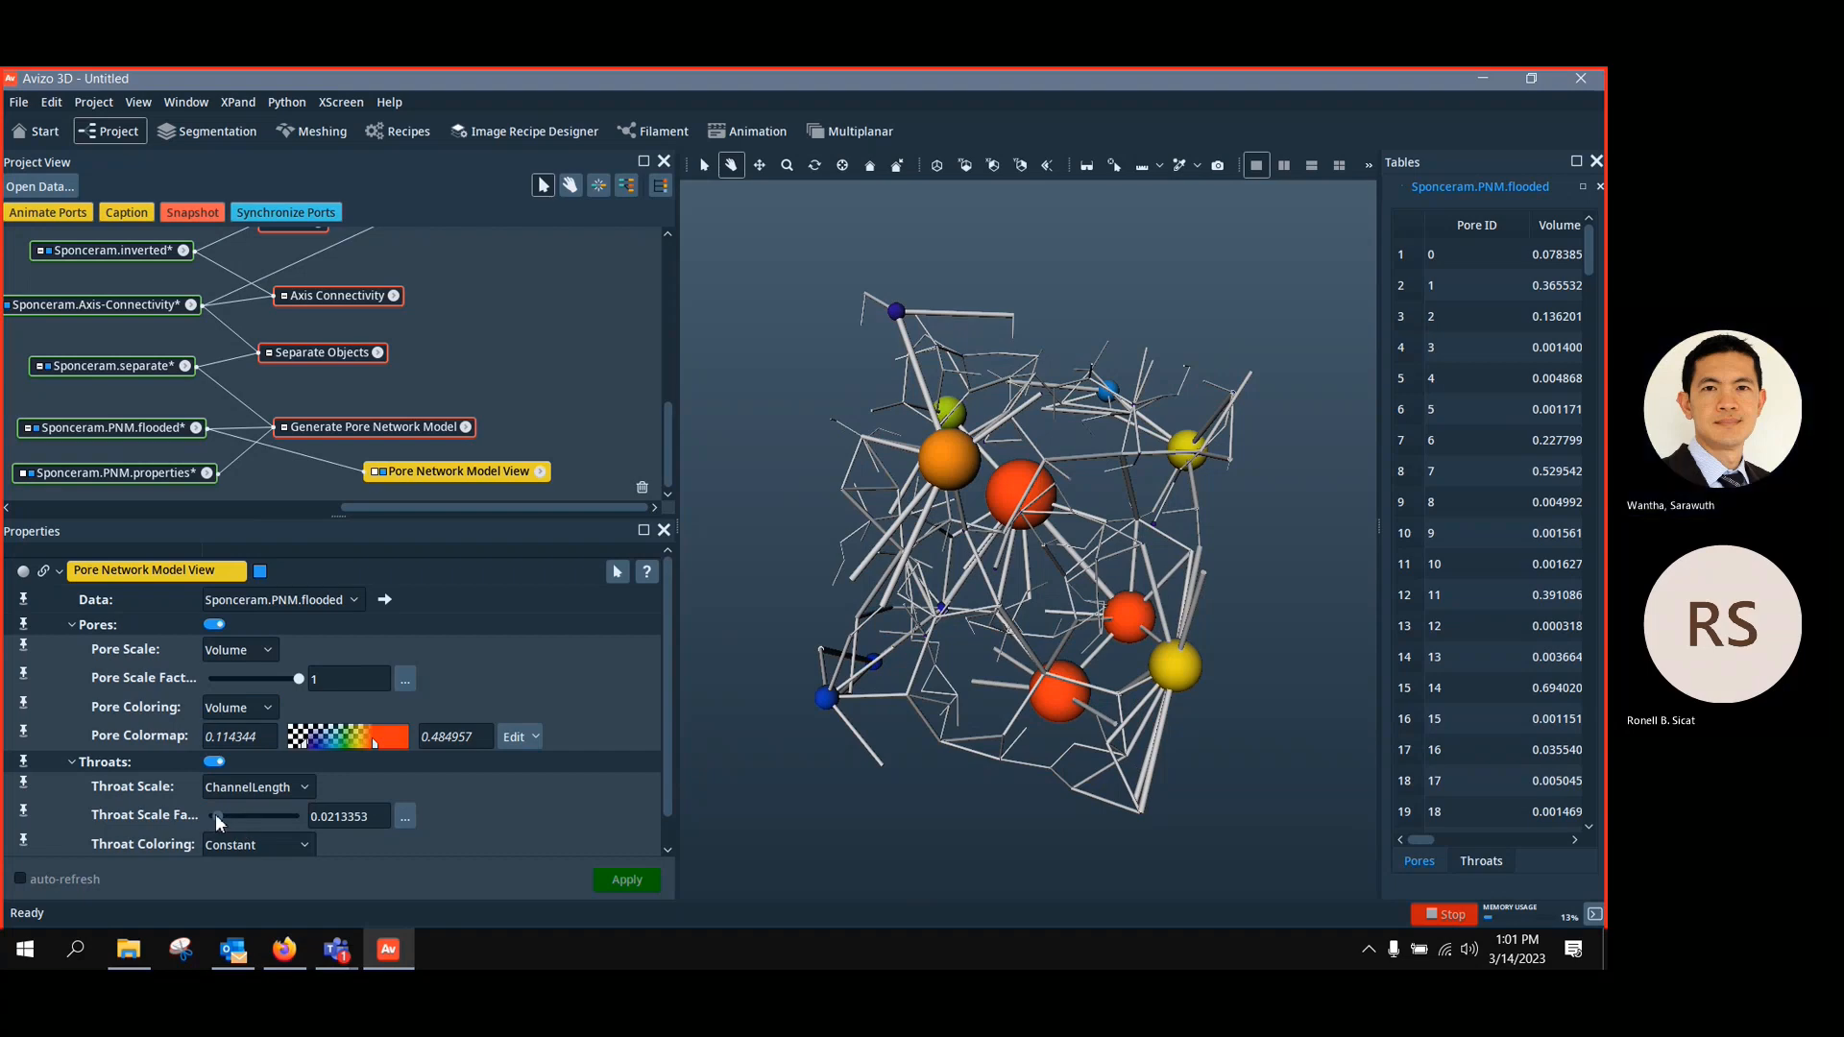
mouse_move(216, 814)
mouse_down()
mouse_move(240, 818)
mouse_move(215, 819)
mouse_up()
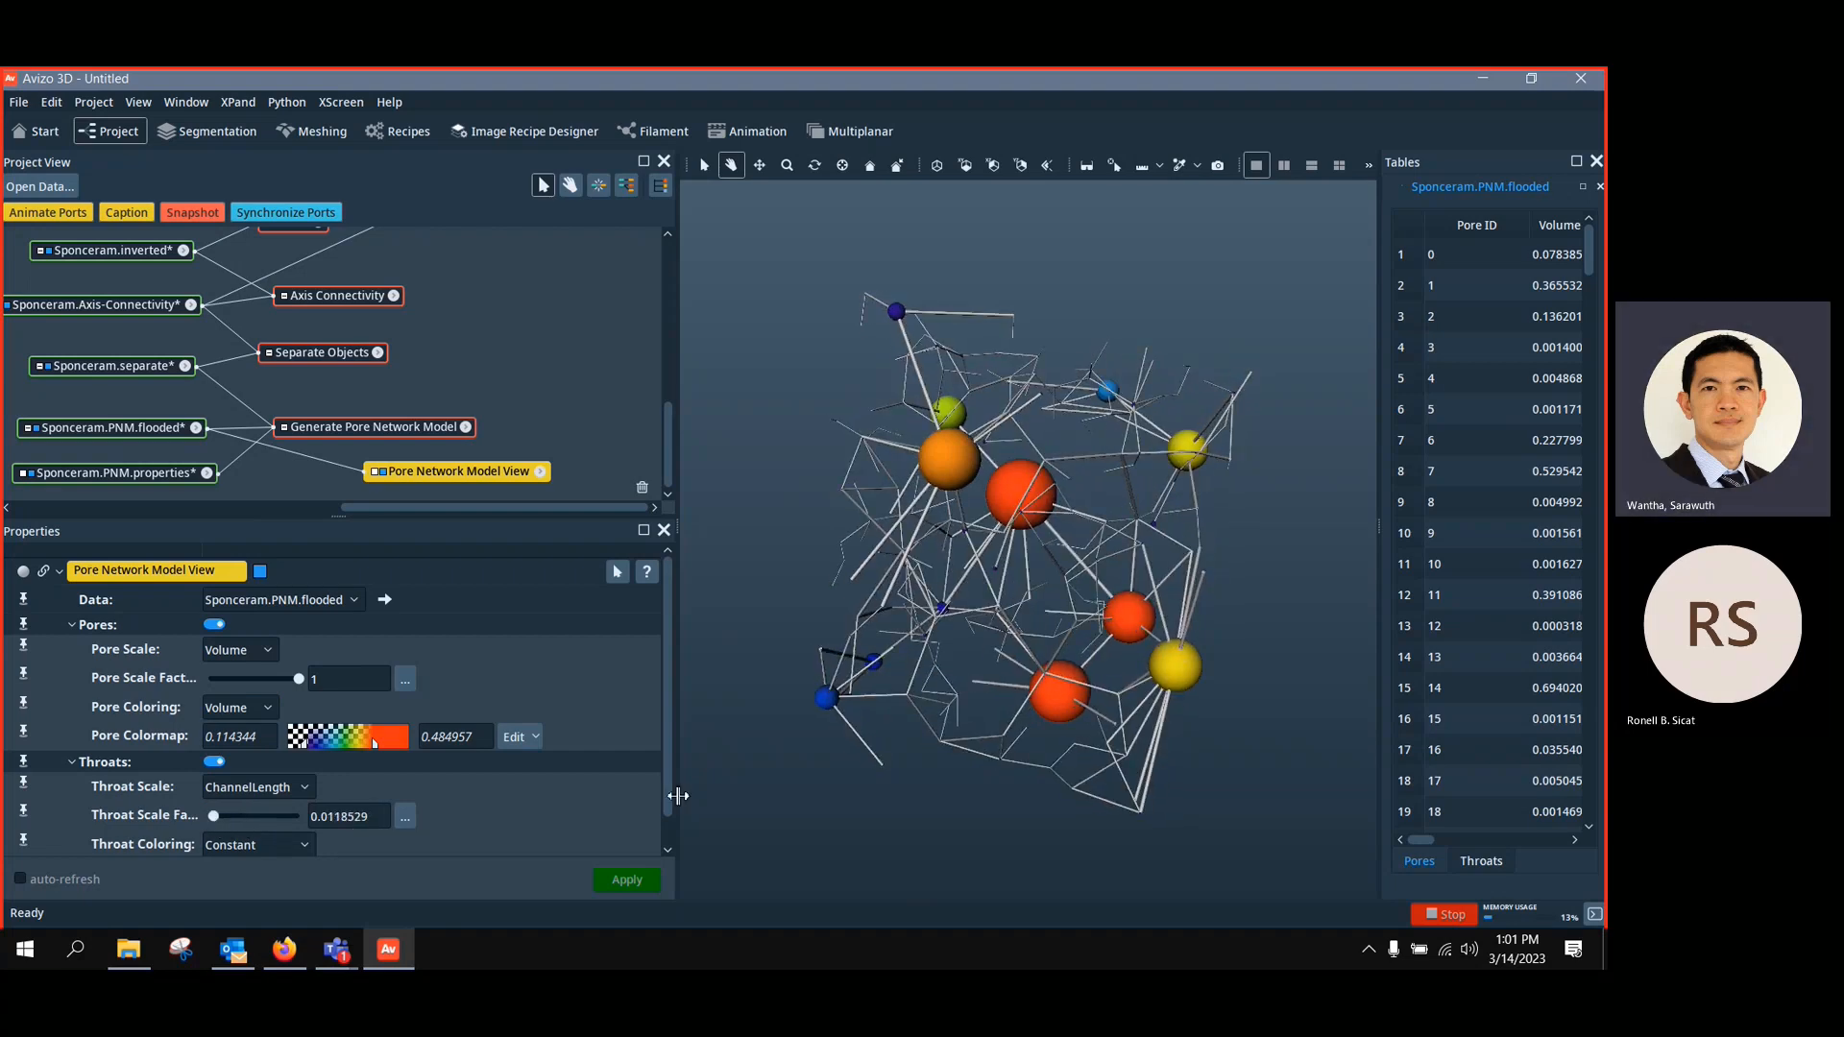
Color the throats by ChannelLength
scroll(657, 830, down, 1)
click(284, 819)
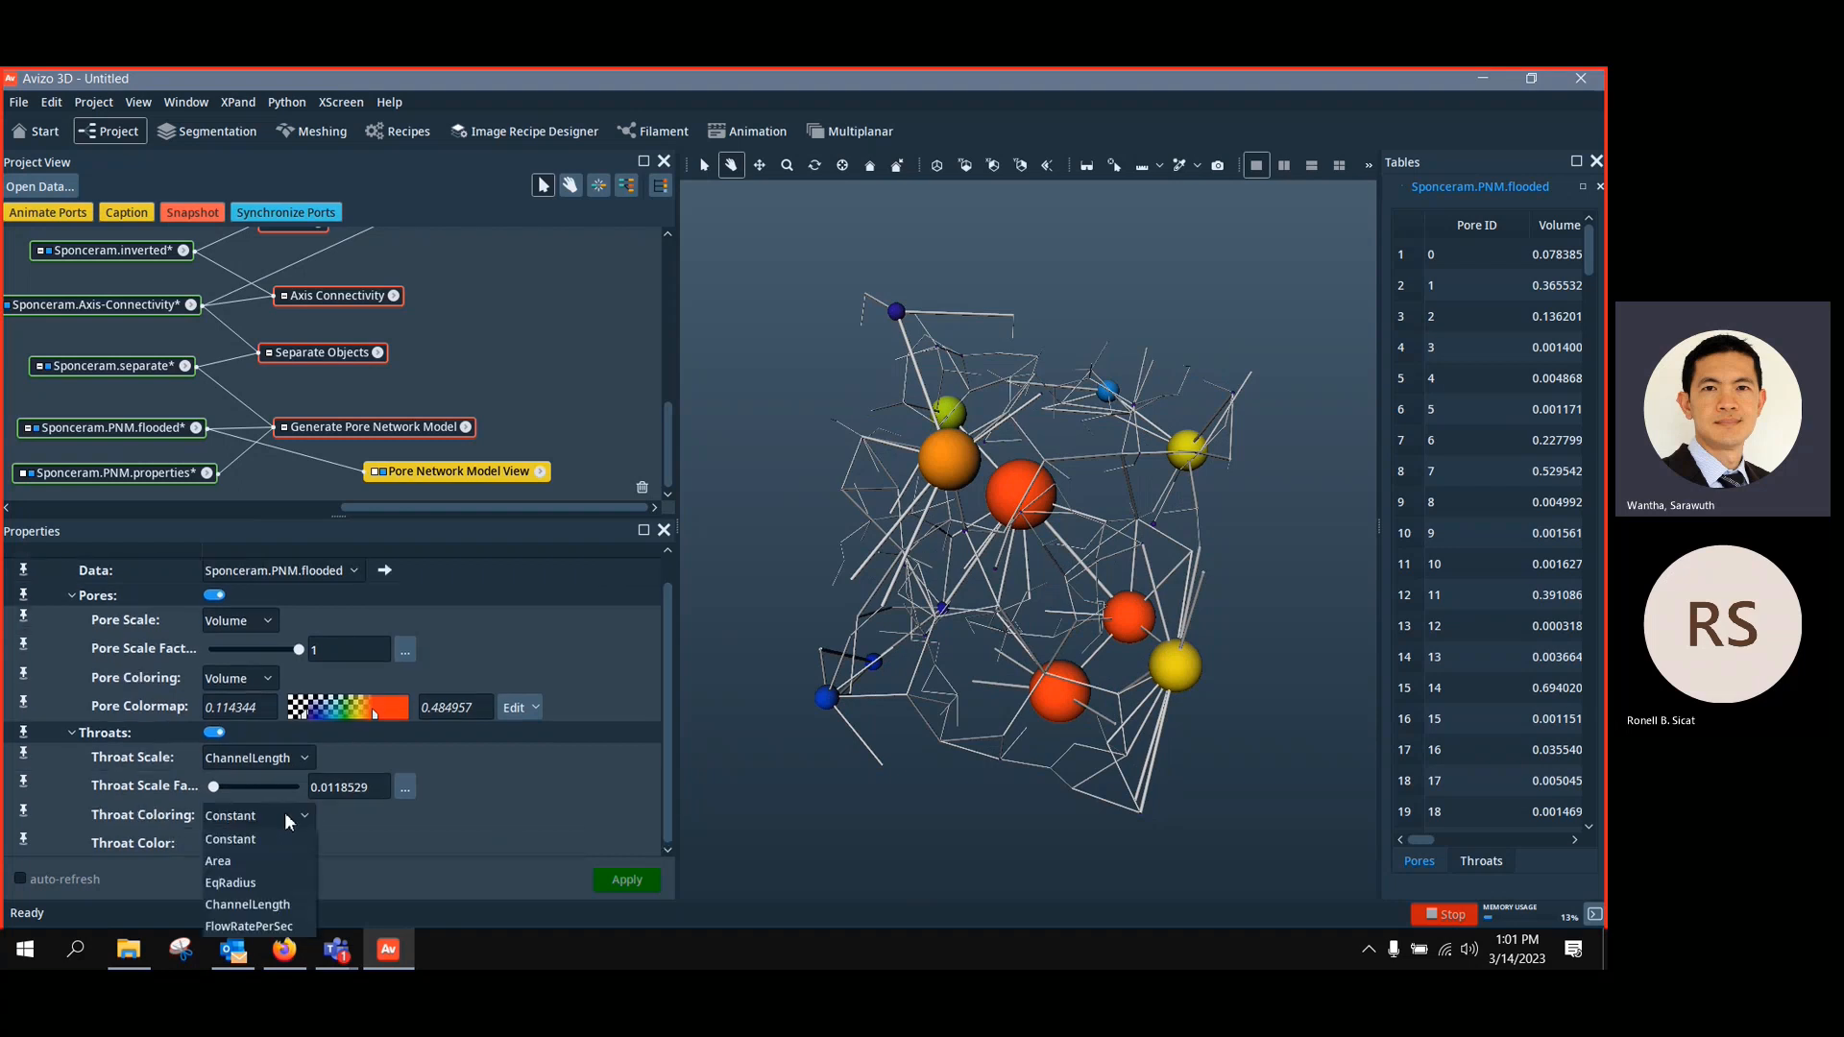
click(300, 906)
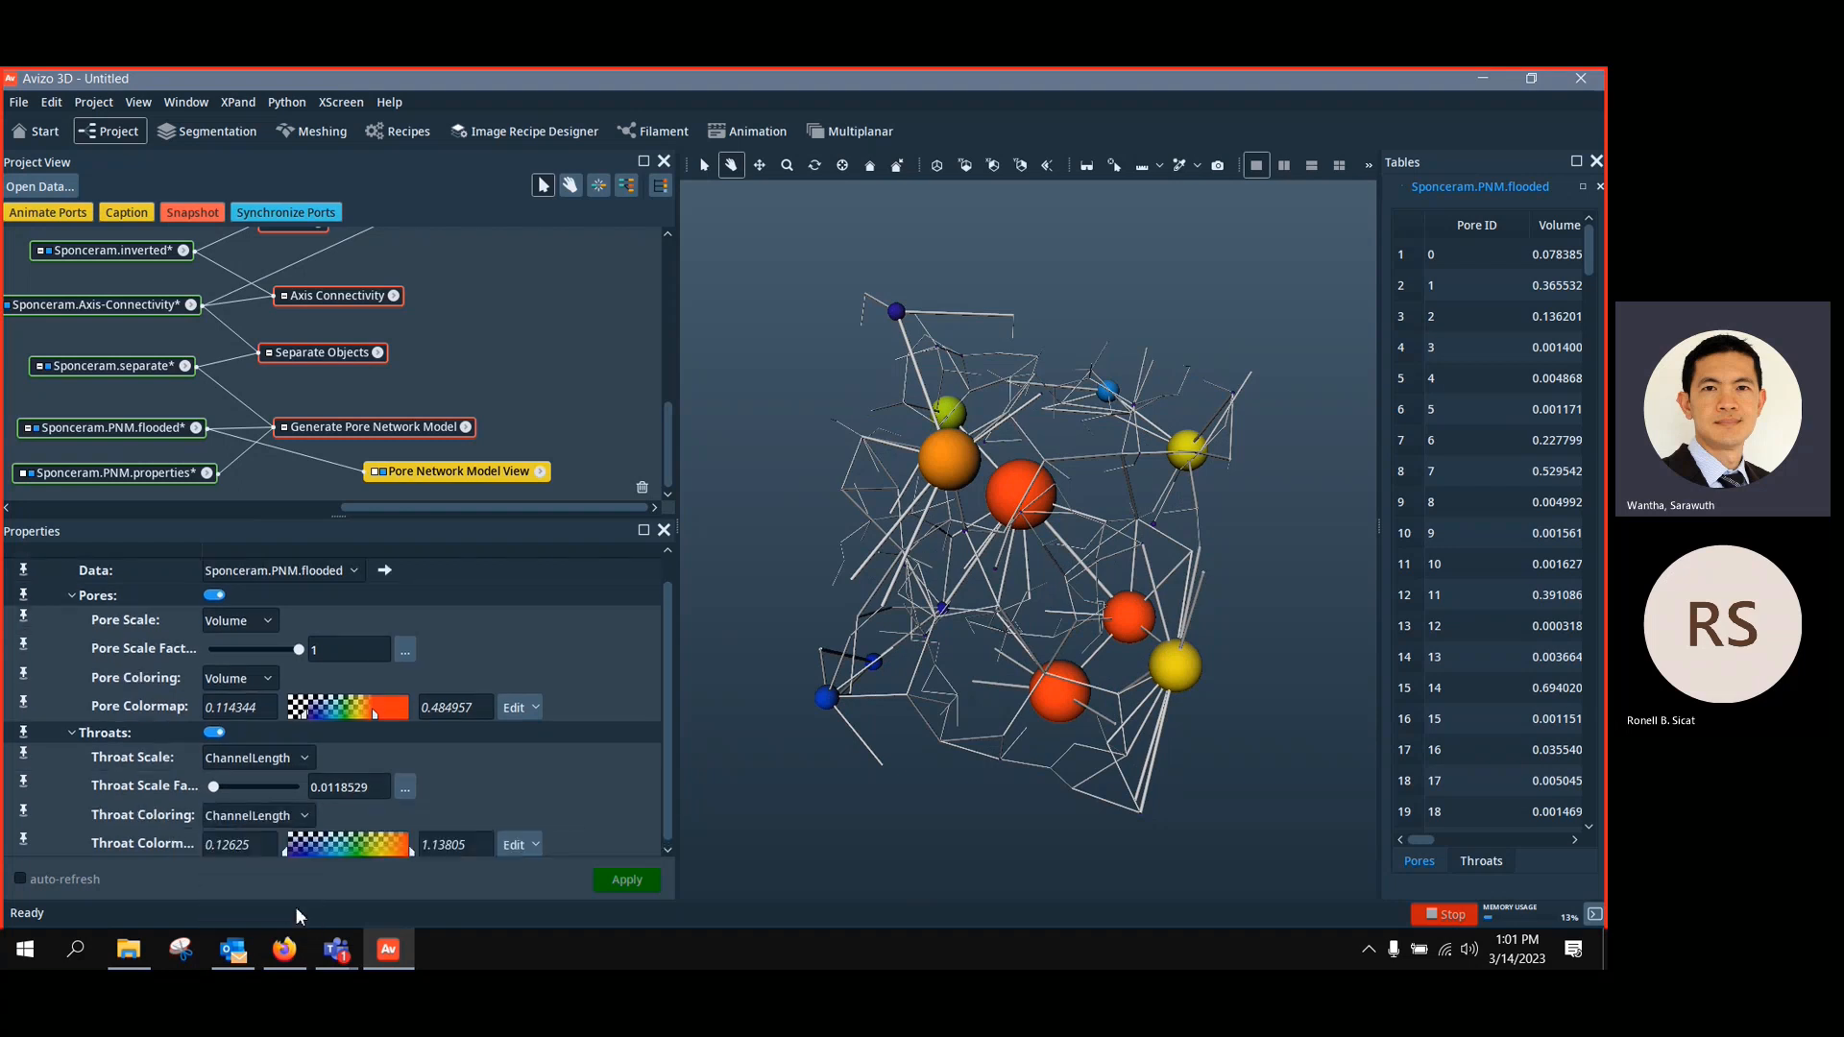
Examine the colored pores and their connecting throats in the network from several angles and up close
drag(1000, 700, 1210, 524)
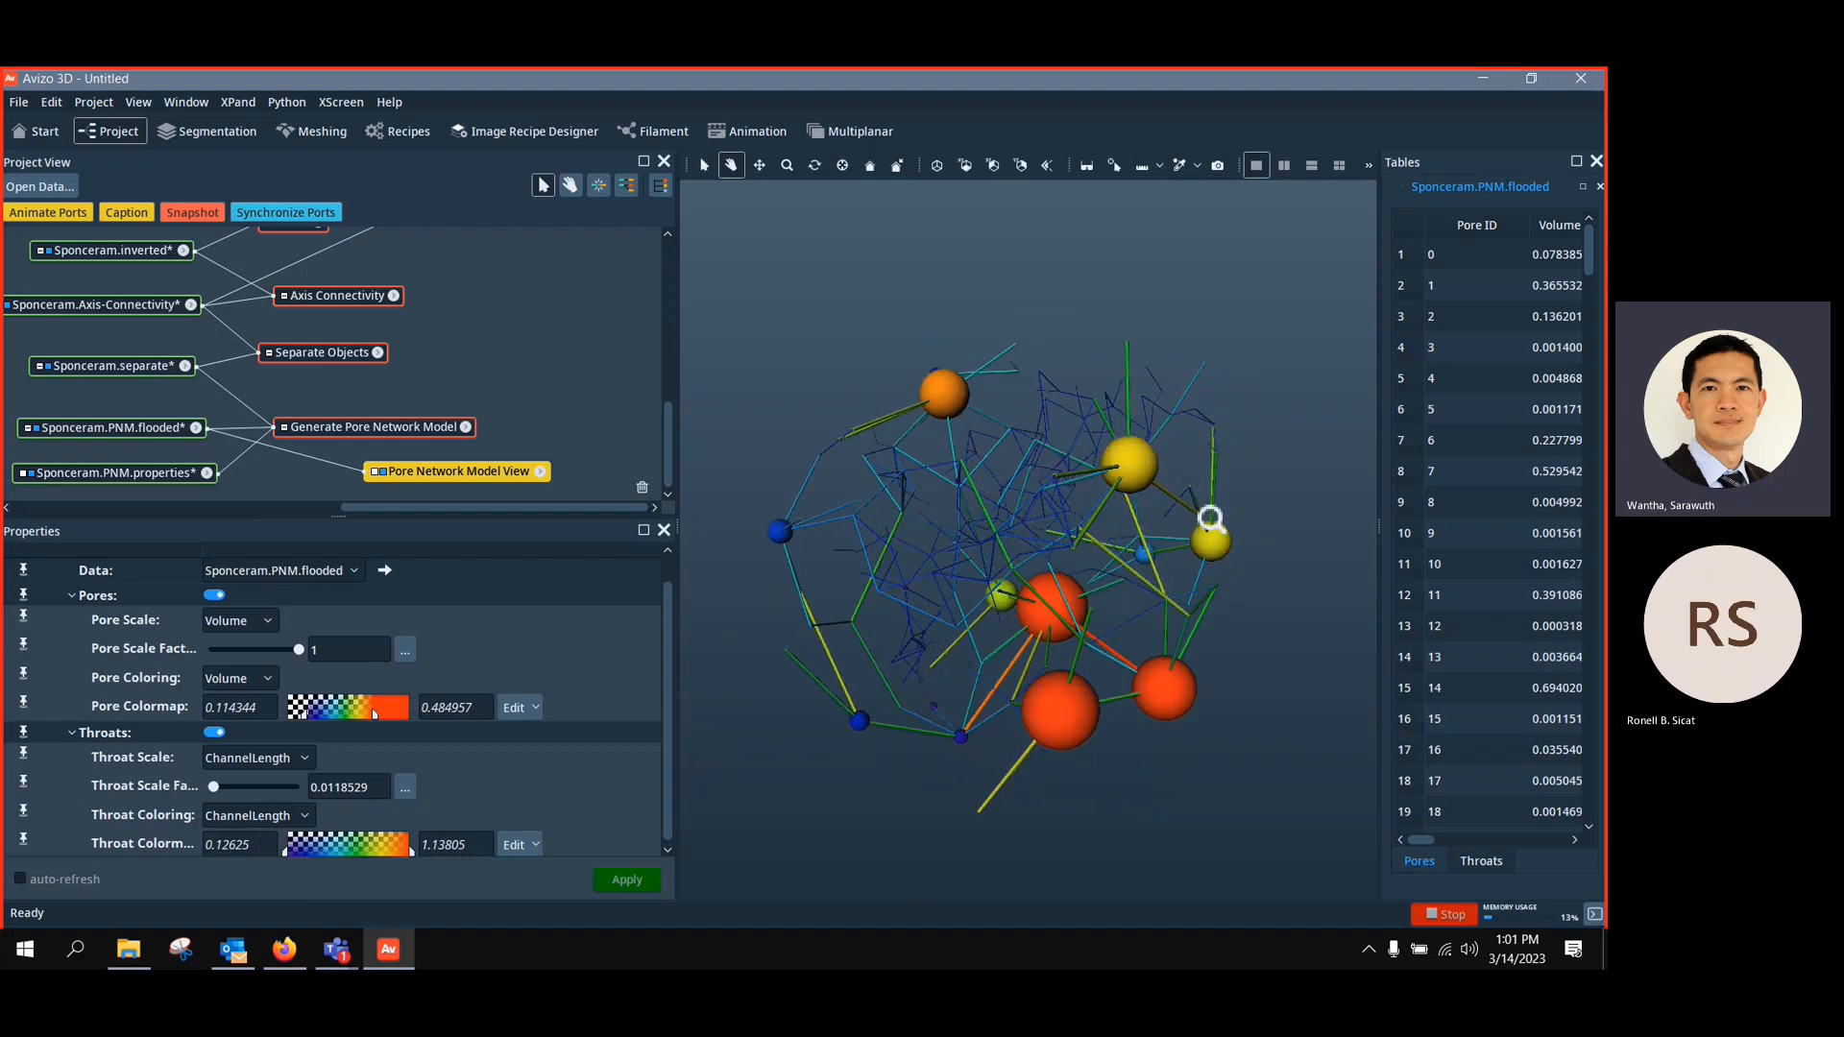
scroll(1209, 529, up, 3)
scroll(1210, 543, down, 1)
drag(1194, 609, 1240, 662)
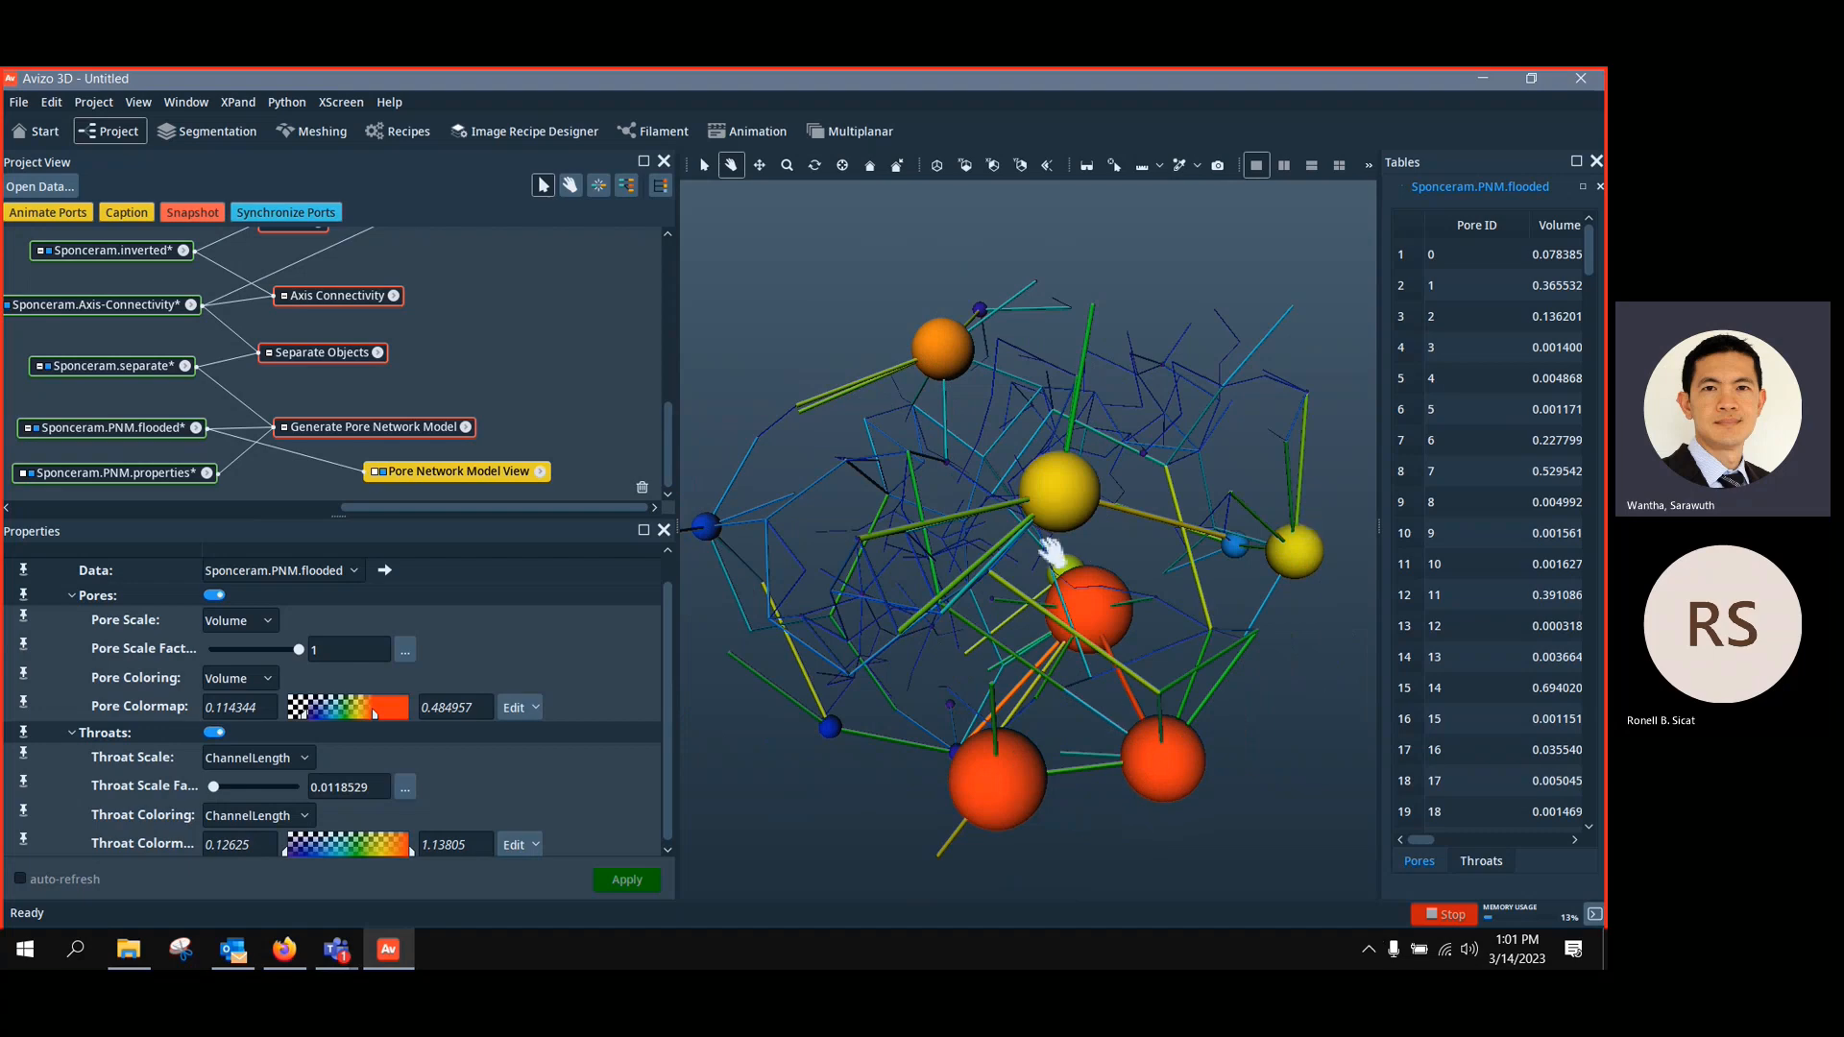
drag(1054, 547, 903, 365)
drag(1122, 458, 924, 490)
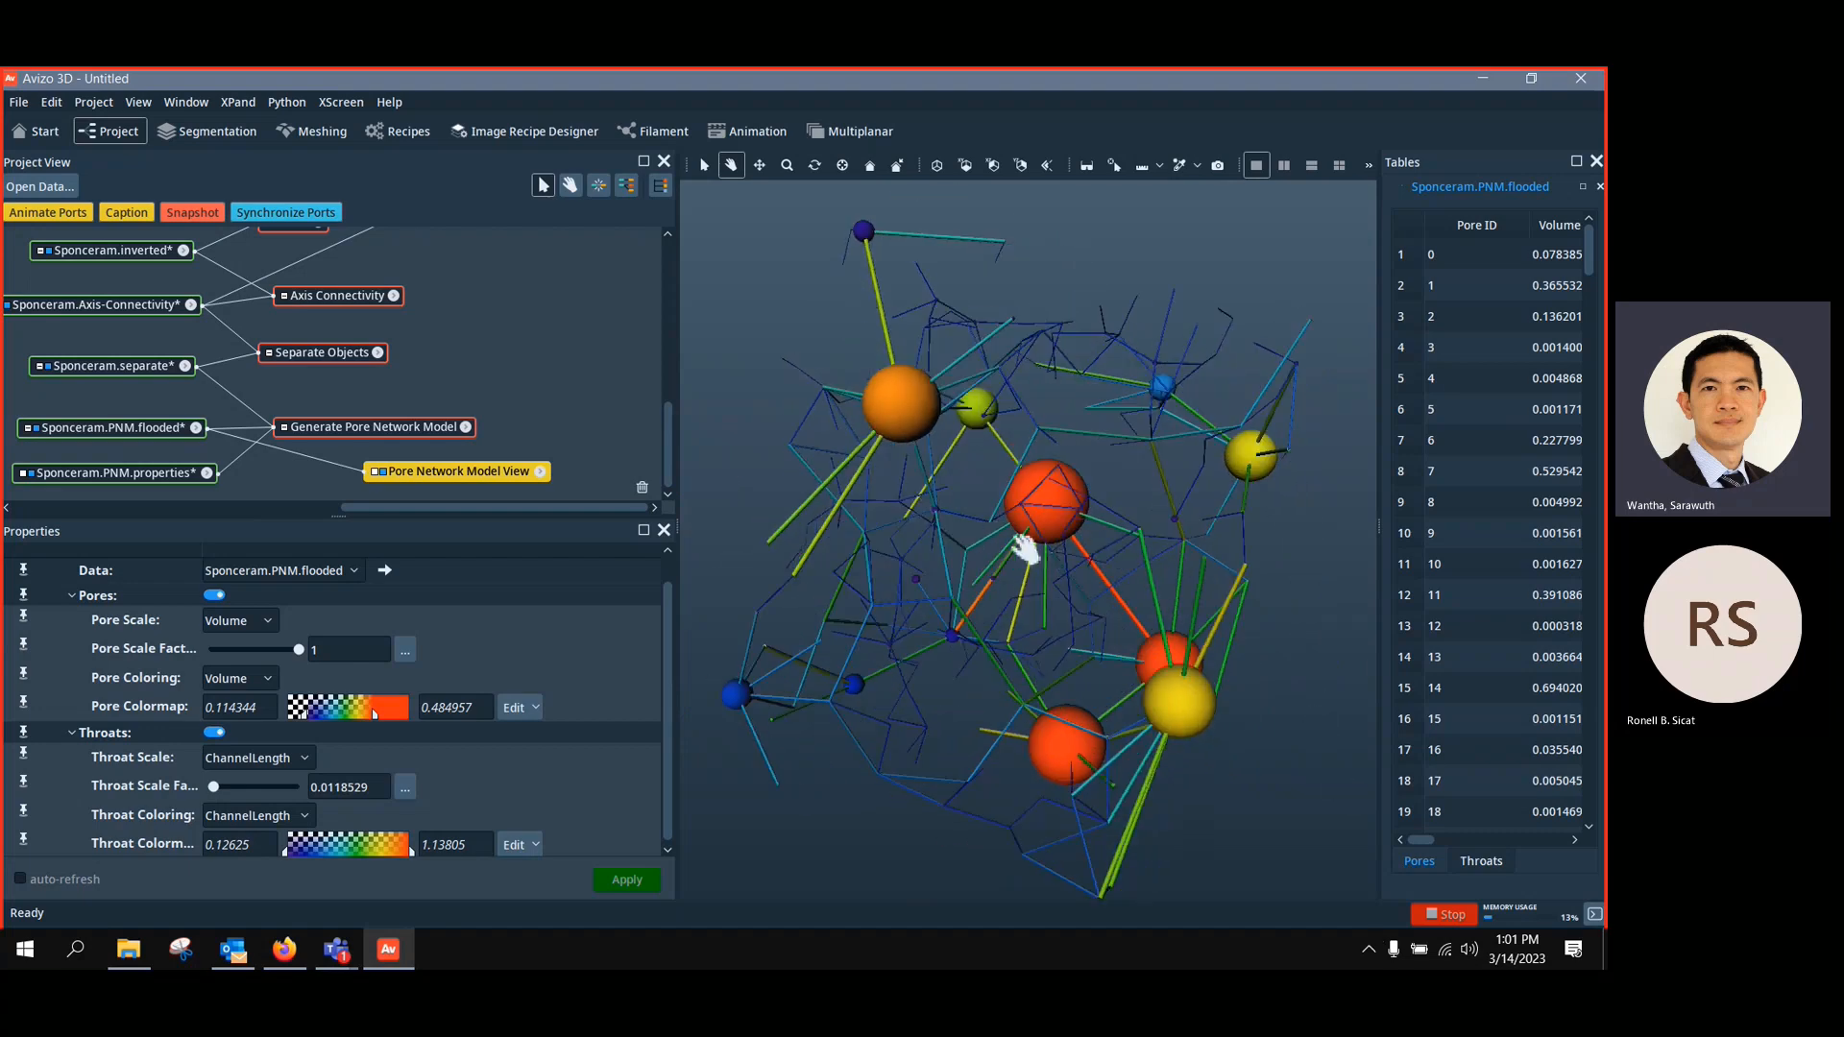
drag(1287, 513, 1182, 552)
Widen the Sponceram.PNM.flooded table and read the throat and pore columns, including channel length, flow rate and pore volume
drag(1382, 531, 960, 533)
click(1218, 534)
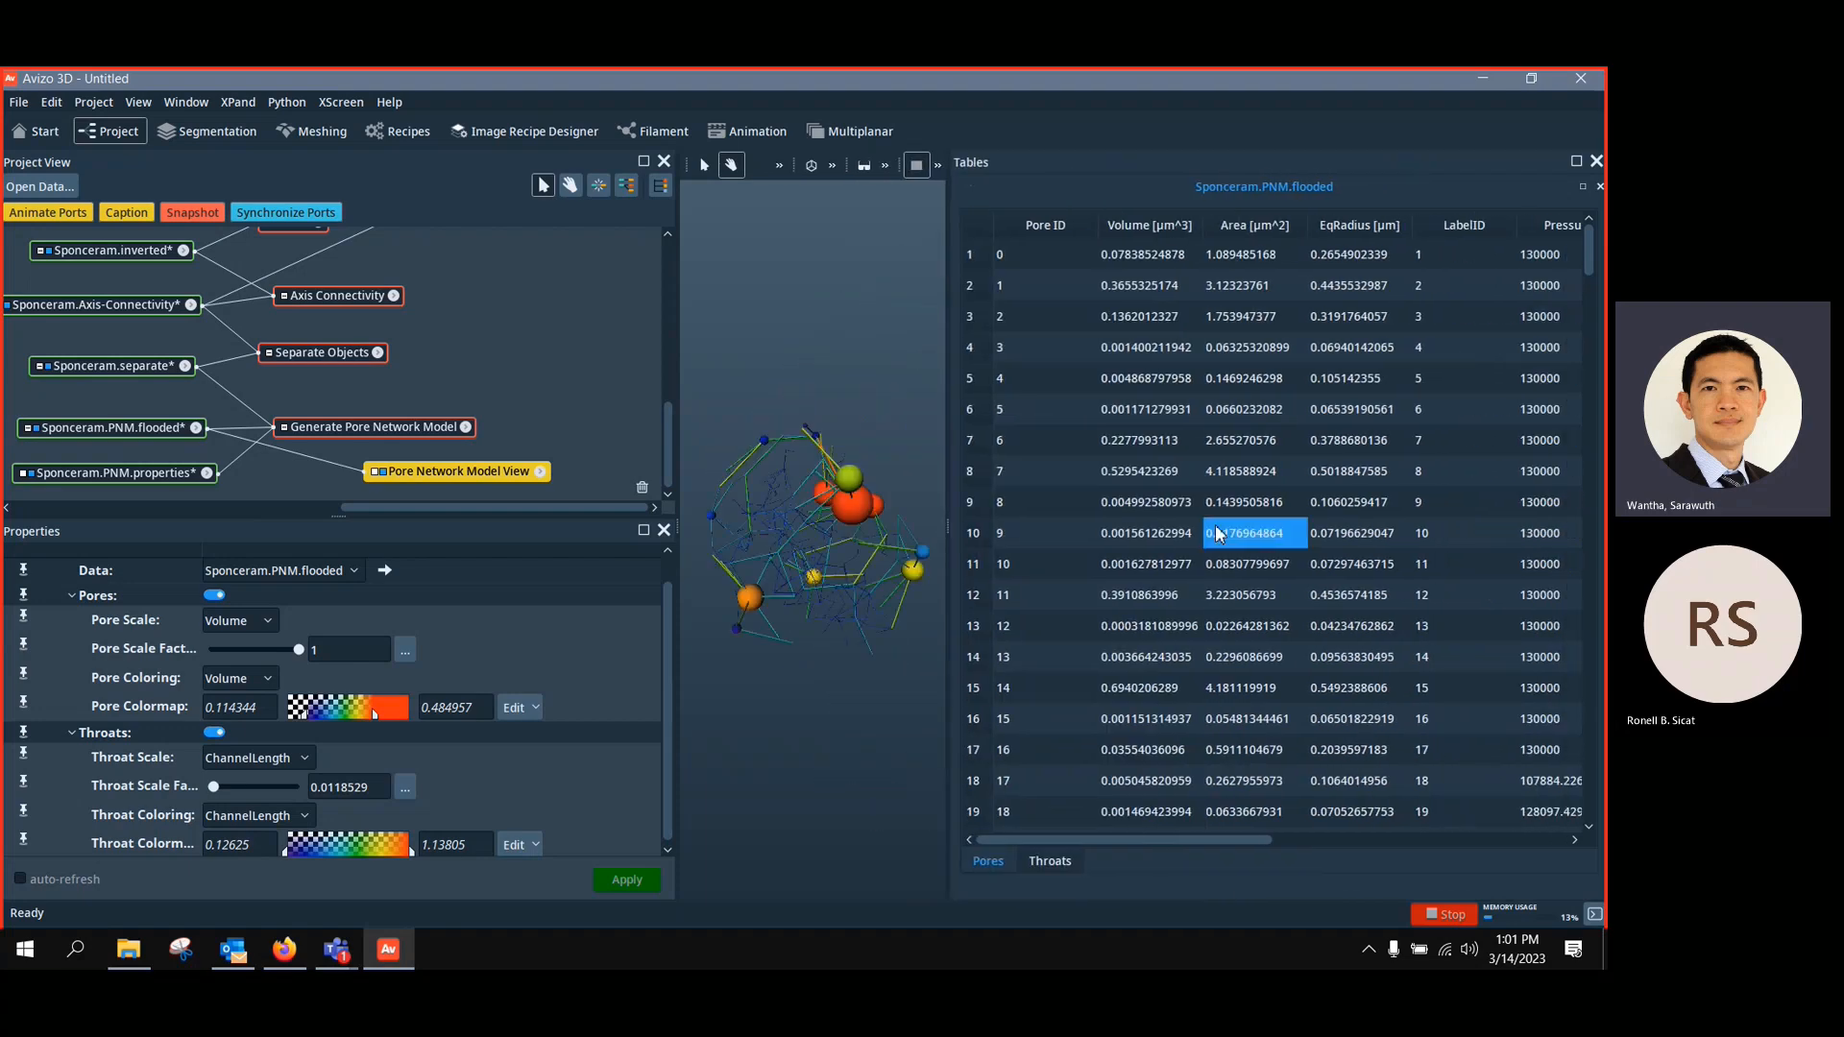
click(1050, 861)
click(1038, 256)
click(1114, 258)
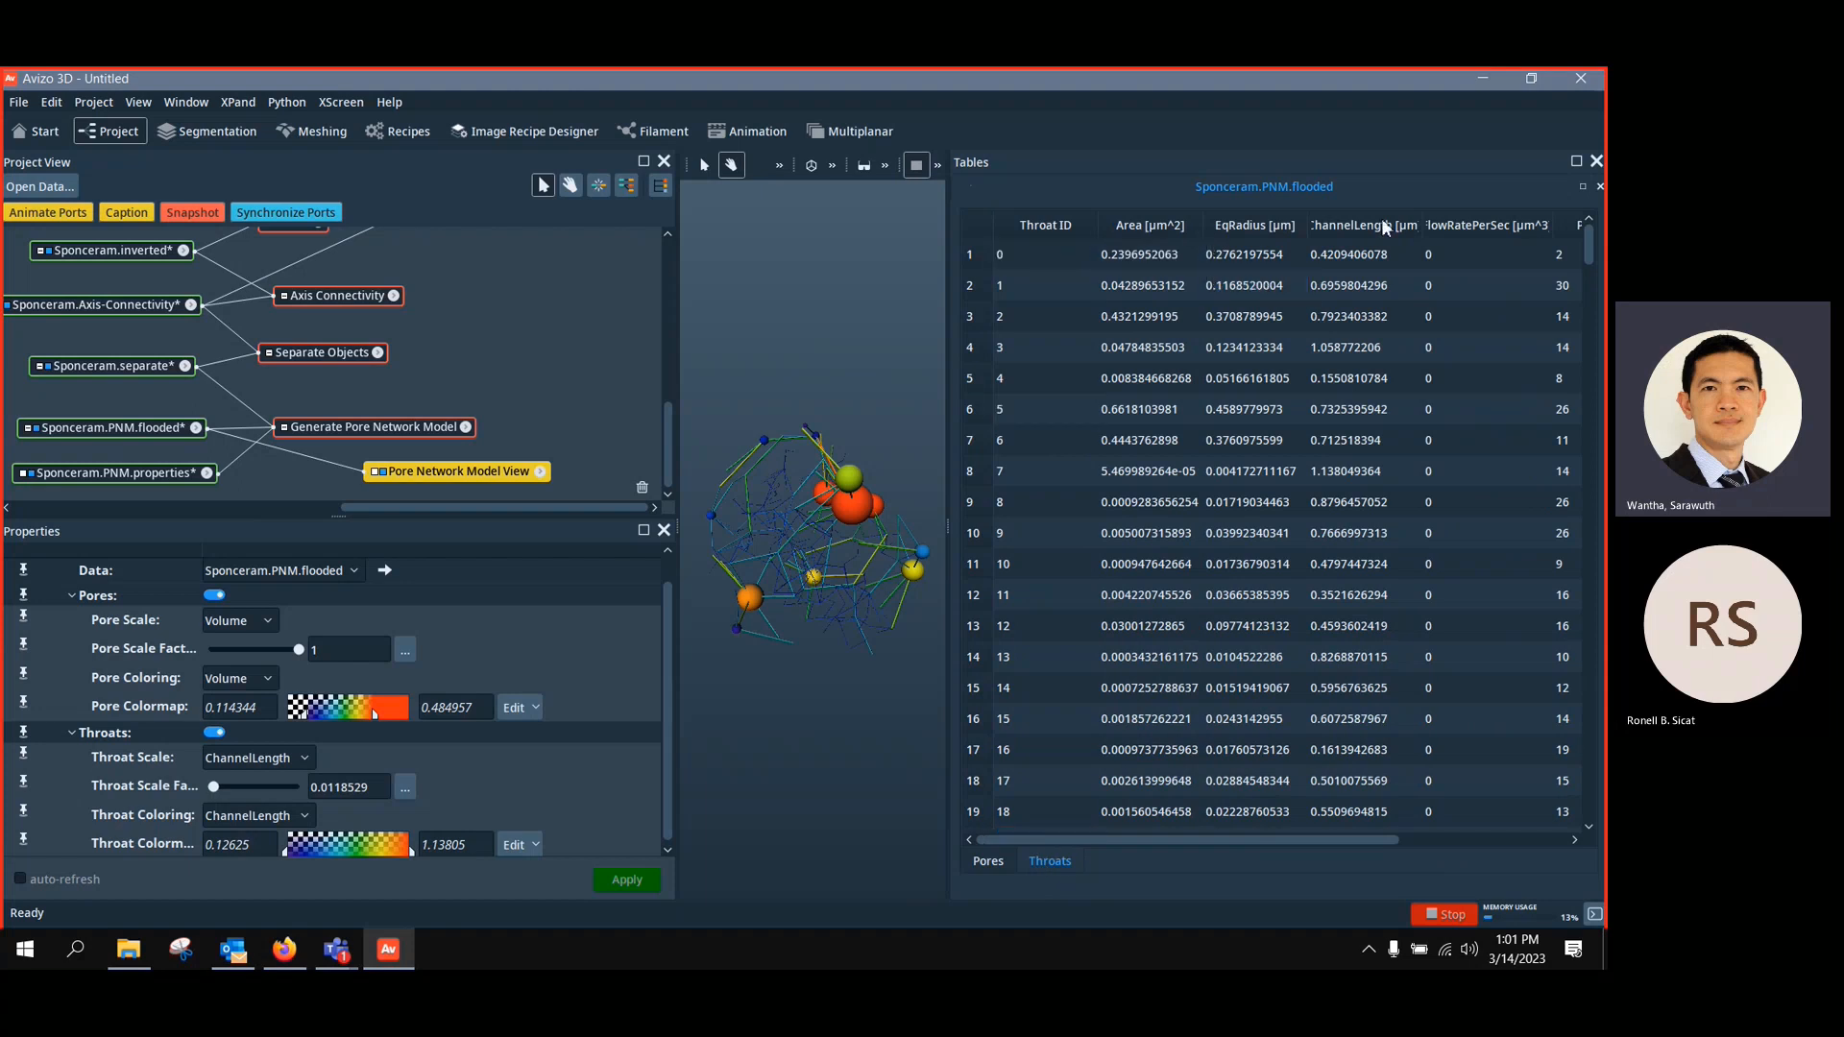
drag(1163, 840, 1058, 838)
click(988, 862)
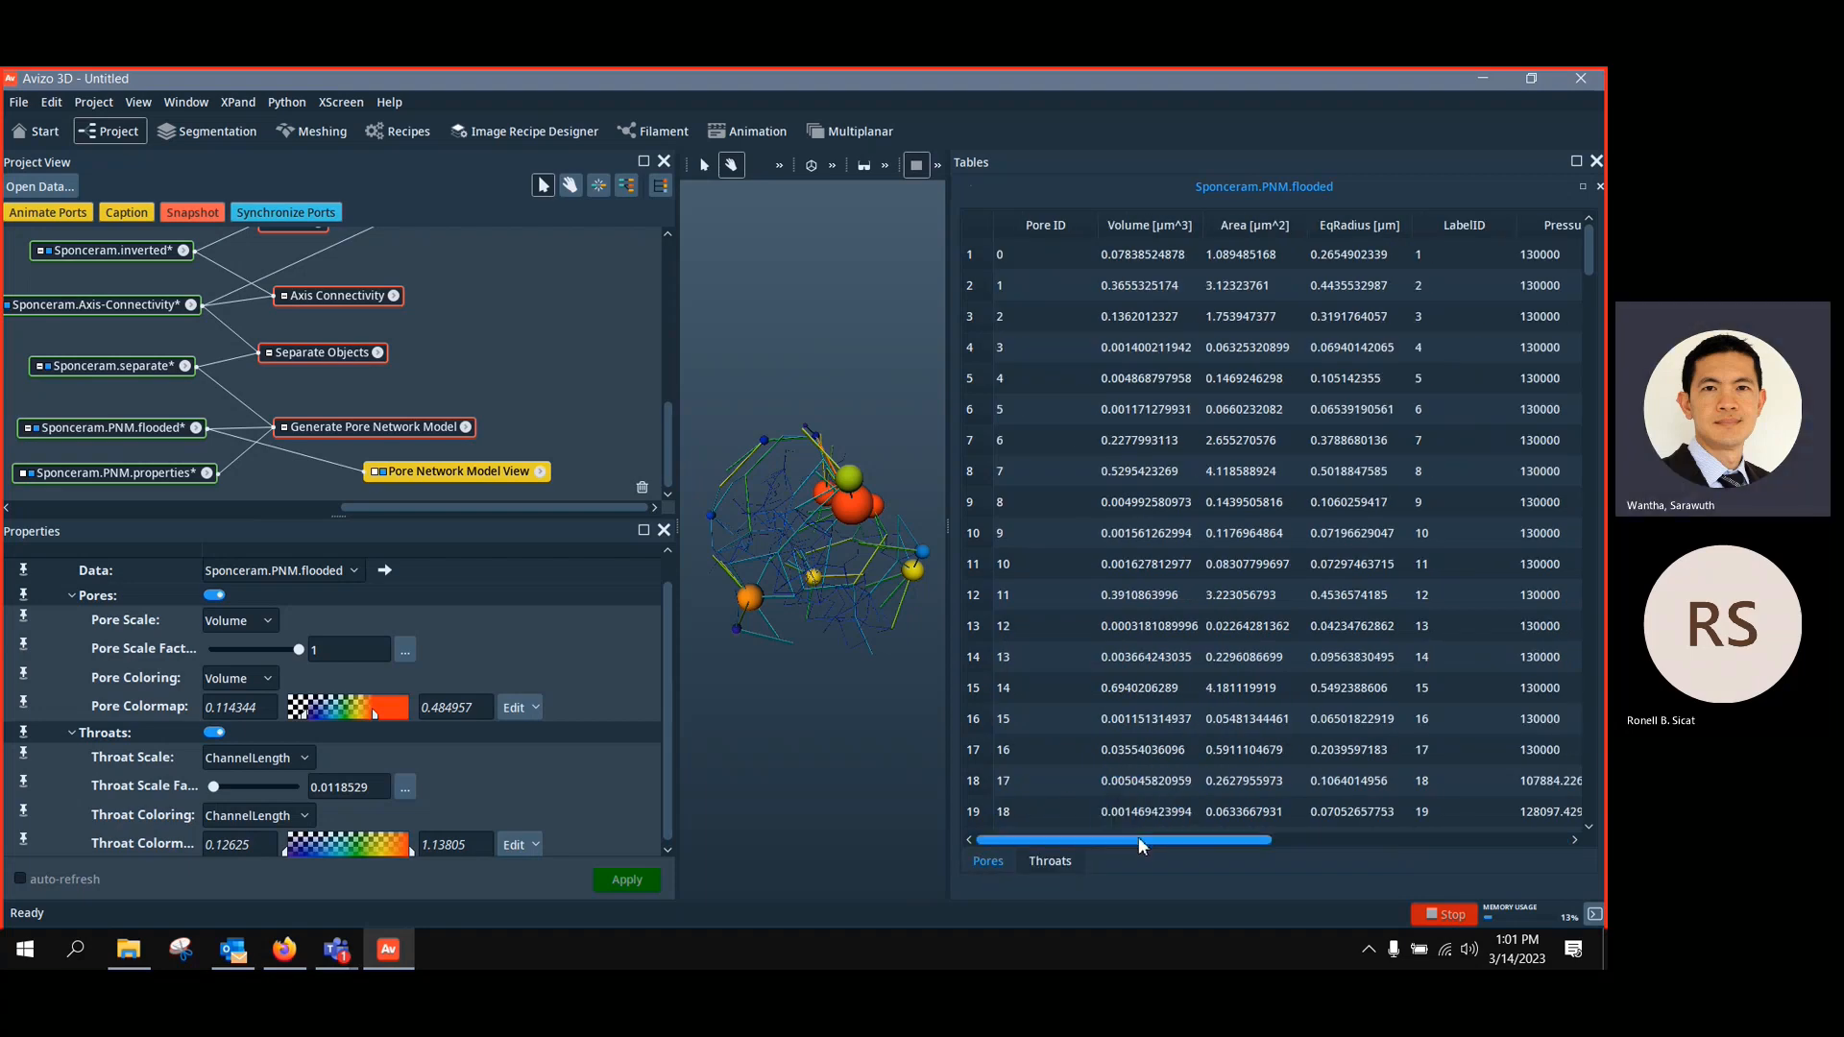
click(1124, 255)
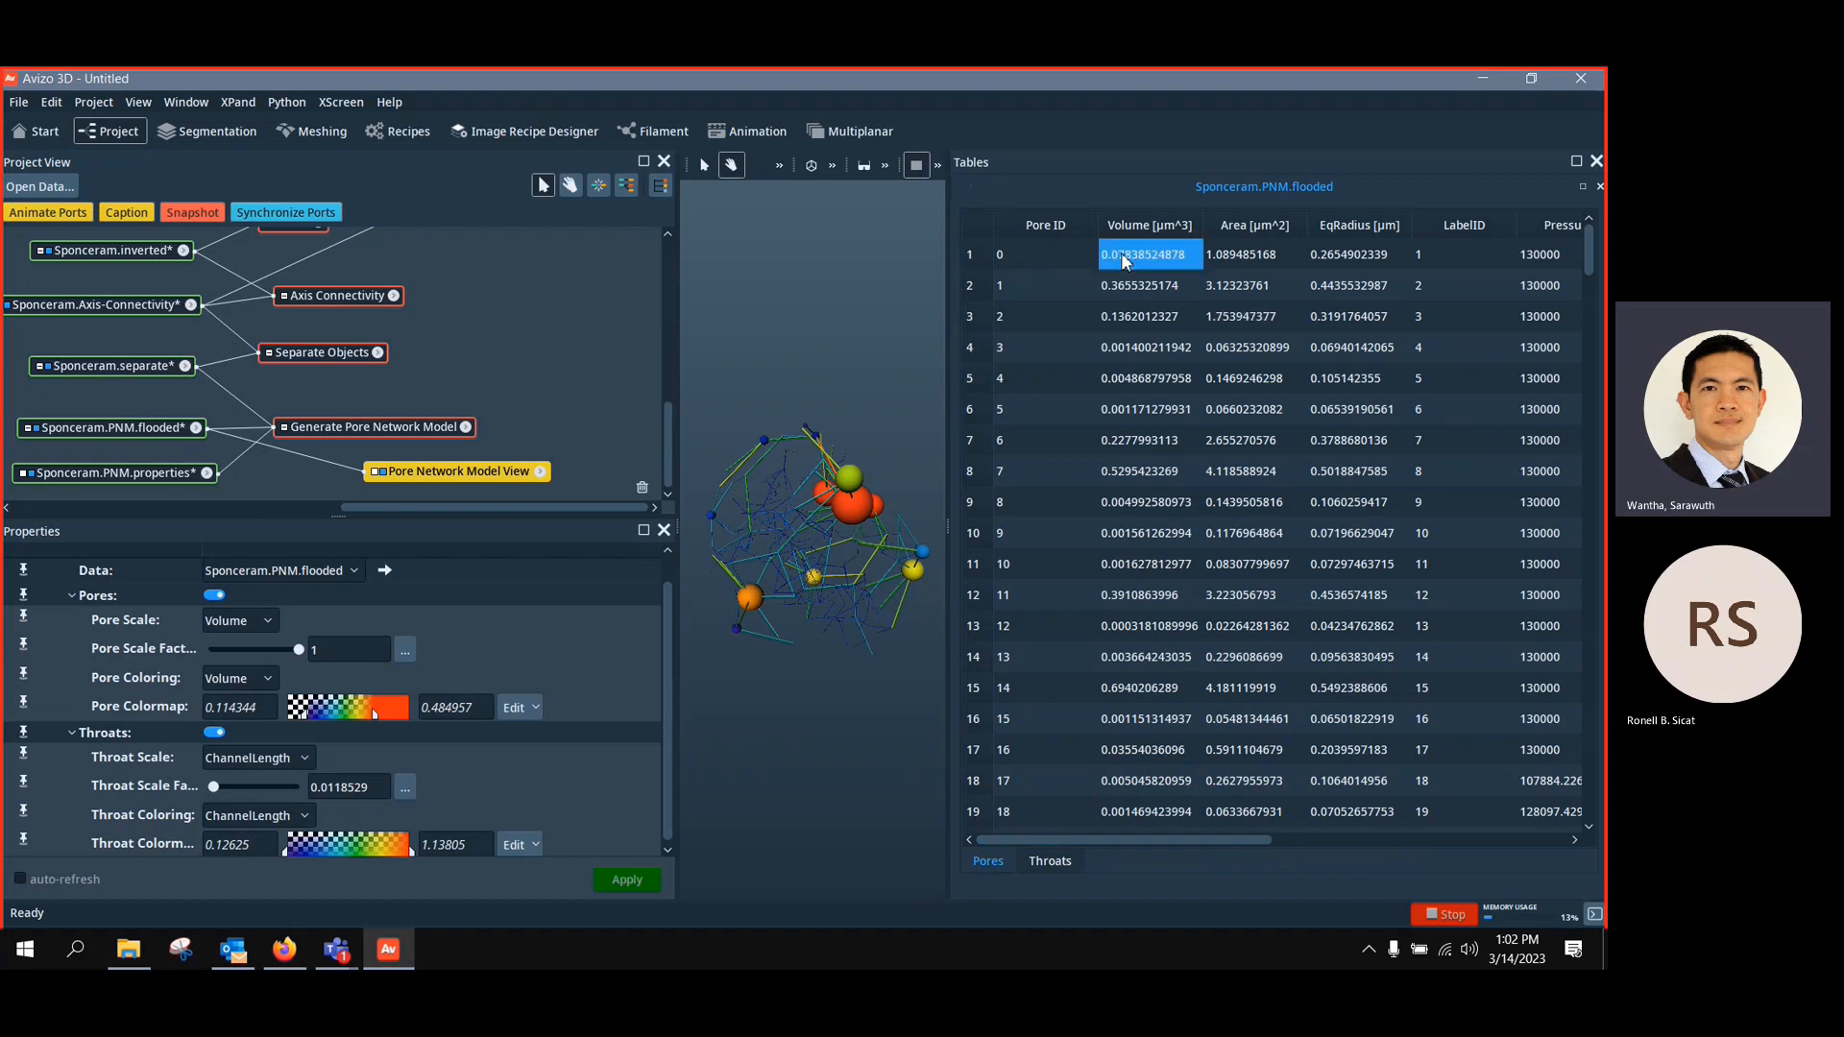
click(1281, 440)
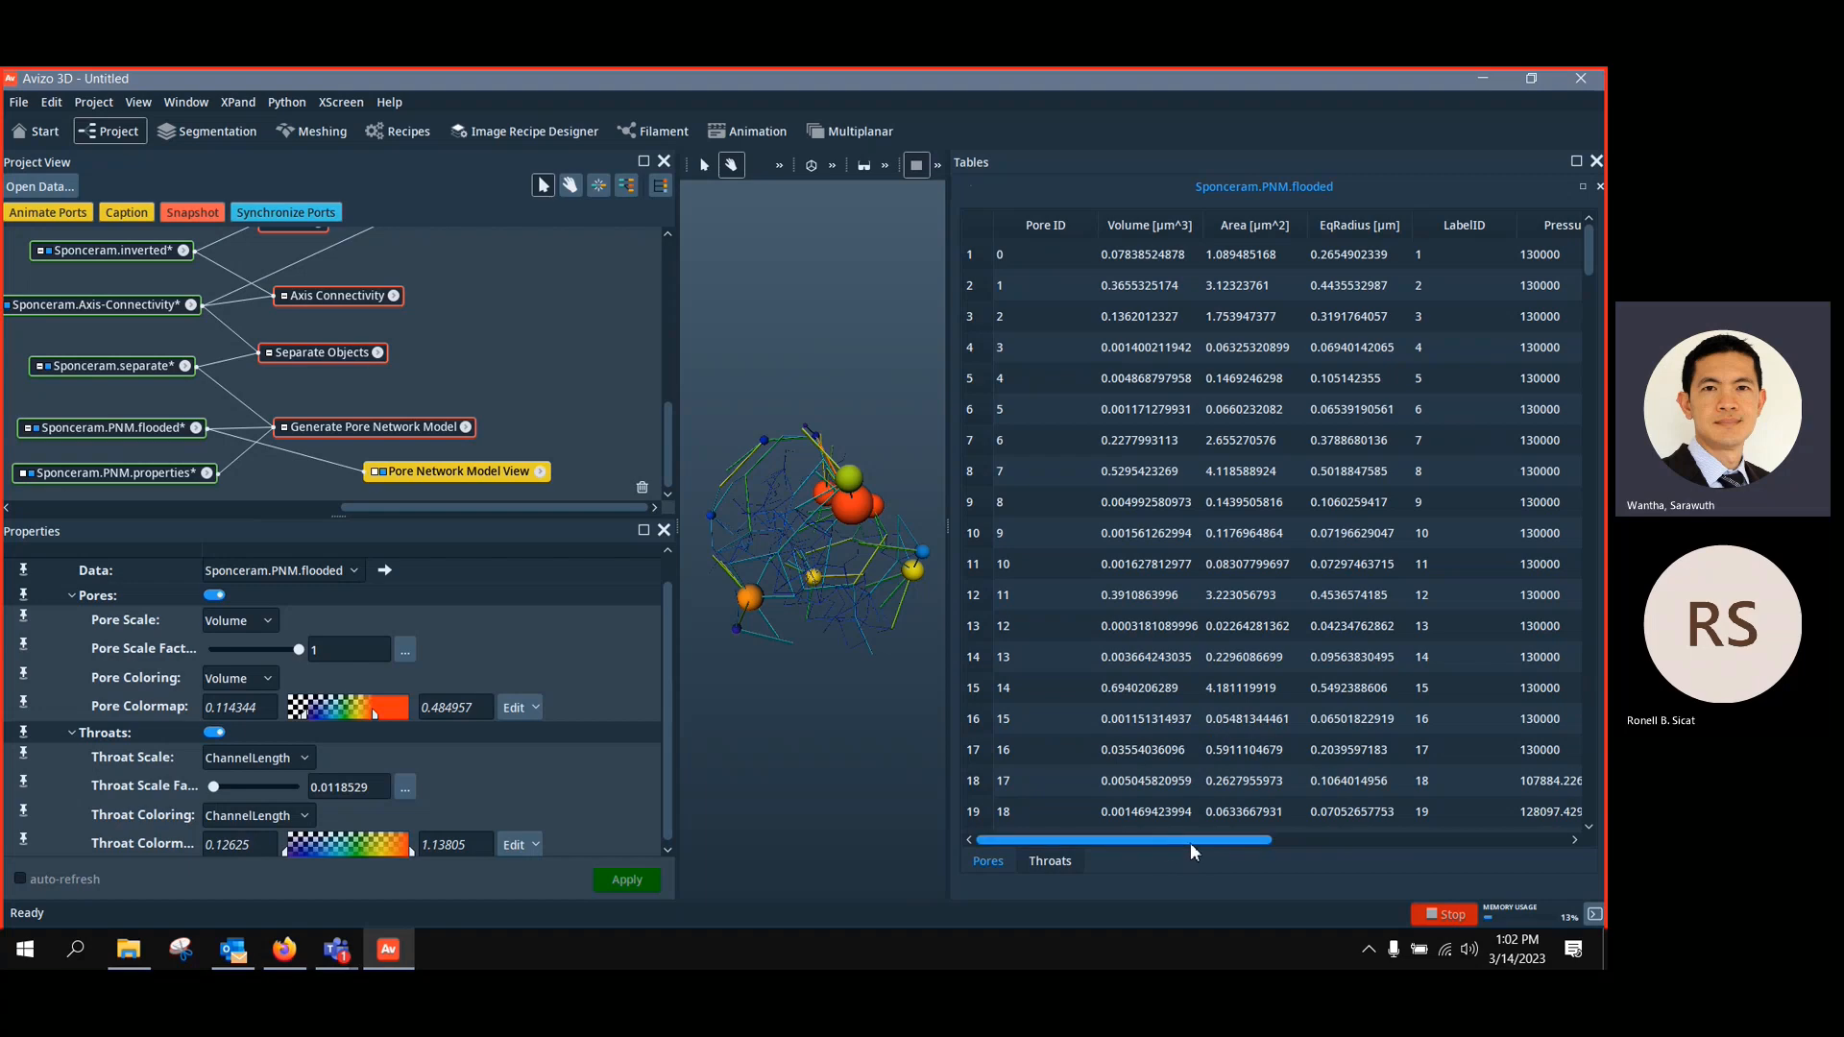
Read the pore table's pressure, X, Y and Z coordinate and coordination number columns
drag(1203, 845, 1416, 857)
click(1089, 257)
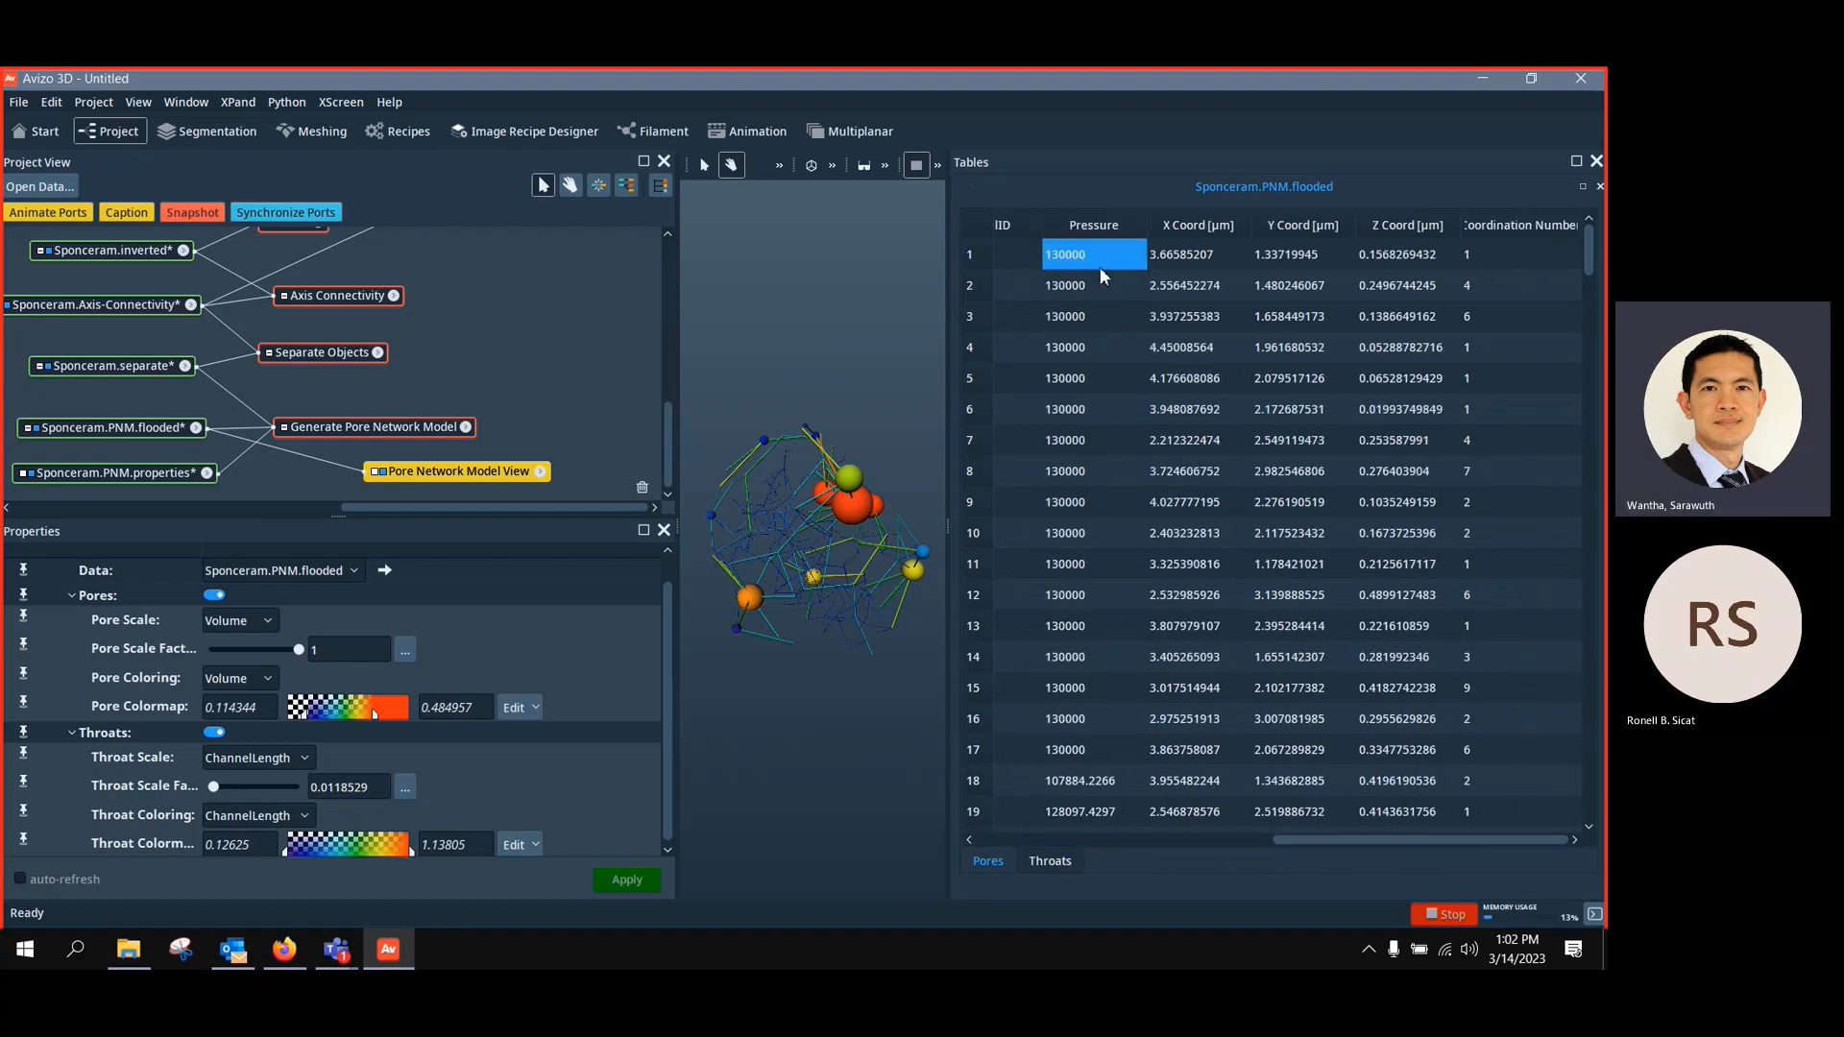
drag(1397, 844, 1101, 844)
click(1084, 814)
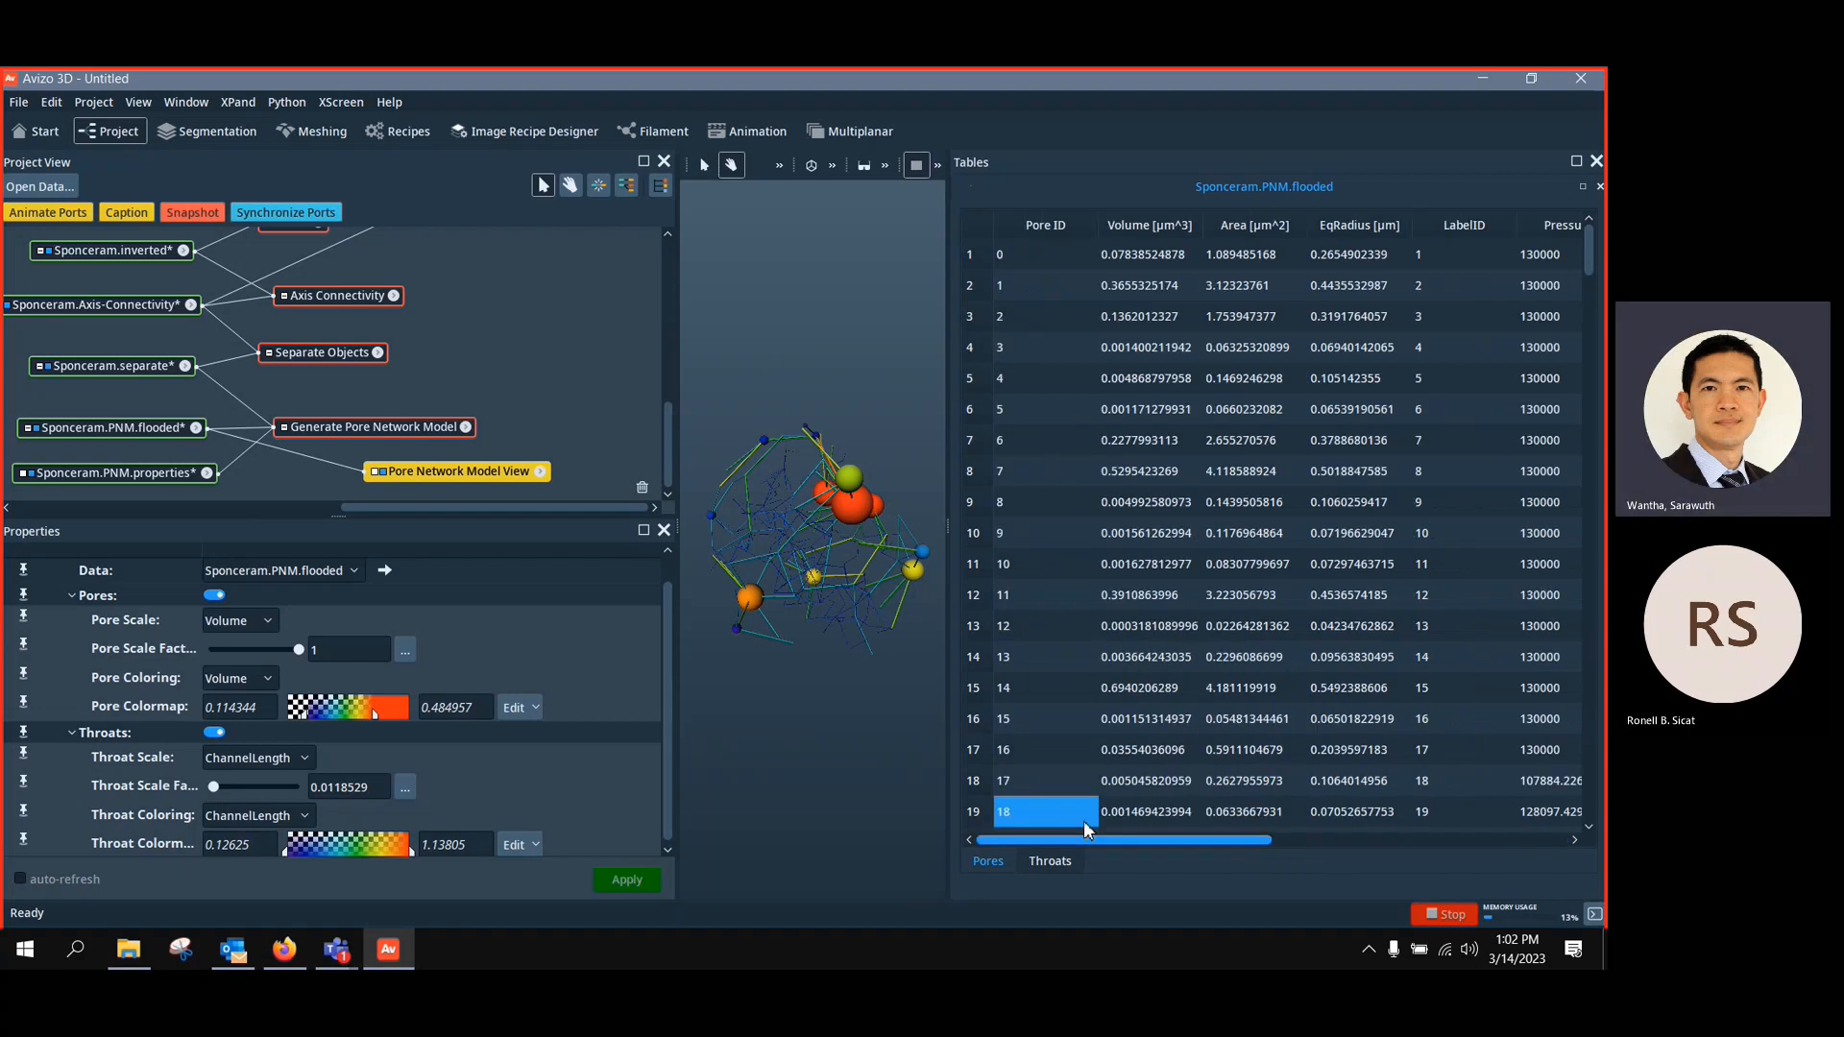
Enlarge the 3D view of the network and scale its pores by EqRadius with a pore scale factor of about 0.442
drag(948, 533, 1421, 540)
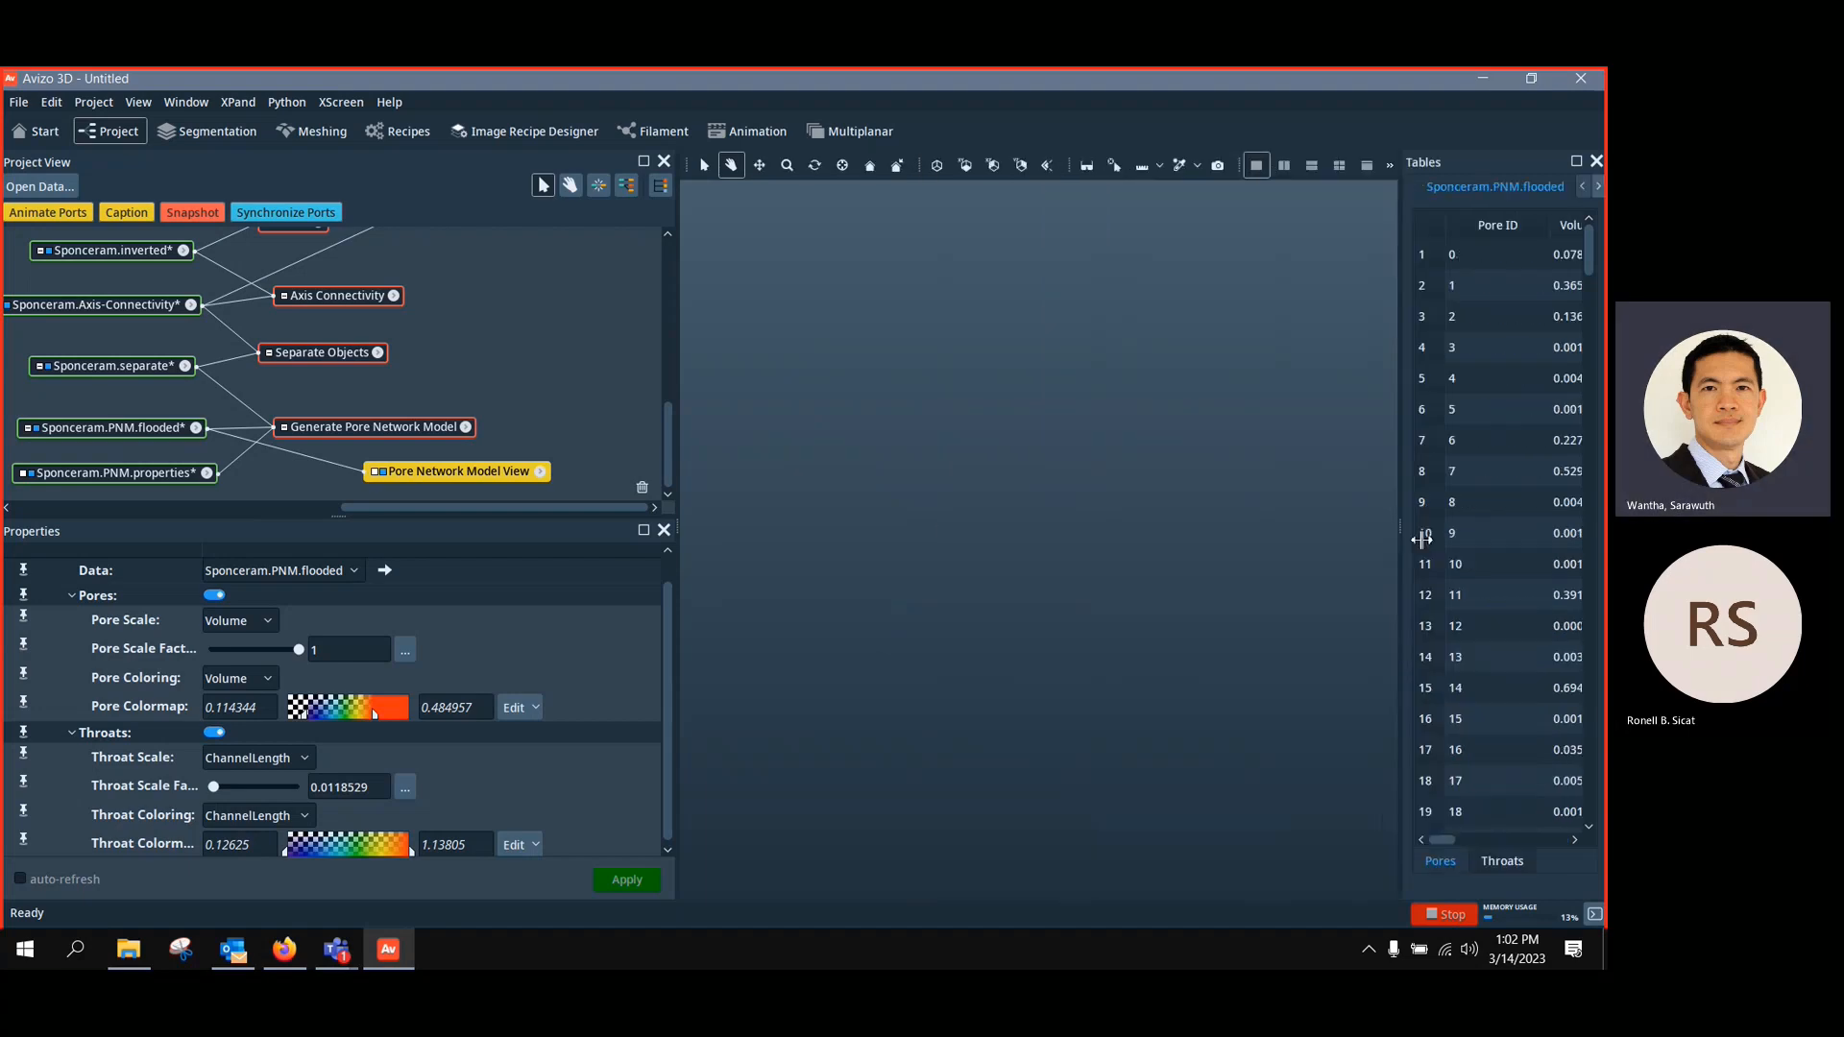
drag(1185, 504, 1099, 514)
scroll(1099, 515, down, 2)
drag(988, 510, 1188, 606)
click(271, 623)
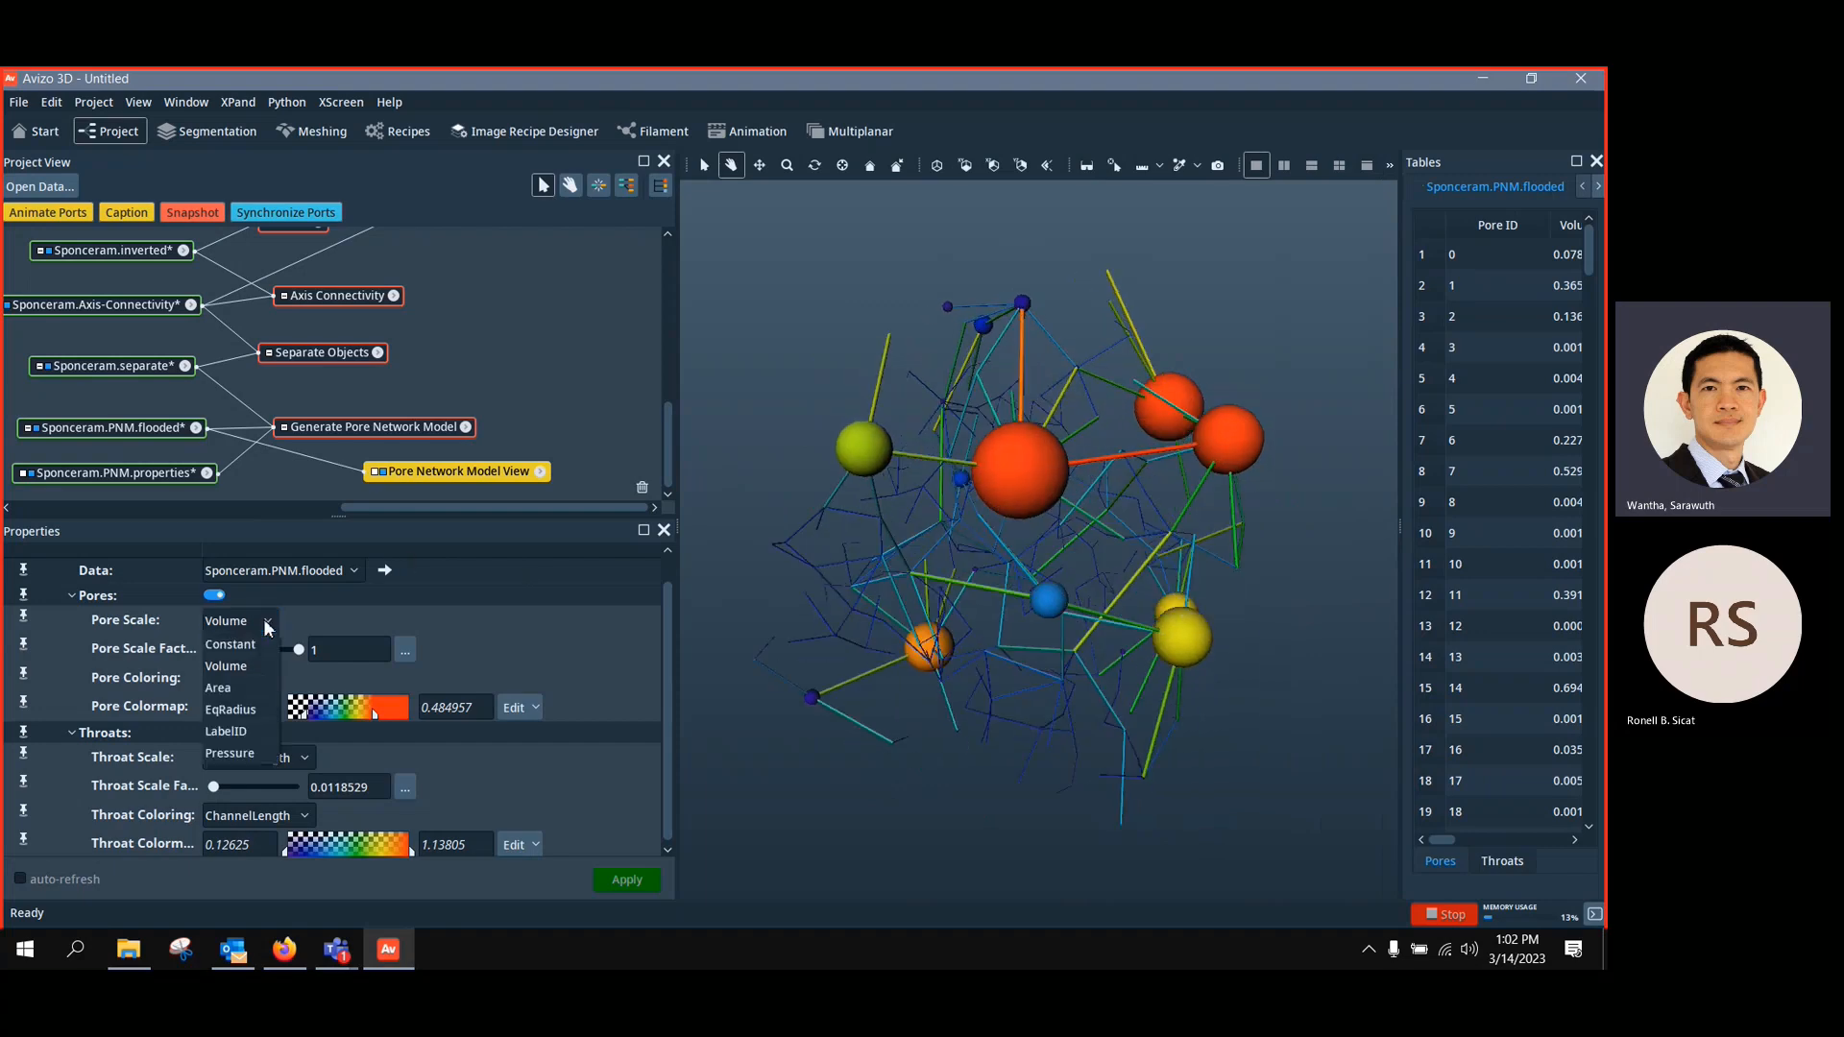
click(235, 713)
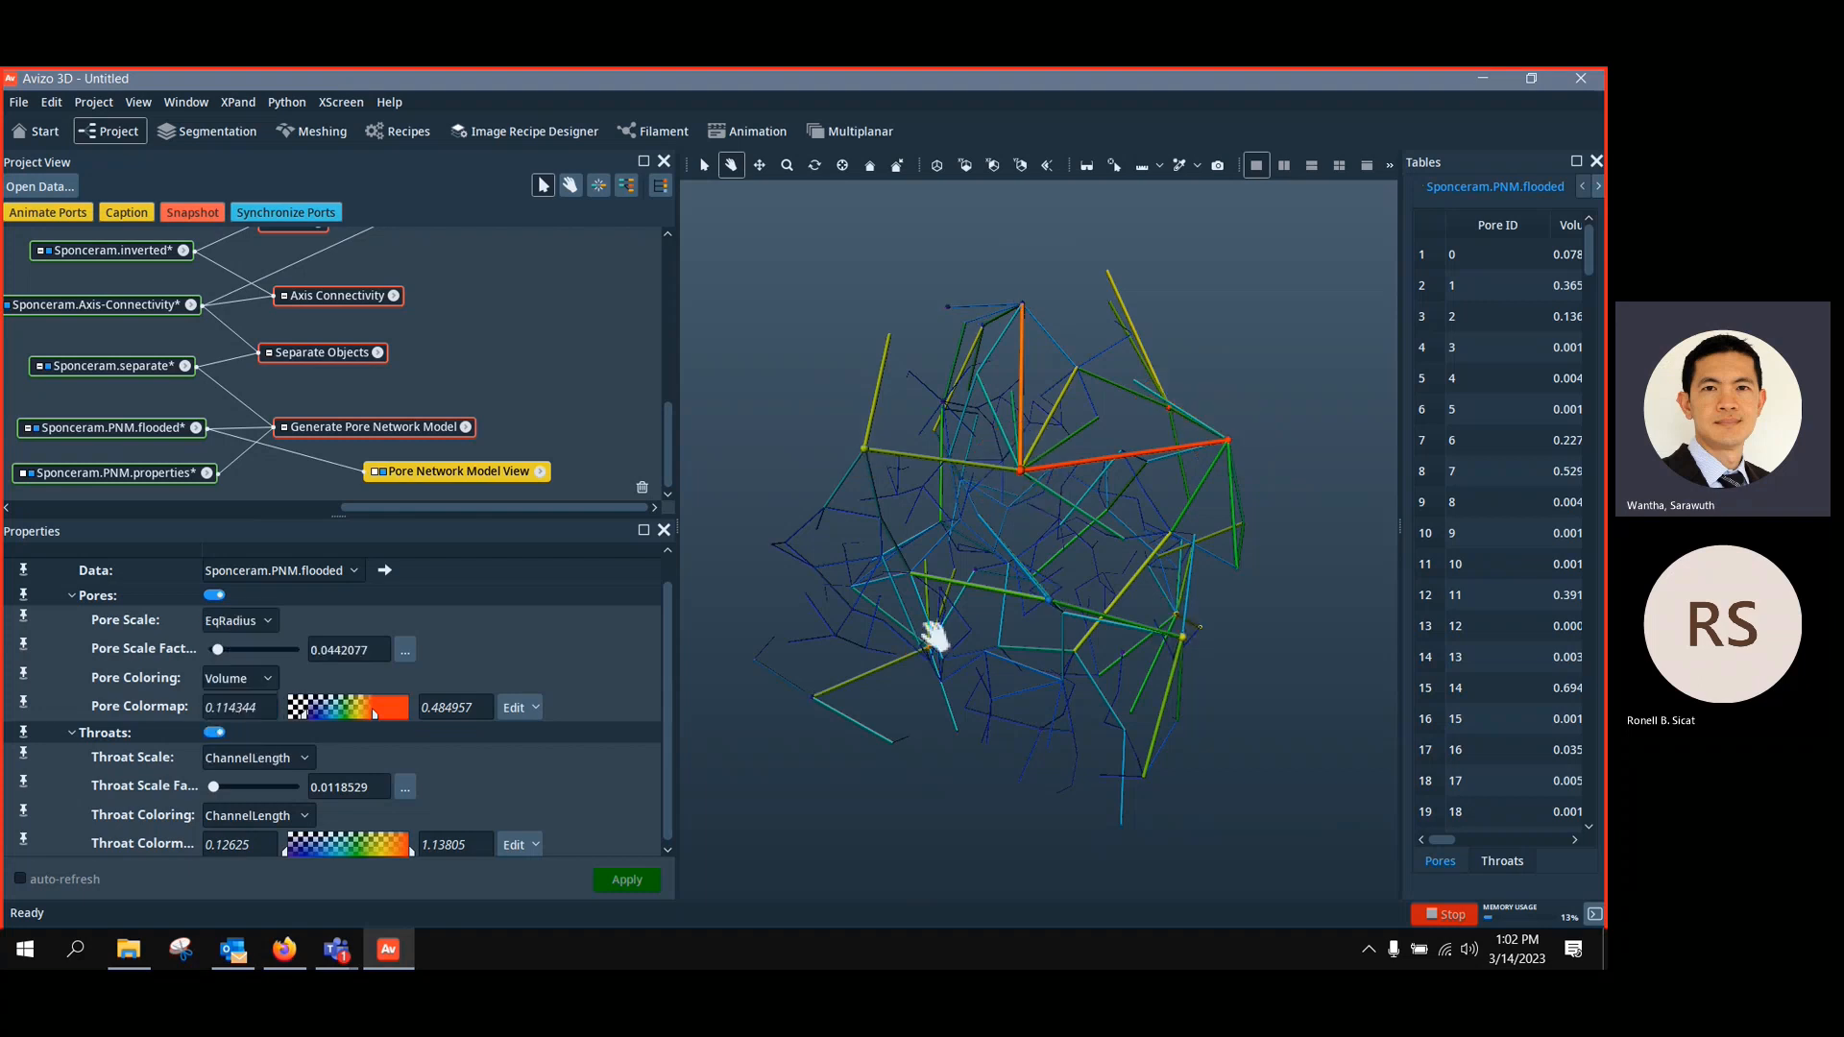
drag(215, 650, 310, 666)
Shift the pore volume colormap range to about -0.143 to 0.411
drag(836, 653, 986, 601)
drag(373, 713, 291, 715)
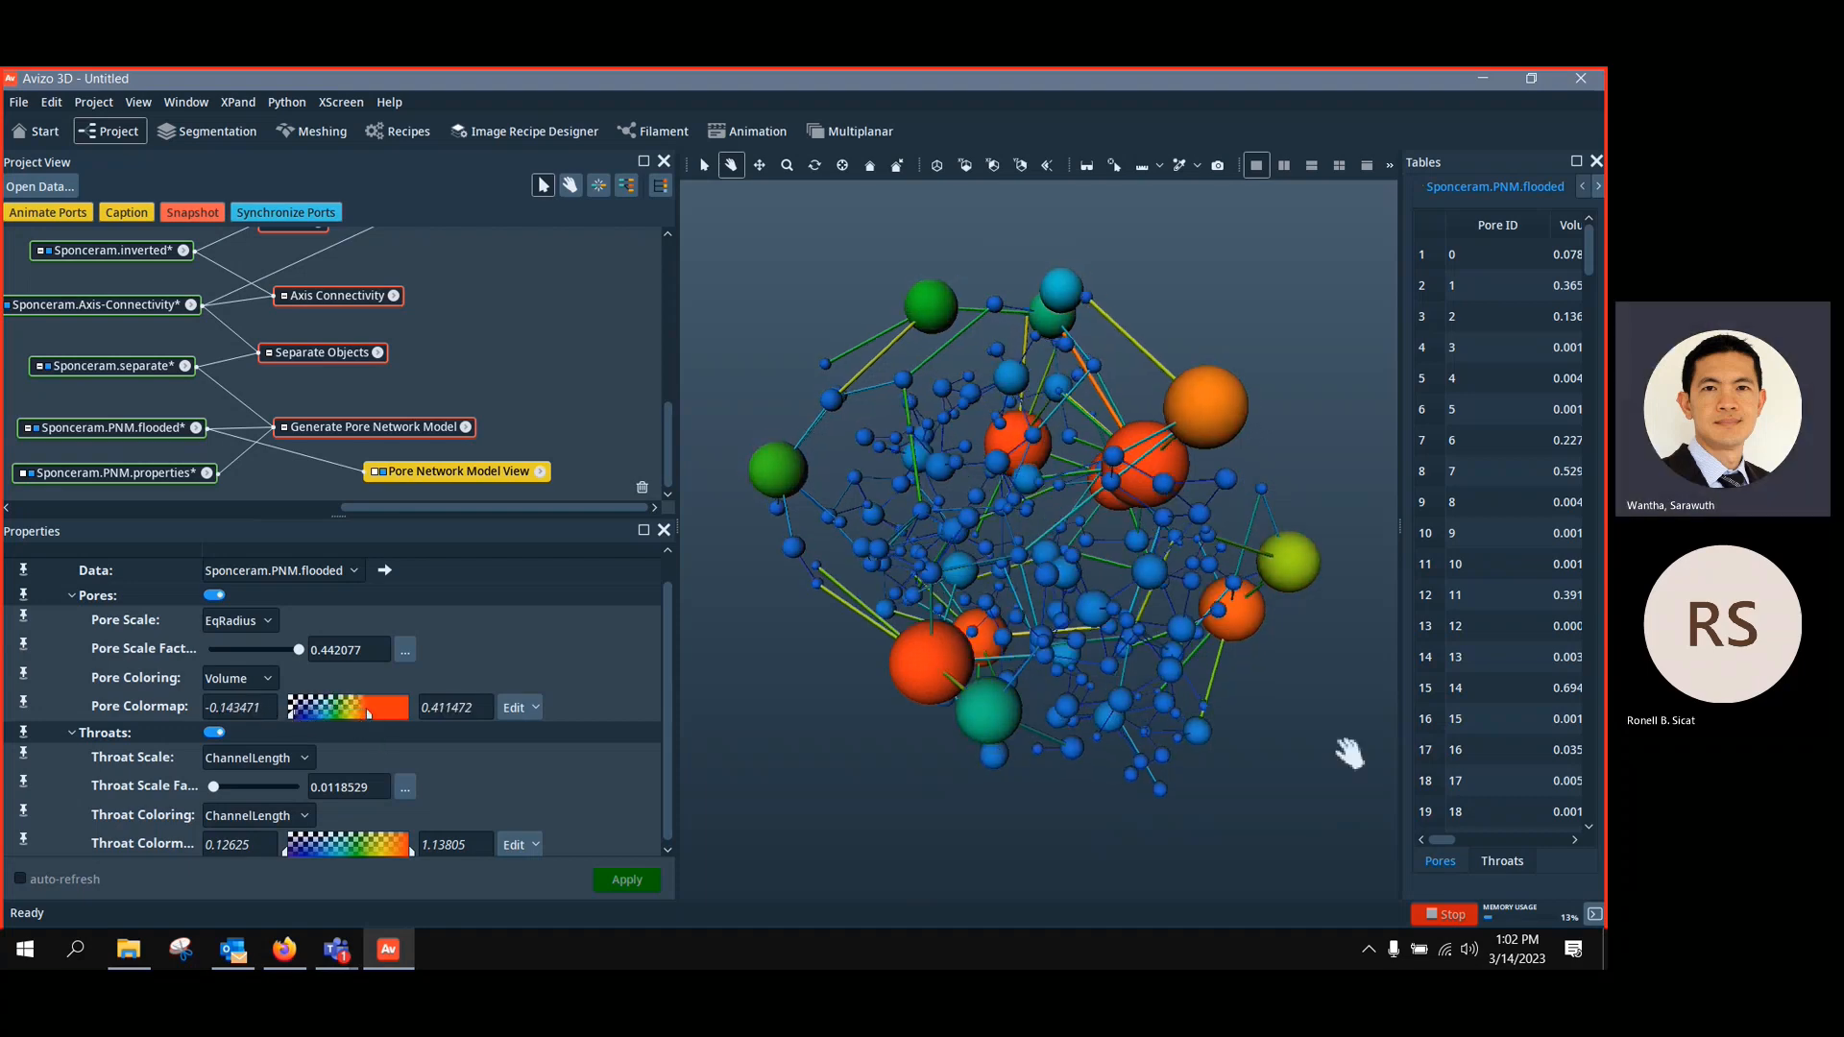
drag(1346, 754, 1037, 614)
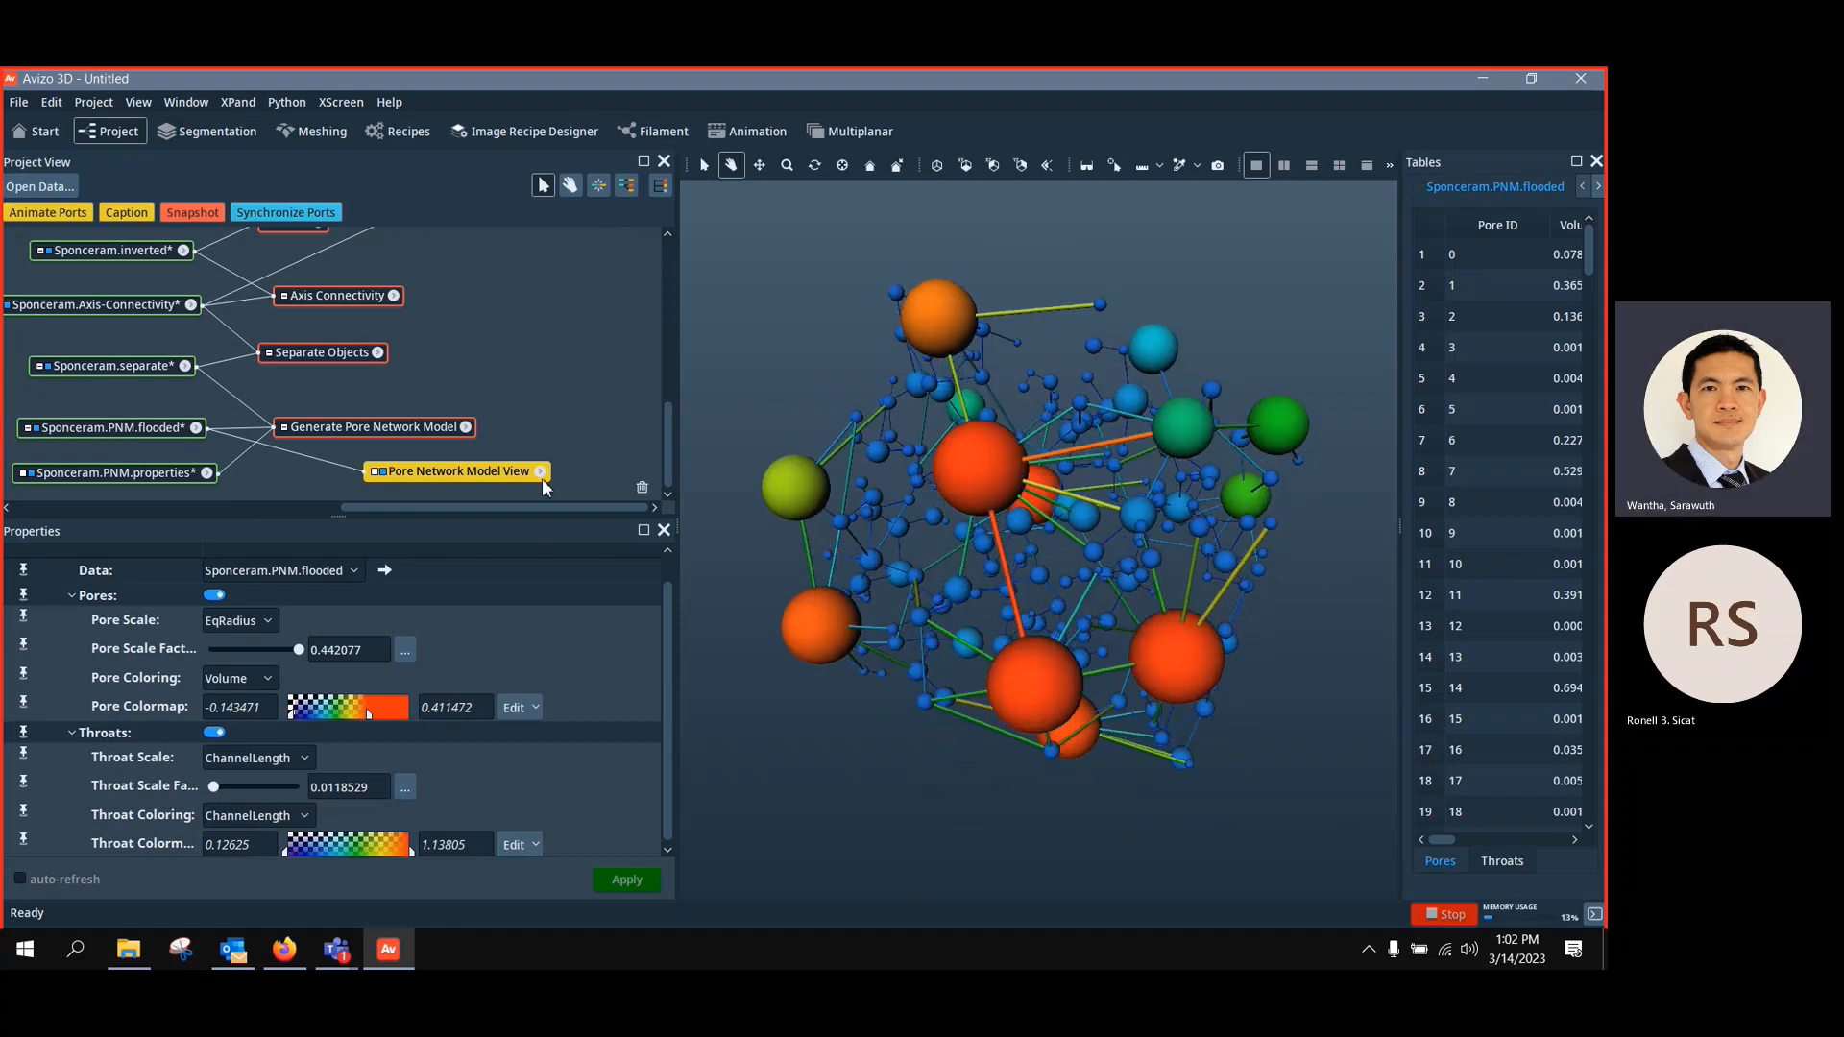
Move Volume Rendering Settings(2) aside in the project graph and show the Sponceram.am volume rendering together with the pore network
scroll(660, 439, up, 5)
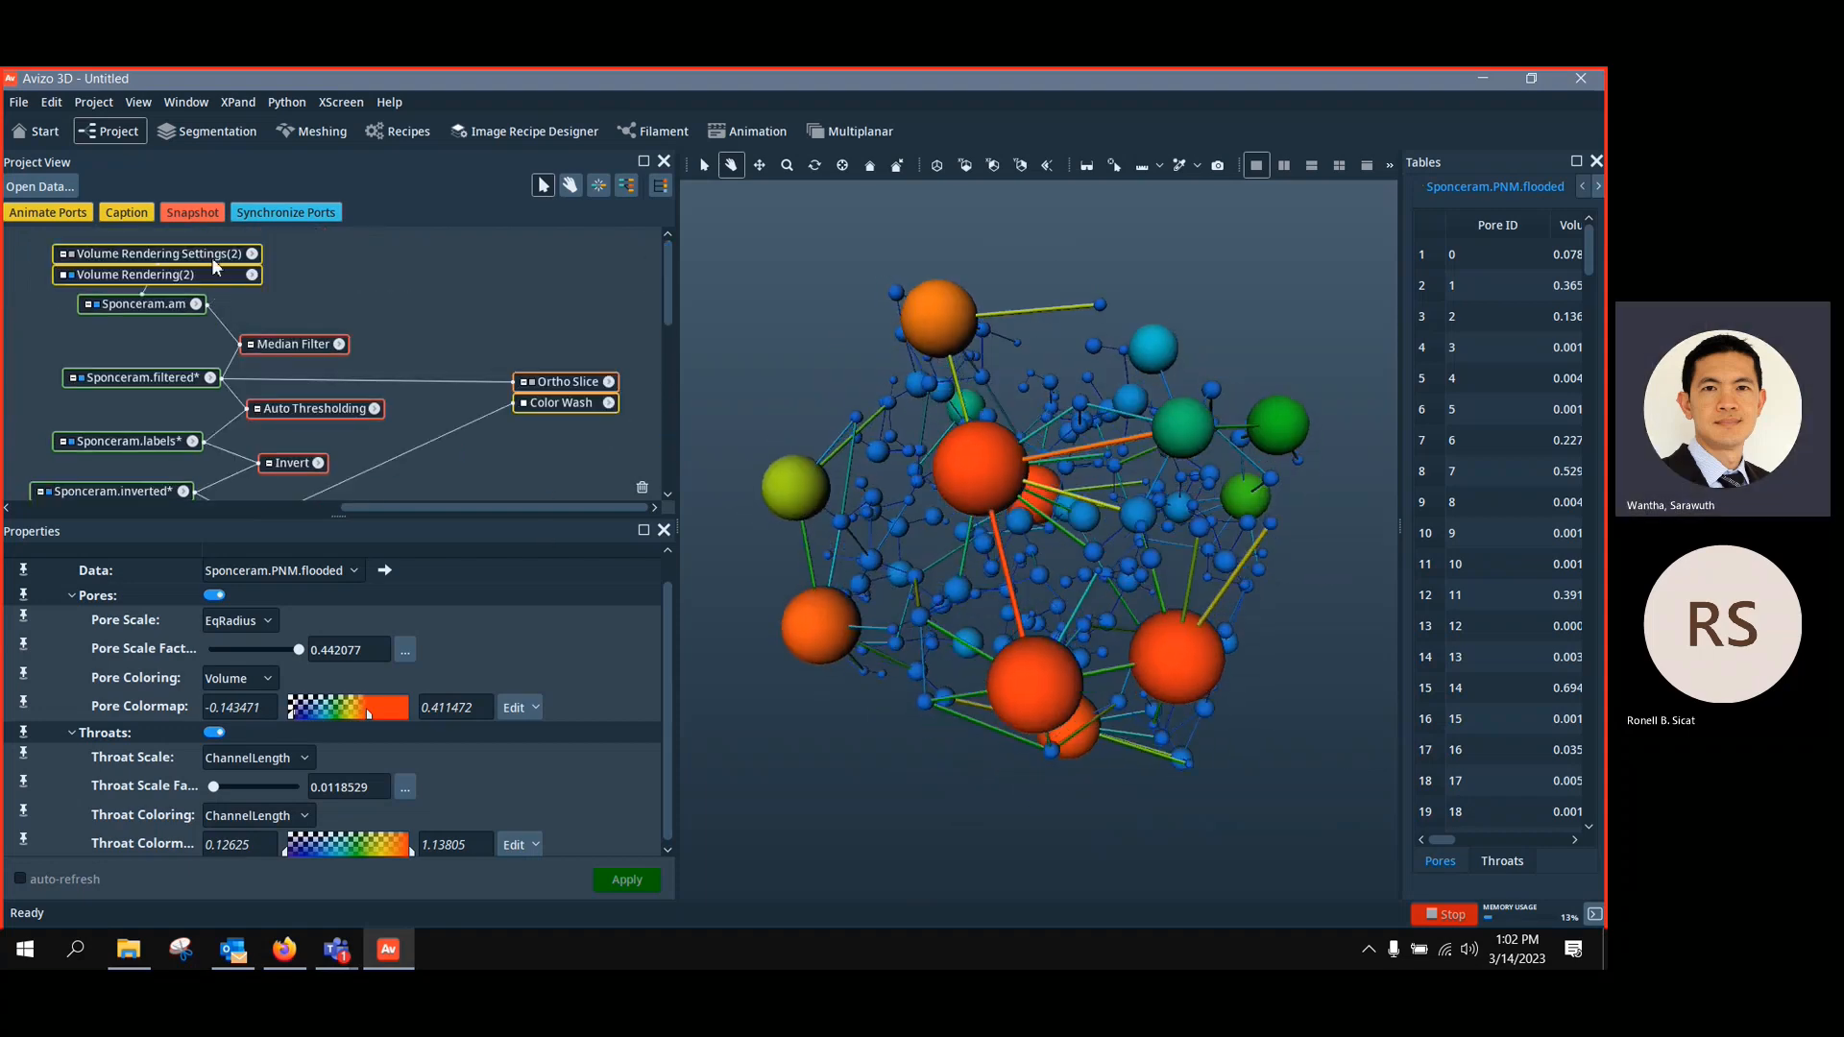
drag(117, 254, 344, 260)
click(293, 262)
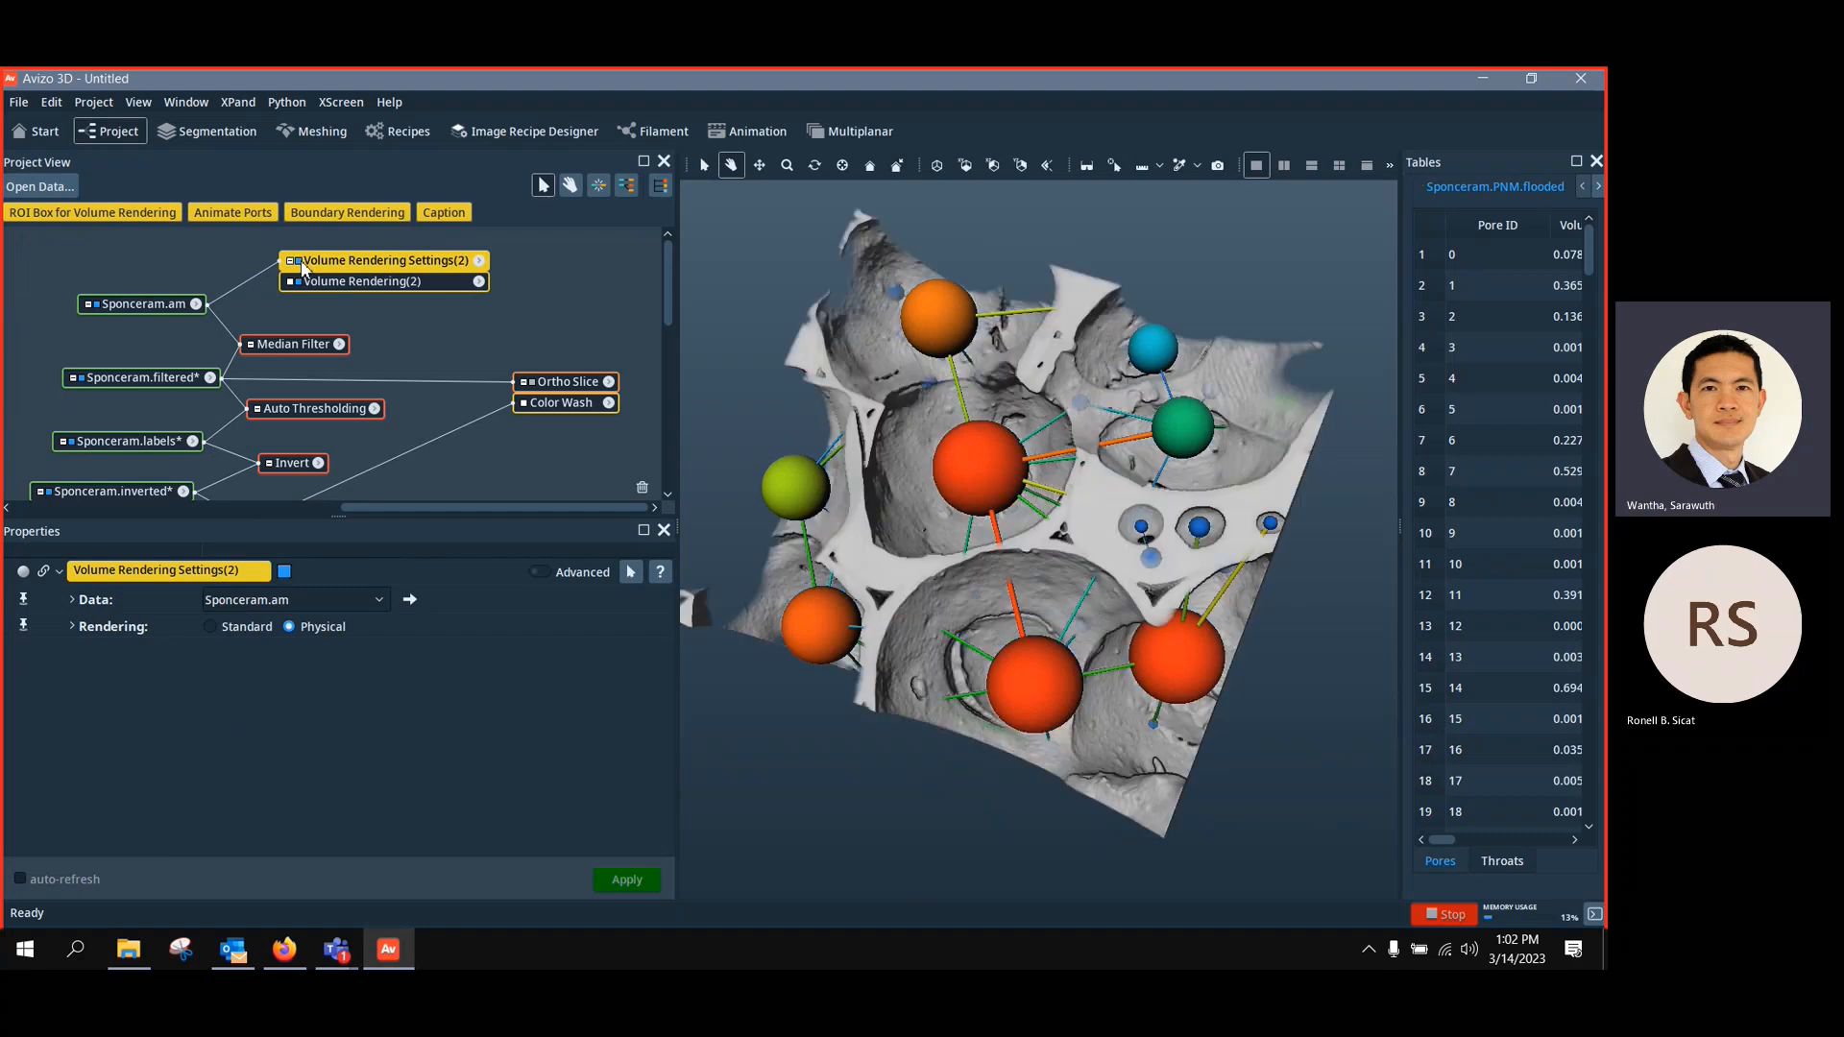
Examine how the pores and throats sit inside the rendered sponge cavities, up close and from several angles
drag(942, 673, 1054, 605)
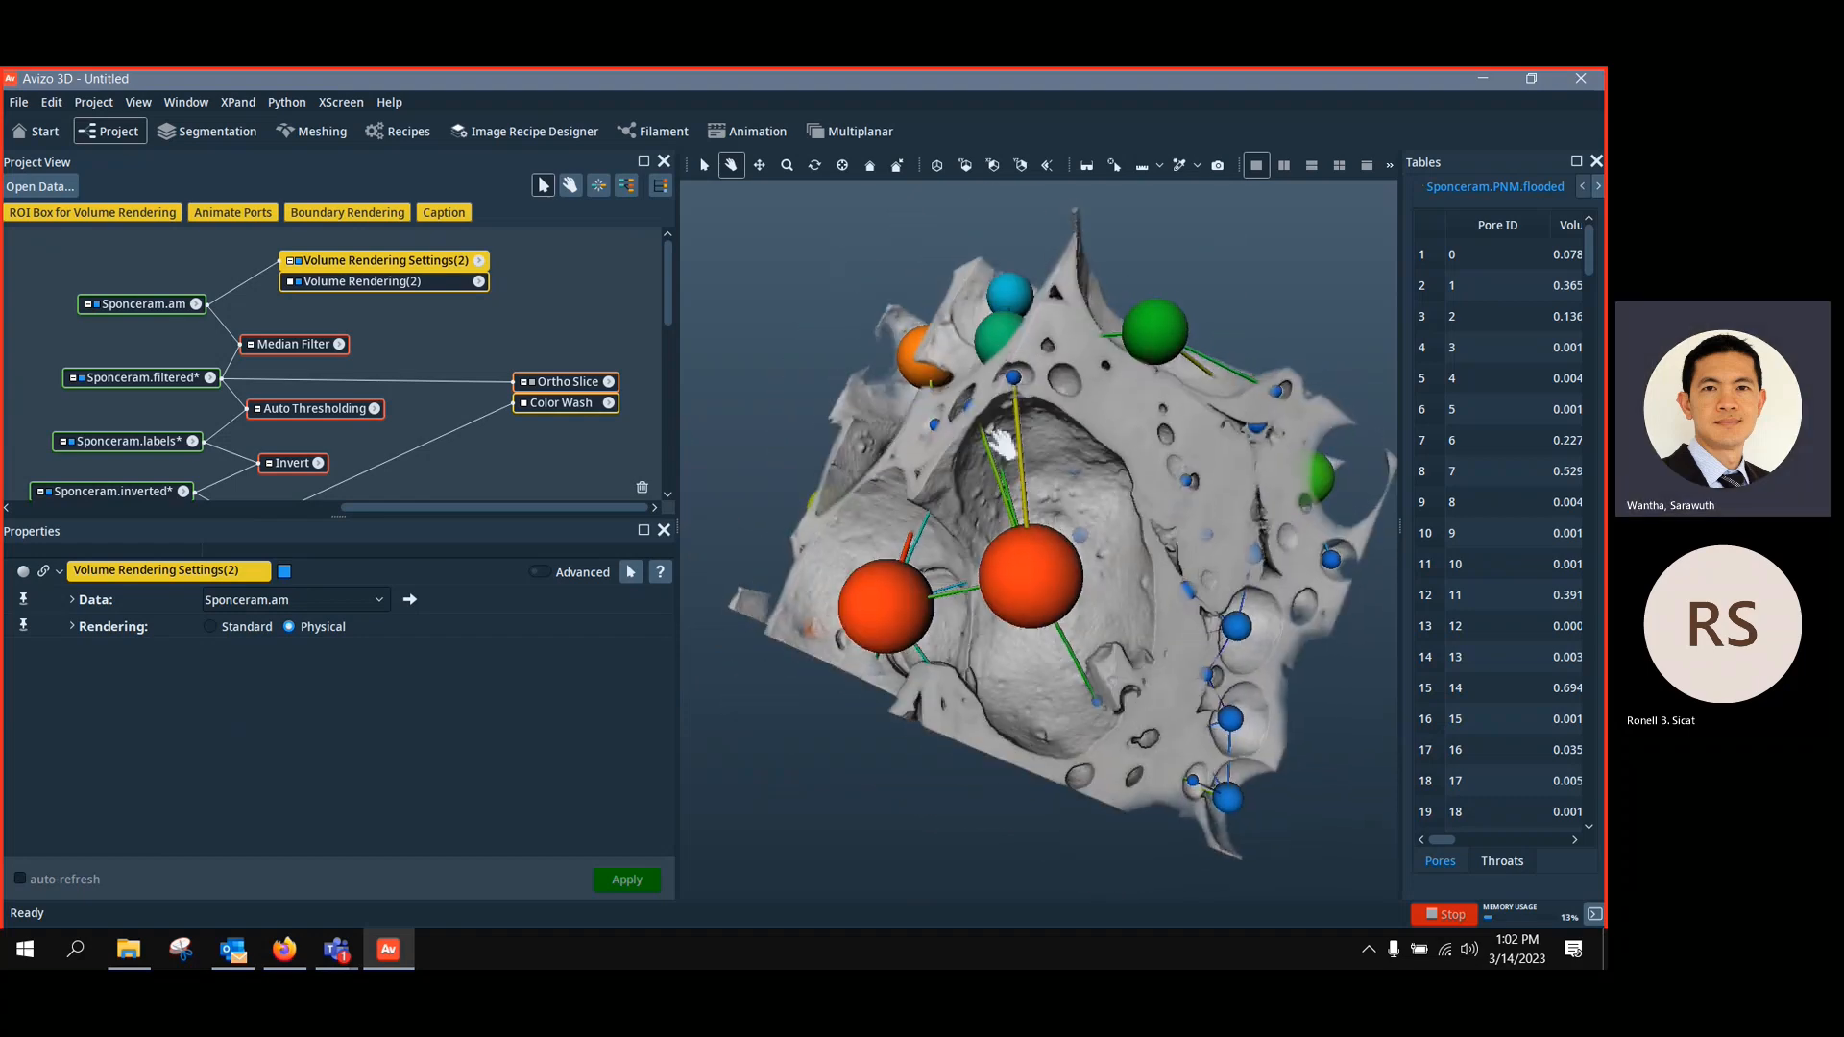
scroll(1016, 447, up, 10)
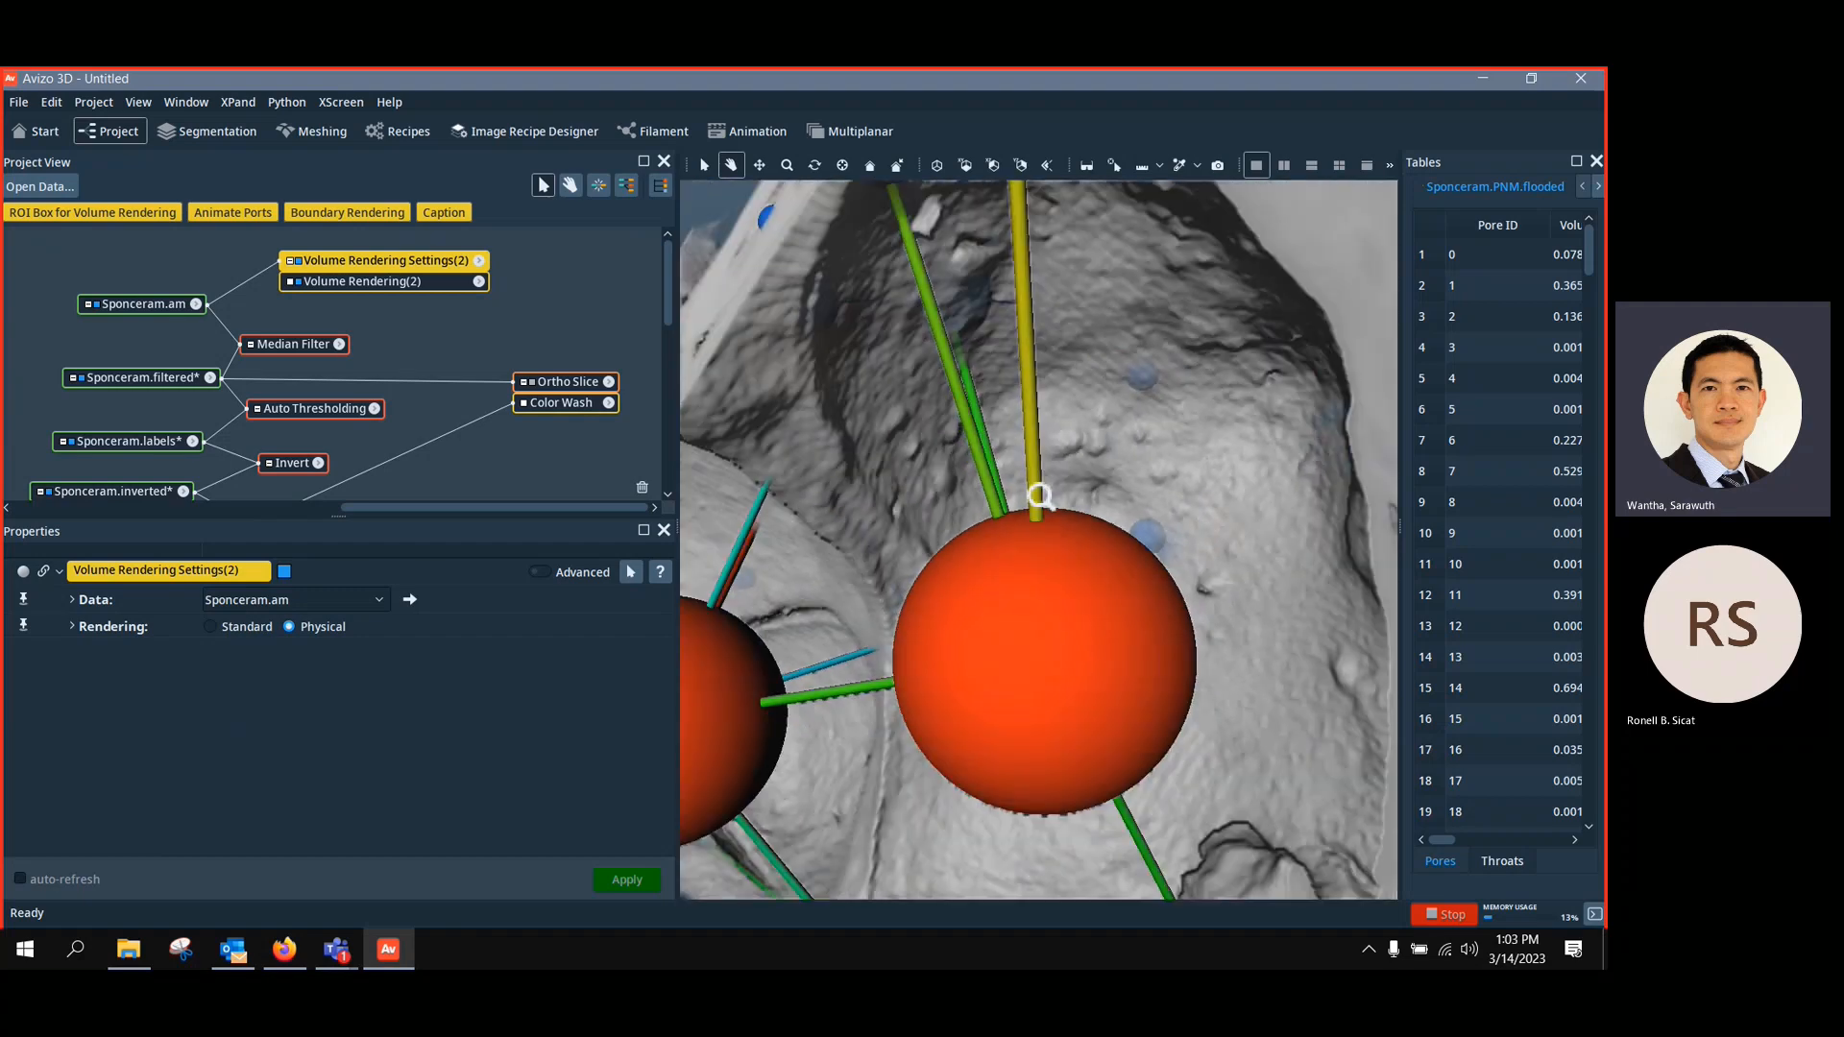
drag(949, 394, 934, 610)
drag(988, 694, 980, 593)
scroll(1156, 614, down, 3)
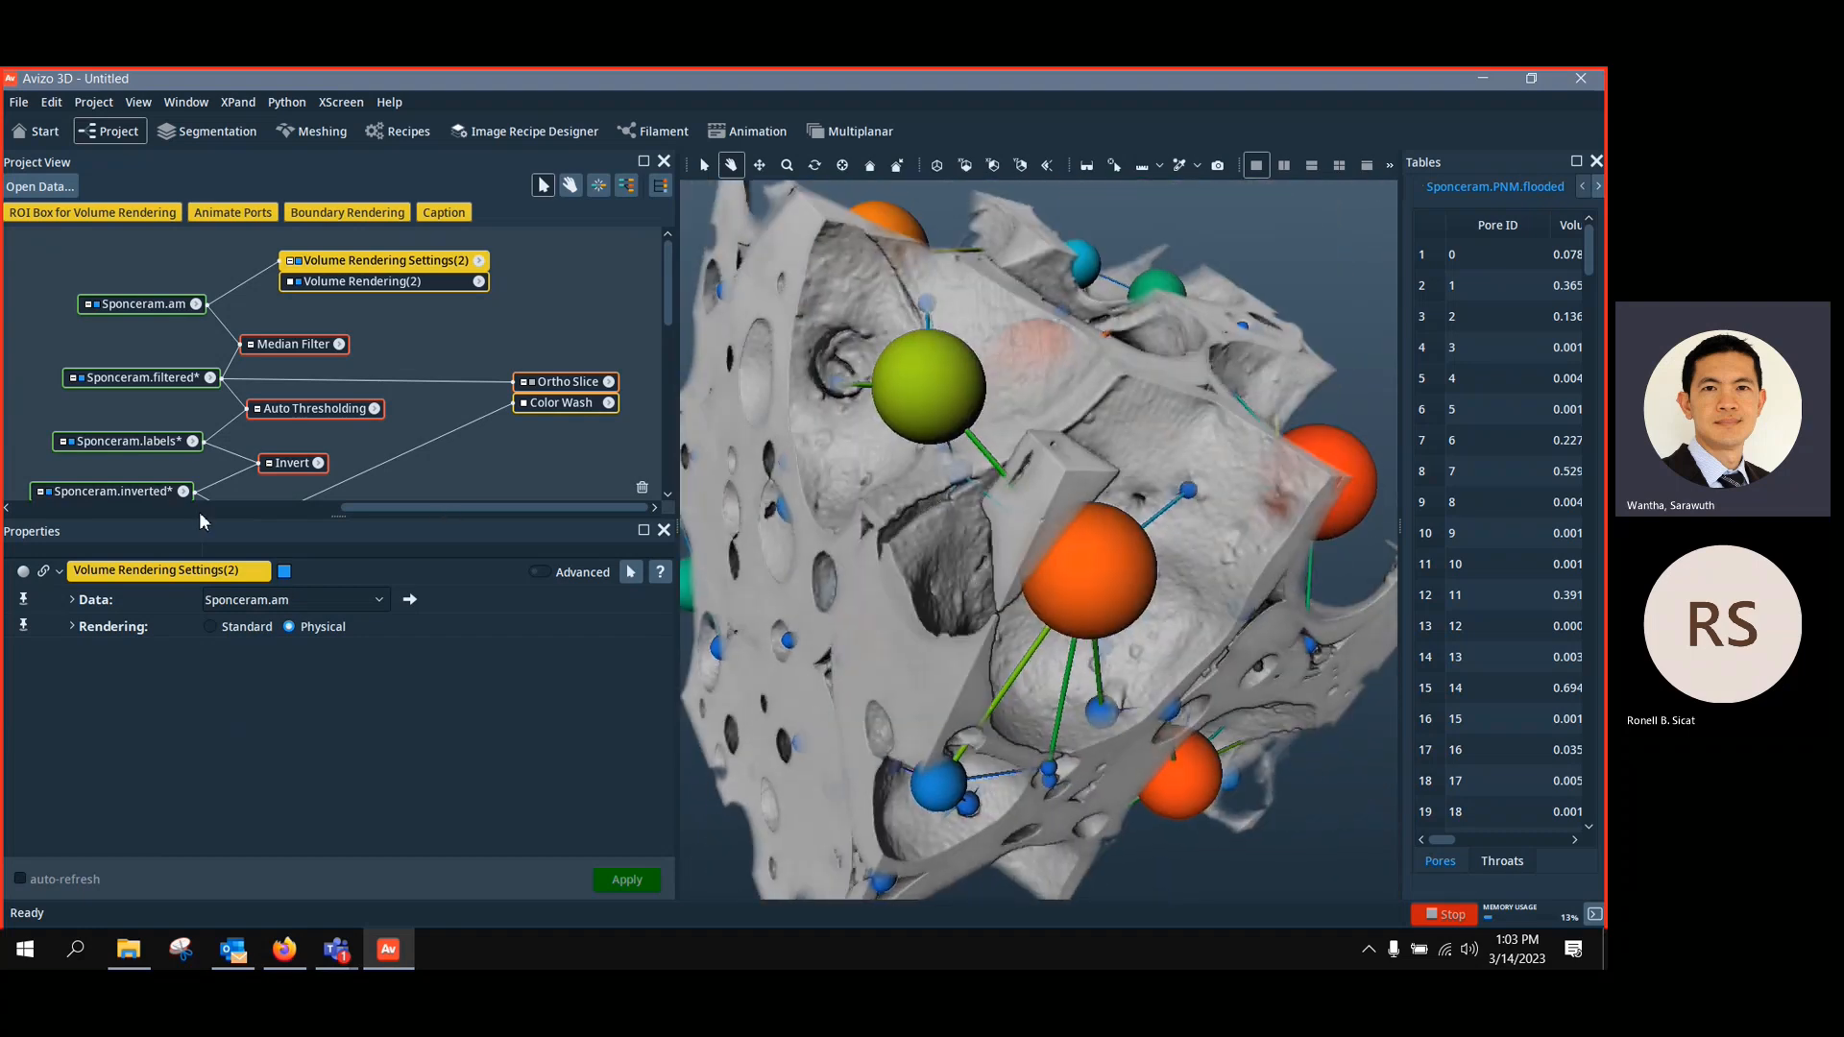
click(133, 492)
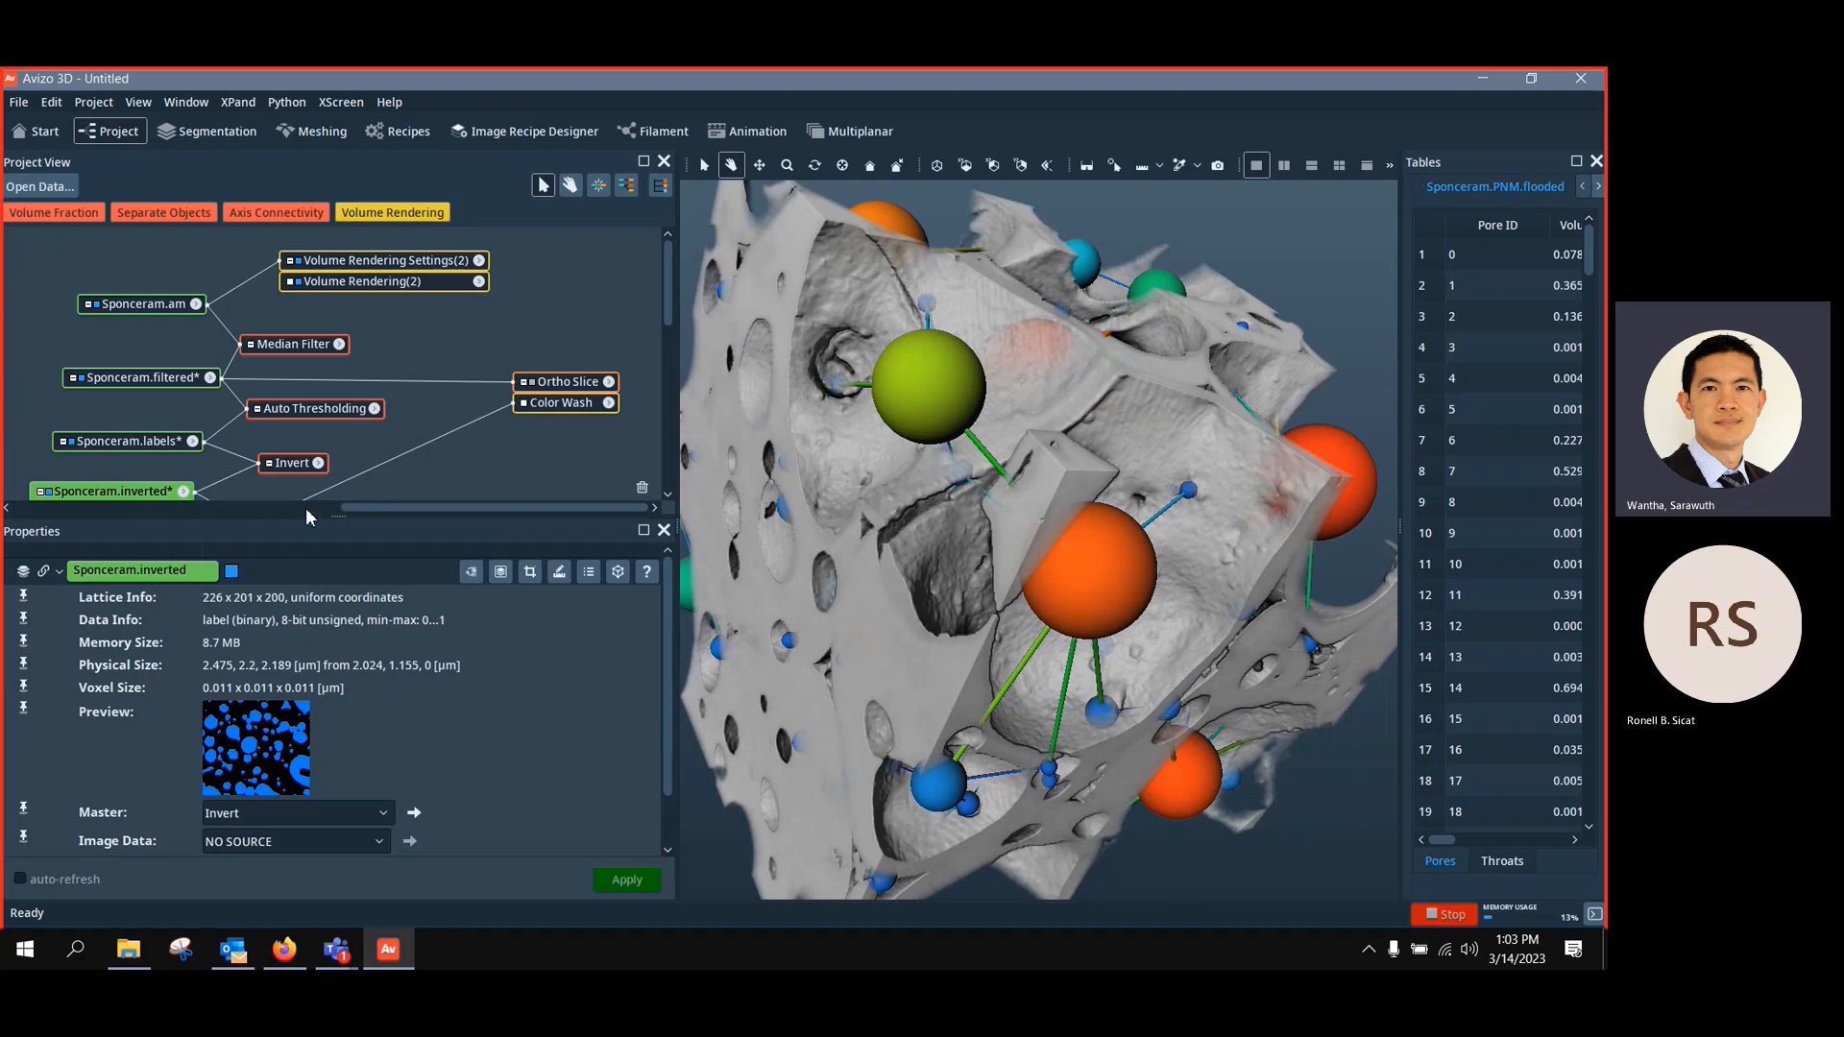
drag(341, 519, 310, 621)
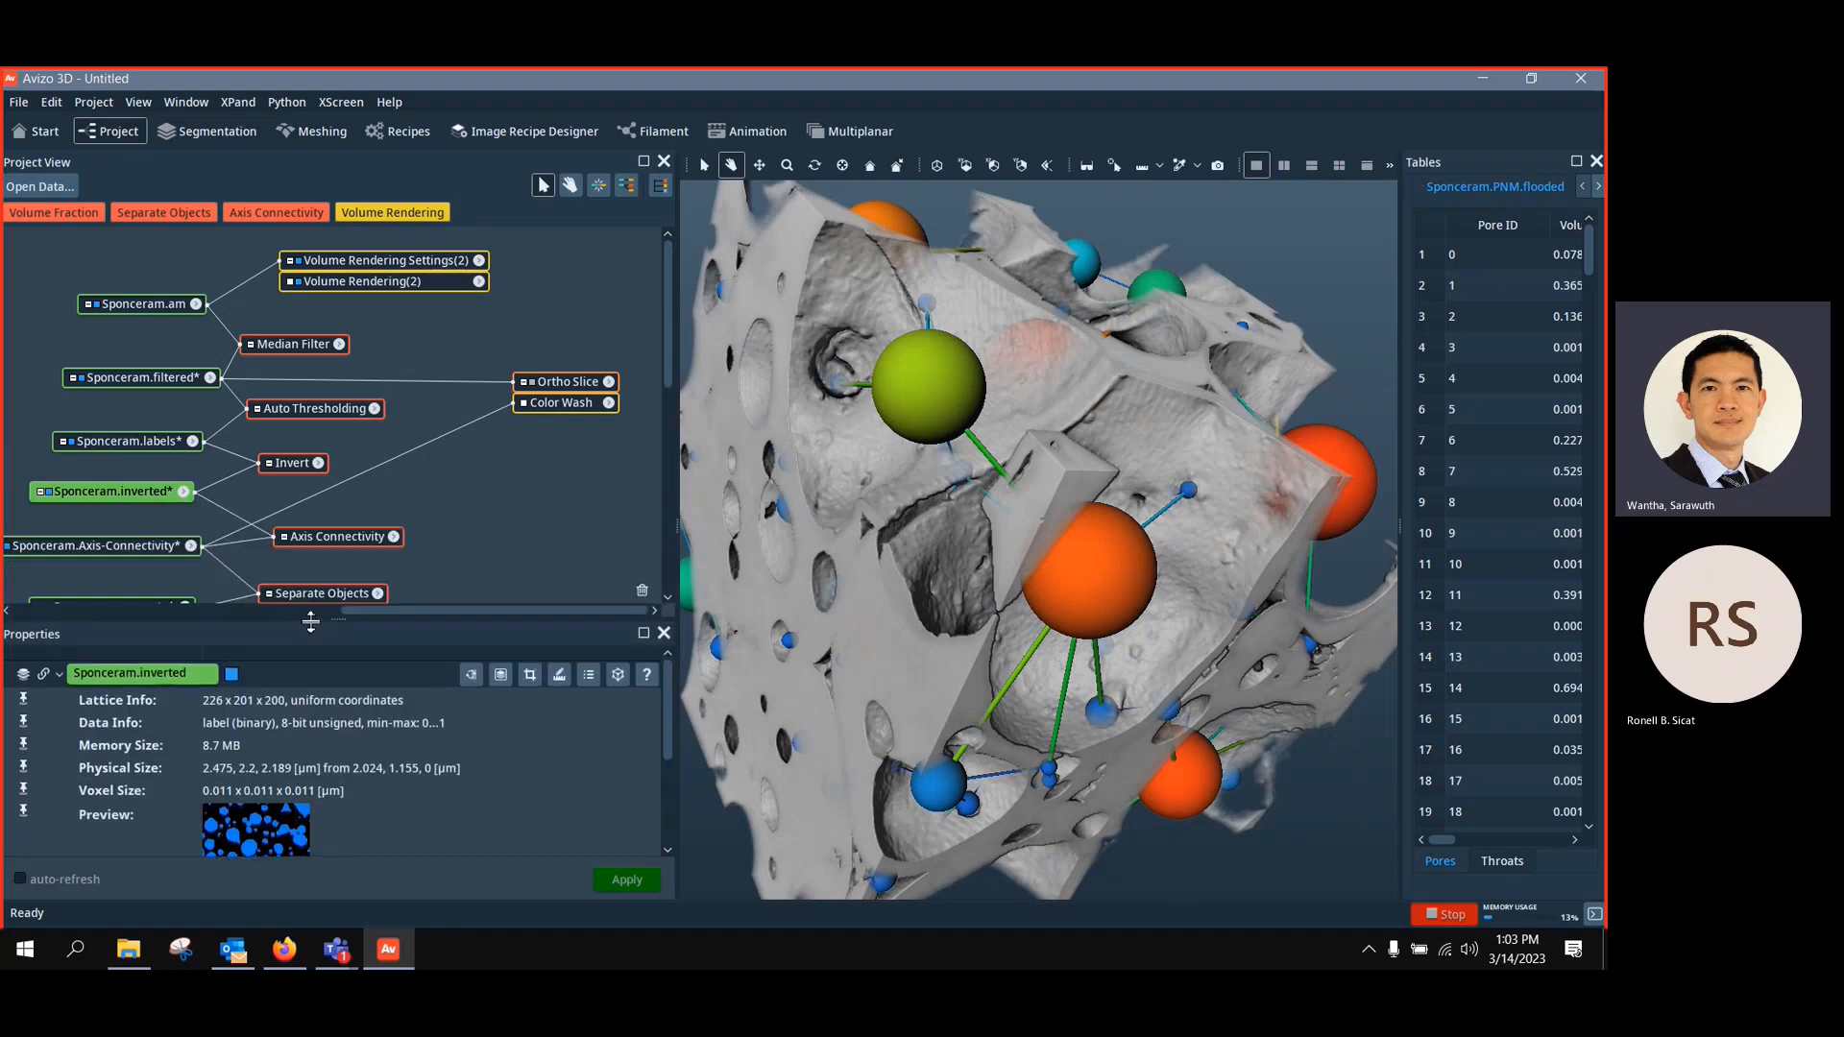
mouse_move(1088, 566)
mouse_down()
mouse_move(1438, 663)
mouse_move(1153, 606)
mouse_move(1103, 560)
mouse_move(1149, 583)
mouse_move(1081, 592)
mouse_up()
scroll(1103, 562, down, 4)
scroll(1070, 596, up, 4)
scroll(1070, 596, down, 4)
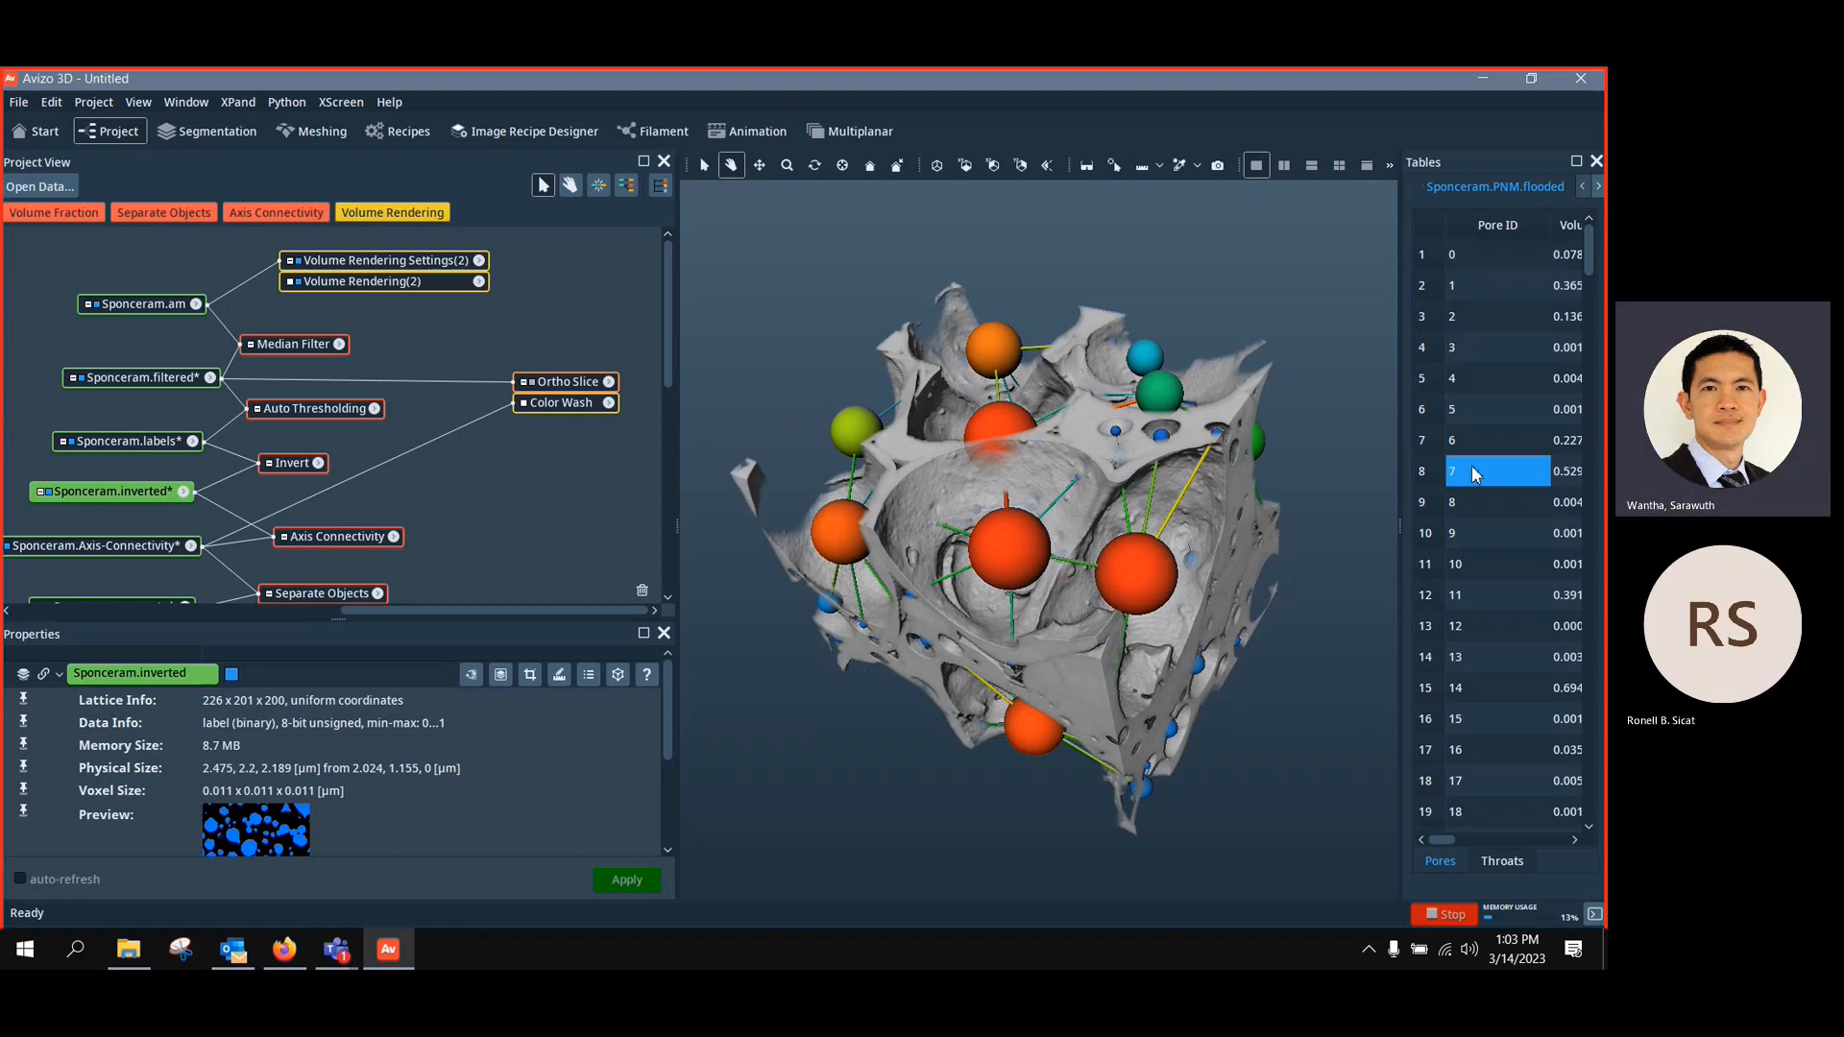
Thicken the throats in the Pore Network Model View with a throat scale factor of about 0.107
drag(1402, 533, 1266, 542)
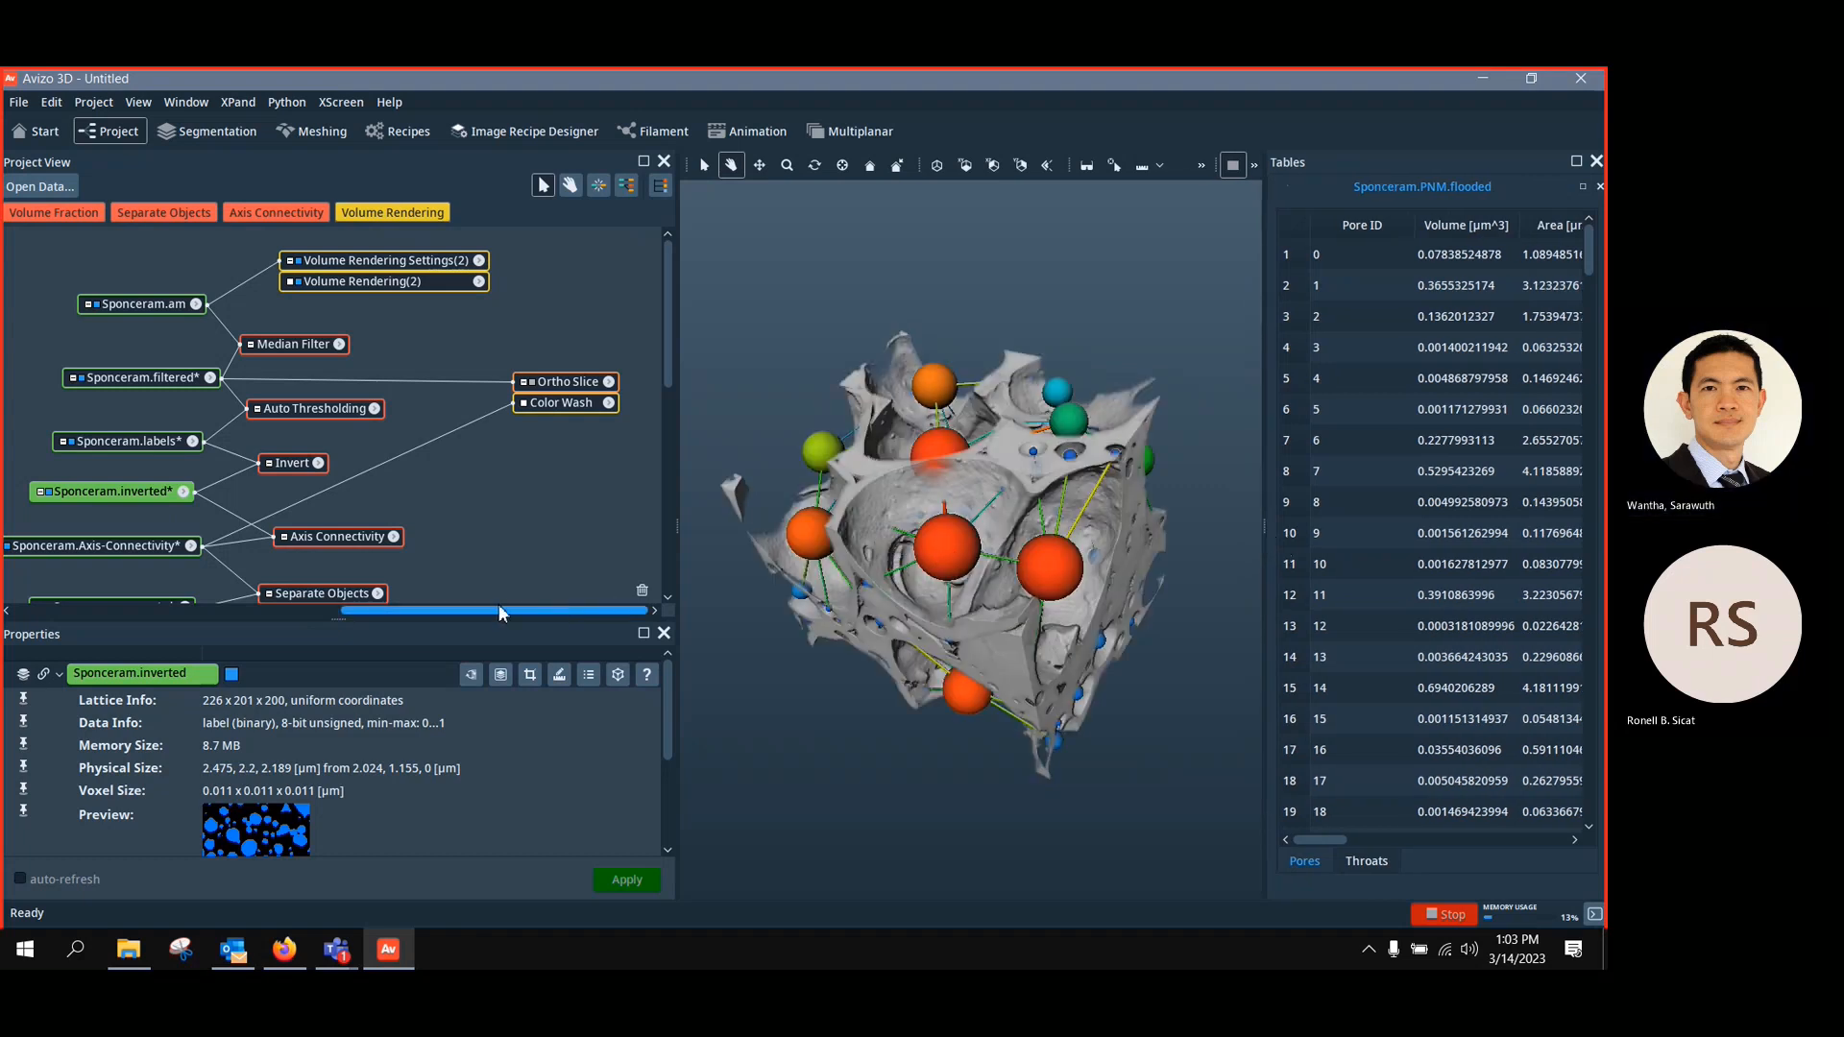
scroll(428, 562, down, 1)
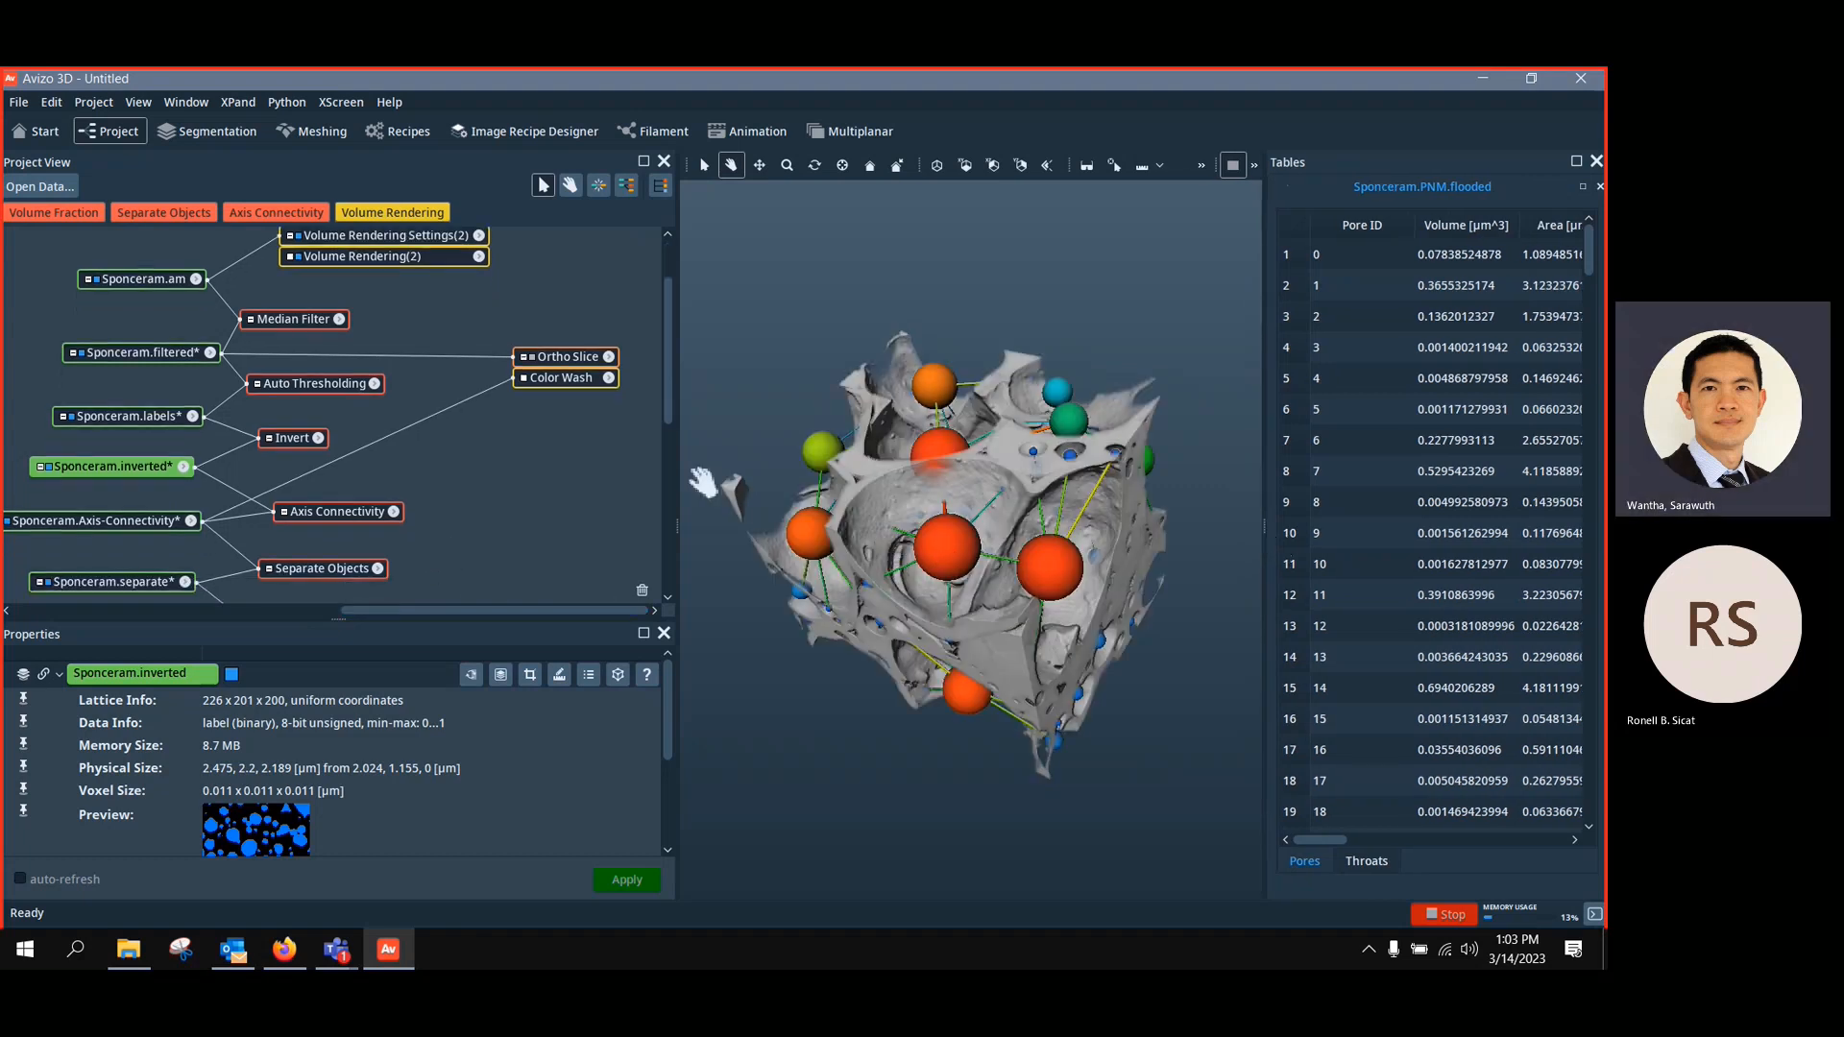
drag(669, 428, 669, 588)
click(442, 575)
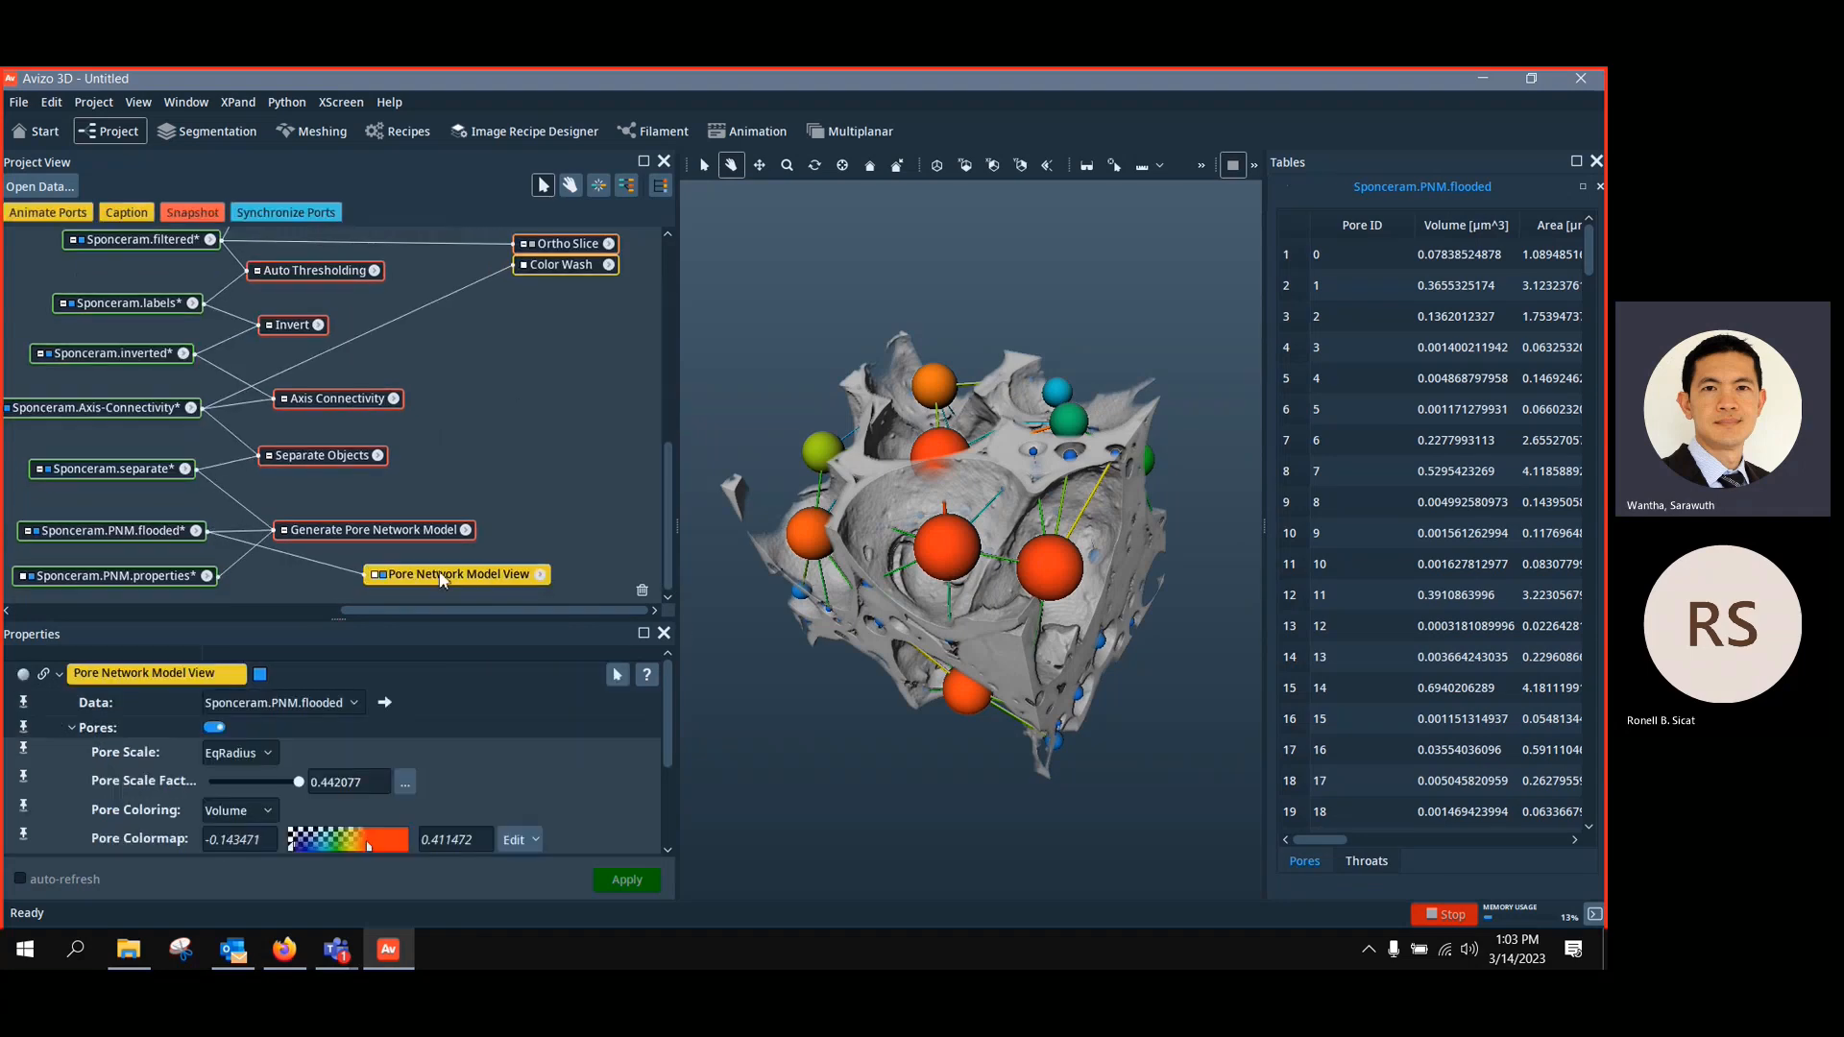
drag(666, 707, 663, 809)
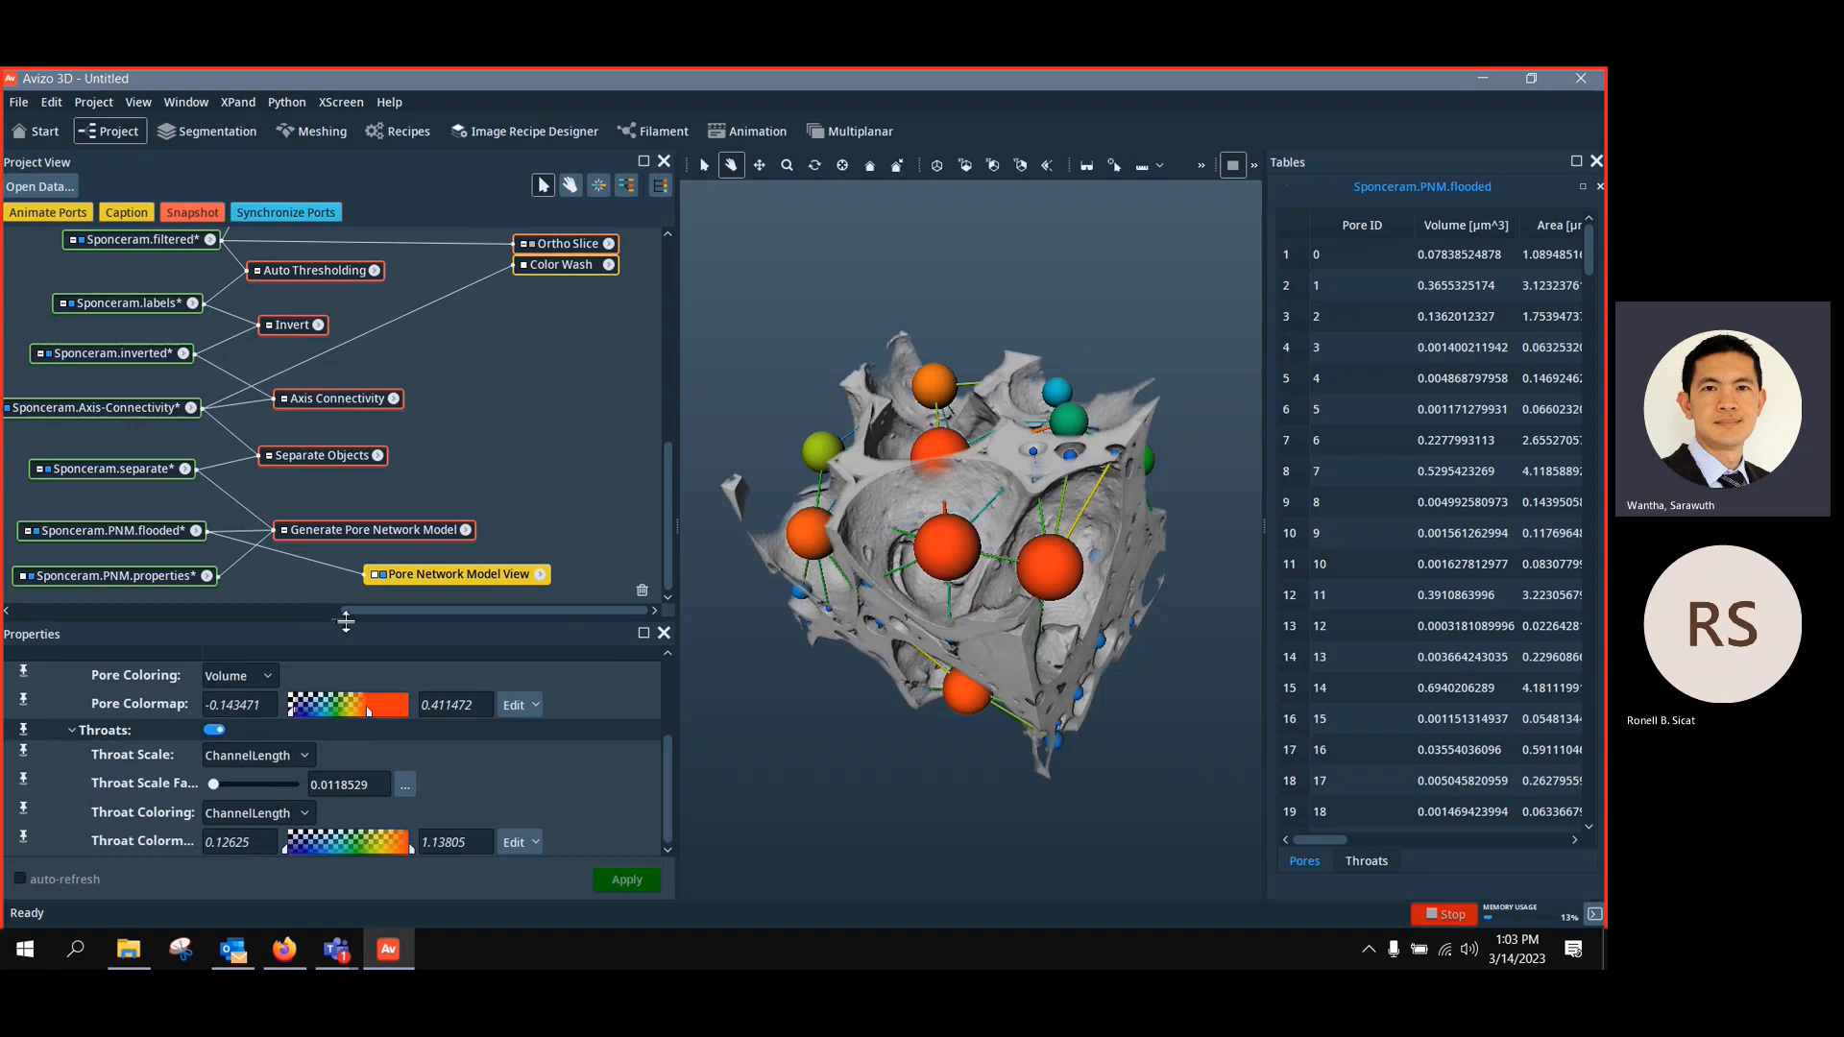
drag(346, 621, 357, 460)
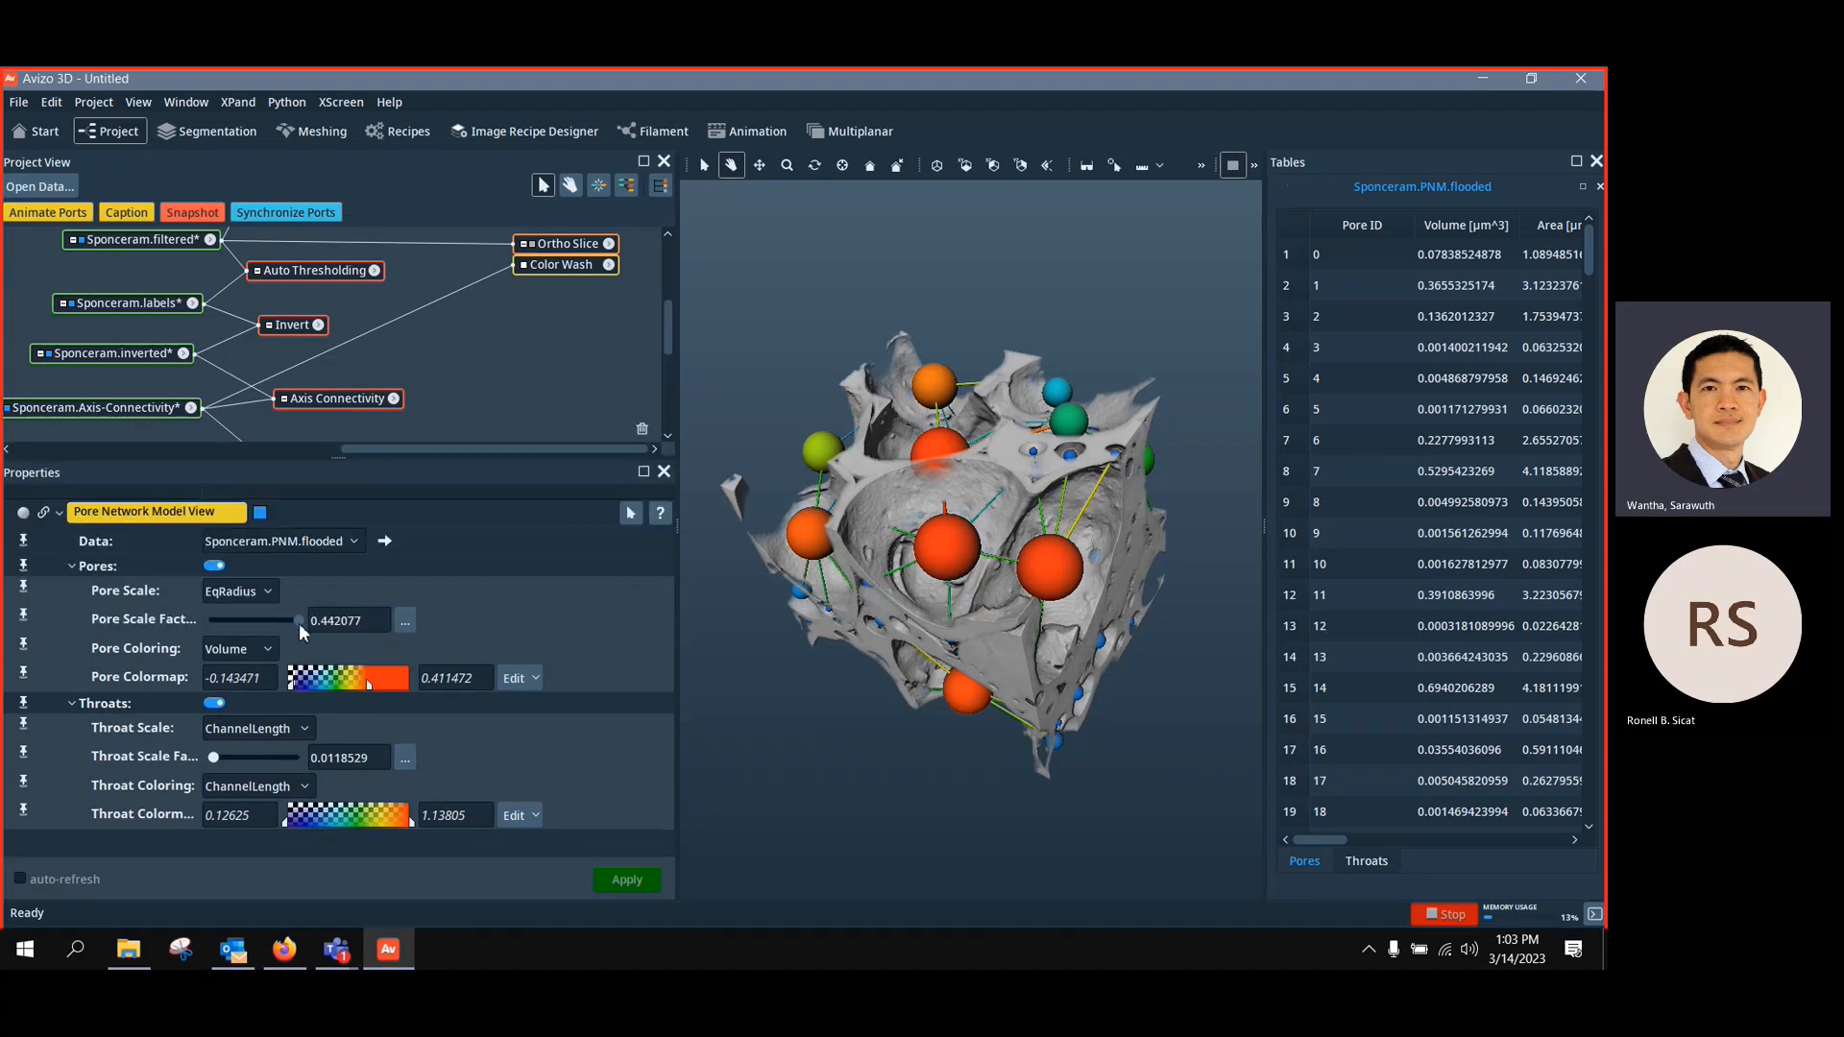
mouse_move(298, 621)
mouse_down()
mouse_move(263, 615)
mouse_move(303, 617)
mouse_up()
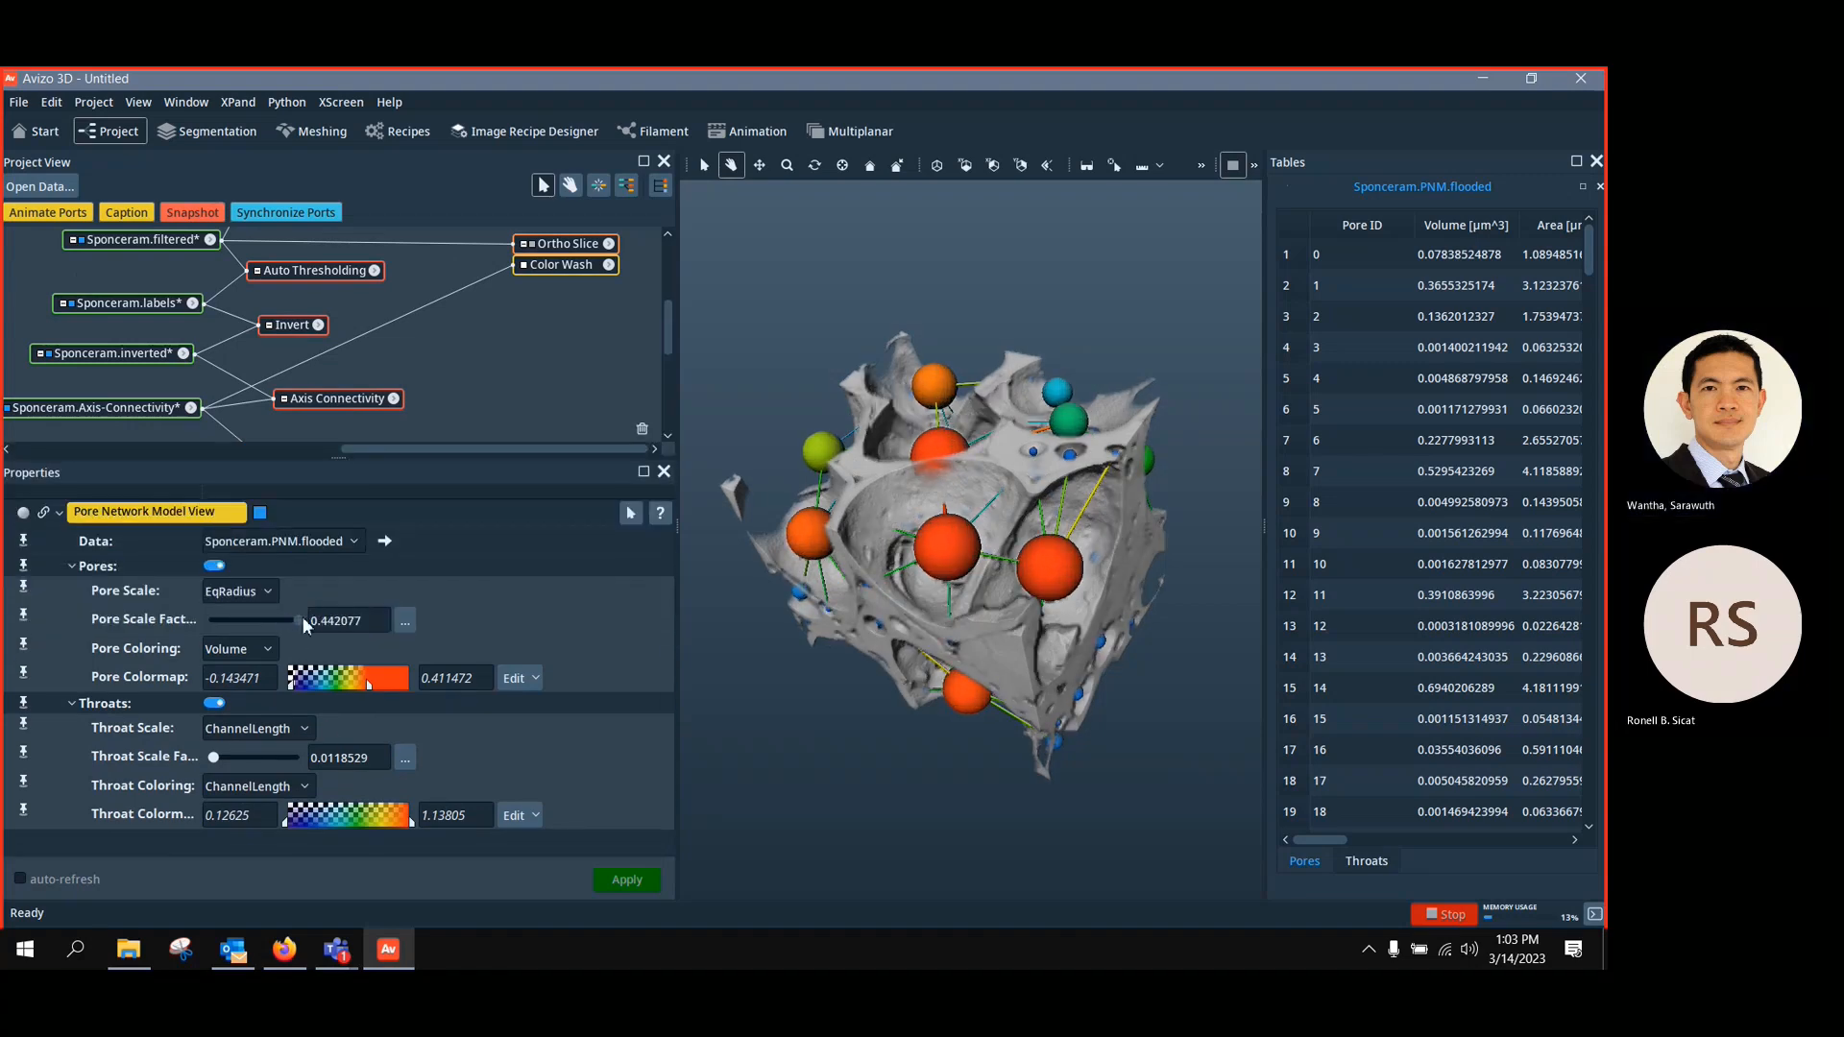
drag(215, 760, 254, 761)
drag(879, 392, 753, 681)
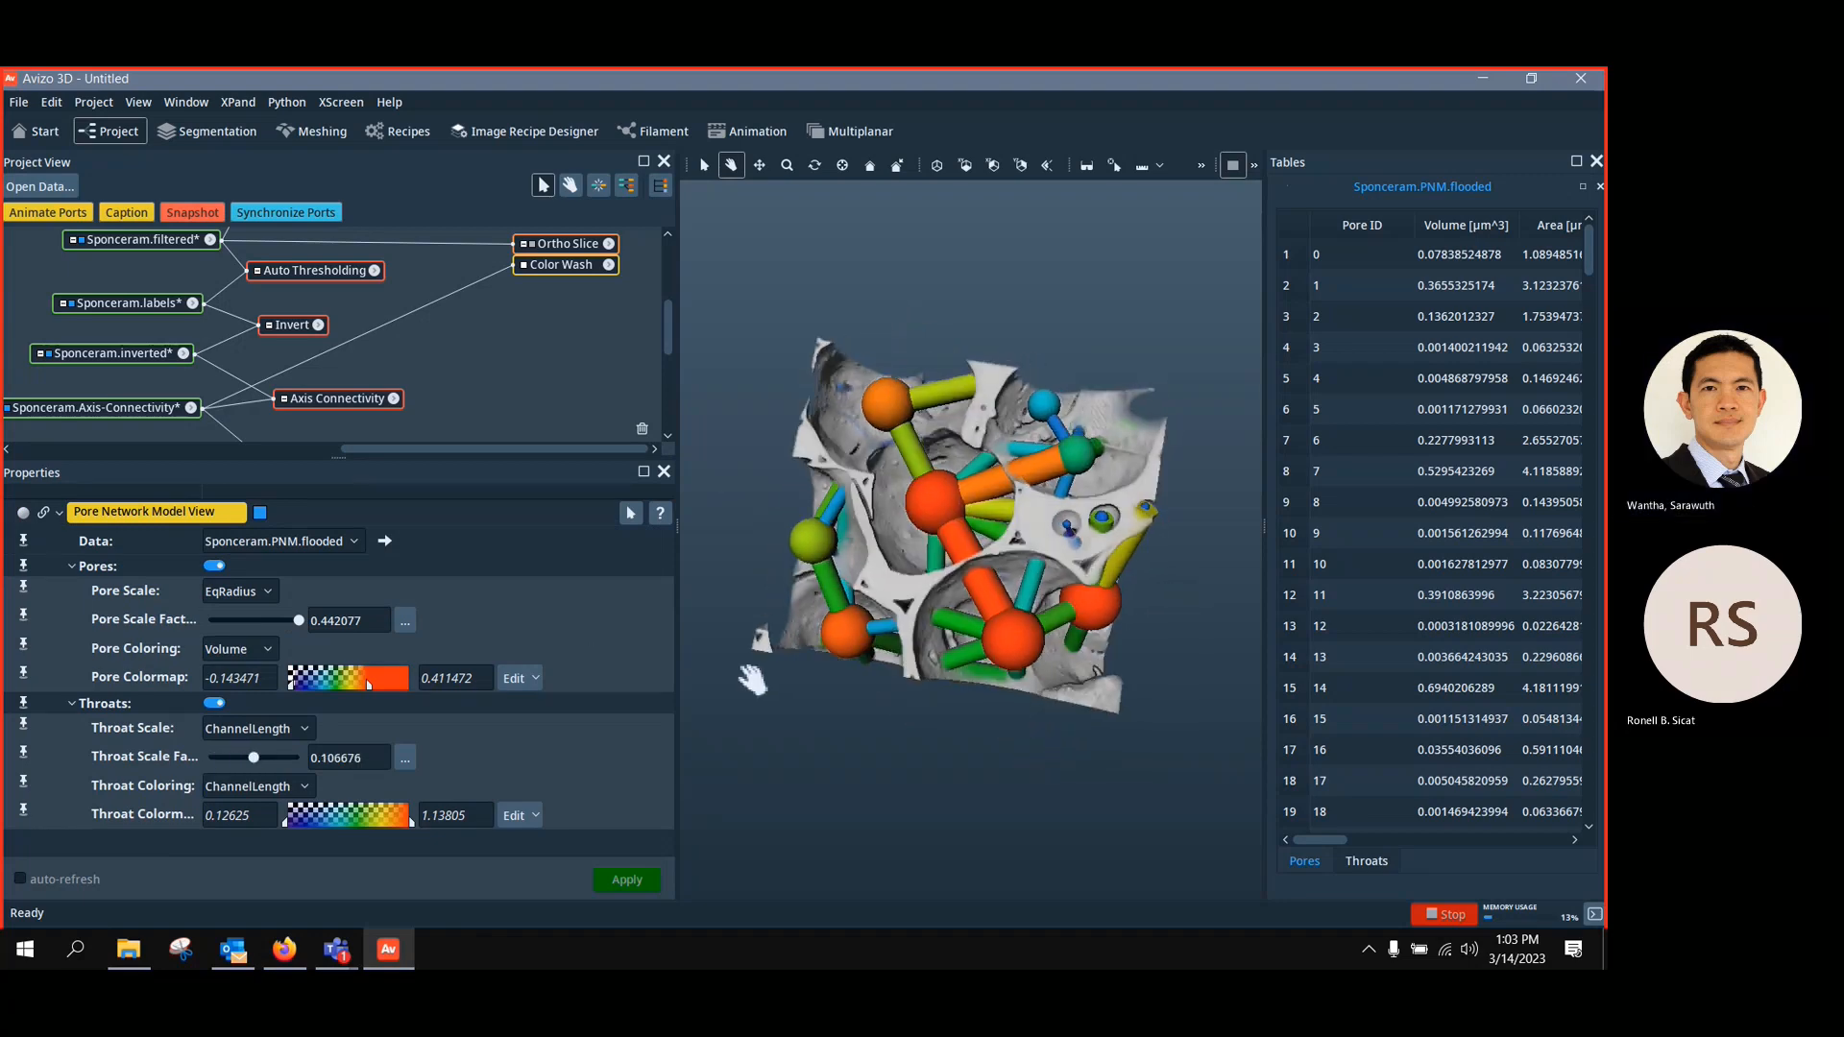
Reduce the opacity of Volume Rendering(2) to about 0.213
click(572, 252)
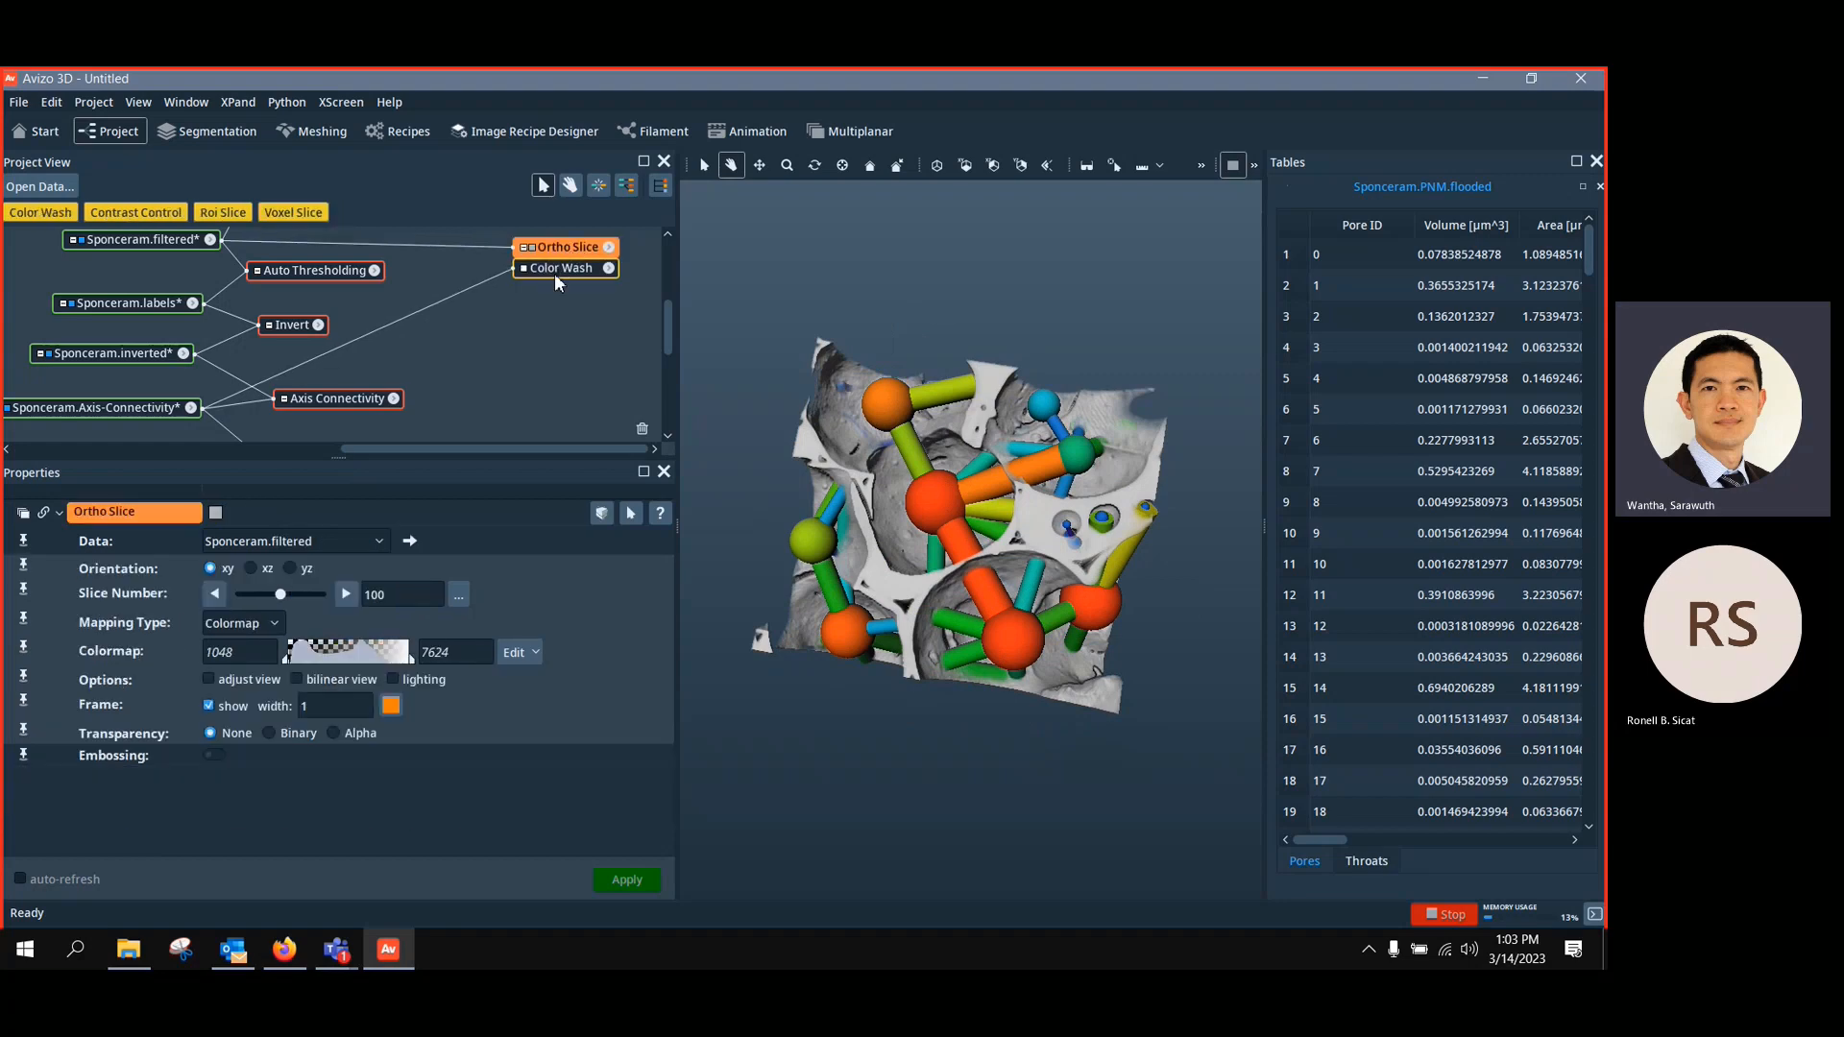
click(555, 273)
click(561, 248)
scroll(437, 332, up, 1)
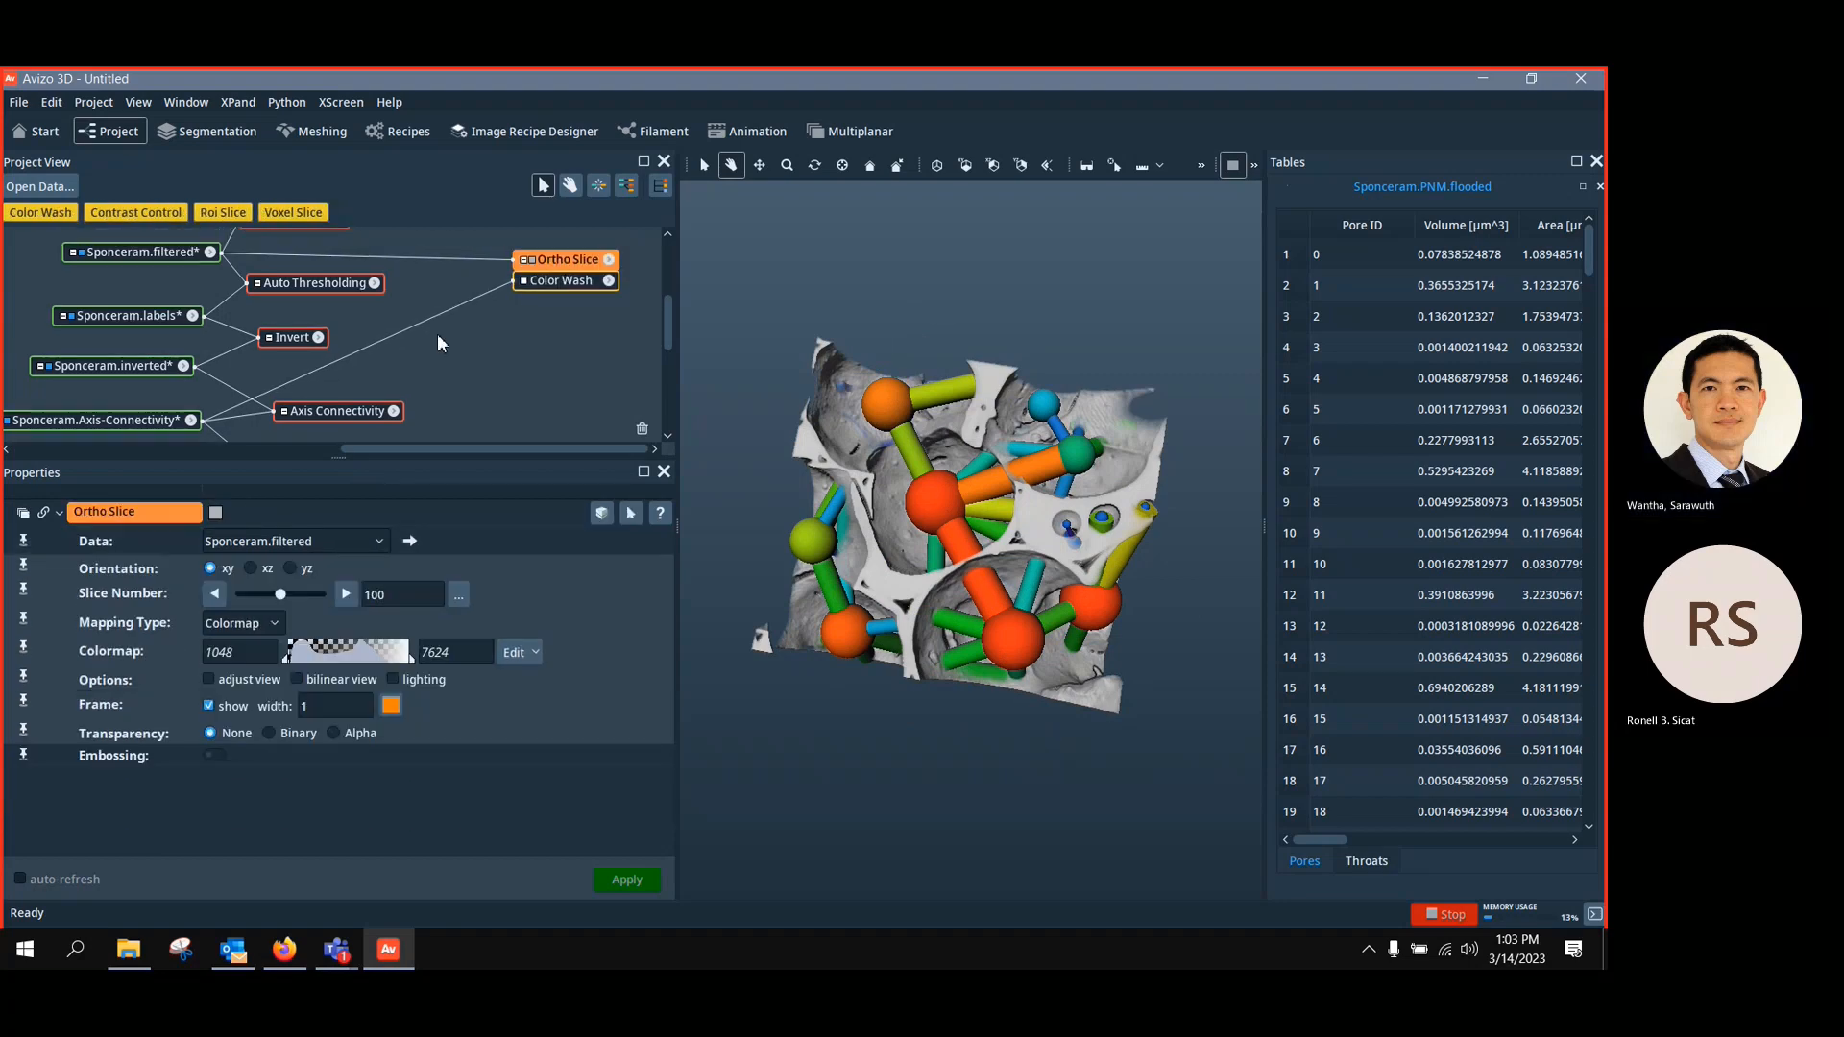
scroll(436, 332, up, 3)
click(386, 254)
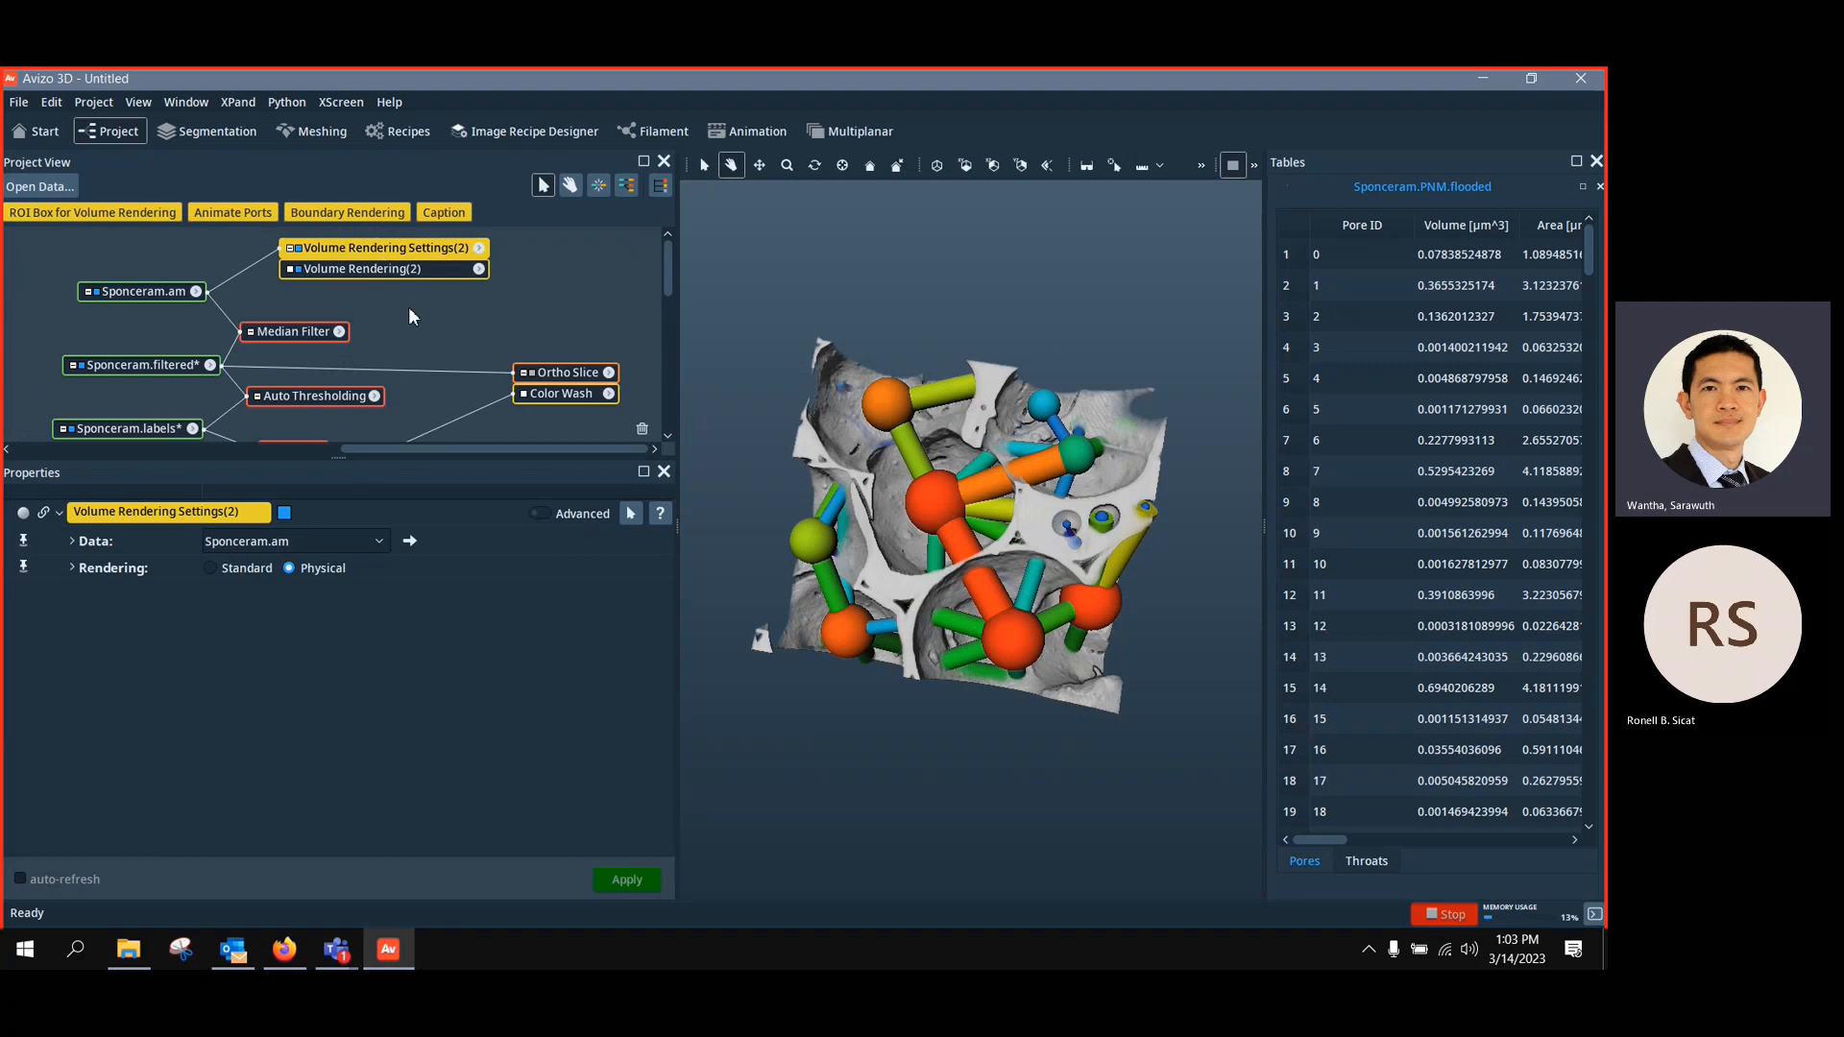
click(411, 273)
drag(293, 624, 226, 624)
drag(744, 620, 1129, 588)
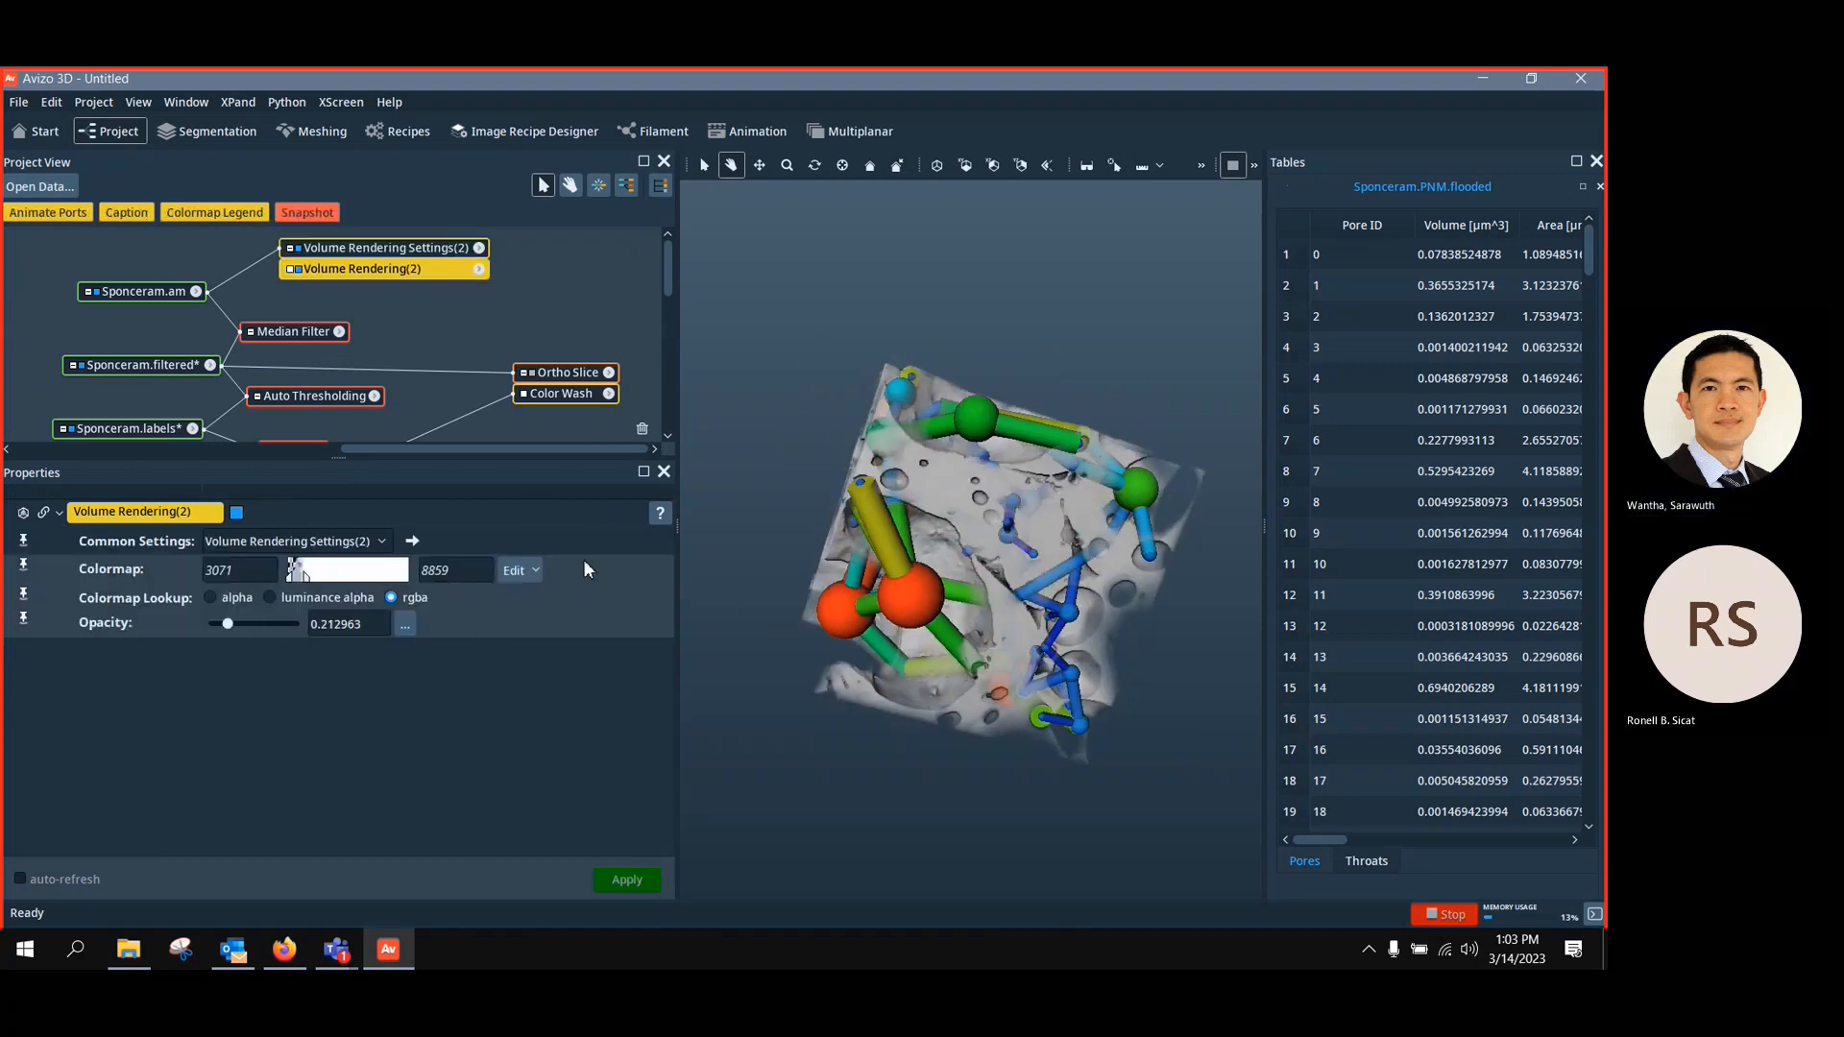
Thin the throats in the Pore Network Model View to a throat scale factor of about 0.024
scroll(464, 418, down, 5)
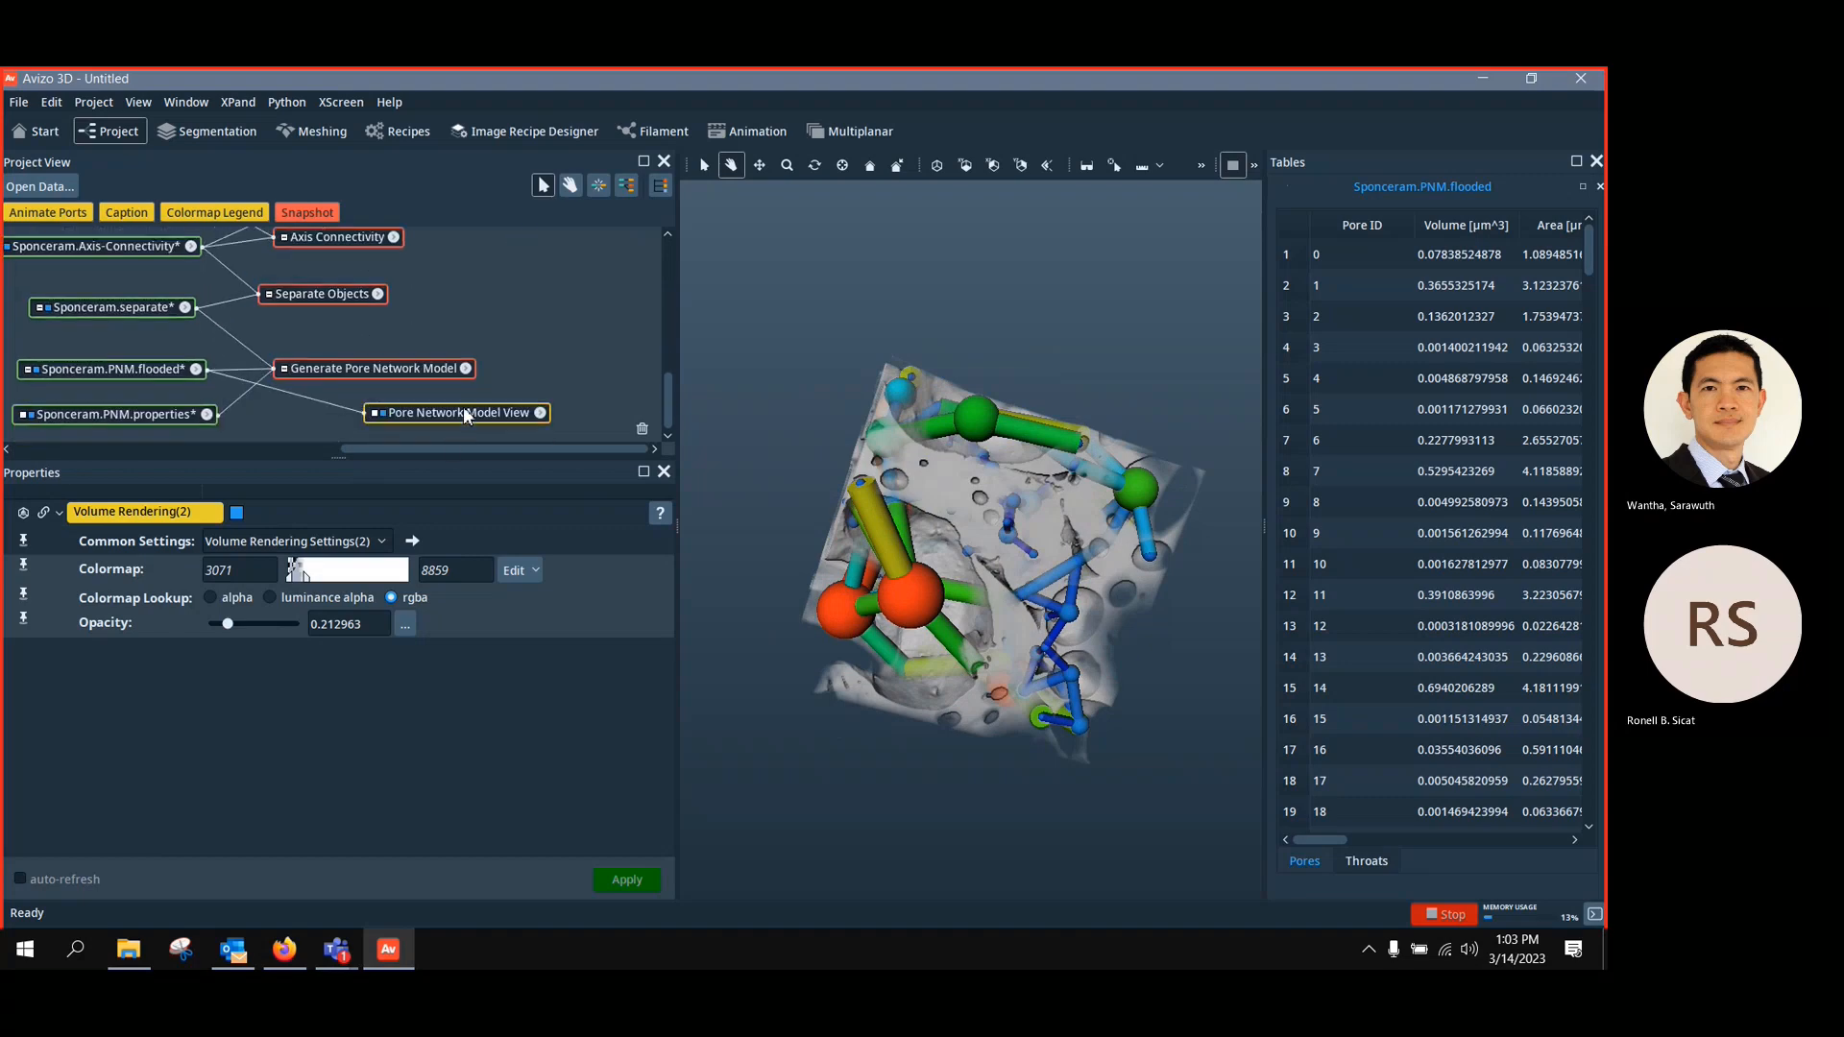
click(463, 409)
drag(251, 759, 219, 758)
drag(960, 548, 1084, 571)
scroll(1025, 618, up, 3)
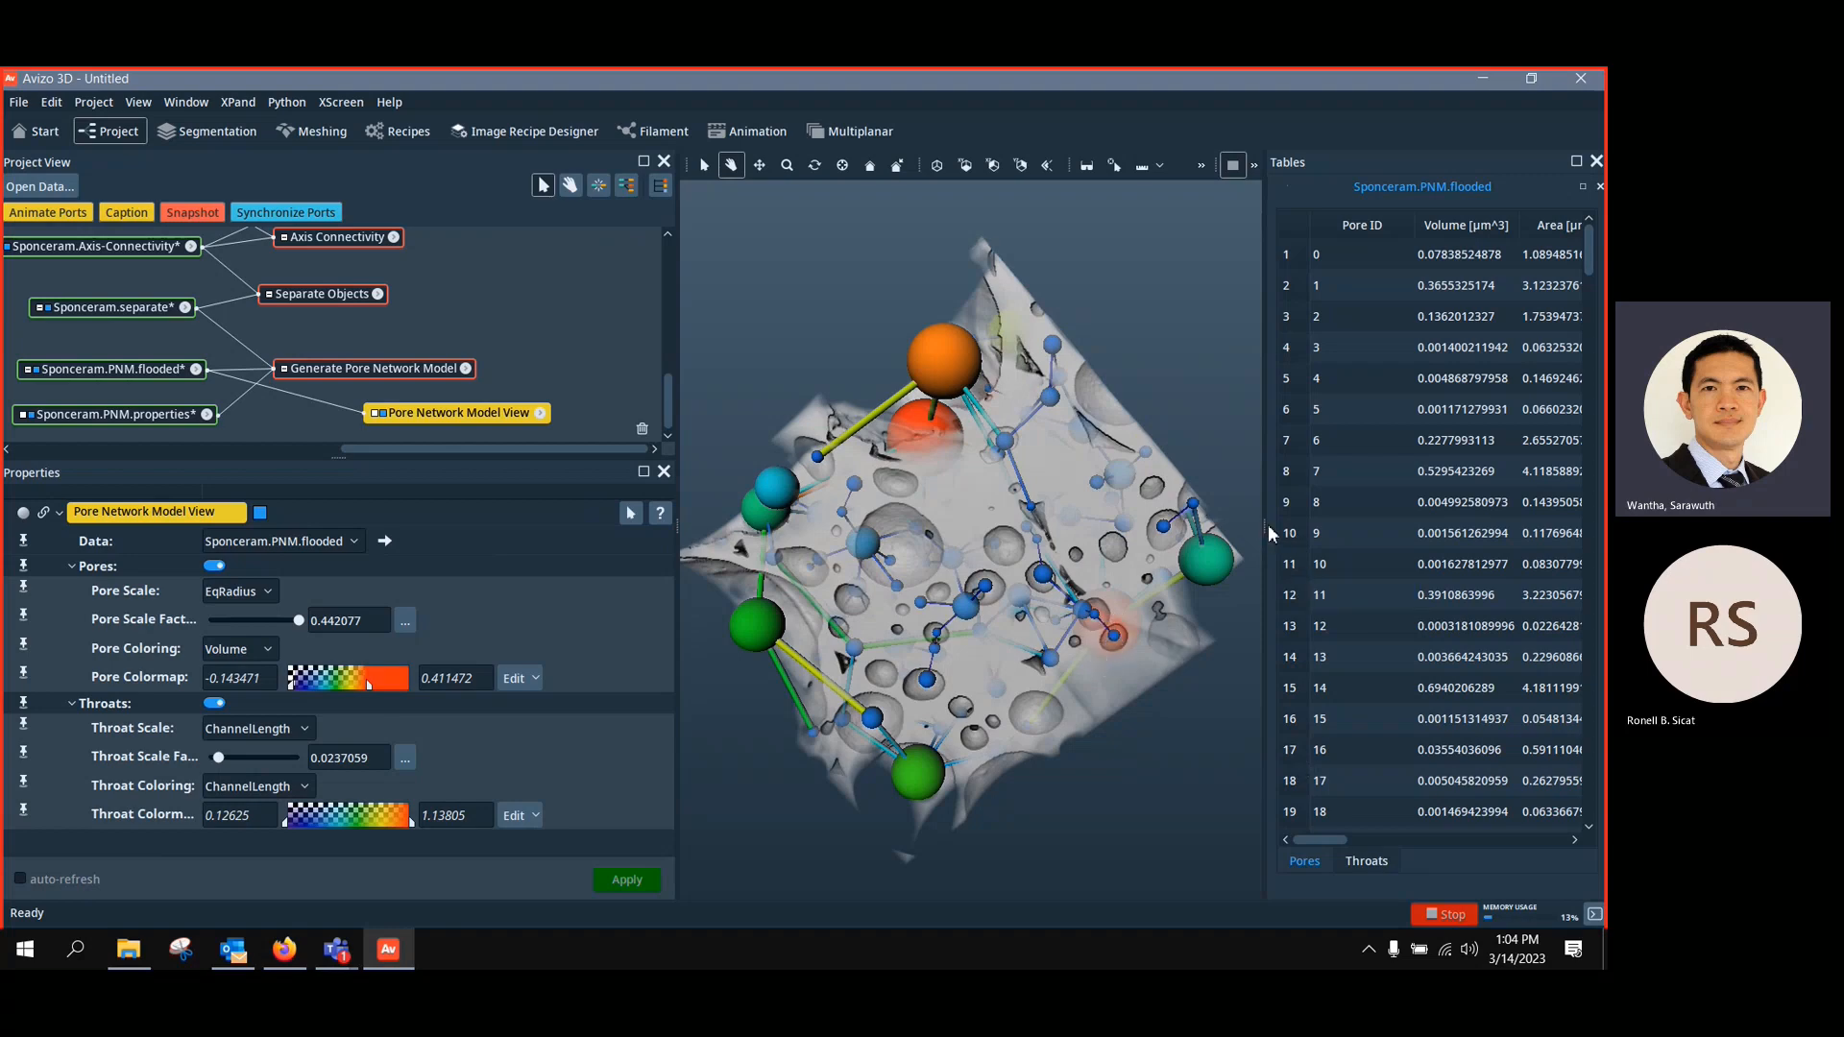
Review the pore table alongside the network model, give the project graph more room, and close the tables
drag(1269, 535, 862, 587)
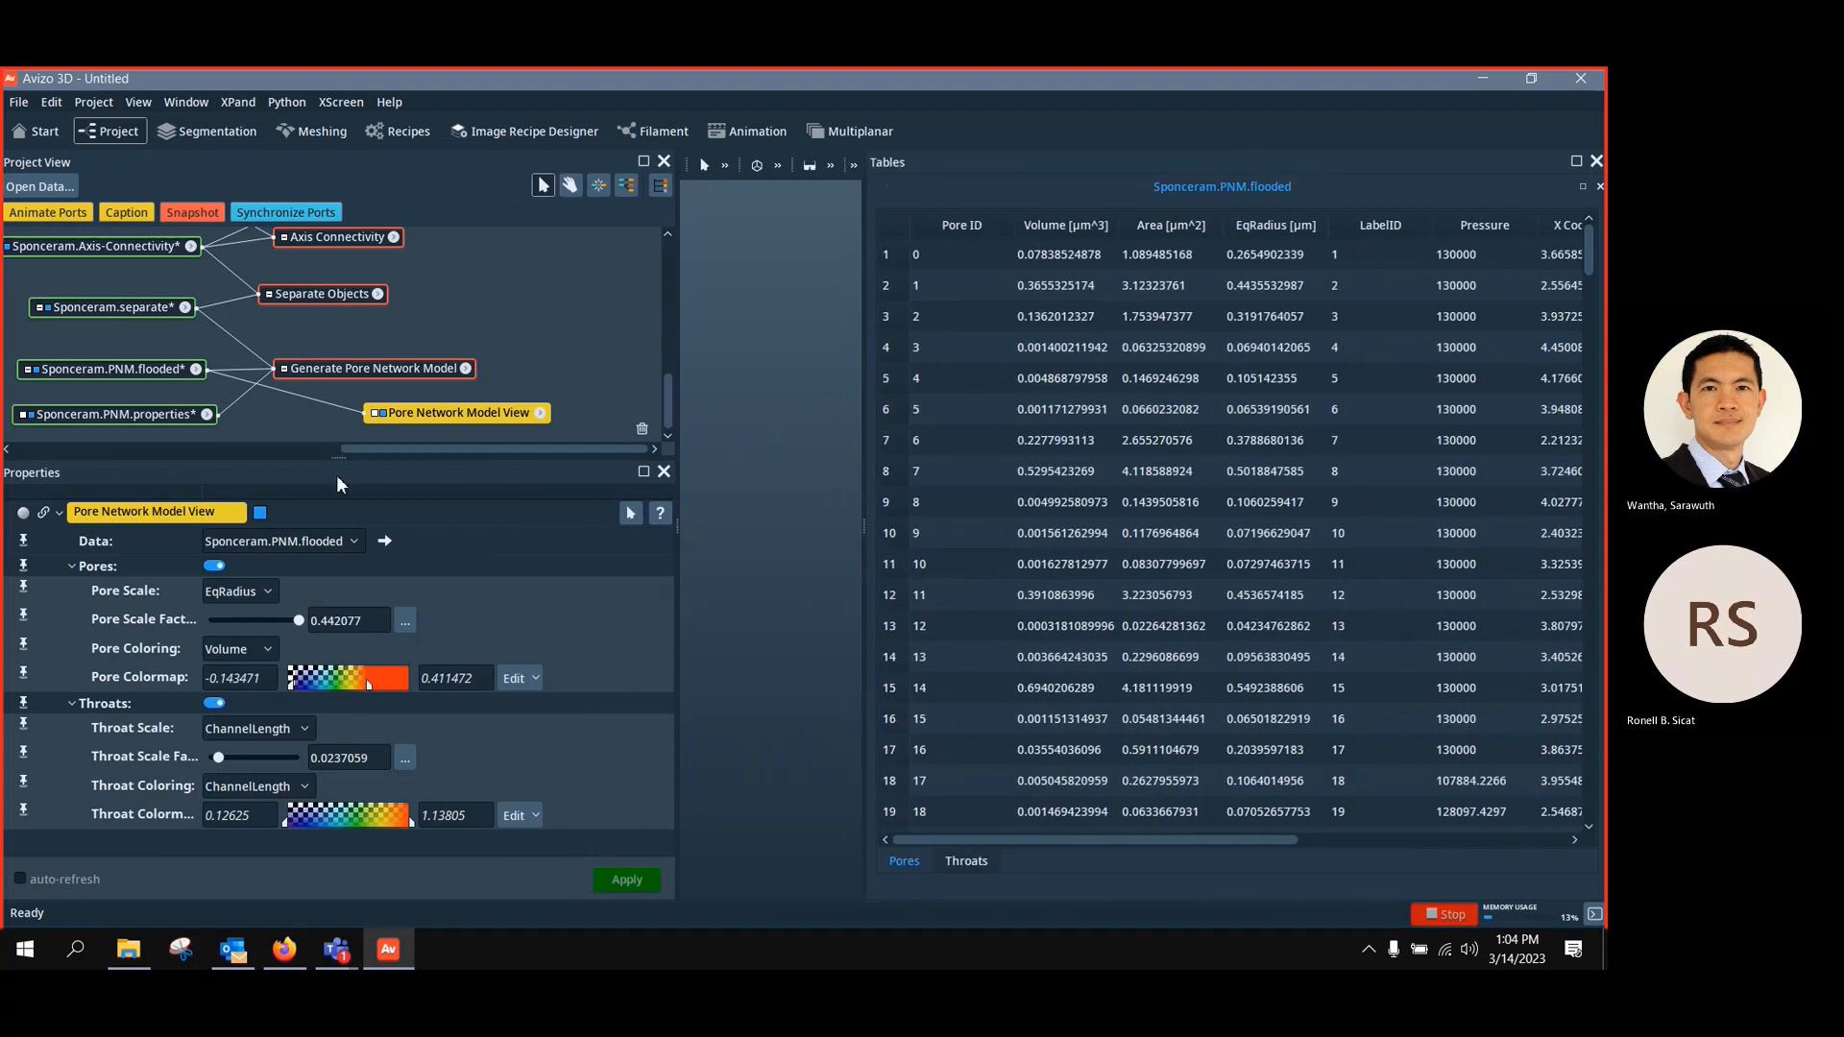
drag(340, 464, 340, 638)
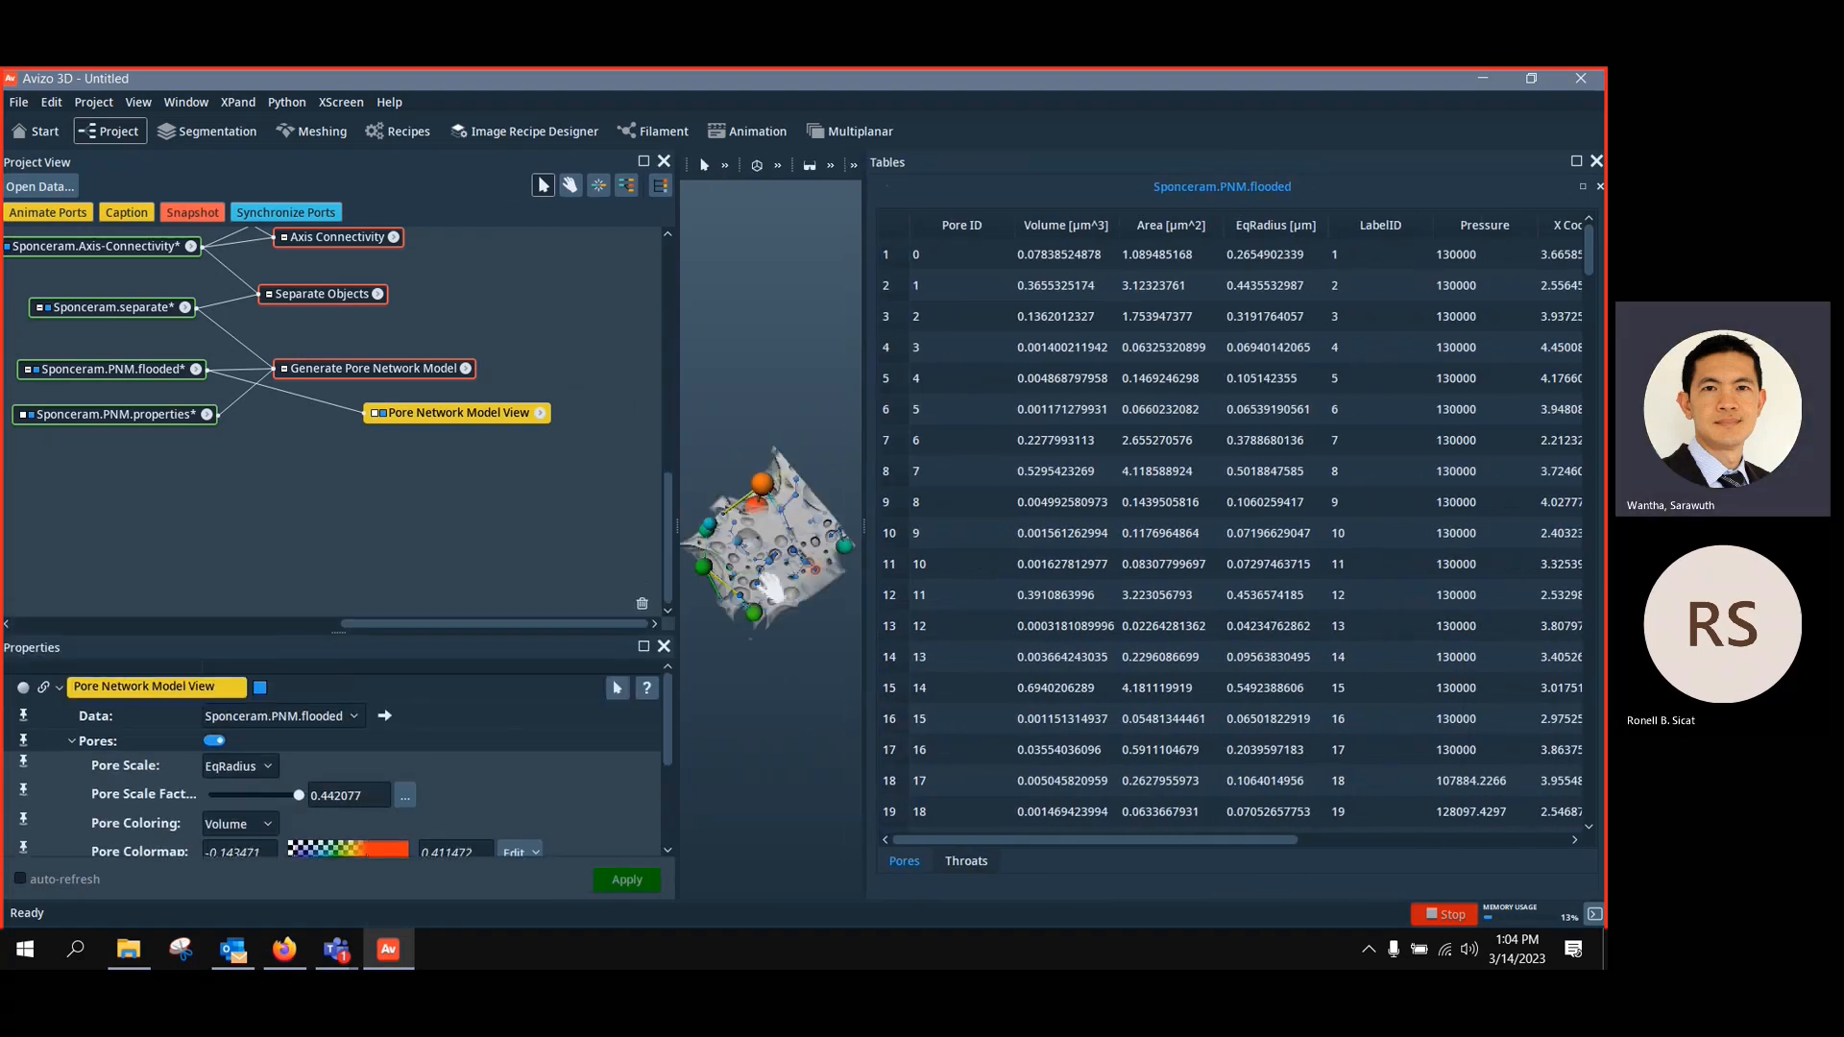
drag(785, 557, 1185, 533)
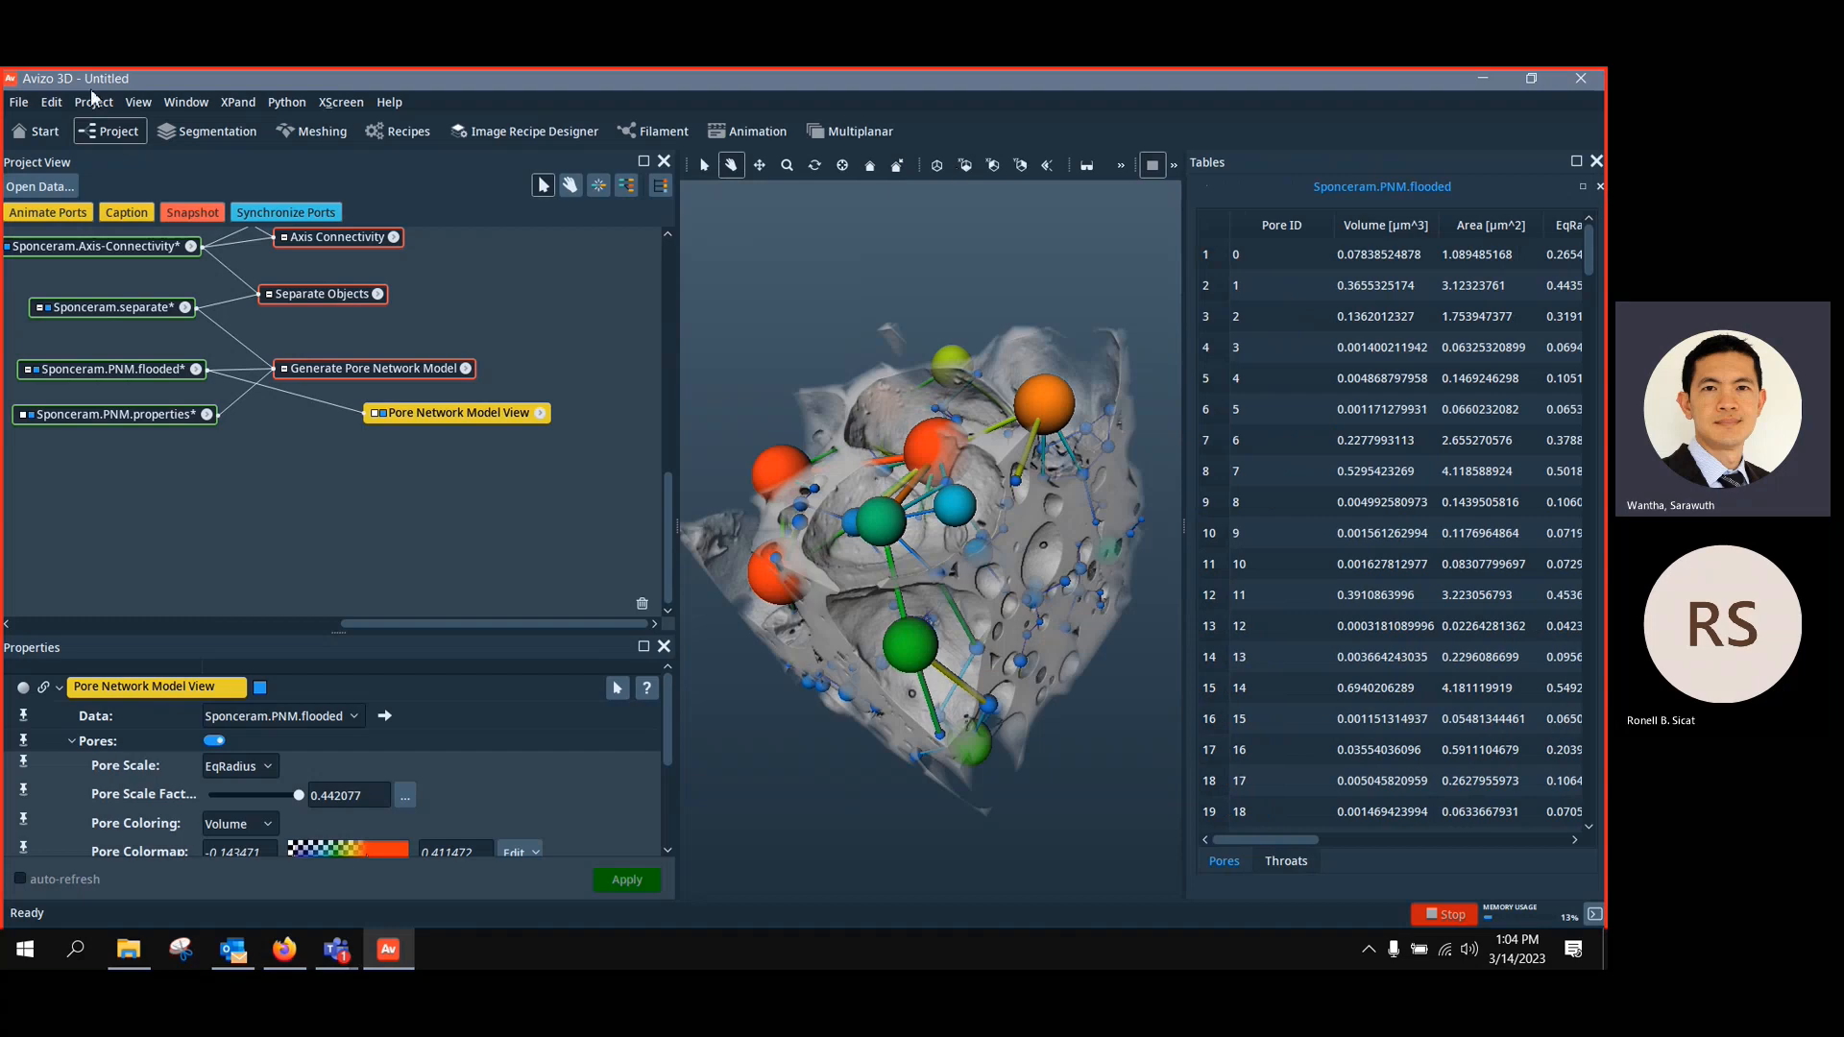
click(1596, 161)
Open the tutorial project 1-PrepareData.hx from the PNM folder in place of the current project
click(48, 132)
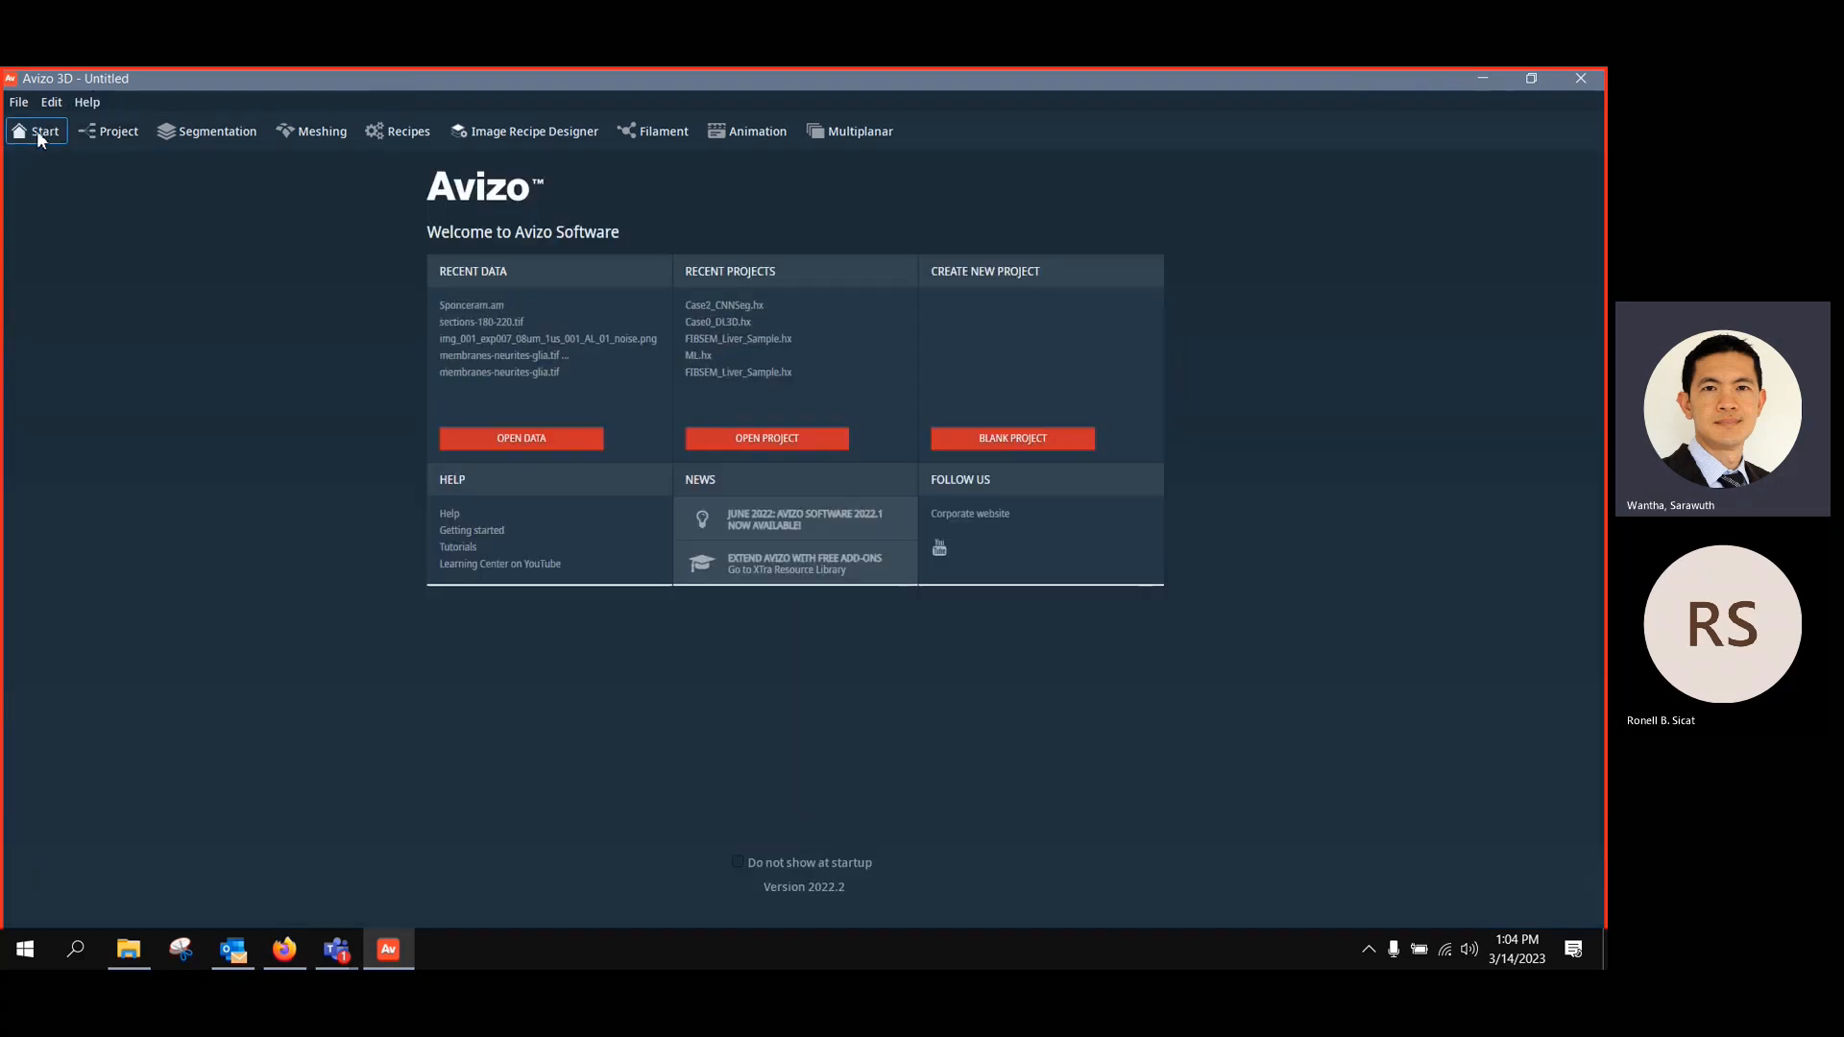
click(111, 131)
click(39, 186)
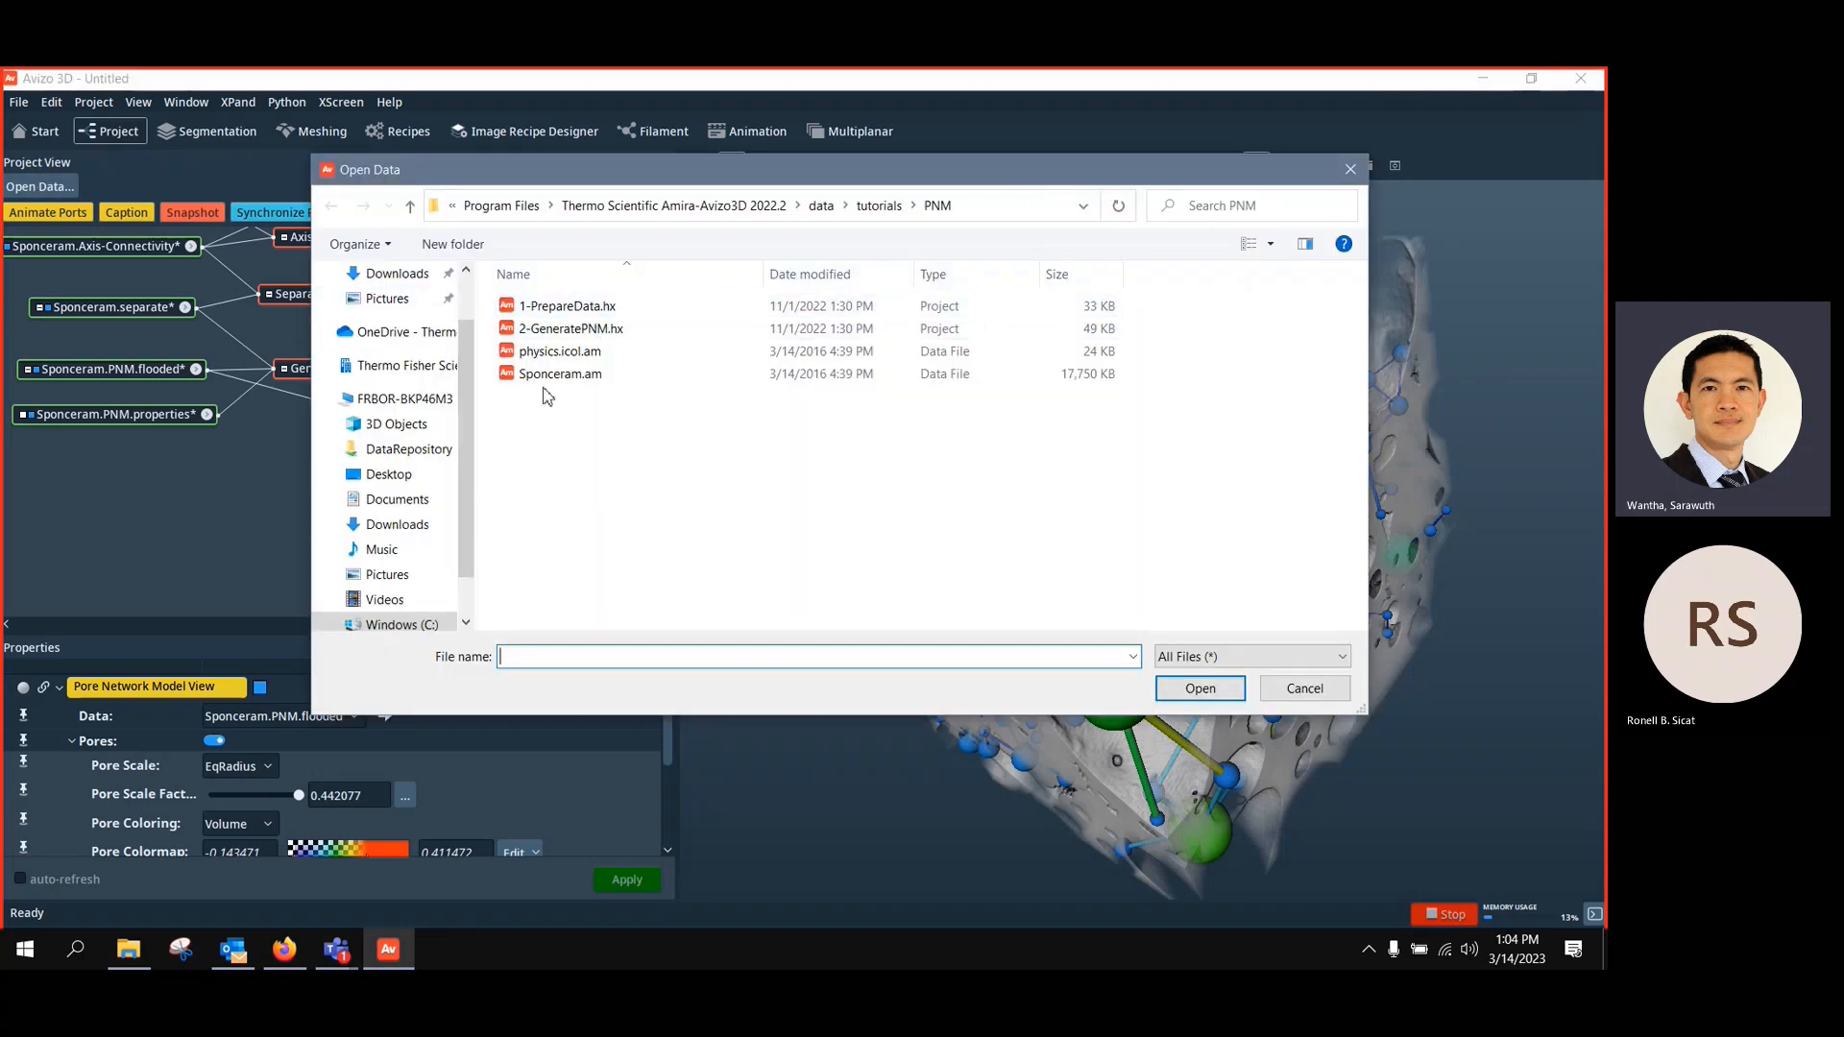
click(564, 313)
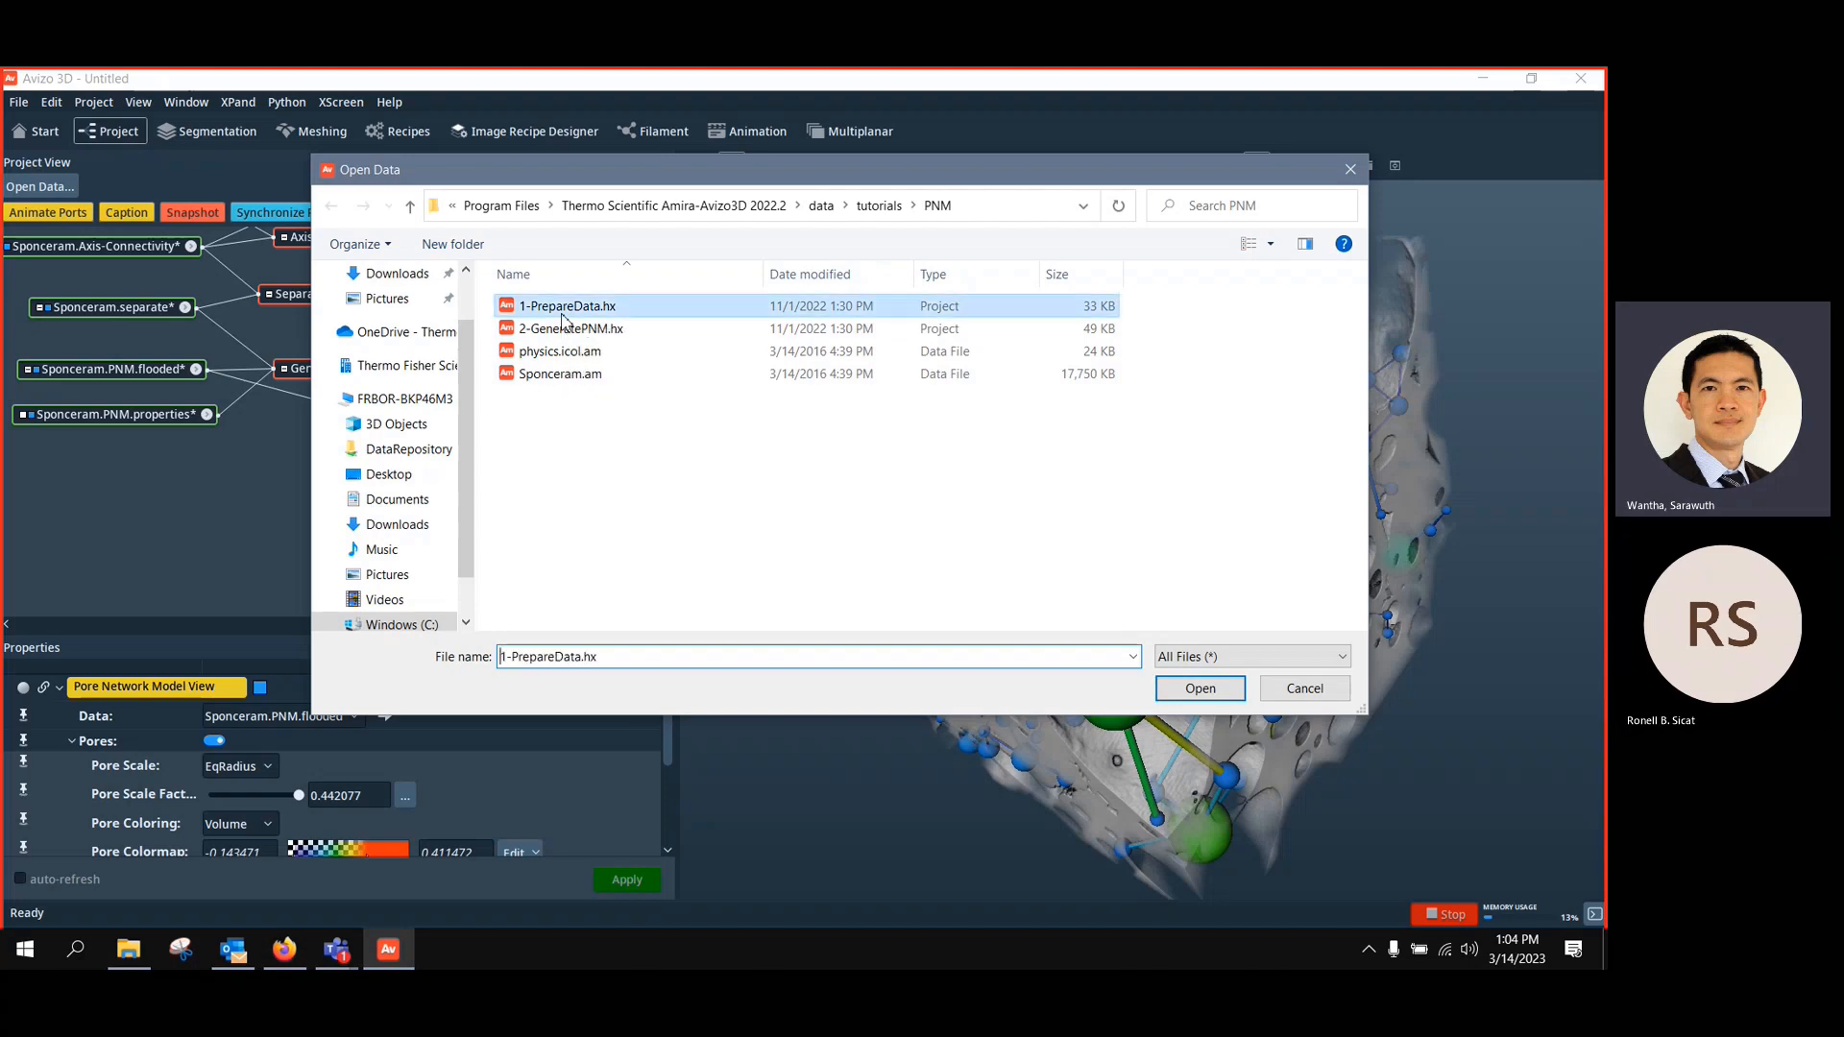
click(1200, 690)
click(814, 526)
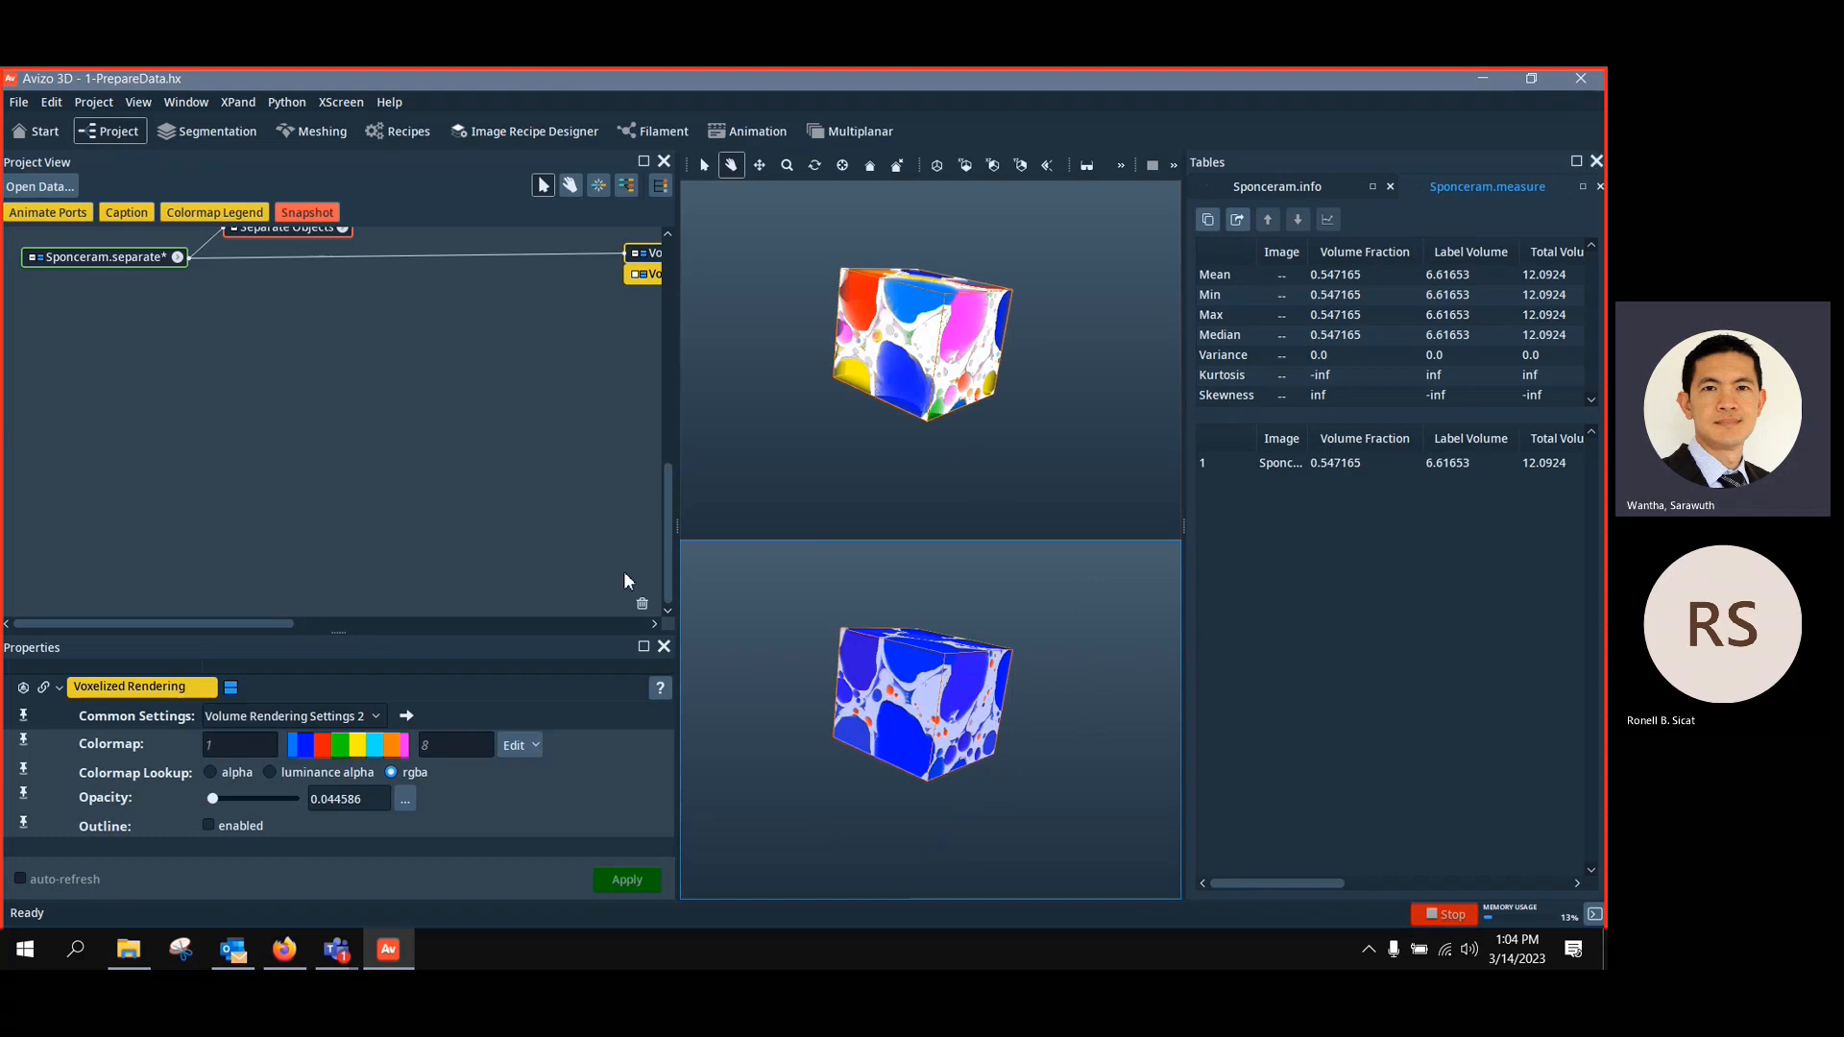
Close the tables and switch the 3D display to a single viewer
click(1597, 160)
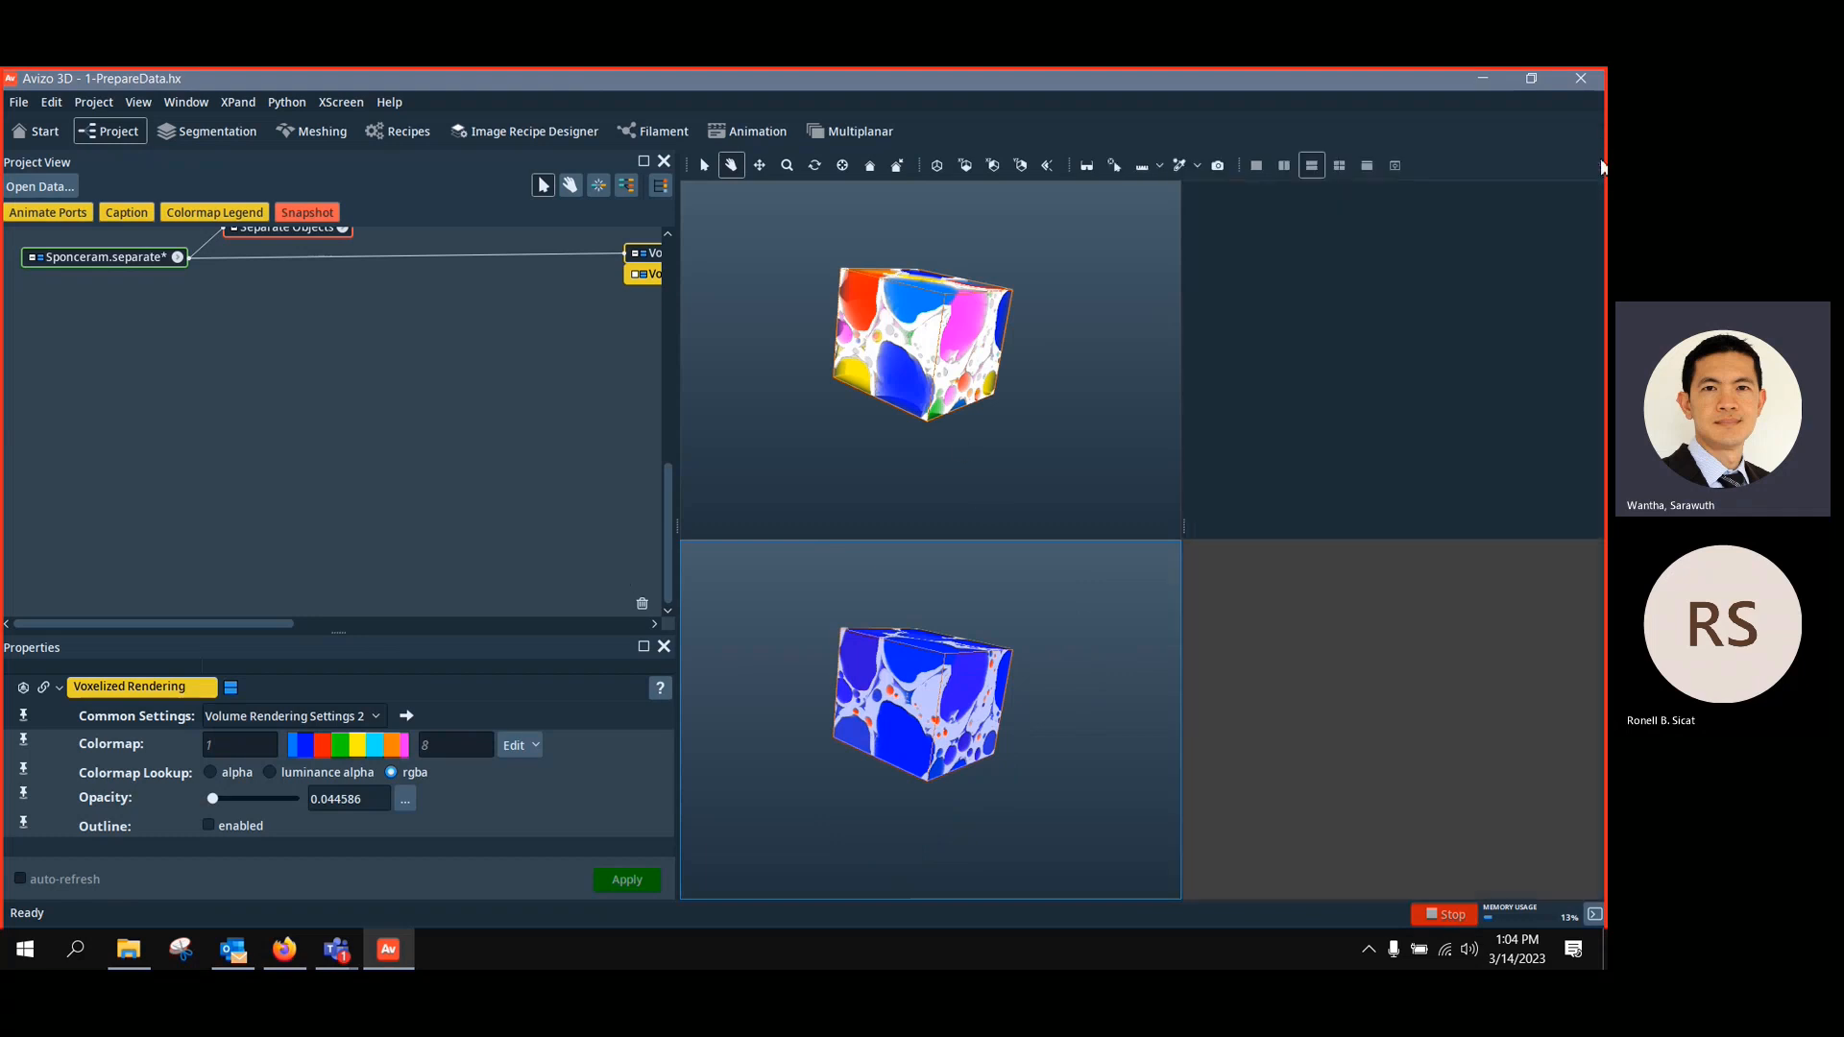
click(1256, 165)
scroll(391, 368, up, 3)
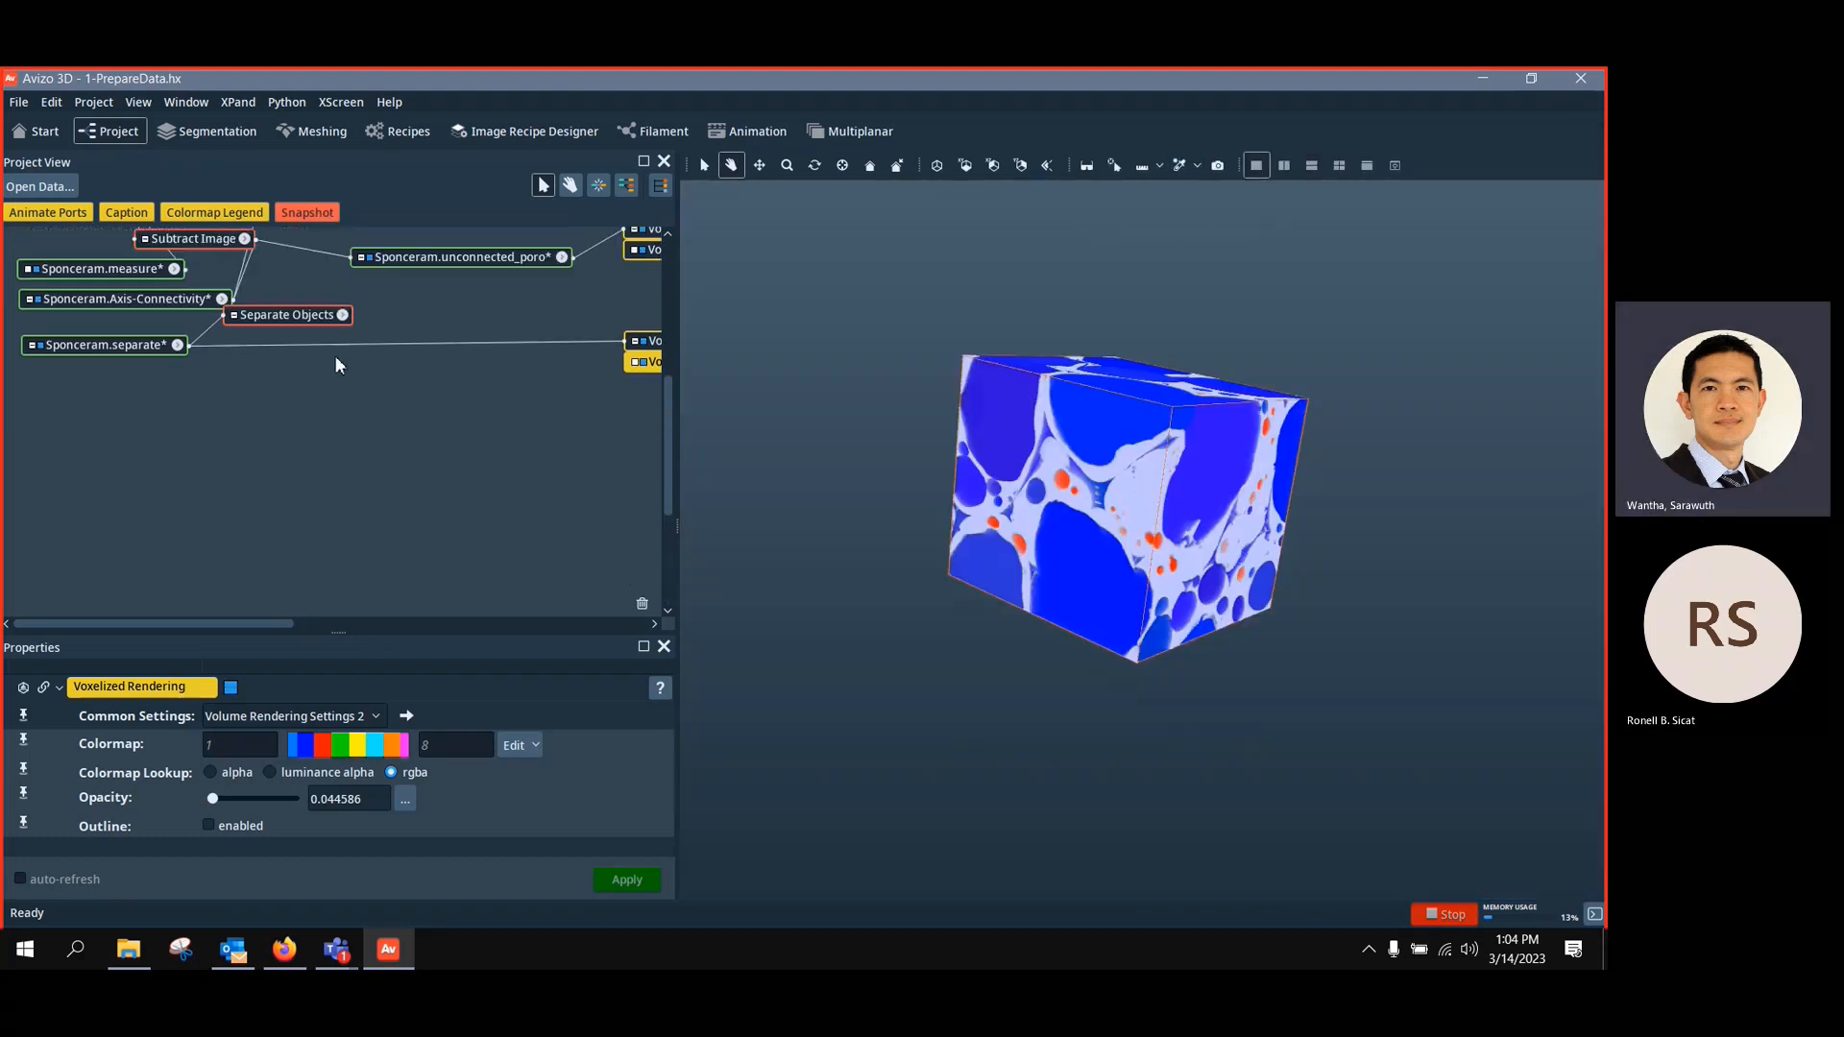
Spread out the Separate Objects, Axis Connectivity, Volume Fraction, Subtract Image and Auto Thresholding modules in the project graph
click(339, 330)
scroll(329, 331, up, 2)
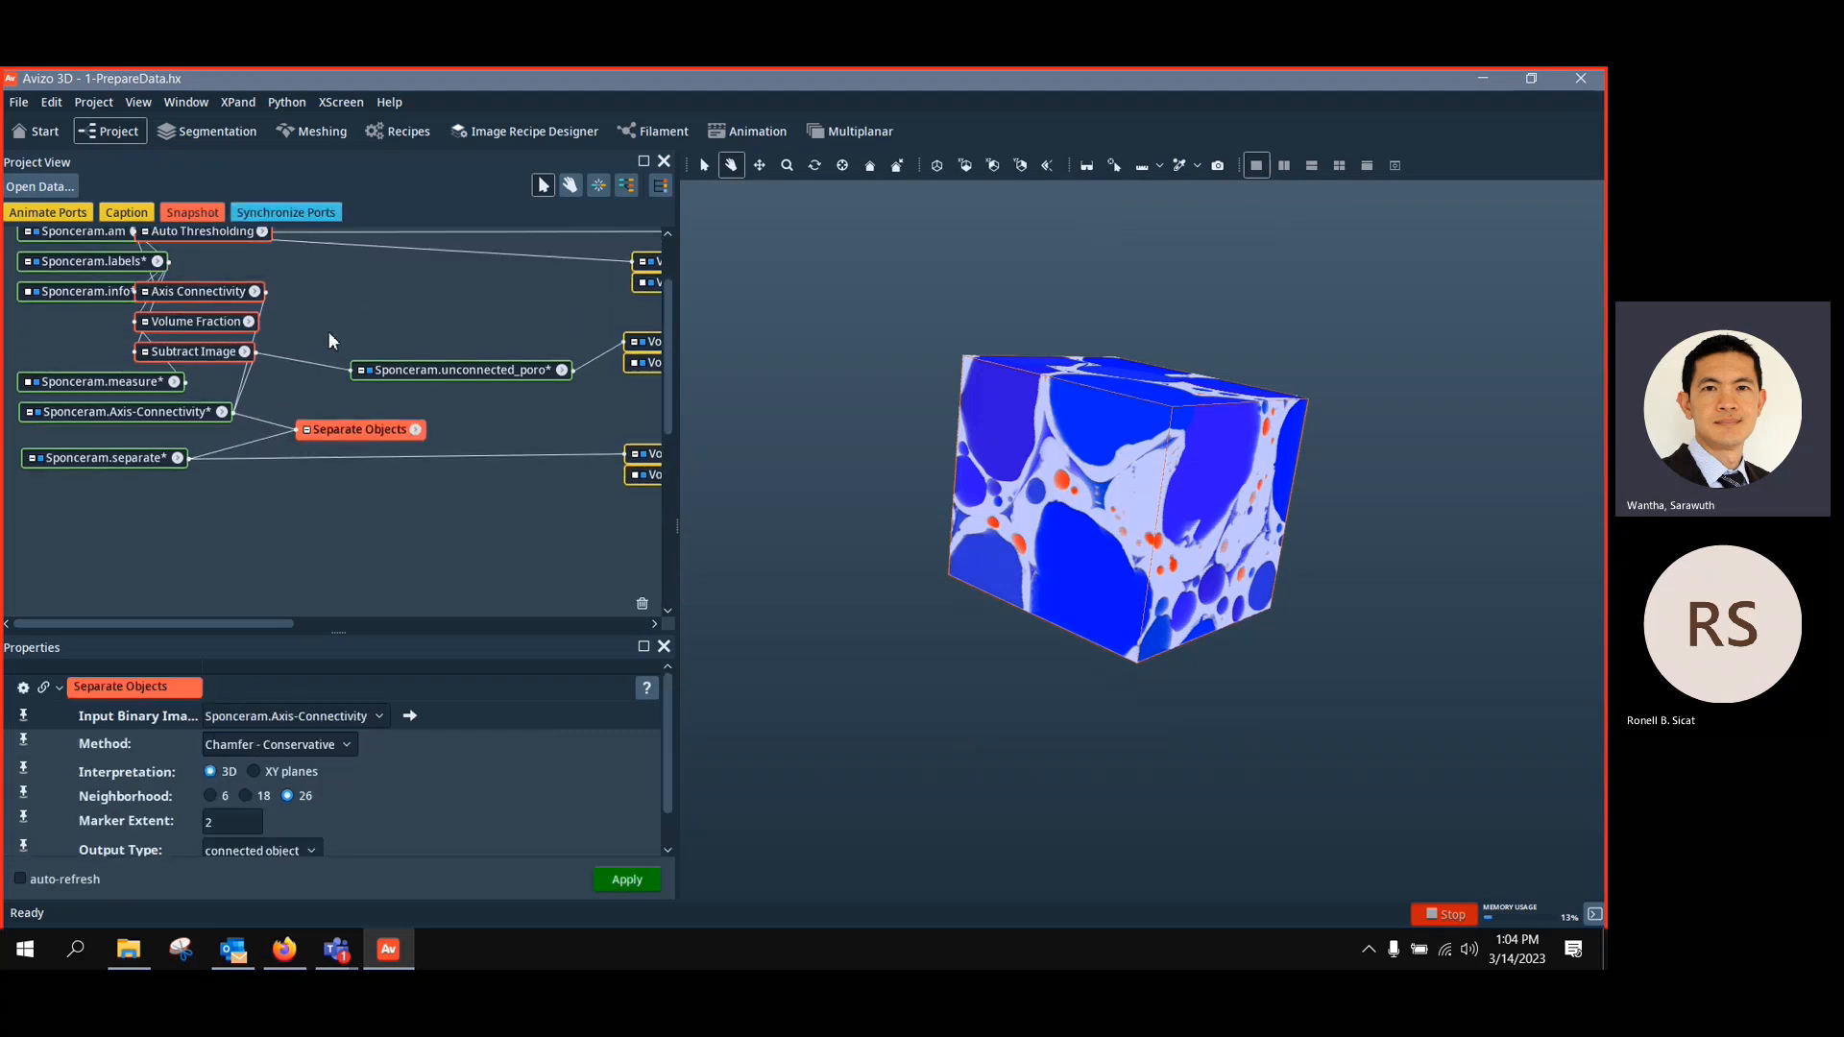
drag(228, 291, 427, 321)
click(224, 307)
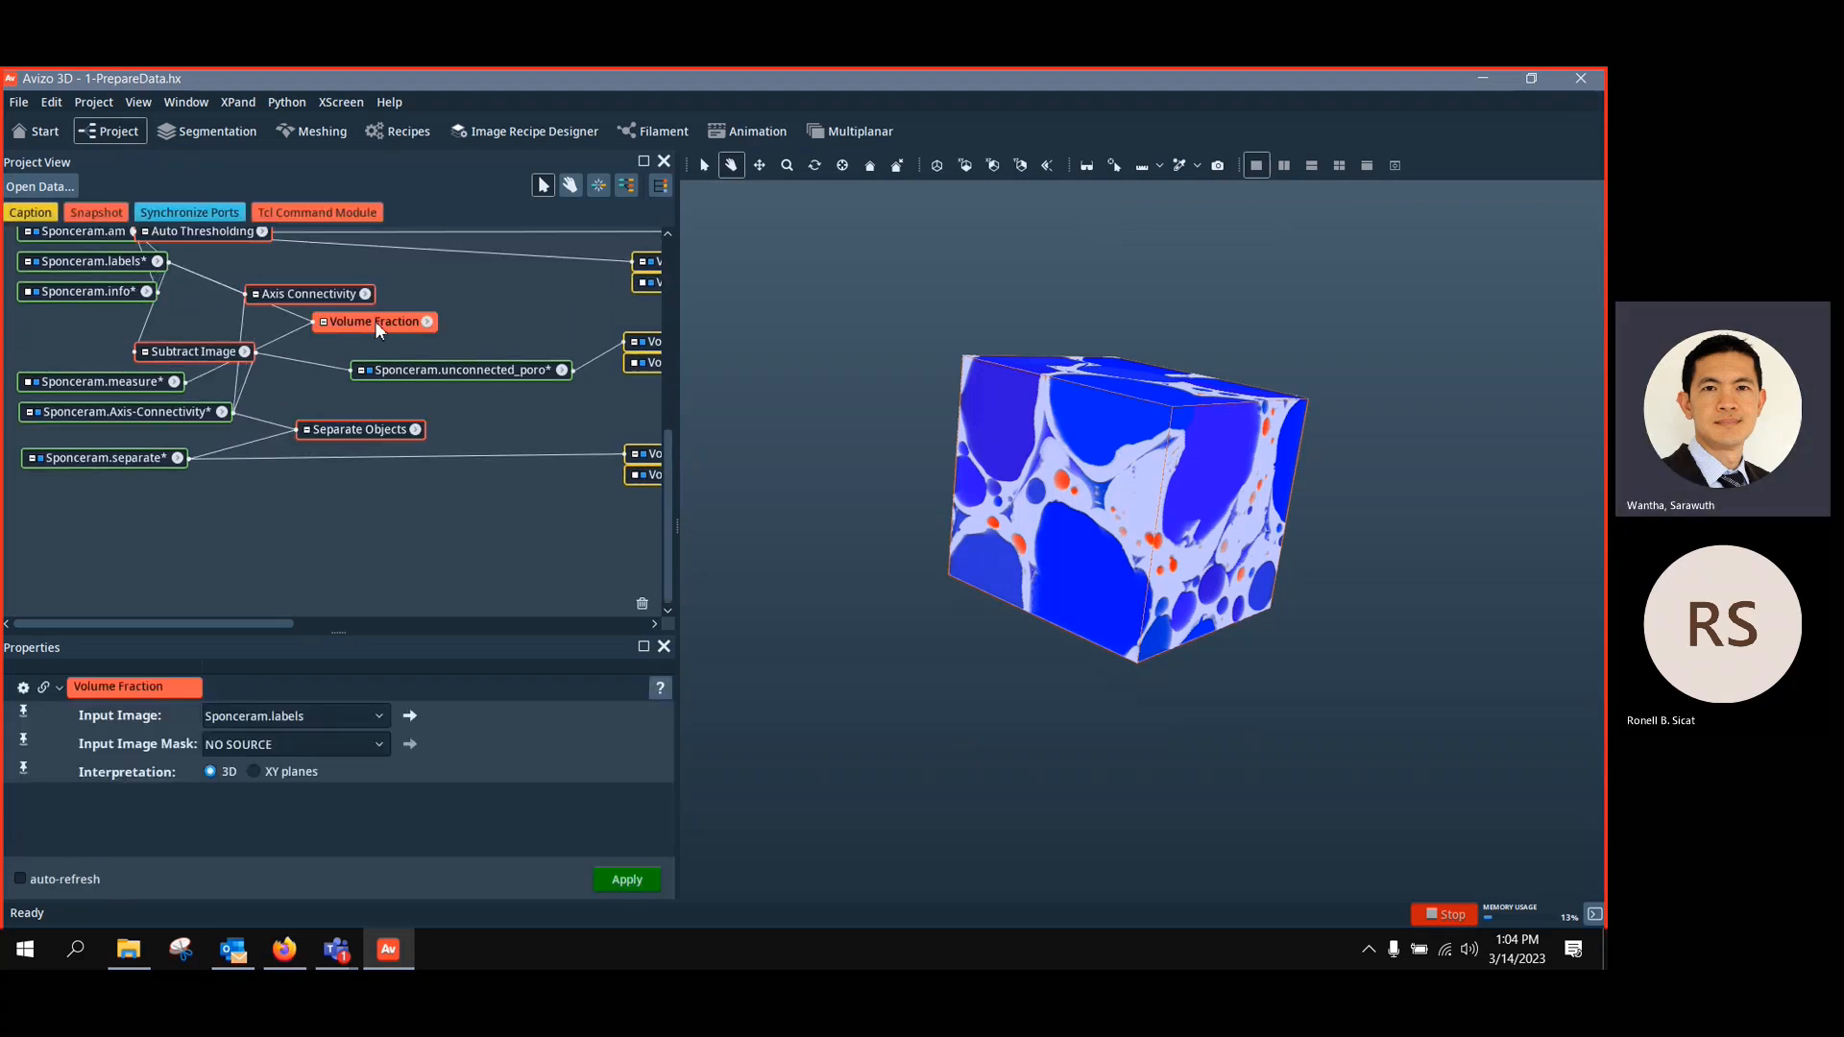
drag(213, 349, 372, 338)
drag(233, 242, 372, 269)
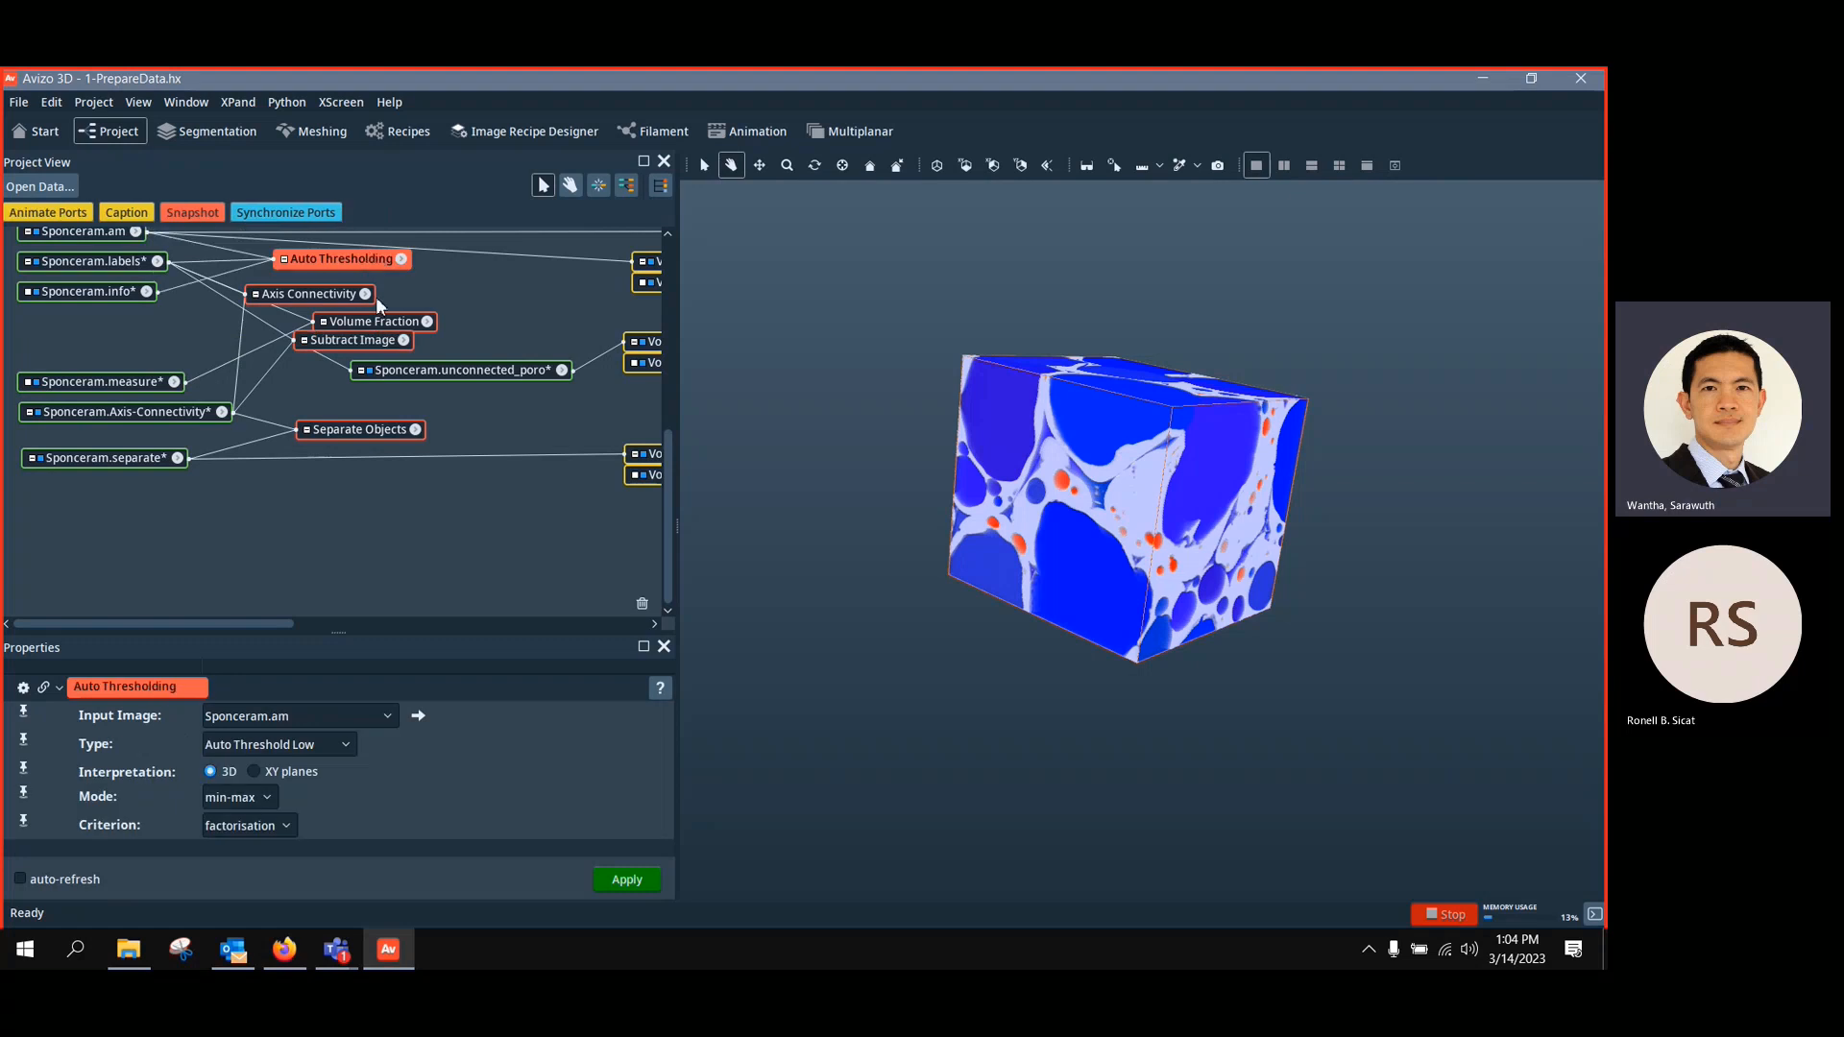
Attach a Generate Pore Network Model module to Sponceram.separate and place it clear of the data objects
click(100, 461)
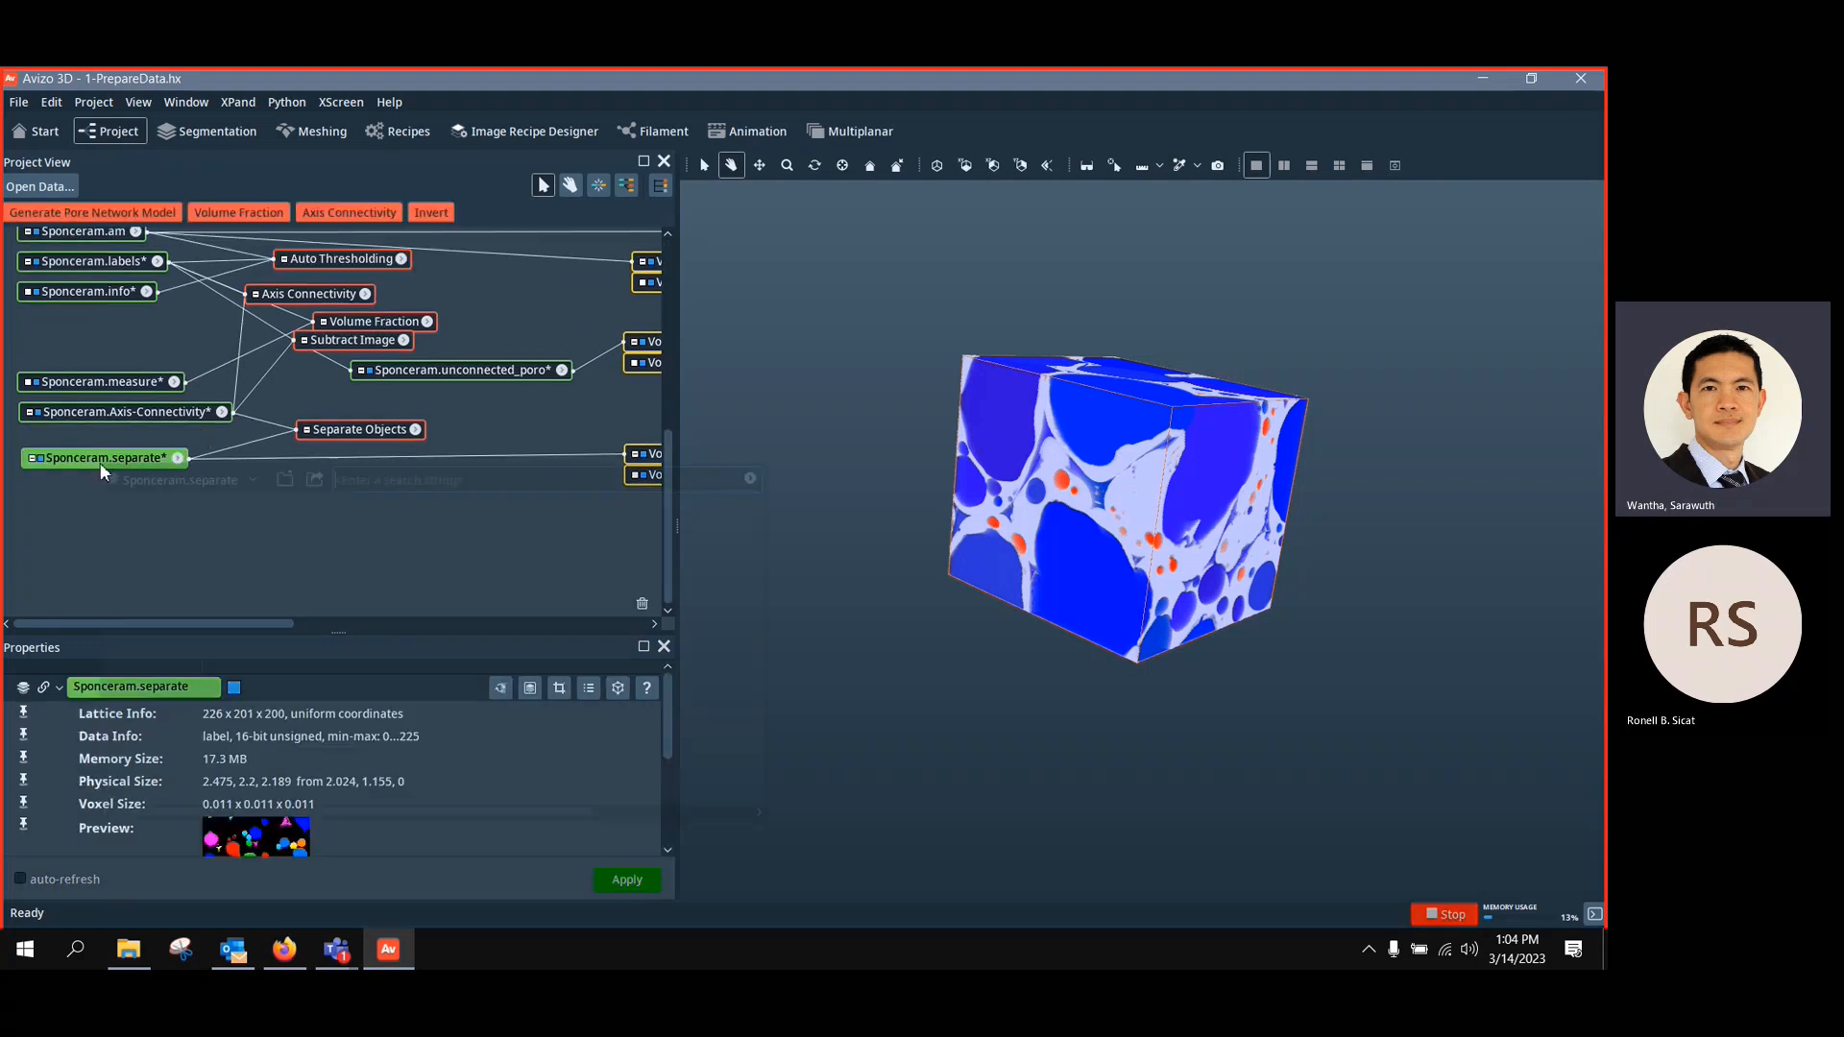
right_click(100, 463)
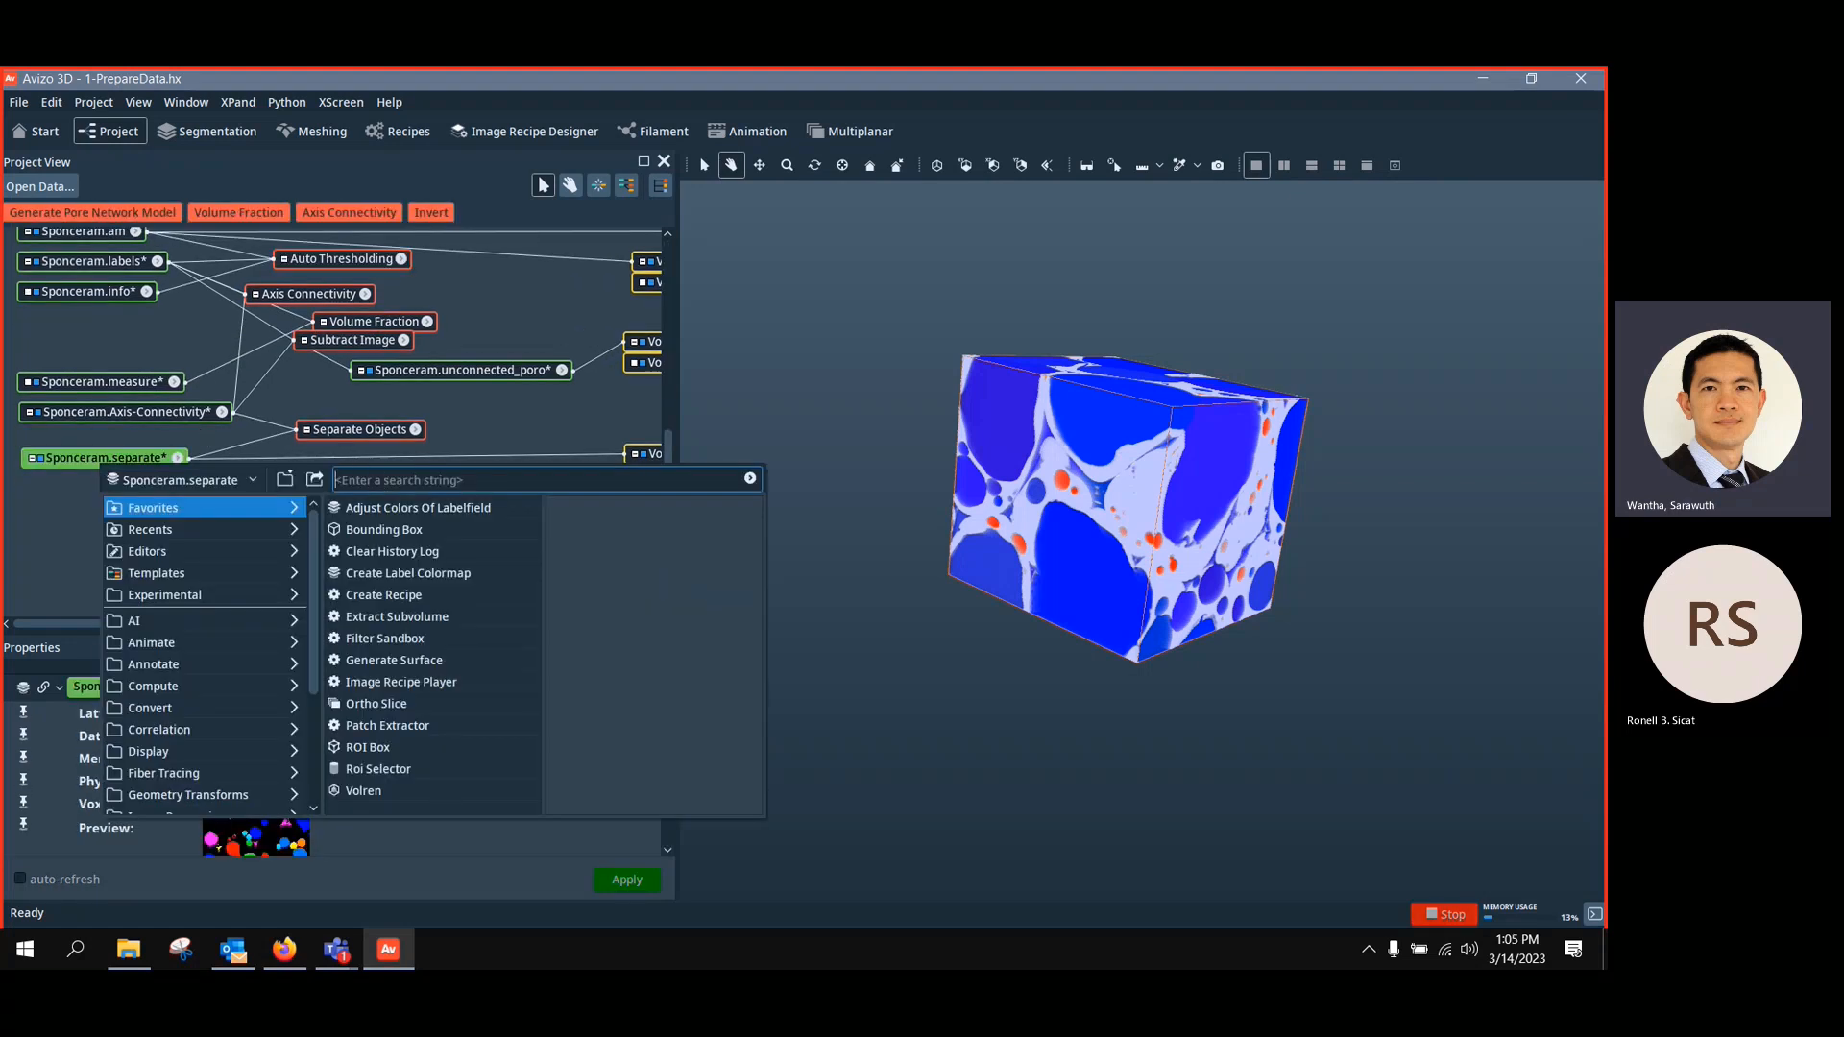
text(gen)
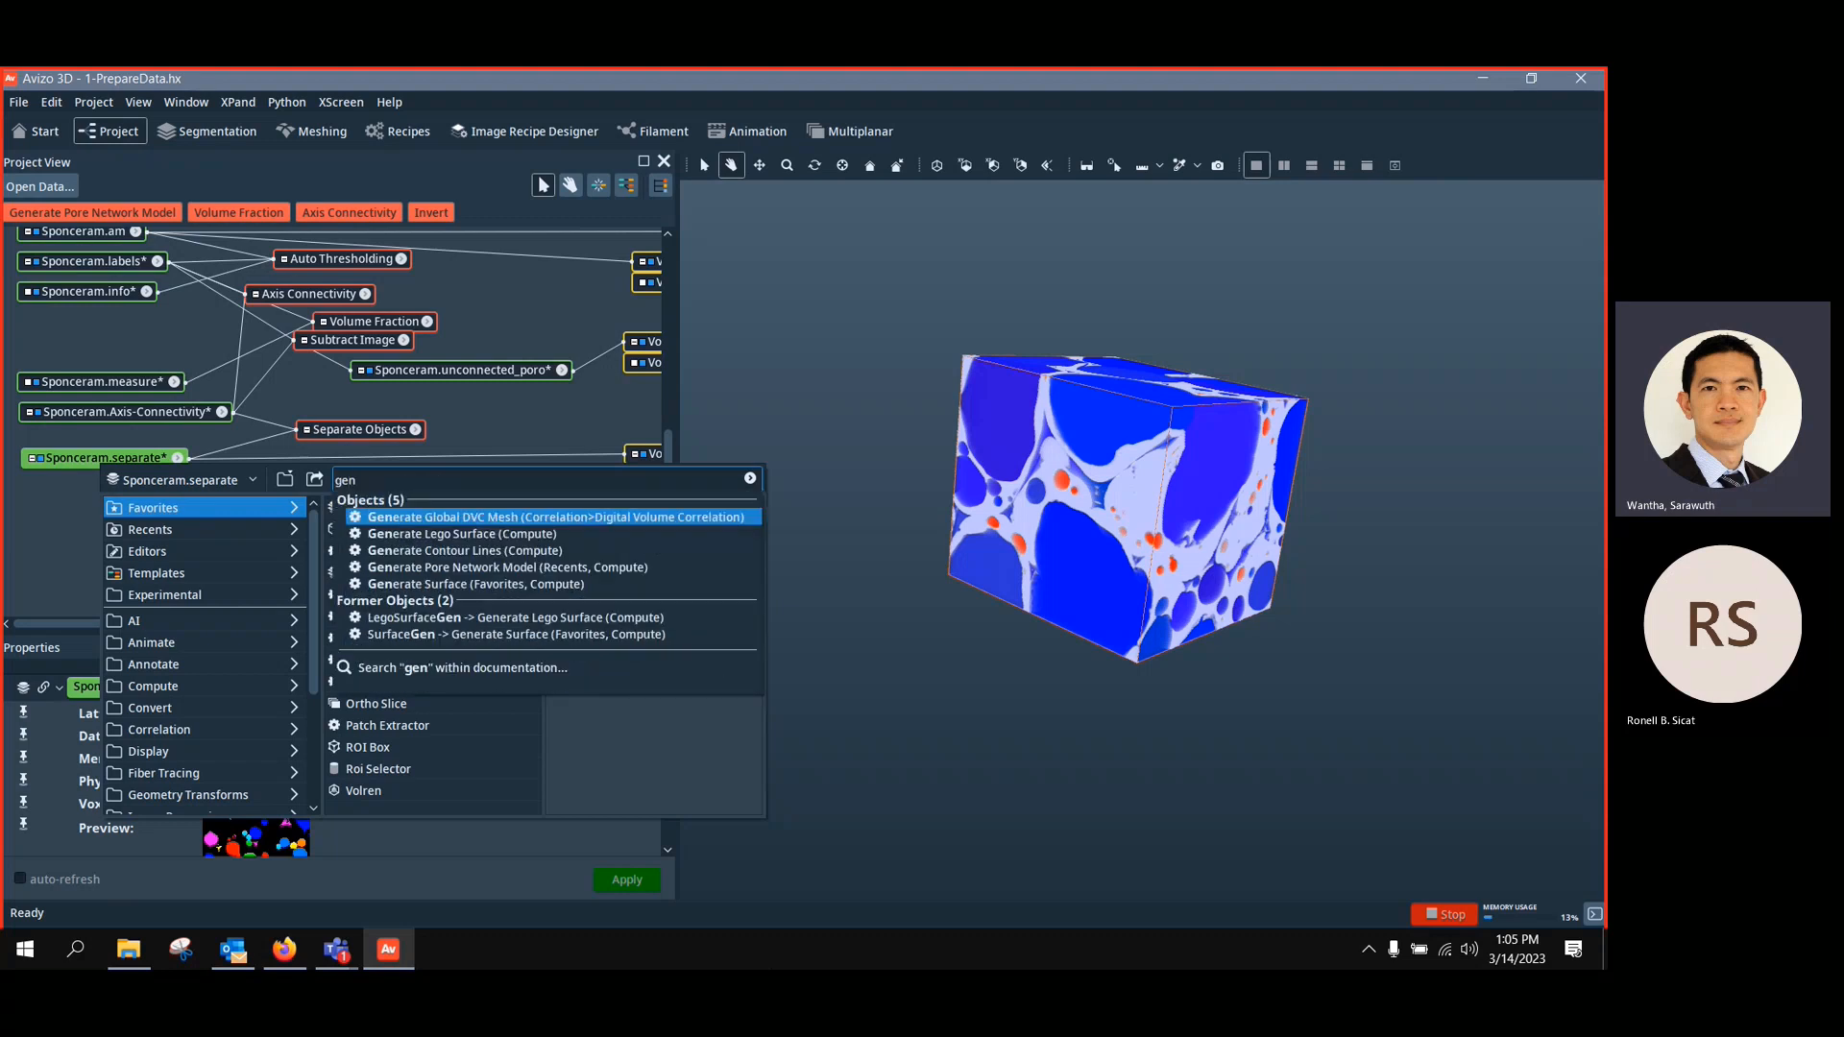
text(era)
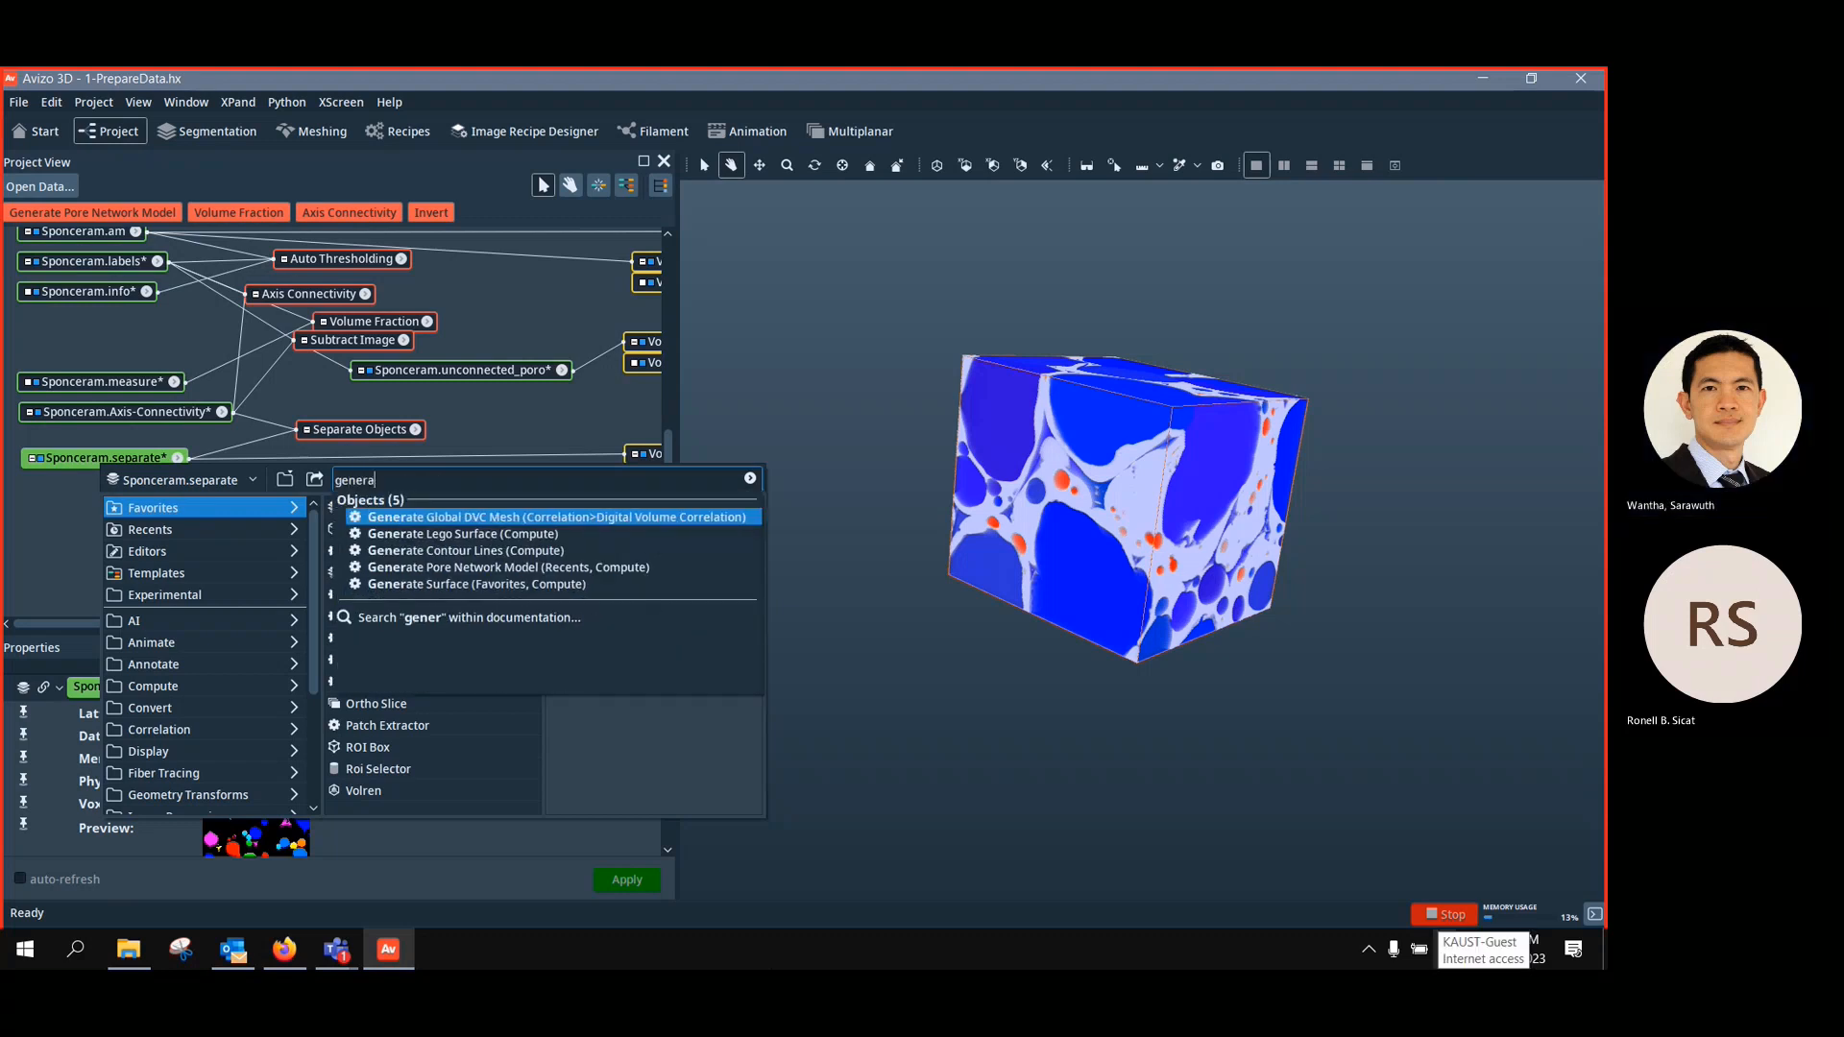
click(469, 568)
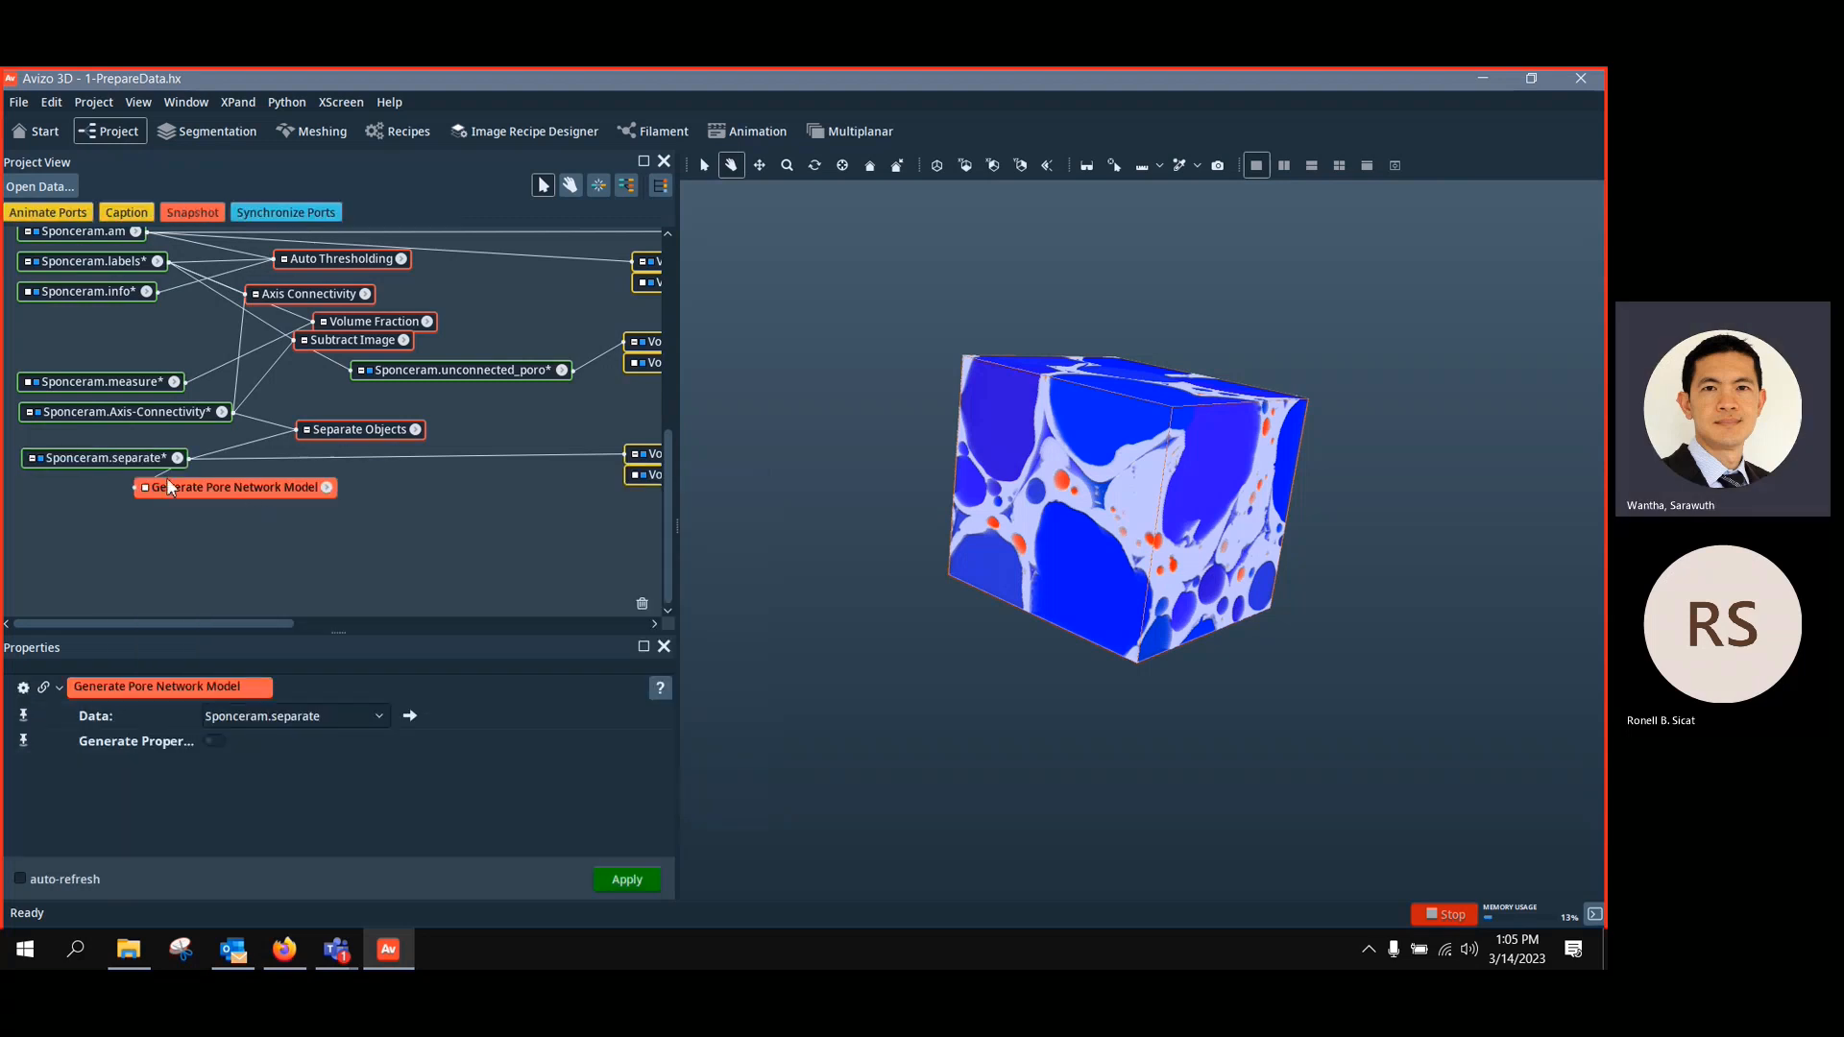
drag(168, 488, 276, 497)
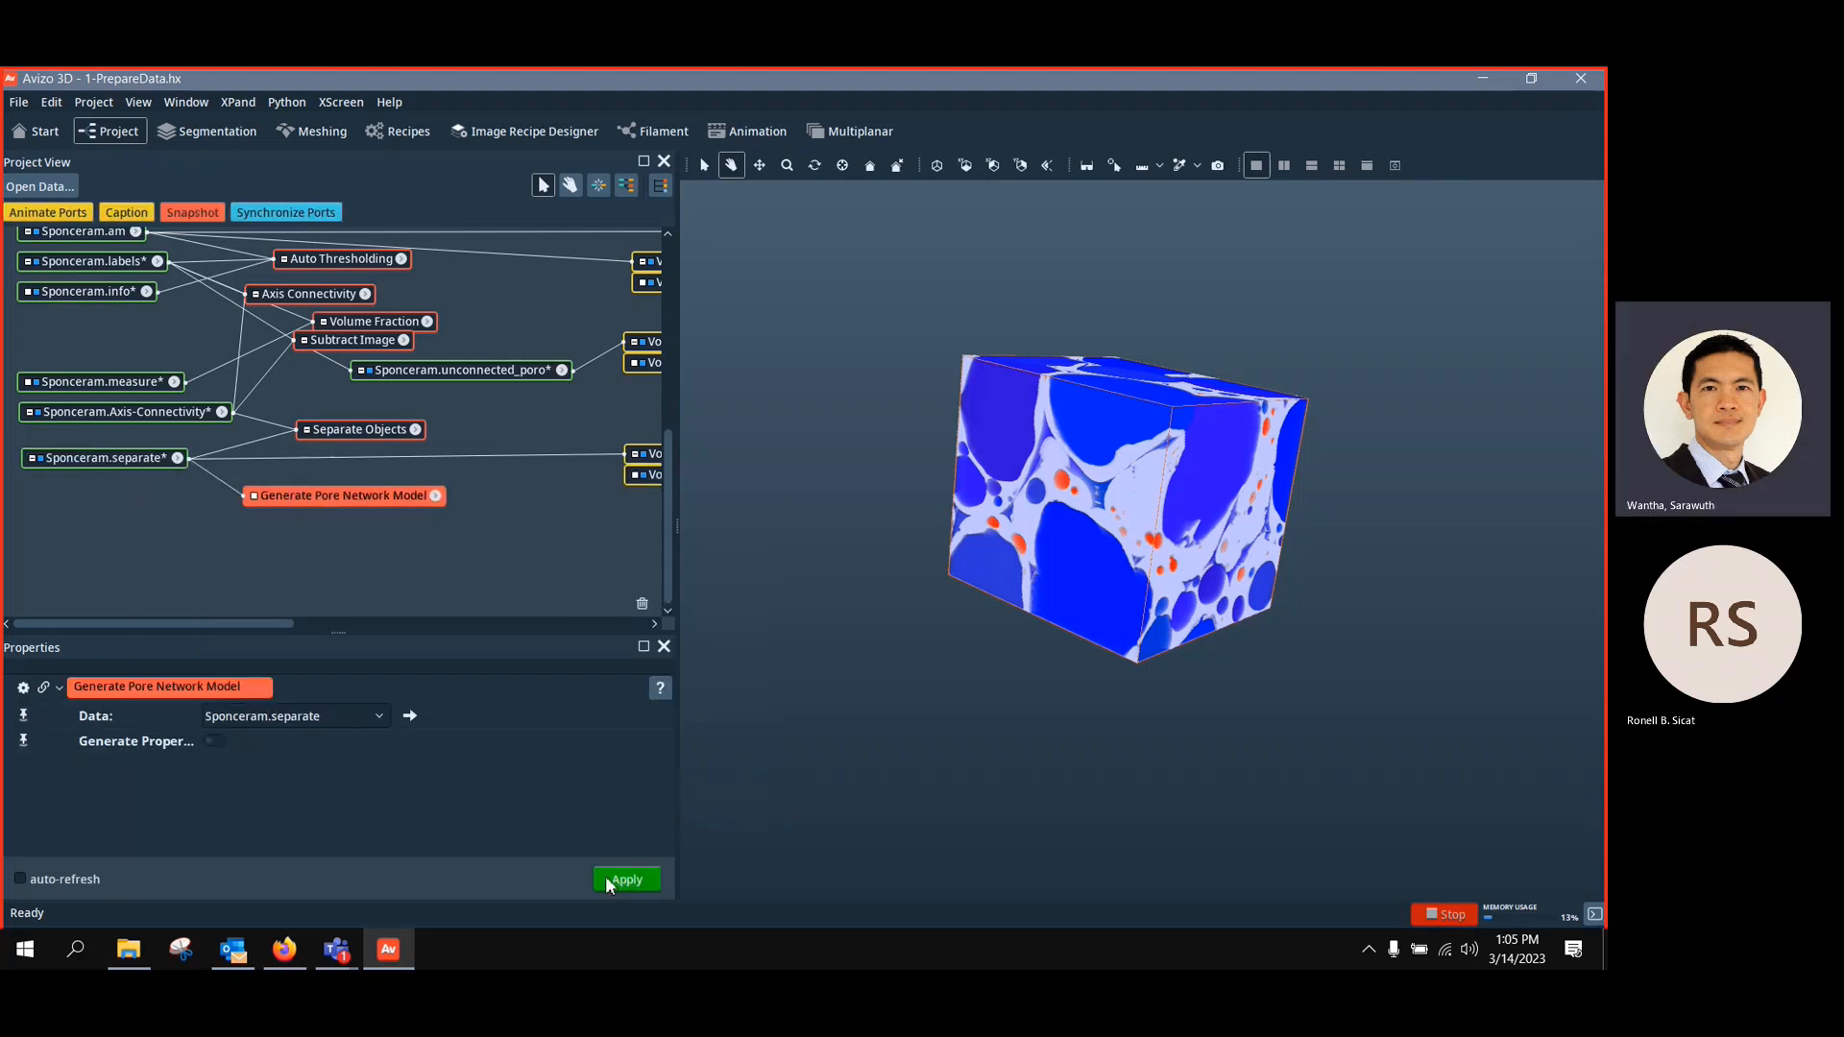
Enable property generation and compute the pore network model of Sponceram.separate, dismissing the warning
click(213, 740)
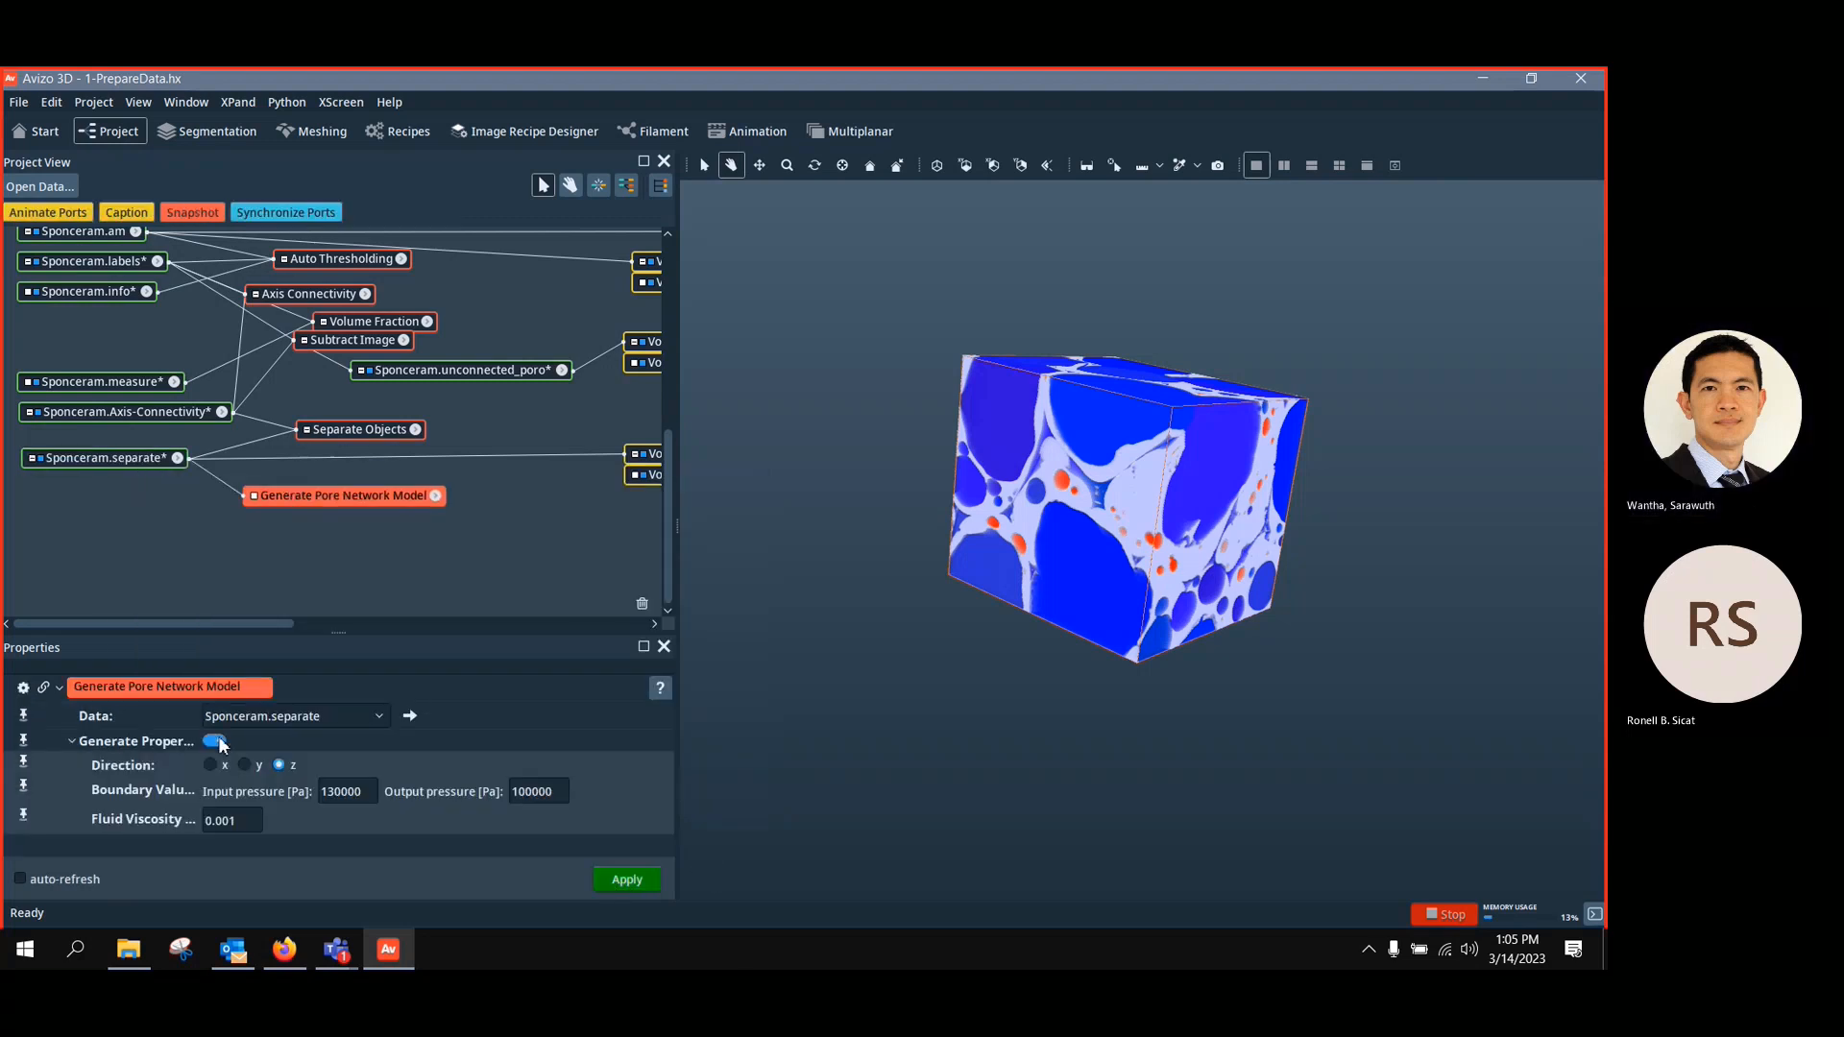
click(628, 881)
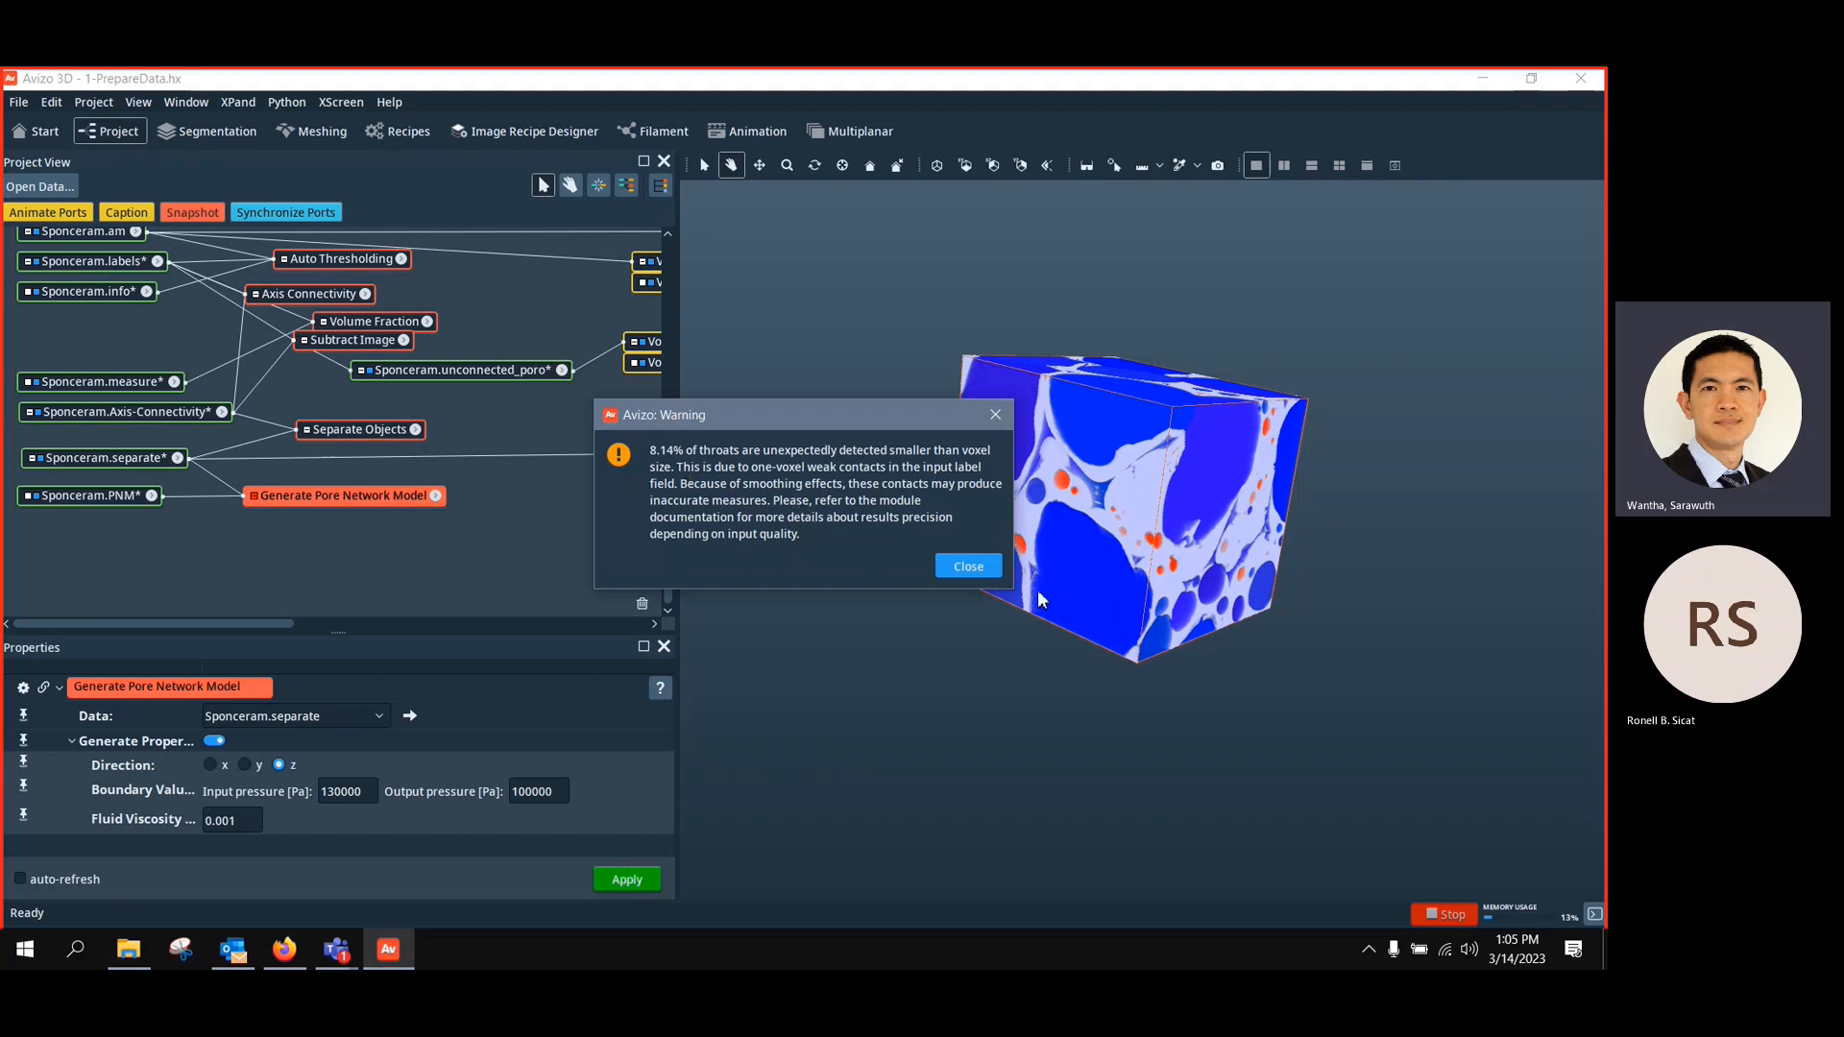
click(962, 568)
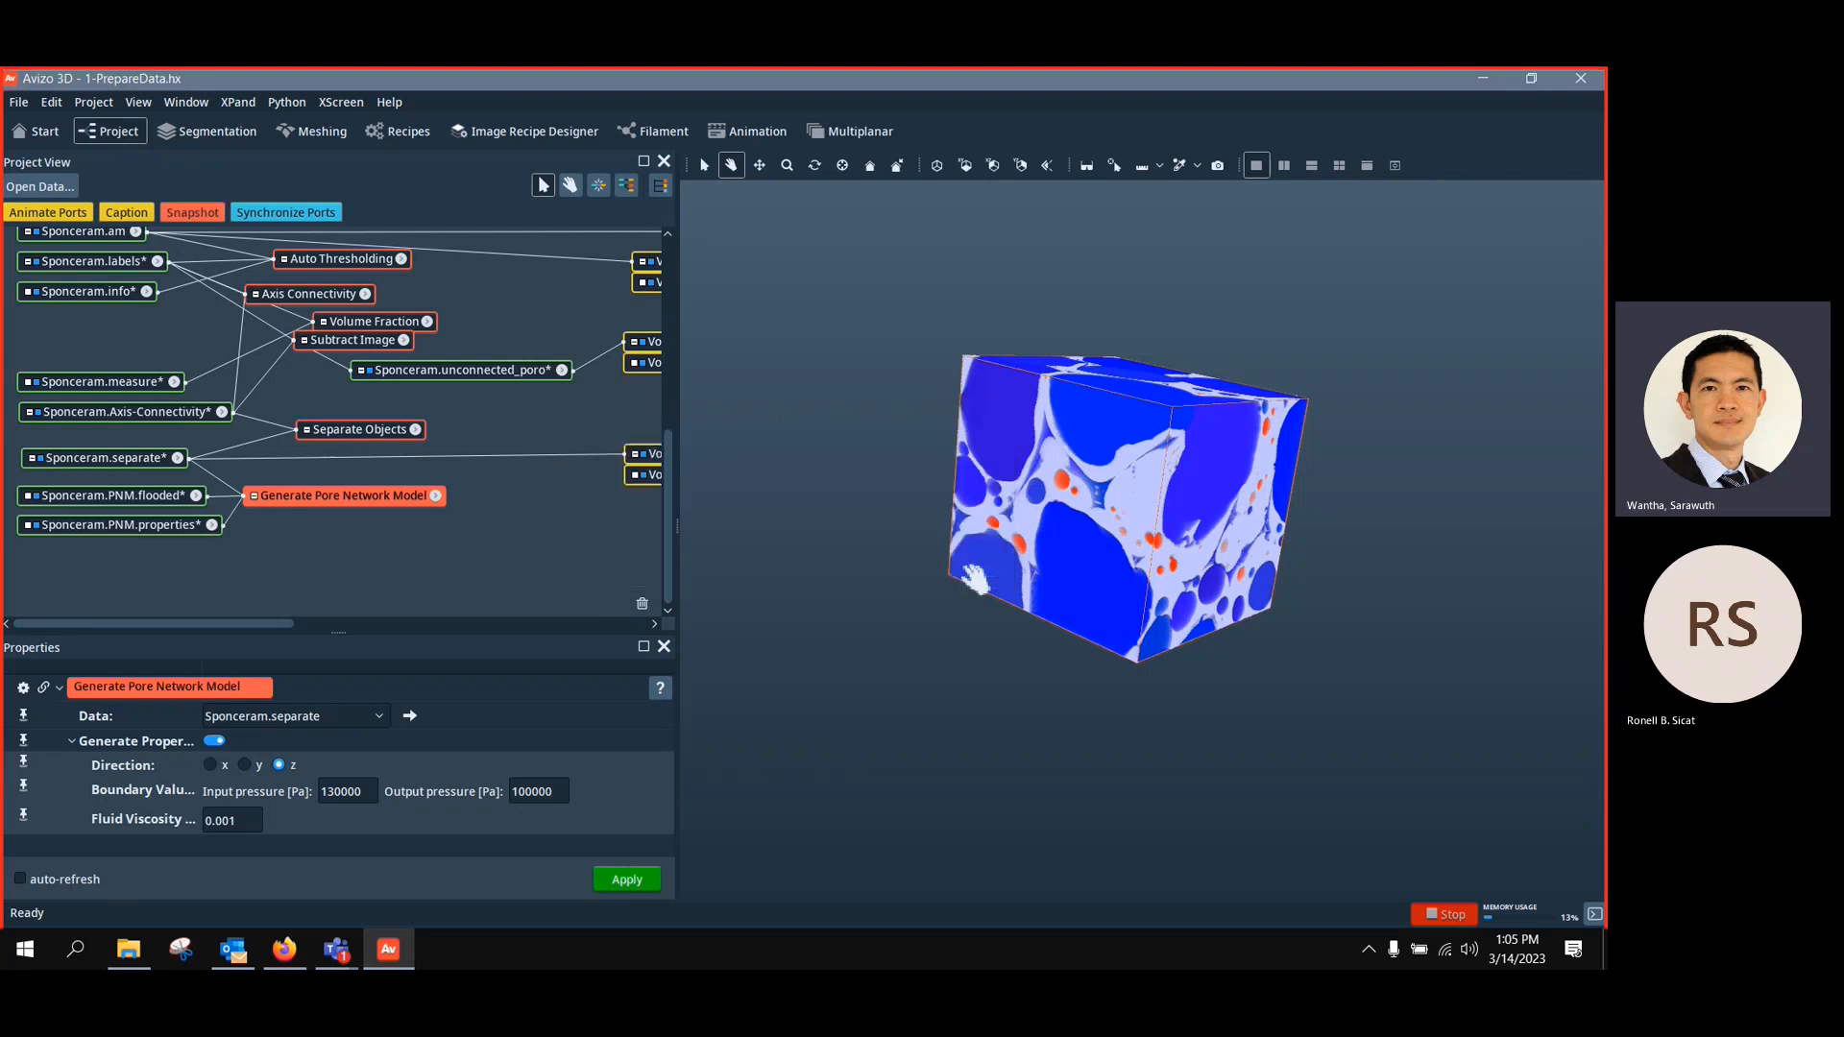
Attach a Pore Network Model View to Sponceram.PNM.flooded and review the Generate Pore Network Model settings
drag(164, 525, 153, 534)
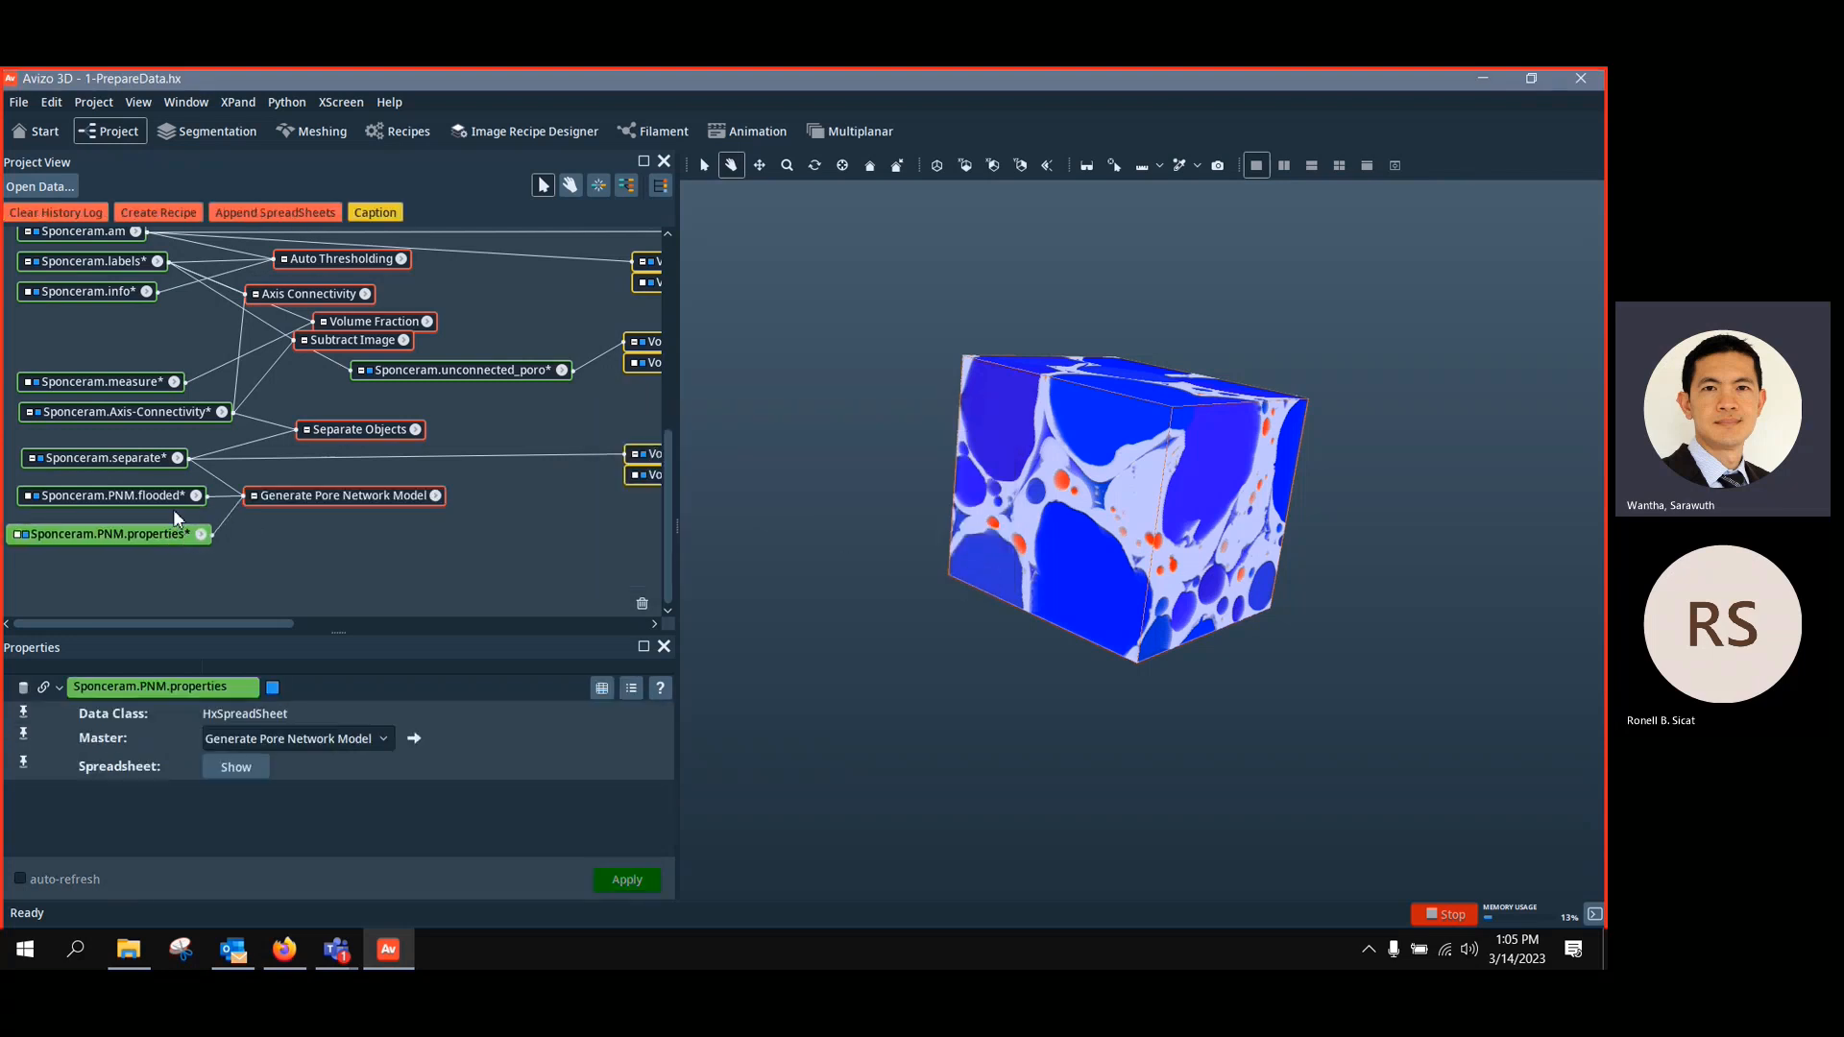
click(173, 509)
click(141, 495)
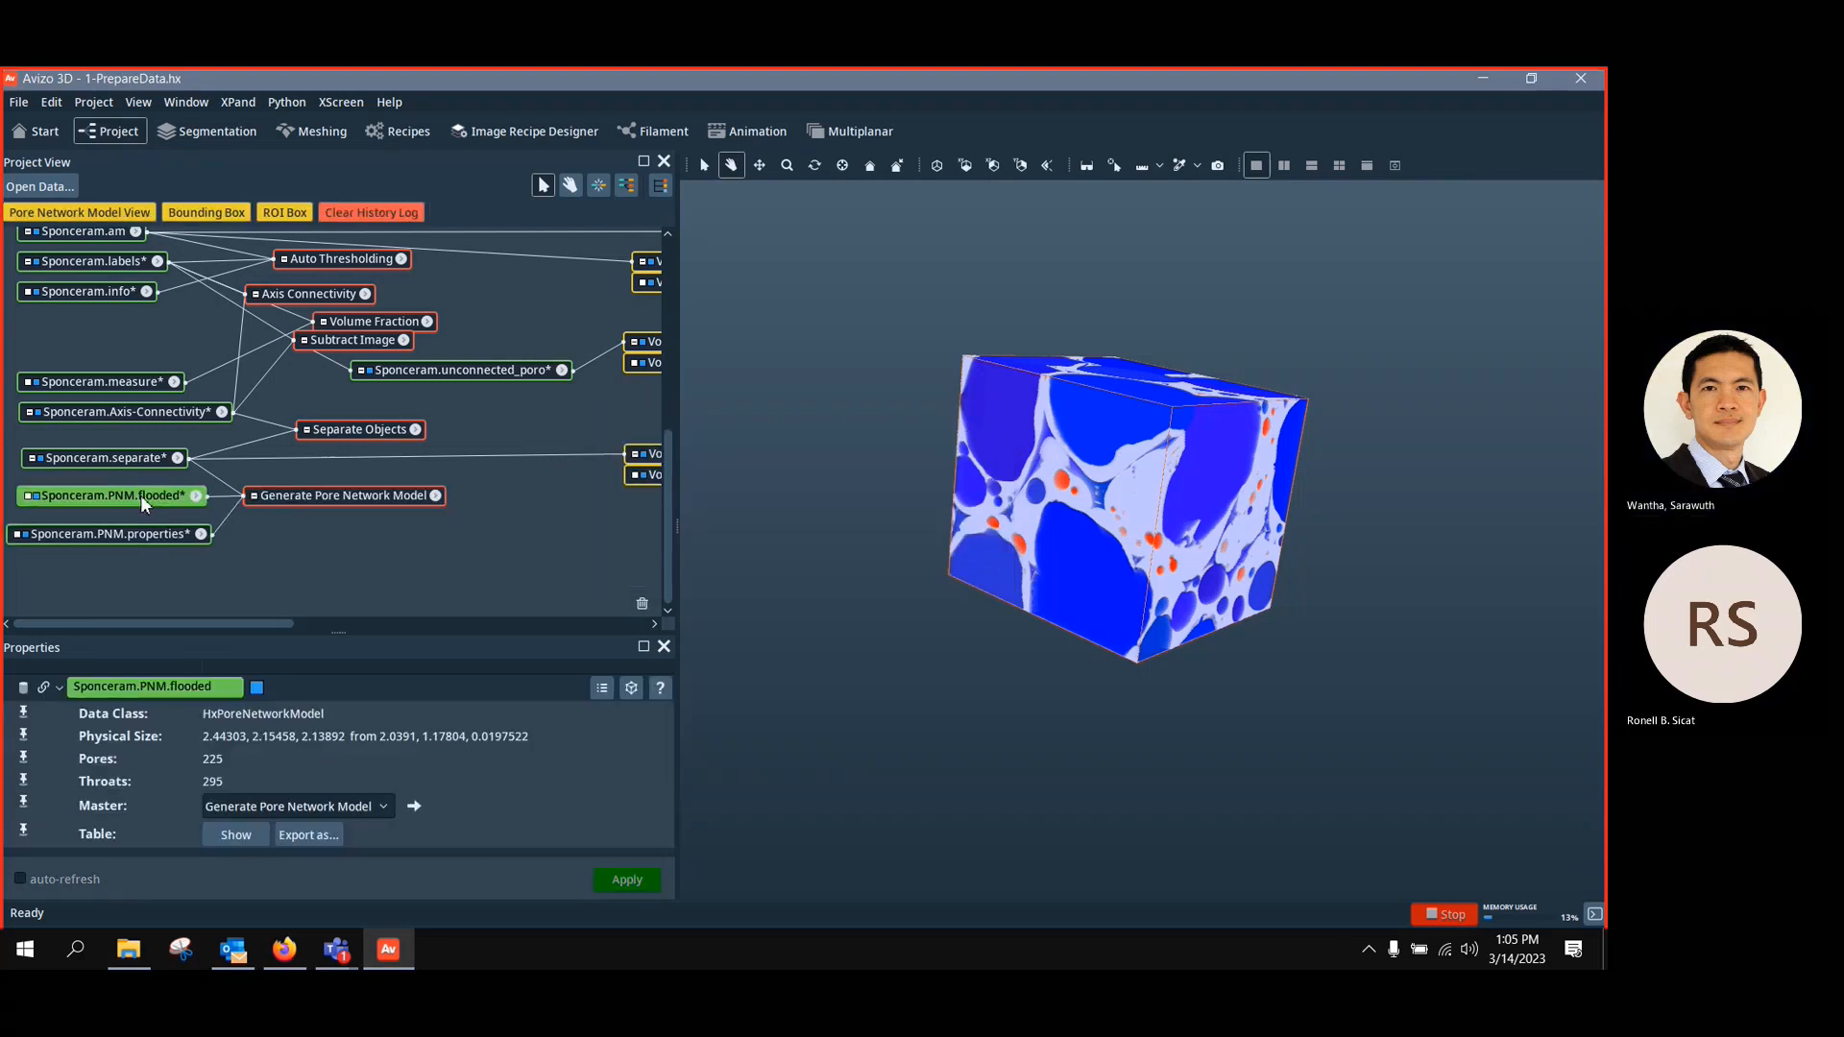
right_click(140, 494)
click(462, 604)
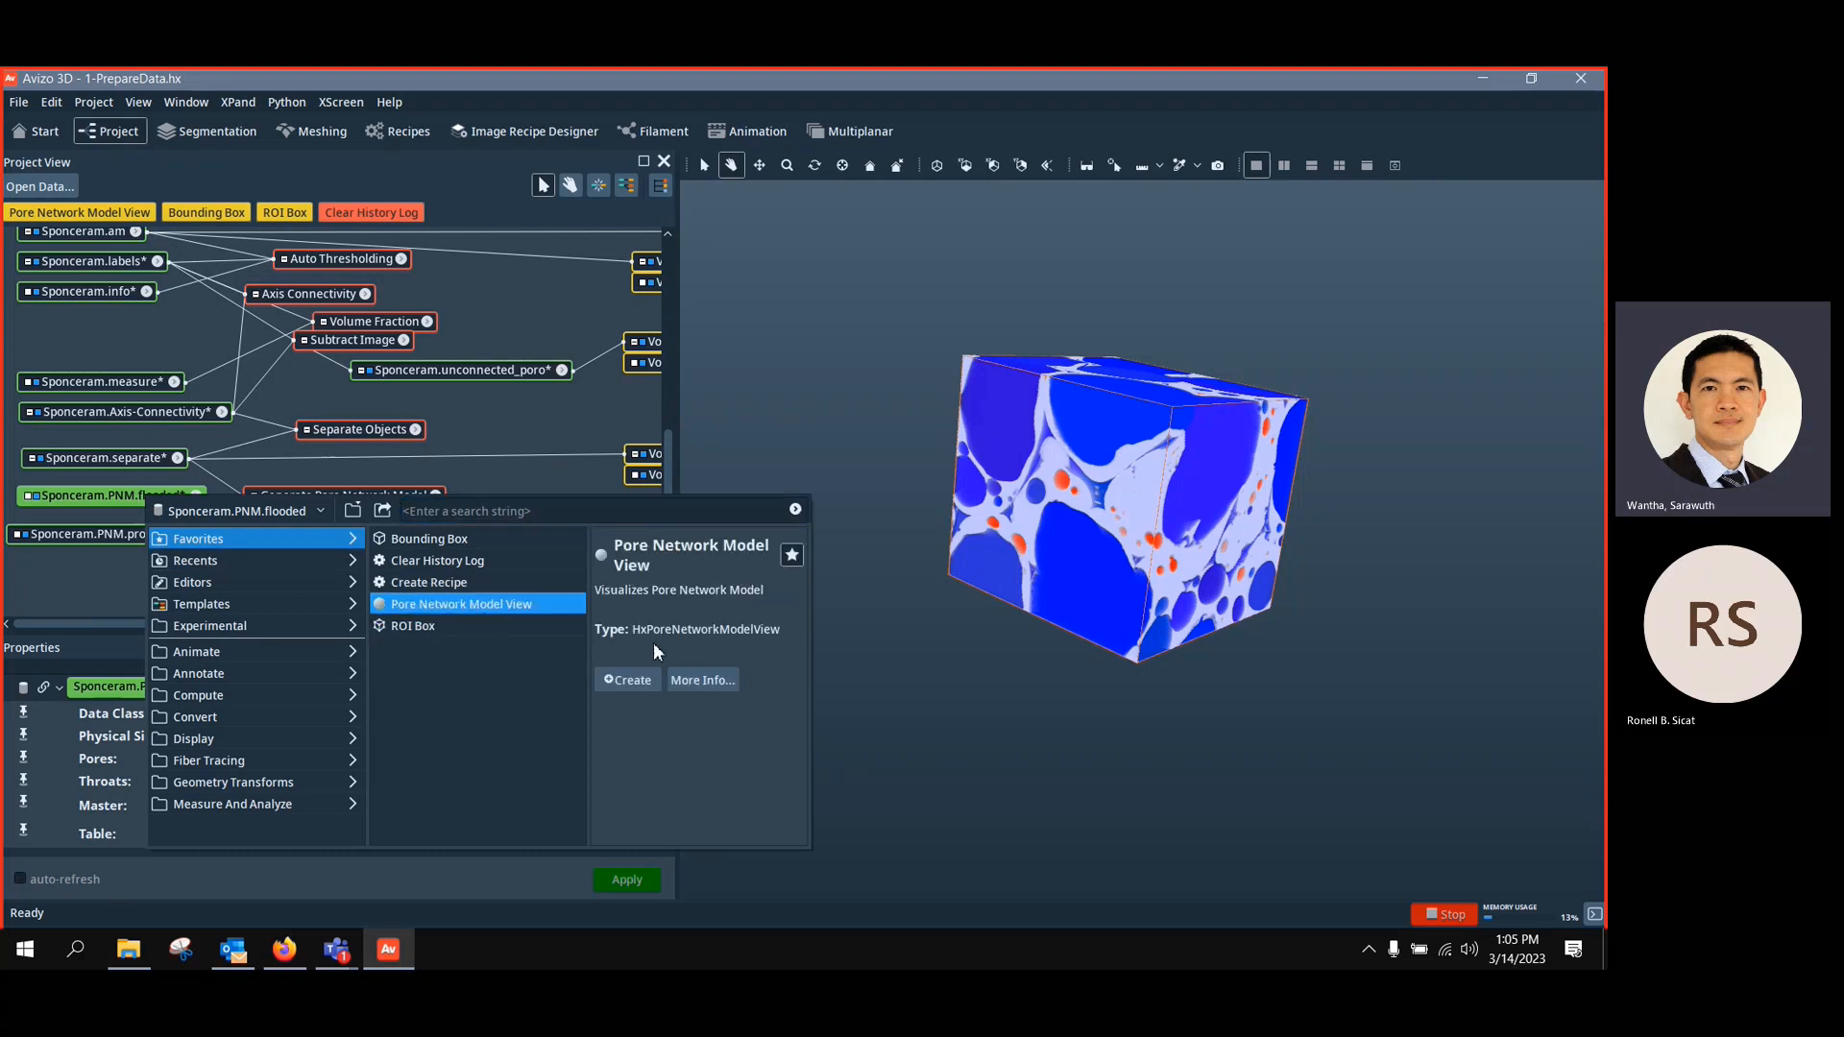
click(634, 679)
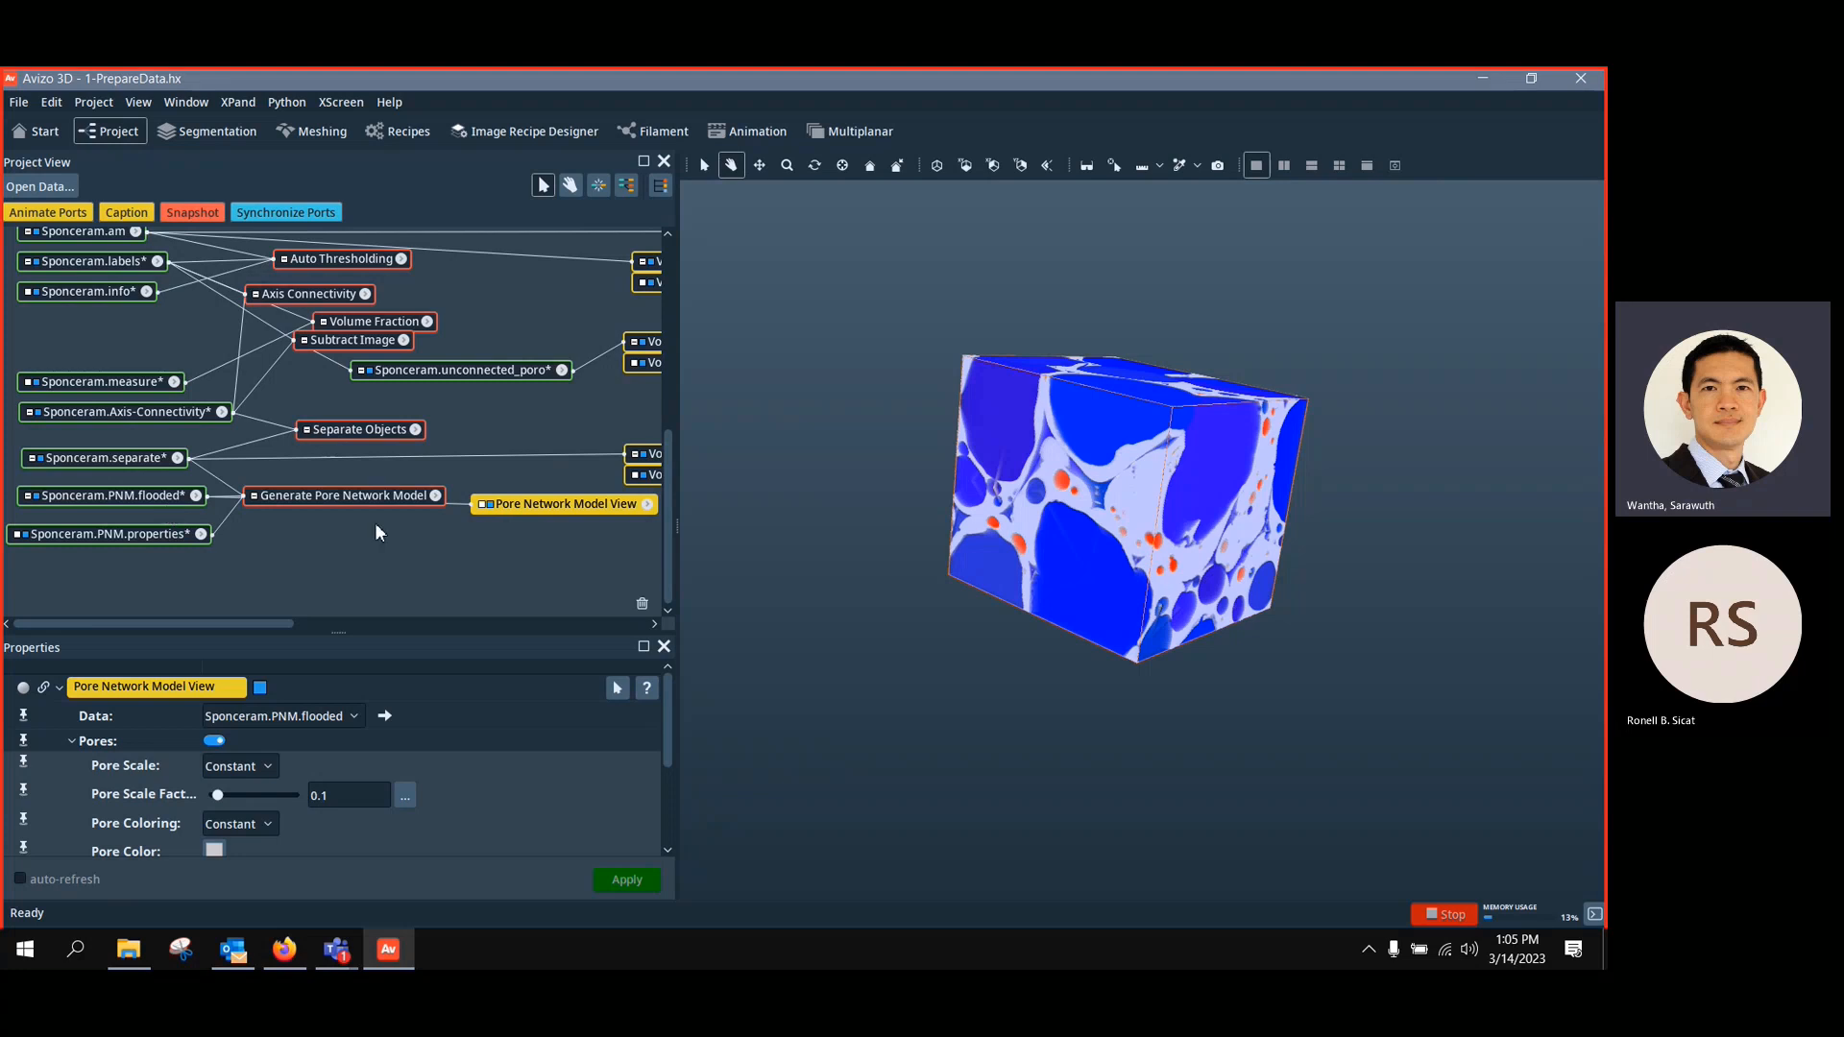
click(362, 500)
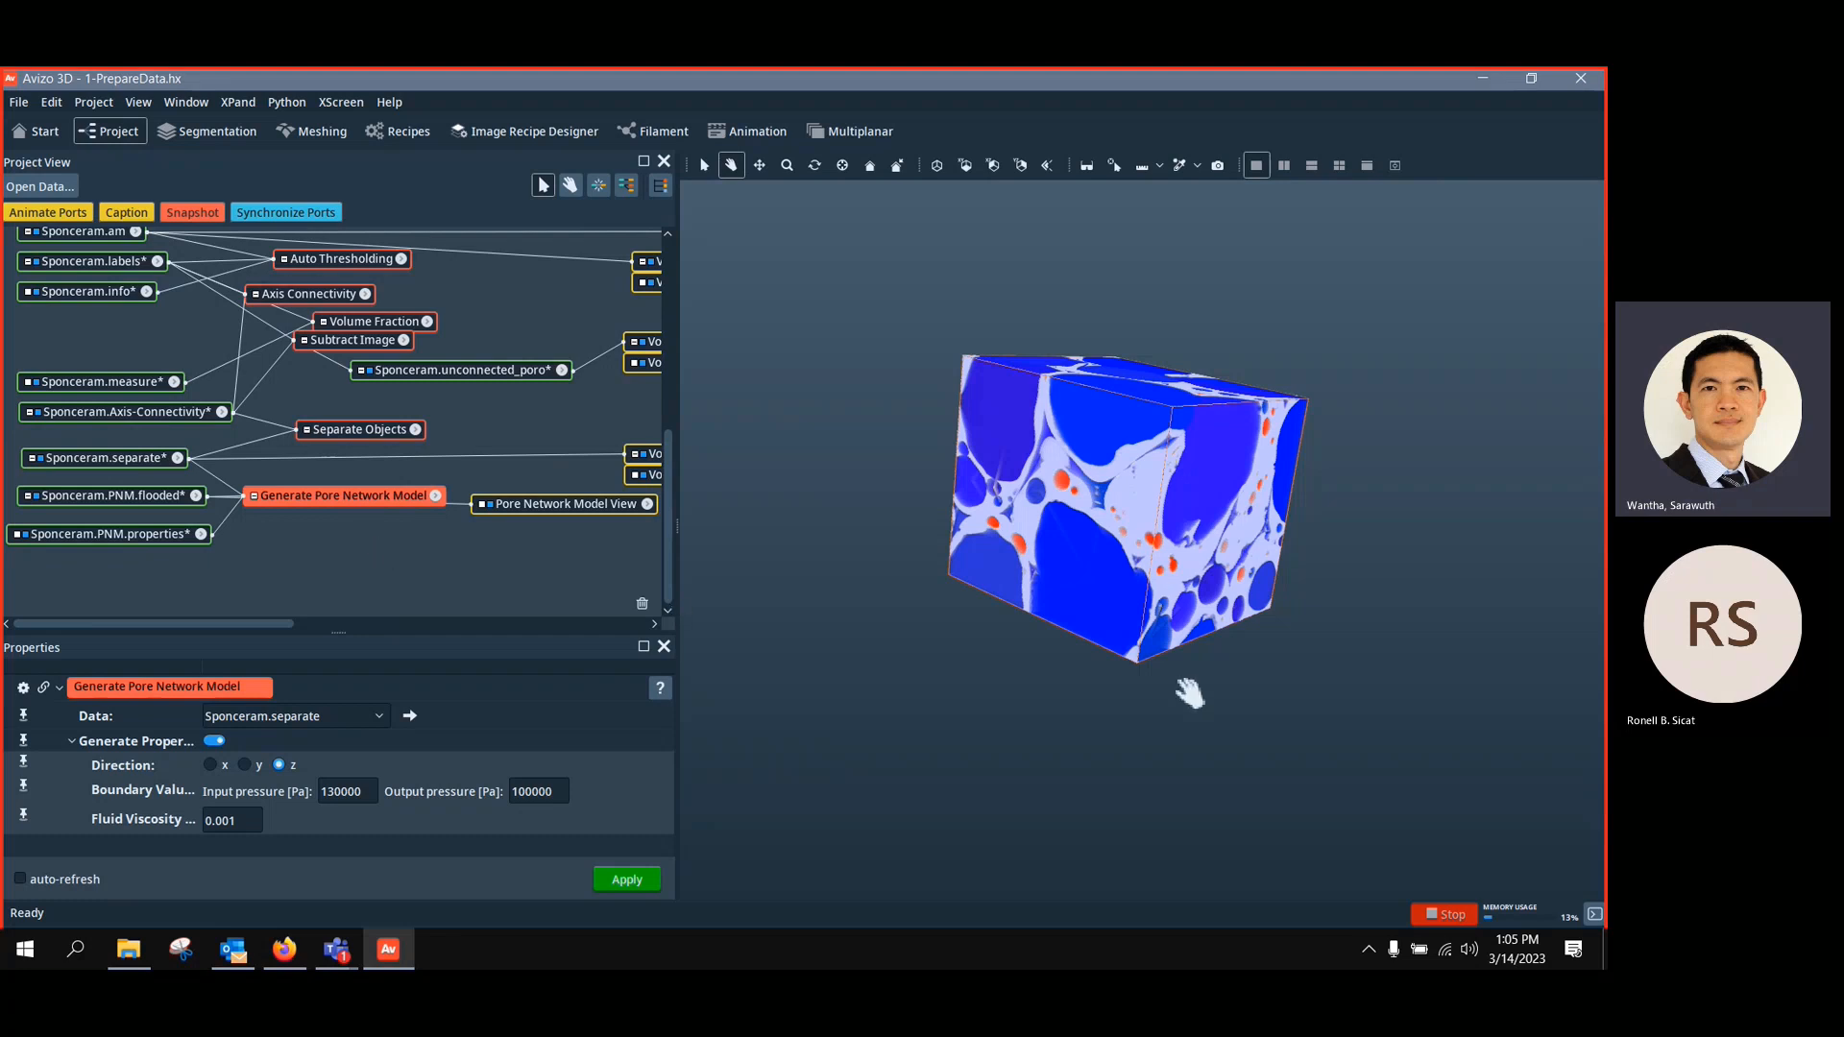
drag(1179, 525, 1068, 544)
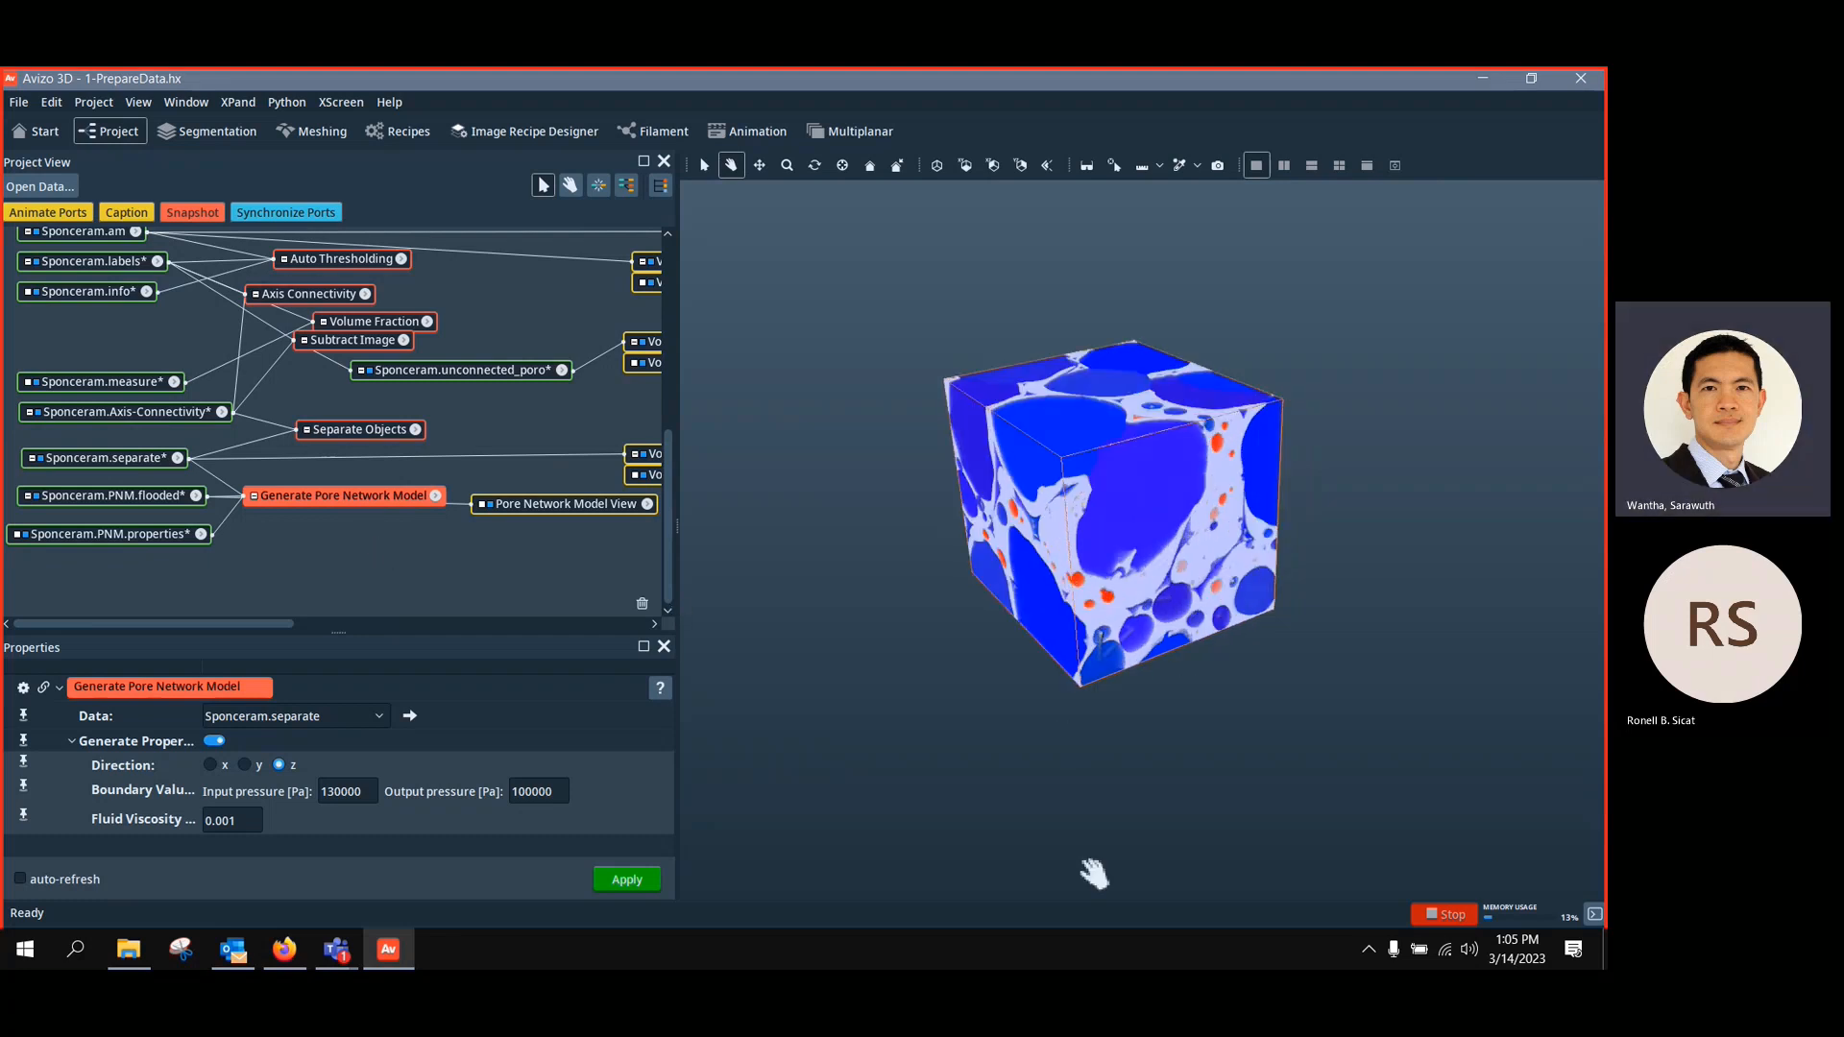
Start a new project, discarding the current one and its unsaved data, and resize the project graph and properties areas
key(ctrl+n)
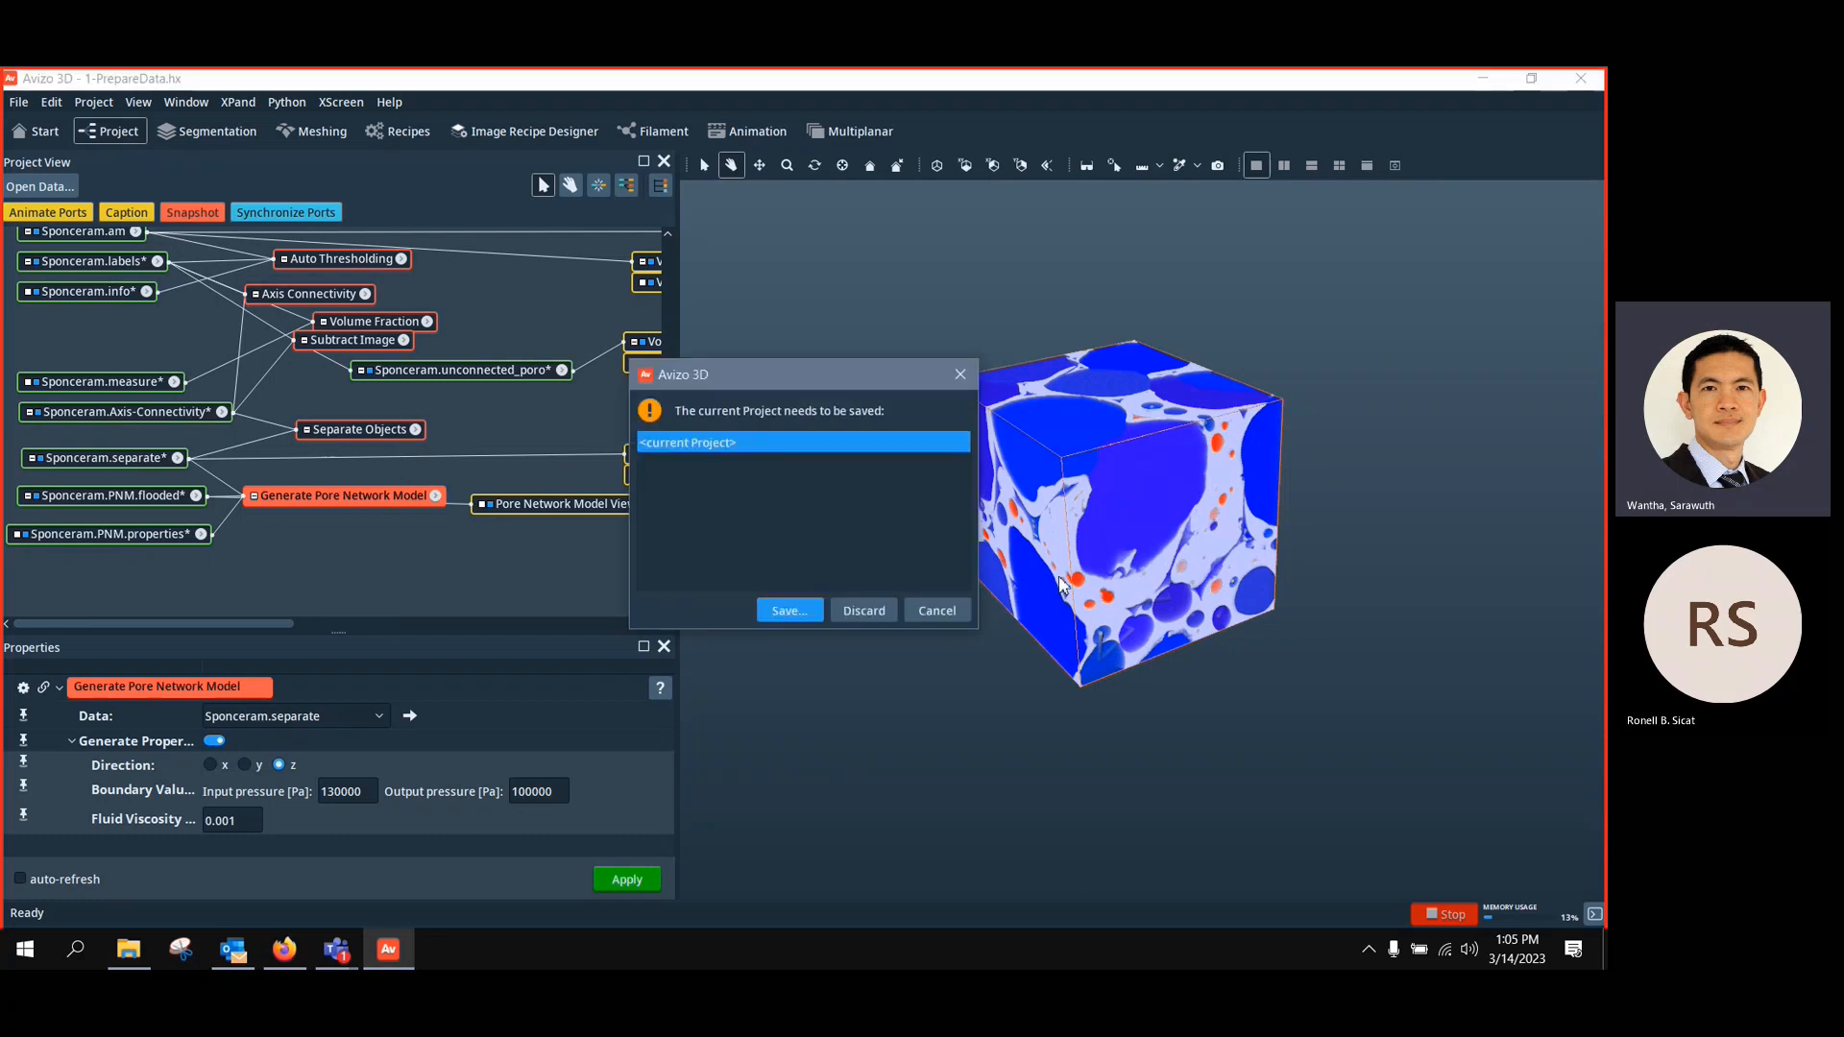
click(867, 609)
click(811, 528)
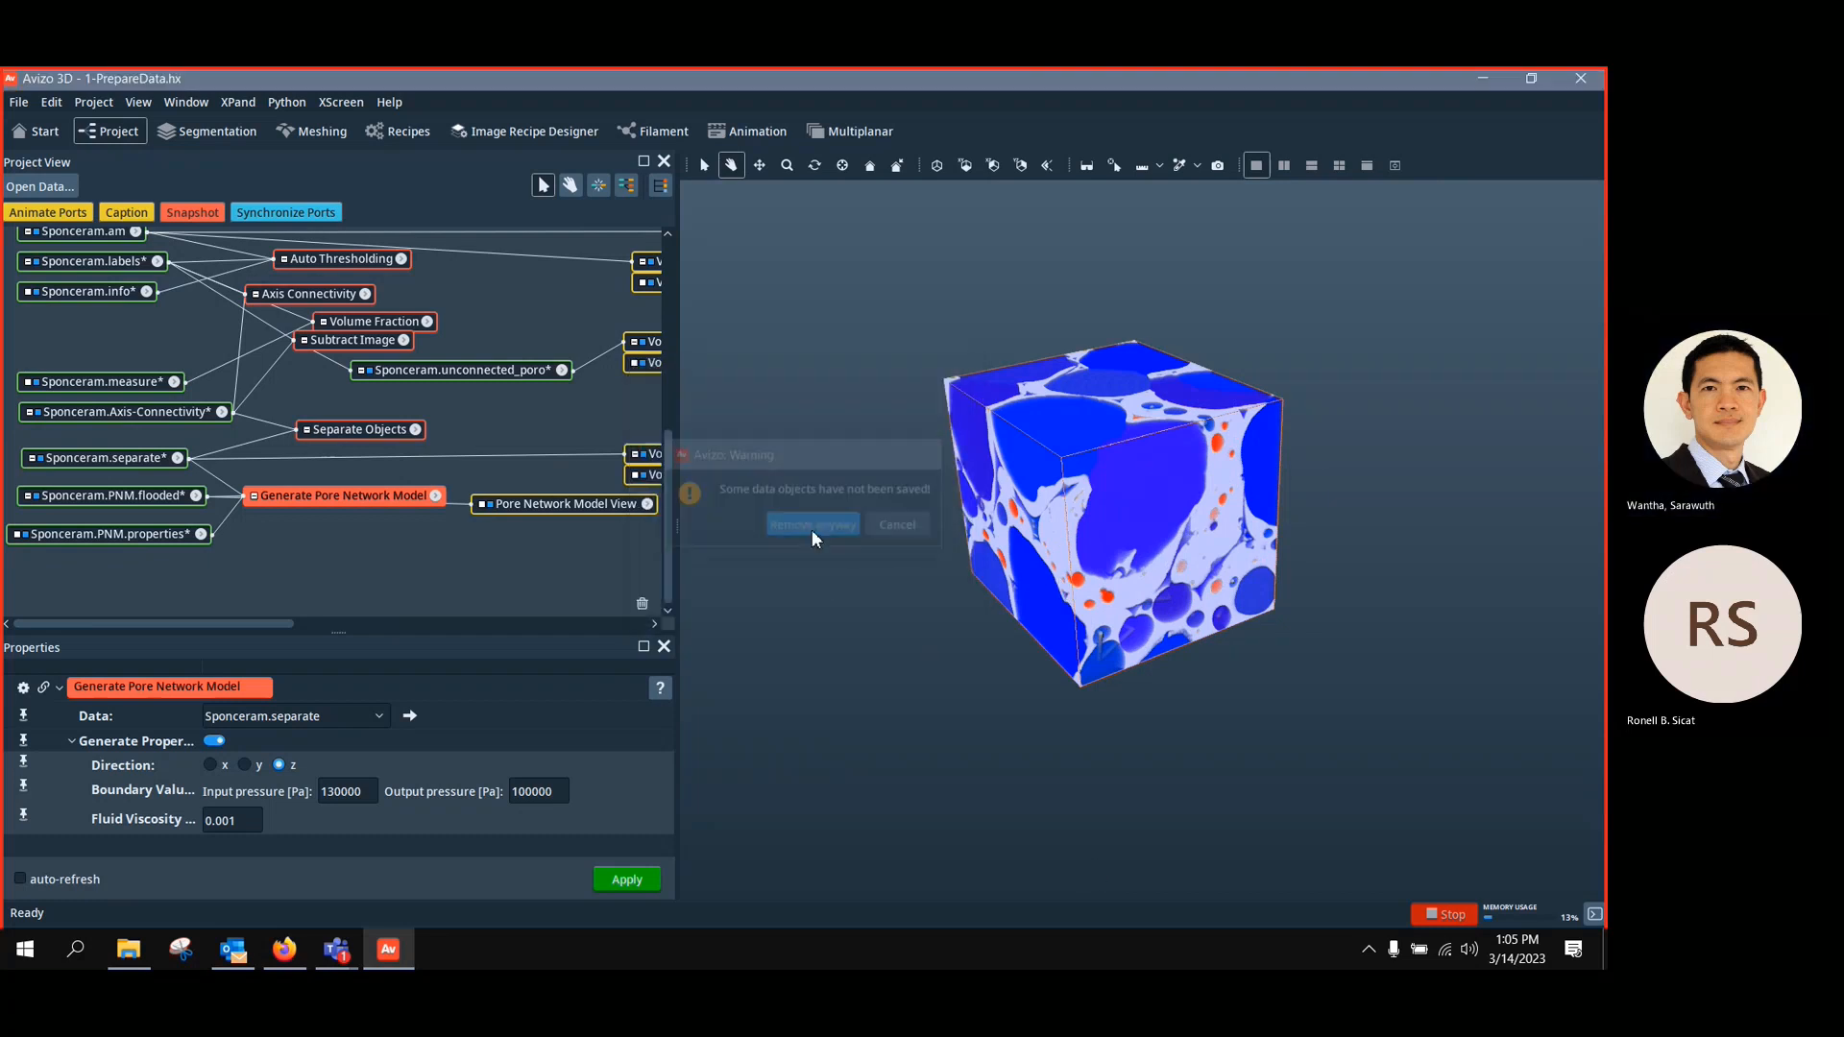
drag(678, 527, 807, 543)
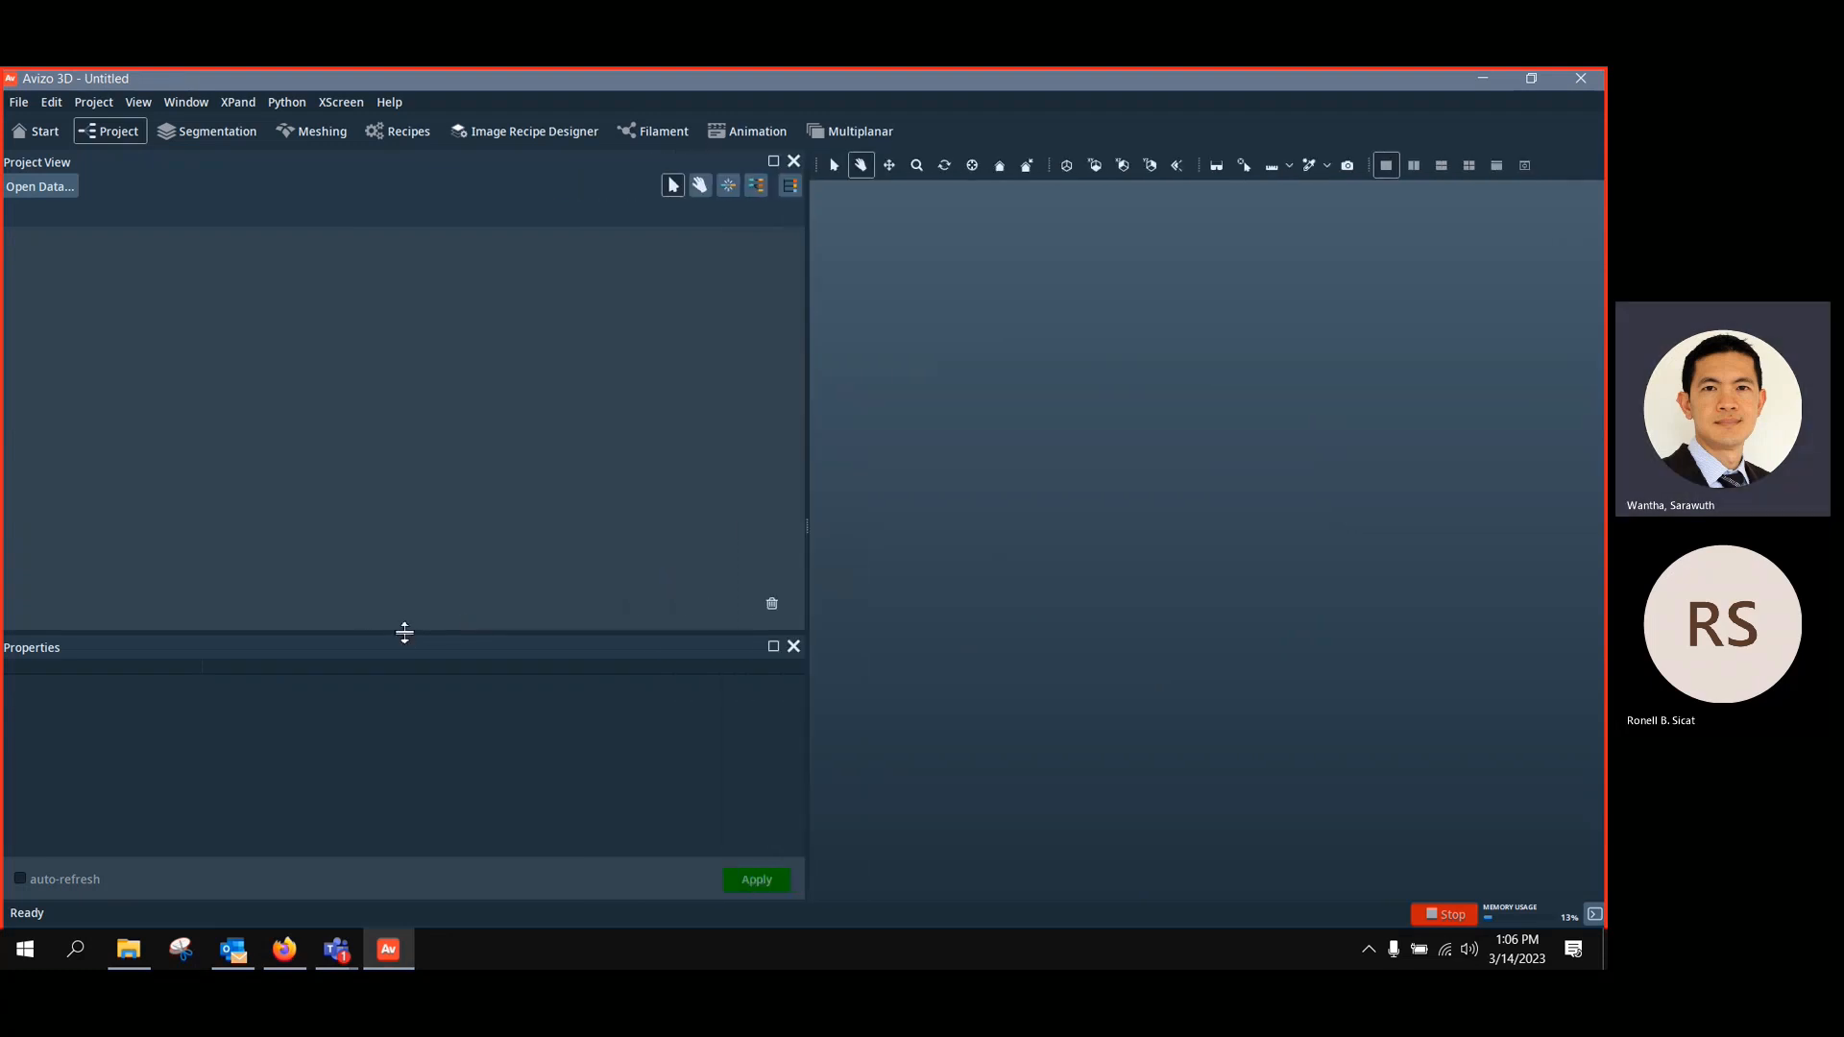
mouse_move(403, 632)
mouse_down()
mouse_move(424, 581)
mouse_move(412, 604)
mouse_up()
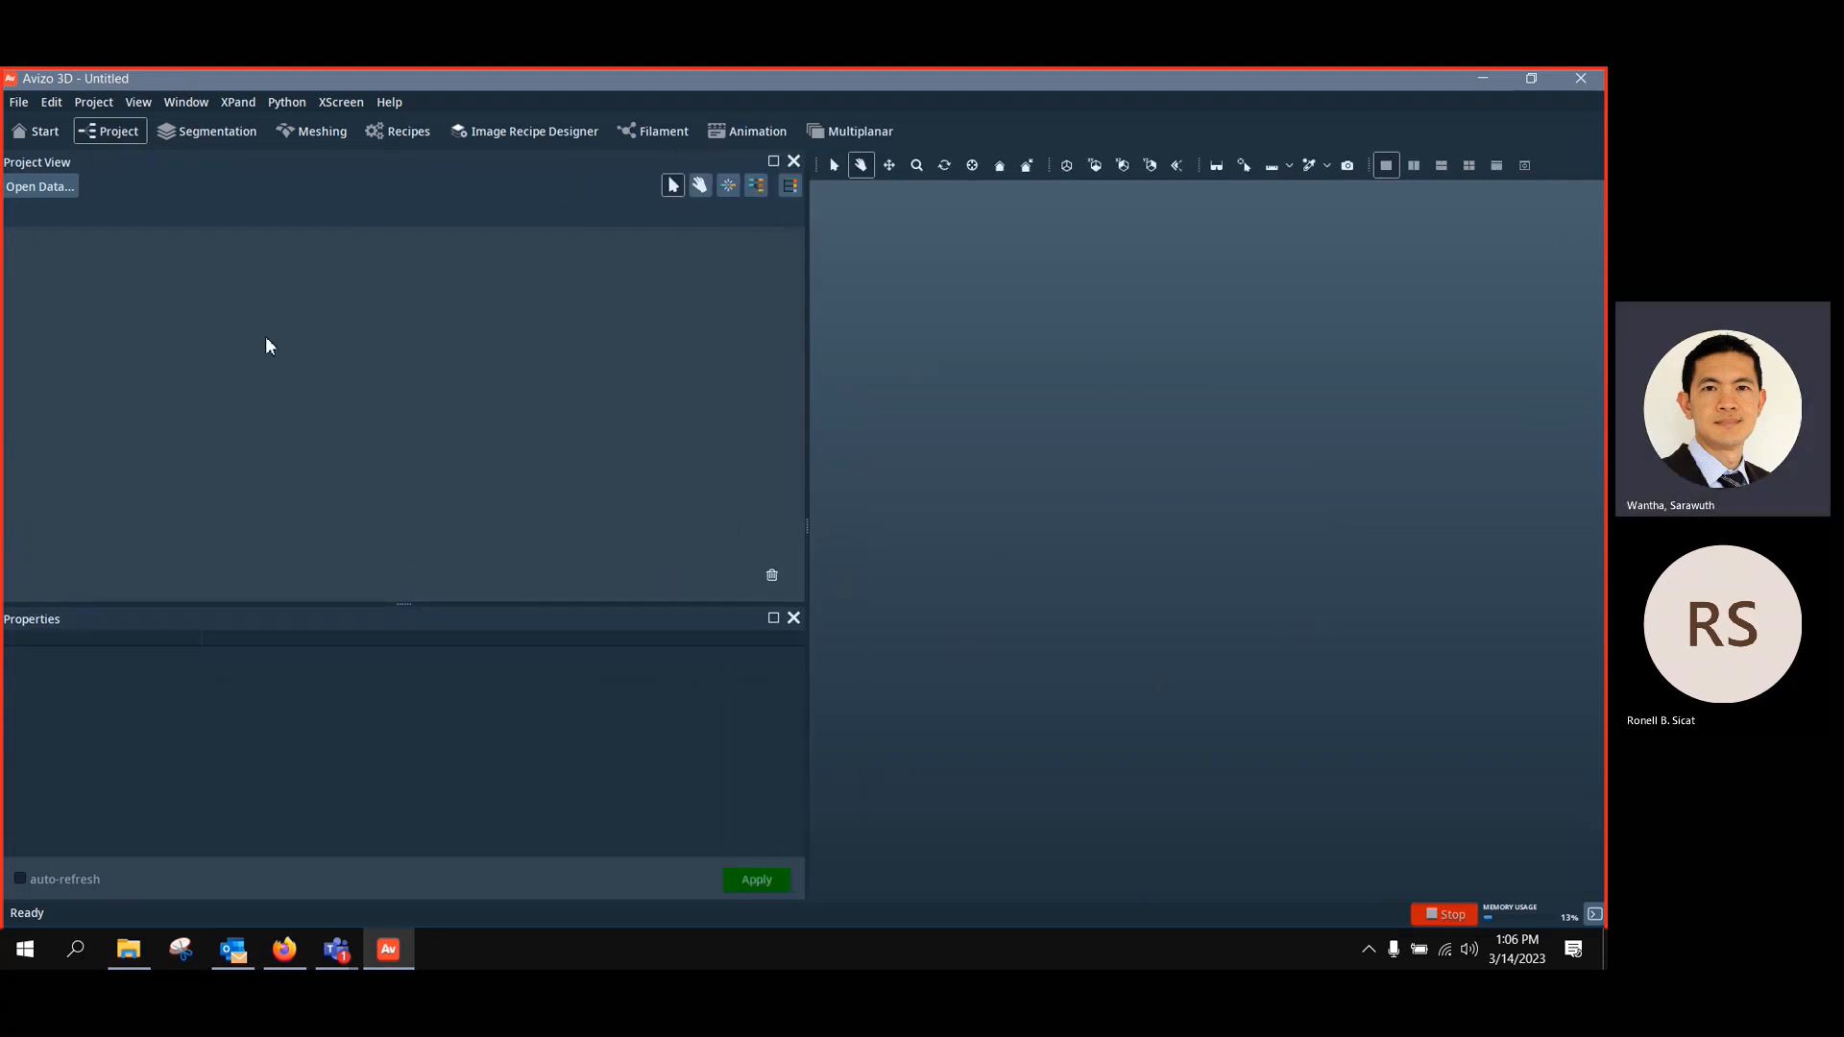
Open the data file 10mc3_200.vol.am from the xlab folder of the tutorials
click(38, 187)
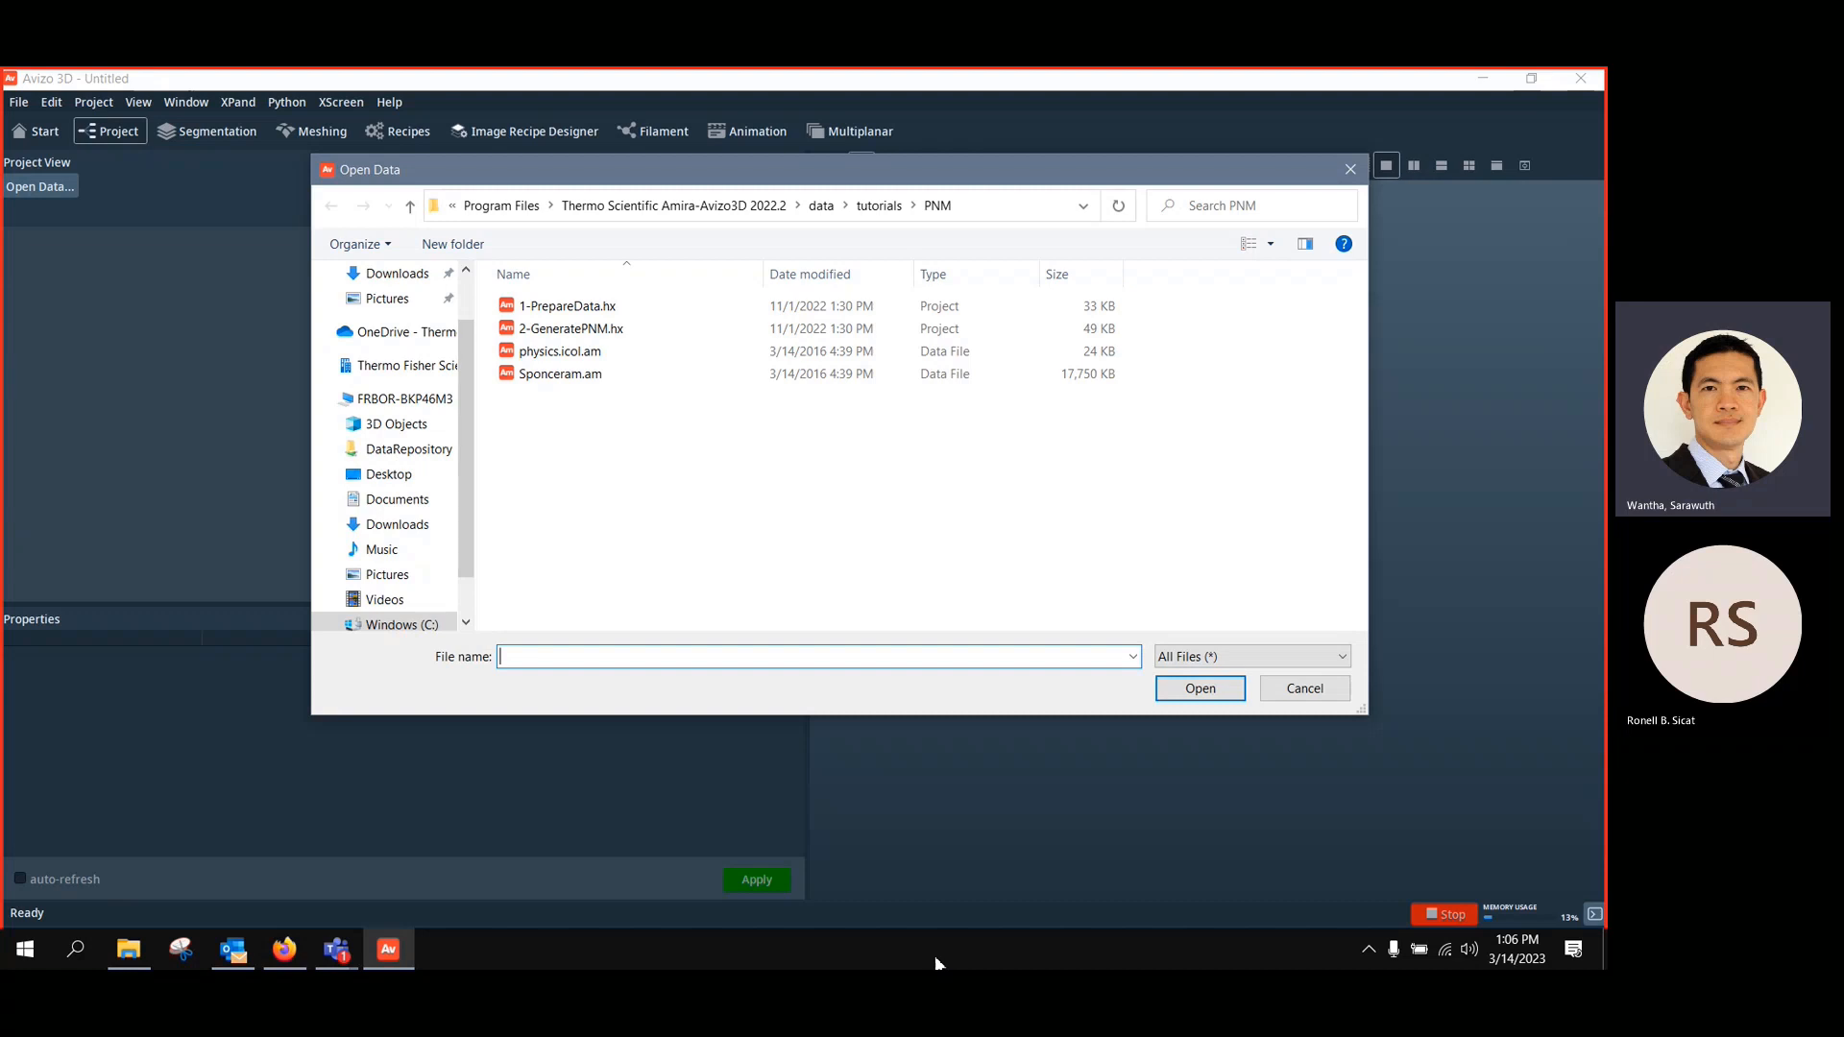
click(824, 208)
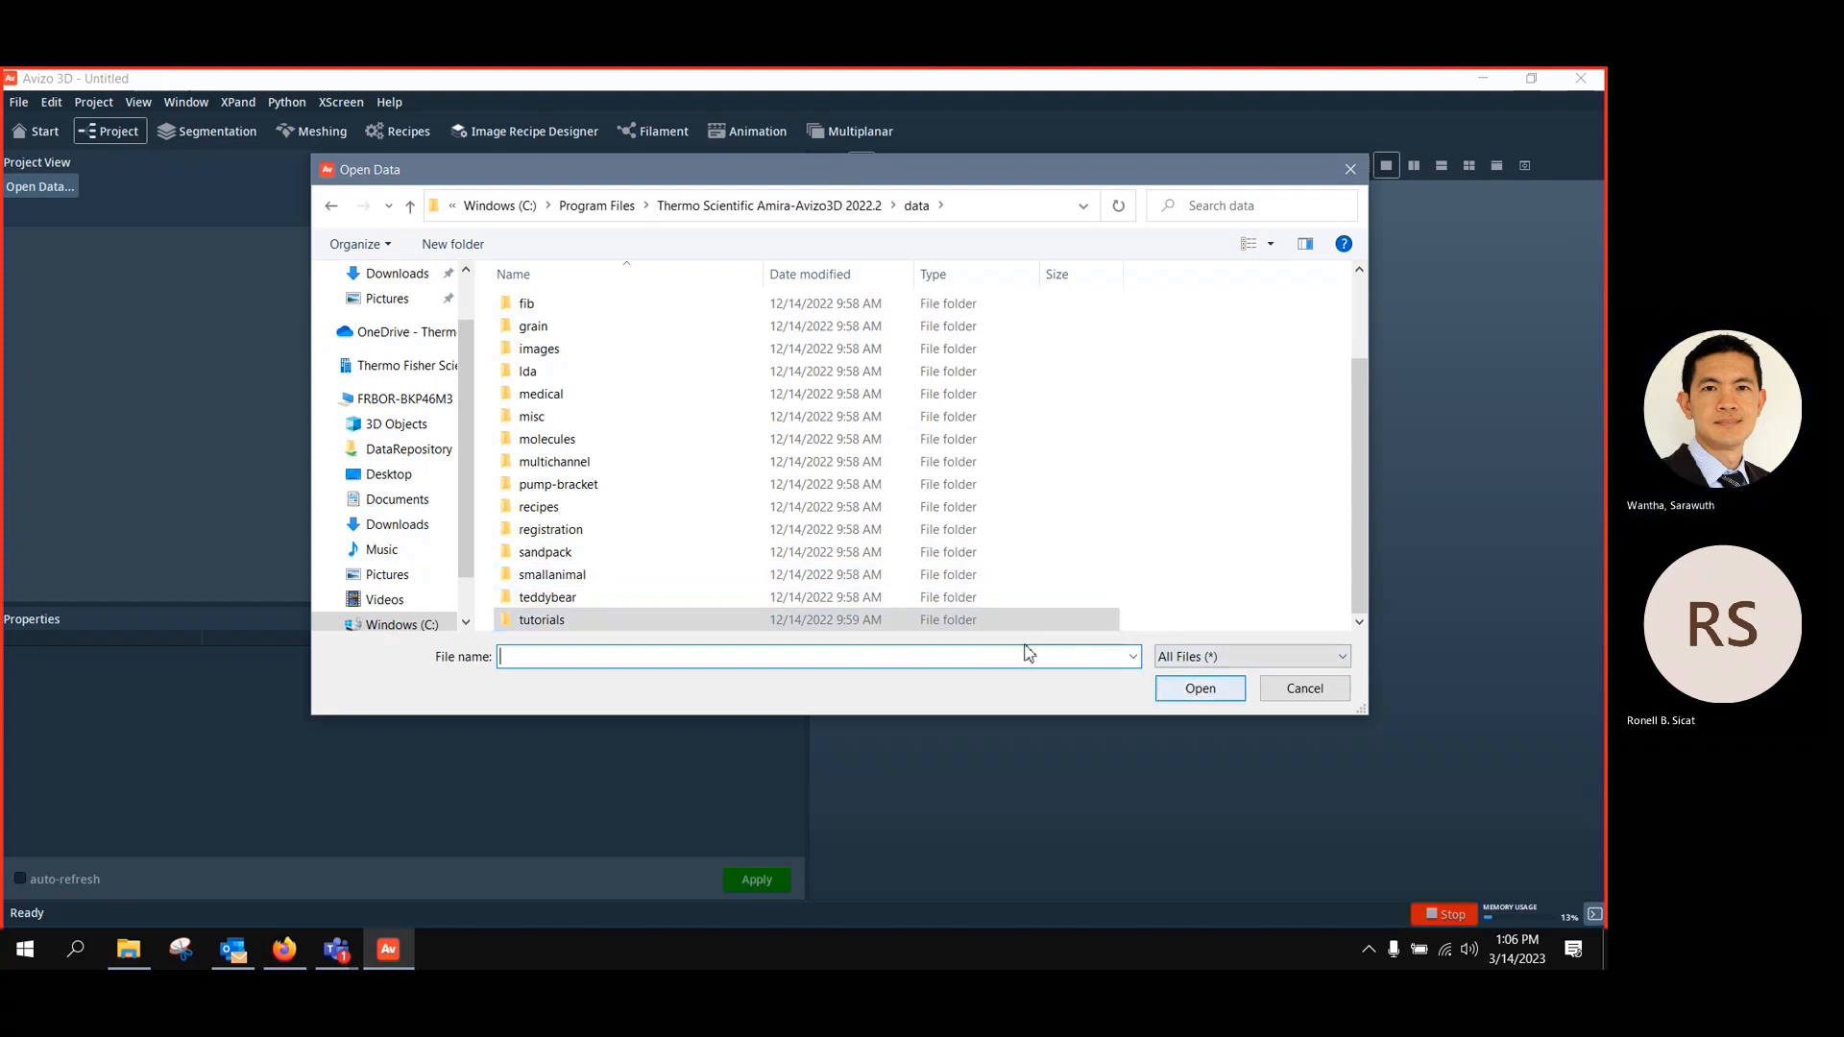
double_click(576, 622)
scroll(595, 615, down, 3)
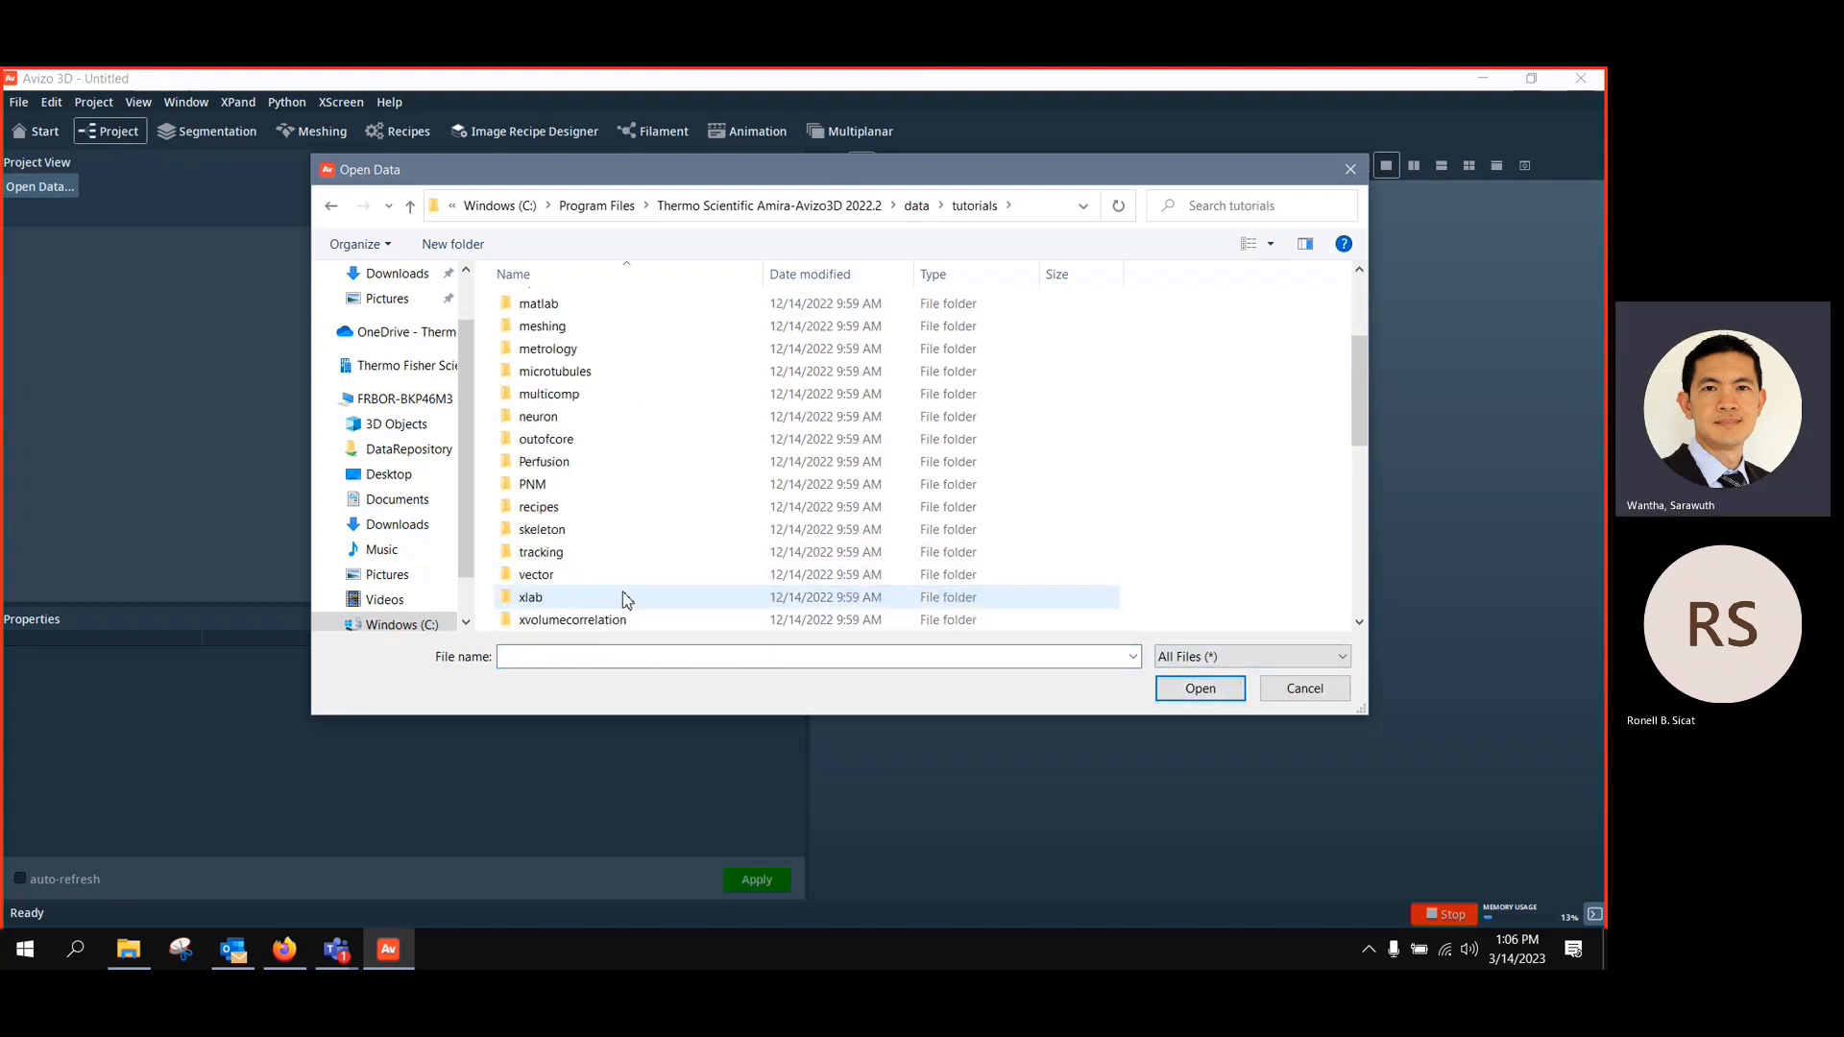
click(550, 607)
double_click(551, 607)
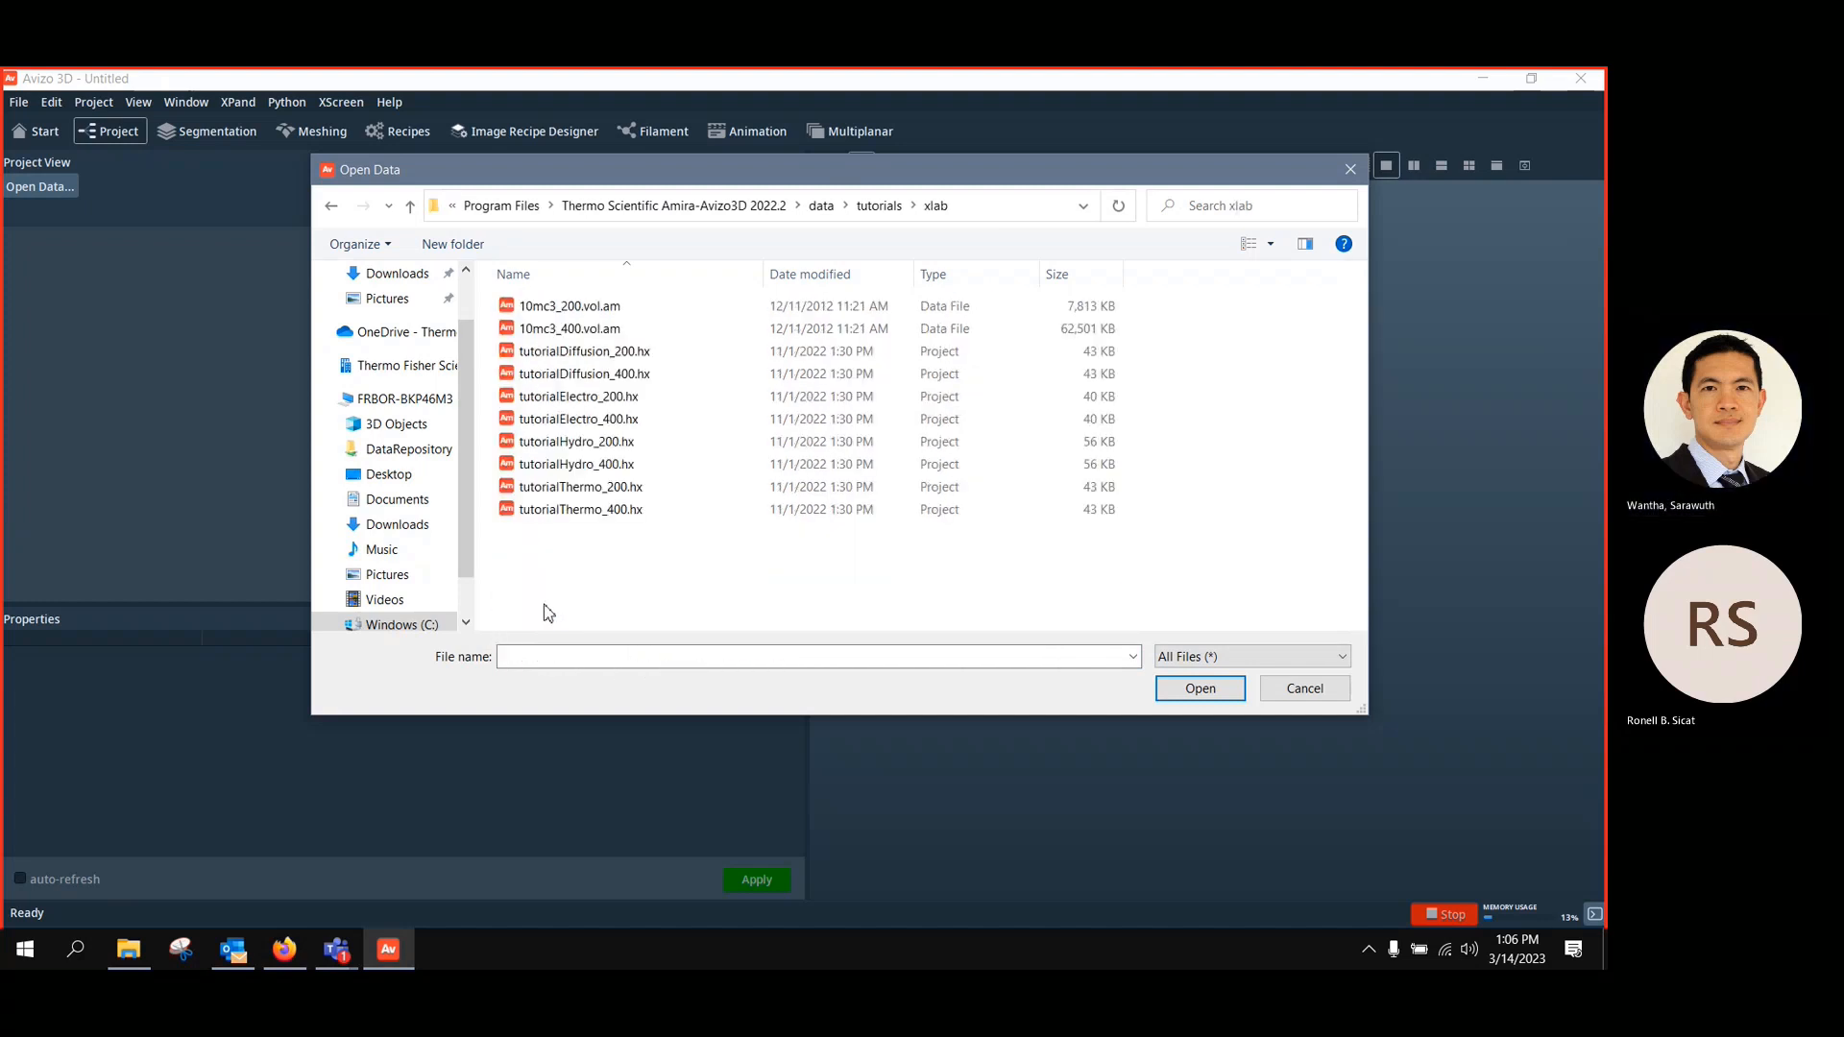
double_click(605, 309)
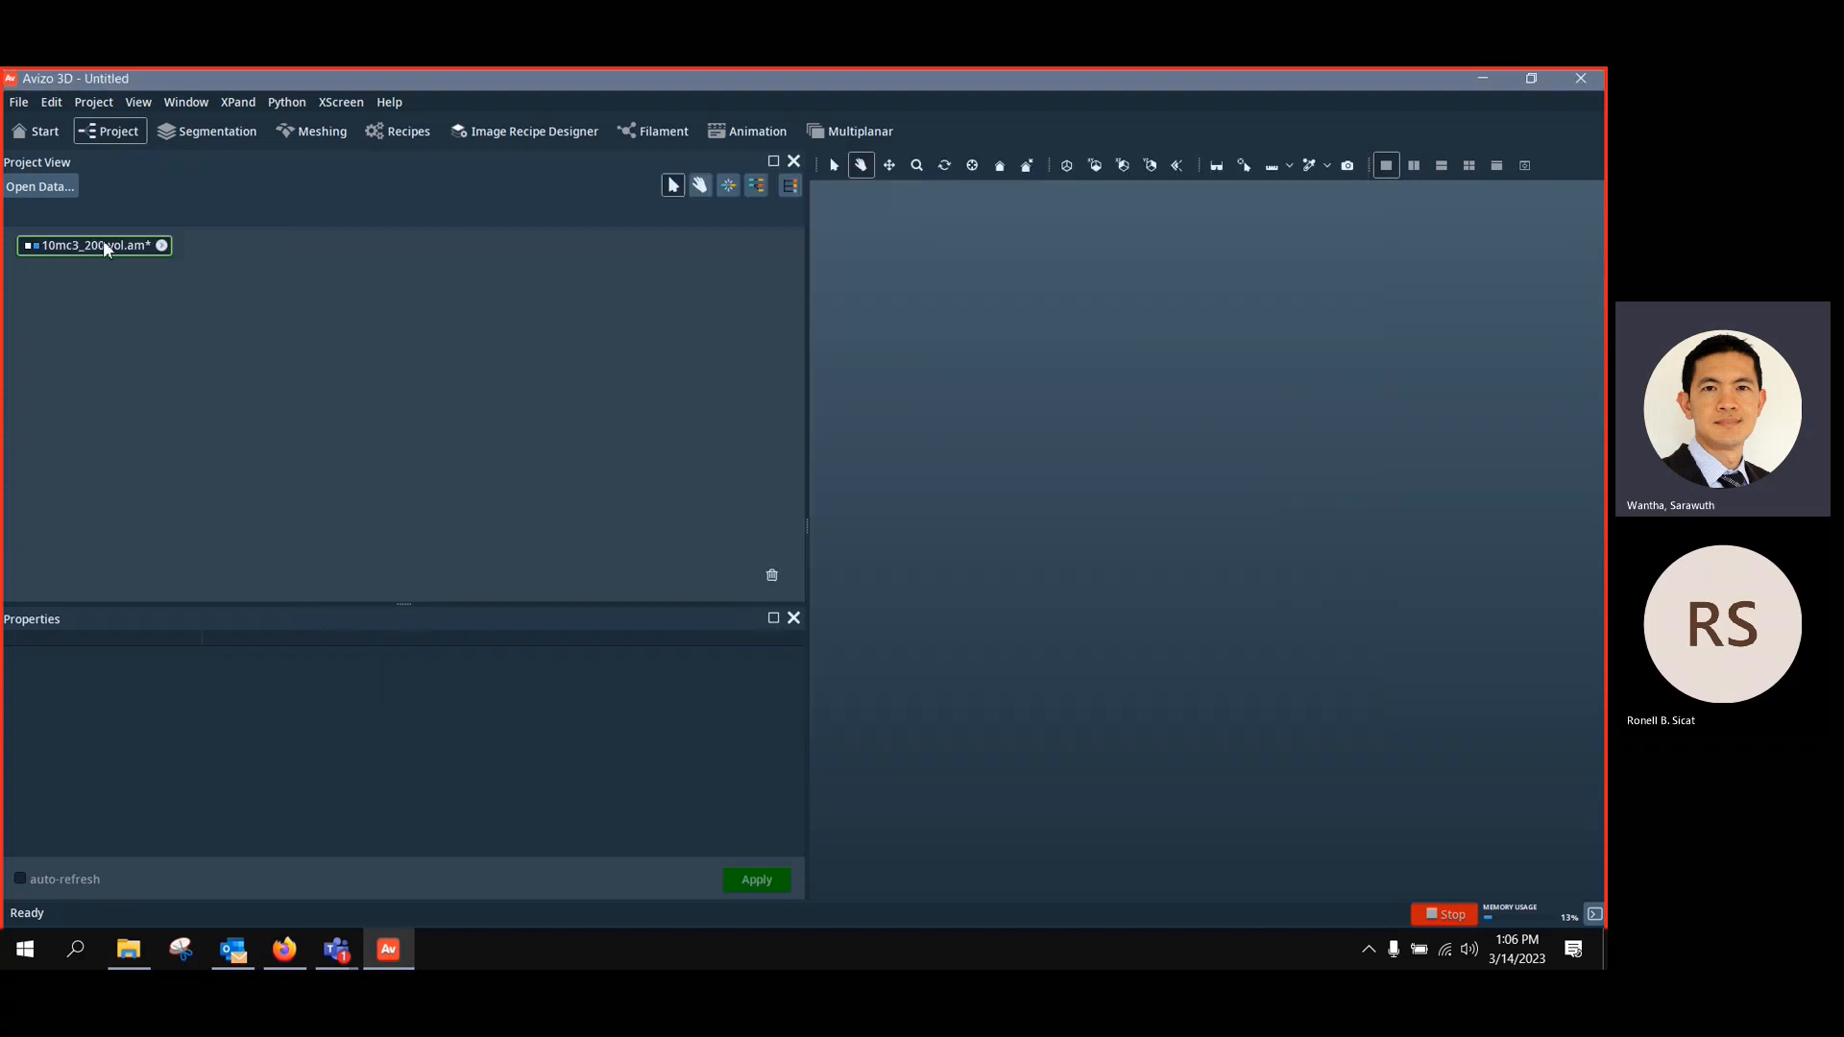
Add a volume rendering to 10mc3_200.vol.am and tidy the data object and rendering modules in the project graph
drag(82, 245, 132, 308)
click(30, 214)
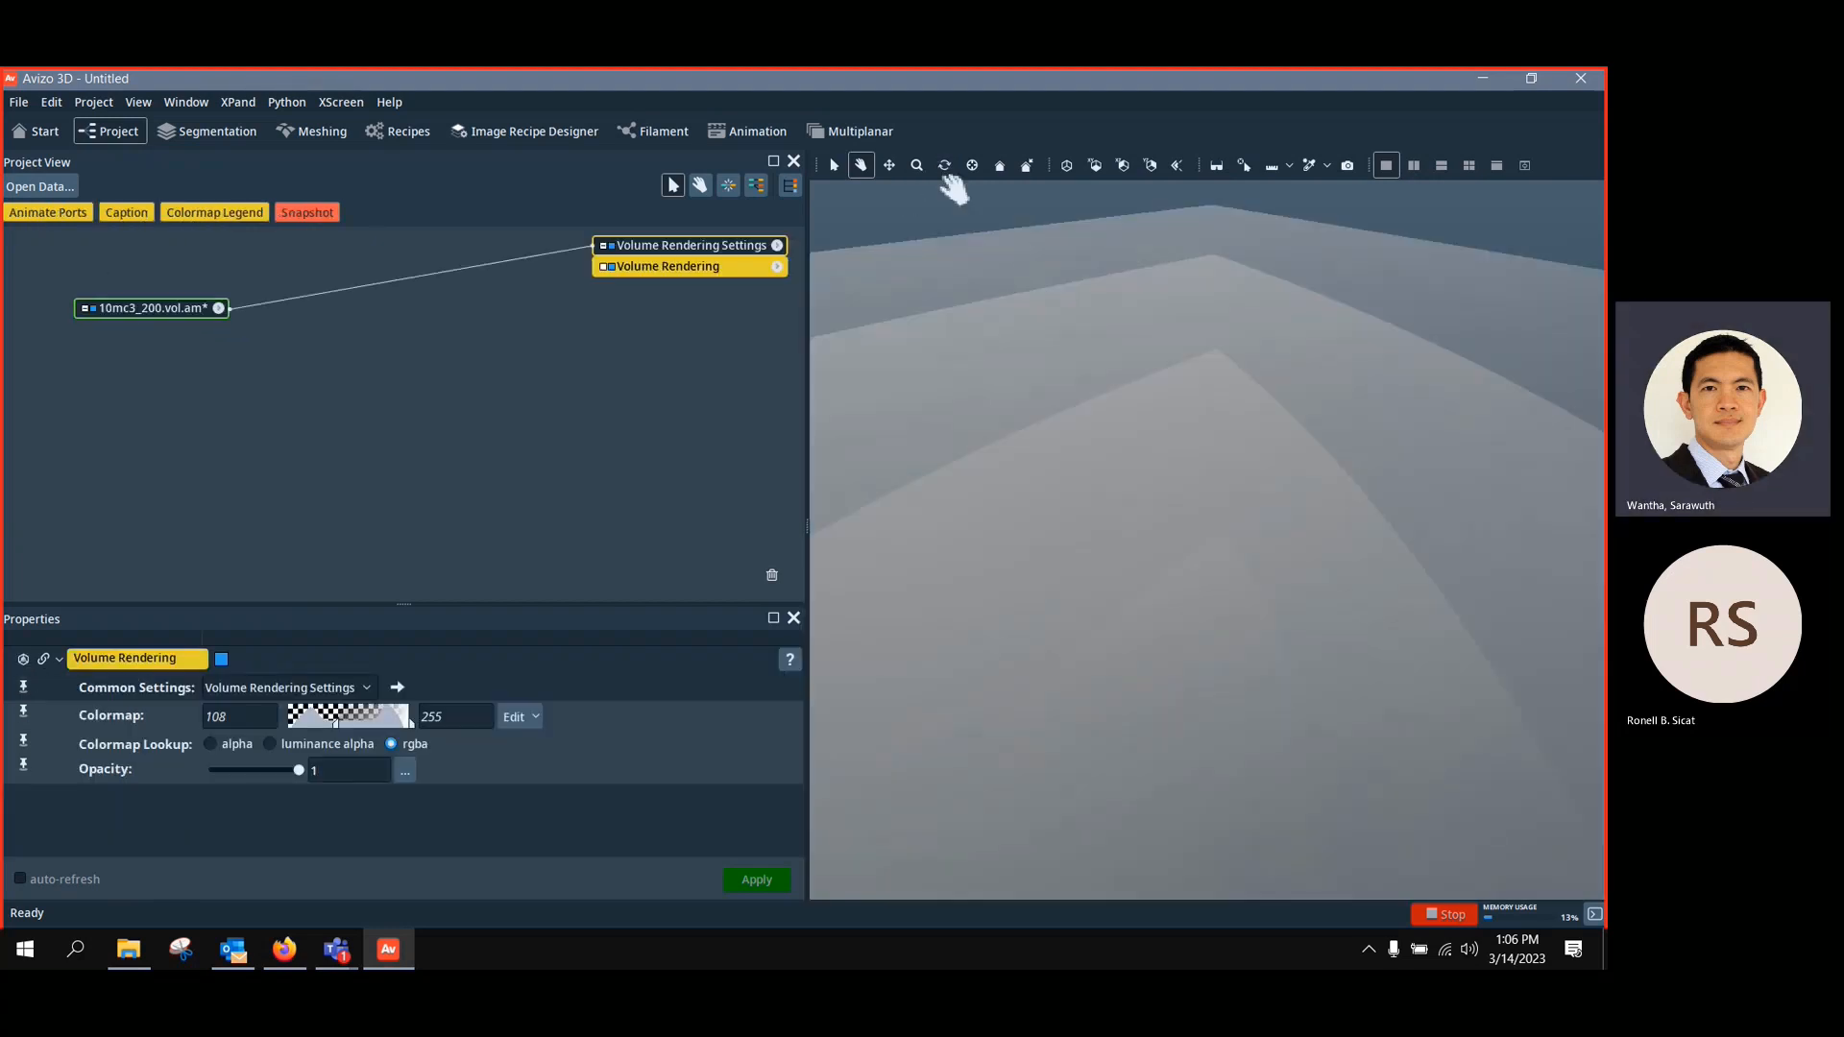
scroll(1178, 436, up, 10)
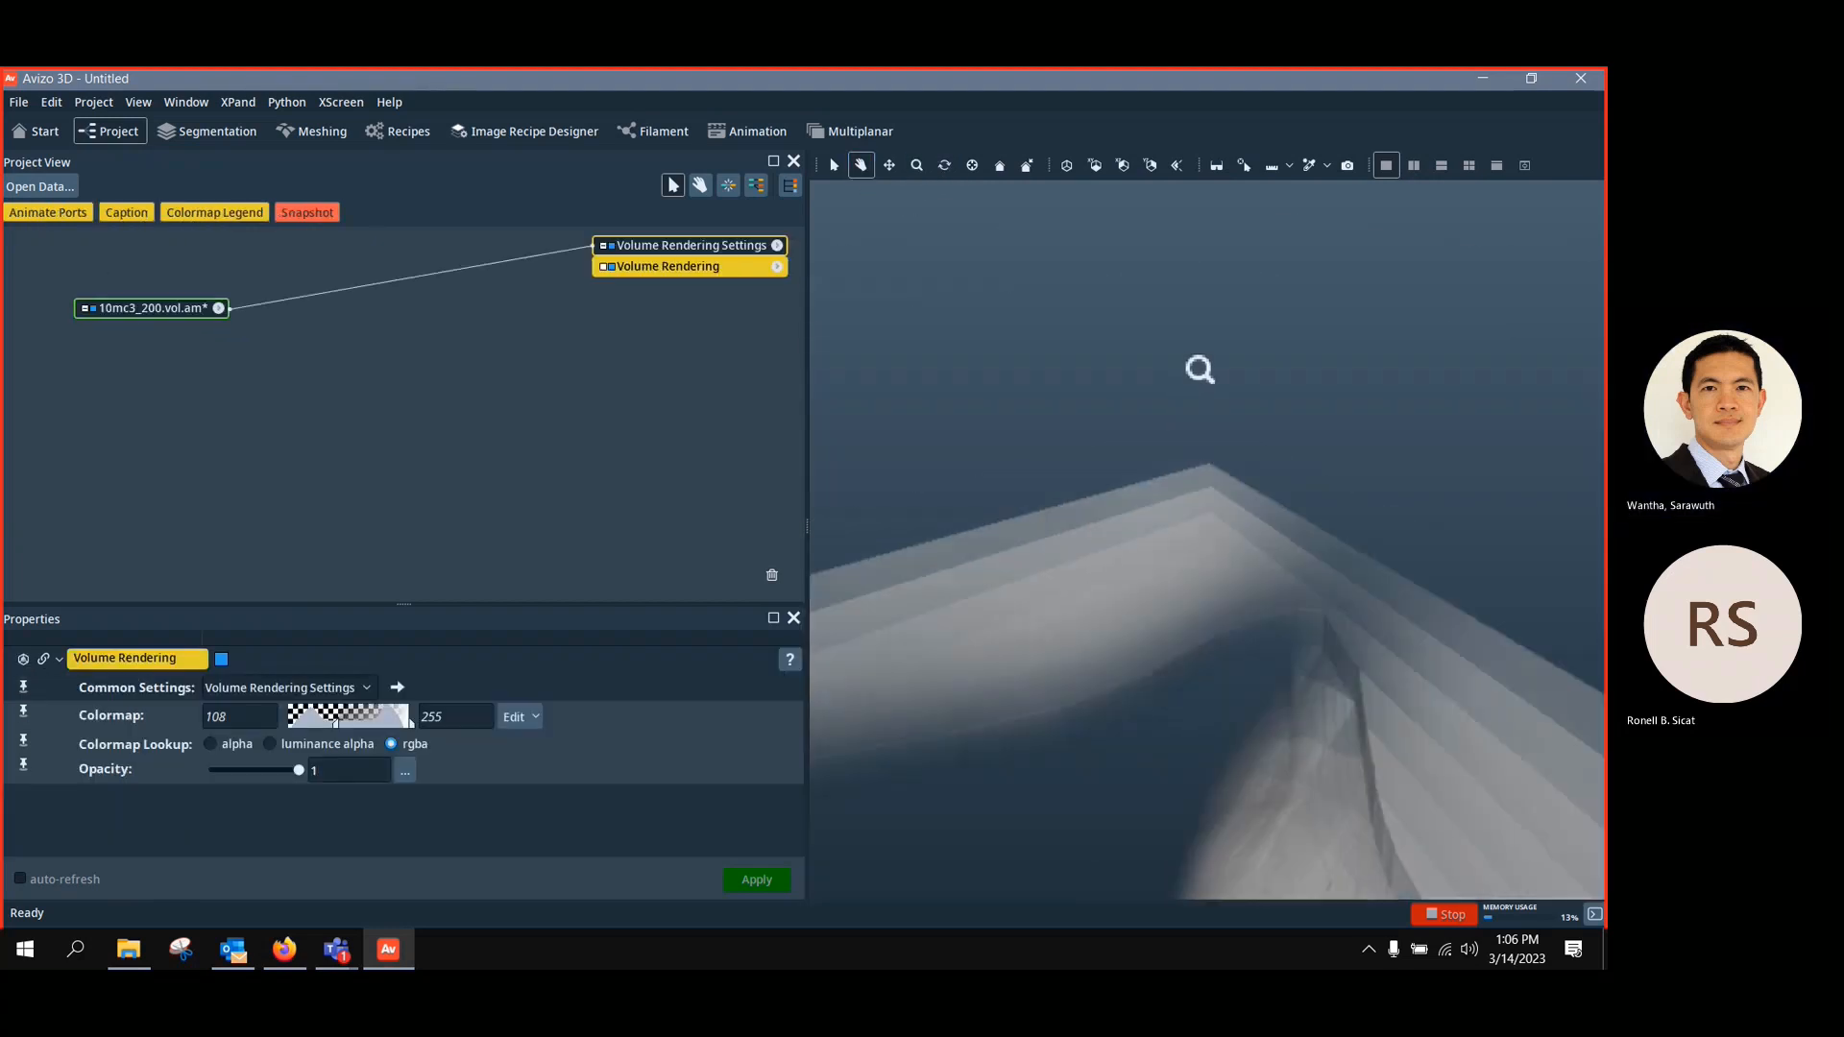
click(1066, 165)
drag(1213, 382, 1188, 625)
scroll(1334, 591, up, 3)
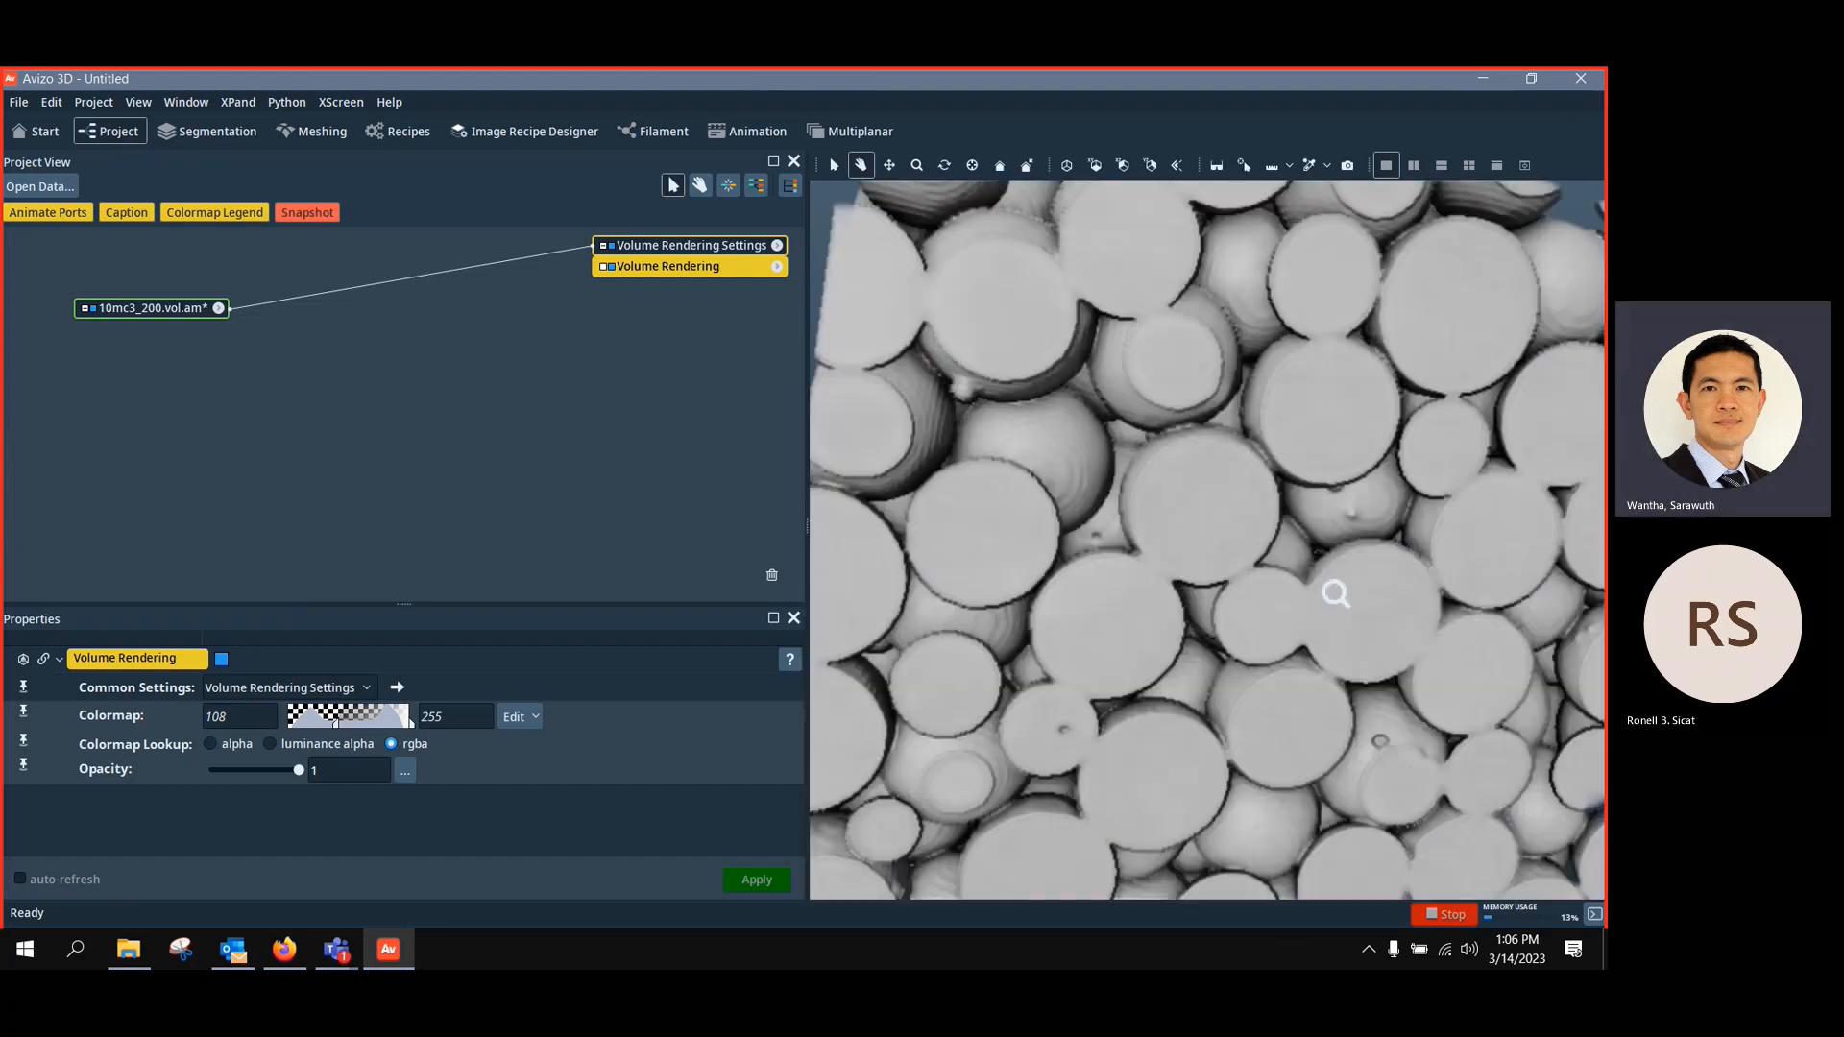
scroll(1333, 591, down, 5)
drag(1354, 539, 1268, 505)
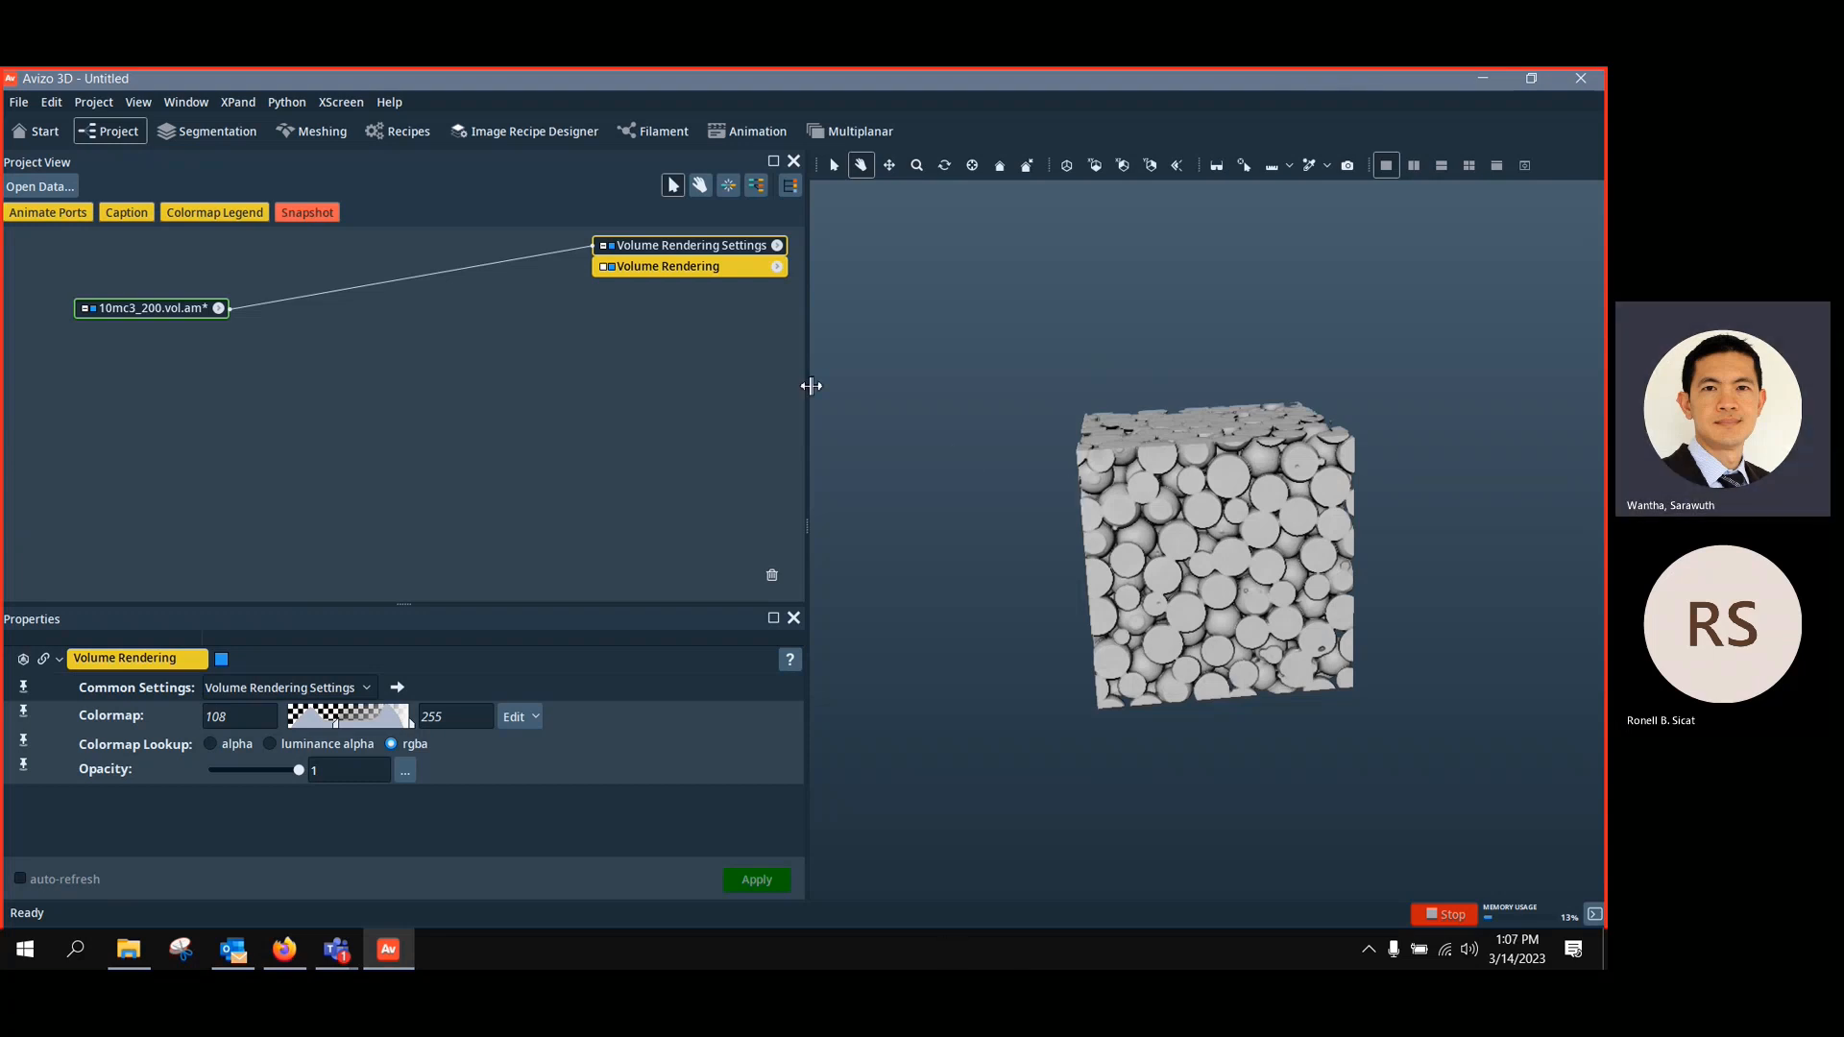
click(159, 308)
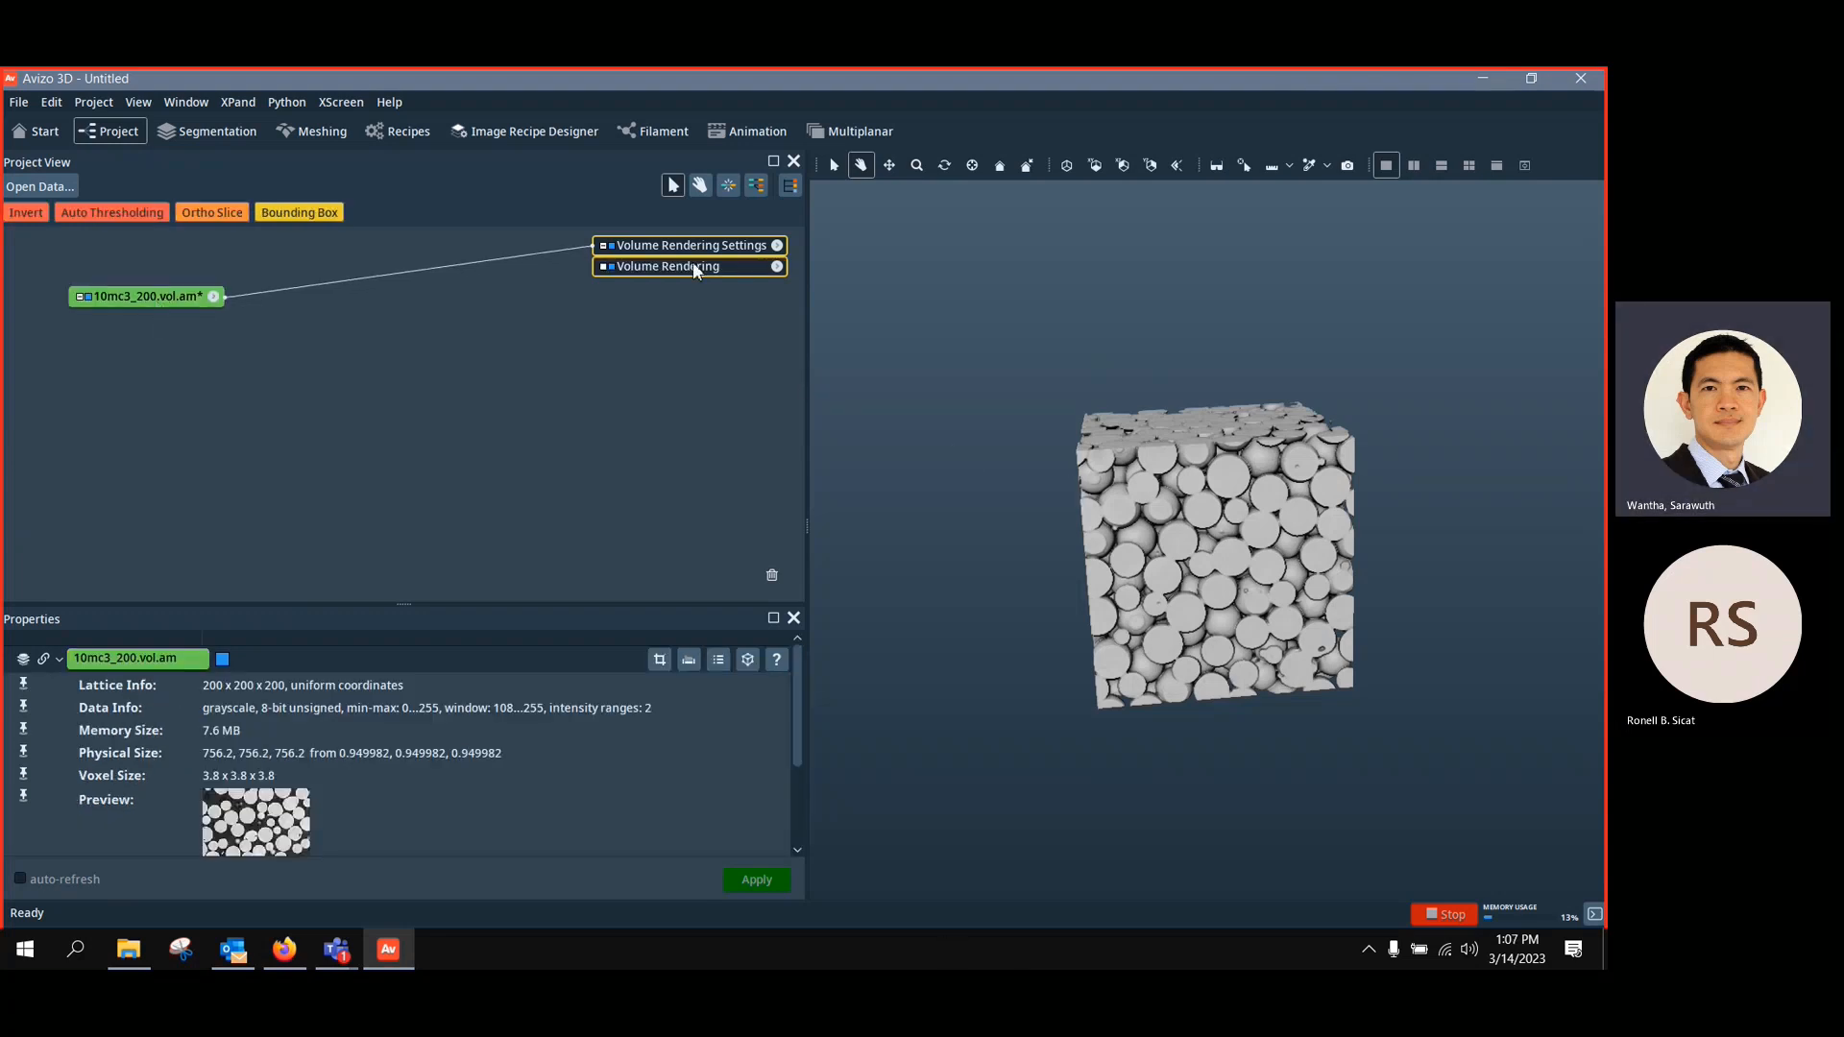
drag(694, 269, 688, 288)
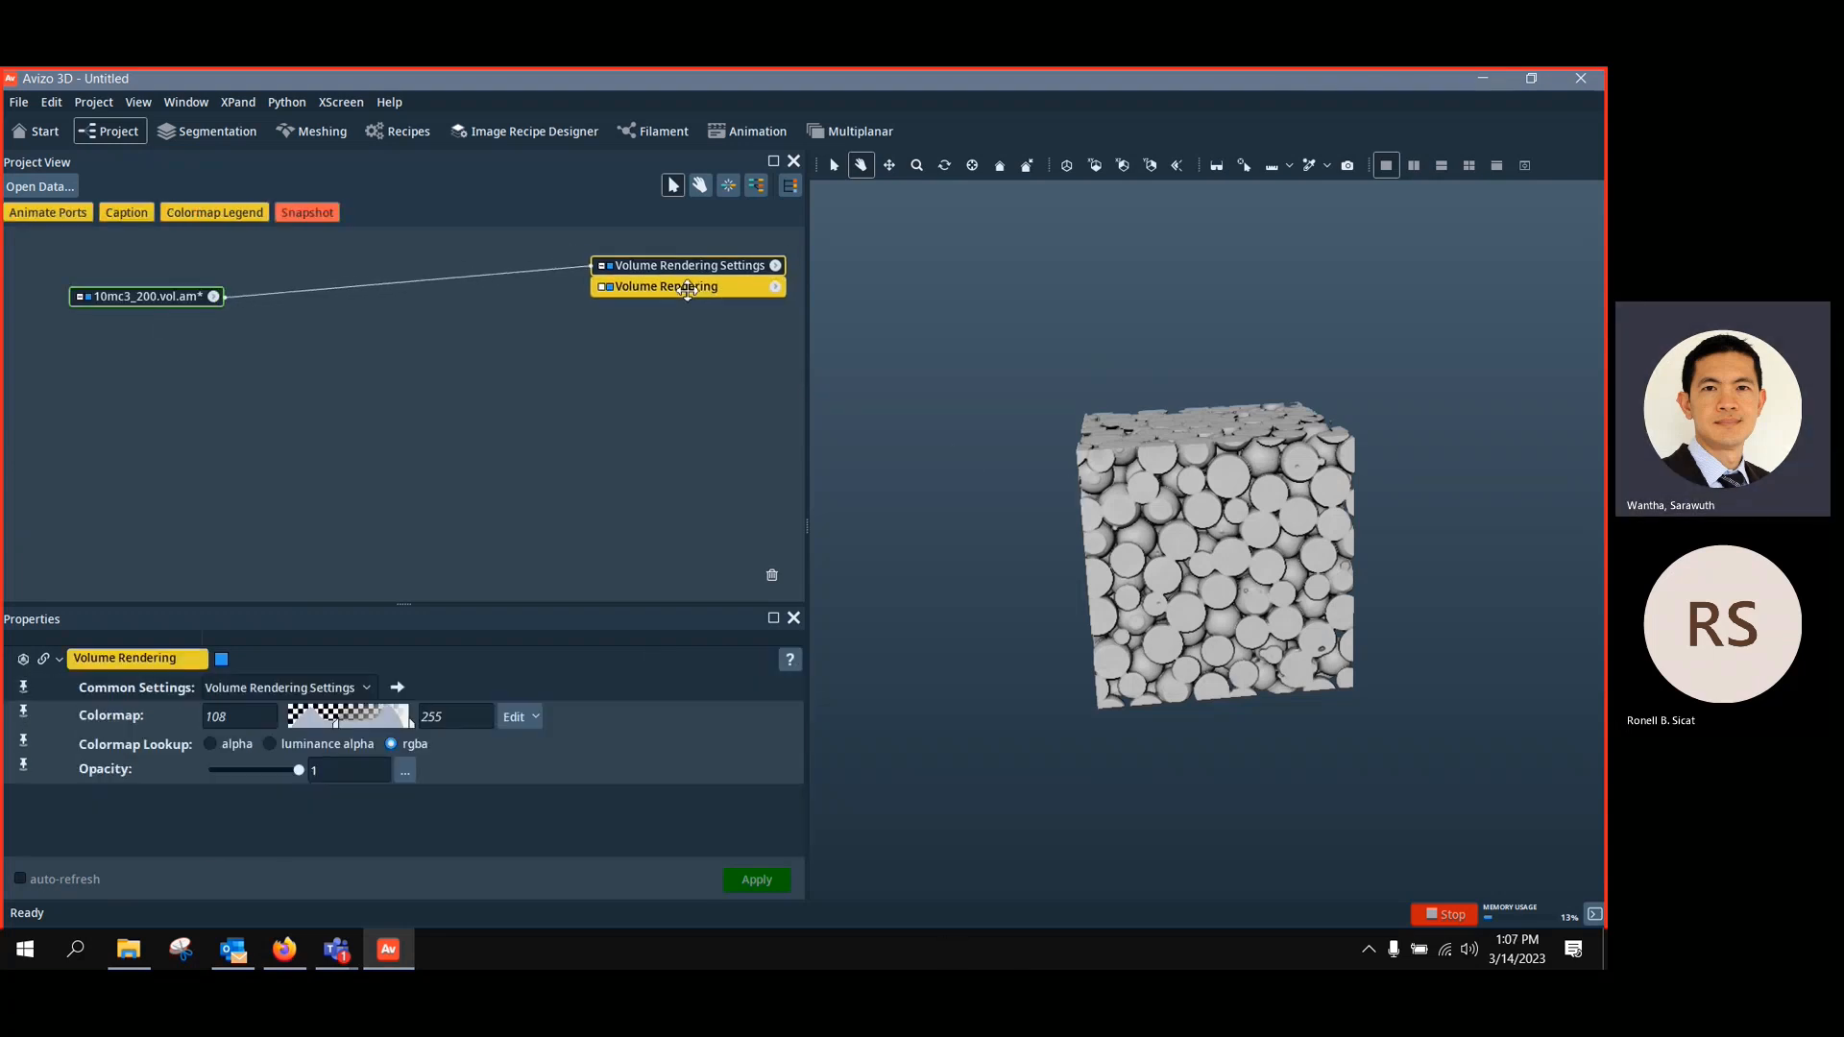
Run Auto Thresholding on 10mc3_200.vol.am using Auto Threshold High, 3D interpretation, min-max mode and the factorisation criterion
right_click(160, 299)
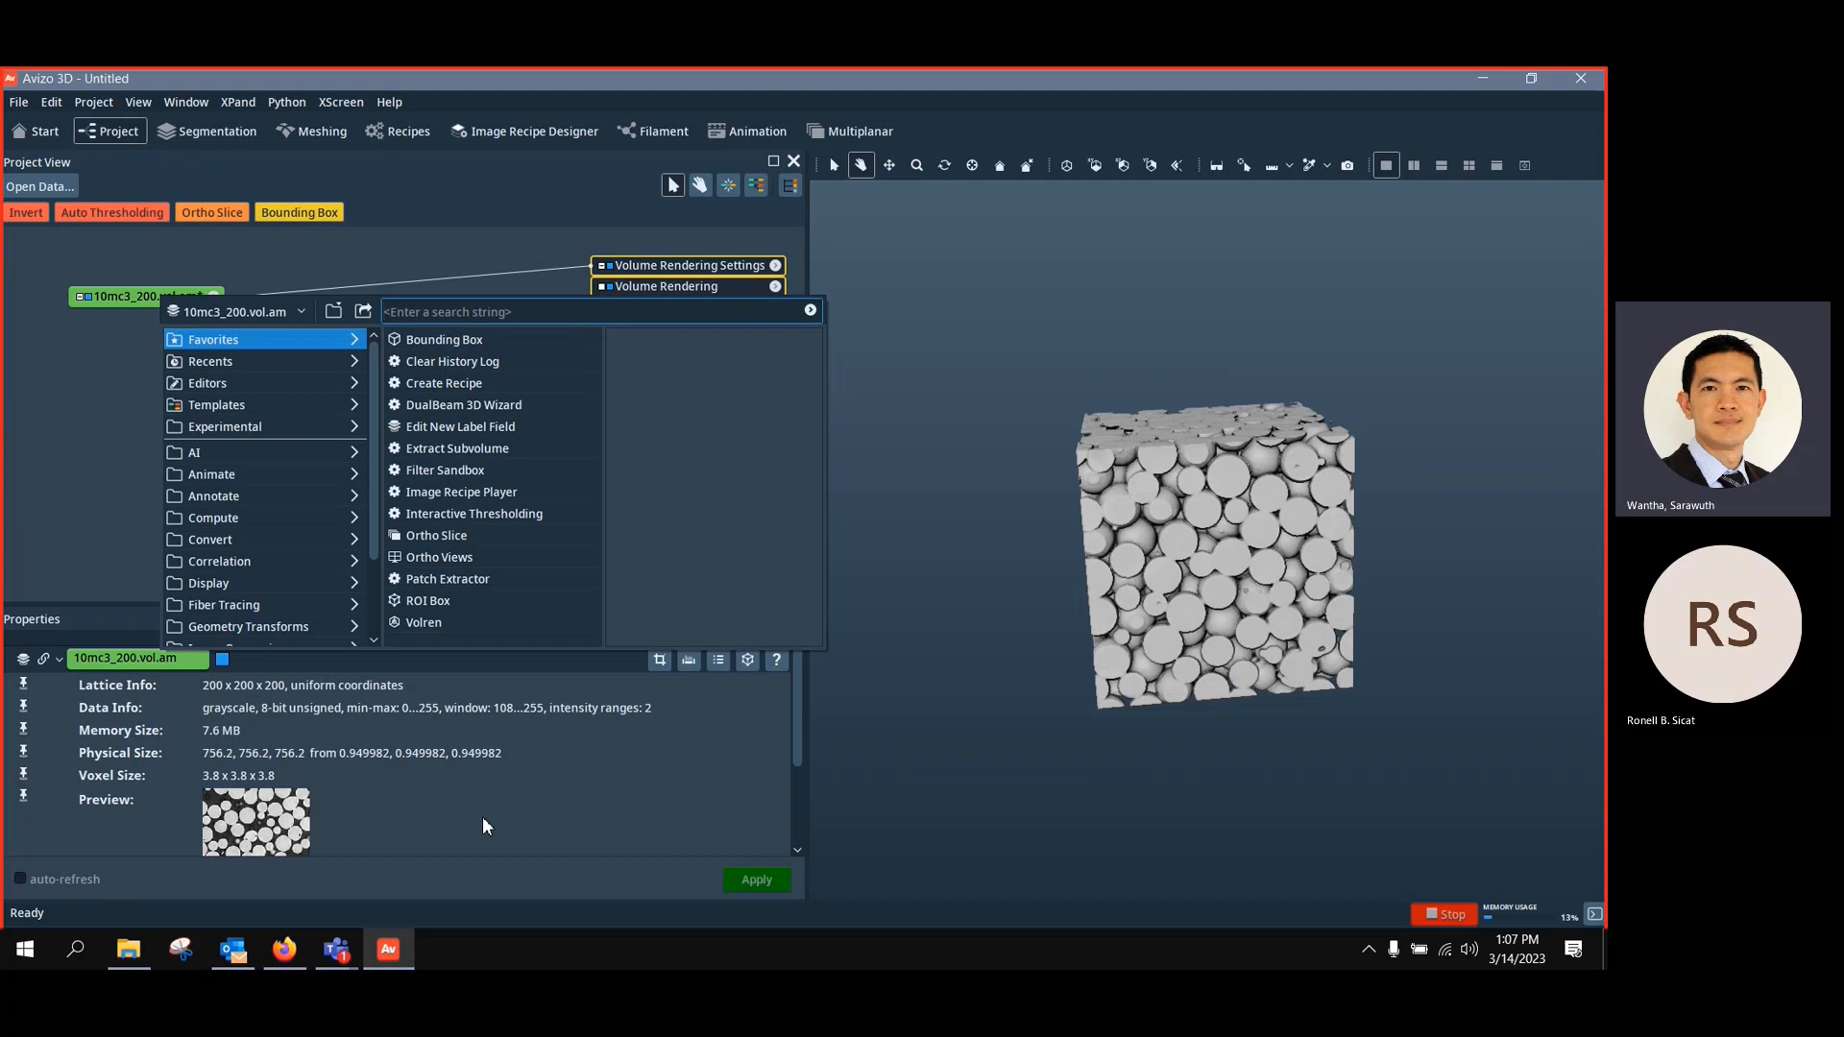
text(auto)
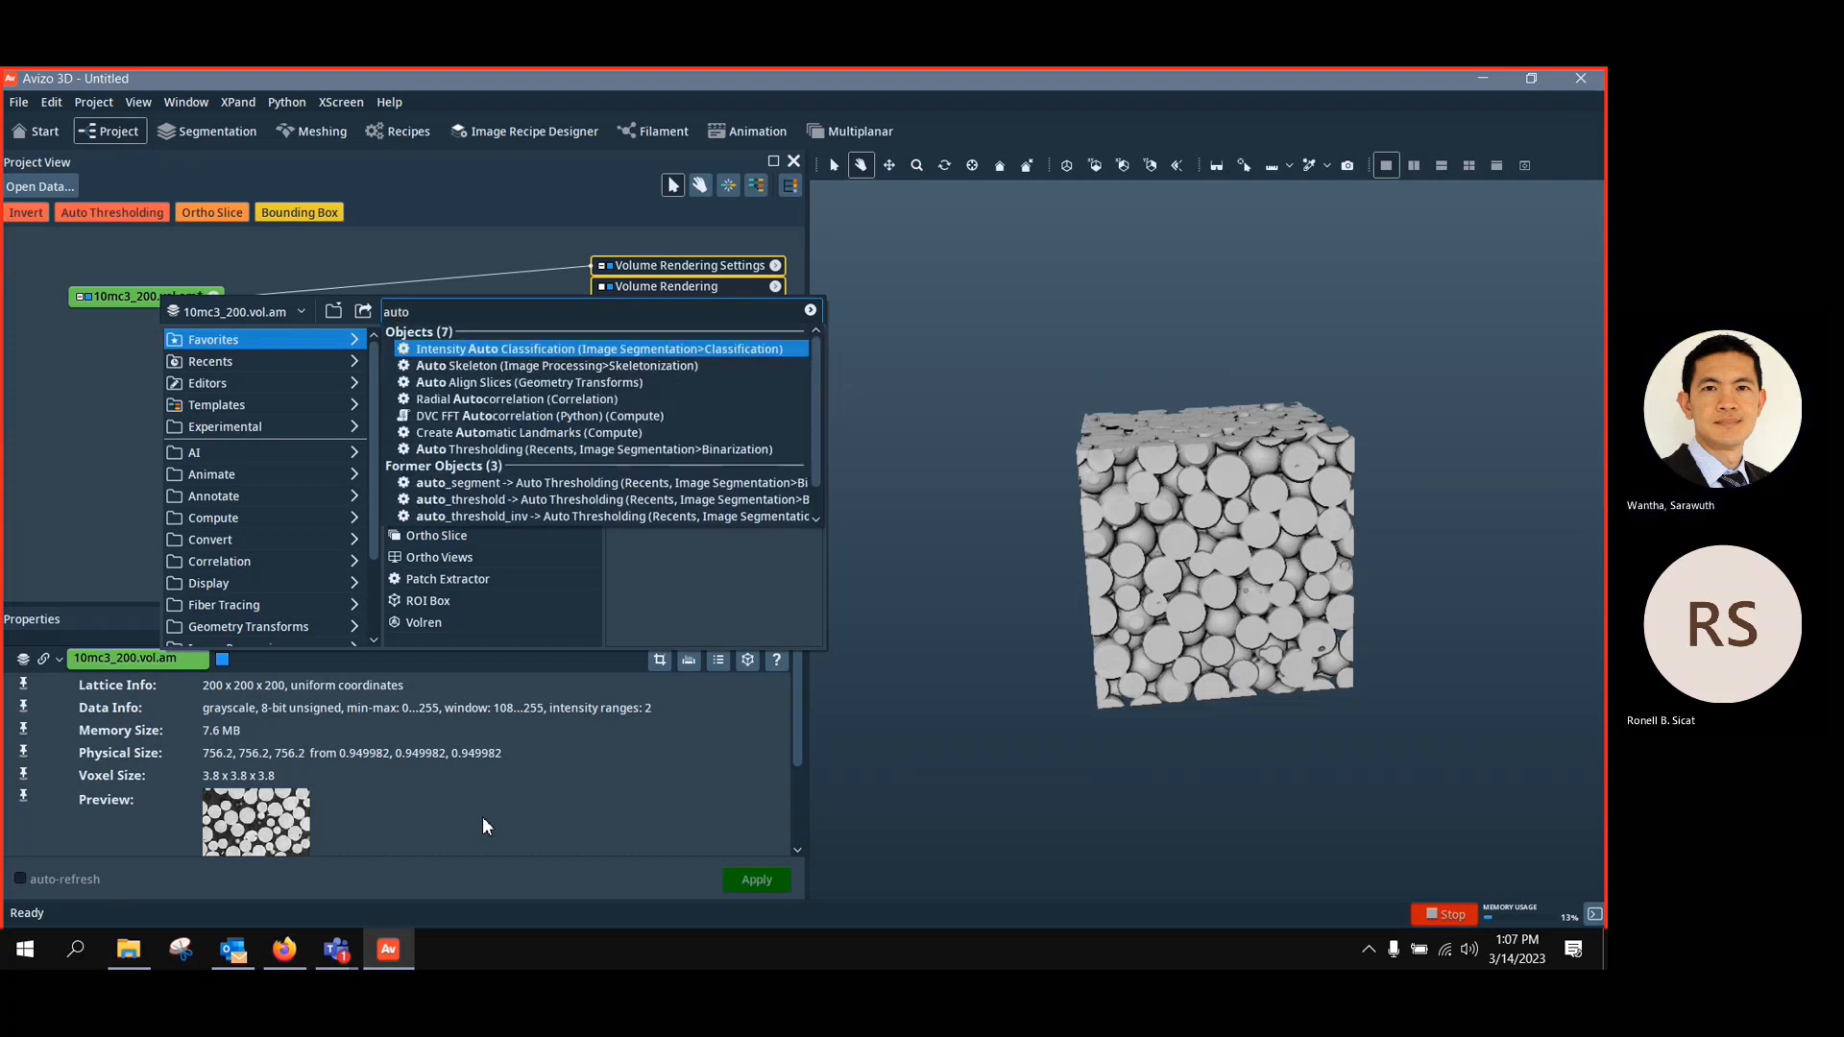
click(524, 450)
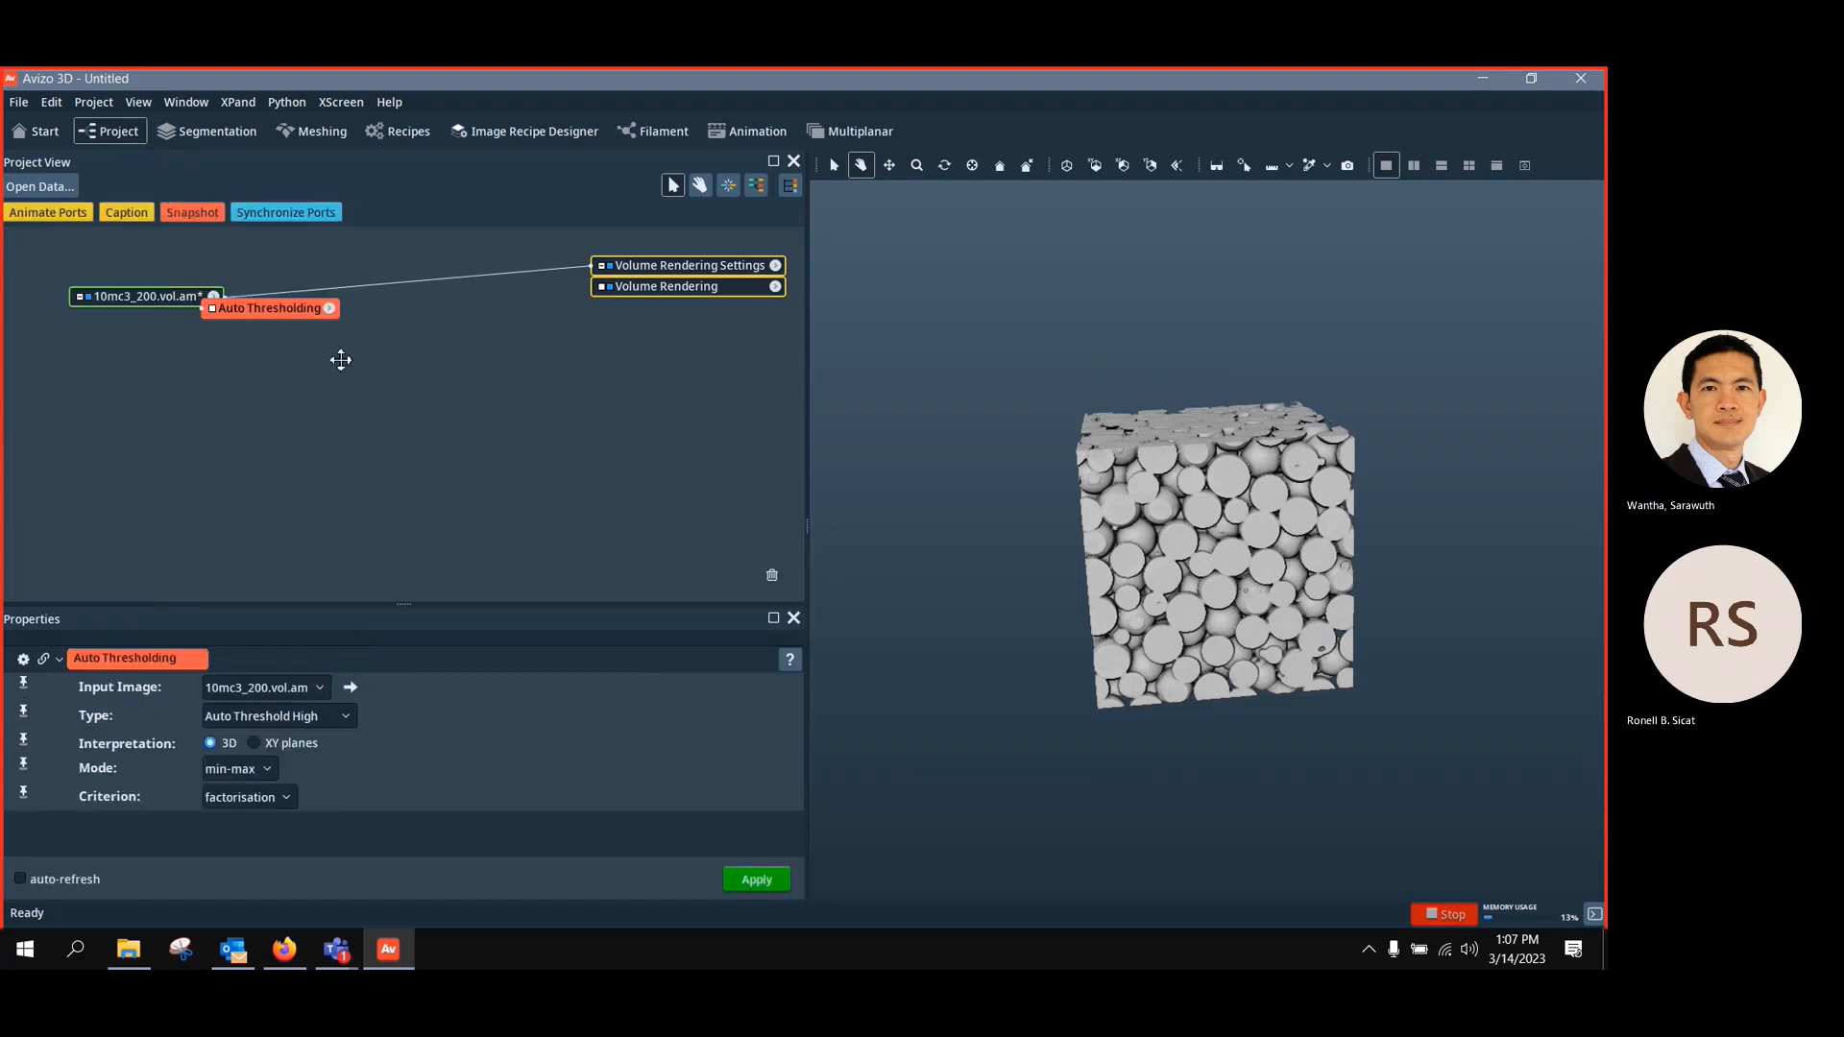
click(759, 881)
Connect the volume rendering settings to 10mc3_200.vol.labels, move the info object aside and close the threshold table
drag(153, 372, 130, 401)
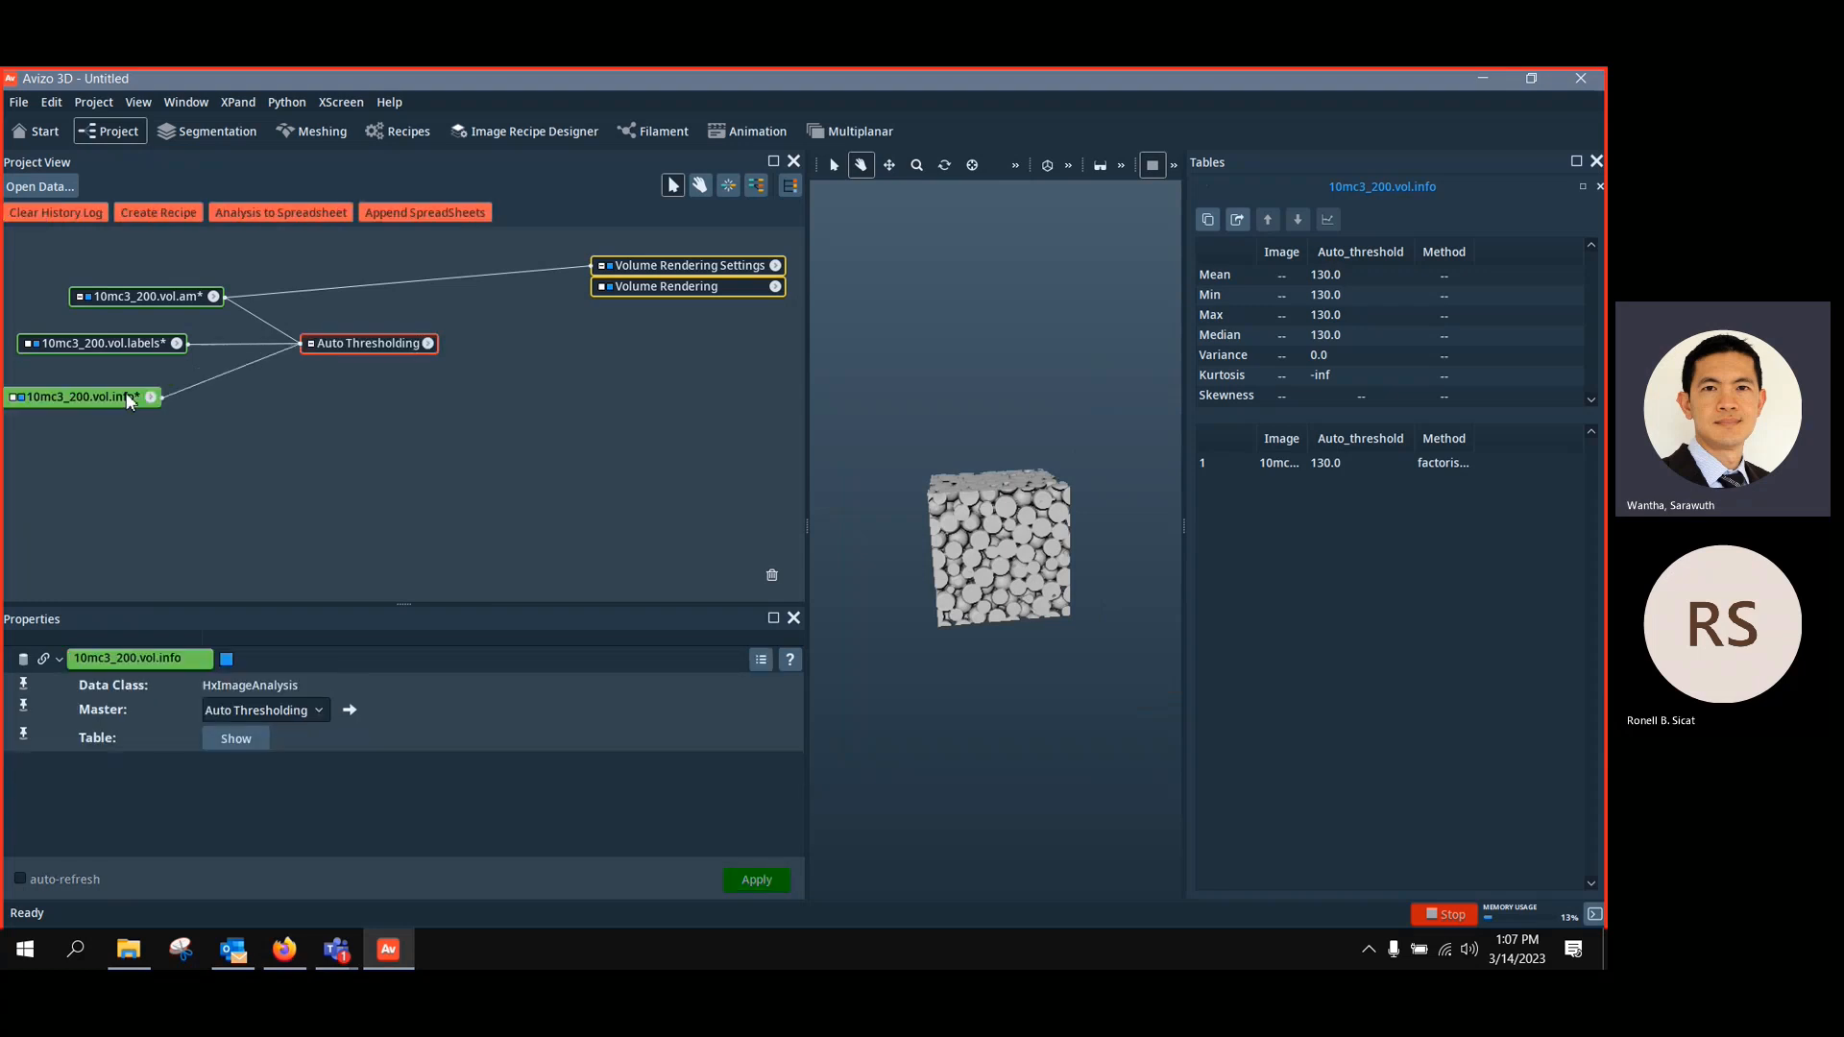
drag(347, 287, 154, 347)
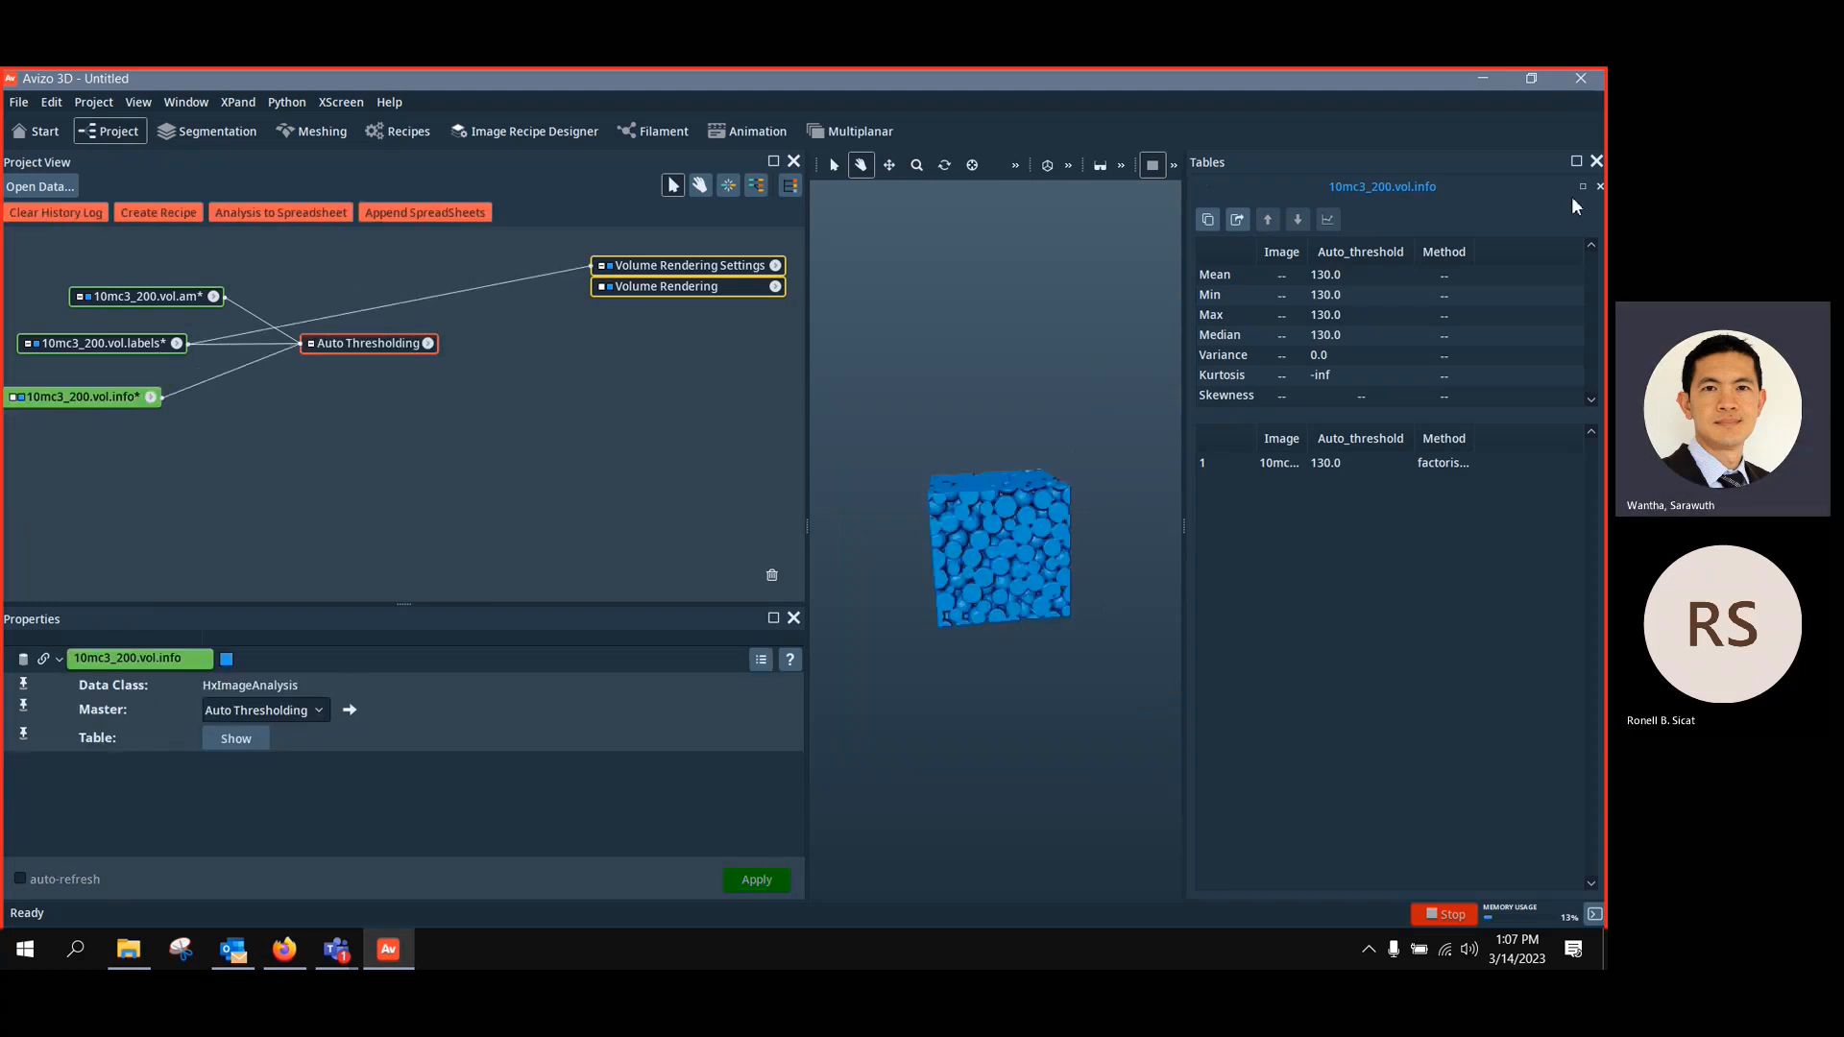
click(1598, 161)
Run Invert on 10mc3_200.vol.labels with 8 significant bits to produce the inverted pore-space label image
click(162, 348)
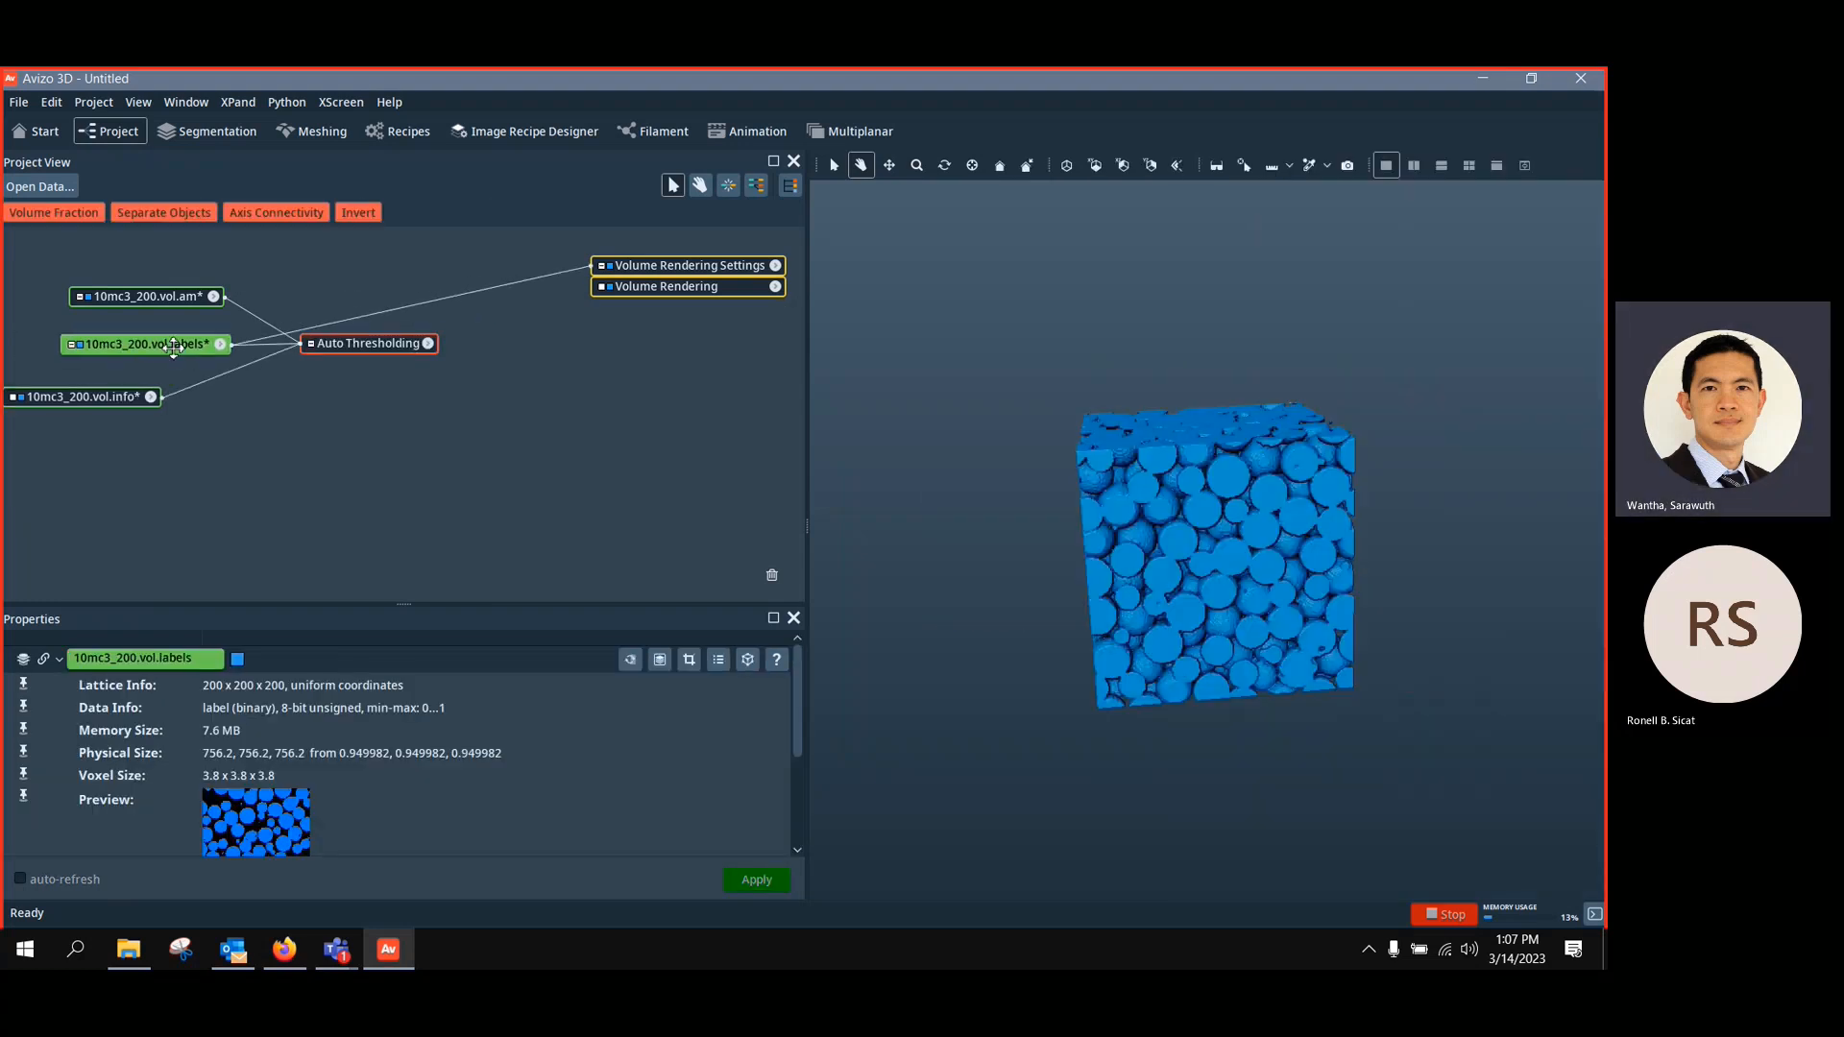
right_click(170, 353)
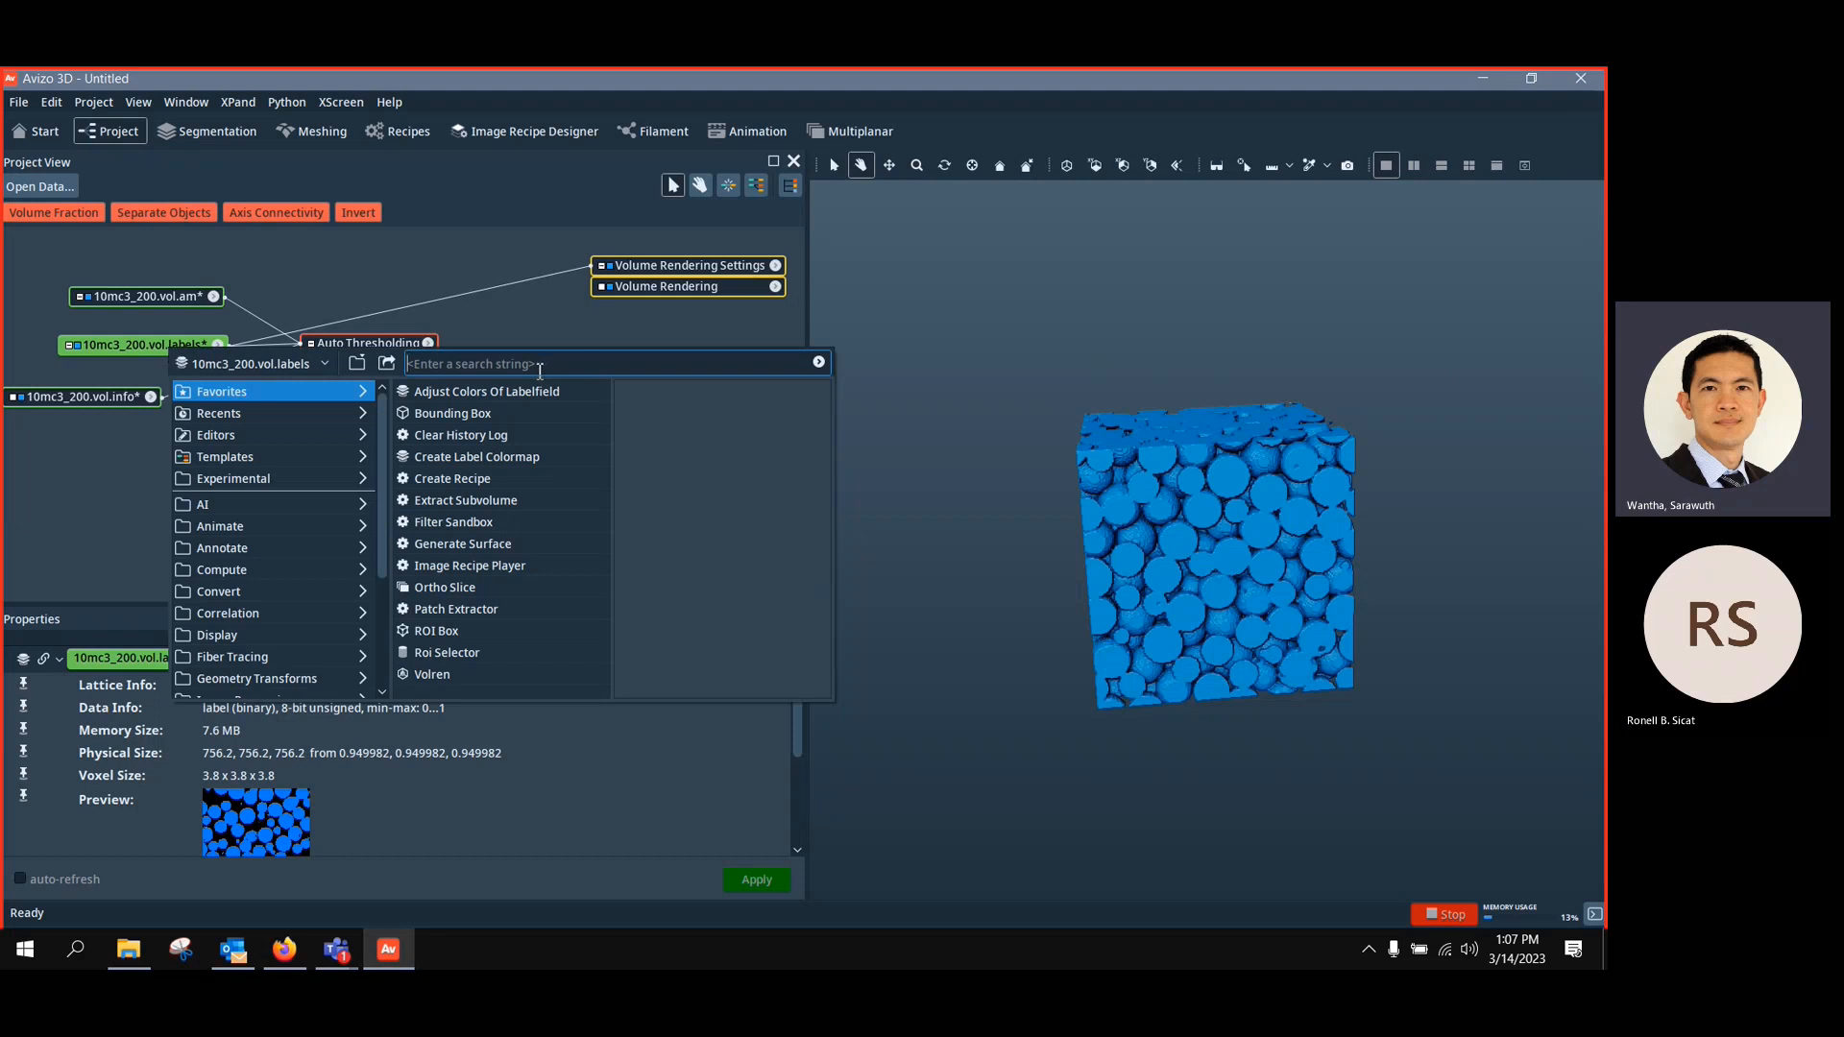
text(inver)
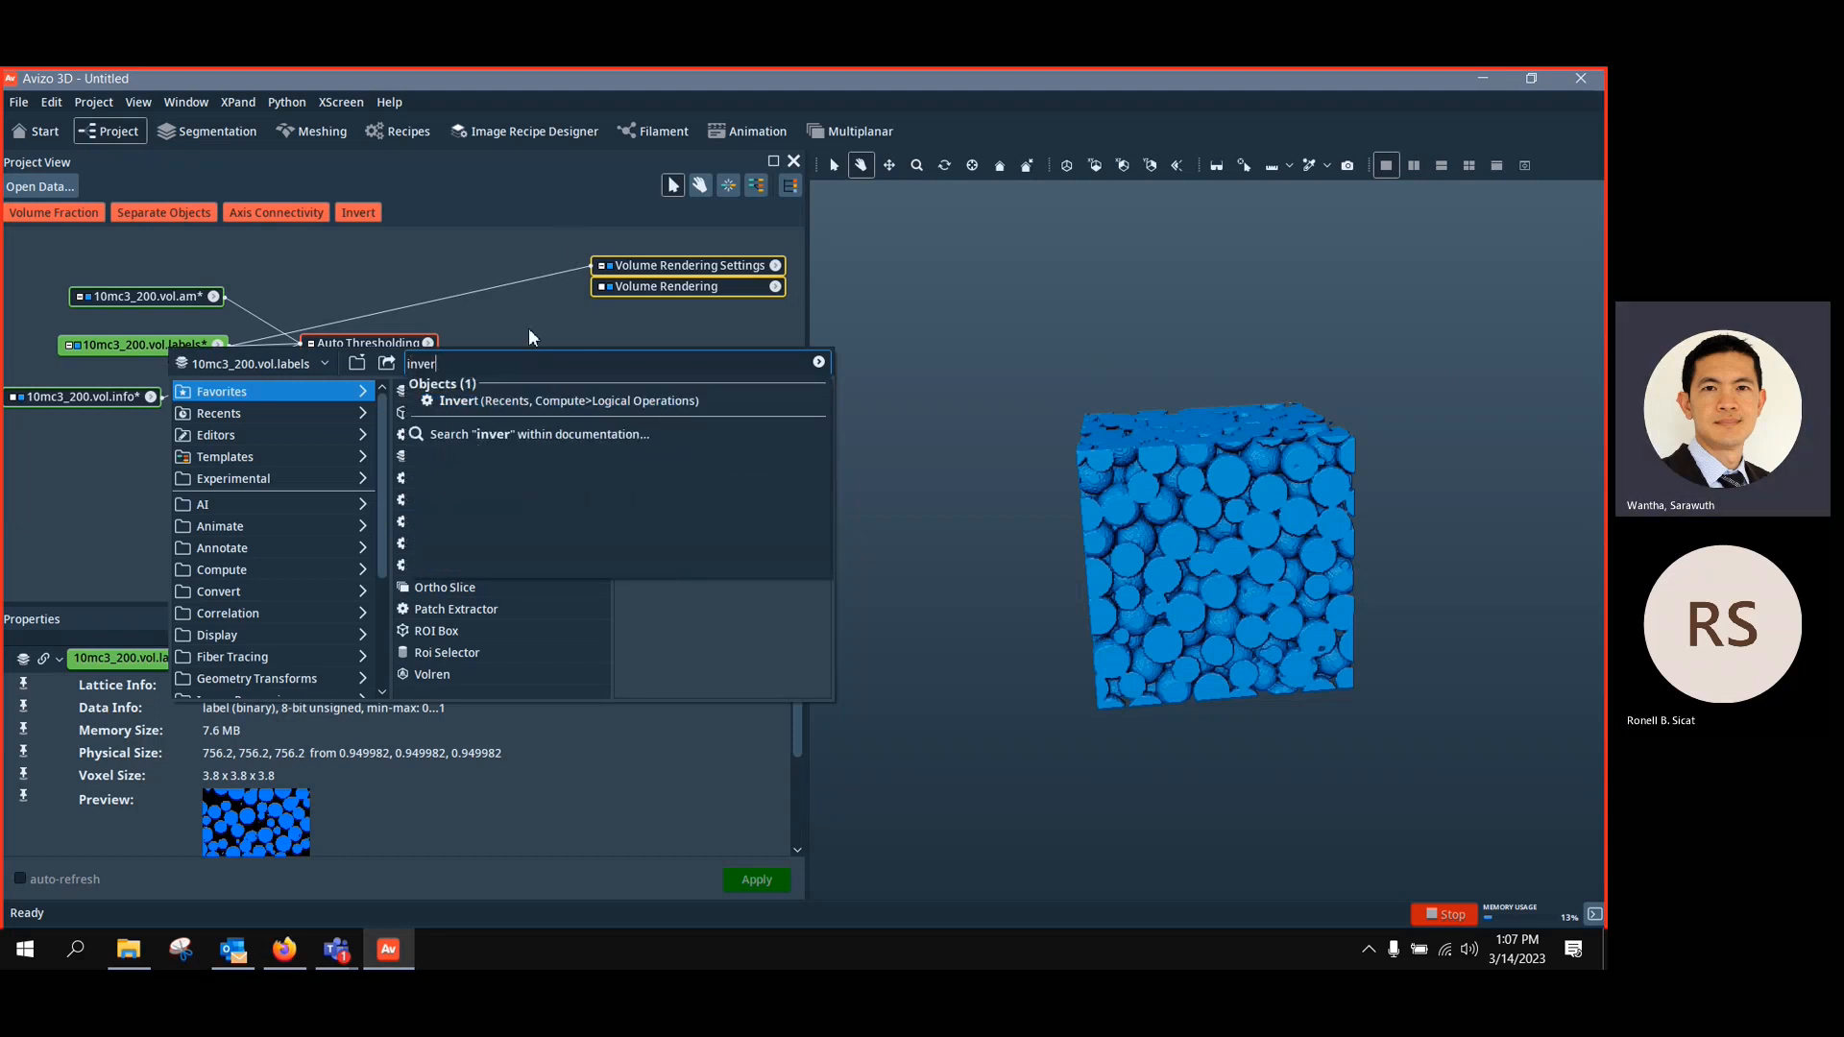
click(493, 400)
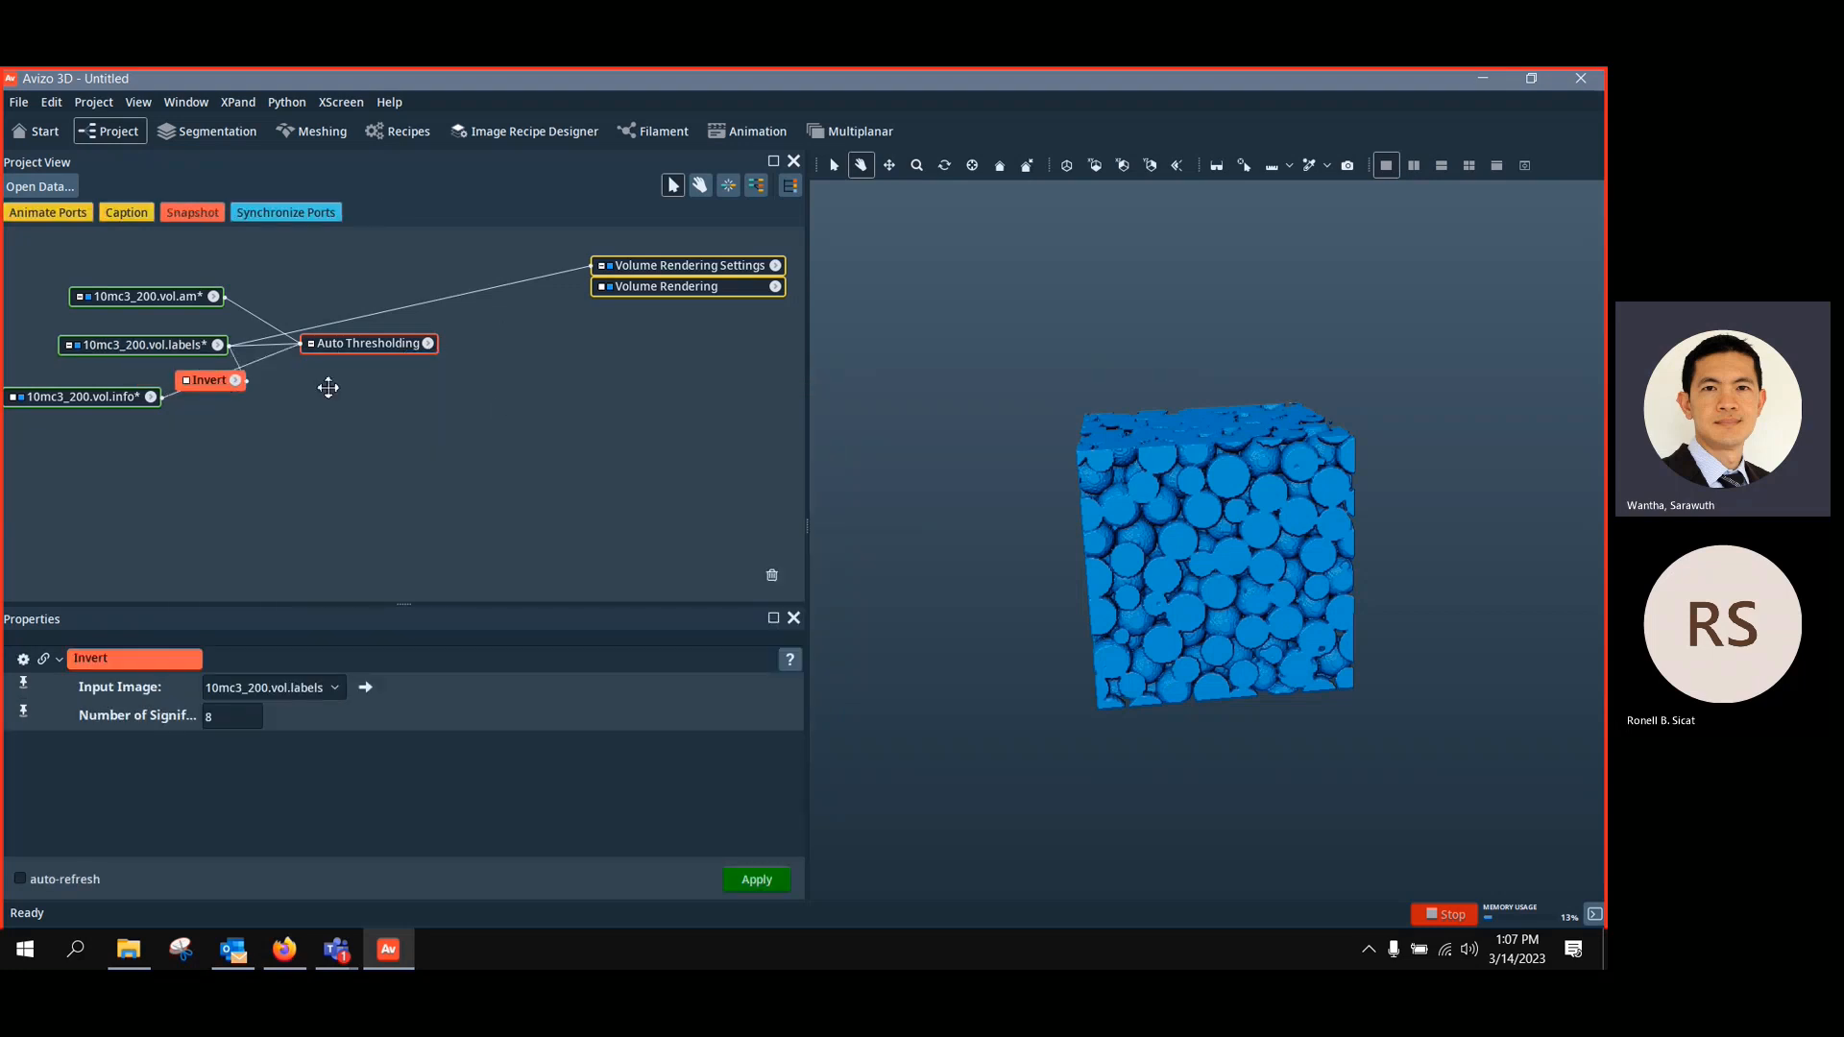
click(756, 880)
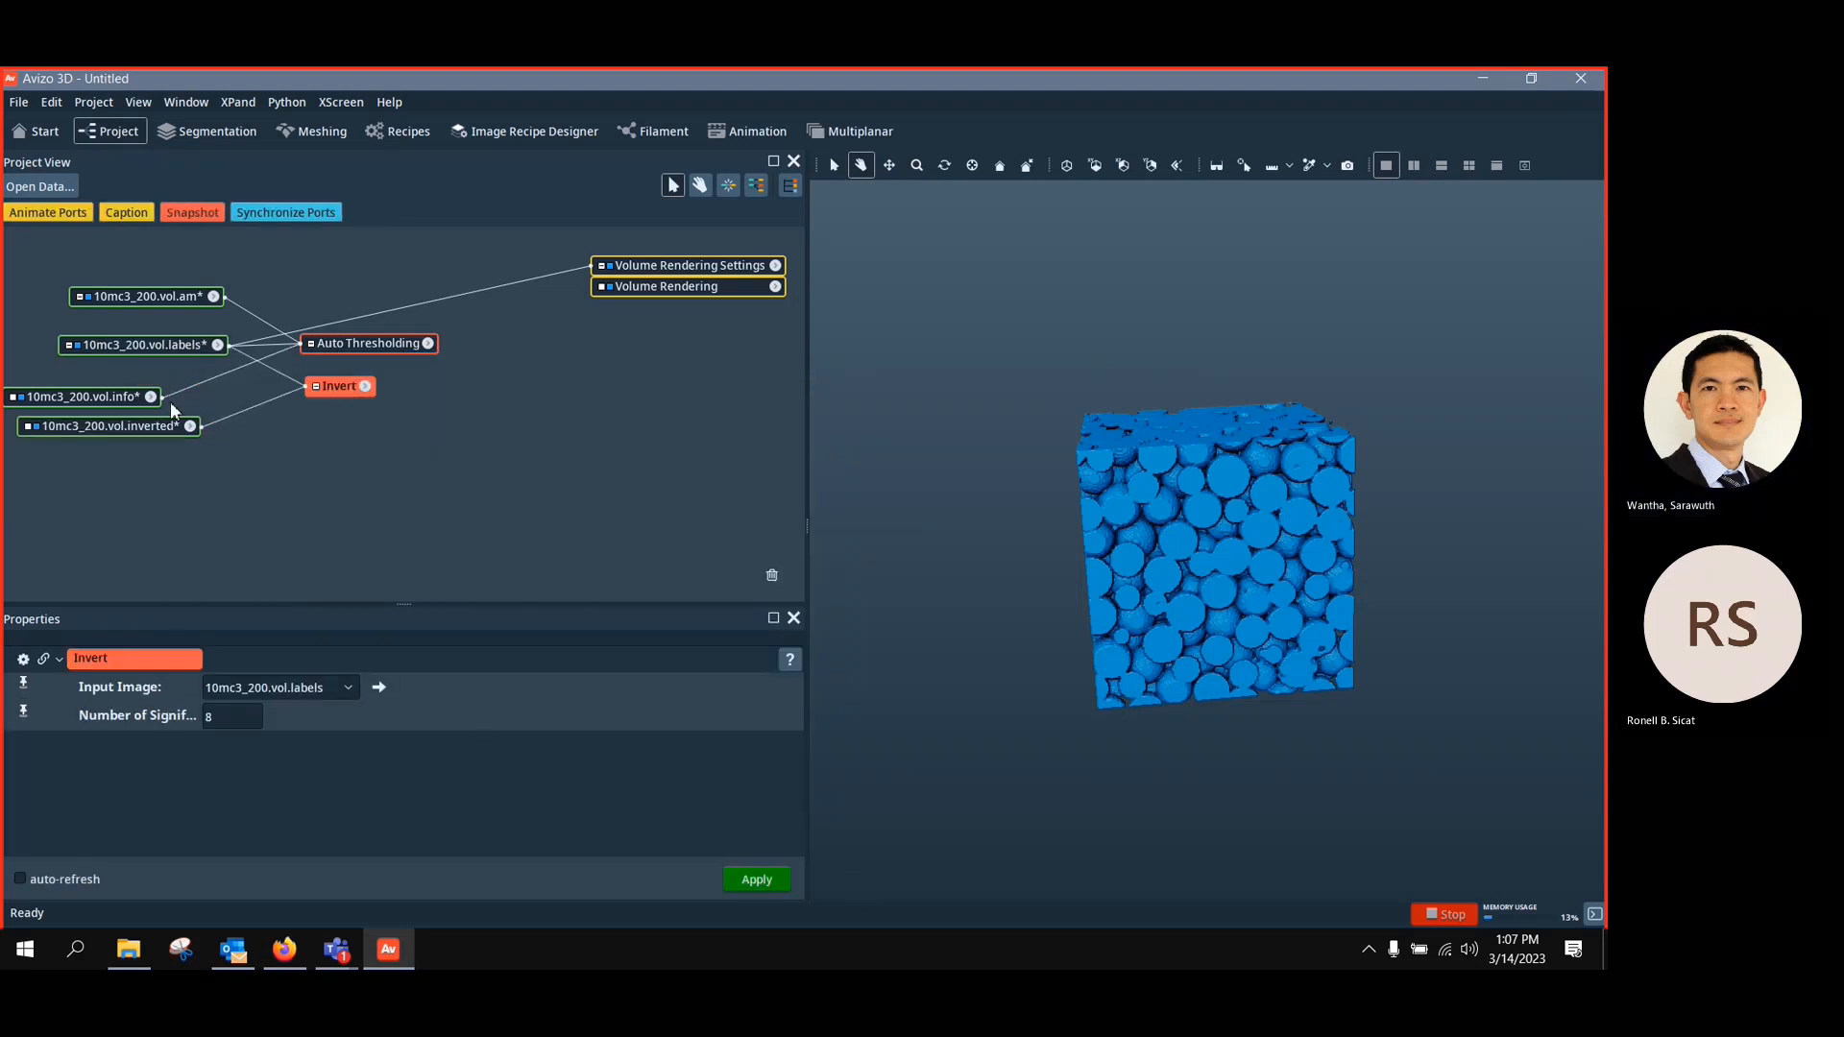
Connect the volume rendering settings to 10mc3_200.vol.inverted and inspect the rendered pore space up close
click(177, 416)
drag(353, 319, 125, 423)
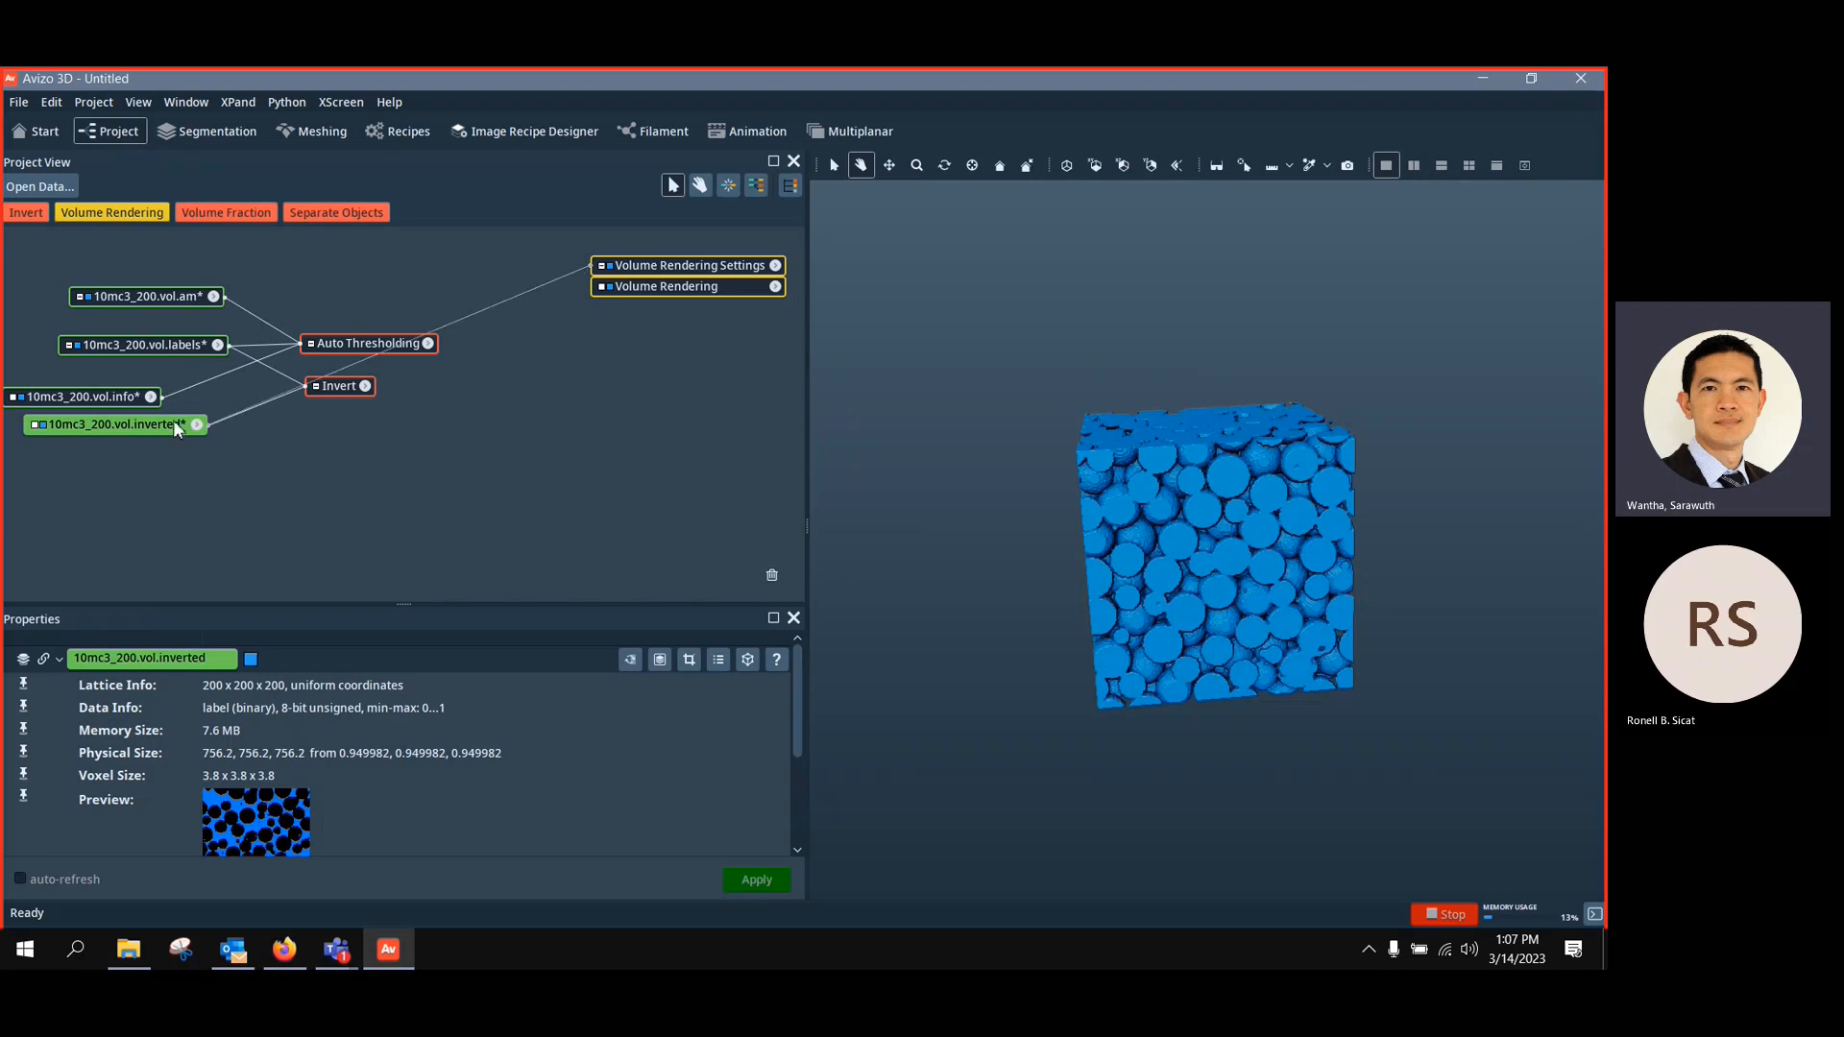
drag(1223, 606, 1210, 714)
scroll(1210, 716, up, 8)
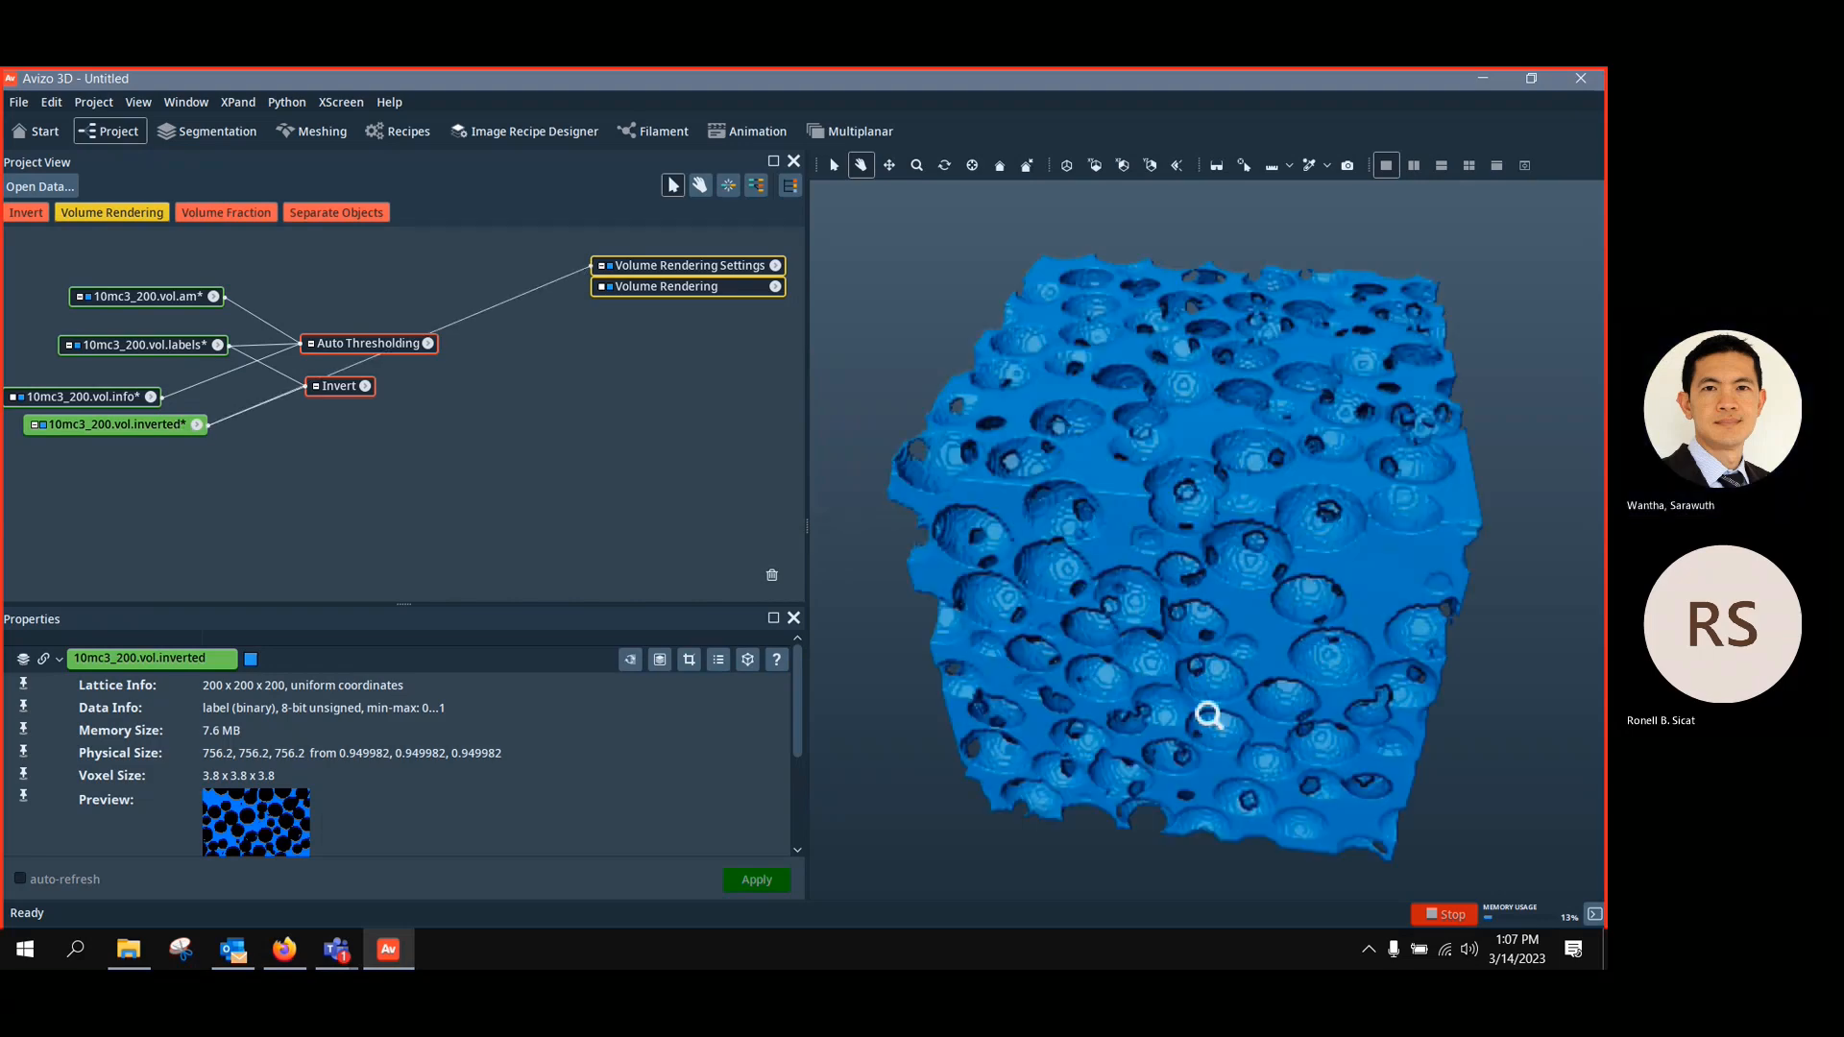
scroll(1209, 732, down, 4)
drag(1162, 495, 1226, 596)
drag(1114, 558, 1076, 384)
Tidy the project graph by rearranging the Invert module, the info object and the volume rendering modules beside the data objects
drag(339, 385, 328, 404)
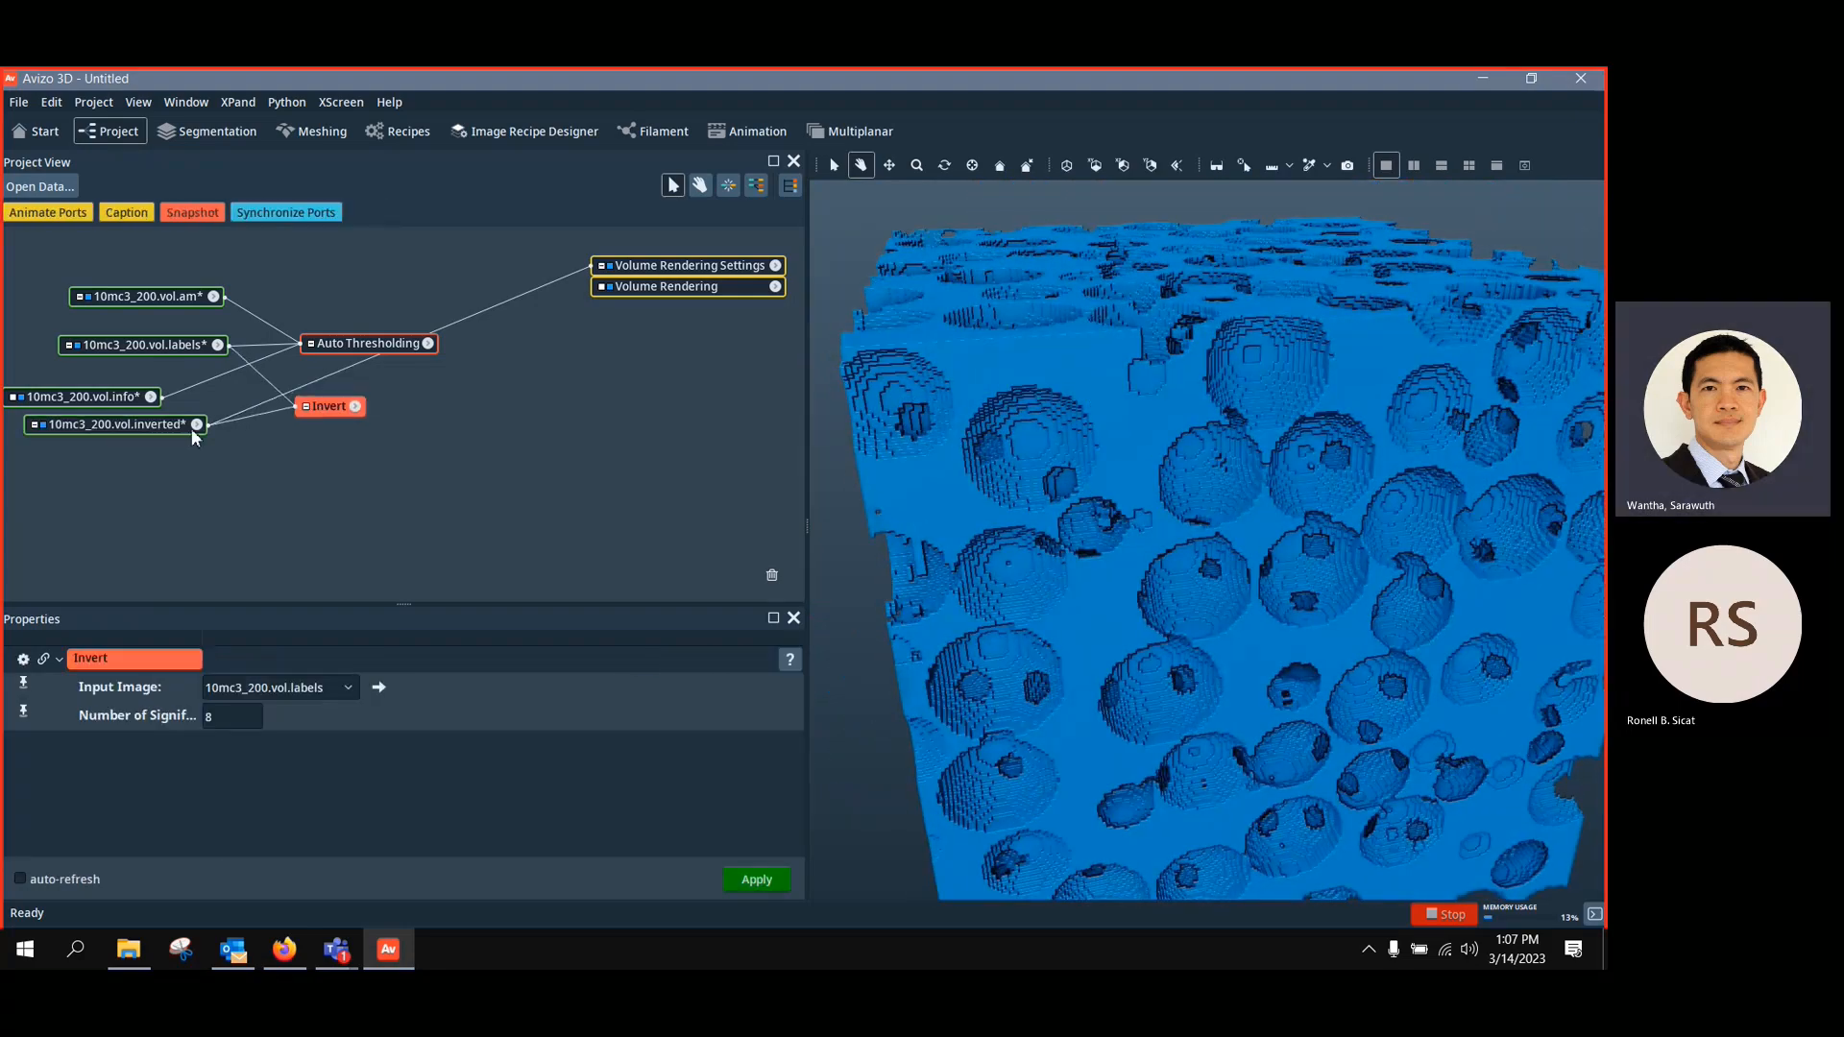
click(123, 397)
drag(123, 397, 180, 391)
drag(663, 277, 455, 466)
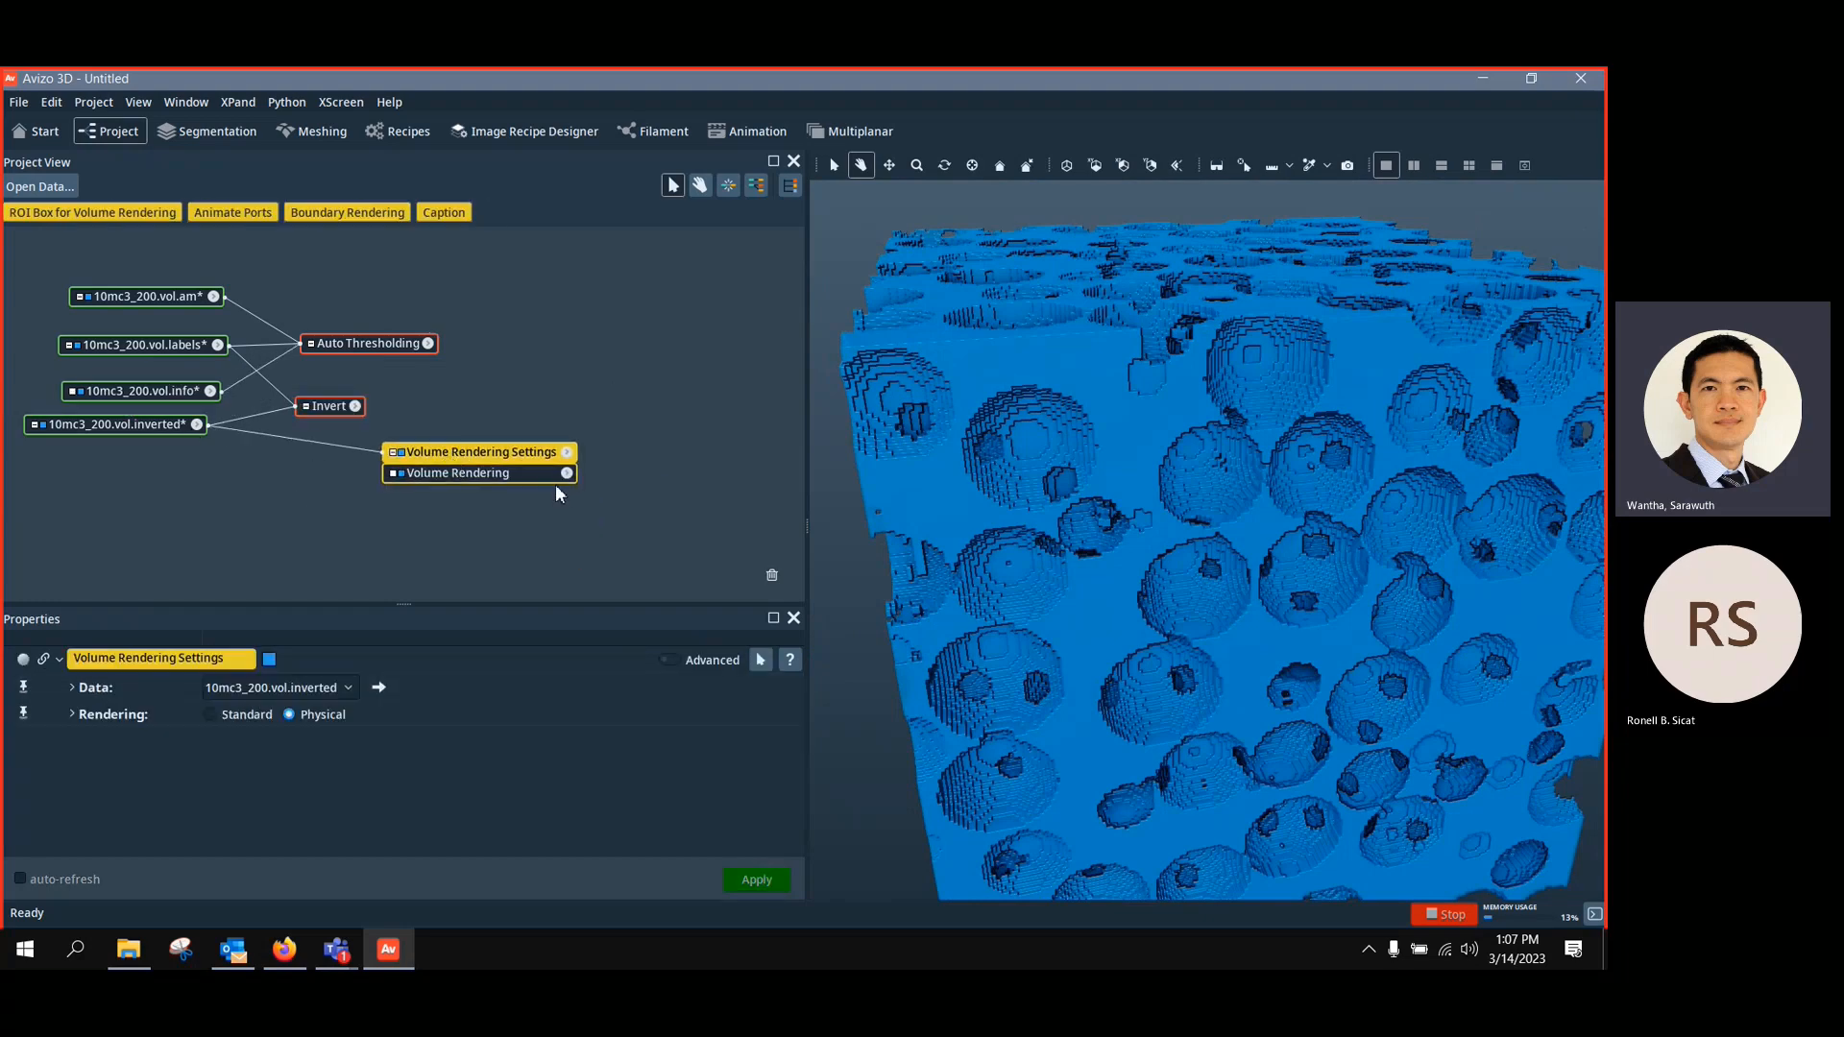
drag(328, 413, 344, 411)
drag(444, 466, 403, 459)
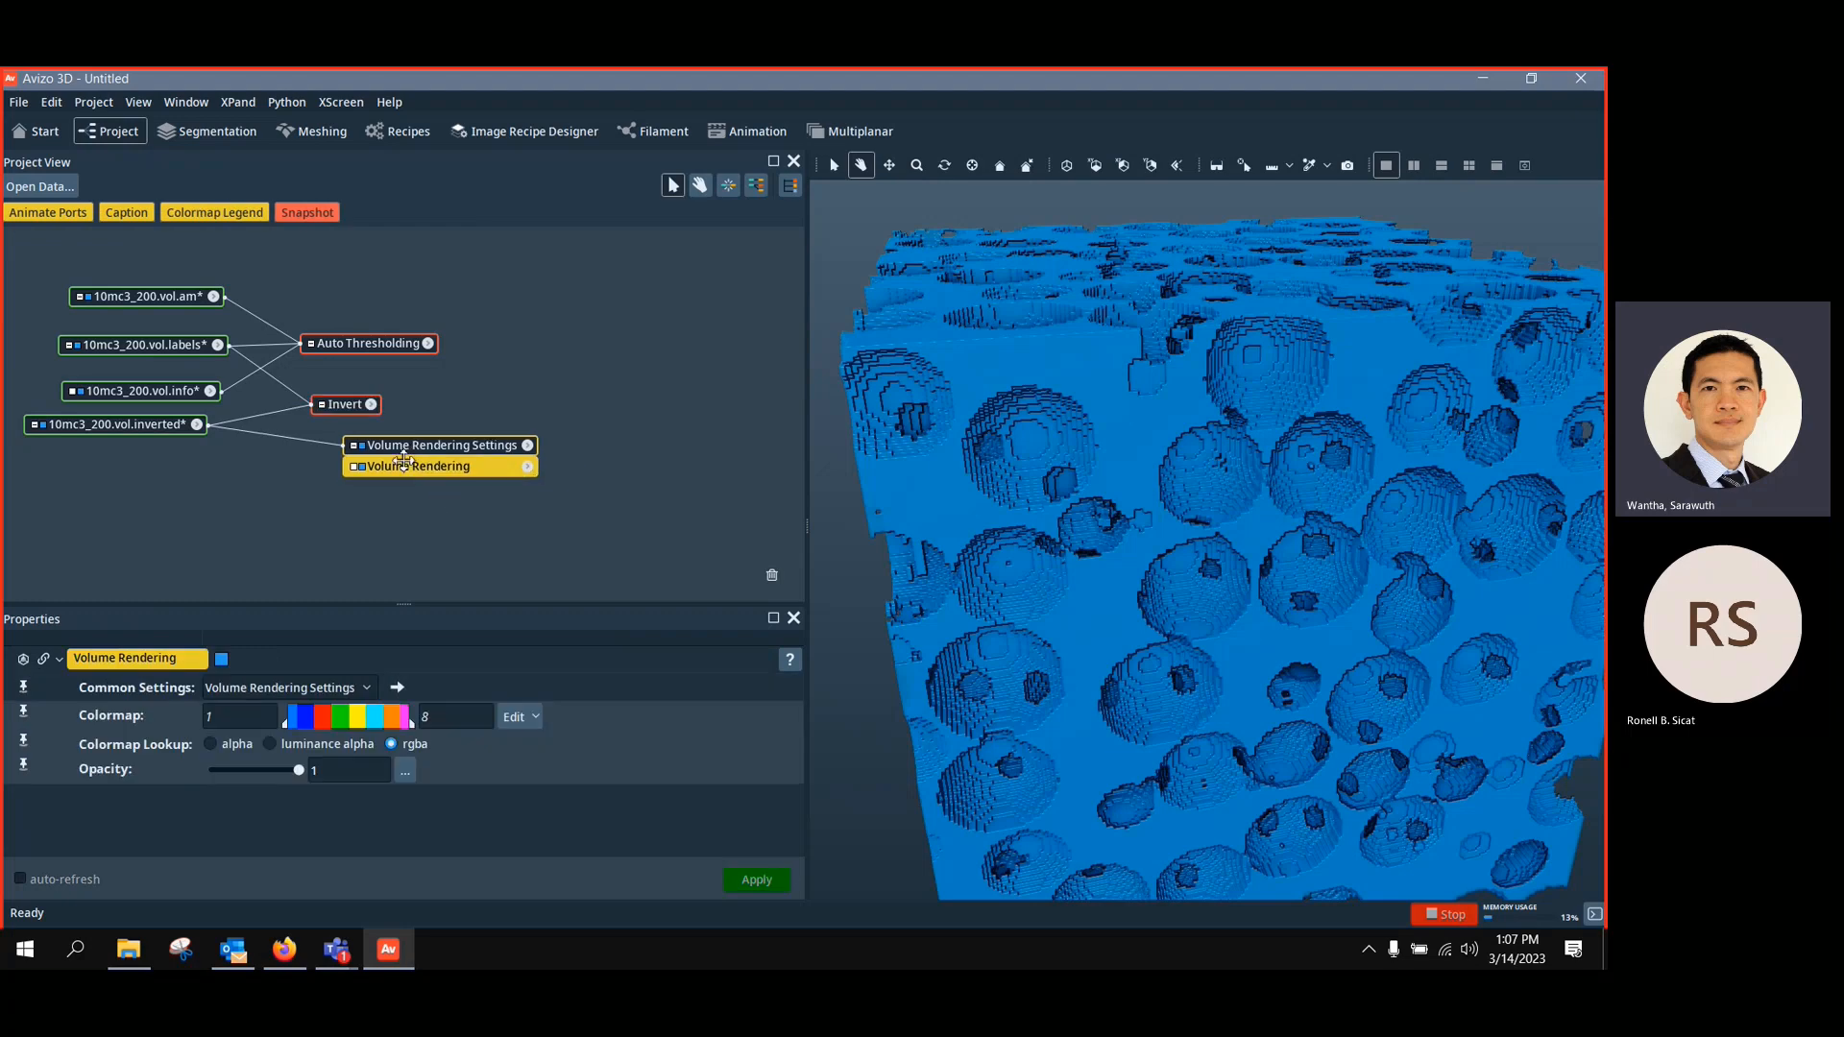
Inspect the rendered pore space from another angle, widen the 3D viewer and hide the volume rendering
scroll(1323, 514, down, 5)
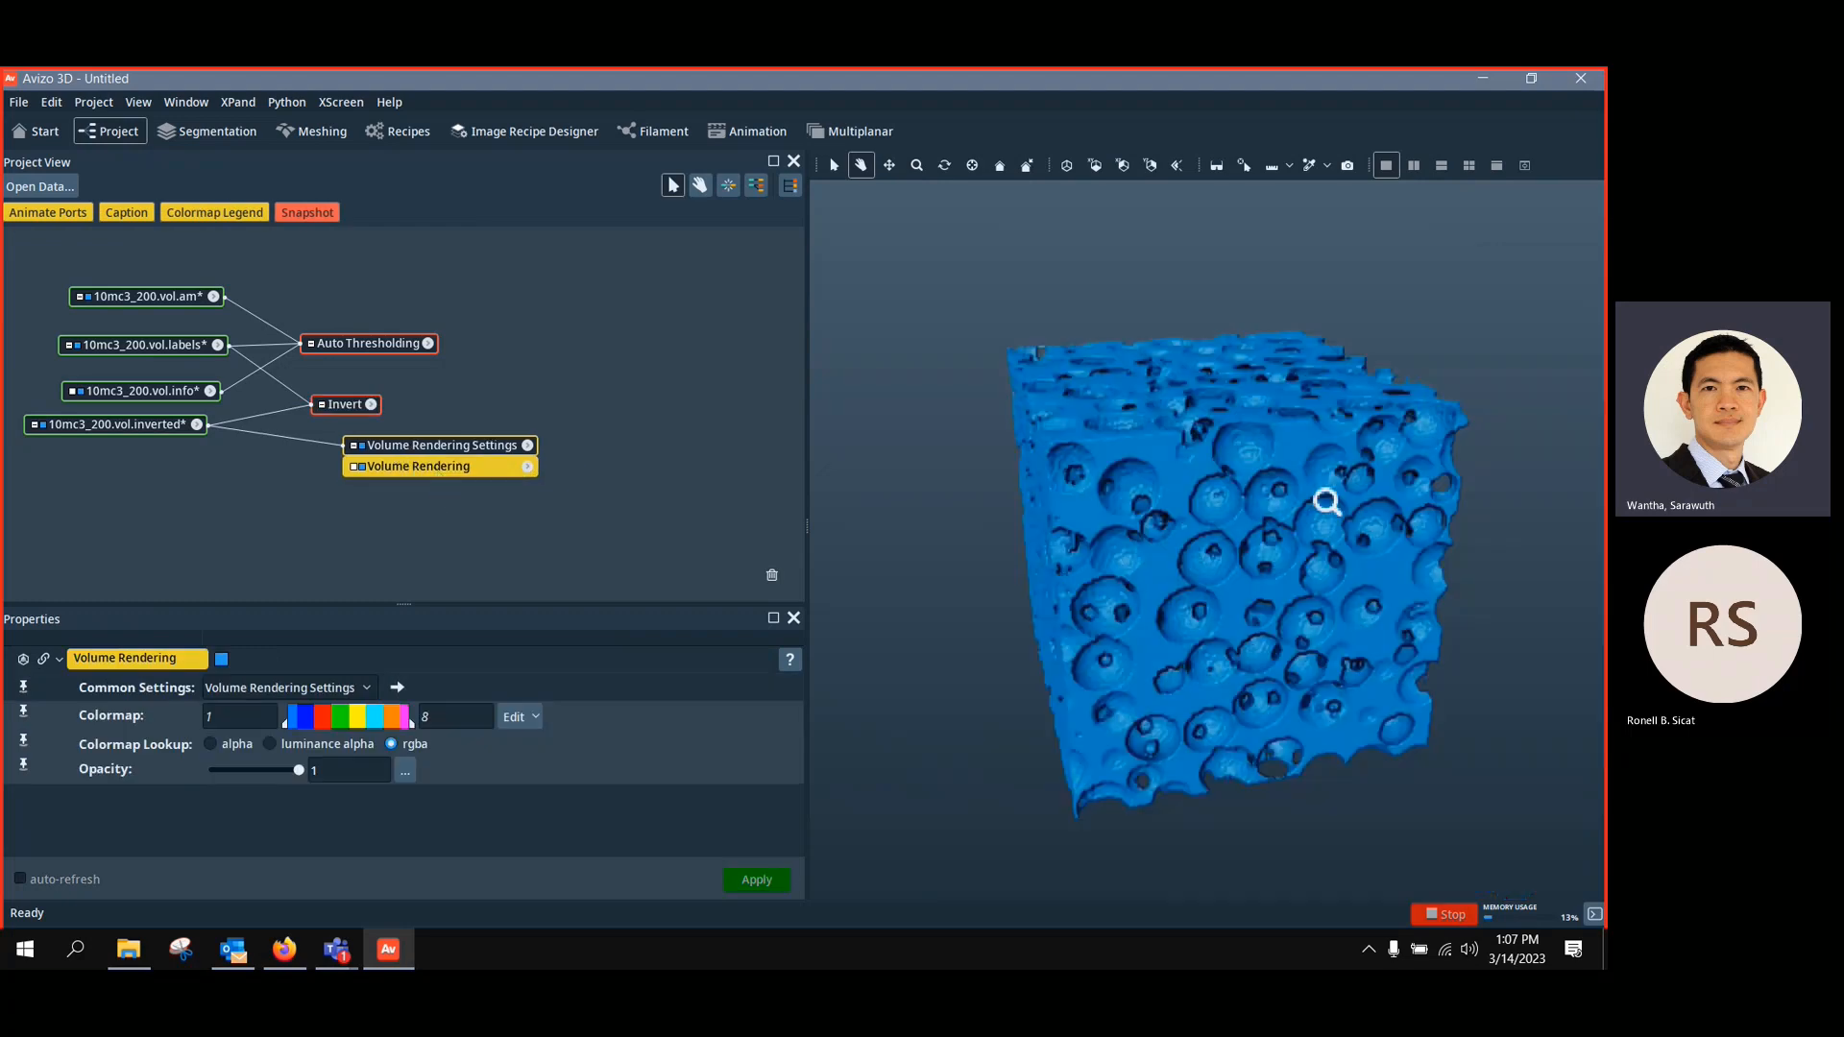
drag(1306, 509, 1213, 622)
scroll(1214, 622, up, 5)
scroll(1209, 600, down, 3)
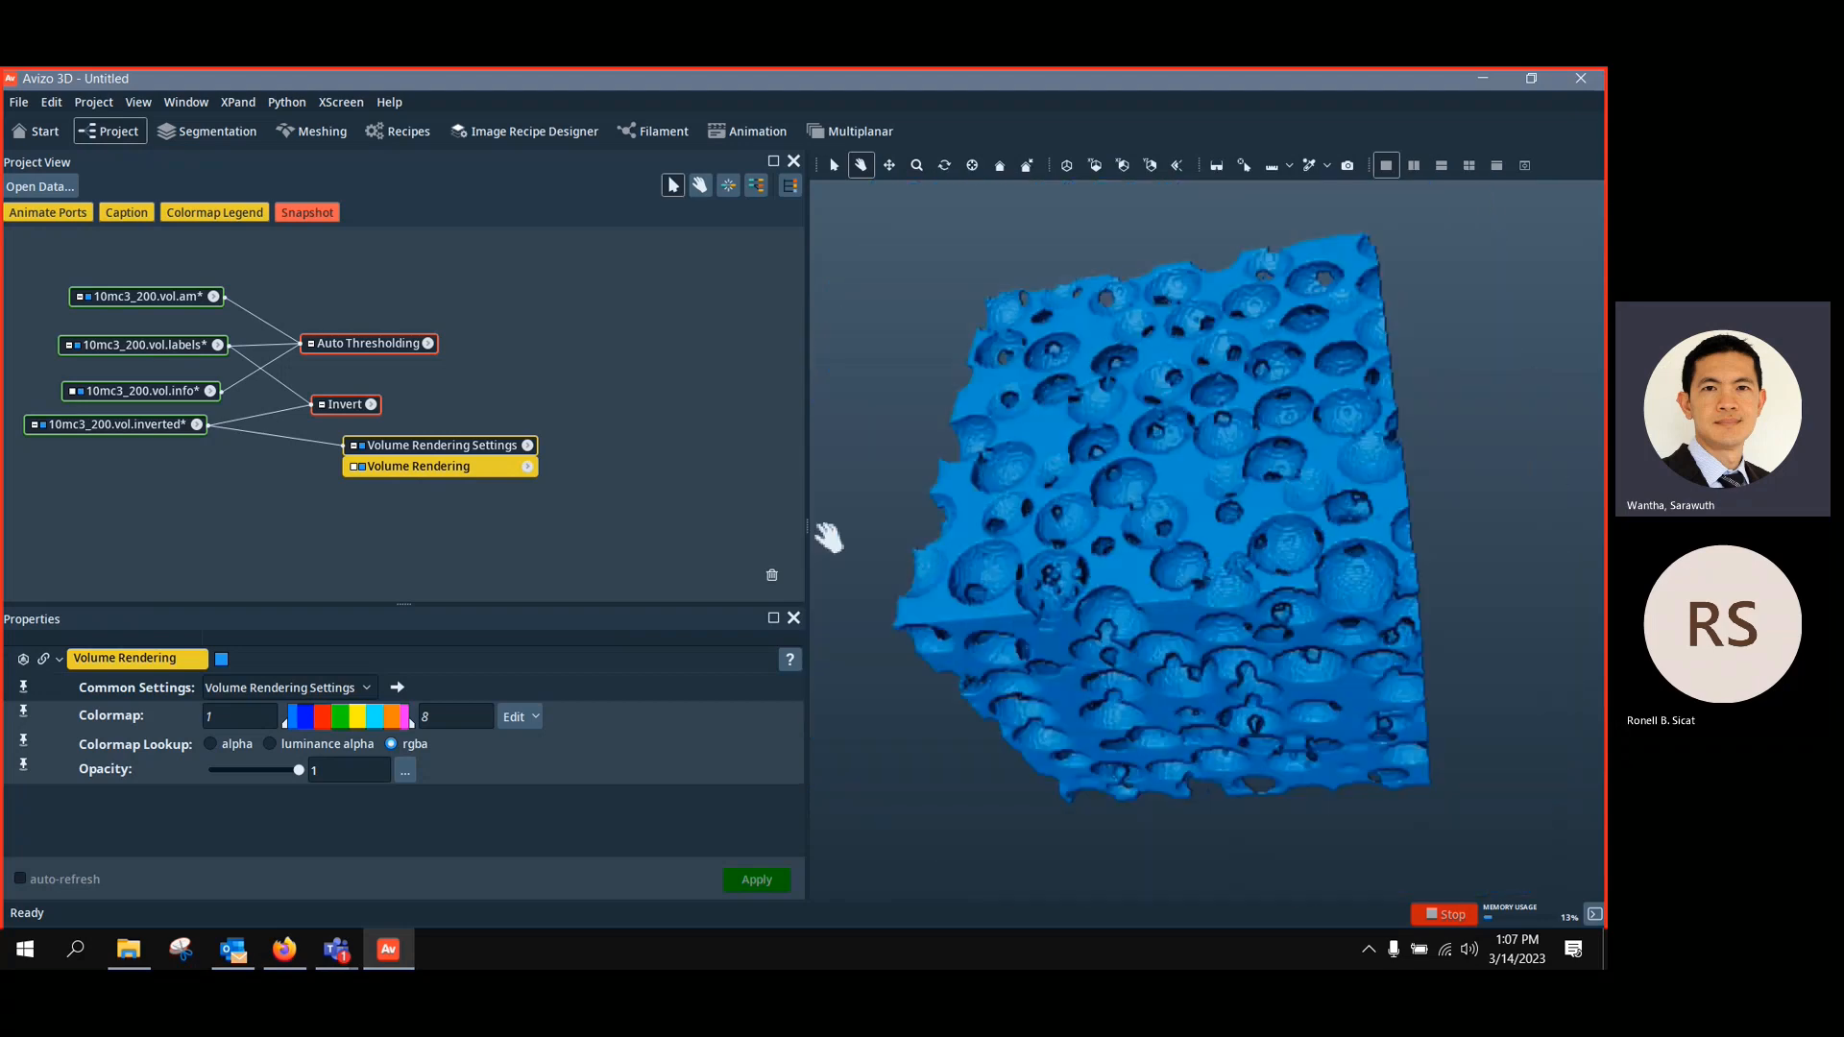
drag(810, 532, 657, 518)
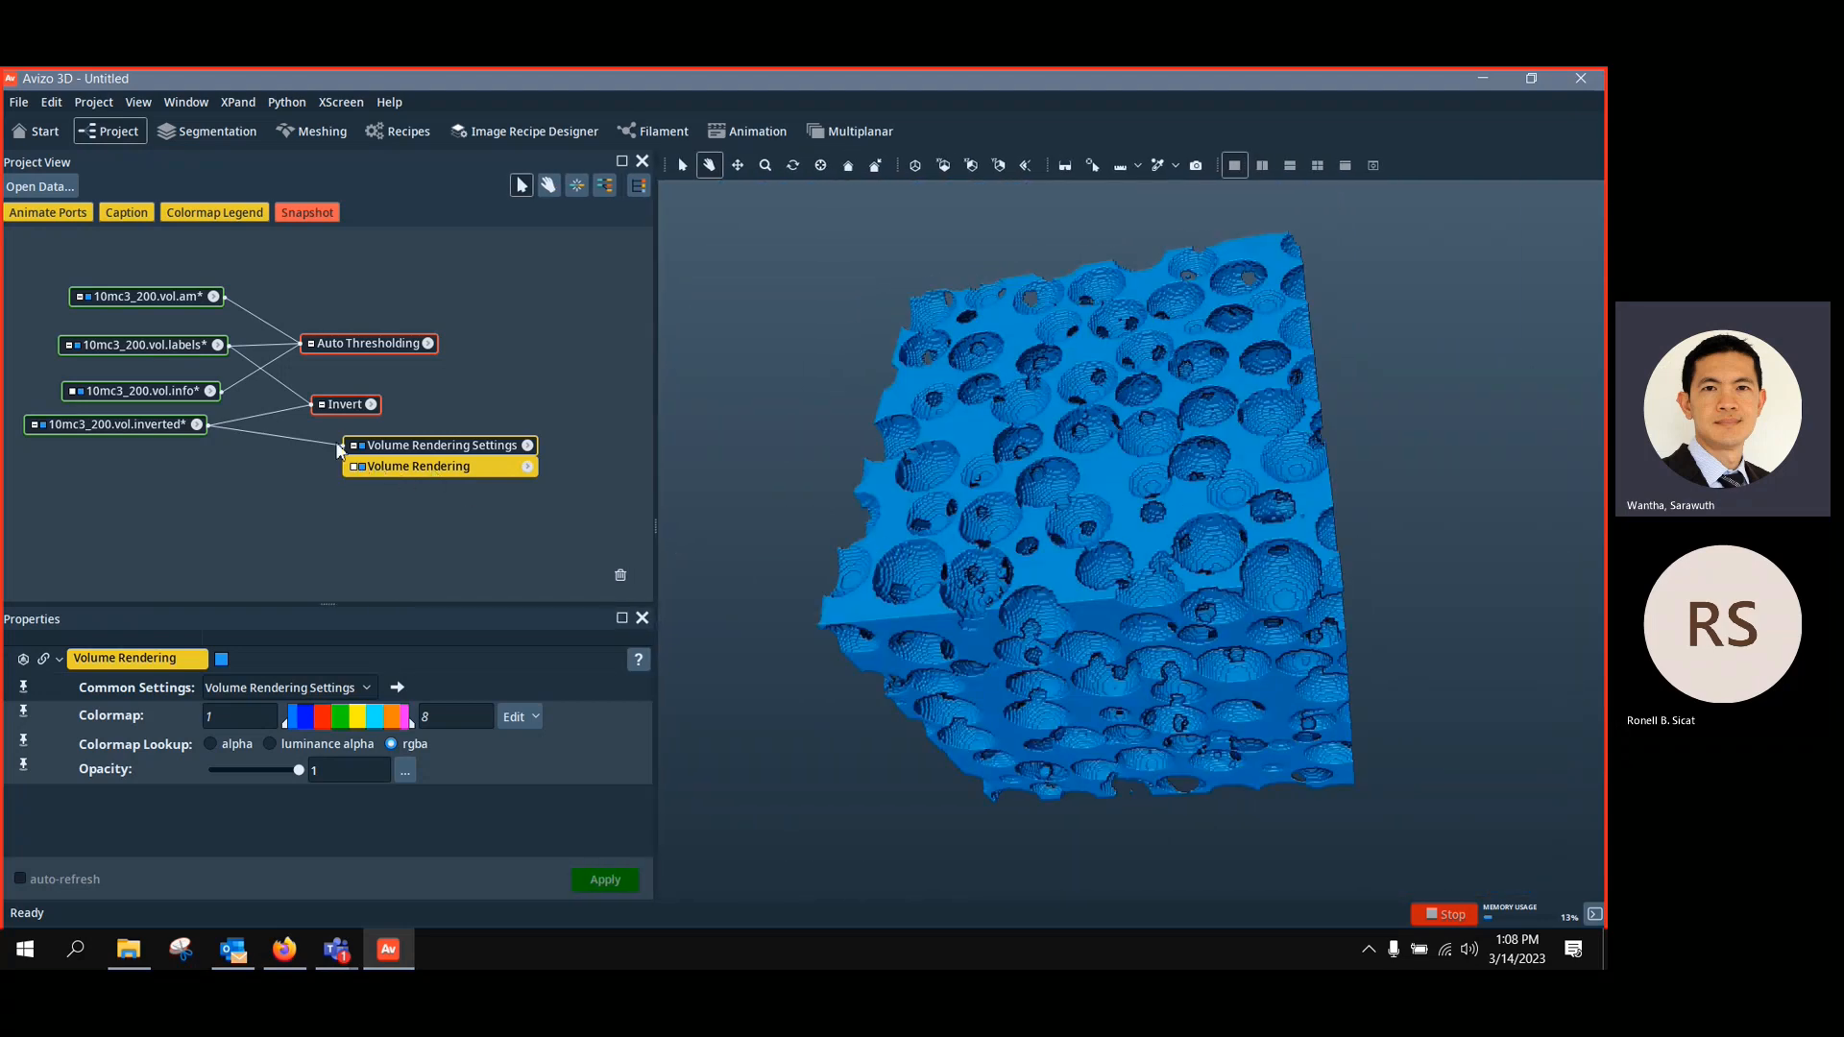
click(359, 465)
Attach an ROI Box to 10mc3_200.vol.inverted
click(107, 424)
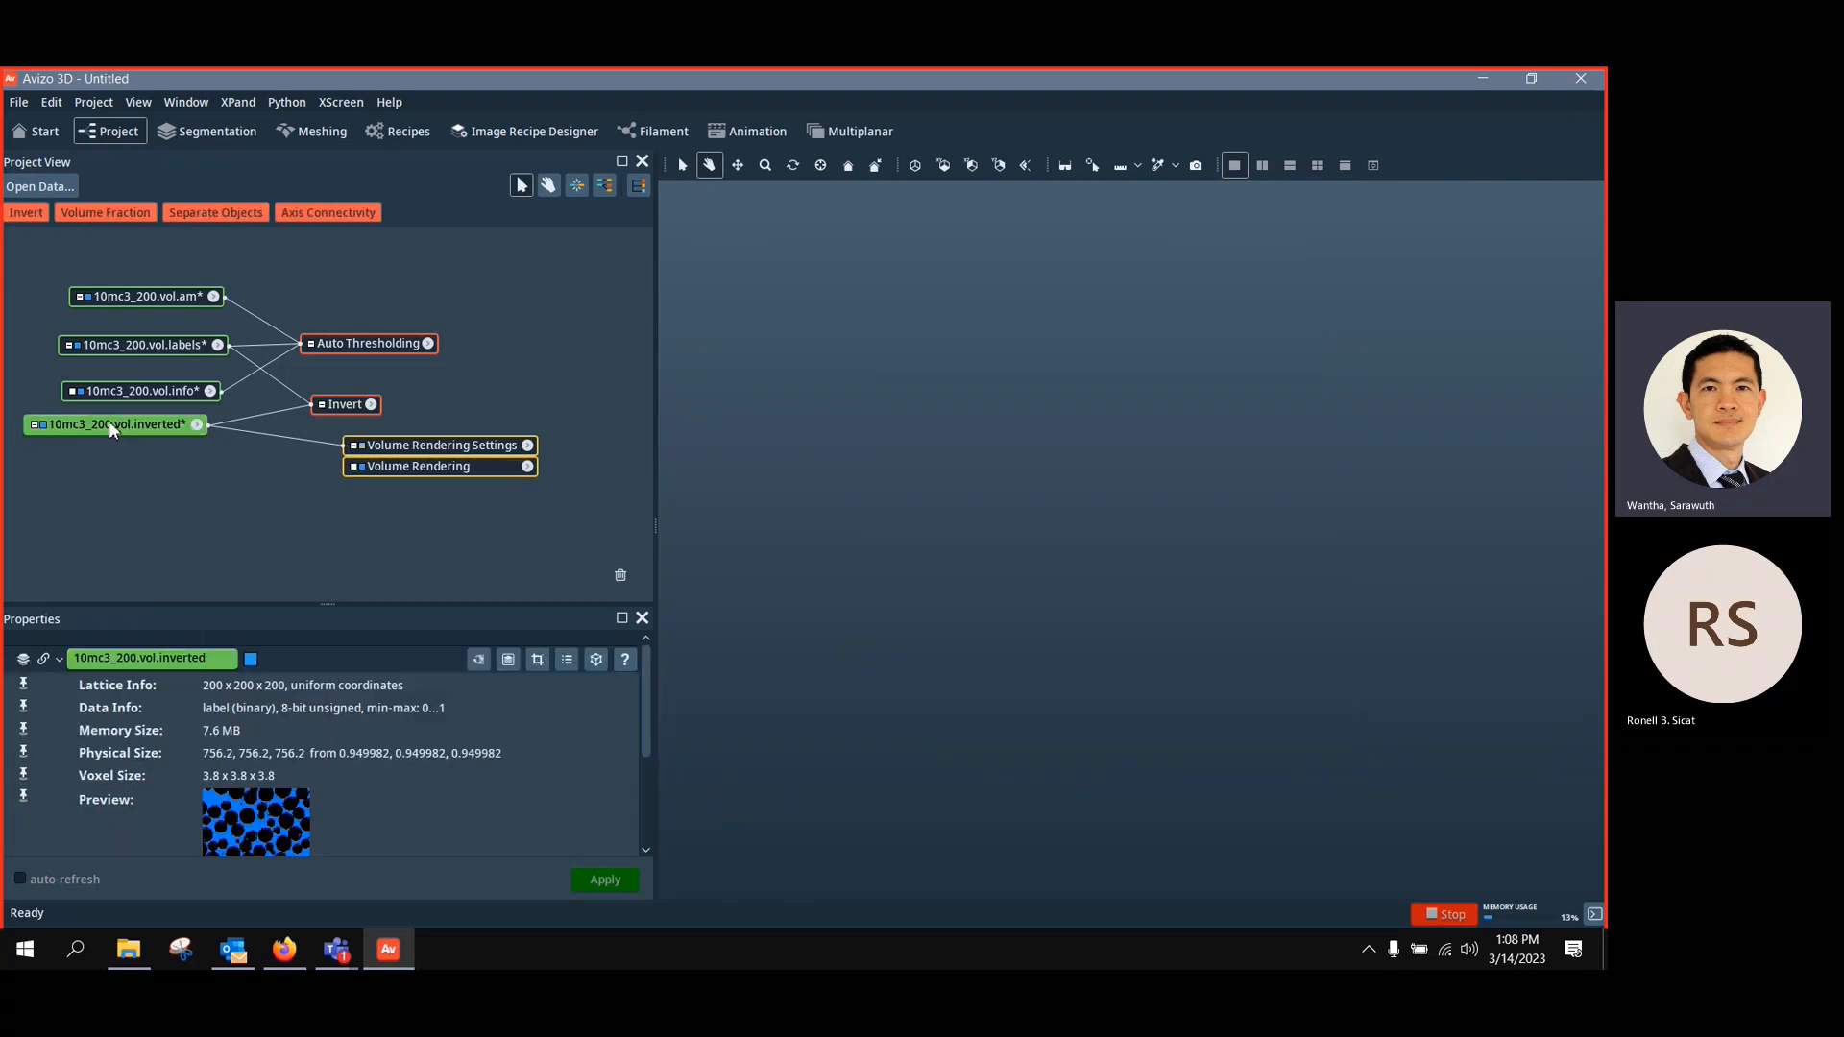
right_click(107, 423)
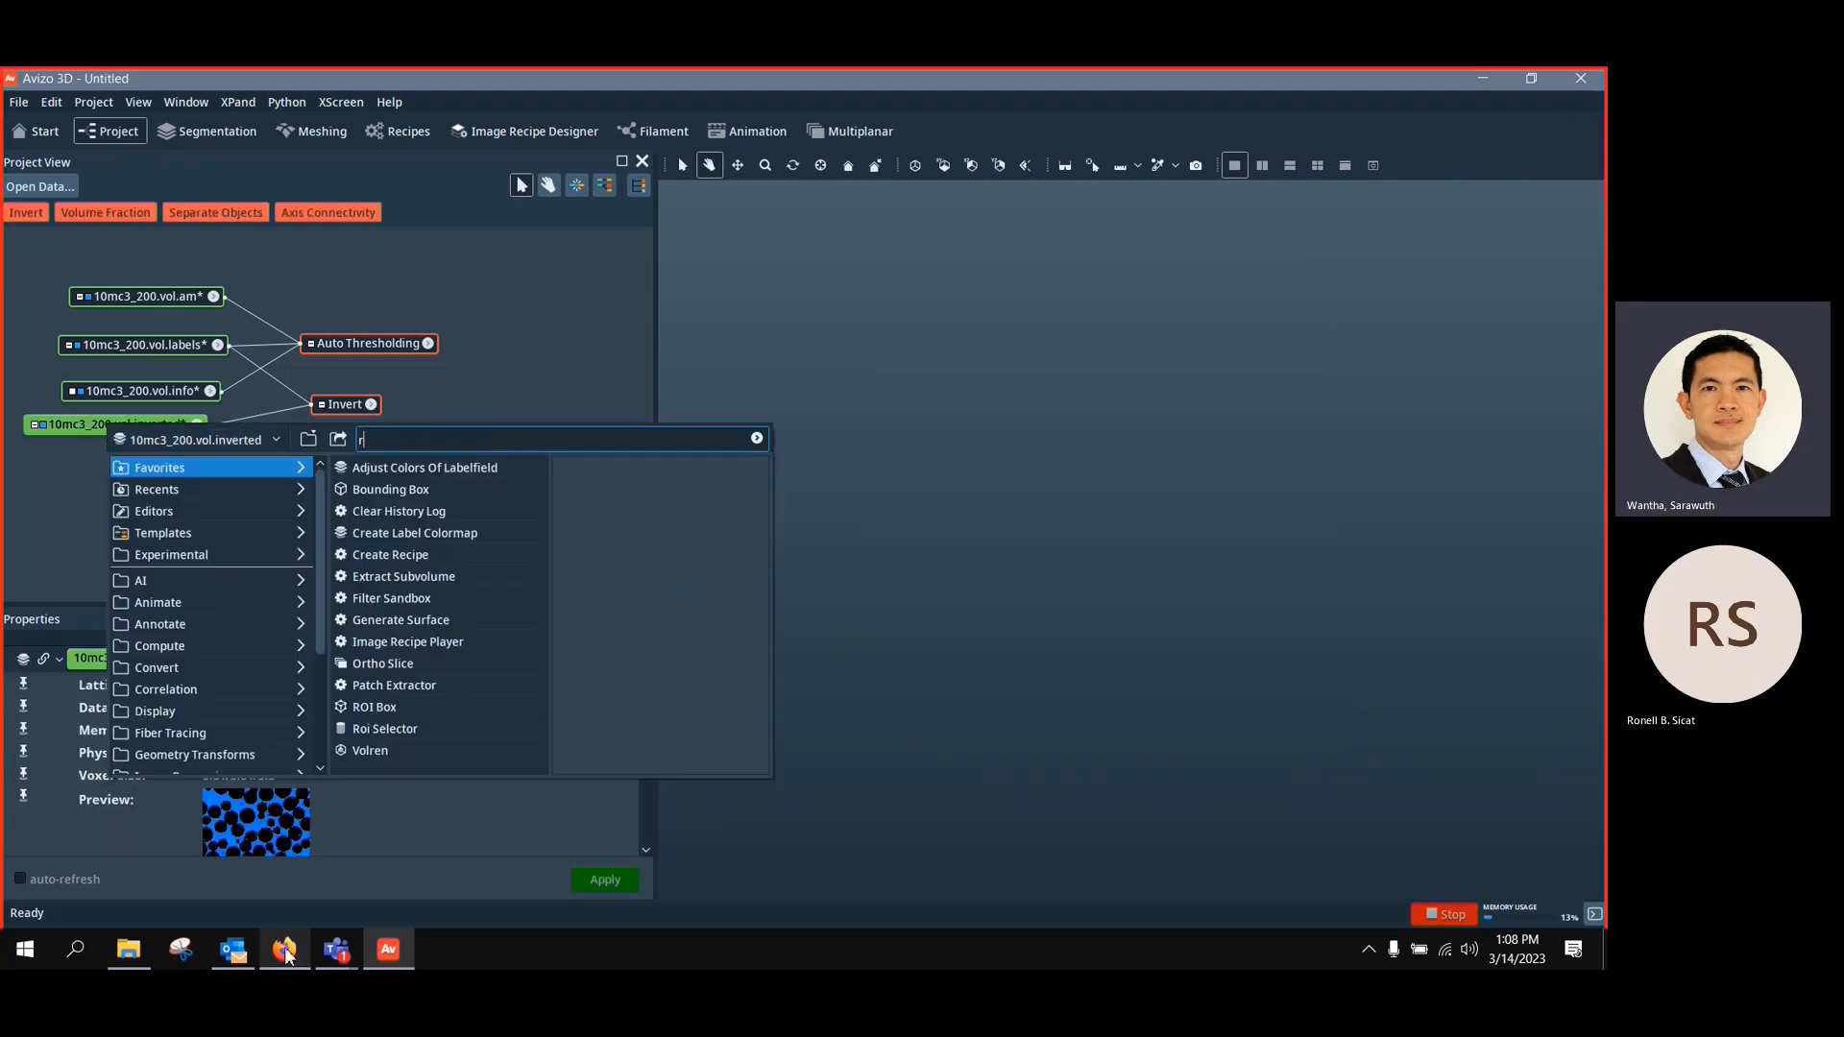
text(roi)
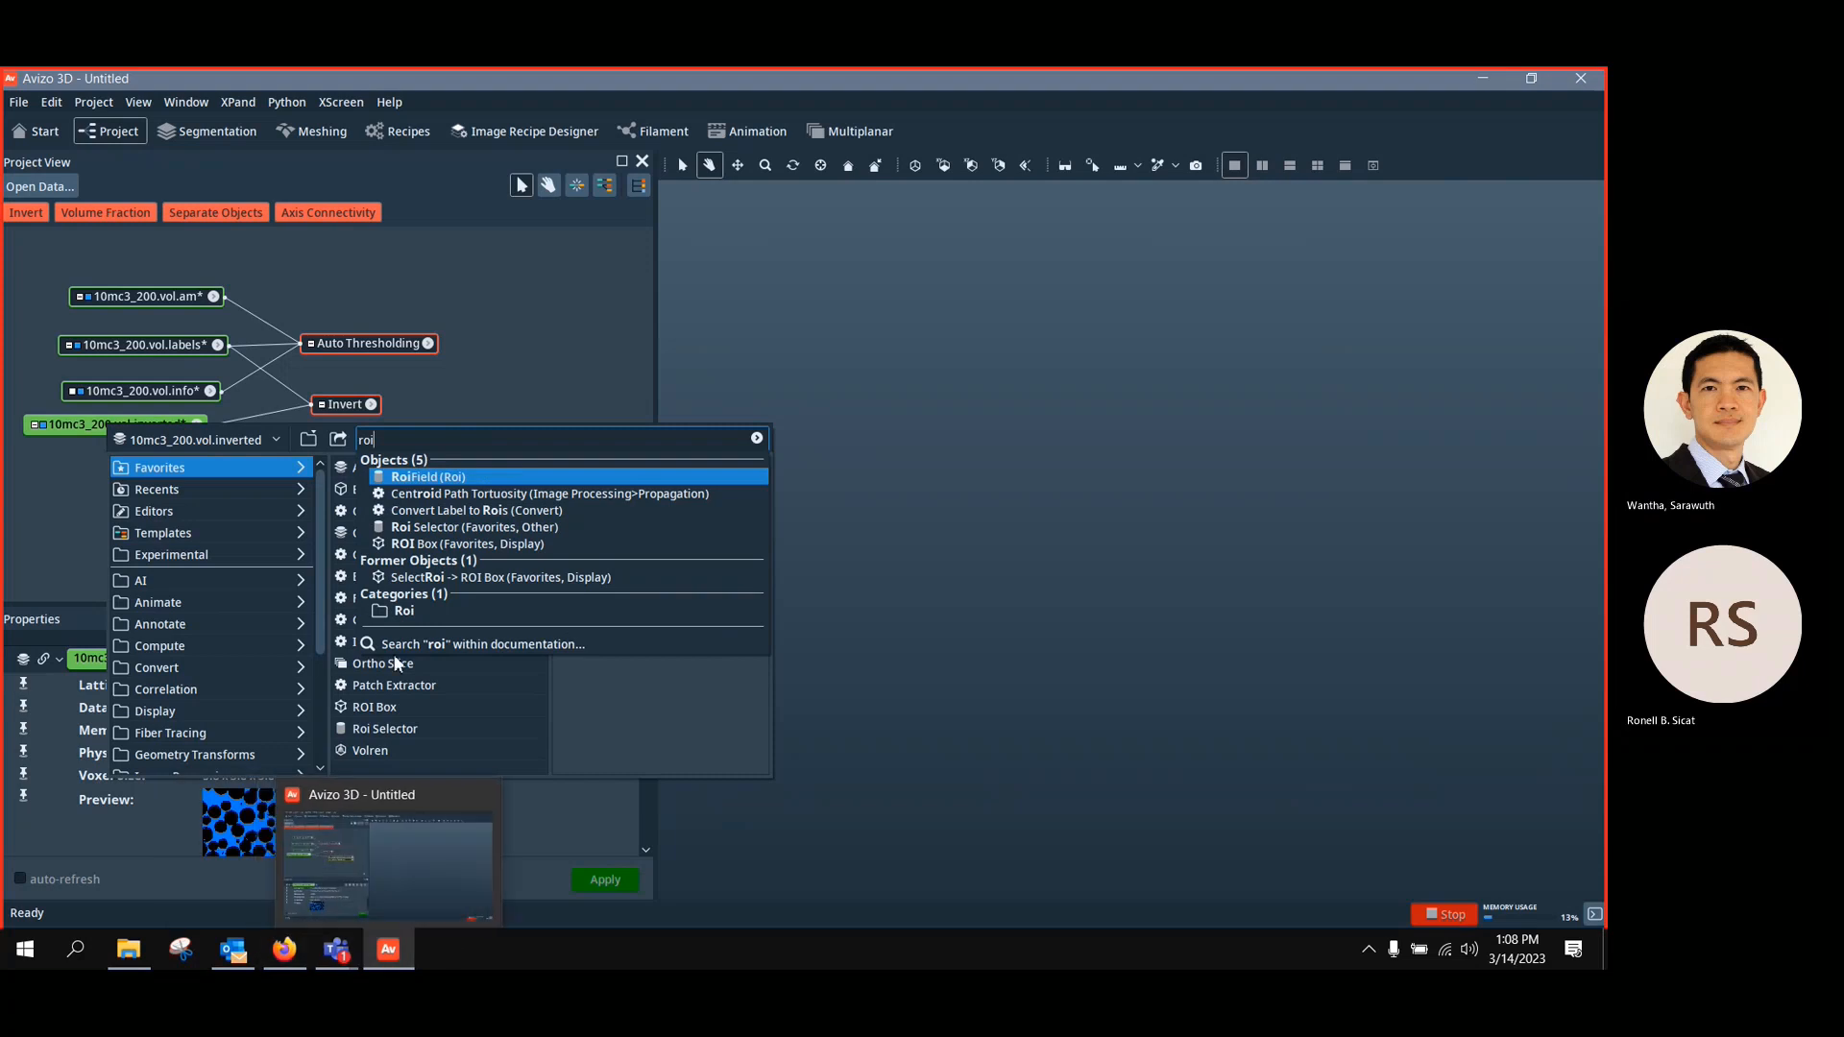
click(500, 544)
Shrink the ROI box to about 338.5–558 along X and about 219.6–450.5 along Z
drag(889, 515, 1213, 293)
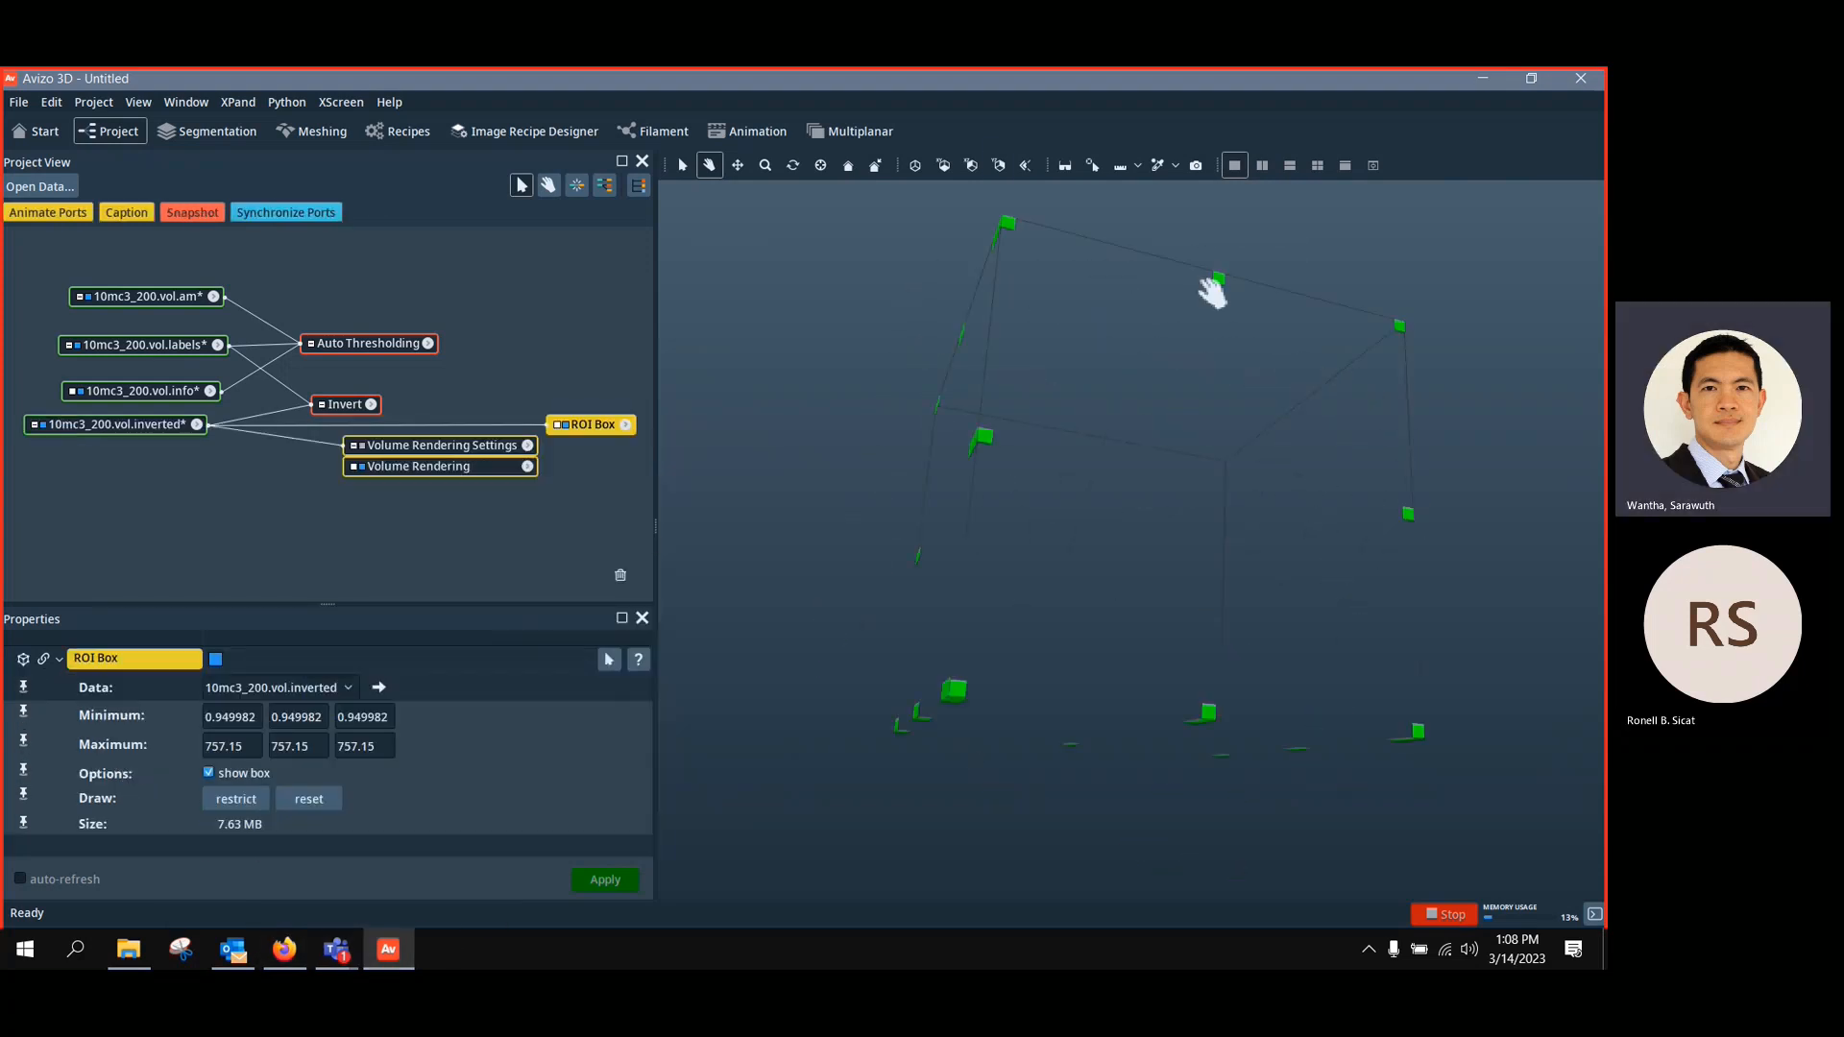
click(1025, 165)
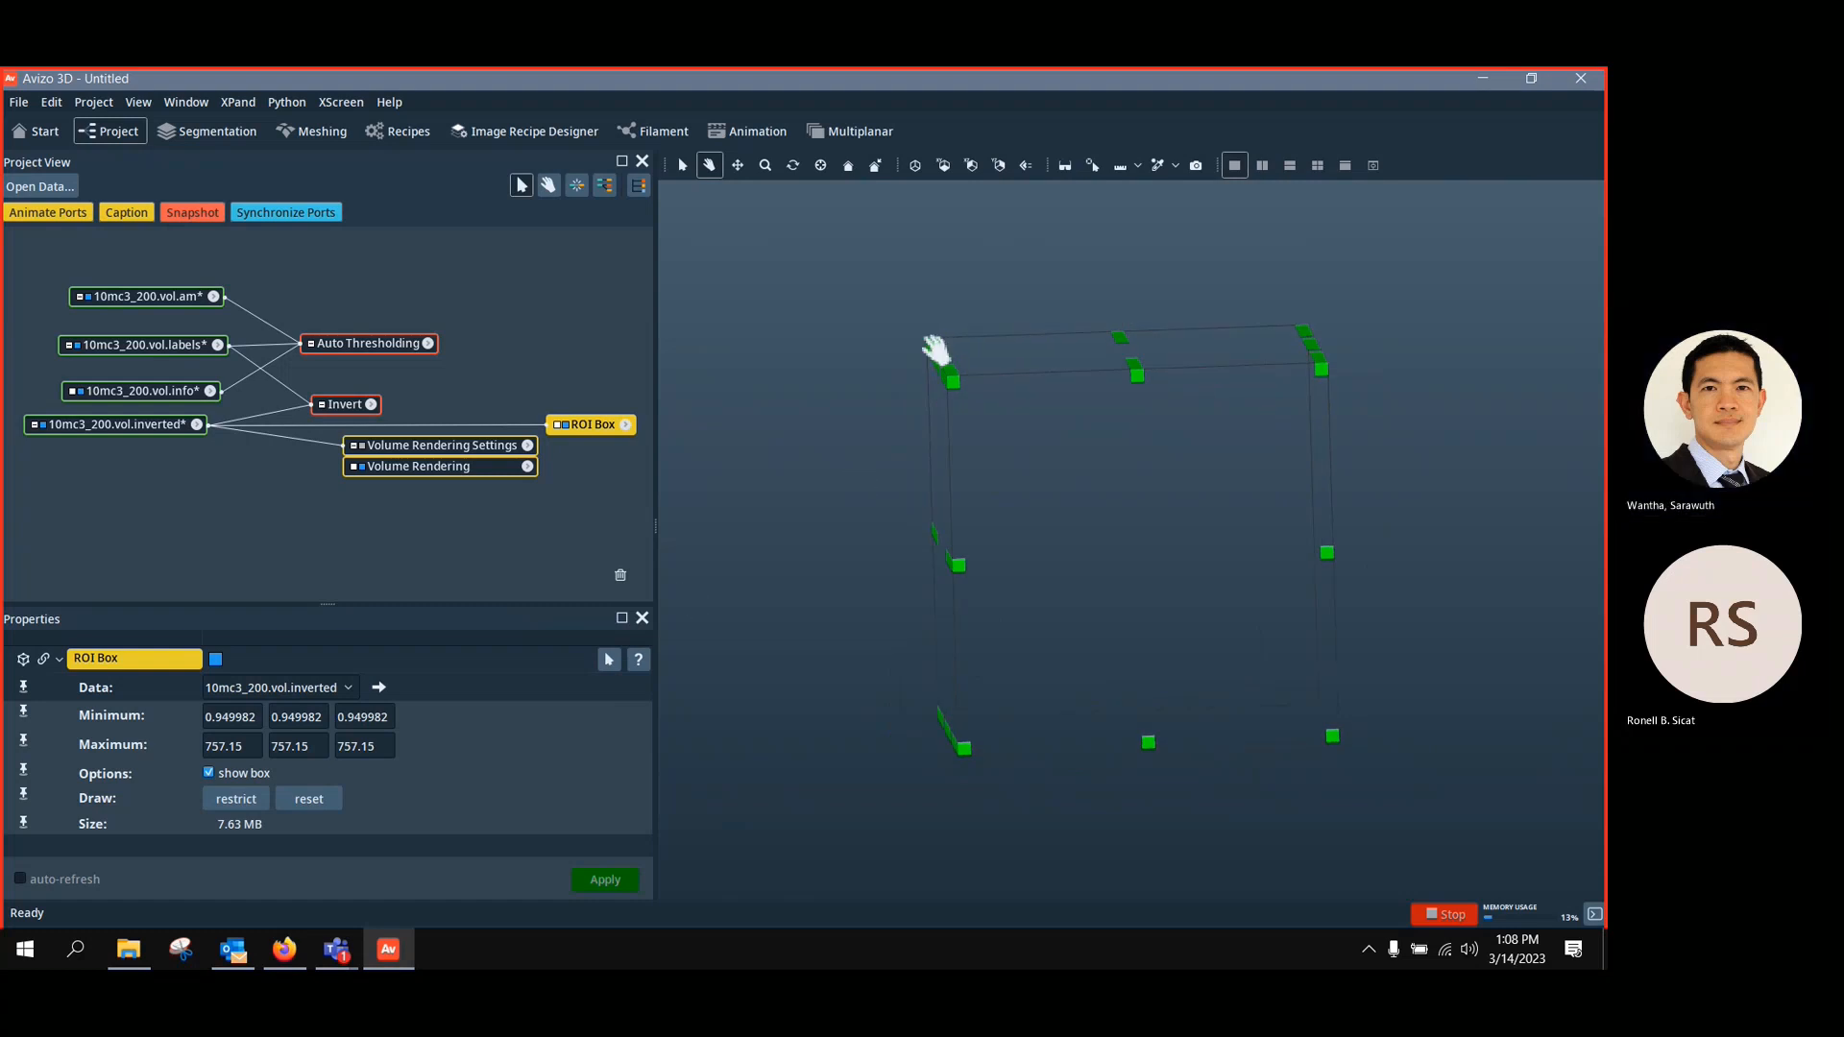
drag(1034, 388, 1203, 395)
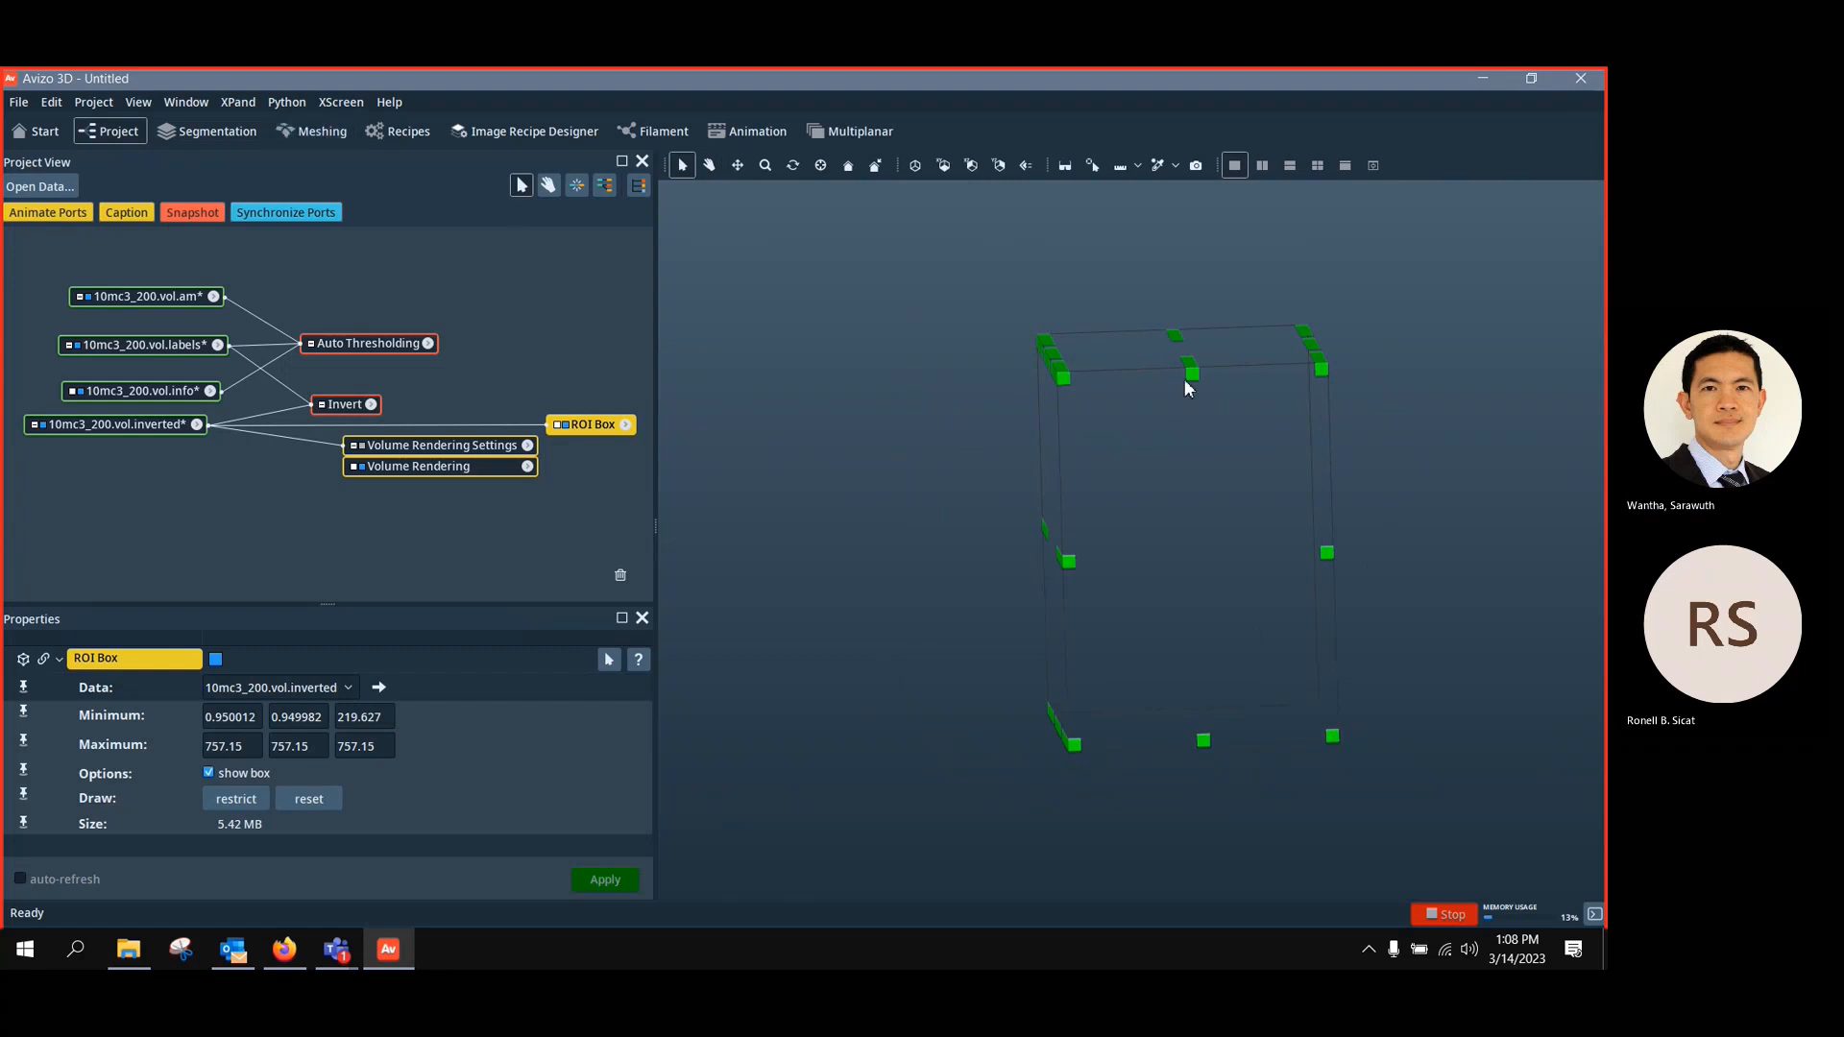
drag(1187, 384, 1199, 540)
drag(1205, 741, 1201, 641)
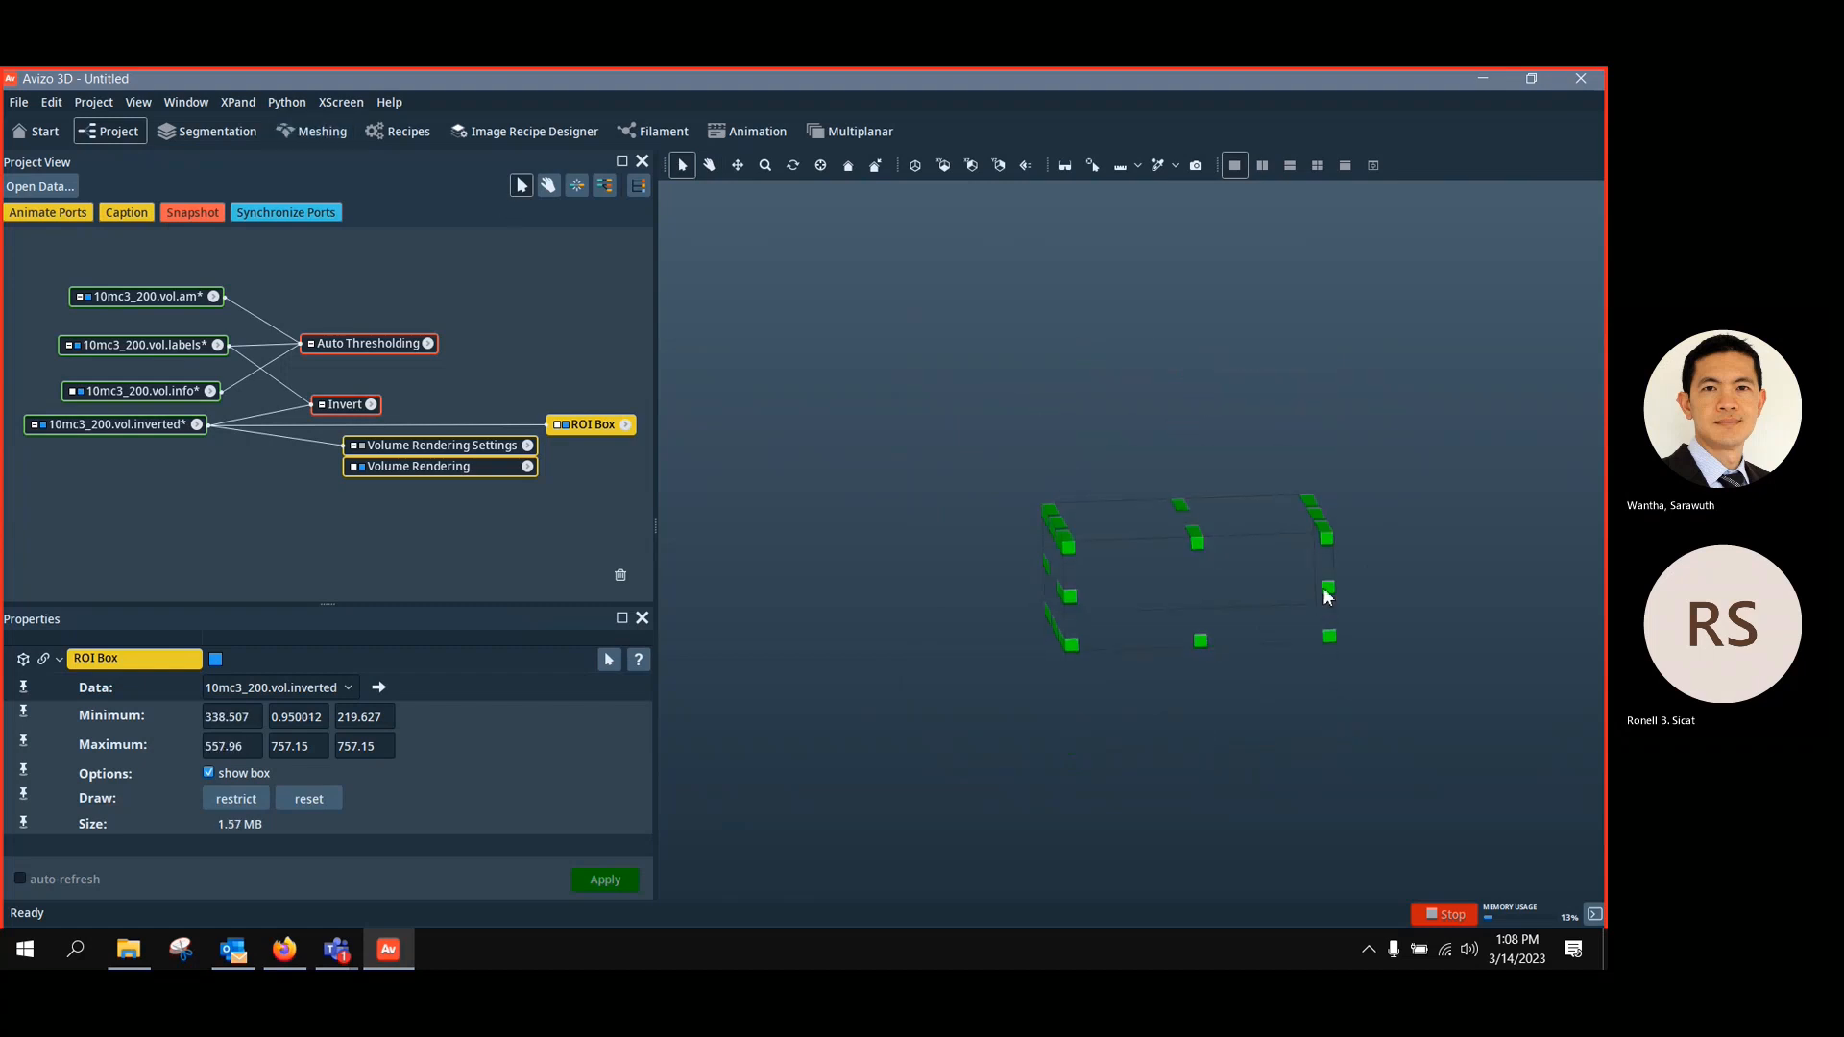
drag(1326, 595, 1175, 589)
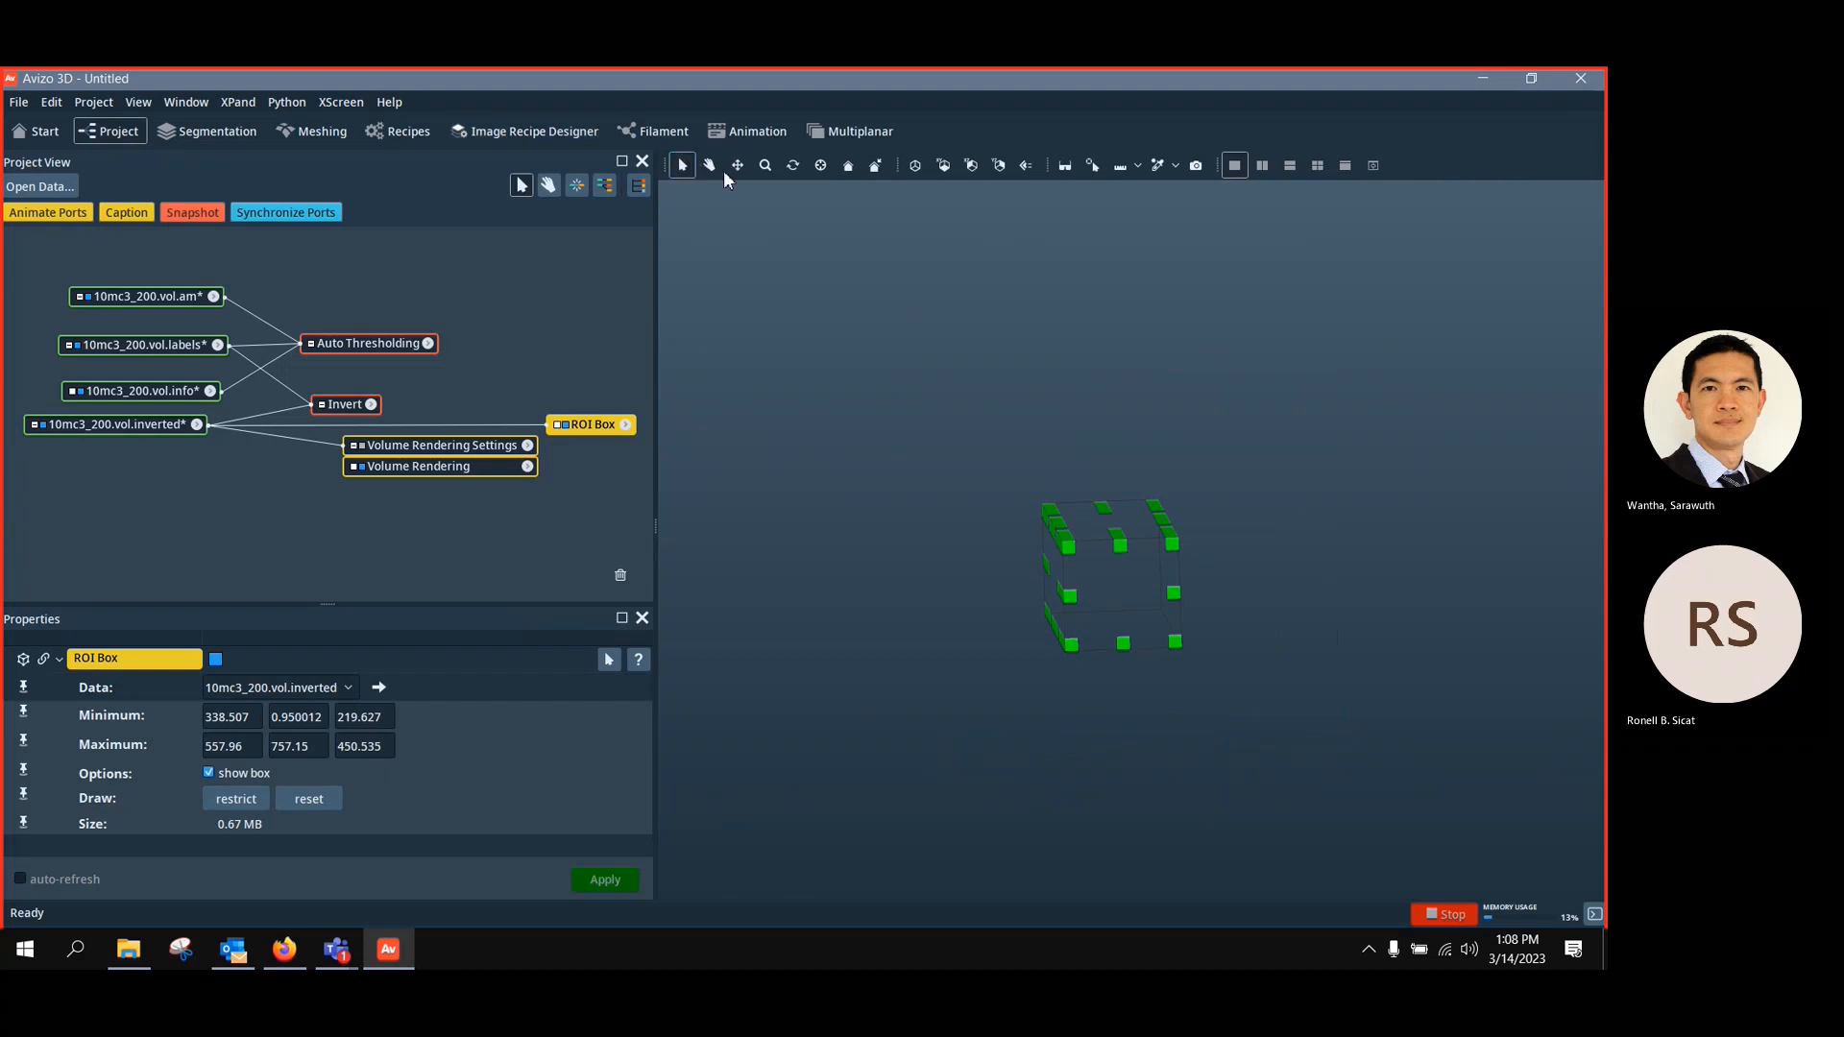
Narrow the ROI box along Y to about 430.5–630.8
key(Escape)
drag(1198, 589, 990, 637)
click(688, 165)
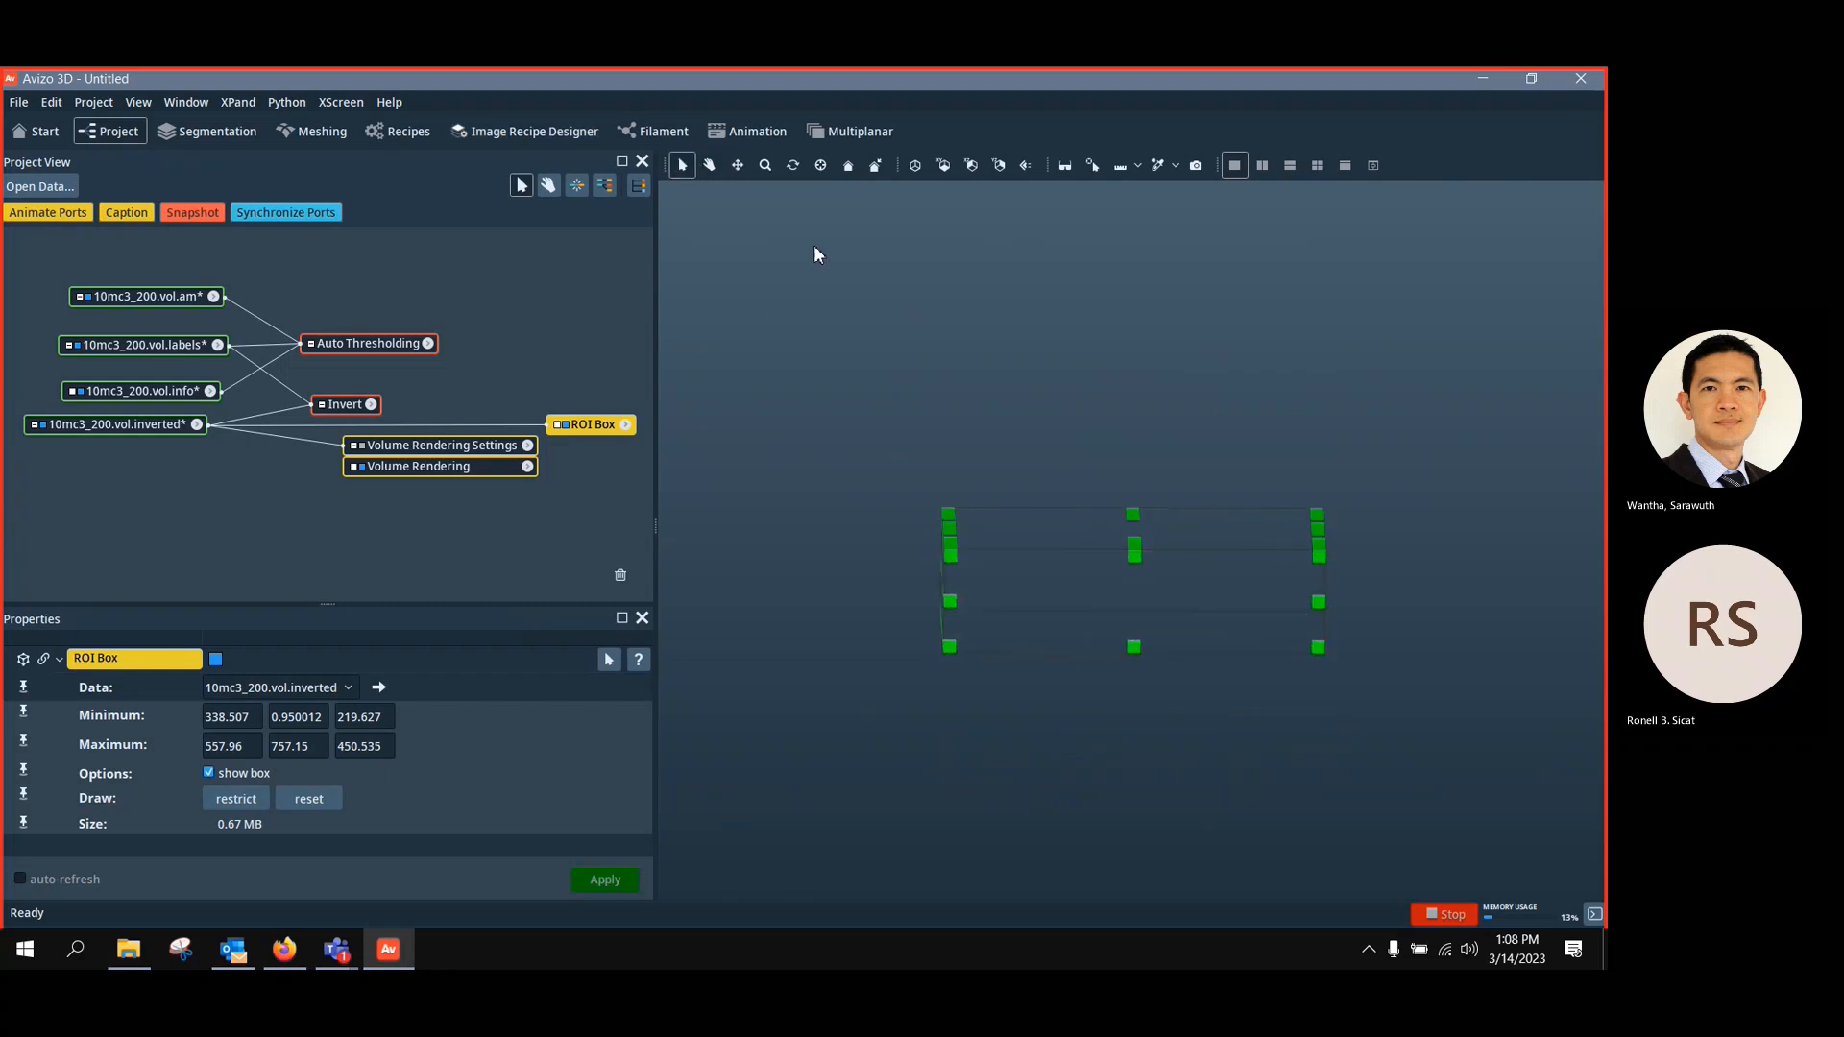
drag(1320, 605, 1103, 596)
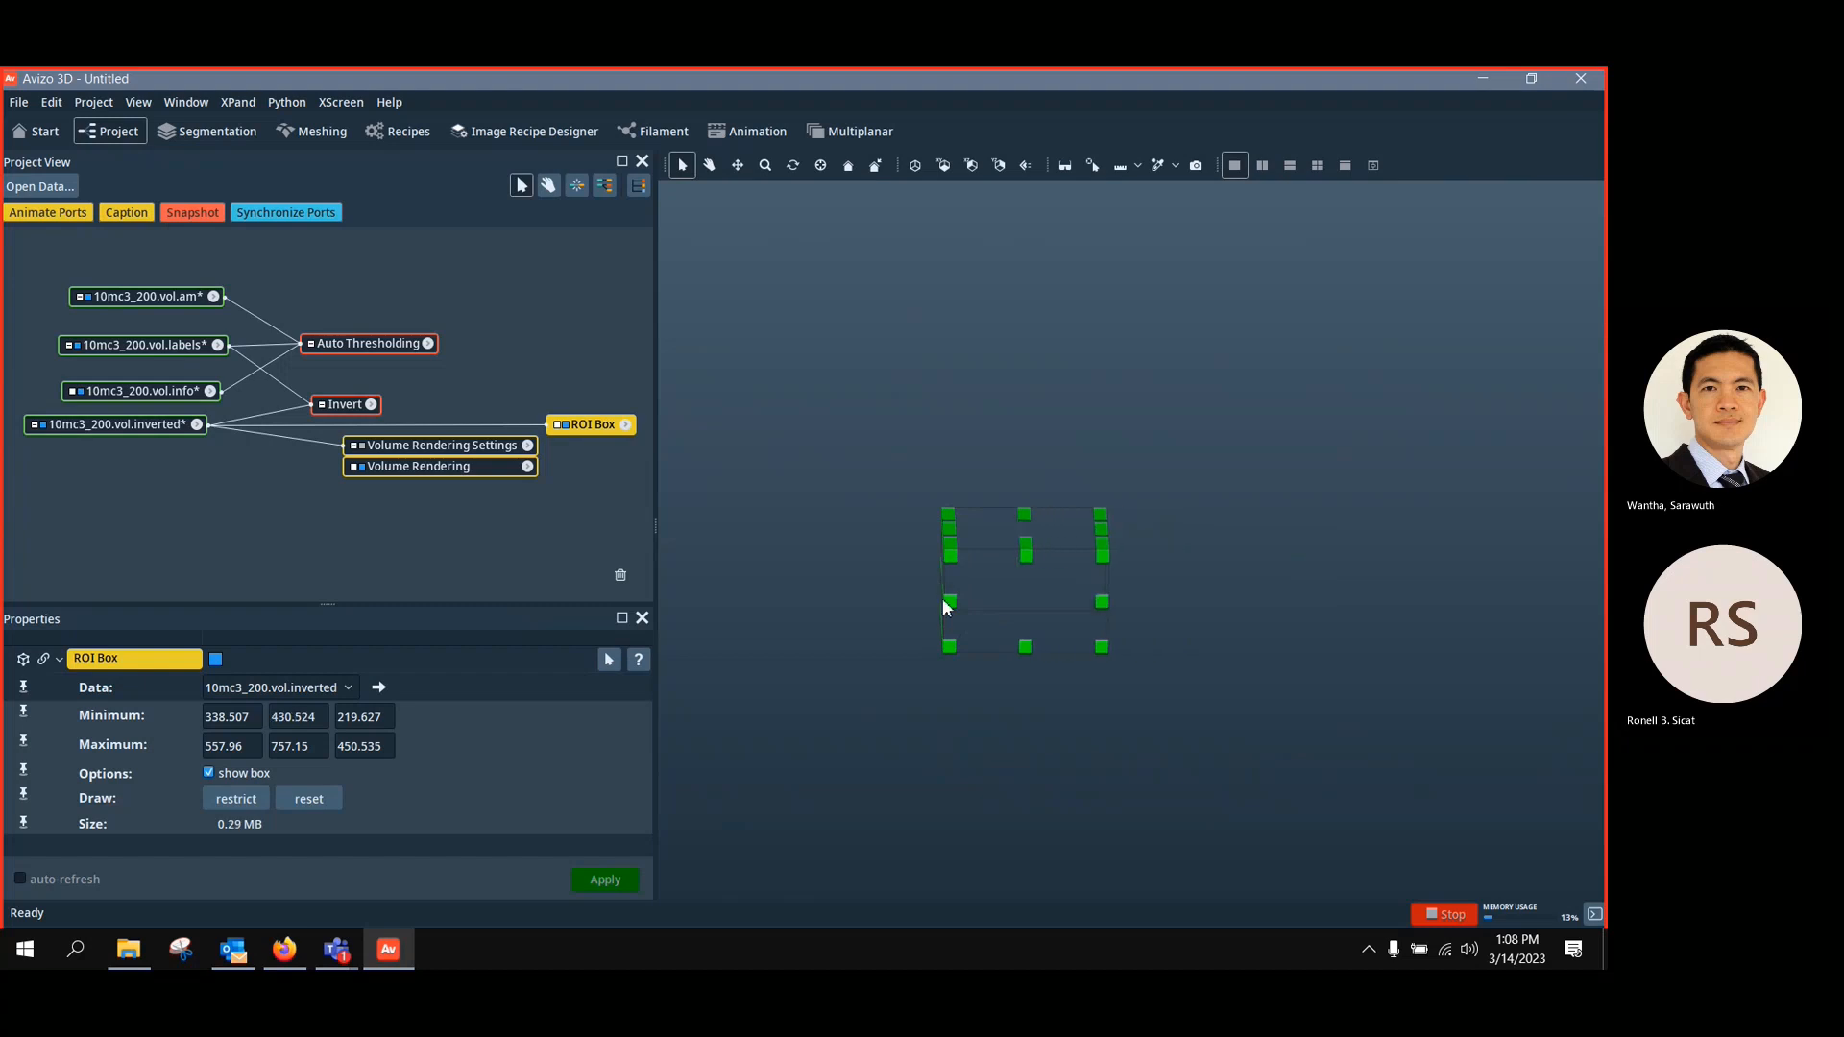
drag(943, 600, 989, 598)
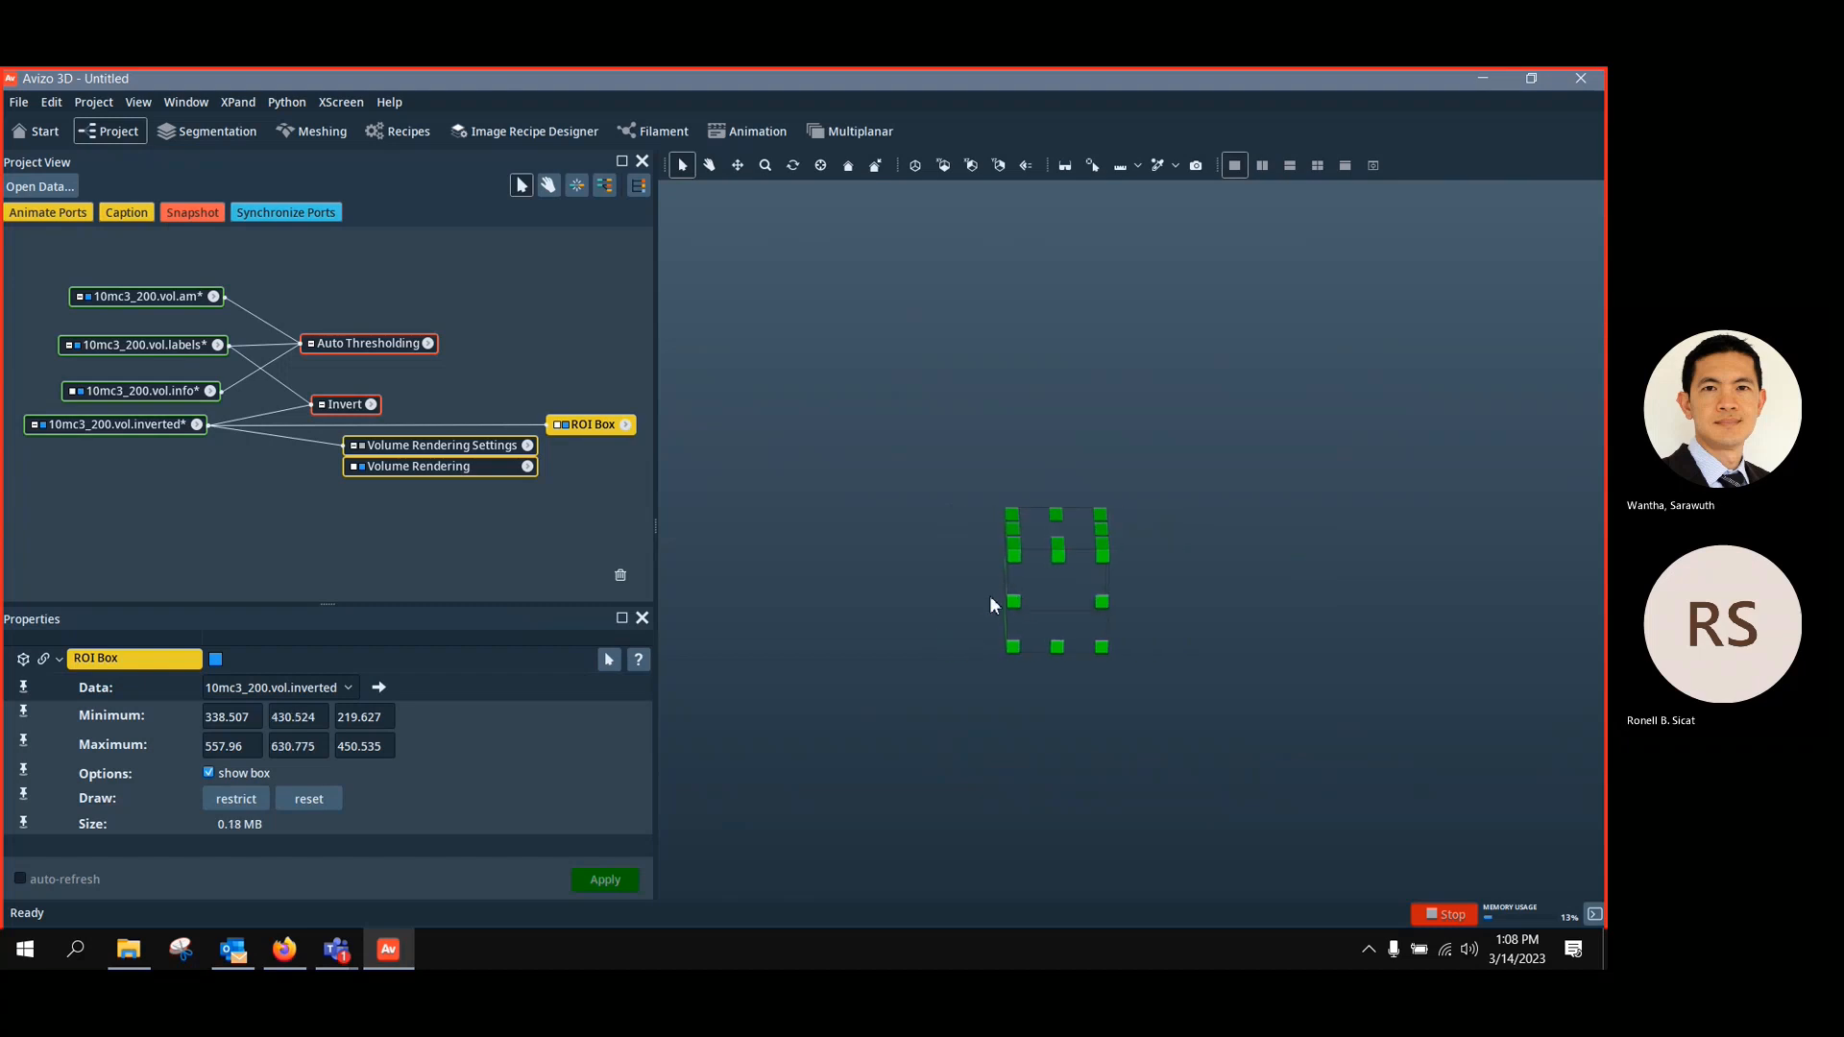
Show the volume rendering again and lower its opacity to about 0.046
click(367, 448)
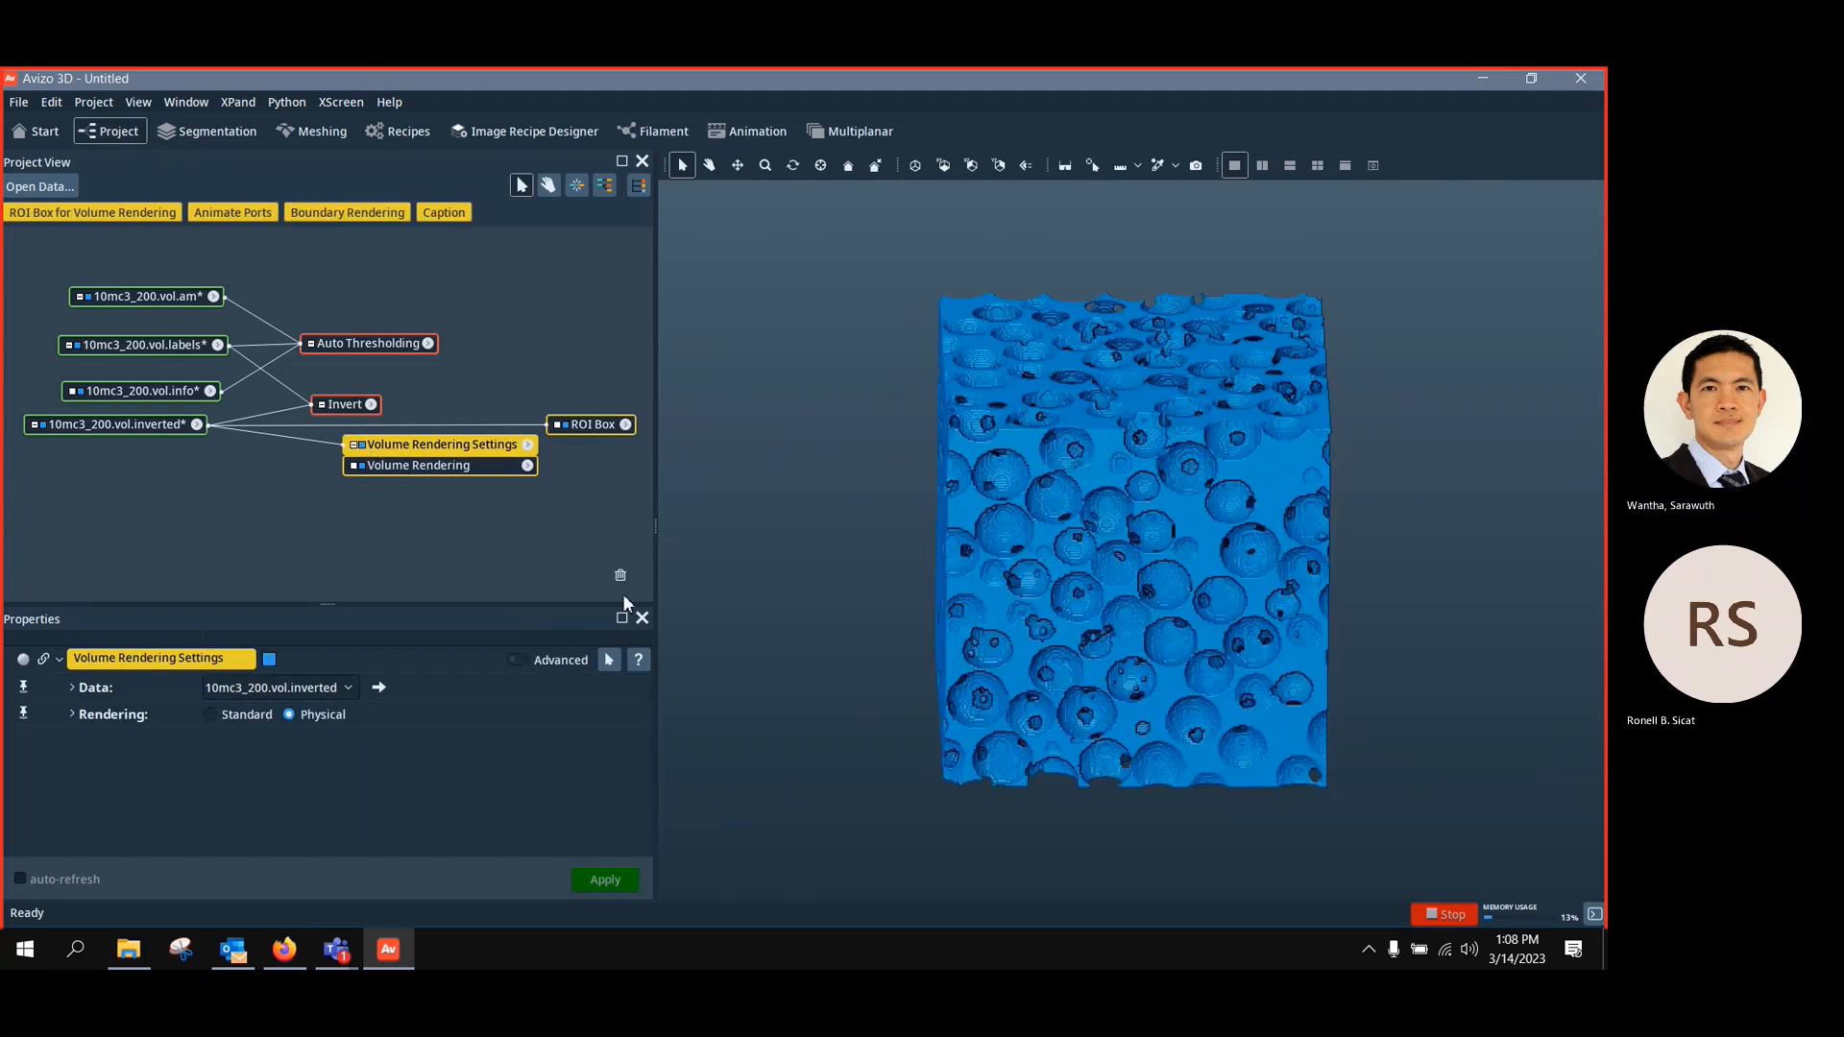
click(451, 466)
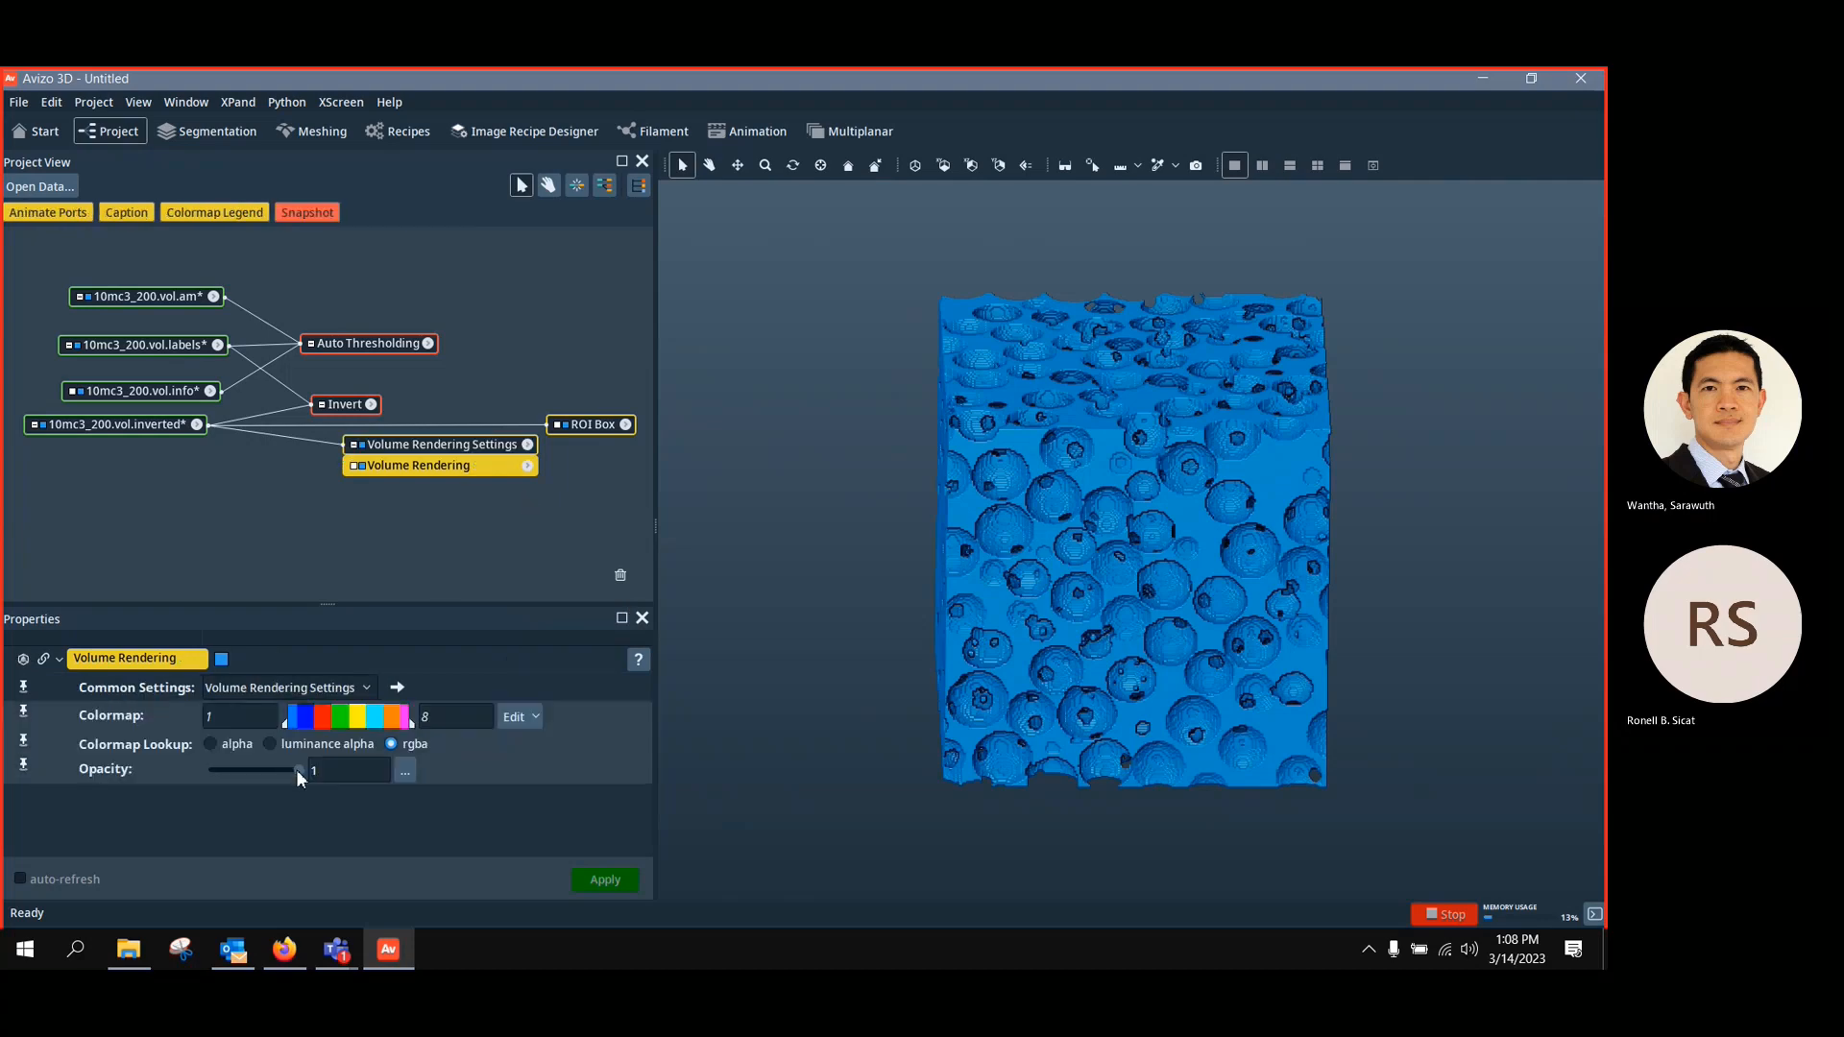
drag(296, 769, 215, 774)
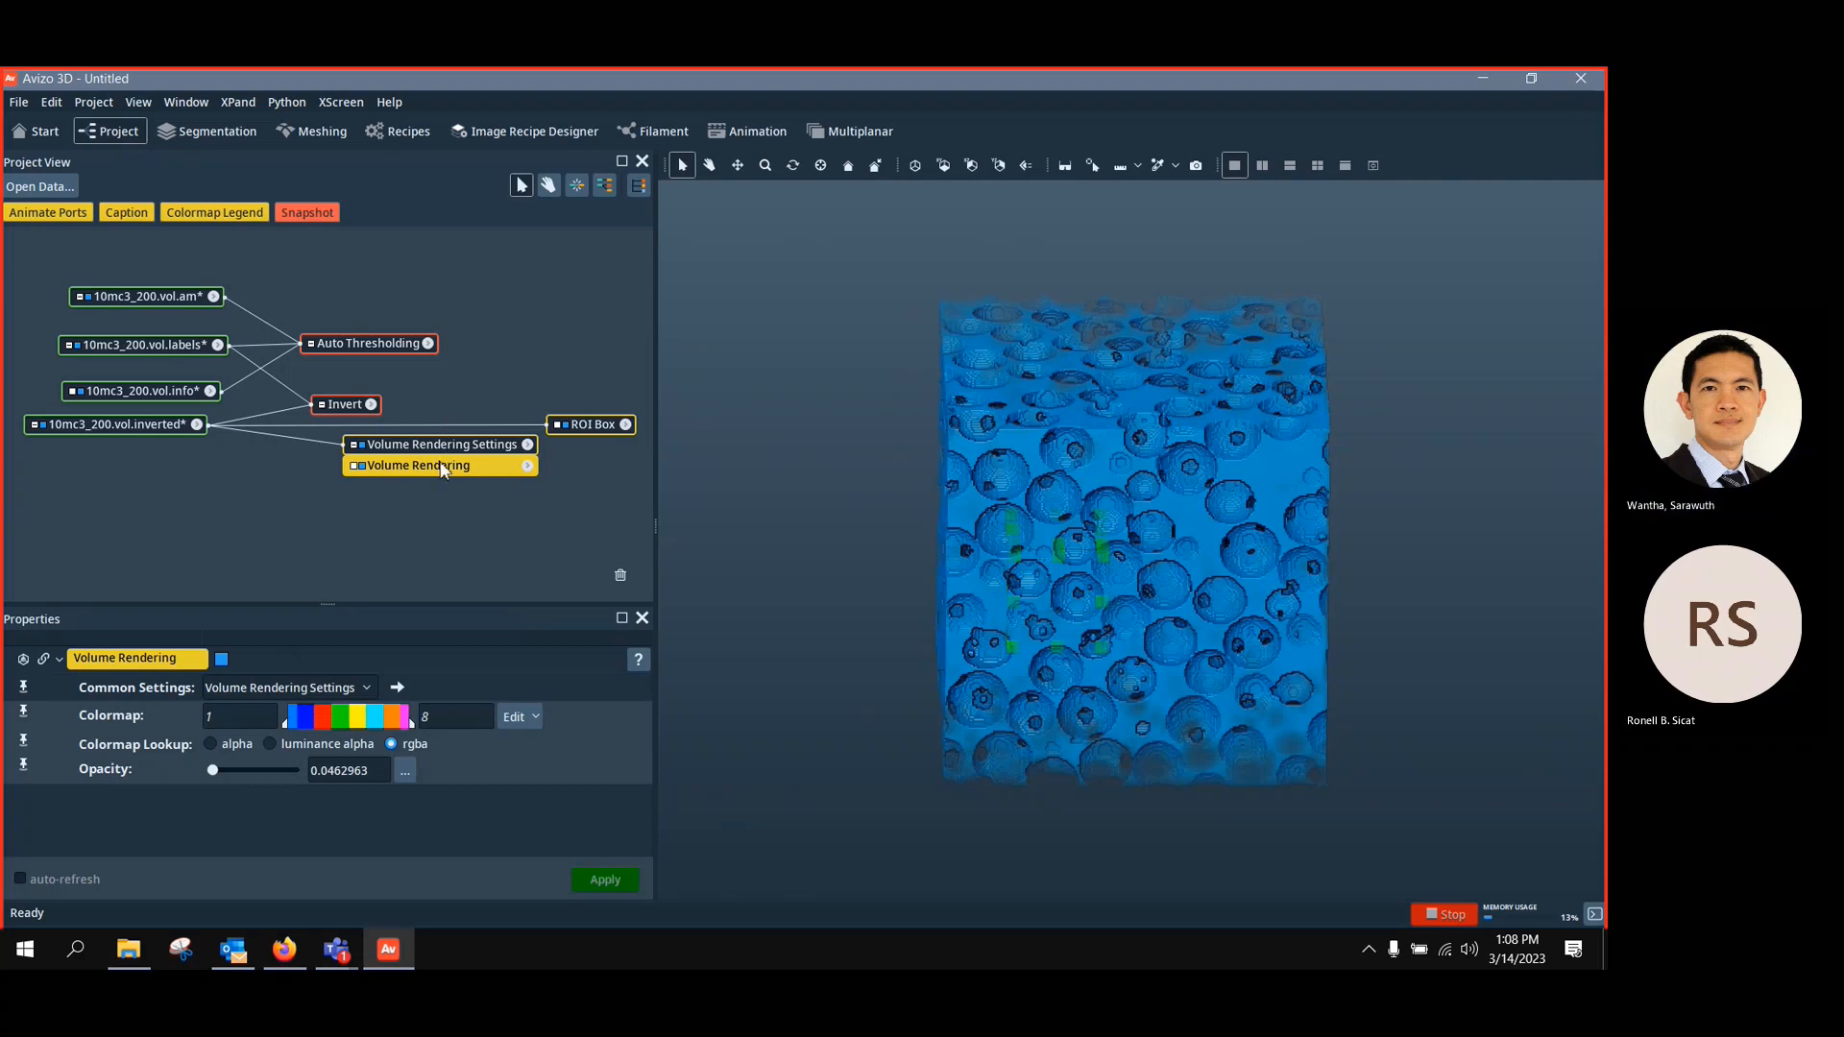
Hide the volume rendering and examine the reduced ROI box from several angles
drag(441, 465, 441, 467)
click(364, 450)
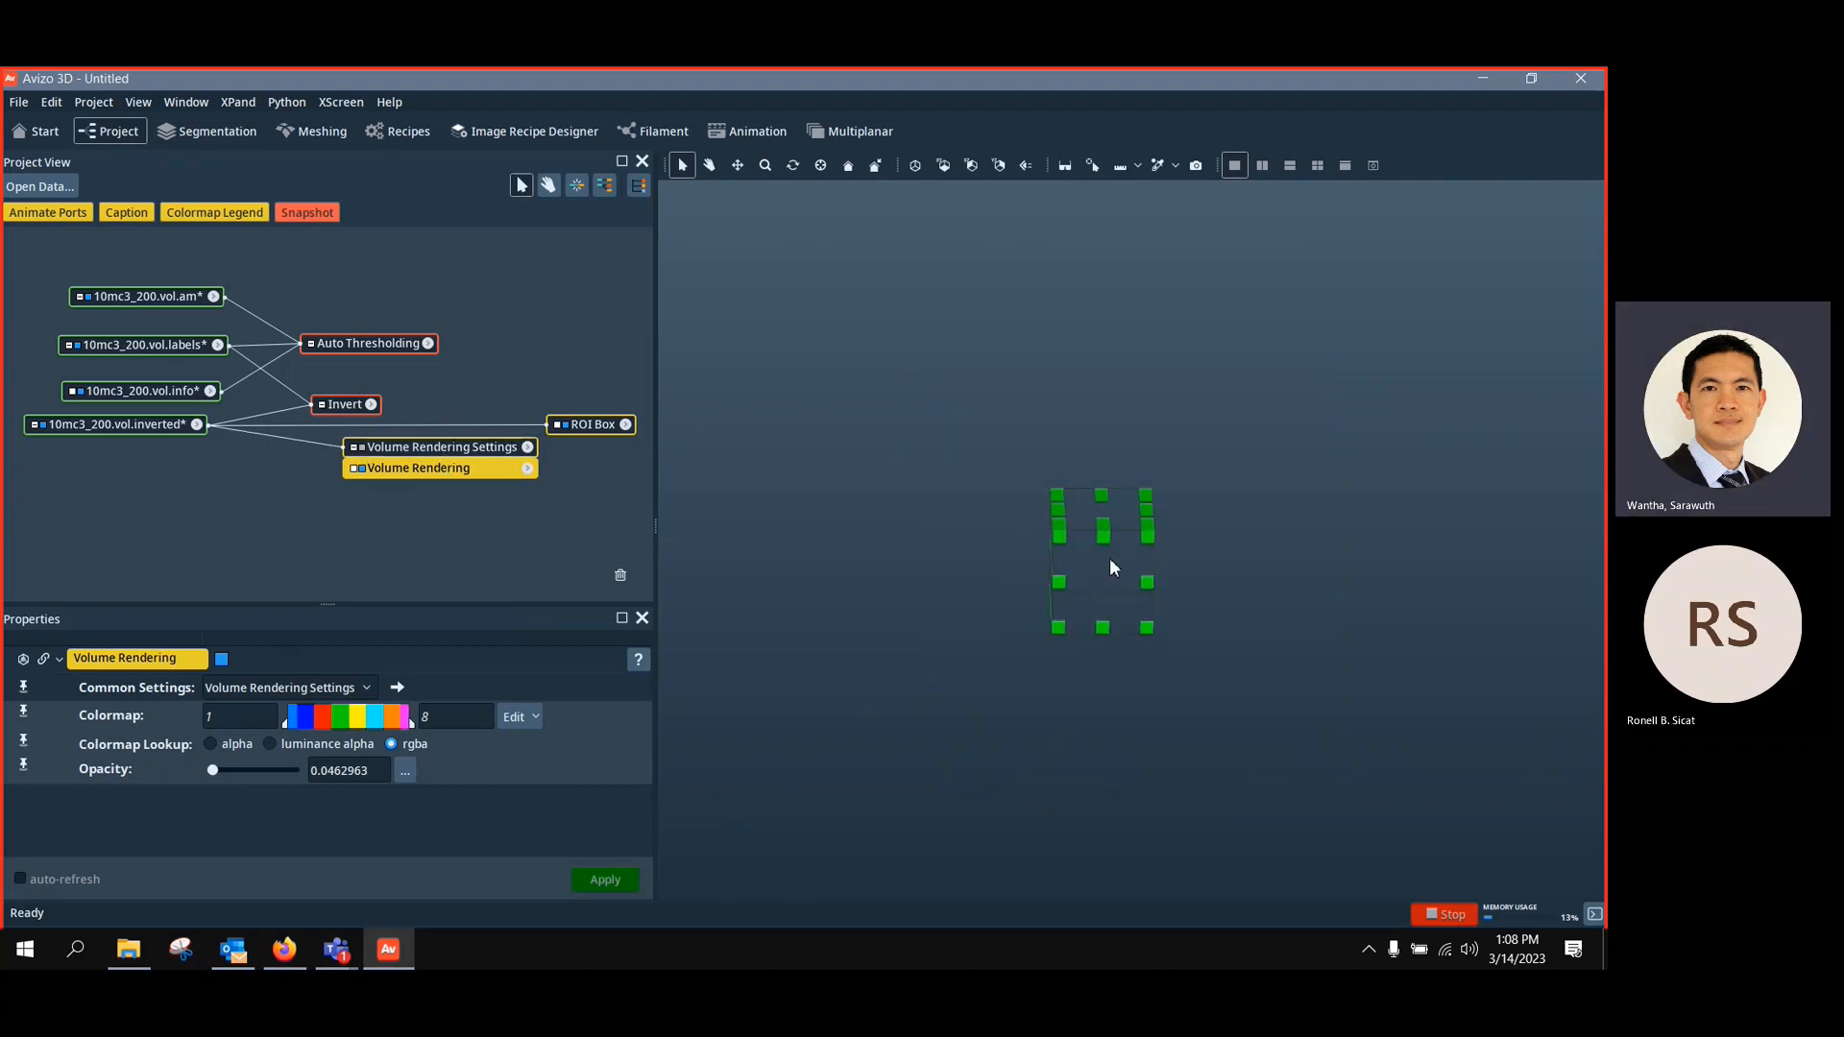
click(710, 165)
drag(1009, 650, 1235, 630)
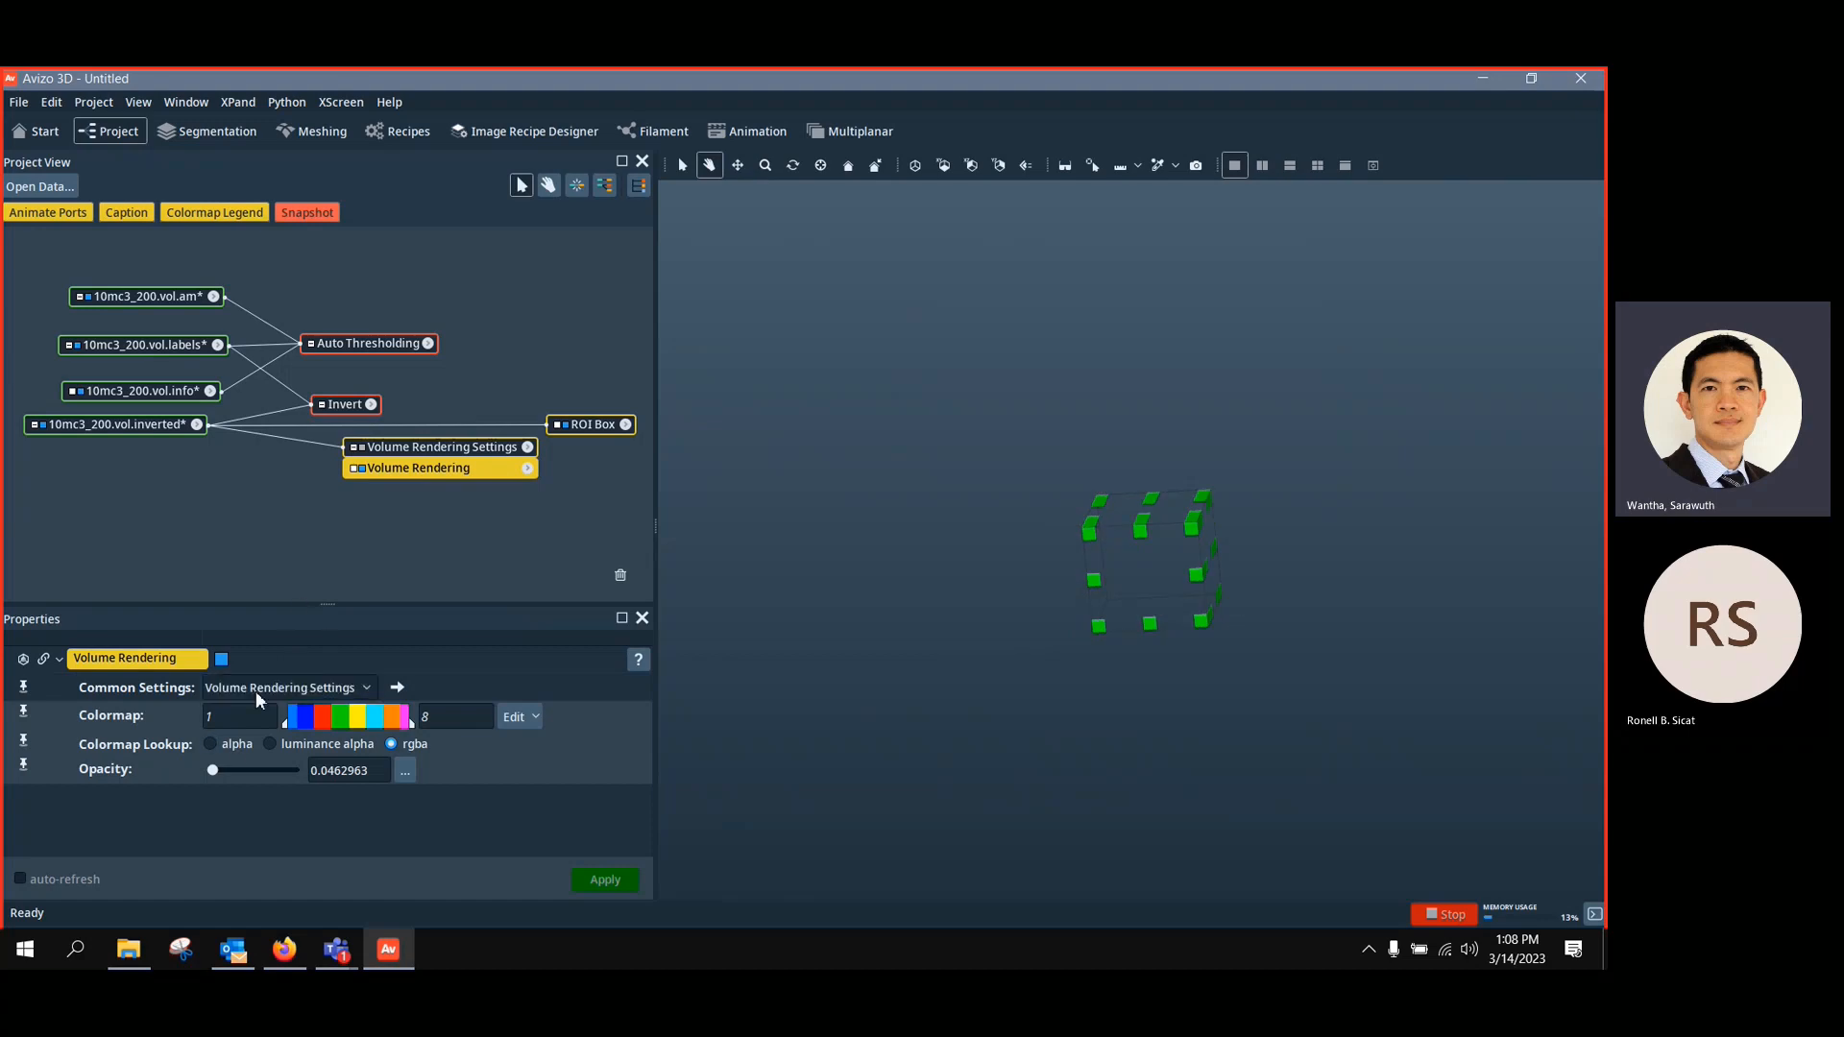
drag(1057, 538, 865, 586)
click(362, 448)
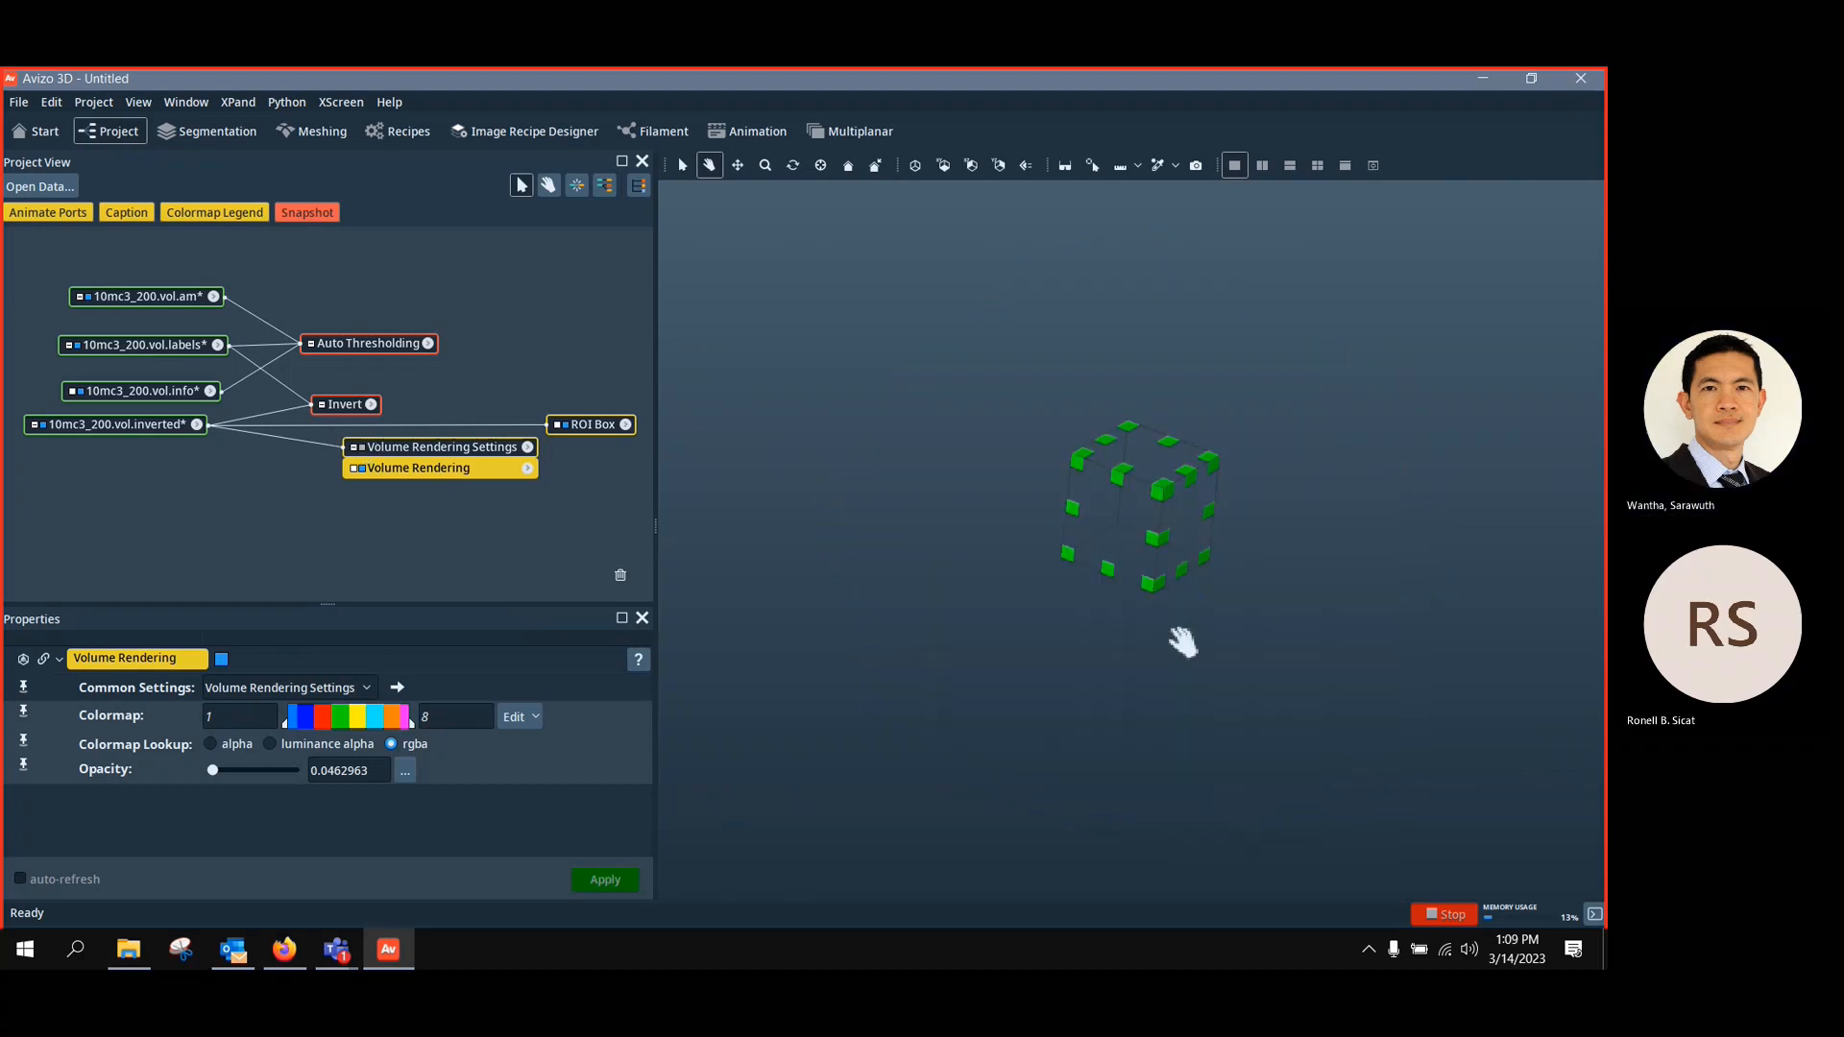
Show the volume rendering at opacity 1 and connect its settings' ROI input to ROI Box
click(362, 450)
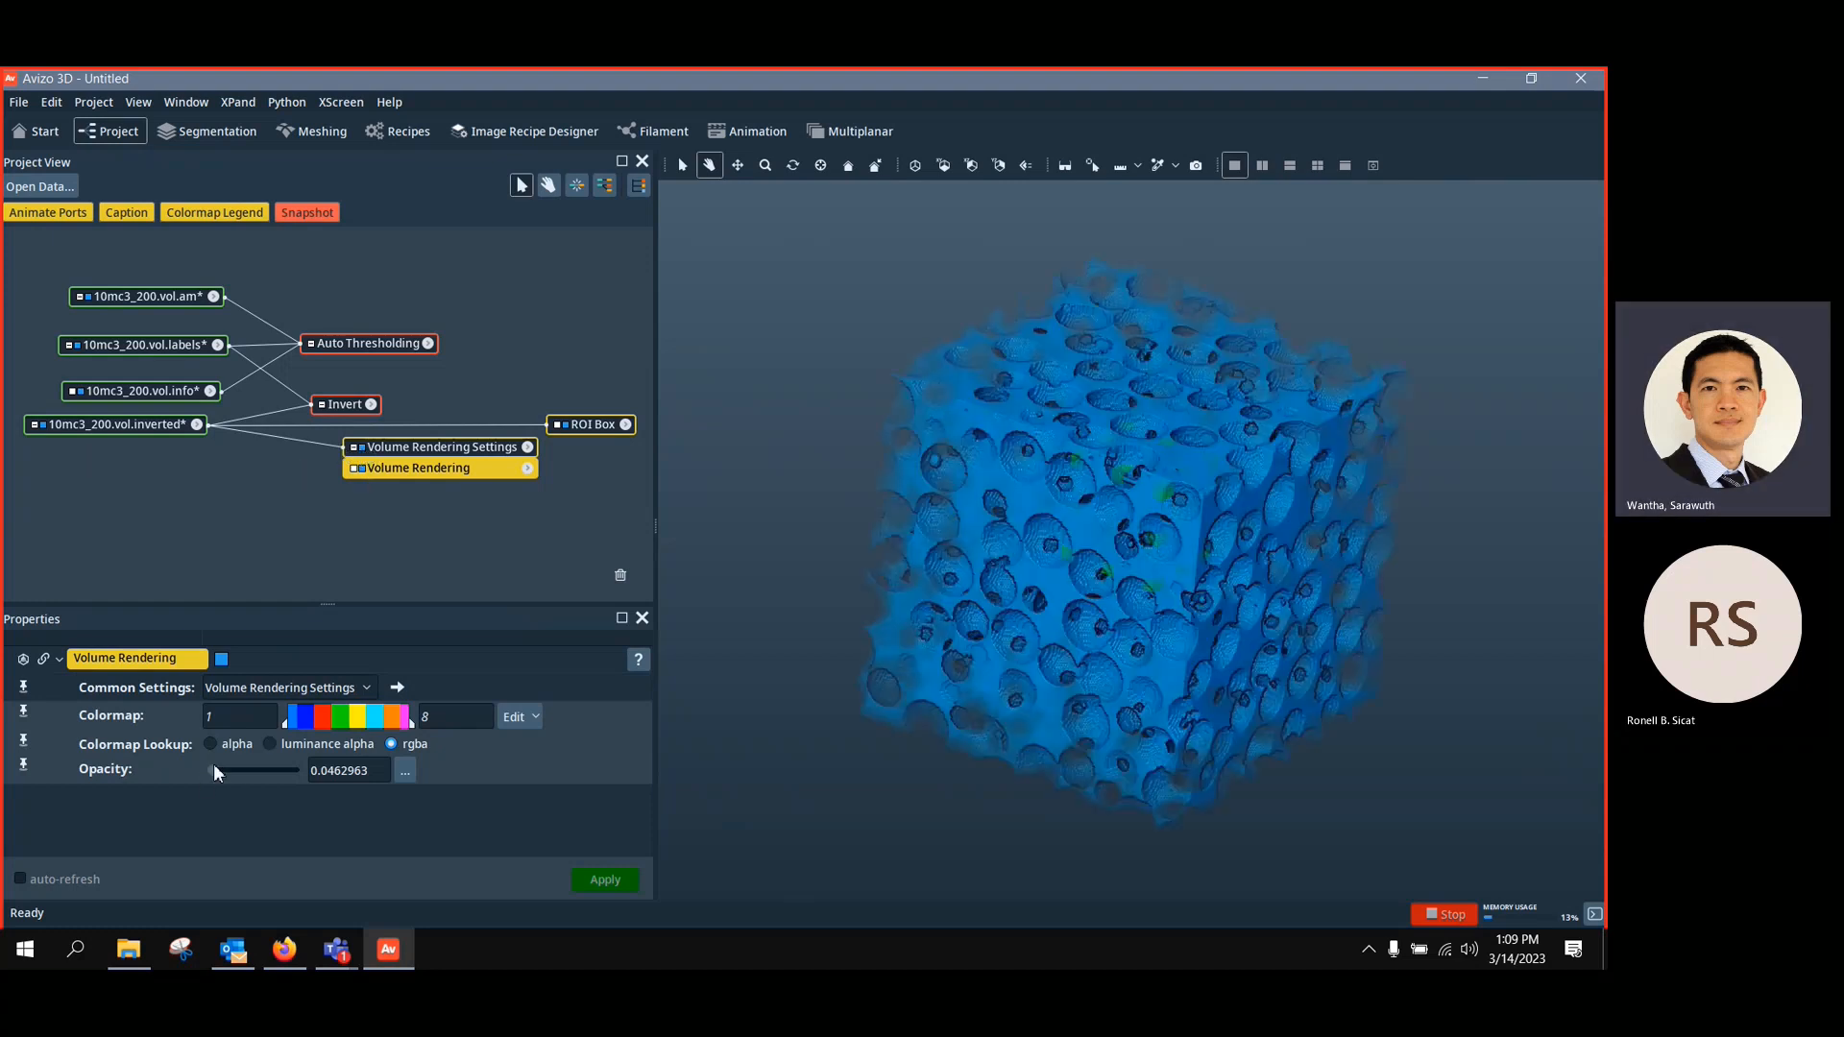
drag(215, 771, 380, 769)
click(355, 449)
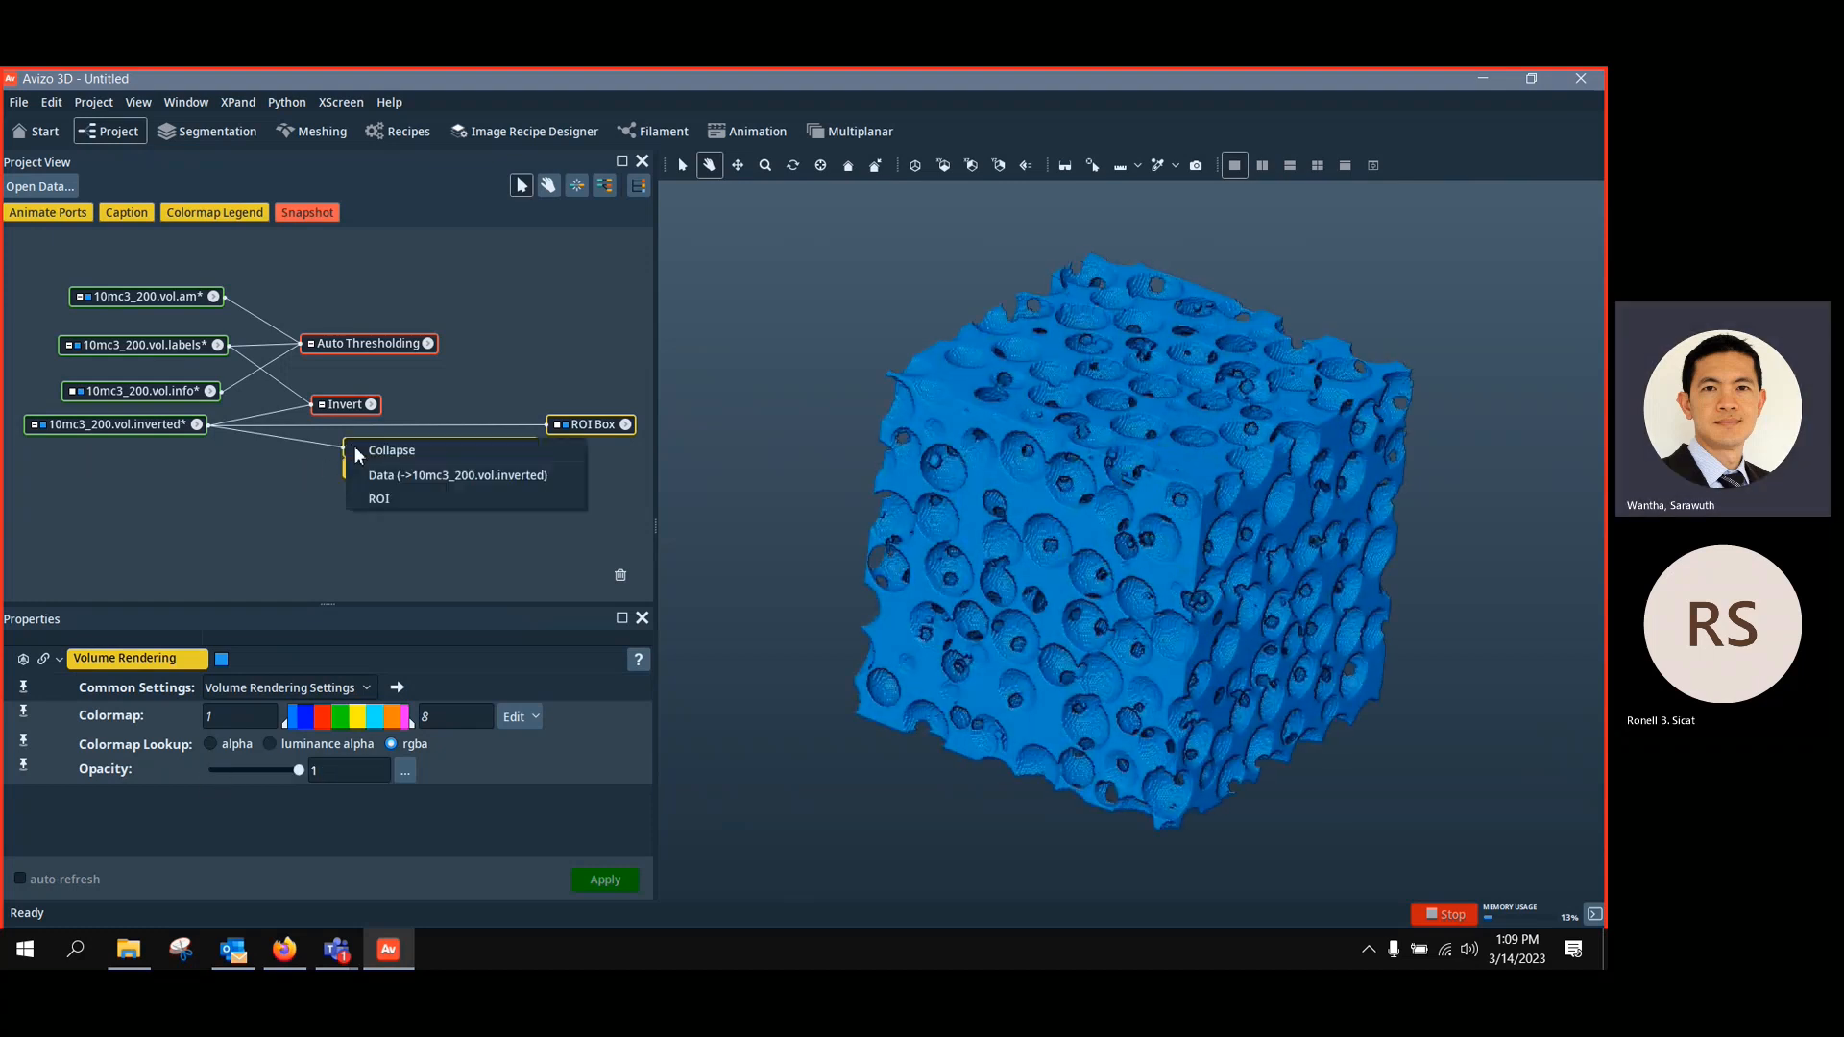
click(383, 499)
click(607, 432)
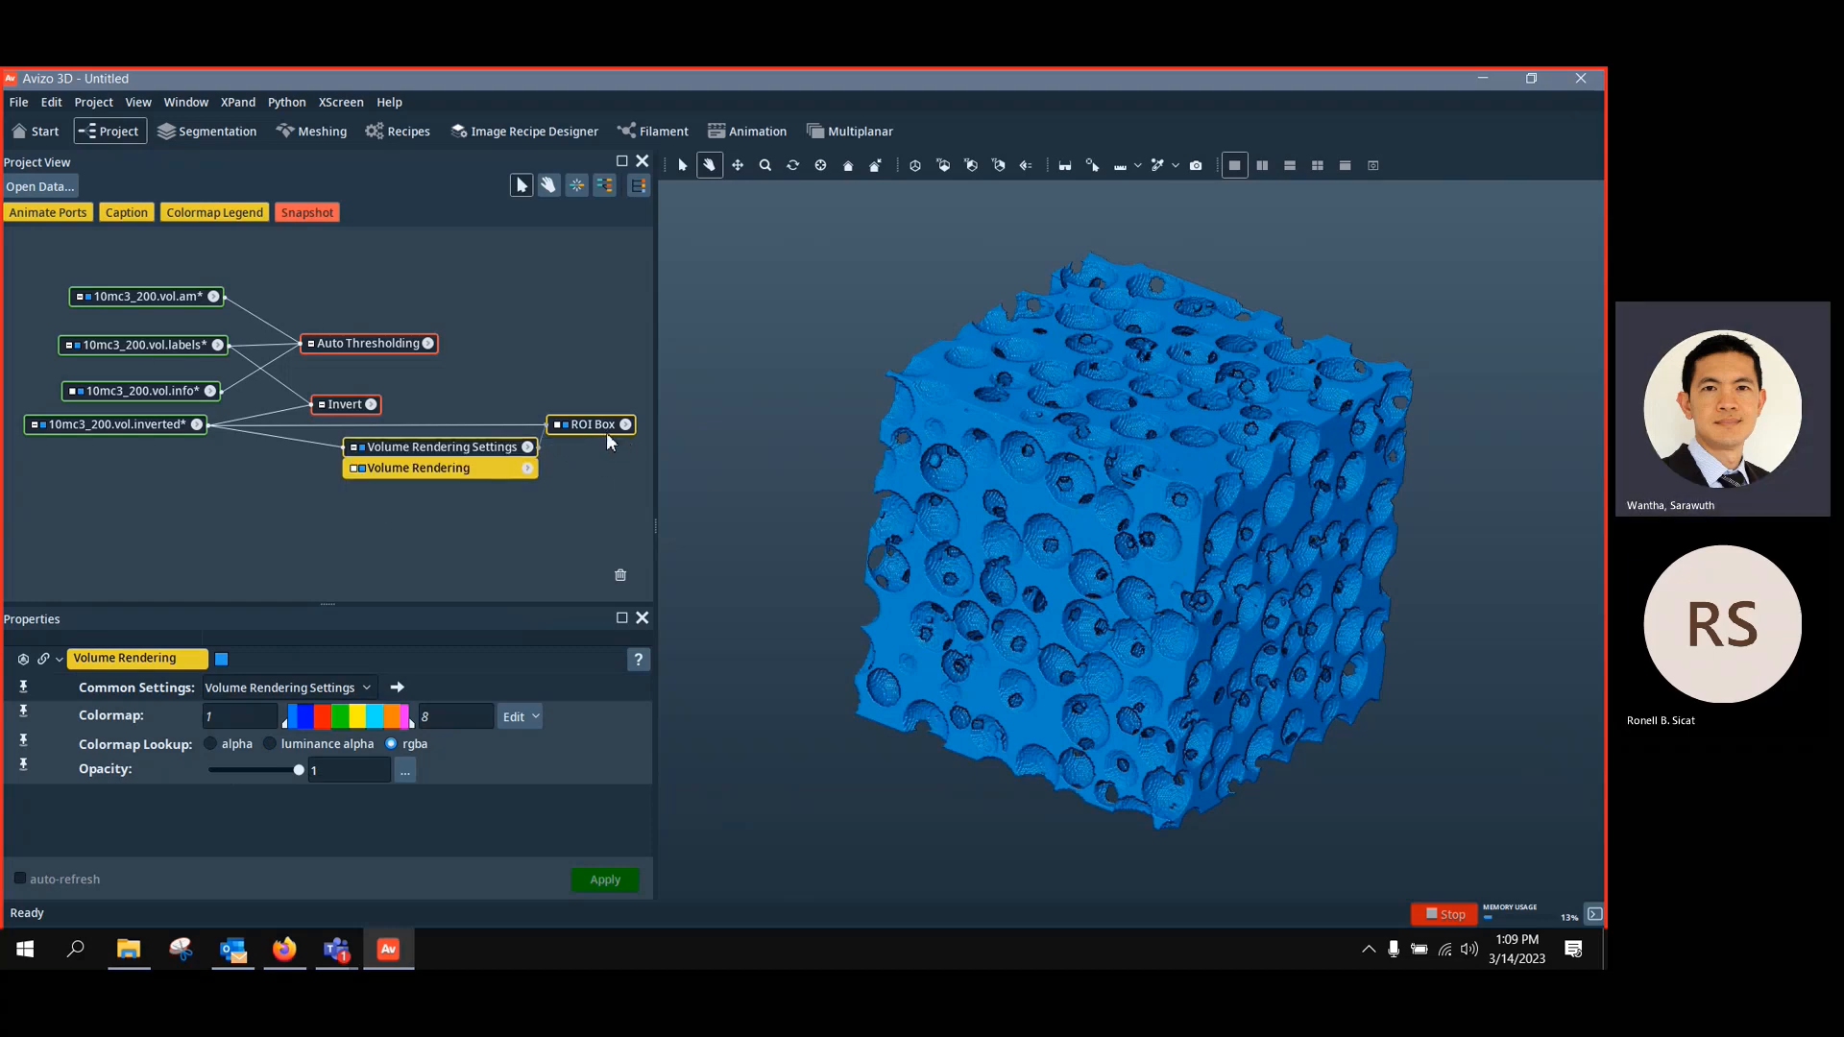
drag(488, 469, 408, 518)
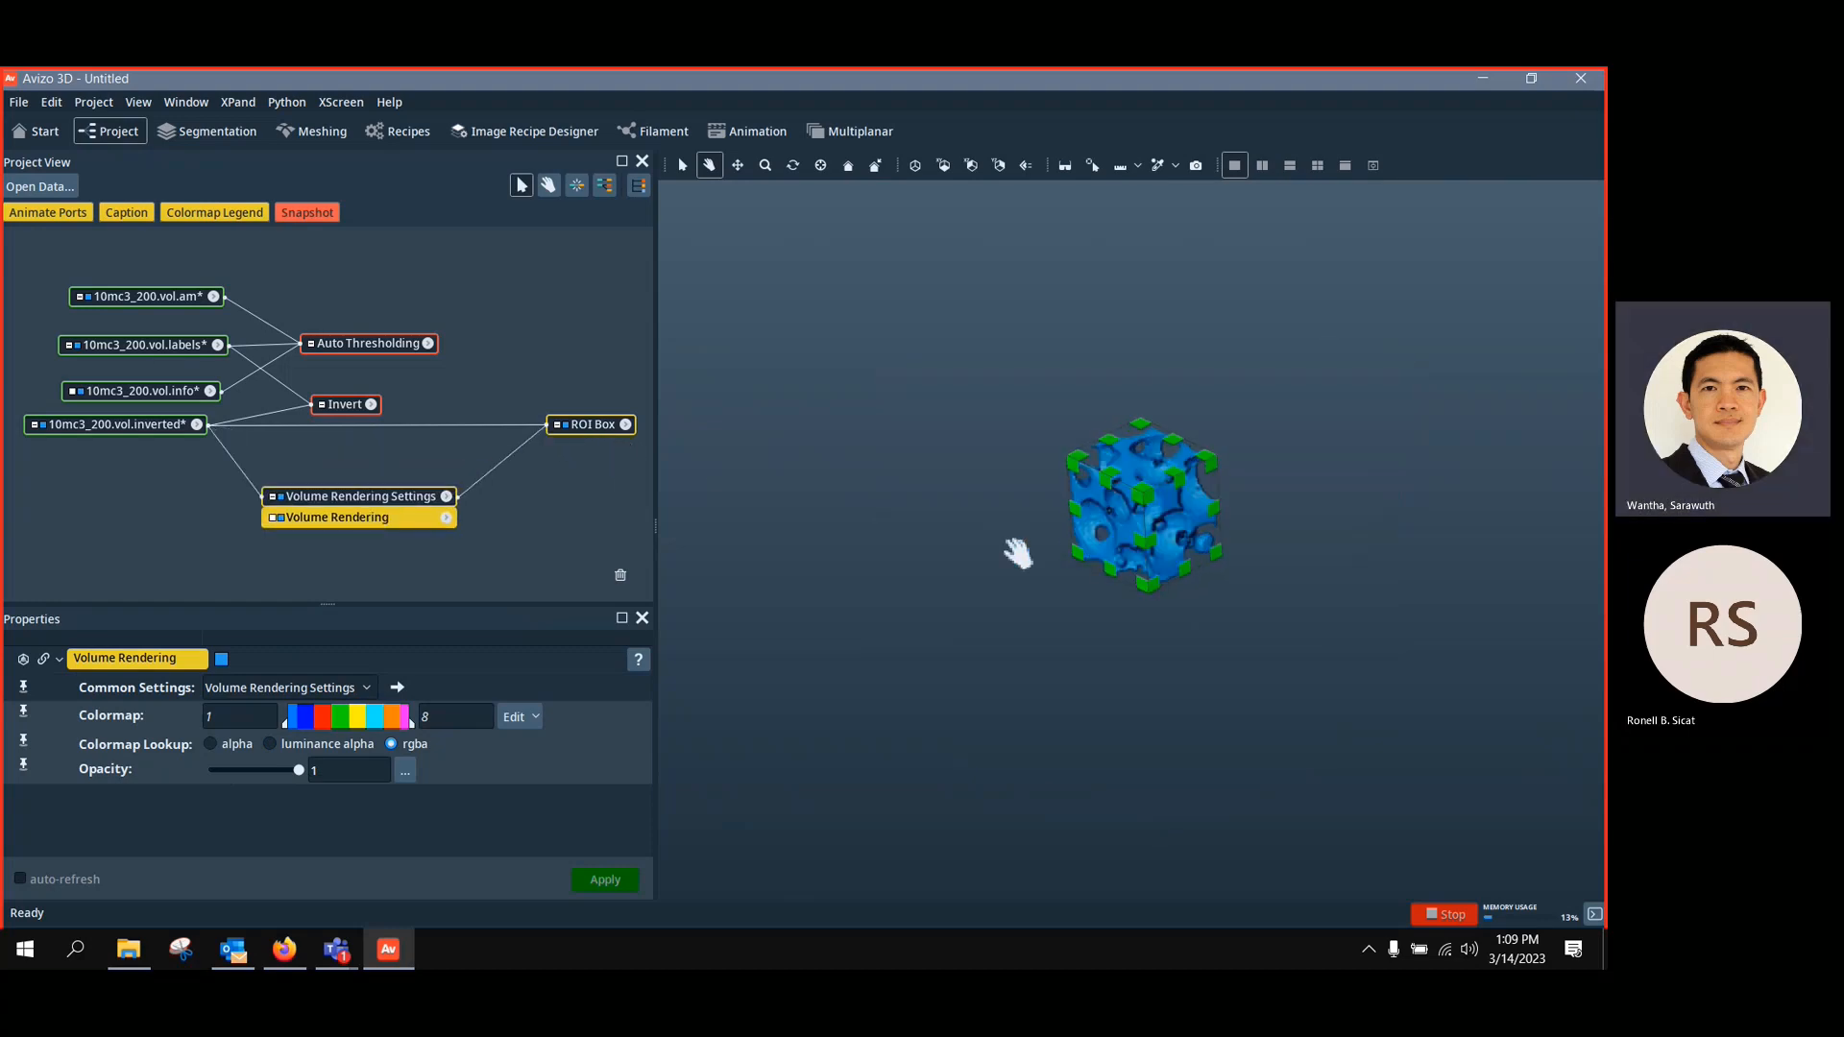
drag(1019, 554, 1024, 589)
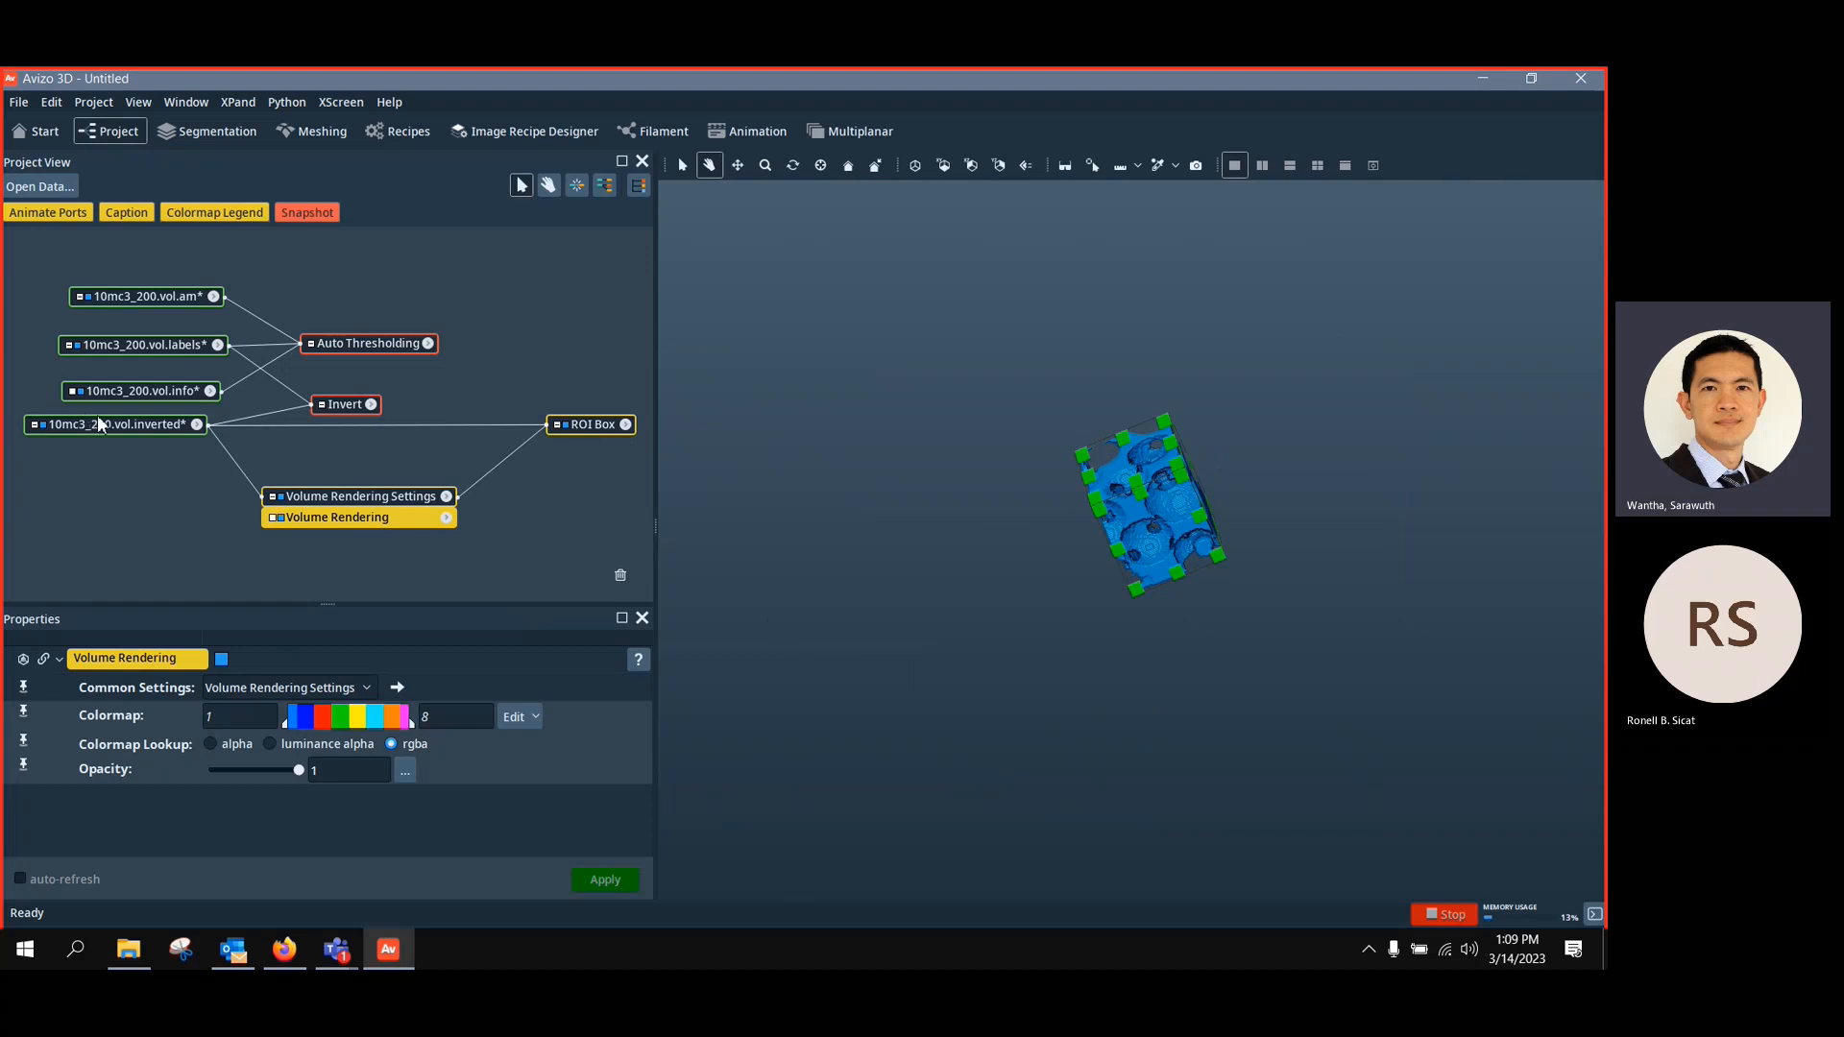
Attach an Extract Subvolume module to 10mc3_200.vol.inverted and place it below the dataset
drag(99, 423, 93, 447)
right_click(123, 448)
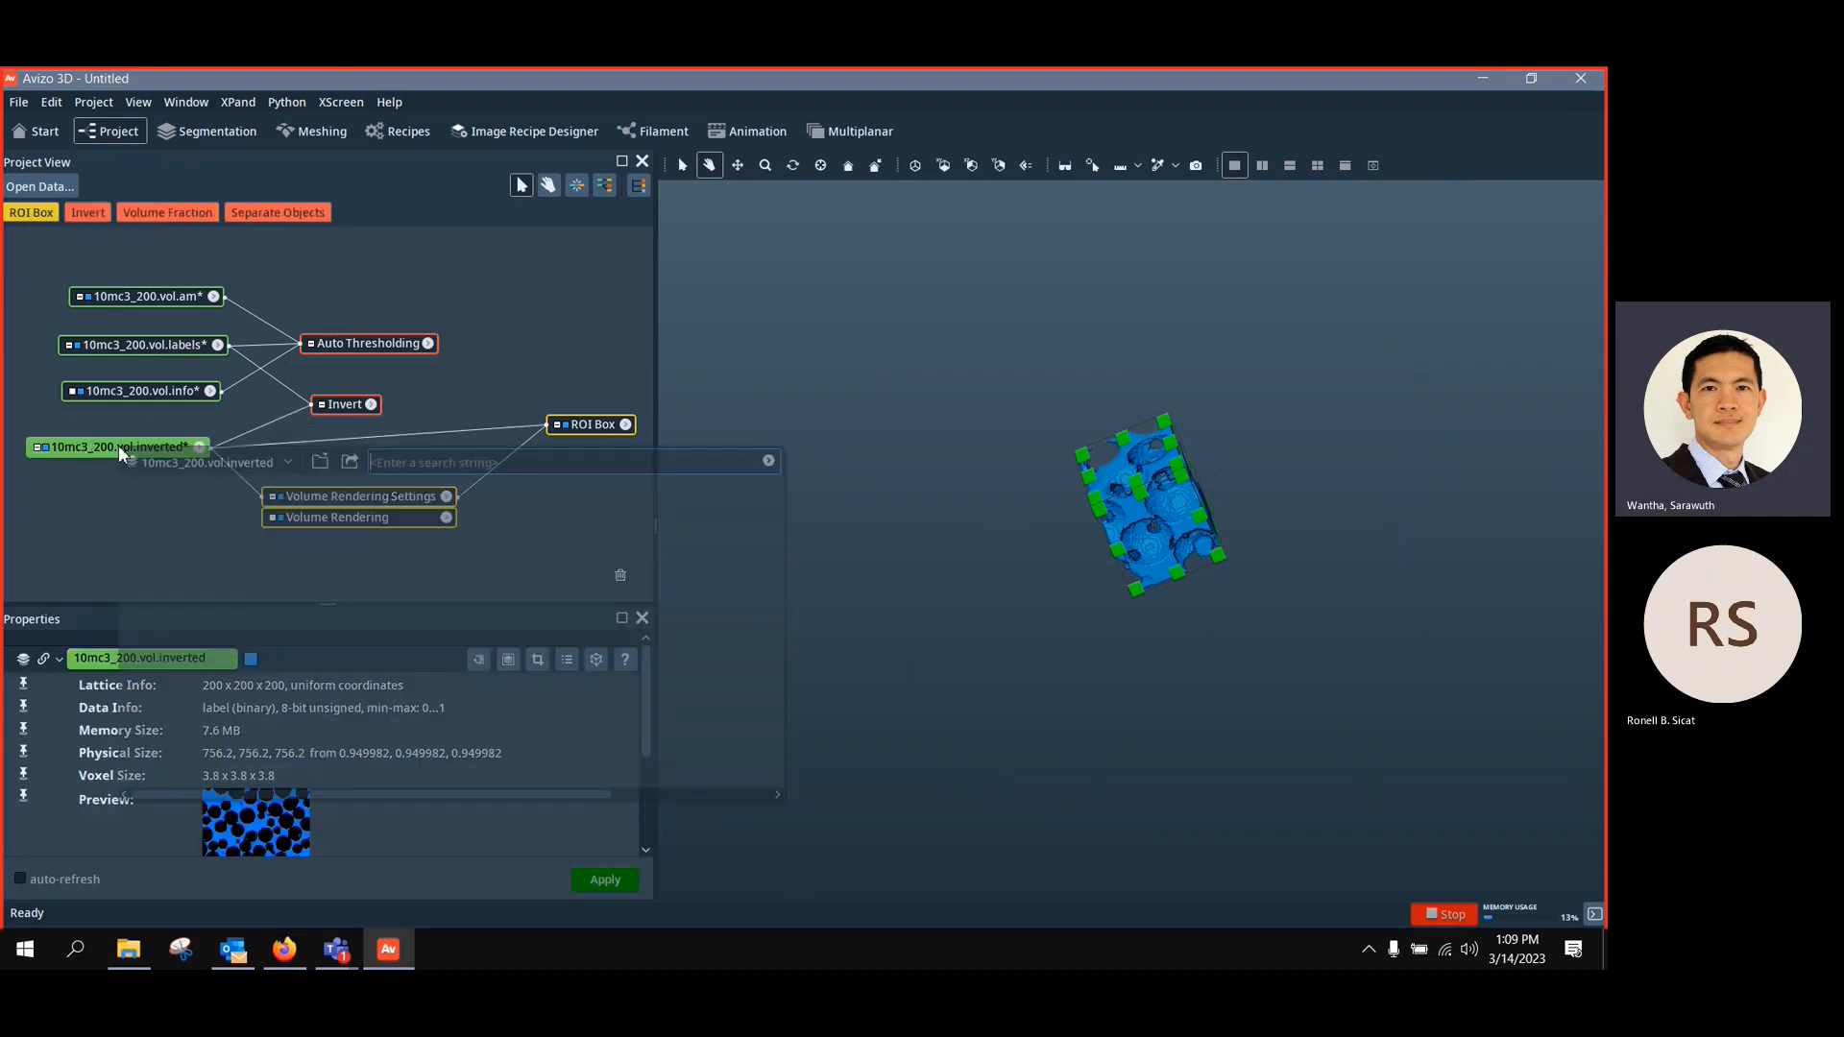
text(ext)
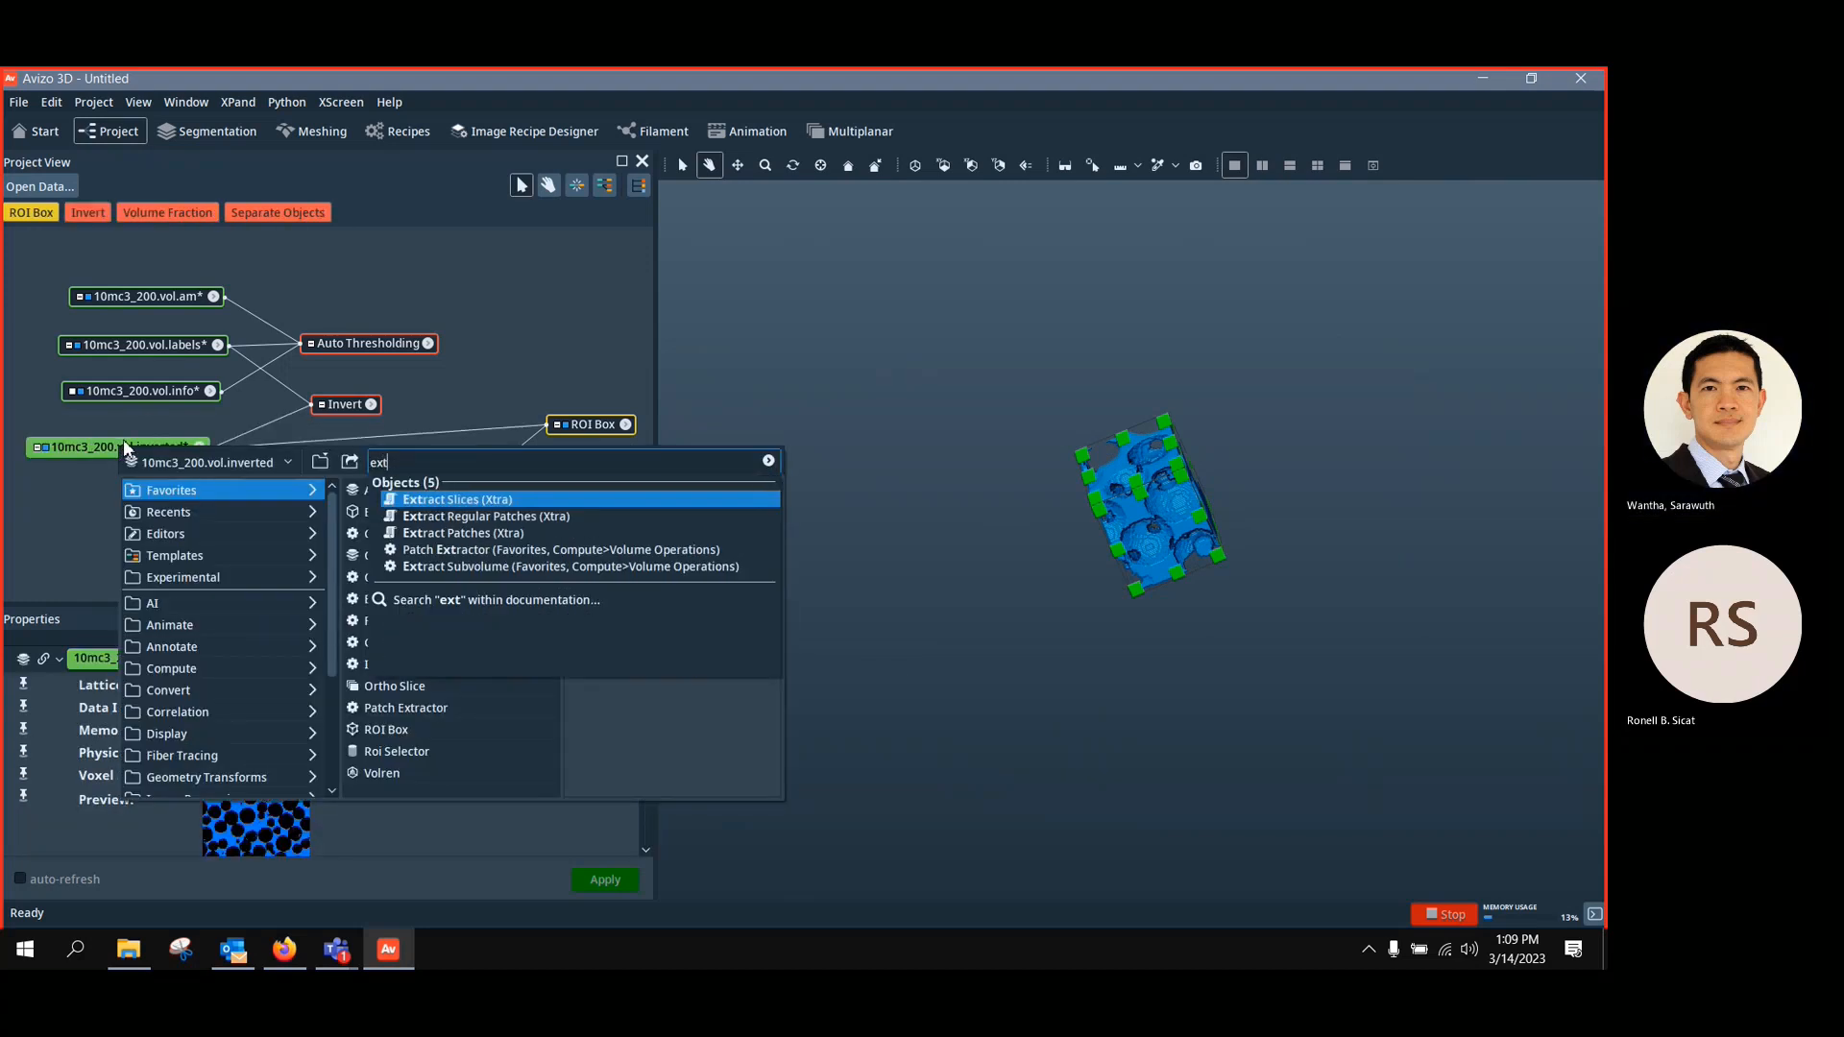
click(528, 567)
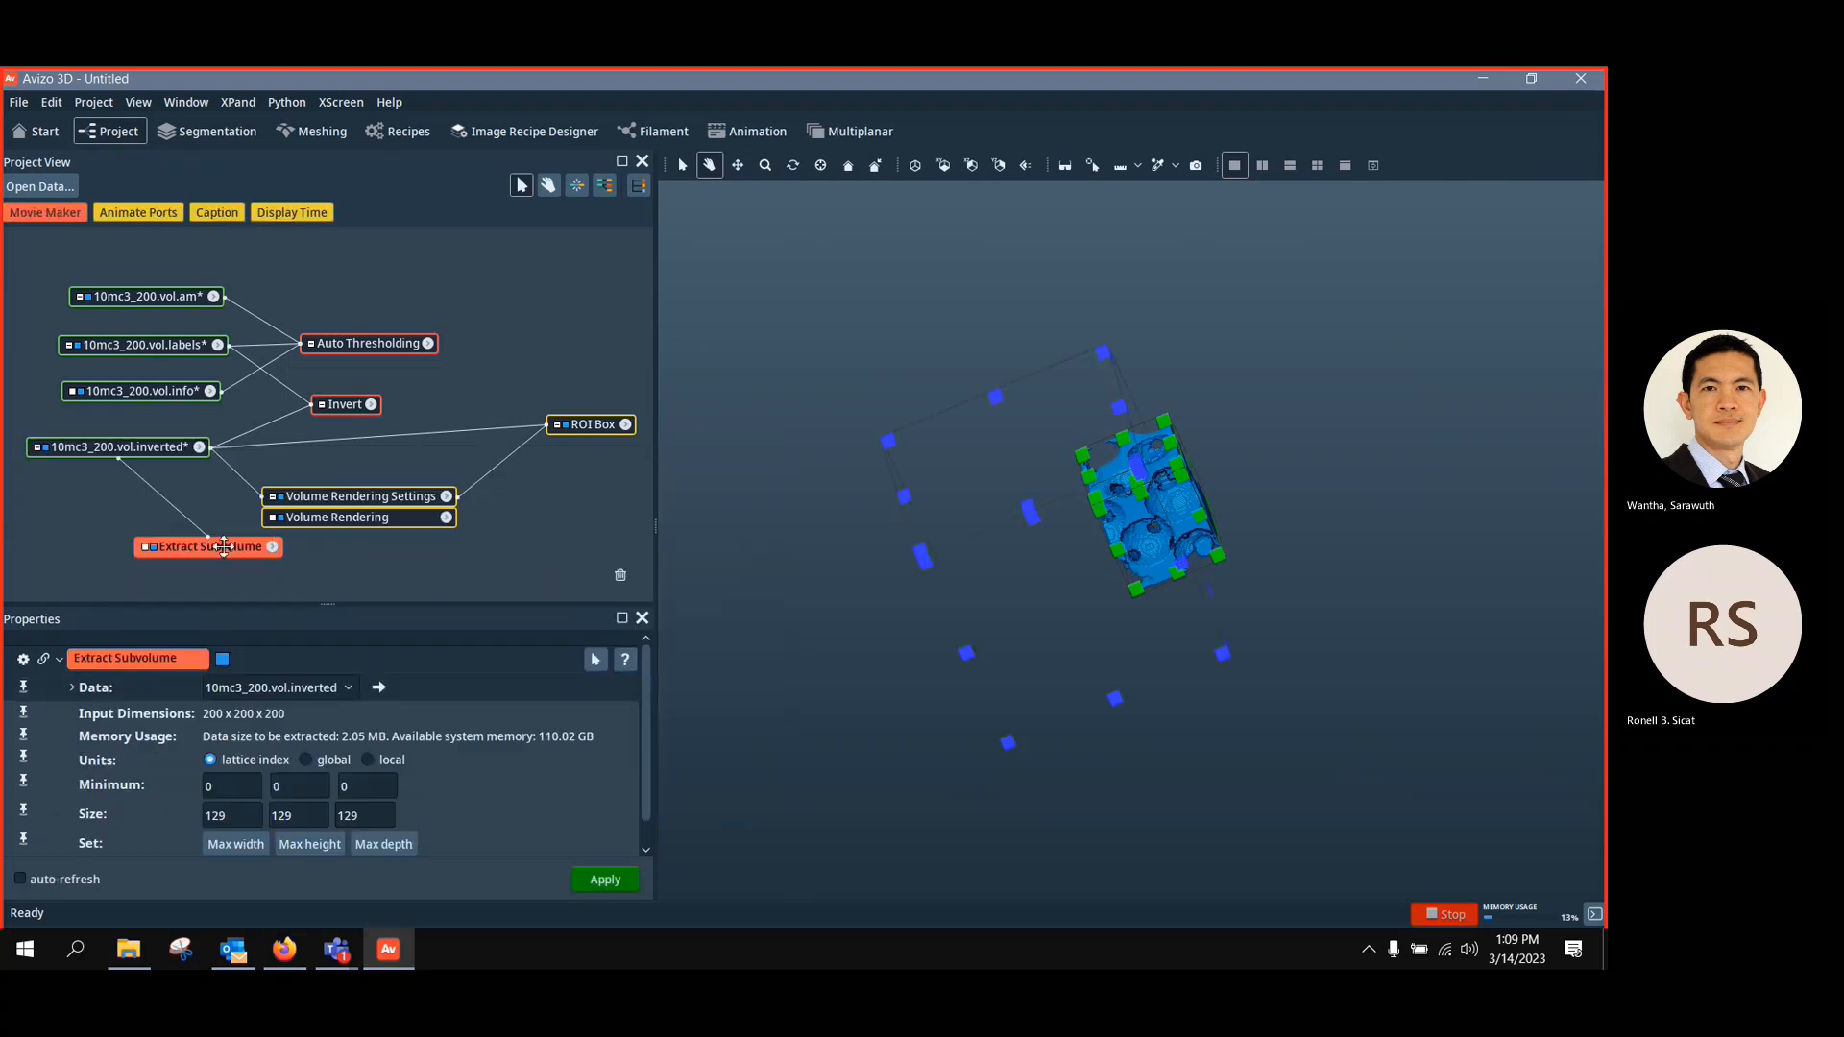
drag(169, 544, 77, 500)
Connect Extract Subvolume's ROI input to ROI Box and extract the subvolume
click(53, 501)
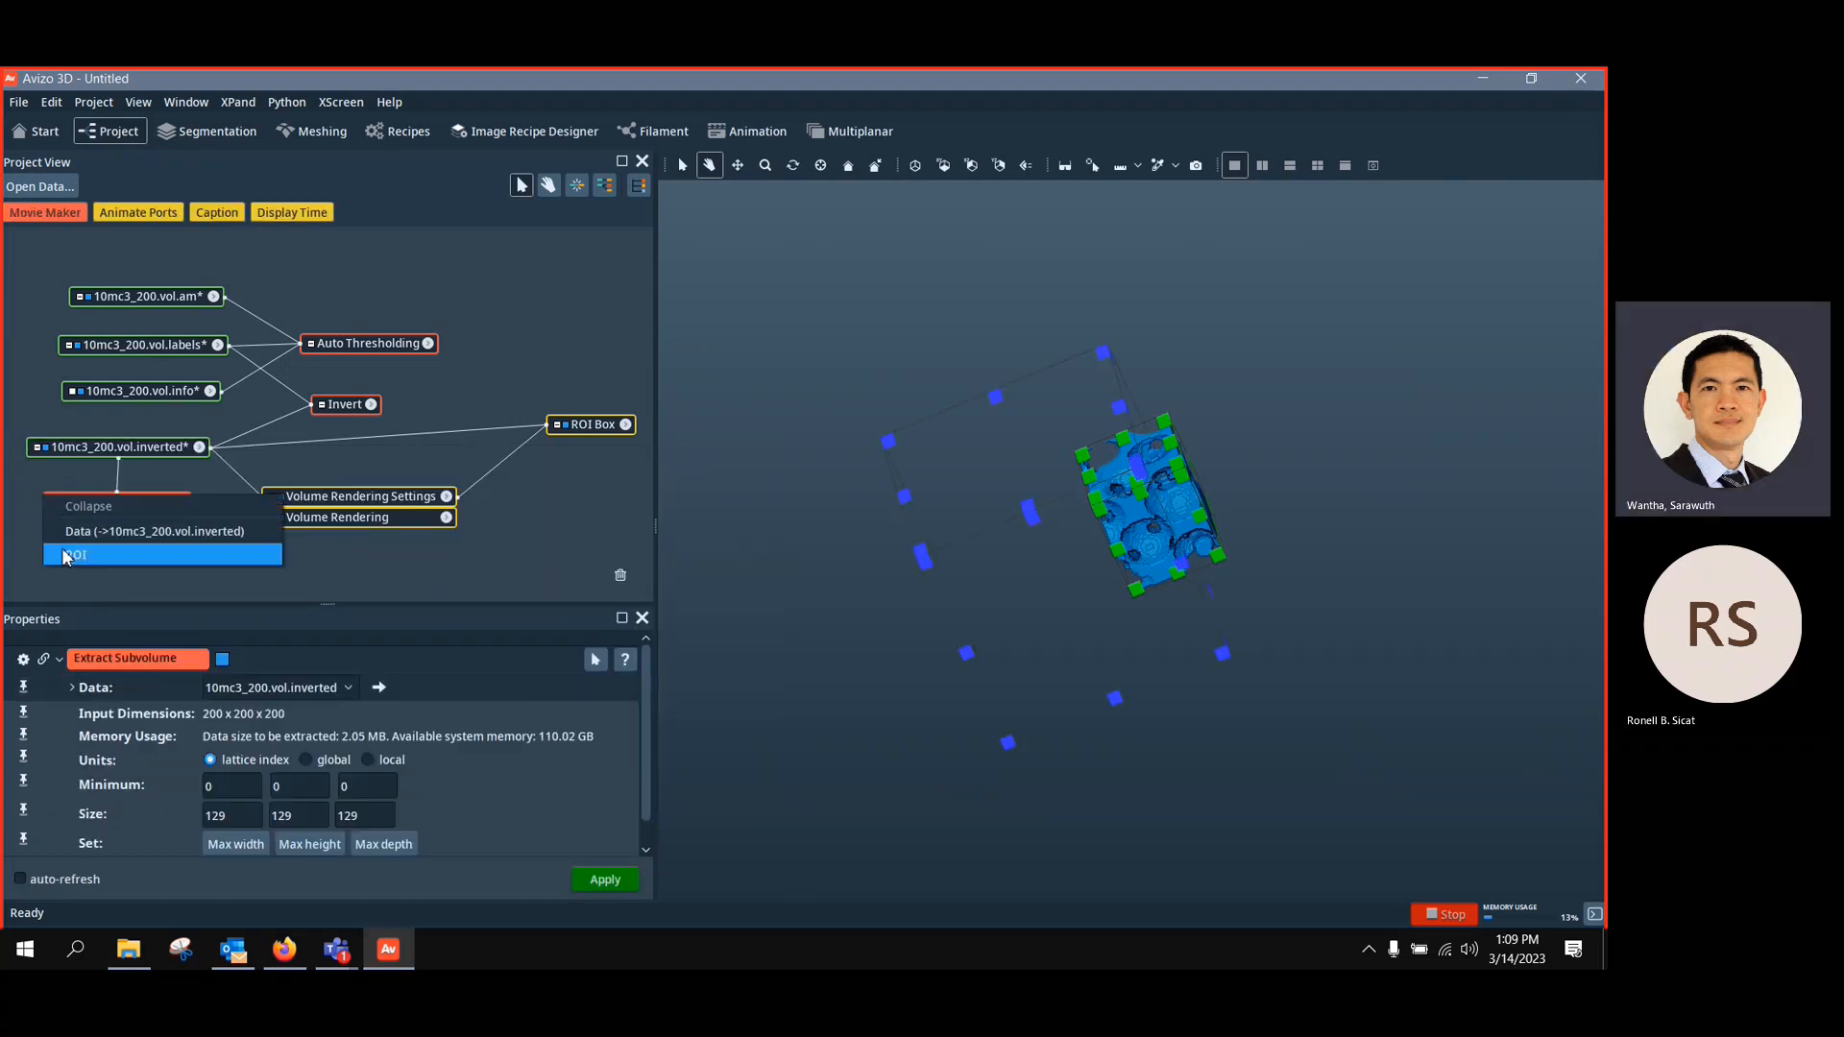
click(75, 554)
click(596, 429)
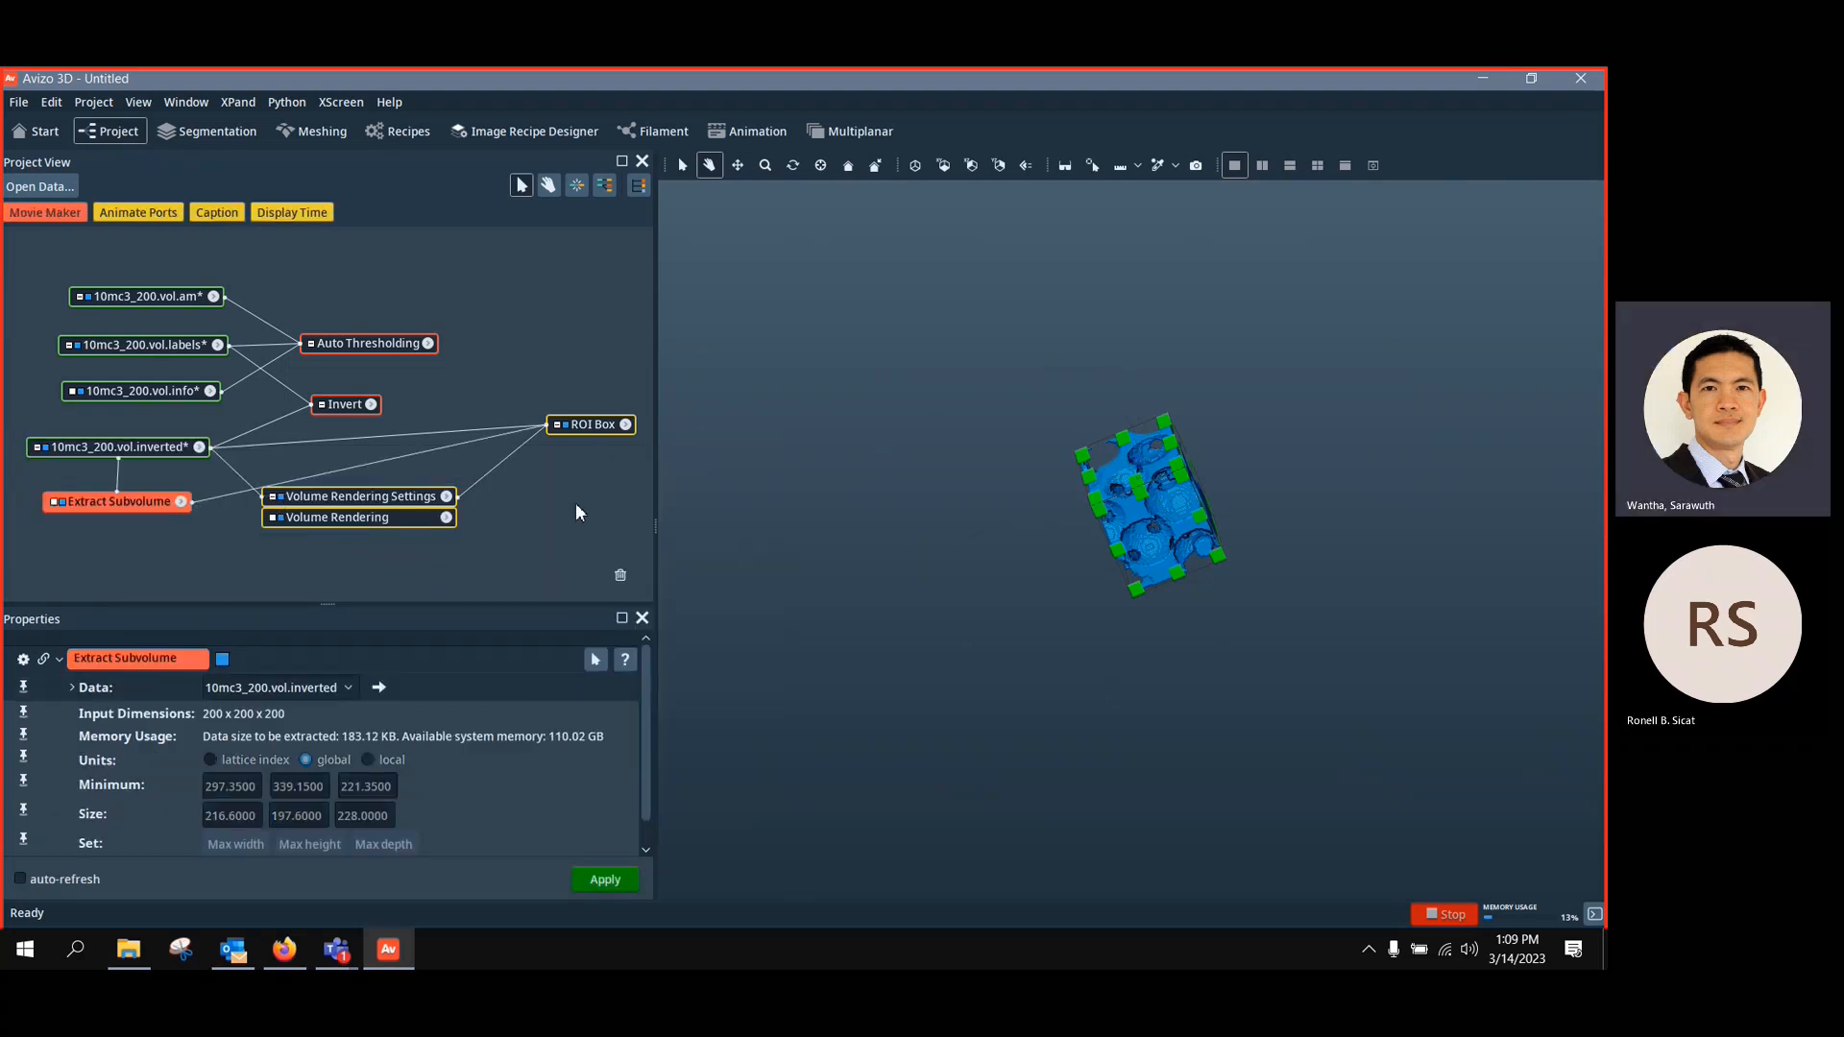
drag(1228, 521, 1087, 646)
click(603, 882)
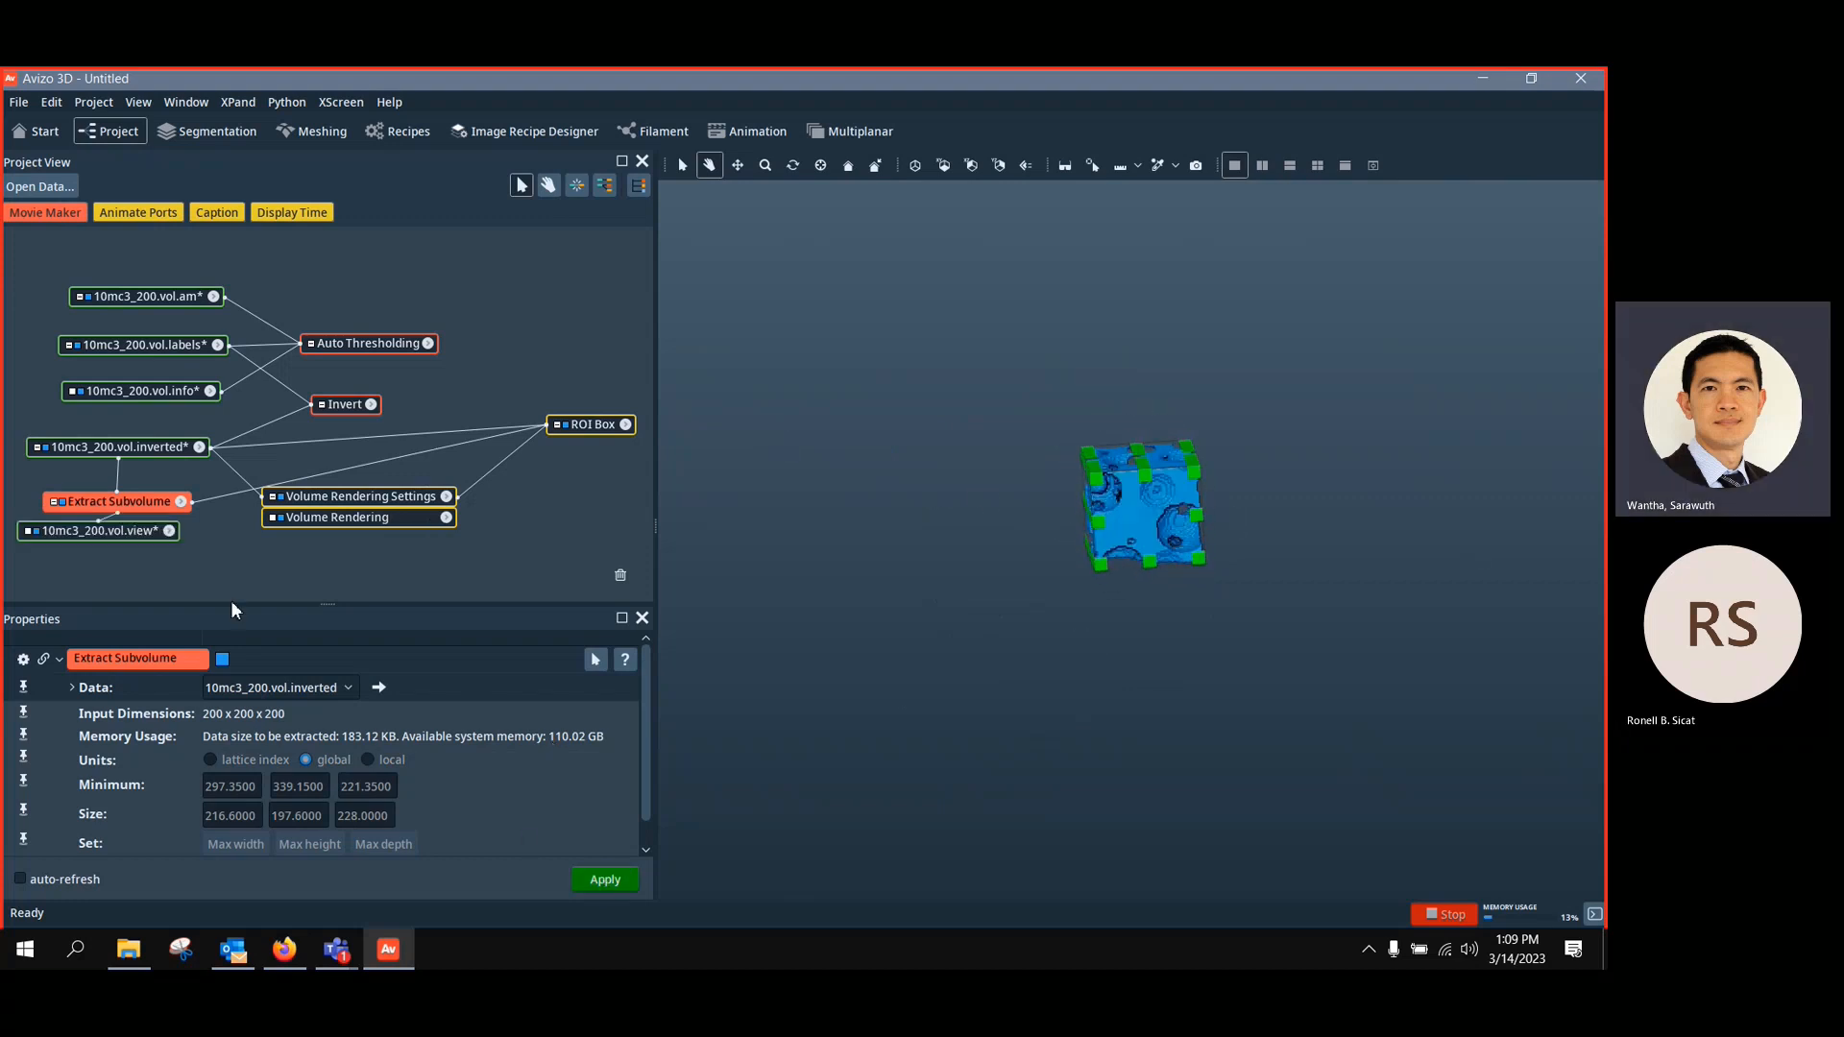
Hide the ROI box in the 3D view and make room around the extracted dataset in the project graph
drag(133, 536, 200, 561)
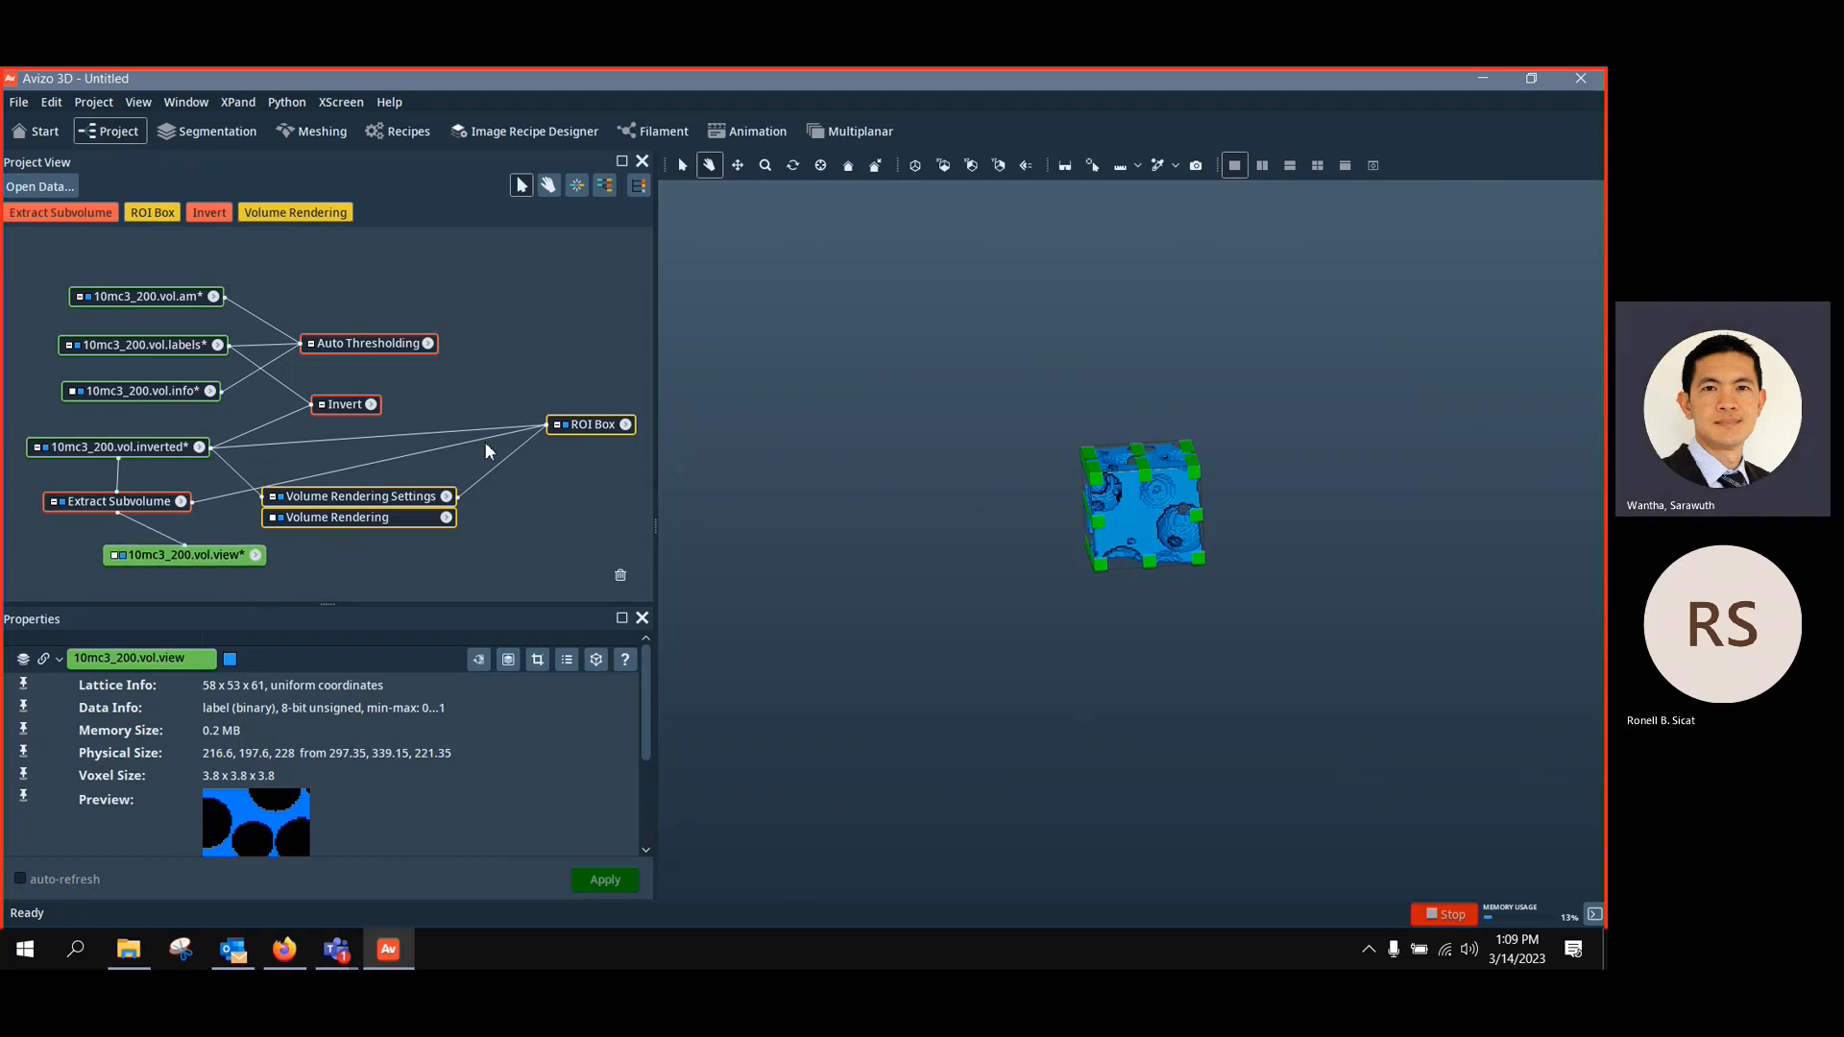
click(565, 425)
drag(323, 605, 311, 620)
drag(335, 504, 341, 467)
Attach an Absolute Permeability Experiment Simulation to 10mc3_200.vol.view, rearrange both nodes, and enlarge the area showing its properties
mouse_move(238, 557)
mouse_down()
mouse_move(257, 557)
mouse_move(224, 557)
mouse_up()
click(242, 556)
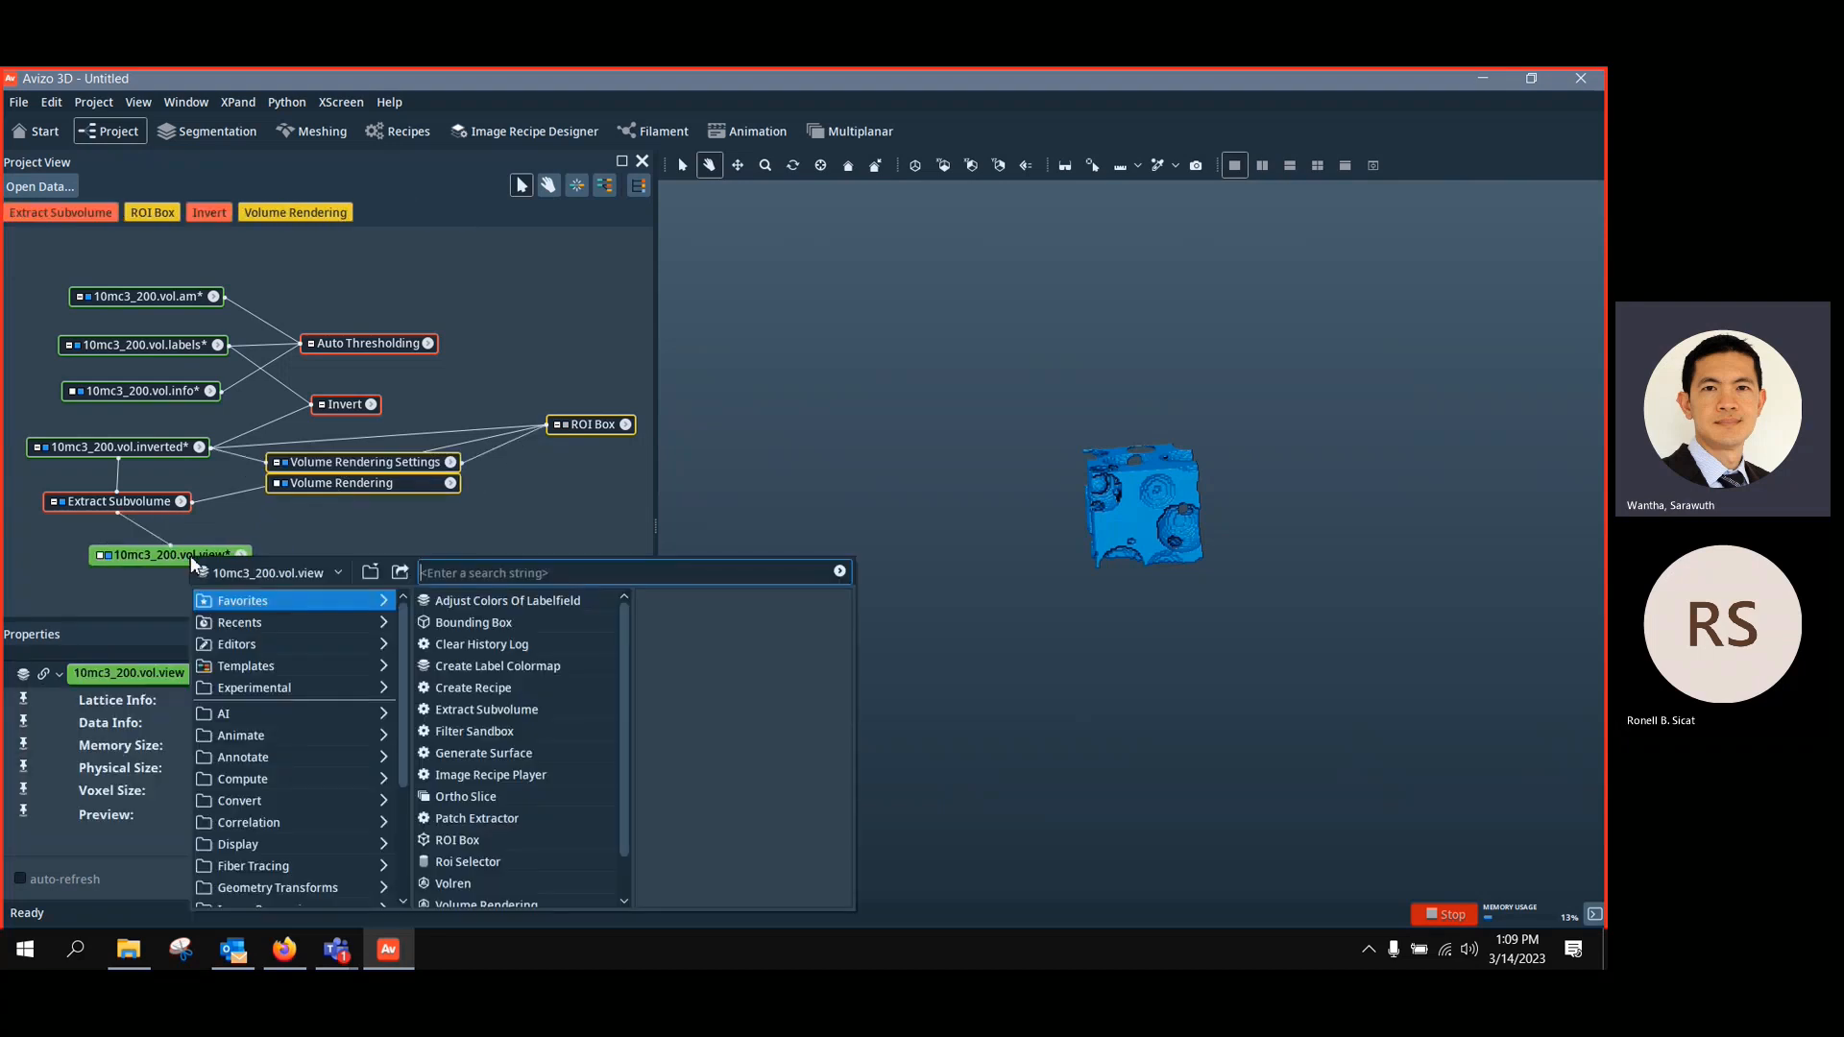
text(pe)
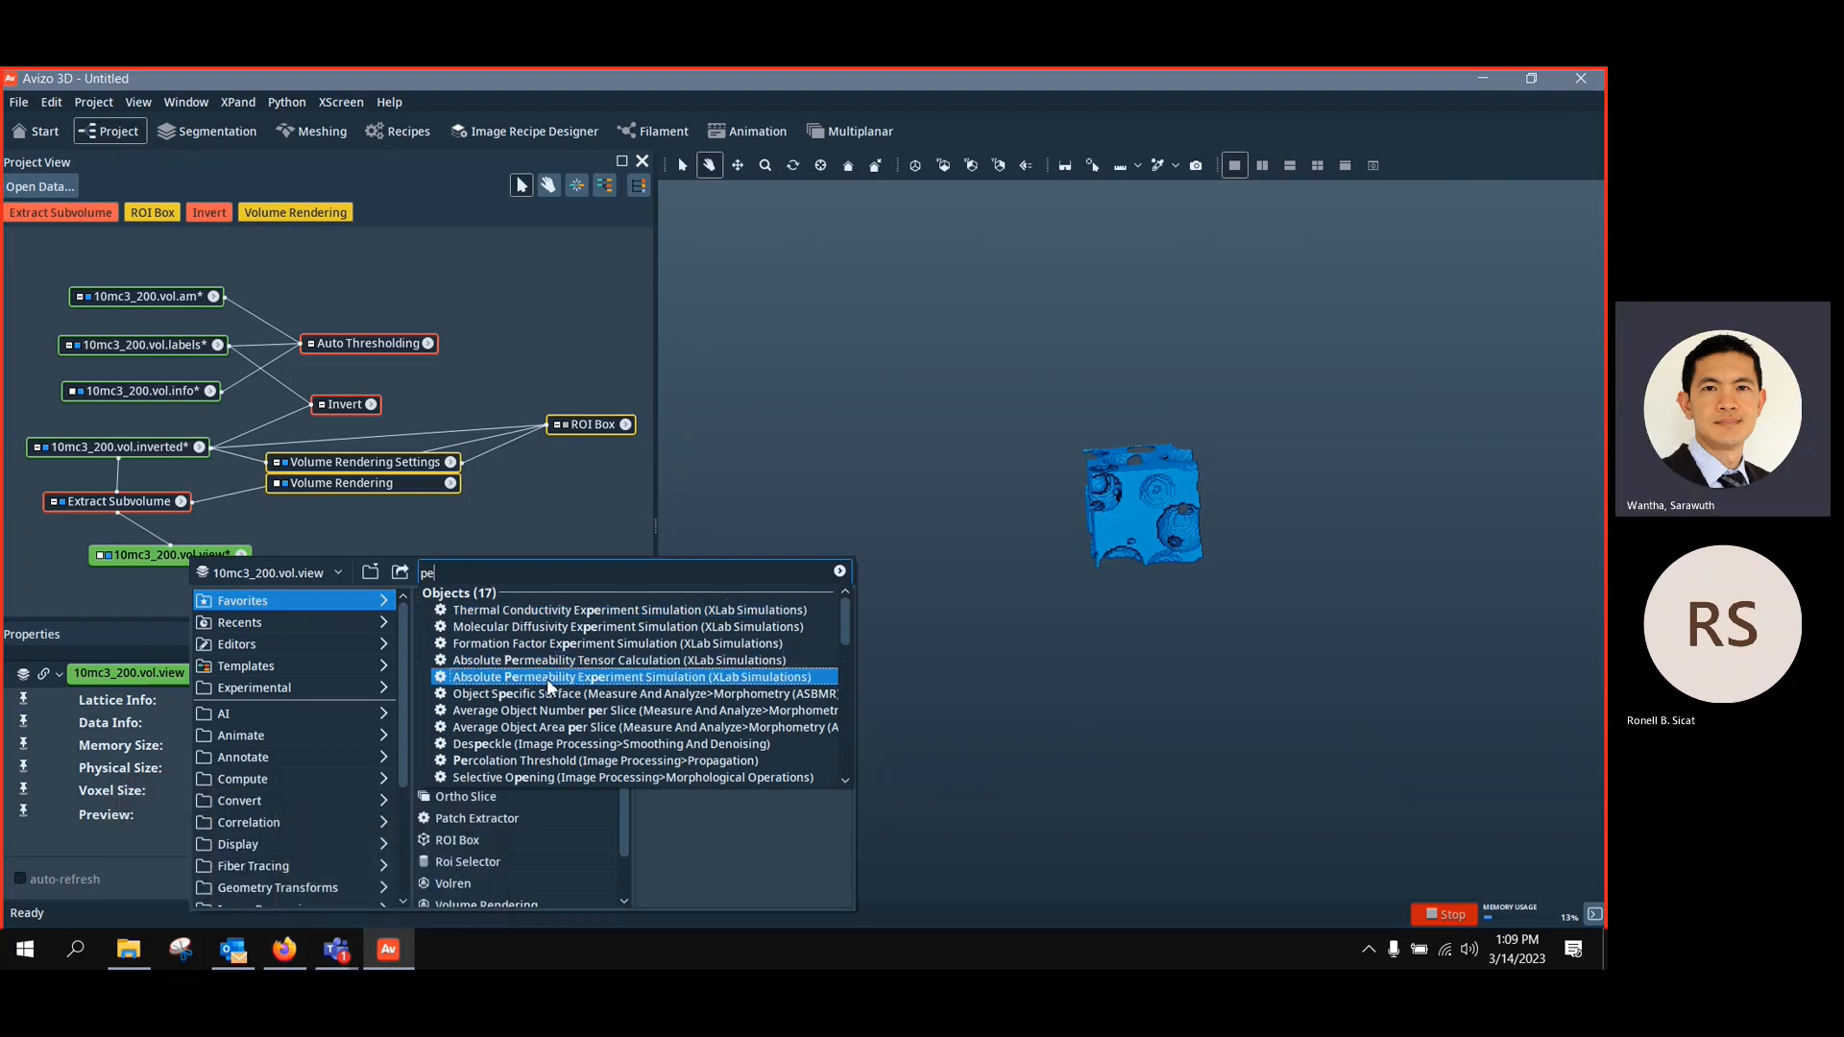
click(615, 678)
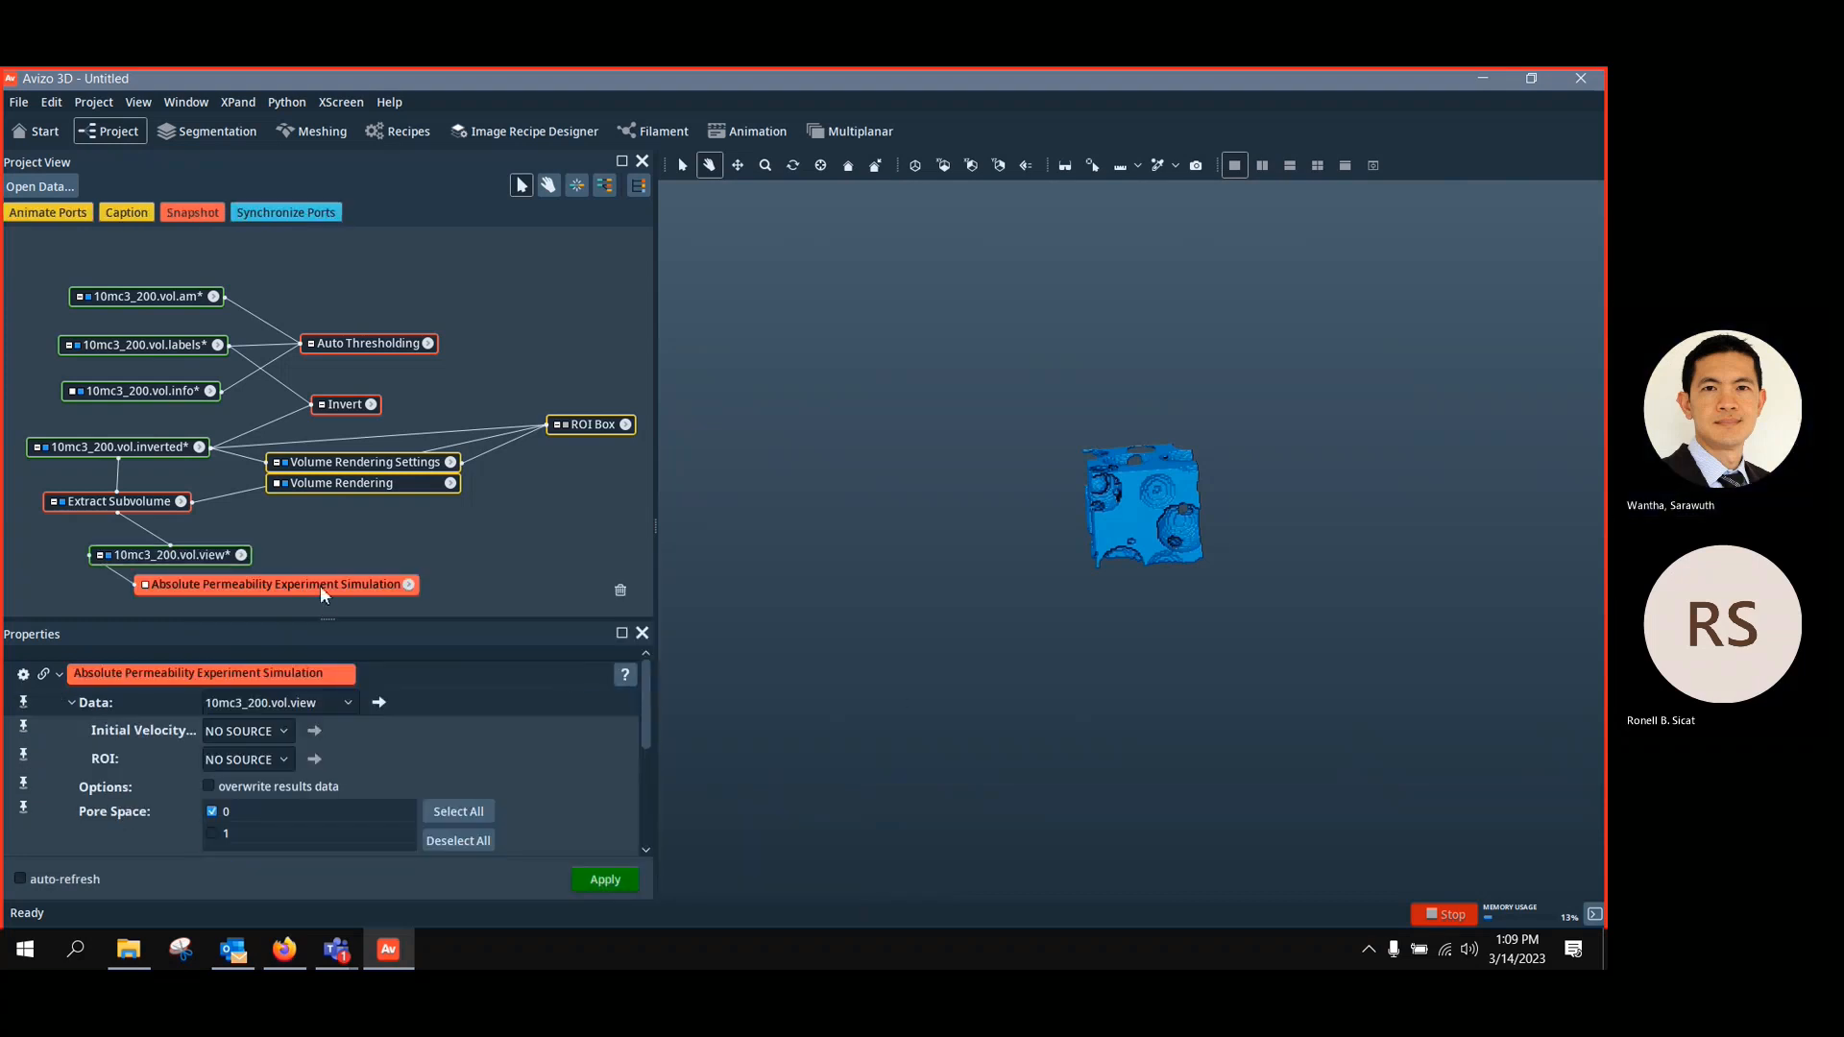
drag(169, 561, 94, 548)
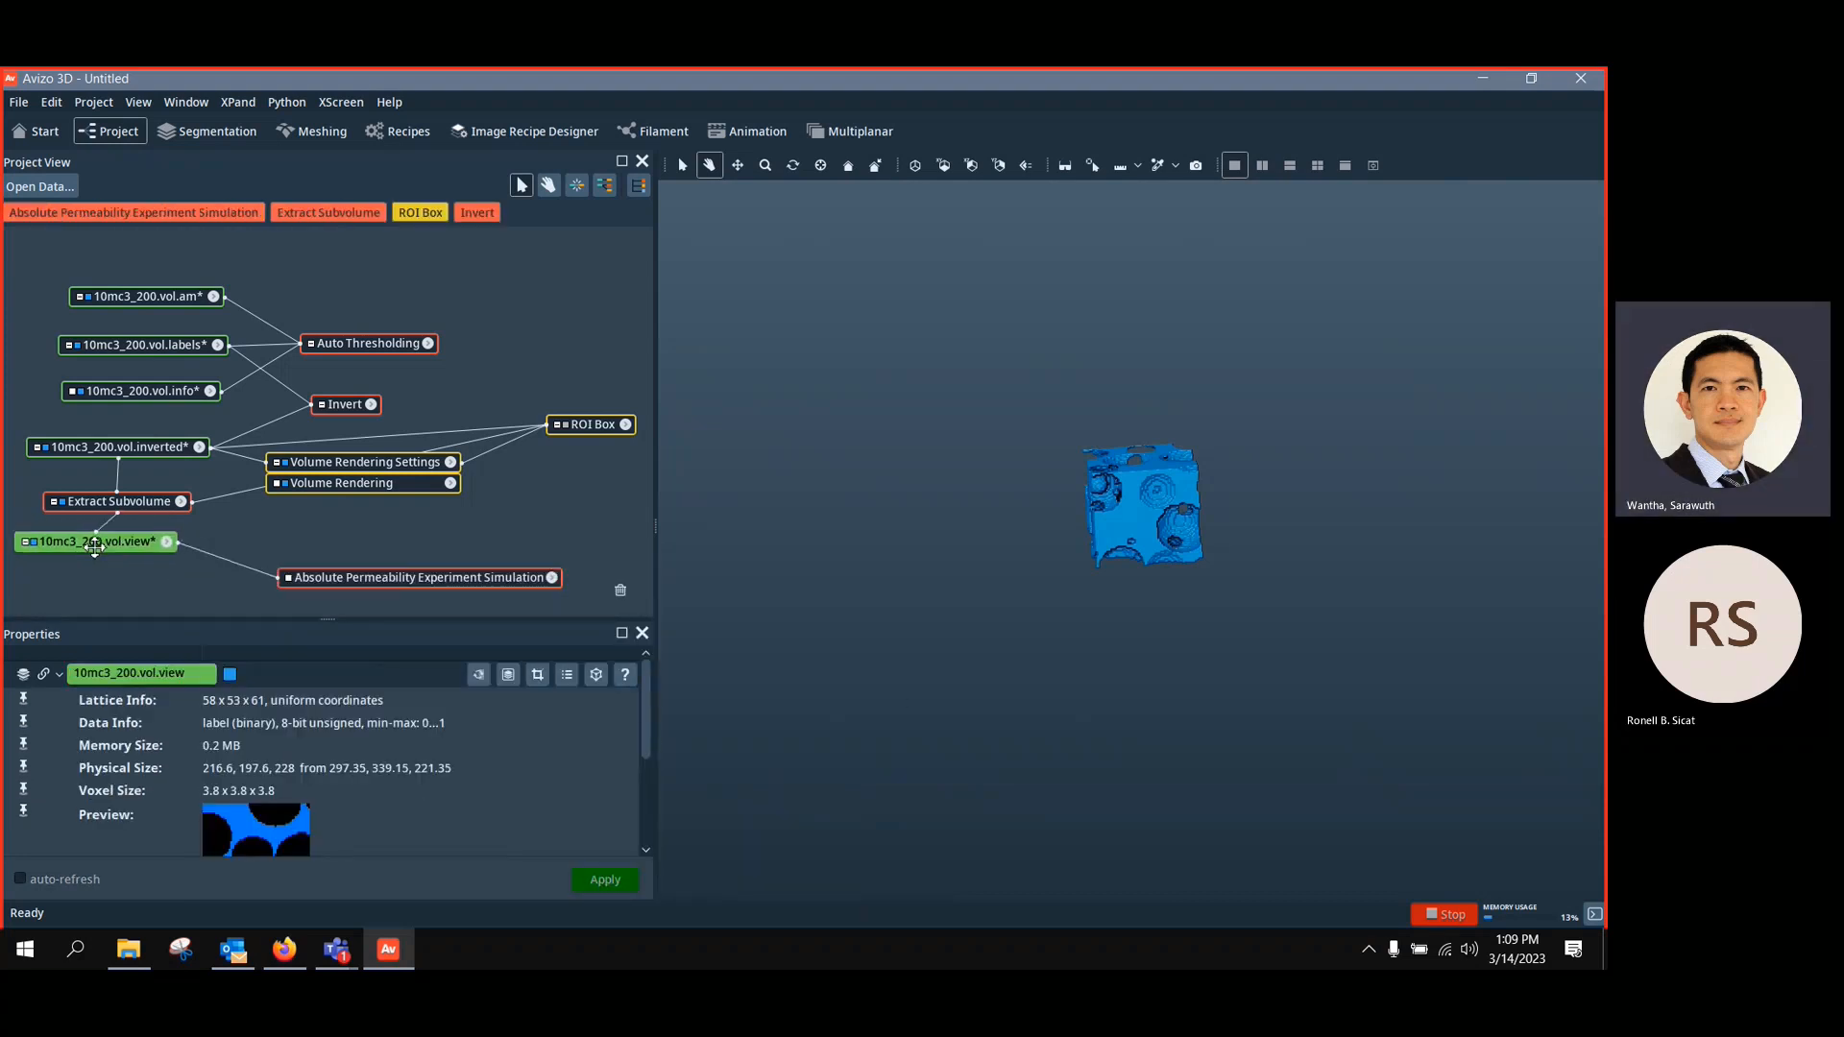
drag(422, 581, 375, 557)
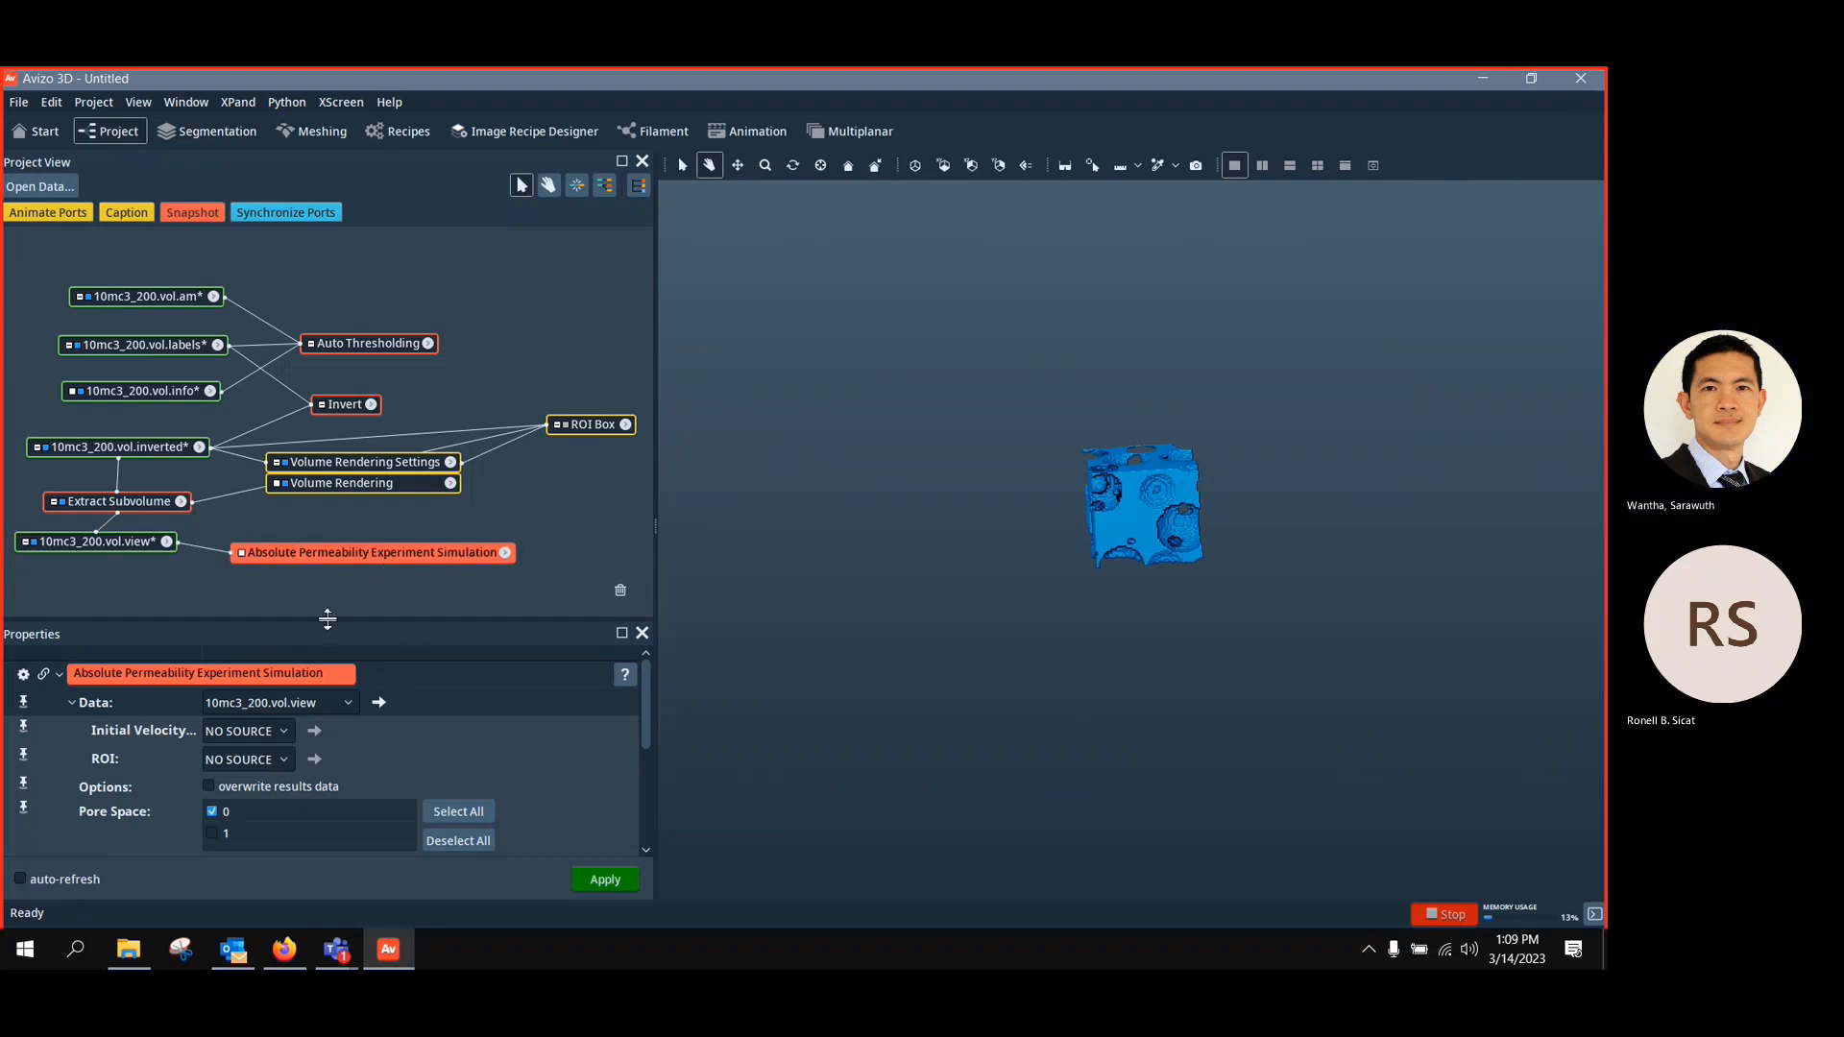
drag(331, 622, 341, 538)
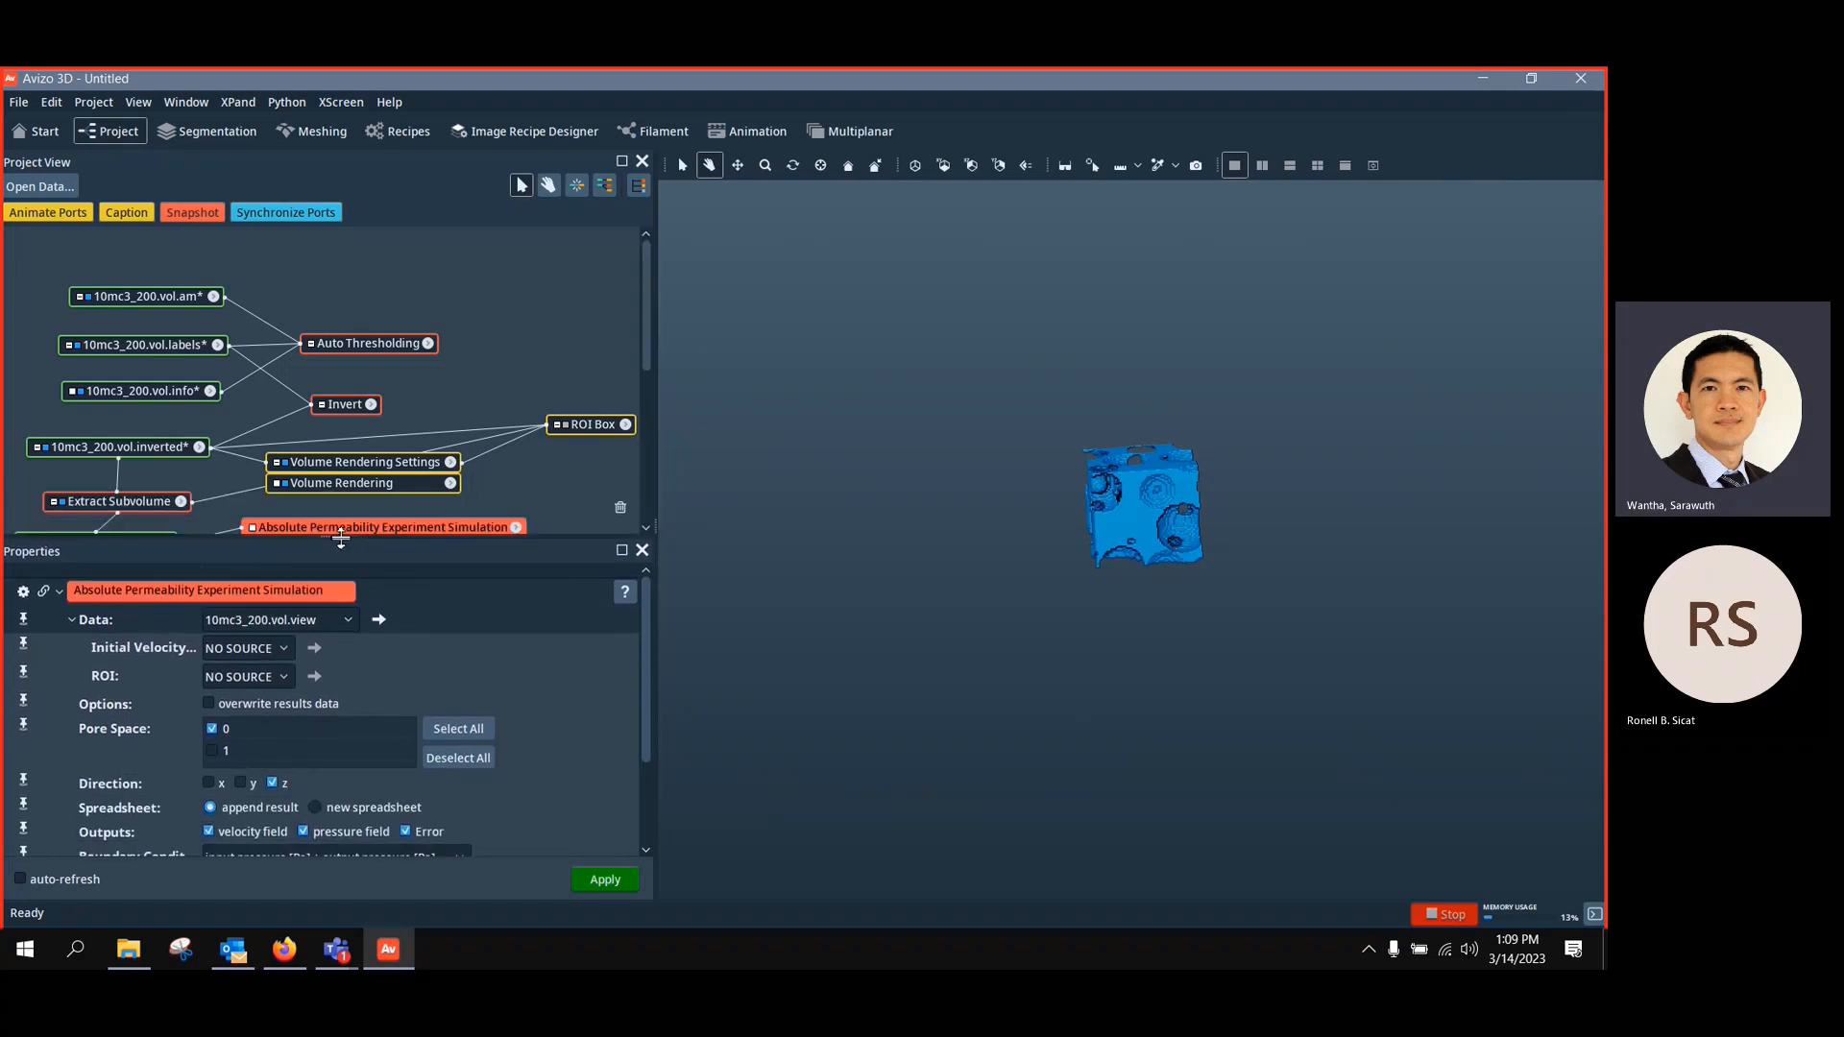
Examine the Invert and Auto Thresholding settings and the data ranges of the labels and inverted datasets
click(215, 751)
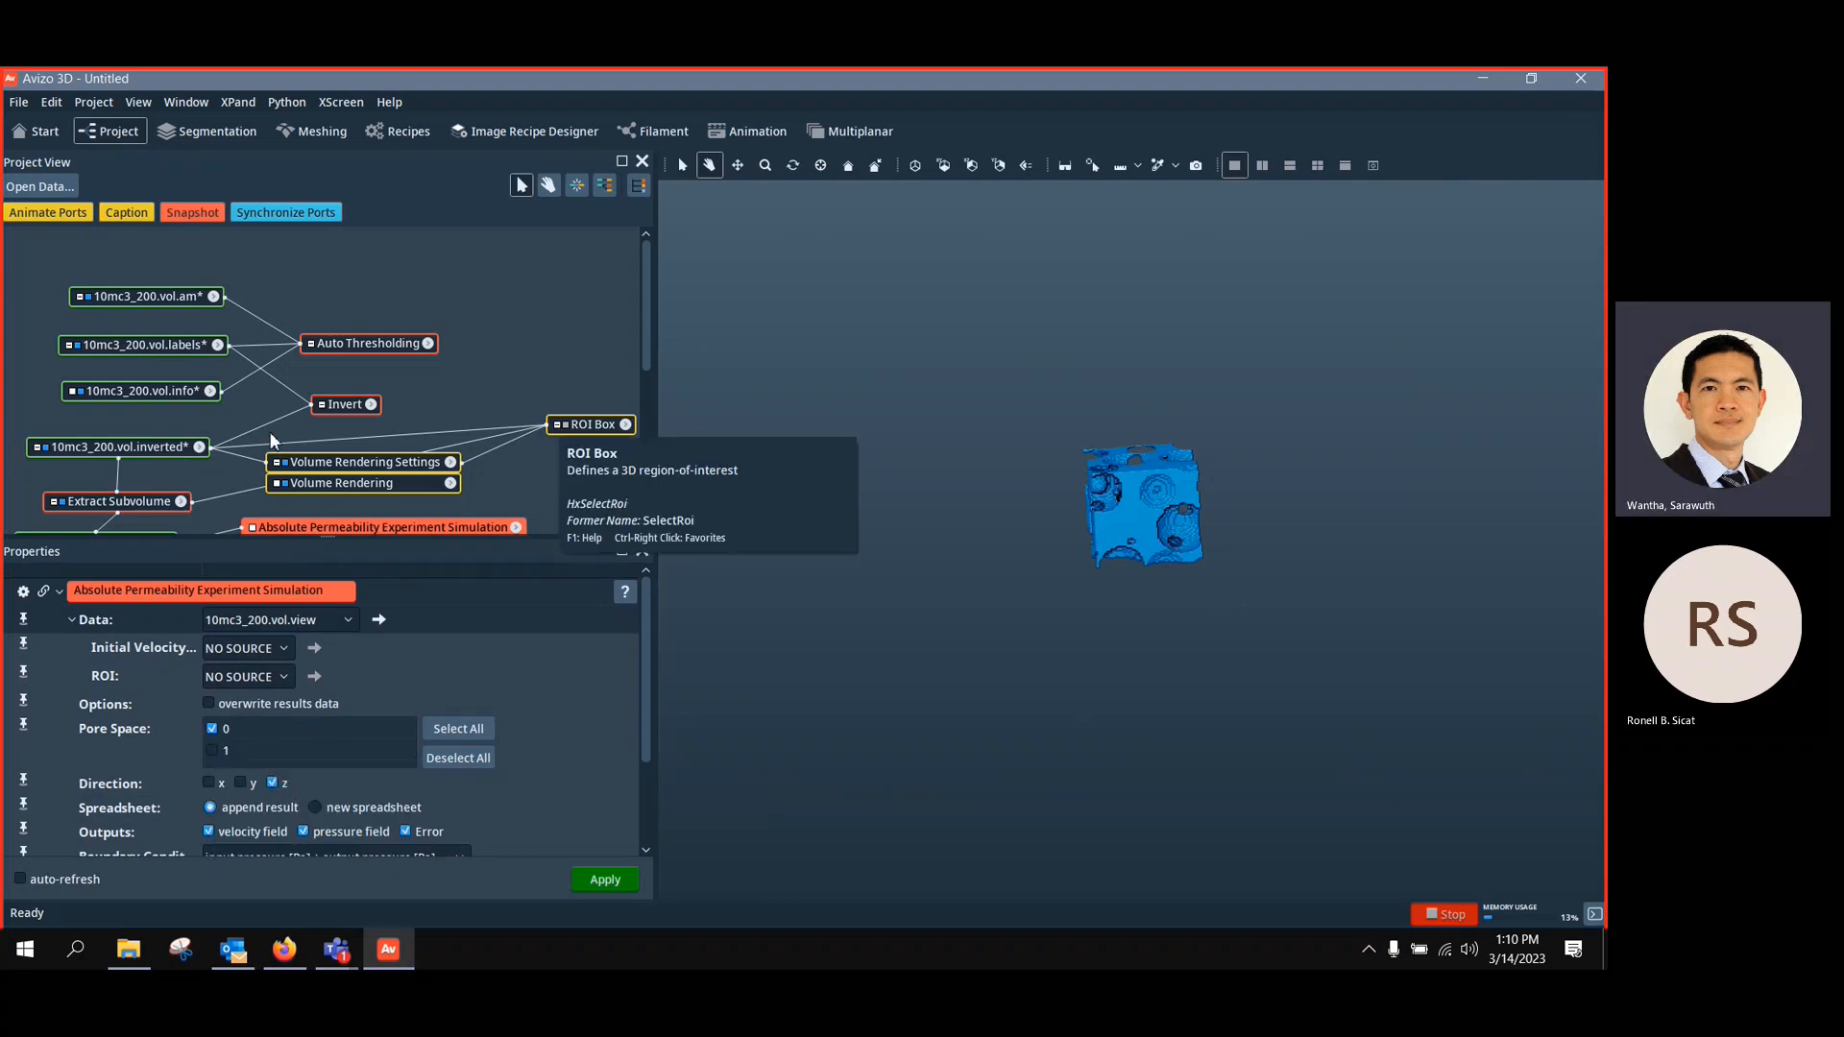
click(345, 405)
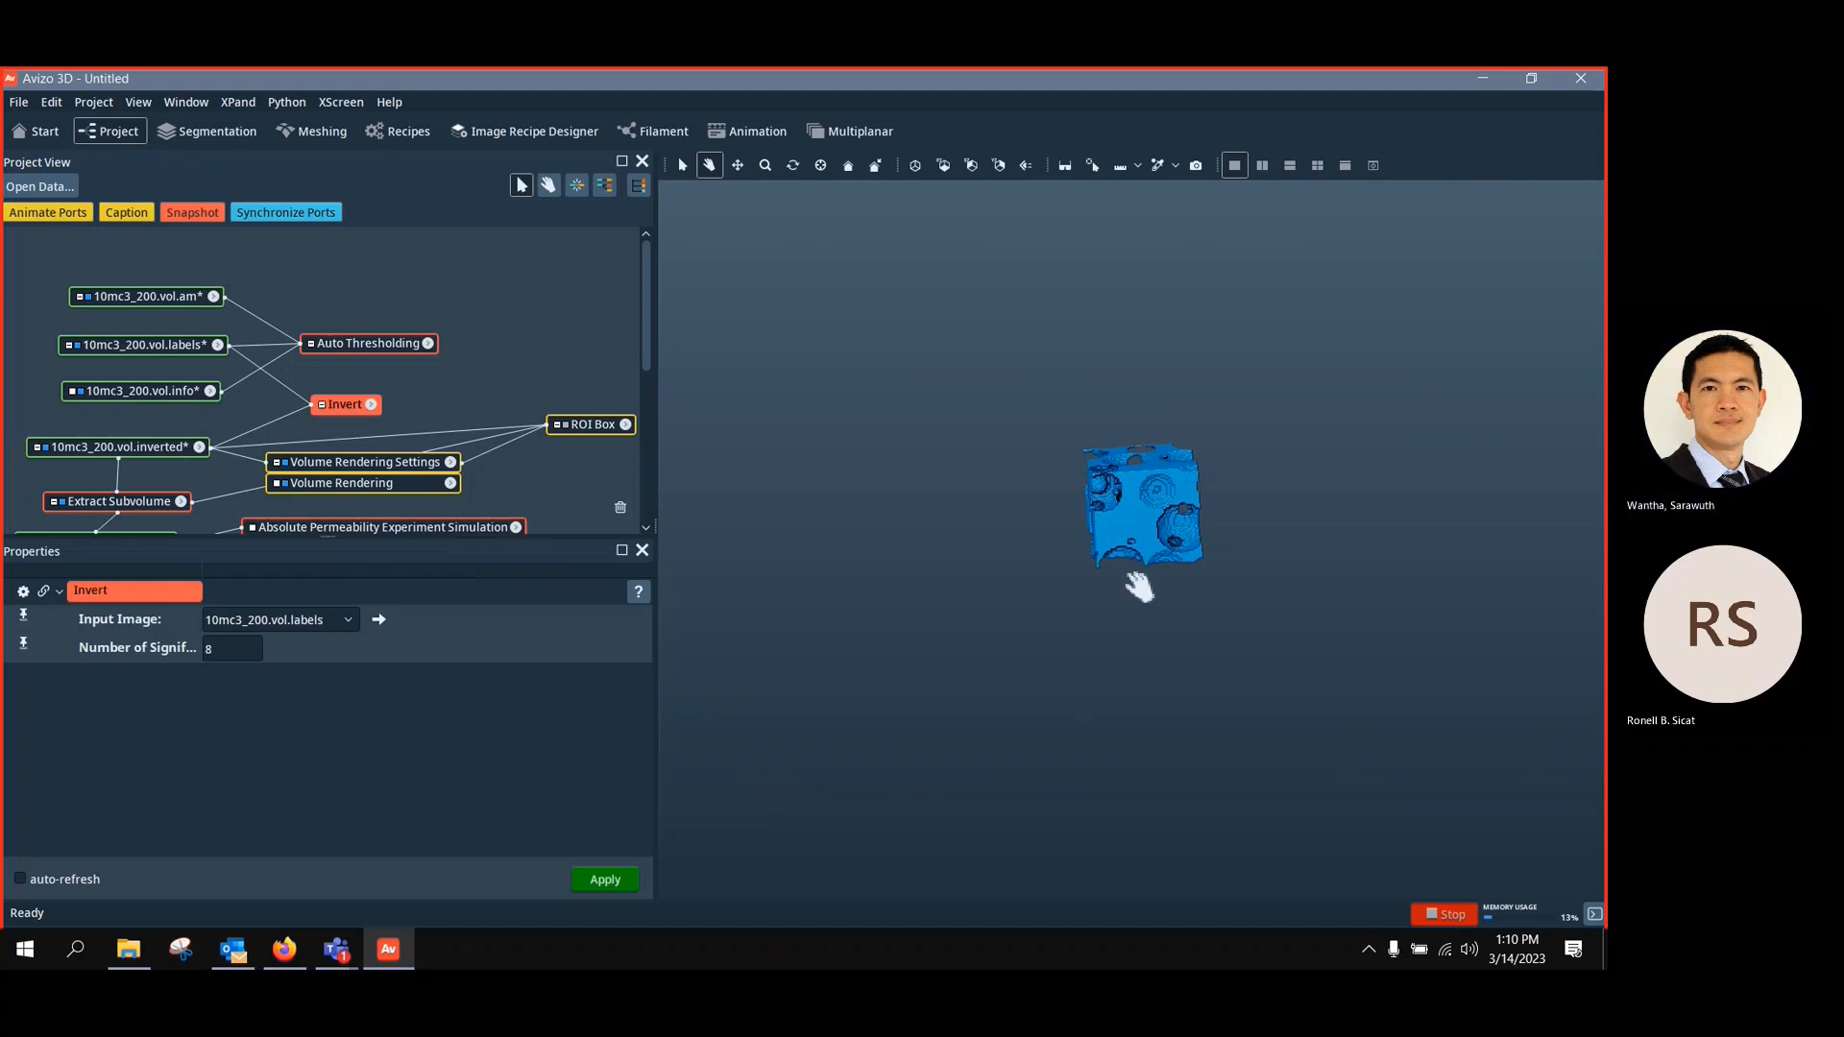
click(350, 342)
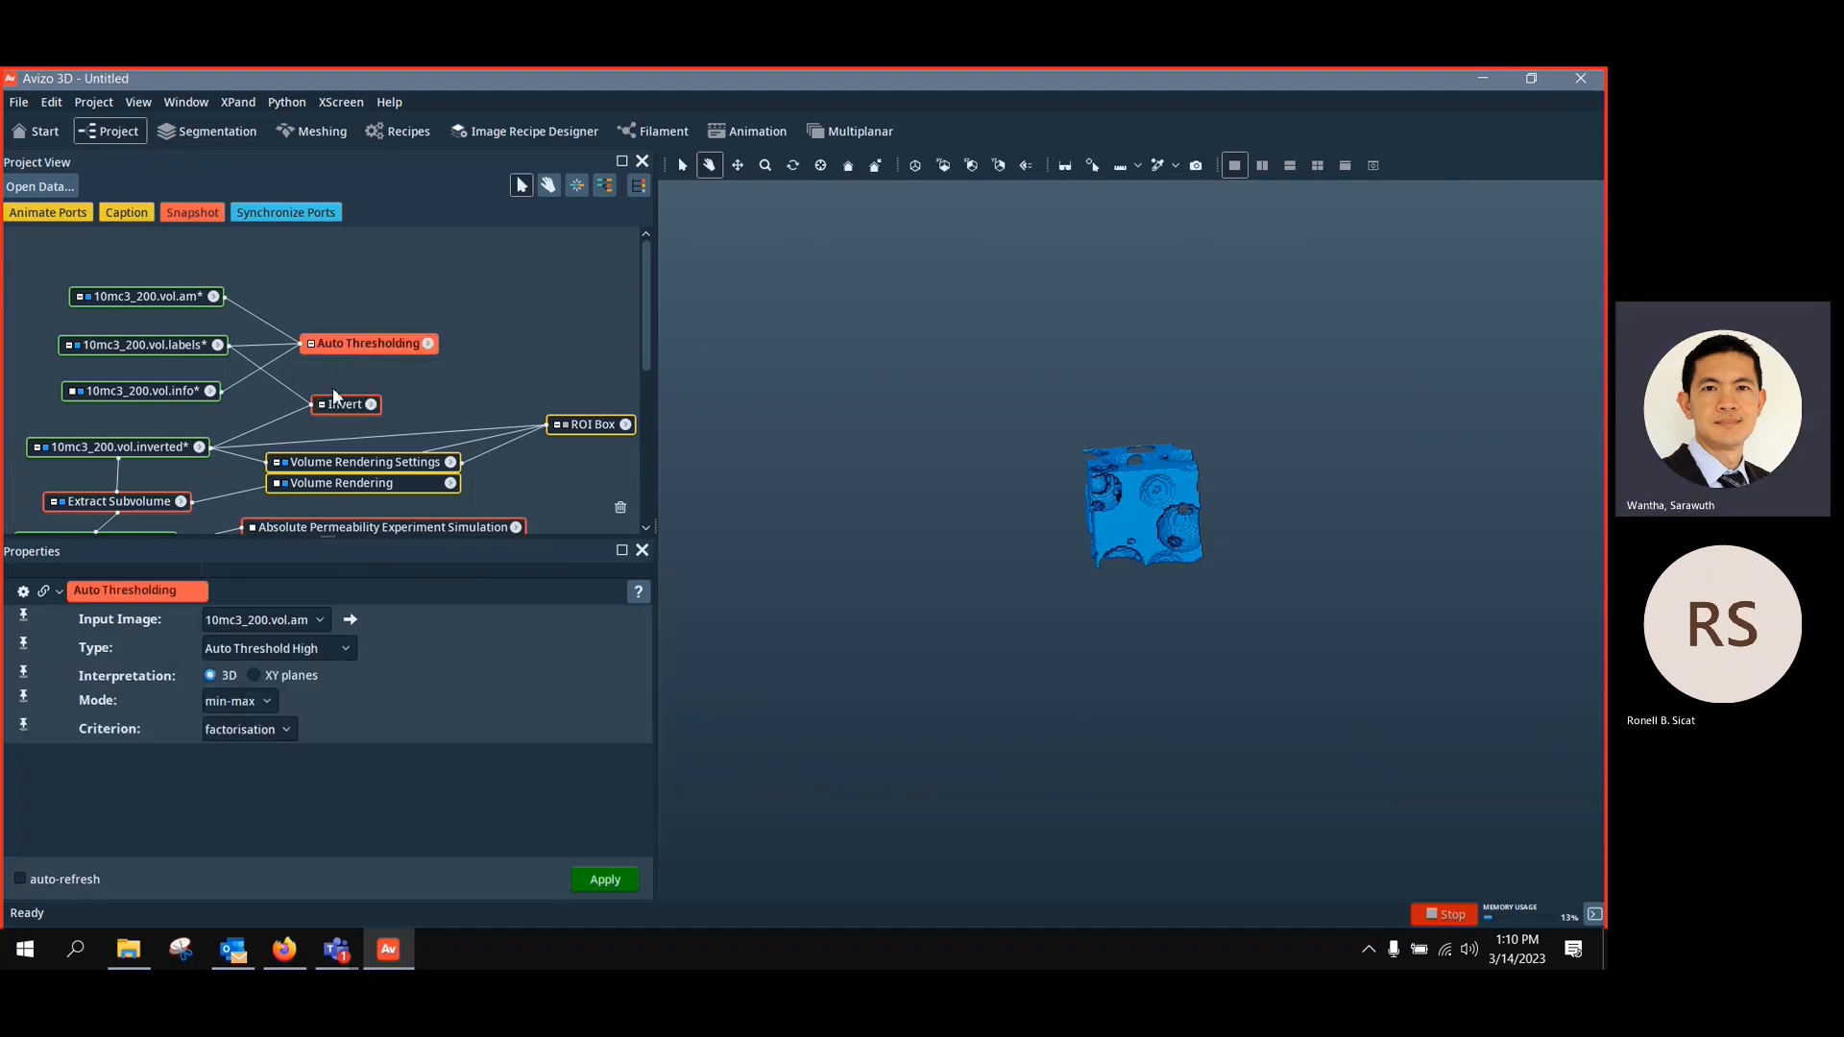
click(192, 346)
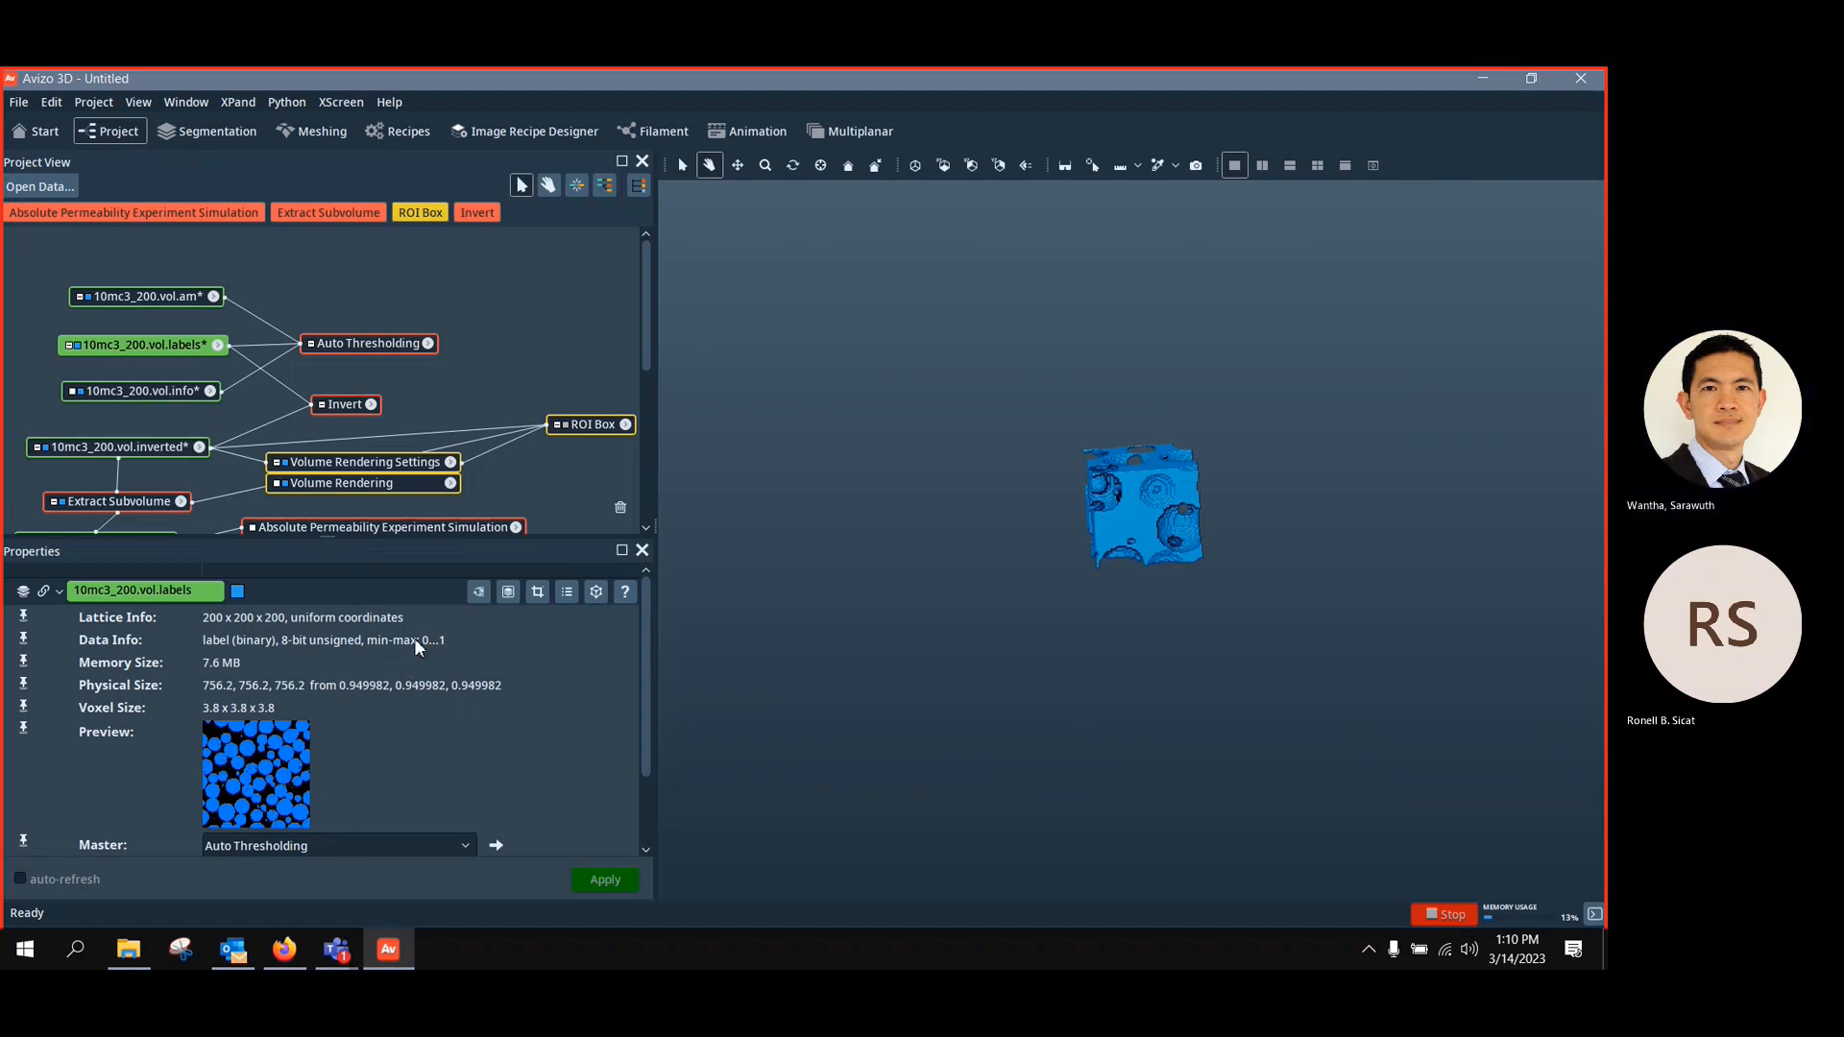
click(342, 406)
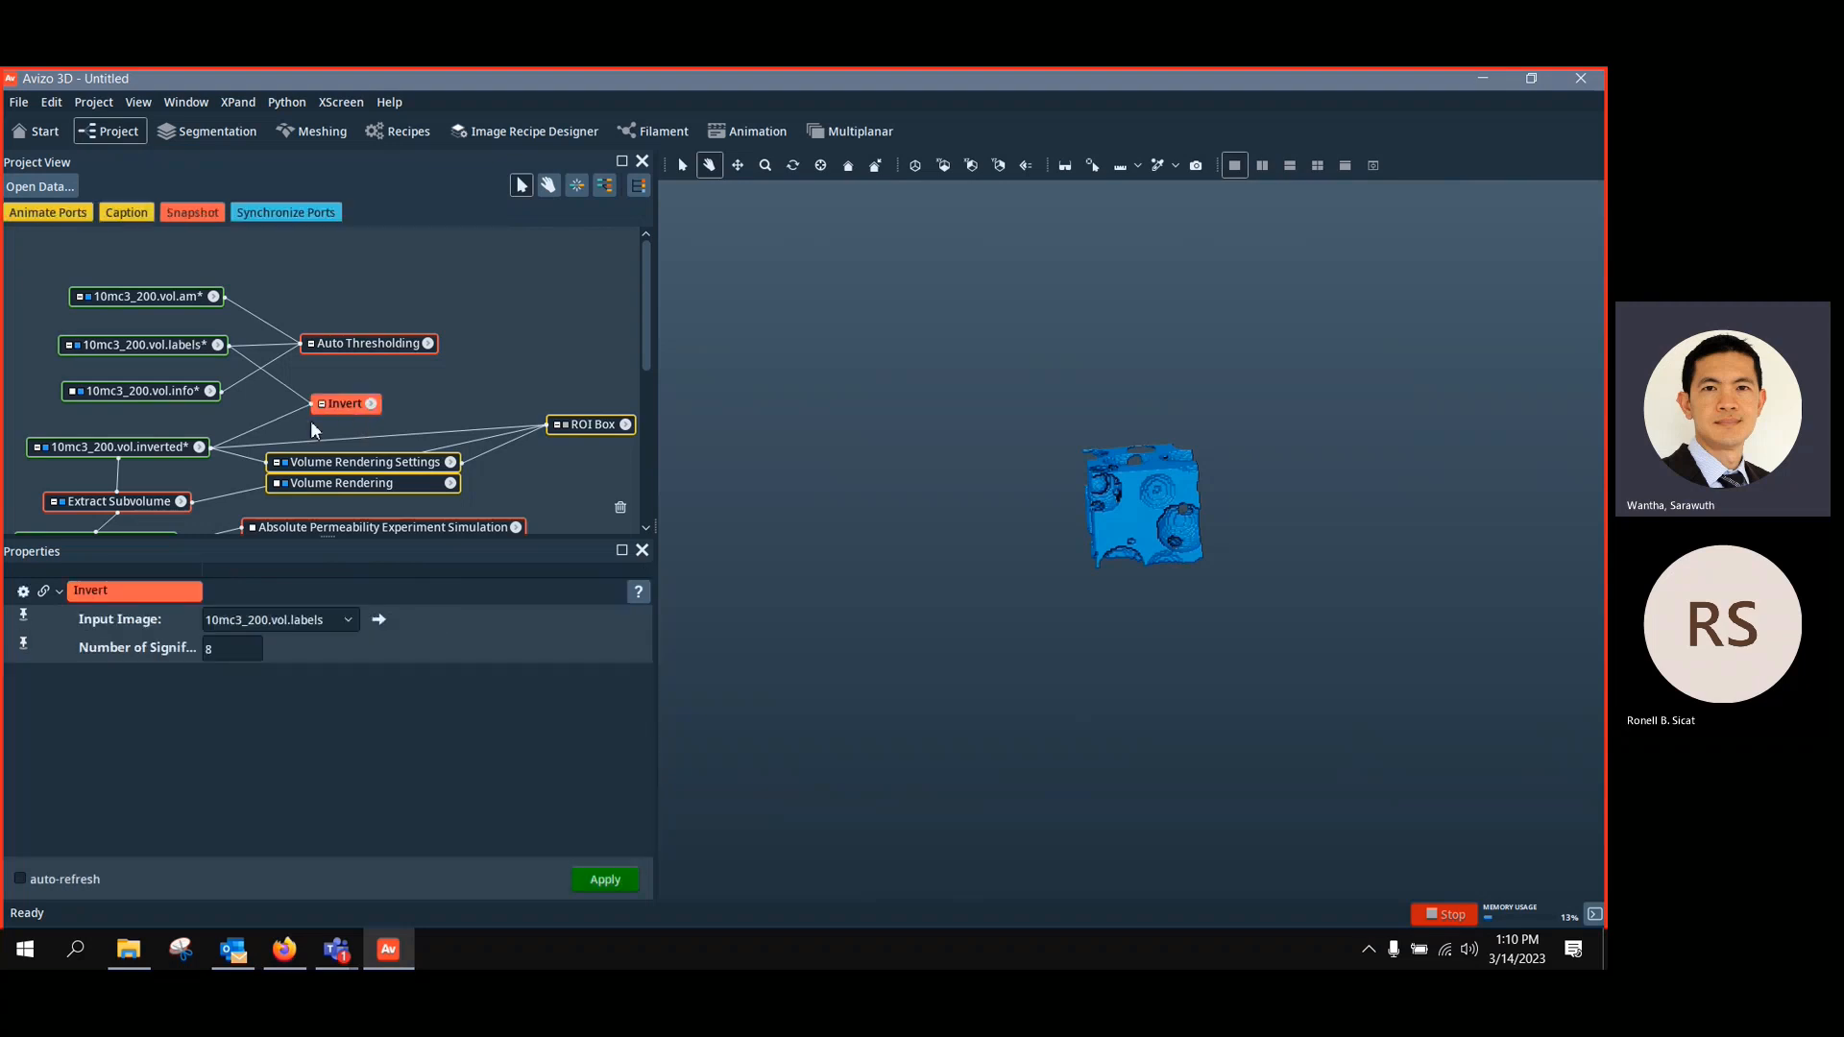
click(136, 452)
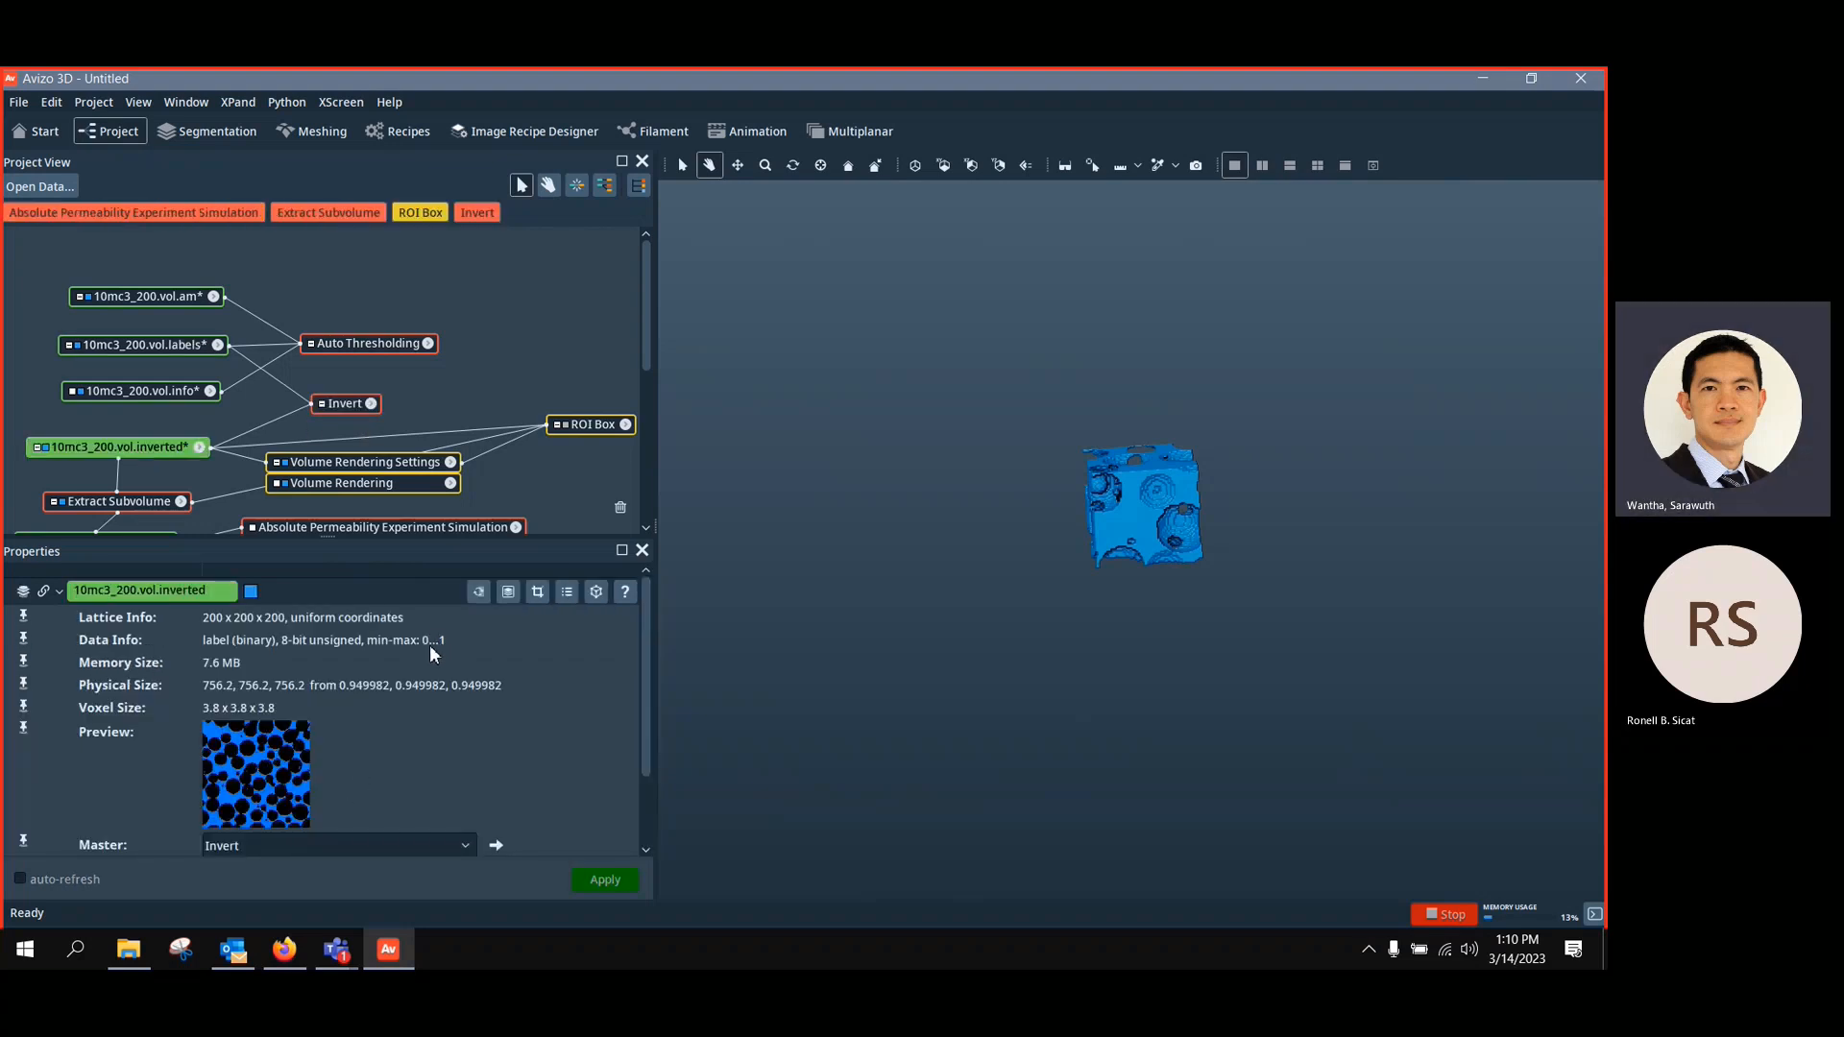
scroll(343, 511, down, 1)
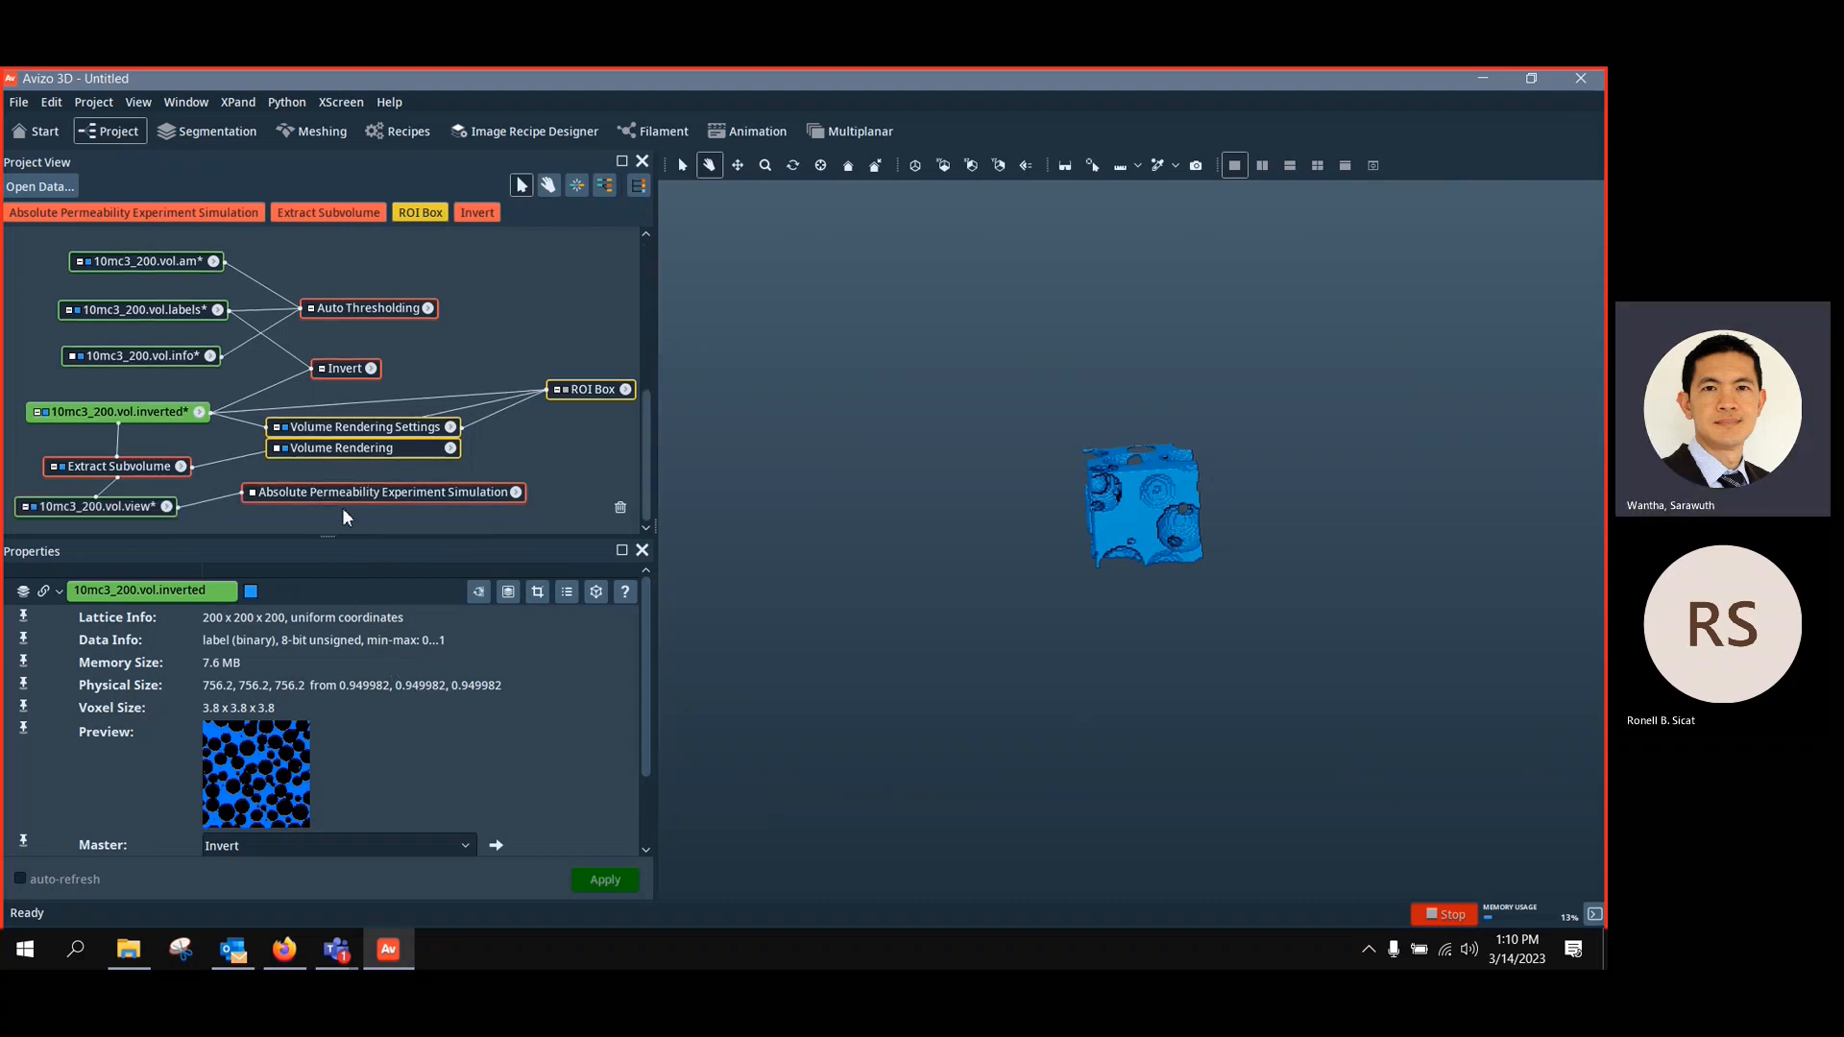
Set the permeability simulation's pore space to label 1 instead of 0
click(346, 494)
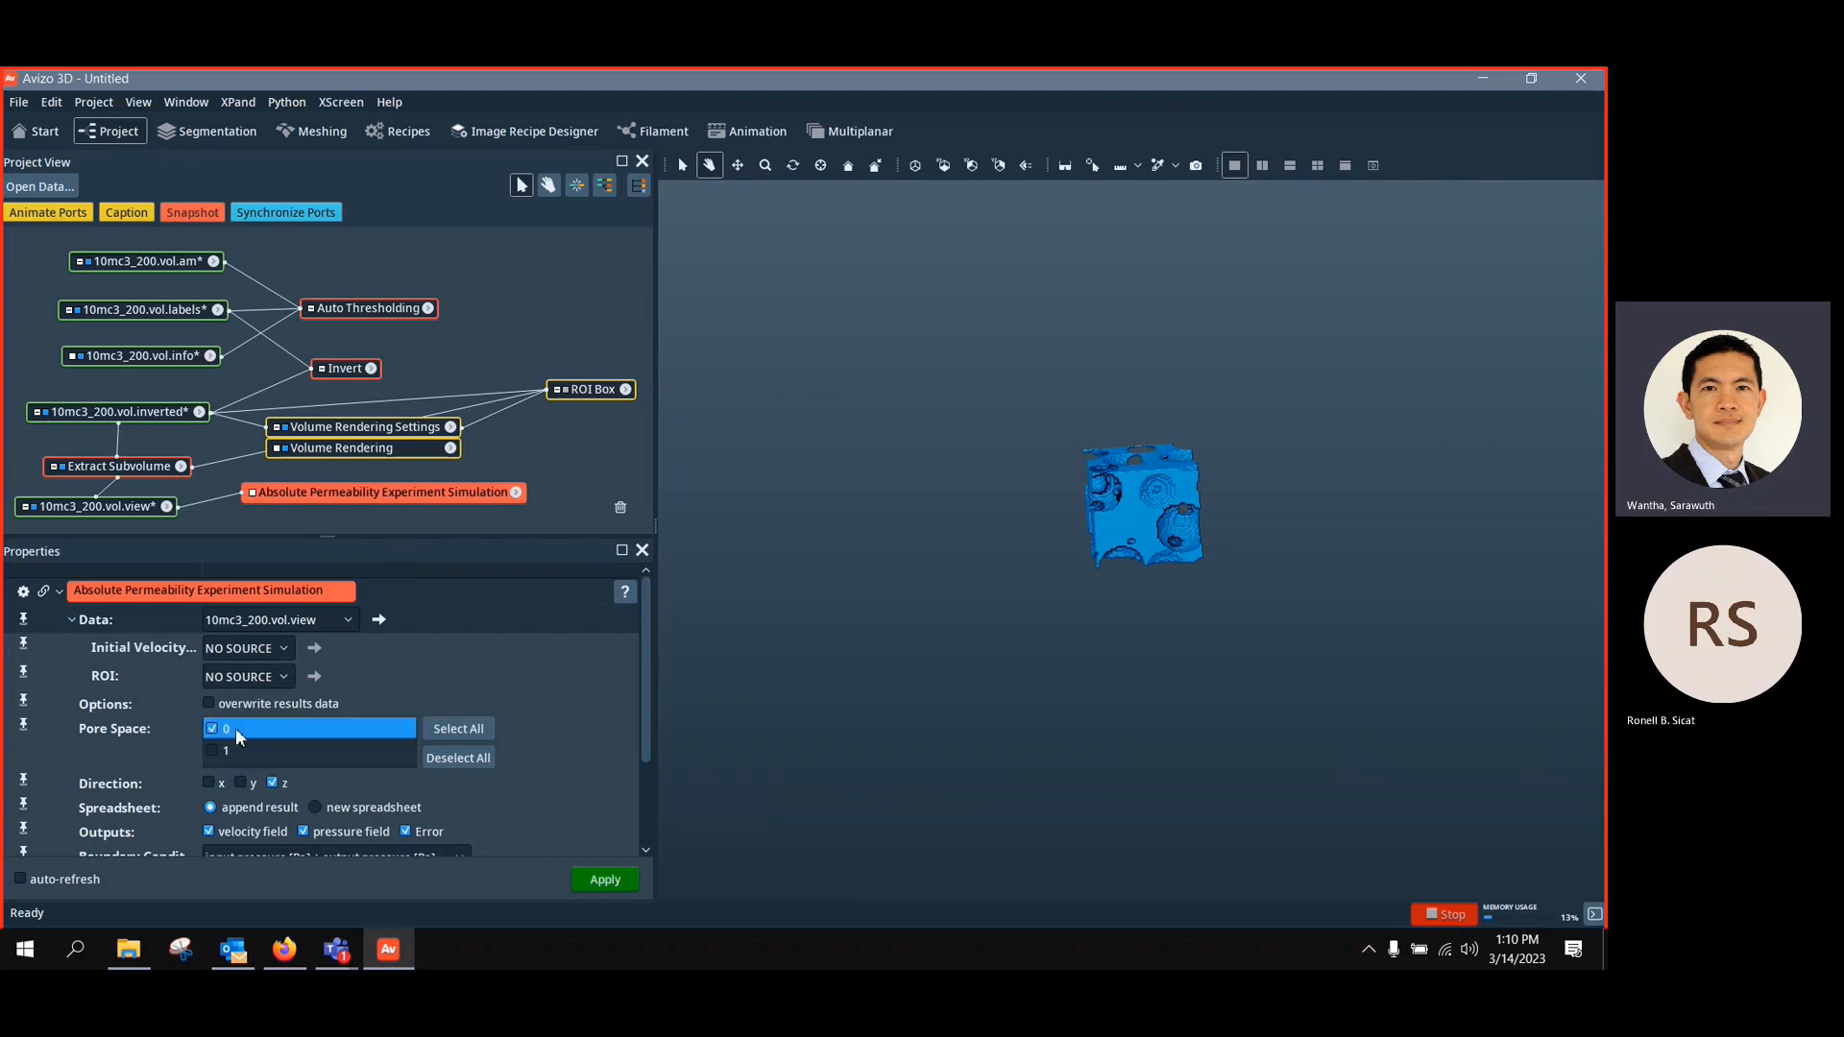
click(211, 752)
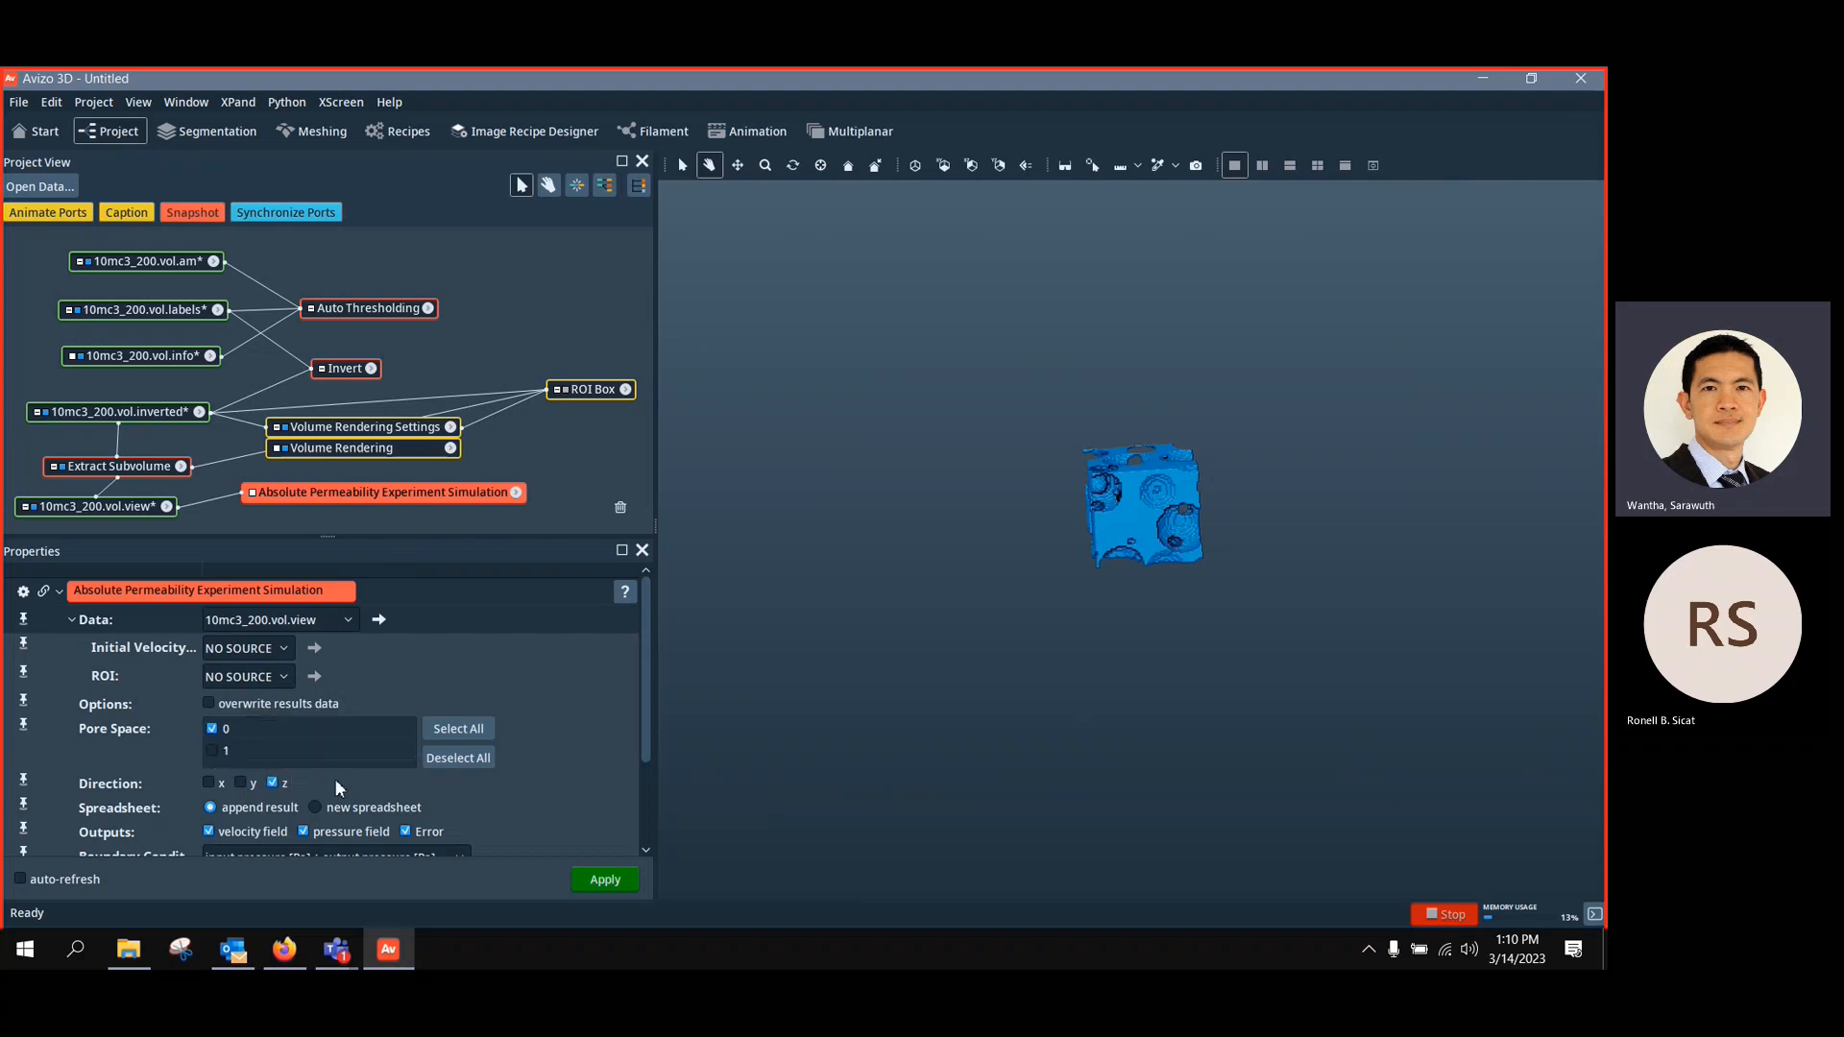
drag(1307, 494, 1160, 544)
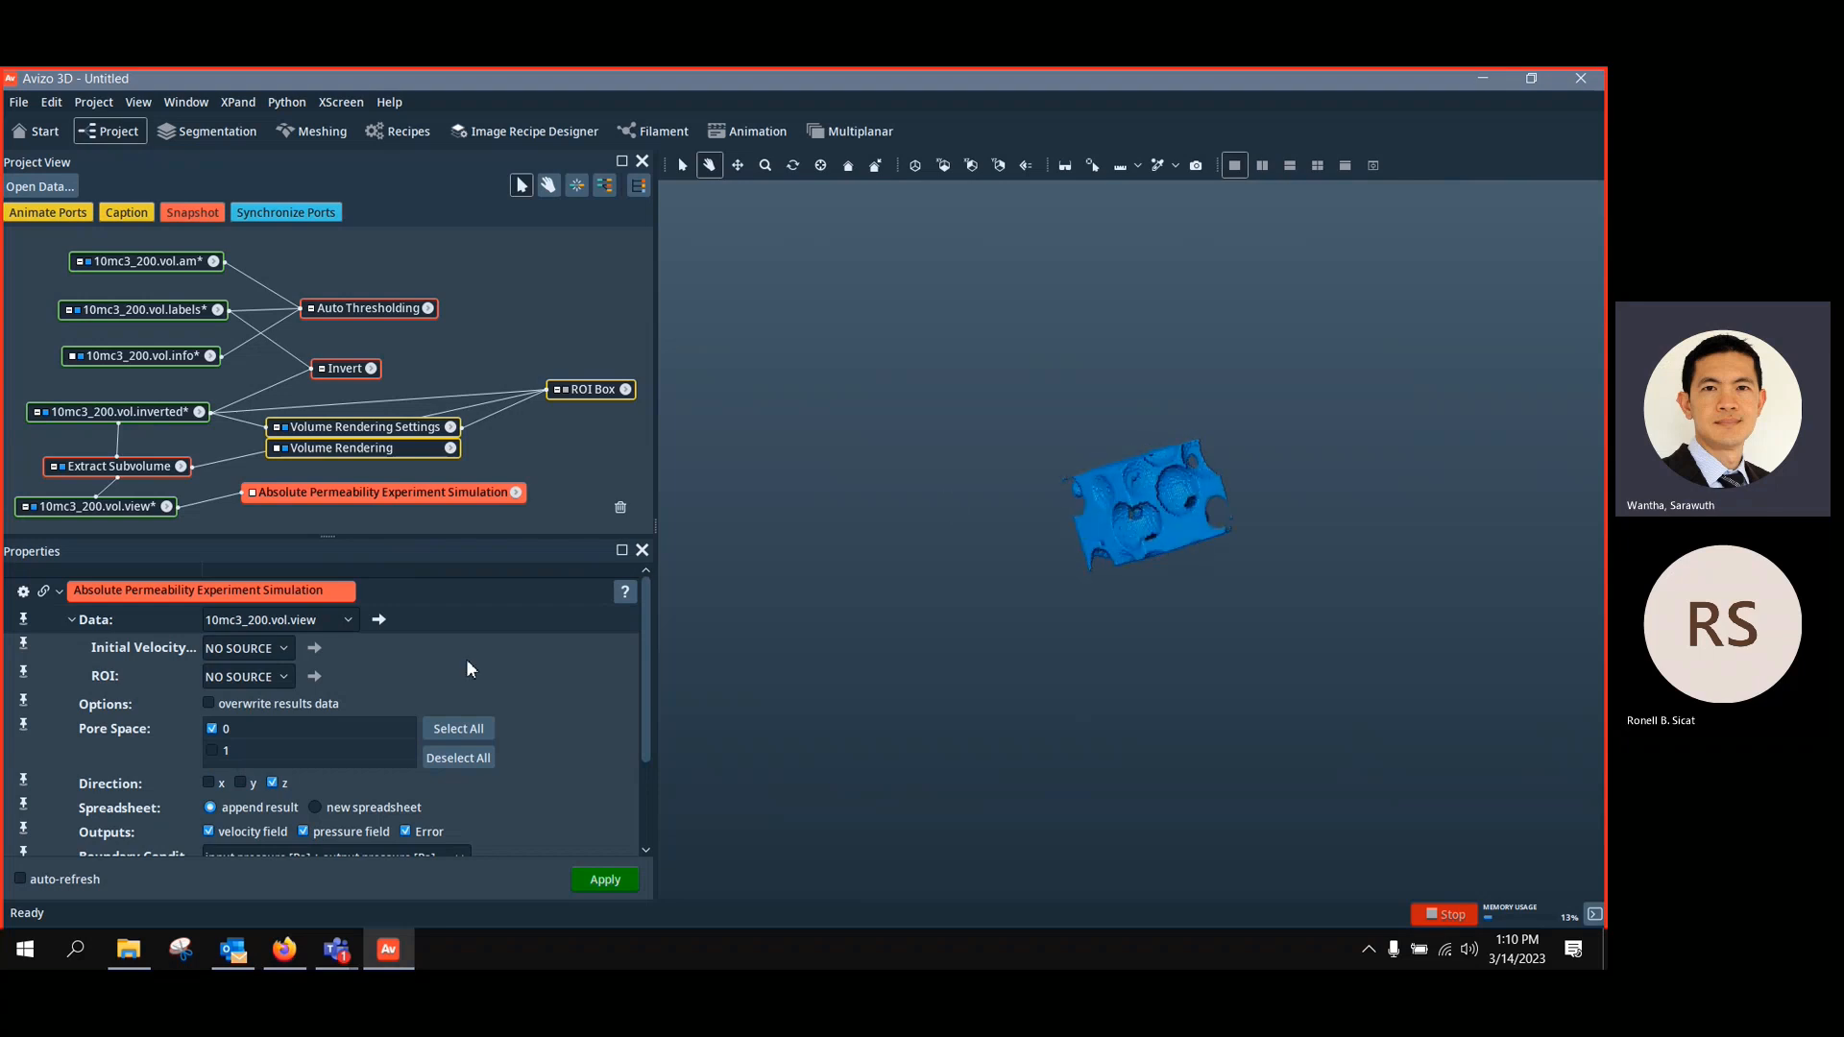
click(212, 750)
Examine the permeability simulation's boundary conditions, fluid viscosity, compute device and advanced settings
drag(649, 660, 625, 770)
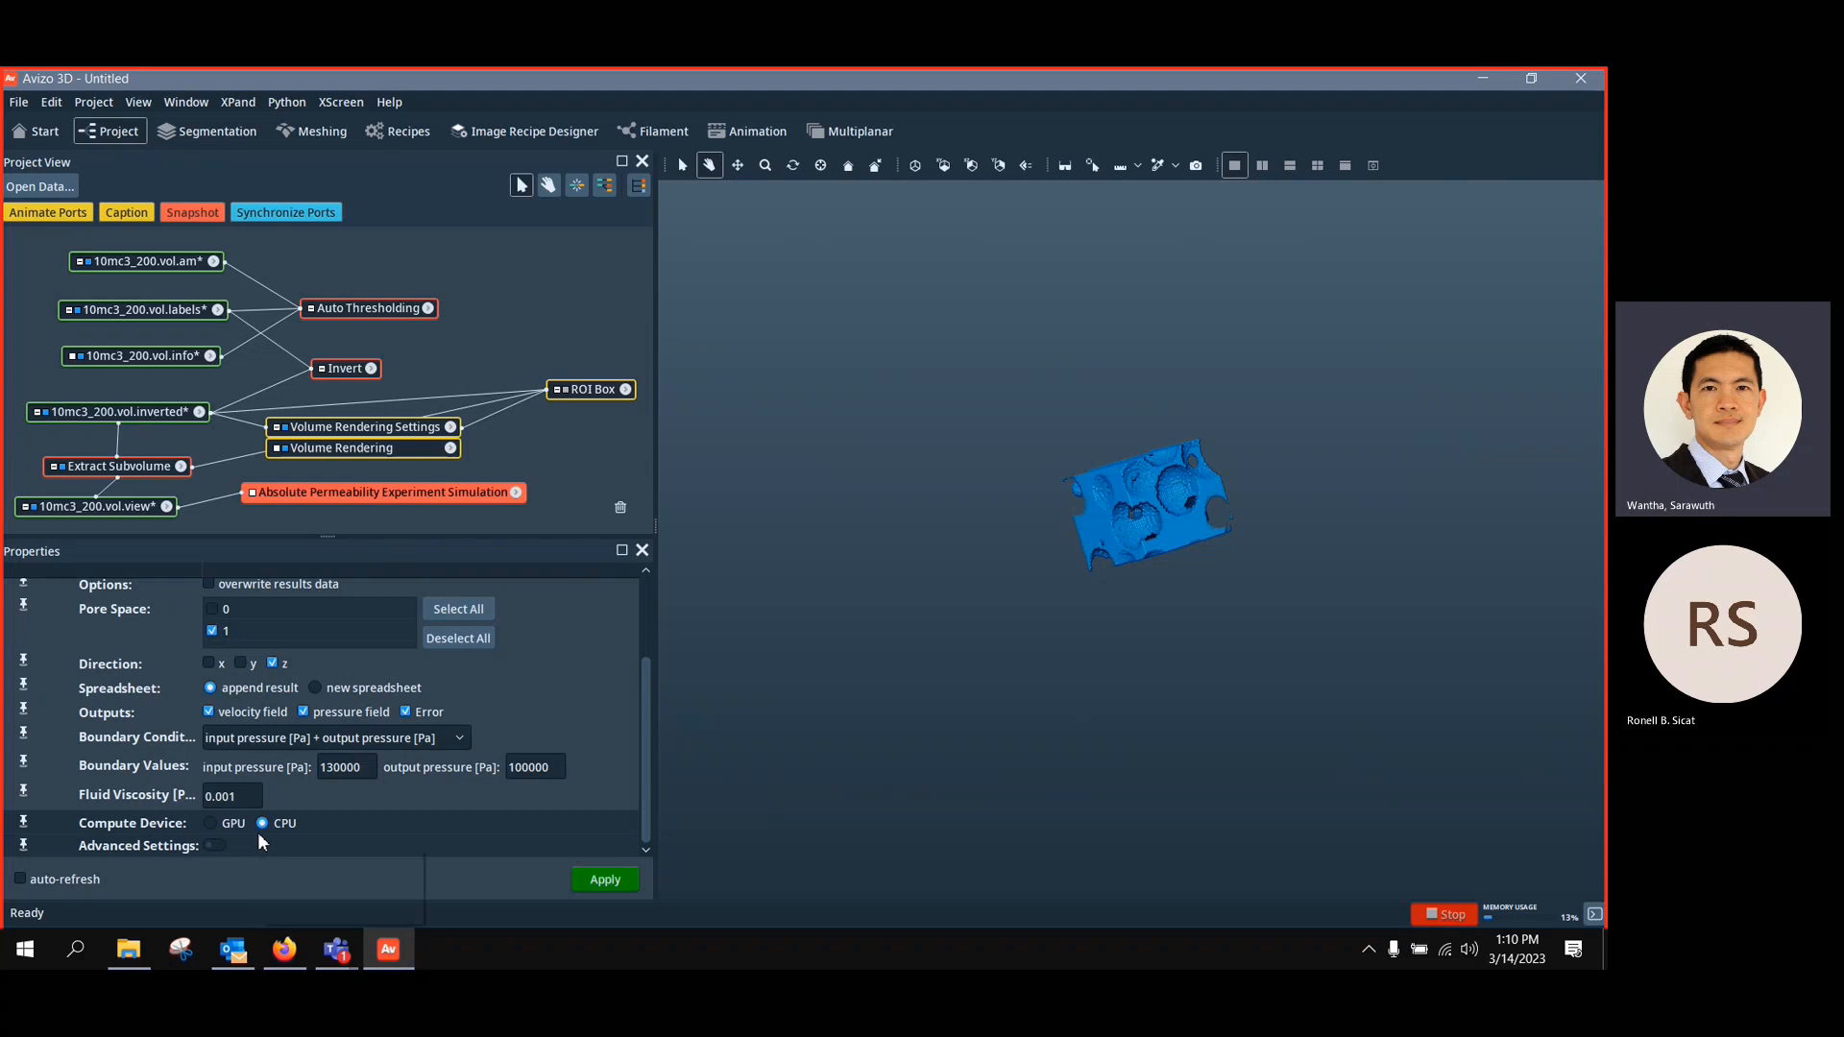
mouse_move(1400, 589)
mouse_down()
mouse_move(1034, 704)
mouse_move(1268, 531)
mouse_move(1223, 477)
mouse_move(1498, 667)
mouse_move(1397, 614)
mouse_up()
scroll(1268, 531, up, 5)
scroll(1396, 609, down, 2)
scroll(1397, 609, down, 4)
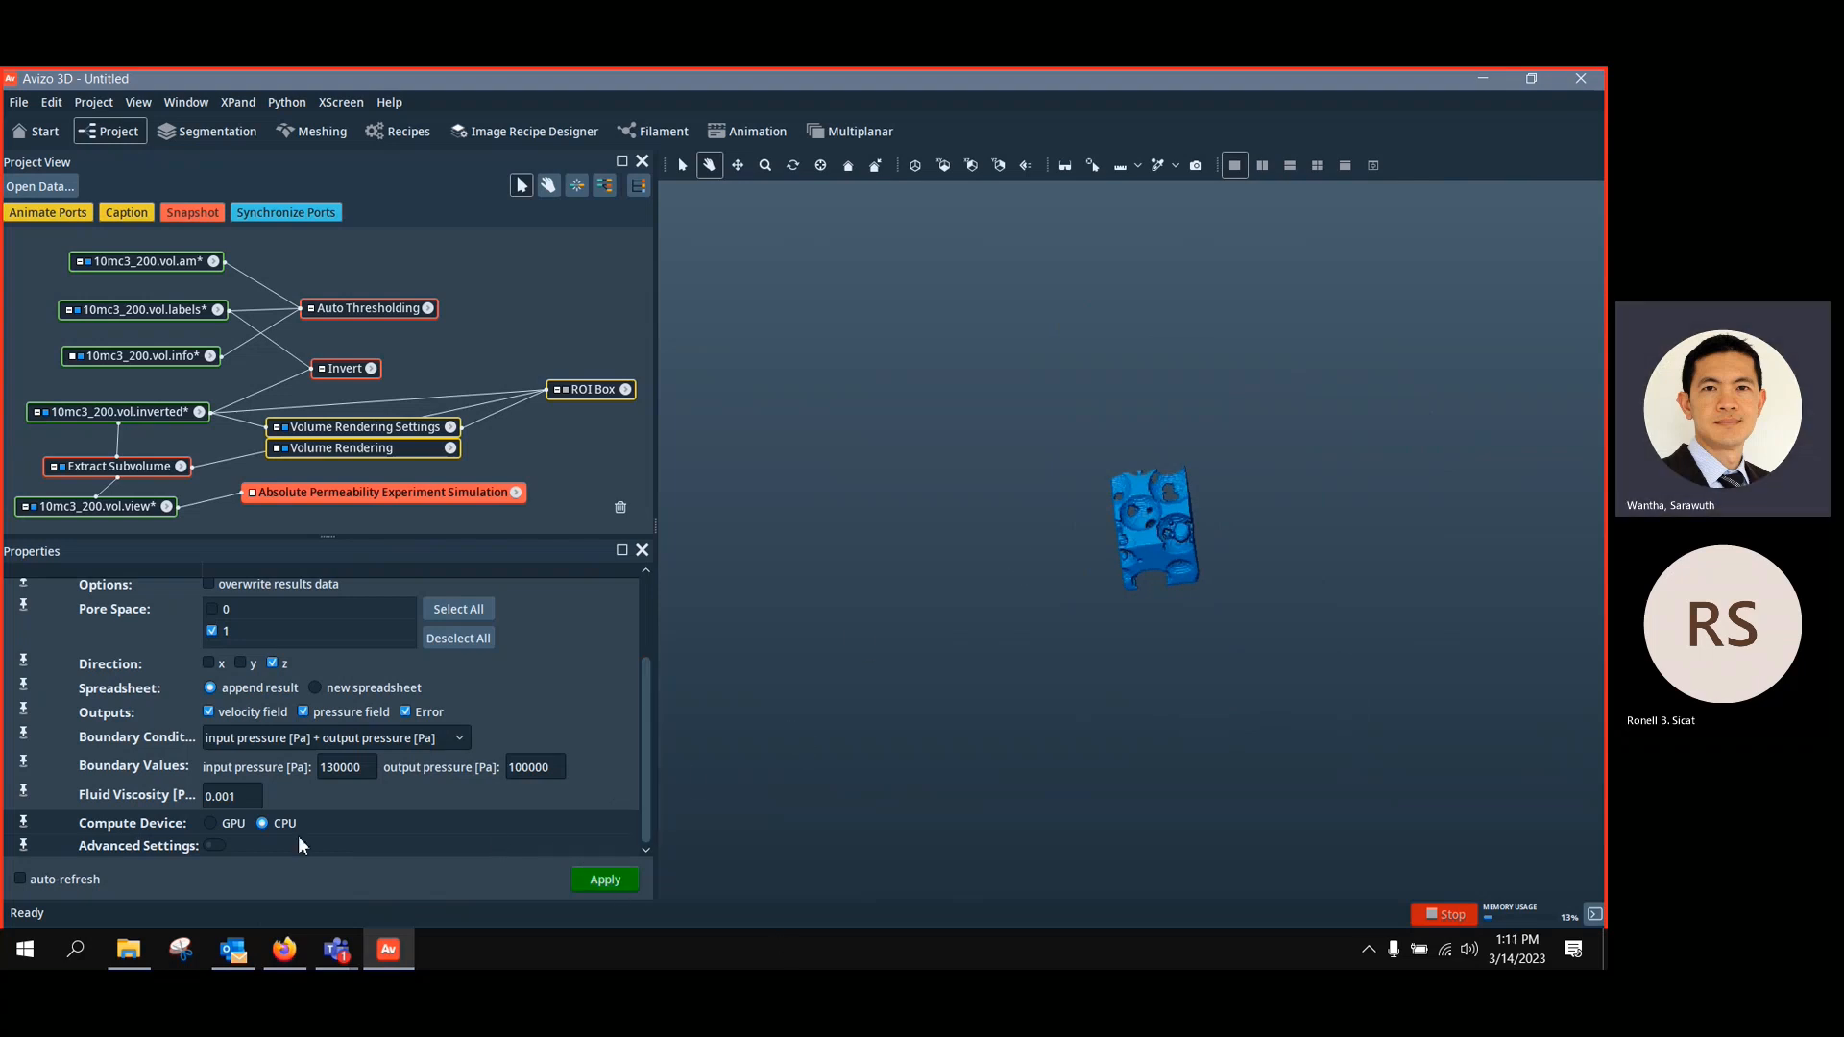
click(215, 845)
drag(644, 778, 636, 827)
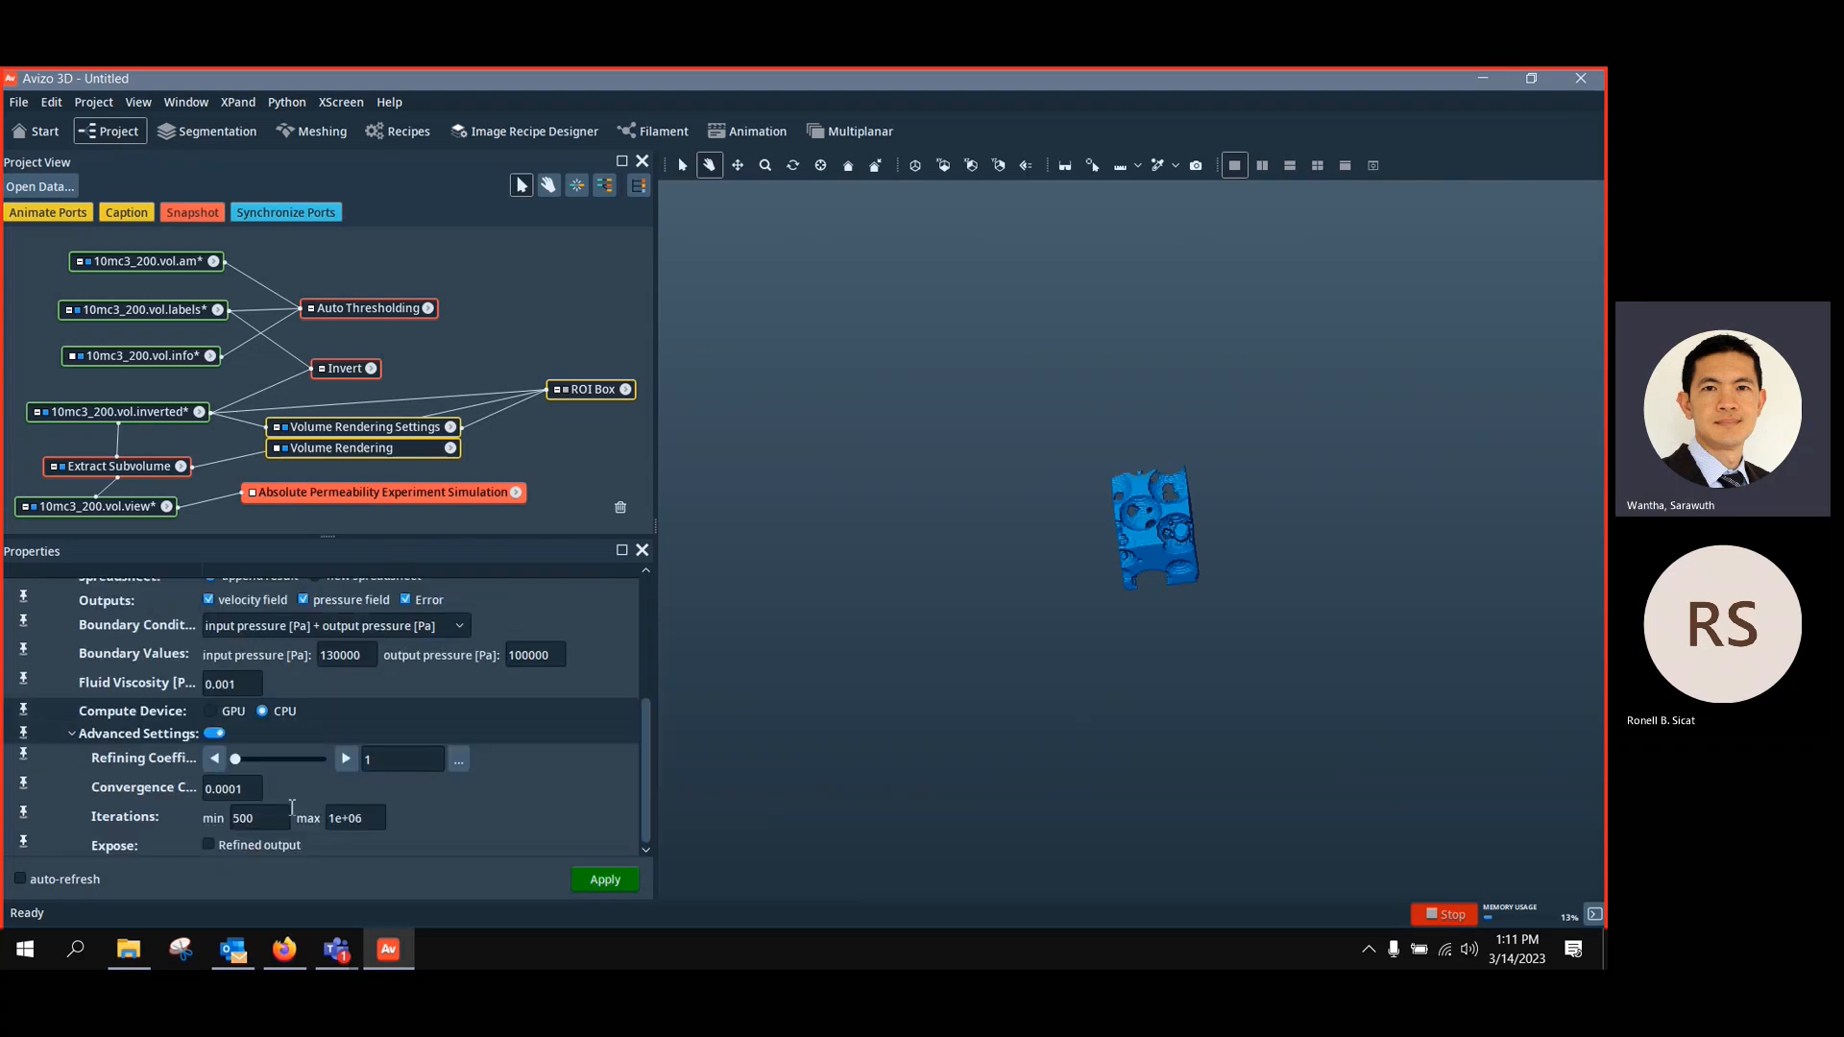
click(216, 736)
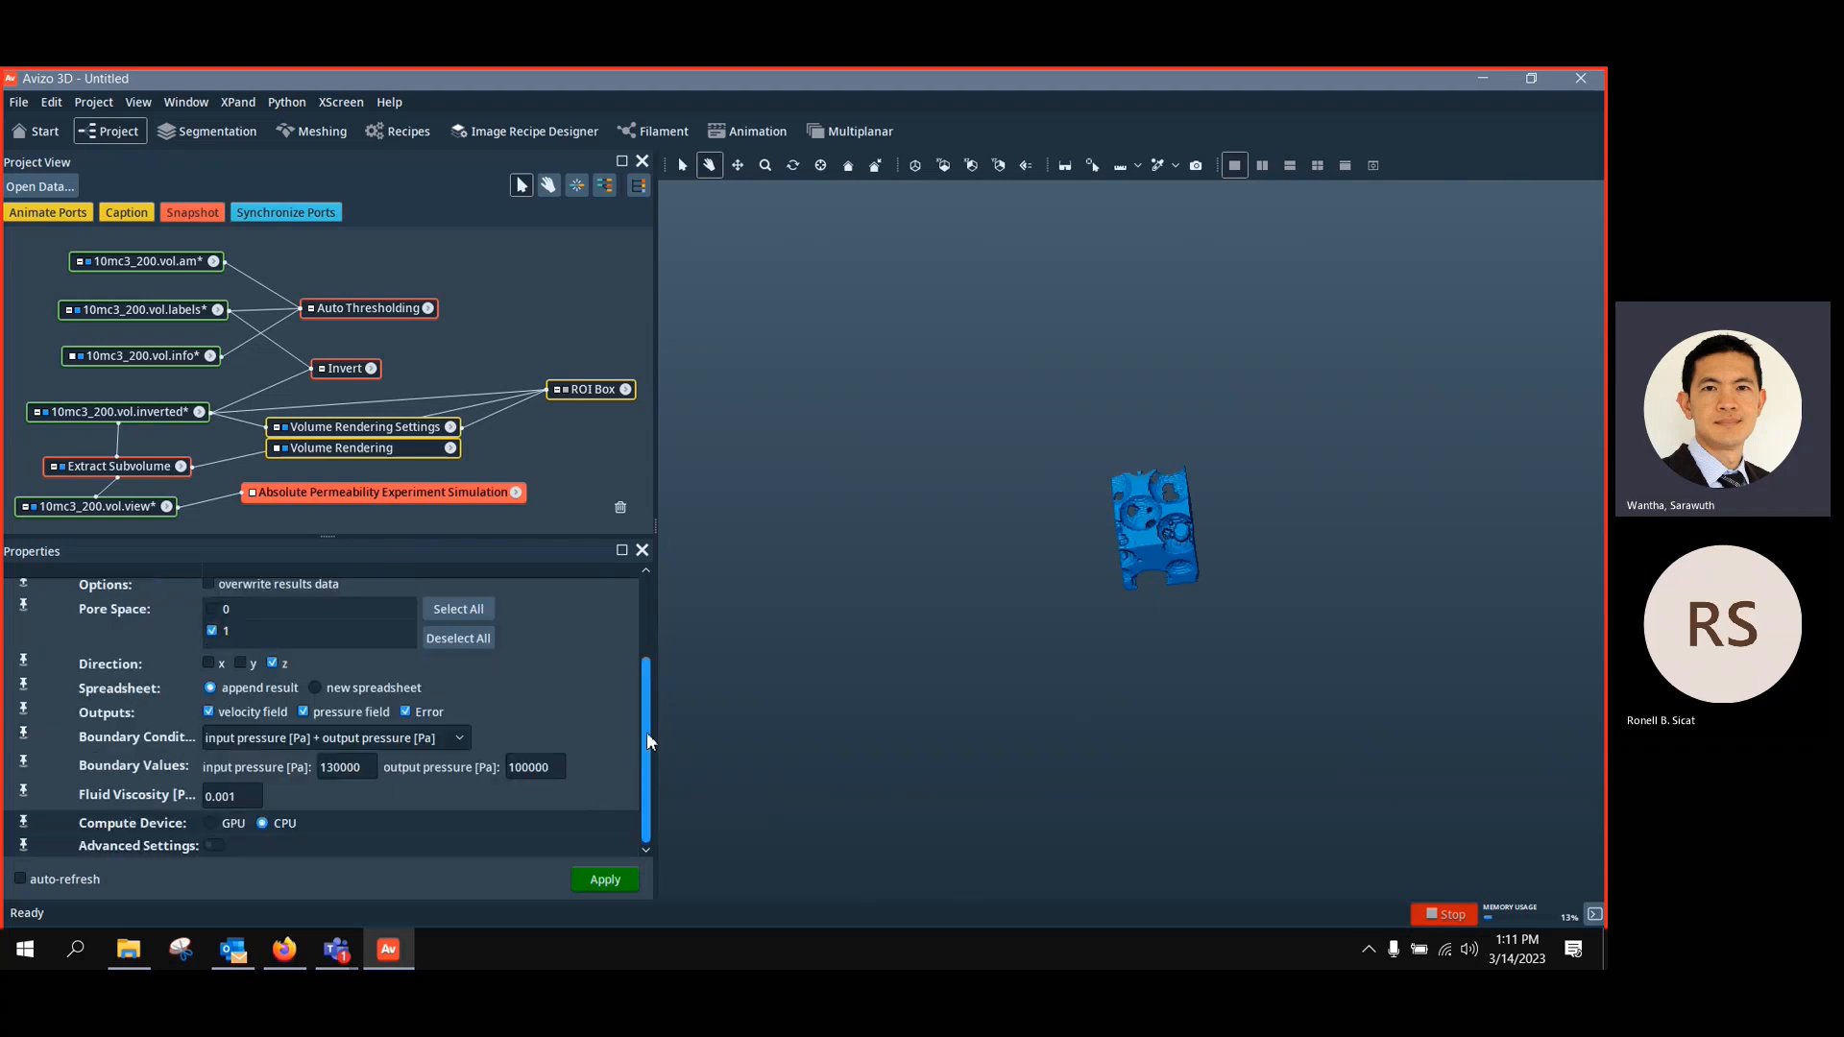
Run the absolute permeability simulation along z on the CPU and return to the main project window
click(605, 881)
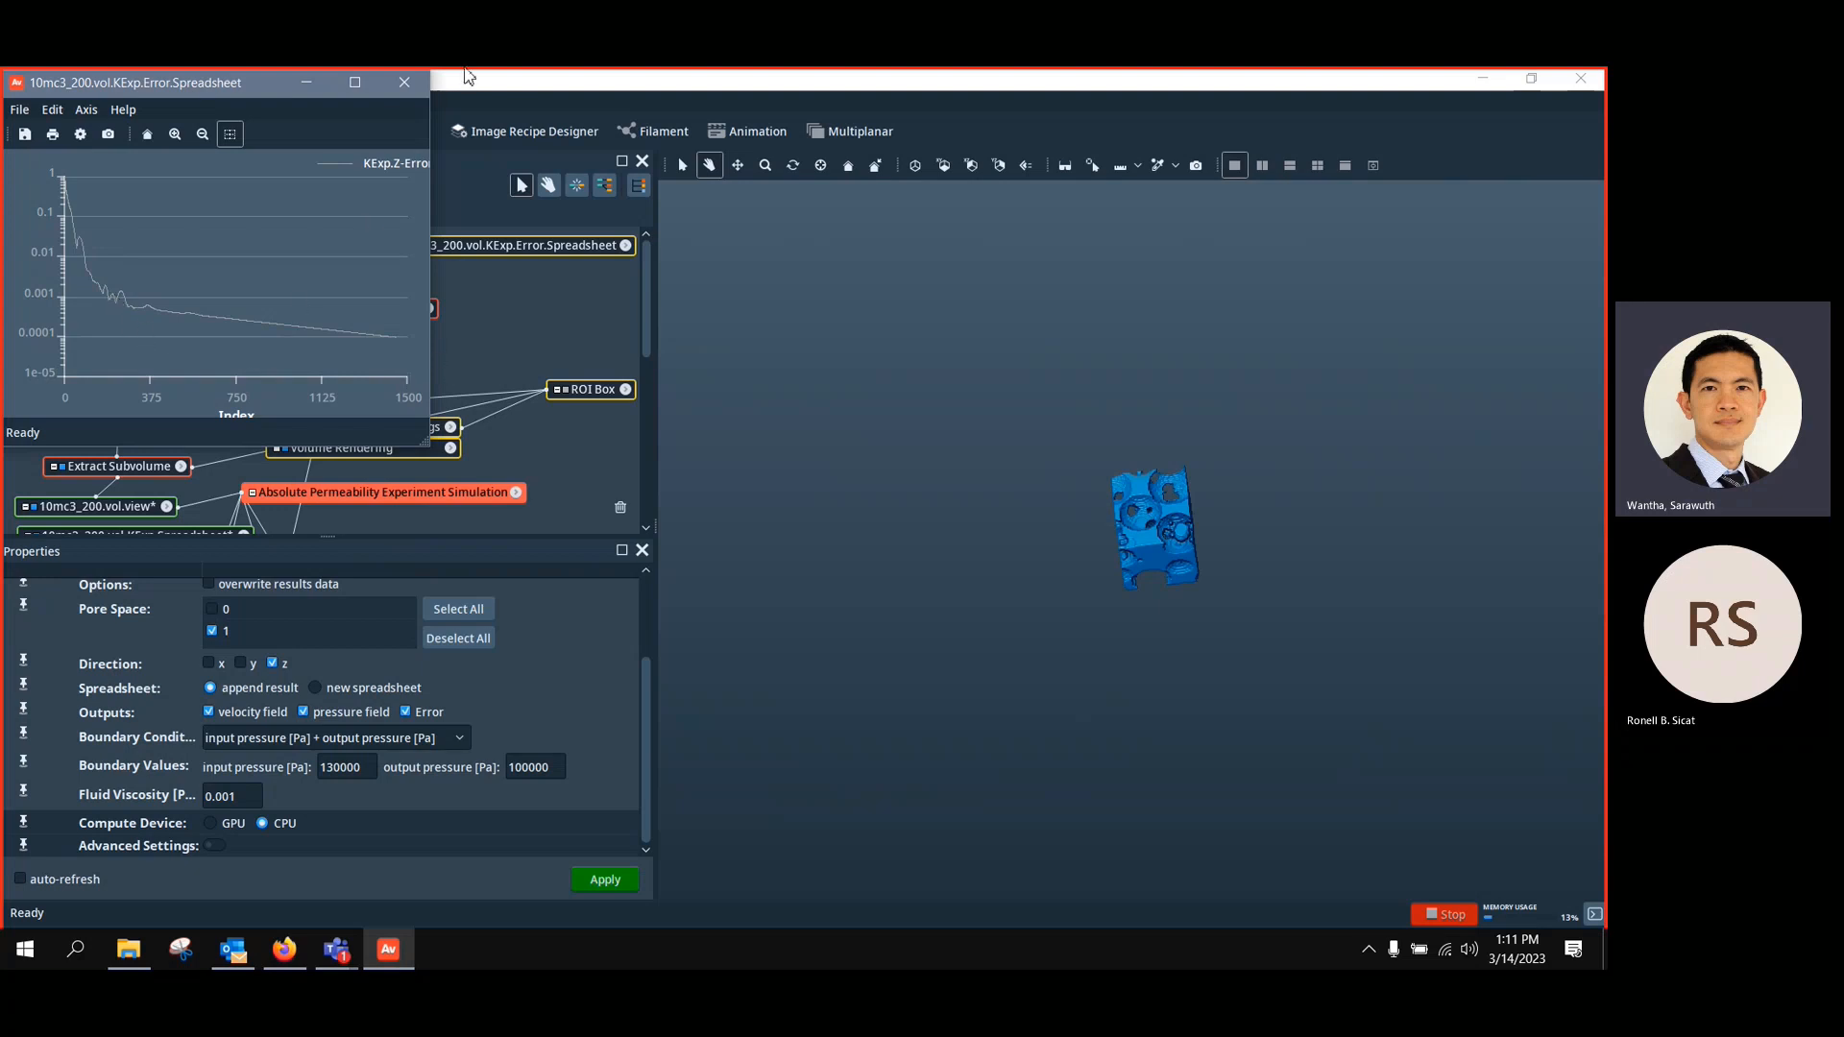
click(467, 76)
scroll(352, 399, down, 2)
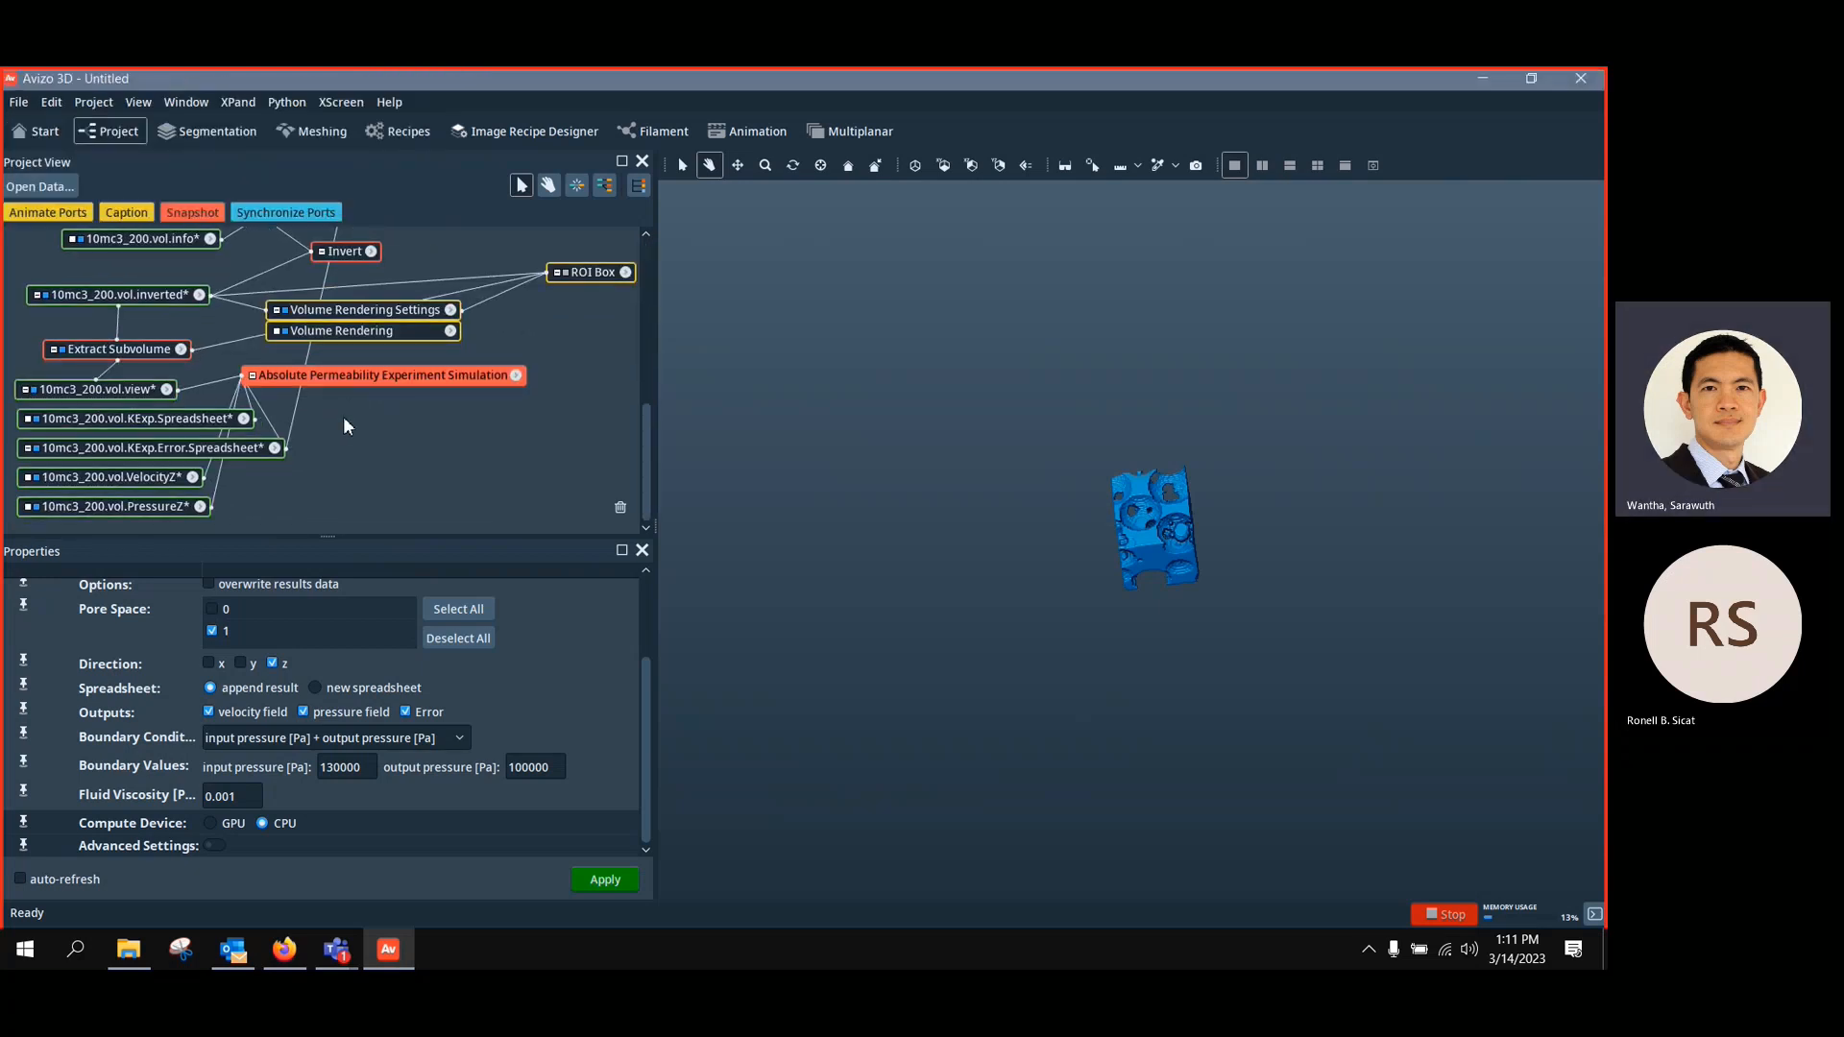
Arrange the simulation result objects and attach a Height Map Slice display to the 10mc3_200.vol.PressureZ dataset
mouse_move(112, 509)
mouse_down()
mouse_move(112, 531)
mouse_move(113, 481)
mouse_up()
drag(131, 417, 129, 436)
drag(130, 350, 161, 482)
right_click(139, 482)
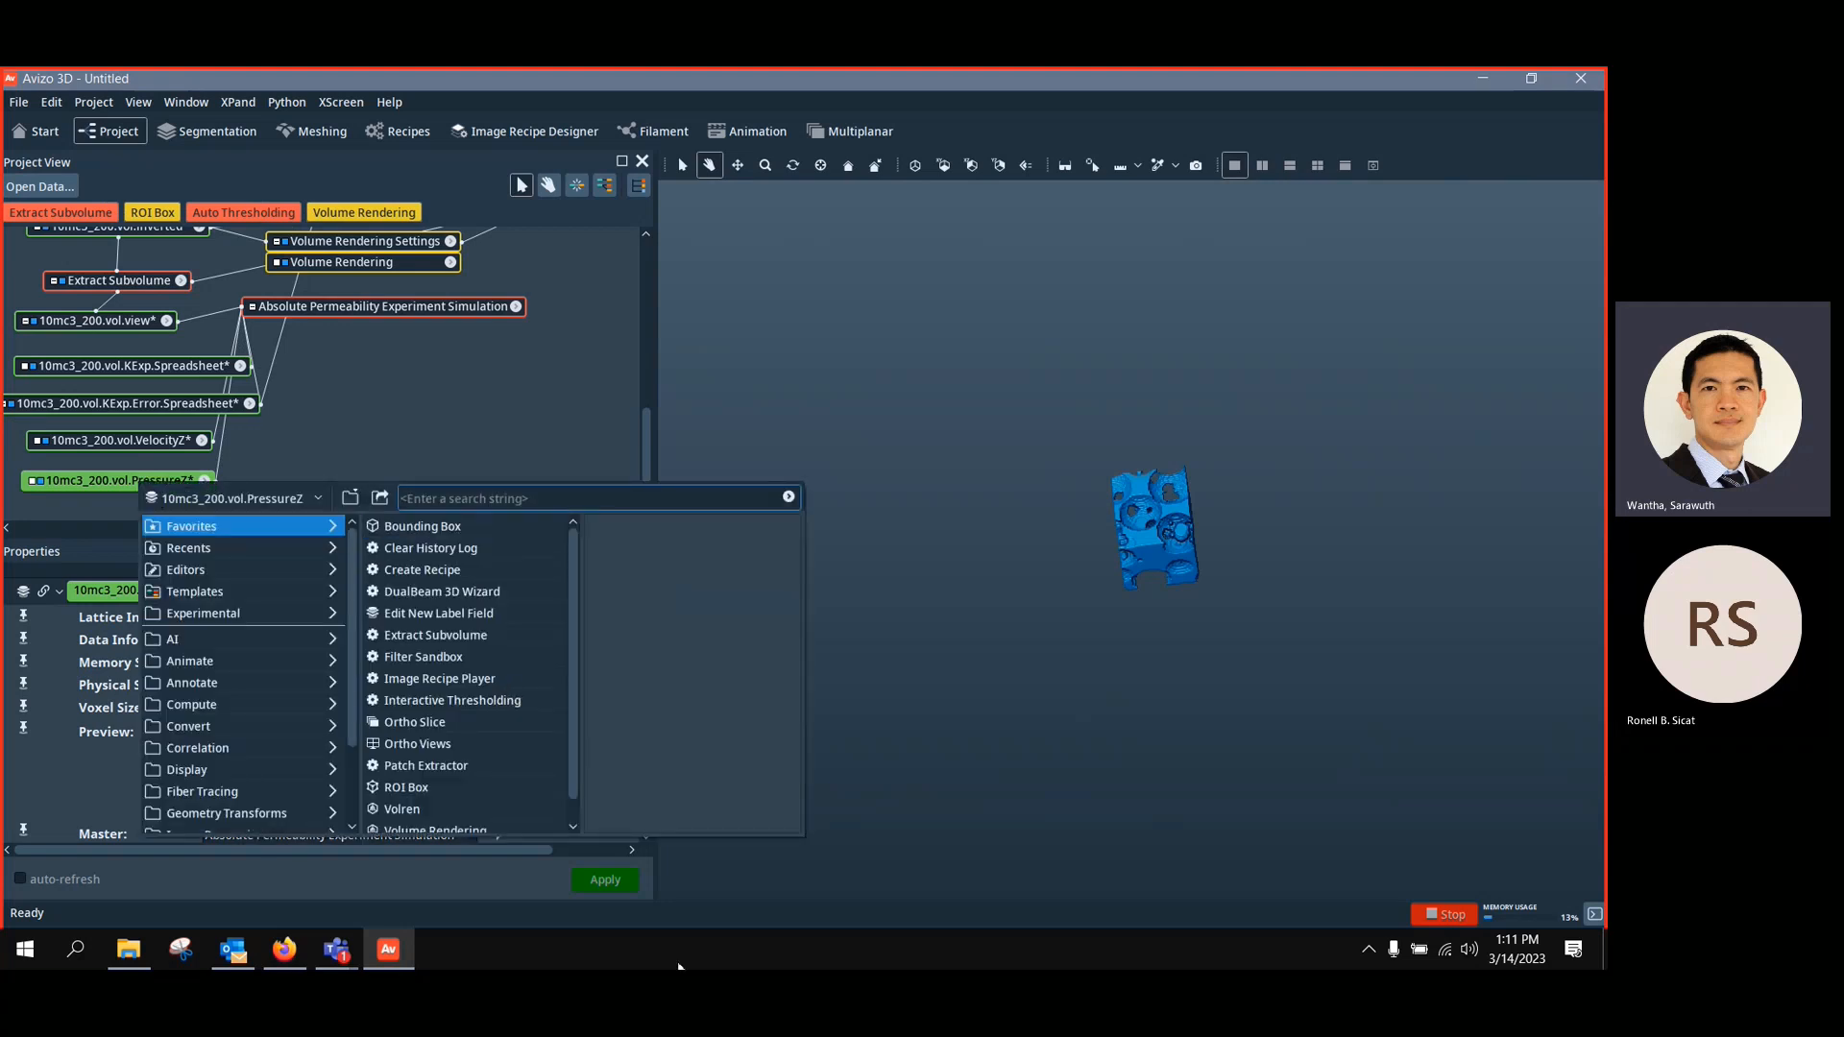
text(hei)
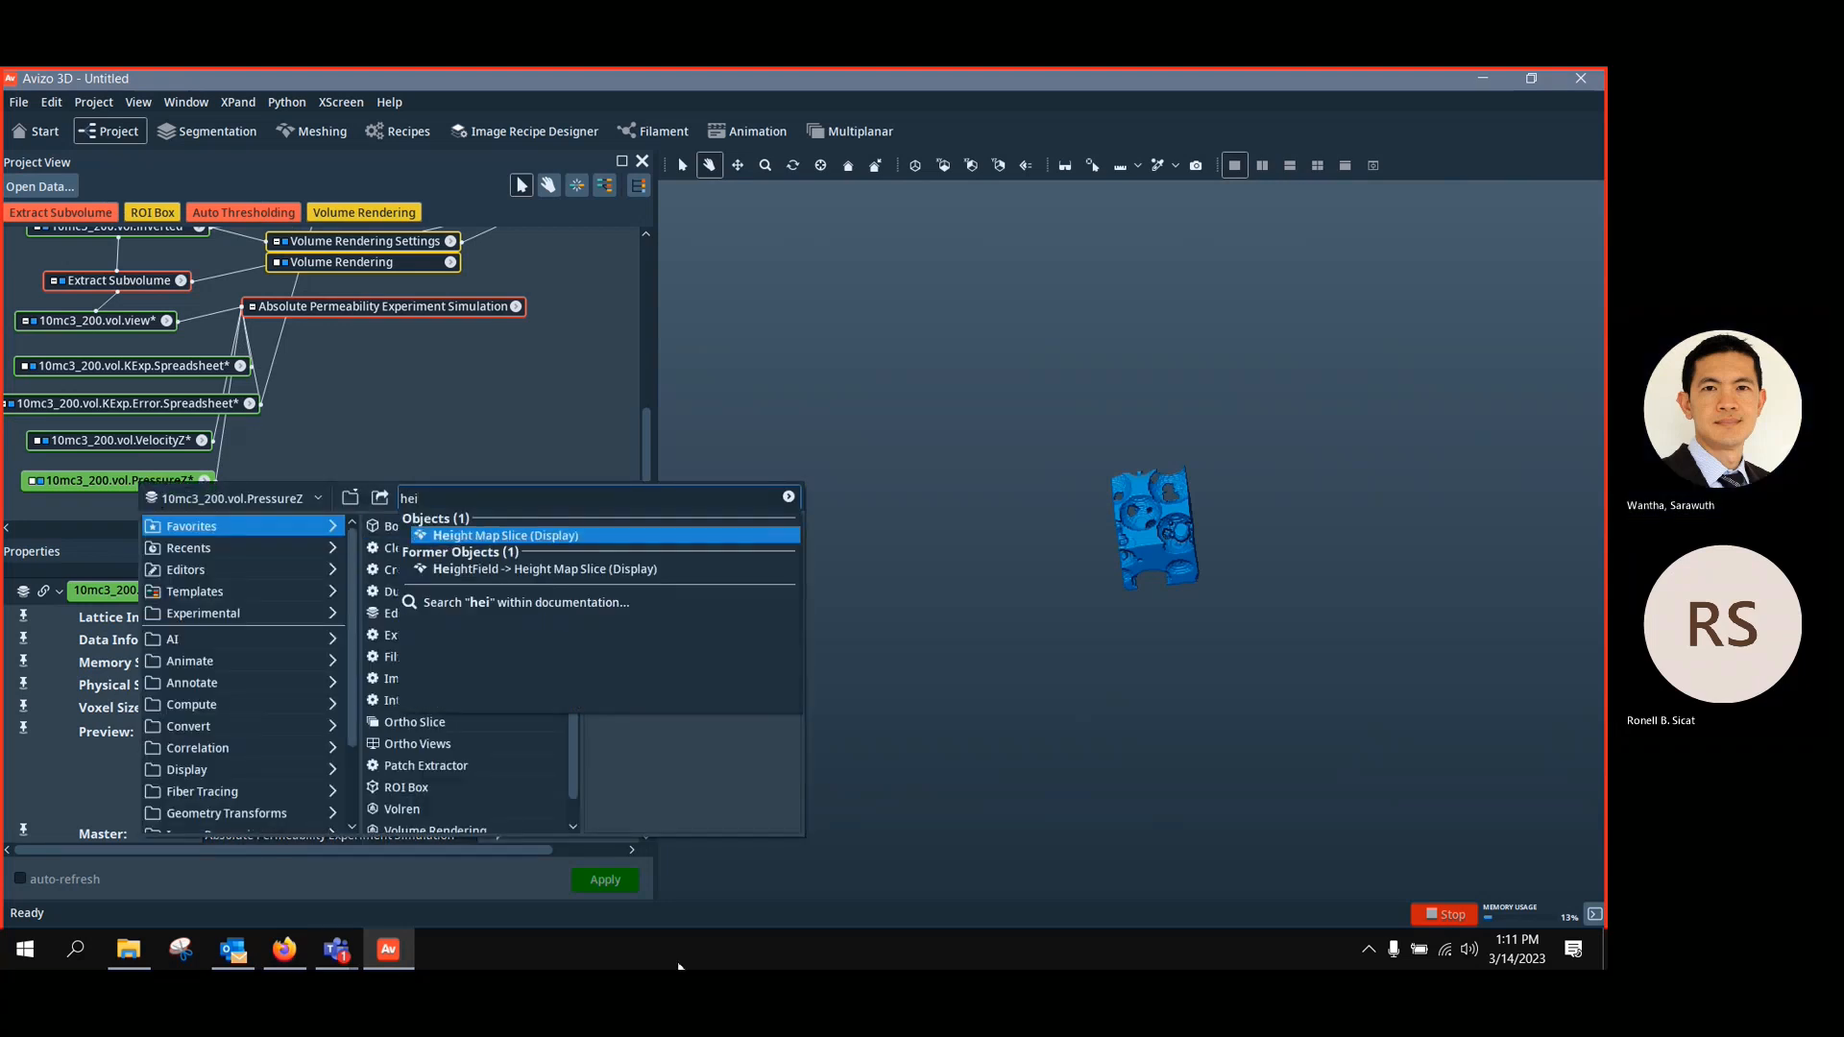
click(584, 534)
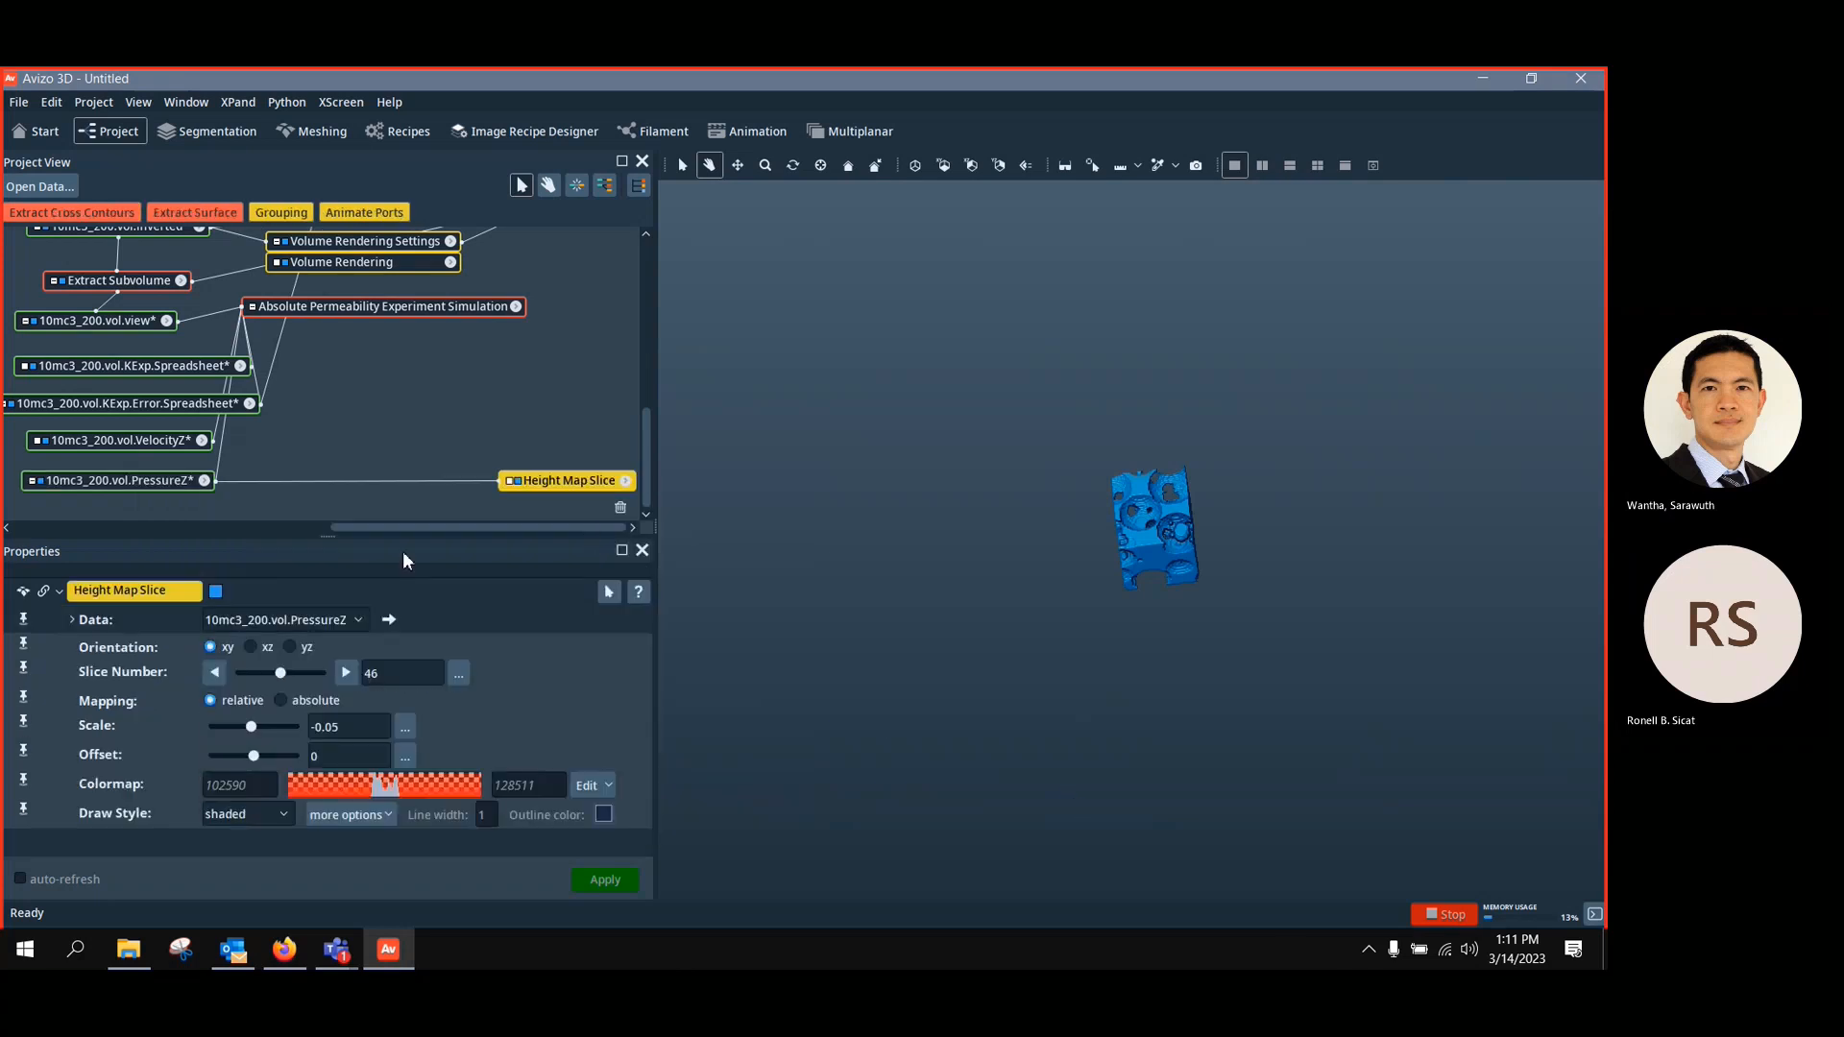
drag(552, 483, 437, 492)
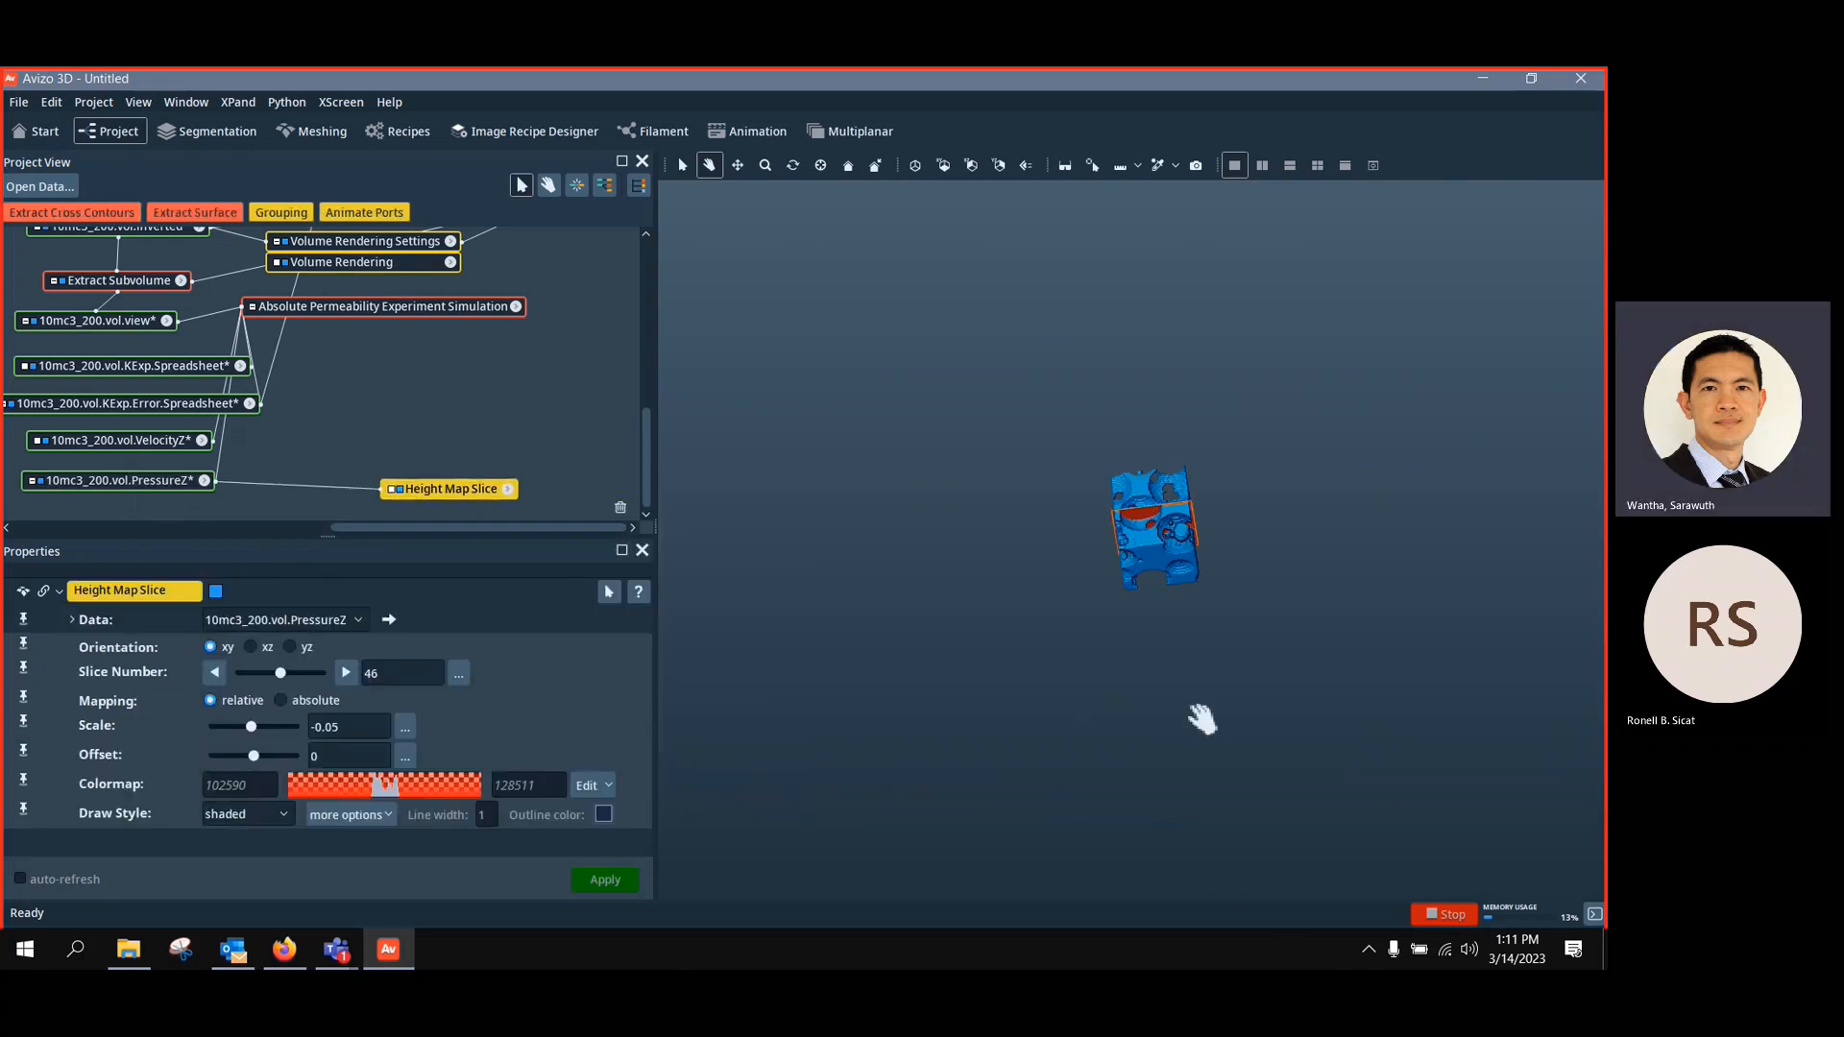
Hide the volume rendering of the inverted dataset and apply the volrenGreen.col colormap to the height map slice
scroll(452, 341, up, 2)
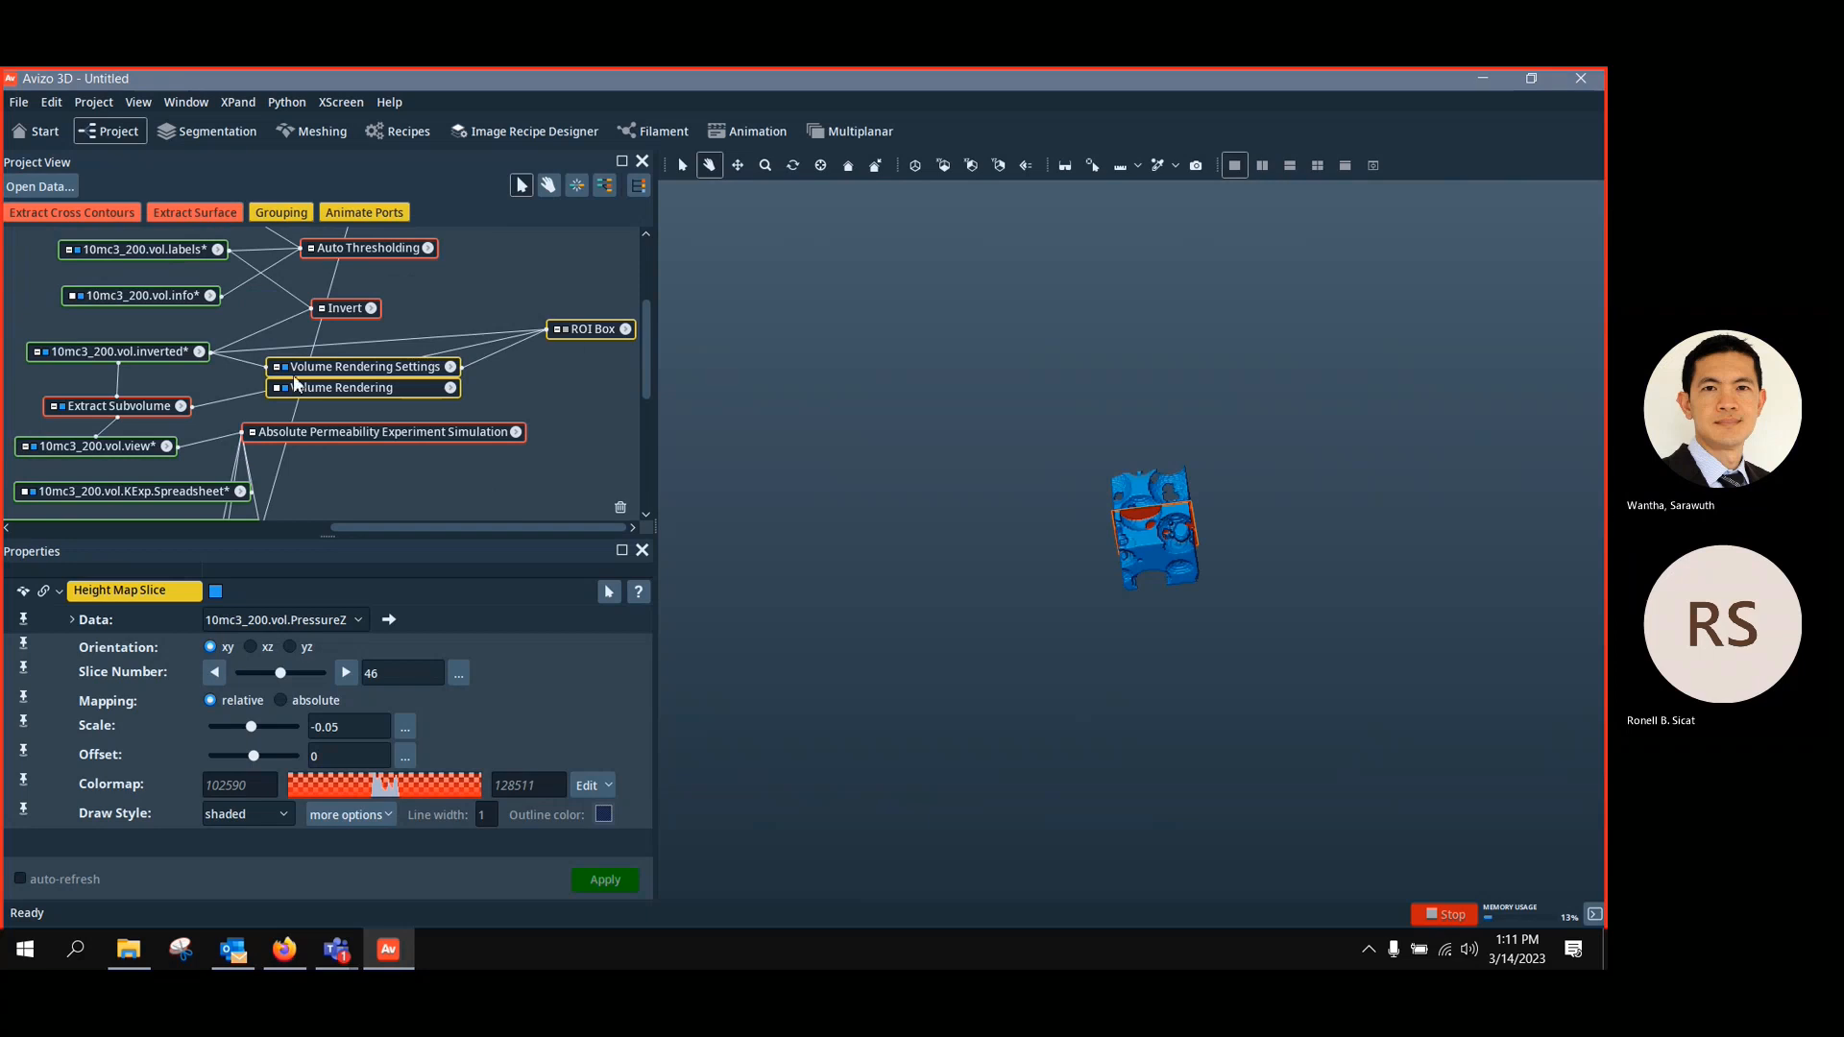
click(291, 375)
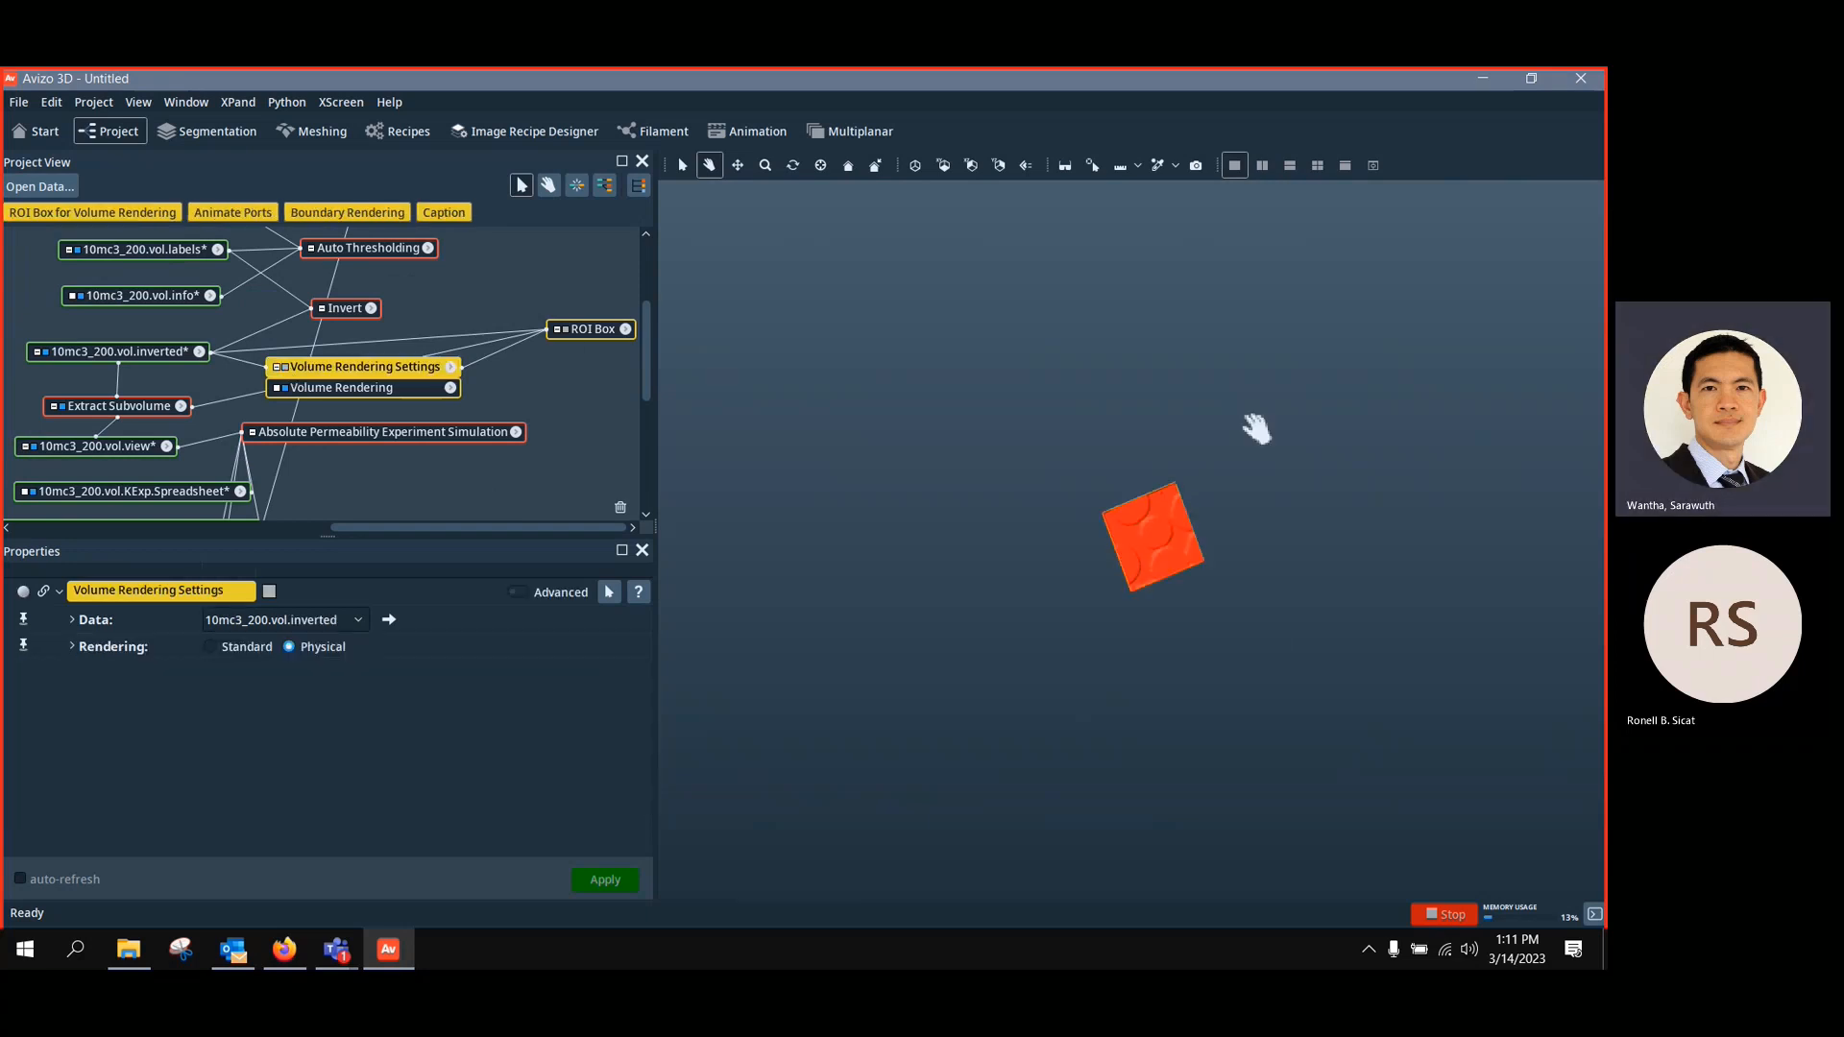
scroll(470, 438, down, 2)
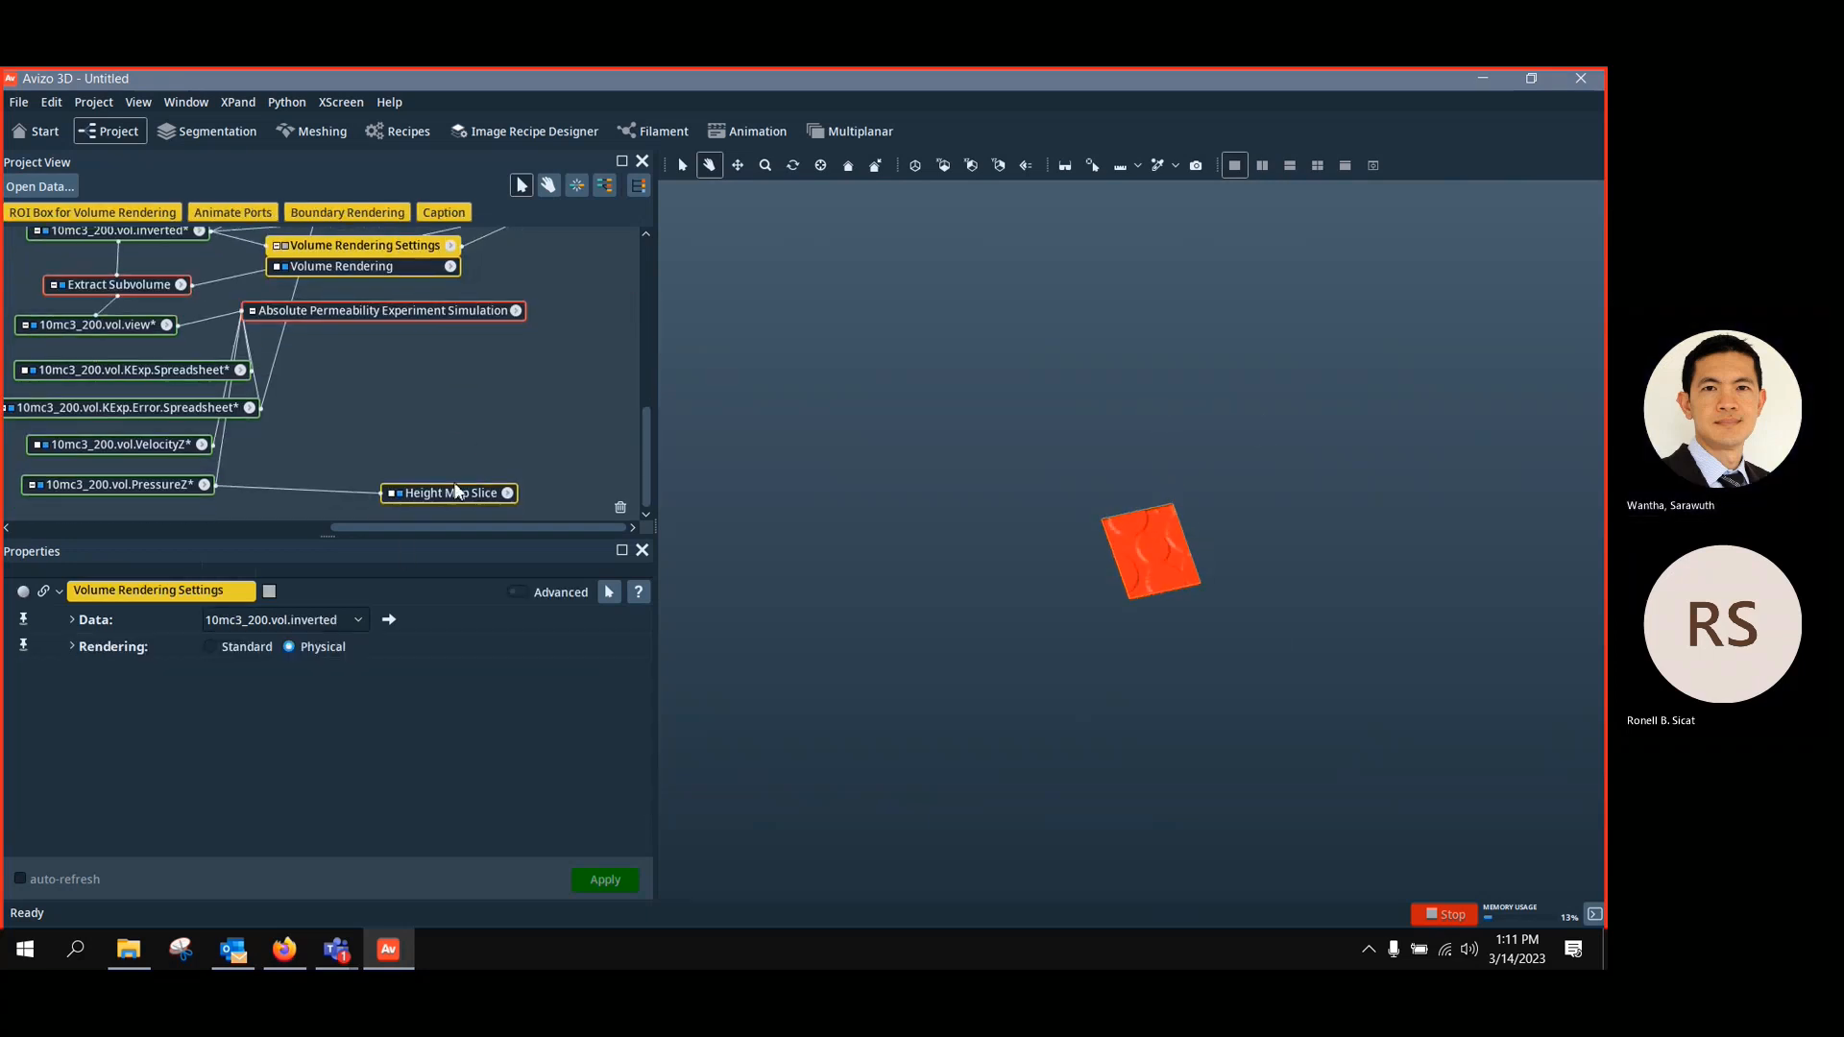
mouse_move(453, 495)
mouse_down()
mouse_move(431, 468)
mouse_move(431, 494)
mouse_up()
click(603, 786)
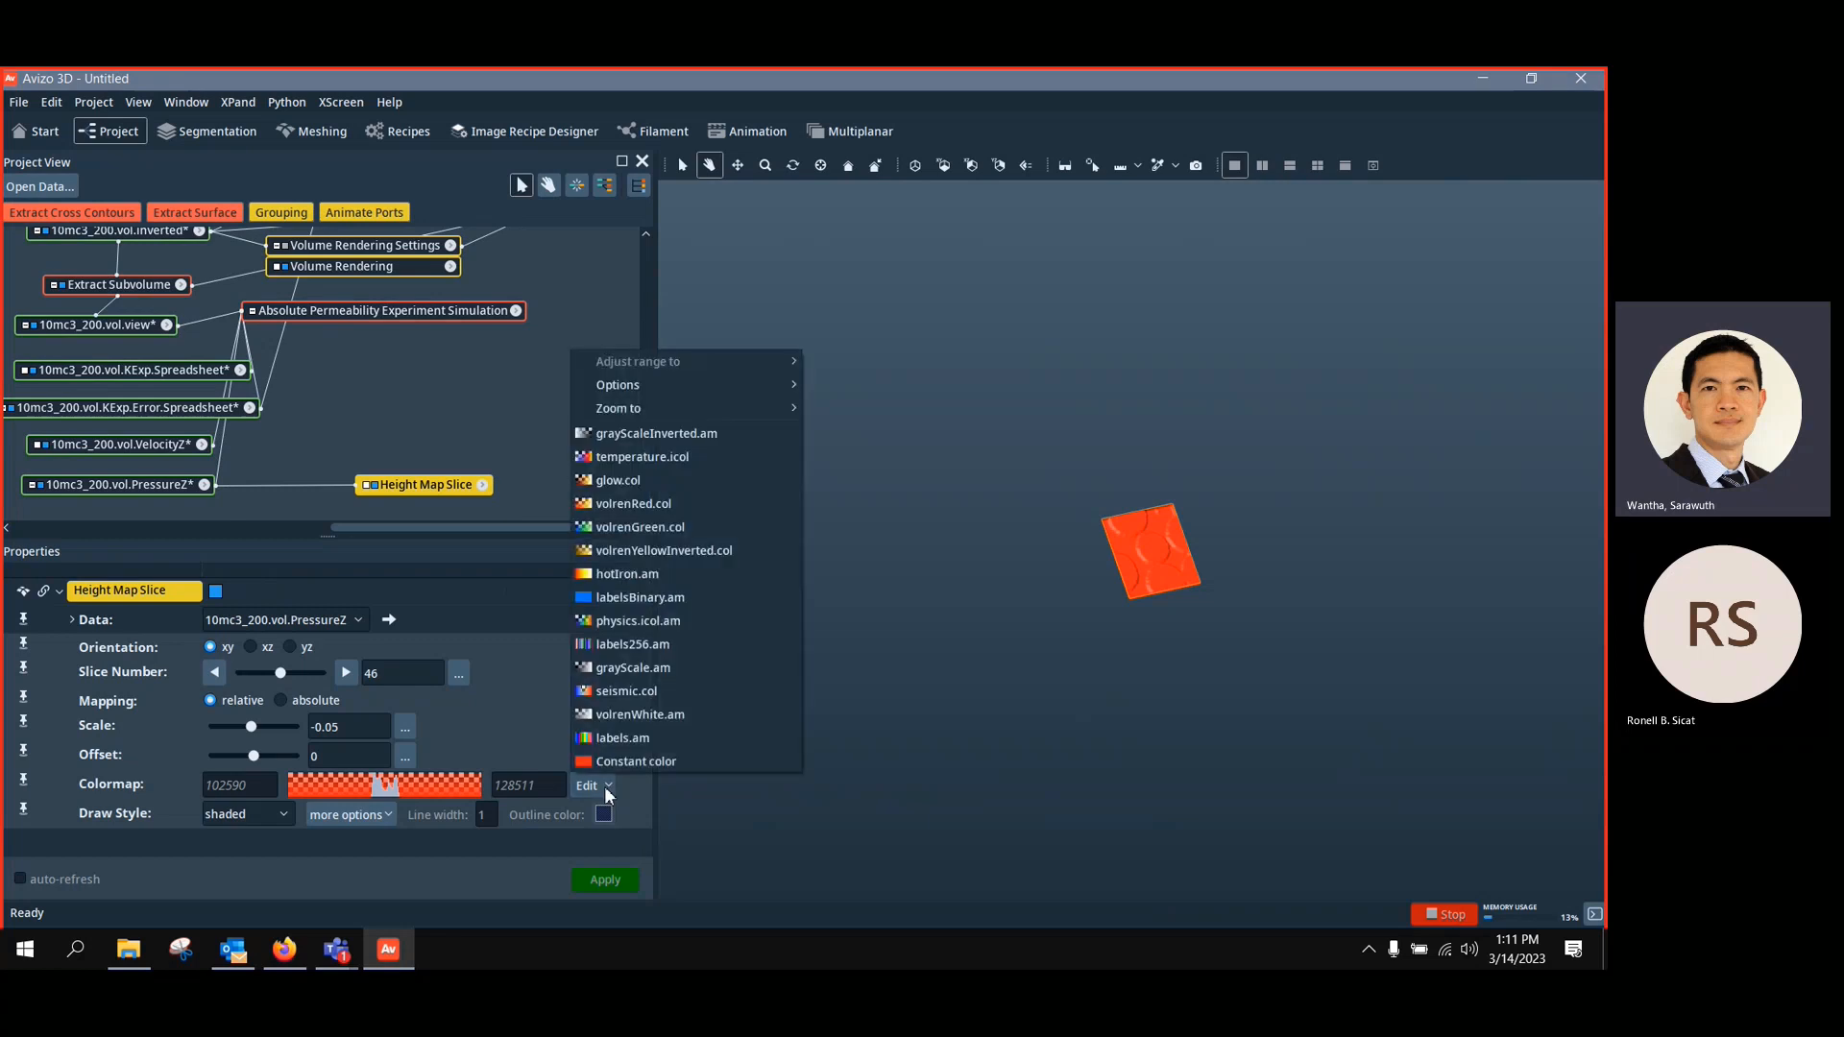
click(643, 534)
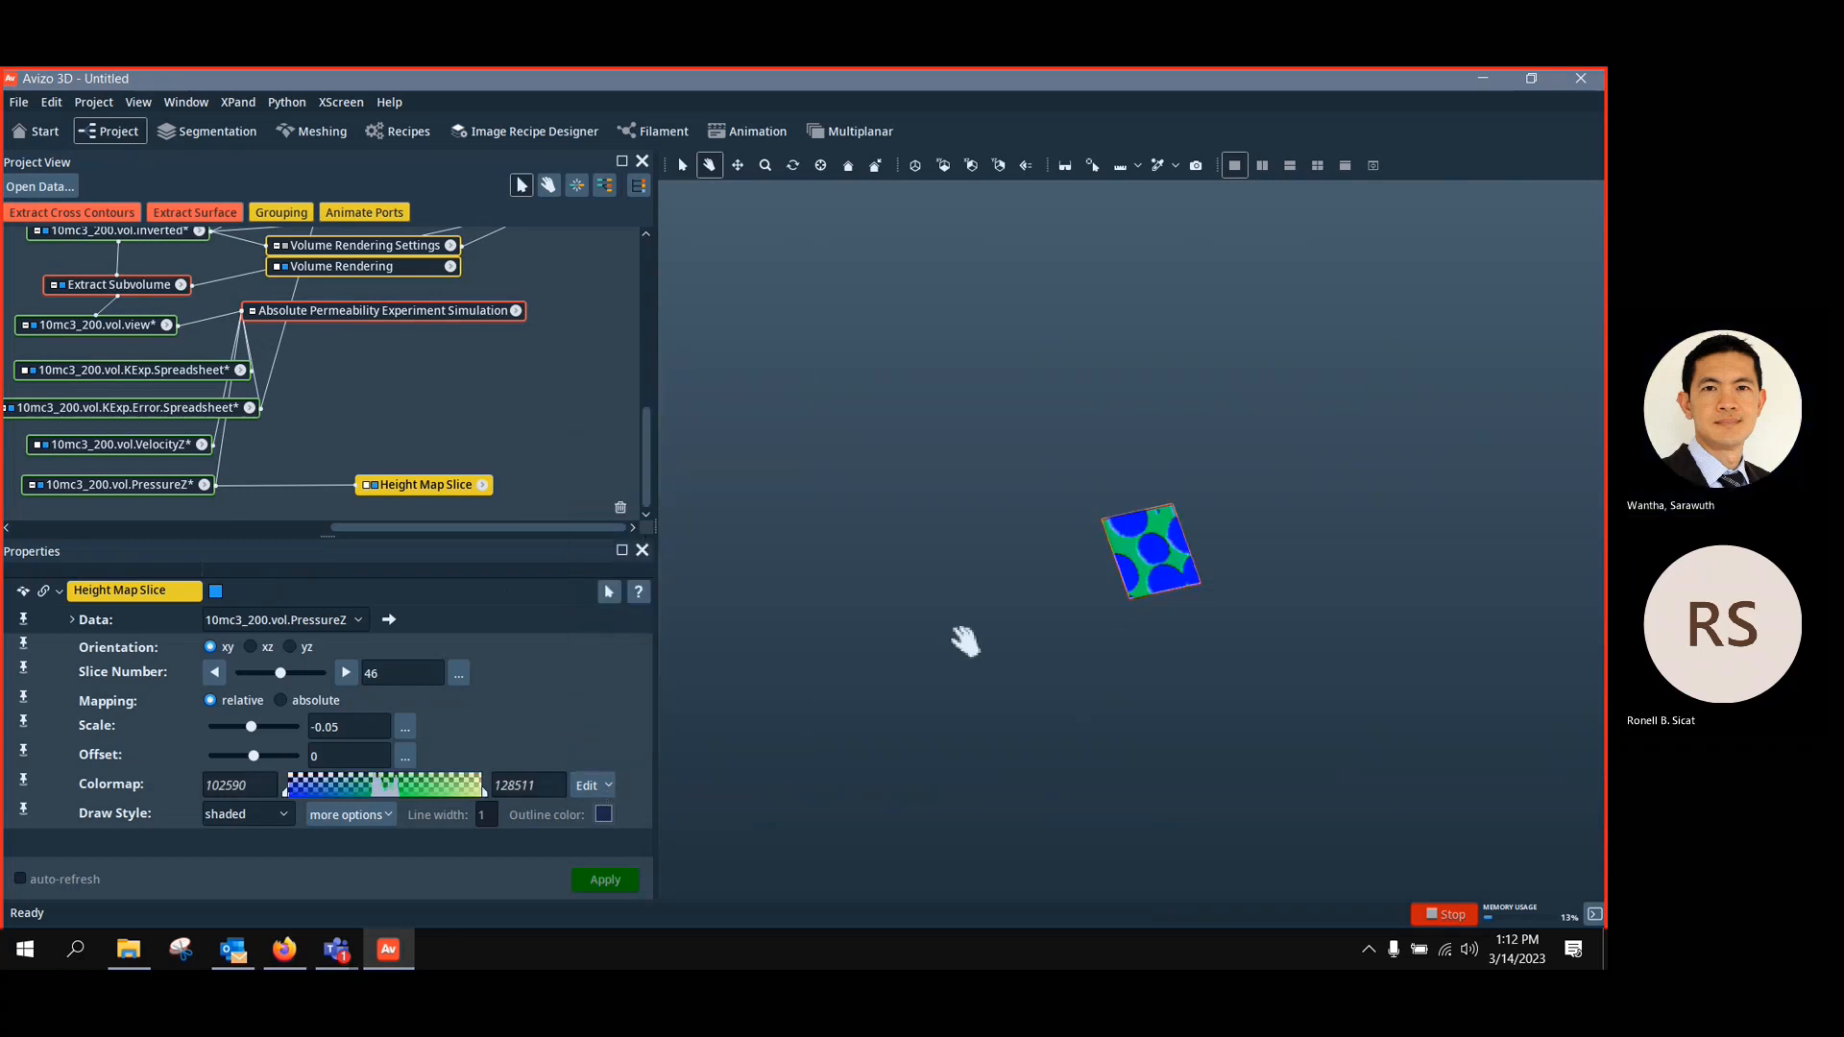
Set the height map slice's scale to -0.462963 and offset to 45216.9, and inspect the pressure relief in 3D
mouse_move(251, 729)
mouse_down()
mouse_move(233, 728)
mouse_move(240, 755)
mouse_move(269, 755)
mouse_up()
click(248, 756)
drag(1189, 680, 1289, 523)
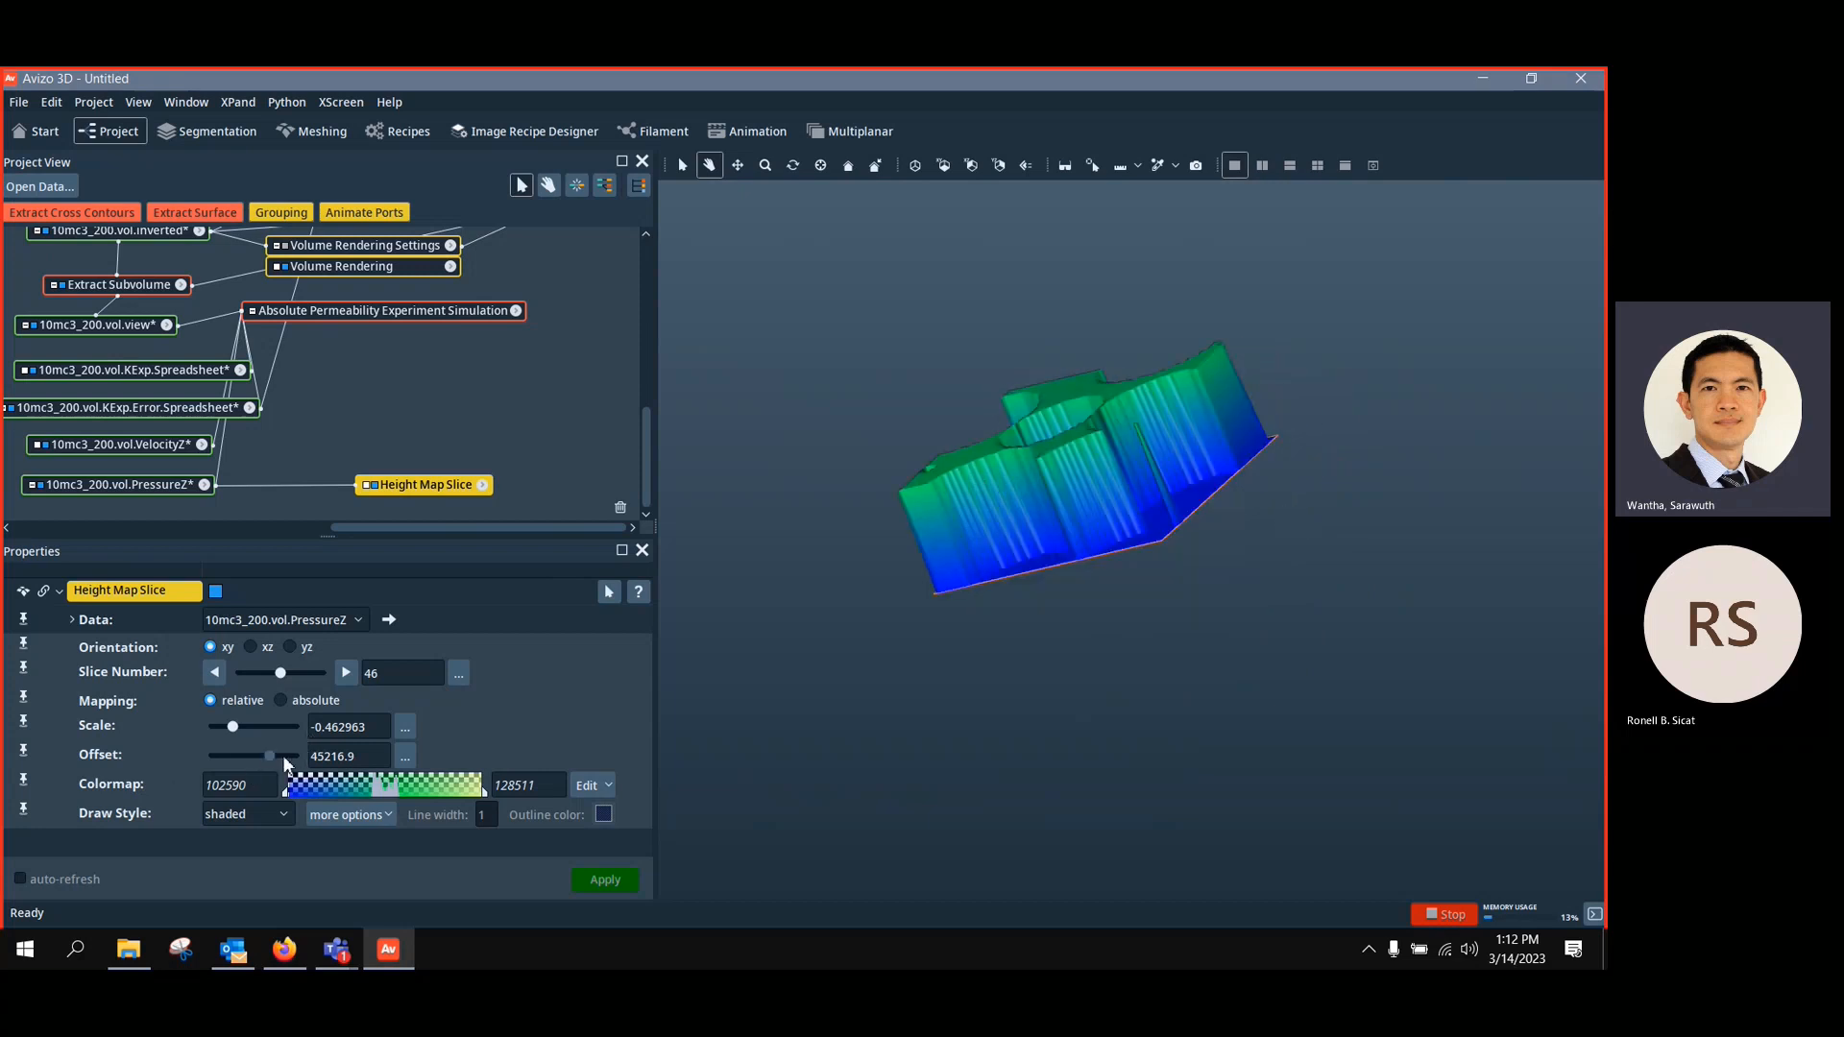
Inspect the pressure height map slice in xz and yz orientation, then hide it and place it beneath the PressureZ dataset
click(251, 646)
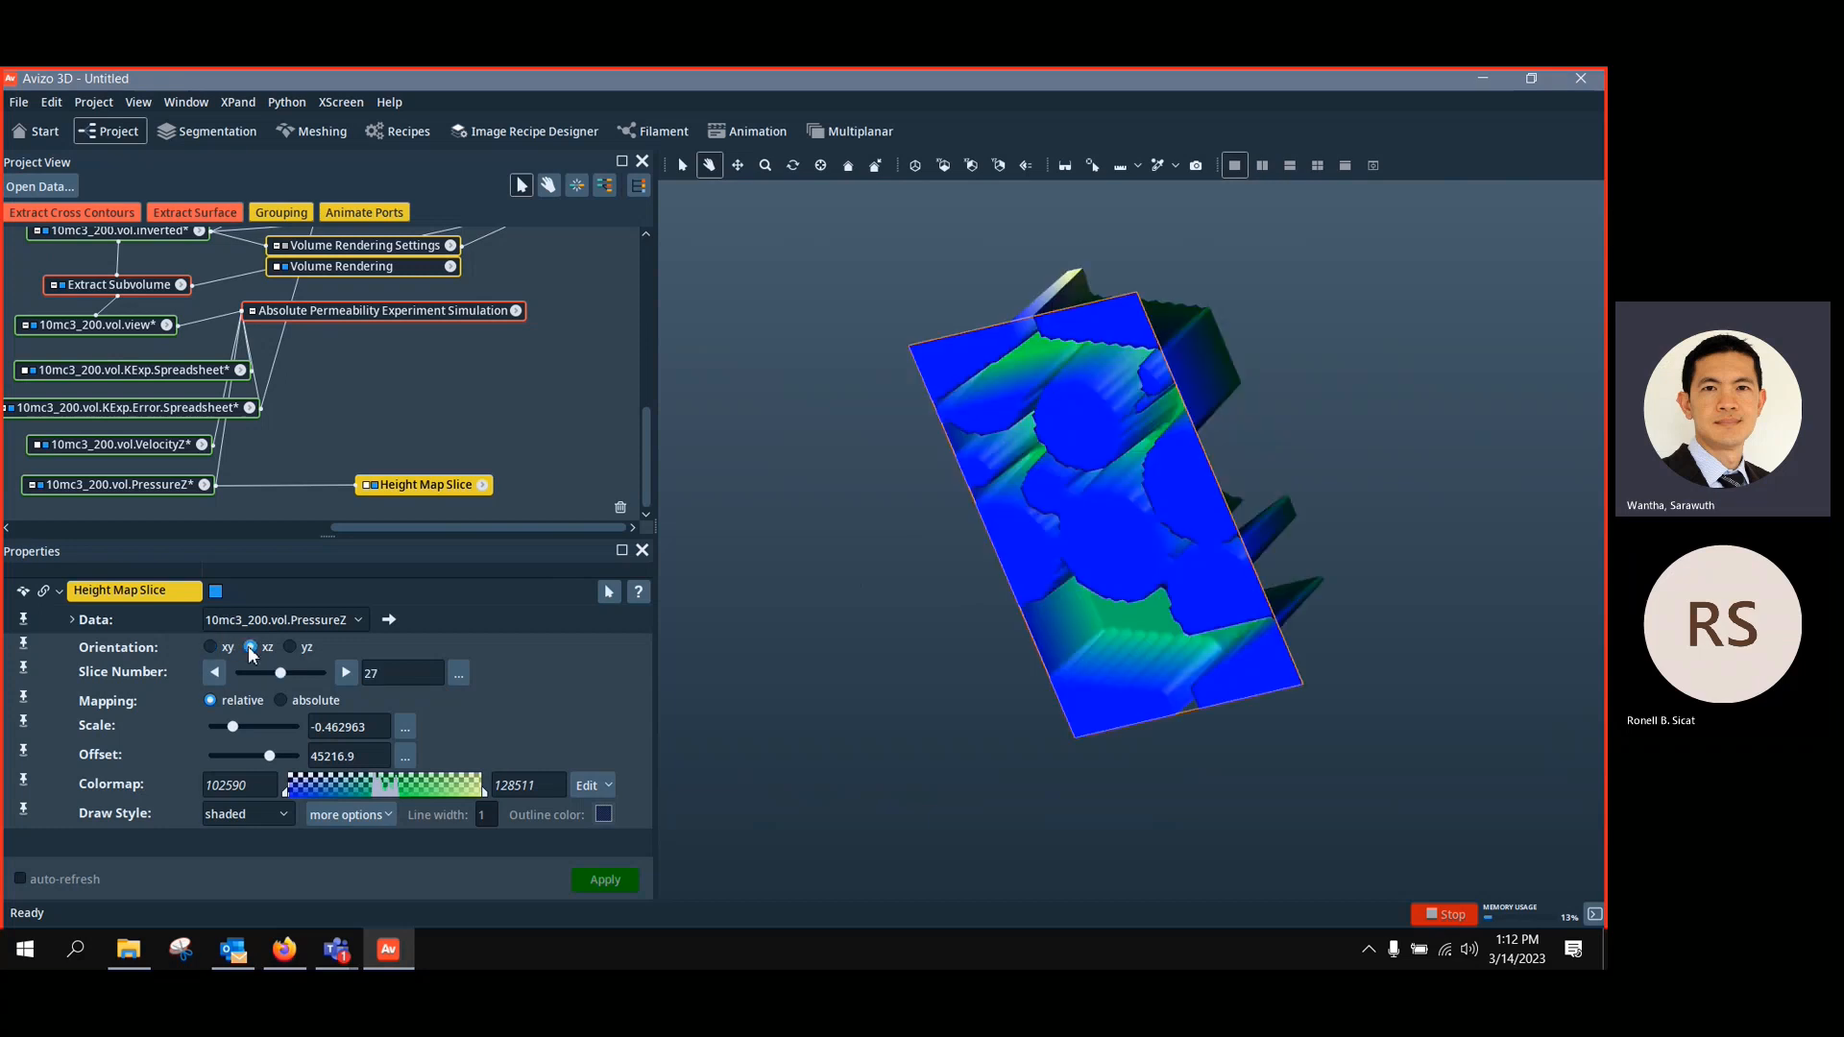
drag(1072, 533, 960, 740)
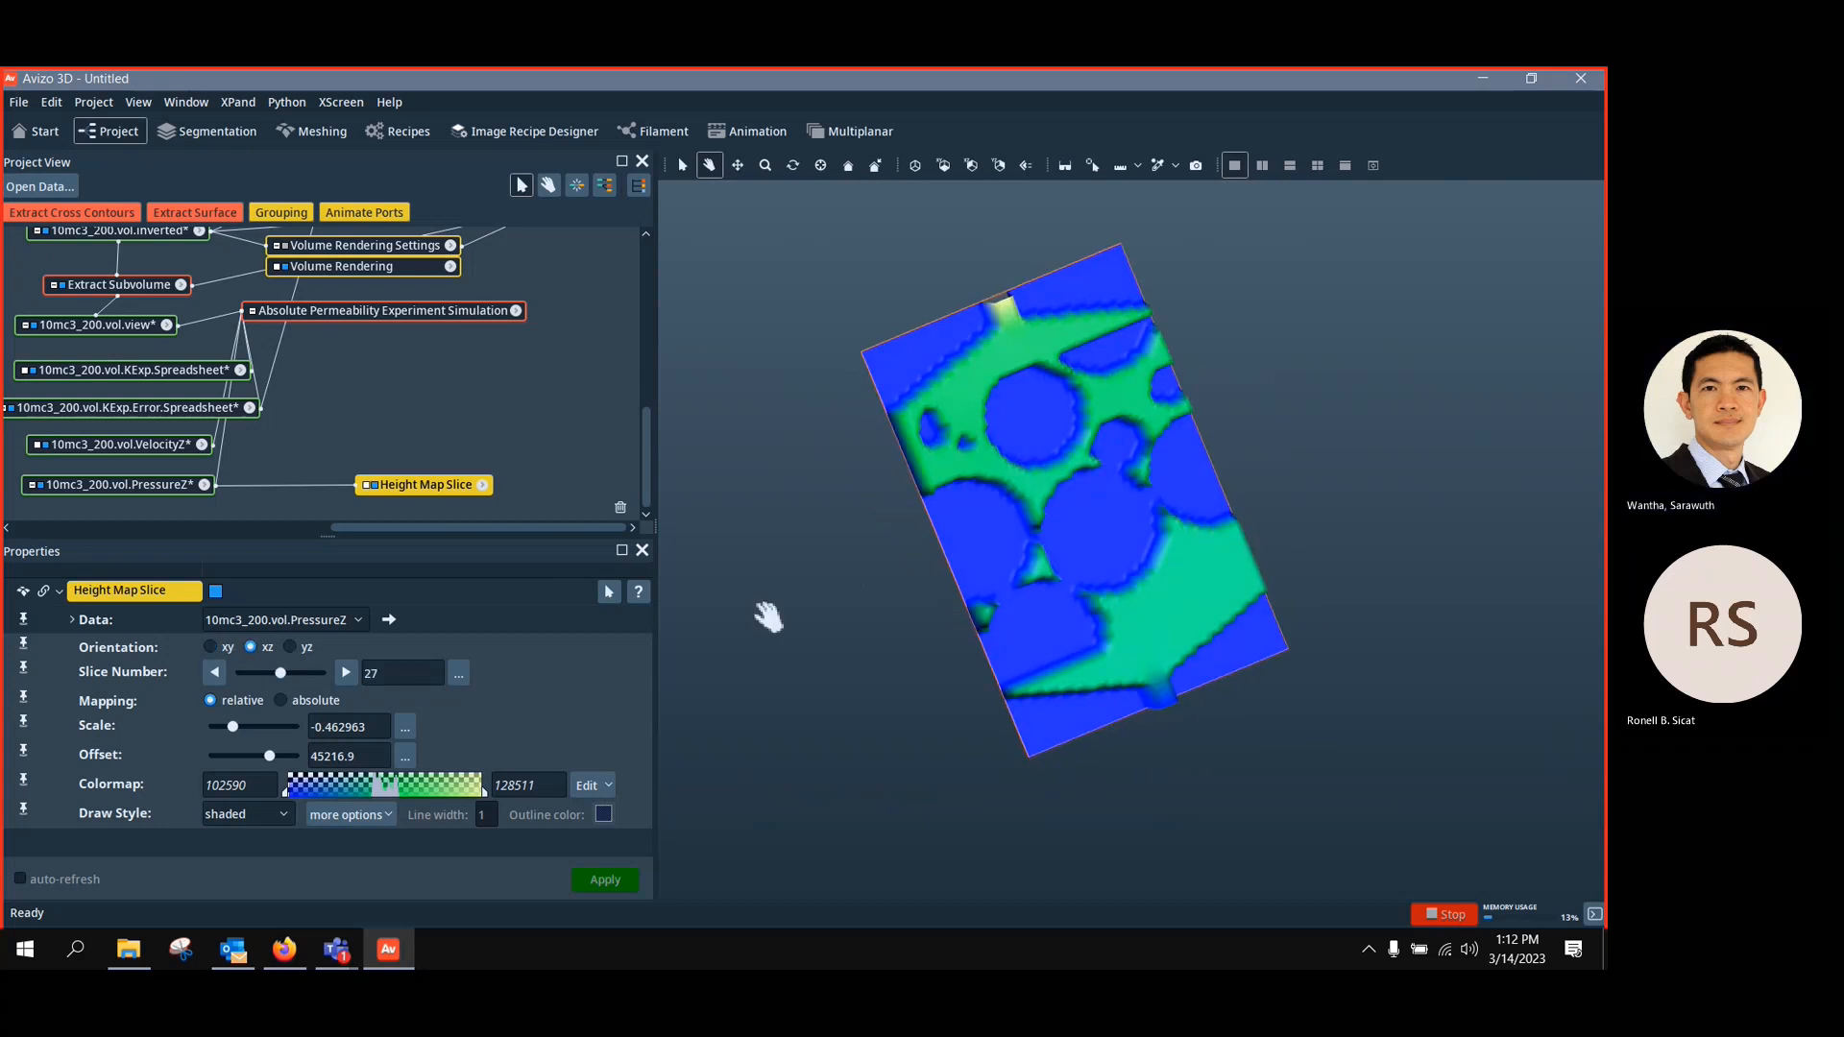
click(291, 647)
drag(1166, 483, 944, 521)
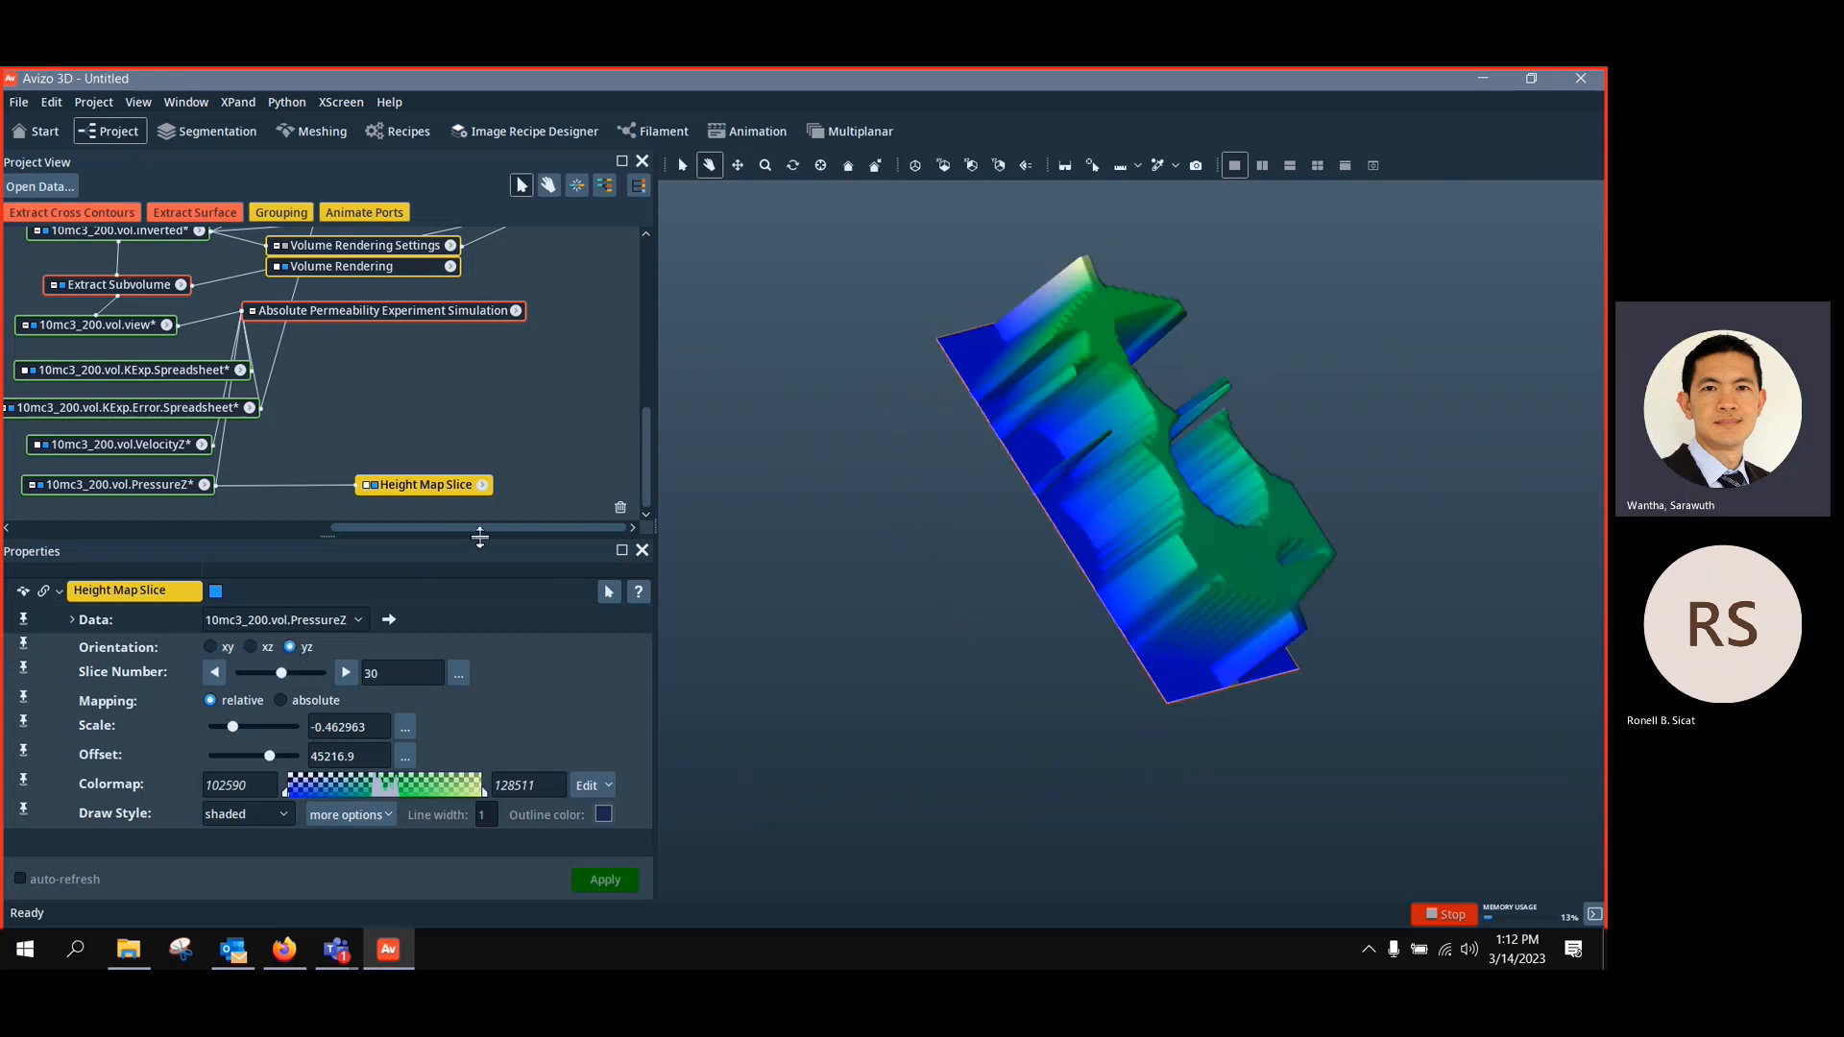
click(372, 485)
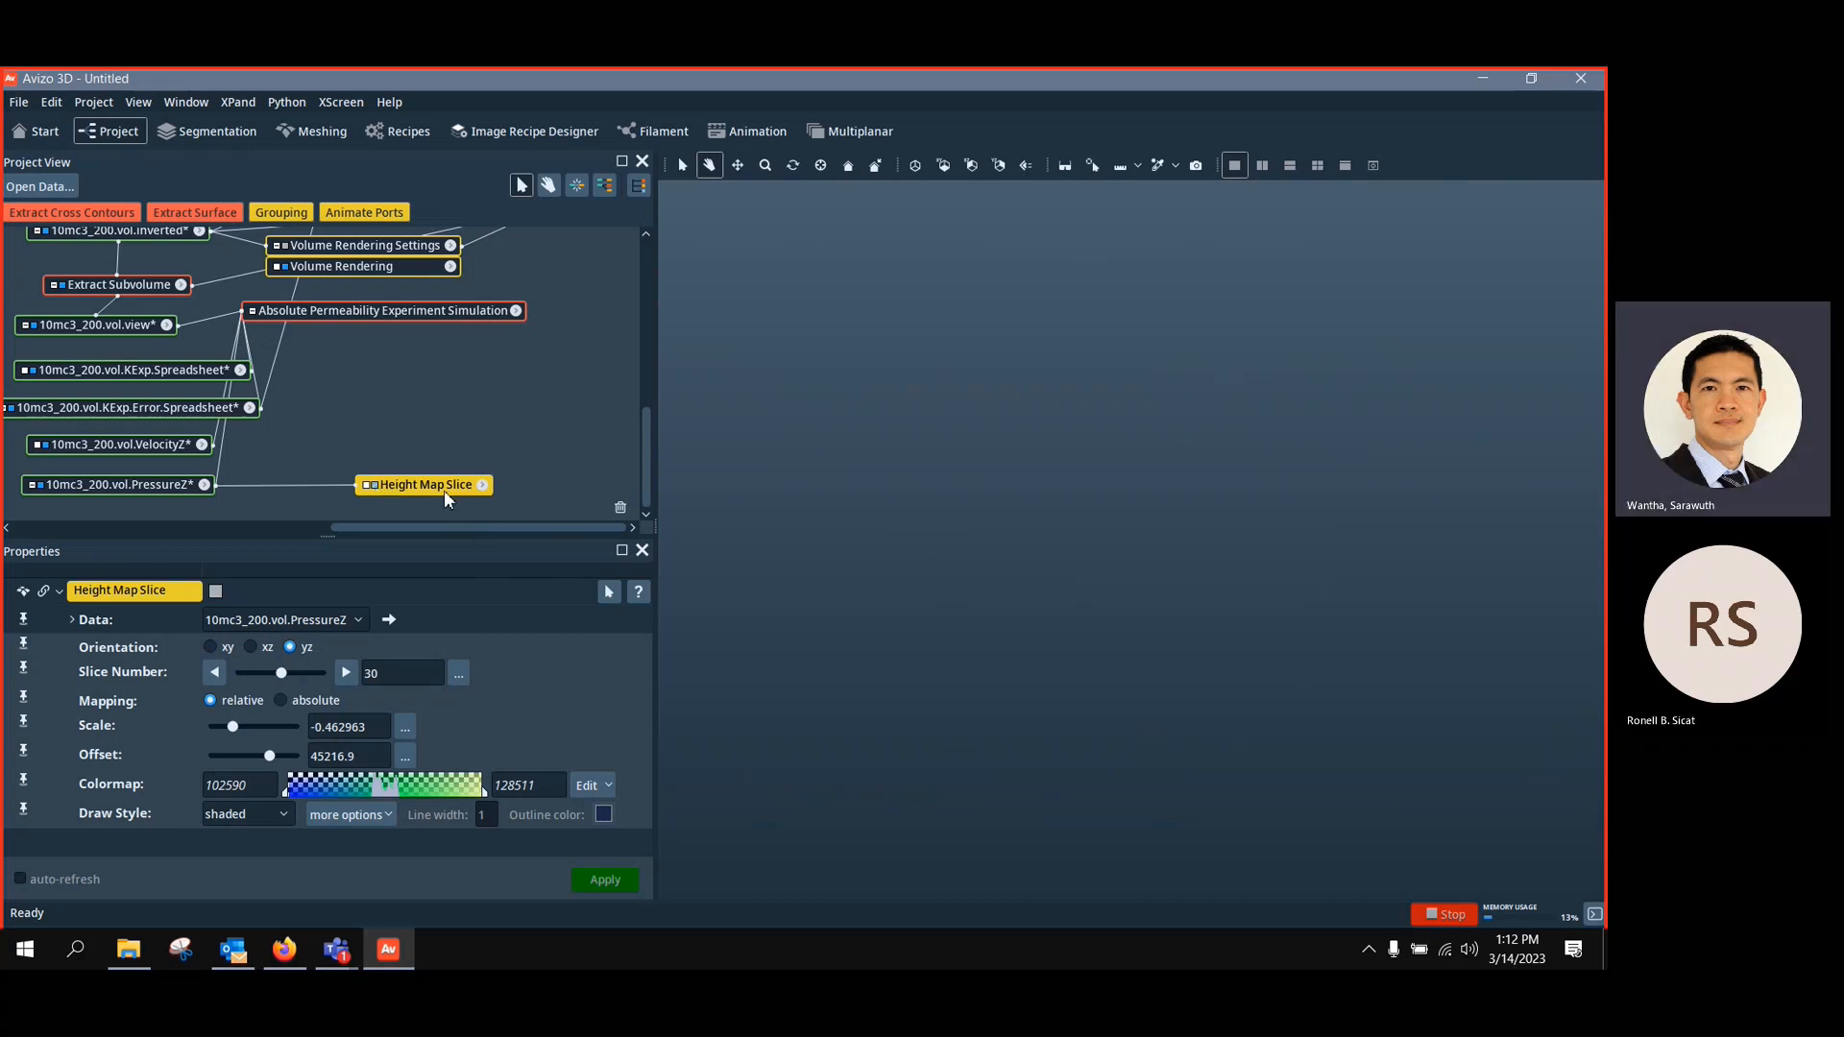
drag(444, 490, 146, 517)
Compute the Magnitude of the 10mc3_200.vol.VelocityZ vector field and place the module and its result beside the velocity dataset
click(113, 445)
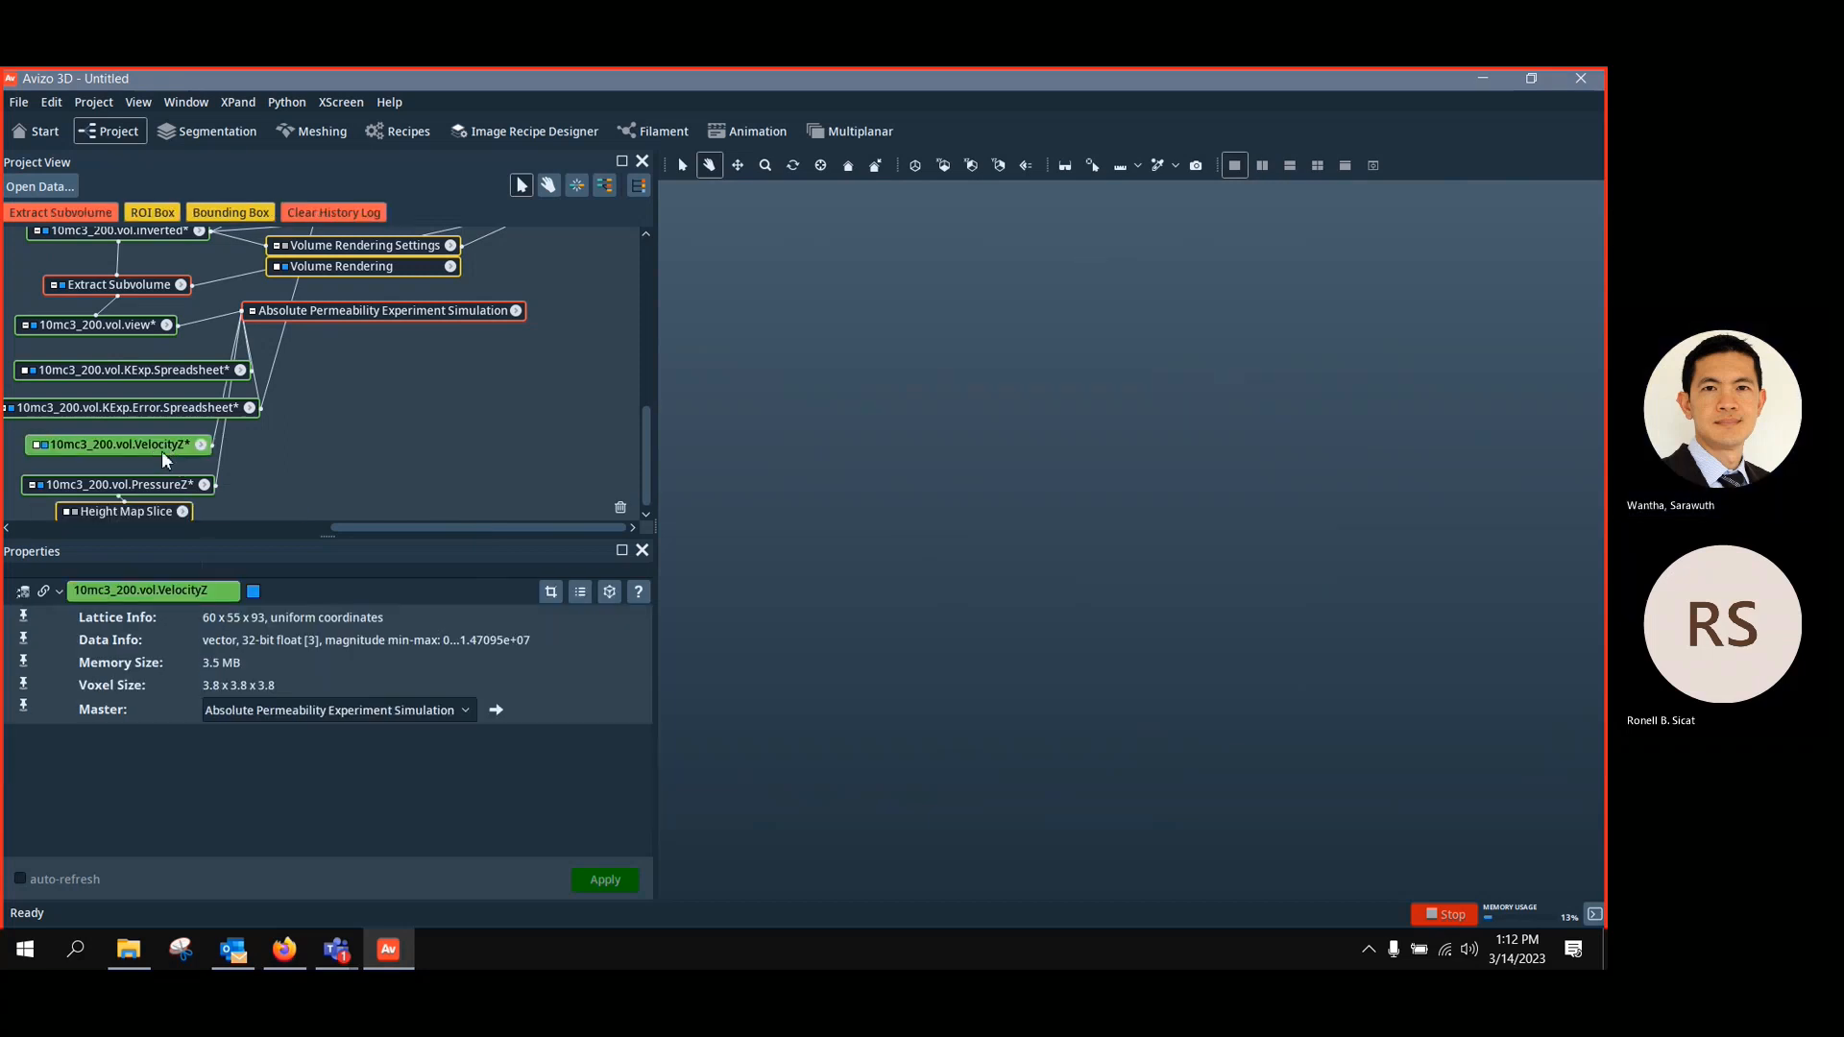
right_click(165, 448)
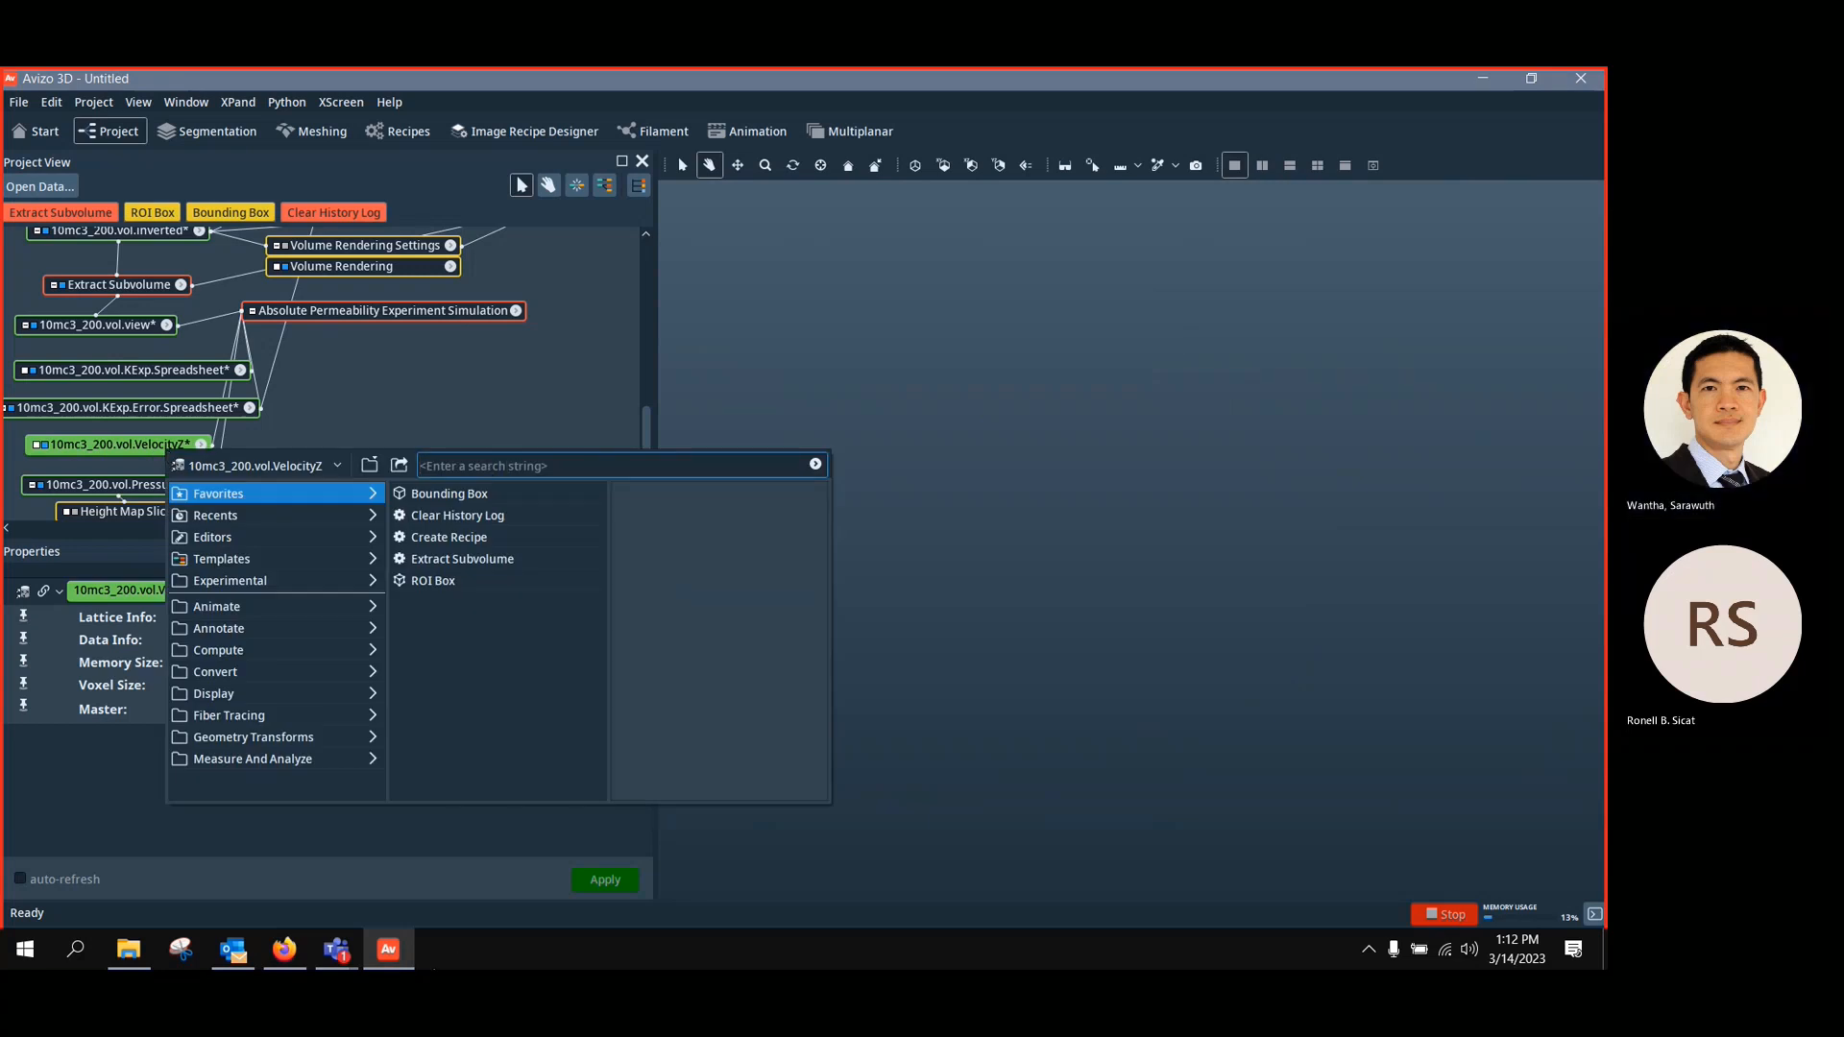
text(mag)
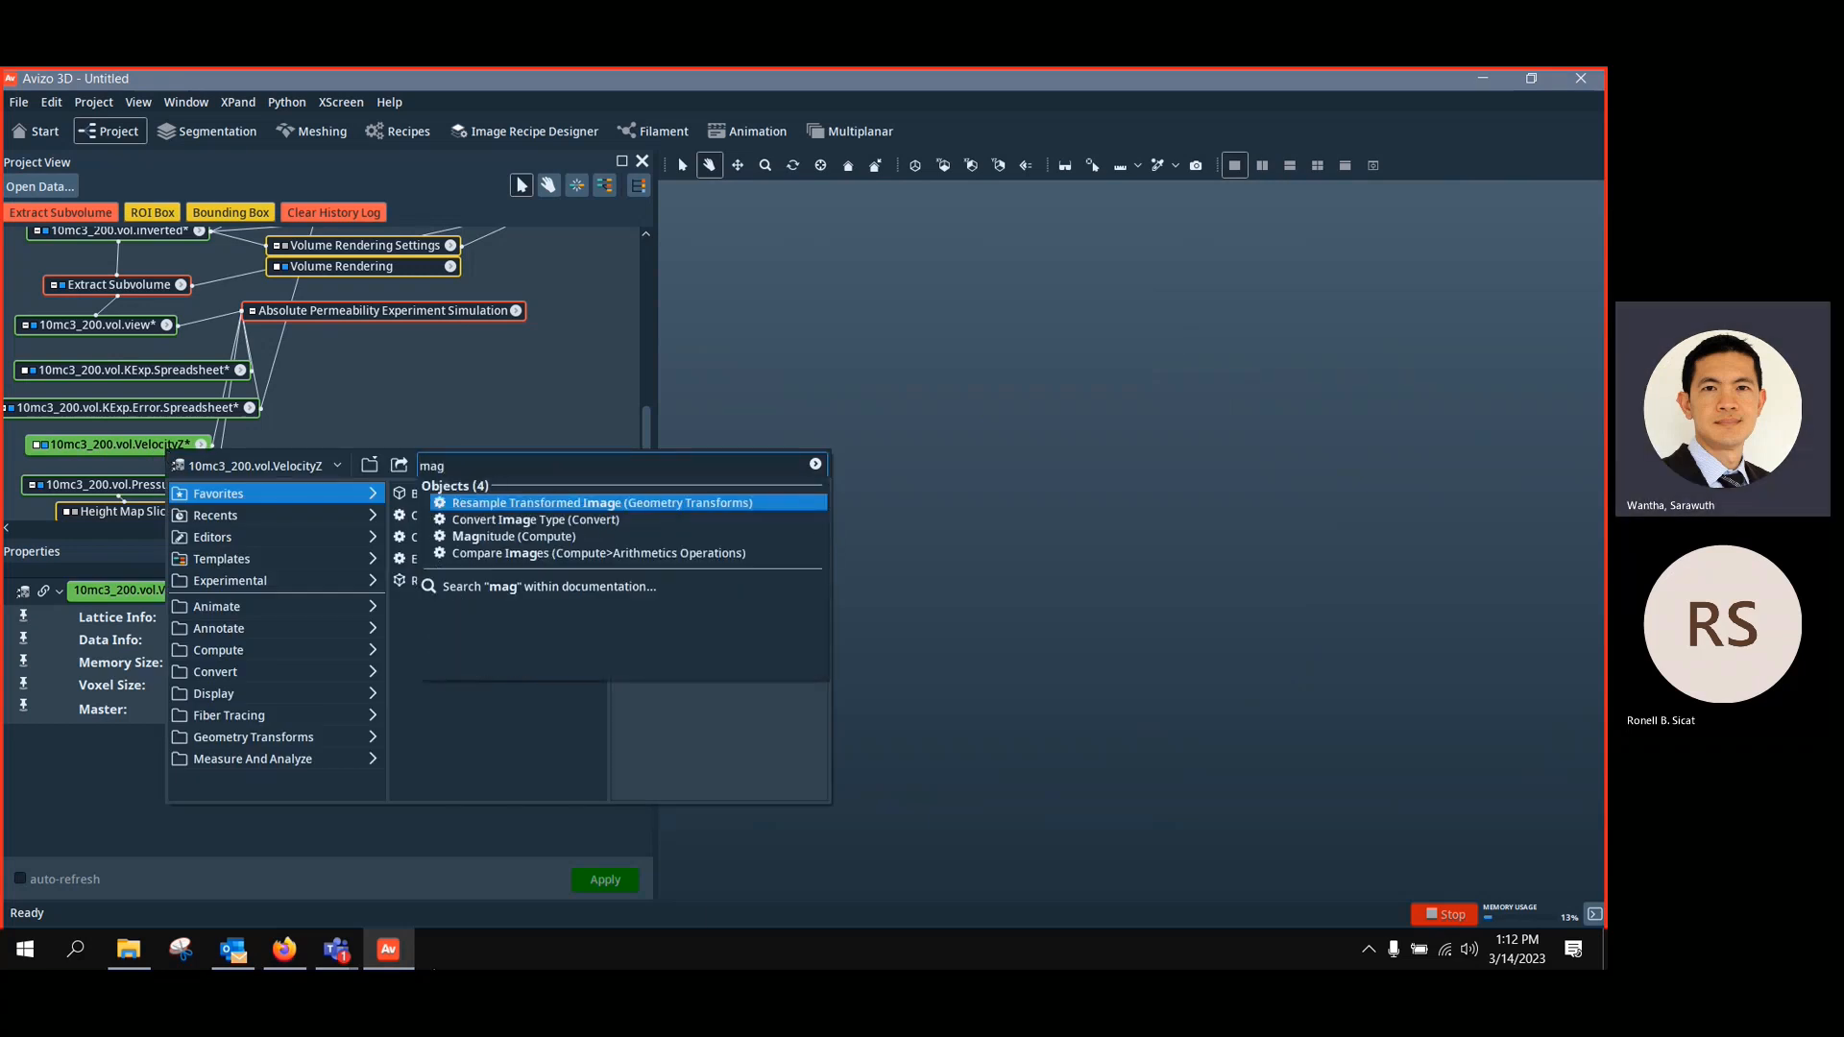
click(540, 542)
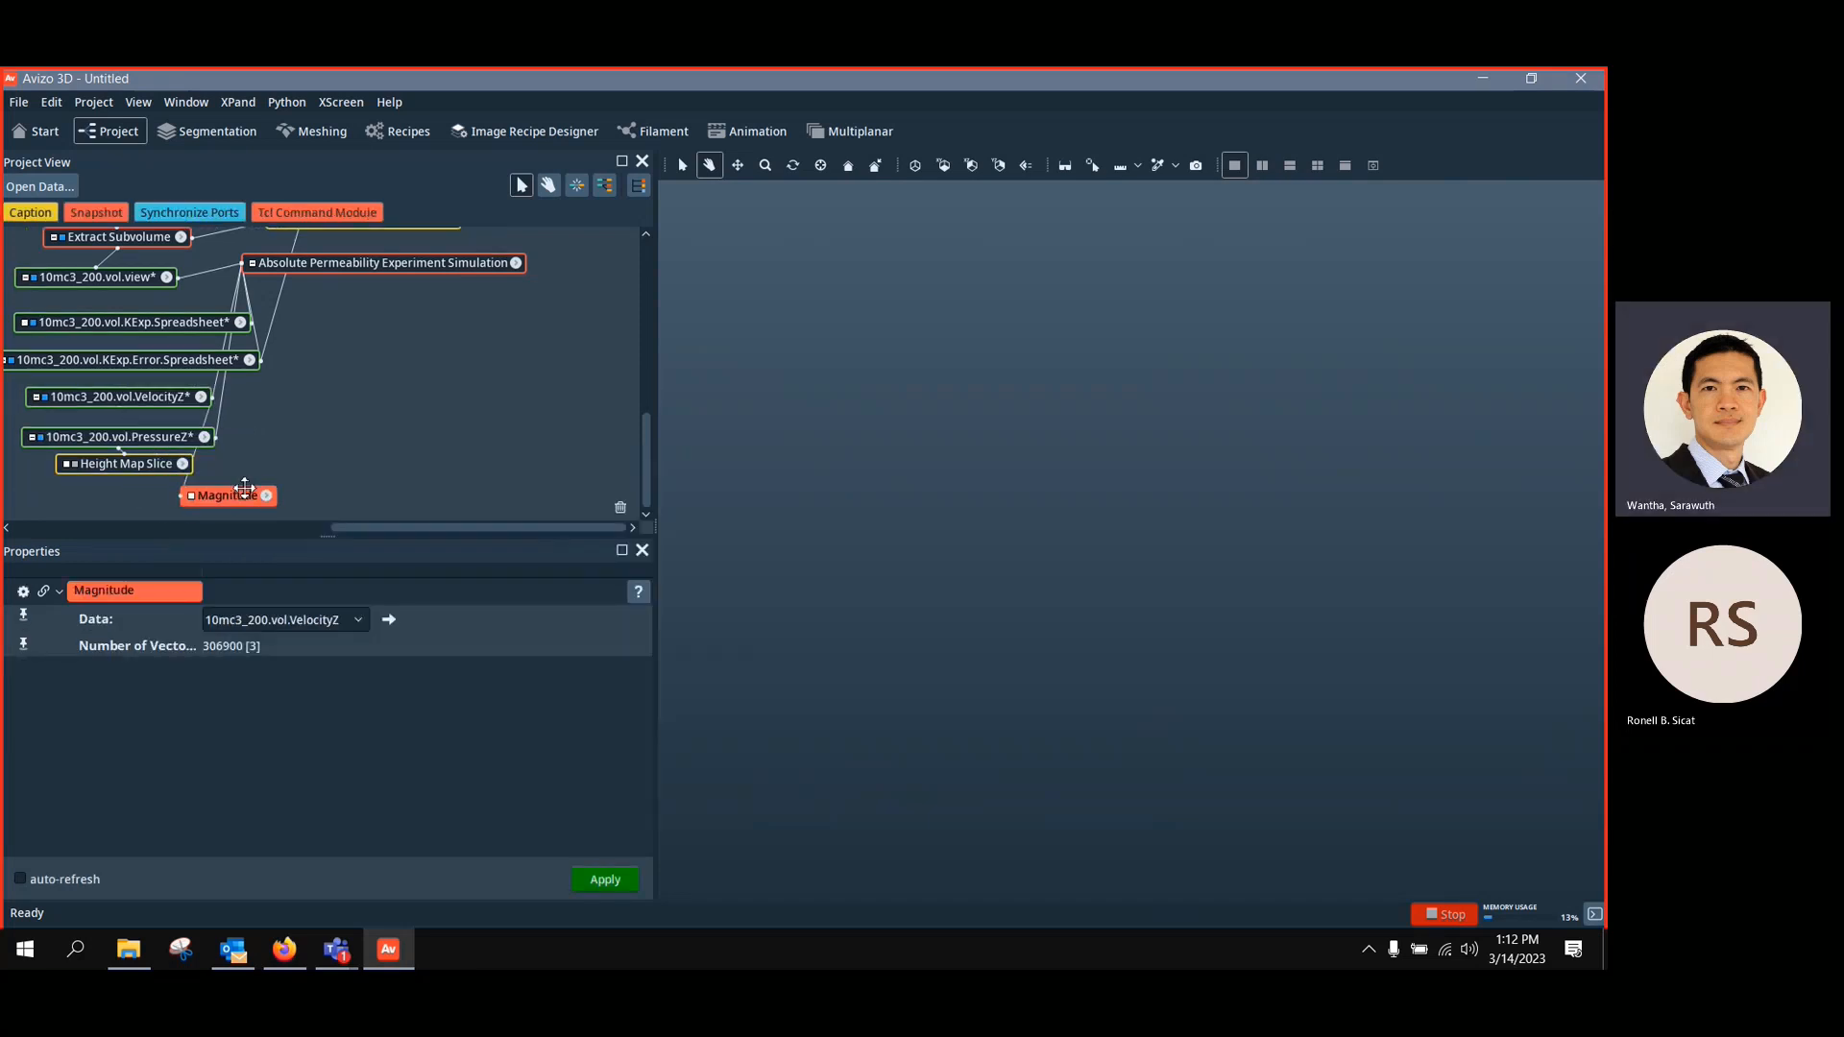
drag(245, 488, 315, 463)
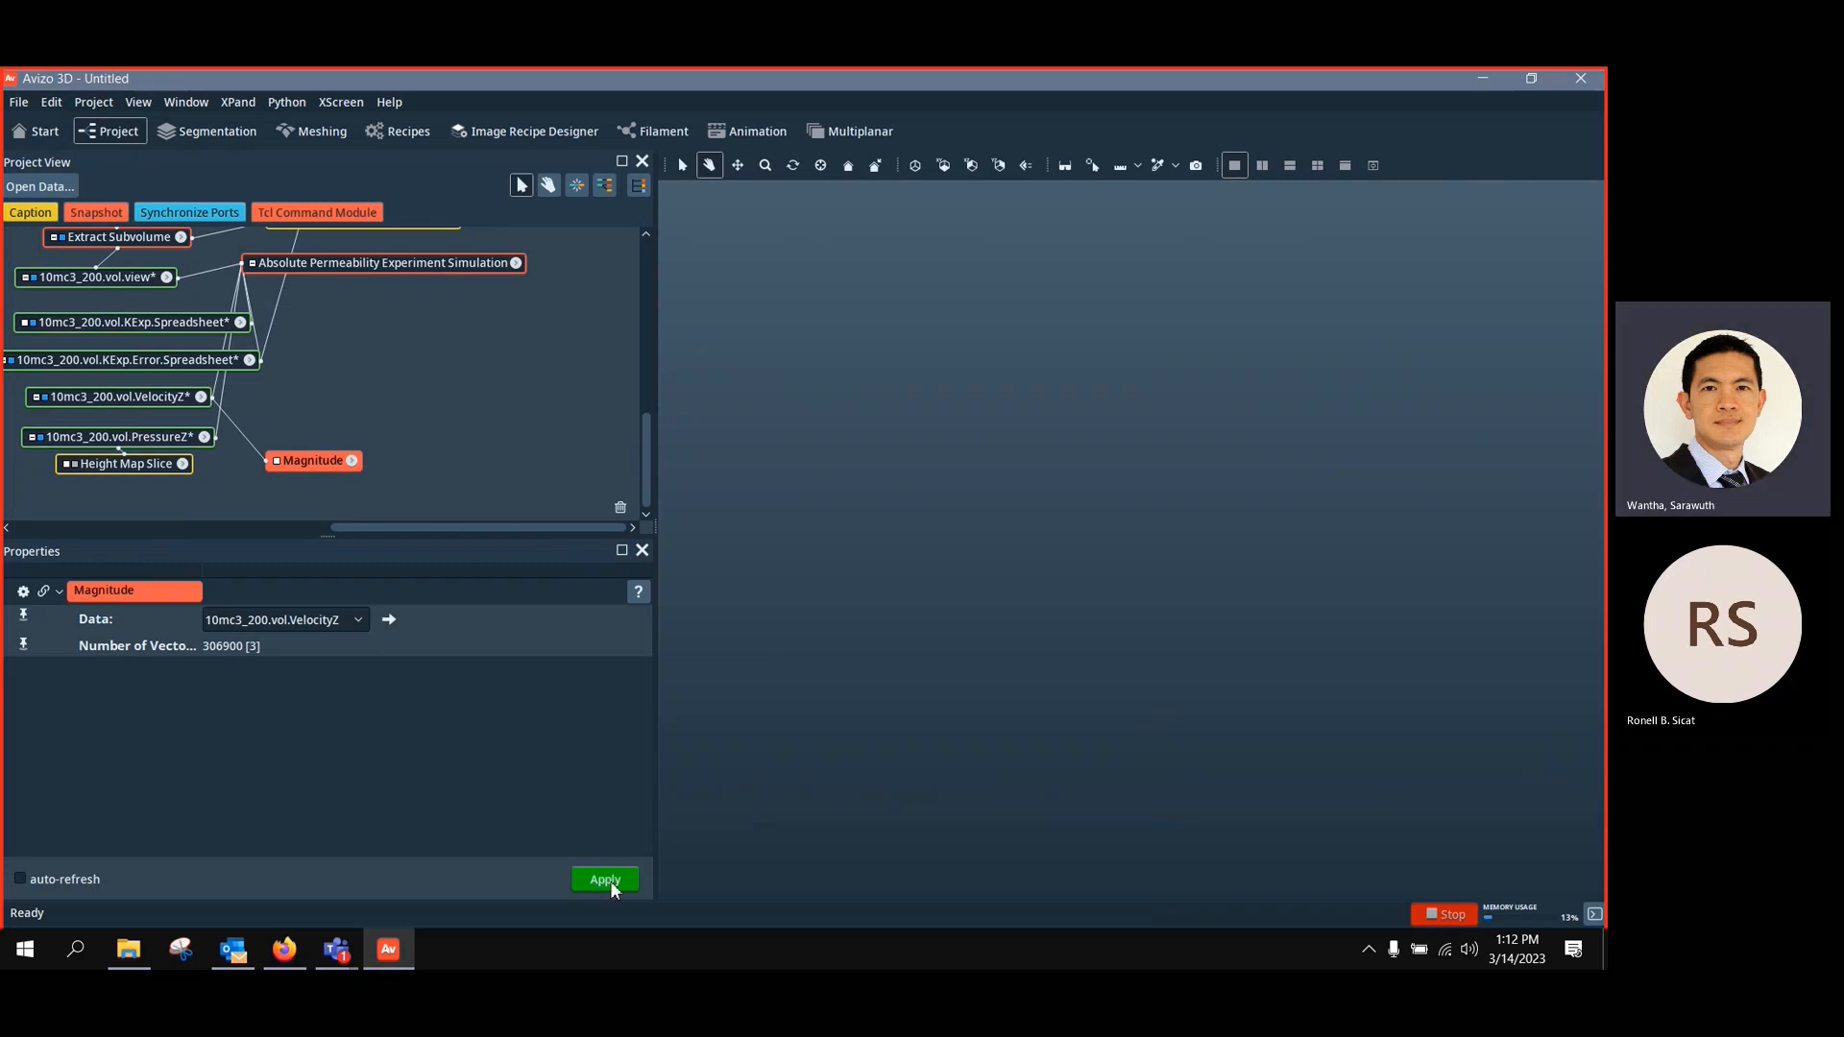
click(606, 880)
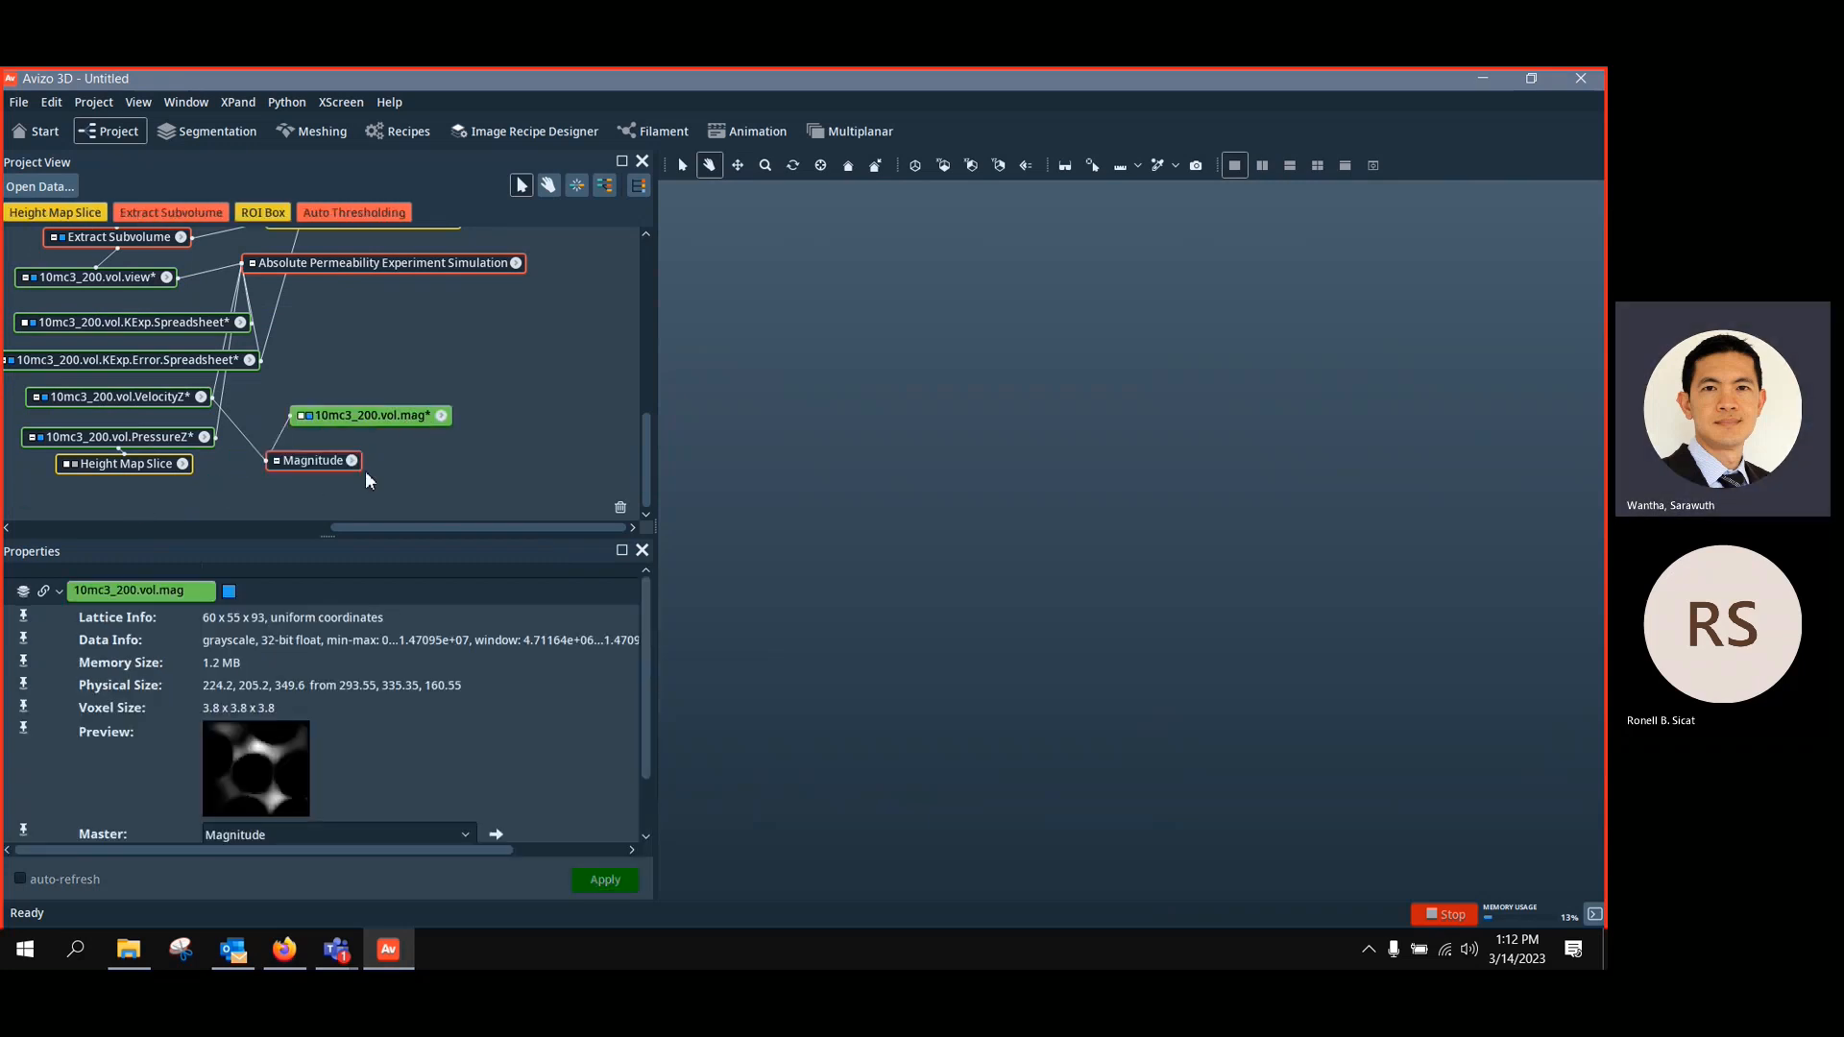
mouse_move(333, 460)
mouse_down()
mouse_move(294, 433)
mouse_move(379, 470)
mouse_move(392, 446)
mouse_move(267, 483)
mouse_move(315, 429)
mouse_up()
click(267, 435)
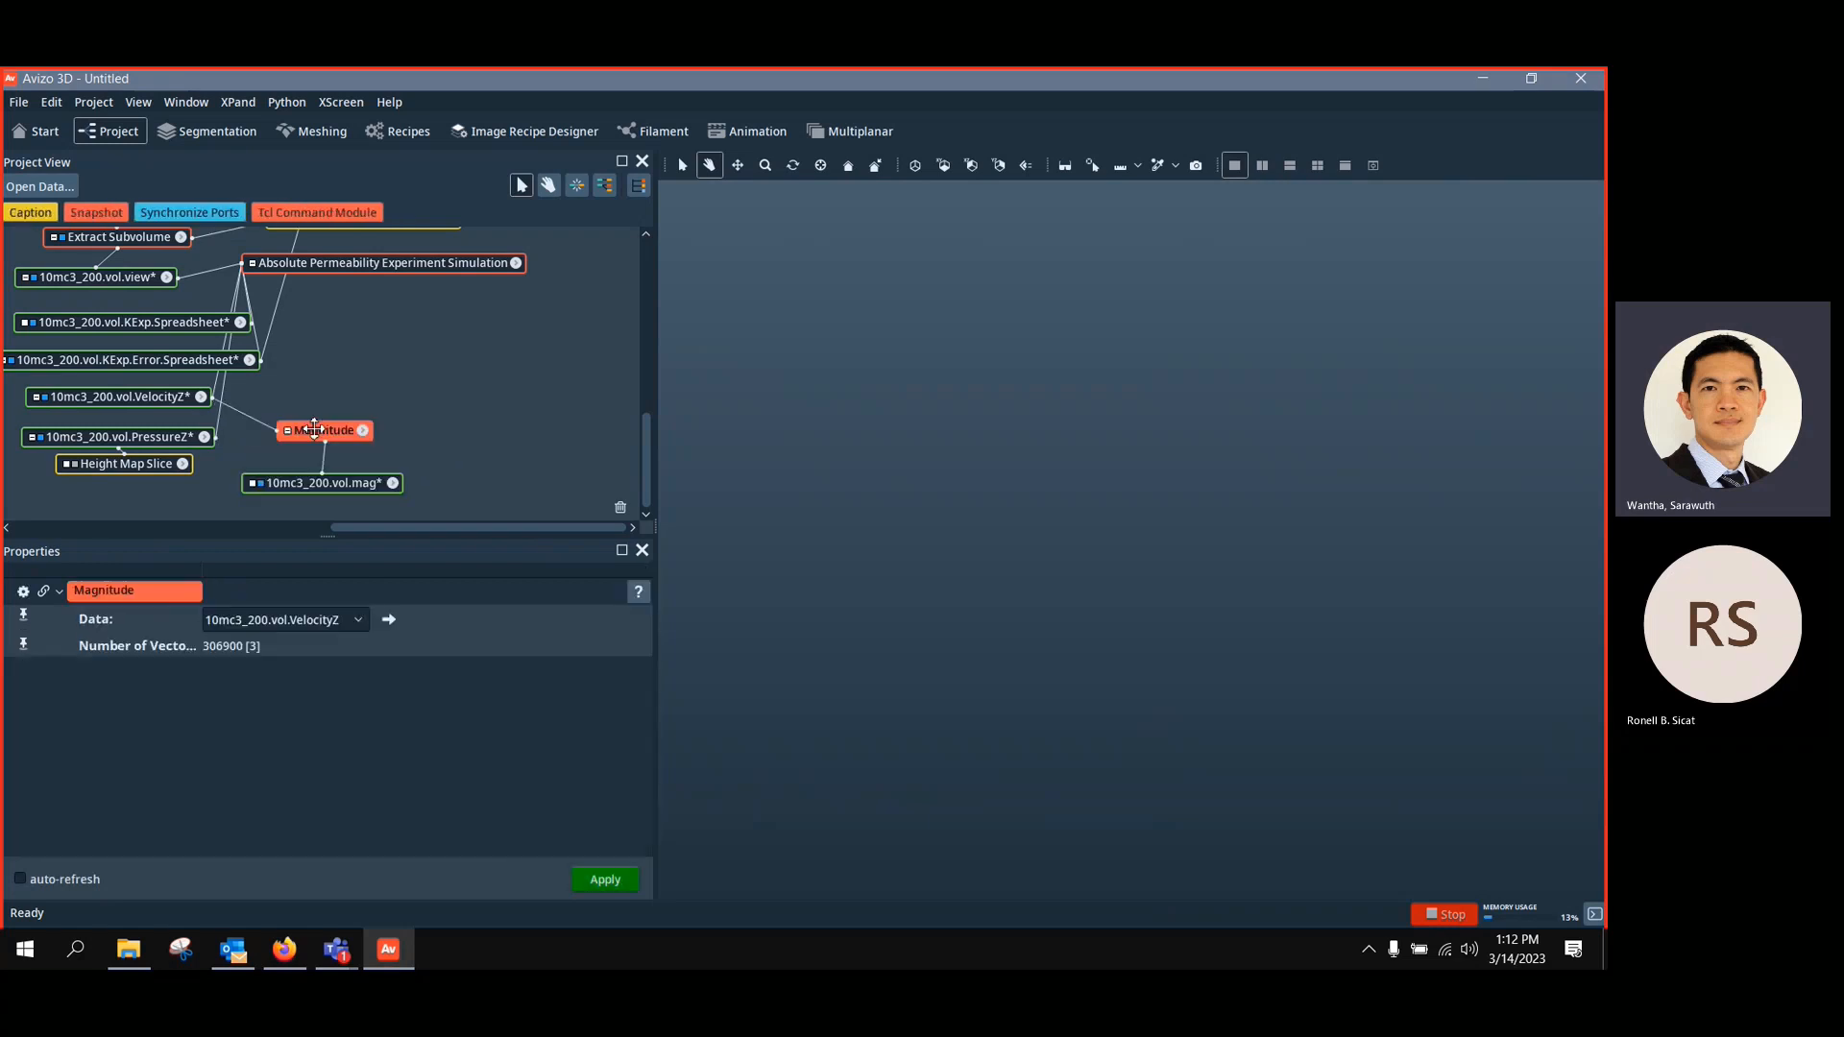
Attach an Illuminated Streamlines display to the 10mc3_200.vol.VelocityZ dataset
click(154, 397)
drag(155, 397, 177, 397)
right_click(176, 398)
mouse_move(315, 470)
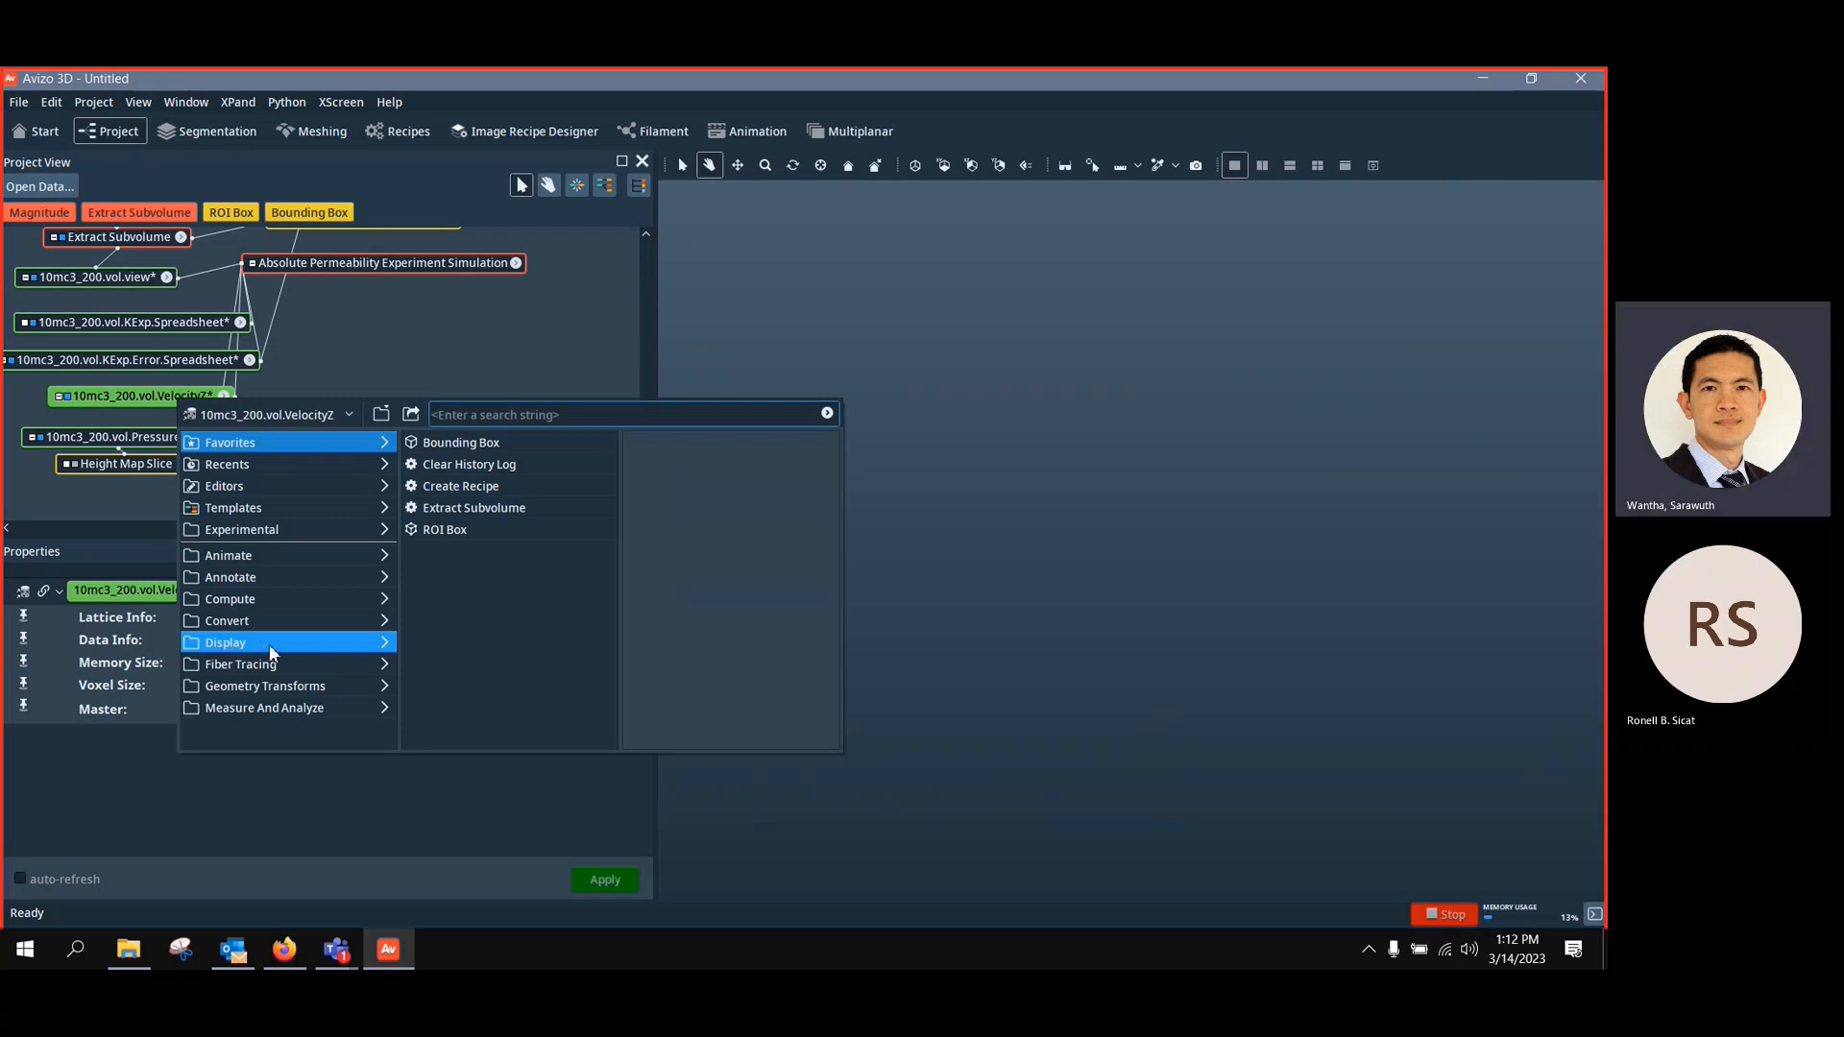
mouse_move(271, 653)
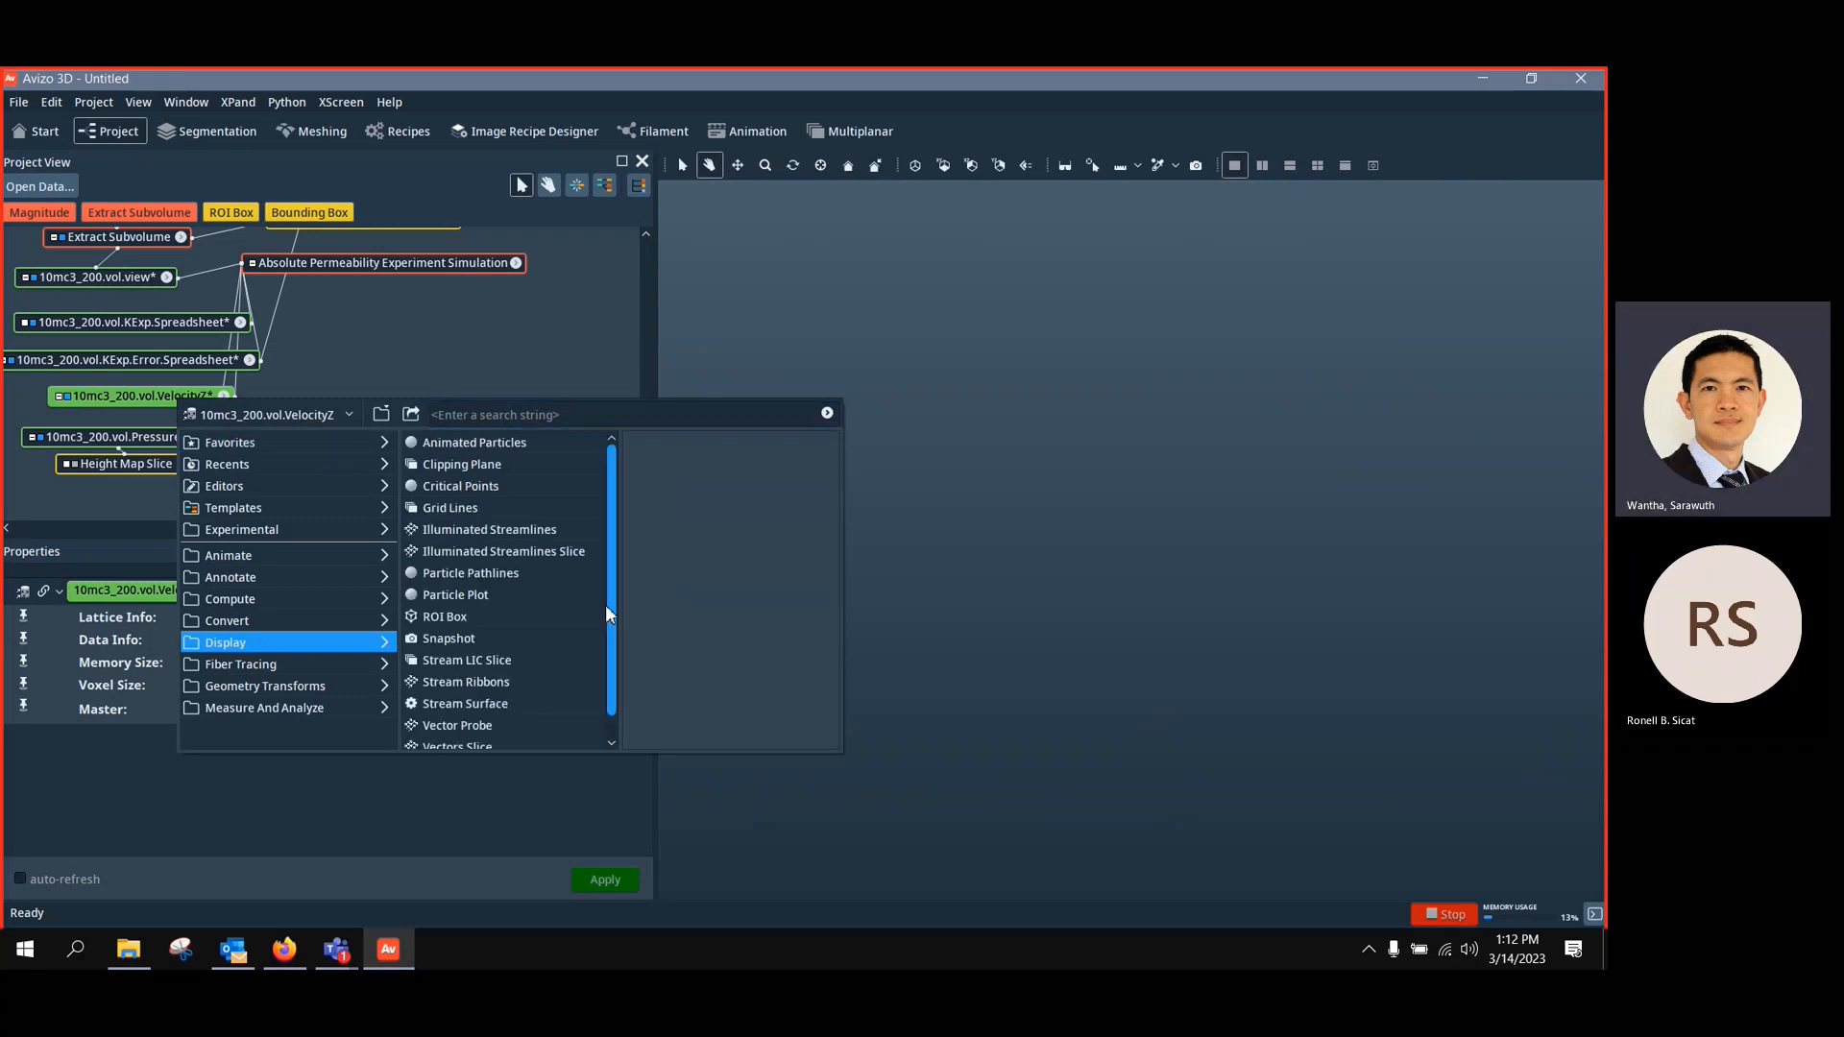
click(521, 532)
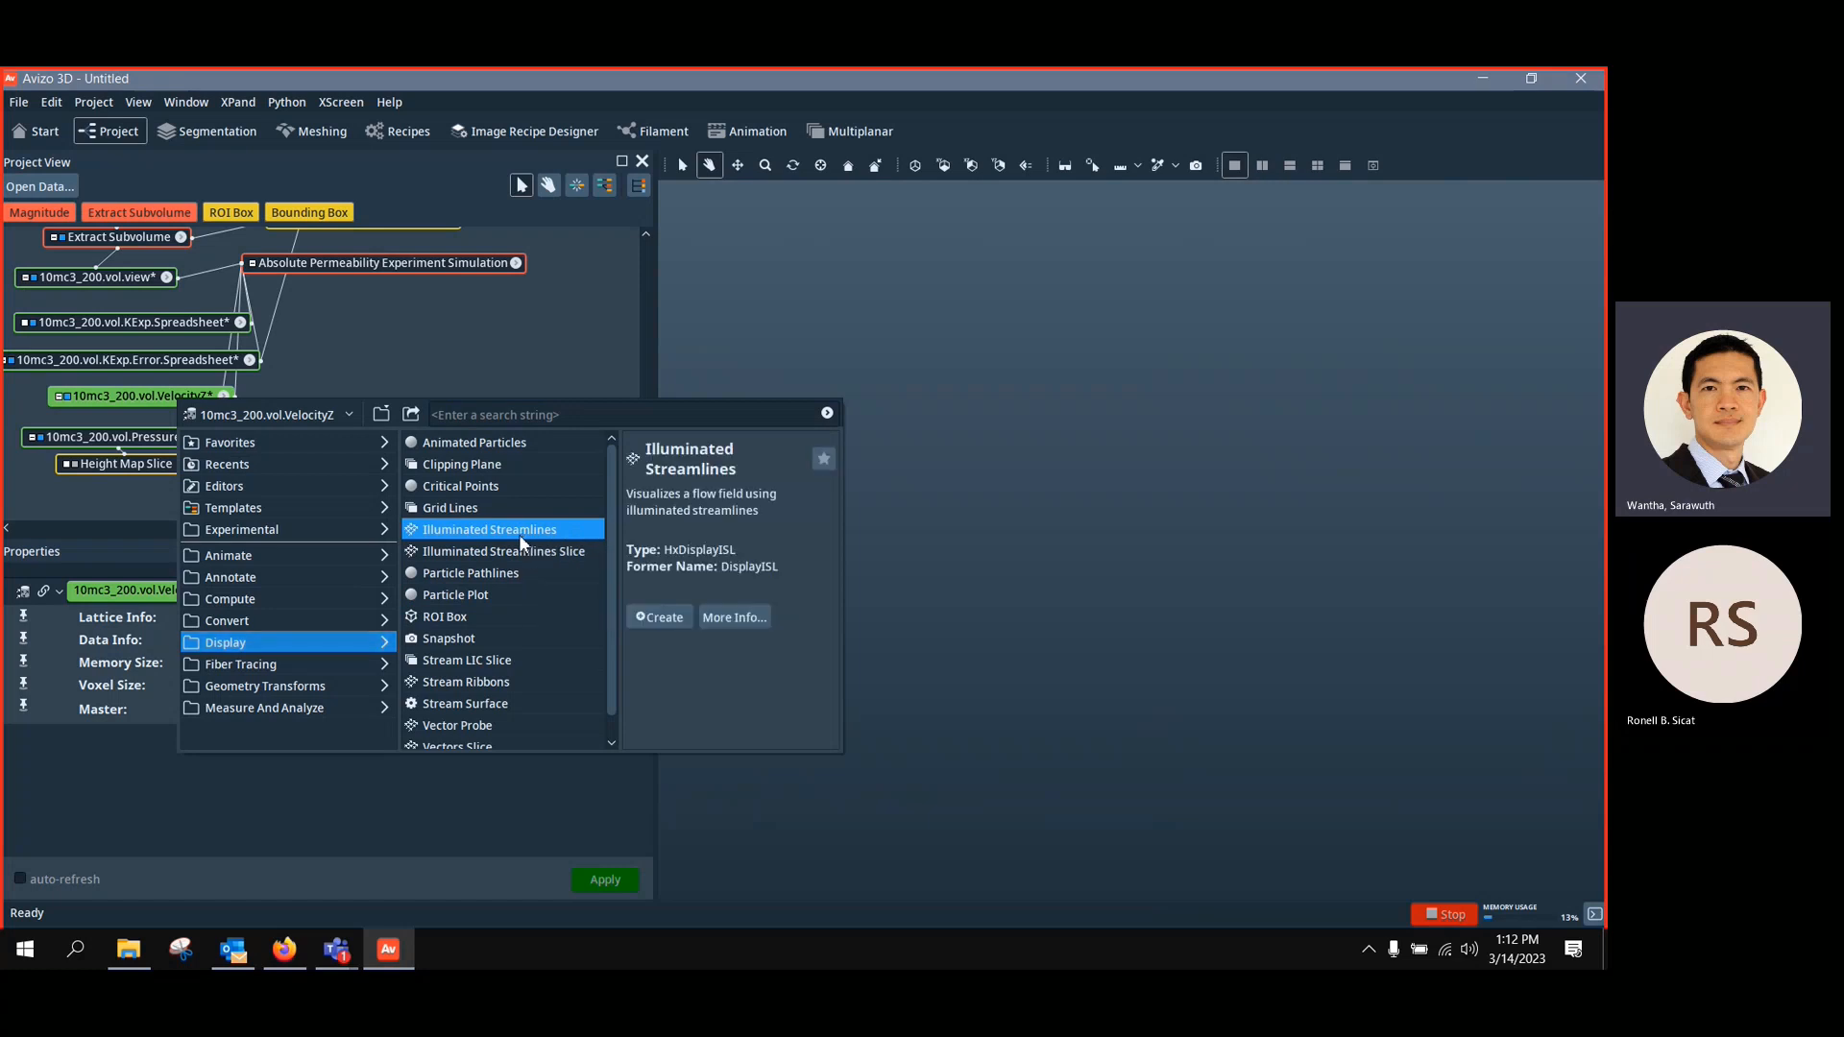
click(662, 612)
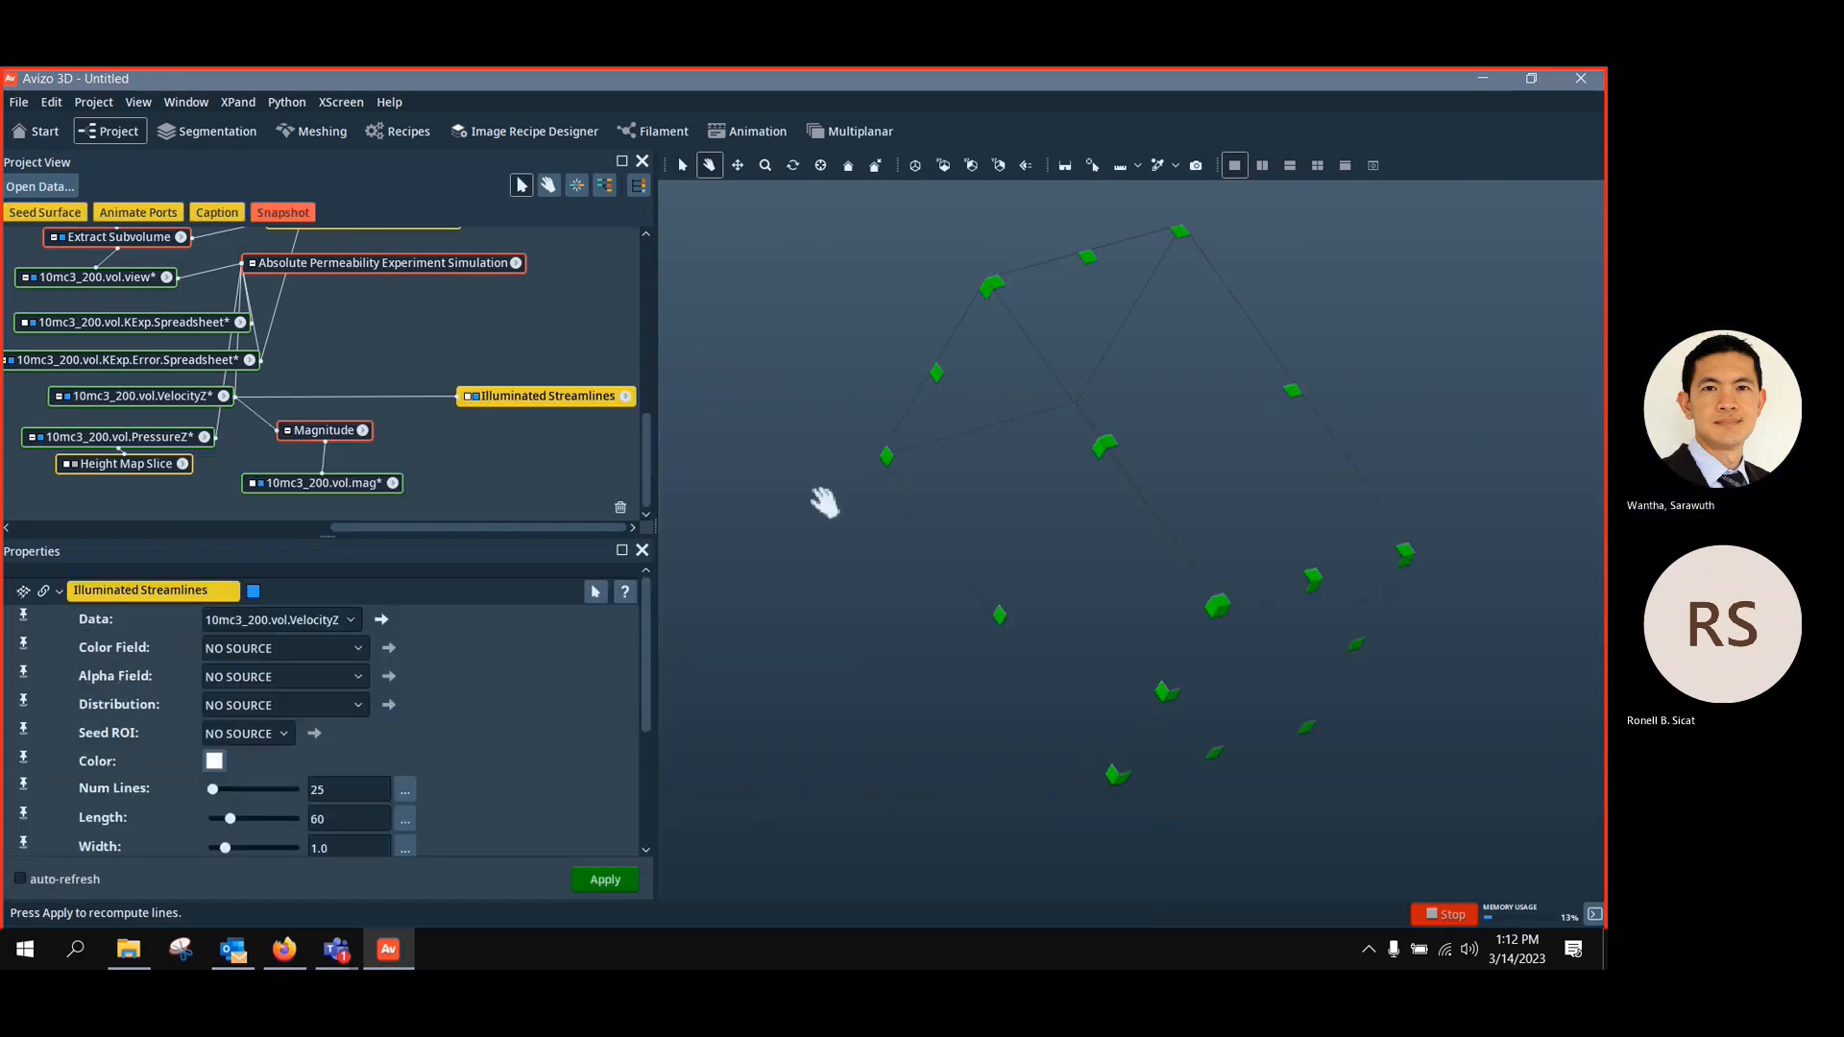
Set the illuminated streamlines' color field to 10mc3_200.vol.mag and apply the physics.icol.am colormap
click(468, 402)
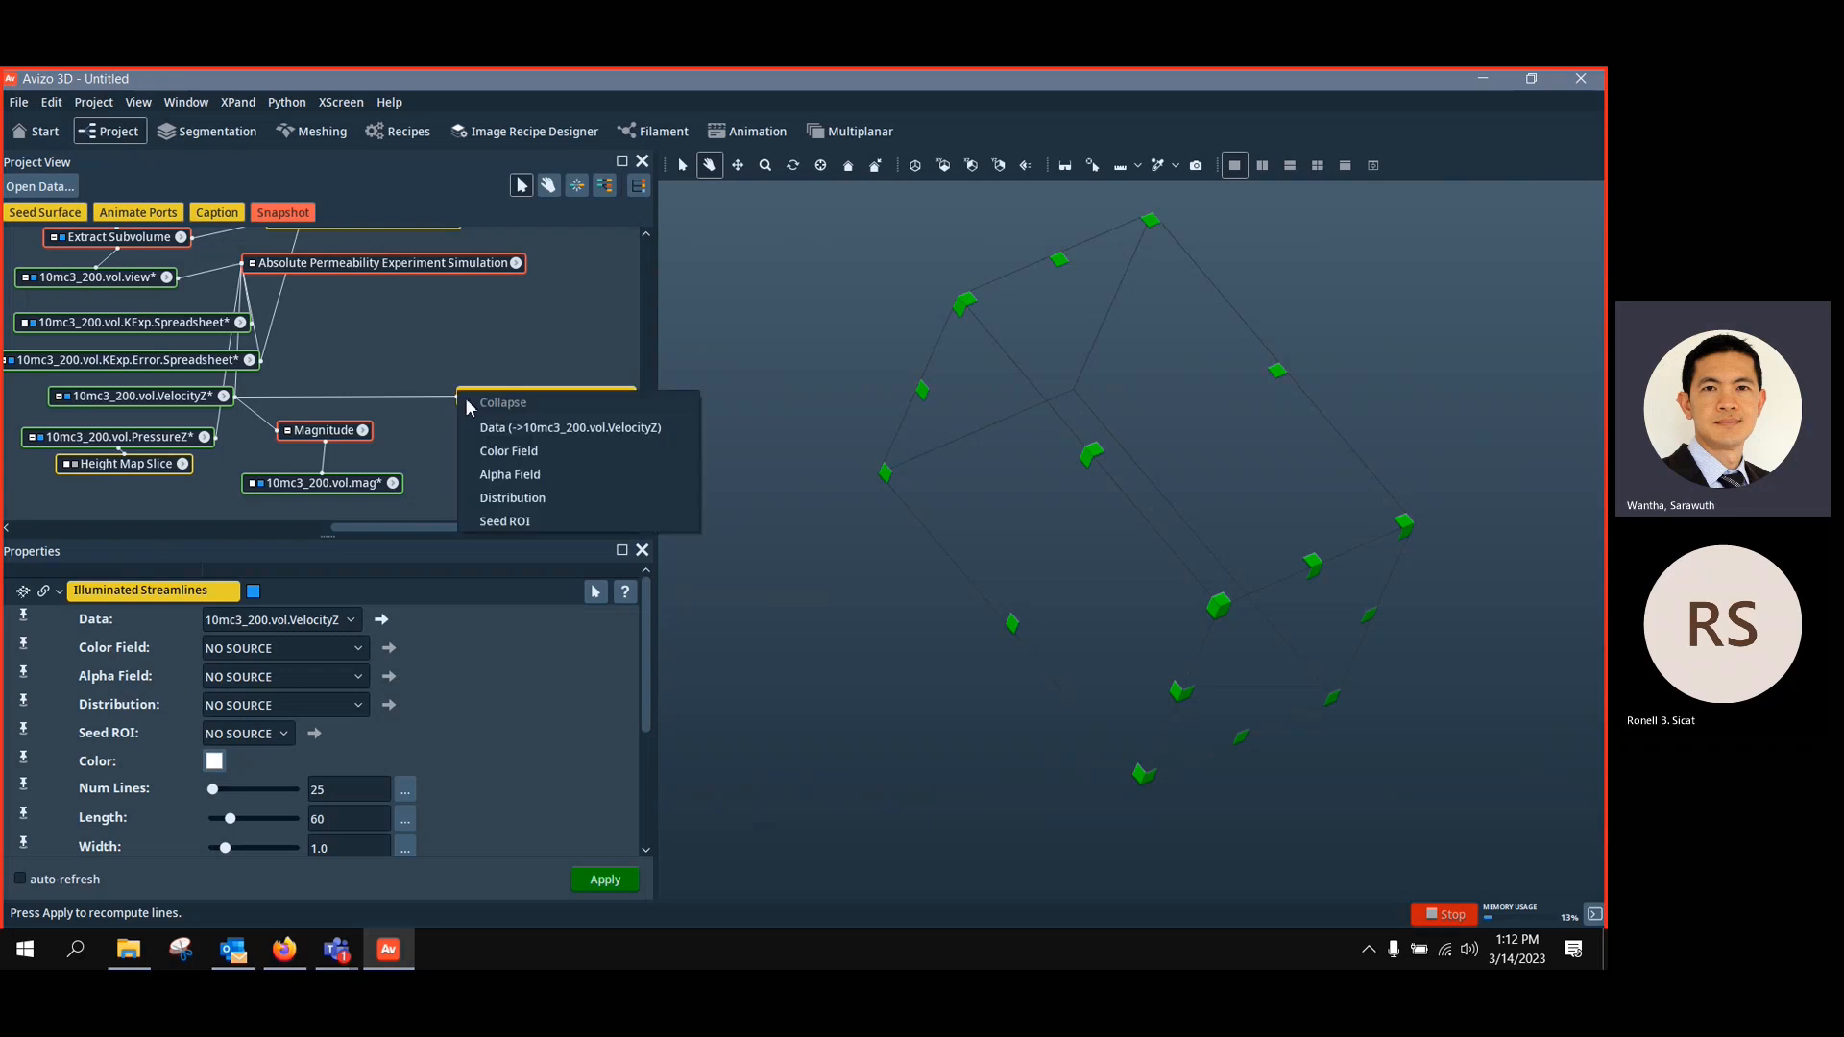
click(497, 452)
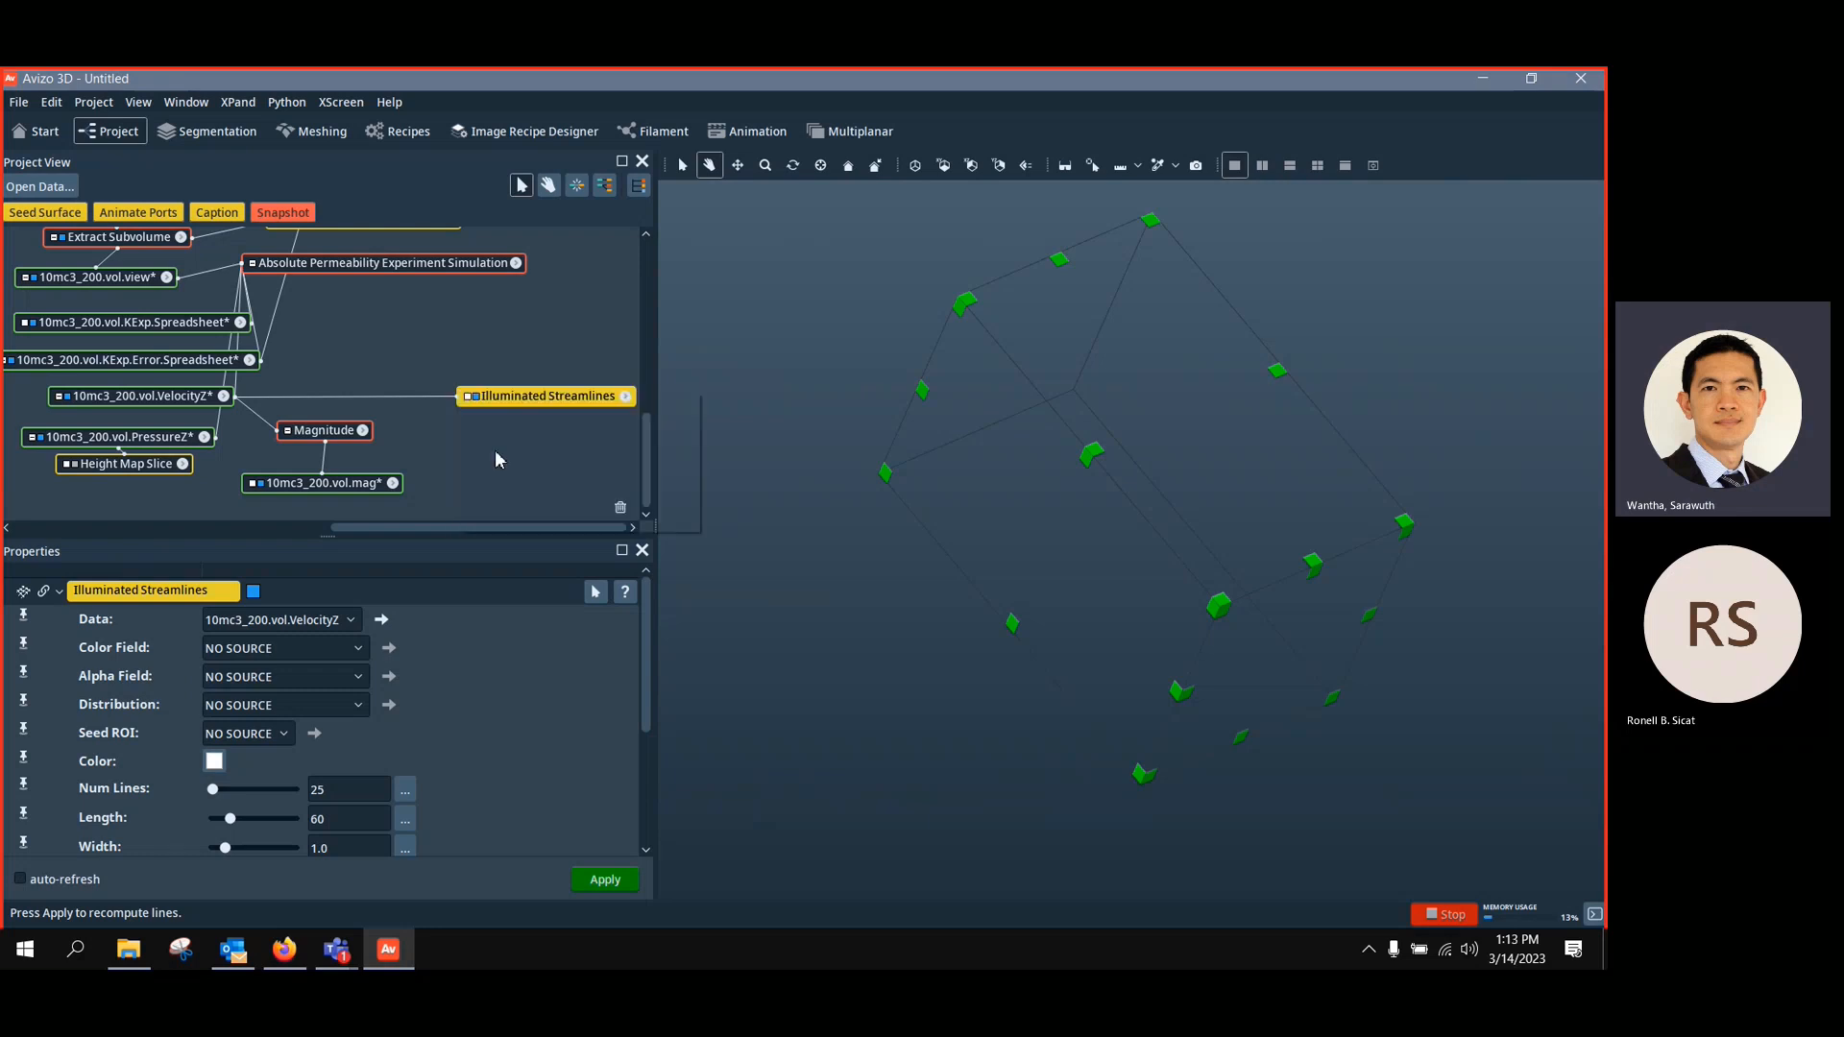
click(376, 492)
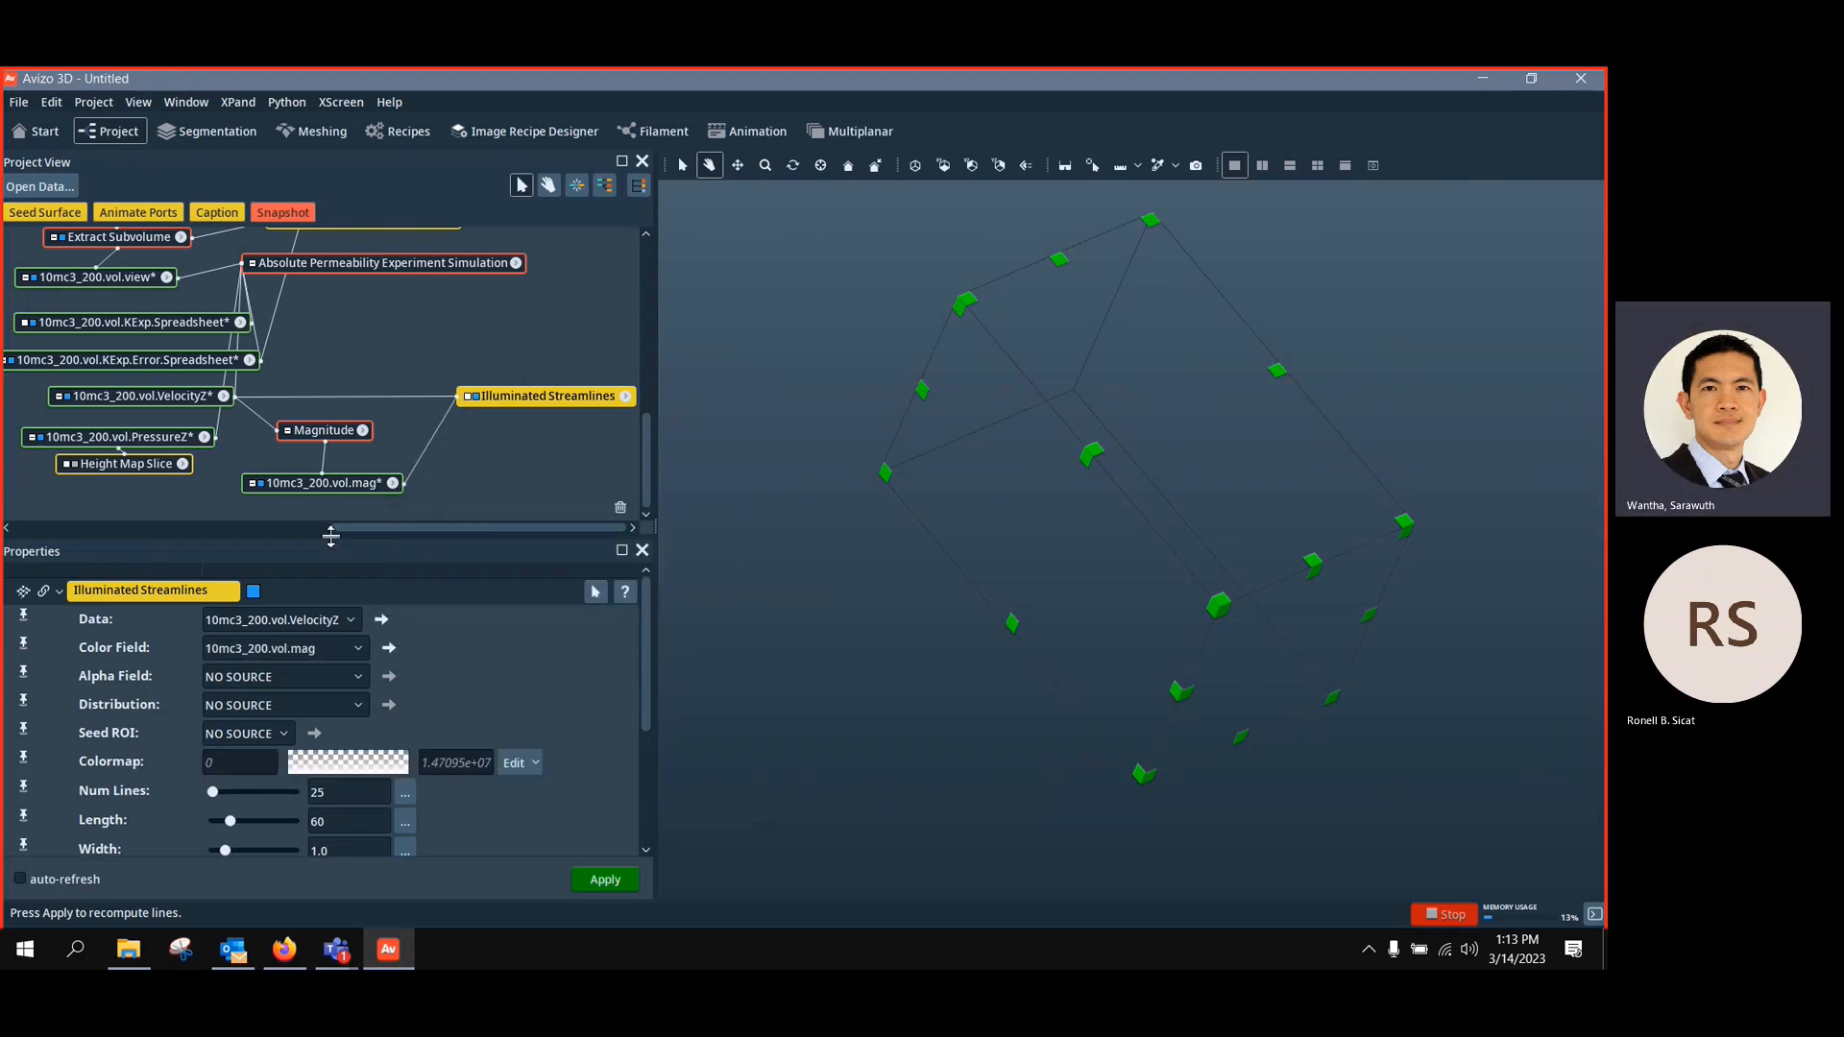
drag(331, 536, 349, 402)
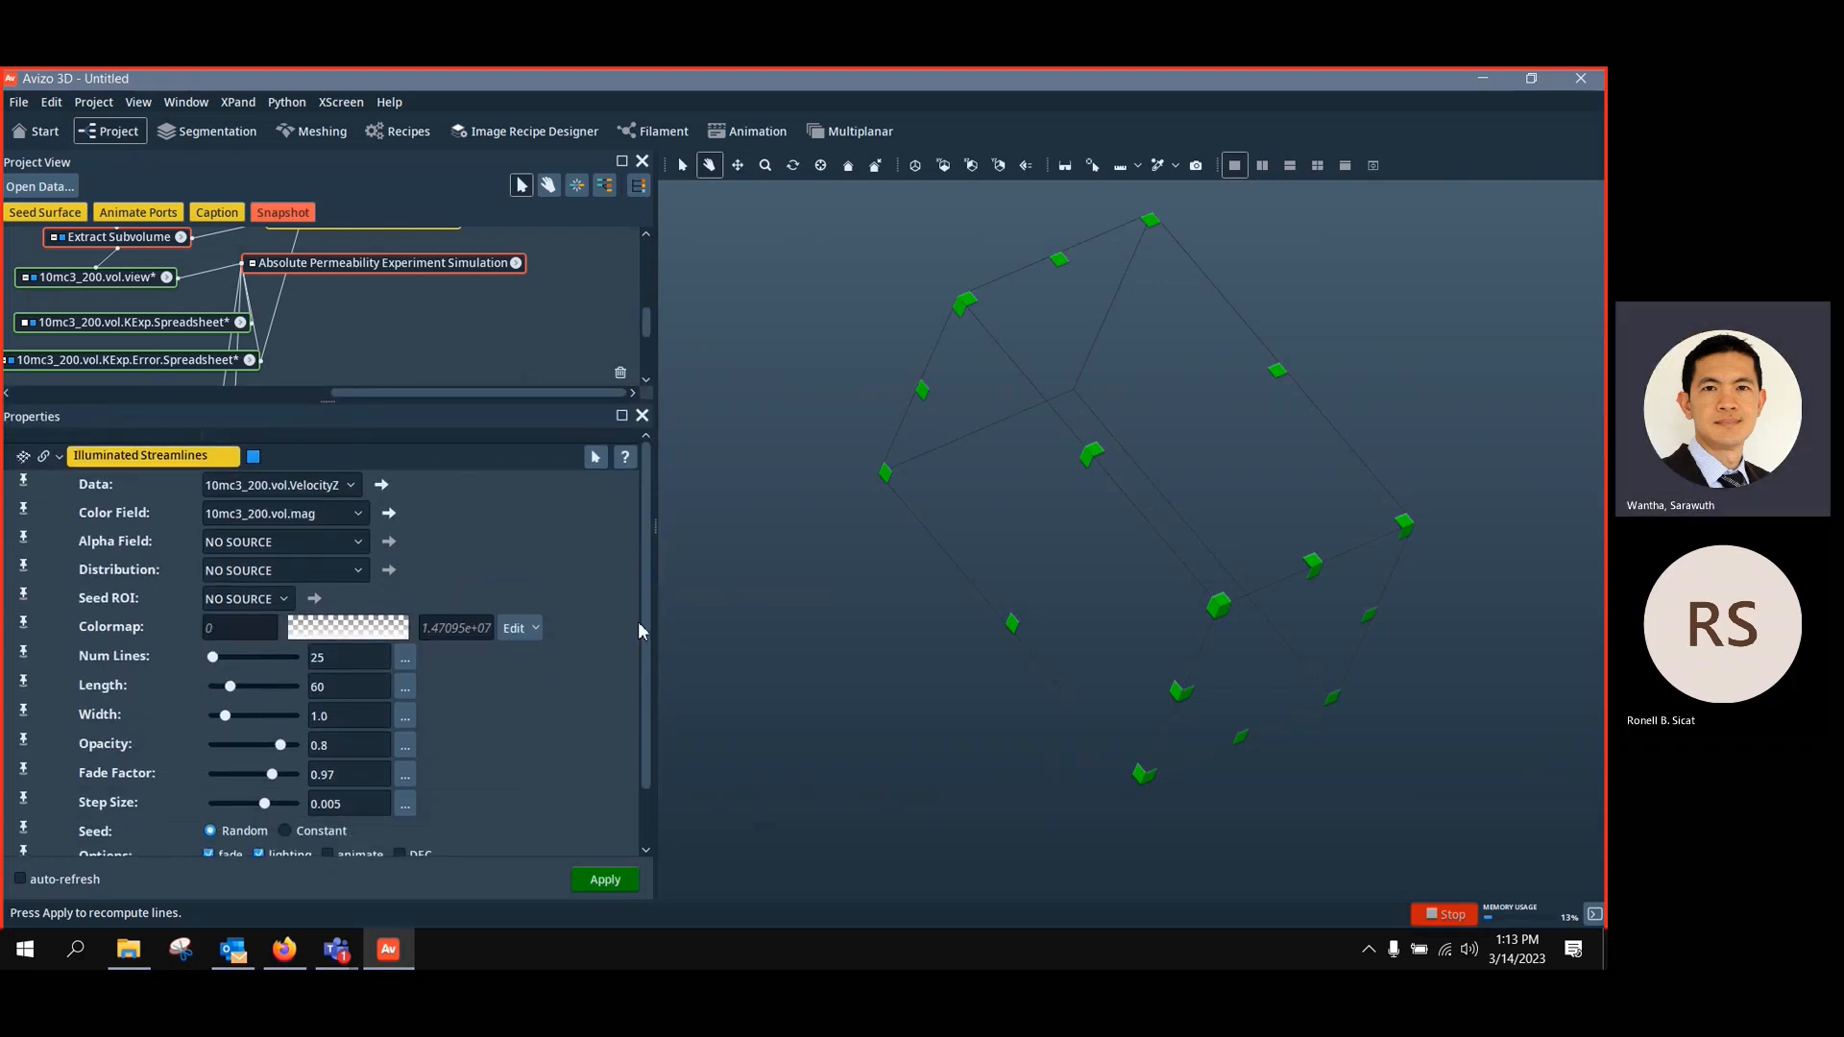
scroll(576, 653, down, 2)
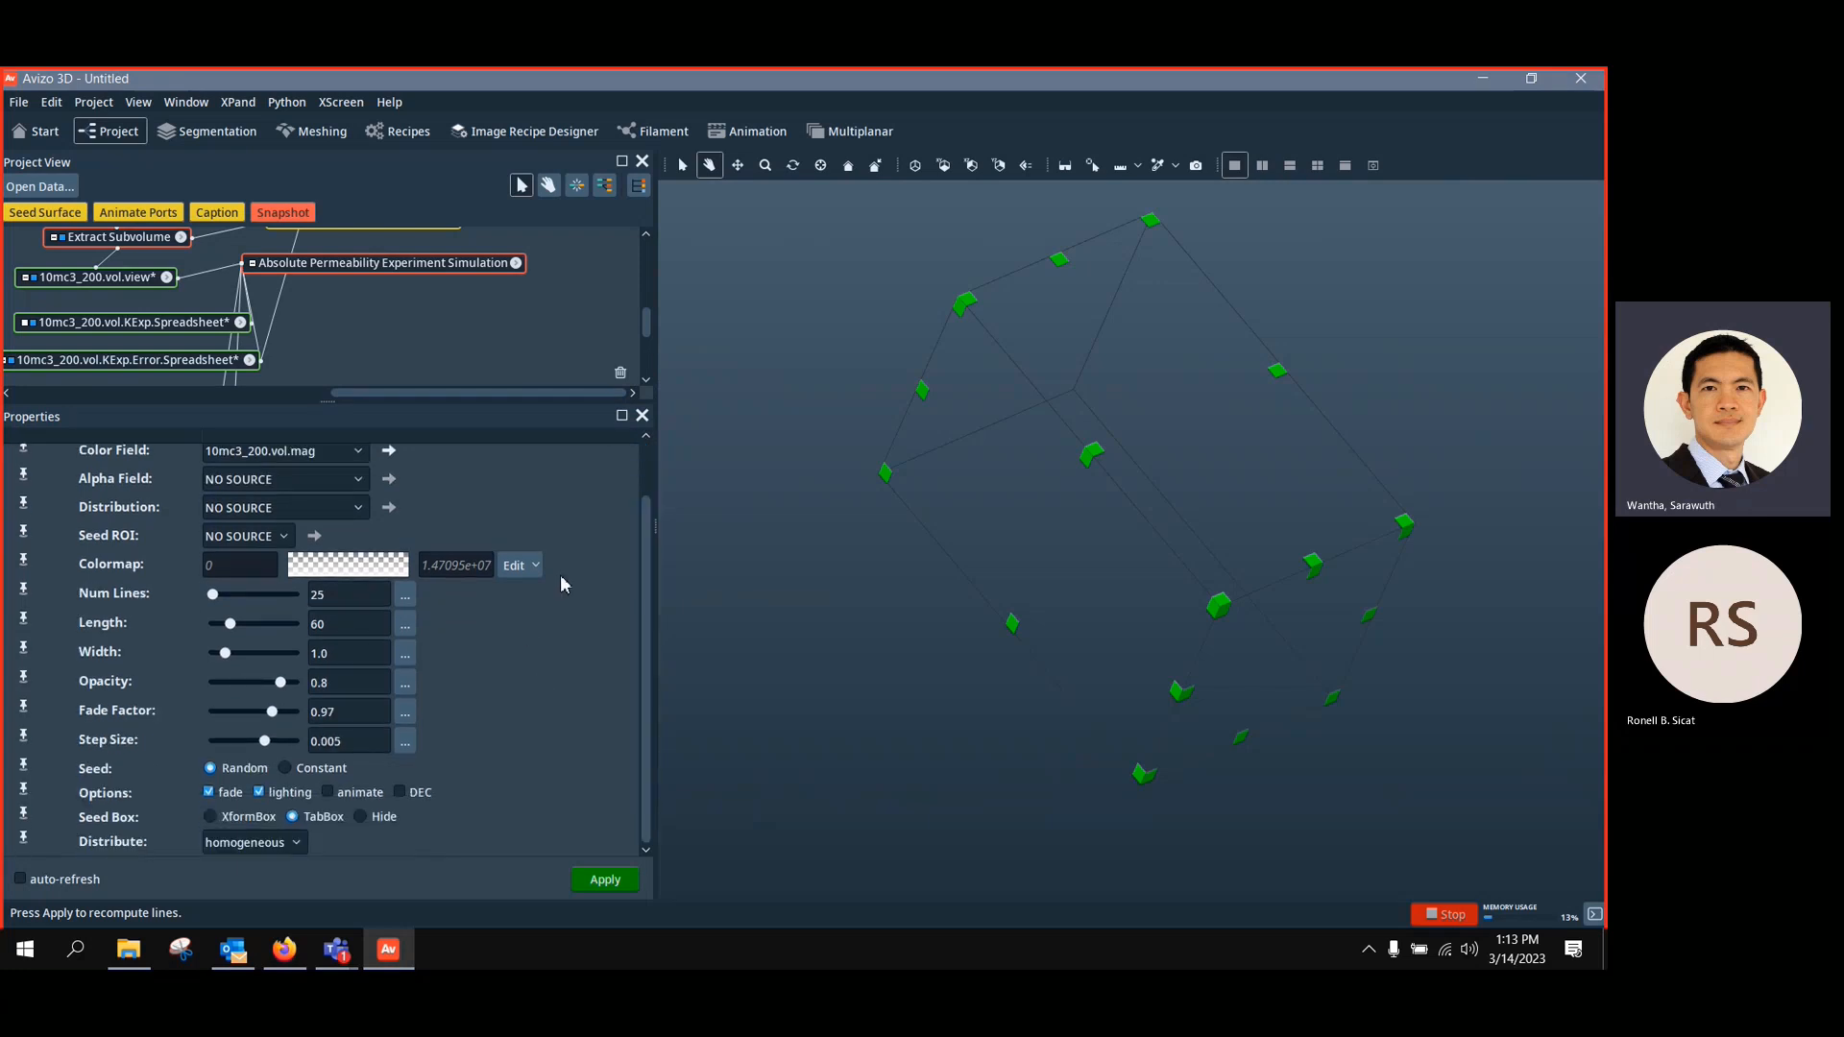
click(528, 565)
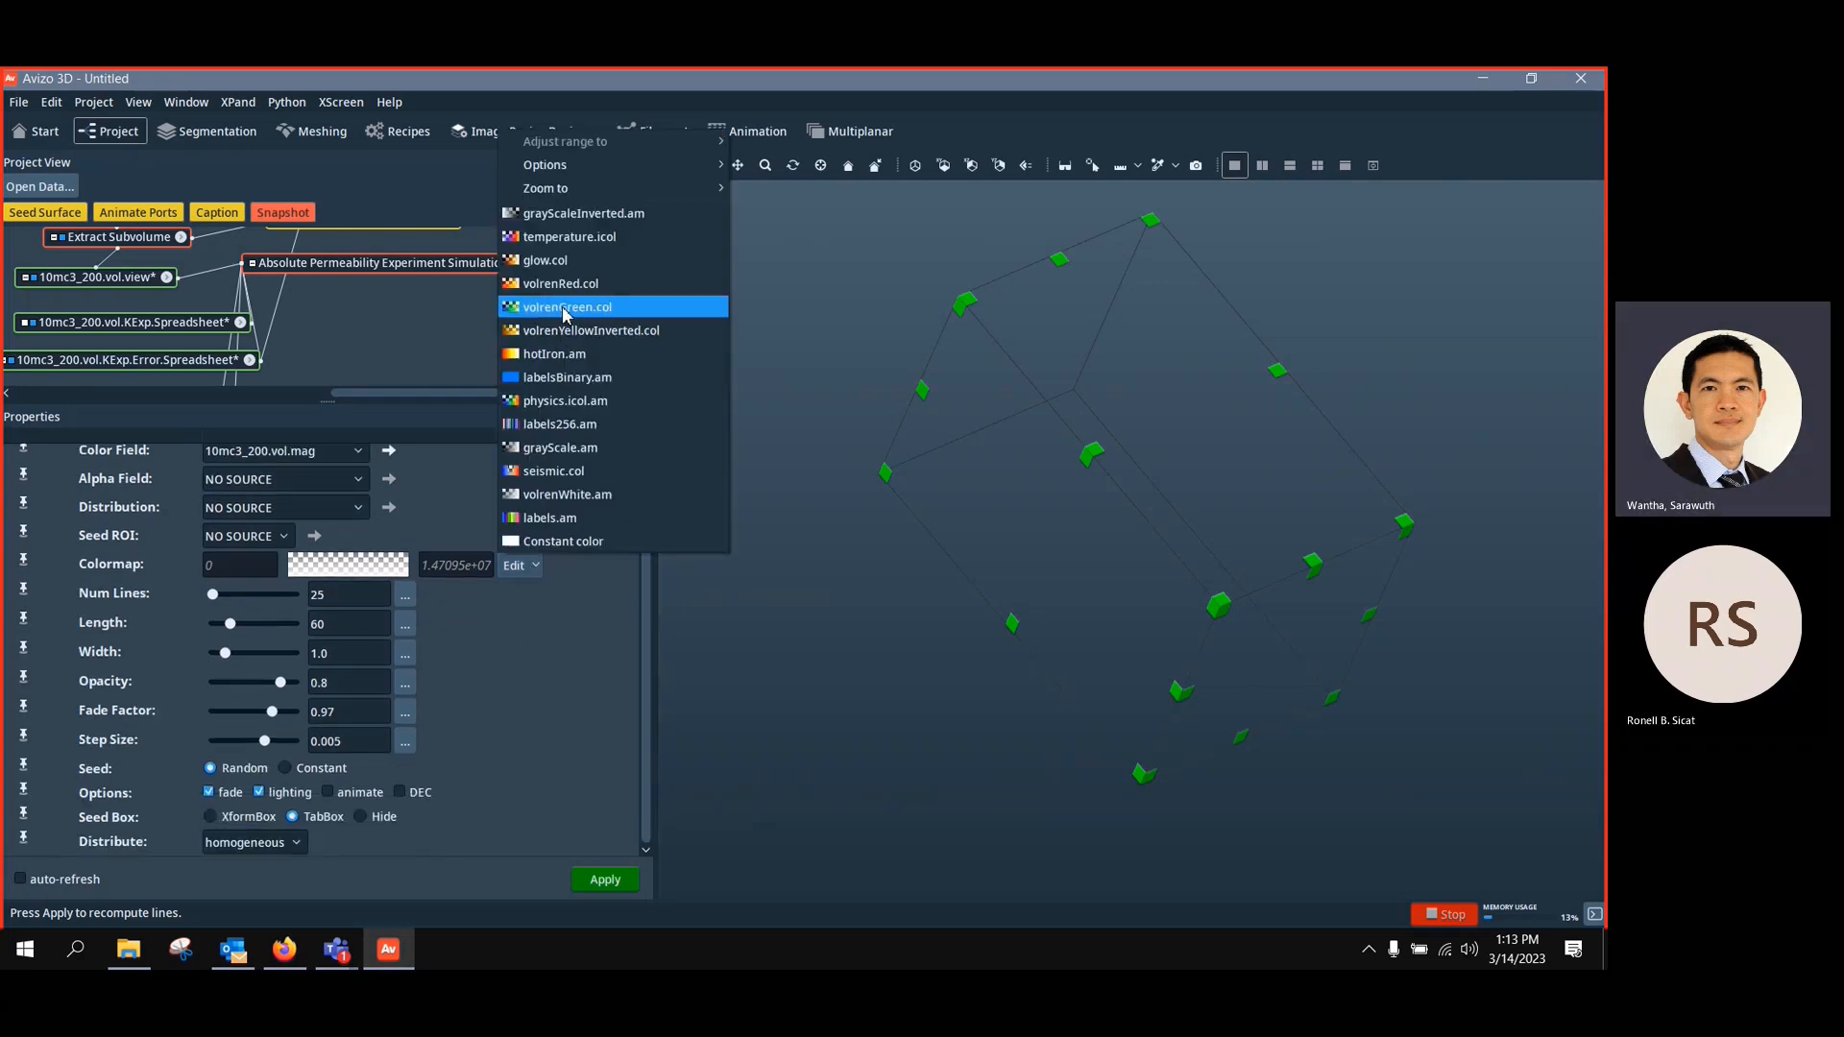
click(587, 402)
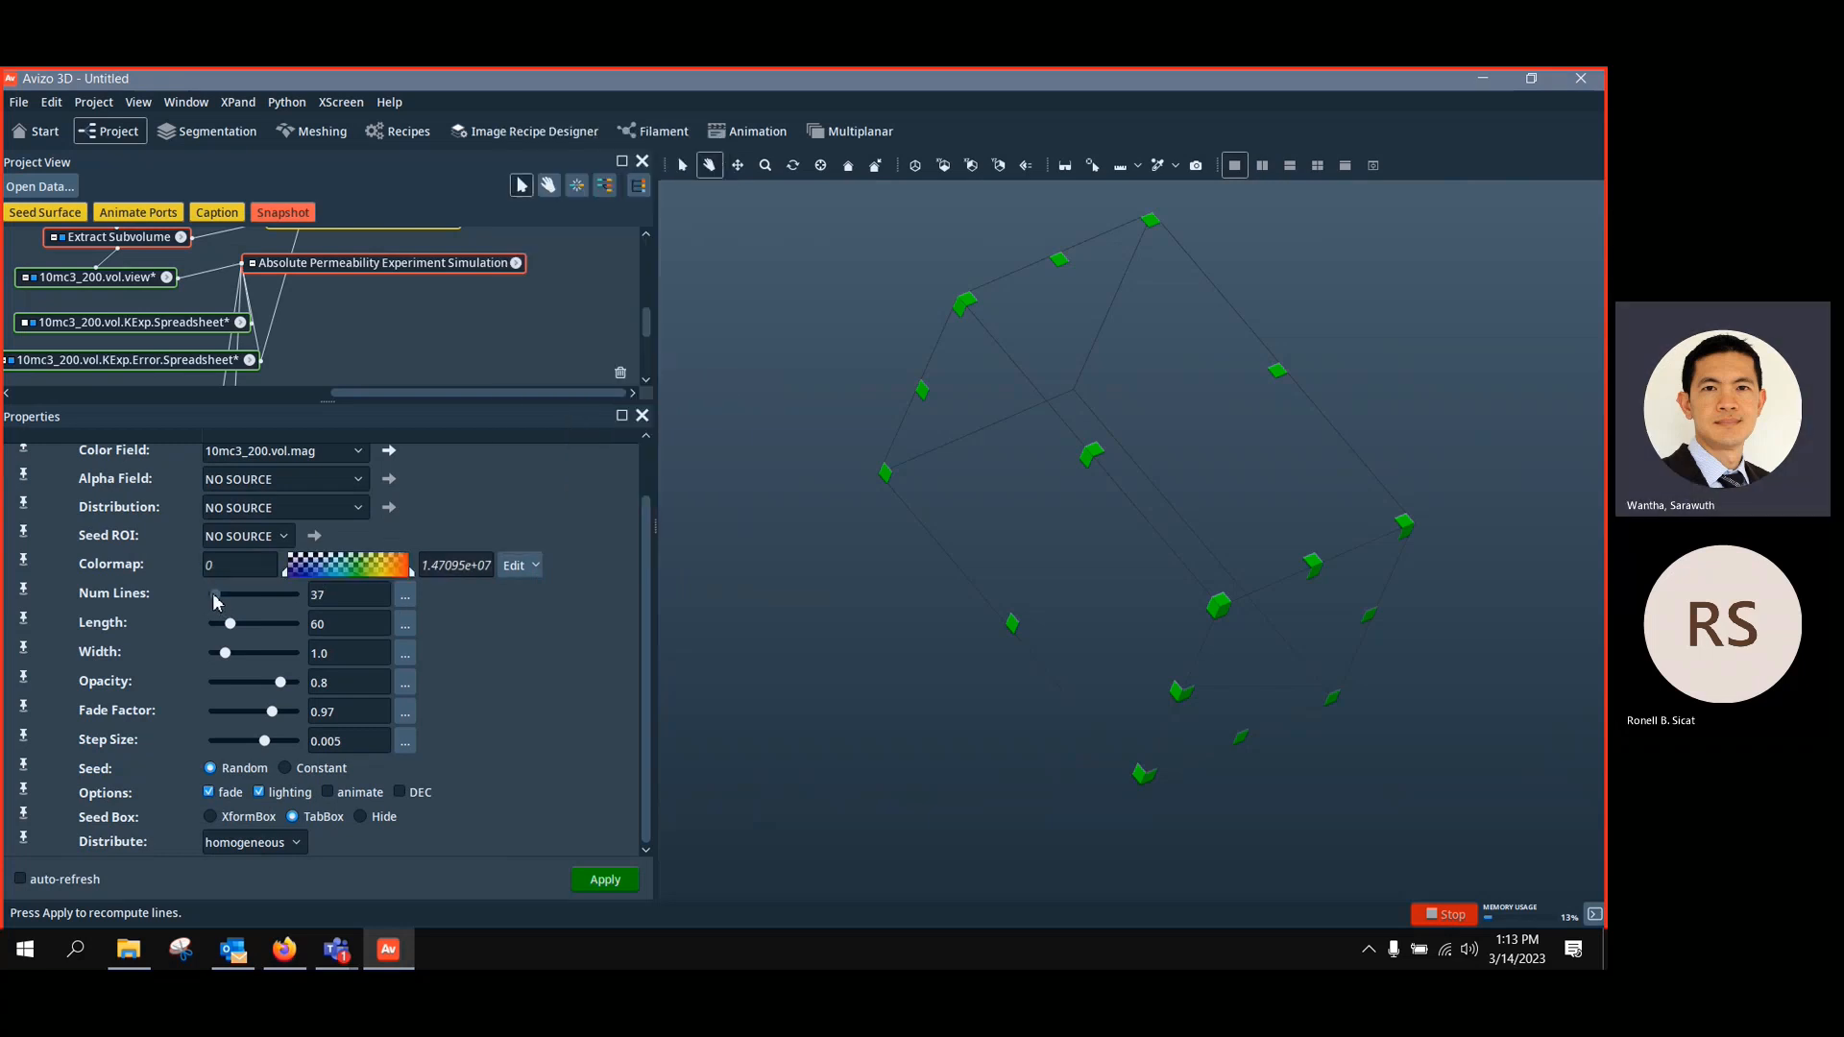
Generate streamlines with 412 lines, length 139, width 2.4, opacity 0.851852, fade factor 0.975926, step size 0.00614815, animate and DEC enabled; hide the seed box
drag(240, 603, 278, 741)
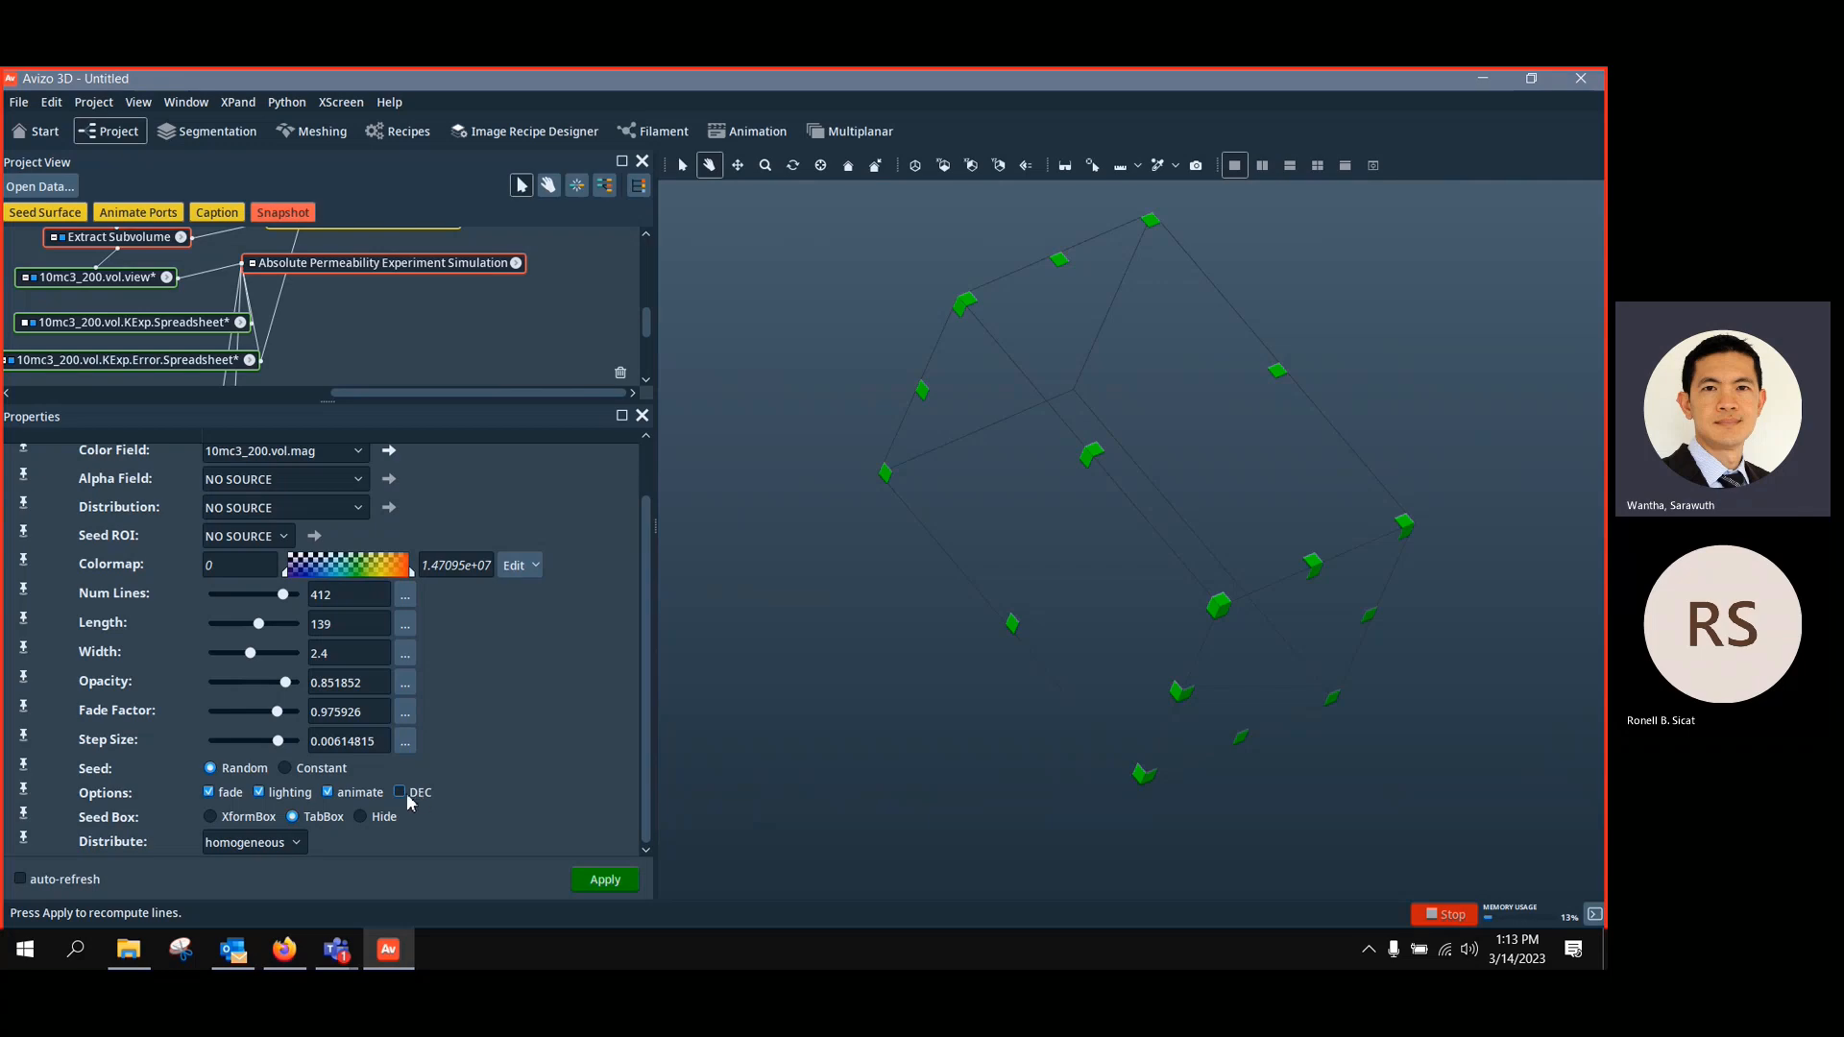
click(608, 879)
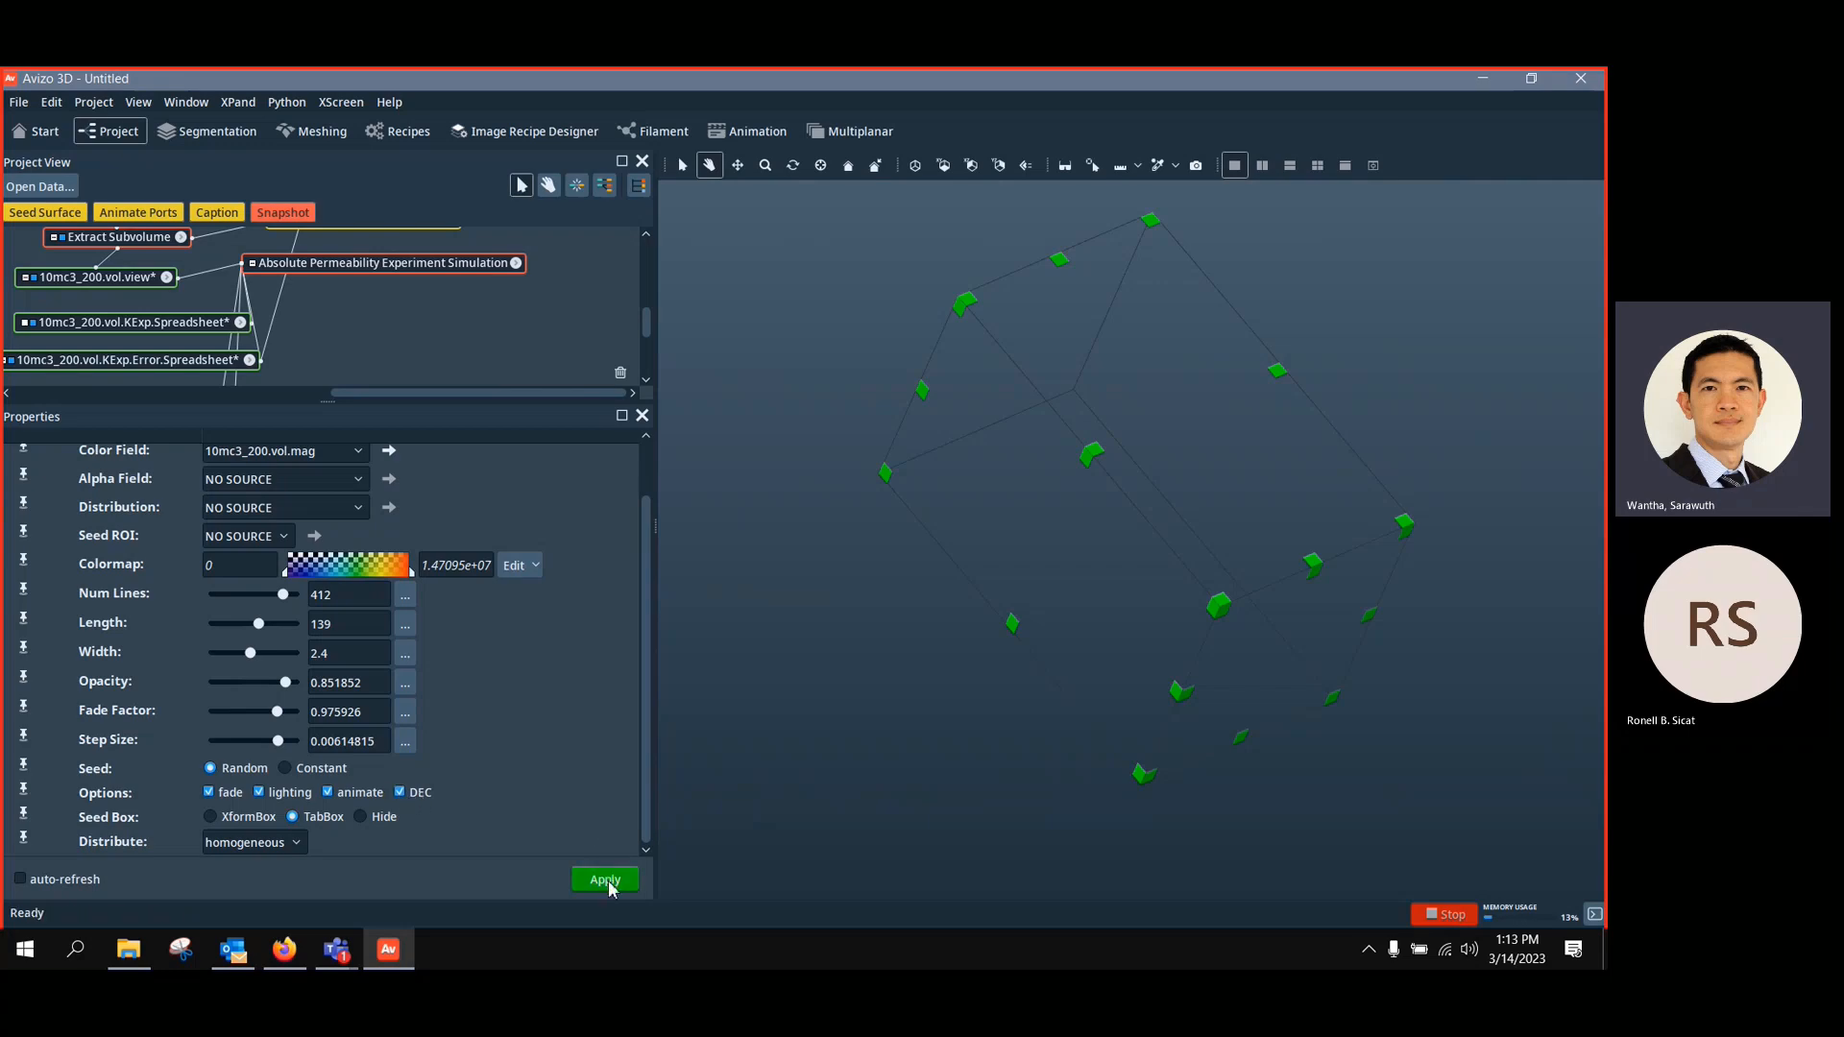
drag(1112, 617, 860, 700)
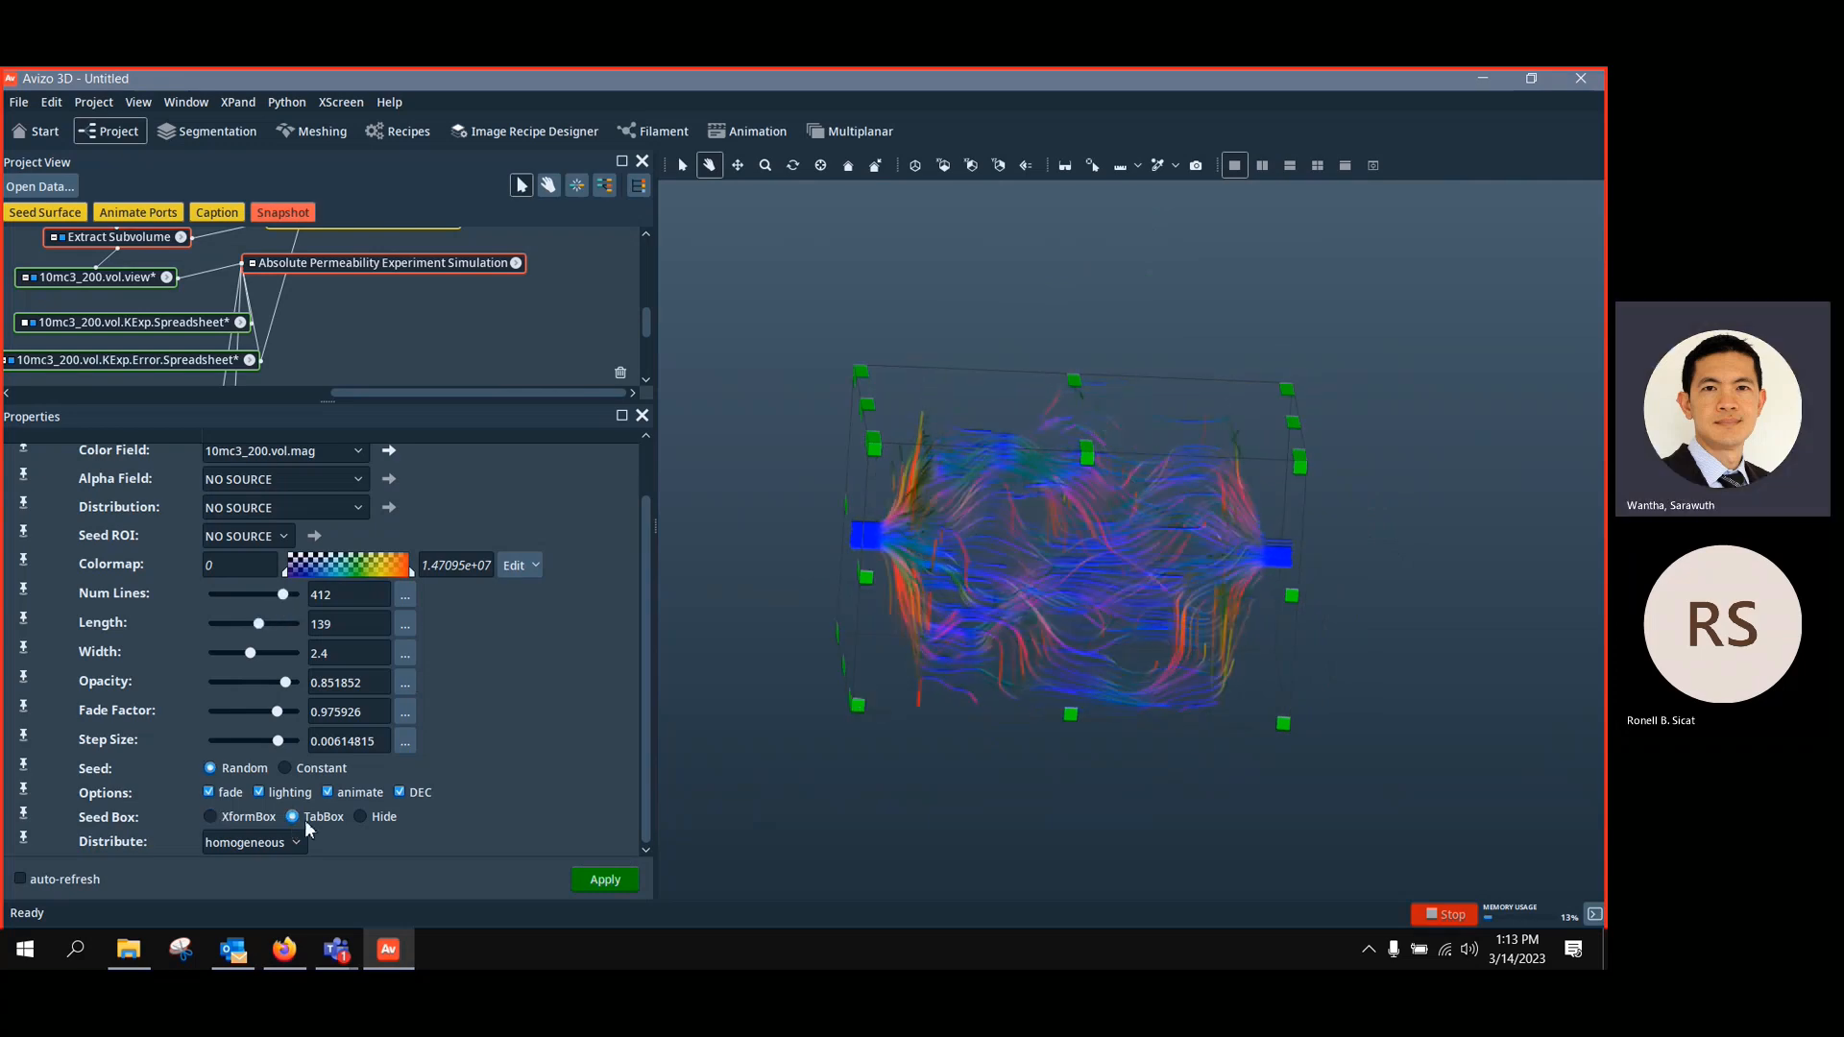
click(360, 817)
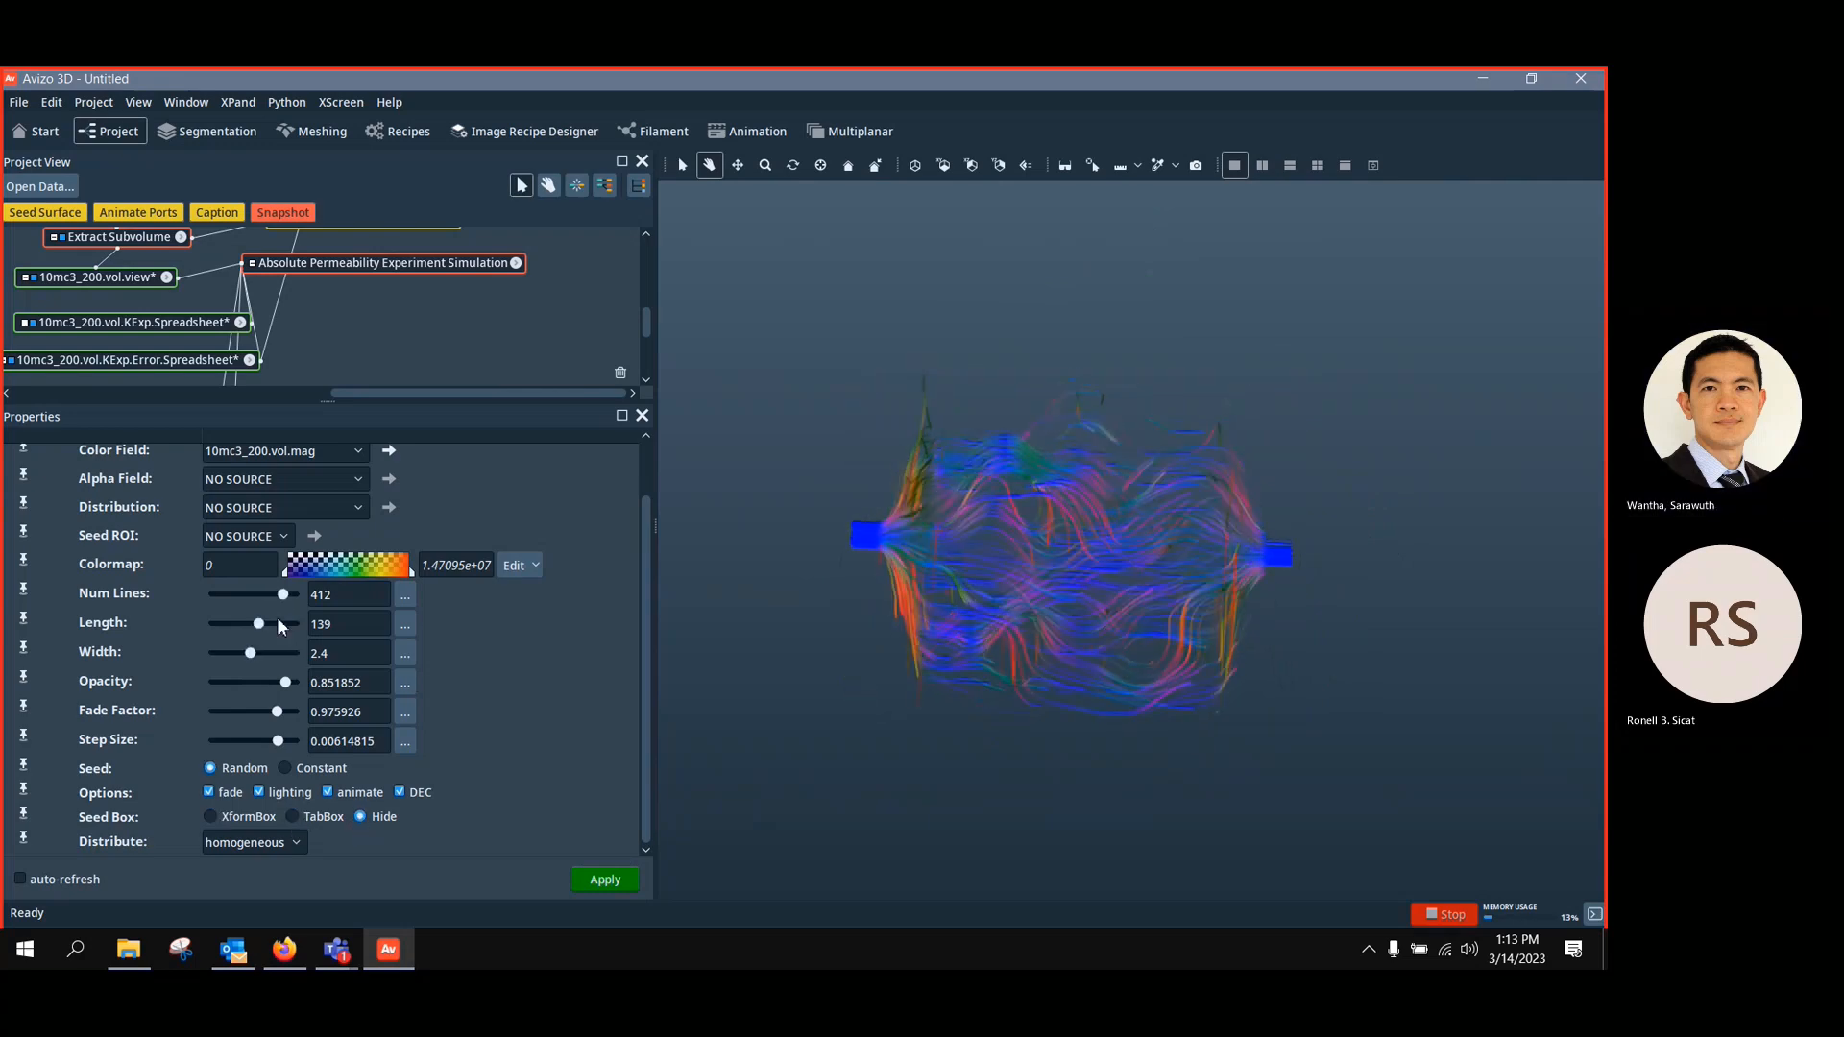
Set the streamlines to 157 lines, width 0.7, fade factor 0.915741 and step size 0.00666667, with random seeding
drag(277, 595, 235, 595)
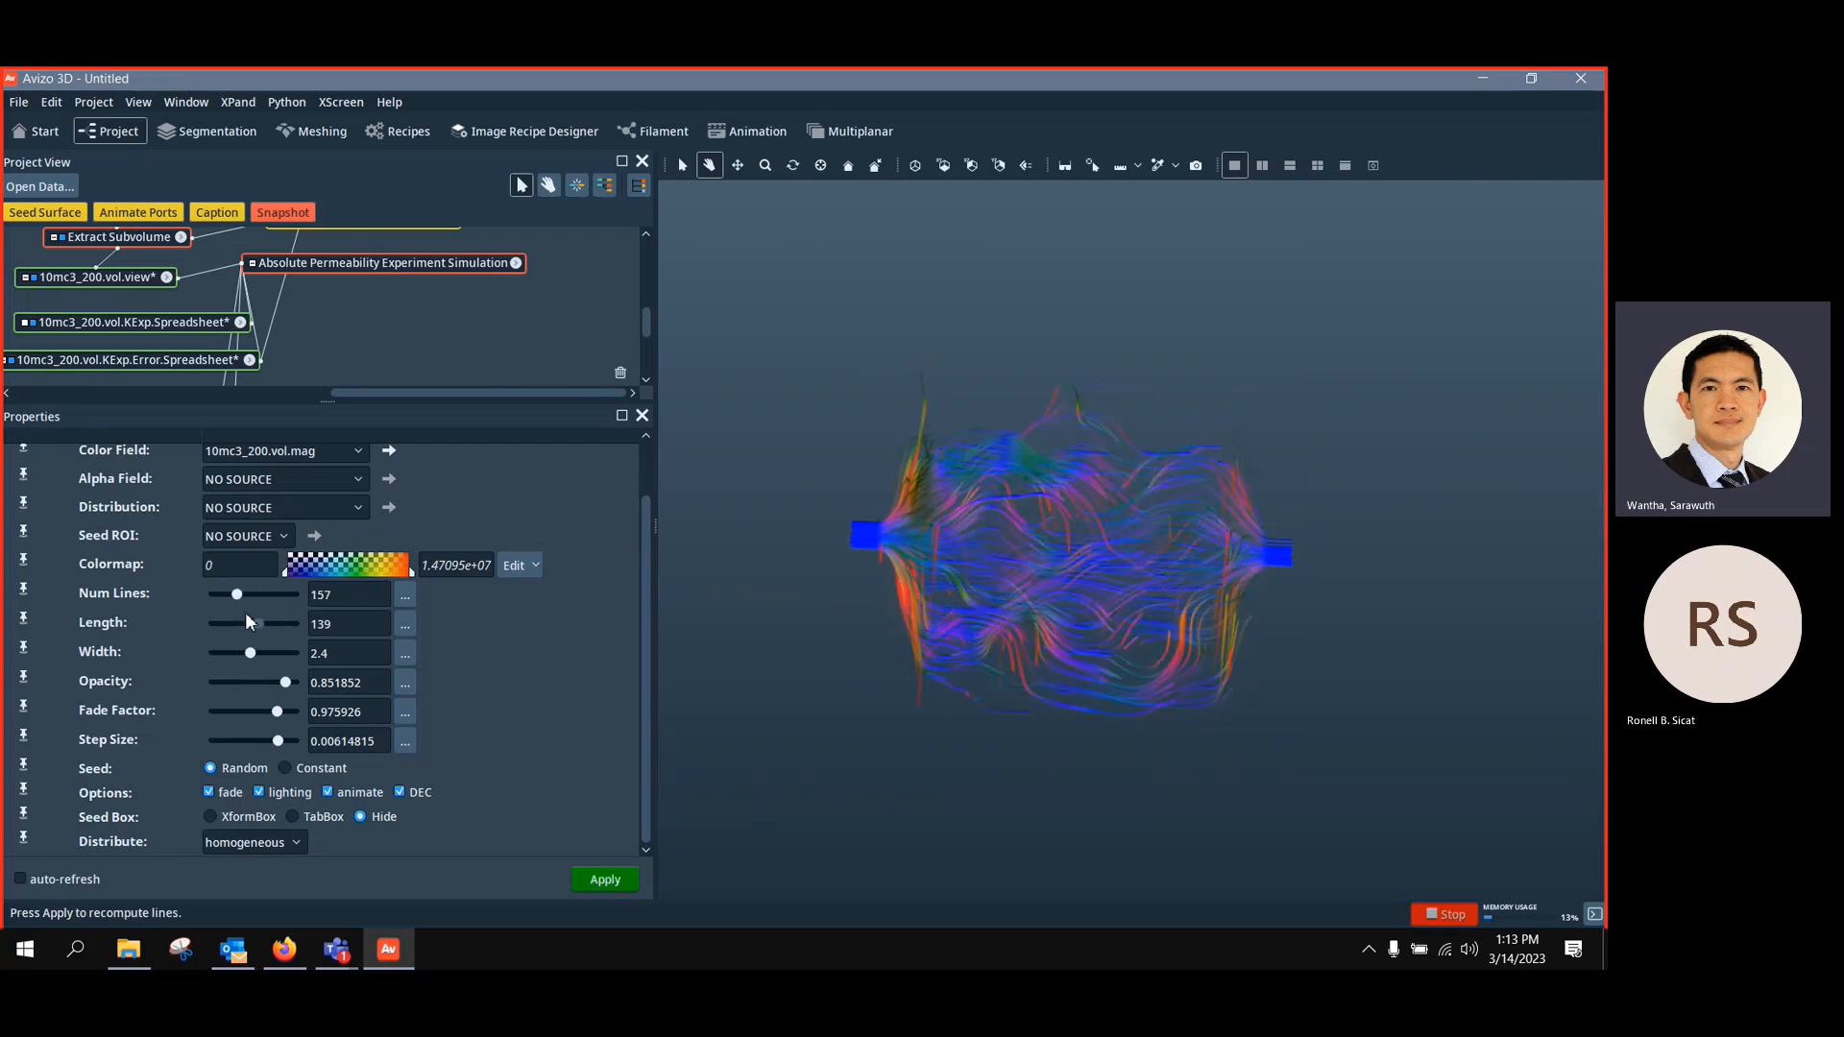
mouse_move(240, 647)
mouse_down()
mouse_move(262, 655)
mouse_move(245, 654)
mouse_up()
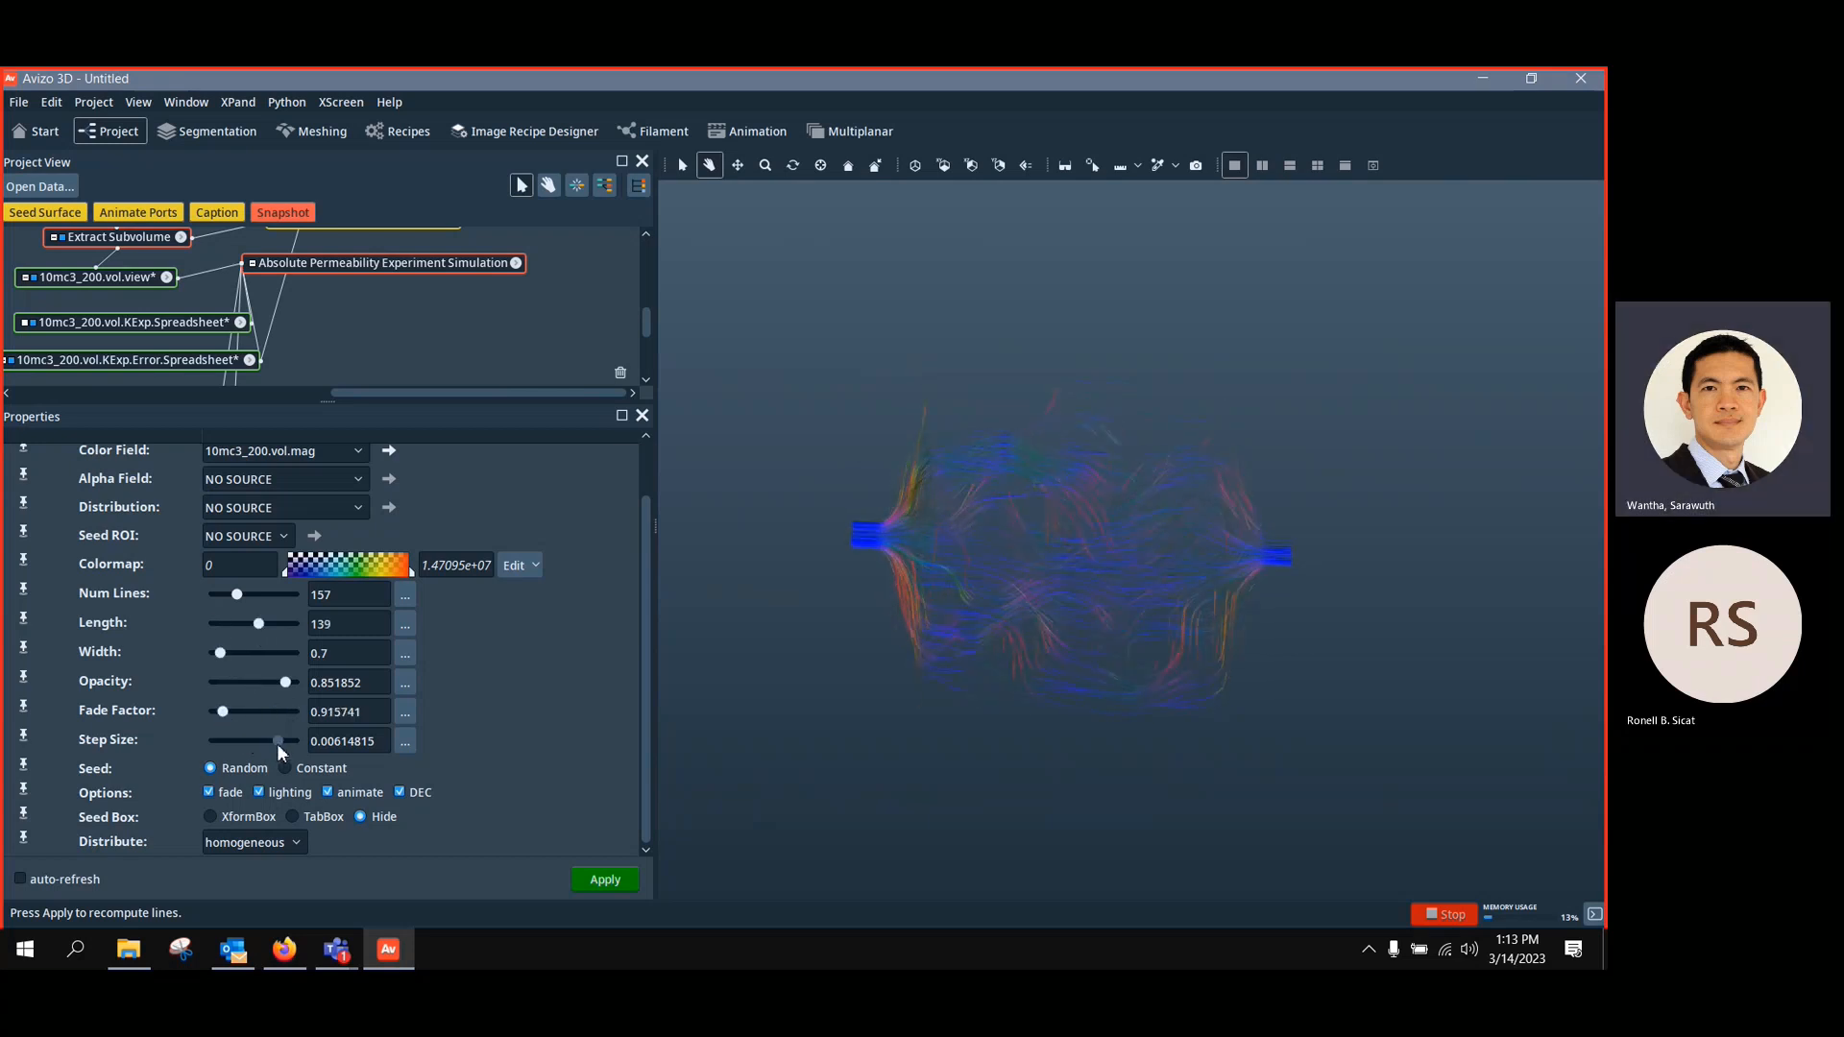
mouse_move(278, 741)
mouse_down()
mouse_move(239, 741)
mouse_move(283, 740)
mouse_up()
drag(937, 605, 1085, 620)
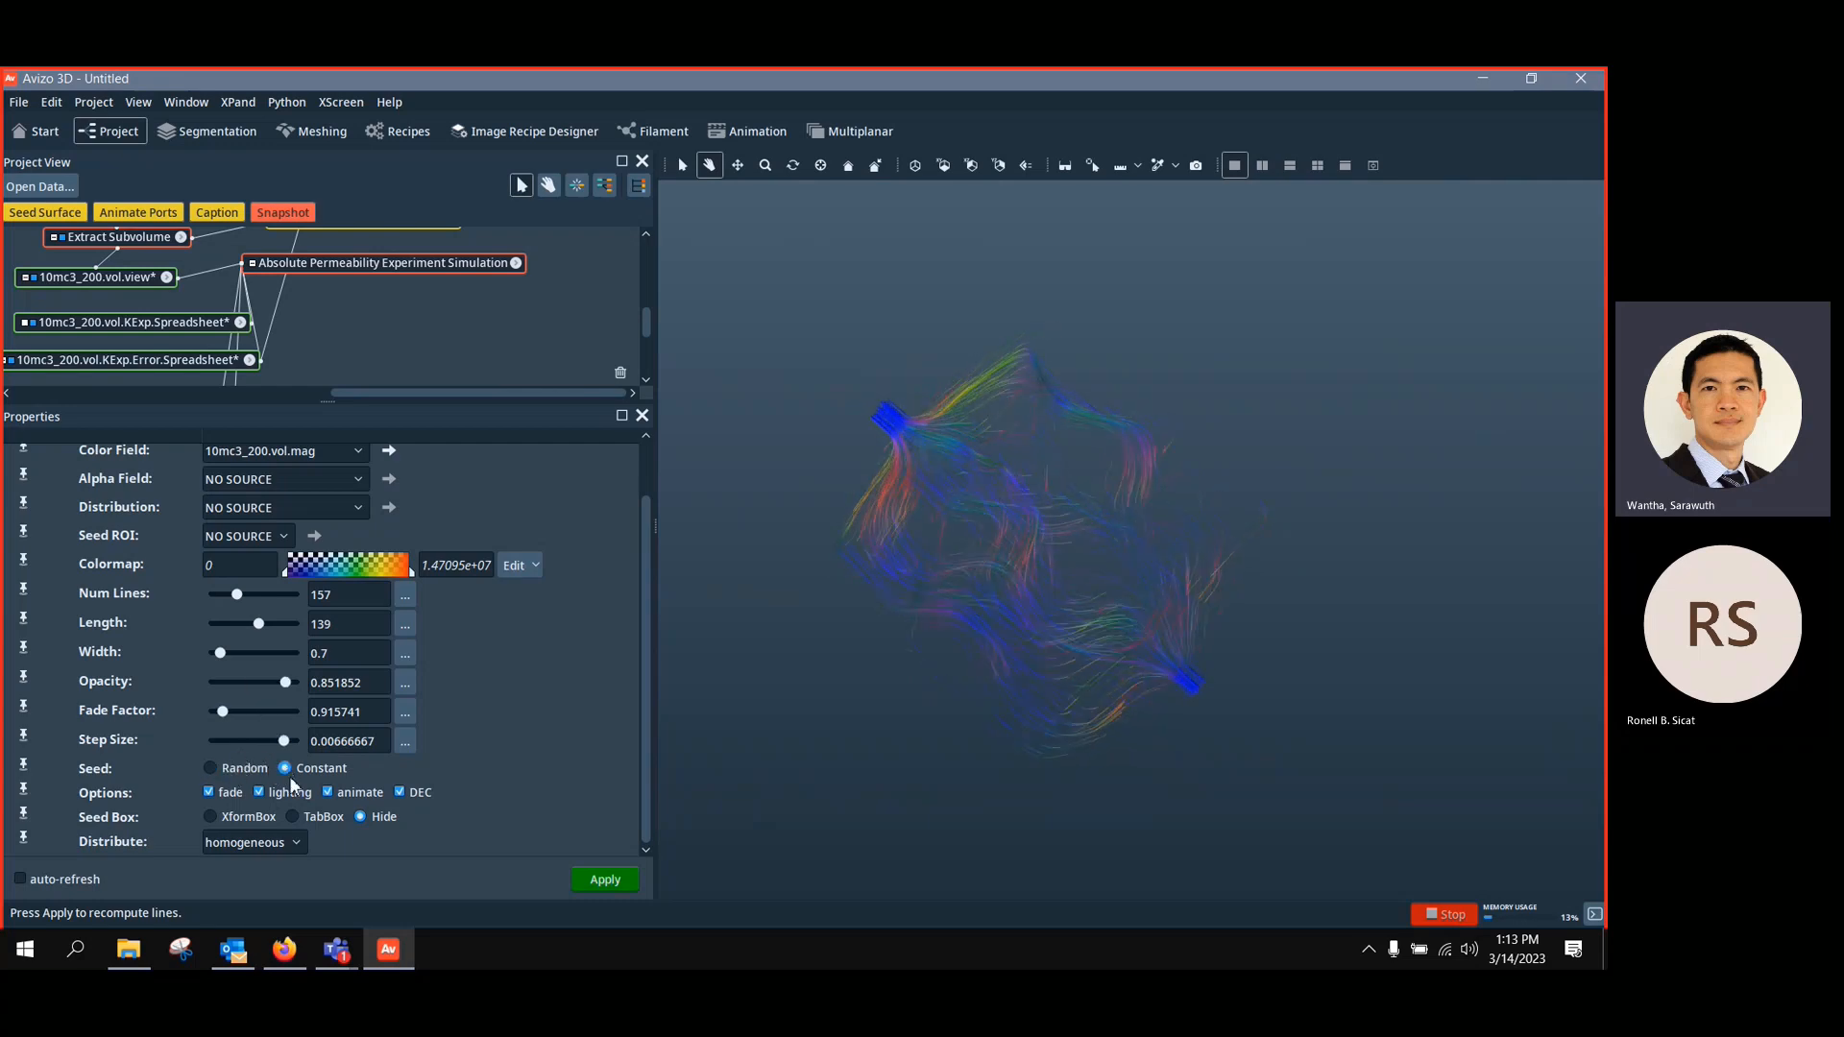
click(231, 766)
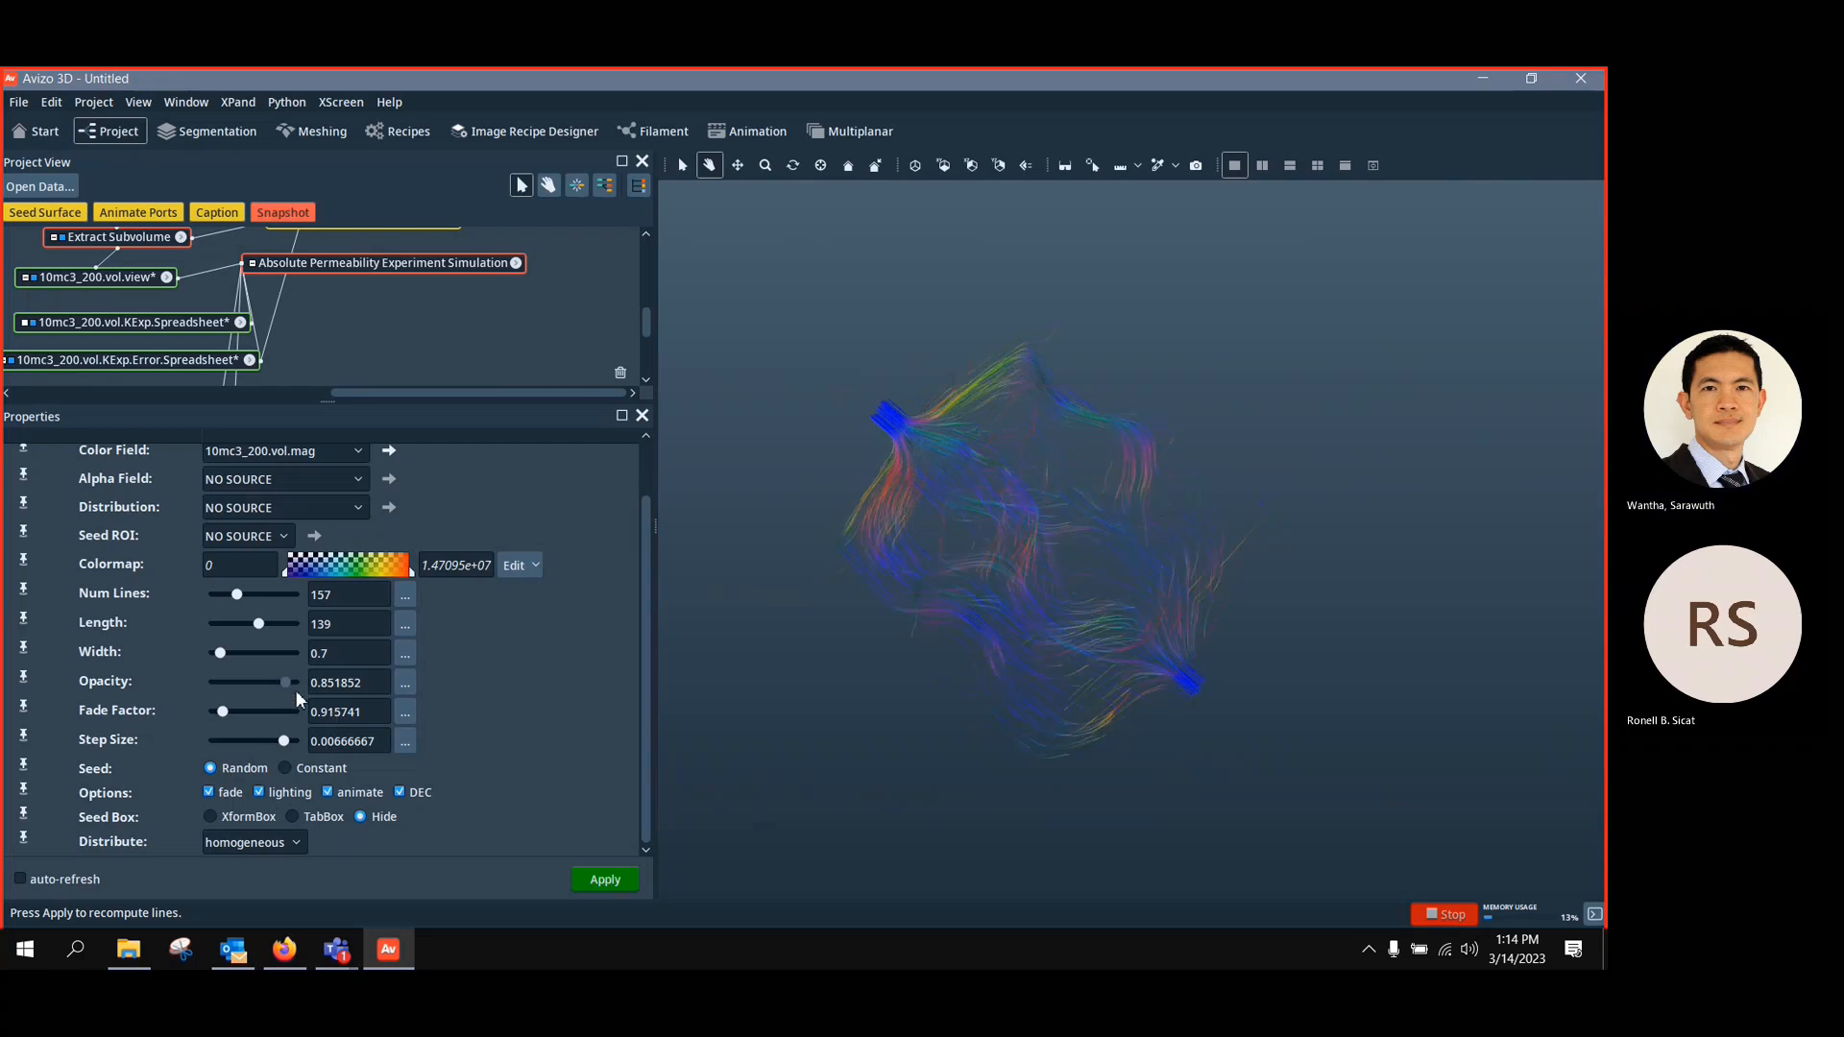
Set the streamlines' fade factor to 0.996296, length to 36 and step size to 0.00111111
drag(223, 712, 300, 724)
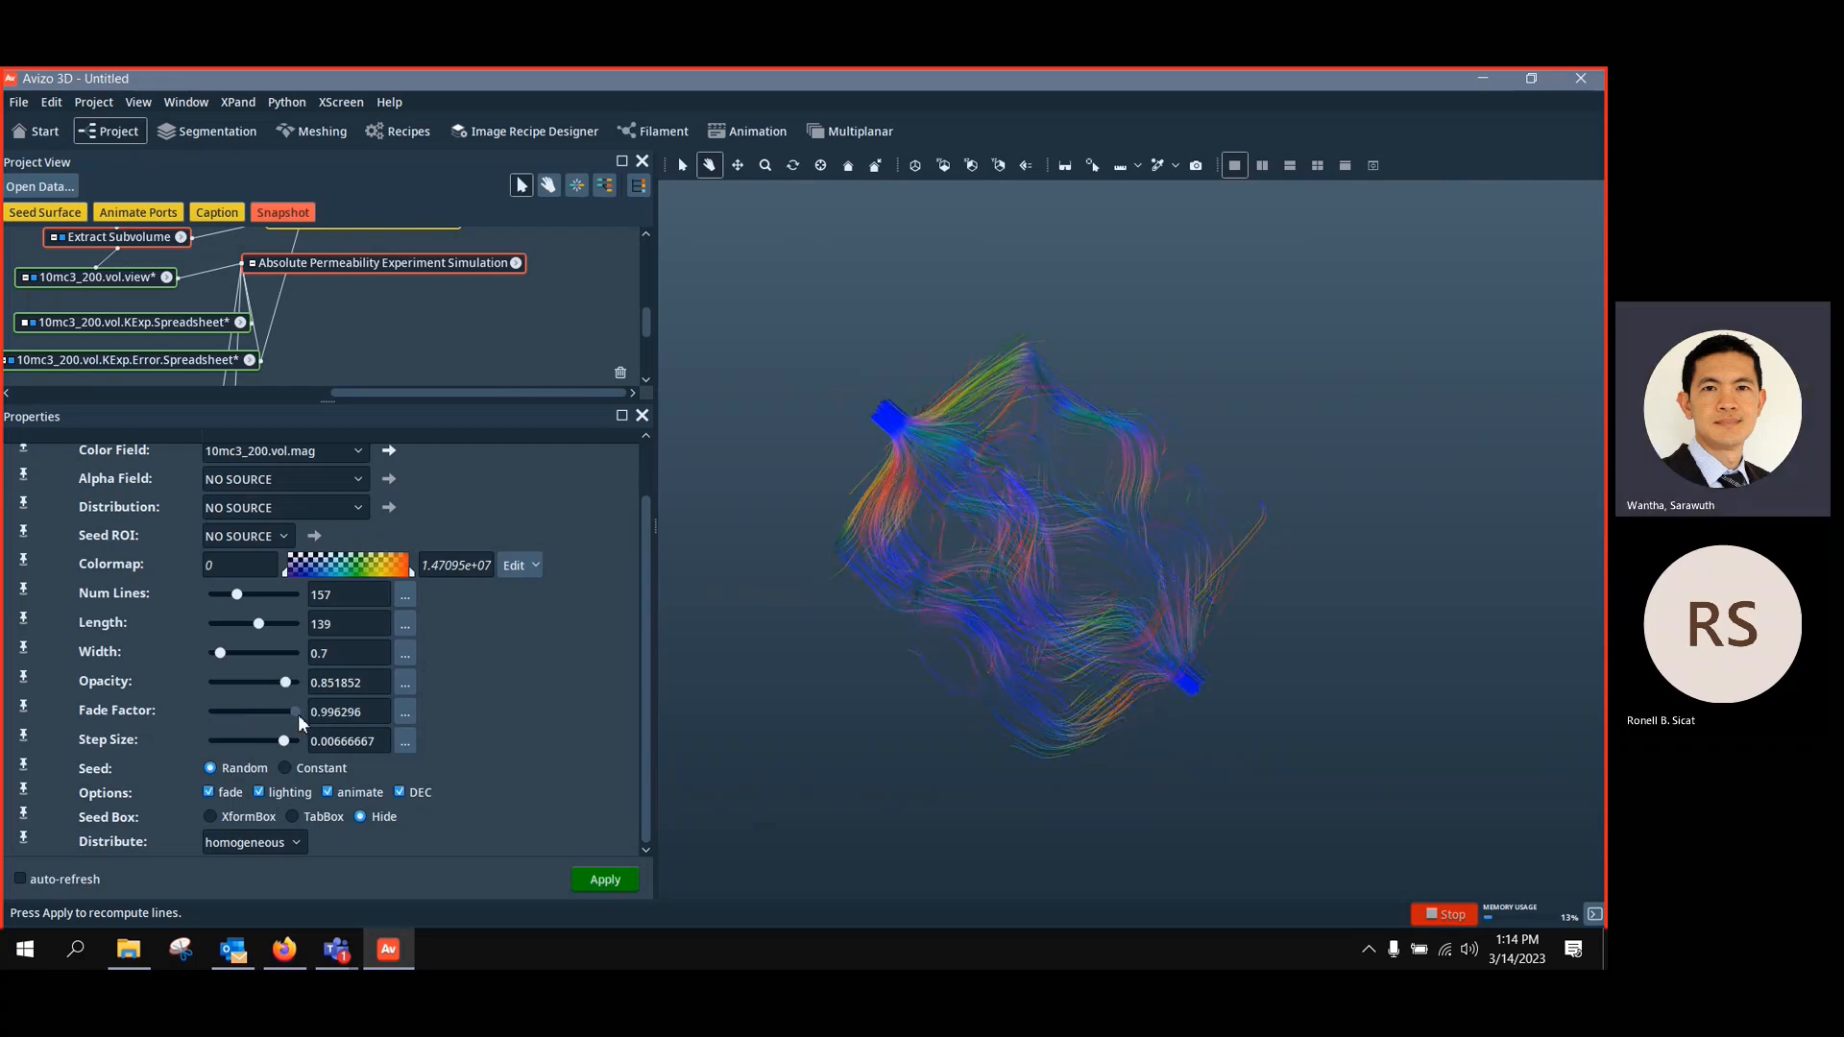
drag(690, 732, 994, 582)
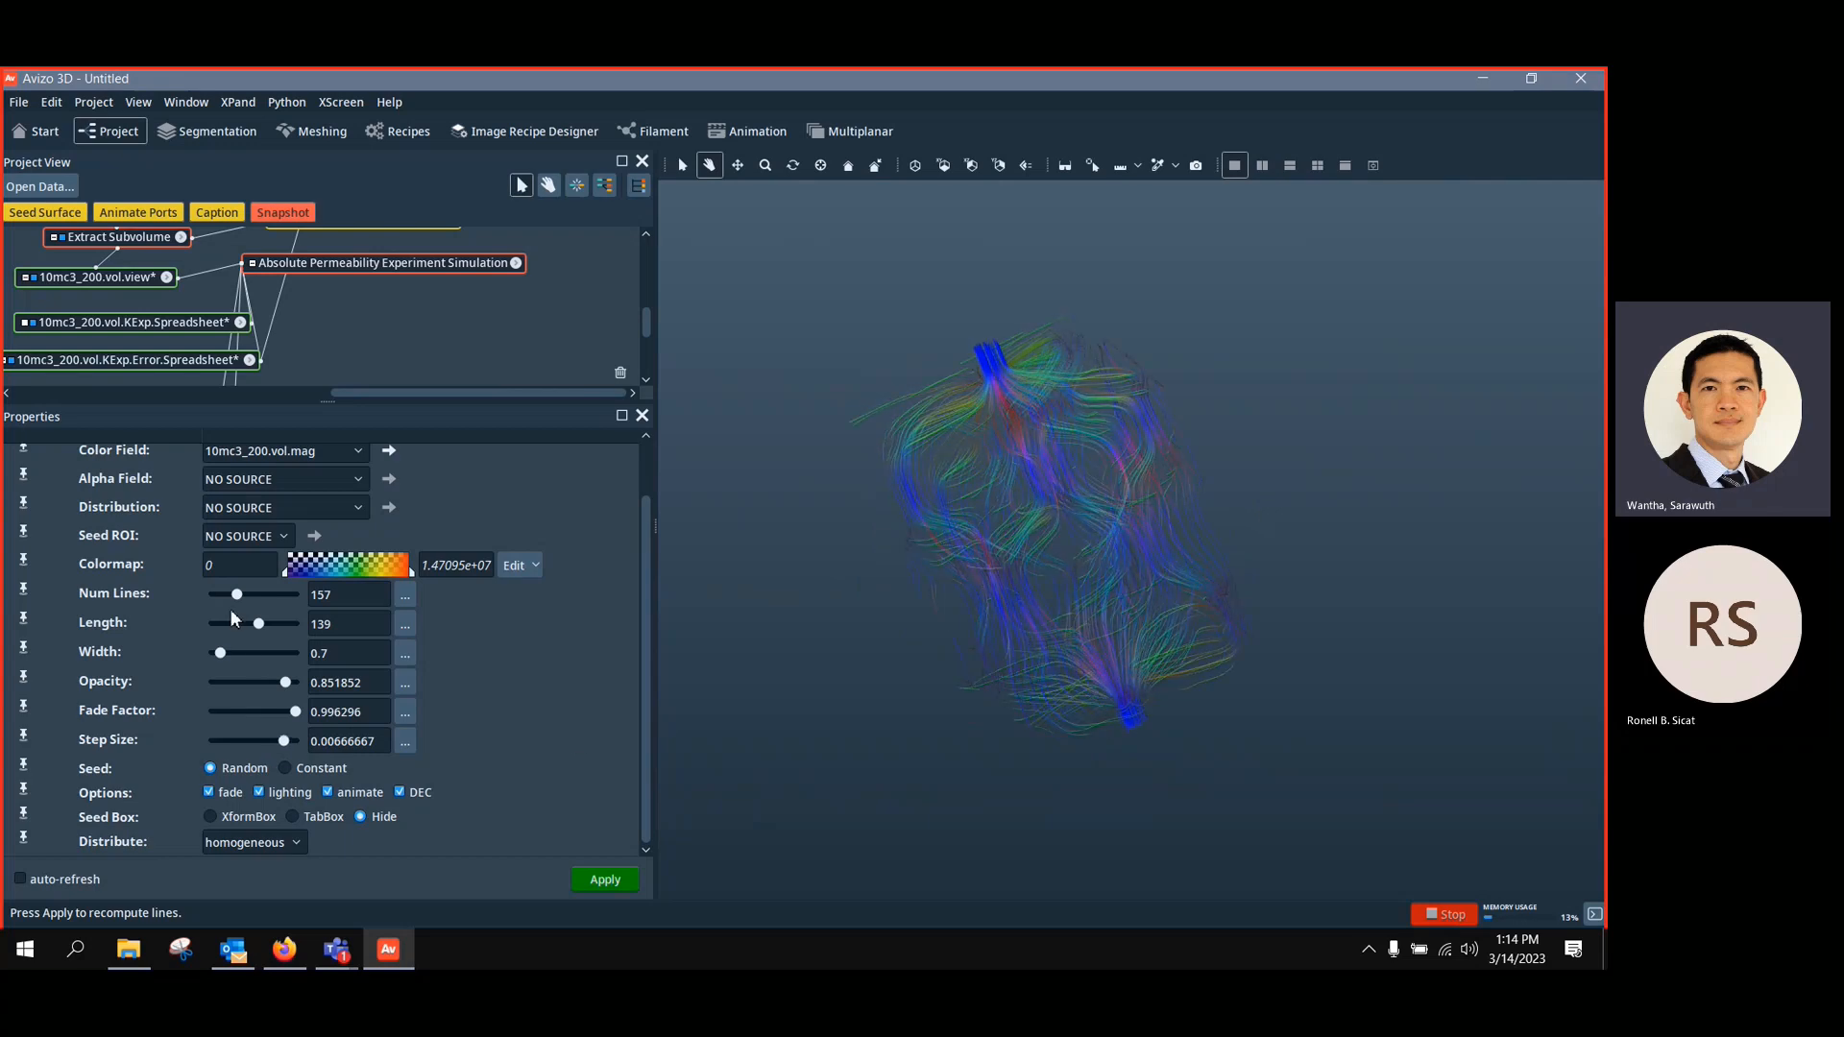
drag(261, 623, 222, 626)
drag(1000, 856, 1284, 753)
drag(929, 768, 1211, 778)
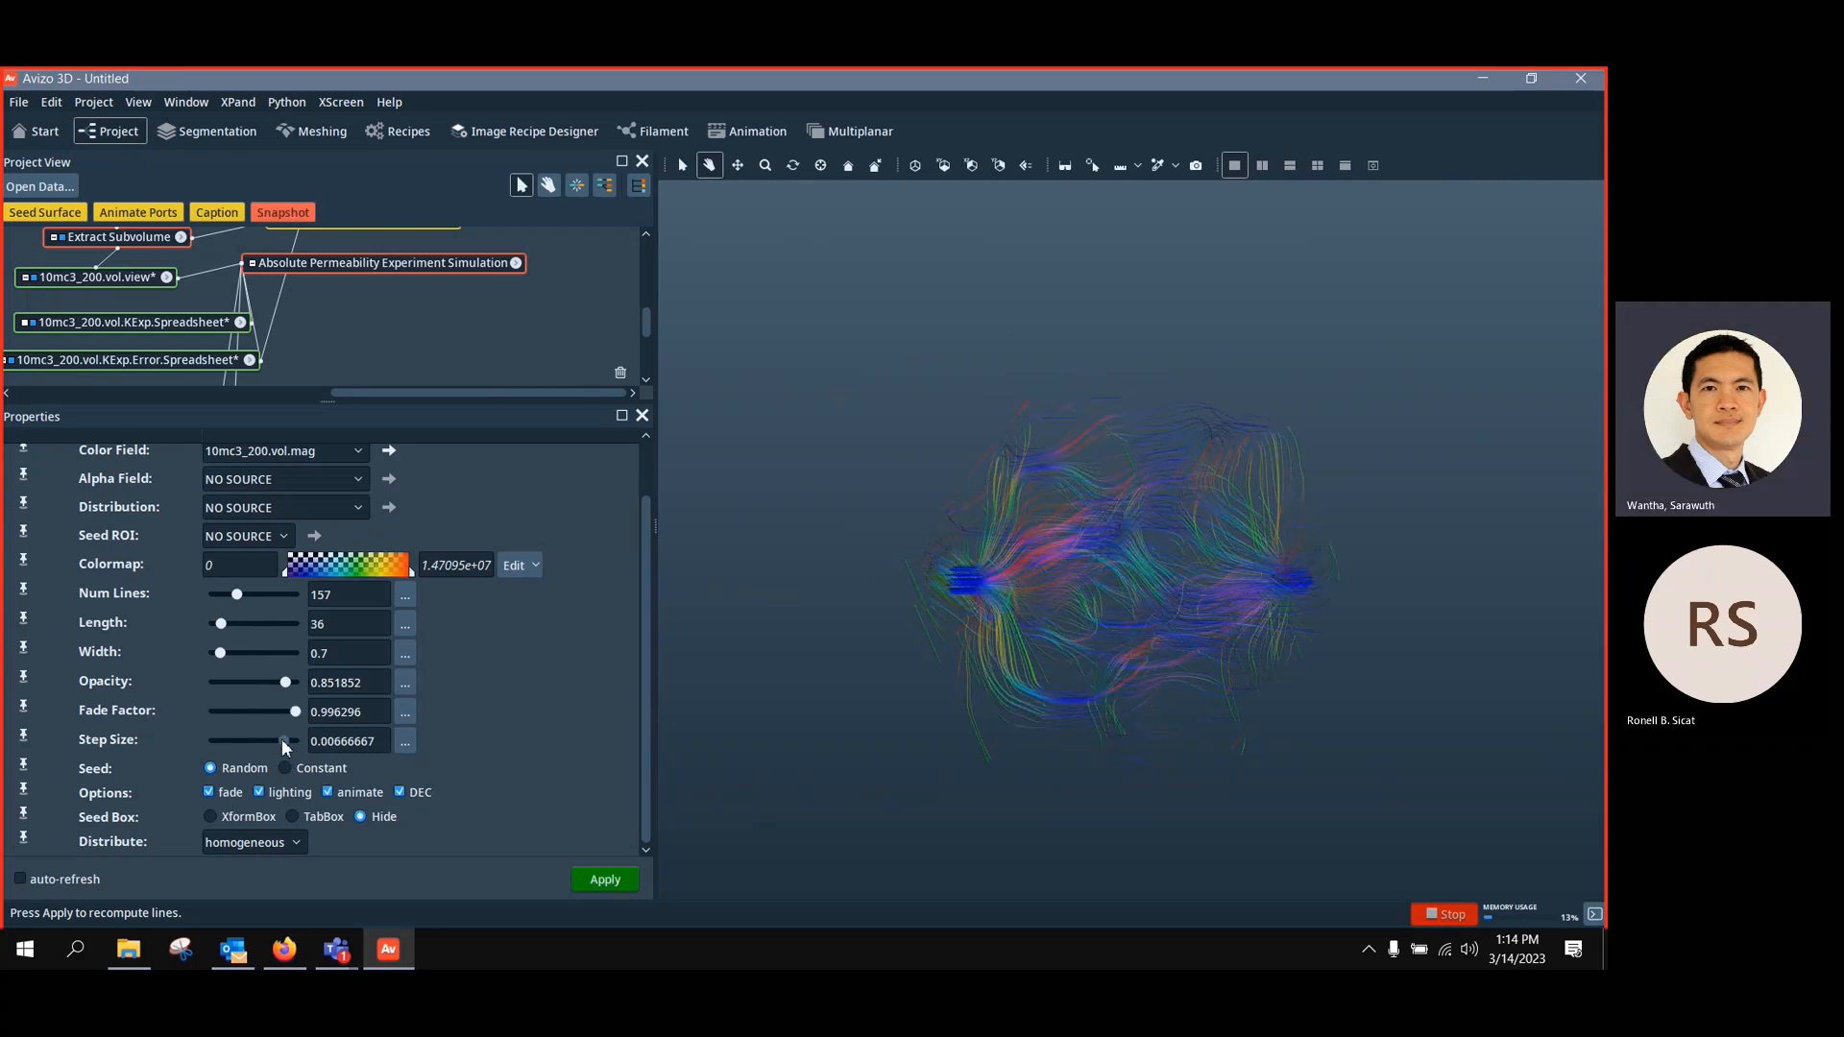
drag(282, 741, 220, 743)
drag(812, 707, 938, 481)
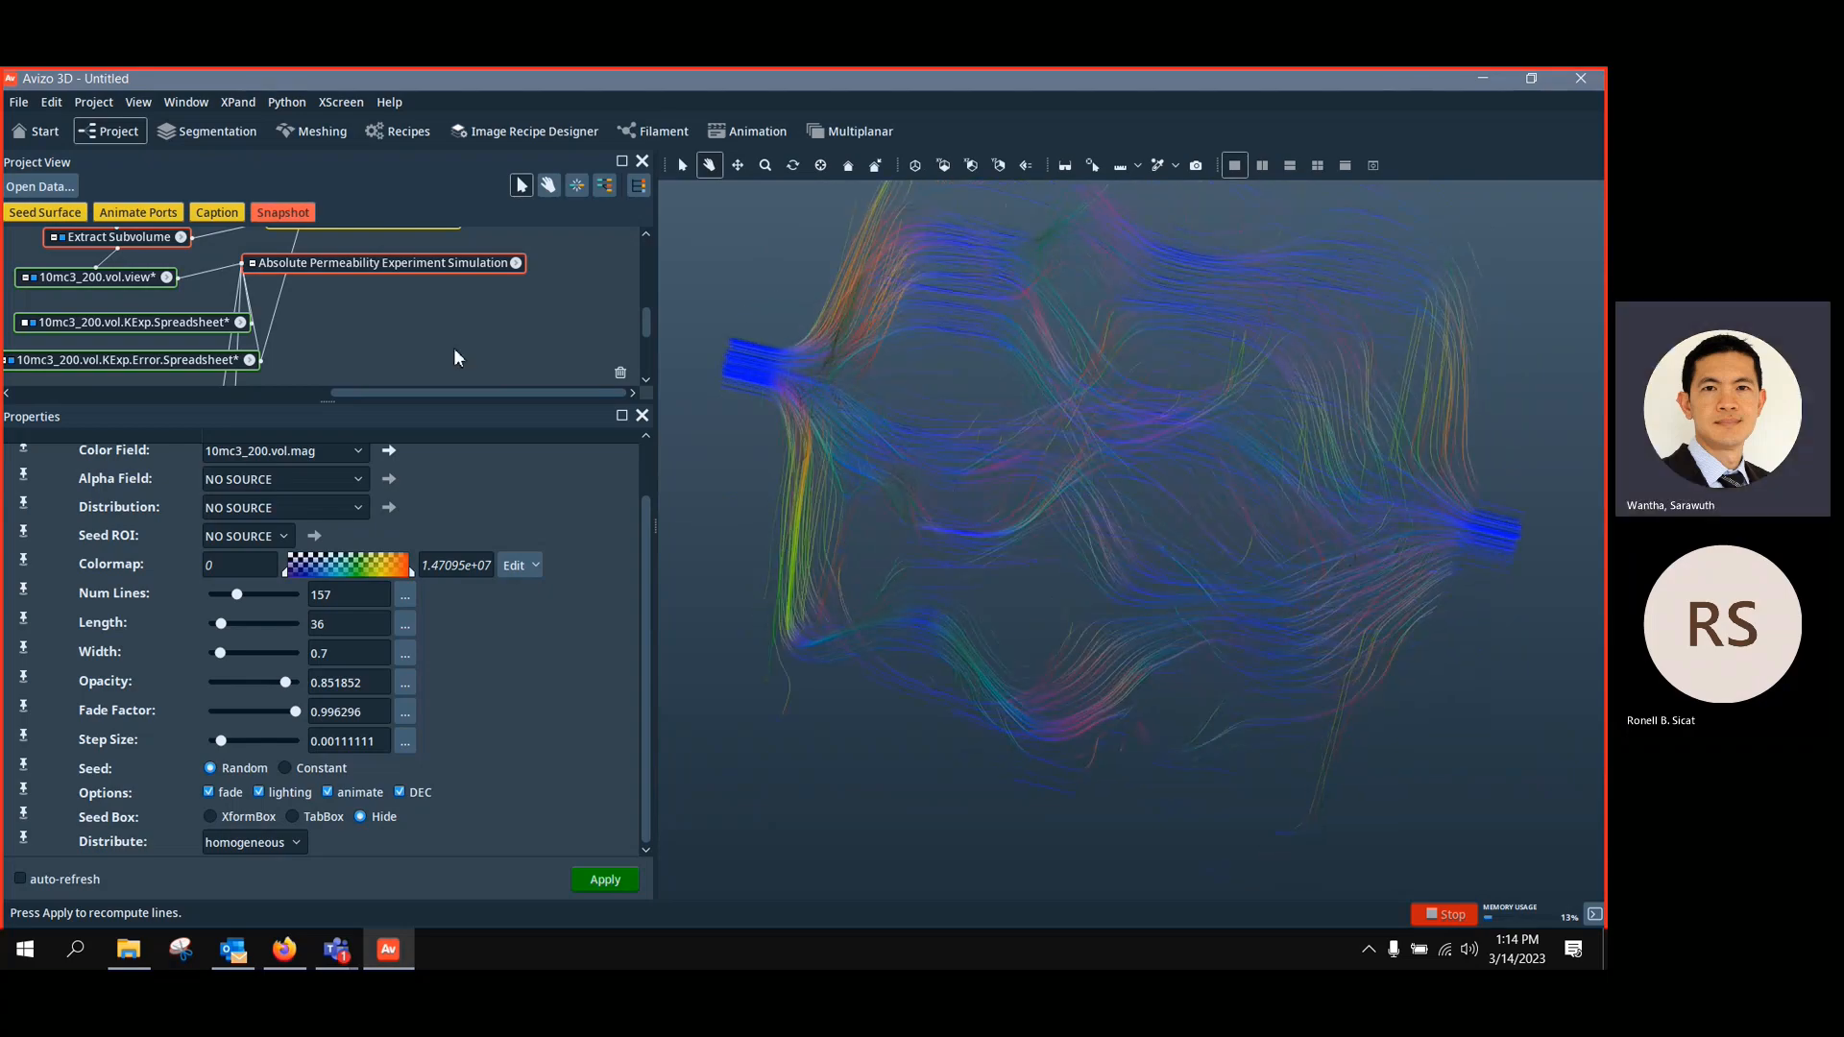
Move the Volume Rendering Settings module near the 10mc3_200.vol.am data and show the volume together with the streamlines
scroll(454, 348, up, 5)
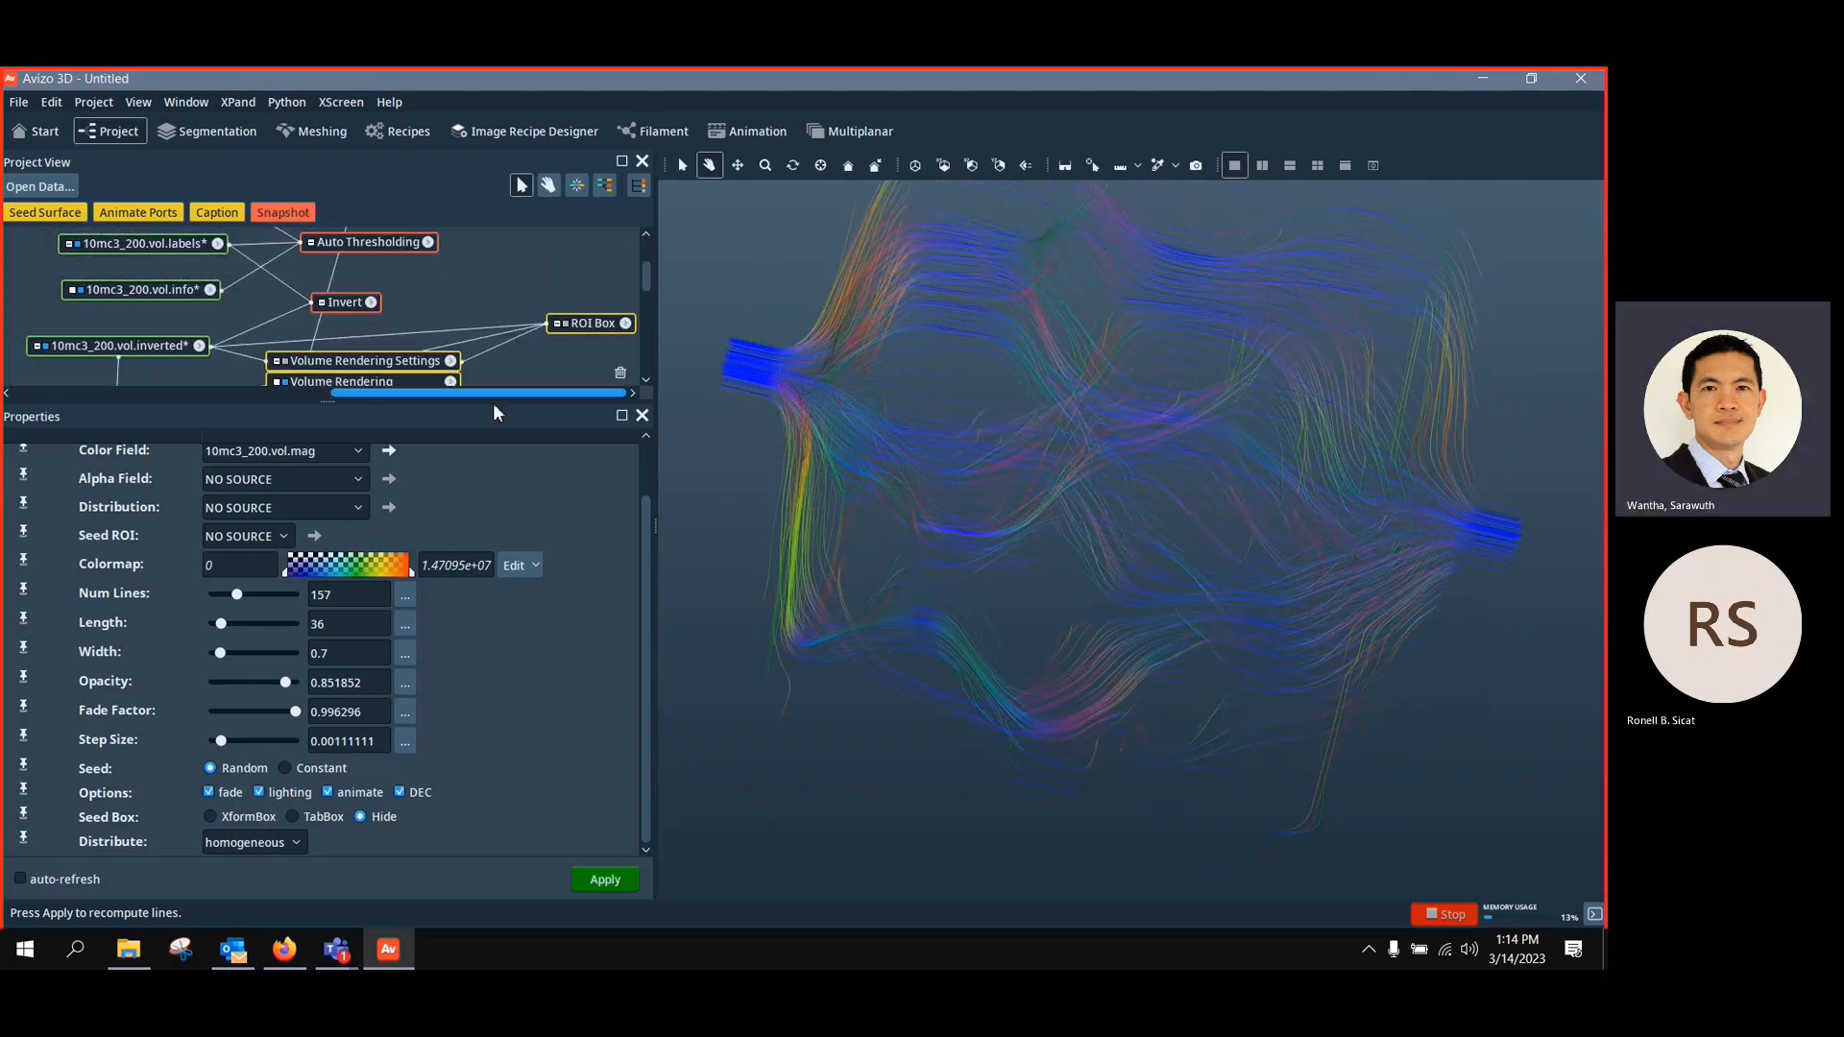
click(341, 363)
drag(390, 342, 182, 276)
click(436, 285)
drag(1067, 523, 842, 464)
scroll(1021, 494, down, 3)
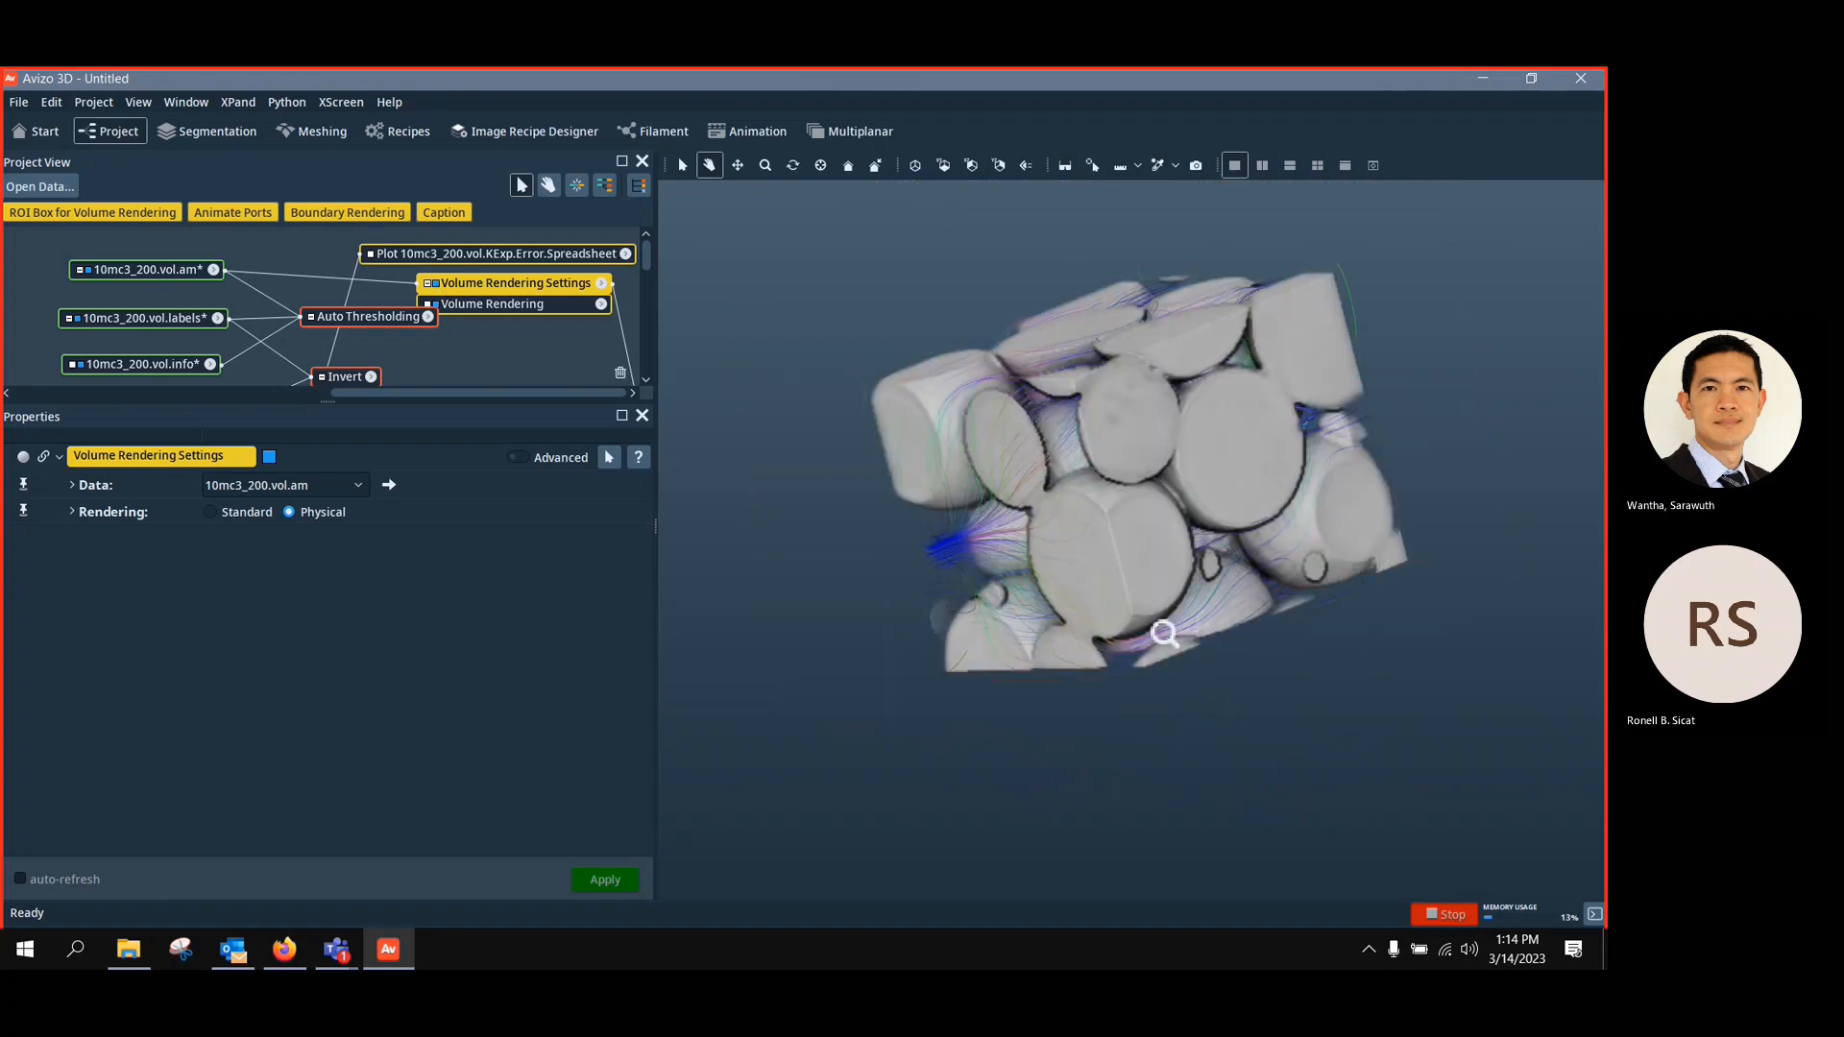
Set the Volume Rendering opacity to 0.0925926
click(507, 305)
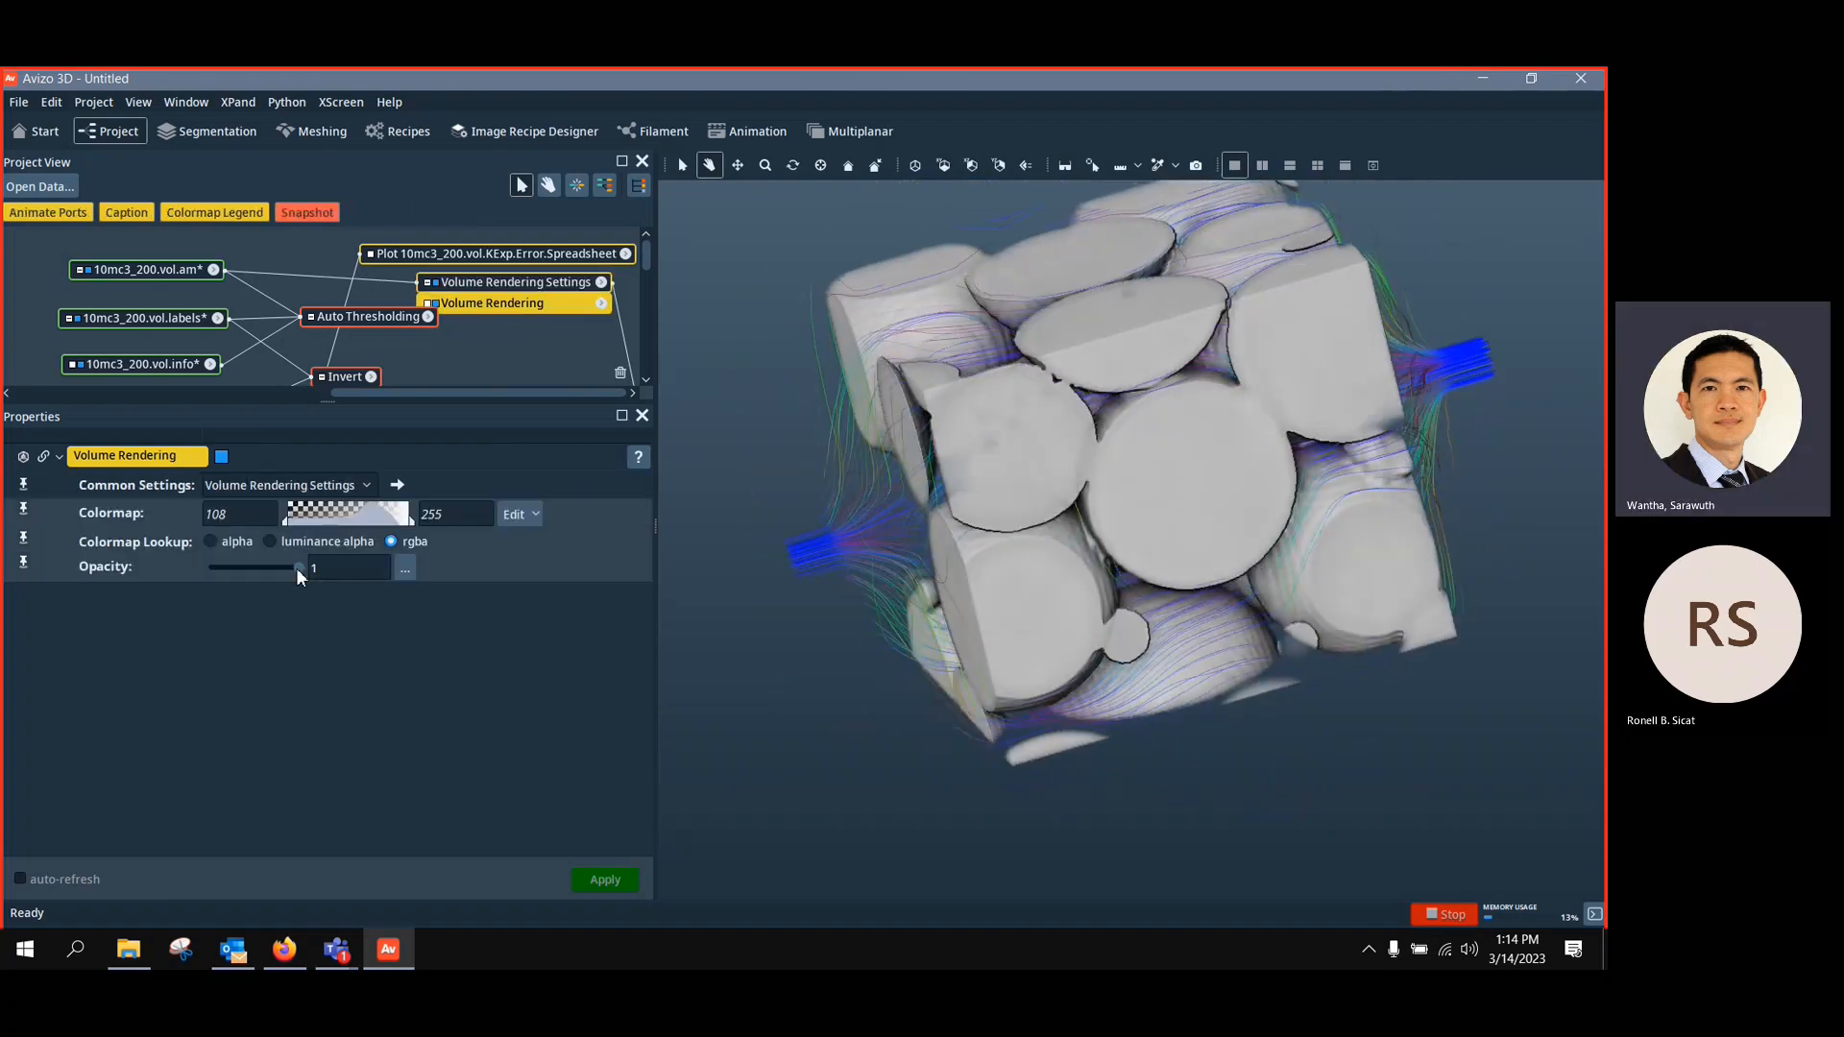
drag(296, 568, 218, 569)
Set the Illuminated Streamlines width to 1.3 and inspect the flow around the grains from several angles
scroll(536, 332, down, 5)
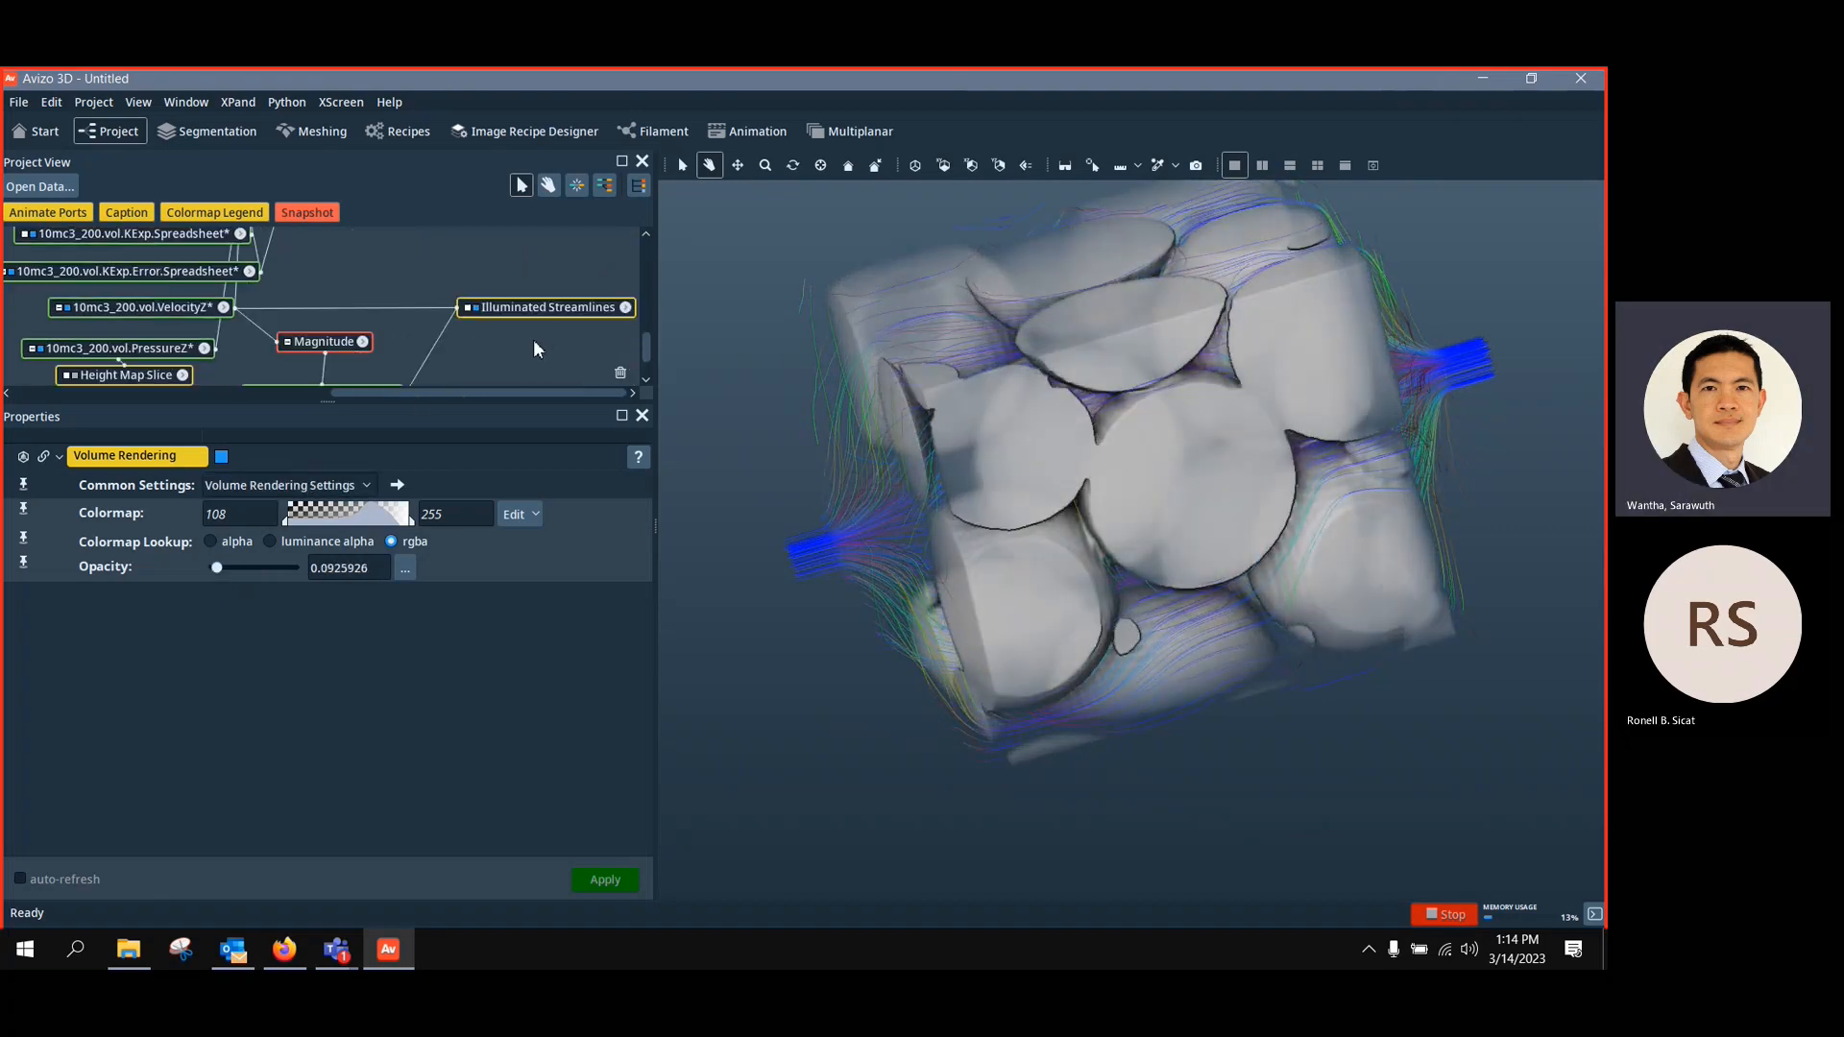
scroll(534, 342, down, 1)
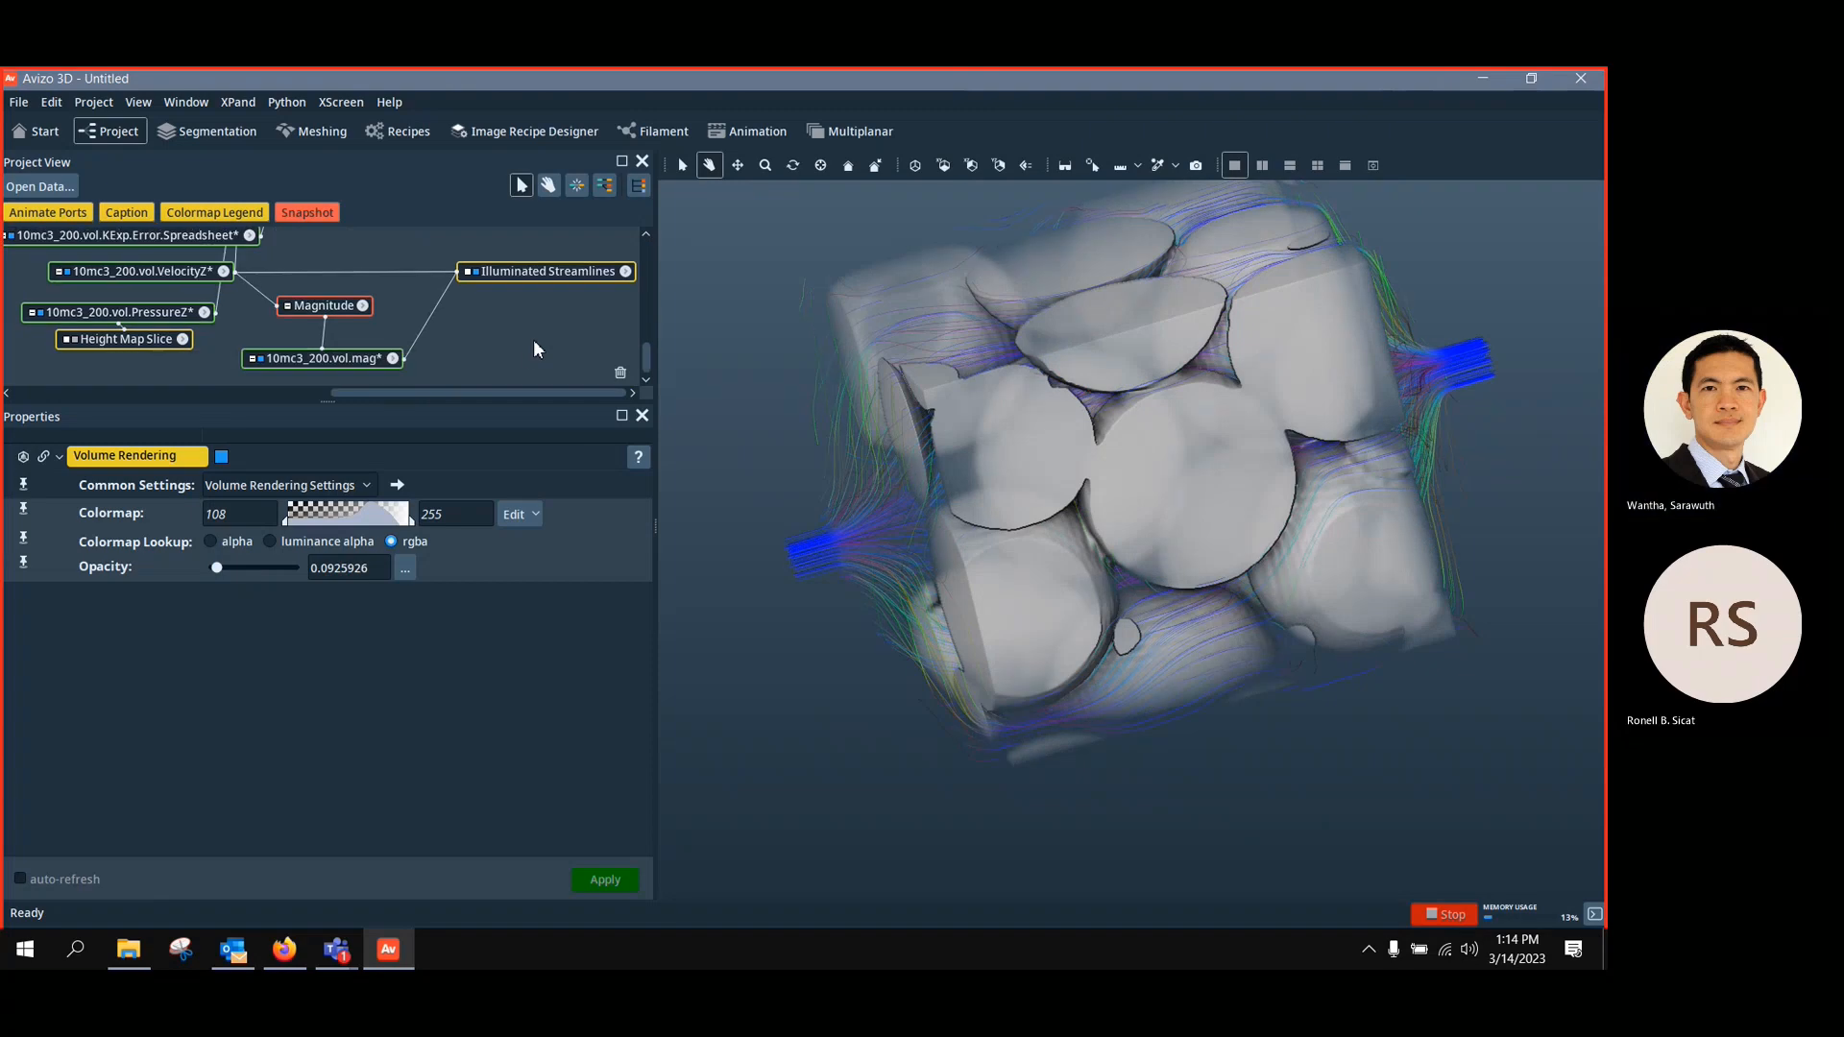
click(548, 273)
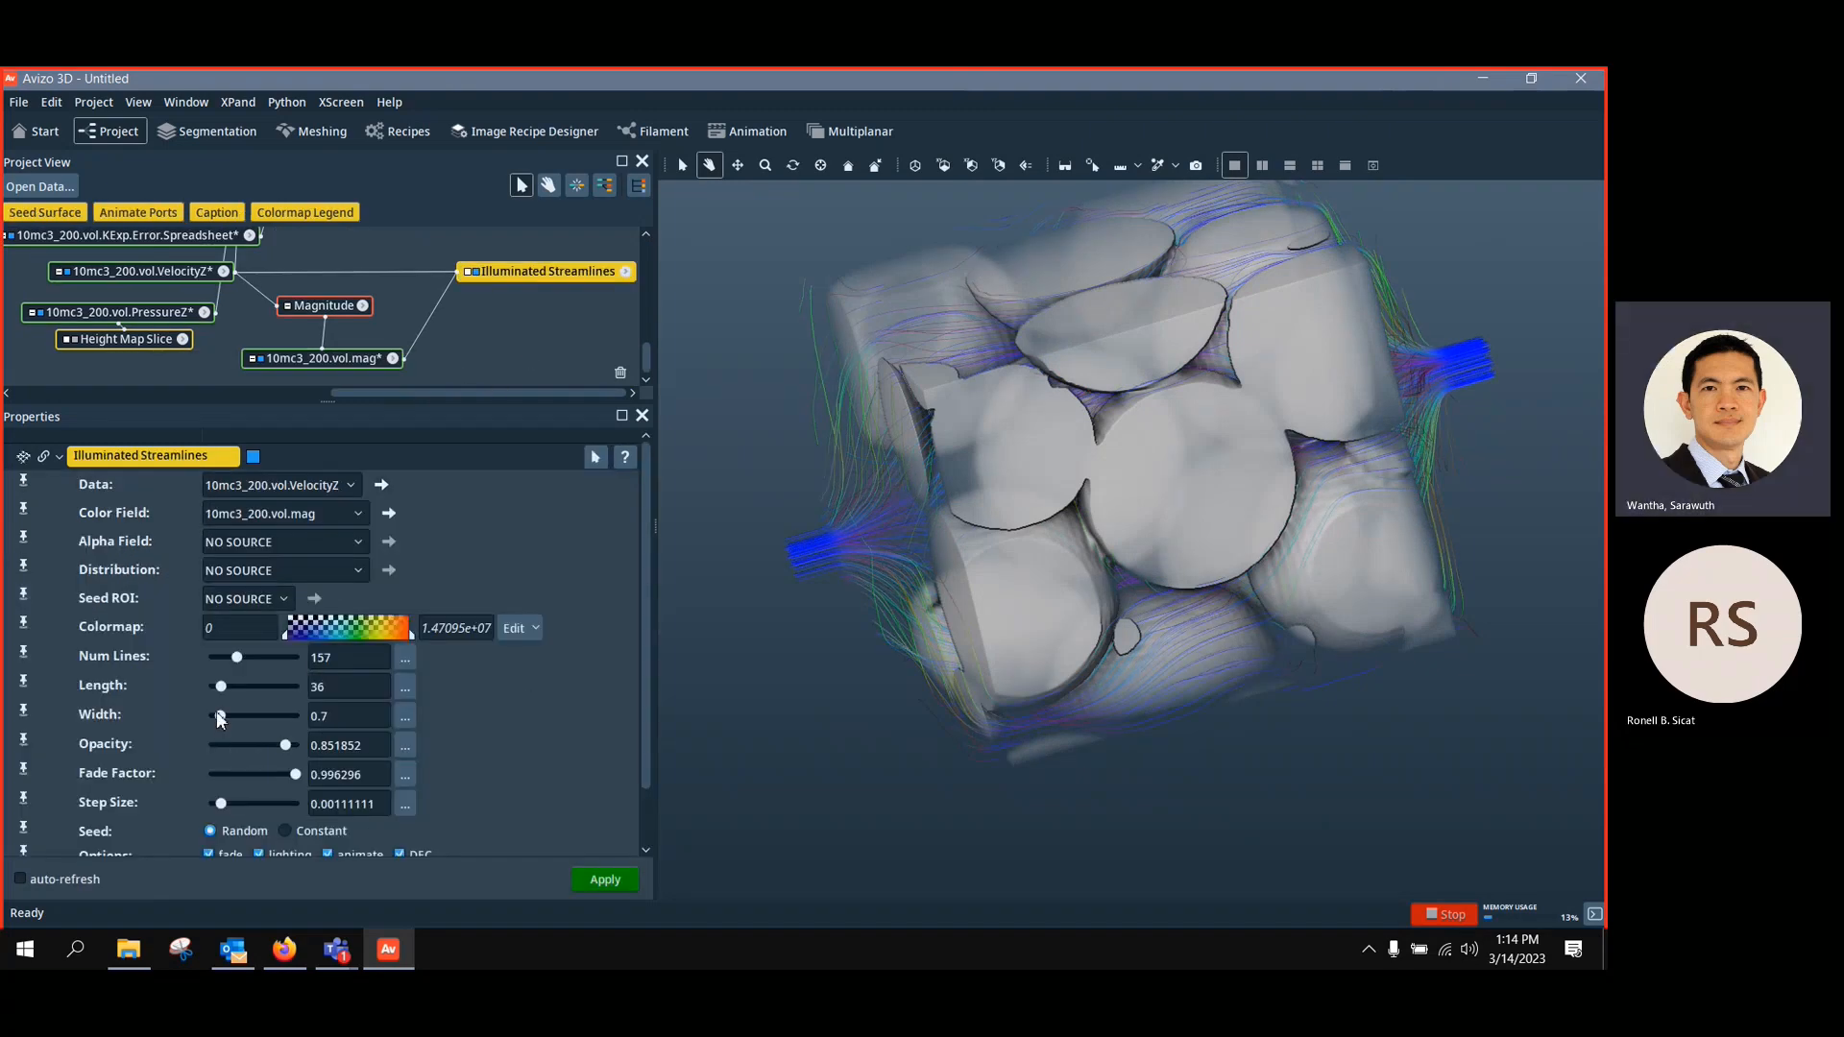
drag(218, 715, 230, 715)
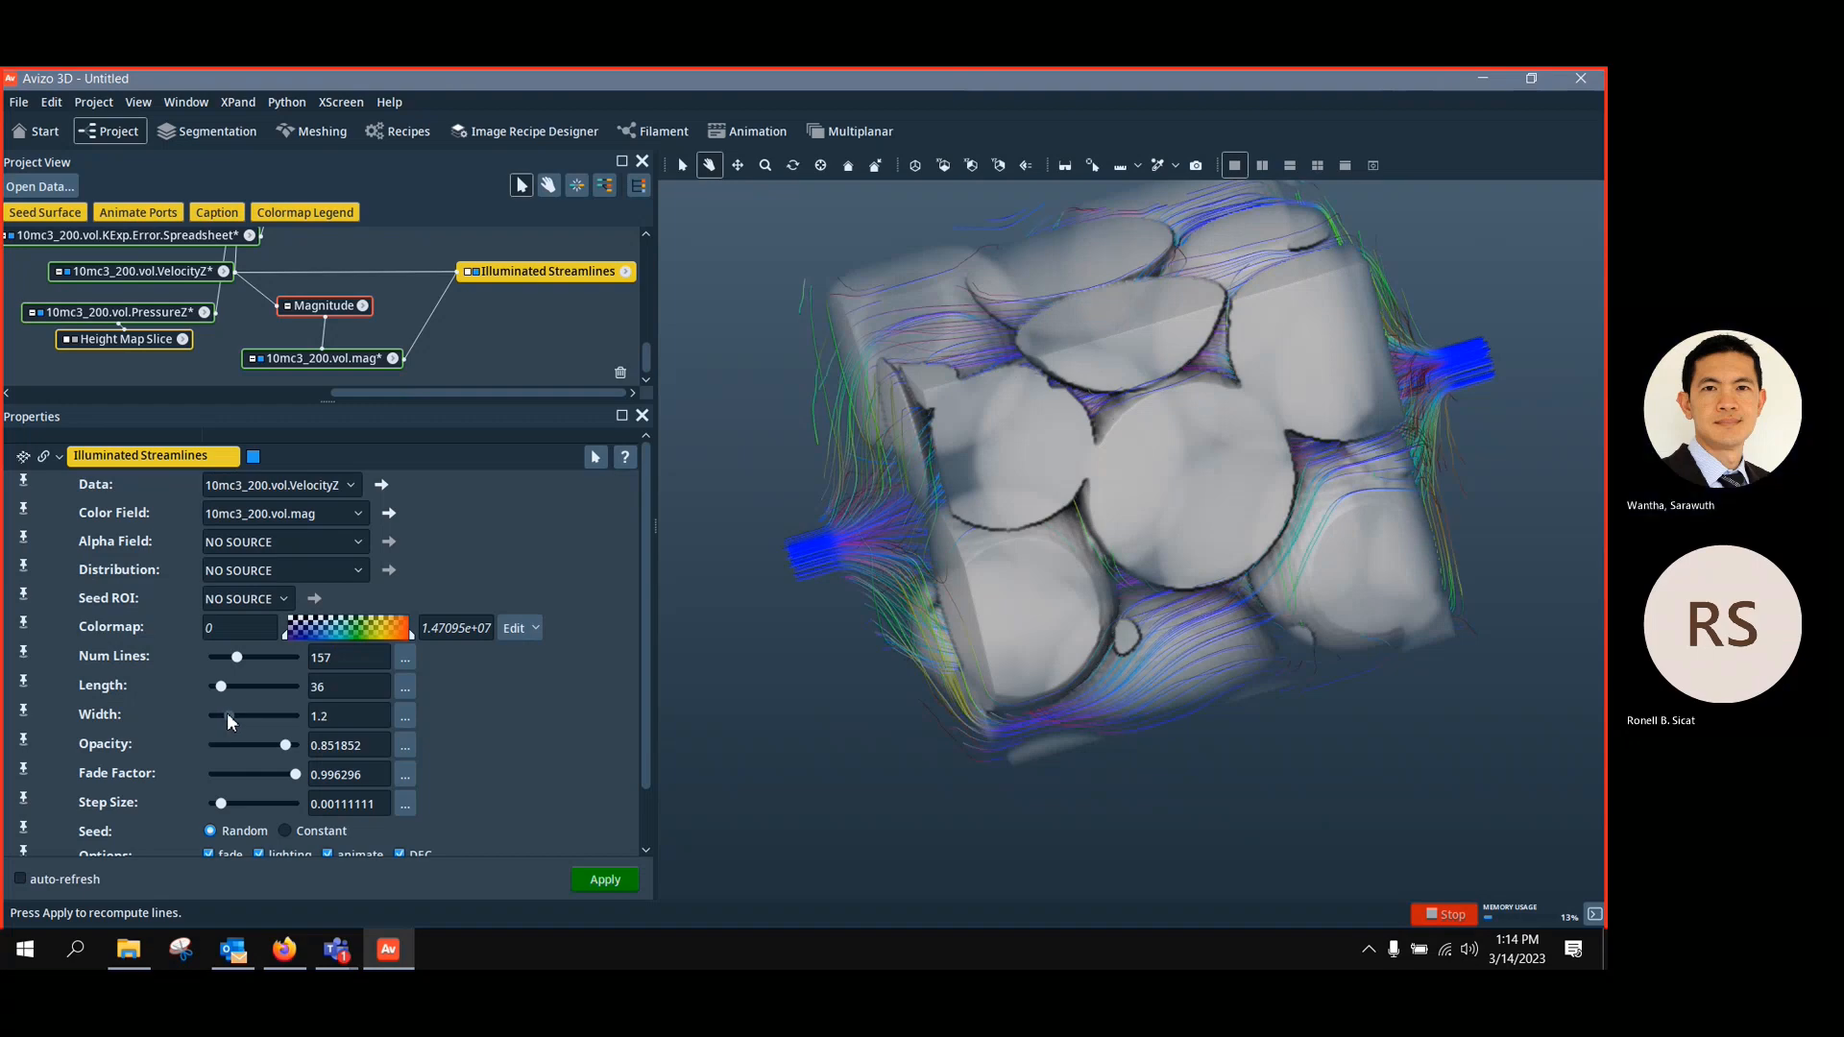
drag(1039, 555, 1400, 596)
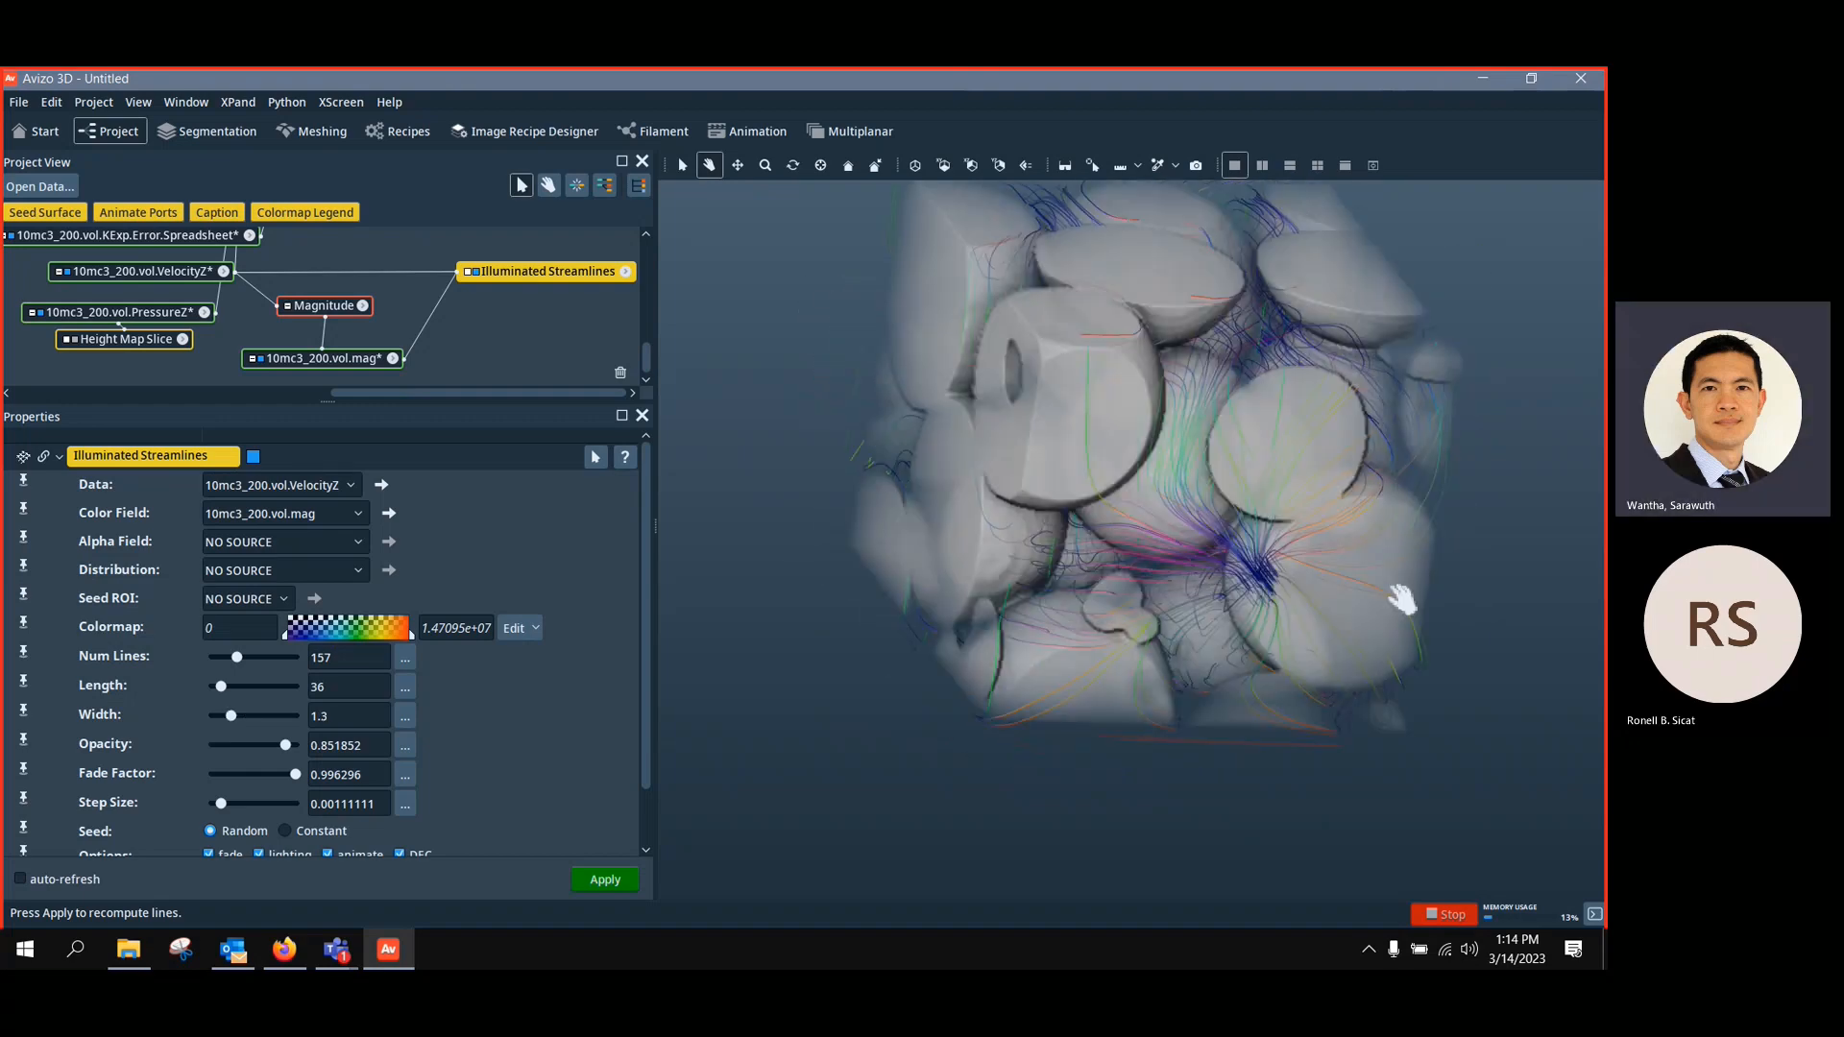
scroll(1364, 596, down, 3)
drag(1146, 604, 1327, 586)
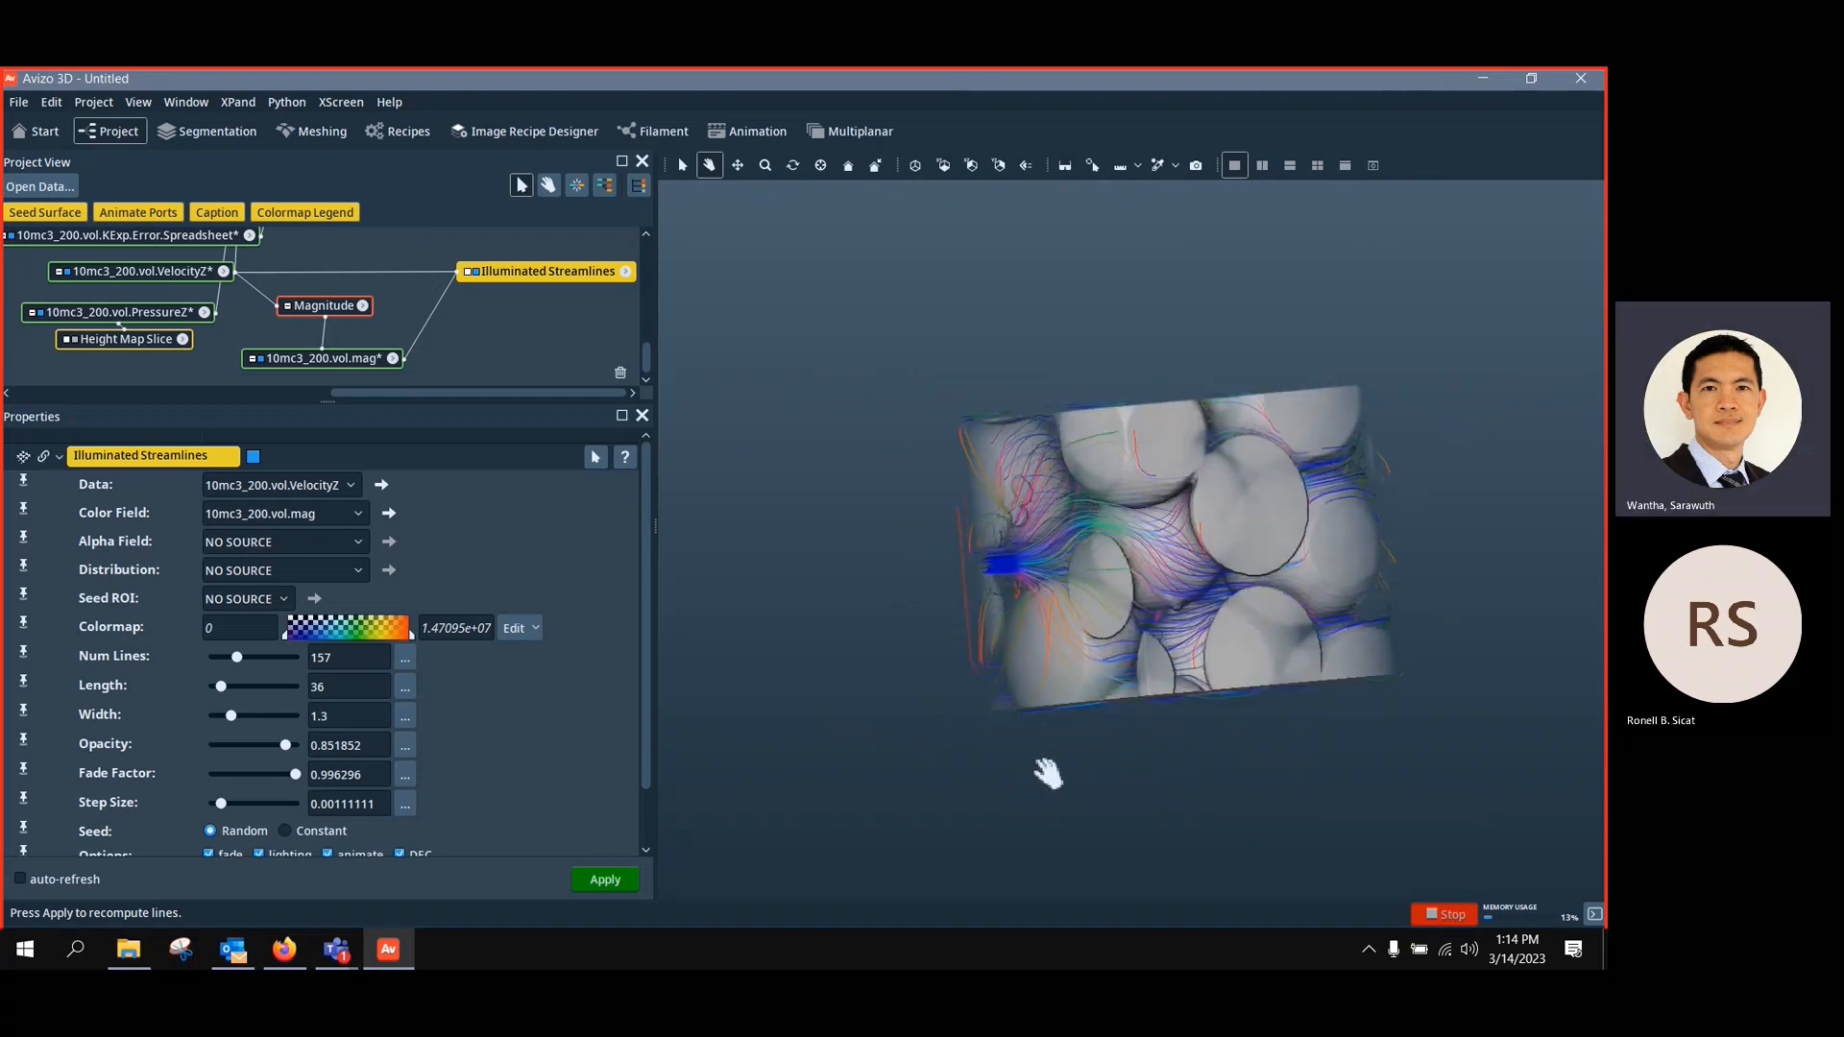
scroll(1043, 657, up, 5)
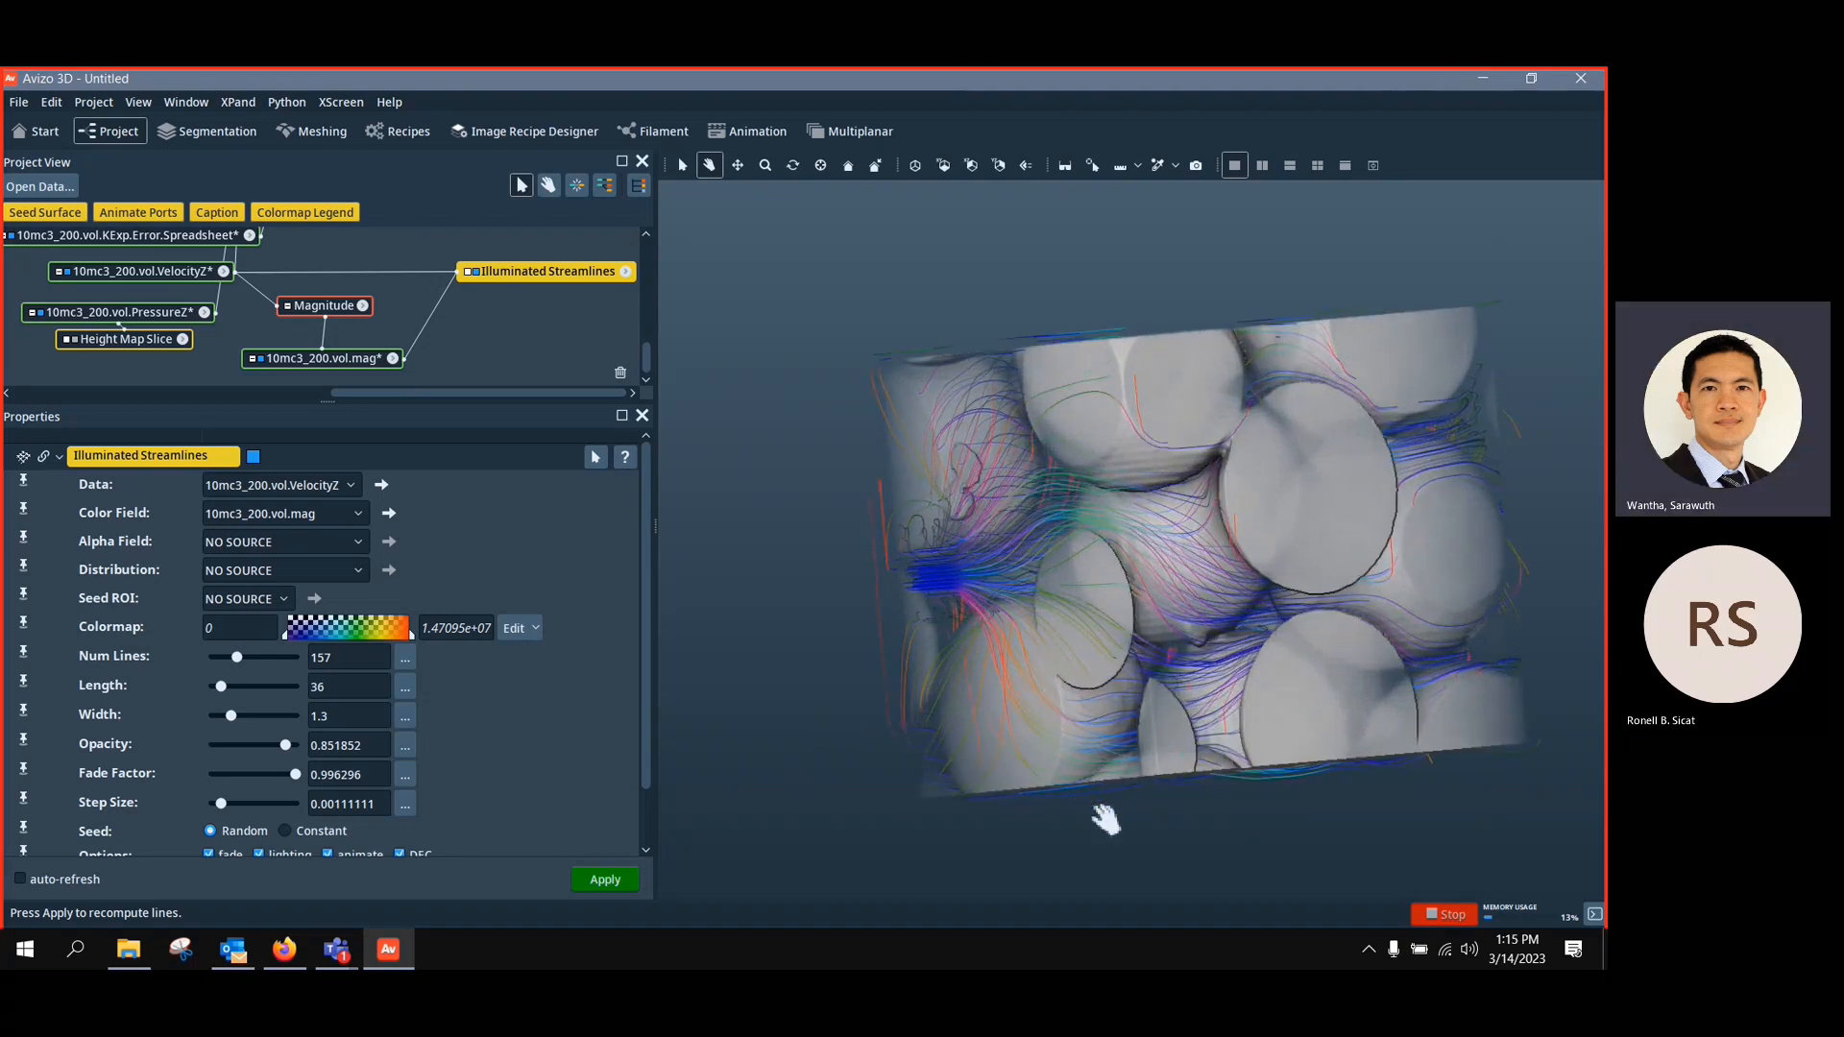
drag(1105, 820, 1037, 774)
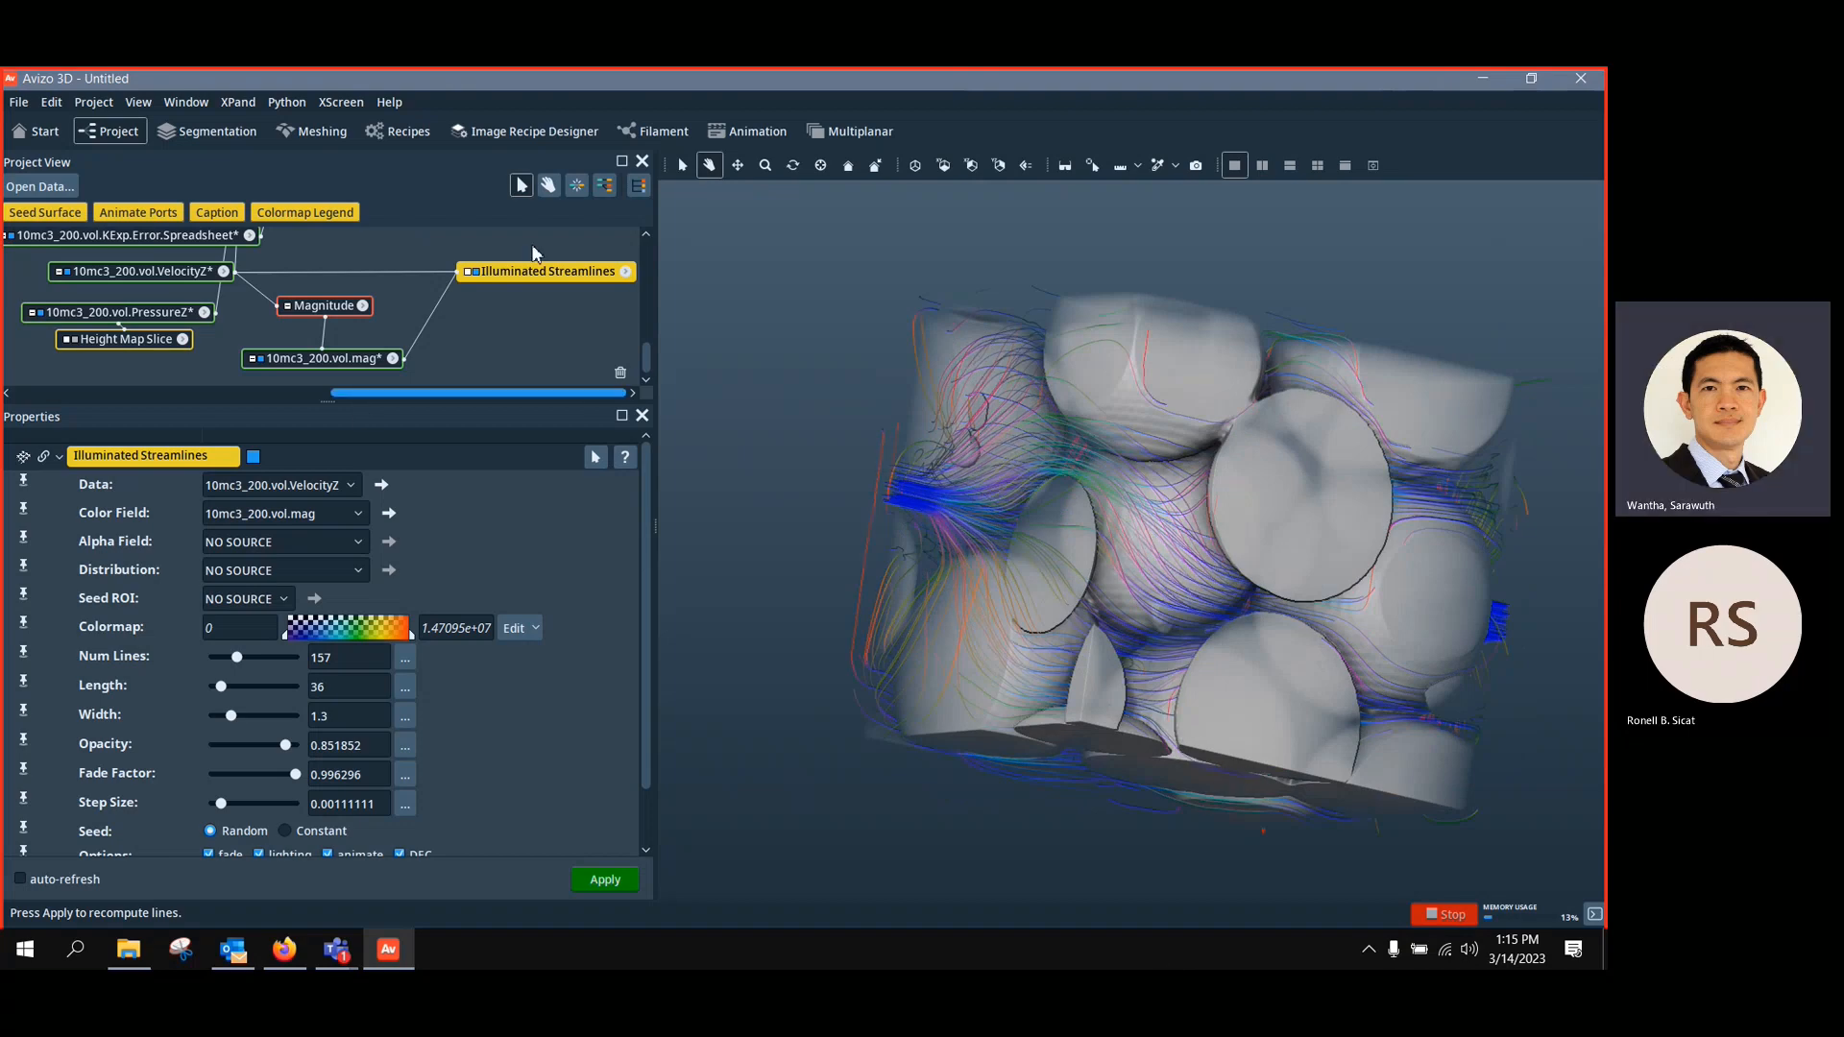
Lower the Volume Rendering opacity to 0.037037
scroll(465, 342, up, 5)
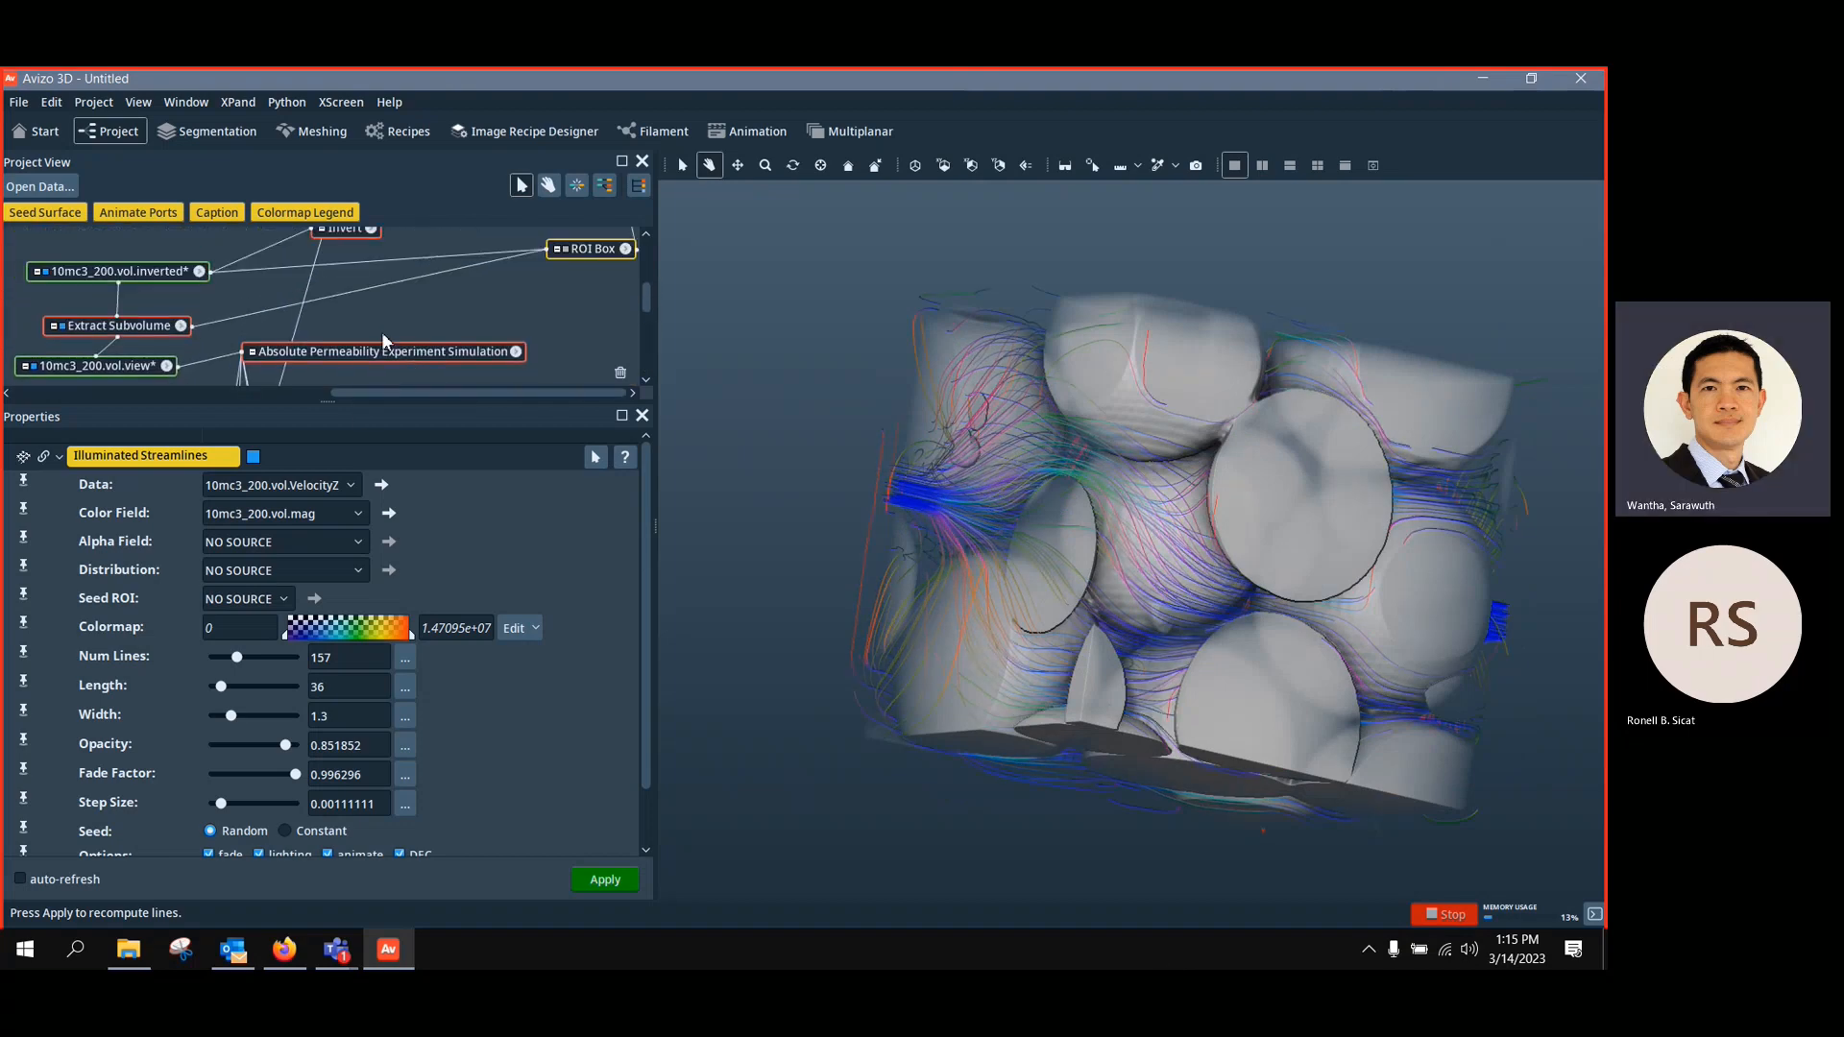
click(451, 363)
scroll(473, 323, up, 4)
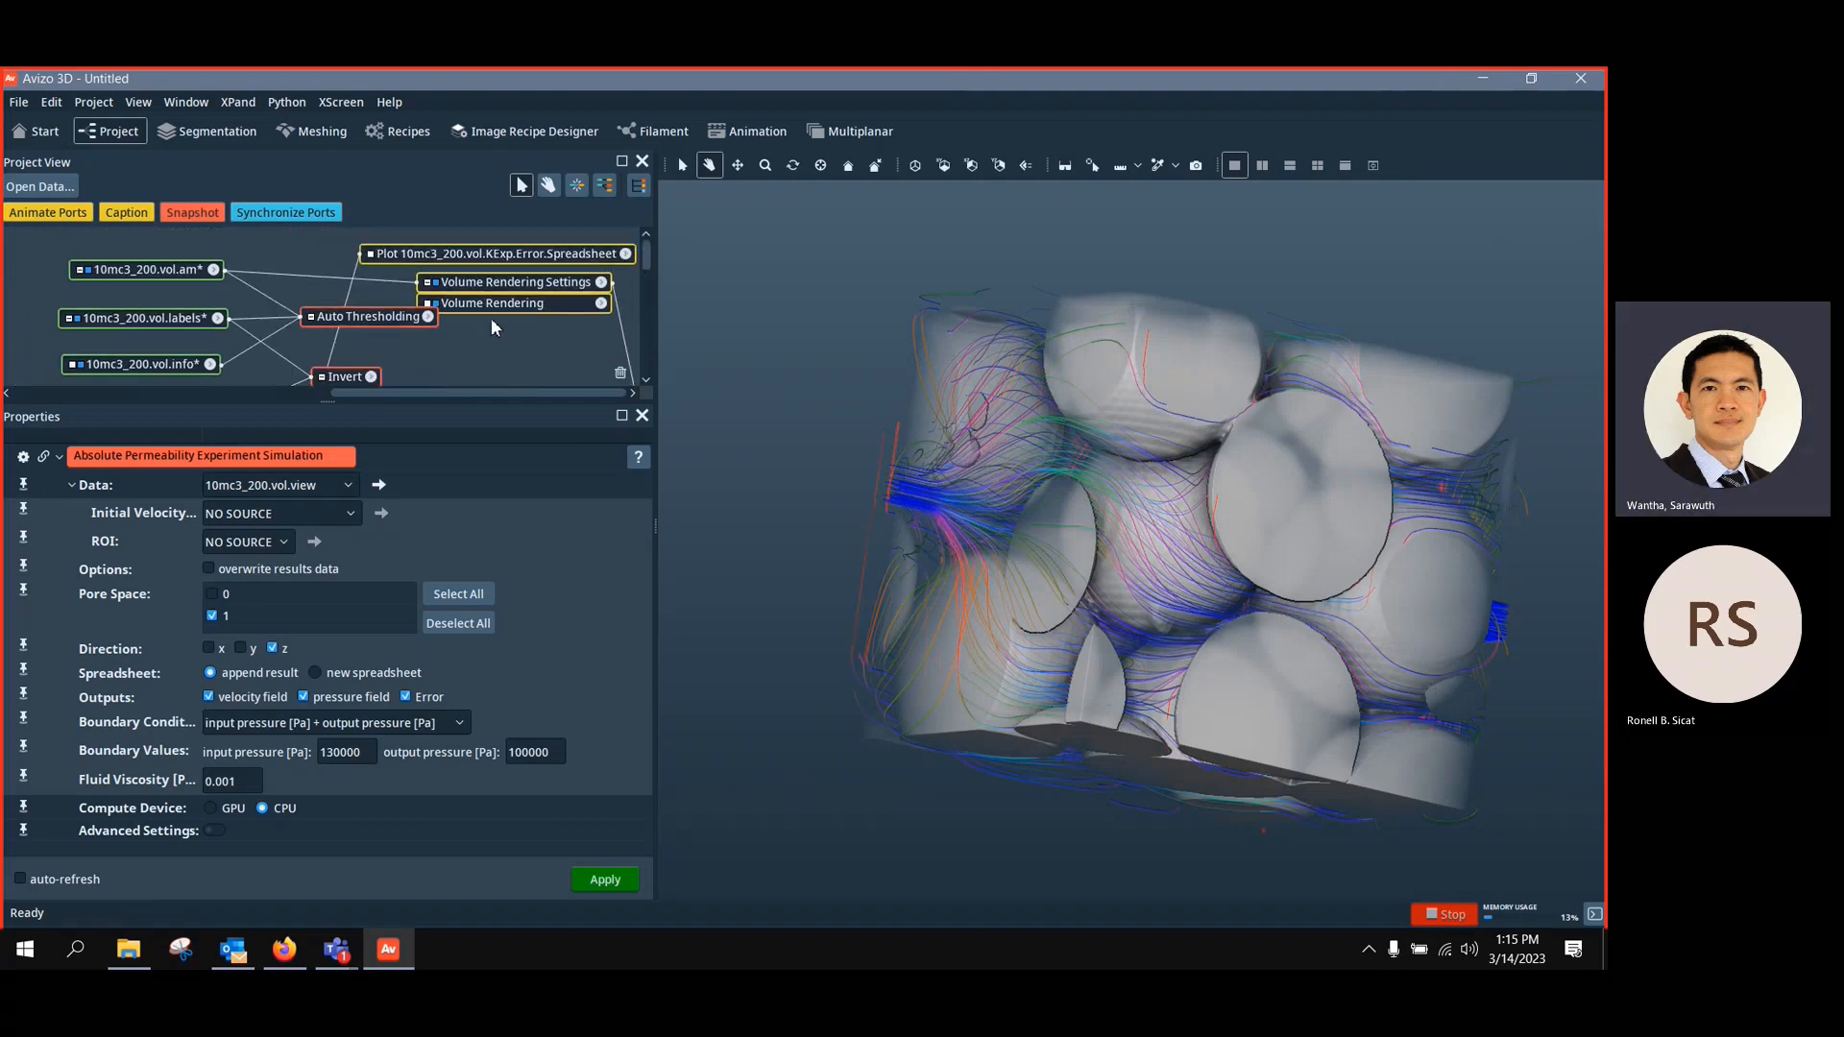
click(493, 308)
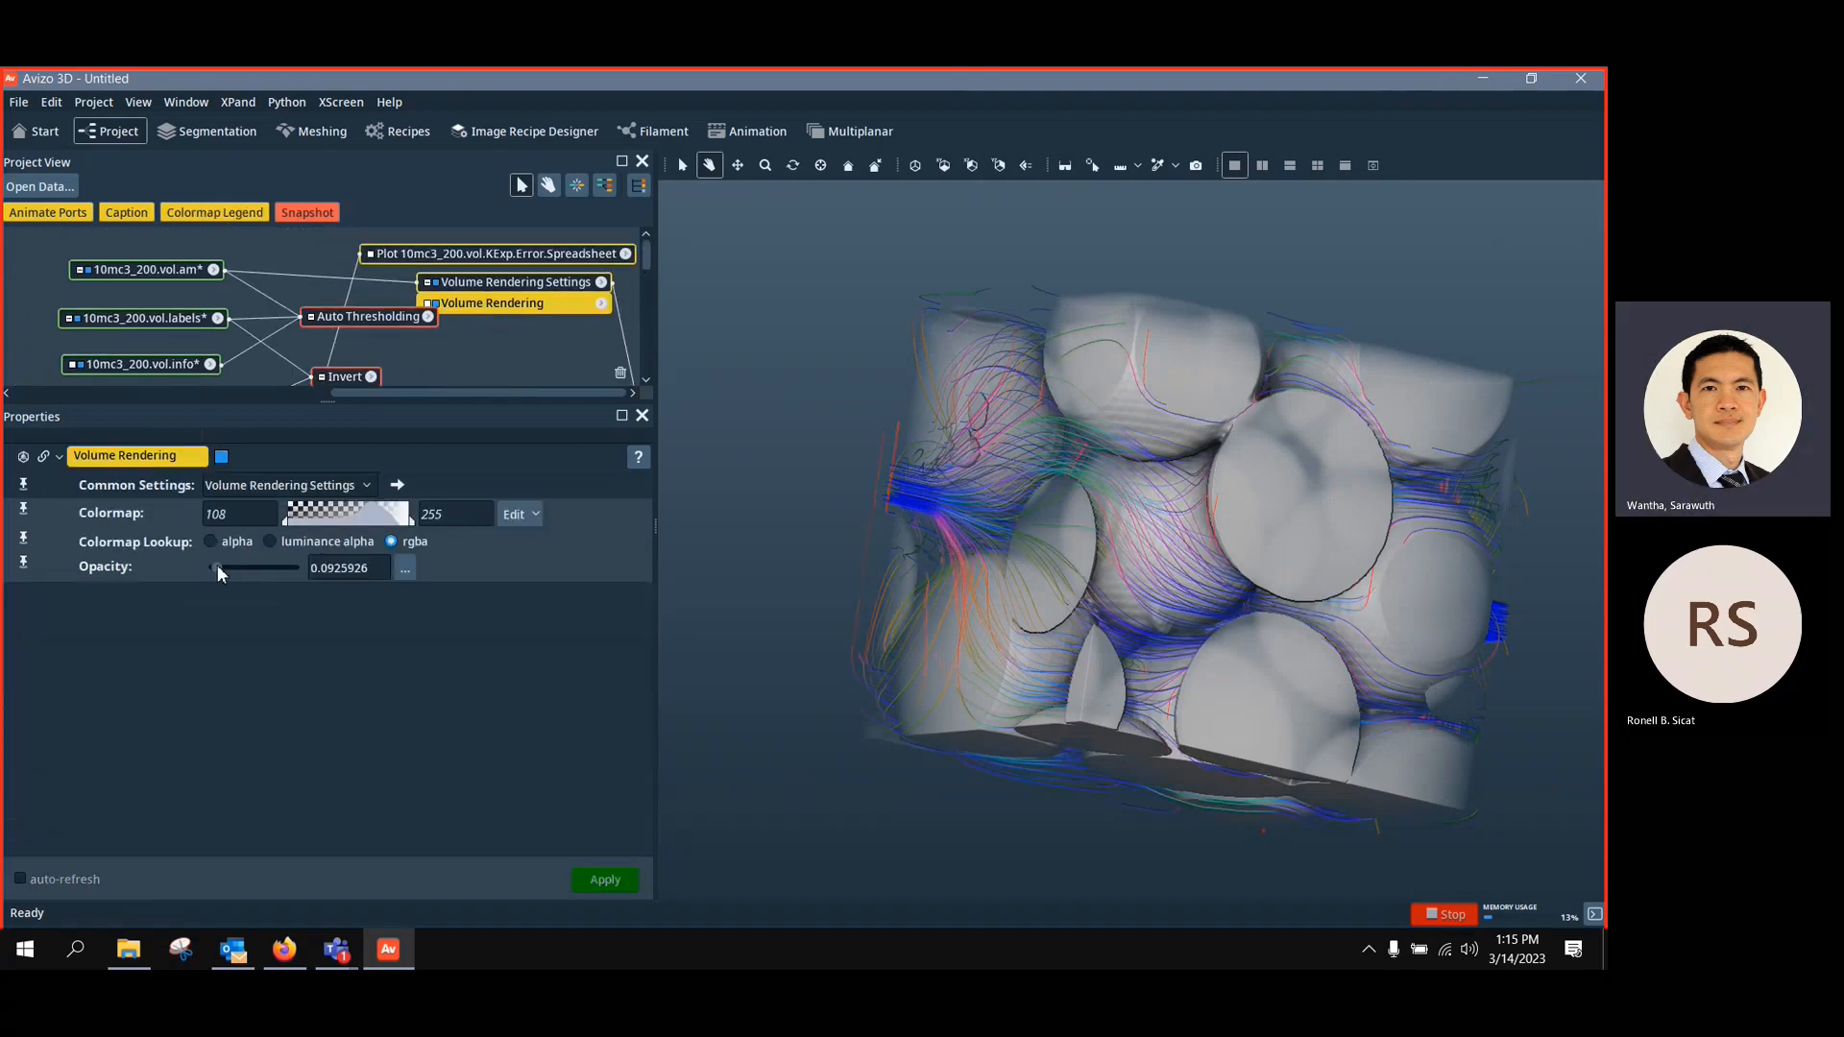
drag(217, 566, 215, 567)
drag(1120, 625, 1120, 692)
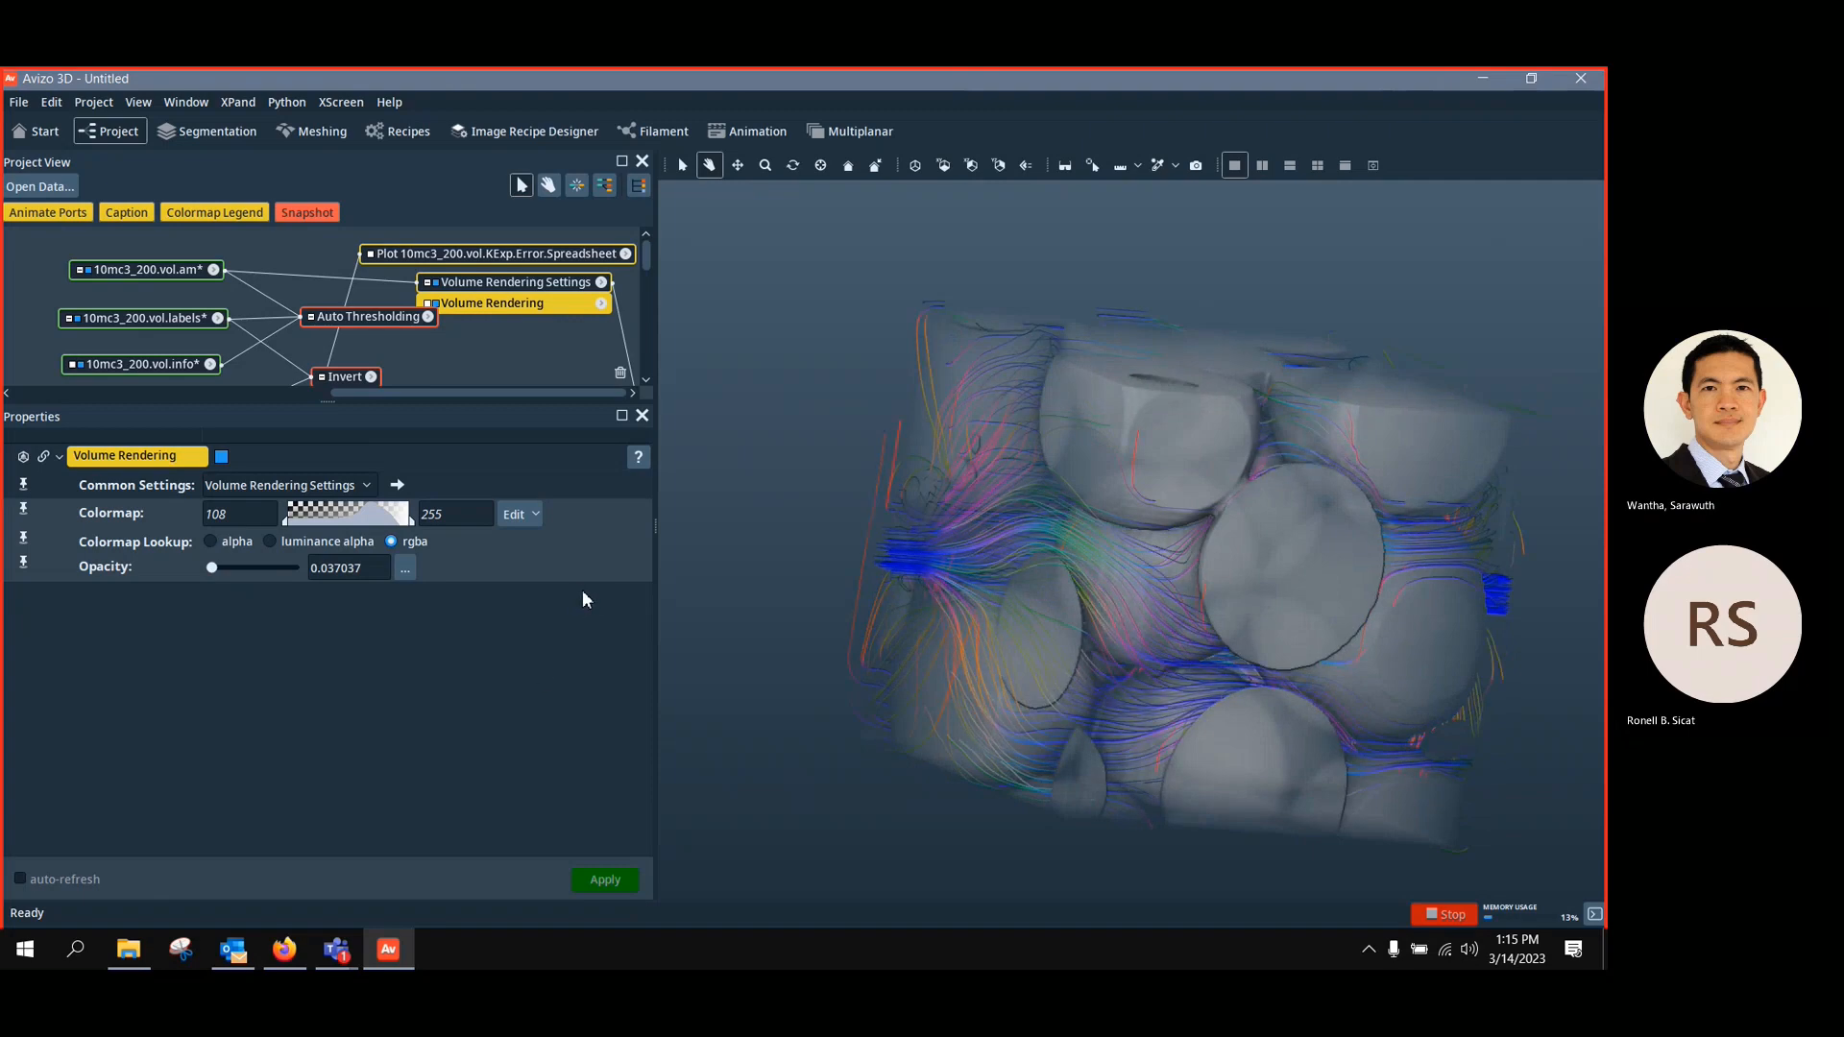
Turn off the DEC option of the Illuminated Streamlines and recompute the lines
scroll(538, 375, down, 6)
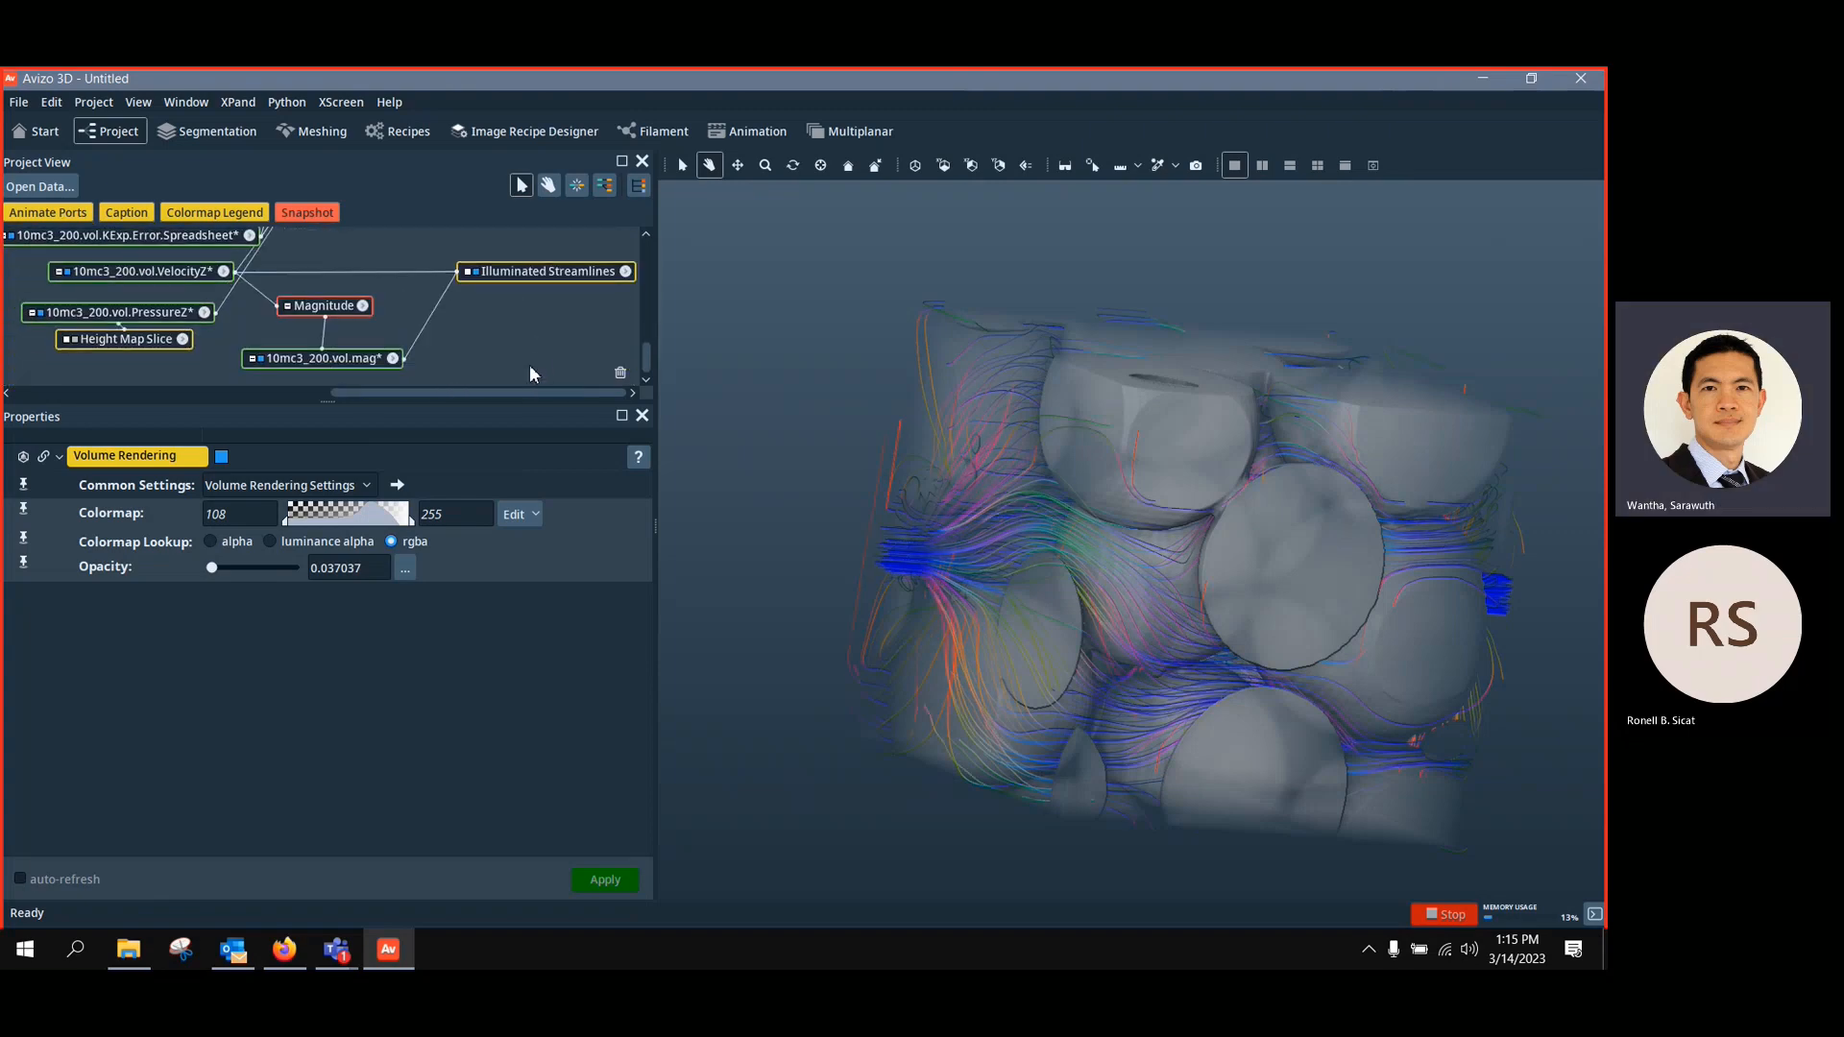
click(563, 271)
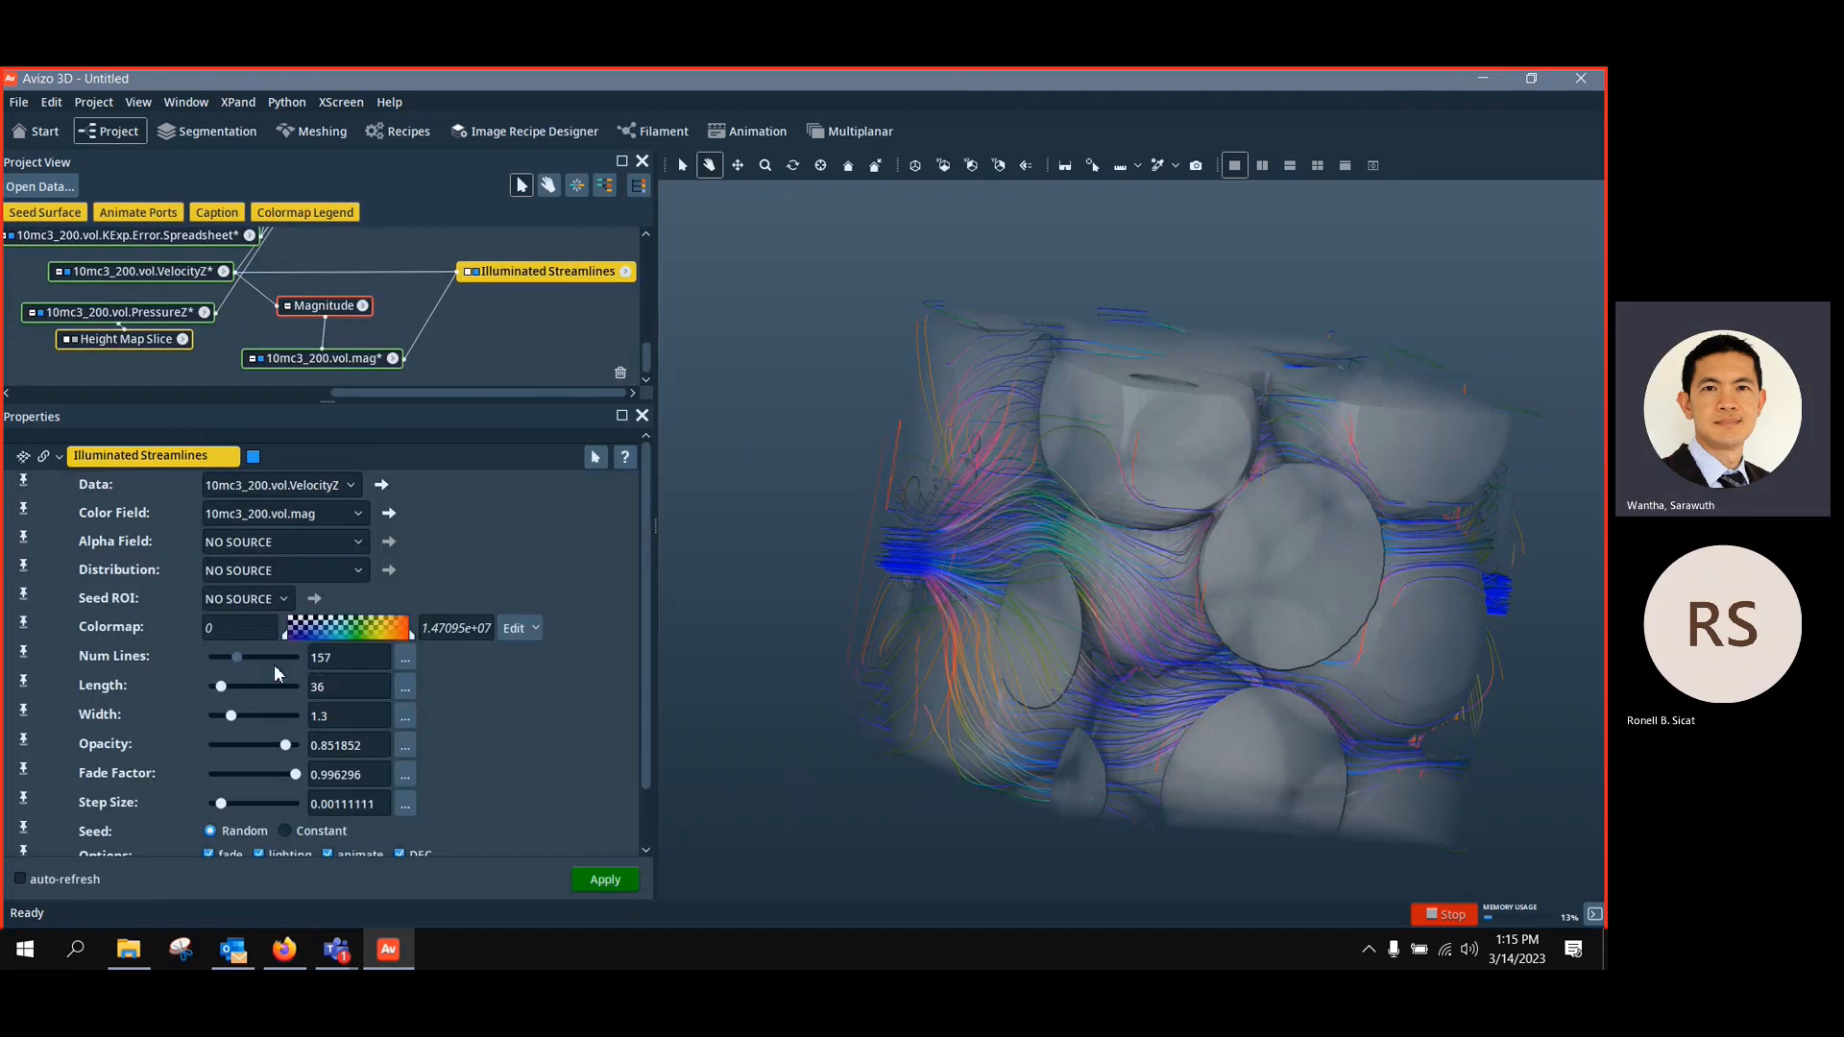
scroll(649, 720, down, 2)
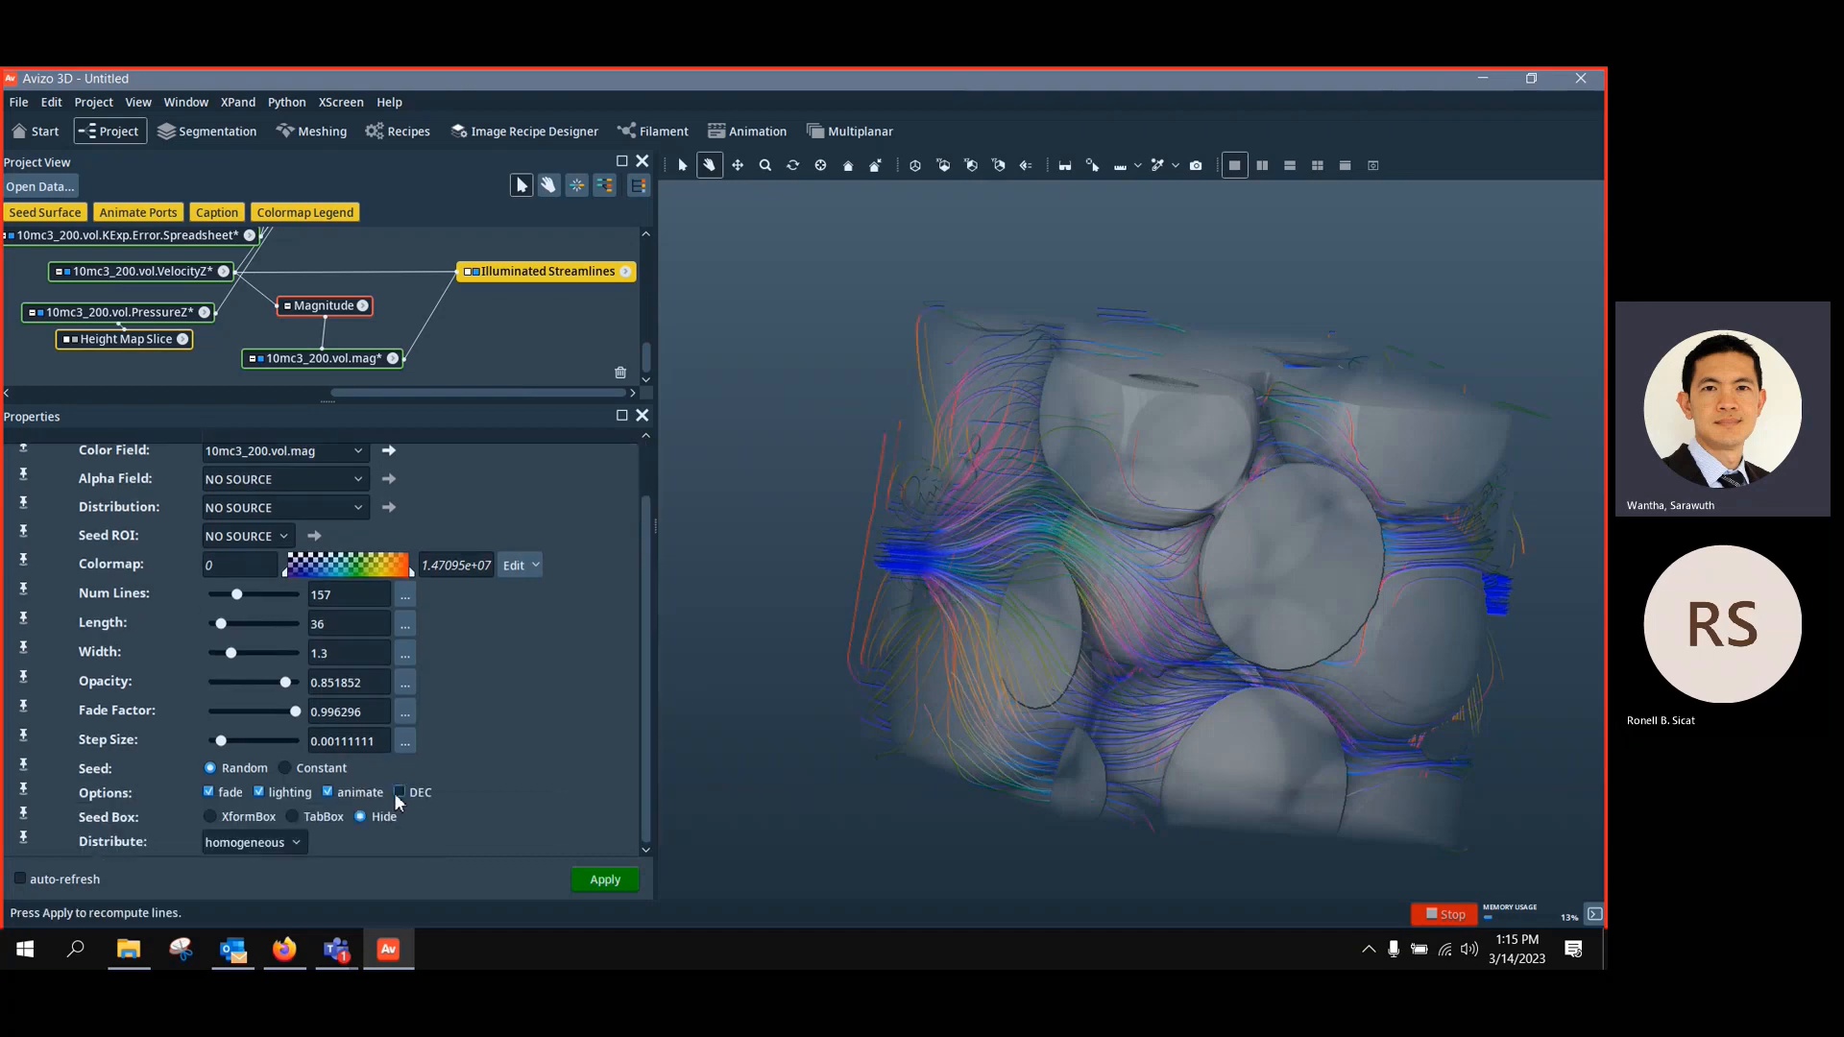
click(625, 885)
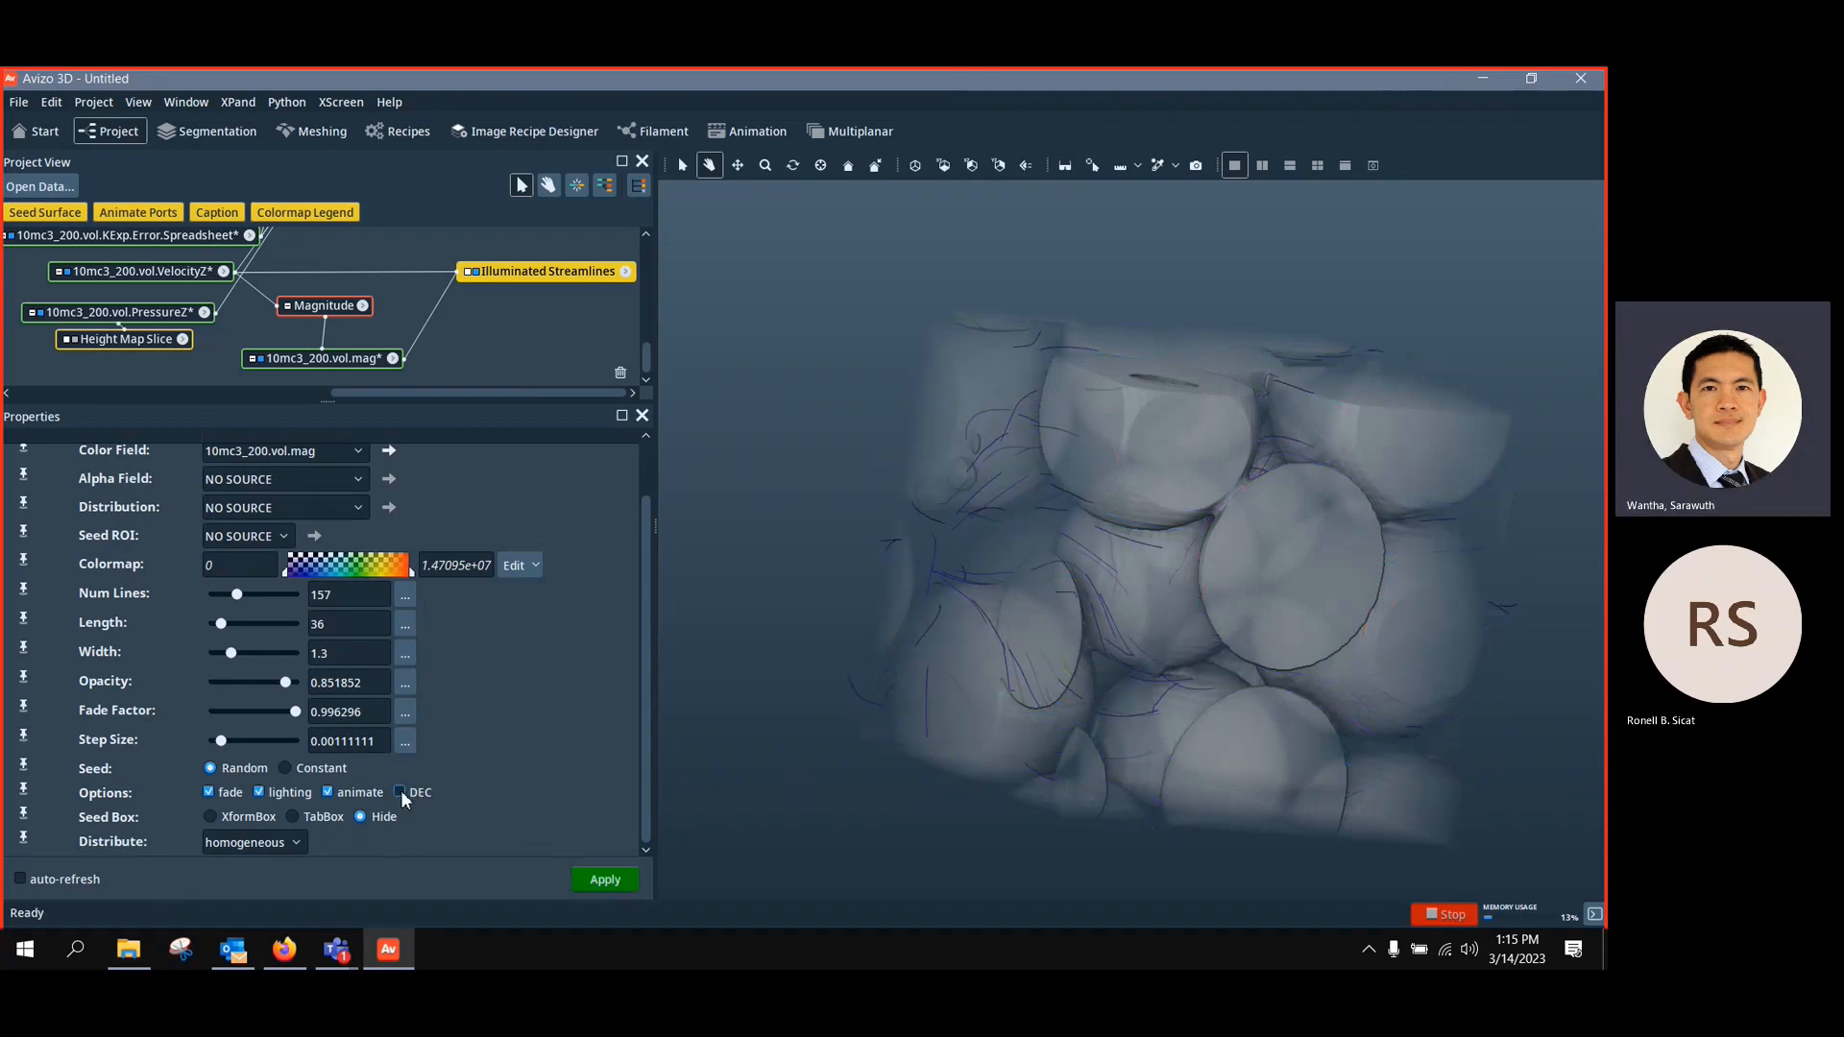
drag(1172, 602, 1071, 670)
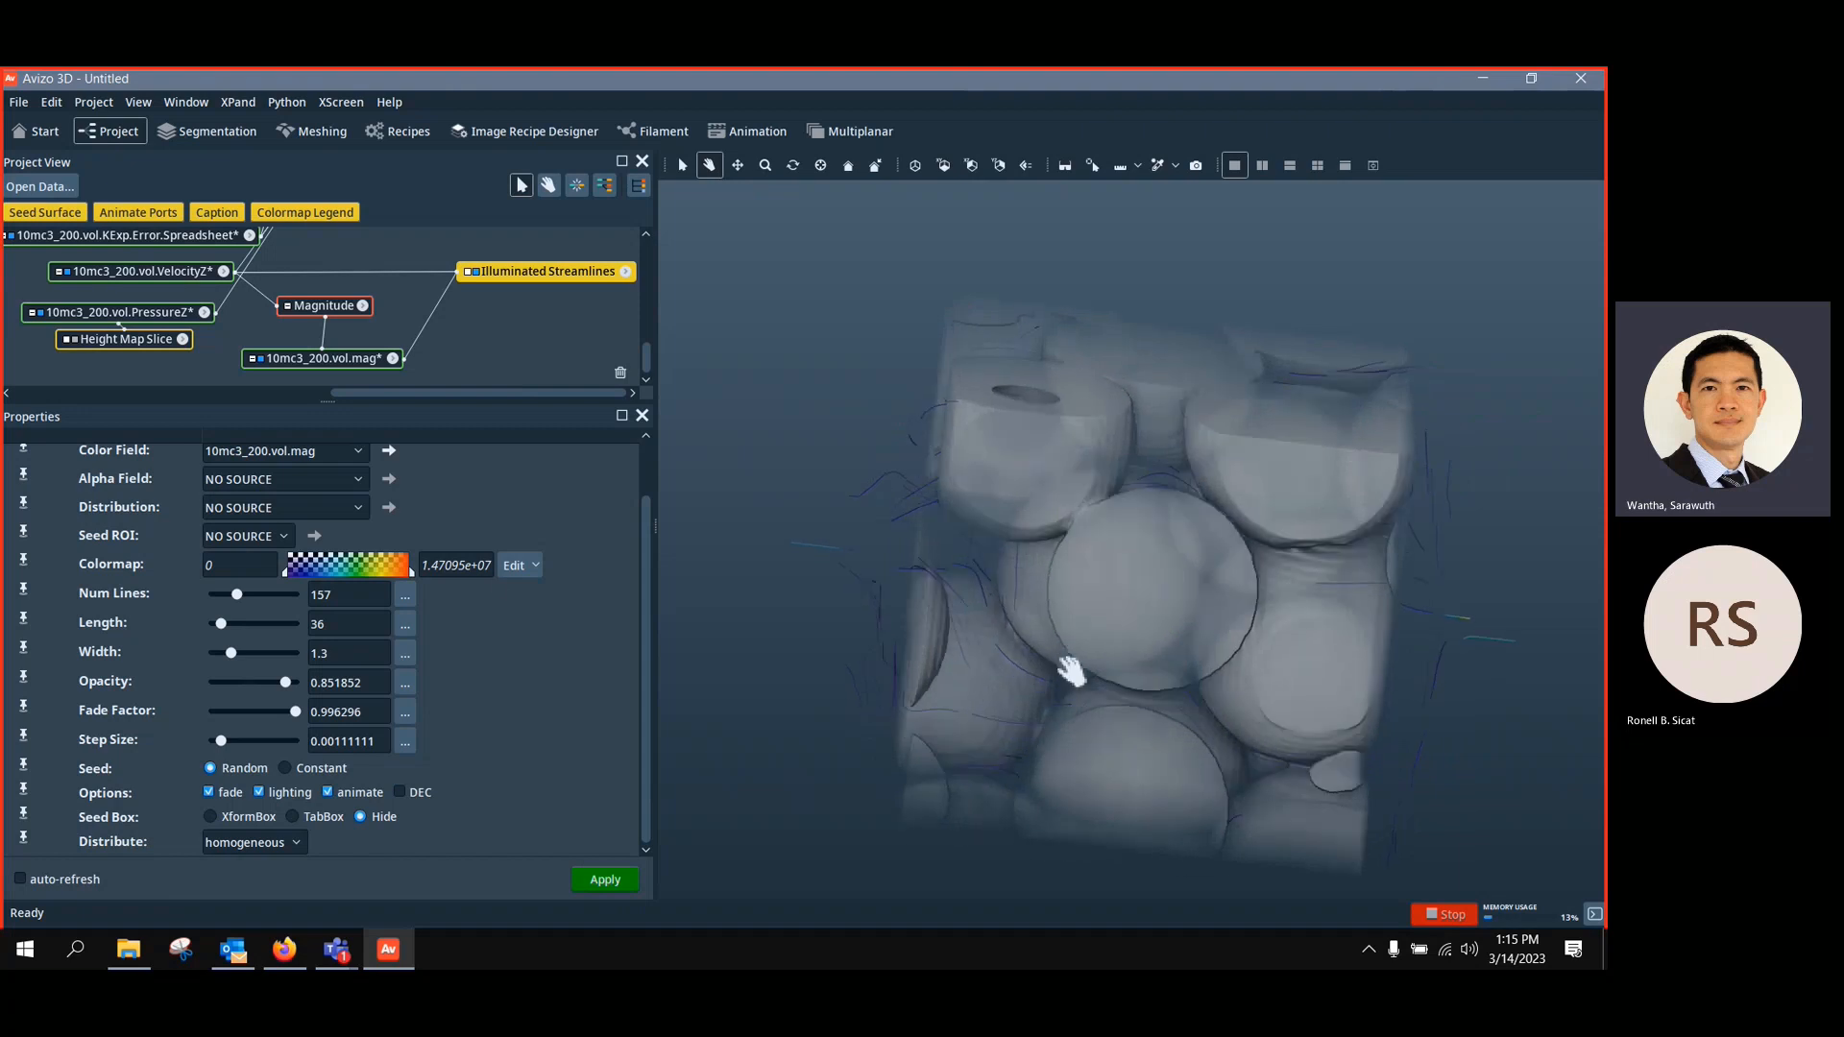
Set the streamlines' colormap range to 1.00750e+06–9.77276e+06 and turn the DEC option back on
drag(412, 570, 371, 569)
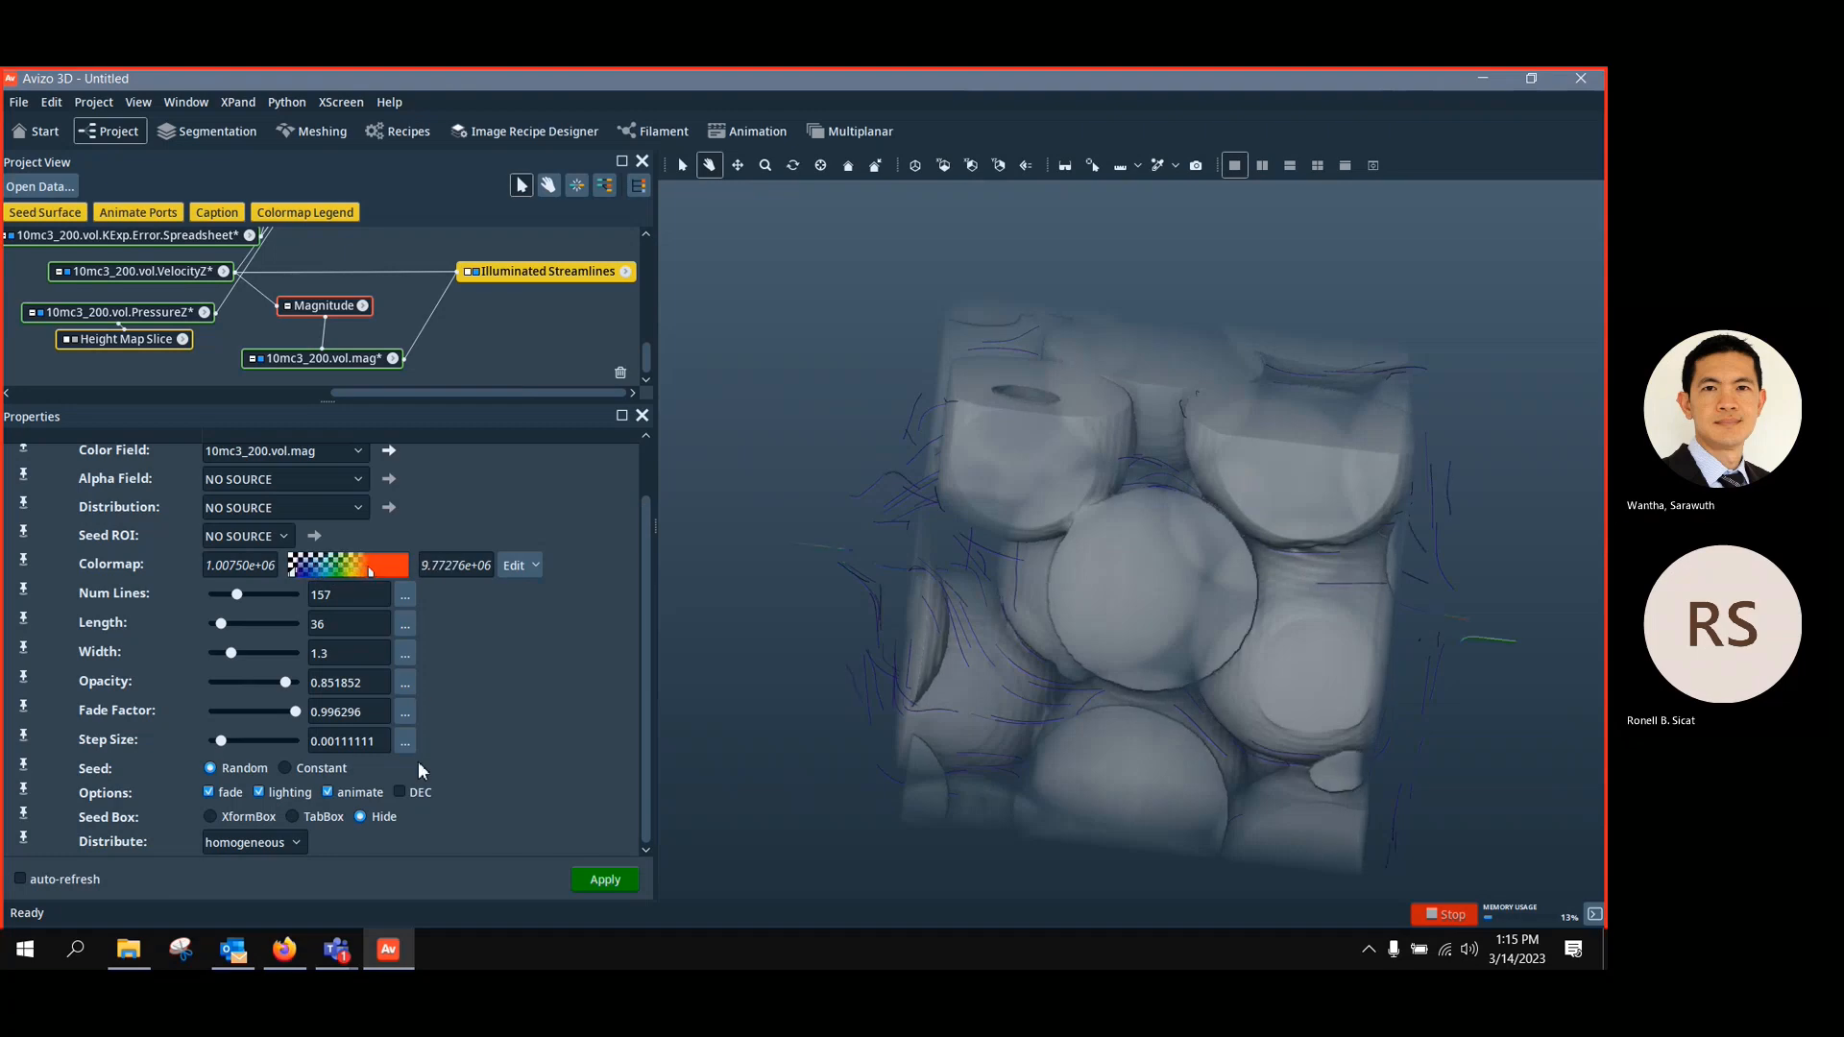
click(400, 792)
drag(1042, 684, 1172, 581)
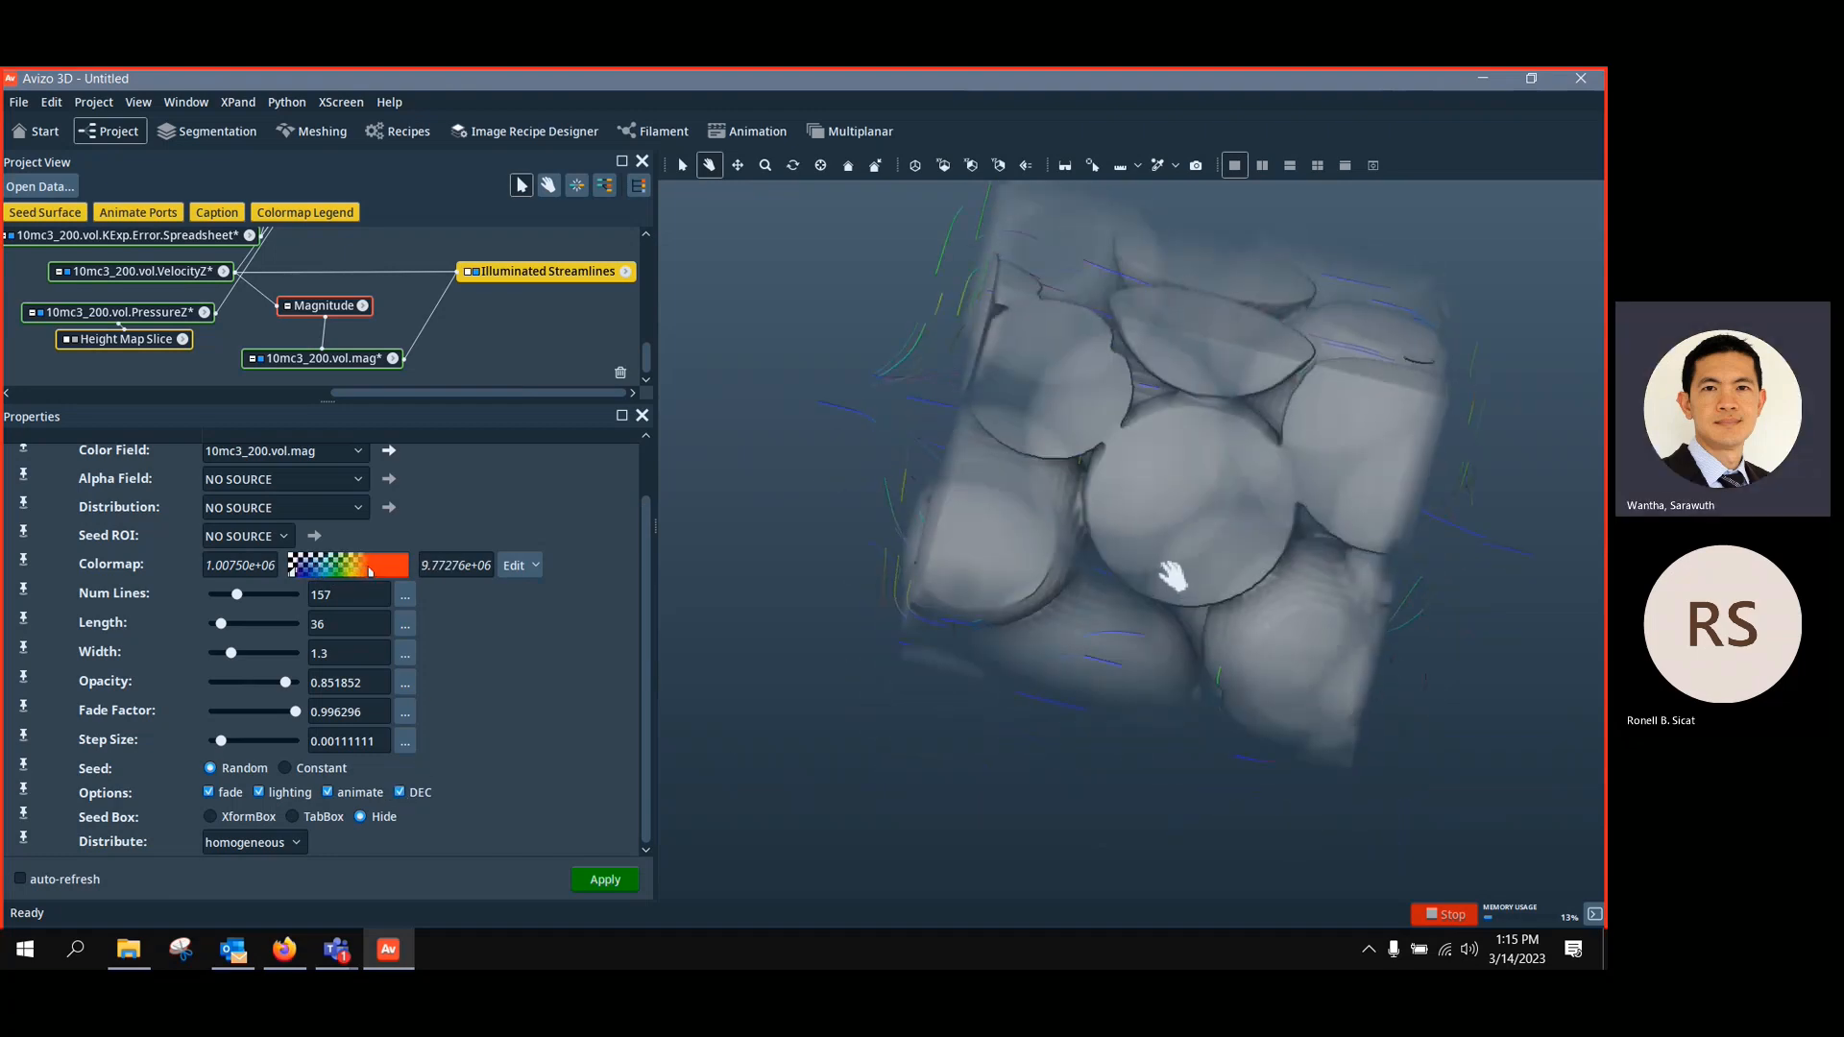
scroll(1167, 591, up, 3)
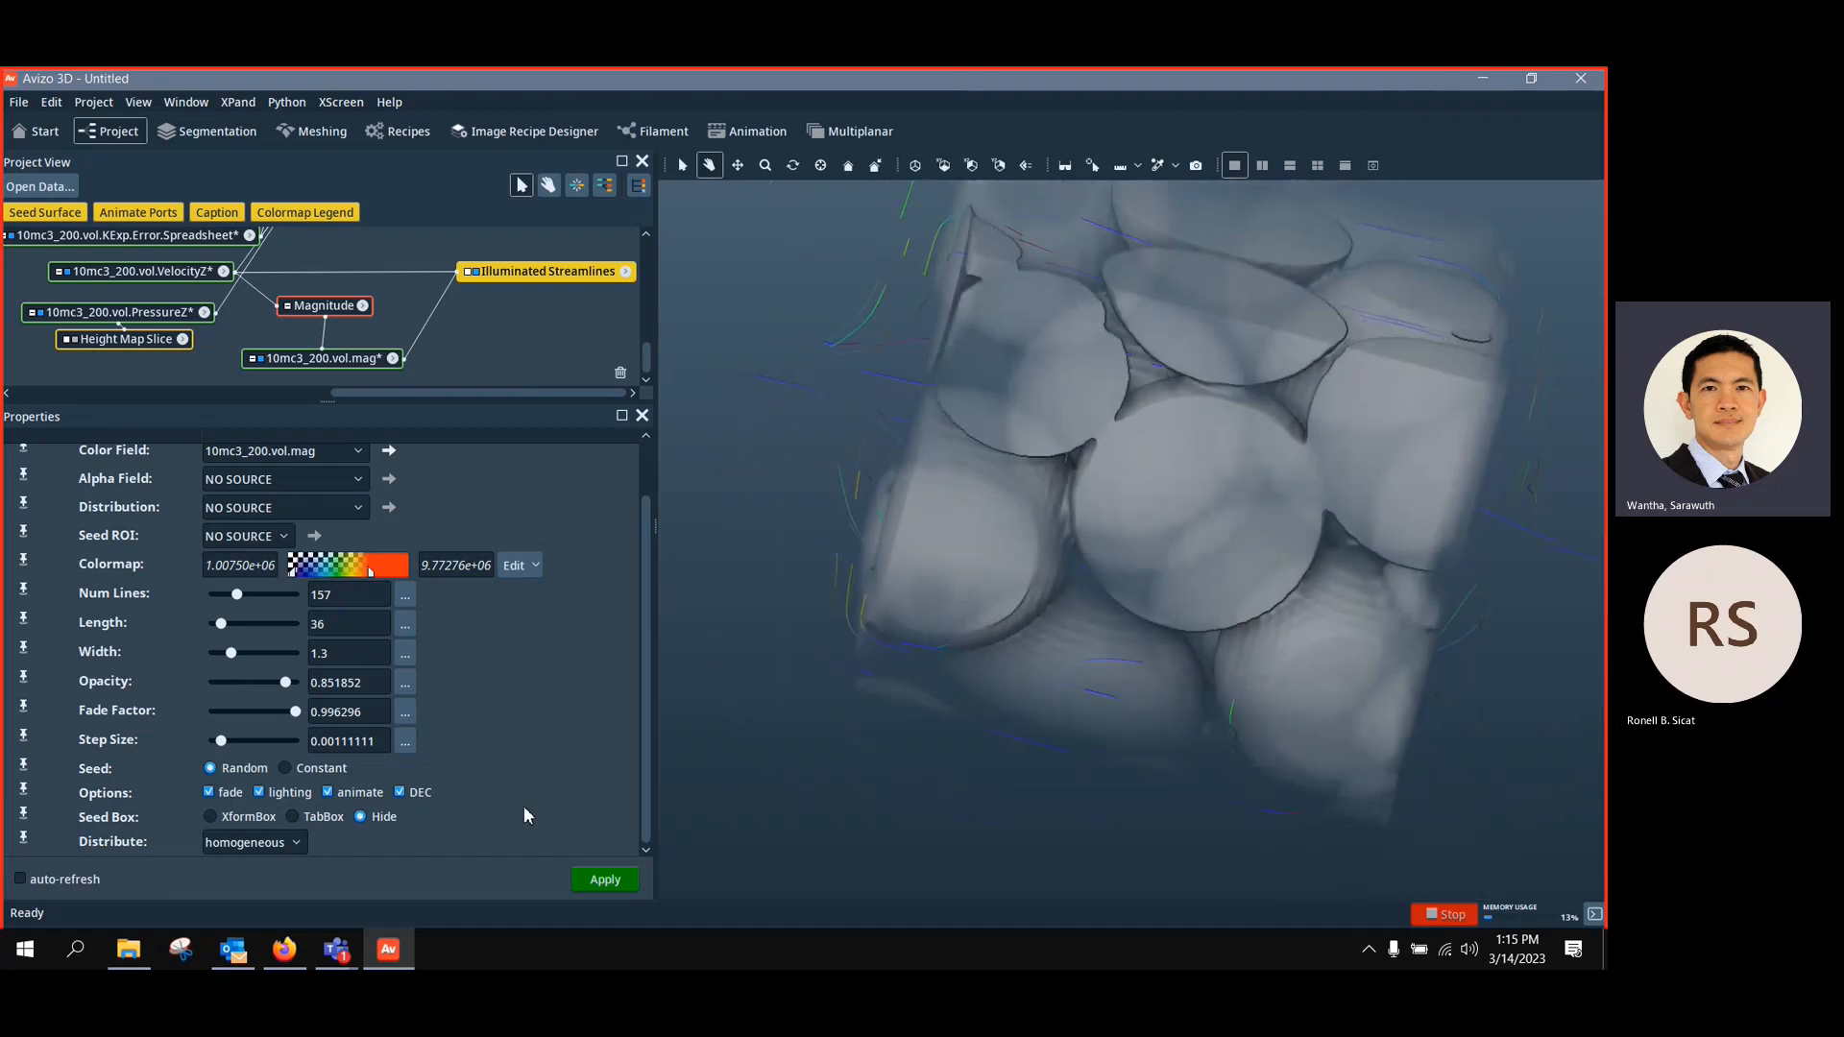
Raise the number of Illuminated Streamlines to 366 and recompute the lines
click(597, 879)
drag(1078, 699, 1002, 637)
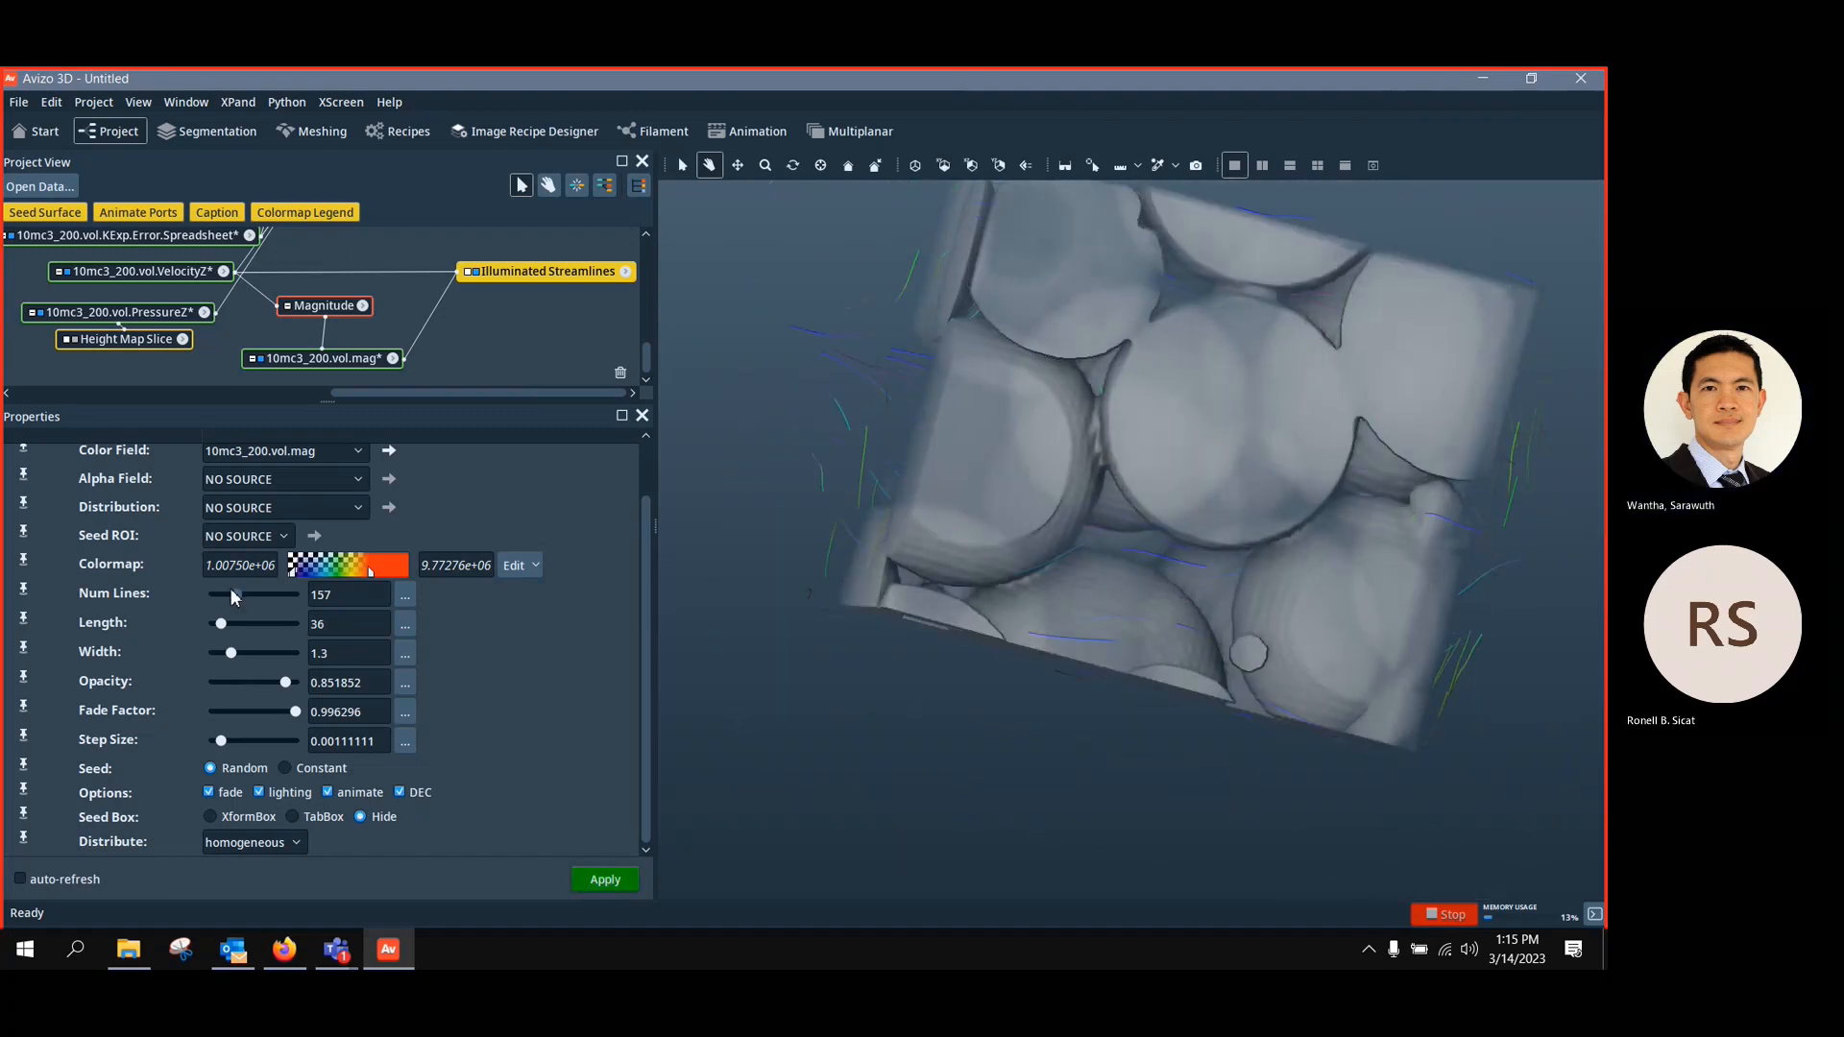
drag(238, 595, 273, 595)
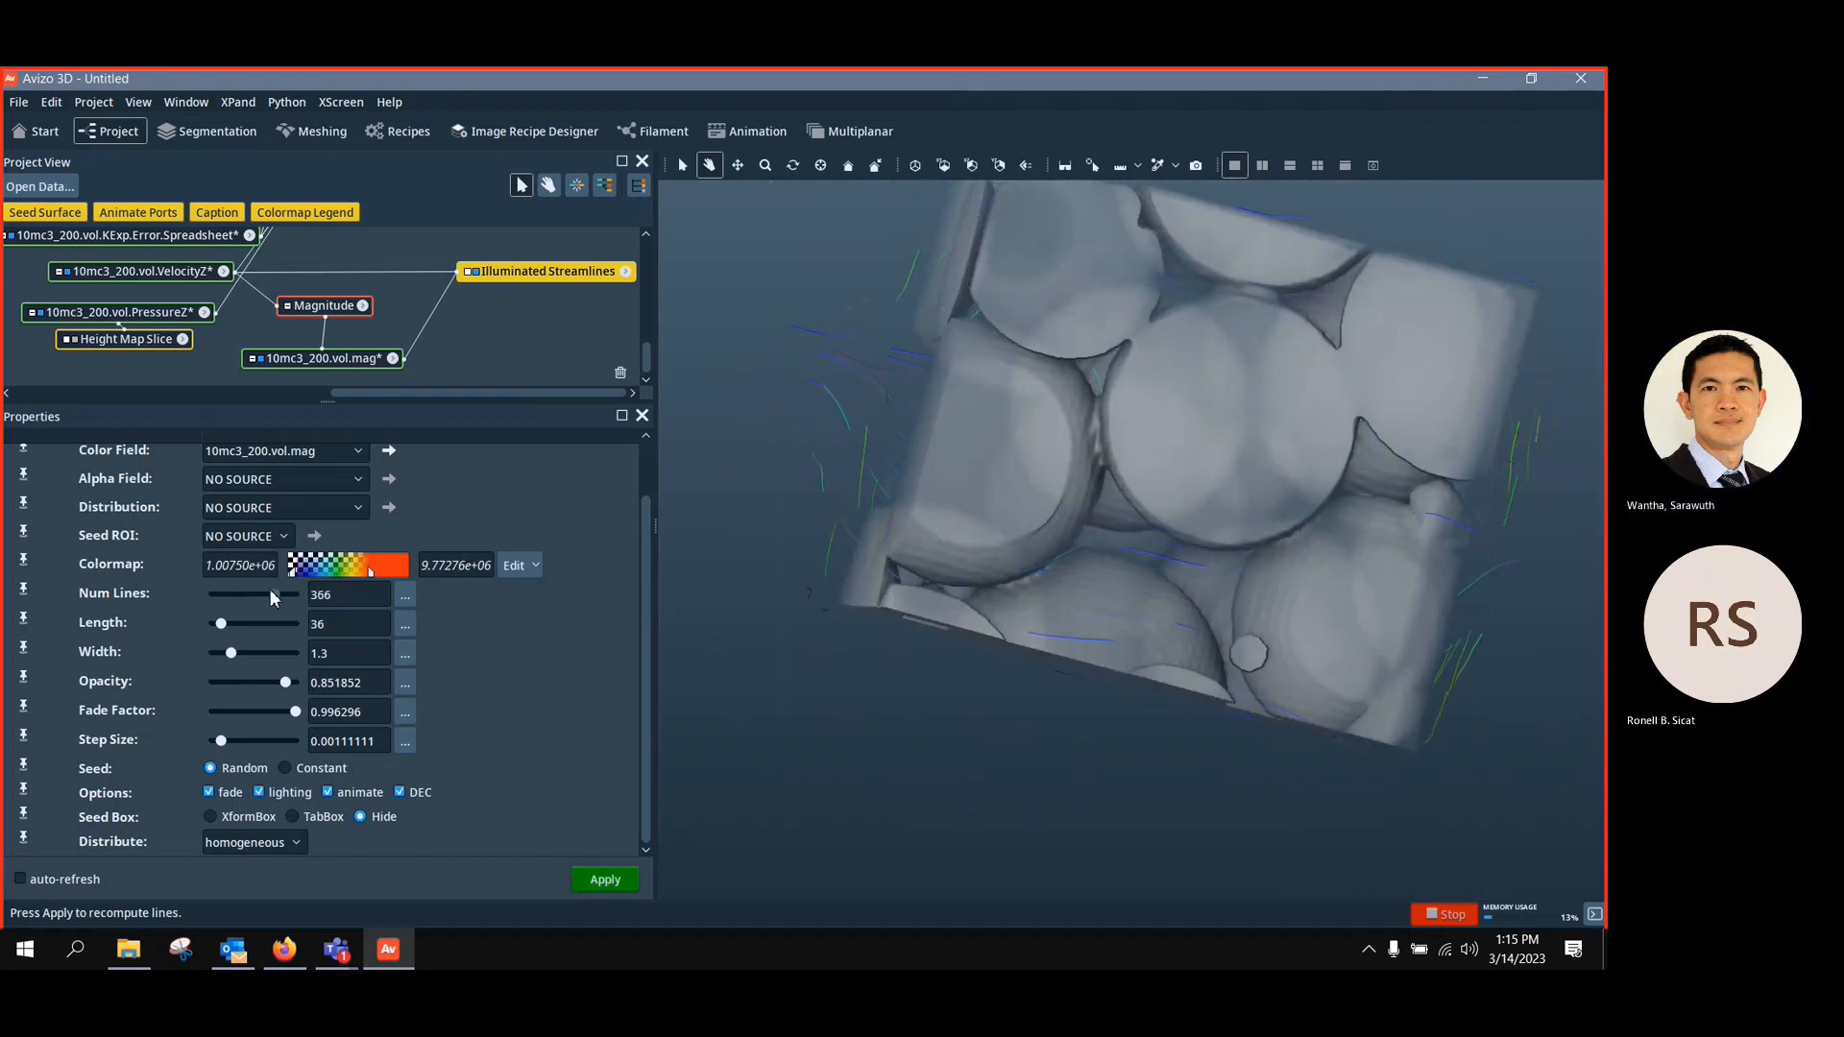
click(602, 880)
Hide the Volume Rendering so only the streamlines are displayed
scroll(509, 481, up, 2)
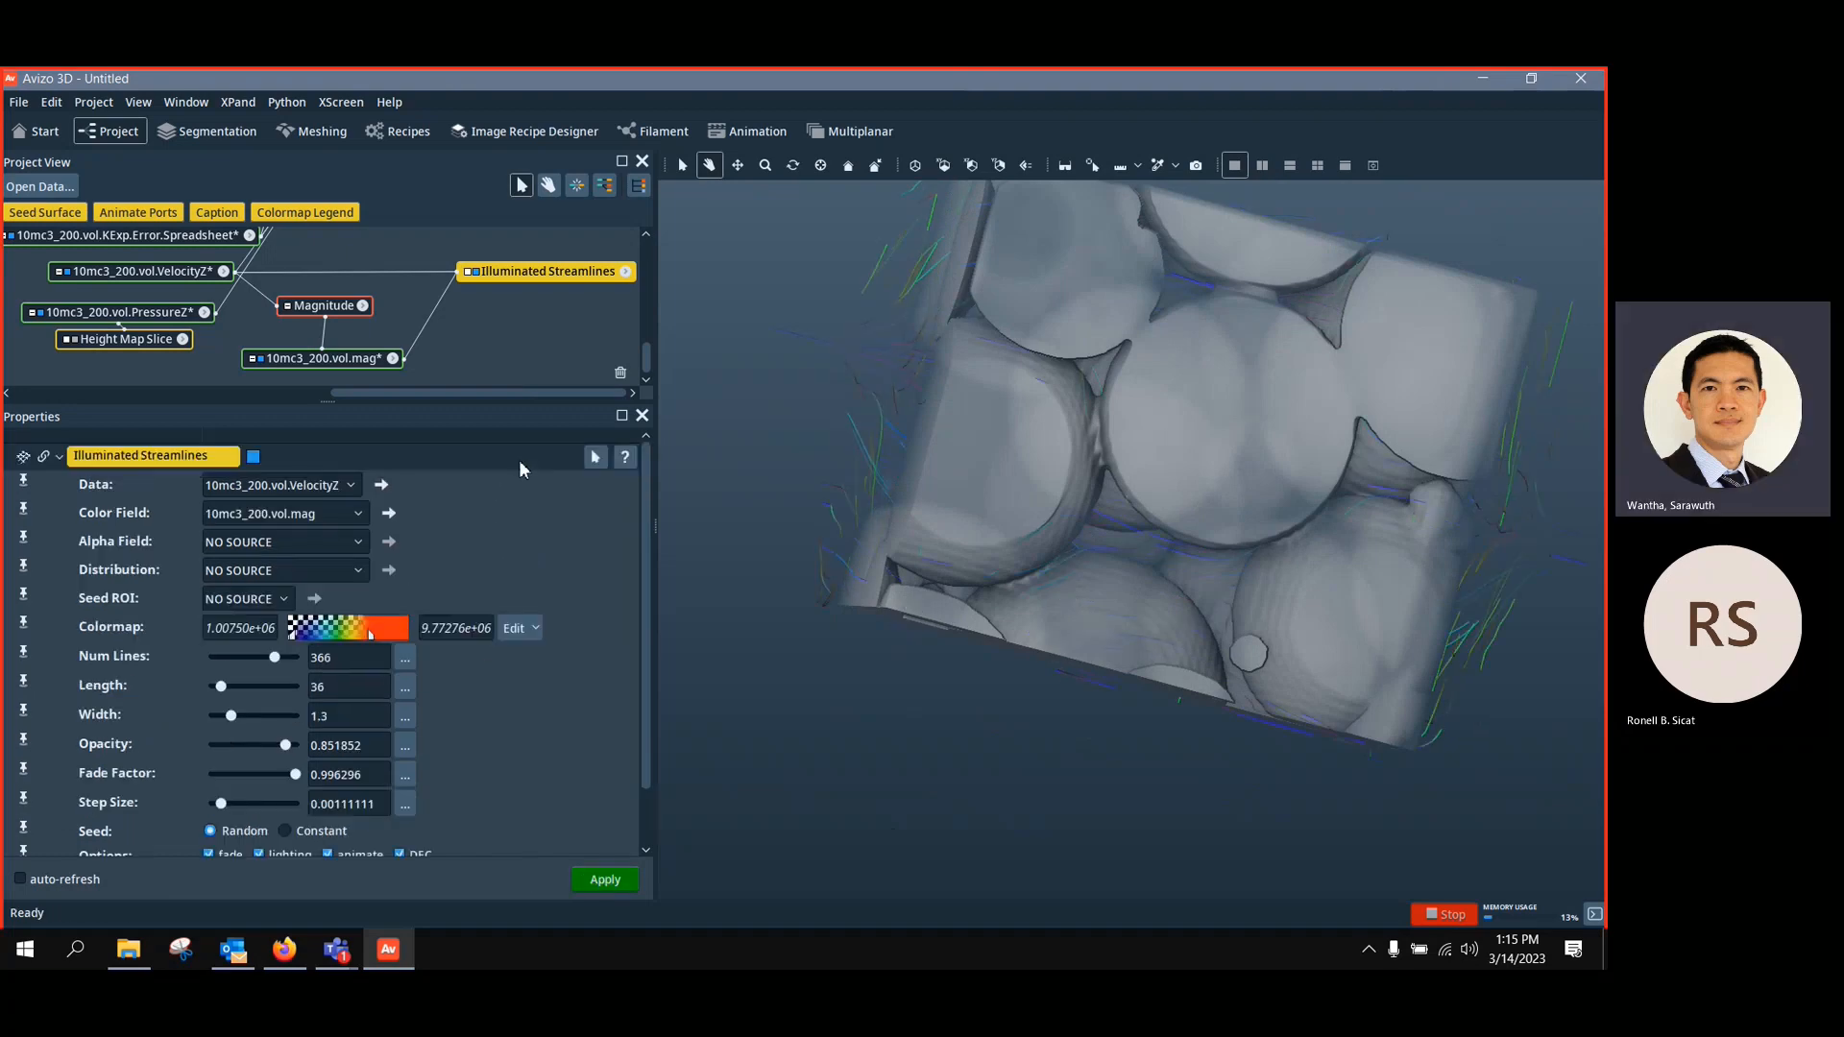
scroll(510, 346, up, 5)
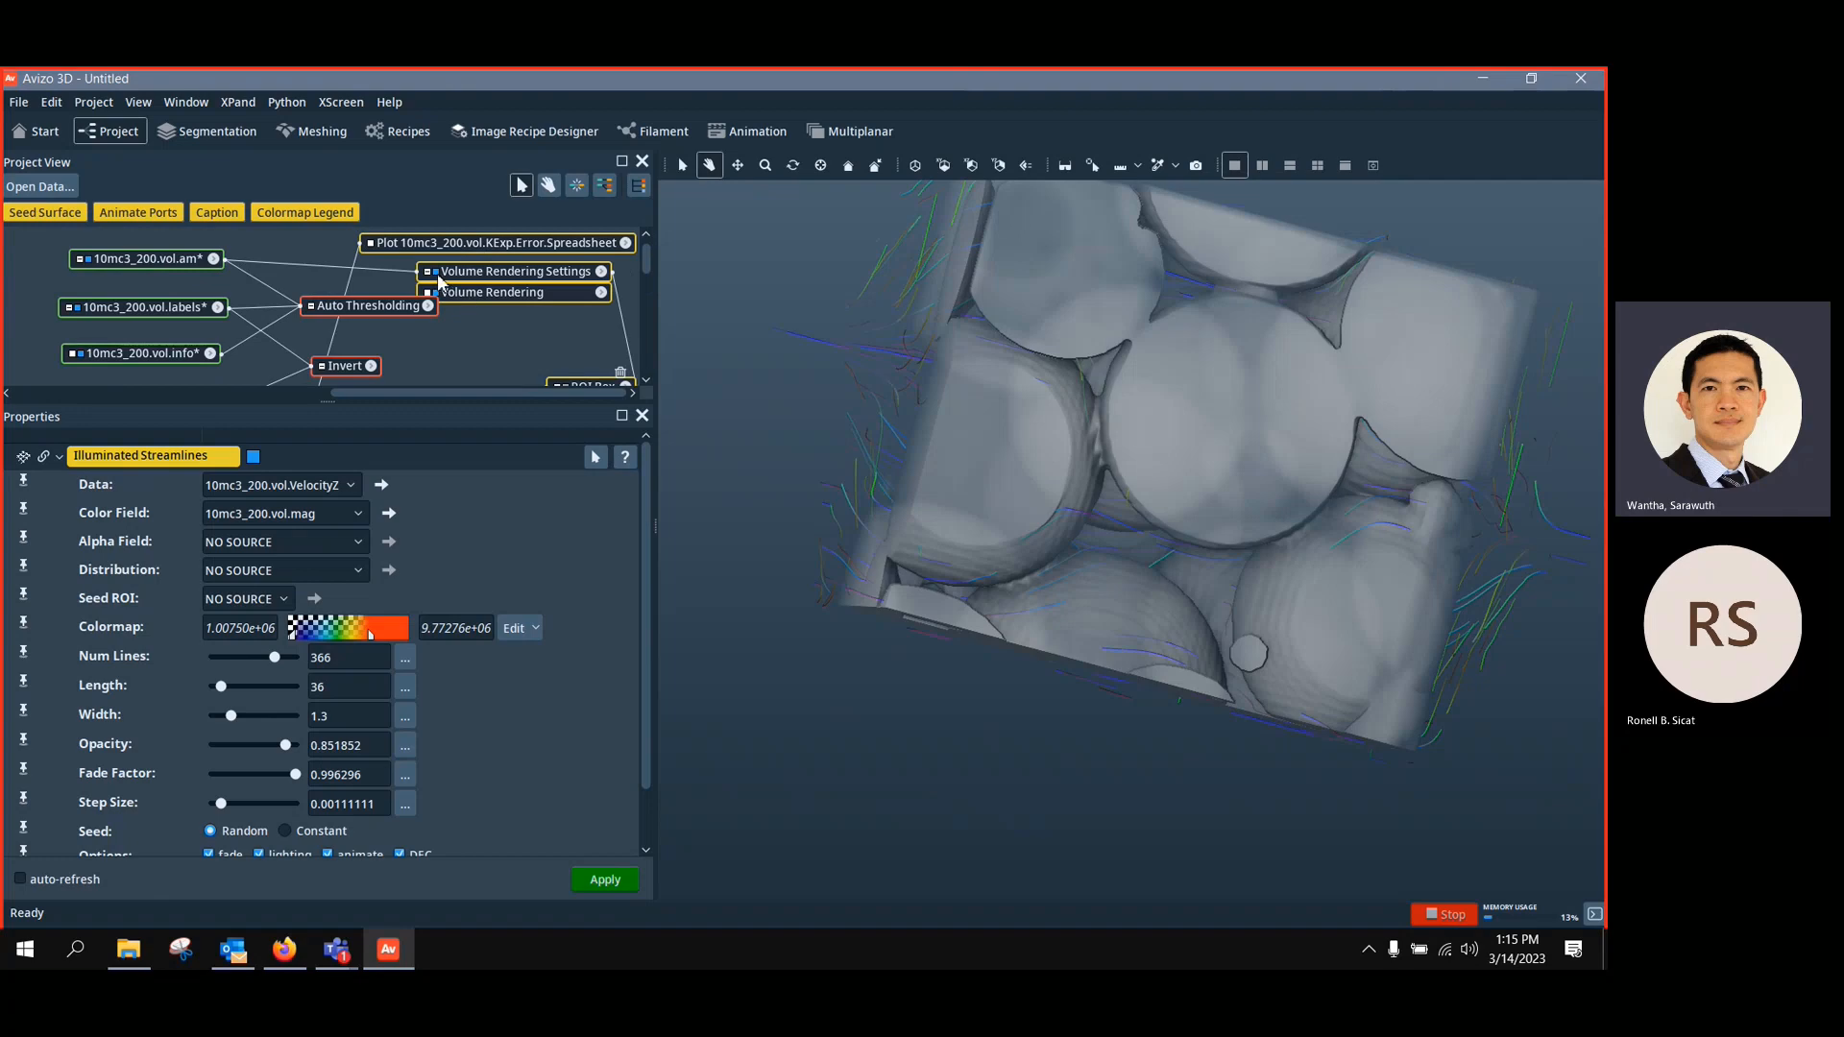
click(434, 291)
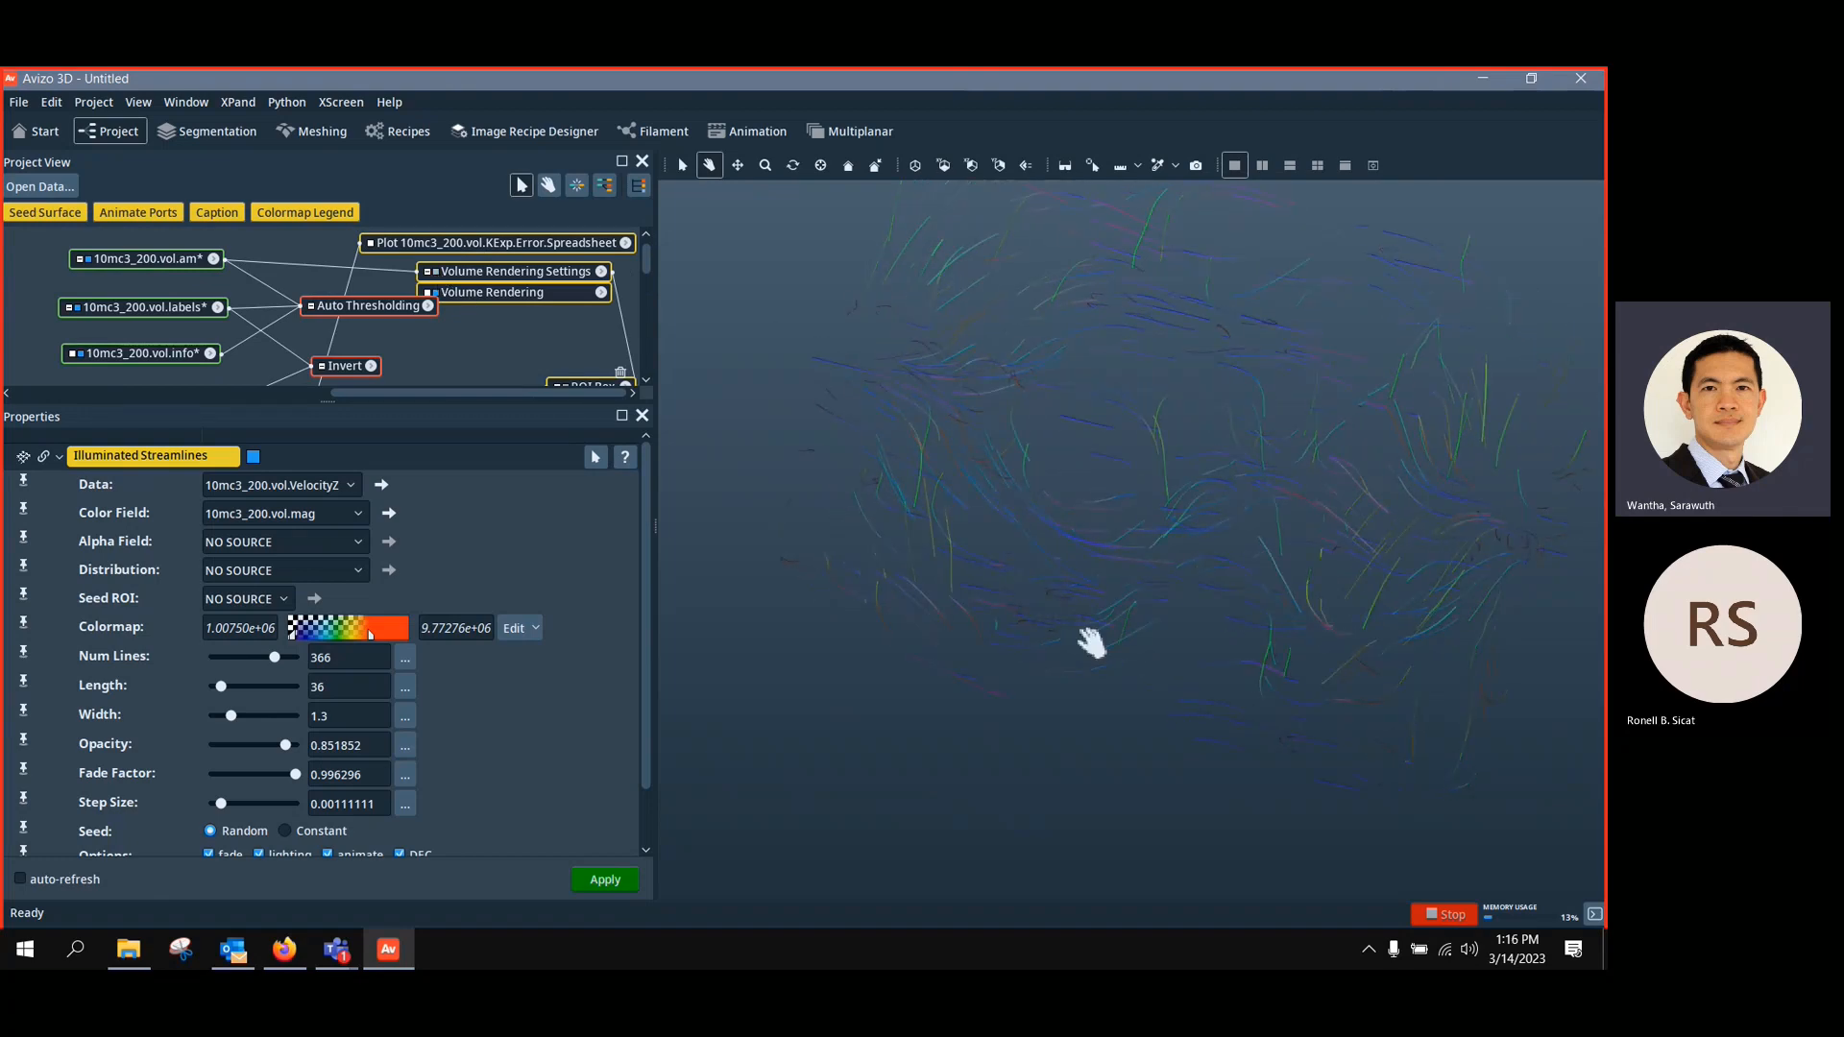
Read the help page of the Absolute Permeability Experiment Simulation module, including its units and its problems and solutions
scroll(425, 350, down, 5)
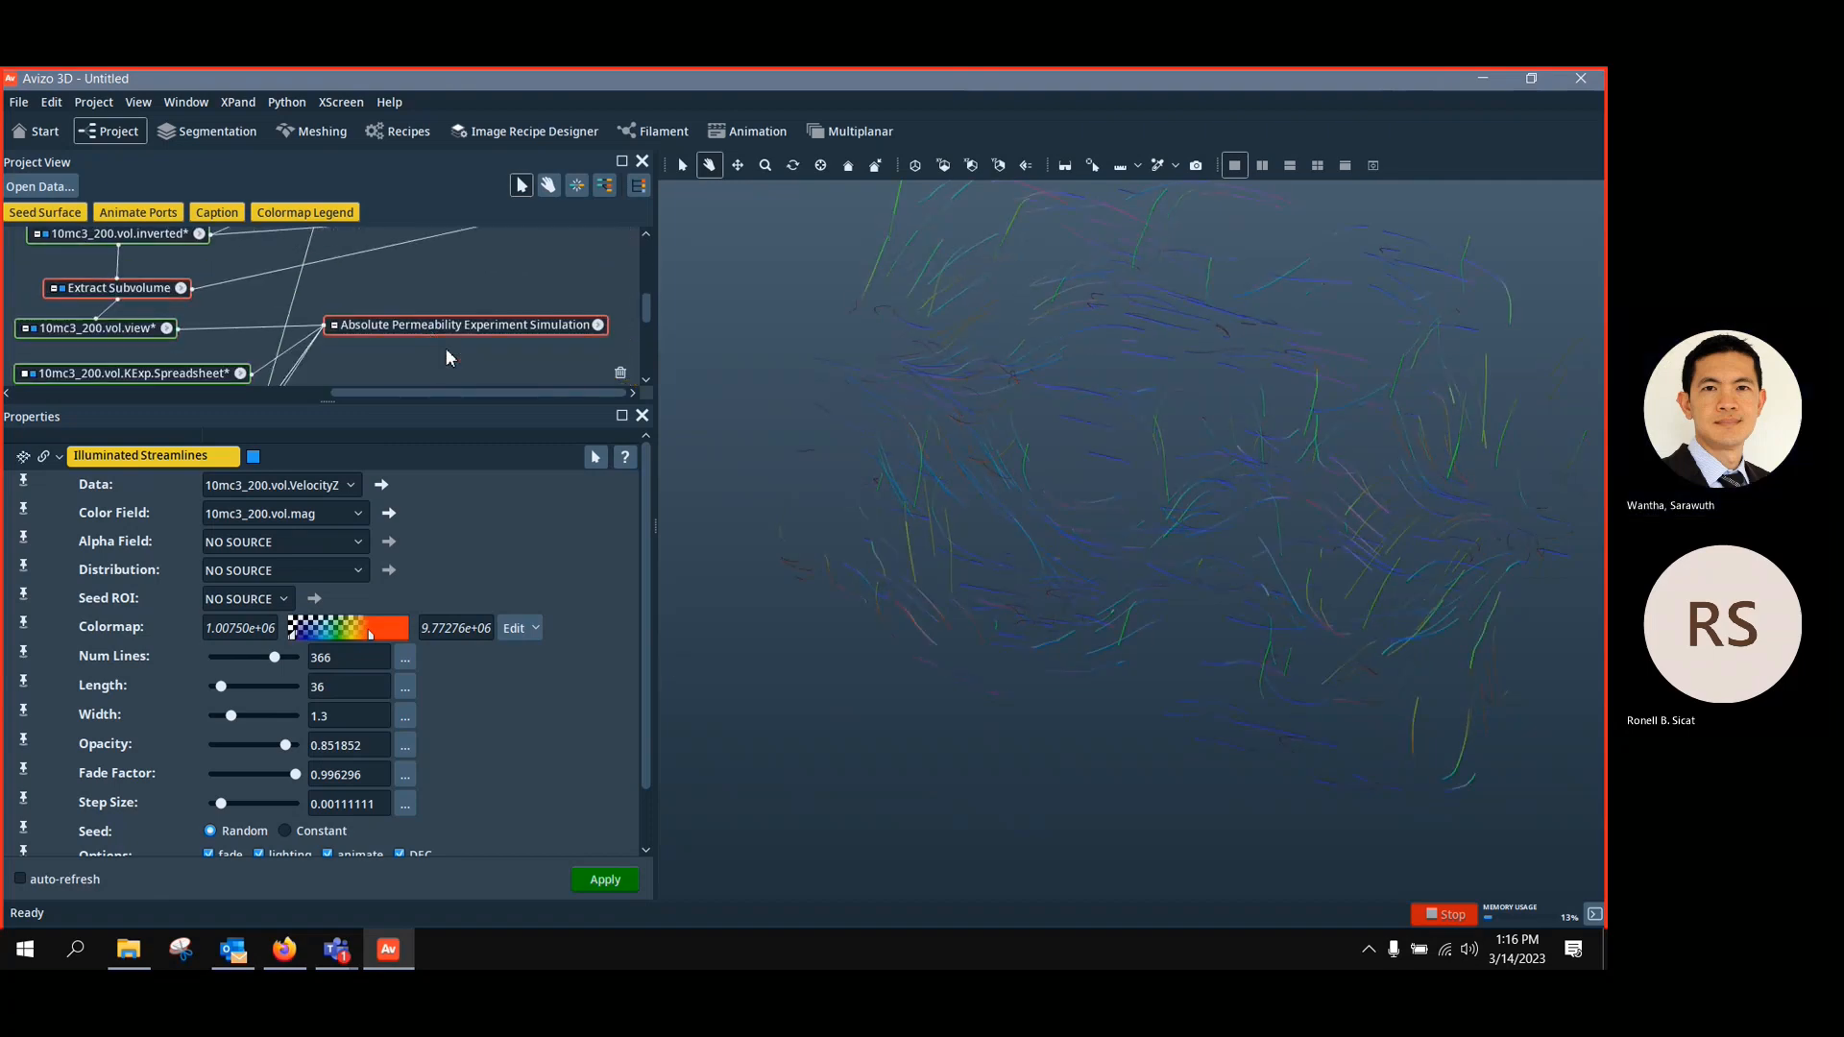
click(465, 326)
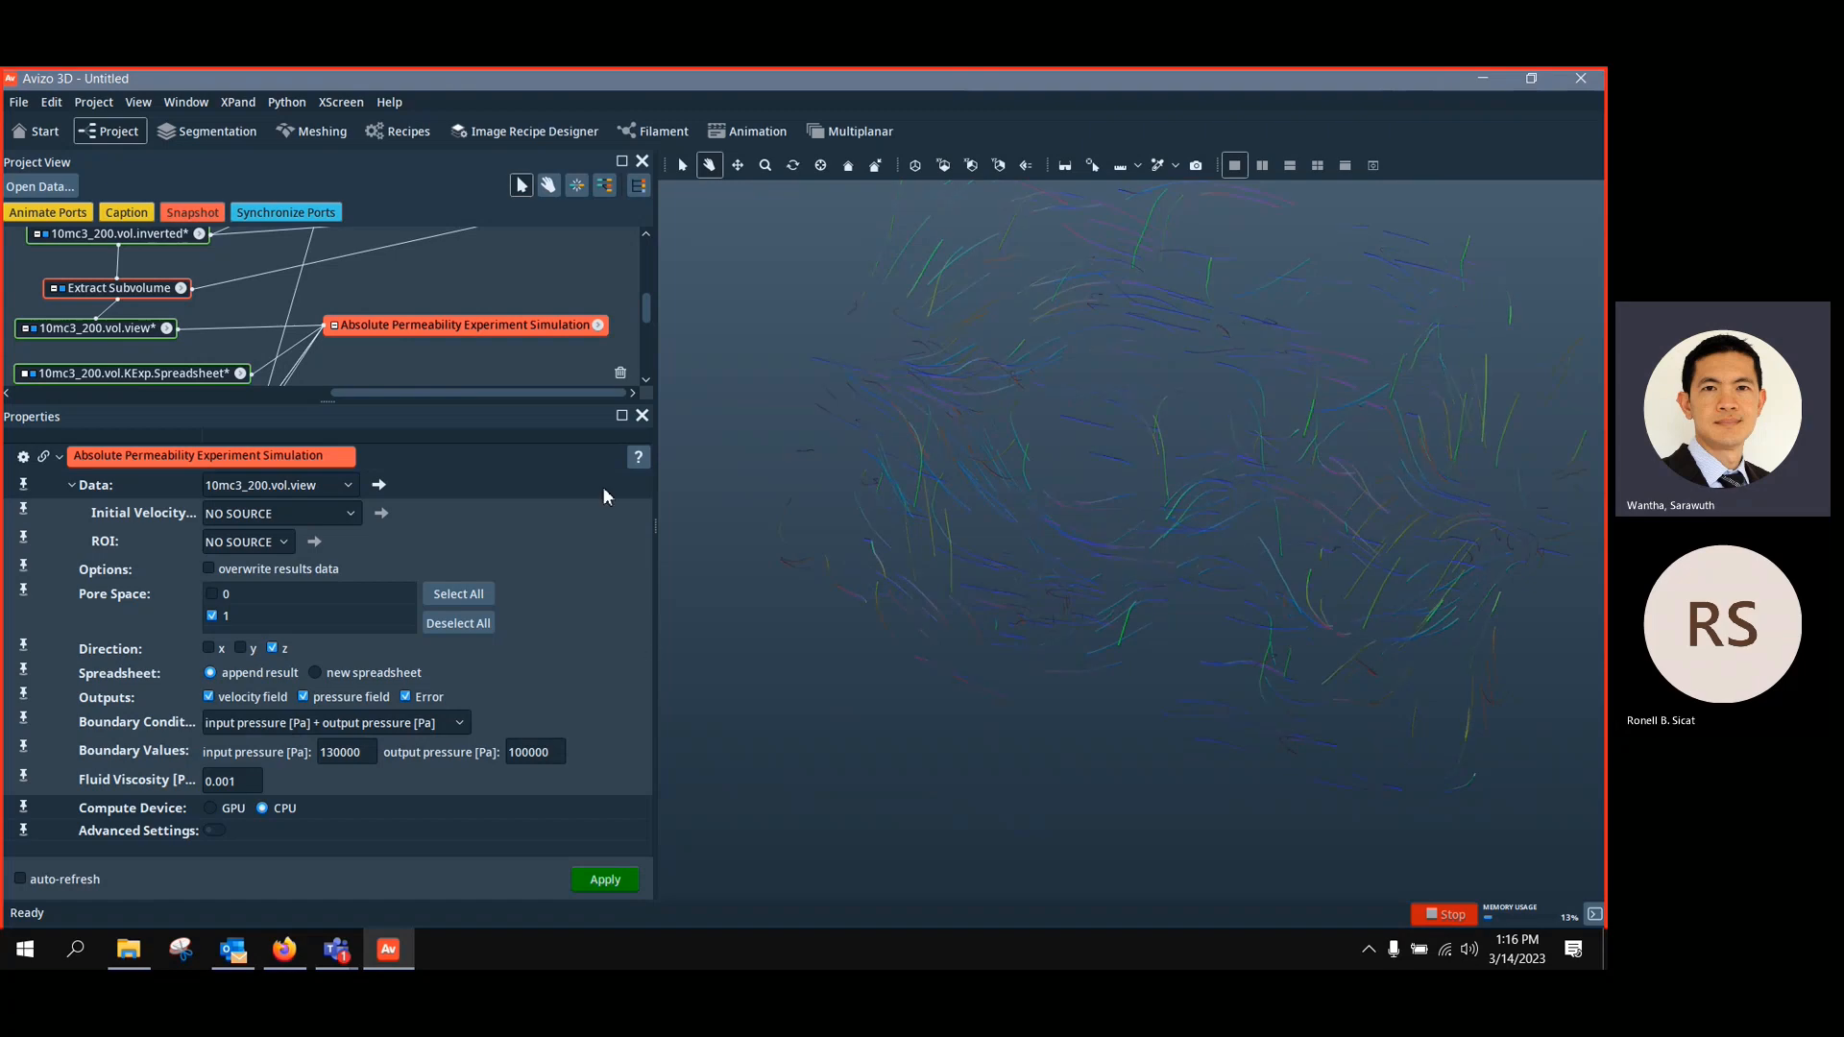
click(638, 457)
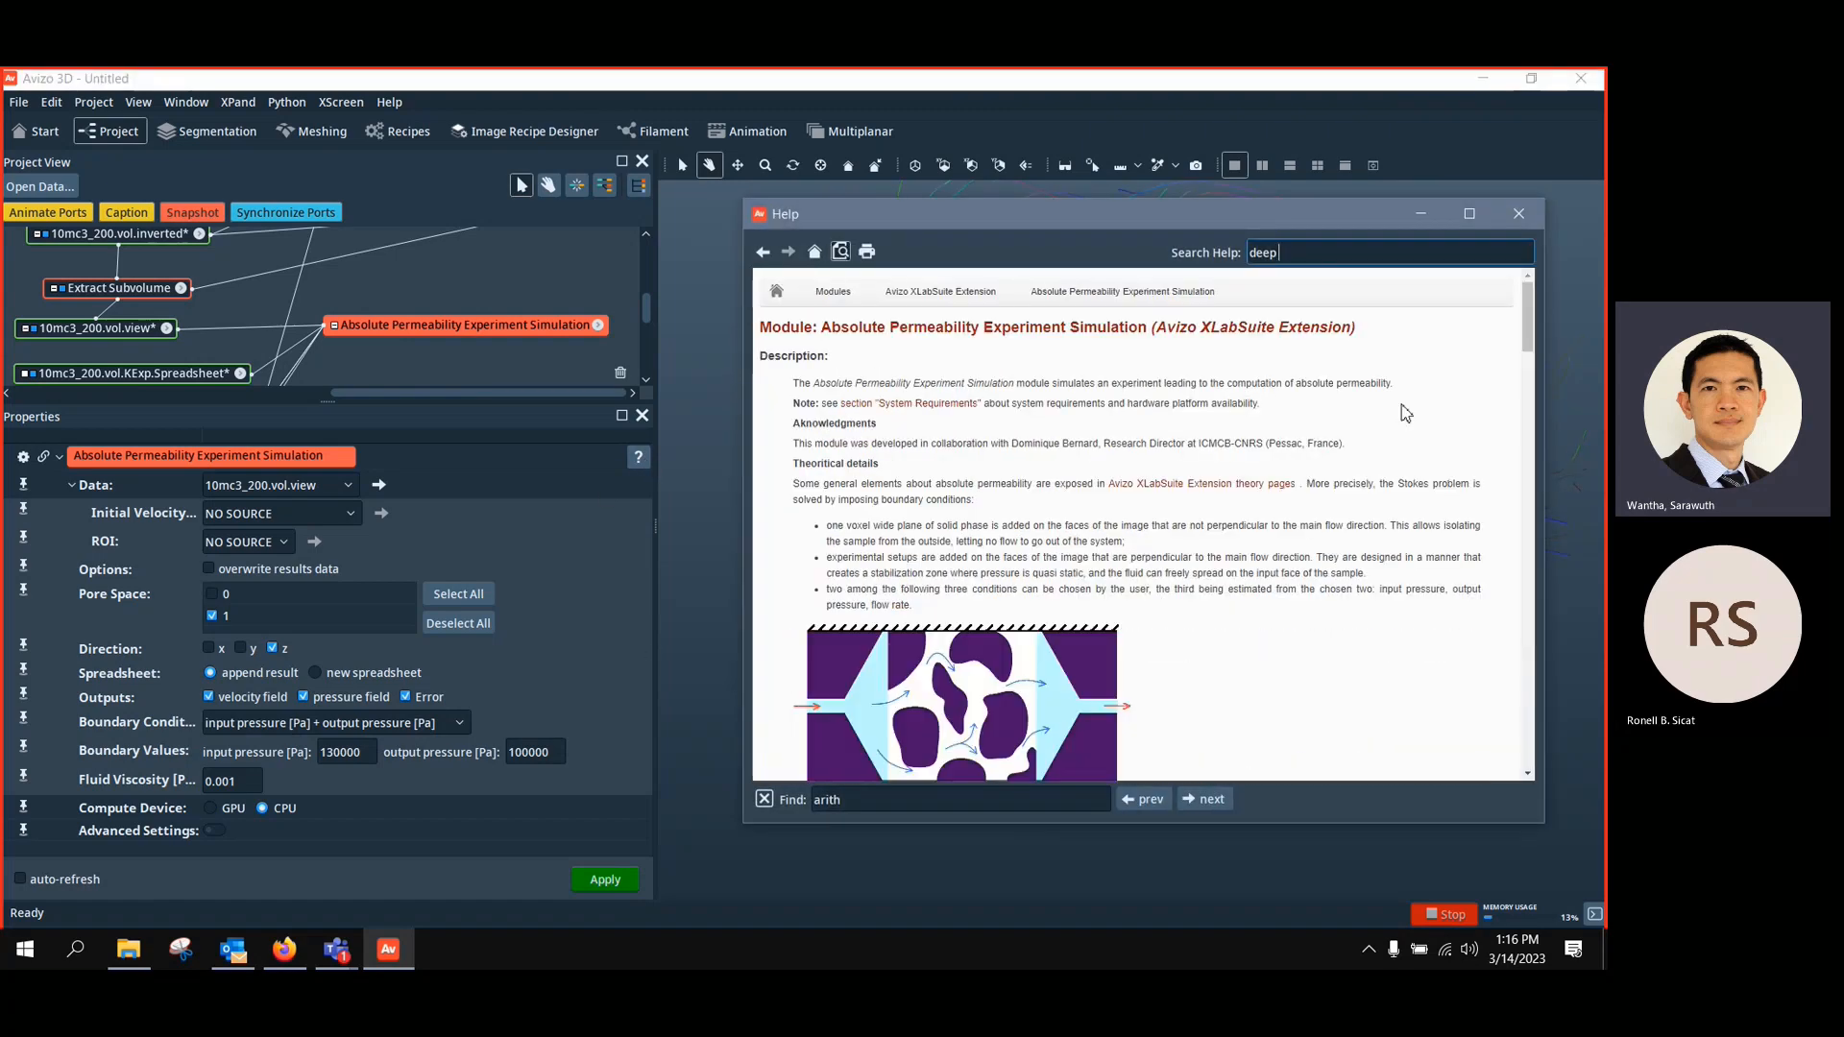
click(1470, 216)
scroll(1201, 546, down, 4)
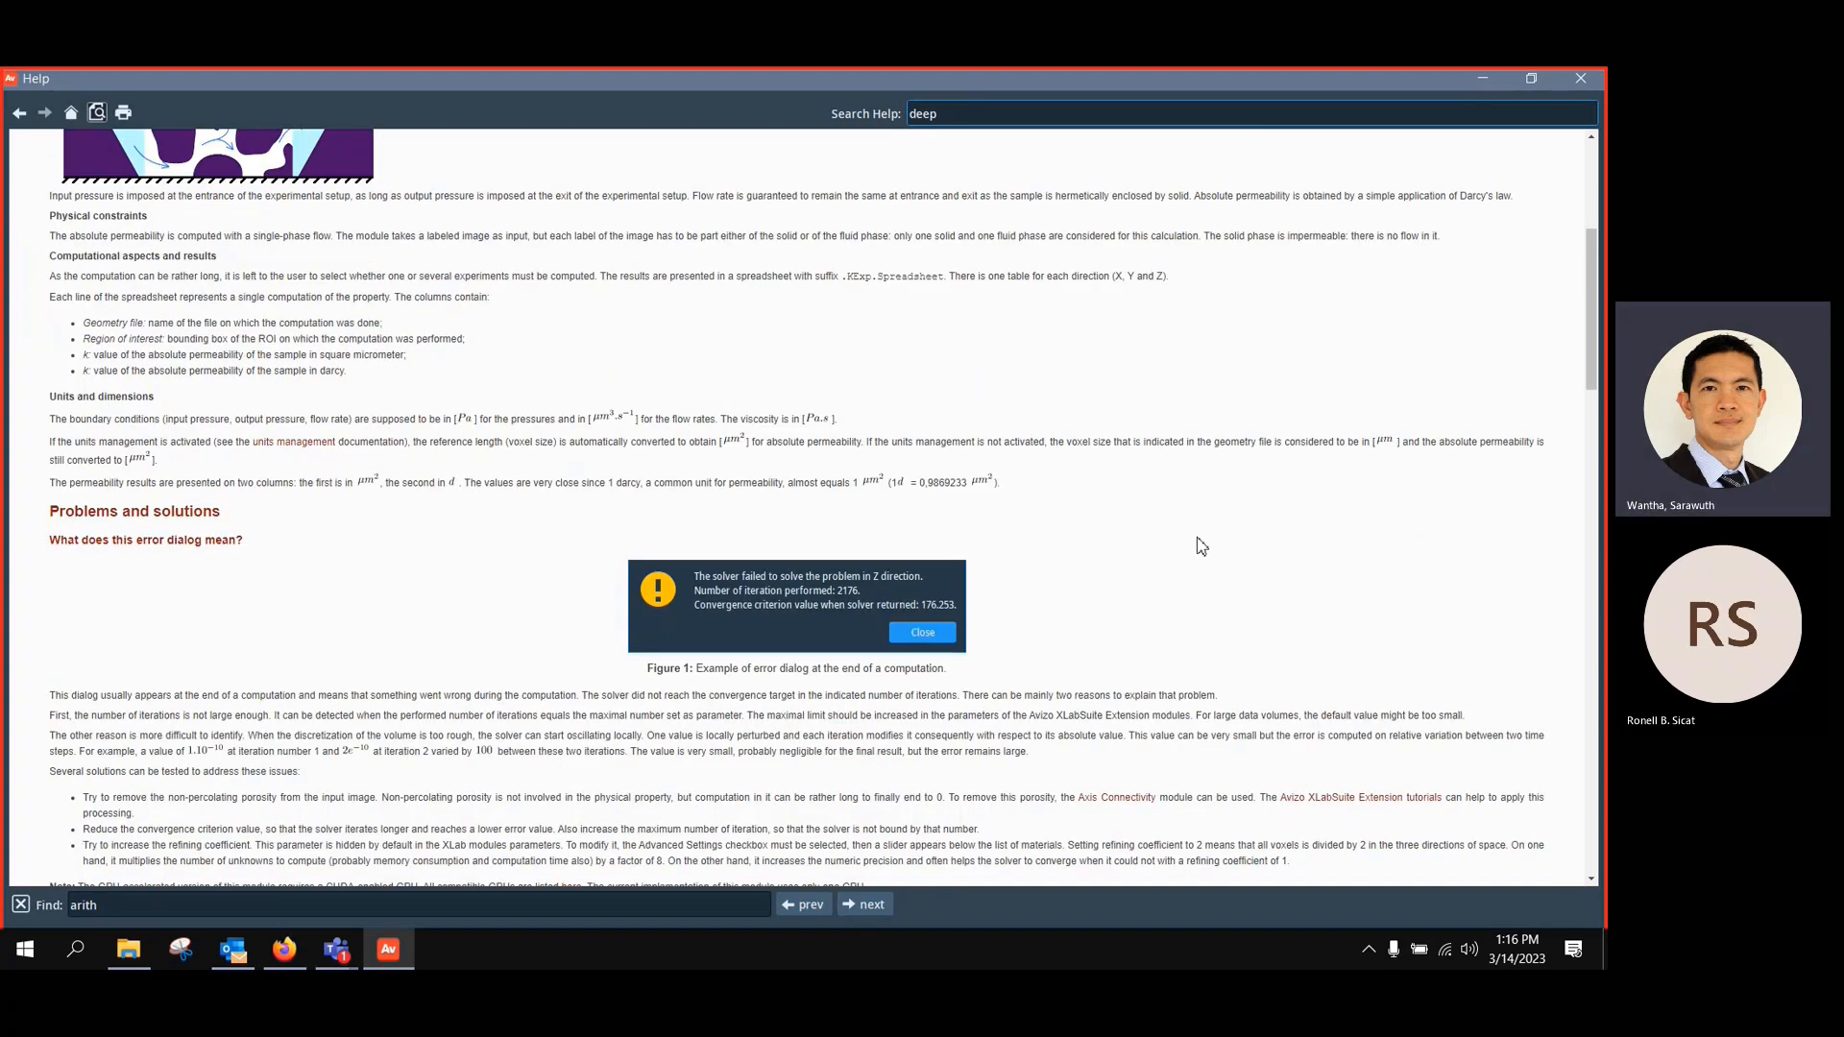
scroll(1201, 546, up, 2)
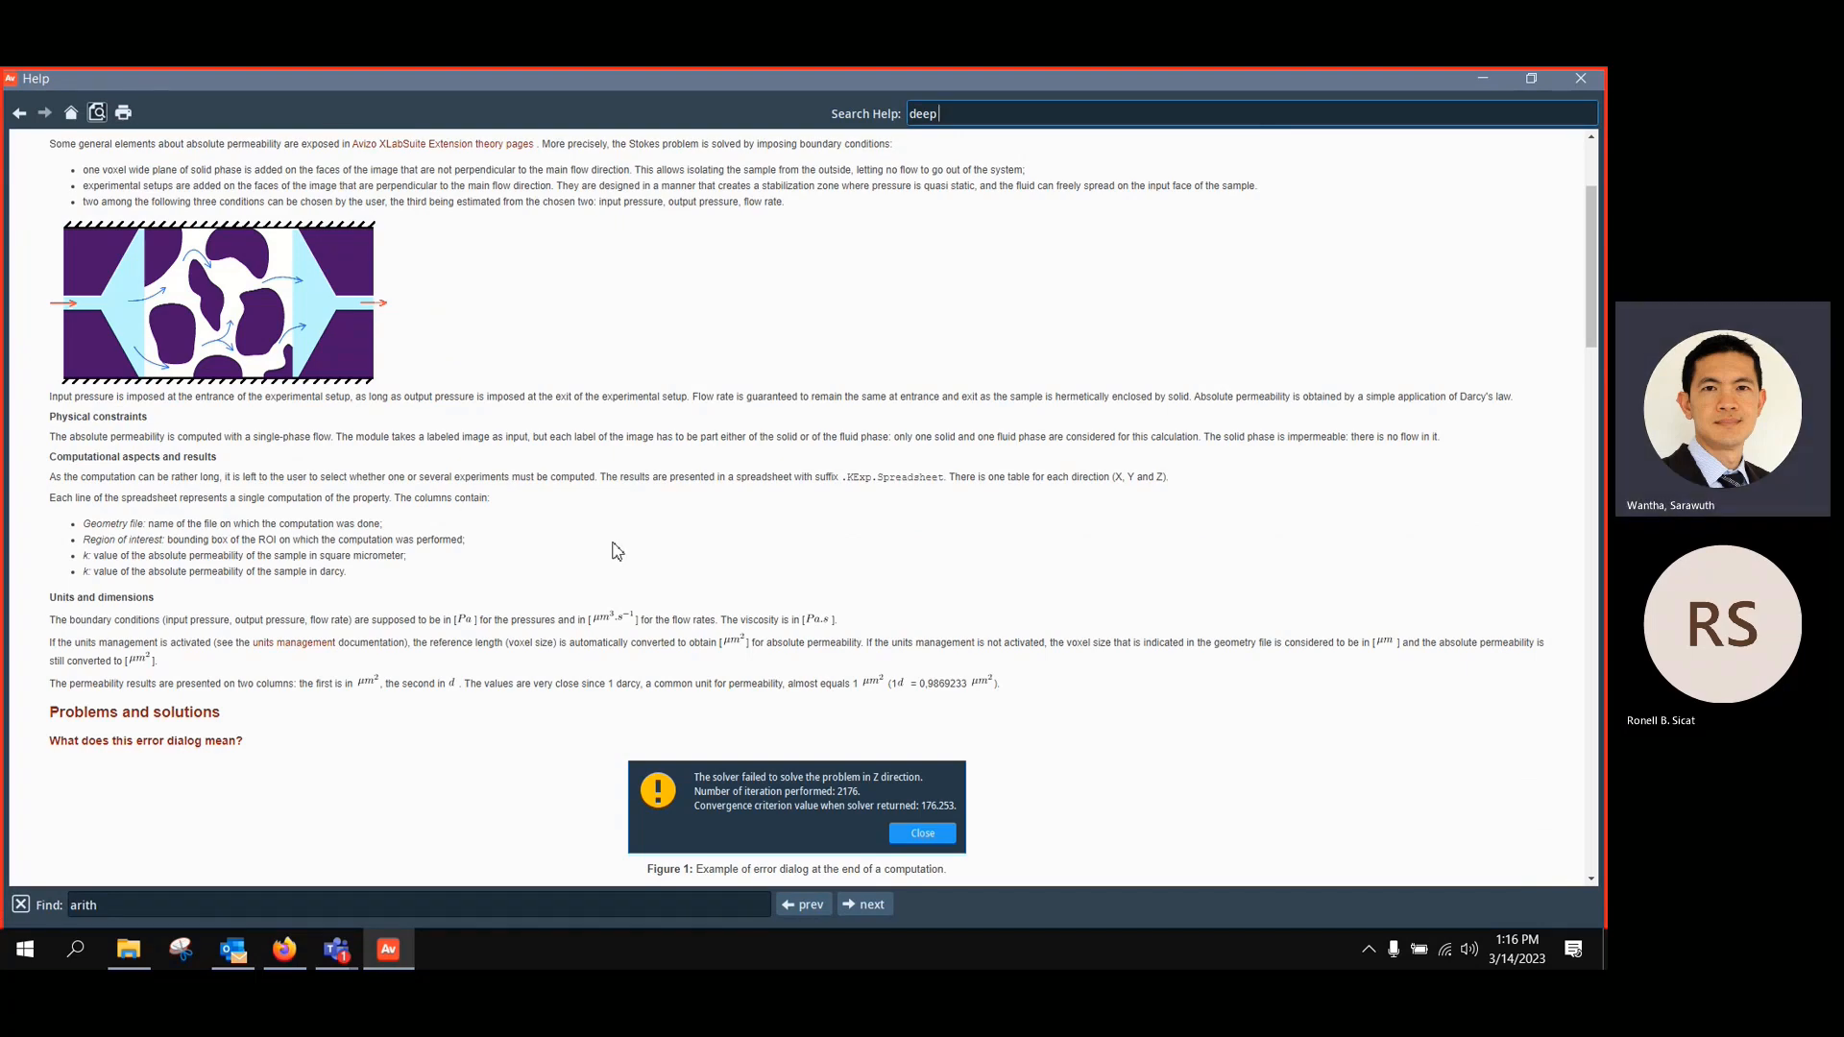
scroll(615, 551, down, 4)
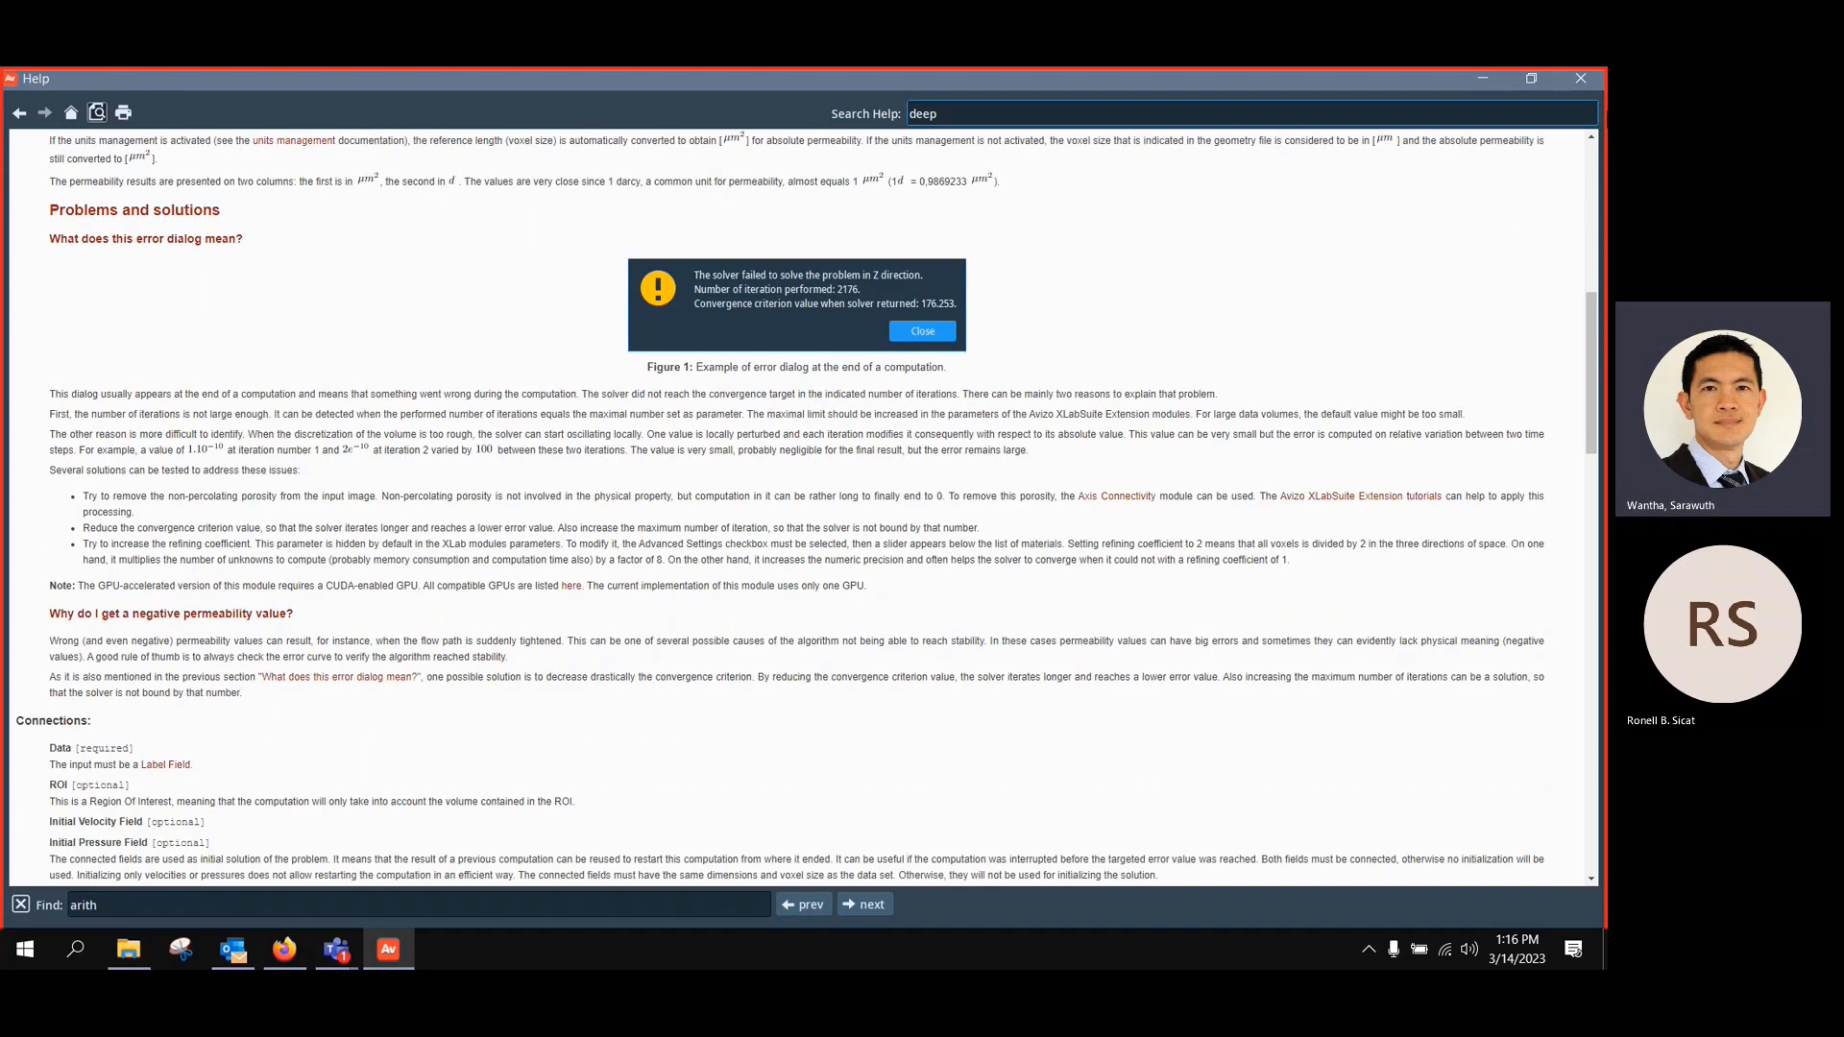
click(1595, 82)
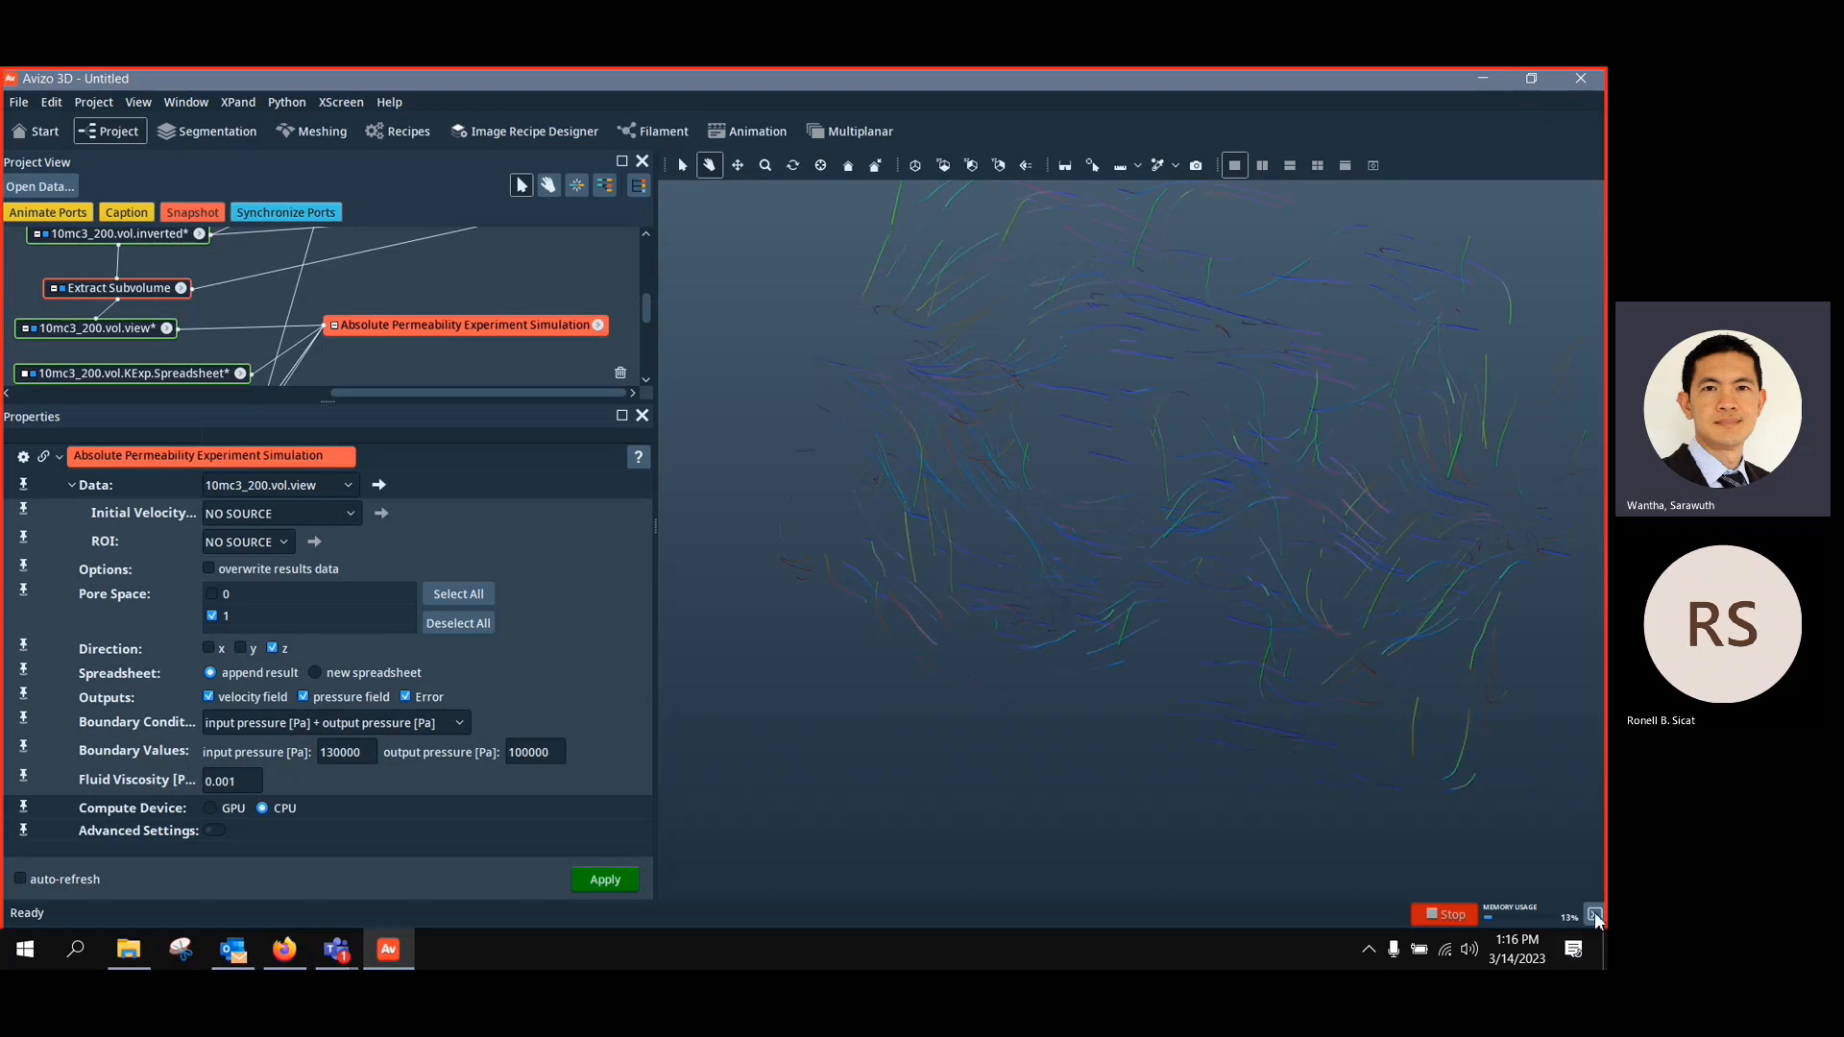
Review the logged deep learning training epochs in the console and close it
click(1594, 914)
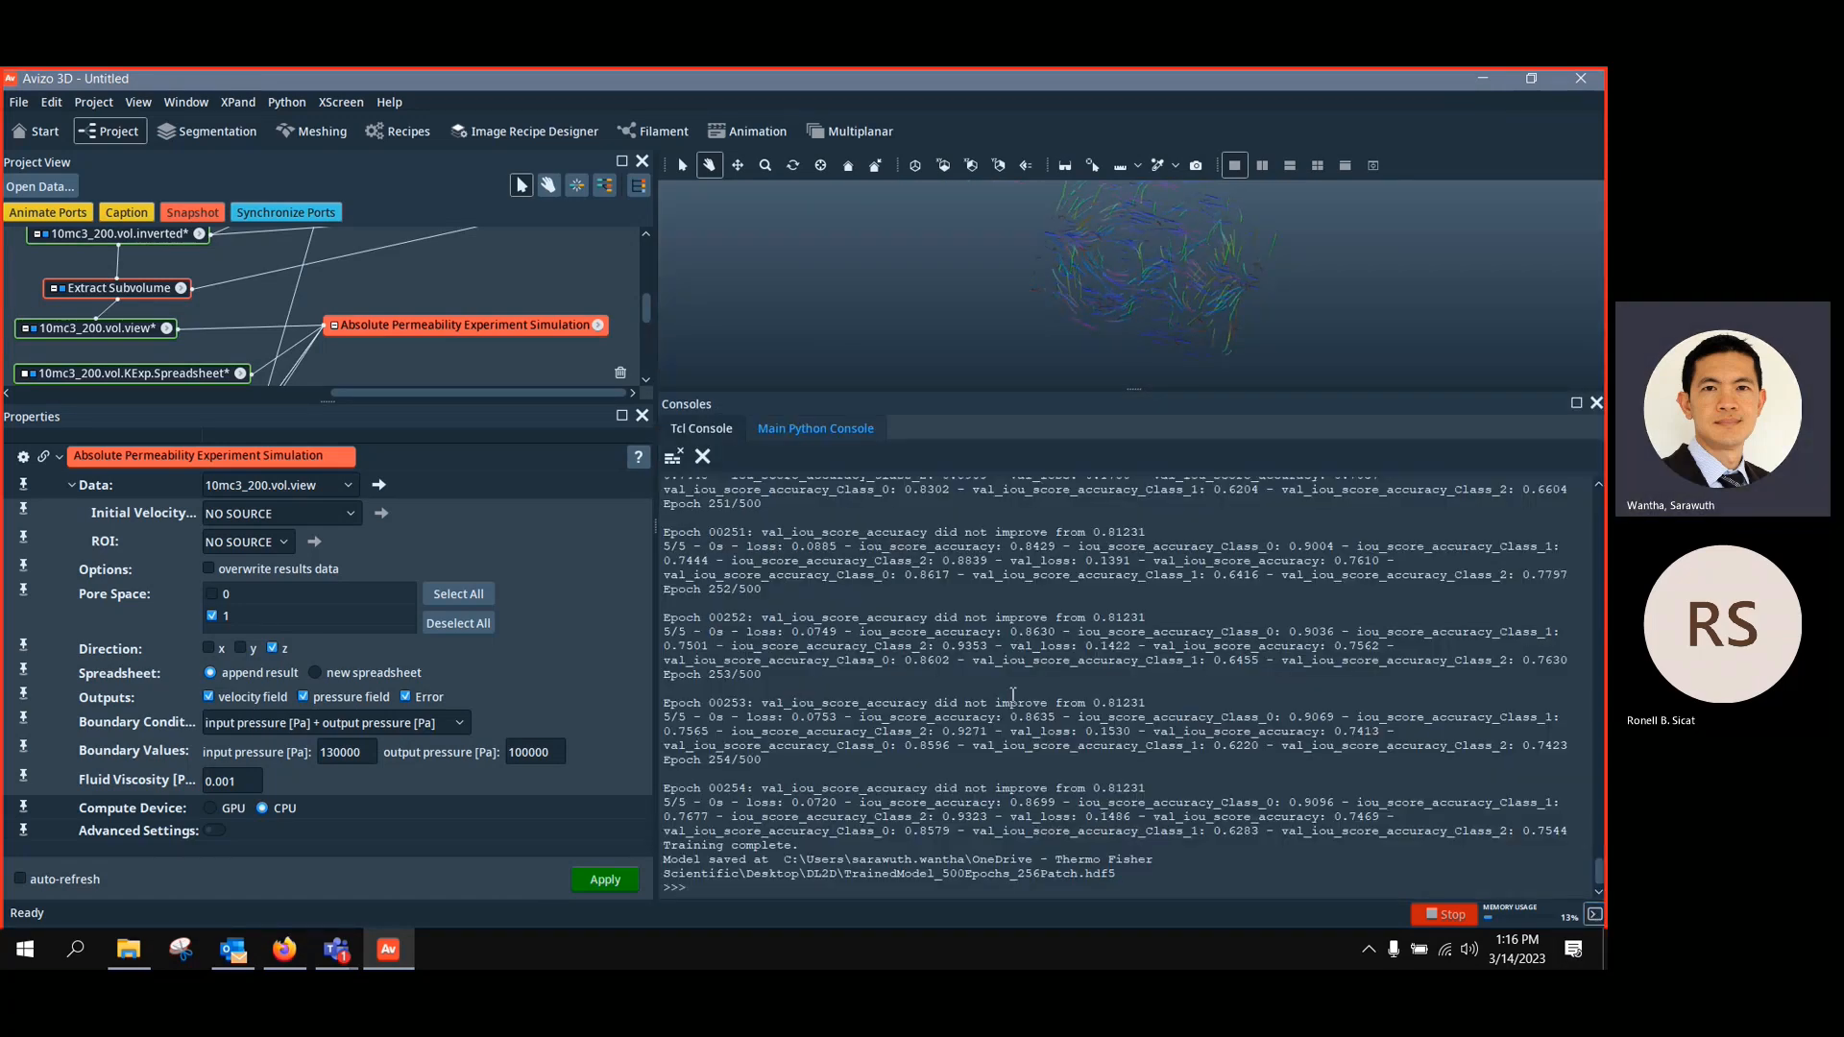
scroll(1011, 673, up, 15)
scroll(1013, 702, up, 15)
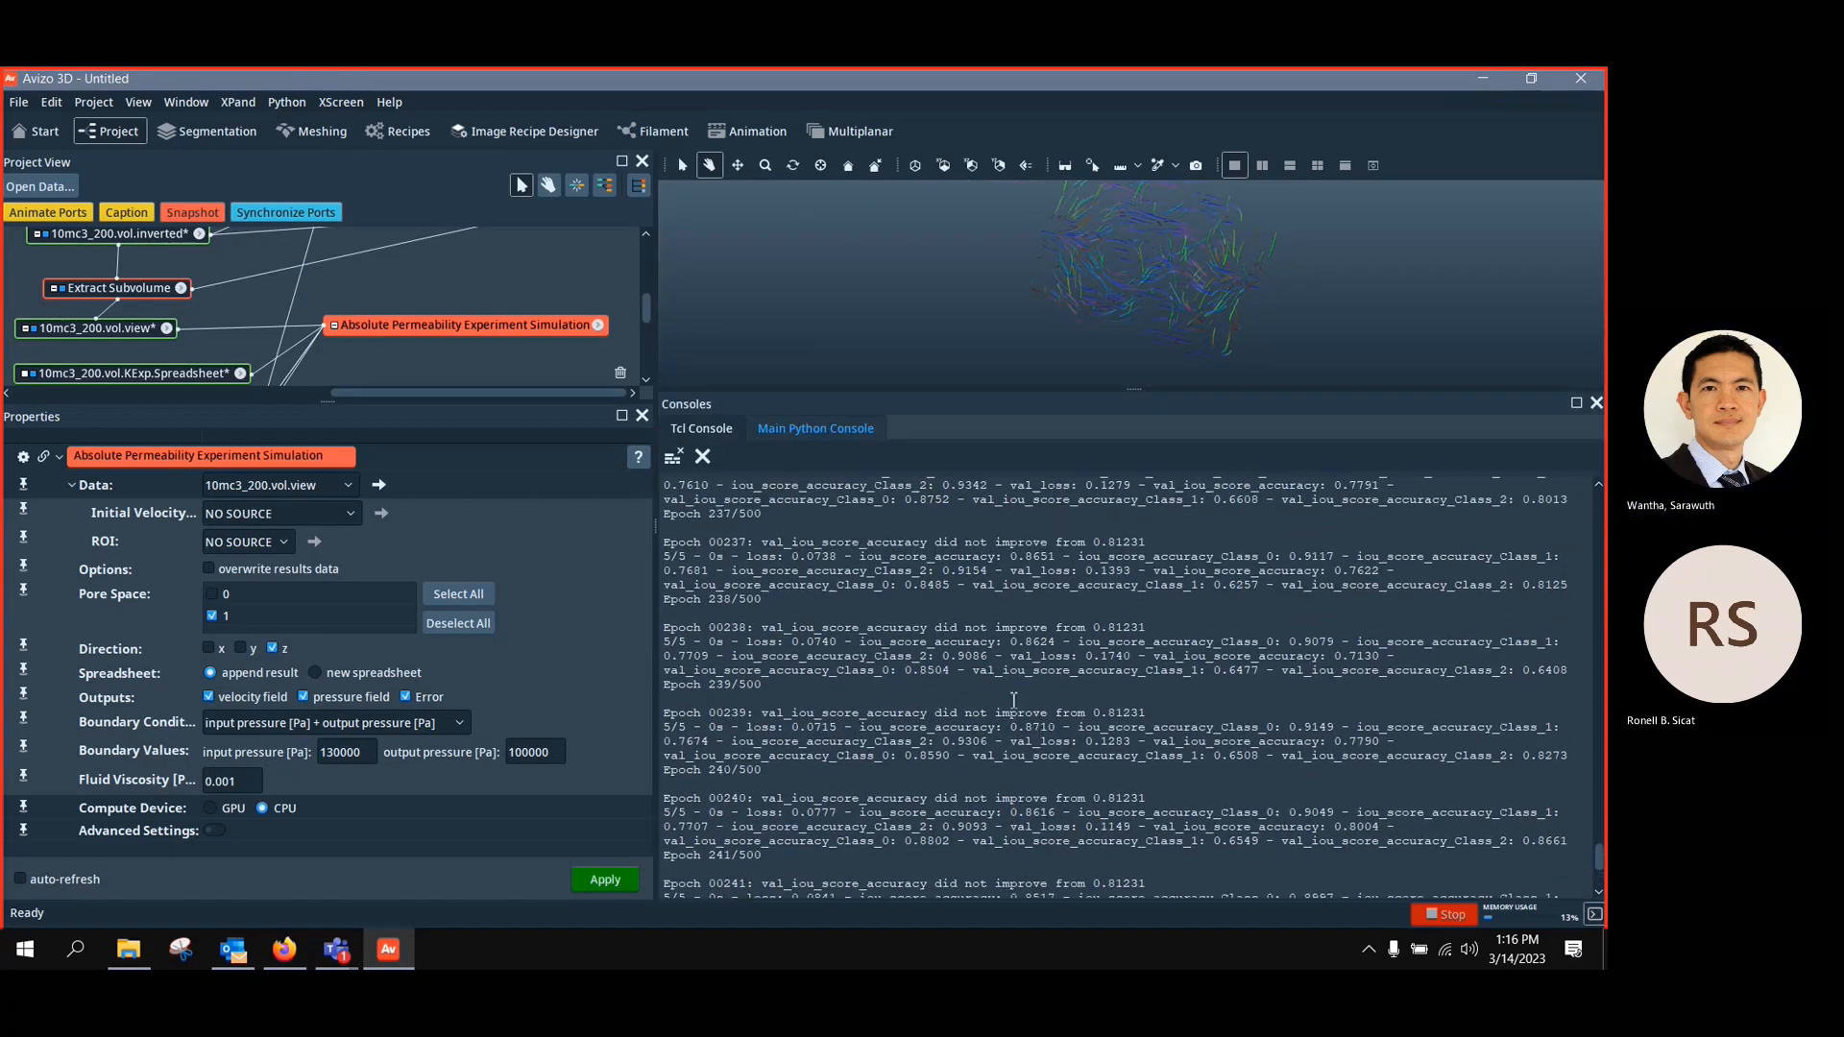
scroll(1013, 702, down, 10)
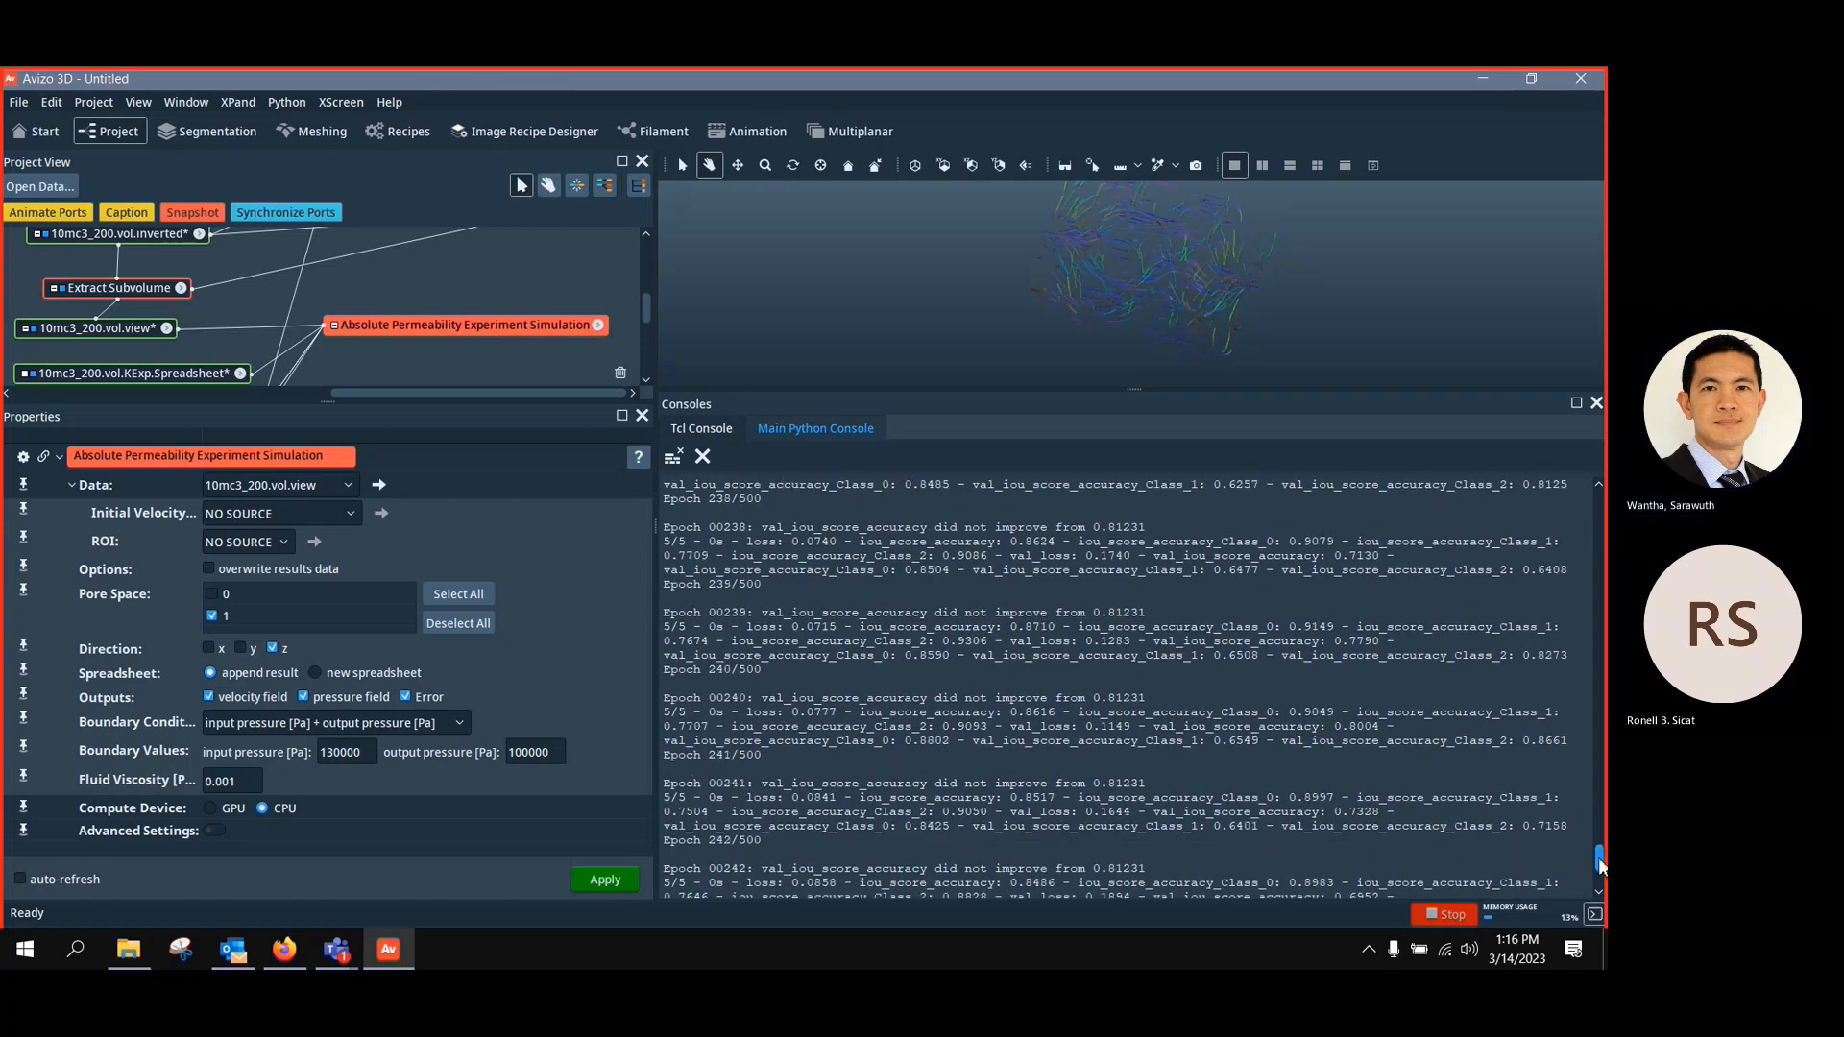
scroll(1598, 862, down, 15)
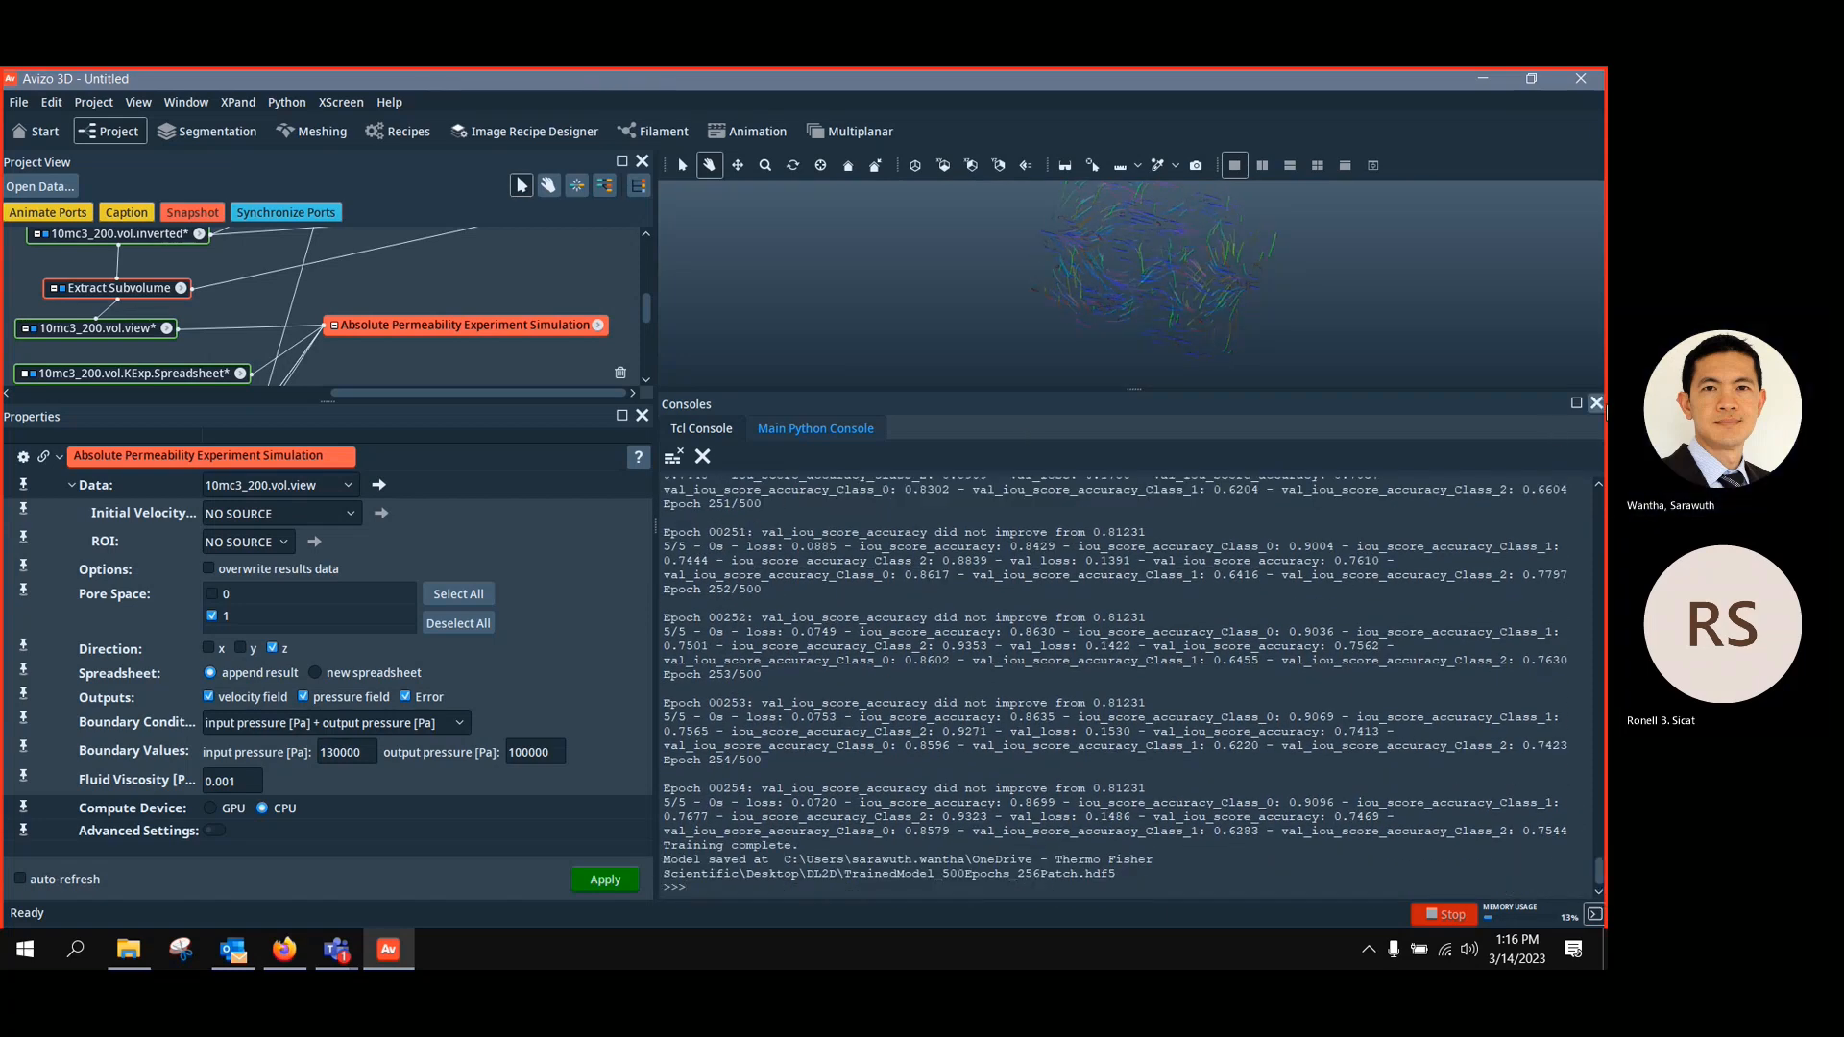
click(1597, 402)
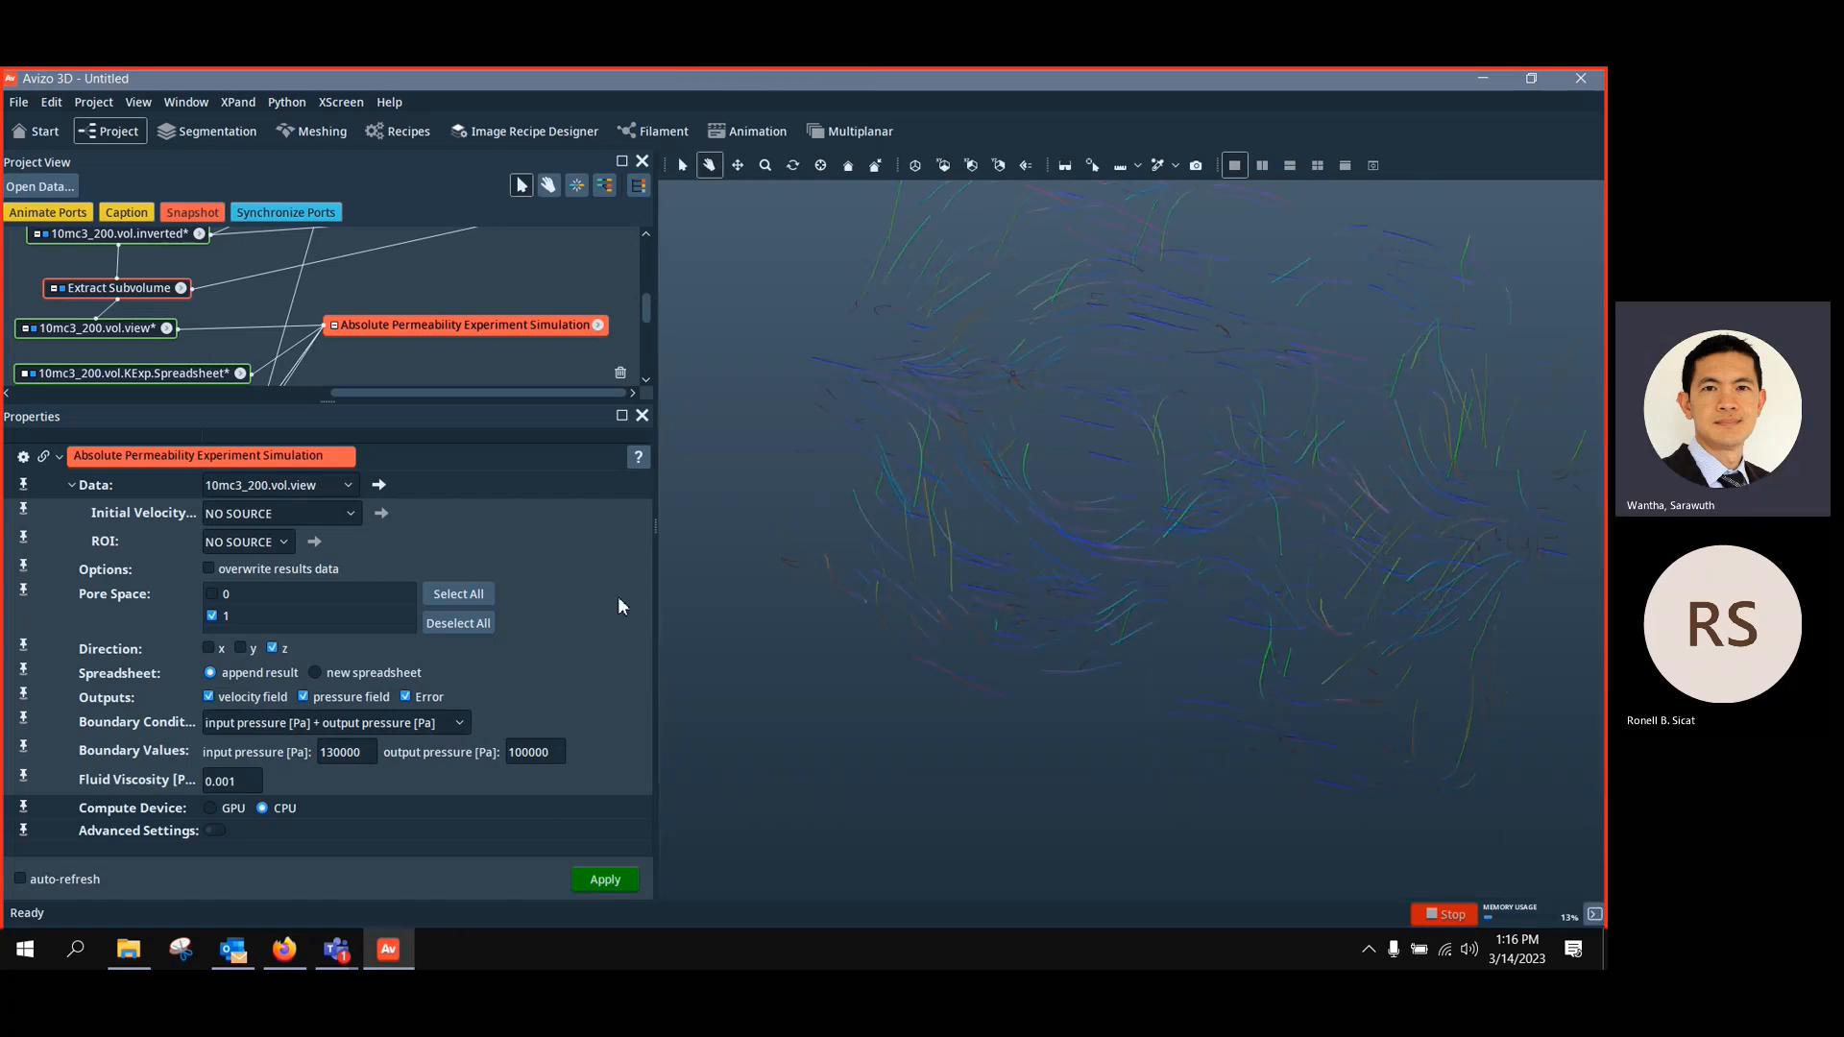
Reopen the permeability module's help and read its boundary condition, compute device and advanced convergence settings
click(638, 457)
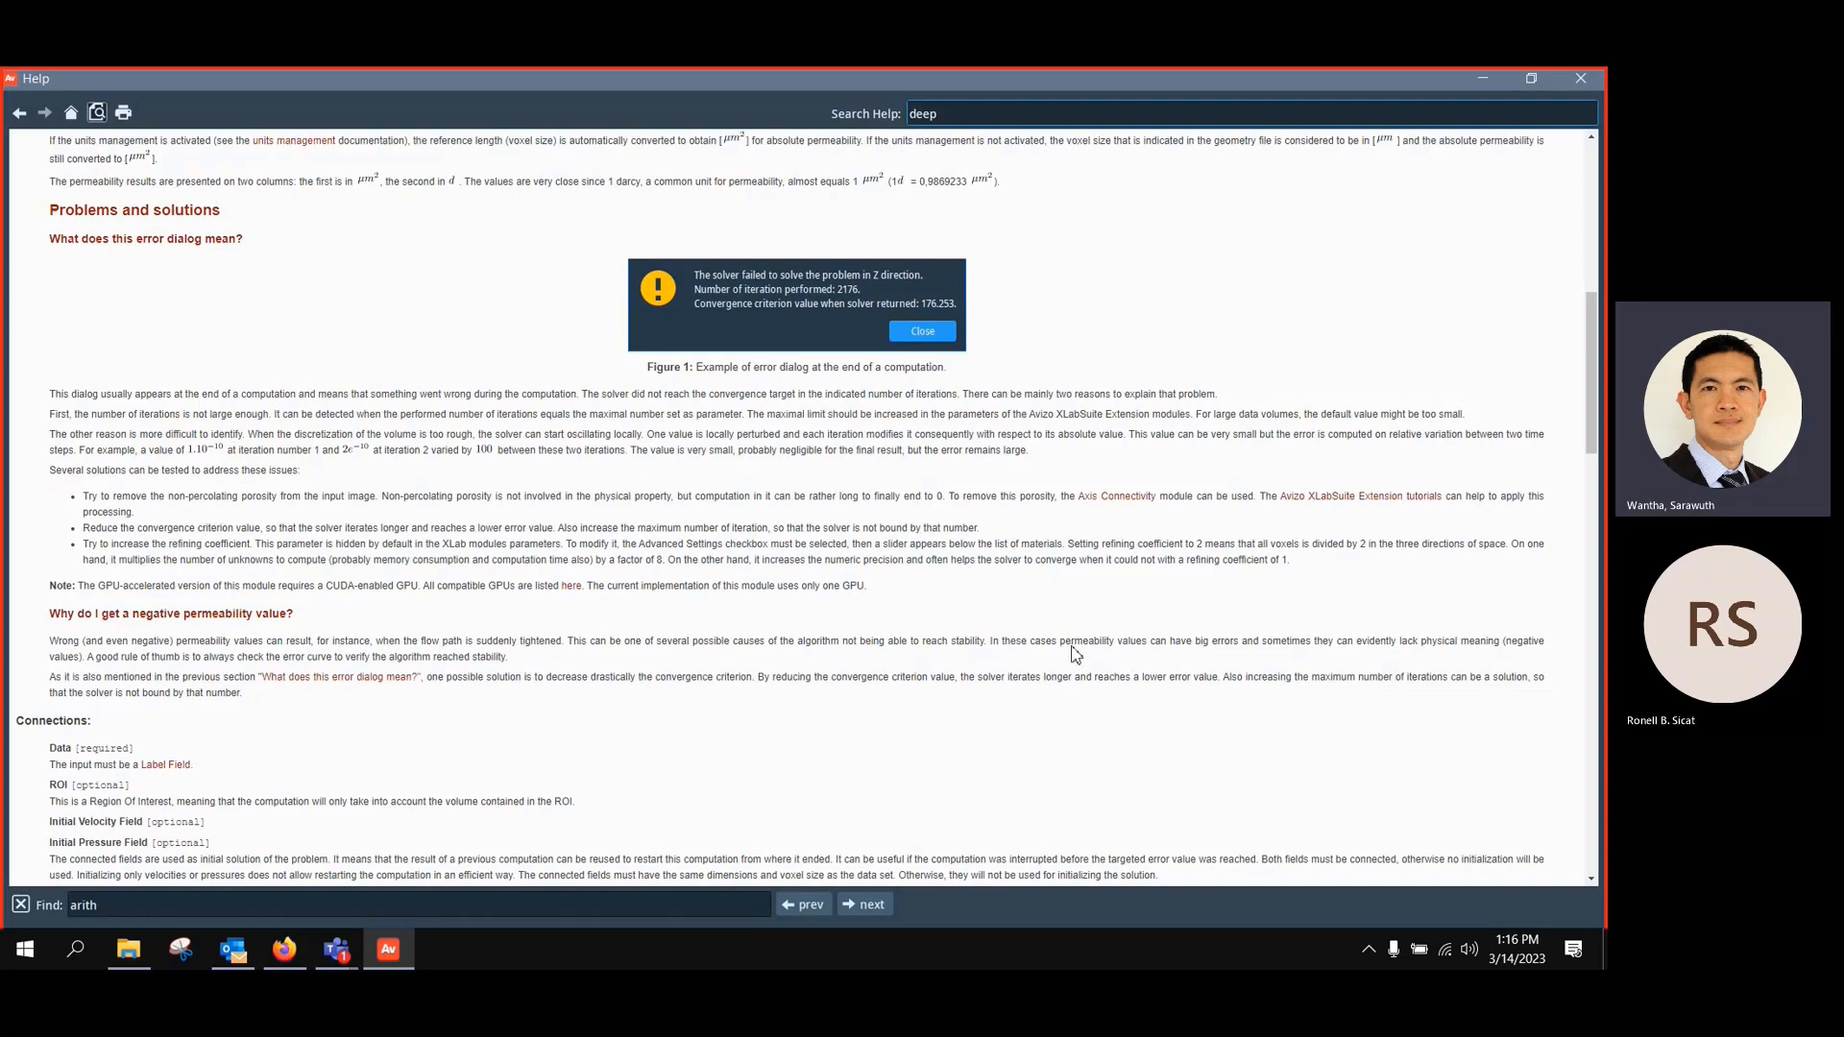
scroll(1064, 664, down, 15)
scroll(1064, 664, down, 7)
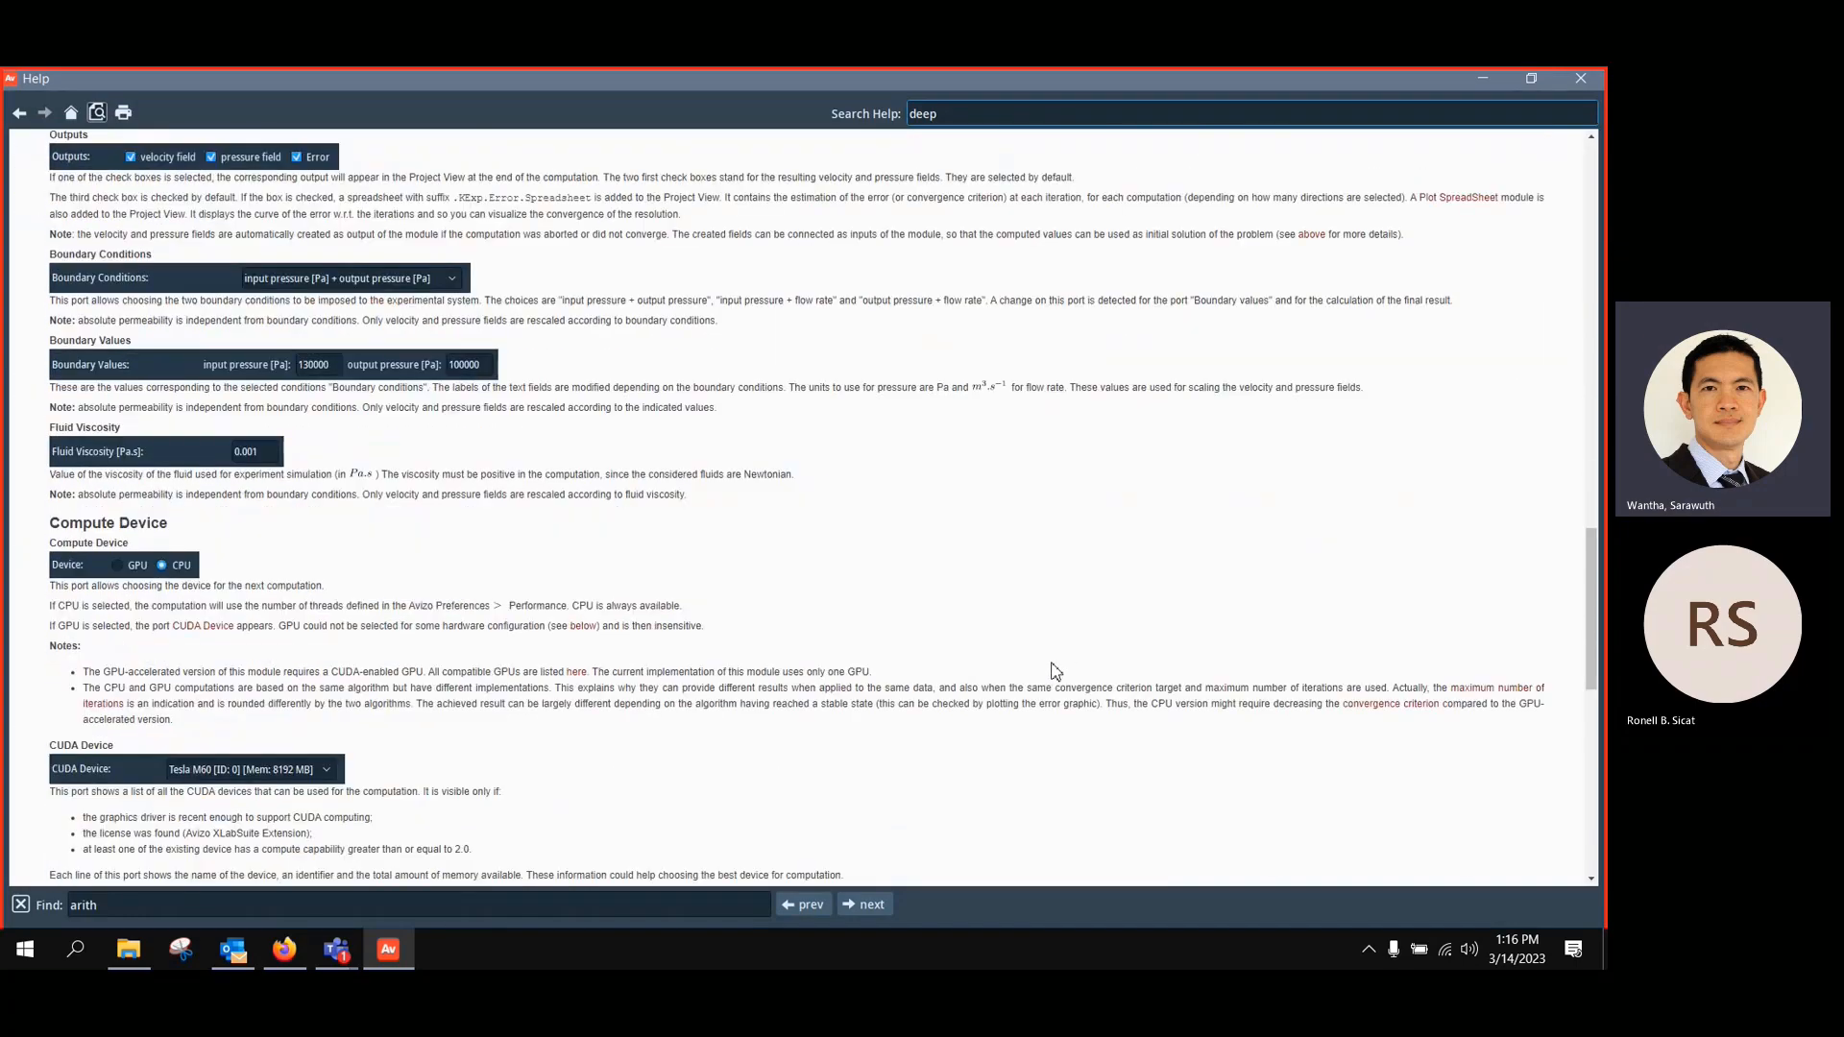
scroll(1039, 683, down, 5)
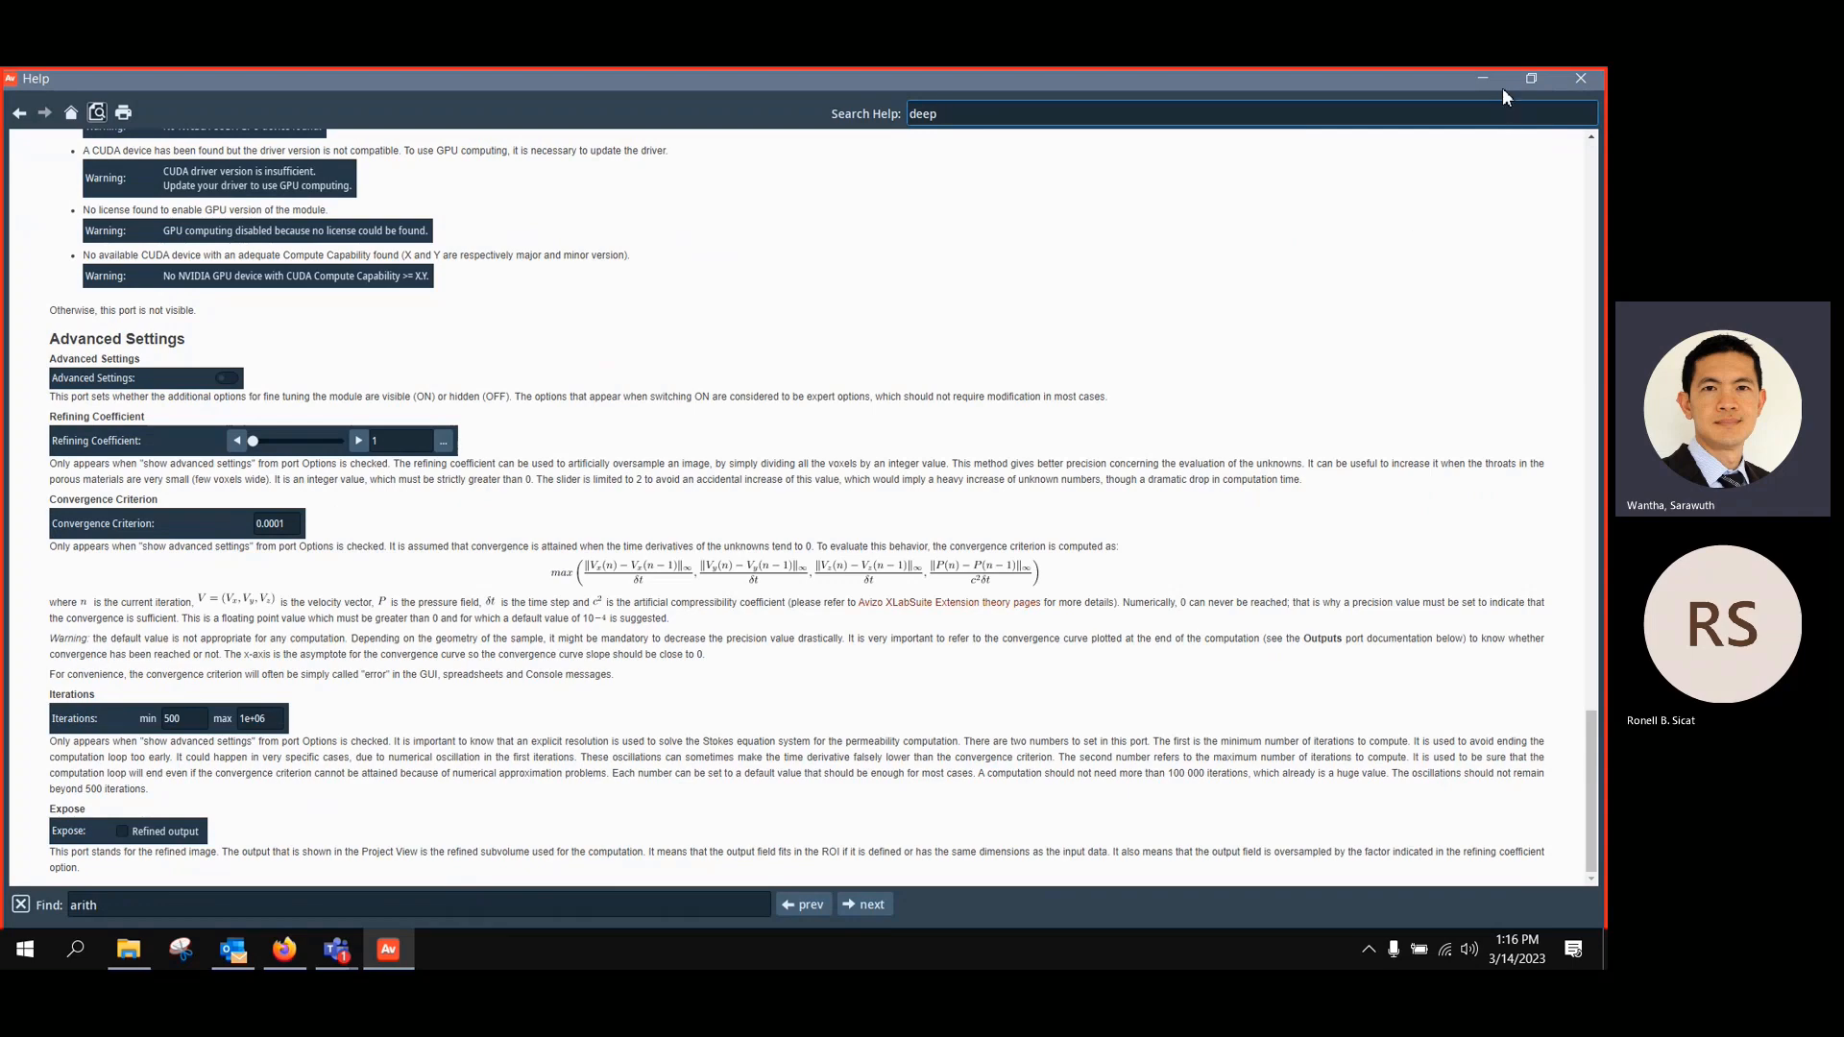
click(1477, 81)
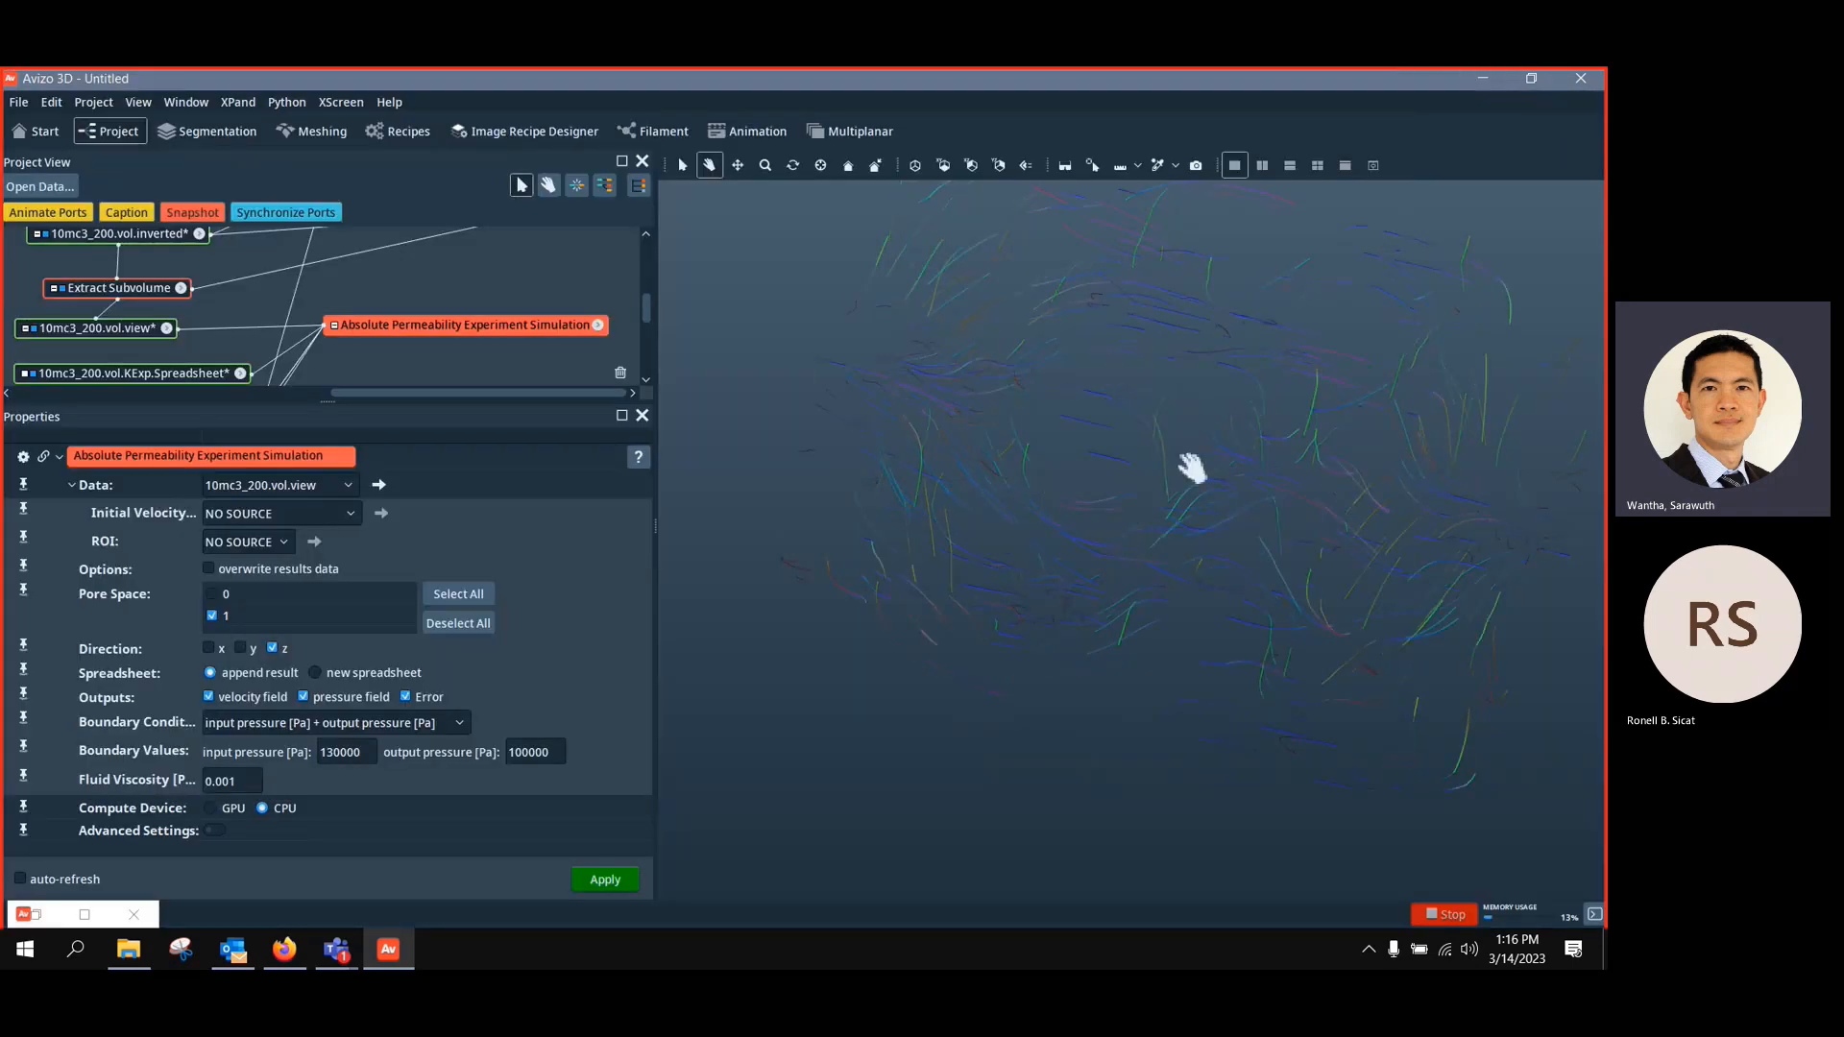
scroll(1264, 458, down, 5)
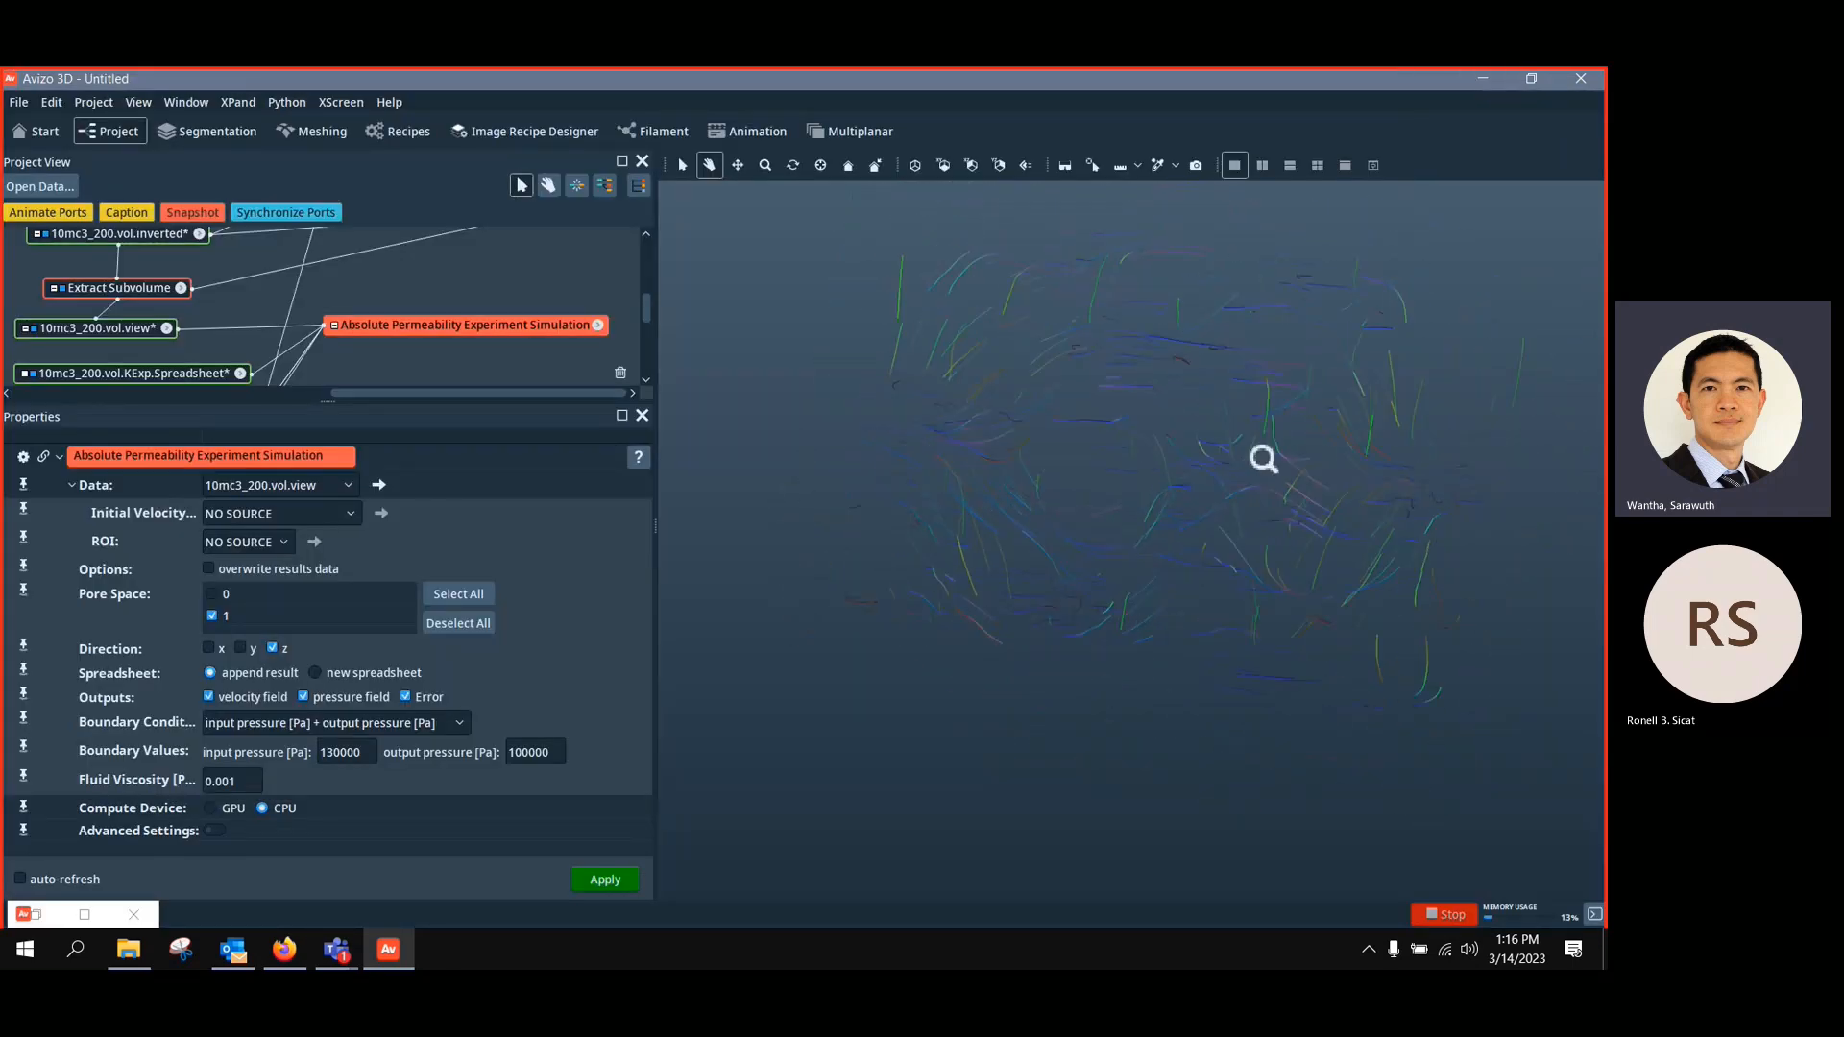
drag(1206, 461, 1141, 622)
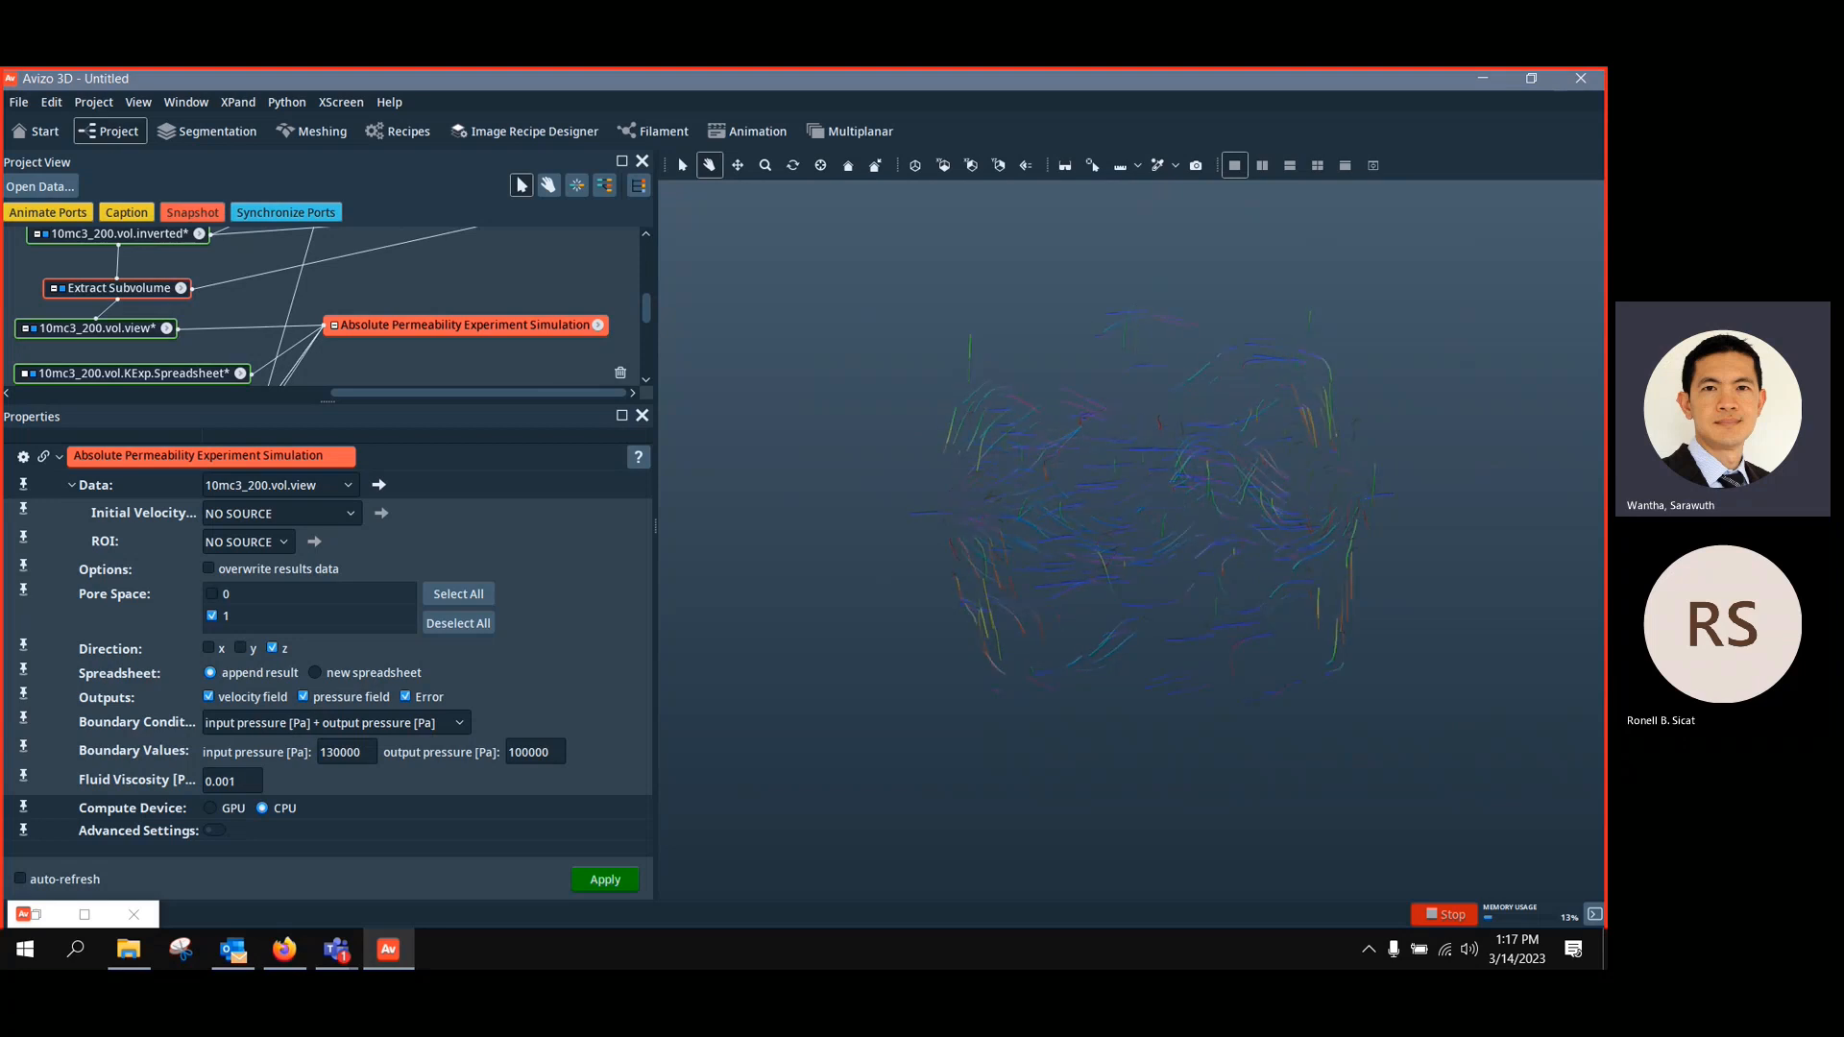
Look up the XLab extension in the user's guide and examine the material properties it can calculate
click(387, 103)
click(463, 125)
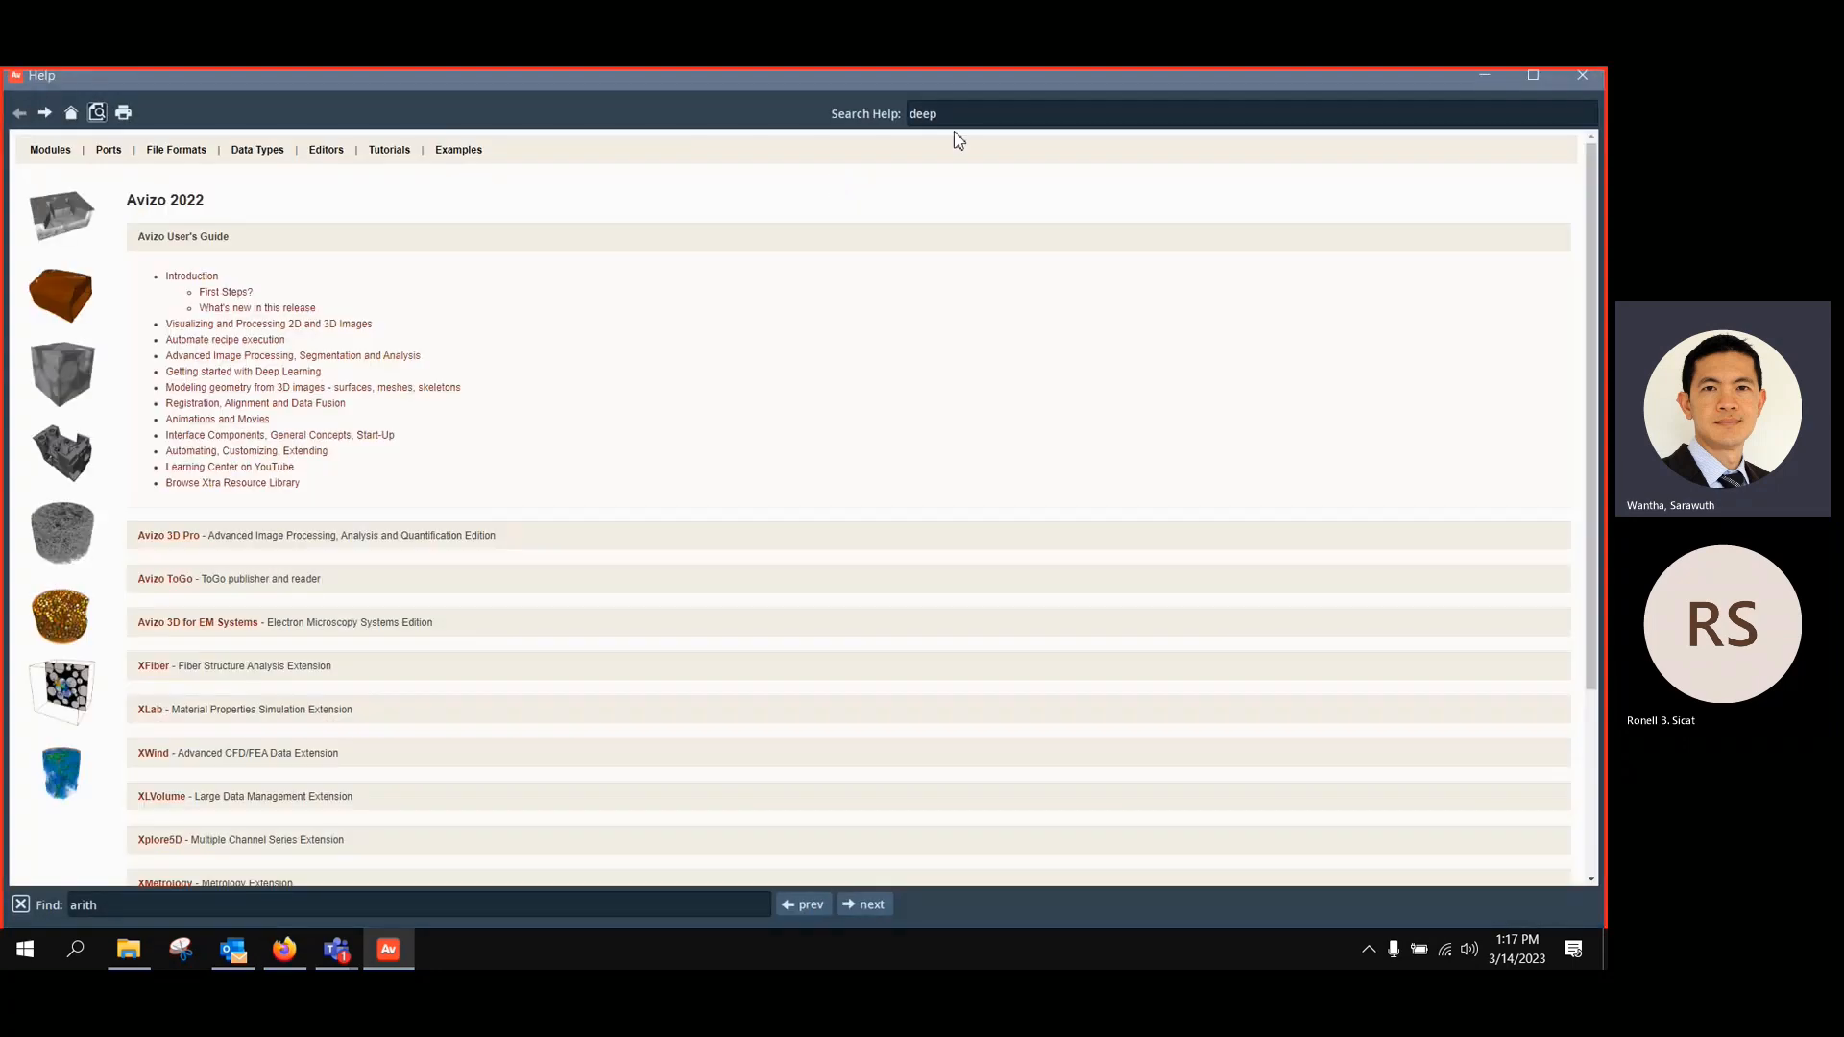
scroll(185, 671, down, 3)
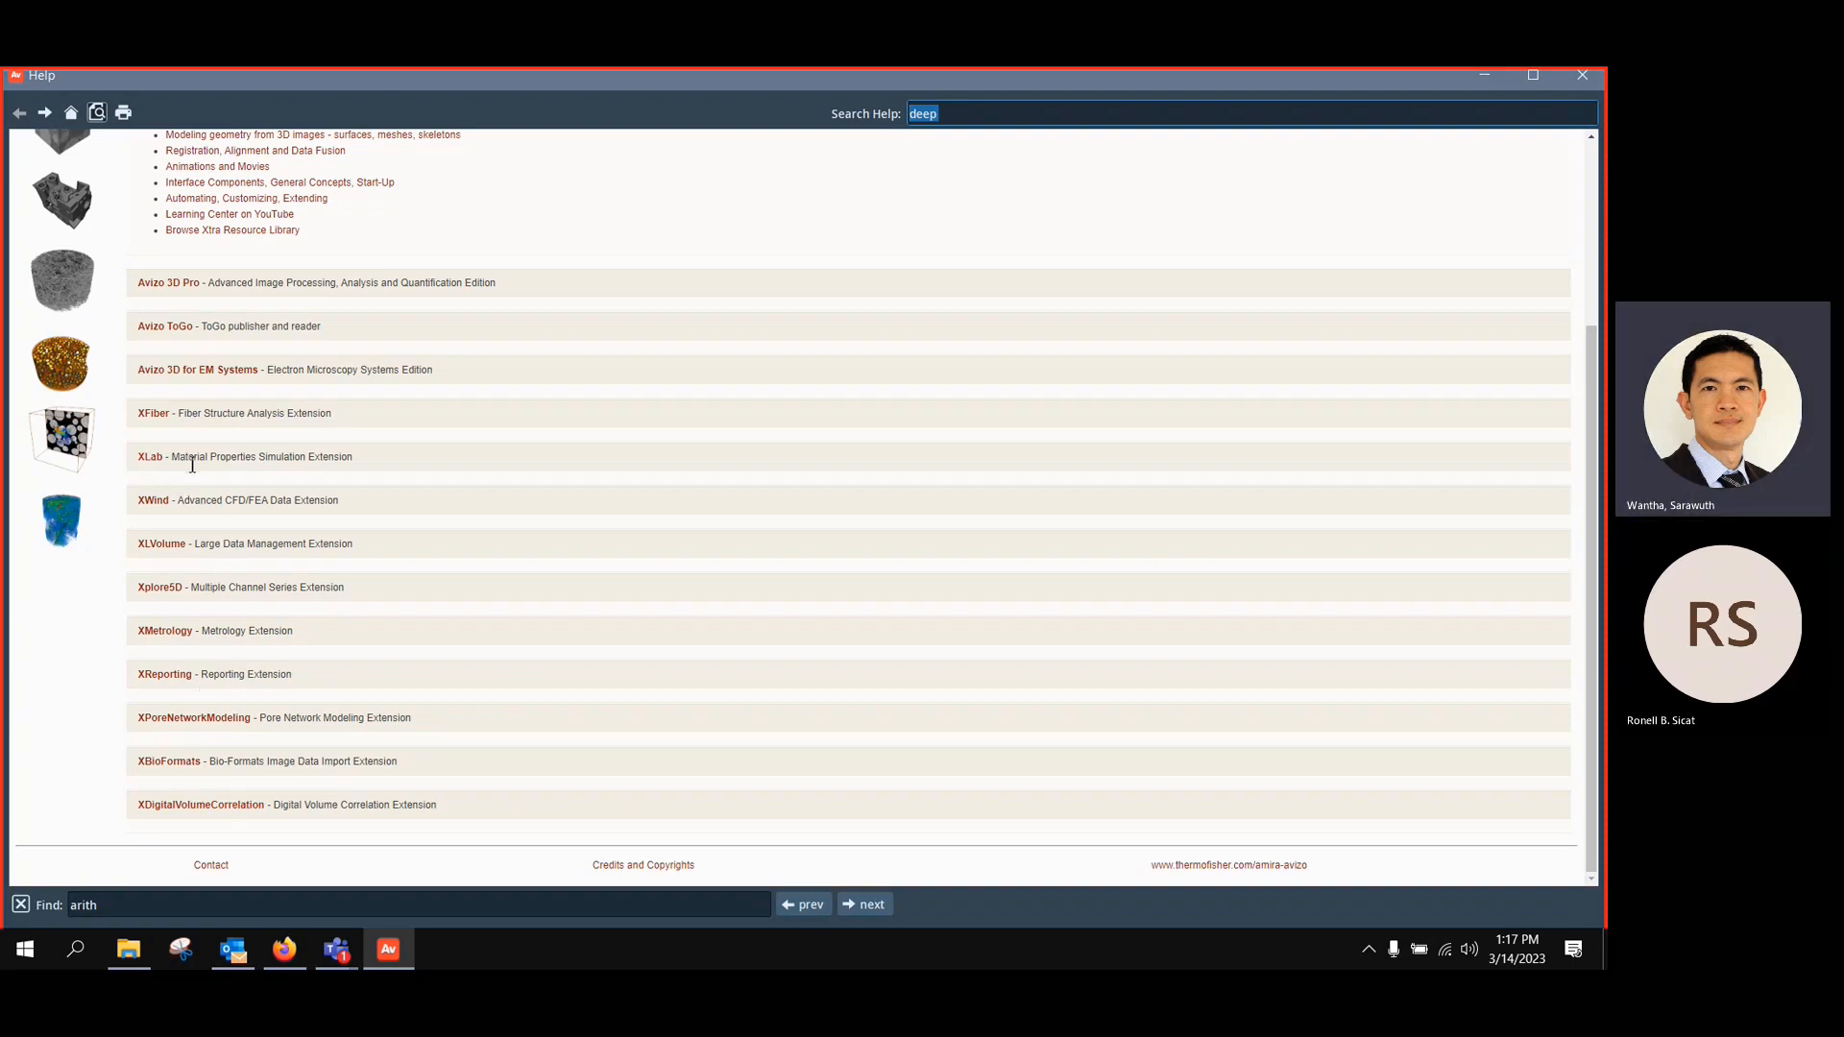
click(152, 461)
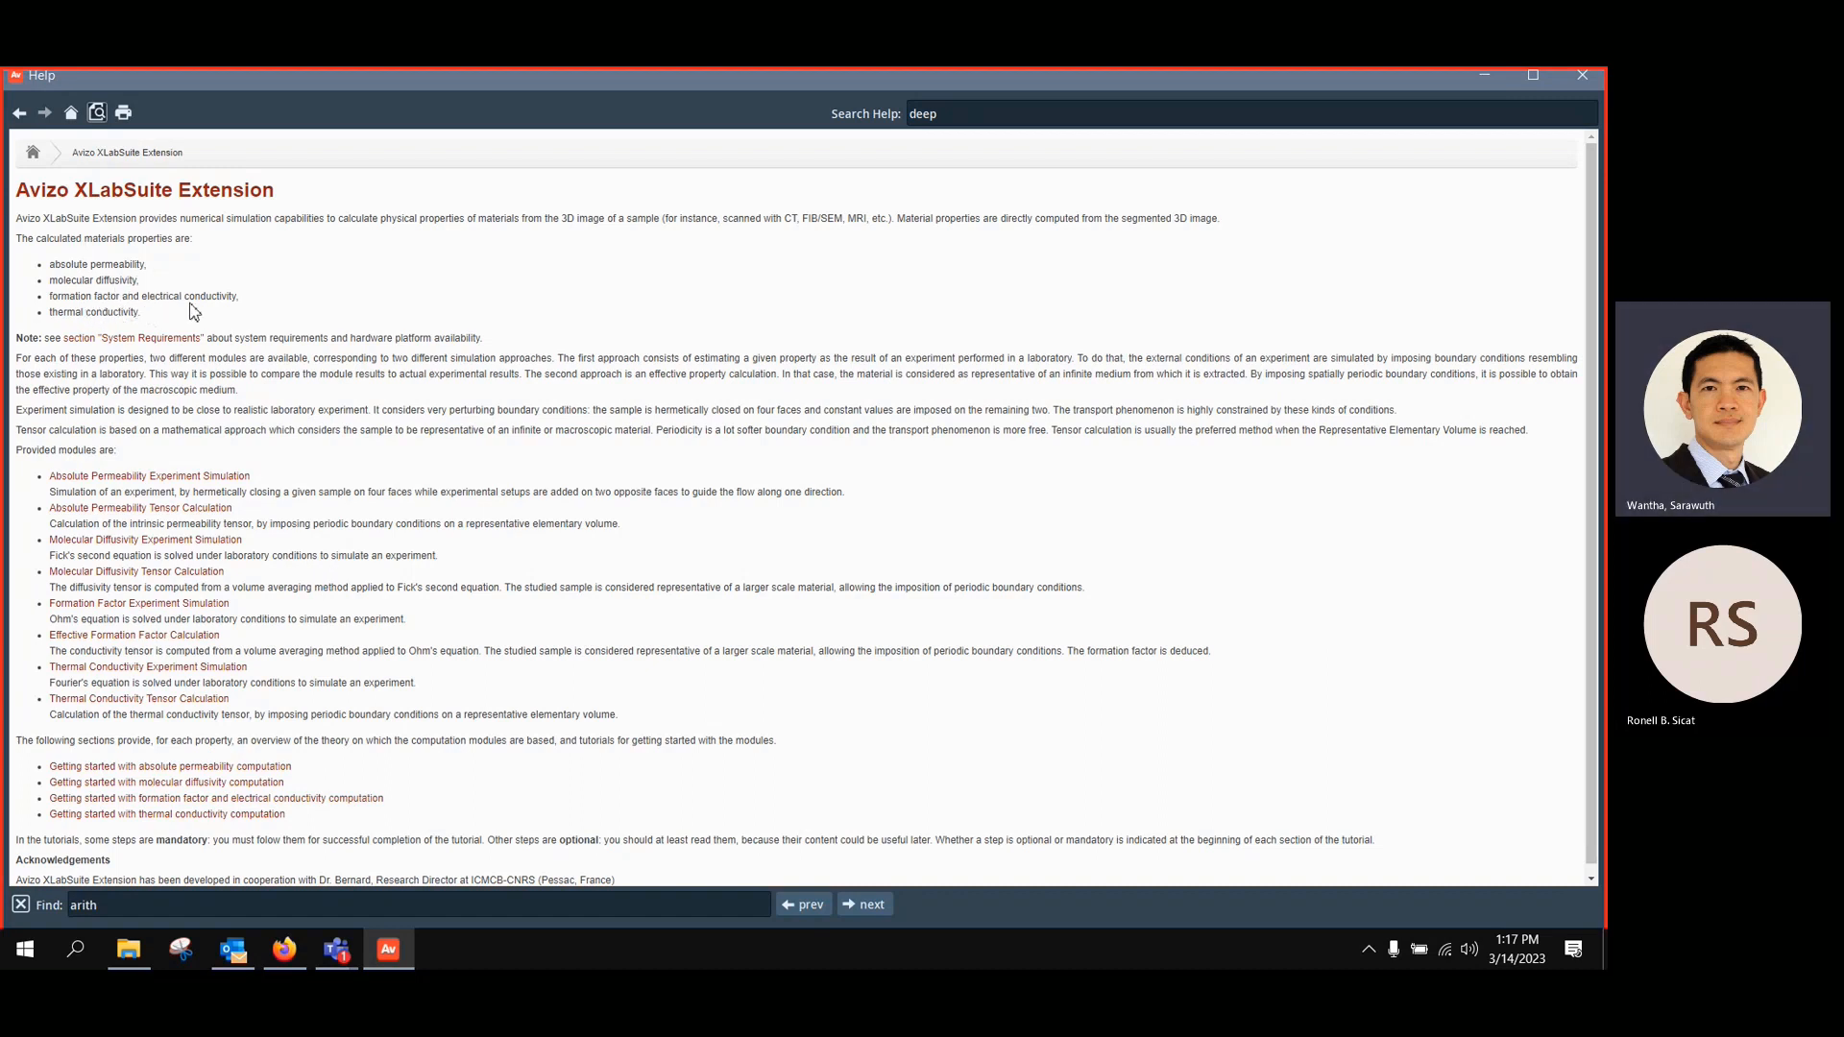
drag(145, 318, 16, 267)
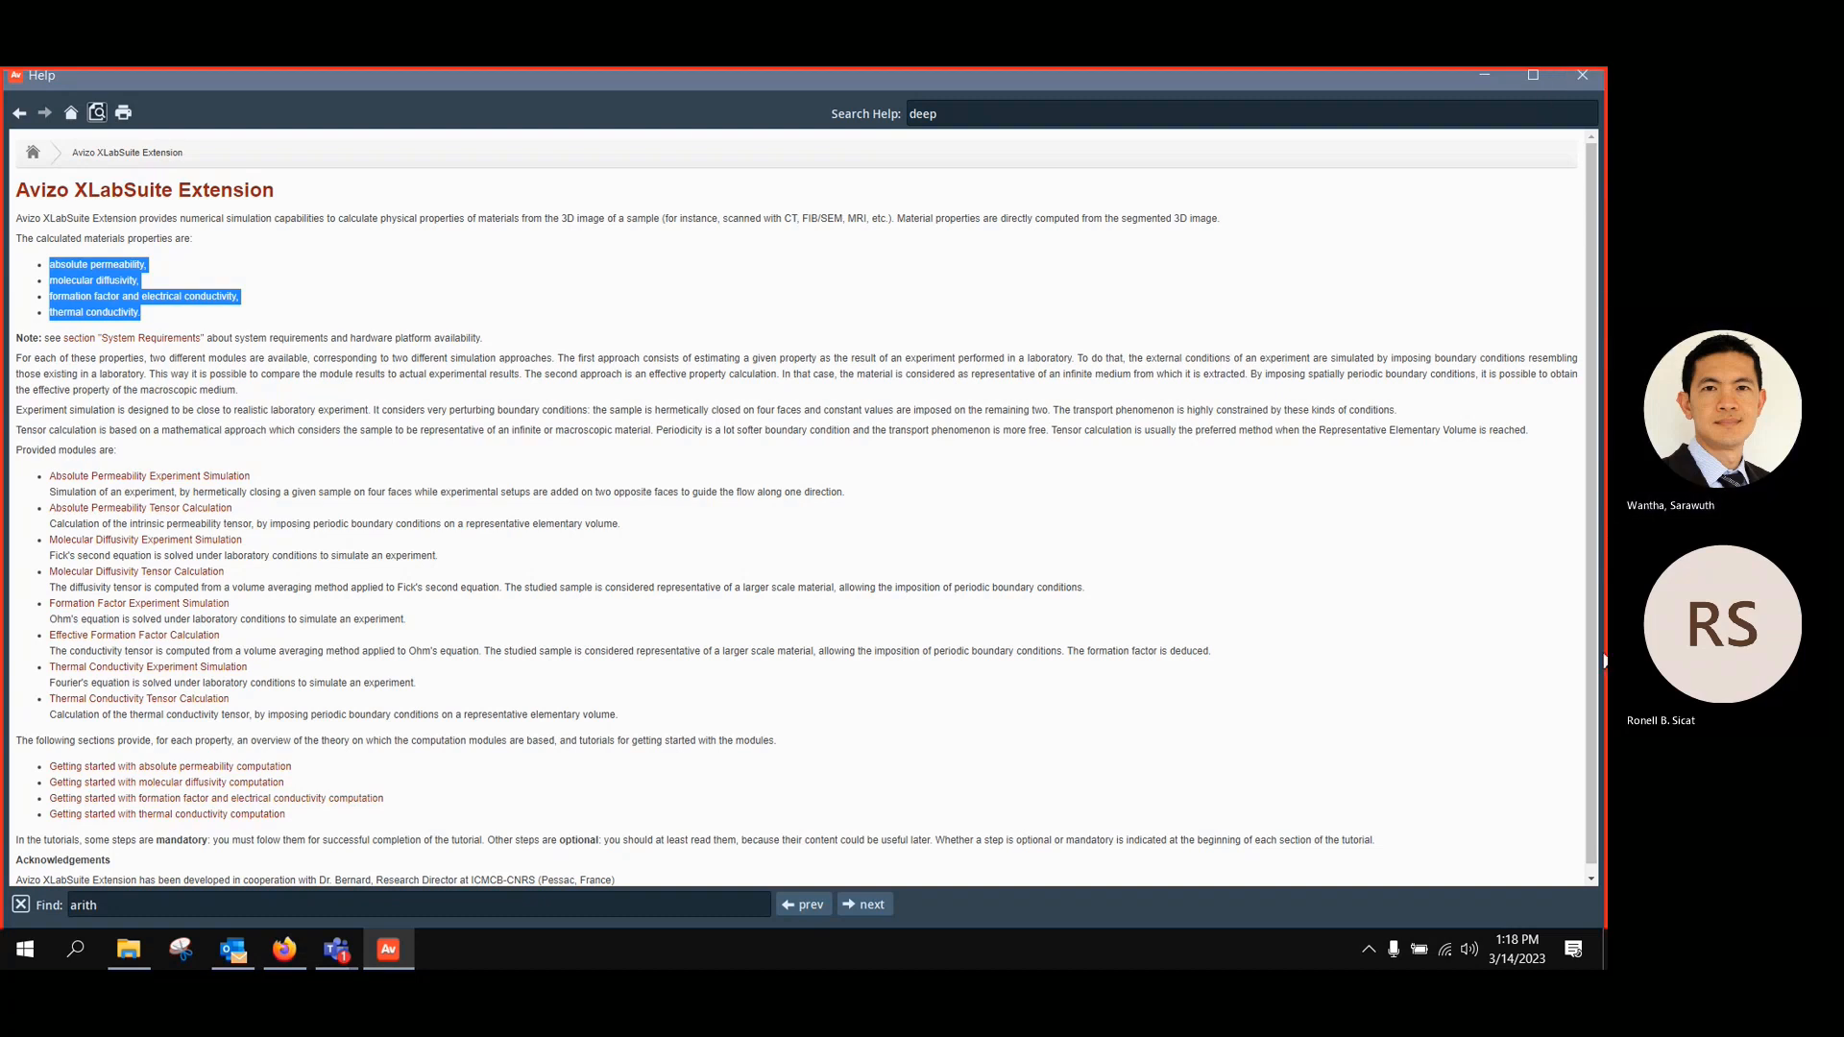
click(1584, 77)
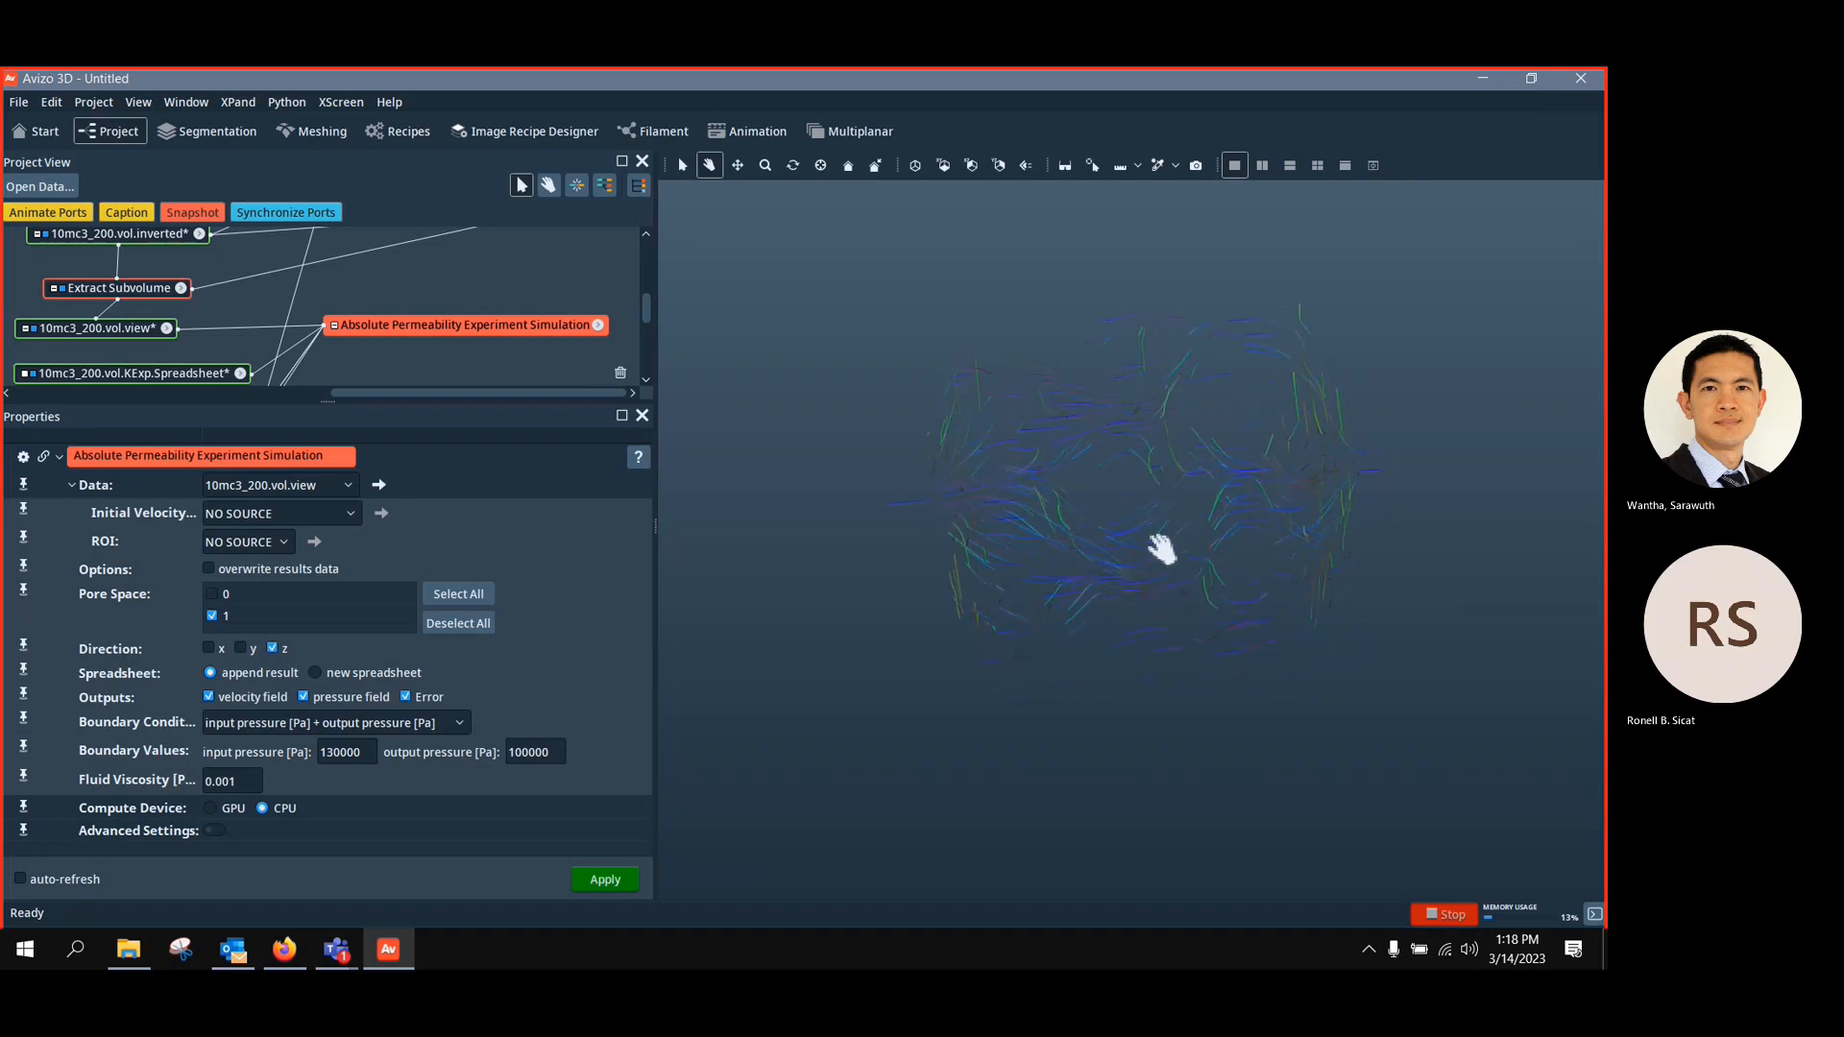
Display the seed box of the Illuminated Streamlines as a TabBox
scroll(622, 302, down, 4)
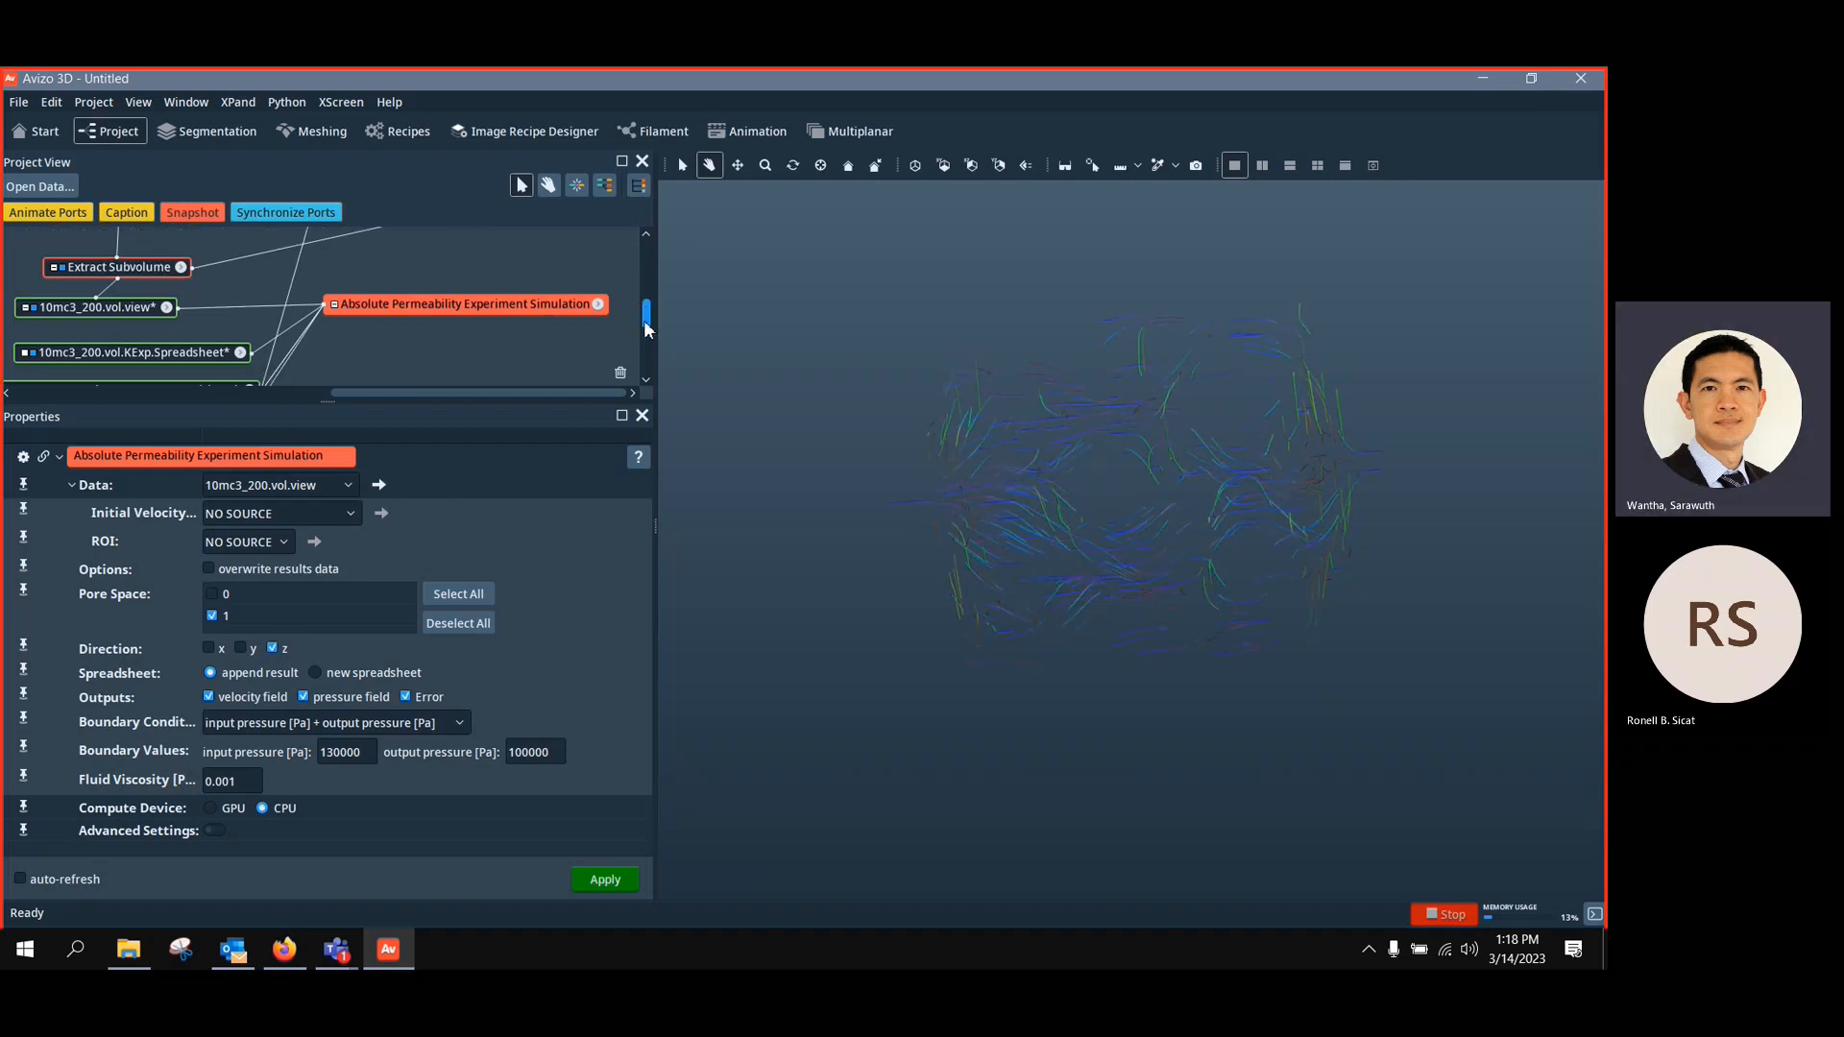
click(532, 277)
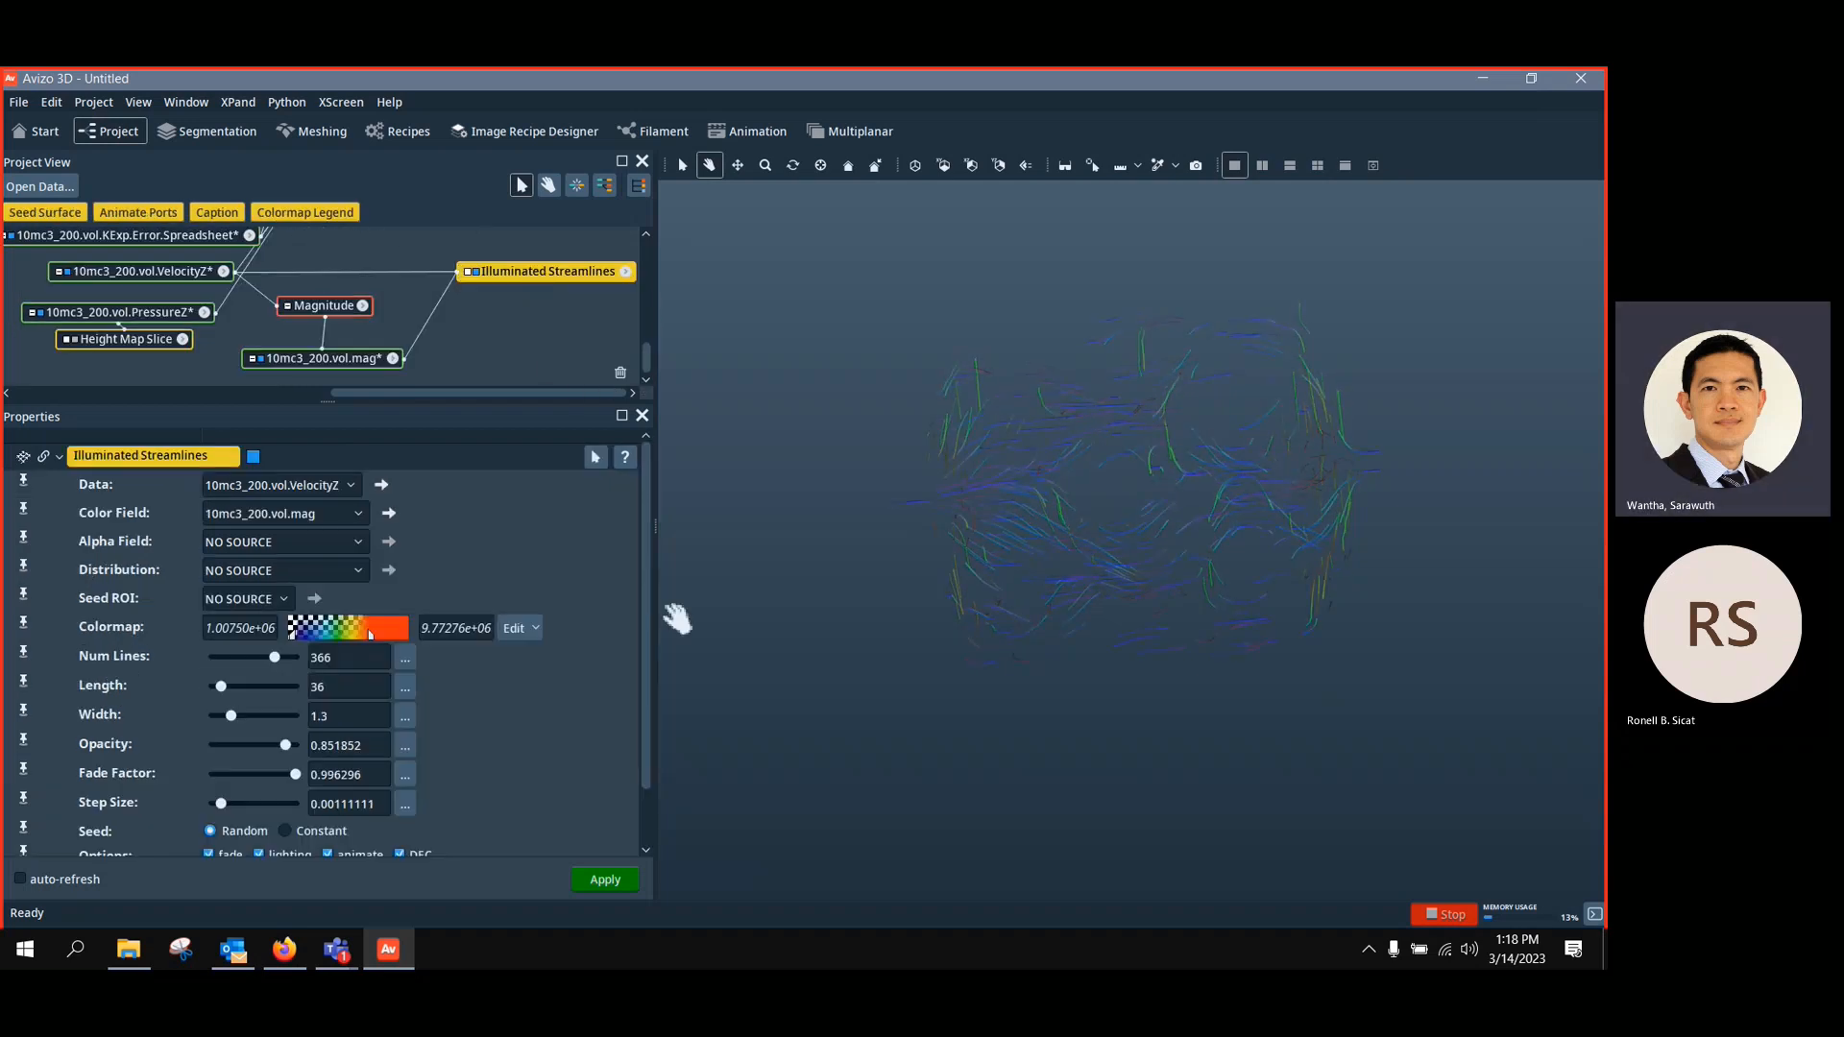
scroll(642, 647, down, 2)
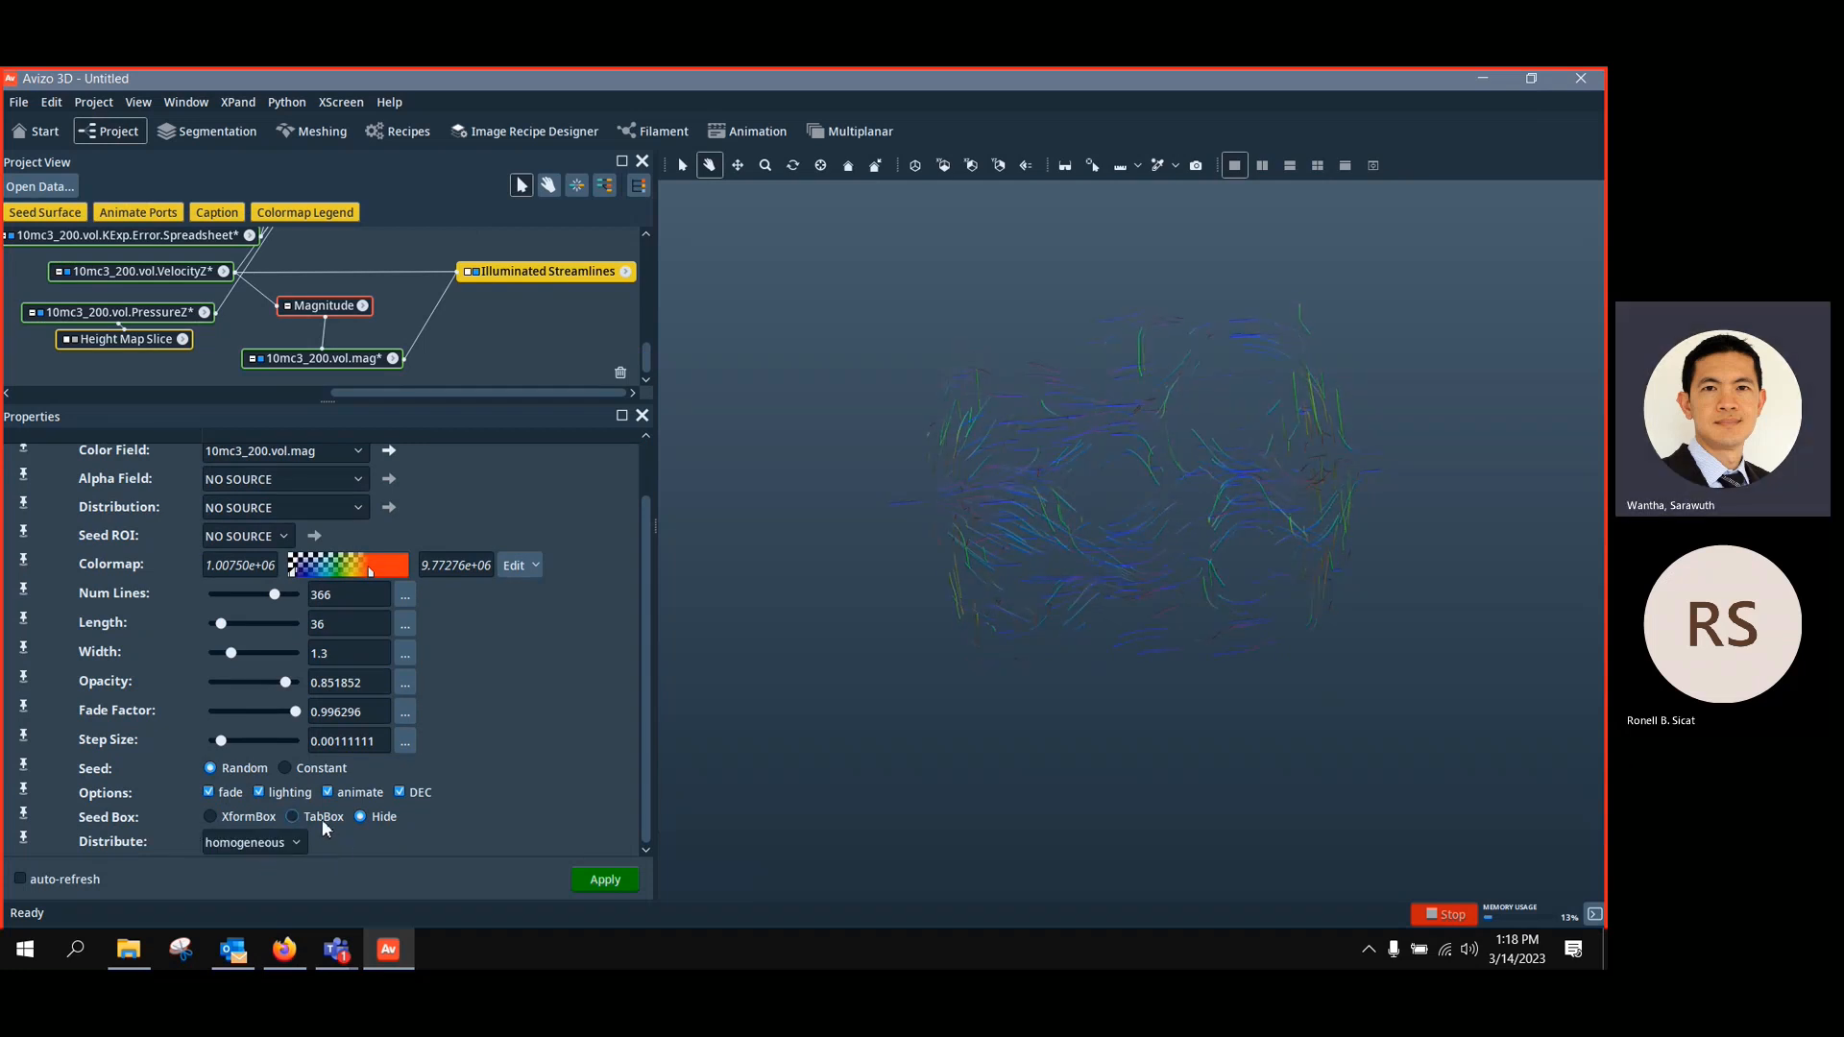
click(297, 817)
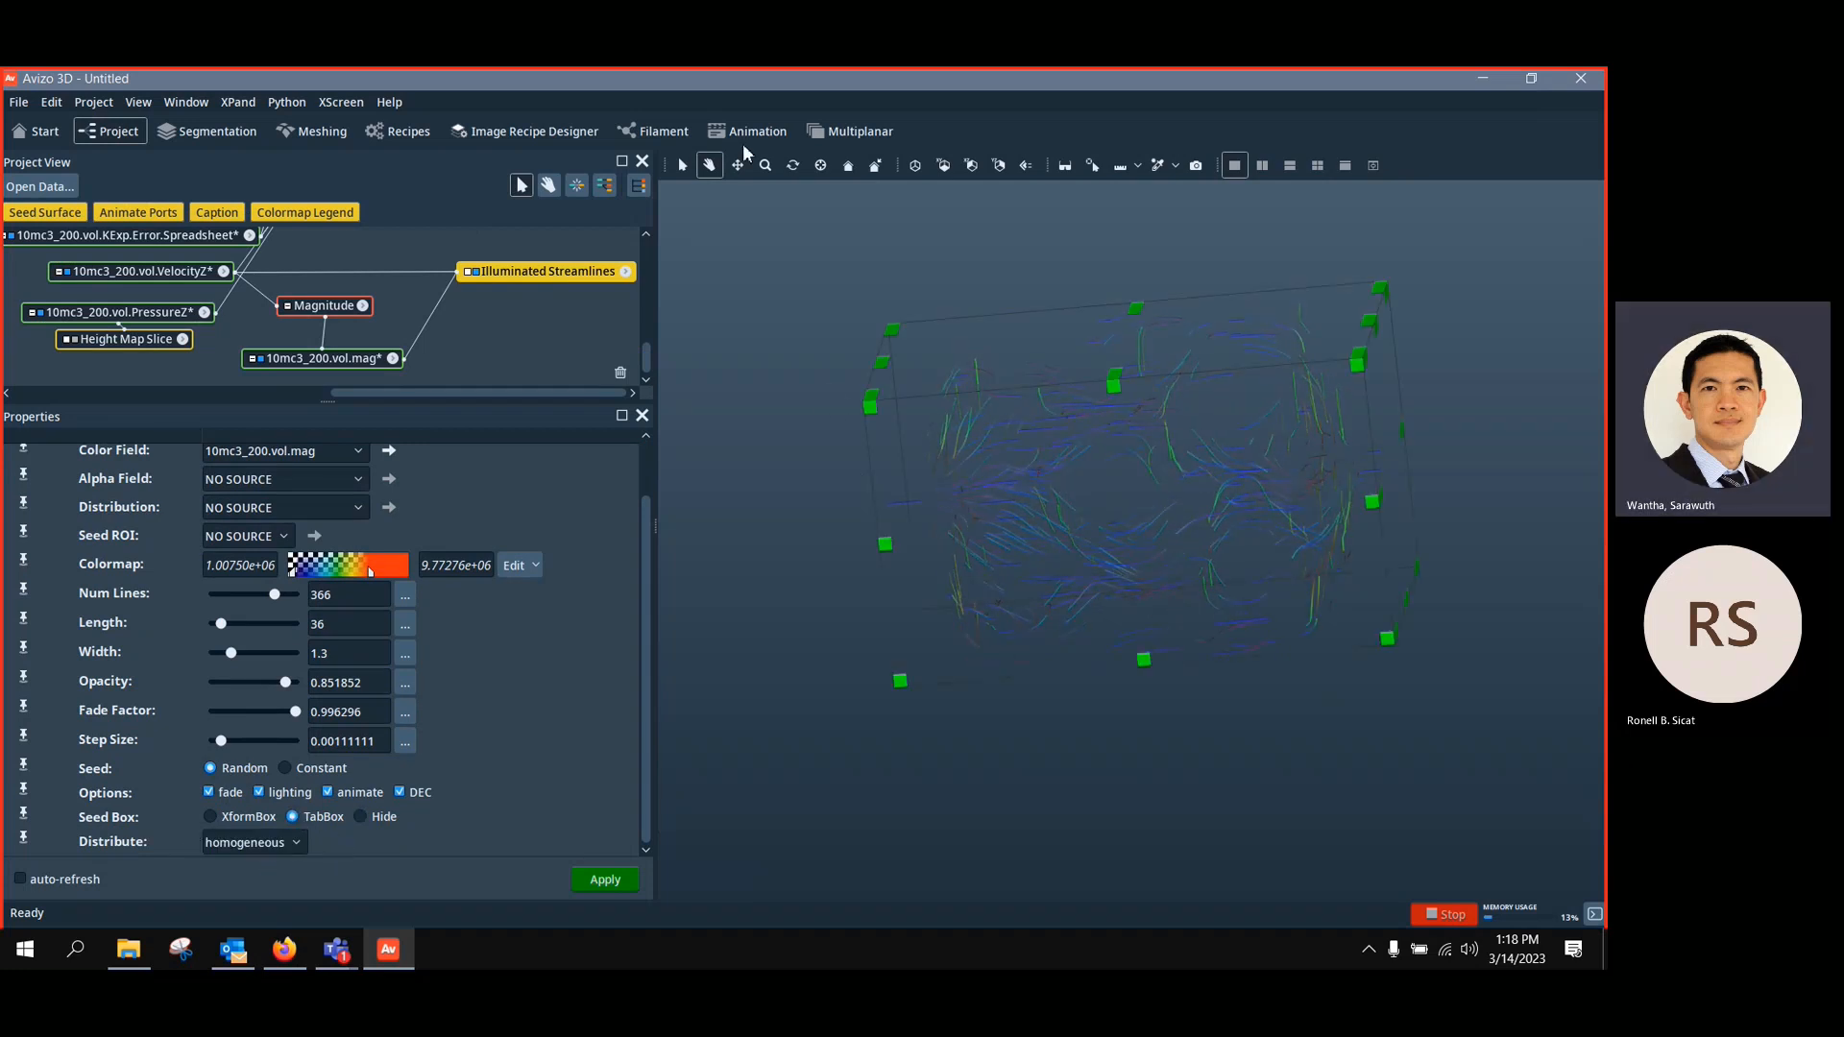
Shrink the seed box inward from two opposite sides around the sample's middle, recompute the lines and inspect them from another angle
click(680, 168)
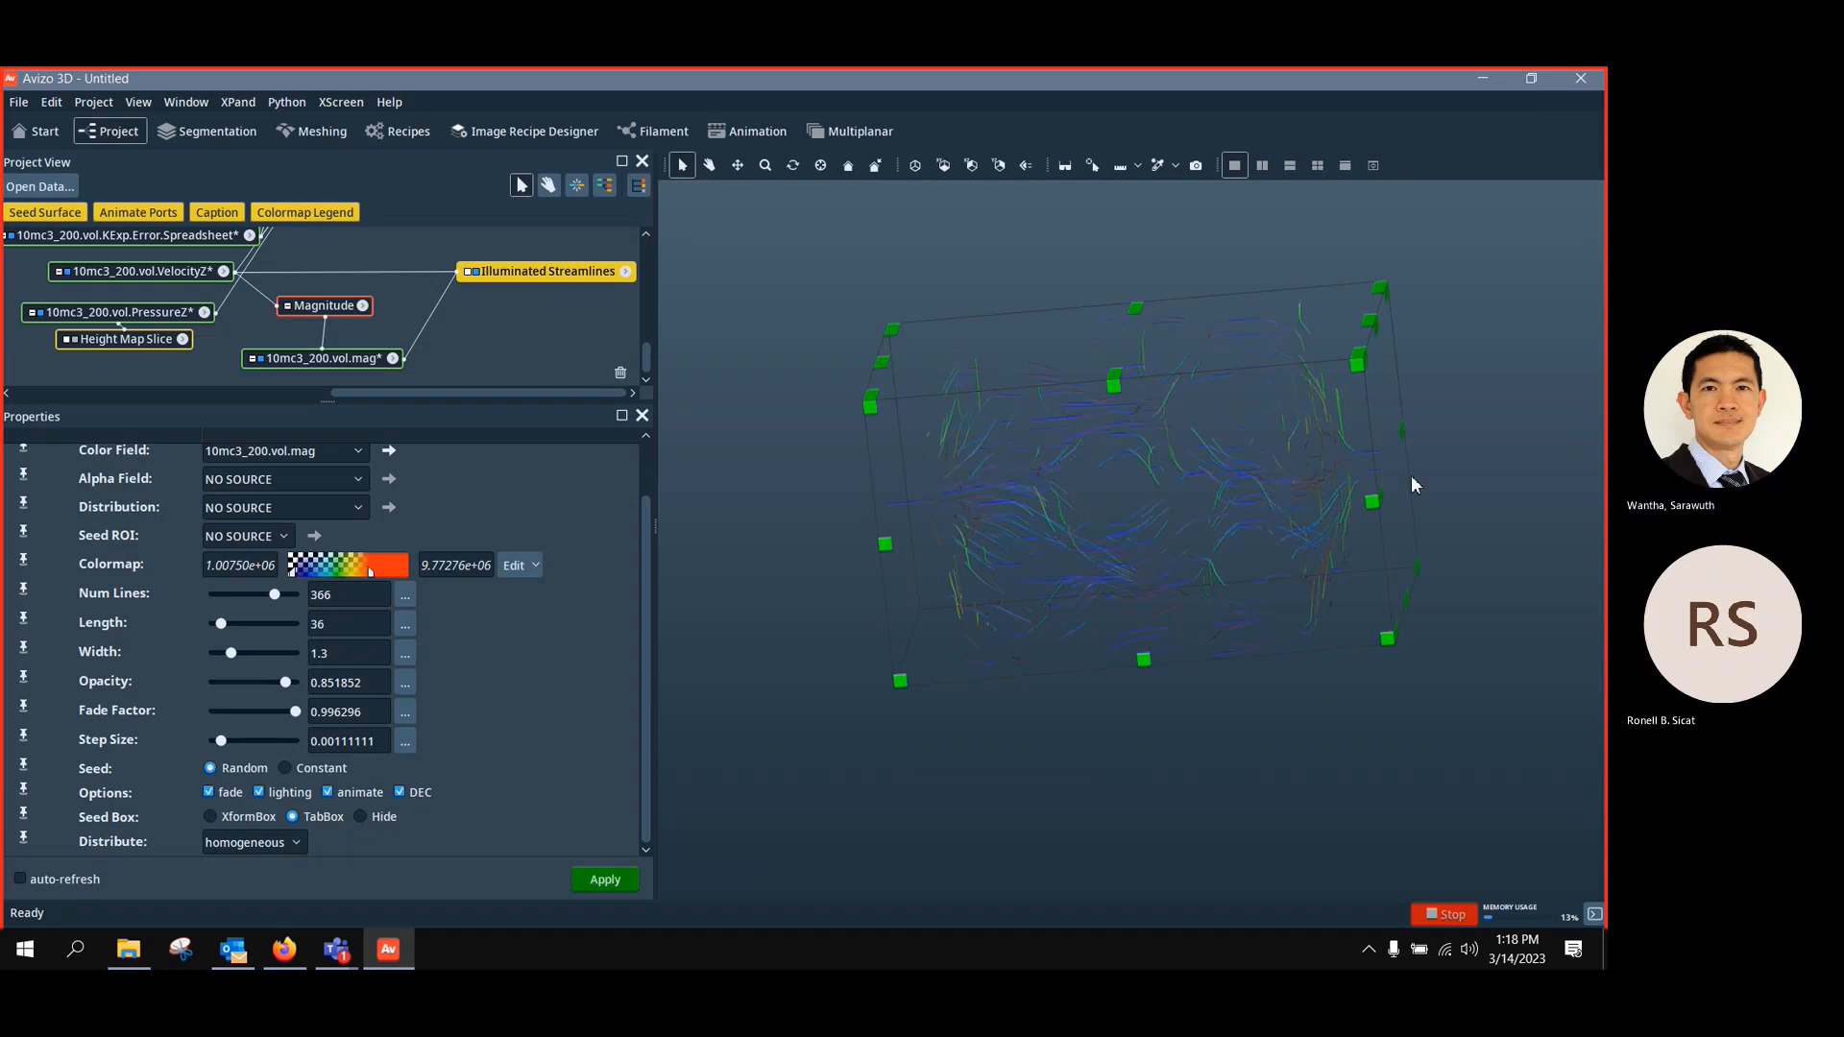
drag(1376, 506, 1239, 495)
drag(885, 543, 1037, 534)
click(606, 880)
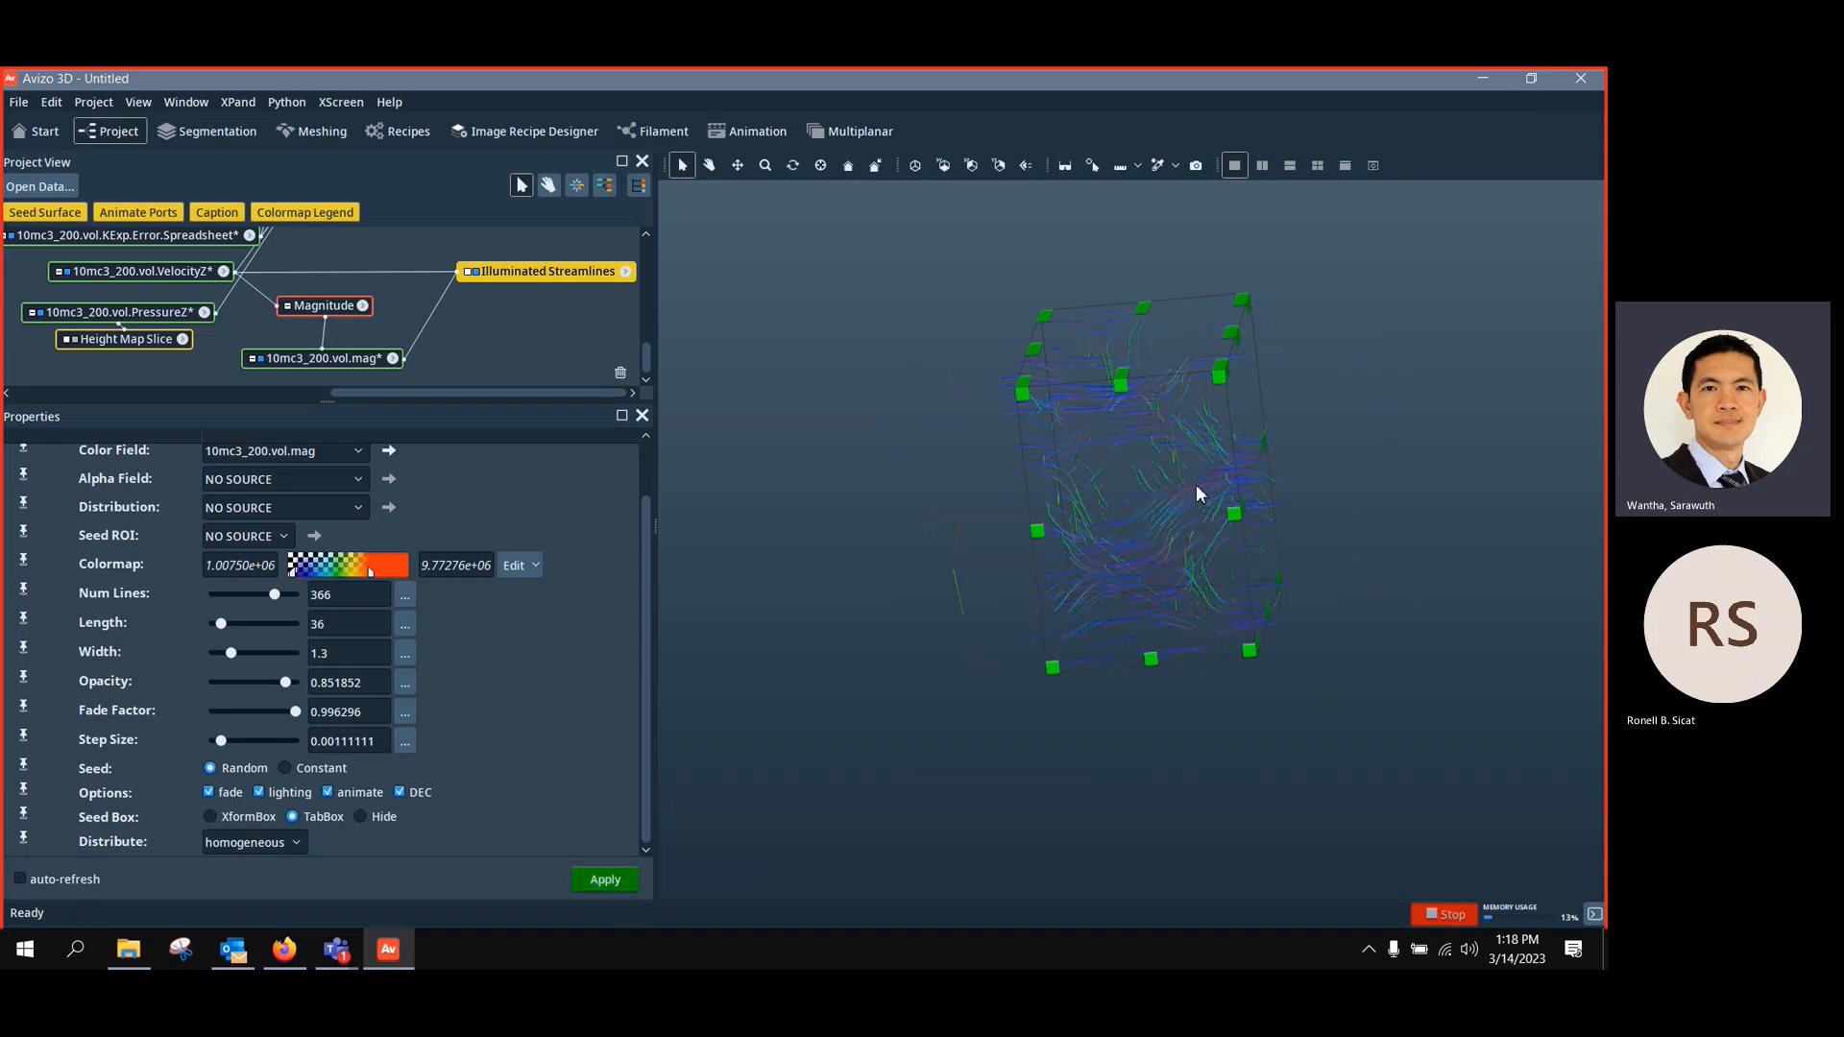
click(709, 165)
drag(1248, 564, 1004, 609)
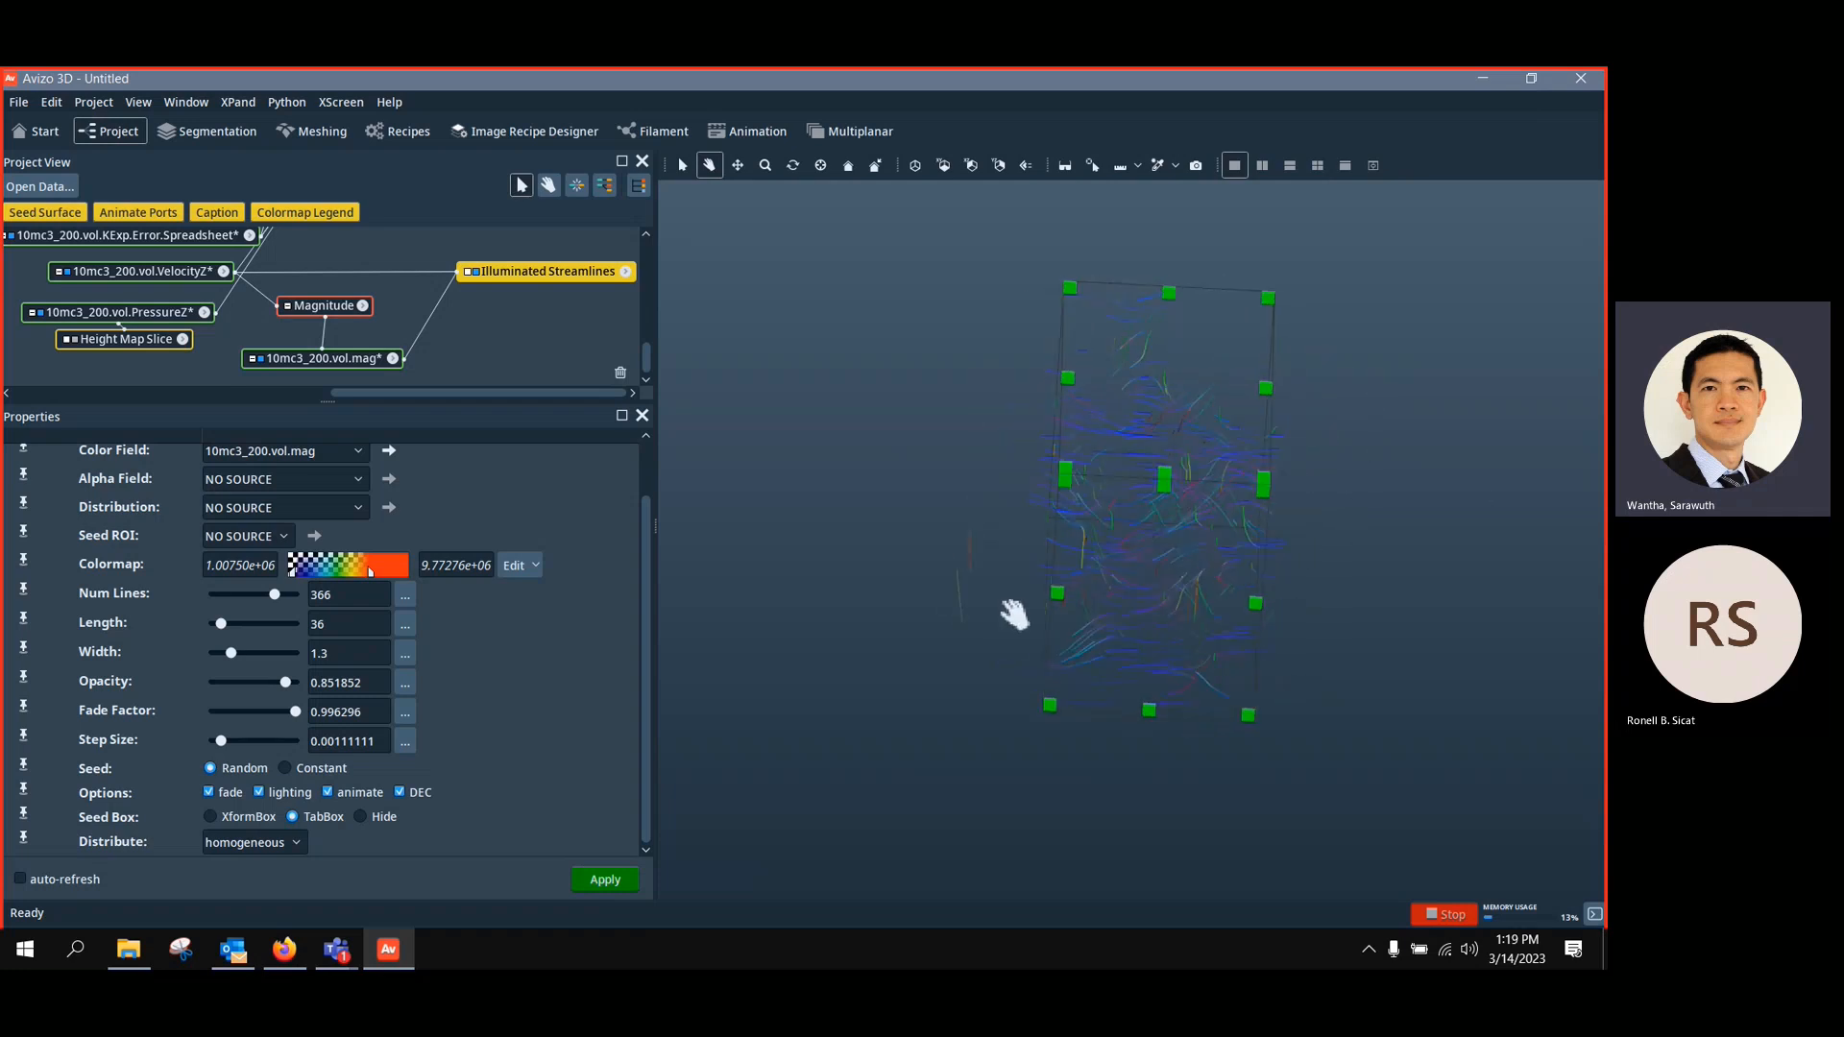
Look through the permeability project's network and examine the animated streamlines inside the seed box from several angles and close up
scroll(469, 341, up, 8)
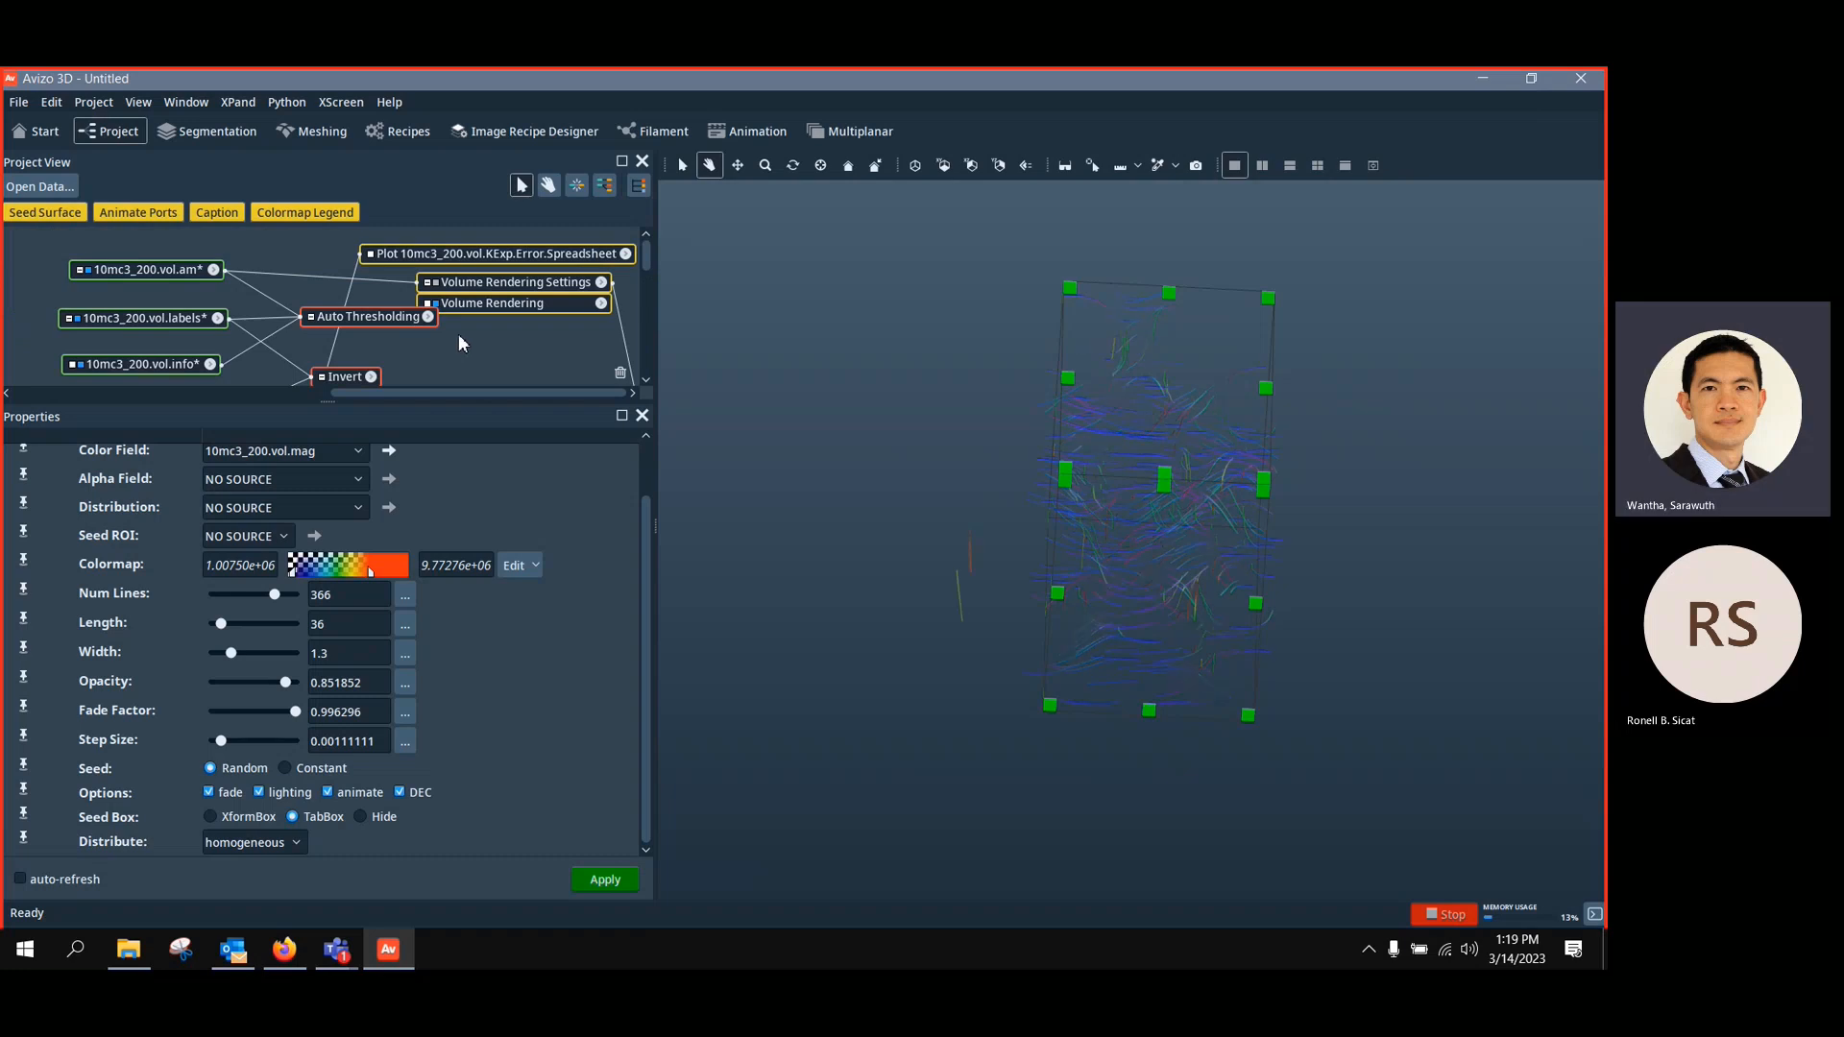
scroll(458, 333, down, 6)
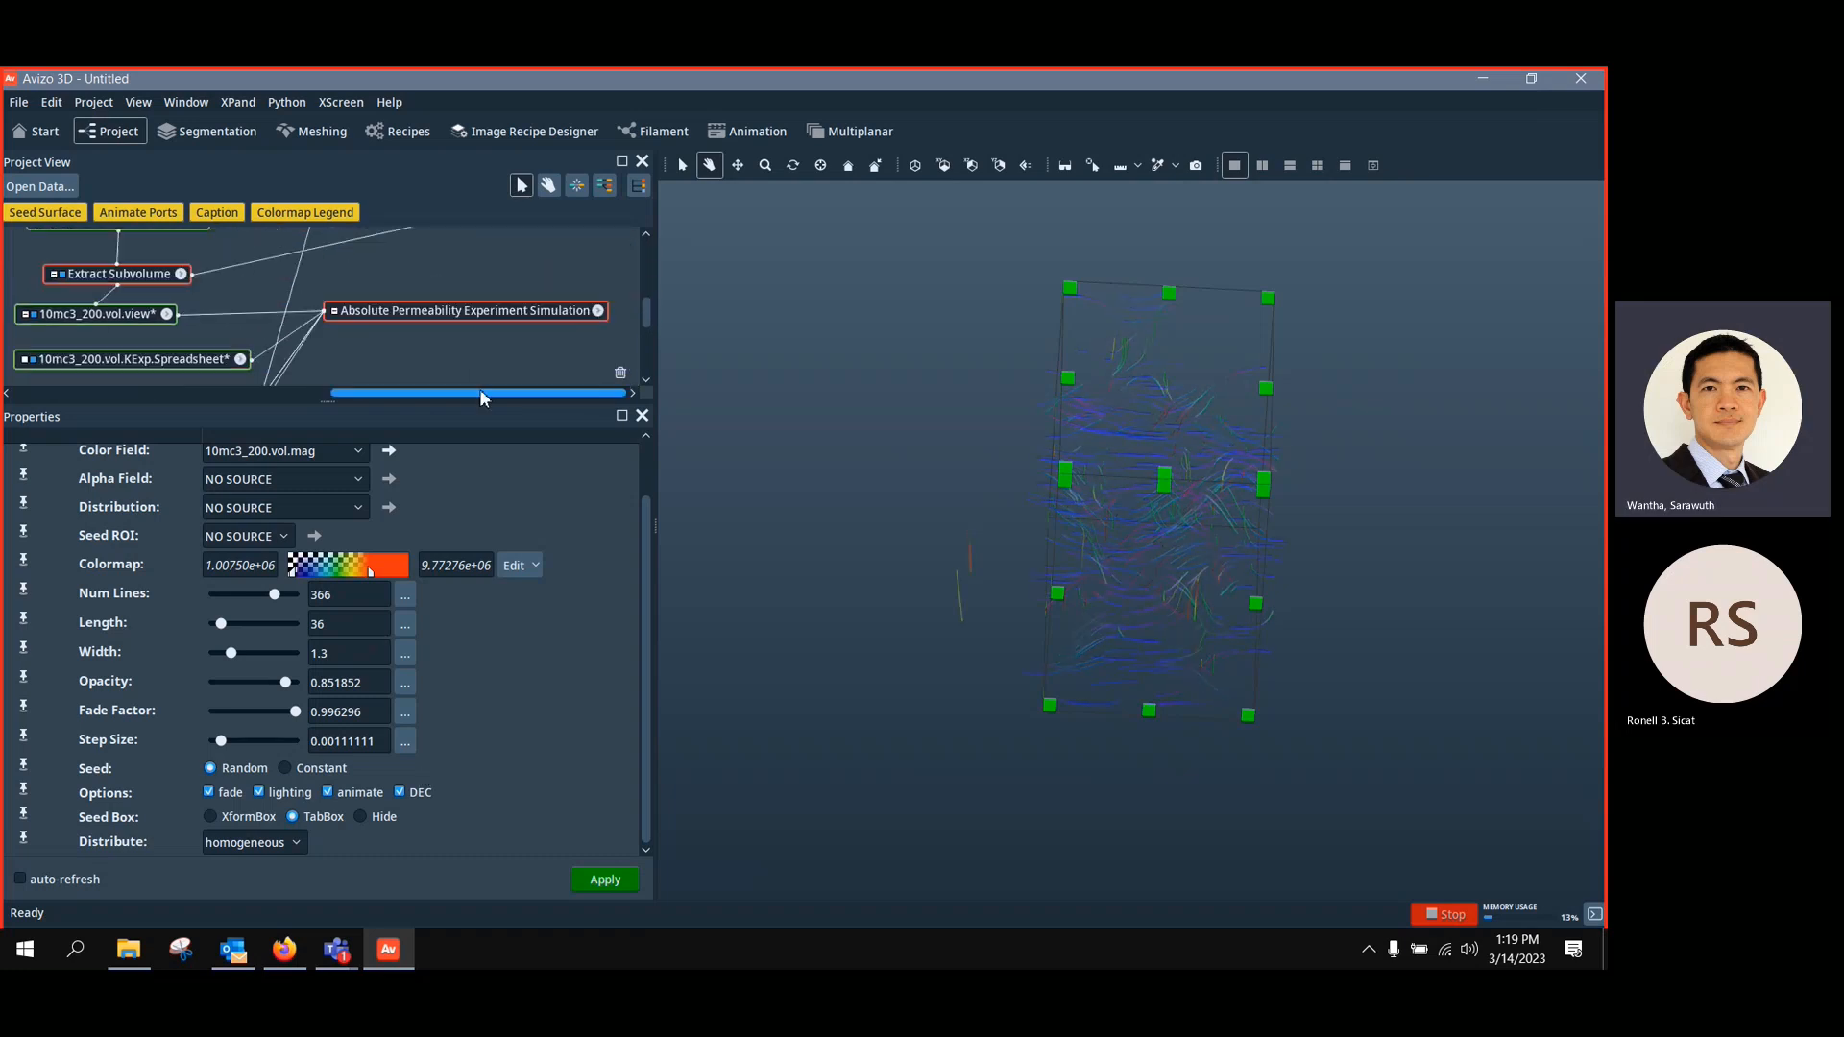
scroll(517, 360, down, 5)
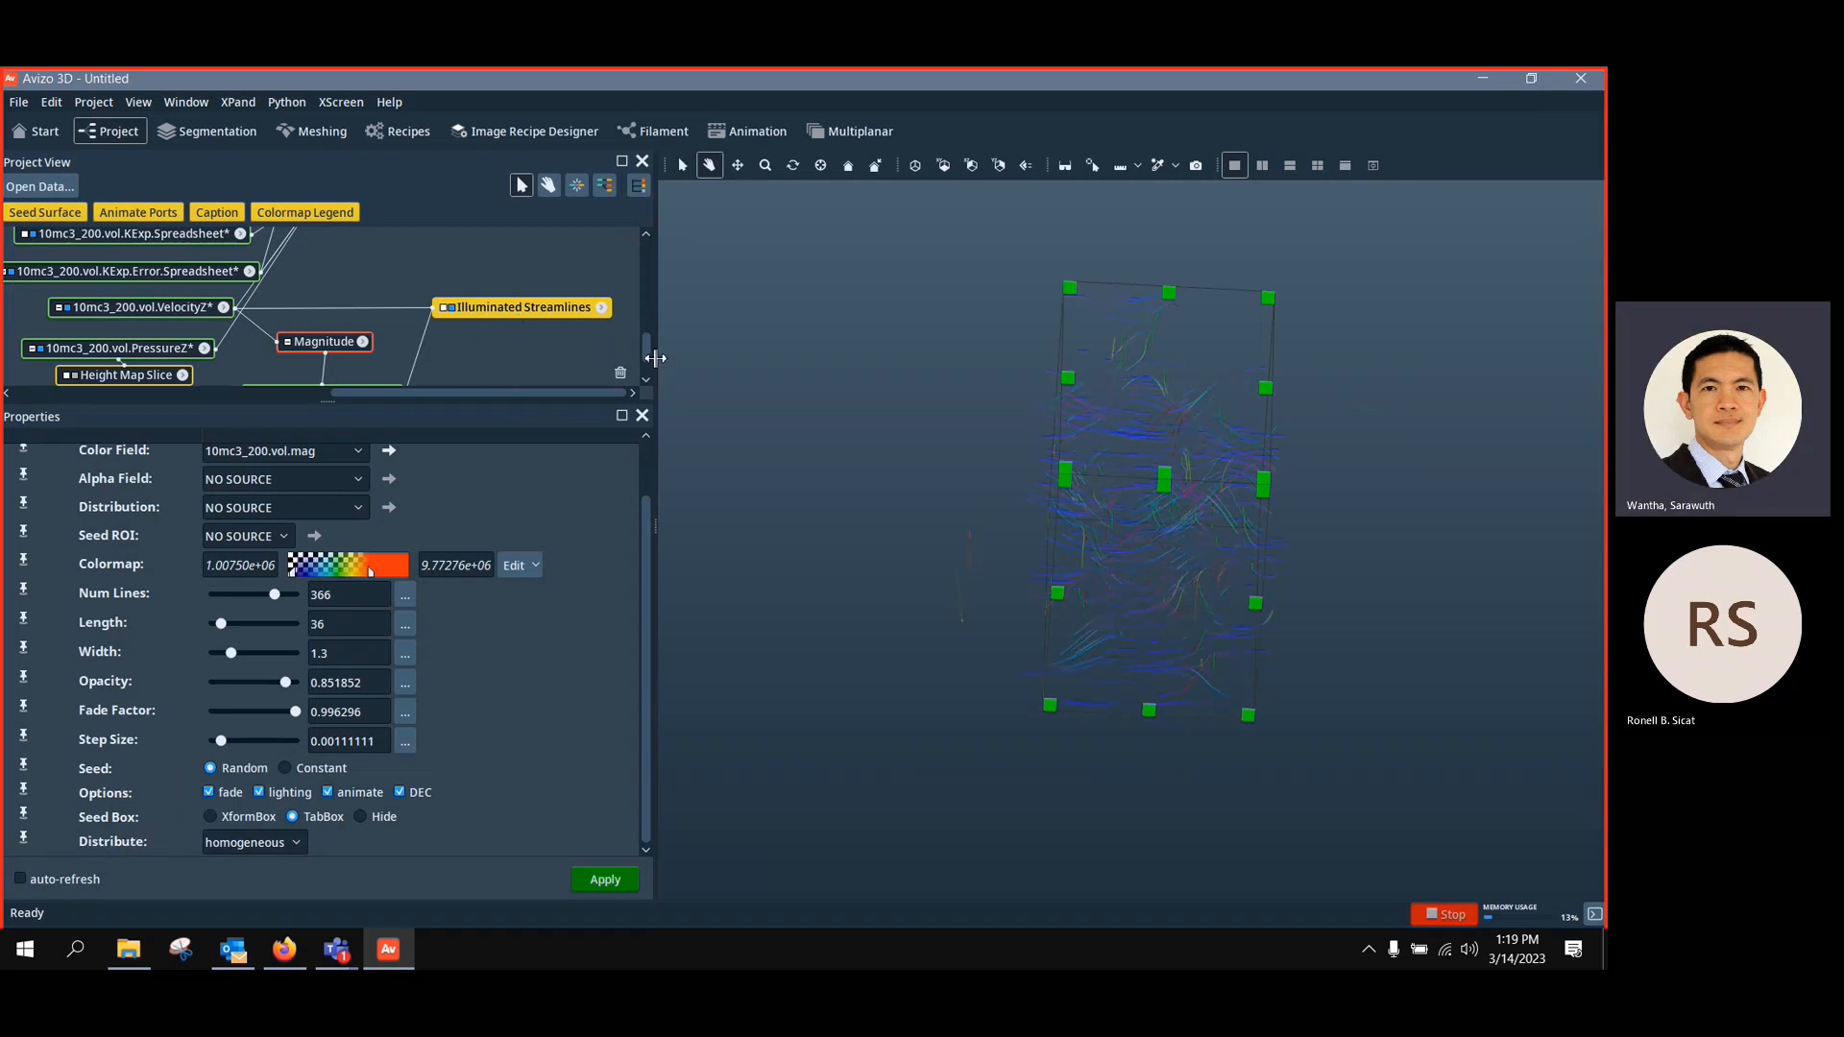
drag(644, 342, 579, 303)
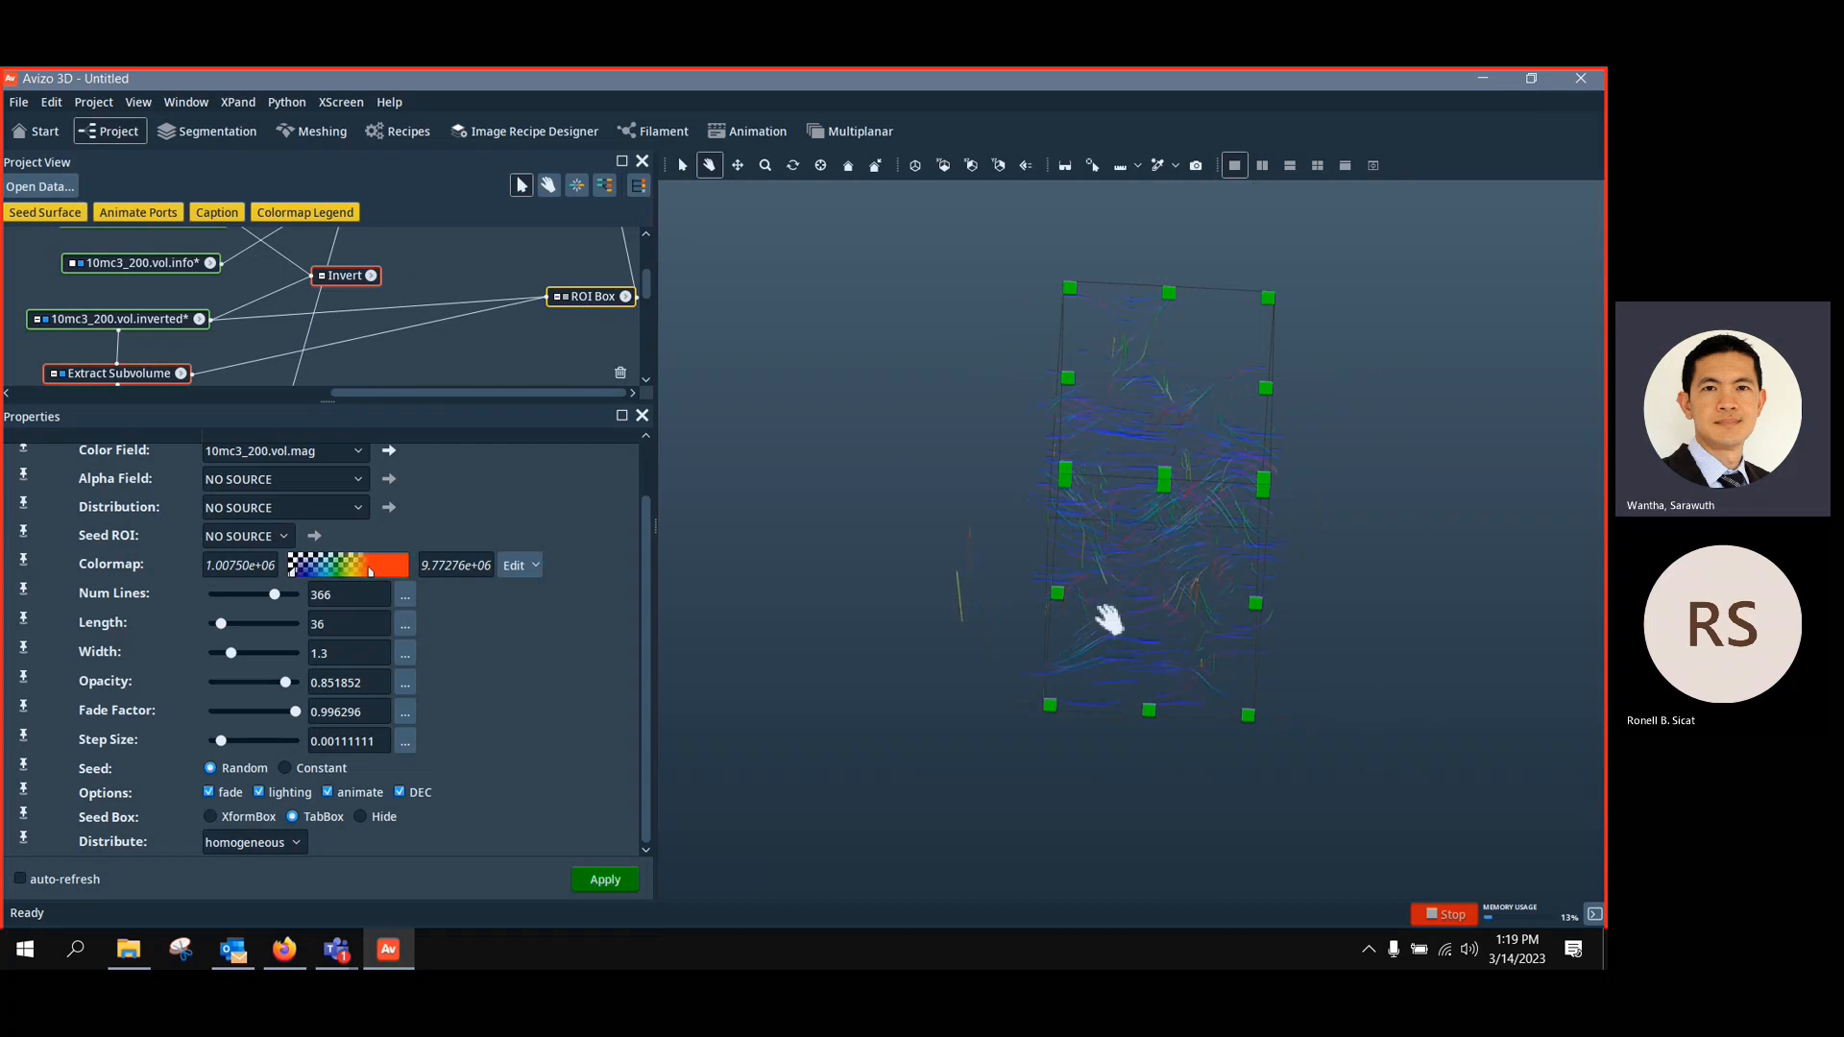
drag(933, 685, 1157, 474)
scroll(1208, 634, up, 5)
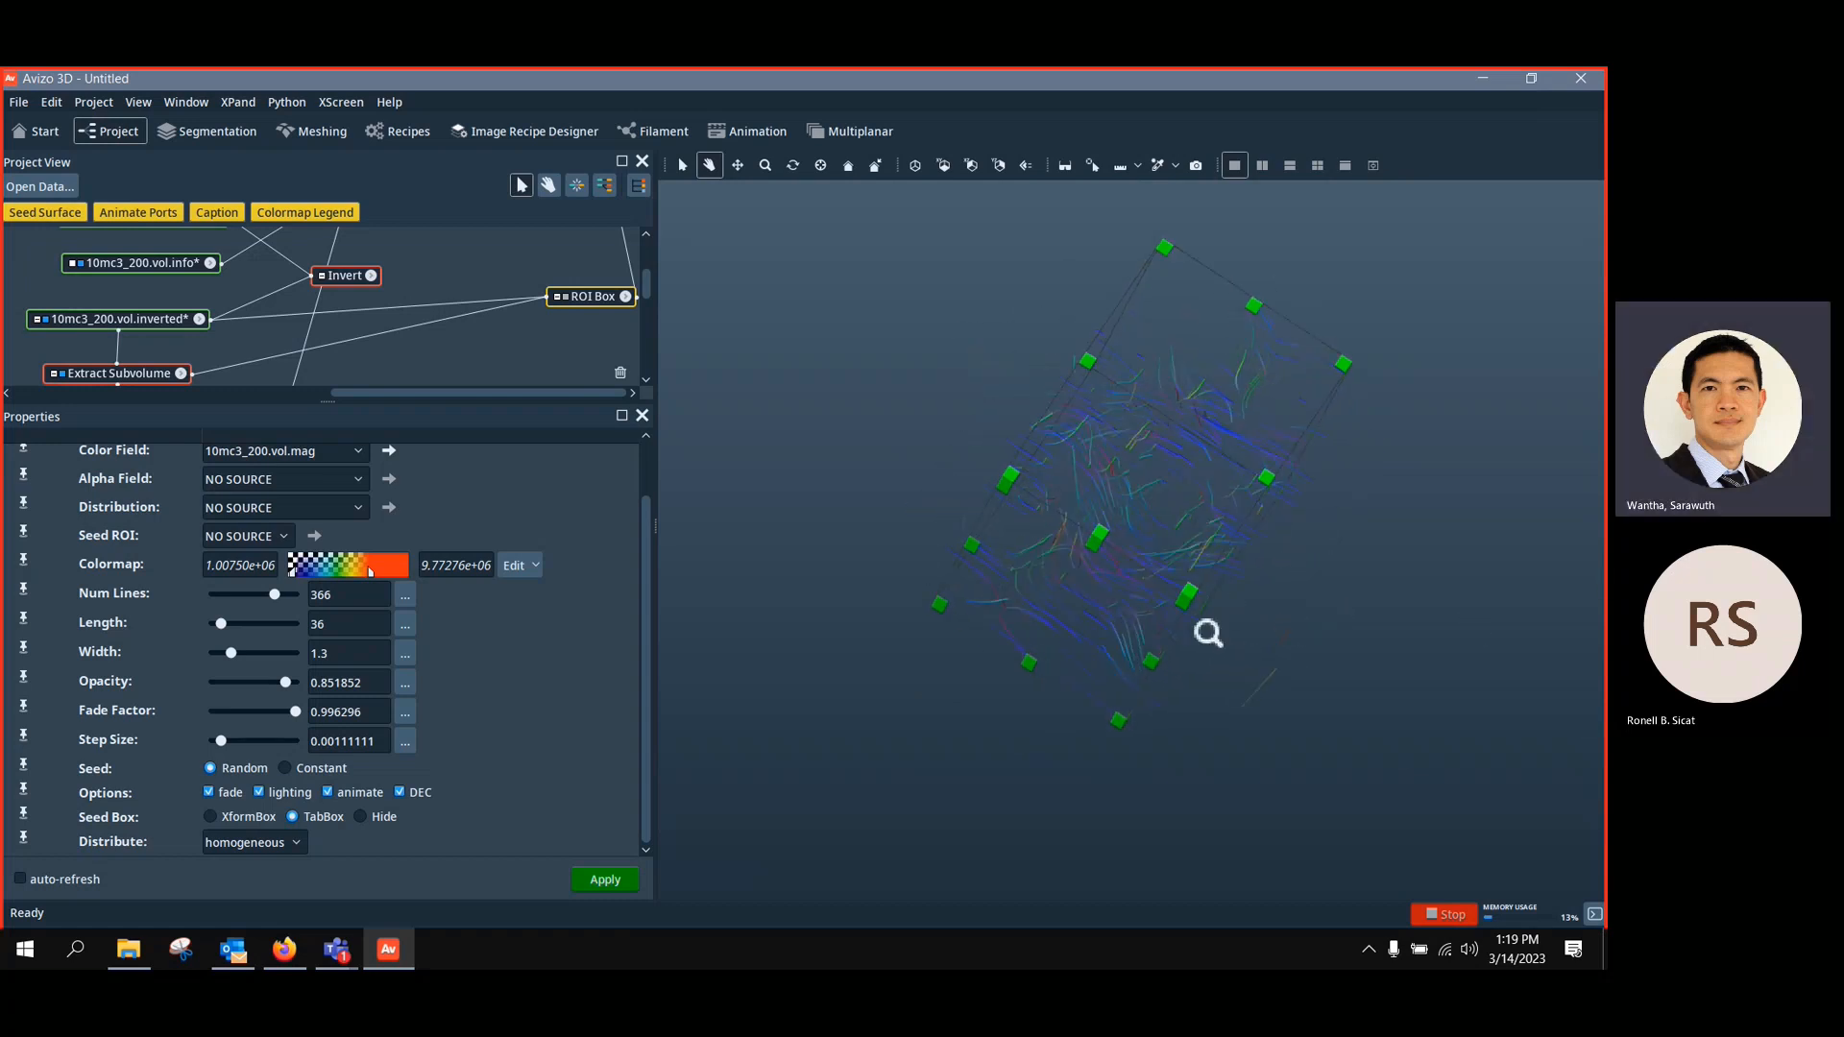
drag(1264, 696, 1343, 661)
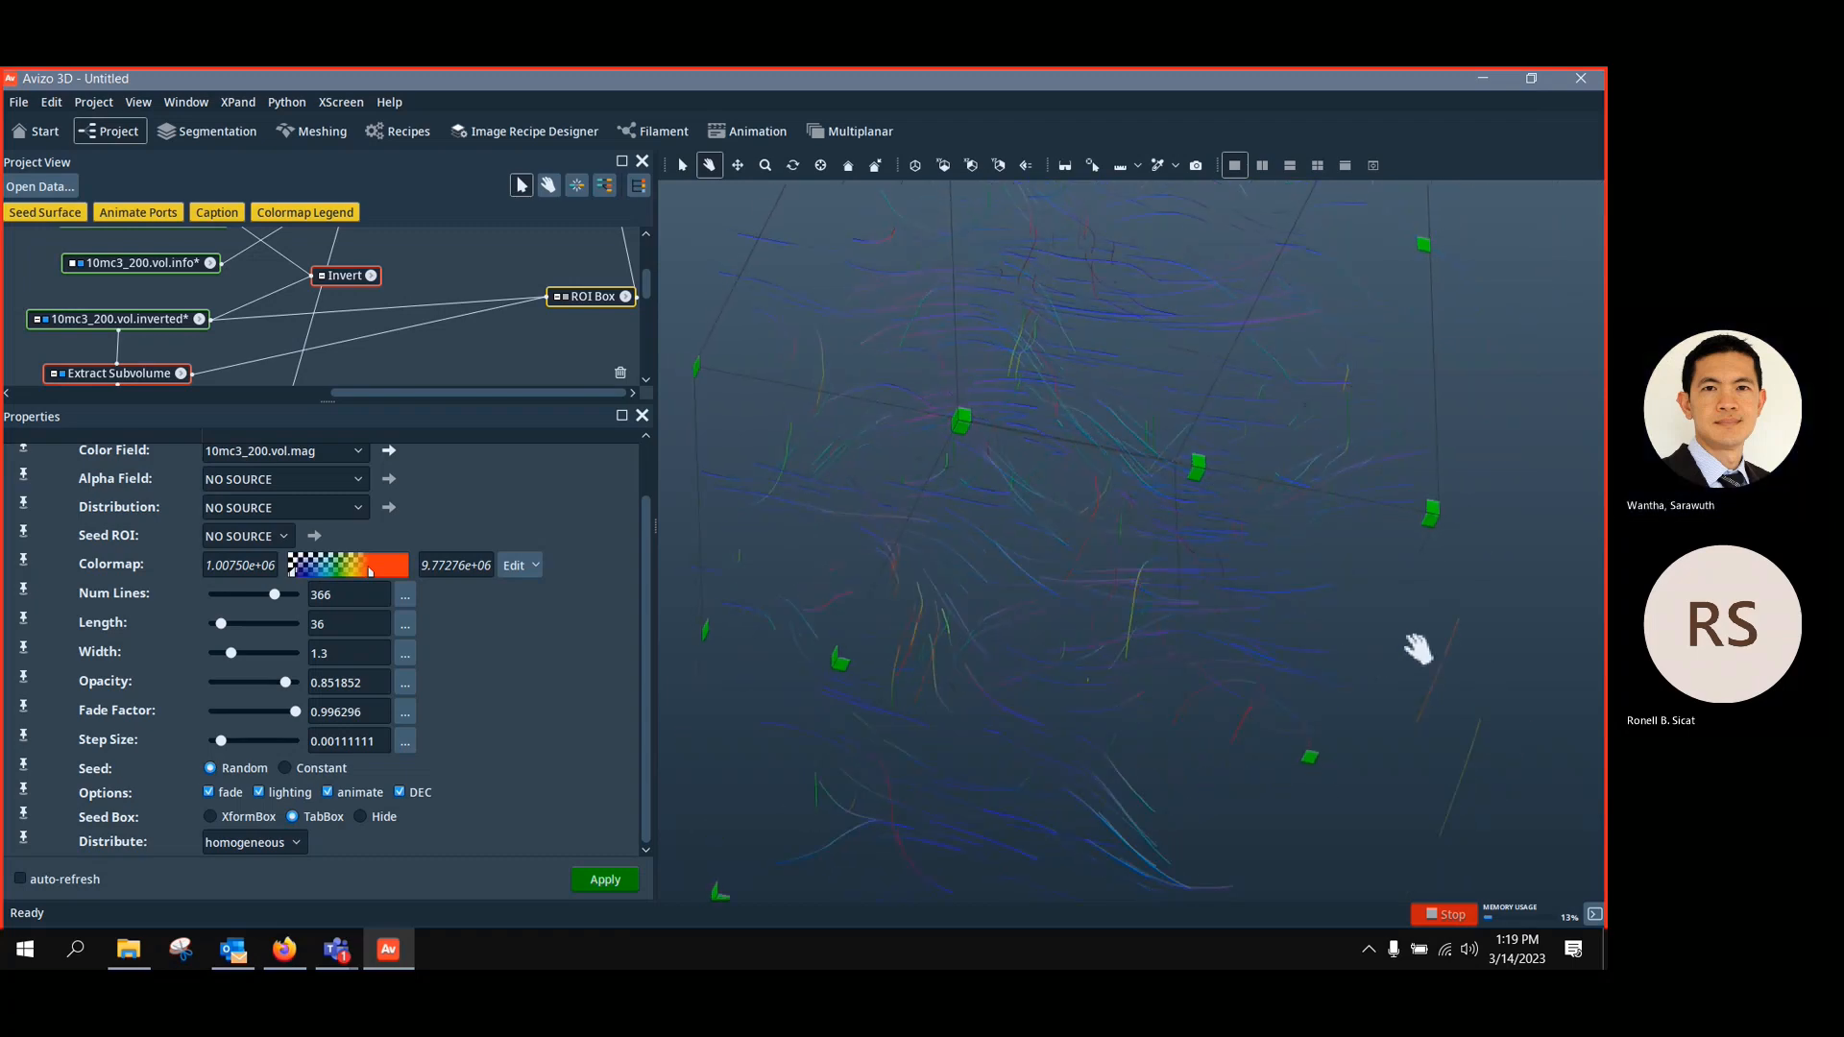
scroll(1402, 624, down, 5)
drag(1115, 535, 1351, 724)
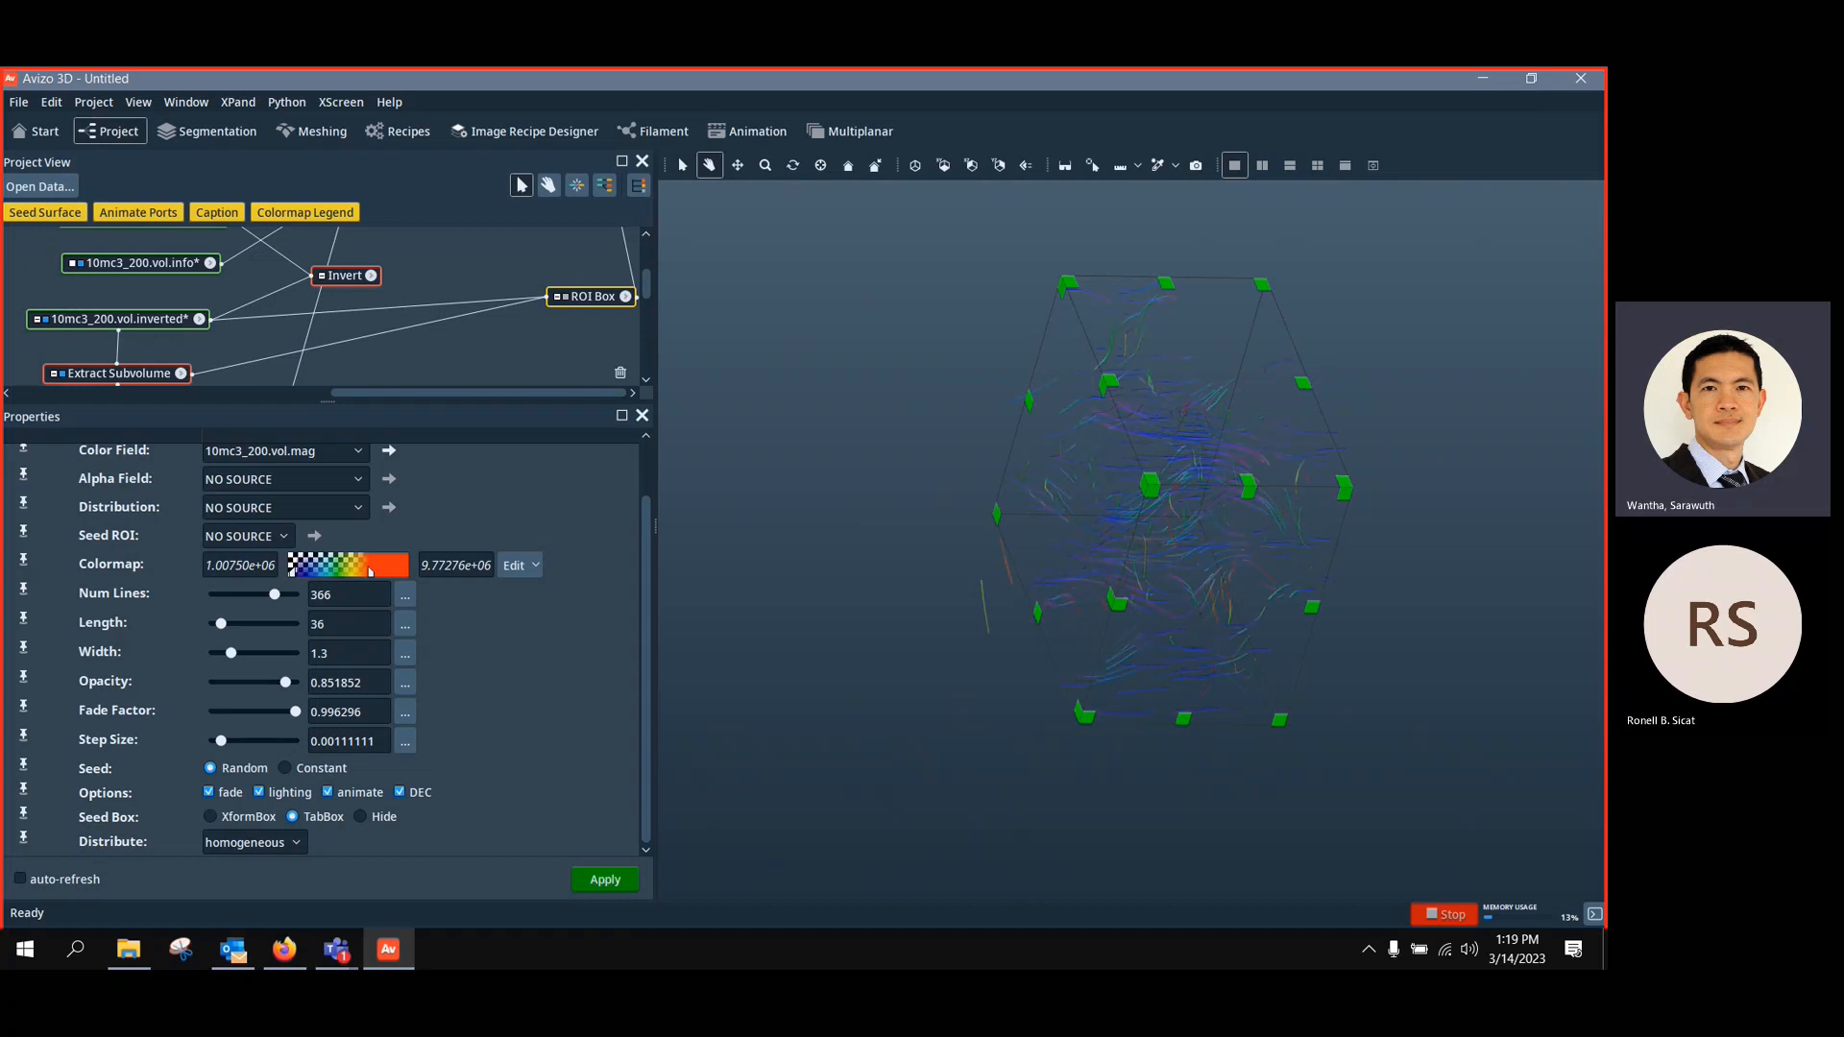
Remove all objects of the permeability project without saving them and enlarge the empty Project View area
key(ctrl+q)
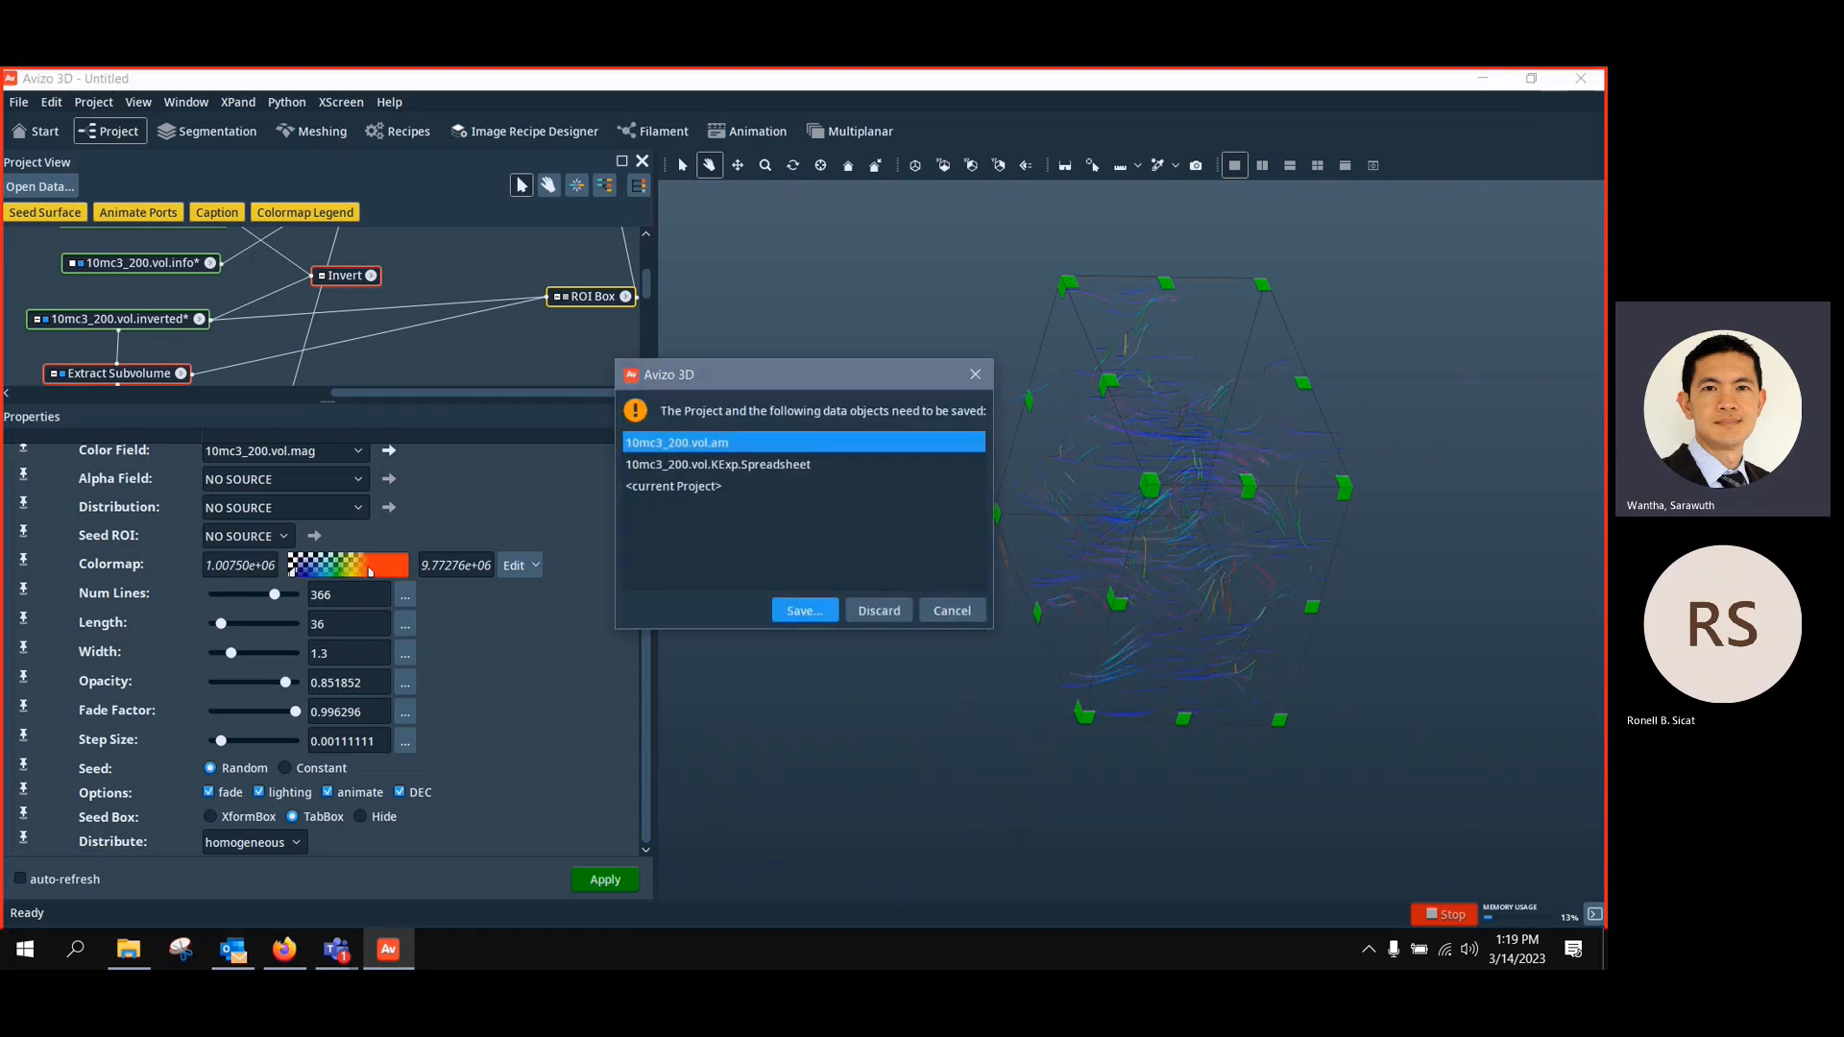
click(884, 615)
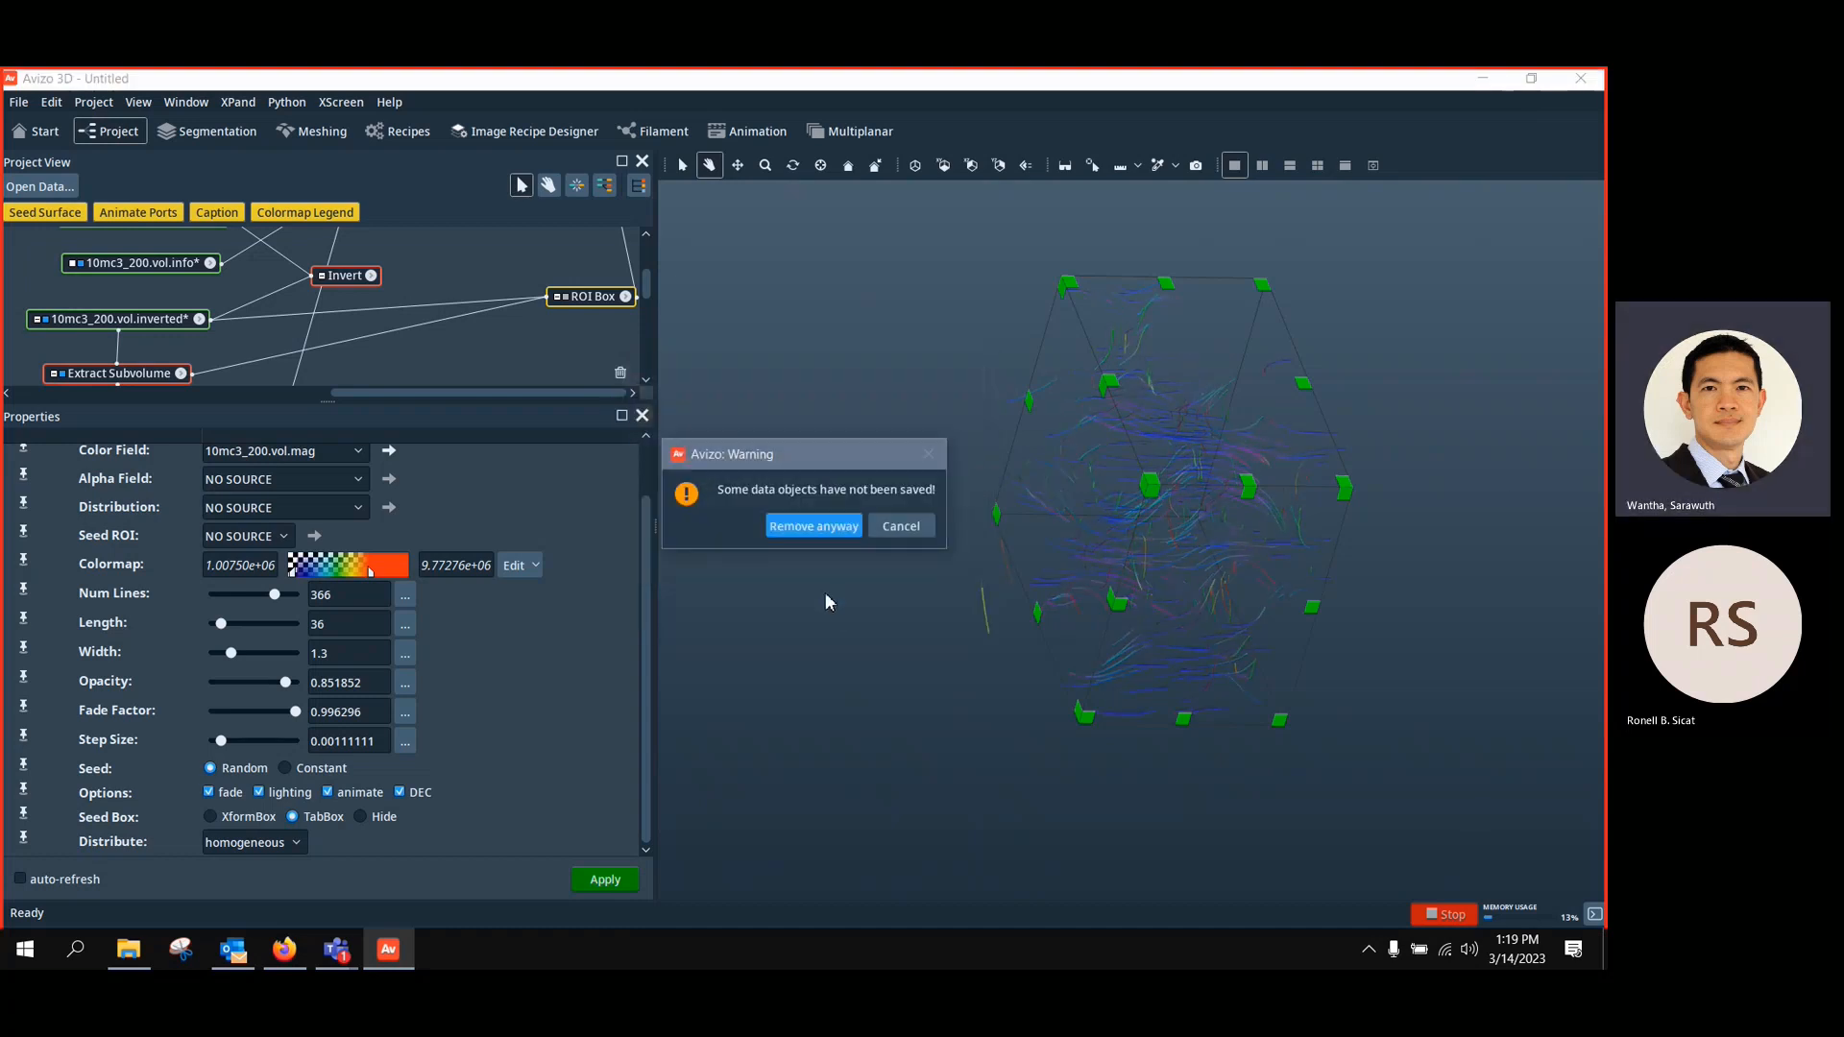
click(823, 528)
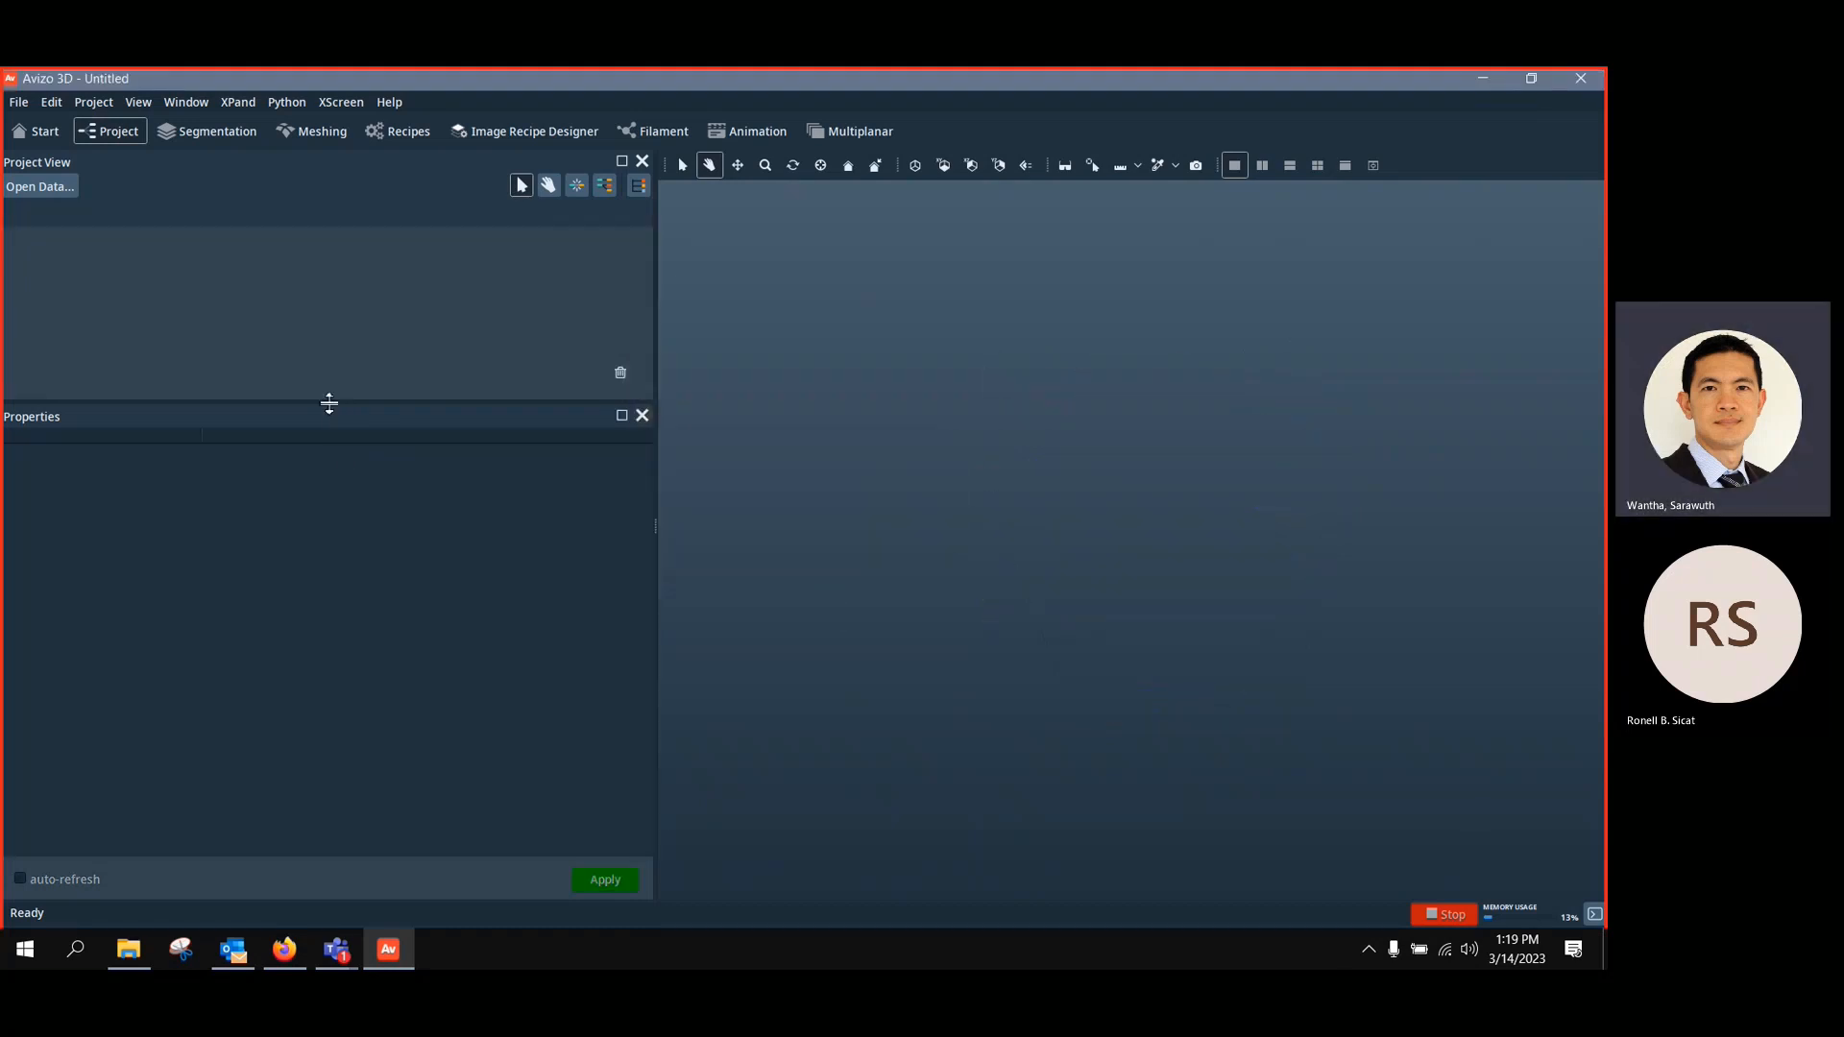
drag(329, 403, 327, 554)
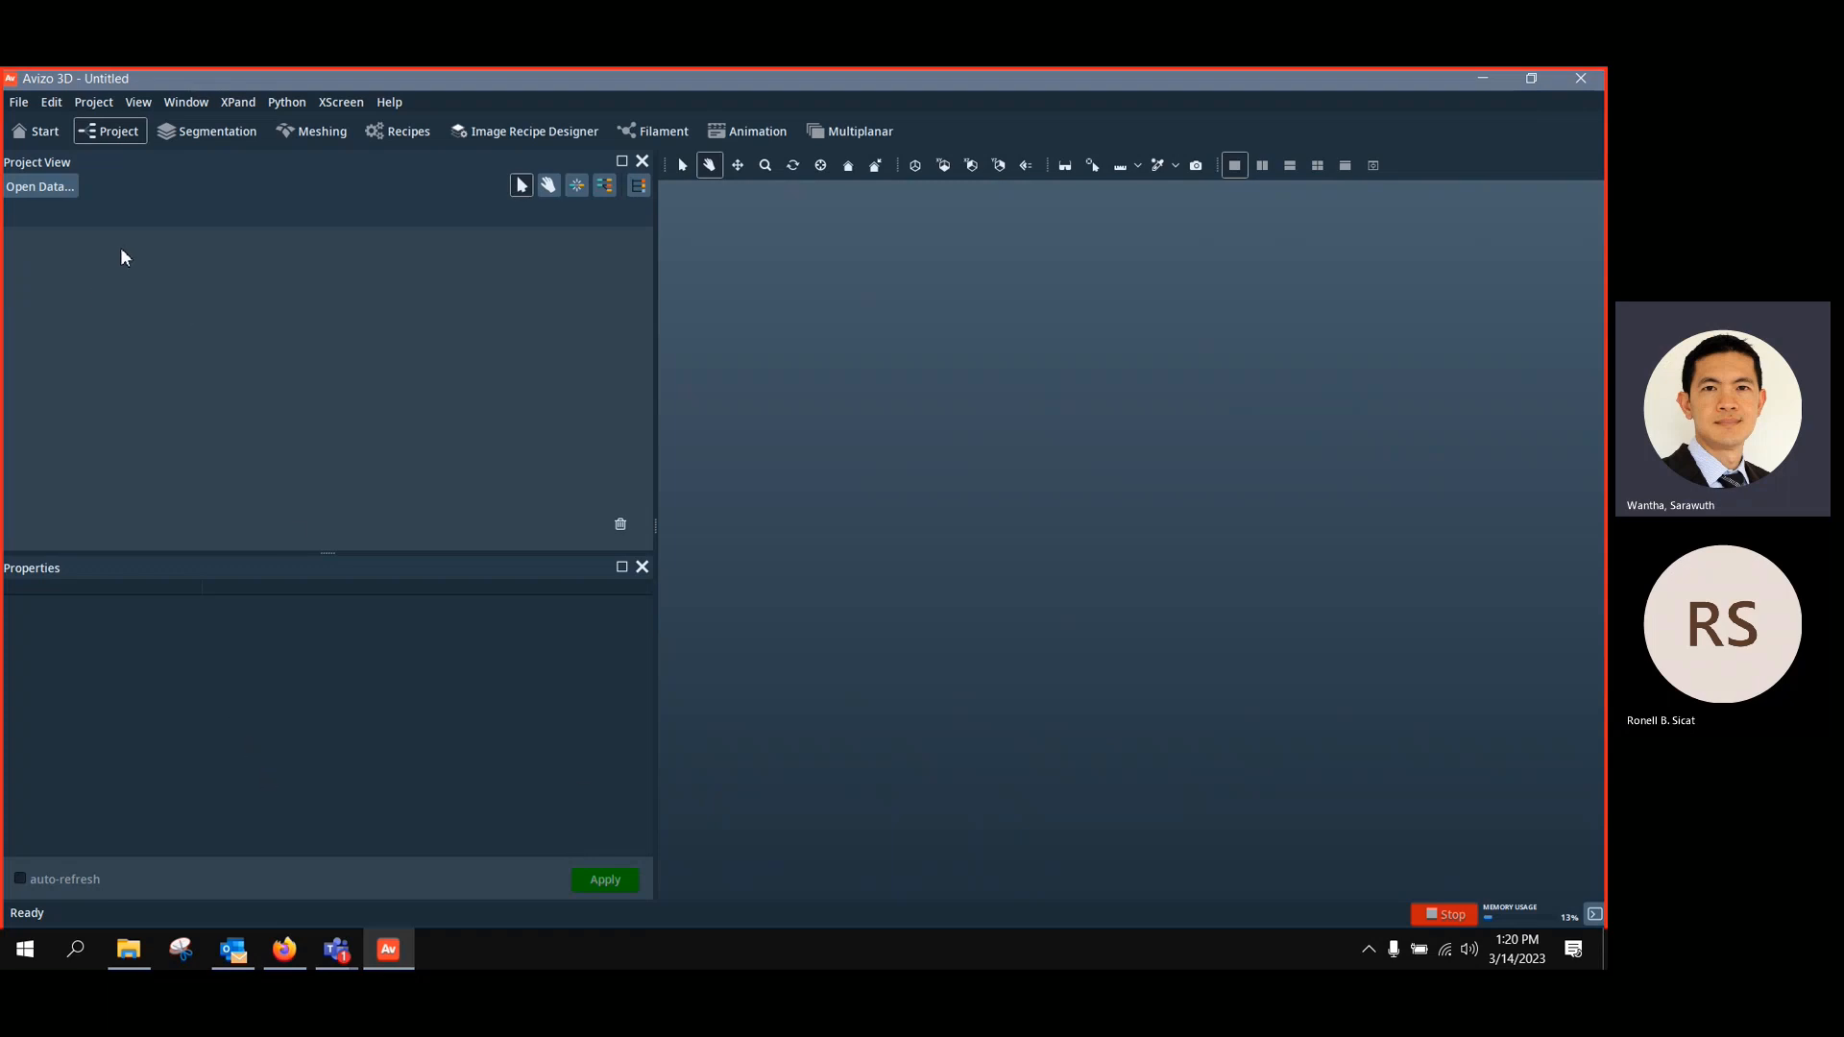
Load KernelCorn.labels.am from the meshing folder of the tutorials data
click(44, 190)
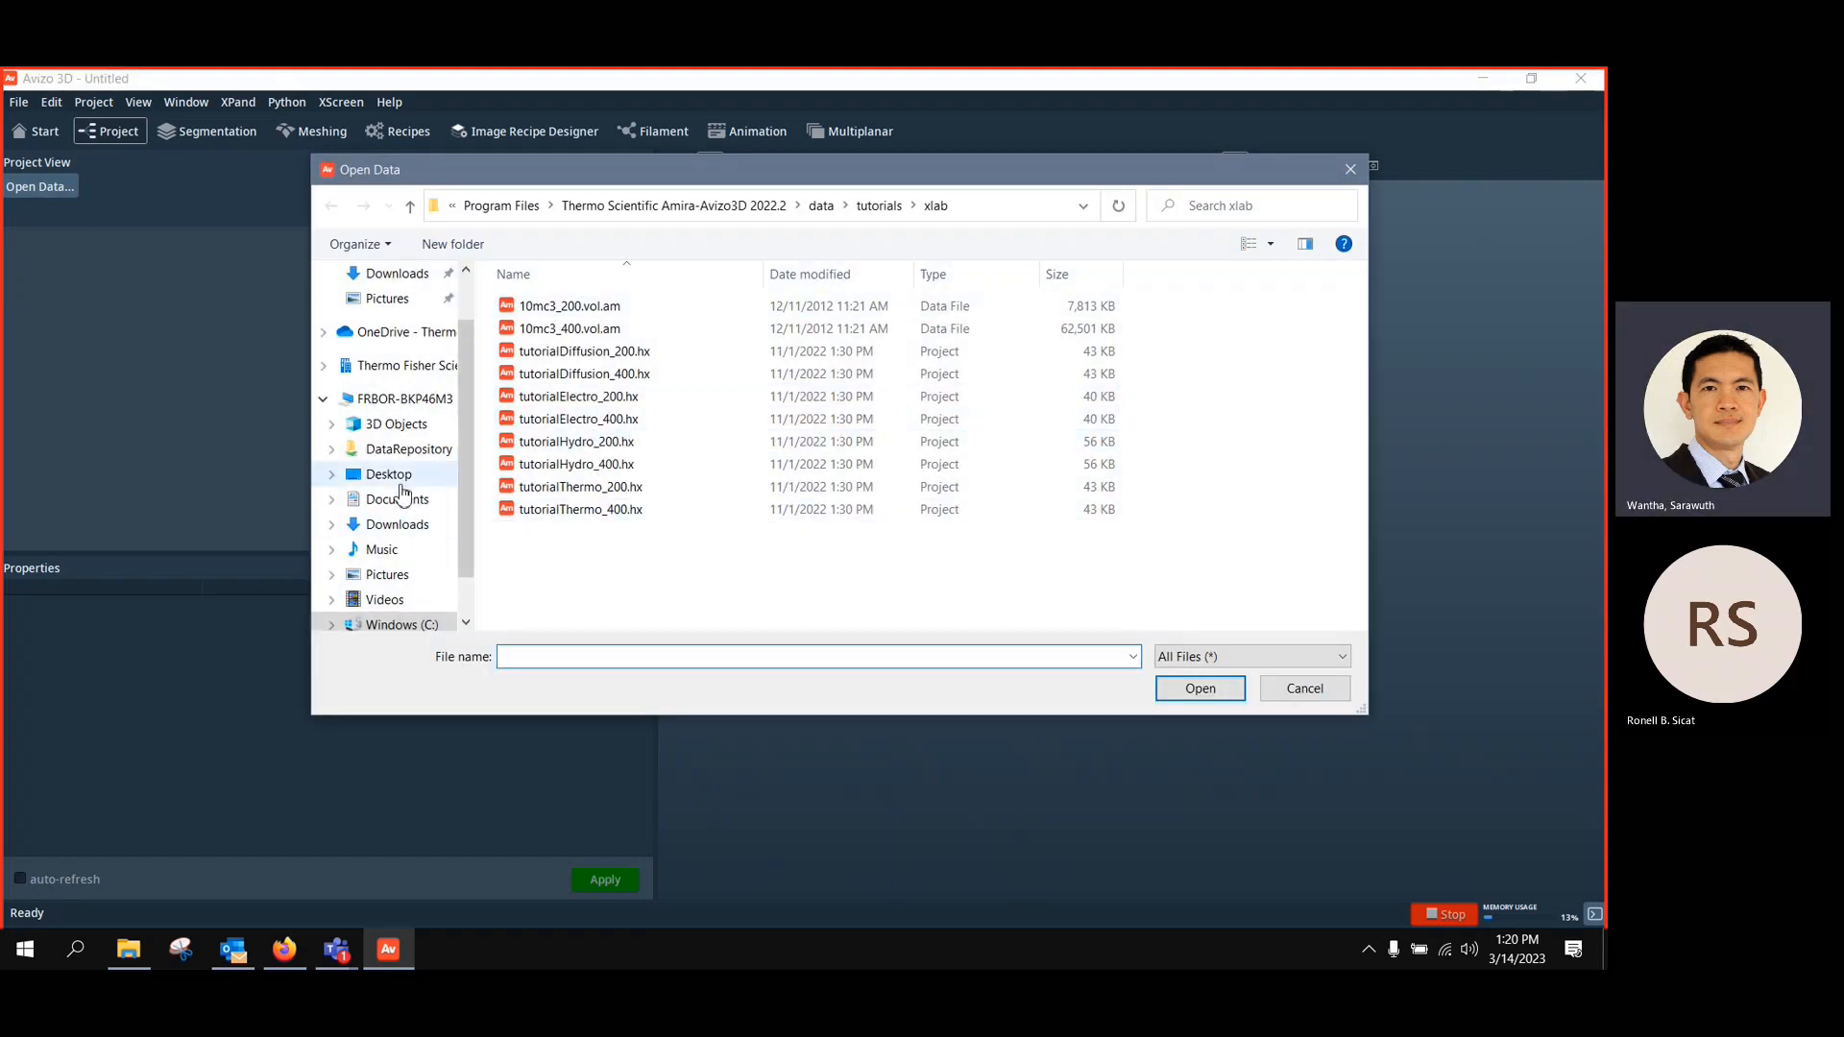
click(821, 206)
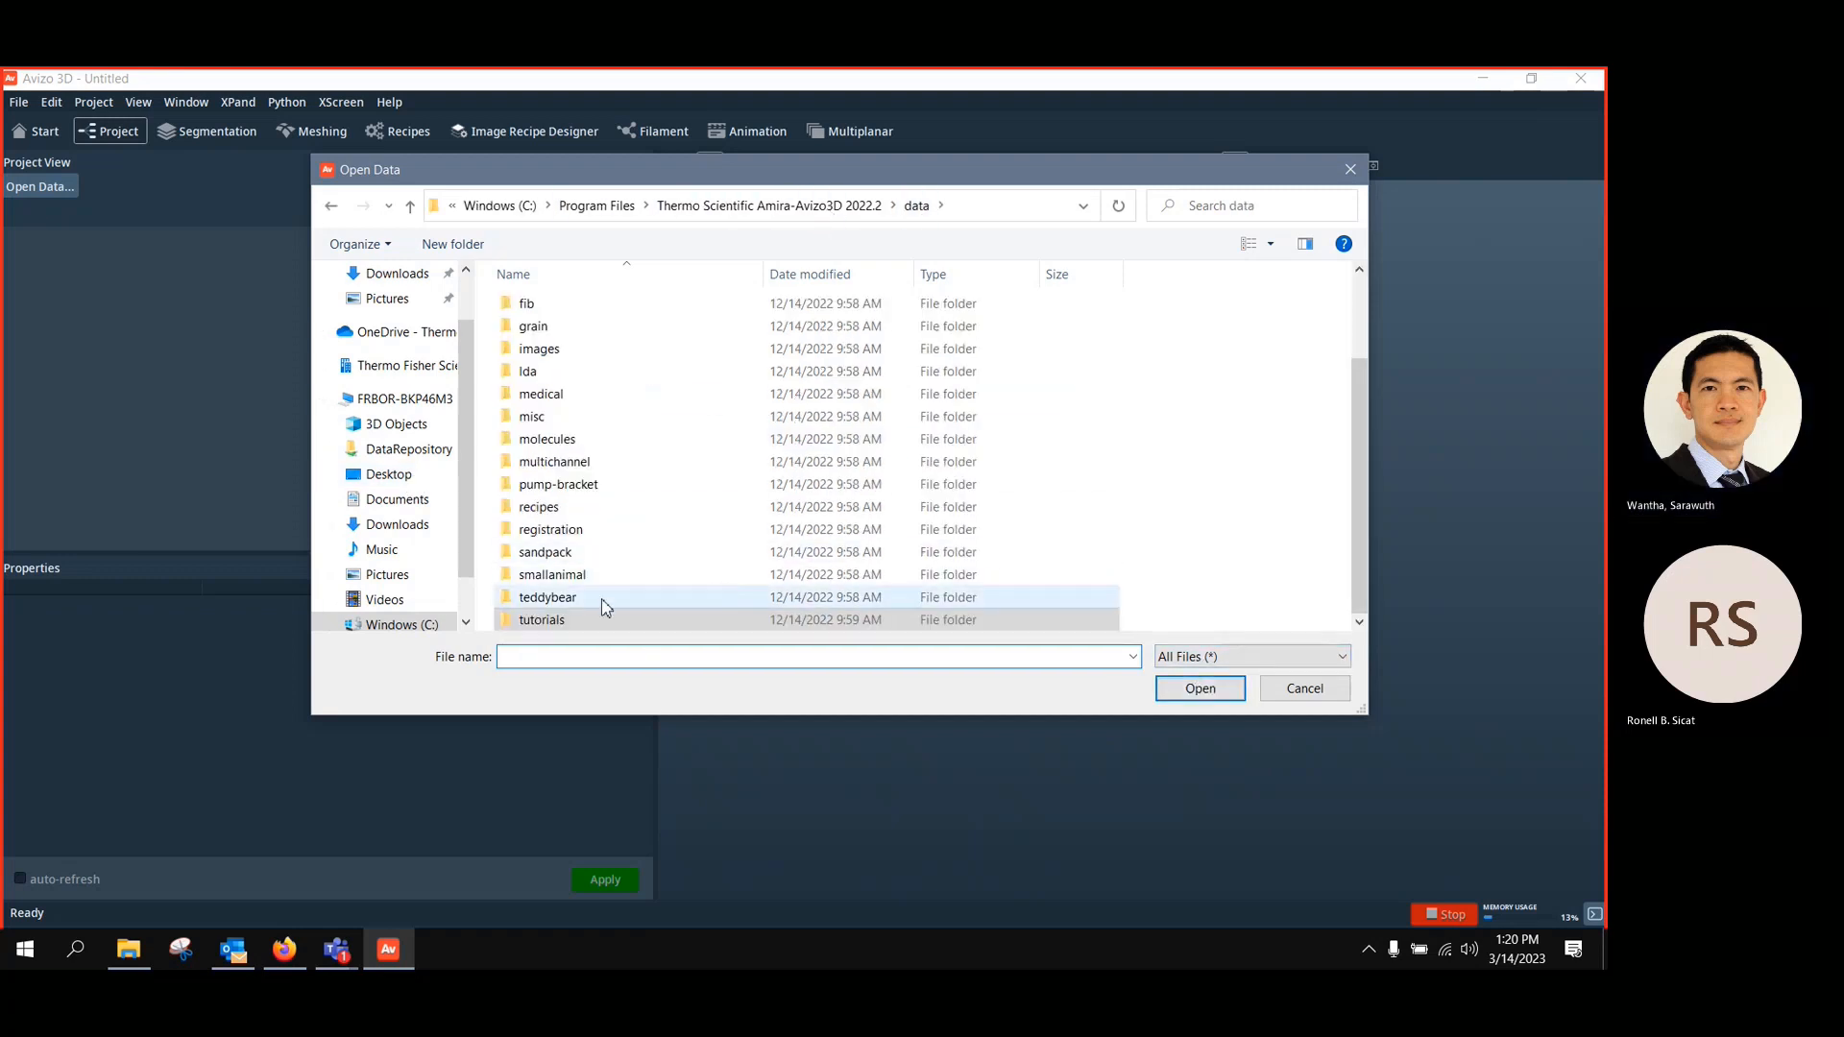
double_click(540, 622)
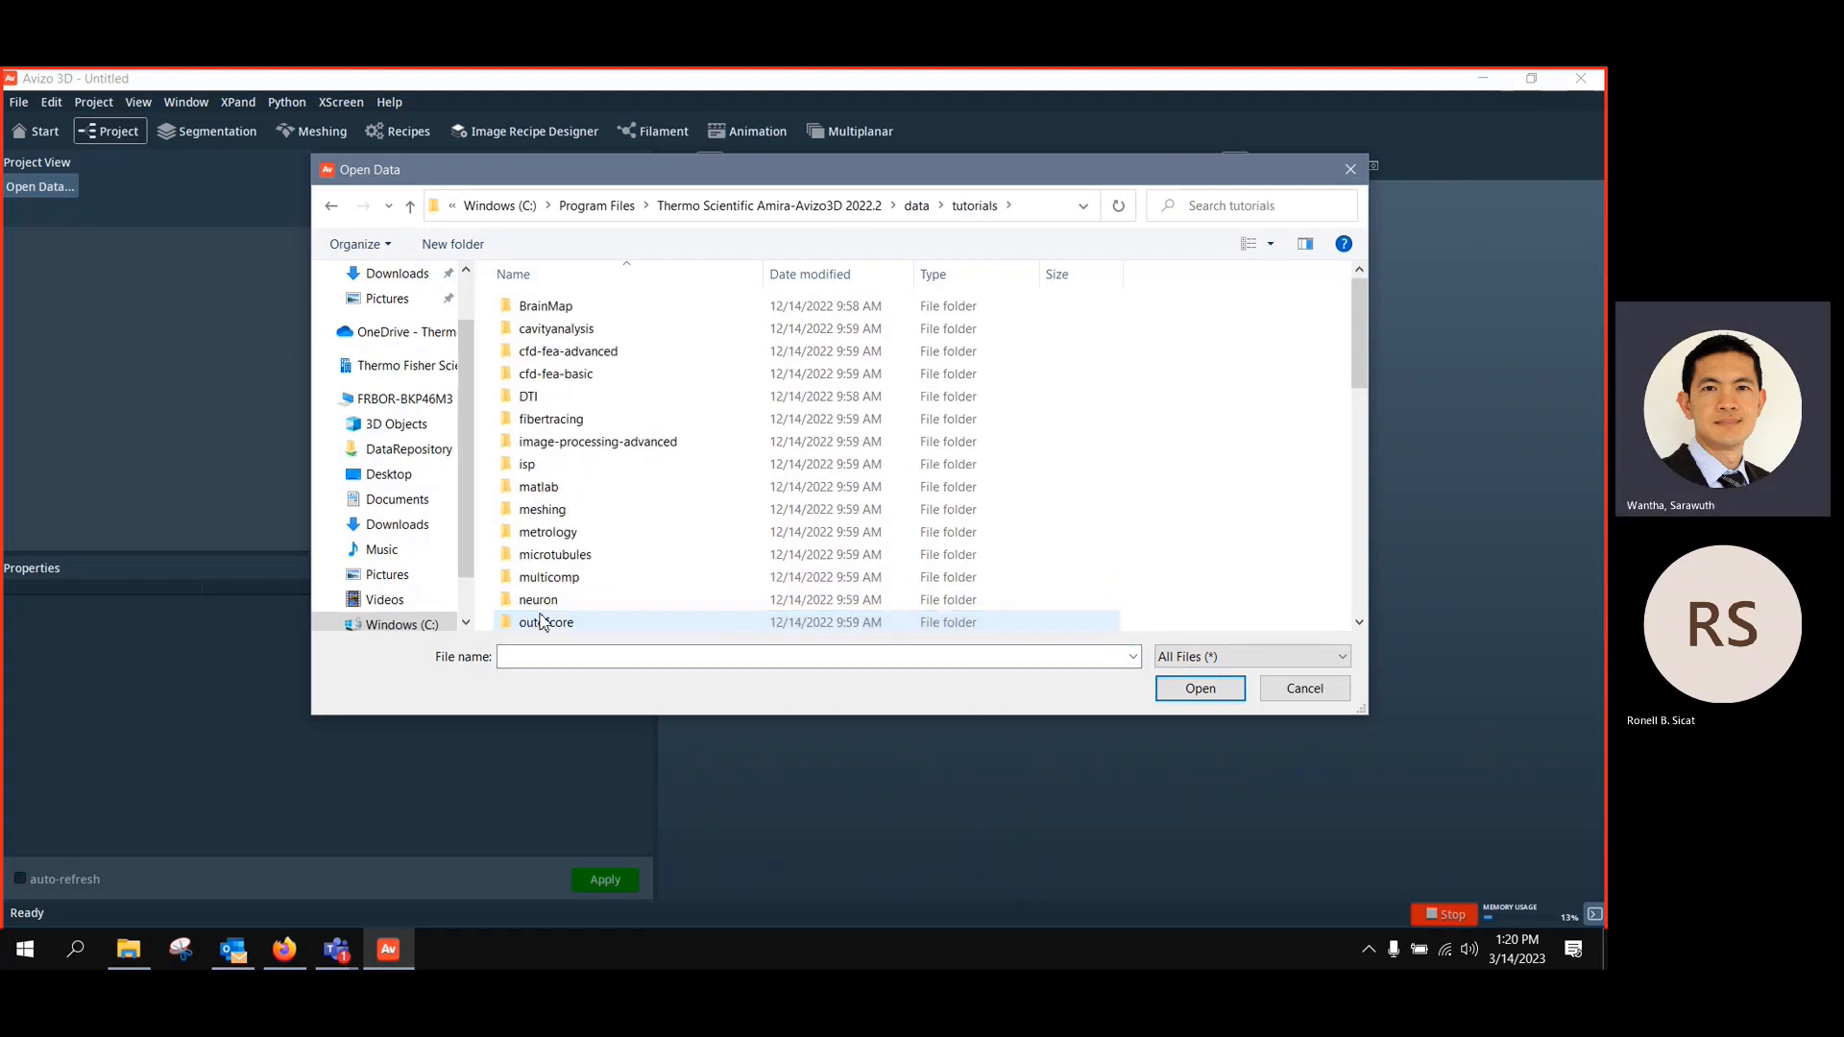
scroll(728, 499, down, 2)
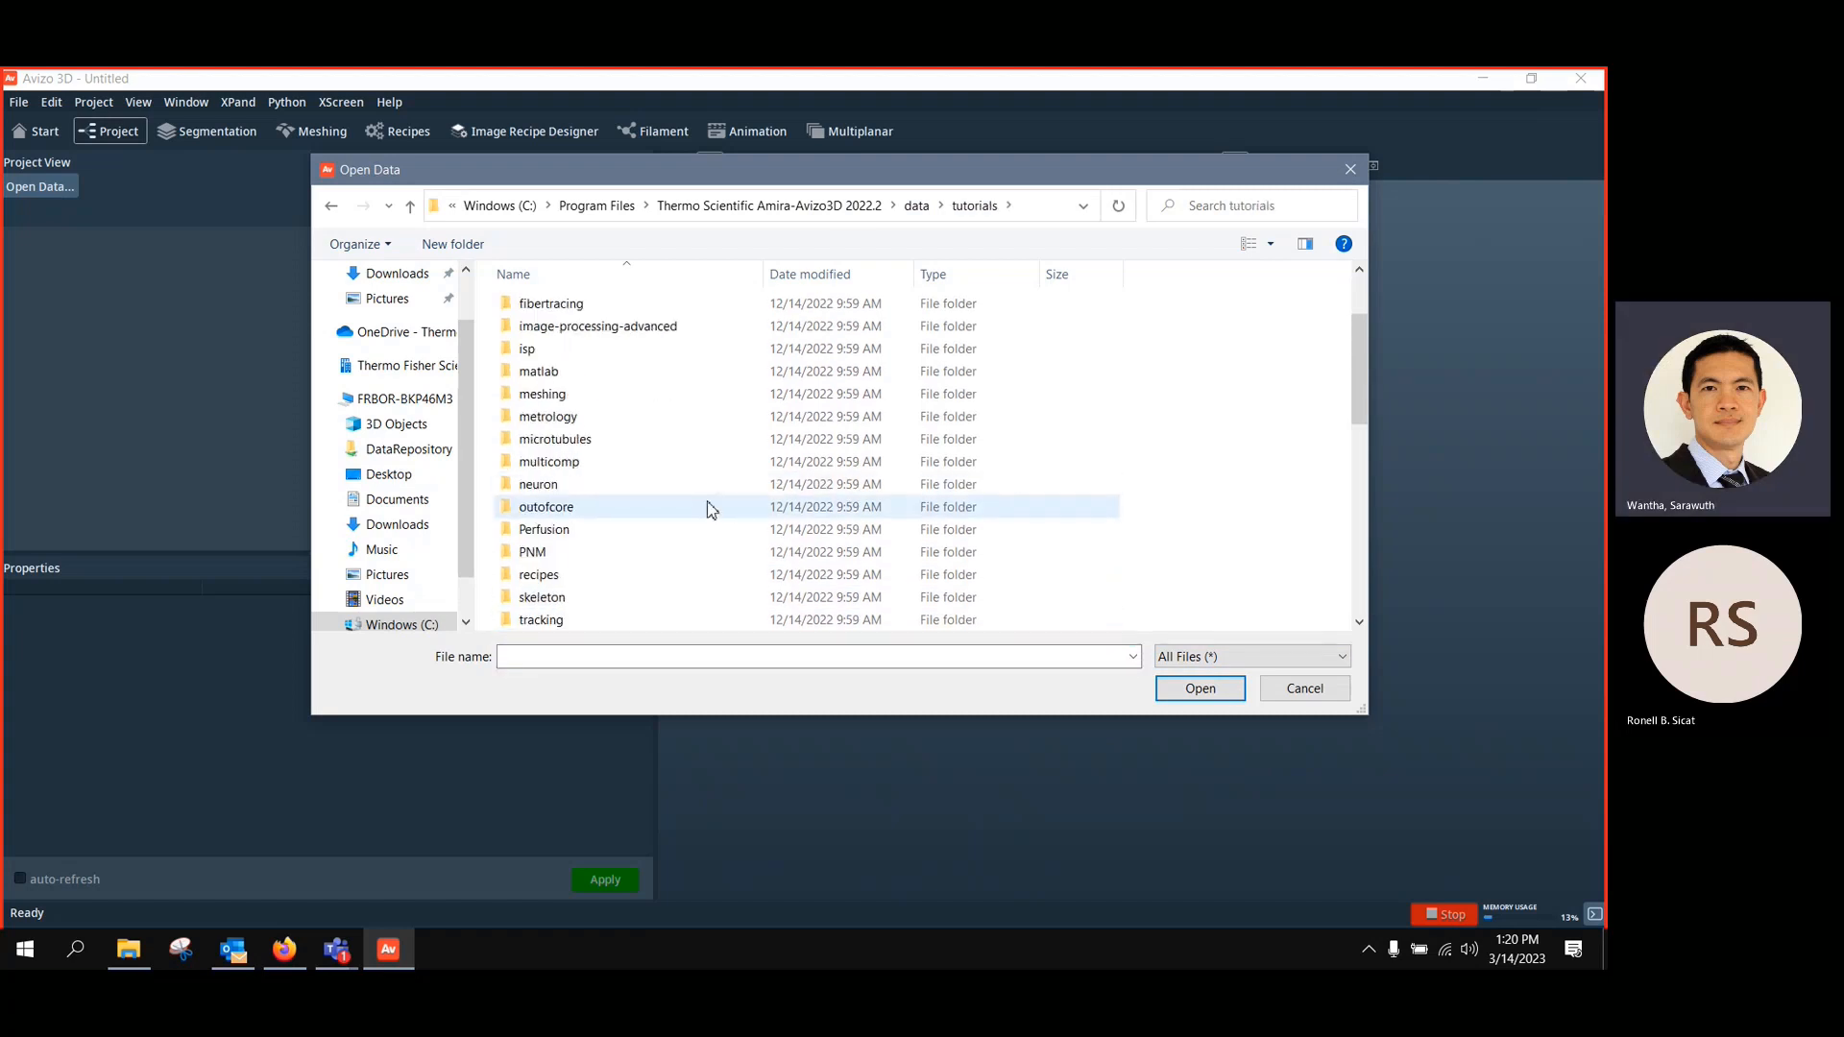
double_click(584, 398)
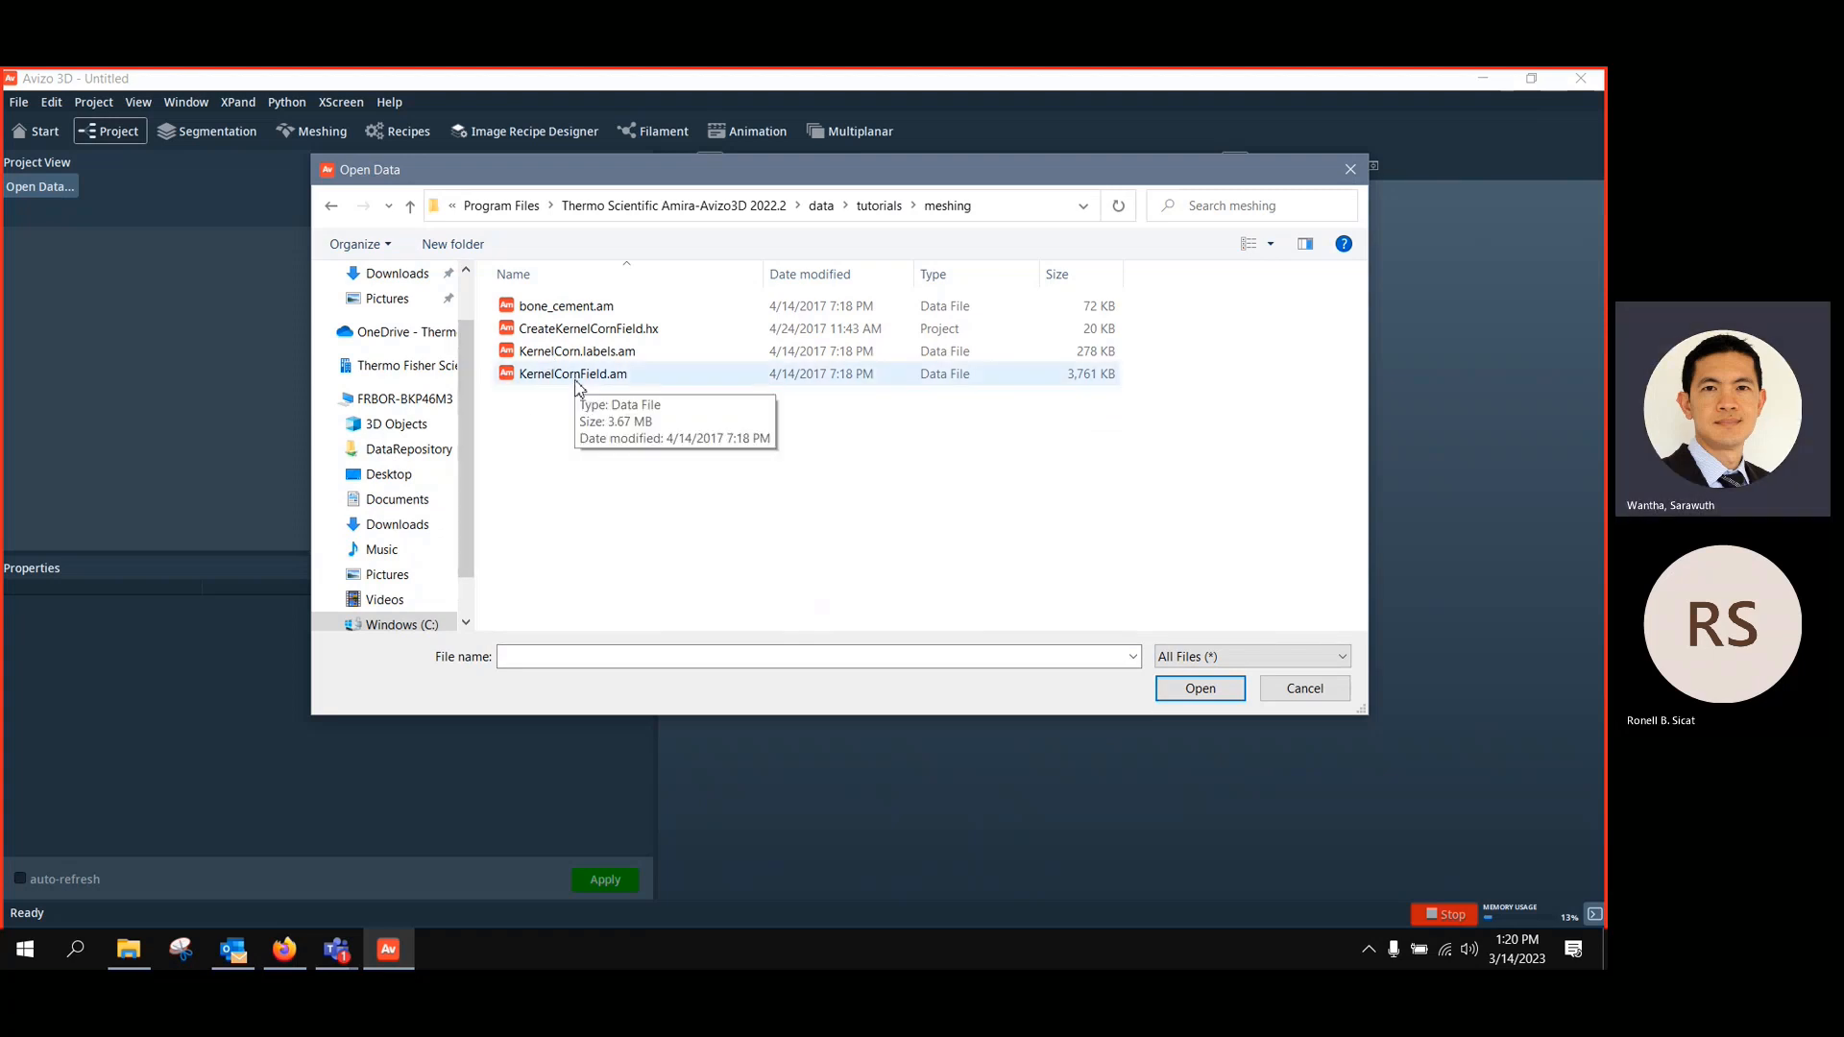
click(620, 355)
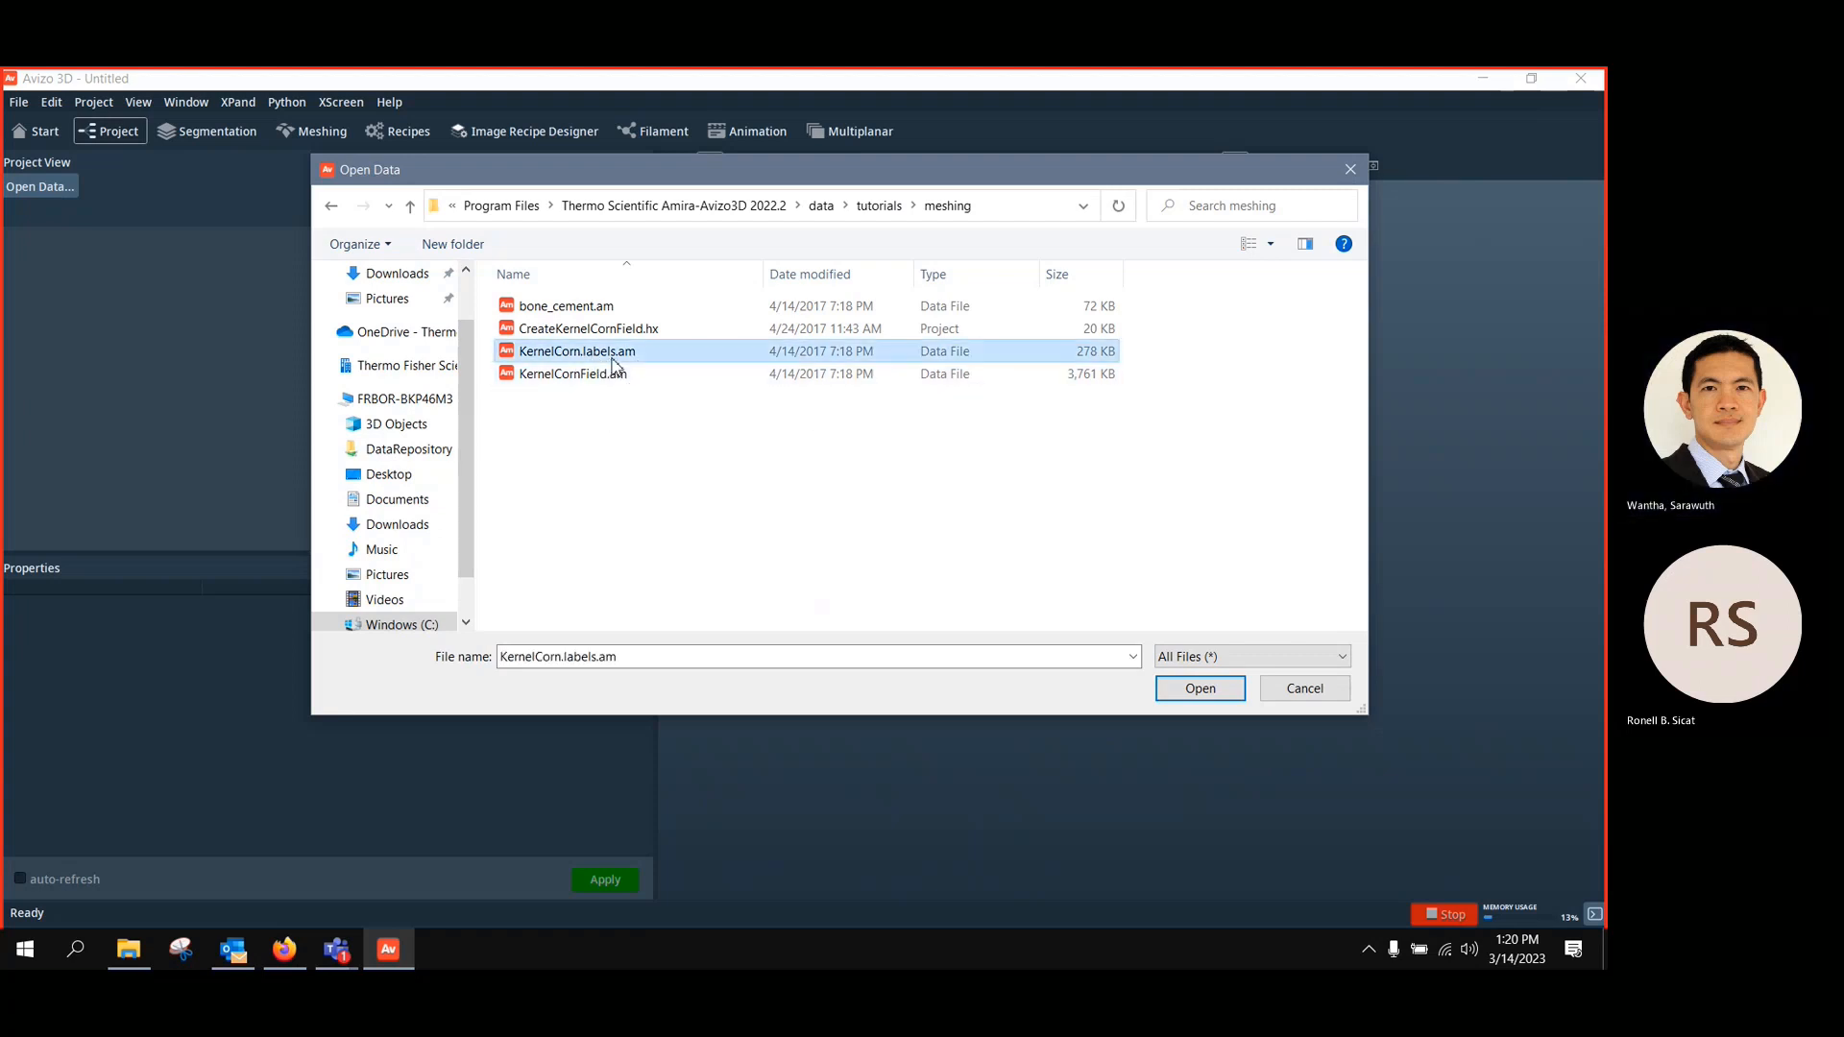
click(1201, 690)
Attach a Volume Rendering to KernelCorn.labels.am, make it visible and orient the kernel in the view
drag(97, 264, 190, 288)
right_click(190, 288)
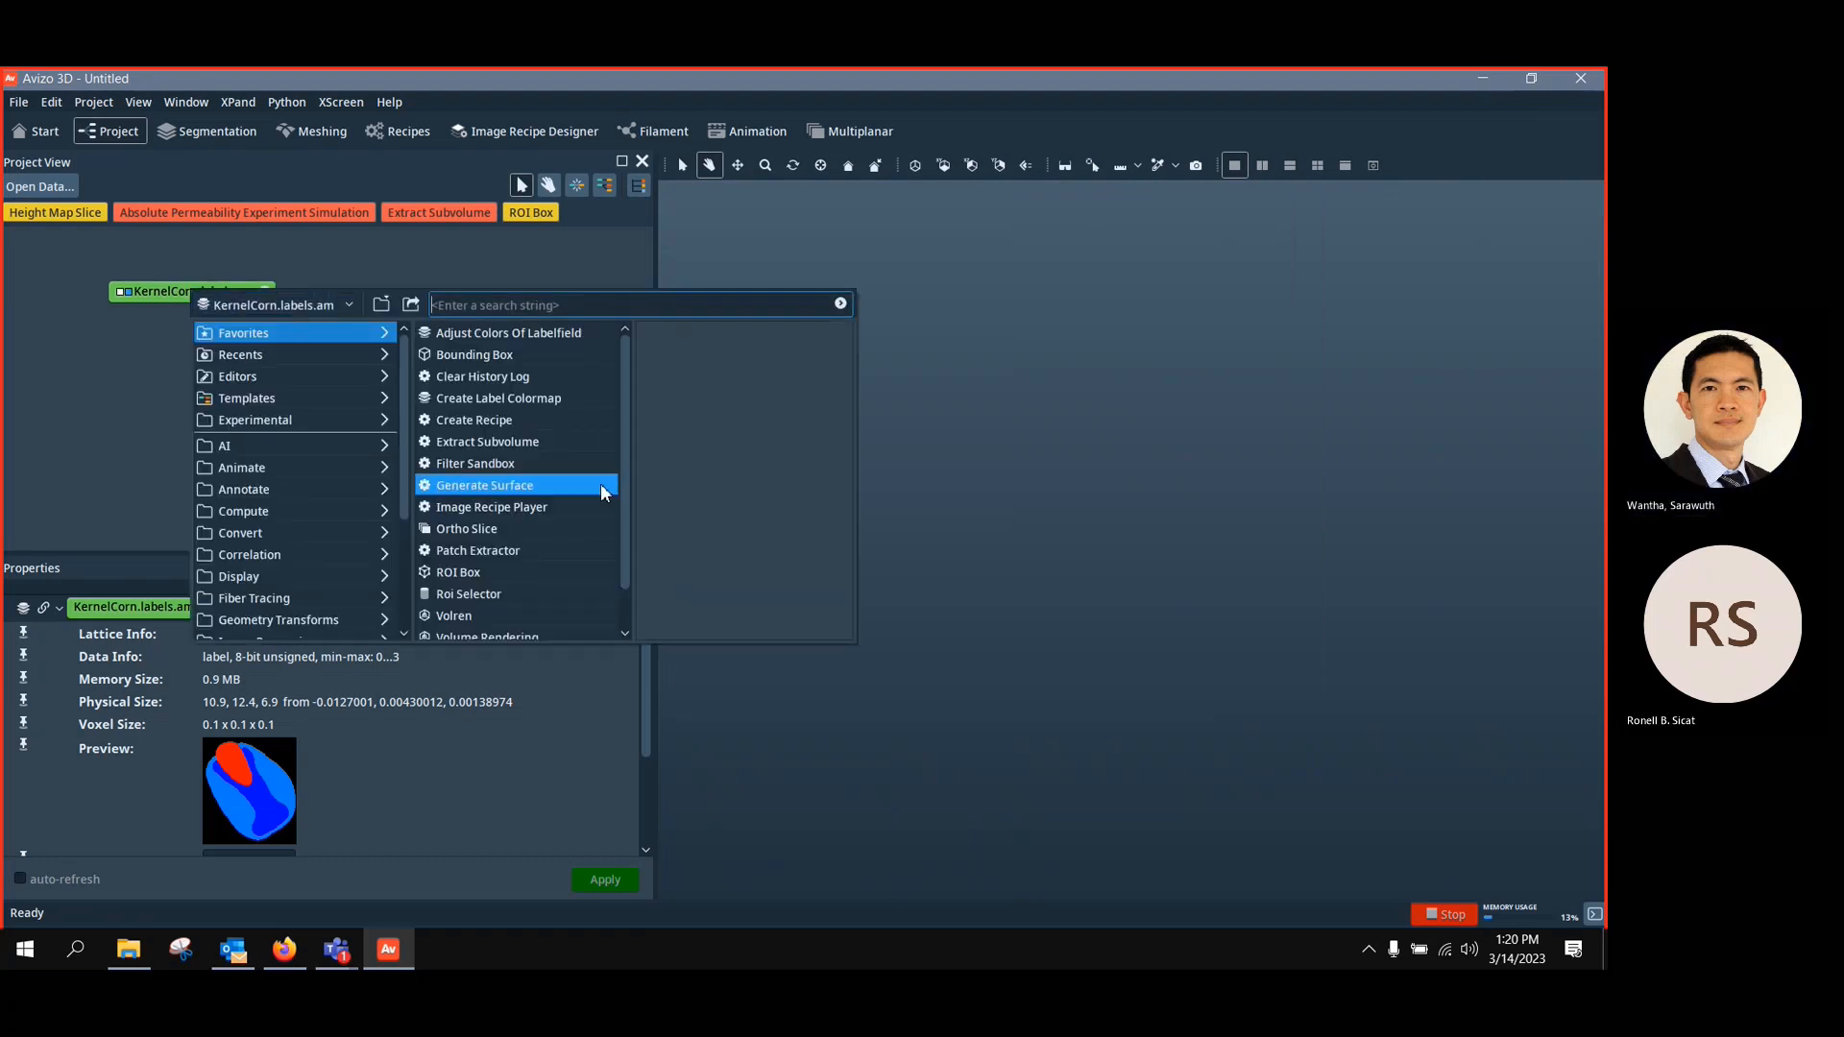
scroll(626, 476, down, 1)
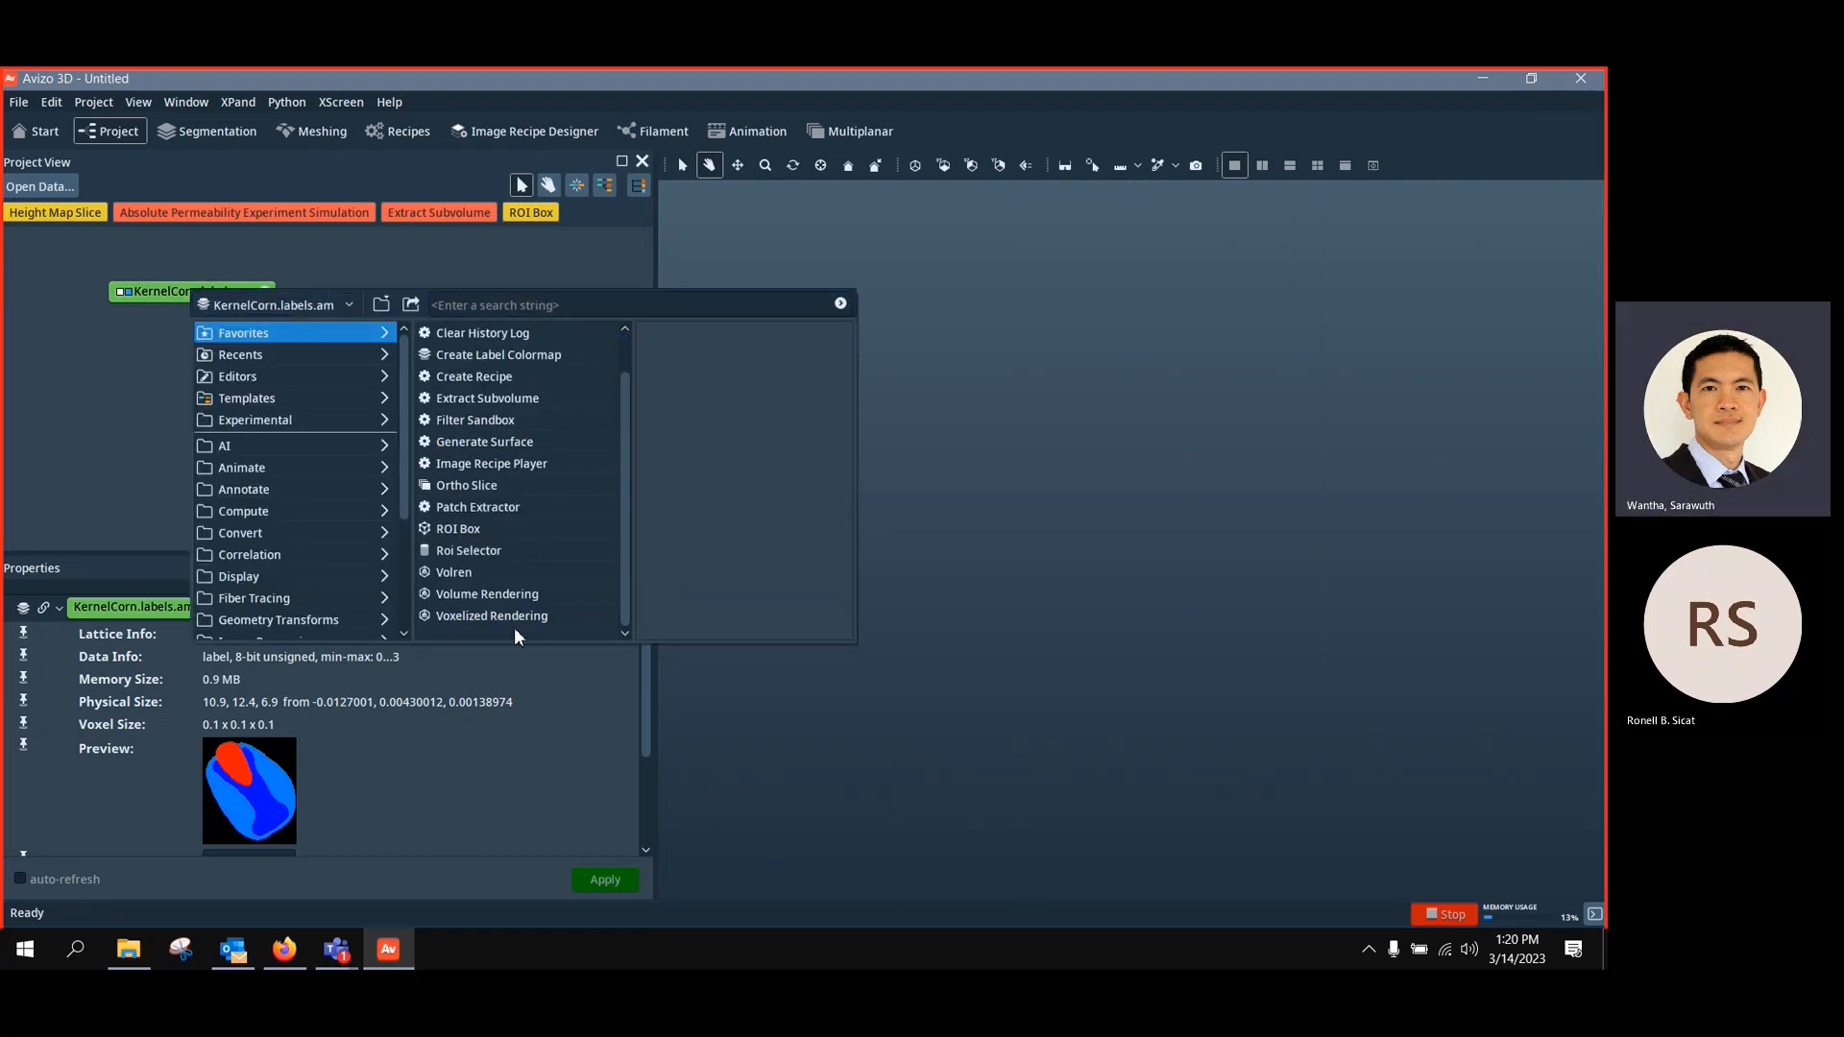
click(490, 593)
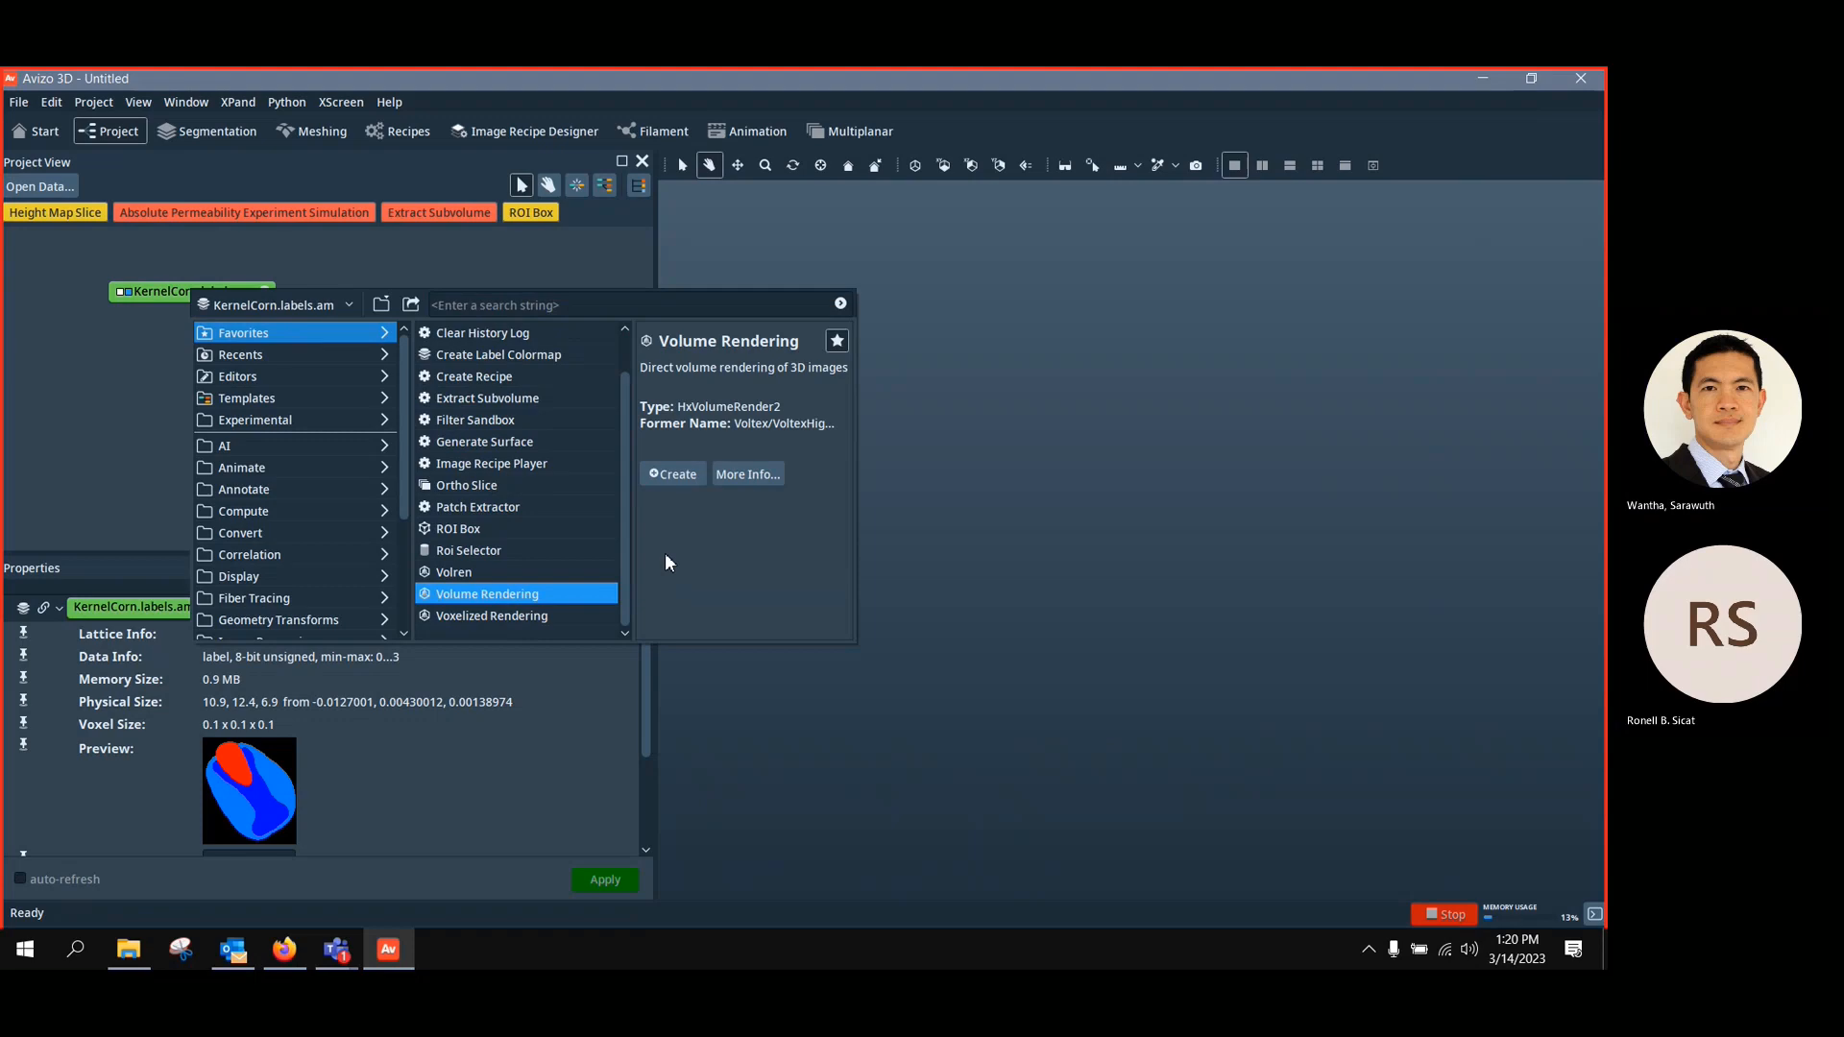
click(678, 475)
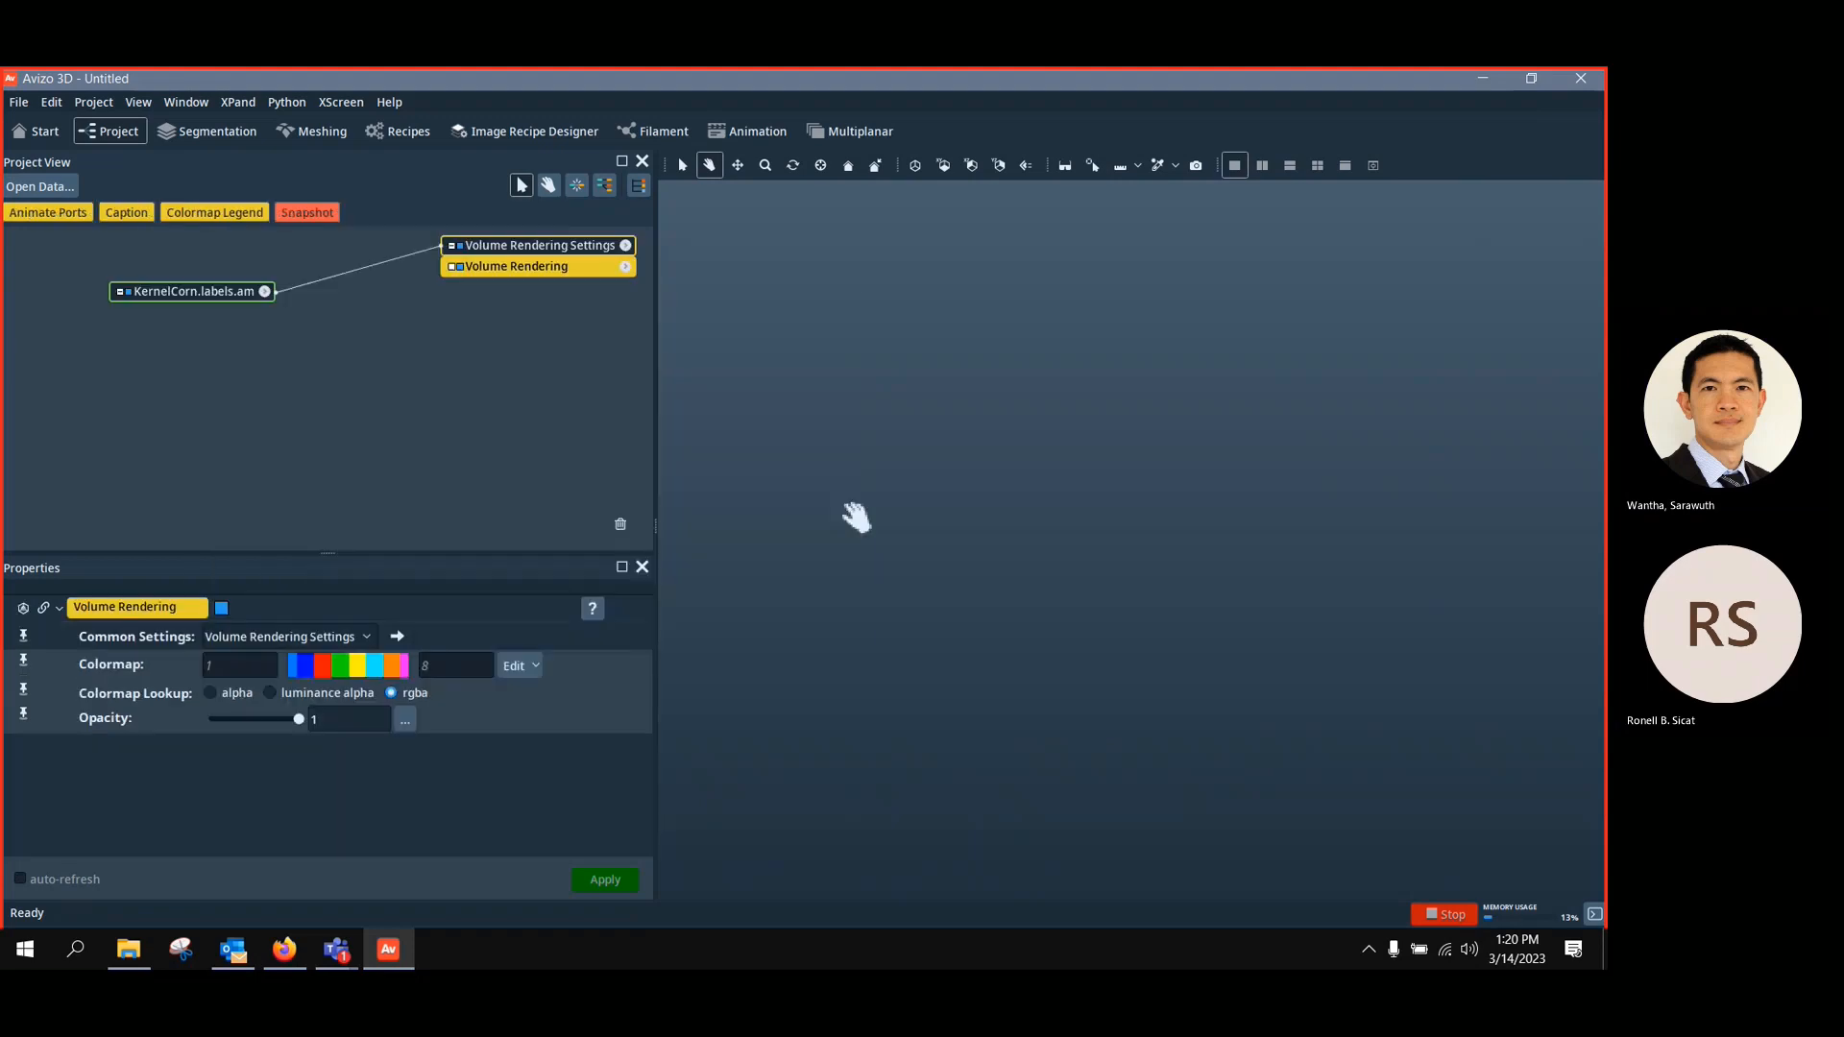
click(912, 175)
drag(1191, 543, 1317, 576)
Attach a Clipping Plane to KernelCorn.labels.am and place its node below the volume rendering nodes in the network
click(198, 294)
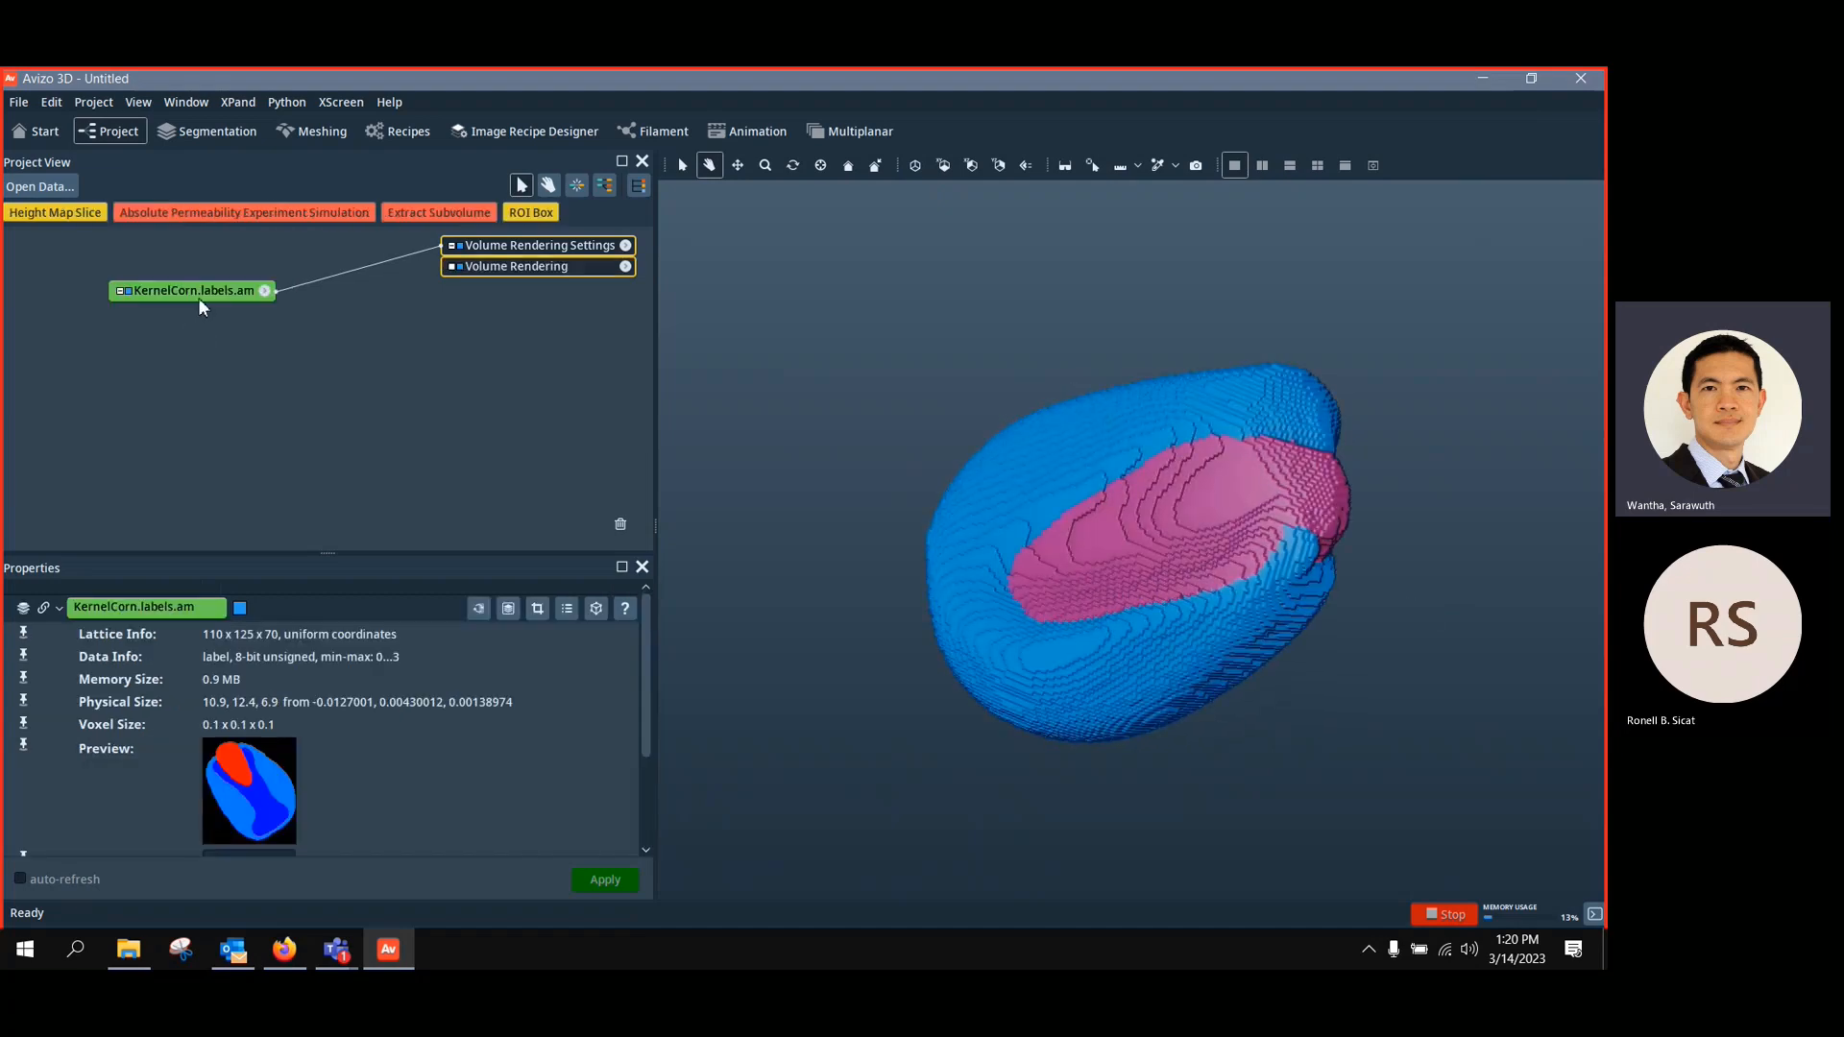
right_click(201, 300)
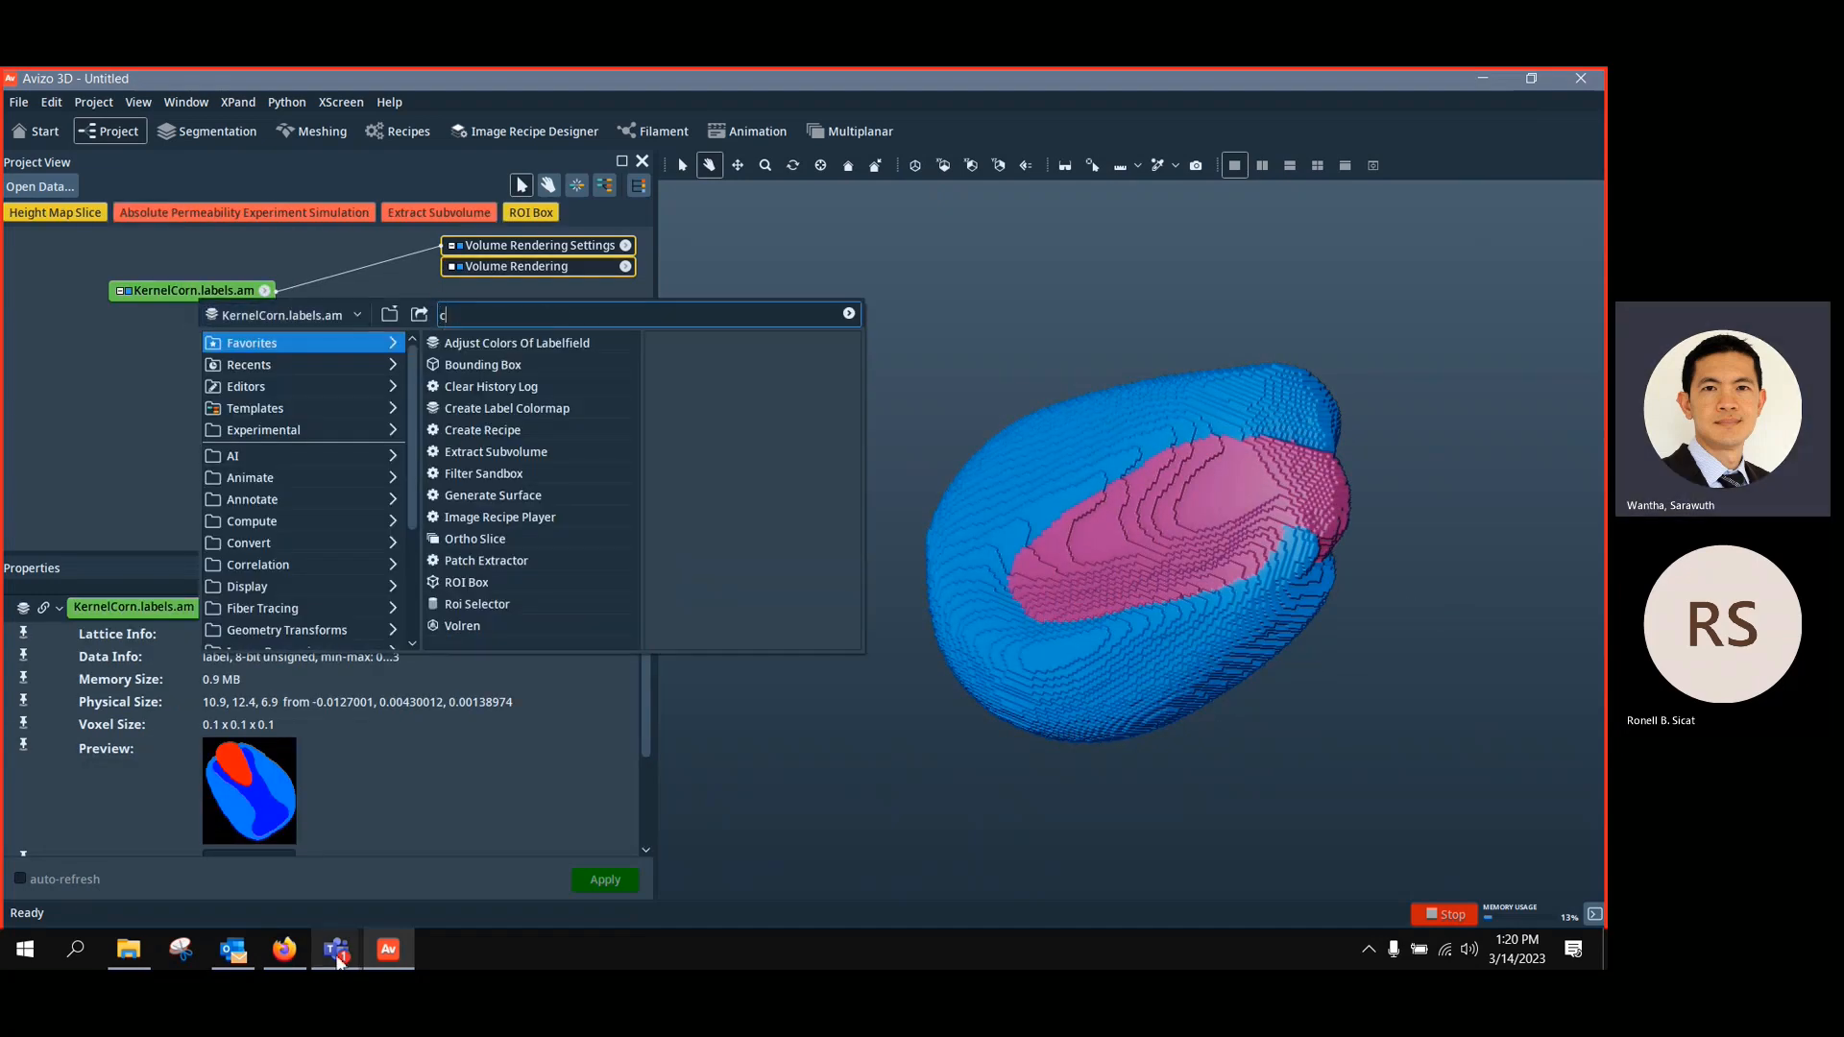
text(clipp)
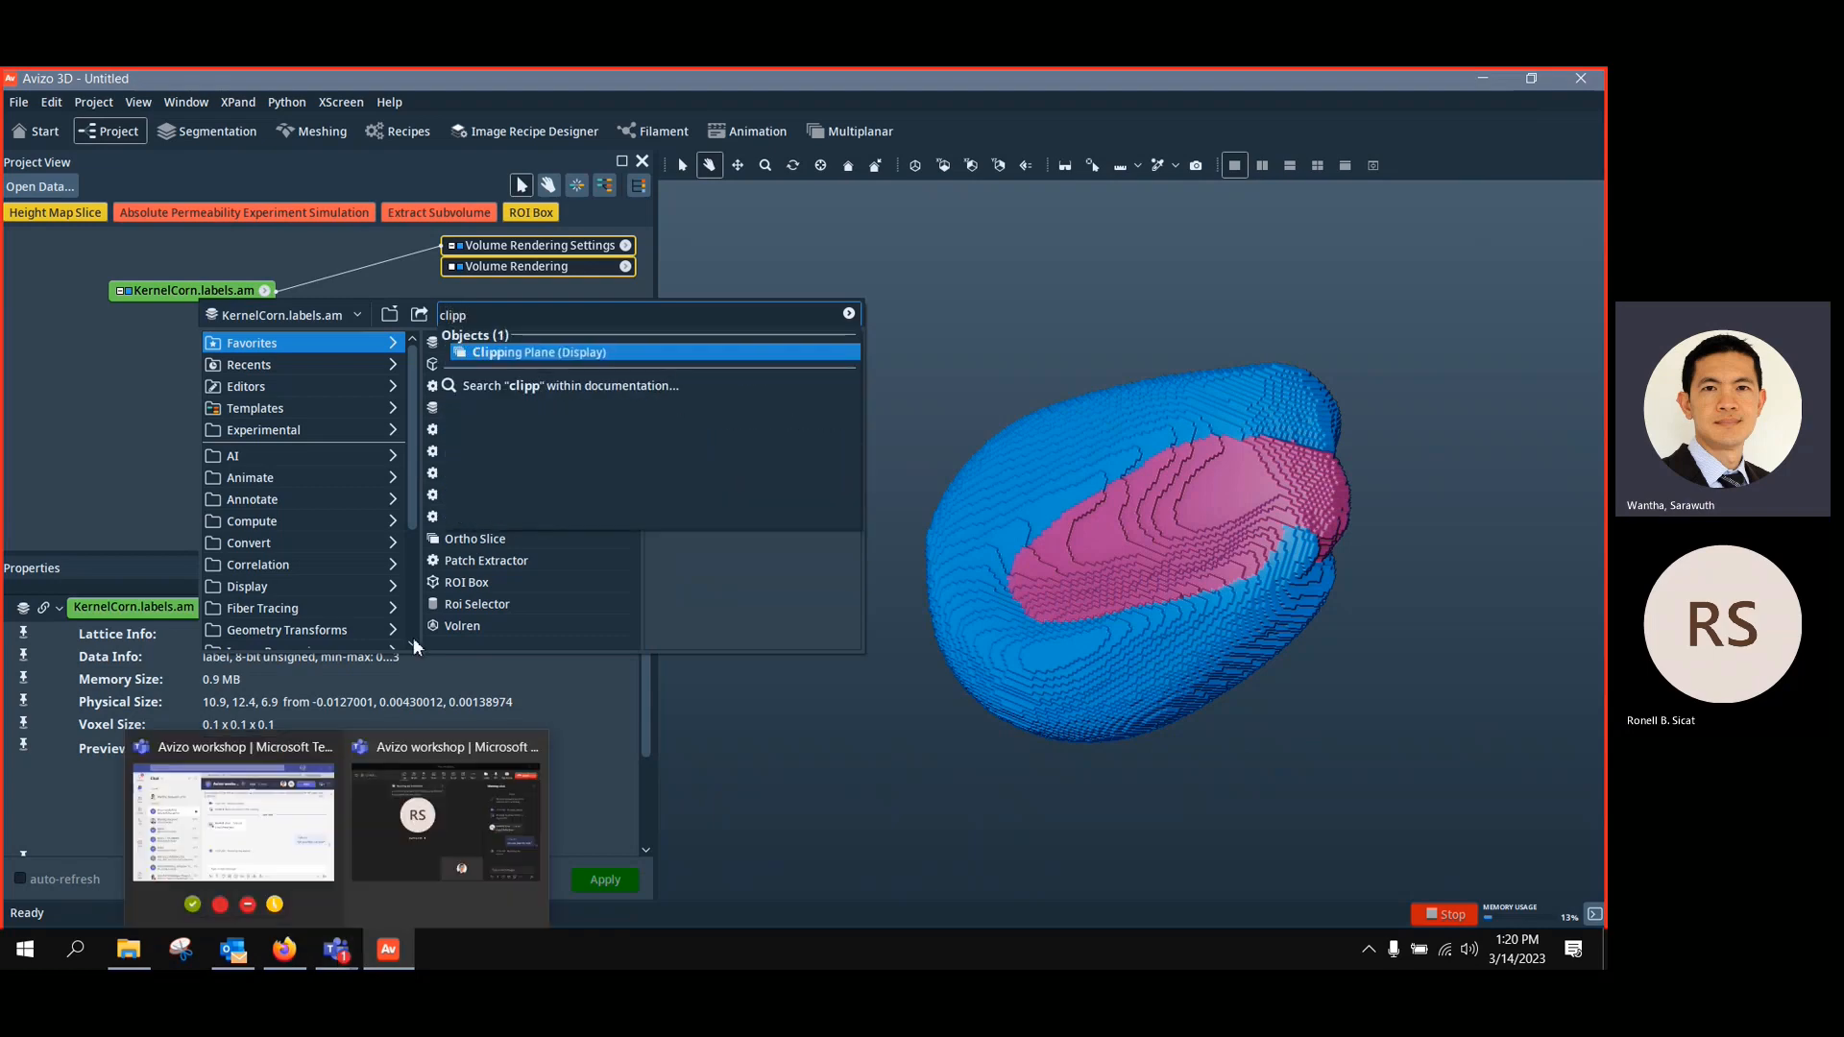
click(546, 352)
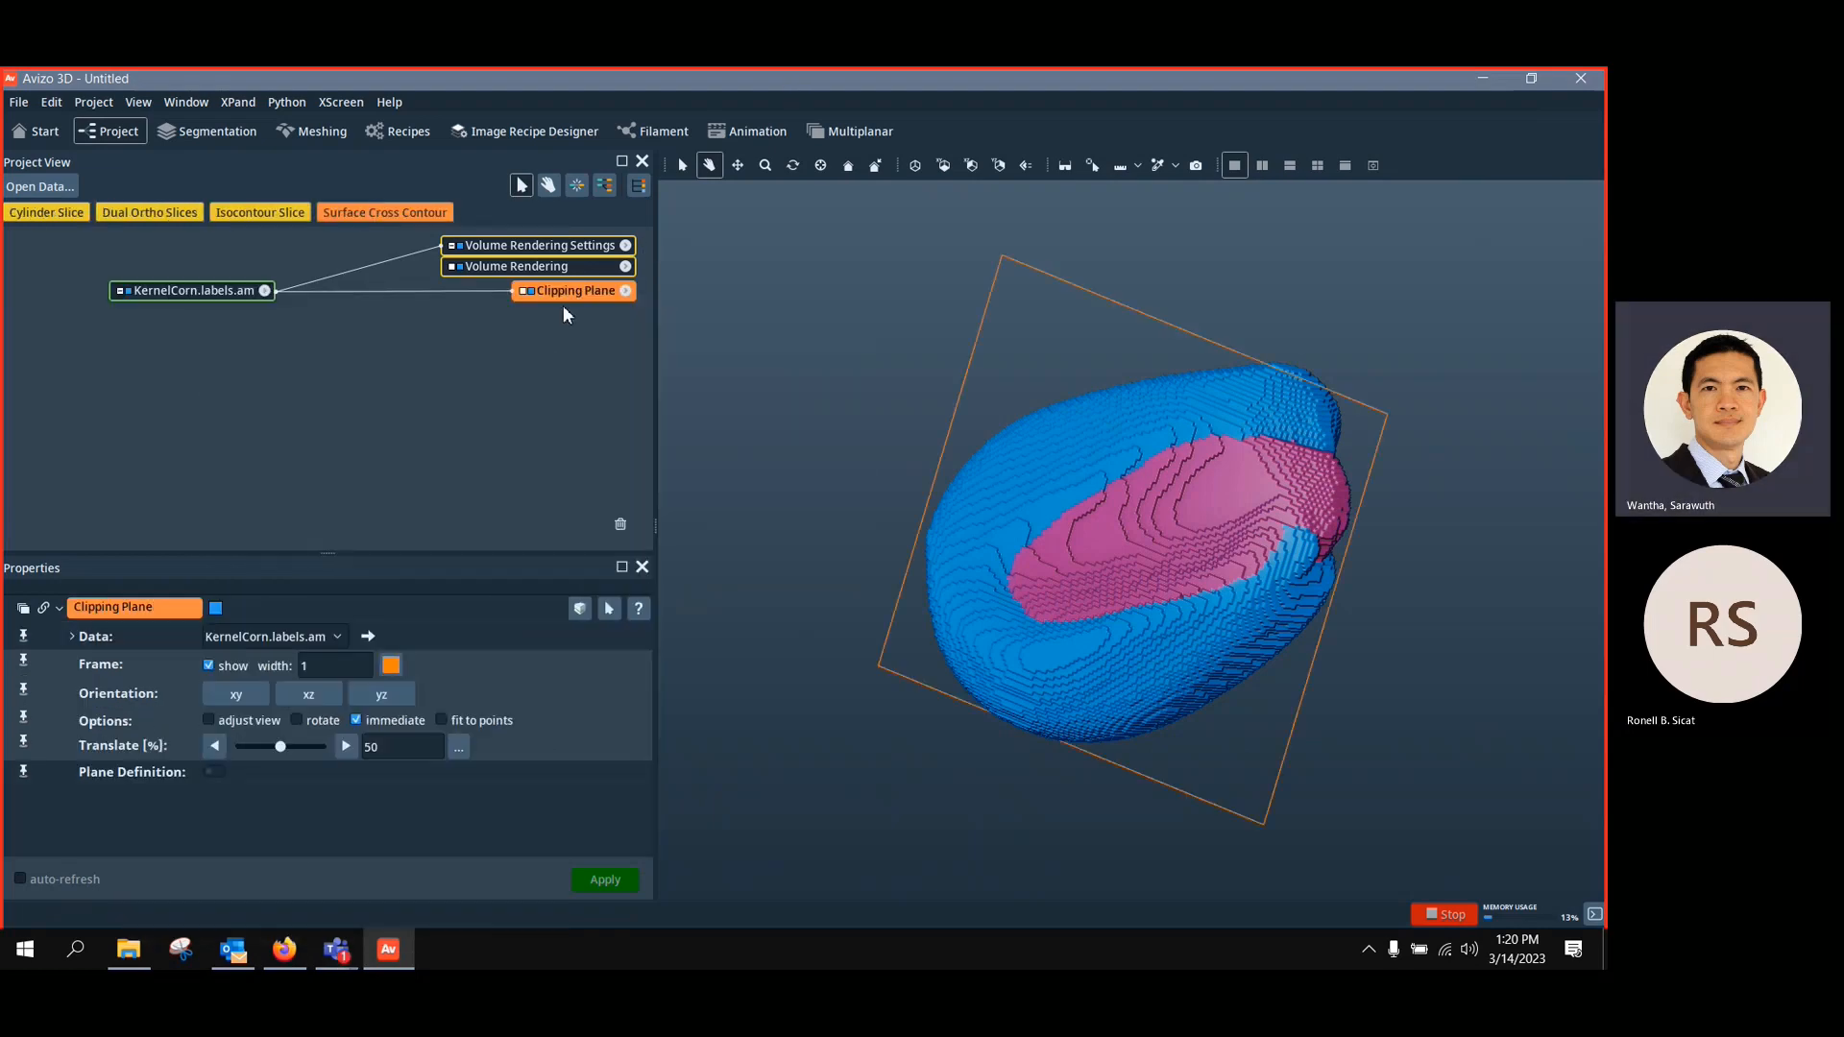
drag(559, 292, 488, 378)
drag(1350, 610, 395, 783)
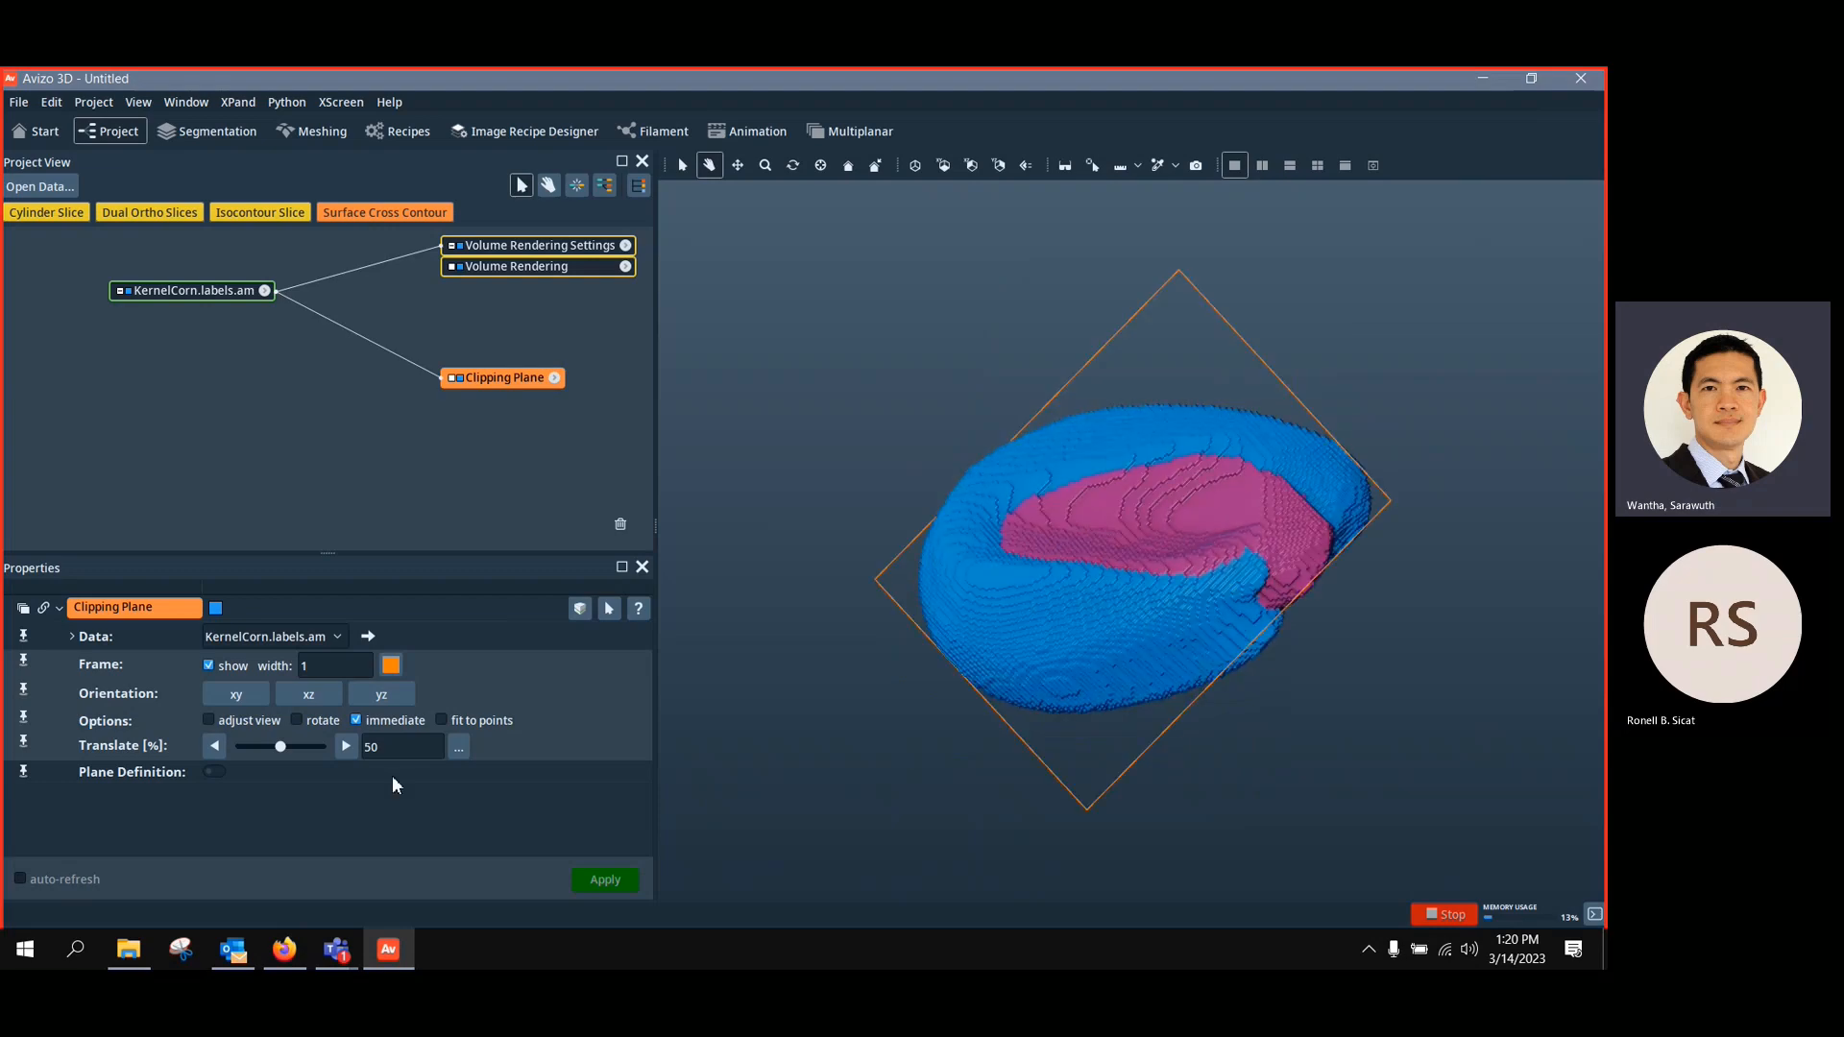
Clip the kernel's volume rendering with the Clipping Plane, inspect the cut face with its inner materials and hide the plane's frame
click(581, 611)
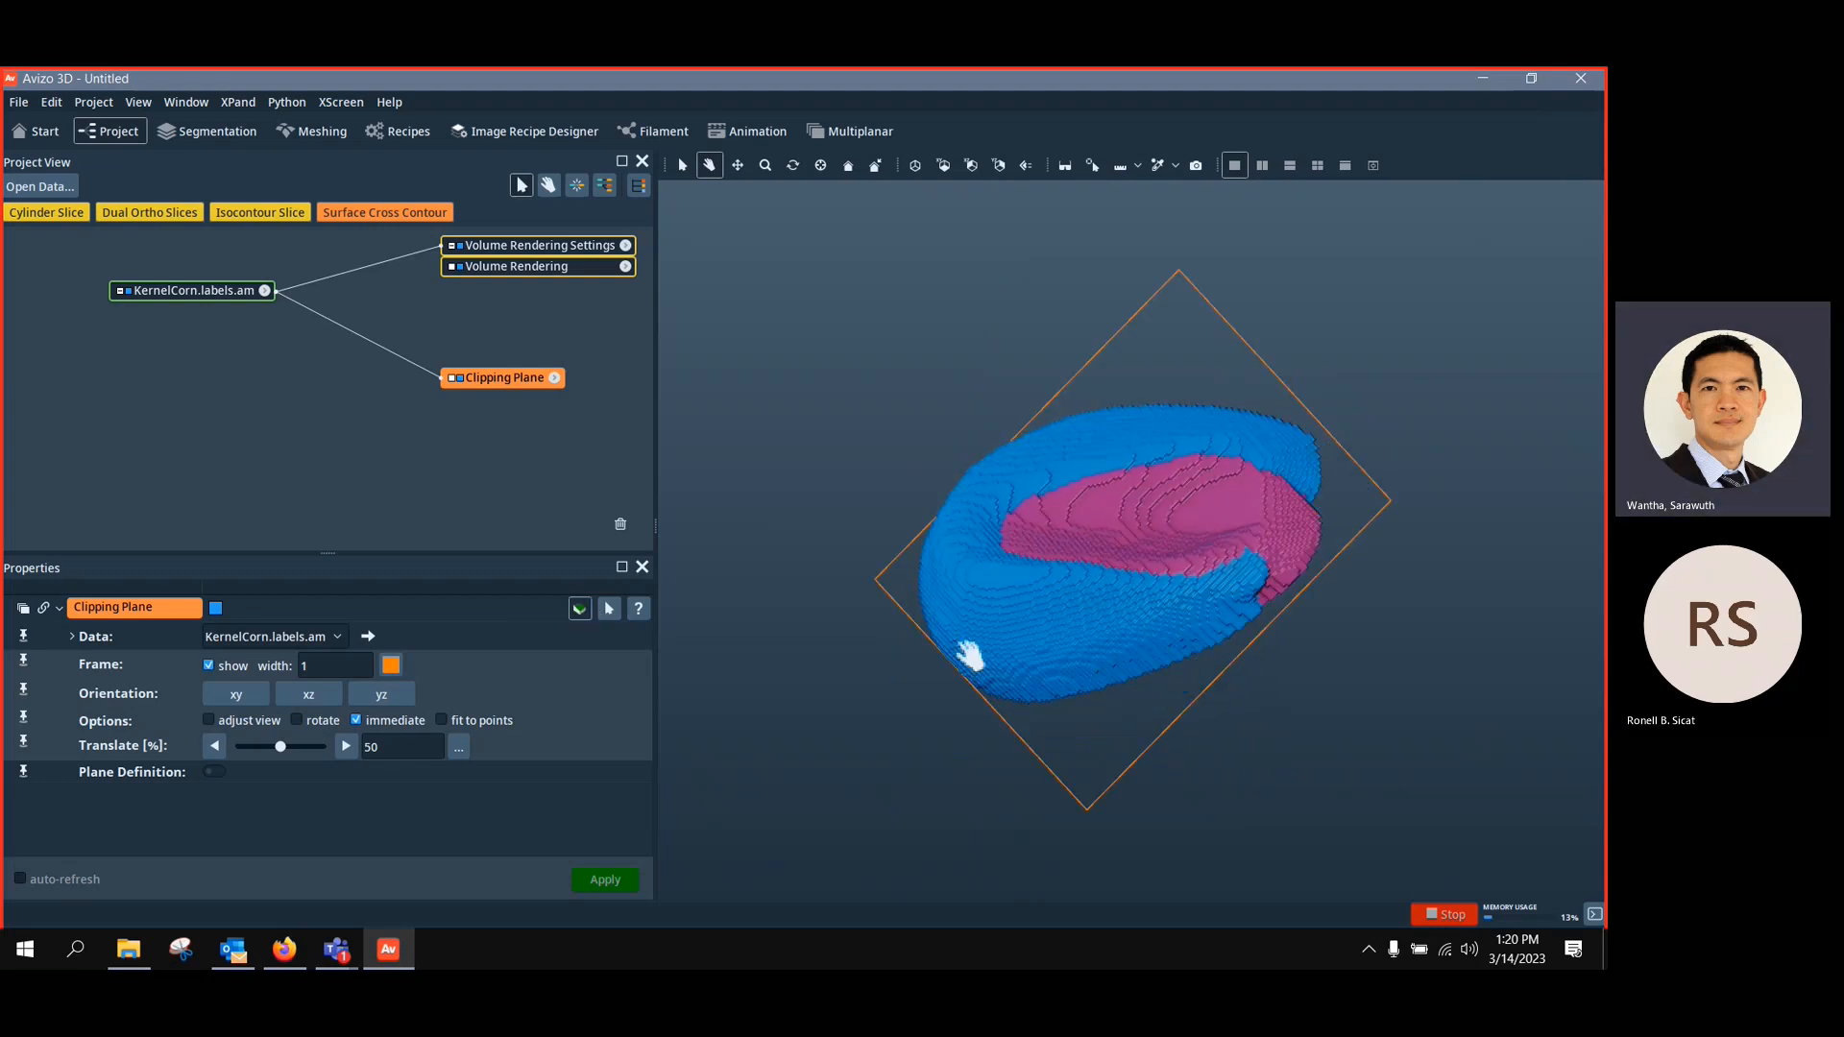
drag(969, 656, 1129, 555)
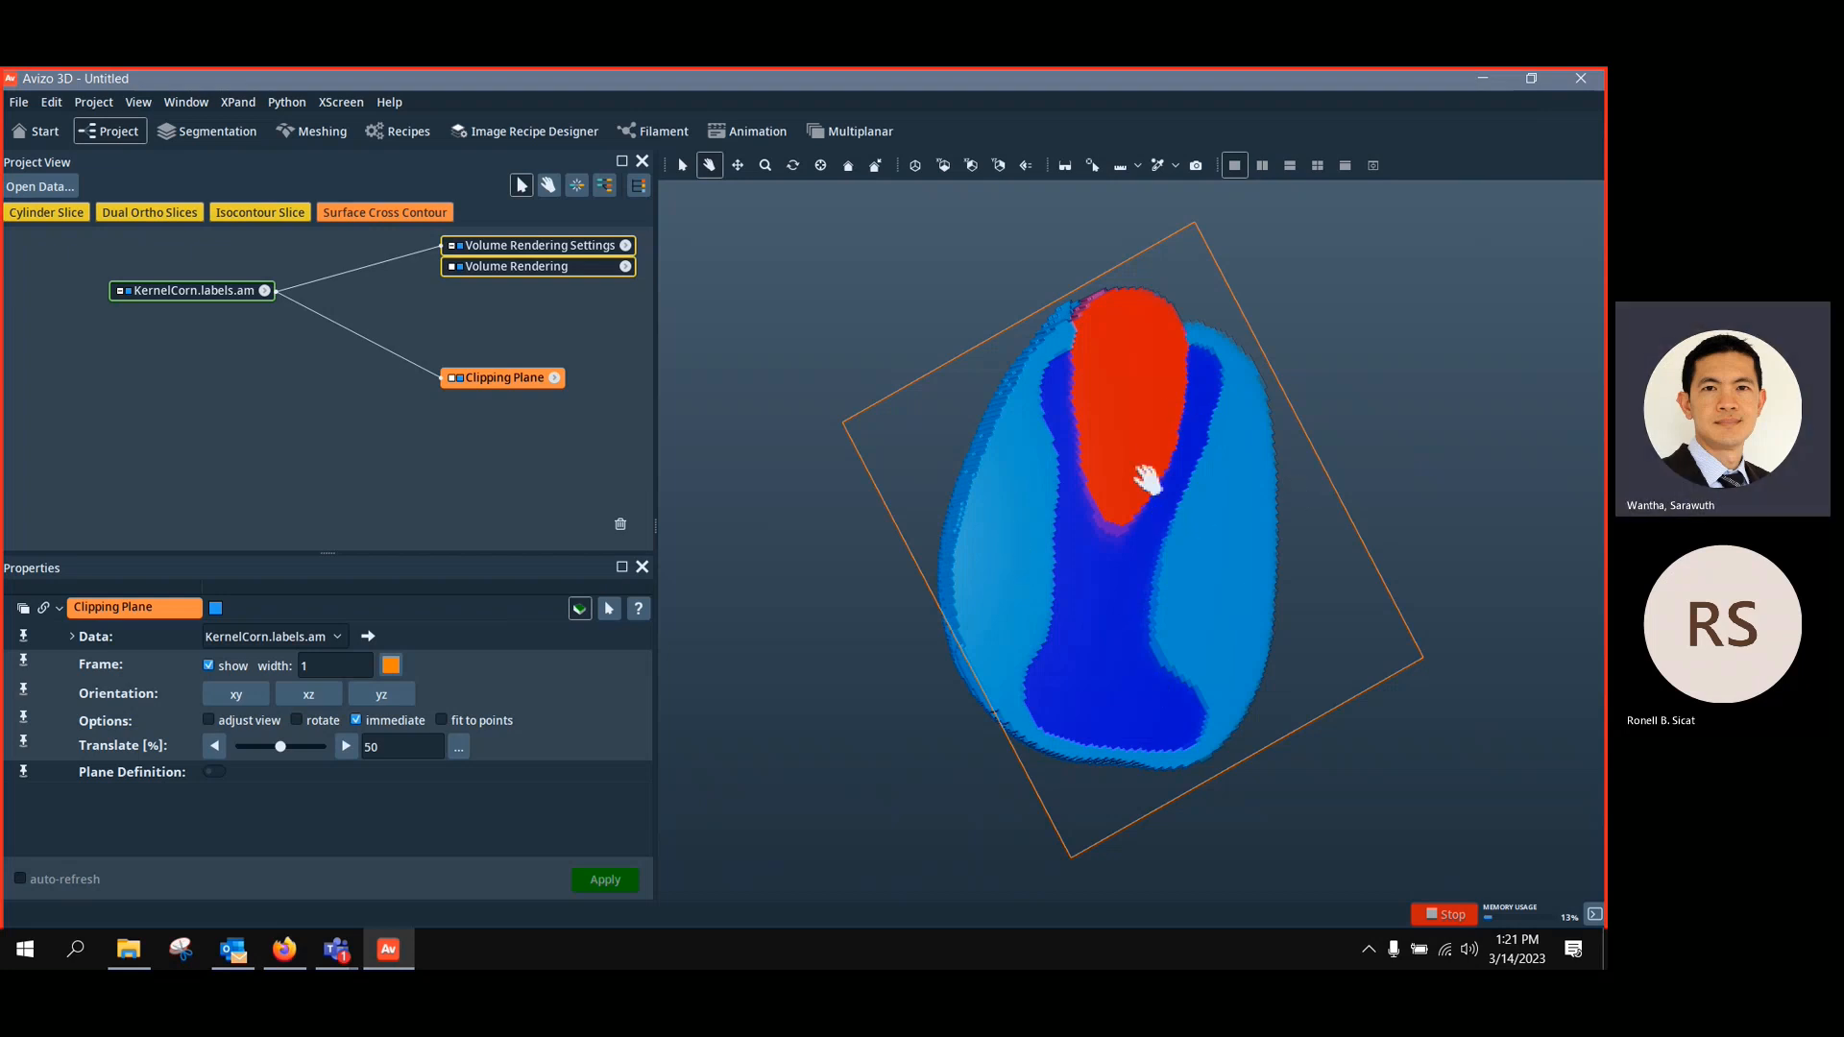
drag(1144, 477, 1086, 477)
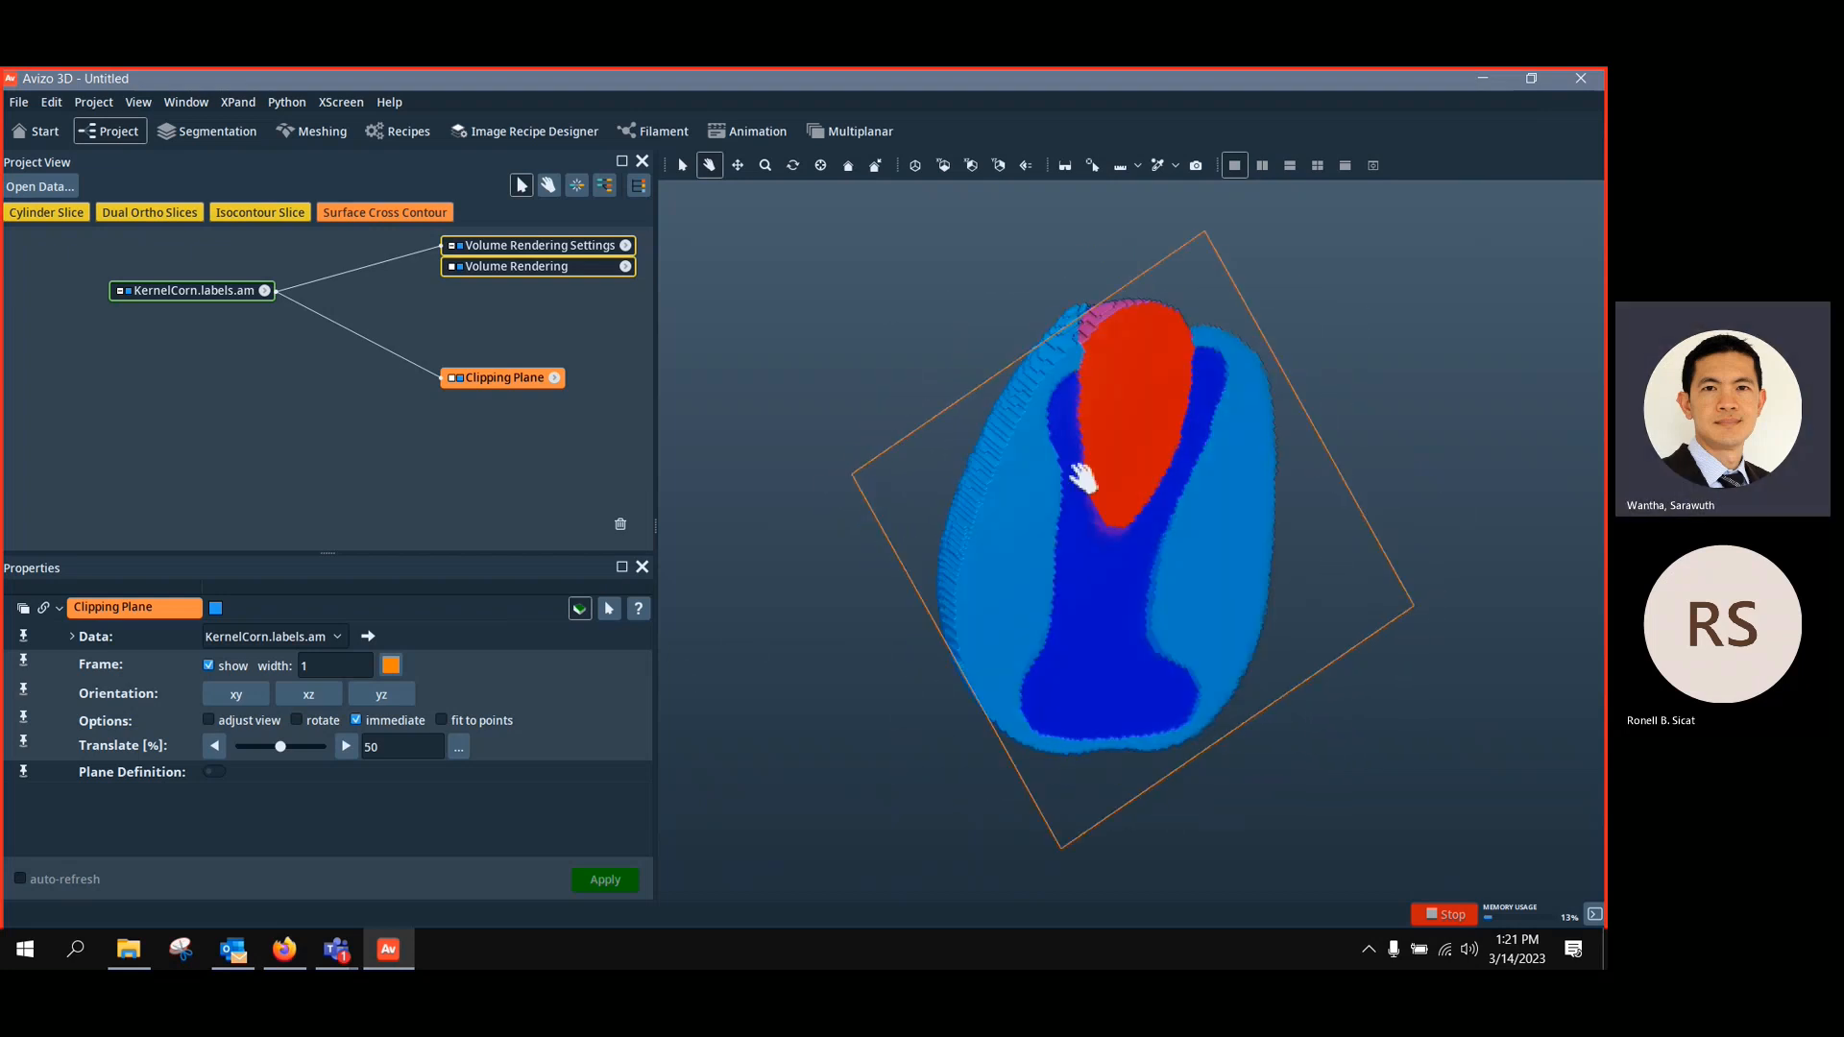
click(457, 378)
Add a Generate Surface module to KernelCorn.labels.am, compute the surface and arrange the new nodes in the network
click(205, 296)
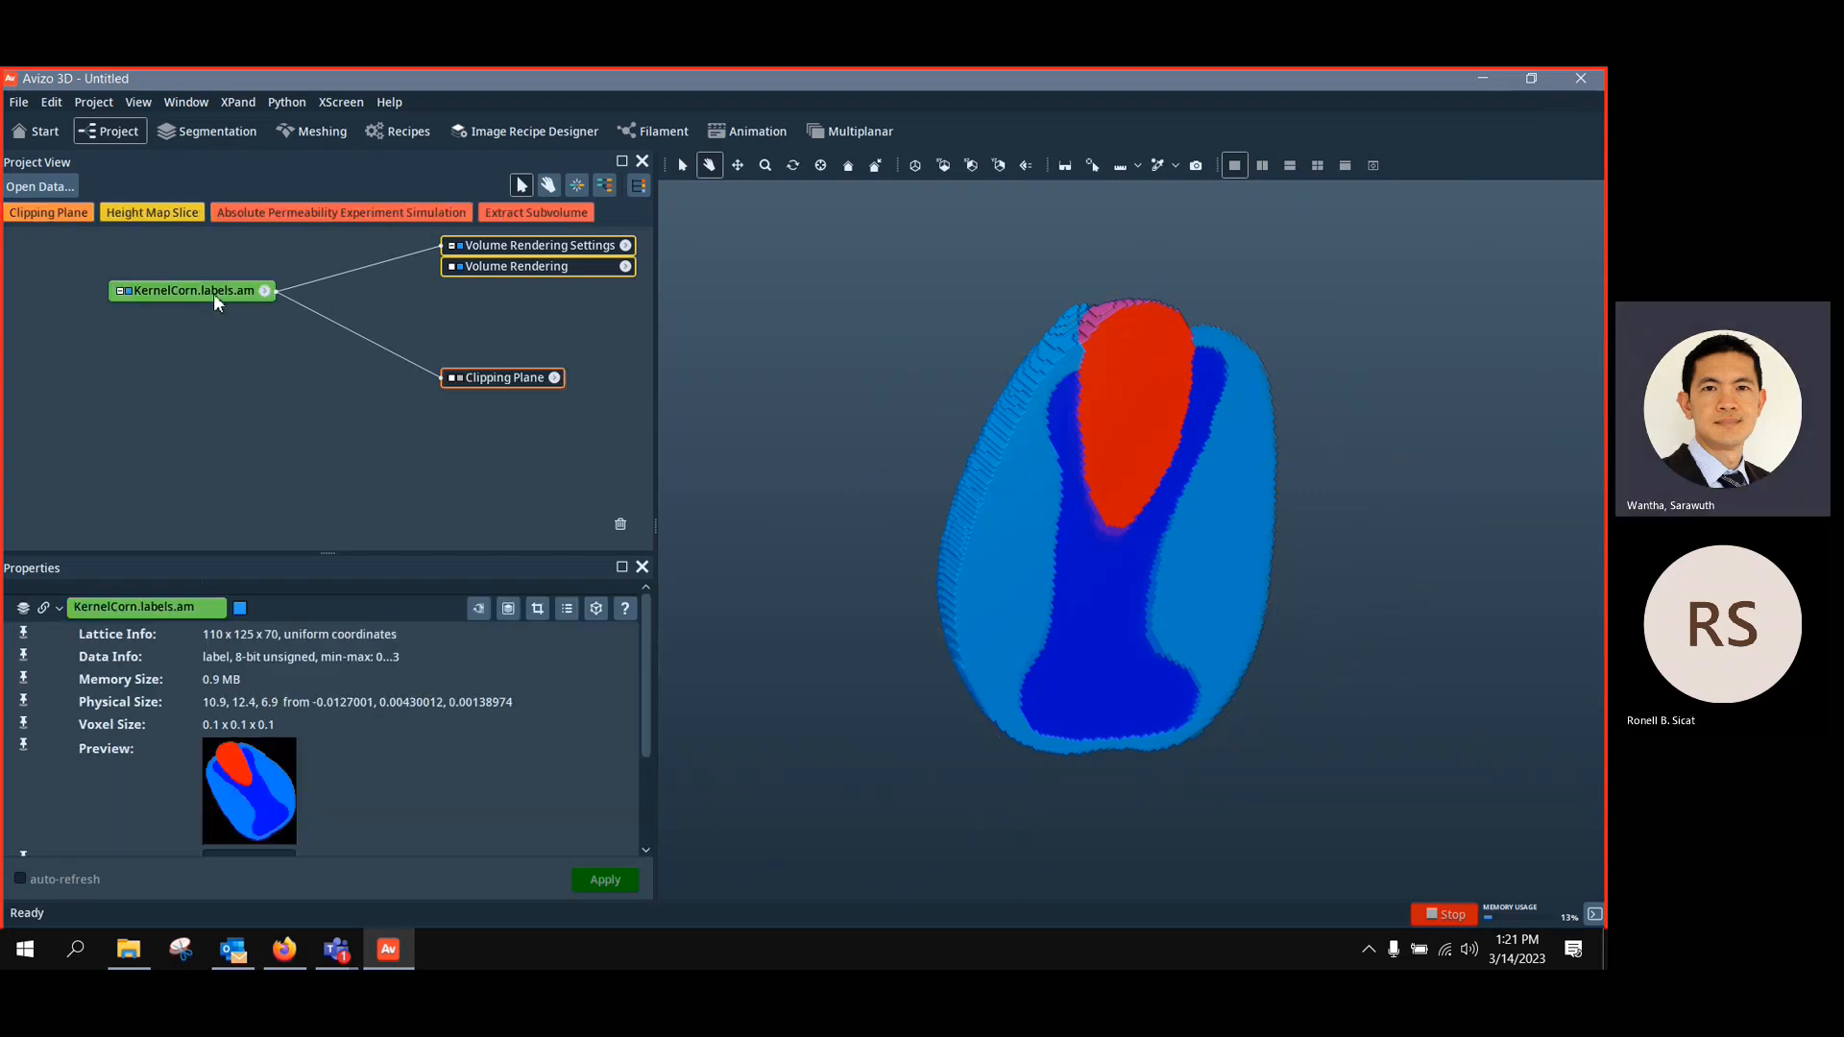
right_click(211, 295)
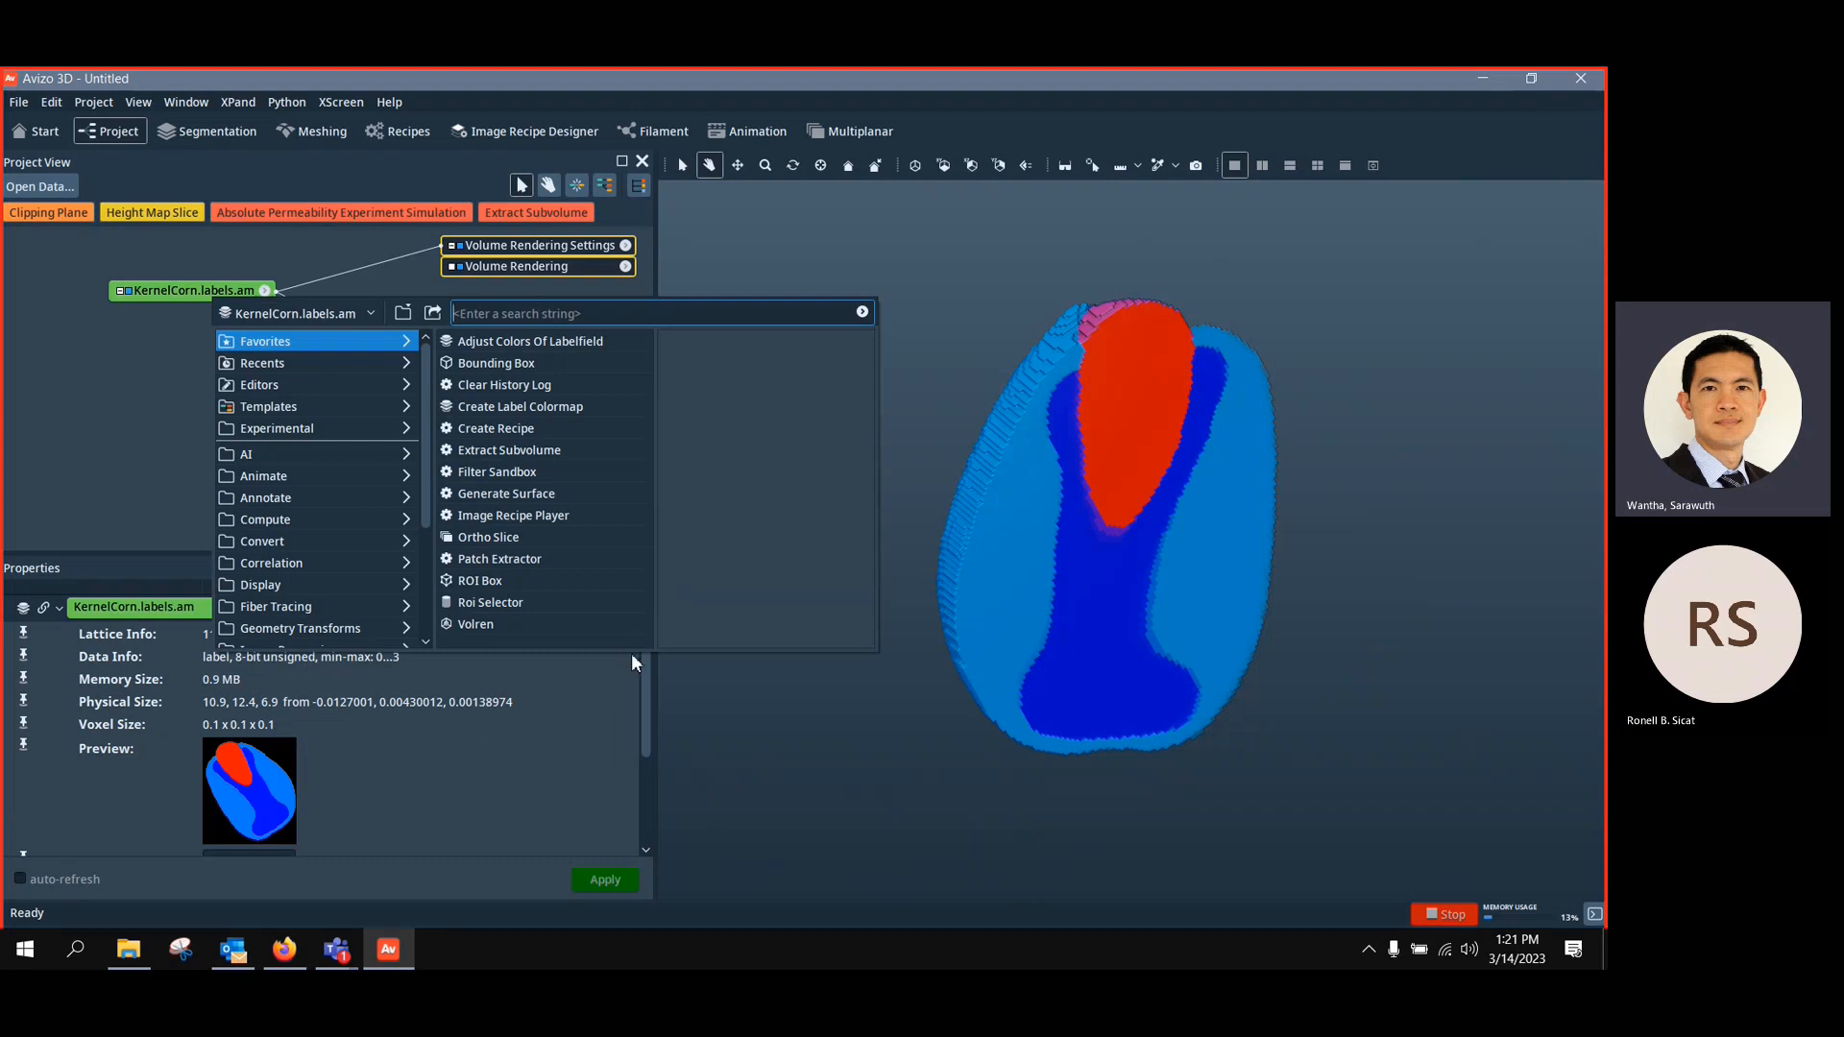
text(gene)
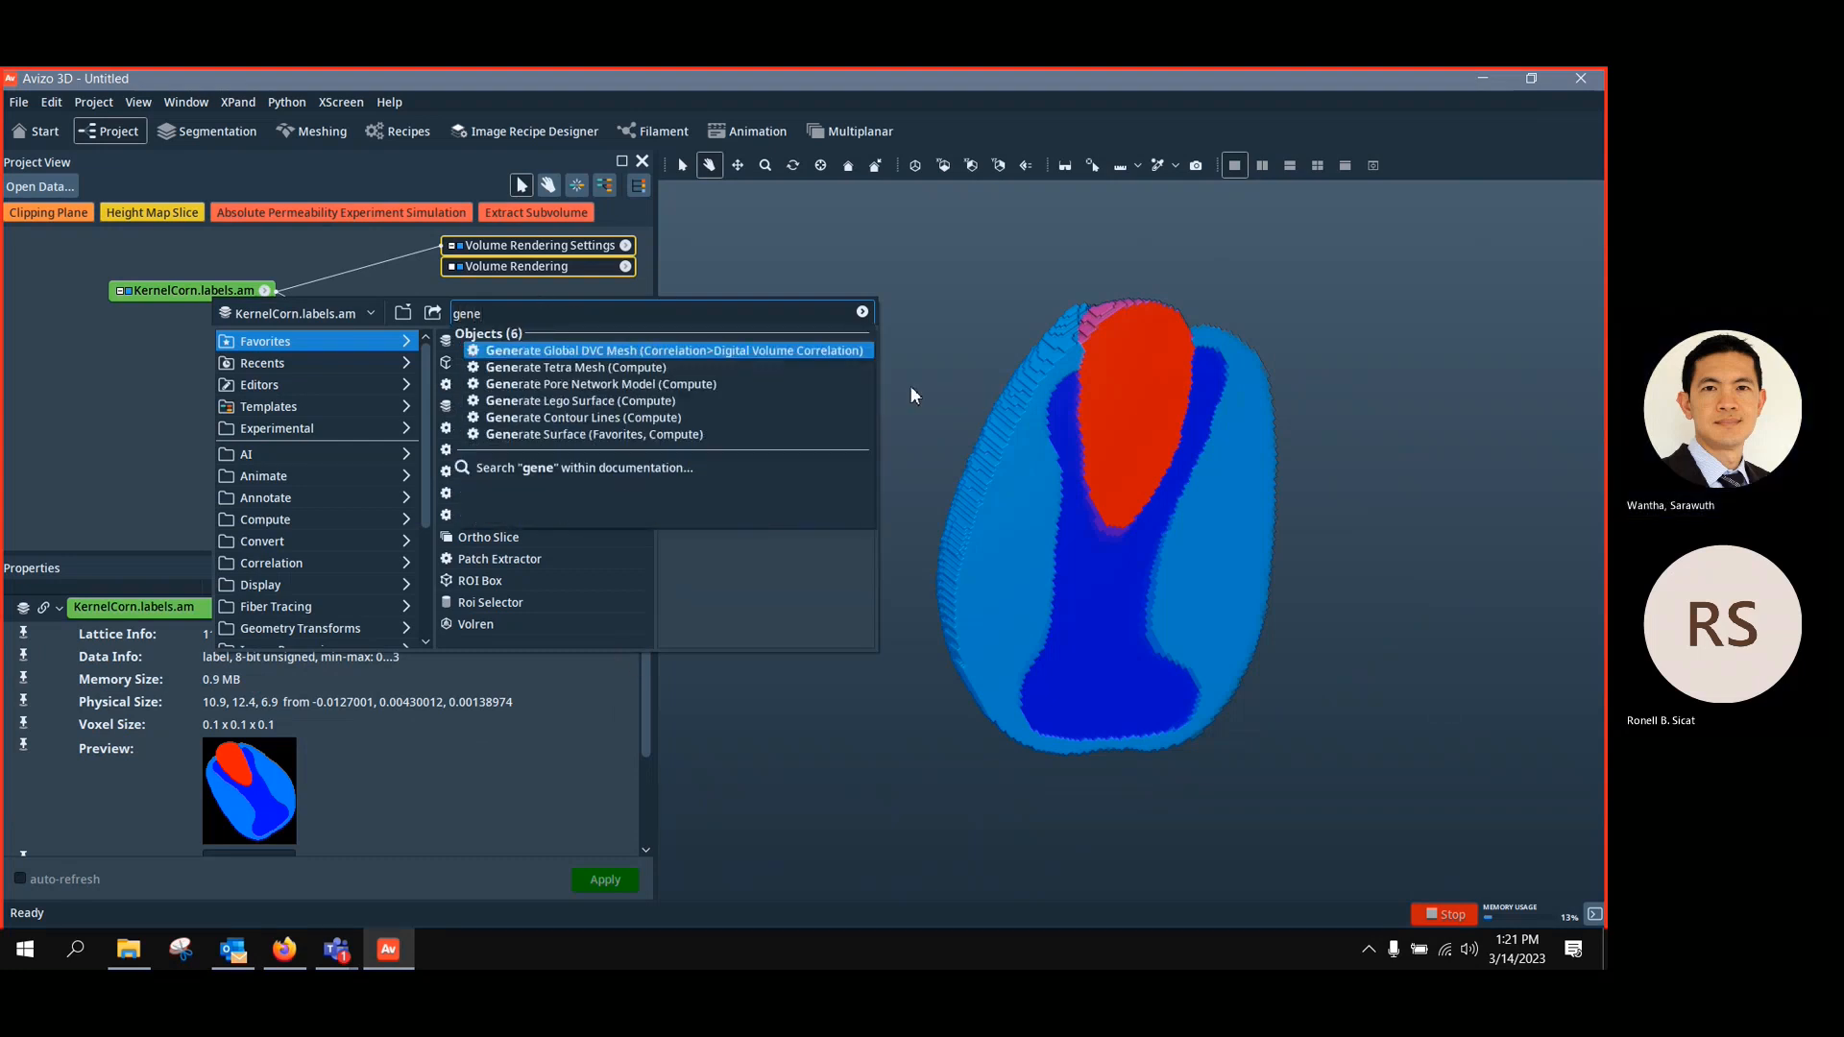
click(557, 435)
drag(199, 338, 324, 359)
click(605, 880)
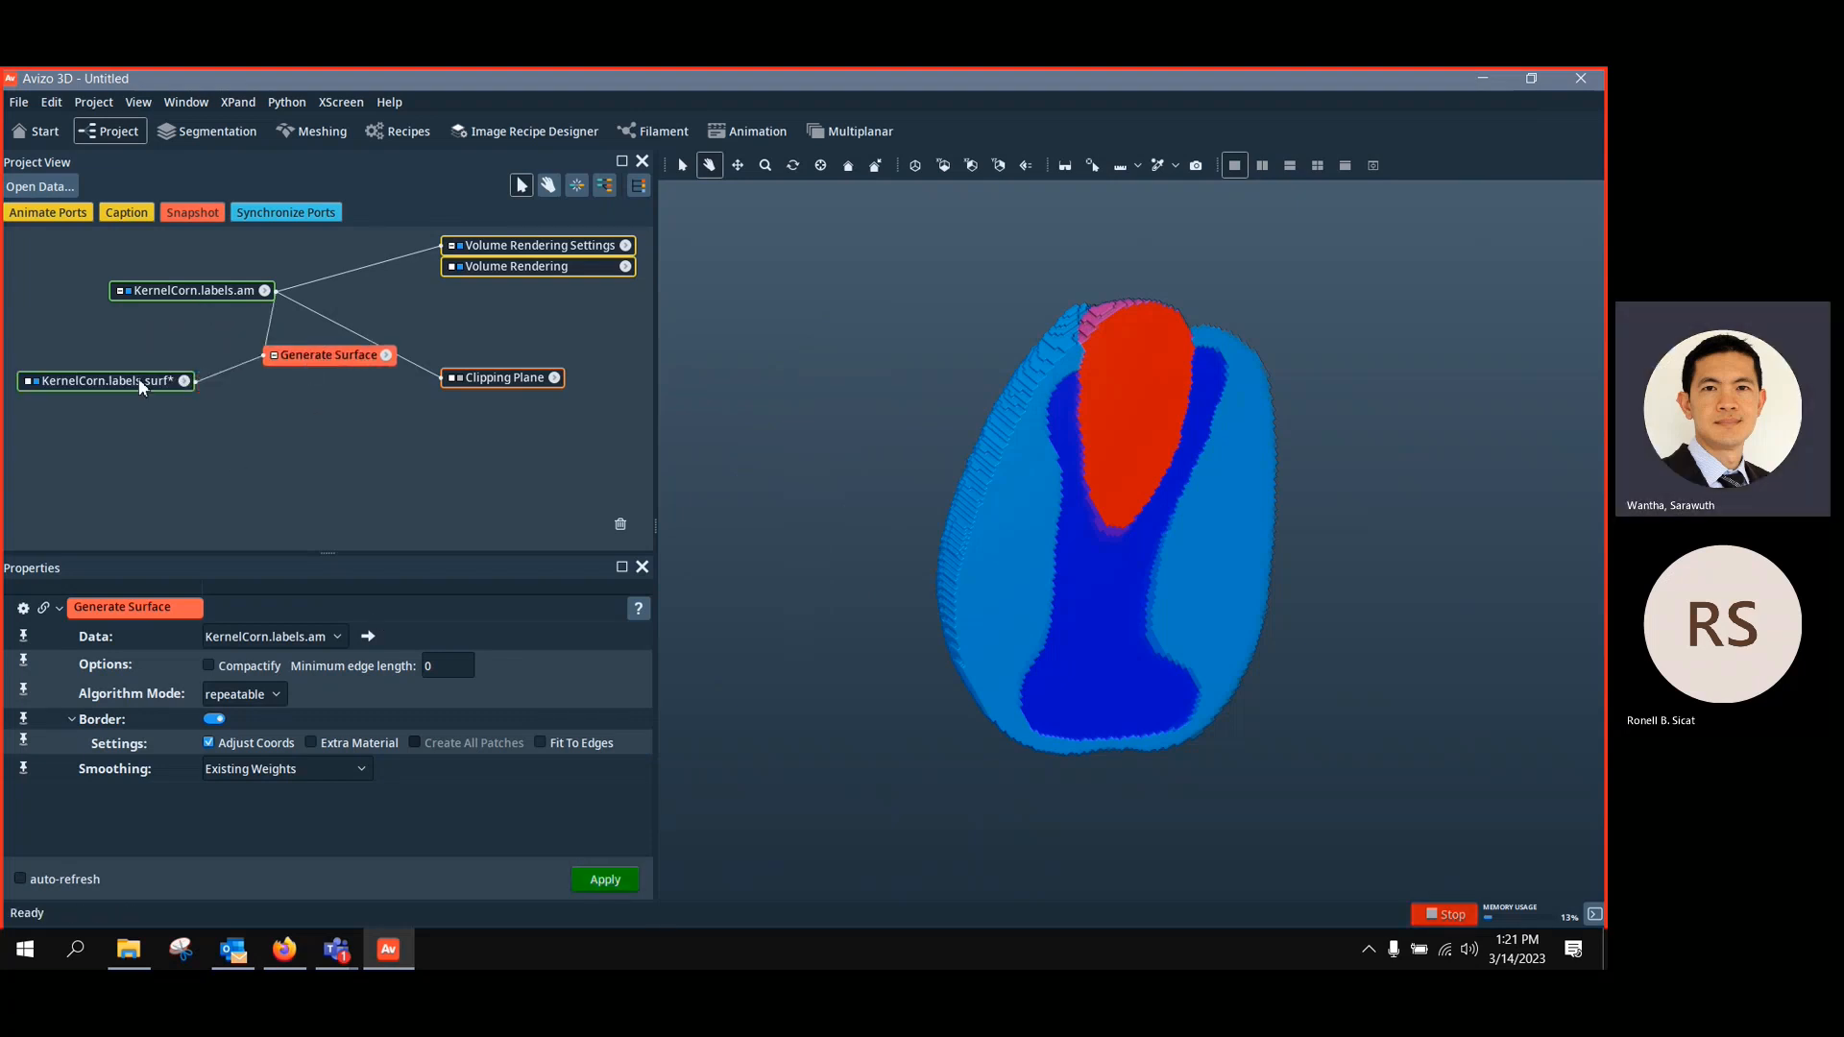
drag(142, 381, 167, 397)
Hide the volume rendering and delete the generated KernelCorn.labels.surf object without saving it
click(460, 247)
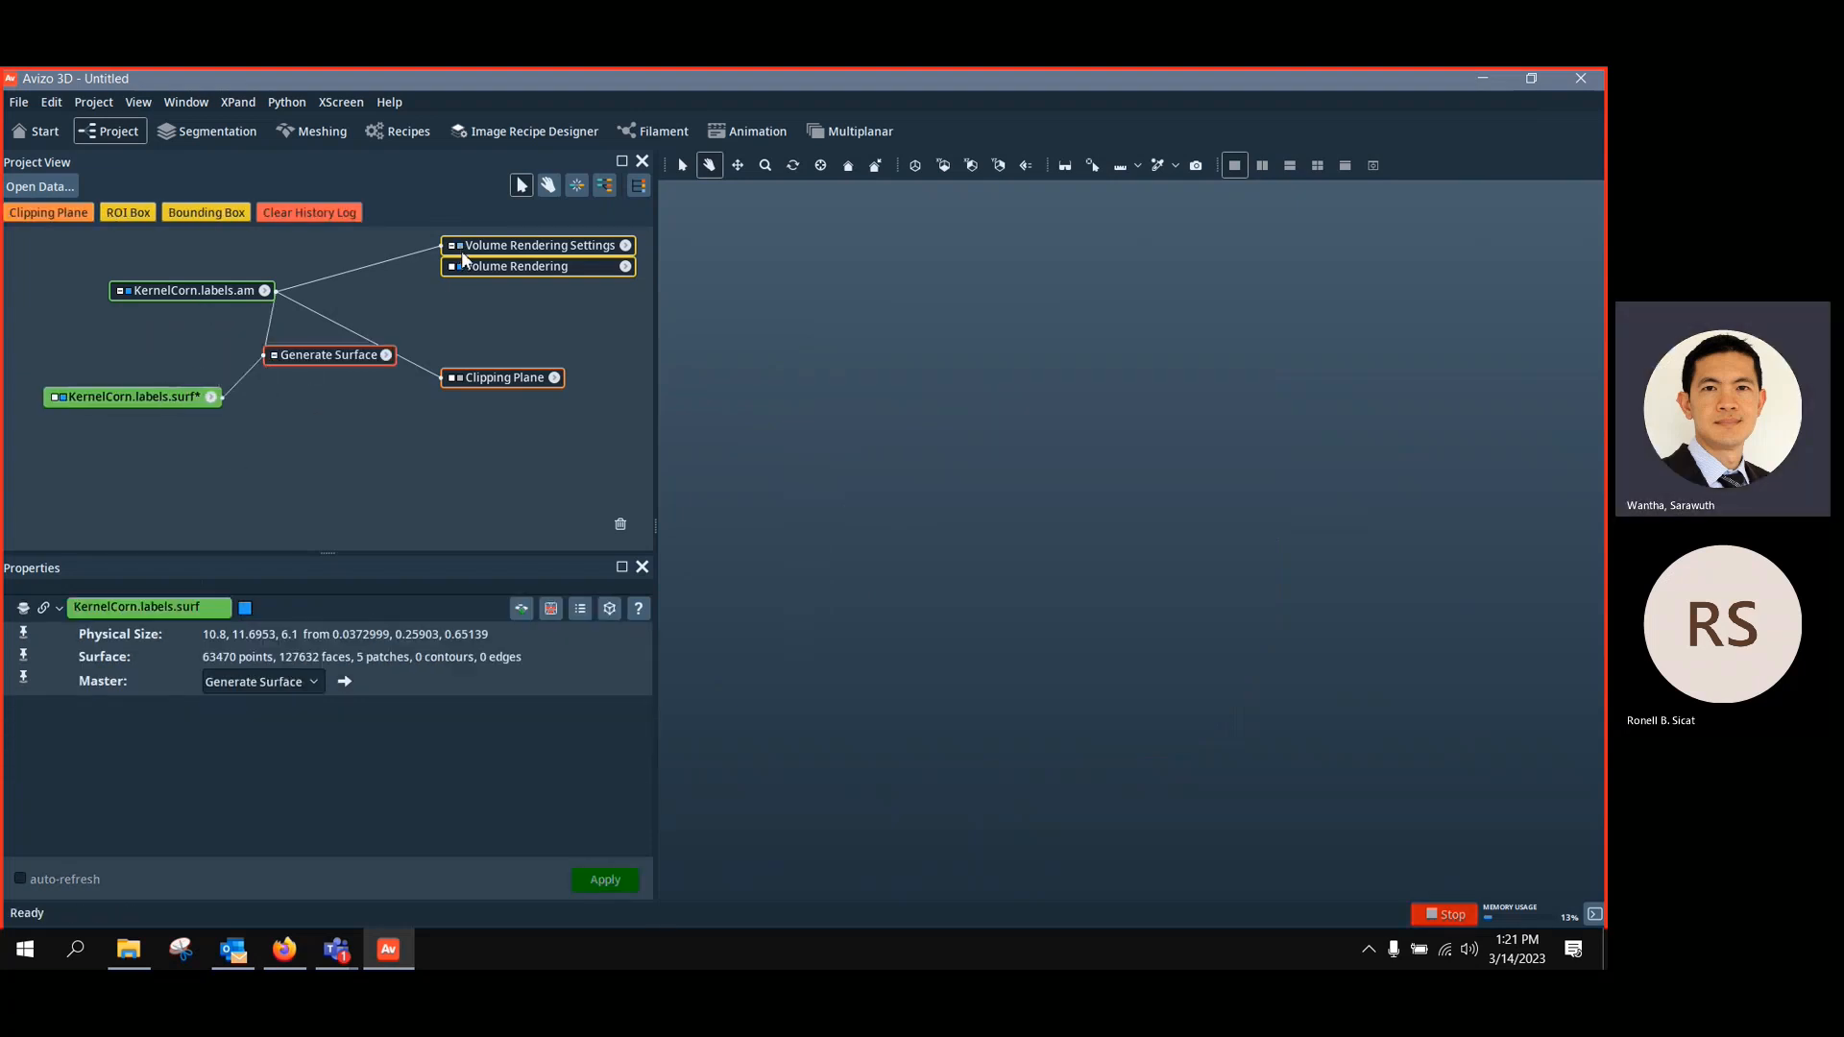
key(Delete)
click(792, 525)
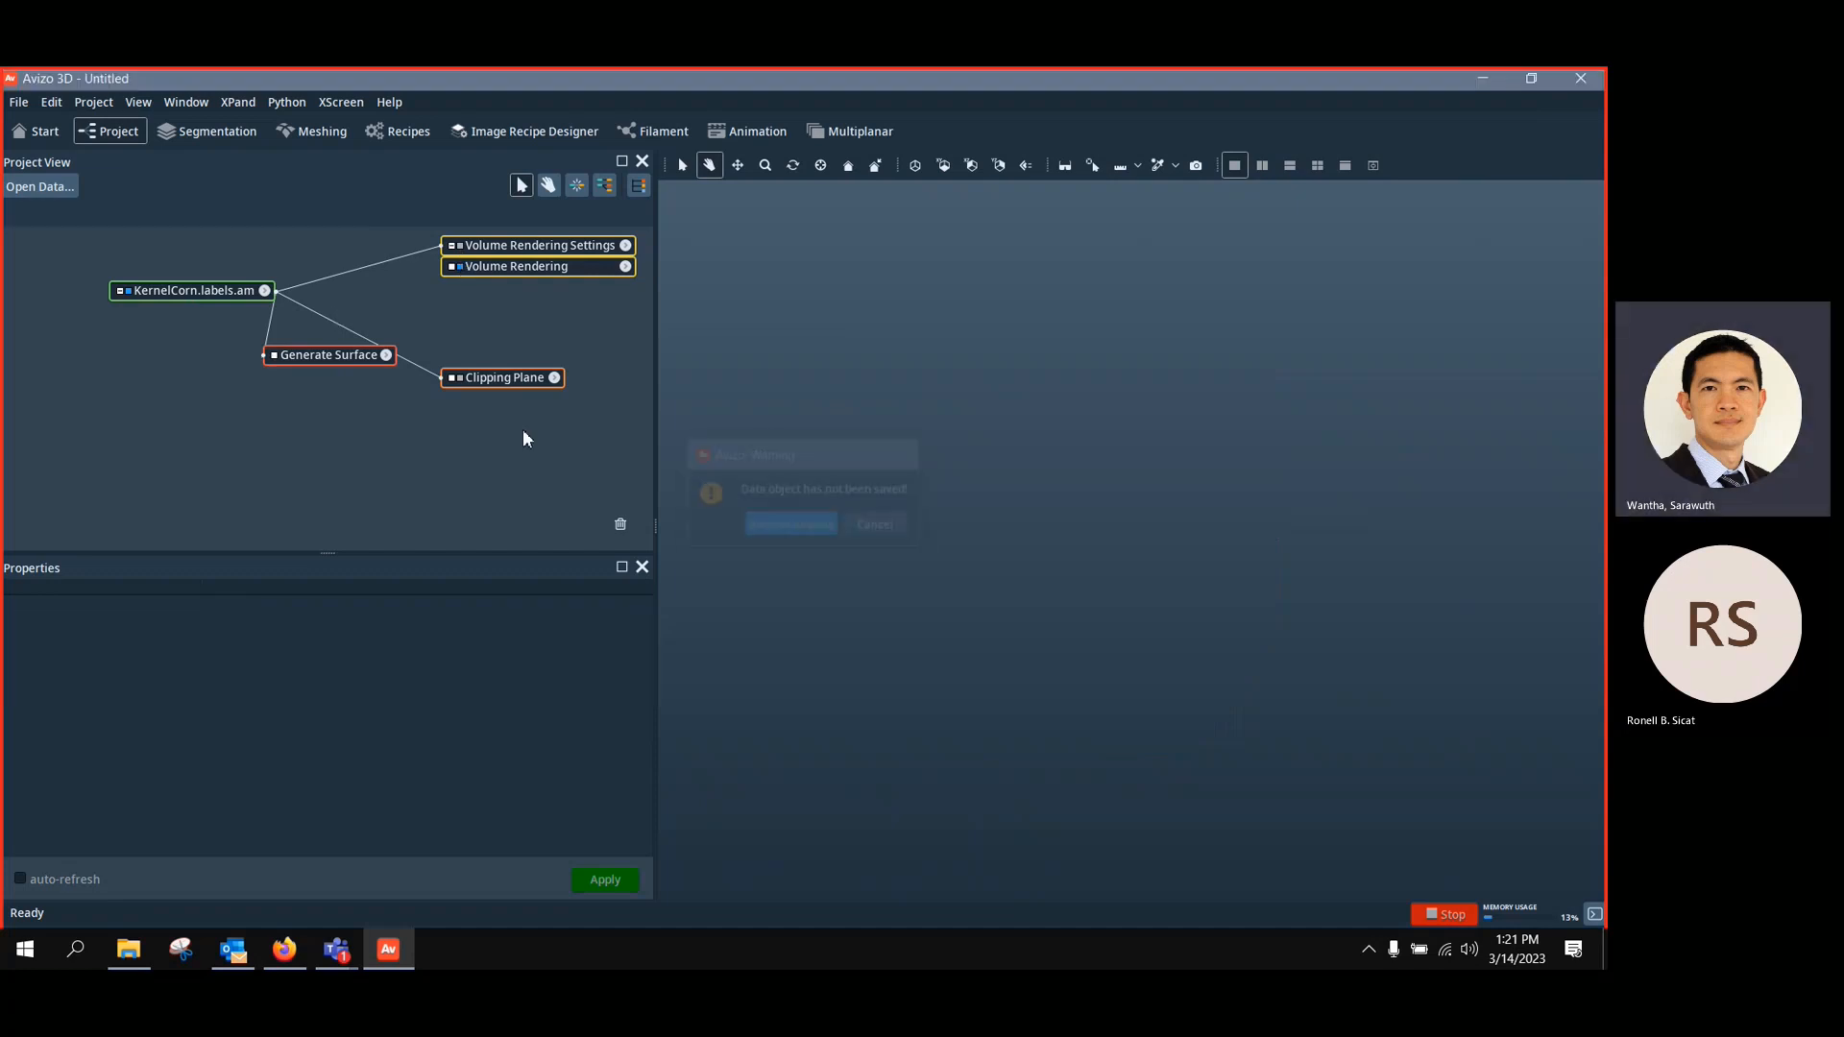
Delete the Clipping Plane and the volume rendering nodes attached to KernelCorn.labels.am
click(492, 376)
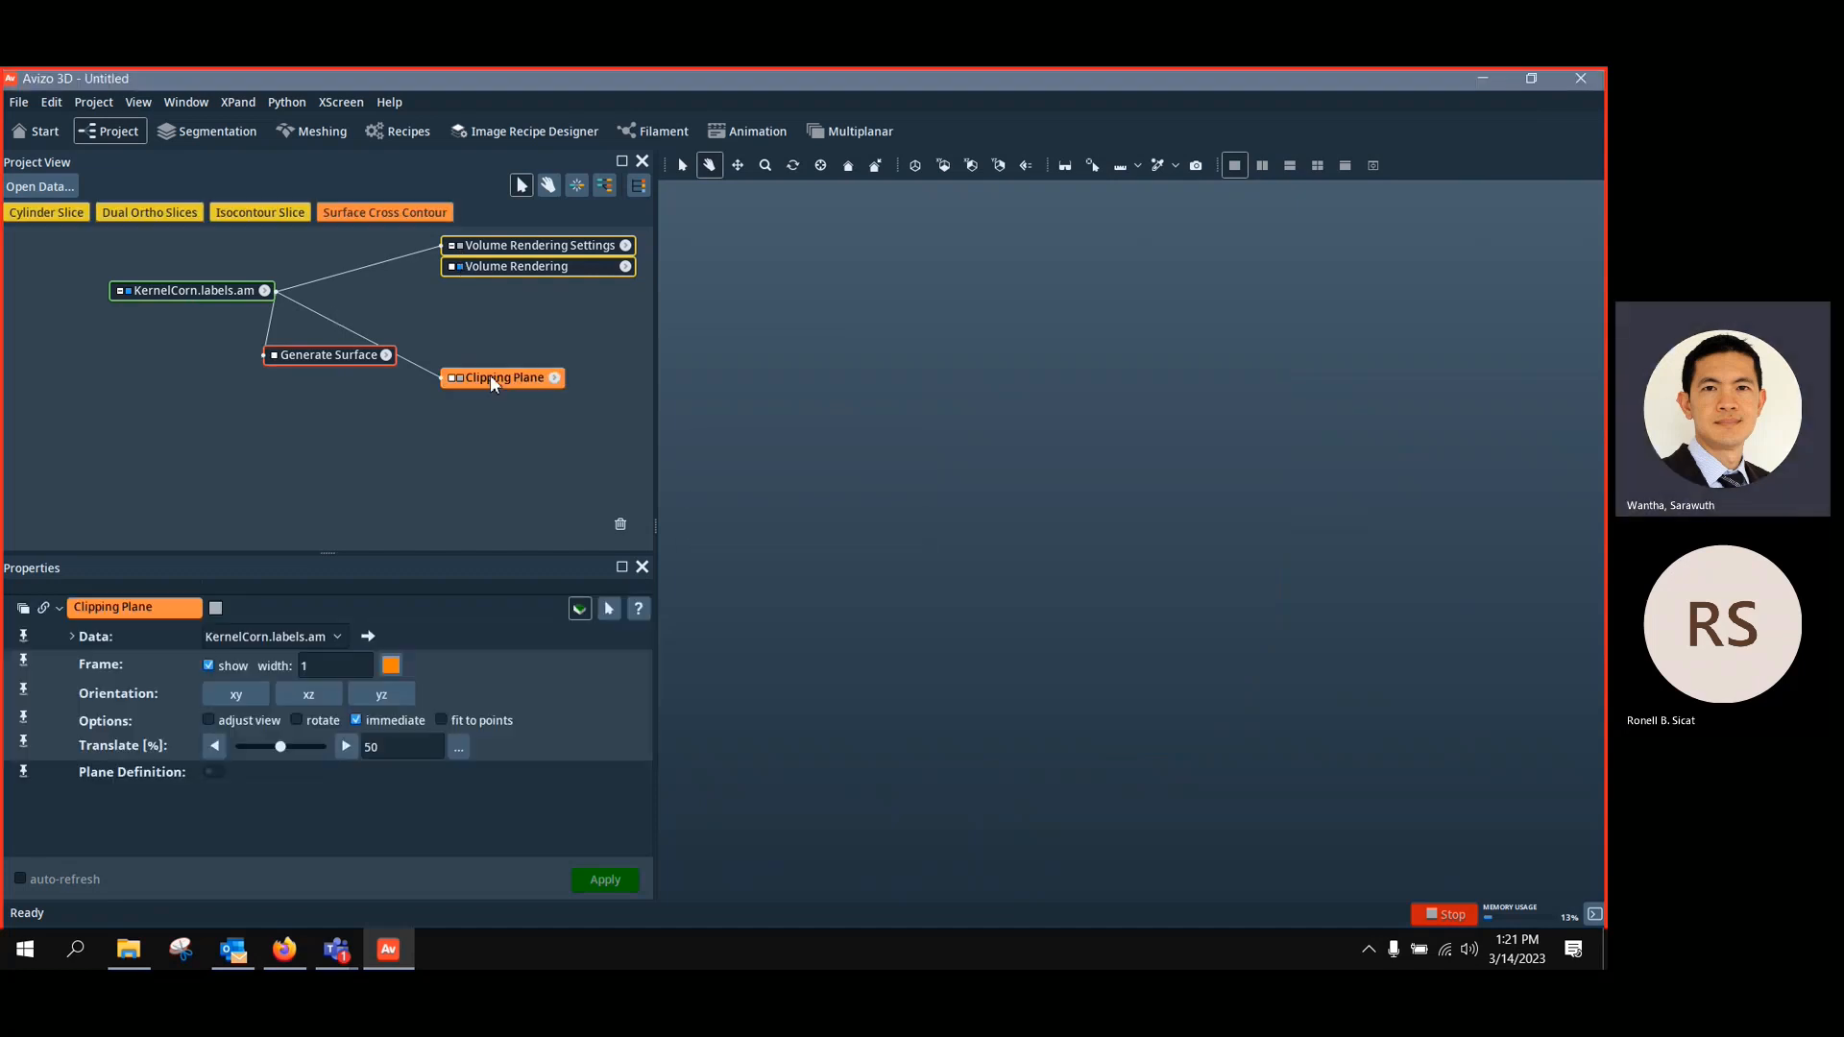
key(Delete)
click(528, 247)
key(Delete)
Recompute the surface from KernelCorn.labels.am with Generate Surface and arrange the module and its output in the network
click(344, 353)
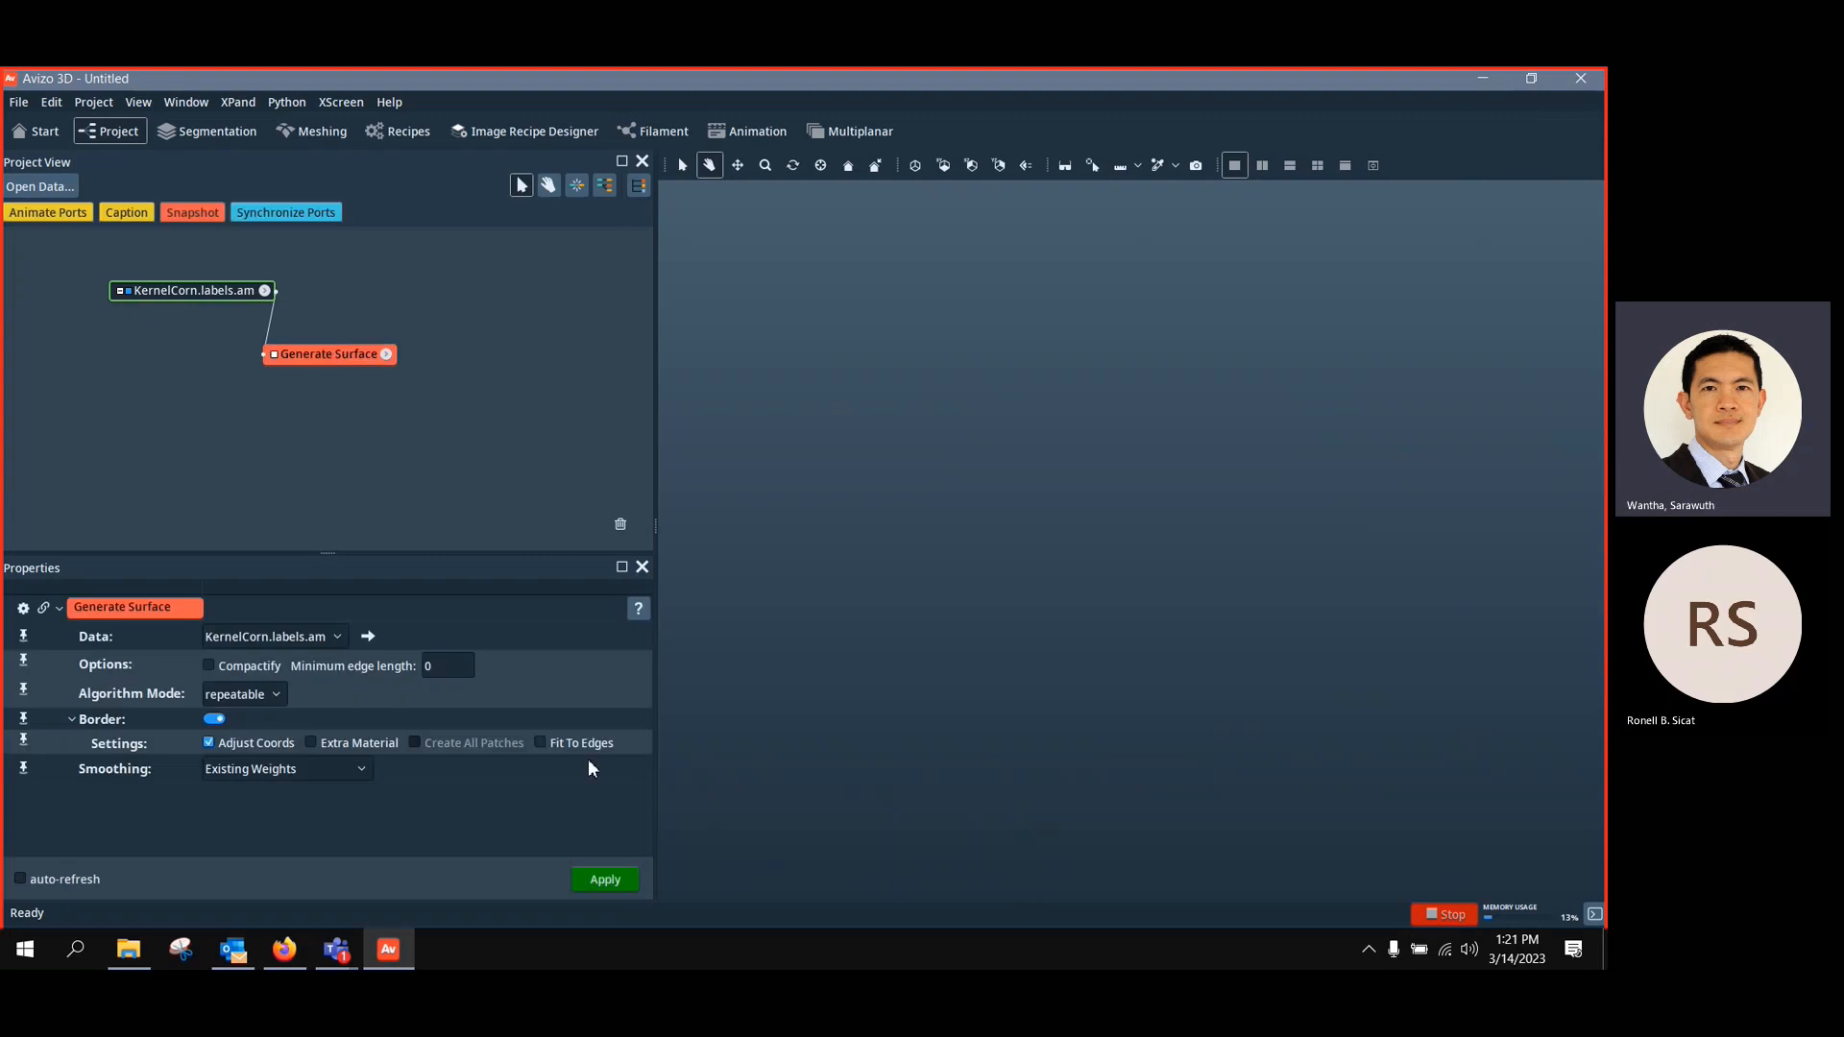
click(616, 887)
drag(350, 362, 394, 337)
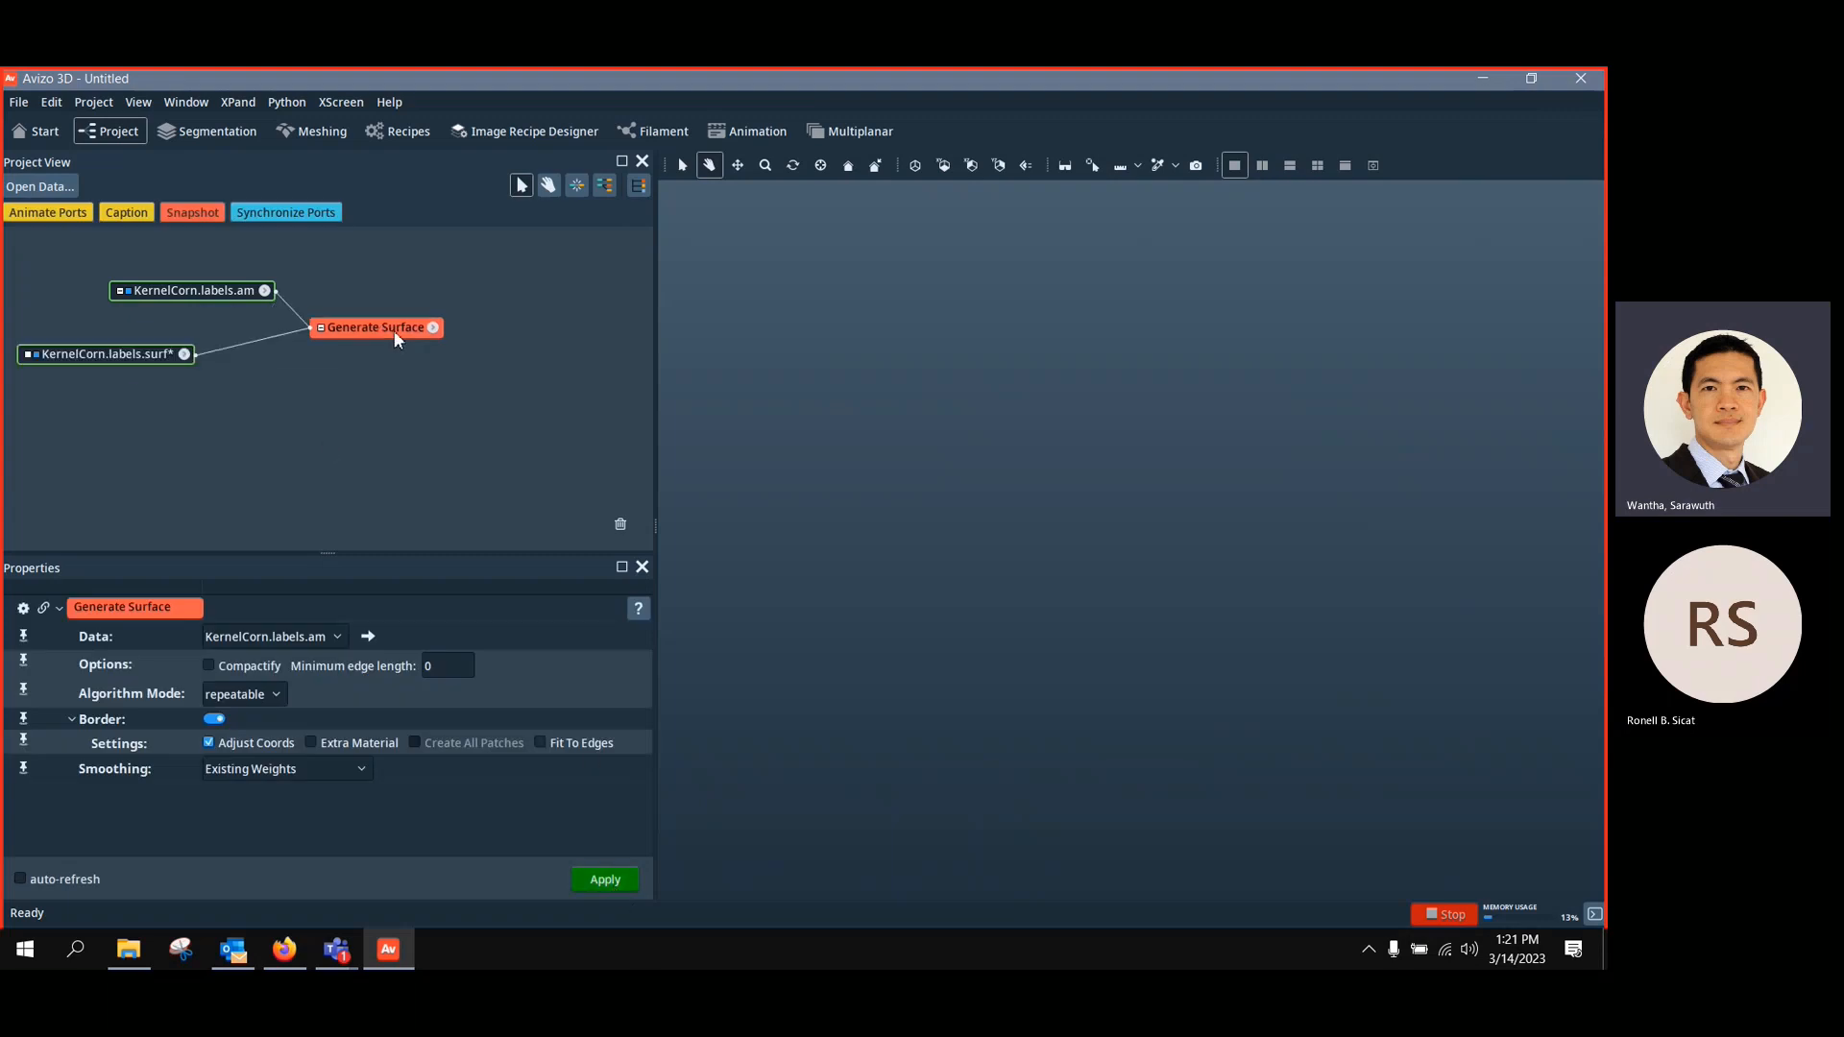
drag(126, 357, 167, 375)
Attach a Volume Rendering to KernelCorn.labels.am and view the kernel from another angle
click(197, 290)
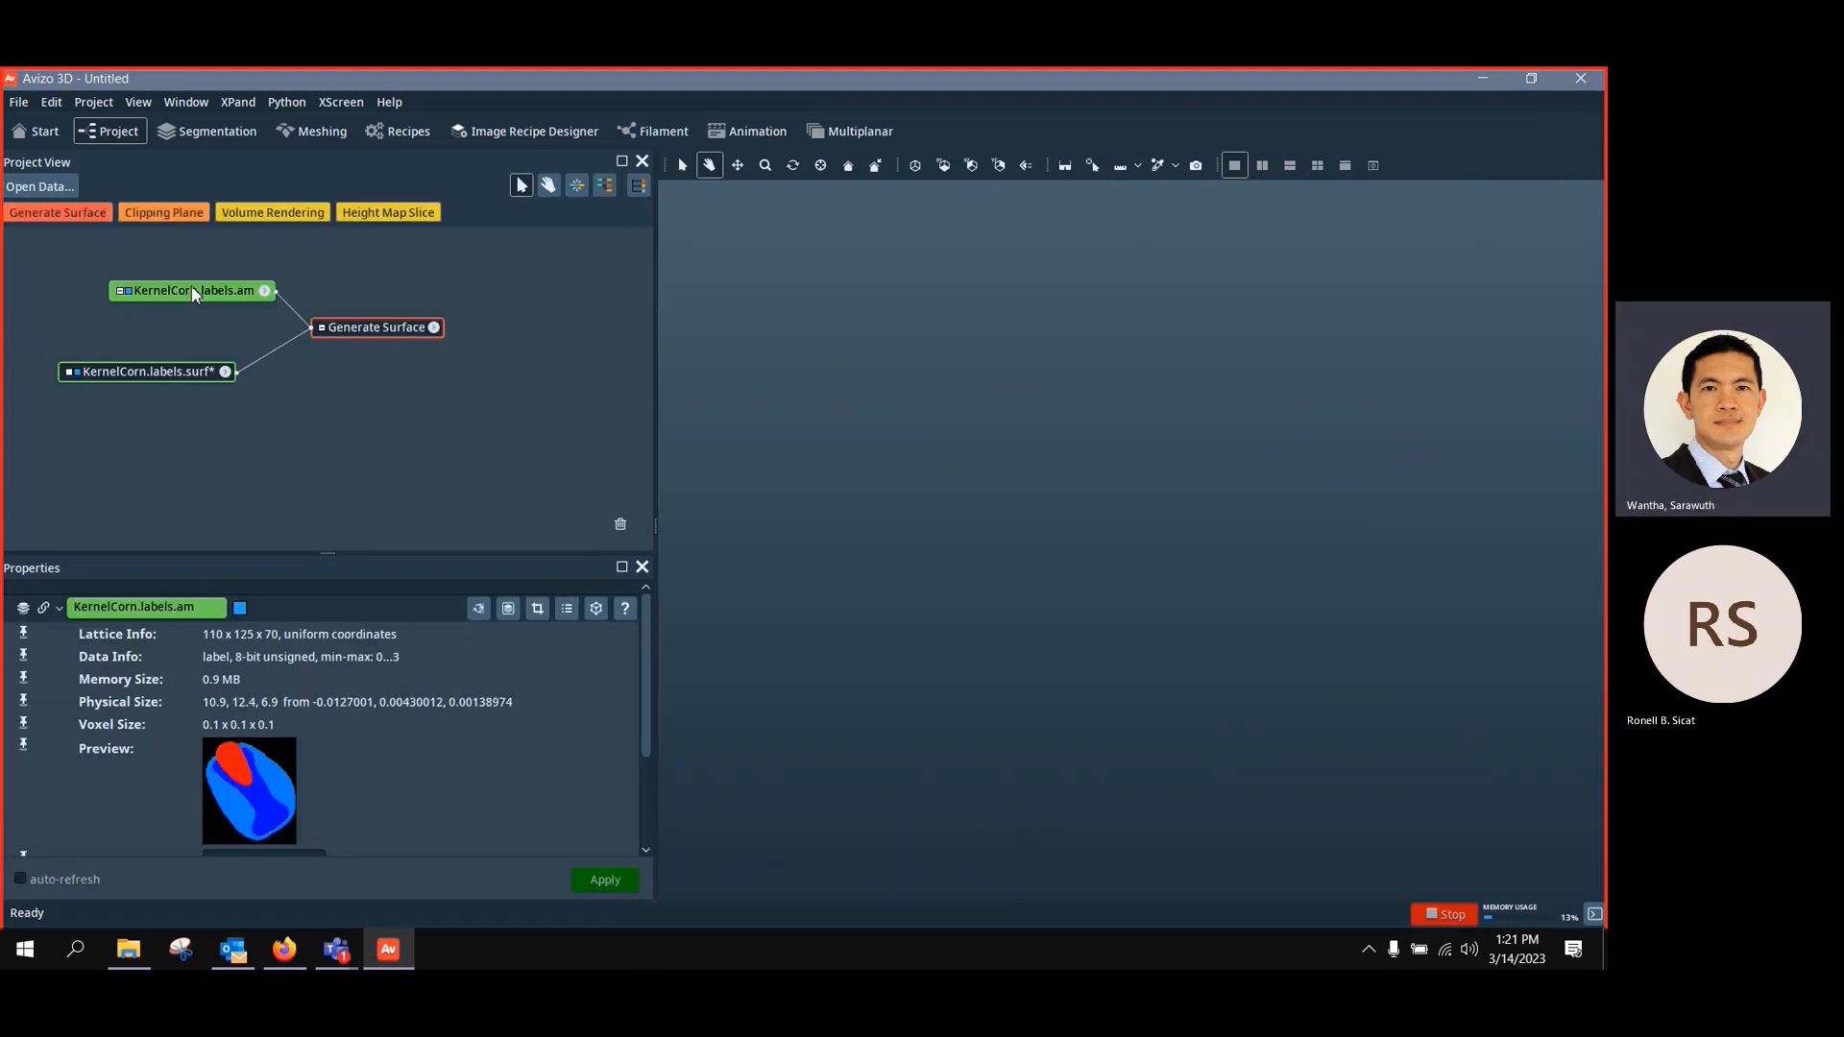
click(287, 219)
drag(751, 421, 1100, 547)
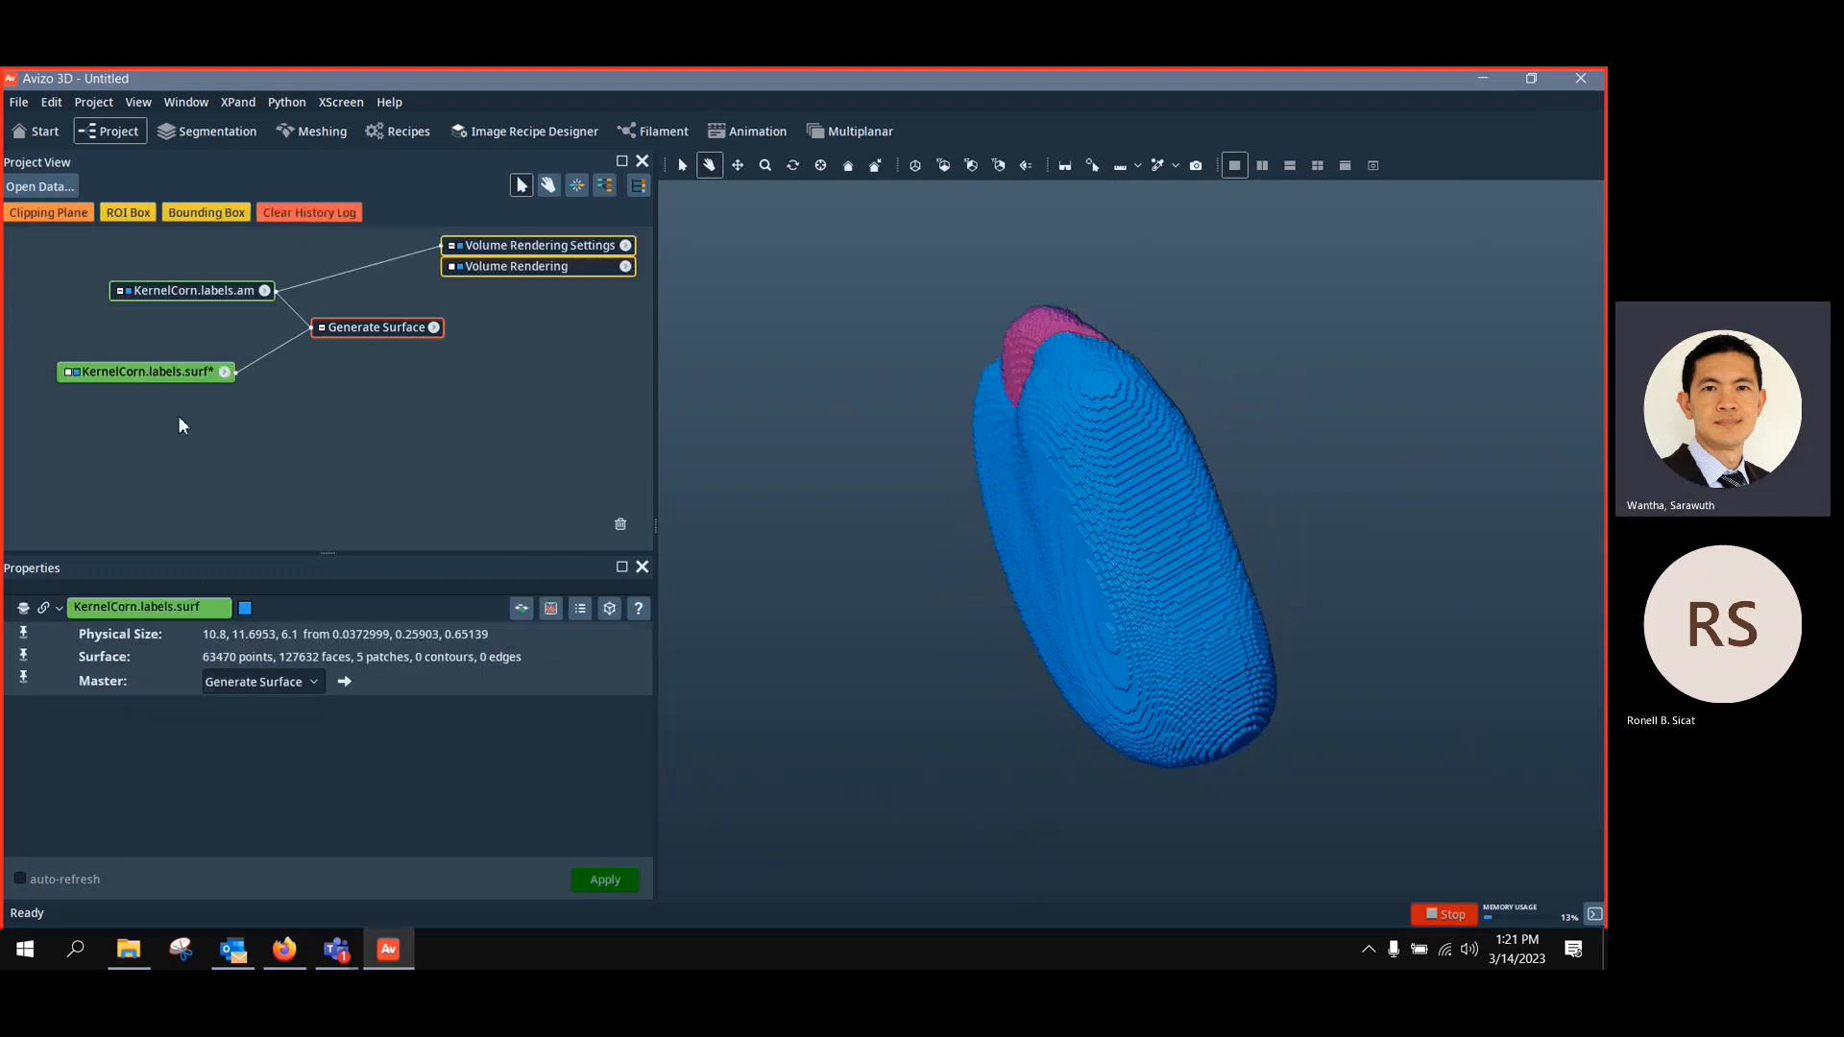
Attach a Surface View to KernelCorn.labels.surf and inspect the surface with the volume rendering hidden
right_click(154, 373)
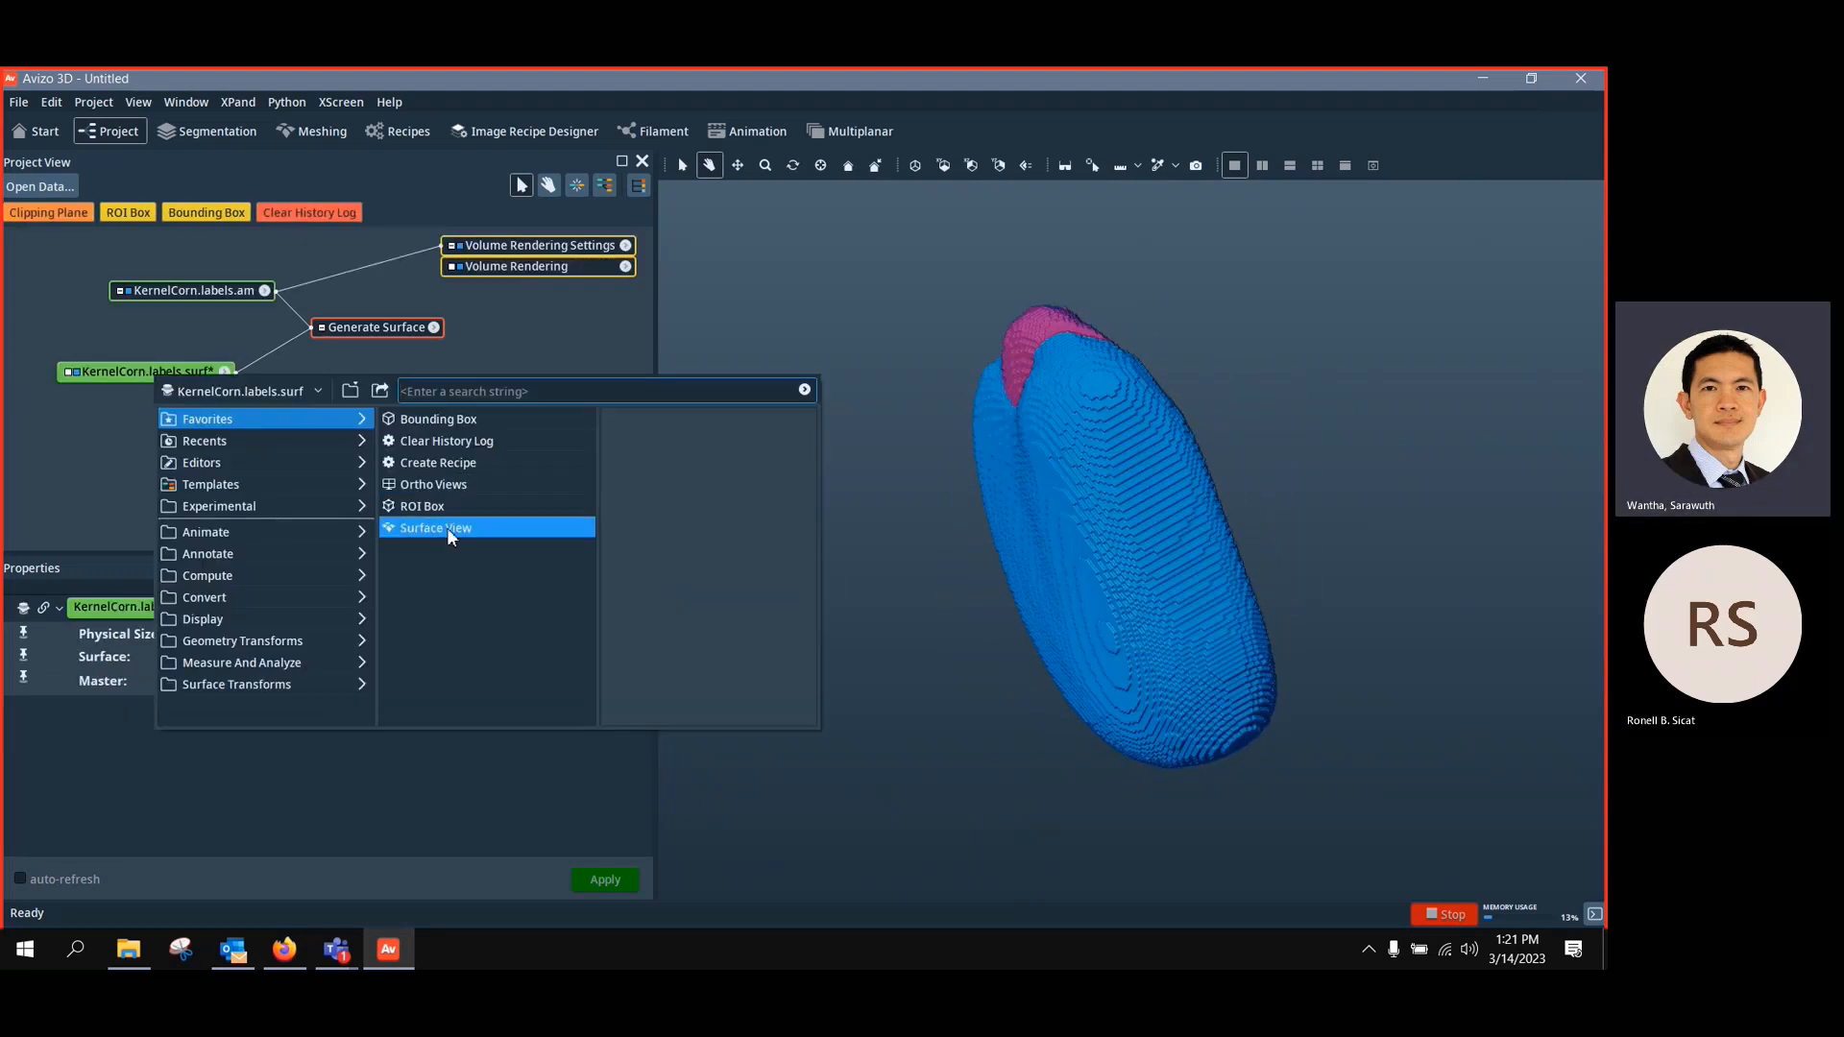
click(637, 543)
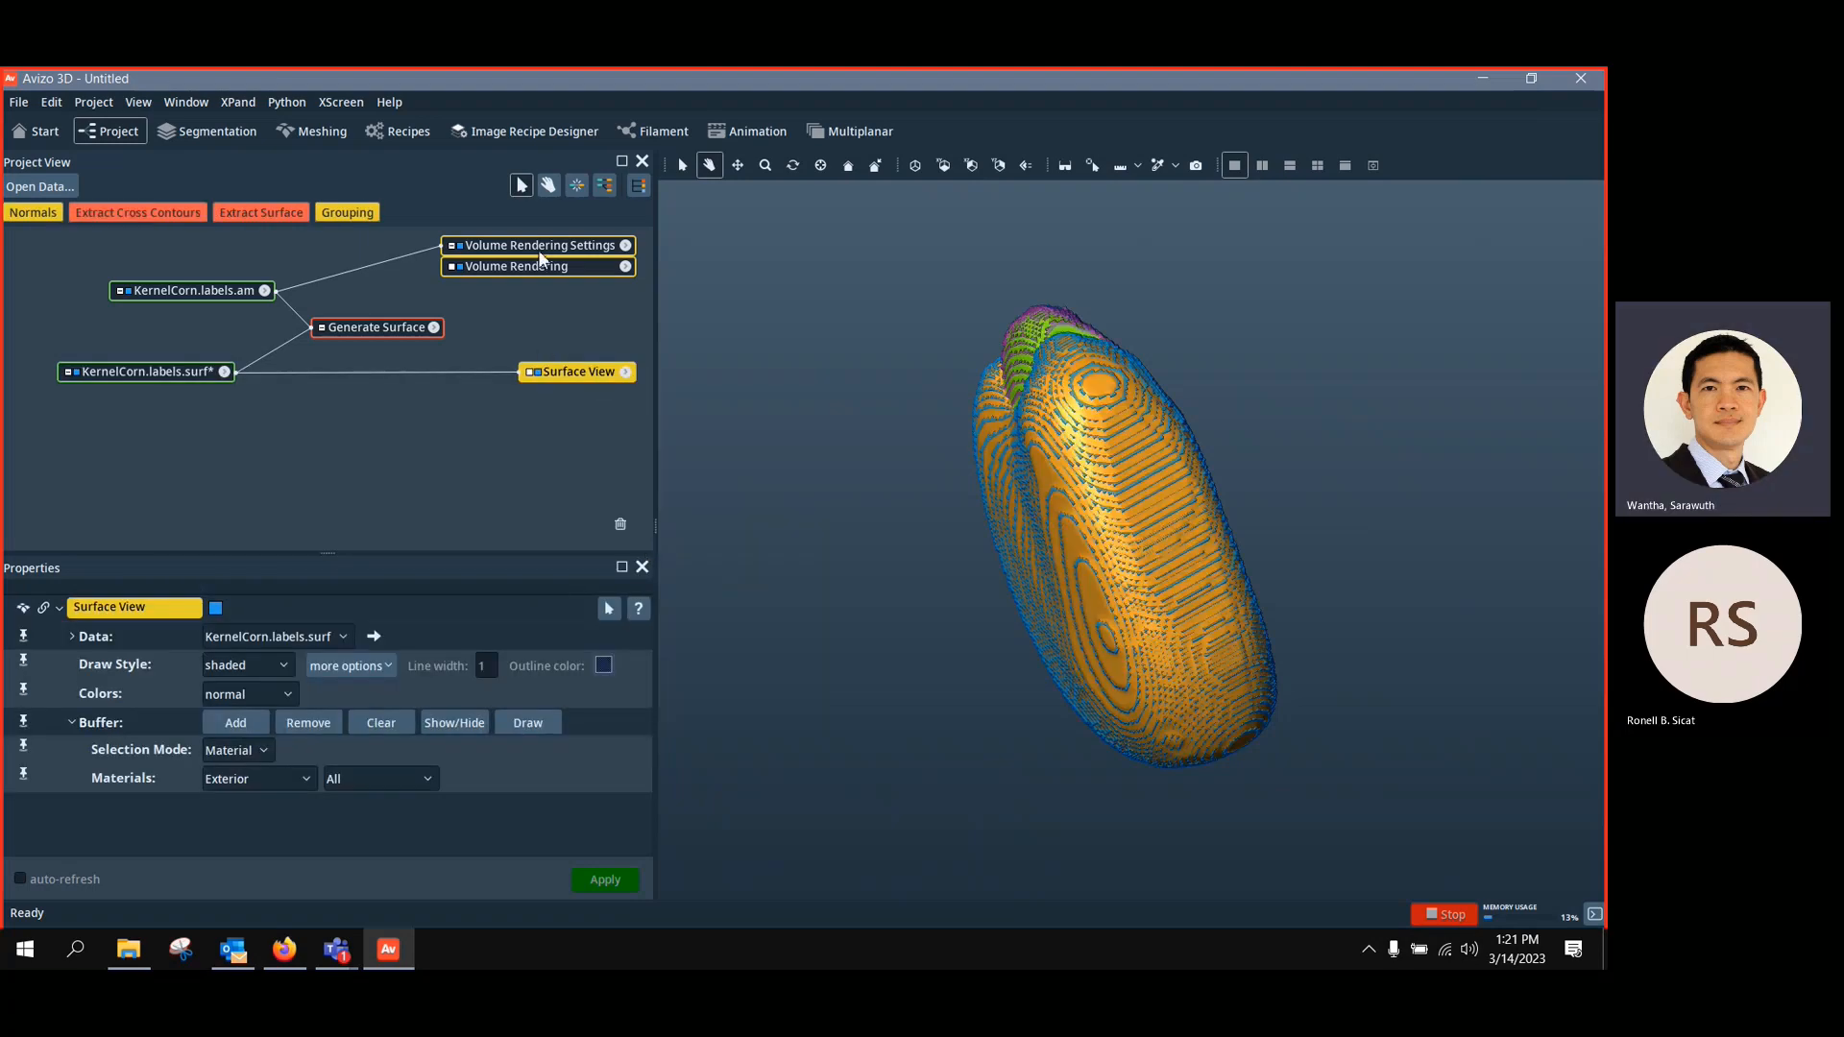
drag(1371, 704, 1338, 600)
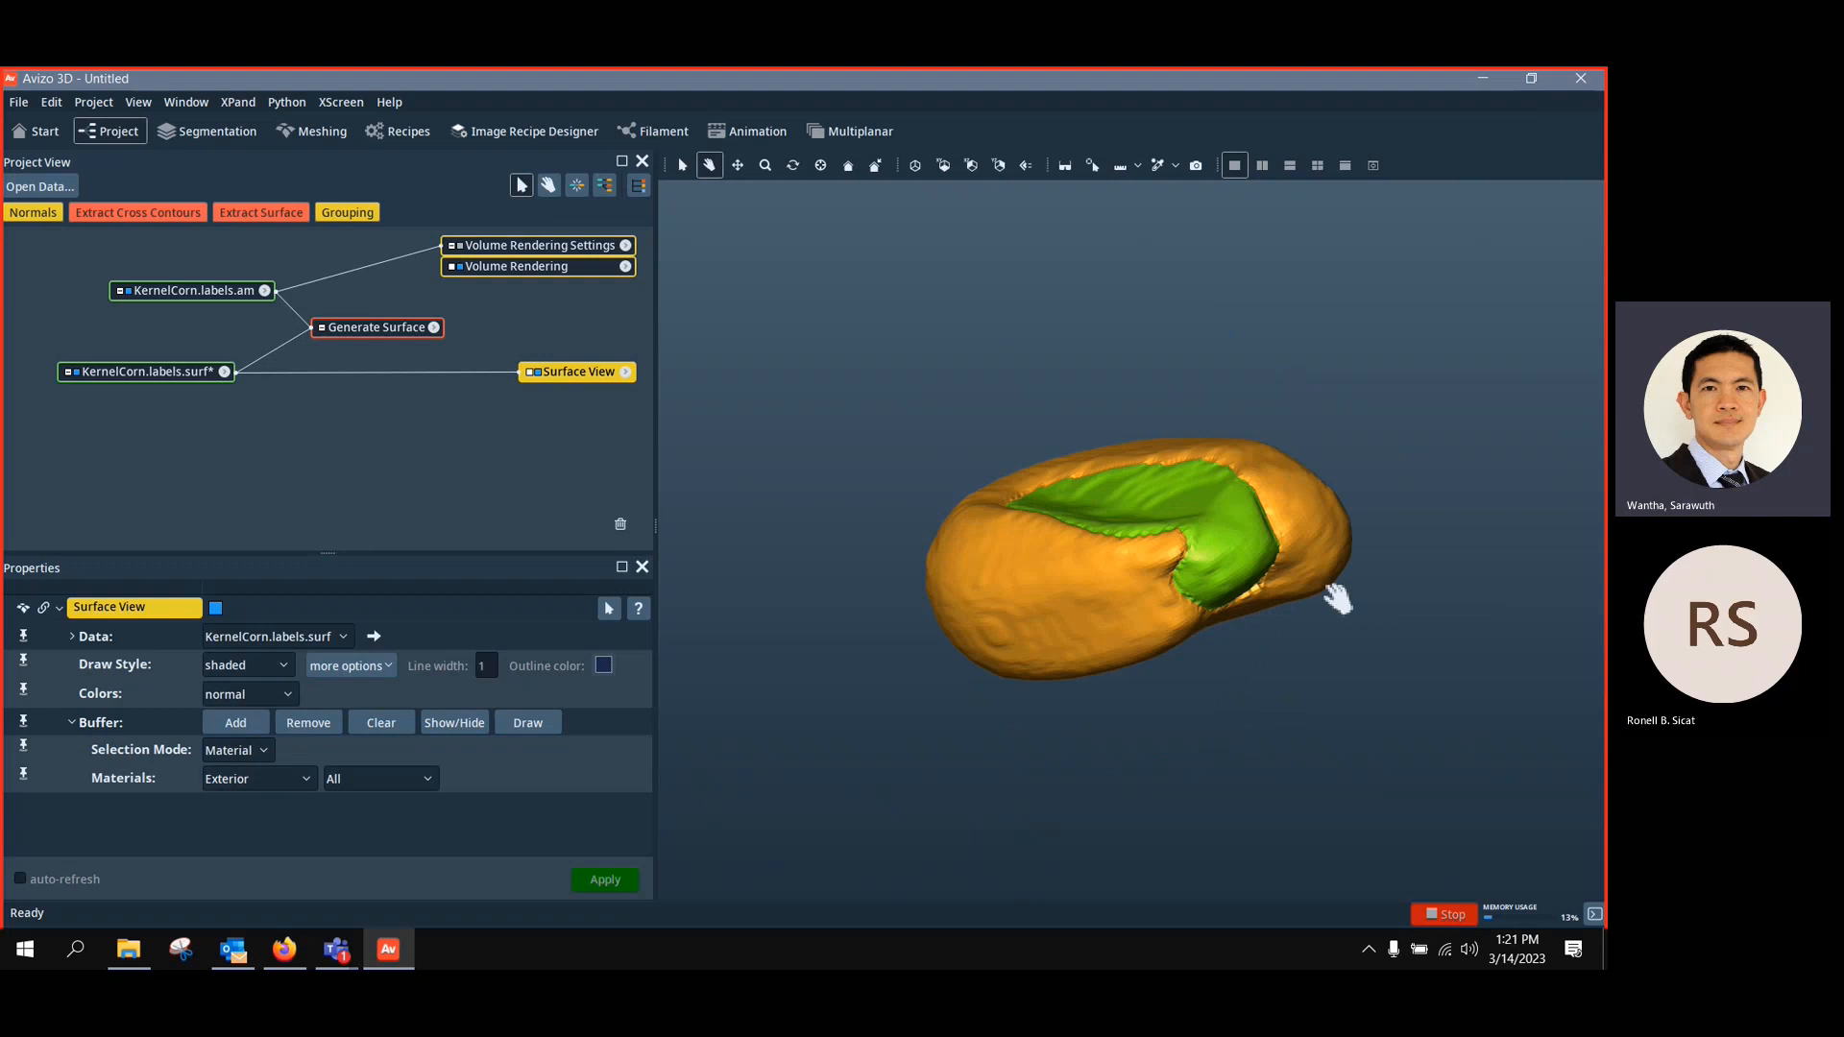
Attach a Clipping Plane to KernelCorn.labels.surf and clip the displayed surface with it
click(230, 372)
click(119, 212)
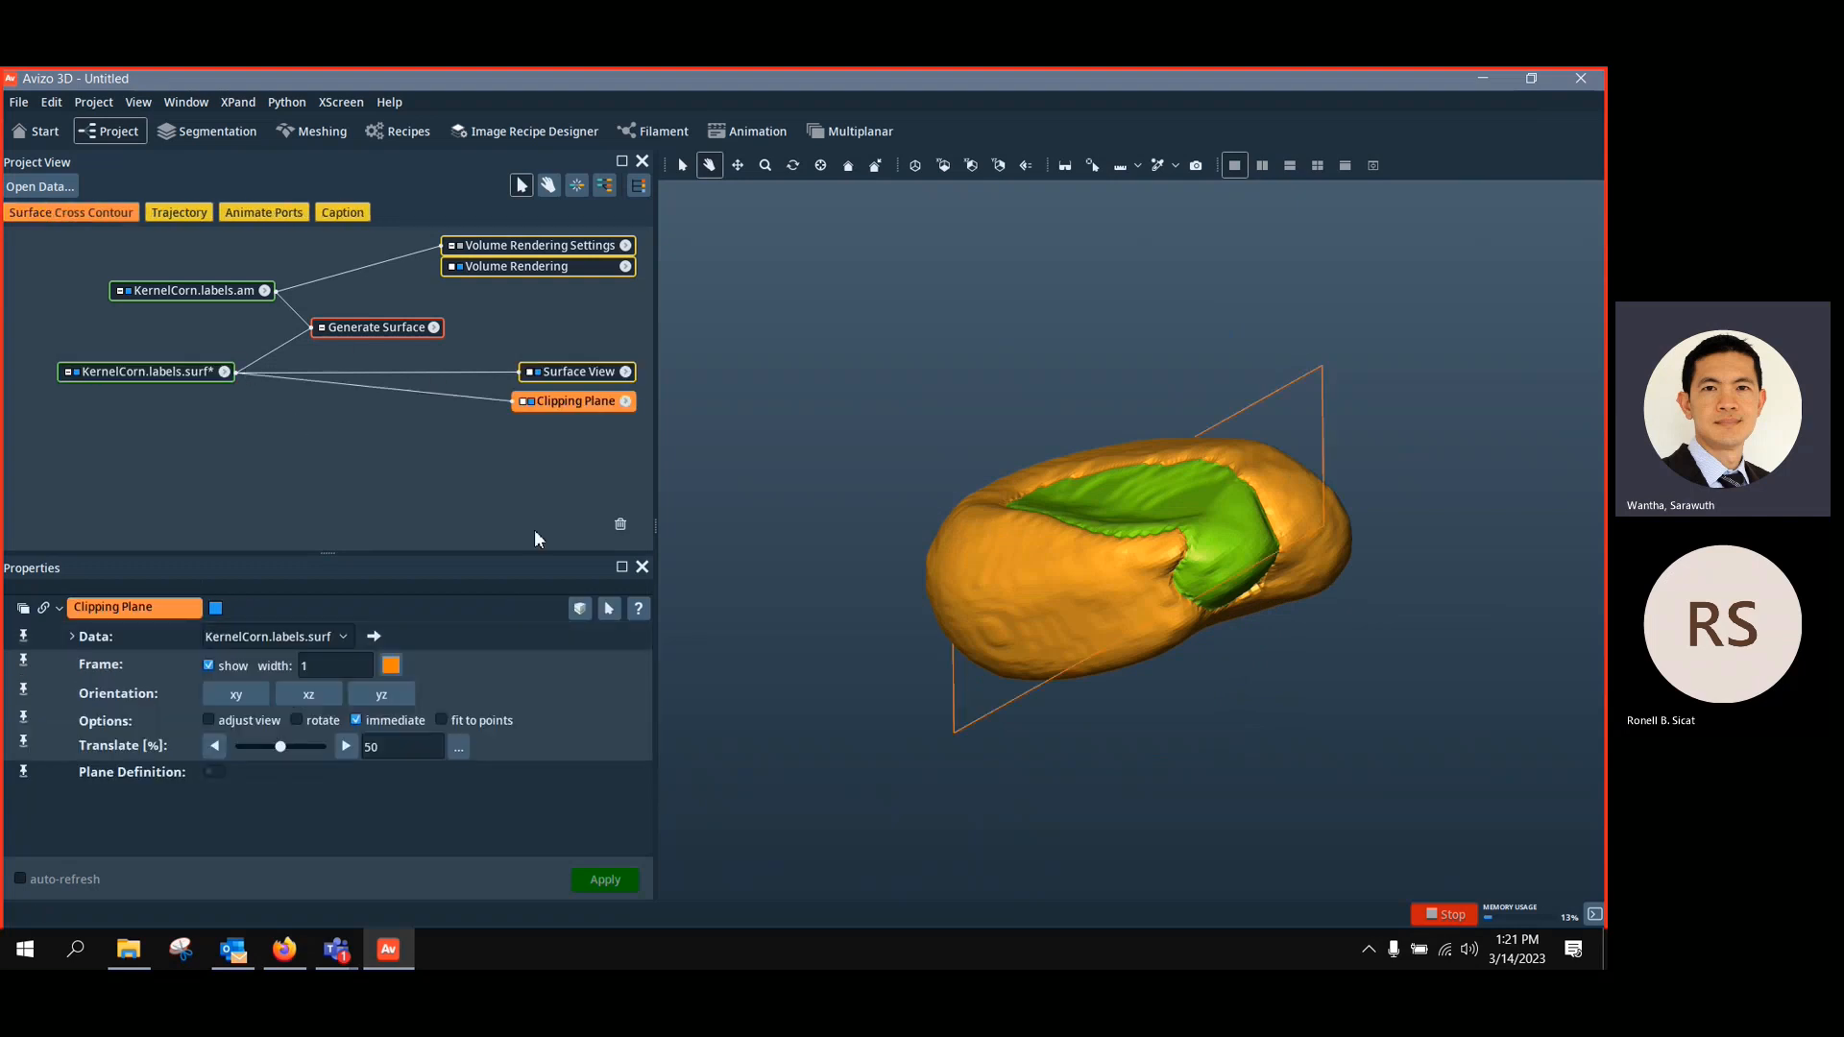
click(580, 608)
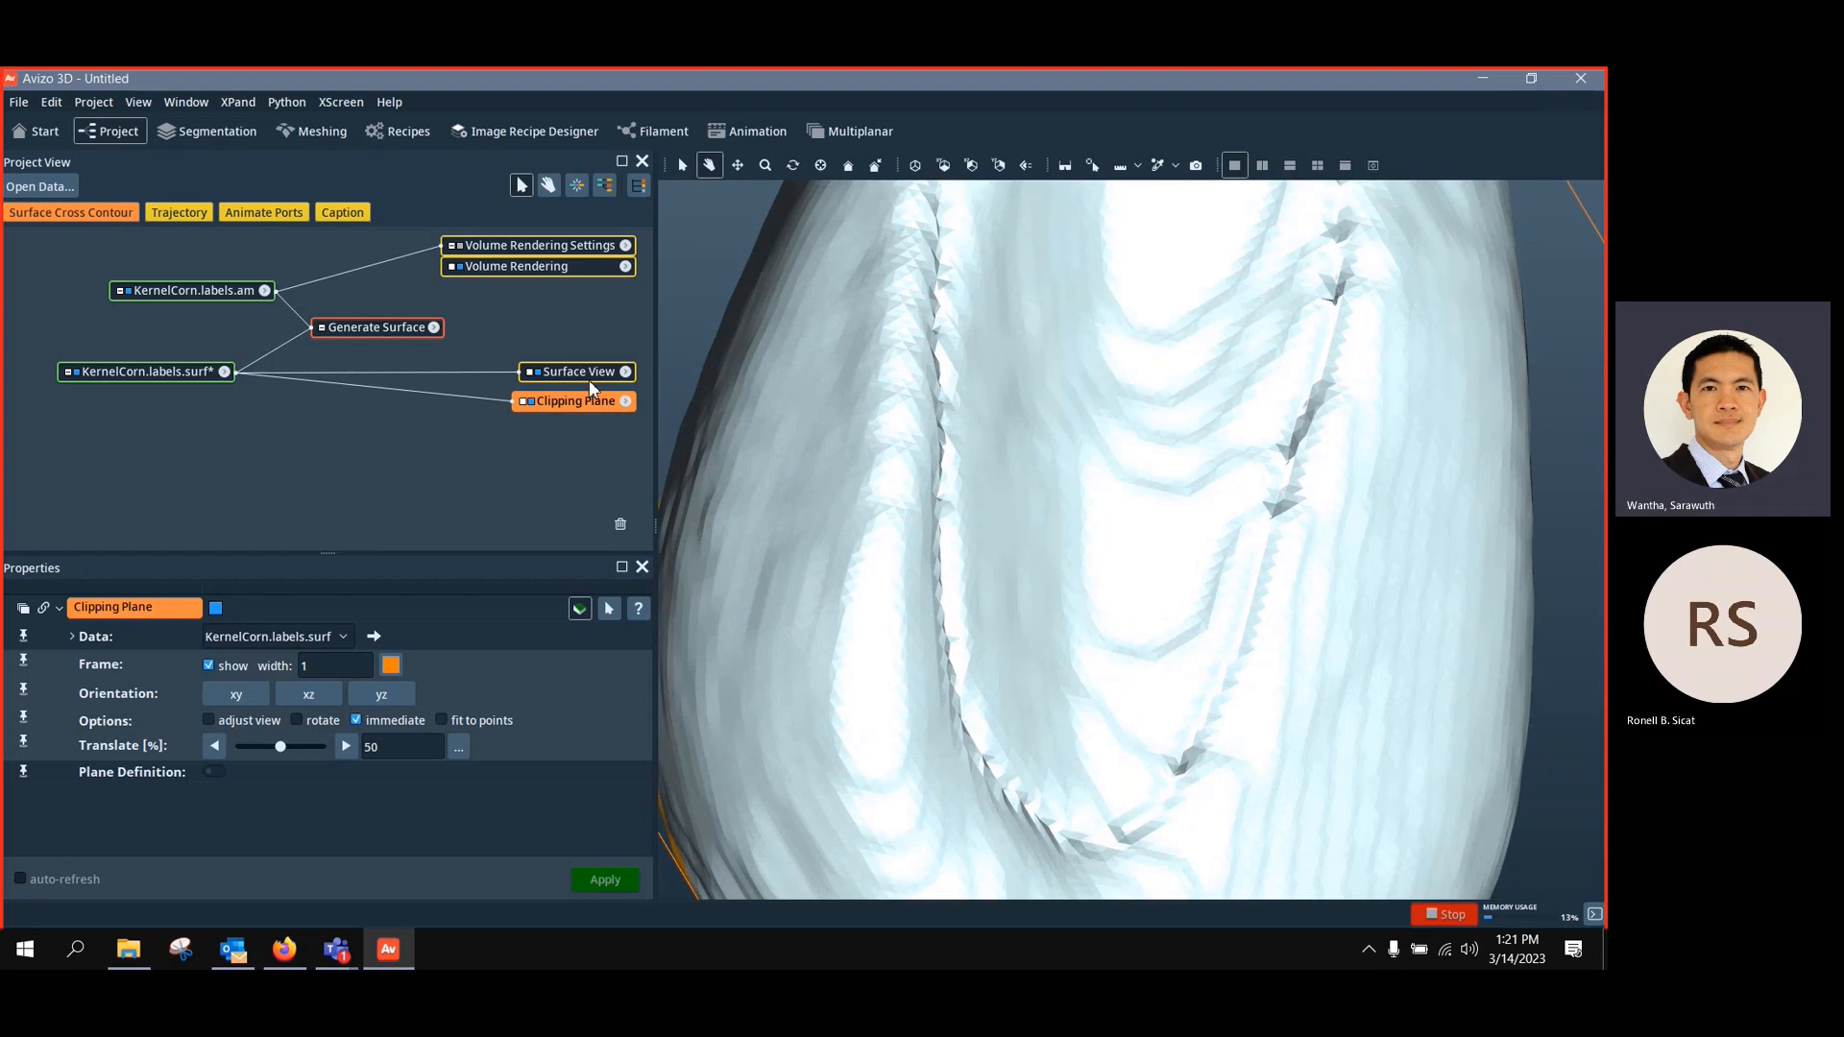
Set the Surface View's draw style to outlined and inspect the triangles of the clipped surface
click(585, 375)
click(279, 665)
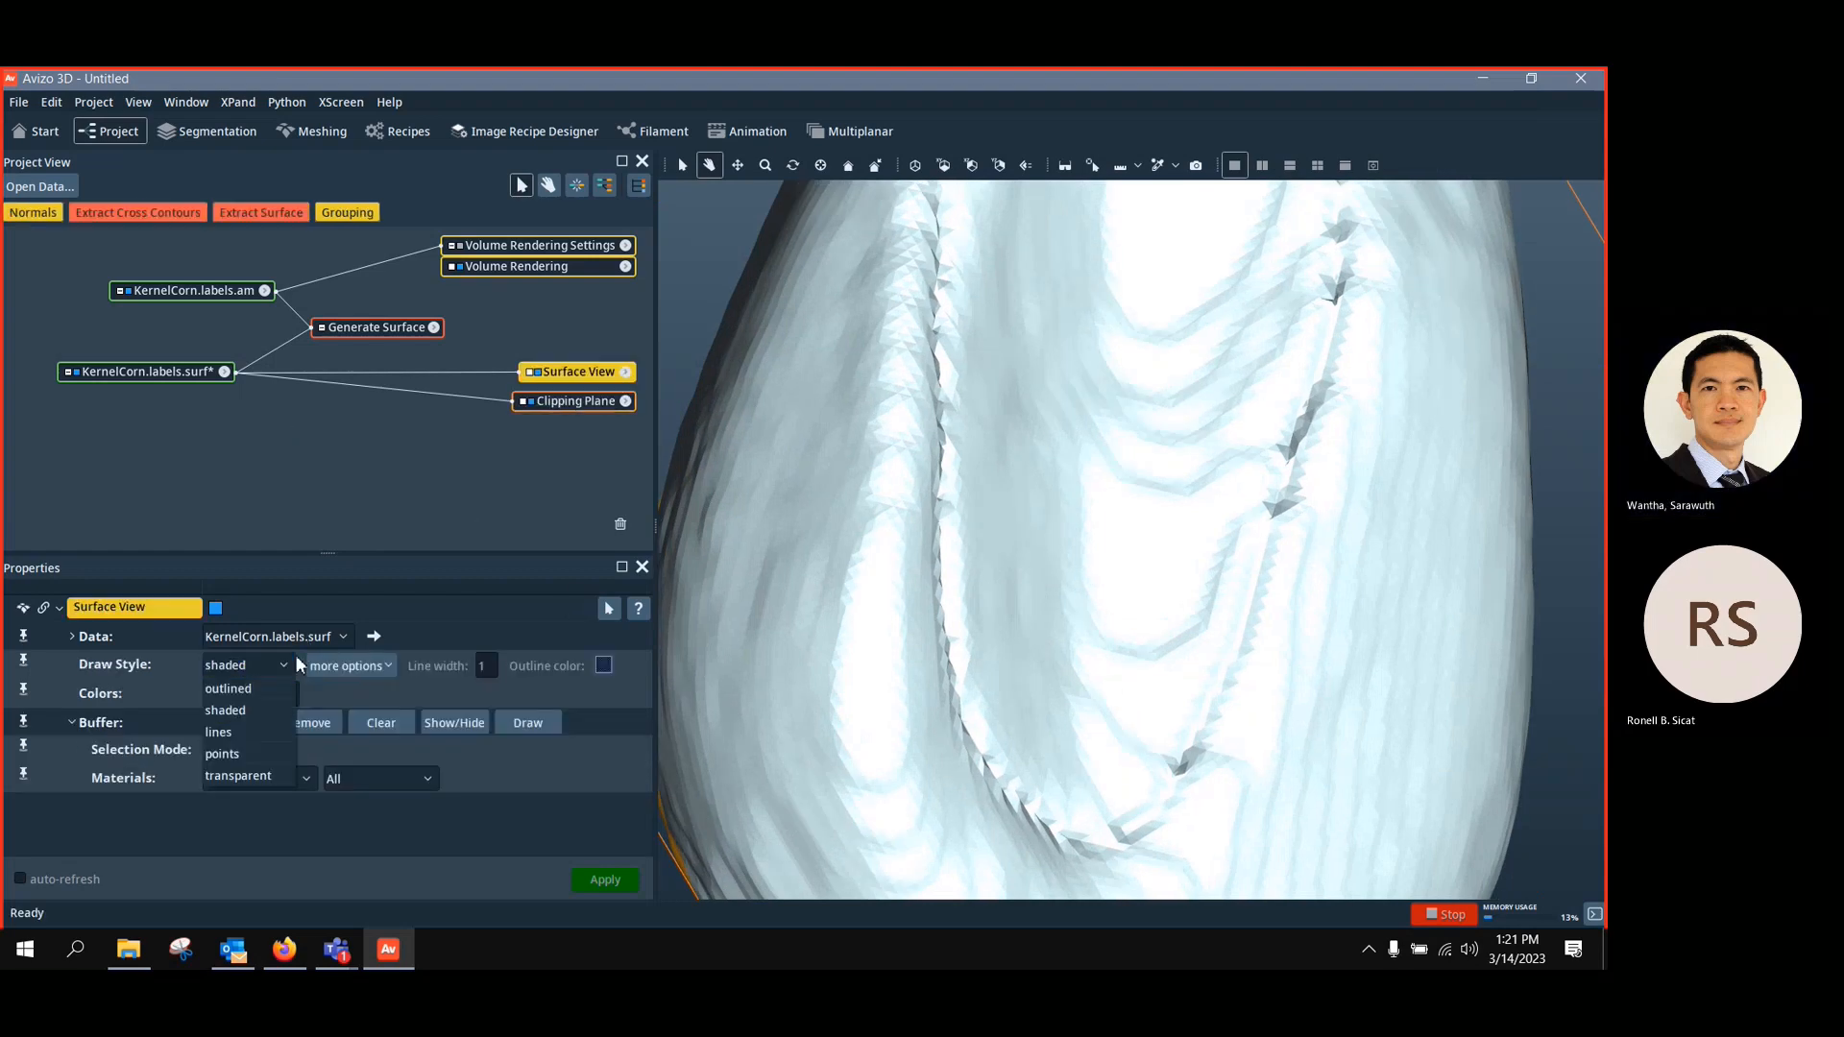
click(250, 694)
mouse_move(865, 711)
mouse_down()
mouse_move(1009, 724)
mouse_move(910, 613)
mouse_move(828, 590)
mouse_move(1091, 535)
mouse_move(968, 552)
mouse_move(1000, 605)
mouse_move(1006, 694)
mouse_move(1144, 544)
mouse_move(1351, 445)
mouse_move(933, 590)
mouse_move(1207, 423)
mouse_move(999, 586)
mouse_move(1124, 650)
mouse_move(1412, 416)
mouse_move(1313, 424)
mouse_up()
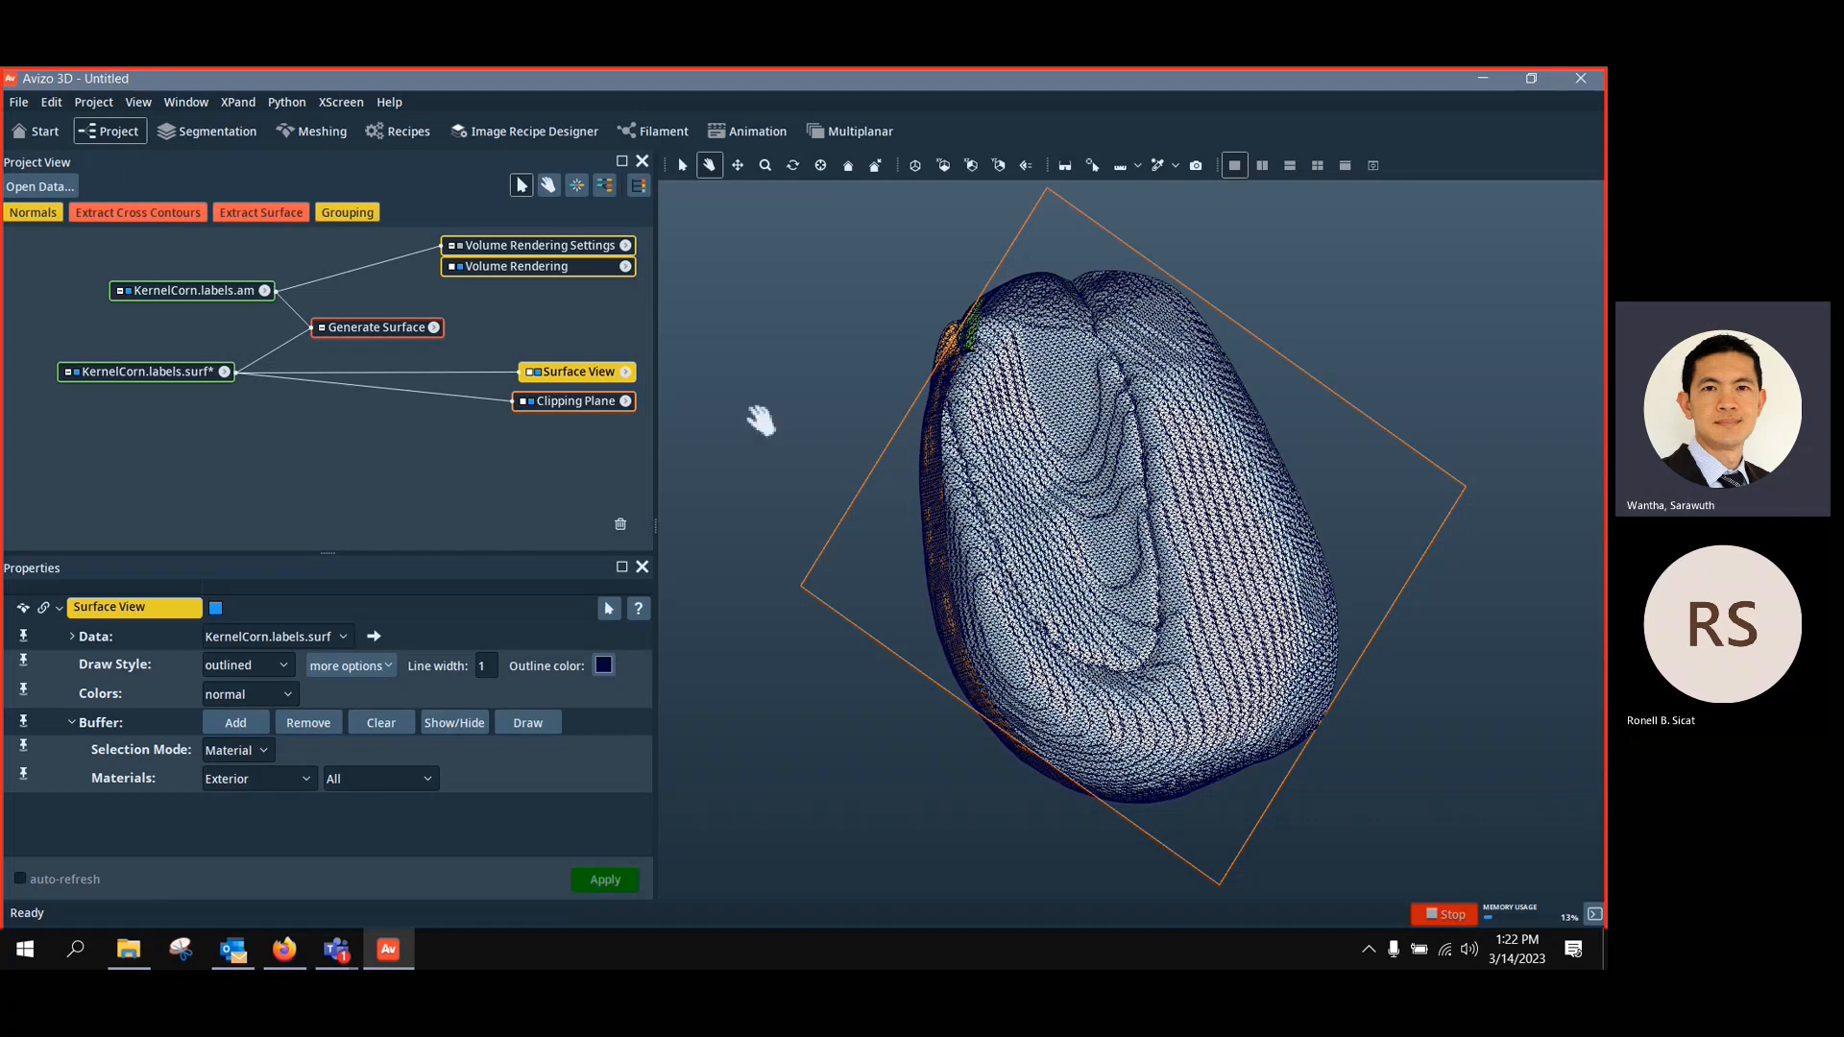
Delete KernelCorn.labels.surf together with its attached views and the Volume Rendering, without saving the surface
click(205, 295)
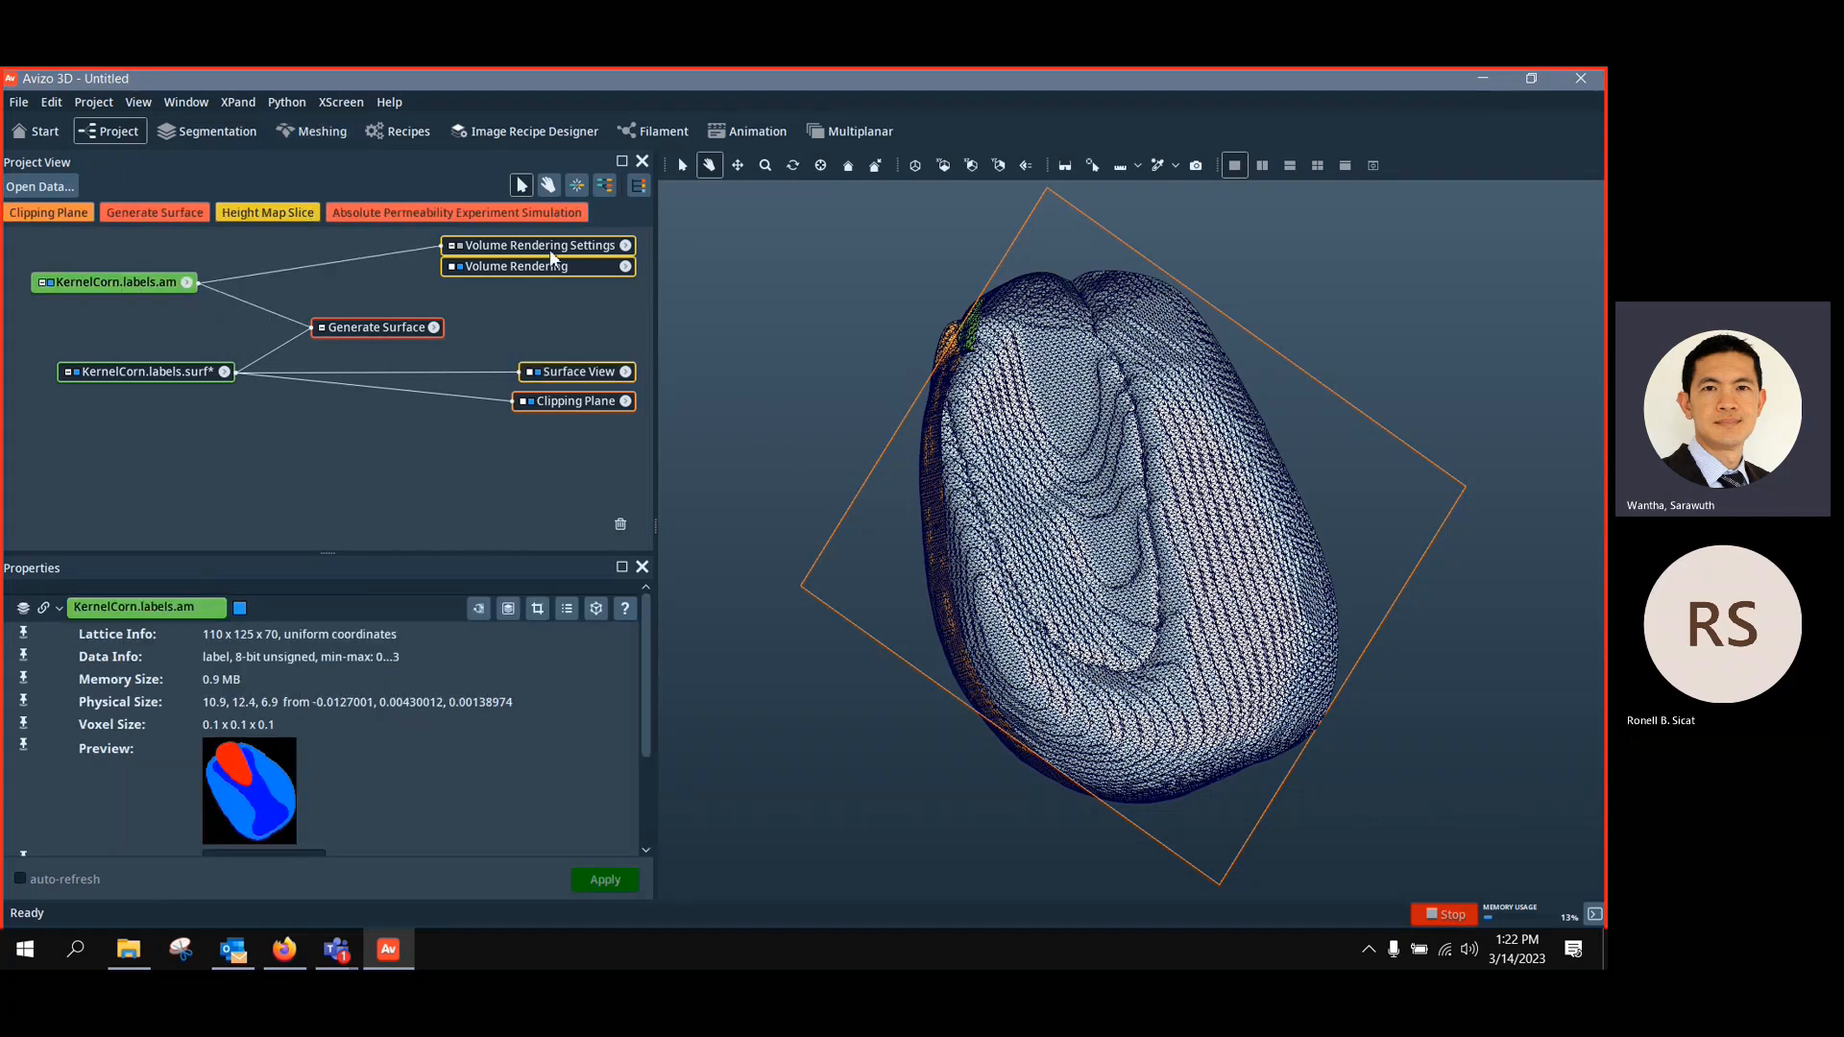
drag(550, 250, 506, 317)
drag(15, 317, 630, 499)
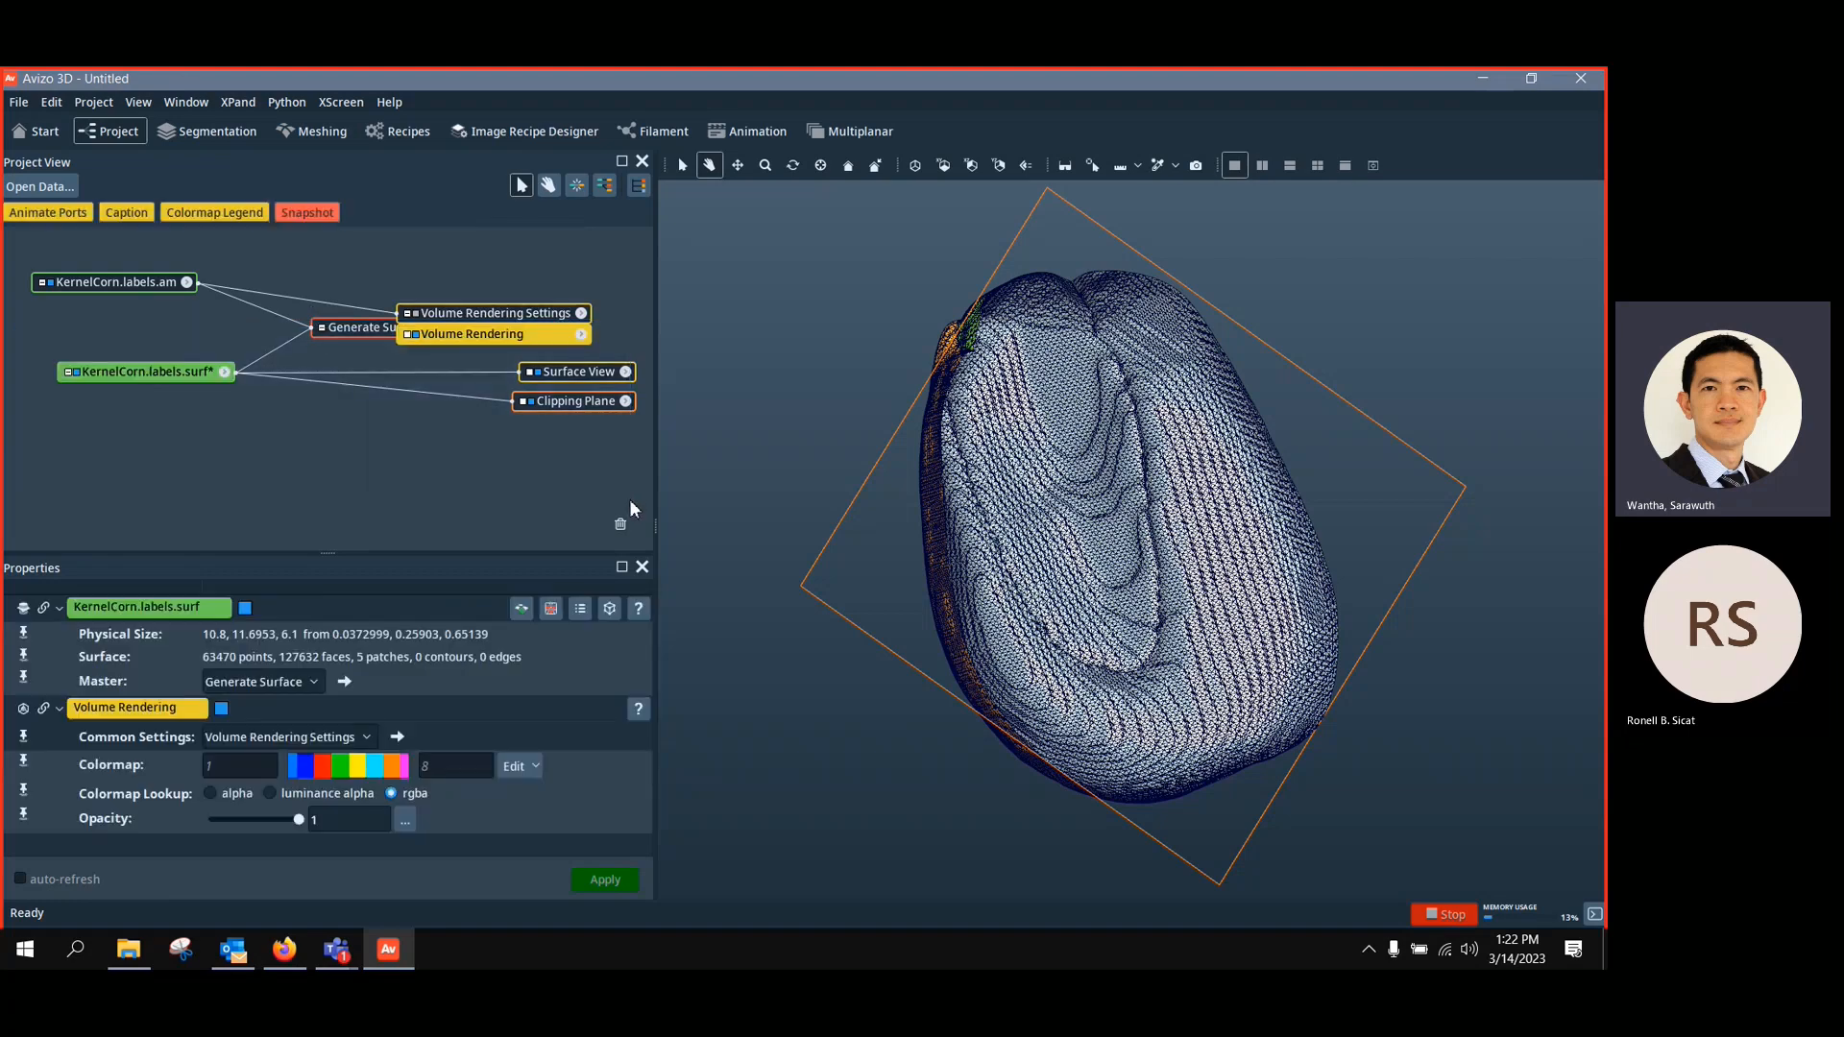
key(Delete)
click(794, 528)
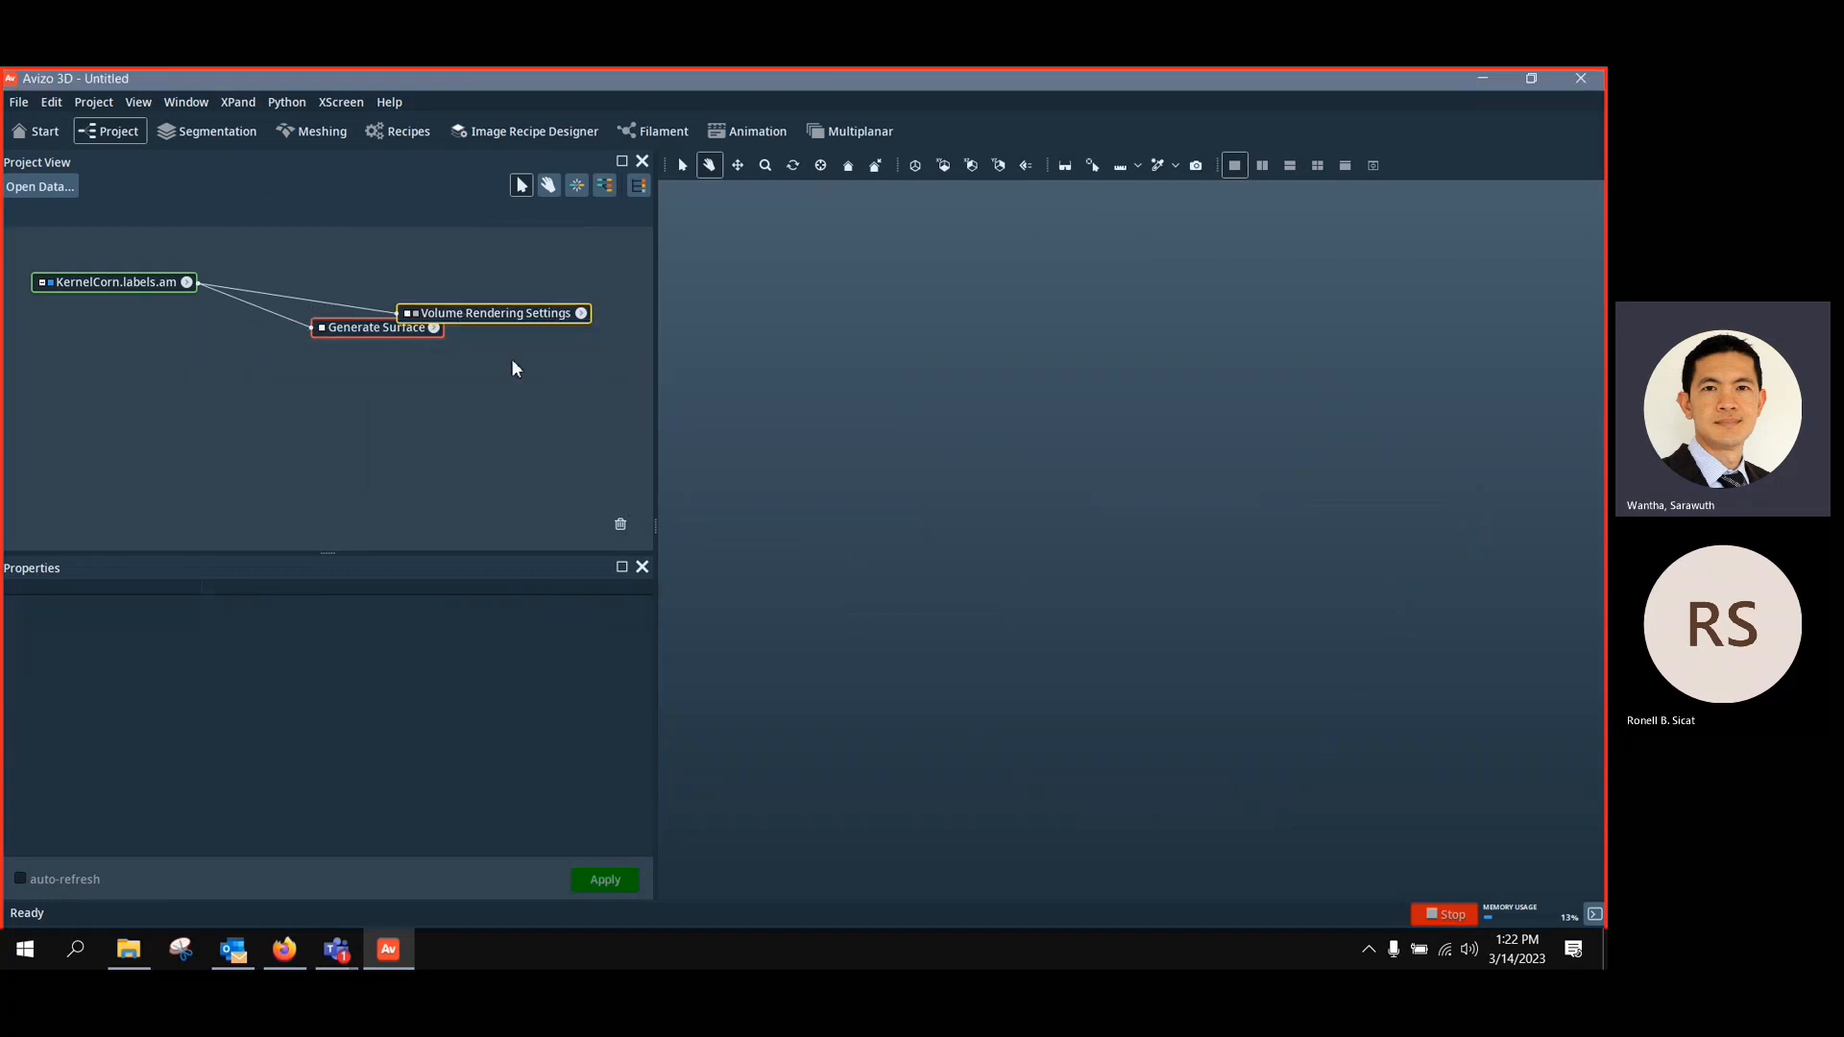
Delete the Generate Surface and Volume Rendering Settings nodes from the network
click(377, 328)
key(Delete)
click(462, 314)
key(Delete)
Switch to the Meshing workroom and choose KernelCorn.labels.am as the label data
click(137, 281)
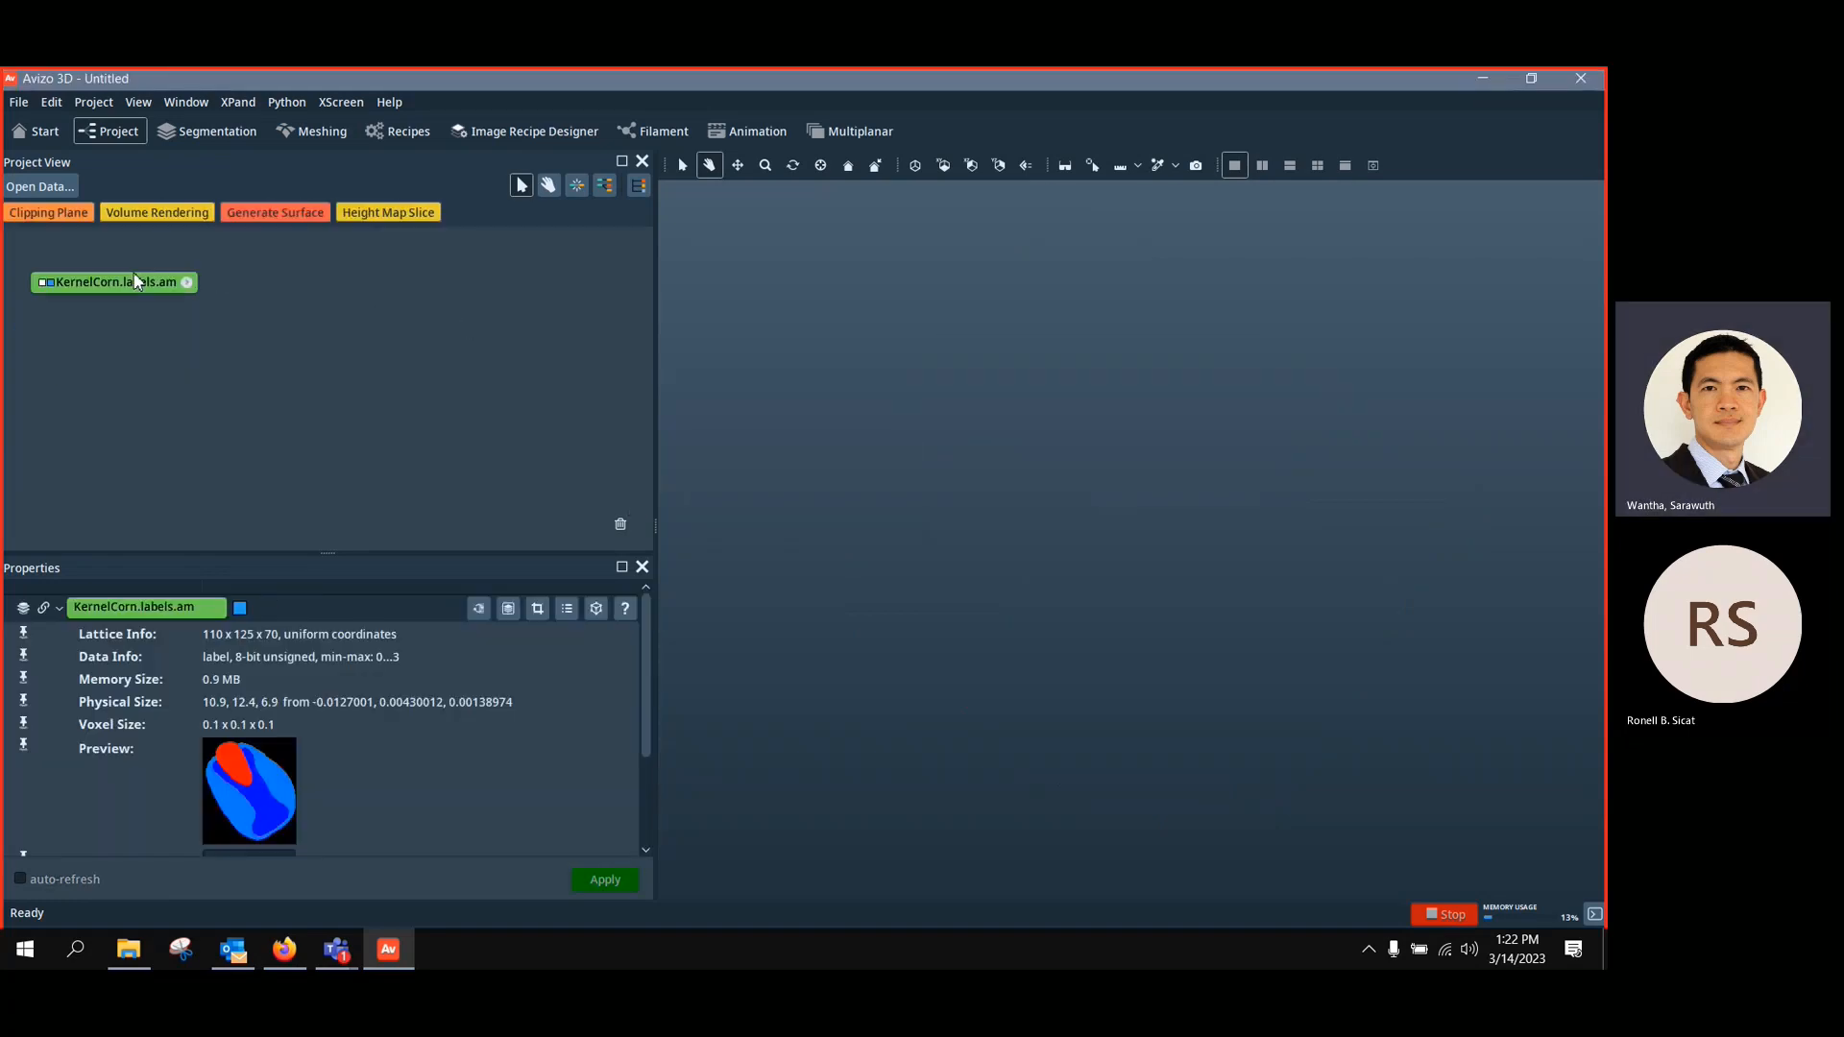
key(ctrl)
key(ctrl)
click(316, 134)
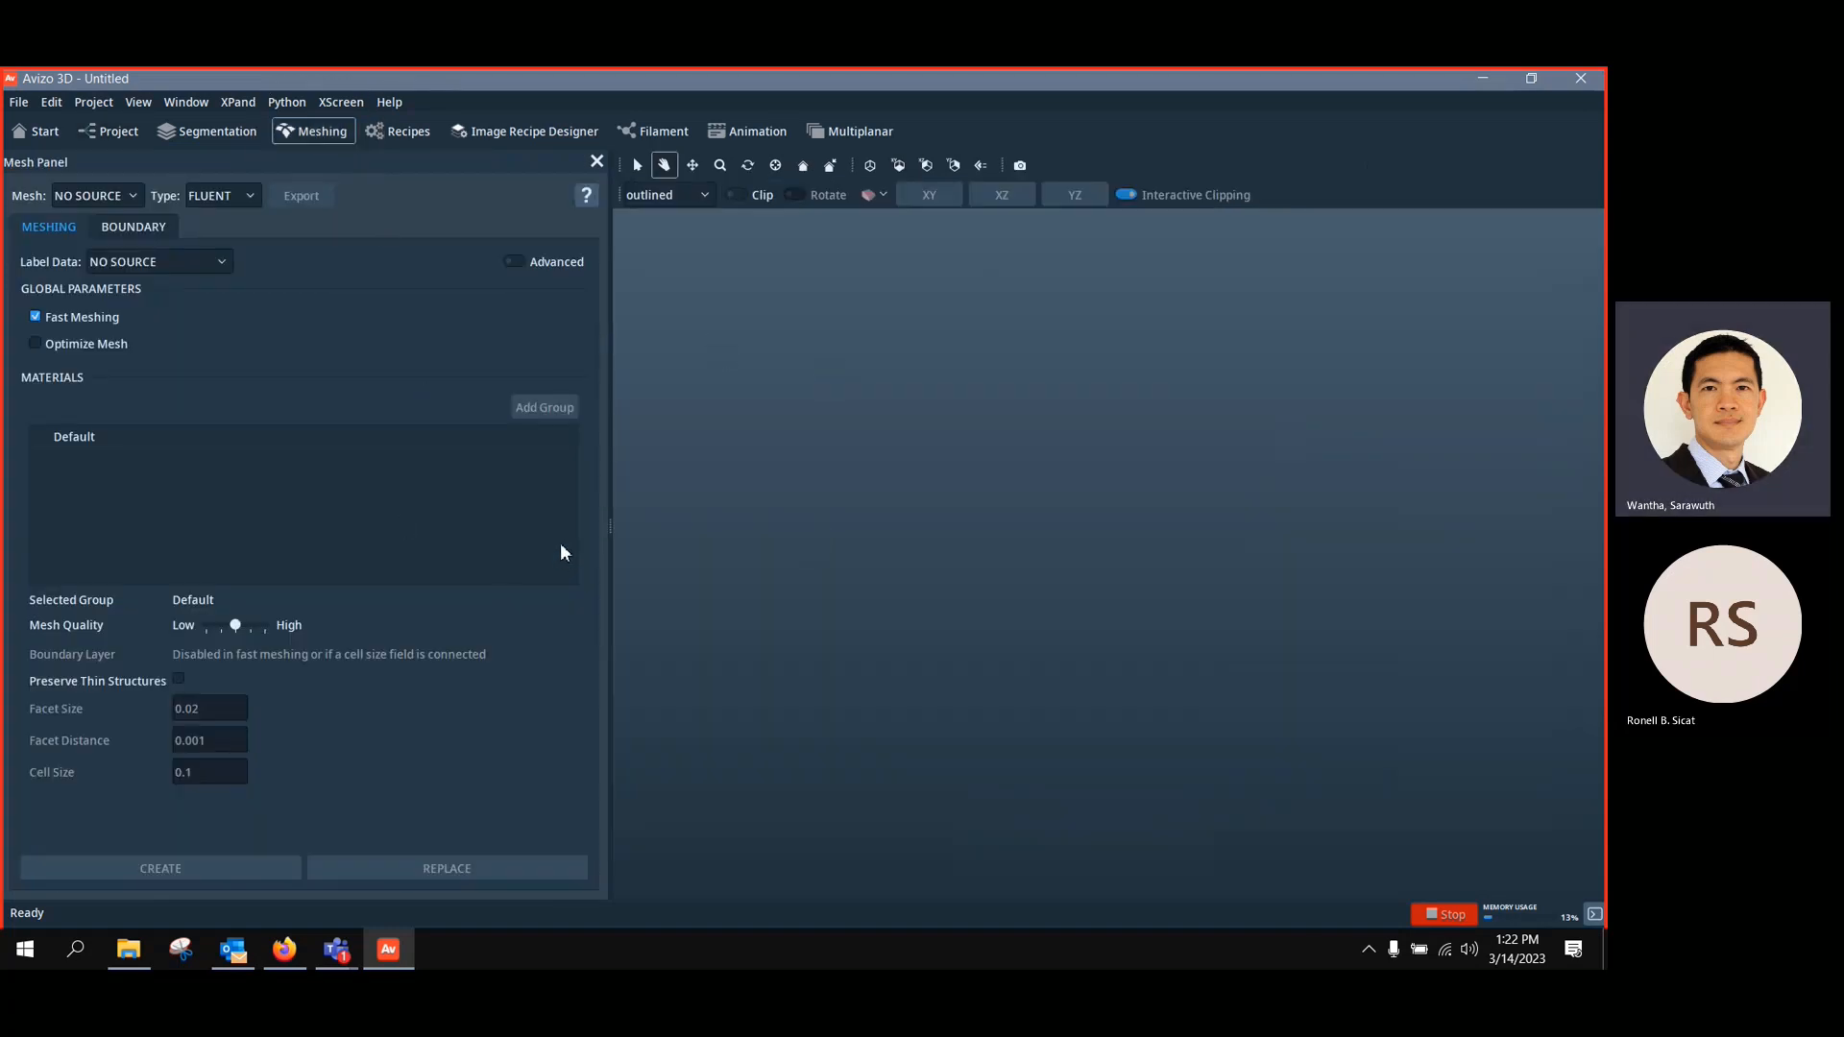
click(142, 199)
click(200, 265)
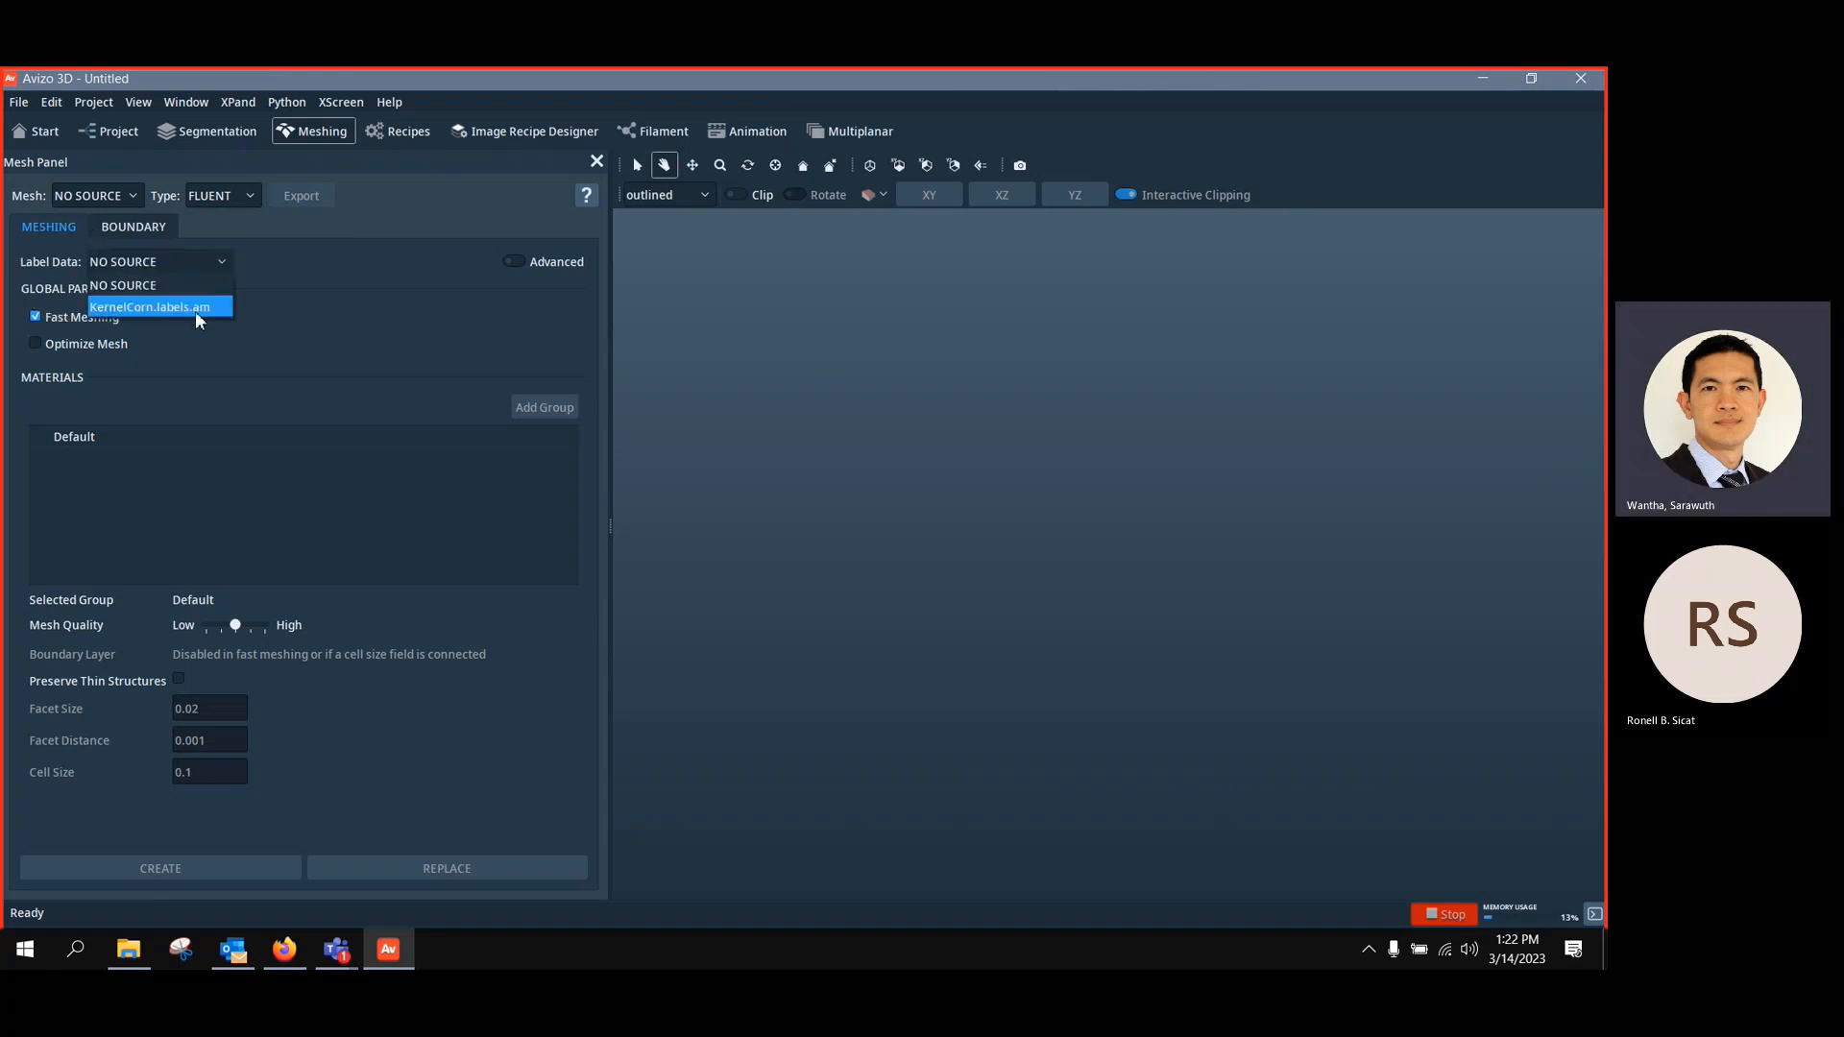
click(184, 309)
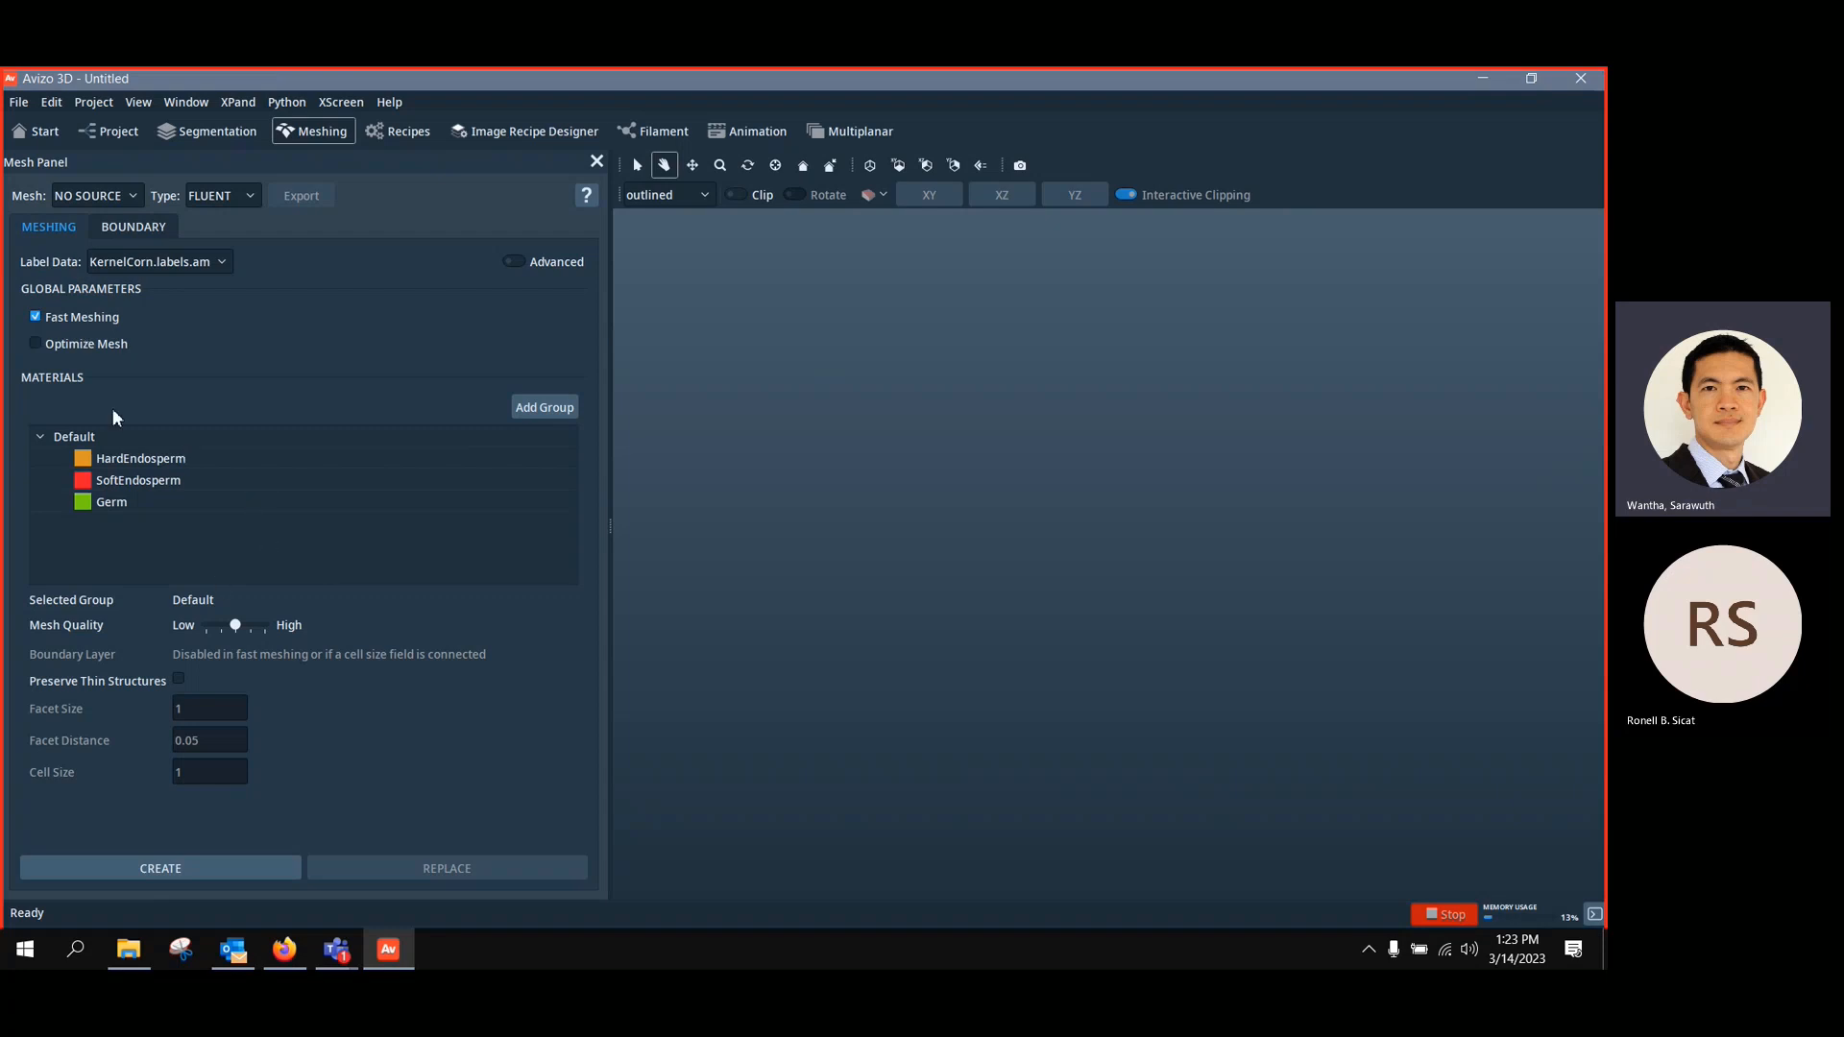
Create the tetrahedral mesh with Fast Meshing for all three kernel materials and view it from several sides
click(189, 870)
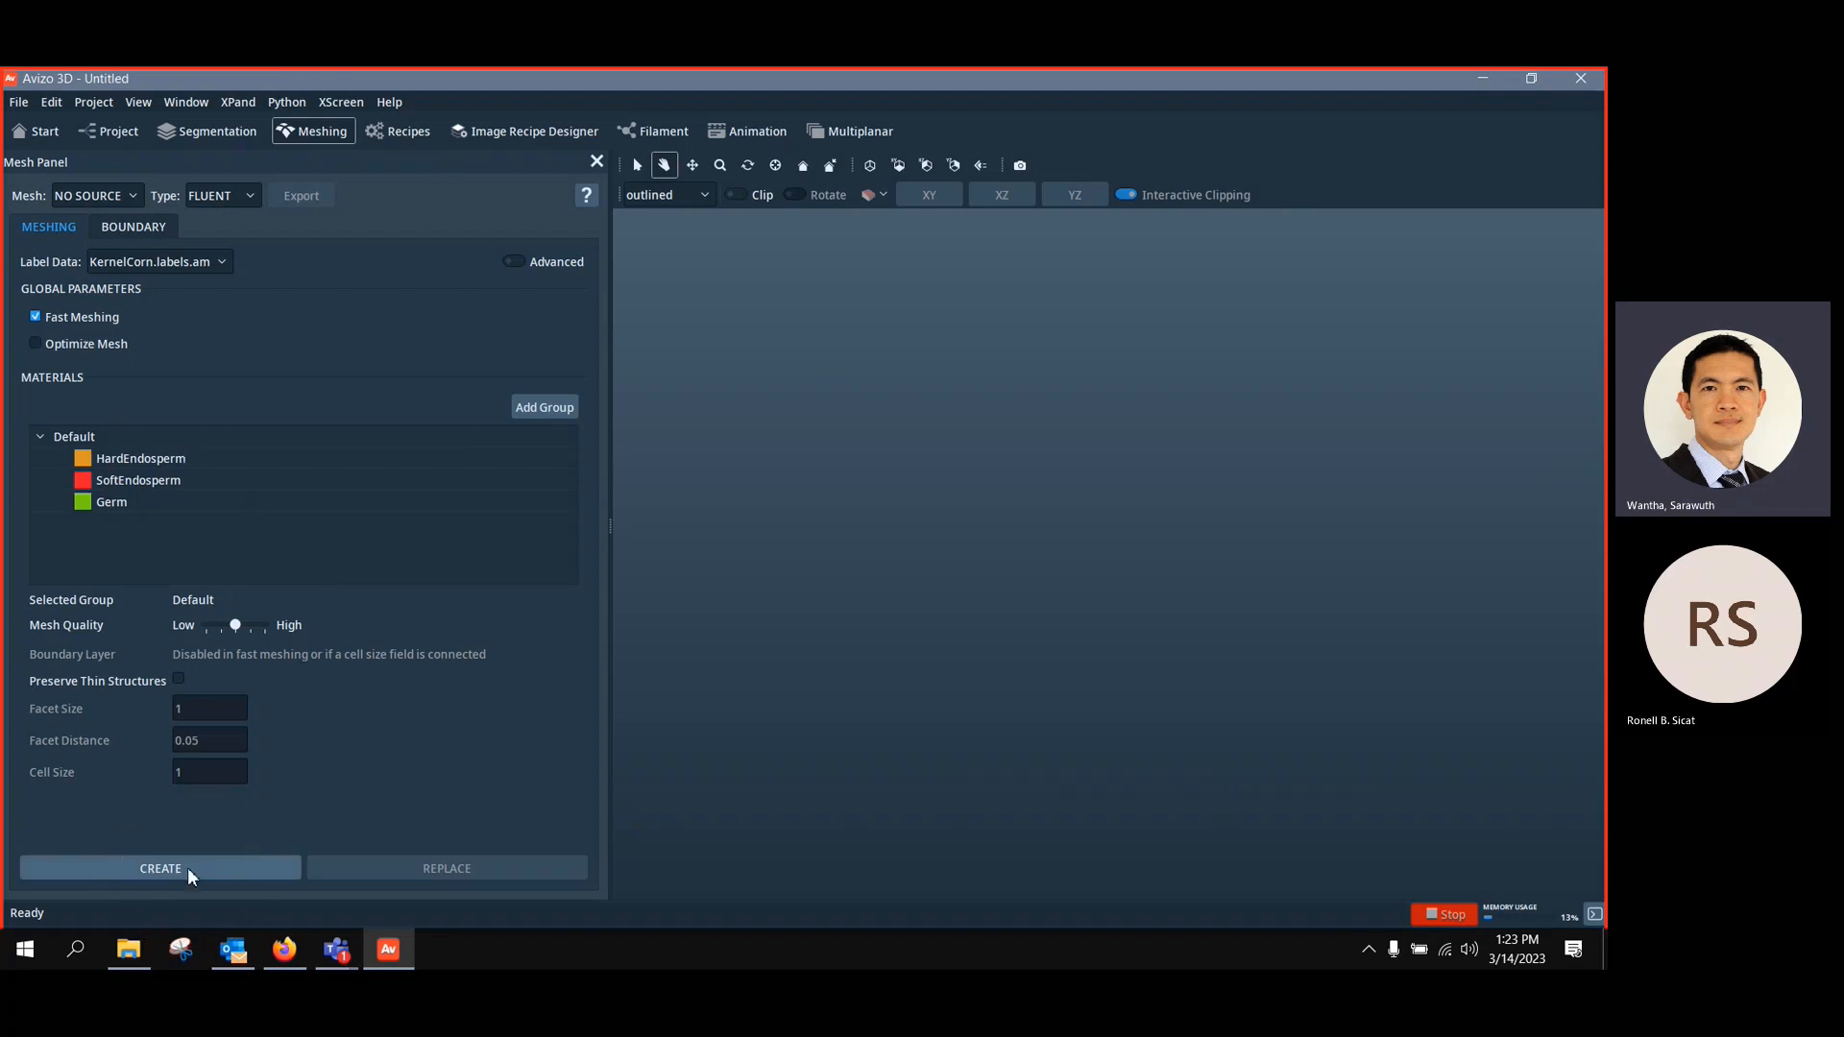
drag(1006, 611, 1120, 585)
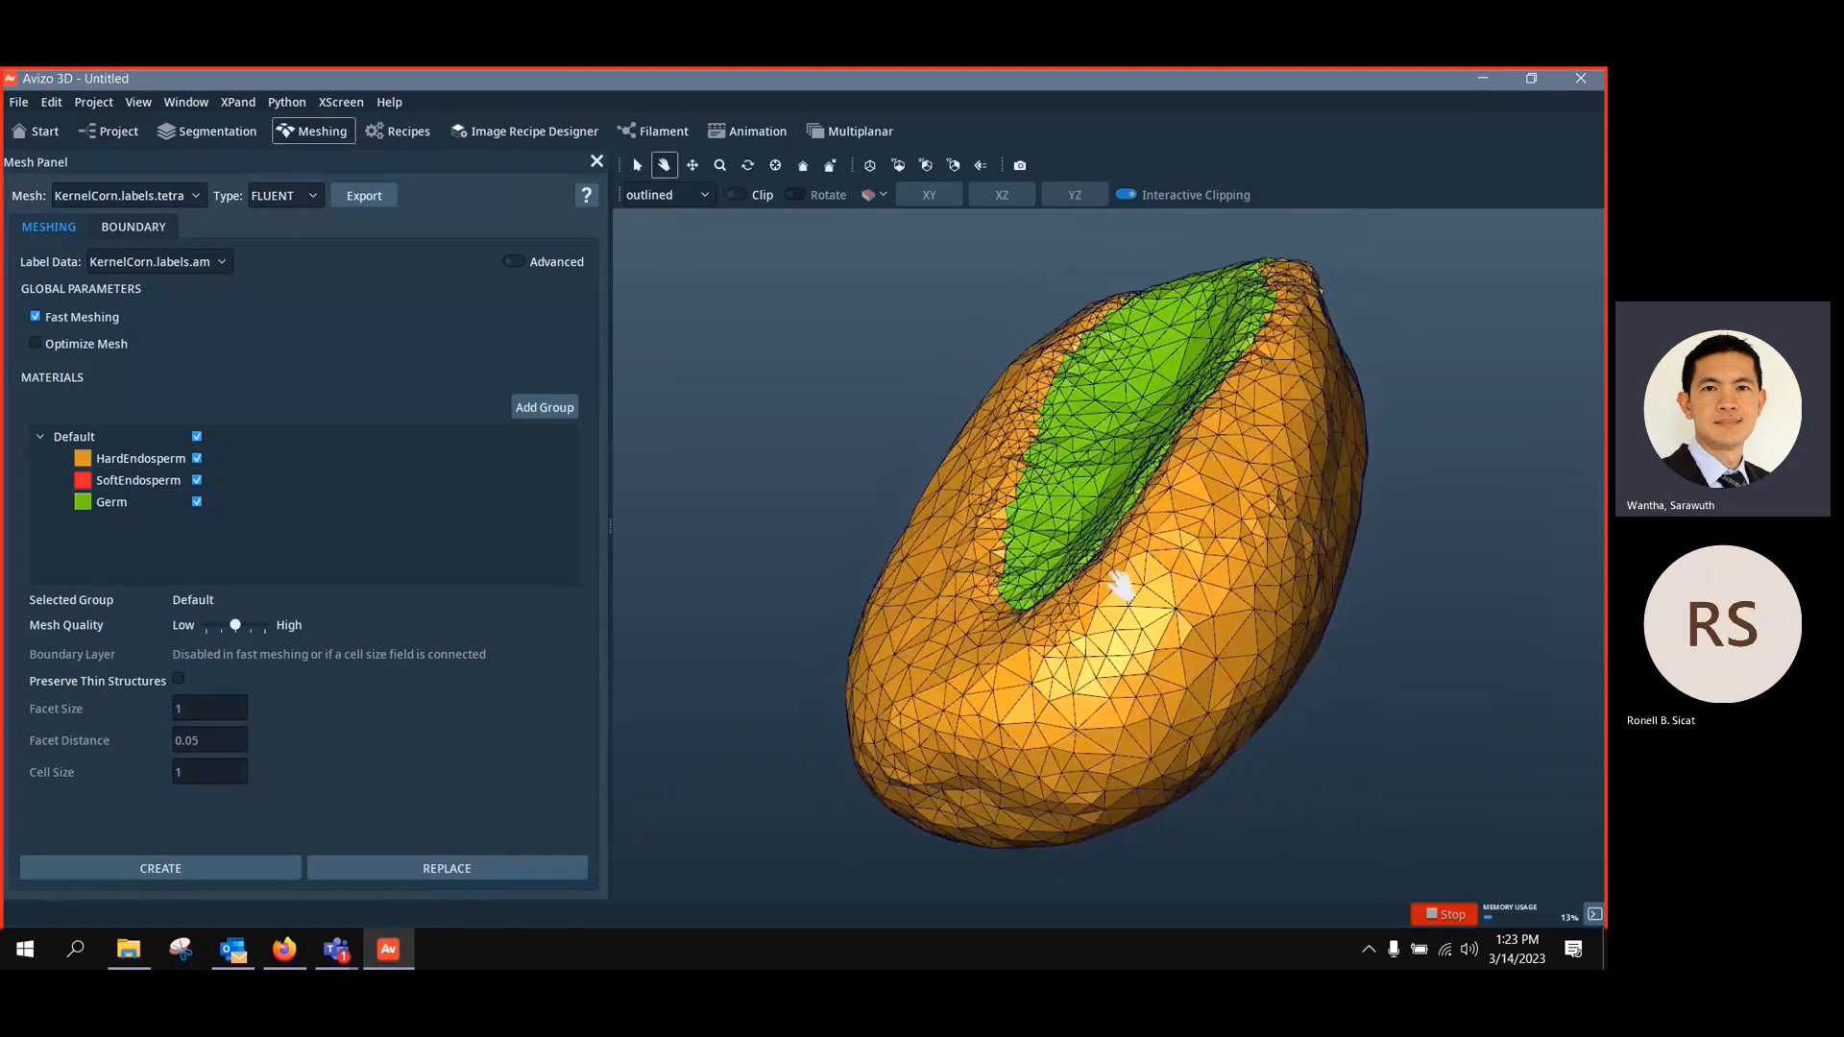
drag(701, 601, 794, 582)
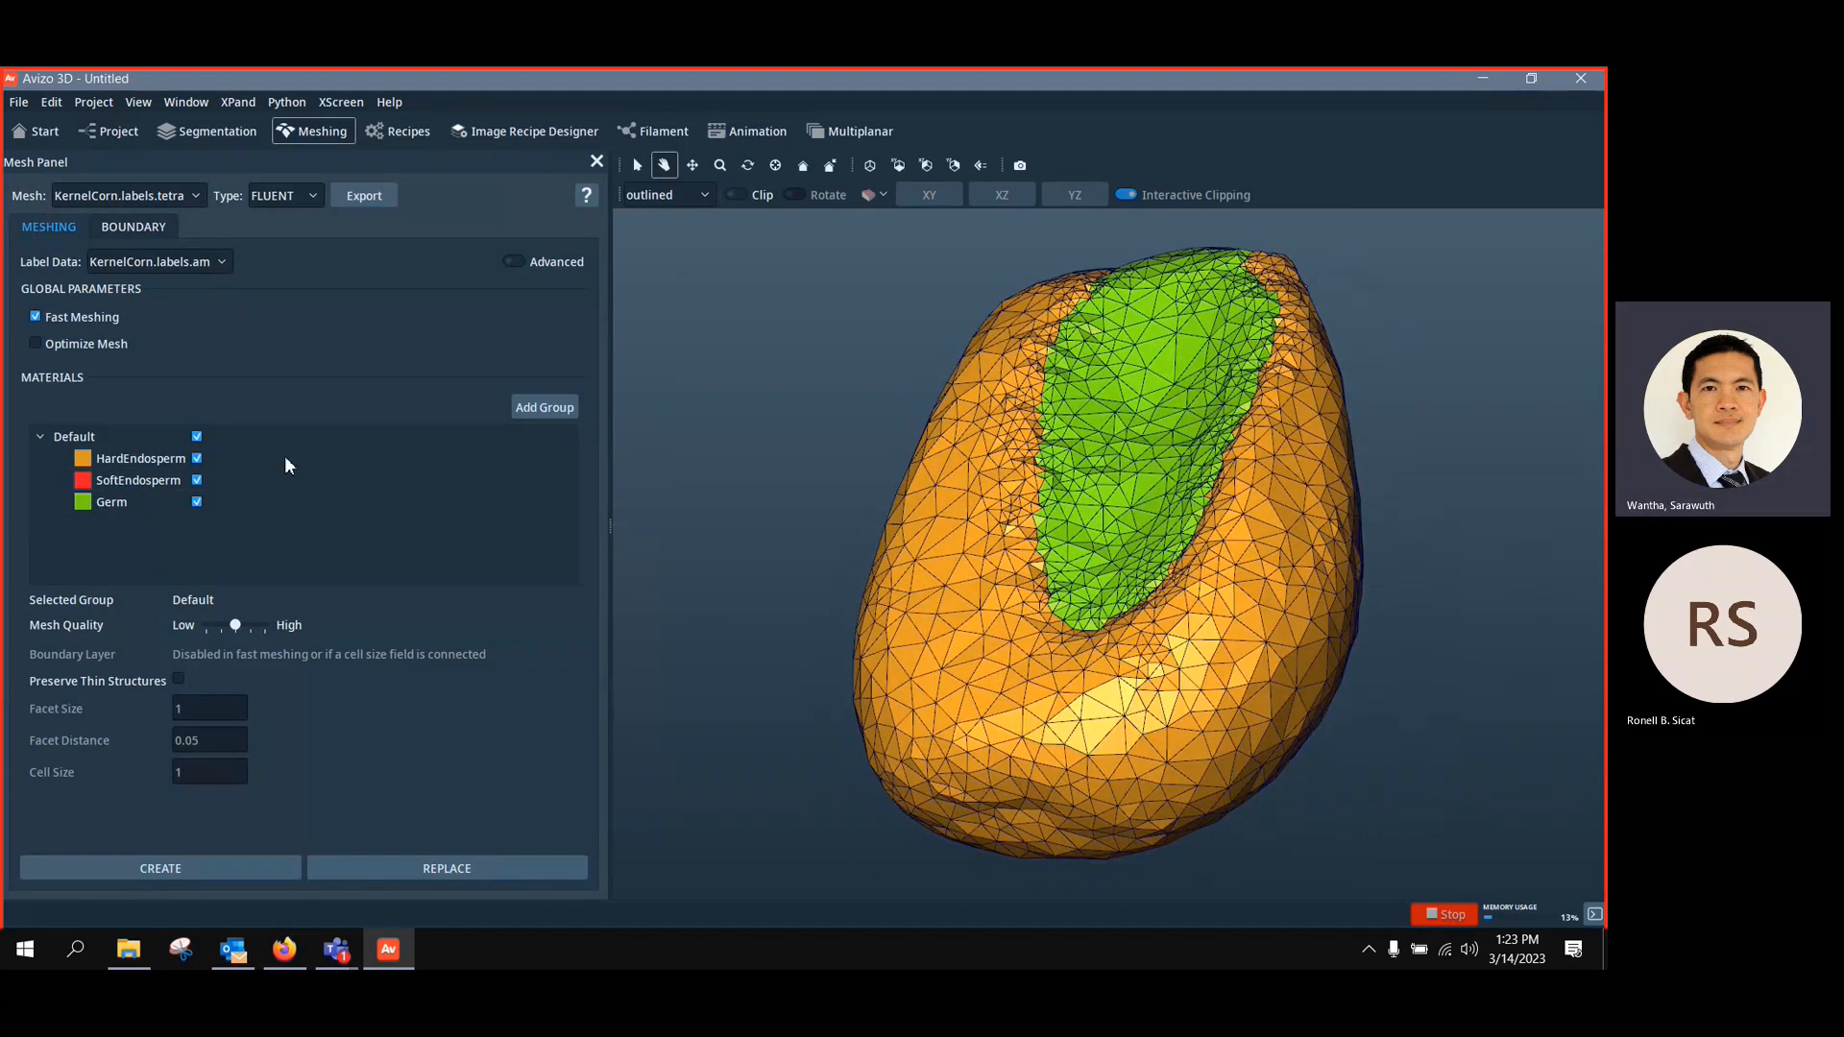
Hide HardEndosperm to examine the inner meshes, toggle Germ and SoftEndosperm off and on, and show HardEndosperm again
click(197, 460)
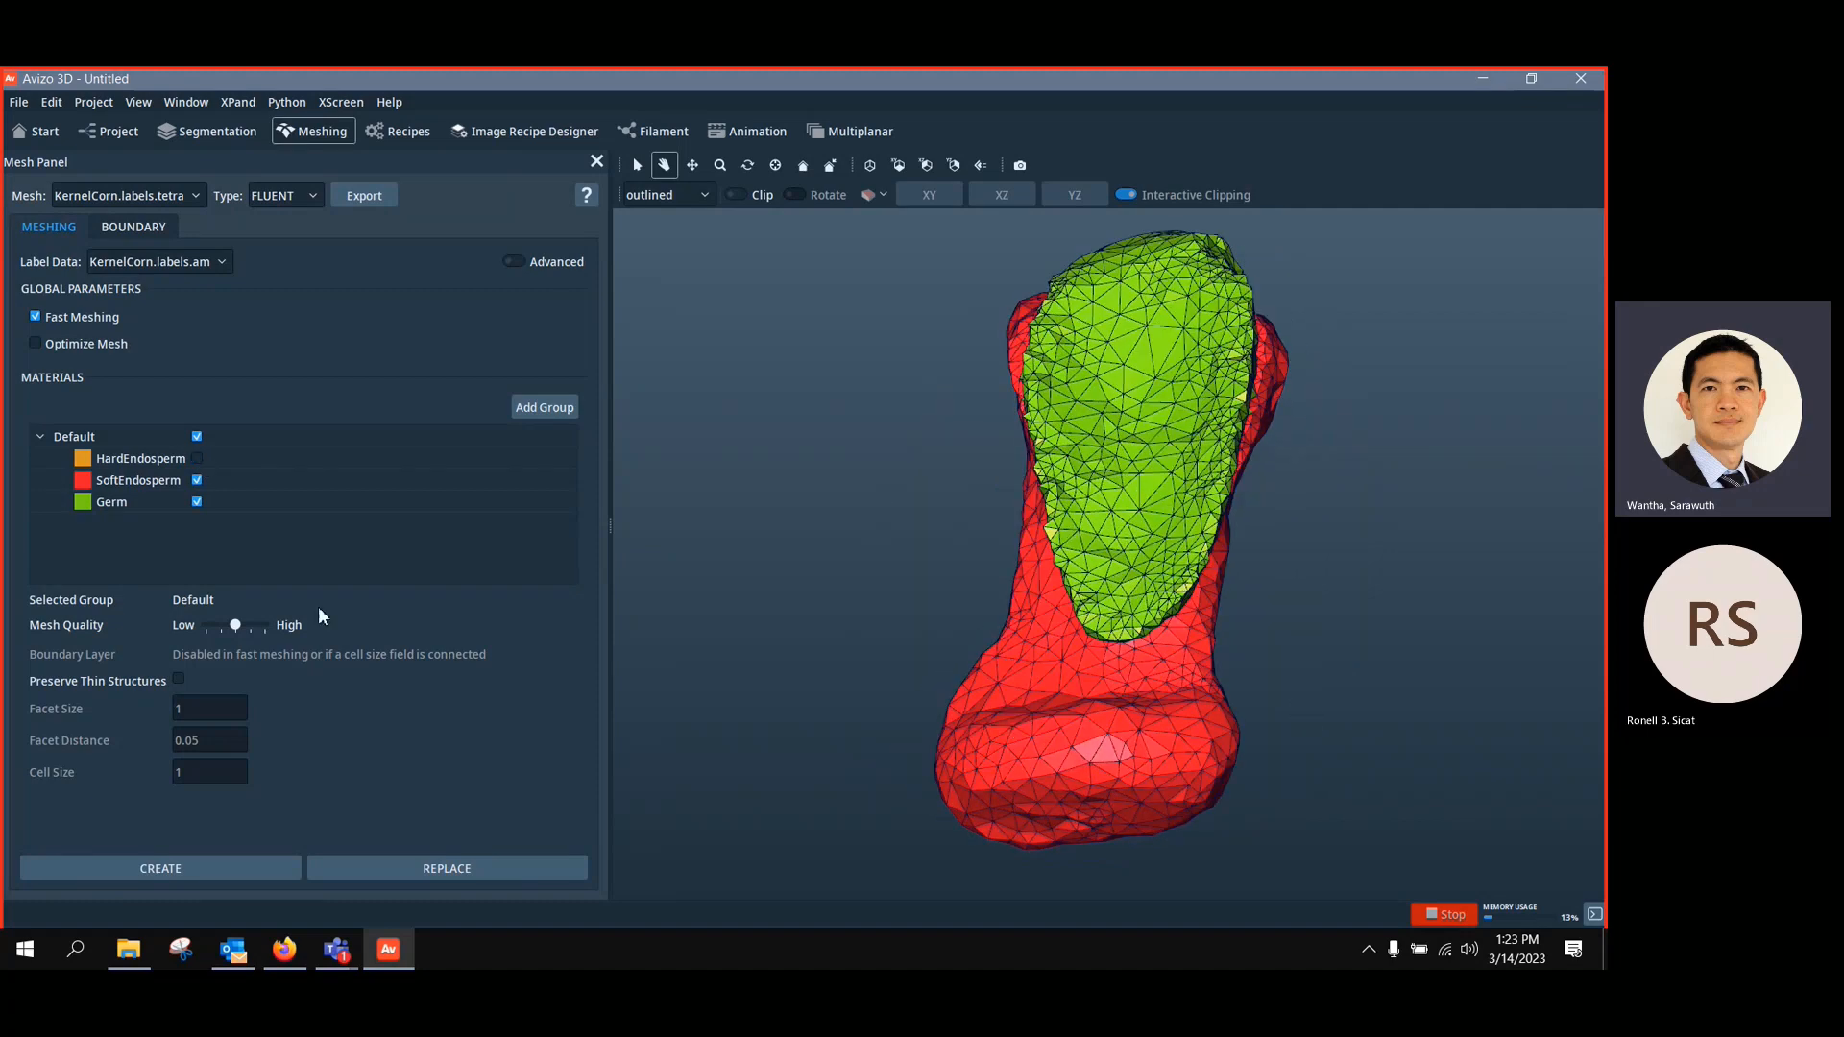
drag(1091, 652, 1081, 451)
drag(1272, 566, 912, 668)
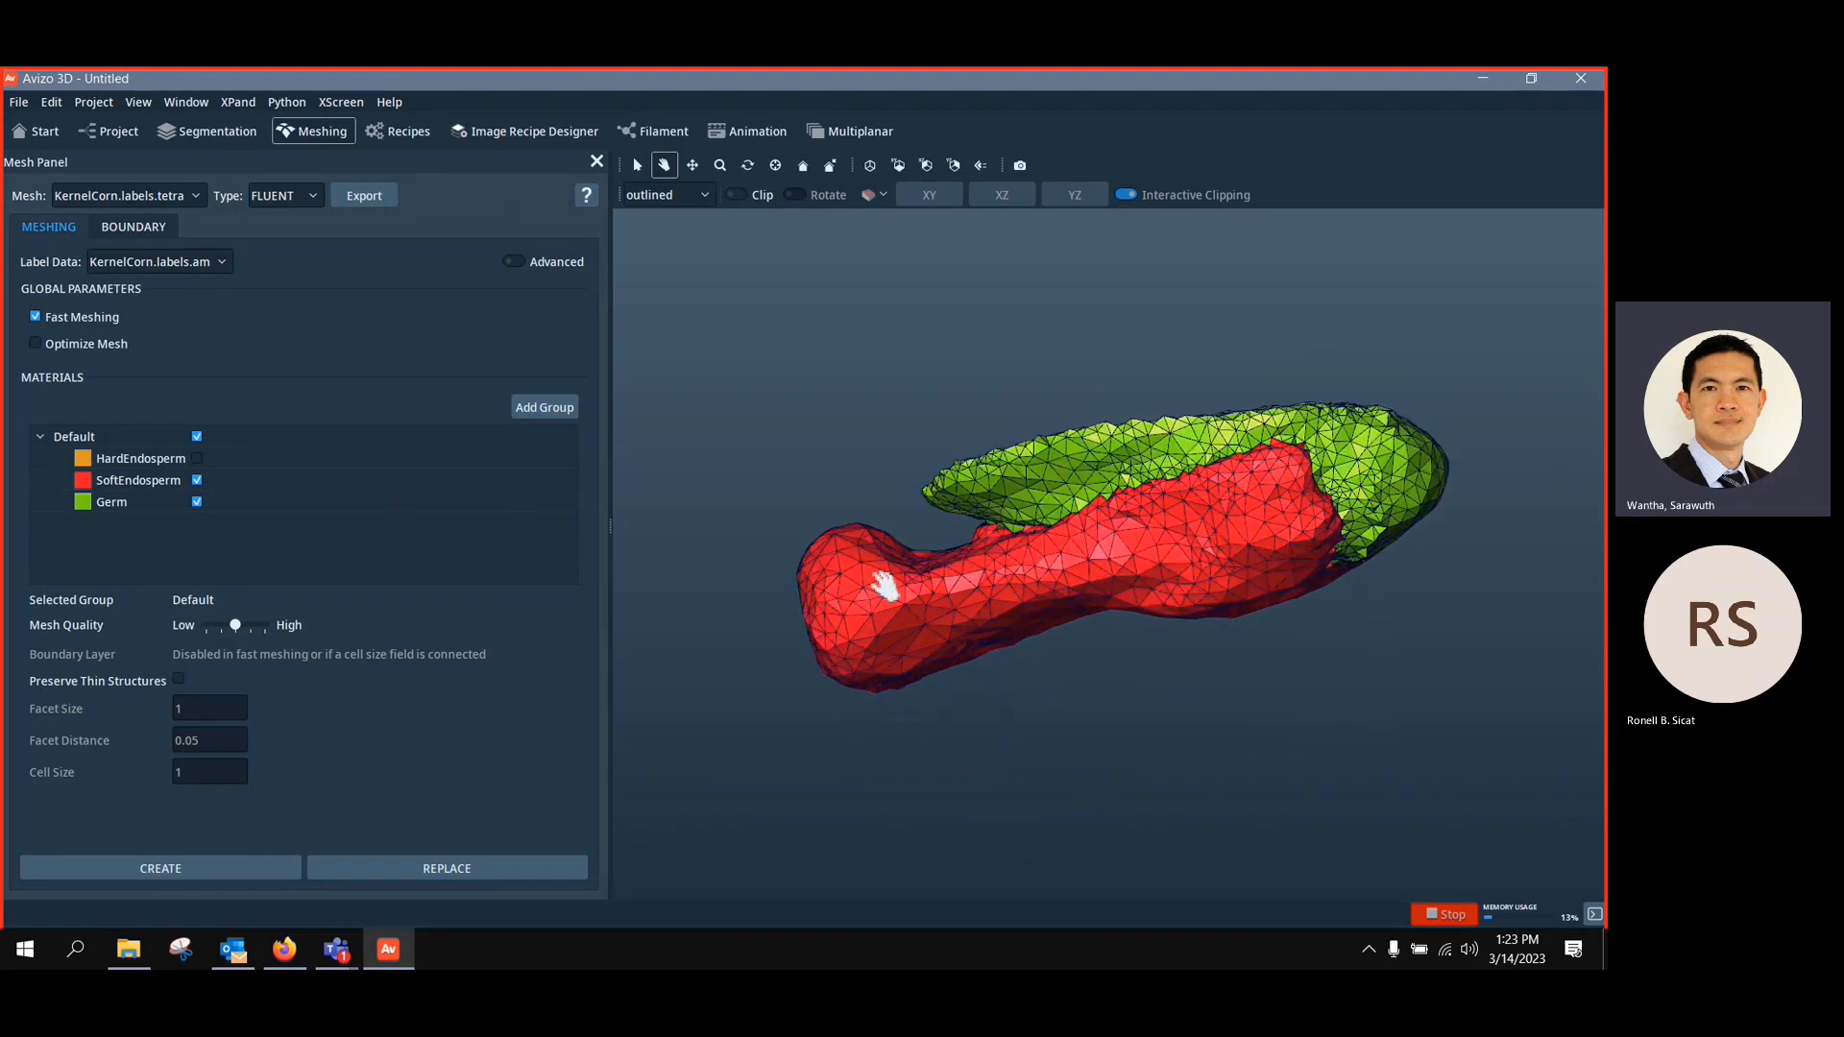
click(195, 501)
click(195, 500)
click(201, 482)
click(197, 480)
drag(1111, 517, 1148, 689)
click(199, 459)
Hide the Germ mesh to examine the cavity and the SoftEndosperm behind it, and show Germ again
drag(1153, 548, 976, 499)
click(196, 480)
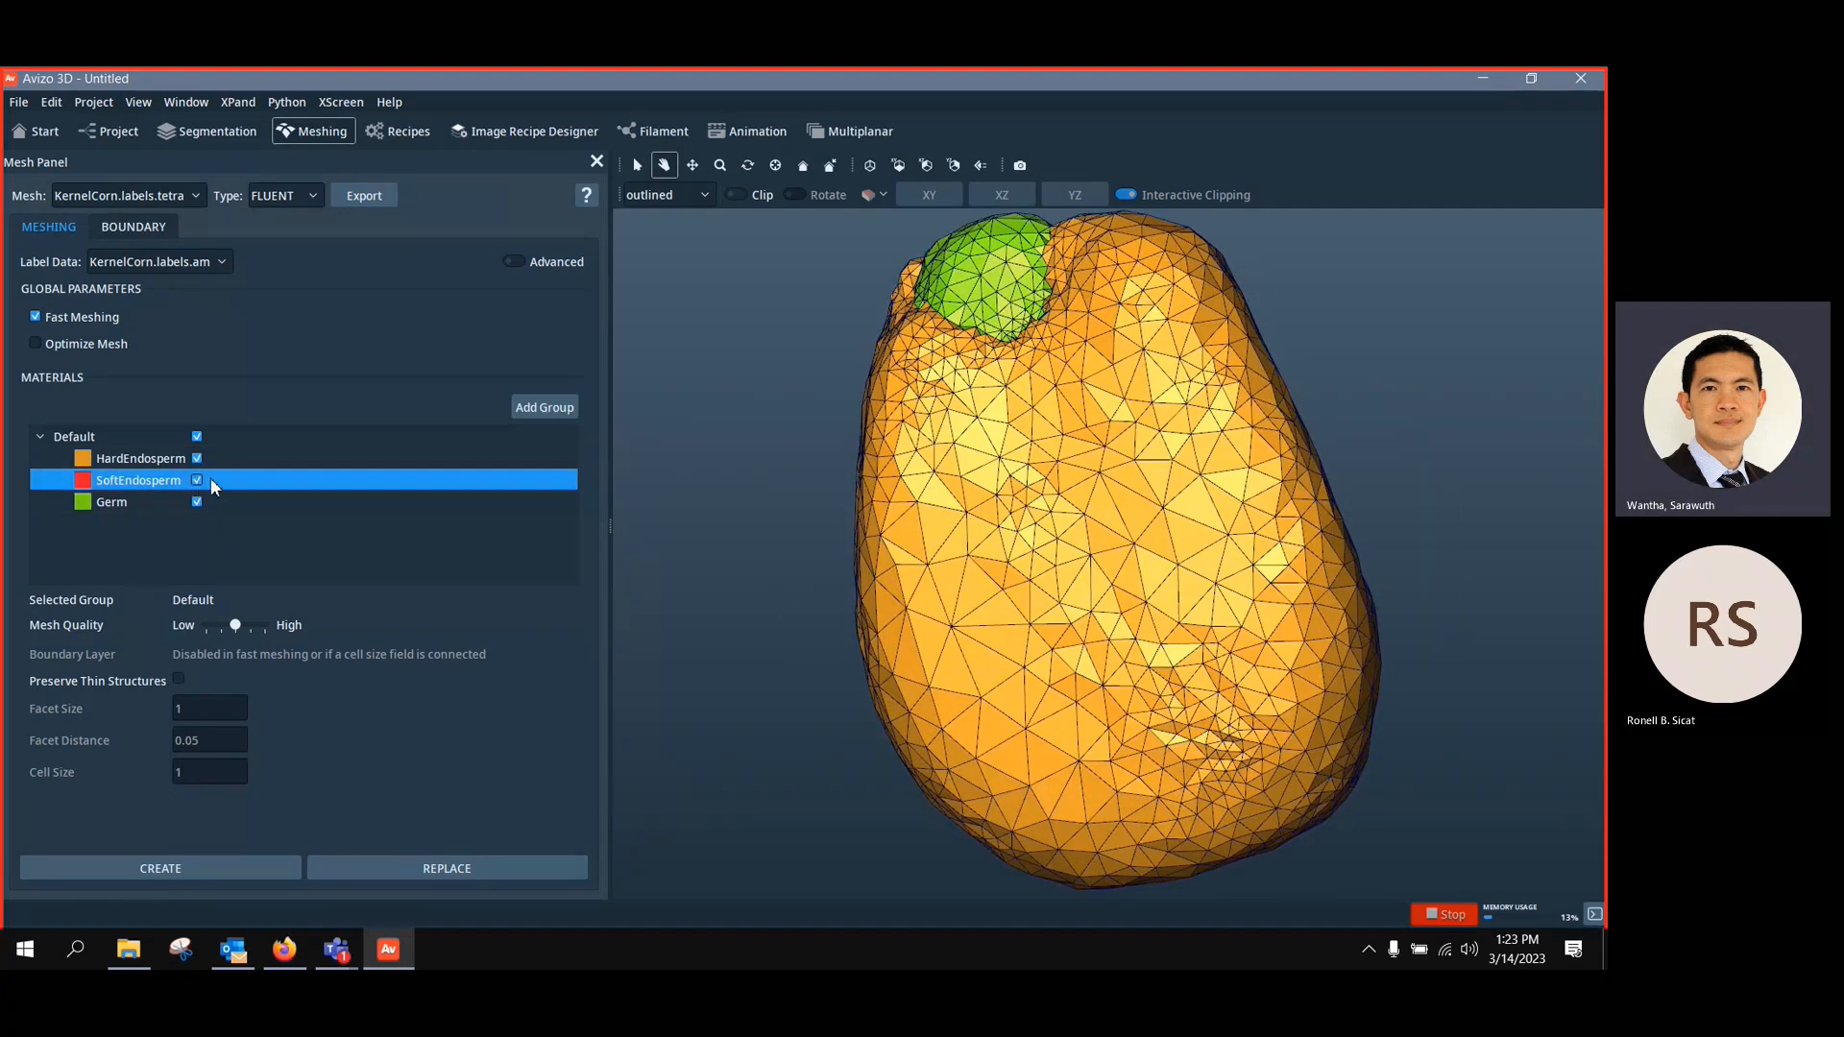
click(197, 501)
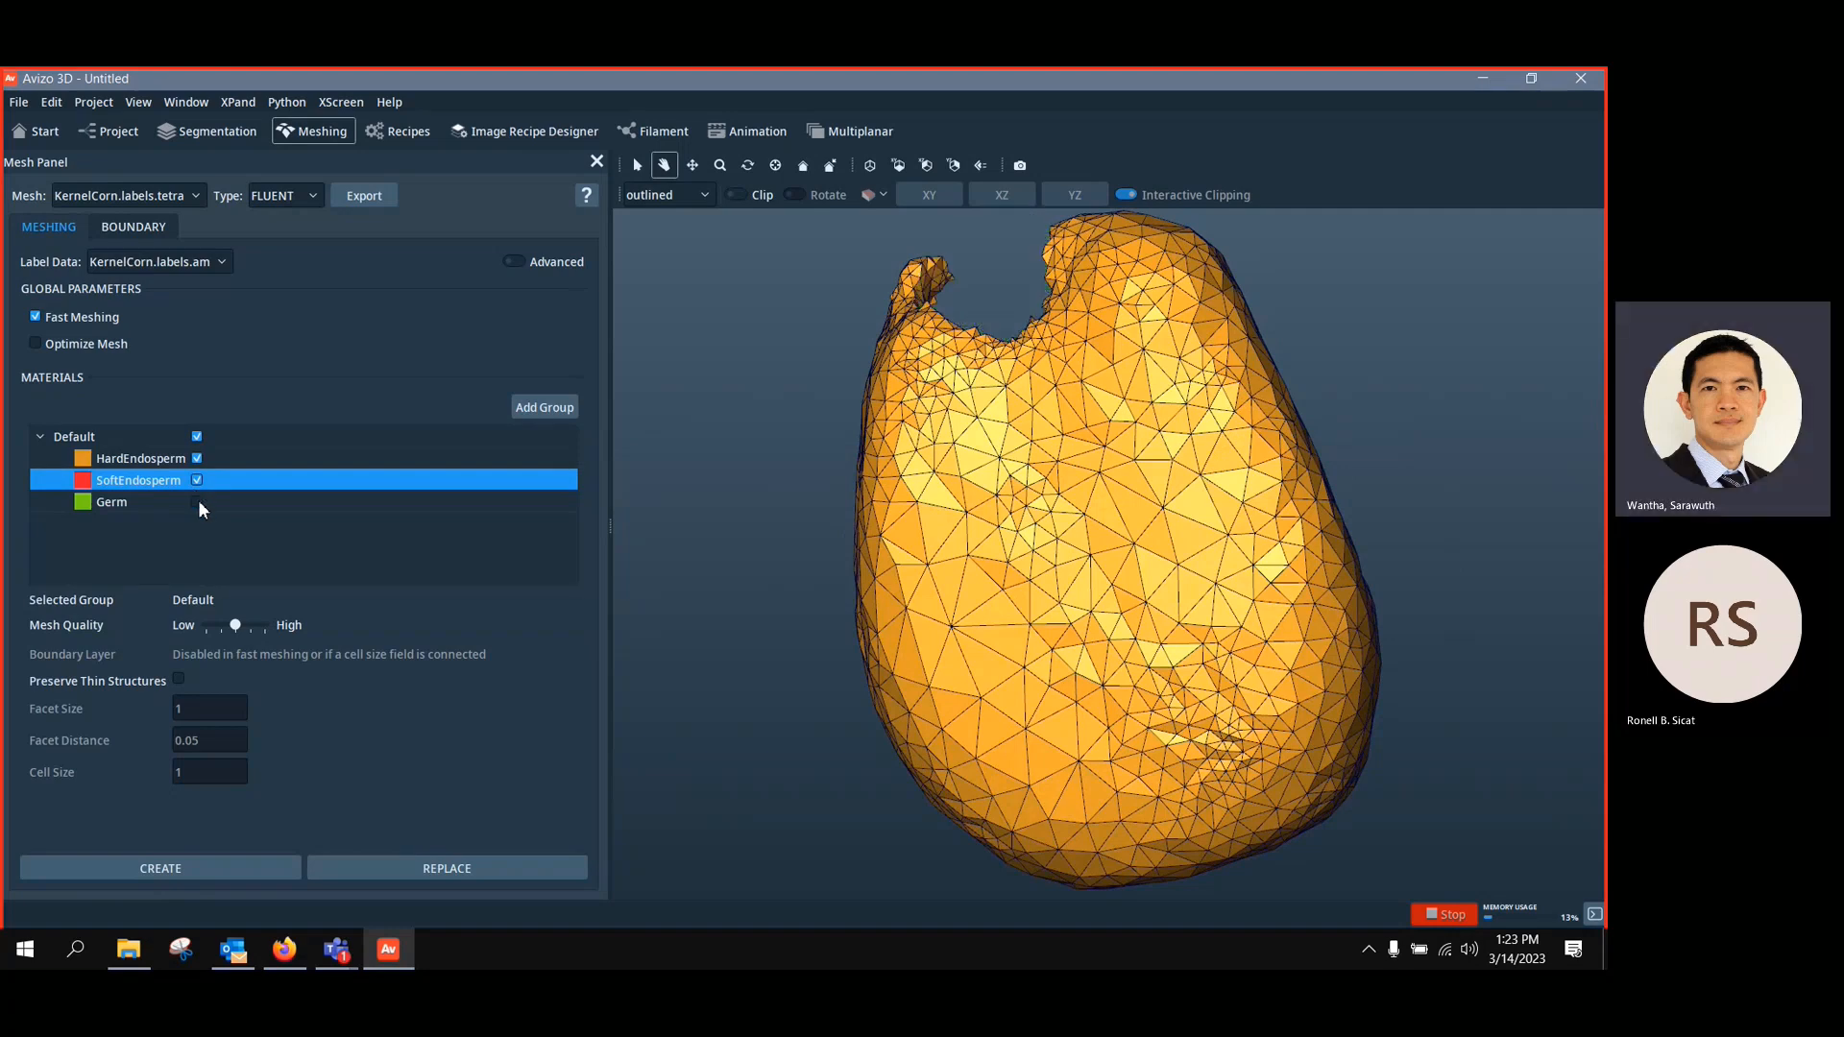
drag(836, 524, 989, 787)
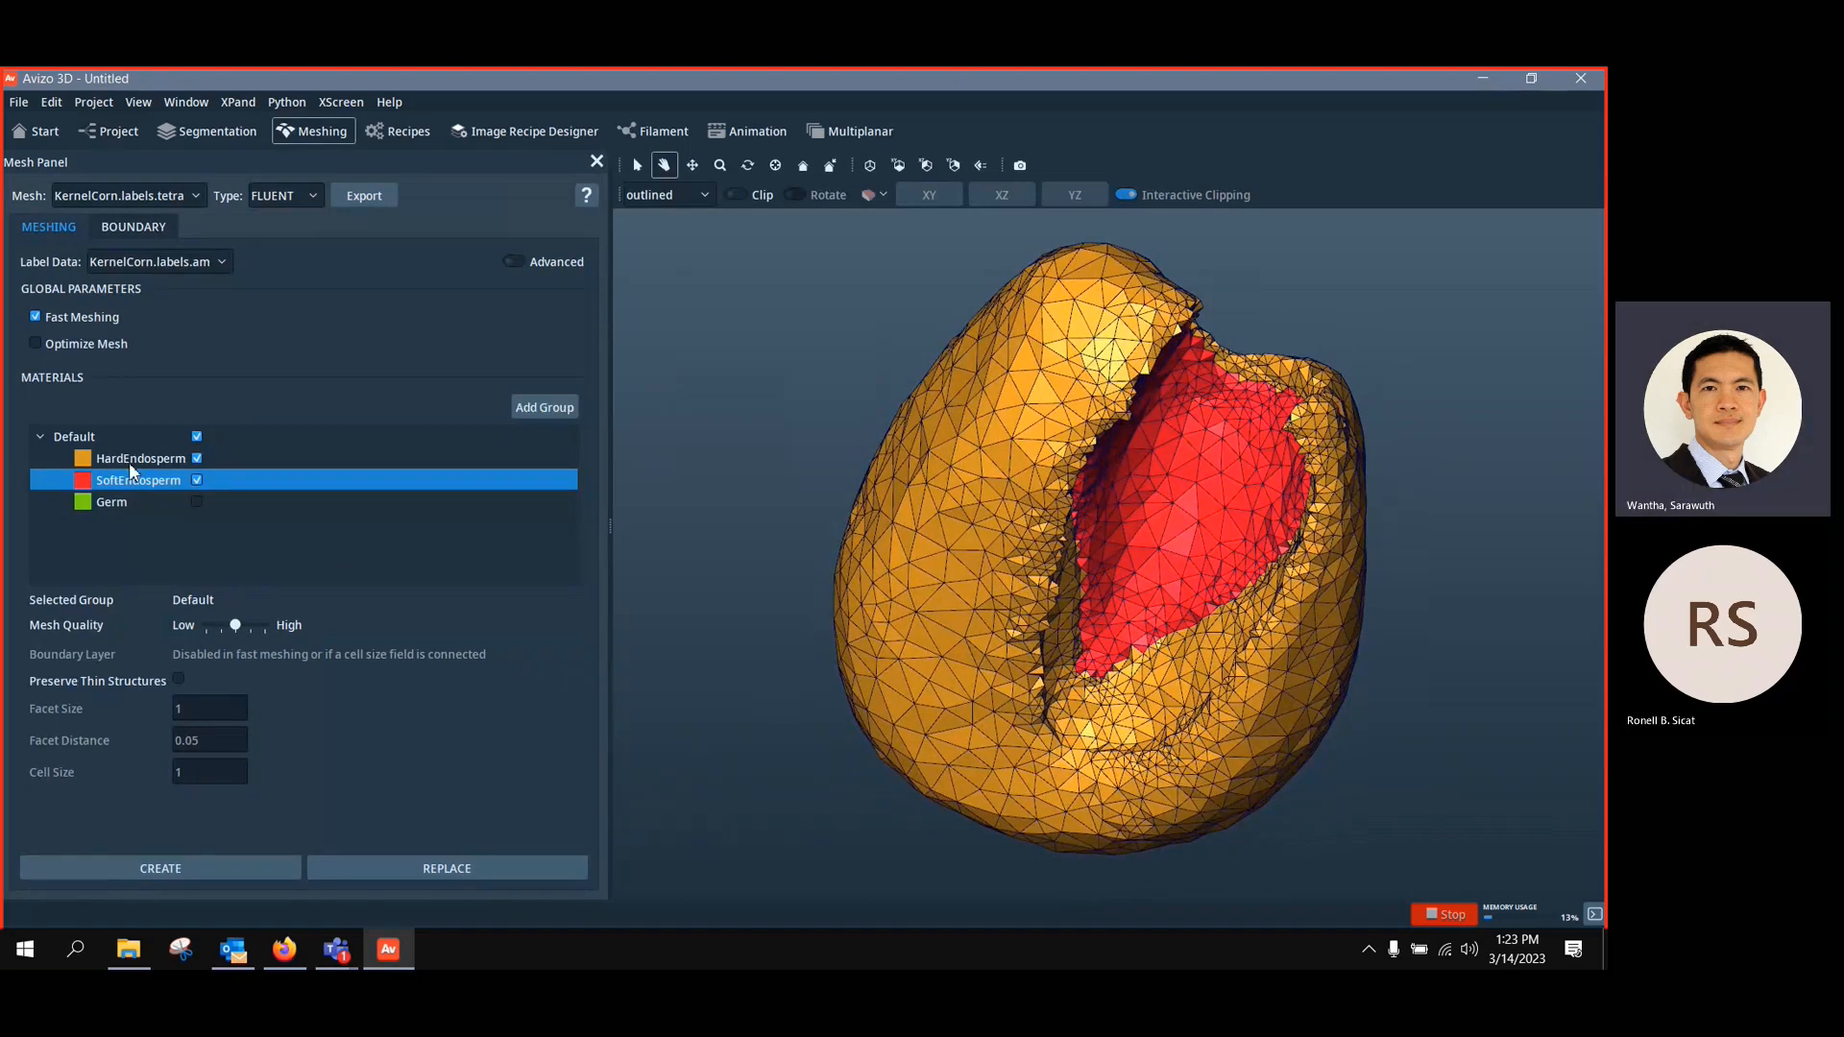
click(197, 502)
drag(1401, 783, 679, 399)
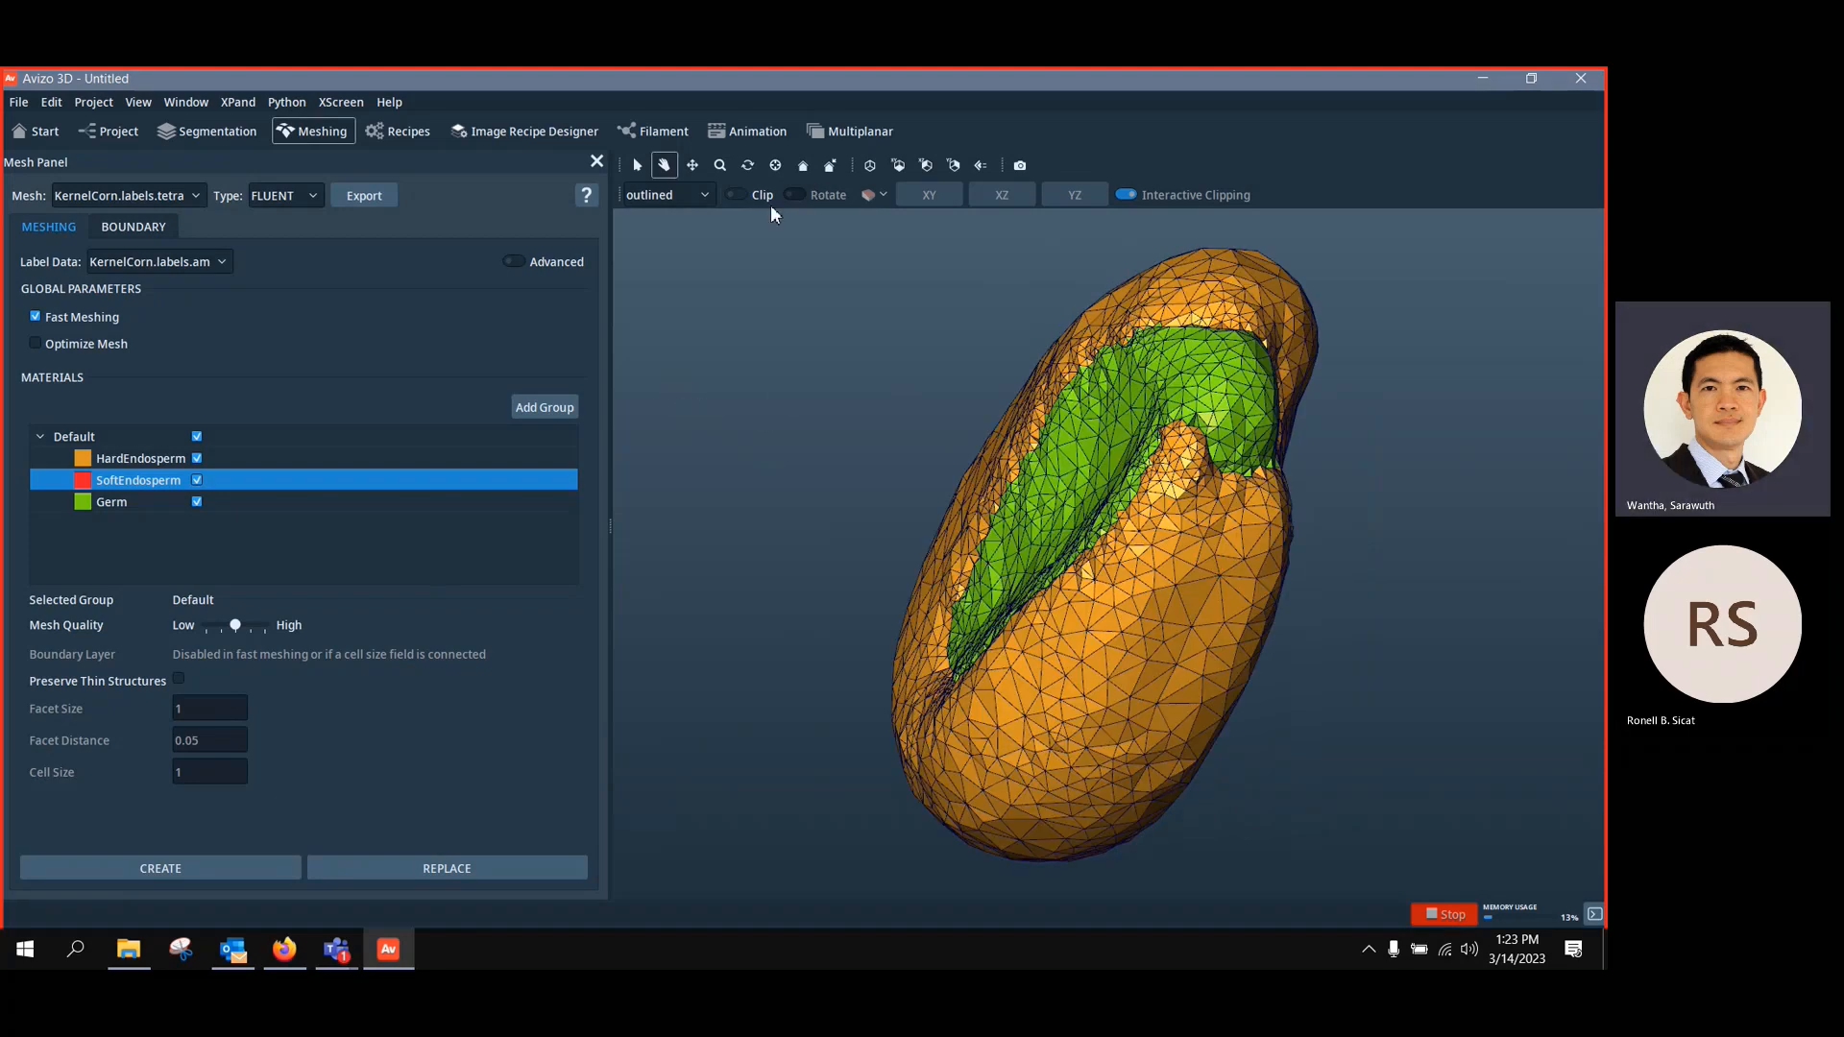
Turn on clipping for the mesh and shift the clipping plane through the kernel to examine its inner cells
click(736, 195)
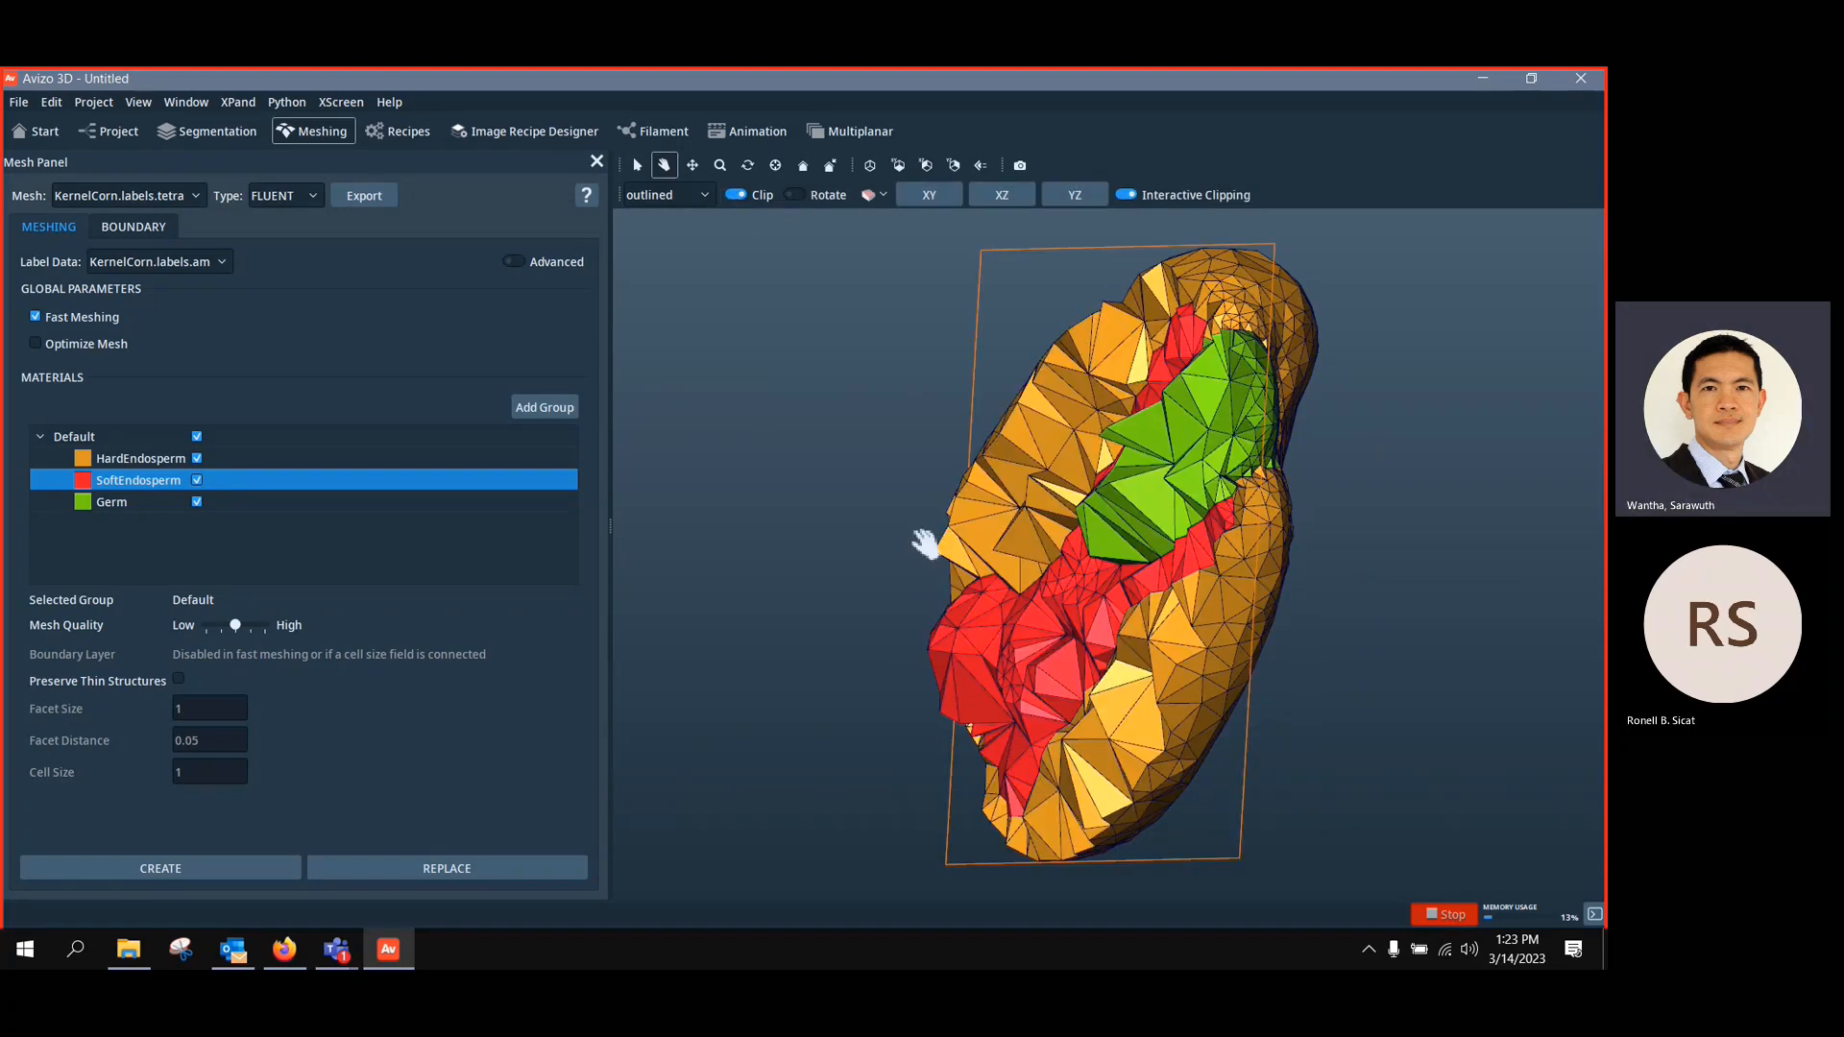
click(664, 166)
drag(1018, 581, 1139, 654)
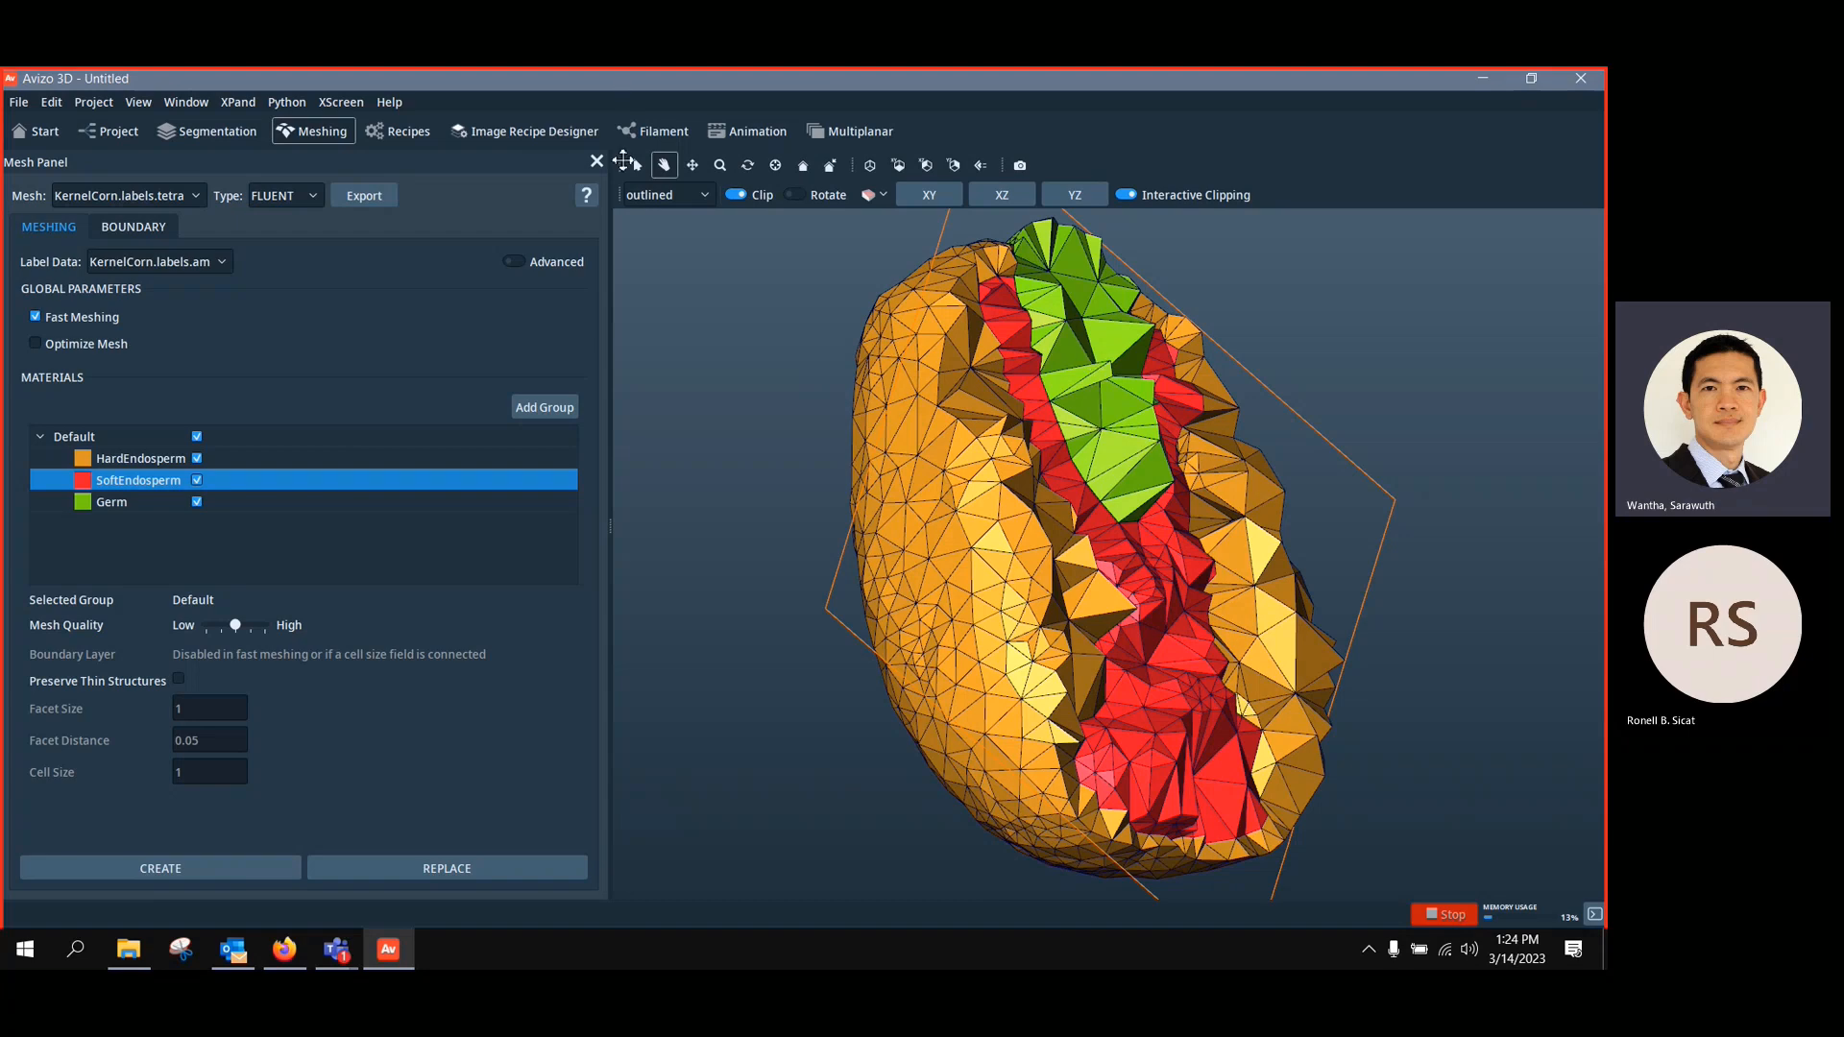
click(636, 166)
drag(1005, 438, 1167, 549)
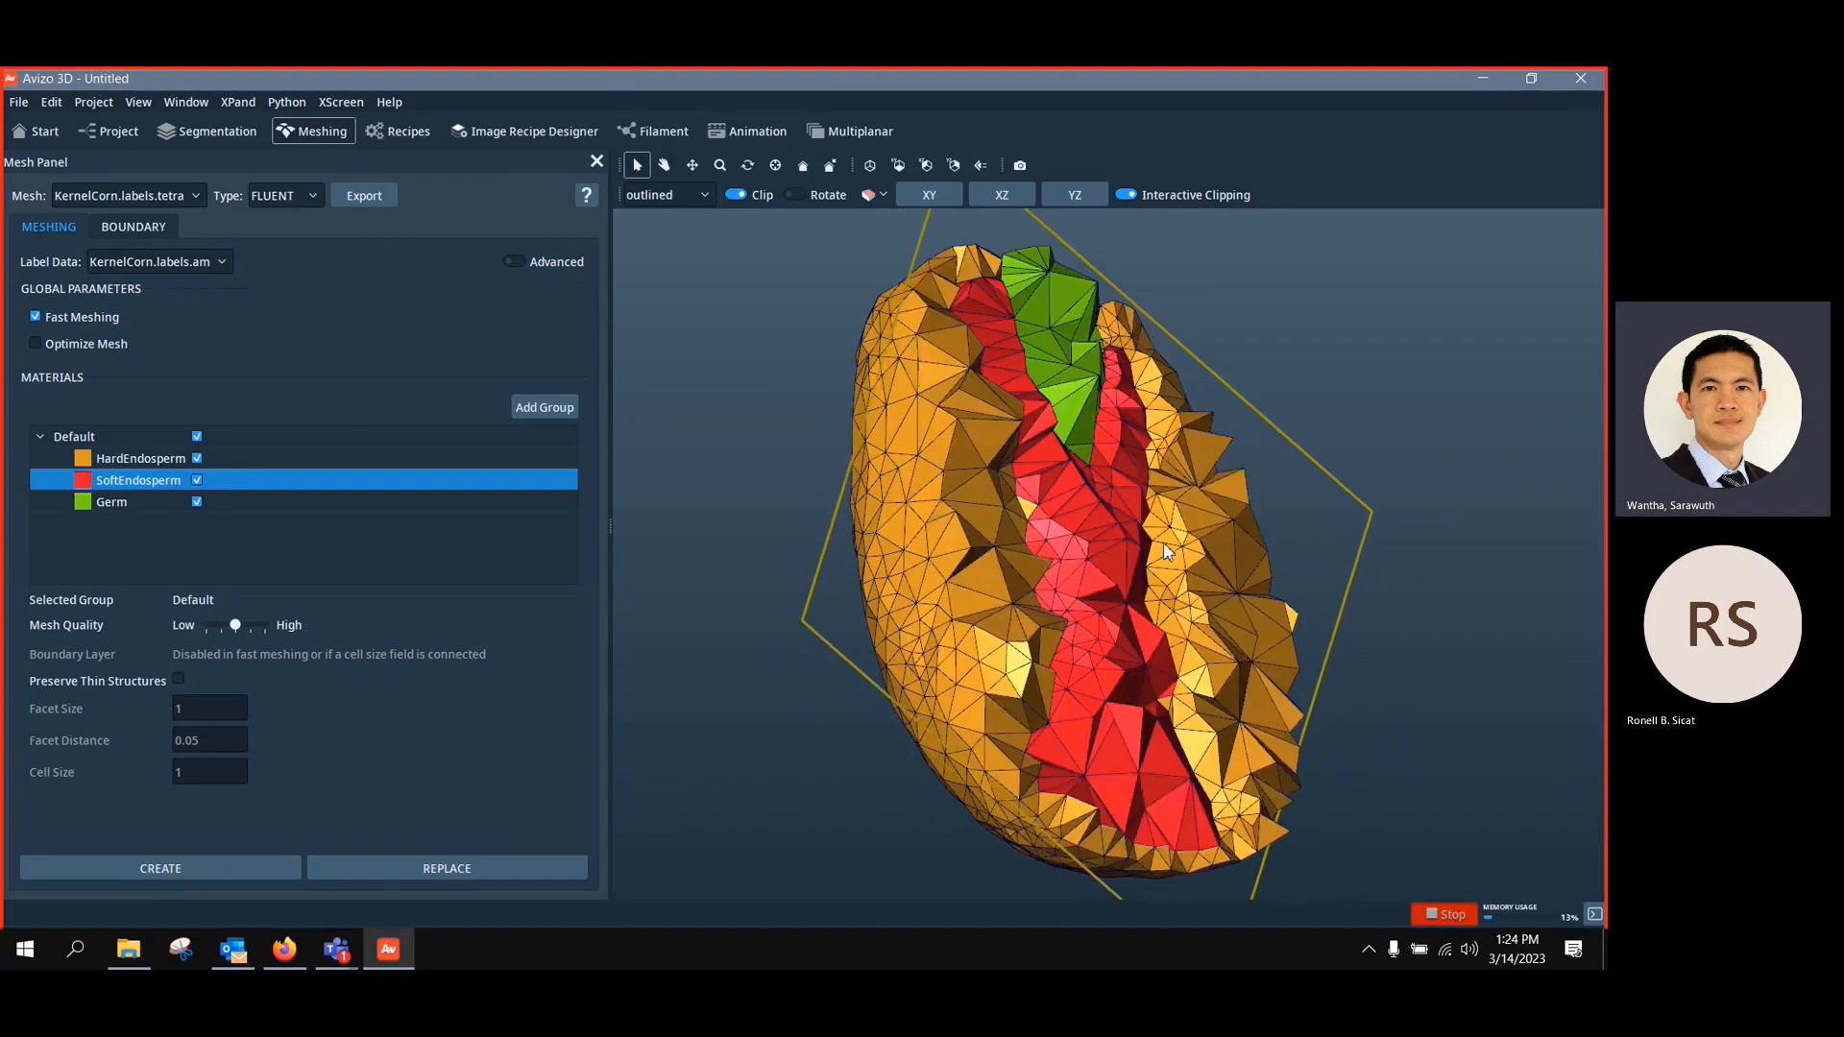
Rotate the clipping plane to examine an angled cut, turn clipping off and view the whole mesh
click(788, 195)
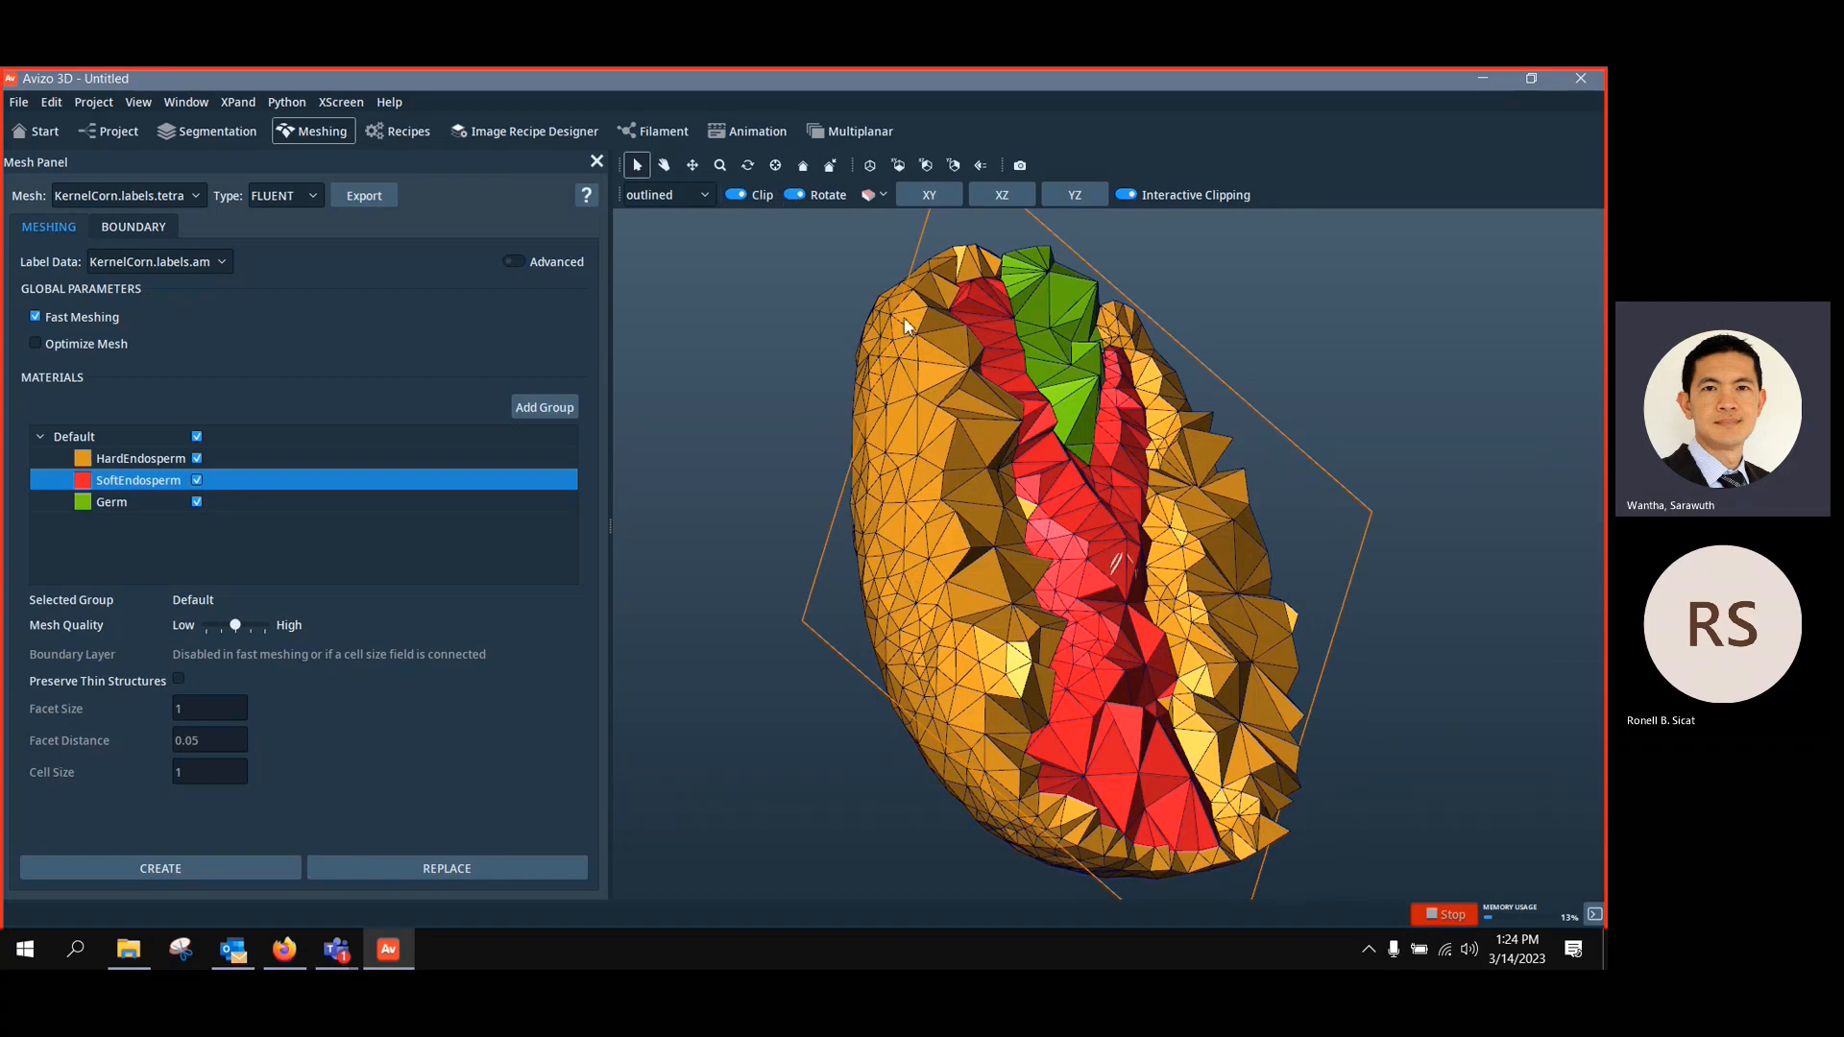
drag(1117, 574, 1054, 558)
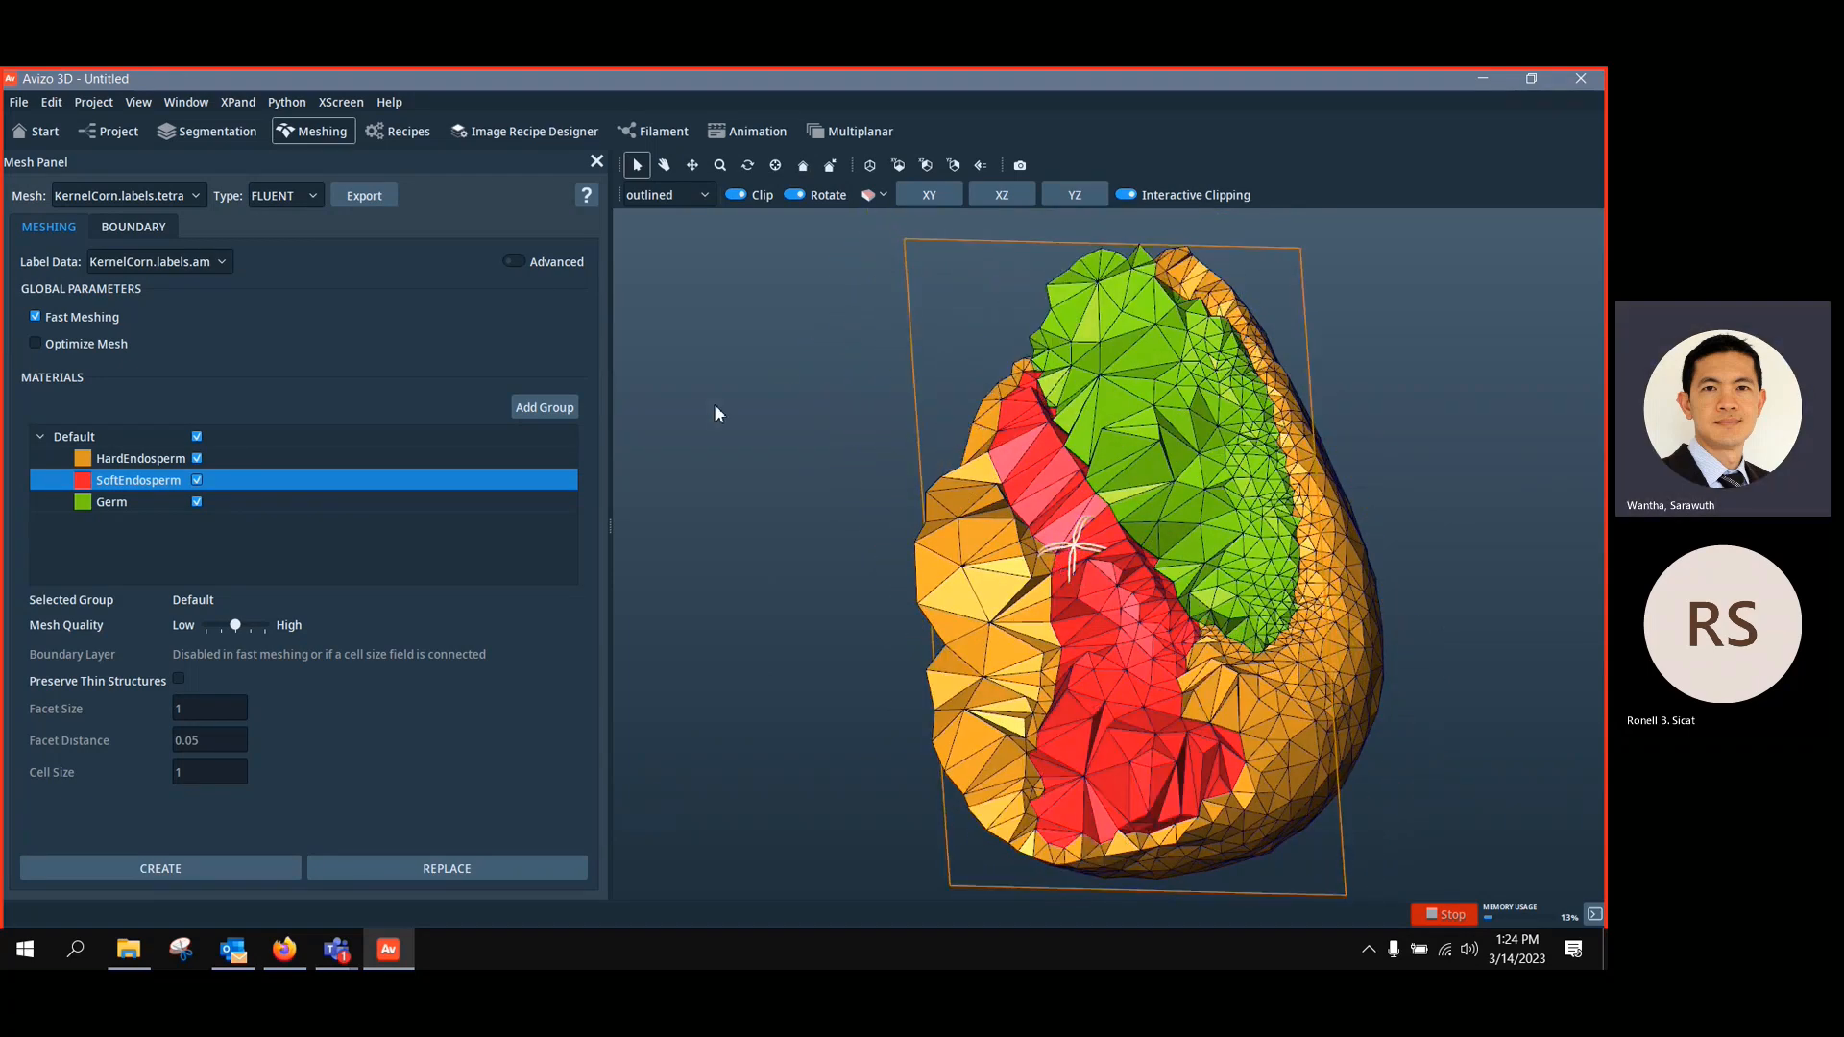
click(736, 195)
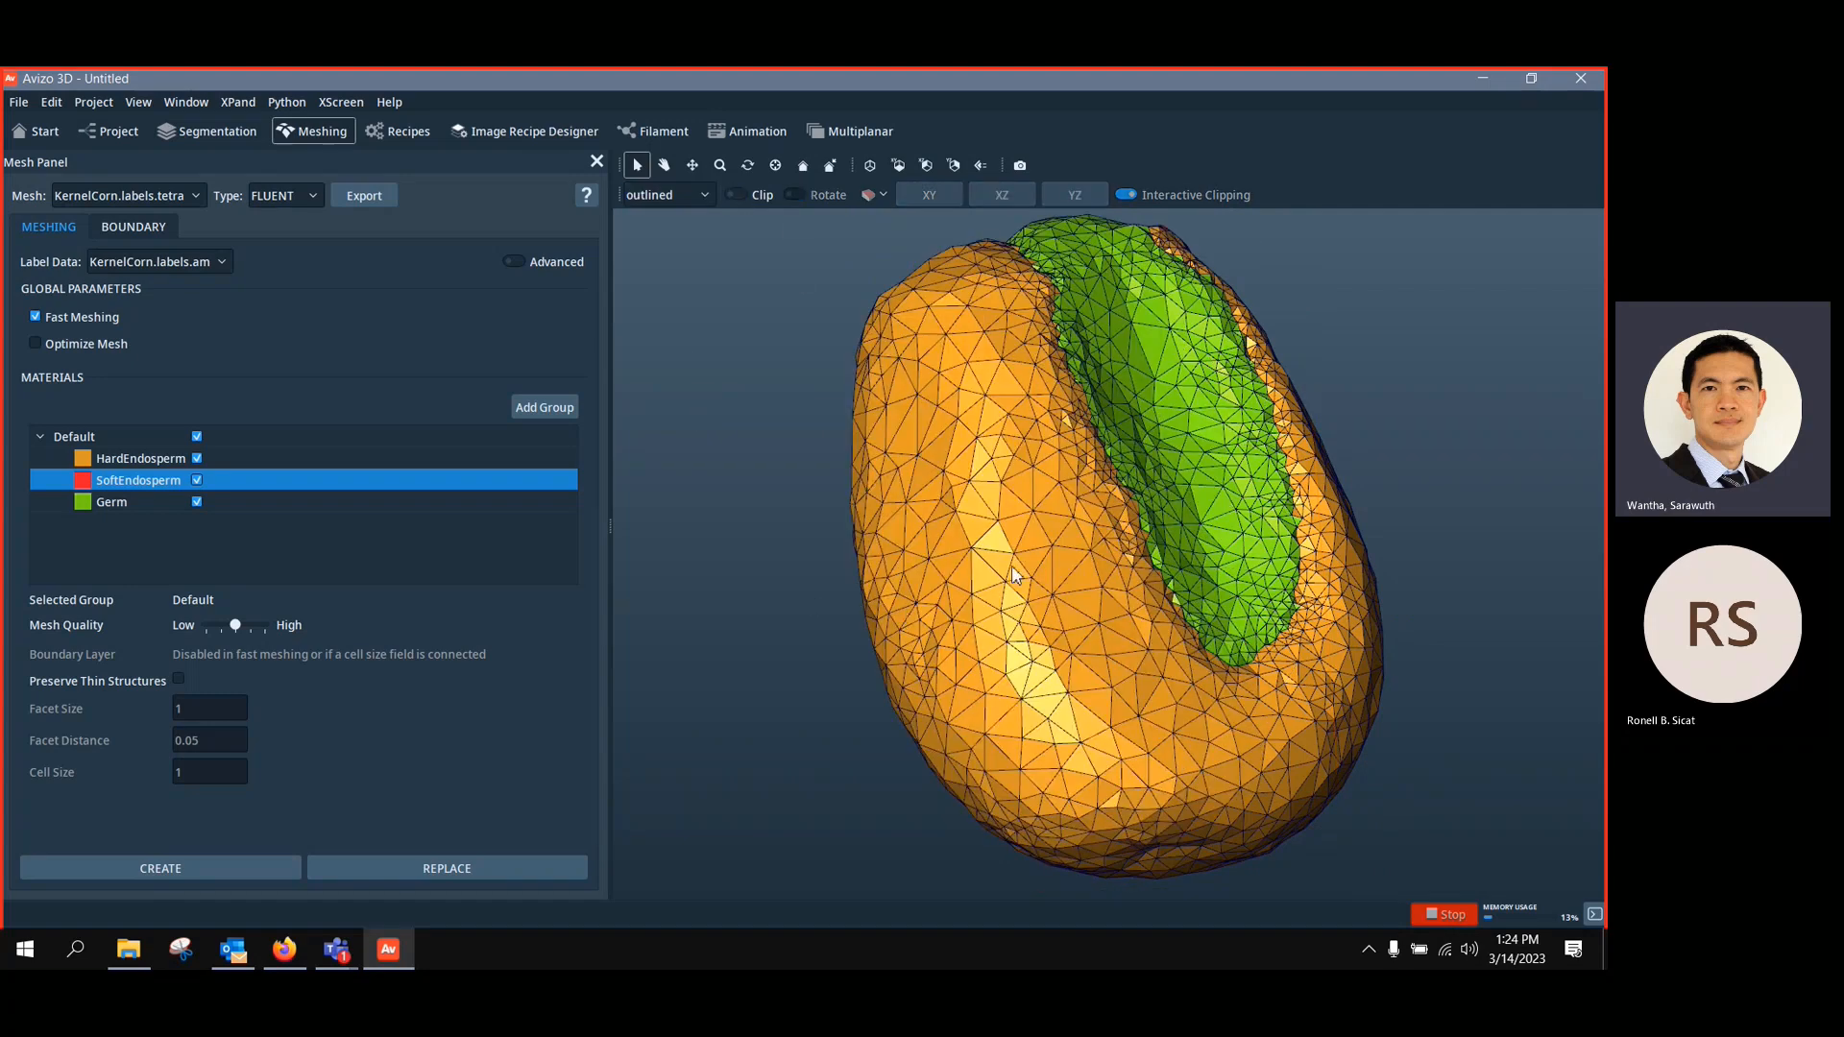
click(664, 165)
drag(1170, 632, 1025, 603)
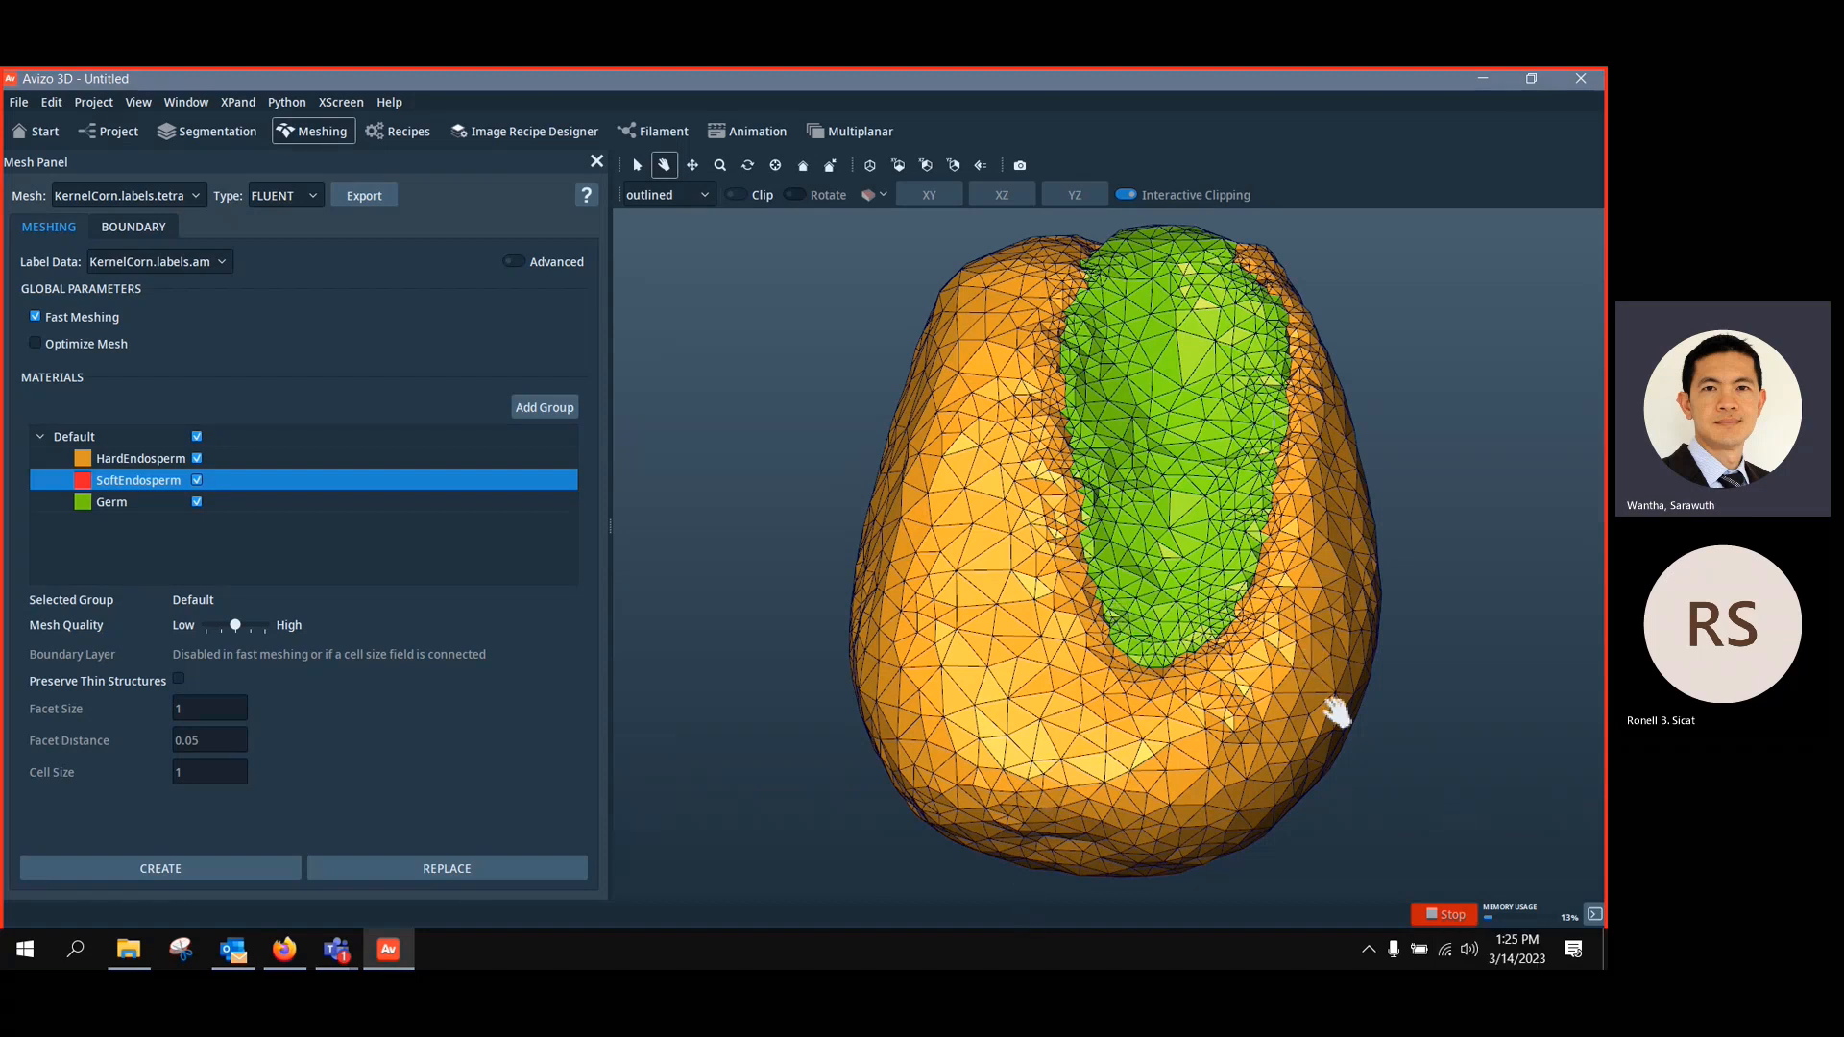
Set the export type of the kernel mesh to Abaqus
drag(1212, 644, 1073, 642)
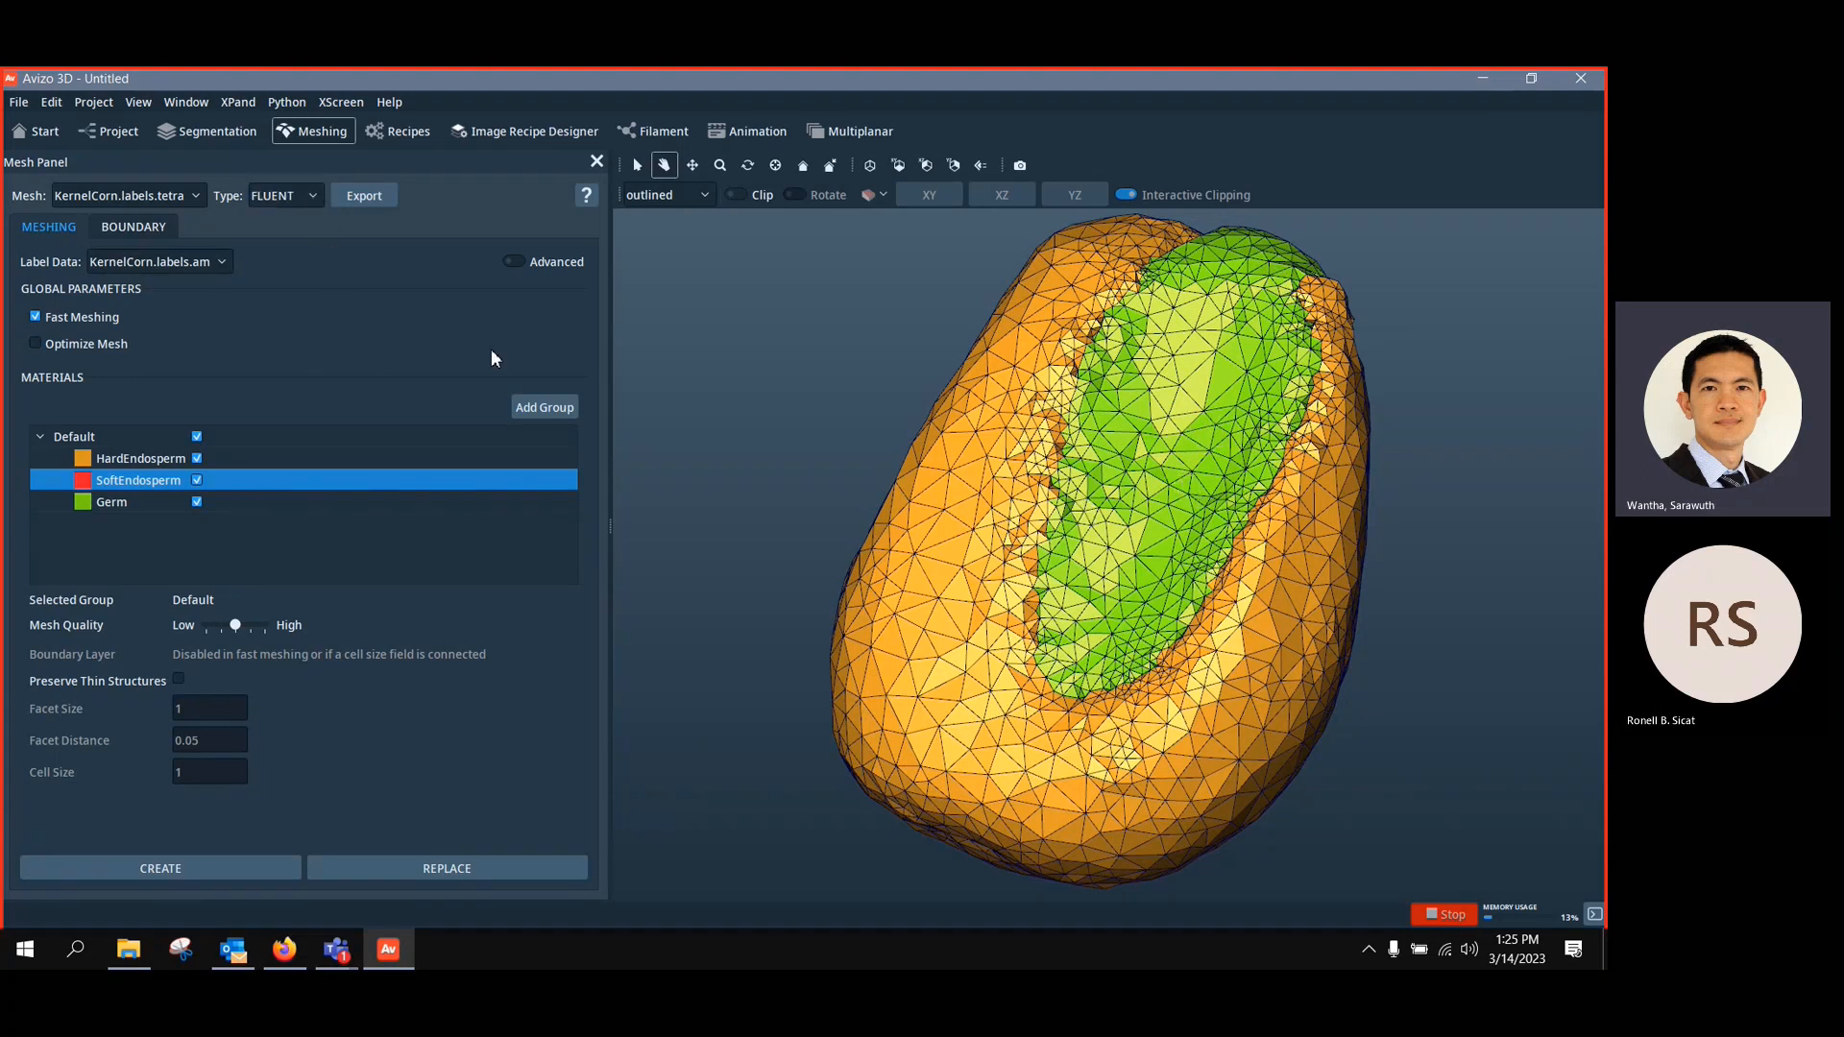
click(313, 200)
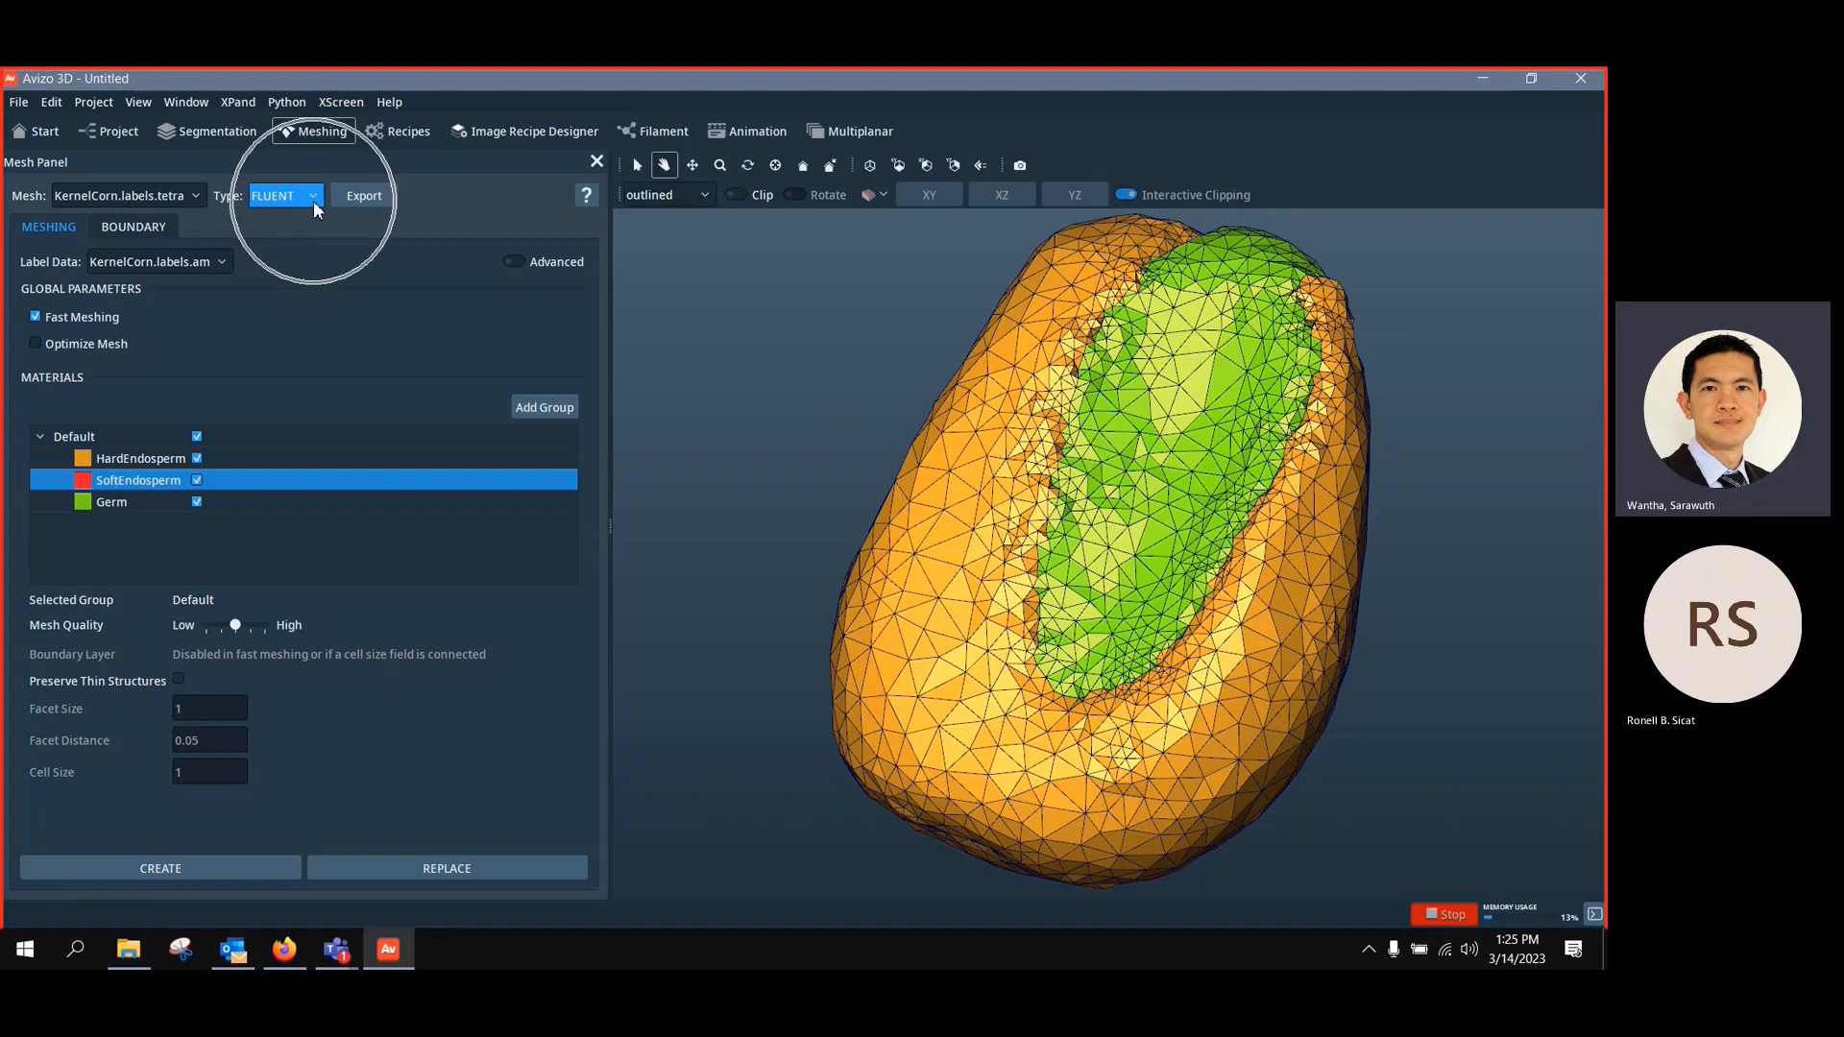
click(314, 199)
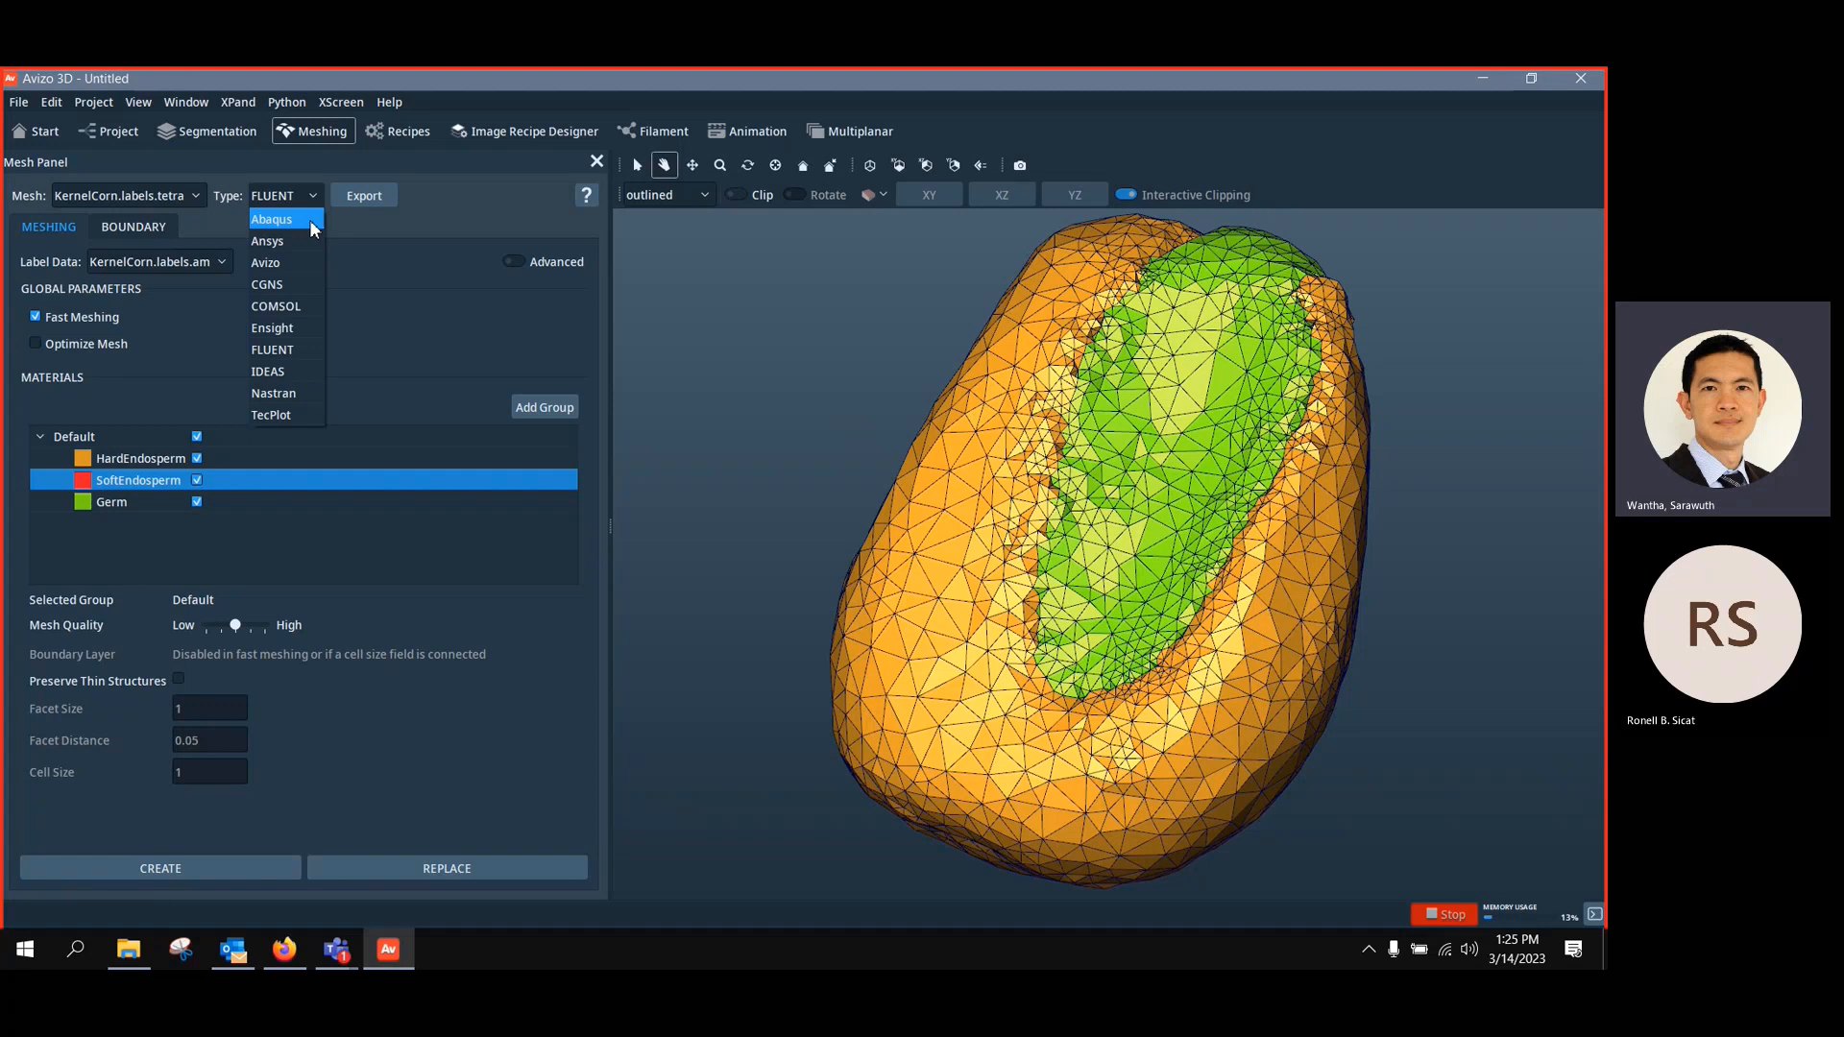
click(309, 219)
click(308, 196)
Examine the kernel mesh from several sides, keep KernelCorn.labels.tetra as the mesh source and review the available export types
drag(1037, 519, 1572, 642)
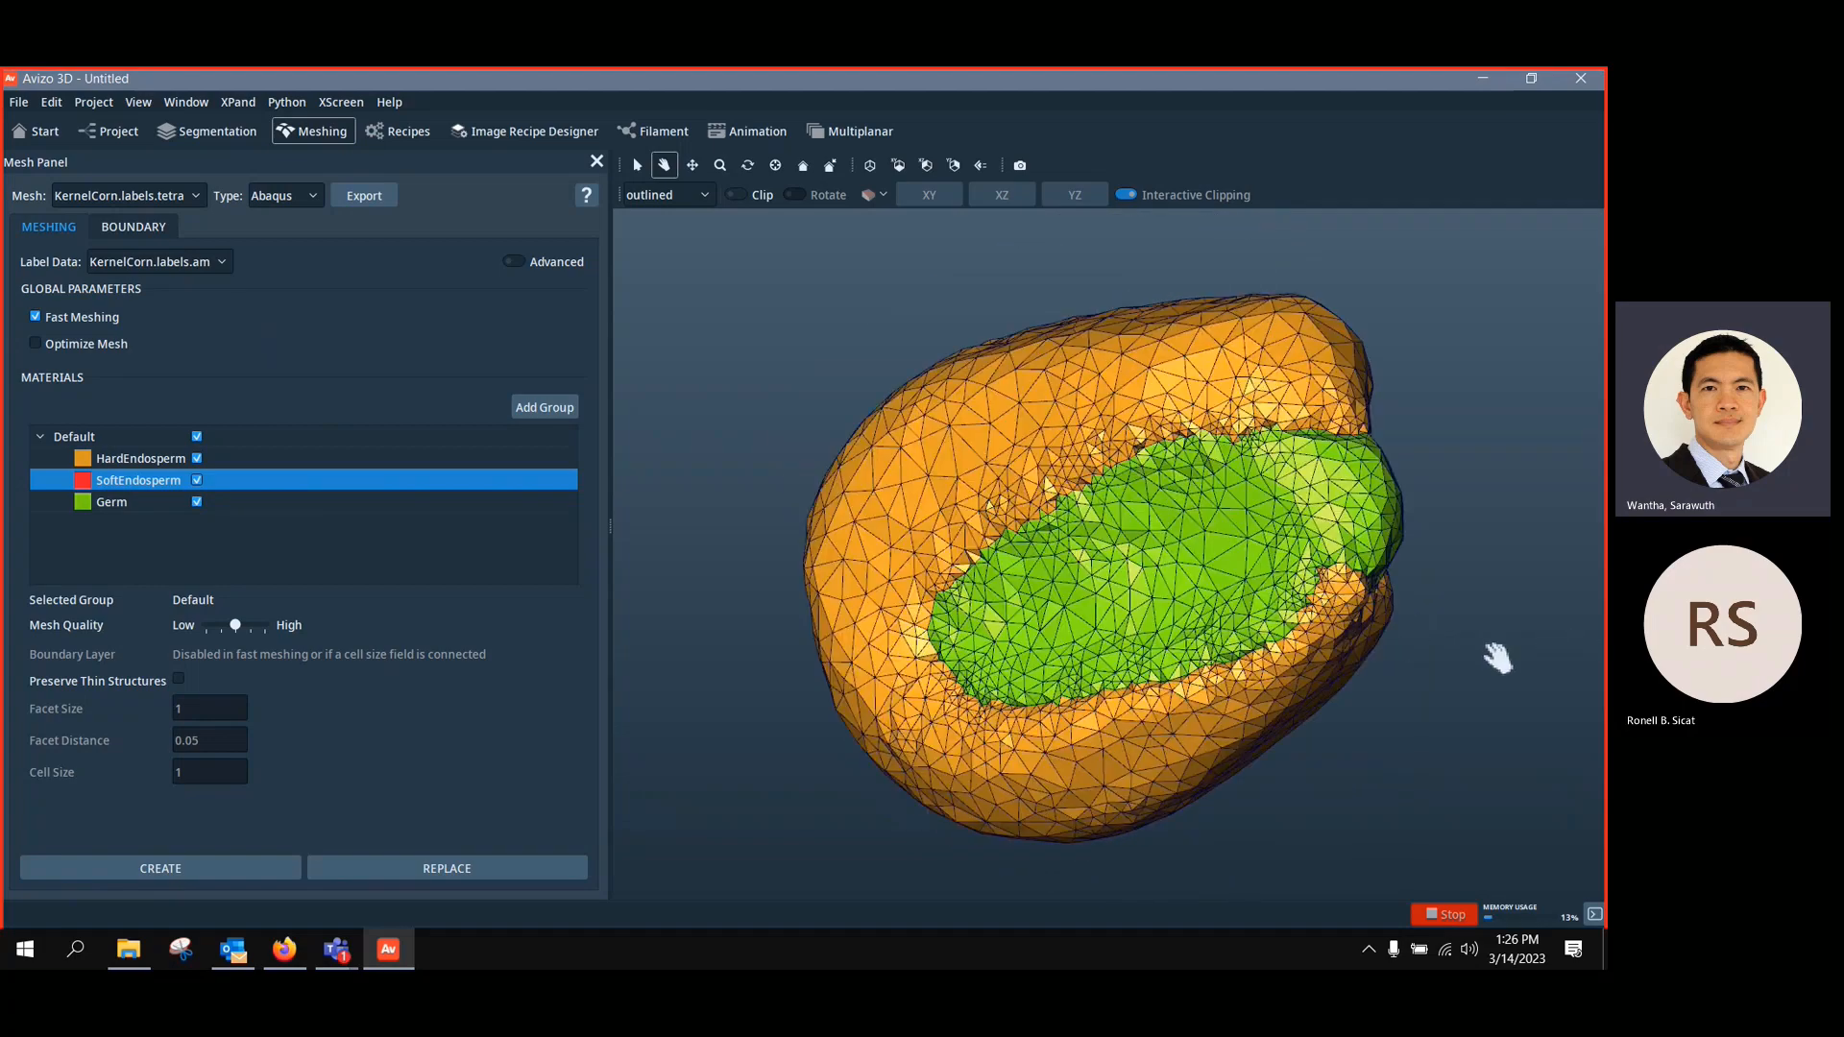
drag(1203, 598, 1197, 612)
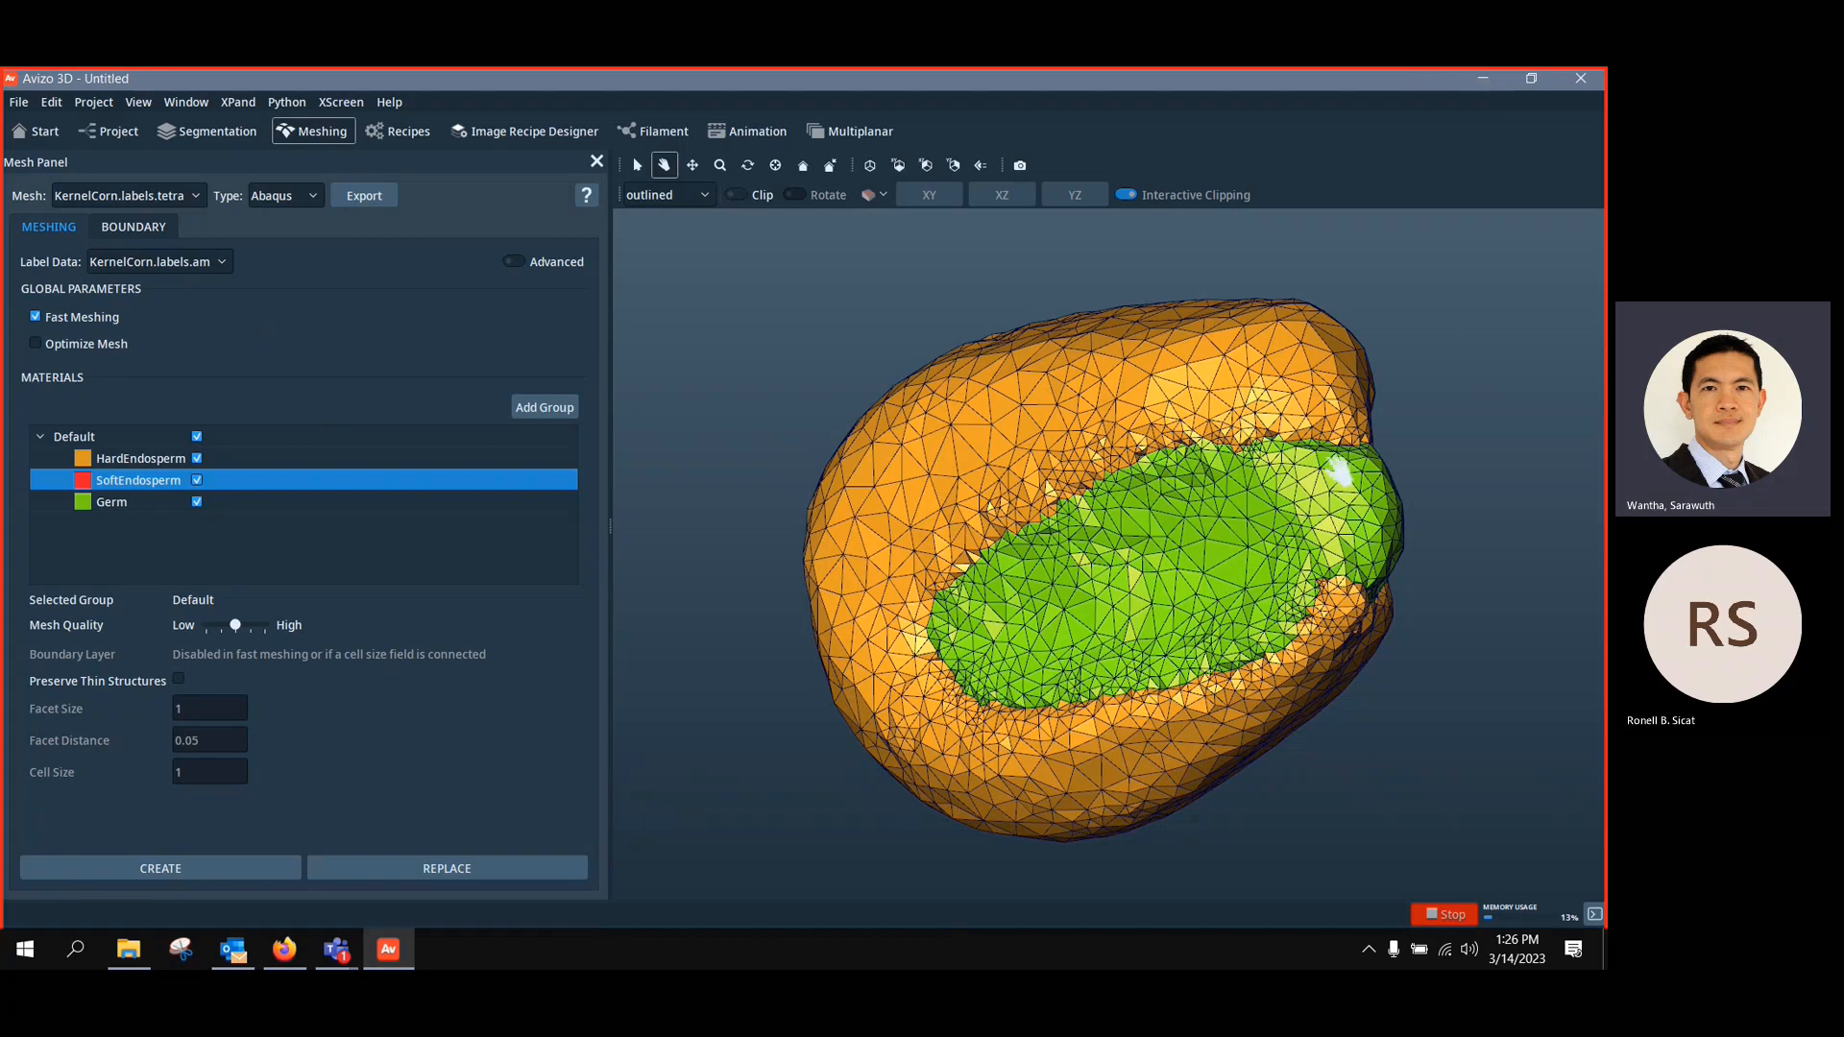
drag(1336, 466, 1066, 472)
click(191, 201)
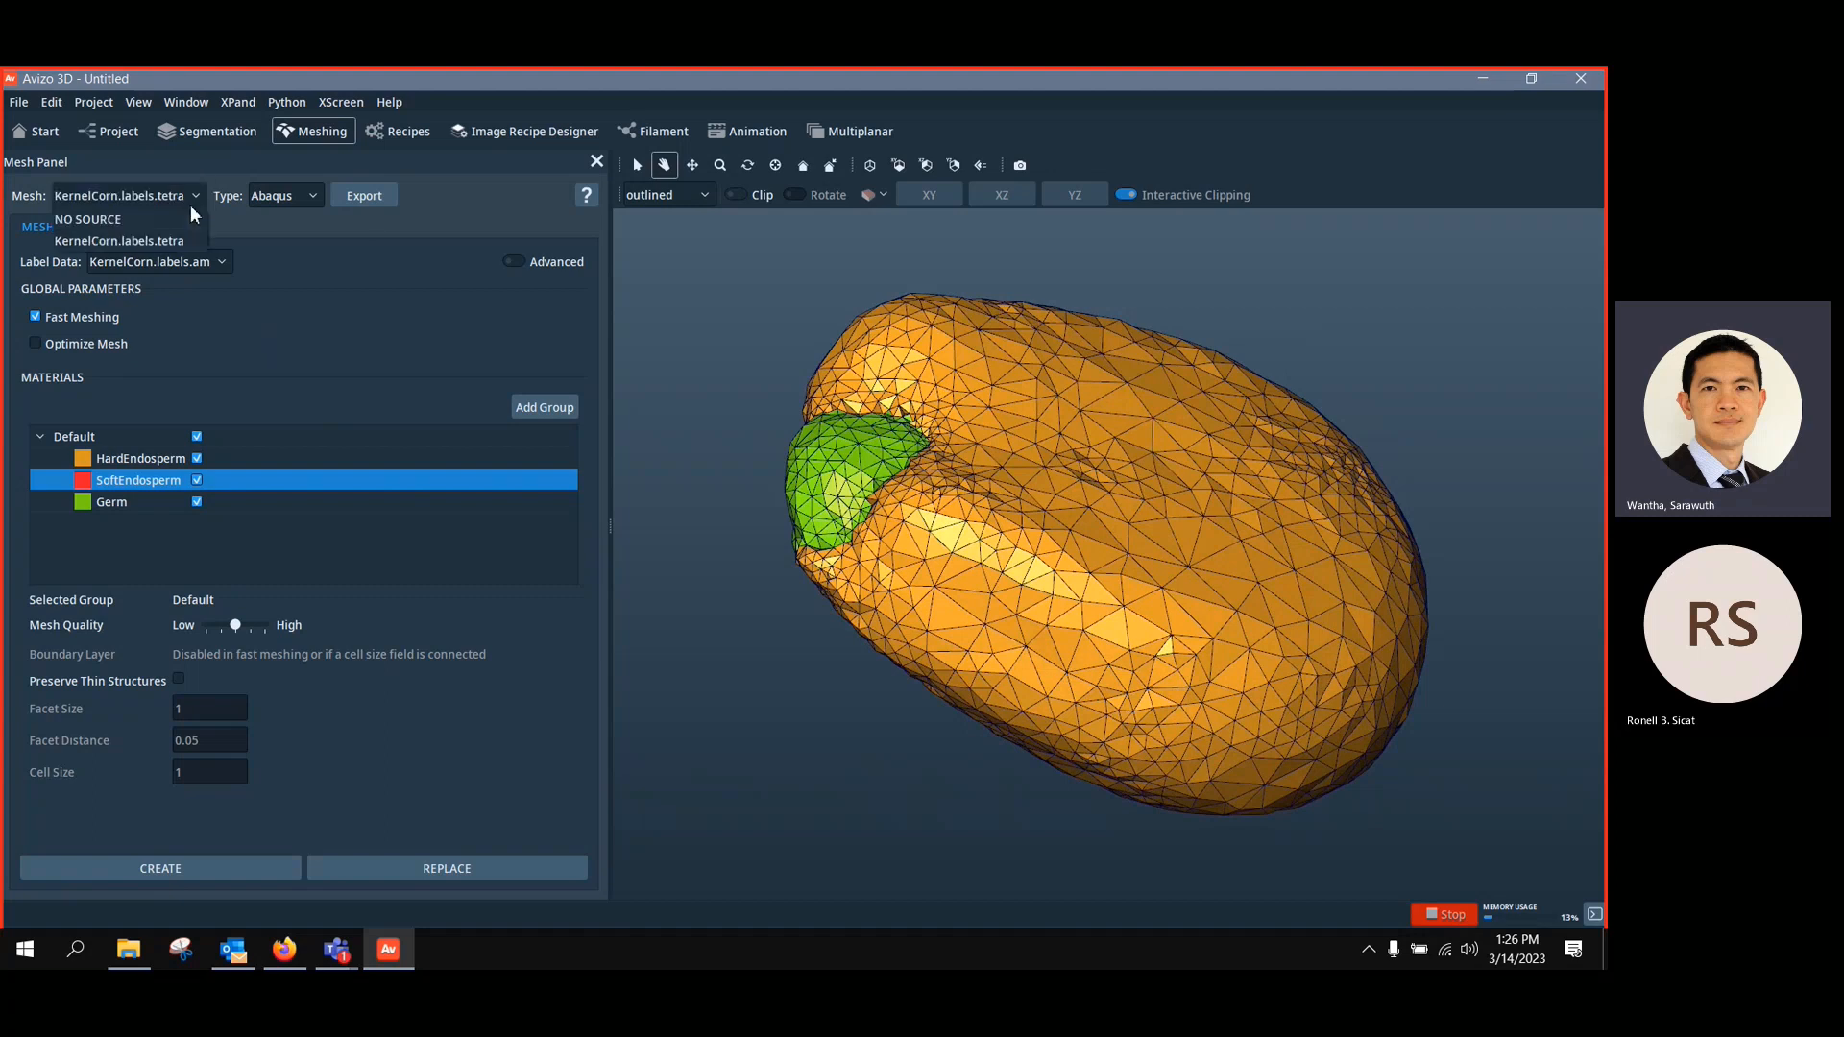
click(188, 241)
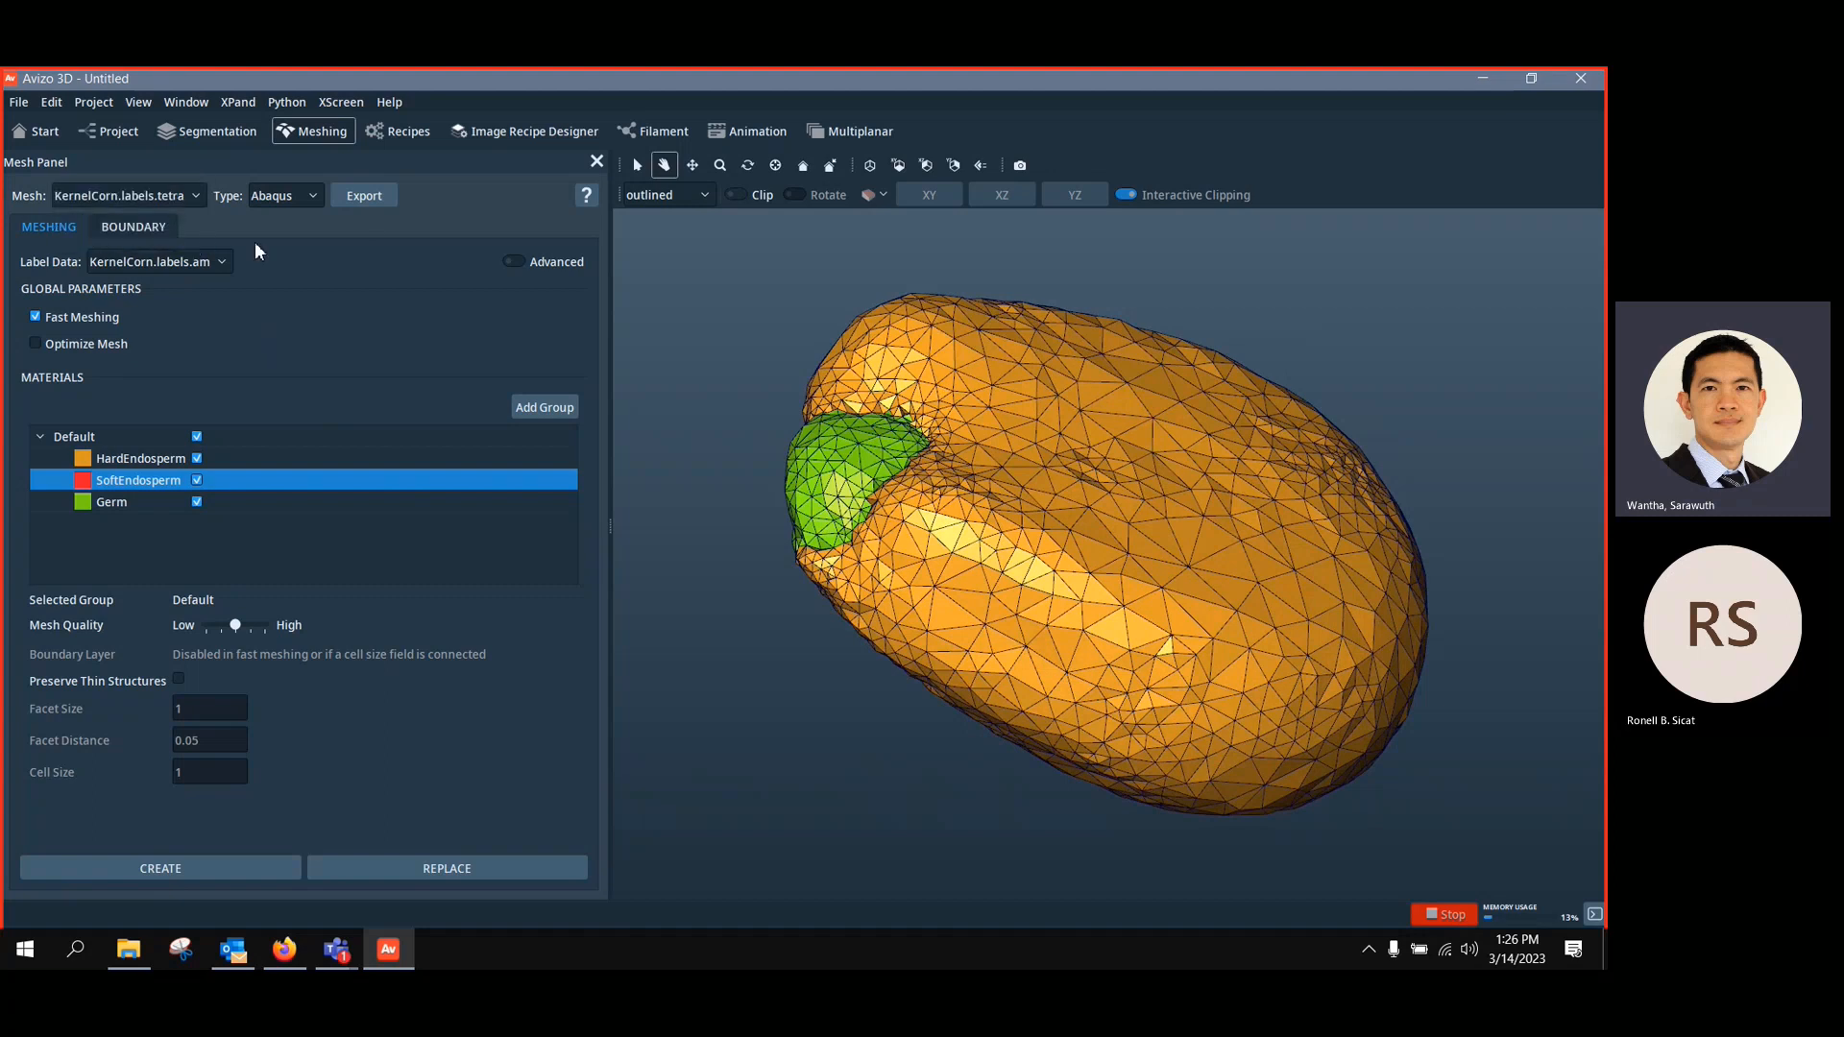
click(306, 198)
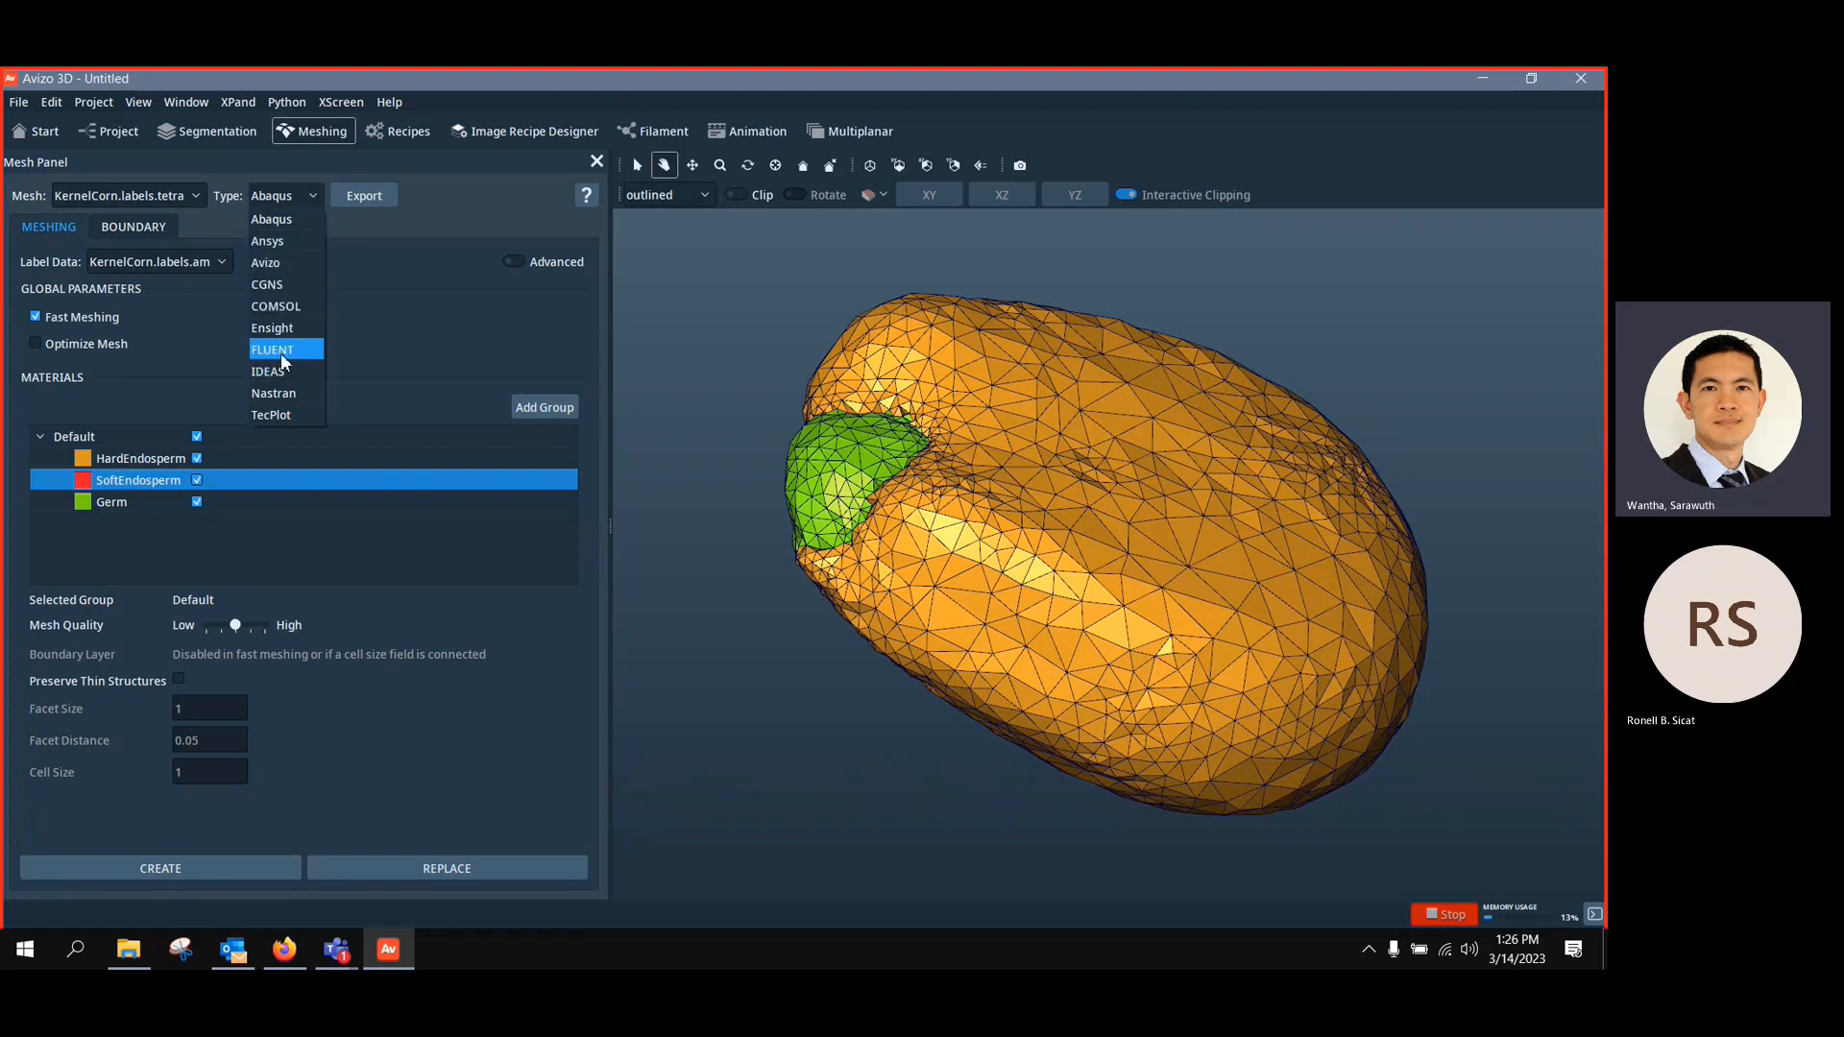
click(1032, 553)
drag(1031, 553, 1104, 627)
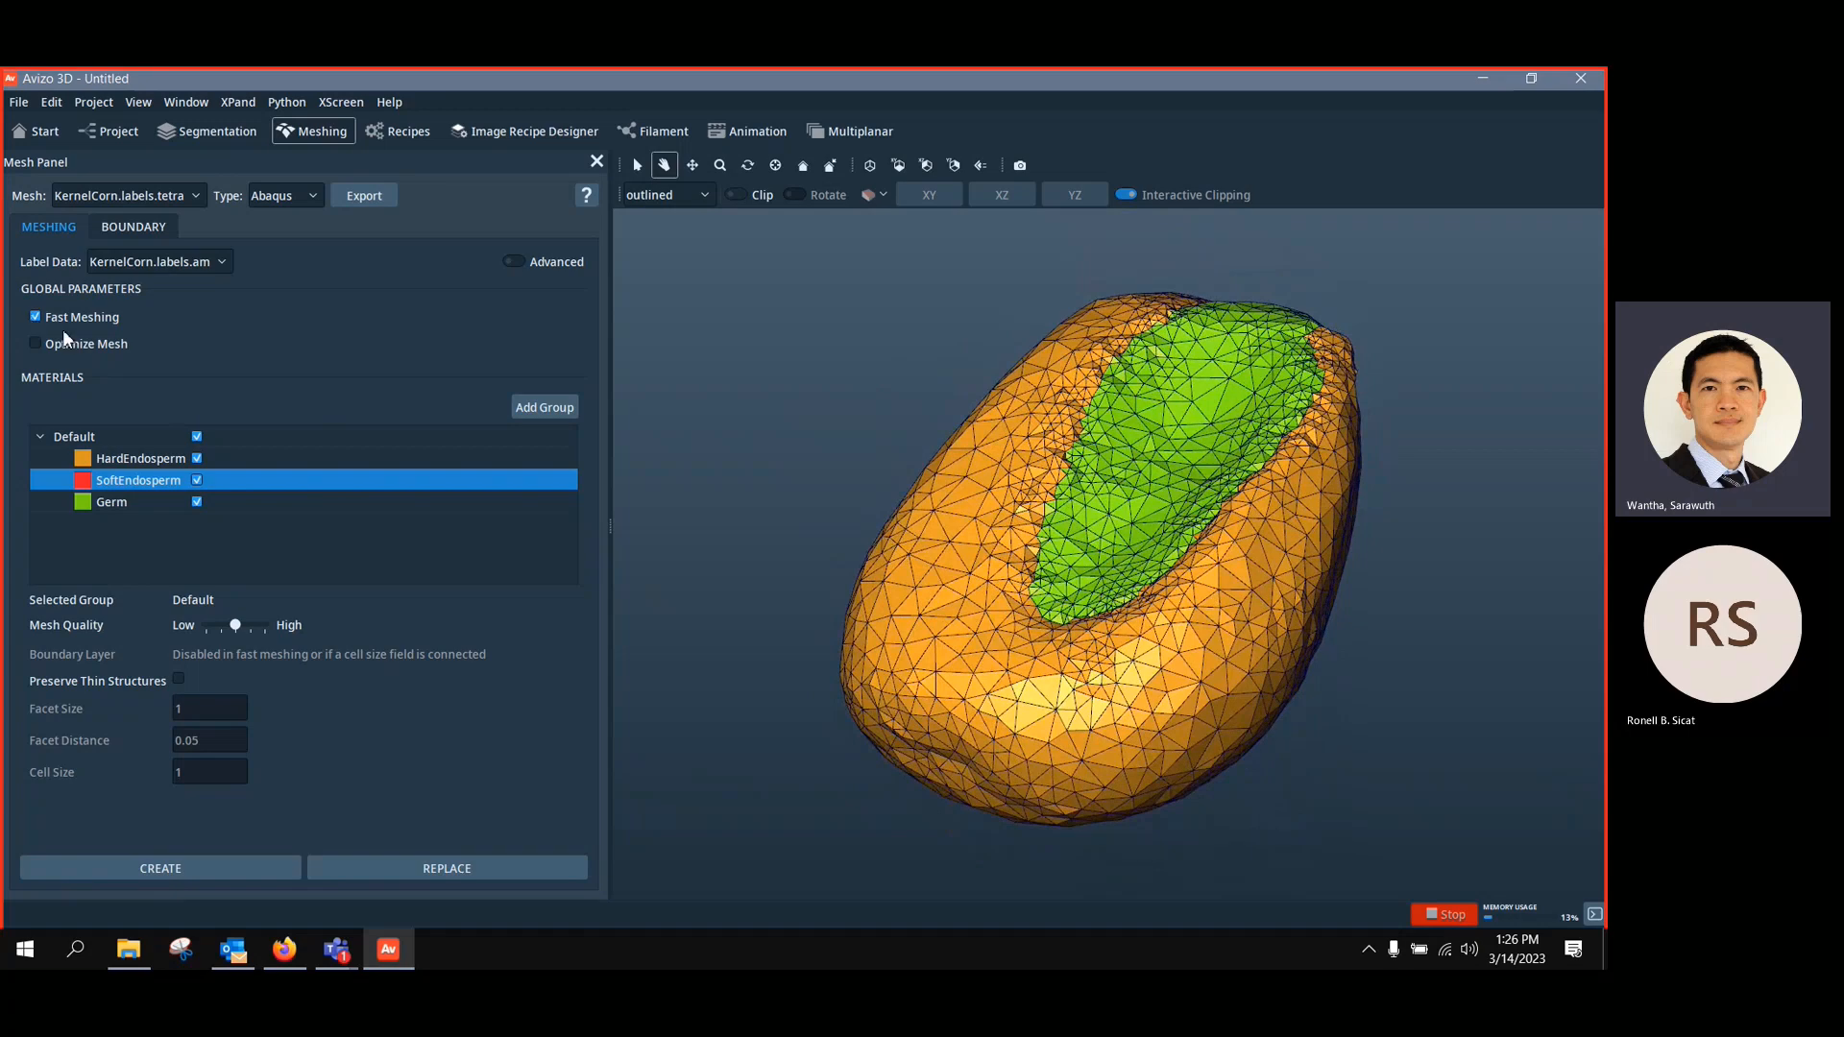
drag(1070, 708, 1141, 739)
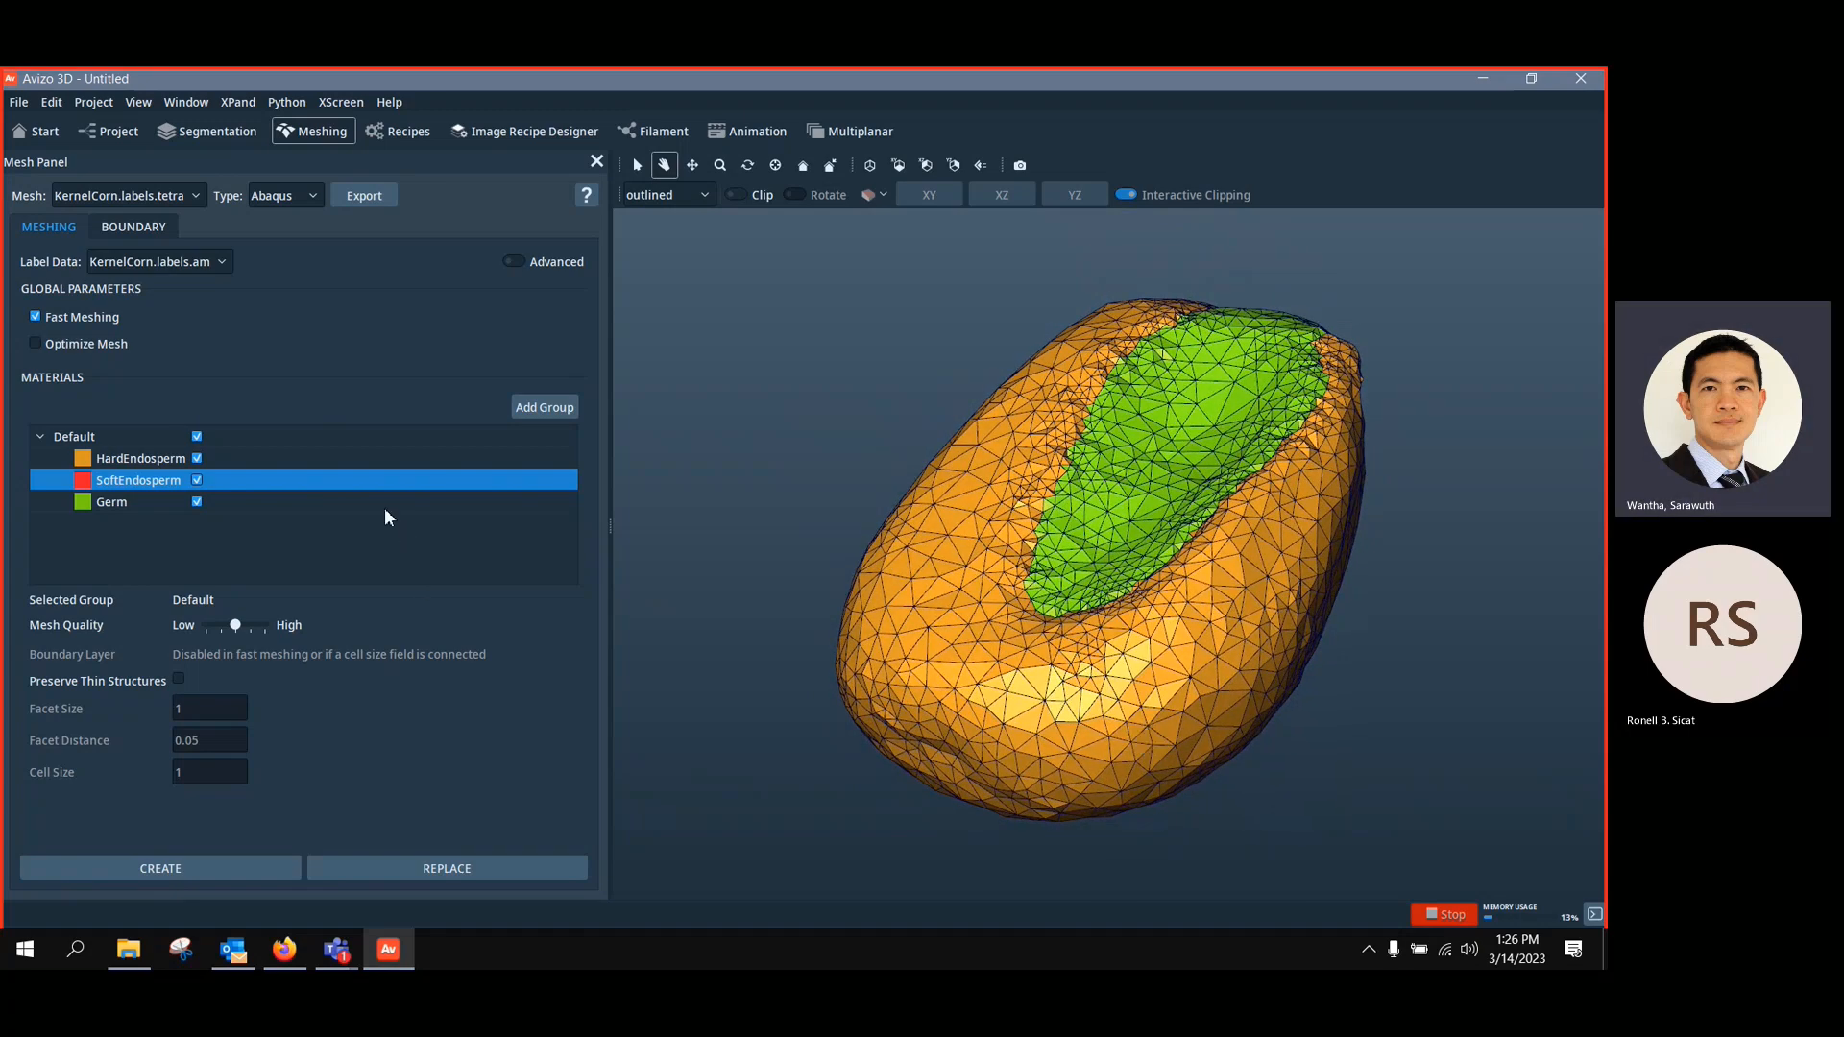
Turn off Fast Meshing, raise the mesh quality one level to facet size 0.5, and create a new mesh
click(34, 317)
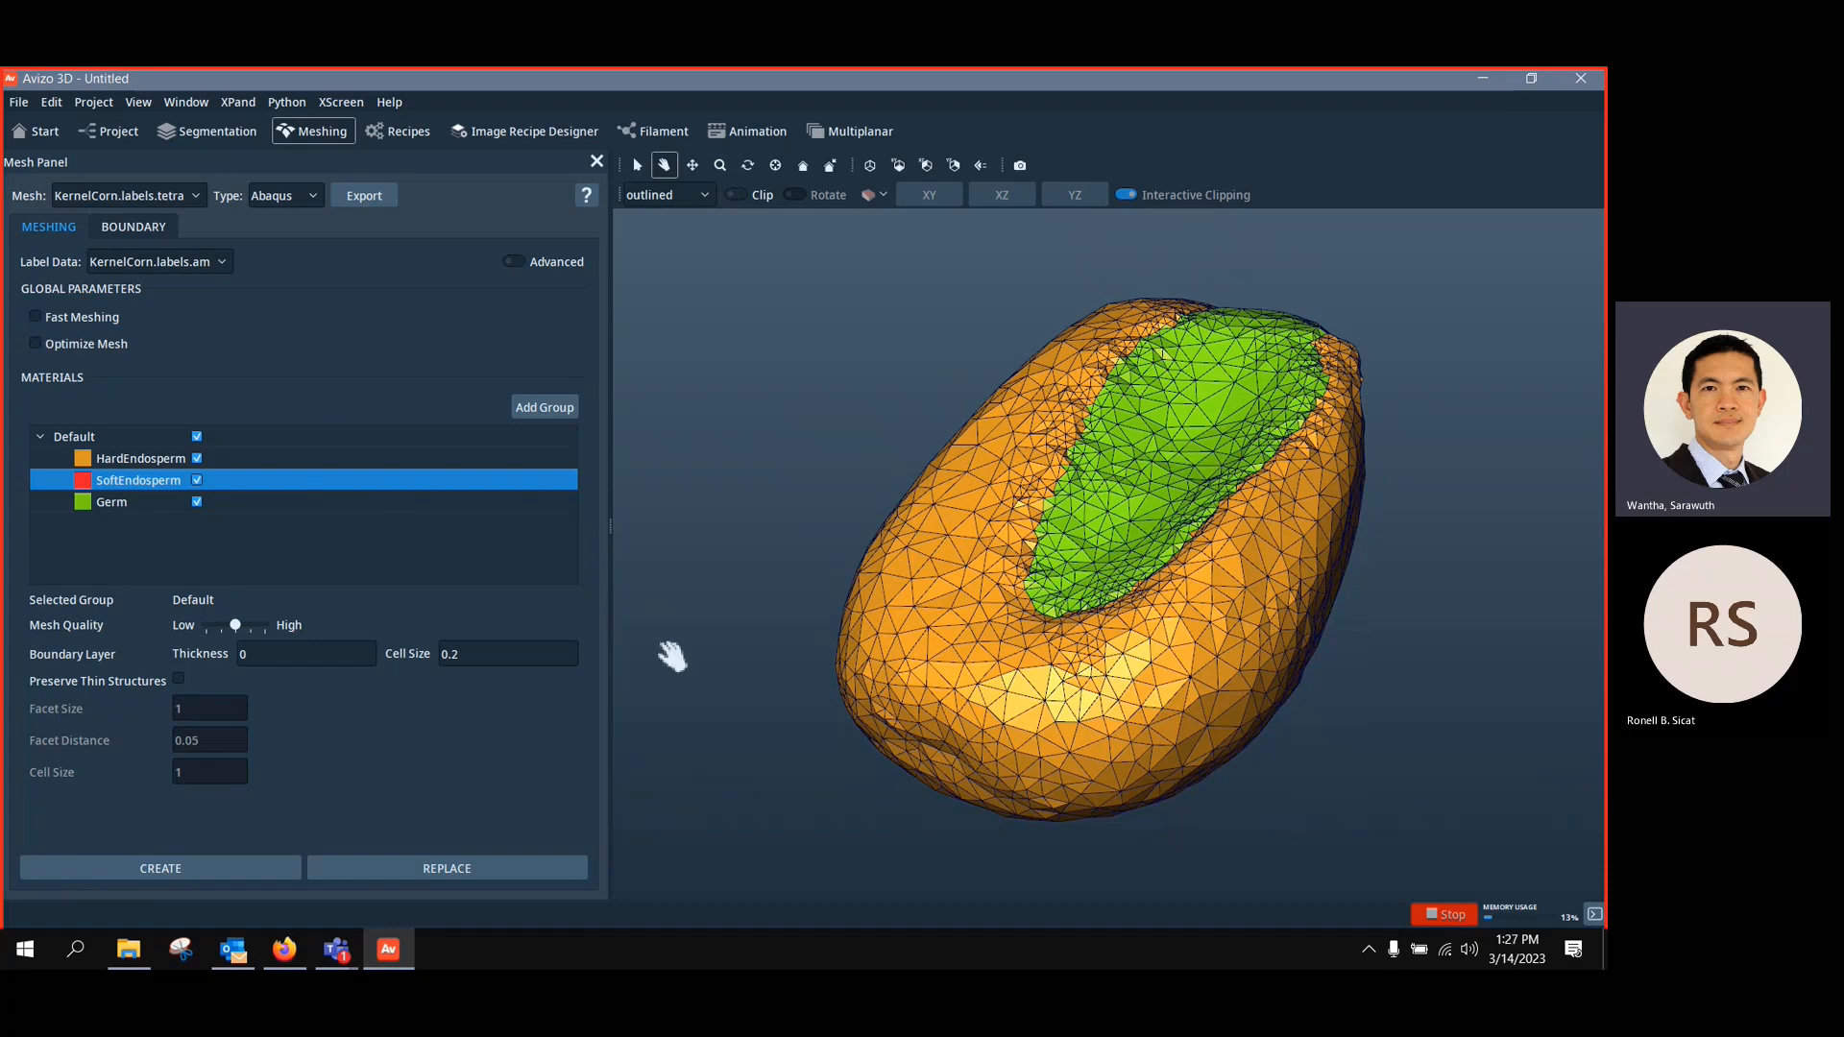
drag(1159, 746, 1086, 720)
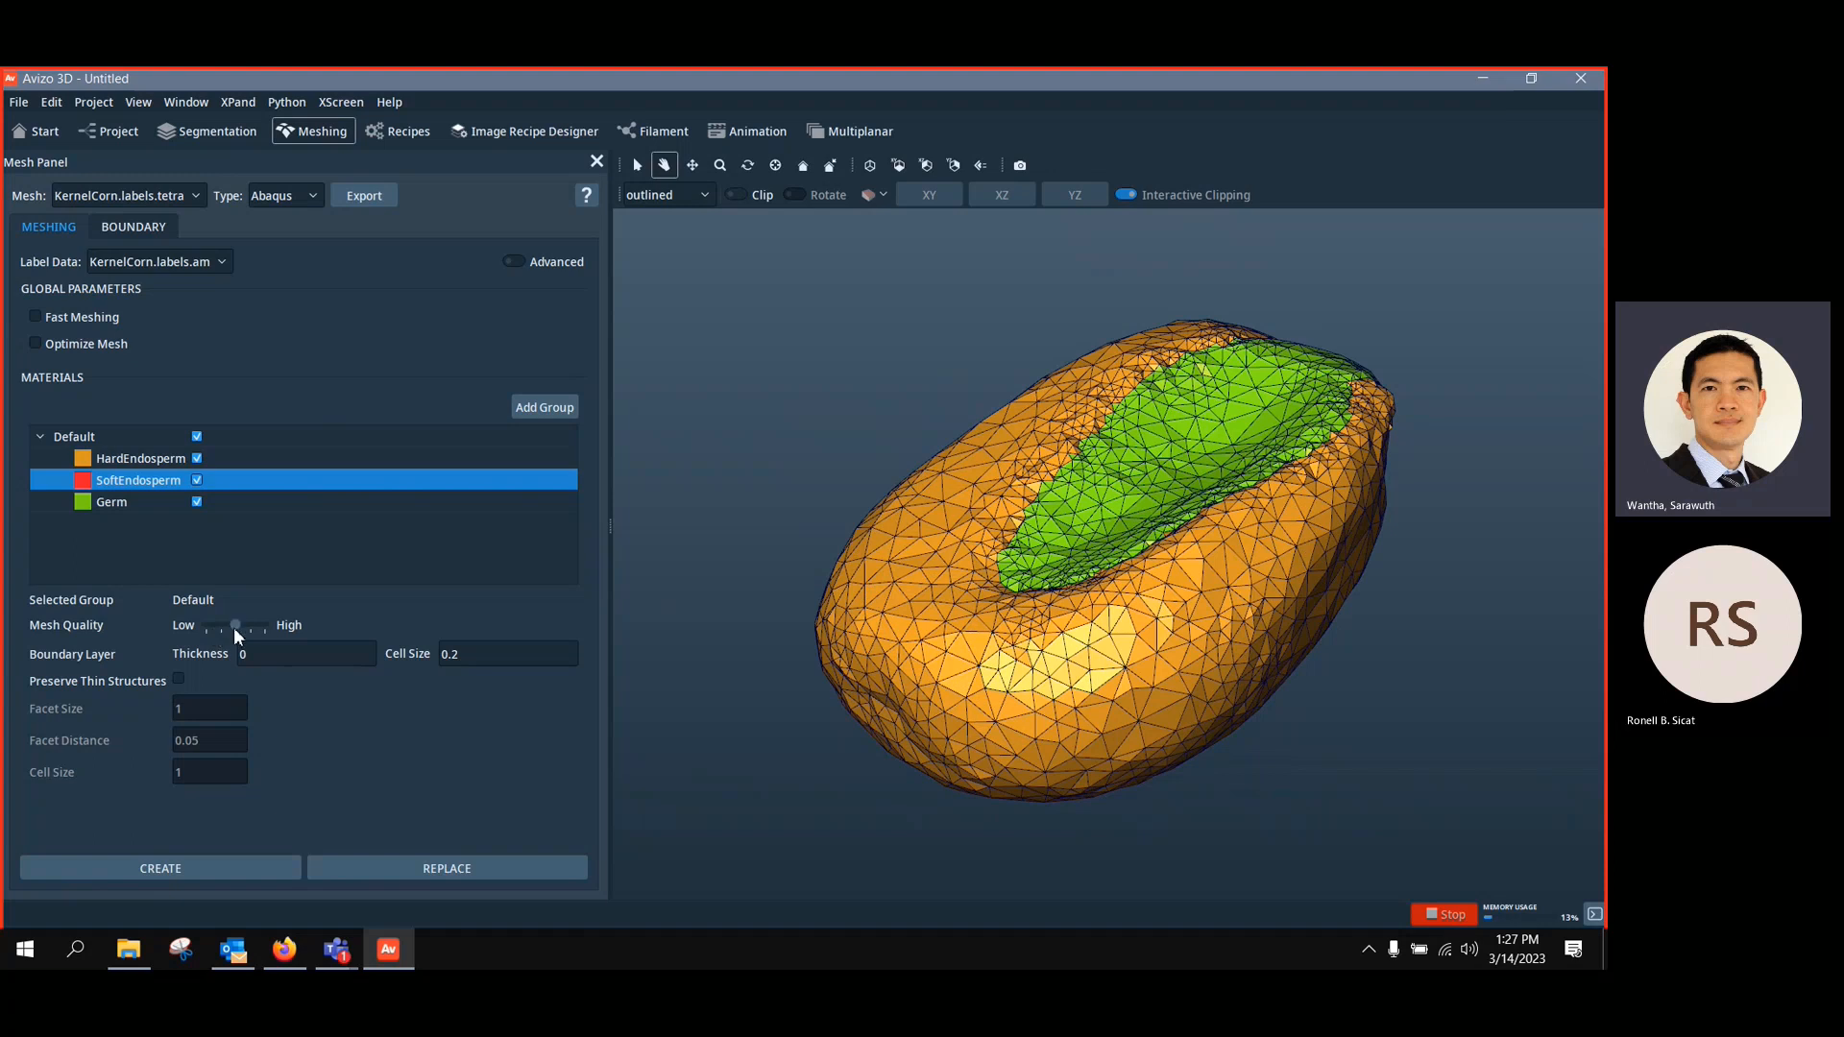
drag(237, 626, 246, 624)
click(182, 199)
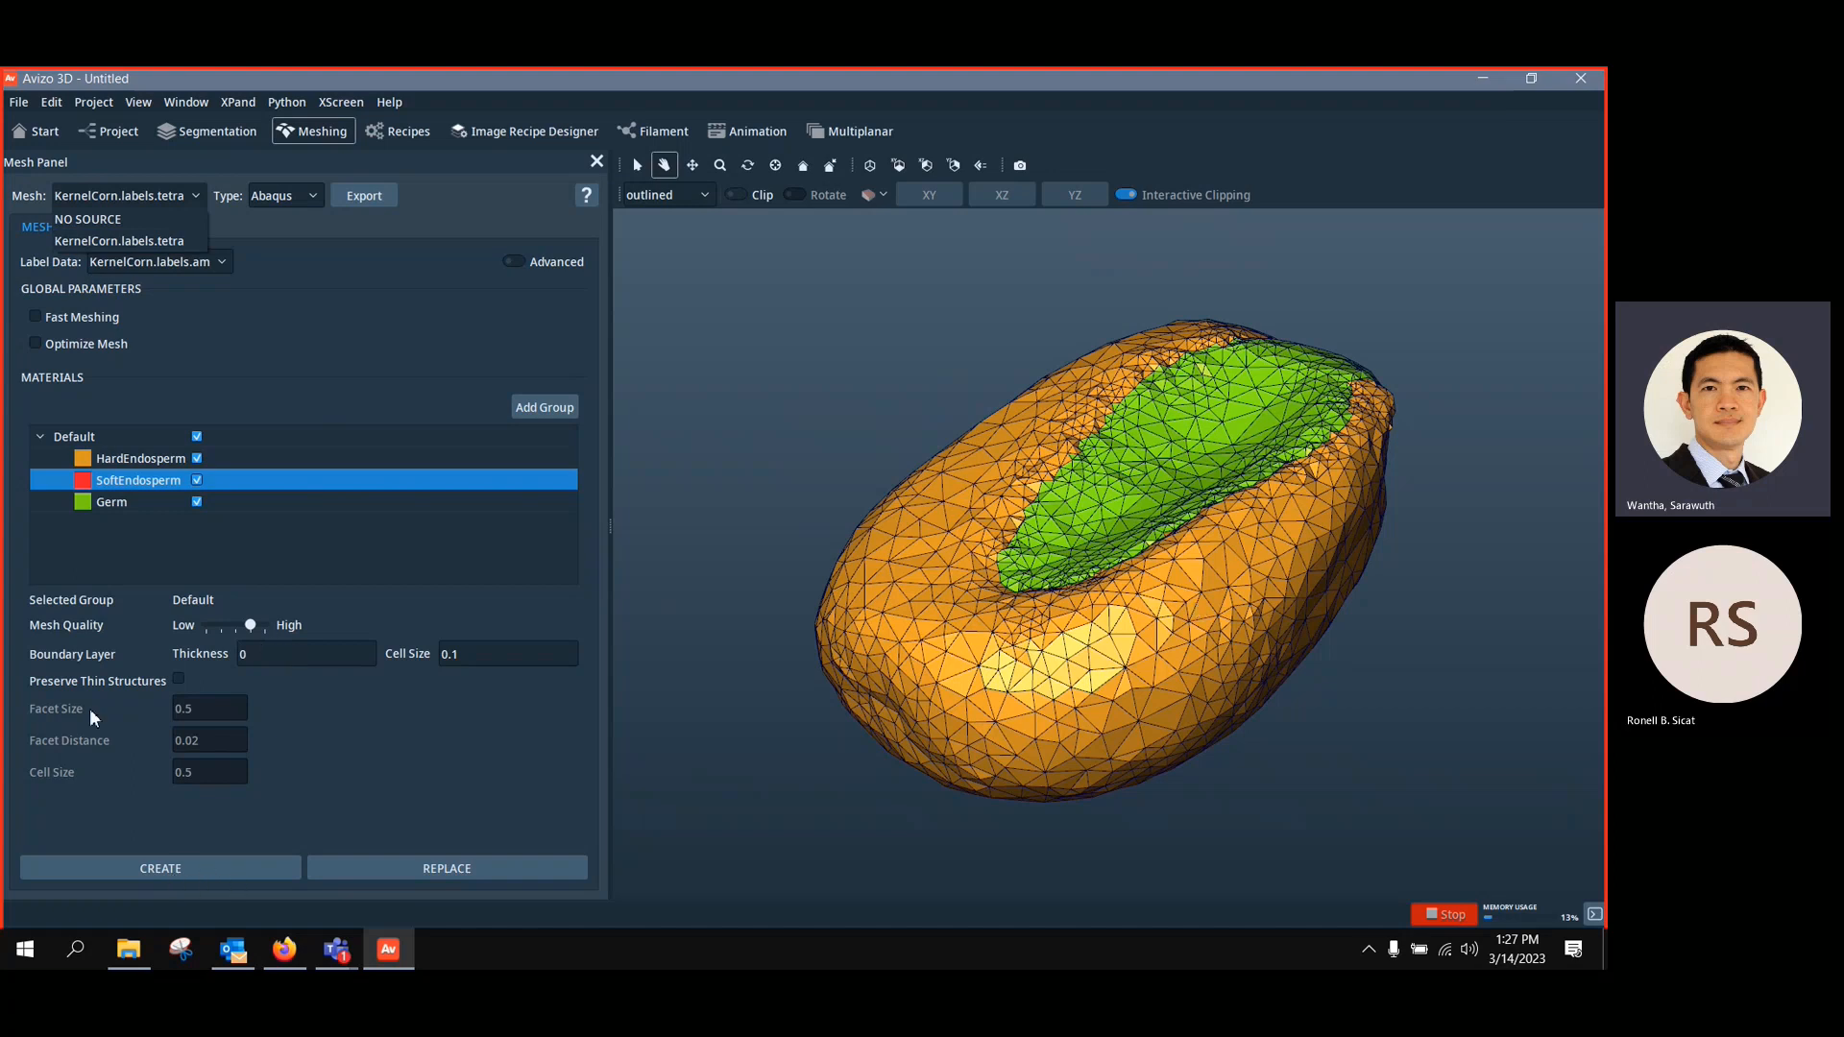
click(175, 866)
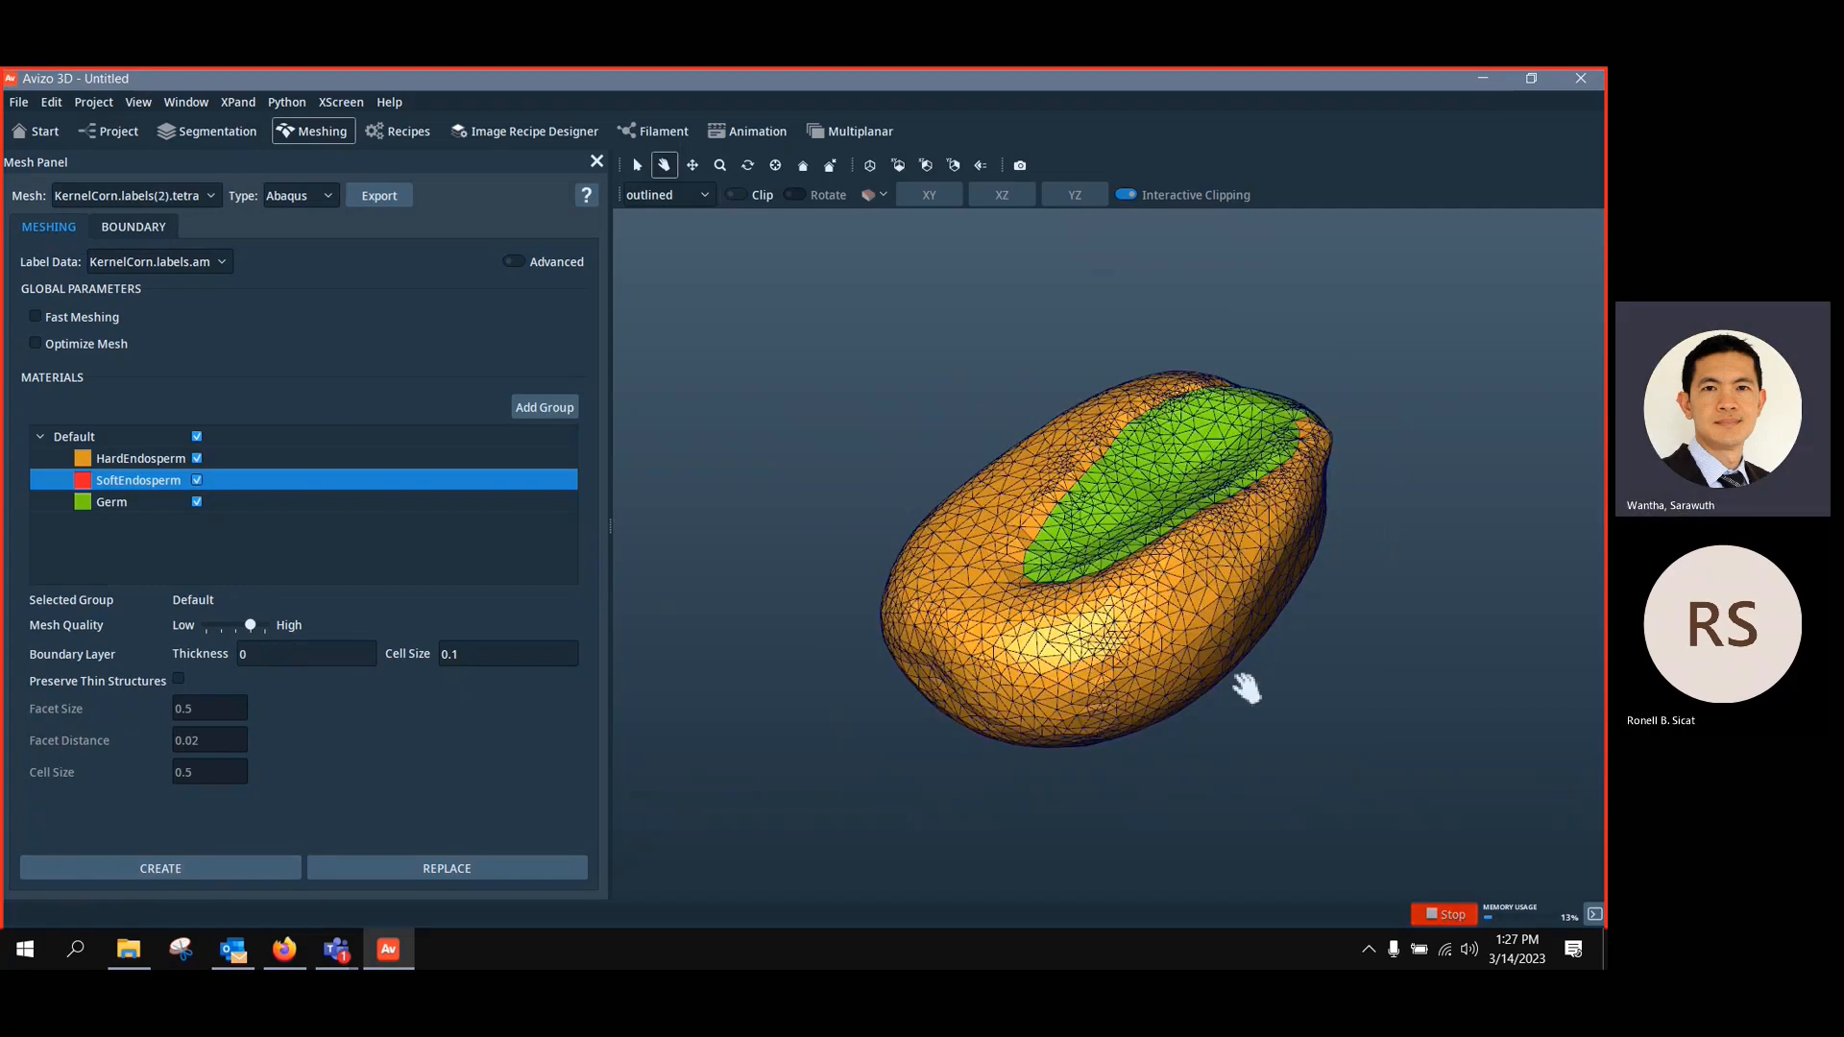
Switch to the KernelCorn.labels.tetra mesh, lower the mesh quality to facet size 2, and replace that mesh with the coarser one
drag(1200, 672, 769, 548)
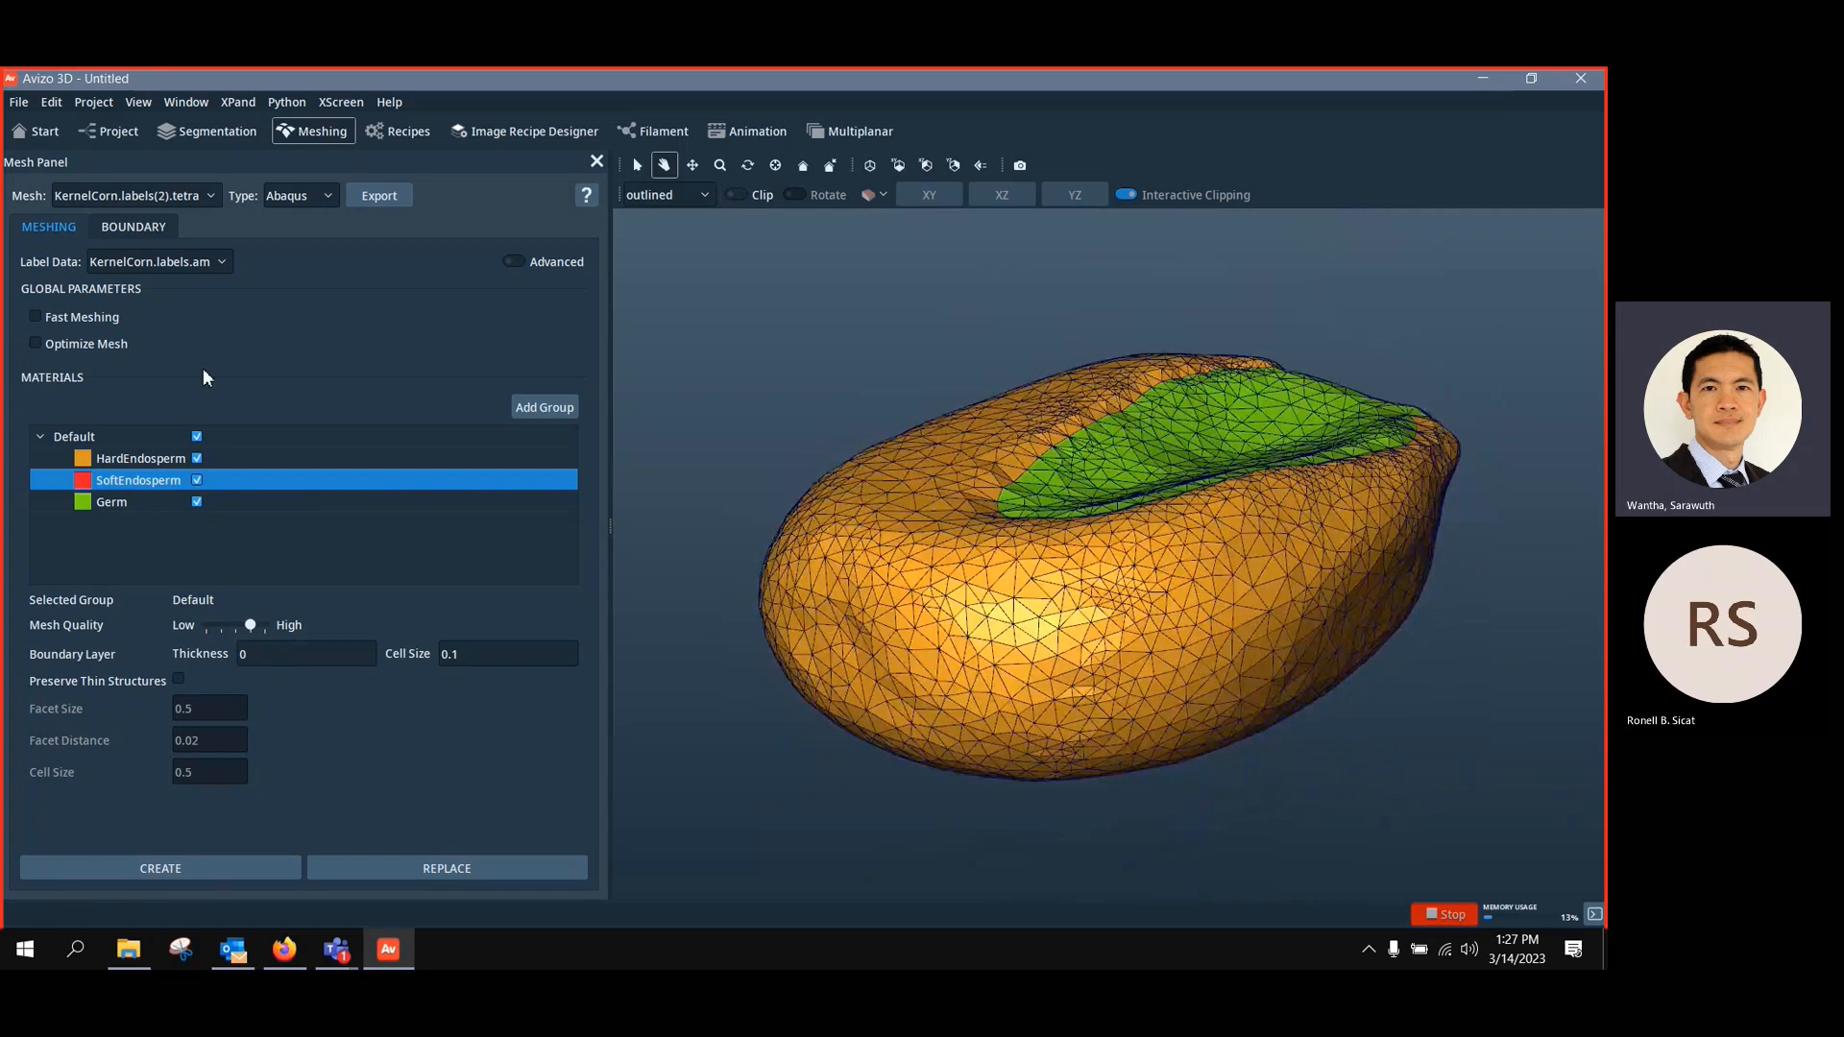
click(204, 198)
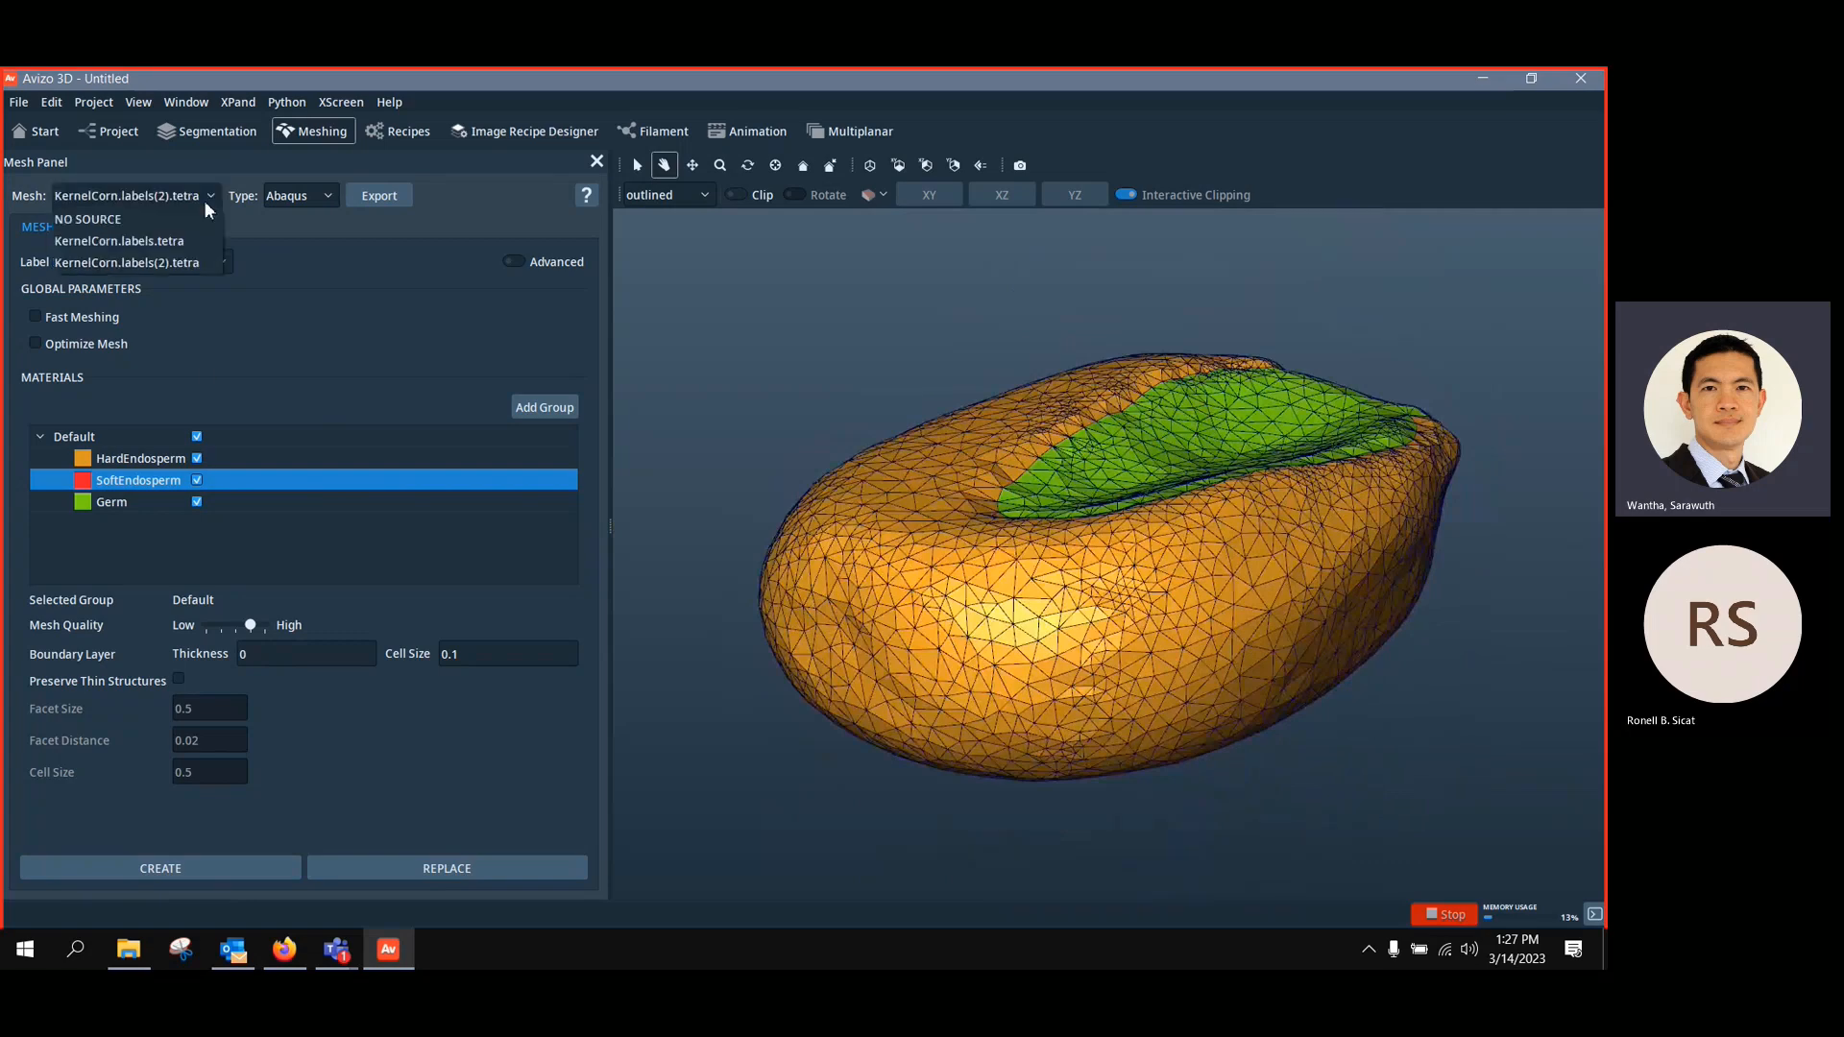
click(175, 245)
drag(1134, 688, 1050, 679)
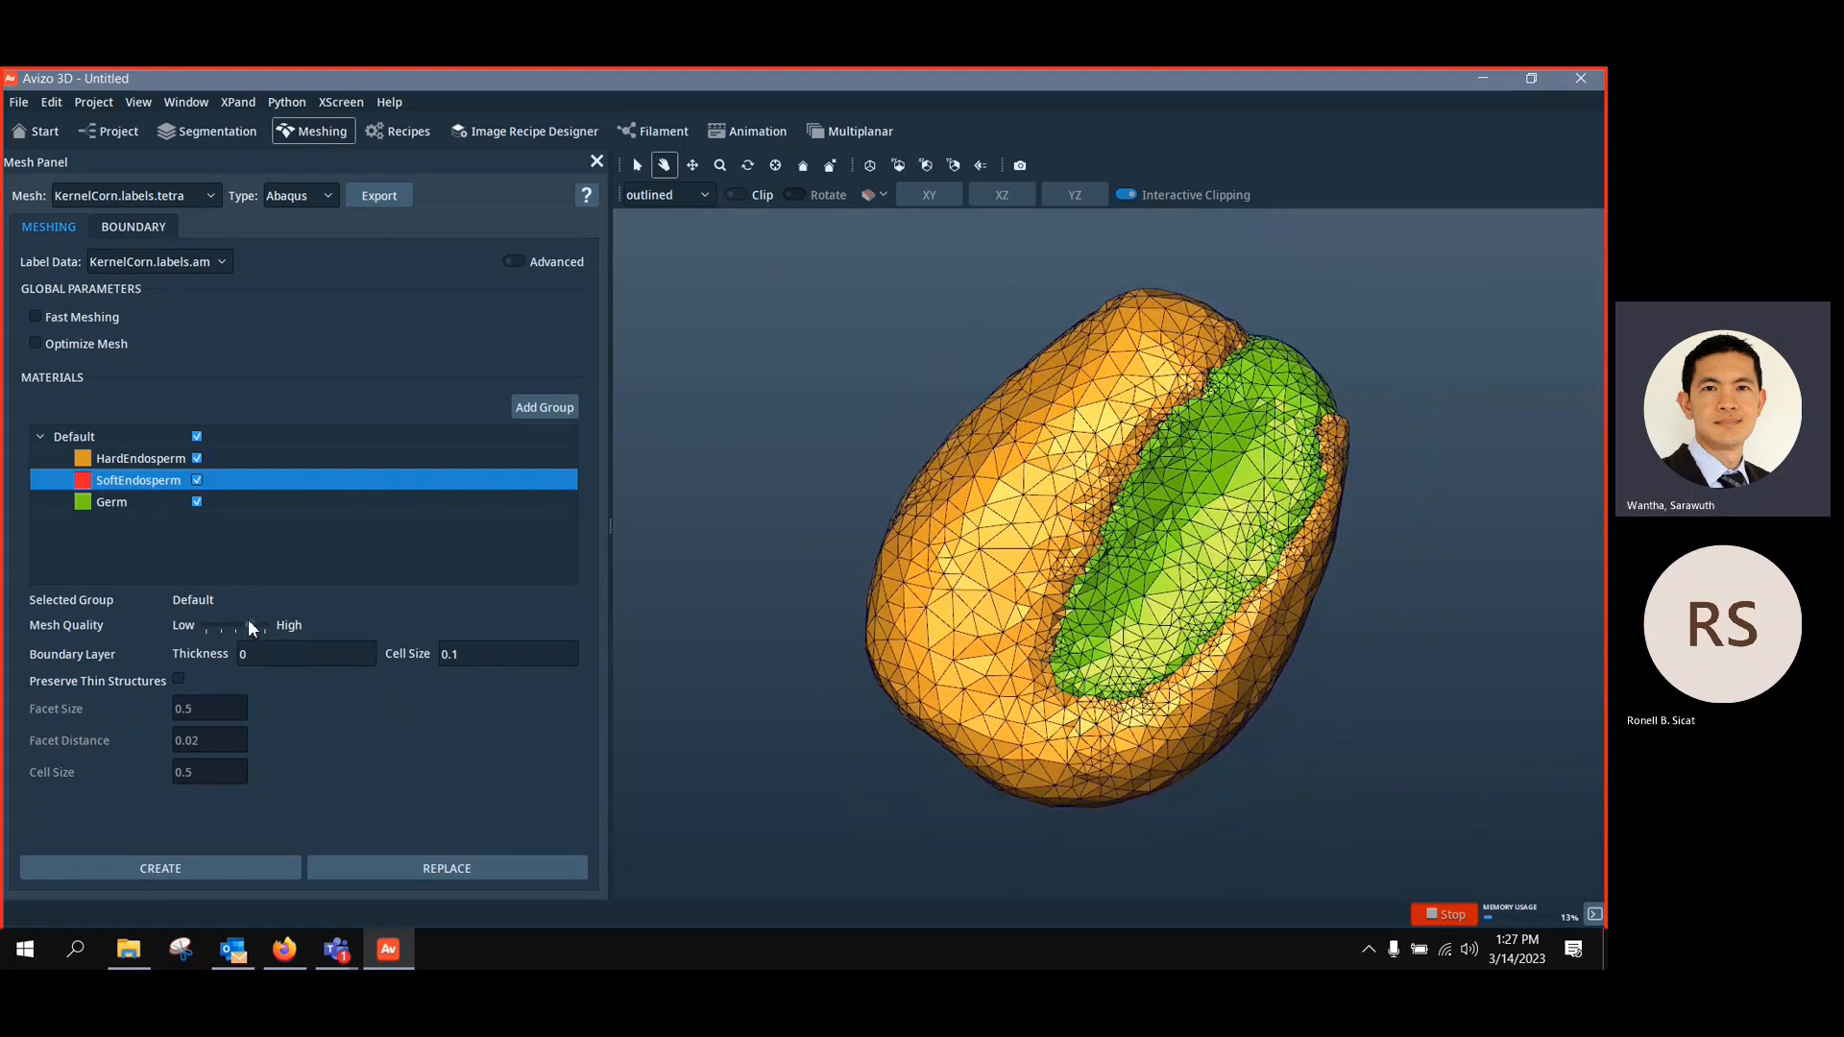
drag(249, 625, 221, 626)
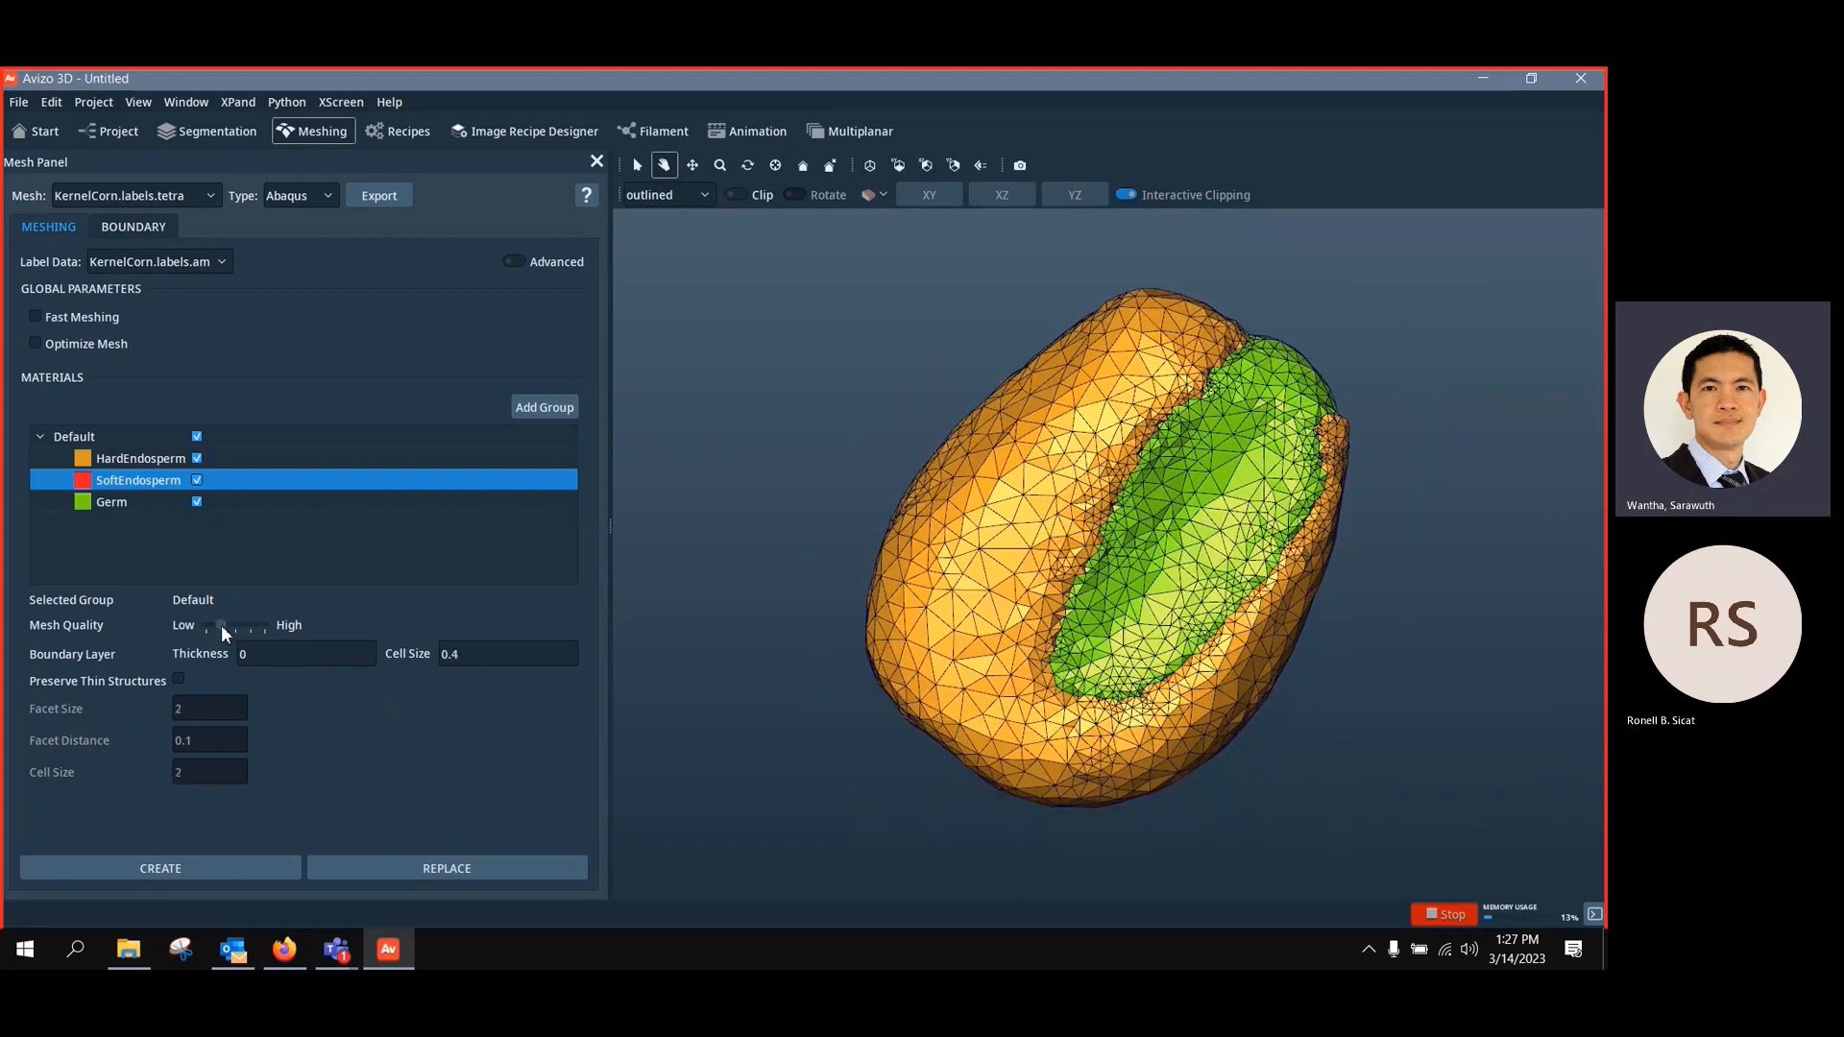
click(452, 867)
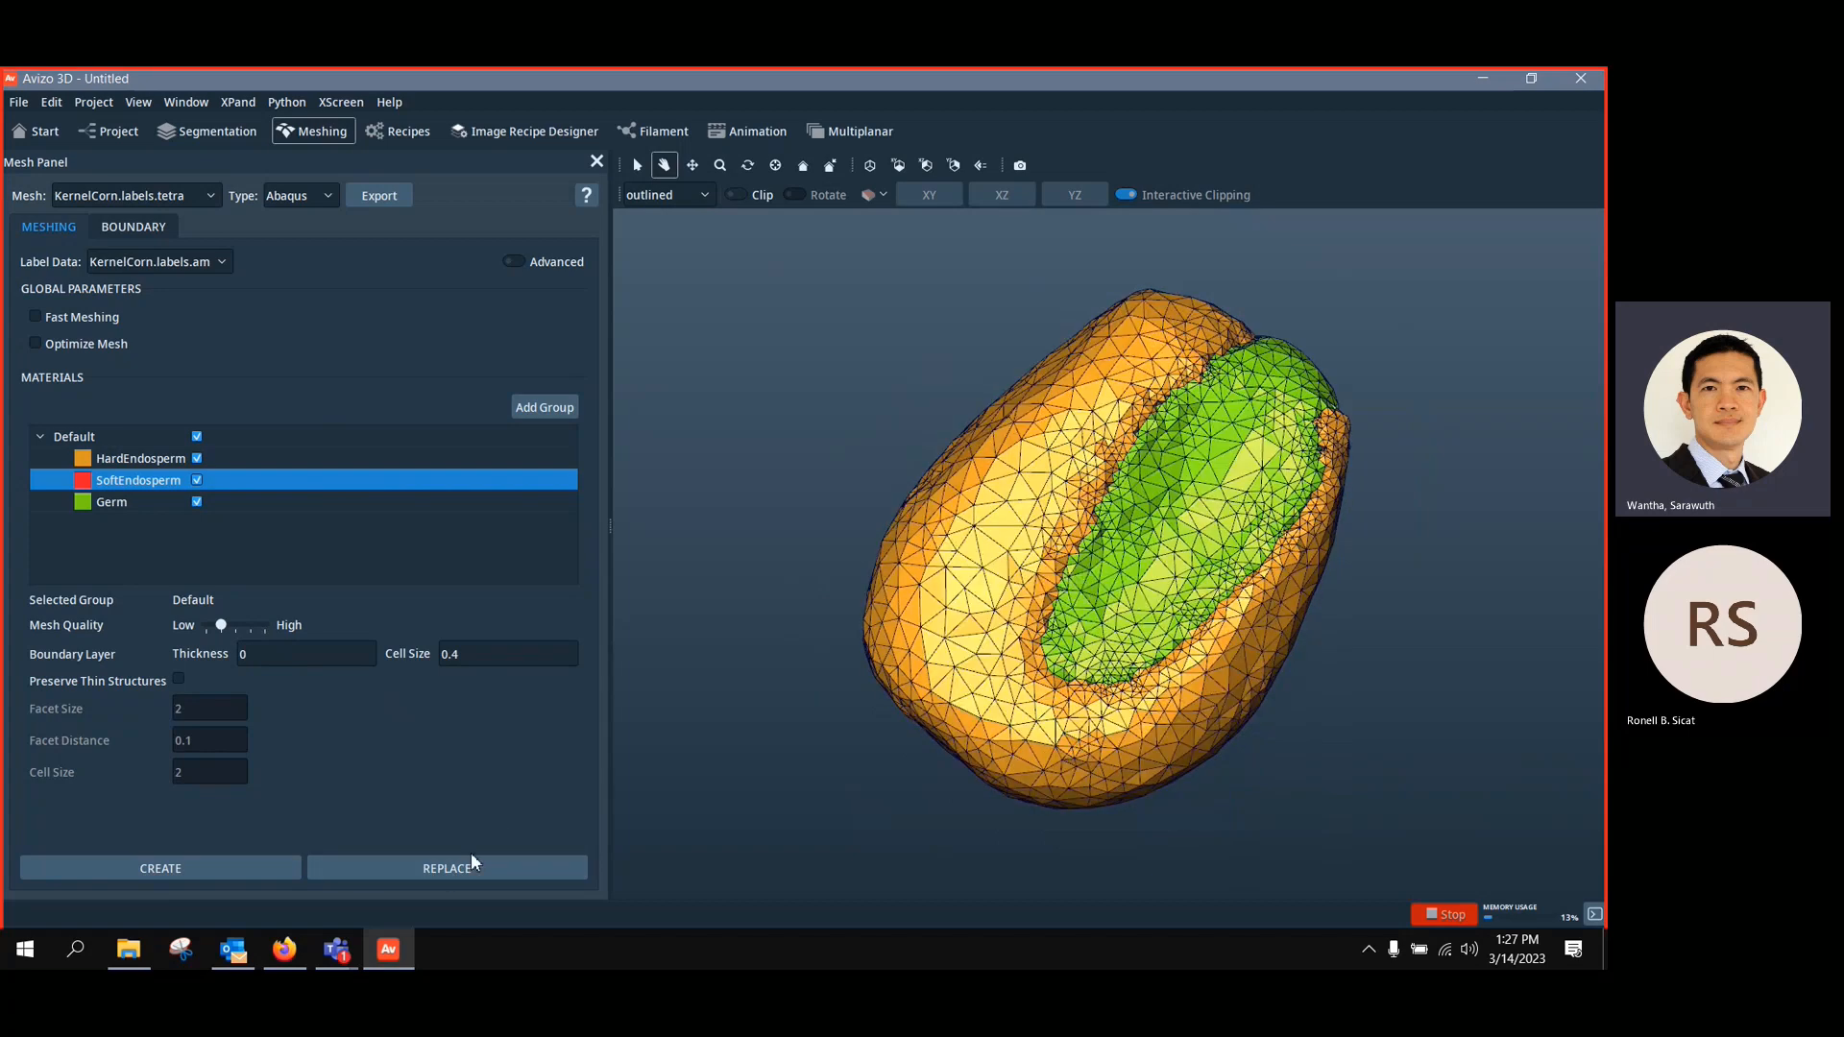
click(471, 860)
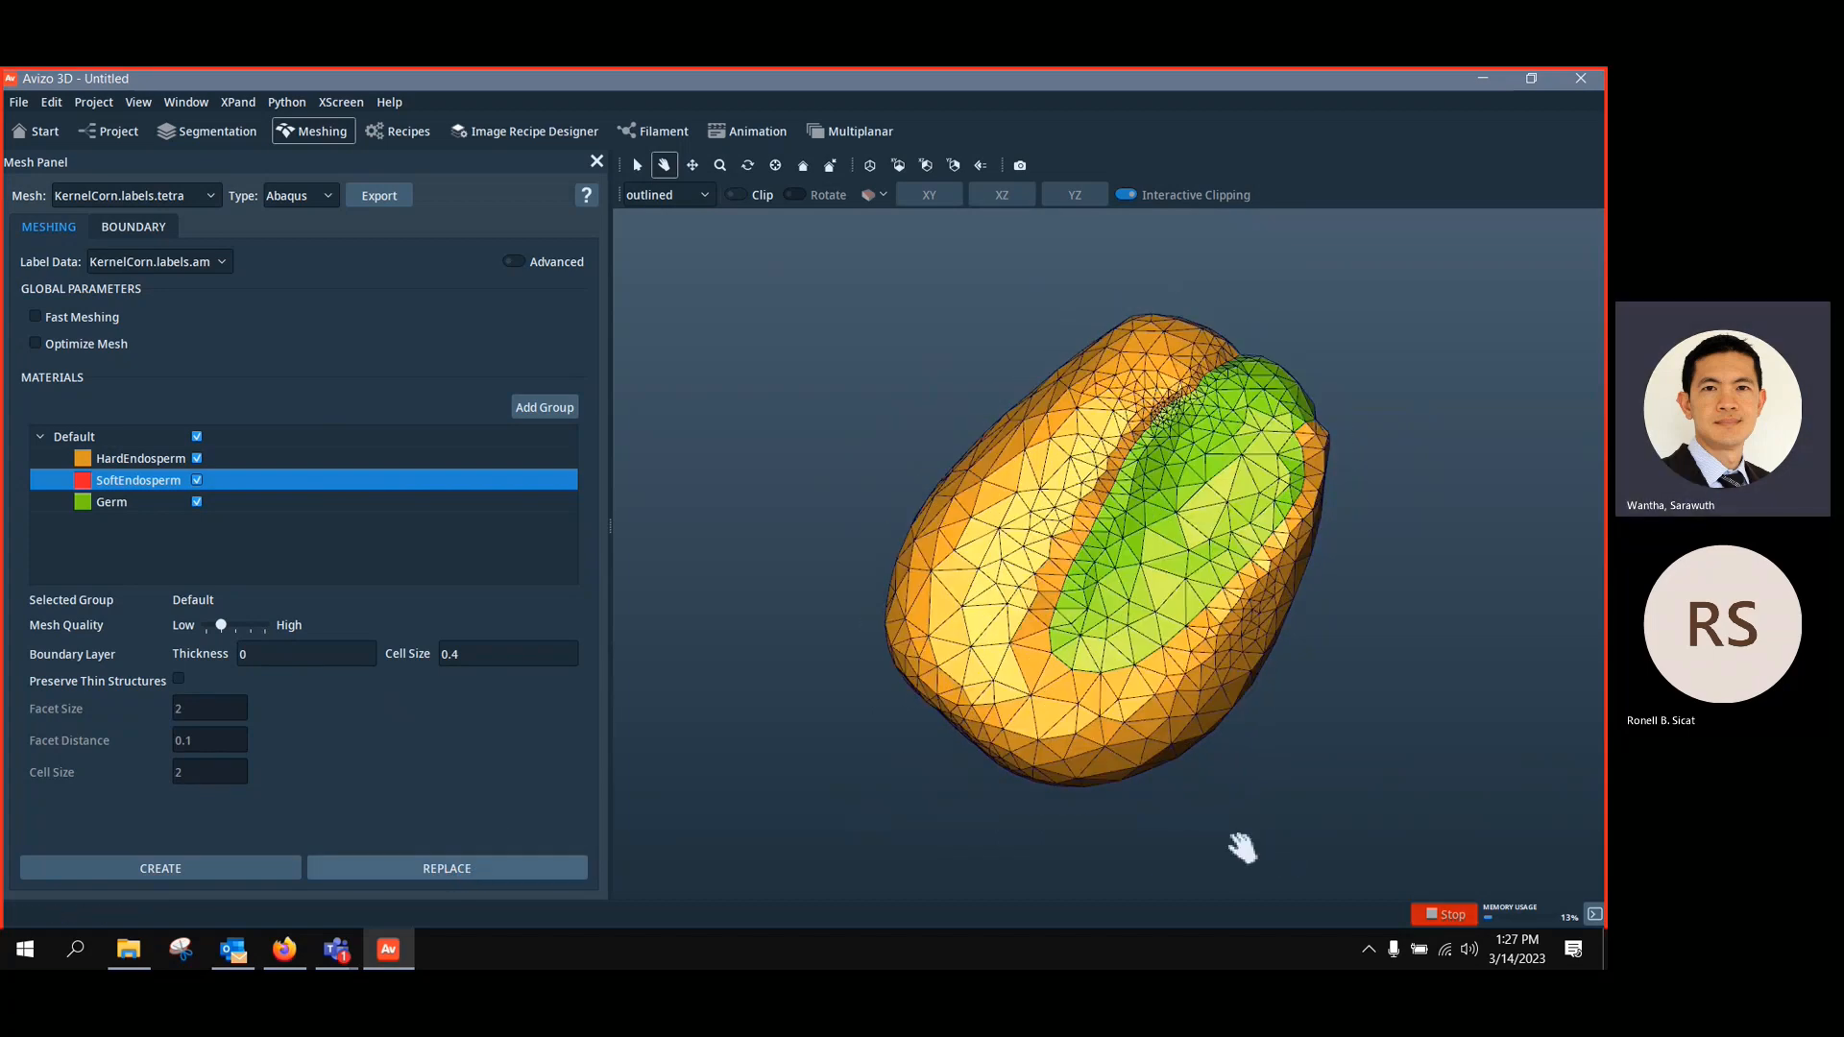
drag(1242, 847, 1190, 650)
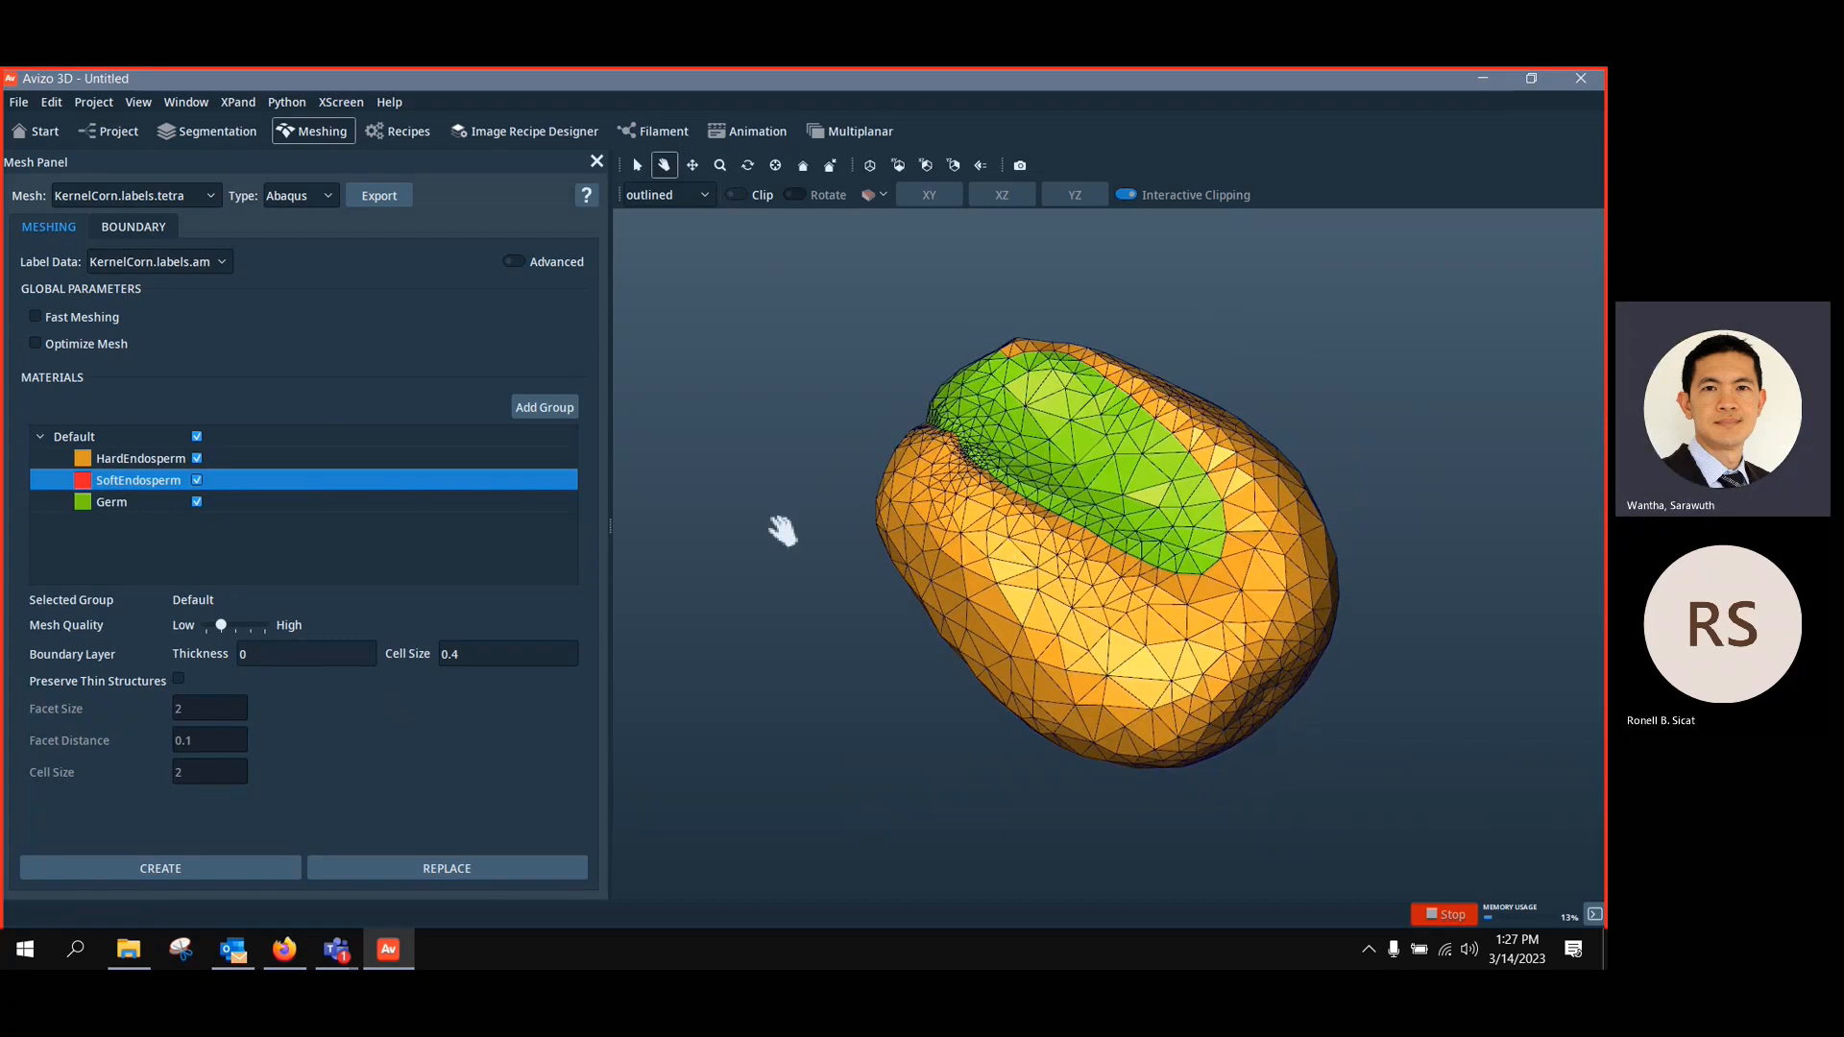
Compare the coarse KernelCorn.labels.tetra with the finer KernelCorn.labels(2).tetra by alternating between them, ending on the finer mesh
click(188, 197)
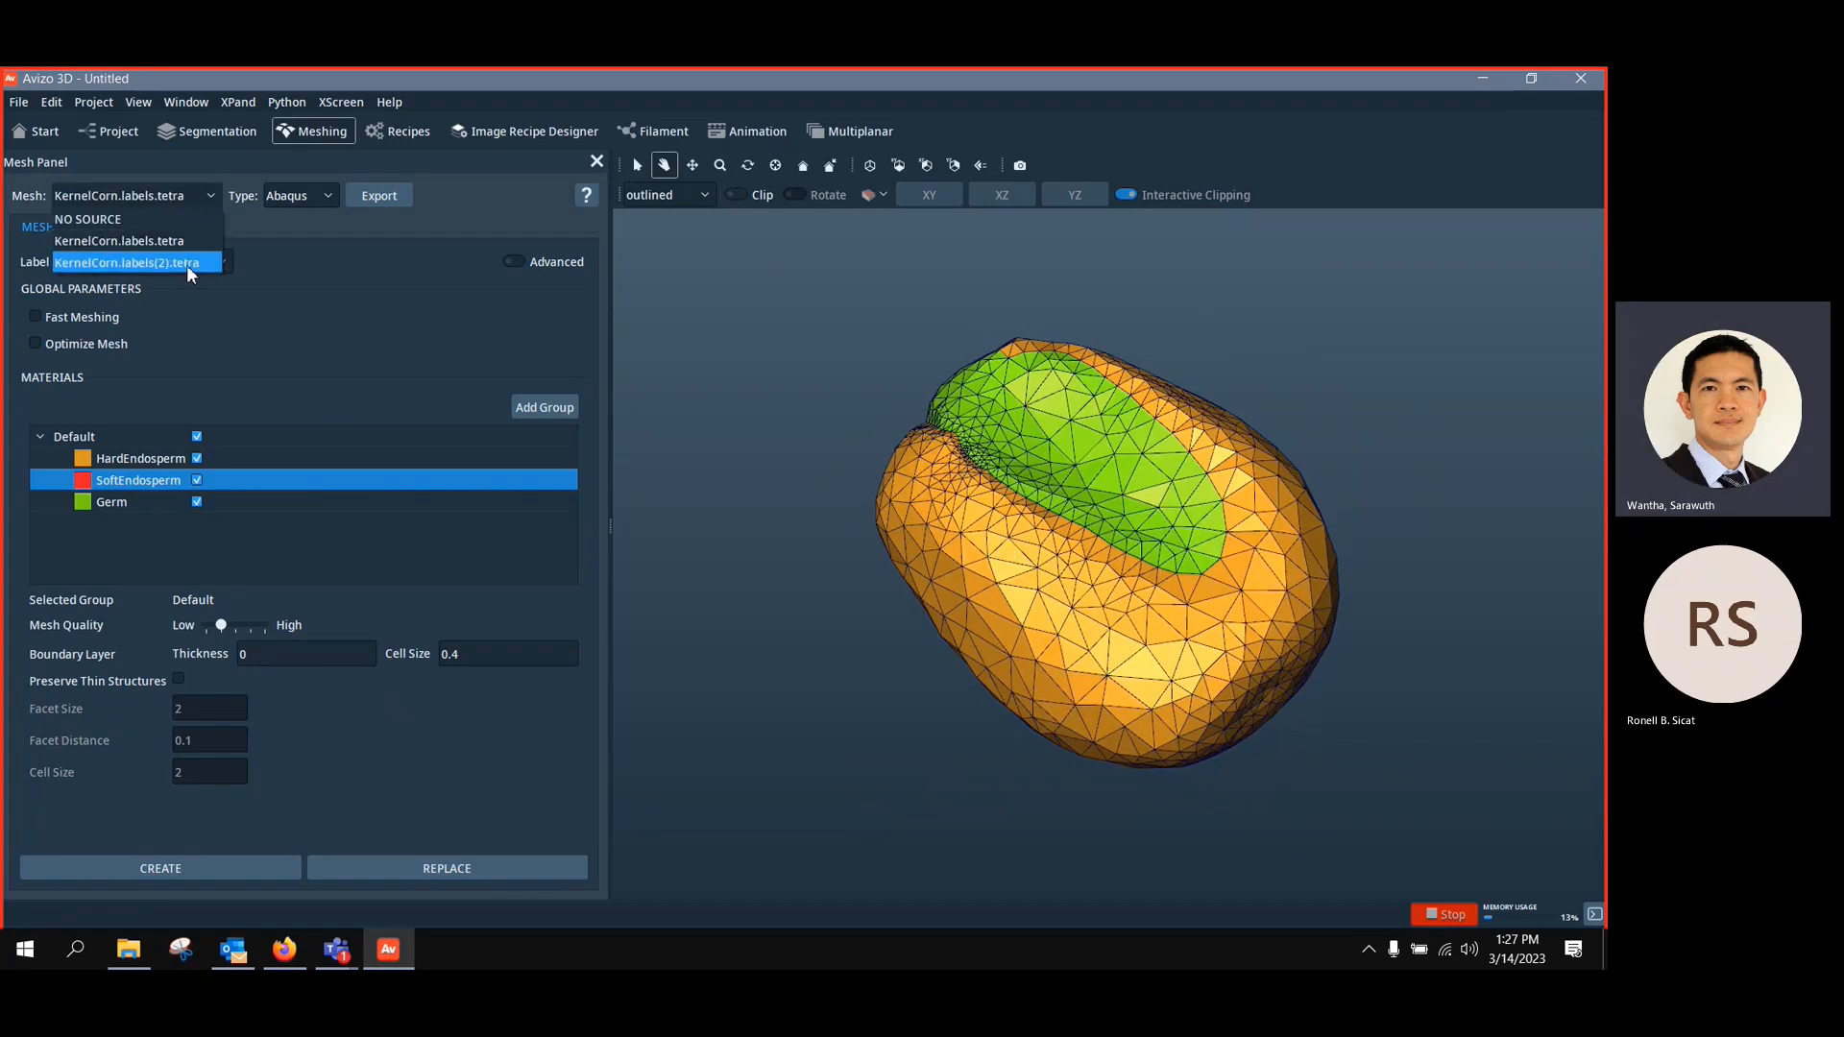
click(181, 262)
click(184, 194)
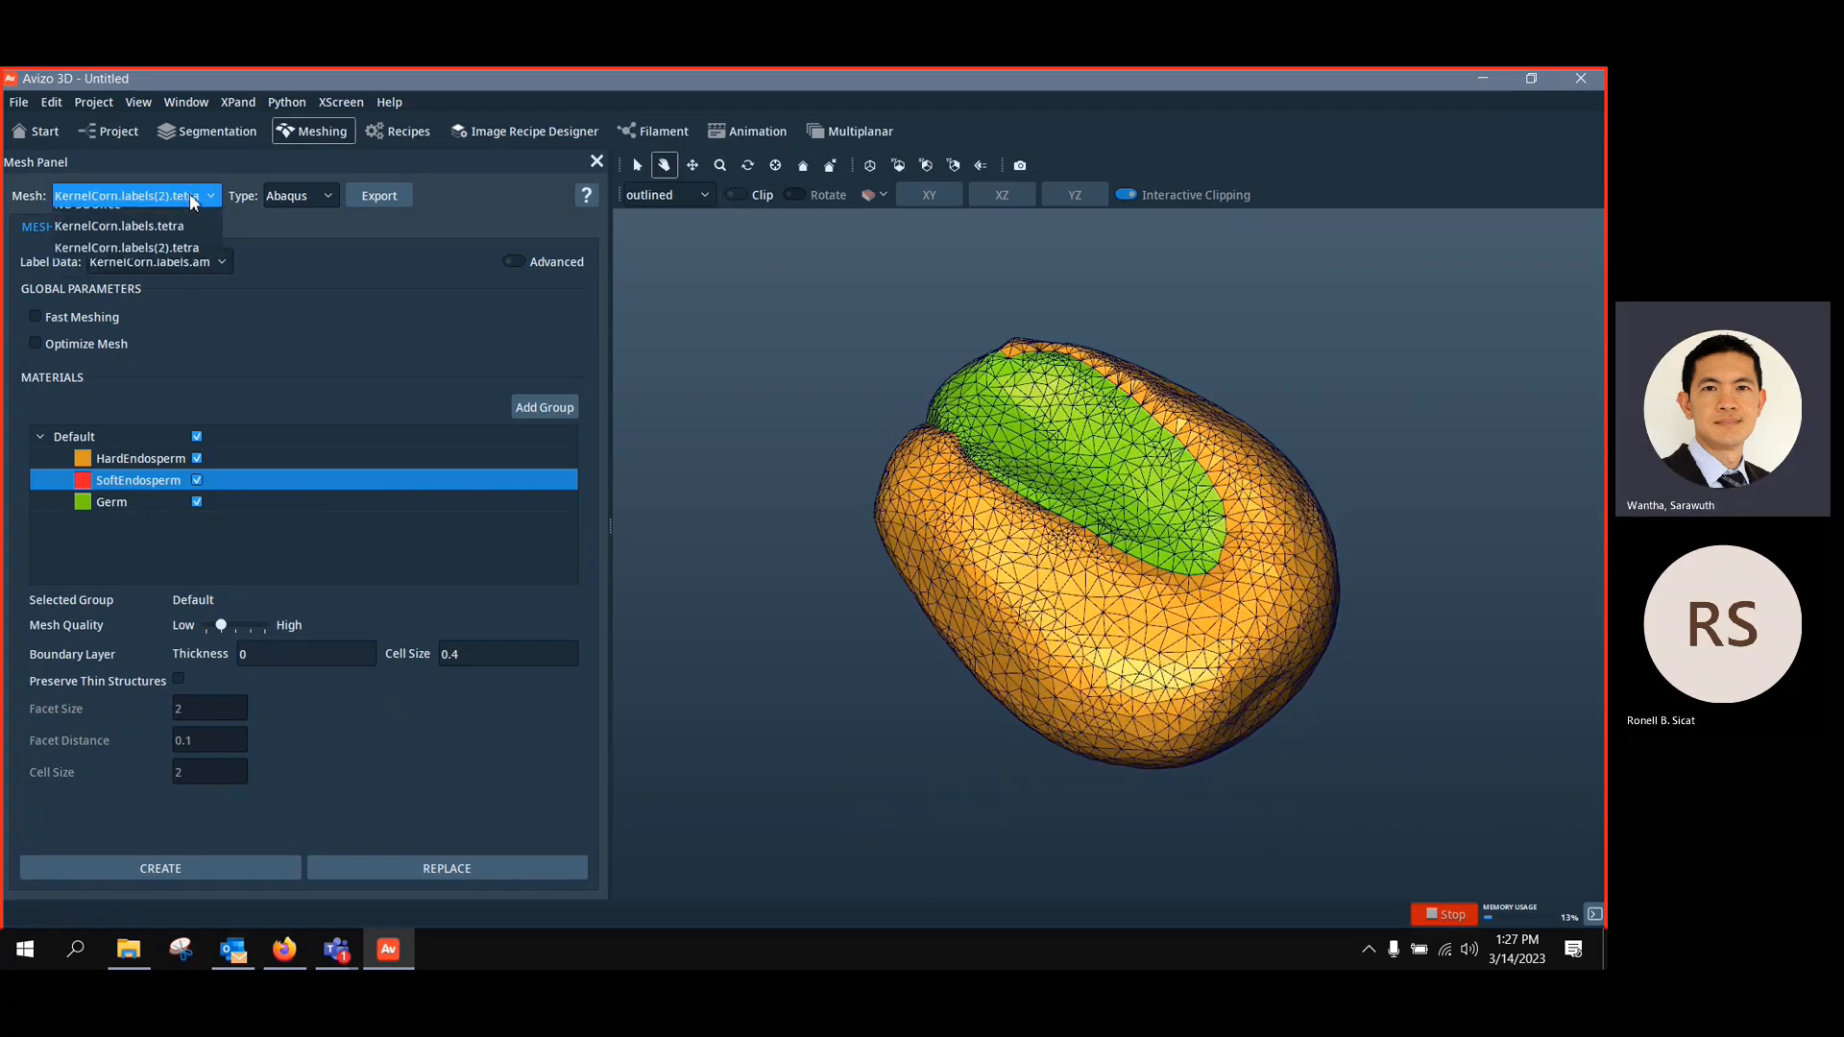
click(179, 244)
click(206, 198)
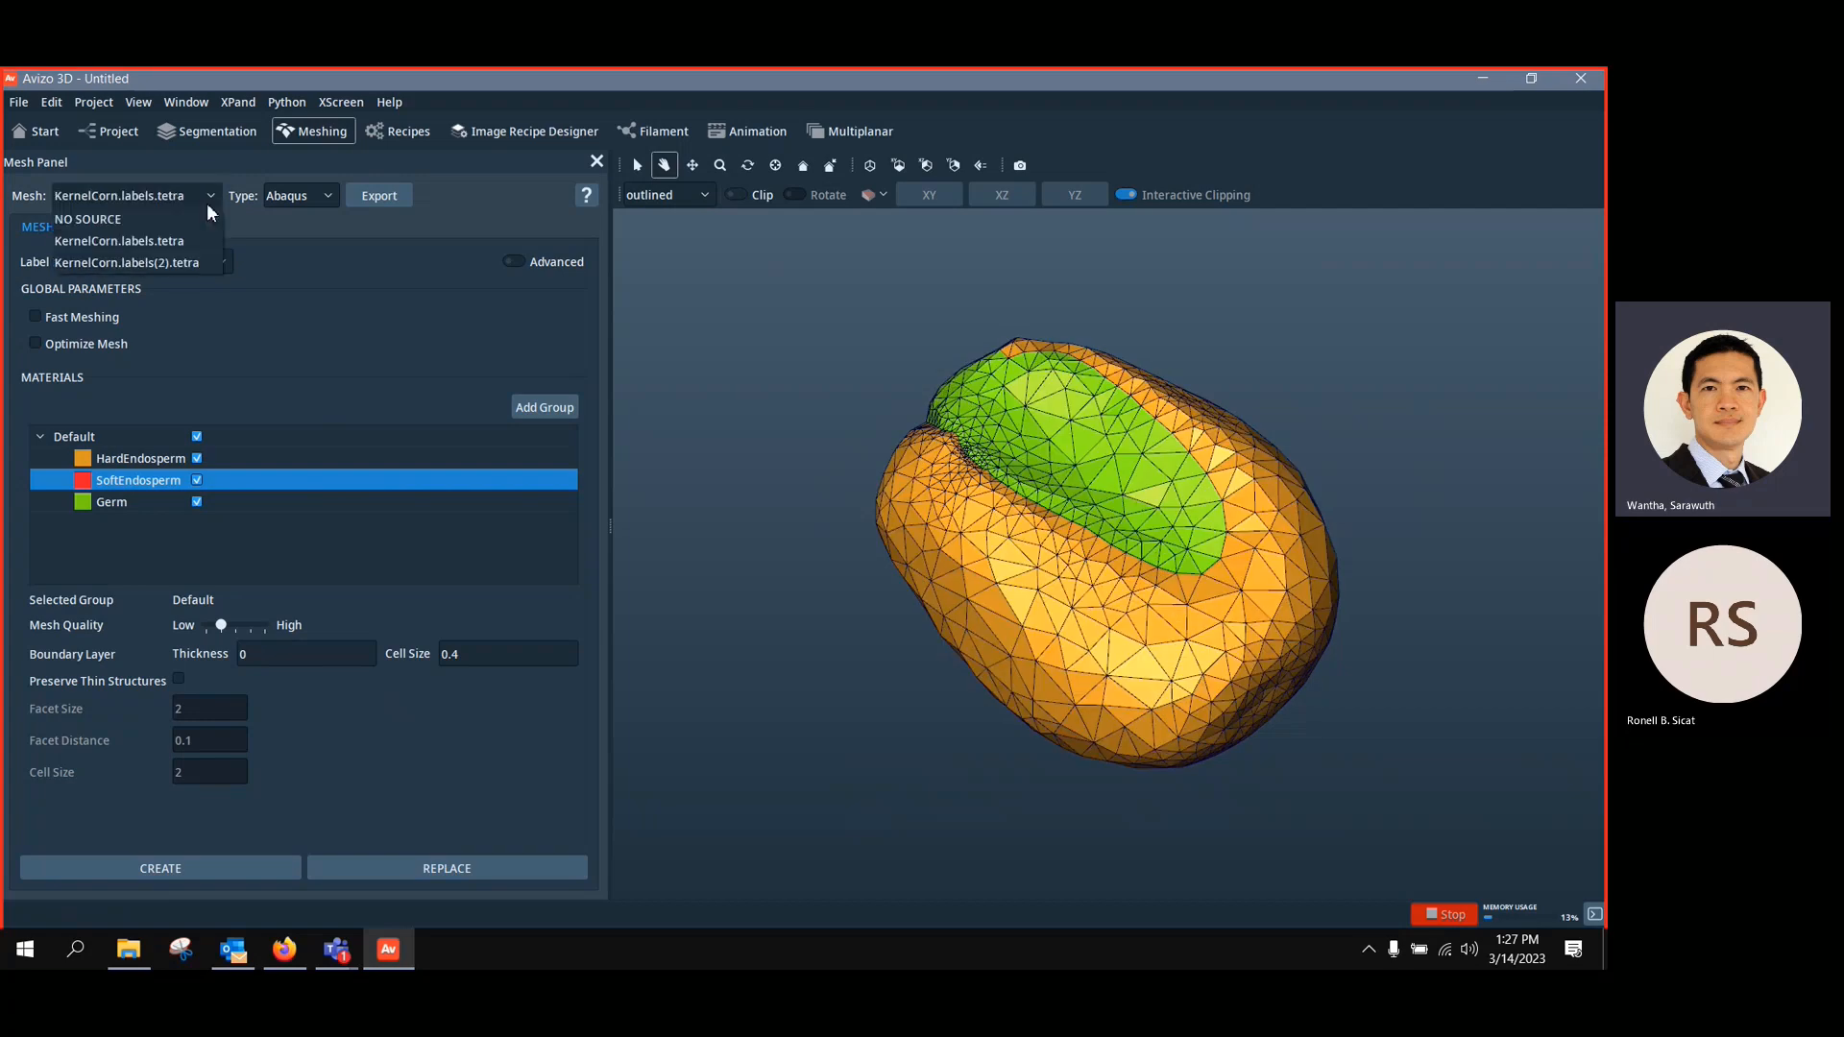
click(192, 263)
click(202, 199)
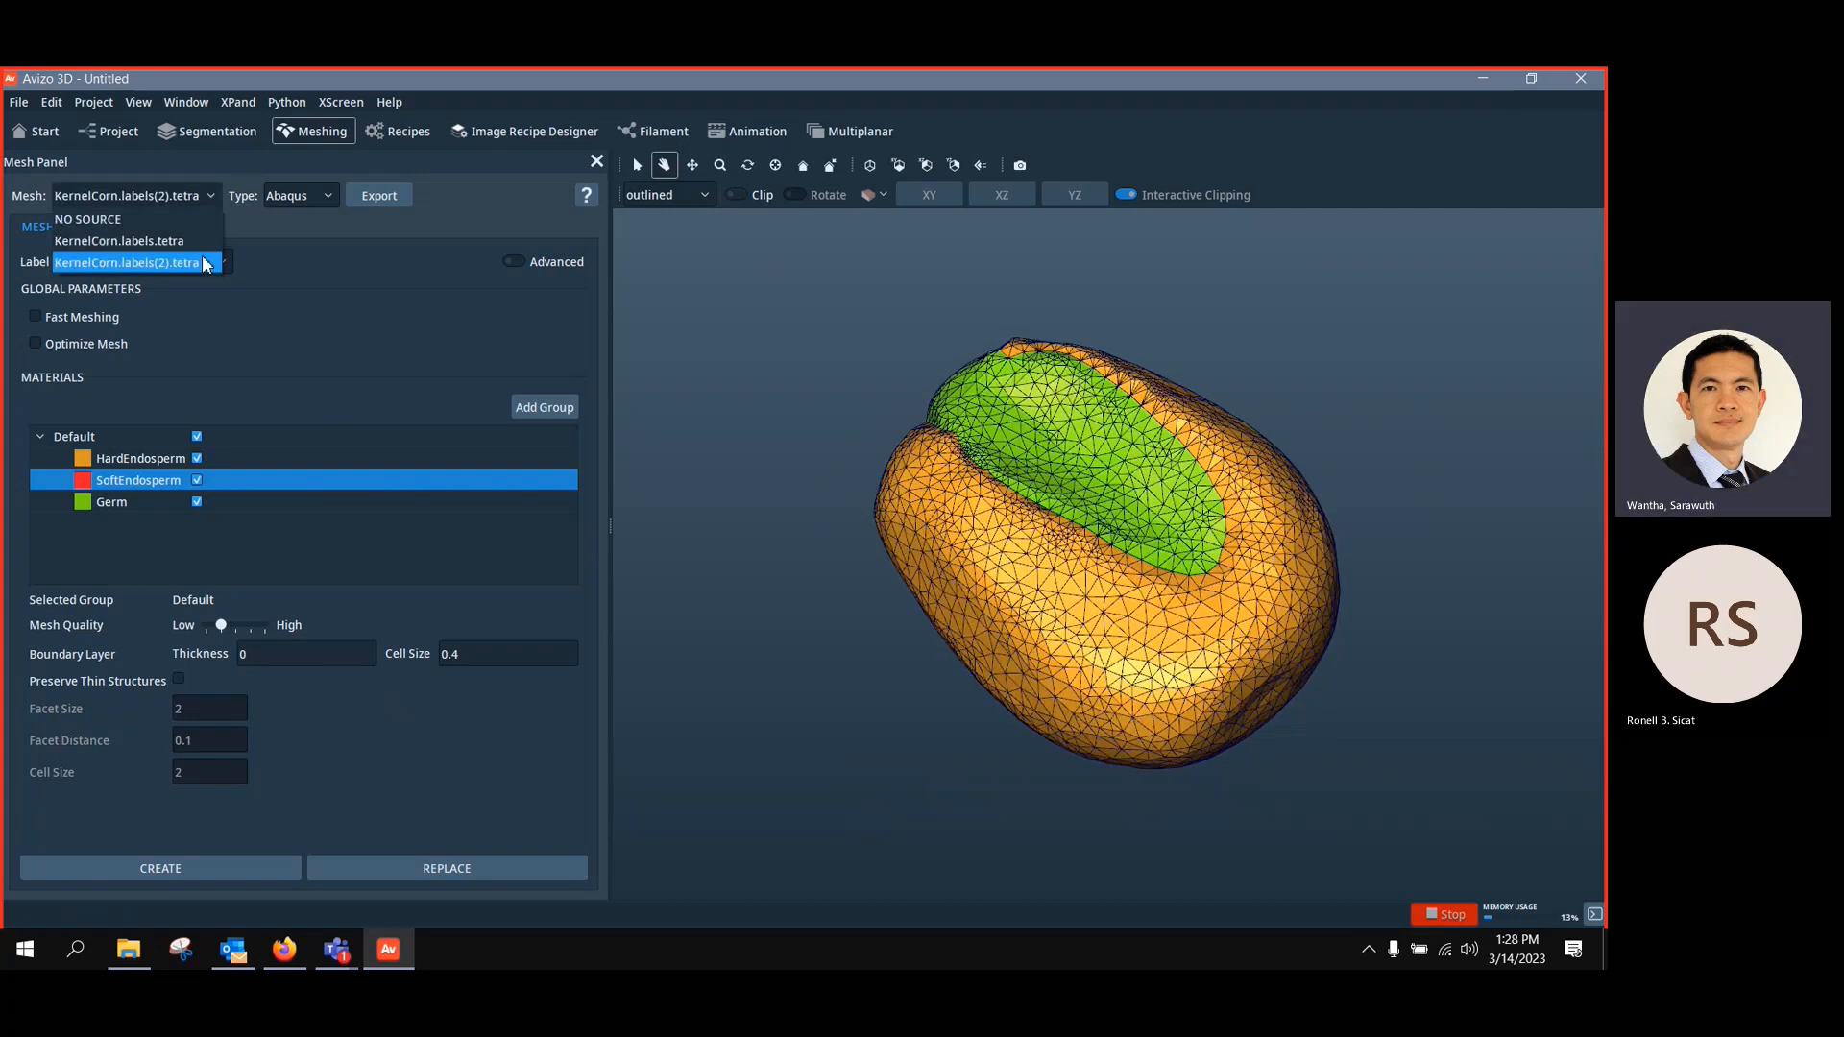
click(196, 261)
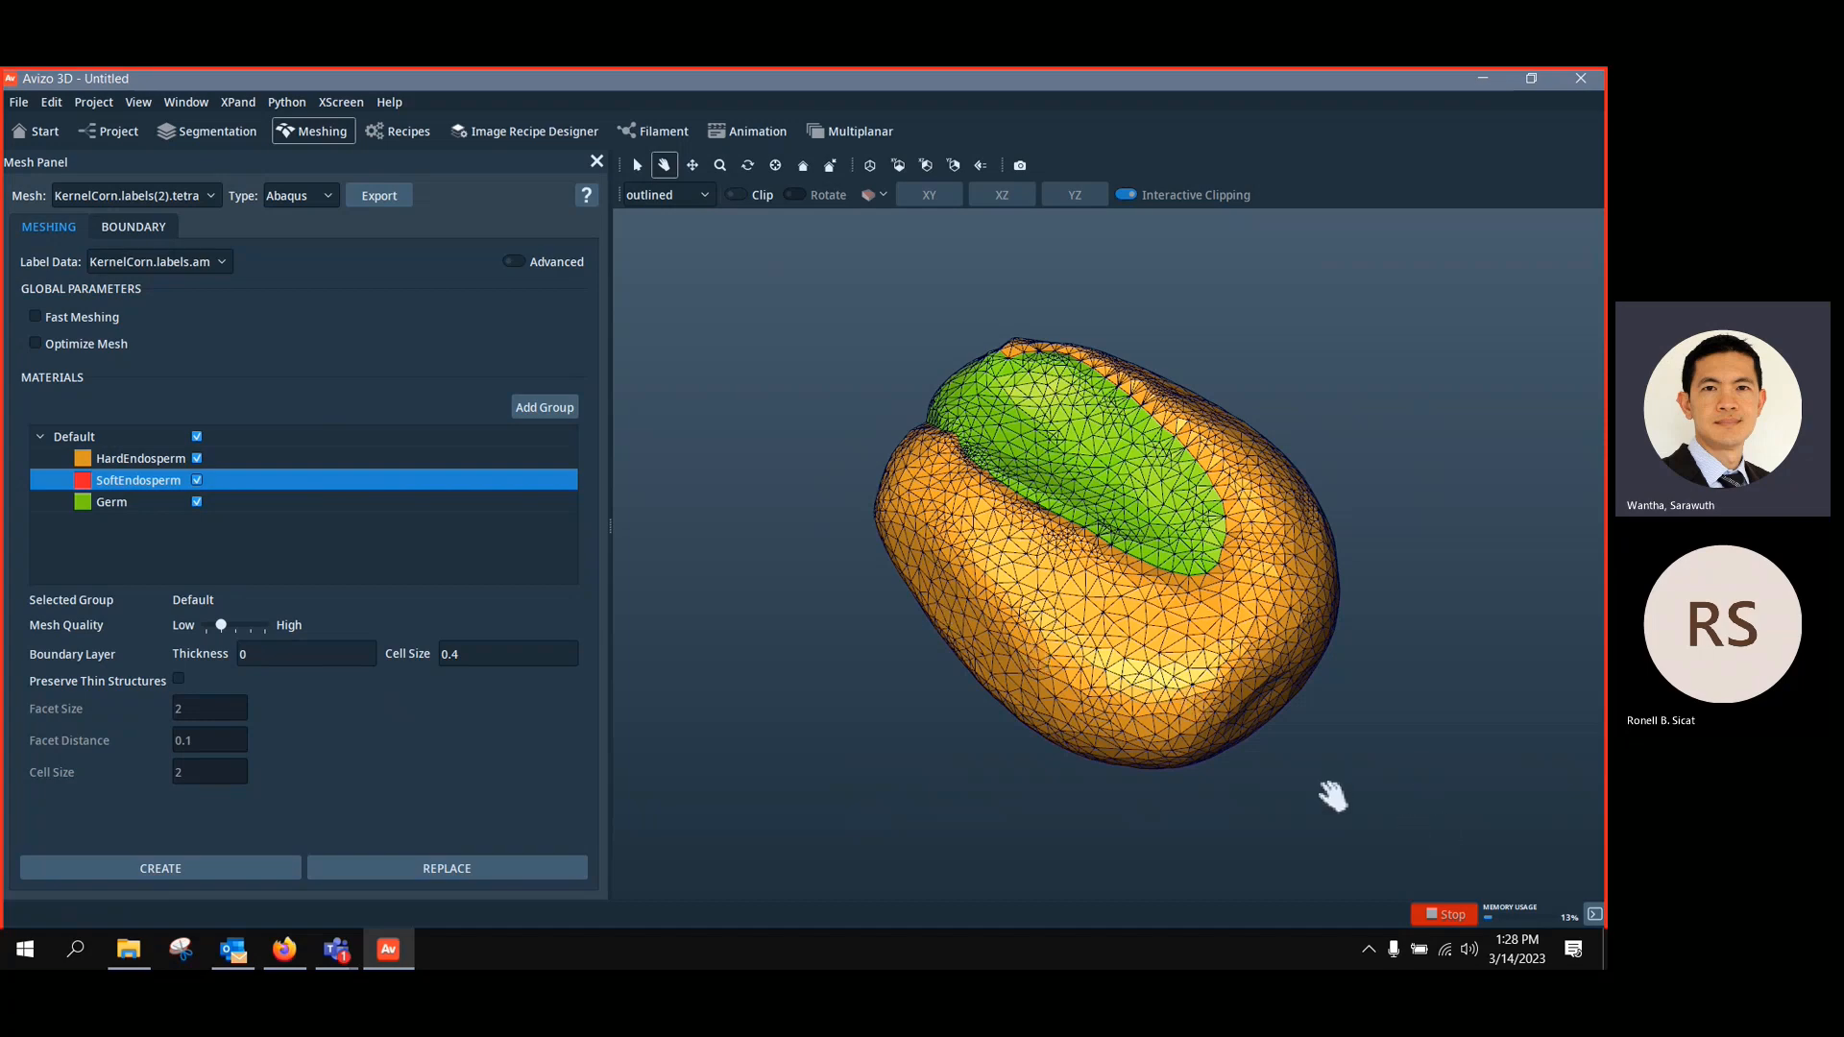
scroll(1111, 638, up, 5)
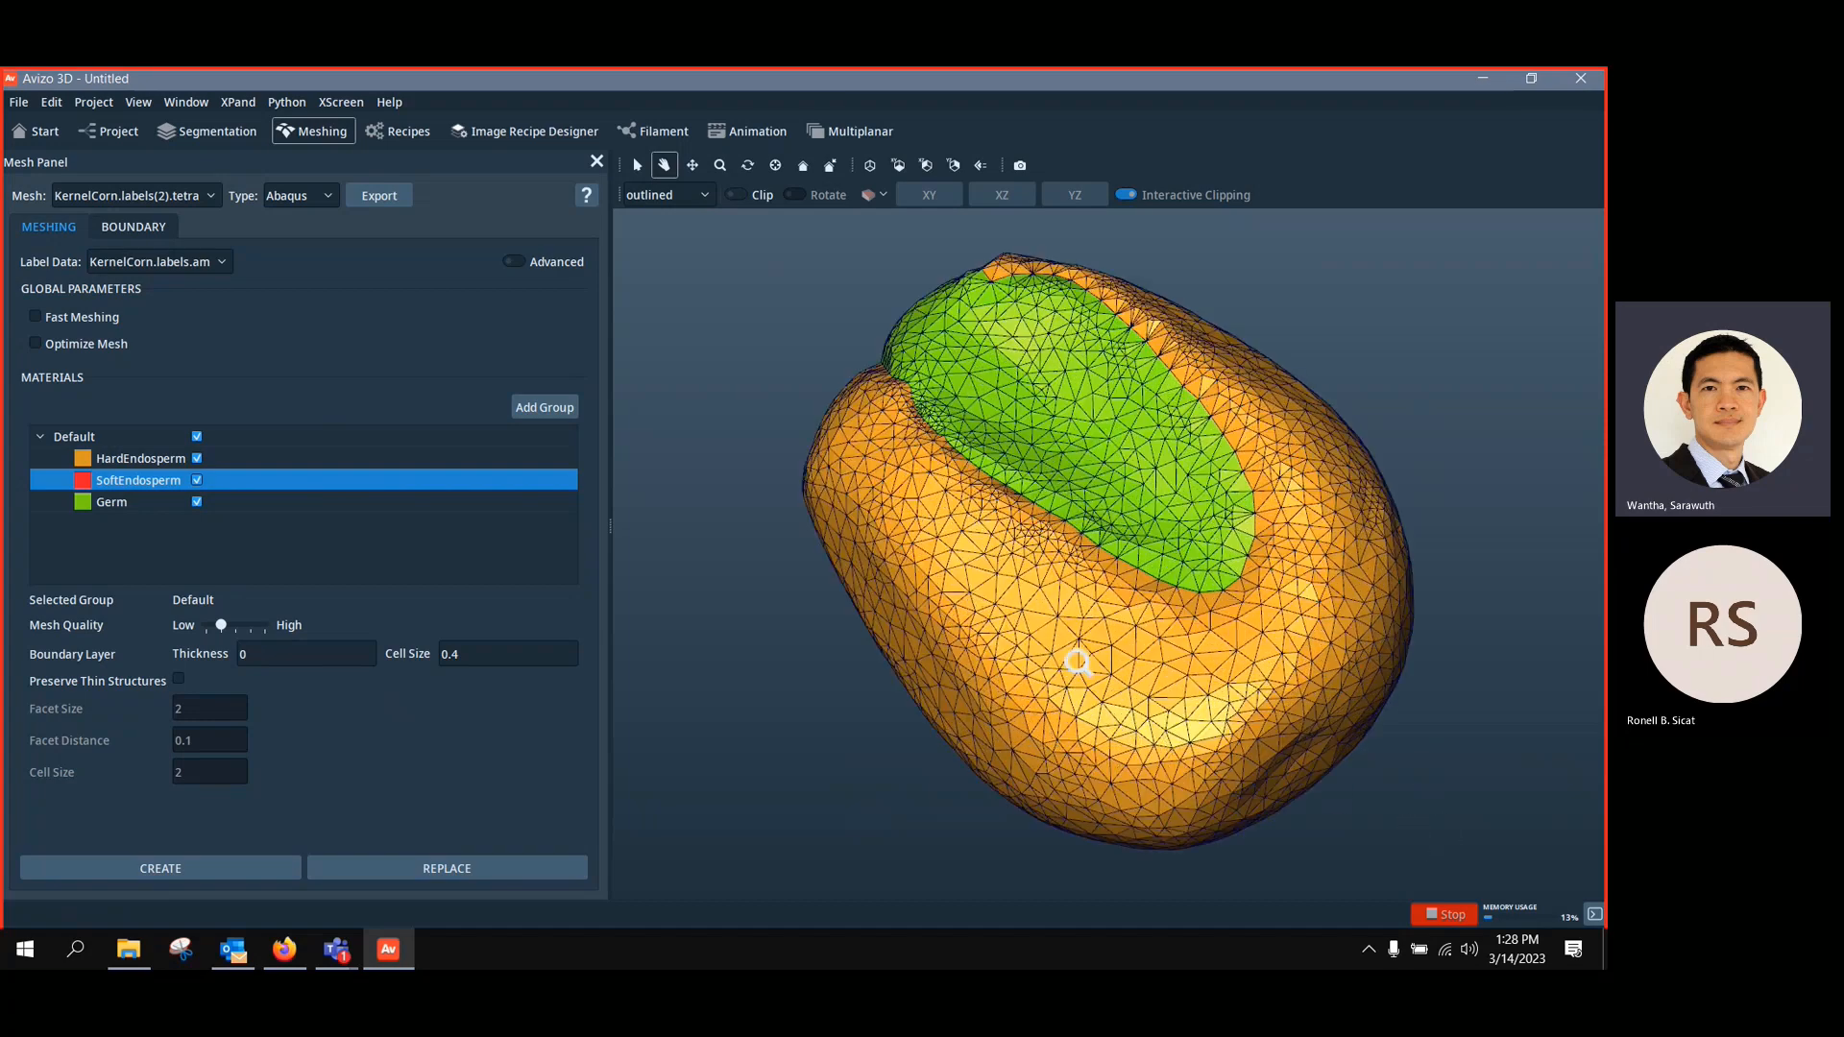
scroll(1052, 630, down, 3)
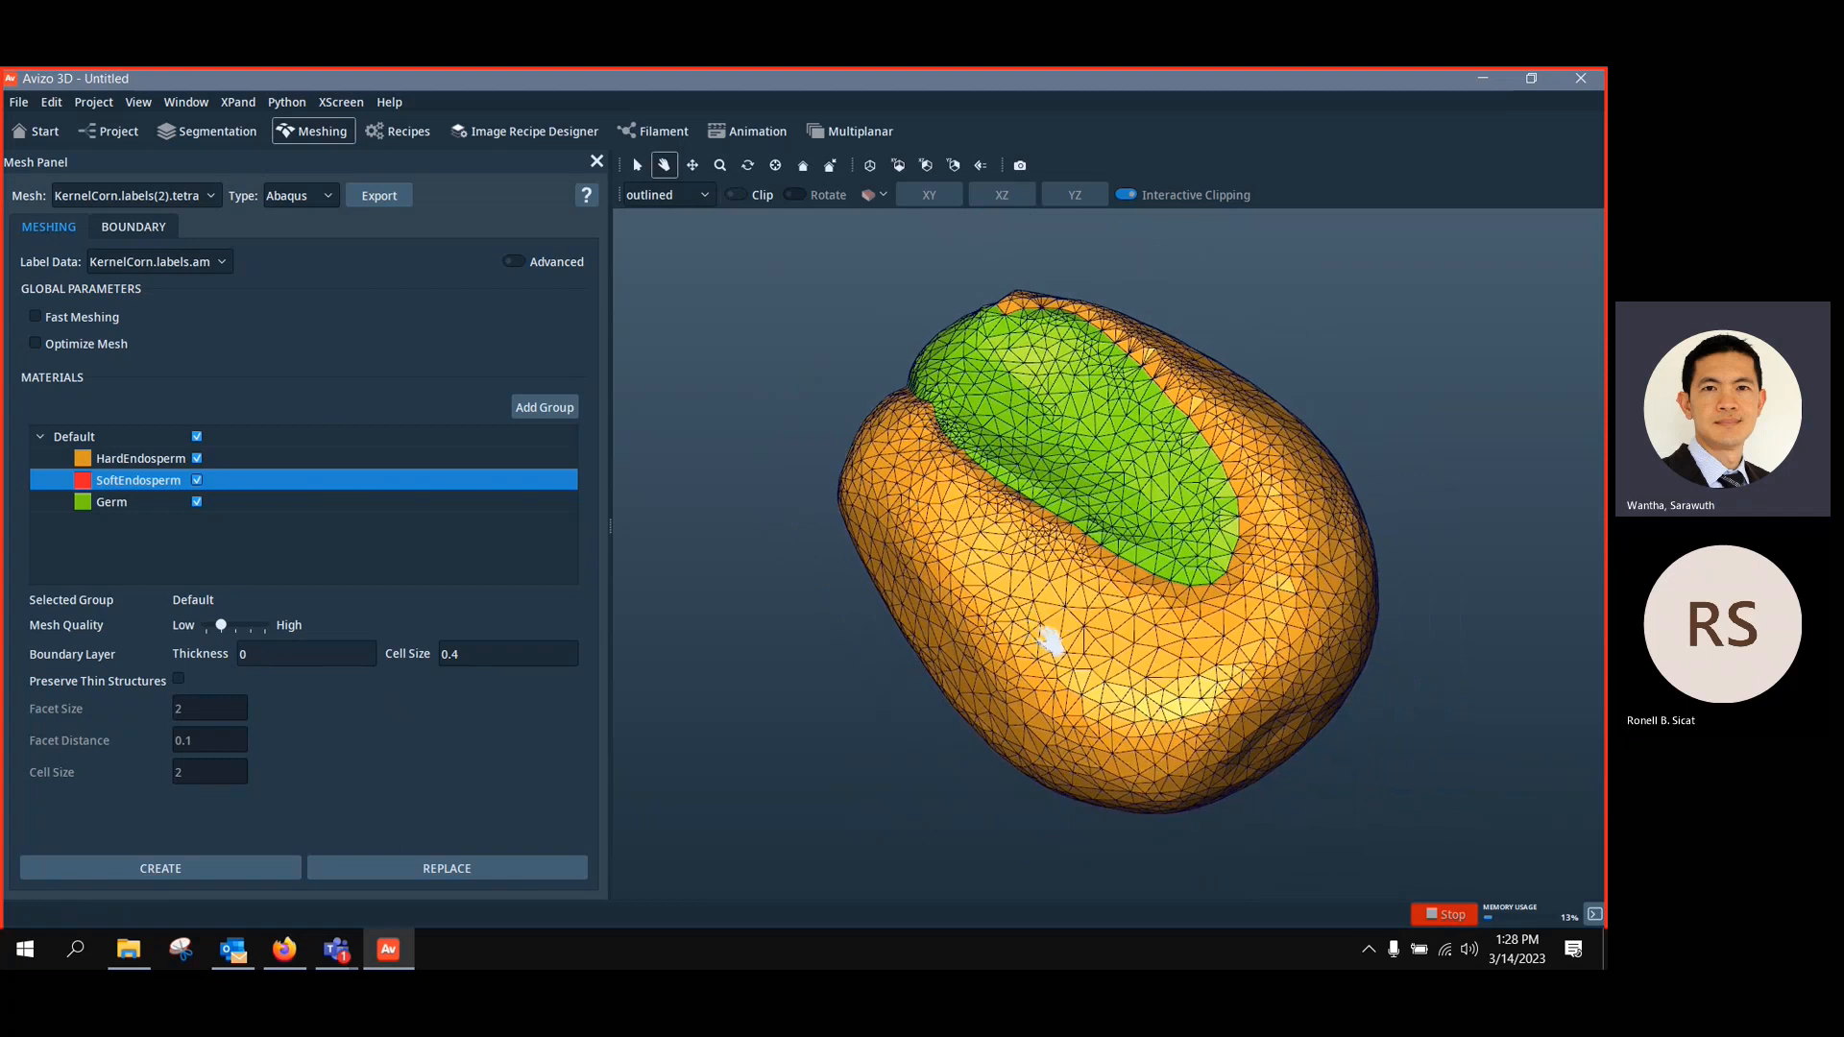
Open the boundary settings for KernelCorn.labels(2).tetra and set the selection mode to Contact
click(153, 226)
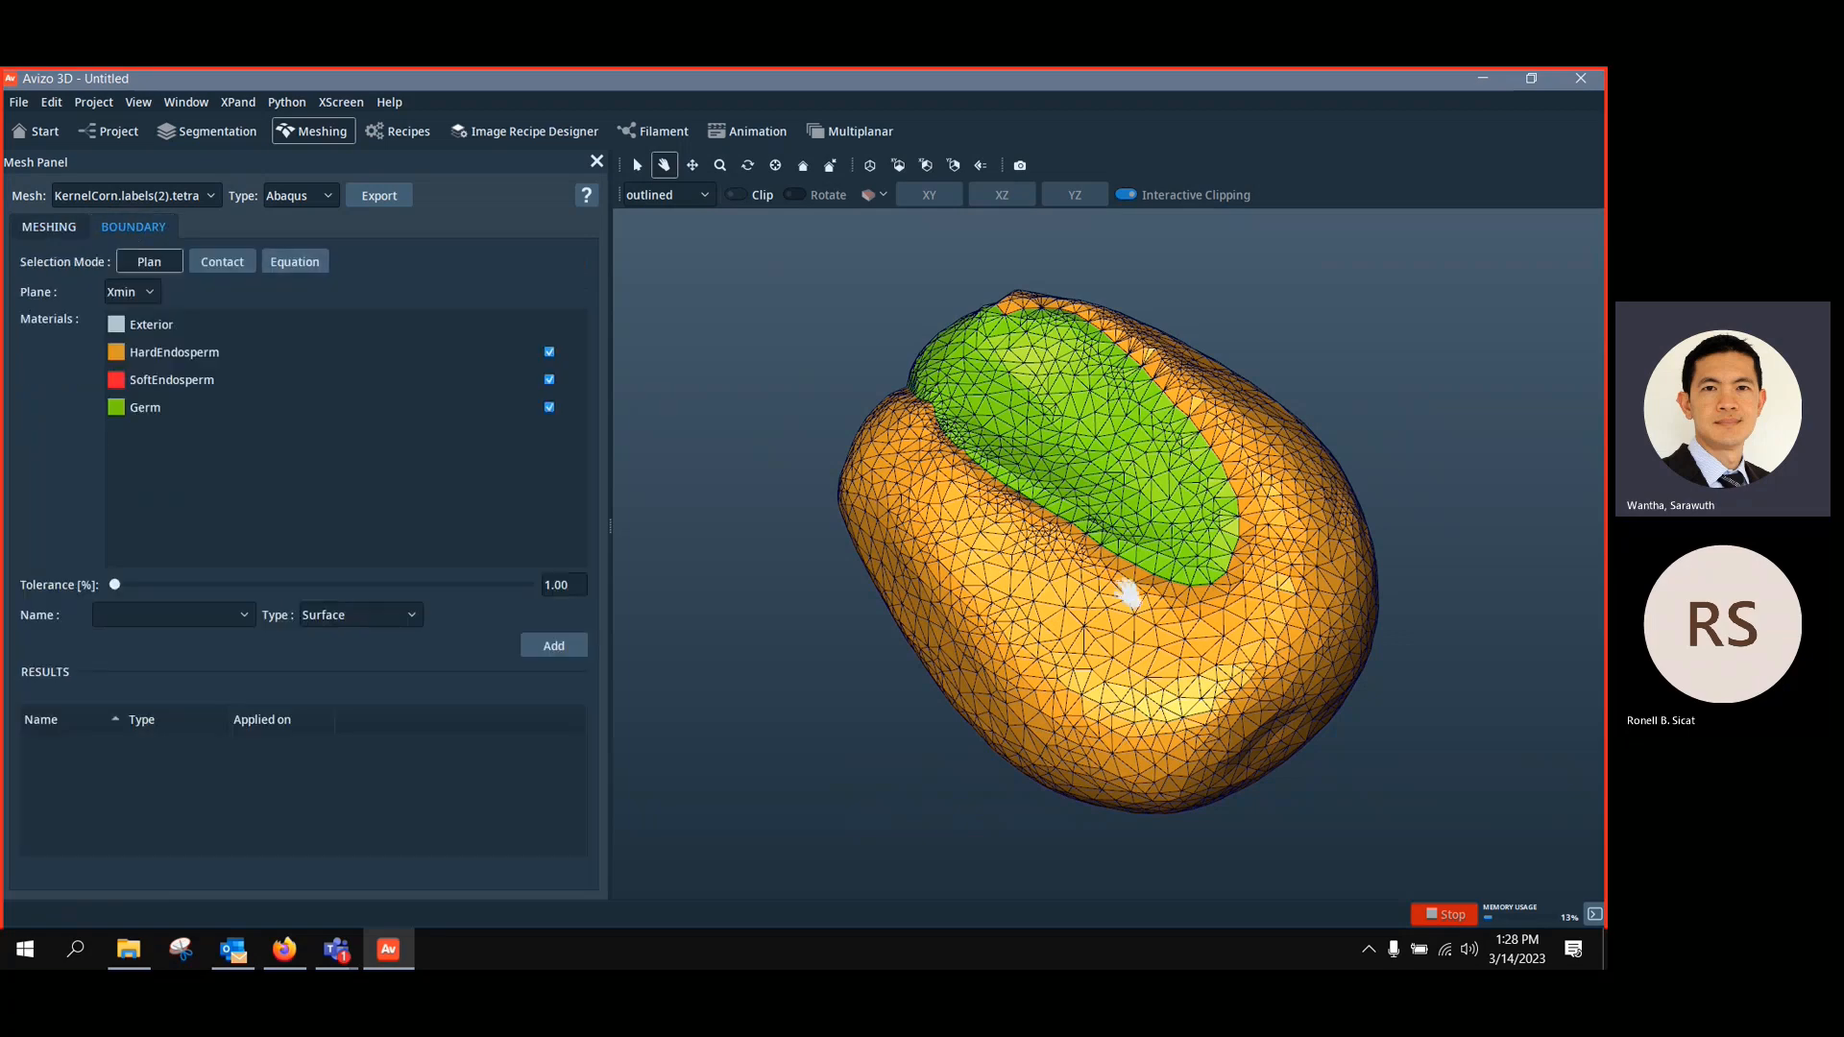
drag(1128, 596, 1158, 678)
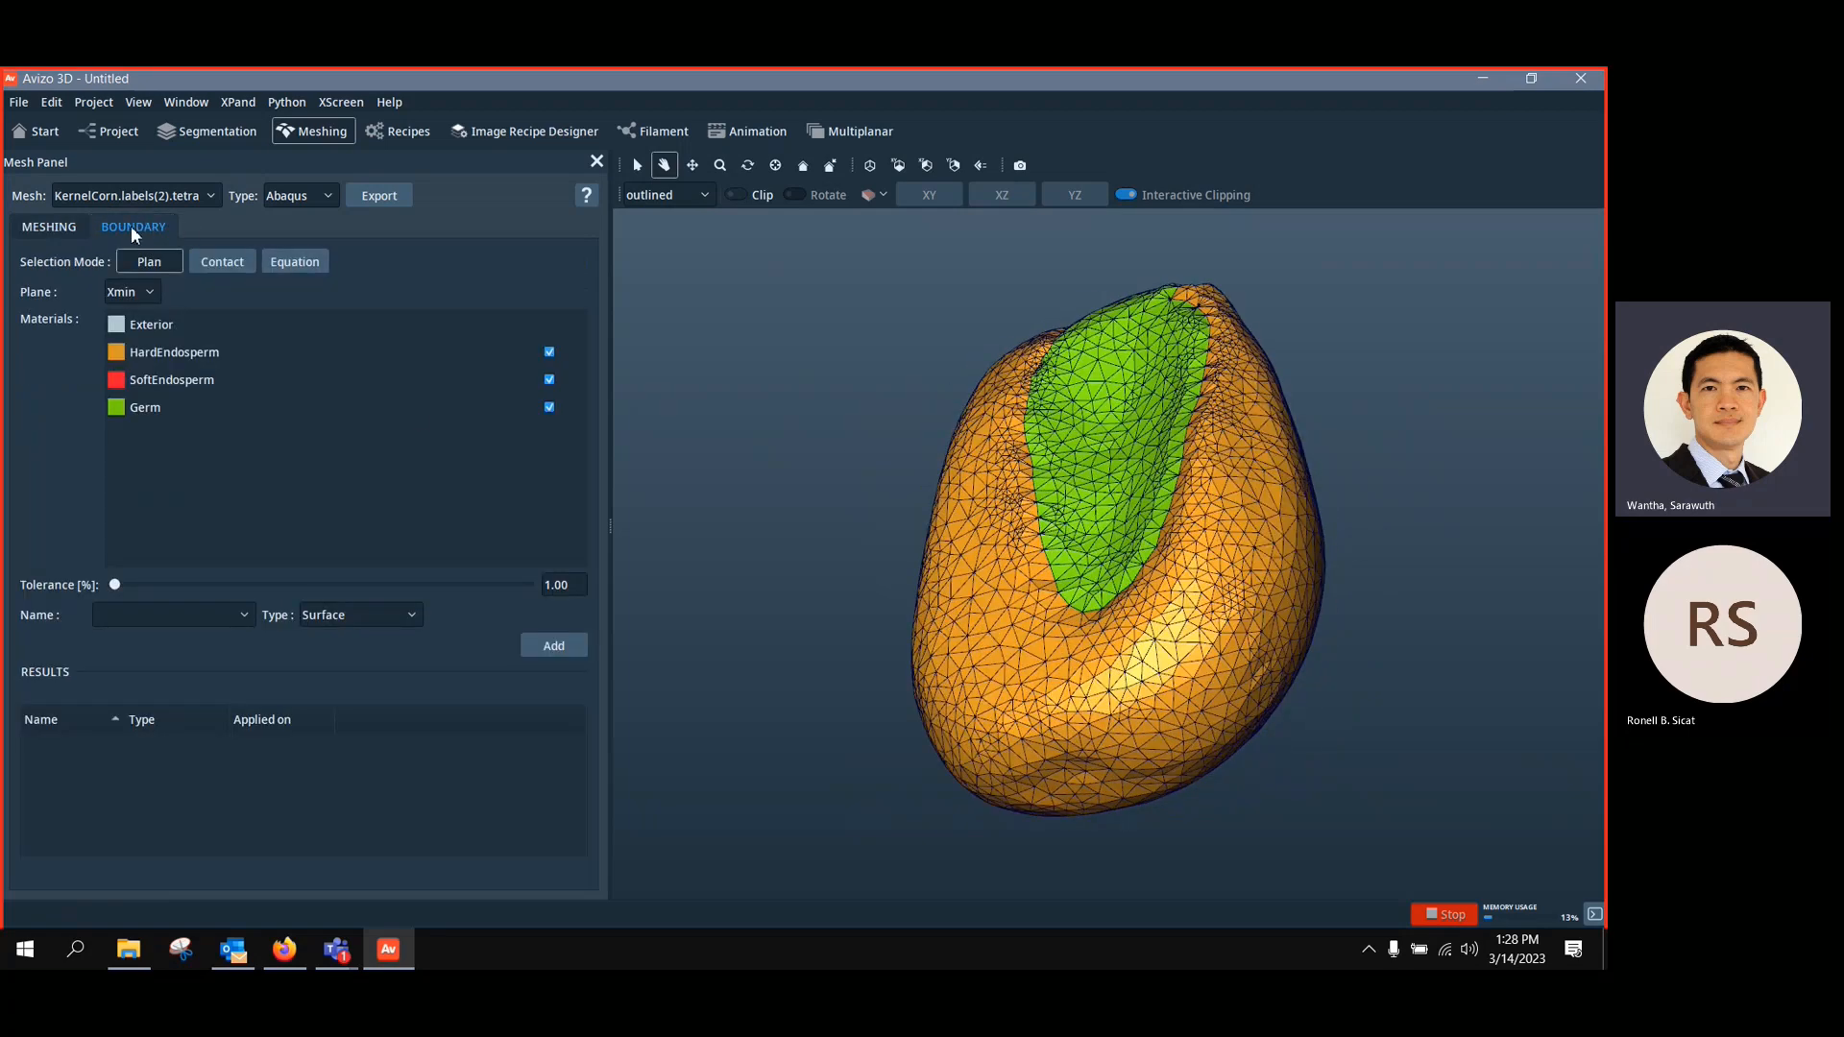
click(220, 262)
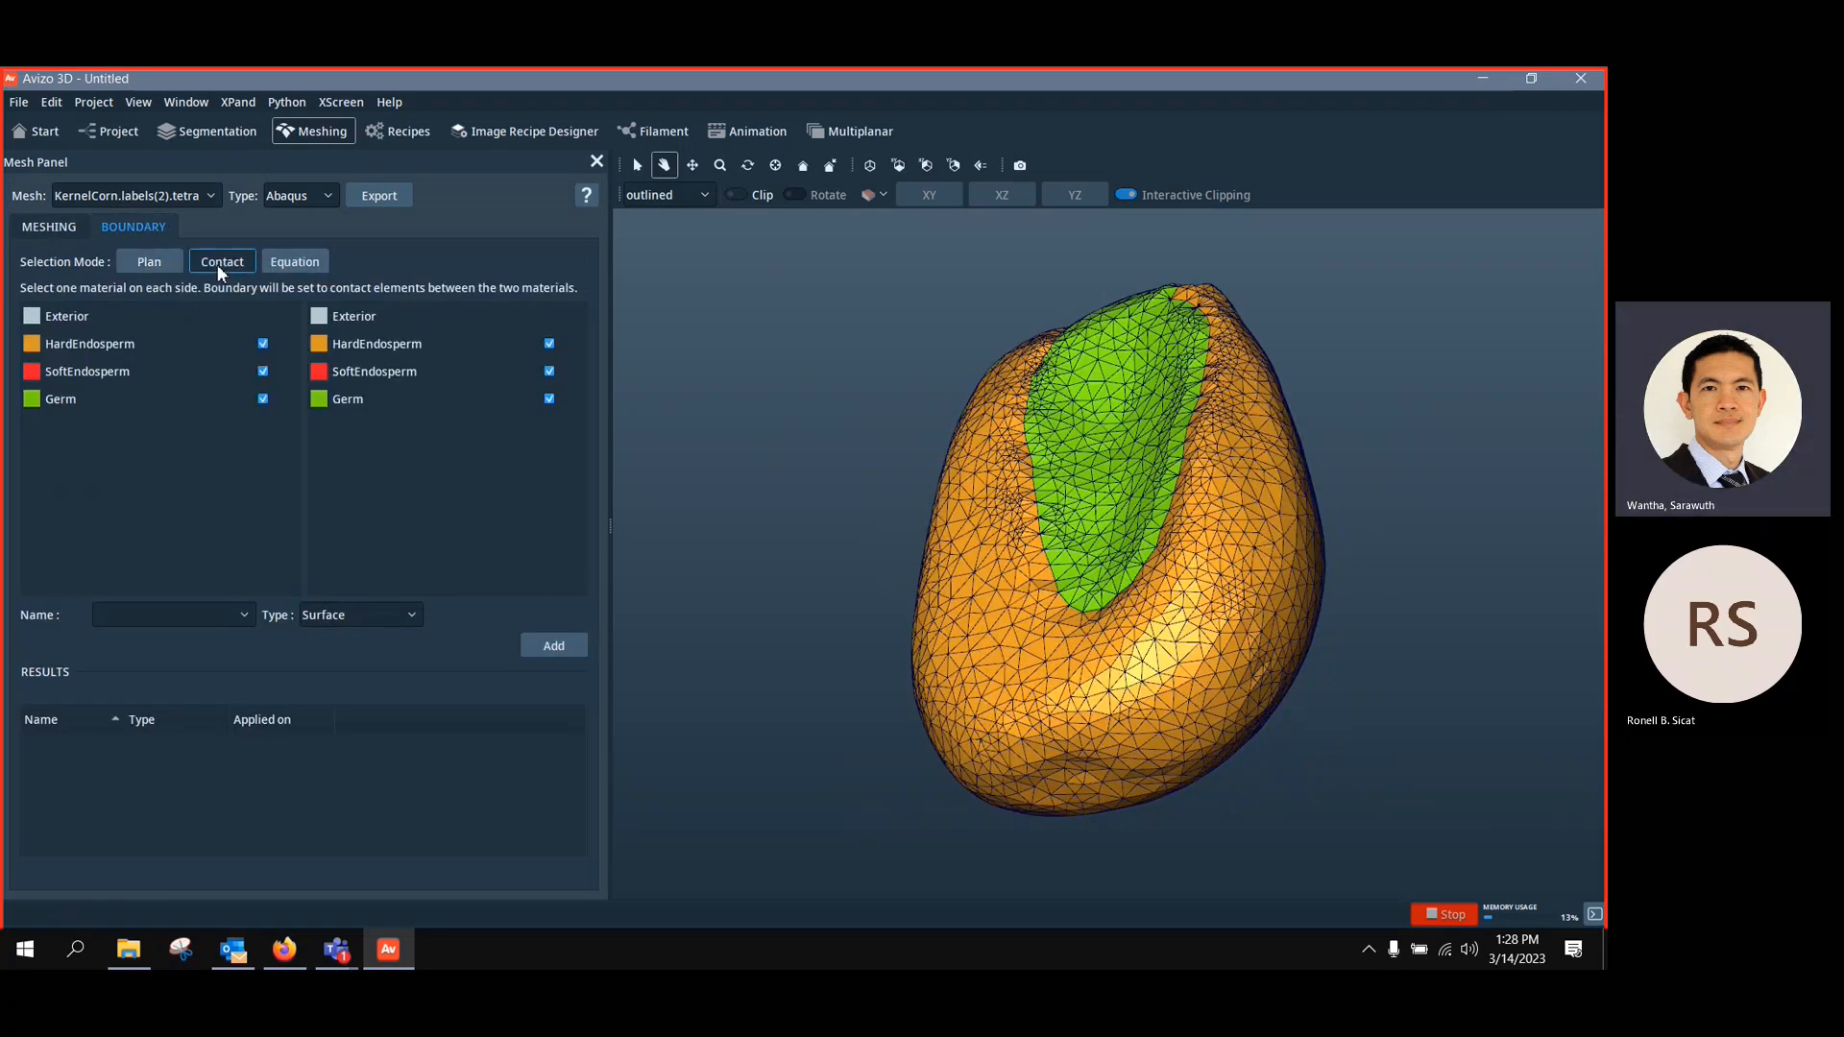
drag(1332, 713, 1121, 687)
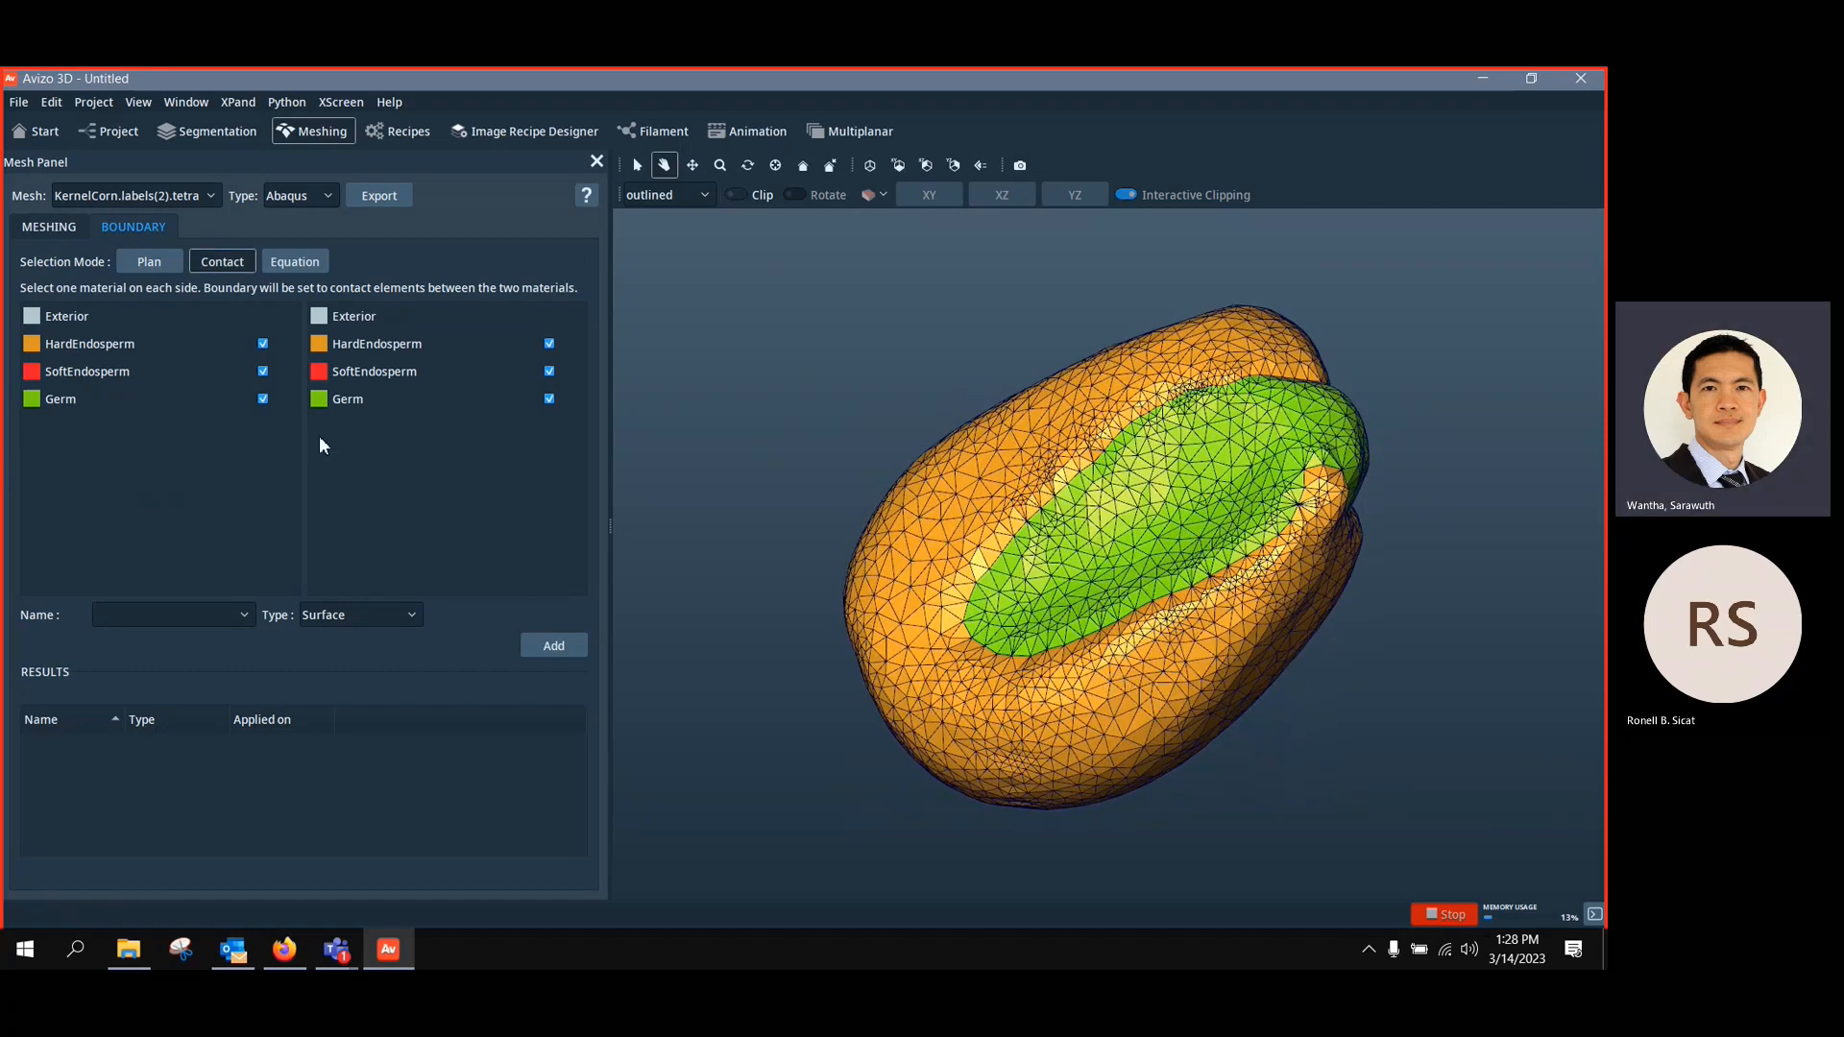
Hide the HardEndosperm, SoftEndosperm and Germ materials of the mesh in the contact boundary settings
click(269, 348)
click(265, 345)
click(324, 369)
click(263, 372)
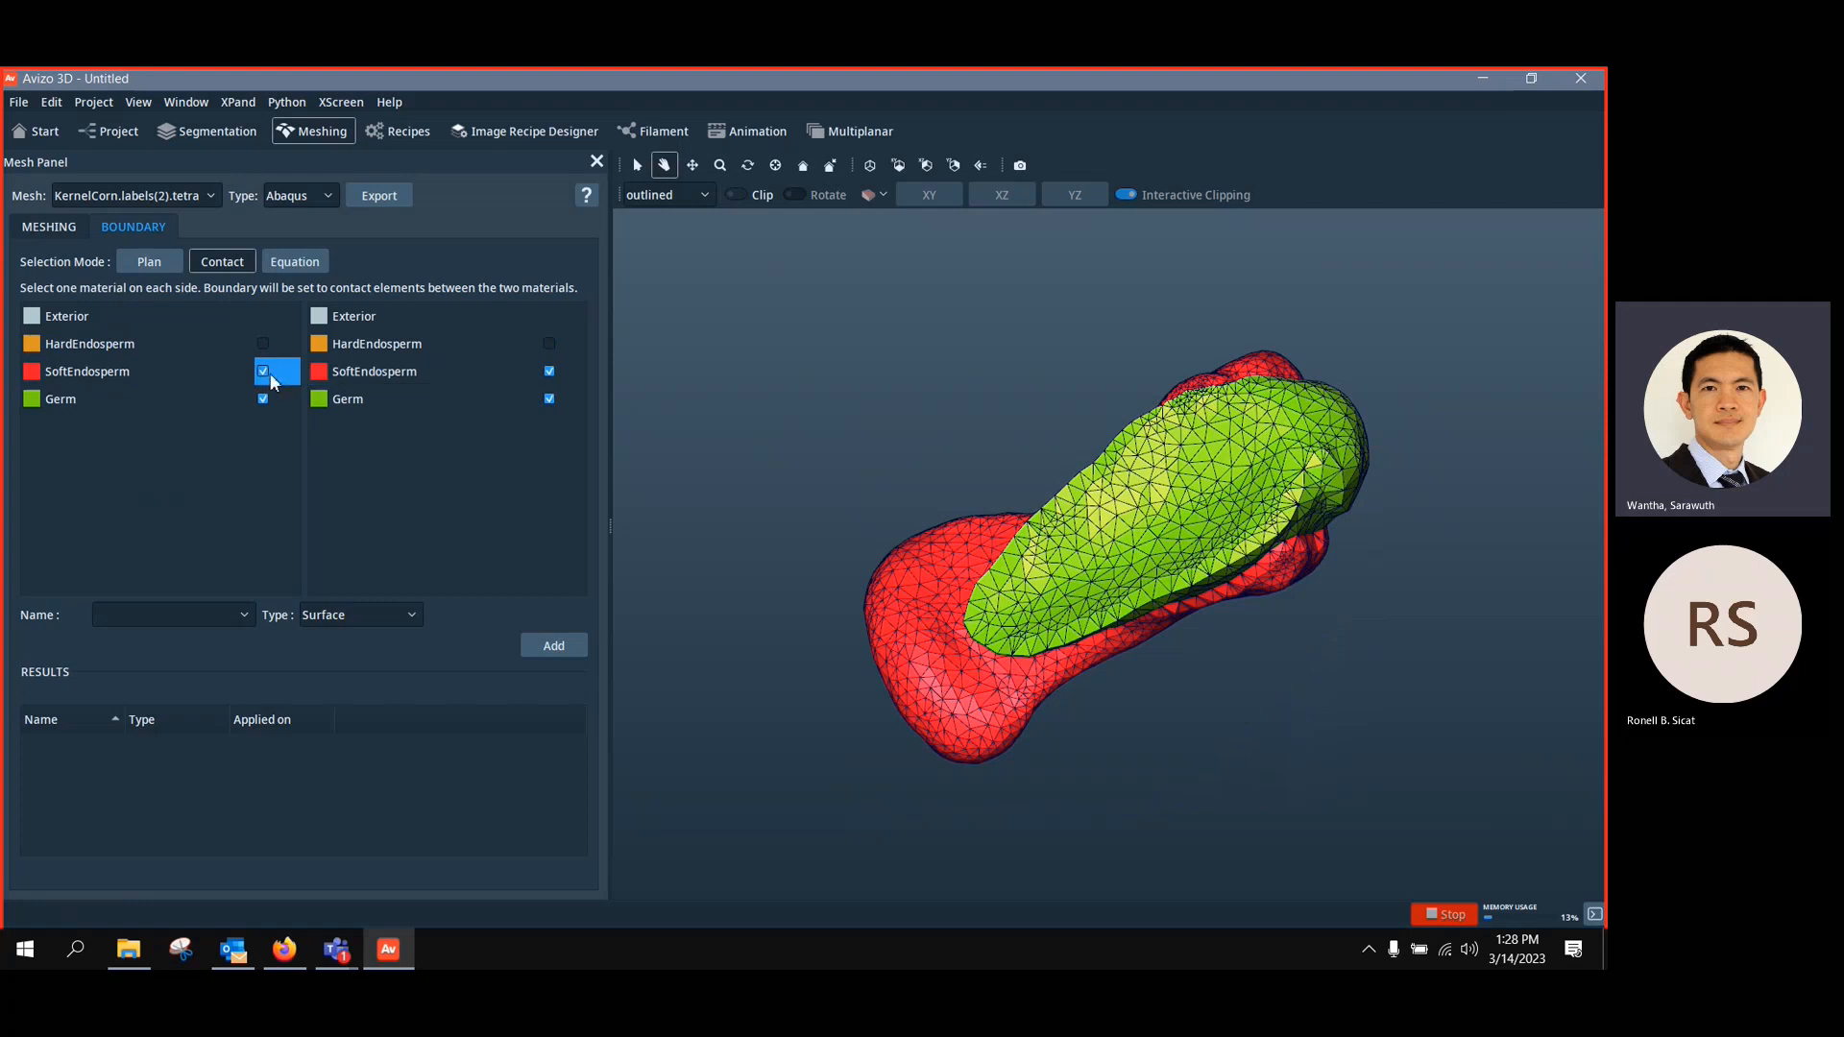
click(263, 399)
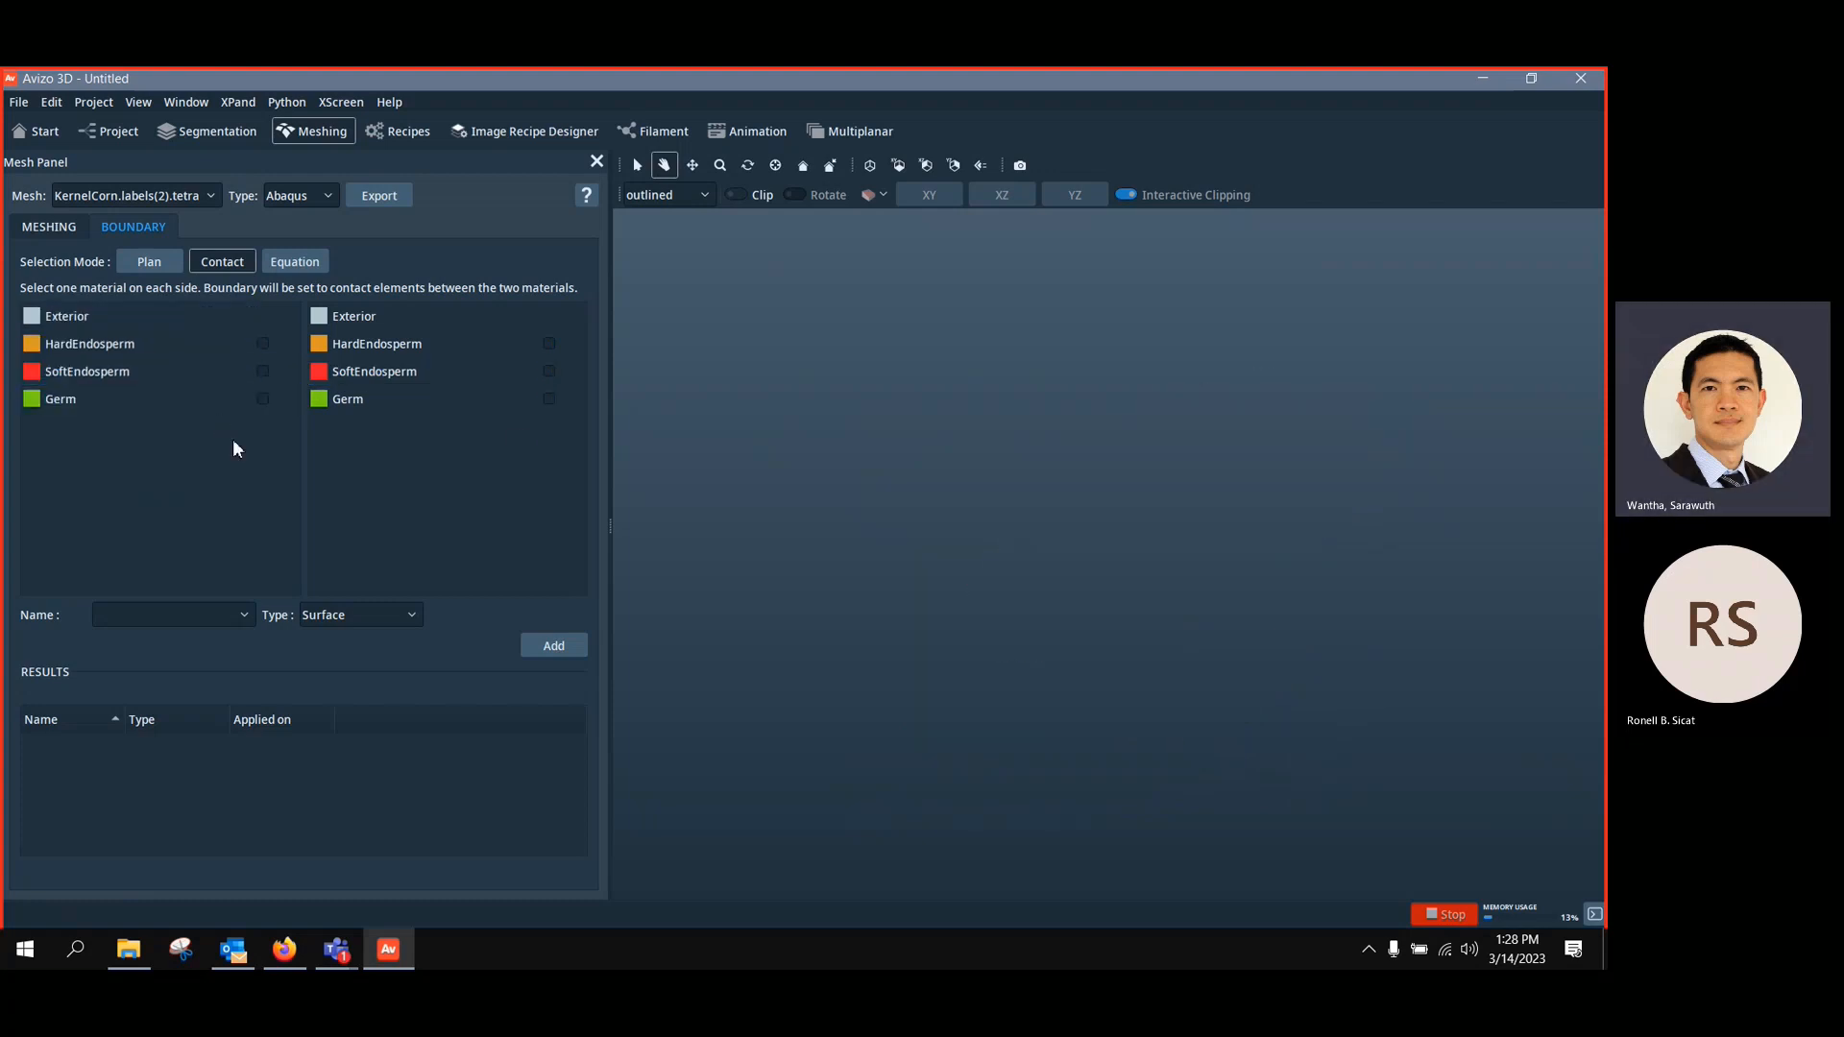
Select HardEndosperm as the first material and Germ as the second material of the contact boundary
click(73, 344)
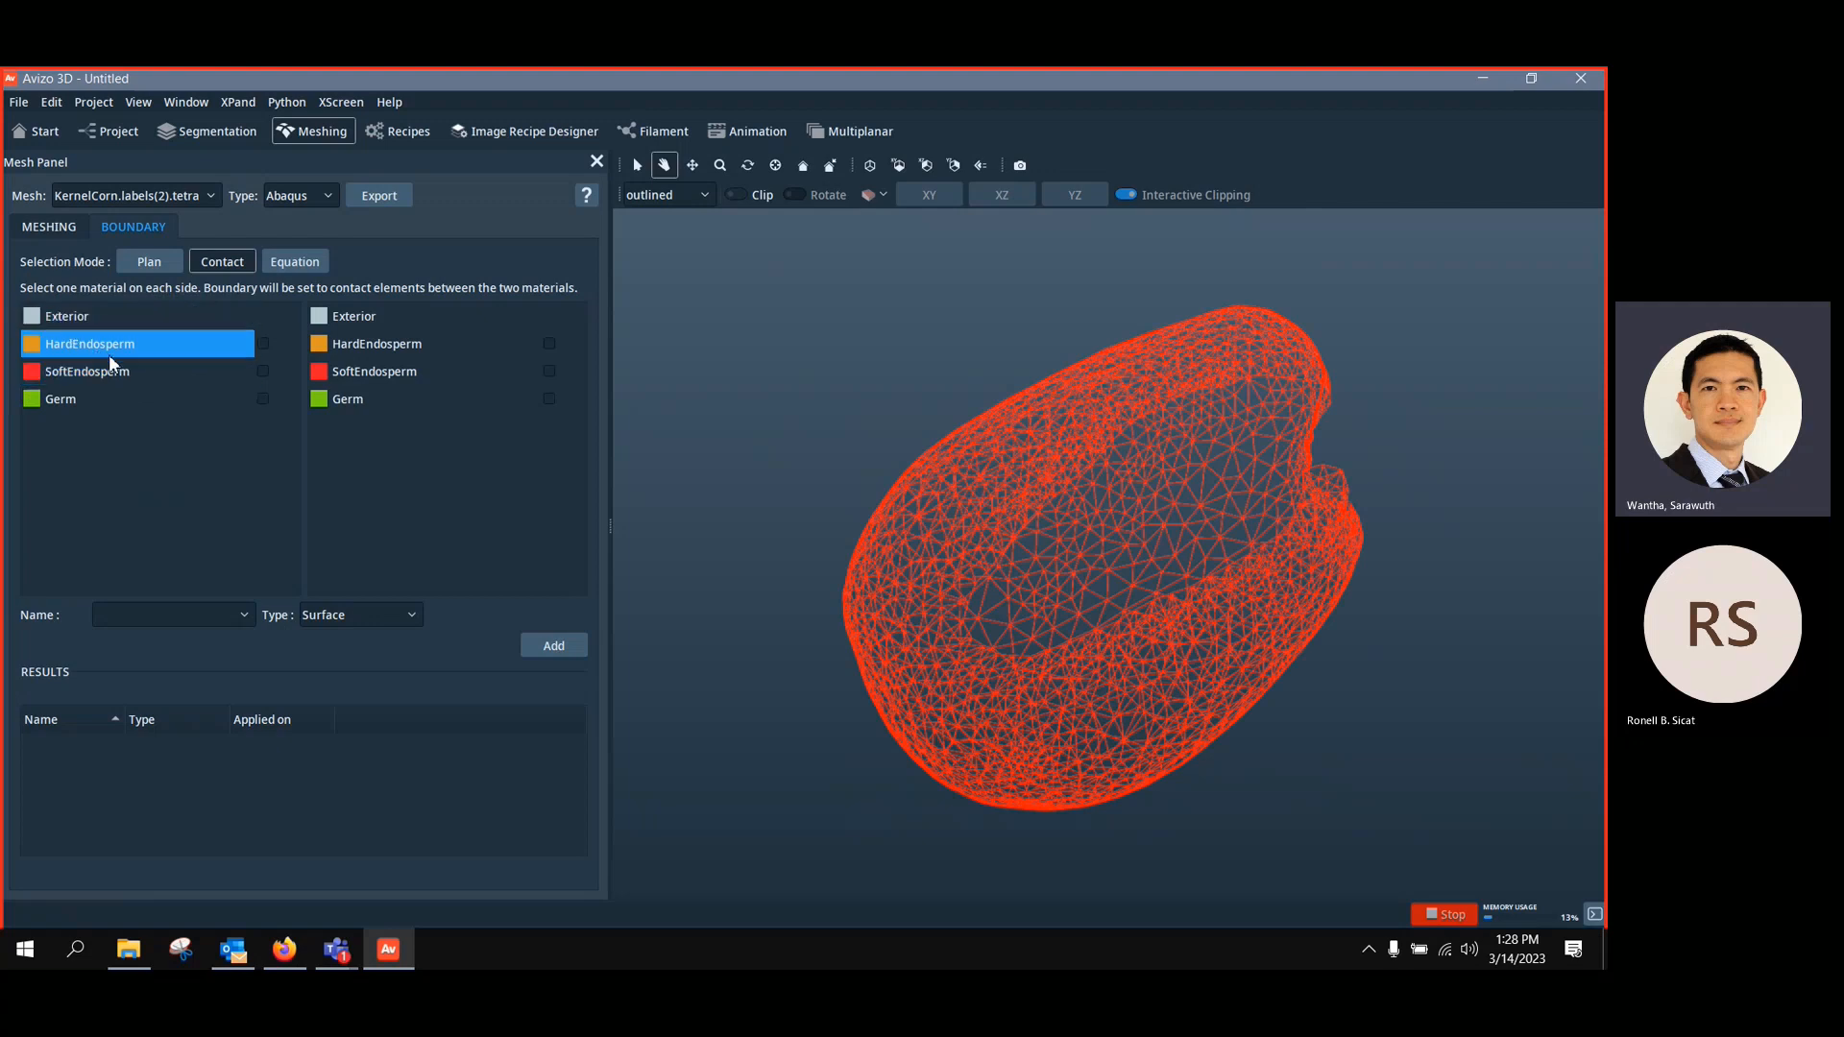
click(423, 401)
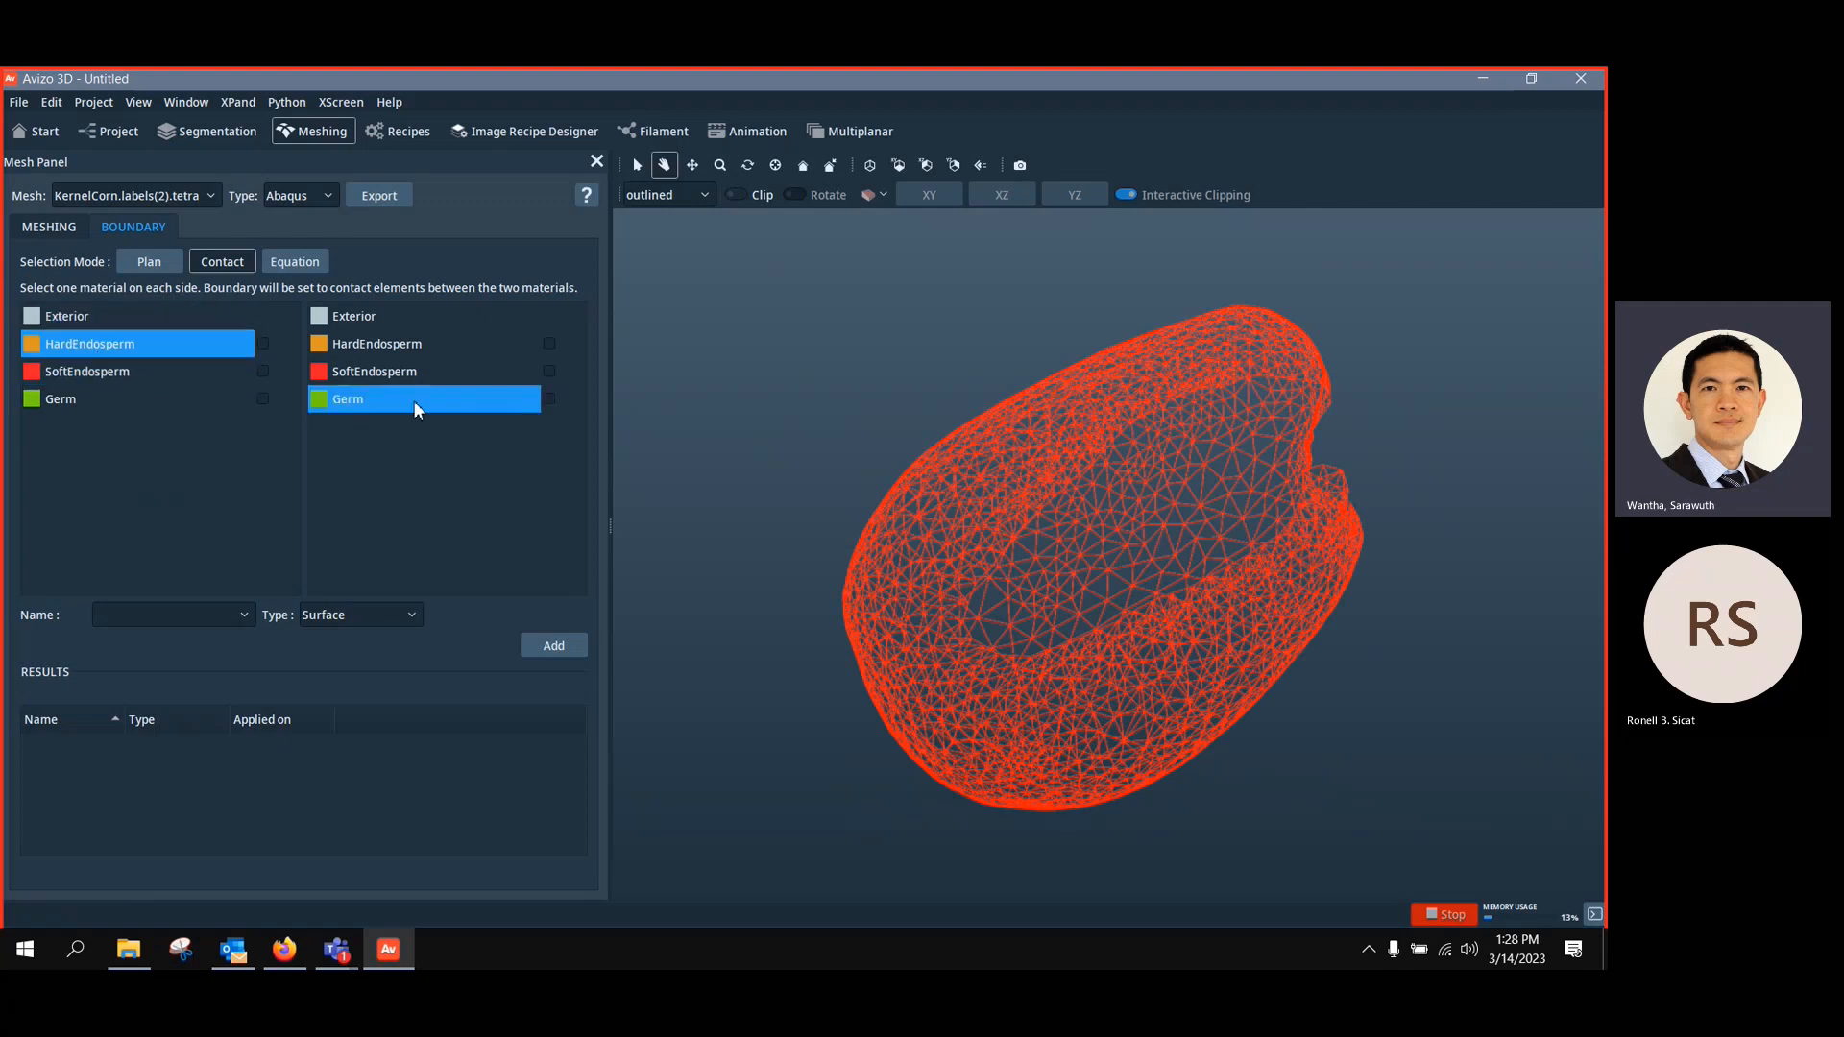
drag(1260, 685, 940, 464)
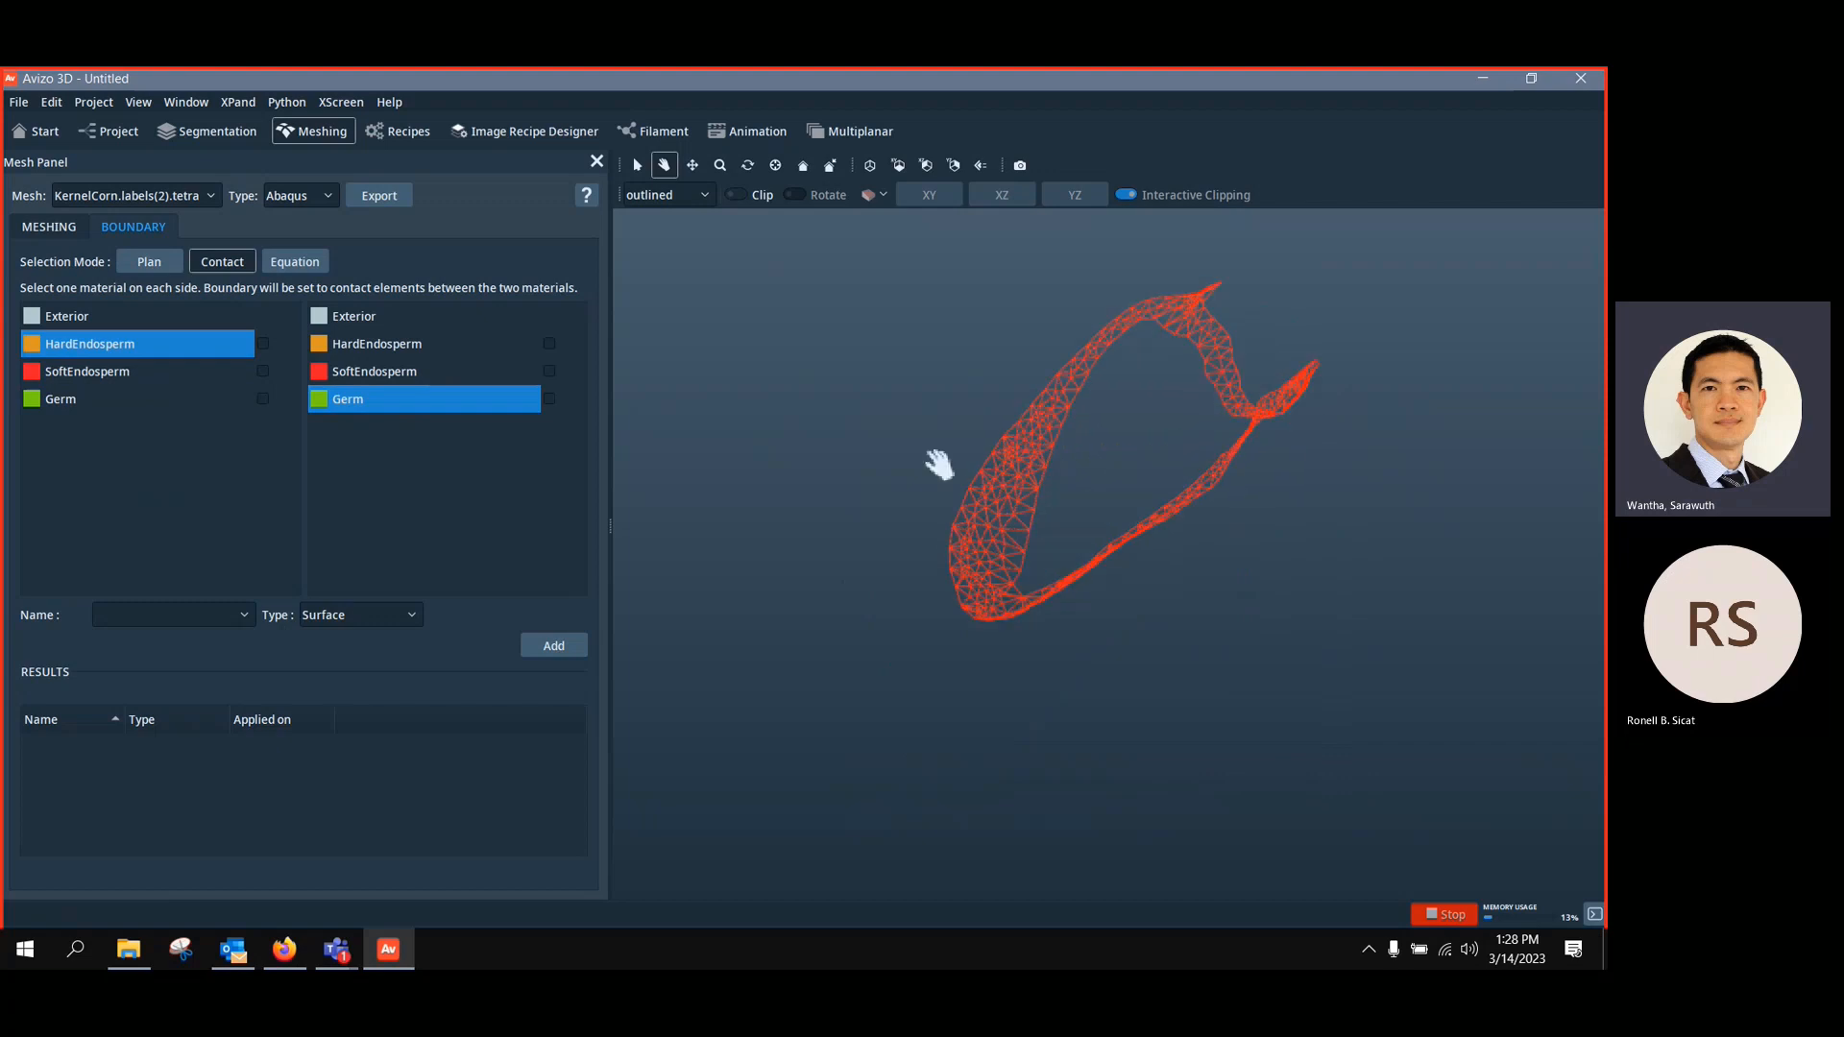
Temporarily show the SoftEndosperm and Germ materials to examine the HardEndosperm–Germ contact surface against them, and hide both again
click(264, 373)
drag(1070, 576, 1027, 509)
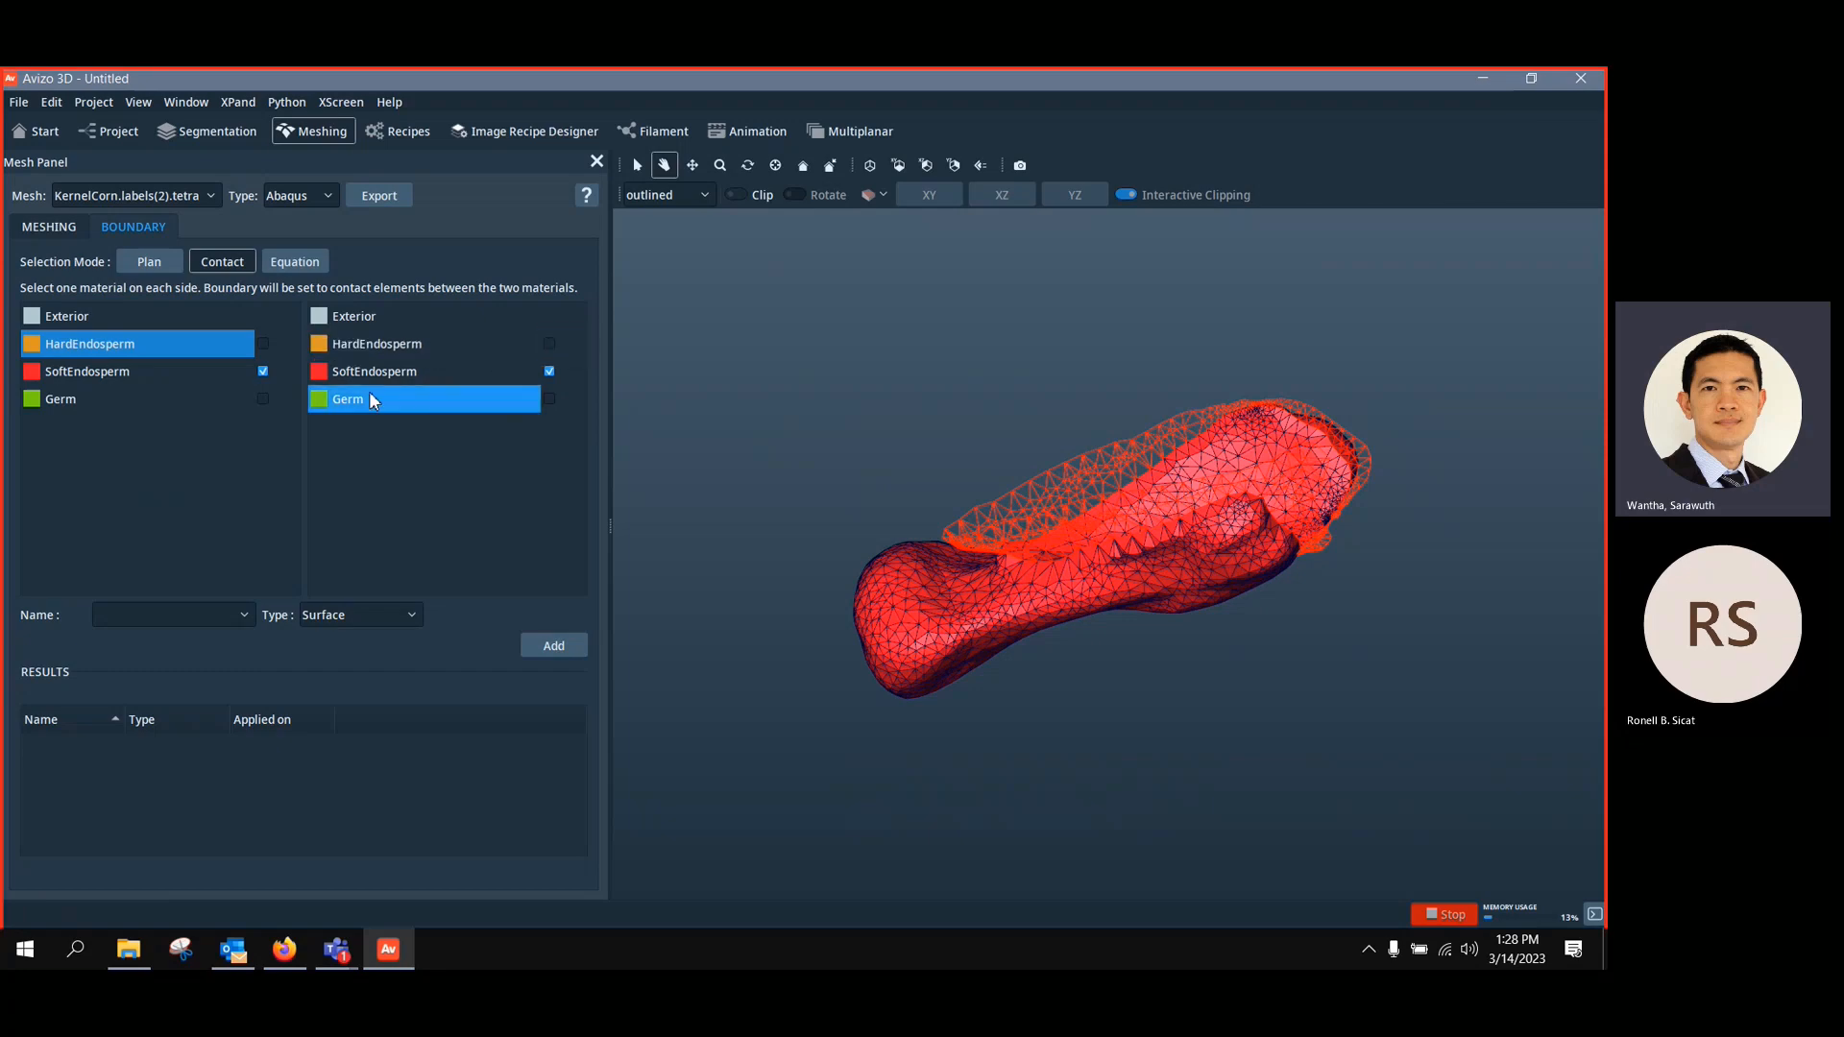
click(262, 400)
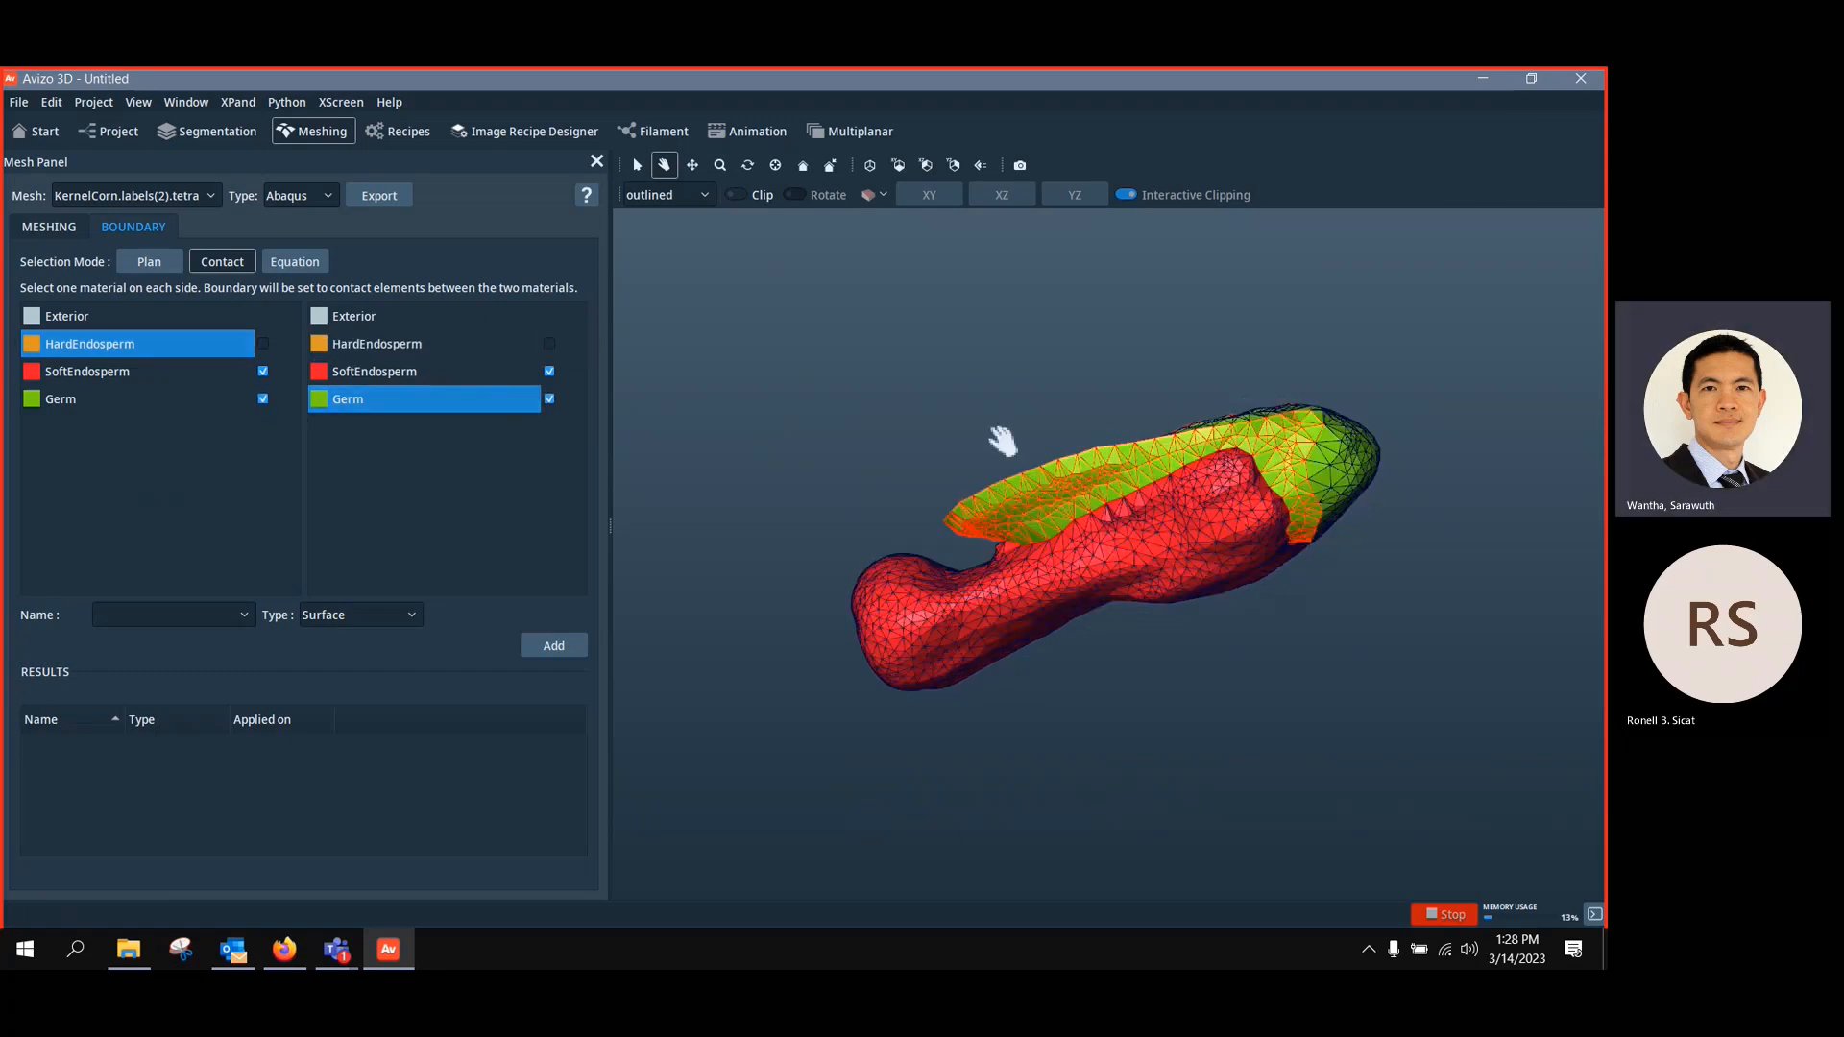
drag(1000, 440, 1188, 519)
scroll(1227, 548, up, 3)
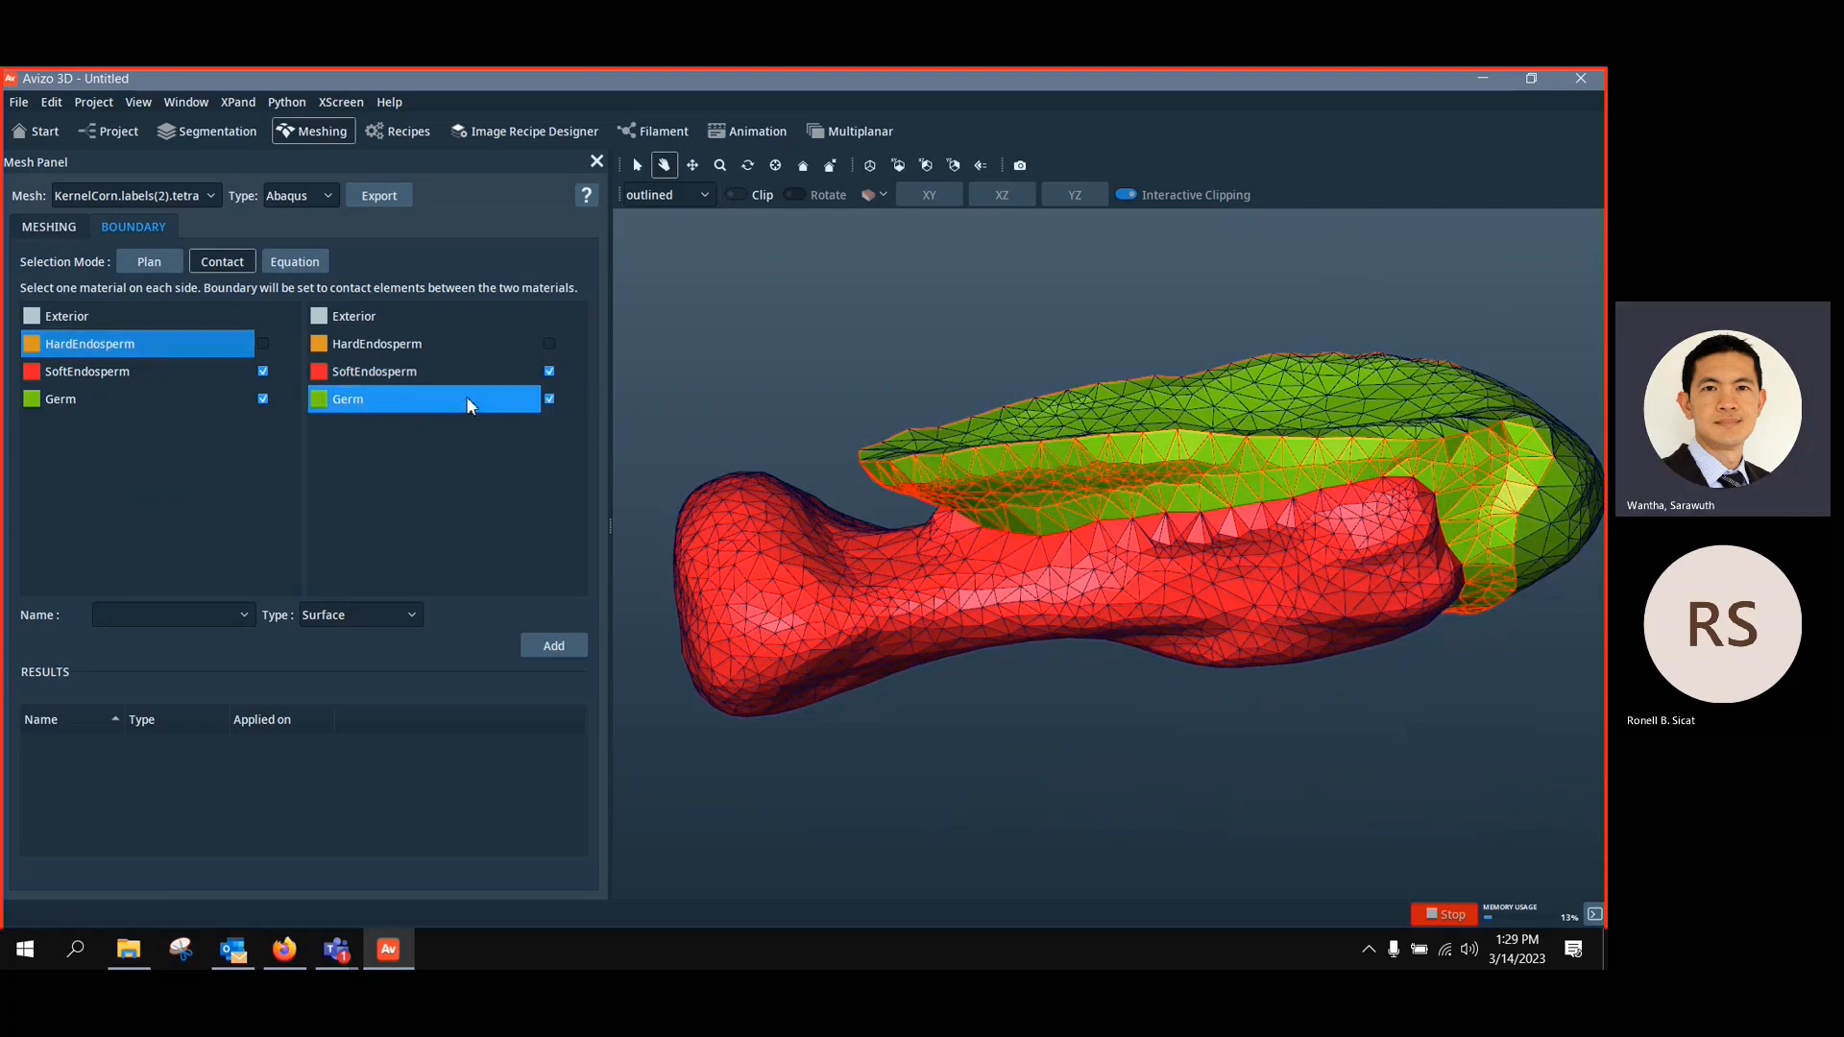
click(548, 399)
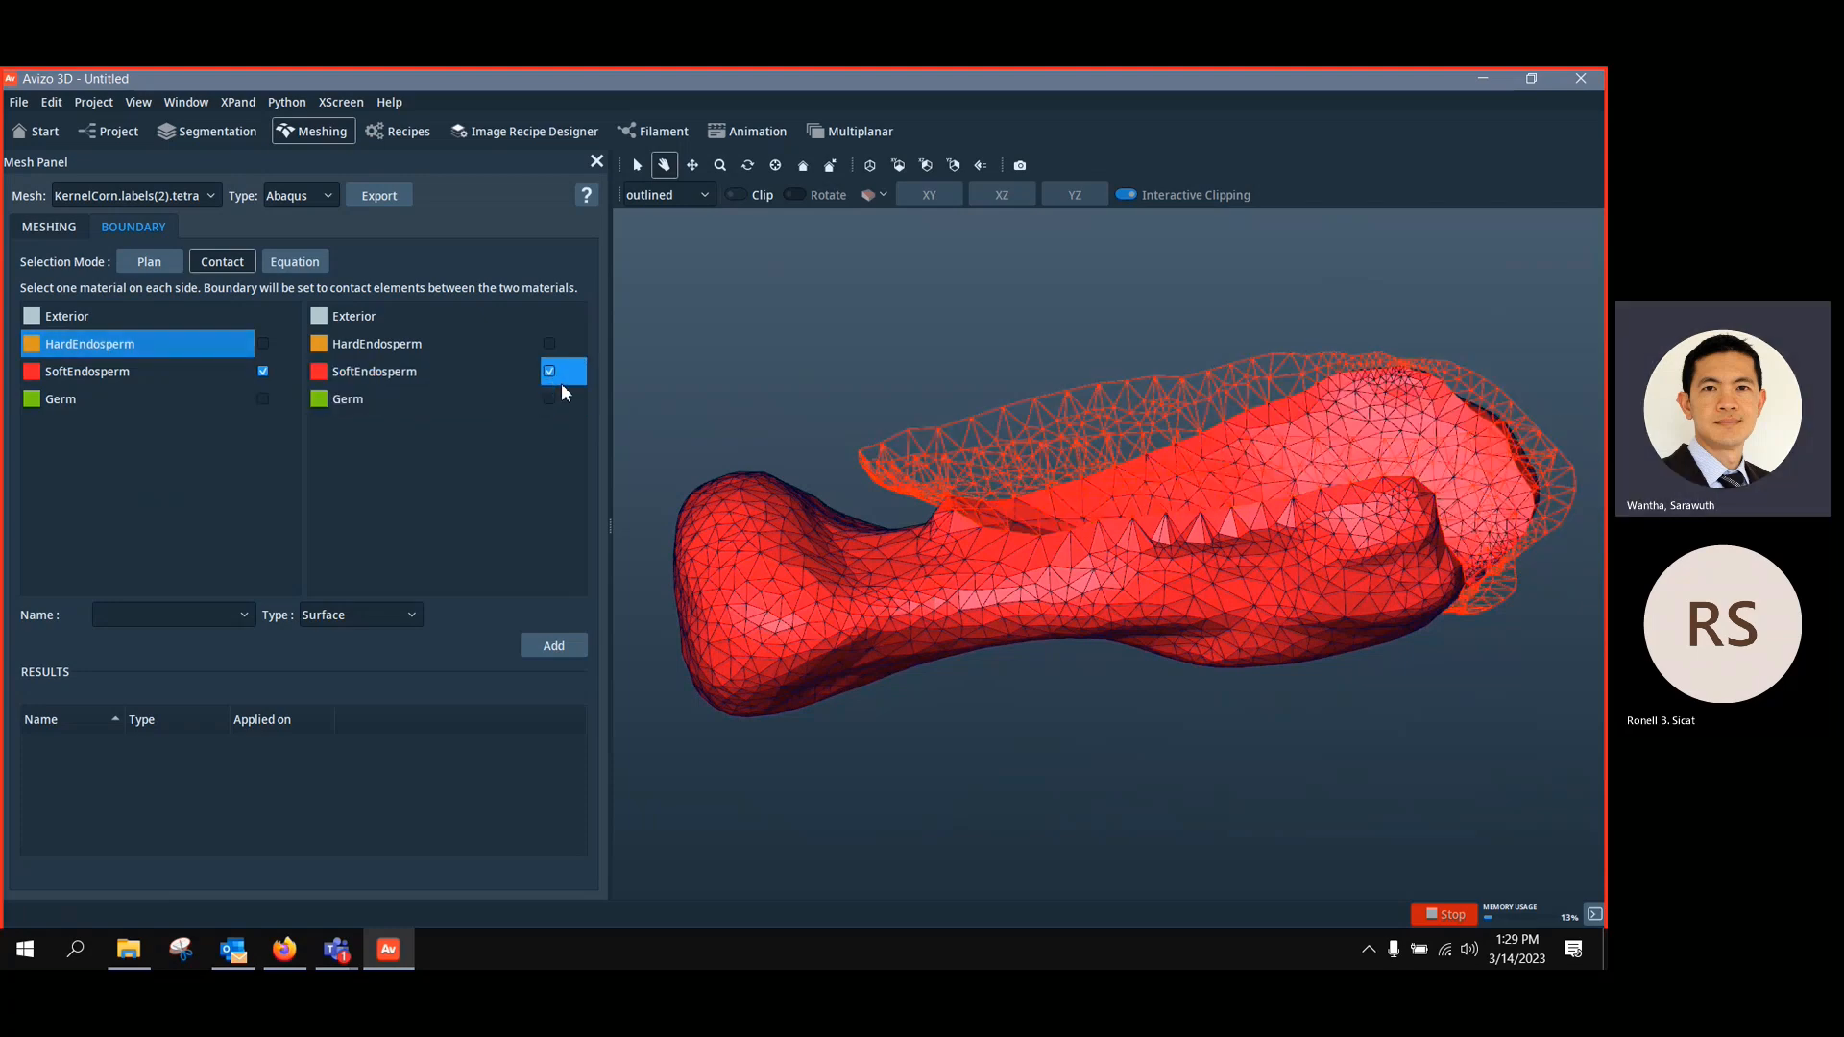
click(555, 374)
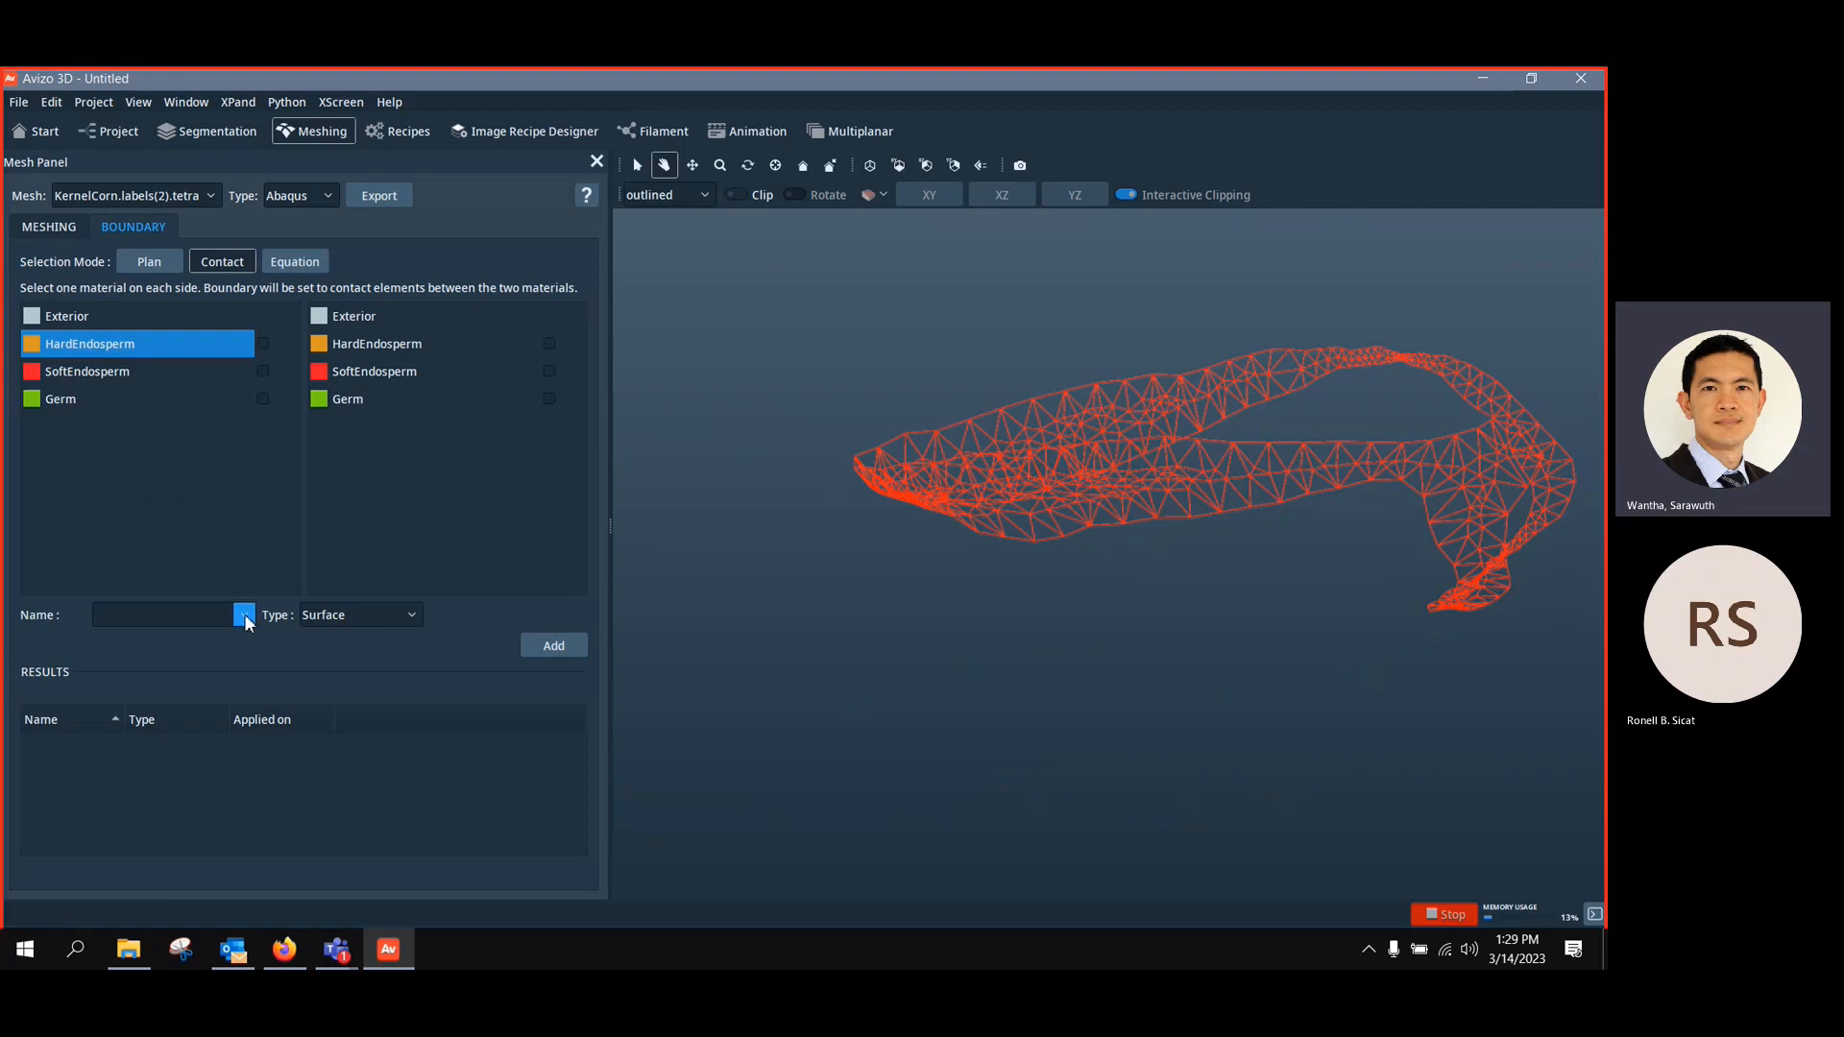
Add the selected contact as a boundary named Interface with the type Surface
click(370, 616)
click(343, 637)
click(222, 620)
text(Inte)
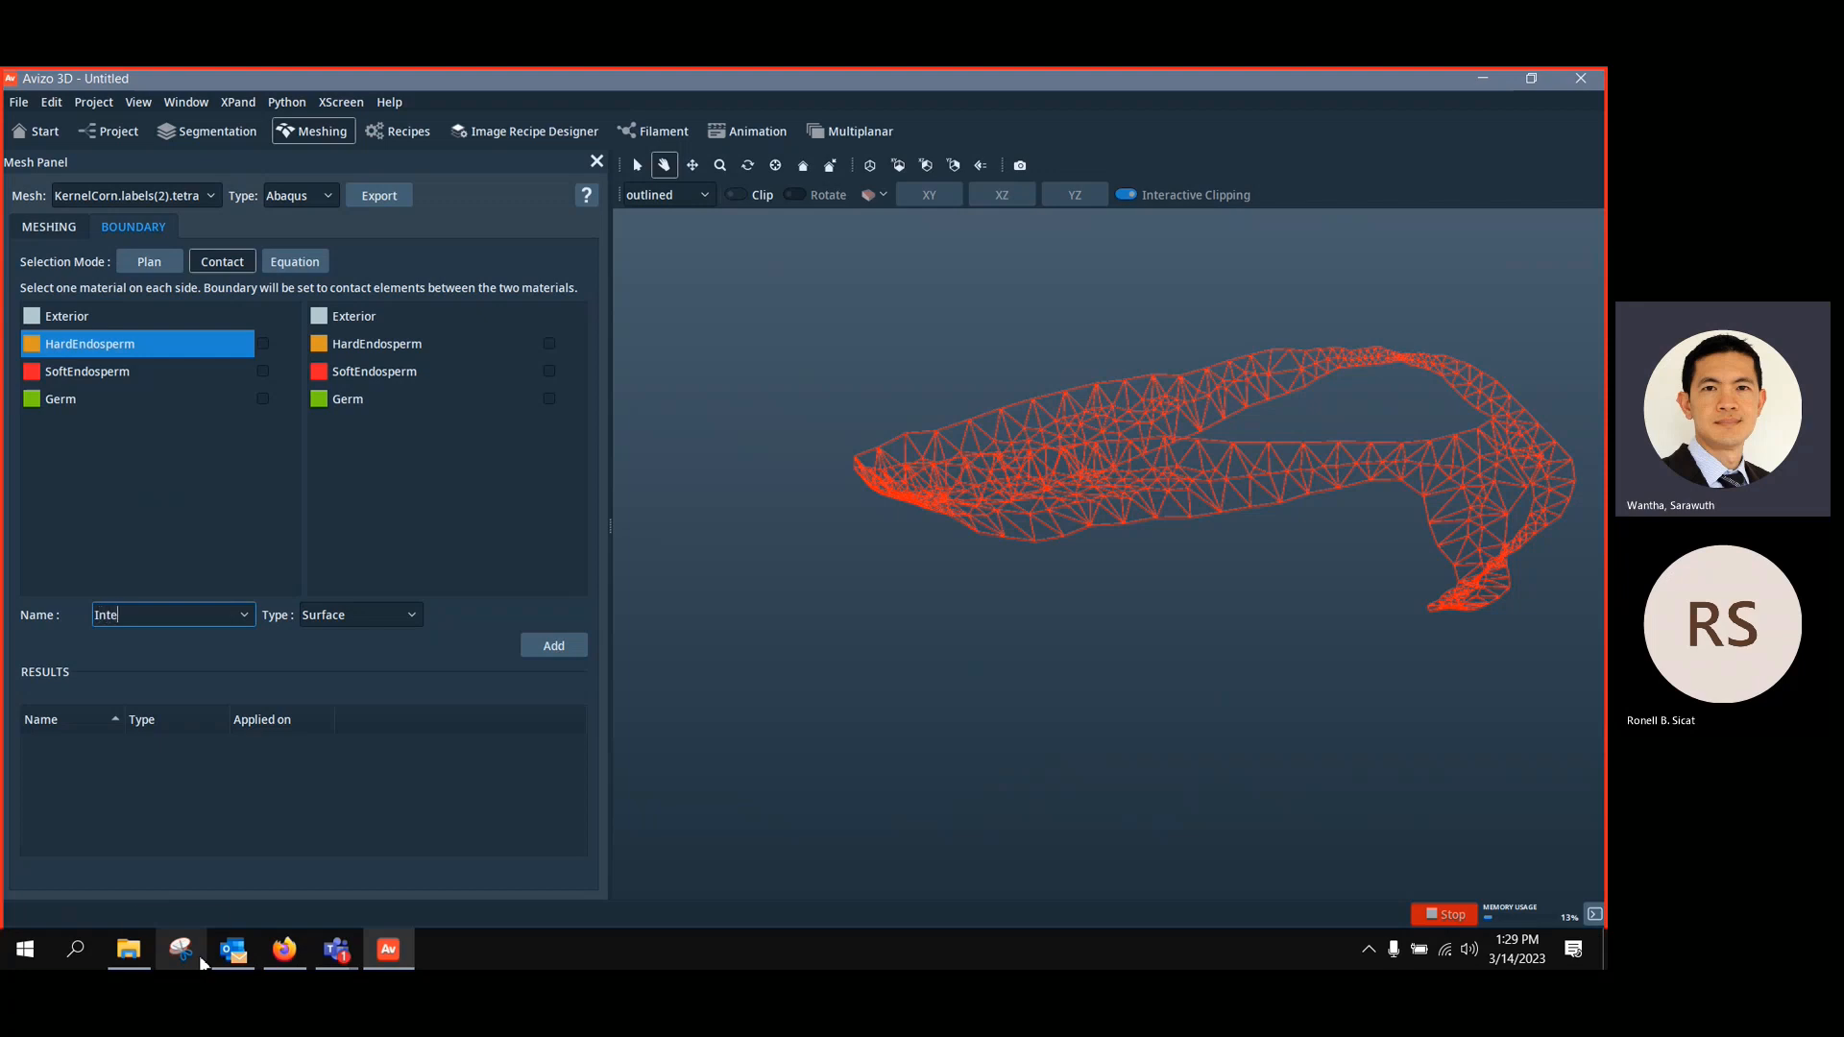
text(rface)
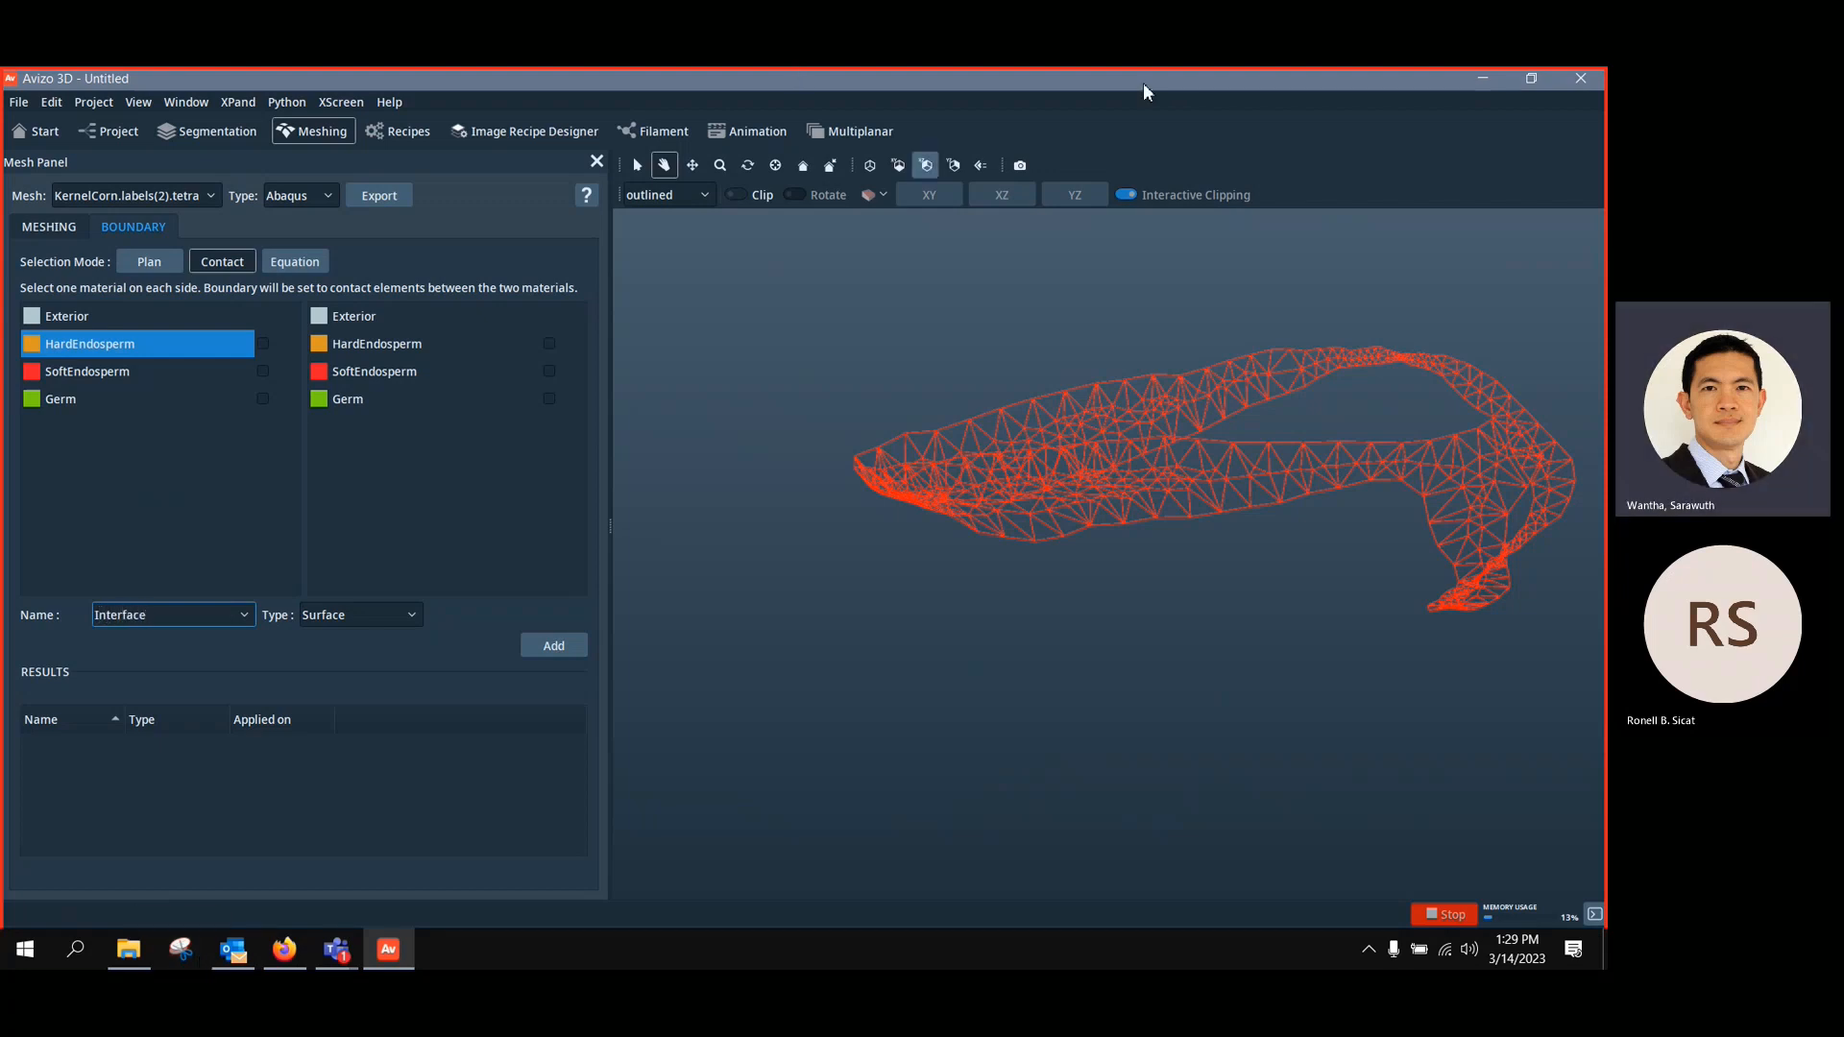
click(555, 647)
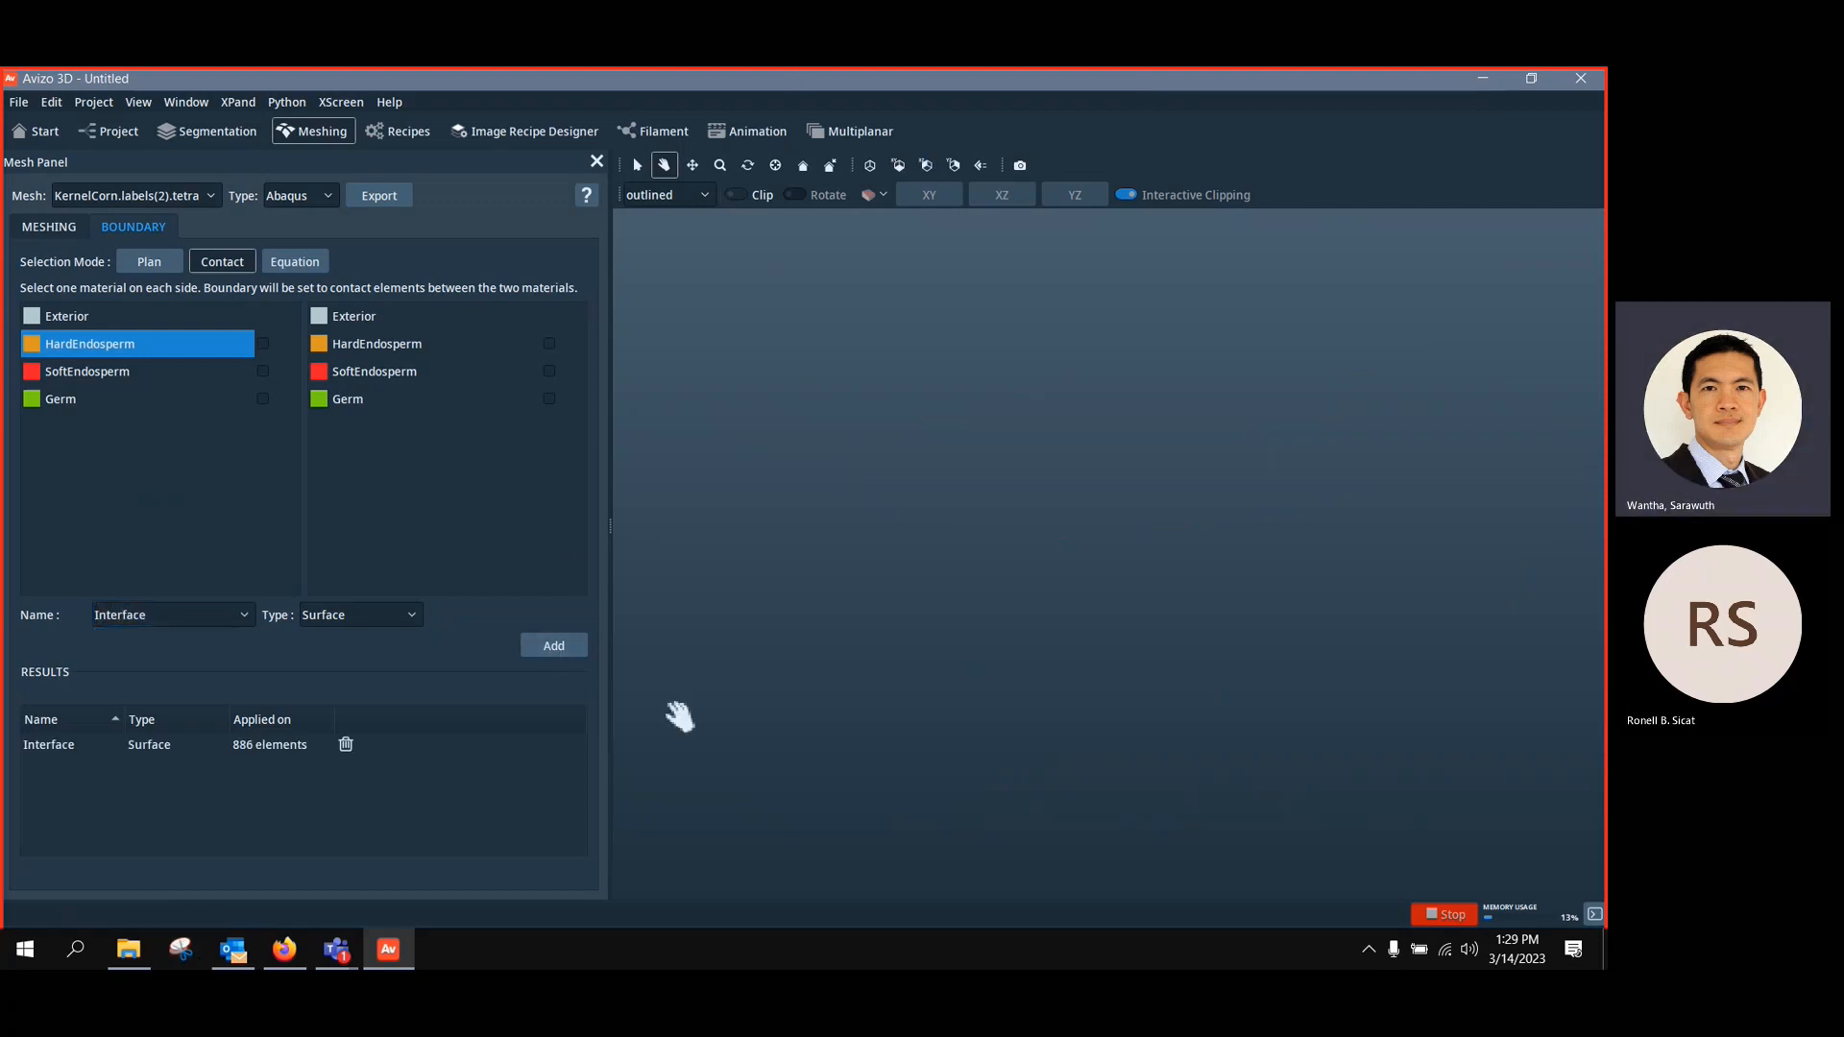
Show the HardEndosperm material and highlight the Interface boundary in the results
click(263, 344)
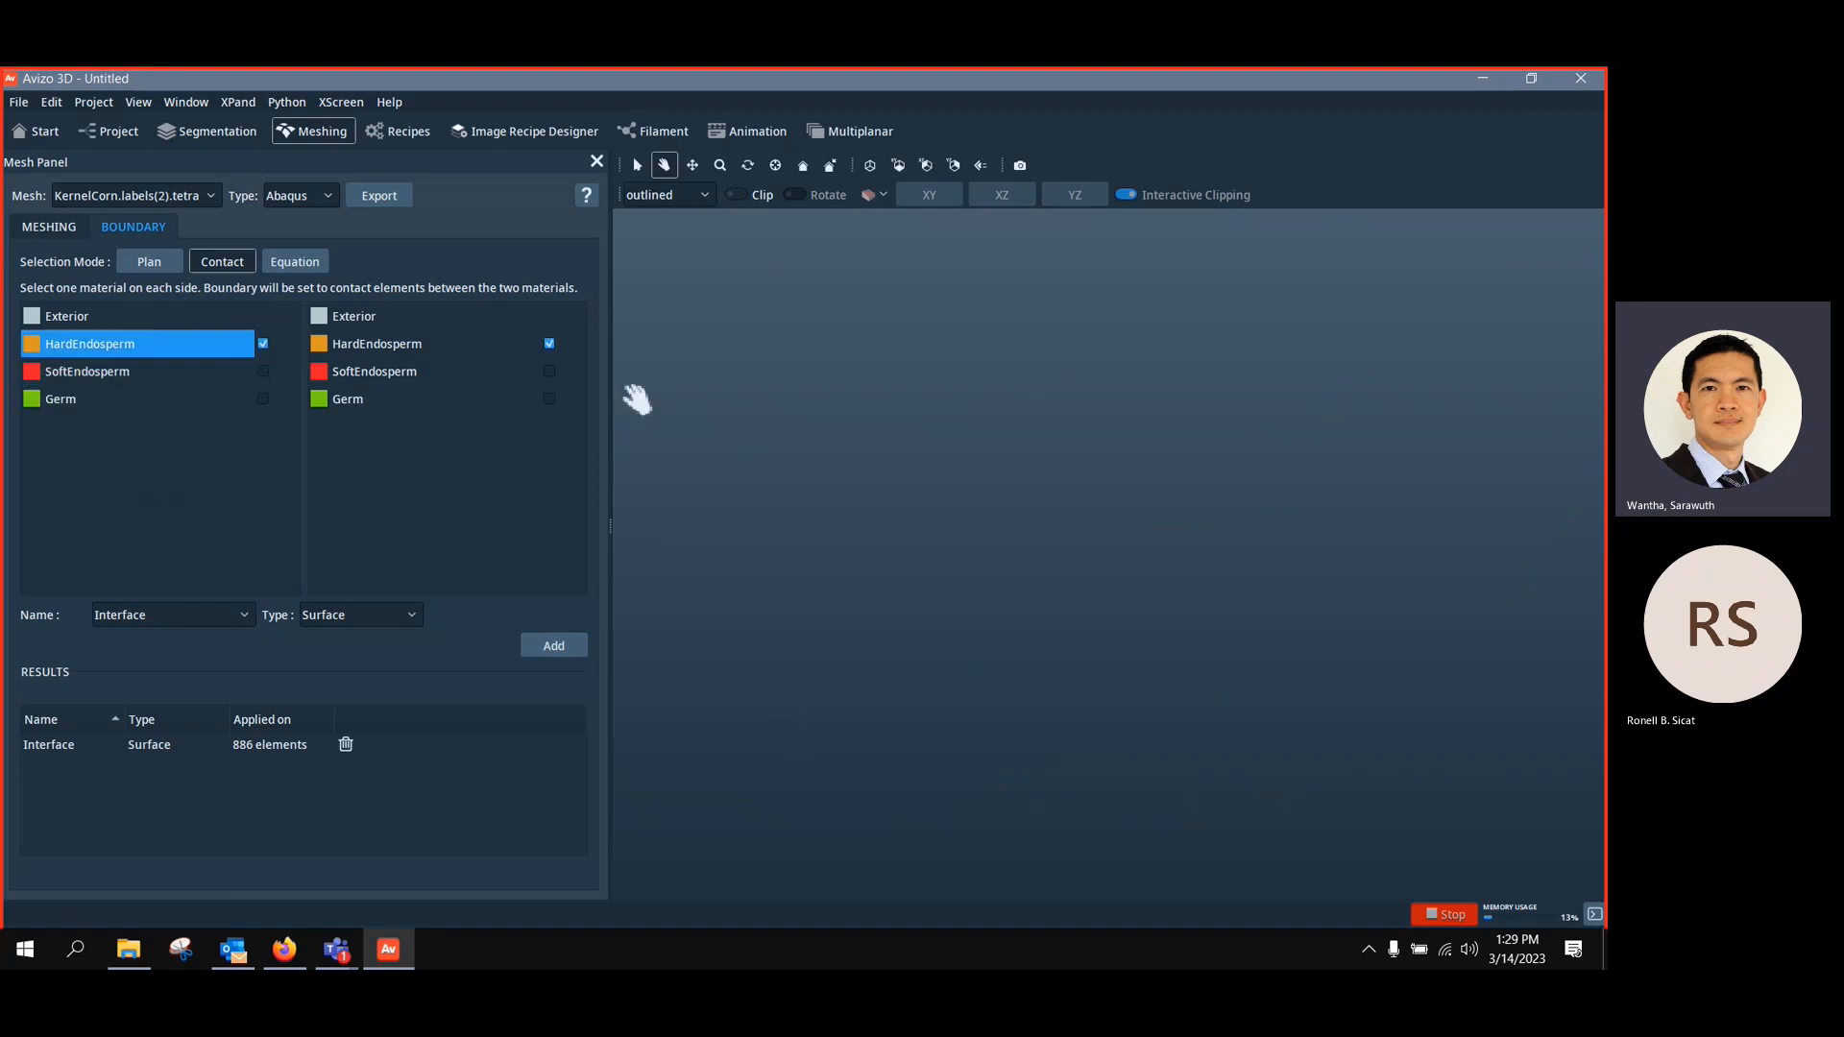
click(164, 746)
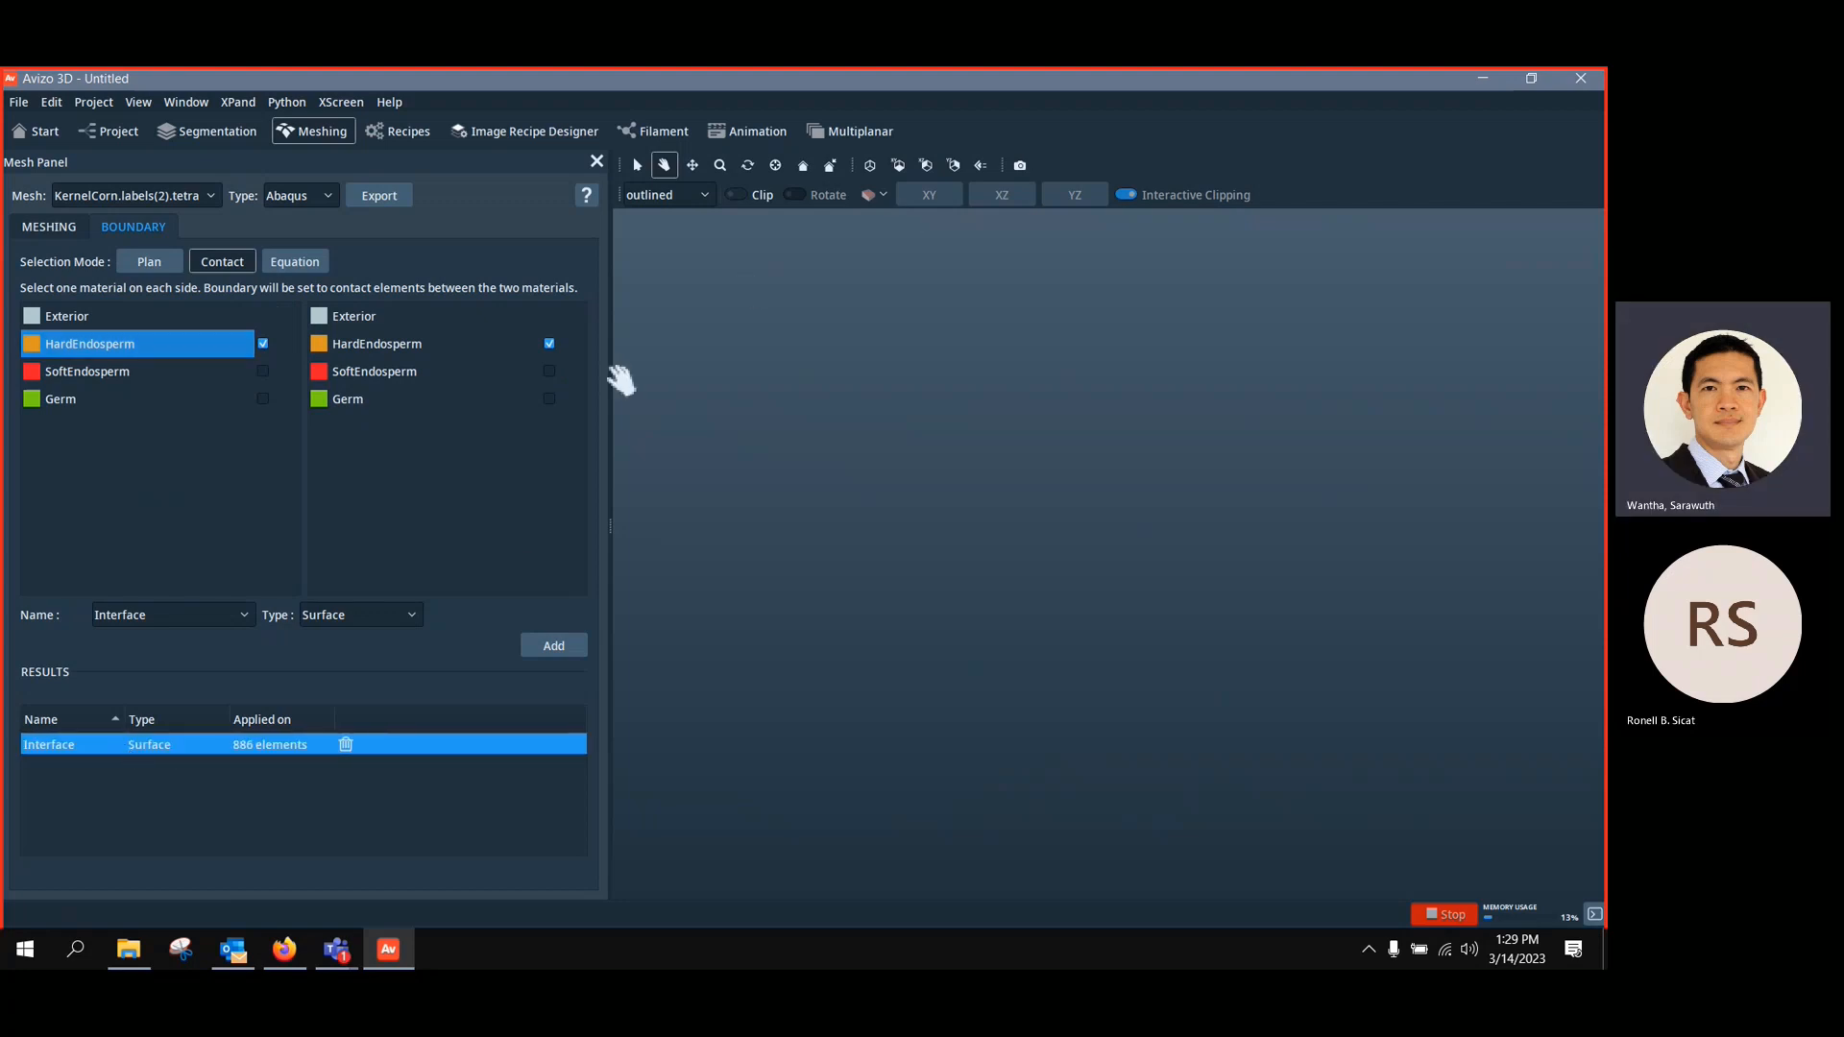
click(361, 618)
click(321, 624)
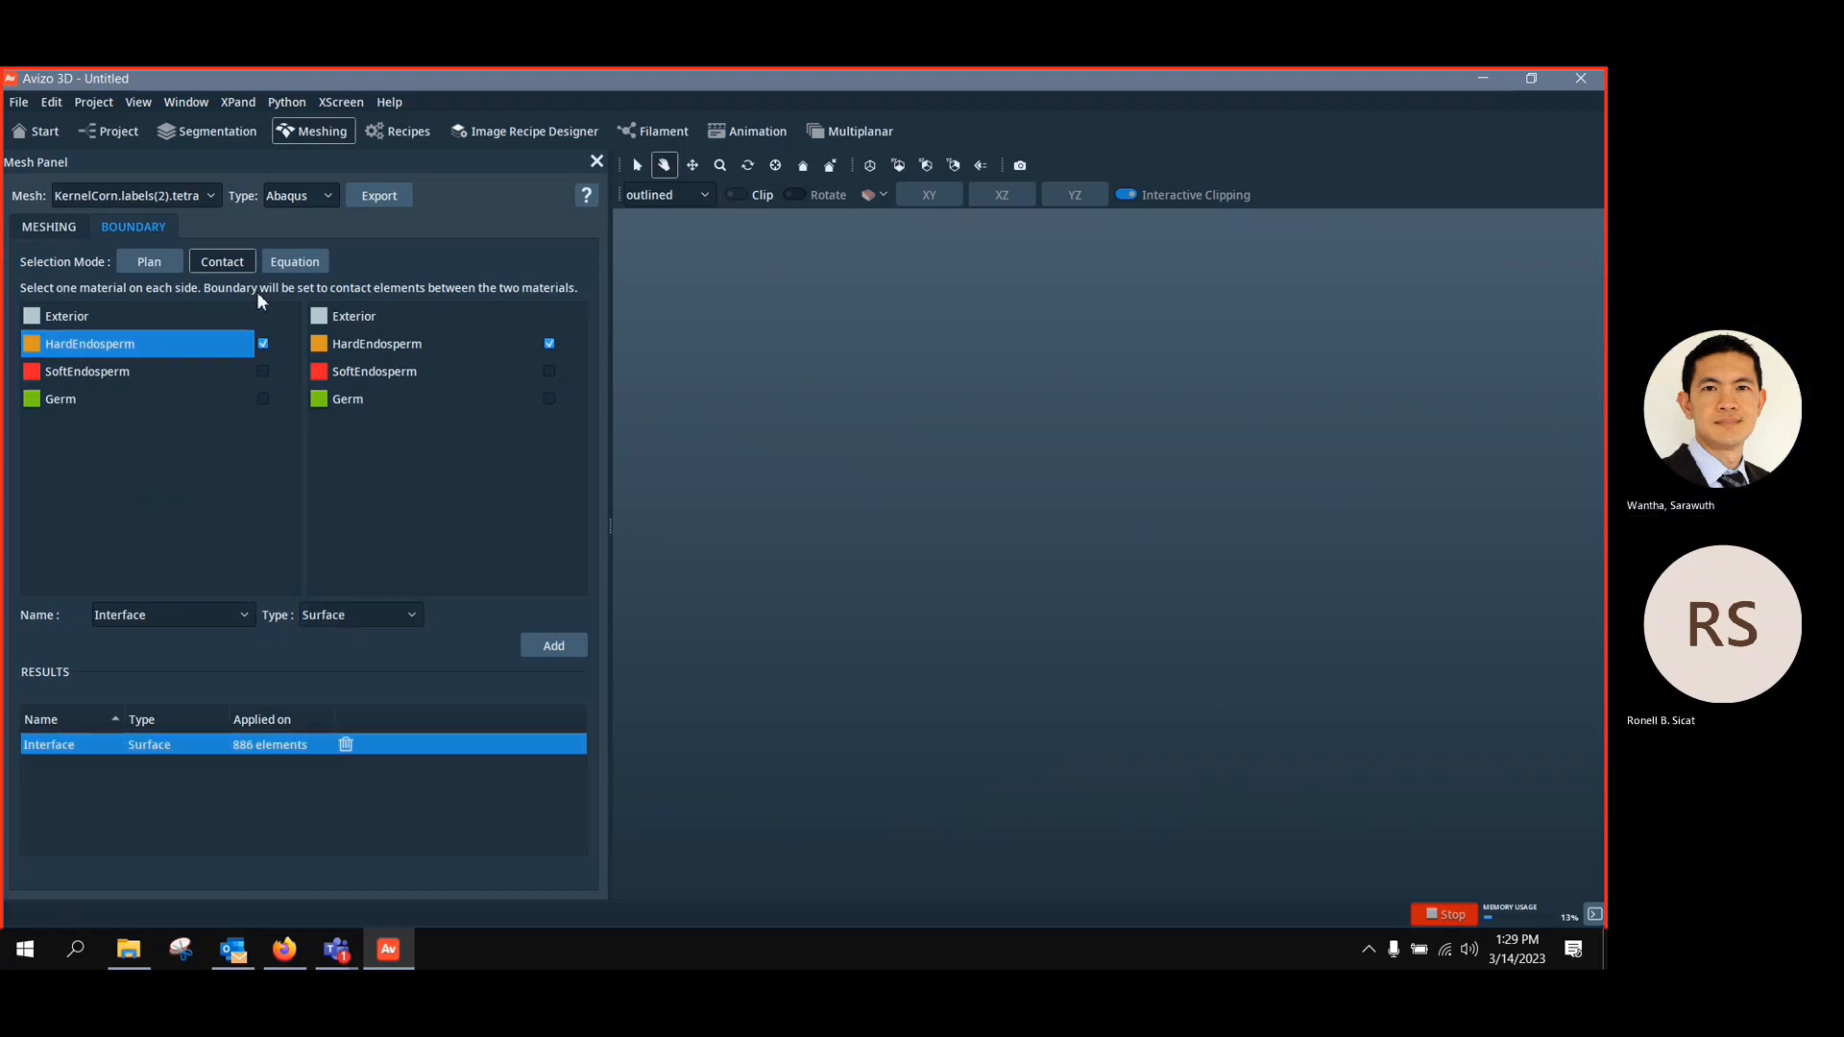
Choose SoftEndosperm as the first contact material, show it, and fit the mesh in view to examine the Interface boundary
click(107, 378)
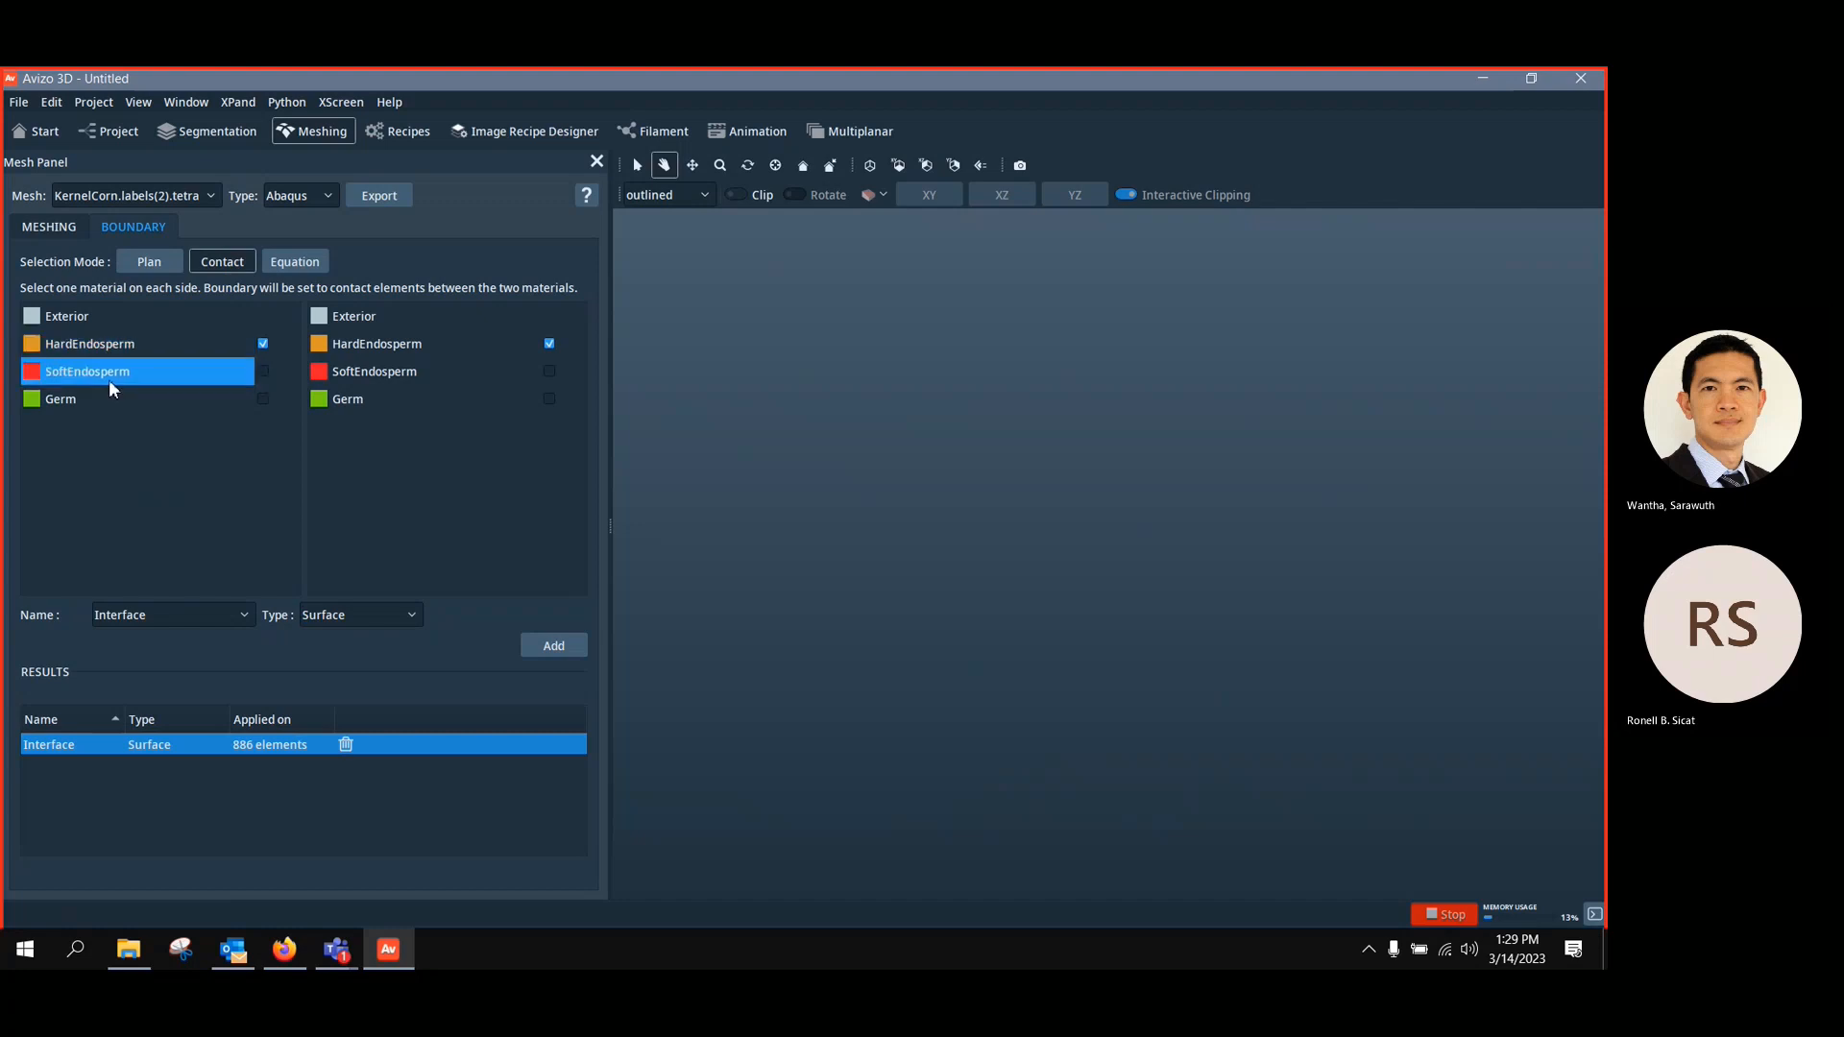
click(265, 374)
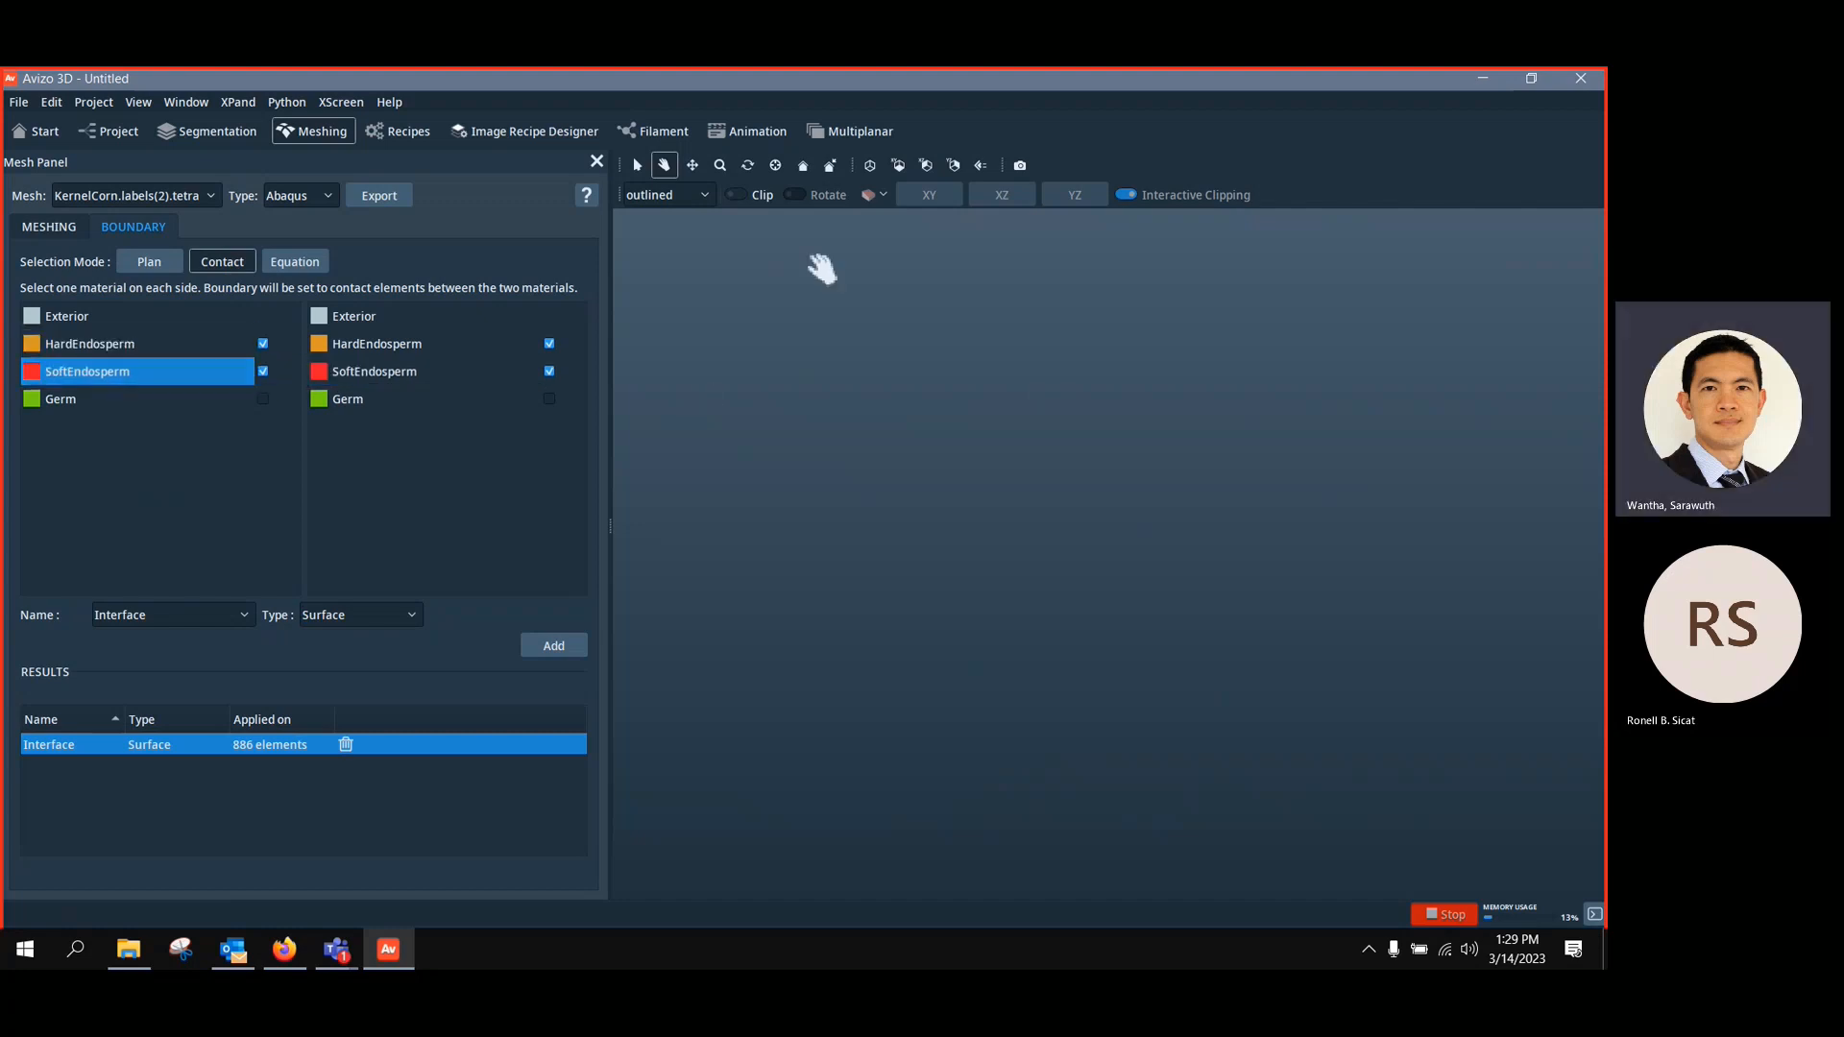
click(637, 166)
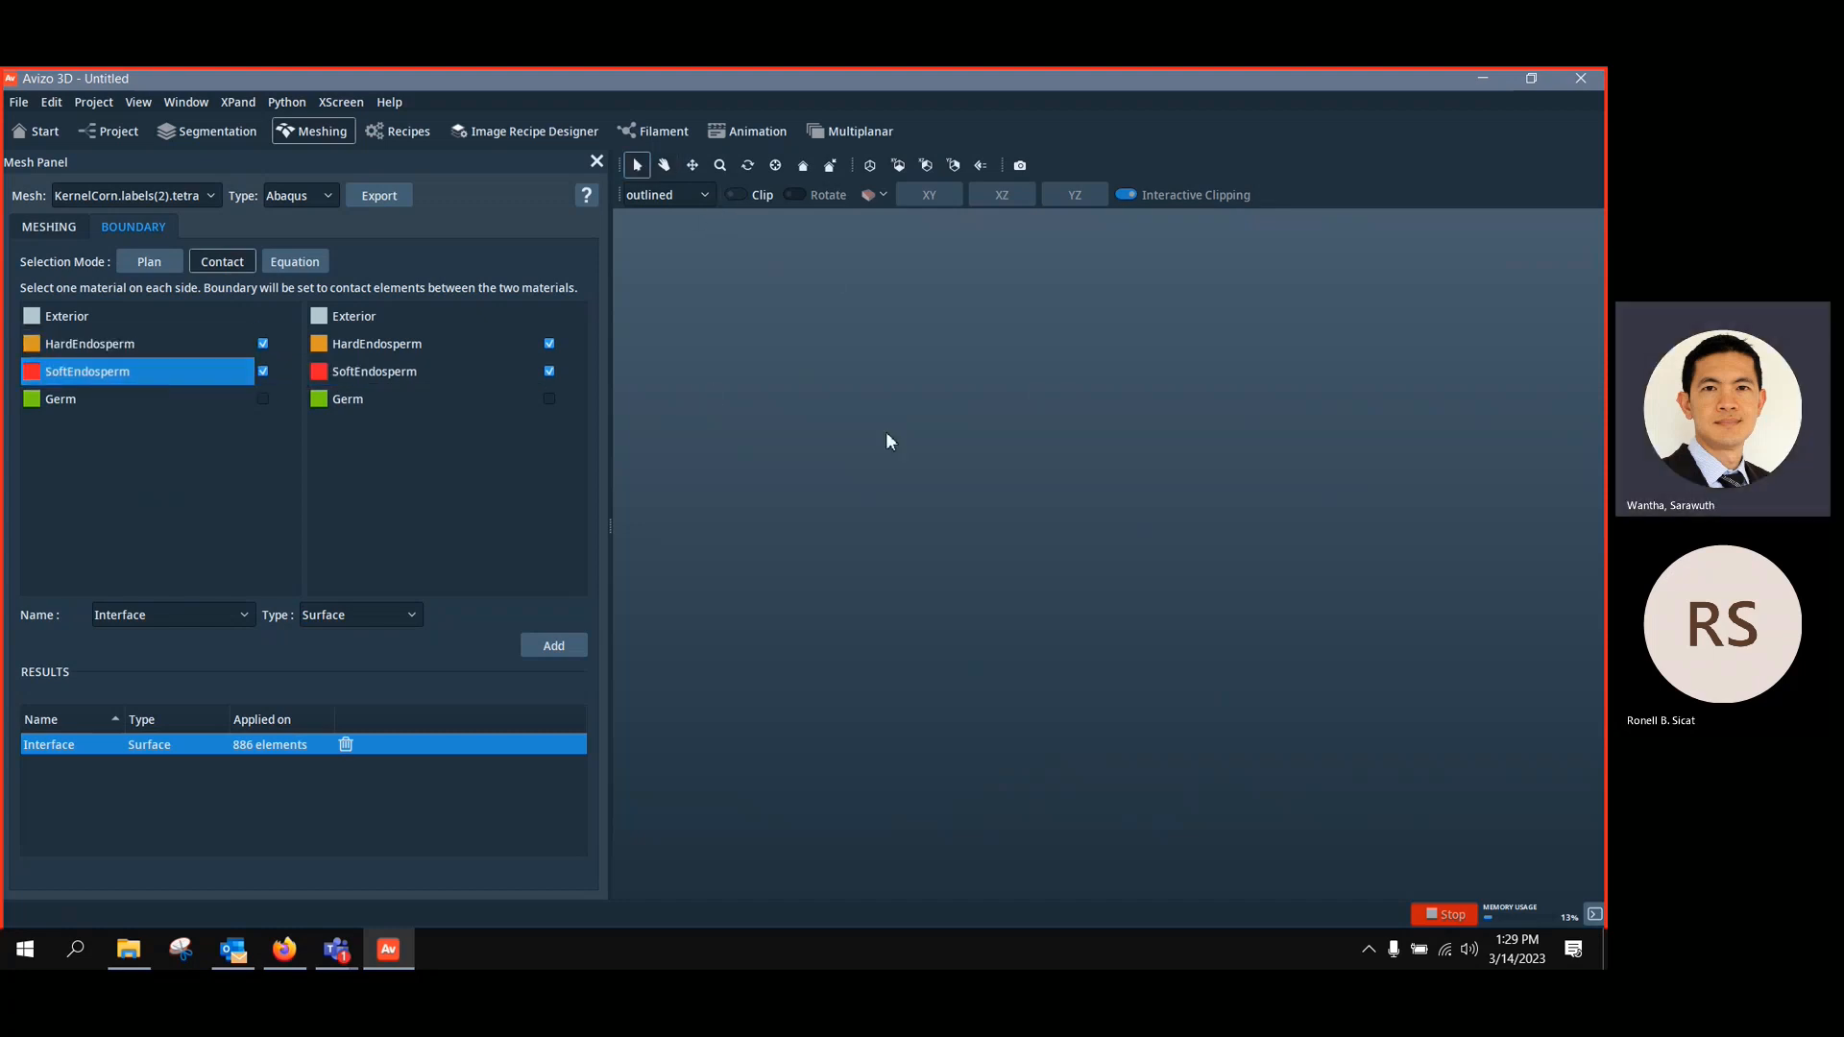
click(869, 165)
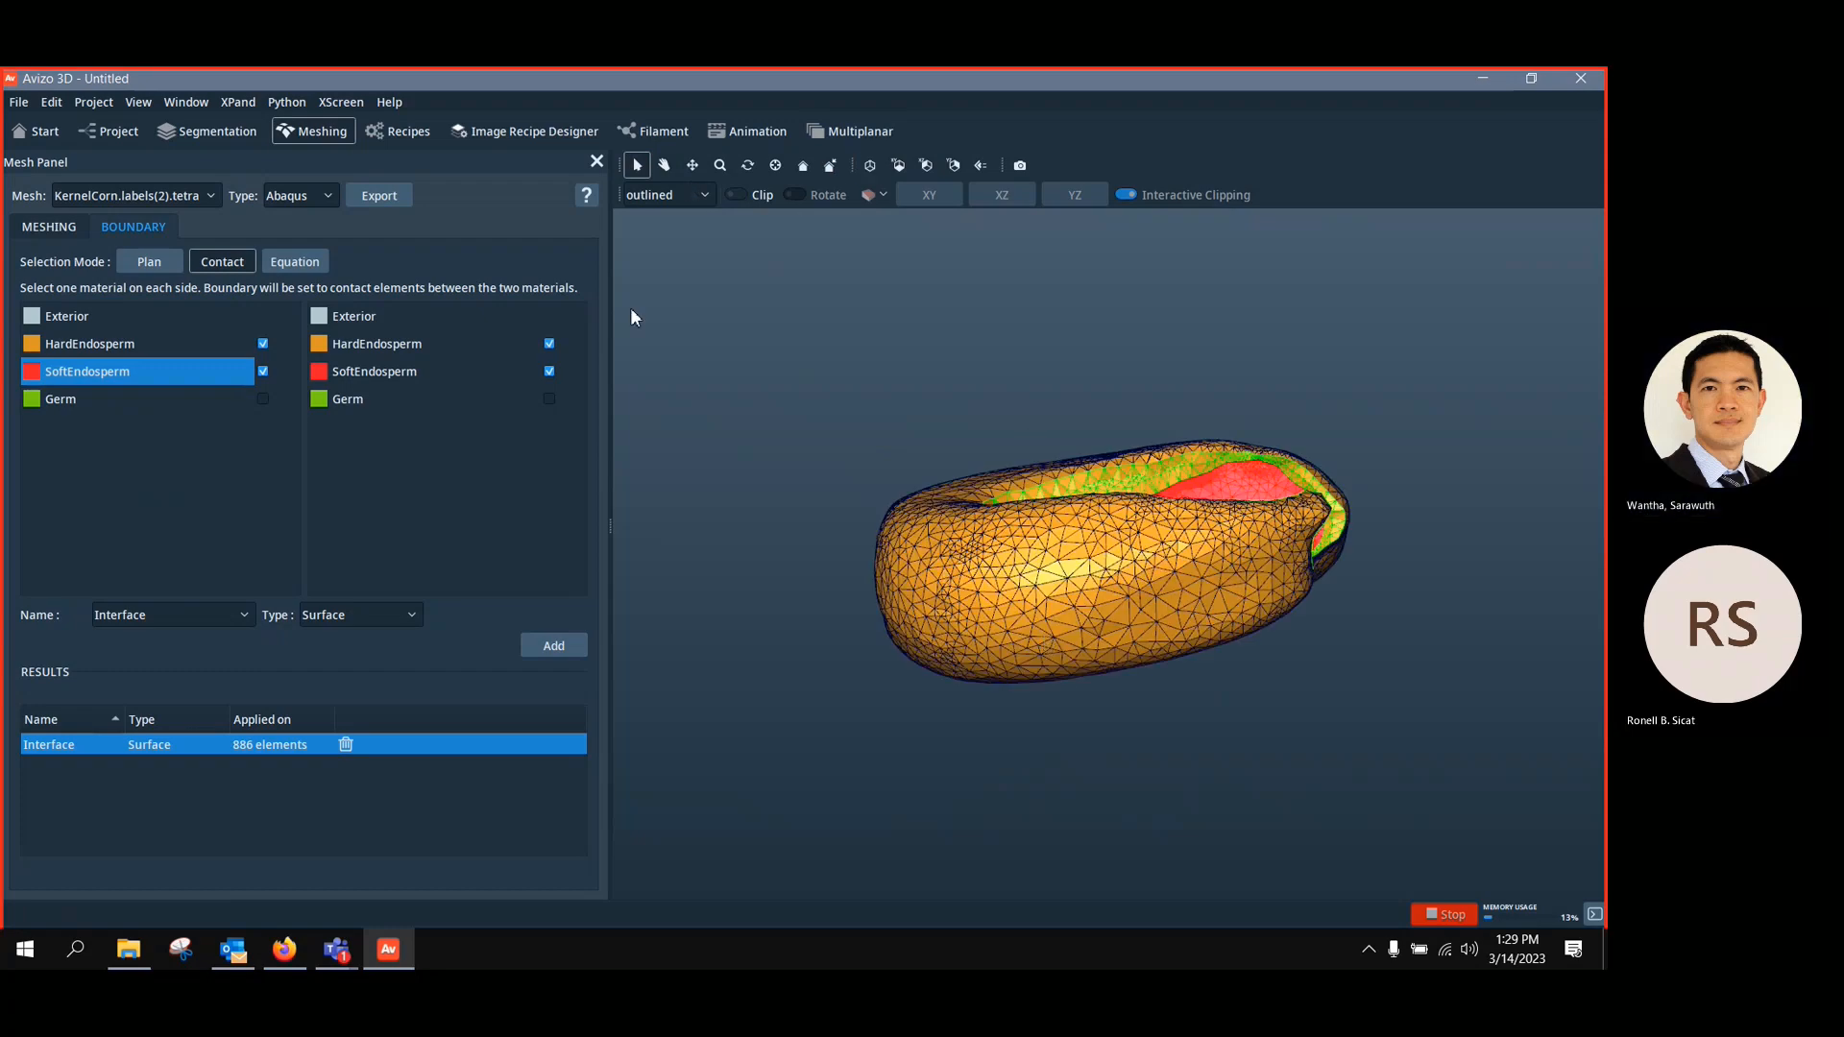
drag(951, 538, 1165, 646)
scroll(1206, 605, up, 5)
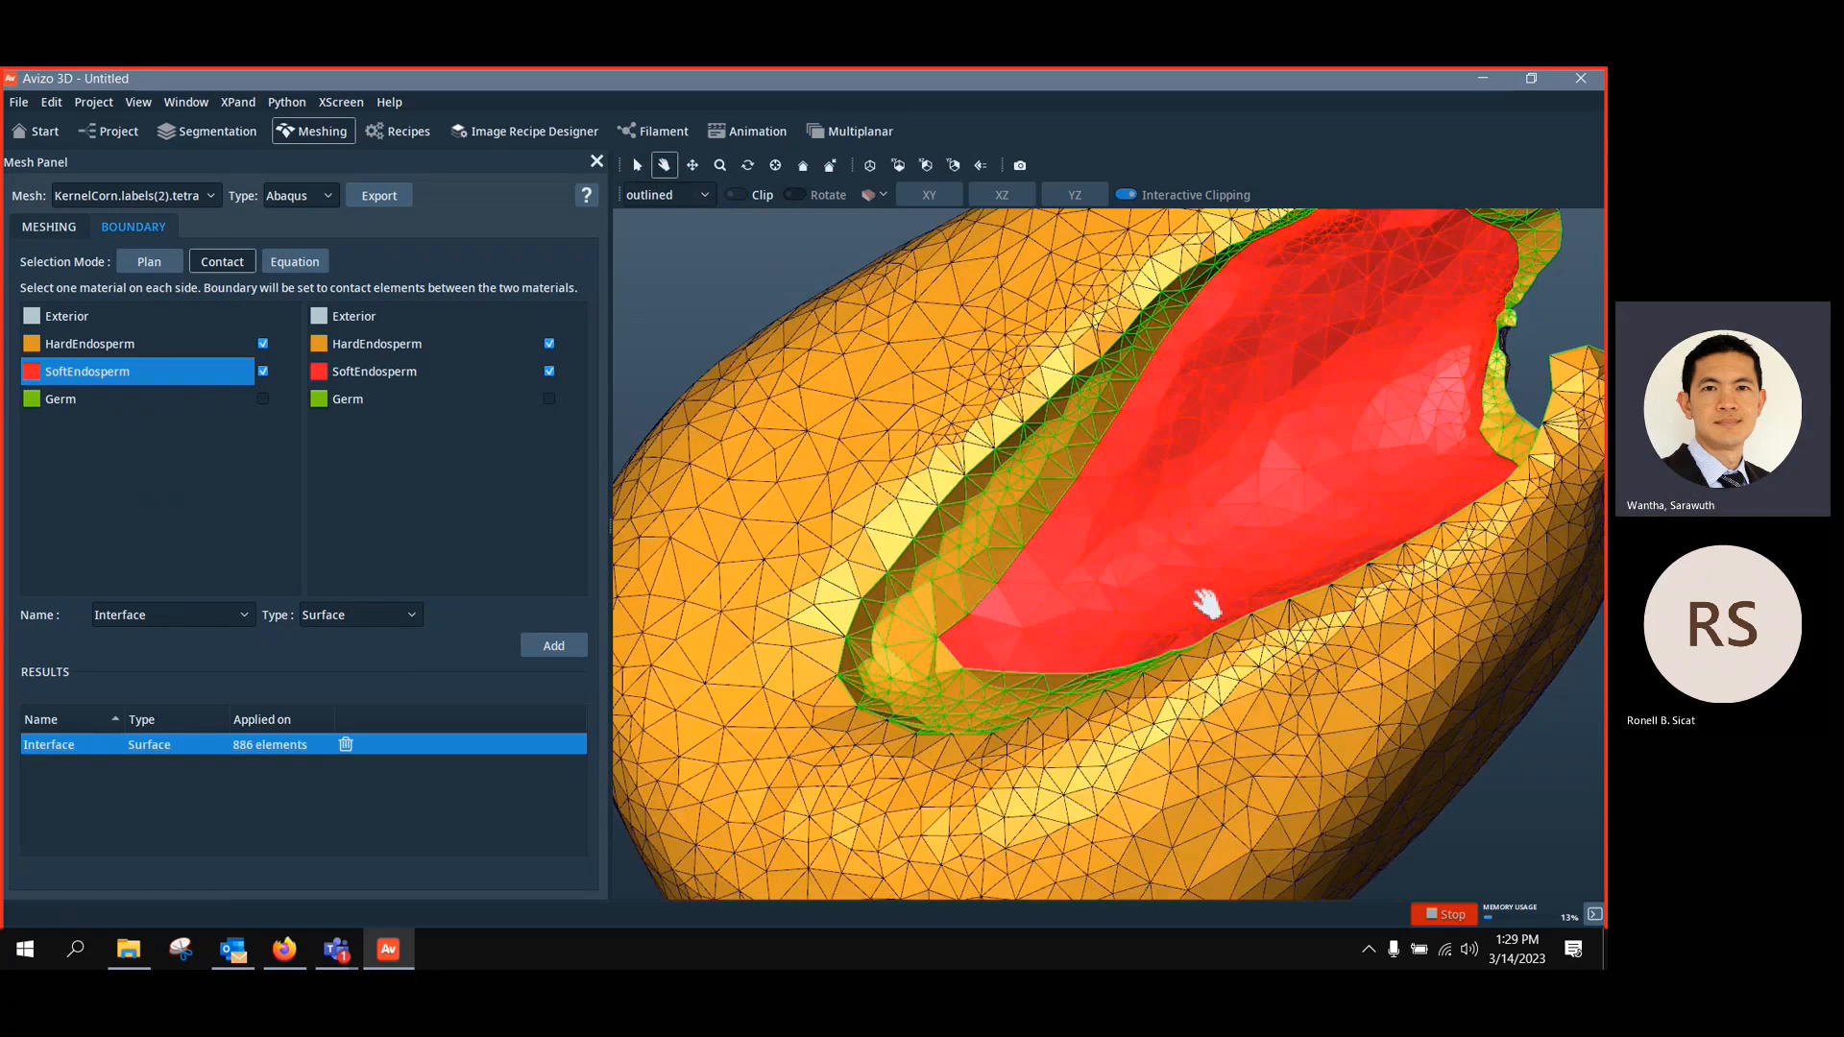
Hide HardEndosperm and SoftEndosperm and toggle the Interface boundary highlight off and on to examine the bare contact surfaces
click(262, 344)
click(262, 371)
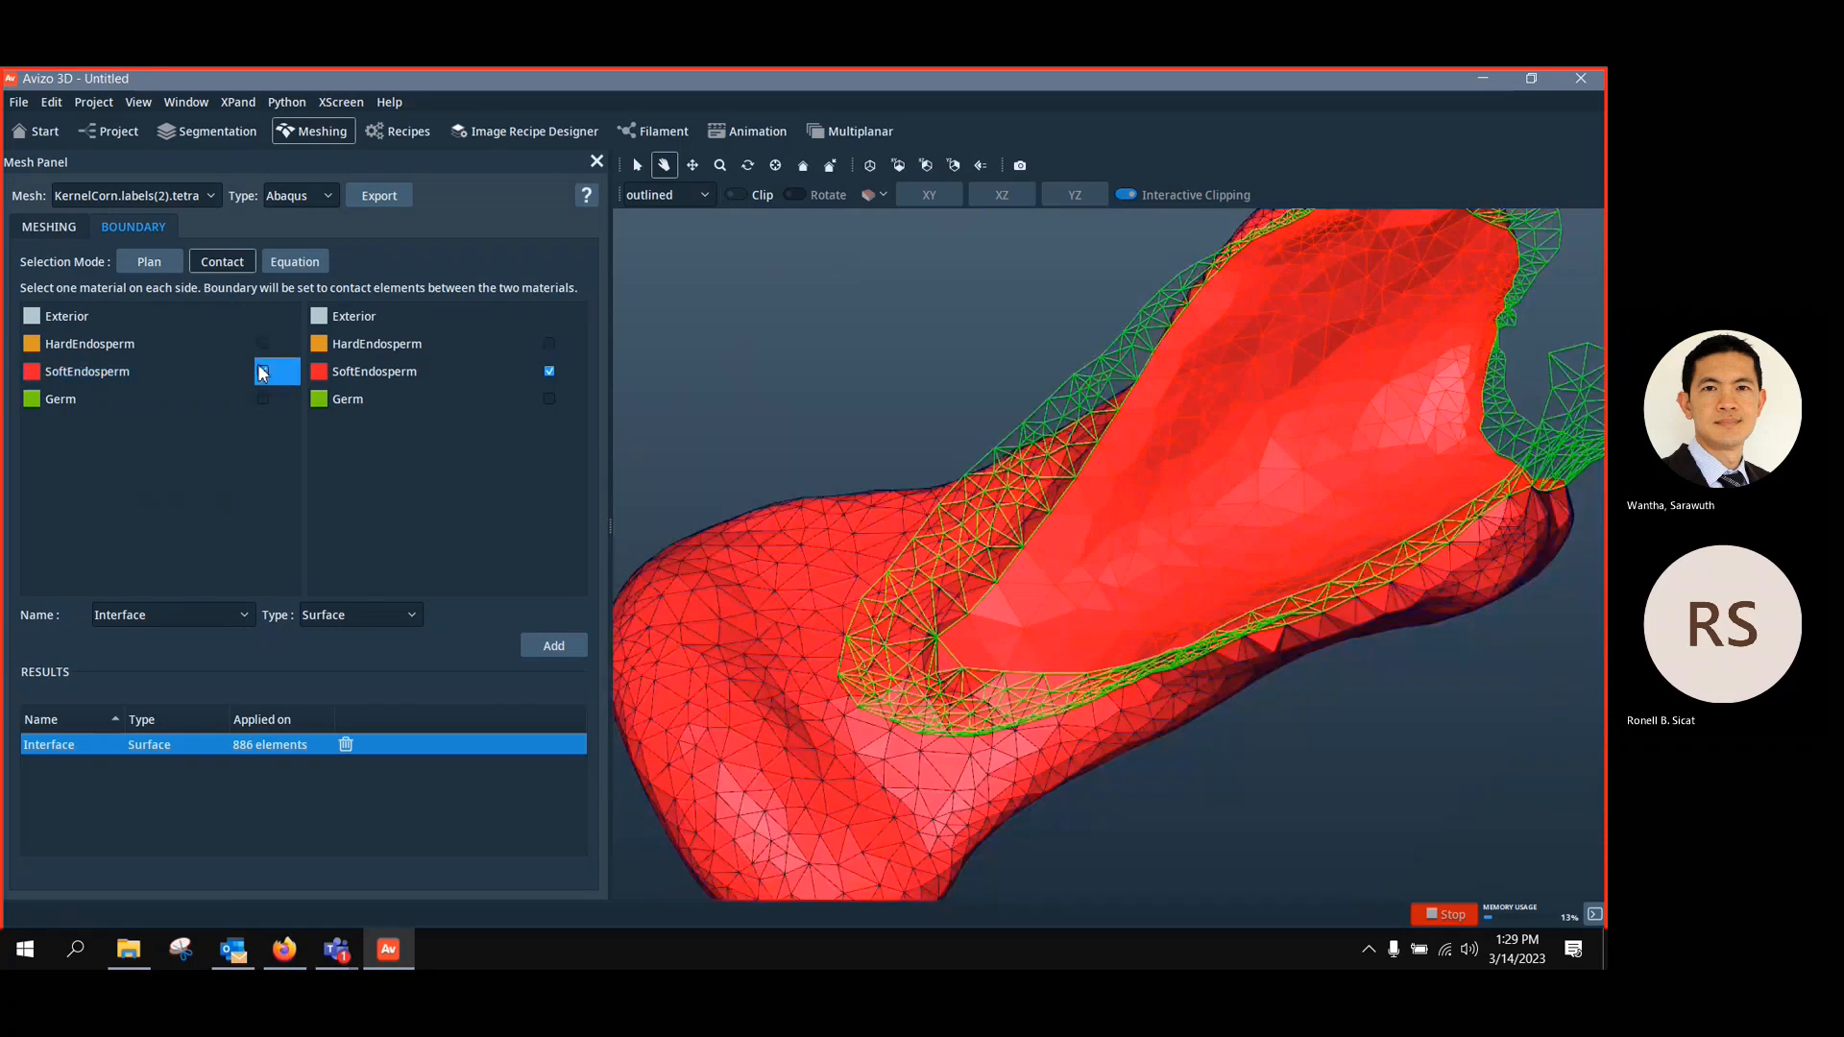
scroll(1066, 553, down, 5)
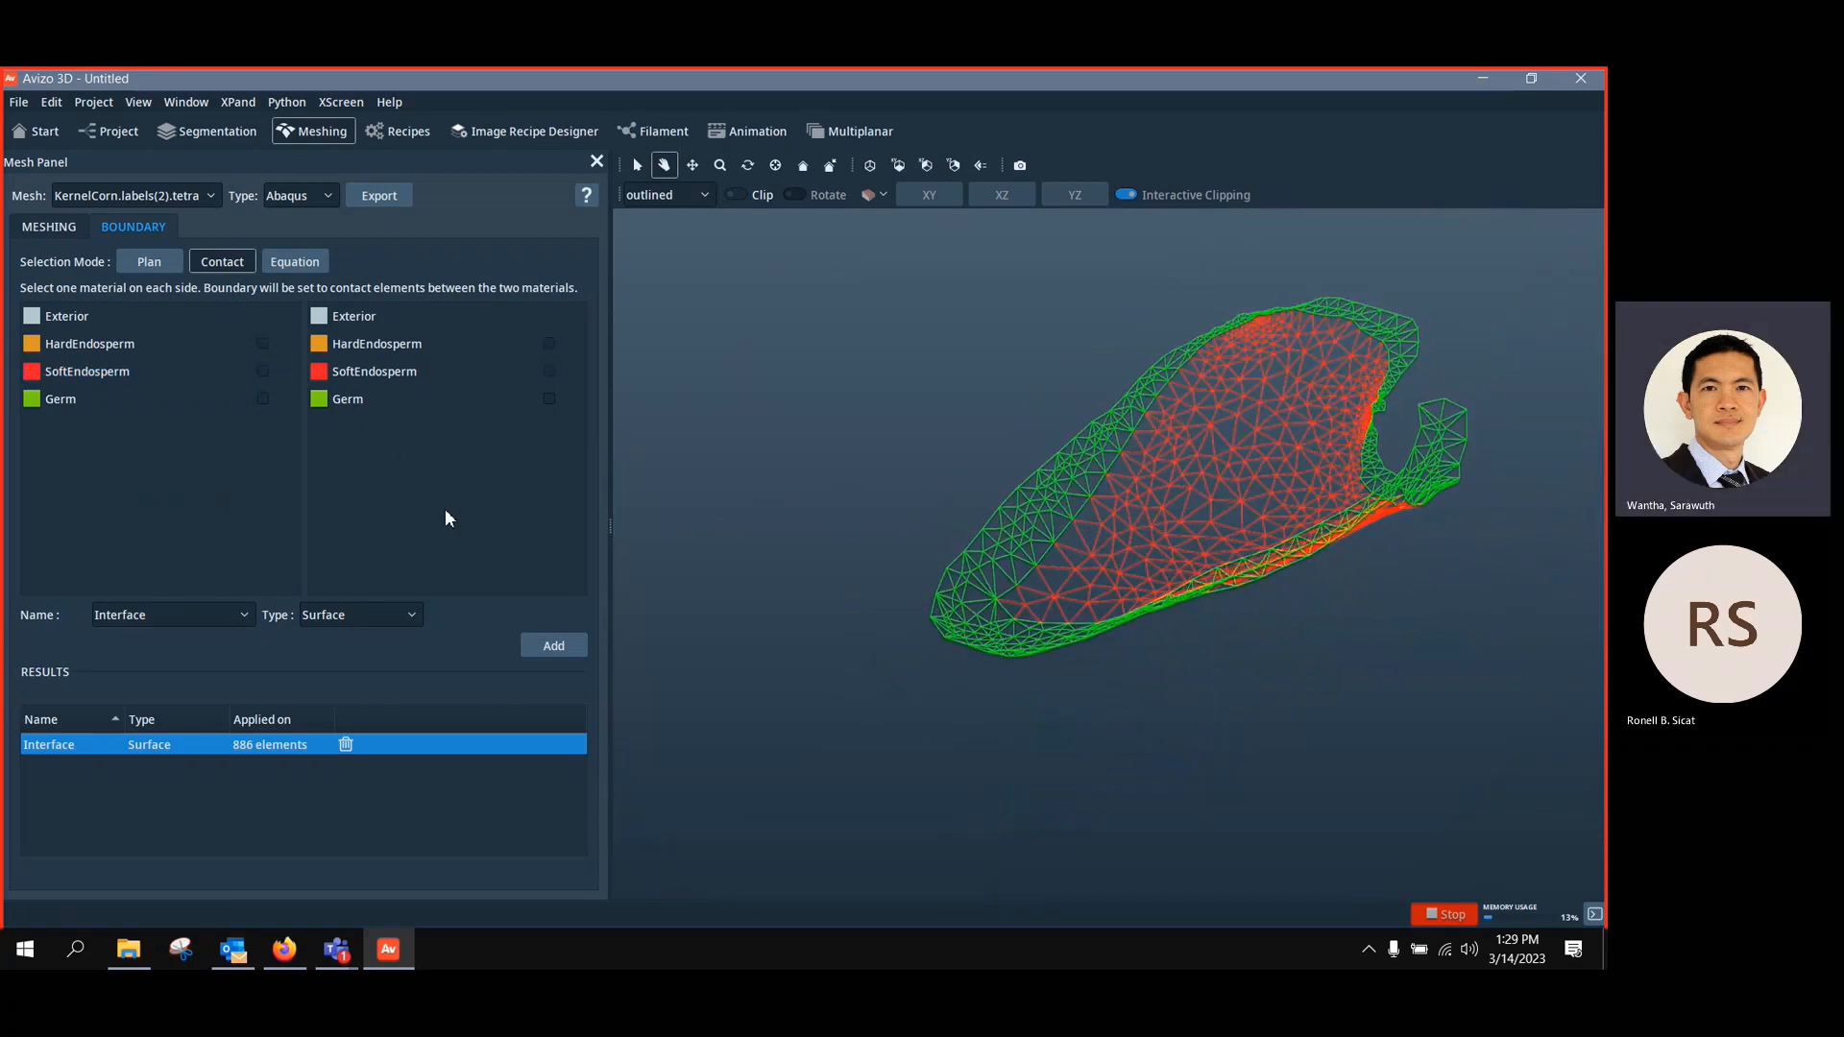
click(286, 756)
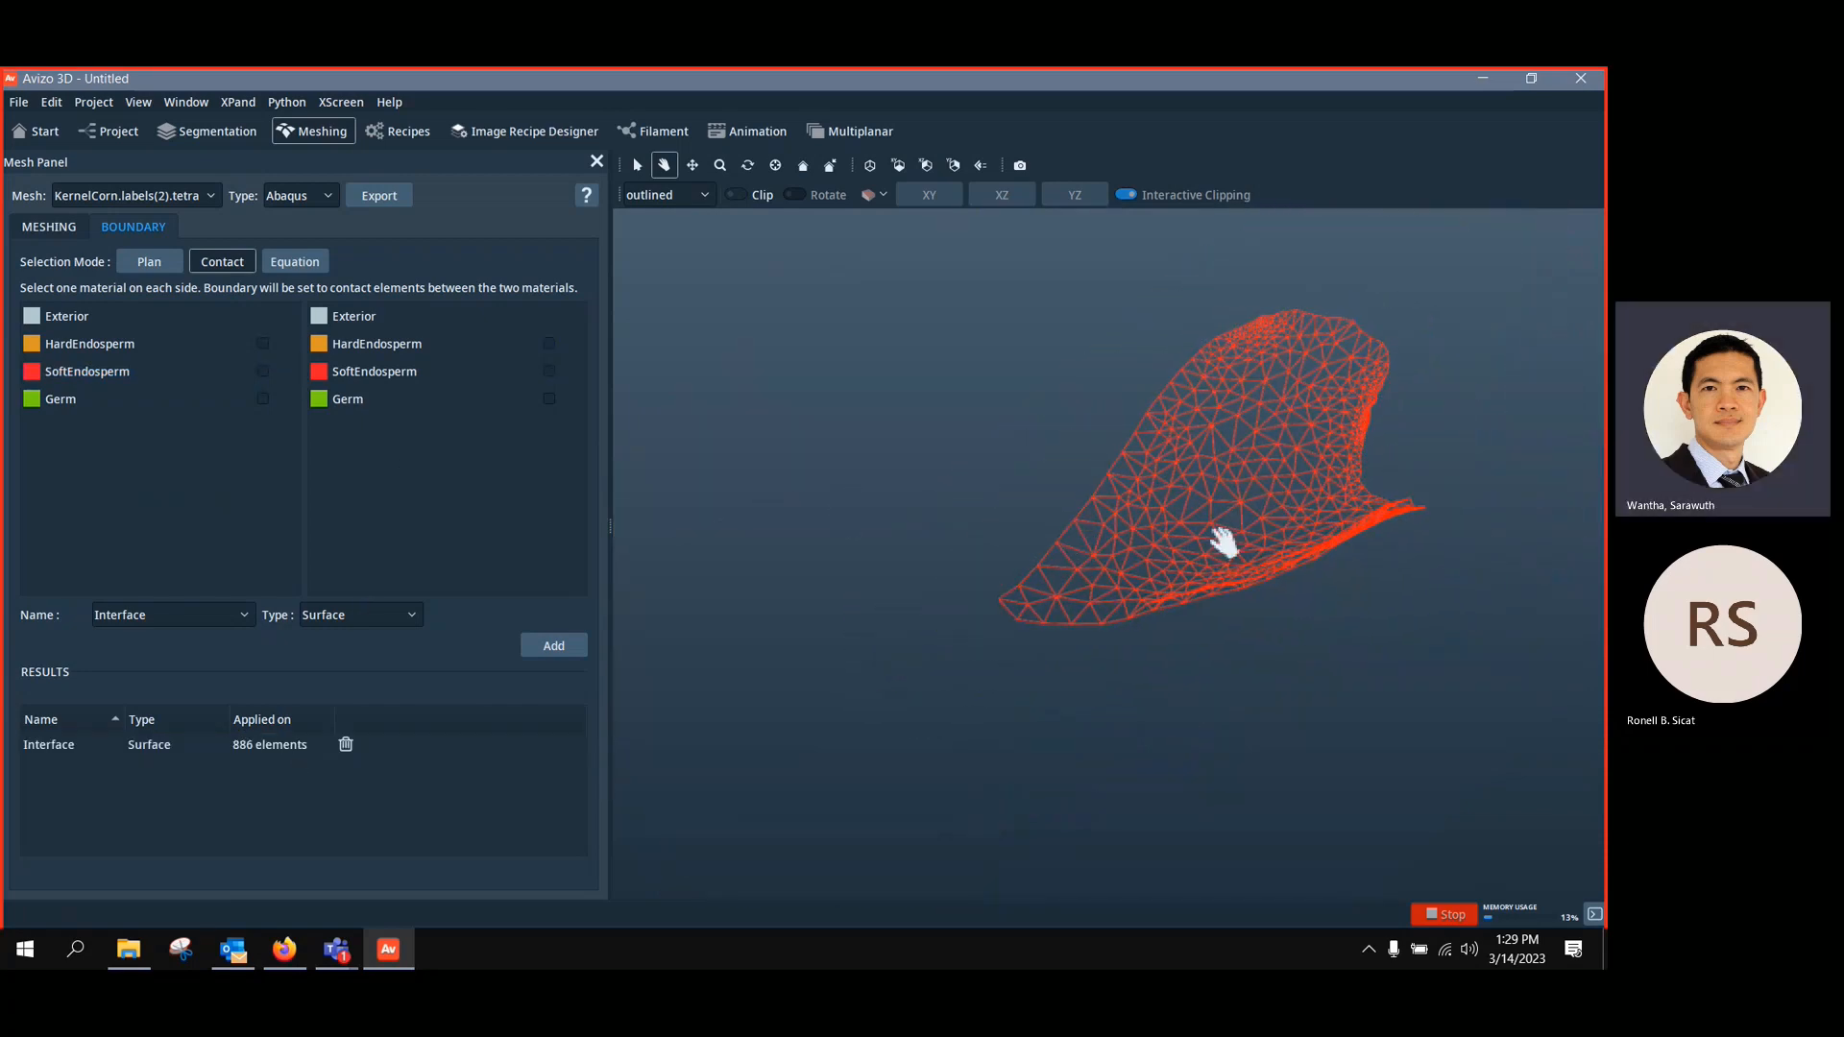
drag(1223, 539, 1342, 622)
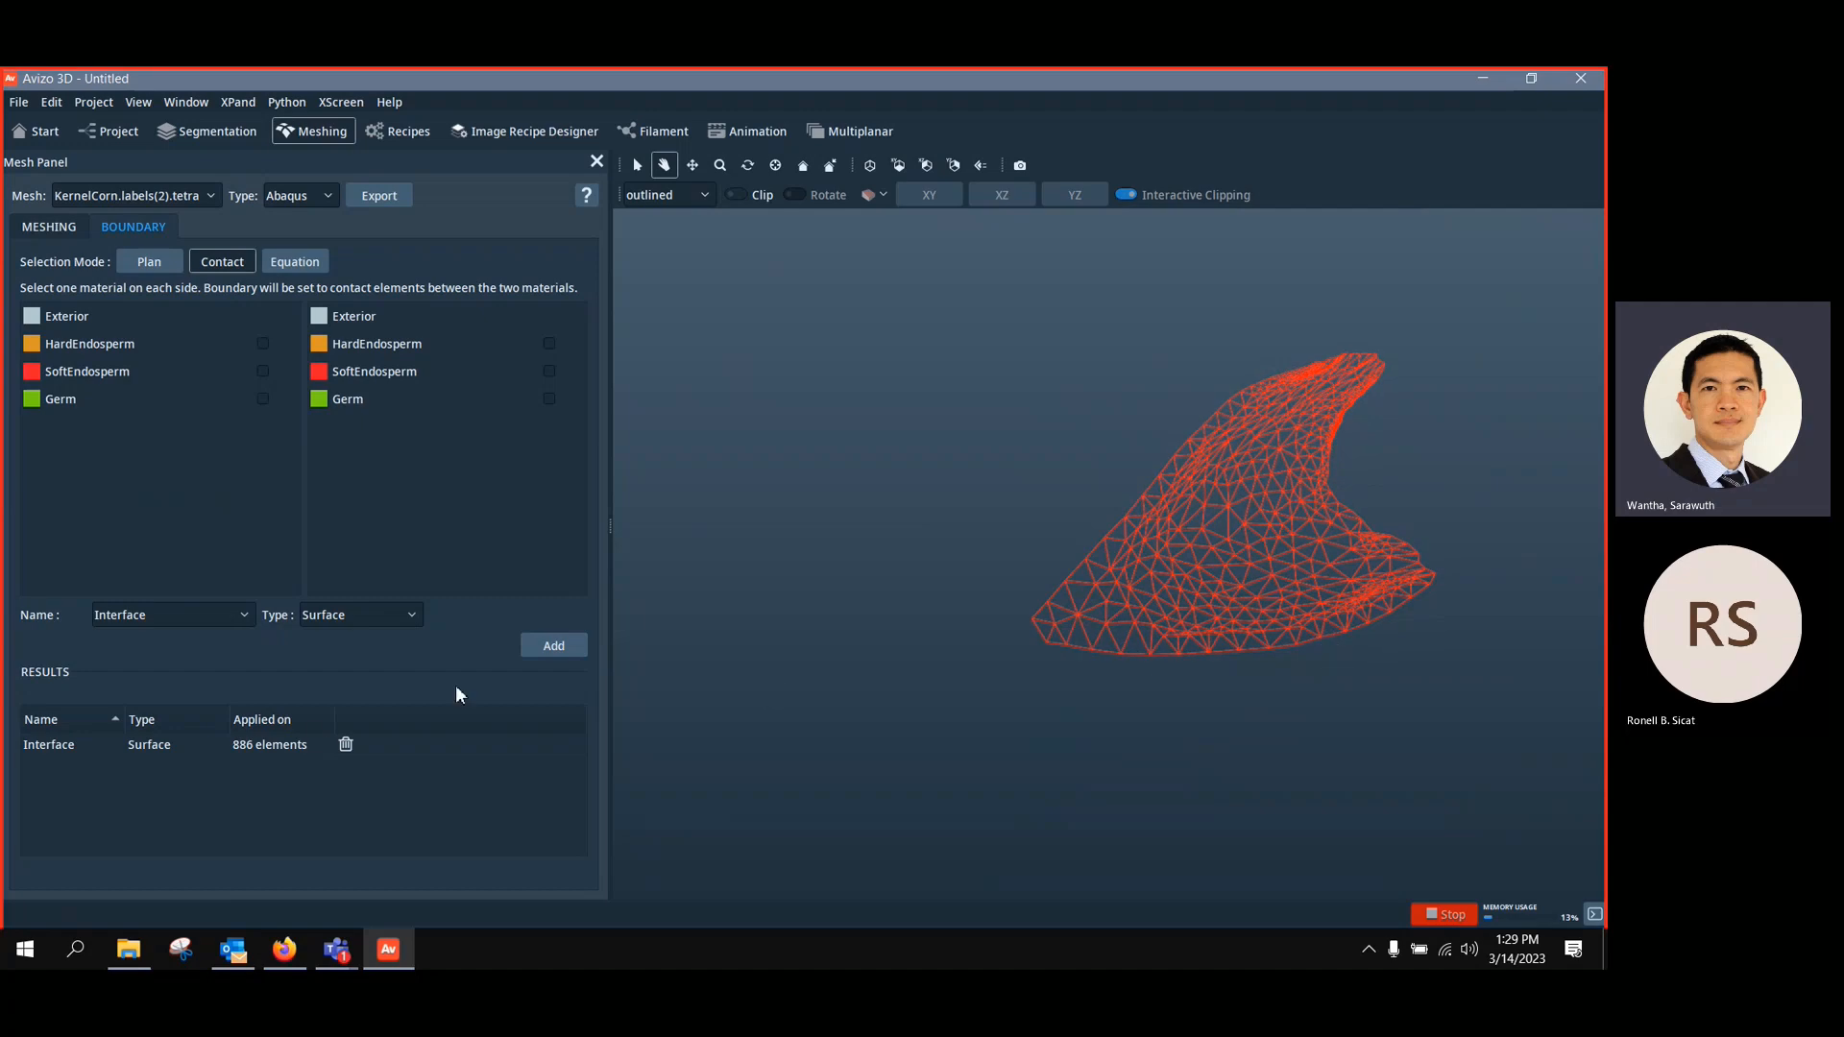
click(288, 753)
drag(1227, 630, 1013, 441)
Show the HardEndosperm material again and examine where the Interface boundary lies on it
click(263, 343)
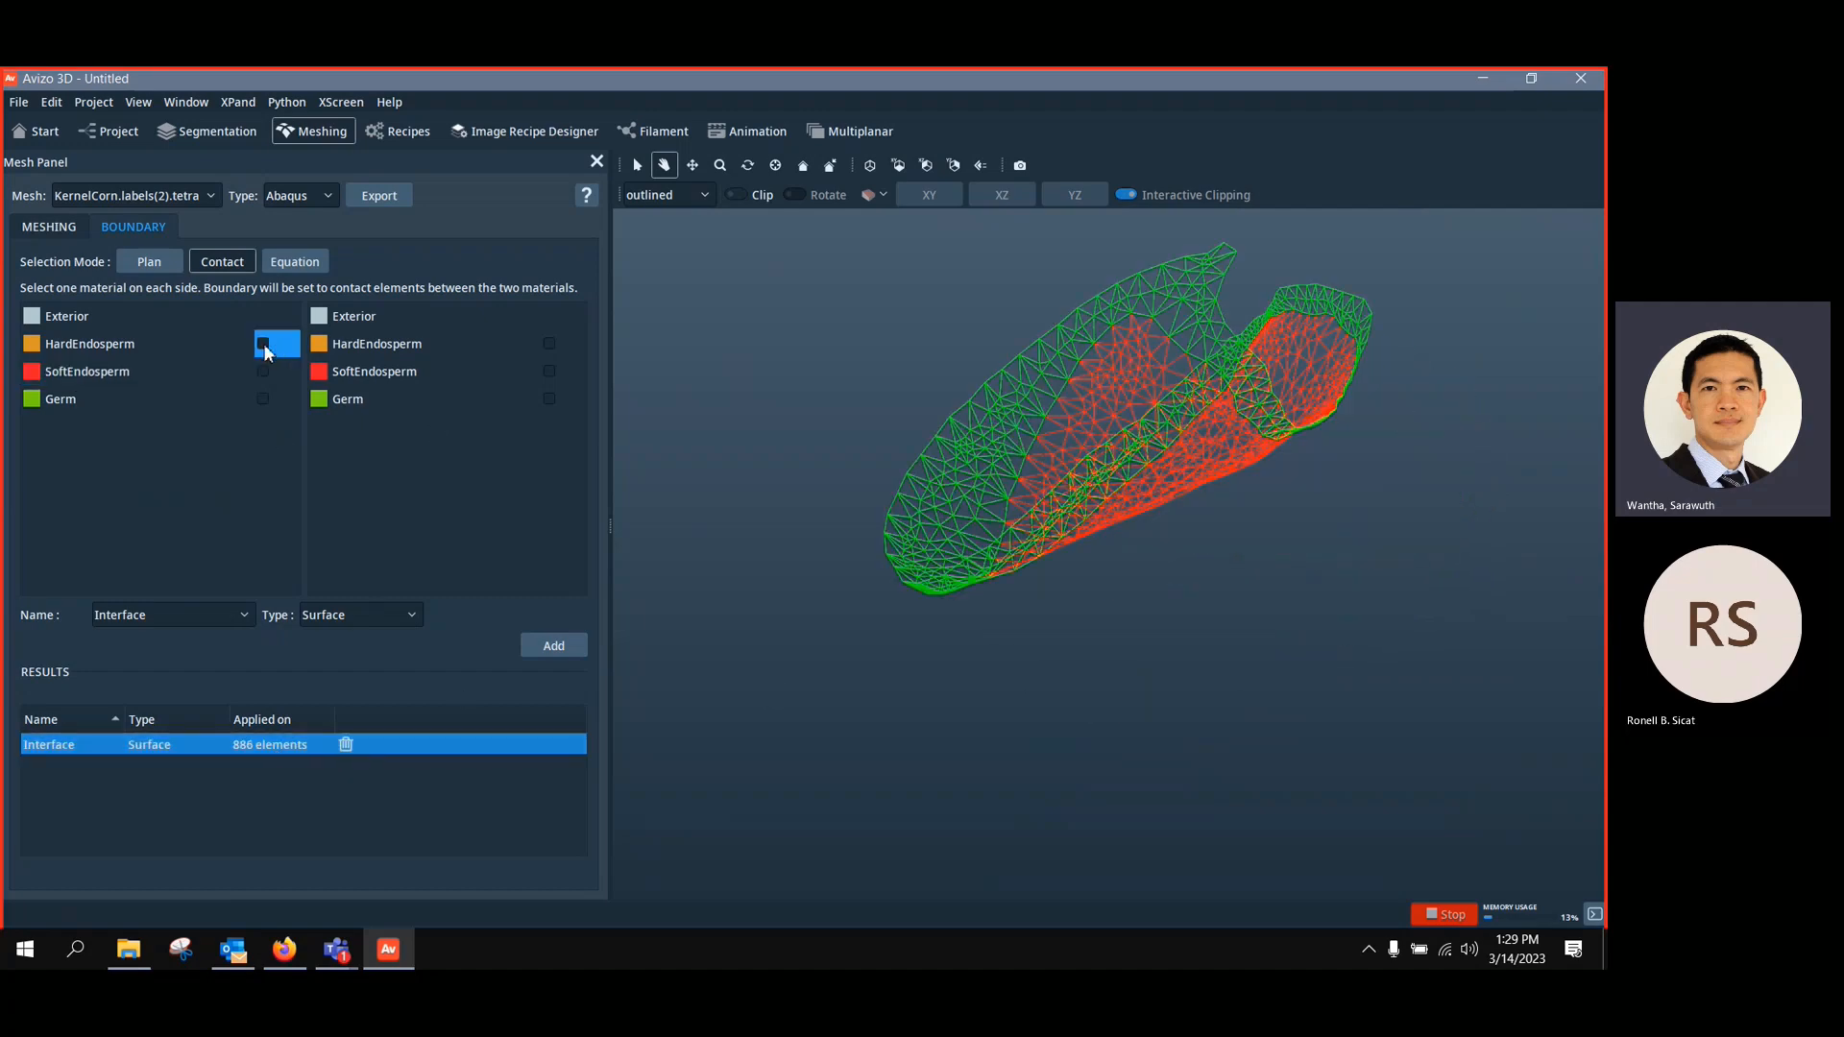
drag(745, 585, 1079, 485)
drag(1241, 667, 1235, 698)
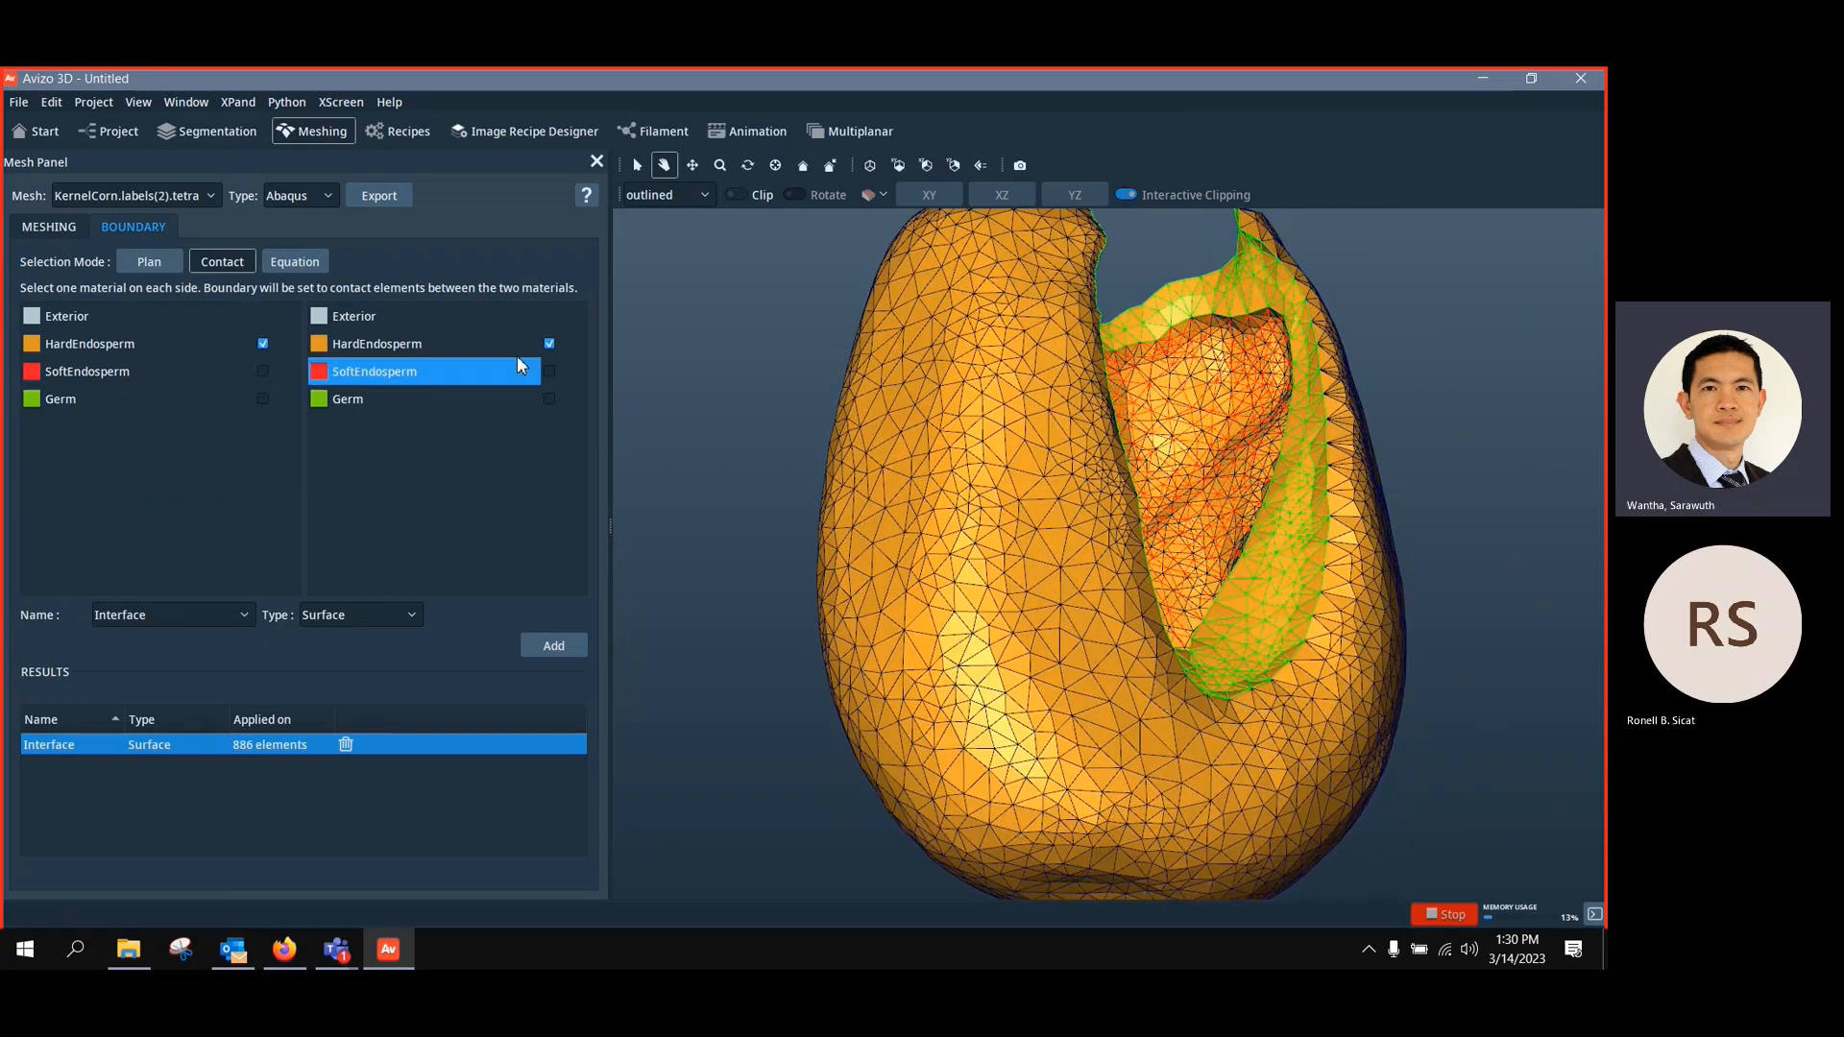
click(311, 196)
click(302, 342)
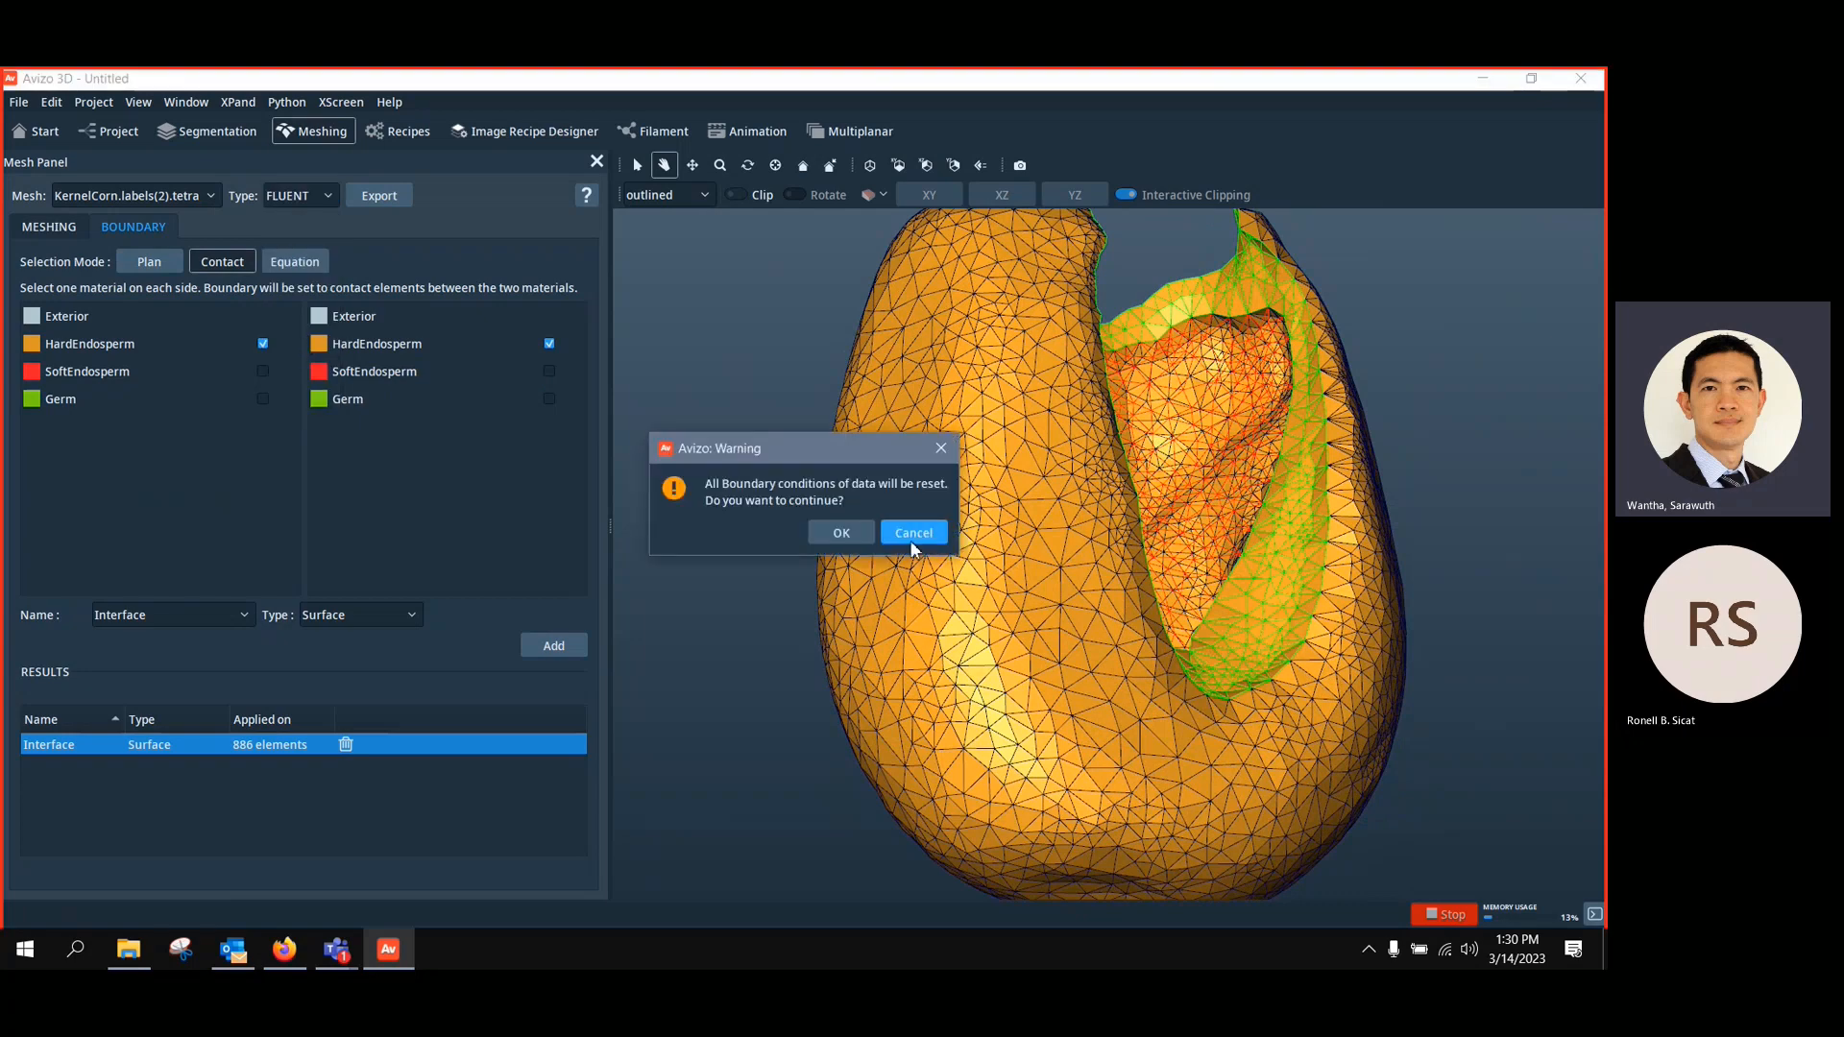
click(918, 534)
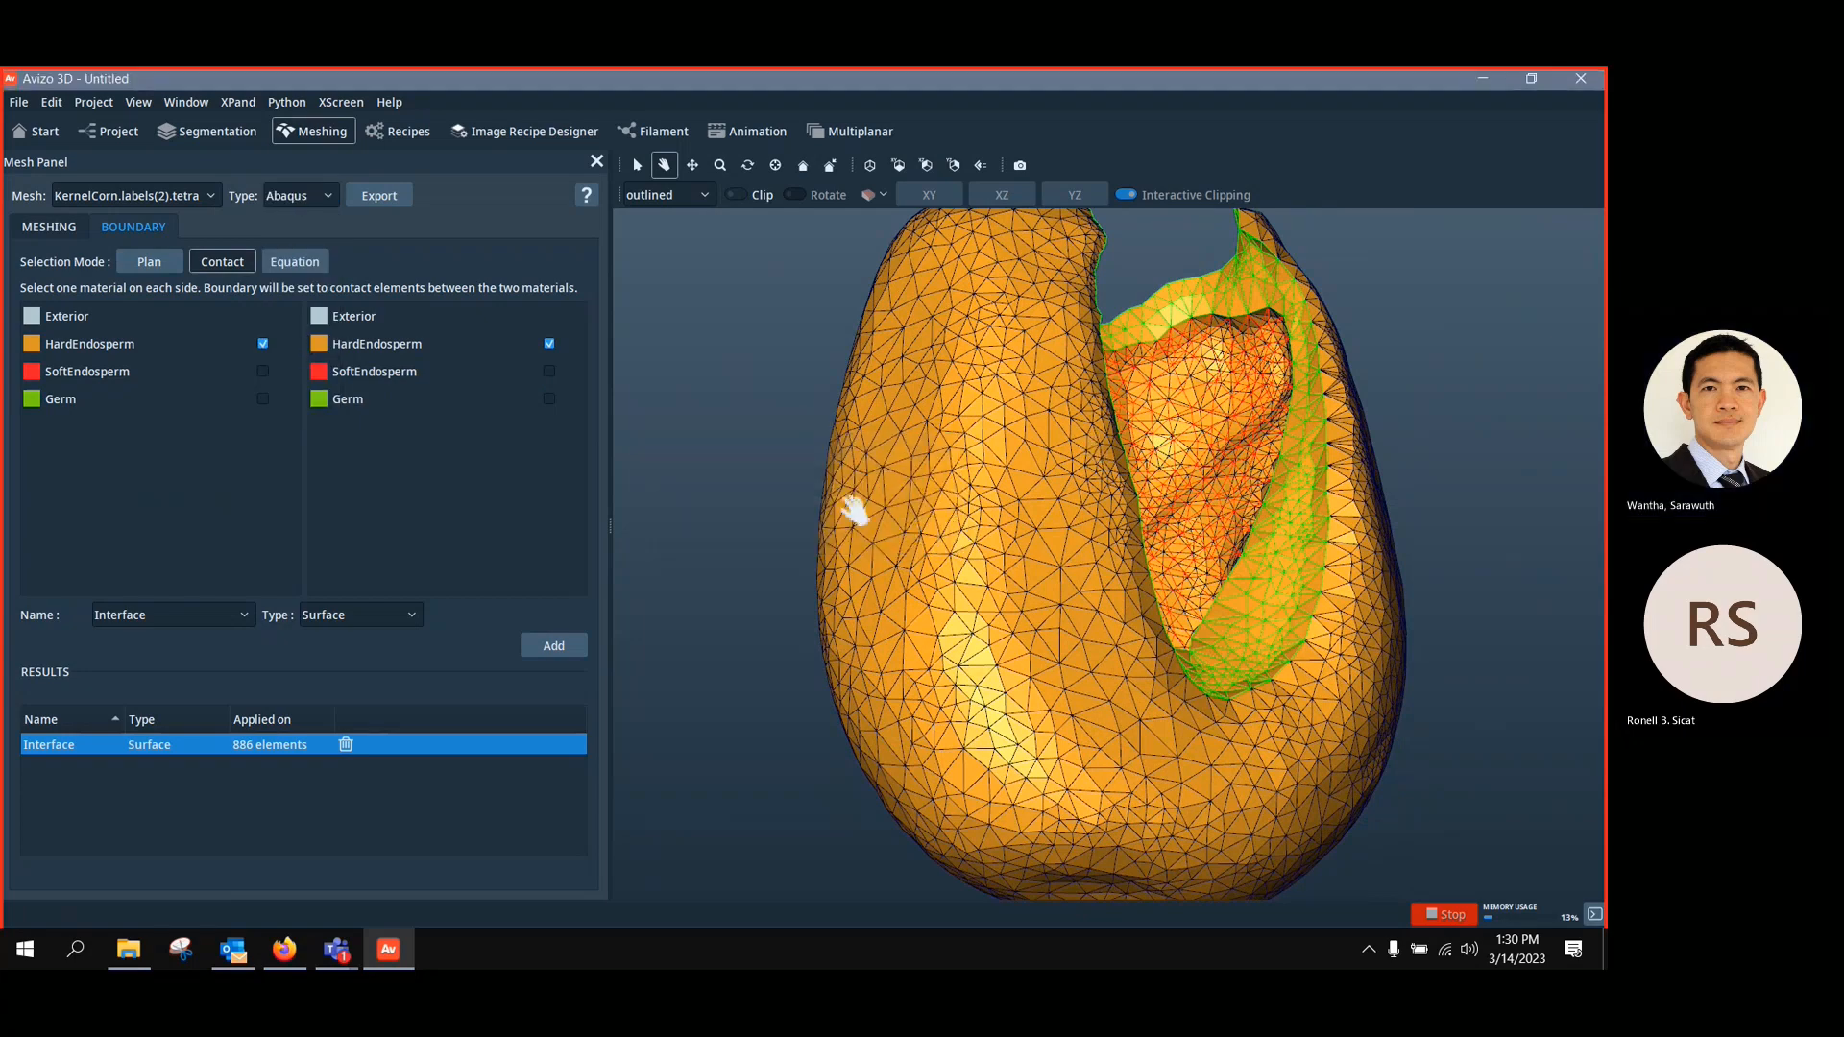
drag(1082, 536, 865, 499)
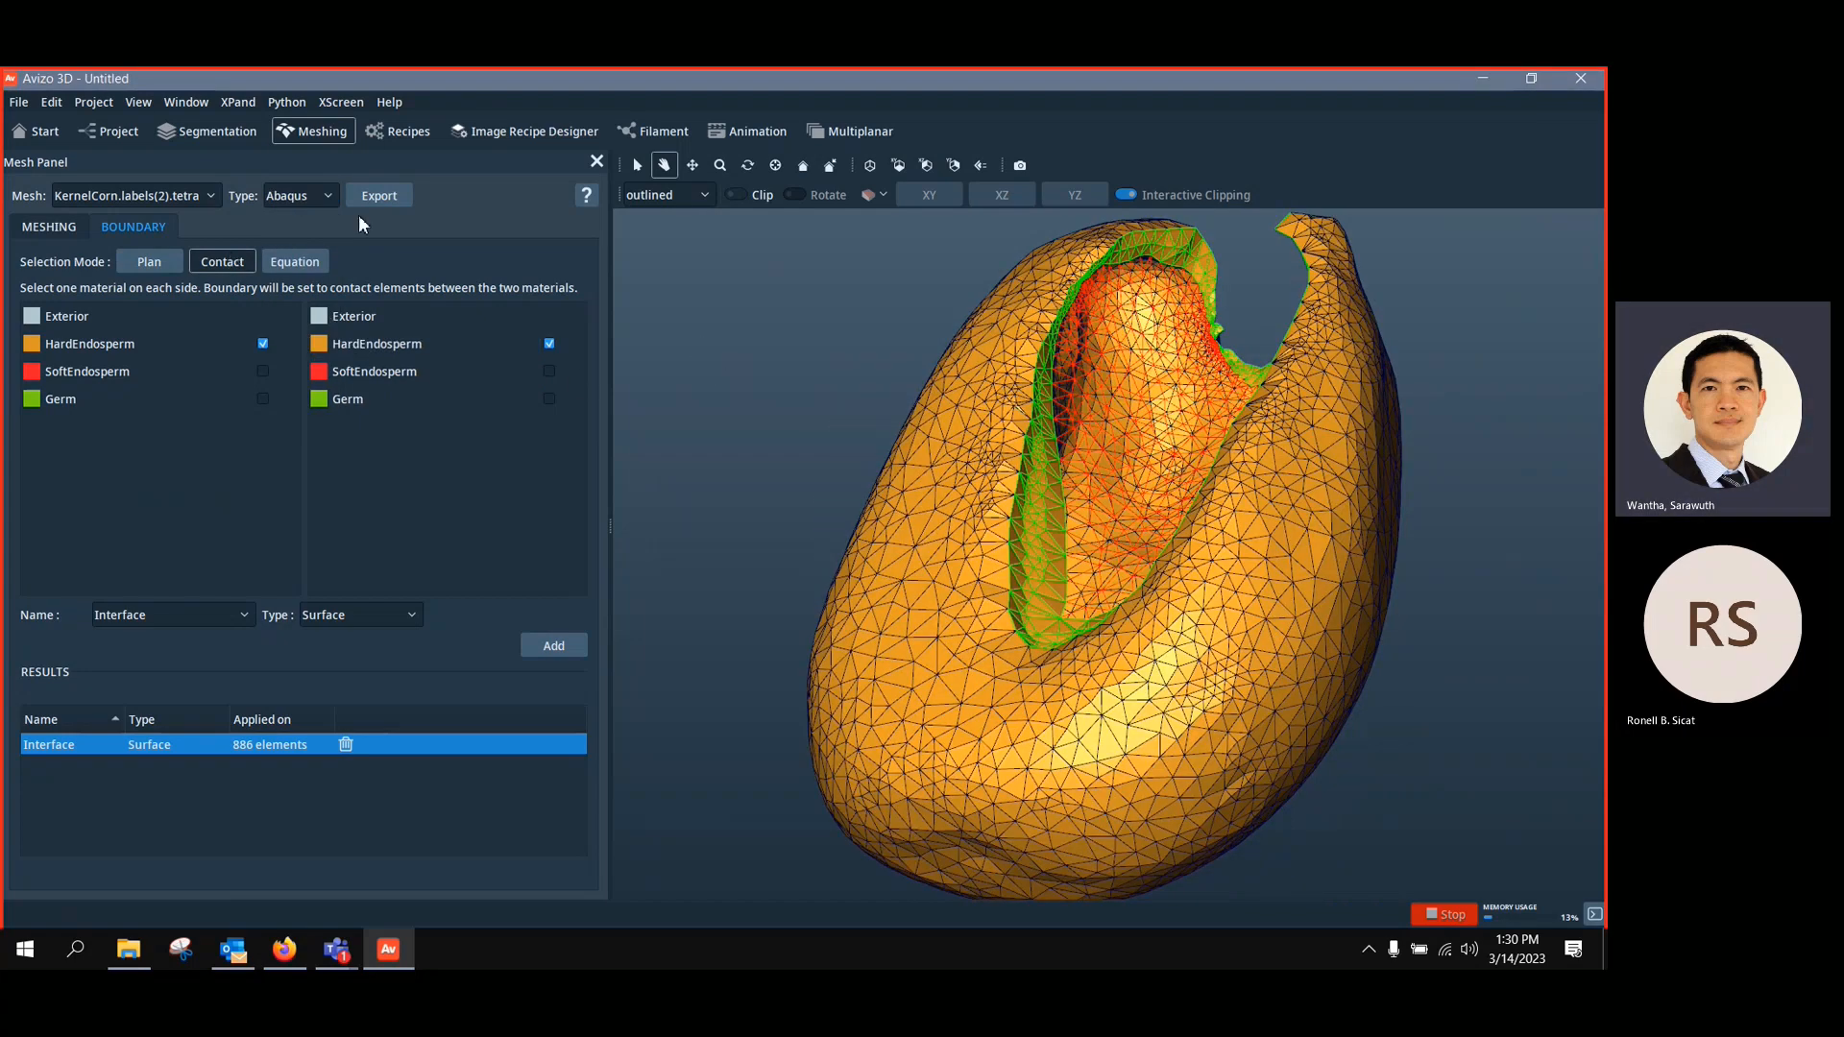
Return to the meshing settings of KernelCorn.labels(2).tetra and turn on the advanced parameters
click(61, 228)
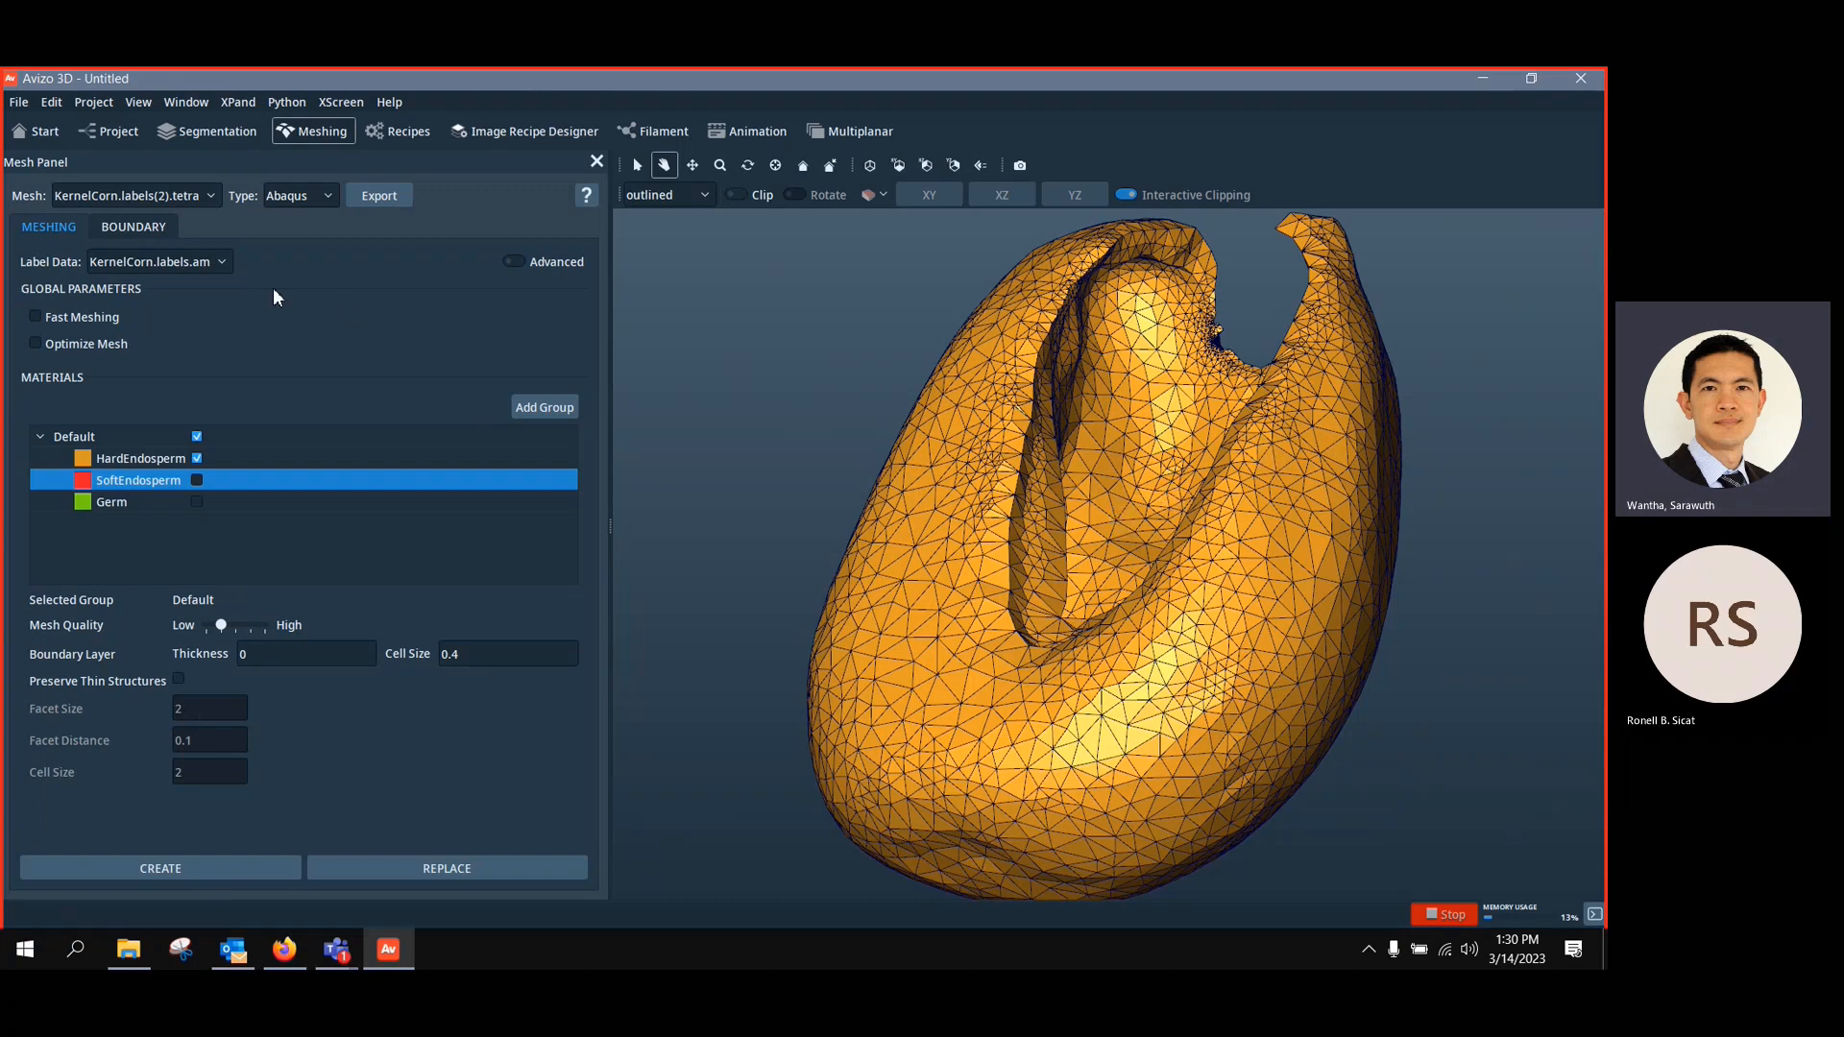
click(521, 265)
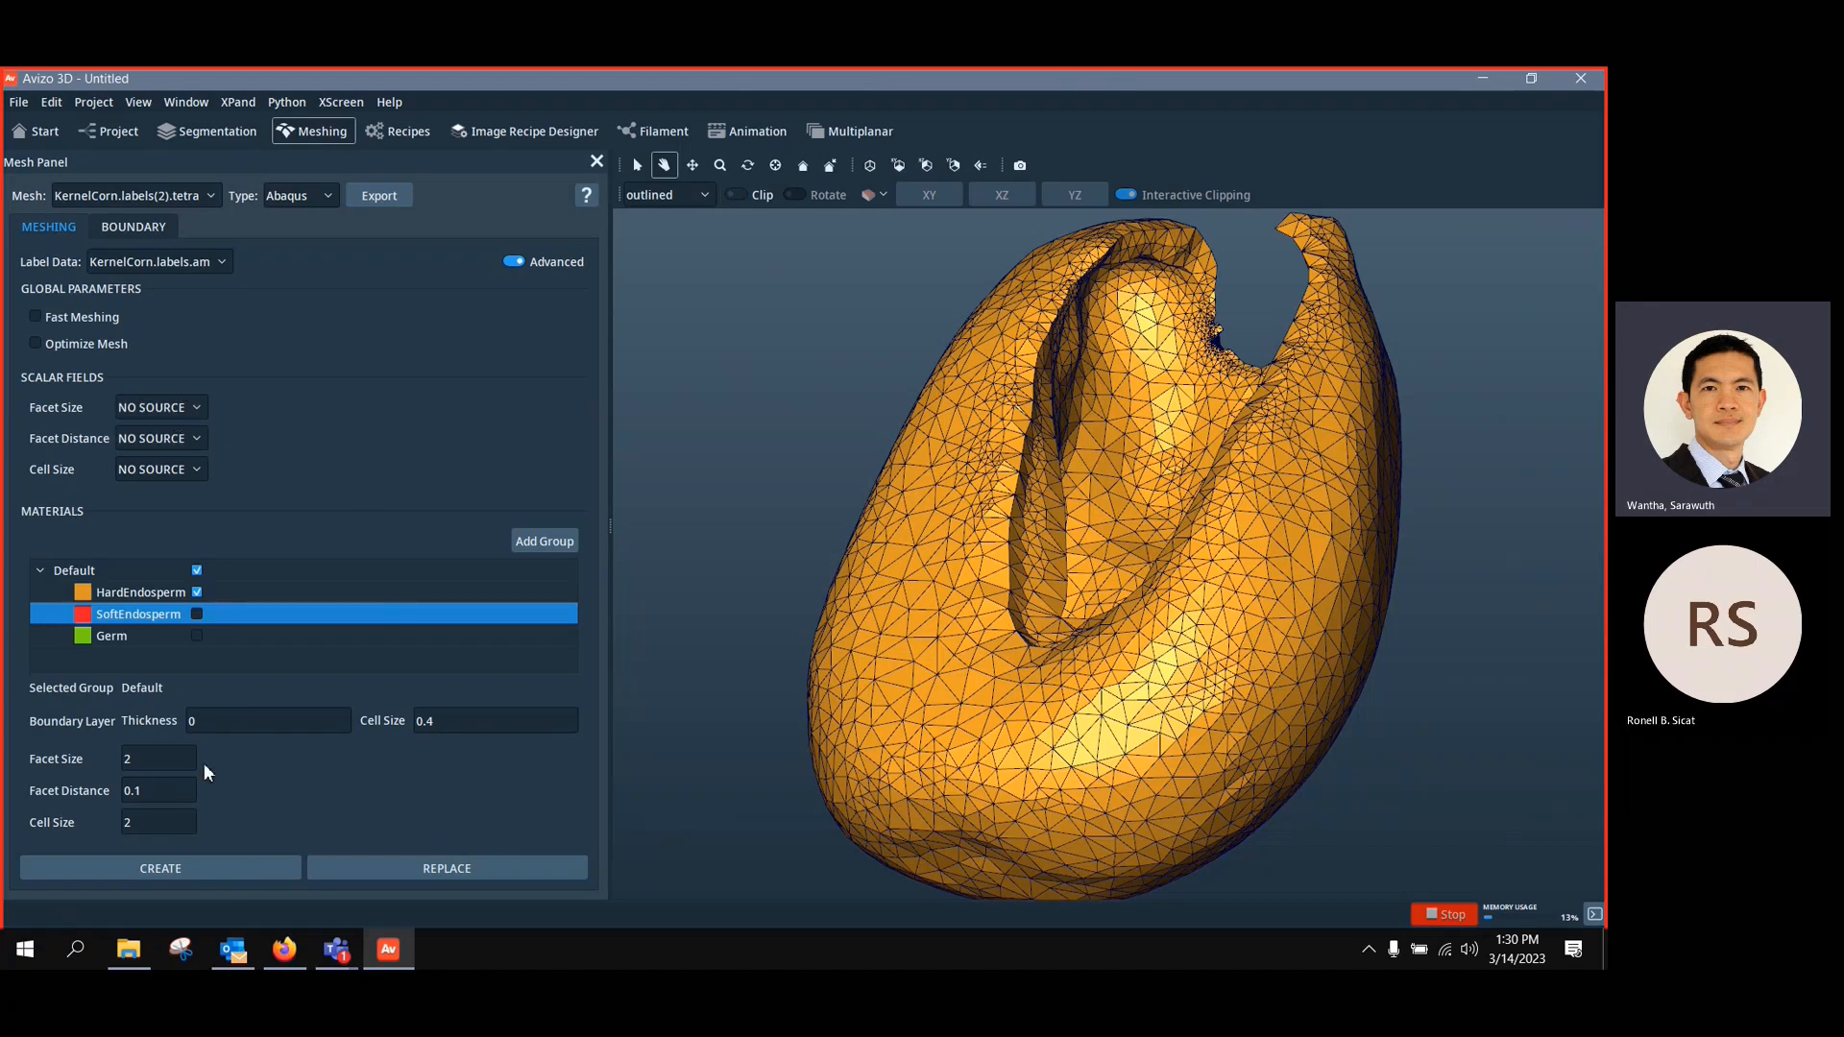
drag(1088, 586, 908, 607)
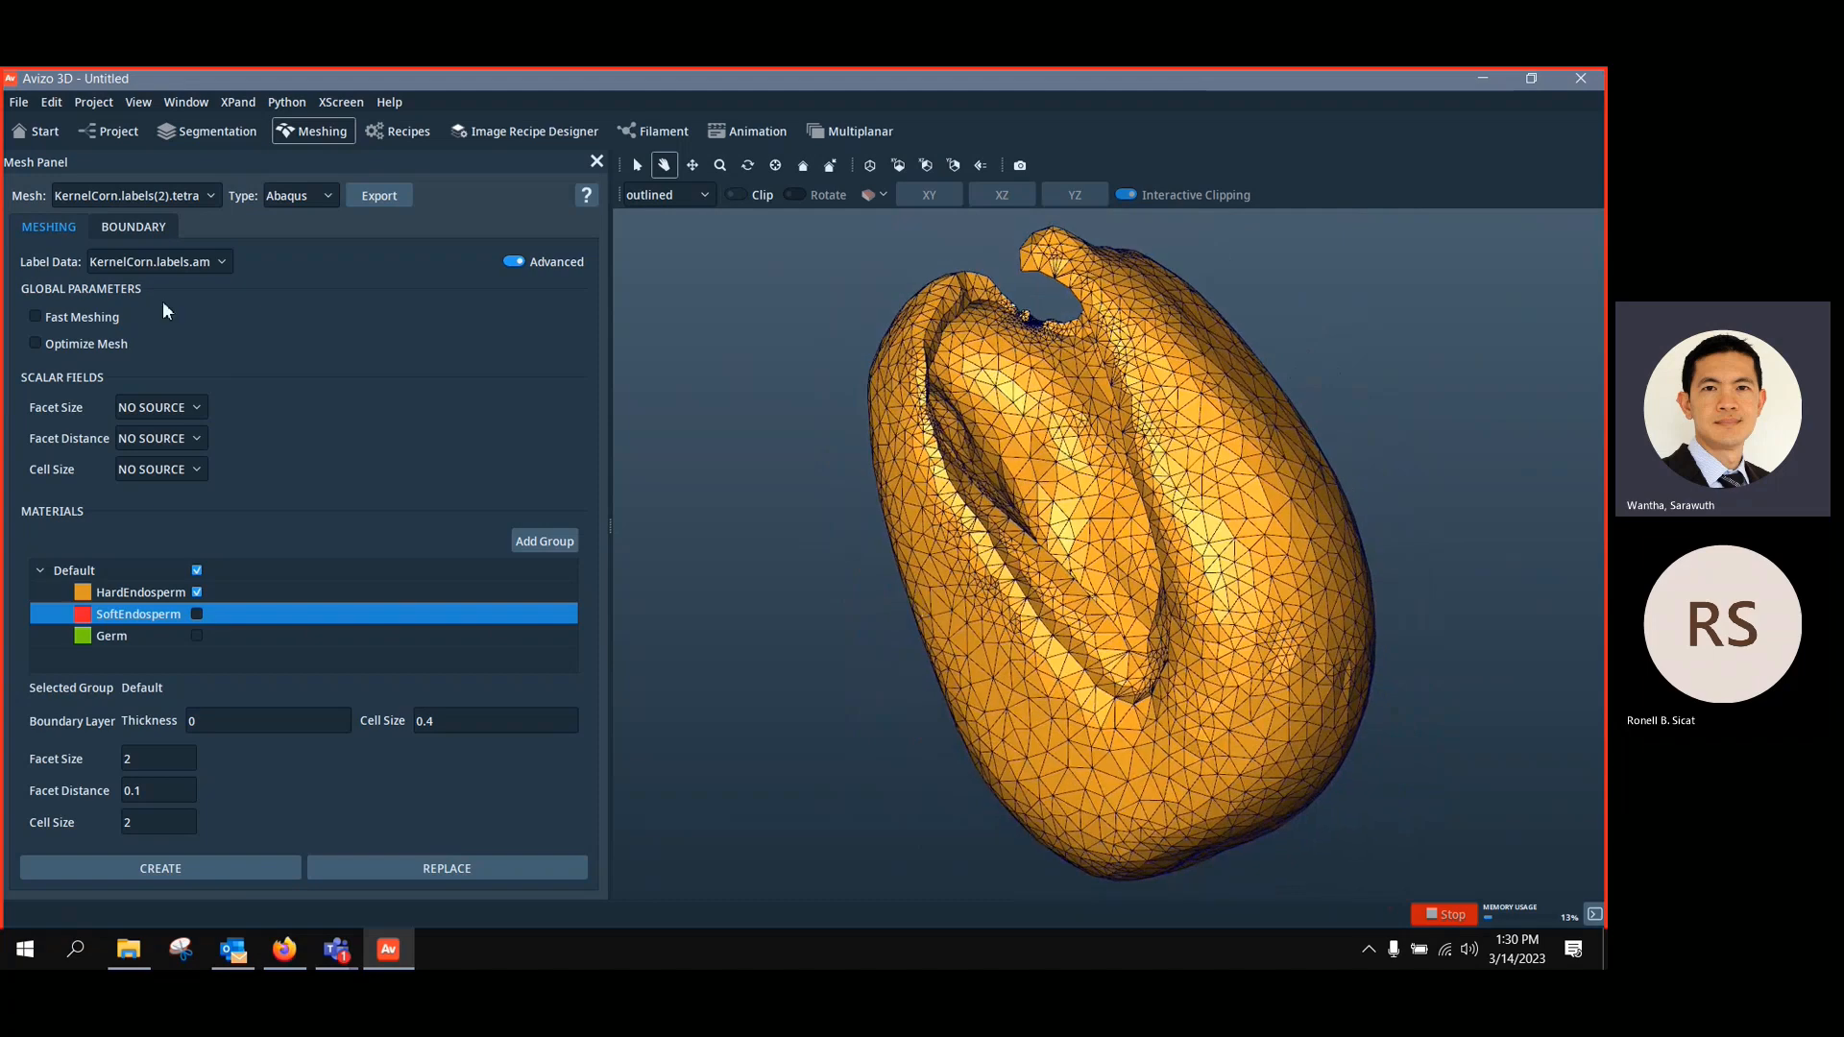
Remove the KernelCorn.labels(2).tetra and KernelCorn.labels.tetra meshes from the project without saving them
click(127, 131)
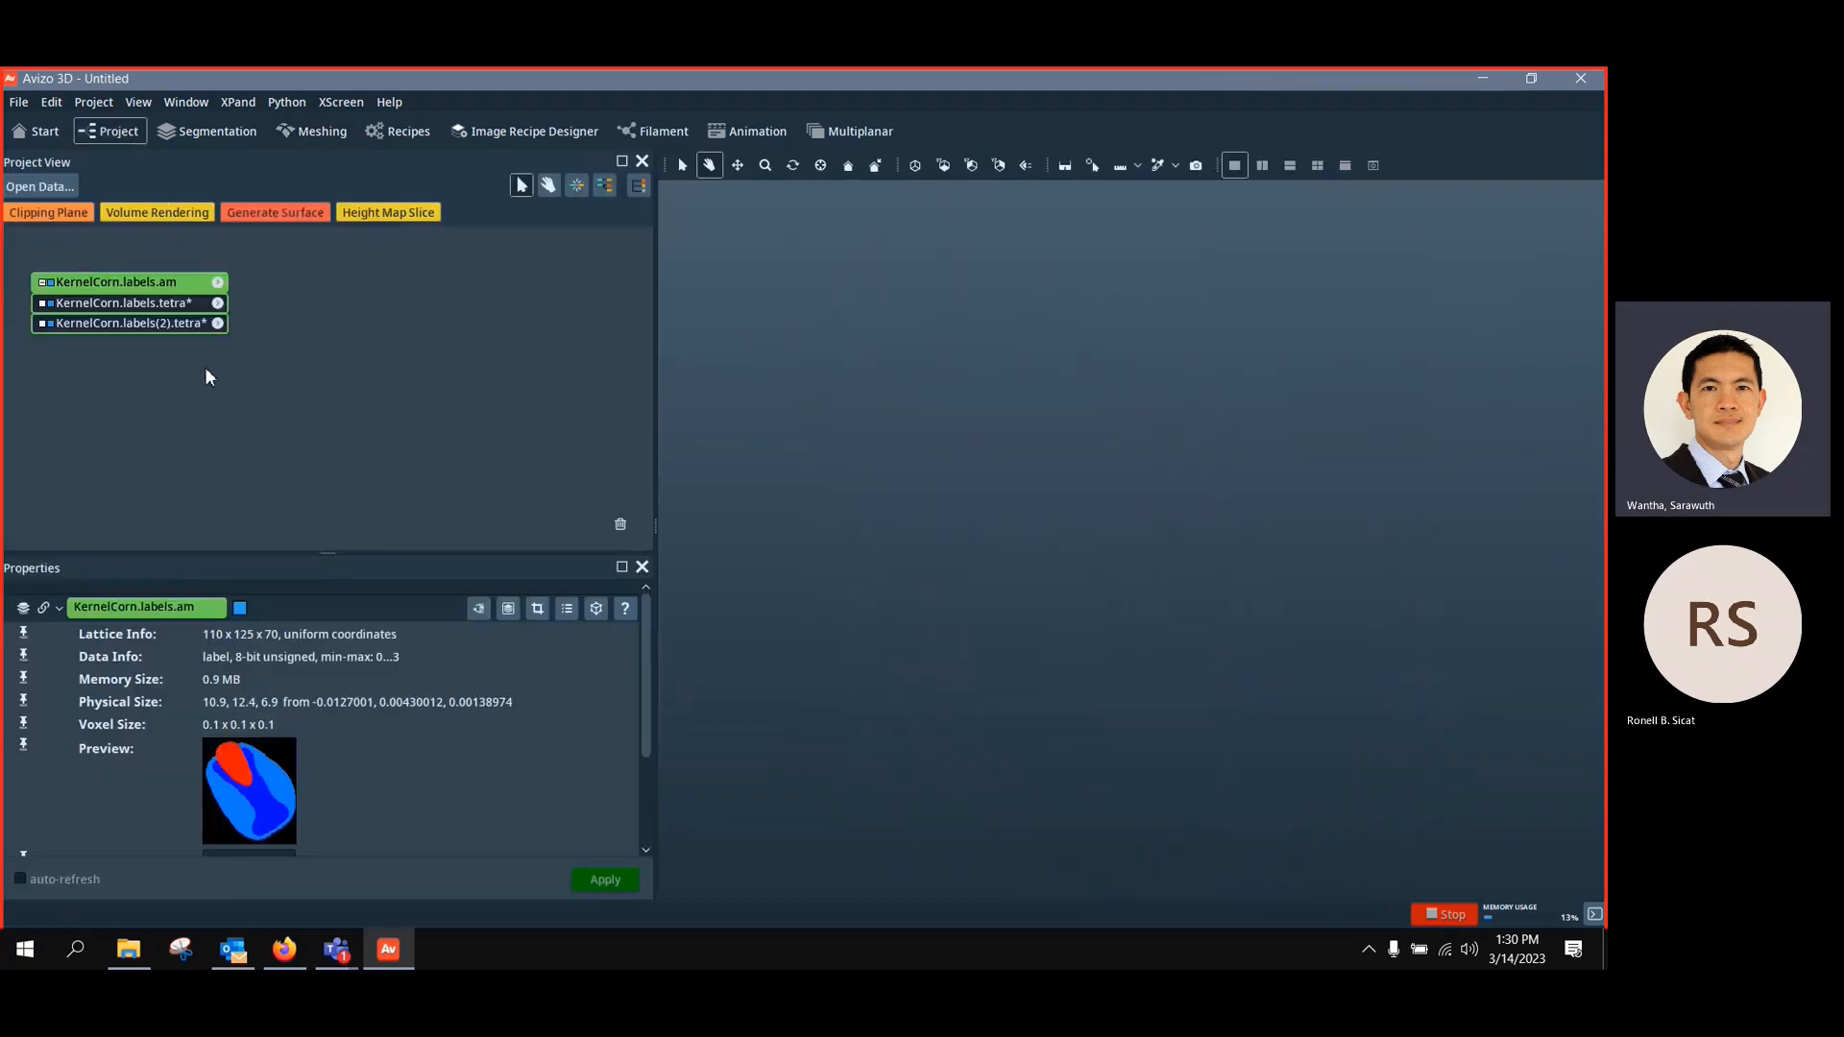
click(188, 326)
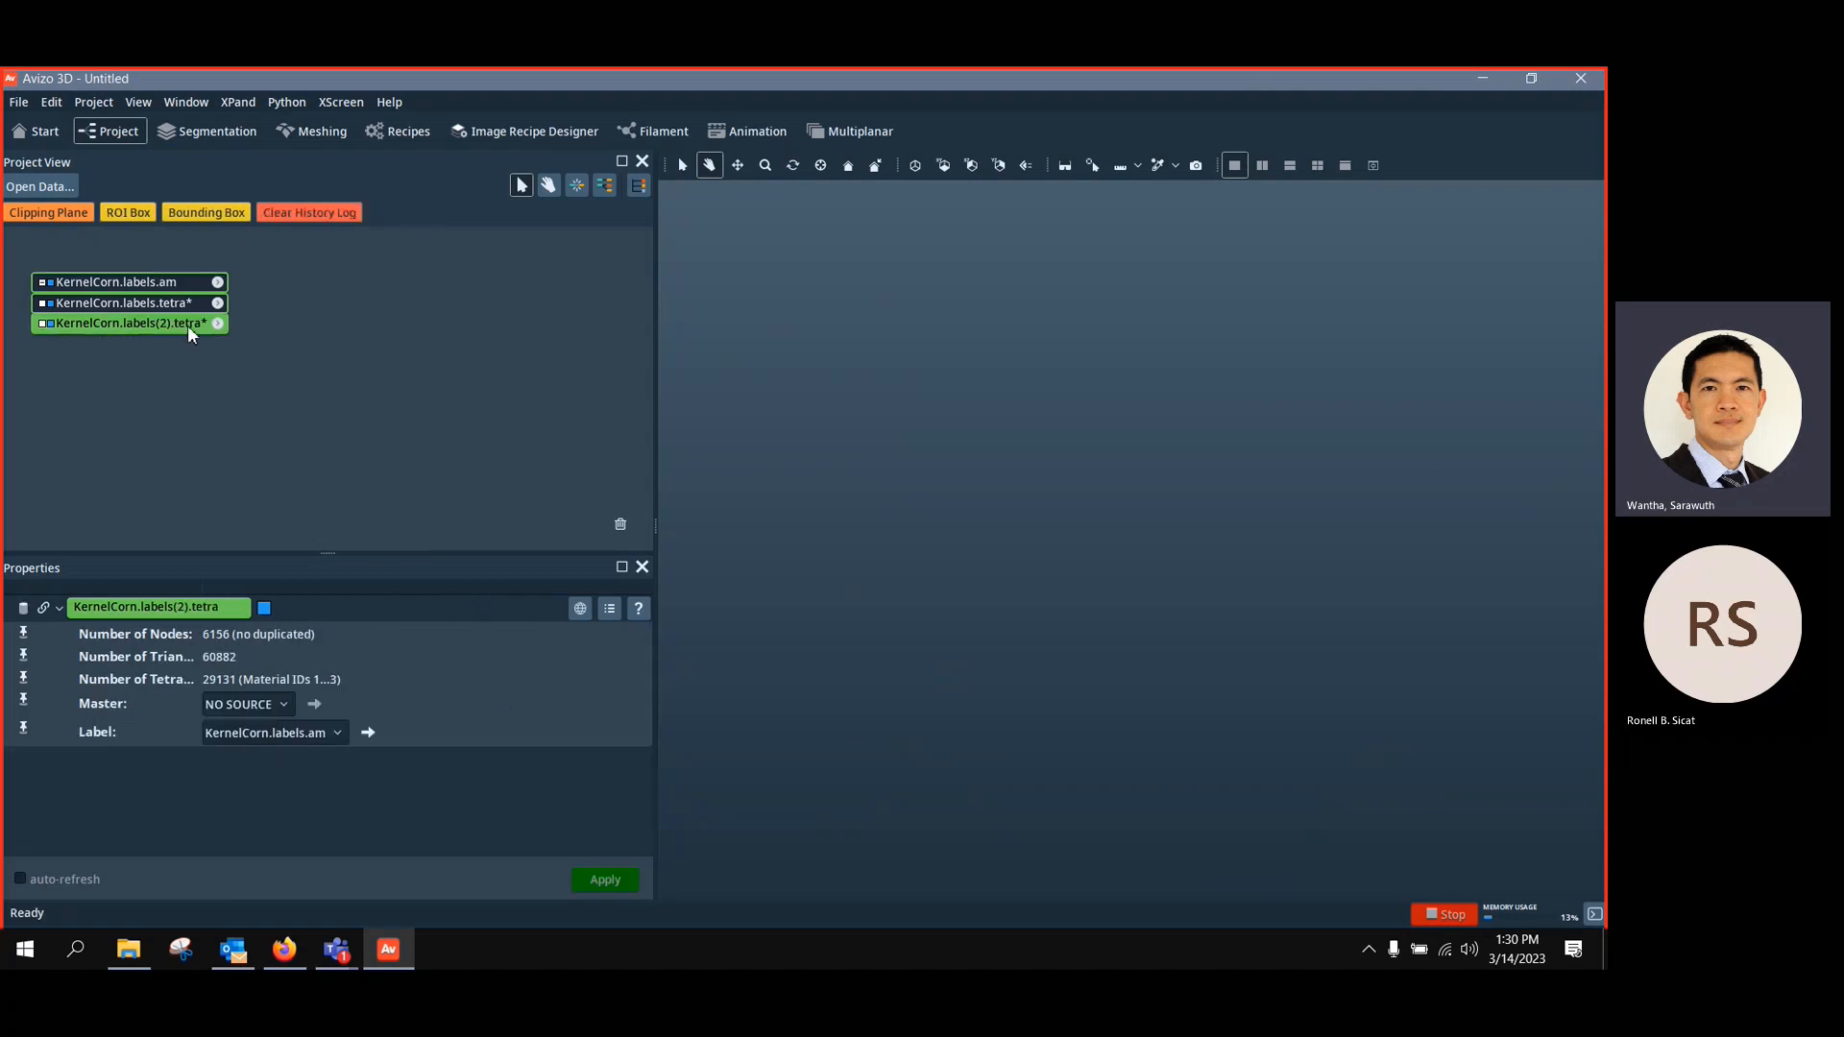
key(Delete)
click(740, 527)
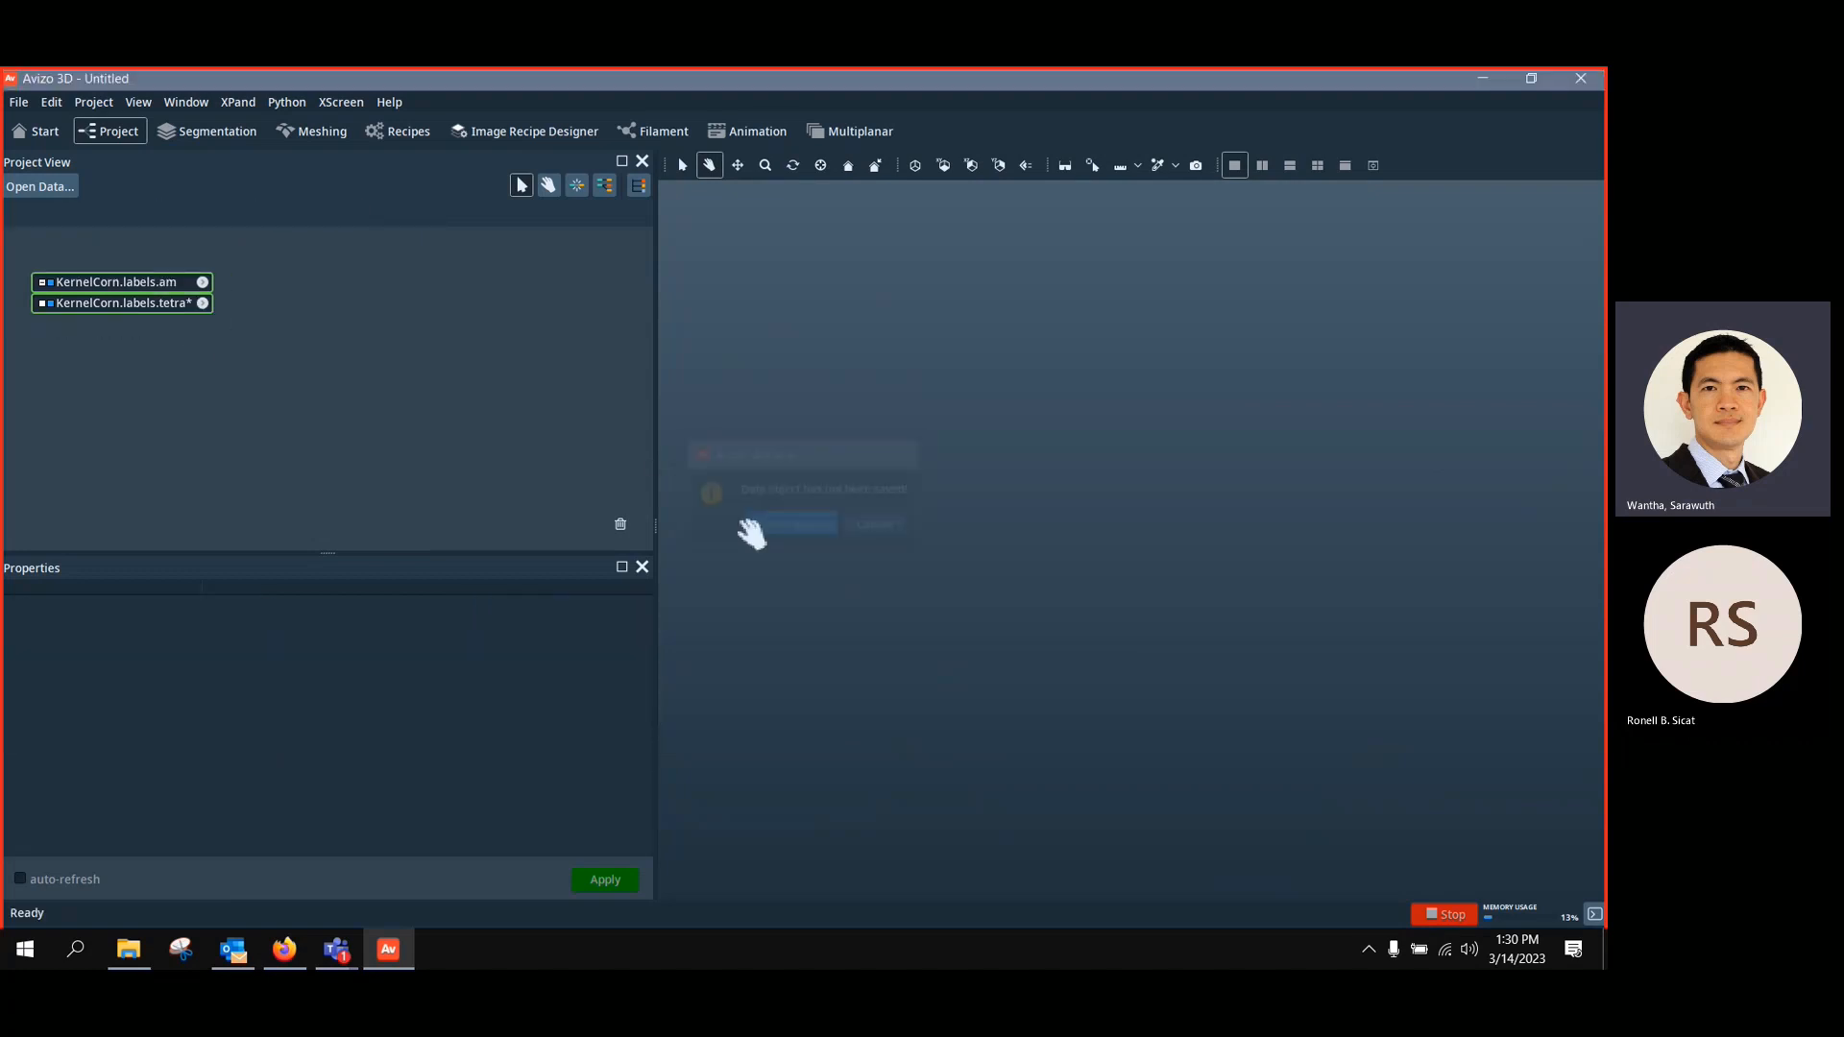
click(165, 305)
key(Delete)
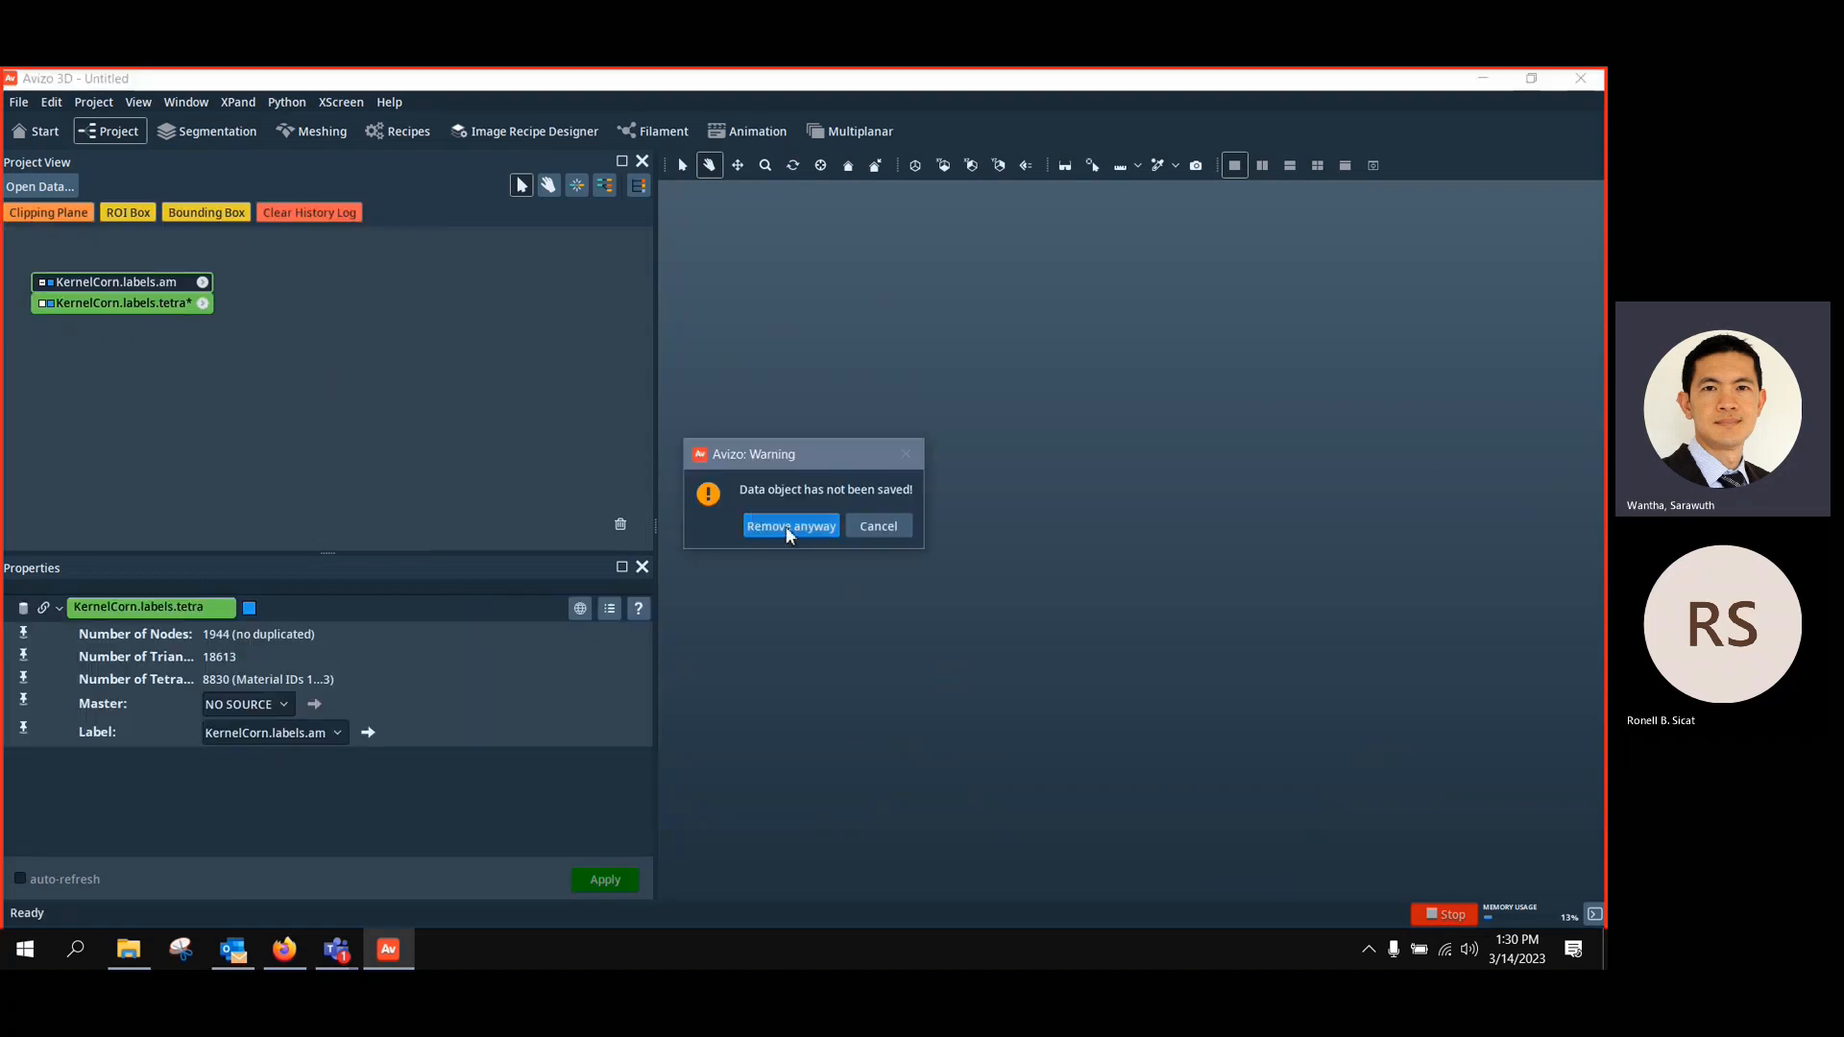
click(786, 526)
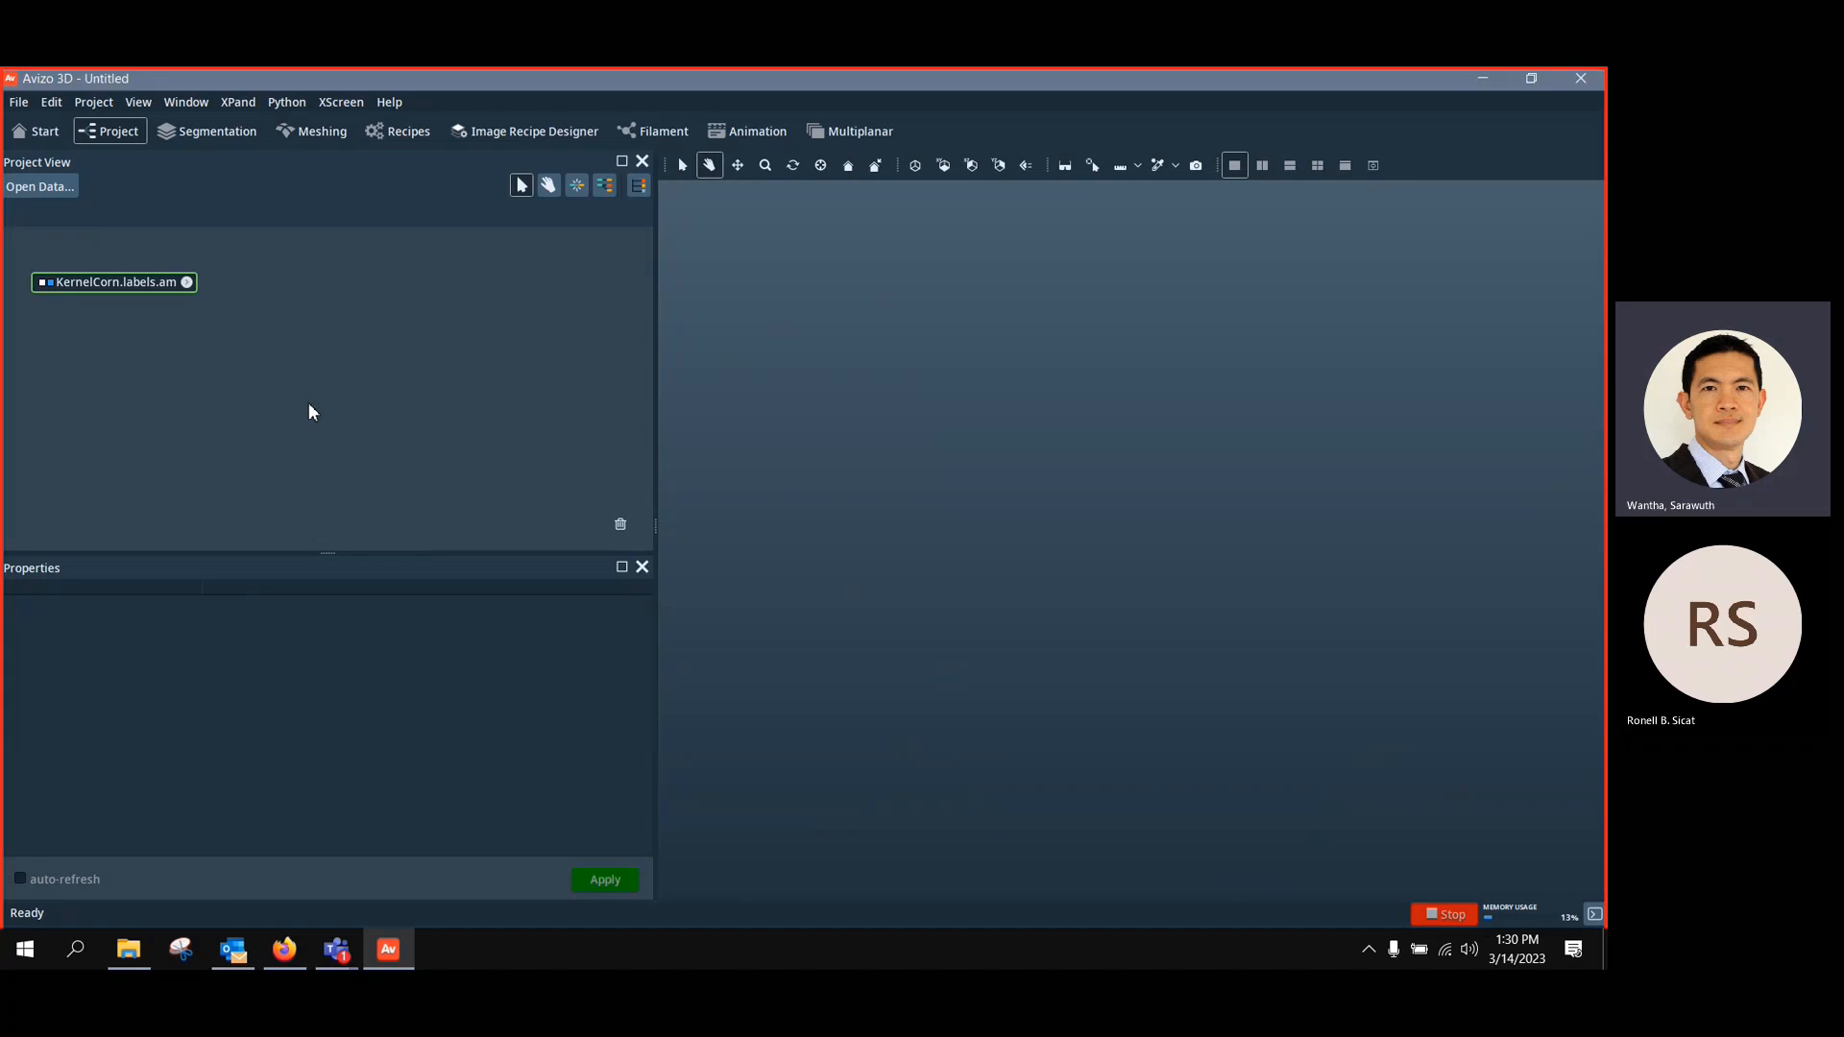
Attach a Generate Tetra Mesh module to KernelCorn.labels.am and place it beside the label data
right_click(95, 268)
right_click(80, 284)
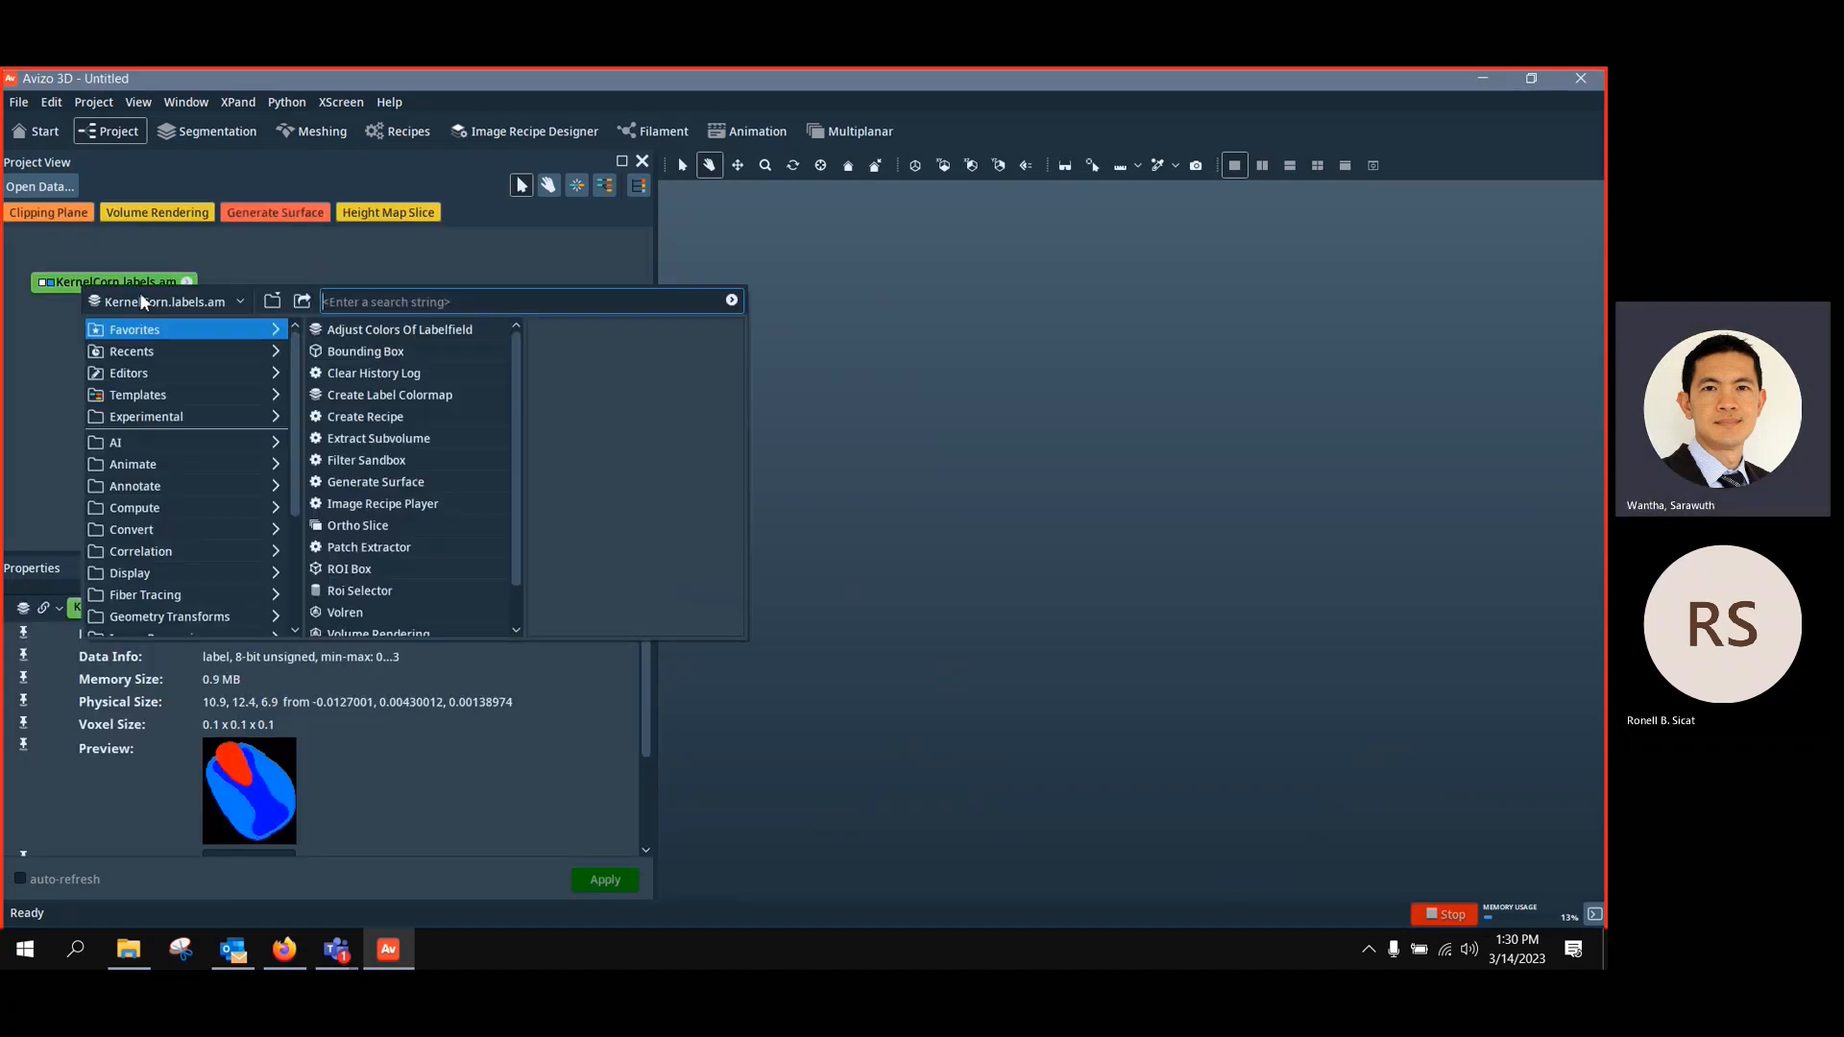
text(gene)
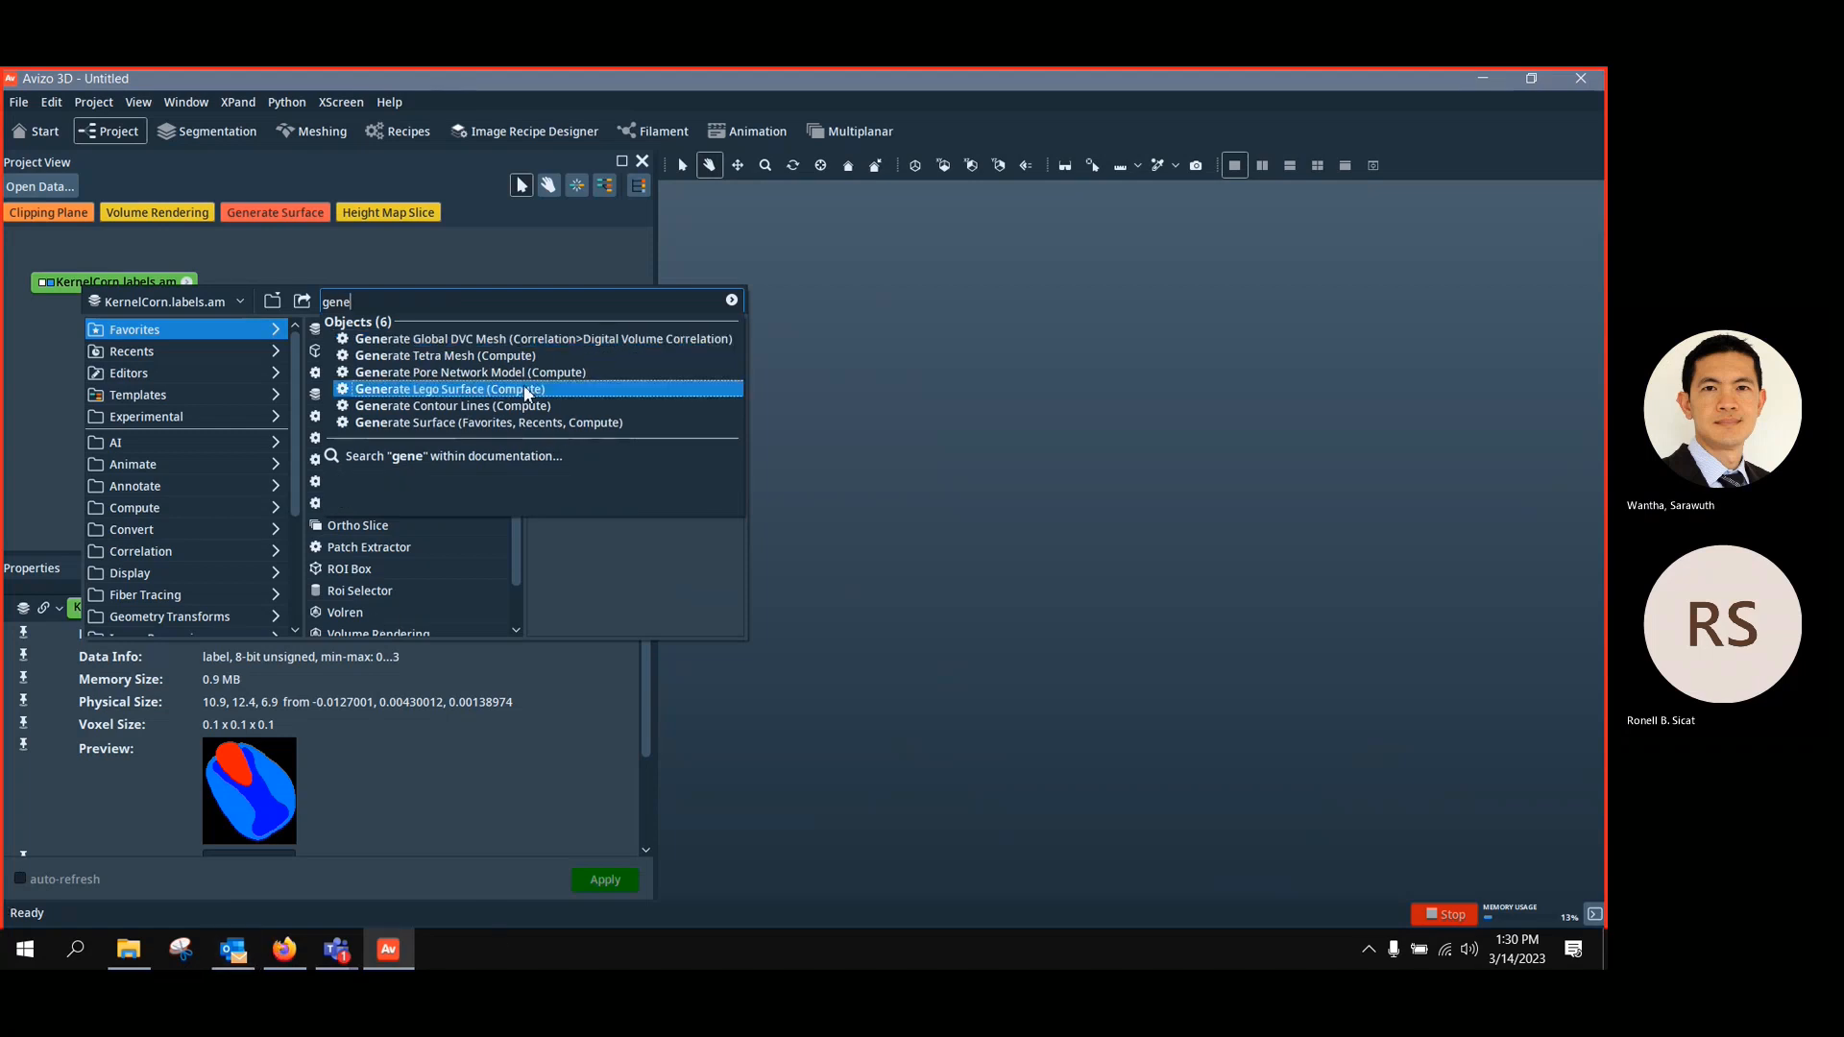
click(476, 355)
drag(194, 313, 411, 306)
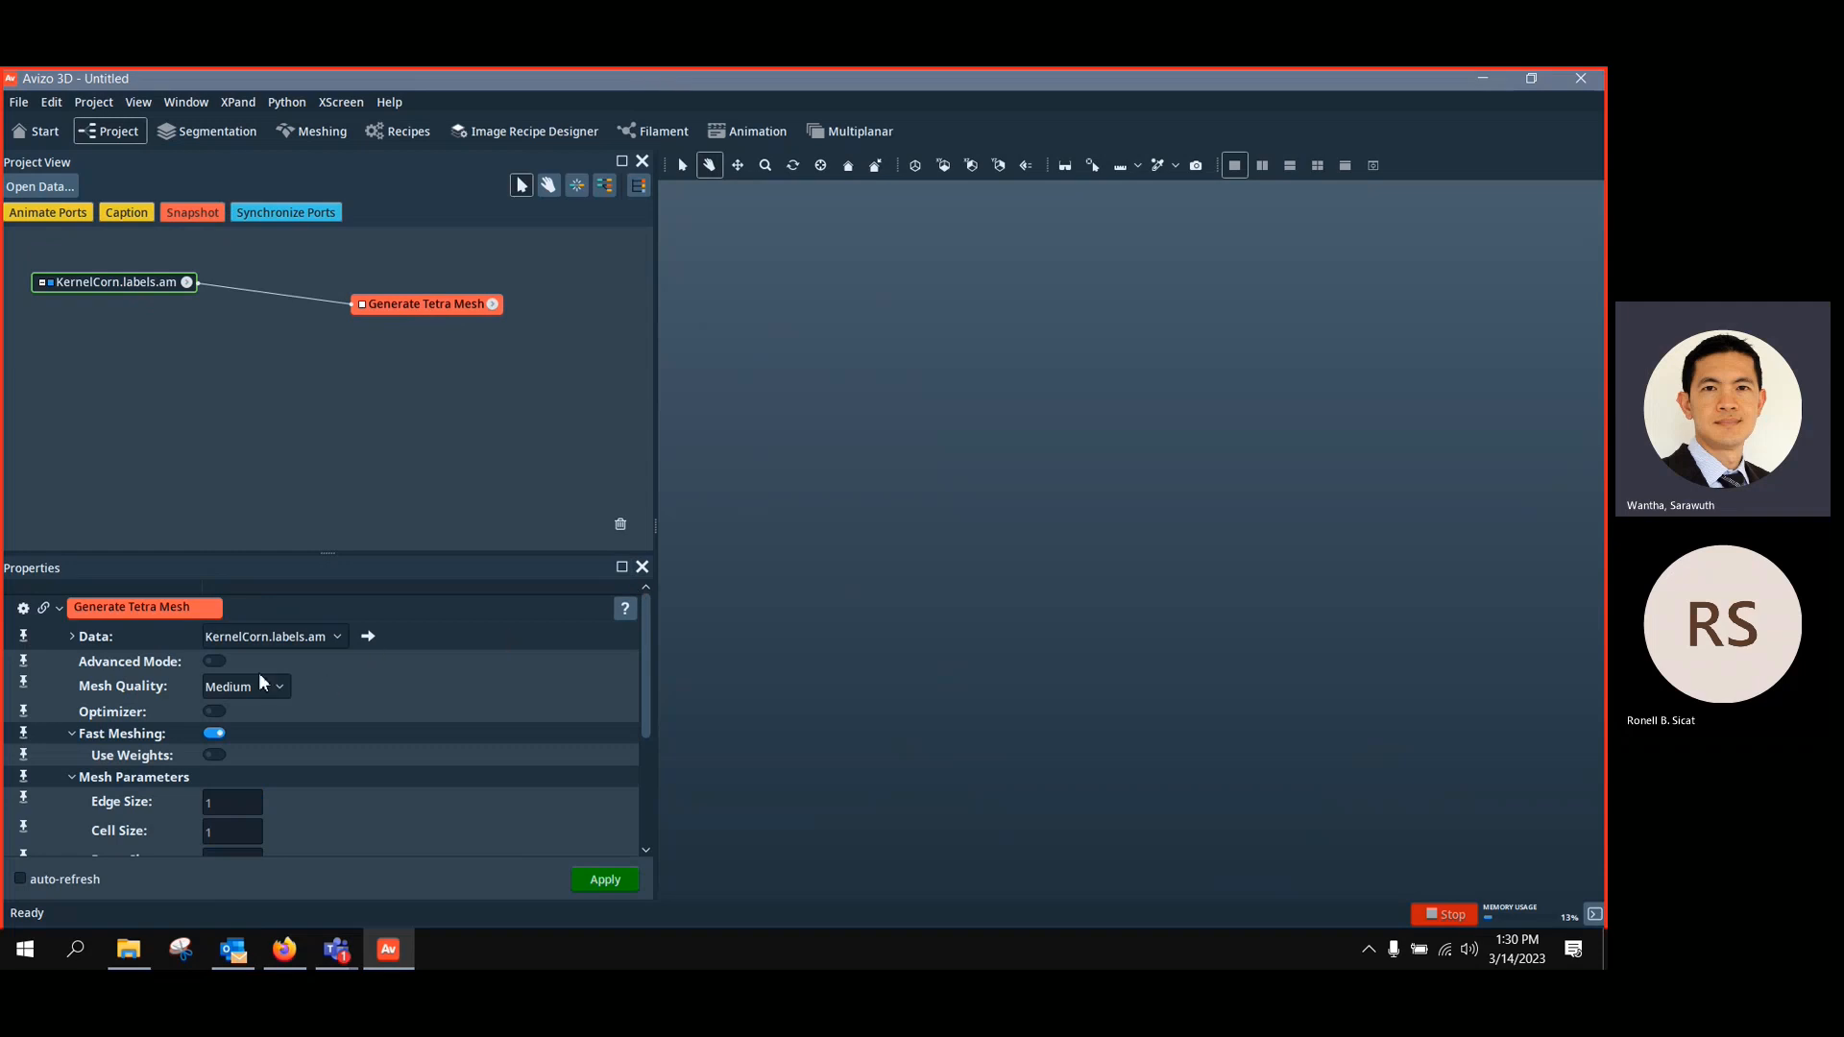
Turn on Advanced Mode for Generate Tetra Mesh, examine the mesh and optimization parameters, and turn the mode off again
click(214, 661)
drag(646, 684, 642, 830)
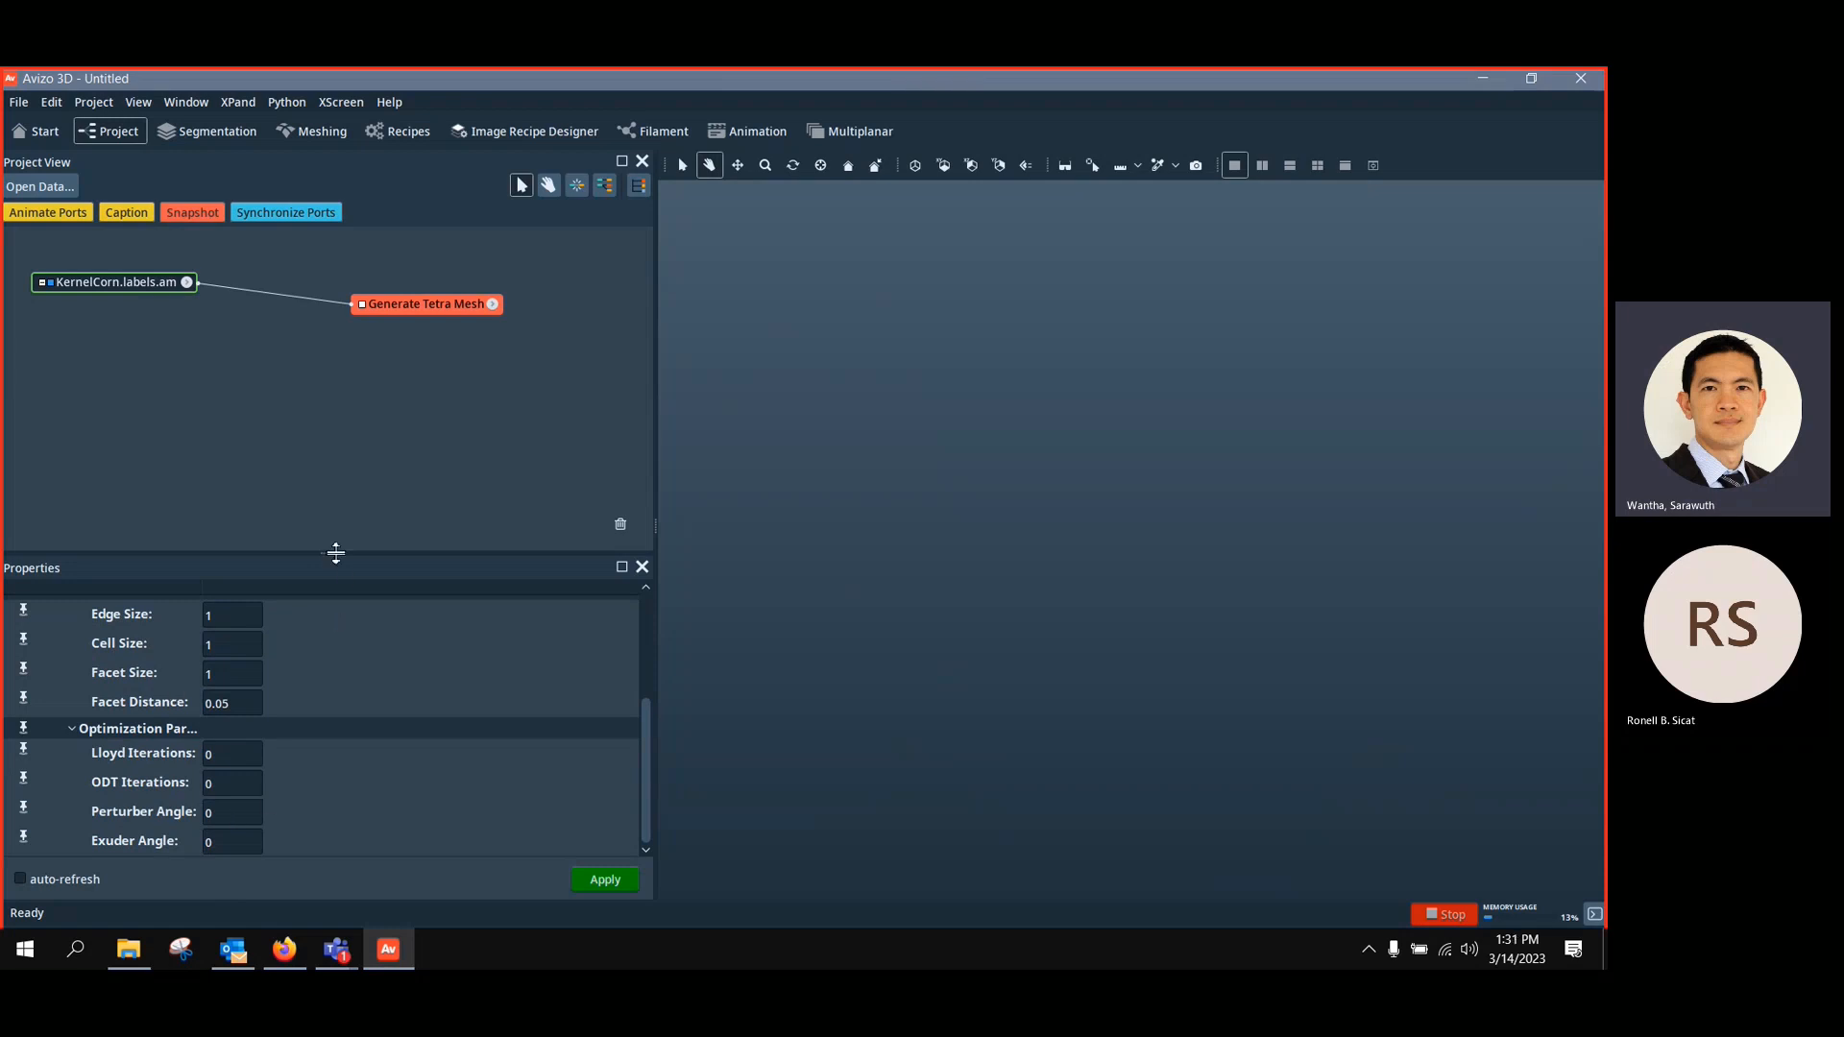
drag(335, 552, 331, 422)
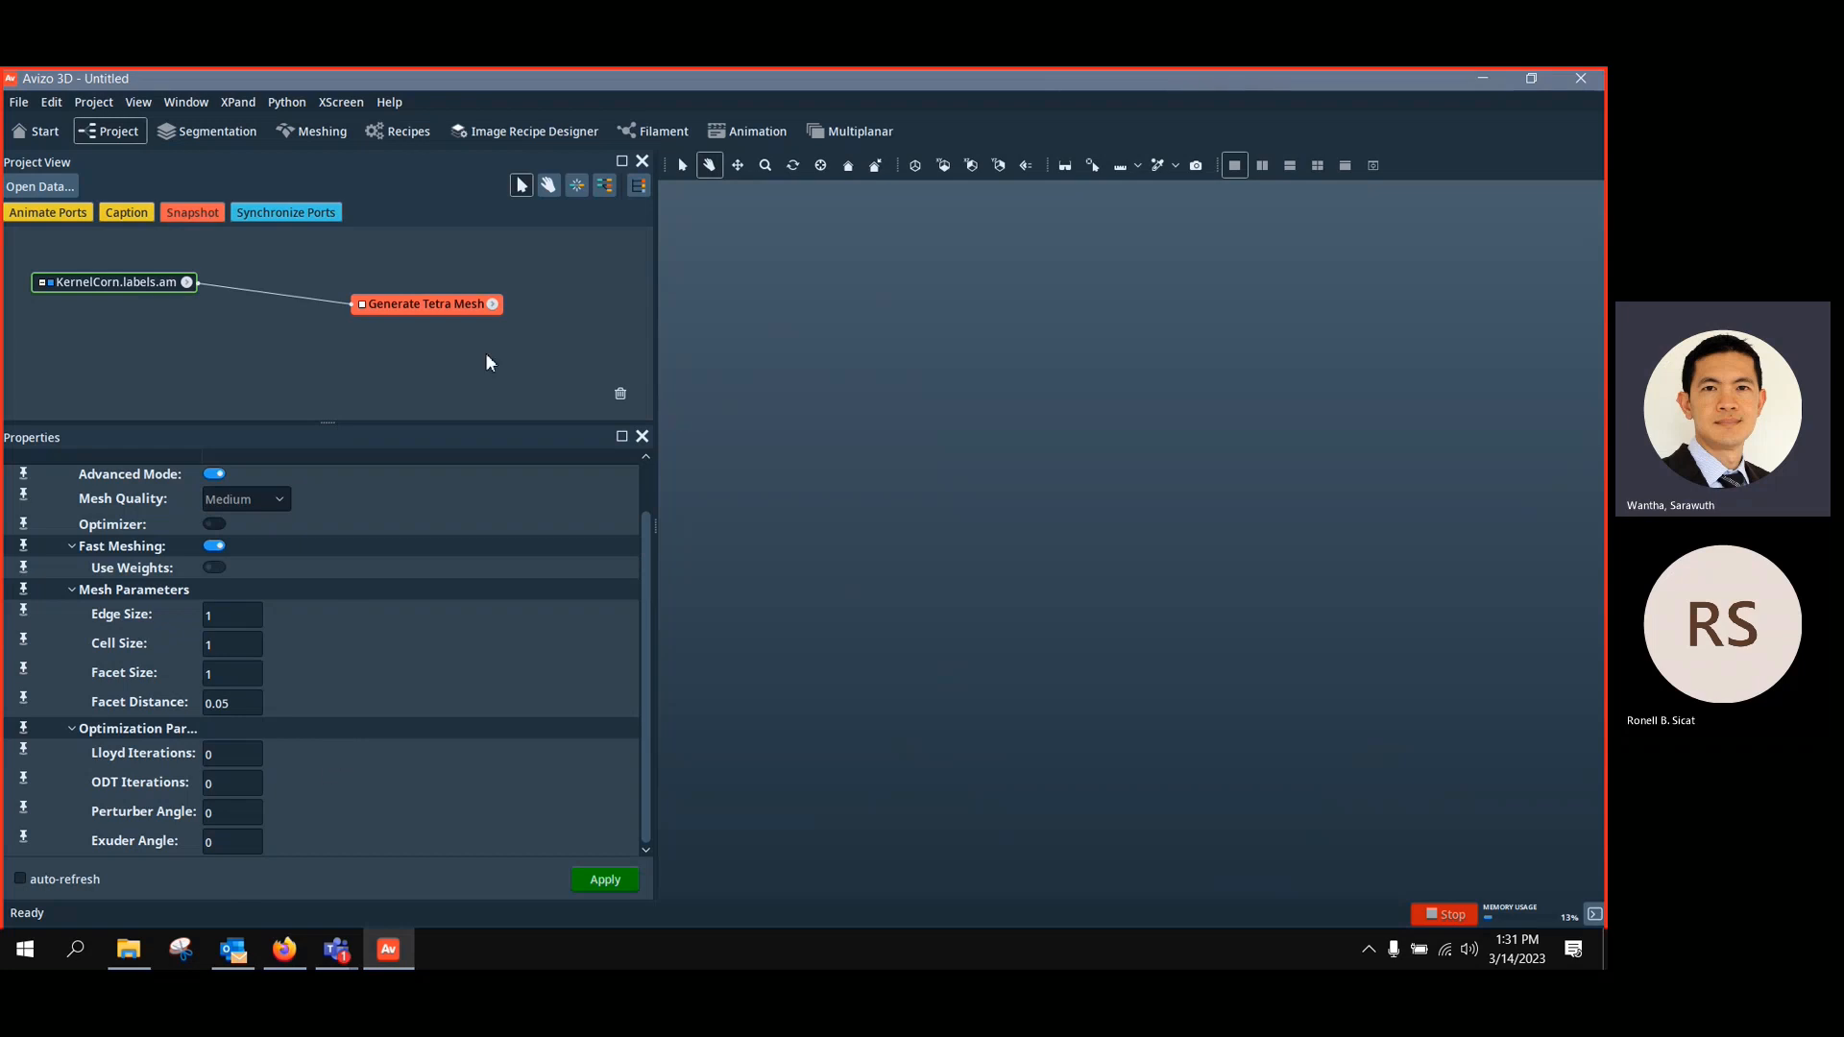
drag(480, 304, 467, 340)
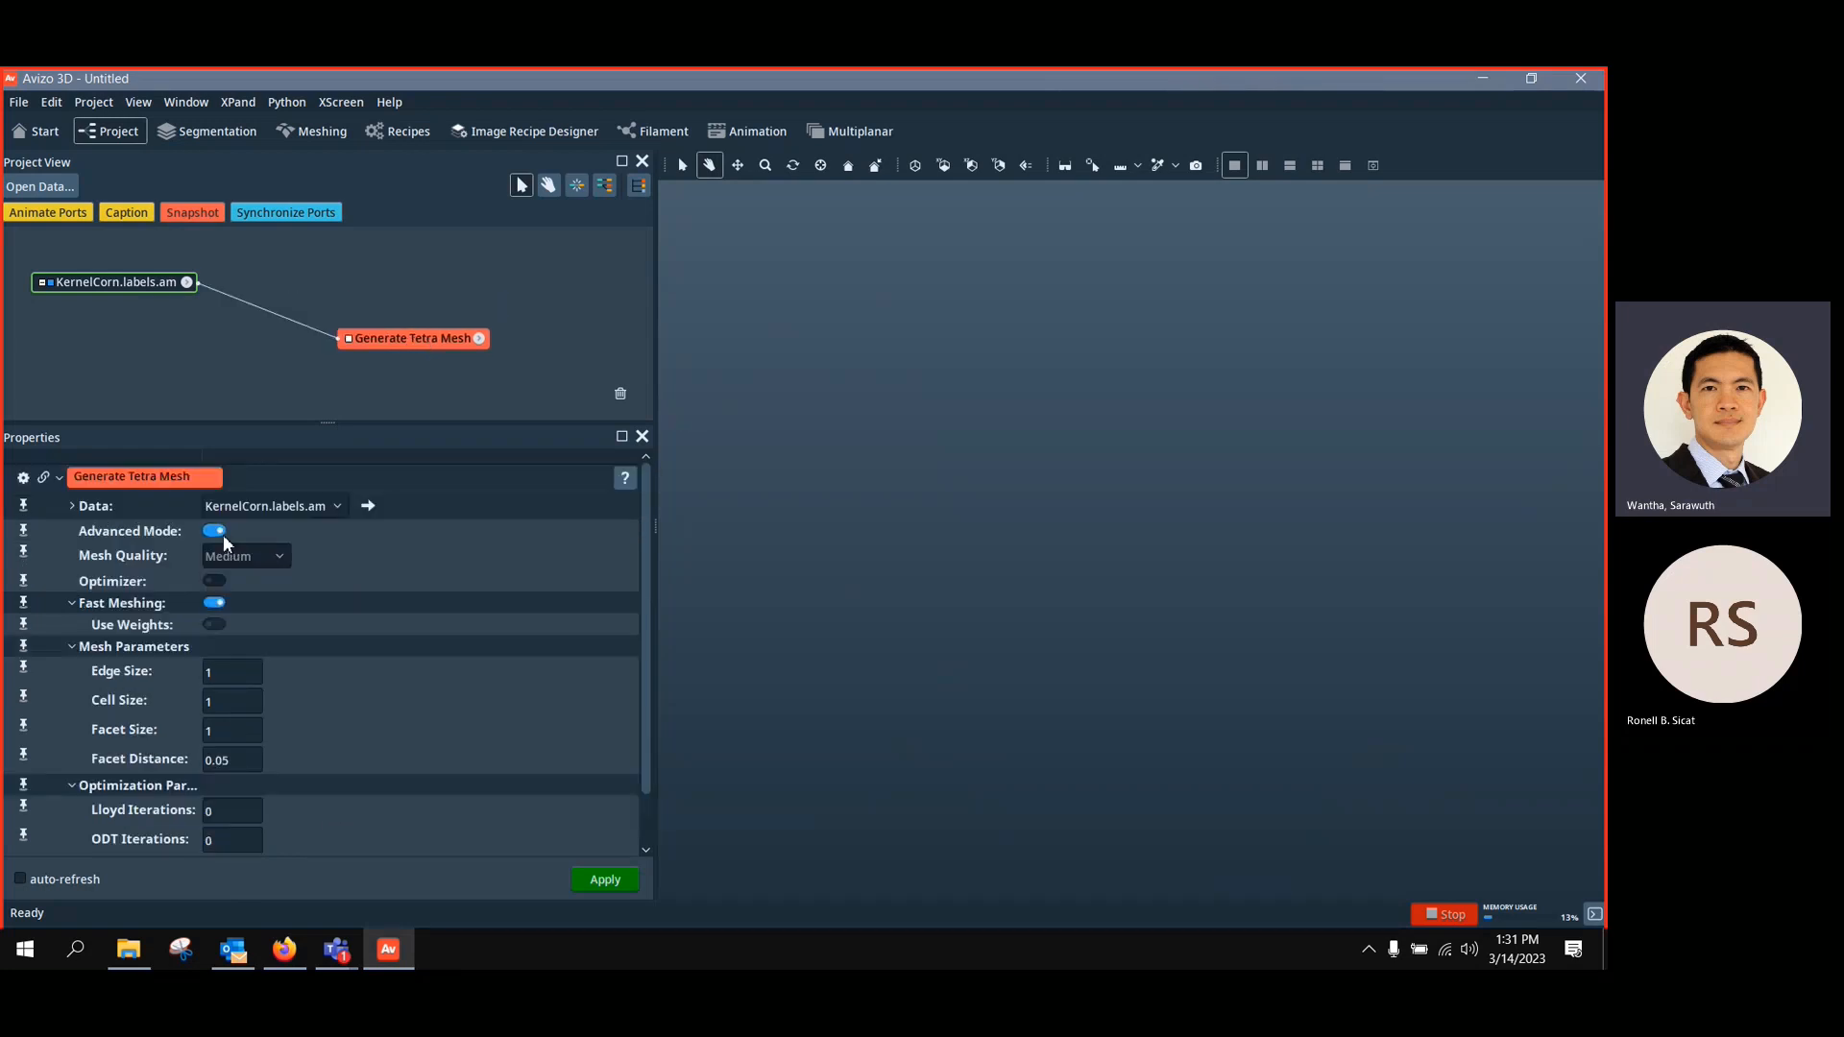
click(221, 532)
Set the mesh quality to Fine, generate the tetrahedral mesh, and select the resulting mesh object
click(275, 554)
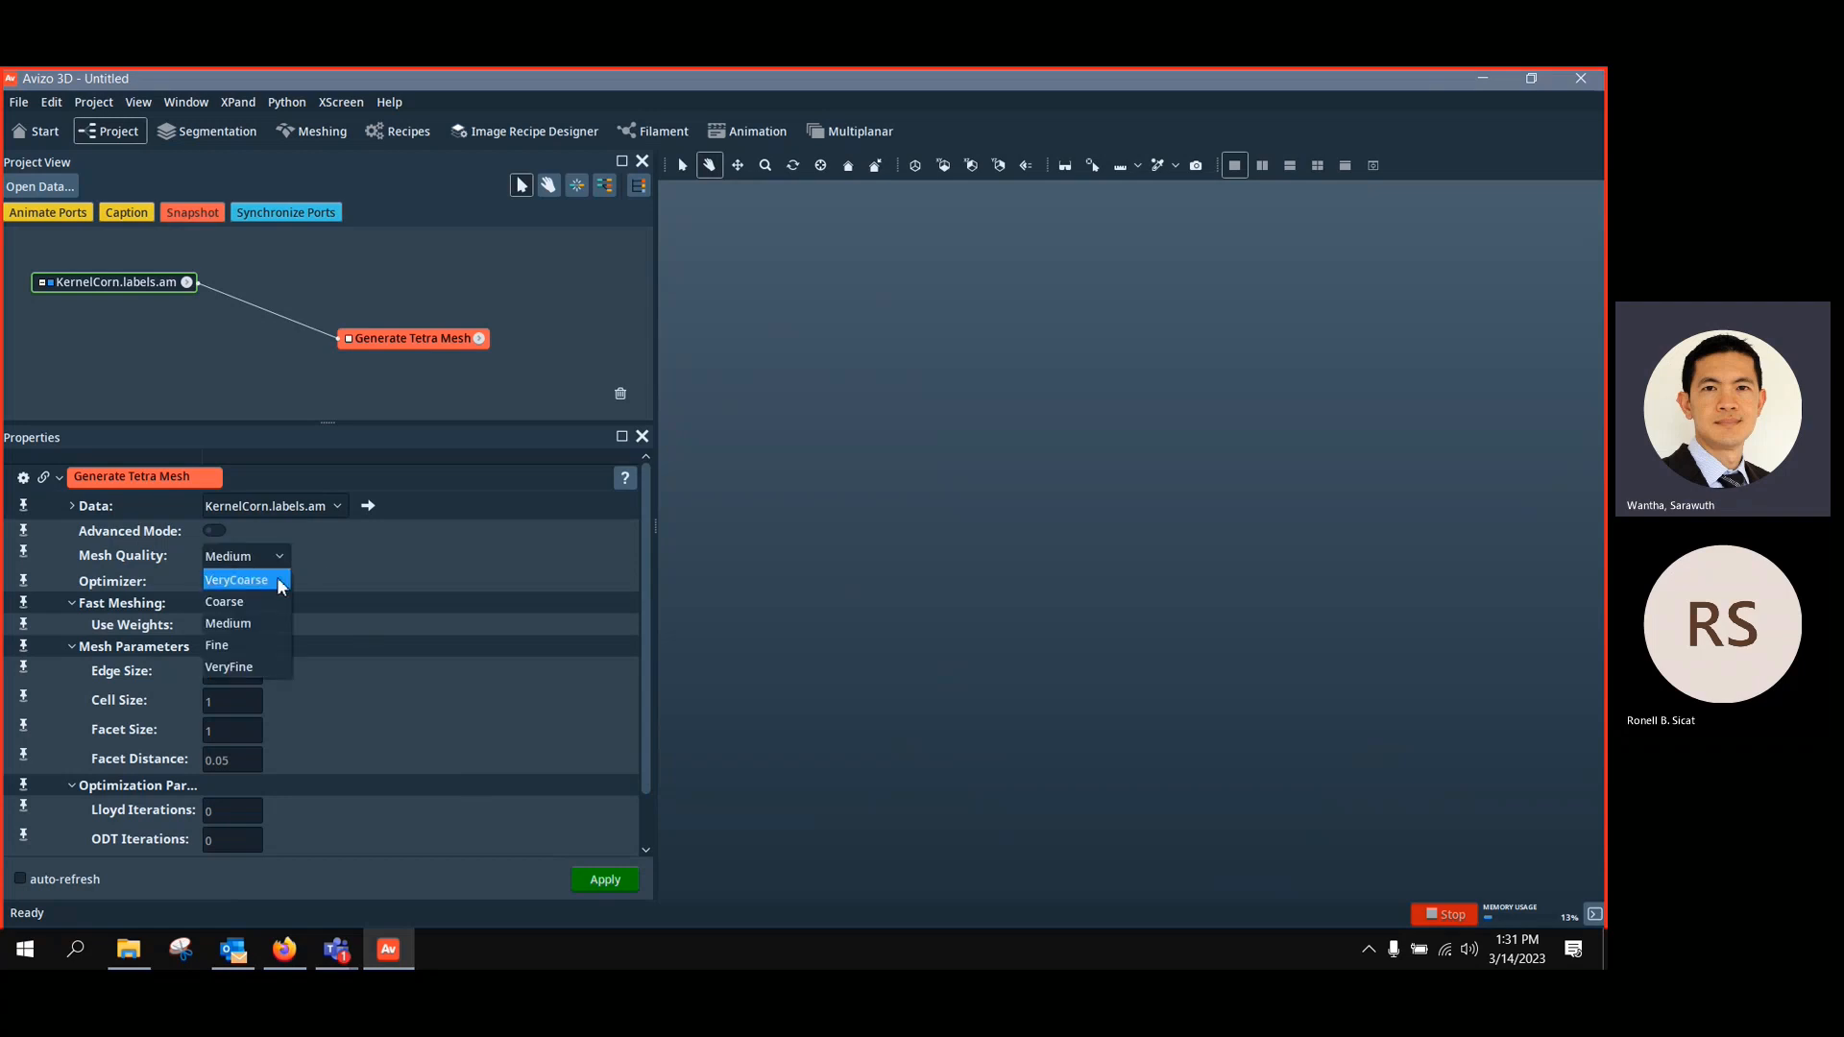
click(252, 653)
click(605, 880)
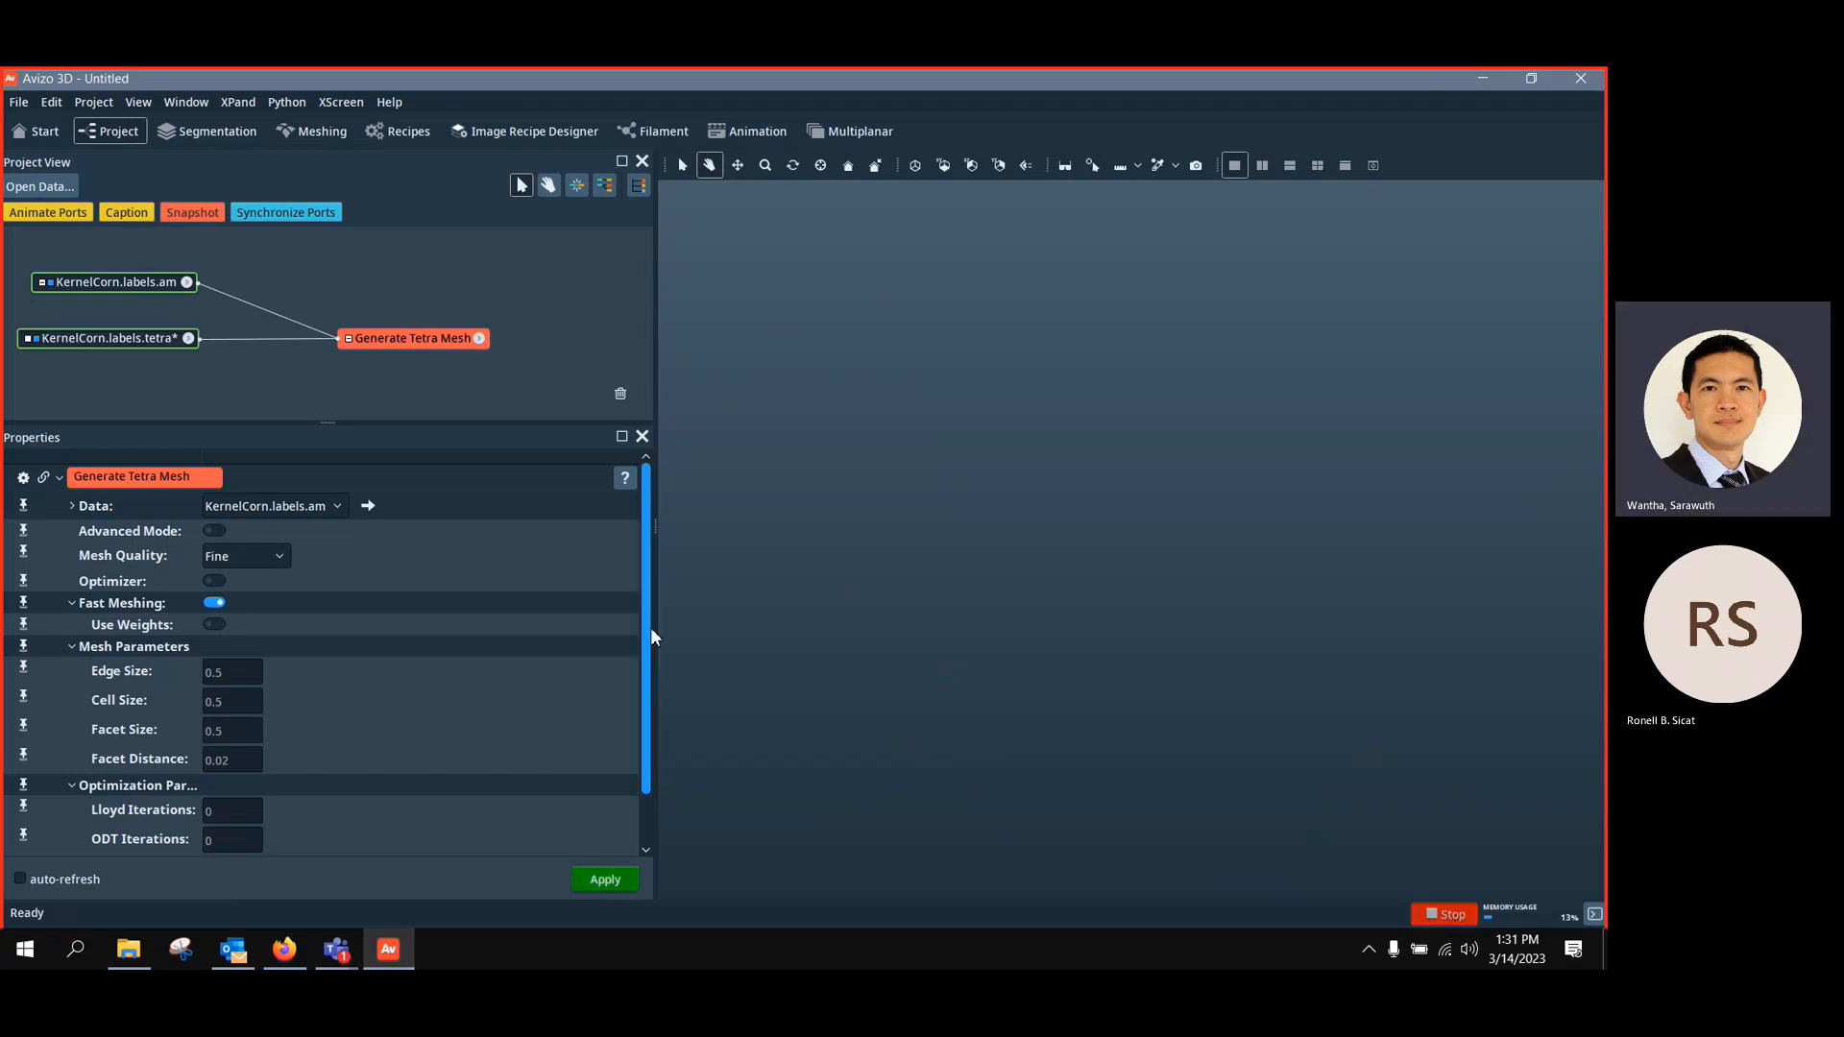
mouse_move(130, 338)
mouse_down()
mouse_move(154, 344)
mouse_move(126, 348)
mouse_up()
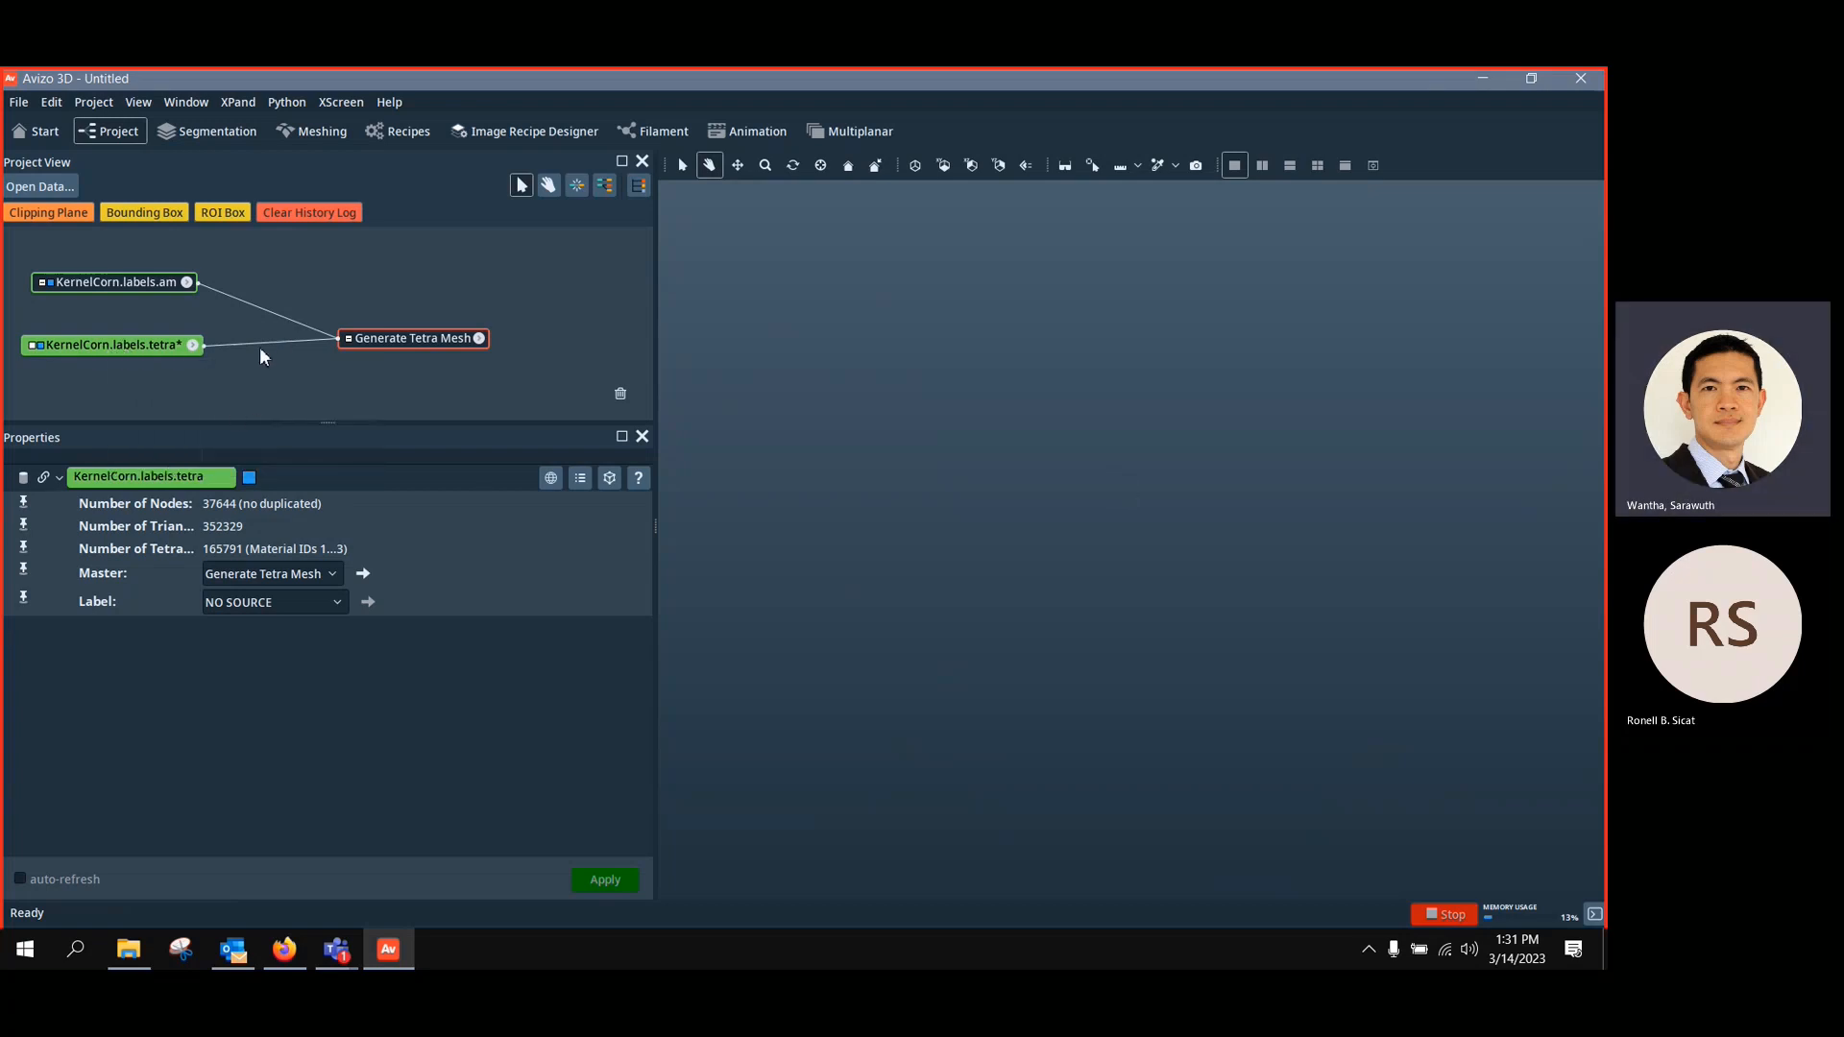
Attach a Tetra Grid View to the KernelCorn.labels.tetra mesh and display the whole kernel in the viewer
right_click(146, 352)
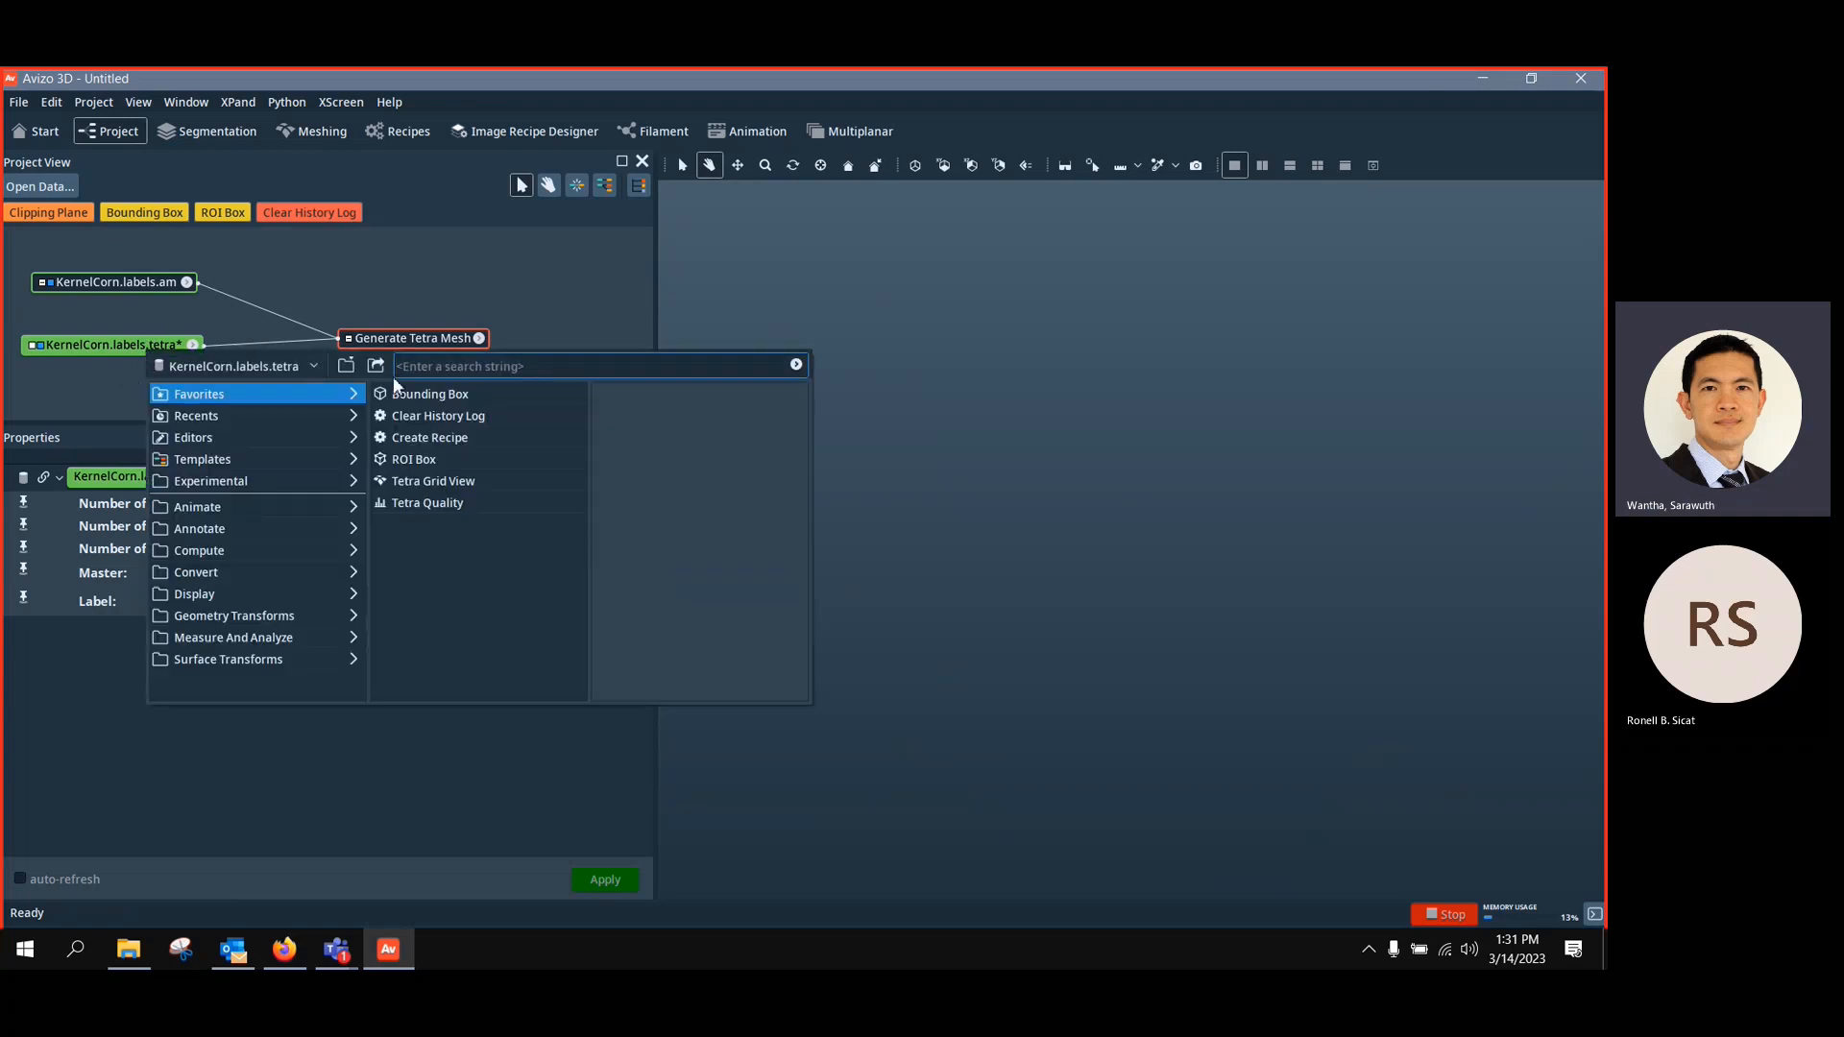
mouse_move(432, 482)
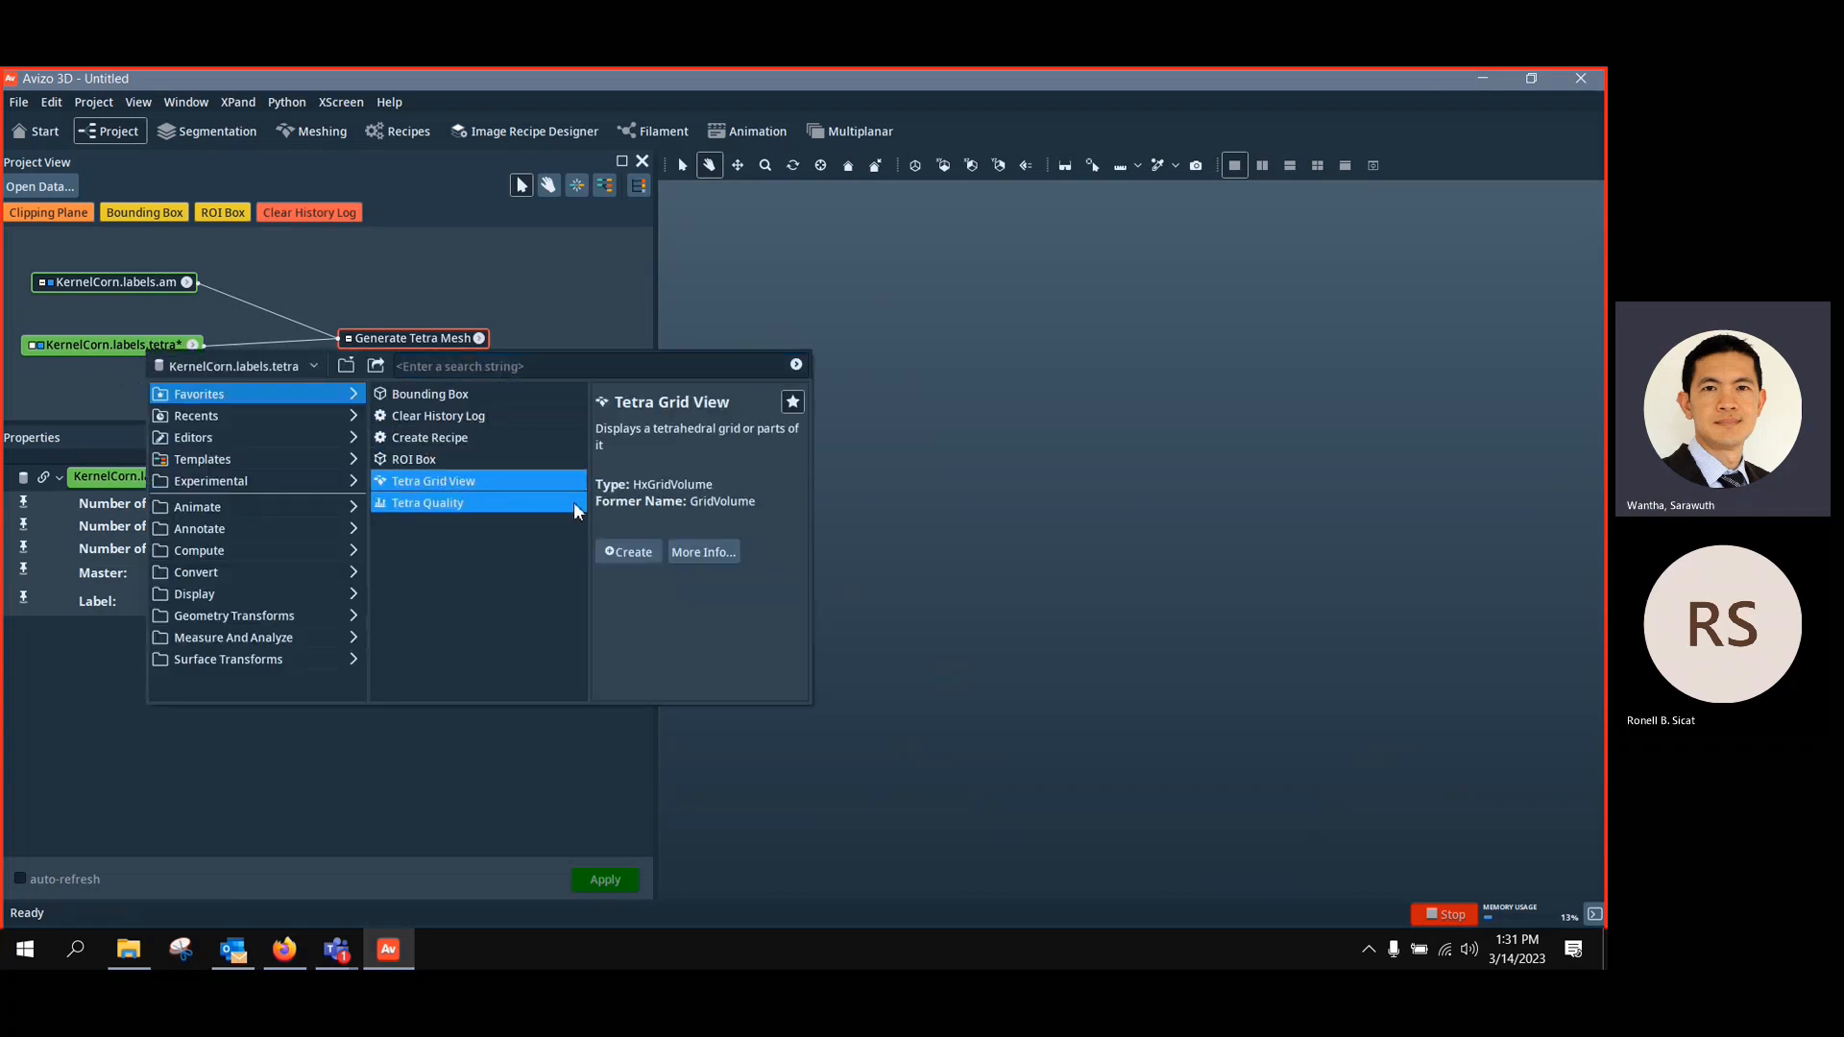
click(626, 547)
drag(562, 347, 507, 407)
click(919, 169)
drag(1069, 488, 864, 626)
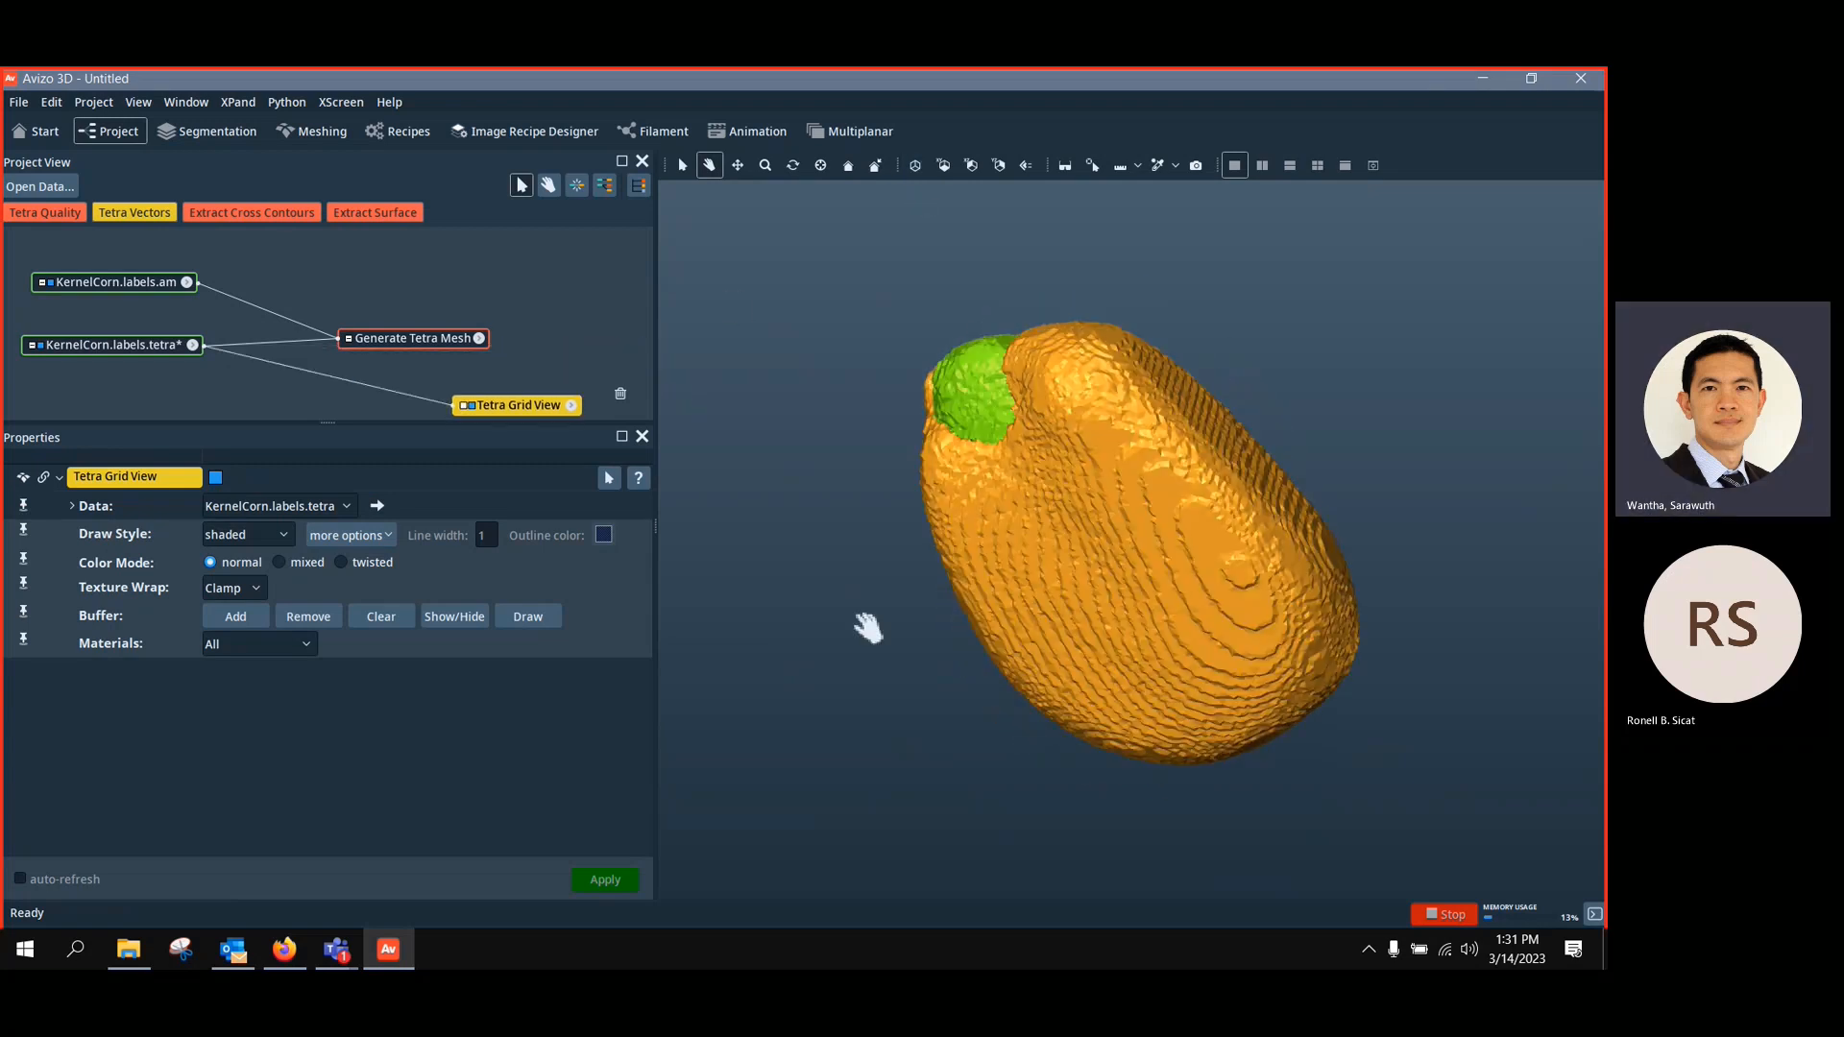
Set the Tetra Grid View draw style to outlined and examine the fine mesh from several angles and distances
click(260, 536)
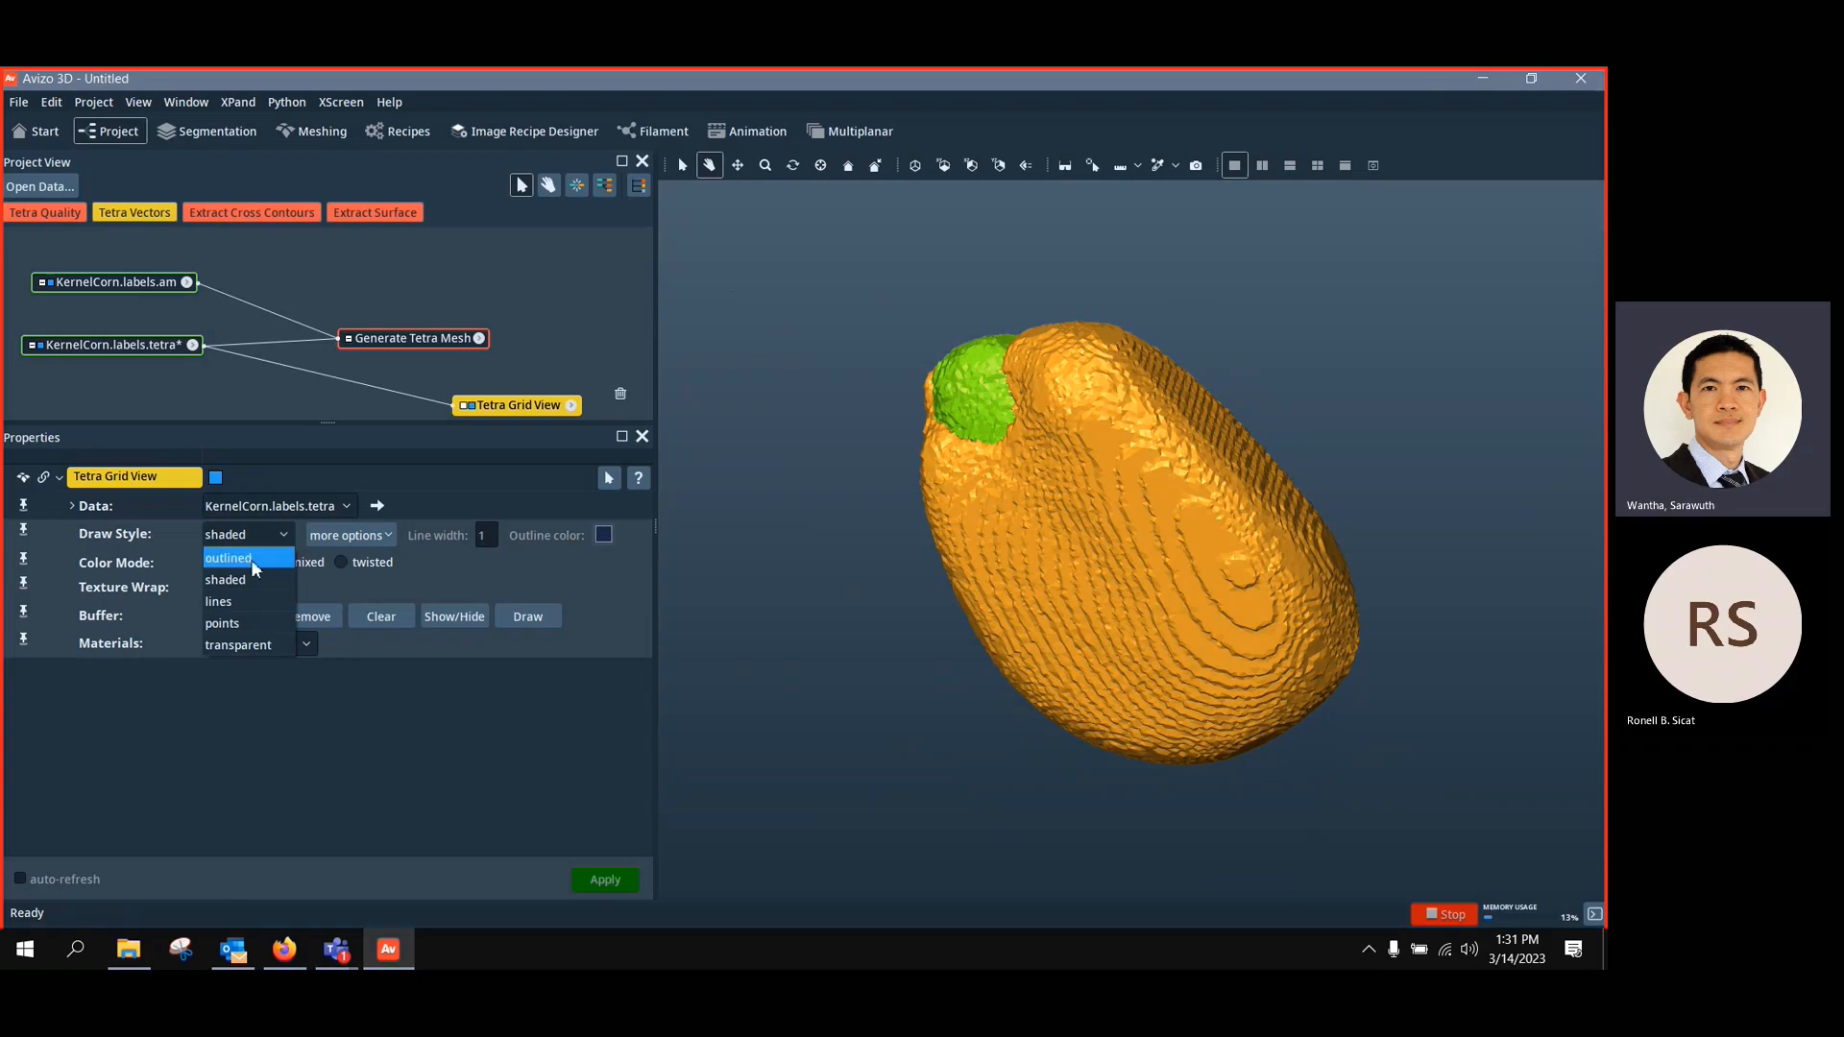
click(250, 559)
mouse_move(1277, 614)
mouse_down()
mouse_move(1259, 667)
mouse_move(1165, 684)
mouse_move(1210, 667)
mouse_up()
scroll(1181, 708, up, 3)
scroll(997, 615, down, 1)
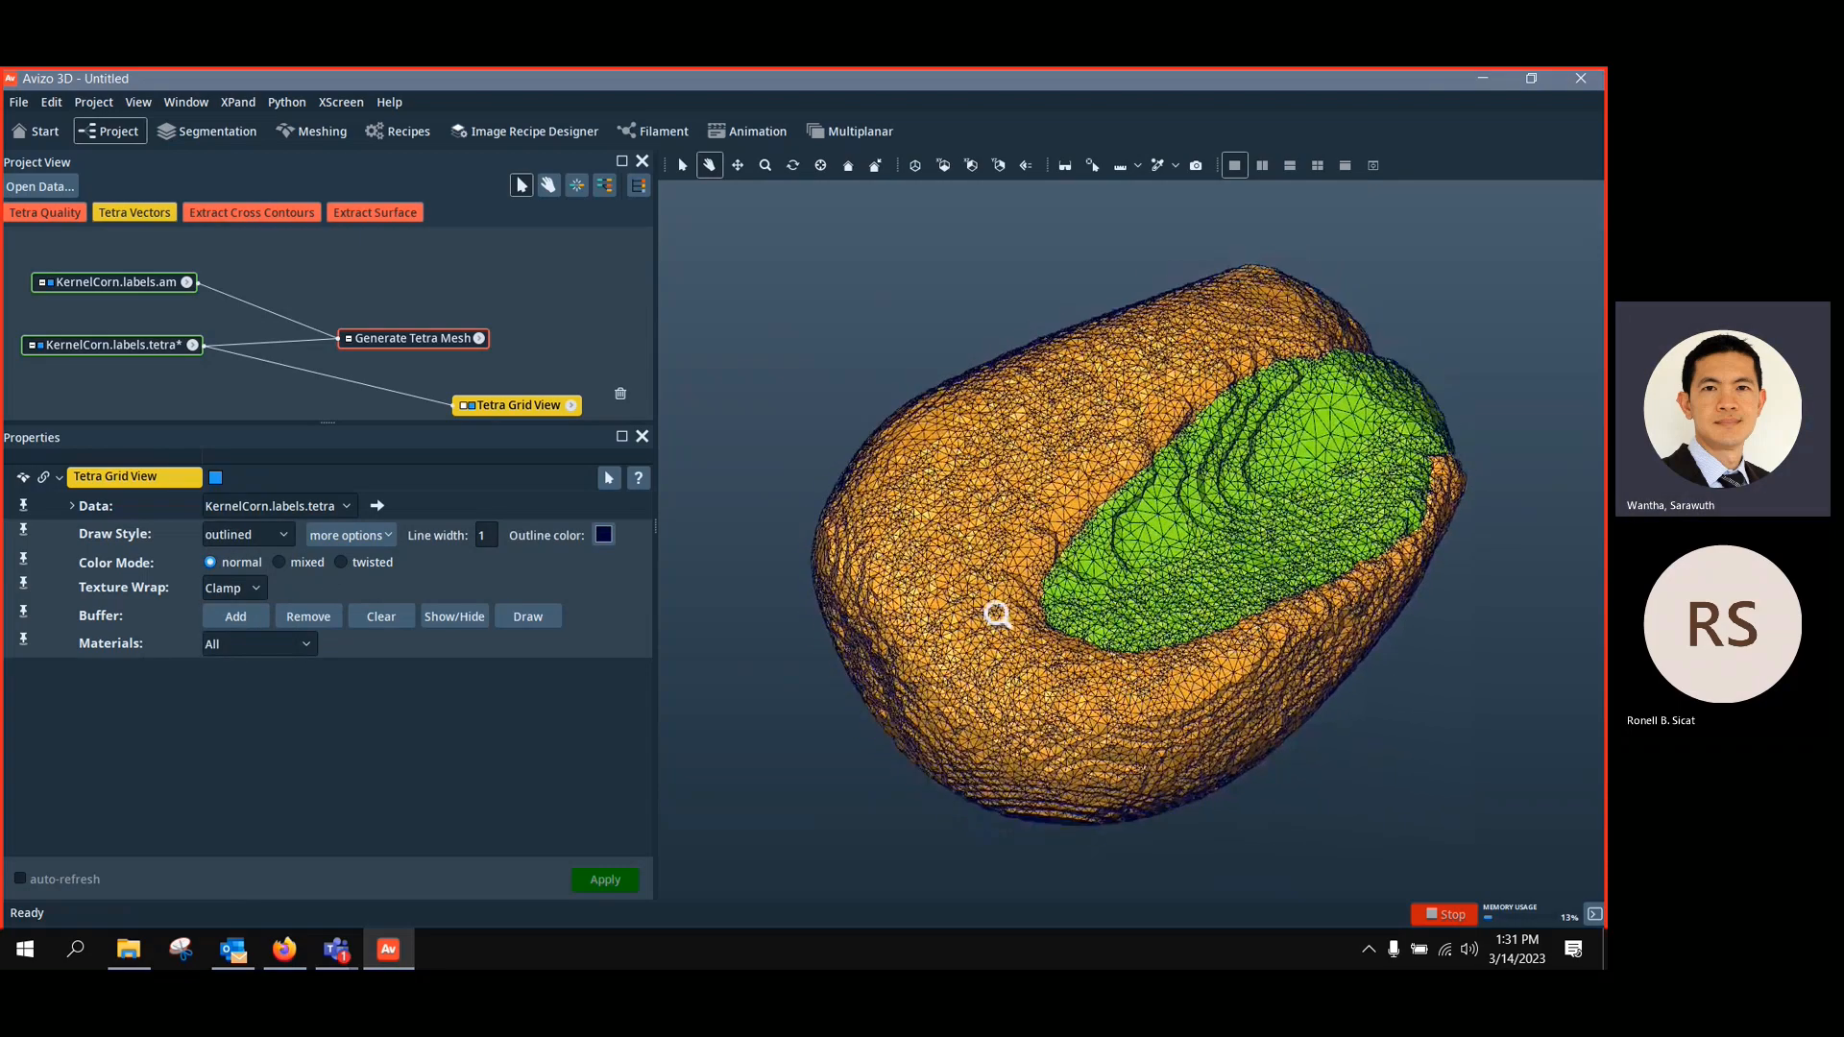
scroll(997, 615, up, 2)
scroll(995, 620, down, 5)
drag(1000, 596, 1095, 595)
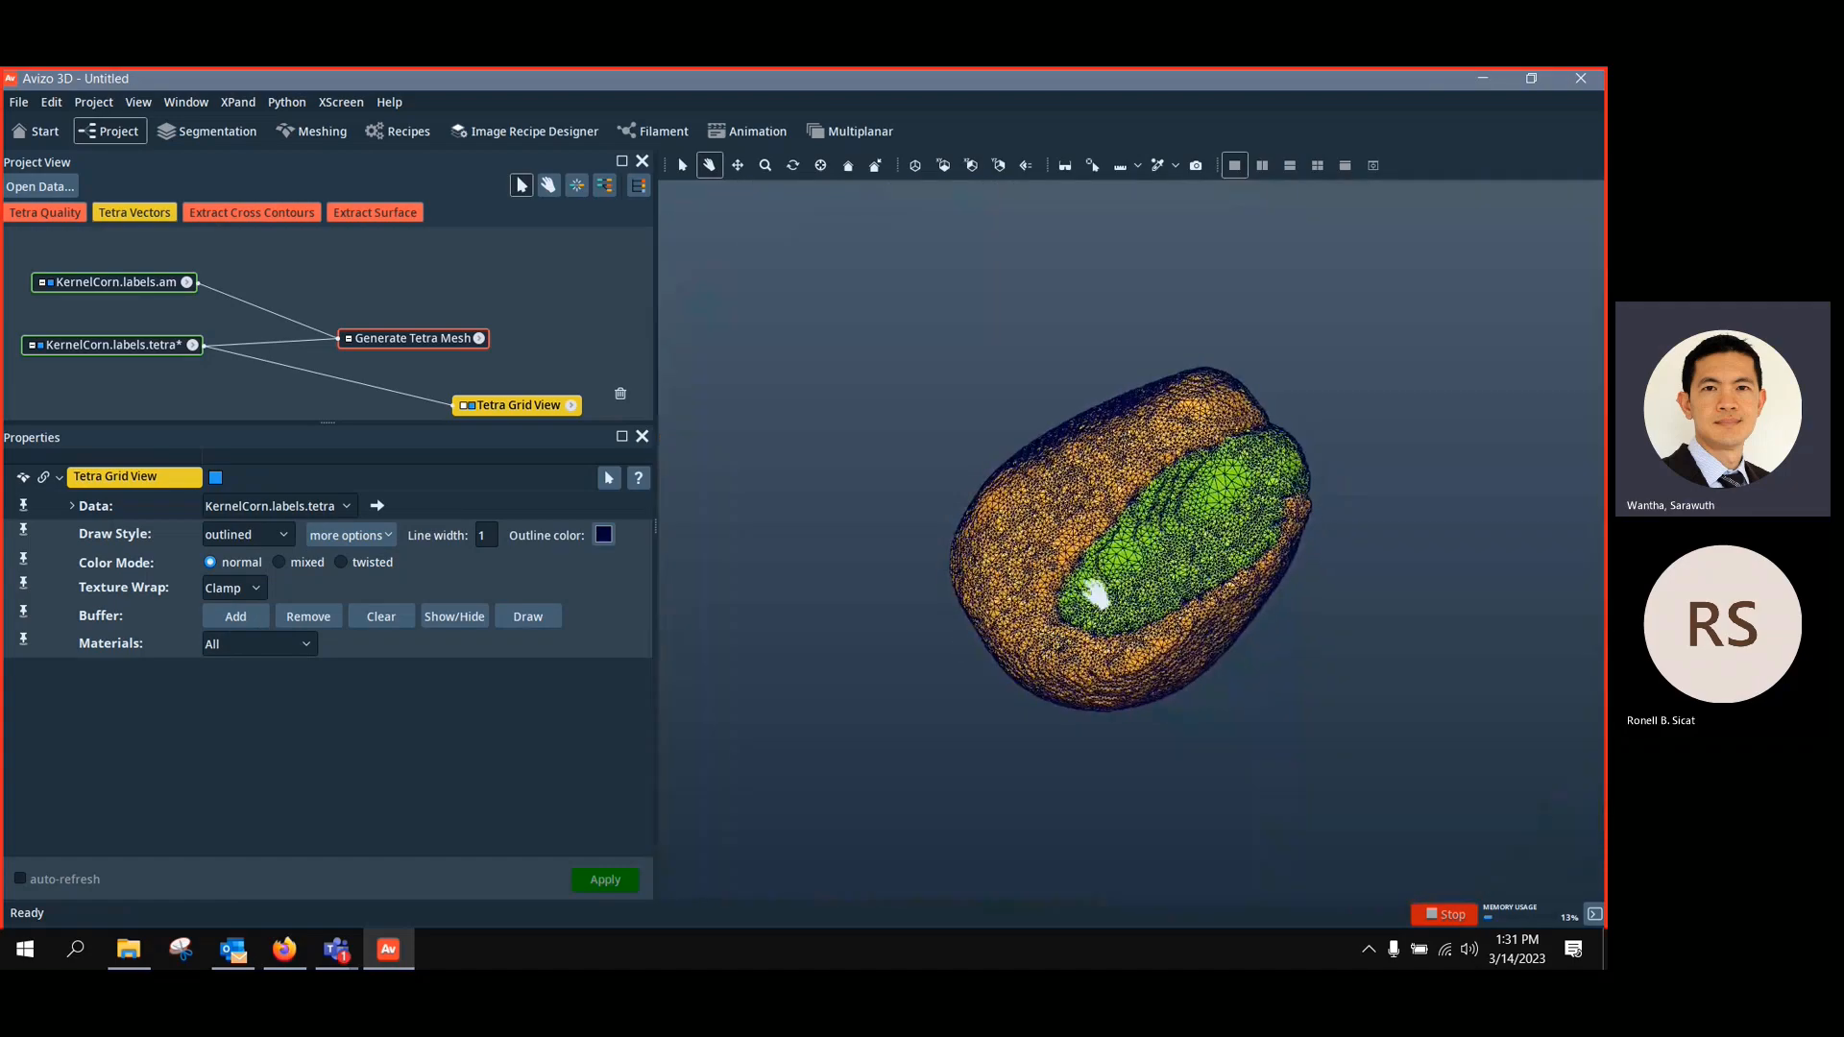
scroll(1085, 615, up, 5)
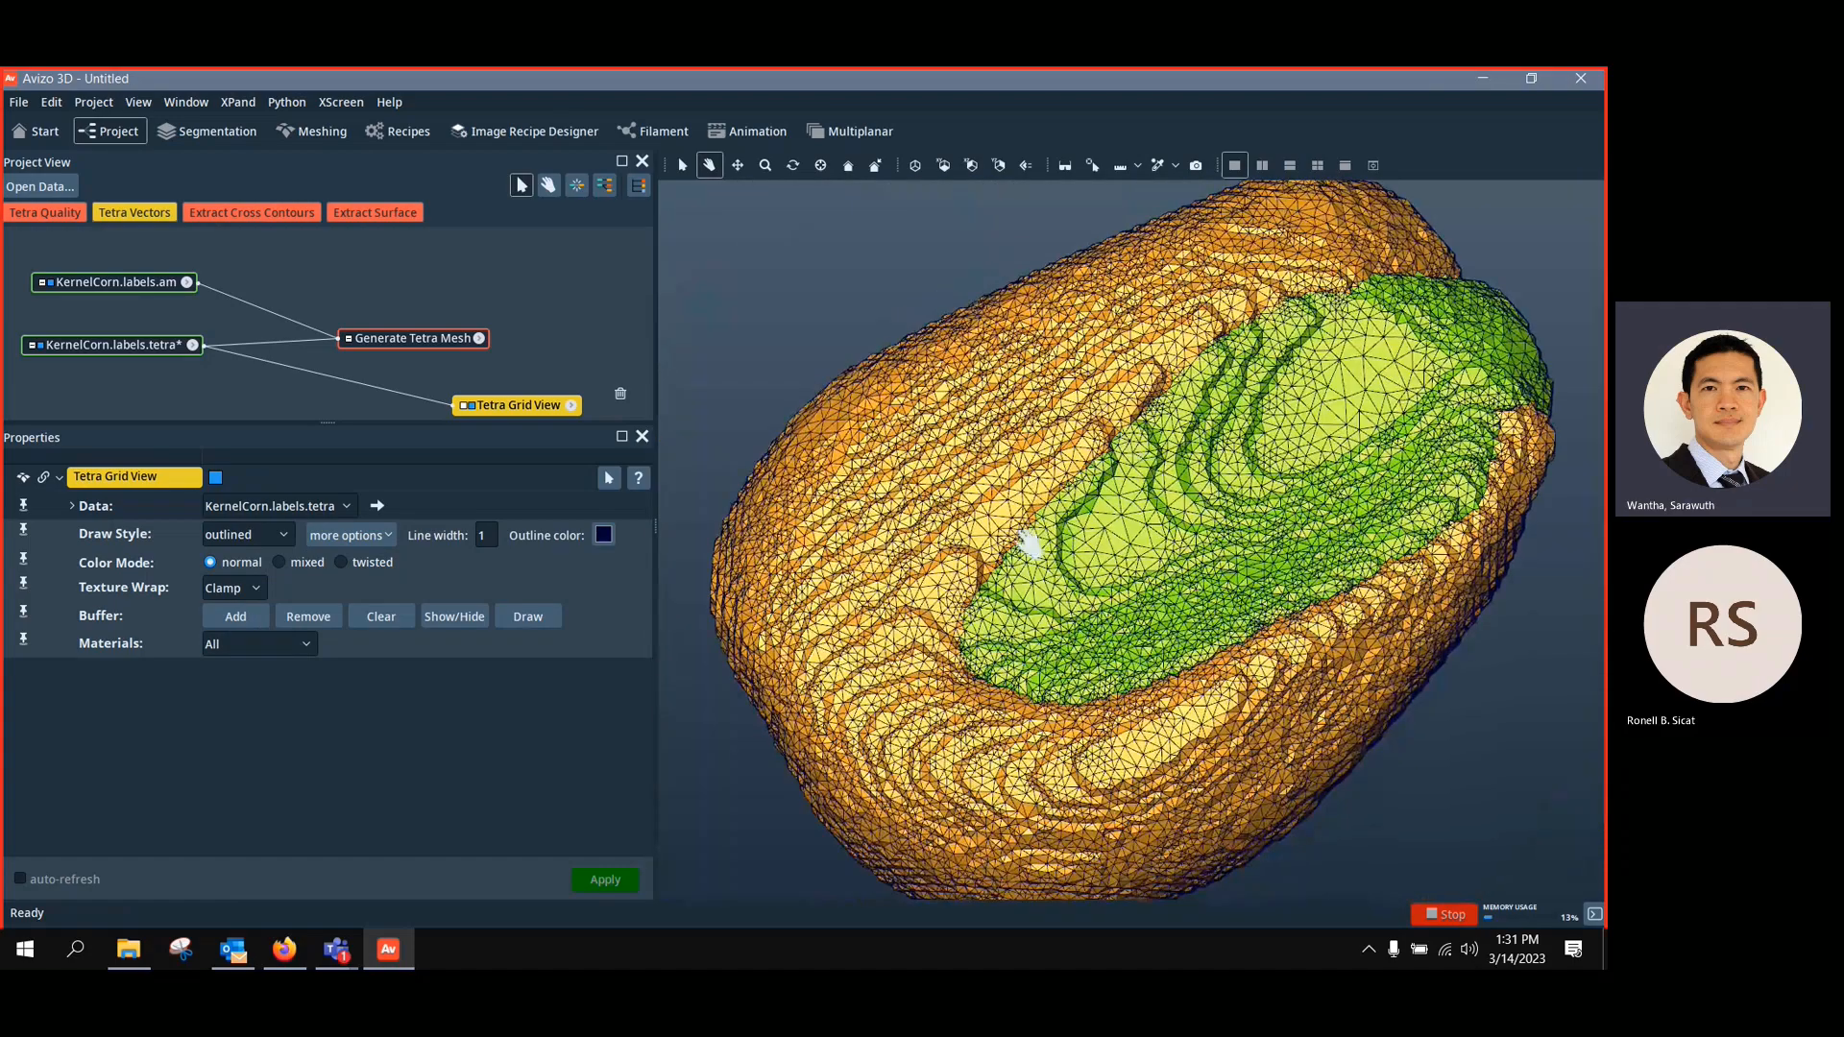
drag(1033, 556, 1124, 609)
Rearrange the mesh, Generate Tetra Mesh and Tetra Grid View objects in the project network and enlarge the network area
drag(135, 349, 151, 348)
click(492, 406)
click(158, 280)
drag(436, 344, 438, 327)
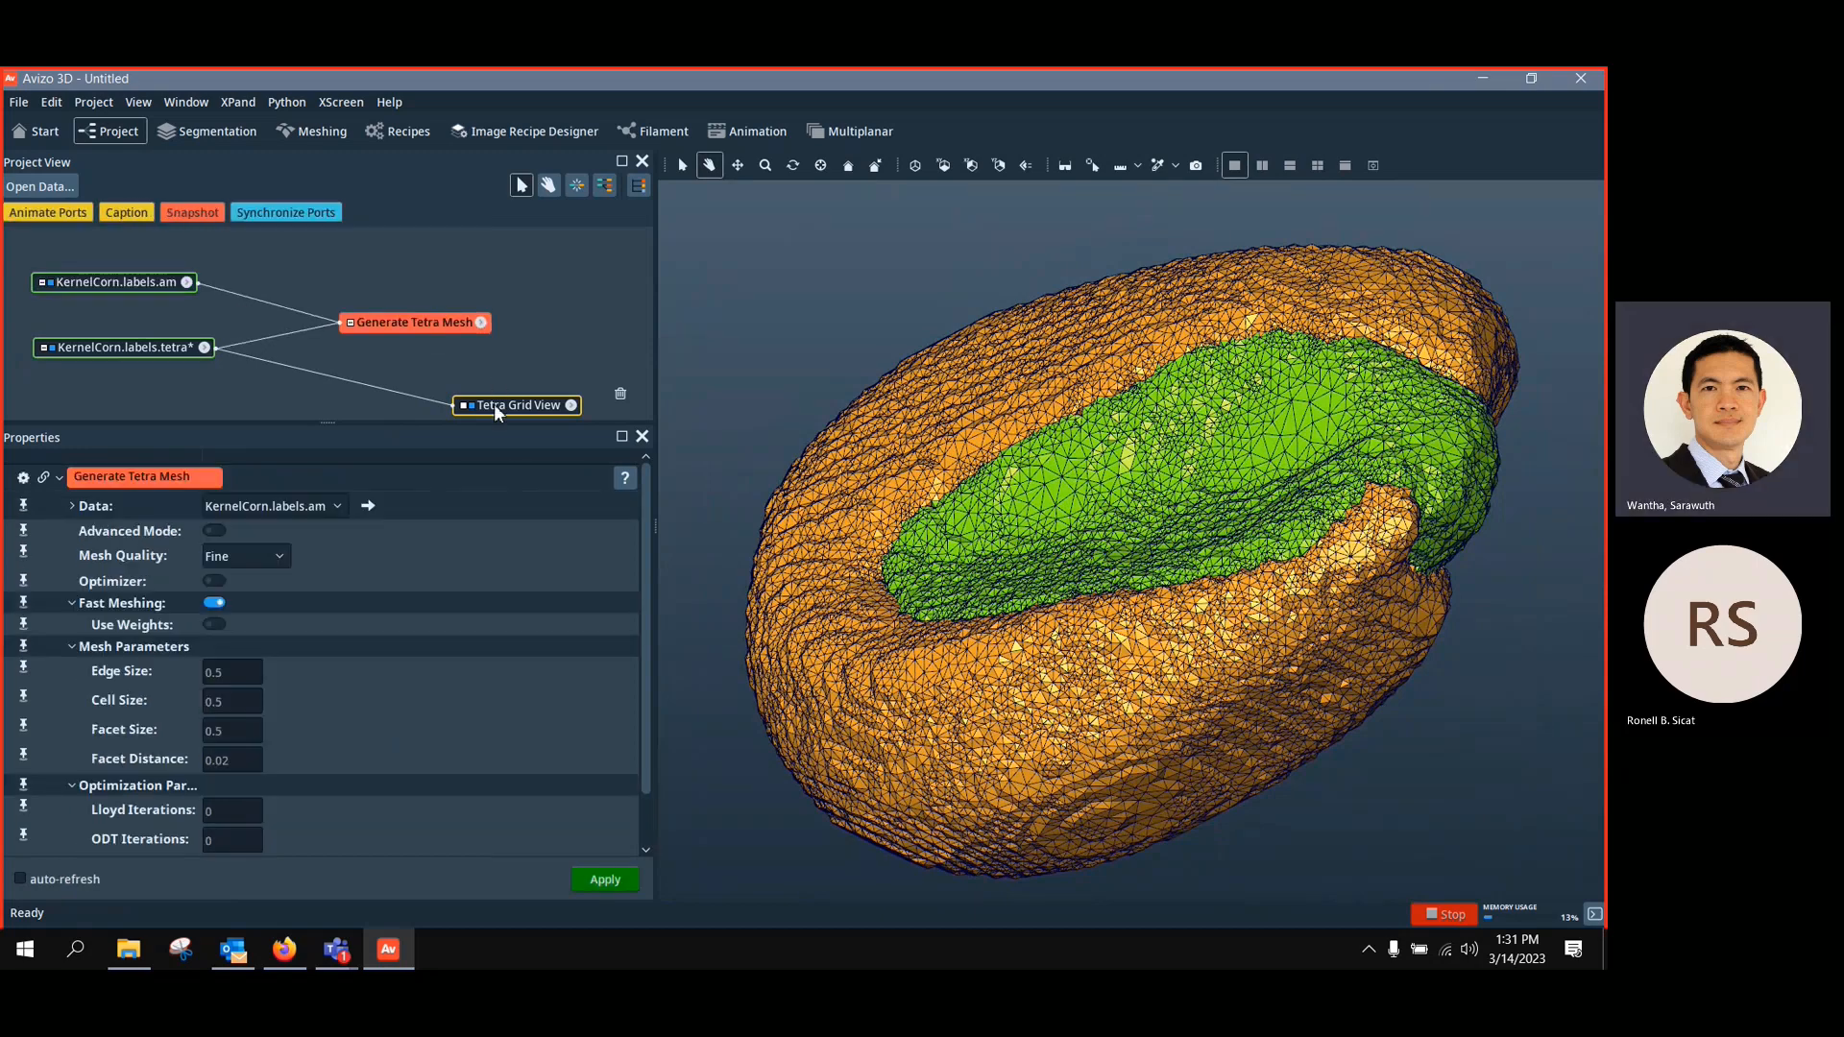
click(494, 404)
drag(508, 413, 429, 397)
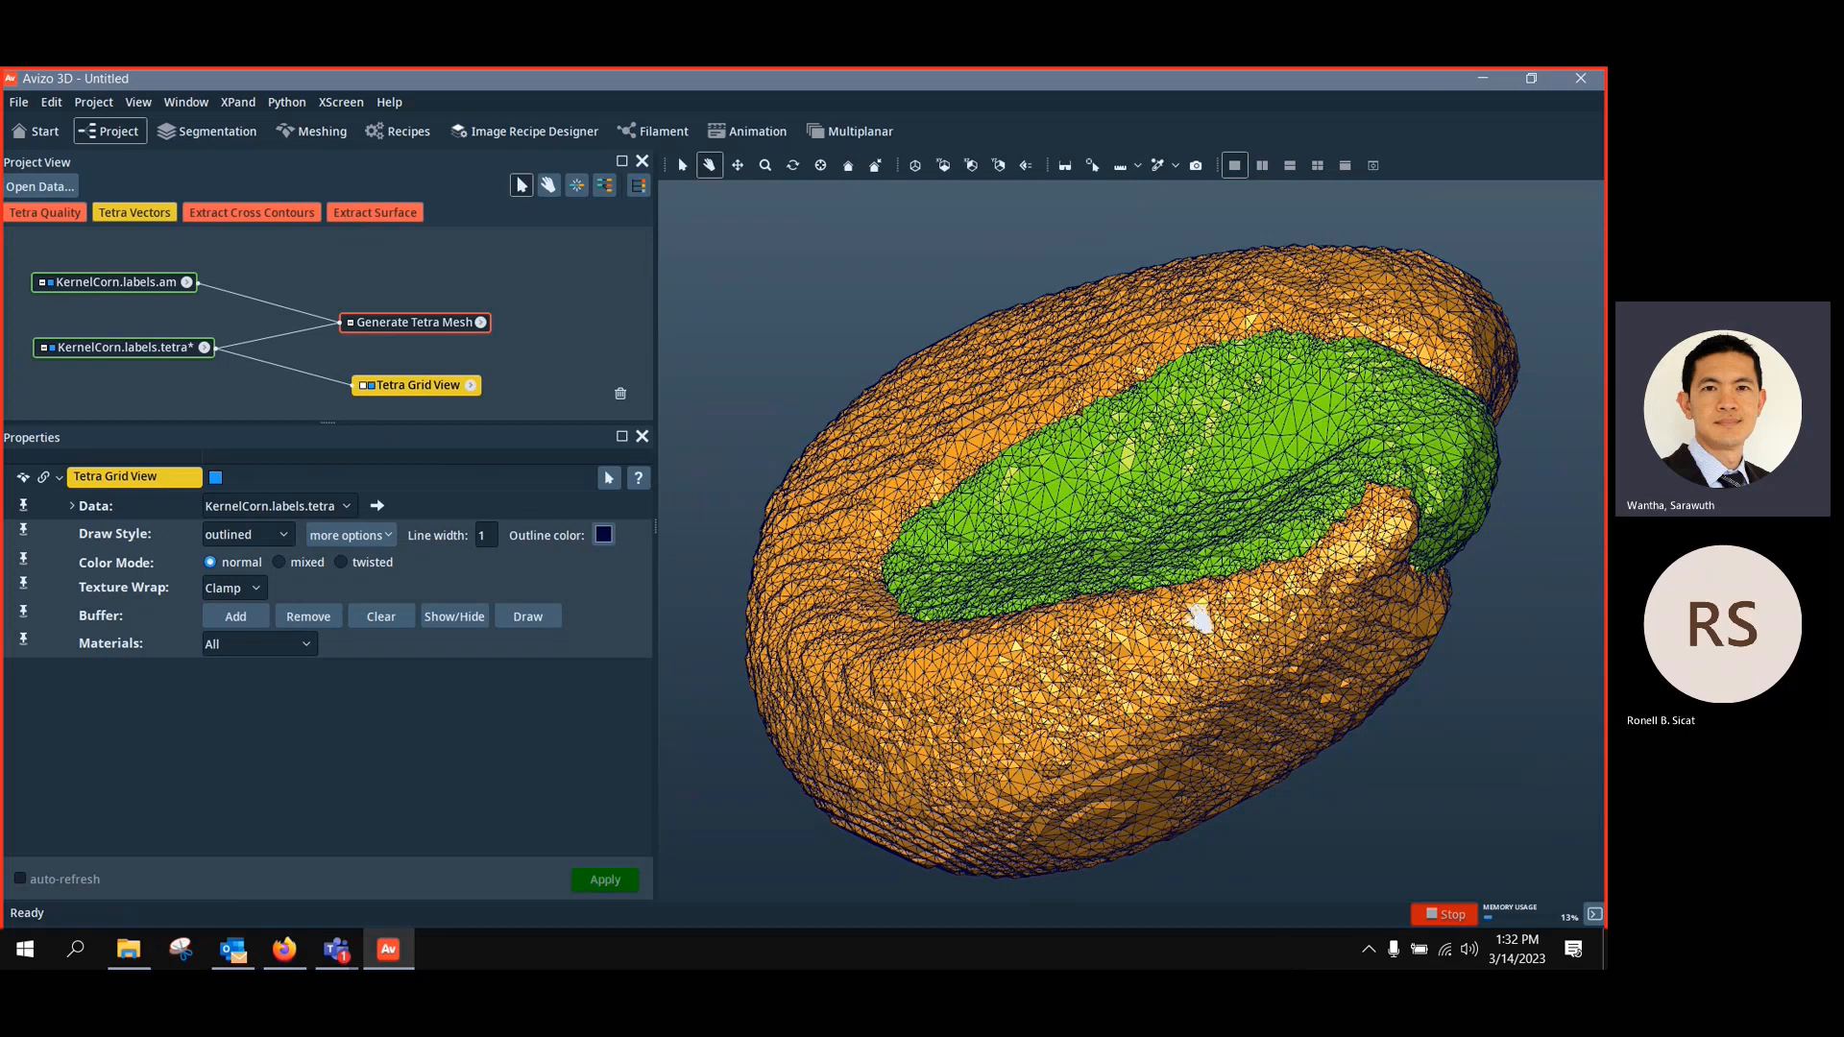
click(533, 397)
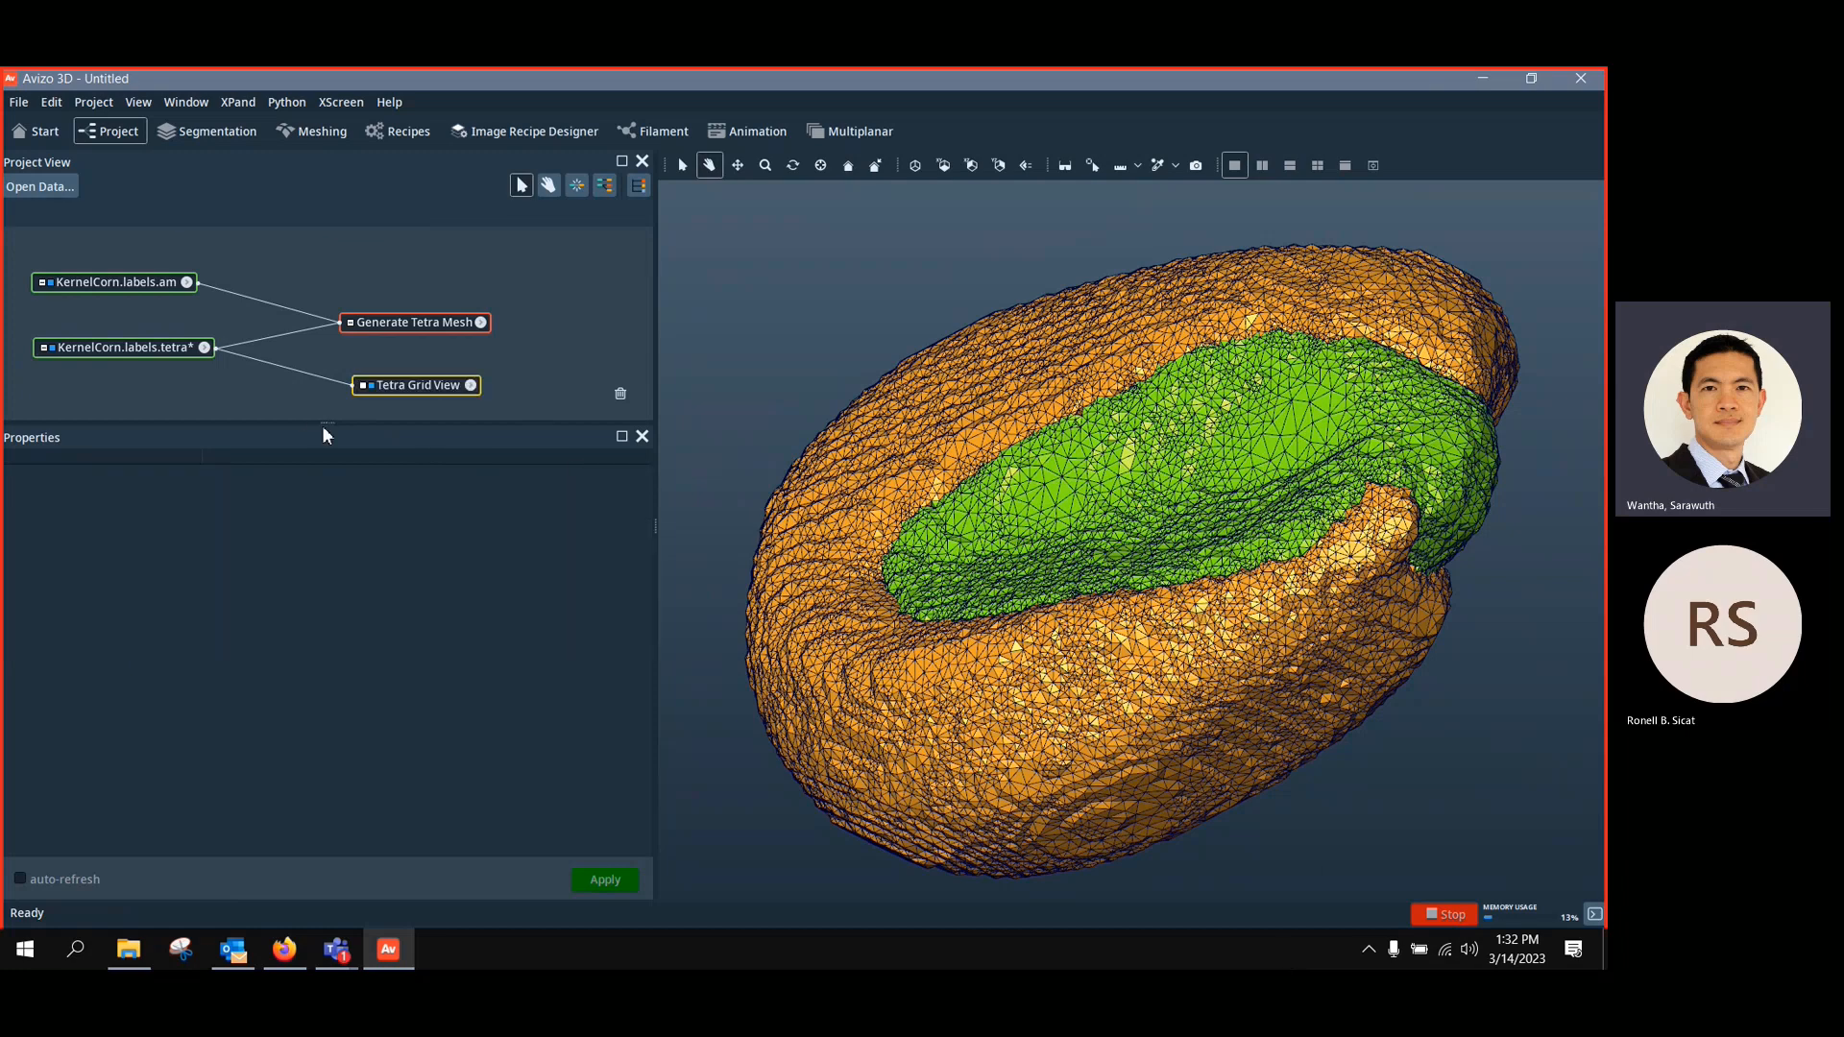
drag(328, 424, 322, 567)
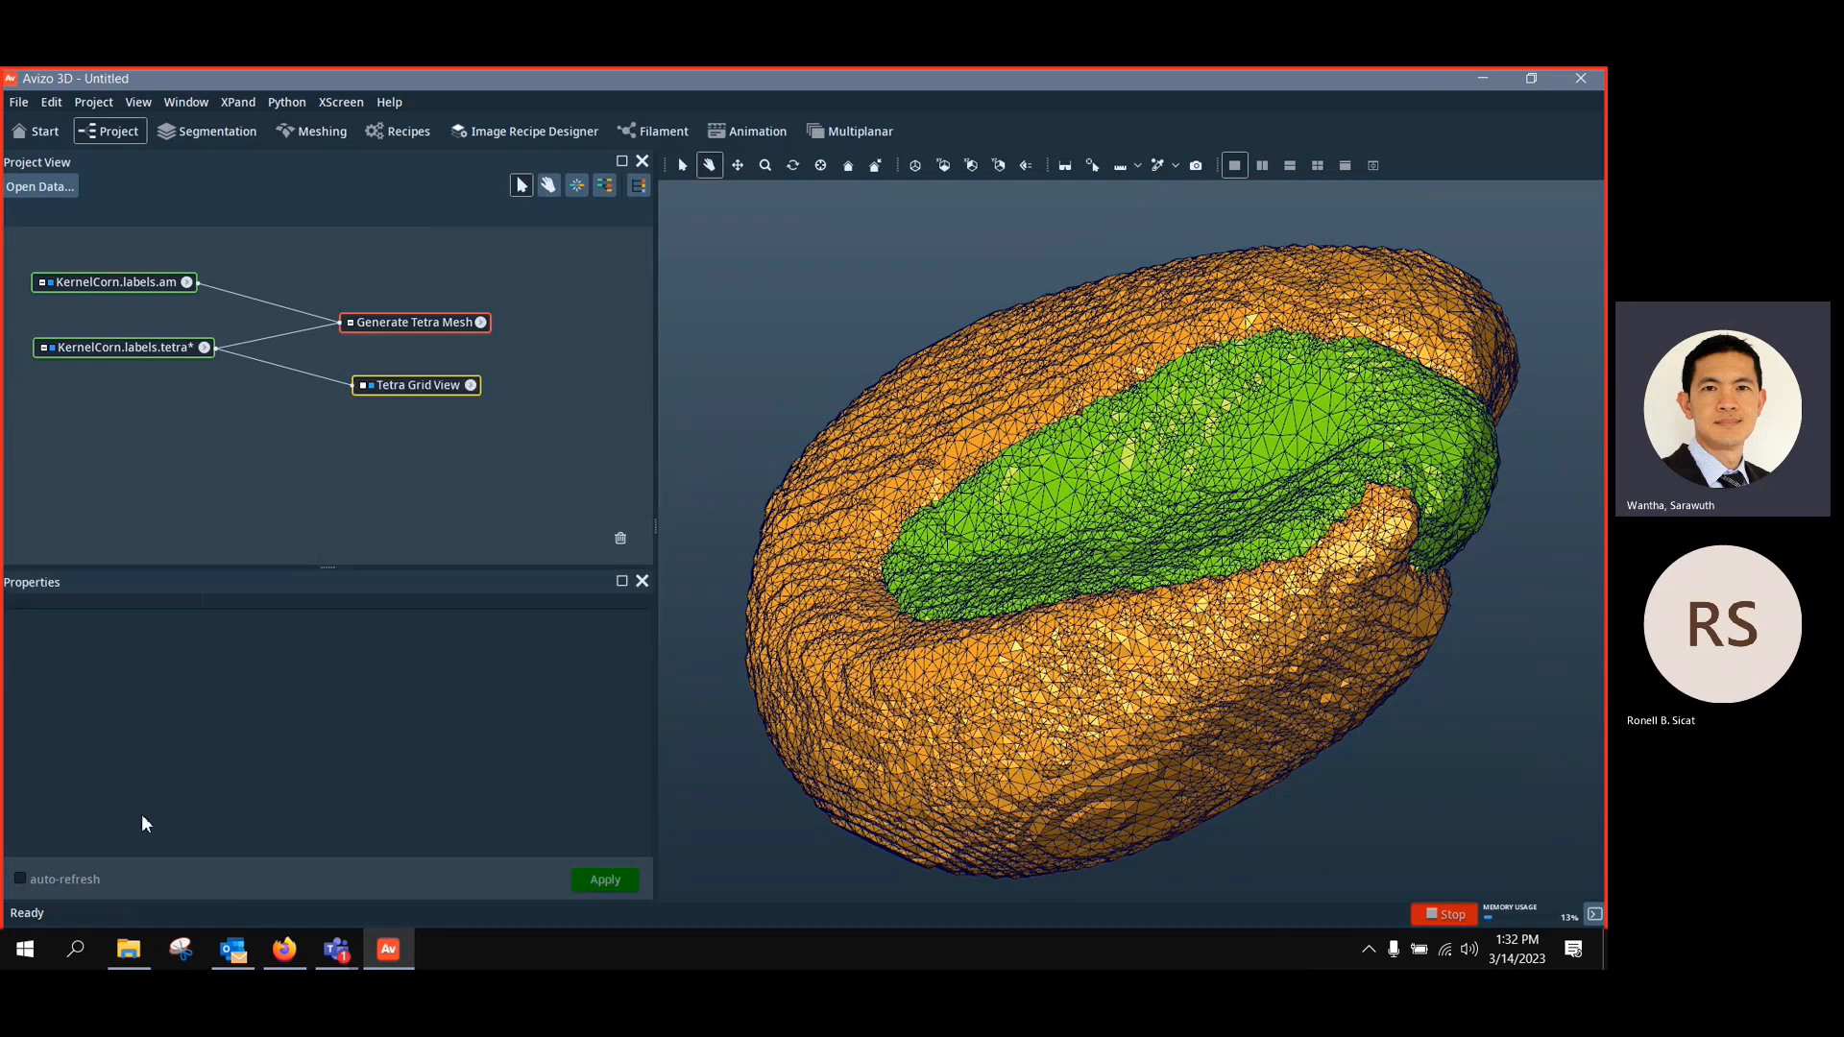
Start a new empty project, discarding the unsaved data objects, and widen the project area
key(ctrl+n)
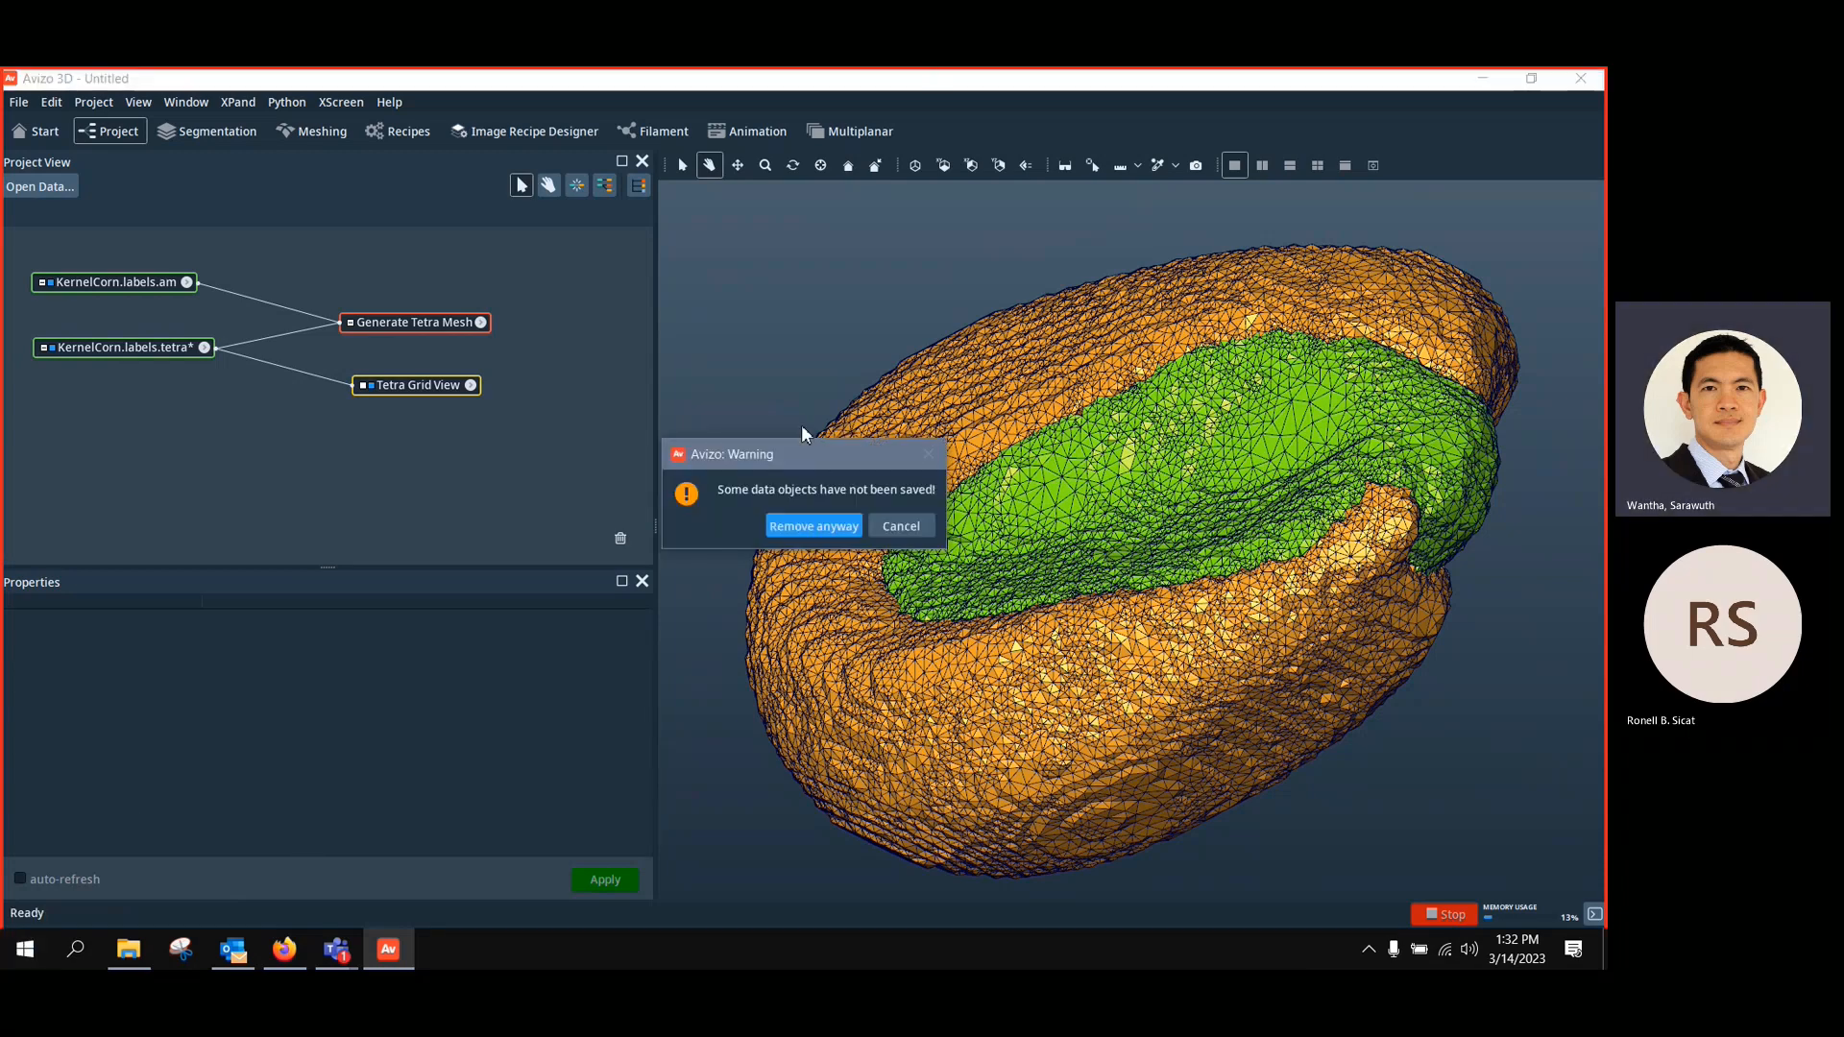
click(795, 522)
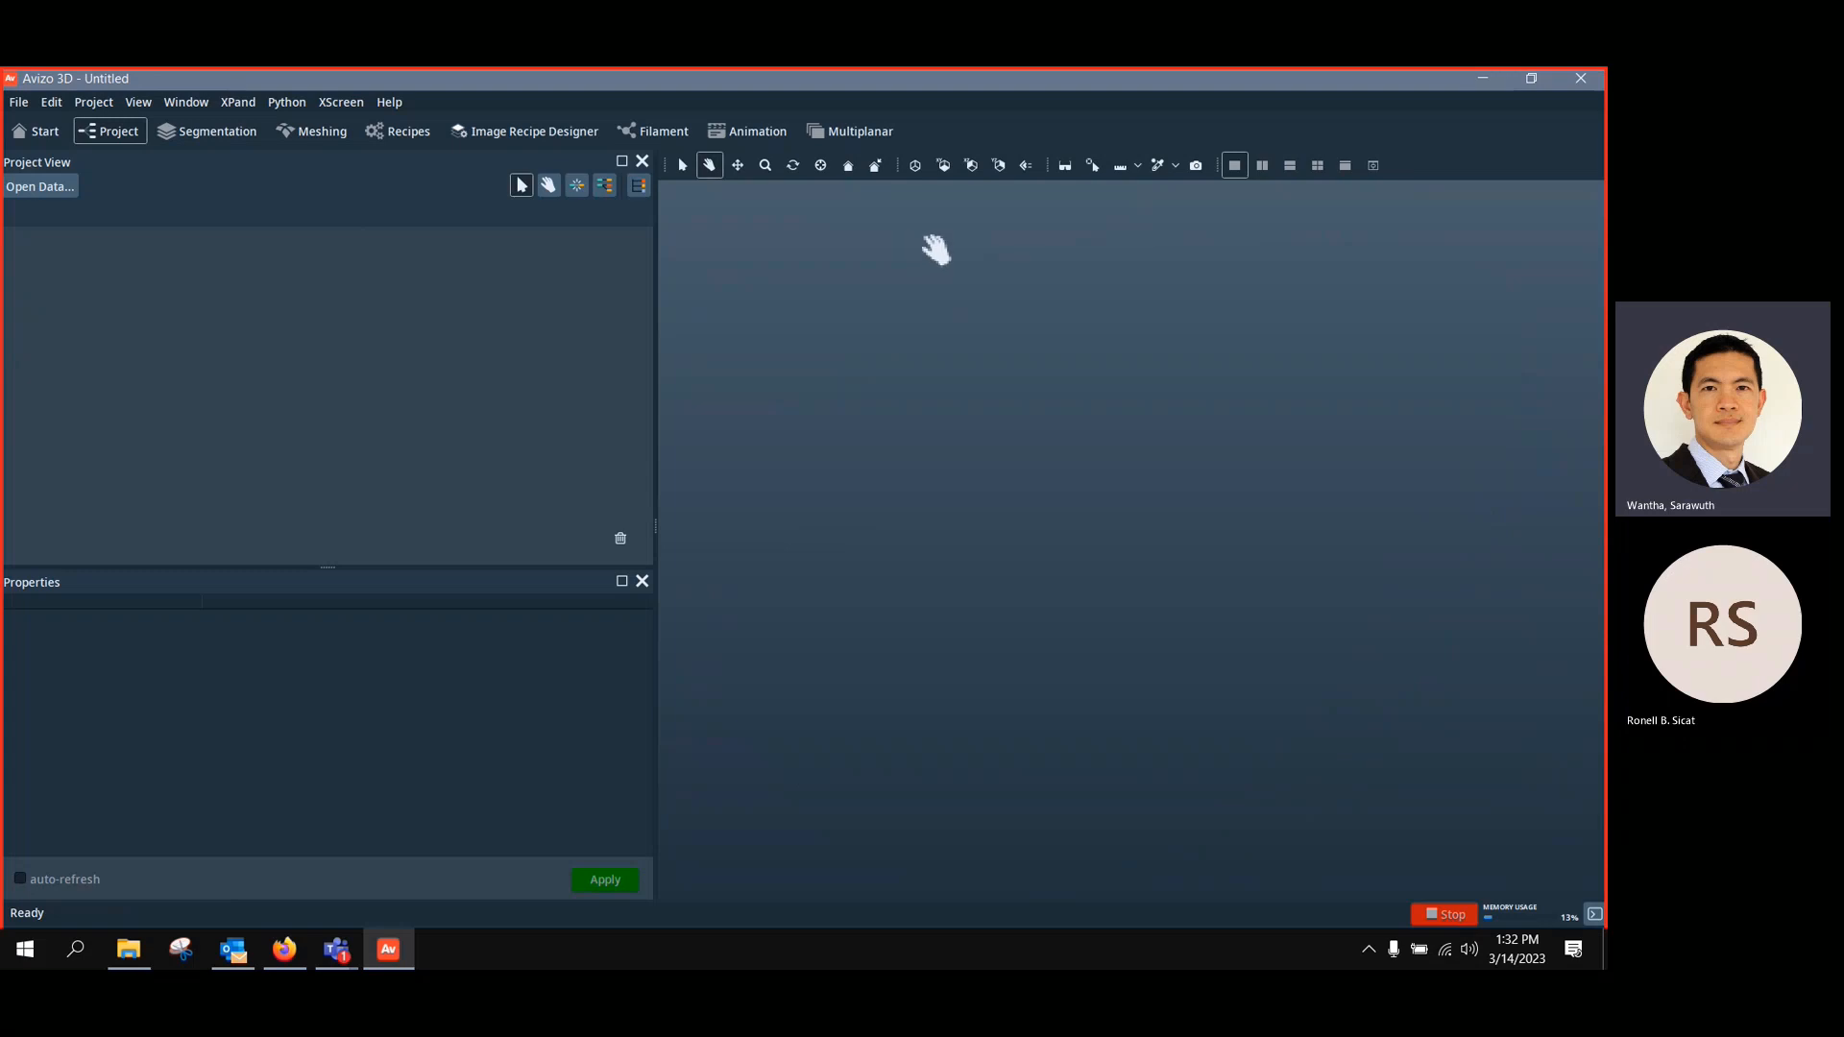
drag(655, 523, 750, 520)
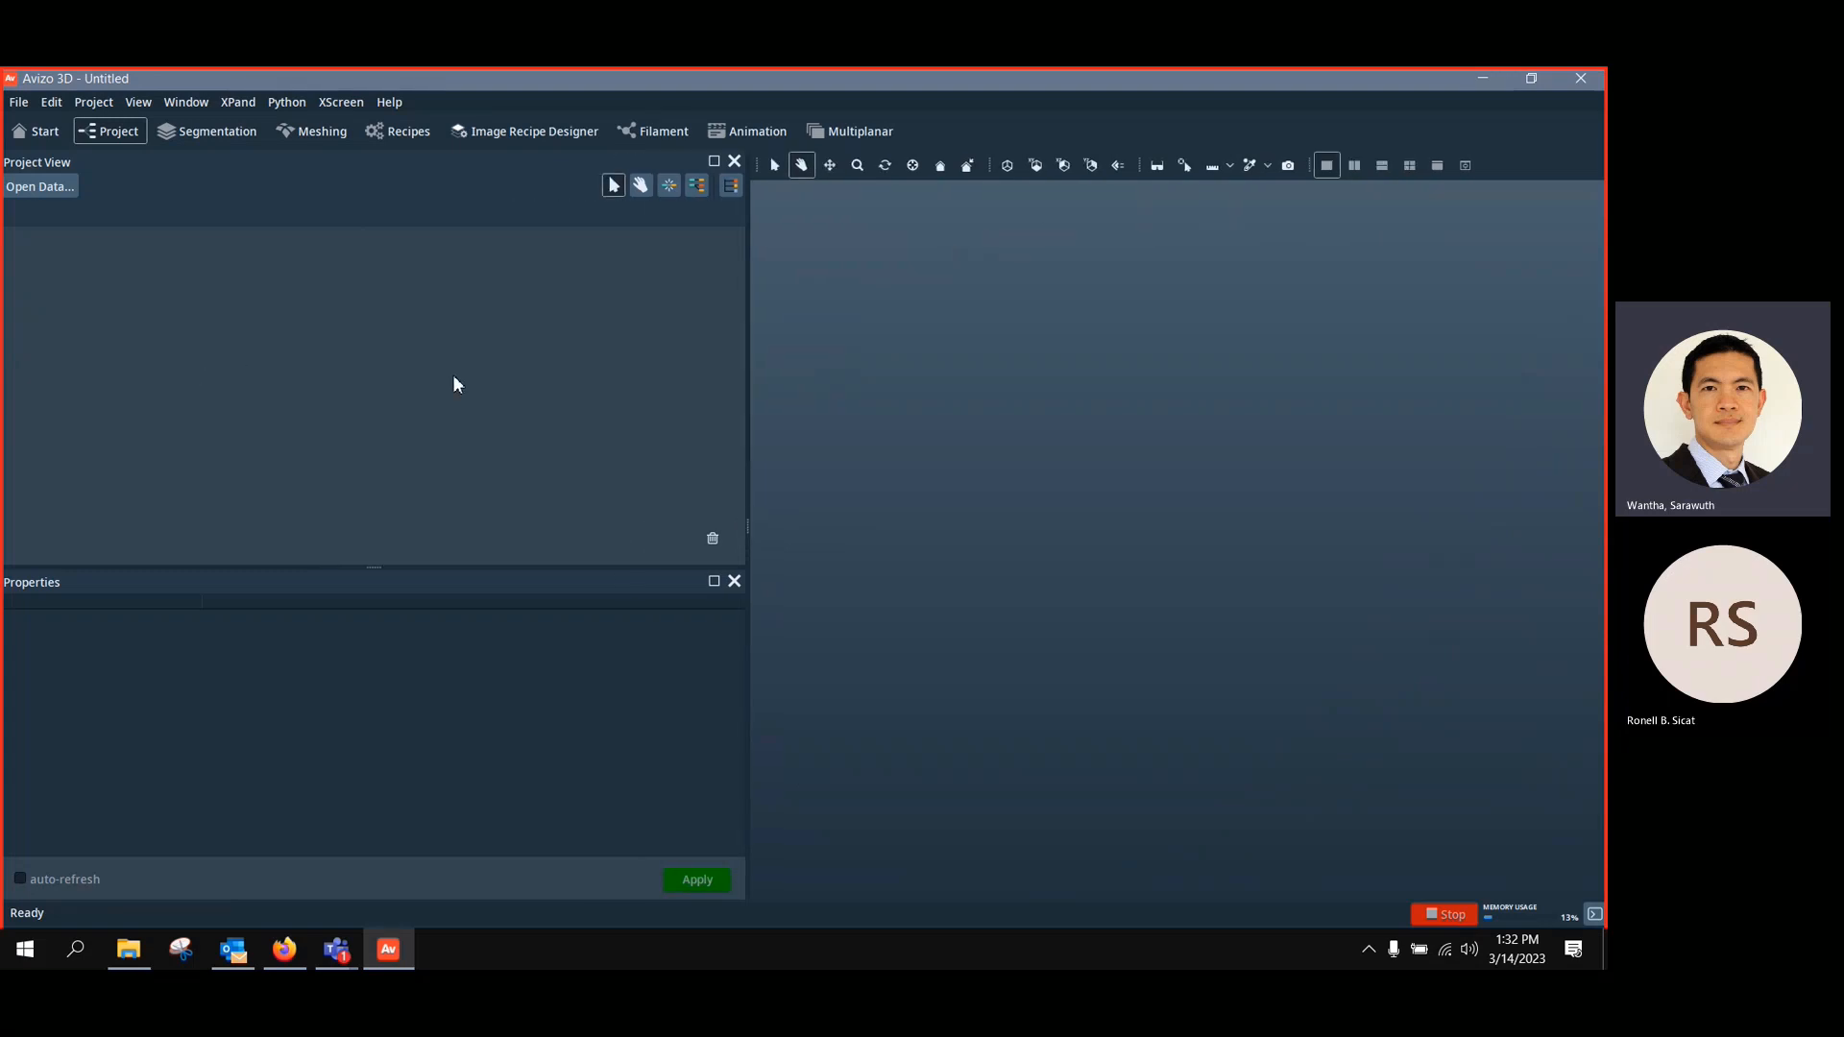
Browse the installed data and tutorials folders for the next tutorial dataset to open
click(60, 194)
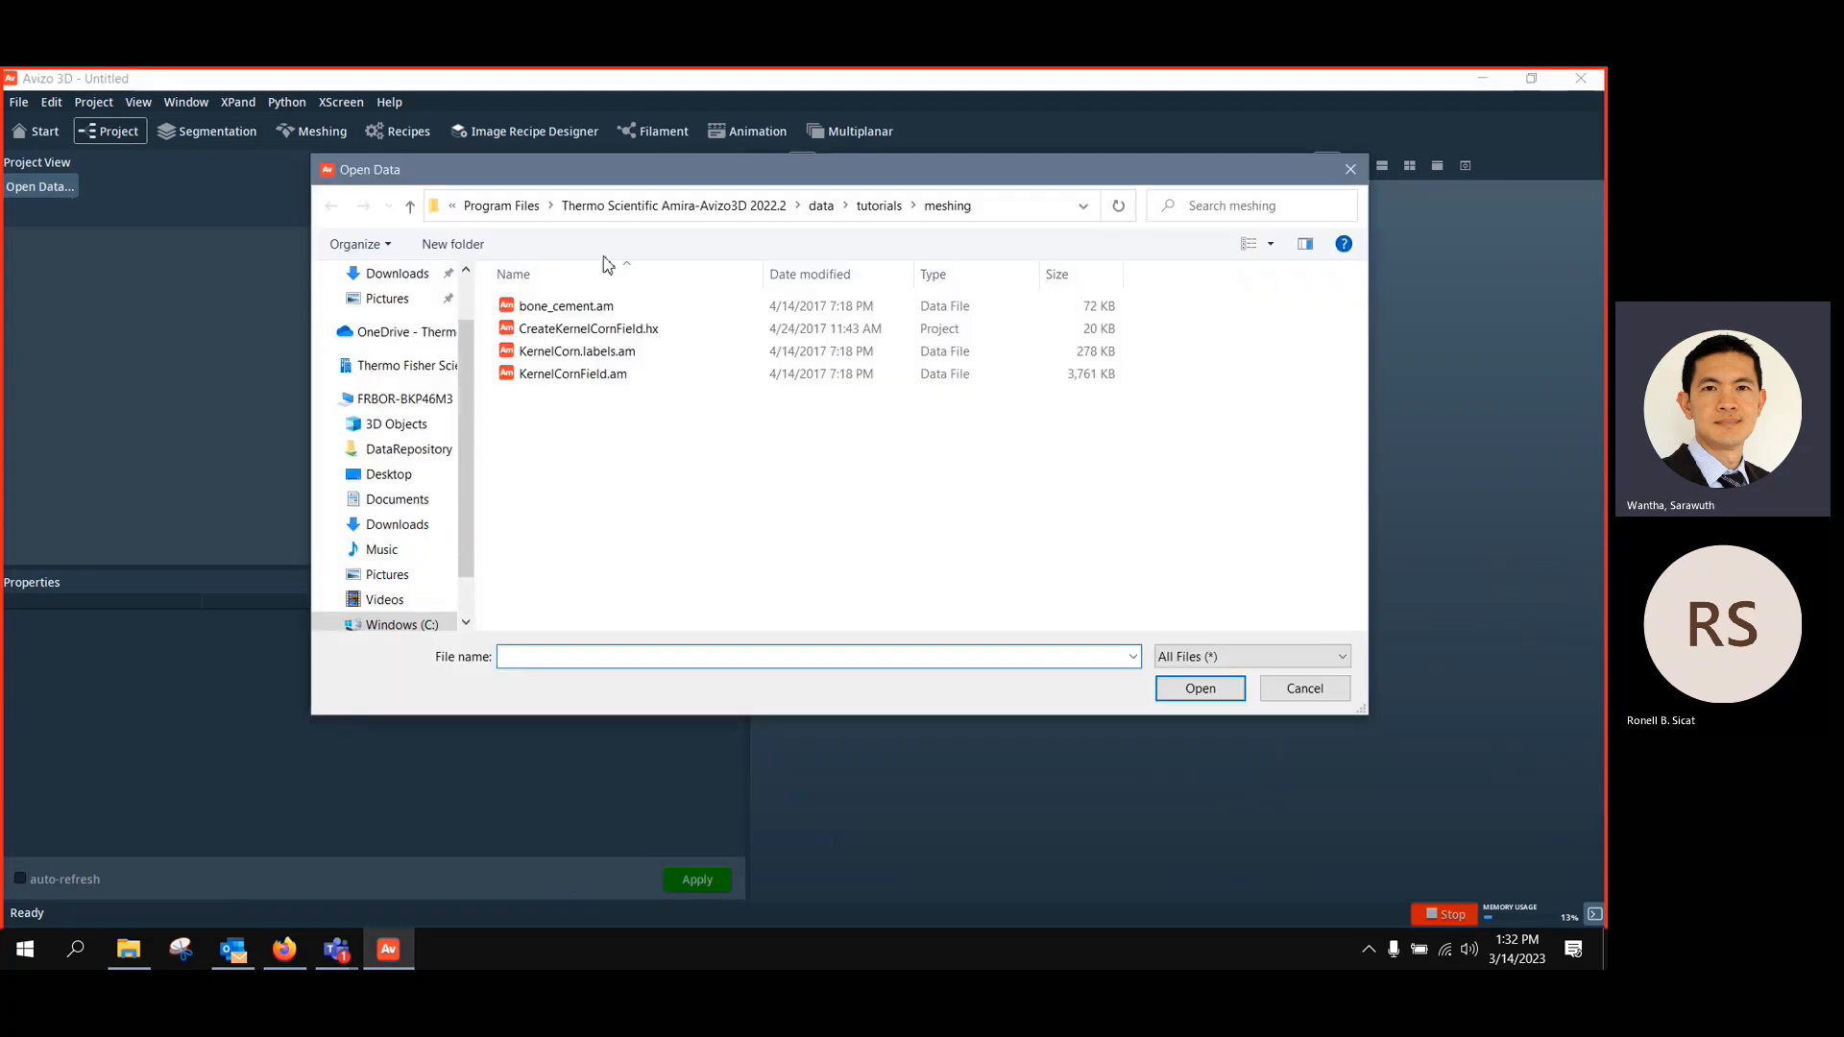
click(822, 206)
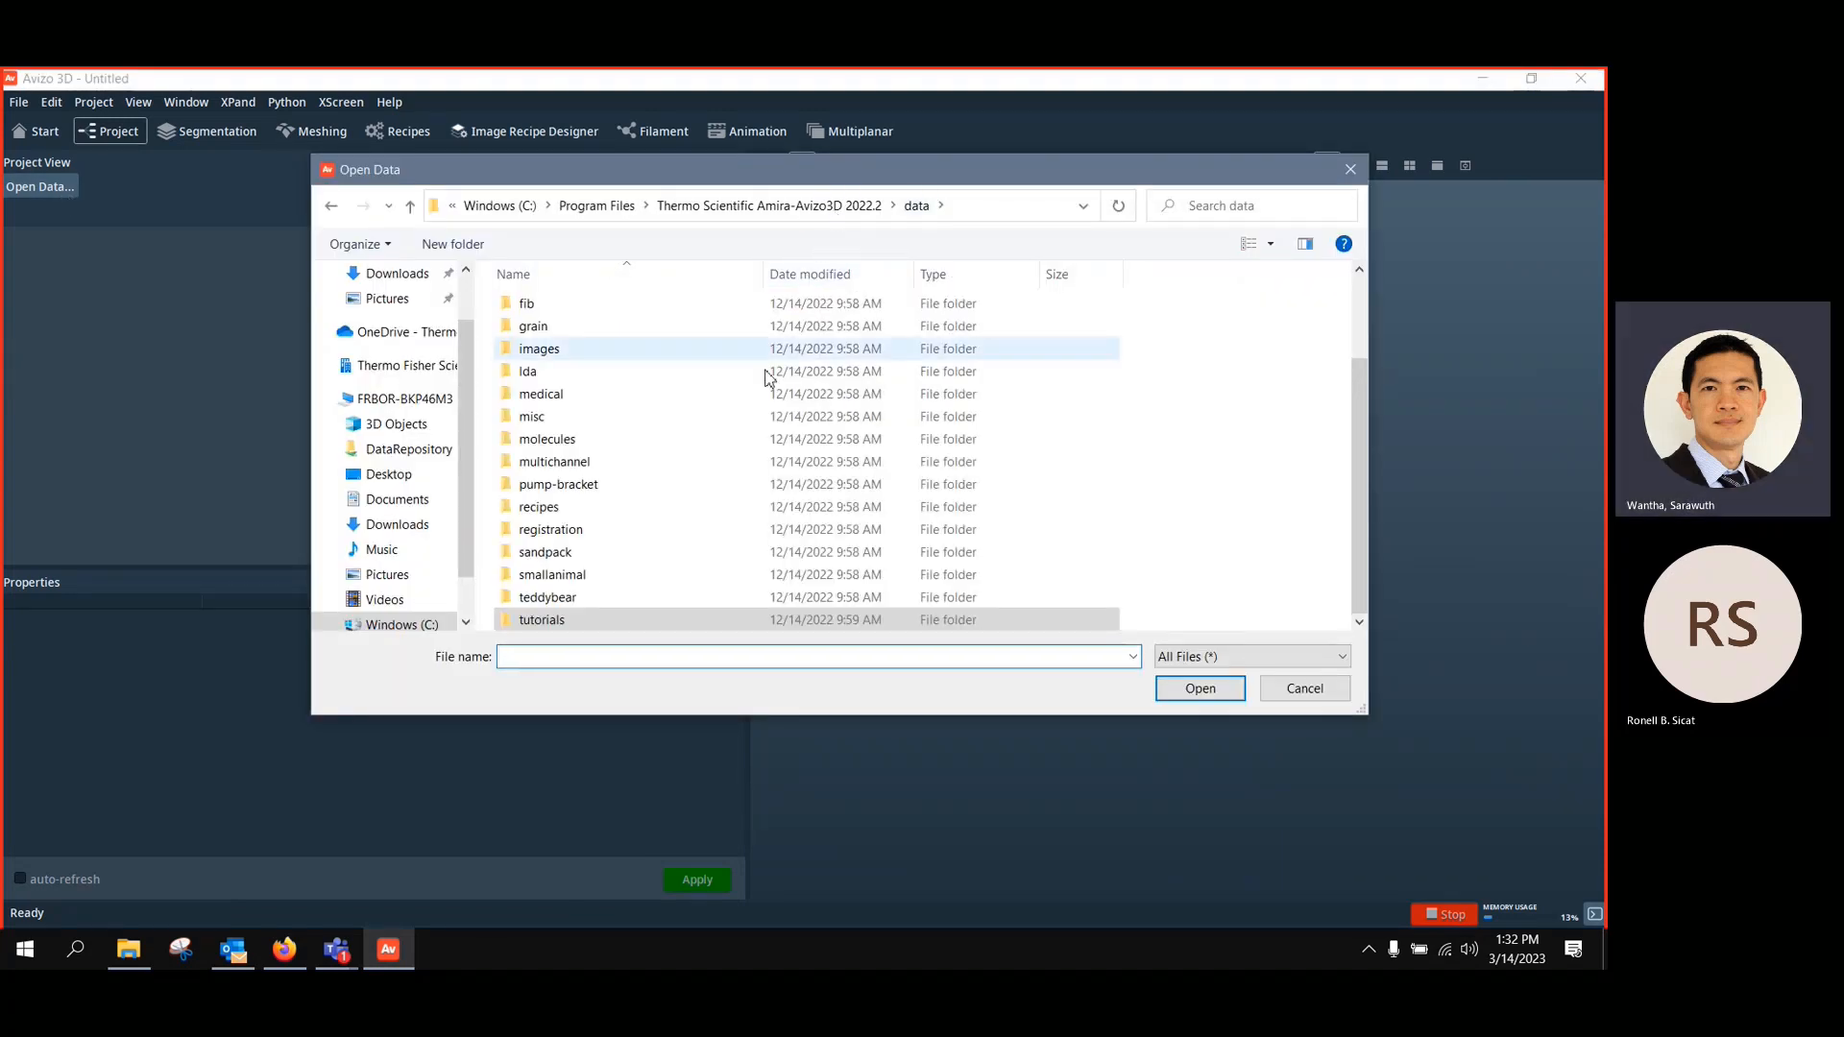
scroll(649, 473, up, 1)
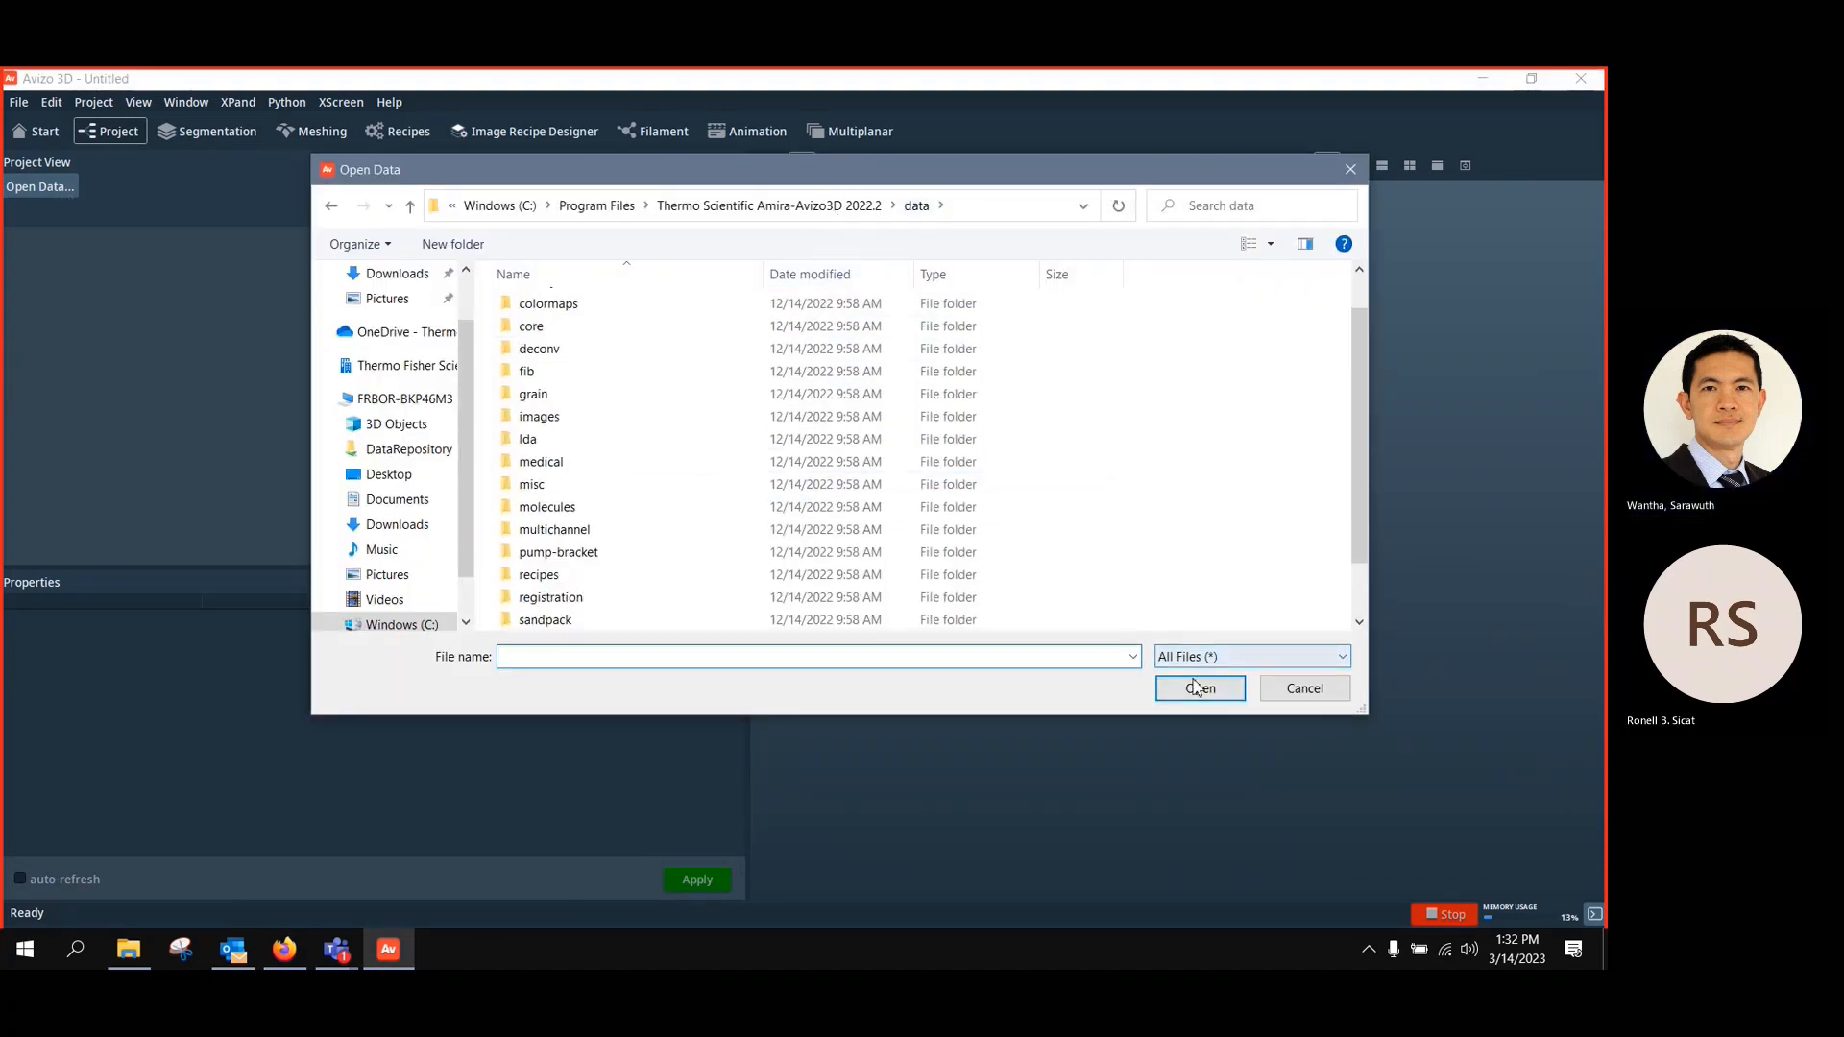
scroll(593, 619, down, 1)
double_click(564, 620)
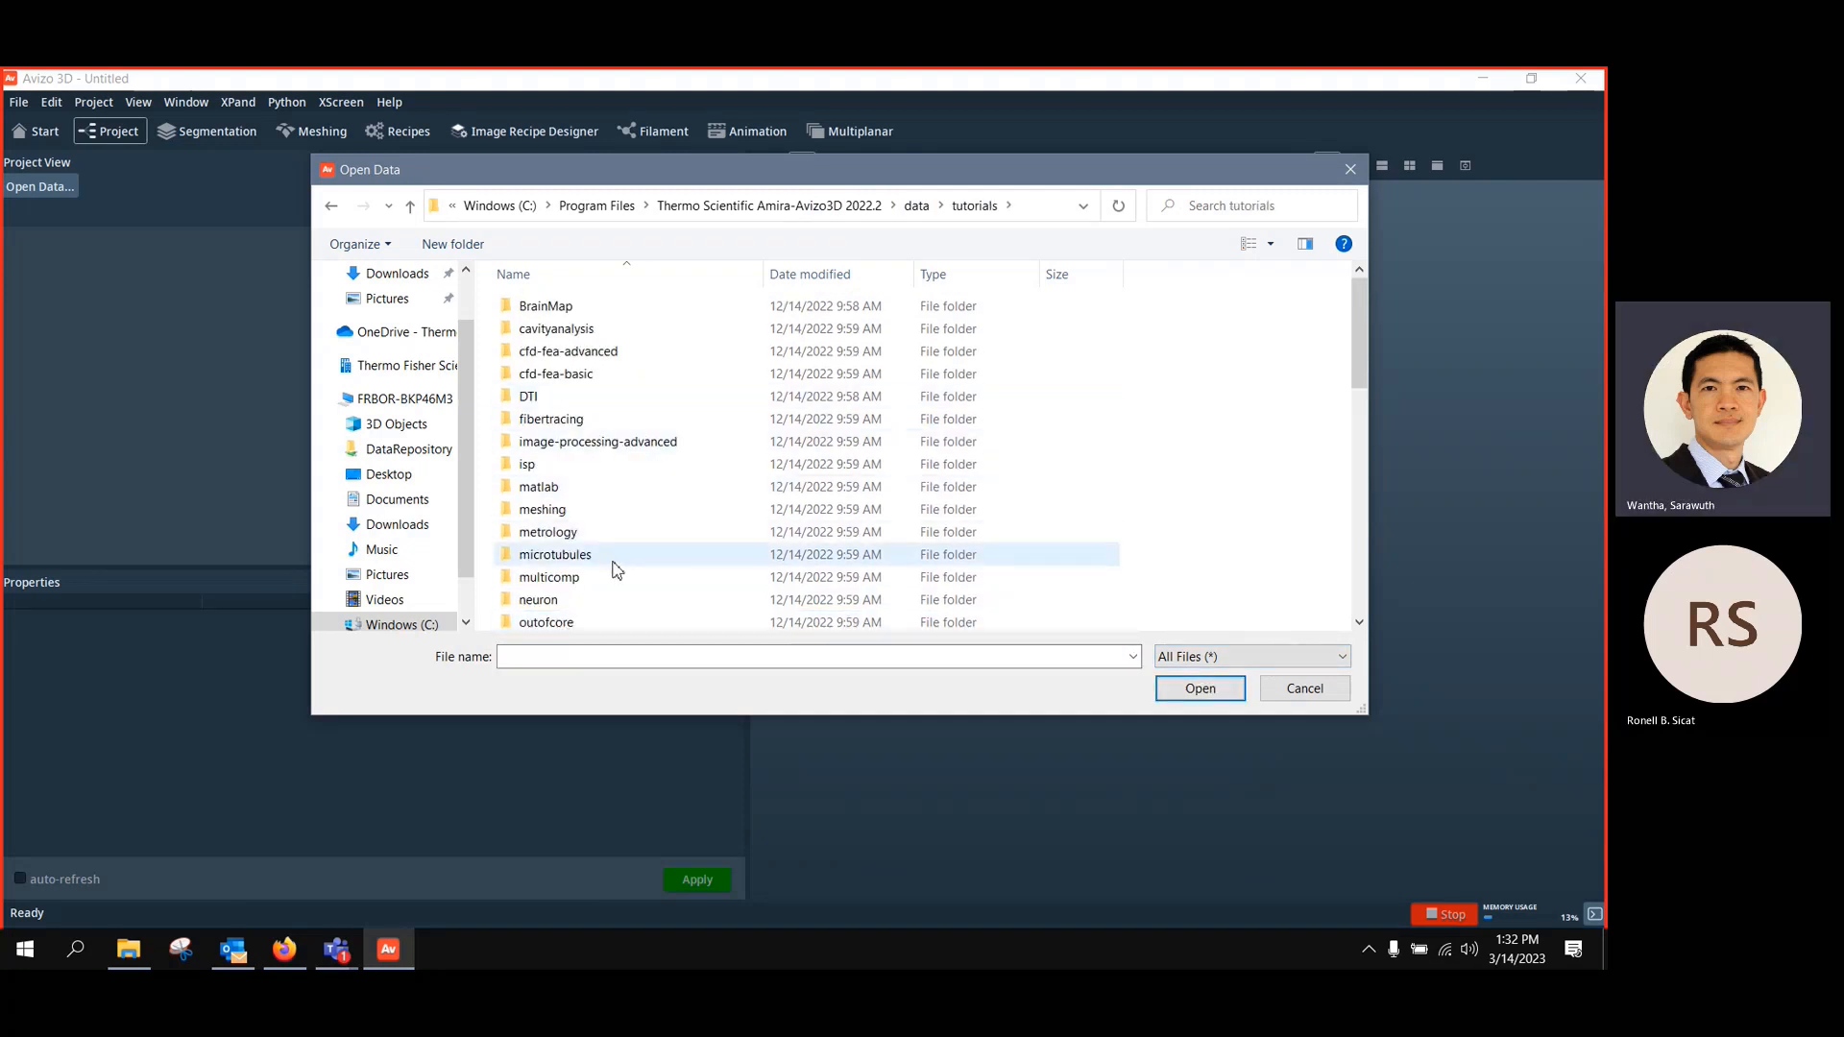
scroll(614, 572, down, 1)
scroll(615, 570, up, 1)
scroll(615, 571, down, 2)
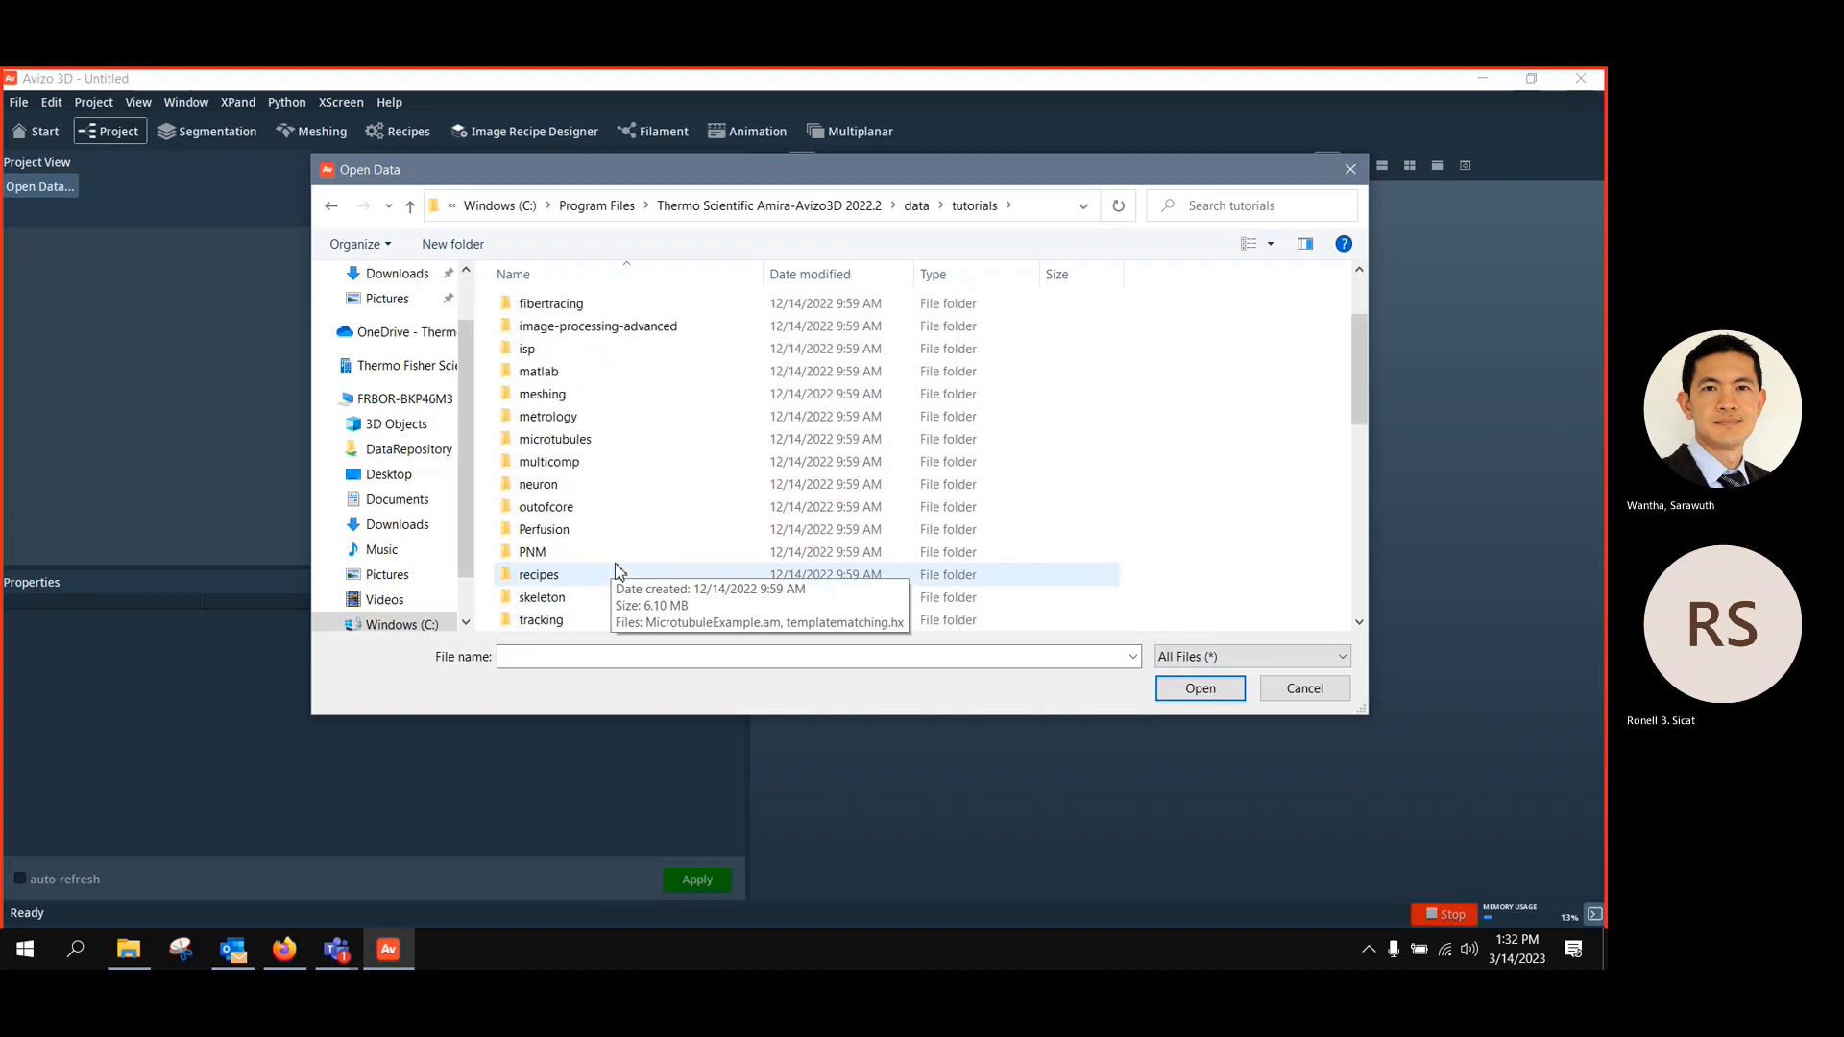
scroll(617, 571, down, 1)
scroll(617, 571, down, 2)
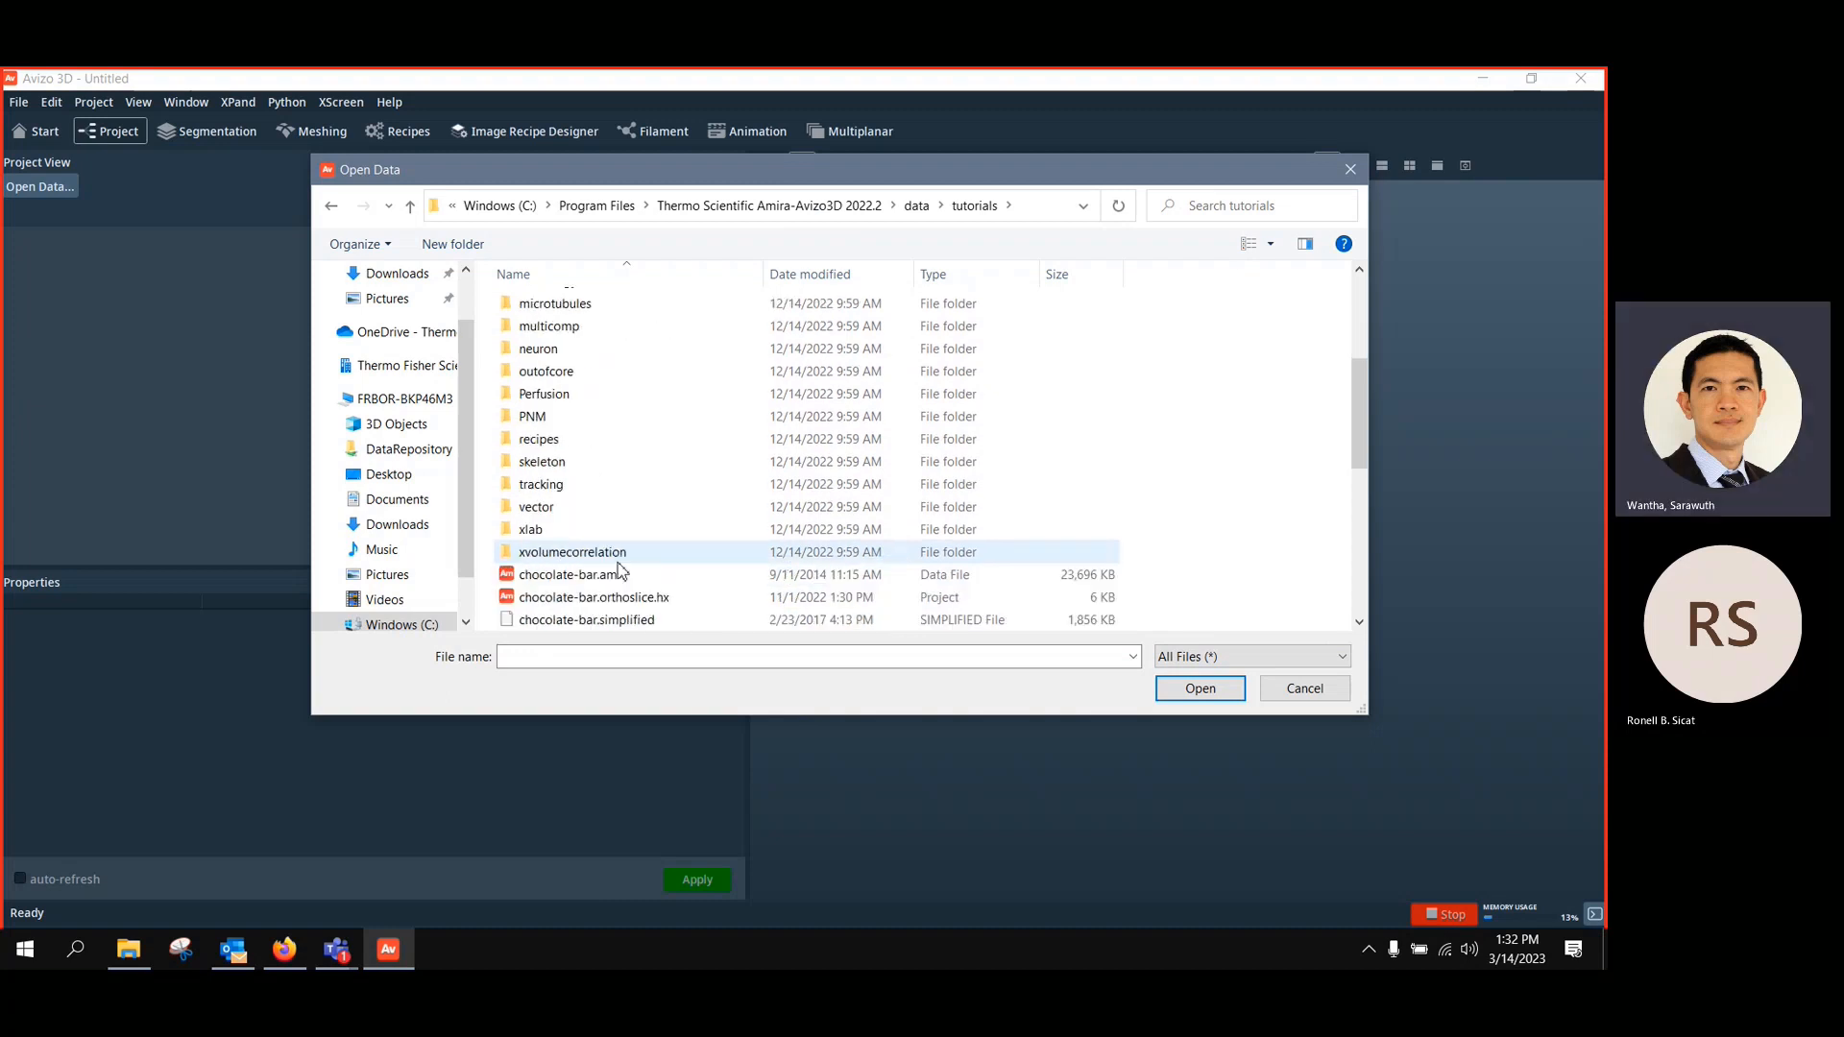
scroll(566, 522, up, 3)
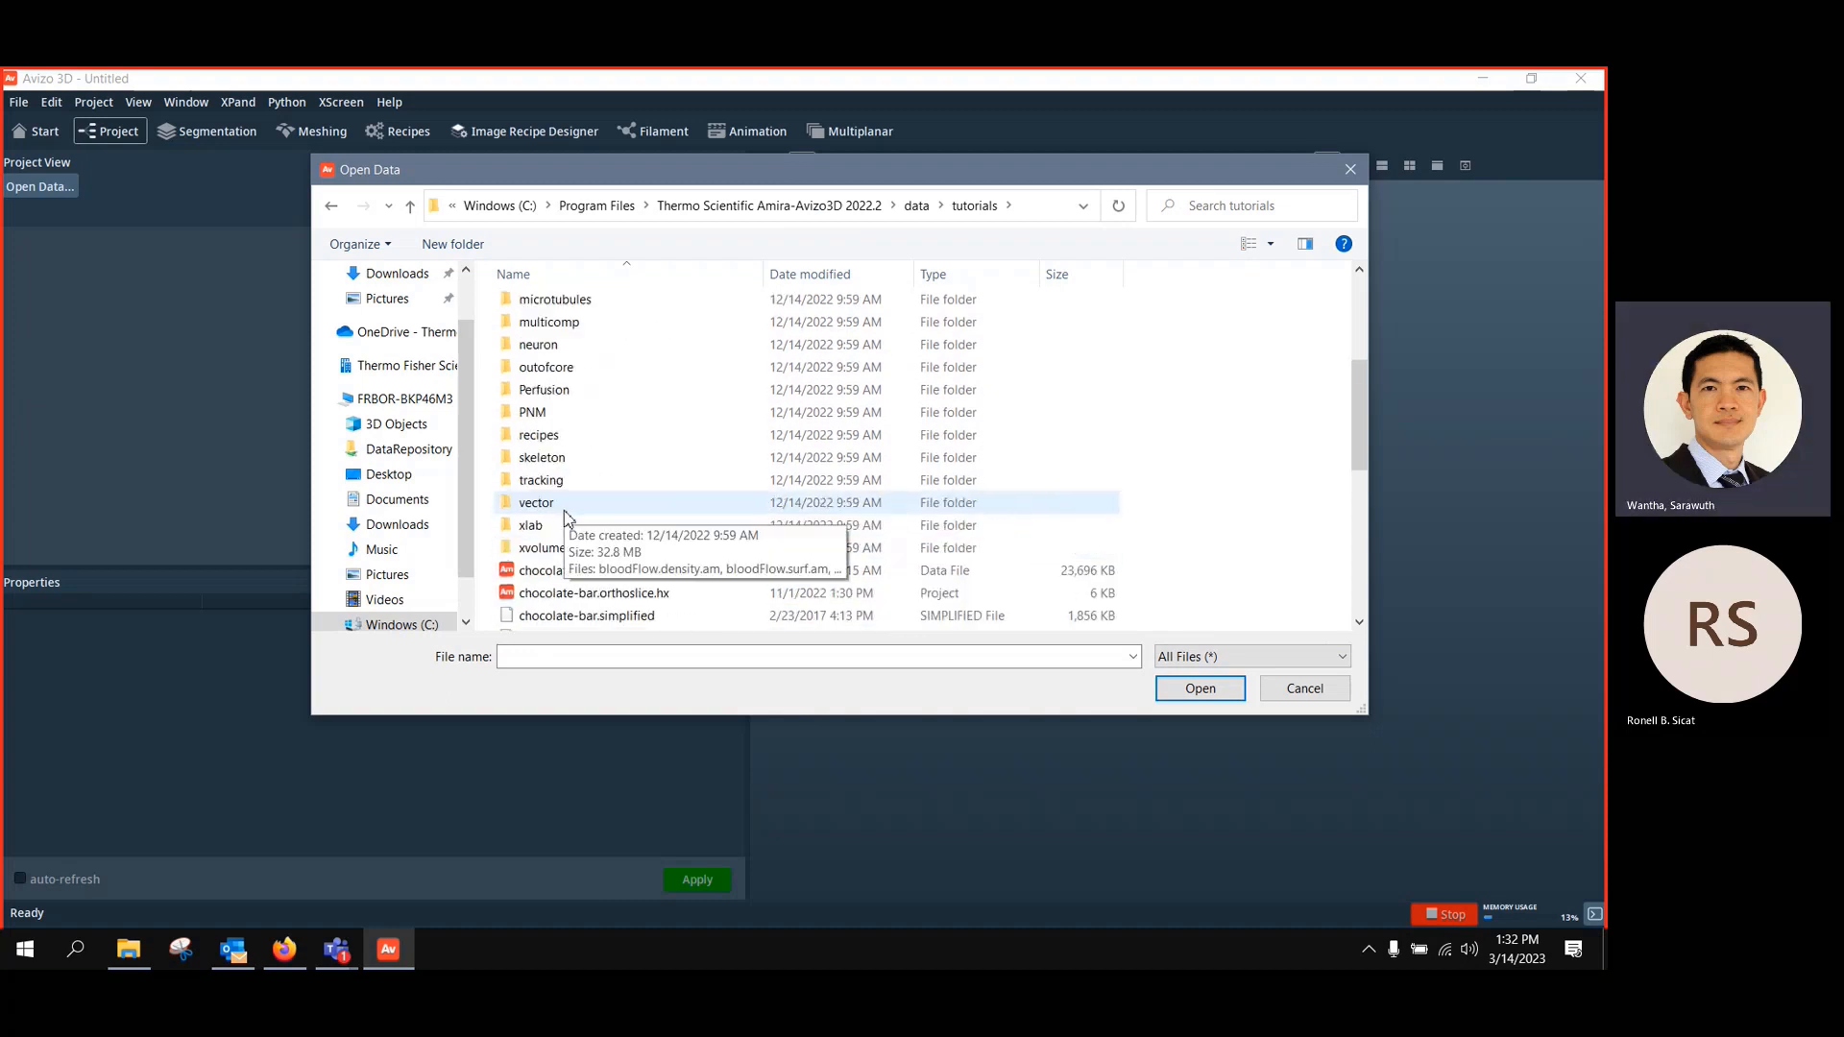
scroll(567, 523, up, 1)
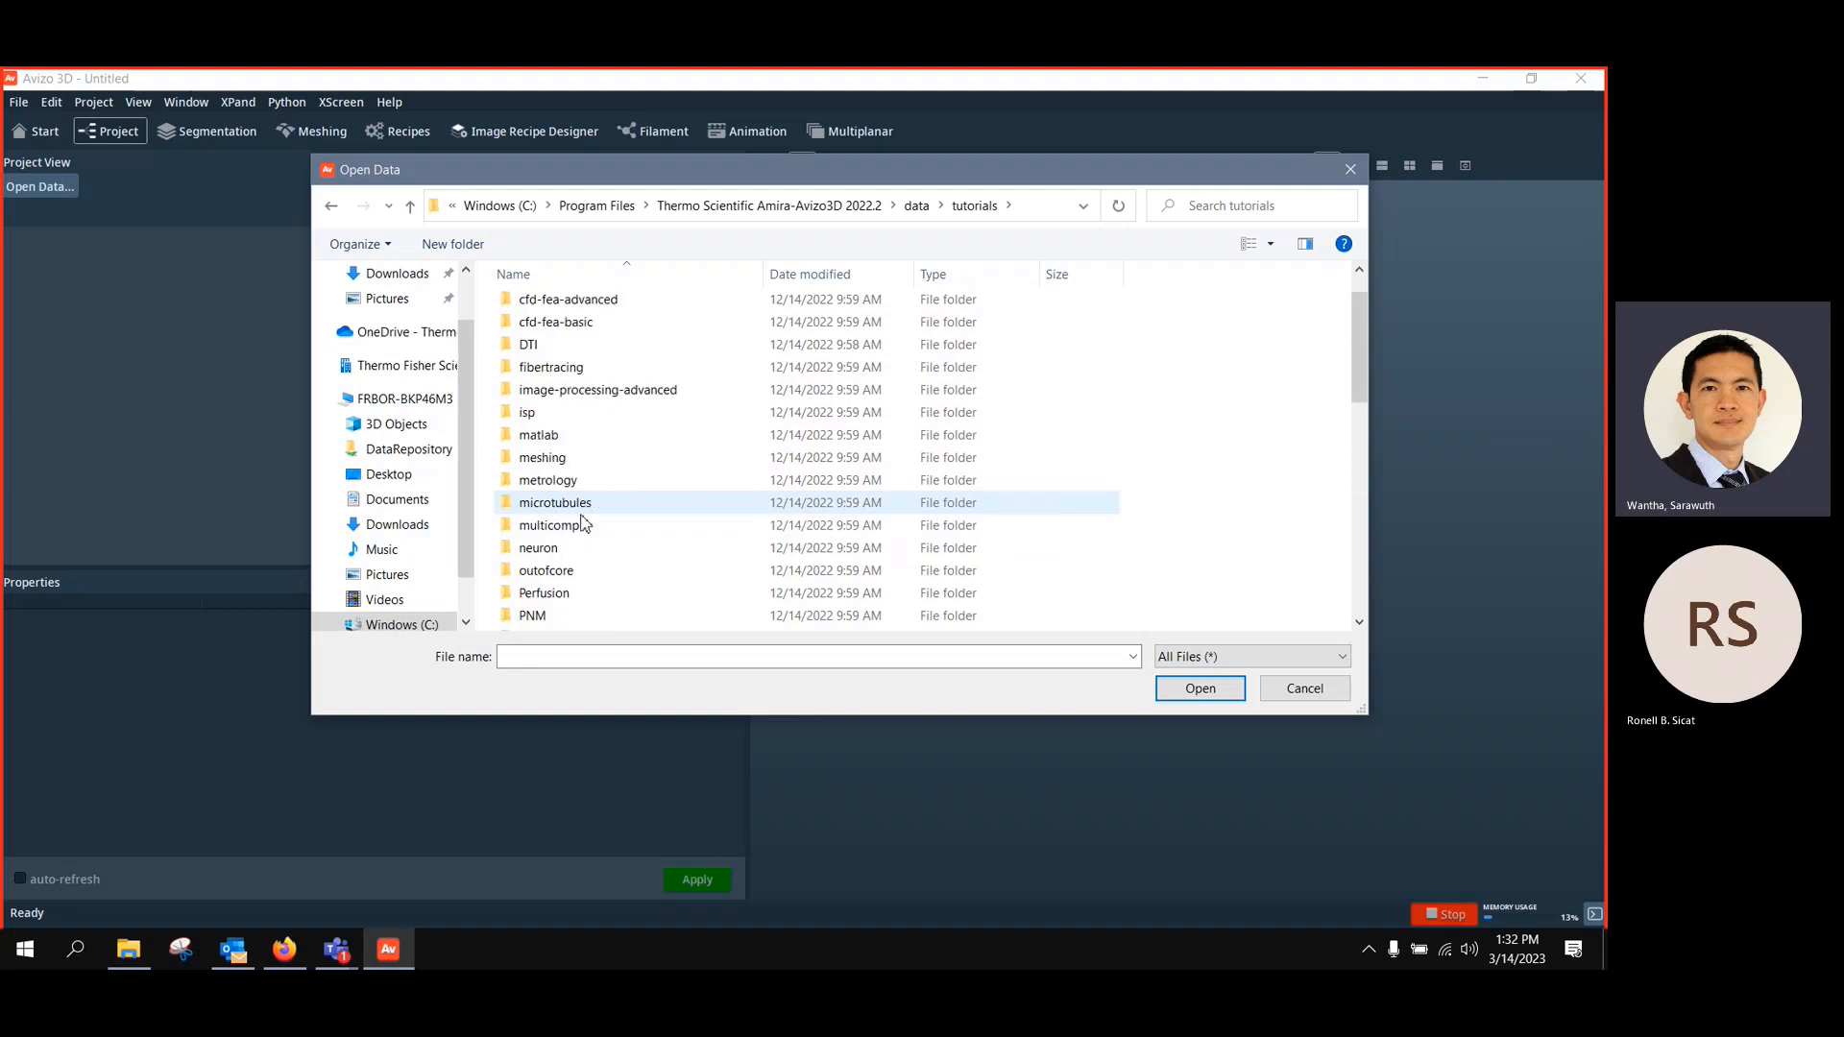
click(917, 206)
scroll(590, 565, up, 2)
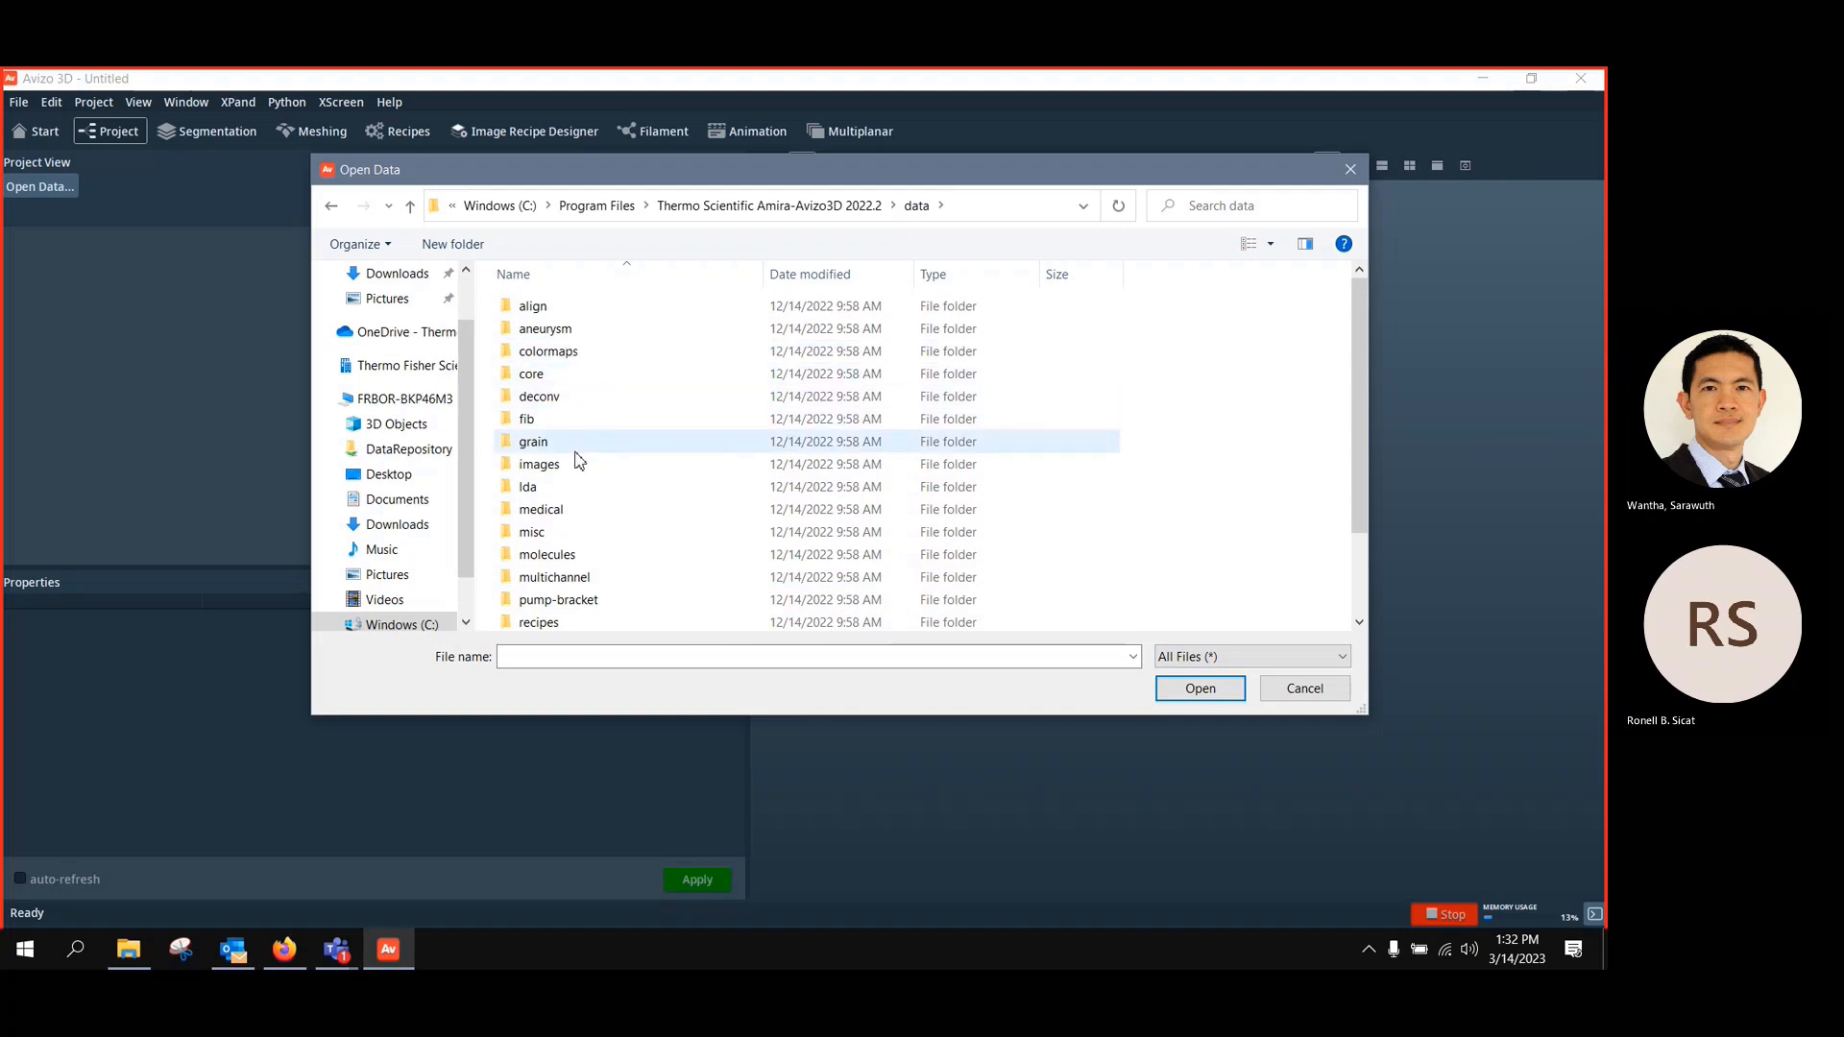
scroll(578, 457, down, 1)
scroll(623, 429, down, 1)
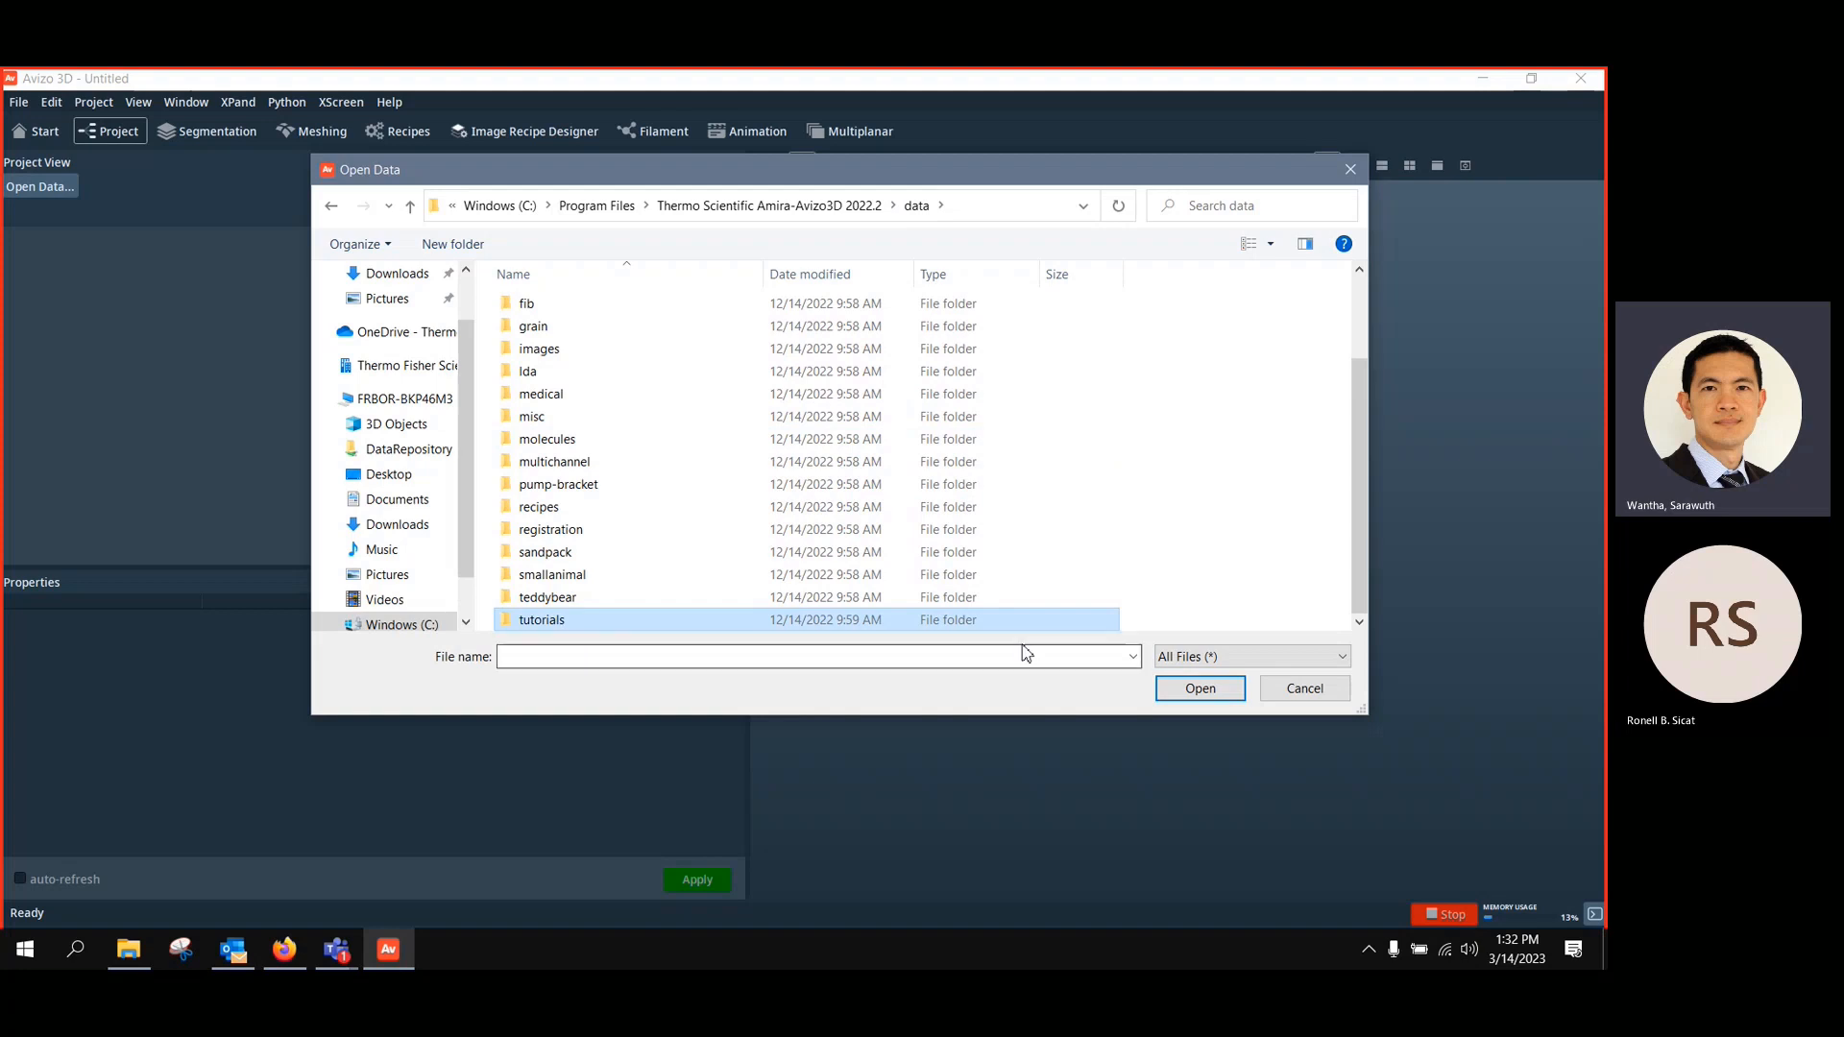
Open concrete.am from the fibertracing folder of the tutorials data
double_click(555, 622)
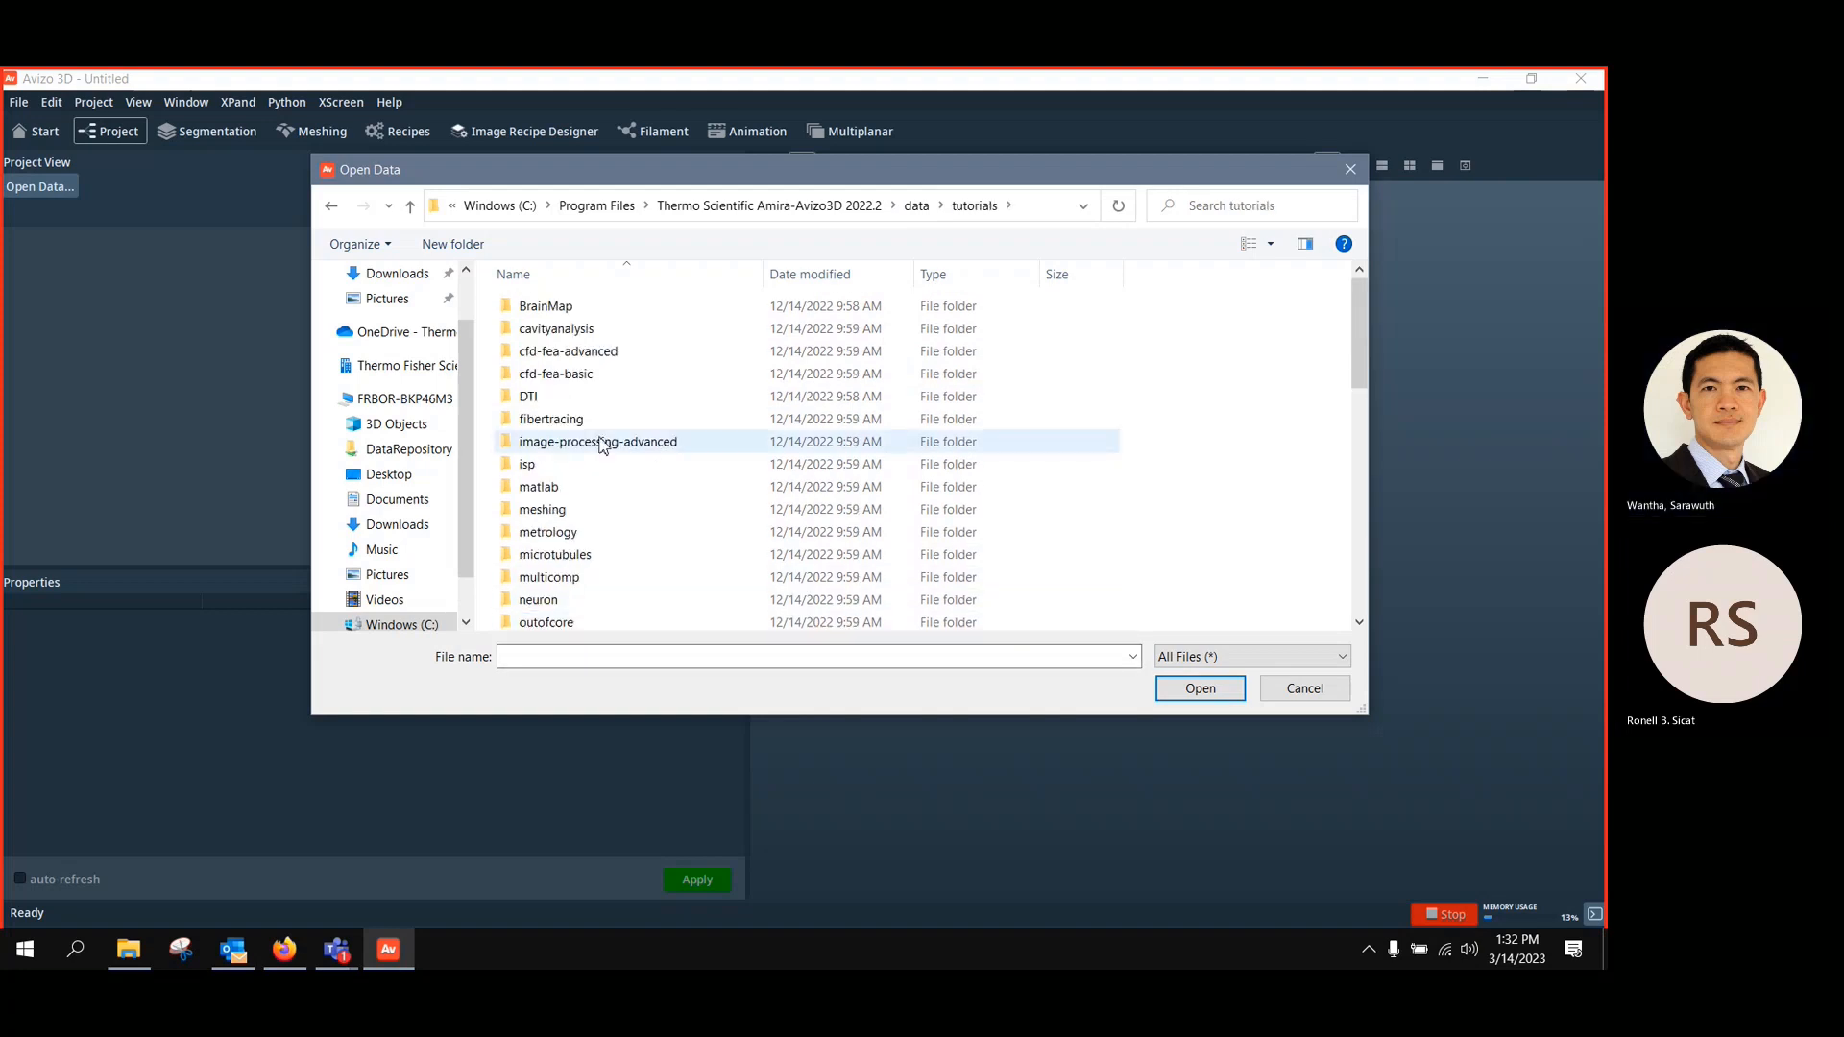
double_click(576, 421)
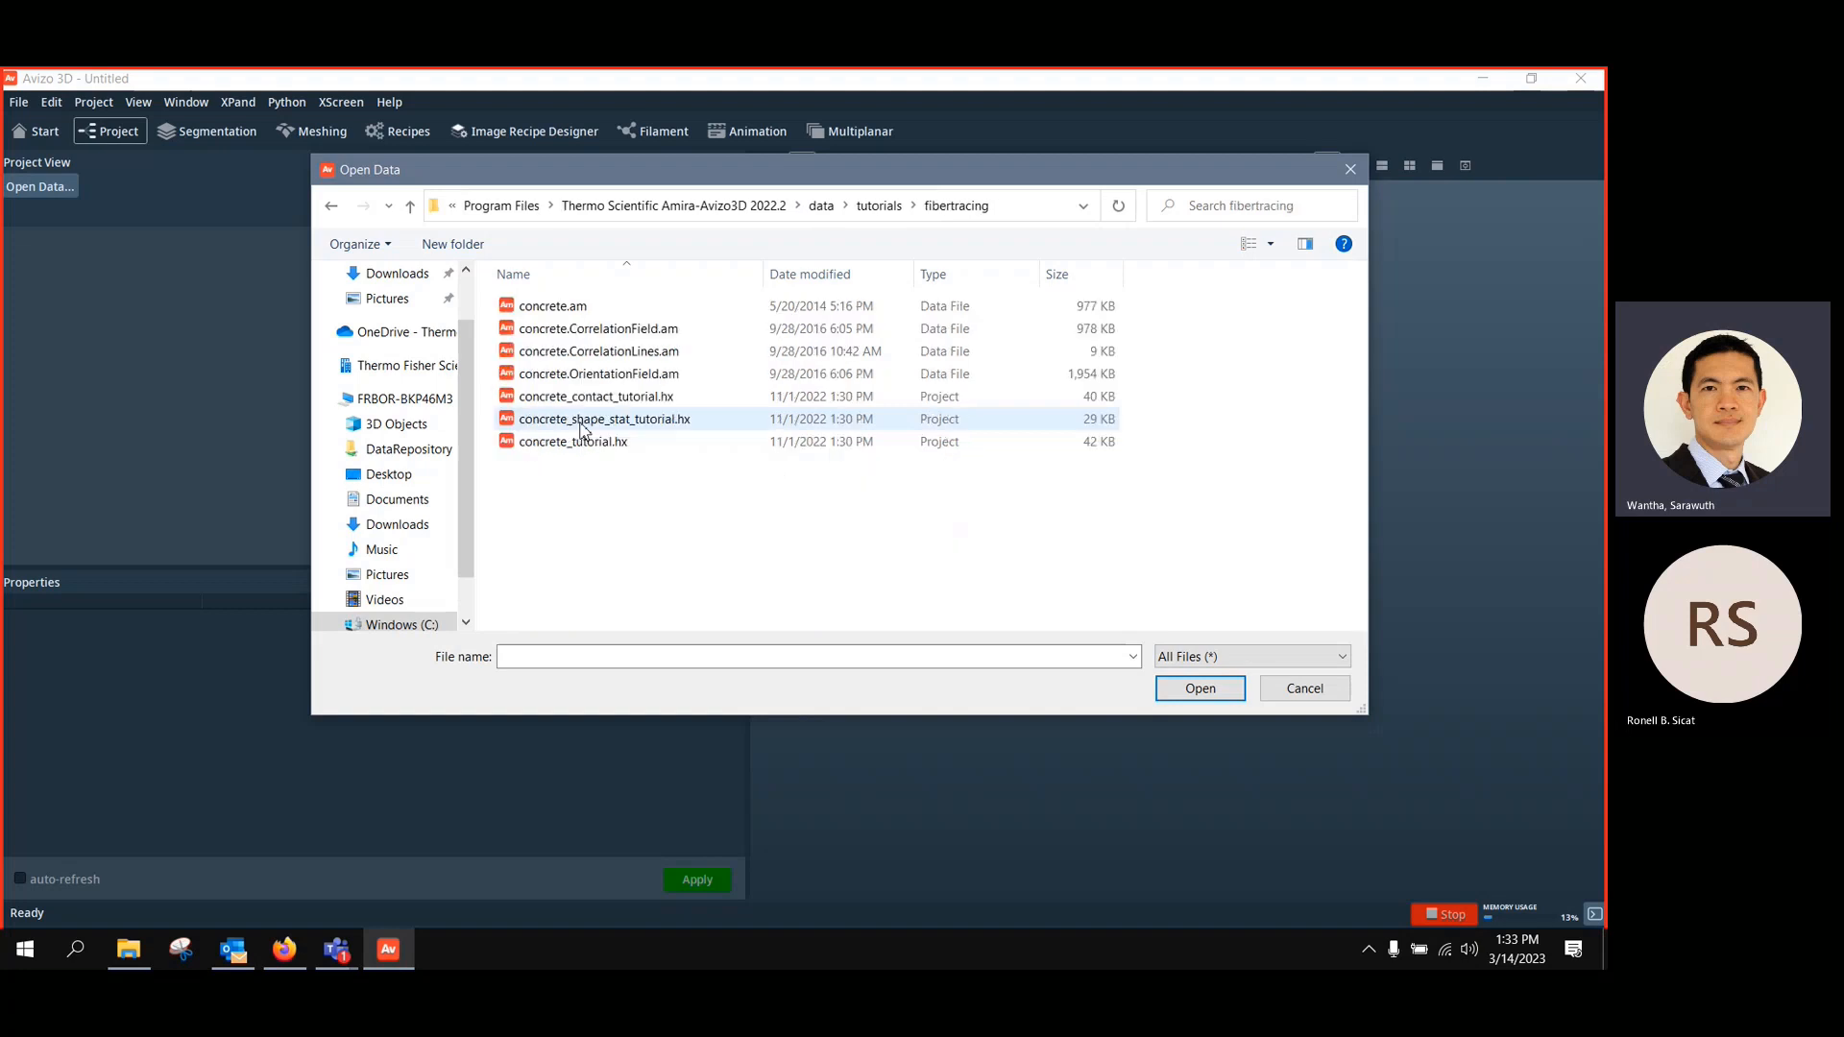
click(594, 309)
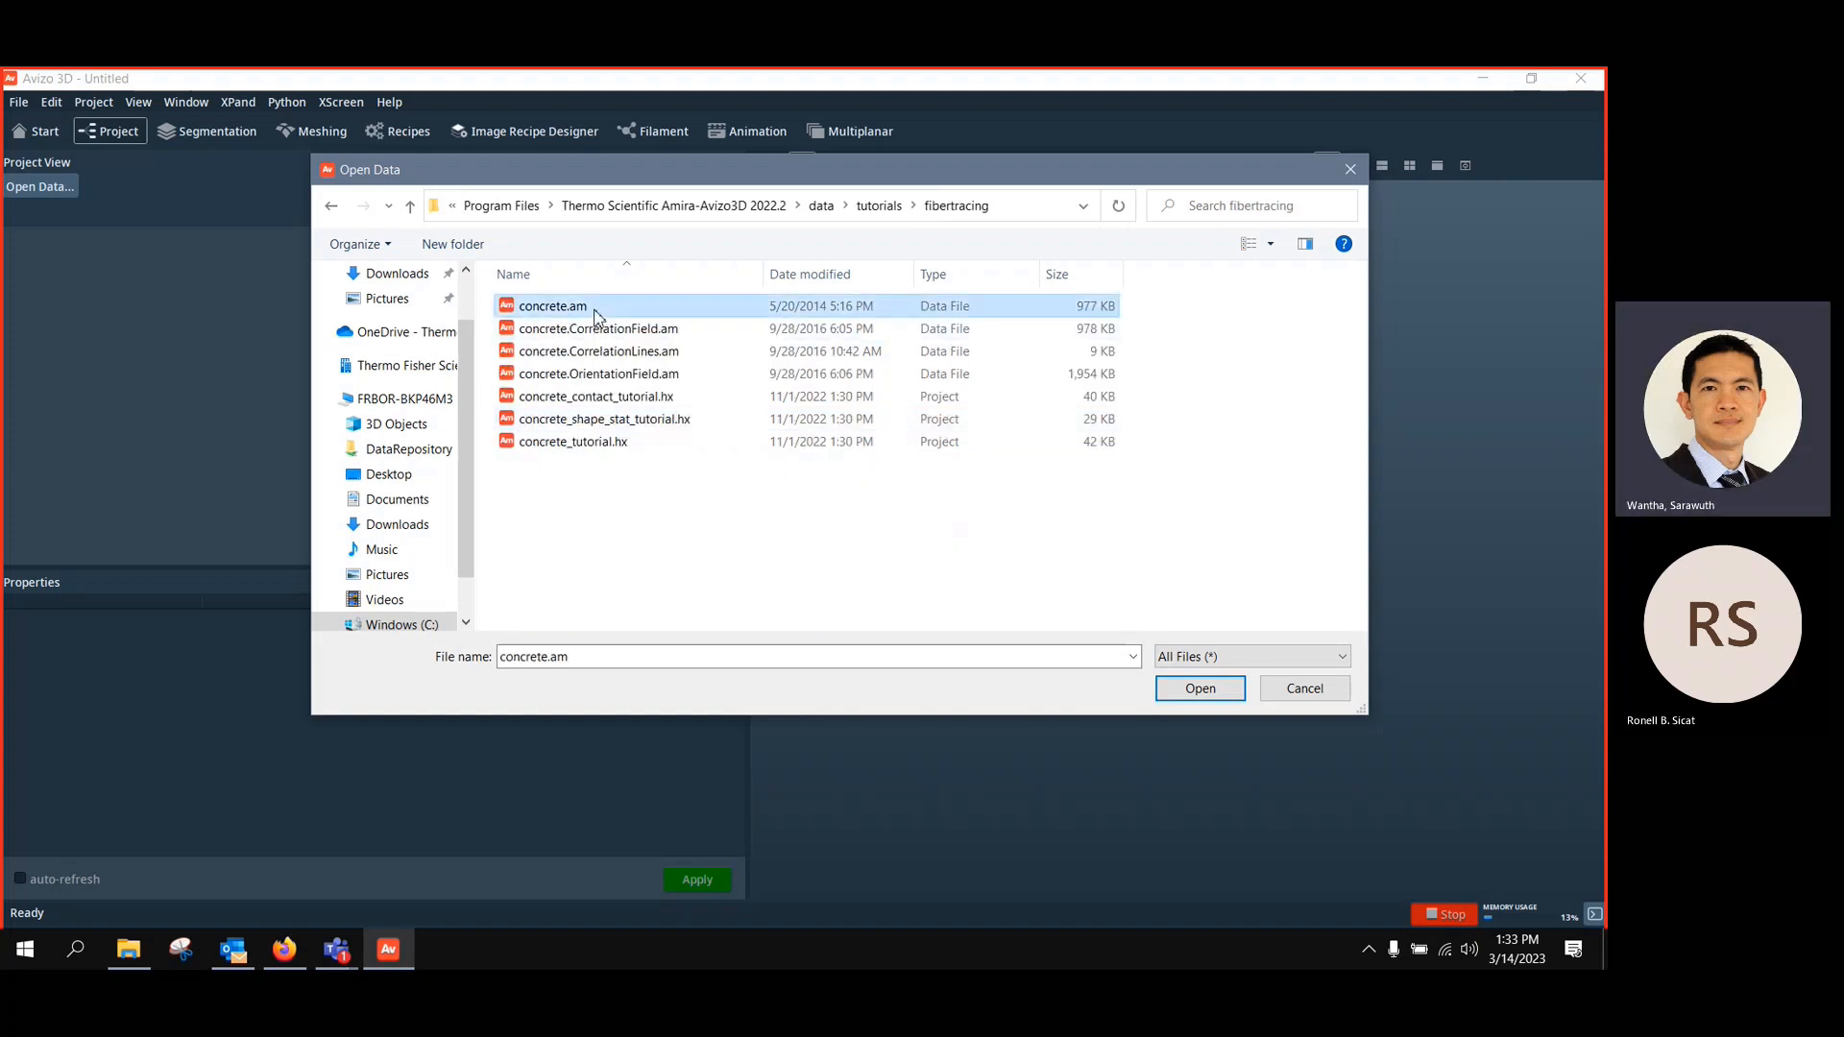
click(1215, 687)
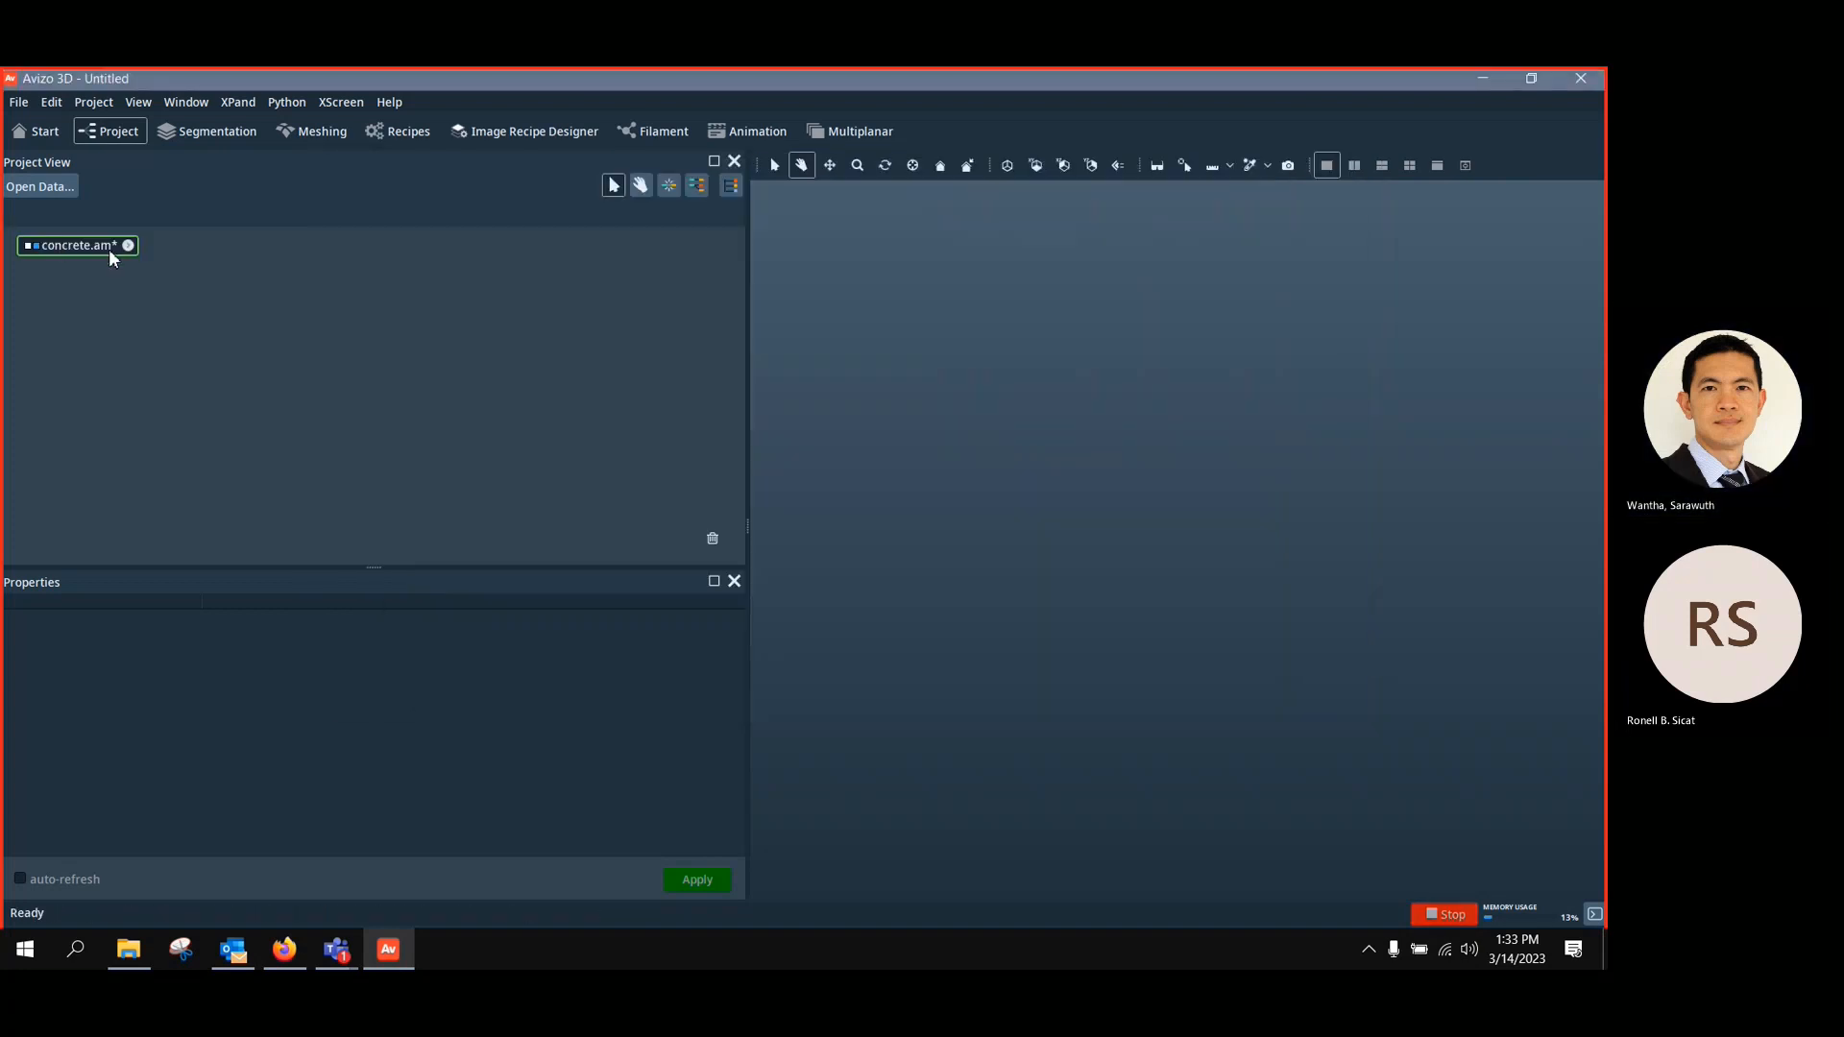
Attach a Volume Rendering to concrete.am and display the whole fiber volume from an angled 3D view
drag(108, 250, 273, 298)
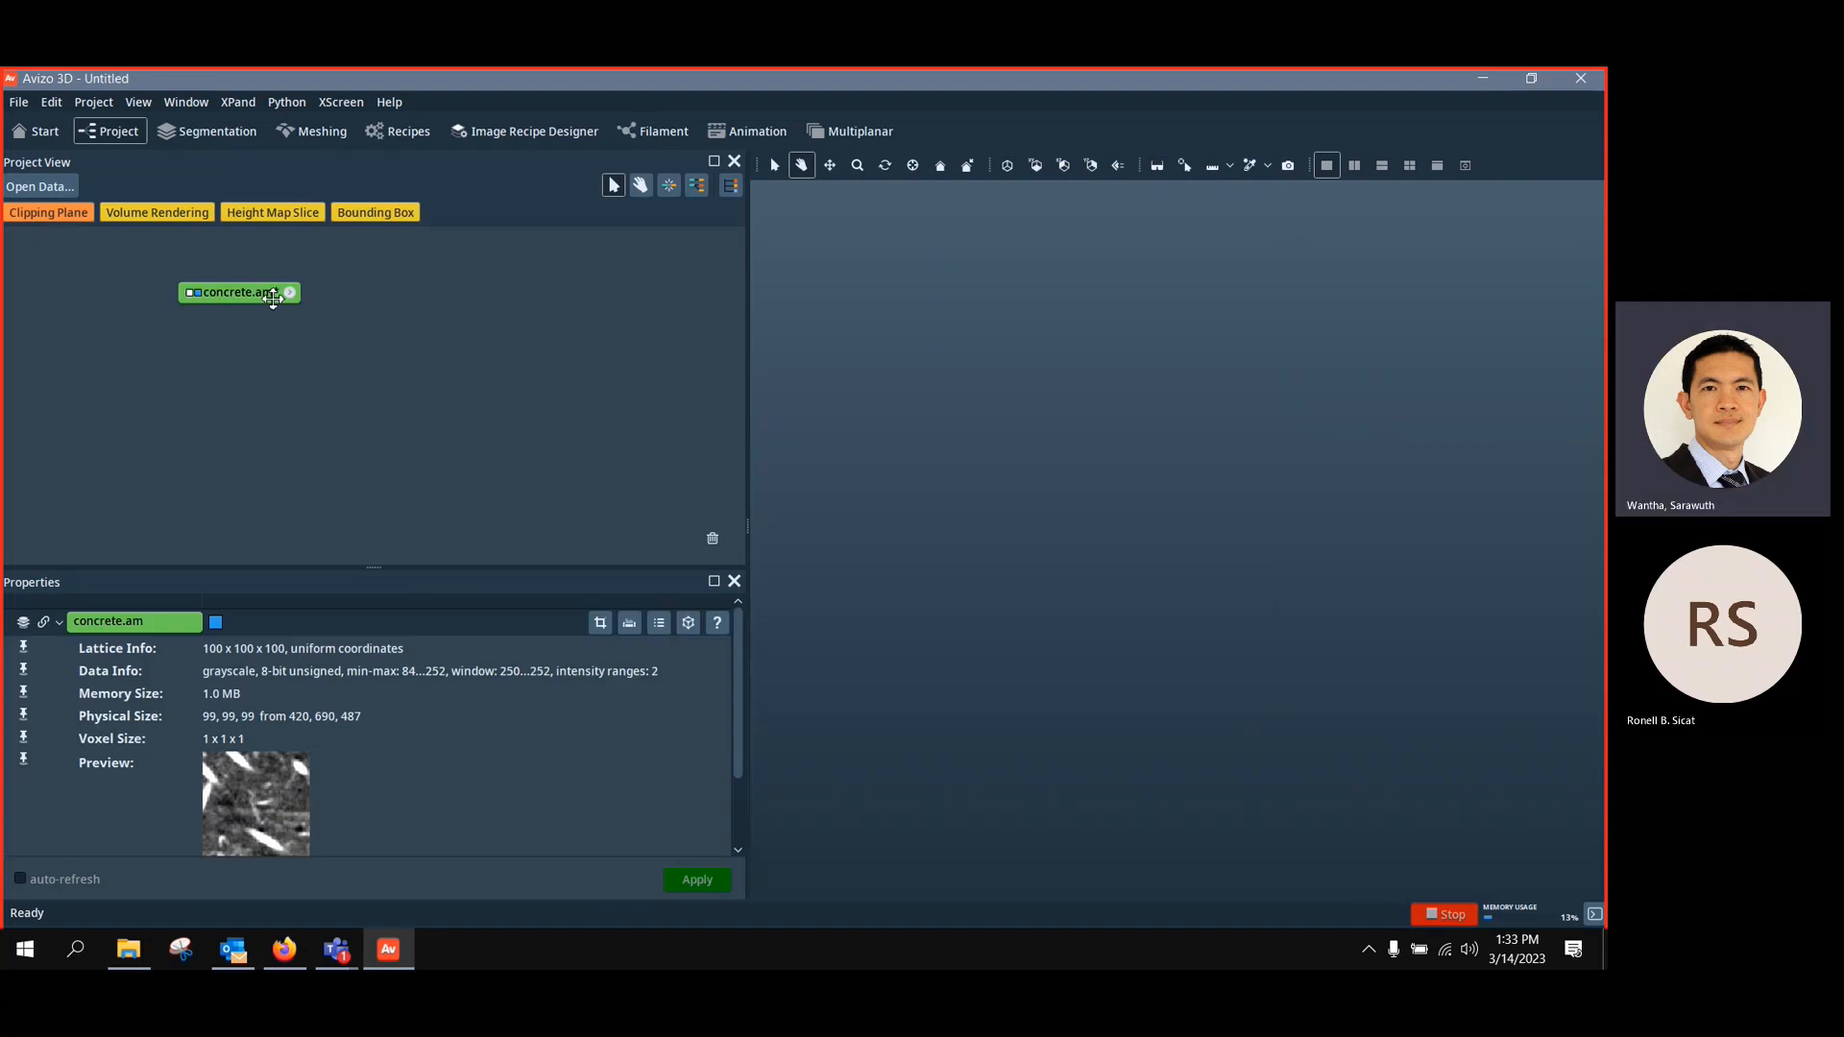
click(183, 215)
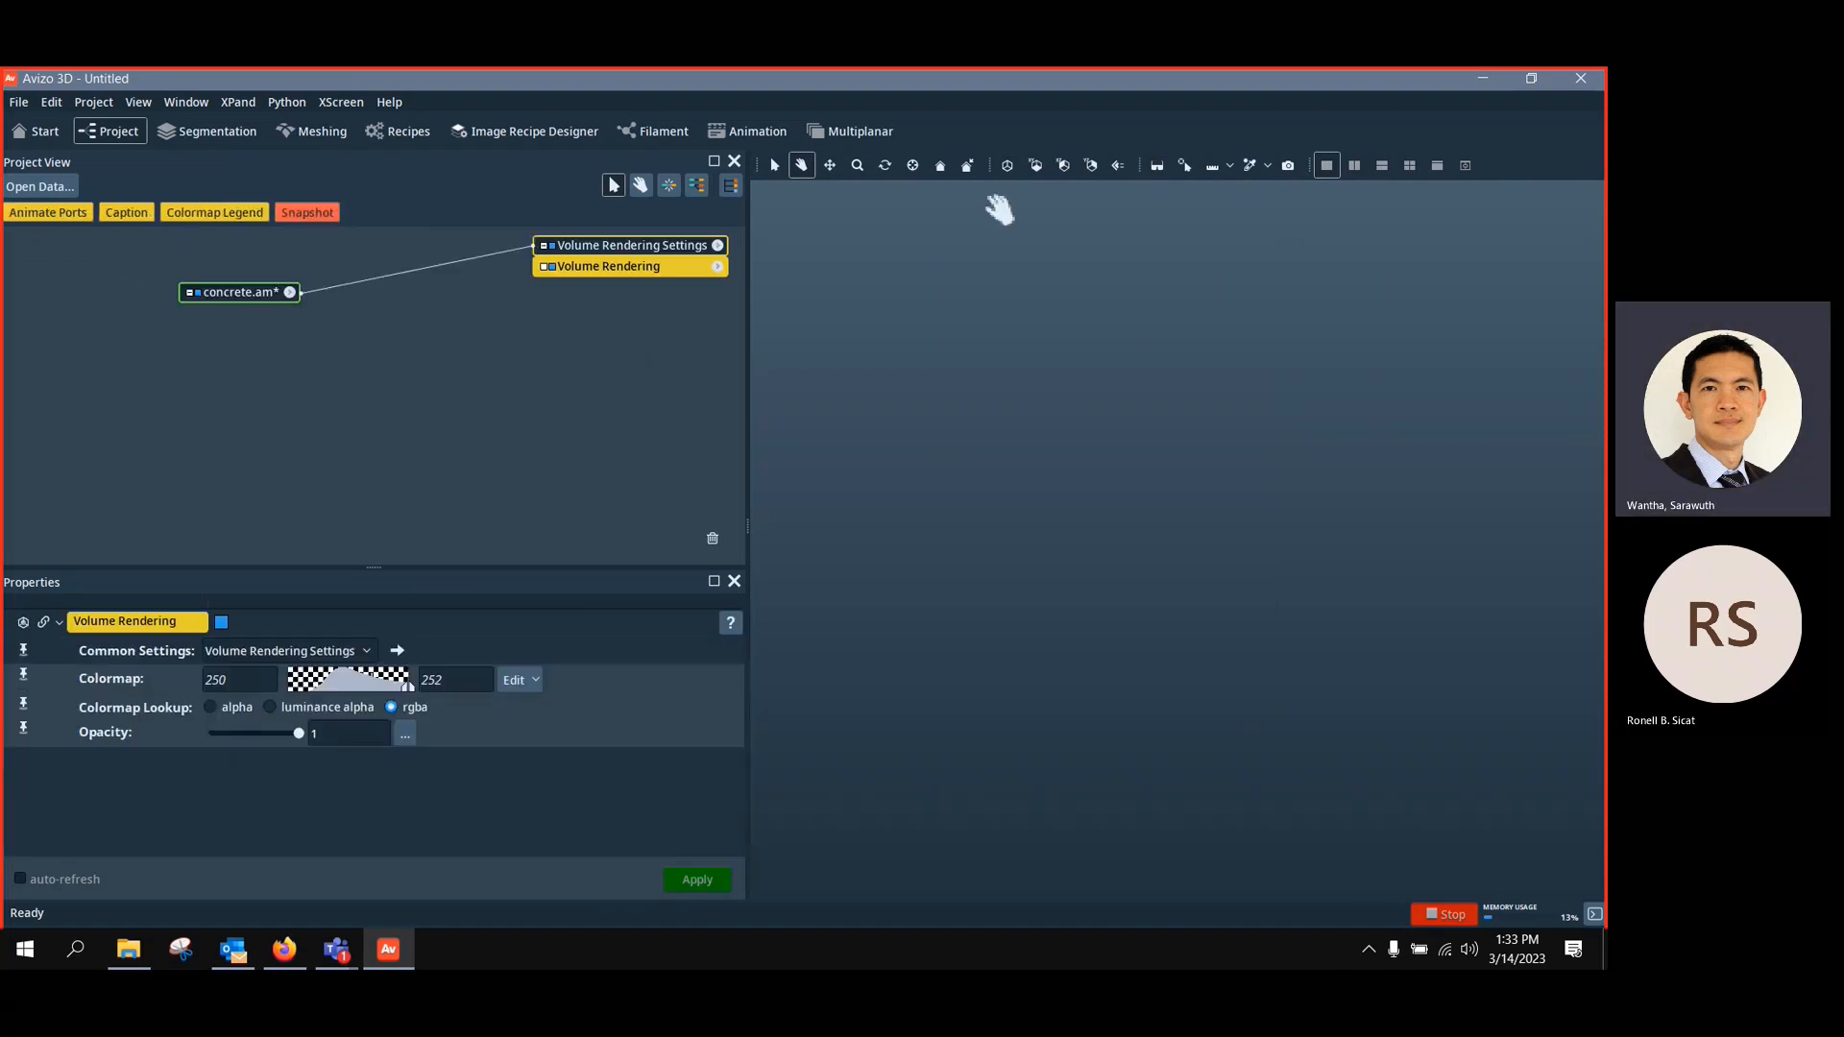
click(1007, 169)
drag(1013, 453, 1245, 661)
scroll(1128, 535, down, 3)
scroll(1136, 532, down, 2)
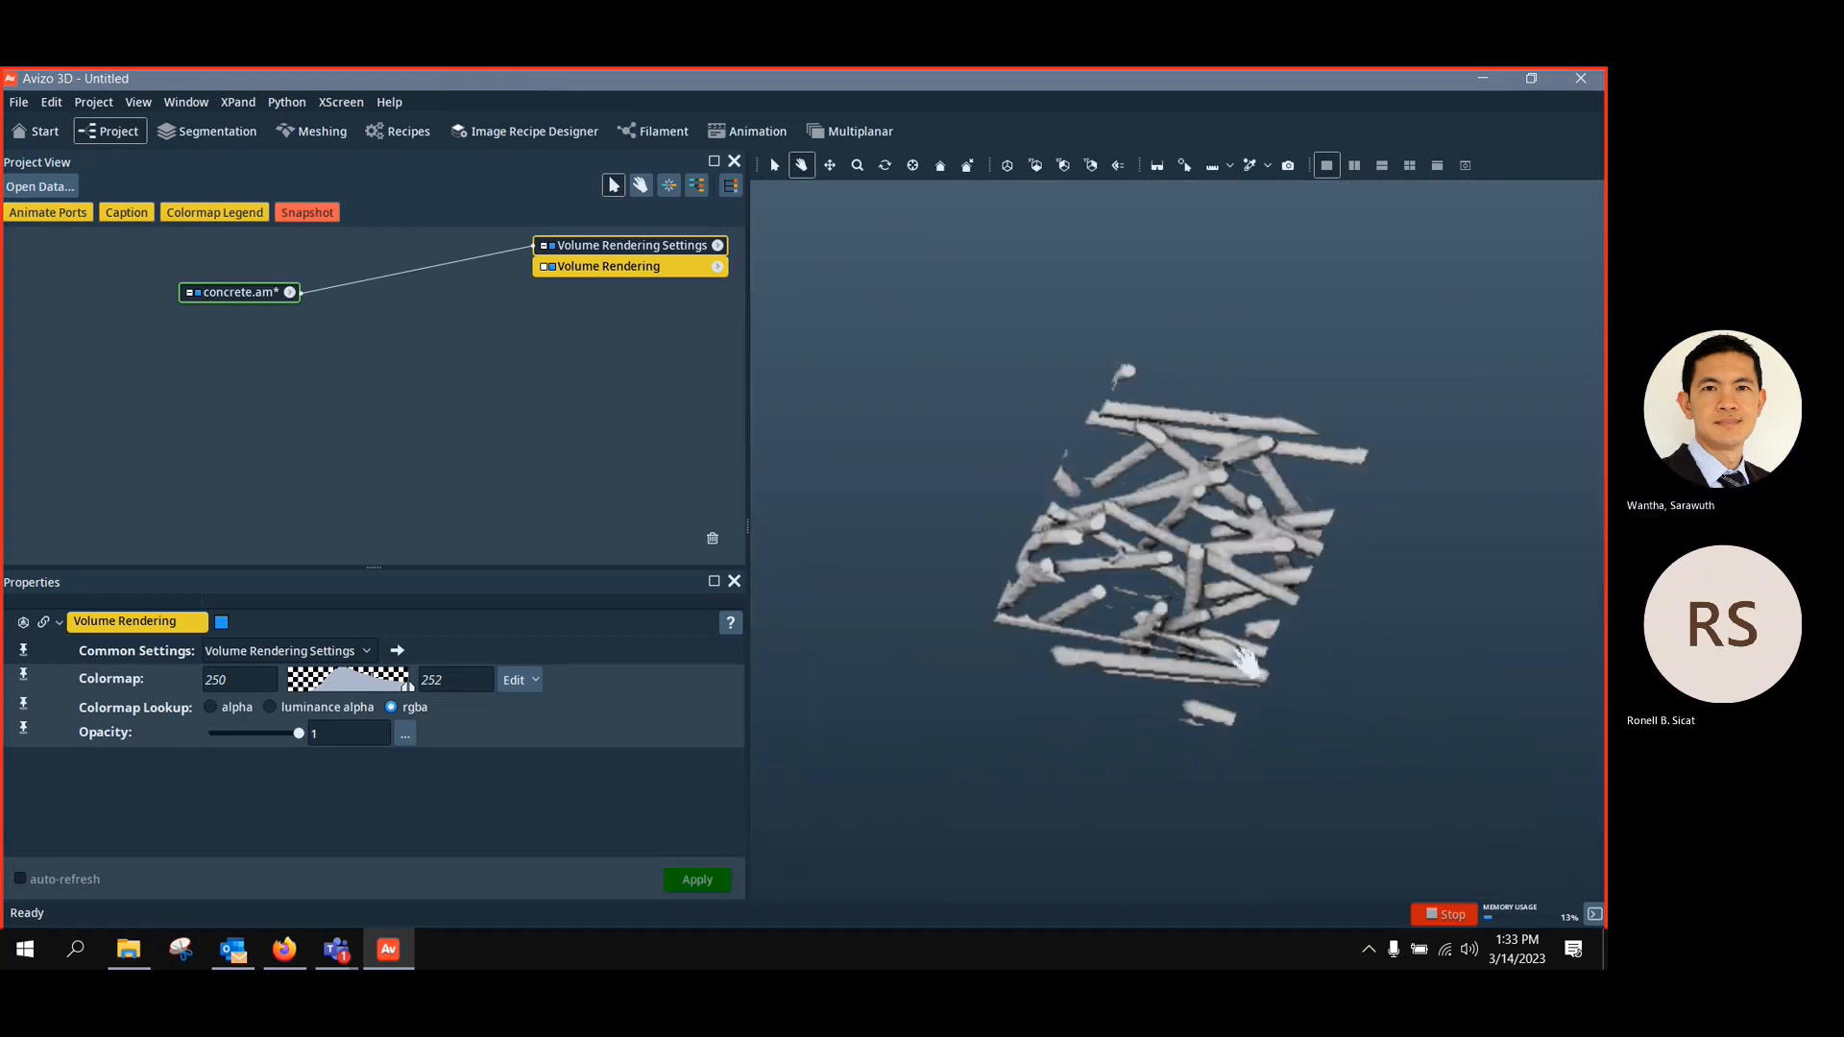
Line up the concrete.am and Volume Rendering objects in the network and examine the fibers from another angle
drag(639, 245, 538, 292)
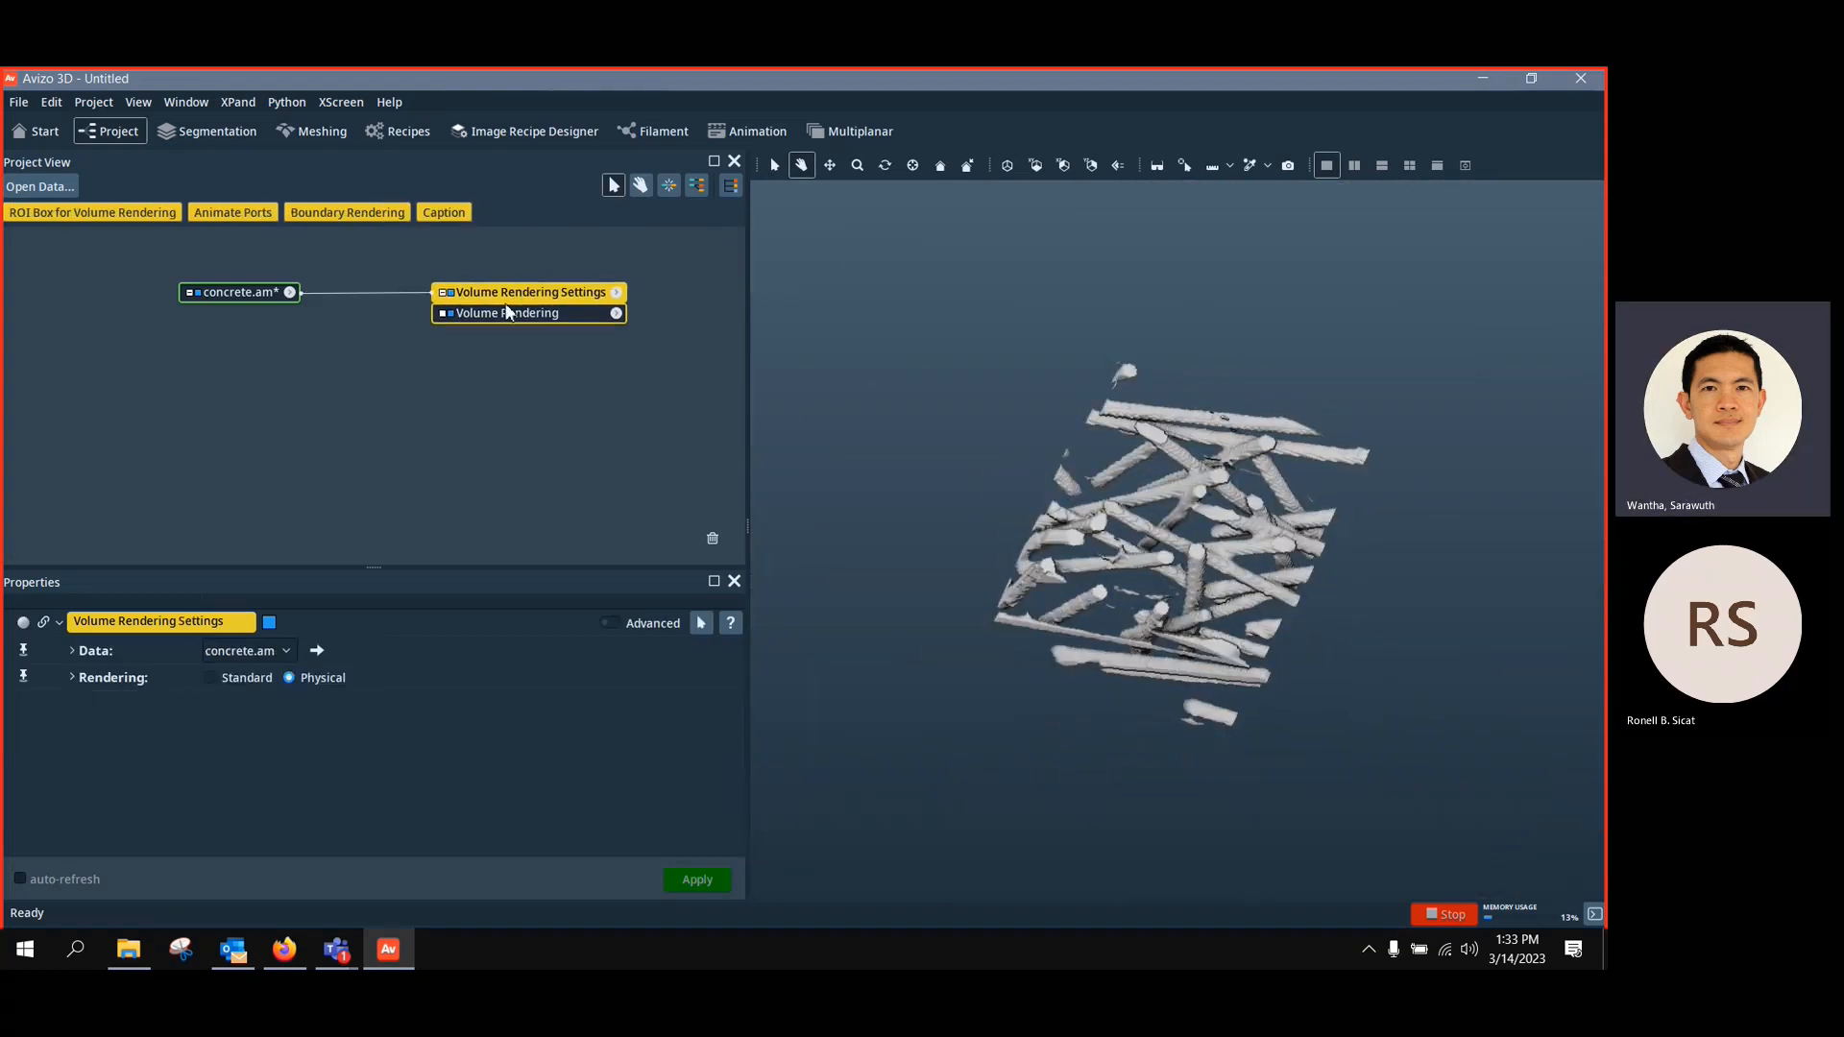
drag(238, 297, 148, 298)
drag(1263, 610, 1116, 584)
drag(1241, 576, 1114, 586)
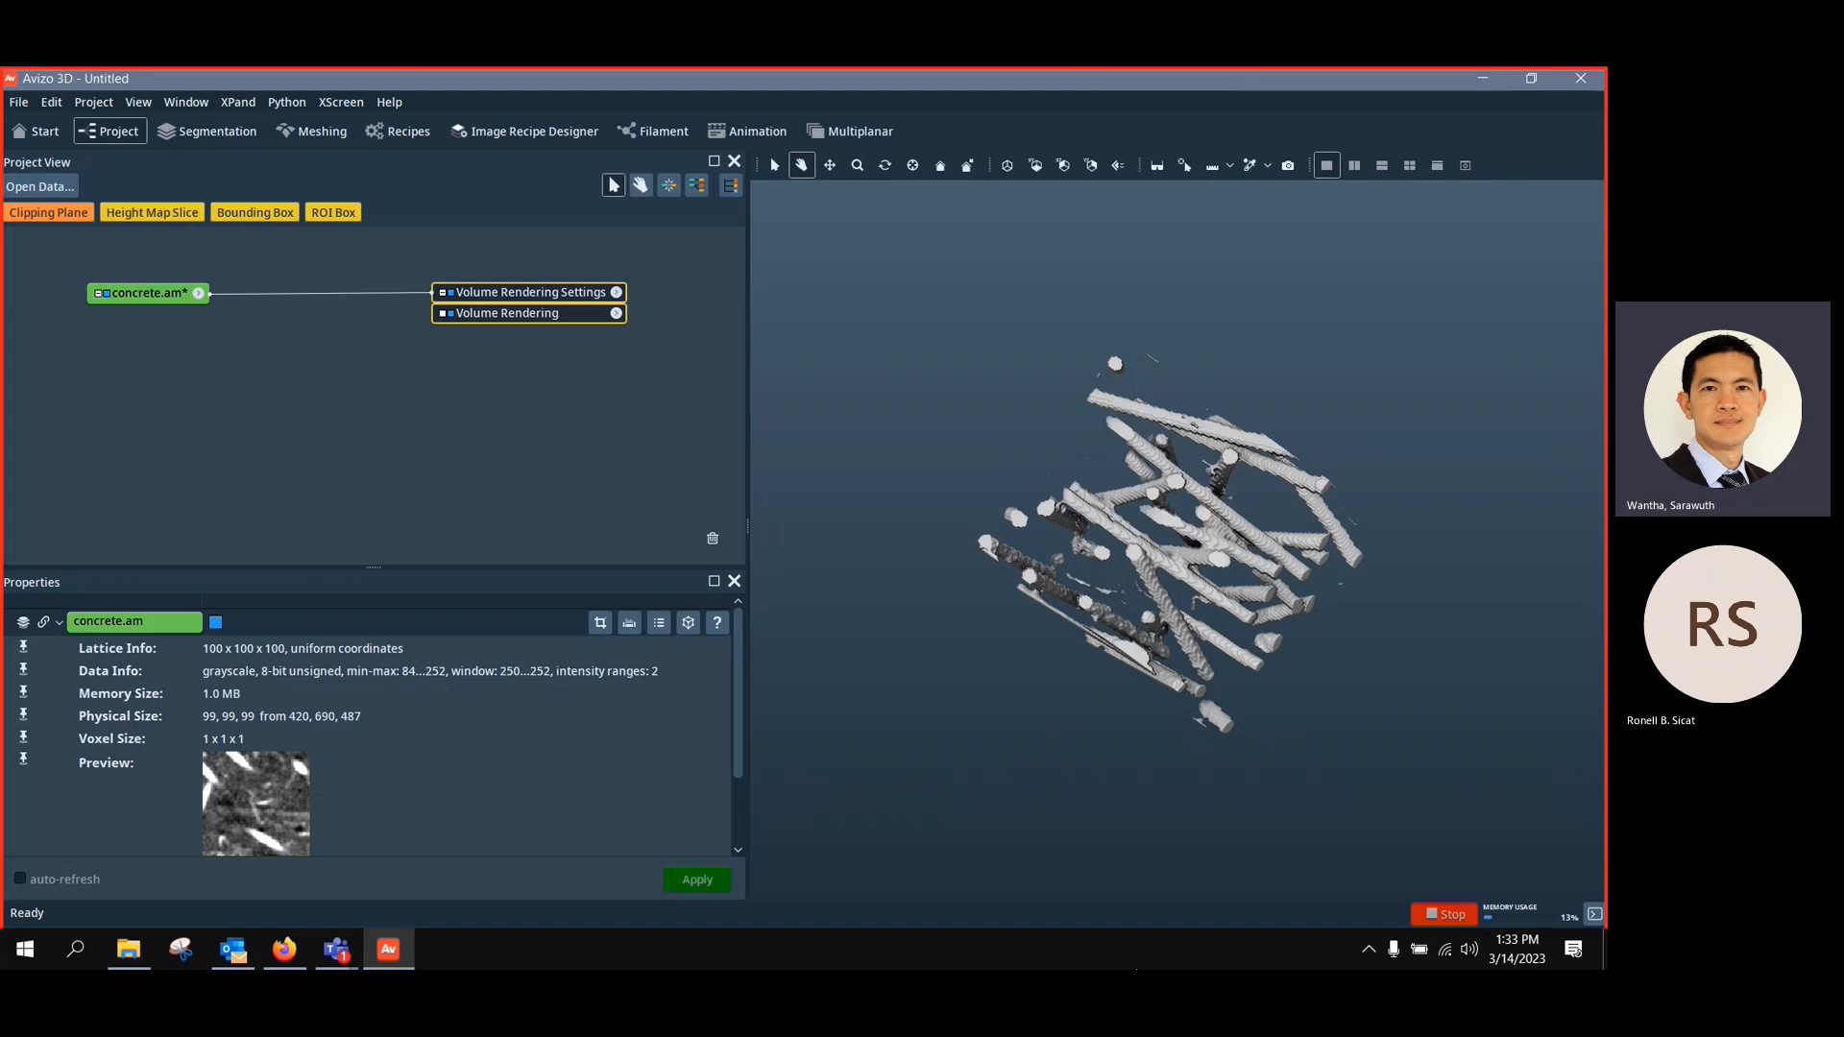
Delete the Volume Rendering and its settings, and move concrete.am to the edge of the project network
click(538, 292)
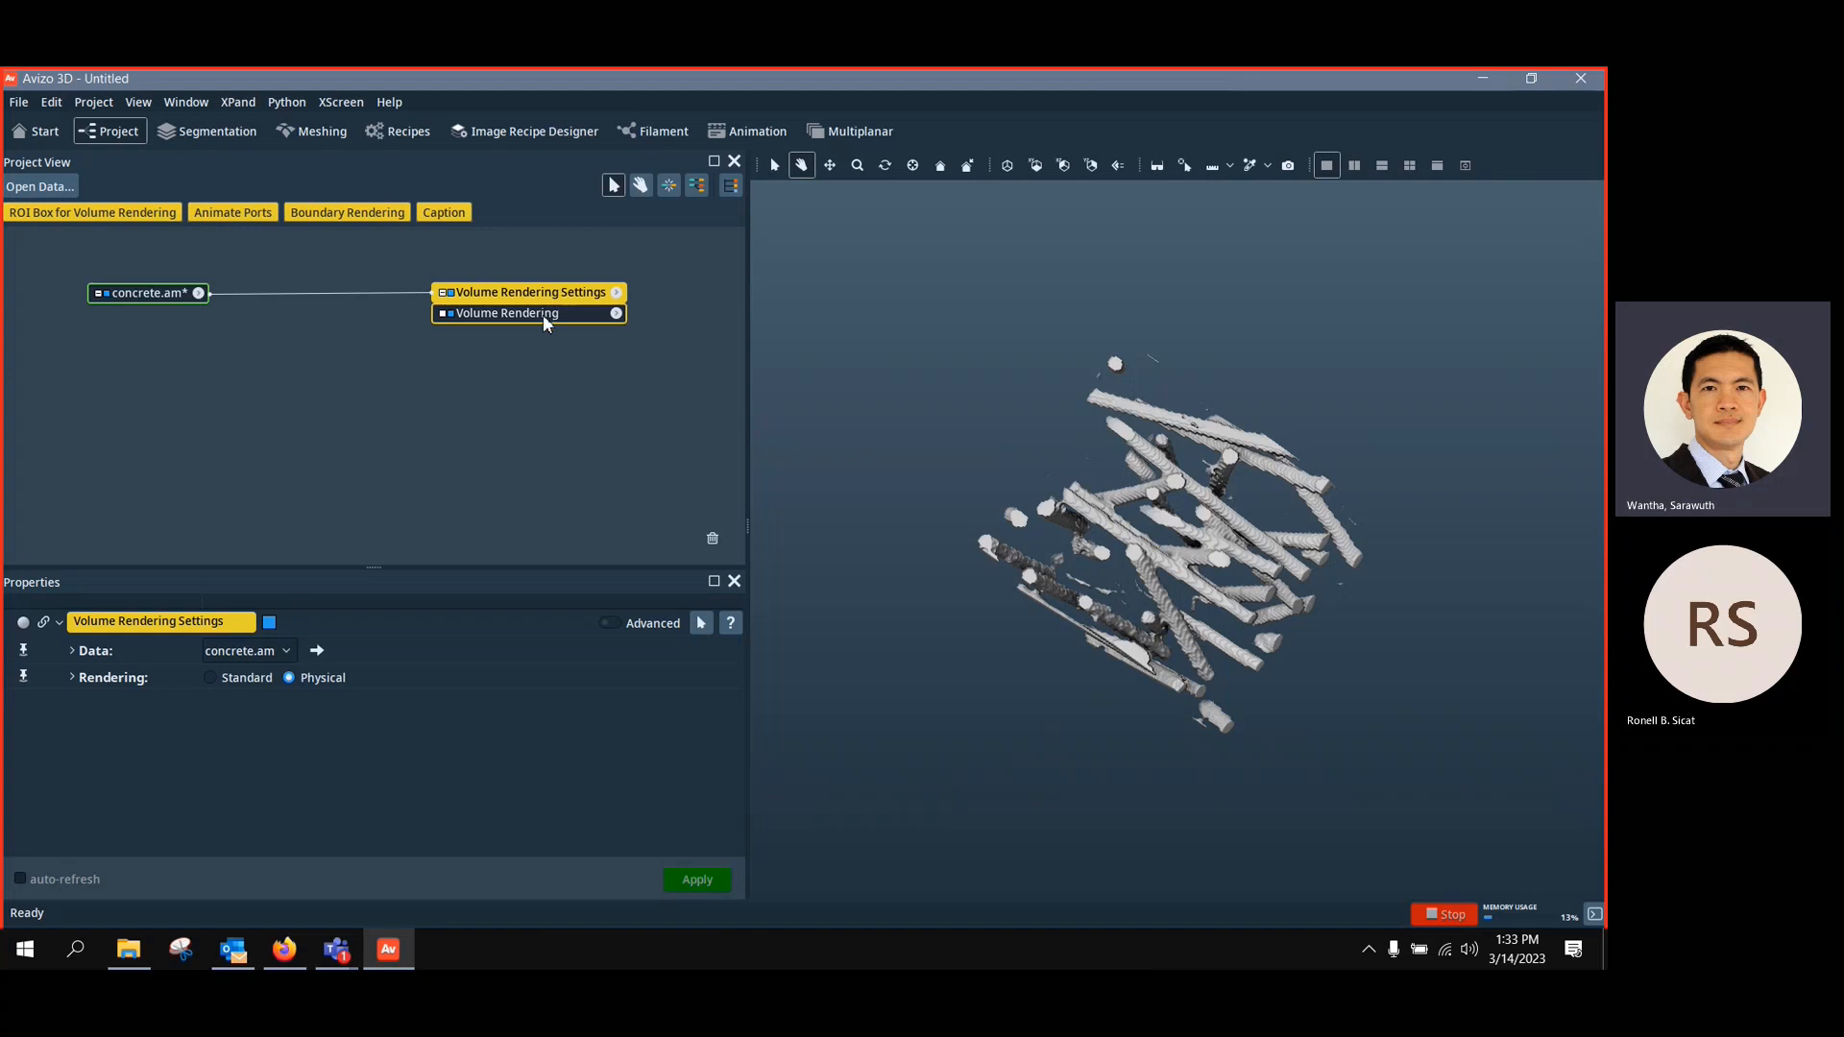
key(Delete)
drag(179, 290, 119, 287)
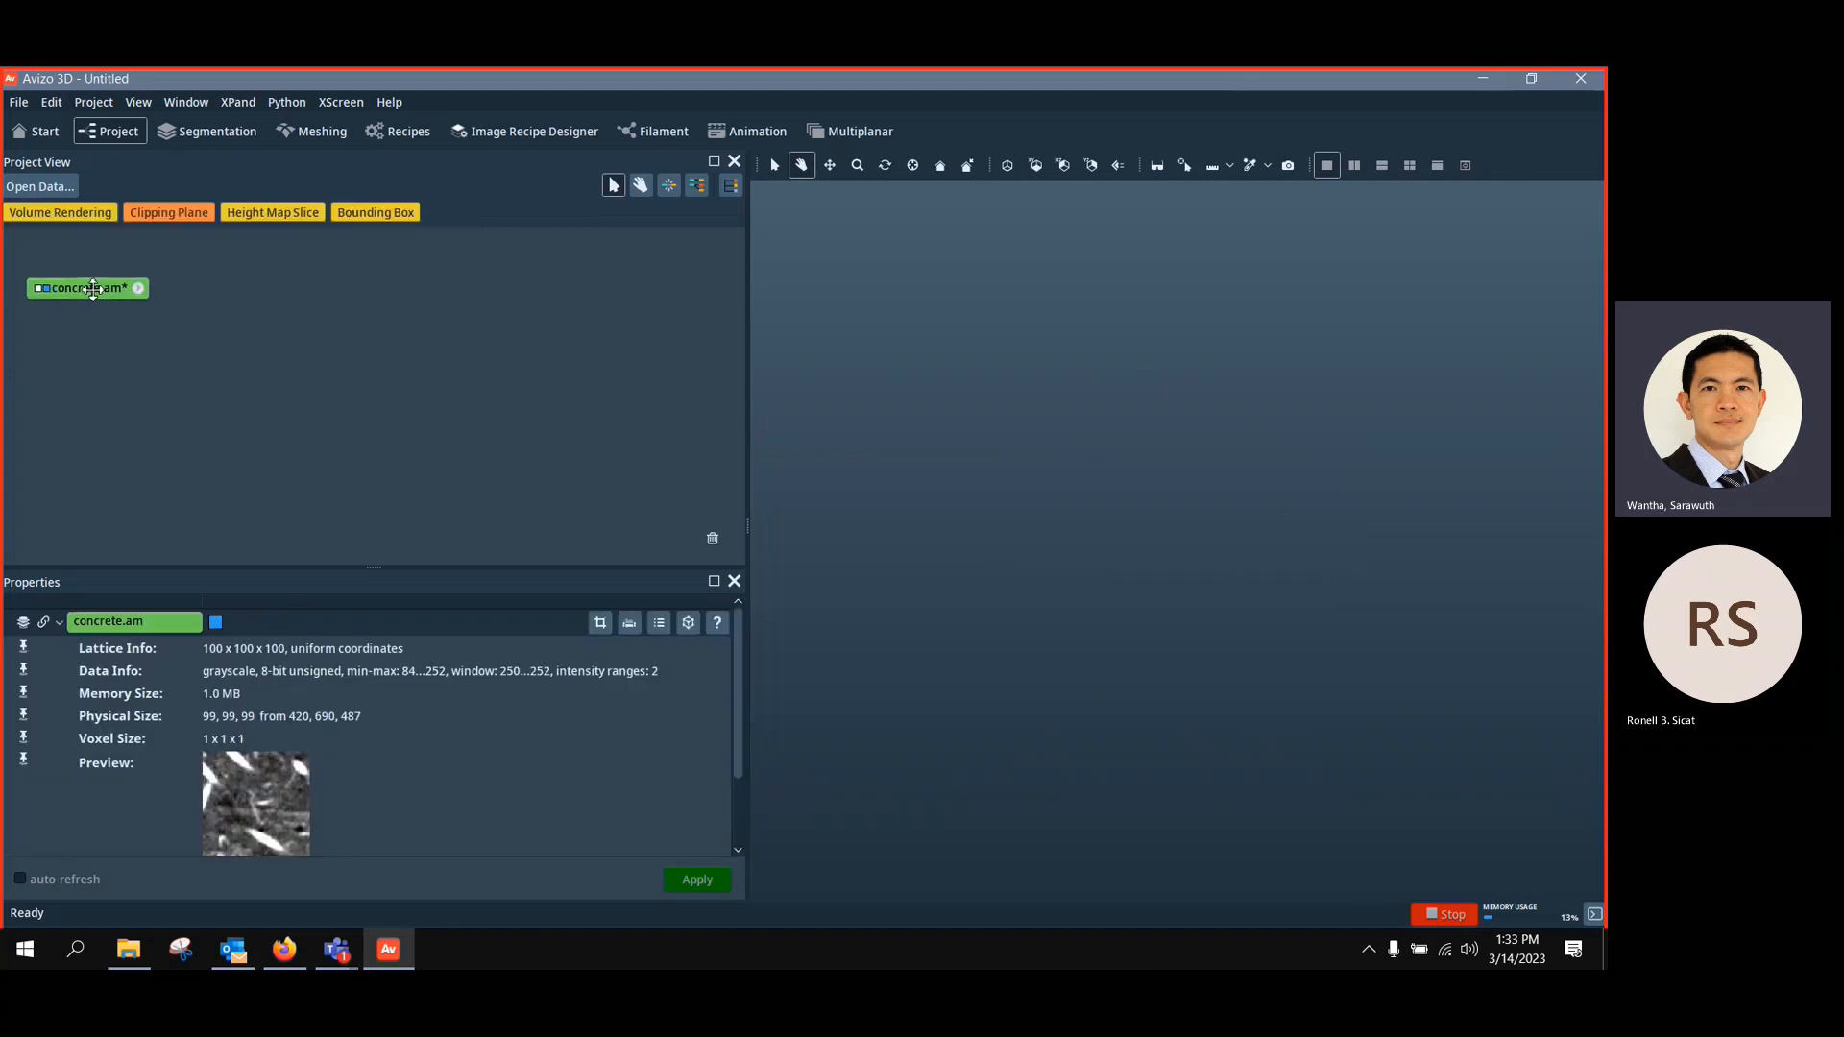
Attach a Cylinder Correlation module from Fiber Tracing to concrete.am
right_click(90, 286)
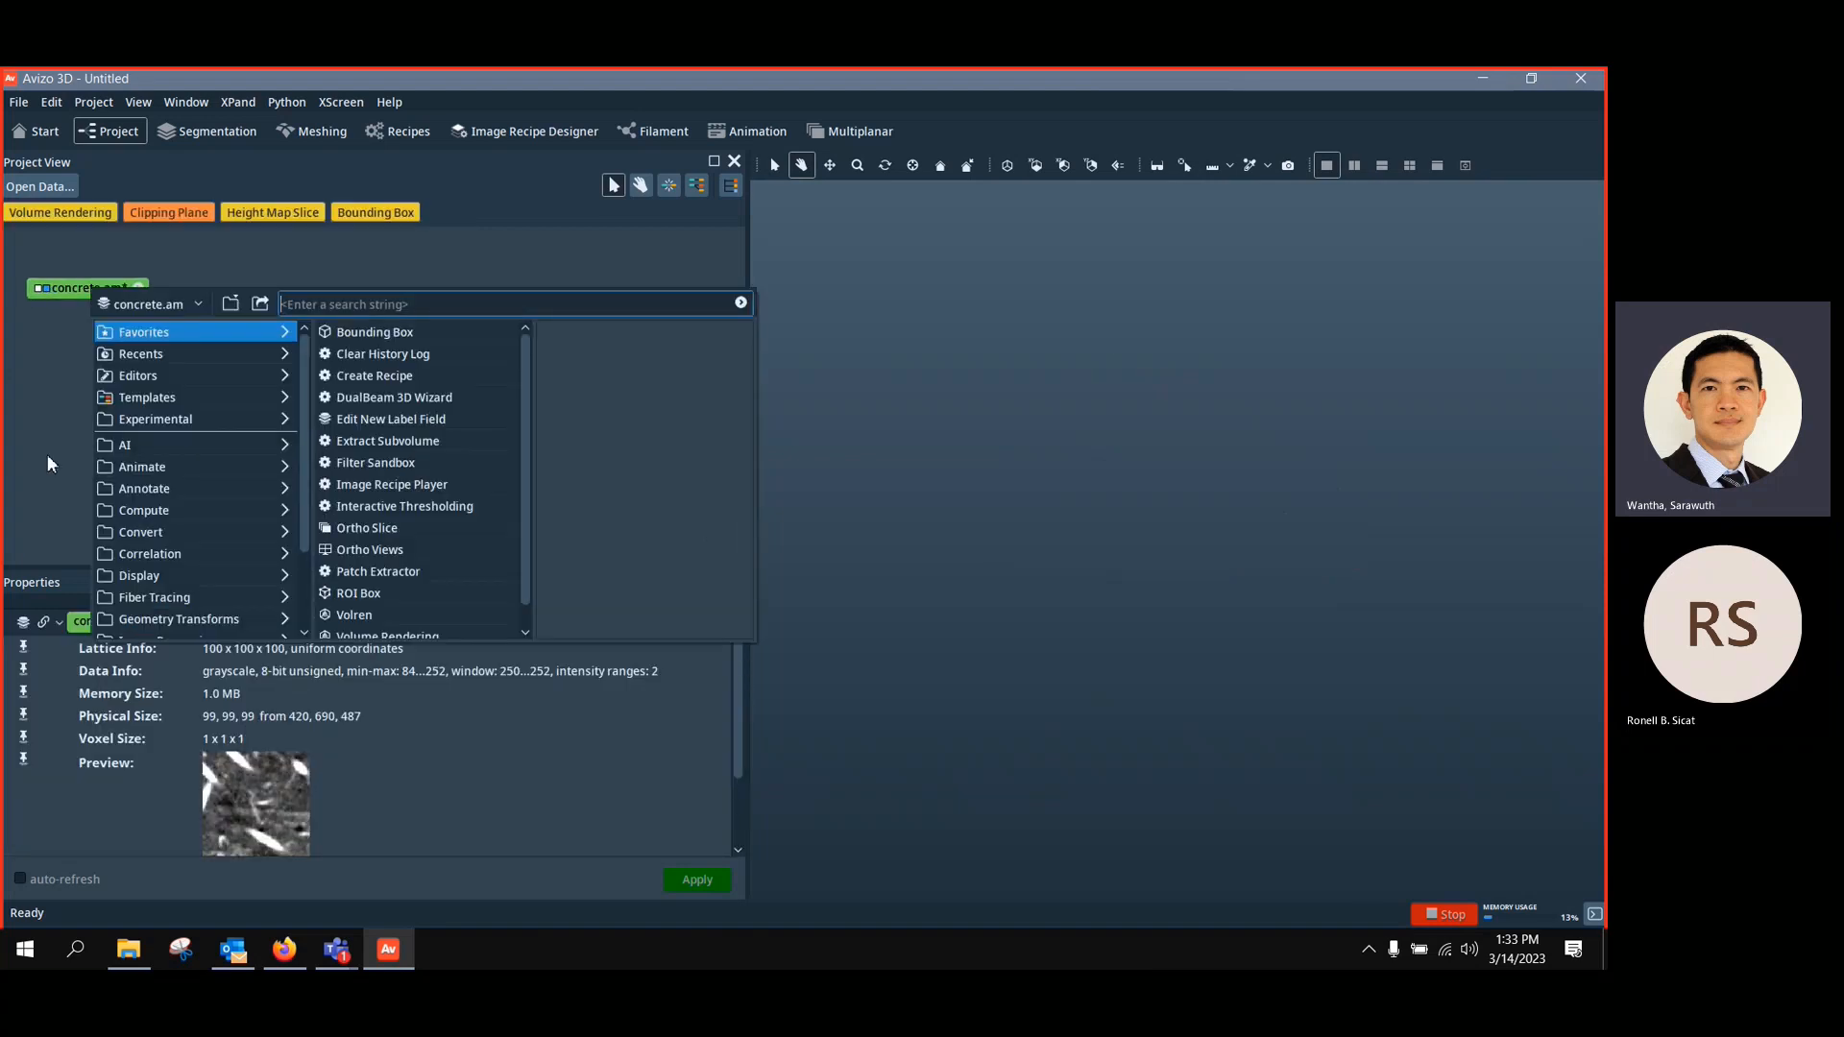
text(cy)
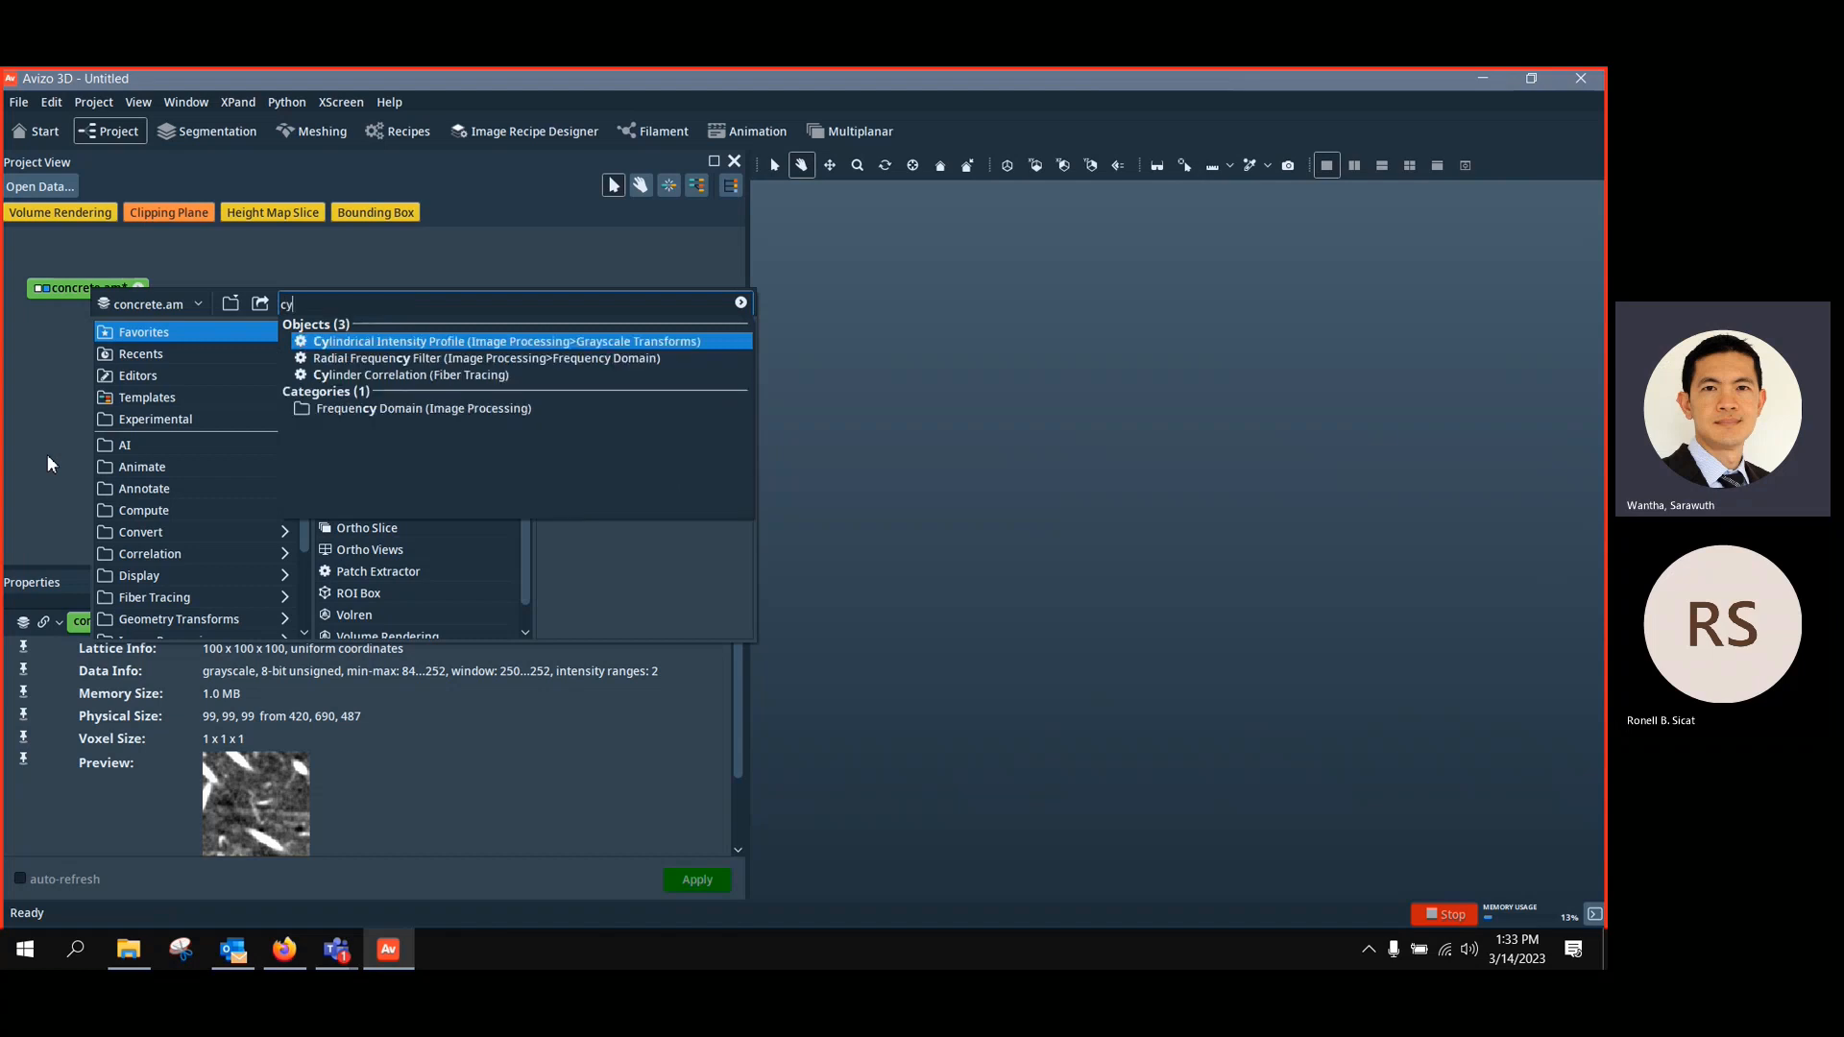
text(line)
key(BackSpace)
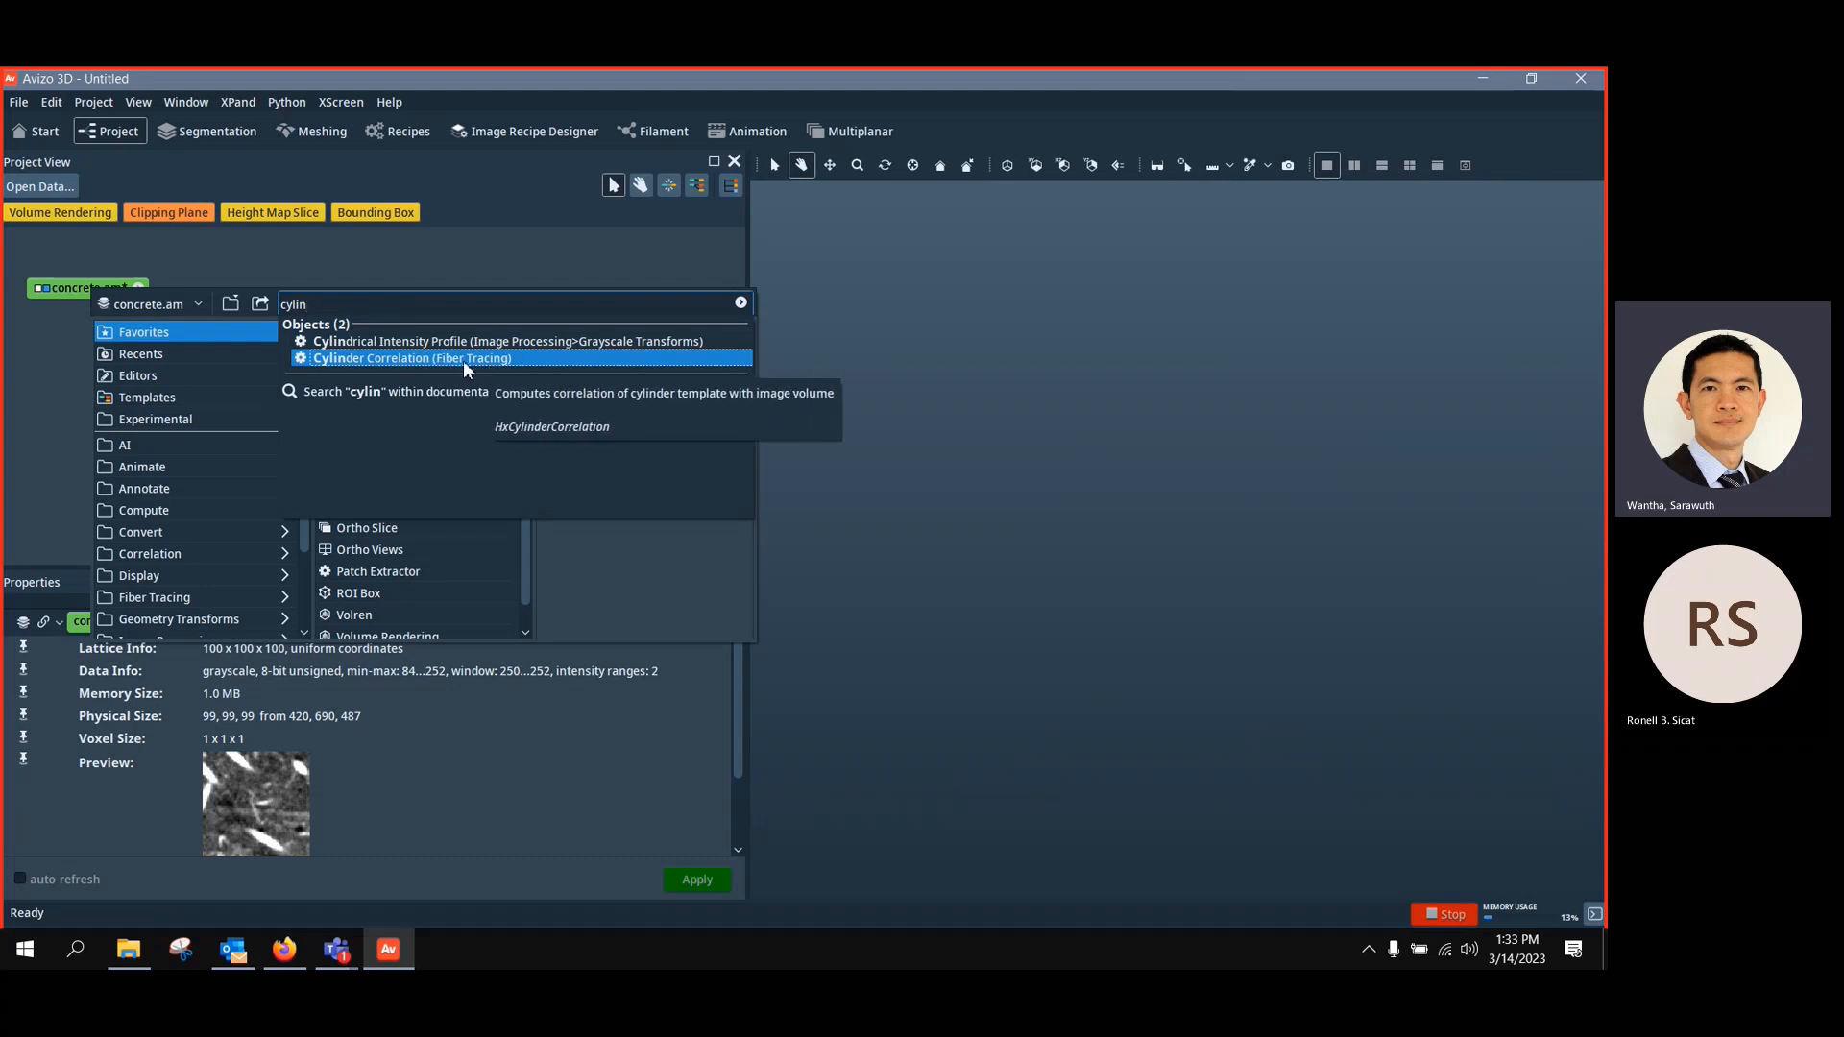
click(413, 359)
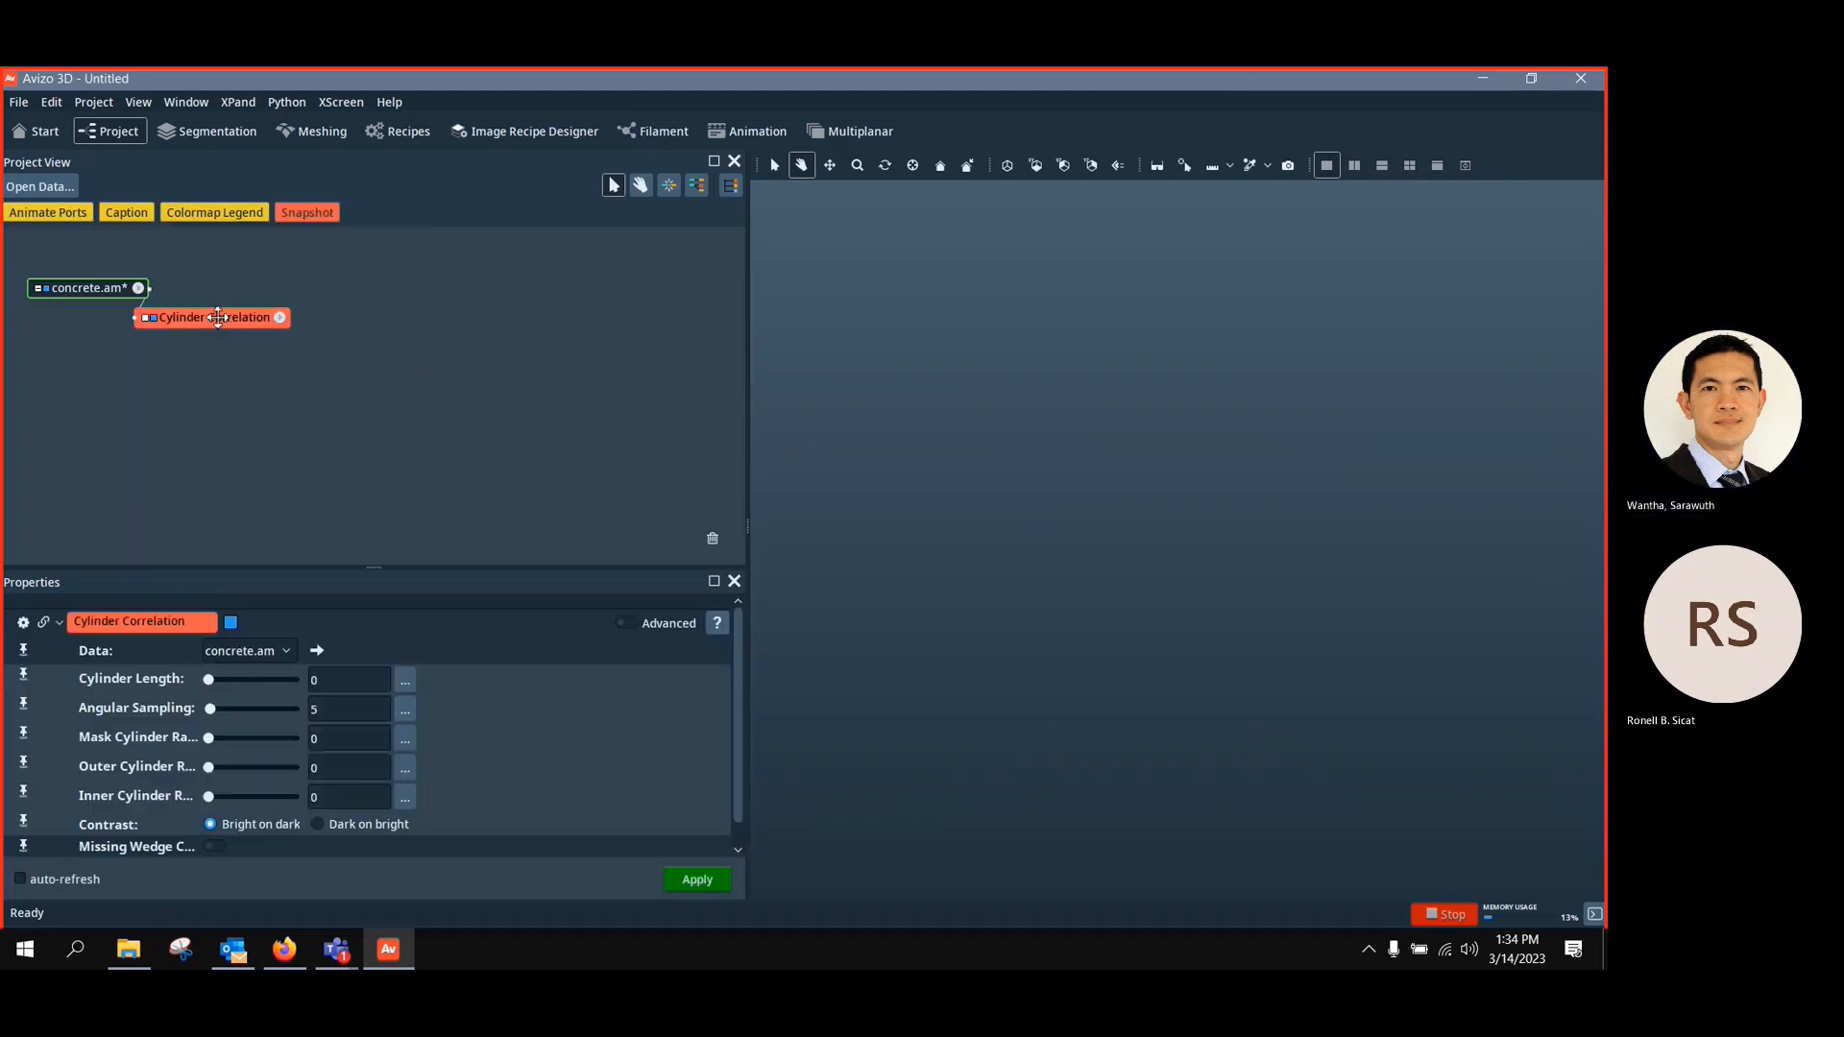
Place Cylinder Correlation beside concrete.am in the network and enlarge the properties area to show all its parameters
drag(211, 316, 343, 294)
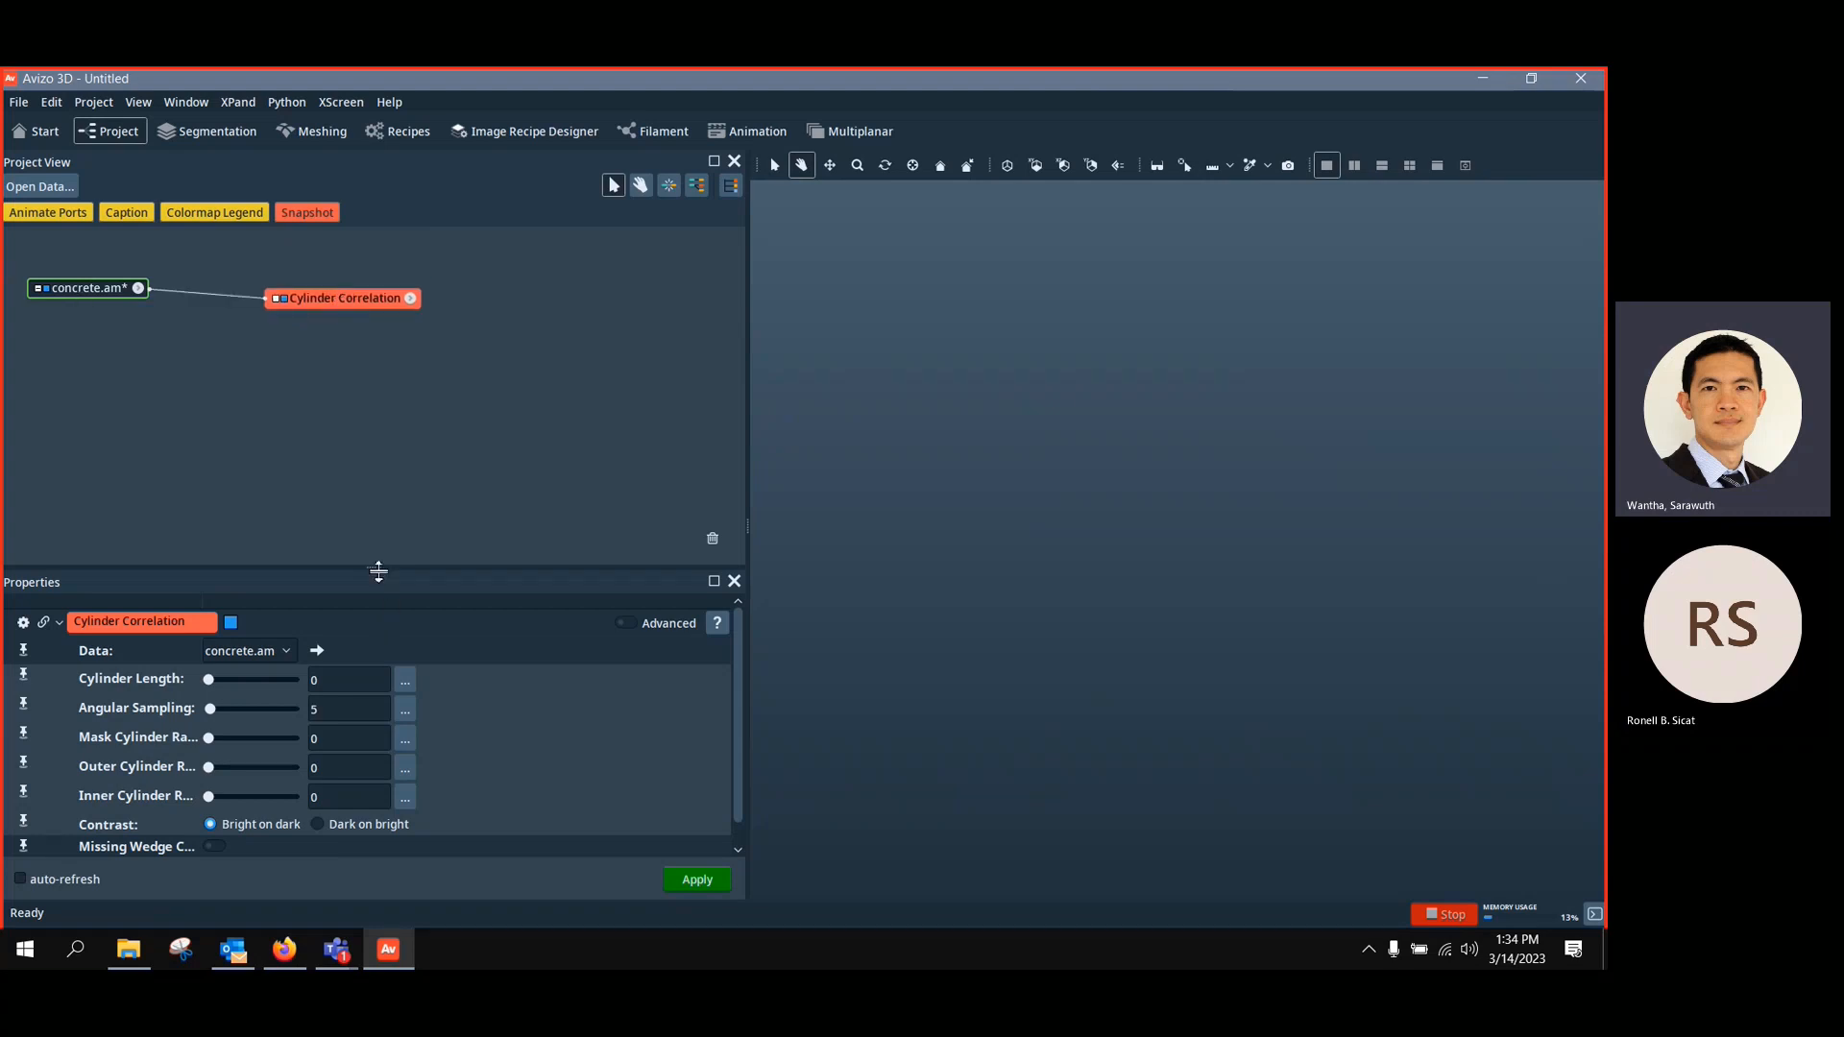
drag(377, 573, 384, 443)
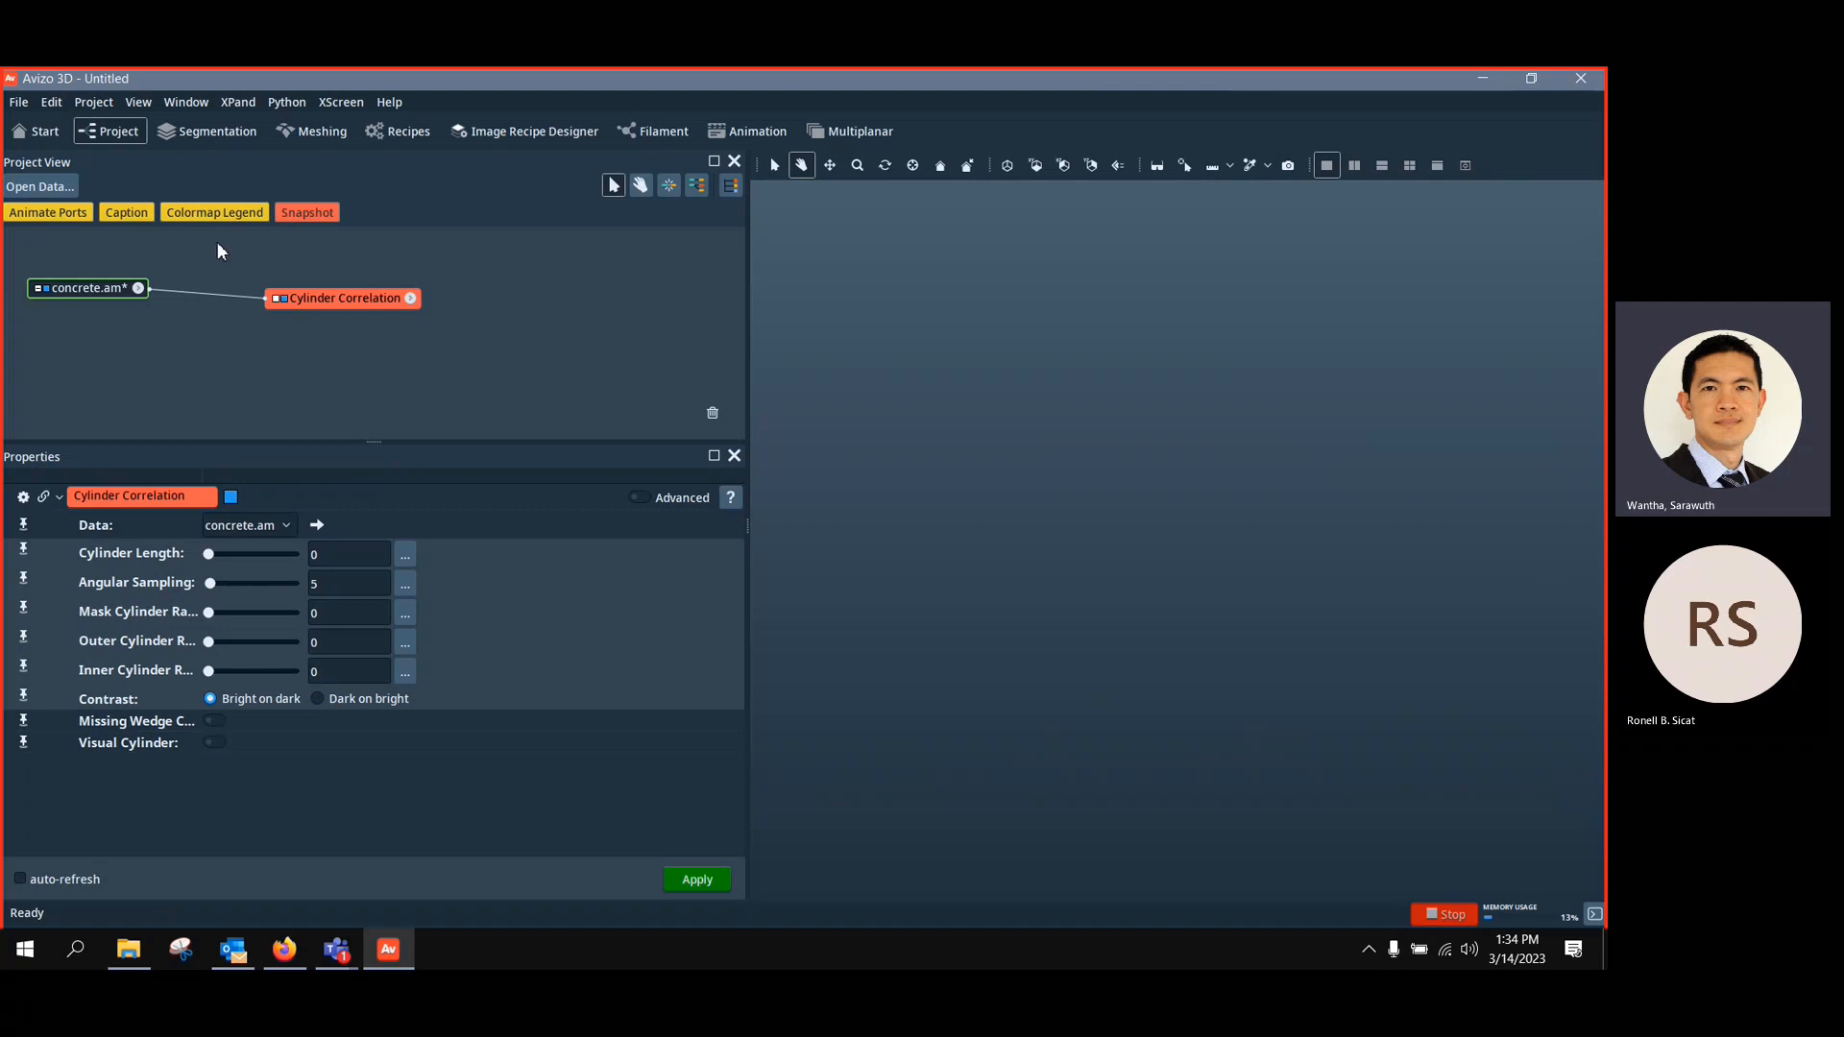
drag(328, 300, 337, 296)
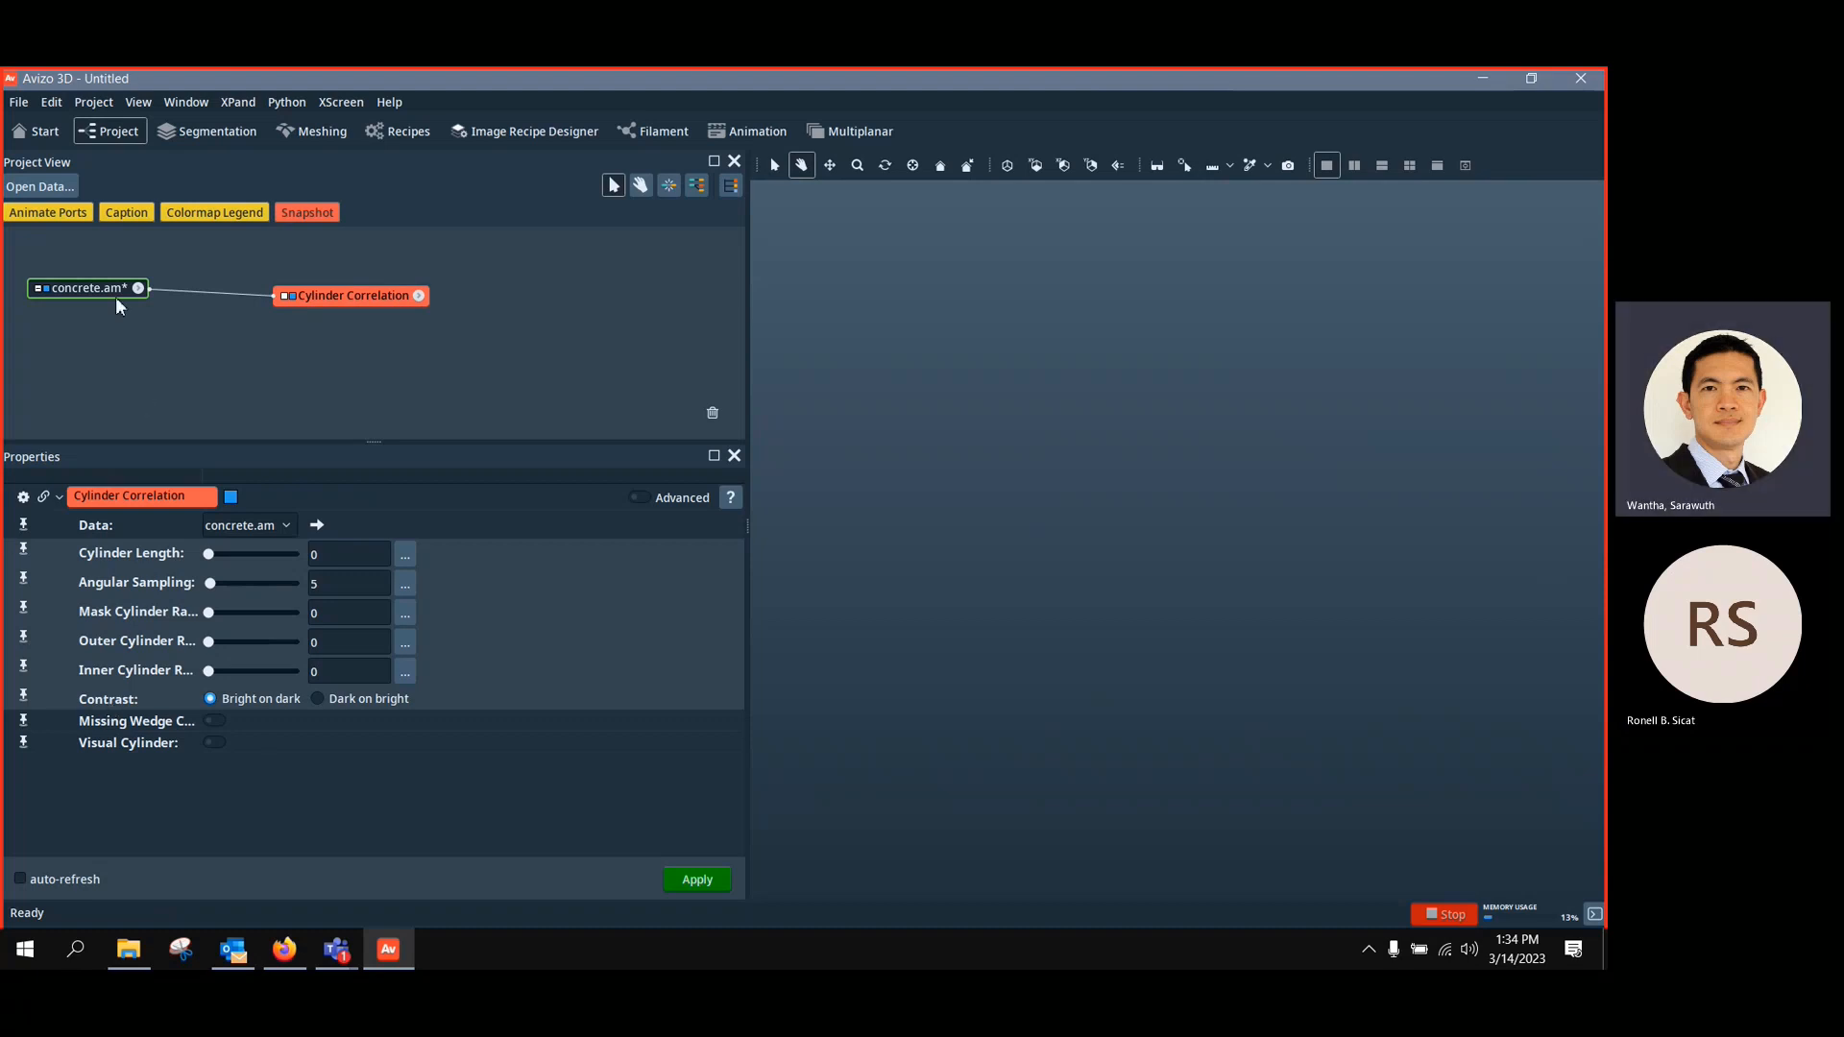
Attach an Ortho Slice to concrete.am and set its xy slice number to 59
click(93, 288)
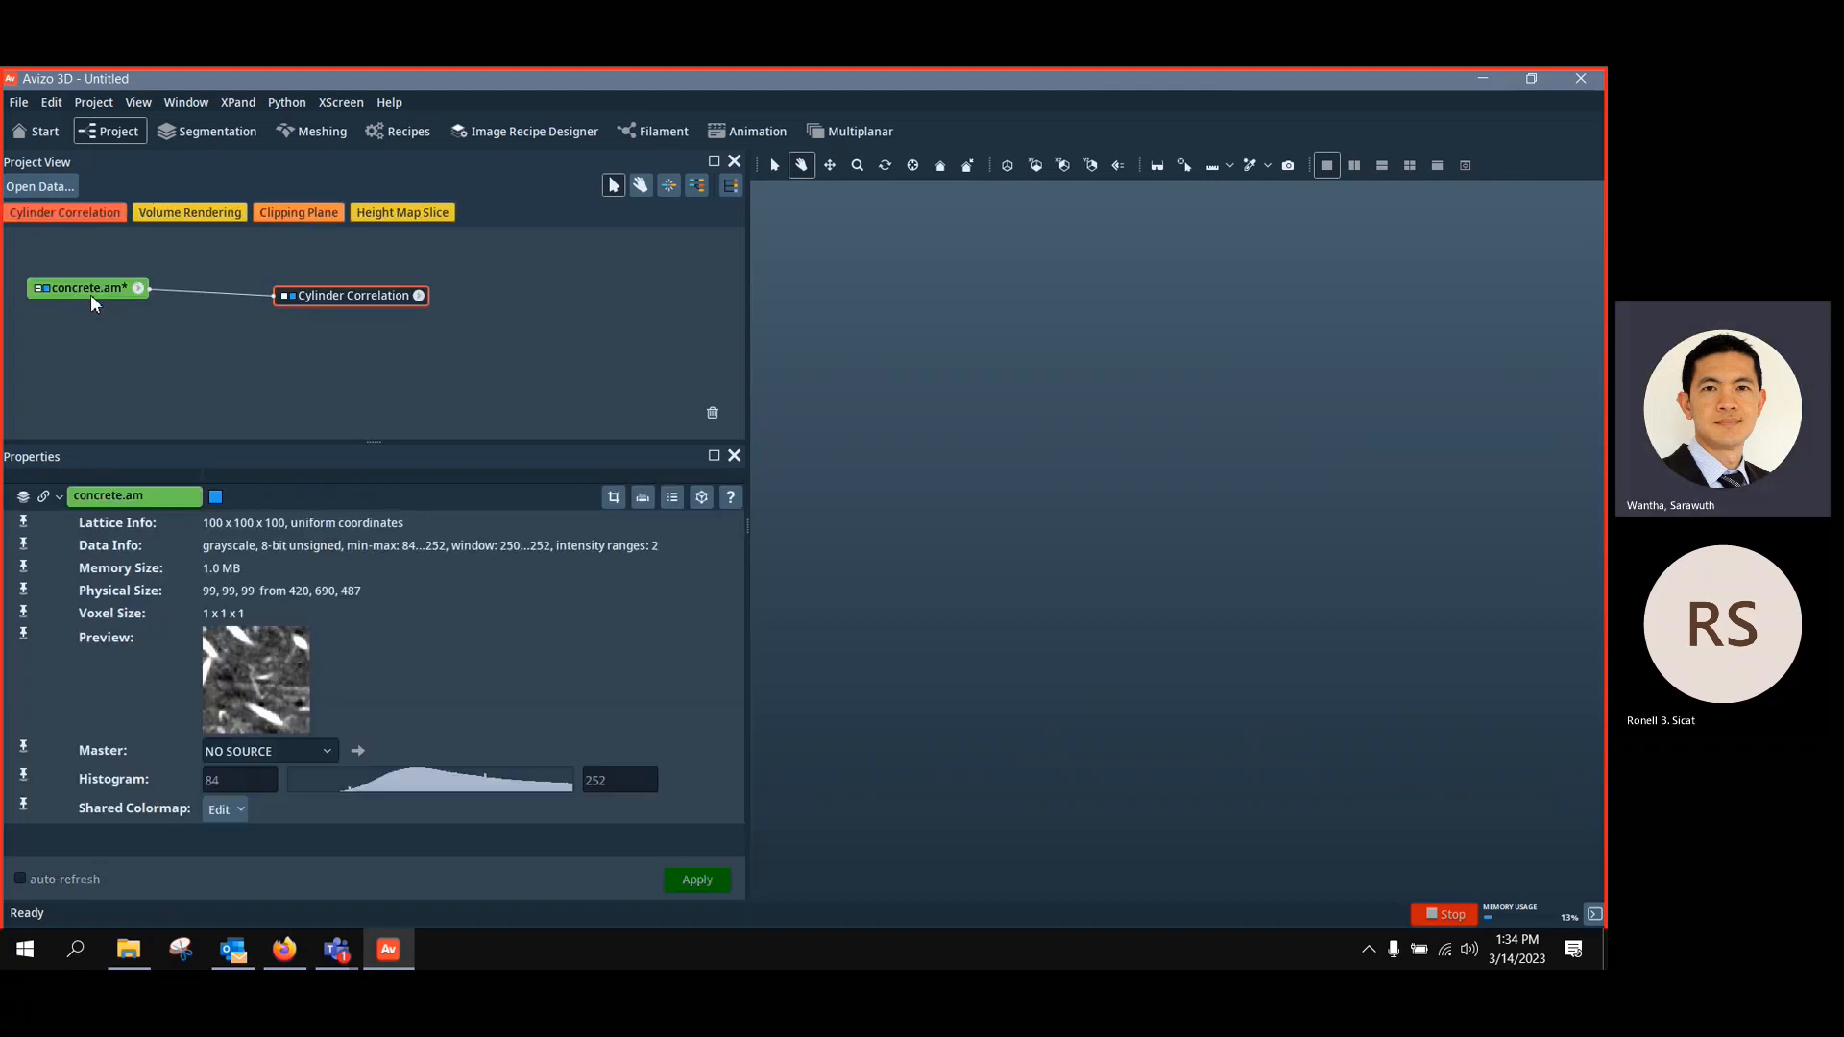
right_click(100, 296)
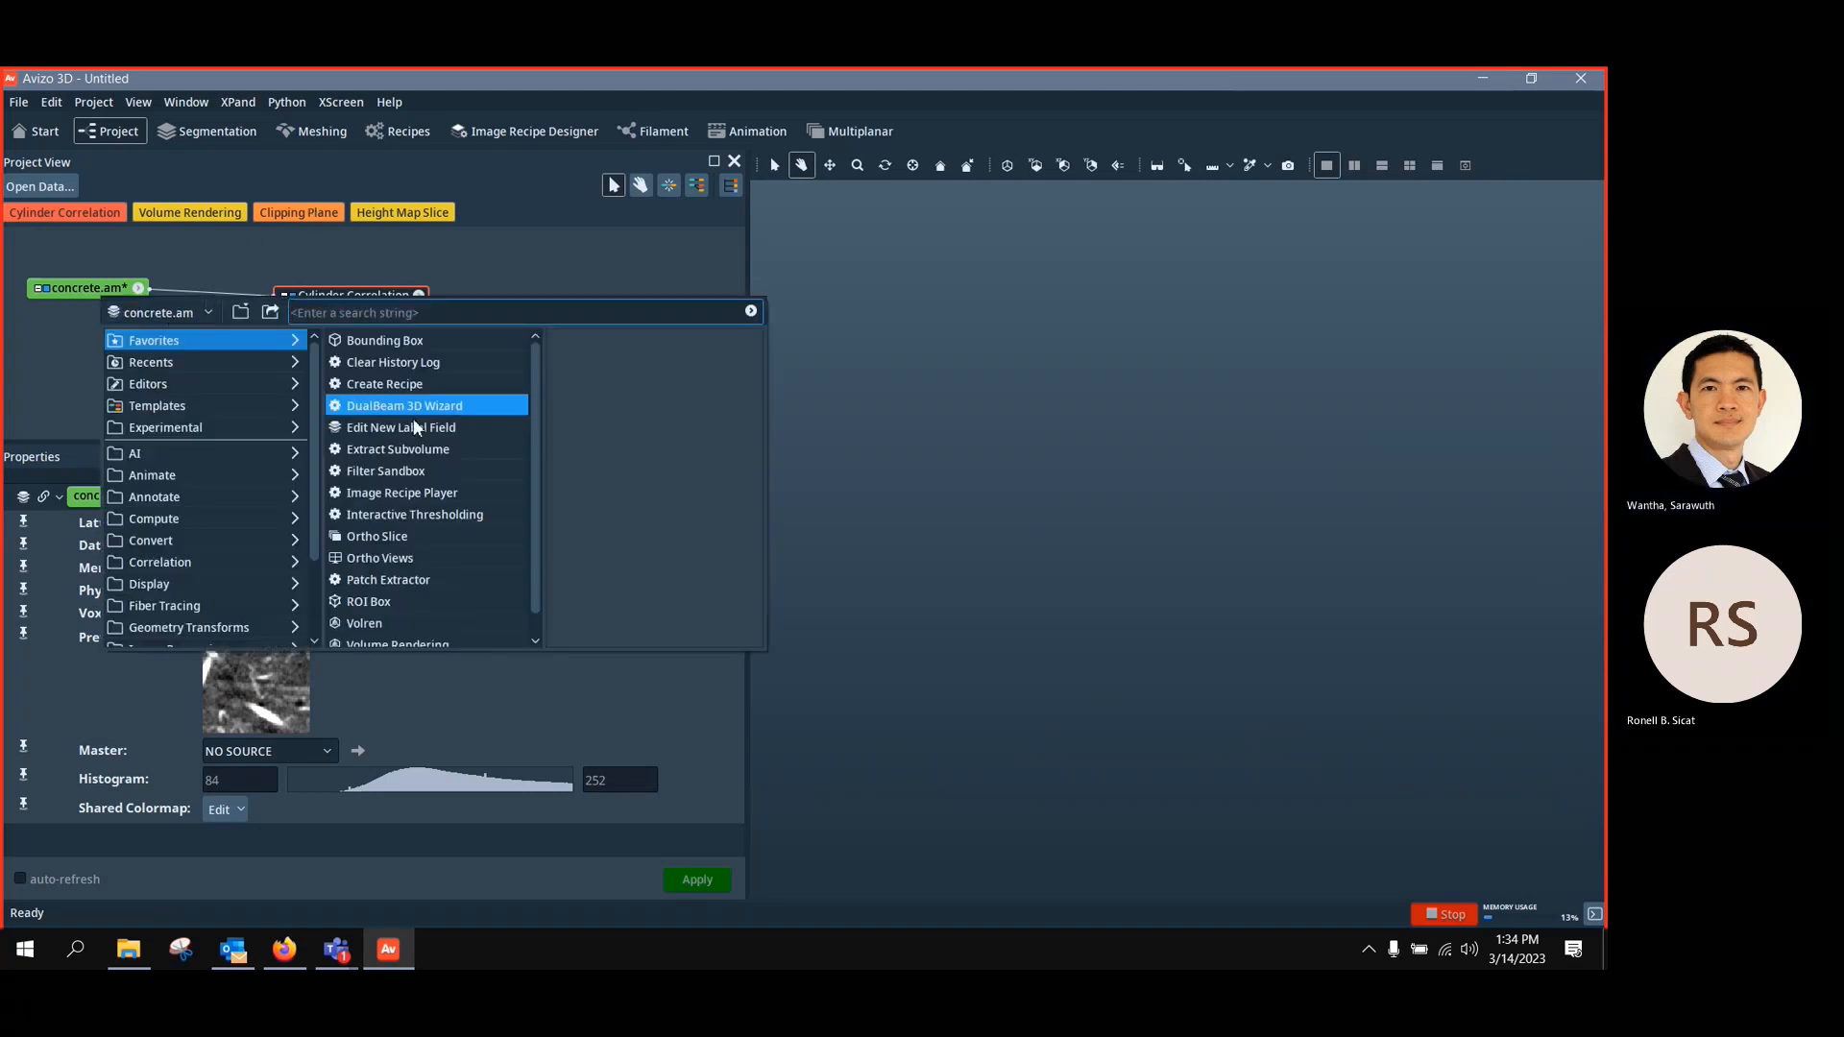
click(416, 542)
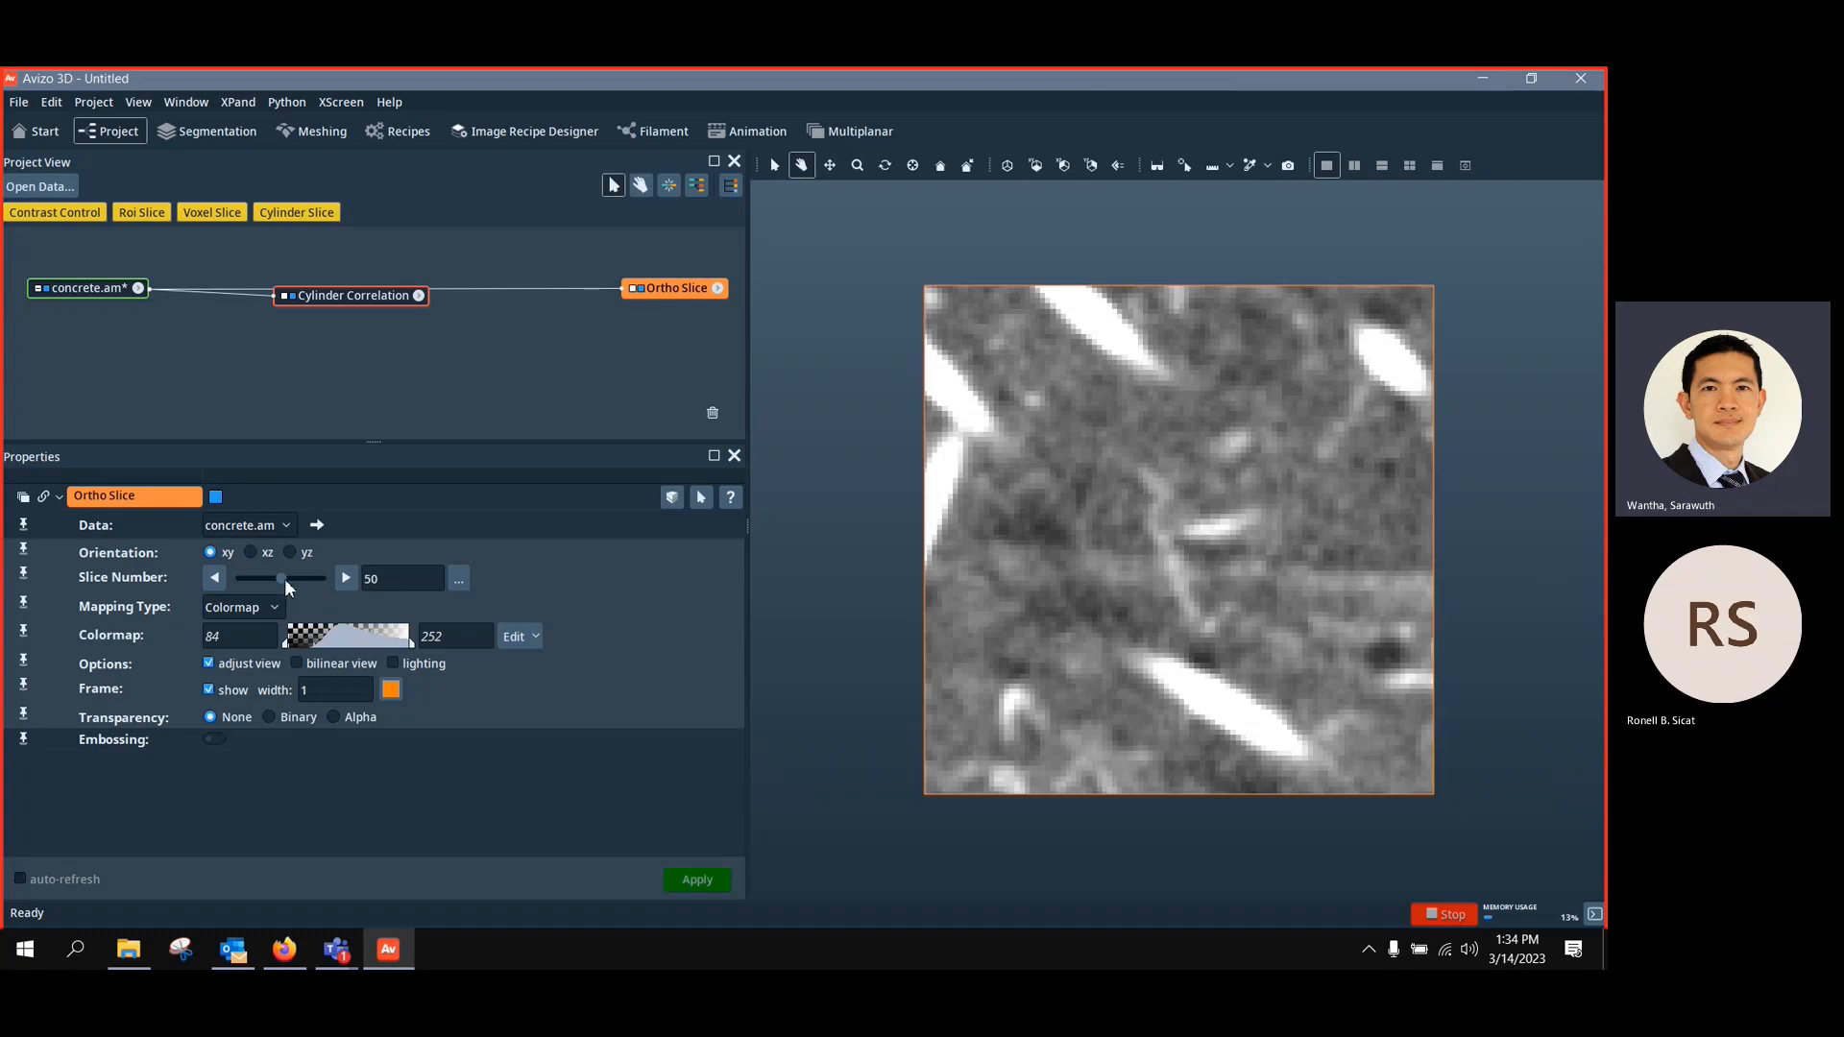
mouse_move(285, 580)
mouse_down()
mouse_move(267, 579)
mouse_move(292, 575)
mouse_up()
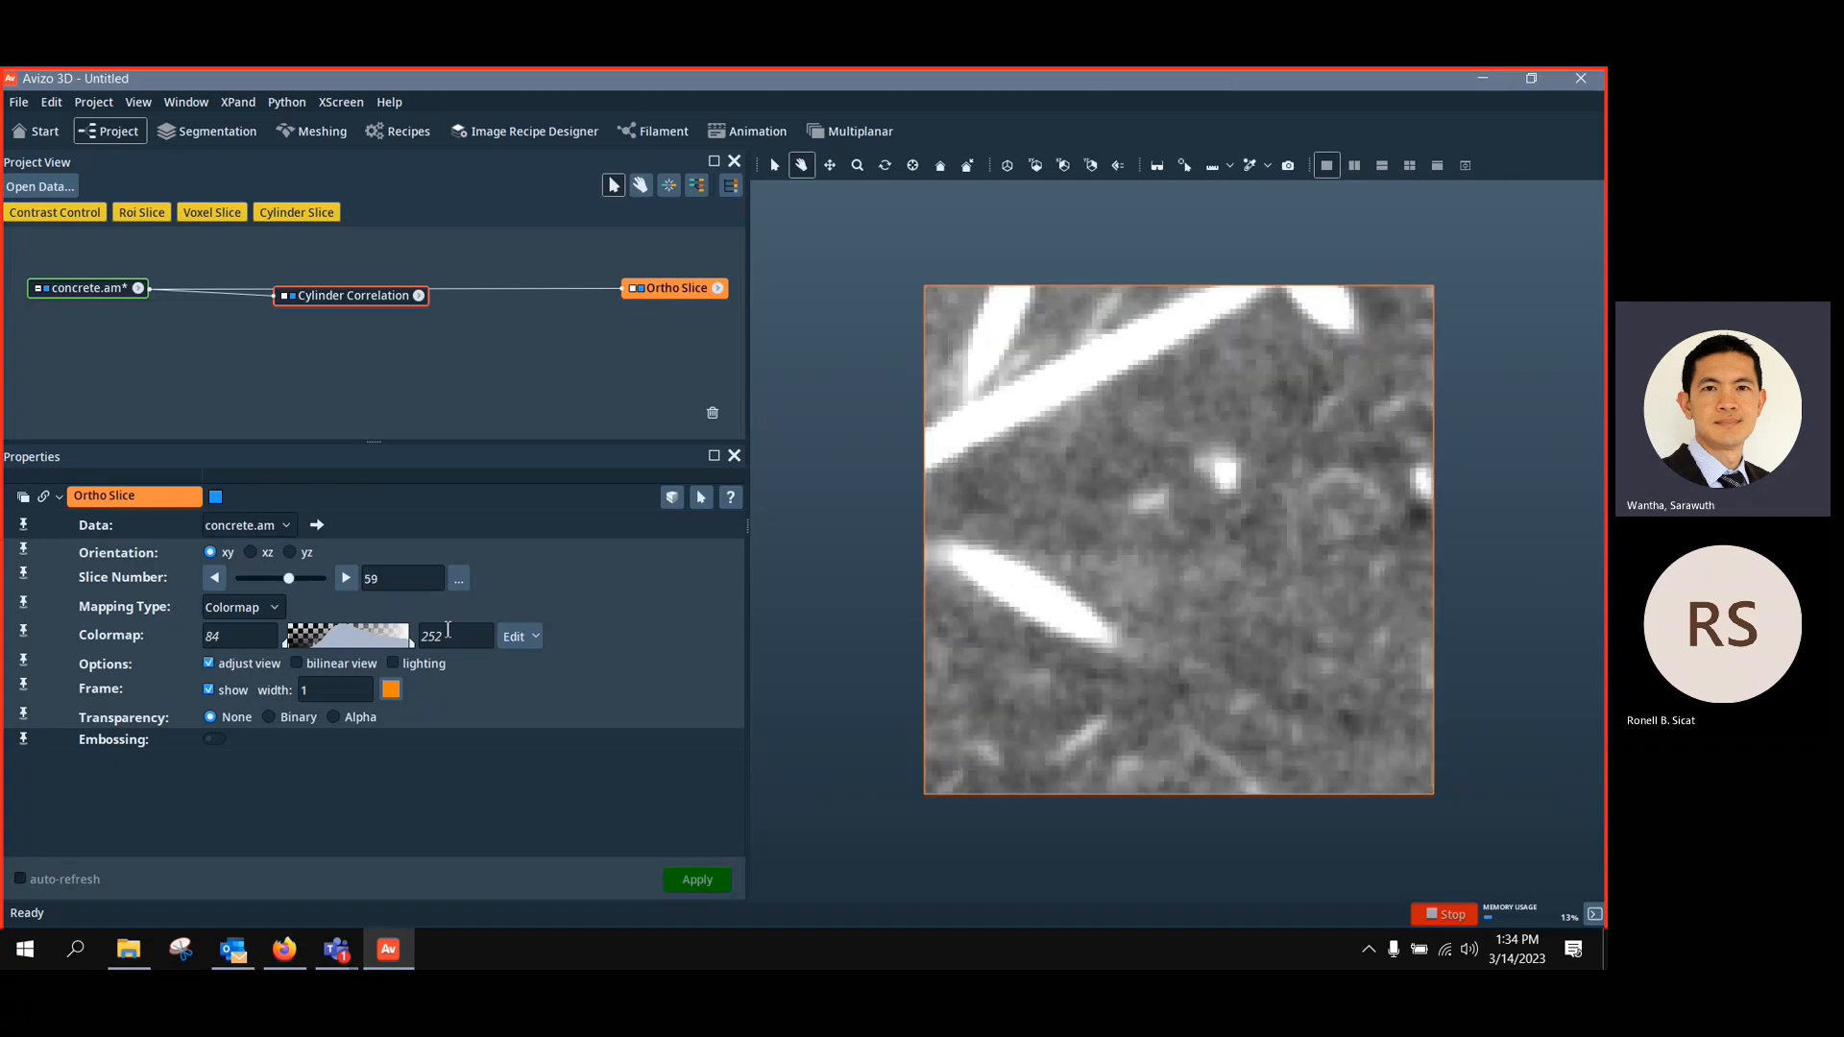
Measure the width of the long bright fiber on the slice with a line measurement across it
click(1228, 166)
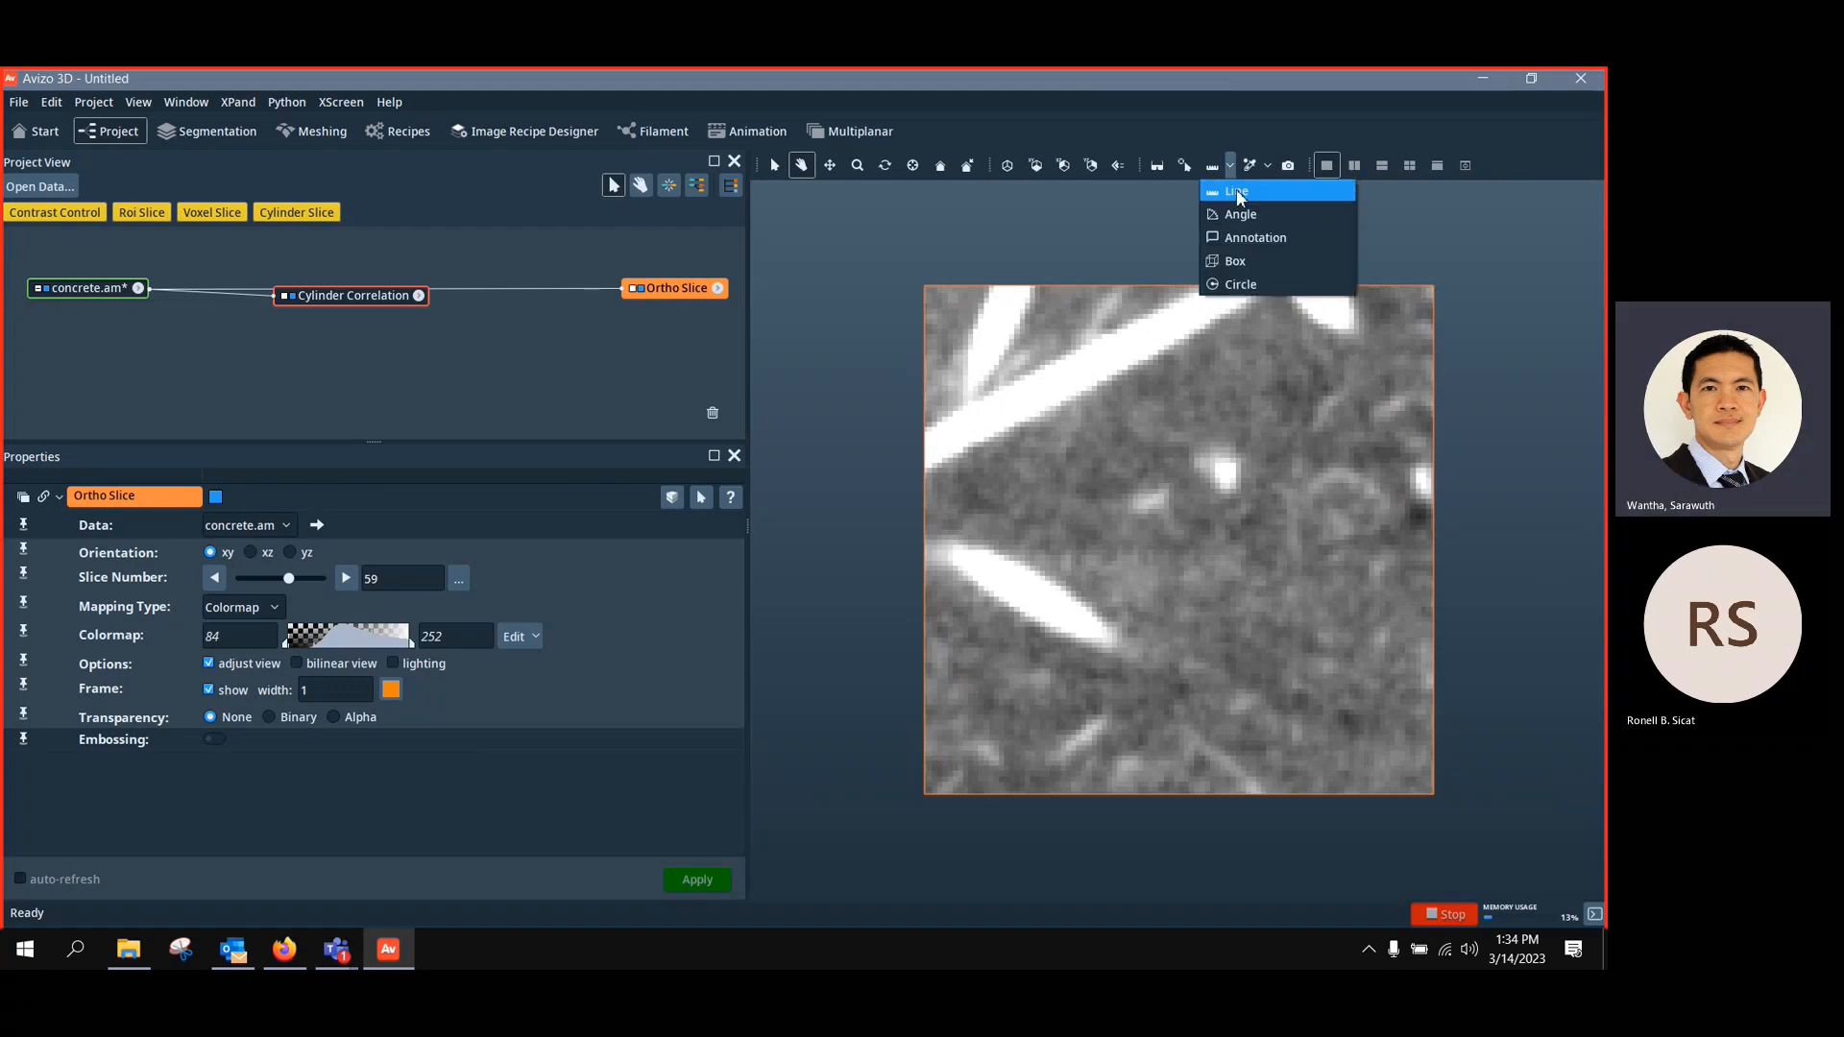
click(1235, 193)
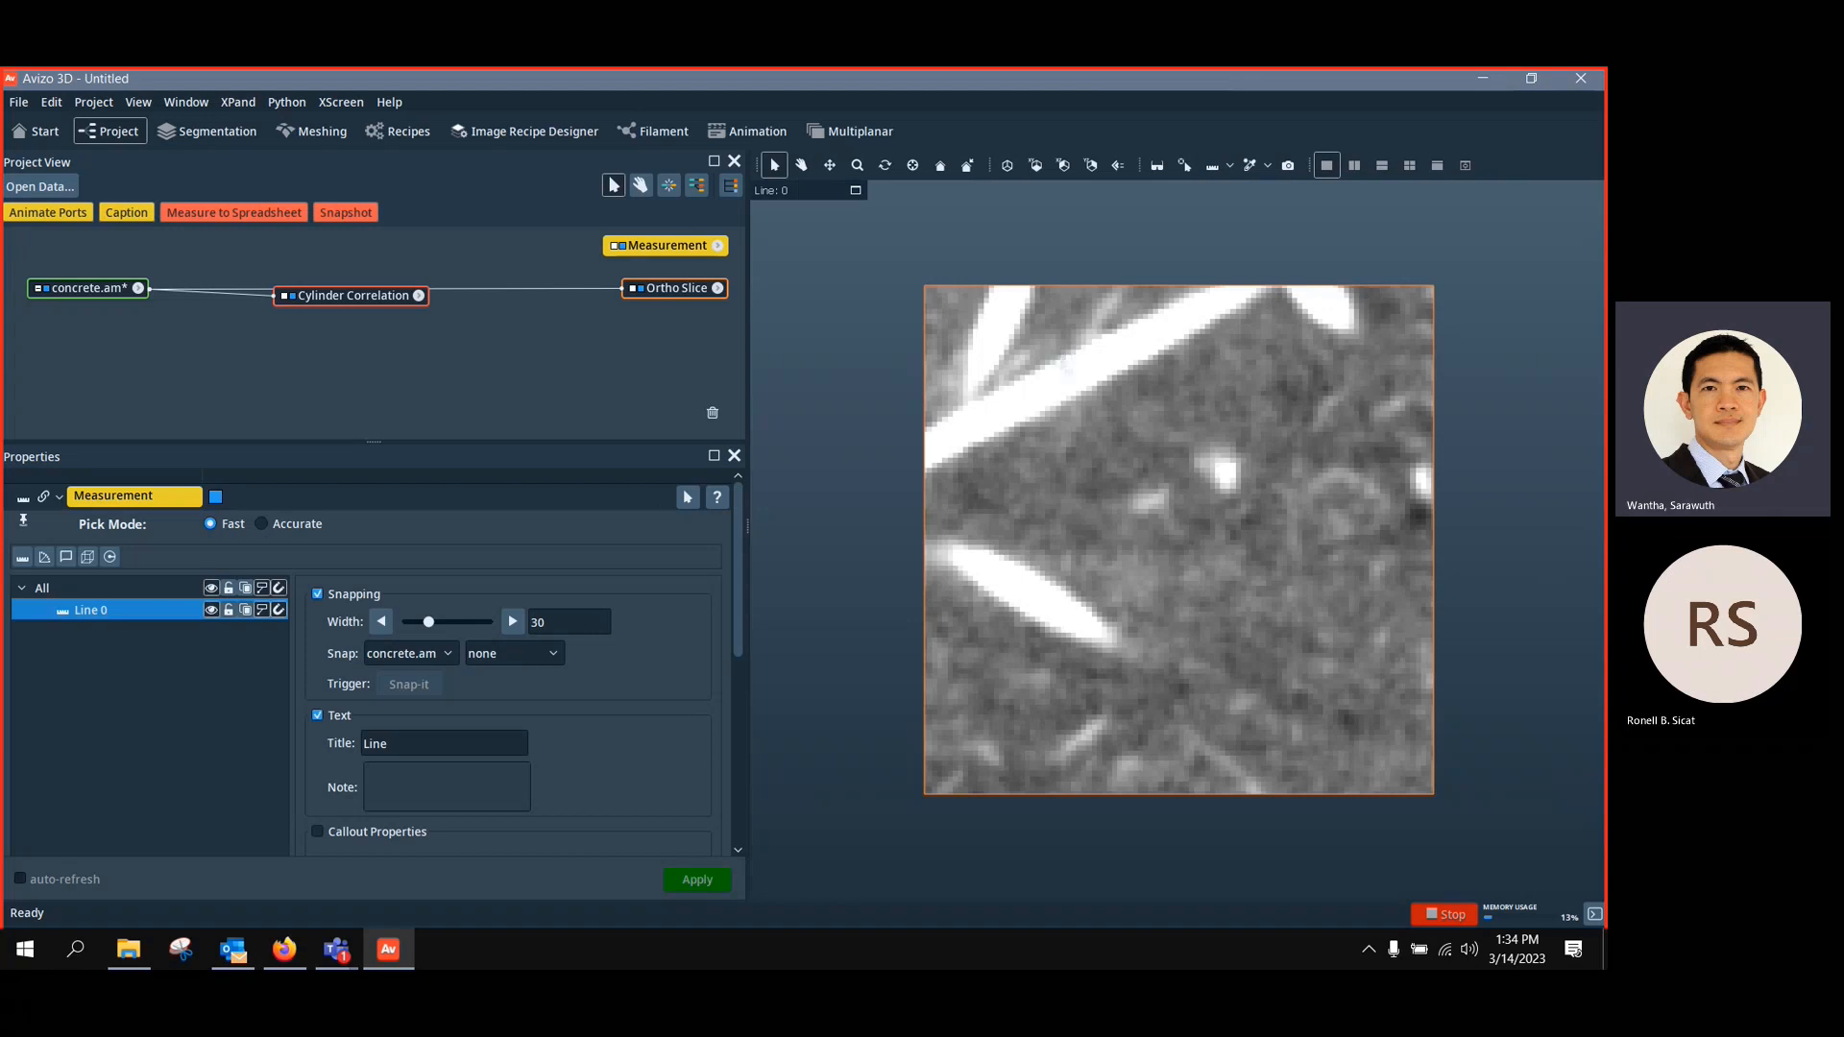
drag(1020, 331, 1083, 400)
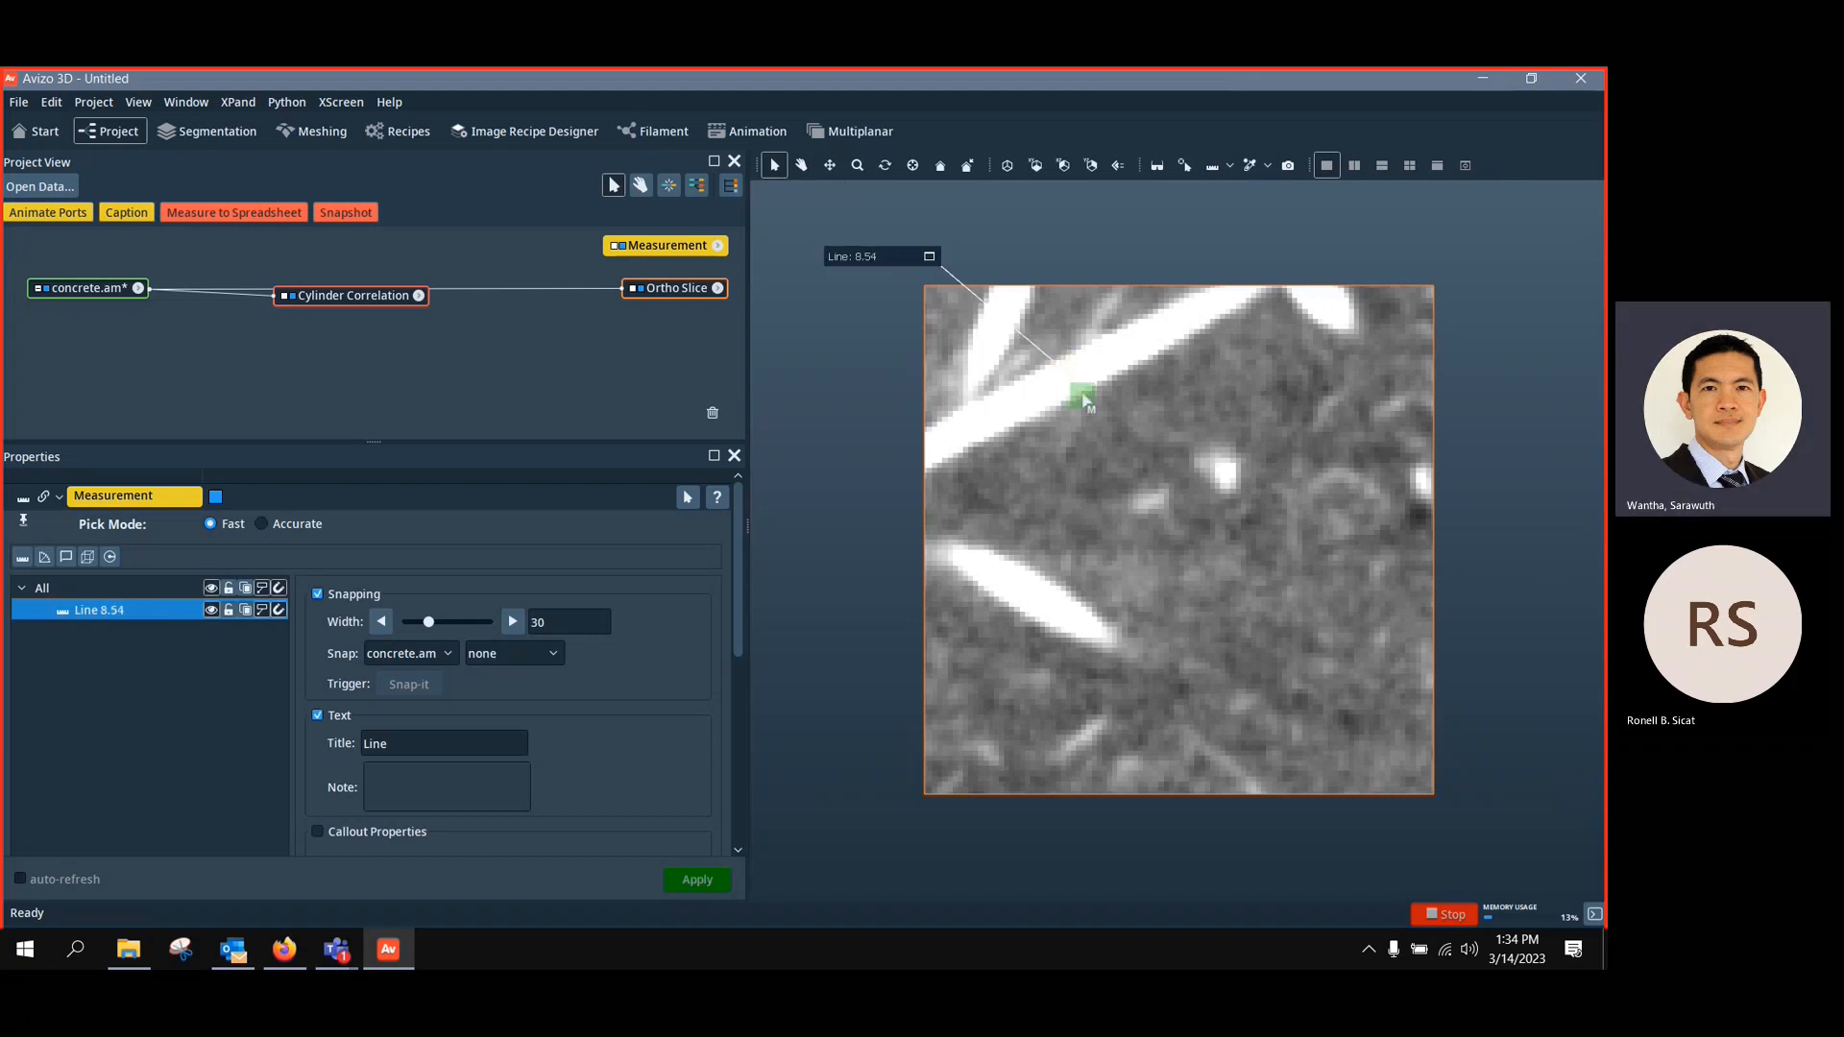
Move the line measurement's label beside the slice, and place Cylinder Correlation lower in the network with a taller properties area
drag(870, 260, 881, 354)
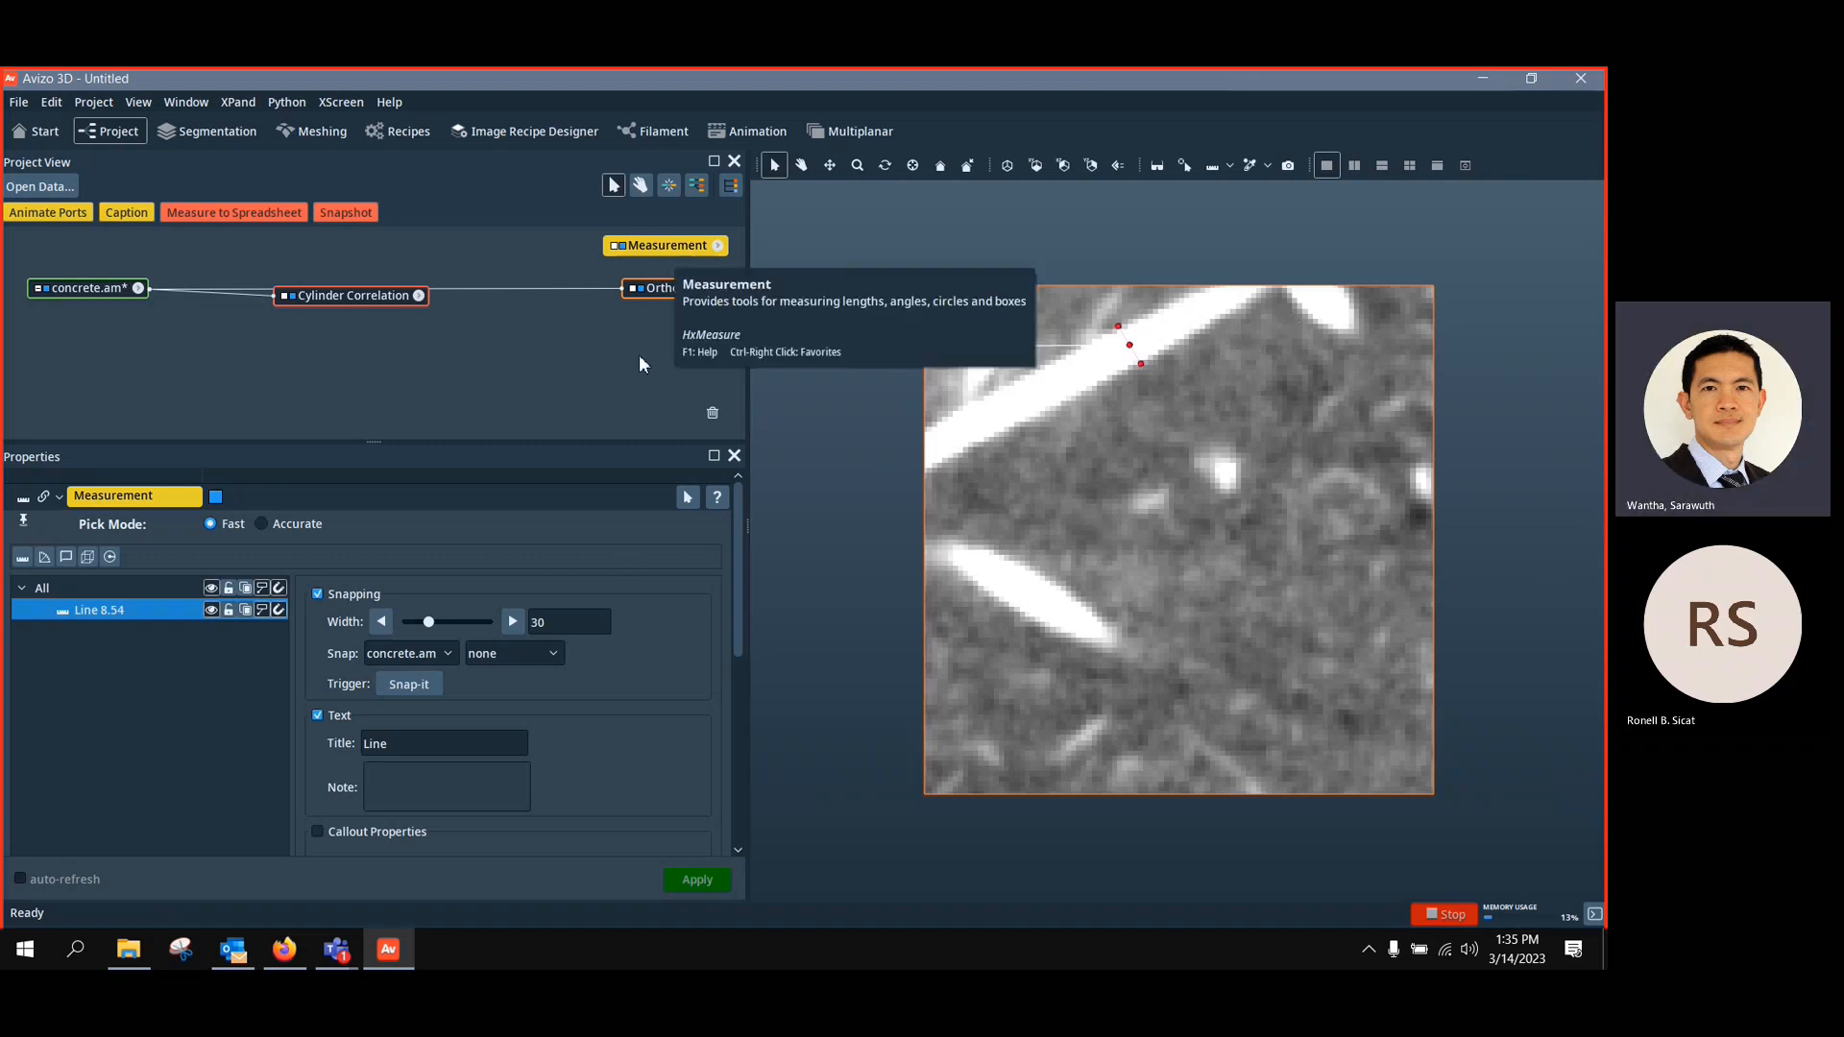
drag(377, 303, 376, 332)
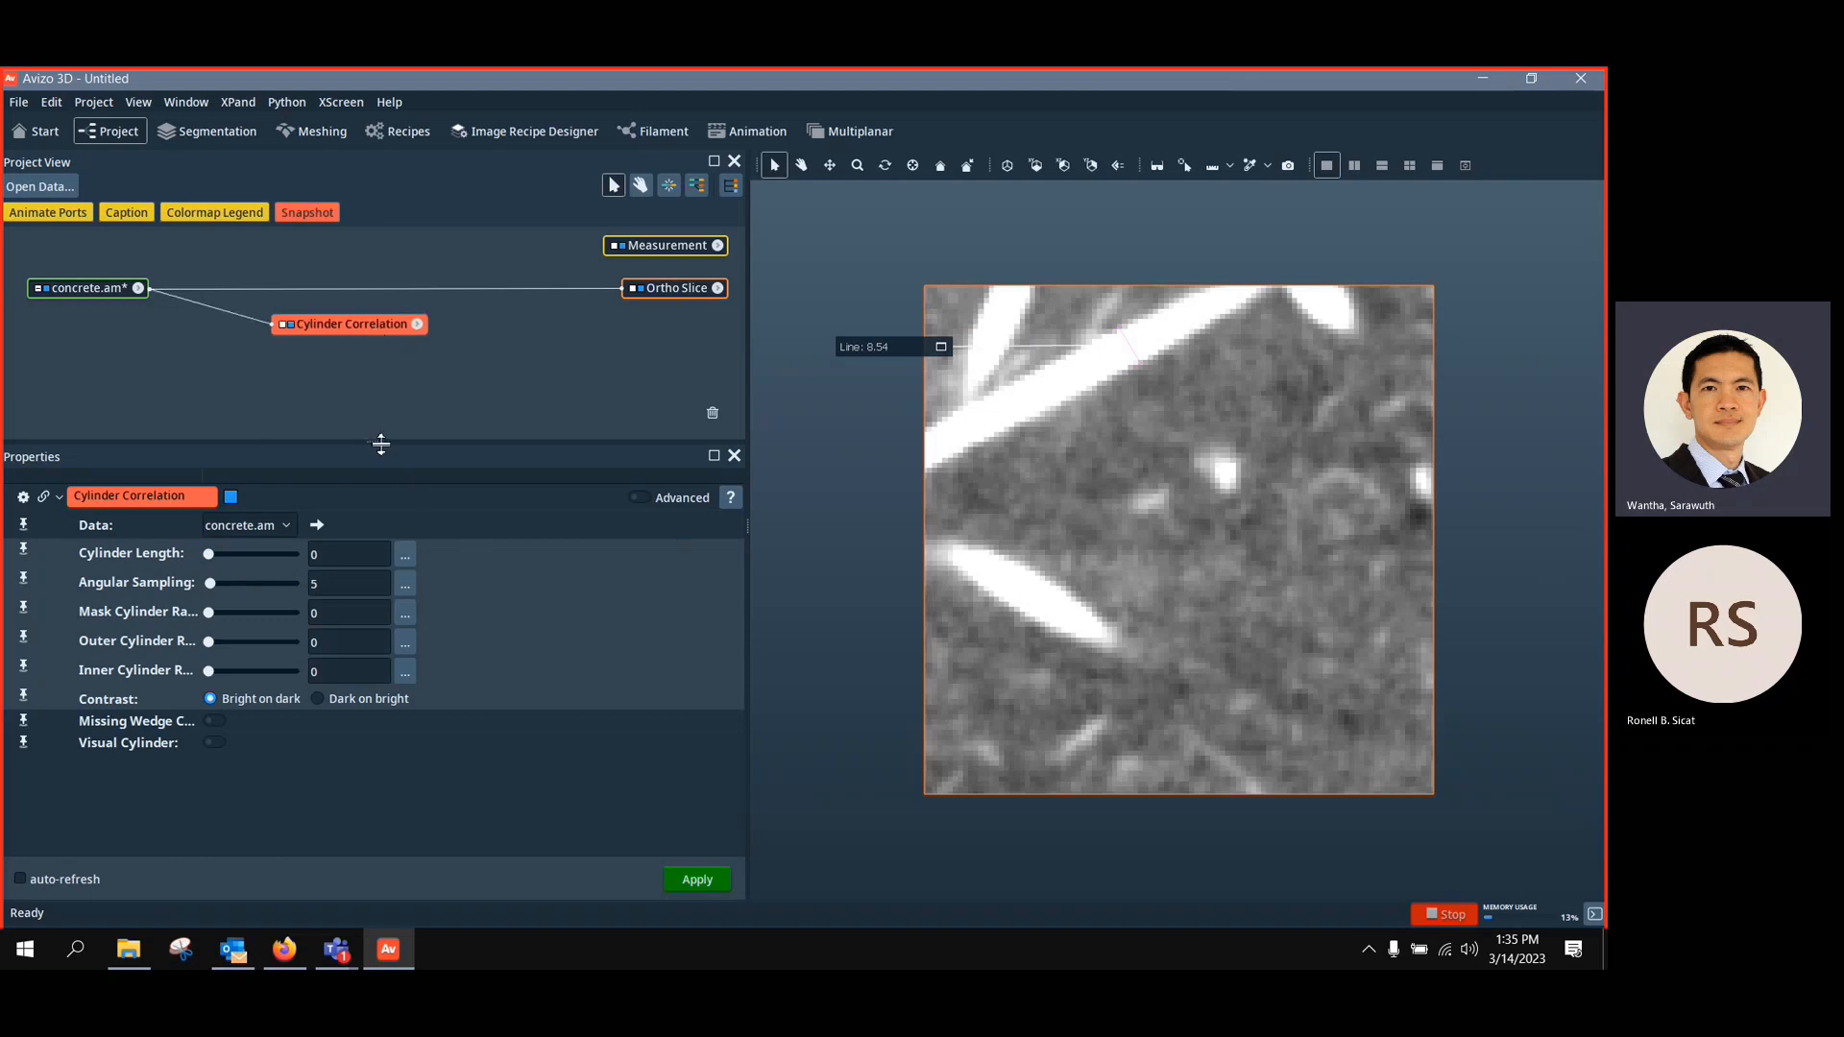
drag(377, 446, 378, 417)
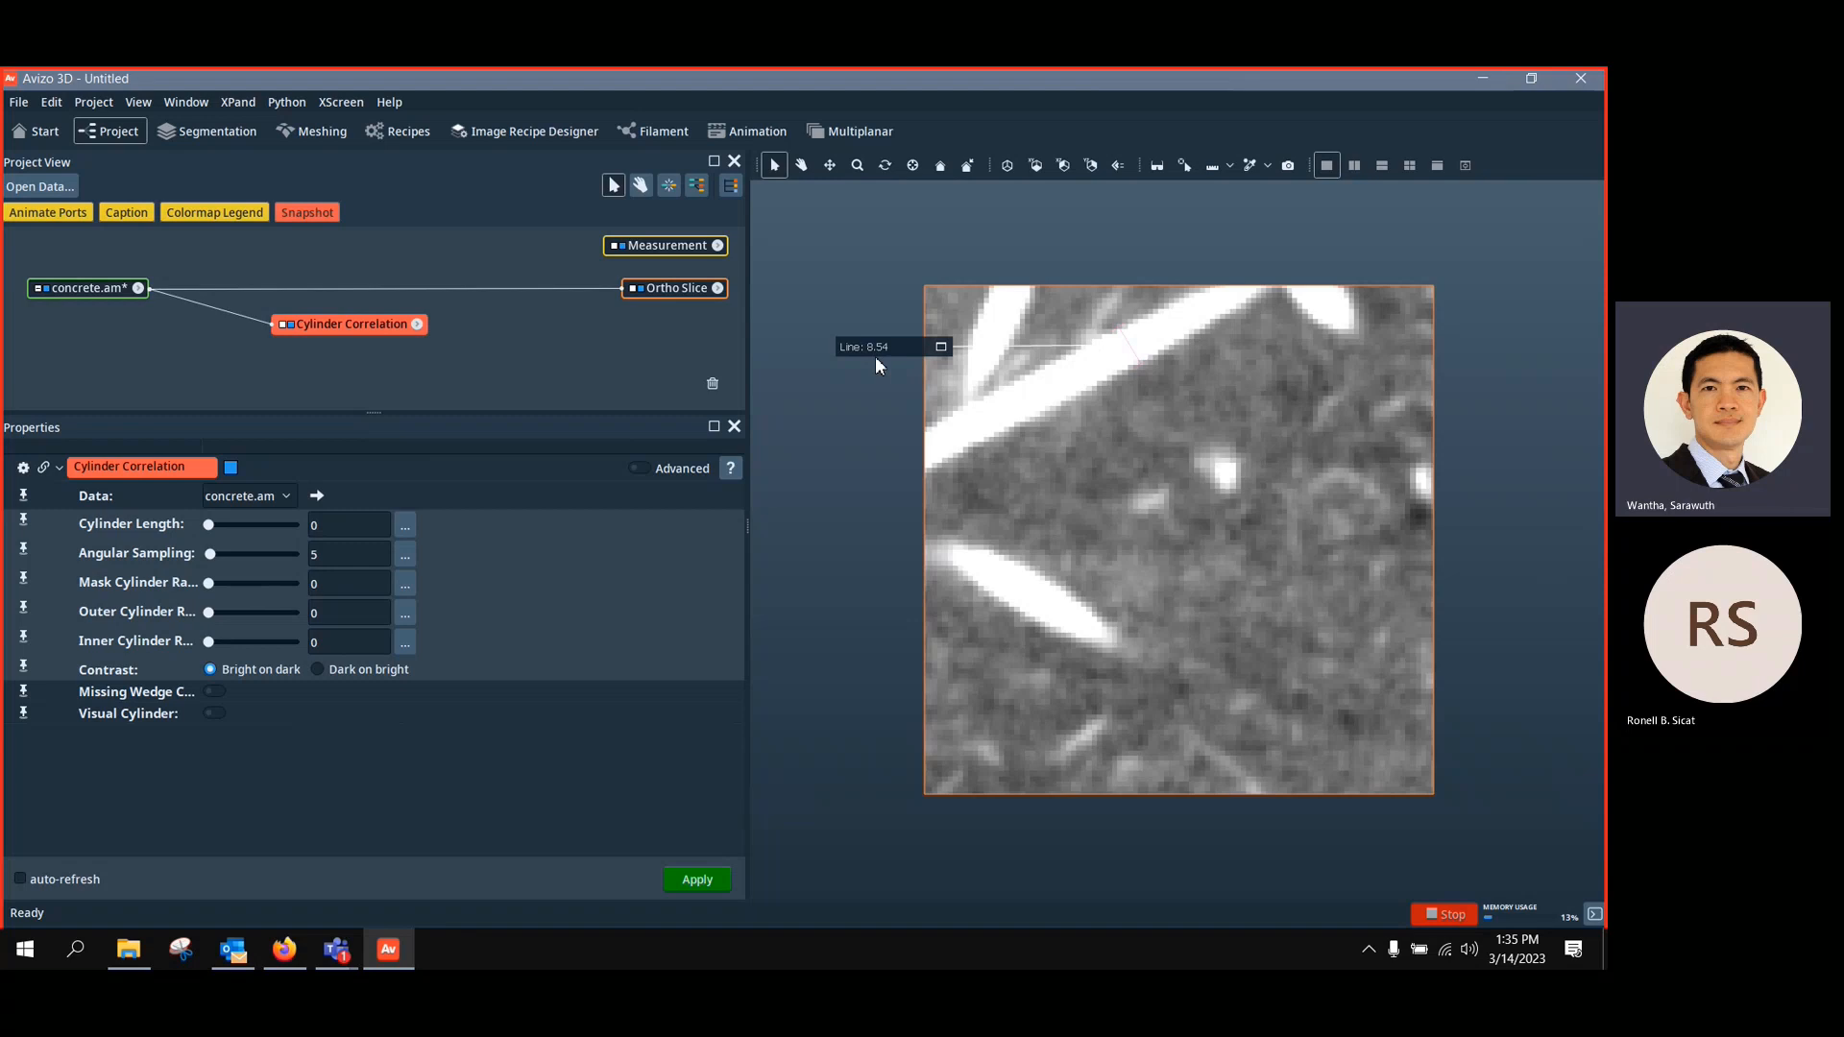
Set Cylinder Correlation's outer cylinder radius to 4 and its mask cylinder radius to 4.5
click(319, 613)
text(4)
click(317, 583)
click(311, 614)
drag(333, 586, 288, 591)
text(4.5)
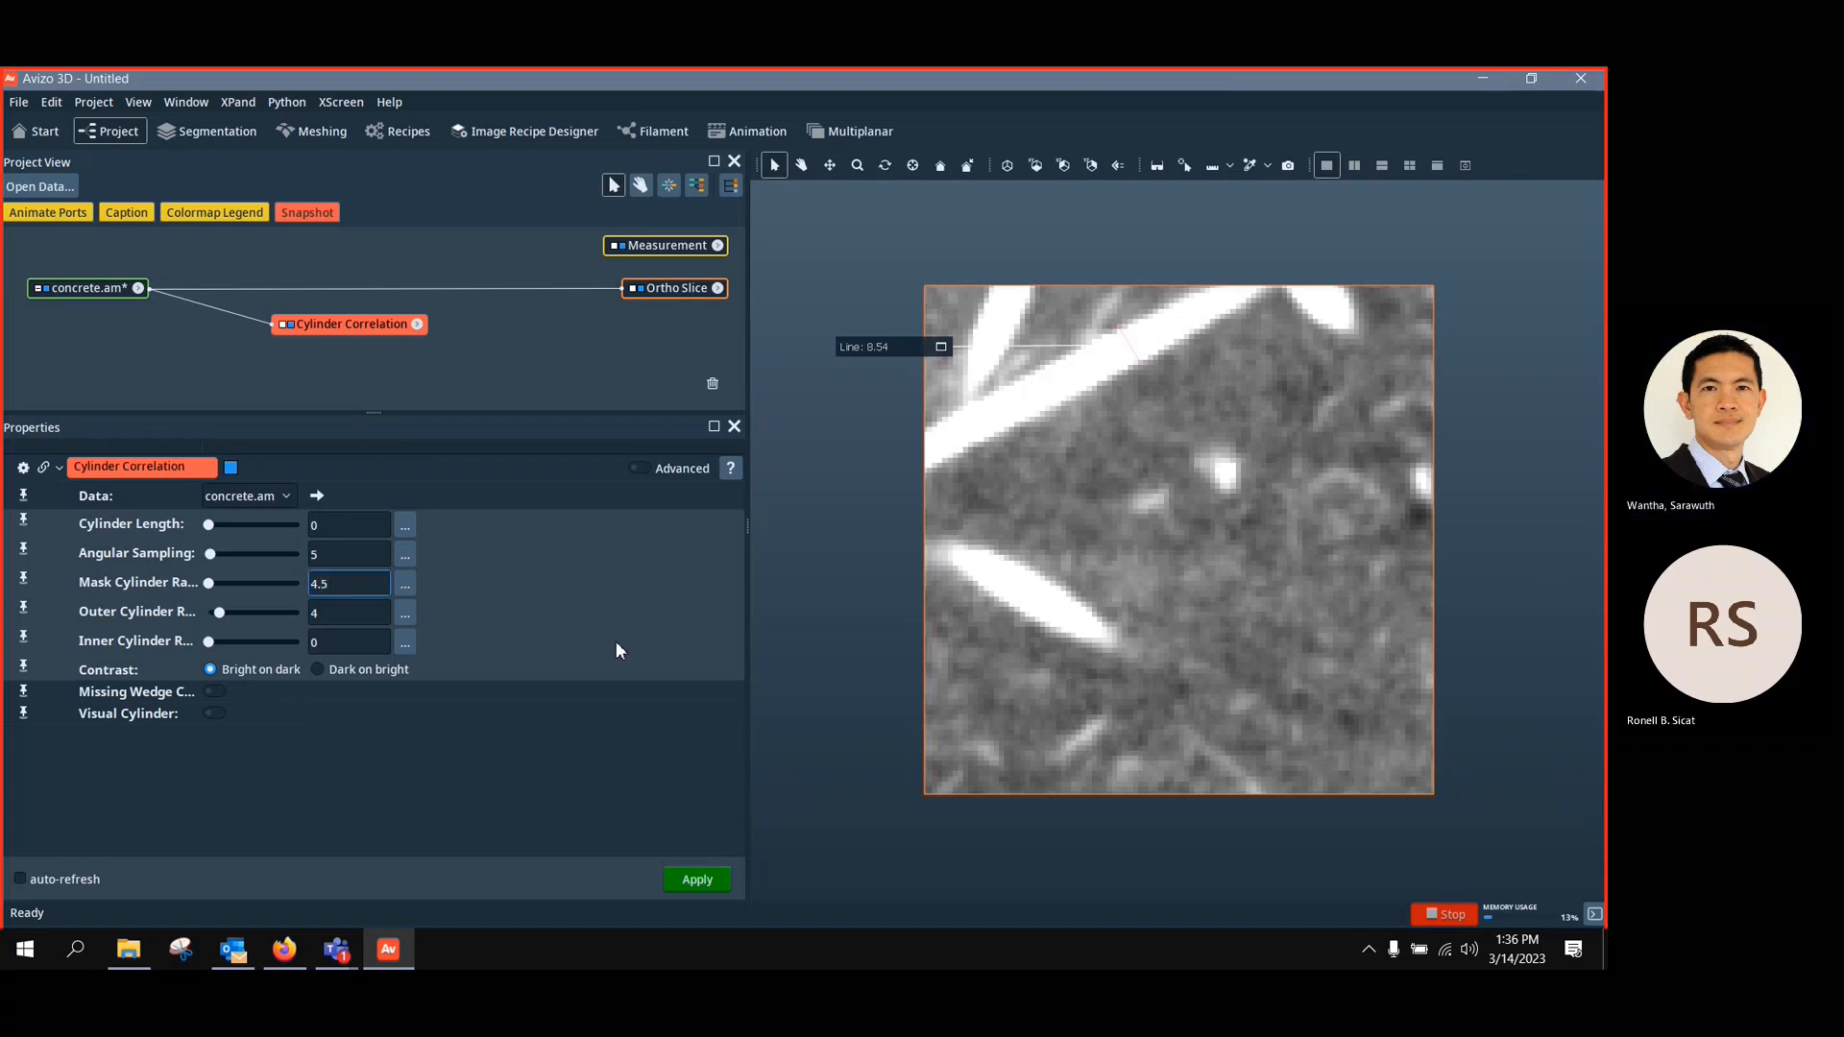
click(584, 648)
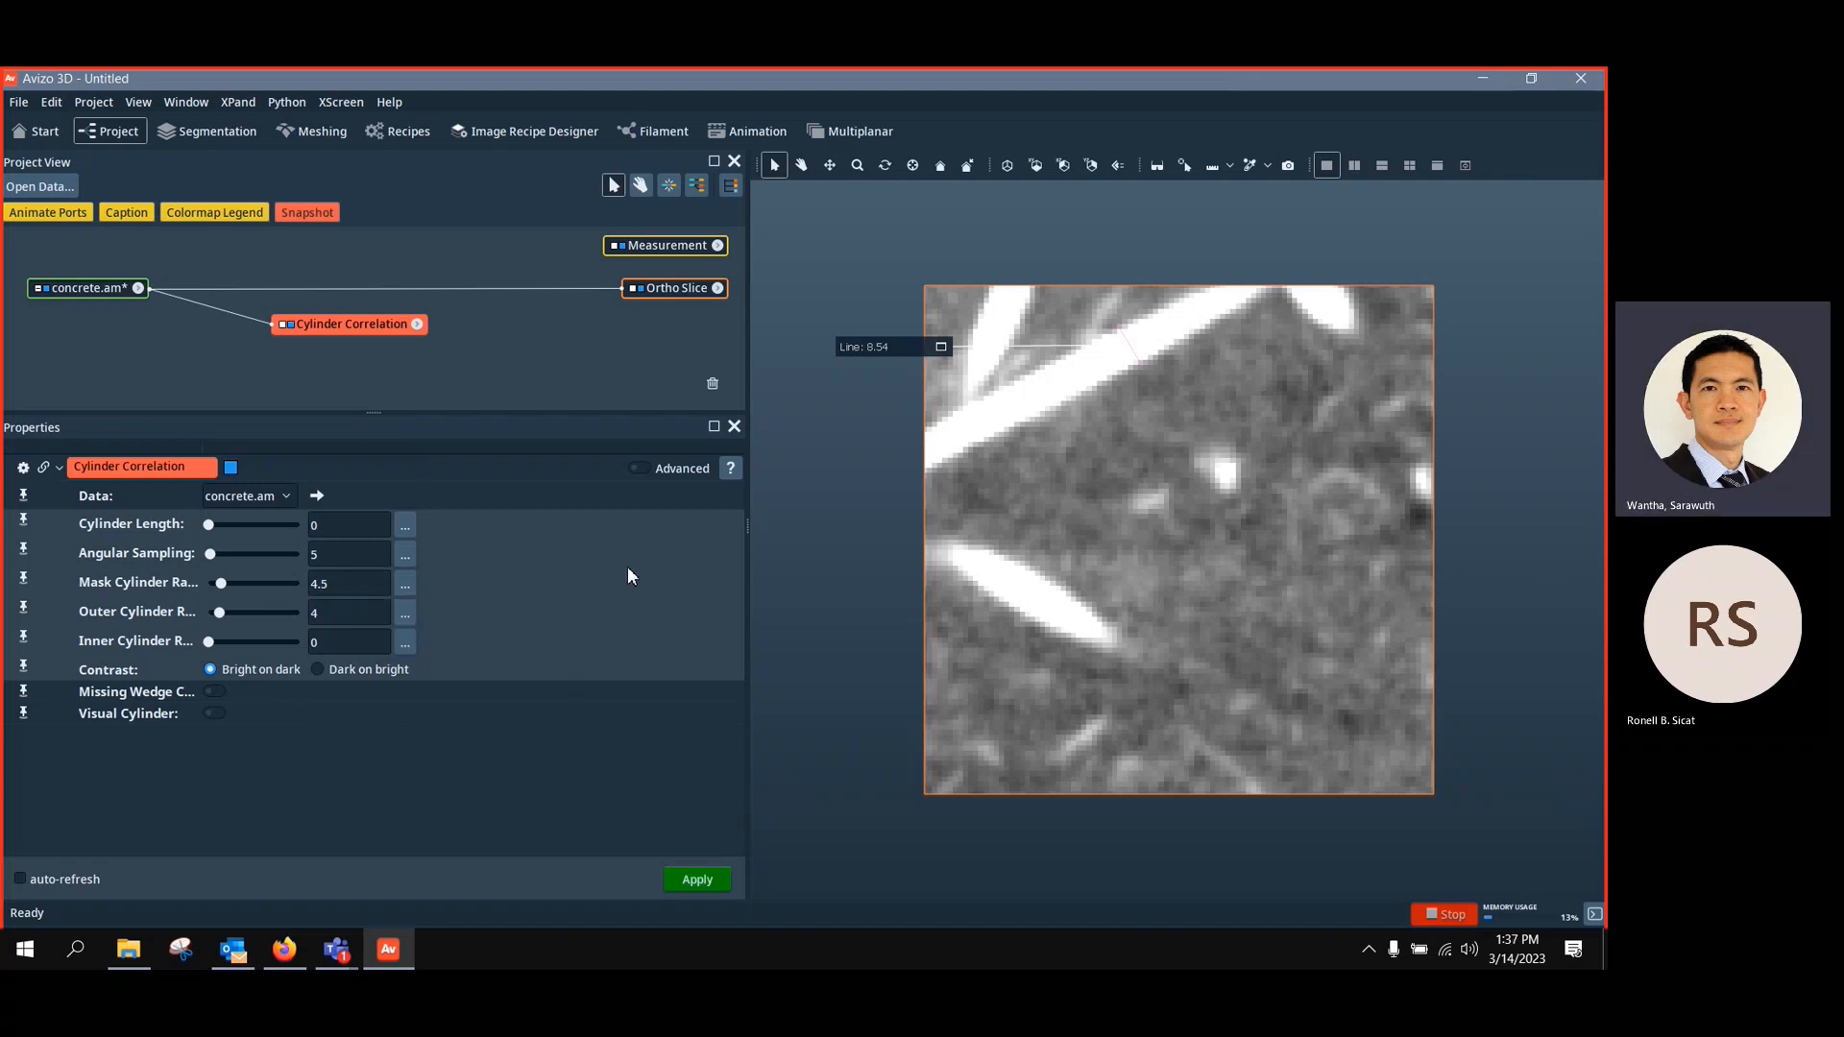
Read the Cylinder Correlation help page on the template setup parameters, and close the help
click(730, 467)
scroll(604, 516, down, 1)
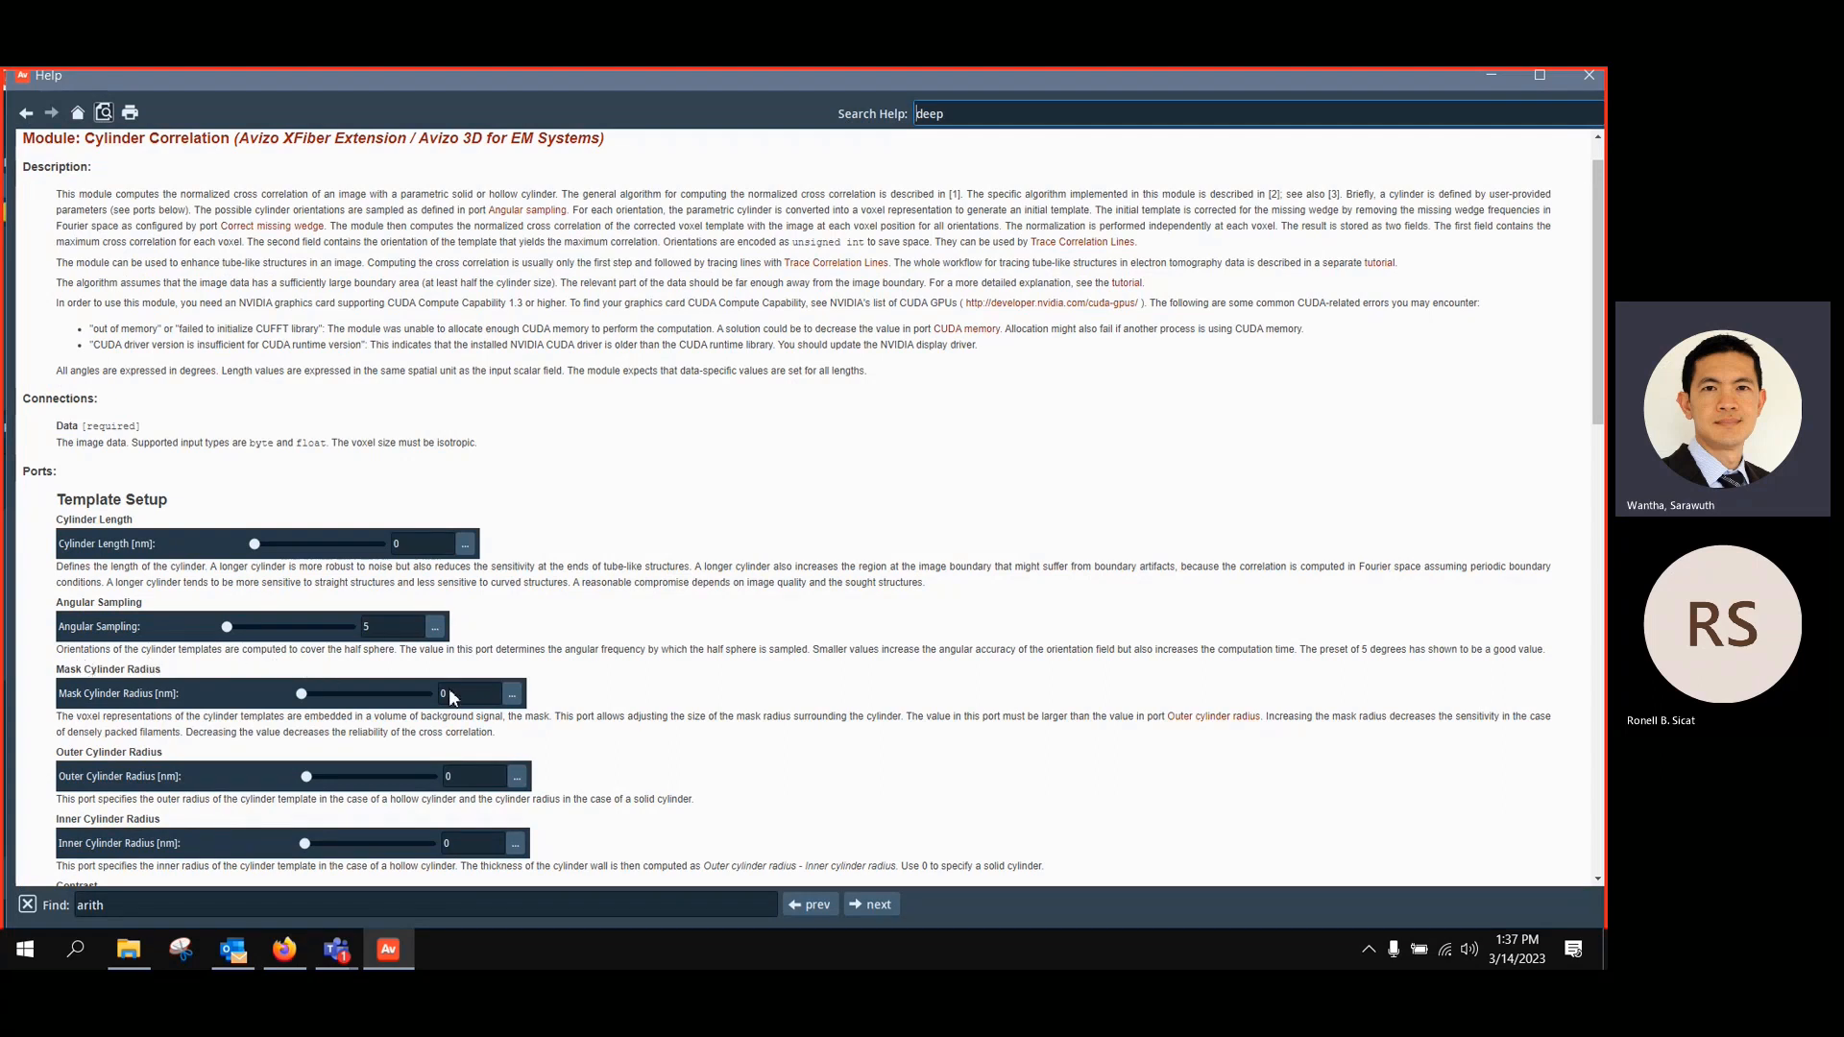
click(1589, 75)
Set the cylinder length to 20 and turn on Visual Cylinder for Cylinder Correlation
click(367, 565)
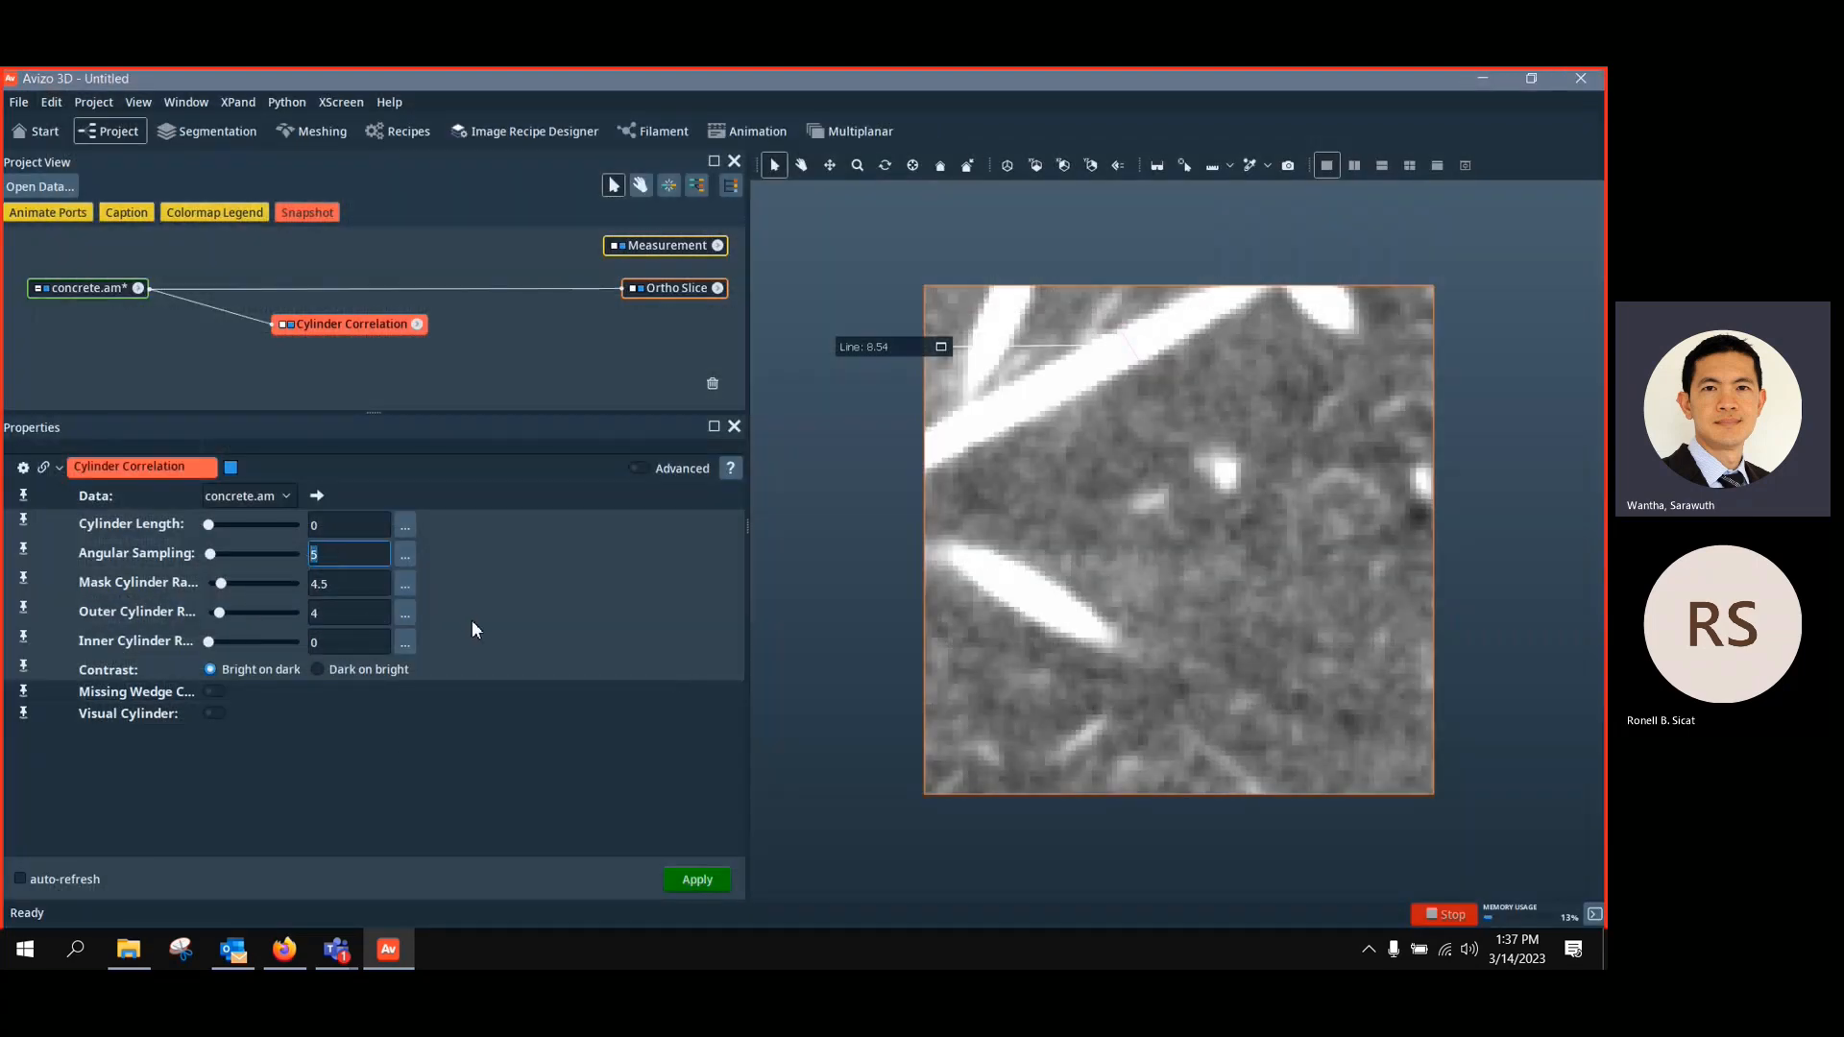
click(517, 590)
click(370, 521)
click(315, 618)
click(353, 527)
text(20)
key(Return)
click(214, 713)
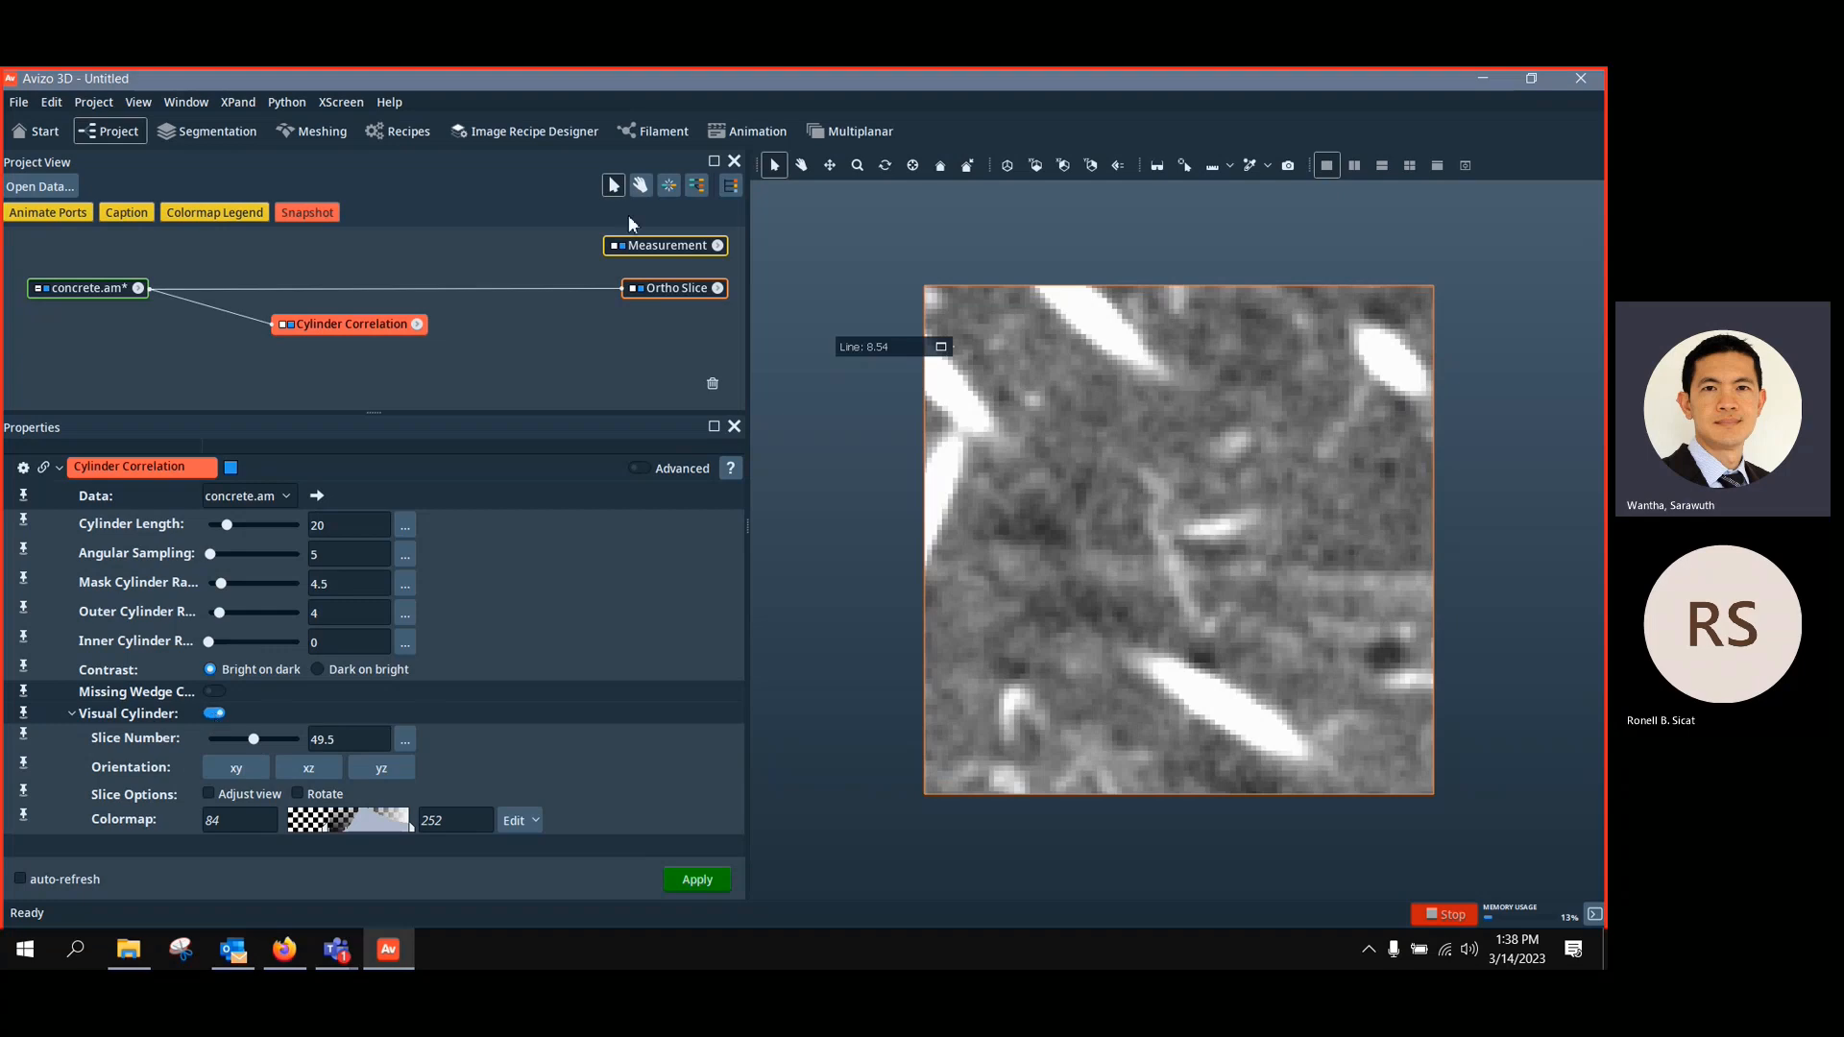
Delete the Ortho Slice and Measurement modules, leaving Cylinder Correlation selected and placed slightly higher beside concrete.am
click(676, 289)
key(Delete)
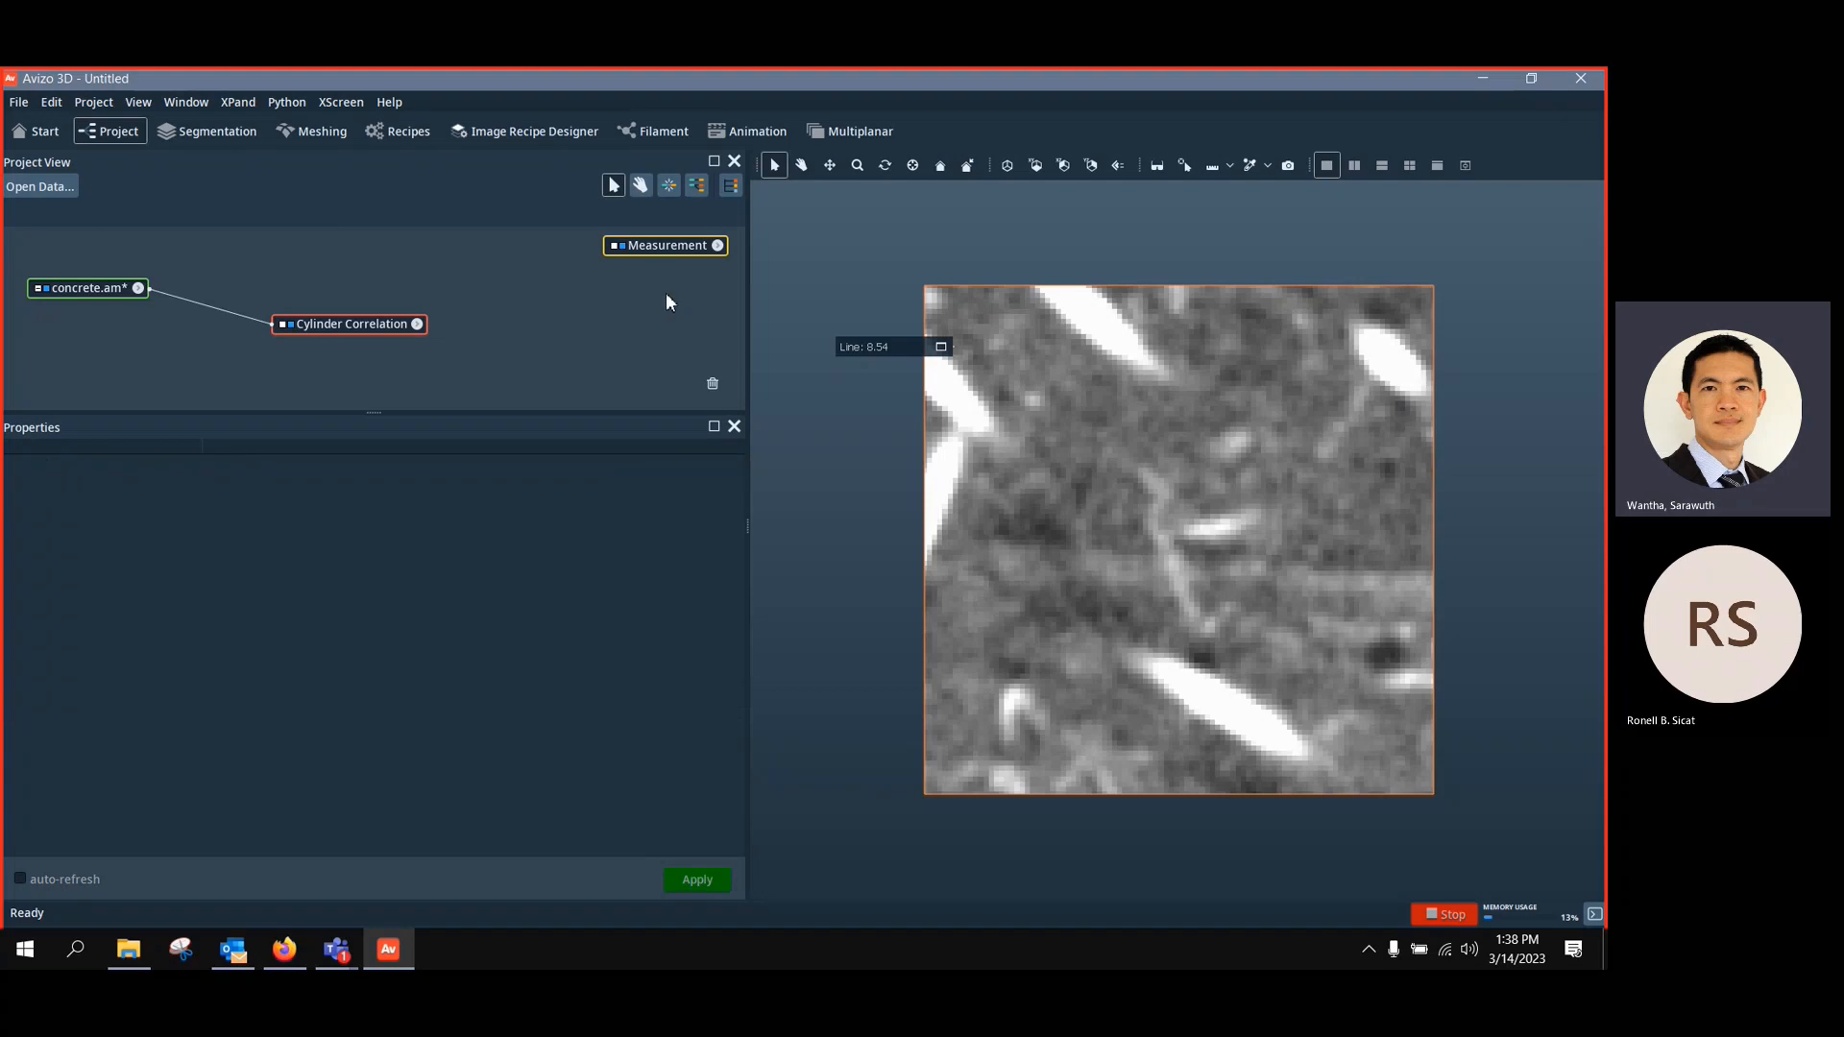
click(671, 250)
key(Delete)
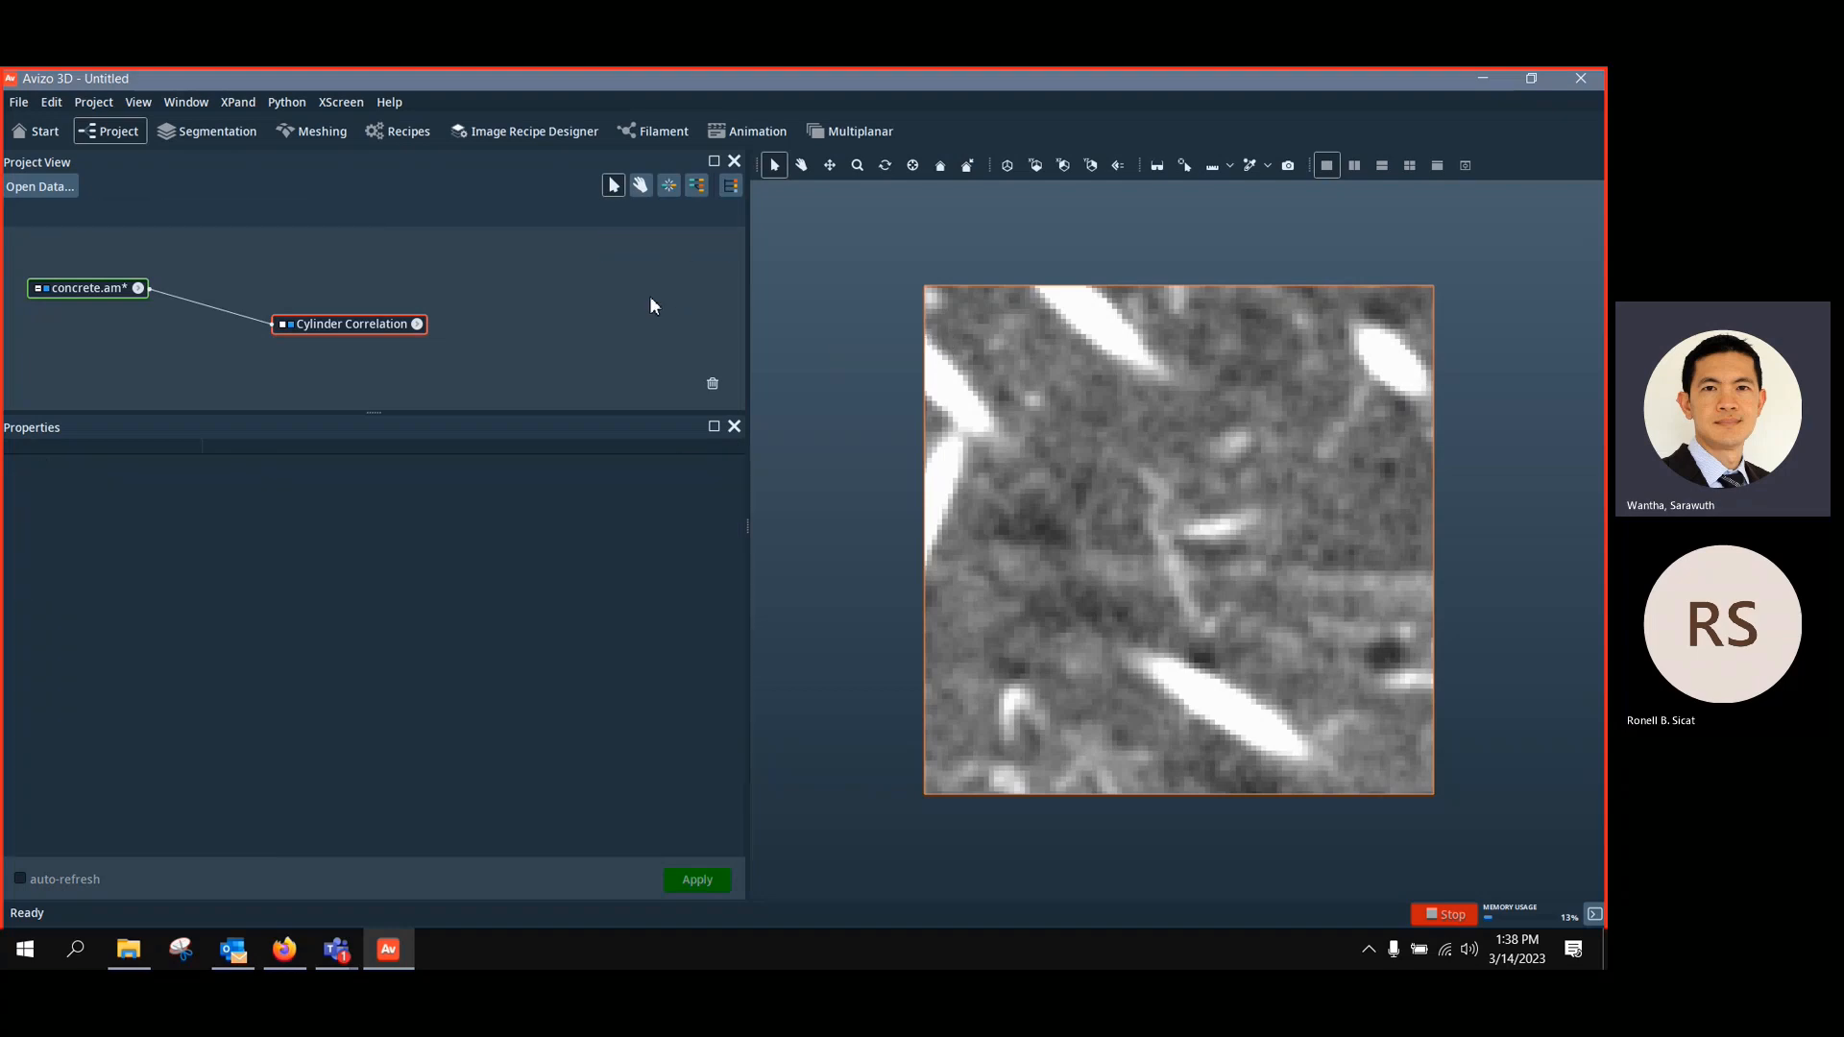
click(348, 325)
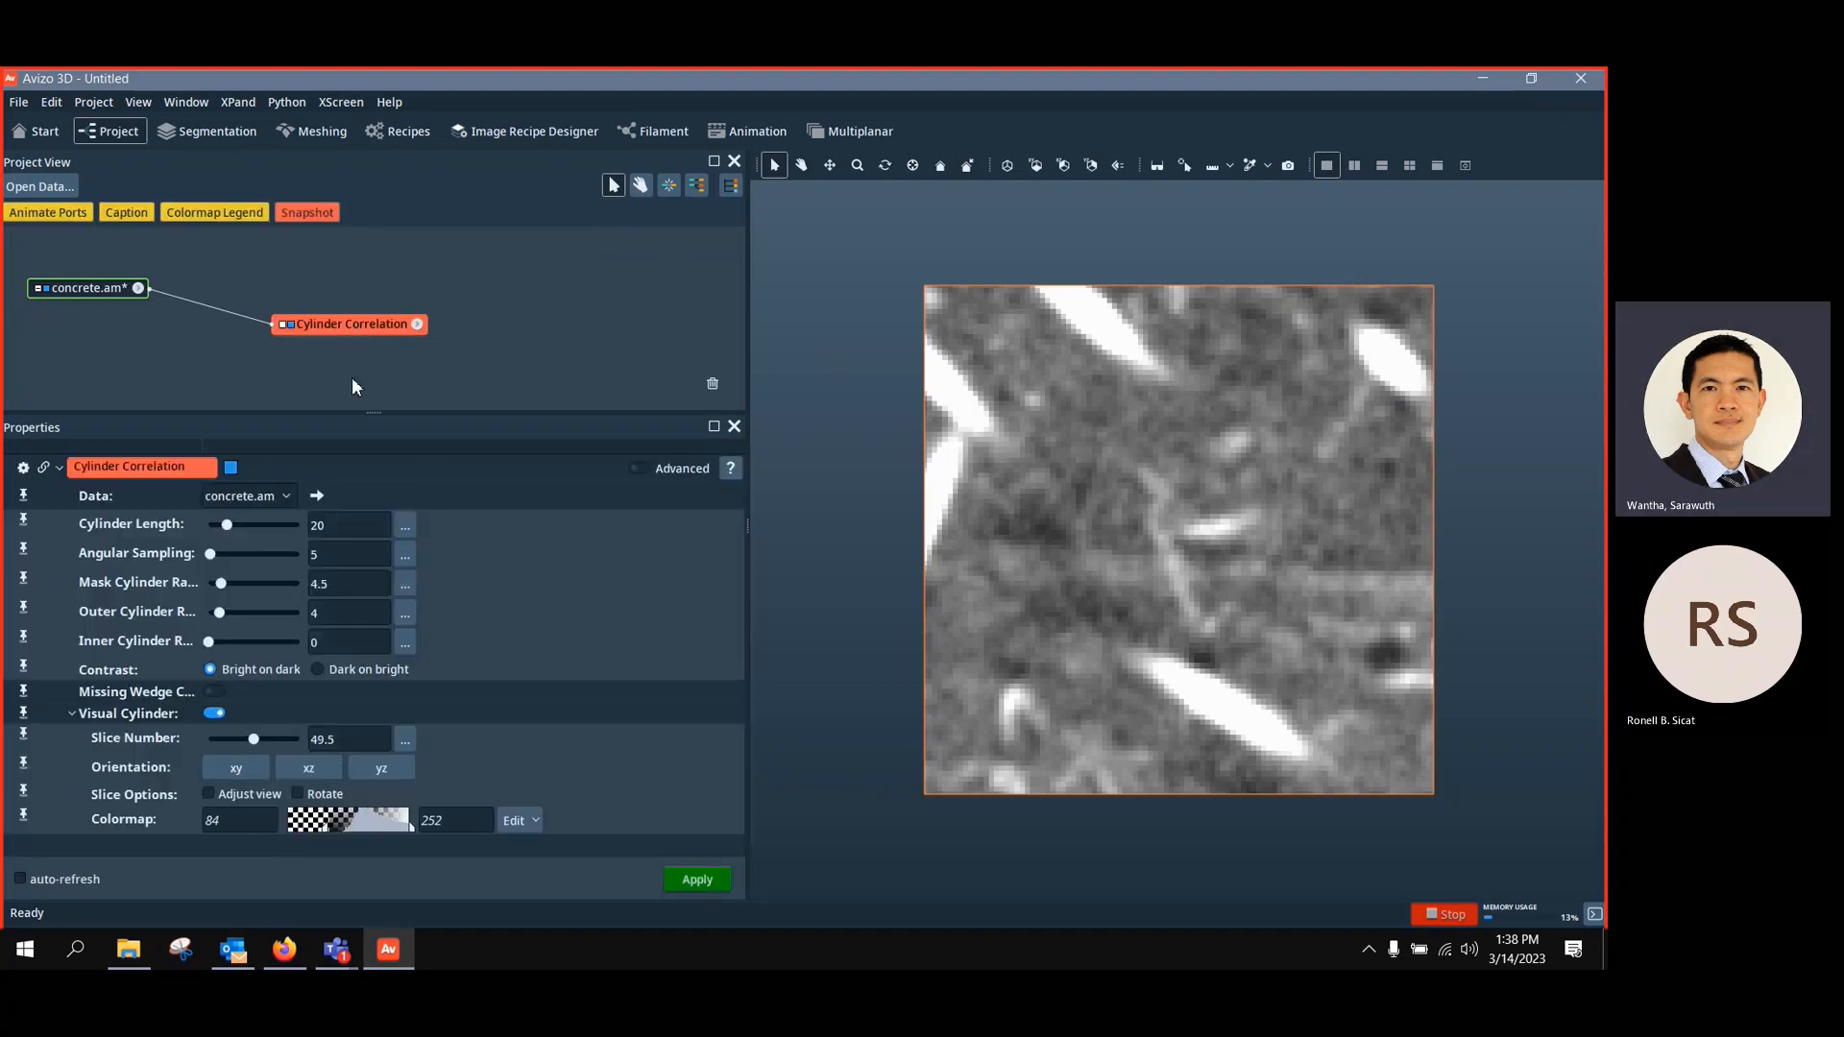
drag(315, 322, 317, 313)
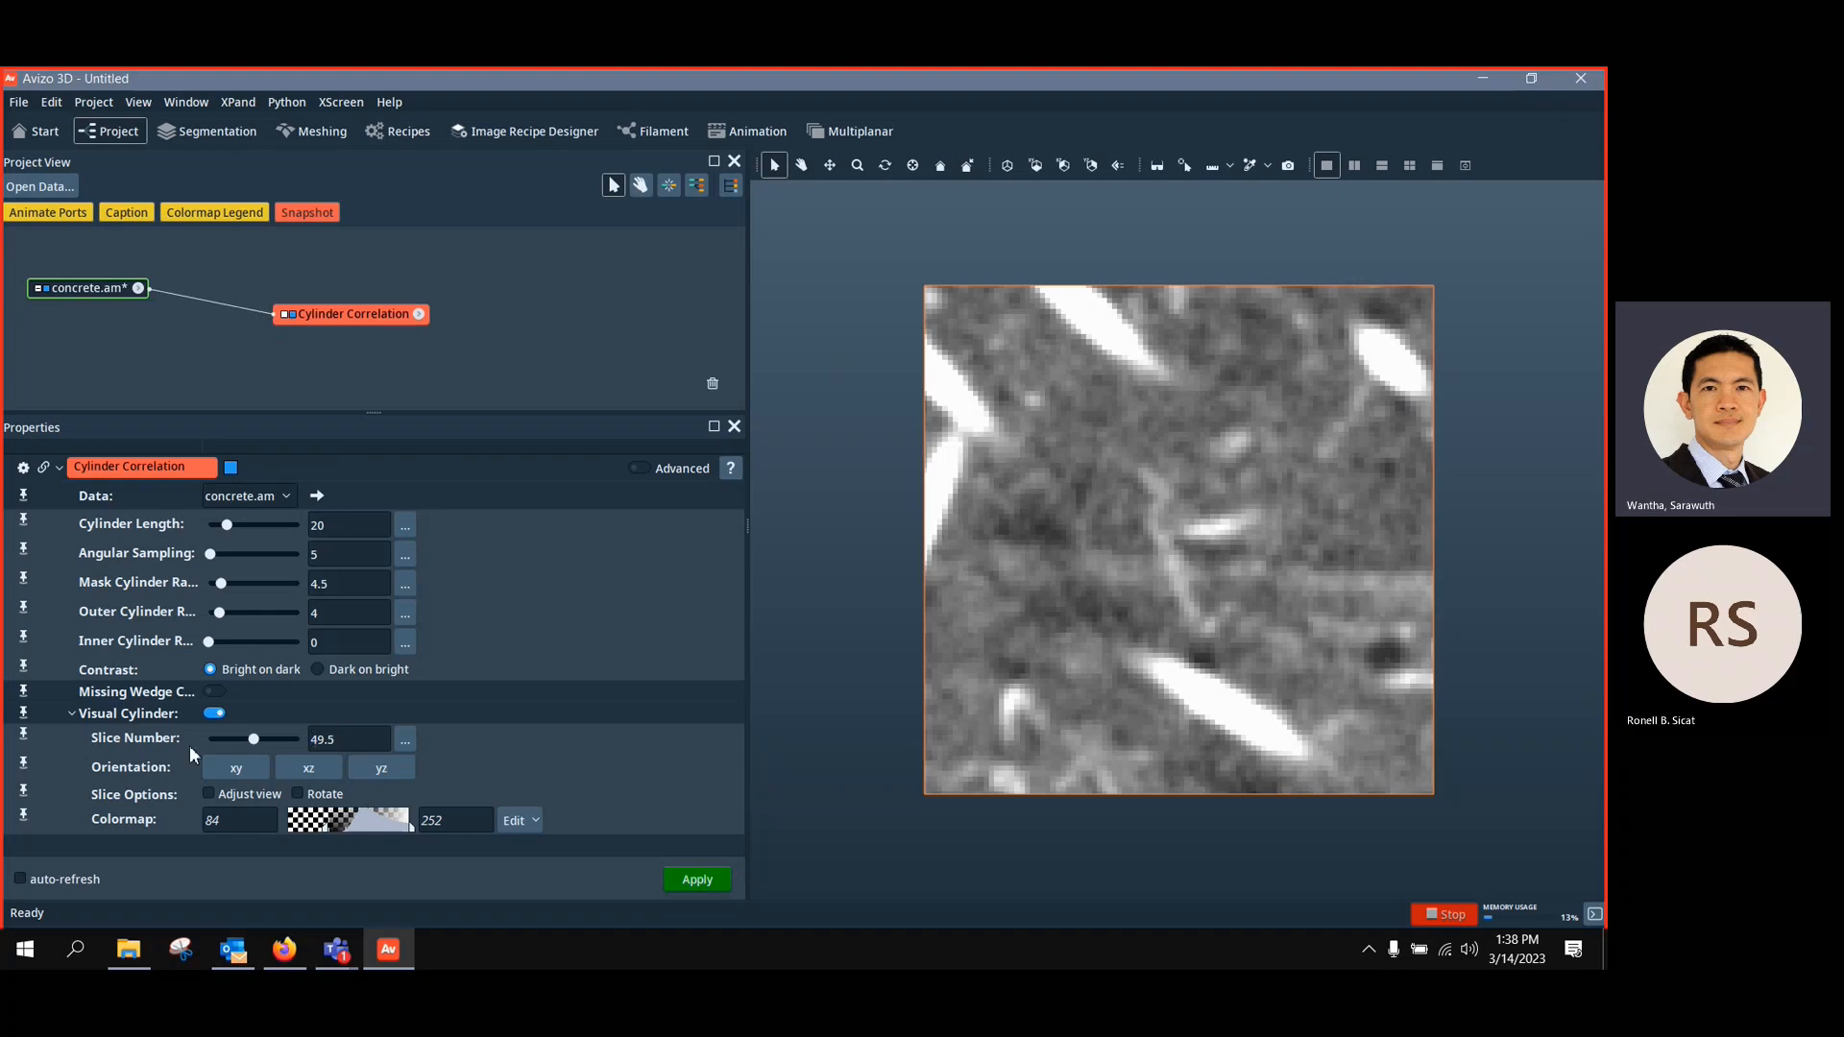
Examine the Visual Cylinder slice in the xz, yz and xy orientations from different viewing angles
mouse_move(261, 740)
mouse_down()
mouse_move(238, 740)
mouse_move(269, 743)
mouse_move(240, 751)
mouse_move(255, 761)
mouse_up()
click(247, 768)
click(290, 768)
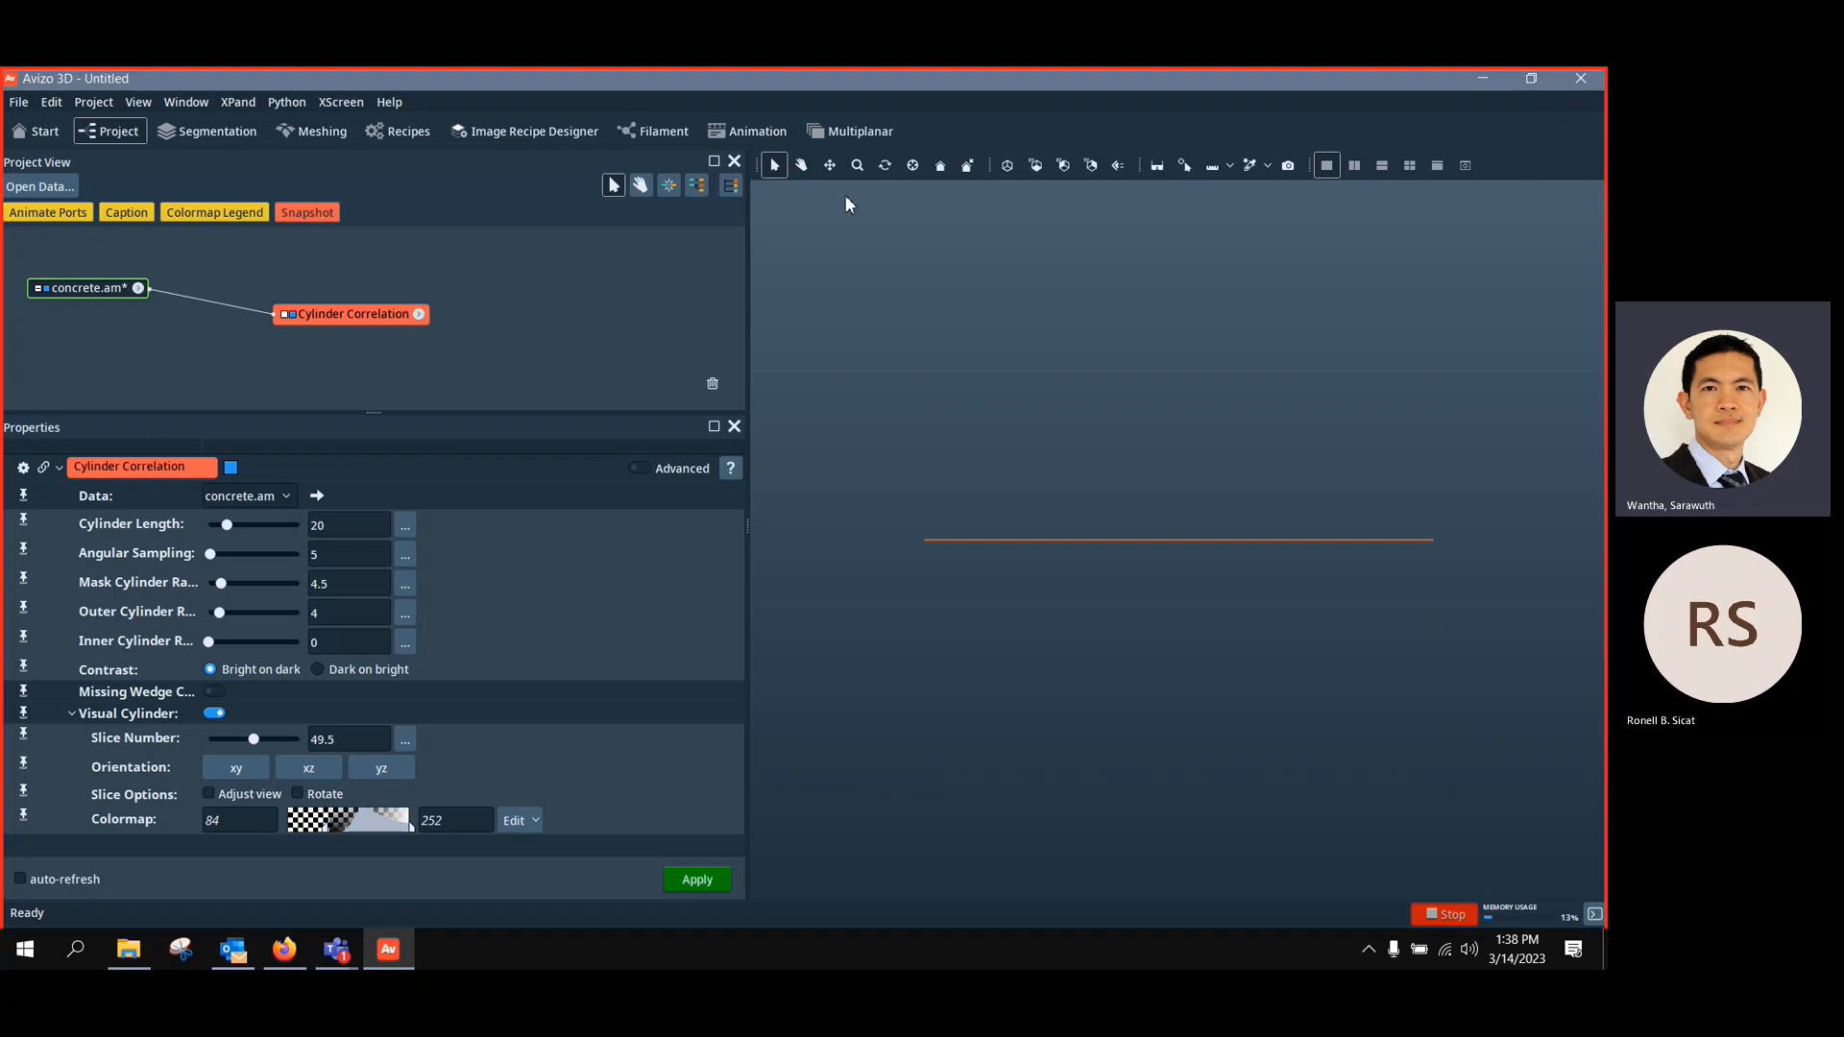
click(801, 166)
drag(1201, 539, 1223, 794)
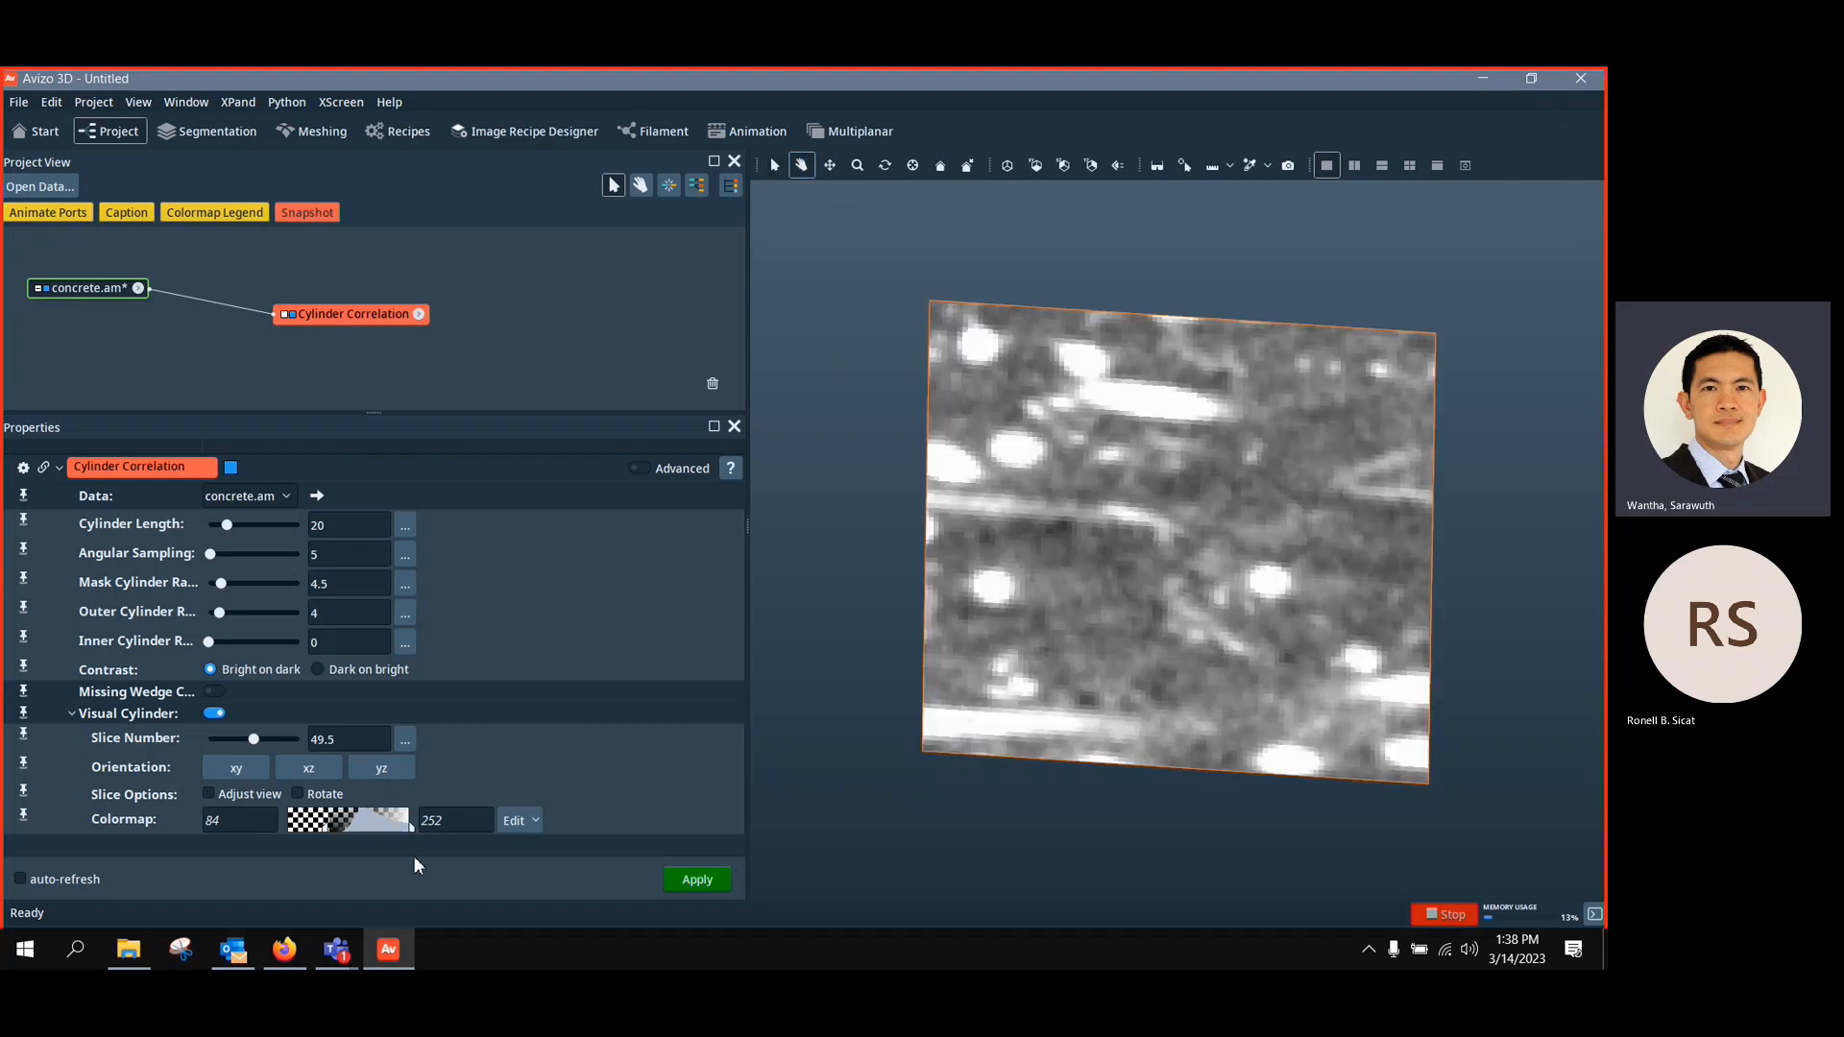
click(385, 774)
drag(1340, 646, 888, 642)
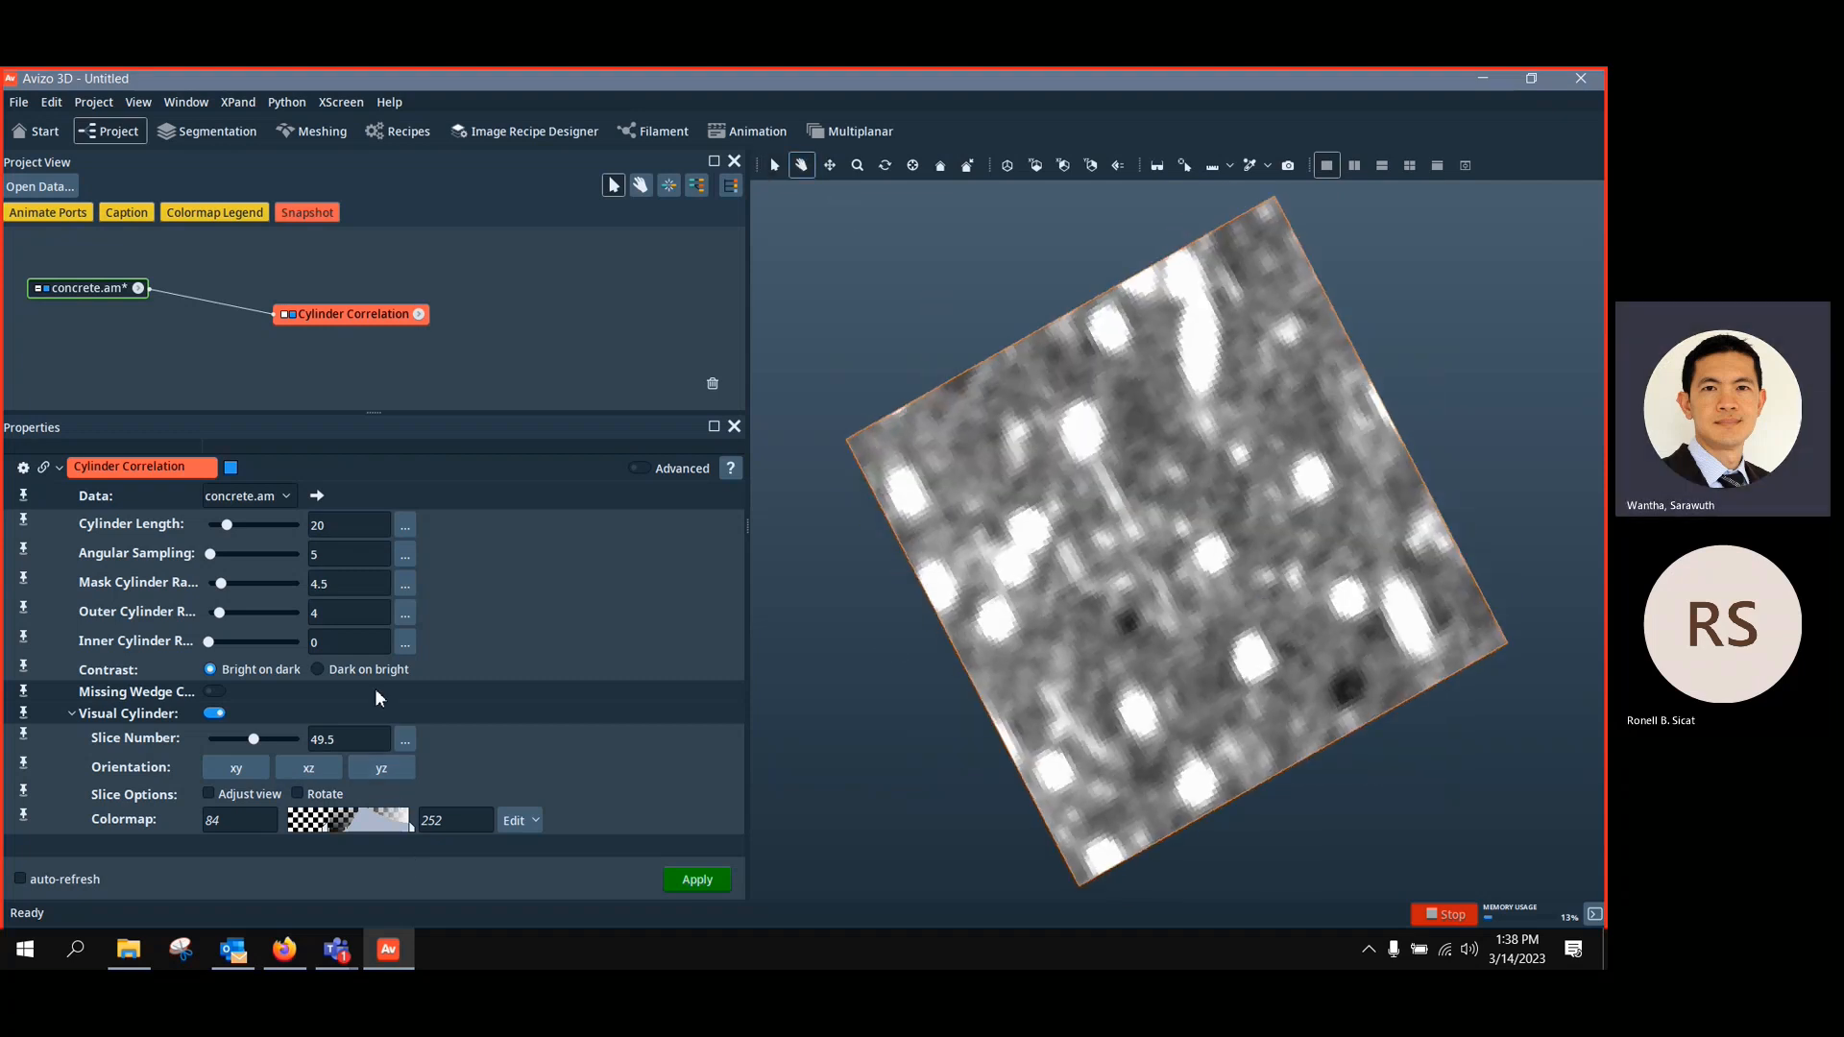
mouse_move(248, 740)
mouse_down()
mouse_move(275, 740)
mouse_move(250, 742)
mouse_up()
click(237, 769)
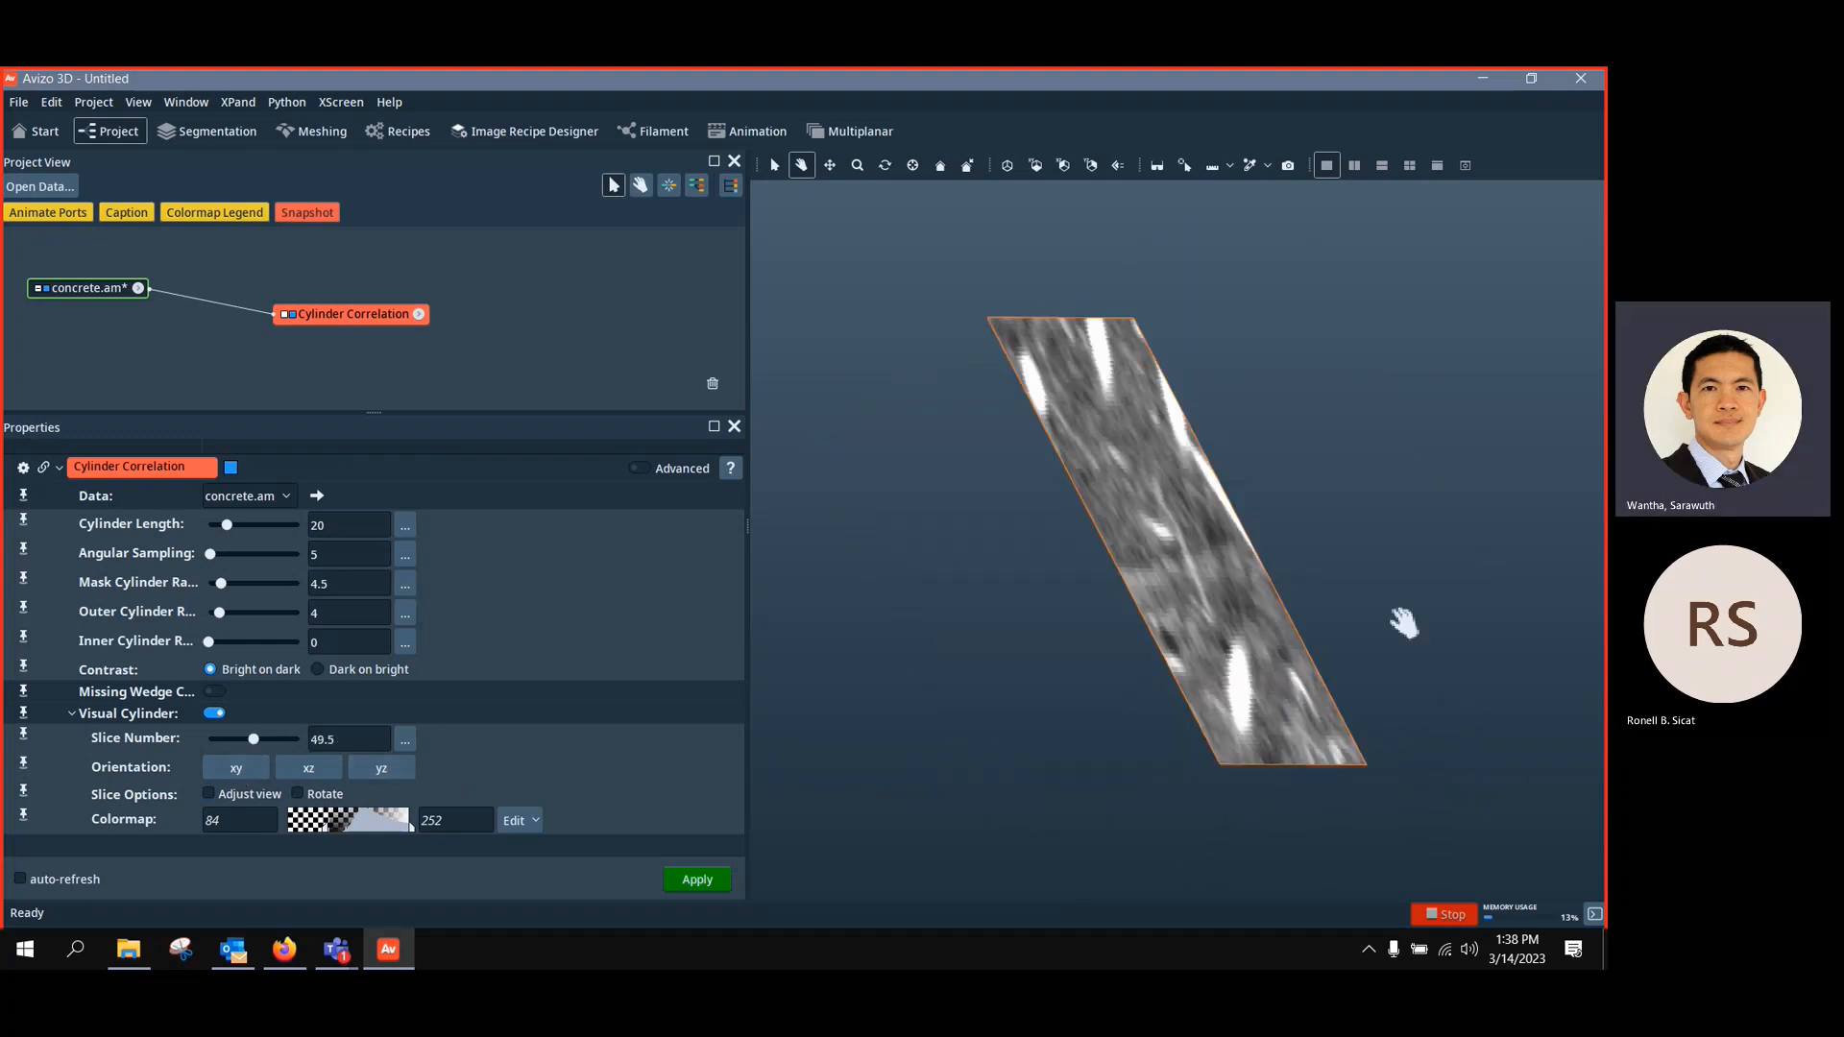
drag(1405, 624, 653, 745)
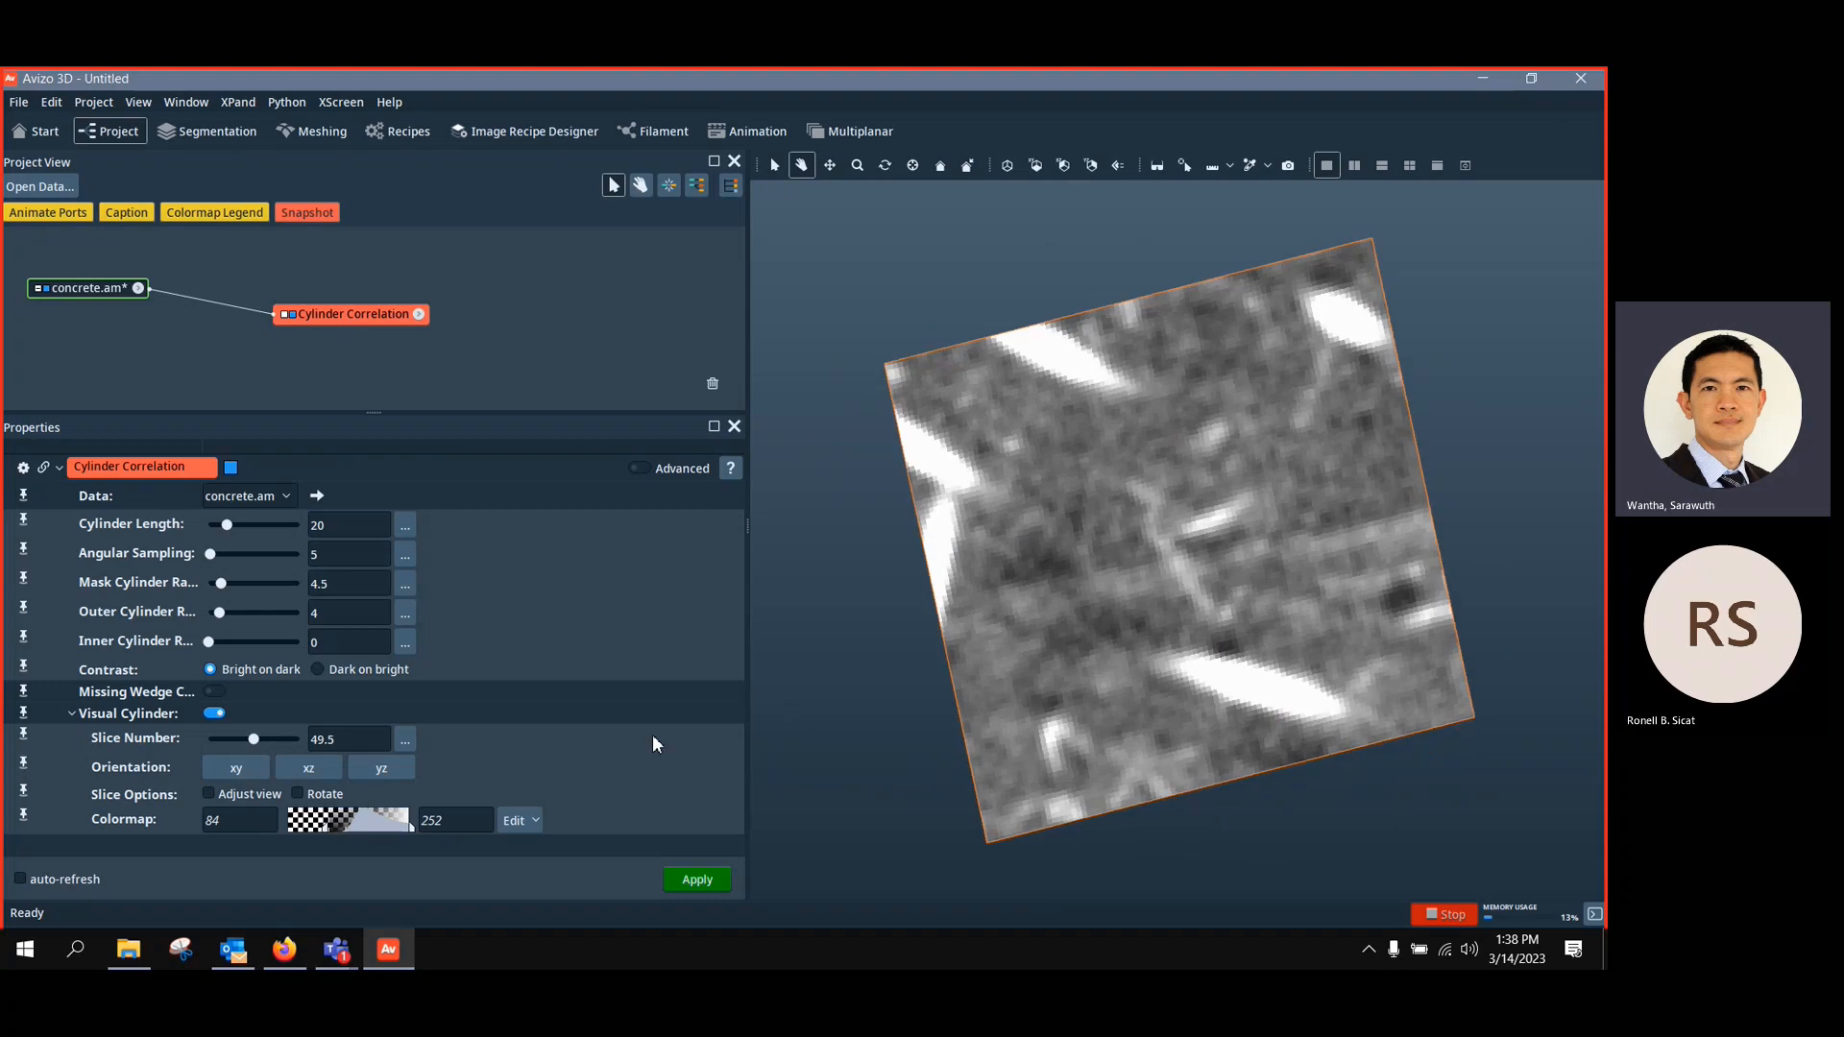
Try tilting the slice with the Rotate option, and restore the unrotated xy orientation and straight-on view
click(298, 794)
key(Escape)
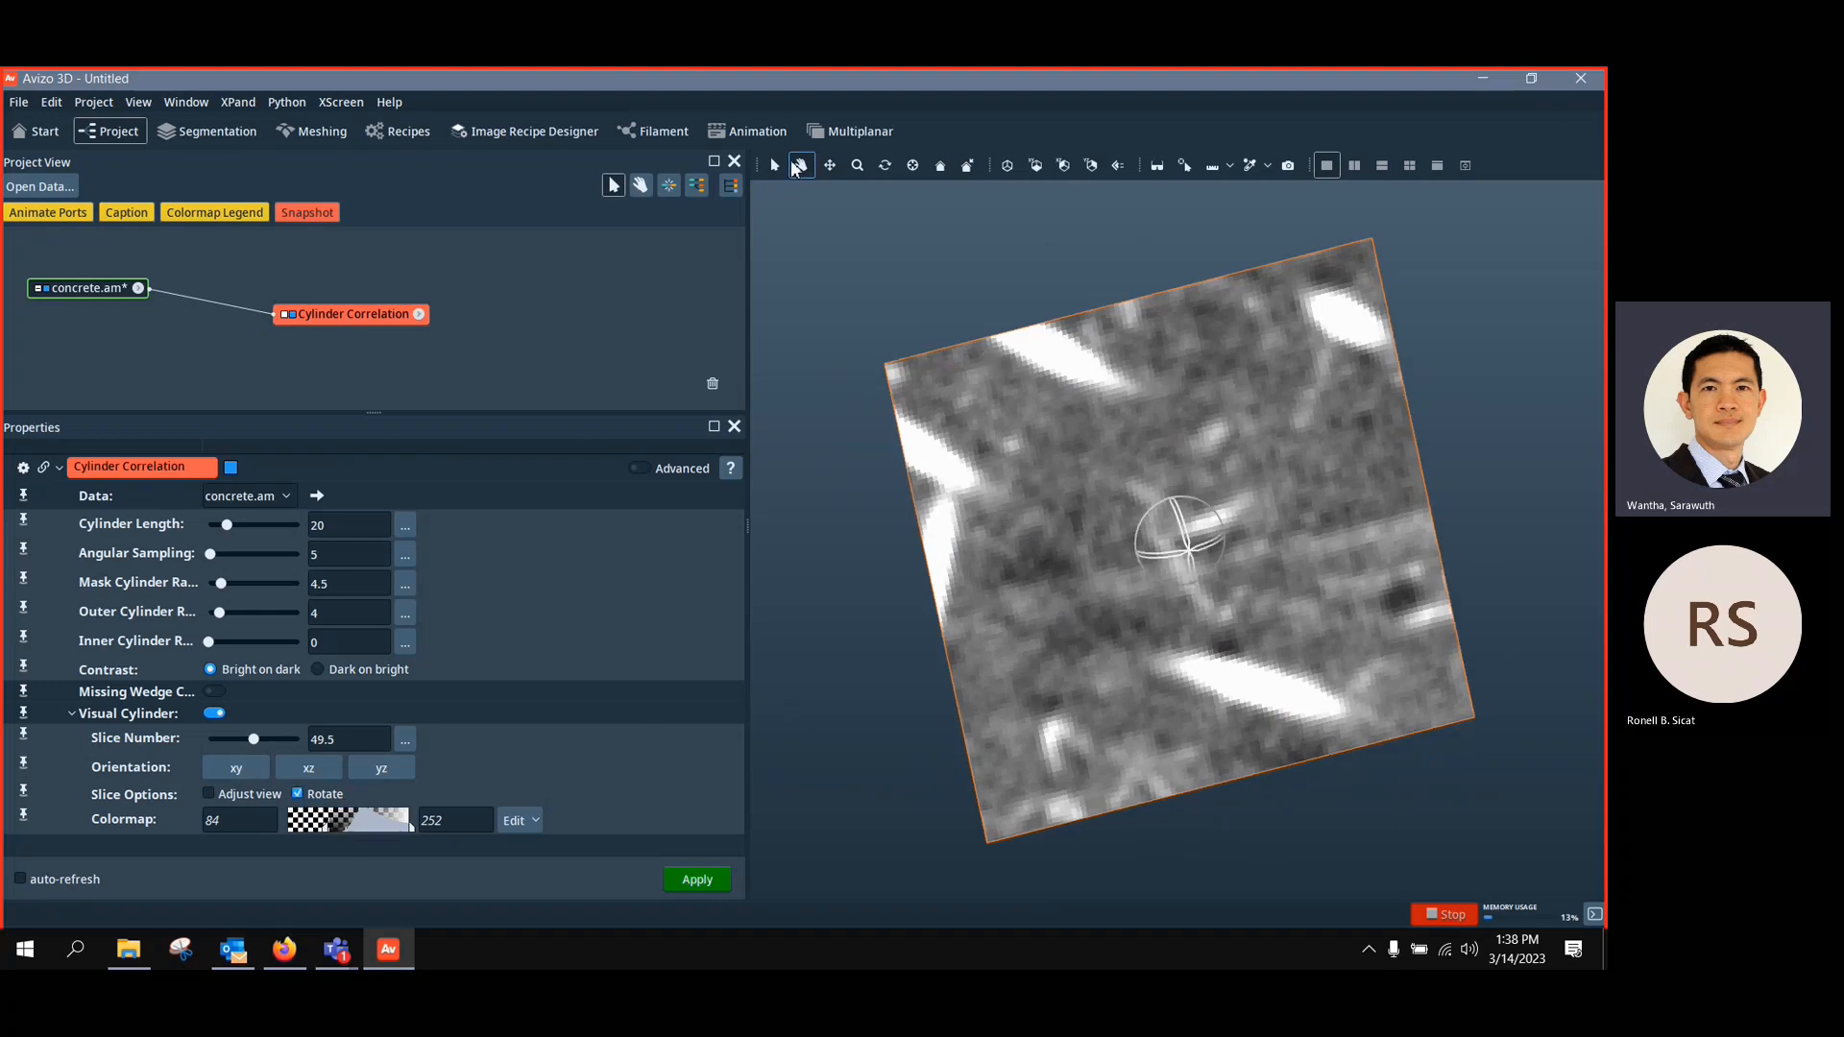
mouse_move(1156, 559)
mouse_down()
mouse_move(1183, 553)
mouse_move(1139, 566)
mouse_move(1150, 545)
mouse_up()
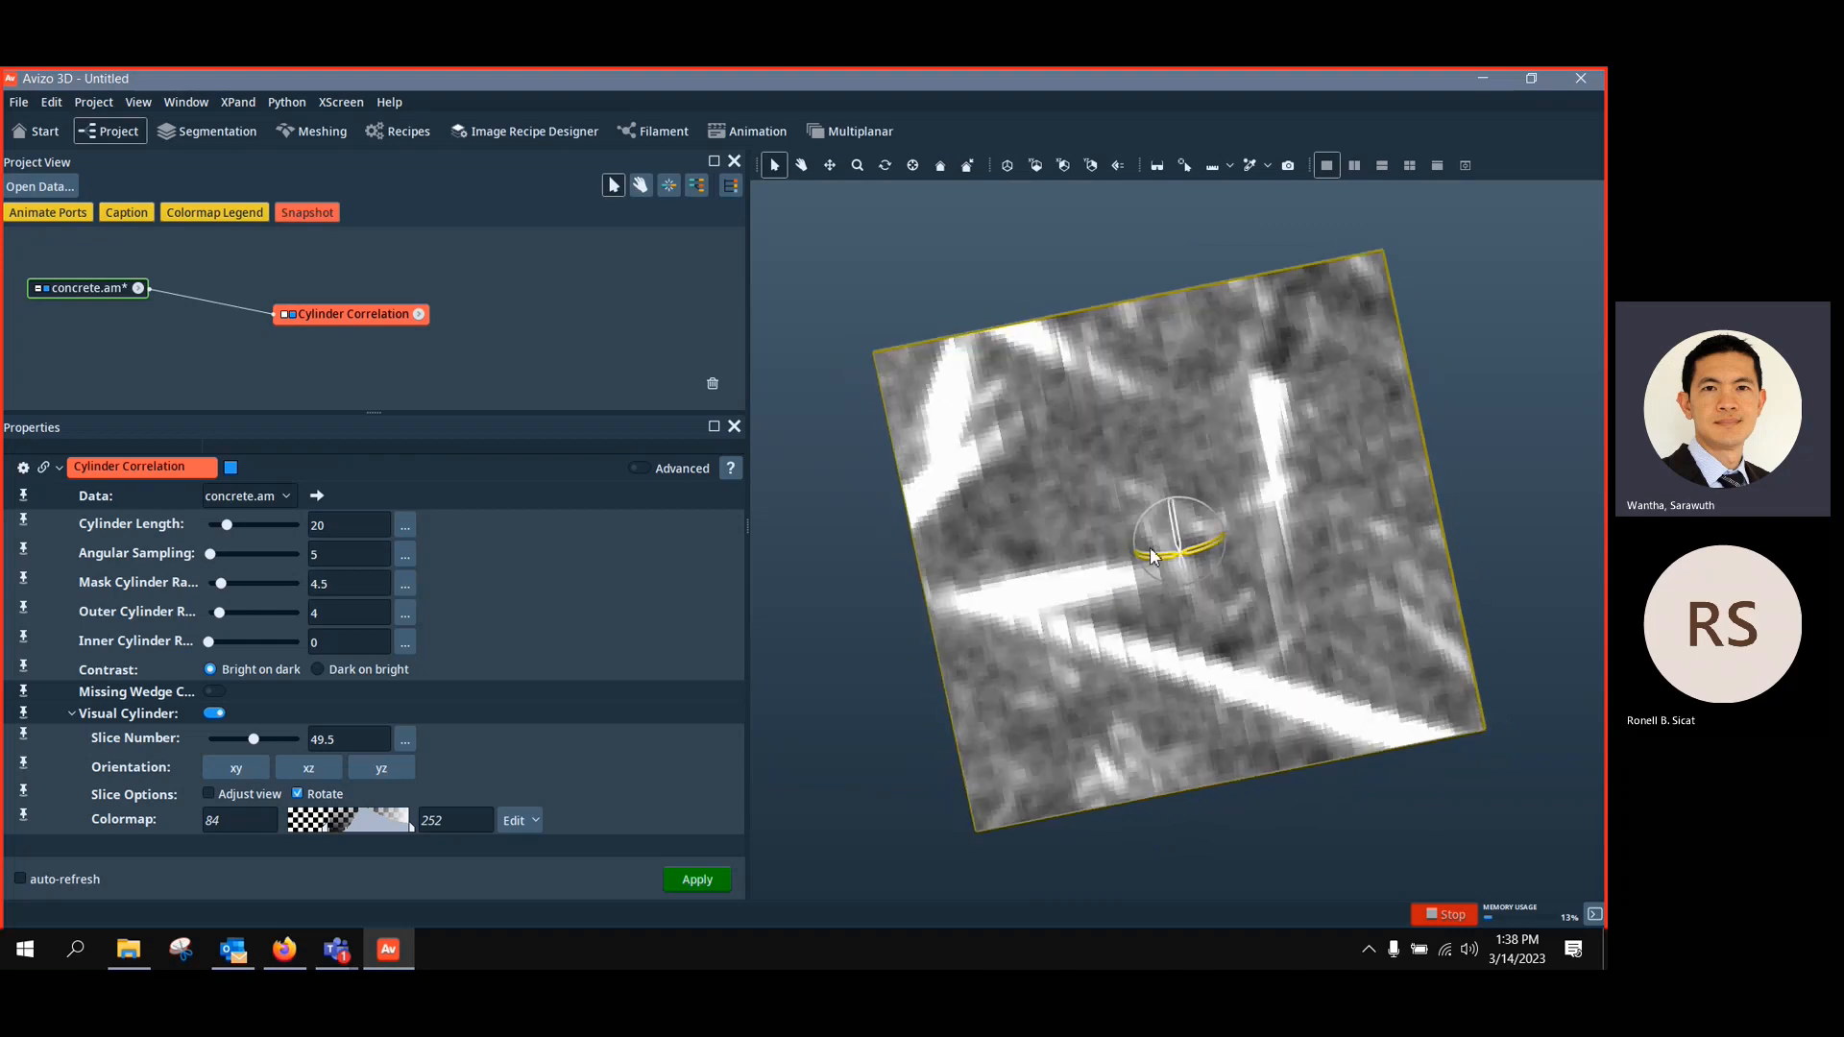
click(244, 774)
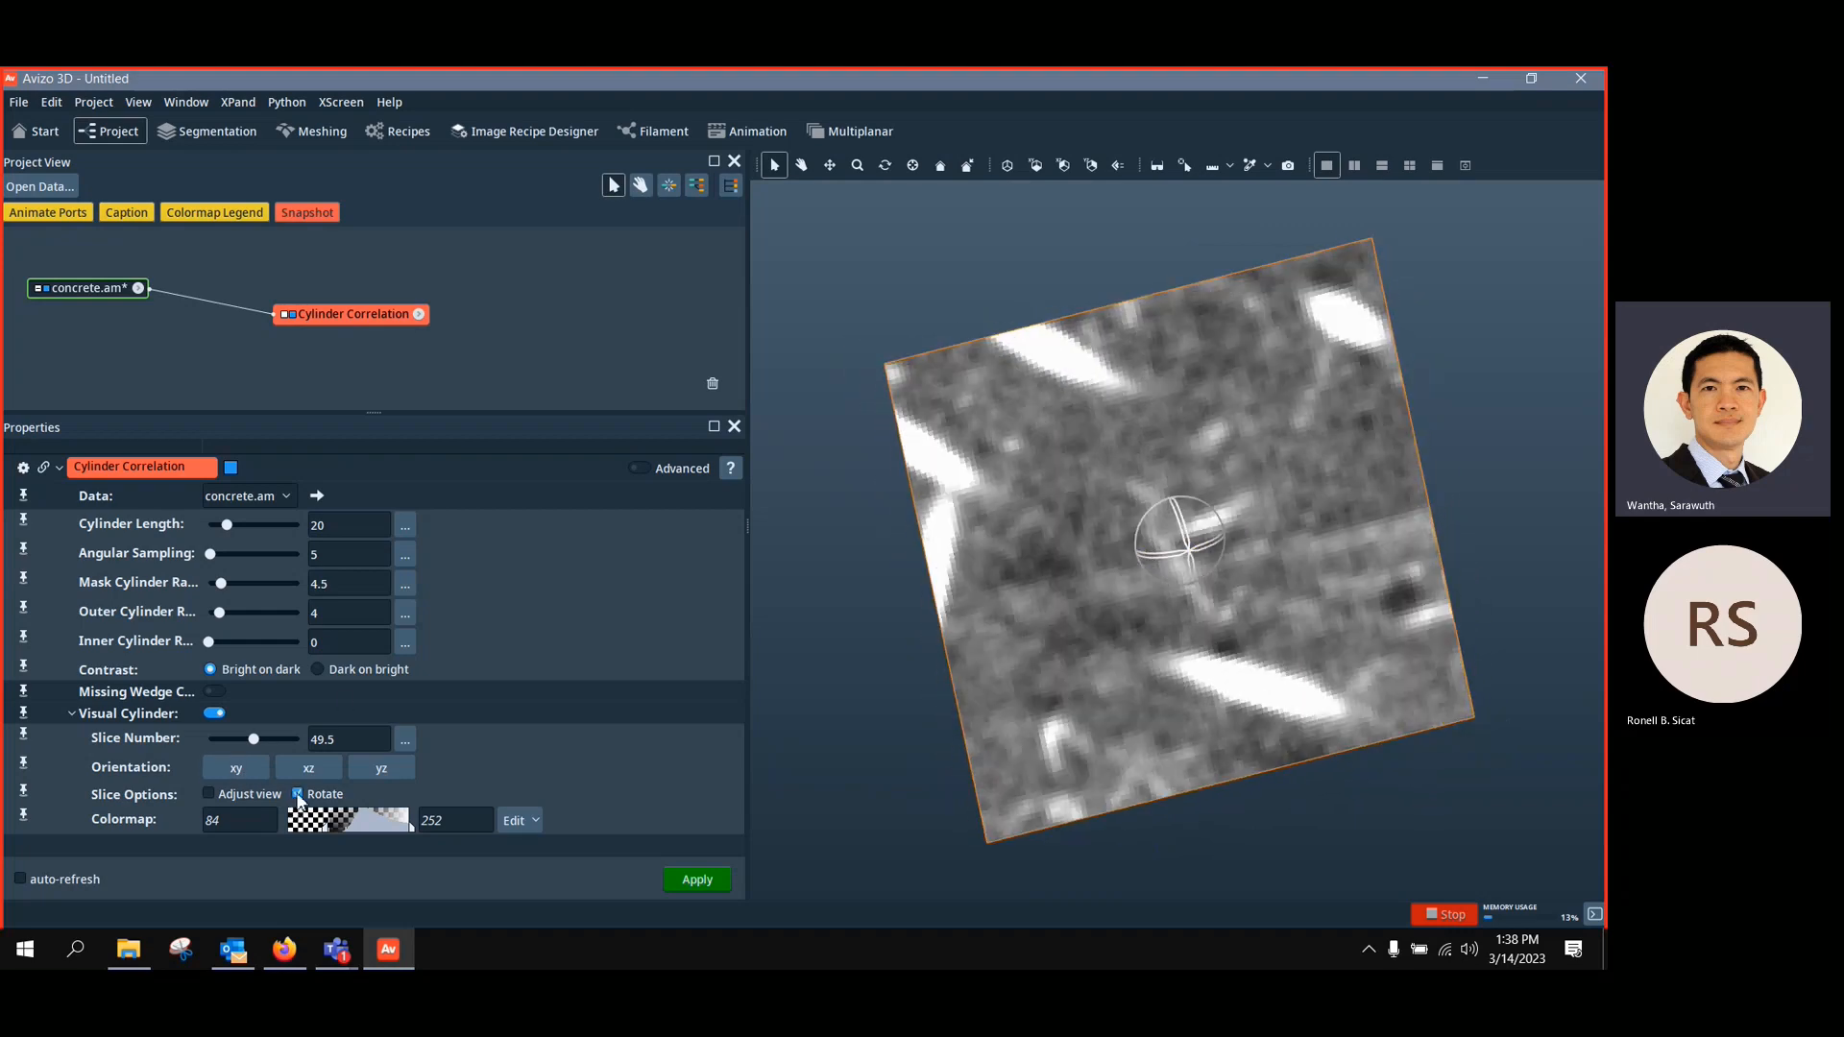
click(1004, 167)
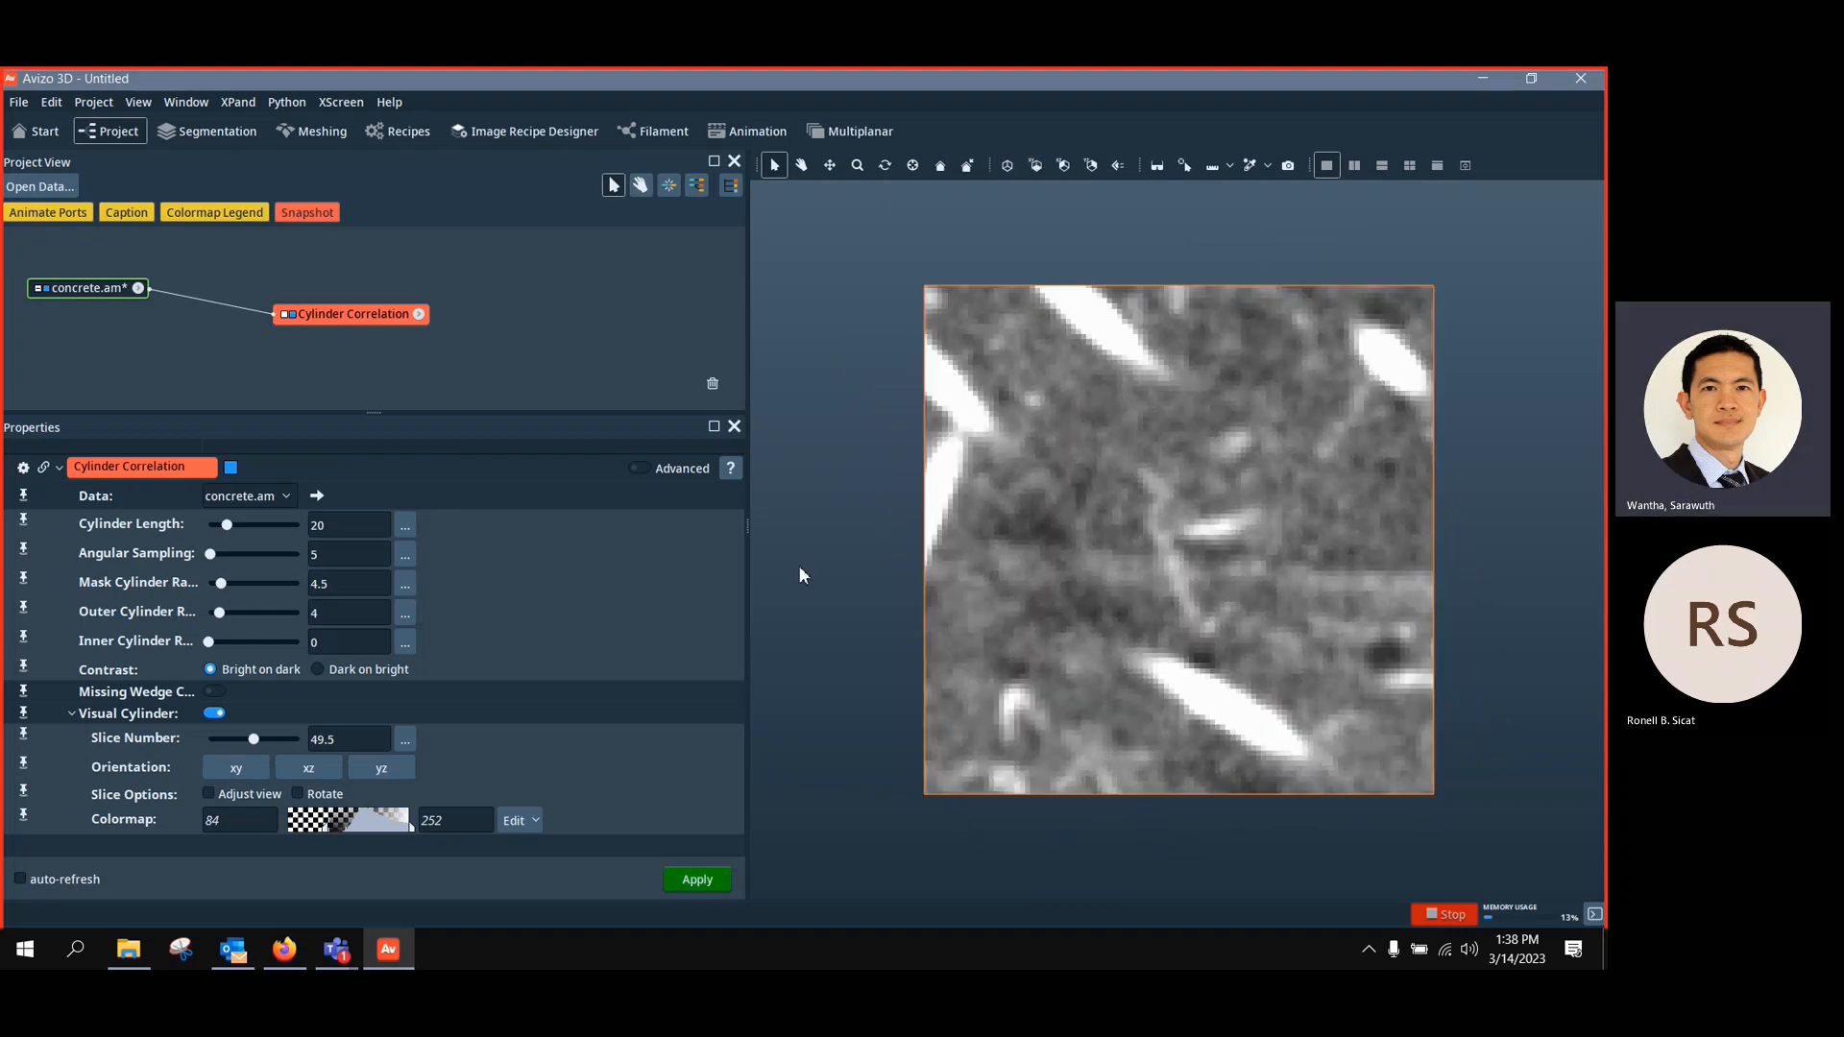
Set the slice number to about 54 and draw a cylinder about 23 long with outer radius about 3.2 along the horizontal fiber
drag(249, 738, 264, 740)
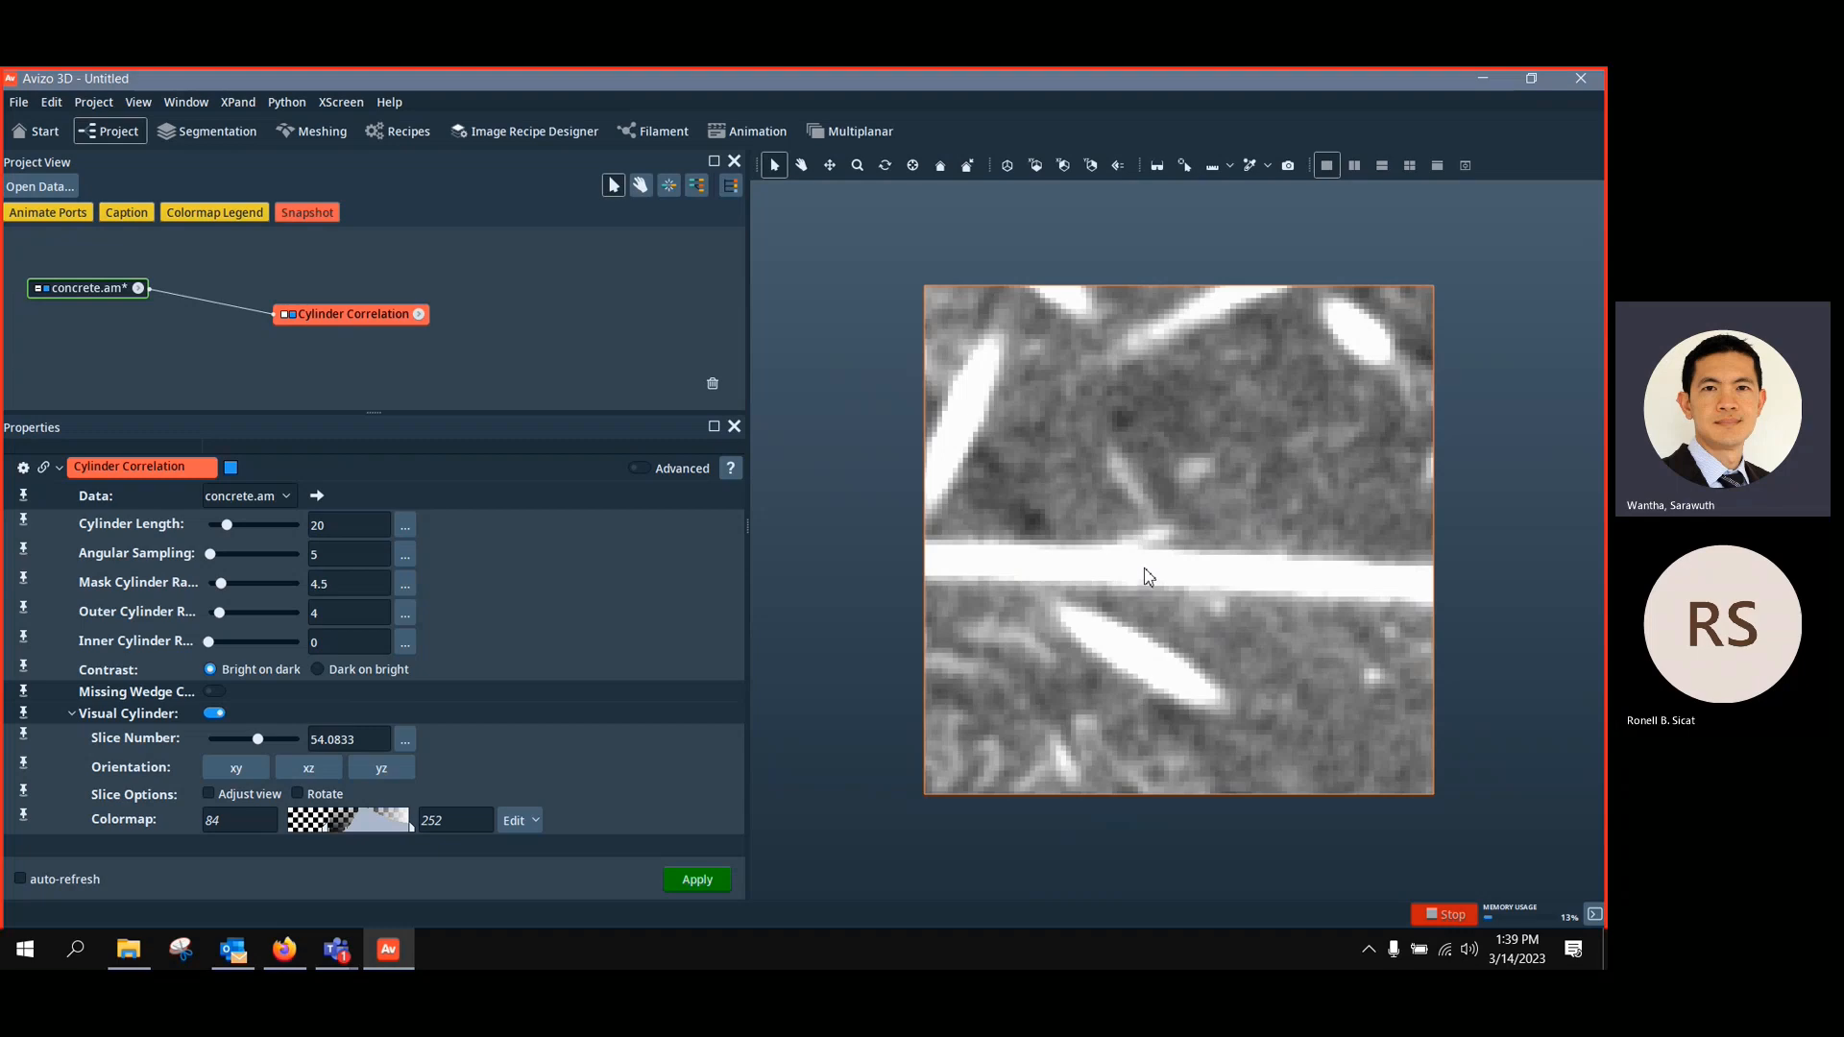
click(1144, 569)
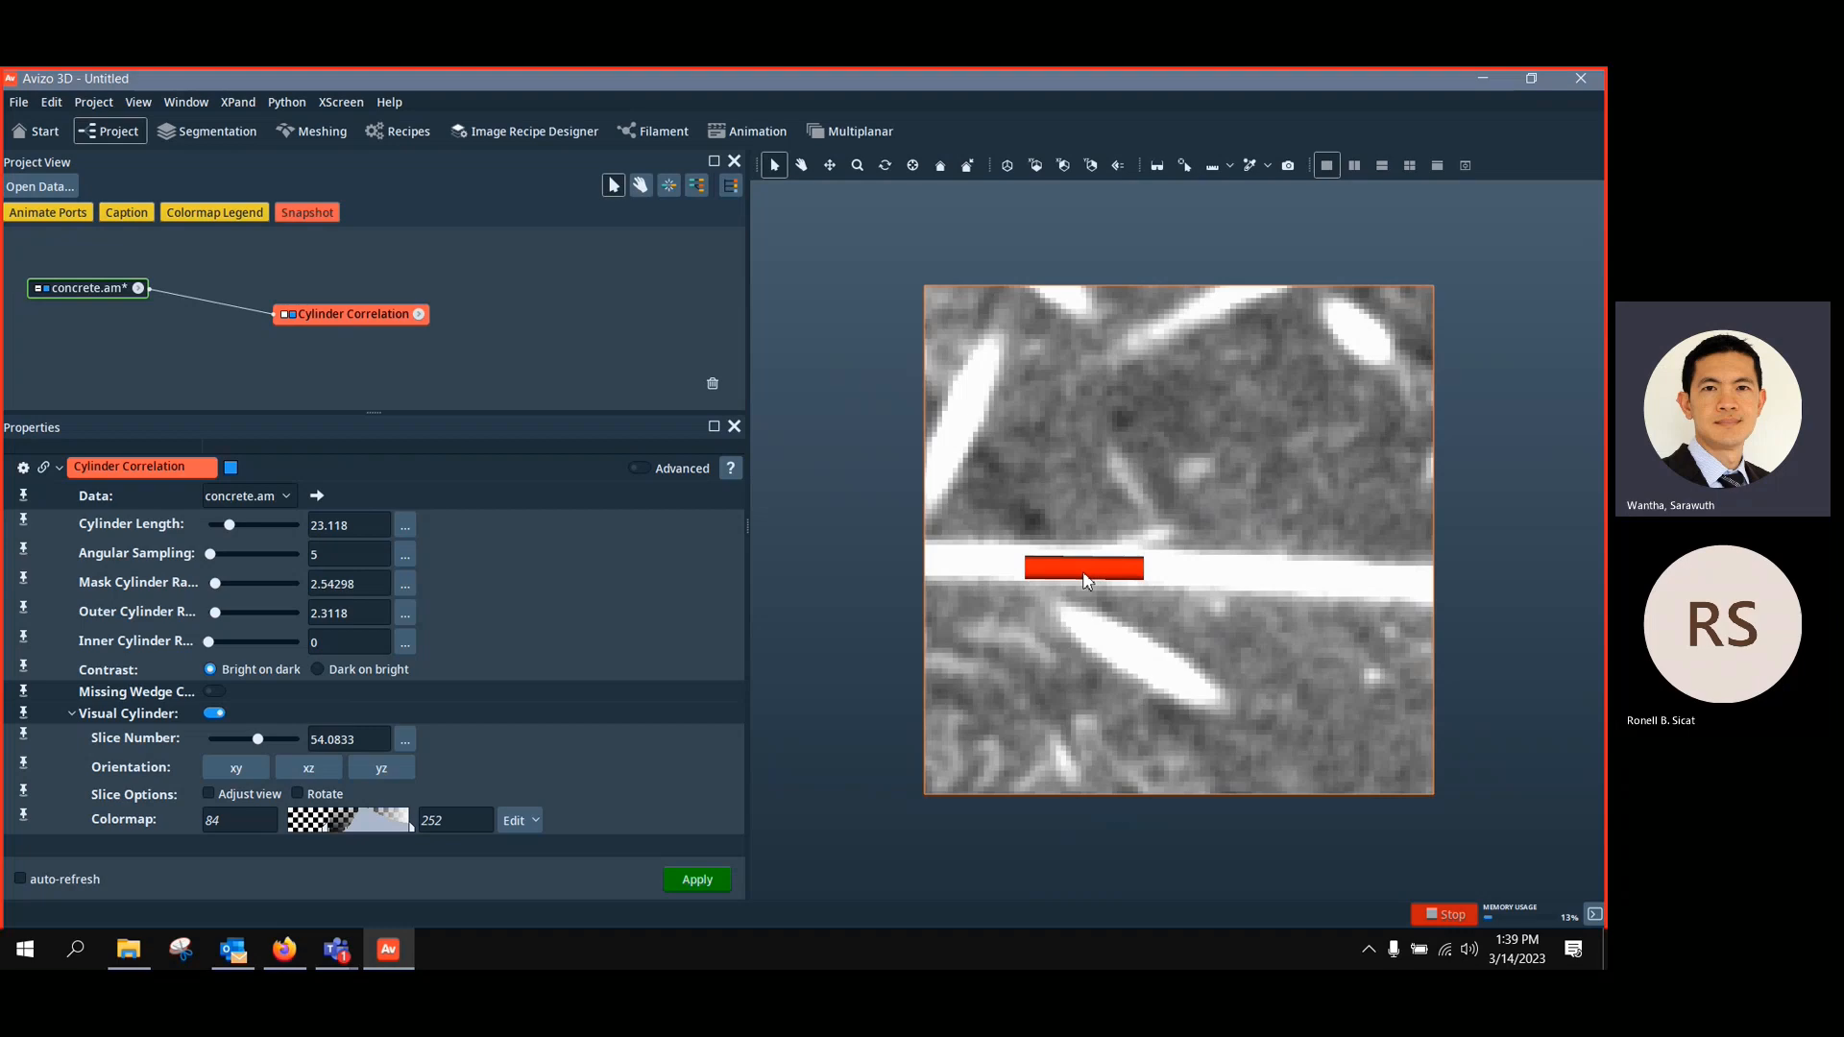
drag(1083, 574, 1091, 584)
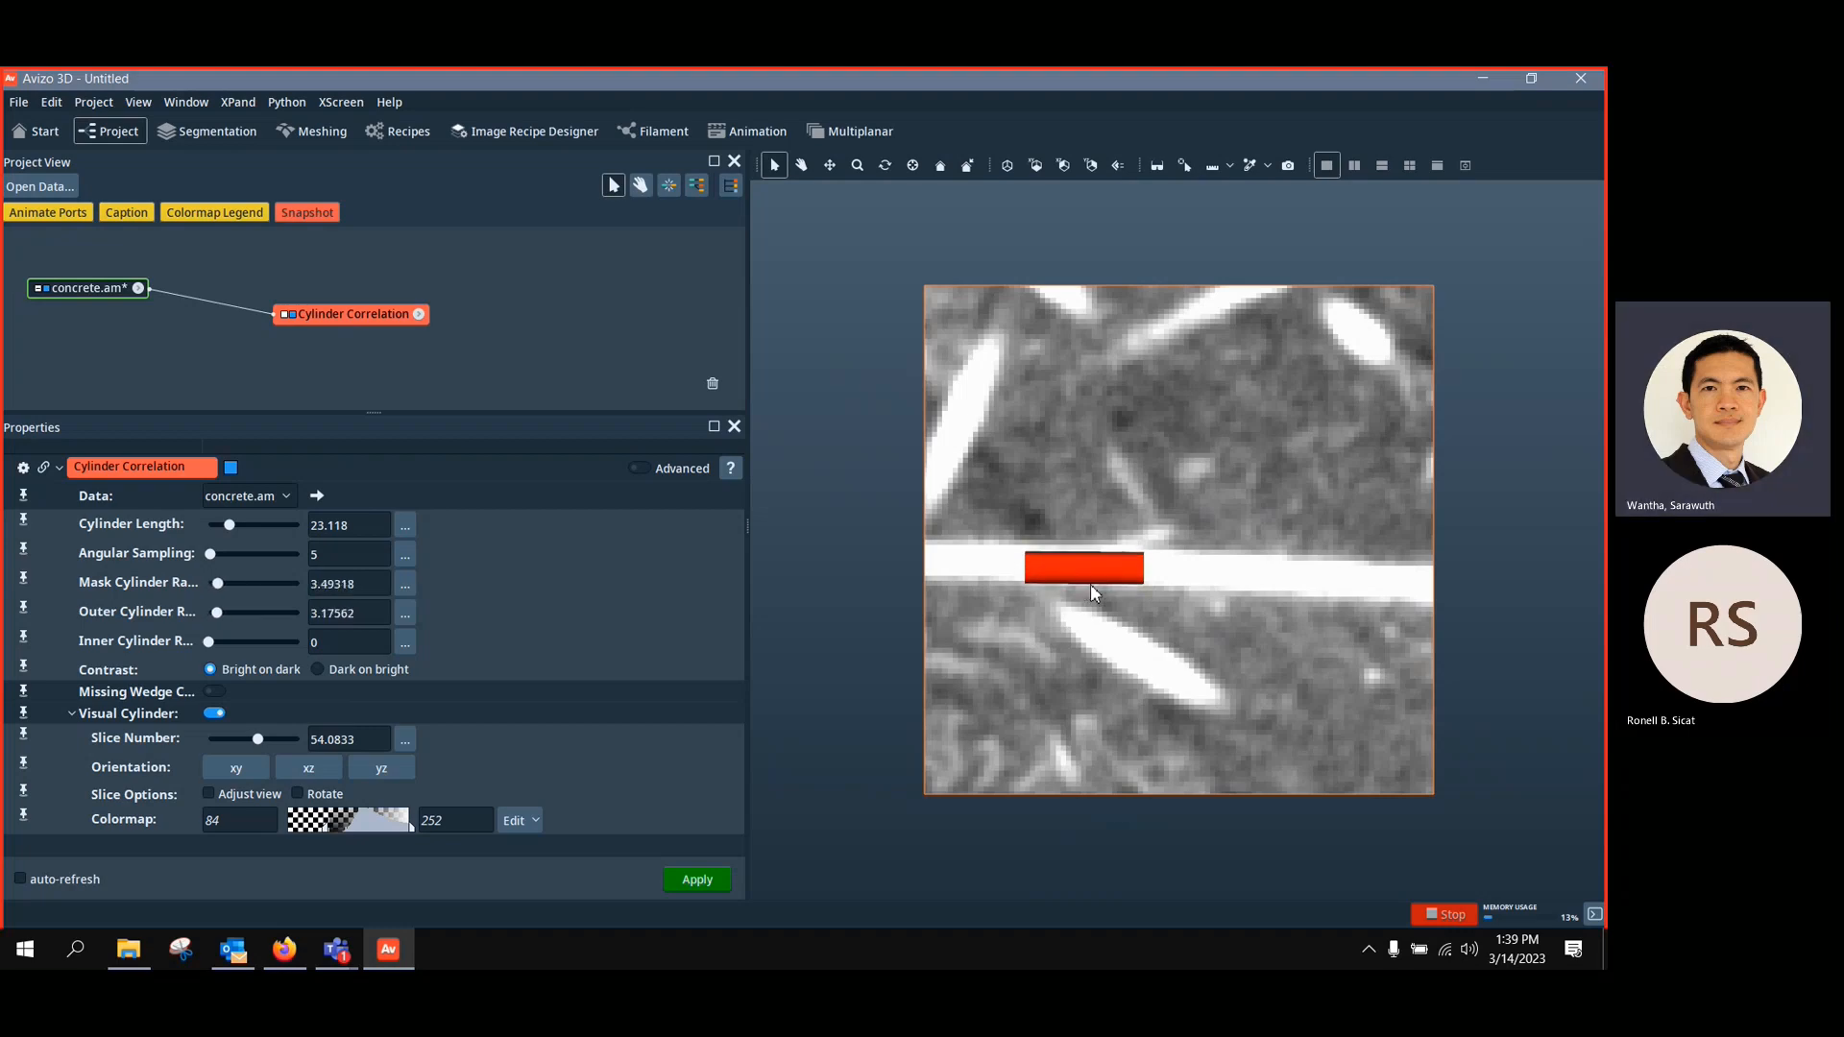
Redraw the cylinder at other places on the horizontal fiber and along the diagonal fiber below it, about 23 long
click(1157, 573)
click(1253, 578)
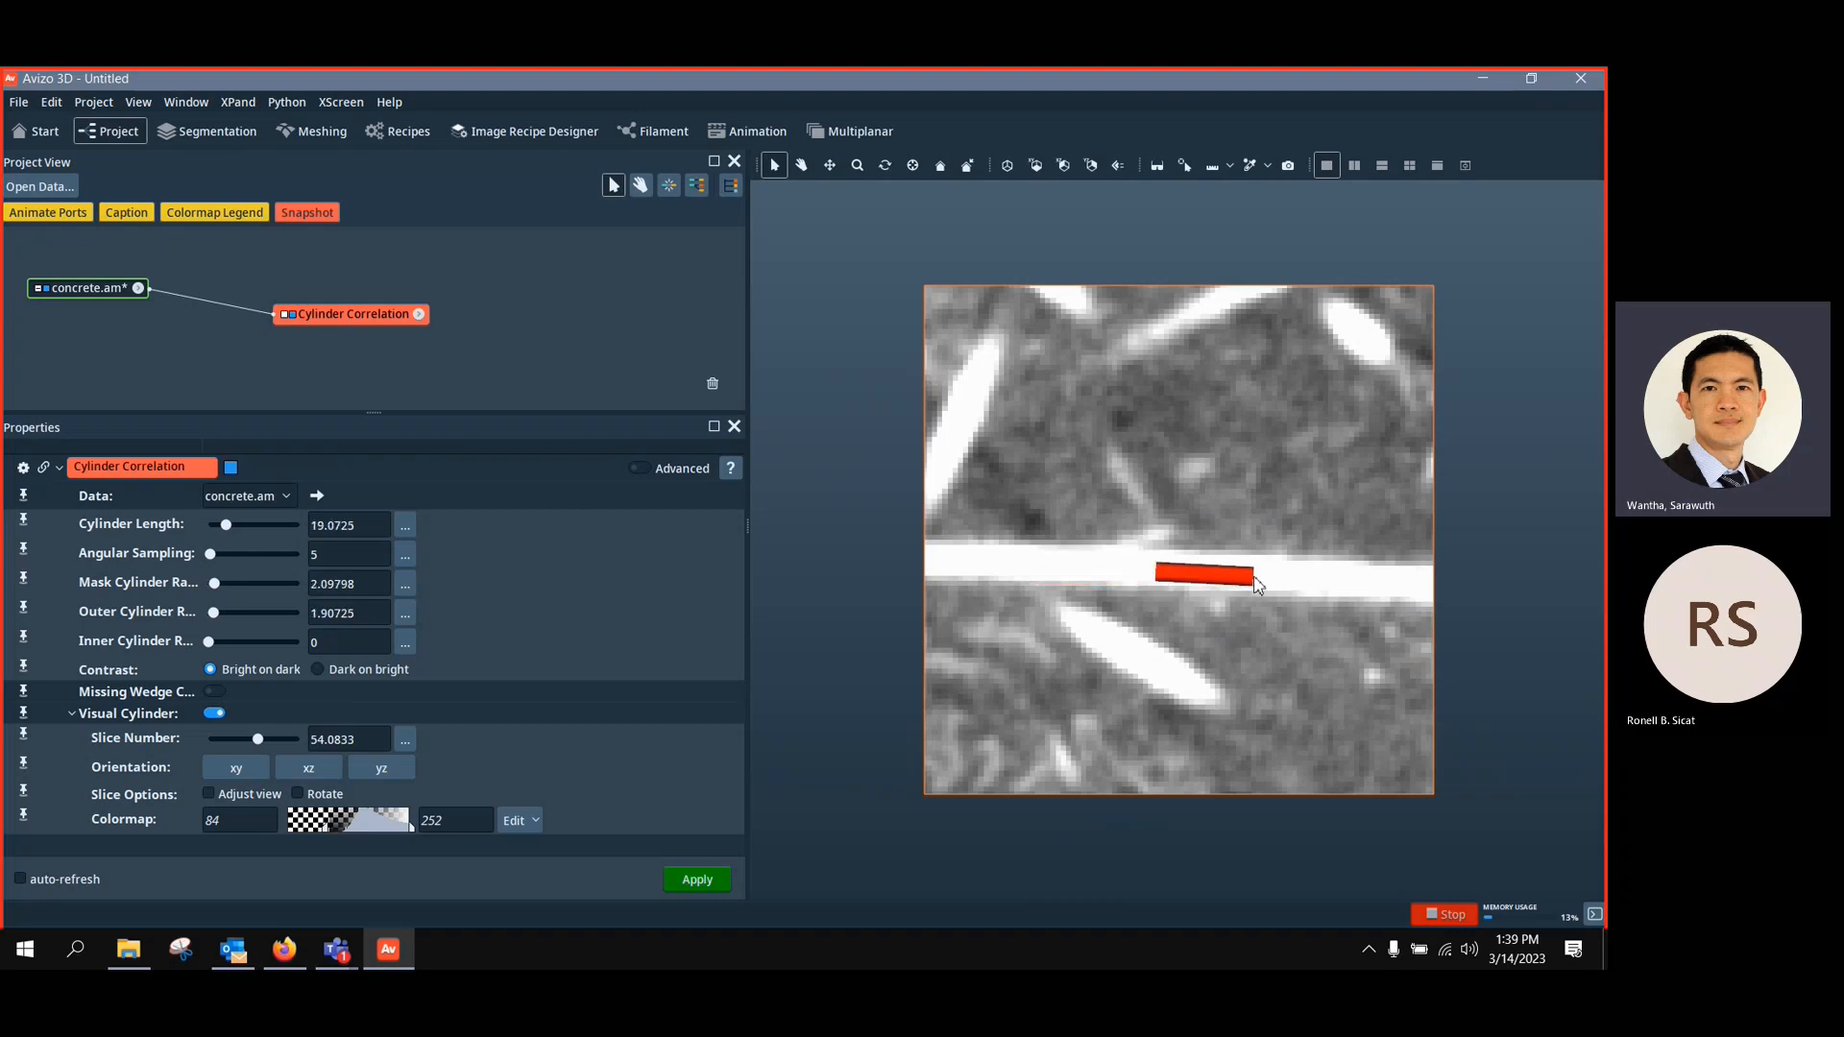
click(944, 563)
click(1046, 569)
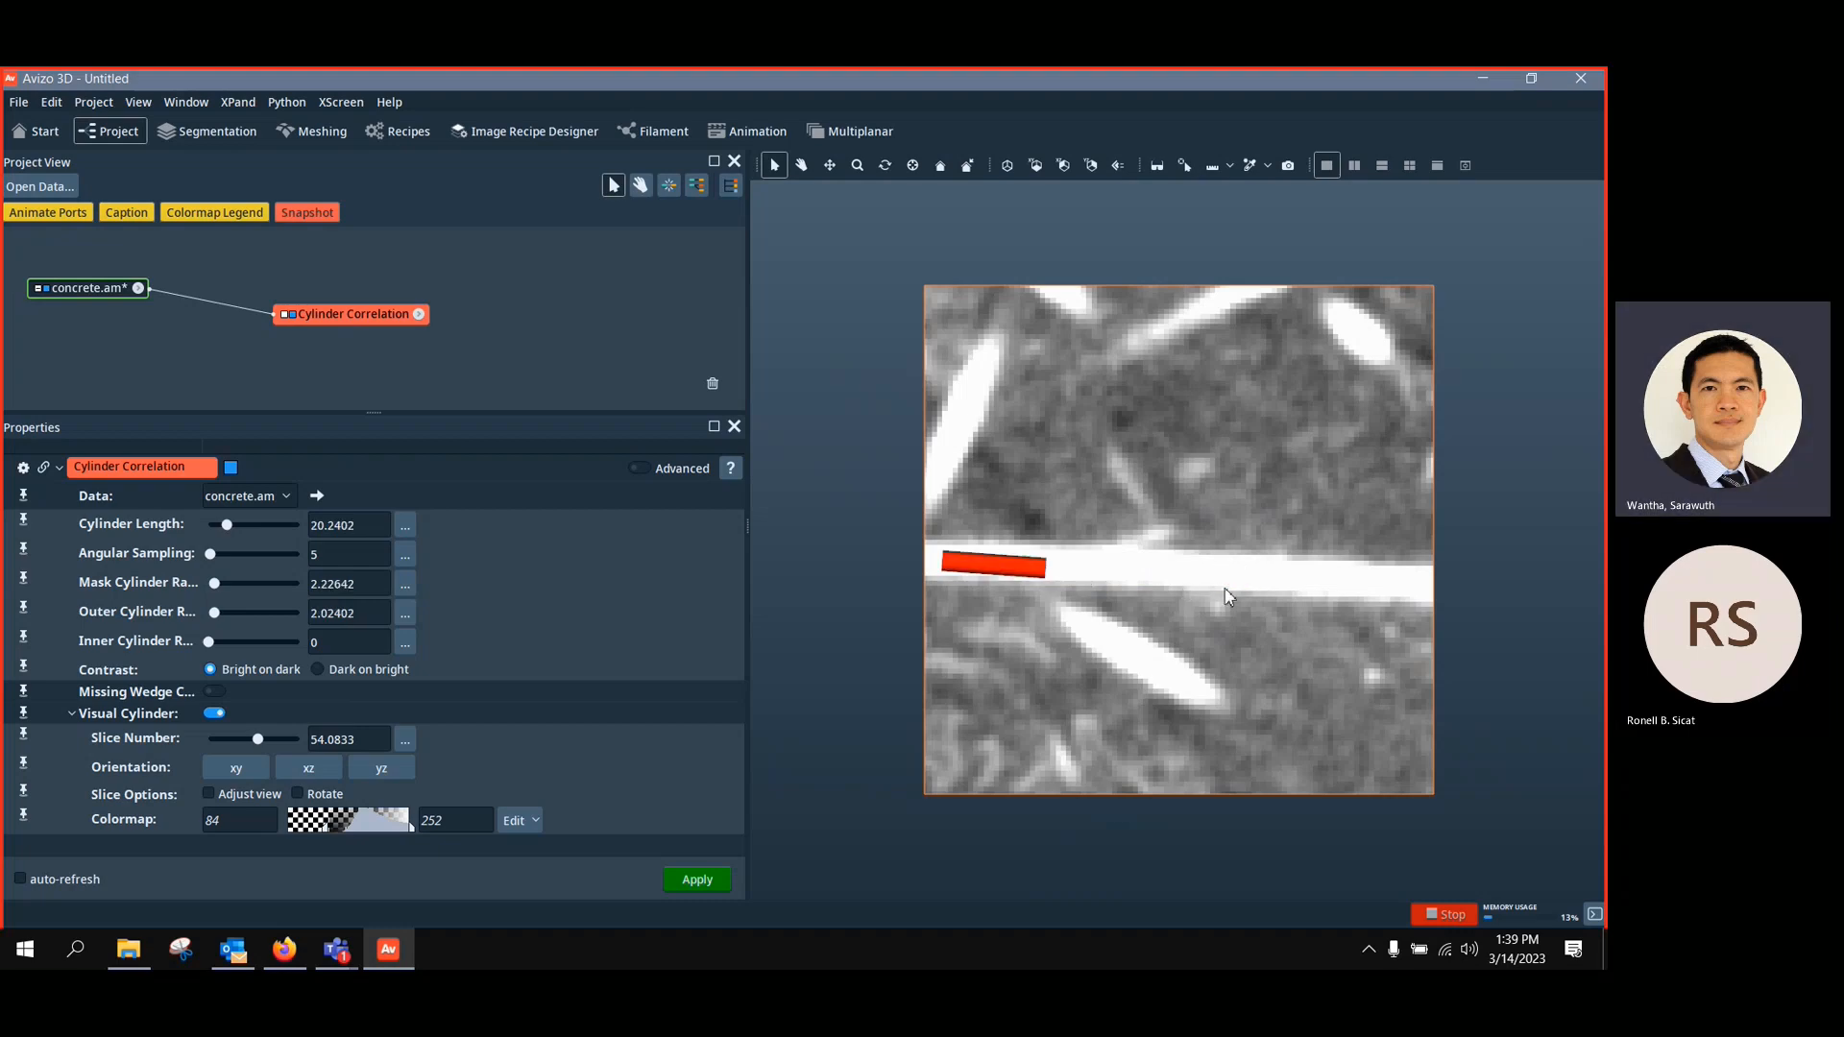
click(1093, 634)
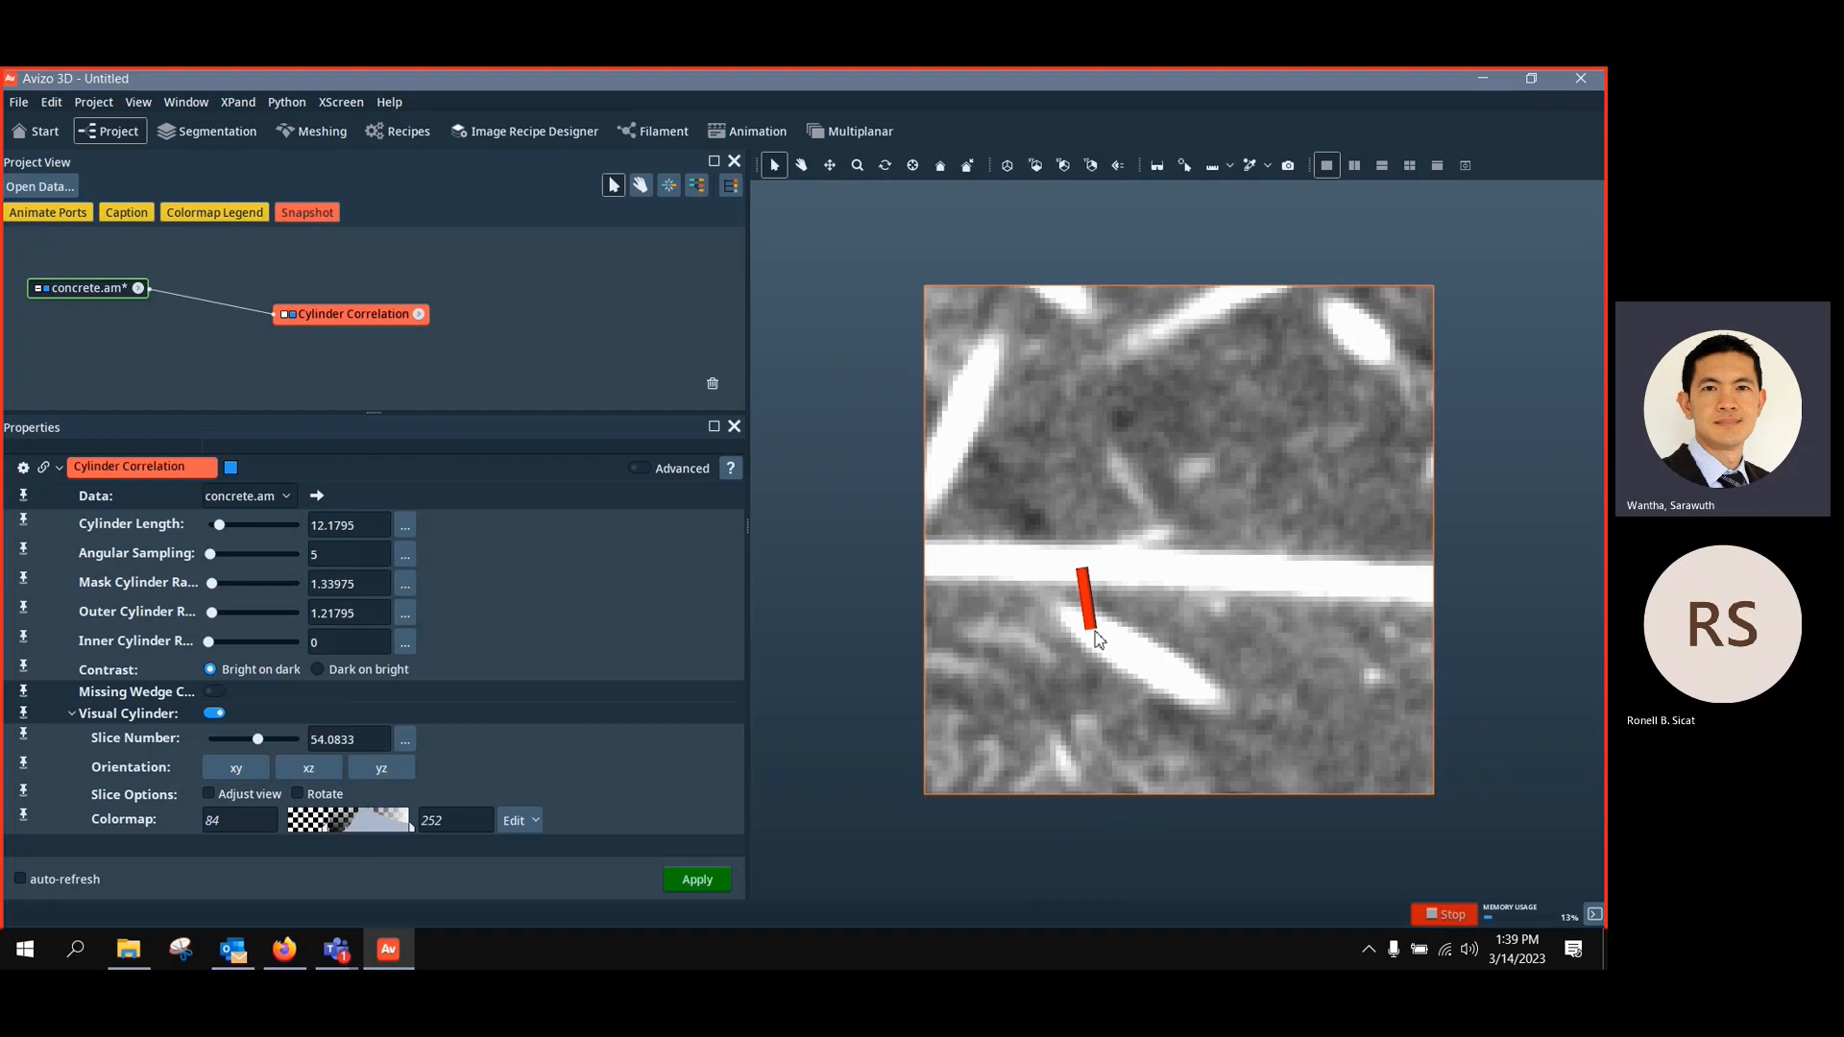
click(1199, 700)
click(1100, 636)
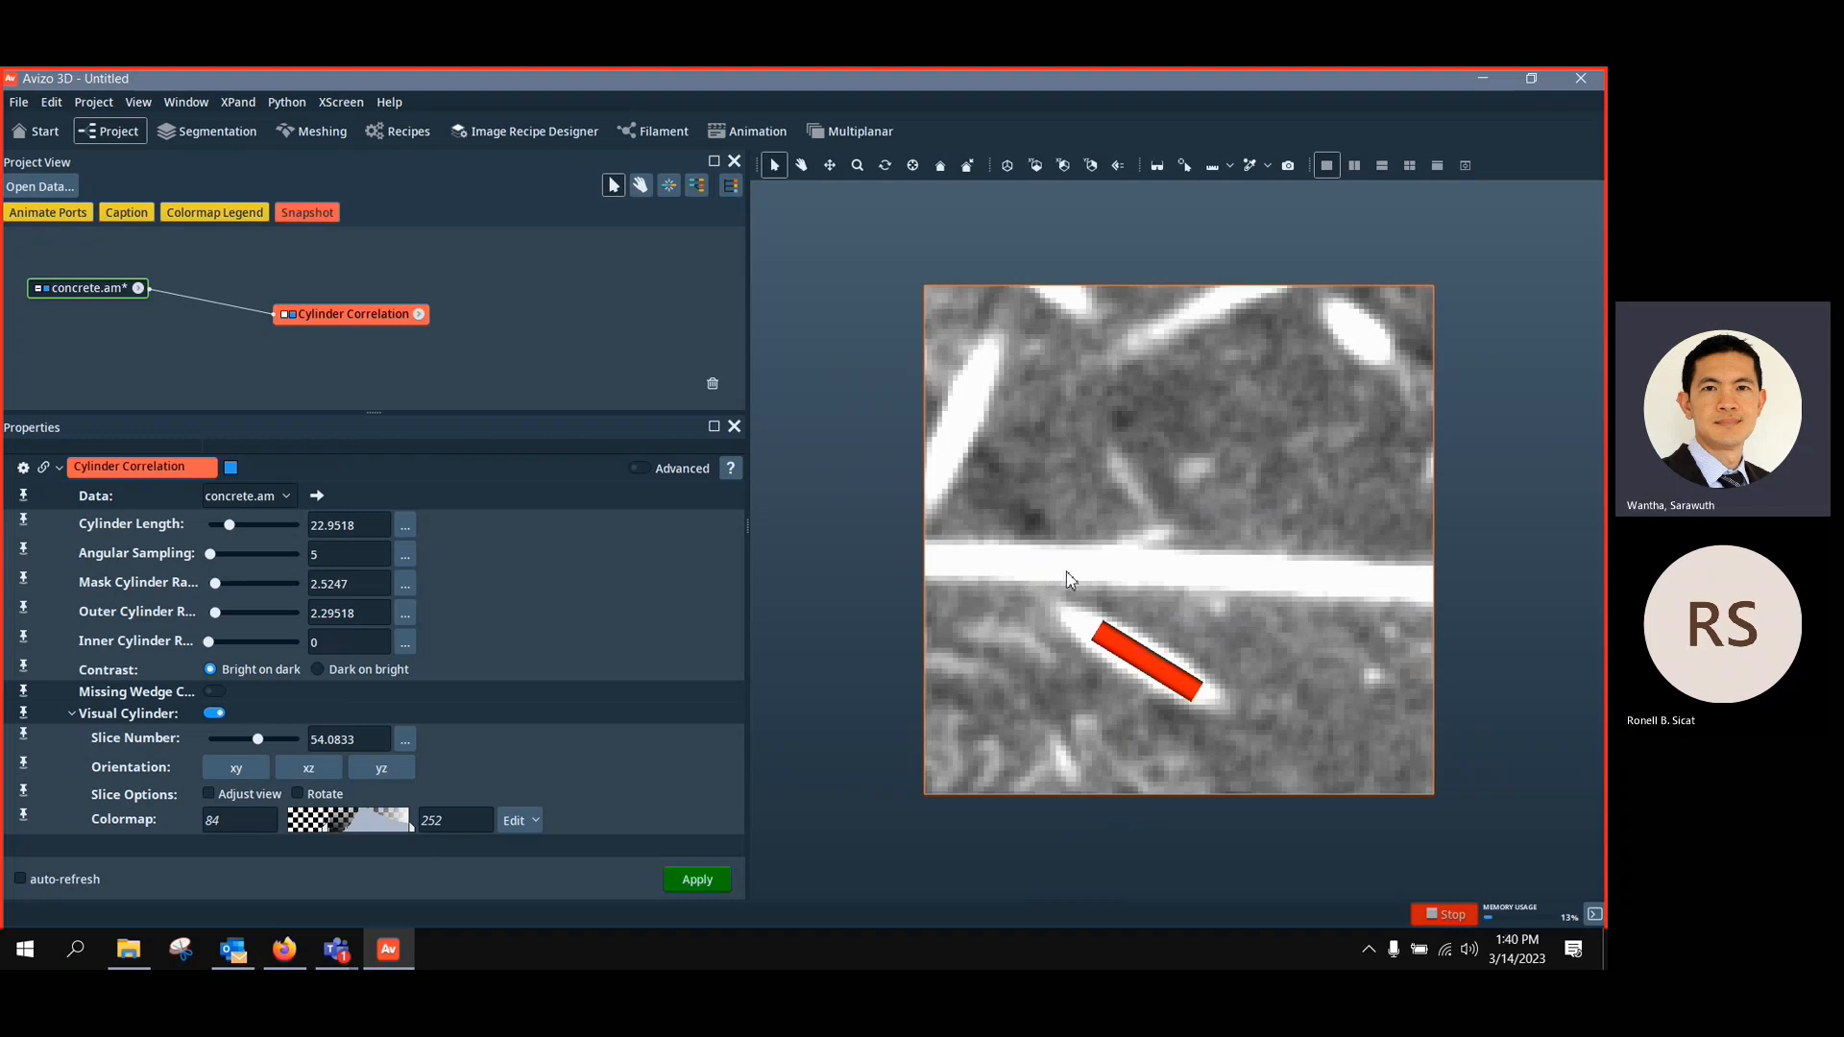
Draw a cylinder about 25 long on the horizontal fiber and widen it to the fiber's edges, outer radius about 4.1, mask radius about 4.5
click(1146, 569)
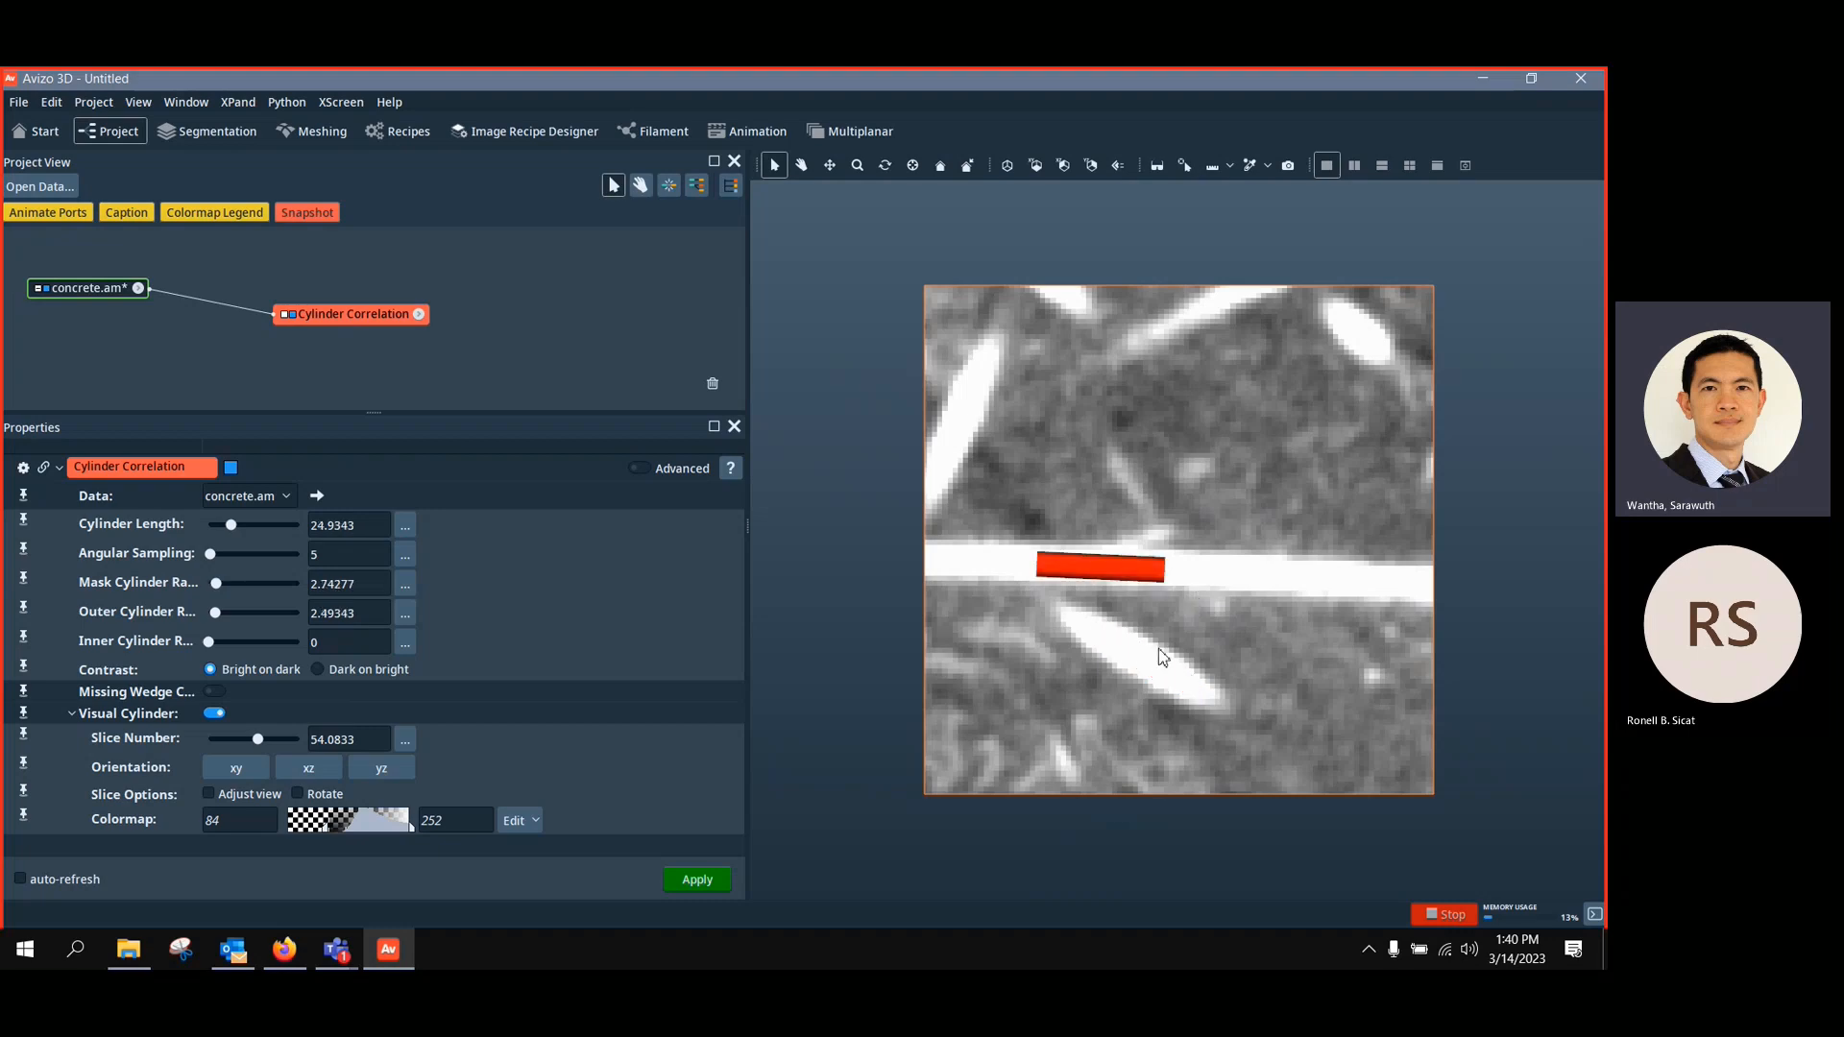
click(1091, 589)
click(1088, 586)
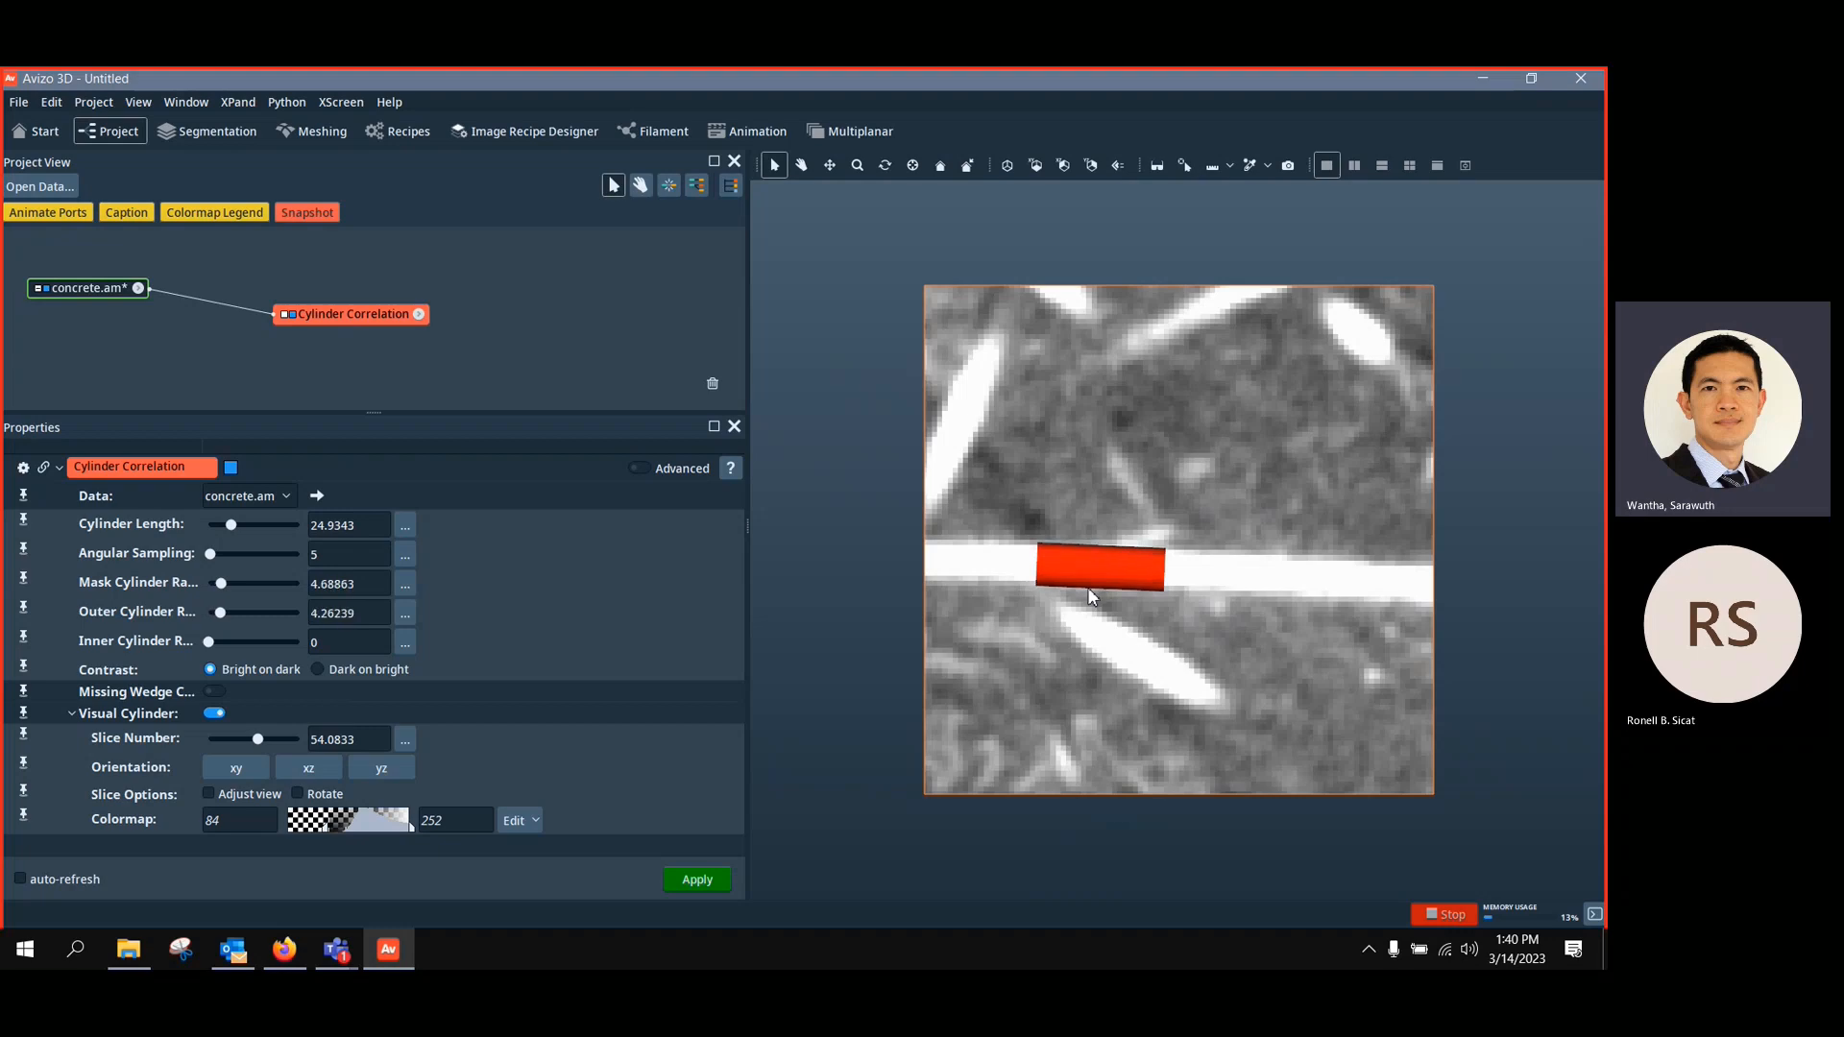
click(1087, 588)
click(1087, 587)
double_click(342, 613)
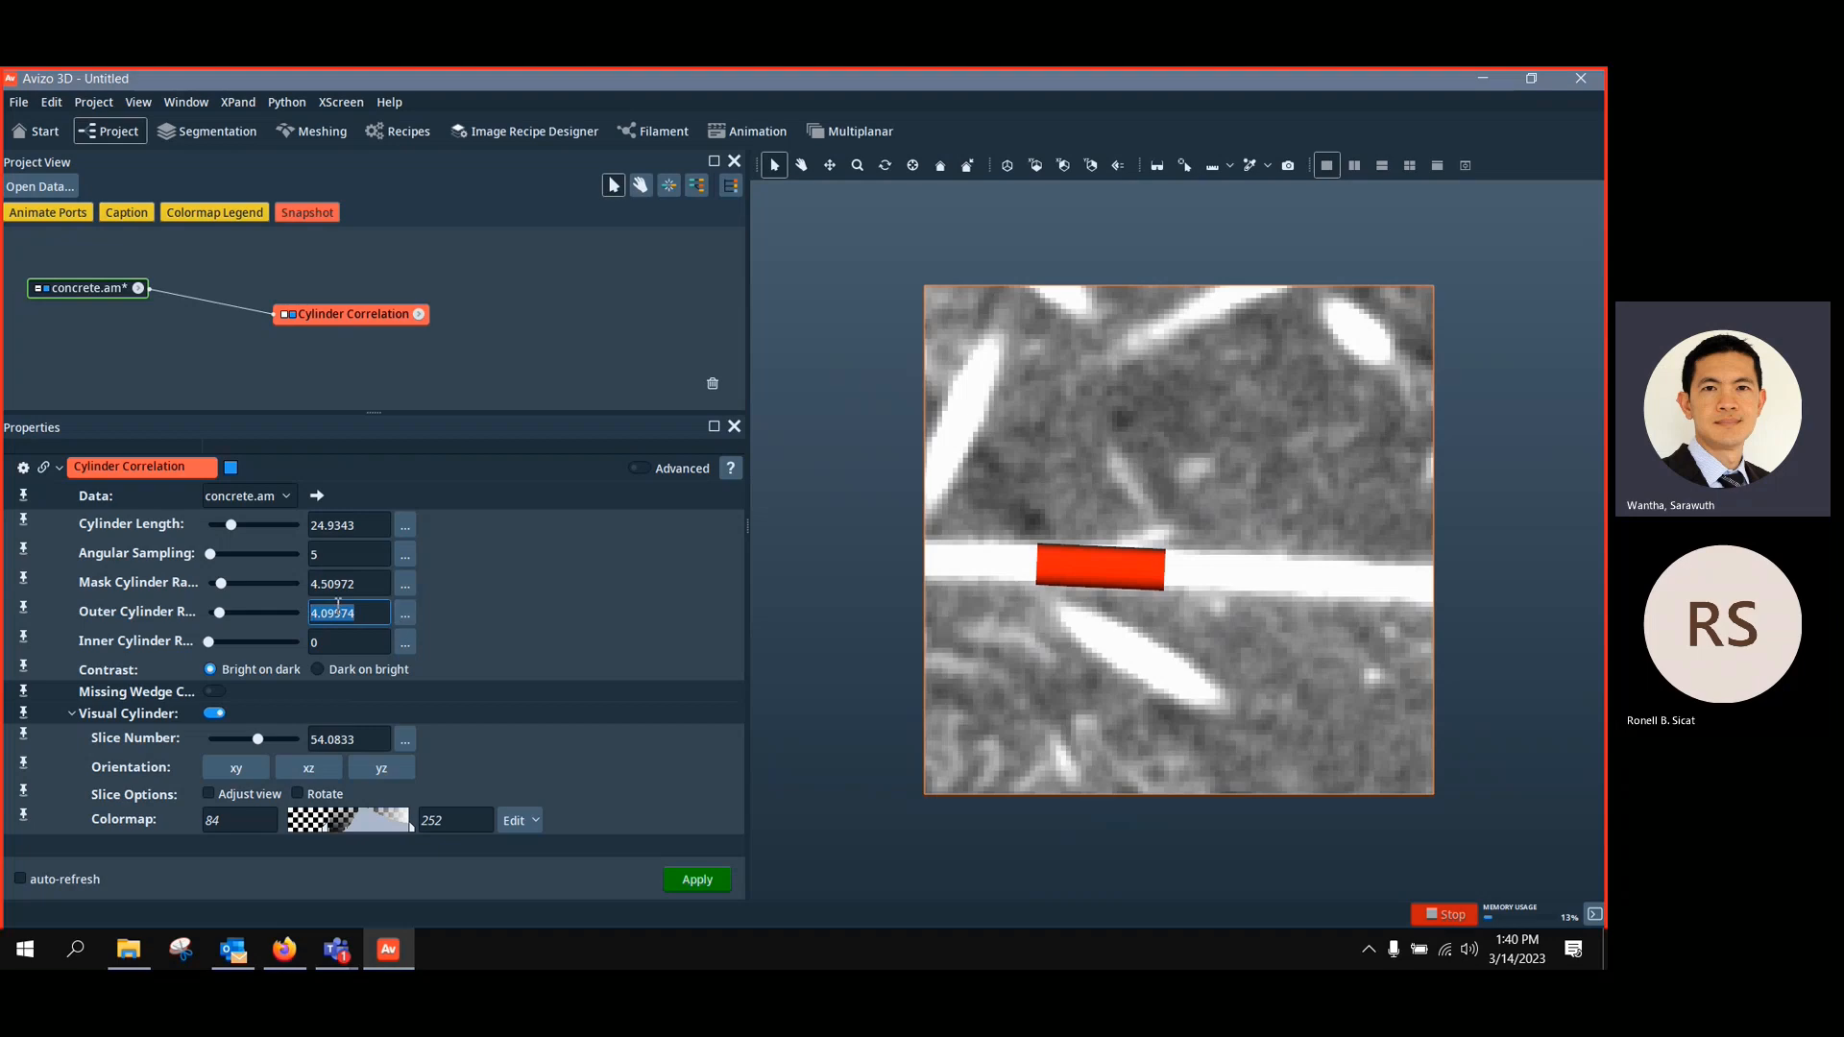
double_click(384, 583)
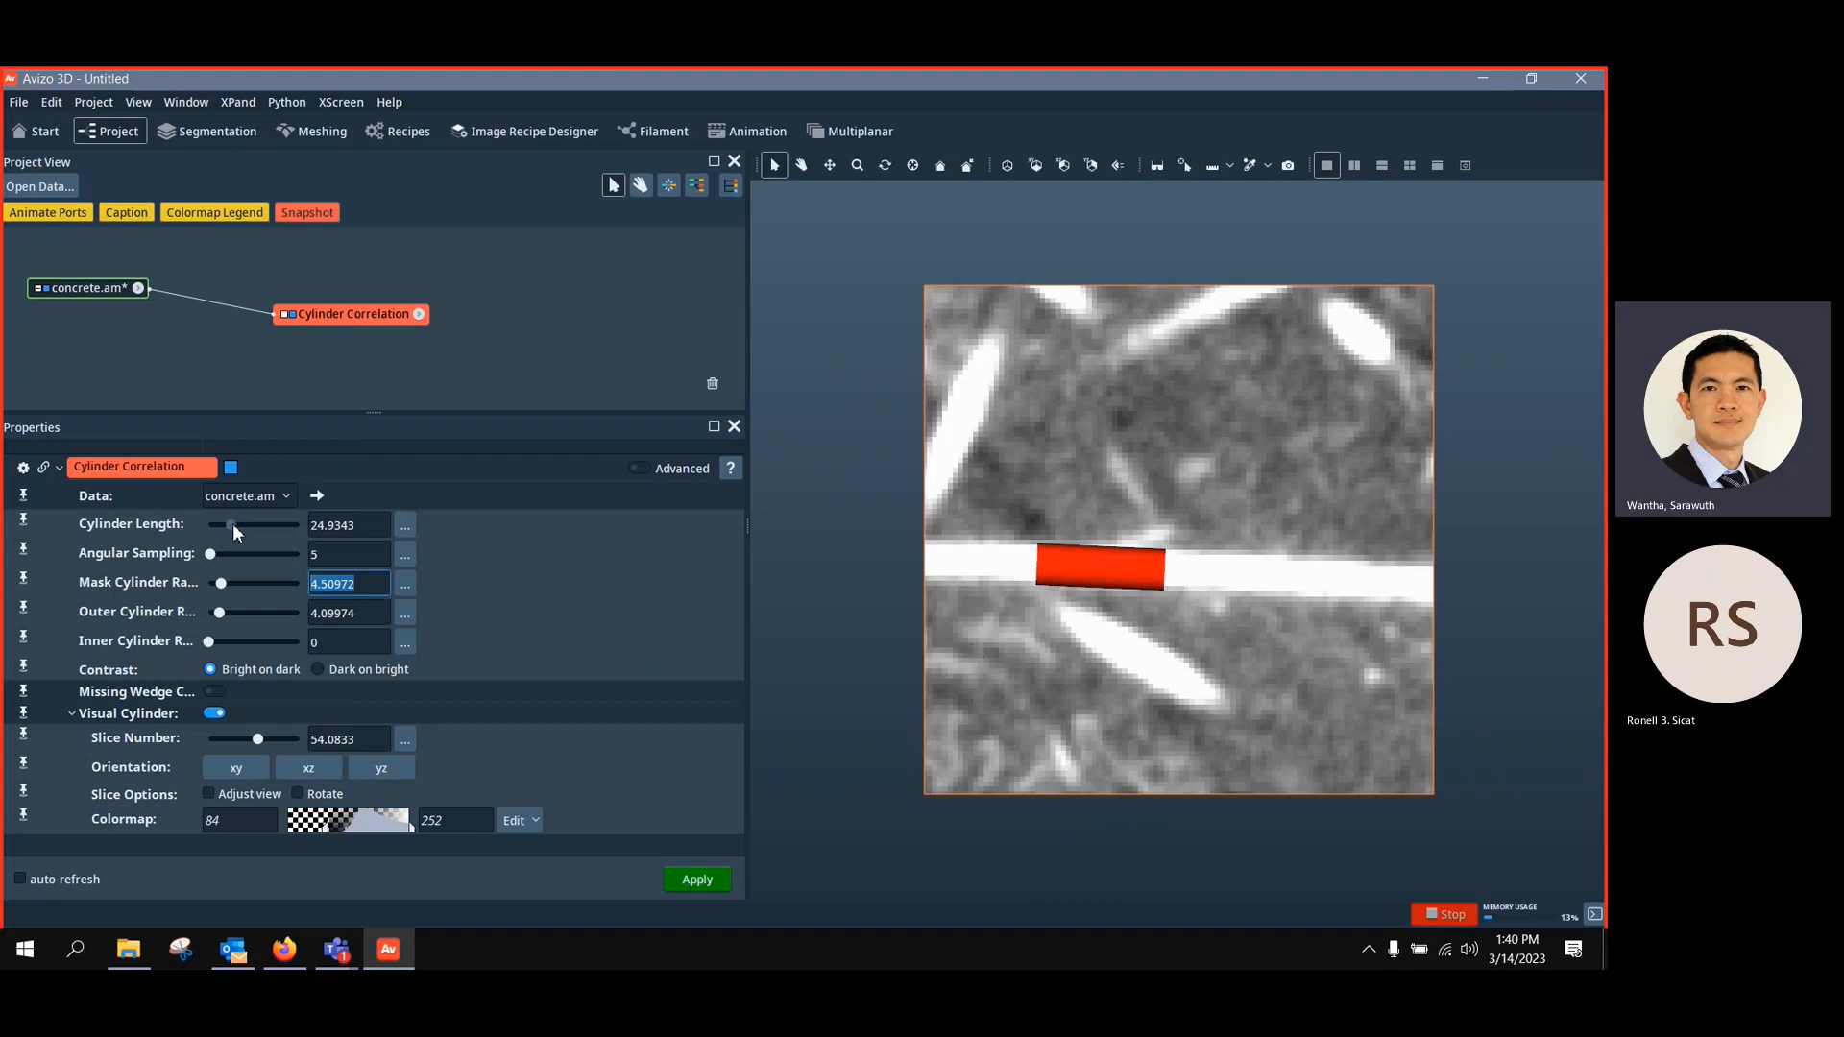
Adjust the cylinder length, trying 20 before extending it to about 31 along the horizontal fiber
drag(233, 523, 233, 522)
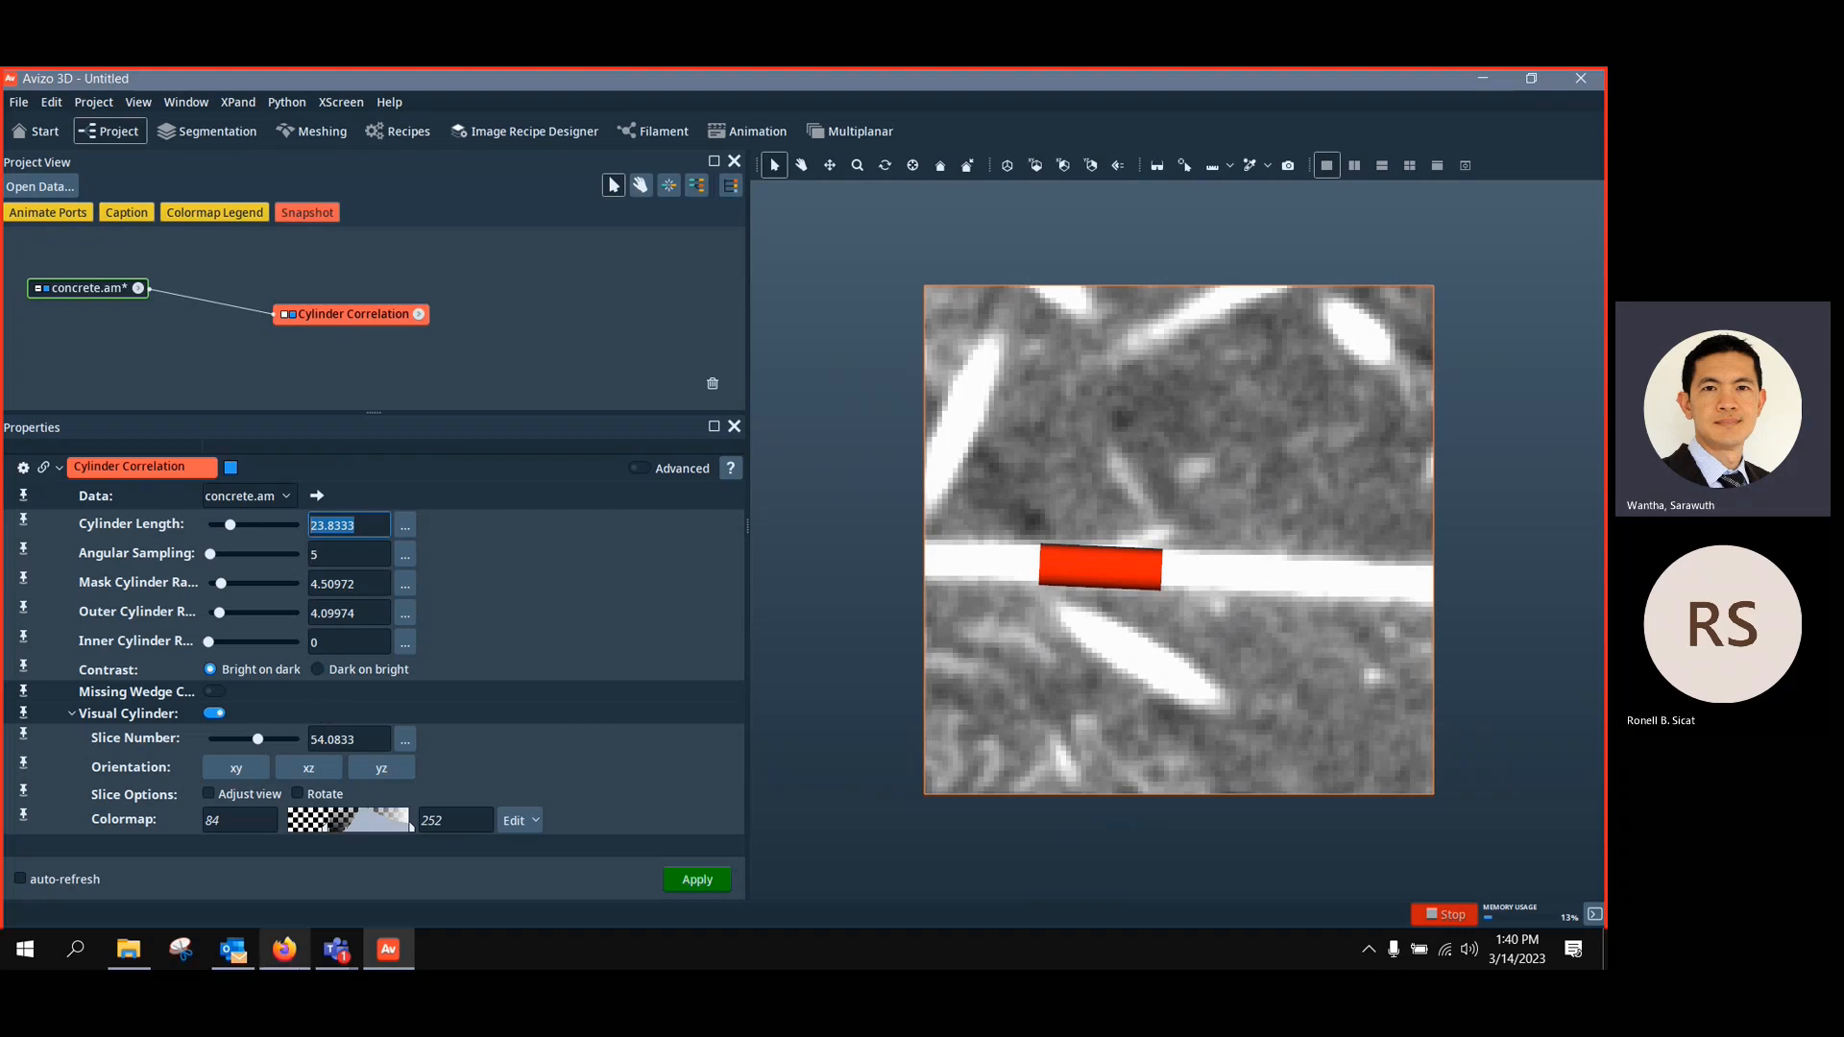
text(20)
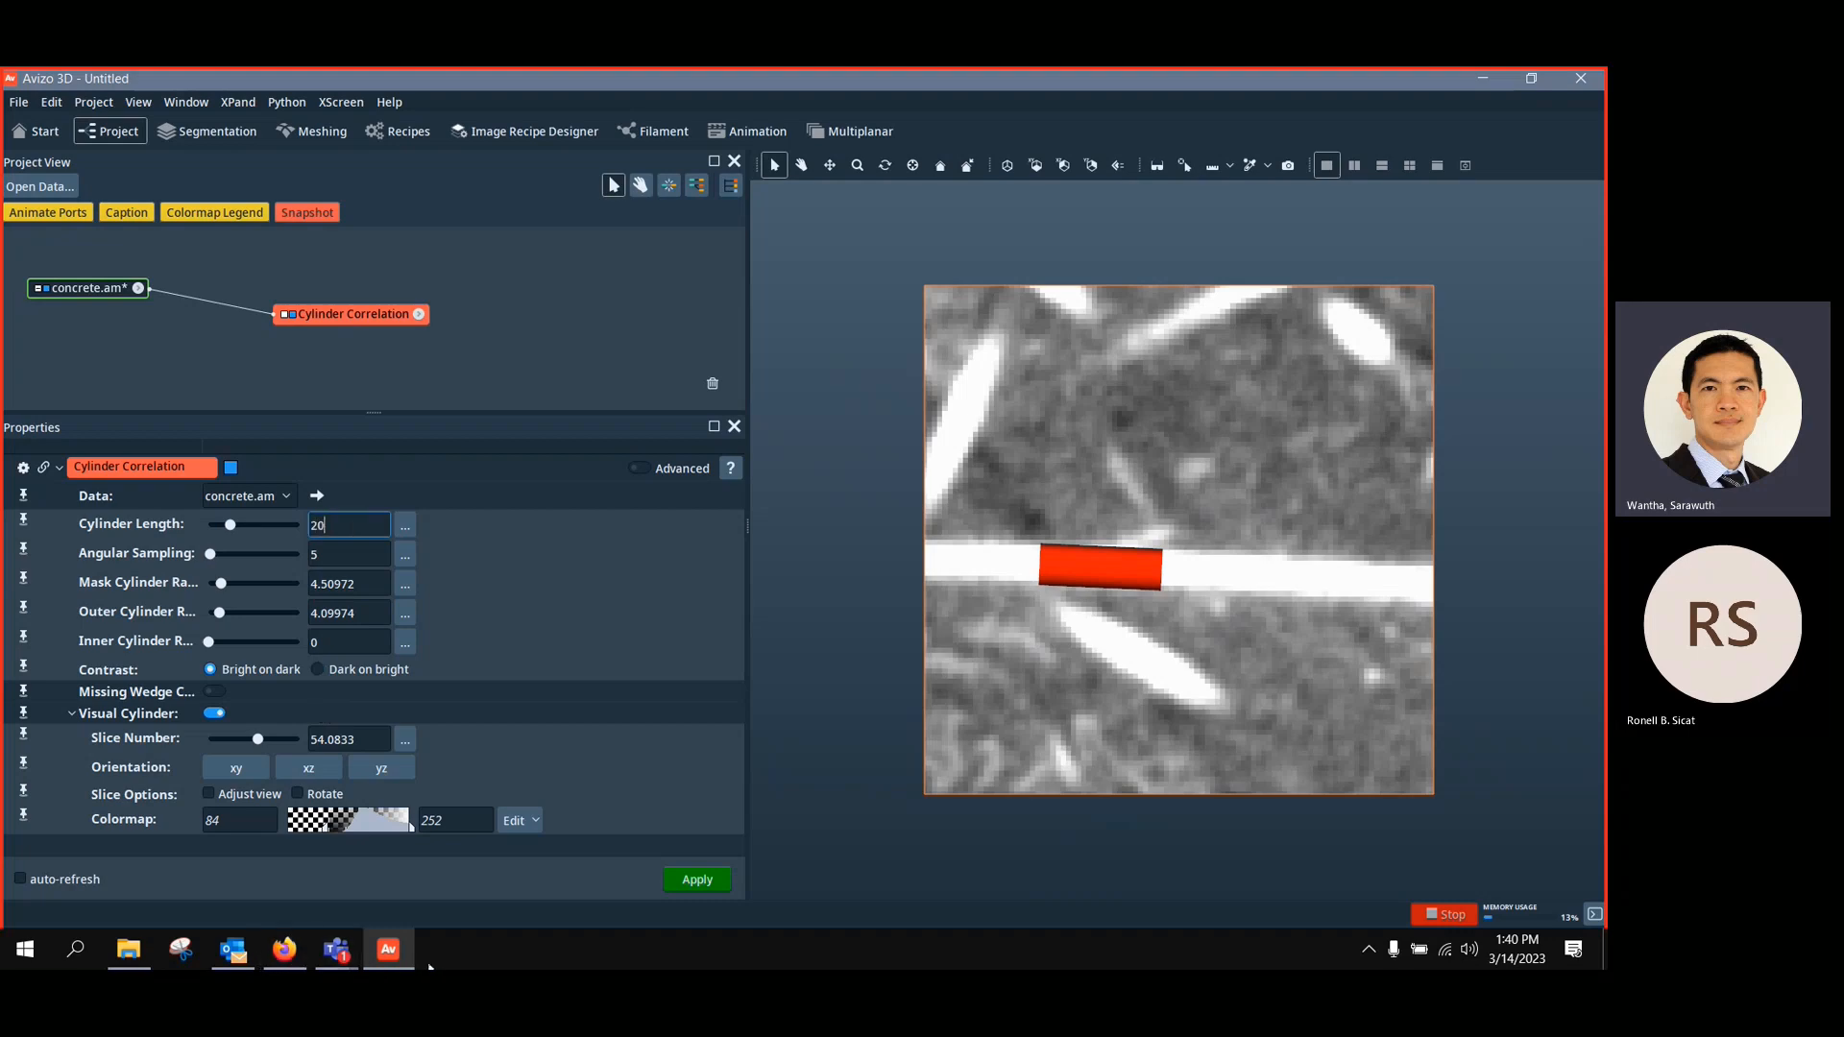
key(Return)
mouse_move(227, 527)
mouse_down()
mouse_move(262, 528)
mouse_move(235, 532)
mouse_up()
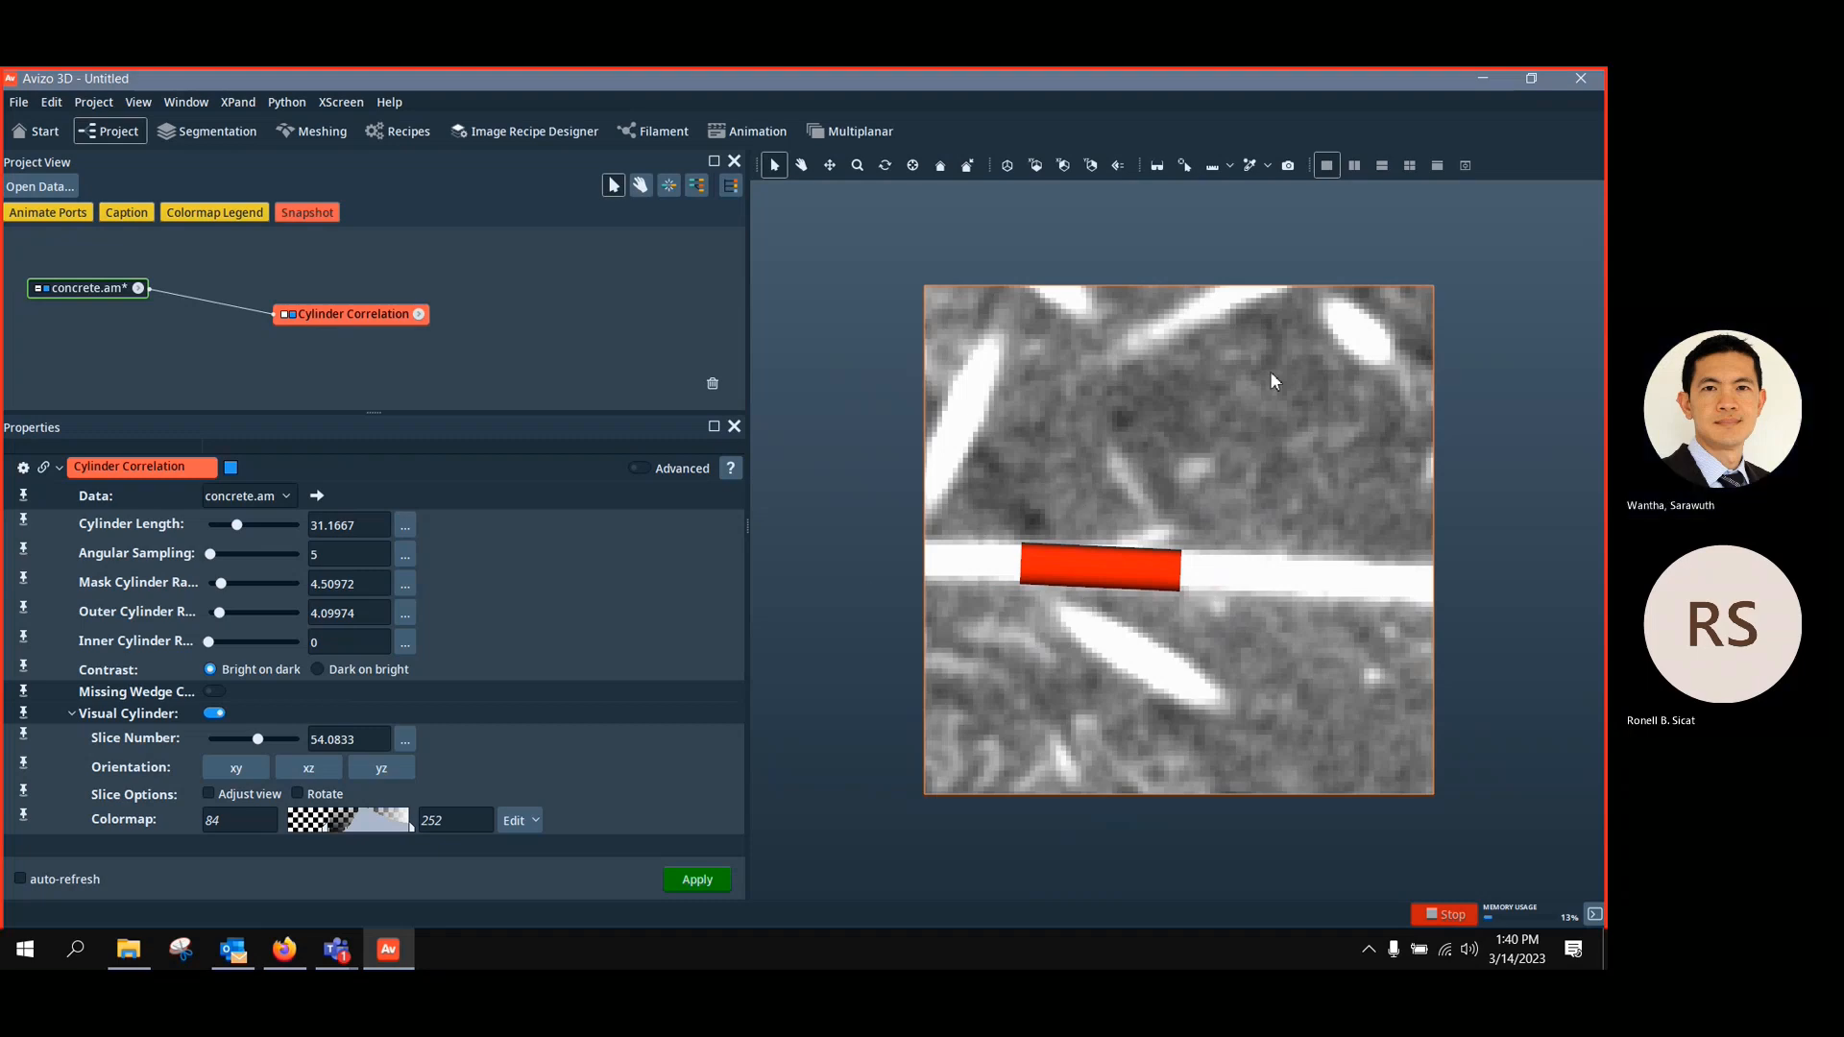
Examine the visual cylinder's fit on the horizontal fiber by viewing it from oblique angles and closer up
click(801, 166)
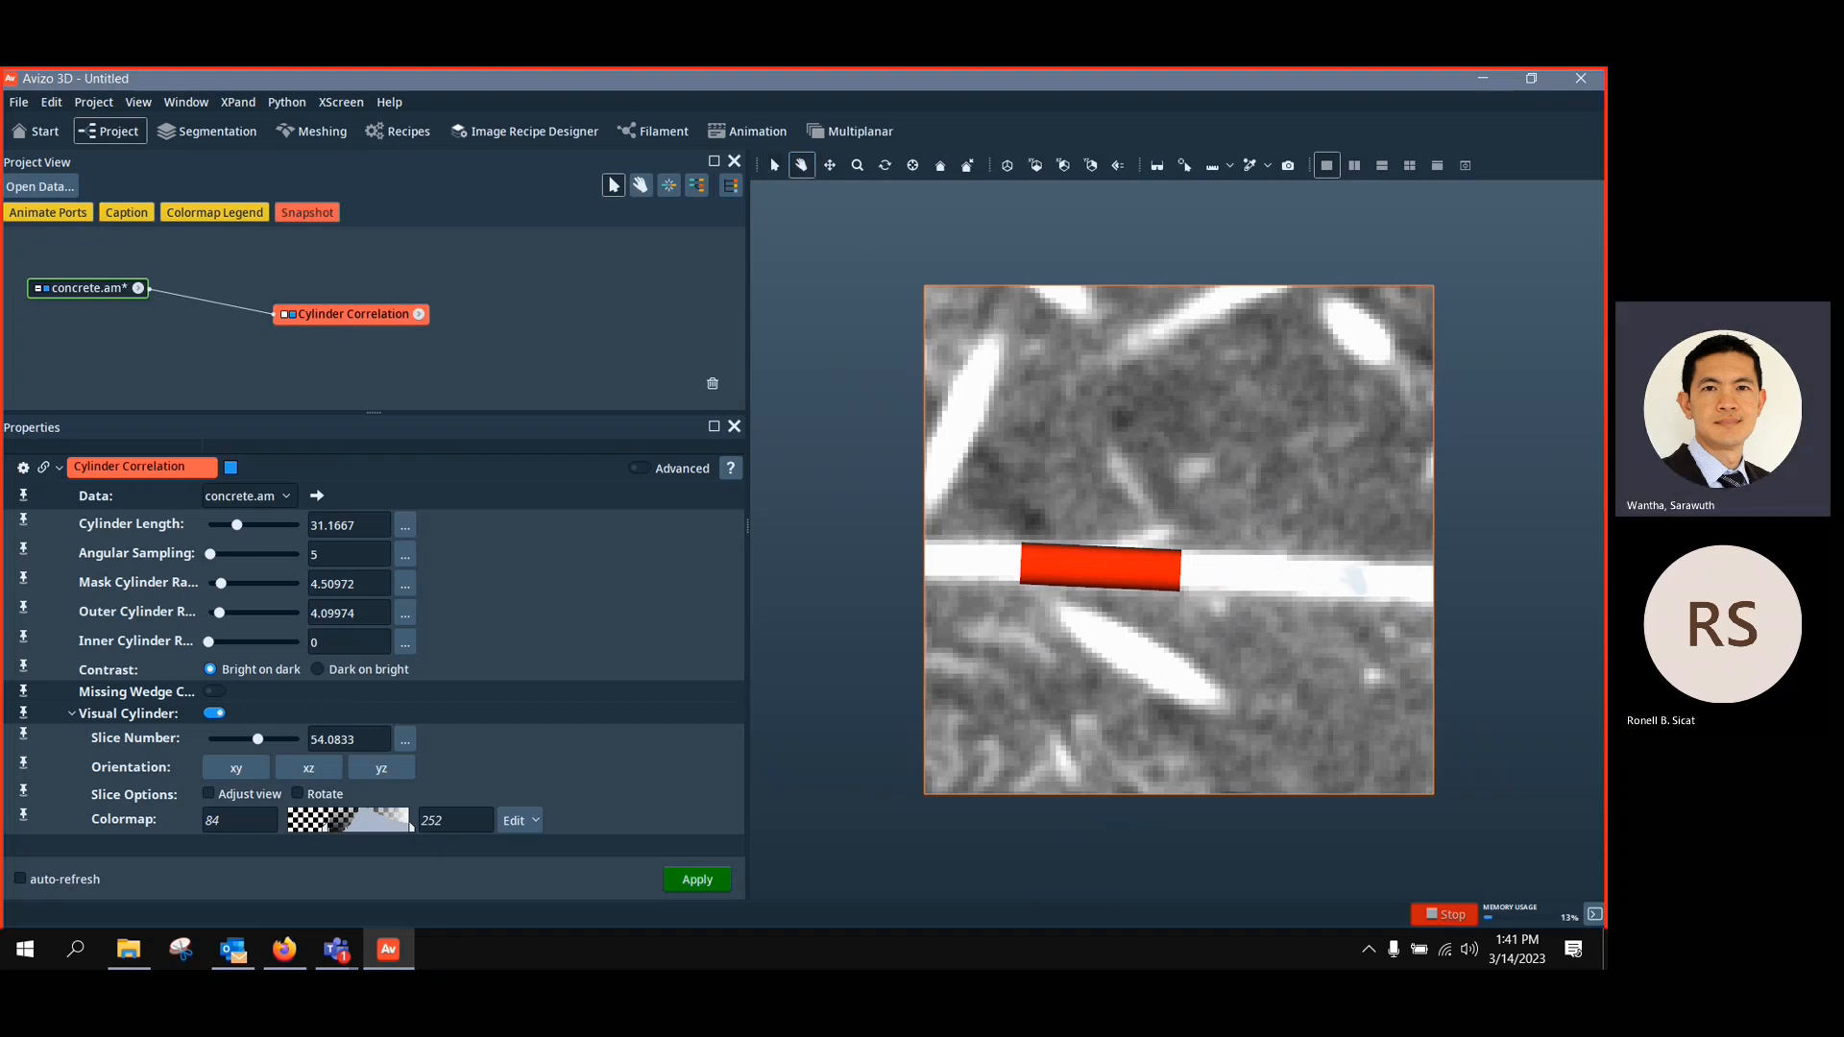
drag(1354, 569, 1167, 550)
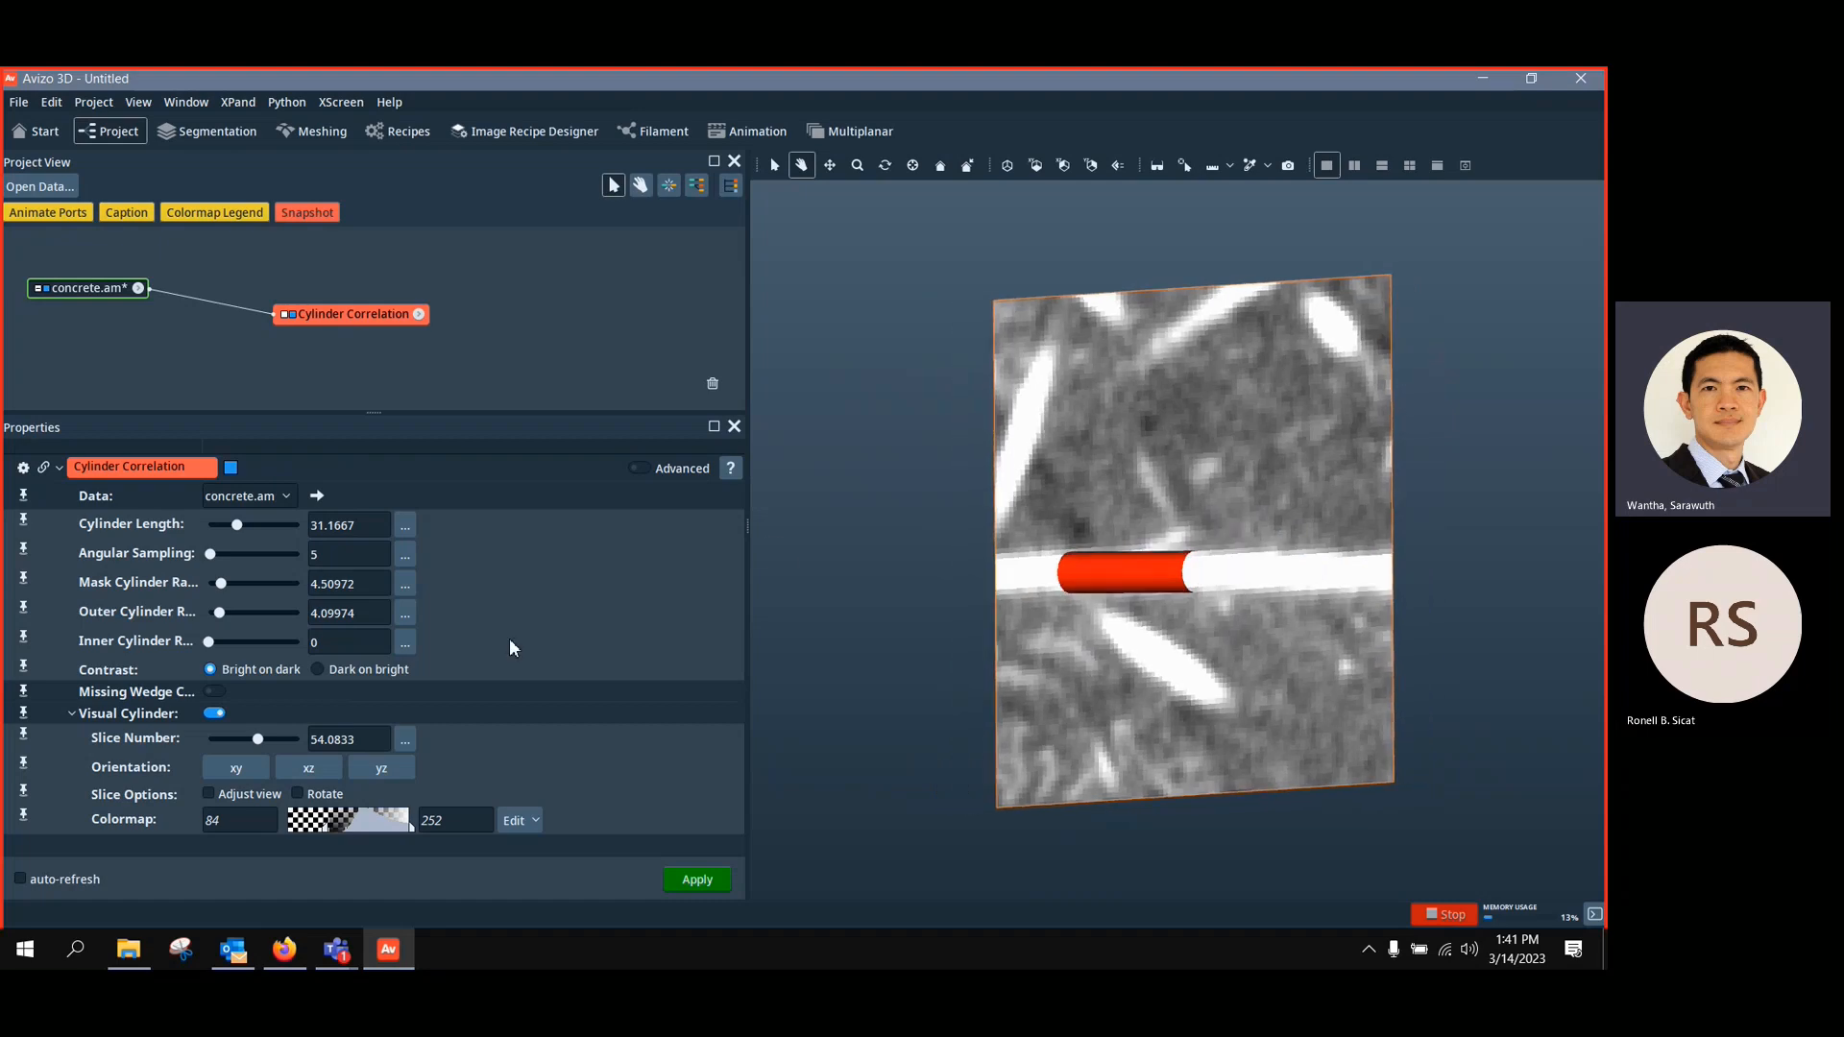
drag(1374, 550, 1086, 567)
scroll(1080, 588, up, 6)
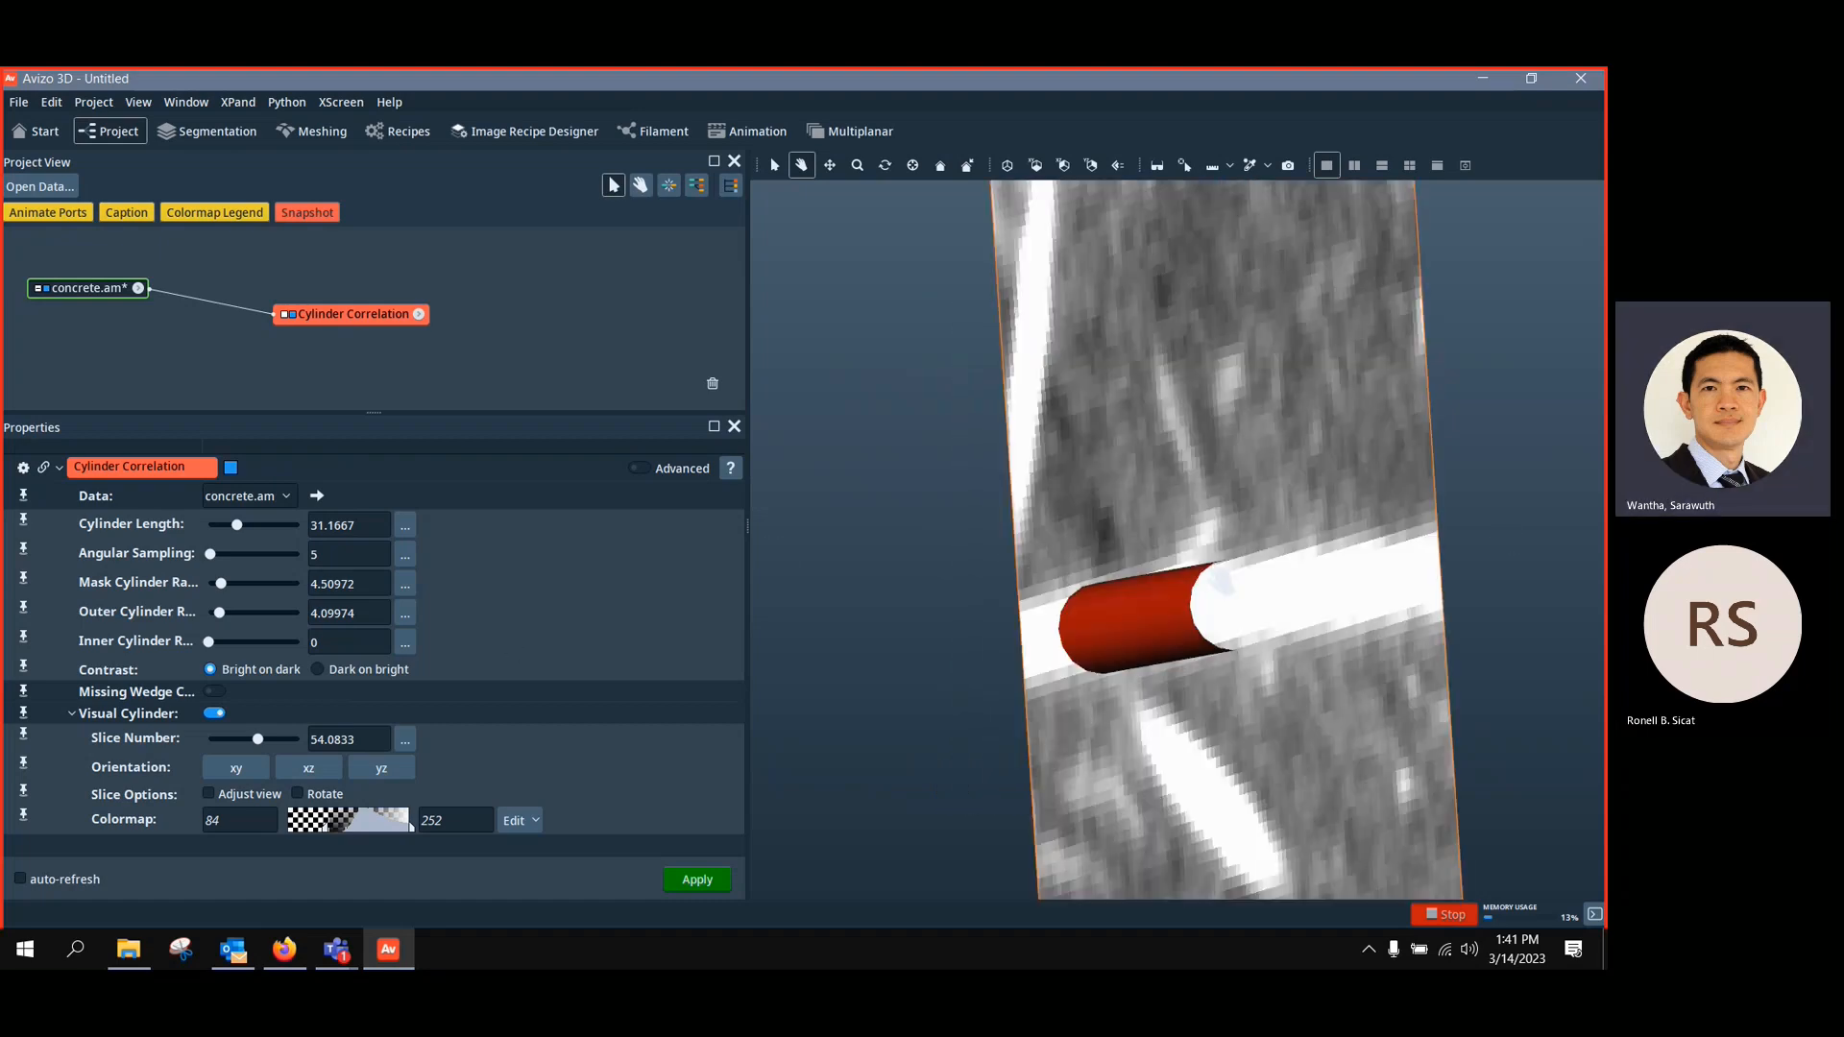
scroll(1142, 597, down, 3)
scroll(1151, 591, down, 3)
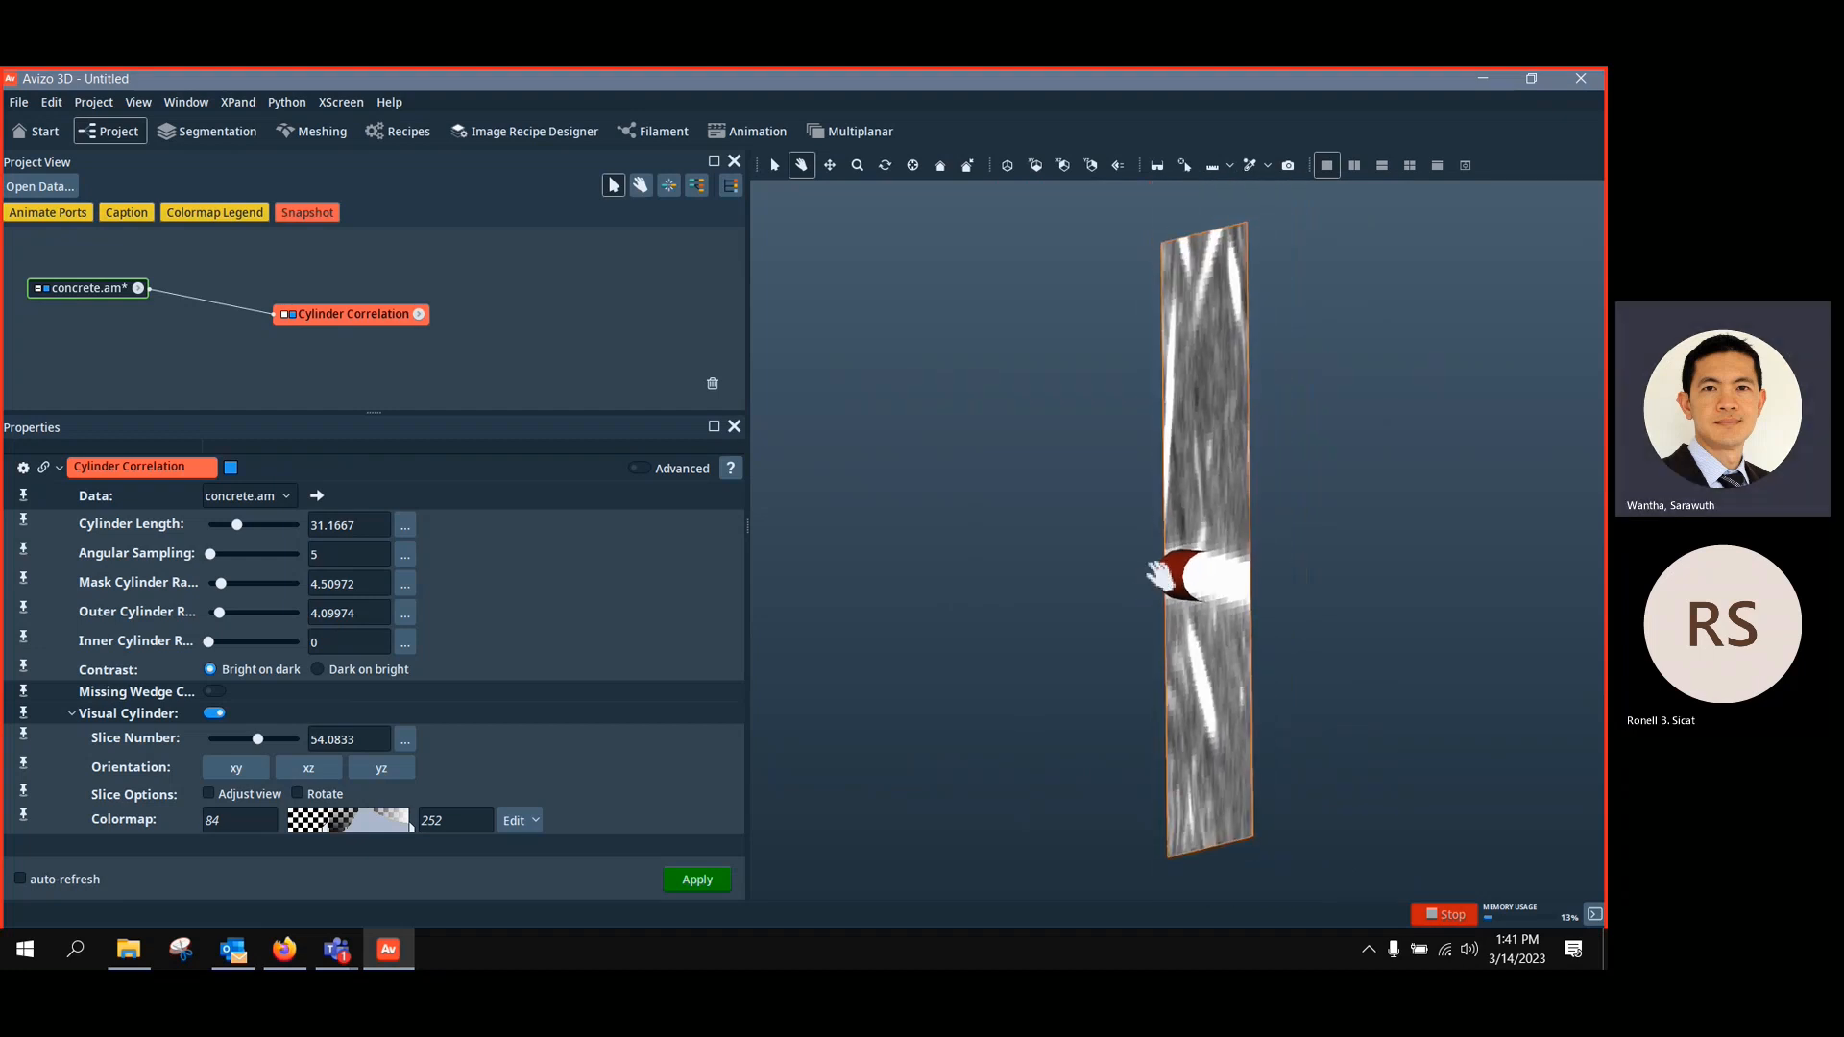
drag(1157, 626, 1393, 649)
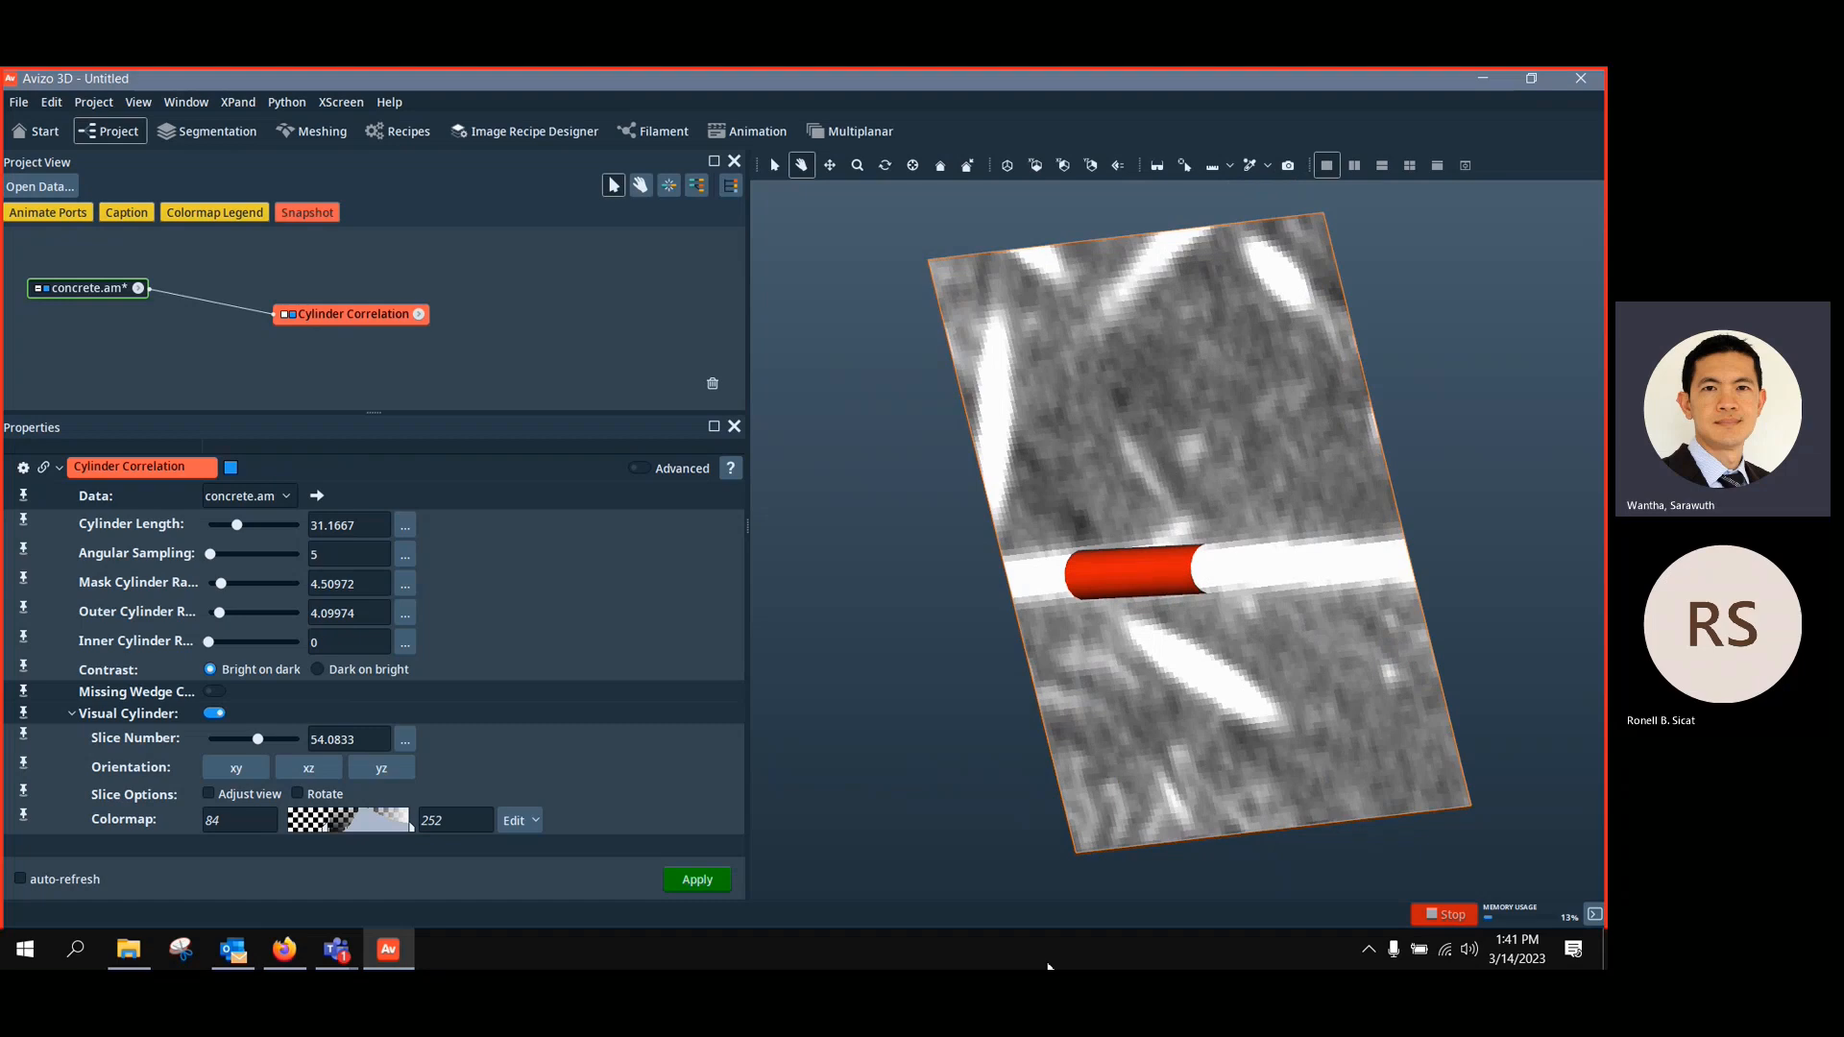
Add a Bounding Box display to concrete.am
right_click(96, 295)
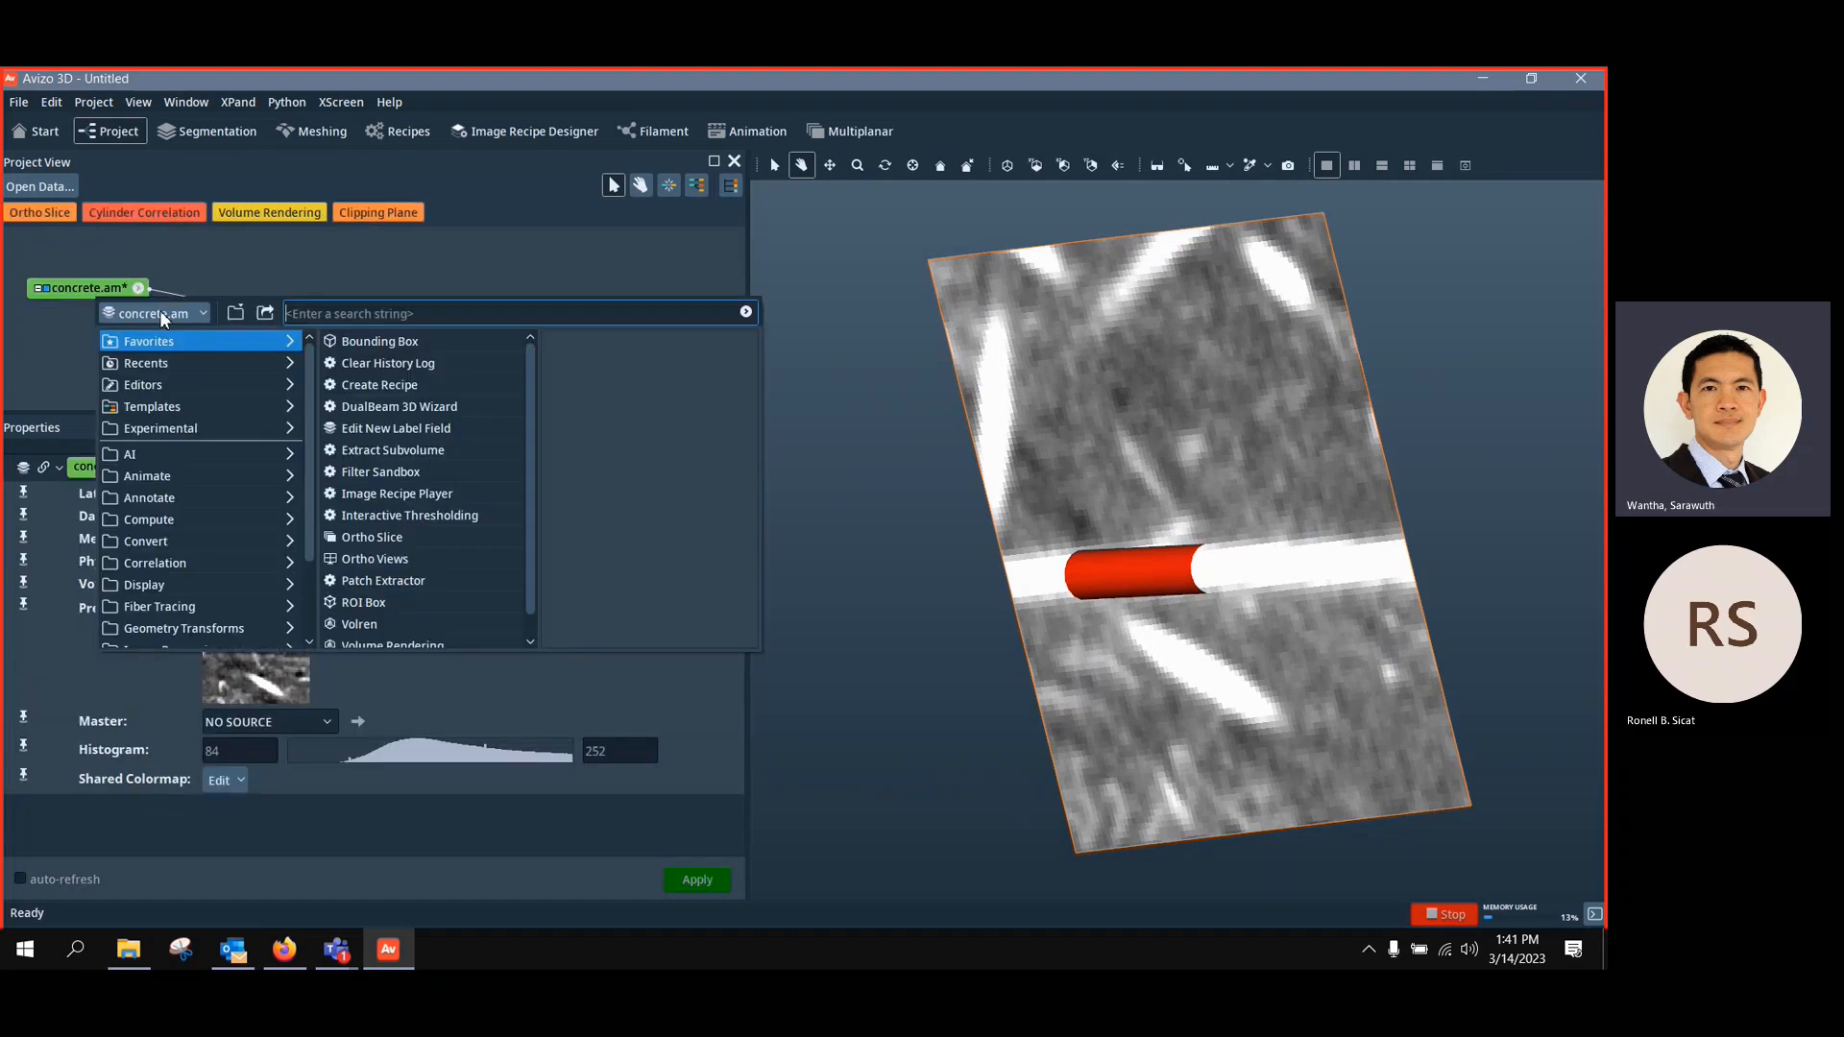
click(376, 342)
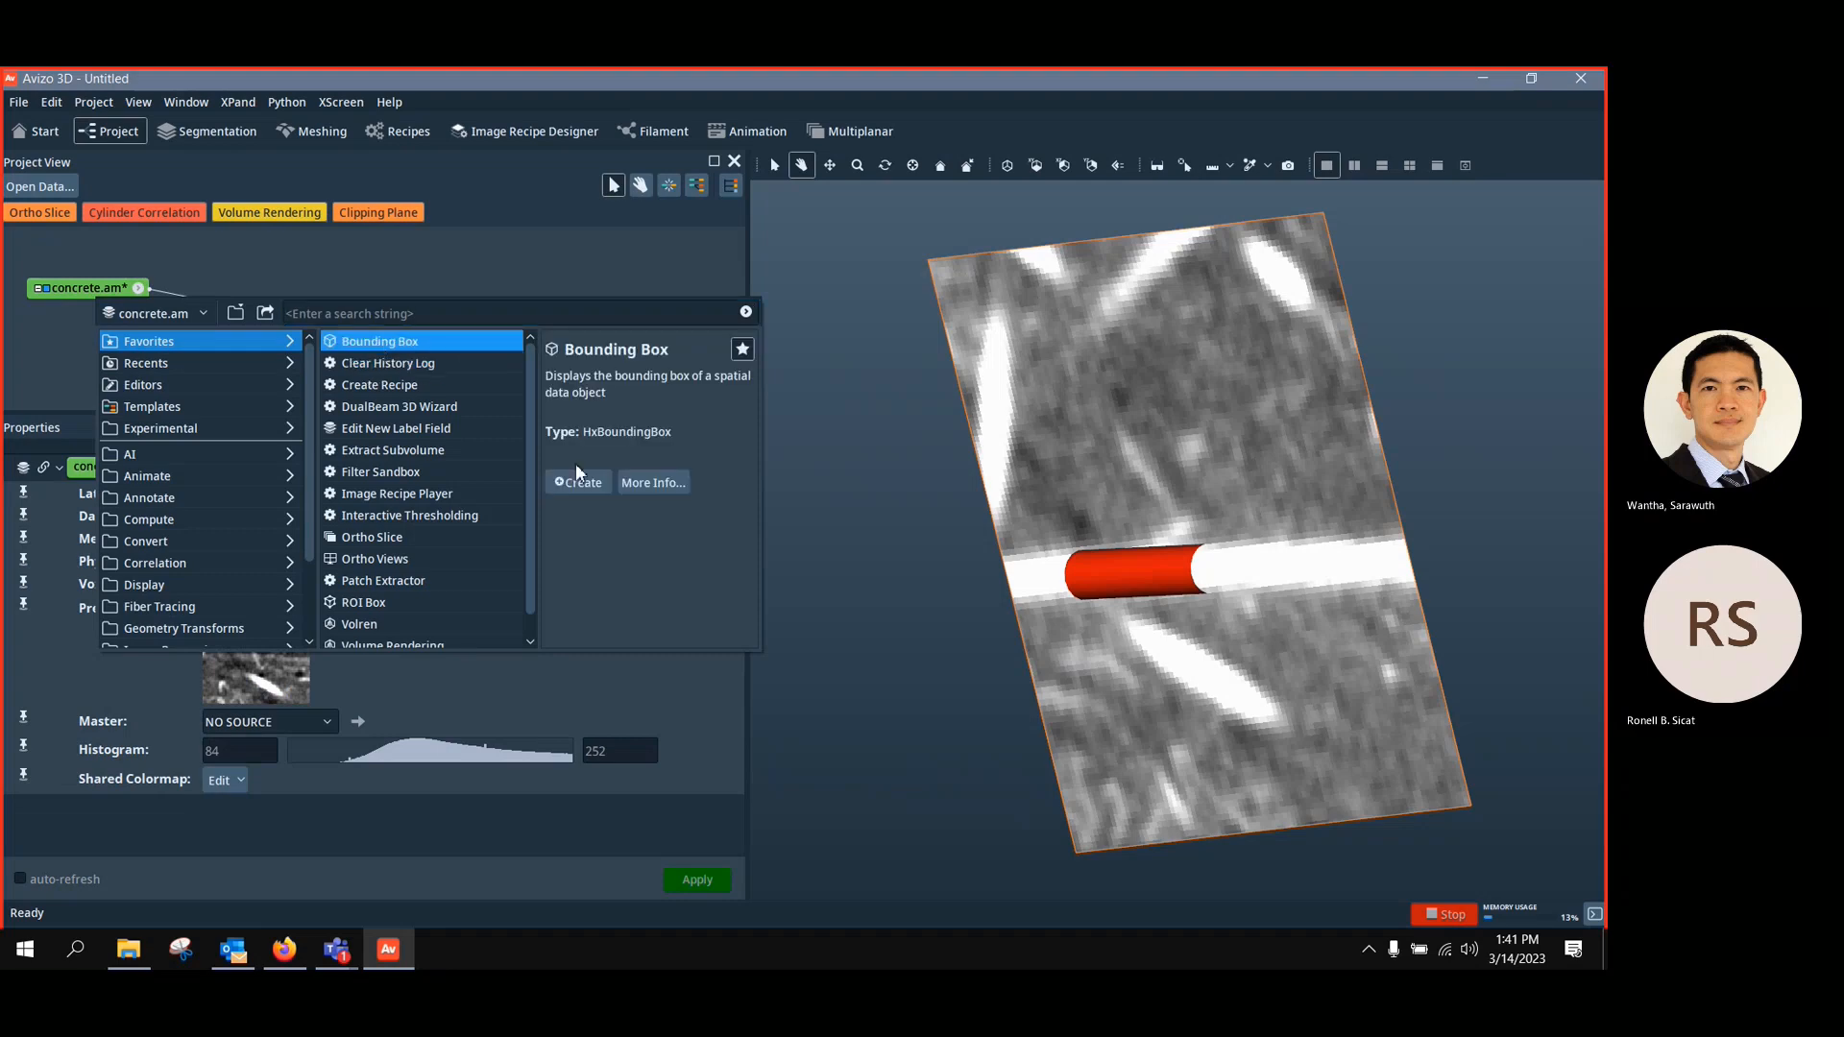
click(579, 476)
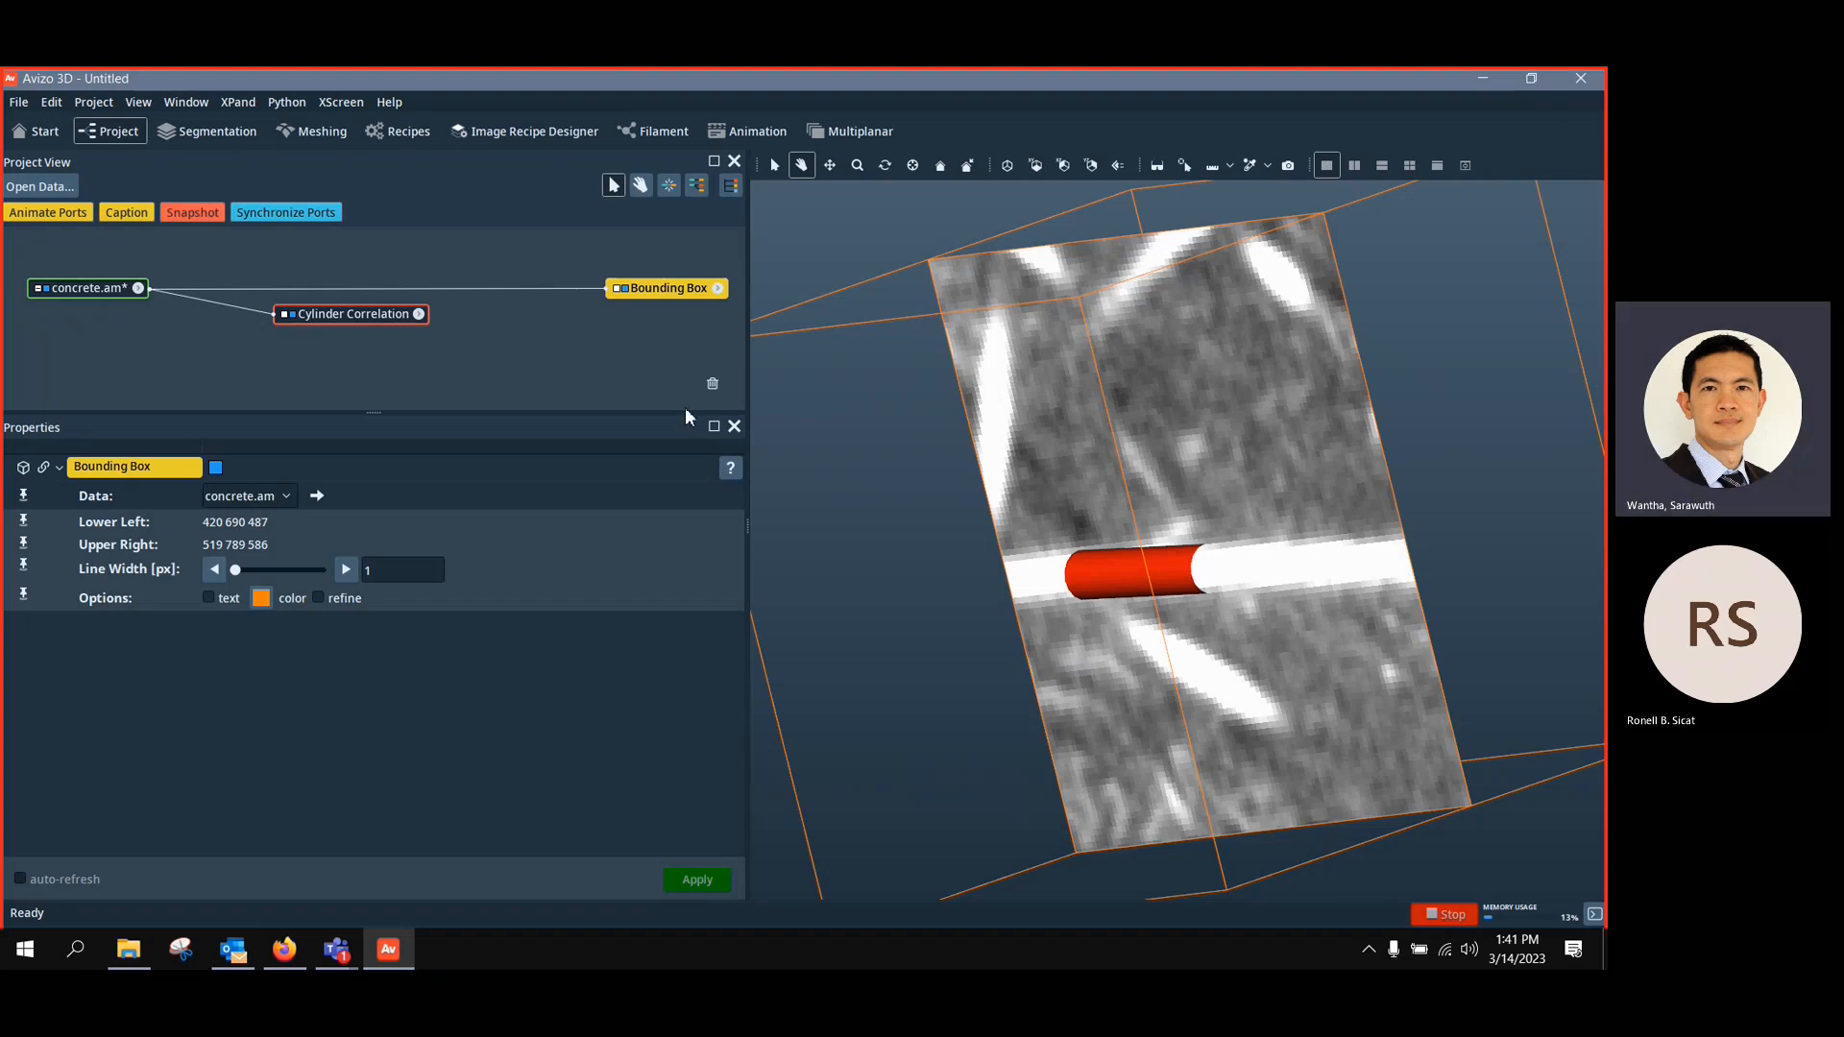
Enable Missing Wedge Correction for Cylinder Correlation to view its tilt axis and angle options, and disable it again
click(354, 317)
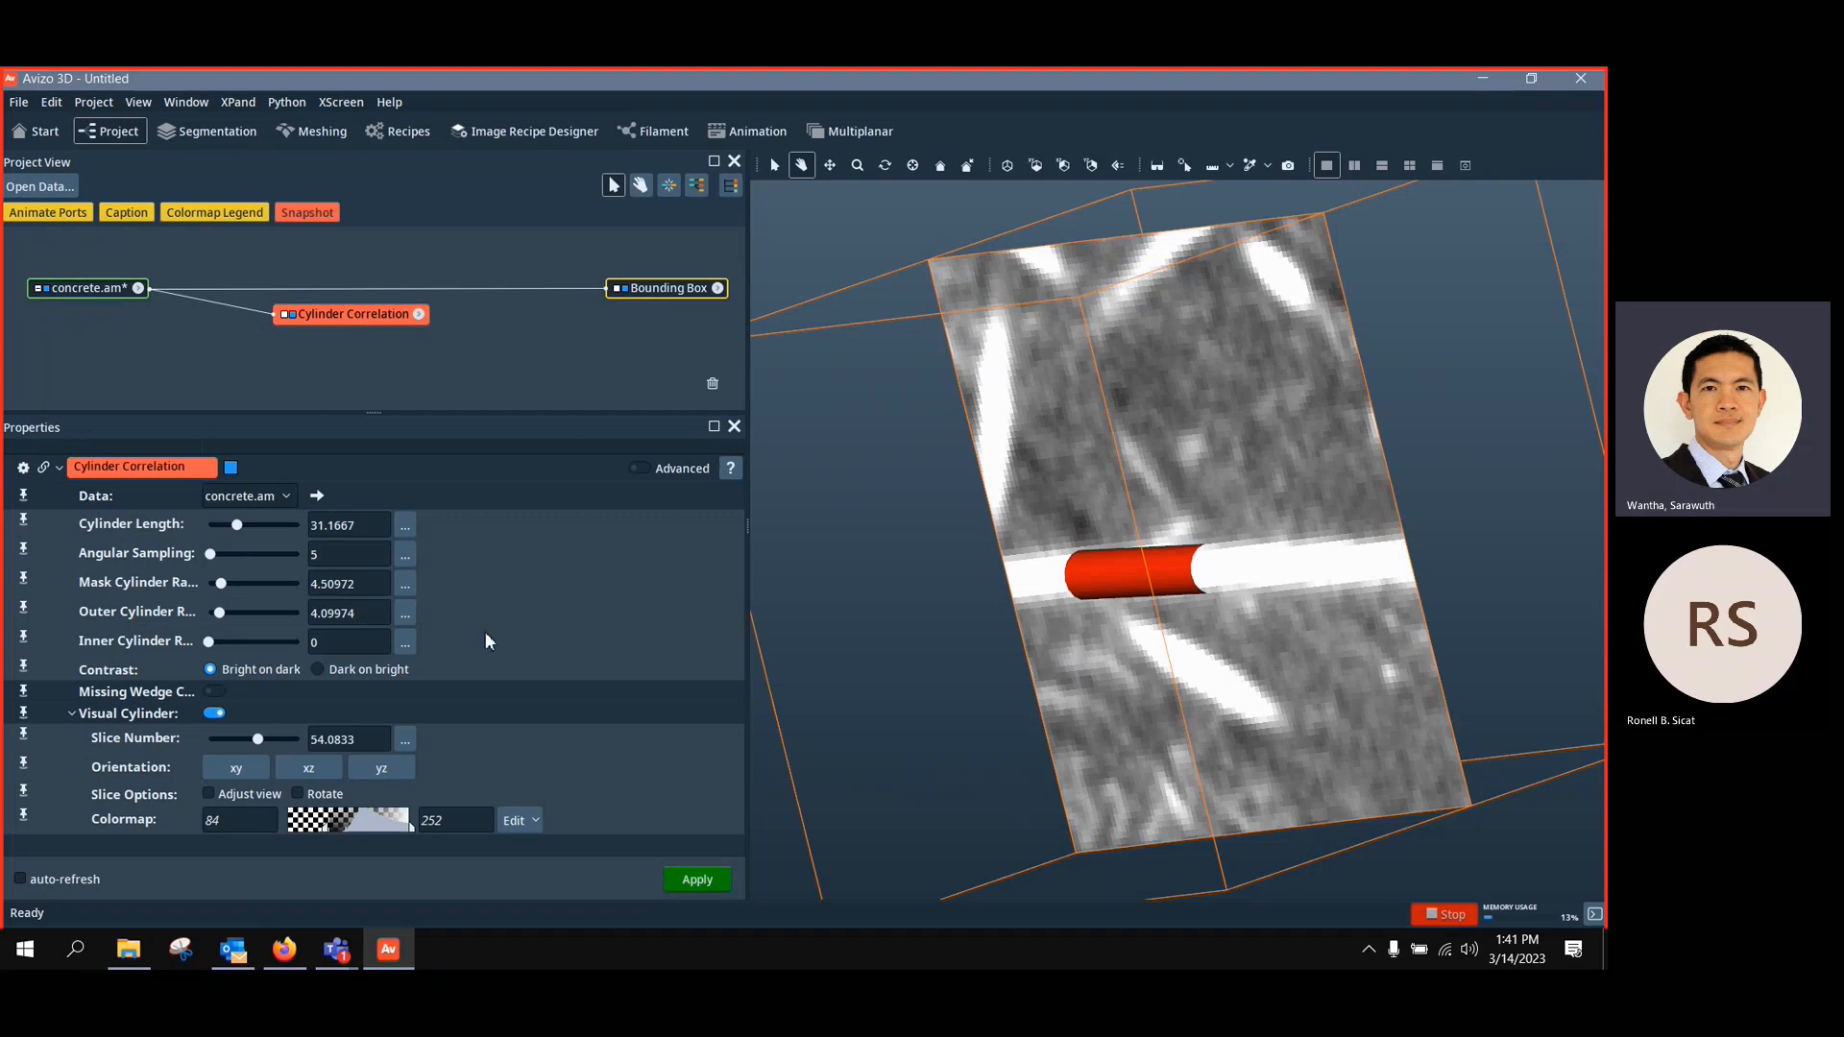
drag(385, 416, 391, 366)
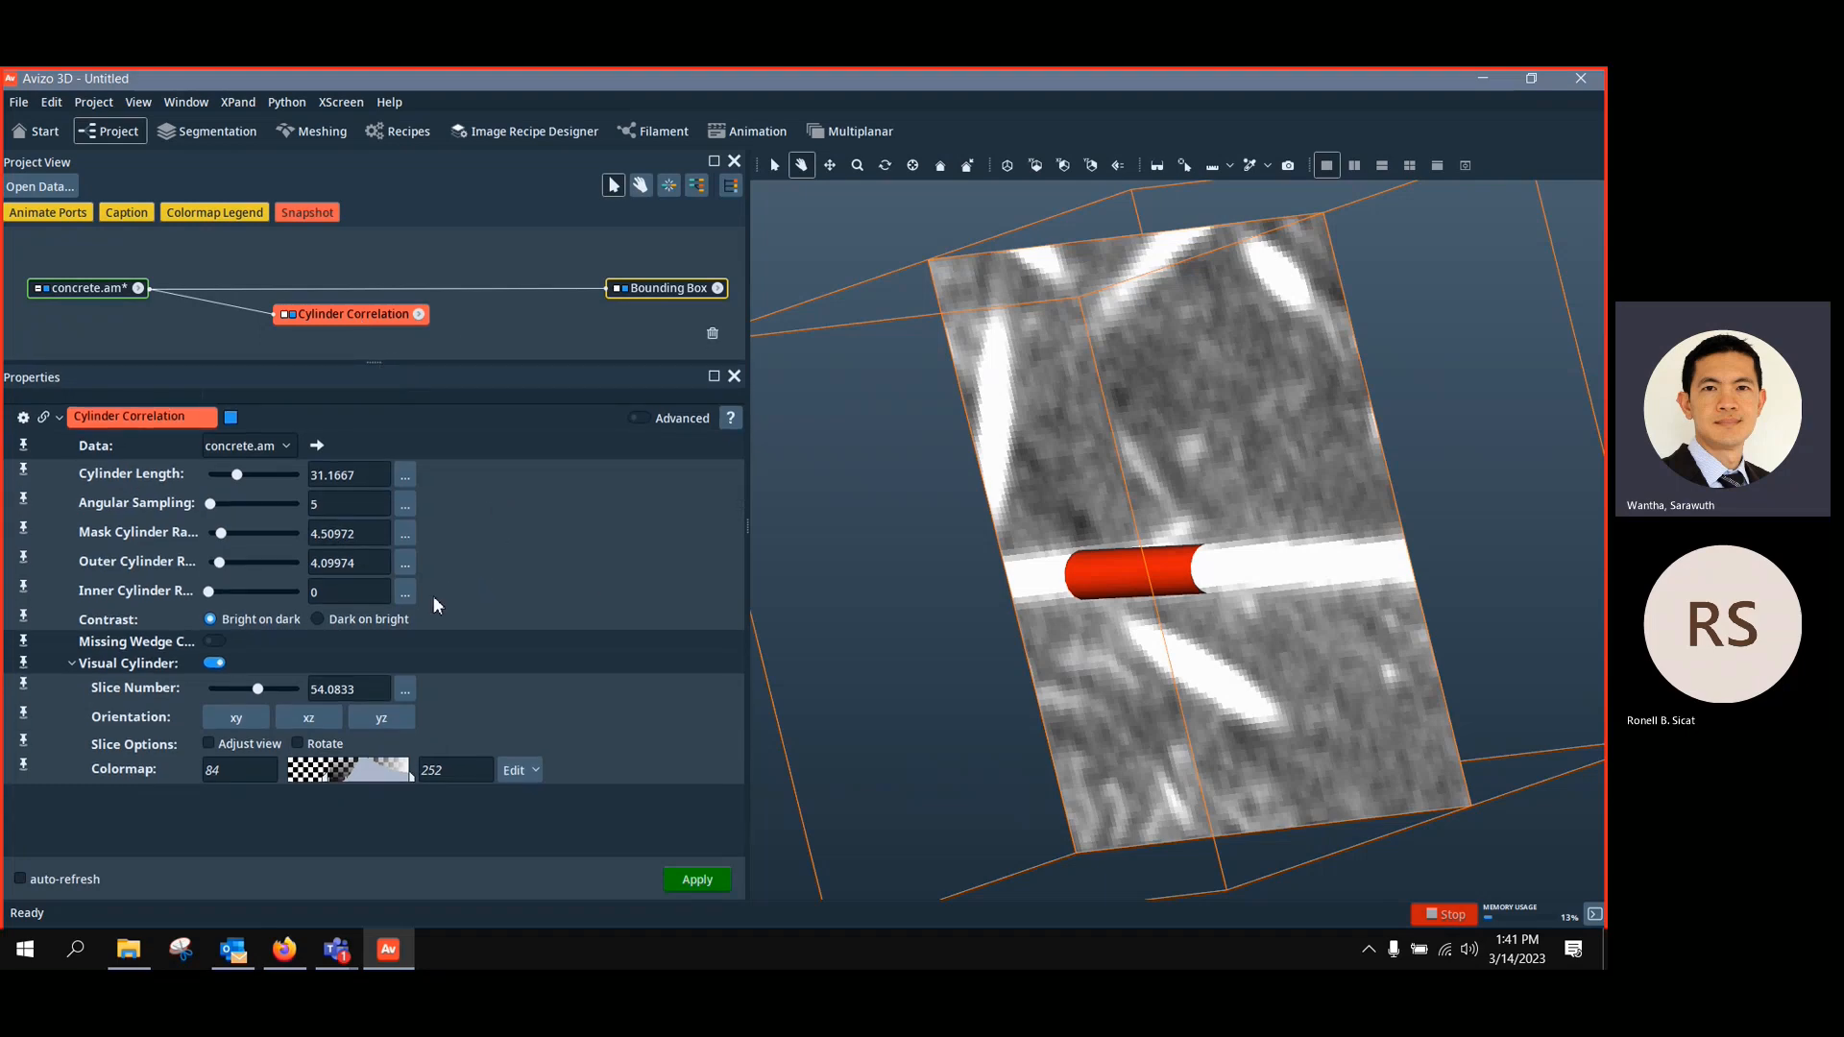
click(213, 641)
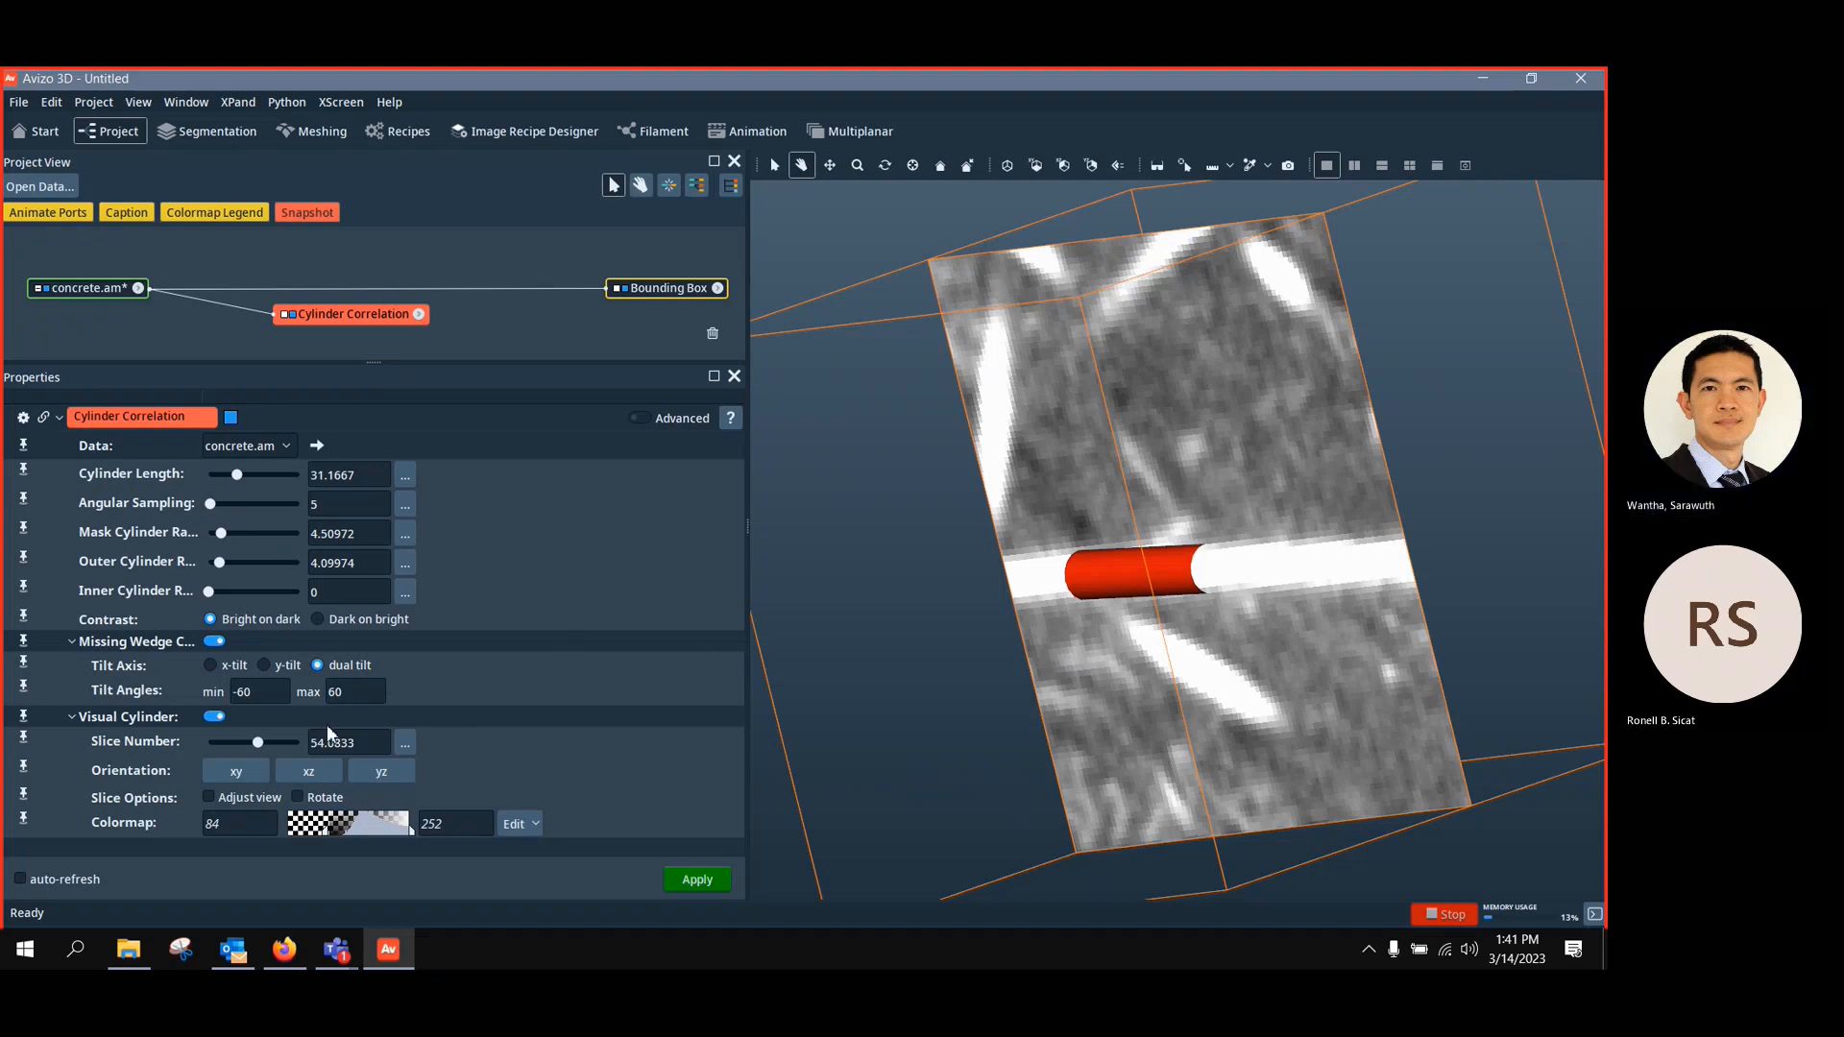
click(344, 694)
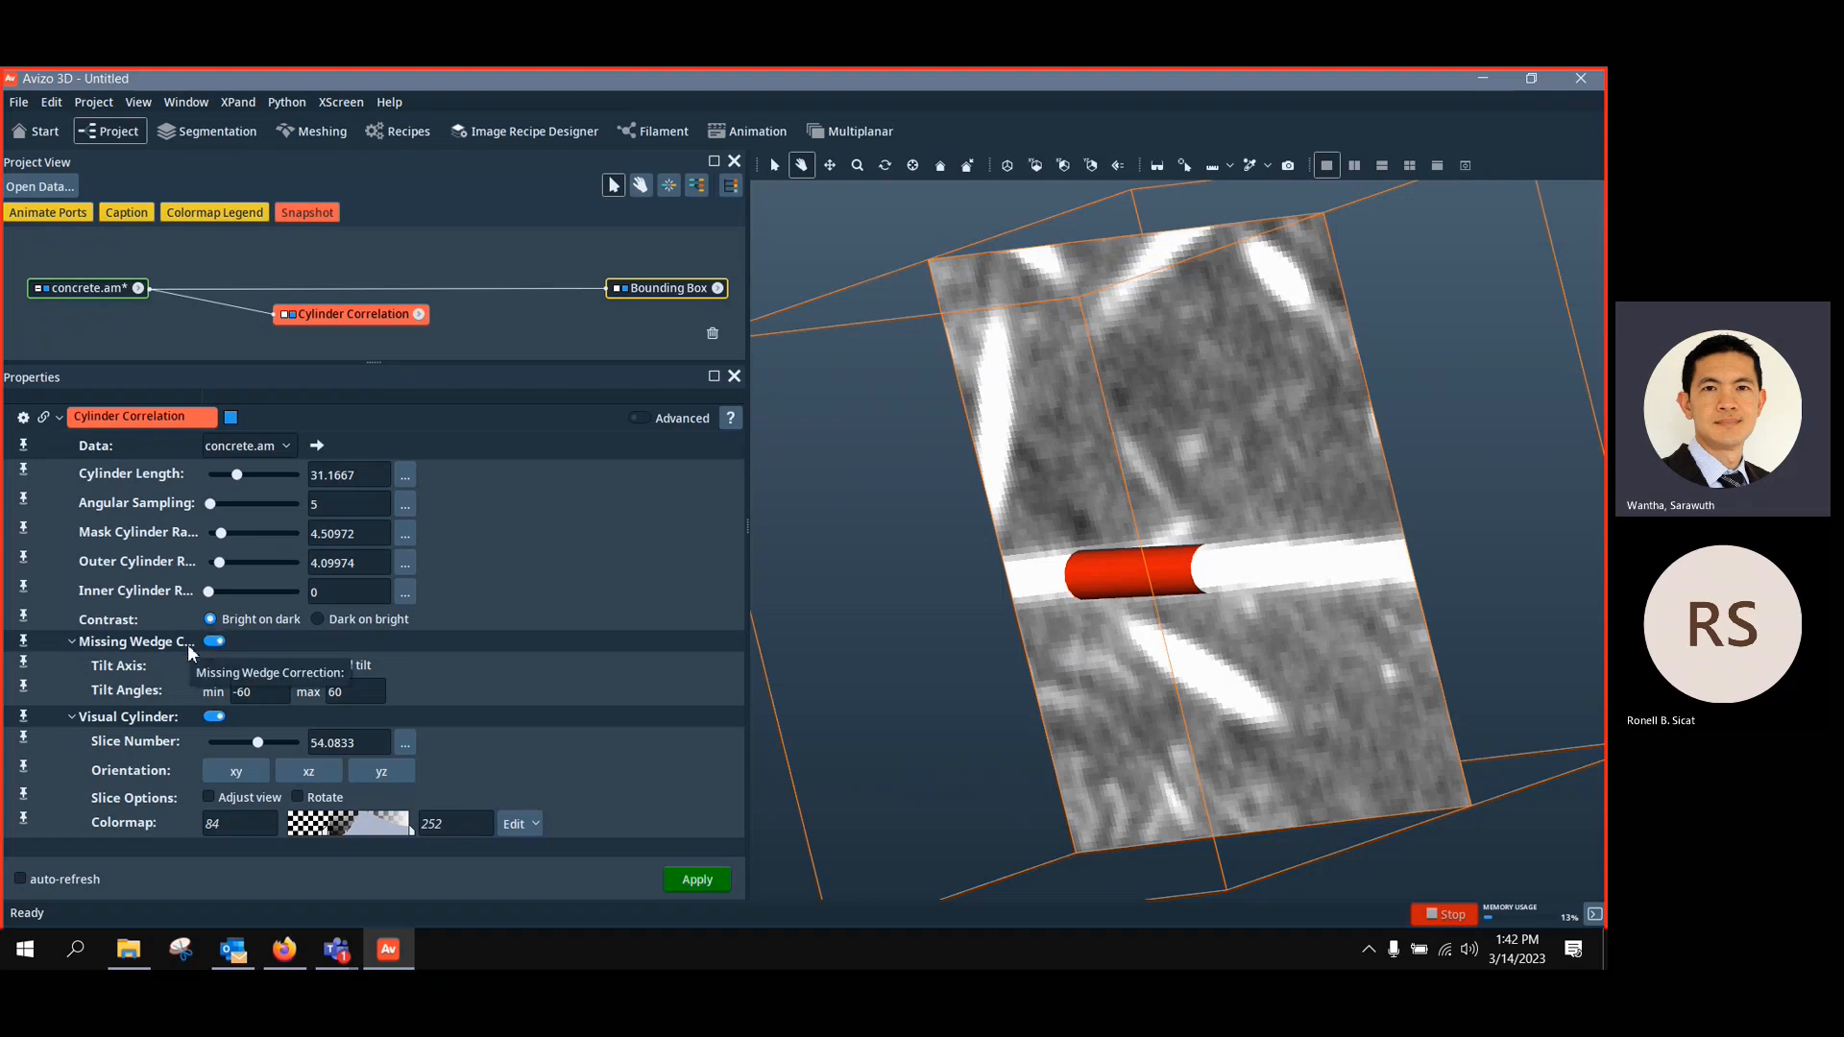
click(215, 642)
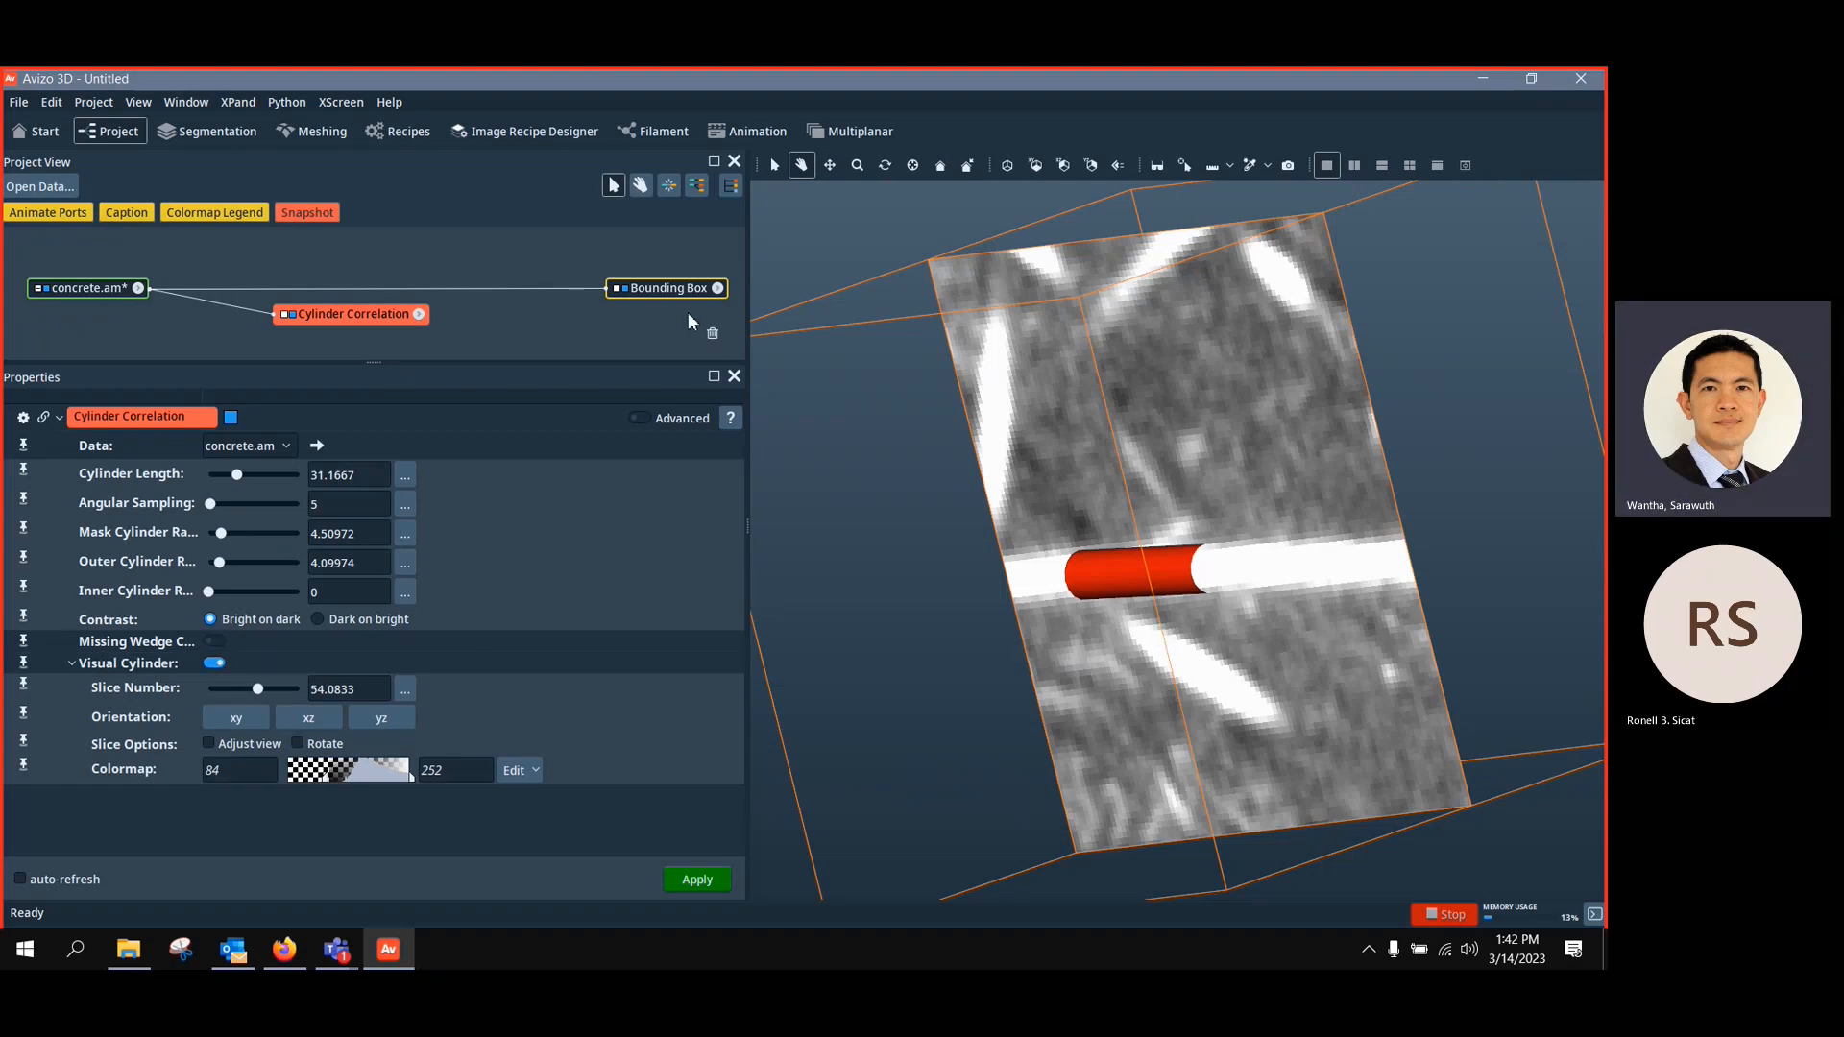
Delete the Bounding Box and return to the Cylinder Correlation settings
click(678, 287)
key(Delete)
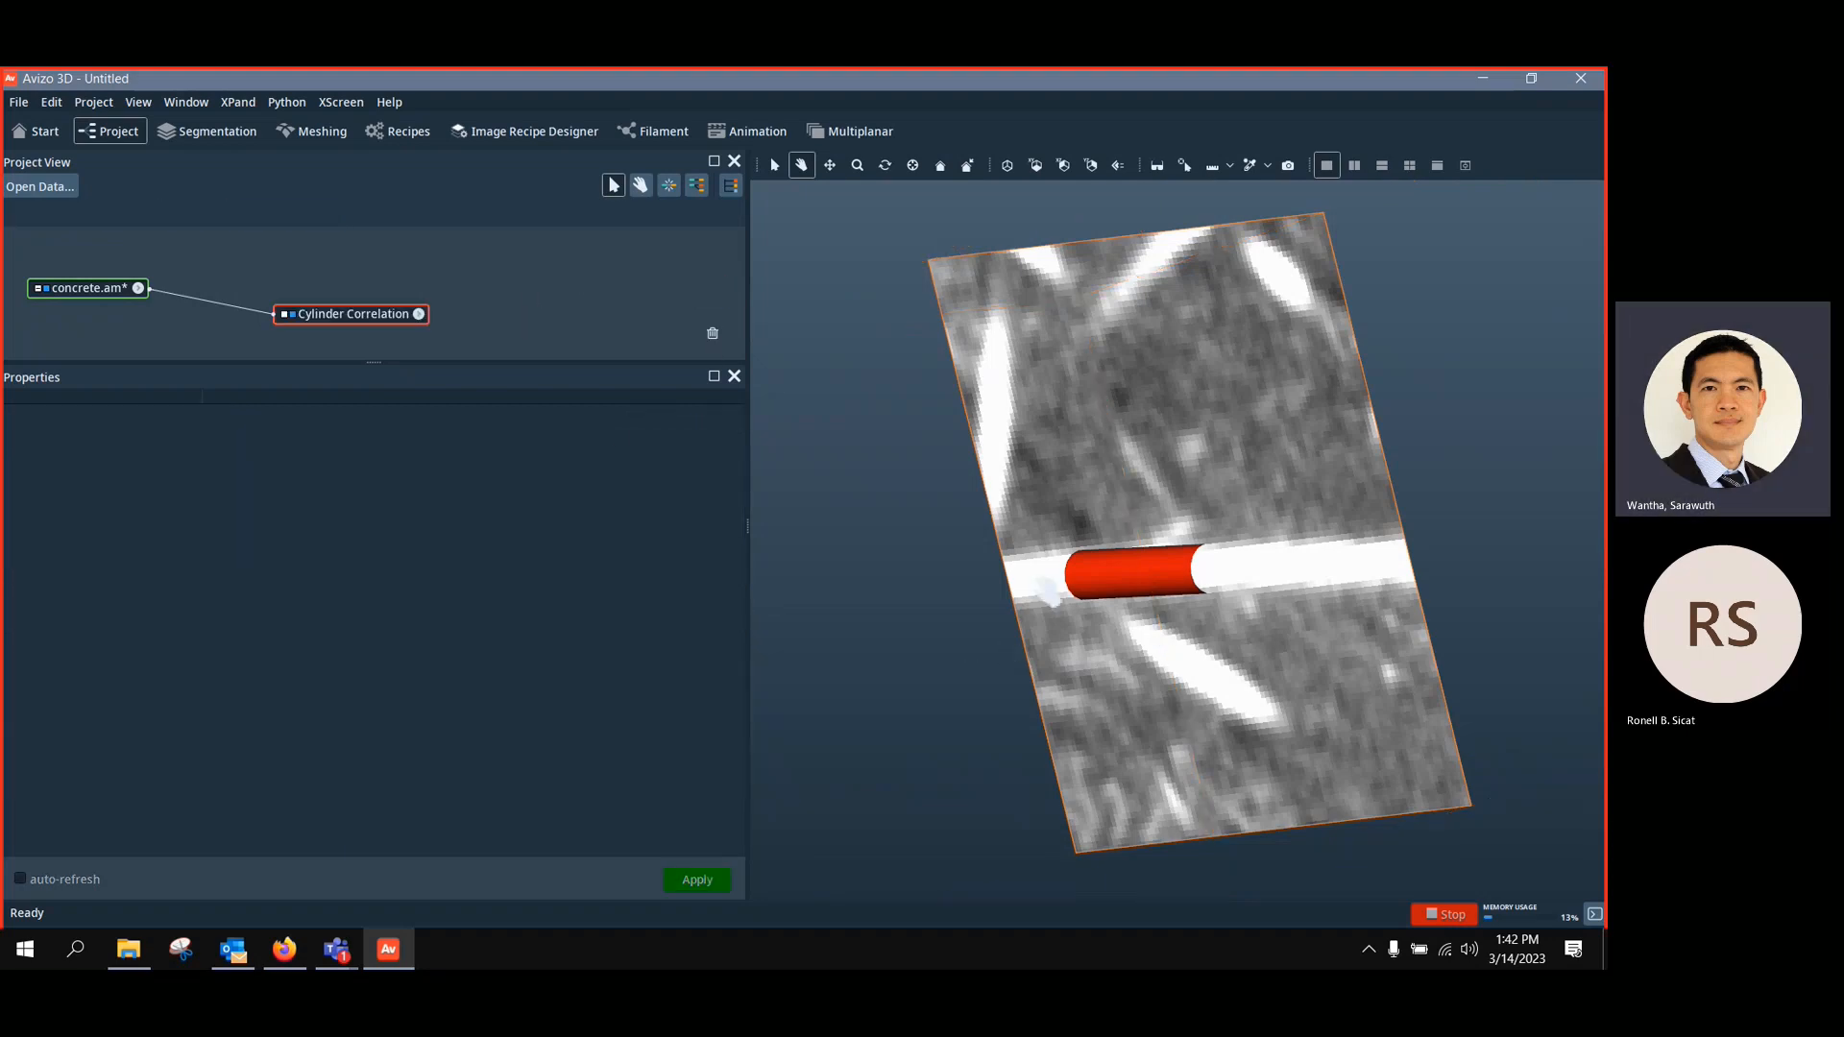
click(361, 317)
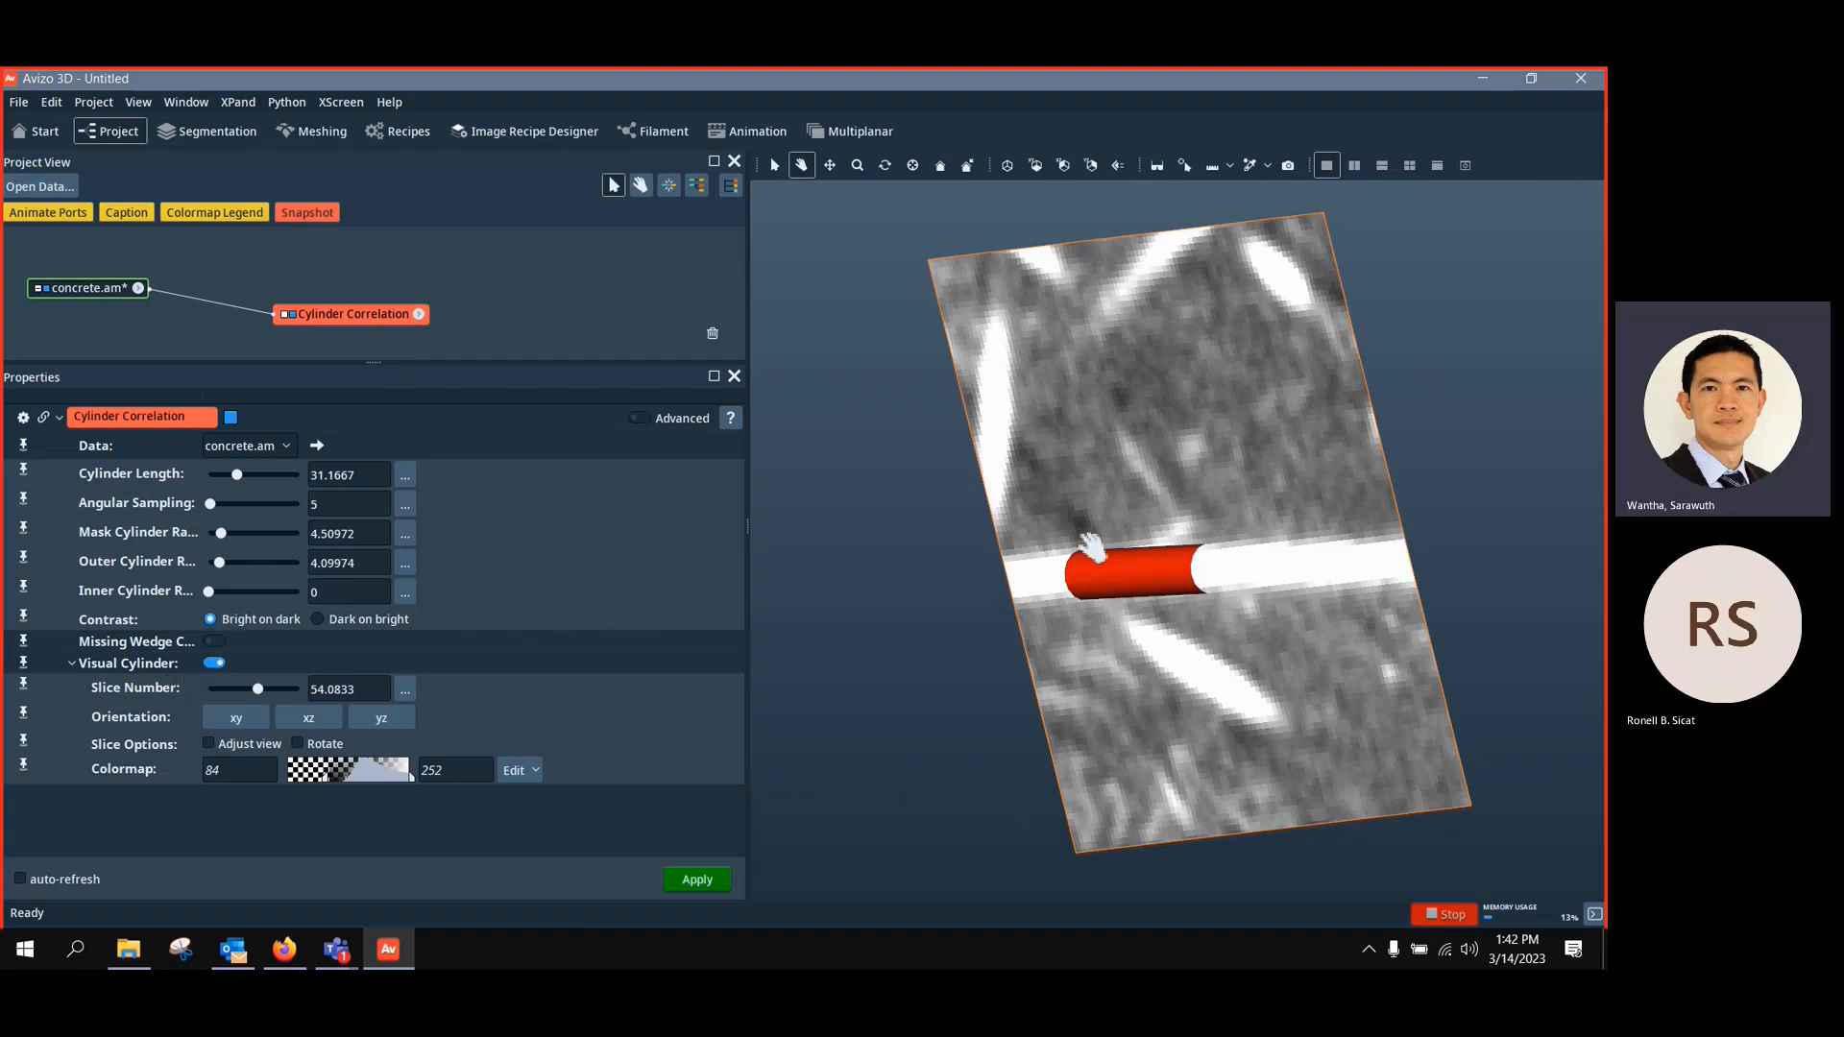
Check the cylinder from another angle and run Cylinder Correlation on concrete.am
drag(1149, 557, 1035, 524)
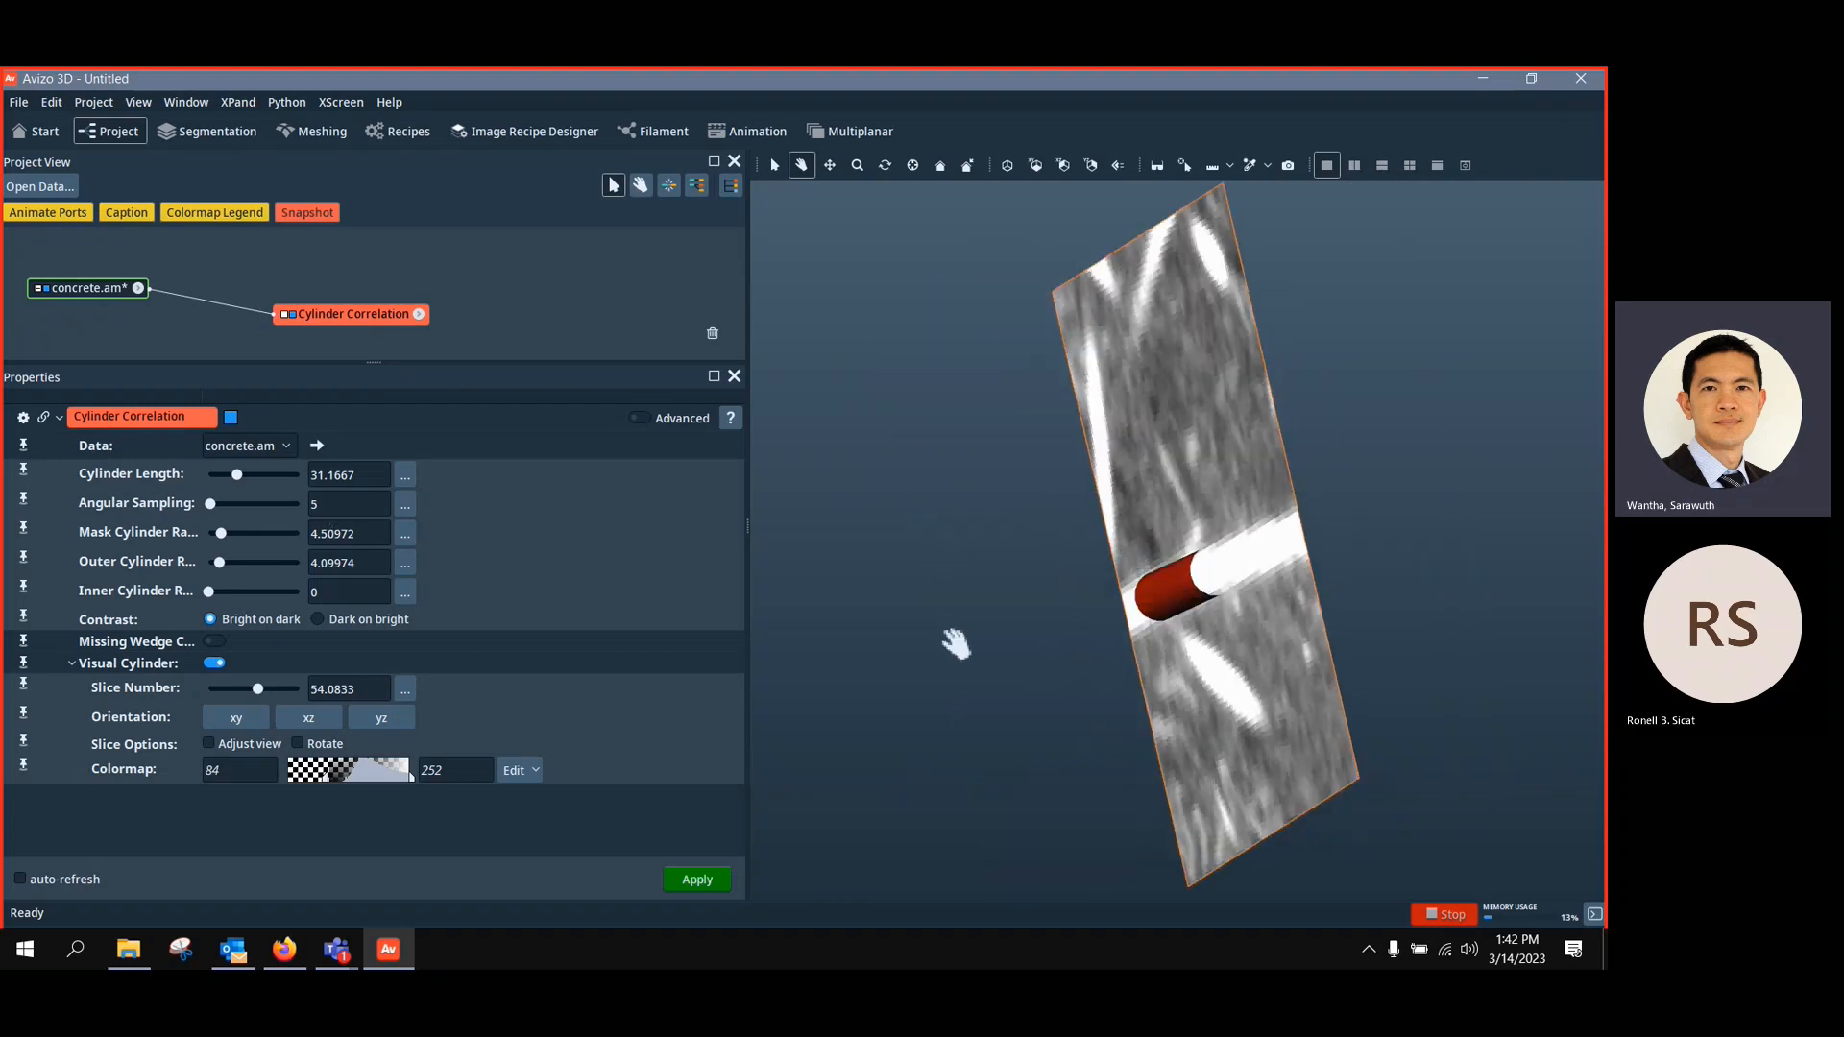
drag(954, 637, 1073, 624)
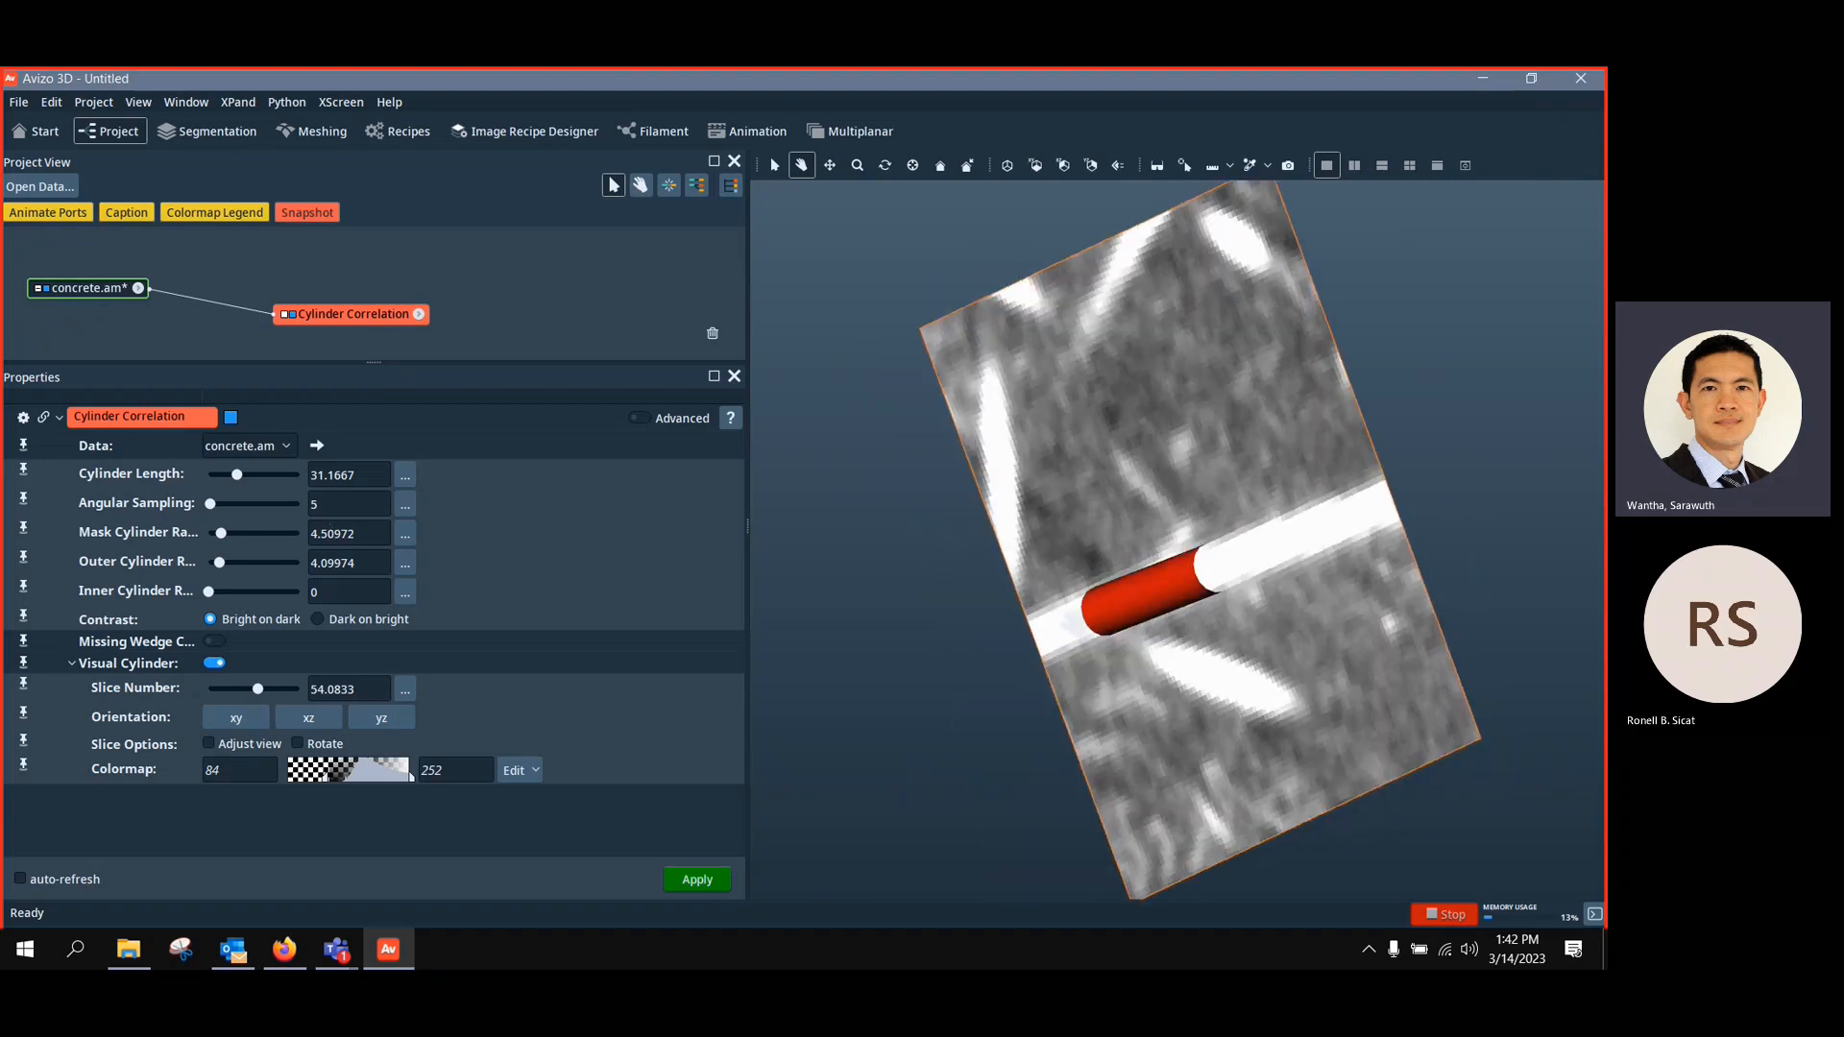
click(697, 880)
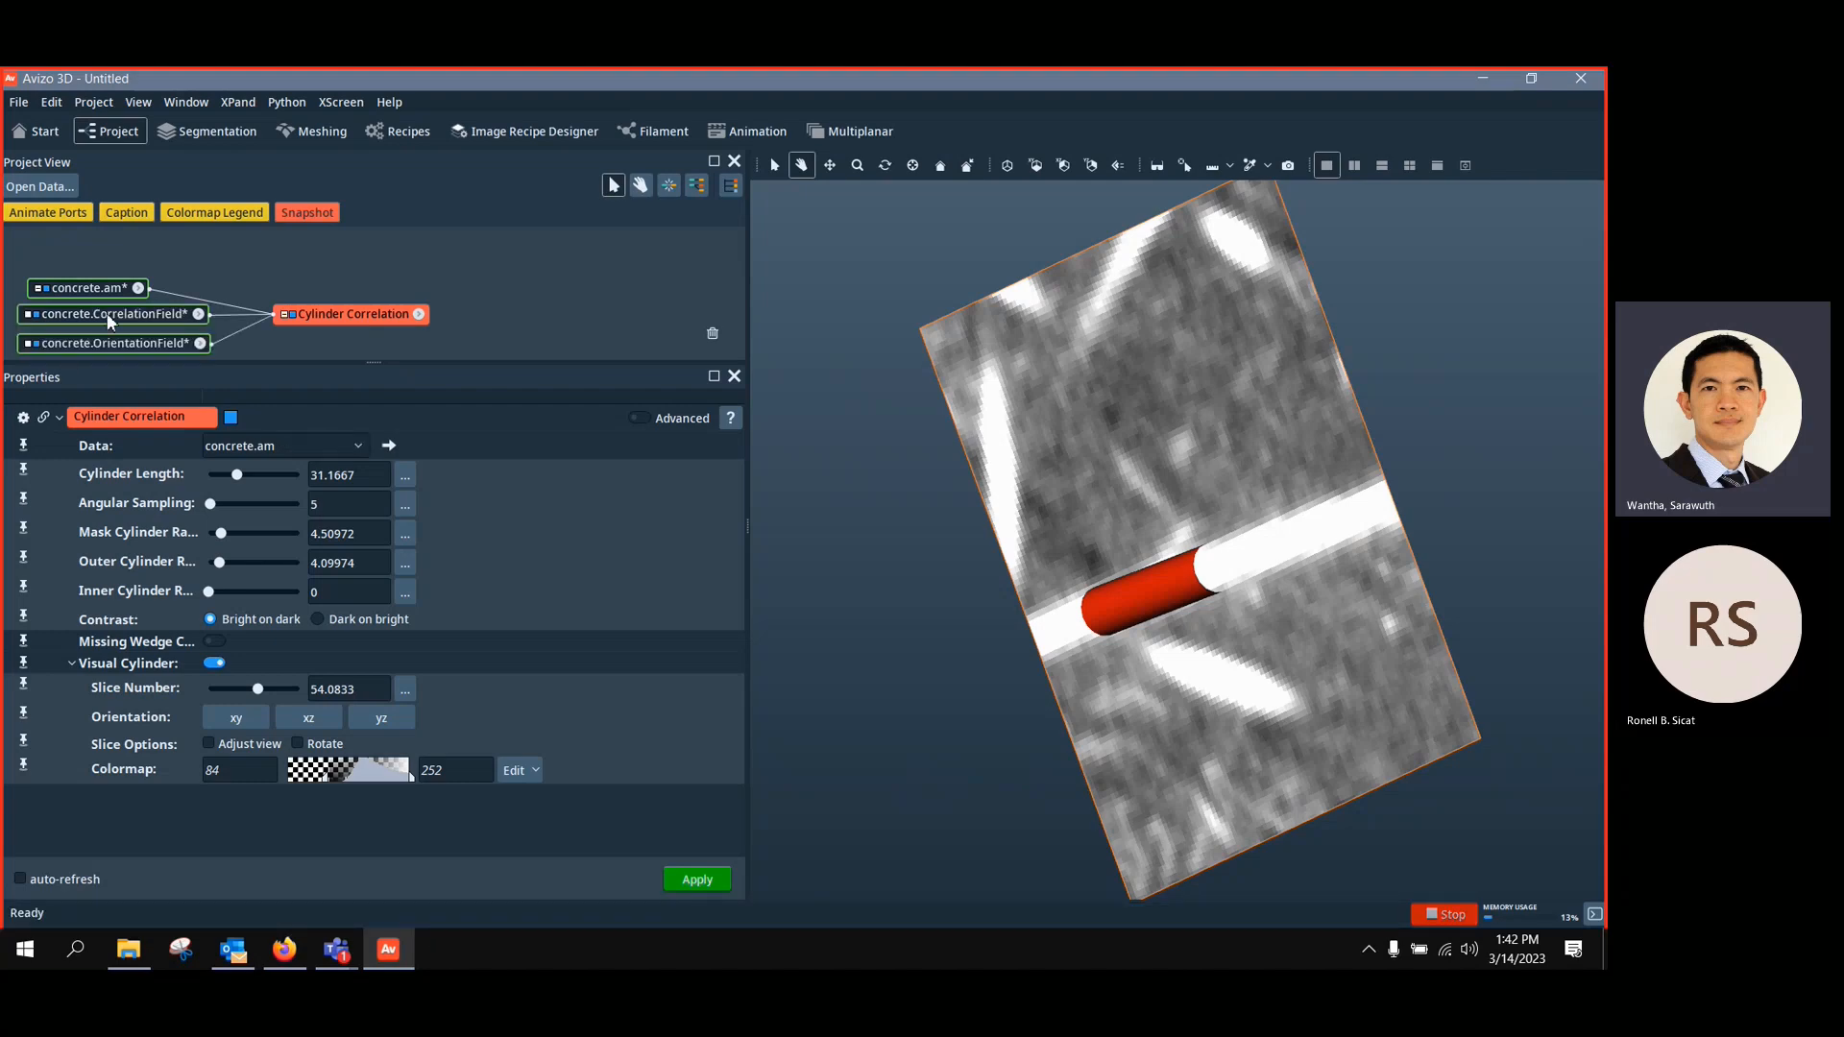
Enlarge the project area, spread out concrete.am and its correlation and orientation fields, and hide the Cylinder Correlation display
drag(96, 288, 96, 255)
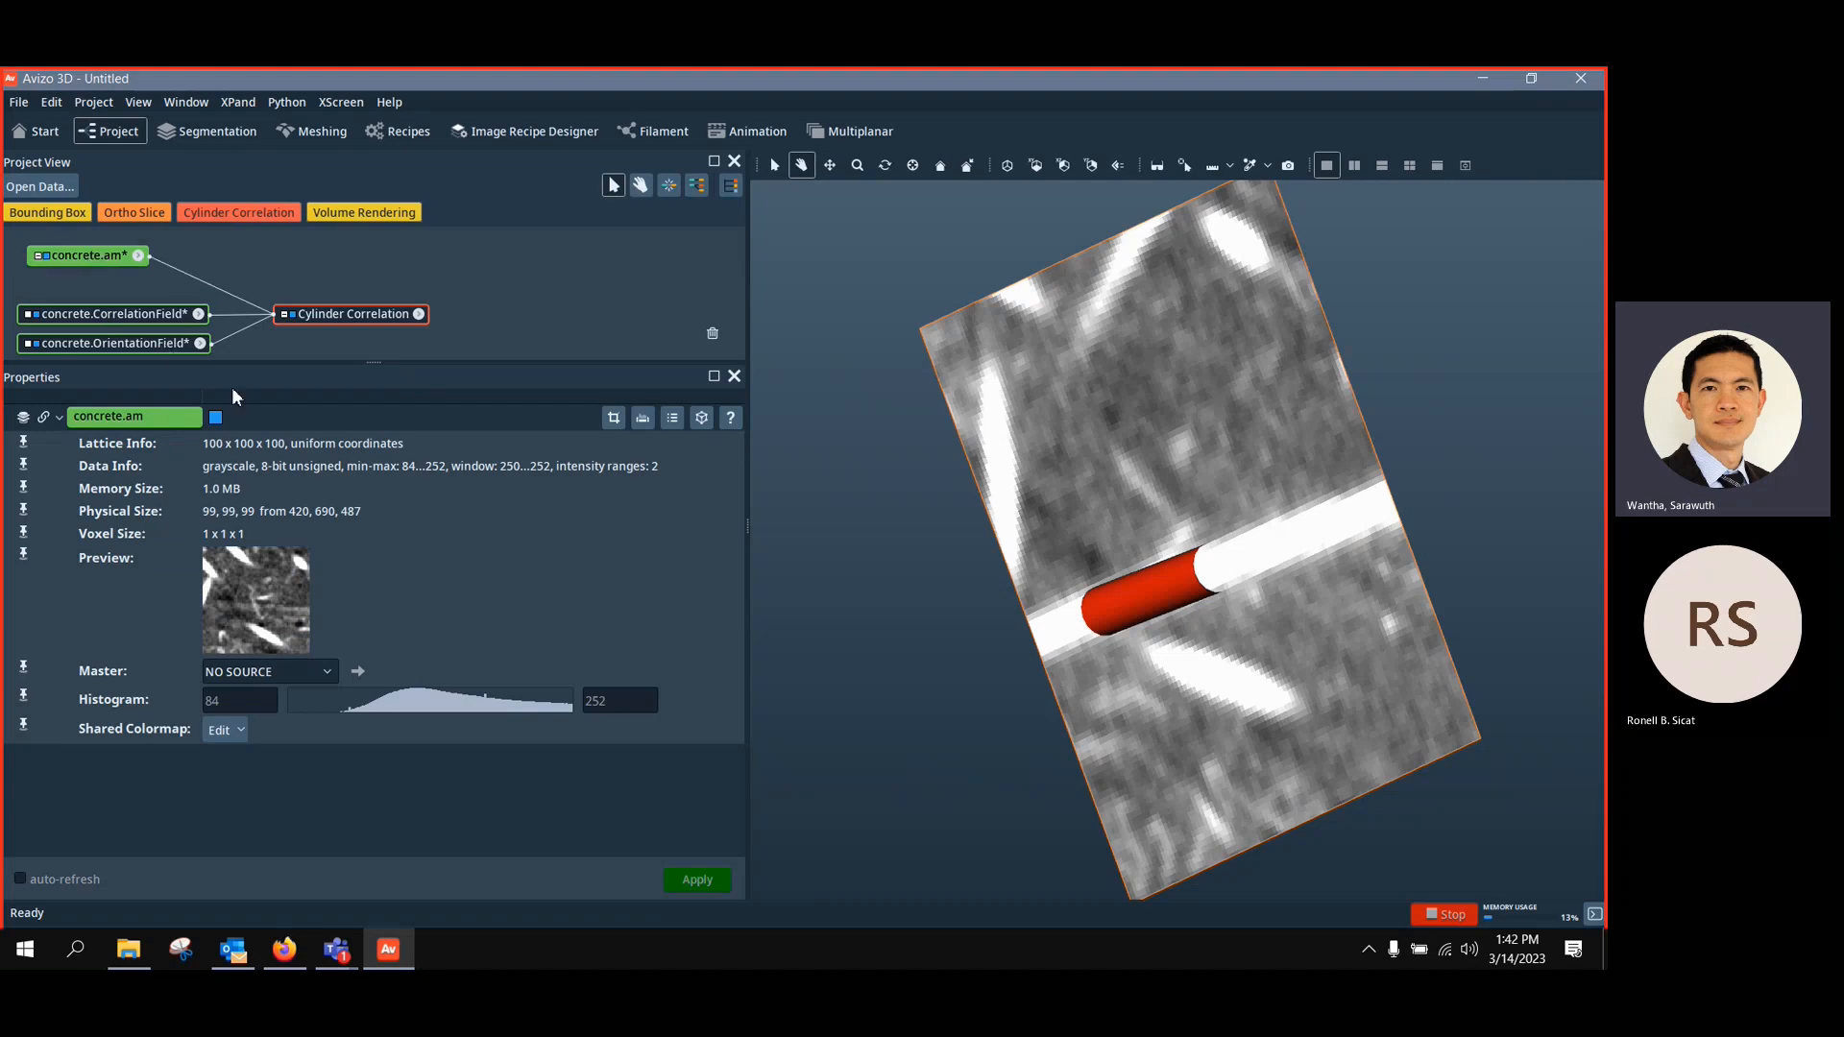
drag(378, 363, 377, 454)
mouse_move(164, 344)
mouse_down()
mouse_move(162, 369)
mouse_move(183, 345)
mouse_move(166, 337)
mouse_up()
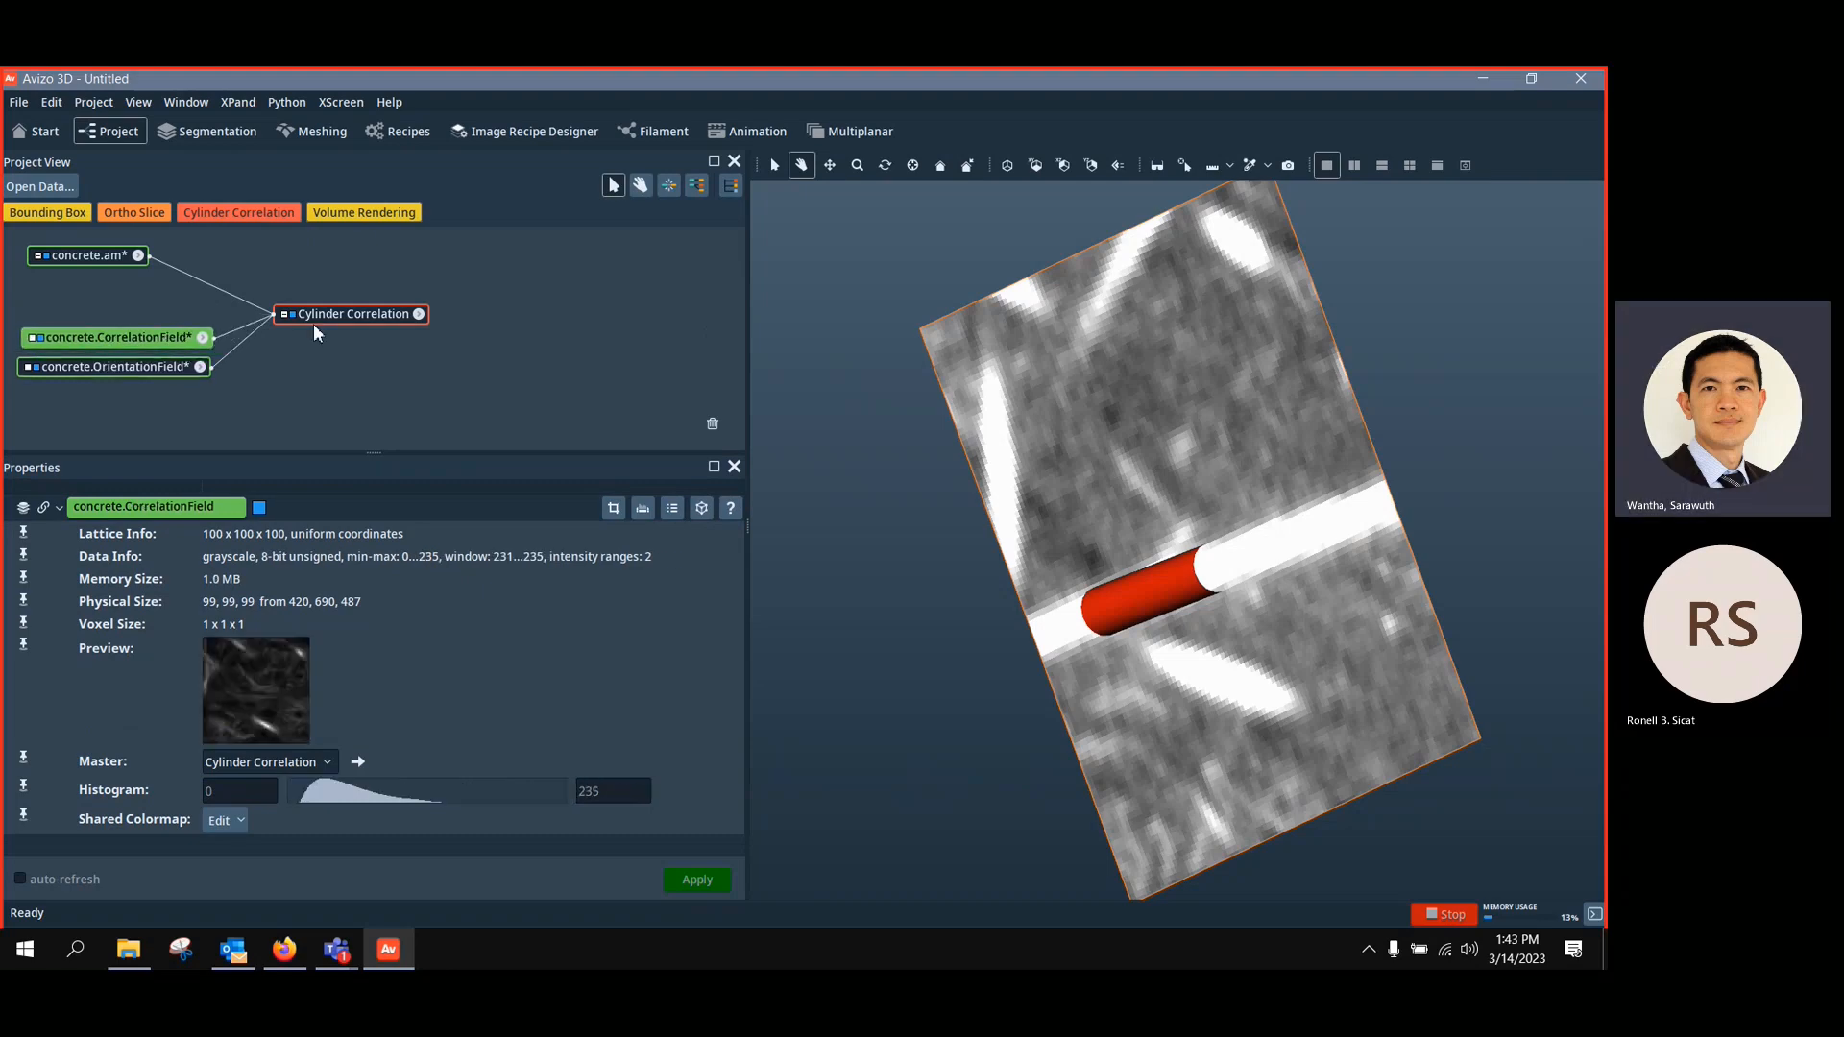
click(348, 313)
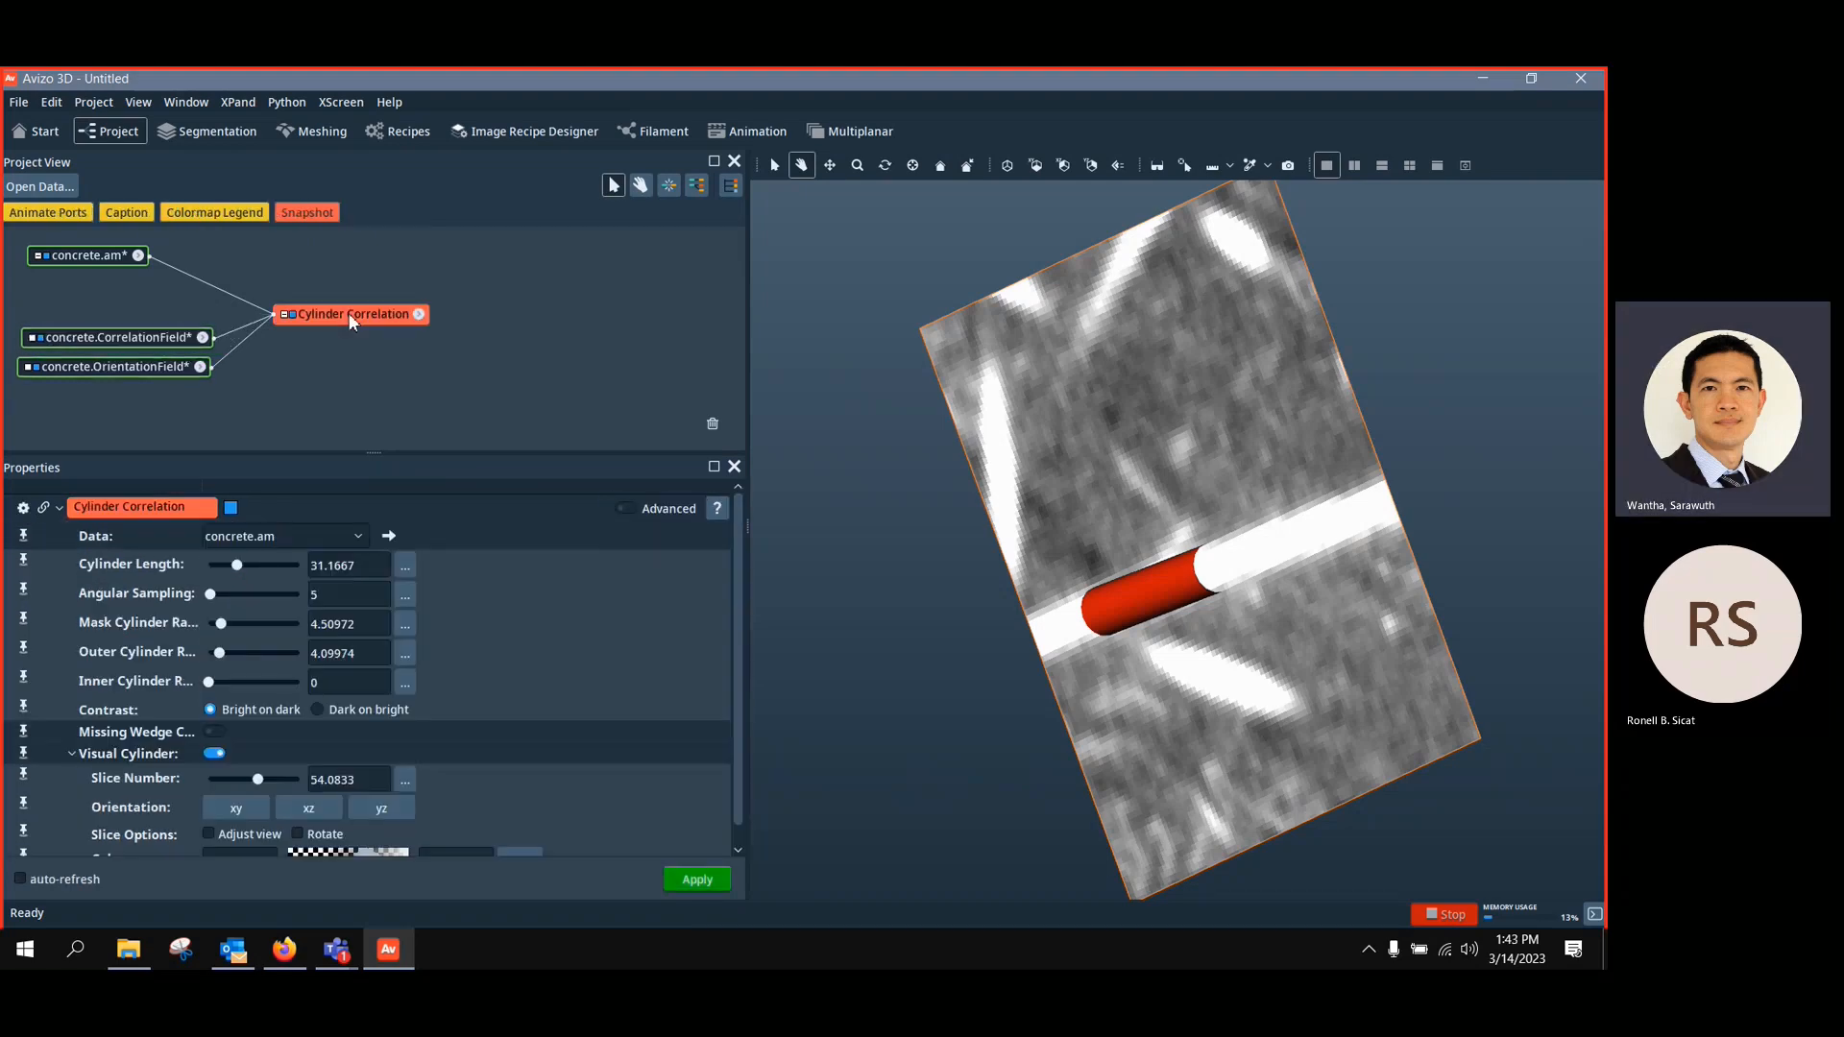
click(290, 314)
drag(156, 368, 155, 382)
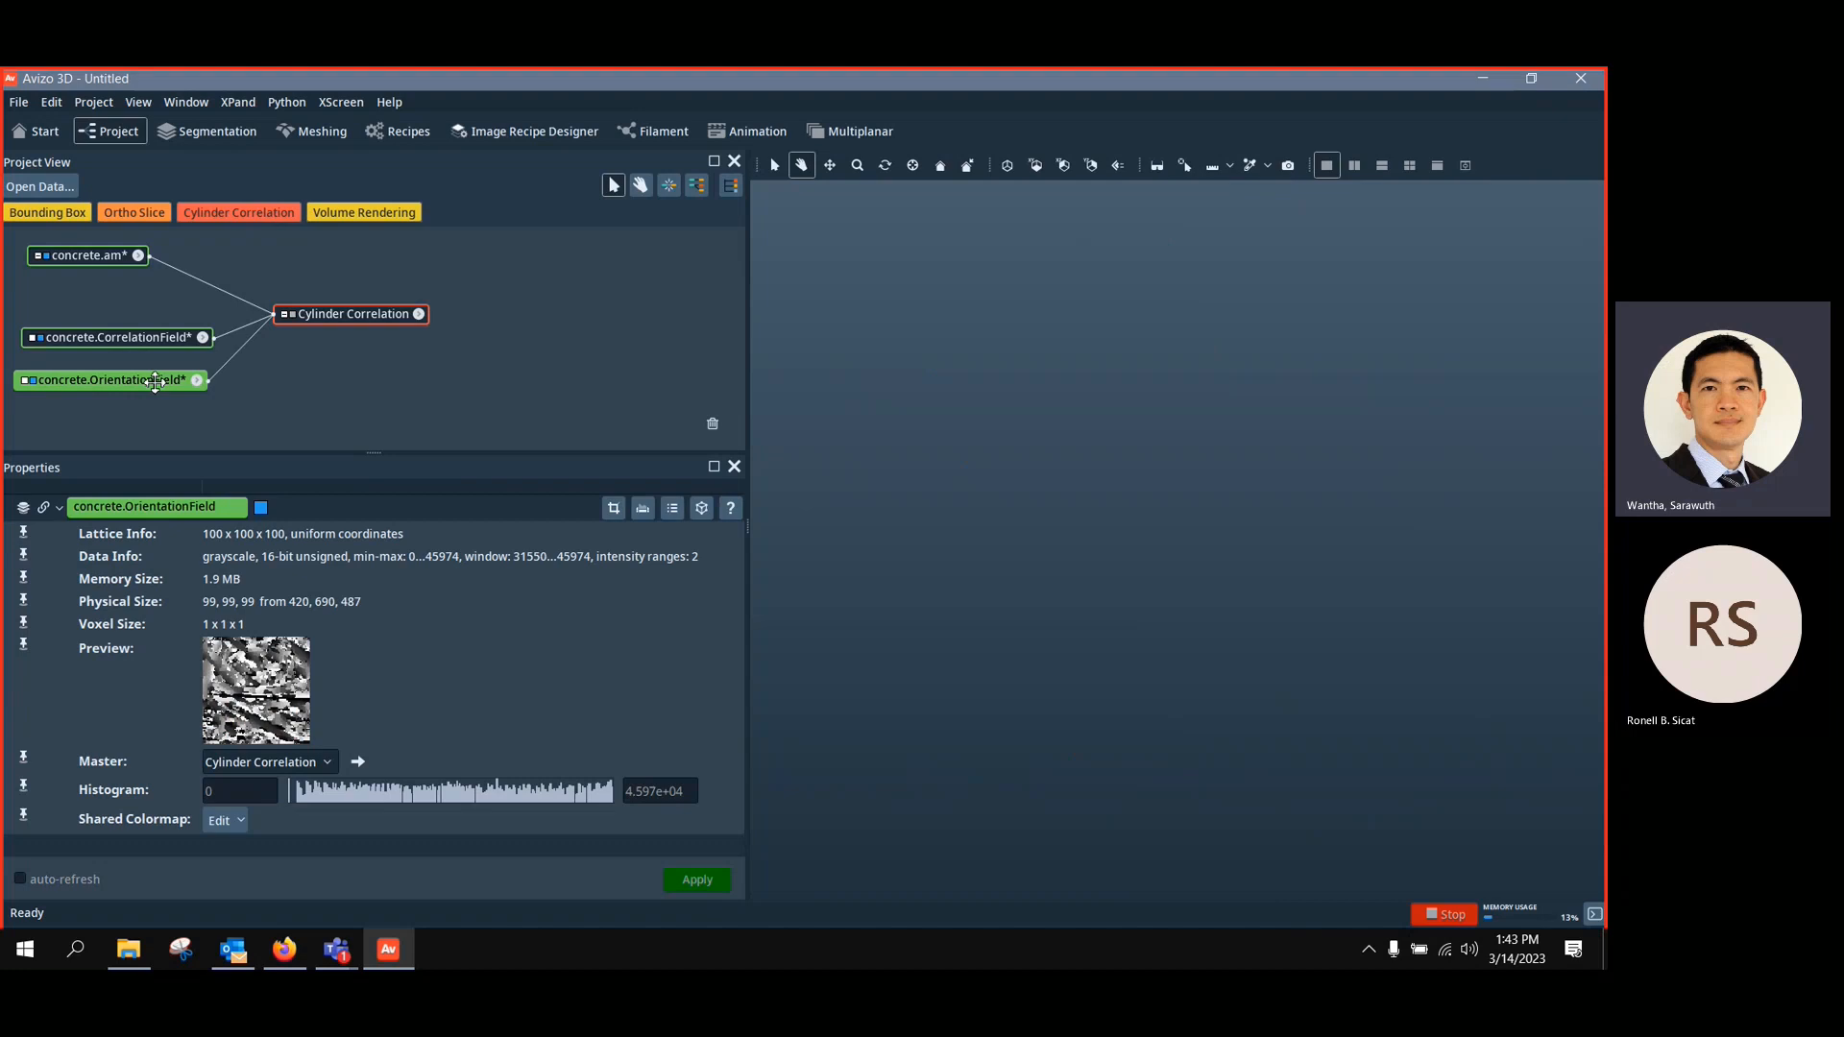
Display concrete.CorrelationField with an Ortho Slice and narrow its colormap range to 10–101
click(153, 340)
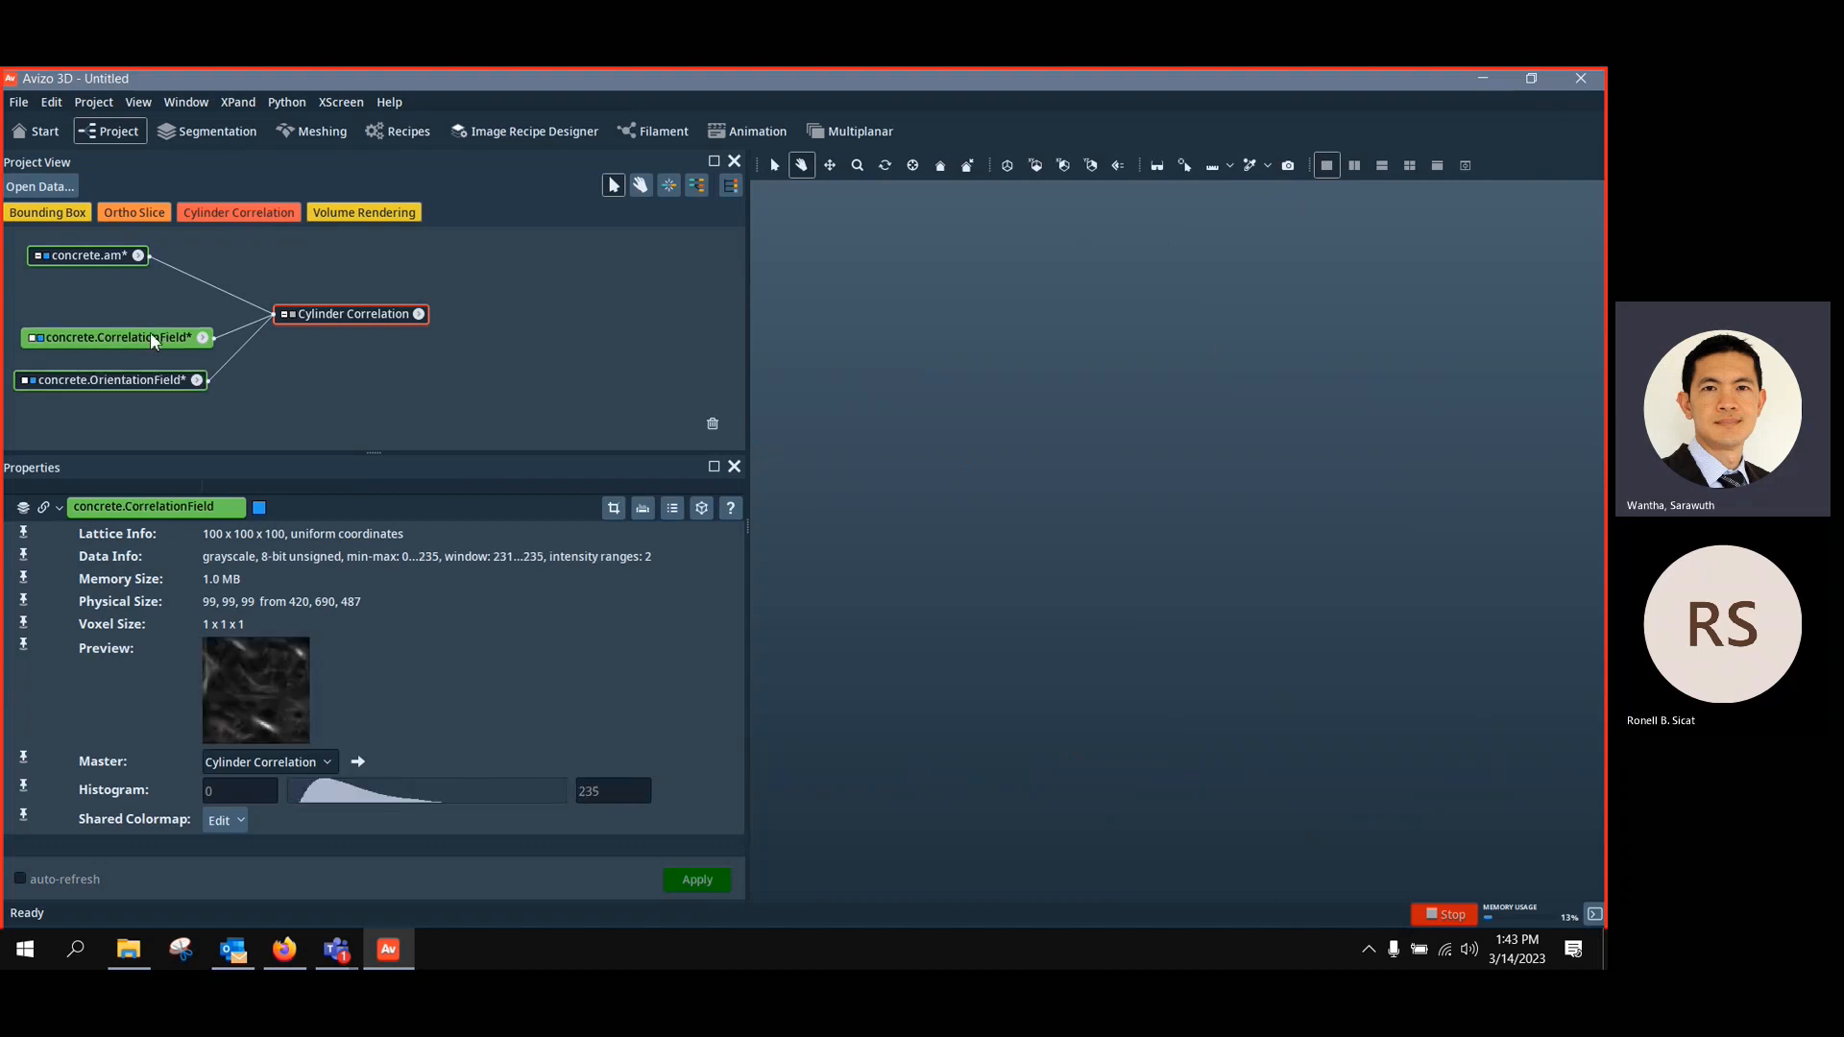
click(123, 385)
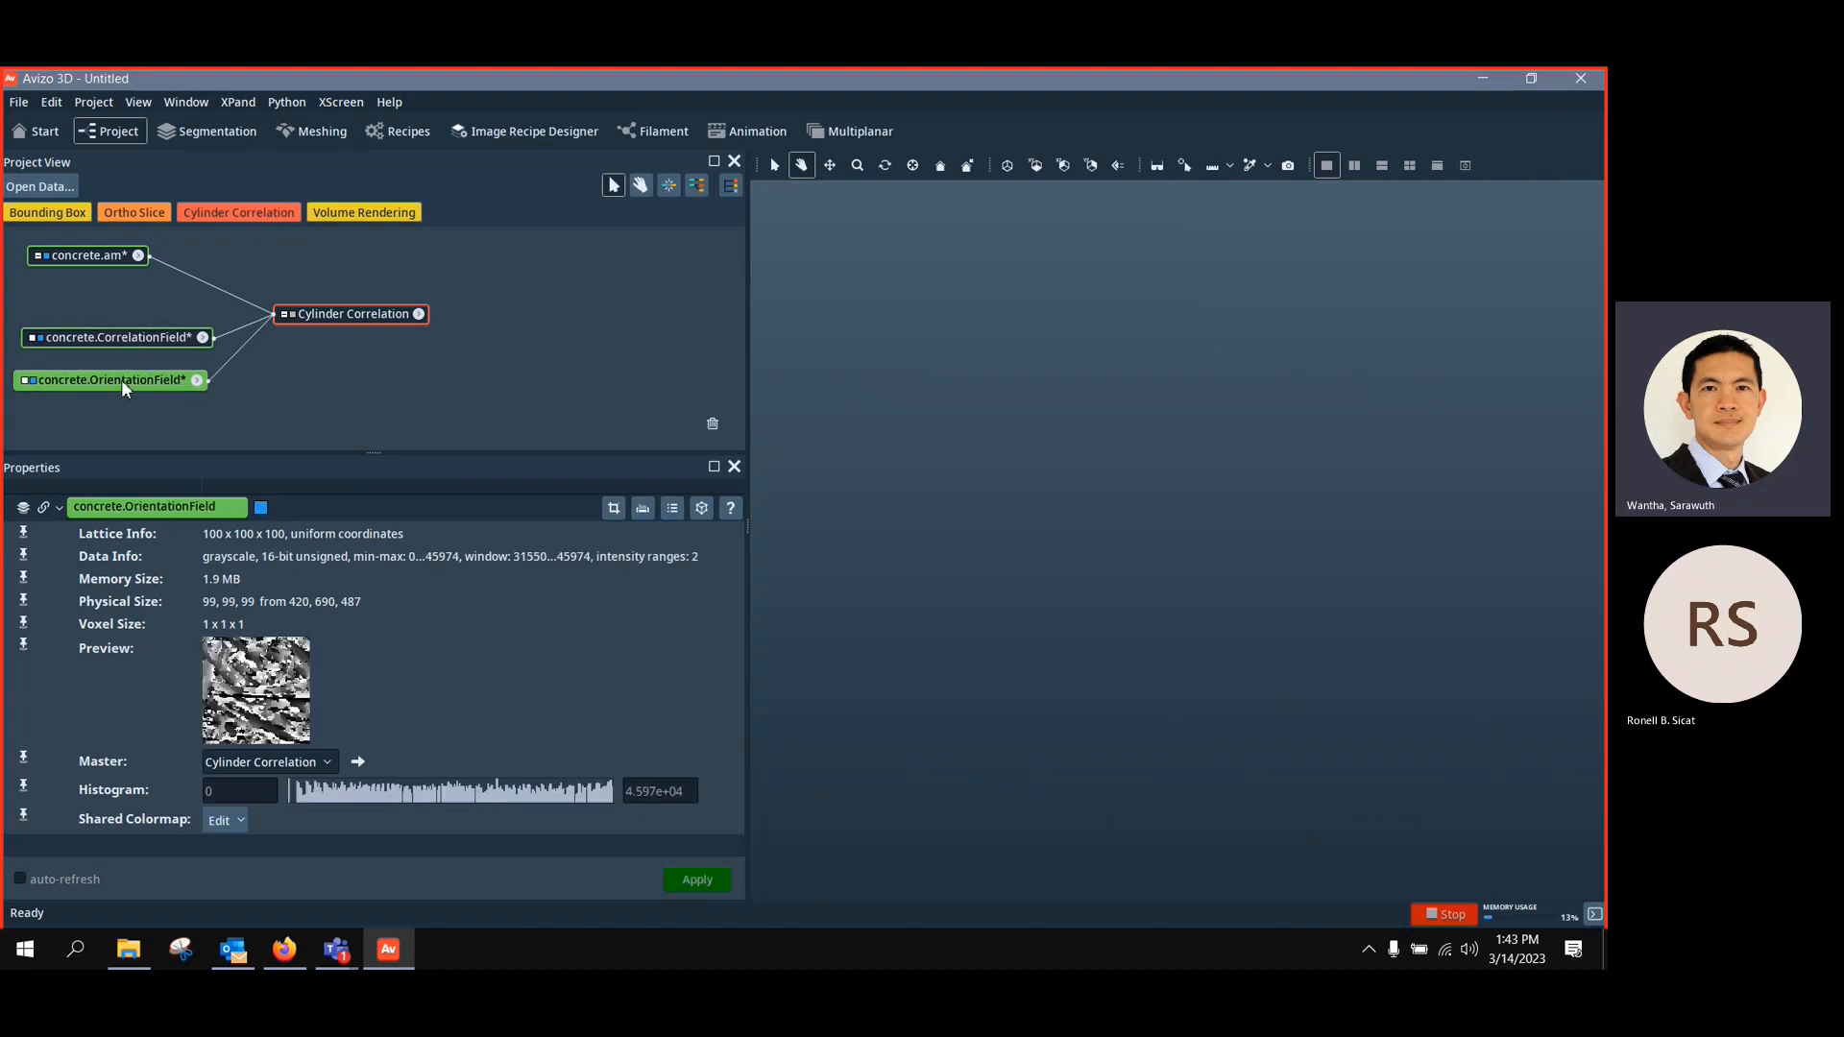
click(165, 342)
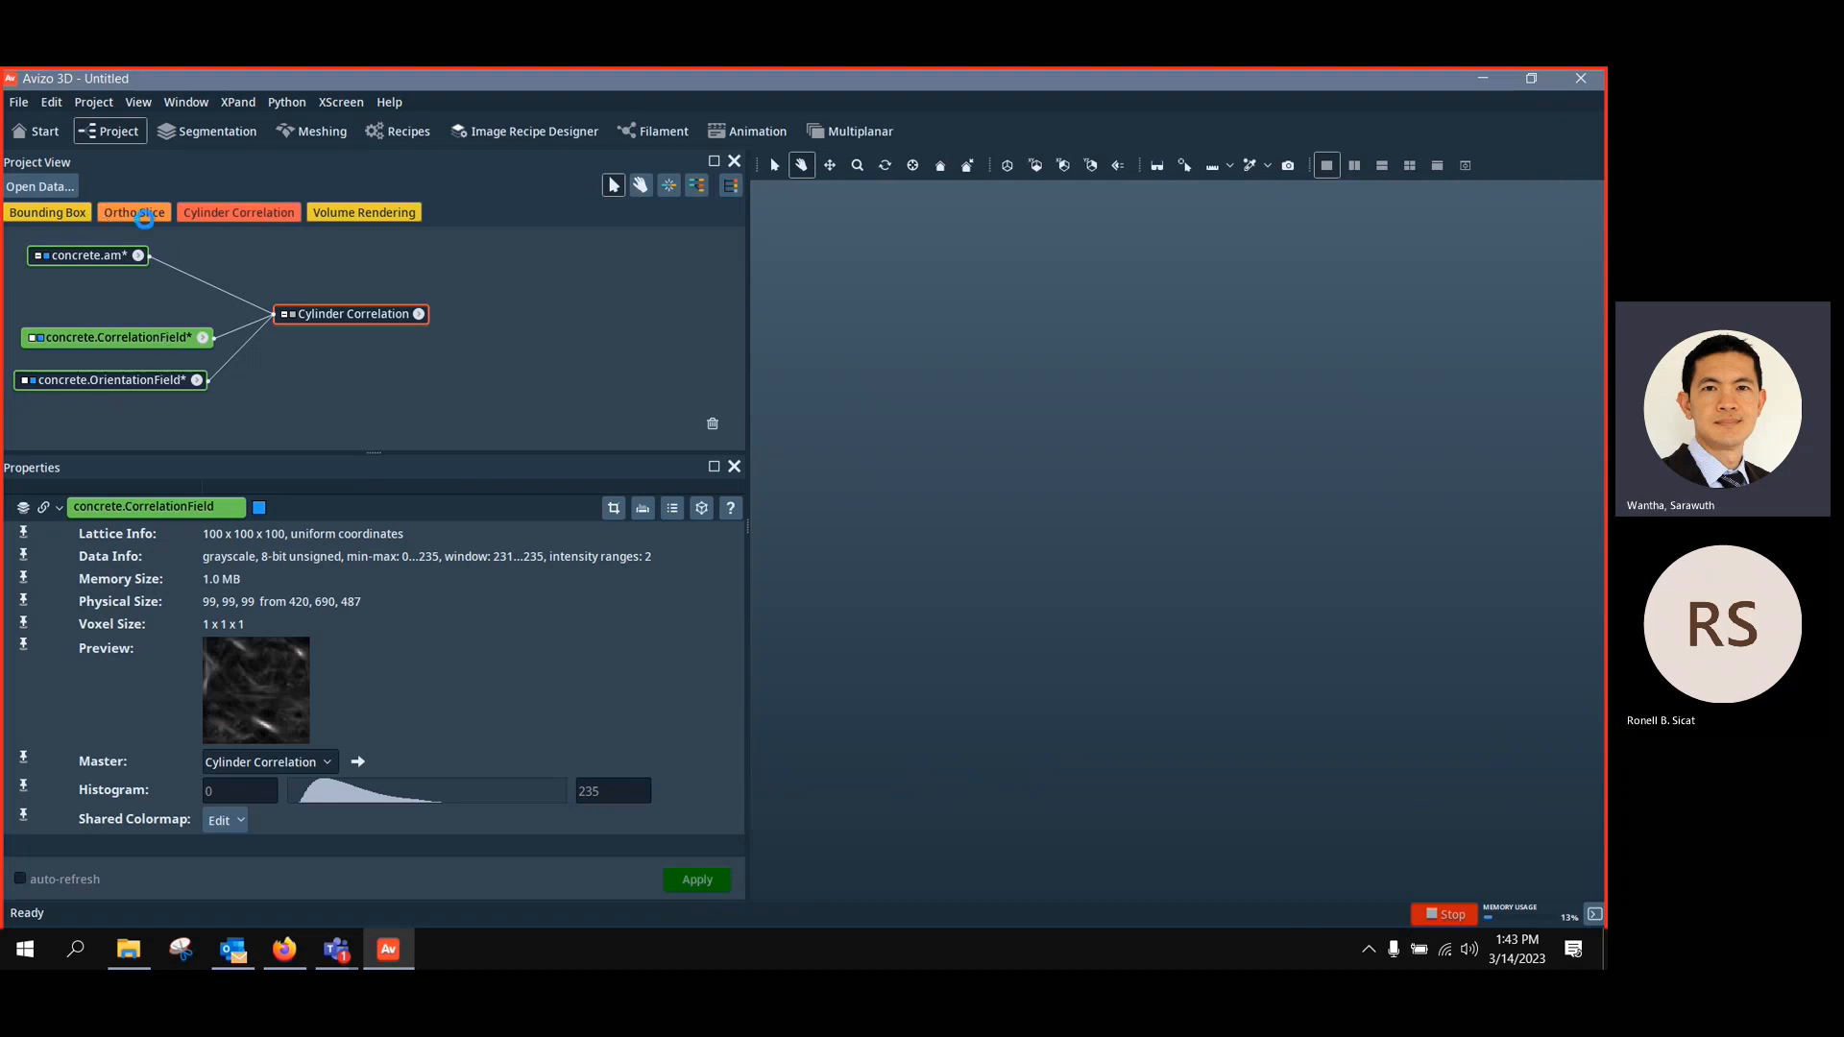
click(144, 215)
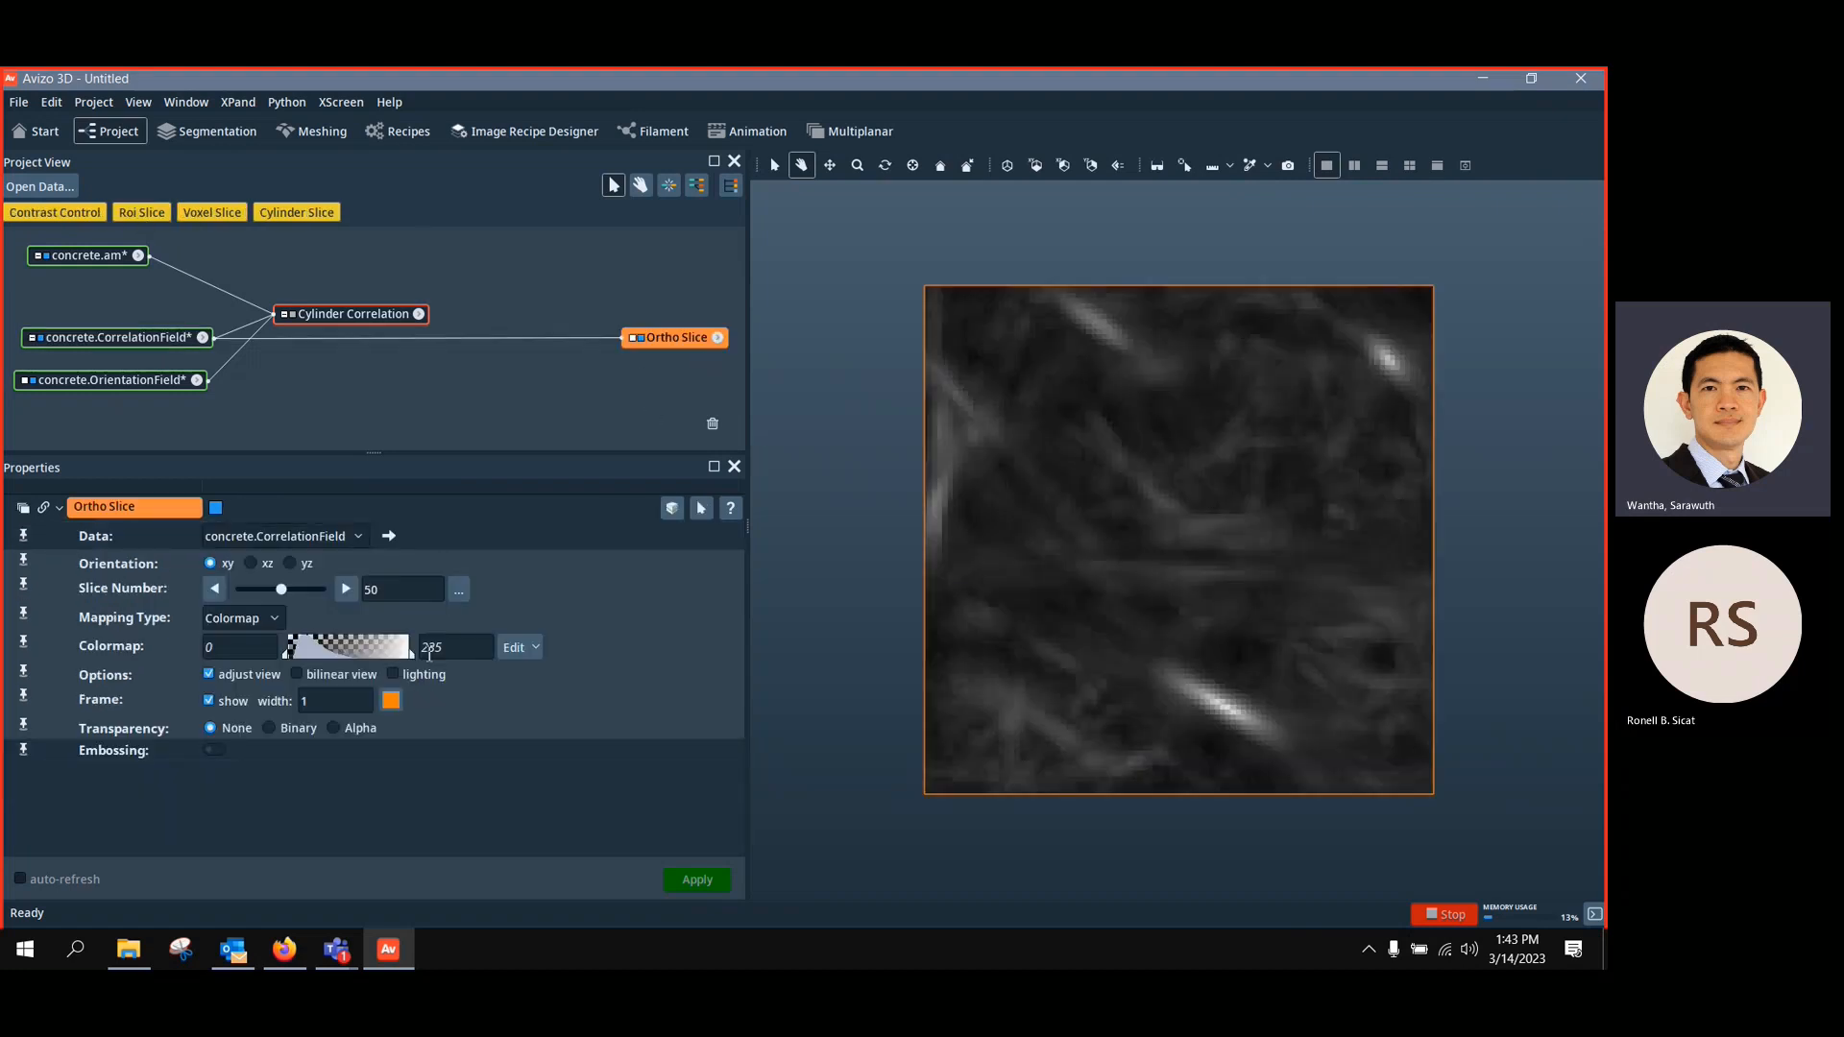
drag(411, 655, 297, 651)
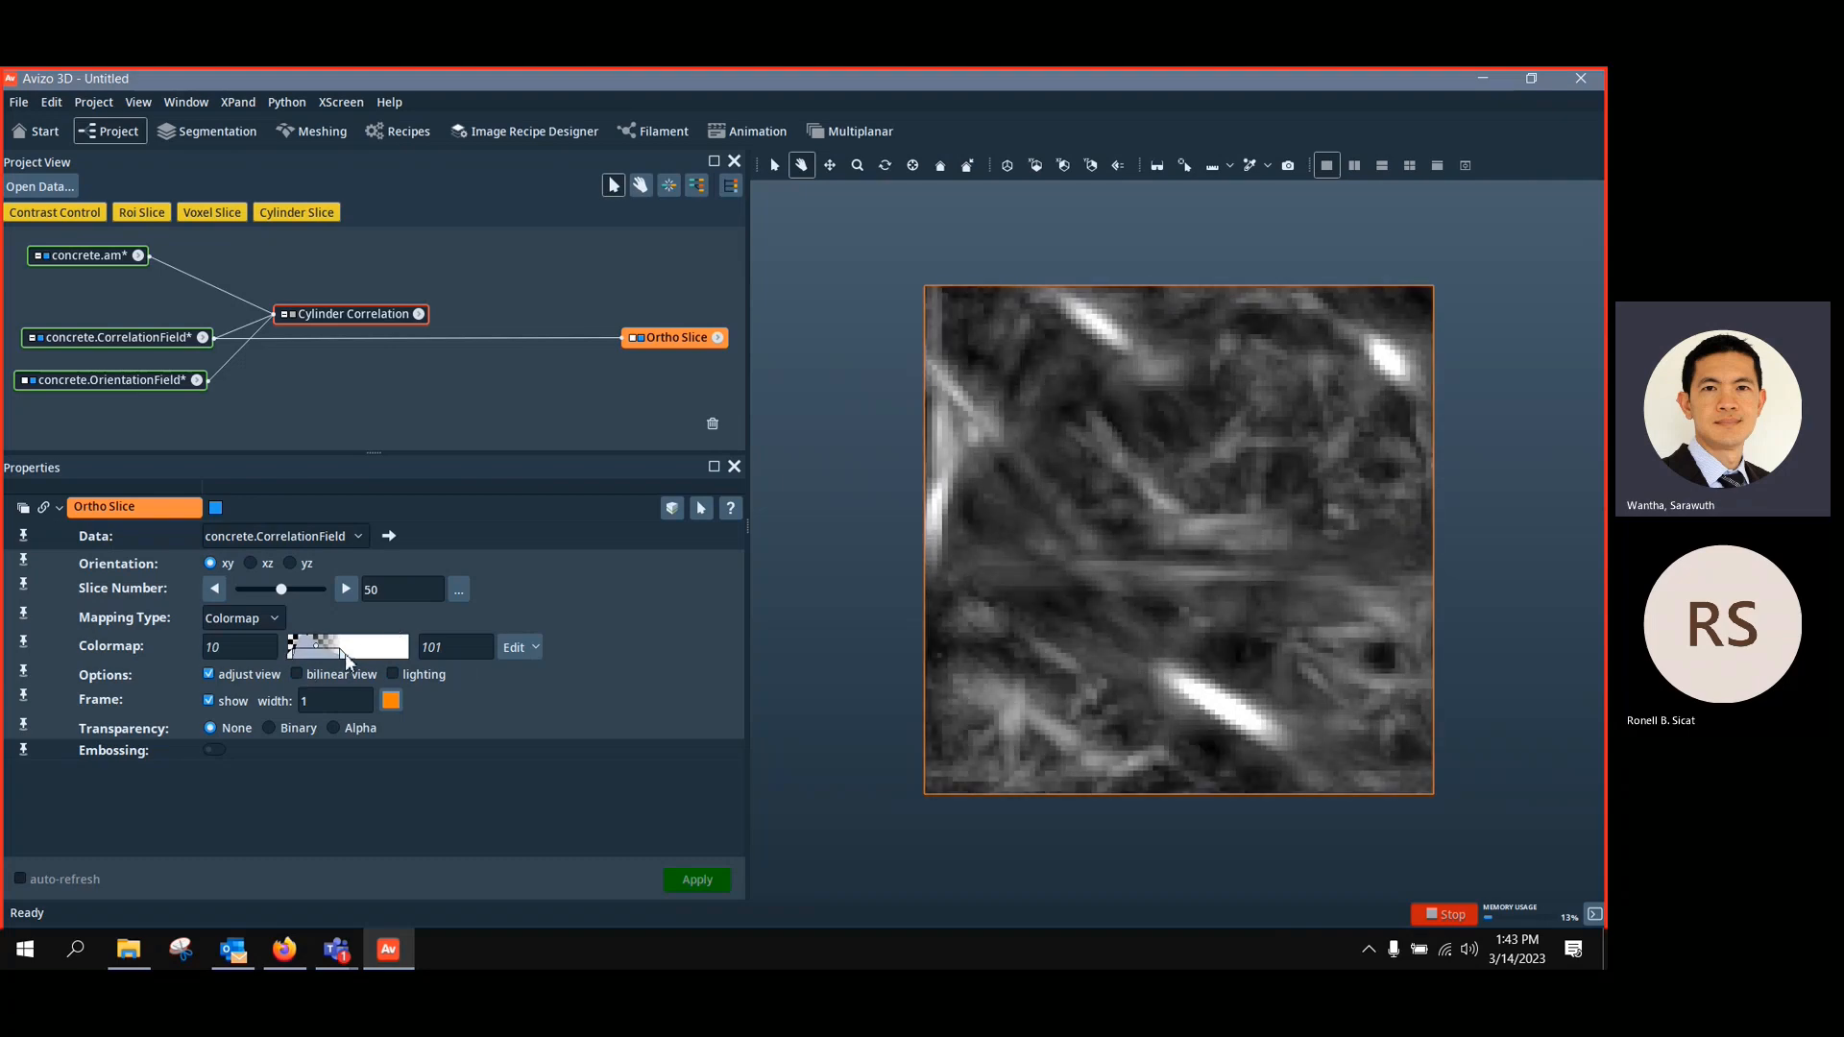
Move the correlation field's ortho slice to slice number 21
drag(1037, 609, 975, 626)
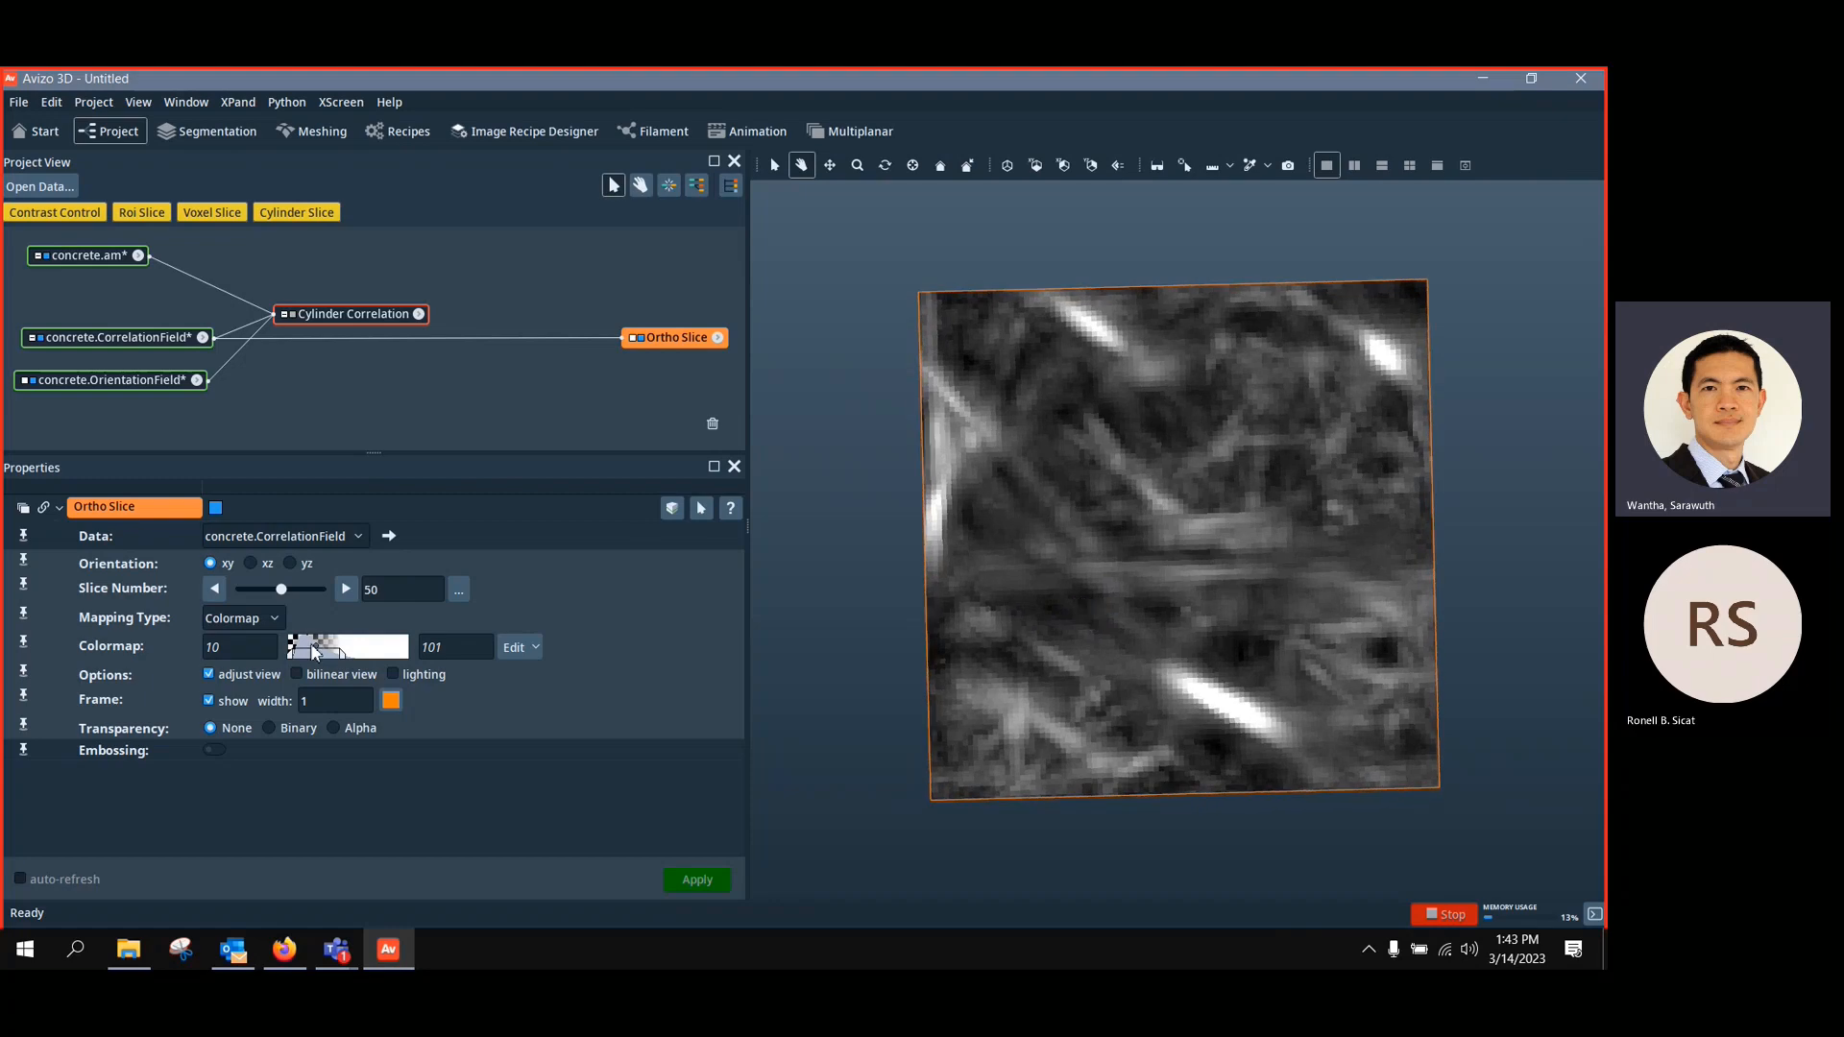
drag(282, 584, 257, 598)
drag(1160, 656, 1157, 601)
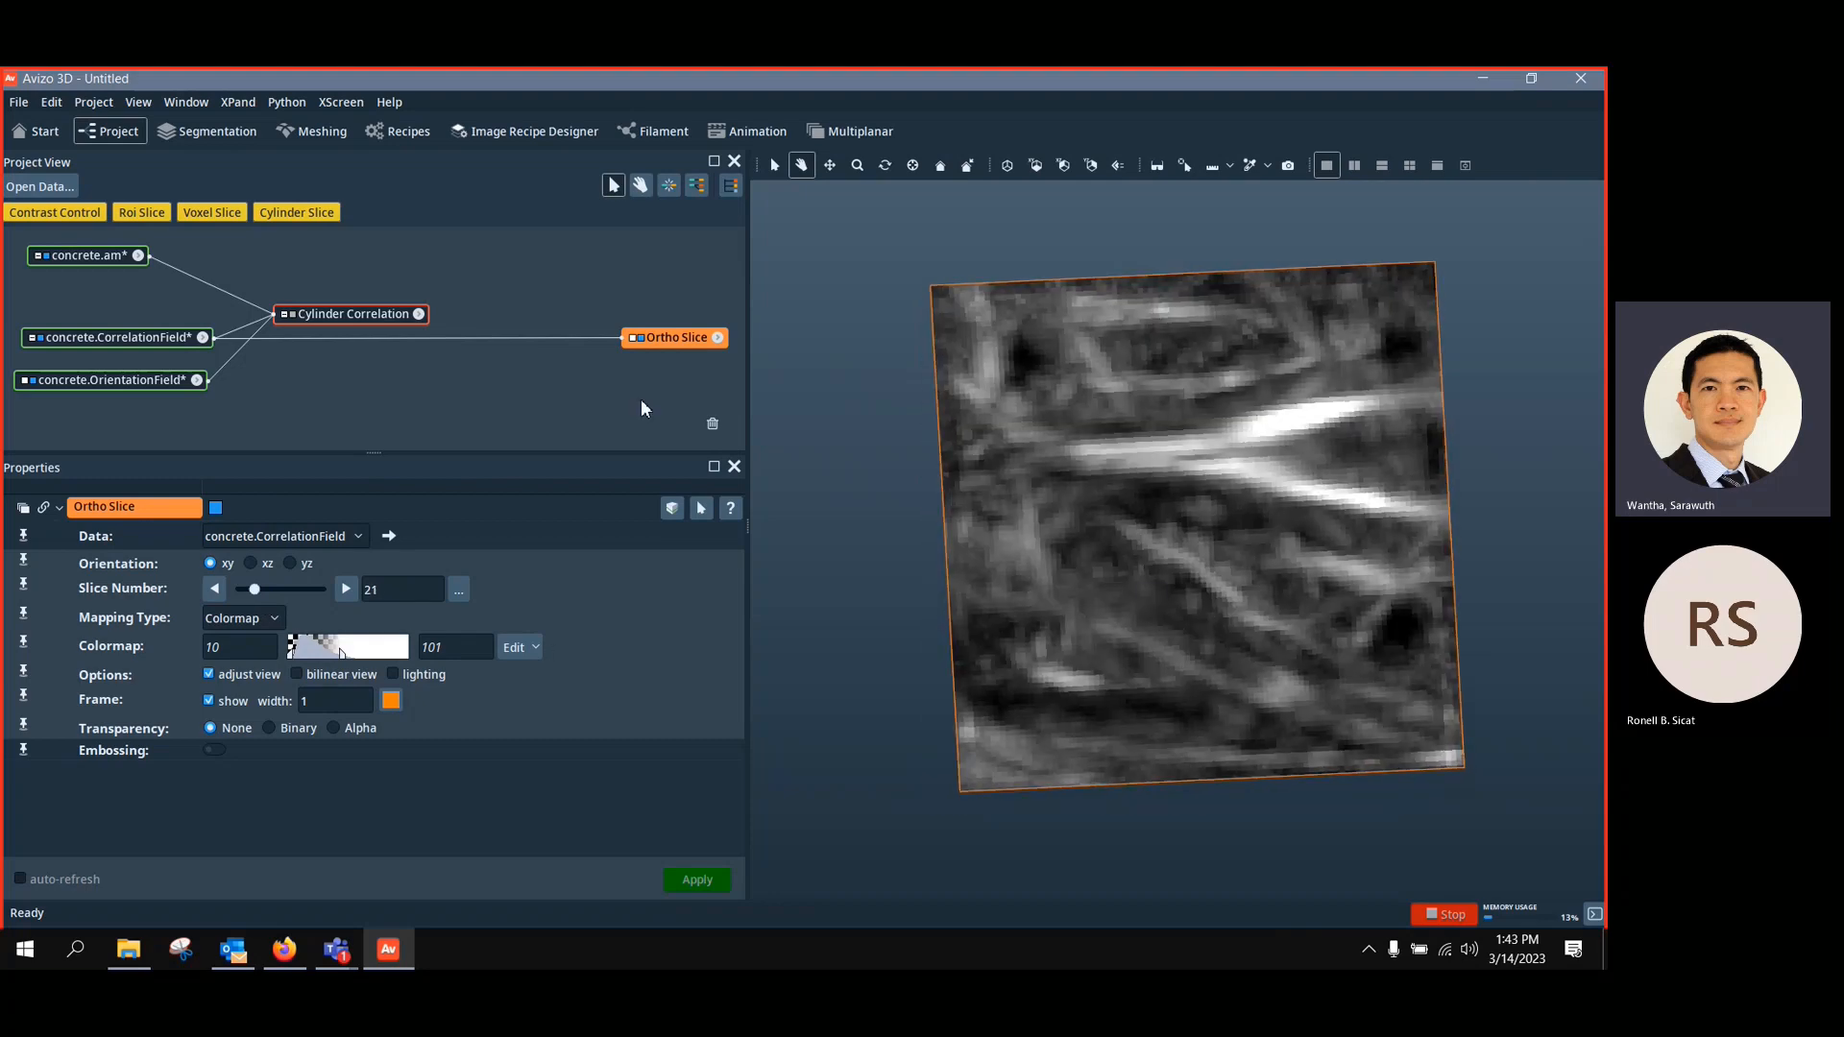
Attach a Volren volume rendering to concrete.CorrelationField, place it below the Ortho Slice, and hide the slice
right_click(180, 346)
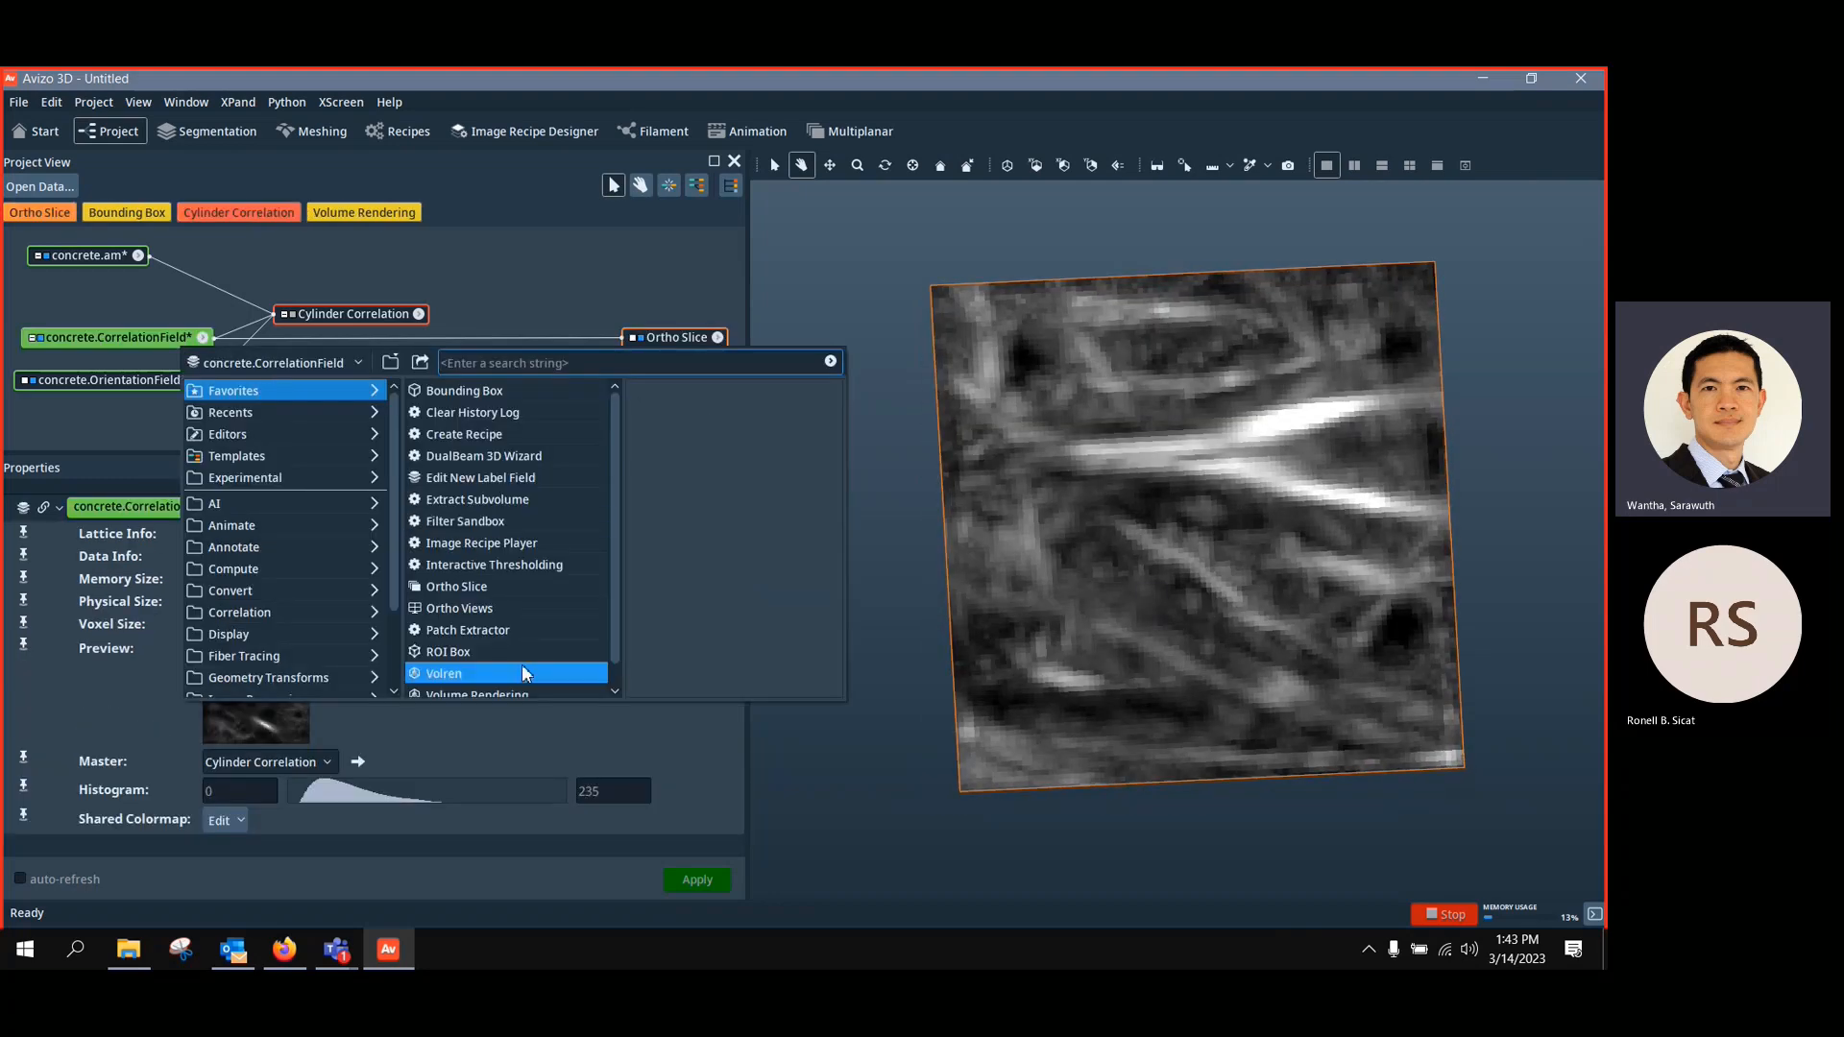
click(499, 673)
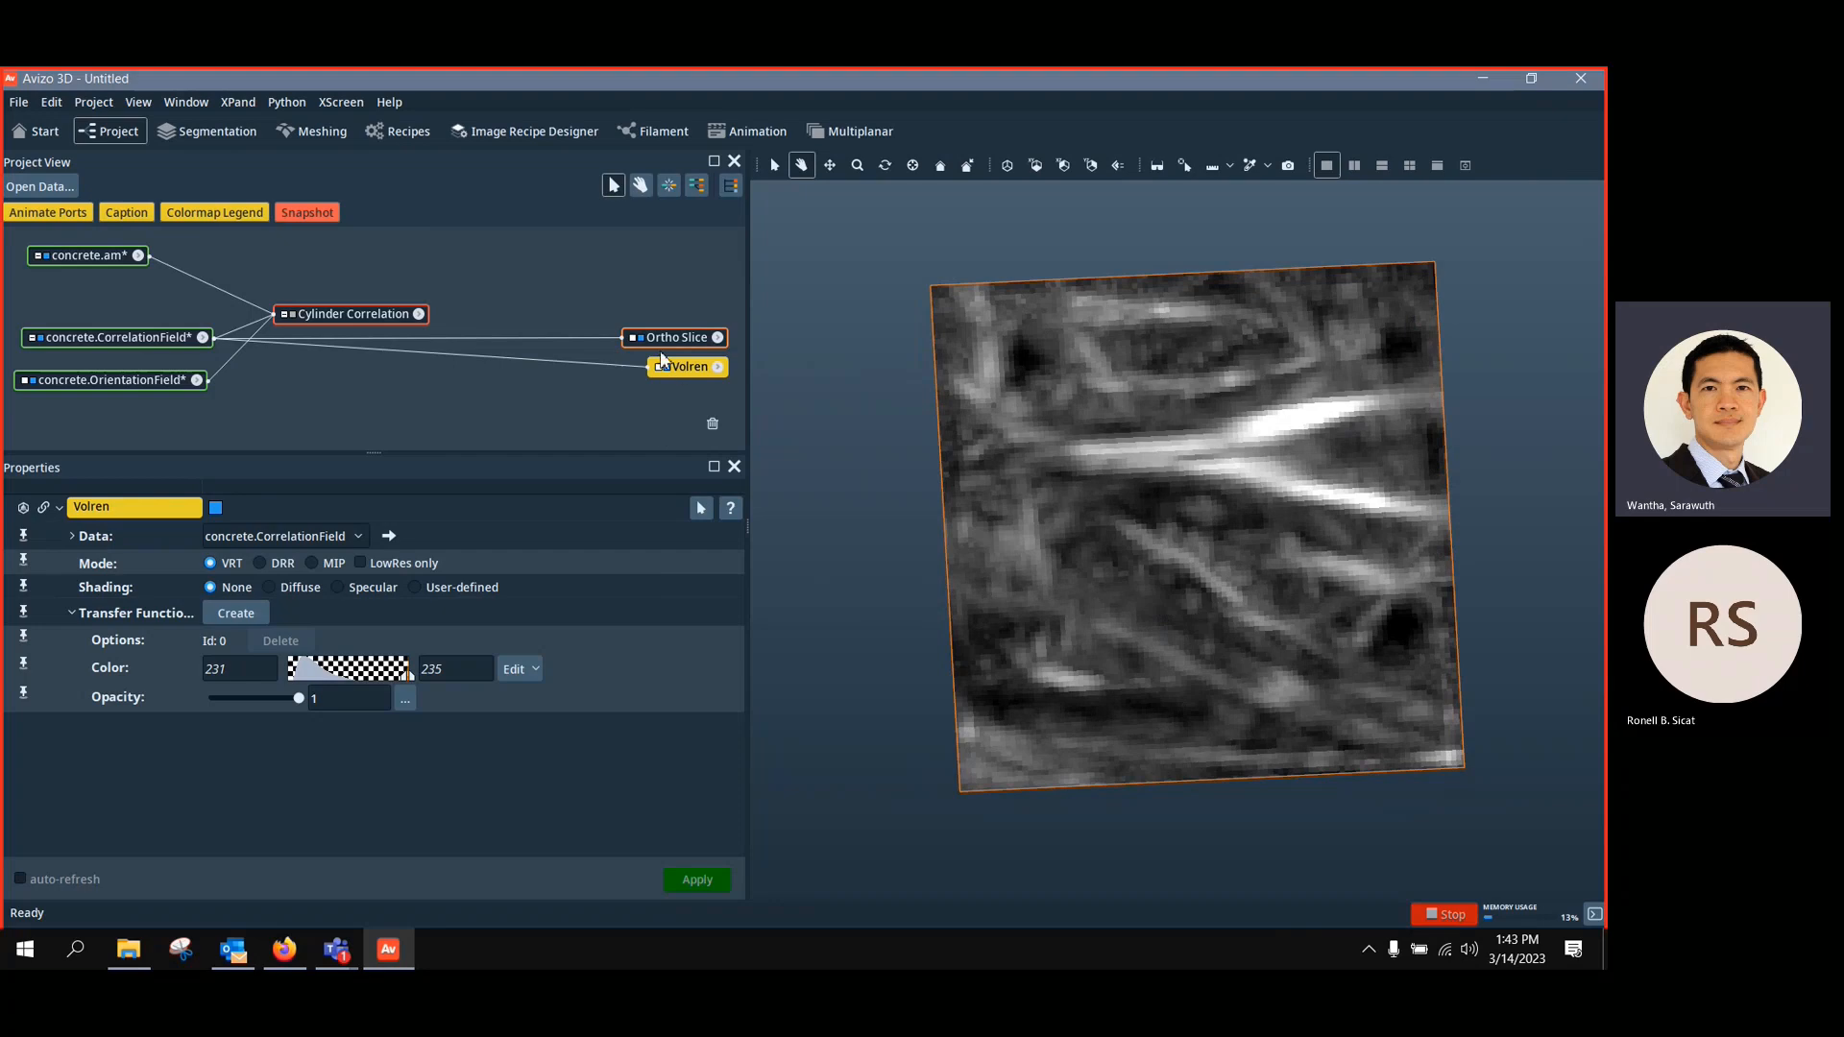
drag(701, 369, 672, 382)
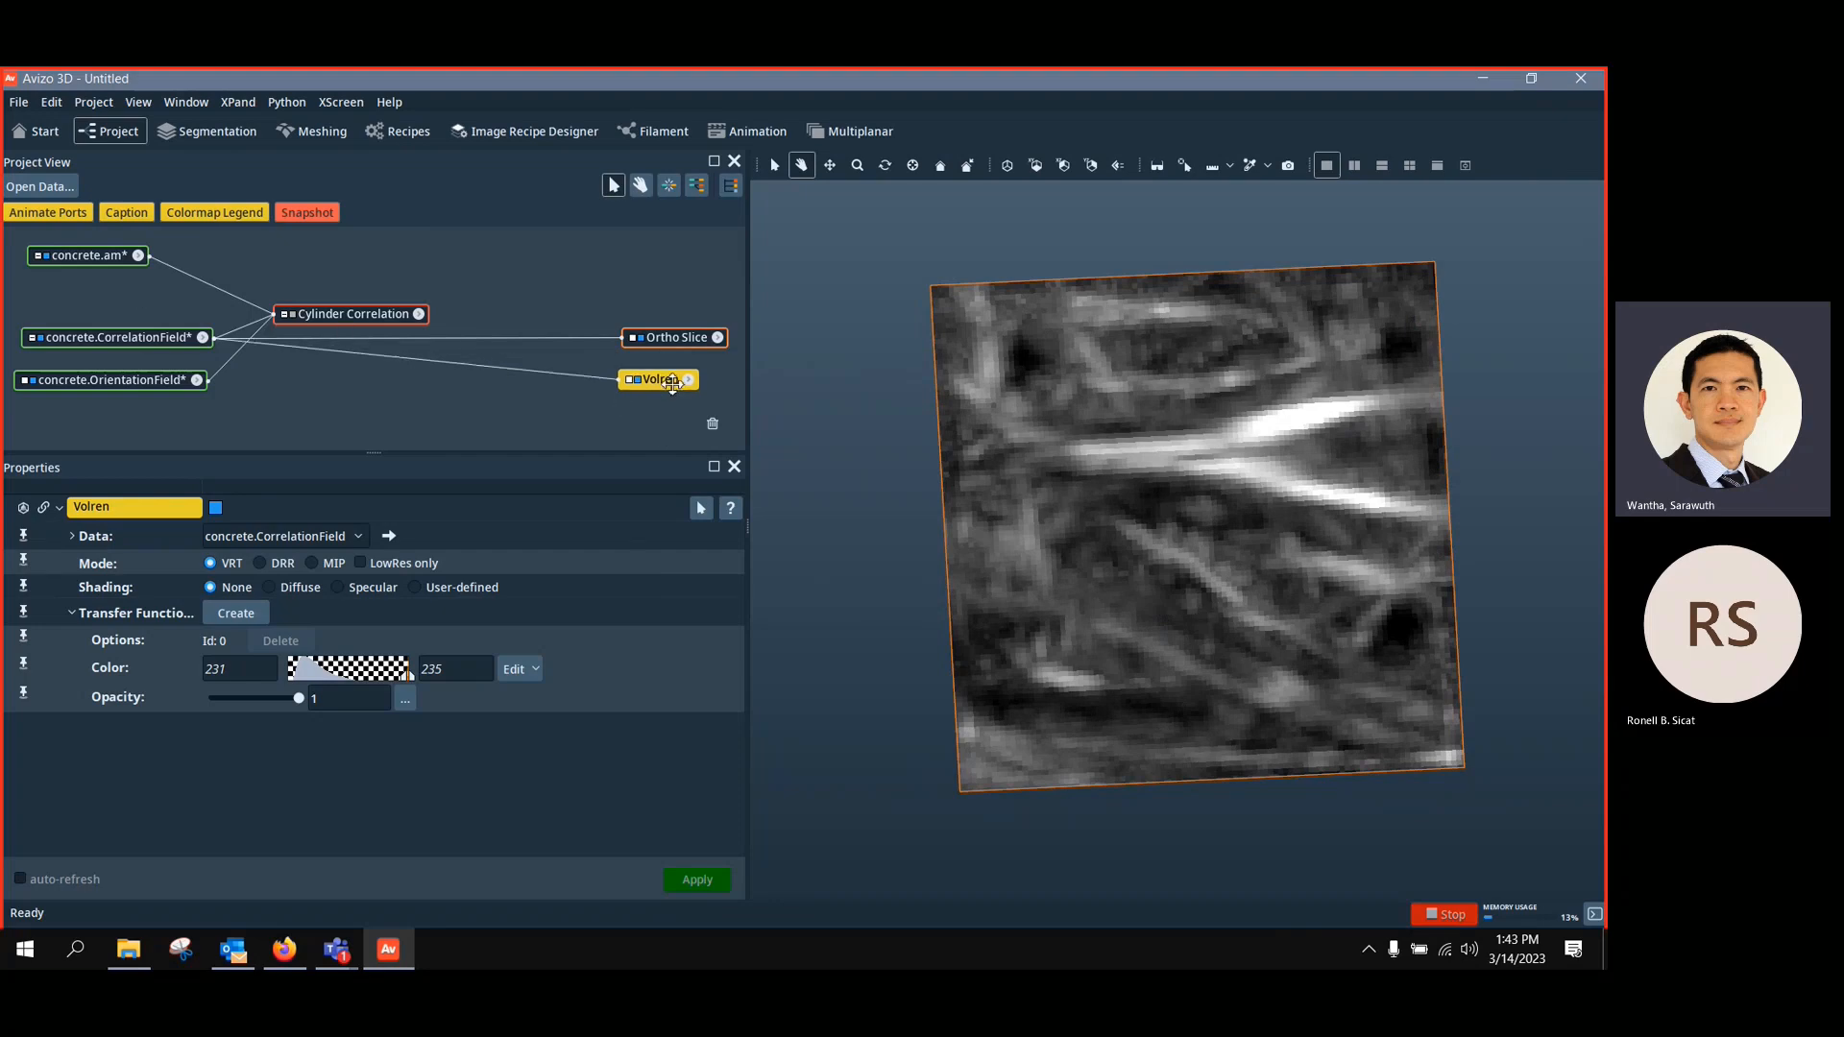
click(642, 336)
click(641, 336)
click(684, 387)
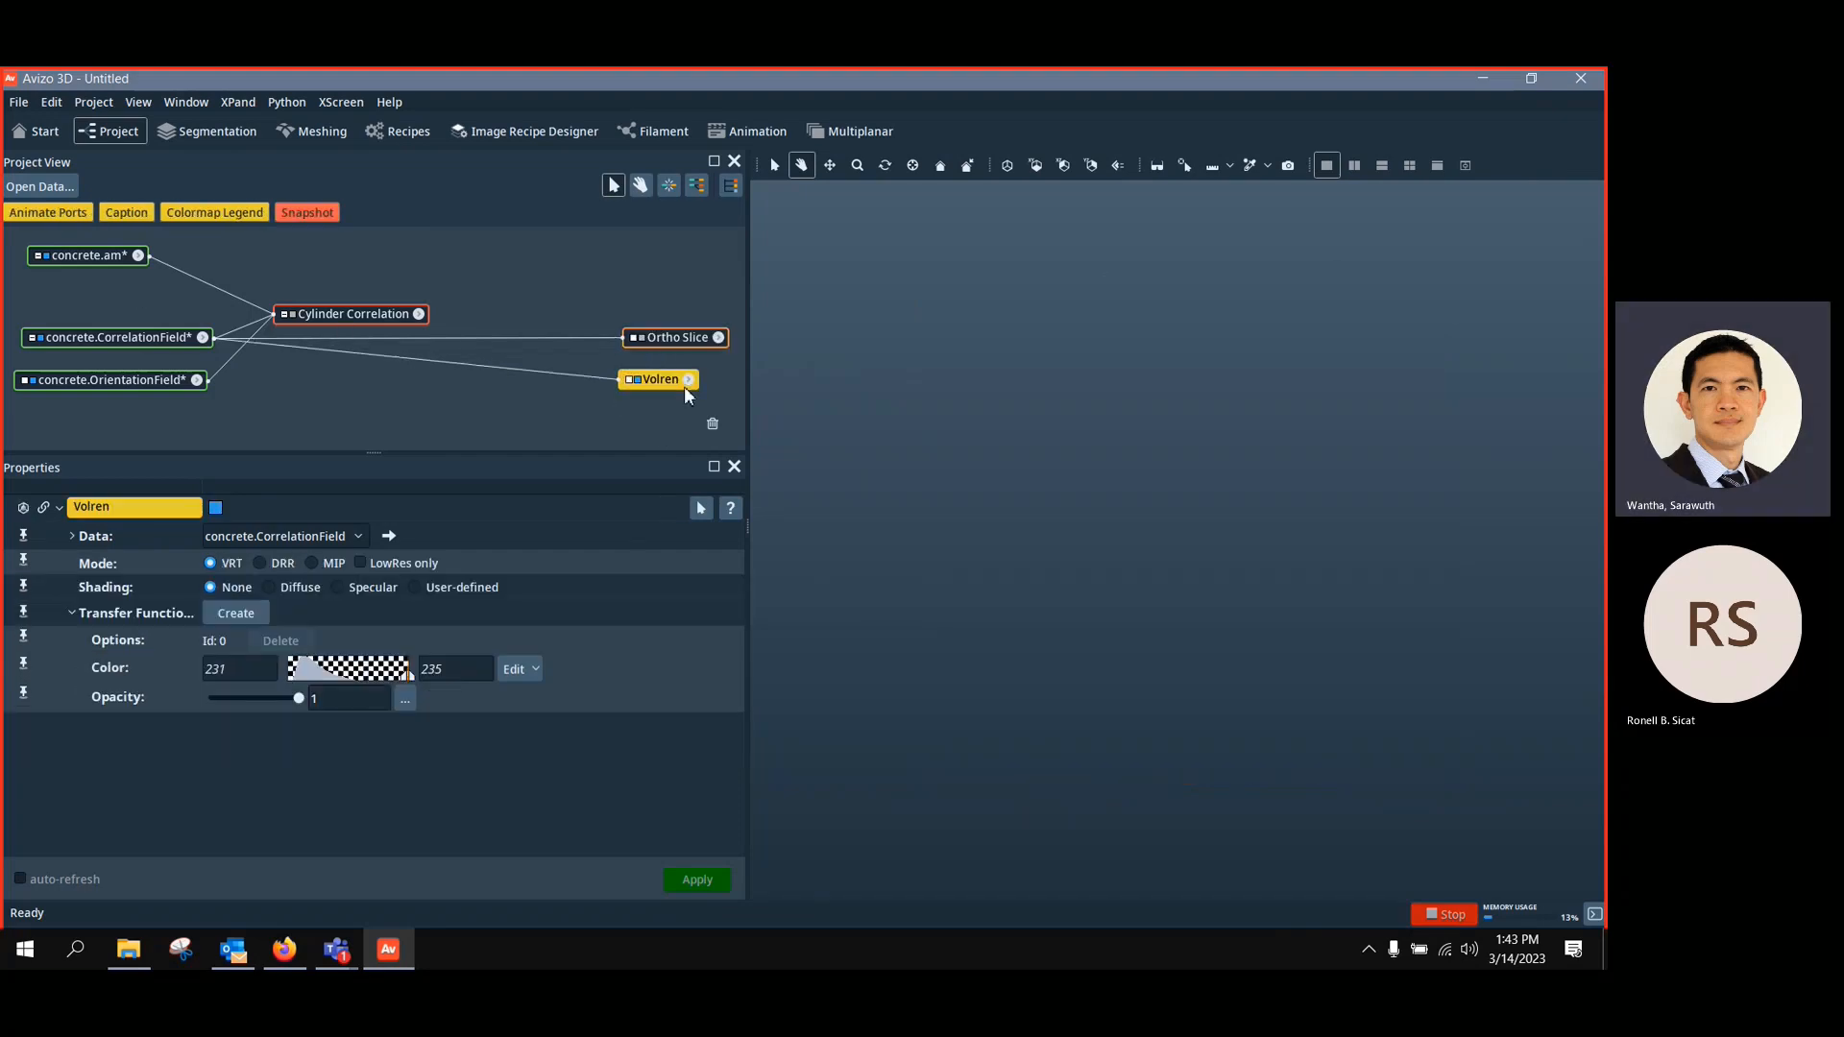
Lower the Volren color range minimum to about 63 and view the rendered fibers from another angle
drag(407, 677, 311, 673)
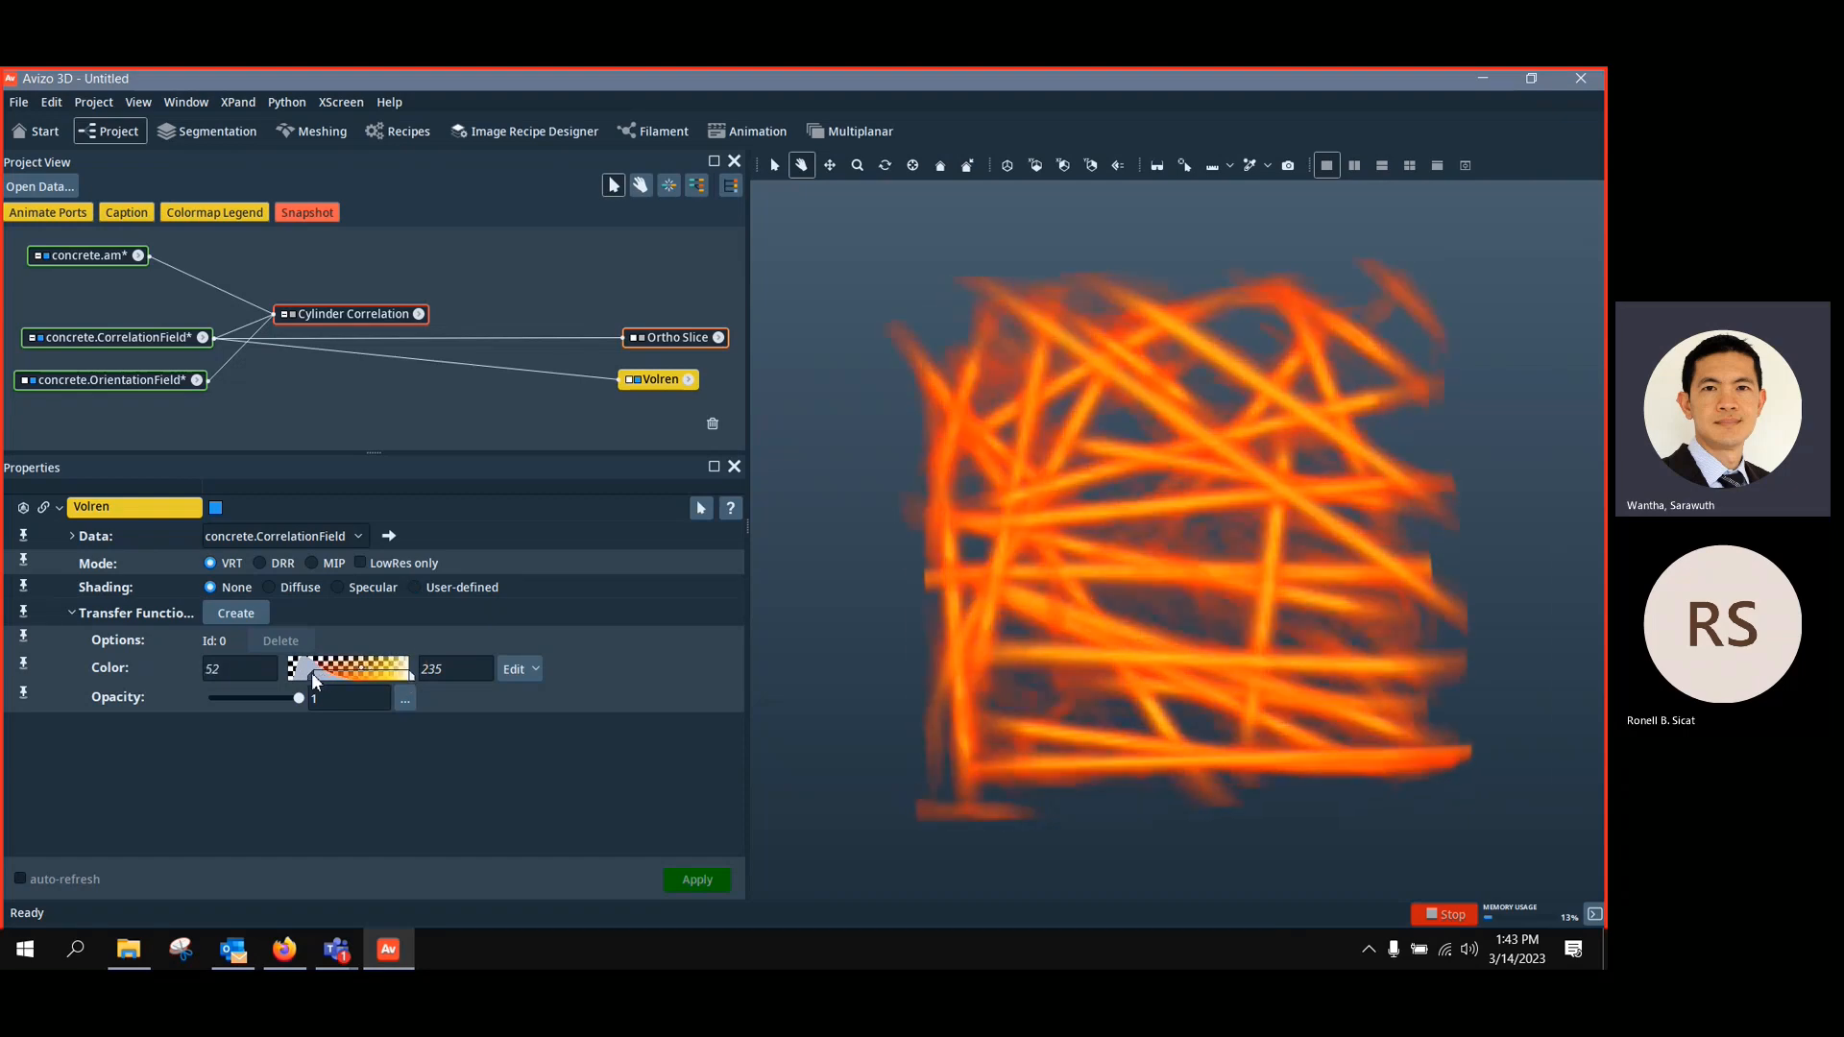
drag(1104, 618, 1245, 622)
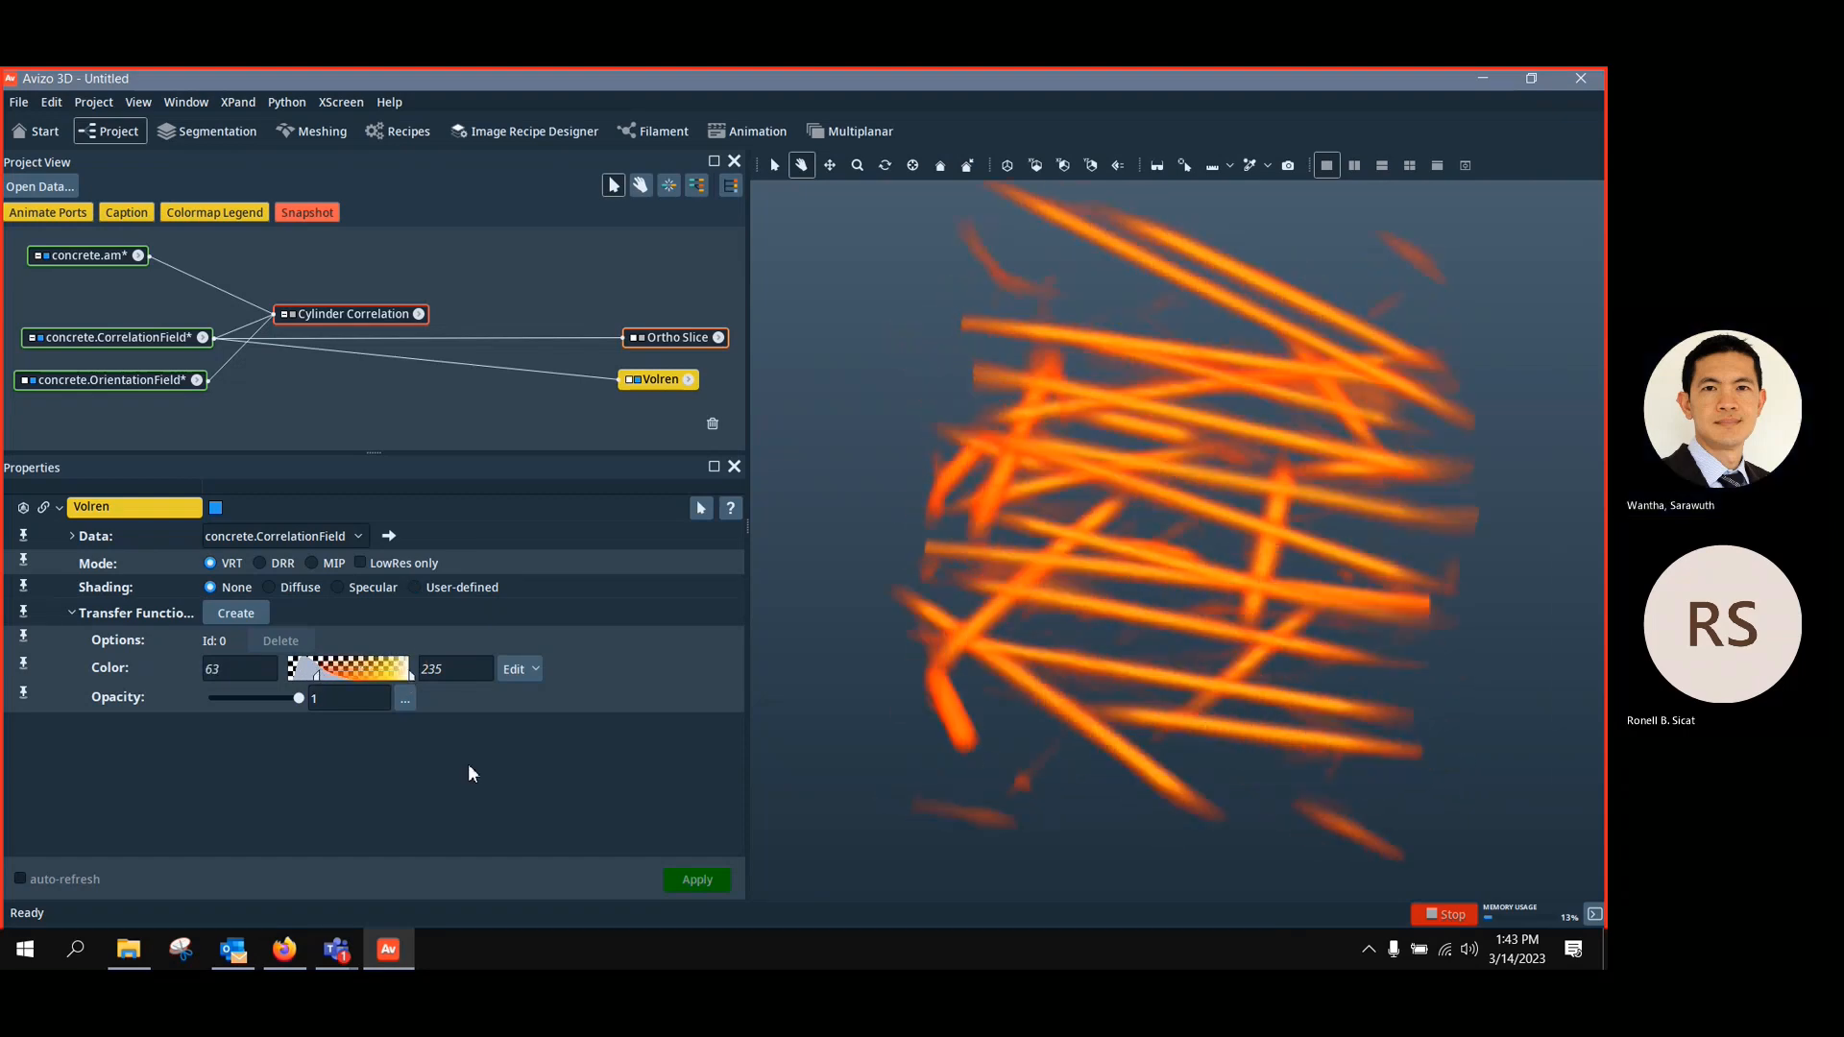
Set the Volren color range to about 53–216 and inspect the rendered fibers from several angles
drag(319, 675, 314, 683)
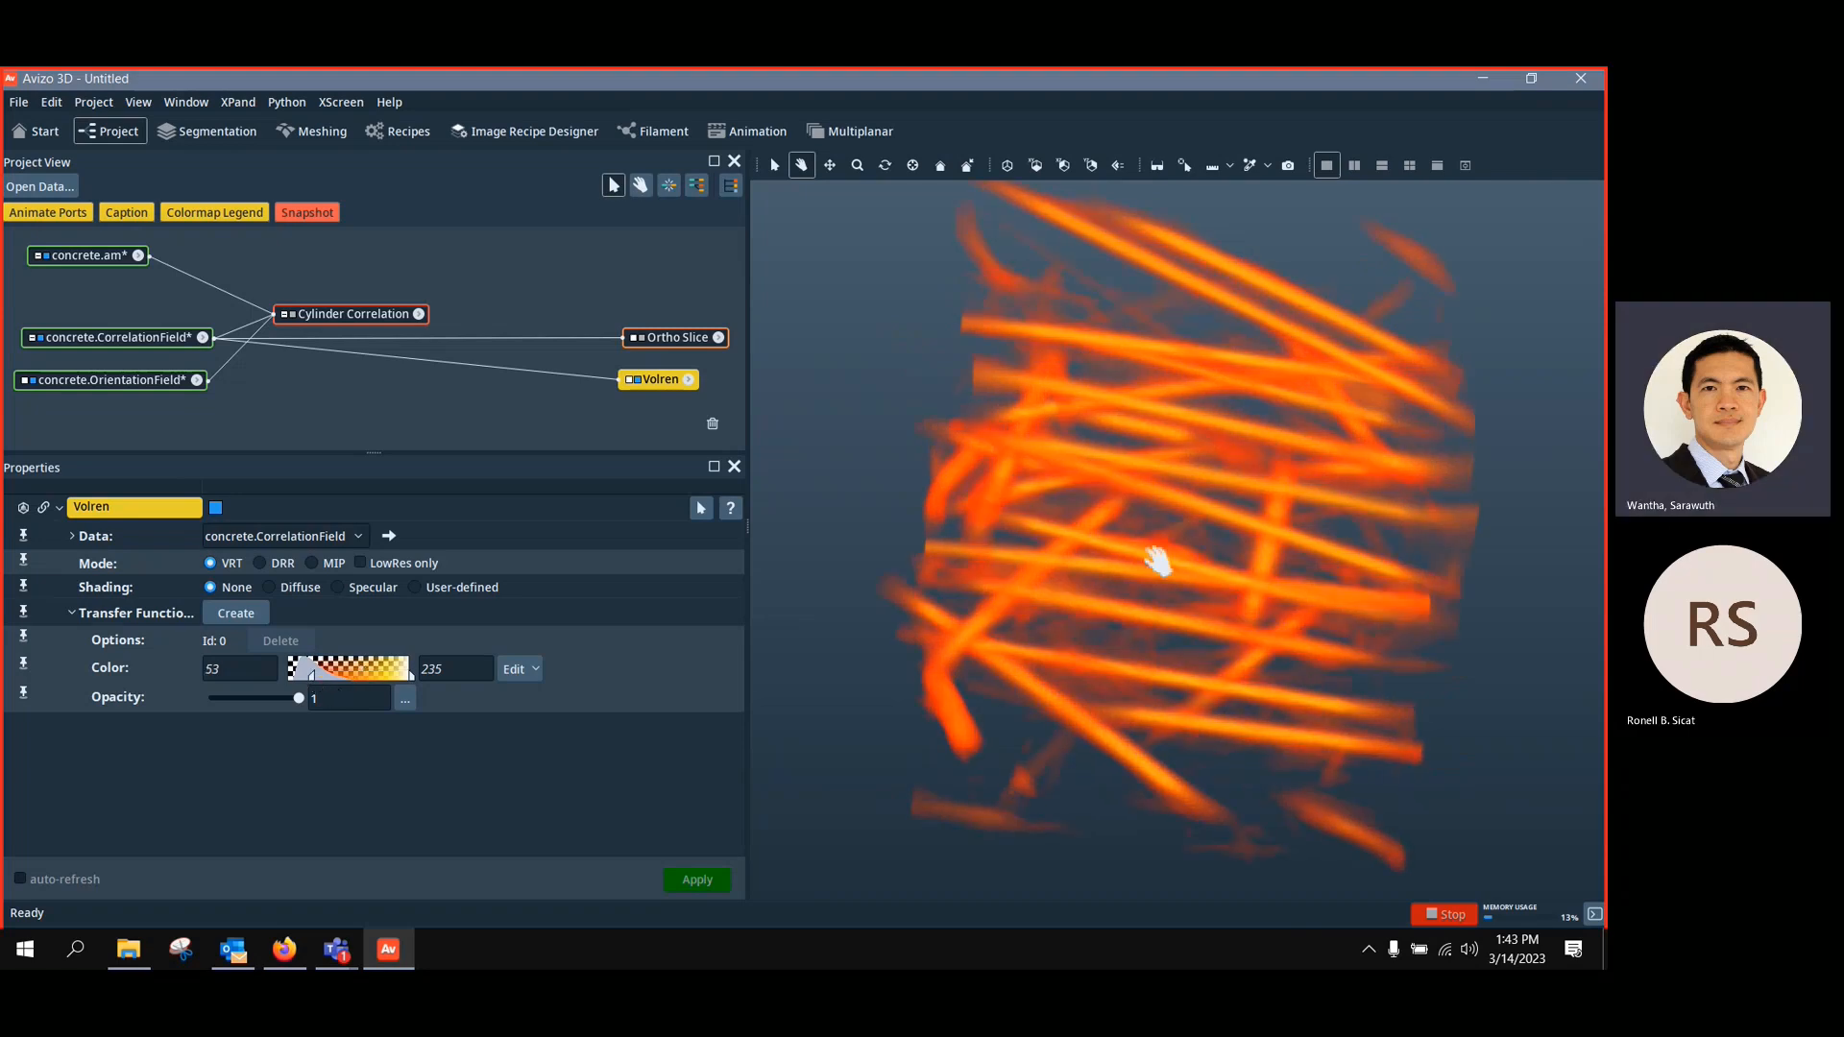
drag(1157, 556, 1177, 701)
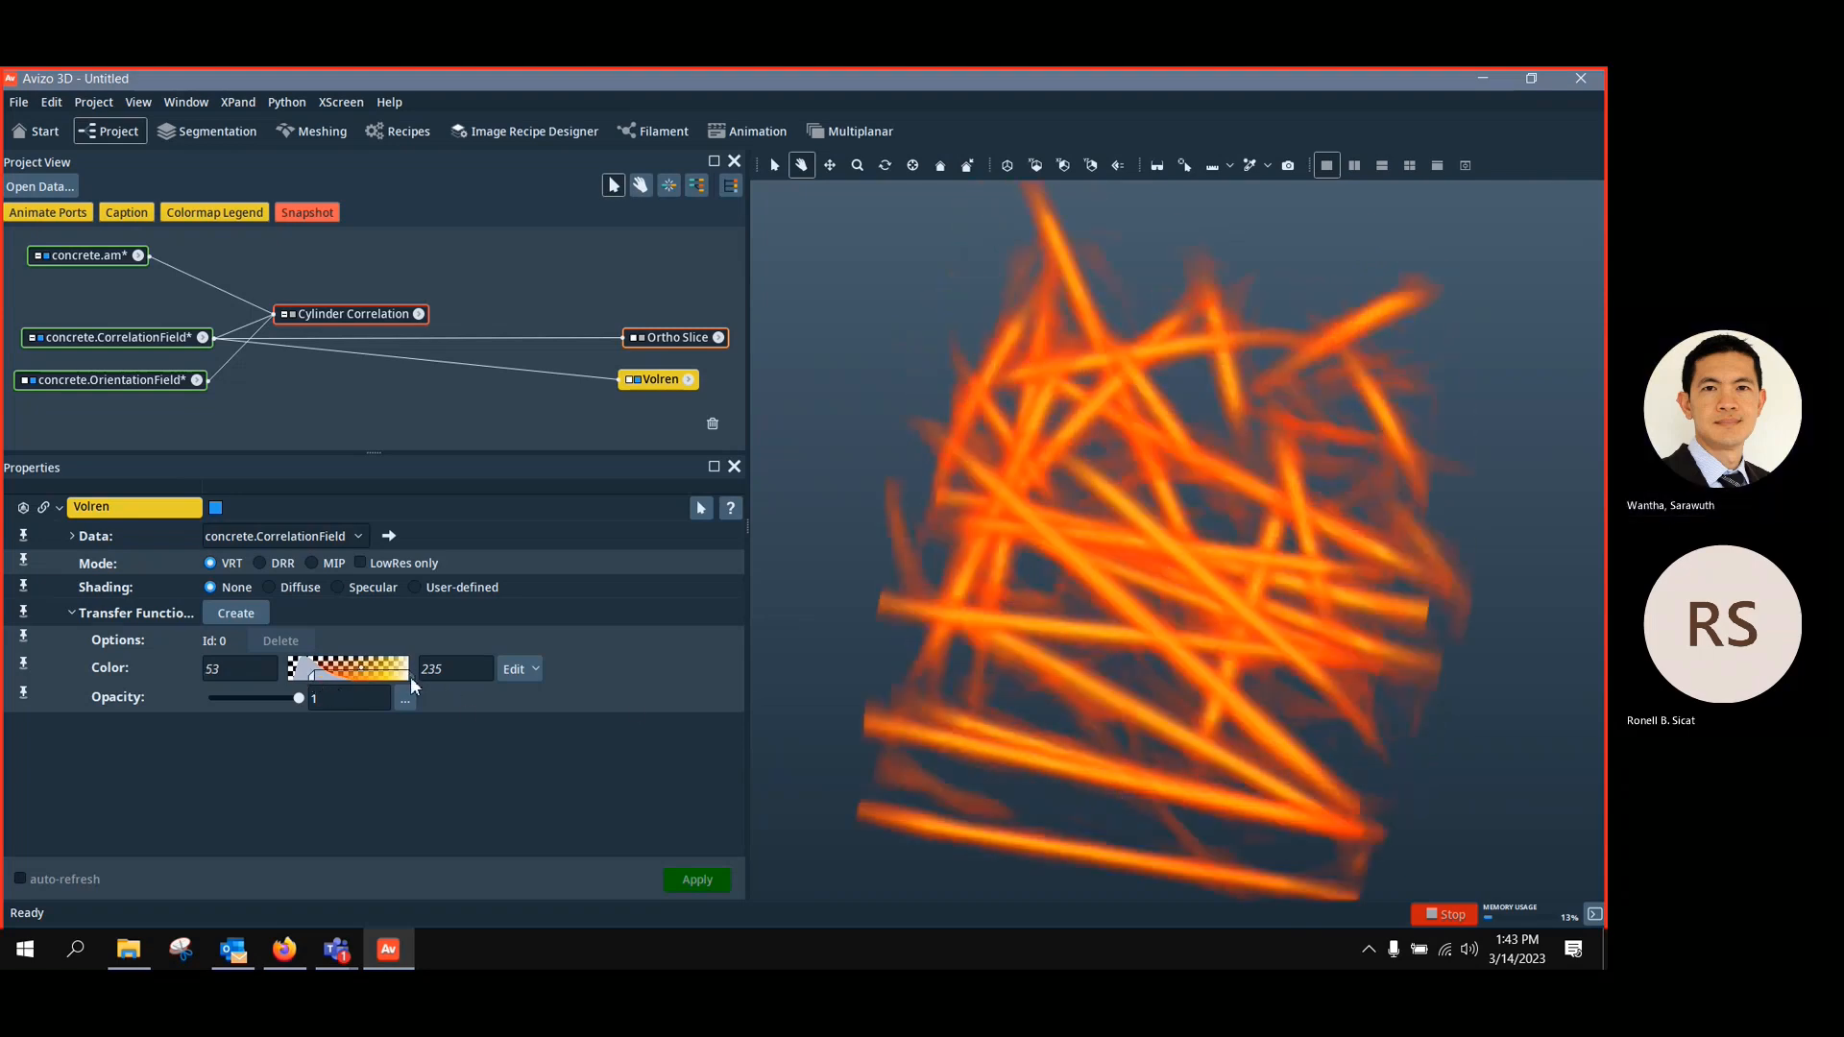
mouse_move(411, 677)
mouse_down()
mouse_move(367, 677)
mouse_move(401, 674)
mouse_up()
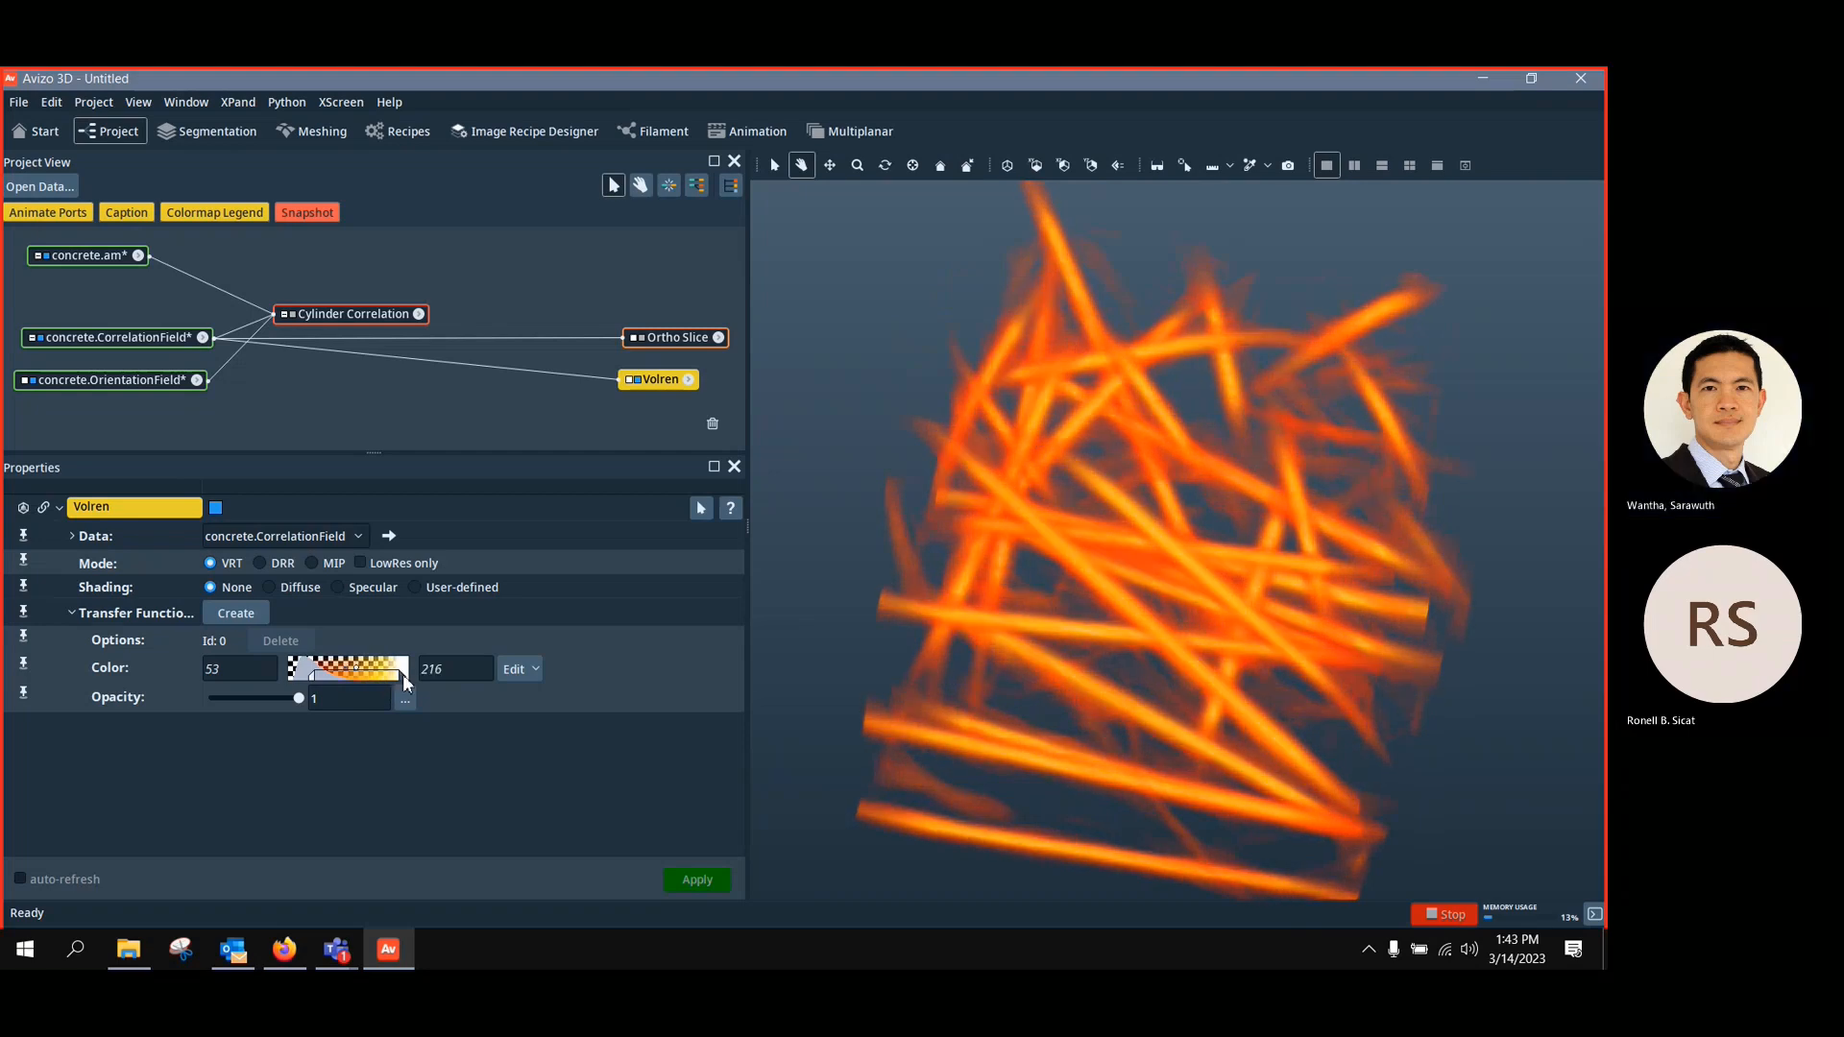
drag(1223, 574, 1268, 511)
scroll(1228, 567, up, 1)
drag(1230, 576, 997, 587)
scroll(997, 588, down, 6)
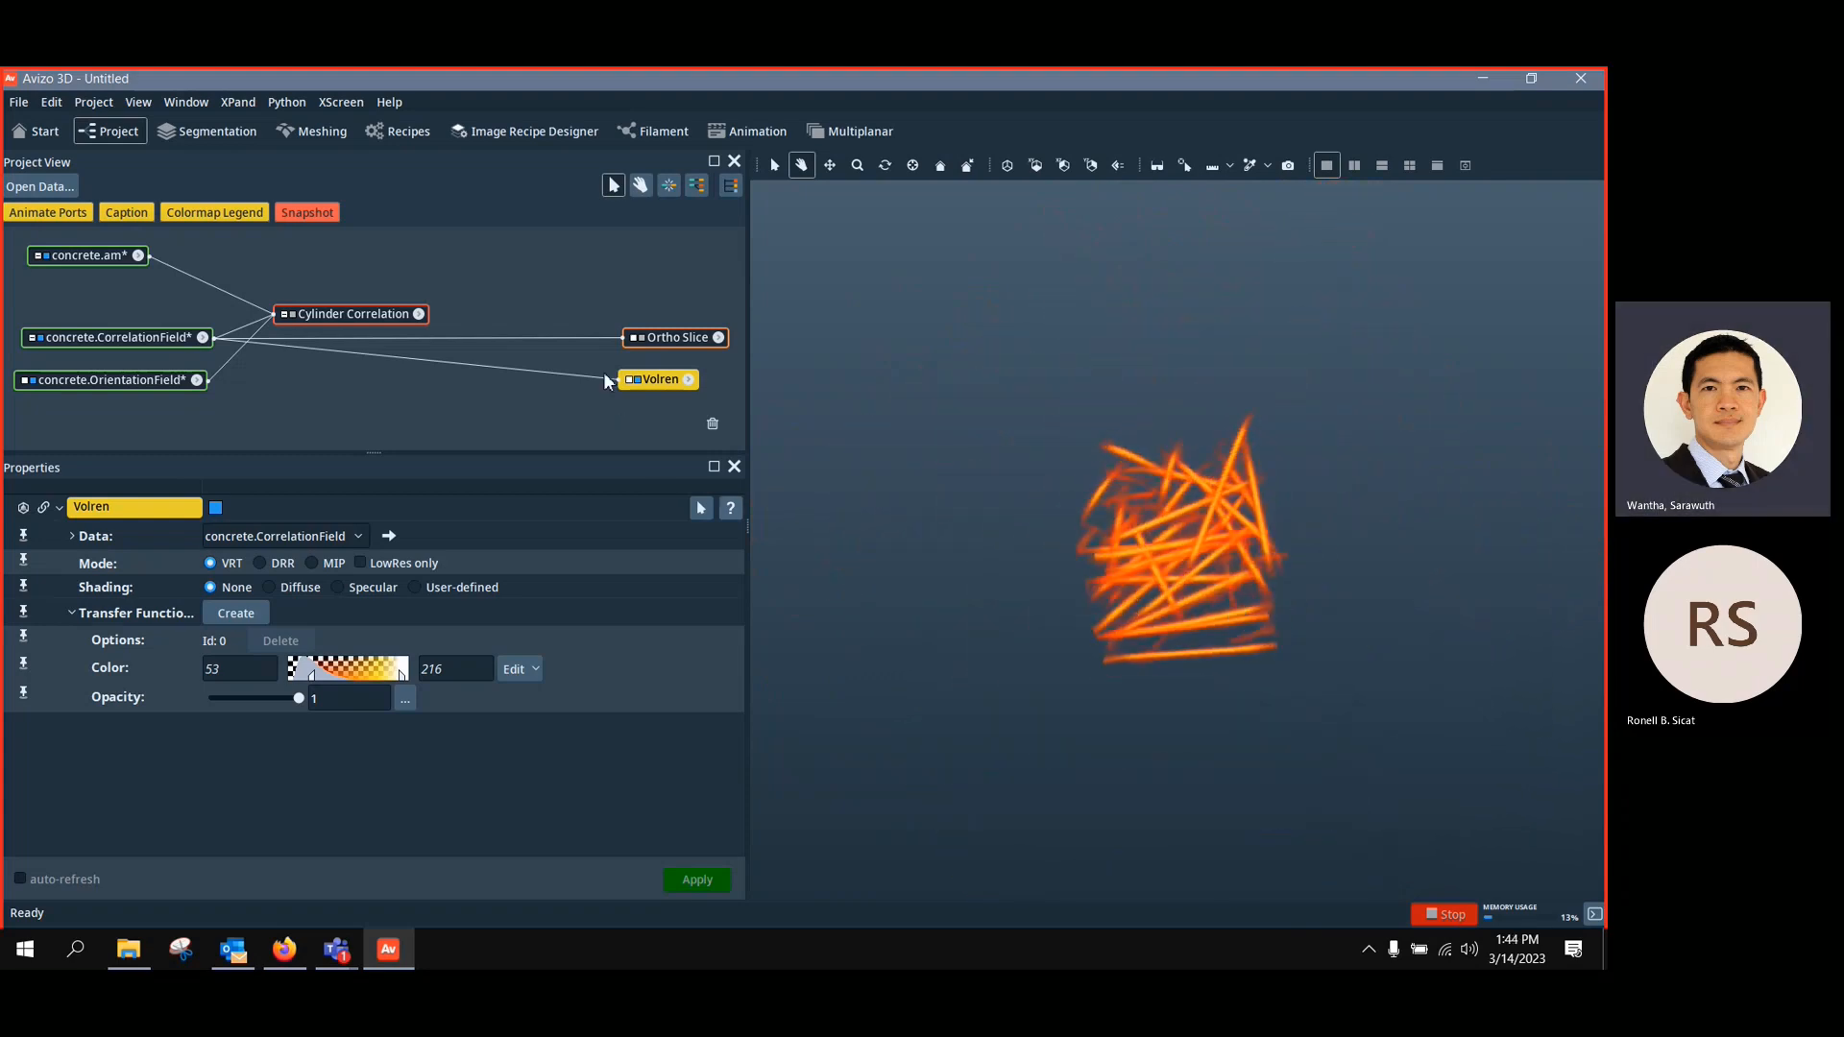
Hide the Volren, connect the Ortho Slice to concrete.OrientationField, place it beside that data object, and view the orientation slice
drag(127, 388, 132, 394)
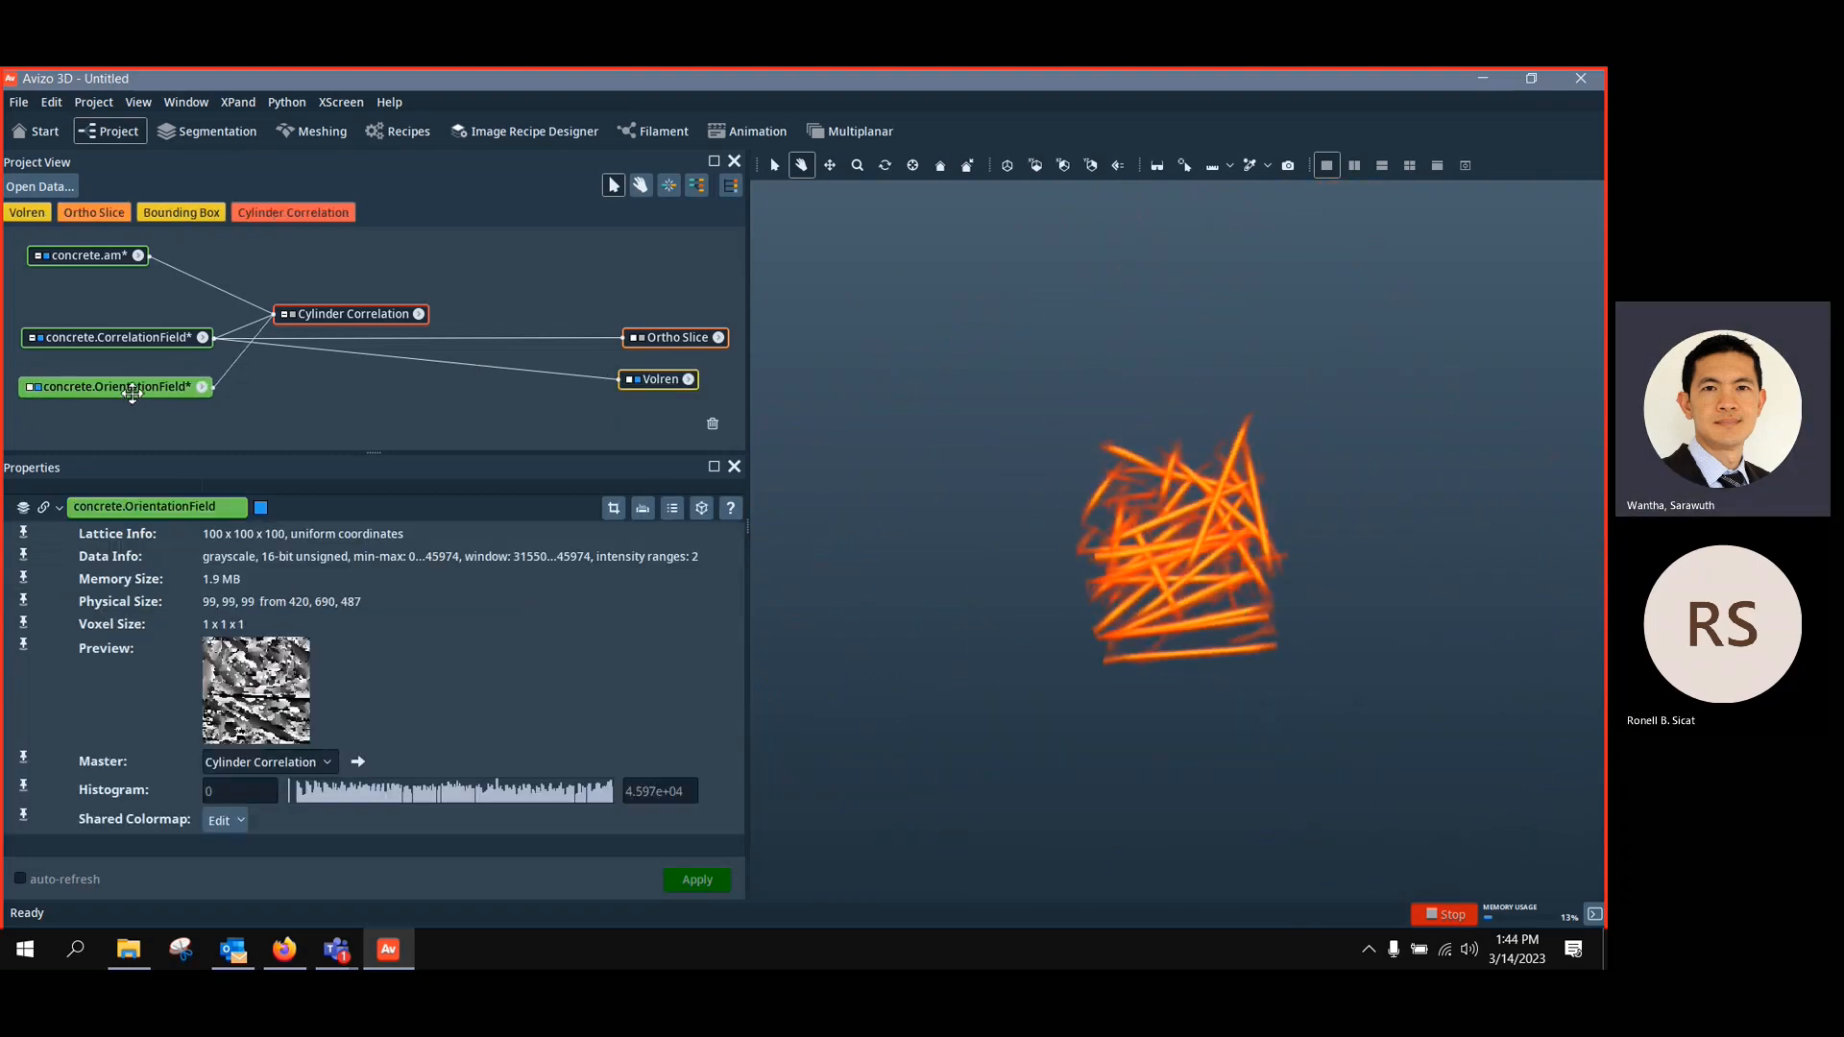
click(636, 381)
drag(463, 331, 153, 386)
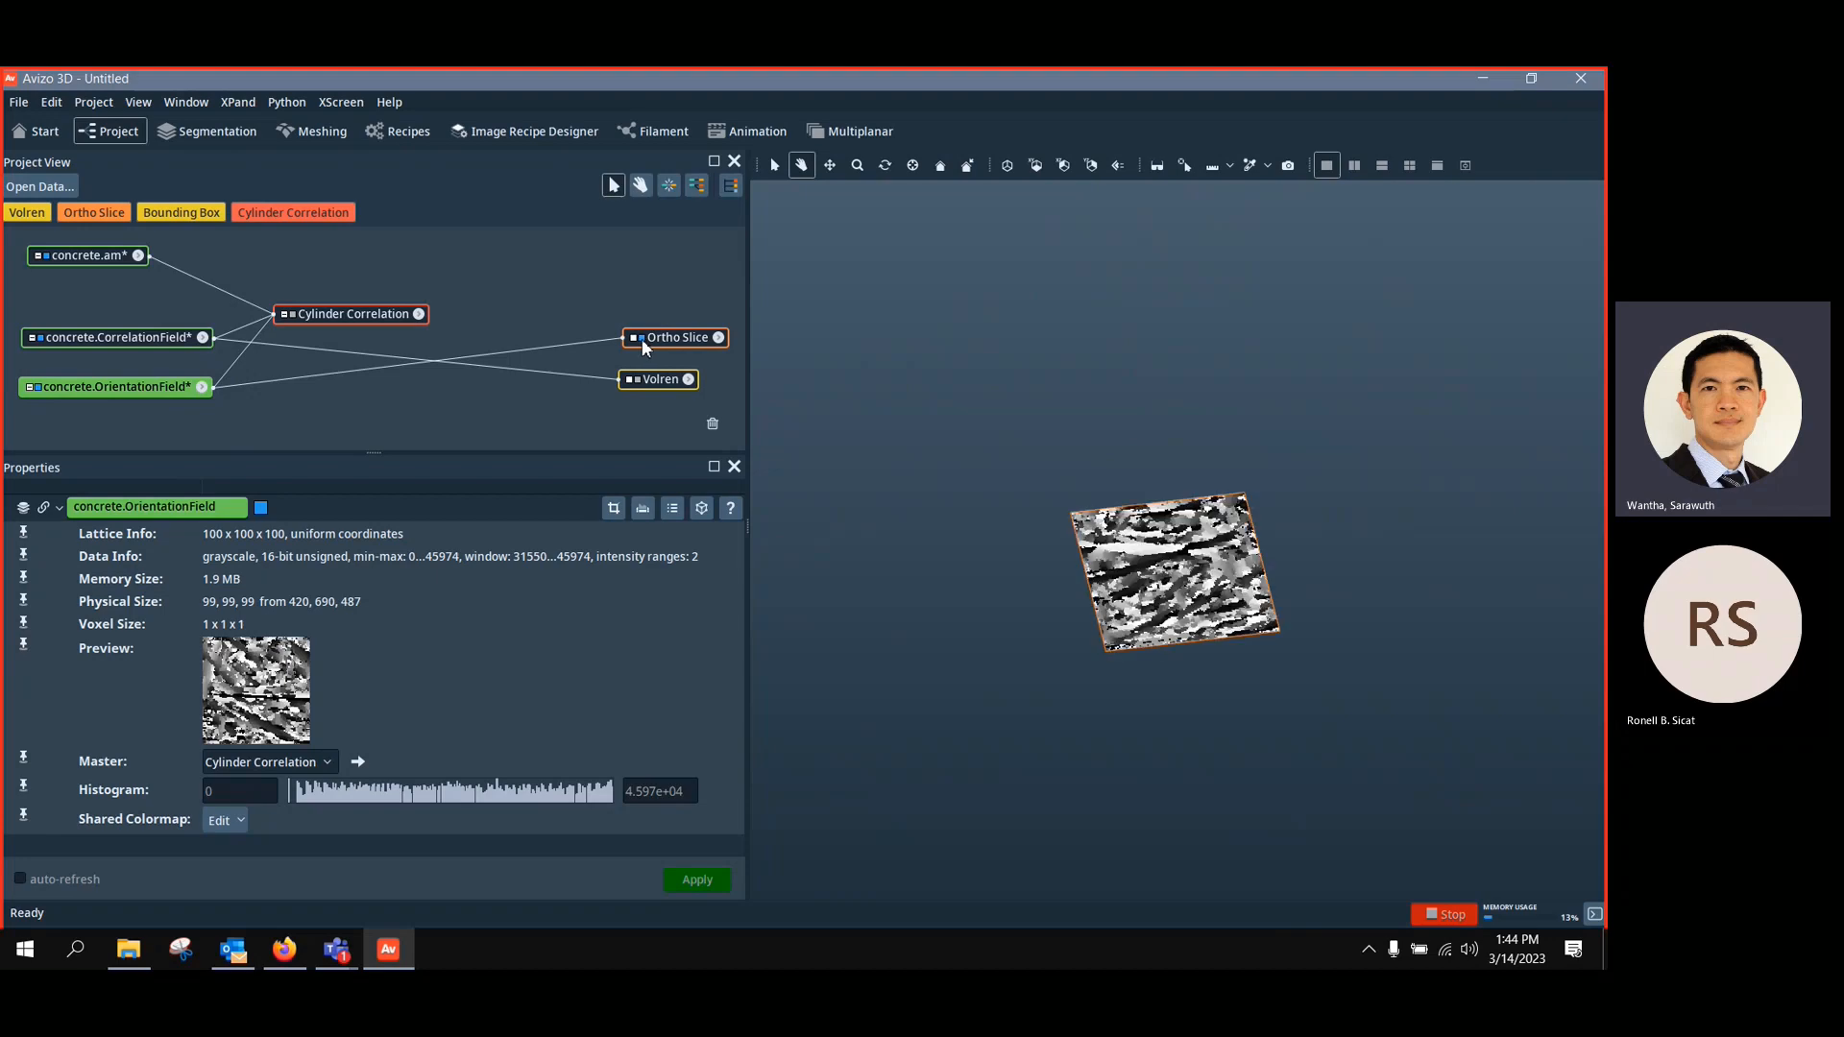
drag(642, 338, 386, 400)
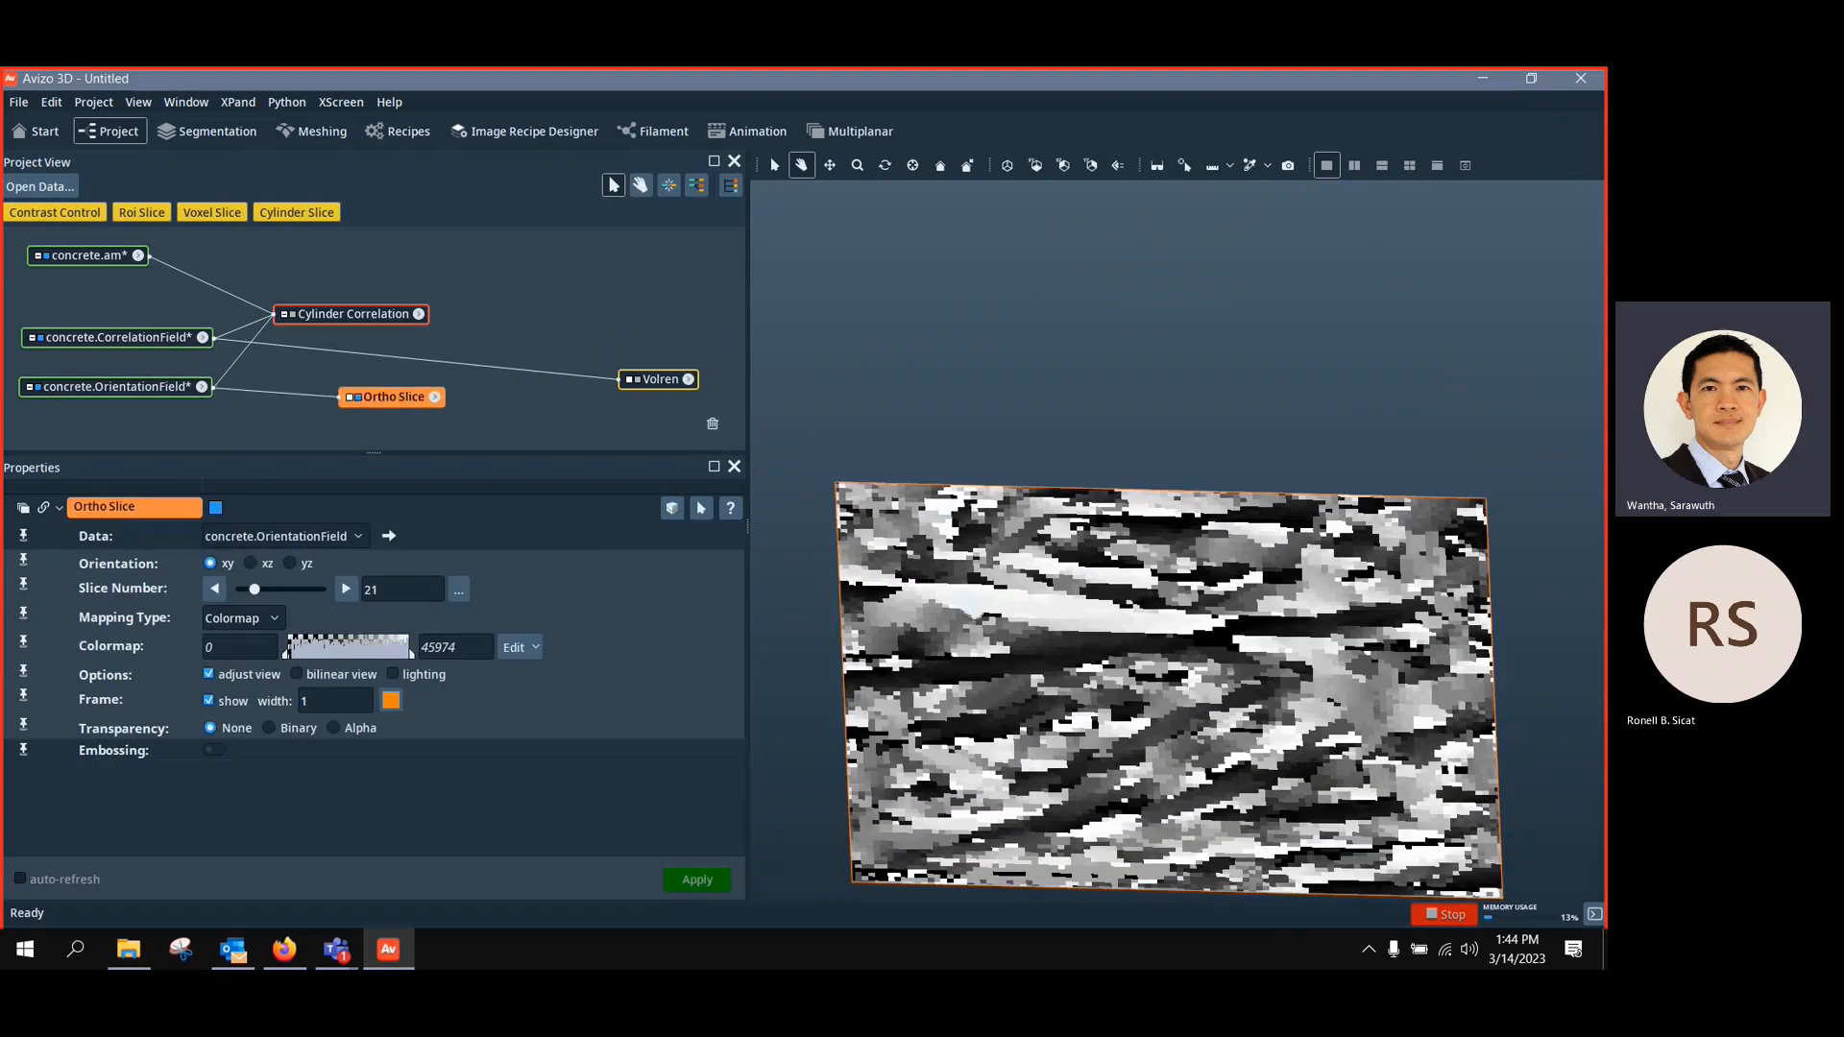
ctrl+shift+drag(1087, 666, 1151, 831)
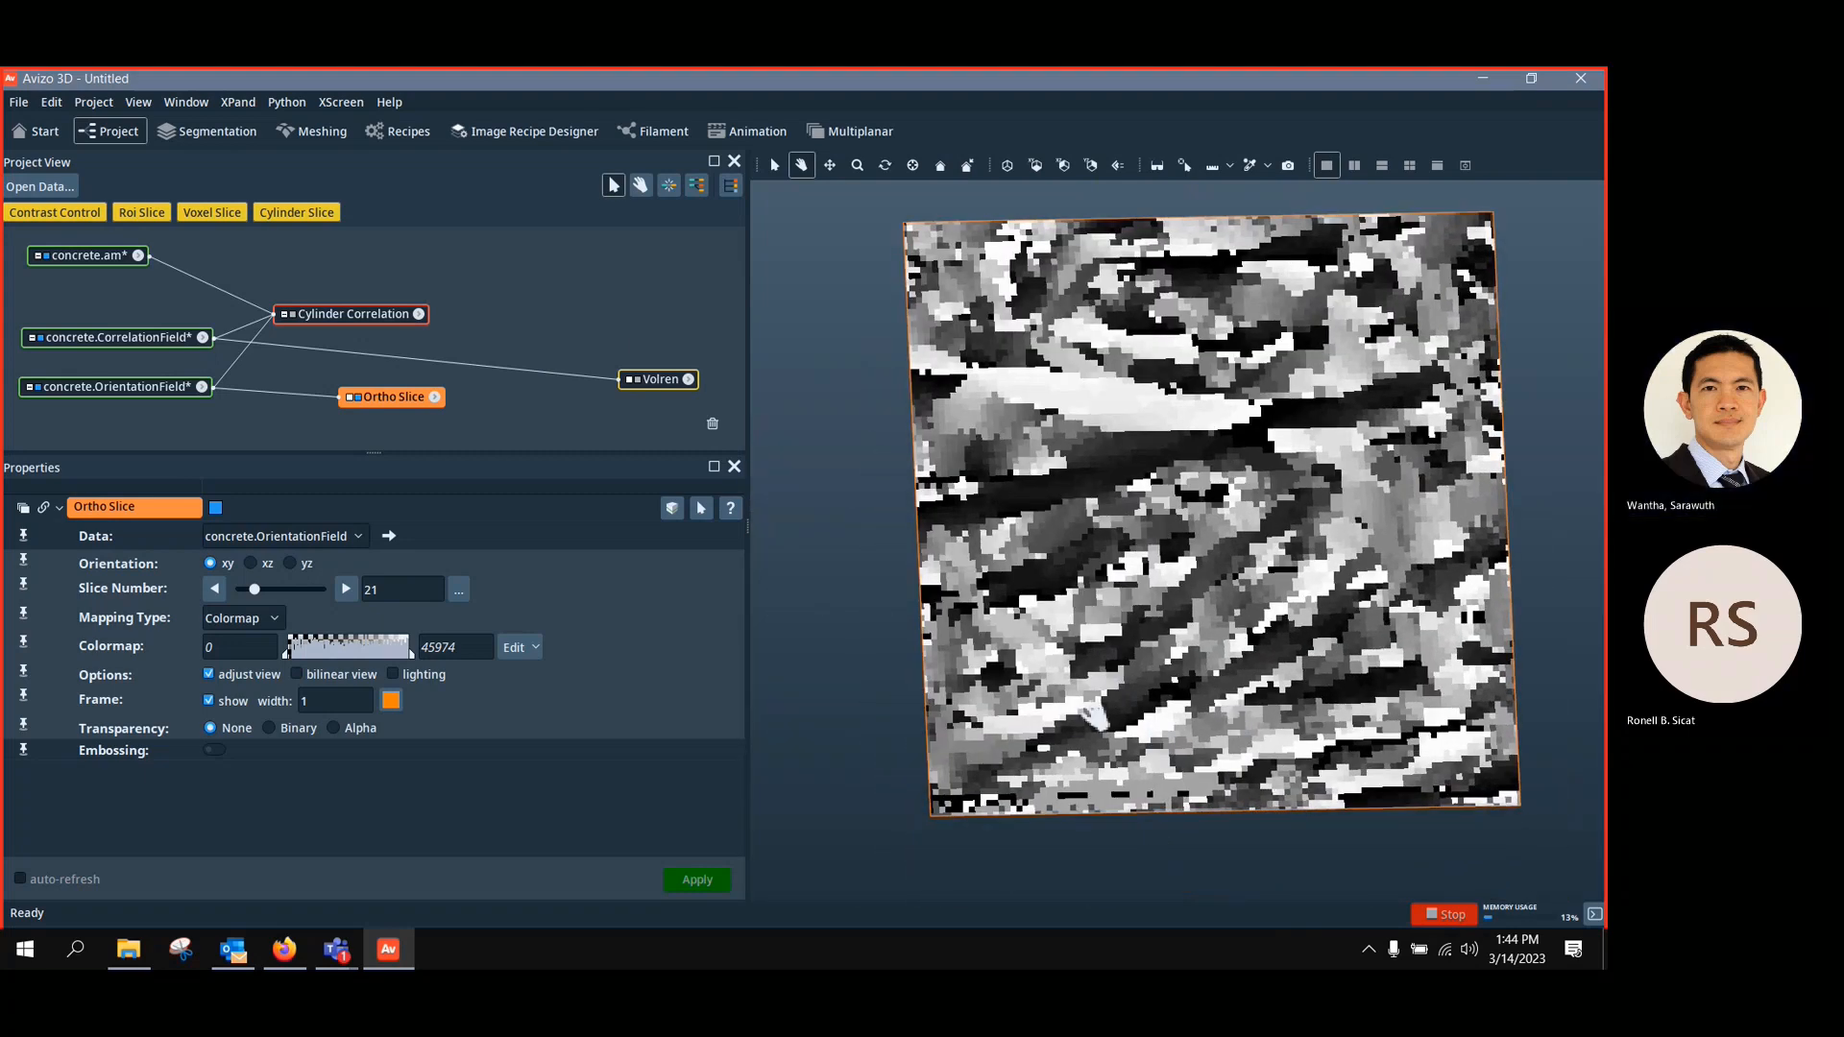
Reconnect the Ortho Slice to concrete.CorrelationField, place it above the Volren, and lower its colormap maximum to 158
drag(350, 397, 175, 338)
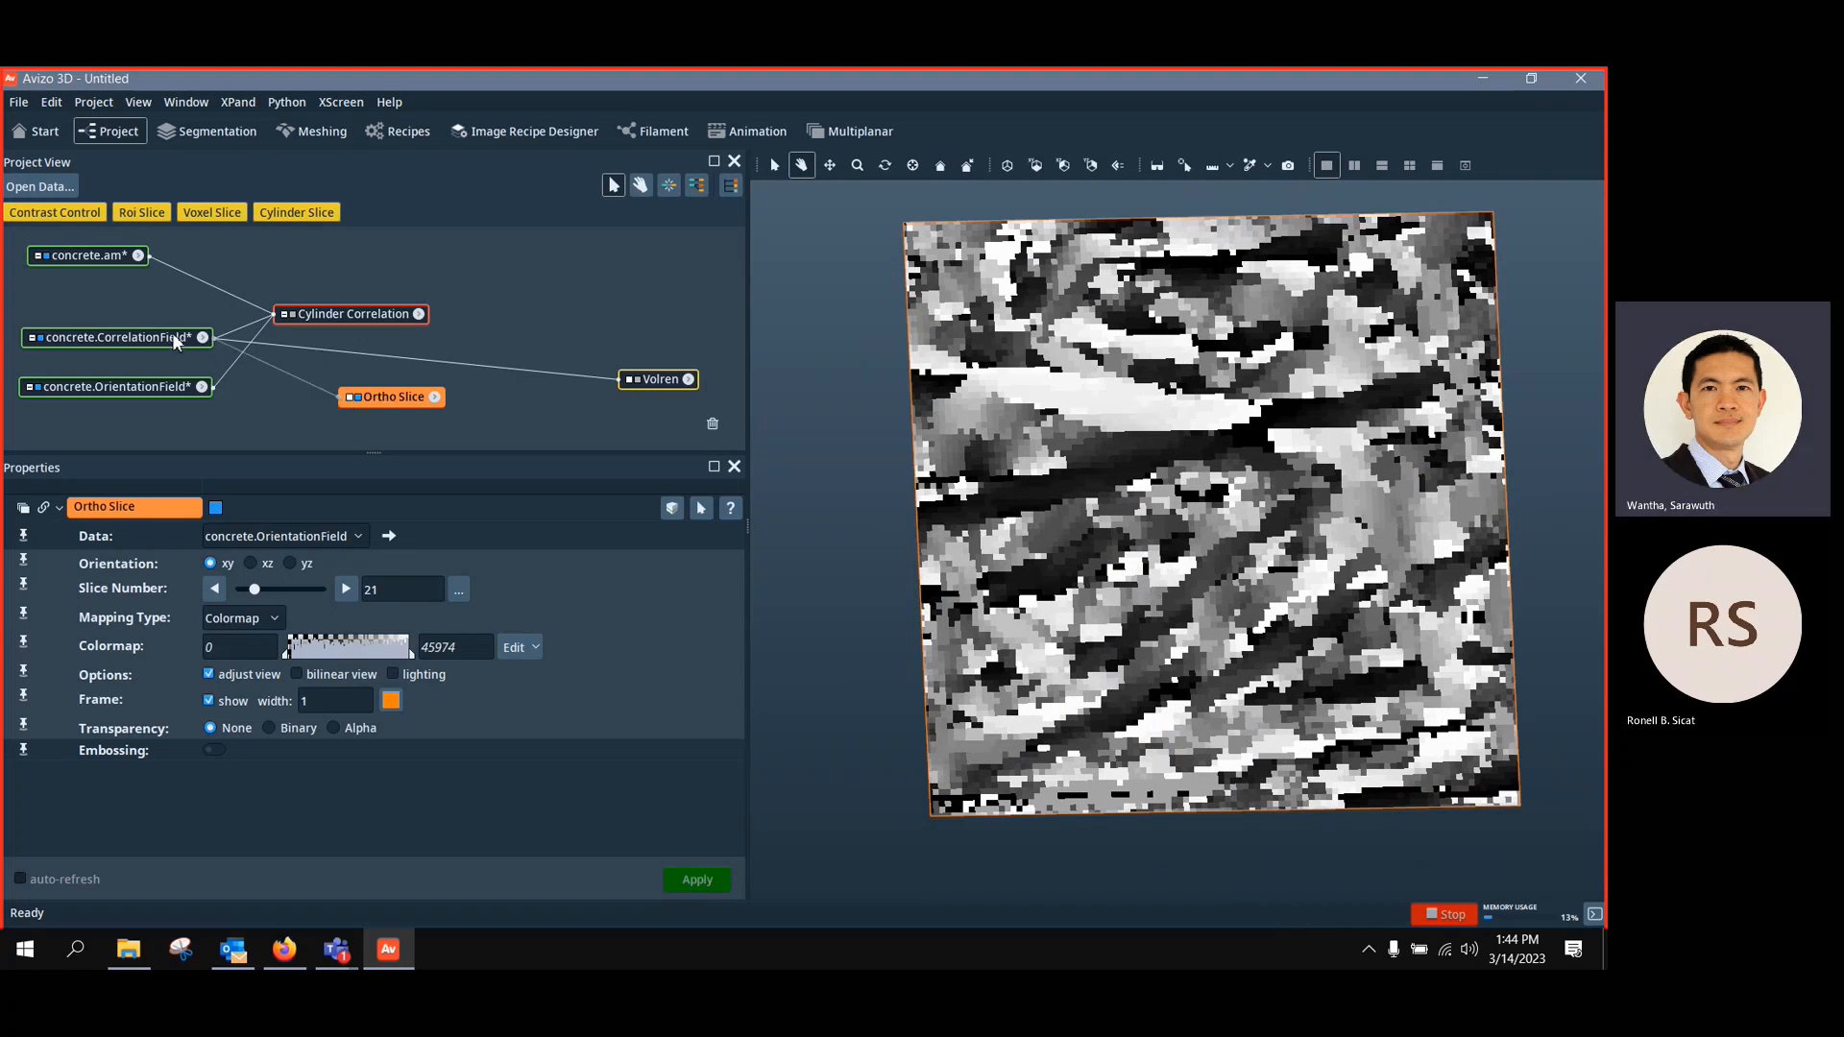
drag(429, 400, 602, 377)
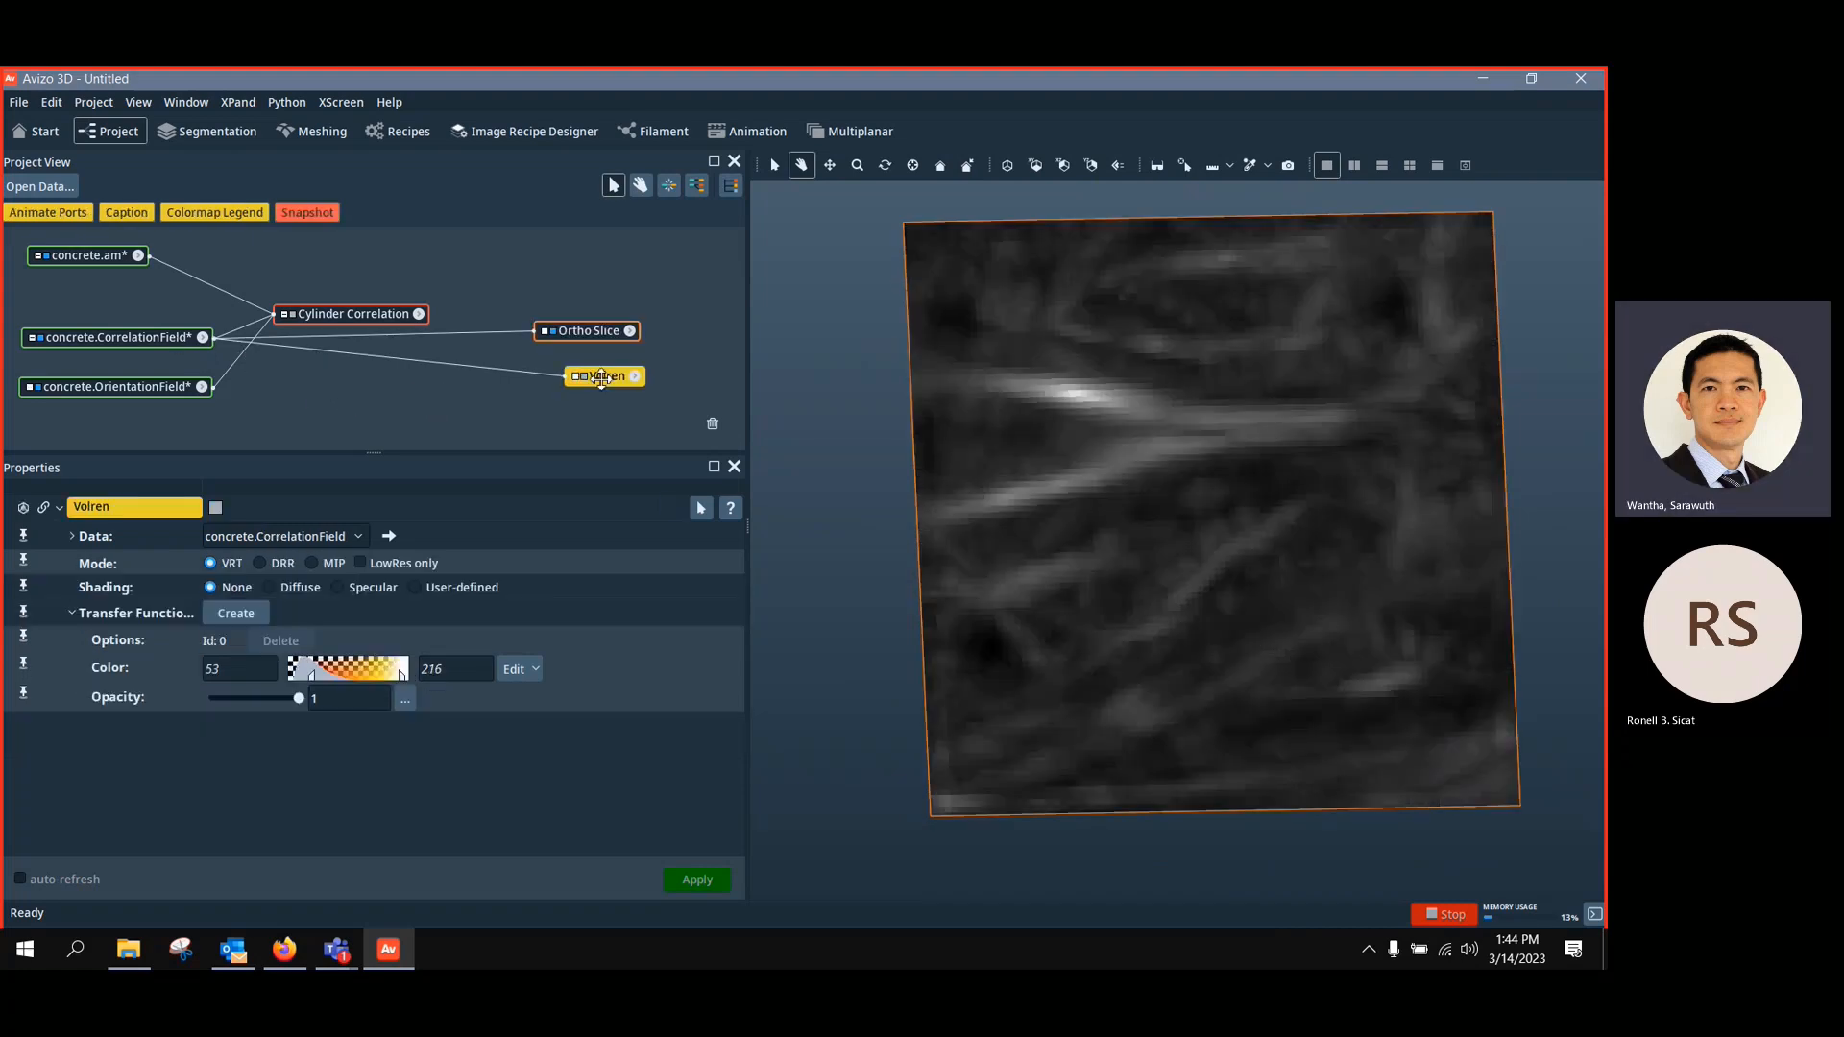
click(602, 339)
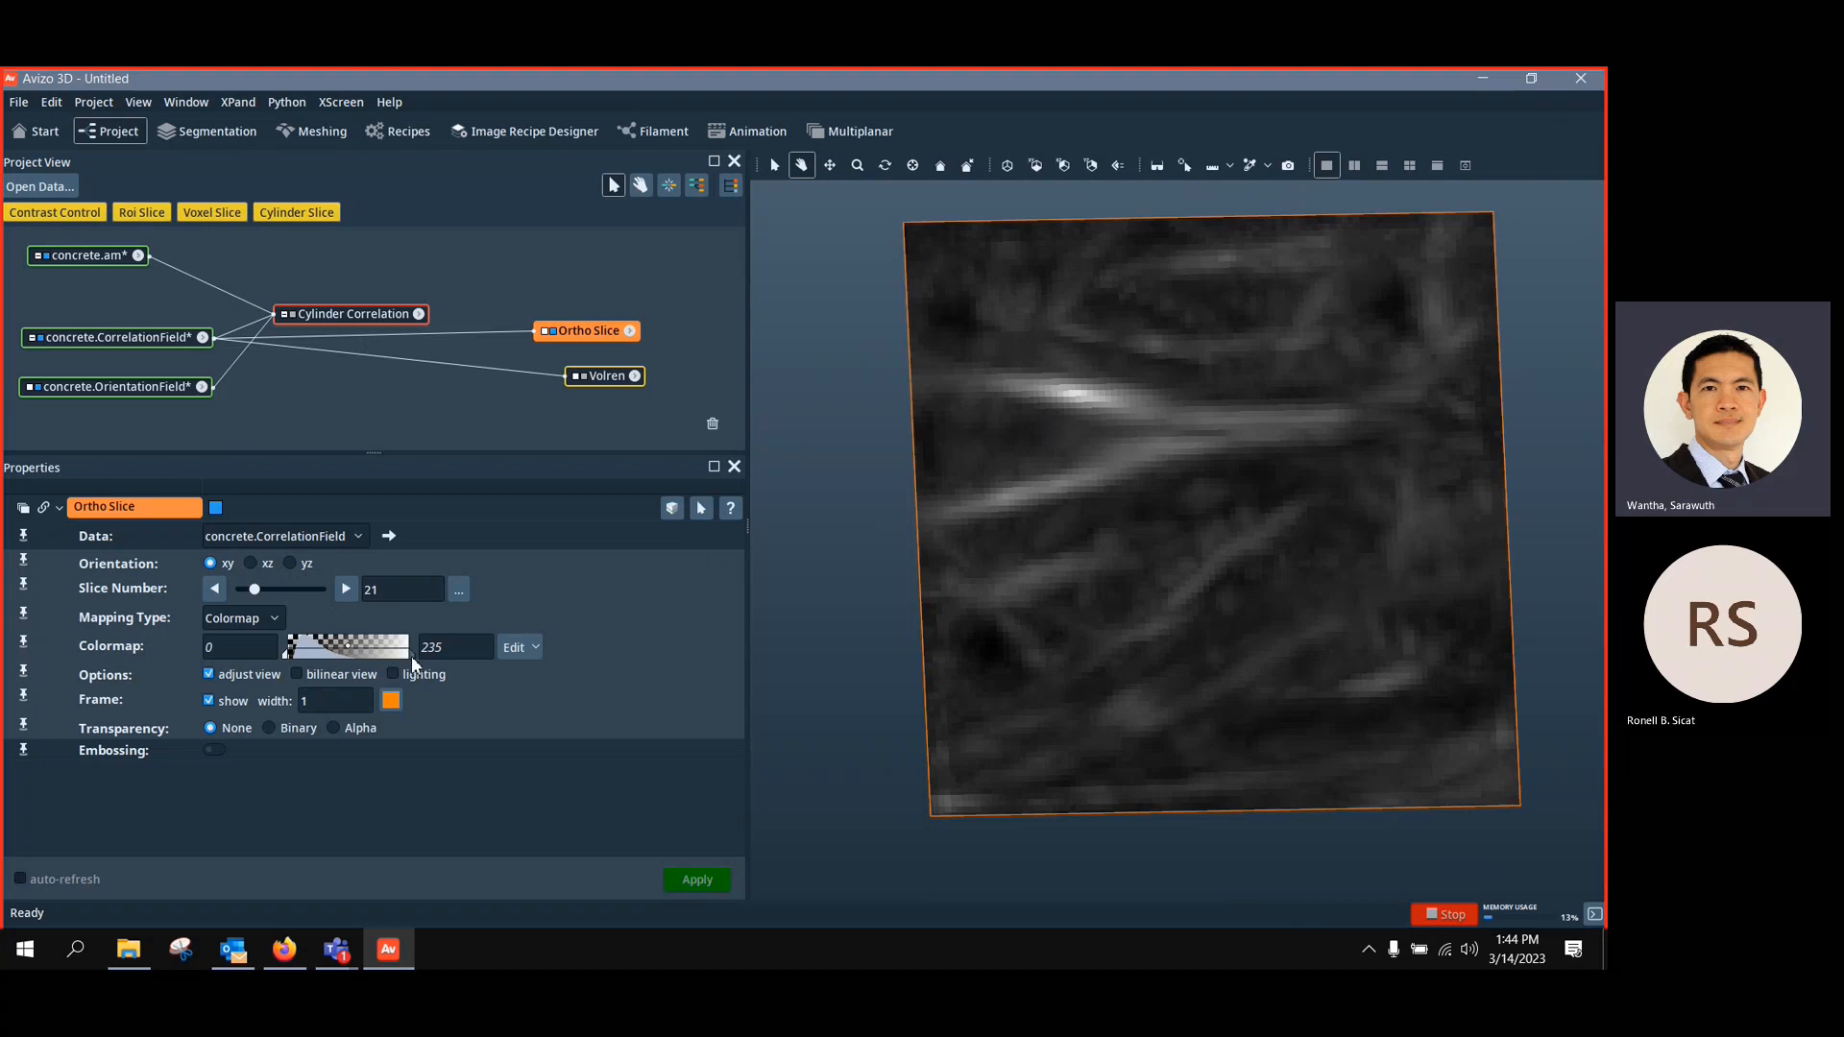
mouse_move(411, 656)
mouse_down()
mouse_move(360, 654)
mouse_move(375, 657)
mouse_up()
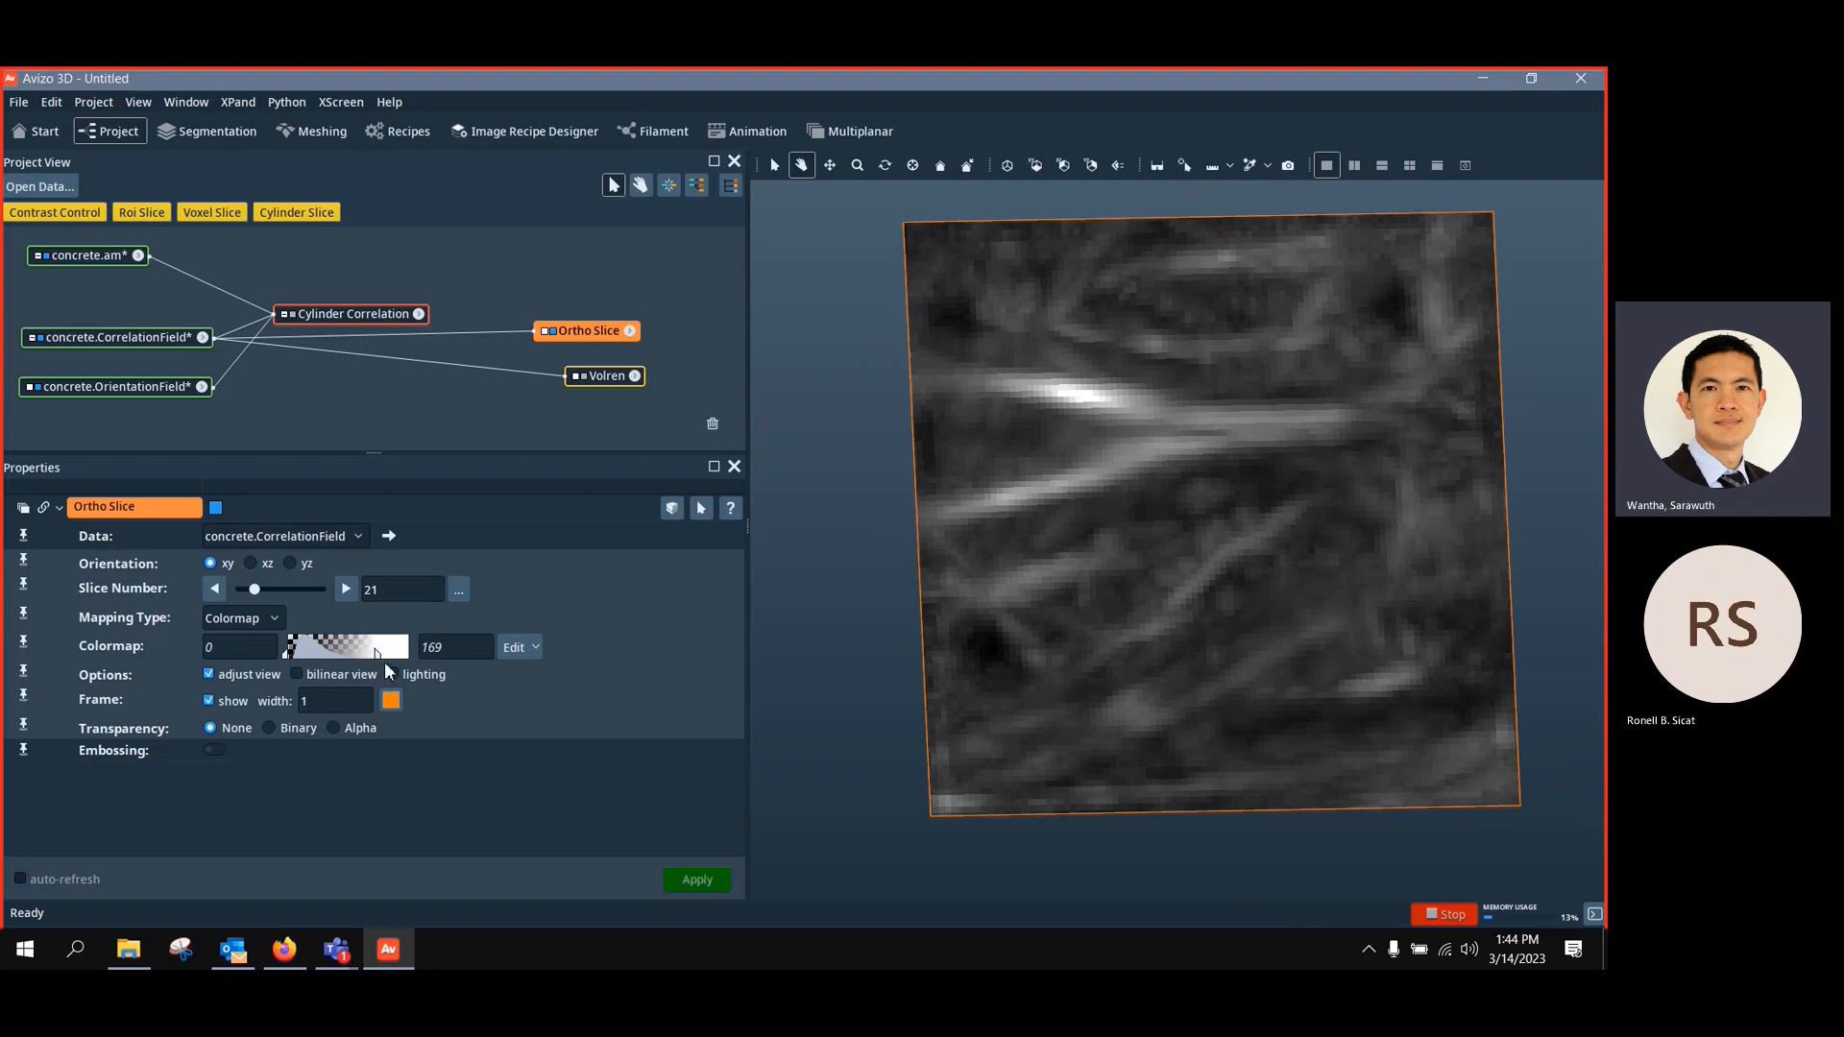
drag(383, 660, 372, 659)
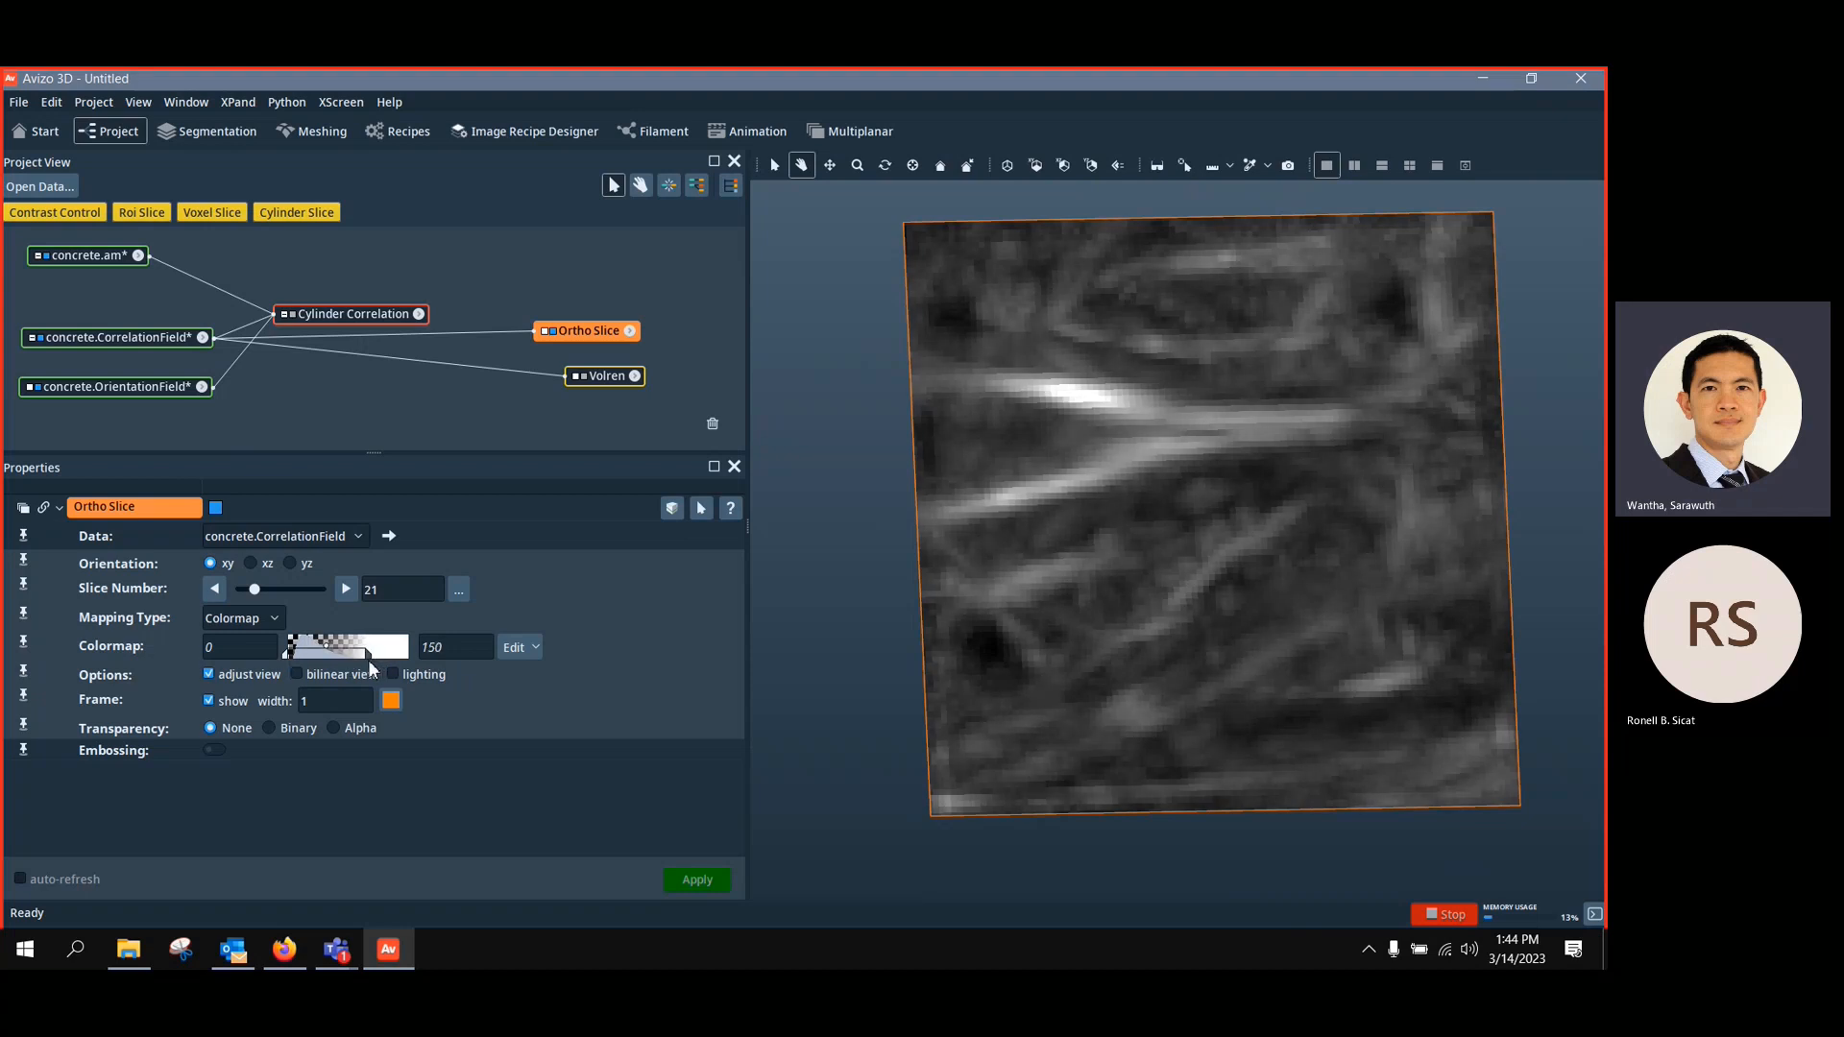
drag(367, 661, 372, 661)
double_click(448, 646)
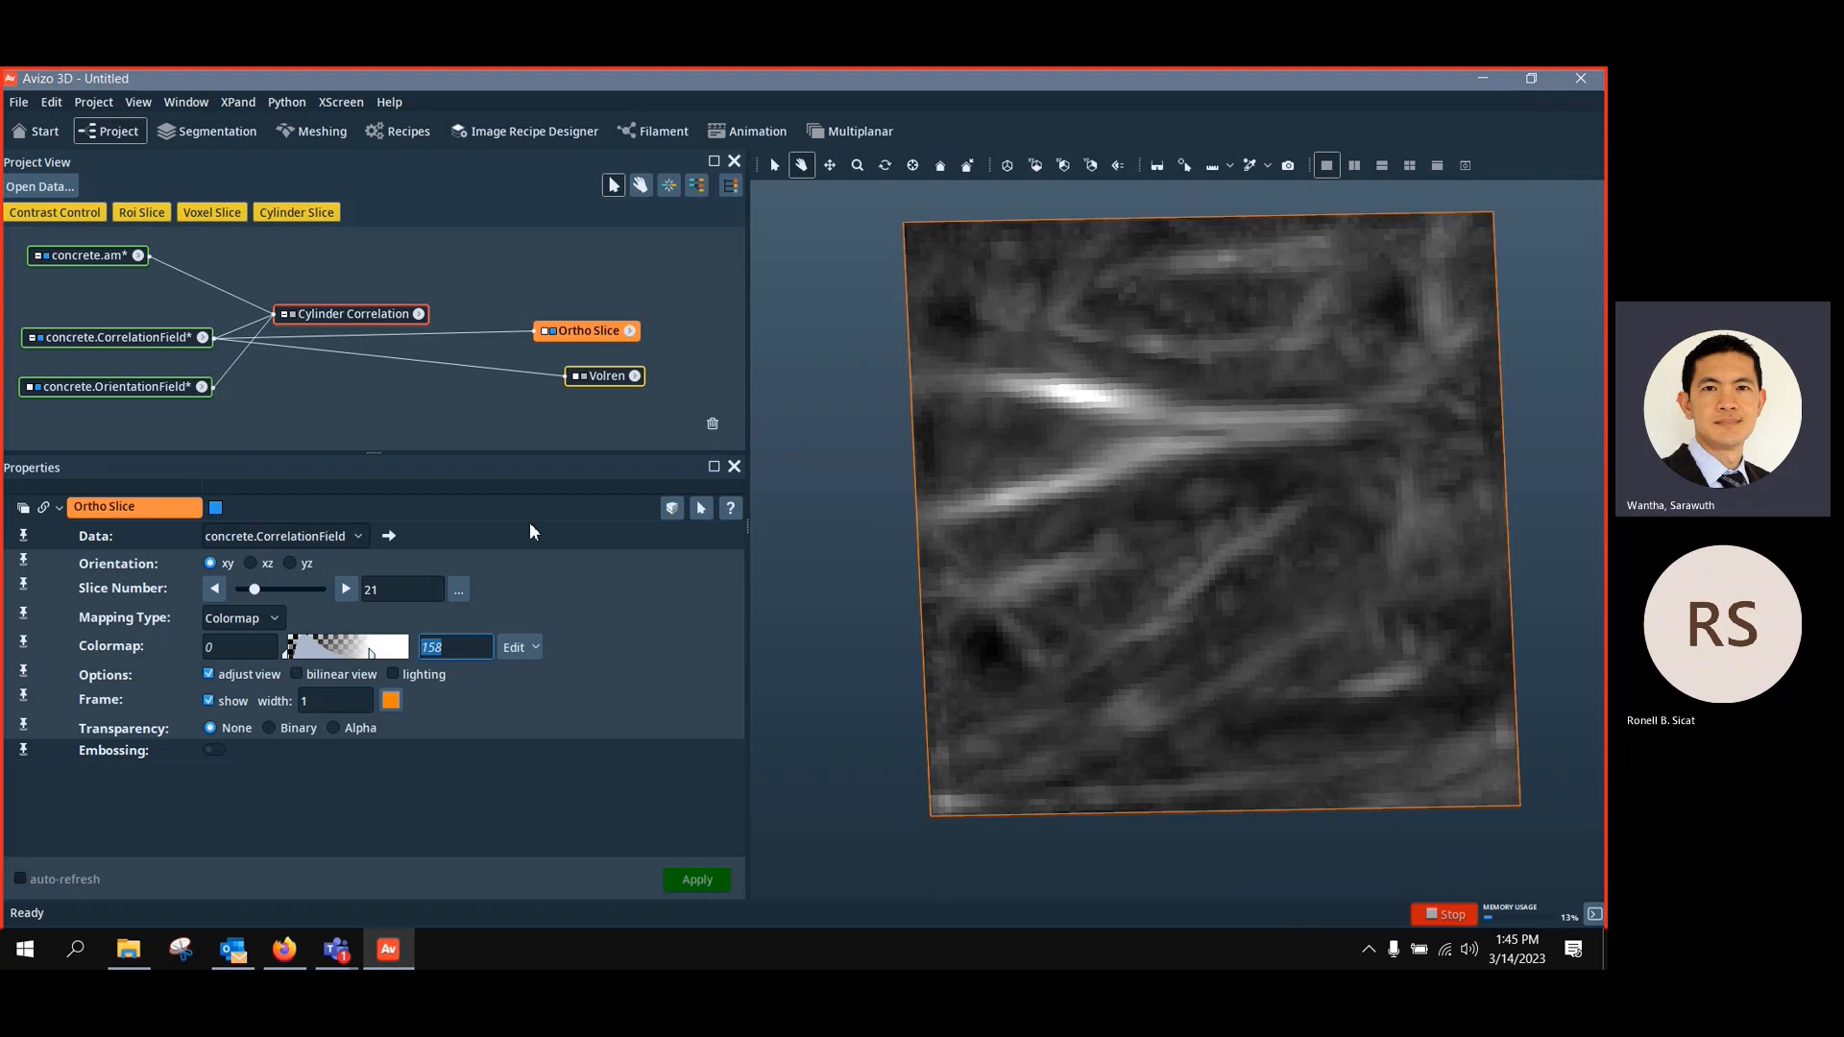
Tidy the Ortho Slice and Cylinder Correlation modules in the project graph and show the Volren together with the slice
drag(590, 333, 609, 342)
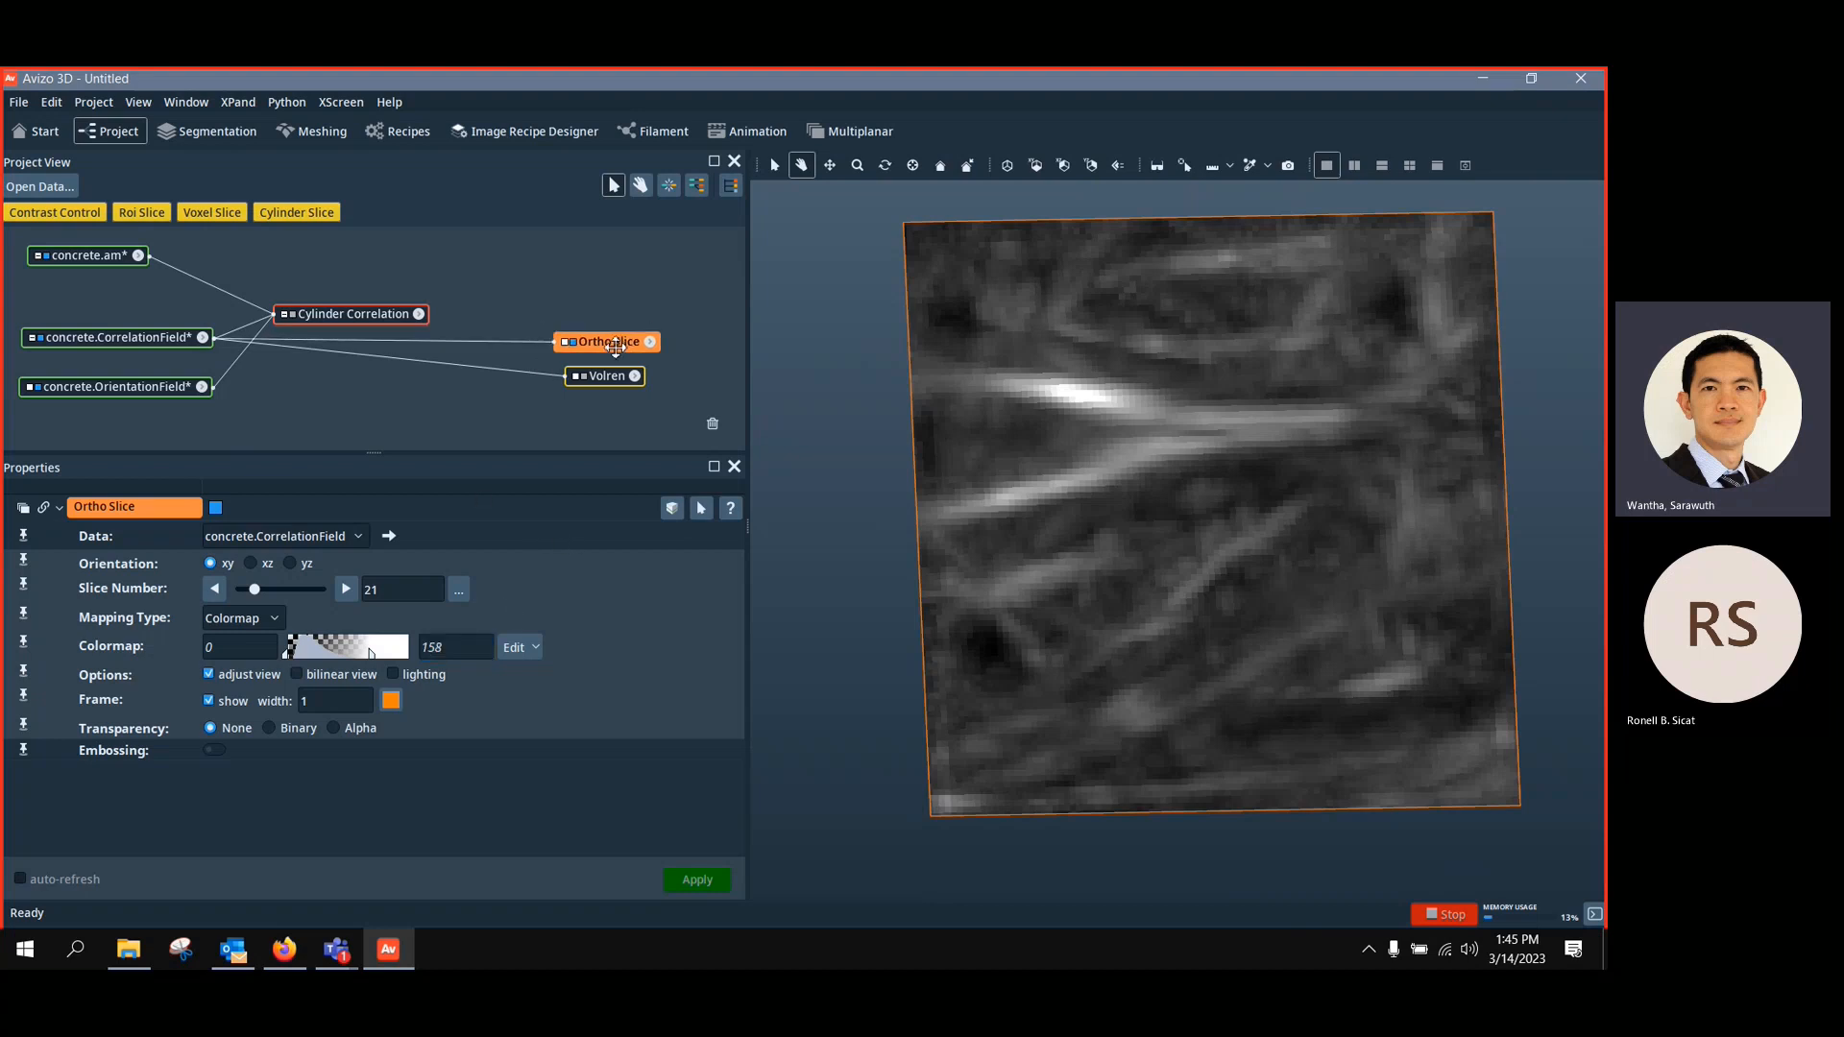
drag(338, 317, 357, 304)
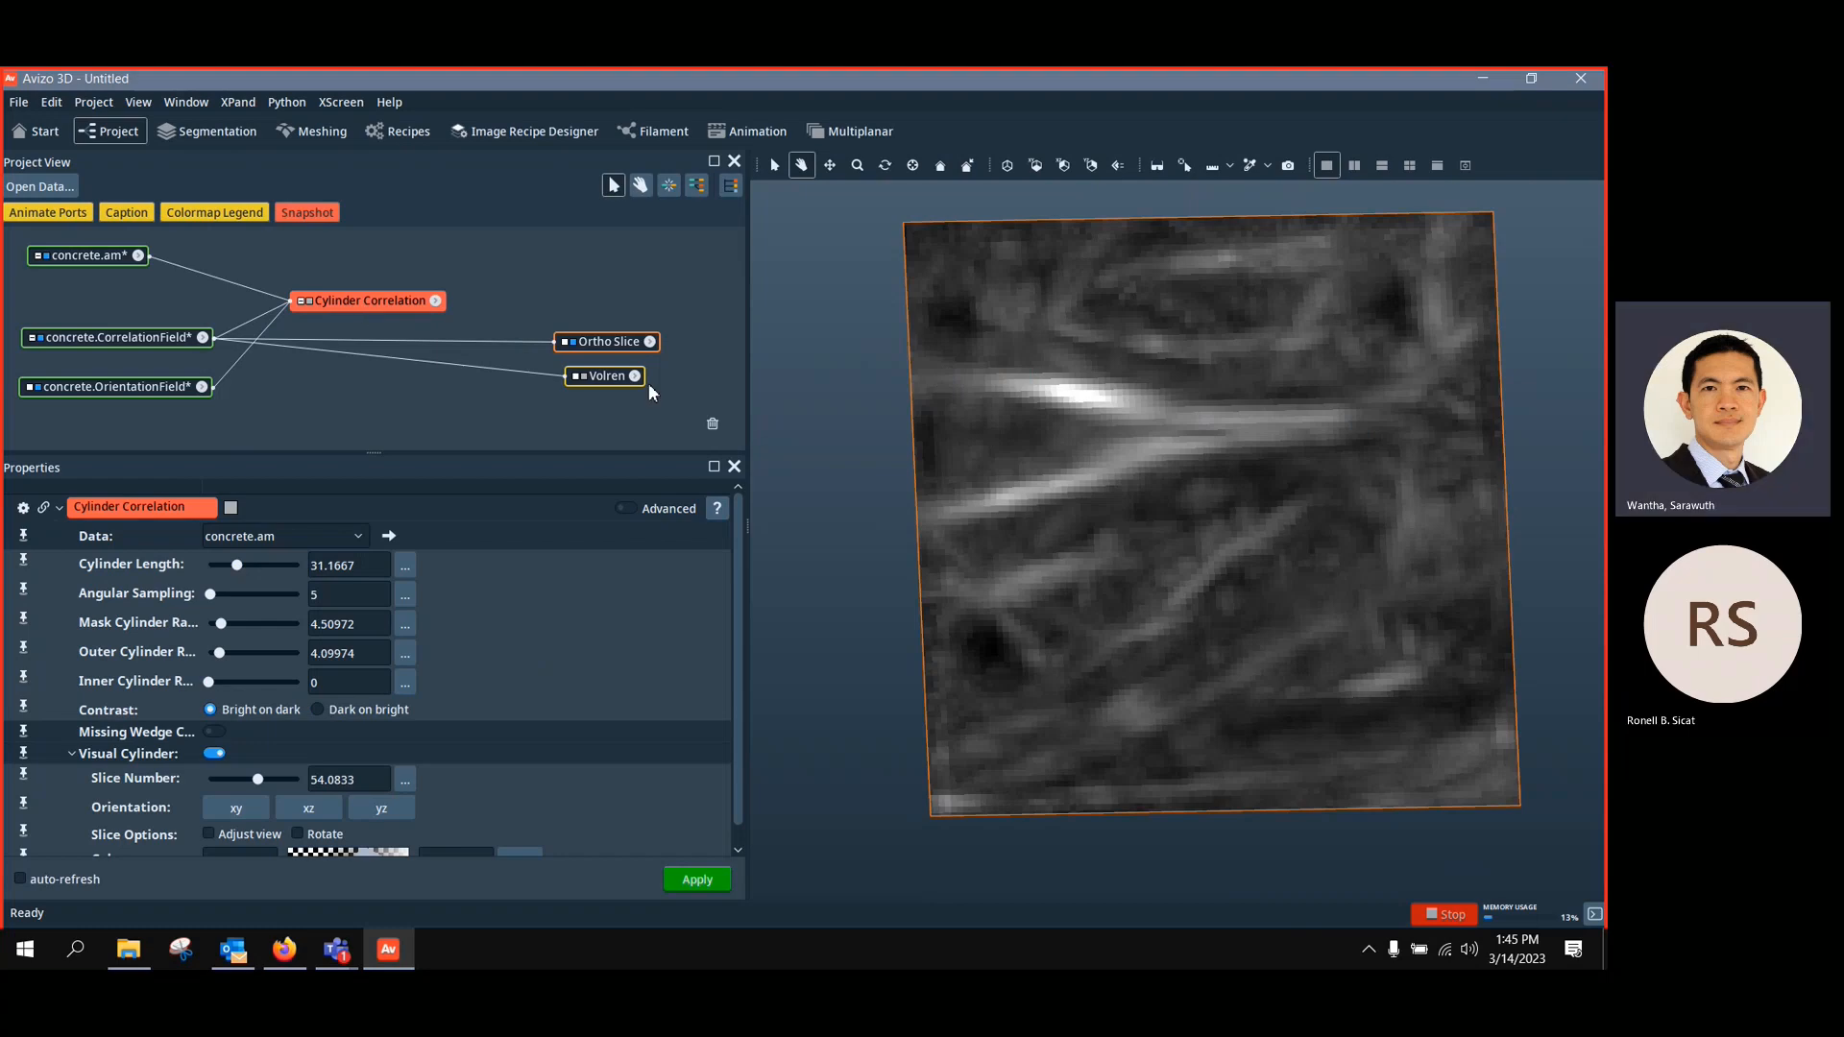
click(583, 376)
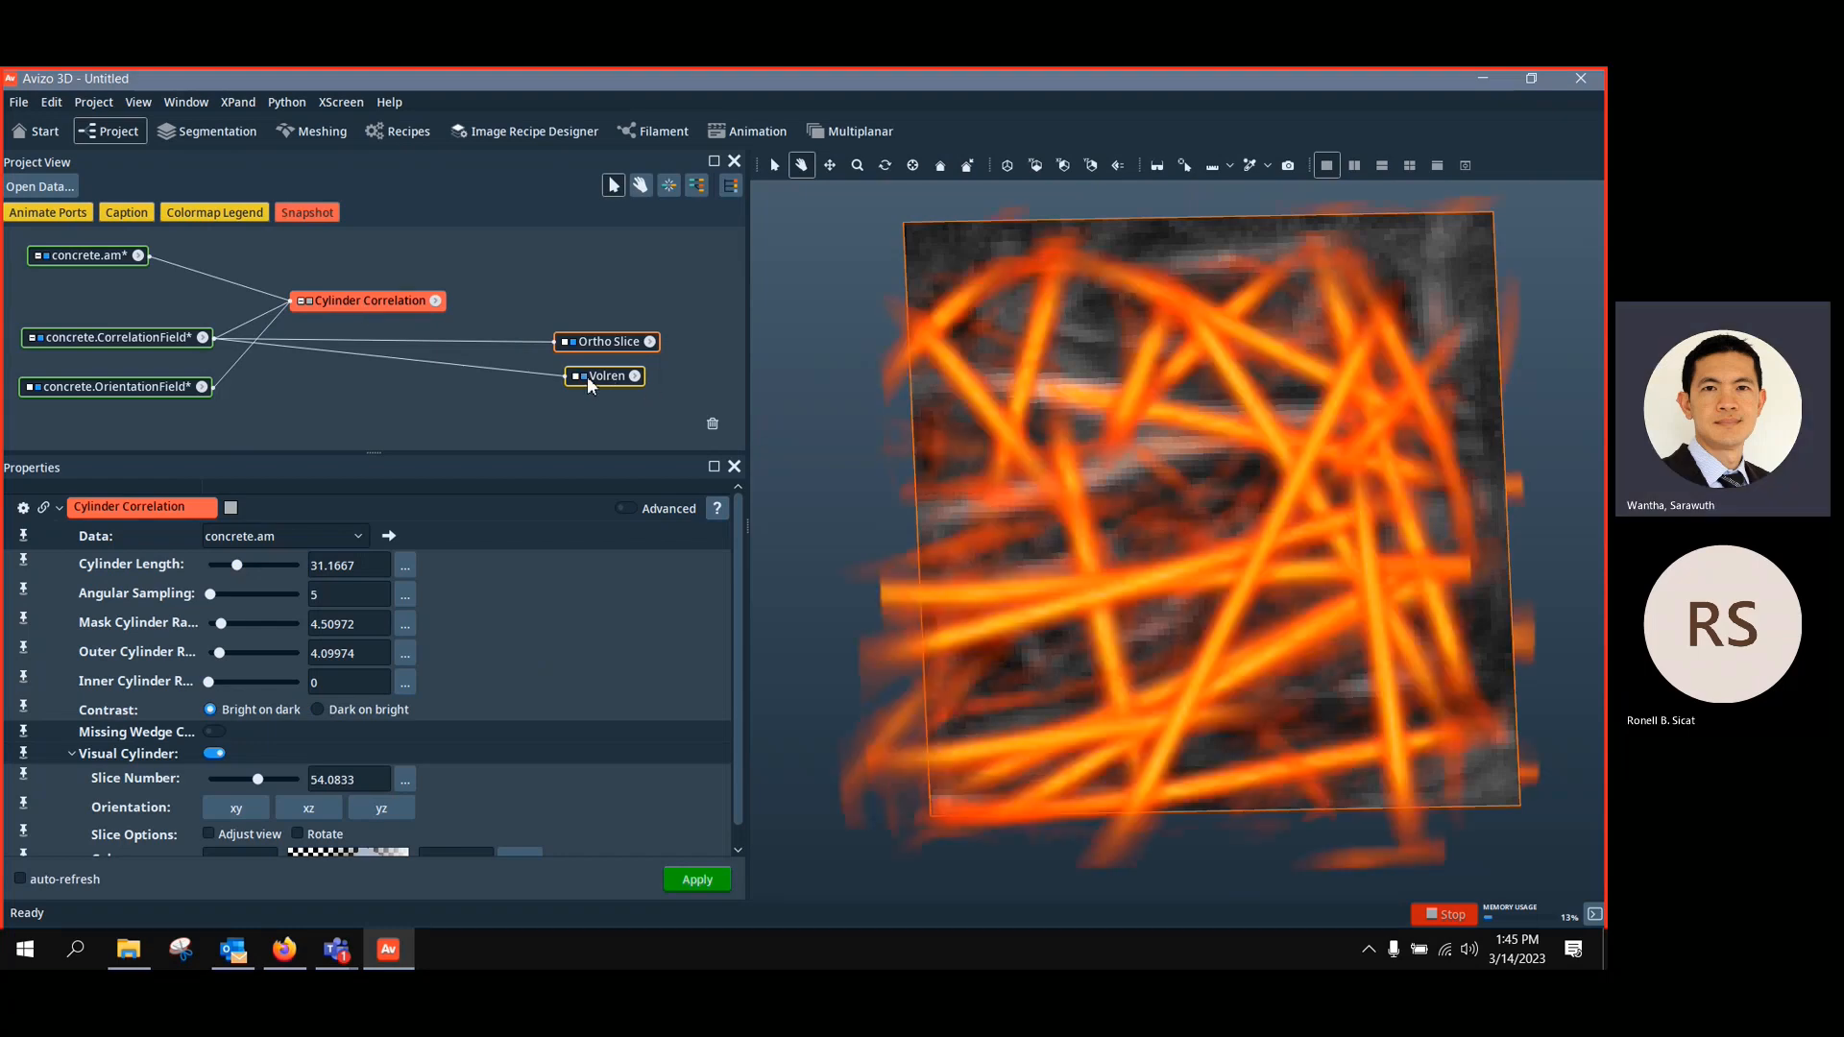
drag(1017, 424, 827, 746)
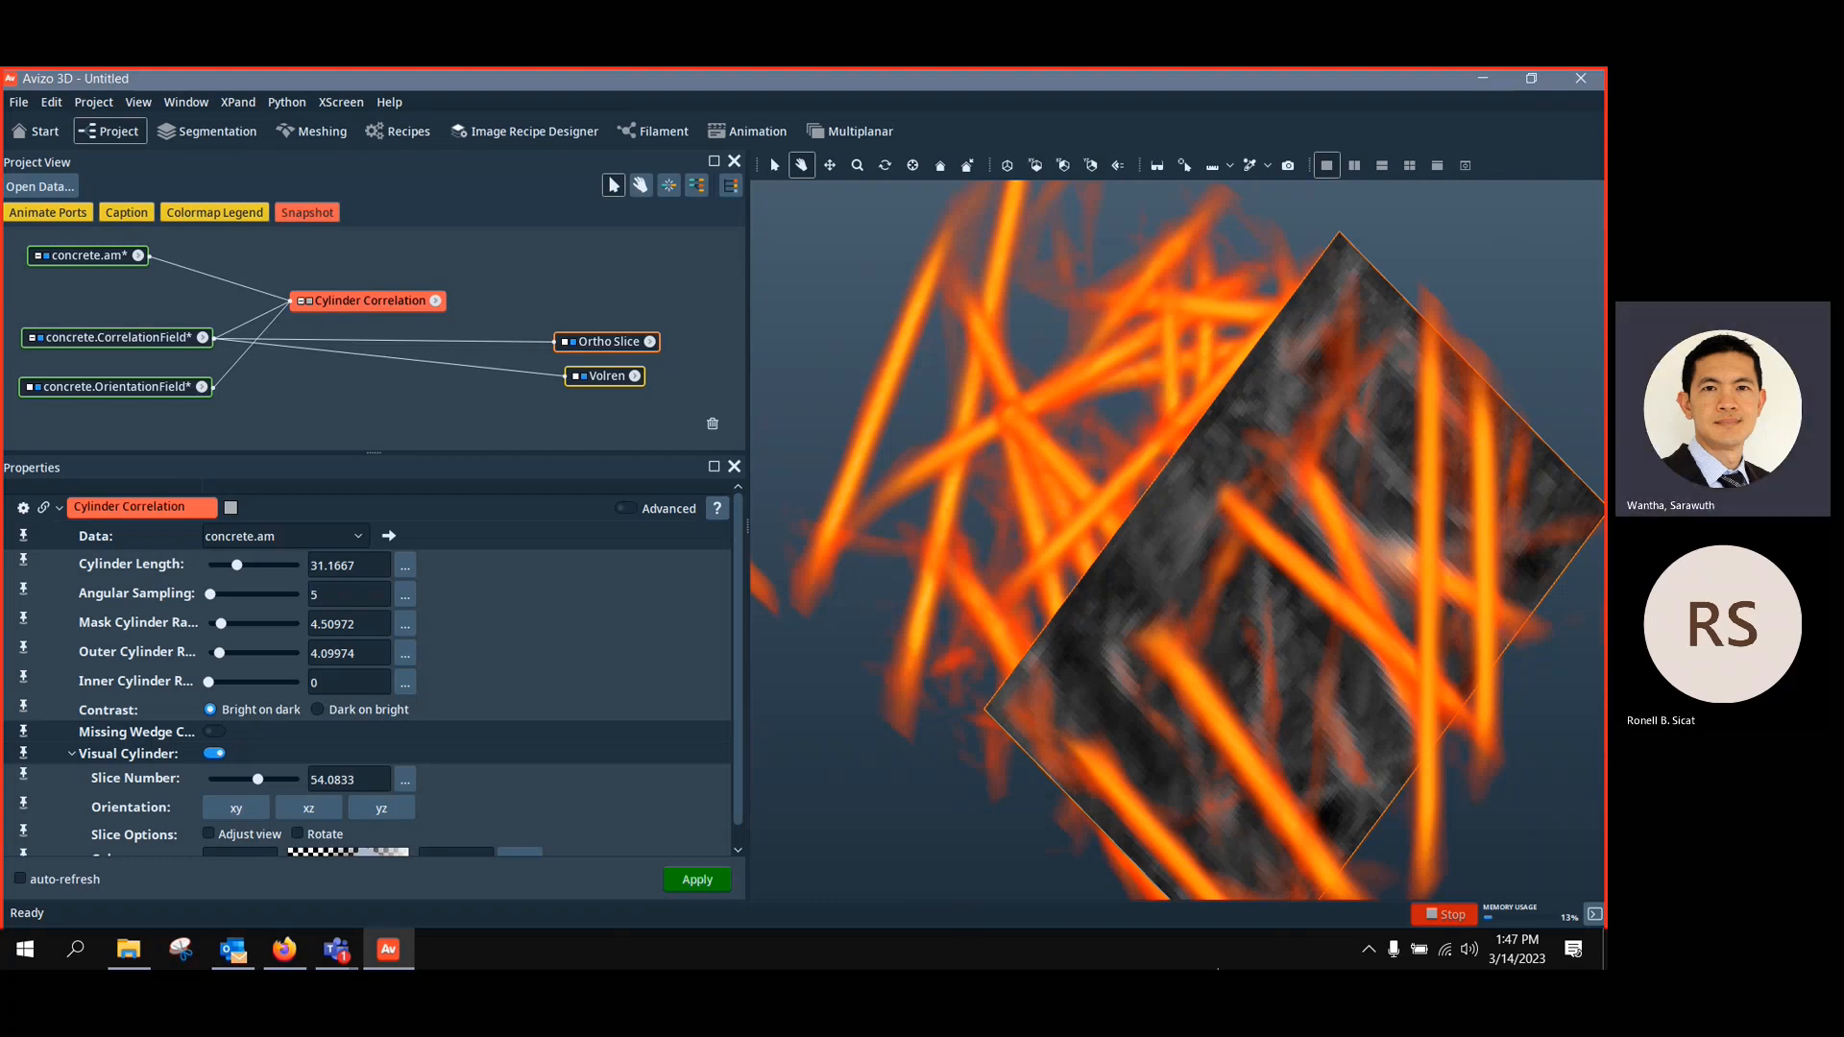
Attach a Trace Correlation Lines module to concrete.CorrelationField and place it below Cylinder Correlation
right_click(147, 337)
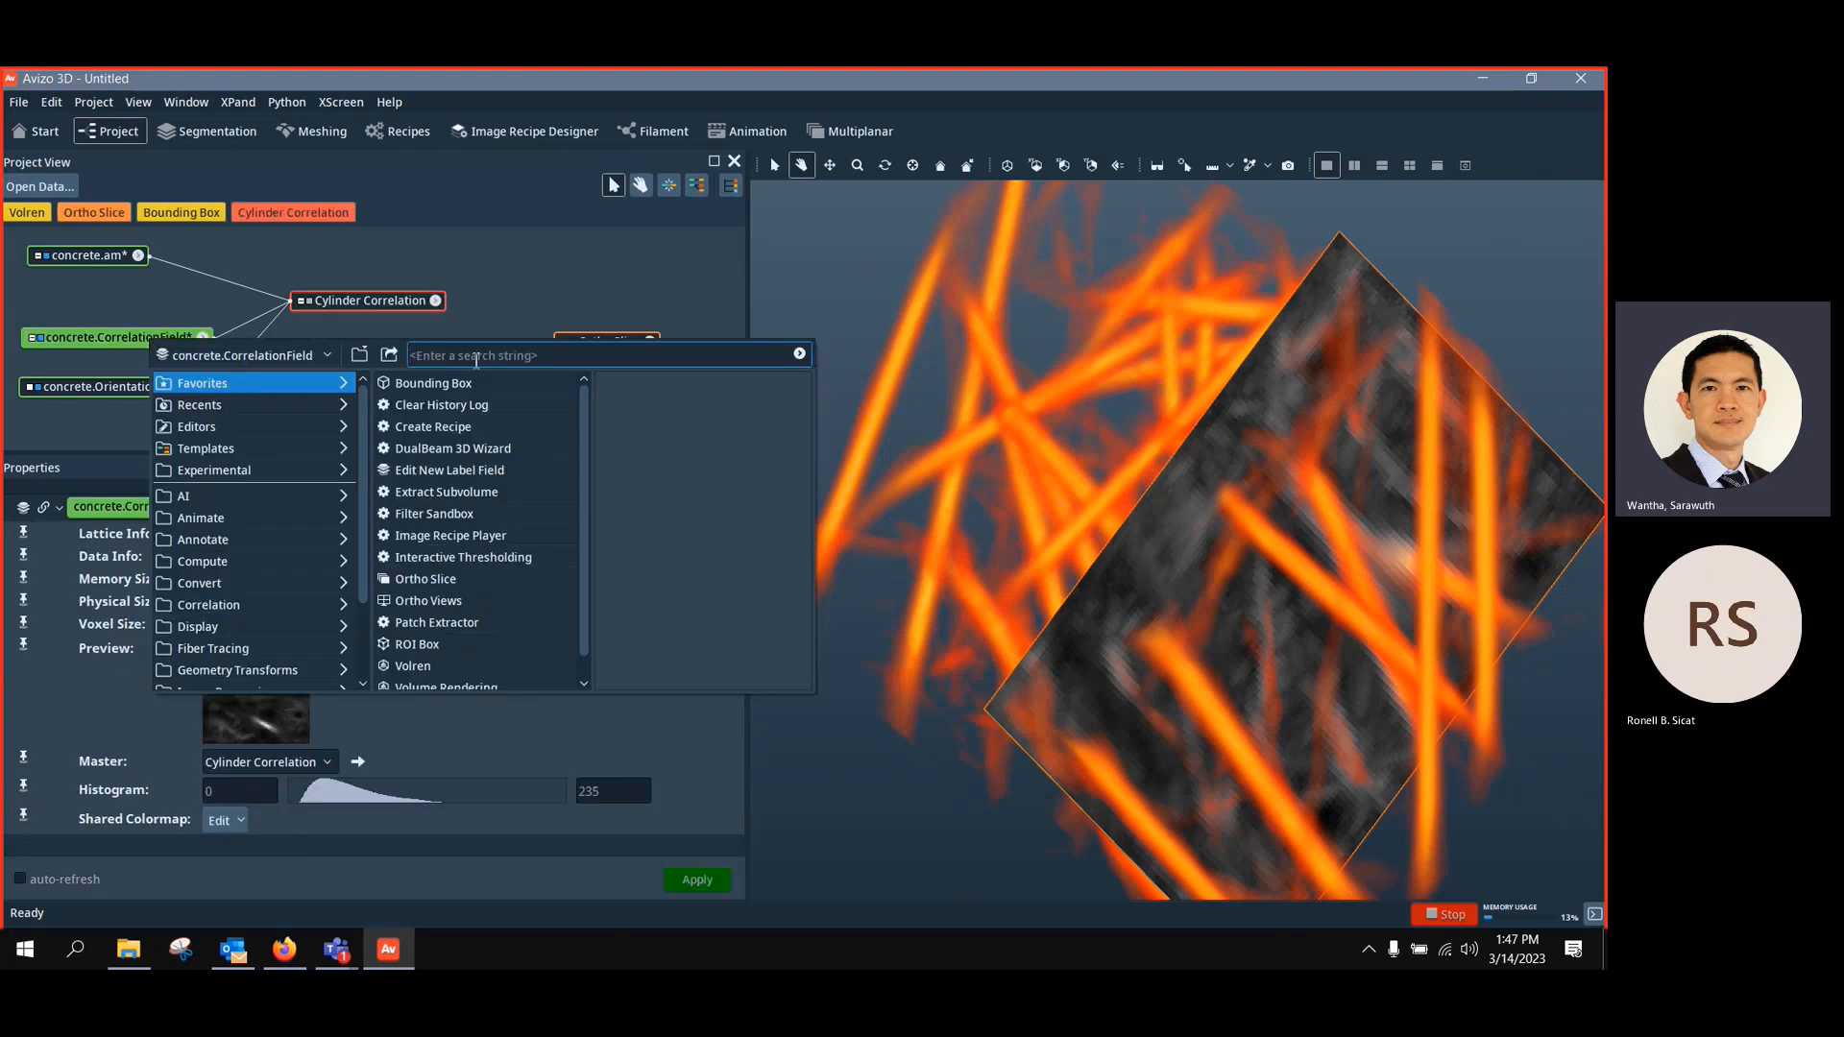
text(tr)
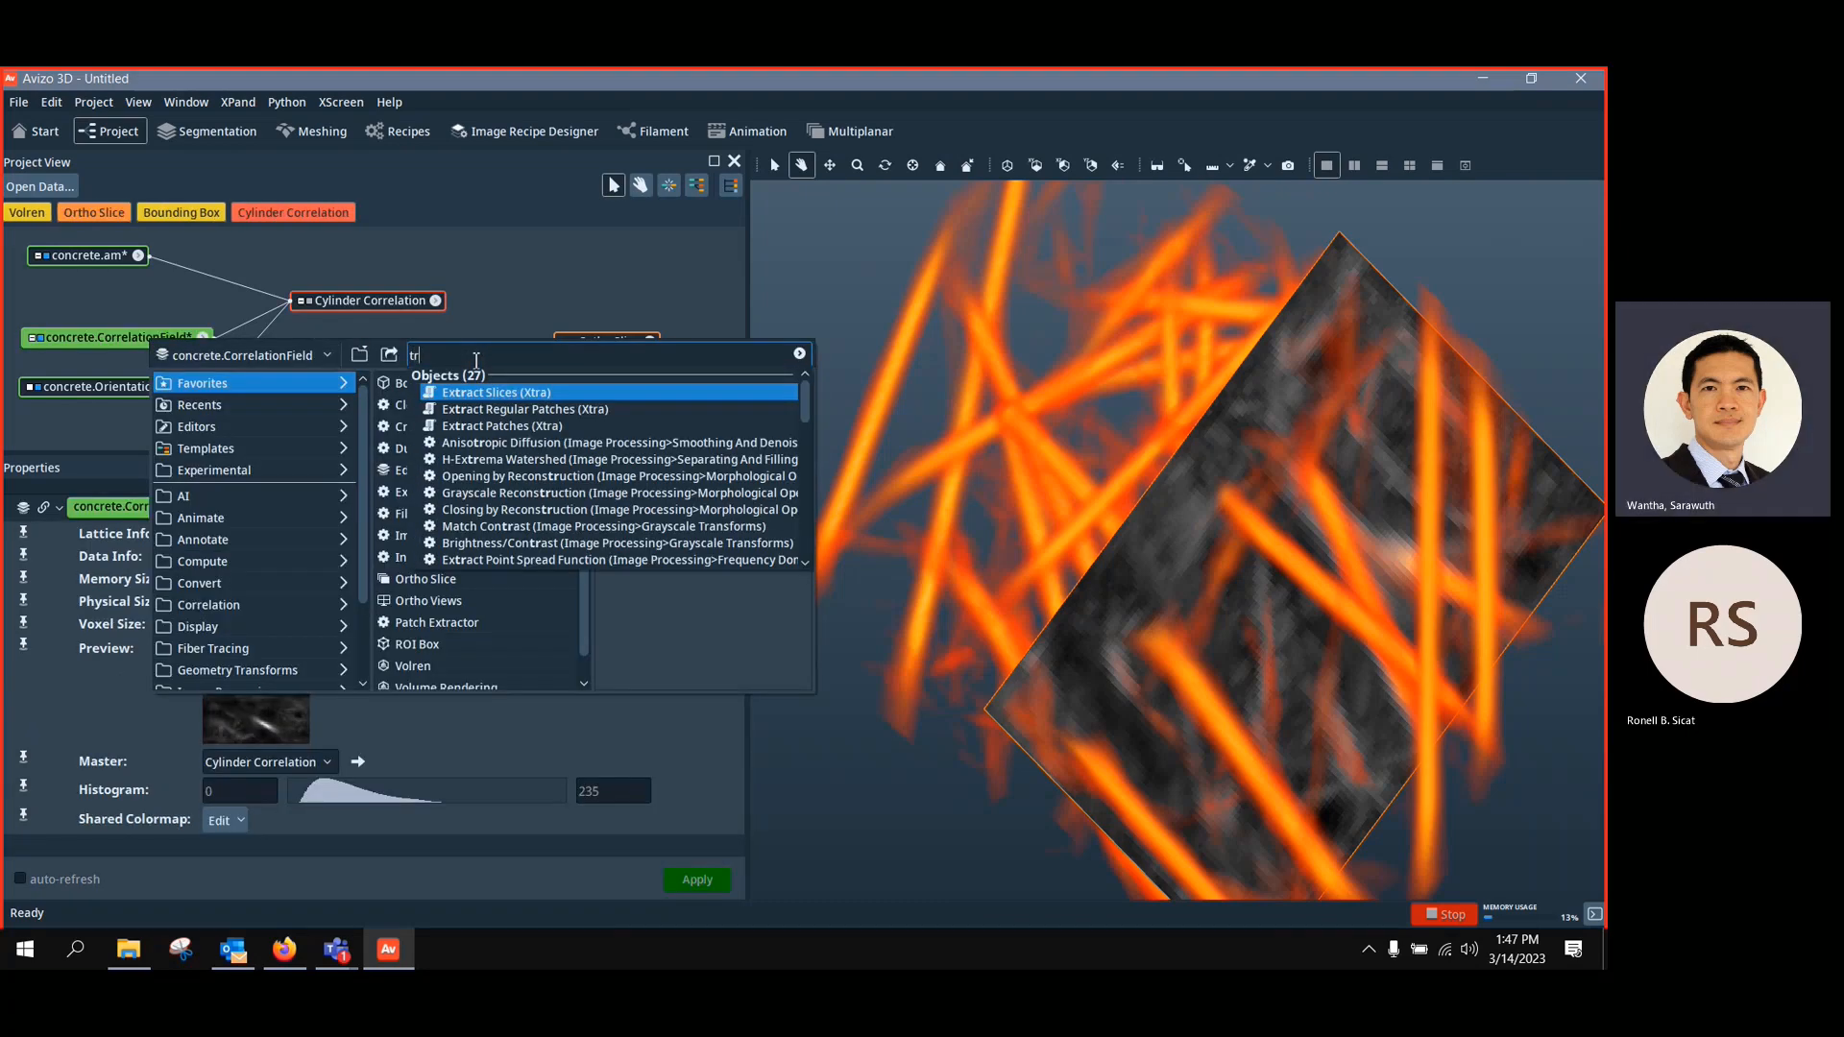
text(ace)
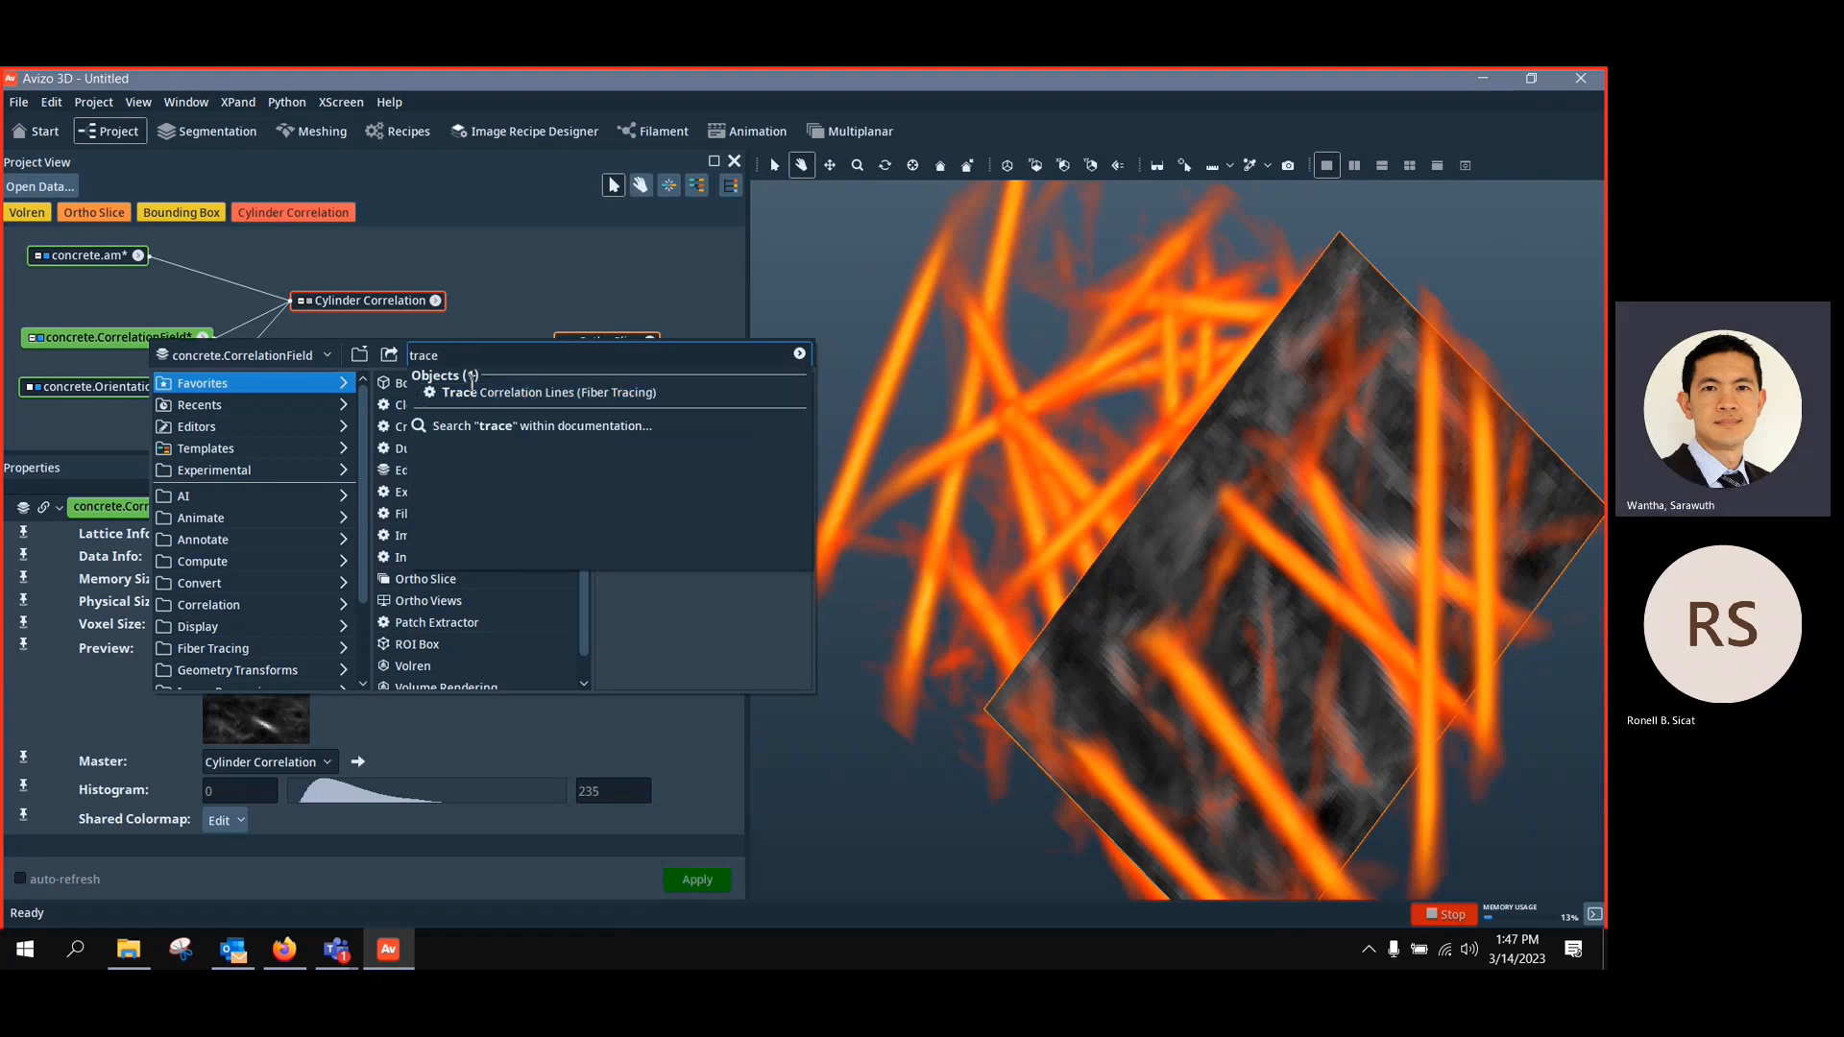
click(532, 393)
mouse_move(216, 414)
mouse_down()
mouse_move(494, 412)
mouse_move(404, 410)
mouse_move(363, 588)
mouse_move(380, 451)
mouse_up()
click(598, 379)
click(375, 411)
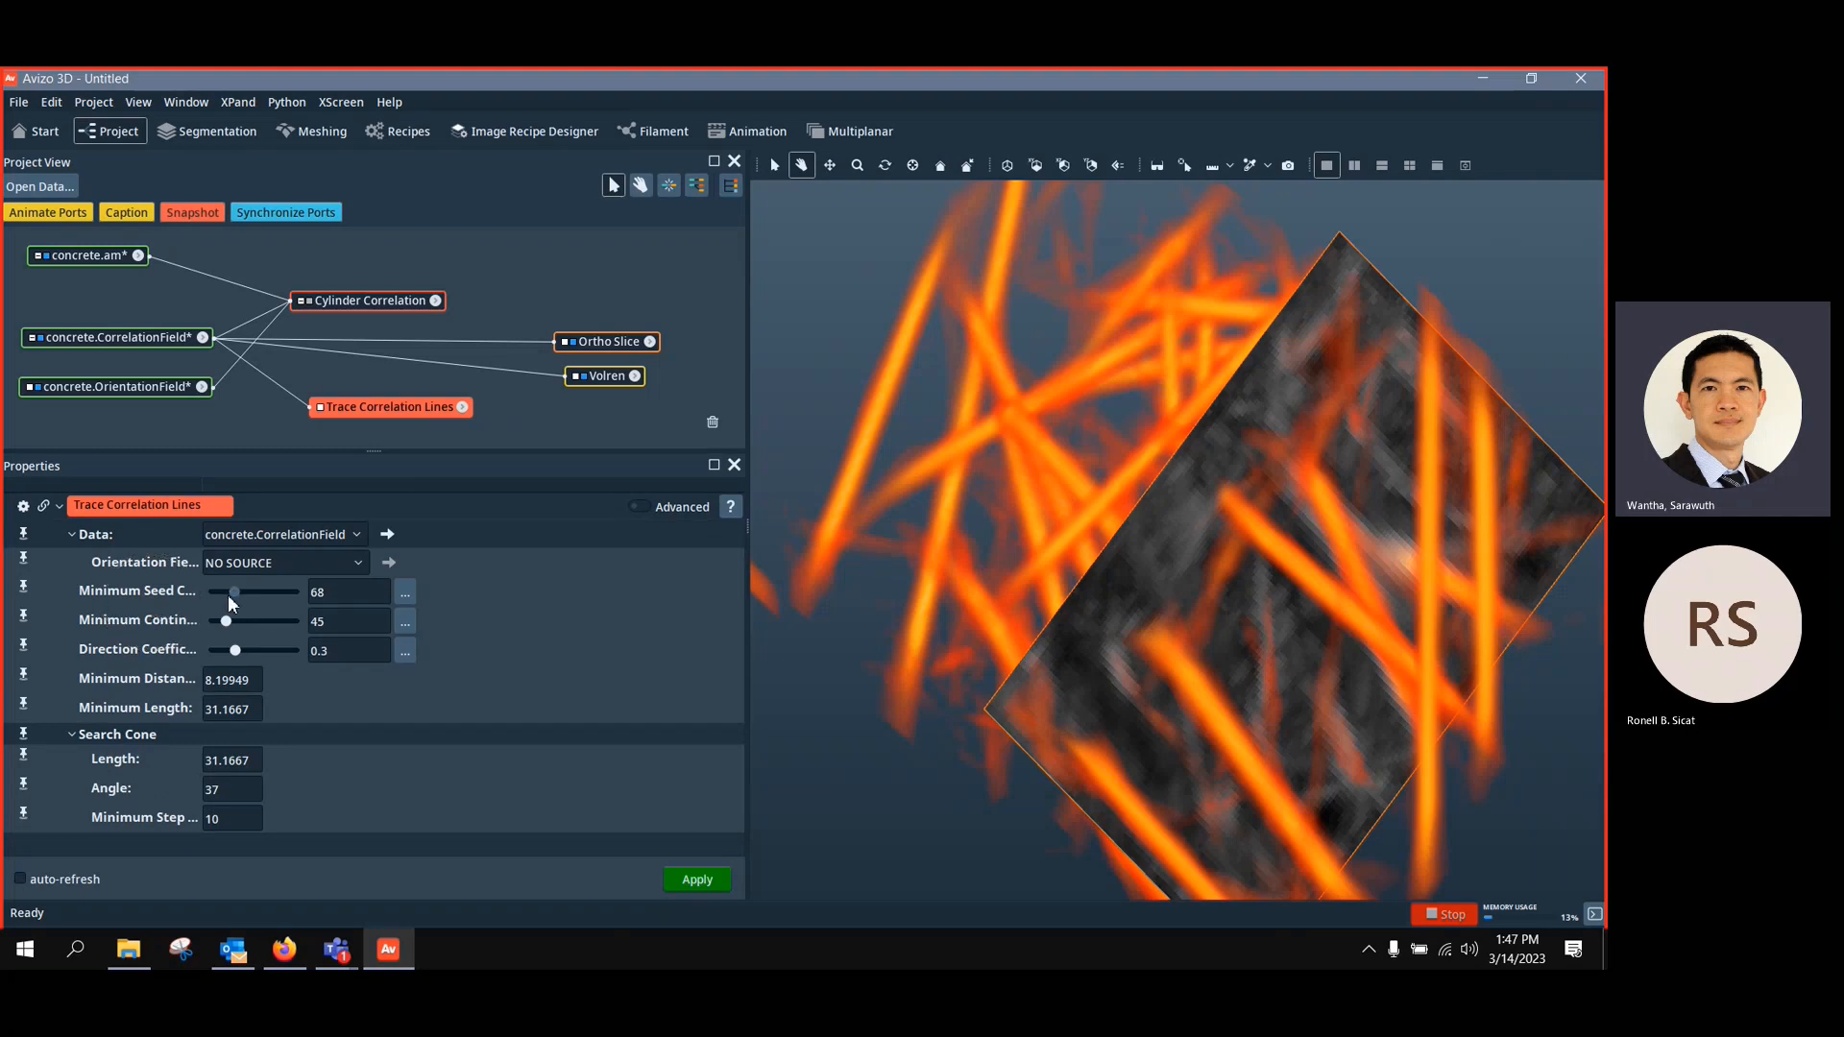
Raise the Ortho Slice colormap maximum to 164 and return to the Trace Correlation Lines settings
drag(611, 353, 617, 343)
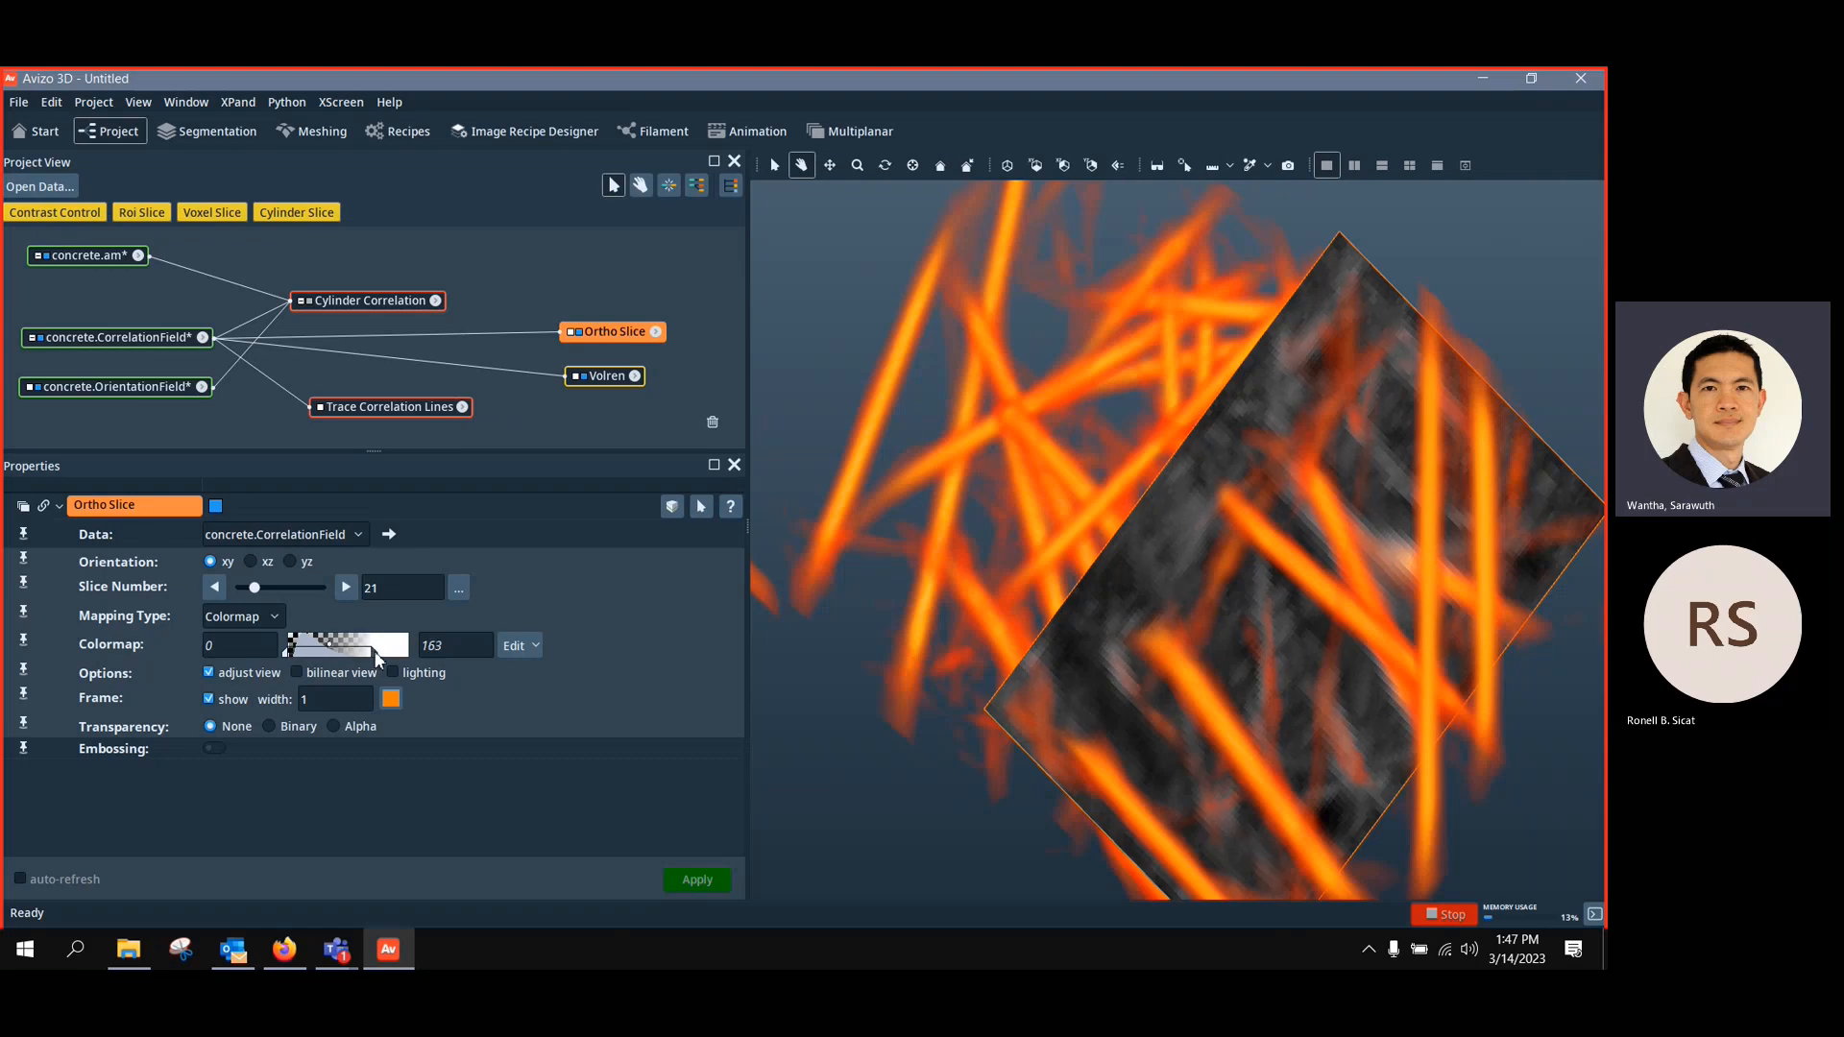
drag(372, 654, 377, 654)
click(396, 409)
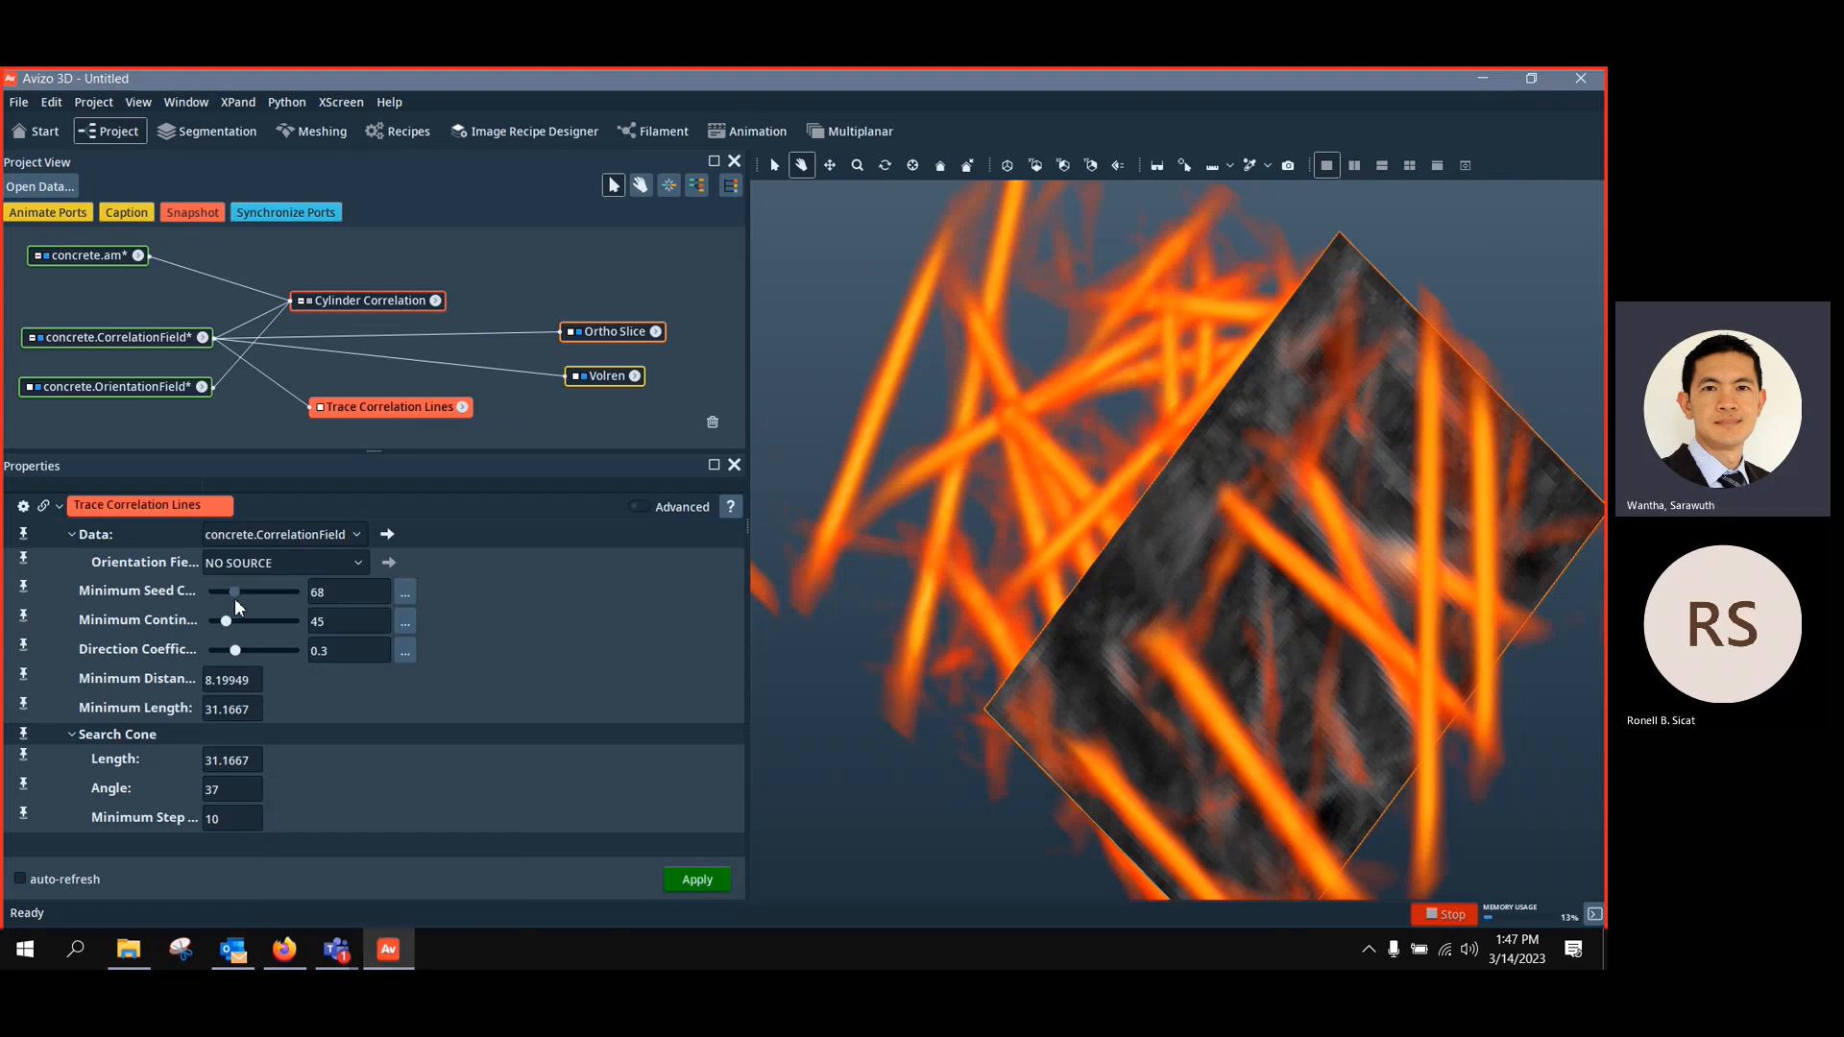
Examine the volume-rendered fibers and the correlation slice from several angles and distances
drag(1078, 580, 1227, 593)
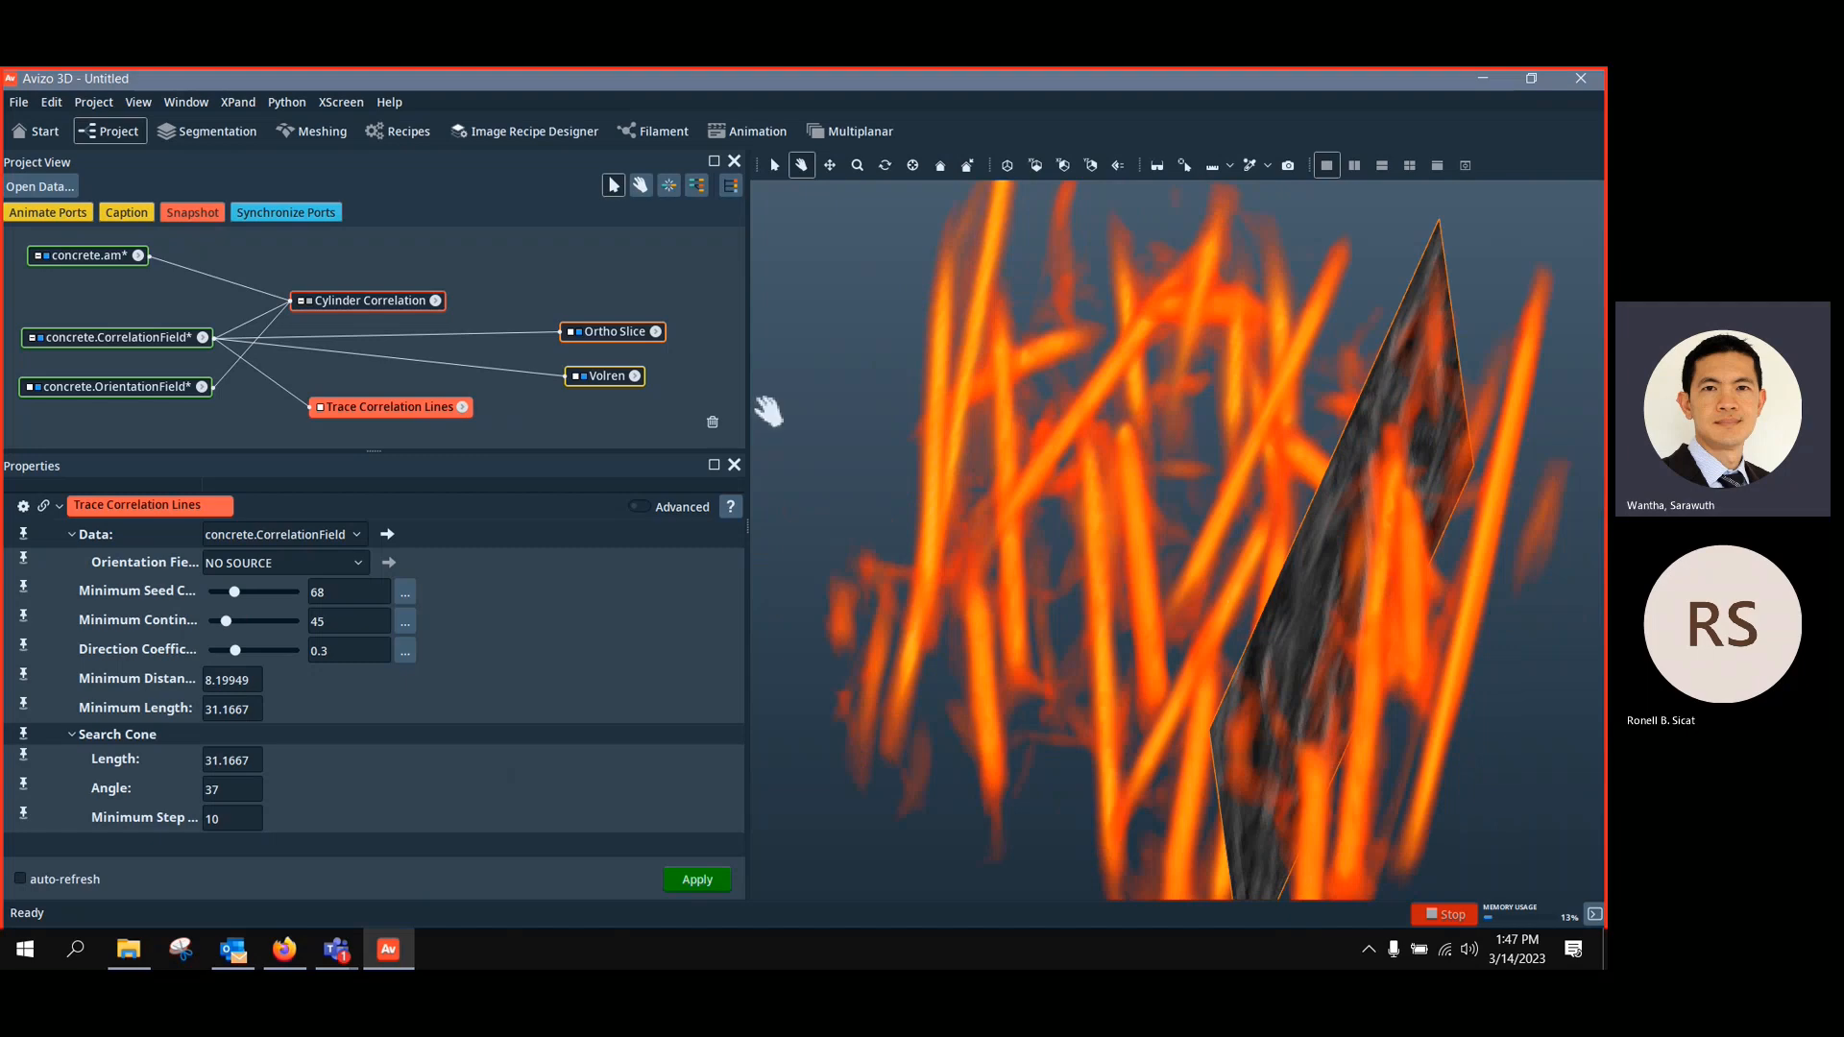
click(598, 376)
drag(1201, 527, 1132, 576)
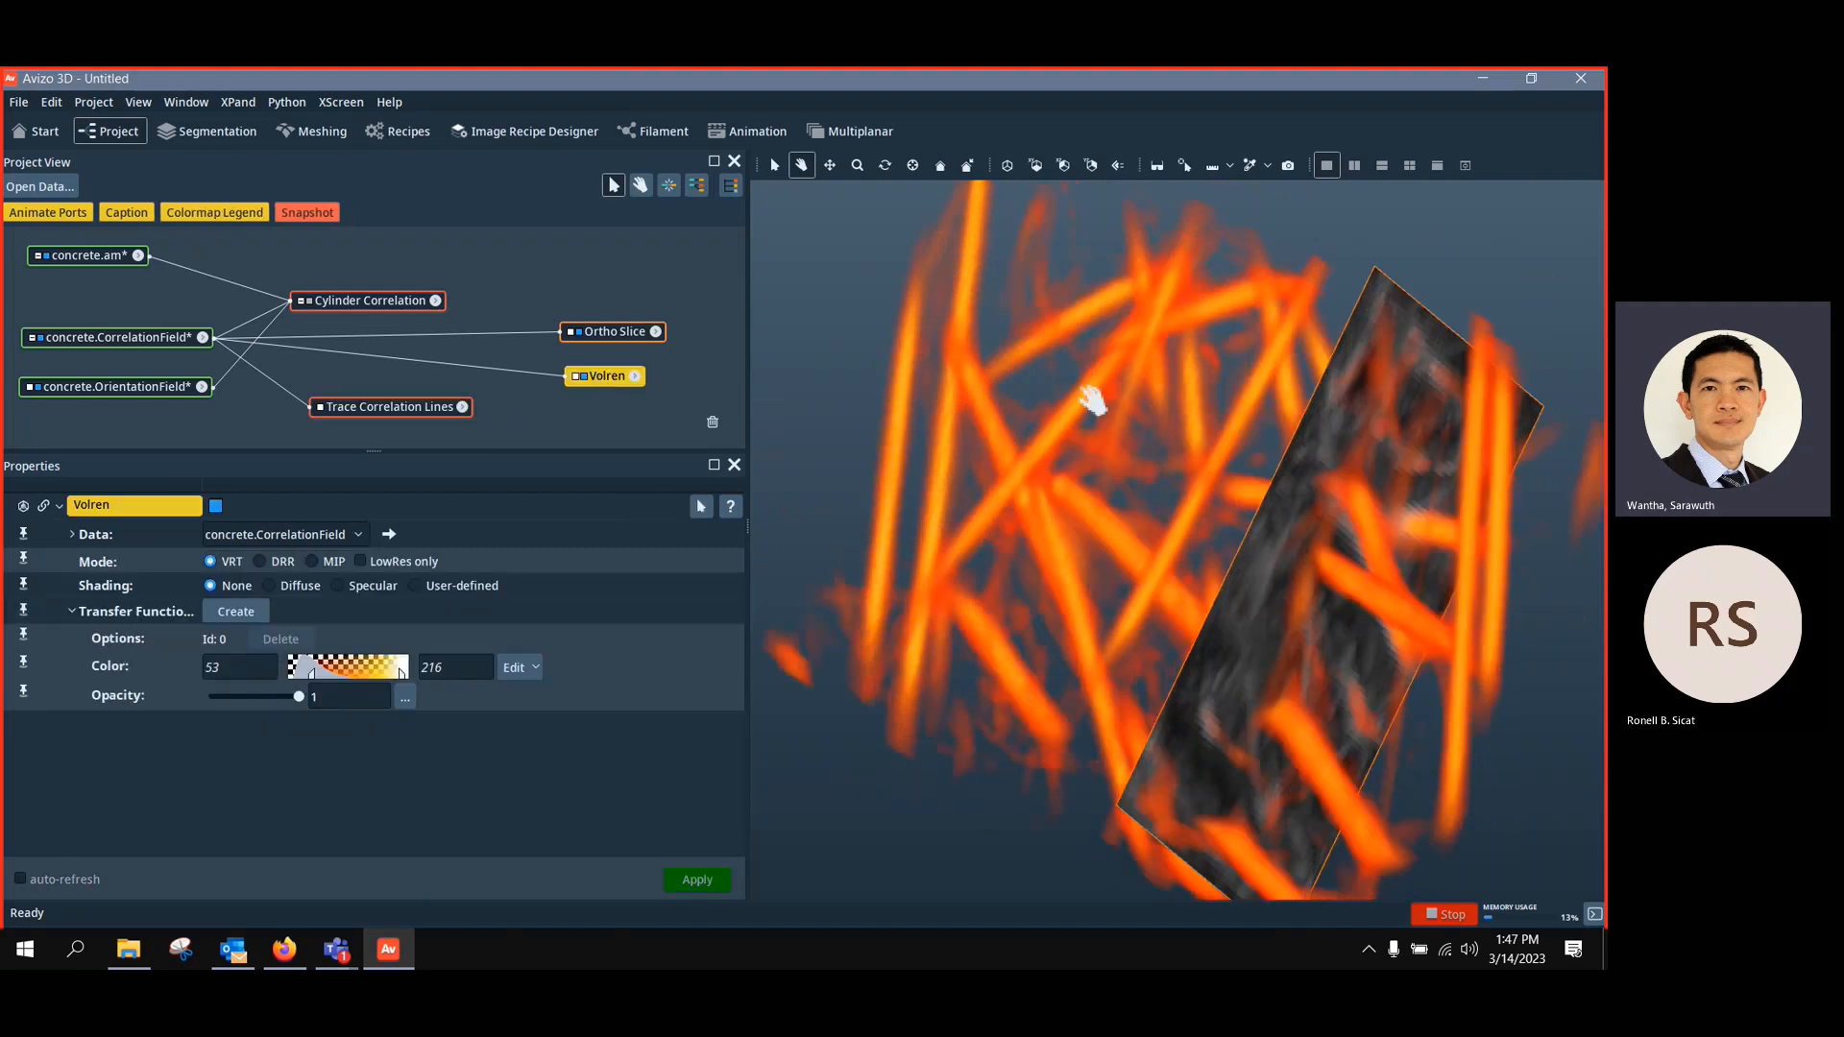
drag(1095, 399, 971, 371)
scroll(1170, 478, down, 5)
scroll(1170, 506, up, 7)
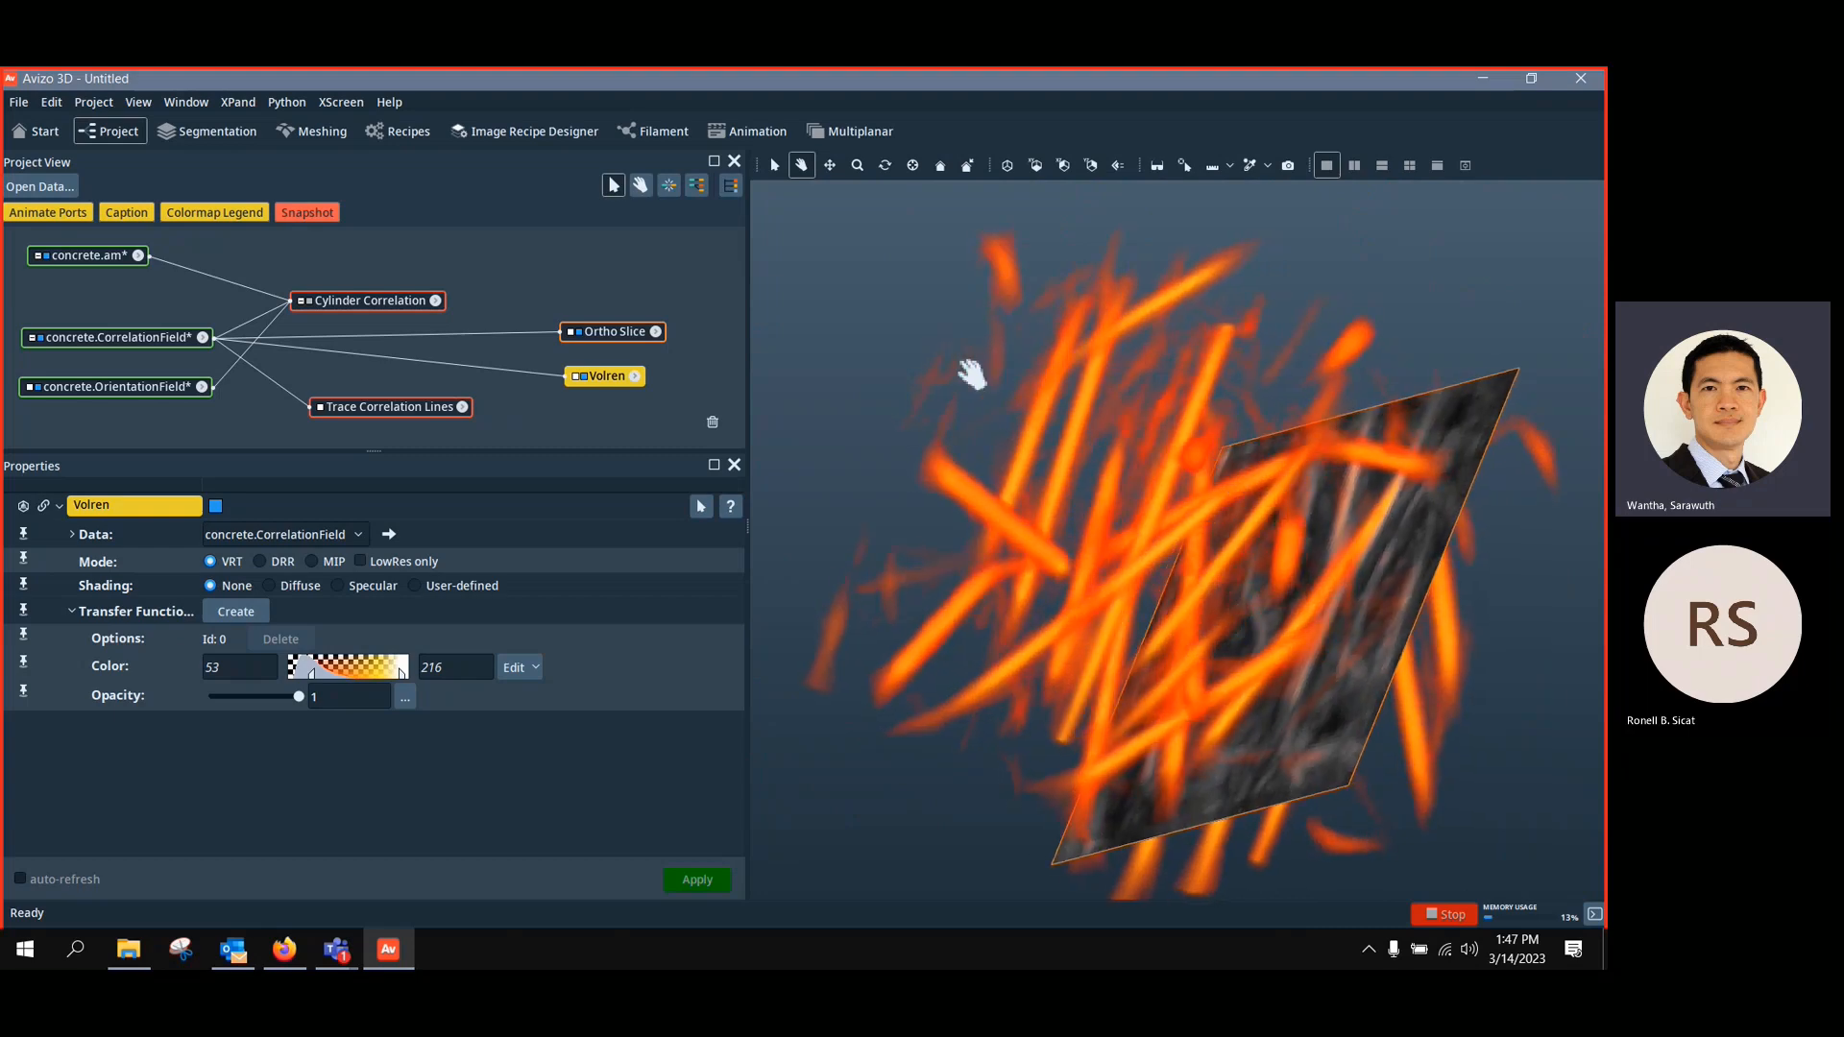
key(ctrl)
key(ctrl)
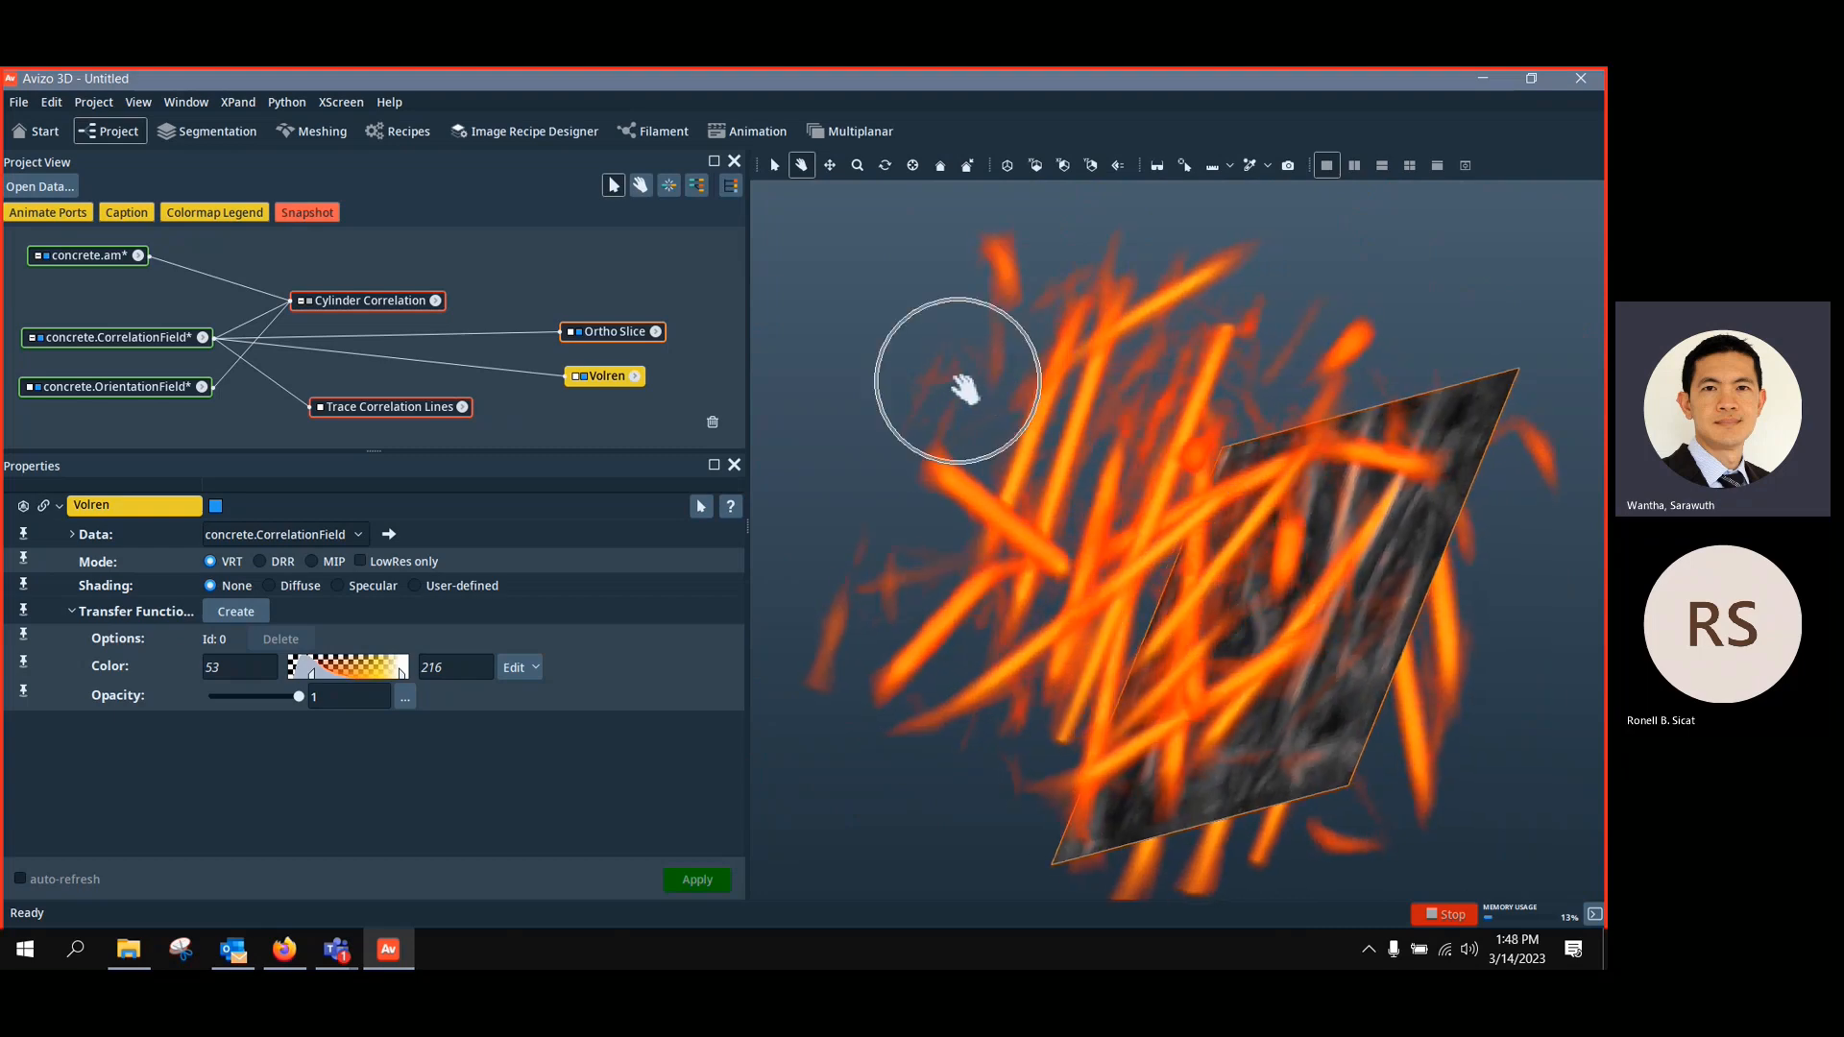
key(ctrl)
drag(1056, 531, 1099, 529)
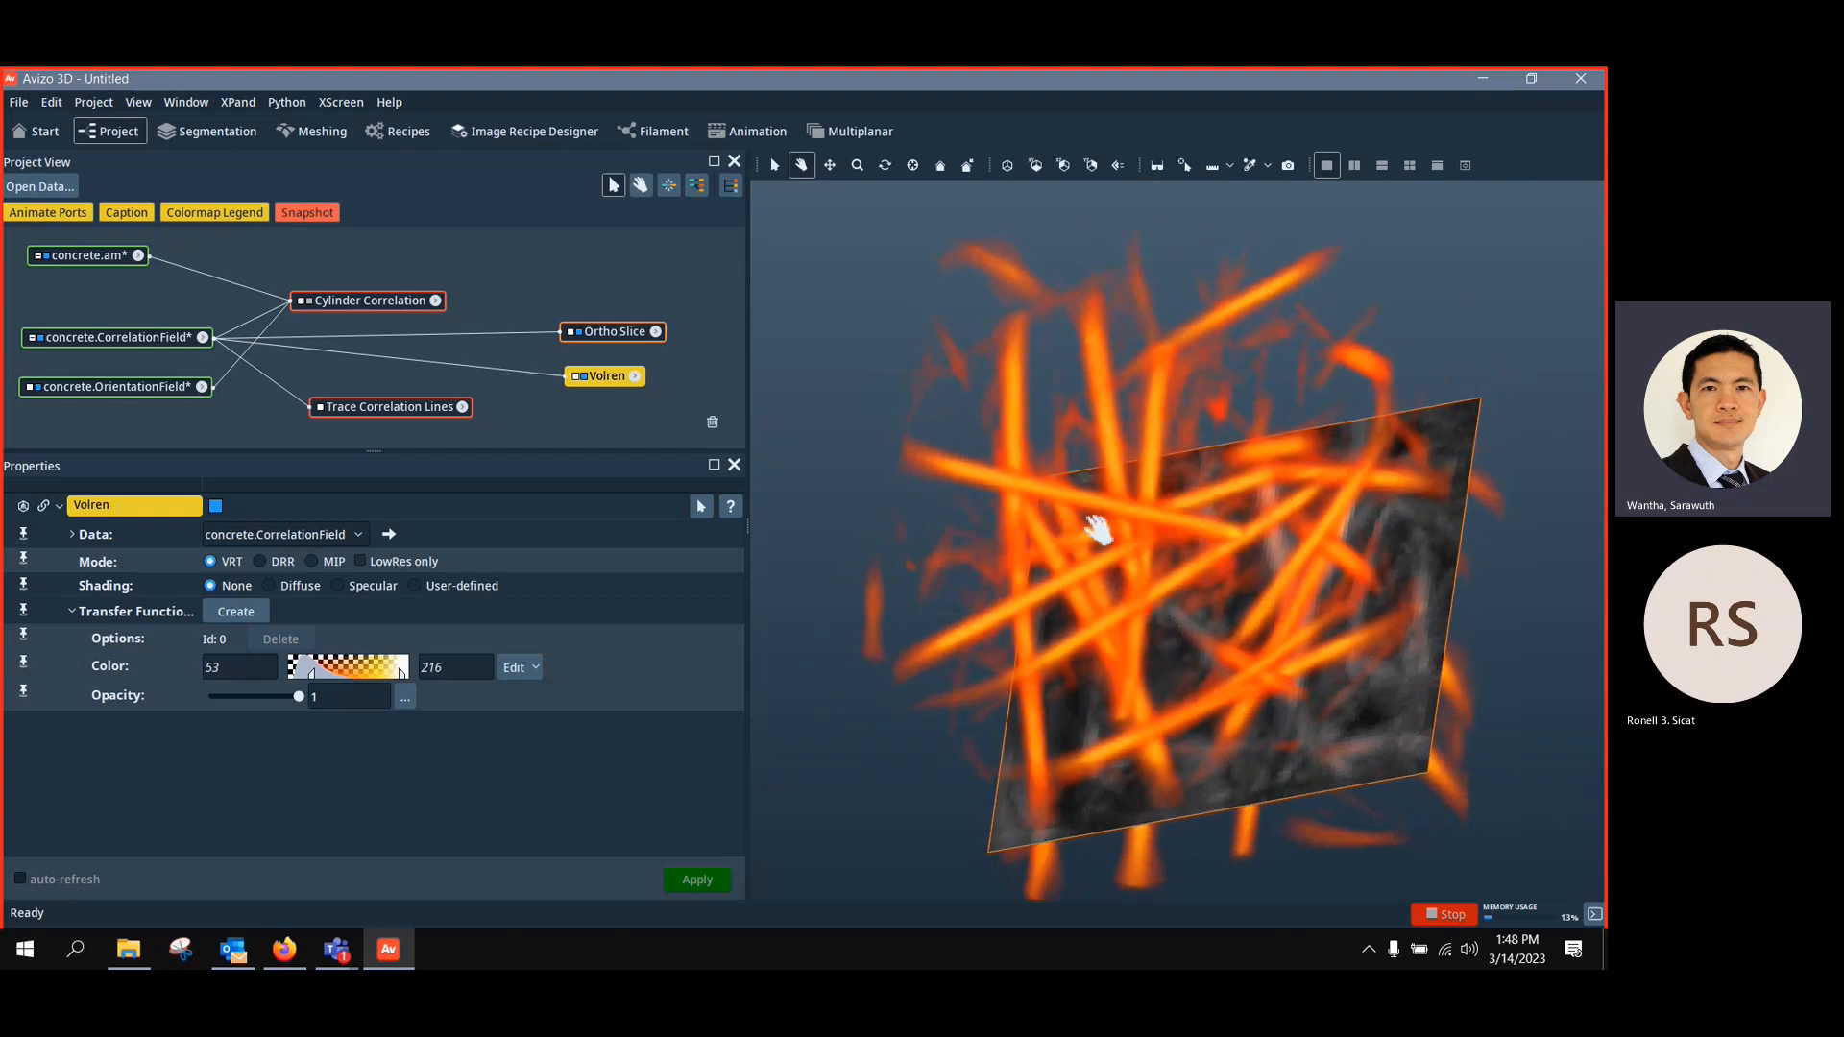
drag(1219, 387, 1058, 520)
drag(1087, 272, 1023, 469)
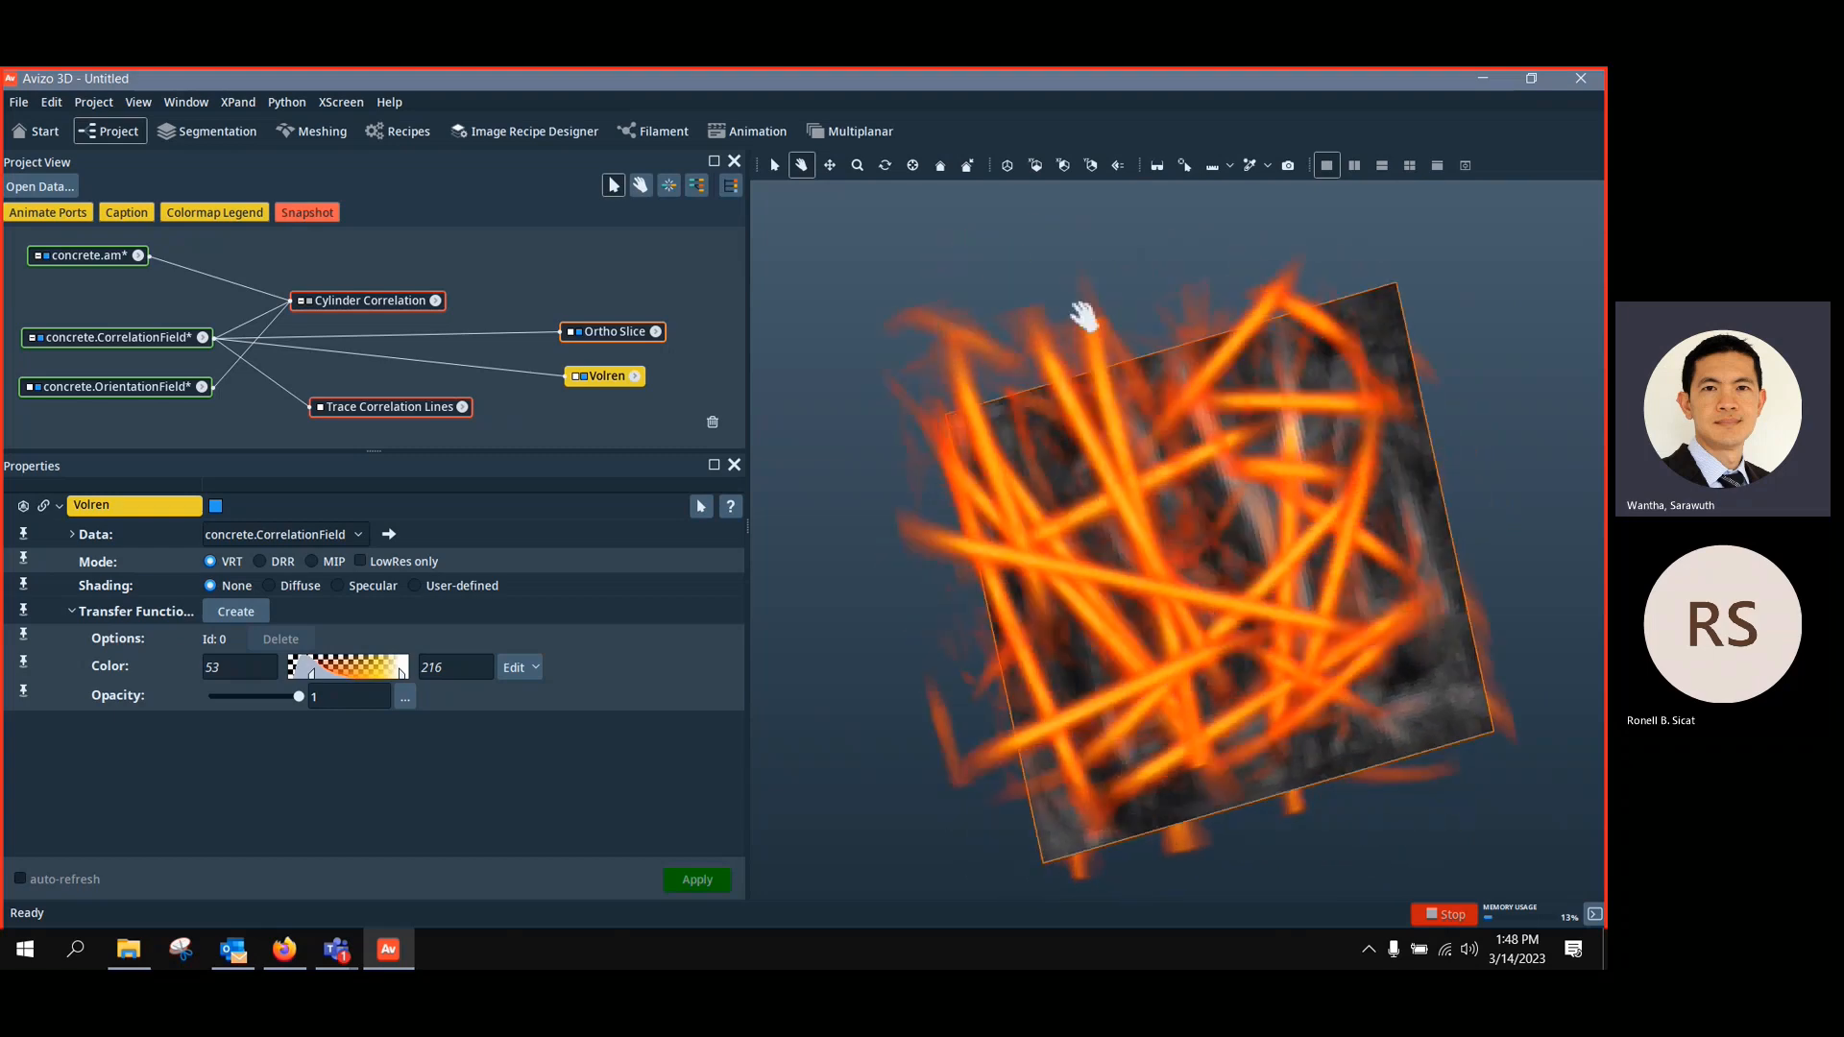
drag(981, 351, 749, 232)
scroll(1024, 430, up, 3)
scroll(780, 237, down, 3)
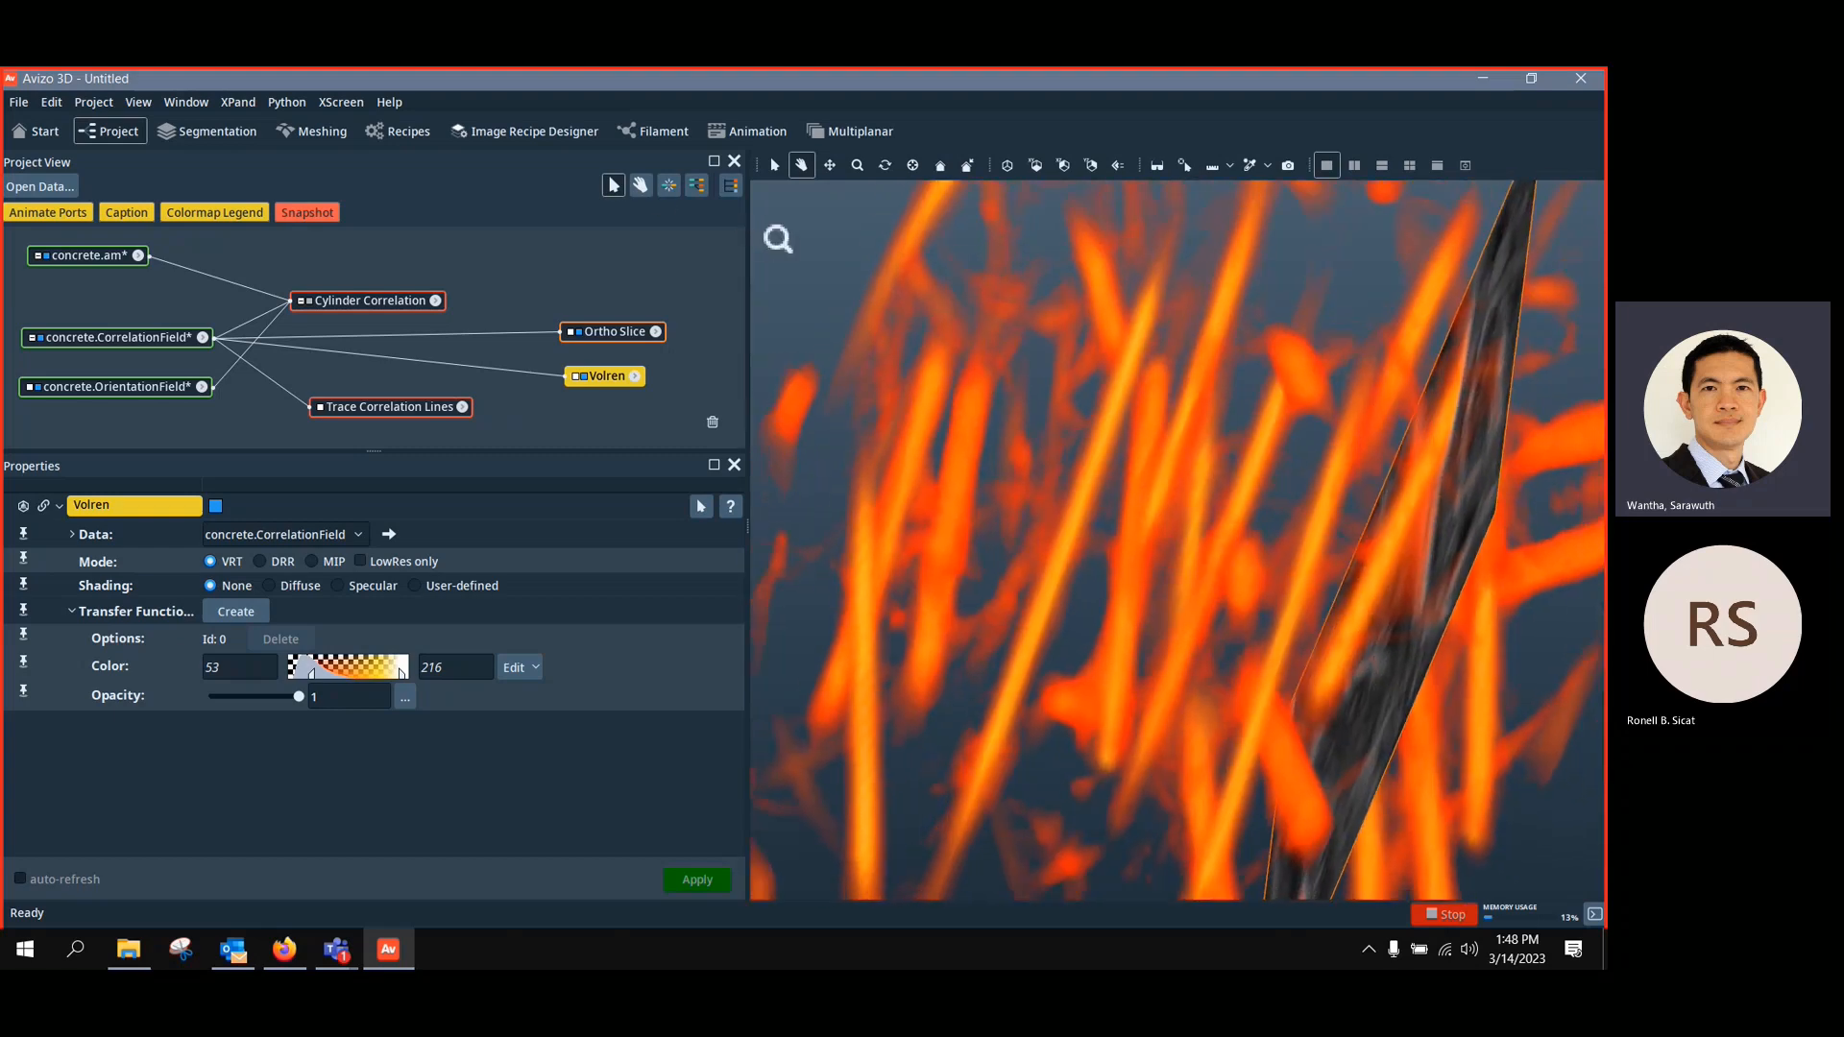
drag(990, 380, 1030, 420)
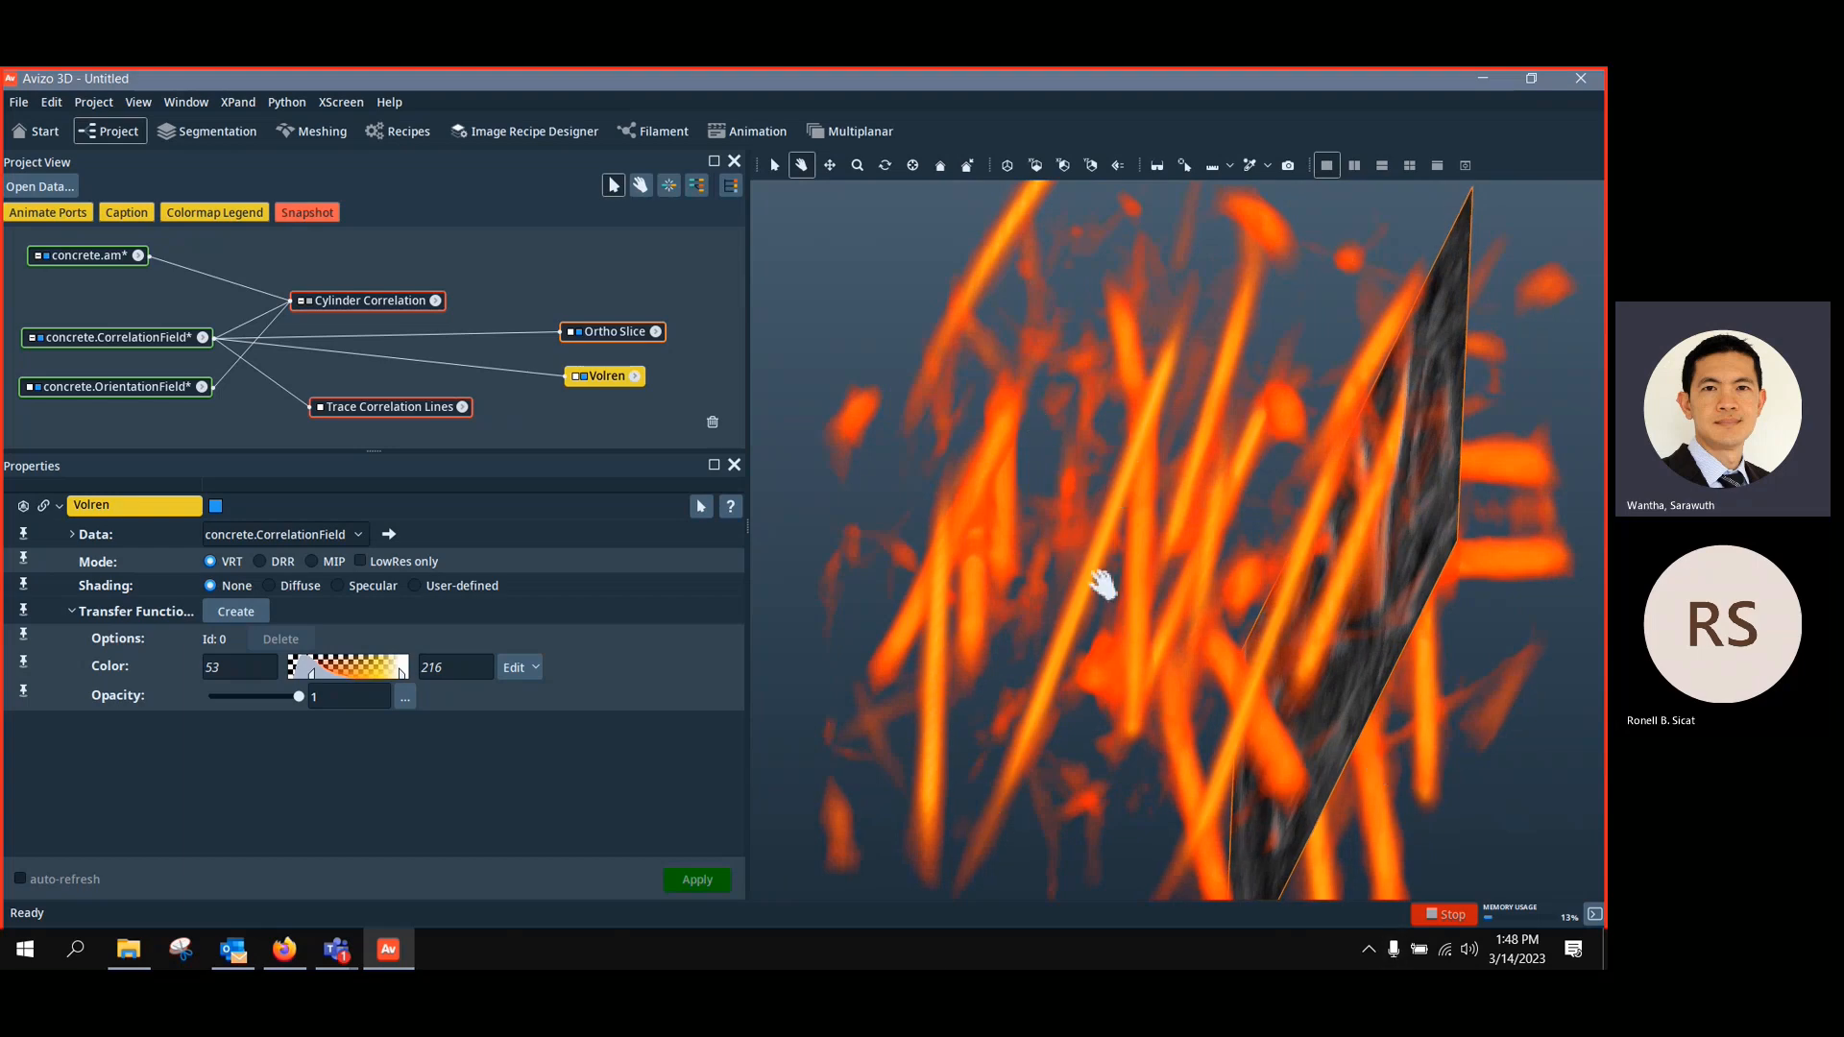
Check the Ortho Slice colormap maximum and set the Minimum Seed Correlation of Trace Correlation Lines to 160
click(384, 411)
click(614, 328)
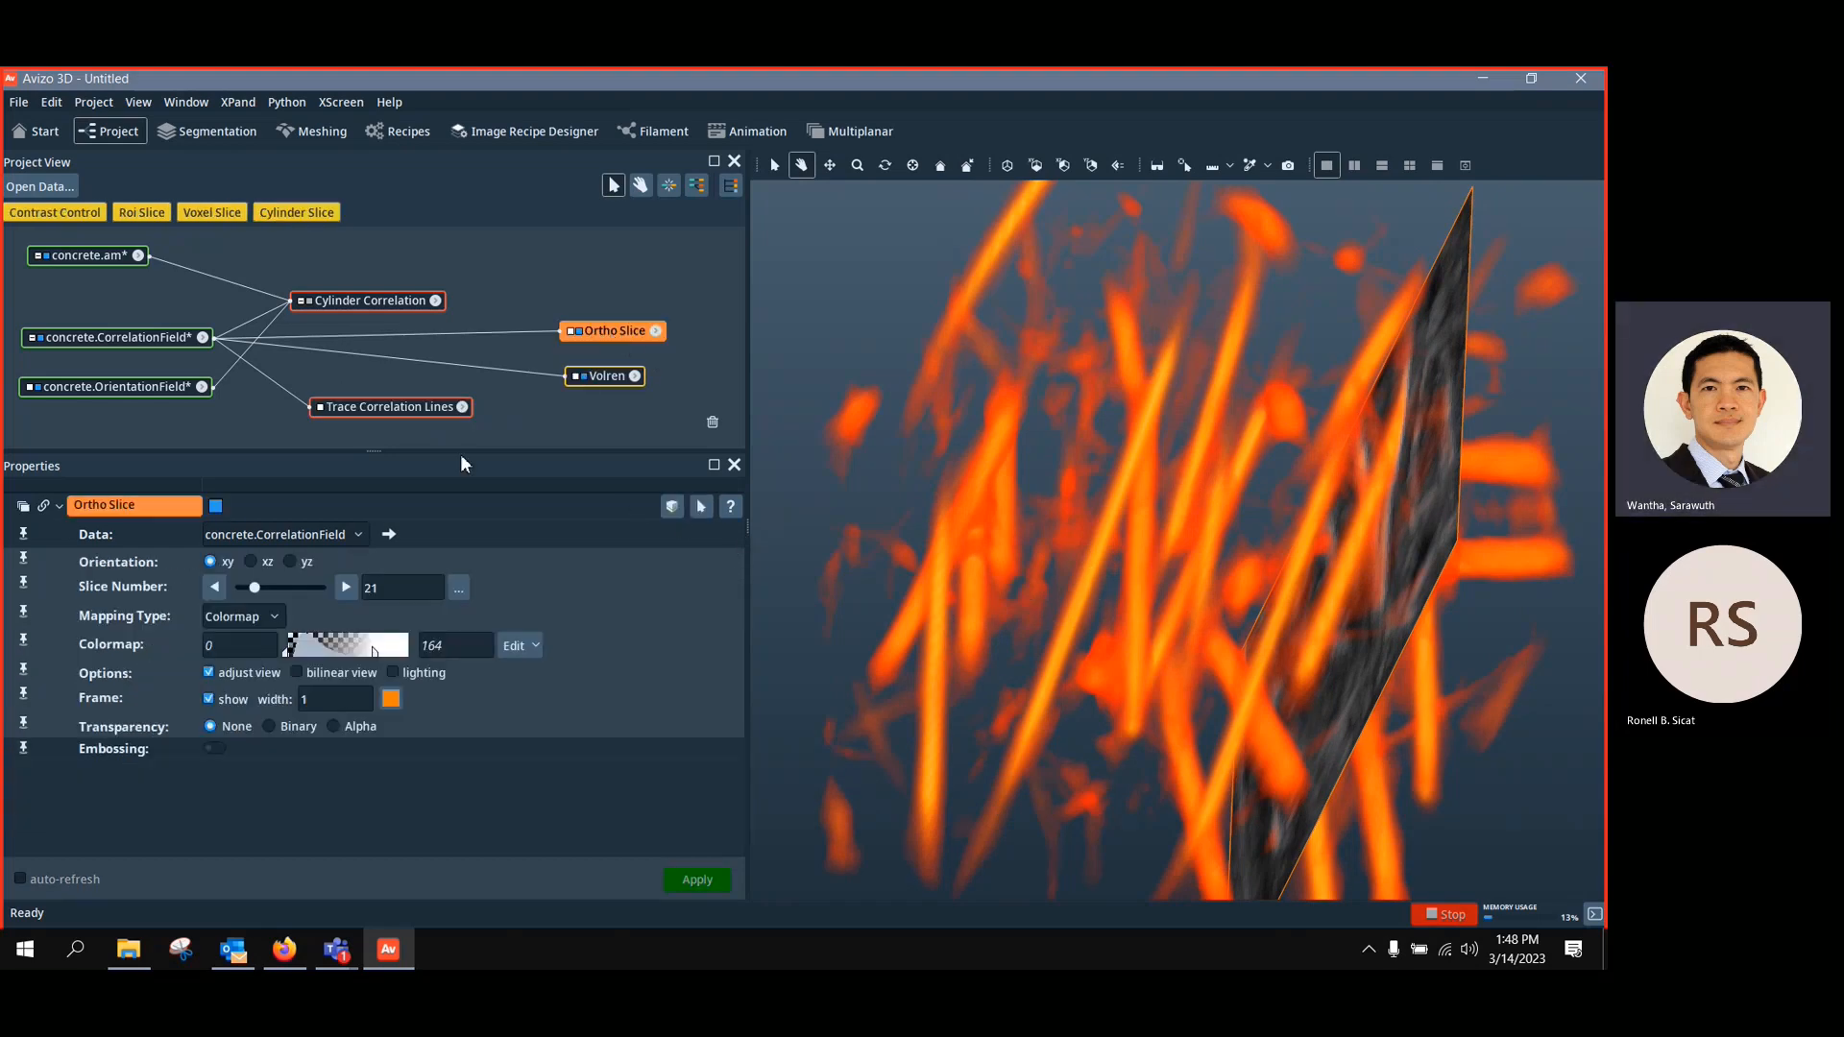
click(461, 646)
click(411, 411)
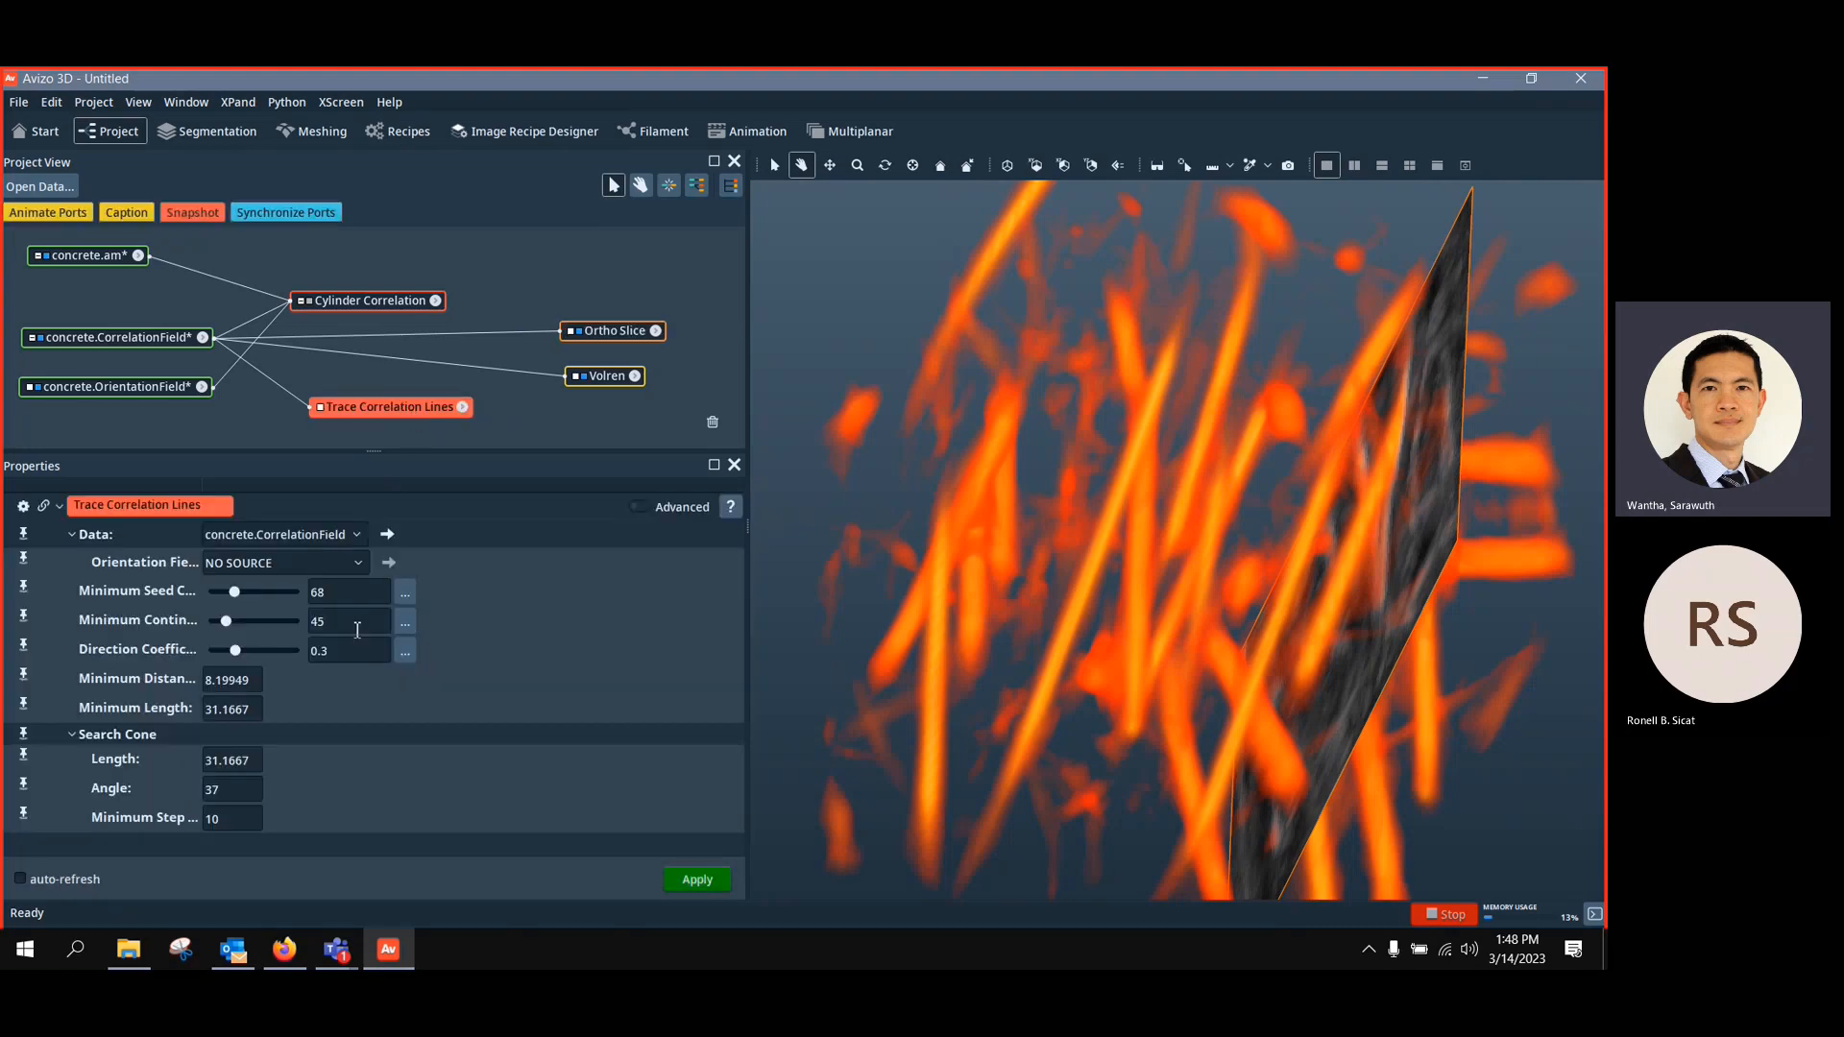
text(160)
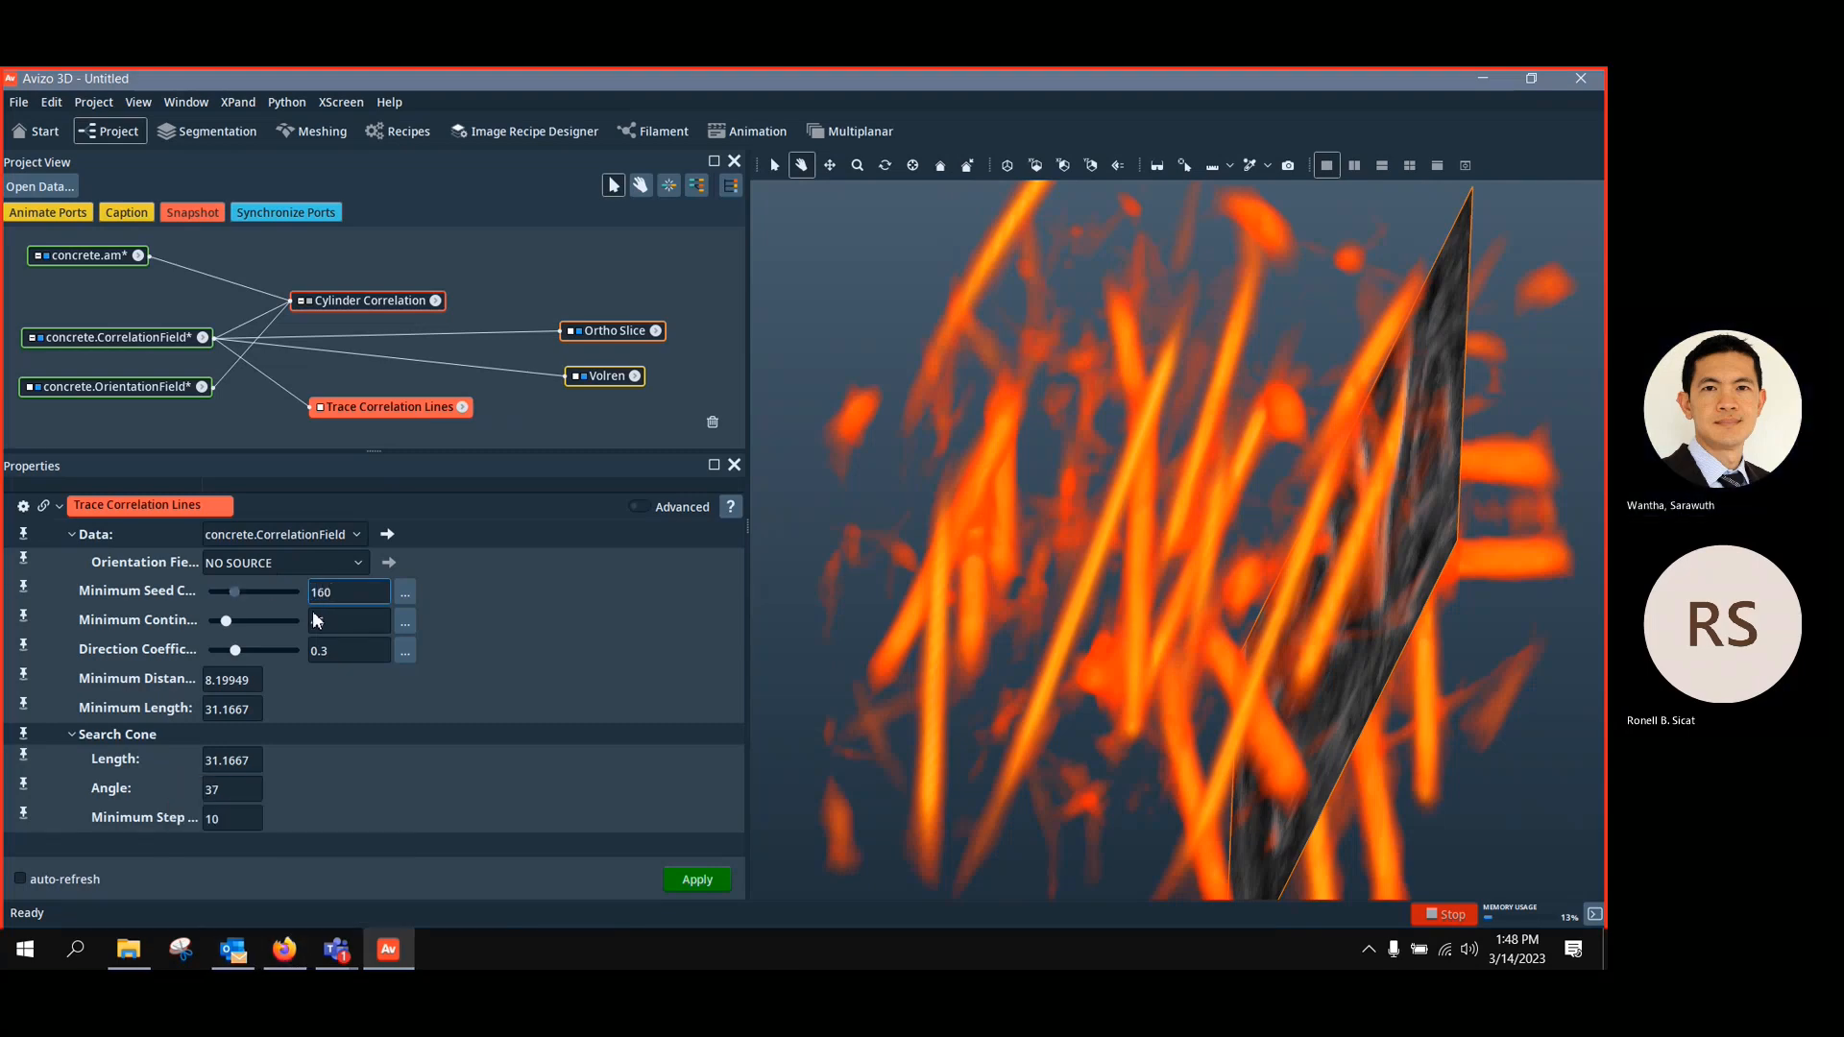
Commit the Minimum Seed Correlation of 160 and check the Ortho Slice colormap range for comparison
click(543, 627)
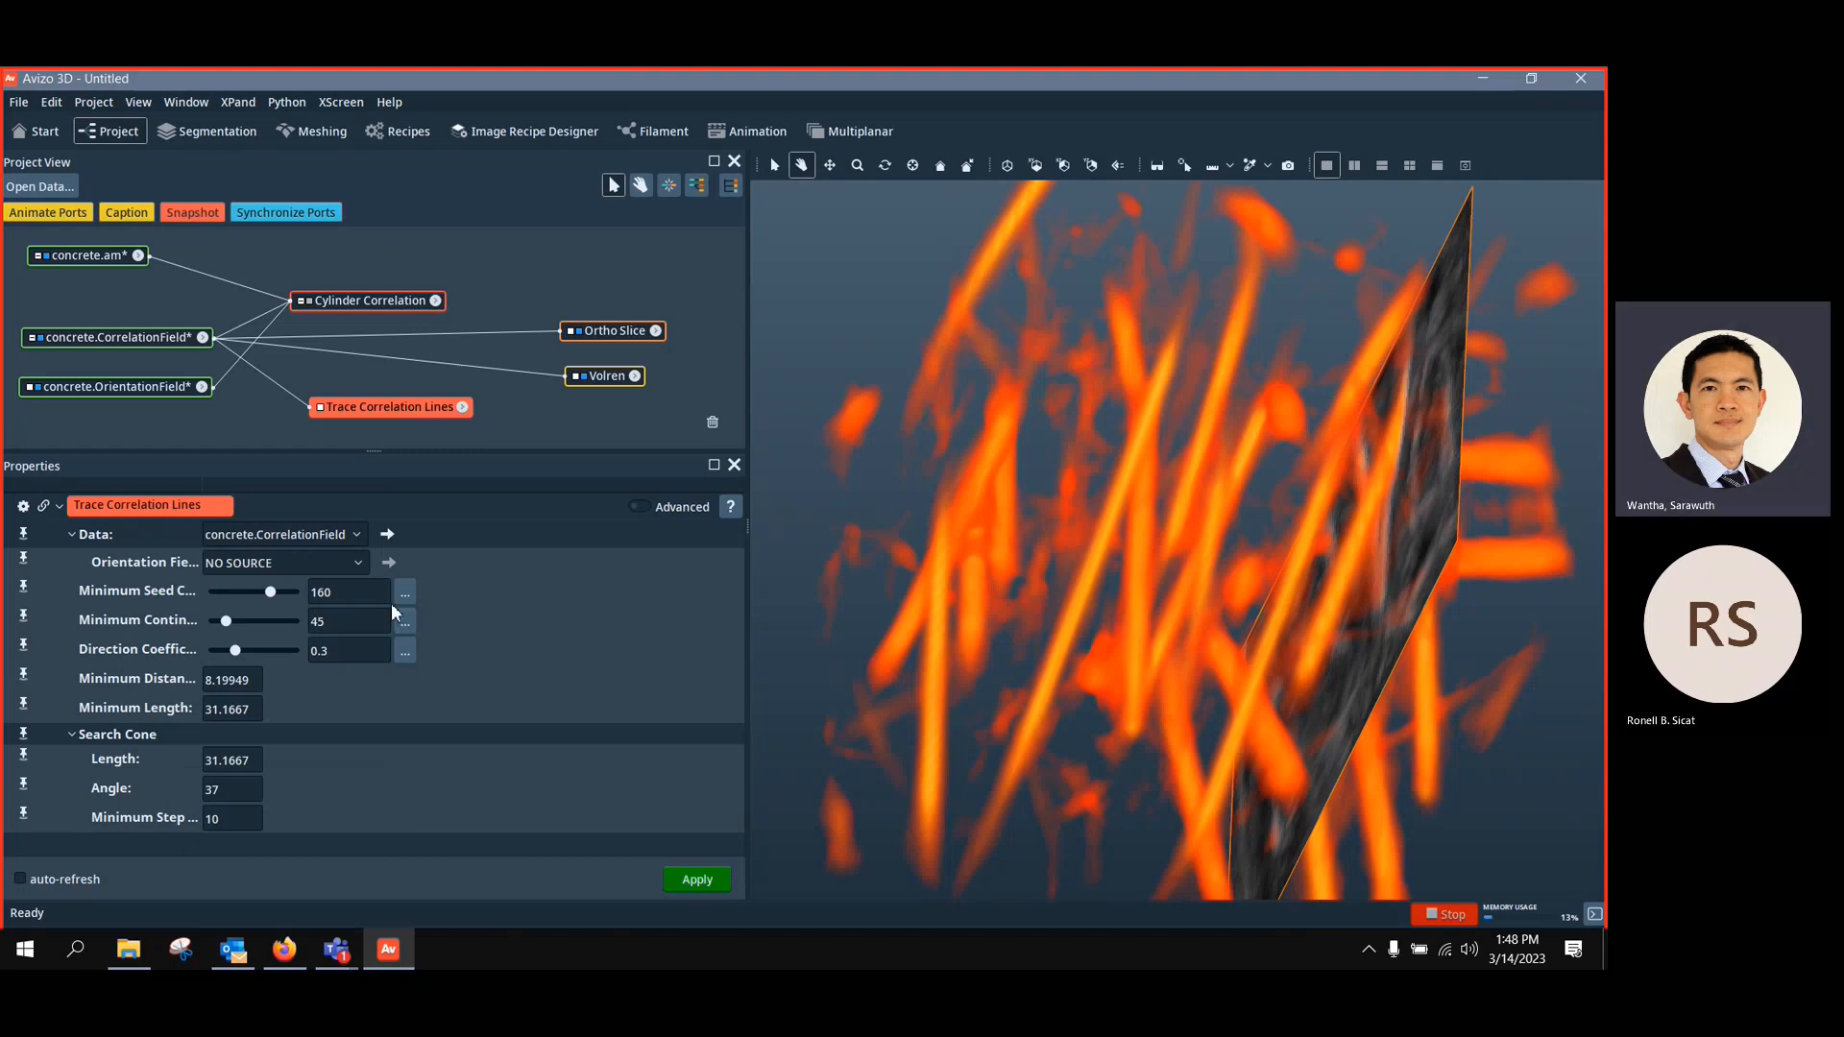
double_click(356, 592)
click(607, 331)
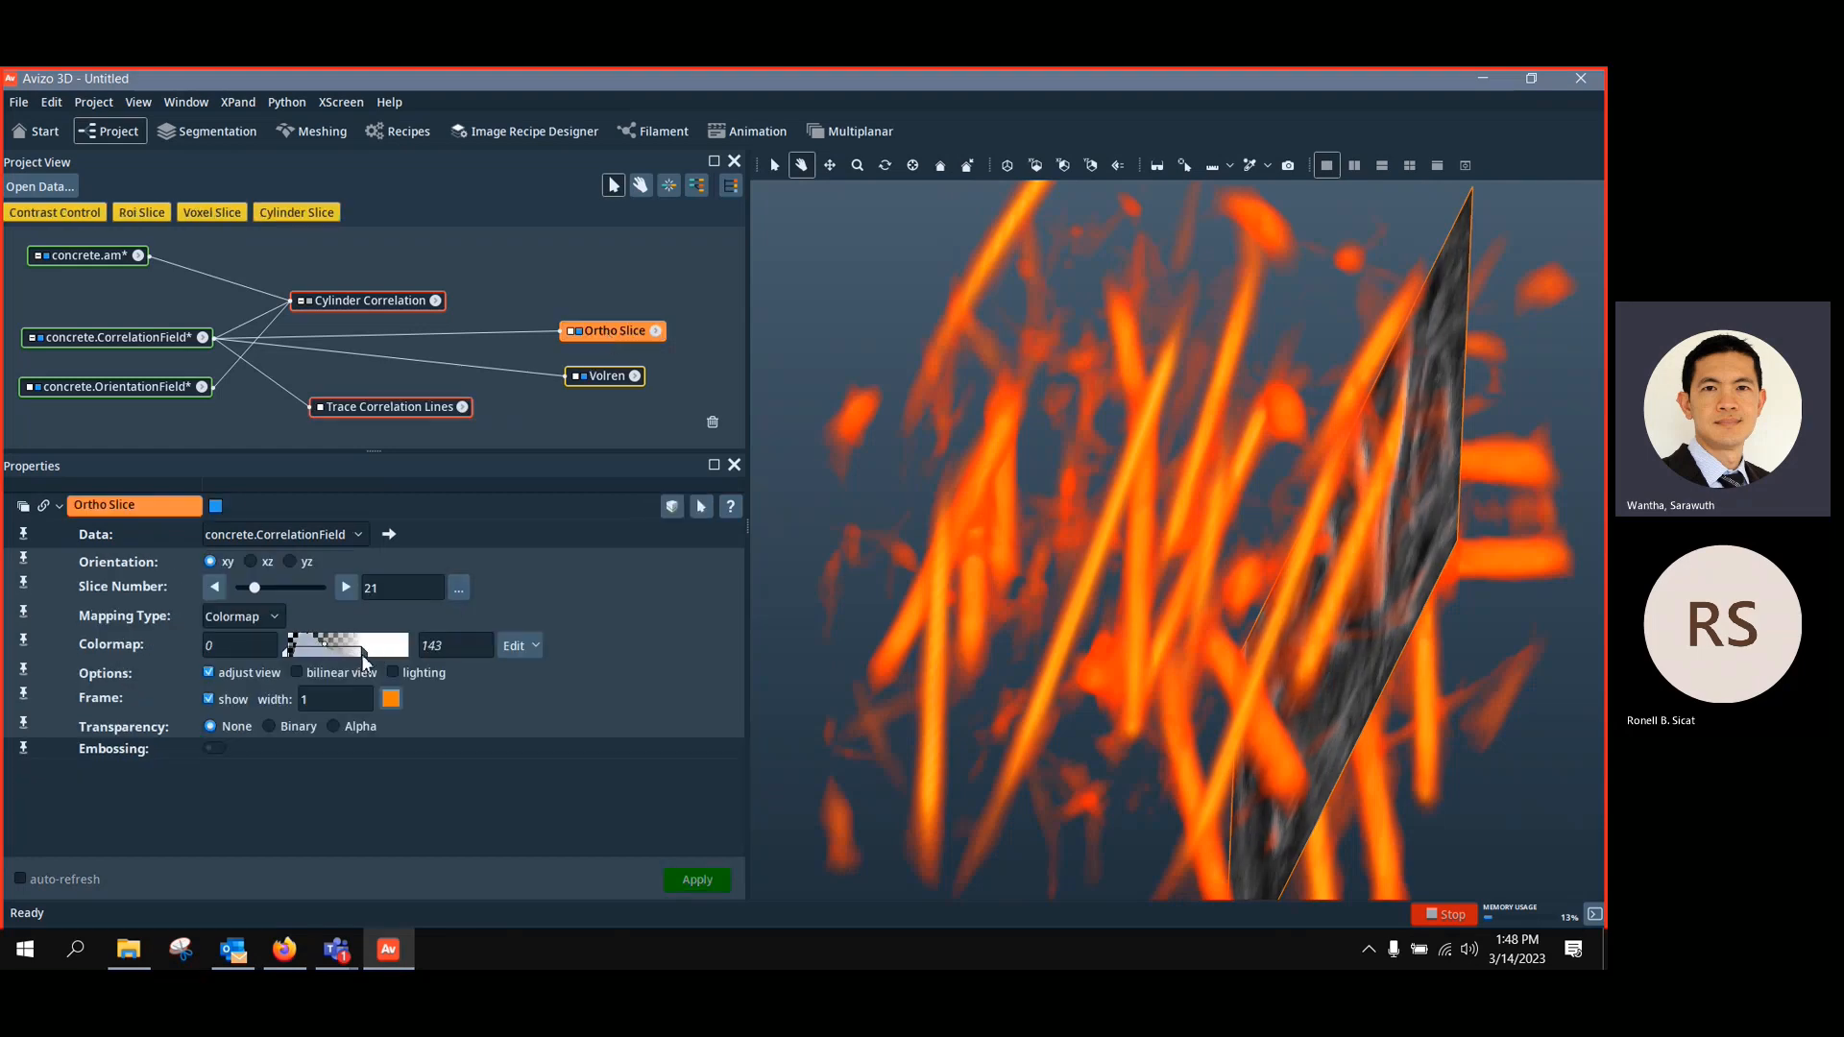
Set the Minimum Continuation value of Trace Correlation Lines to 80
click(402, 410)
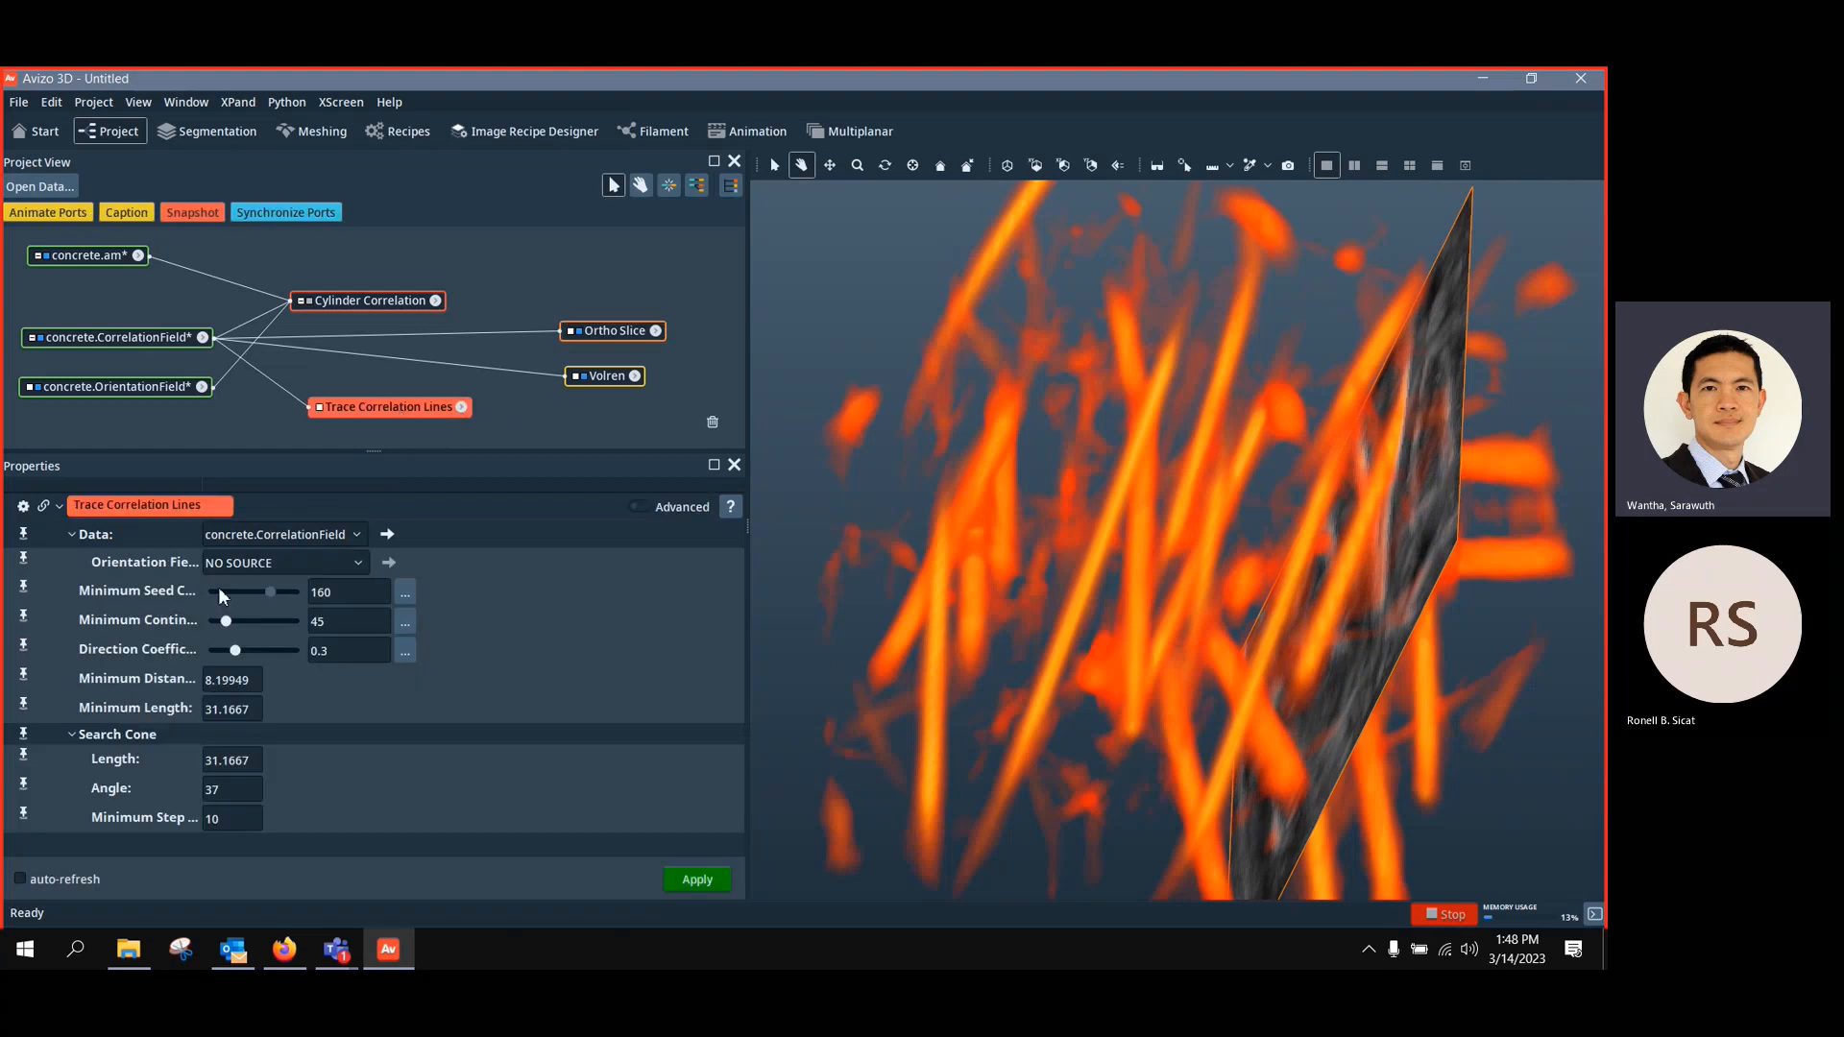
click(327, 622)
drag(361, 628, 289, 598)
double_click(346, 623)
text(80)
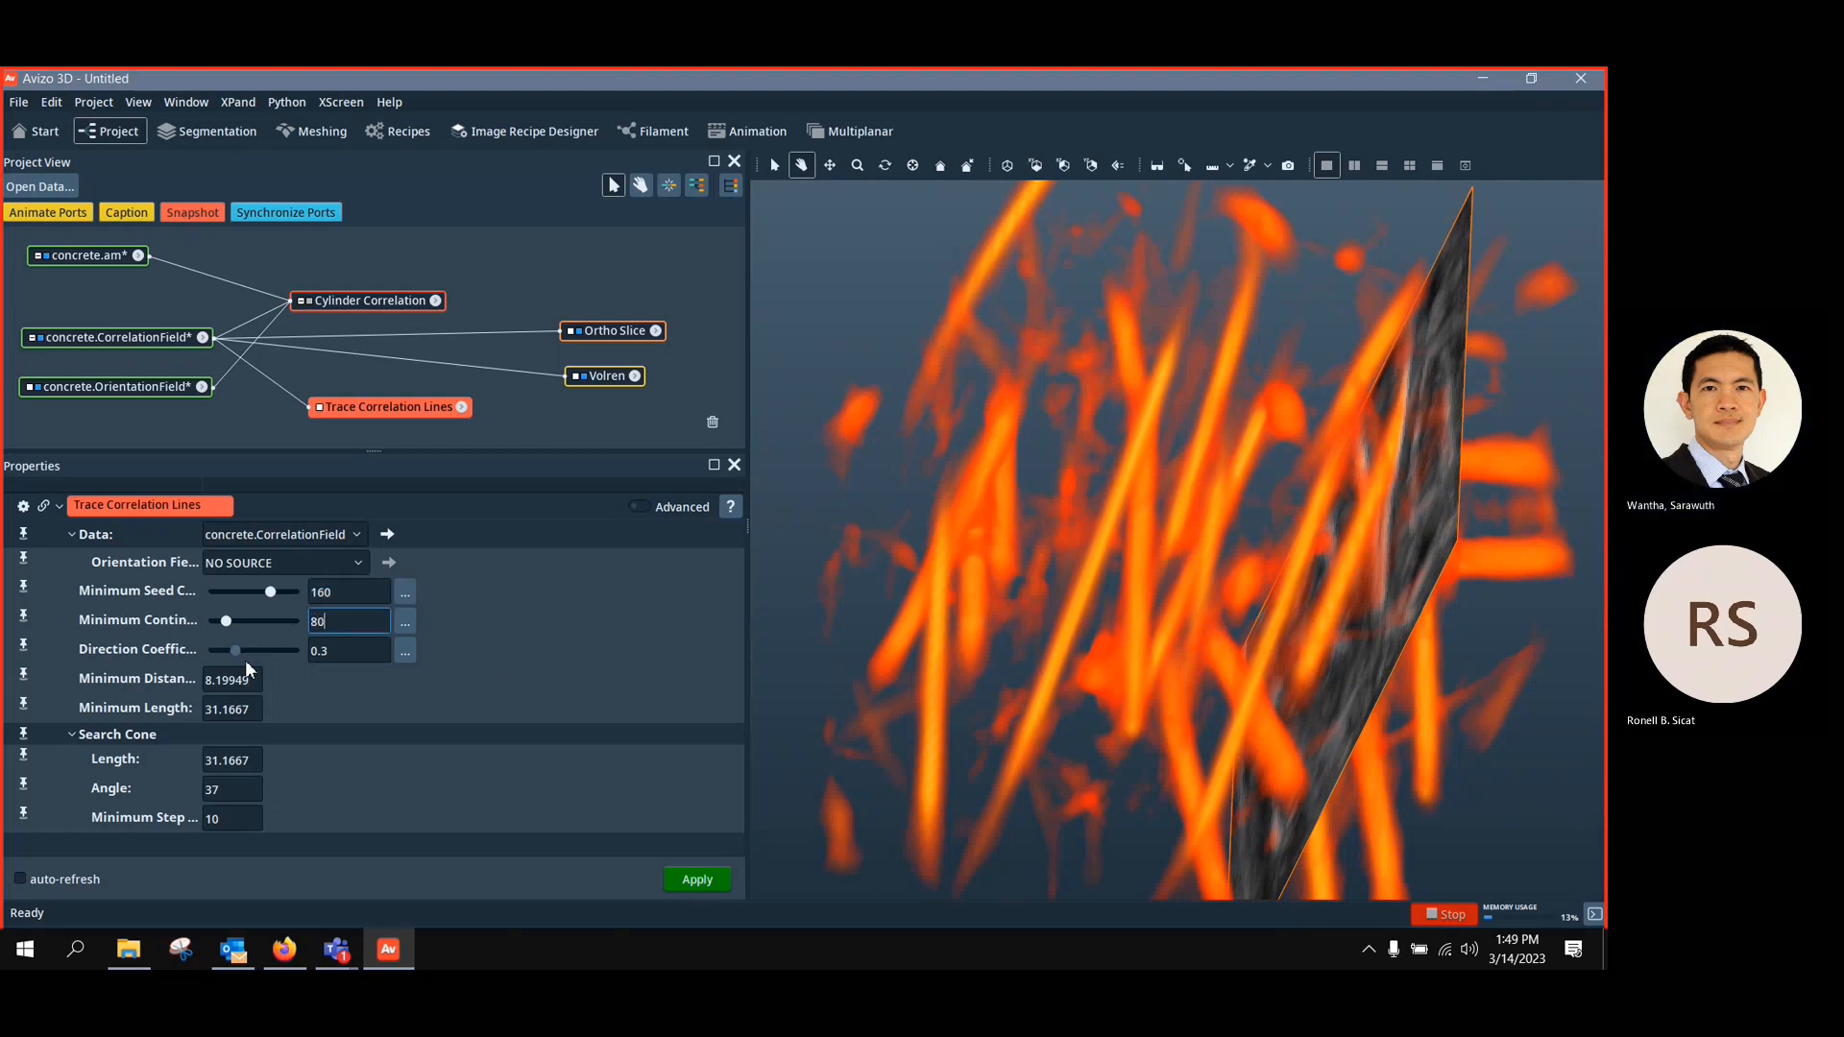
key(Return)
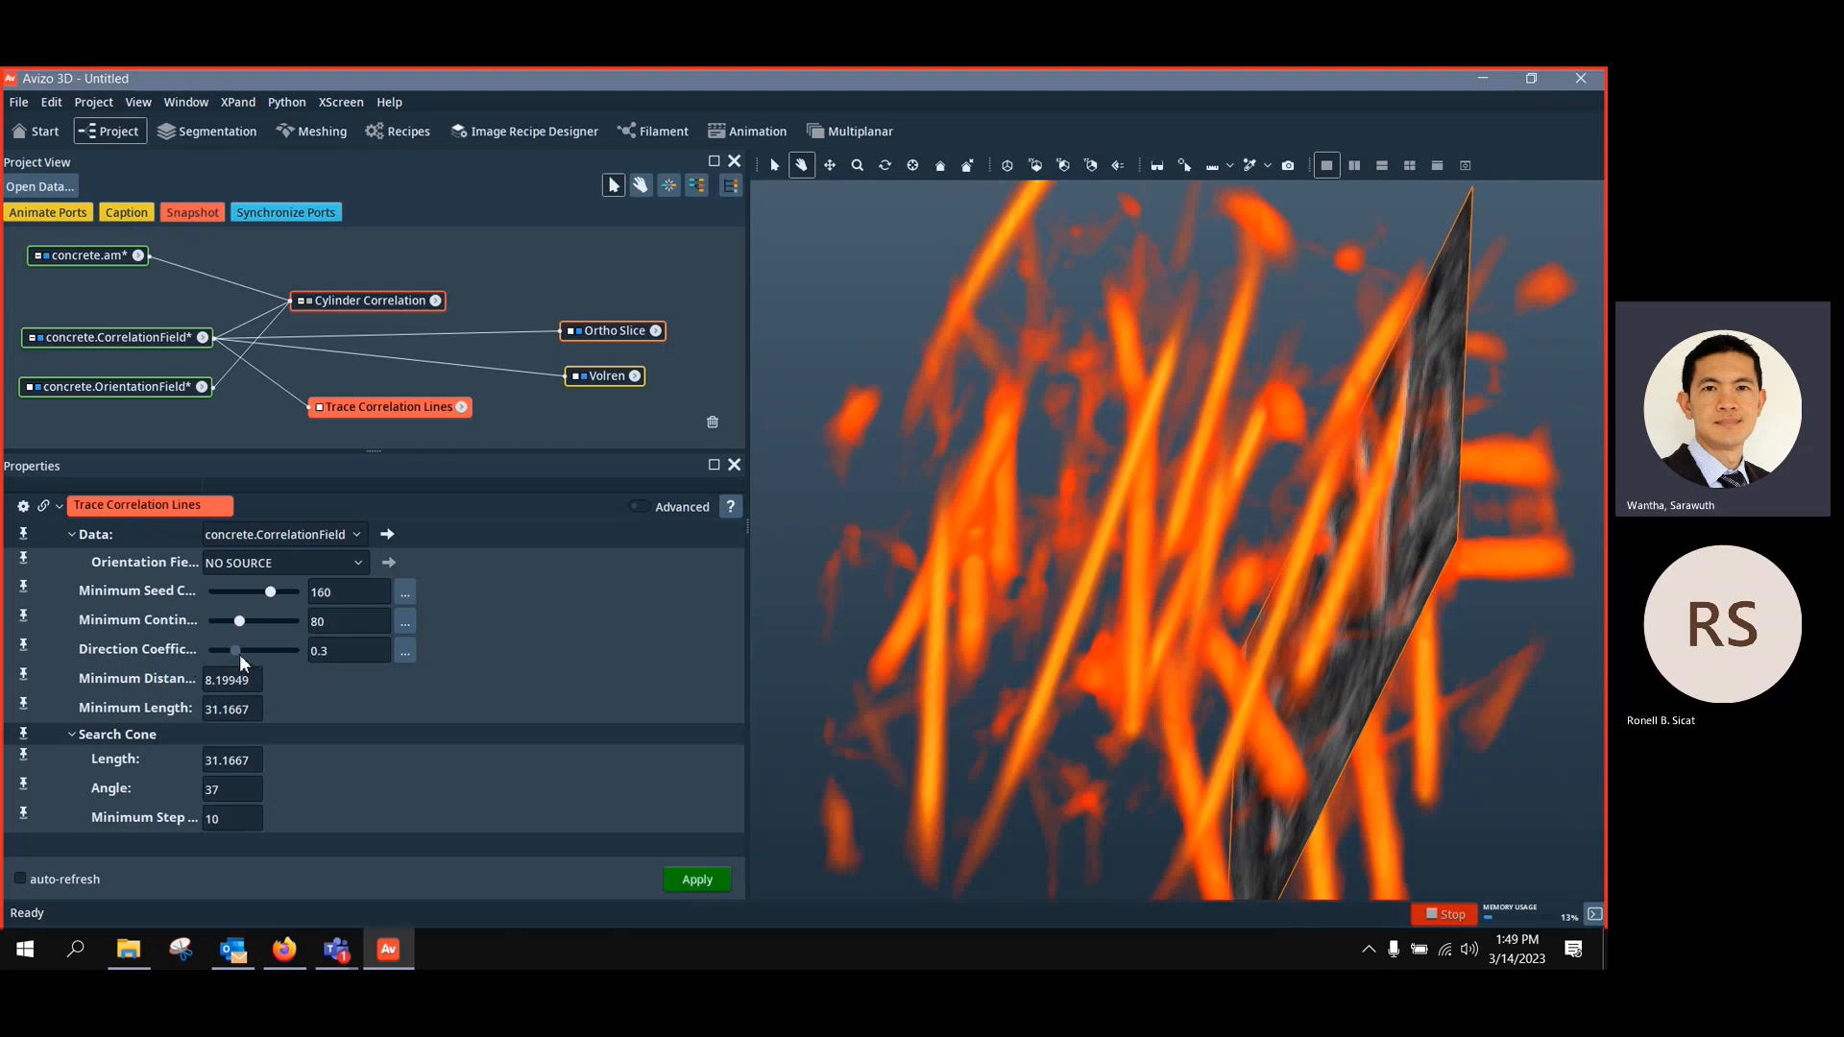
Enter a Direction Coefficient of 0.3 for Trace Correlation Lines
drag(303, 654, 232, 654)
drag(376, 656, 326, 662)
text(3)
key(Return)
Examine the rendered fibers' directions and spacing from several angles and up close, and bring up the Cylinder Correlation settings
scroll(940, 672, down, 3)
drag(943, 653, 1009, 667)
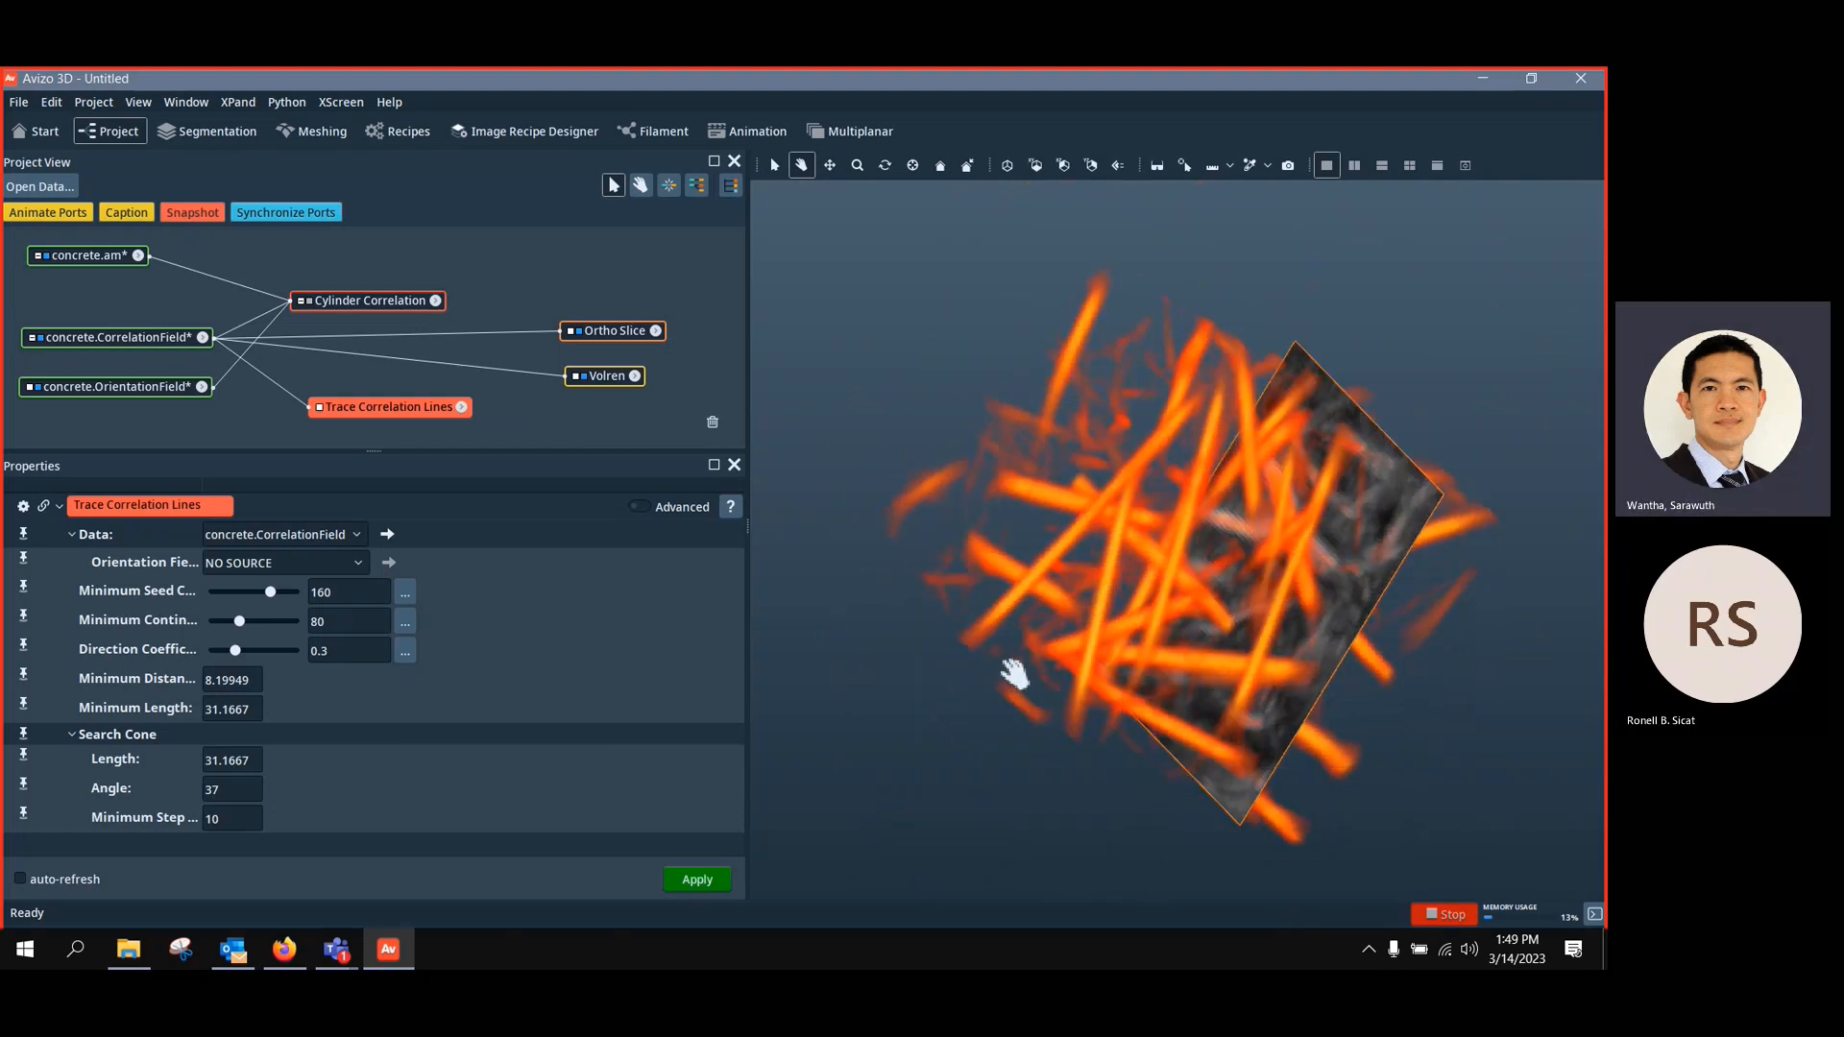
drag(1104, 605, 1223, 605)
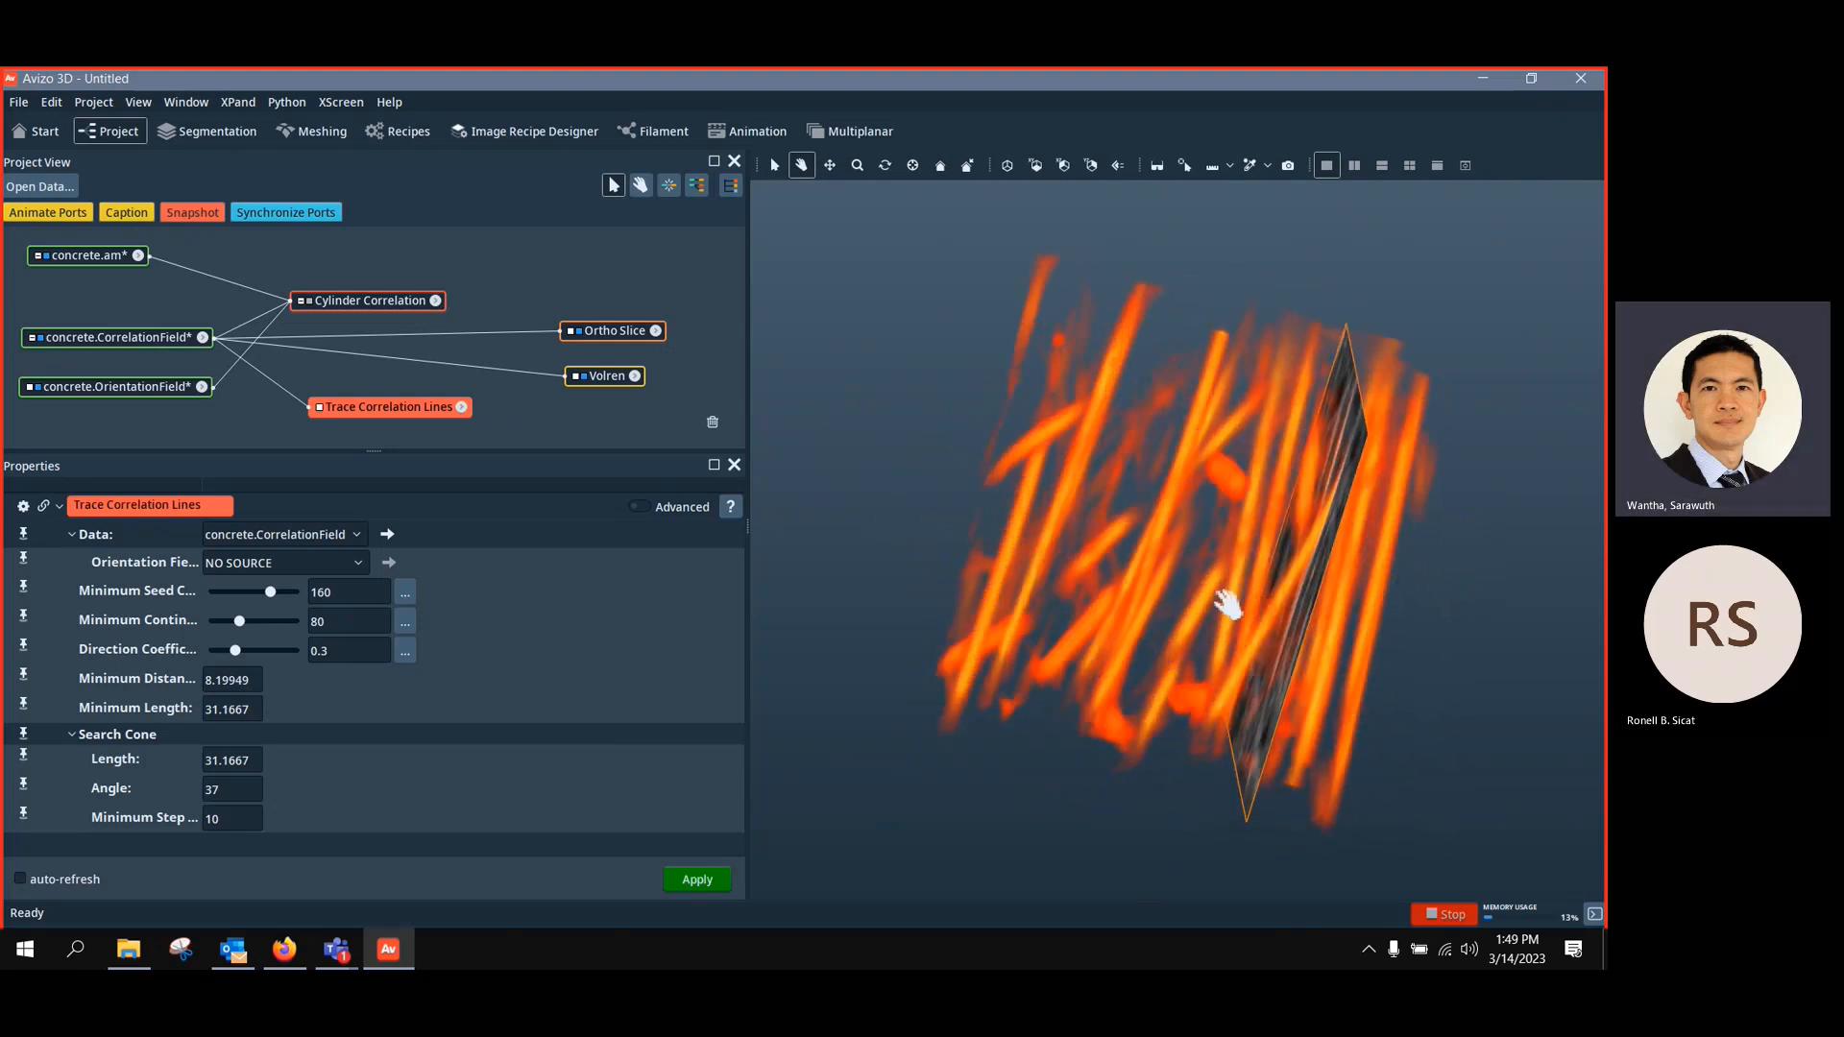
drag(1063, 519, 1262, 588)
scroll(1359, 647, up, 5)
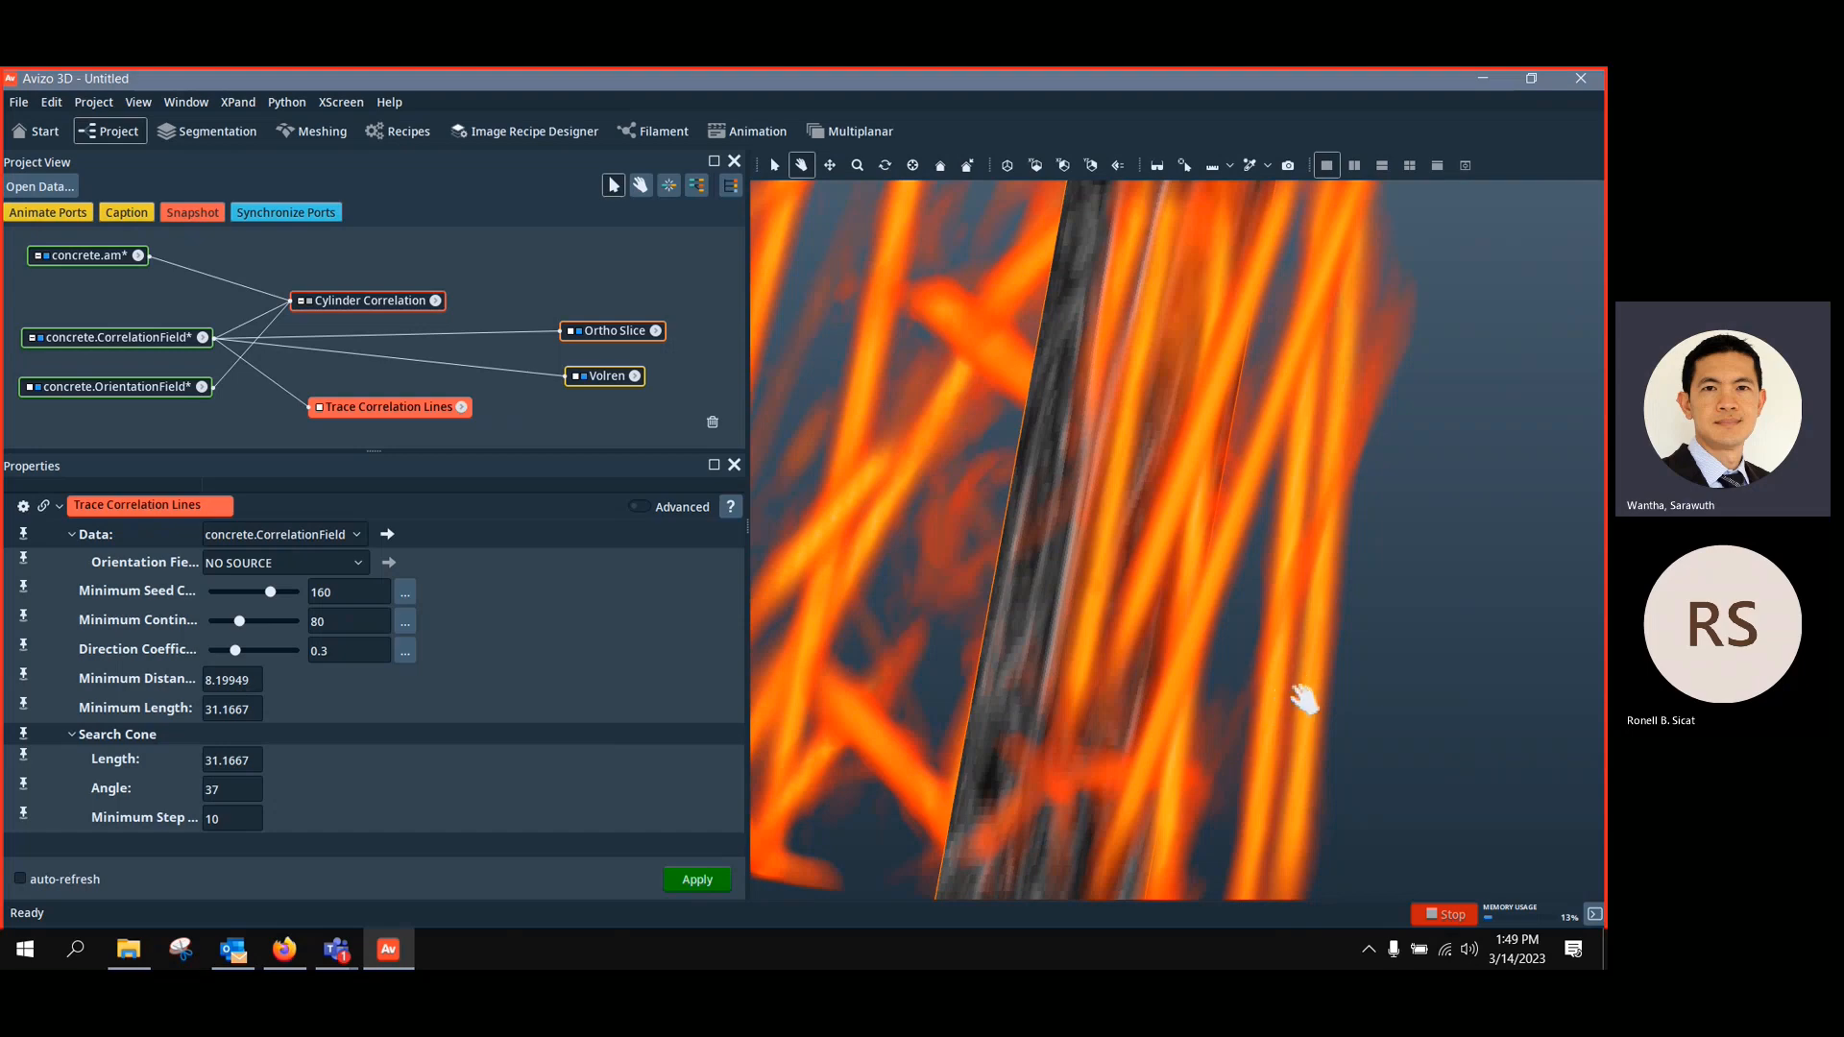
click(1306, 698)
click(348, 302)
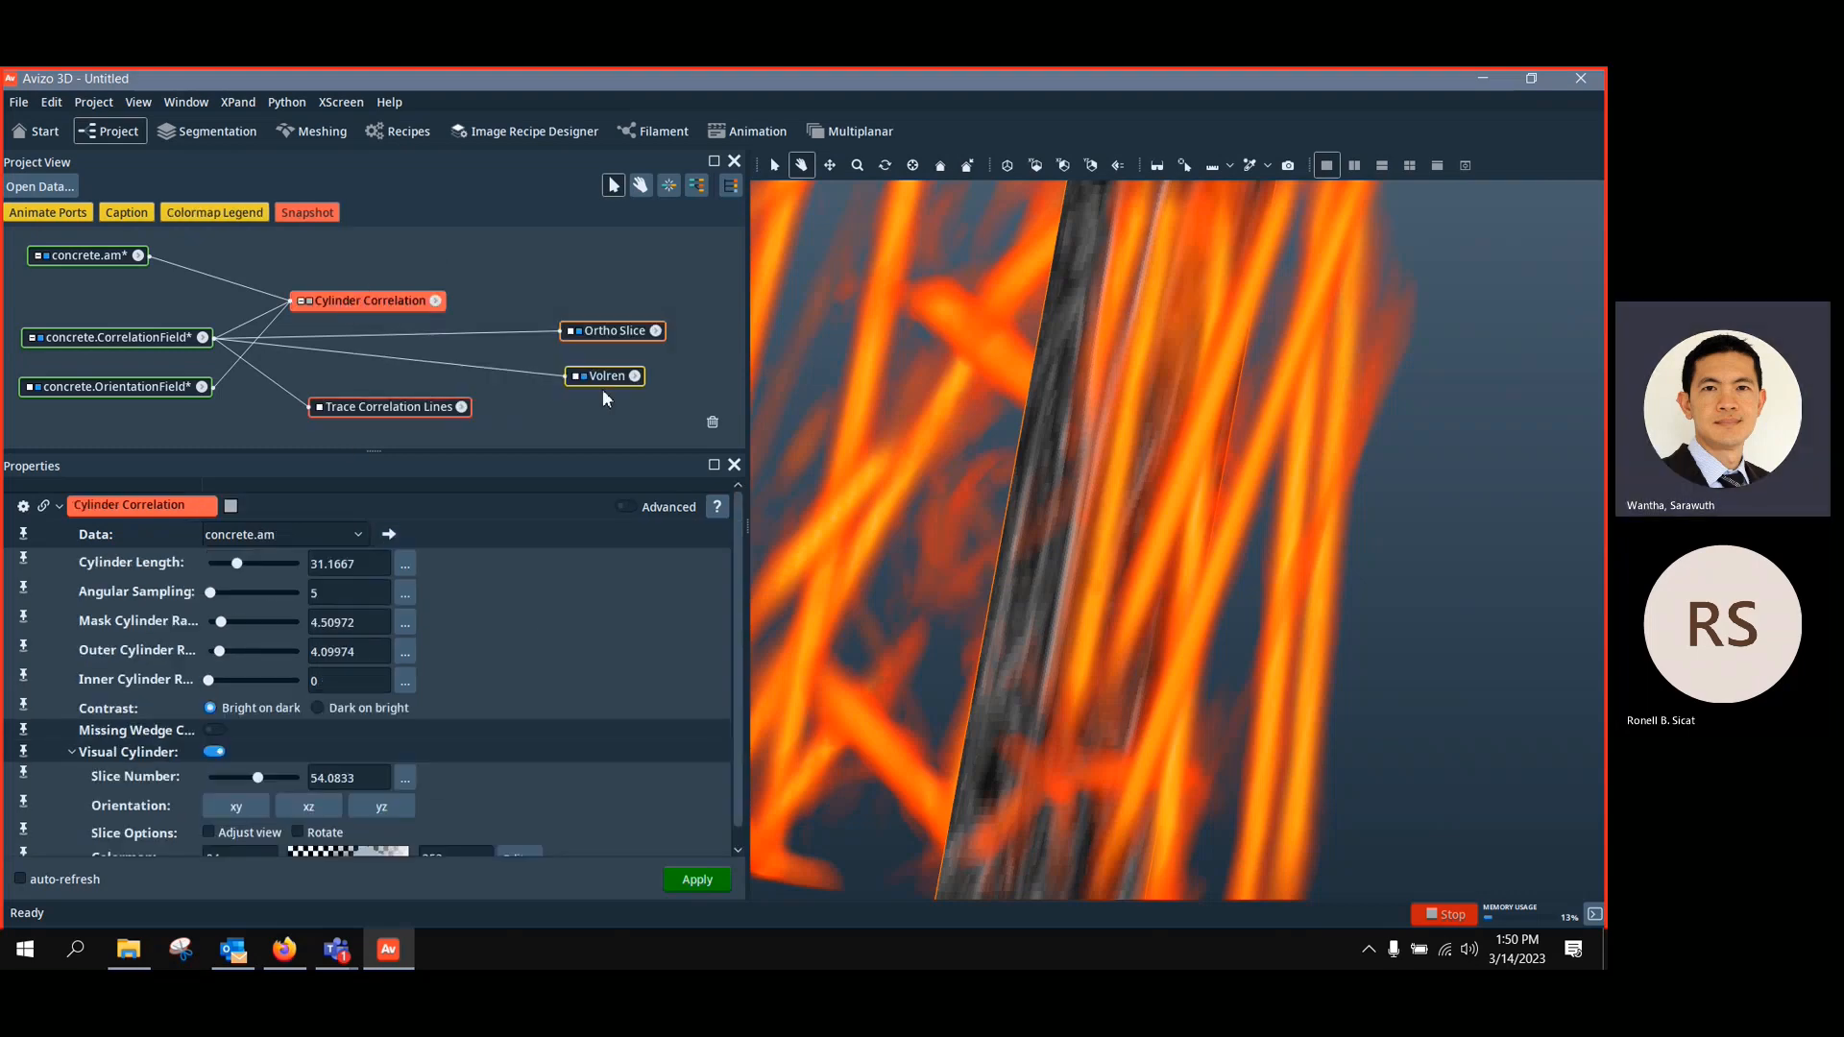
Review the Trace Correlation Lines parameters, including the seed and continuation correlation minimums, and try to run the tracing
click(400, 409)
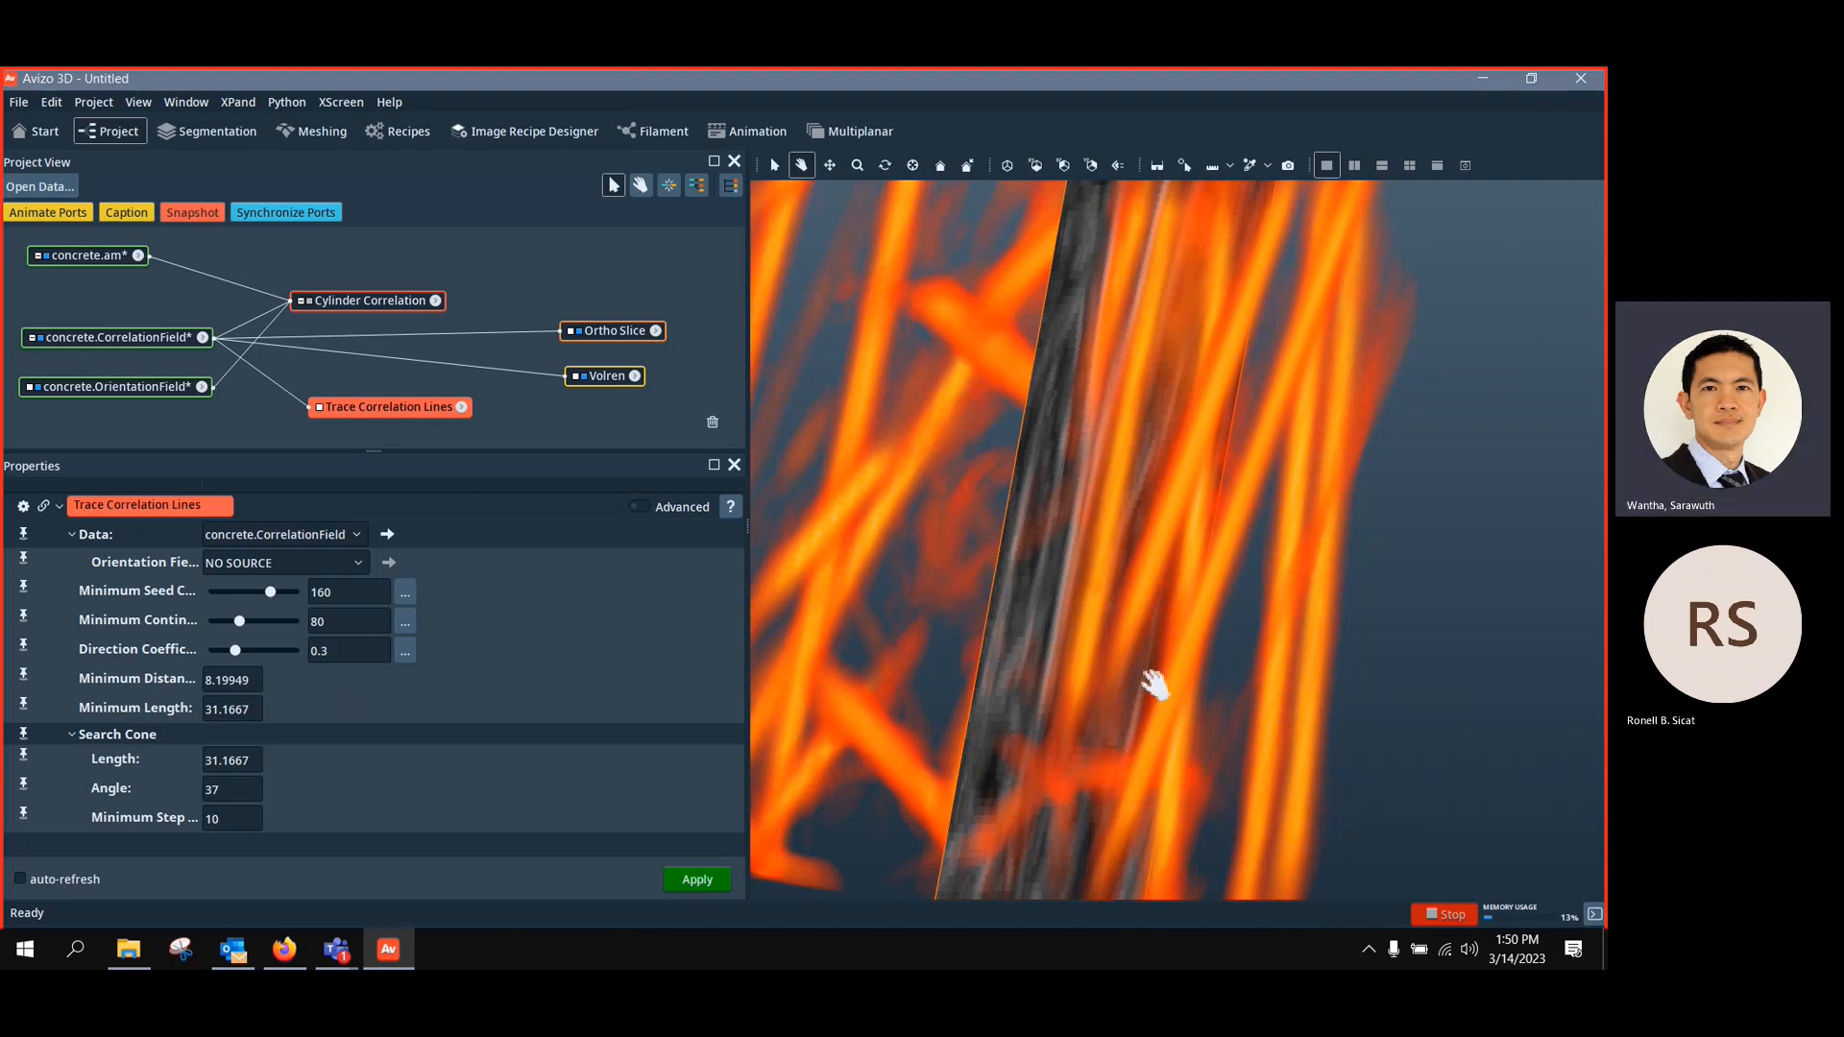
scroll(1153, 679, down, 5)
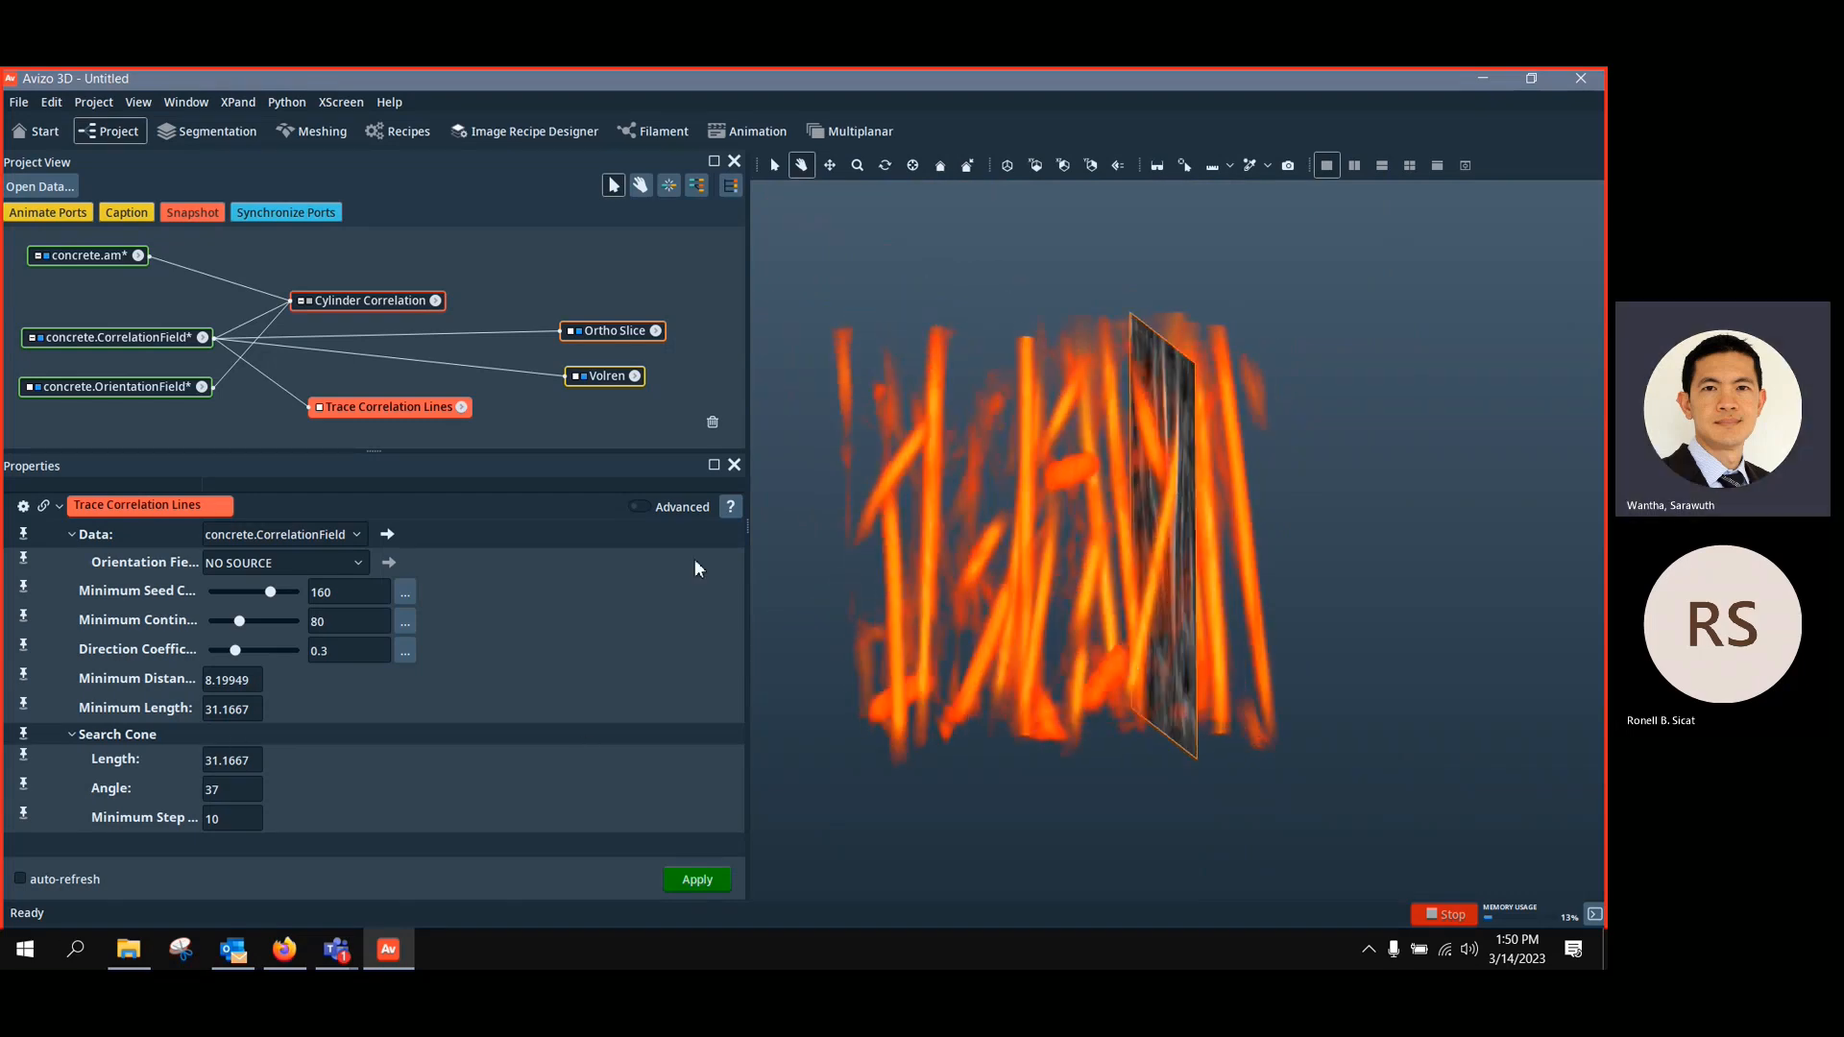
drag(836, 576, 931, 445)
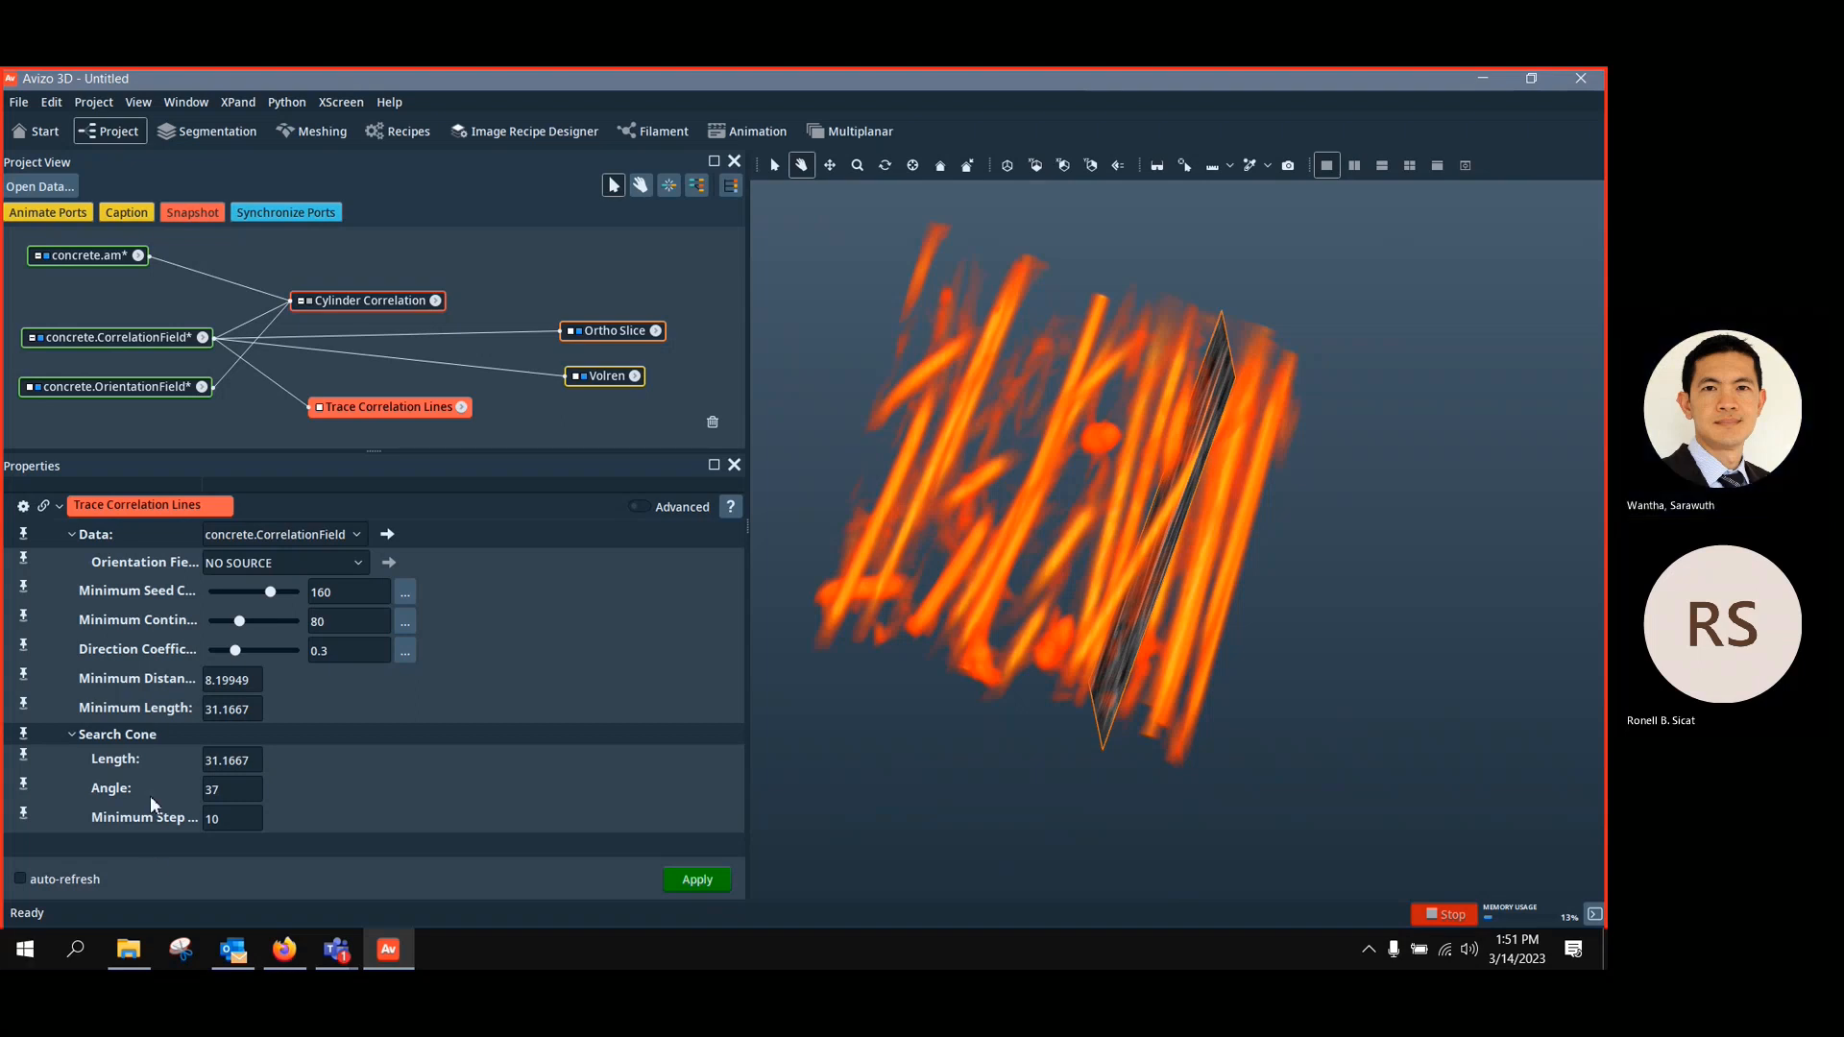
mouse_move(109, 962)
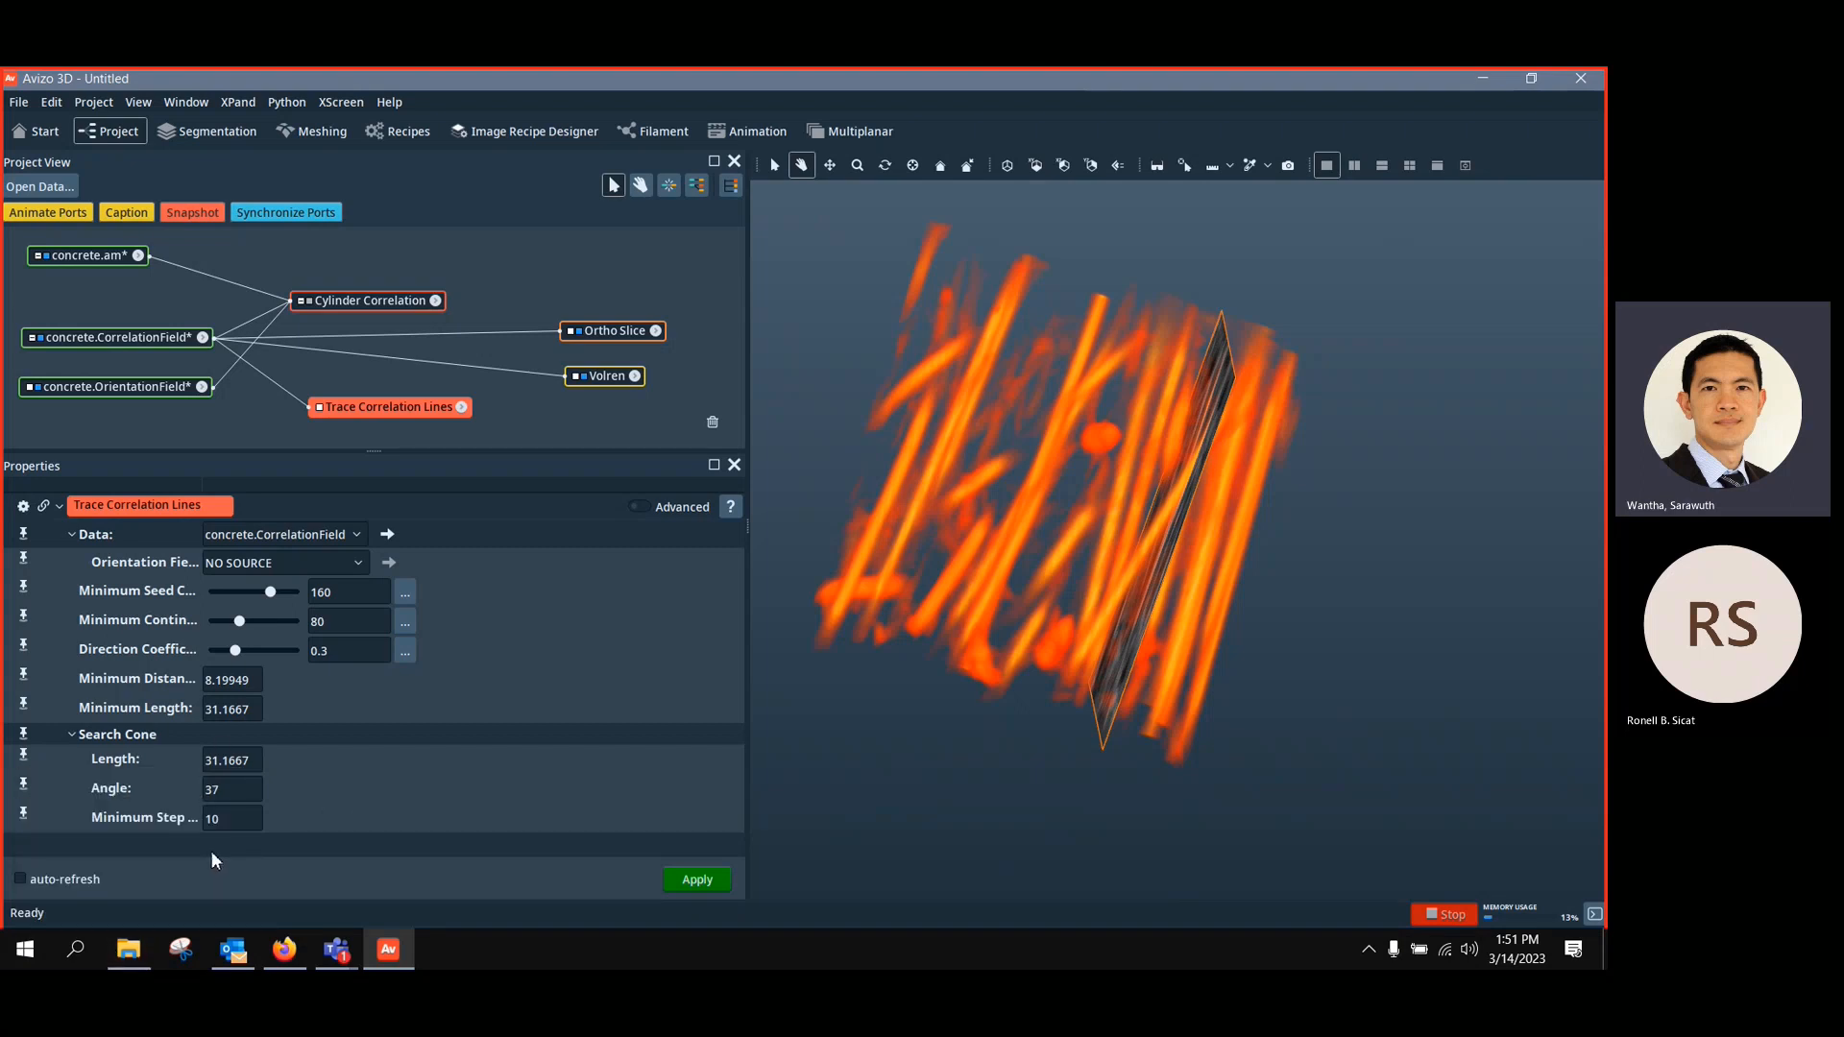
mouse_move(313, 964)
double_click(374, 600)
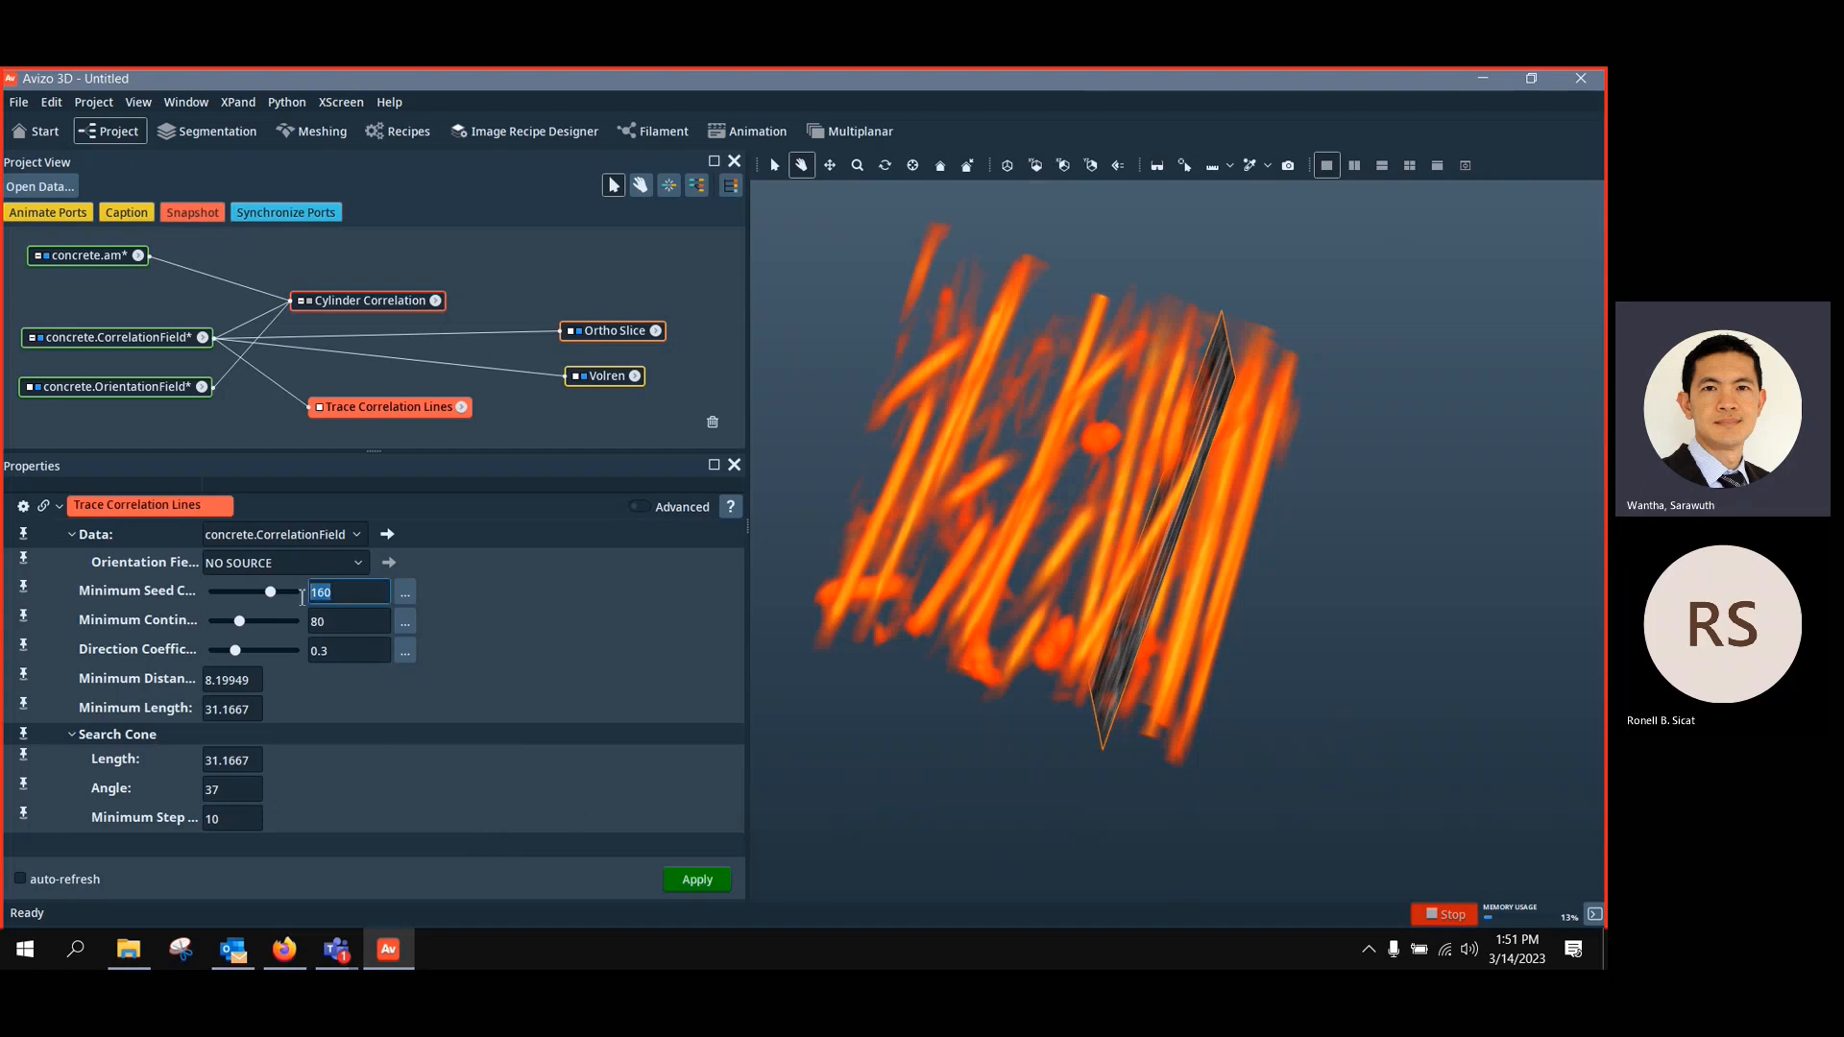
double_click(346, 623)
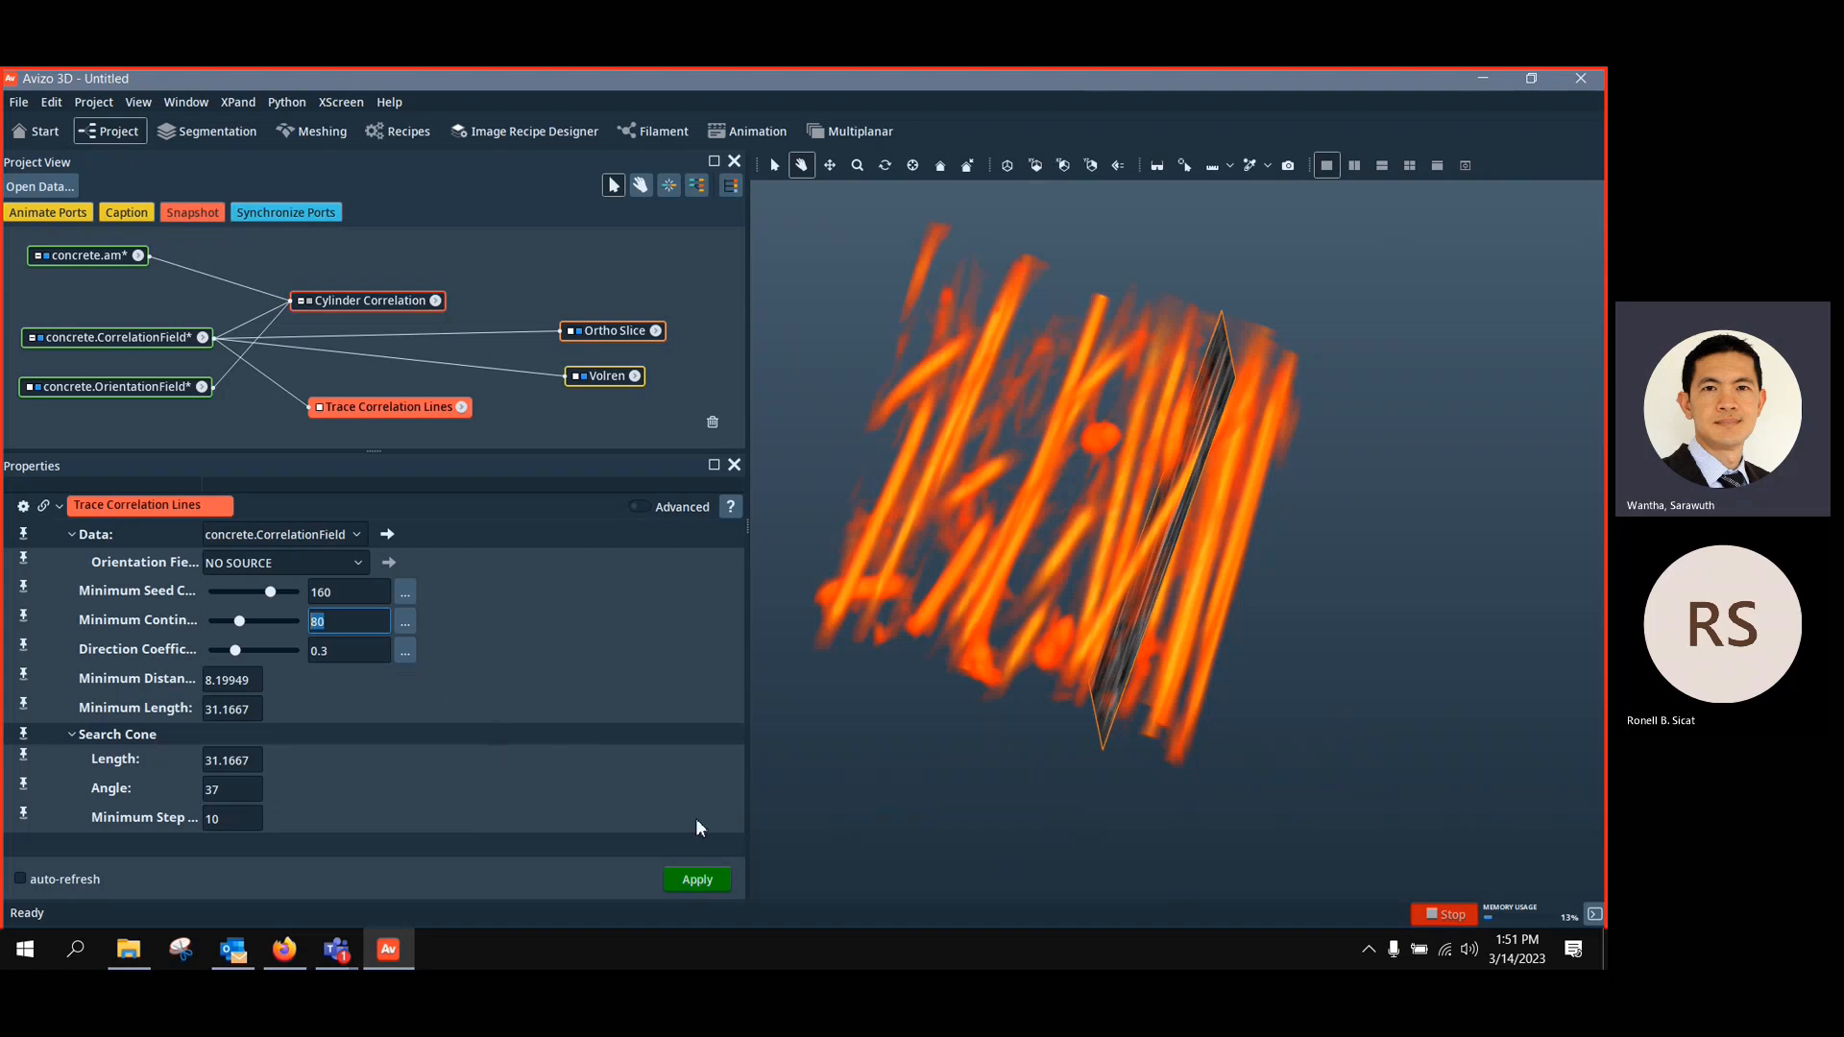
click(707, 880)
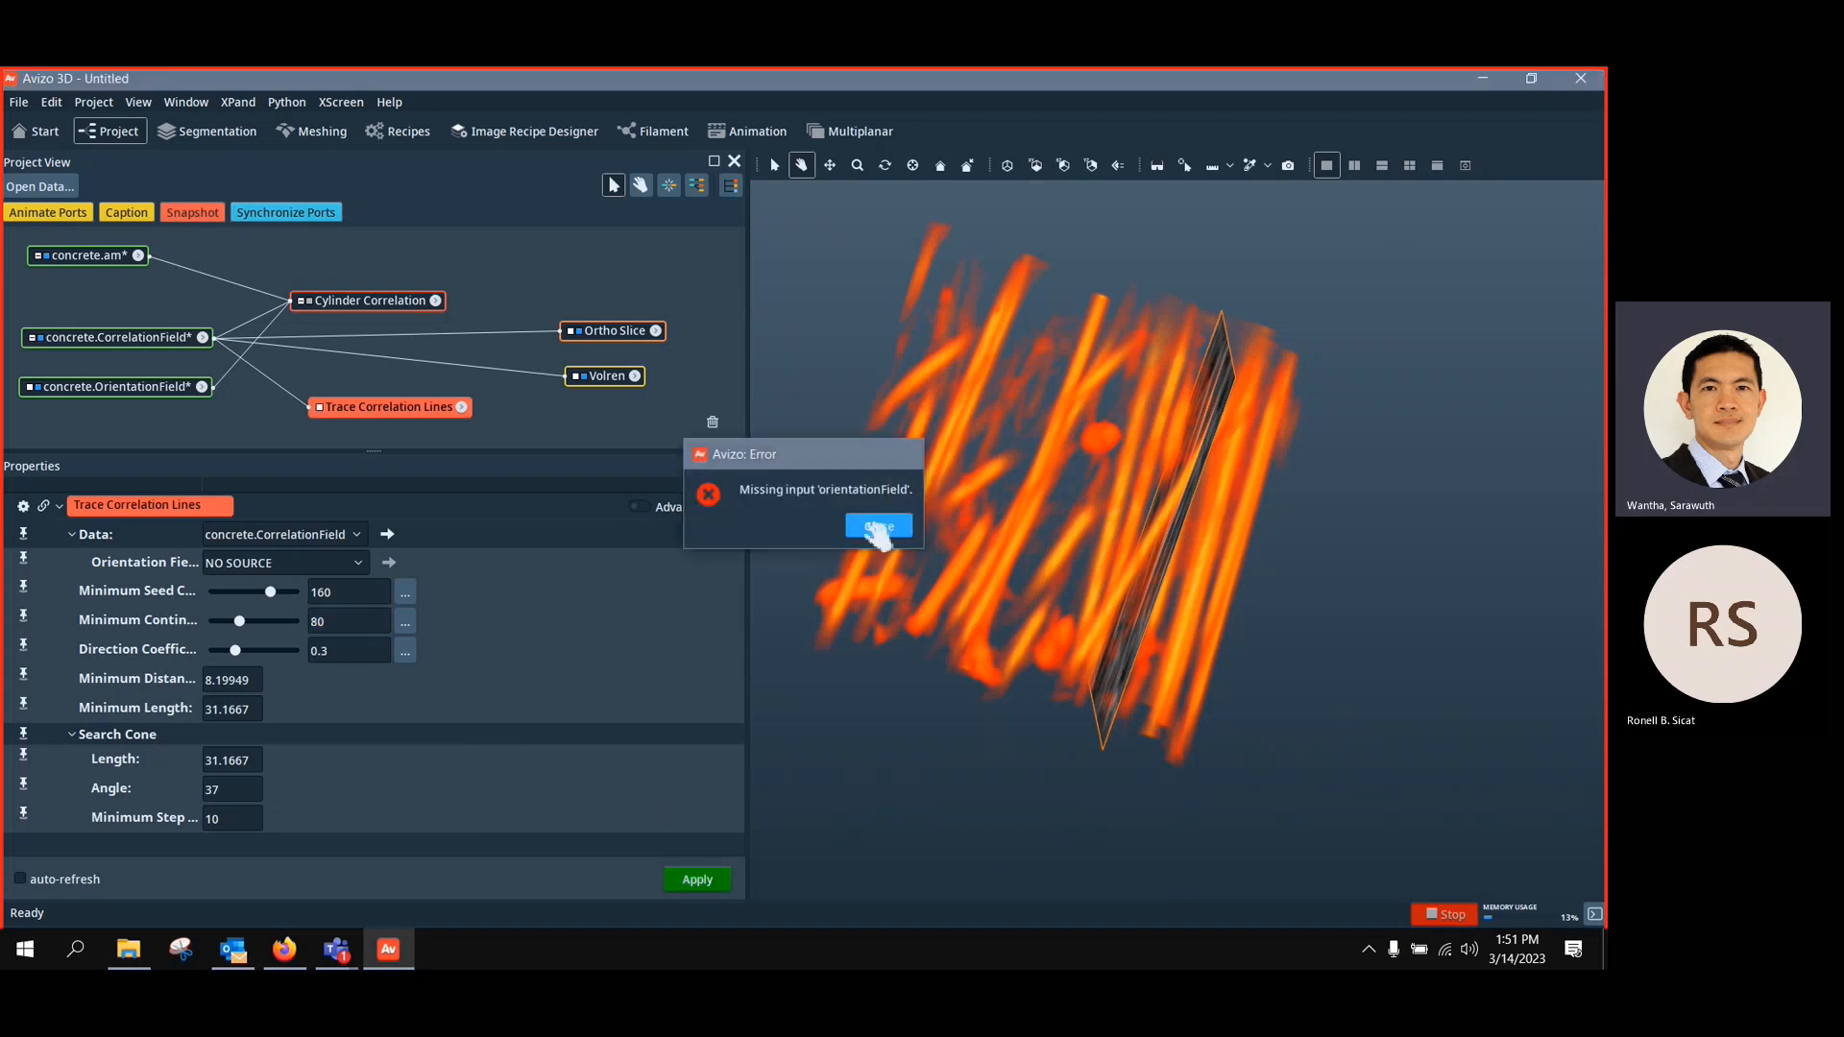
click(869, 528)
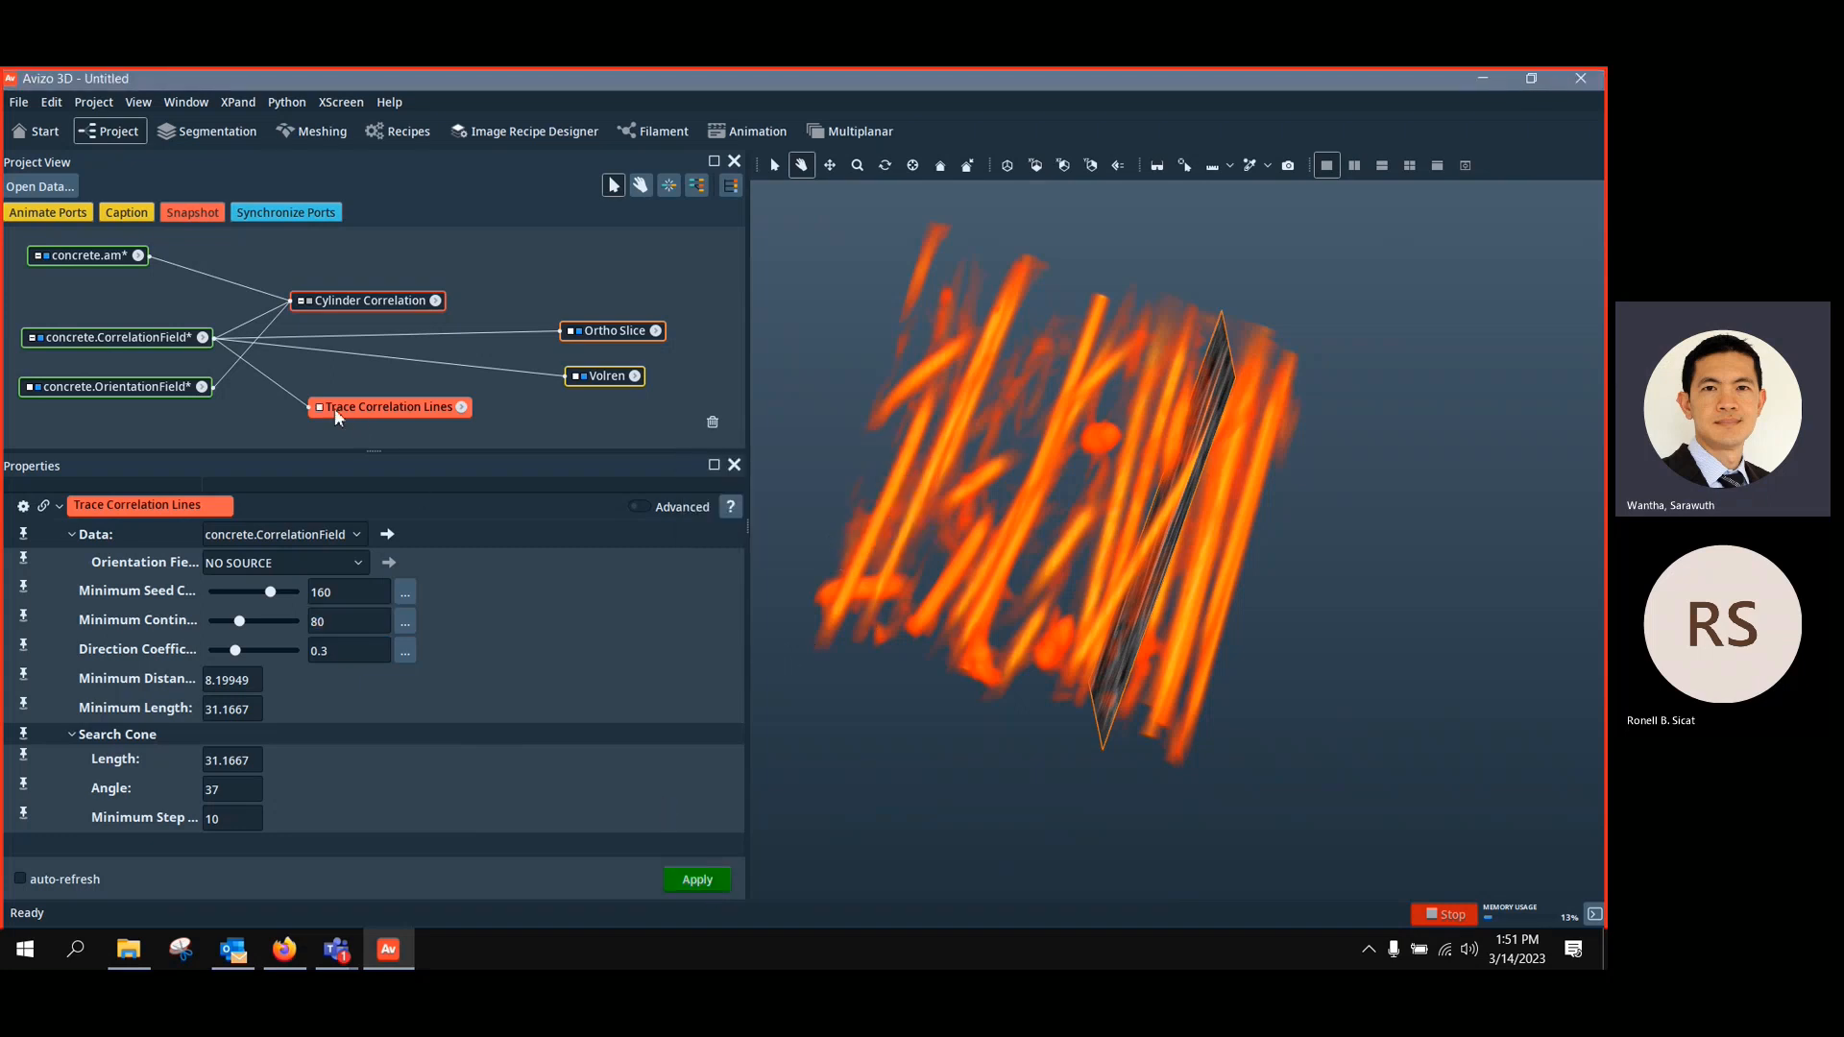
Connect concrete.OrientationField to the Orientation Field input of Trace Correlation Lines and run the tracing
drag(133, 394, 113, 414)
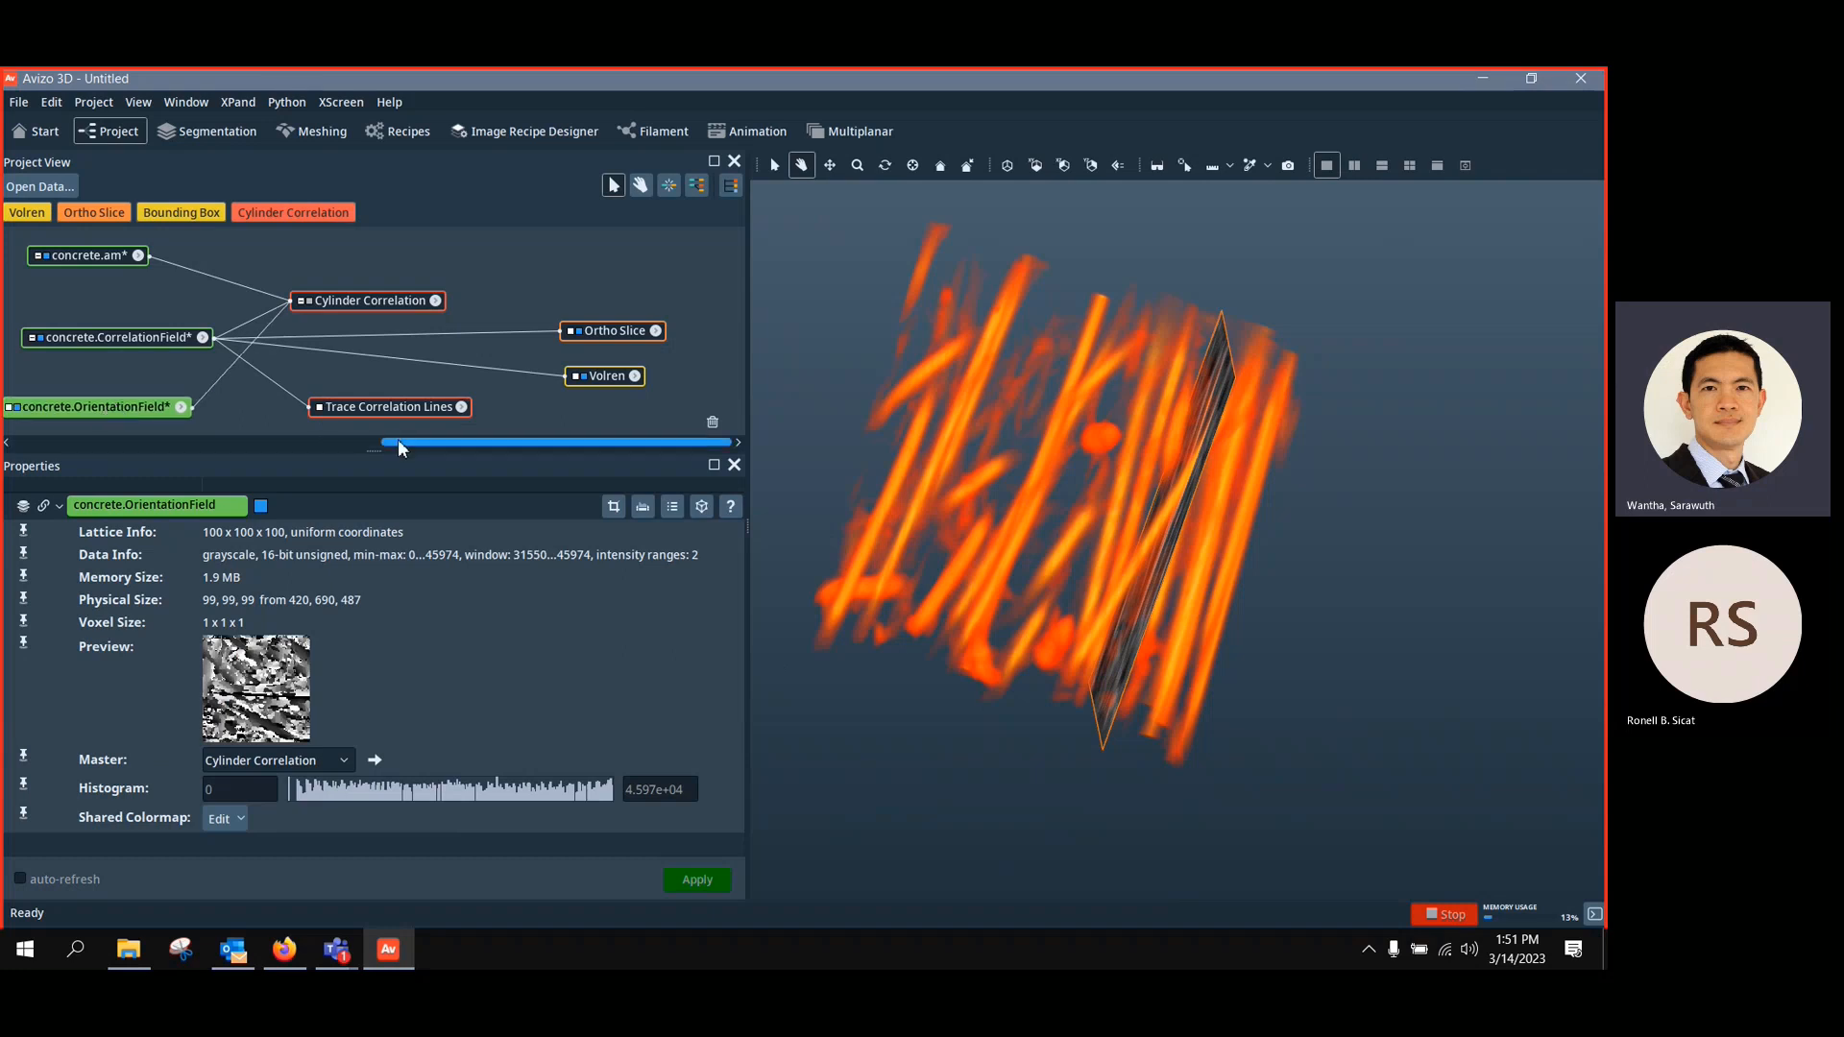
drag(406, 408, 427, 394)
click(340, 392)
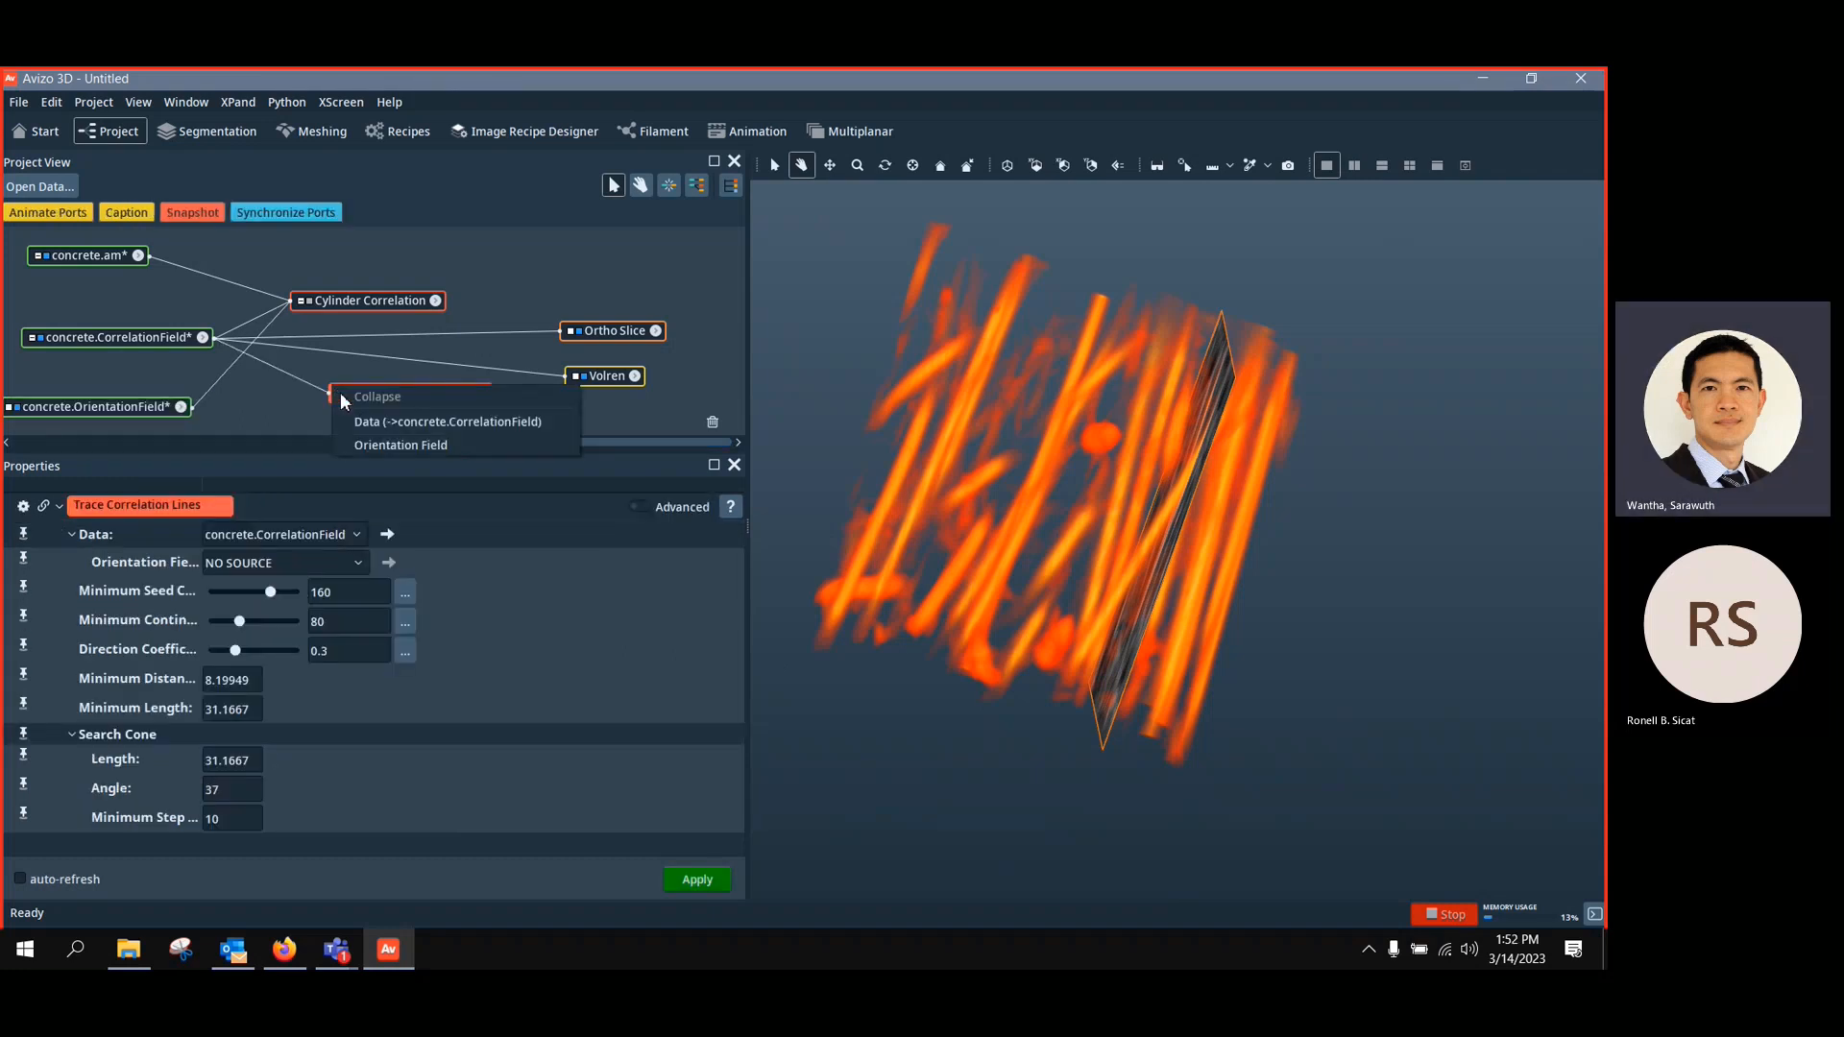
click(384, 444)
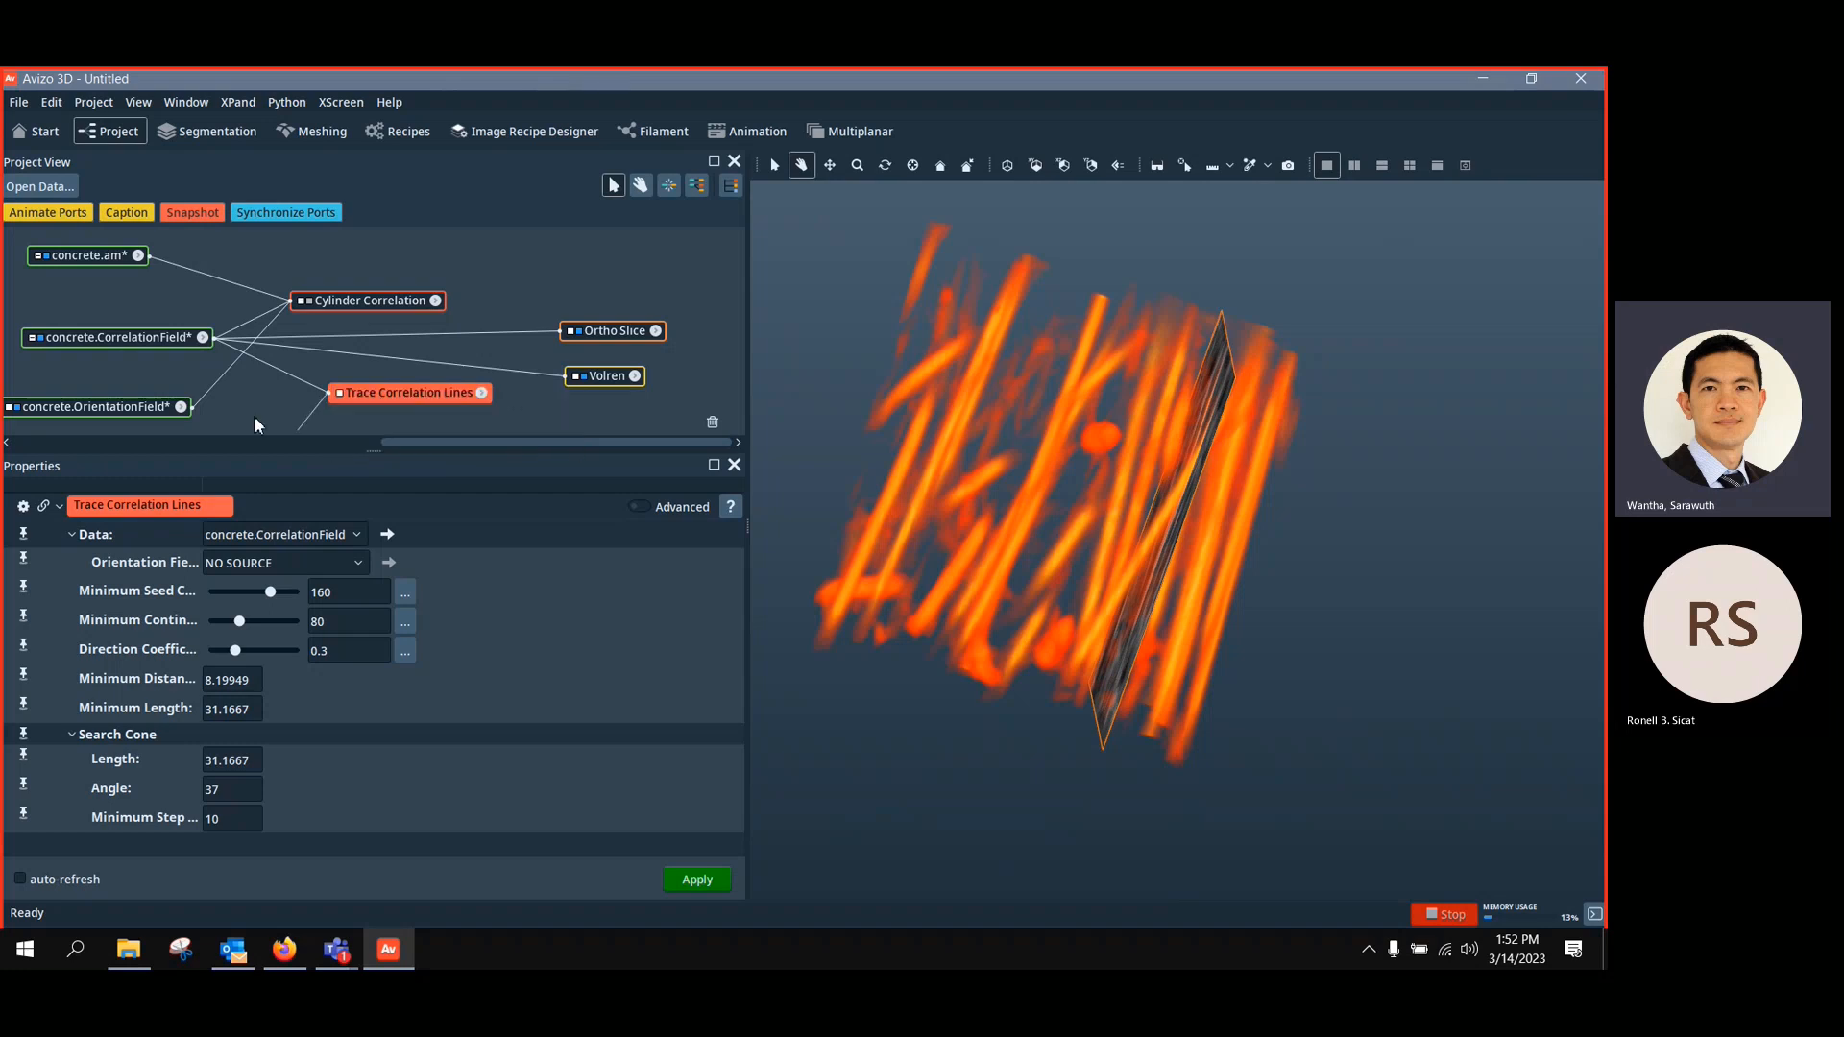
click(178, 405)
click(358, 536)
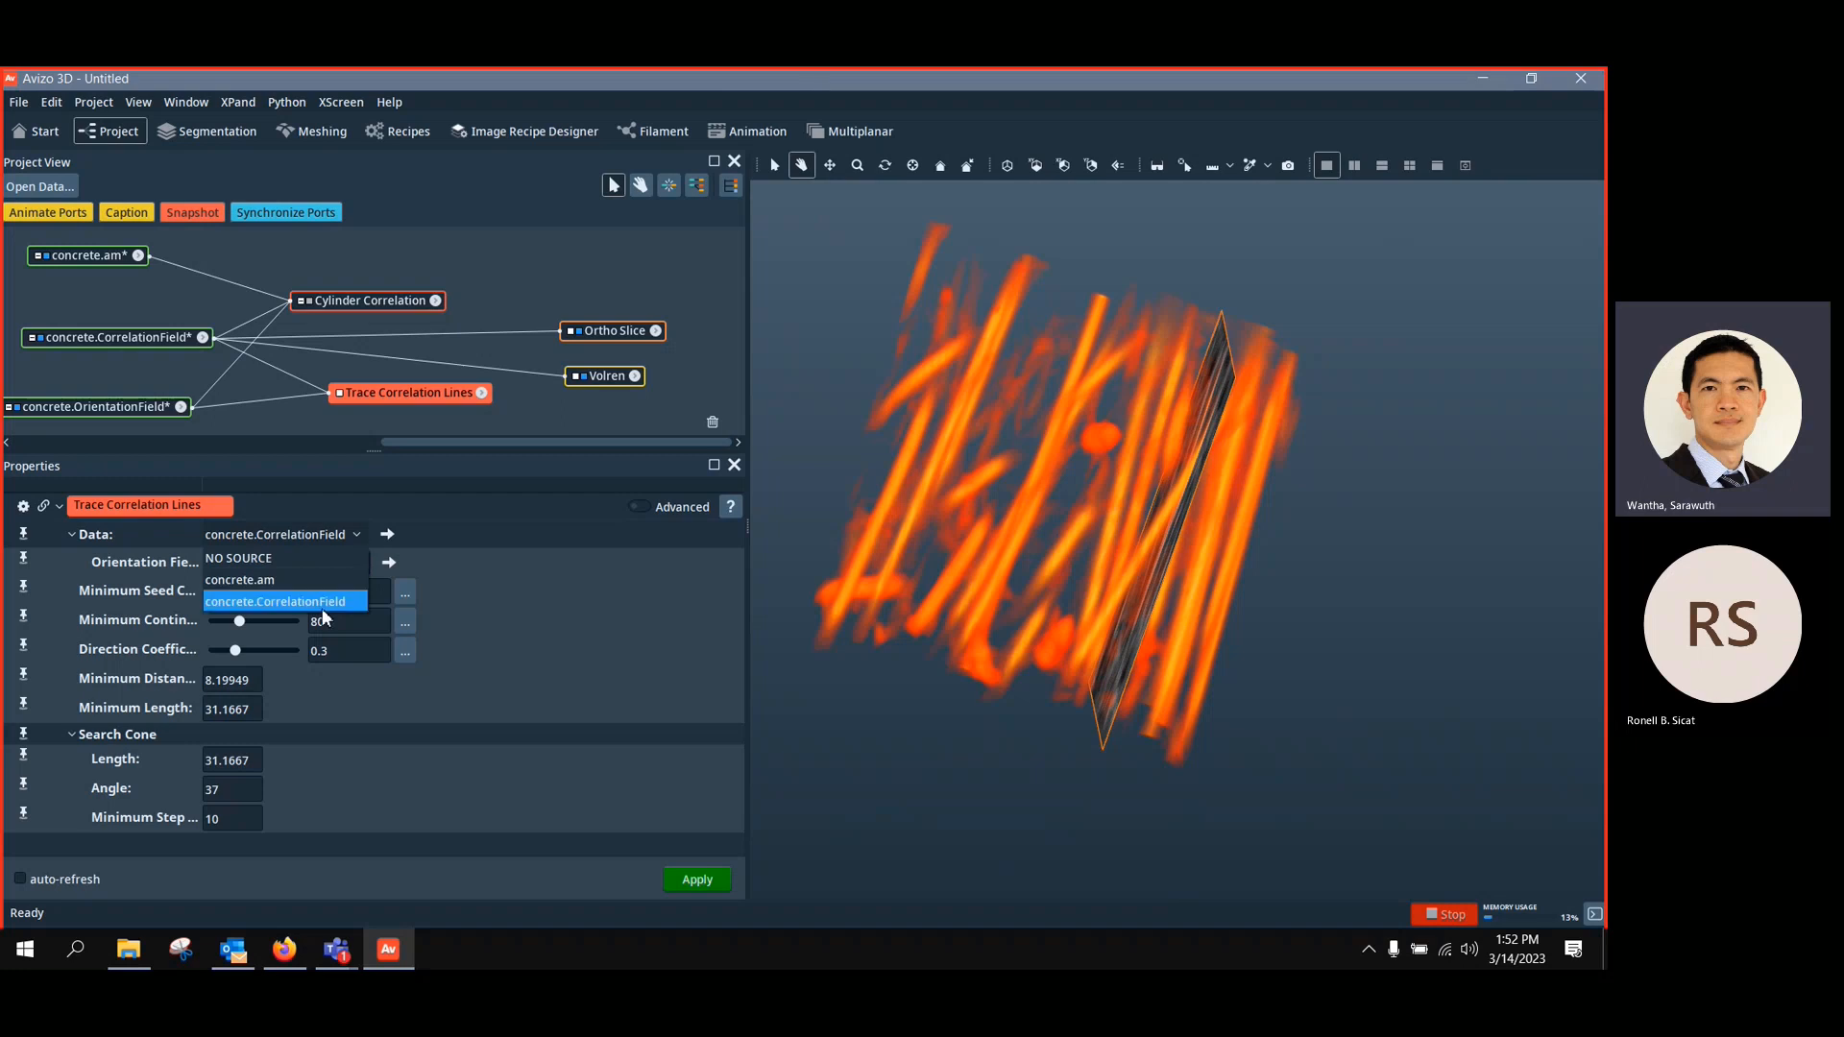
click(475, 536)
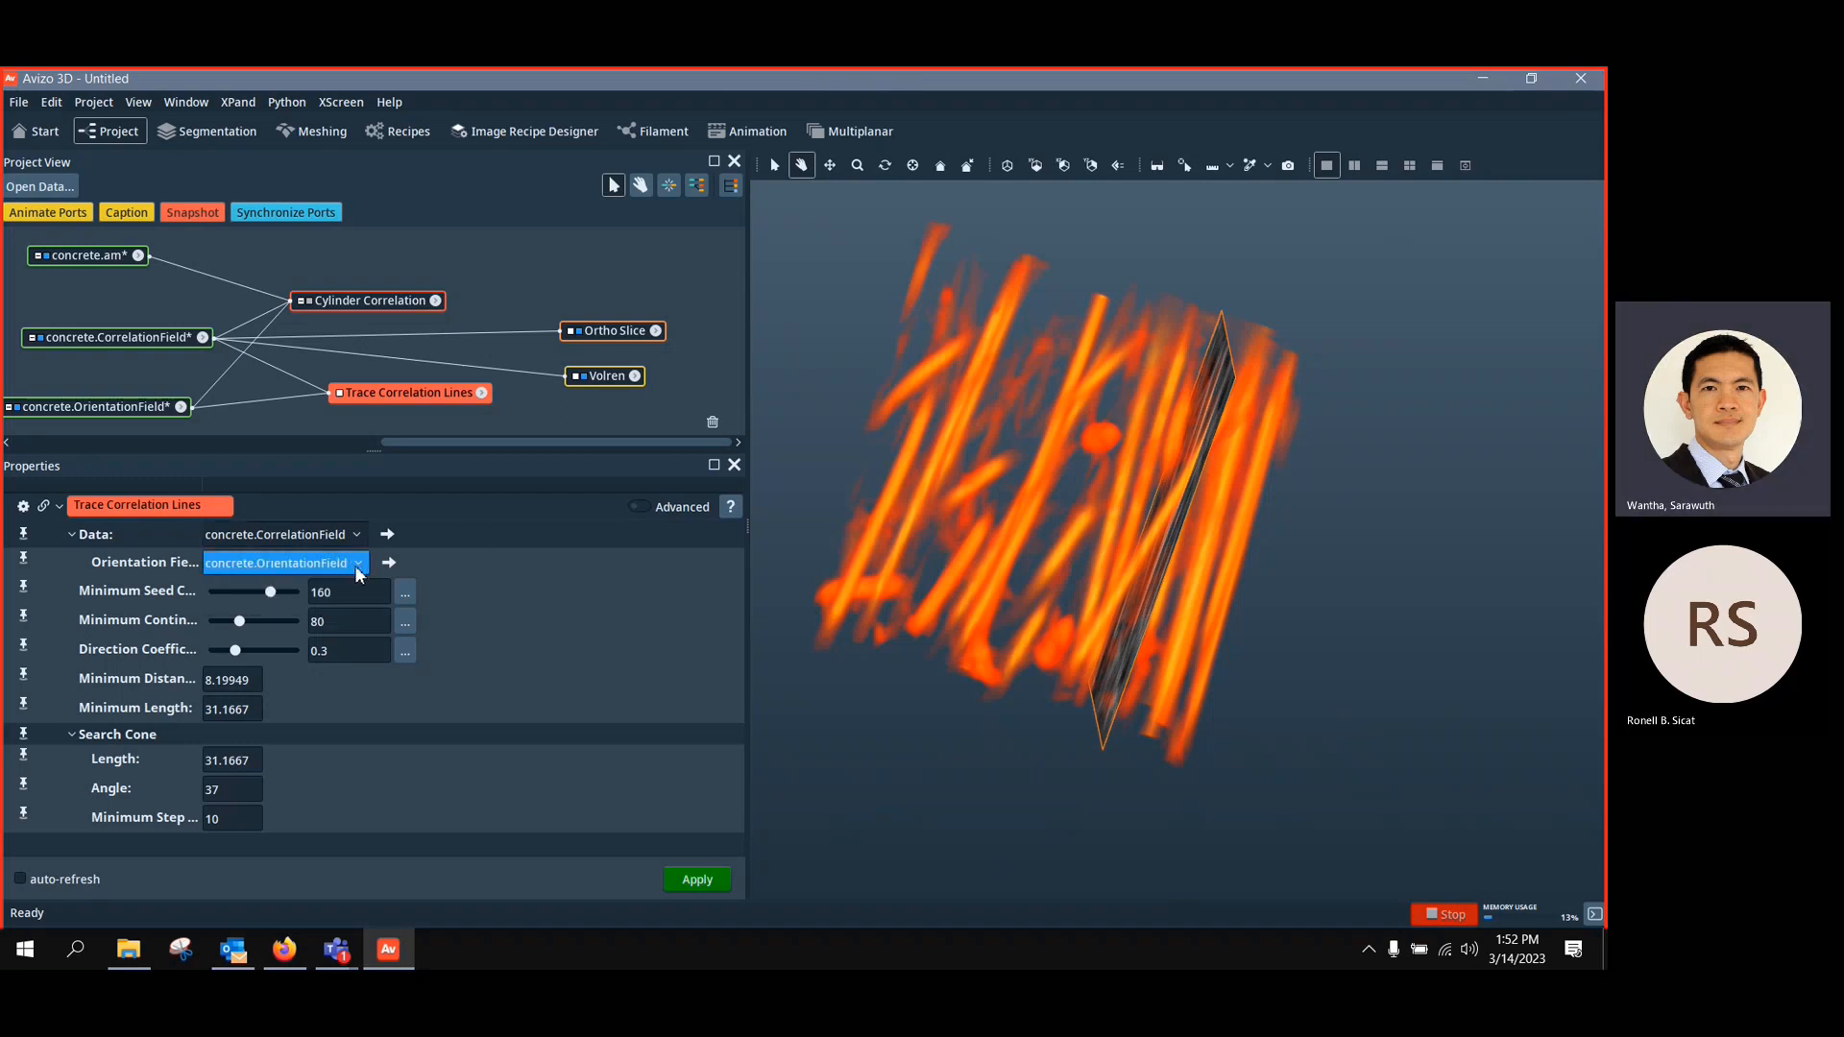
click(688, 880)
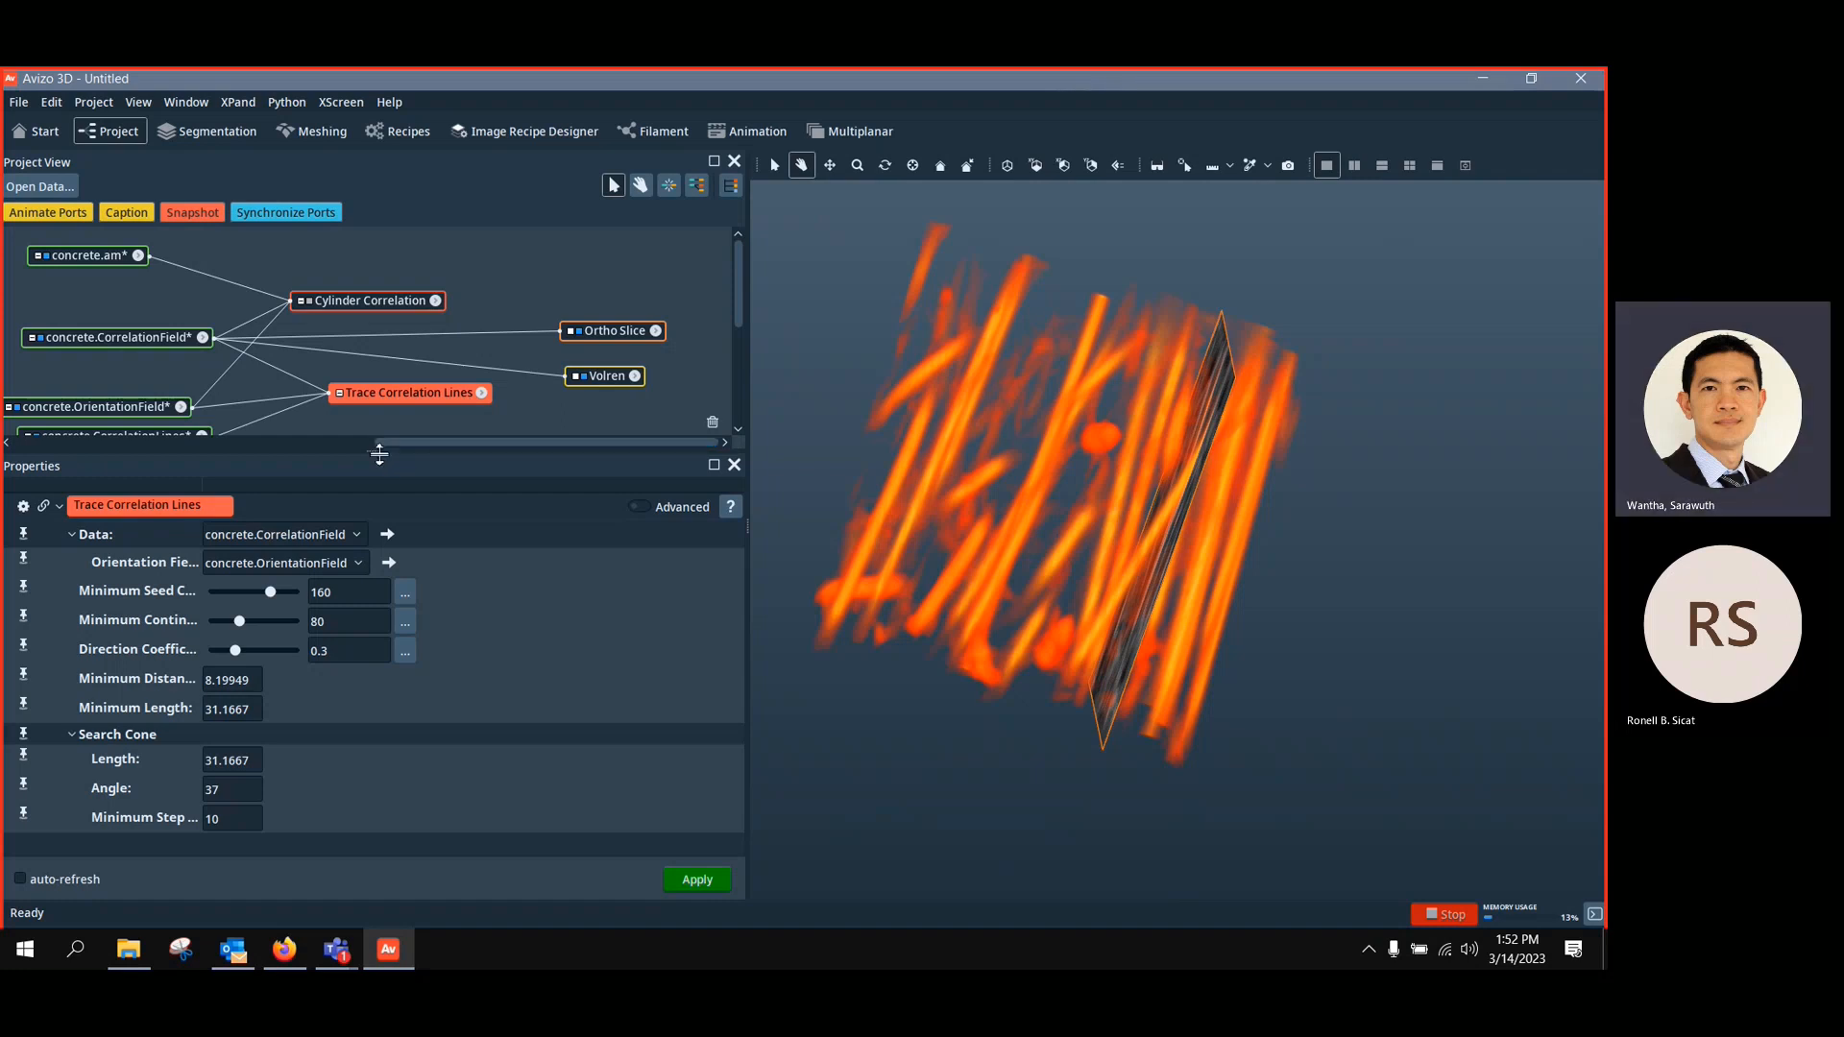
Enlarge the project graph area and space out the concrete data objects and the two correlation modules
drag(381, 448, 375, 660)
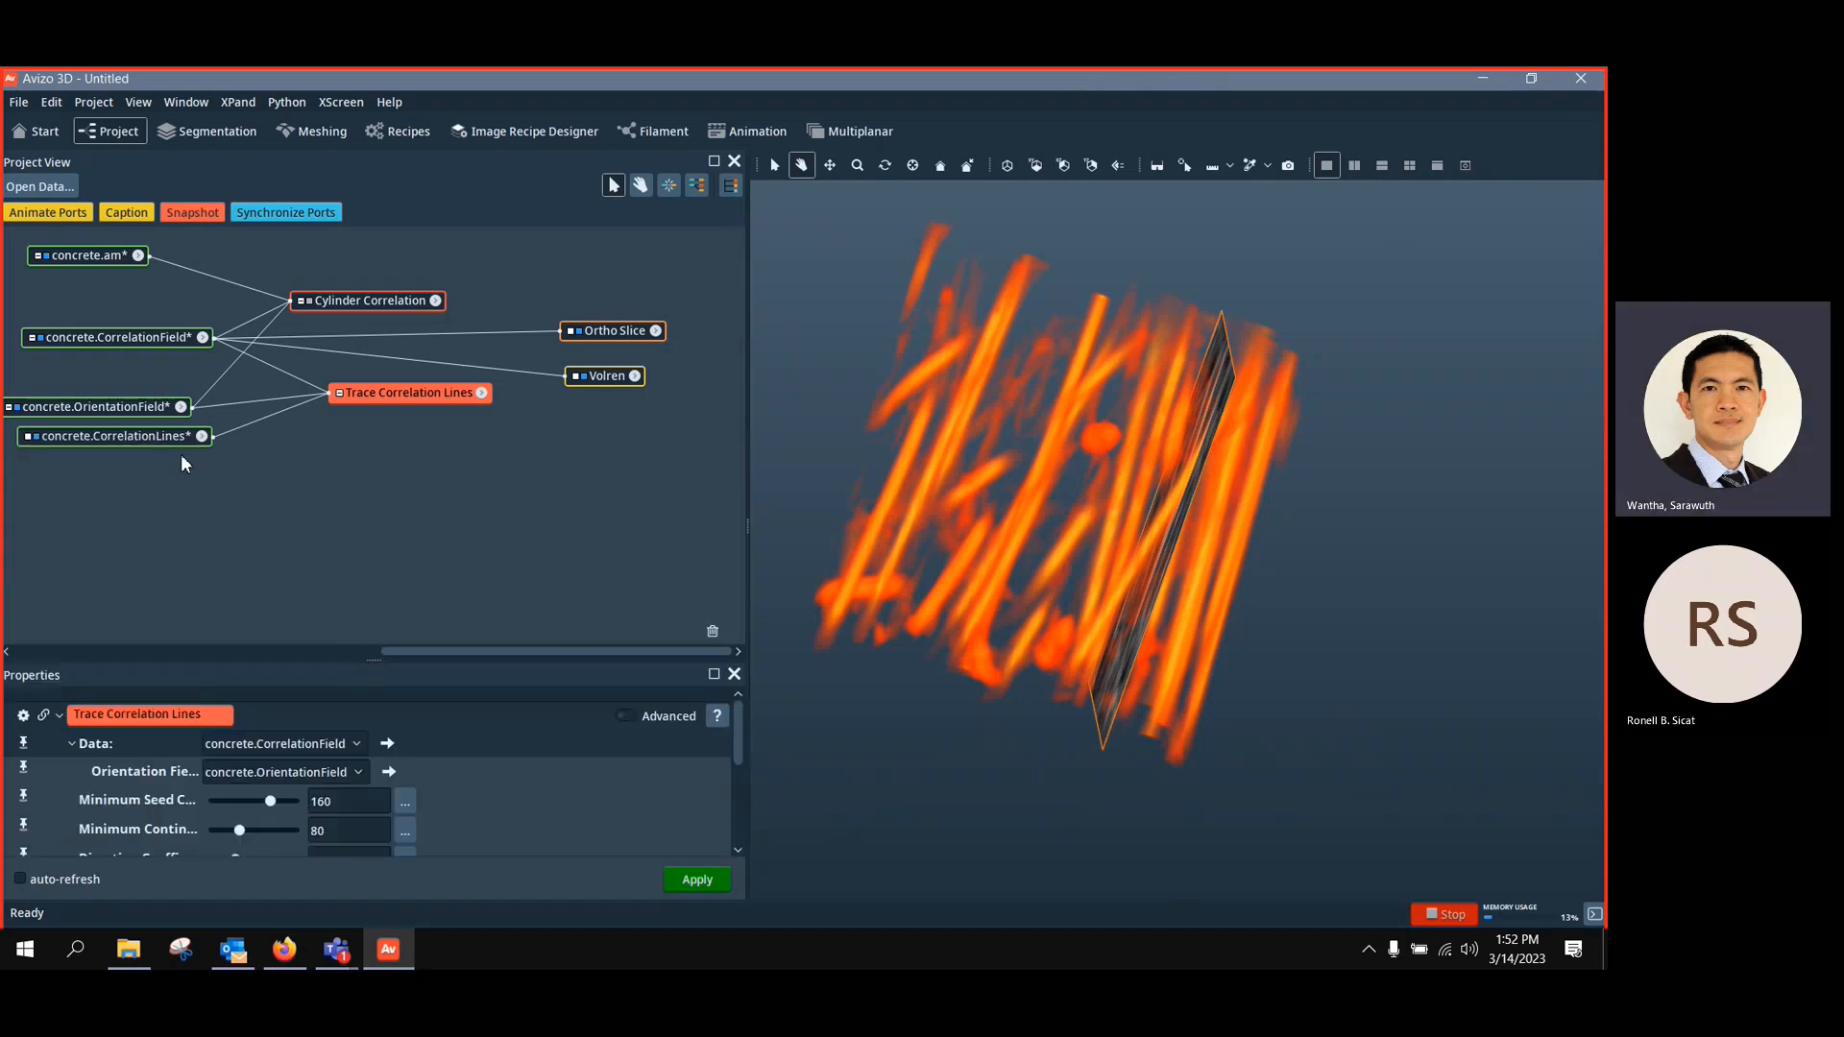
drag(182, 440, 181, 502)
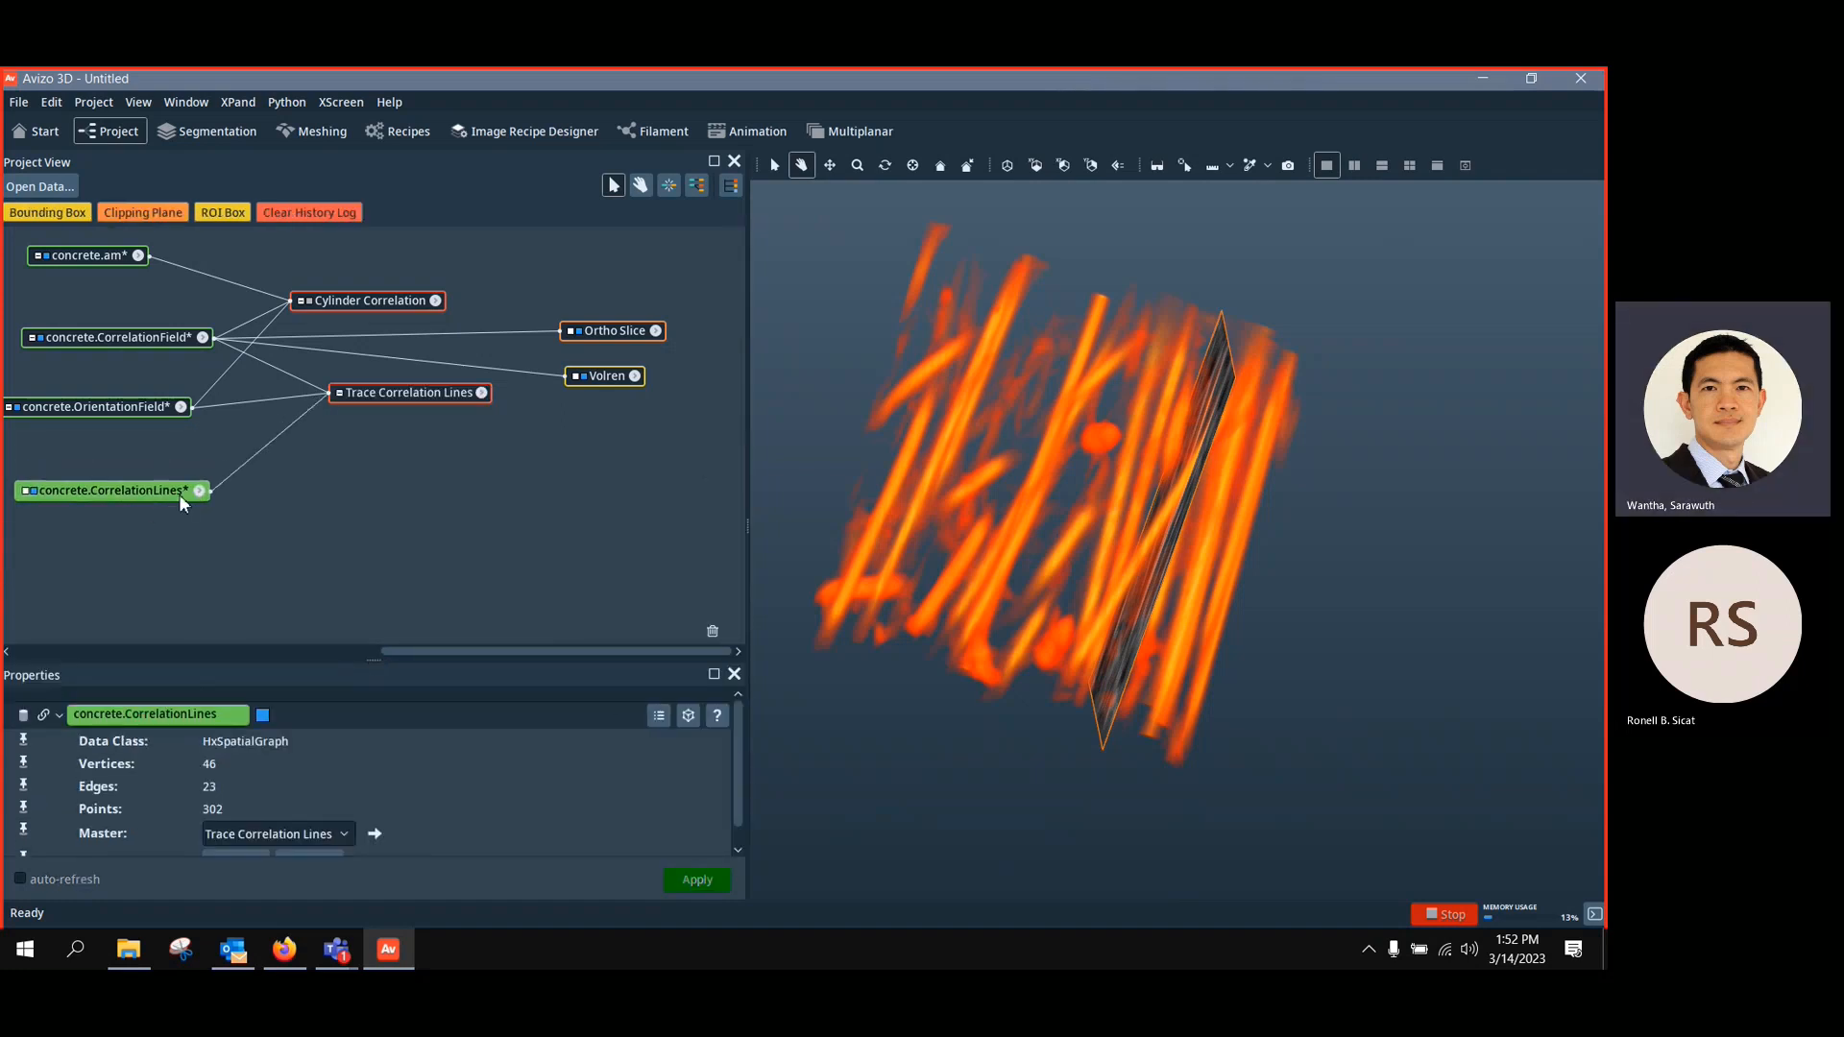
drag(153, 407, 171, 407)
click(162, 341)
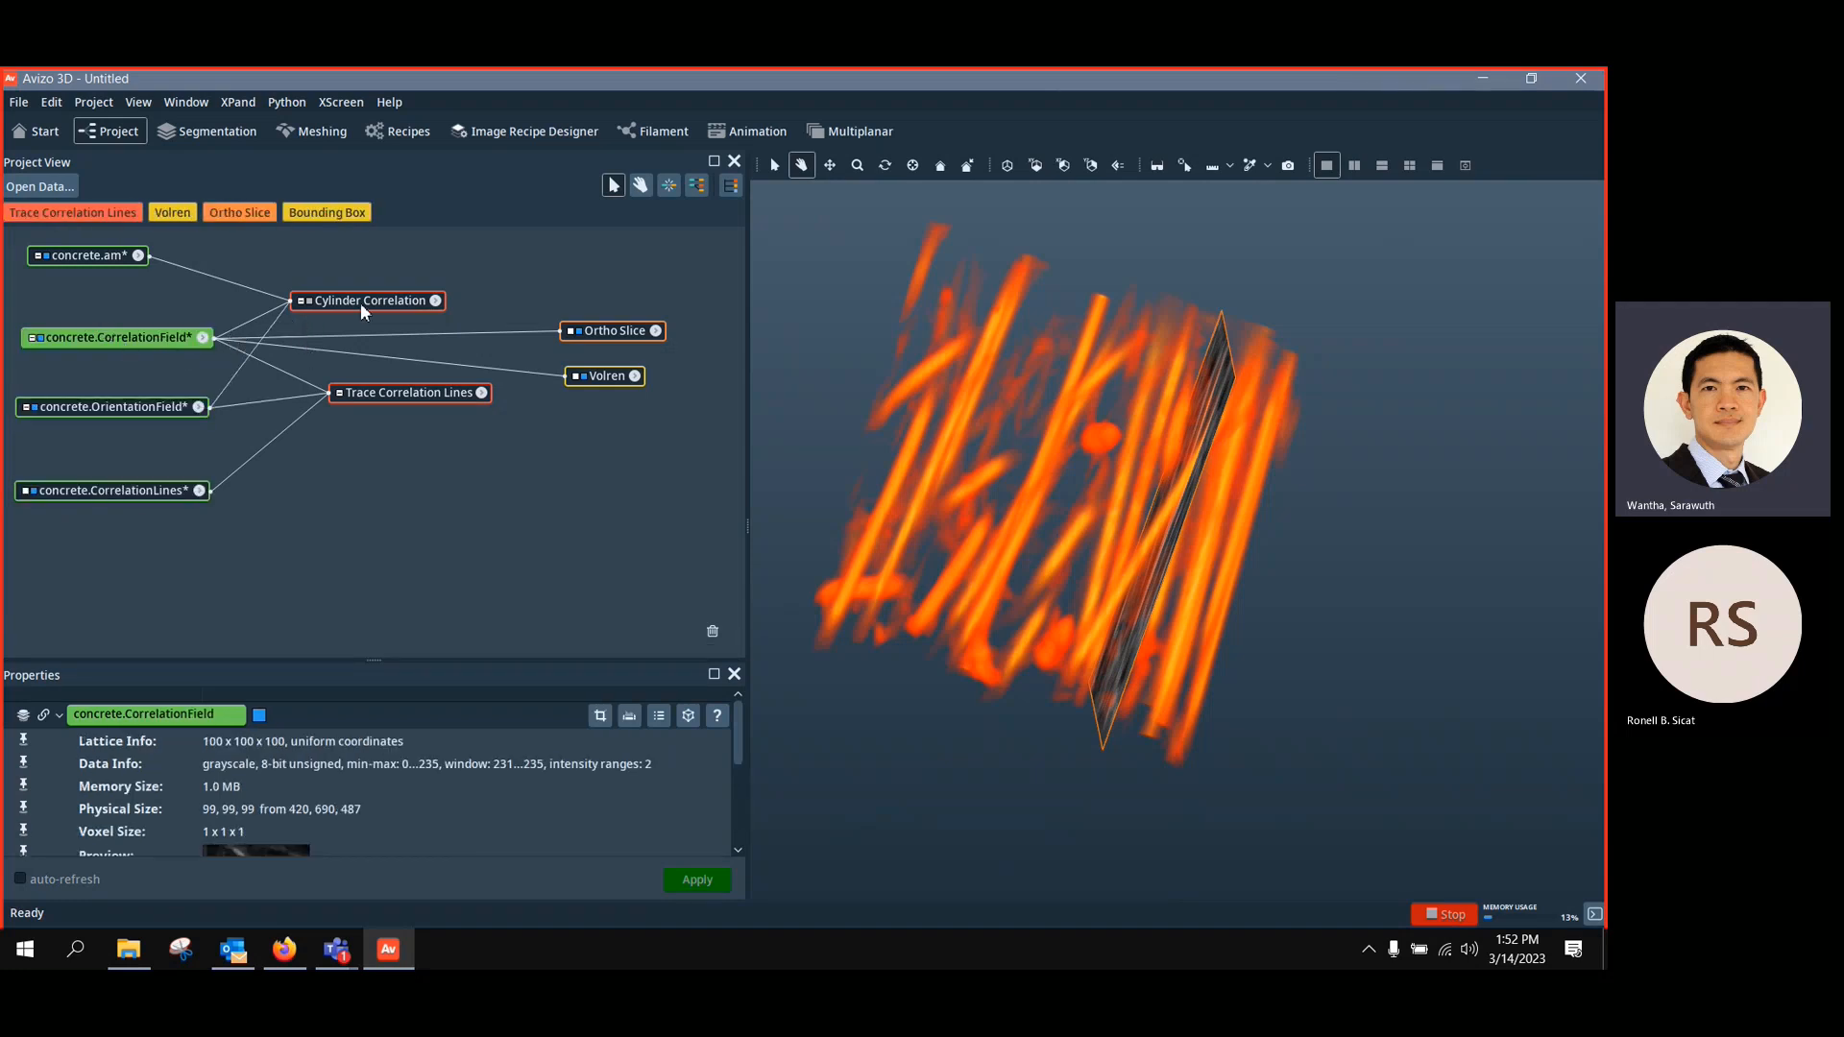
drag(360, 302, 405, 309)
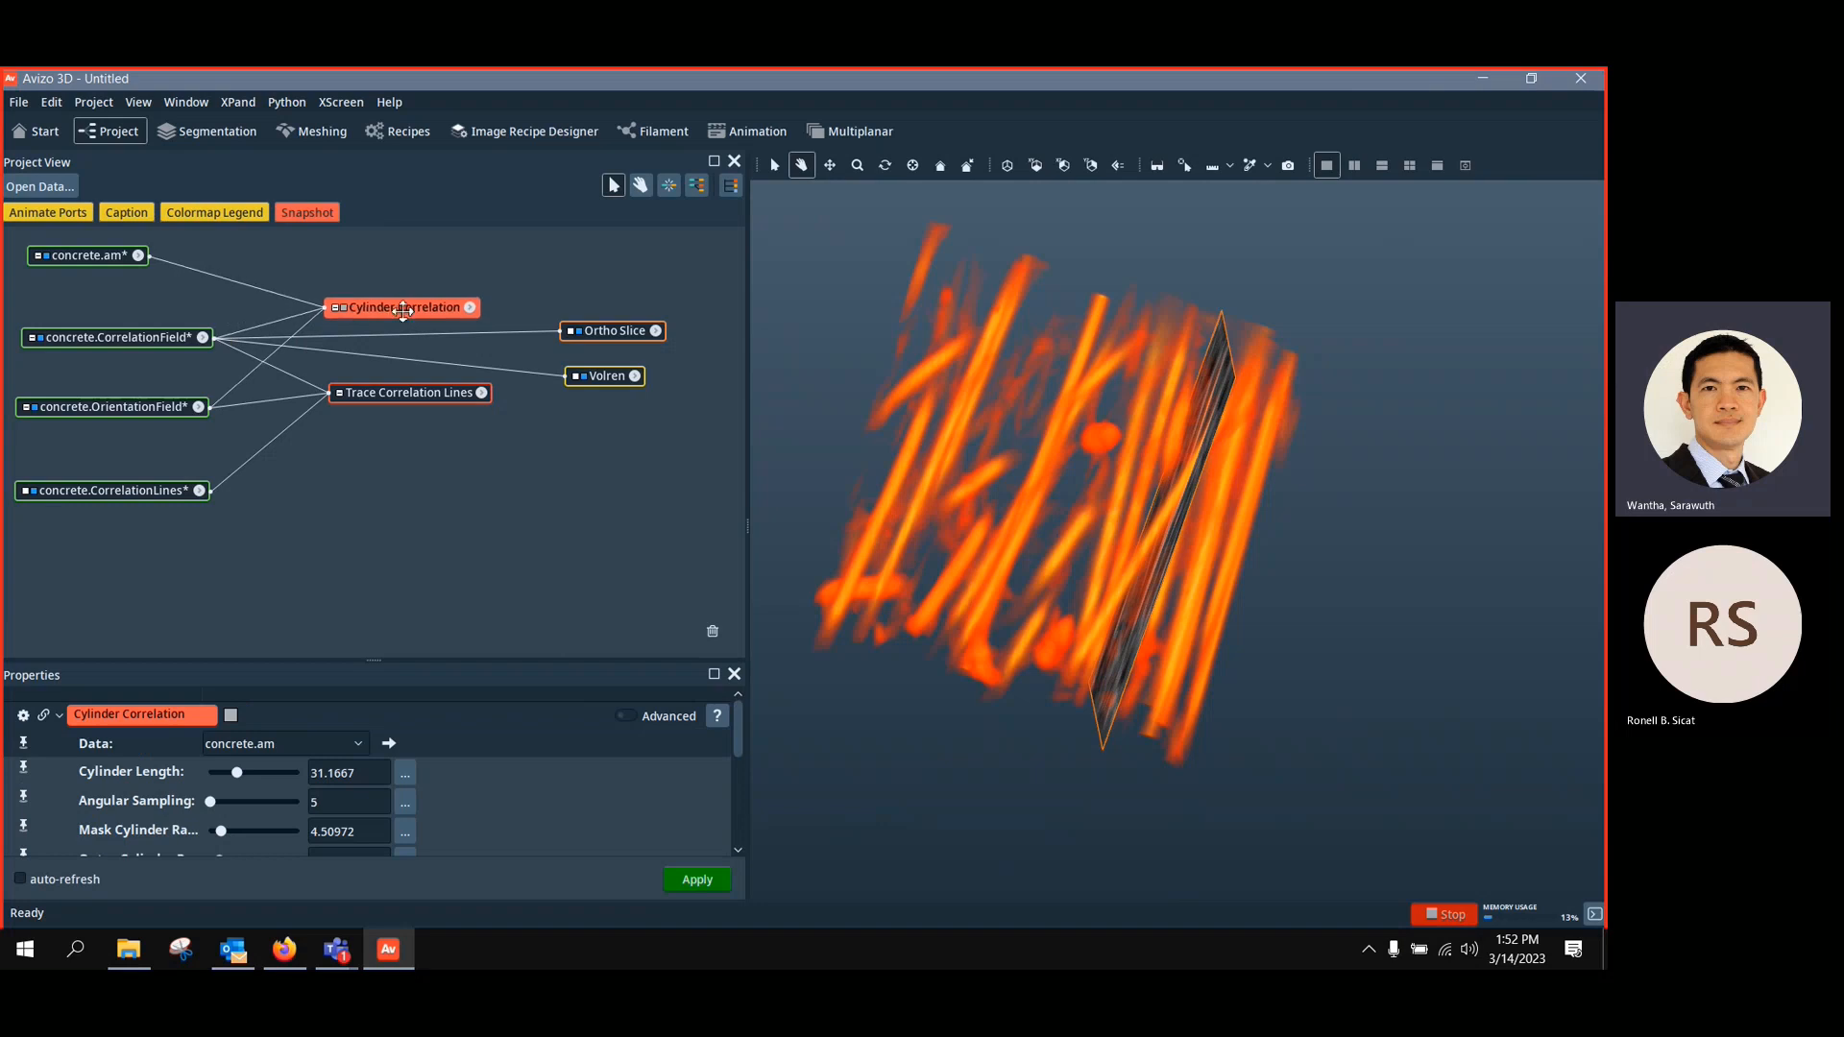
drag(390, 386, 378, 405)
Delete the Ortho Slice attached to concrete.CorrelationField from the project
click(601, 377)
click(626, 335)
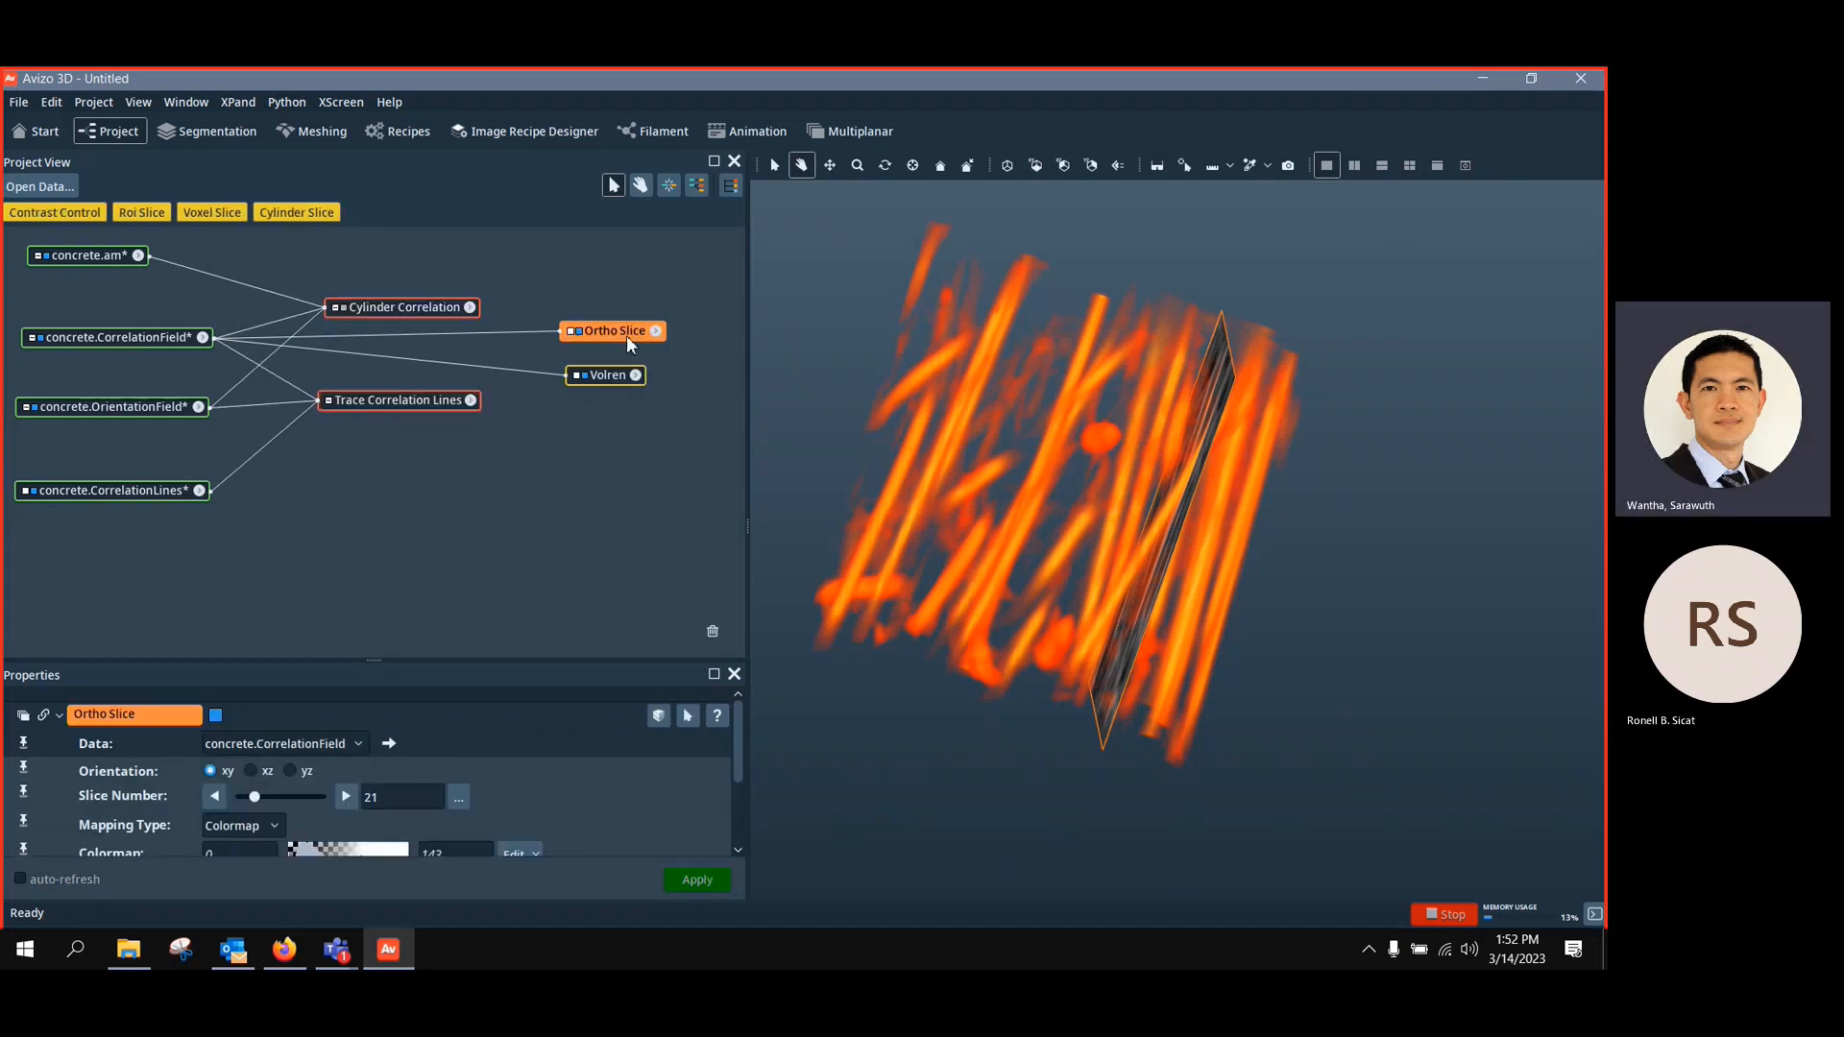
key(Delete)
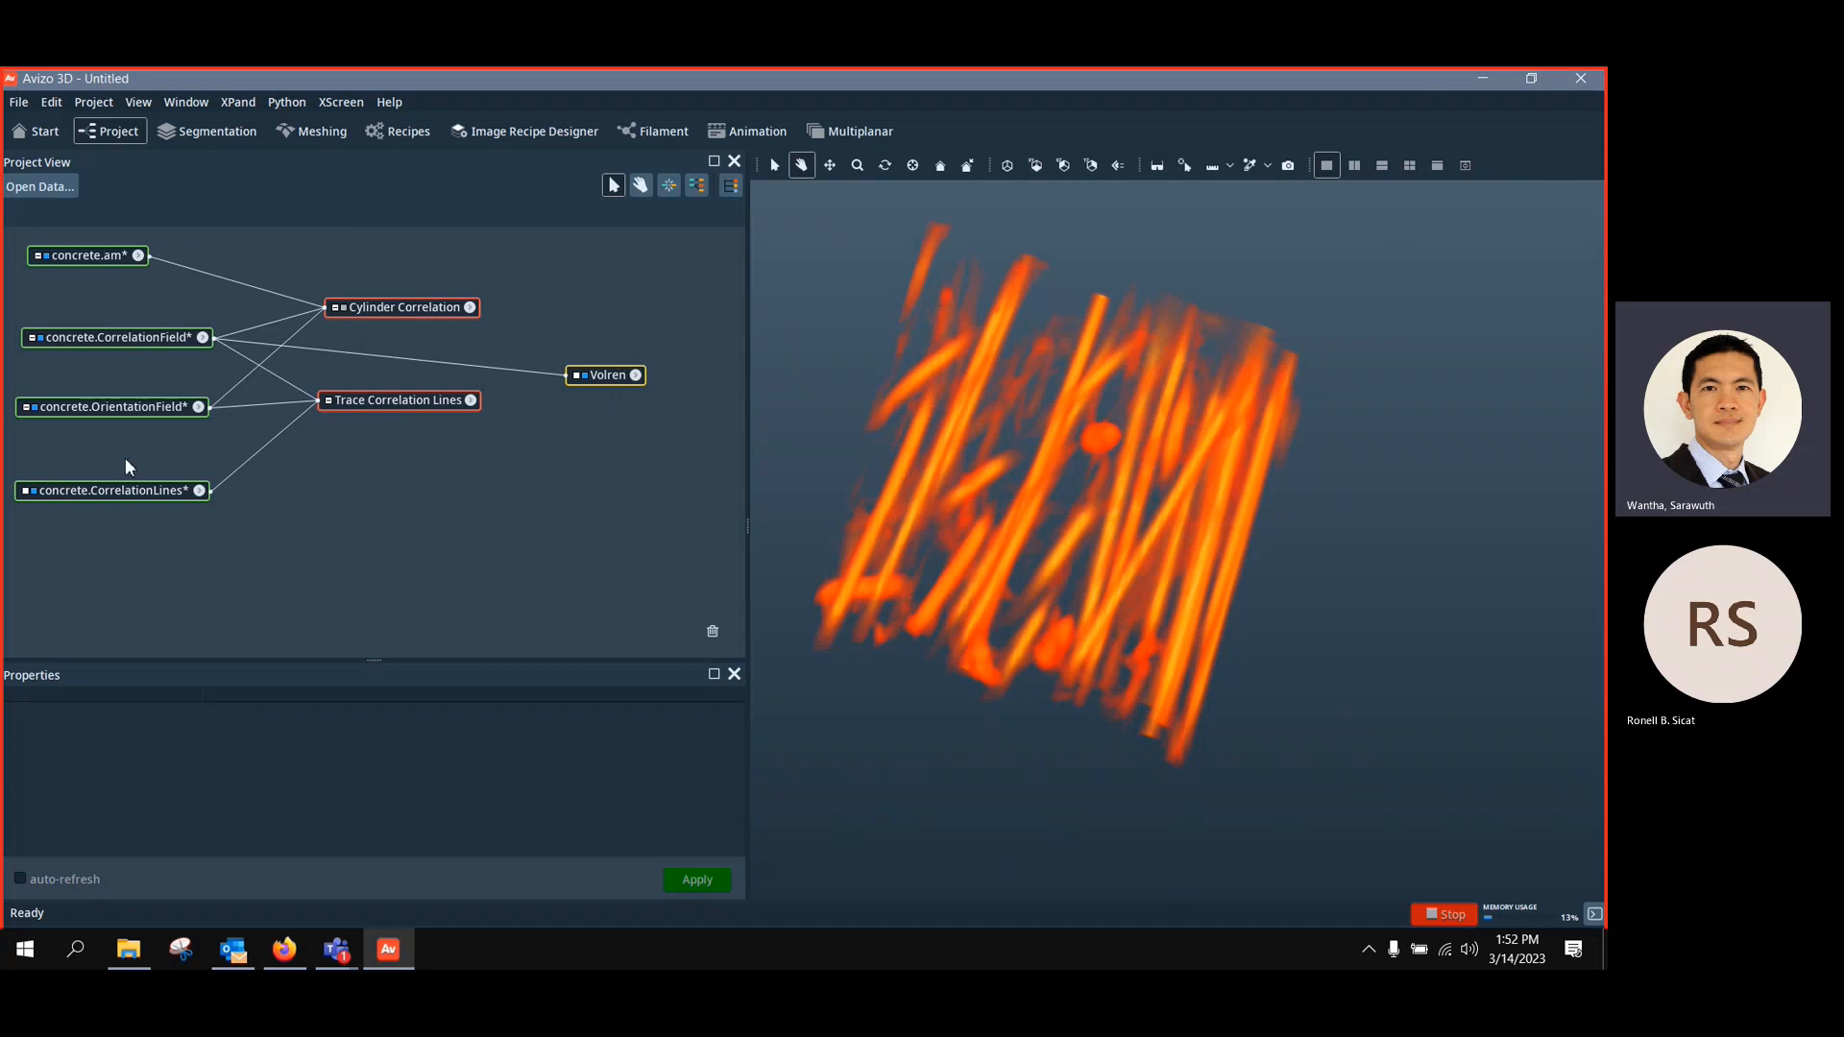
Attach a Spatial Graph View to concrete.CorrelationLines to display the traced fibers
drag(116, 490, 119, 470)
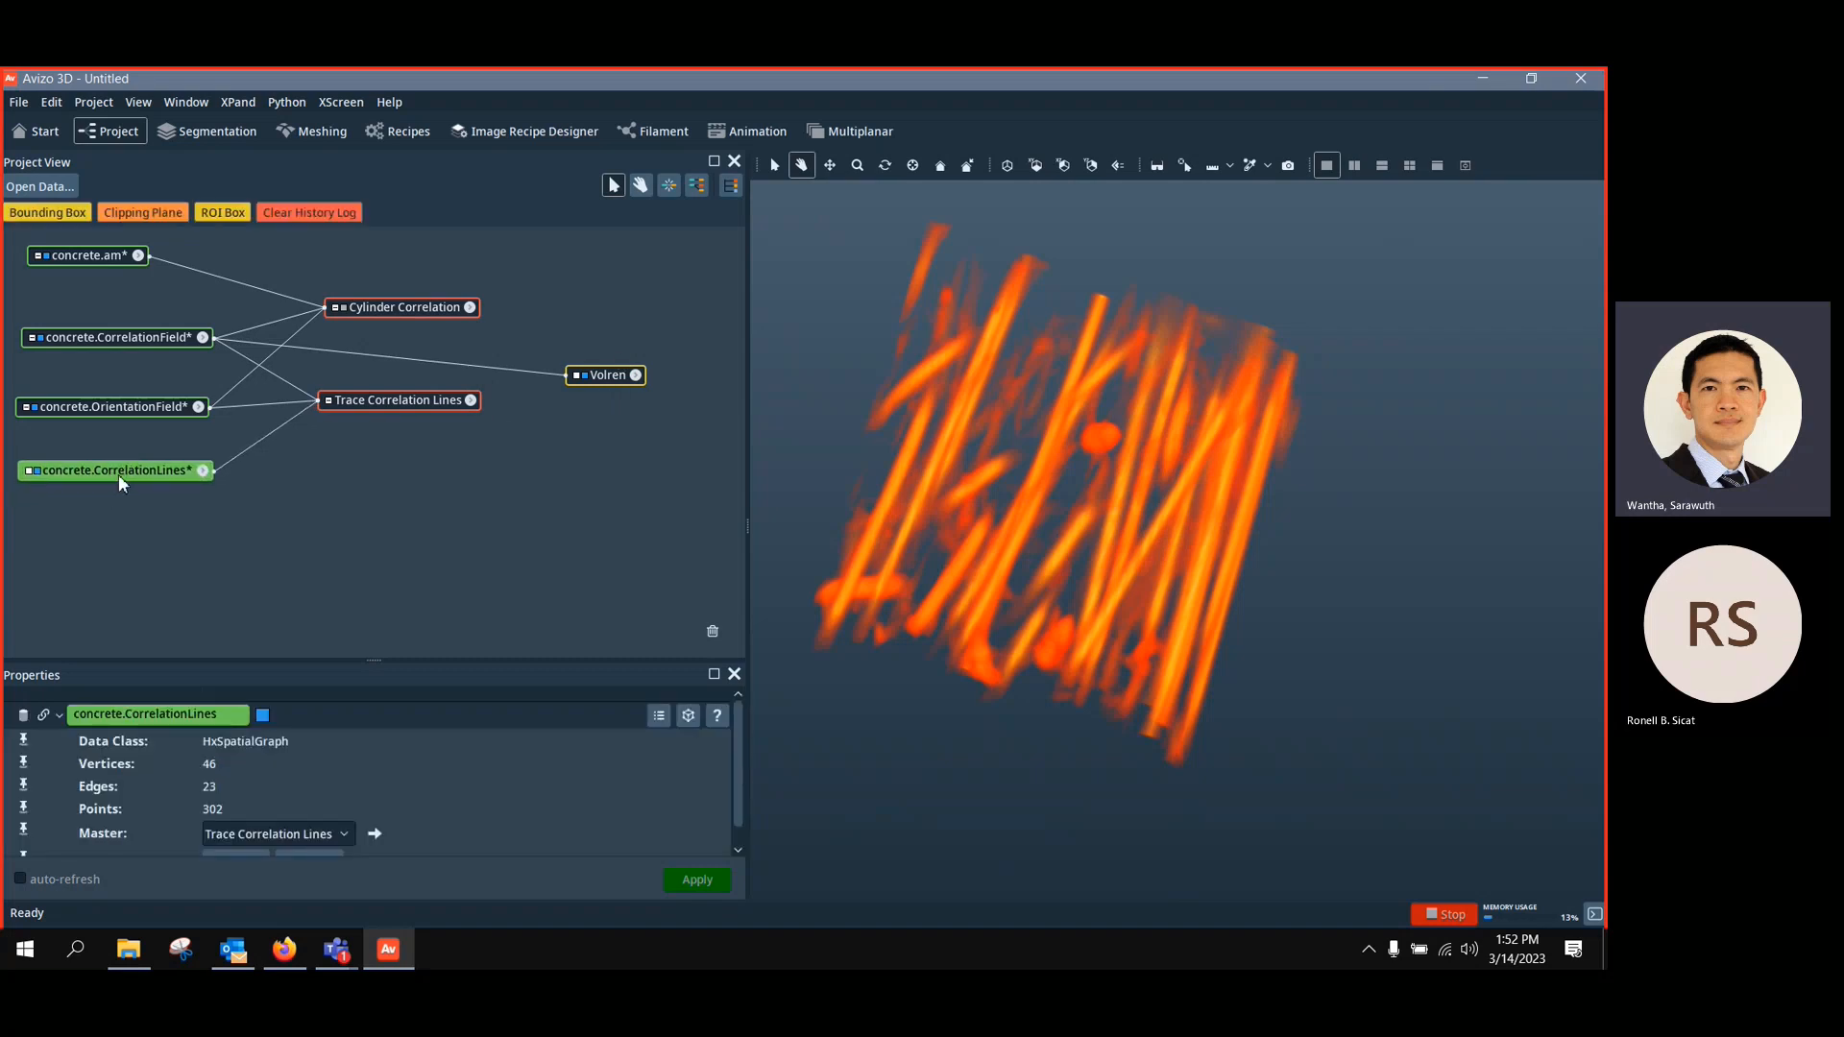
drag(374, 675, 442, 509)
drag(426, 198, 396, 857)
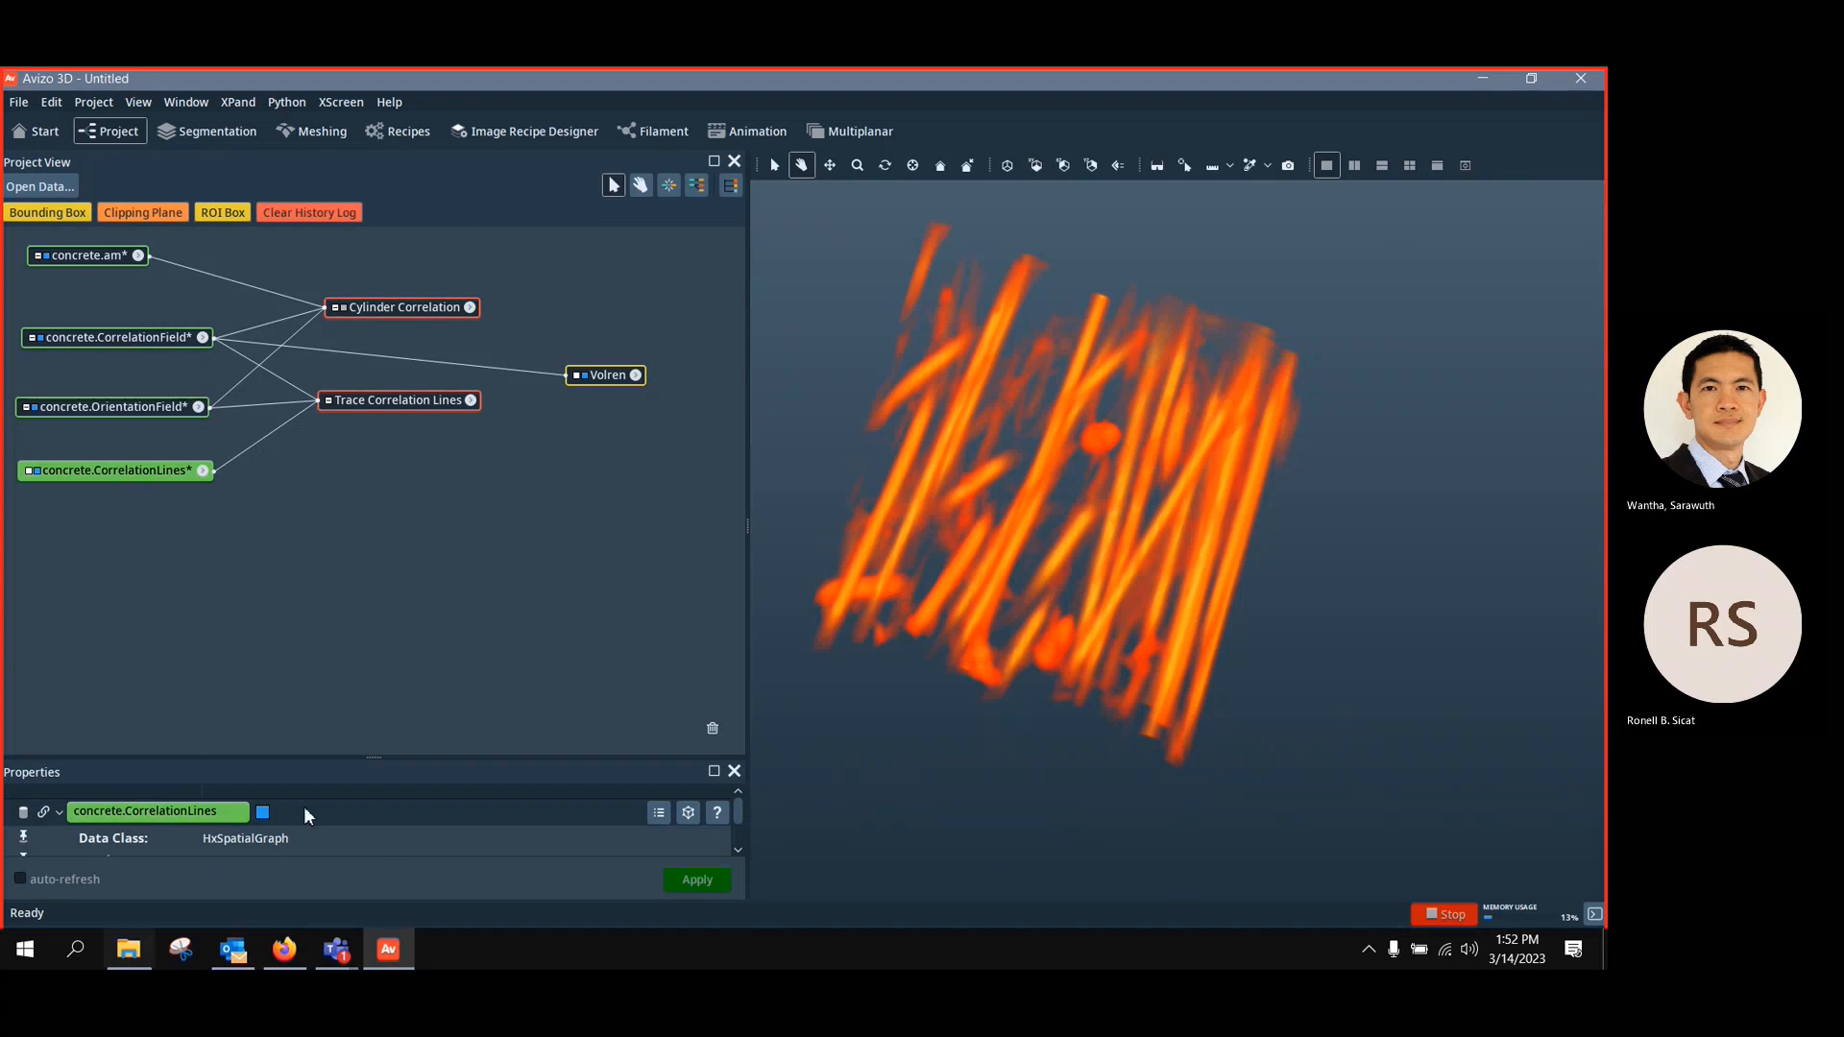
drag(382, 760, 410, 592)
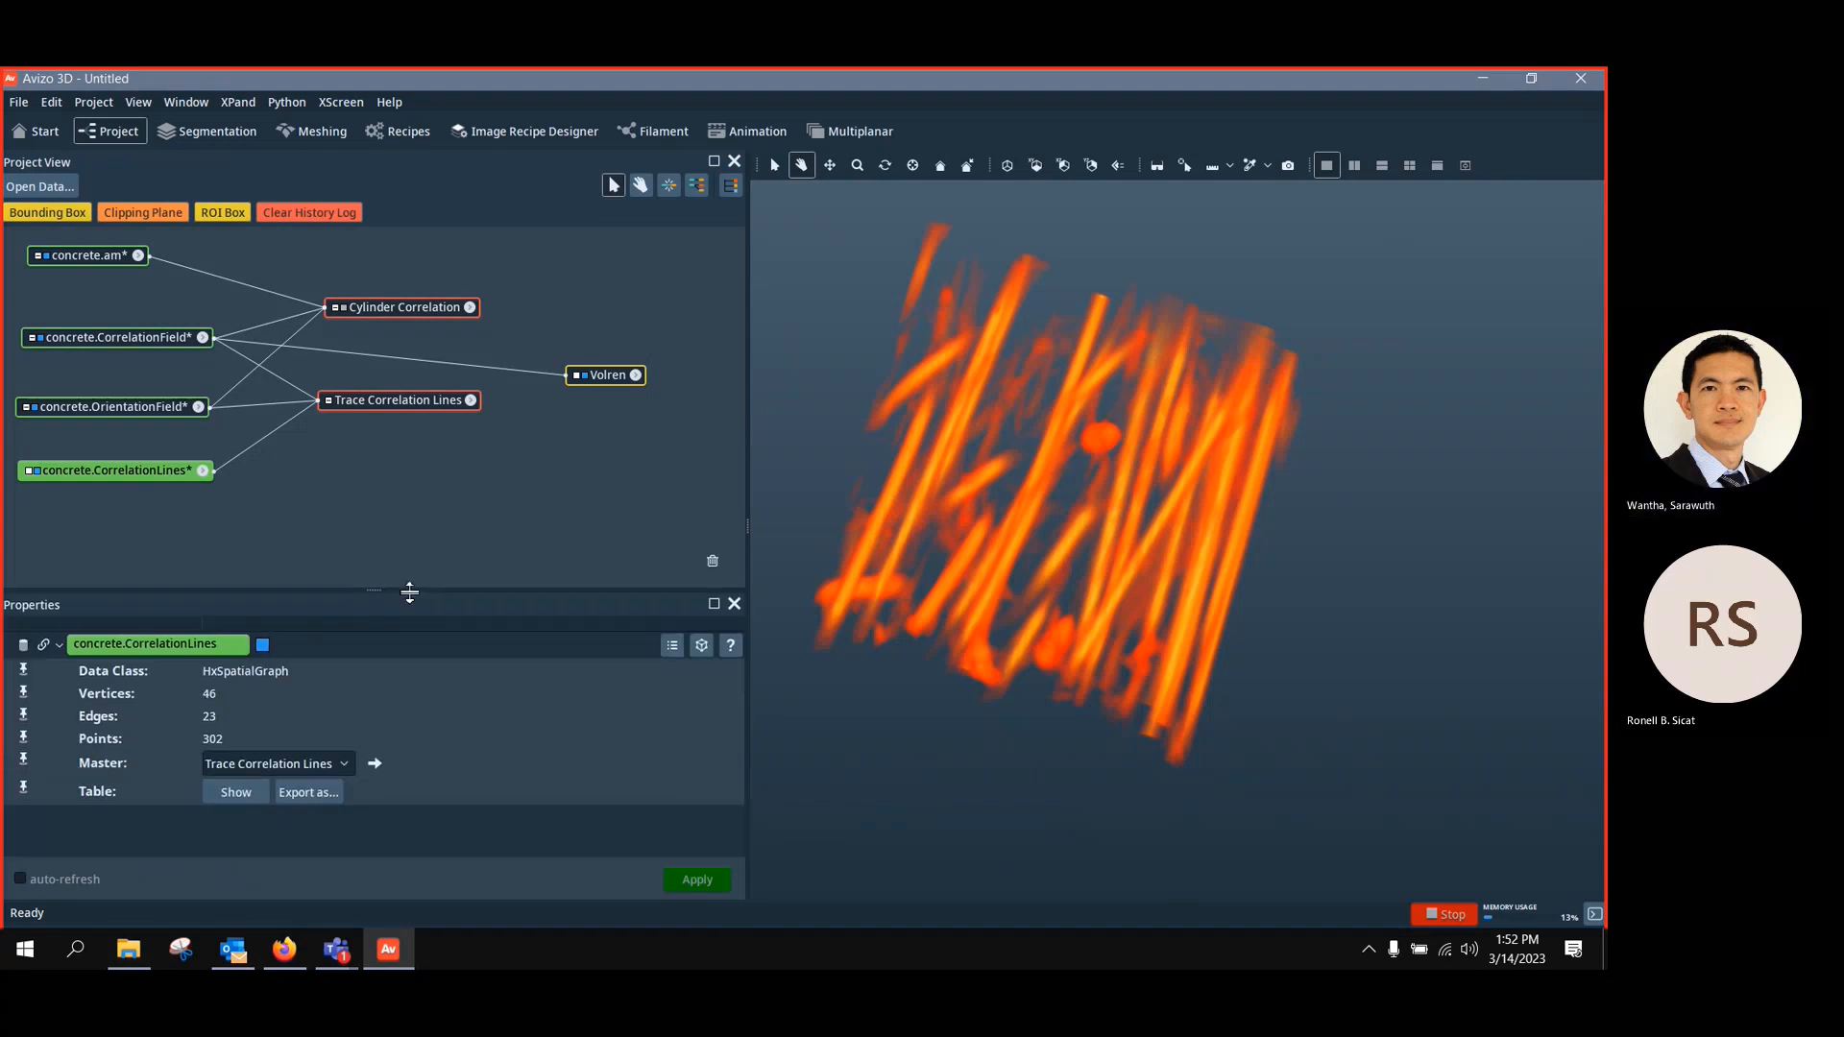
right_click(114, 476)
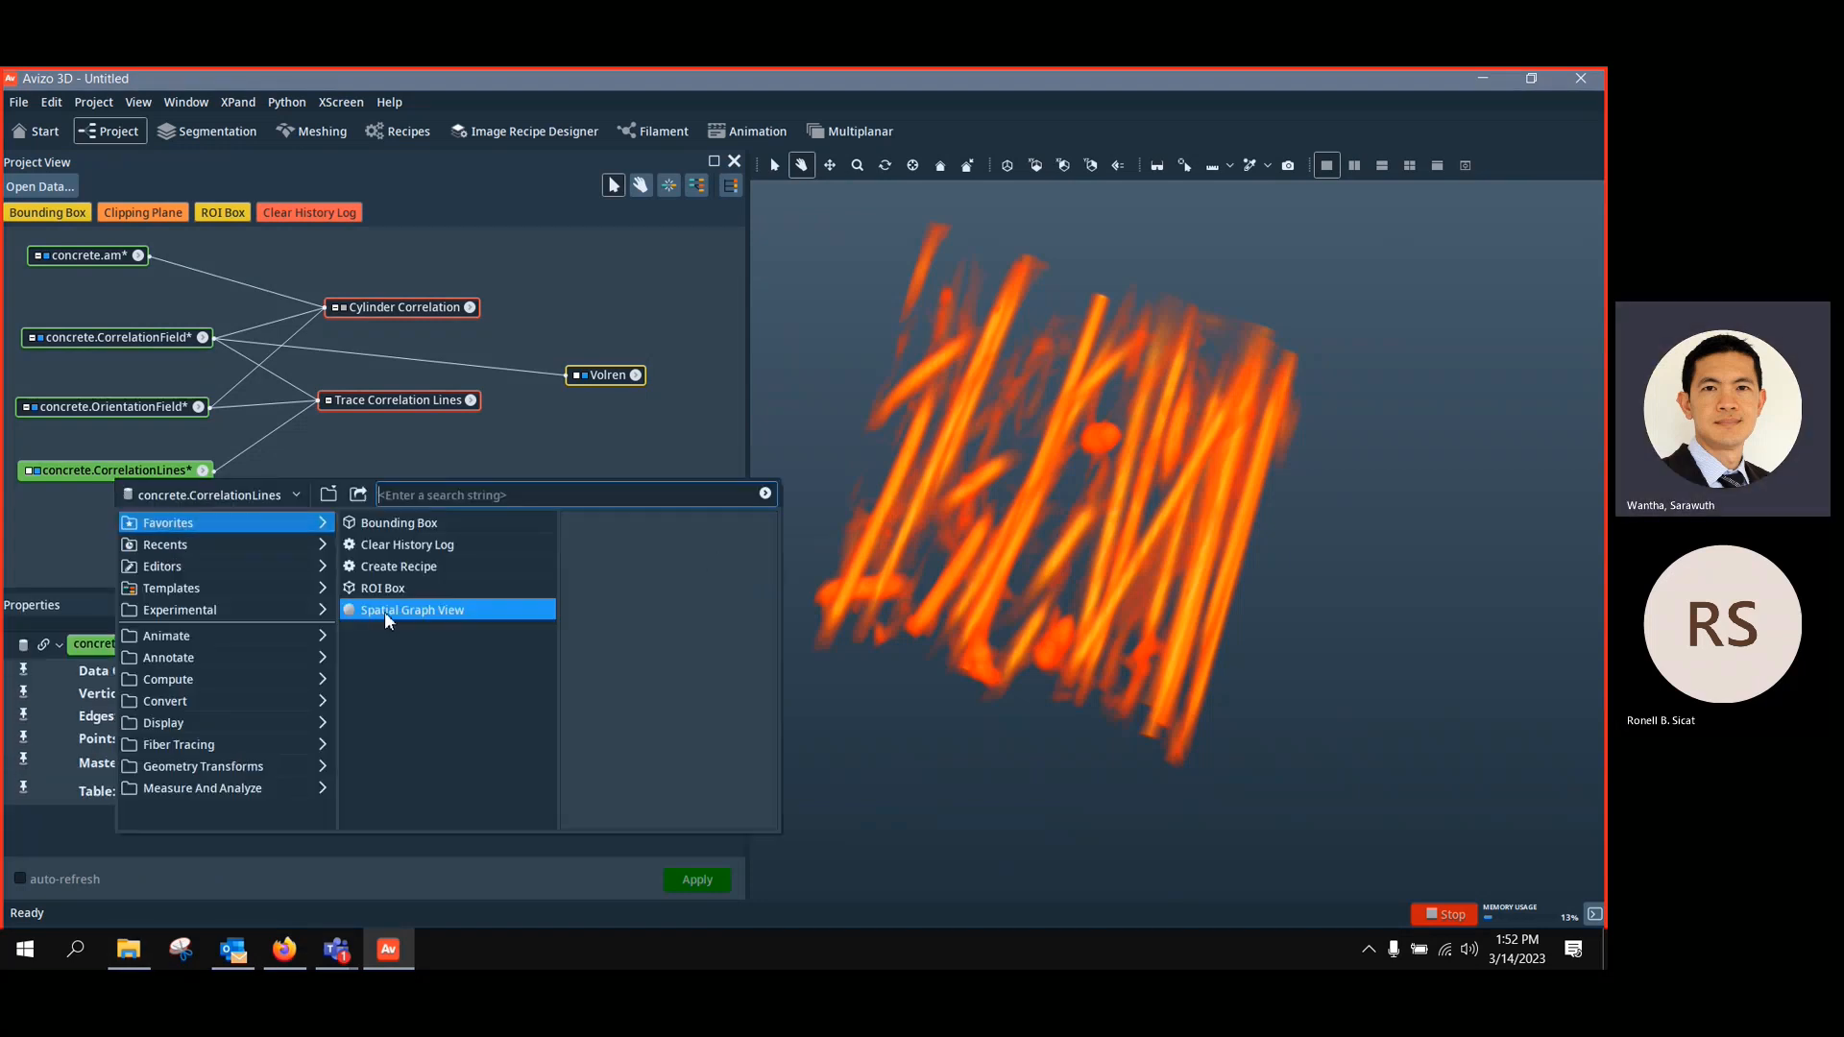
click(597, 664)
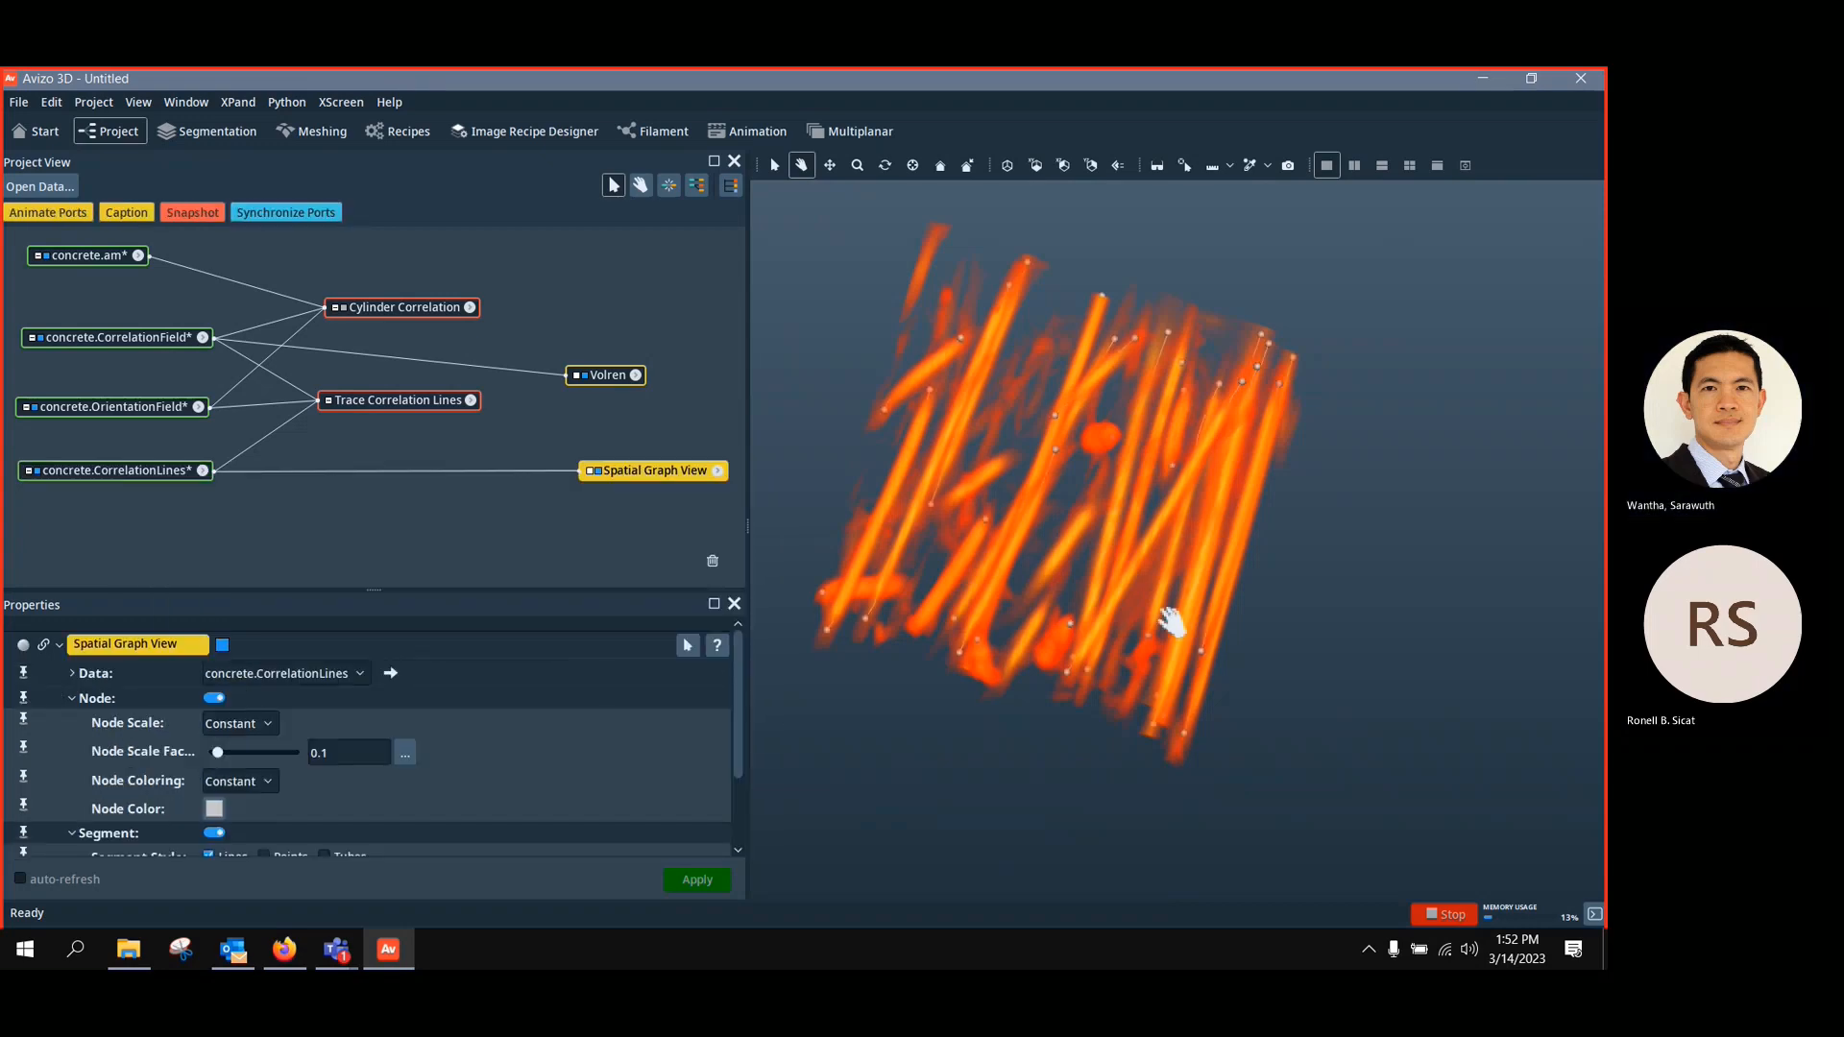
Set the node scale factor of the Spatial Graph View to 0.25
scroll(1103, 569, up, 10)
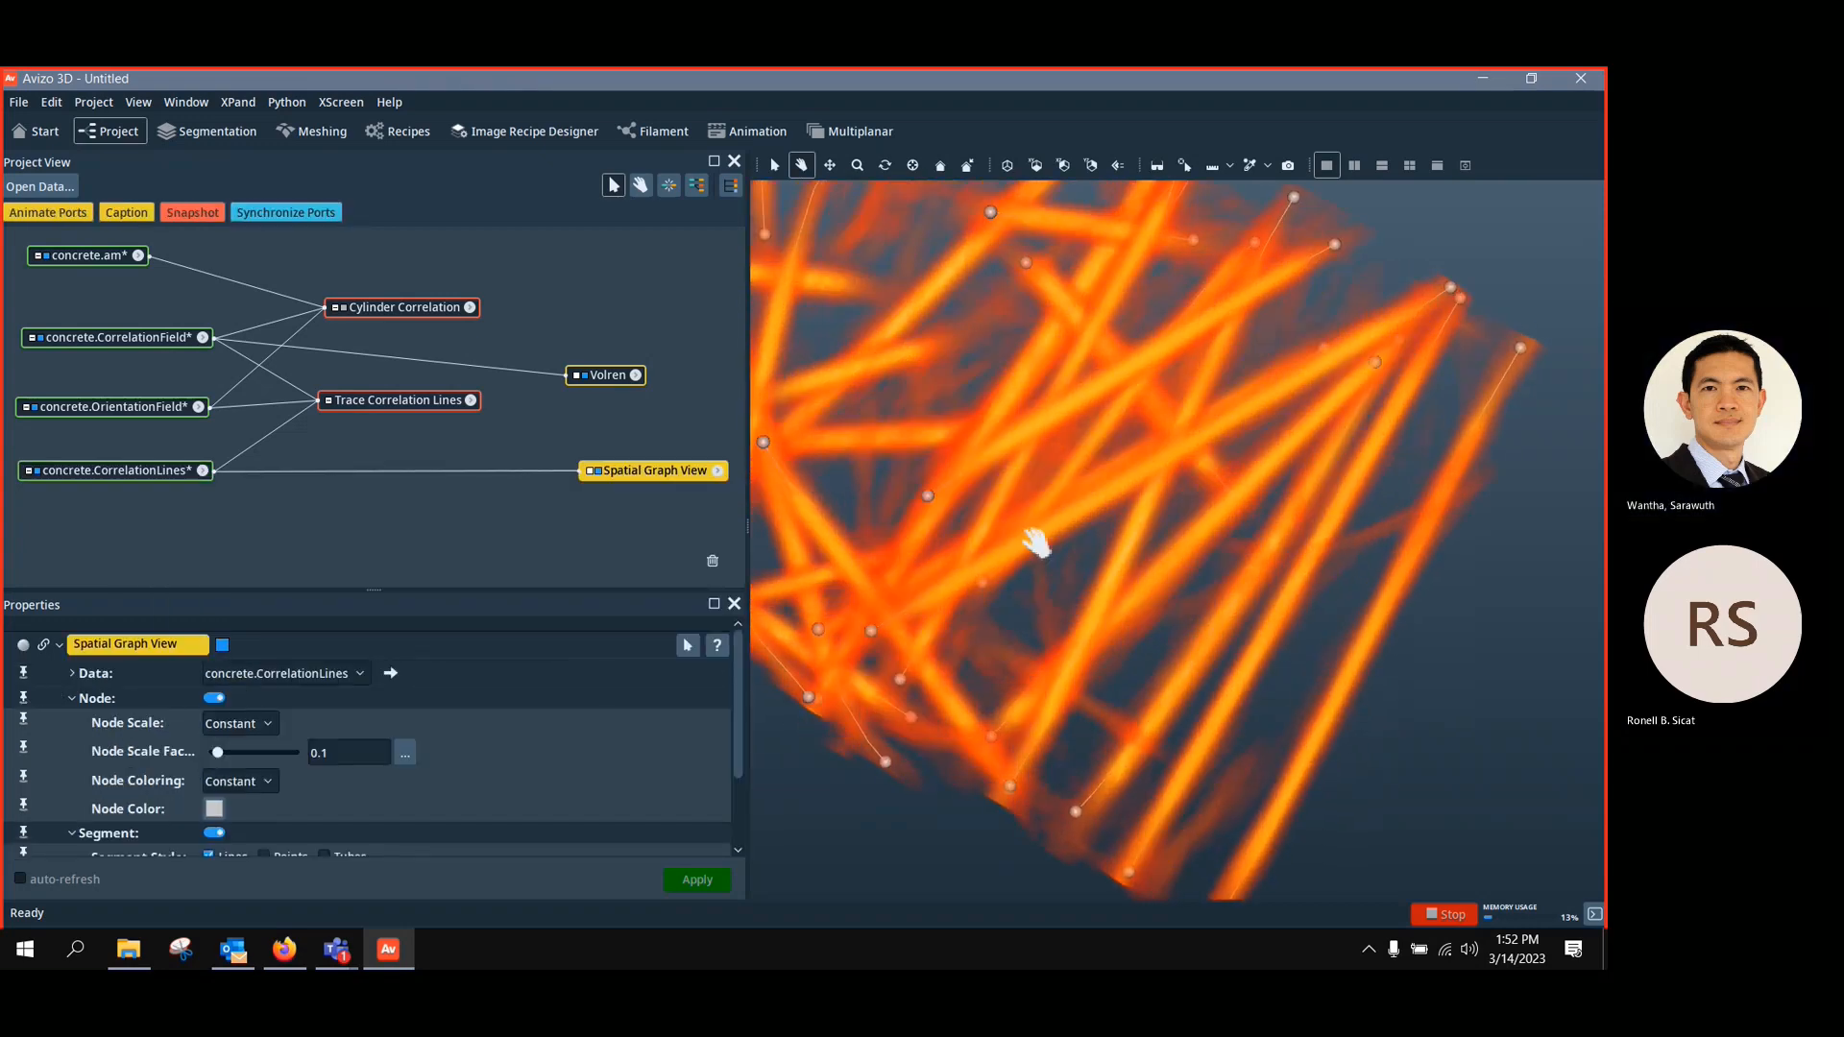
scroll(983, 576, down, 8)
mouse_move(984, 576)
mouse_down()
mouse_move(939, 519)
mouse_move(1140, 670)
mouse_move(1149, 560)
mouse_move(1104, 486)
mouse_move(1099, 564)
mouse_move(1012, 581)
mouse_up()
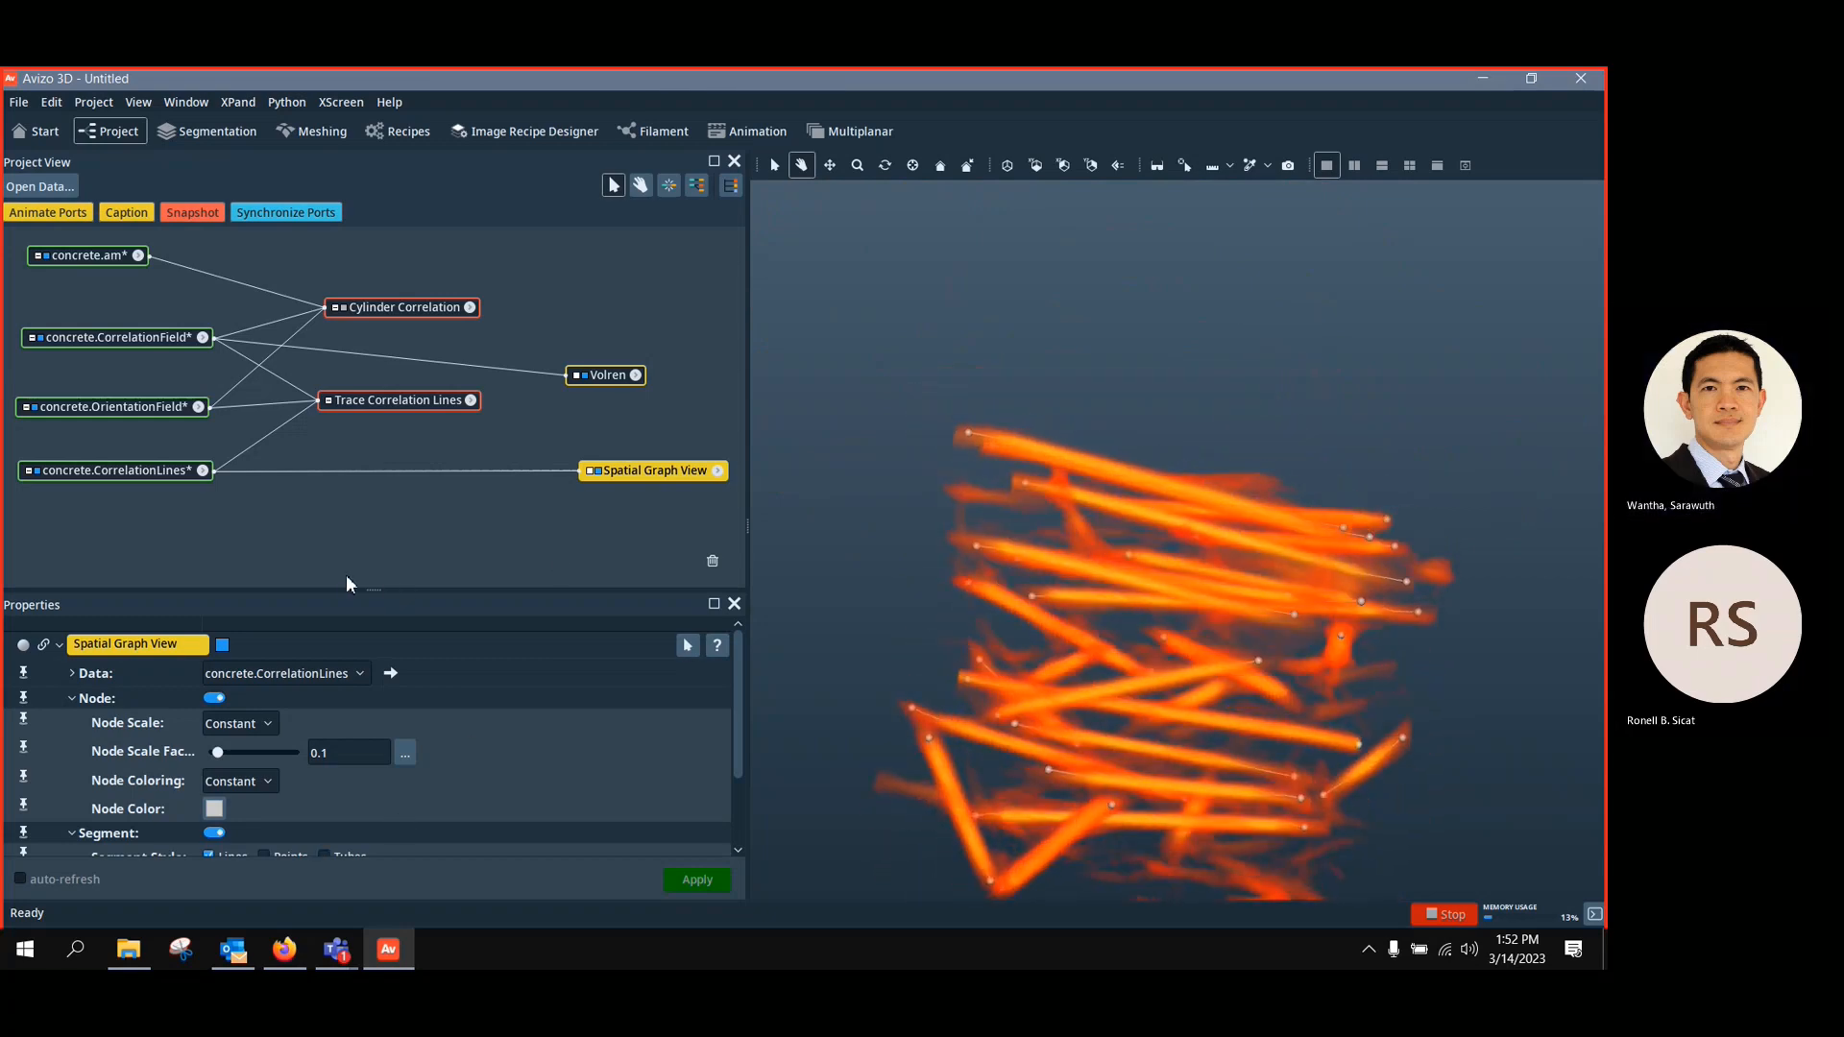
drag(375, 592, 376, 532)
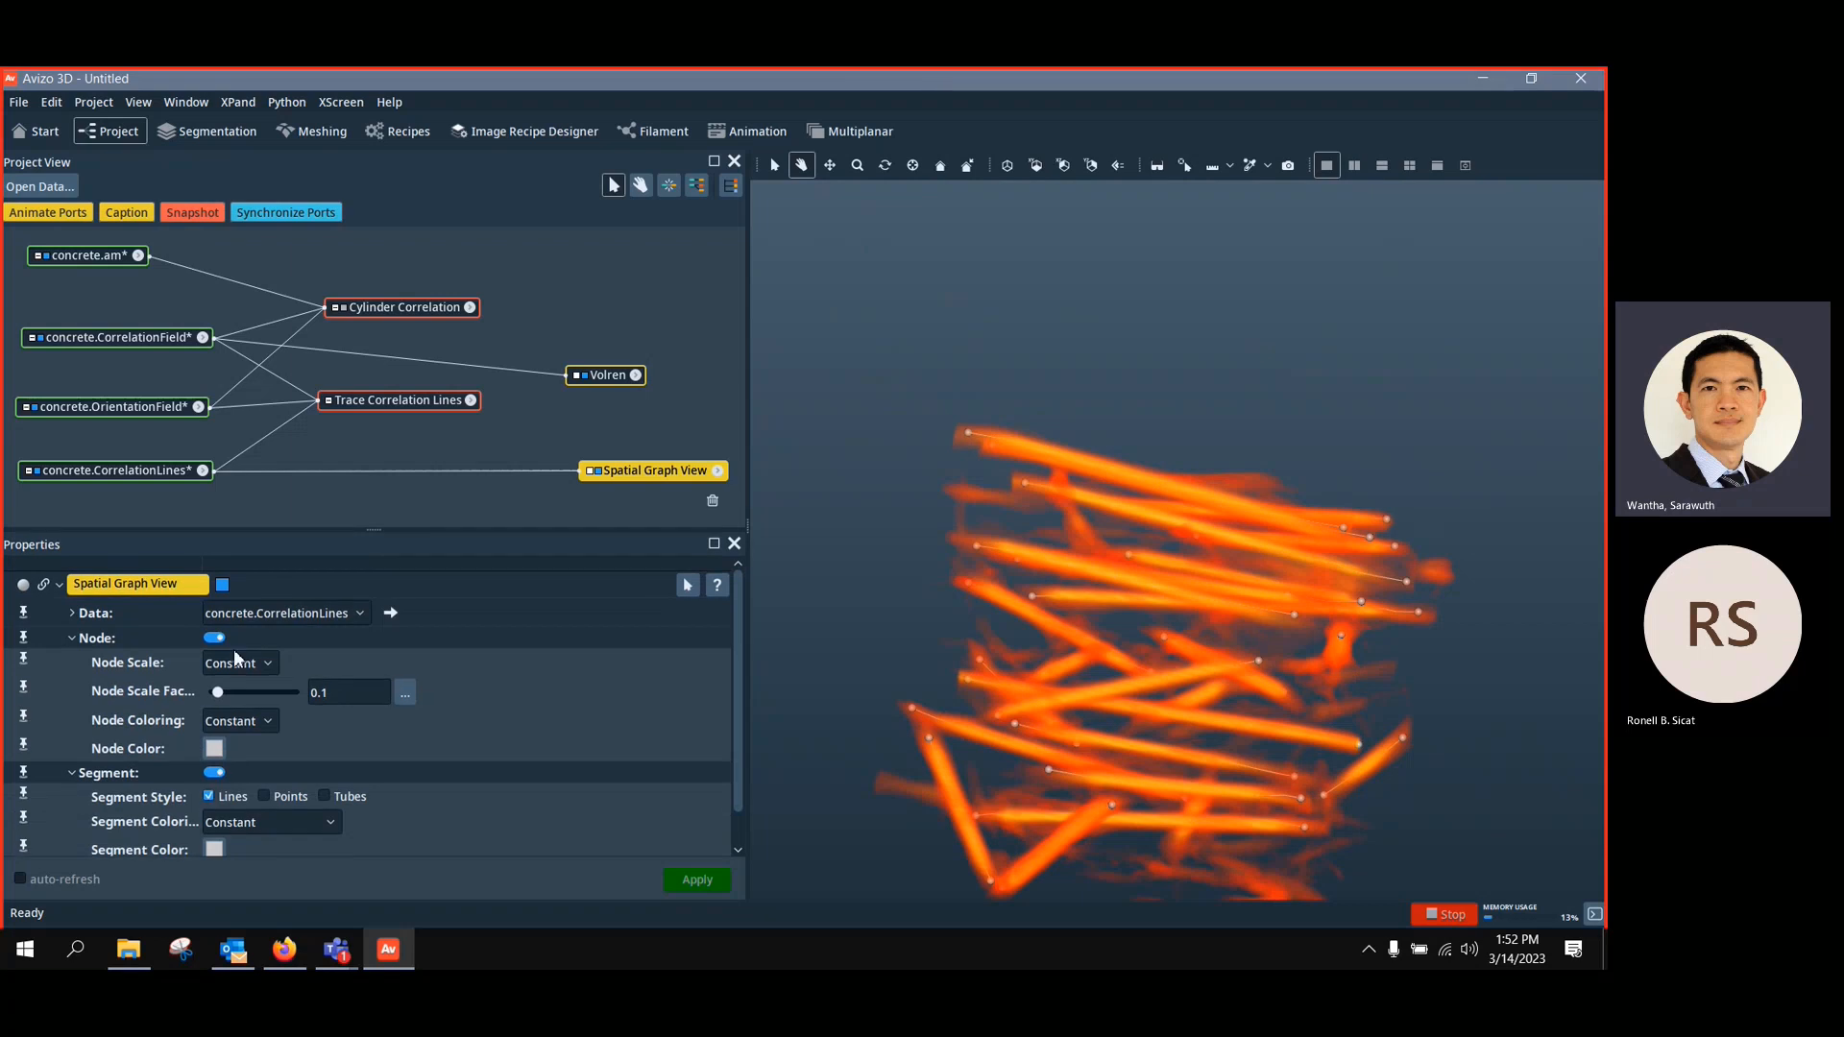
drag(217, 692, 236, 696)
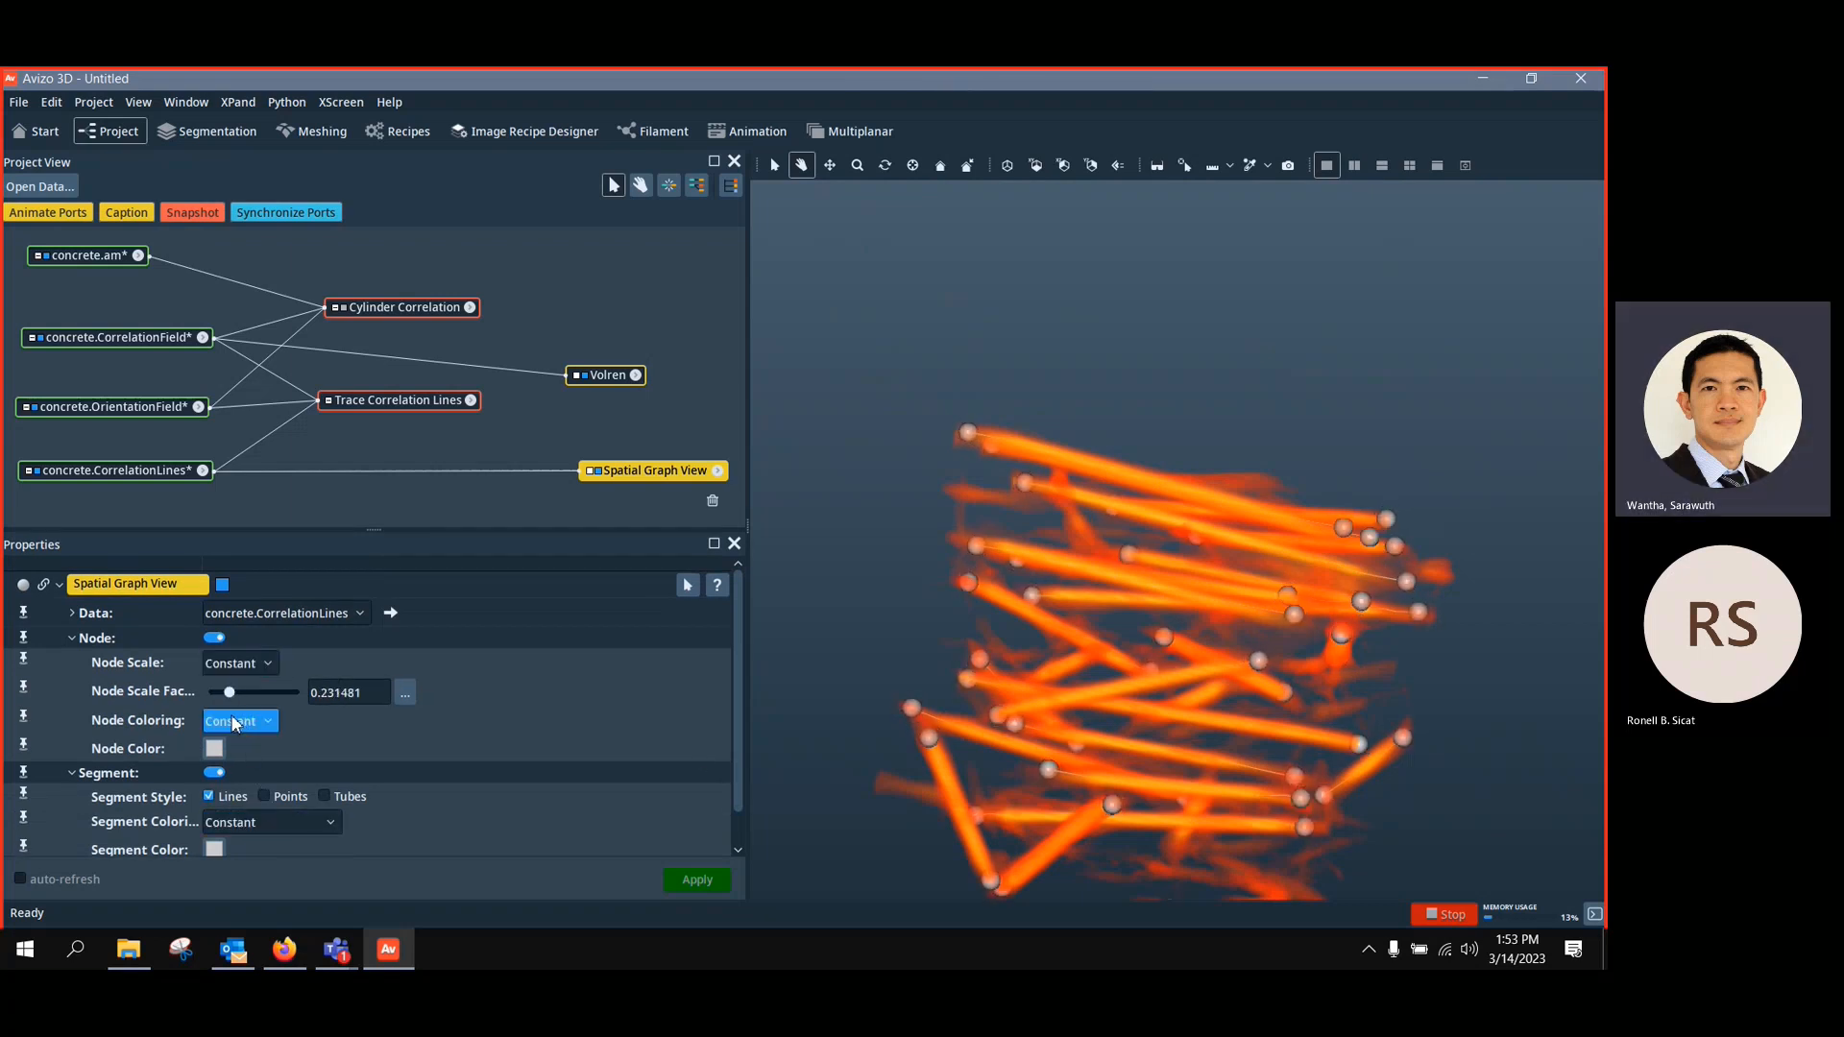
mouse_move(230, 696)
mouse_down()
mouse_move(244, 690)
mouse_move(231, 694)
mouse_up()
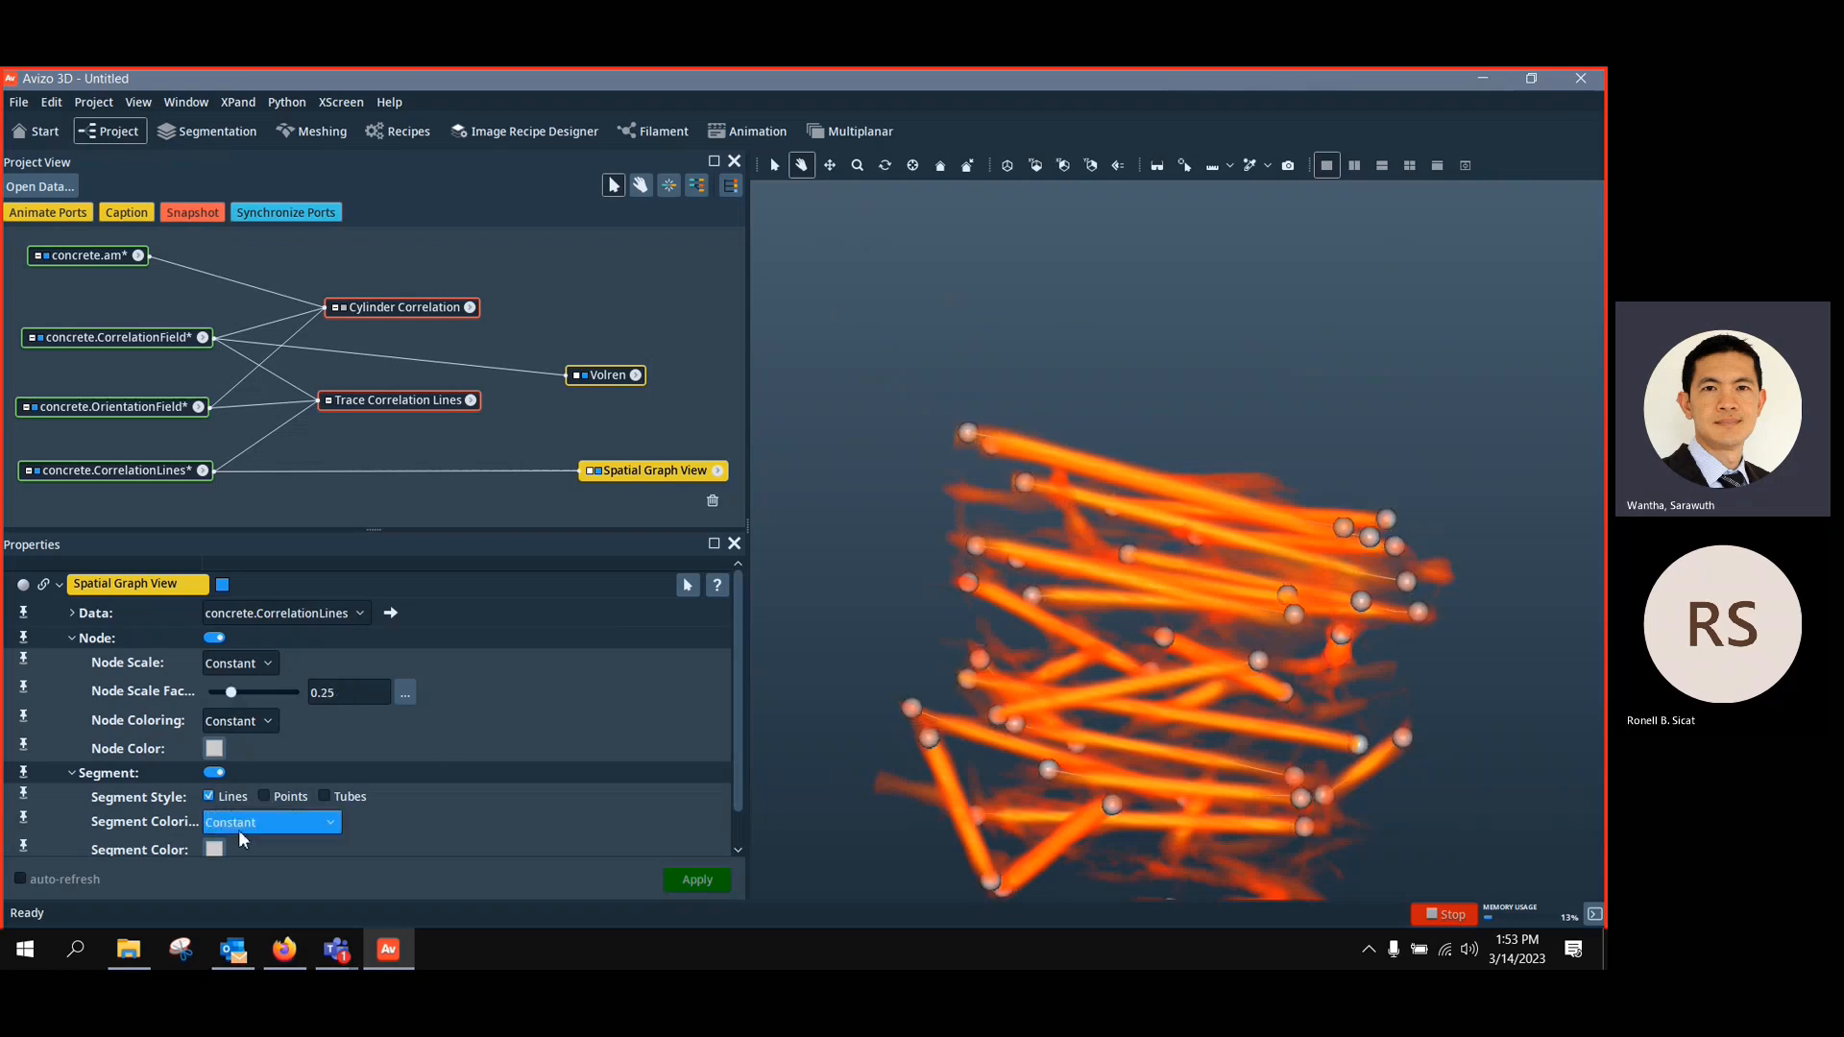
Enable the Tubes segment style in the Spatial Graph View and set the segment width to about 6.02
scroll(730, 745, down, 1)
scroll(730, 751, down, 1)
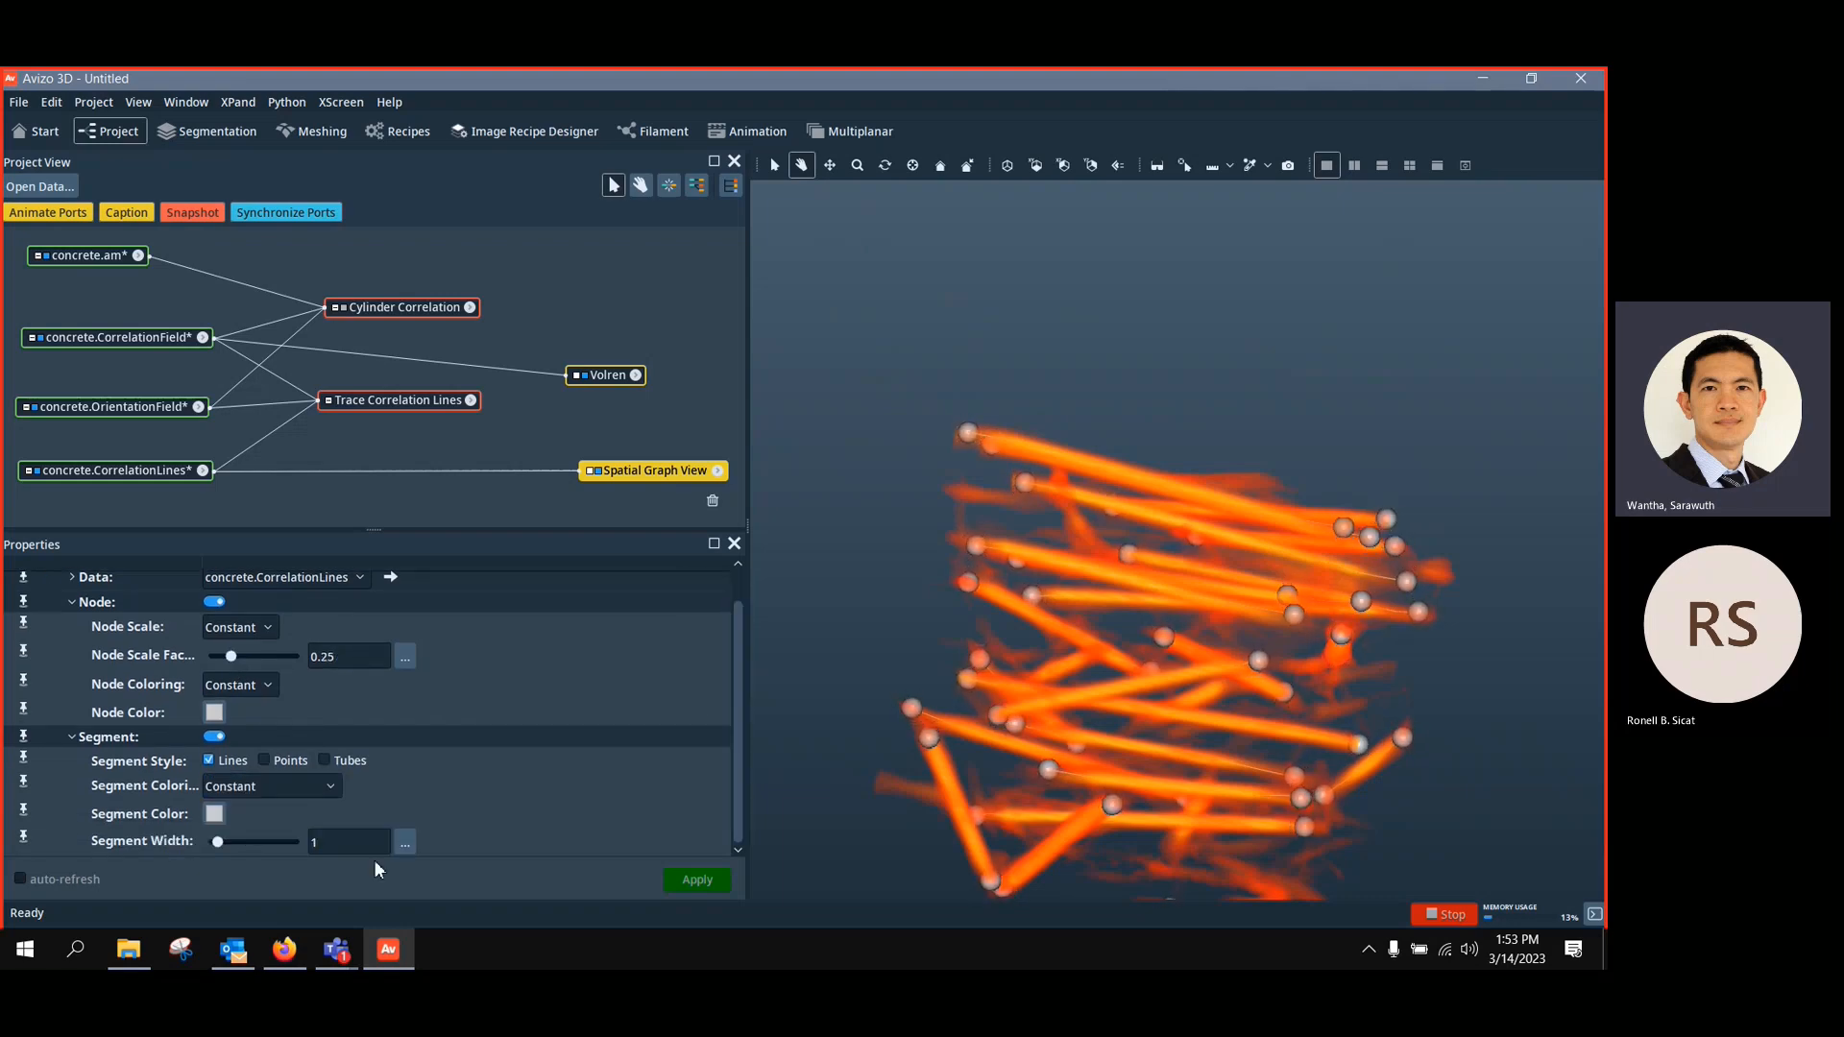
drag(219, 842, 236, 843)
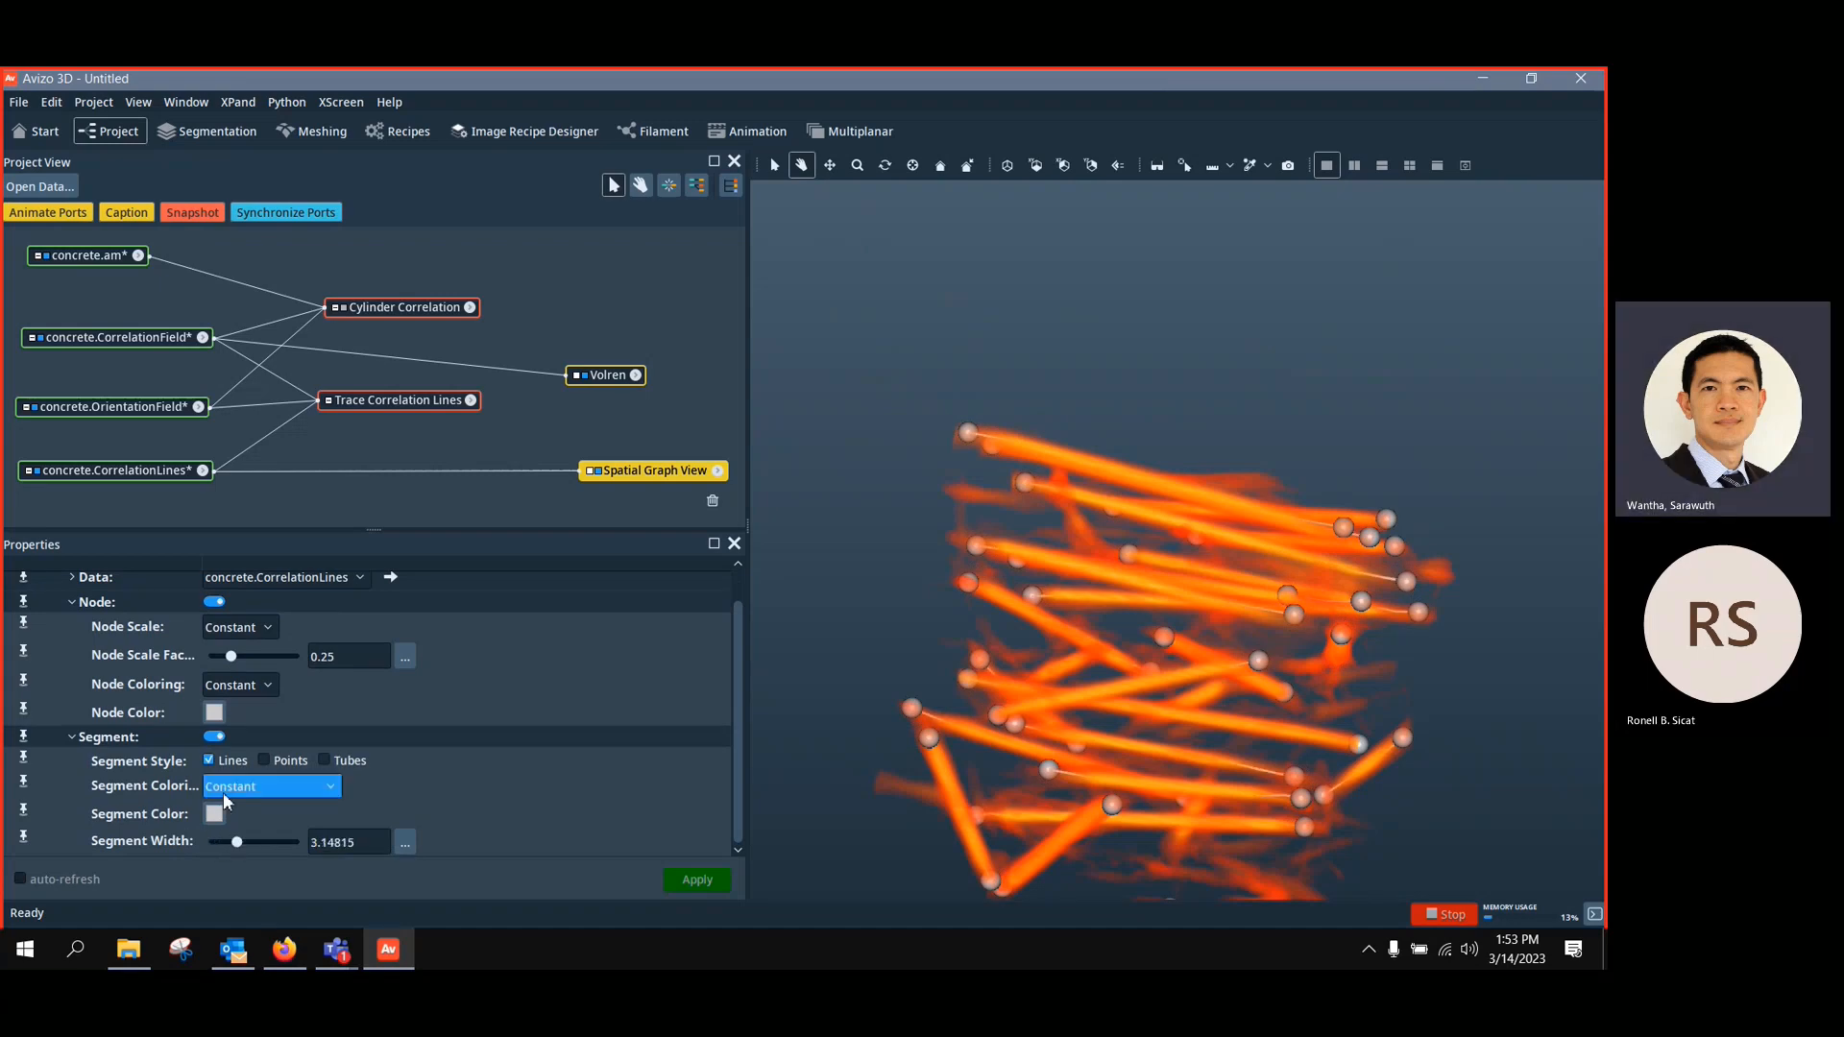
click(324, 761)
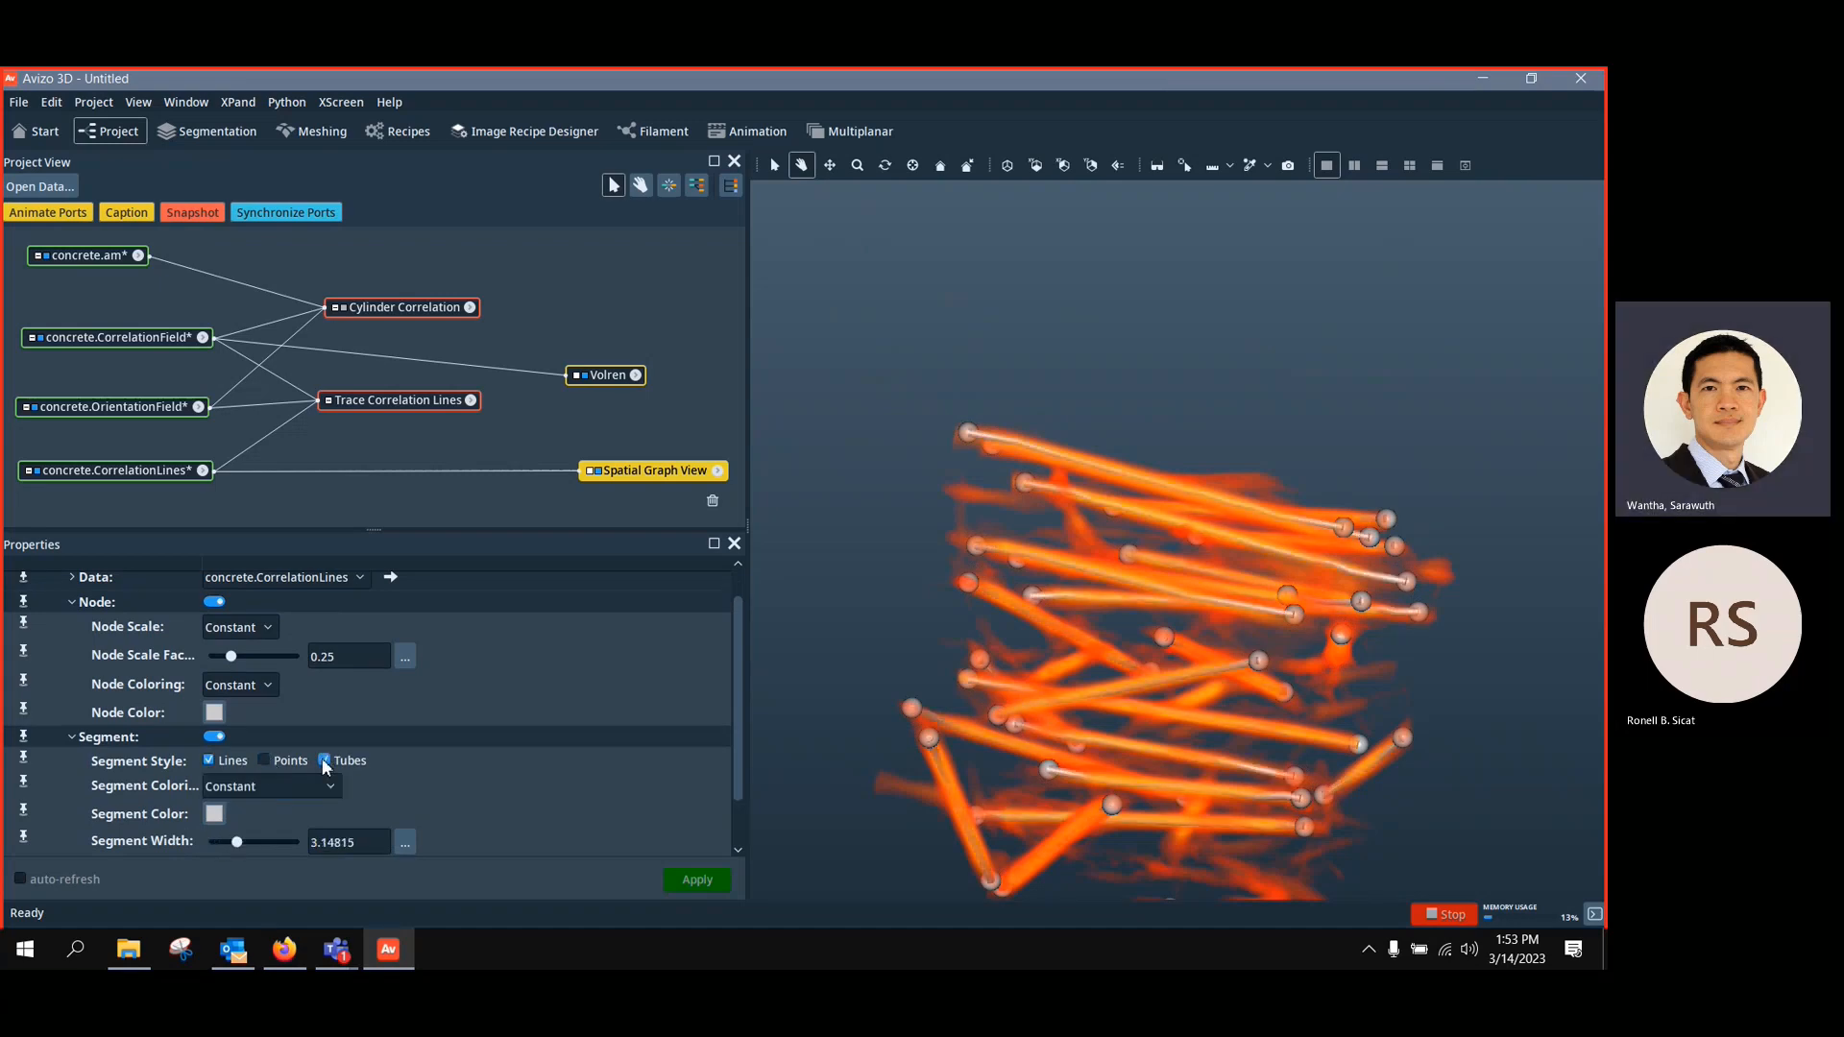
drag(238, 842, 269, 840)
Delete the Volren volume rendering, leaving only the traced fiber graph displayed
drag(1119, 783, 1153, 625)
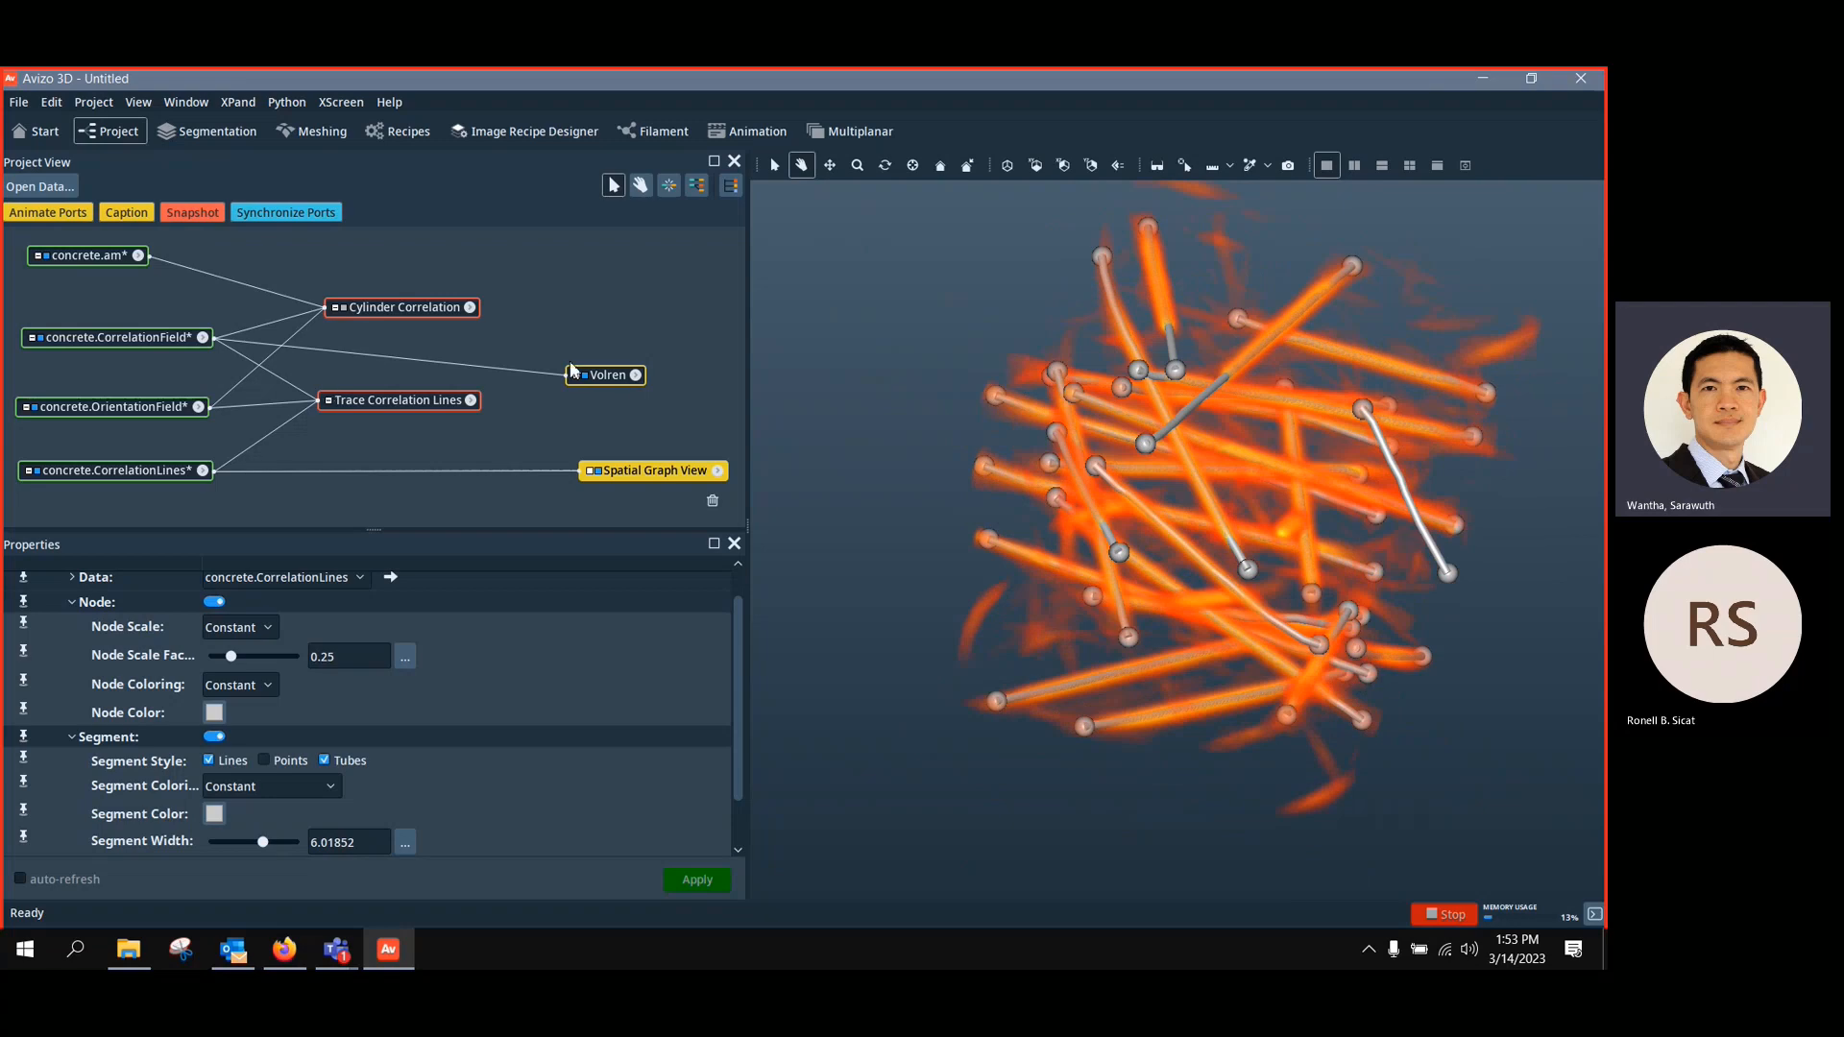
click(605, 375)
key(Delete)
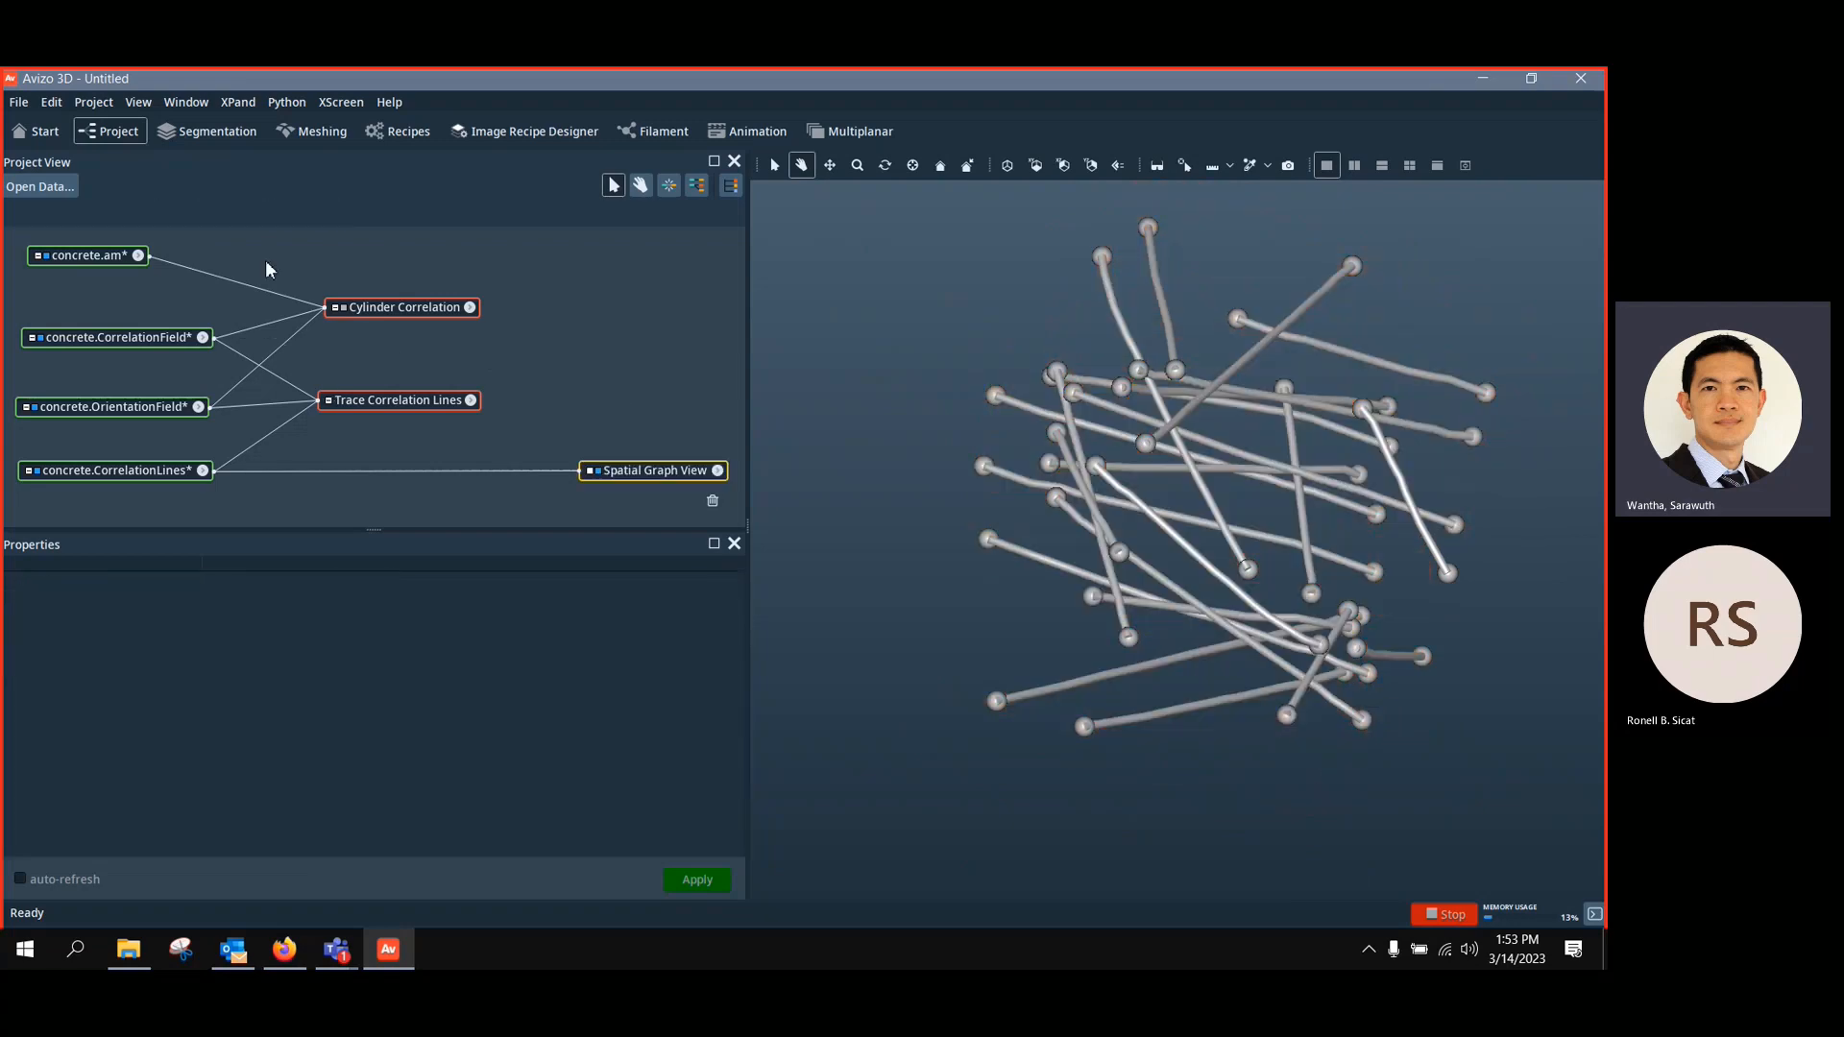
Attach a Volume Rendering to concrete.am and lower its opacity to about 0.07
click(87, 259)
right_click(77, 254)
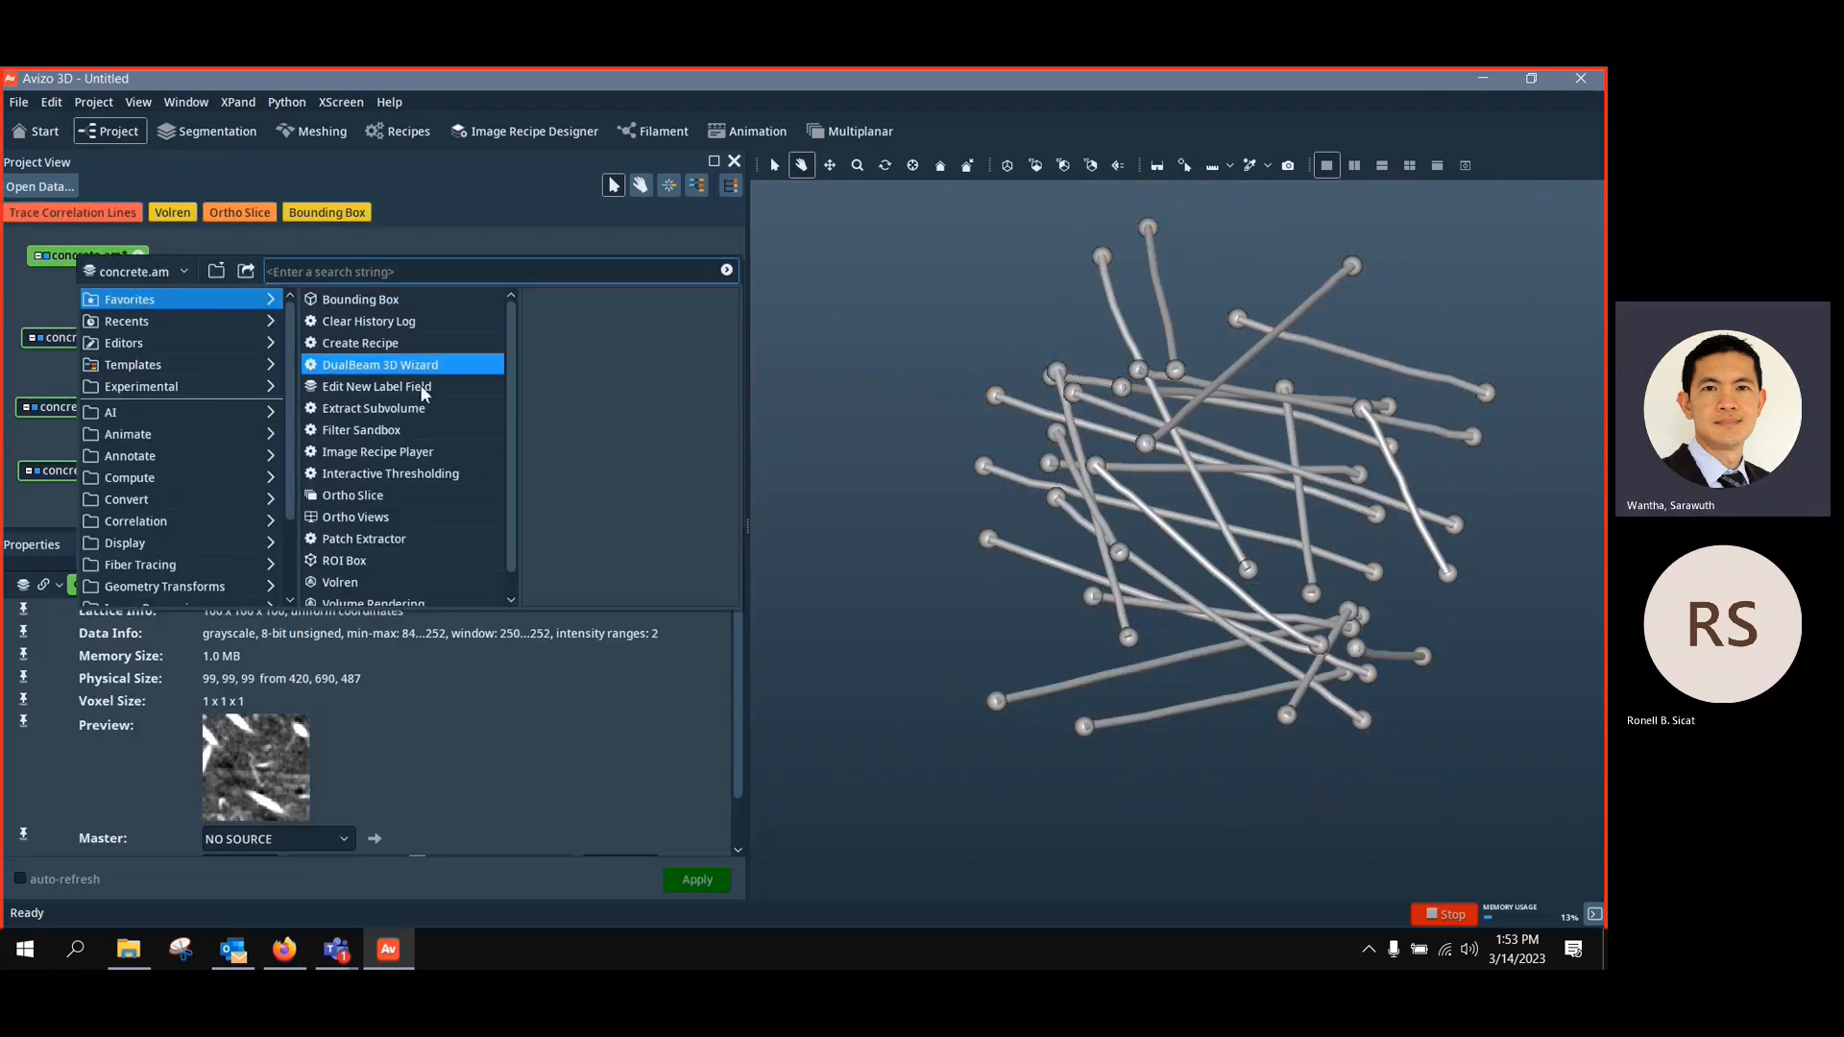
scroll(431, 500, down, 1)
click(386, 581)
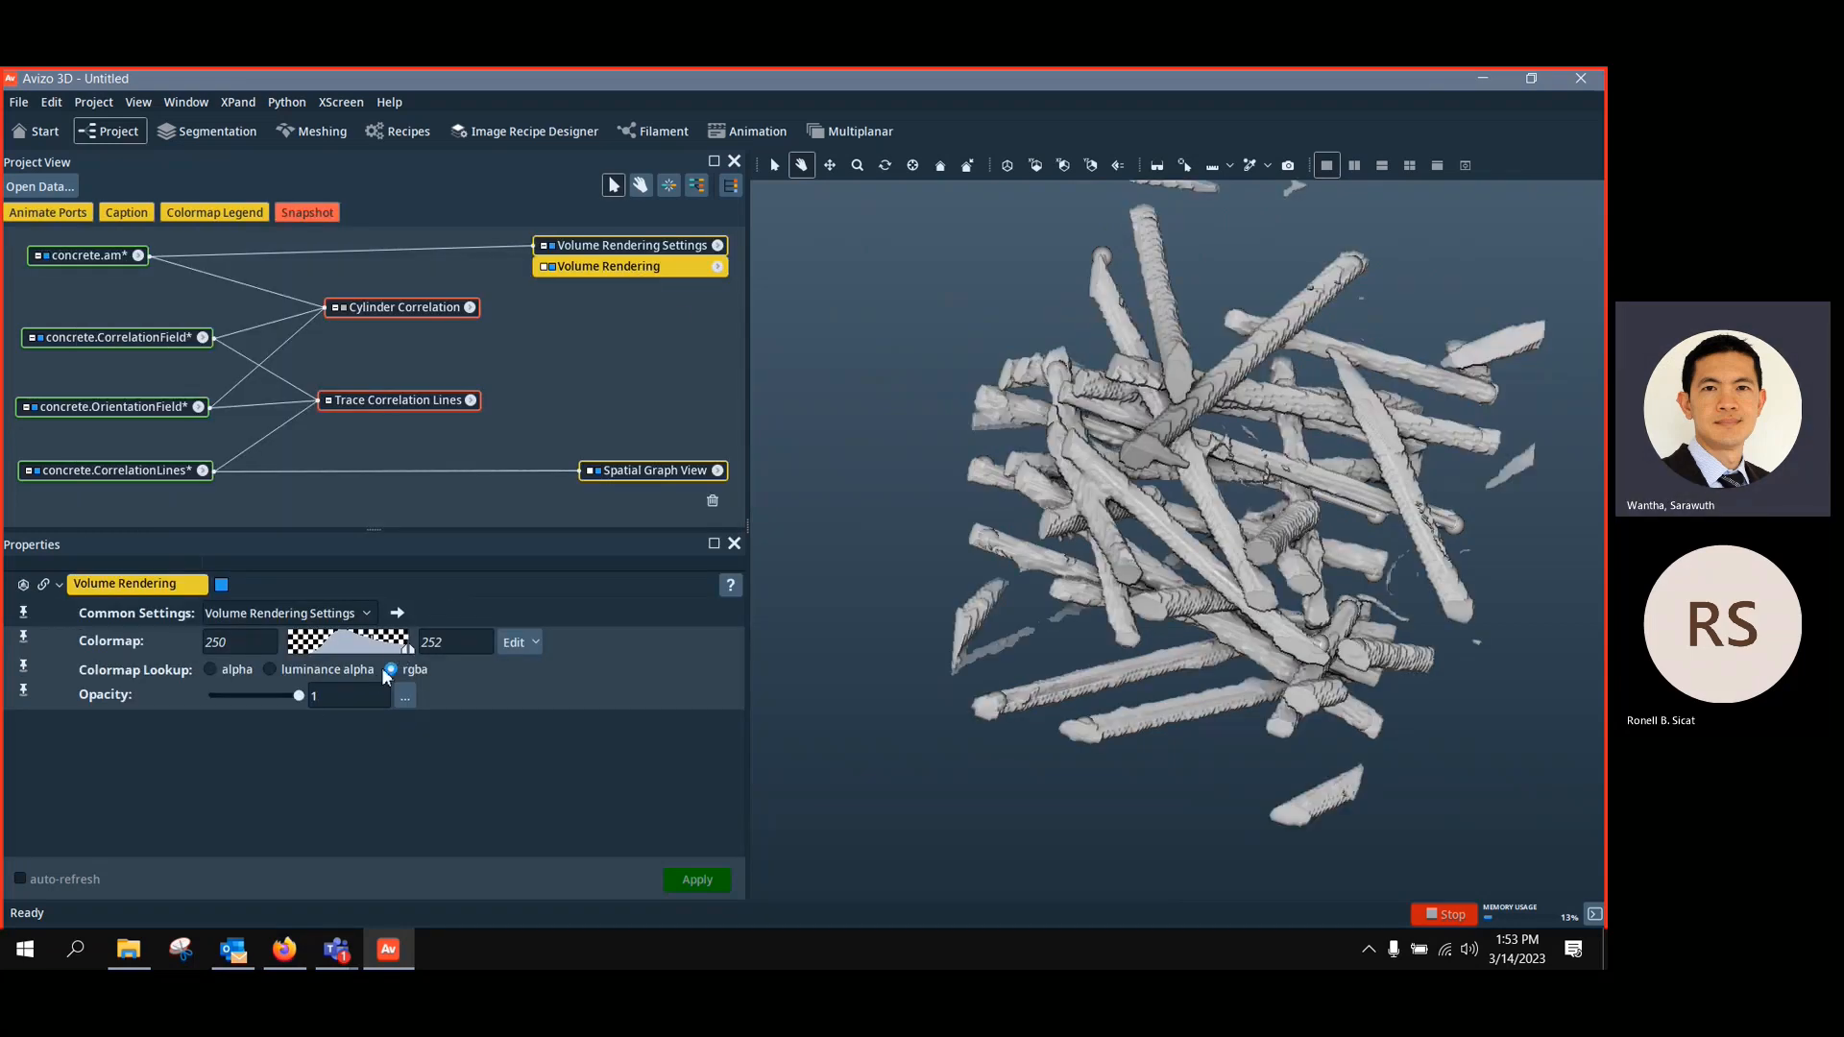
drag(302, 704, 212, 701)
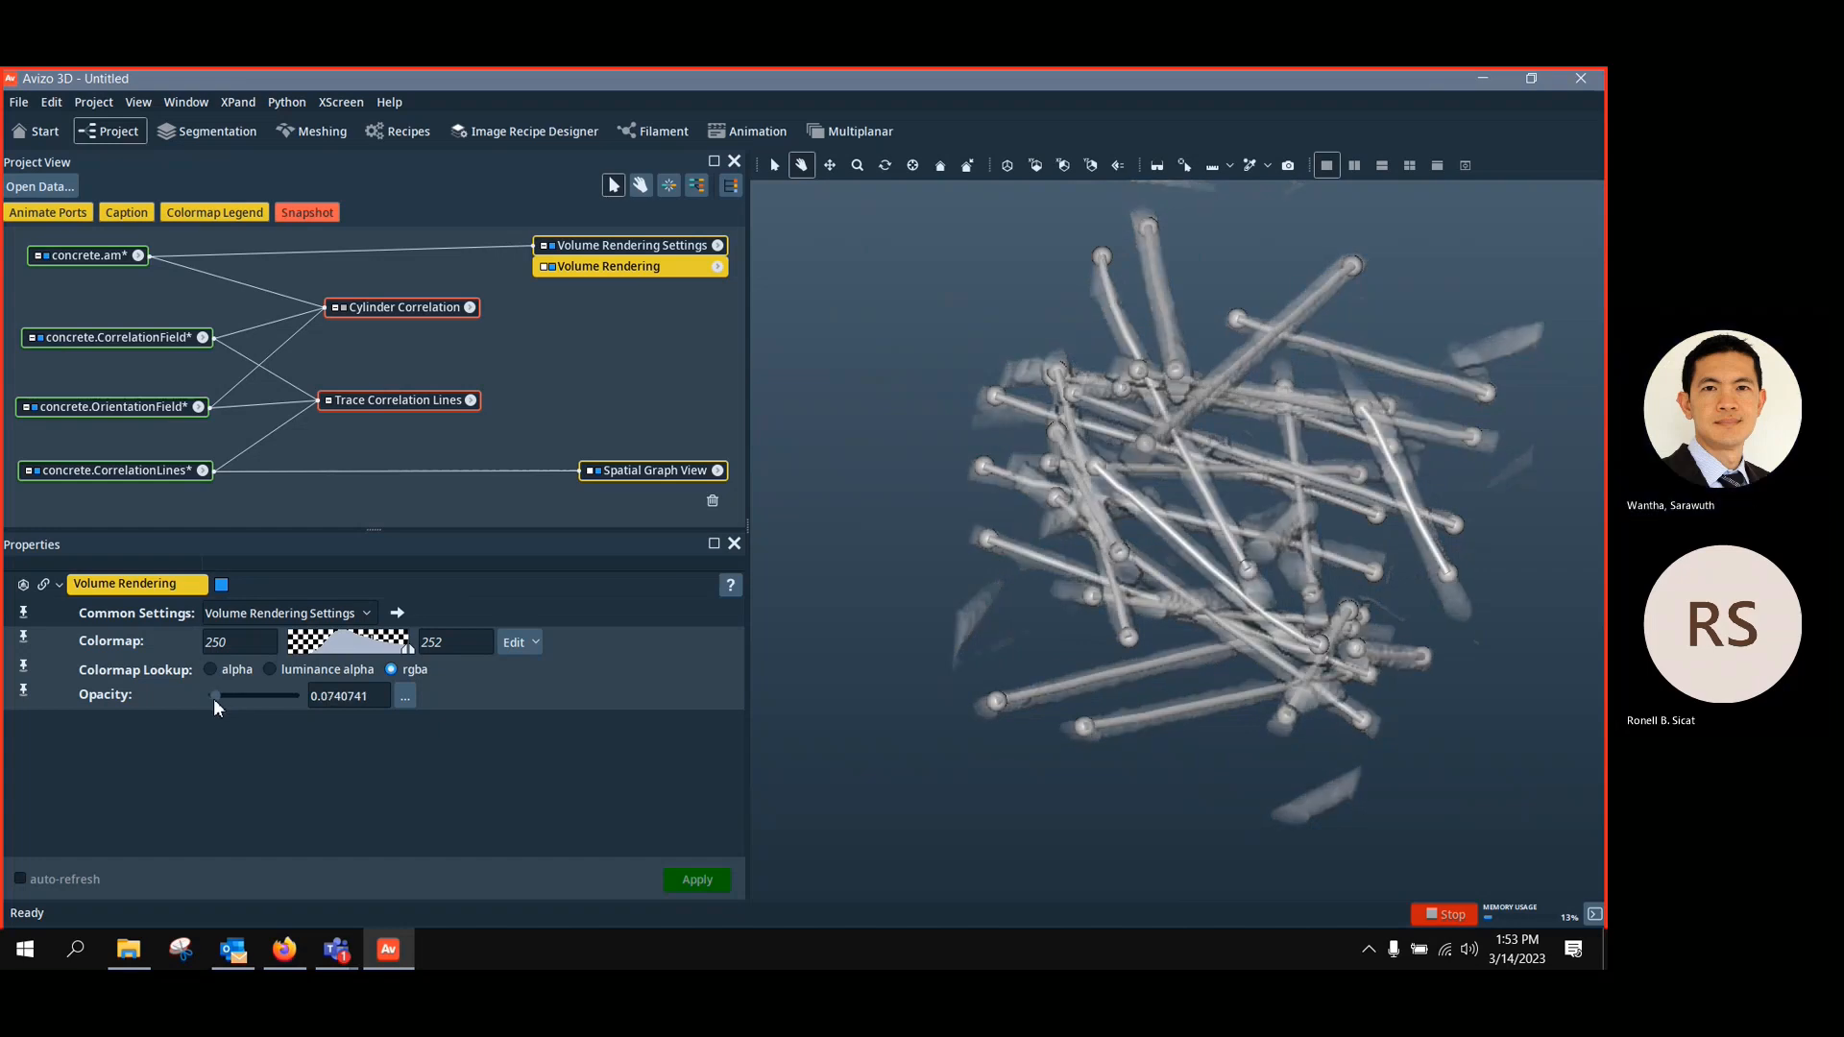
Set the segment color of the Spatial Graph View to green from the custom colors
click(610, 470)
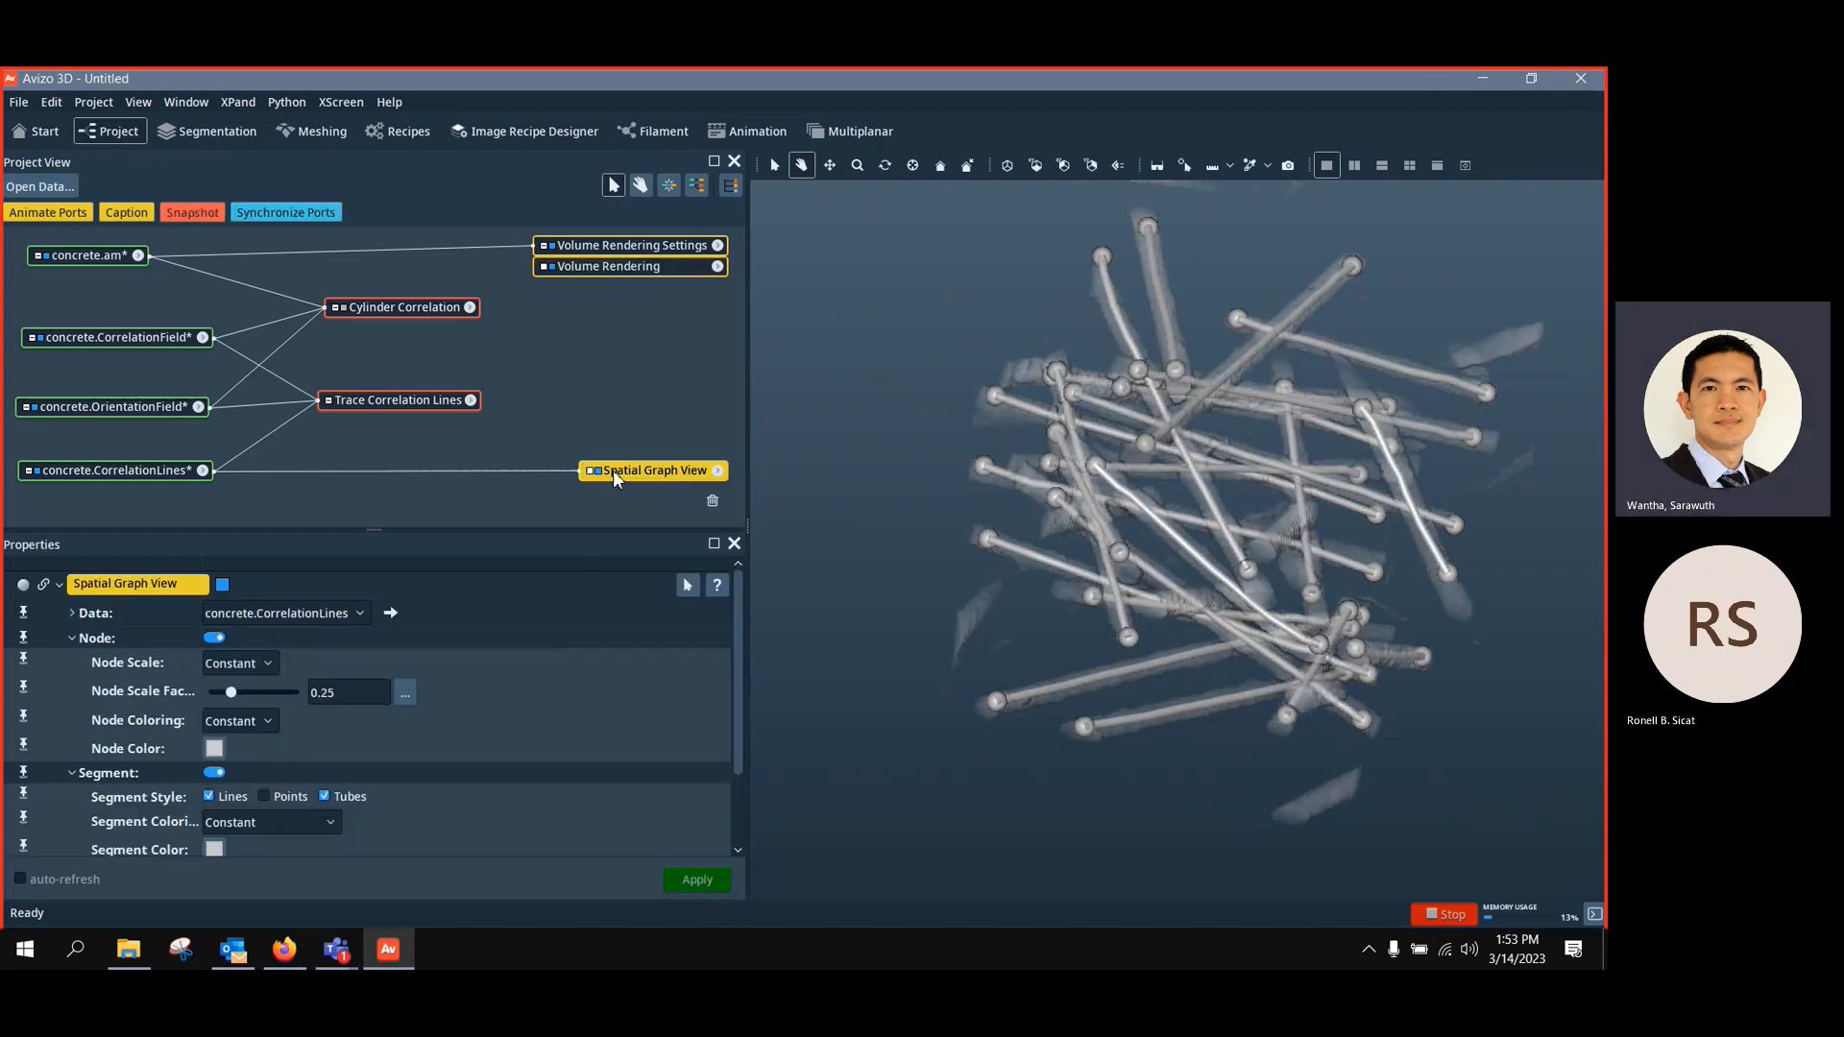
click(214, 849)
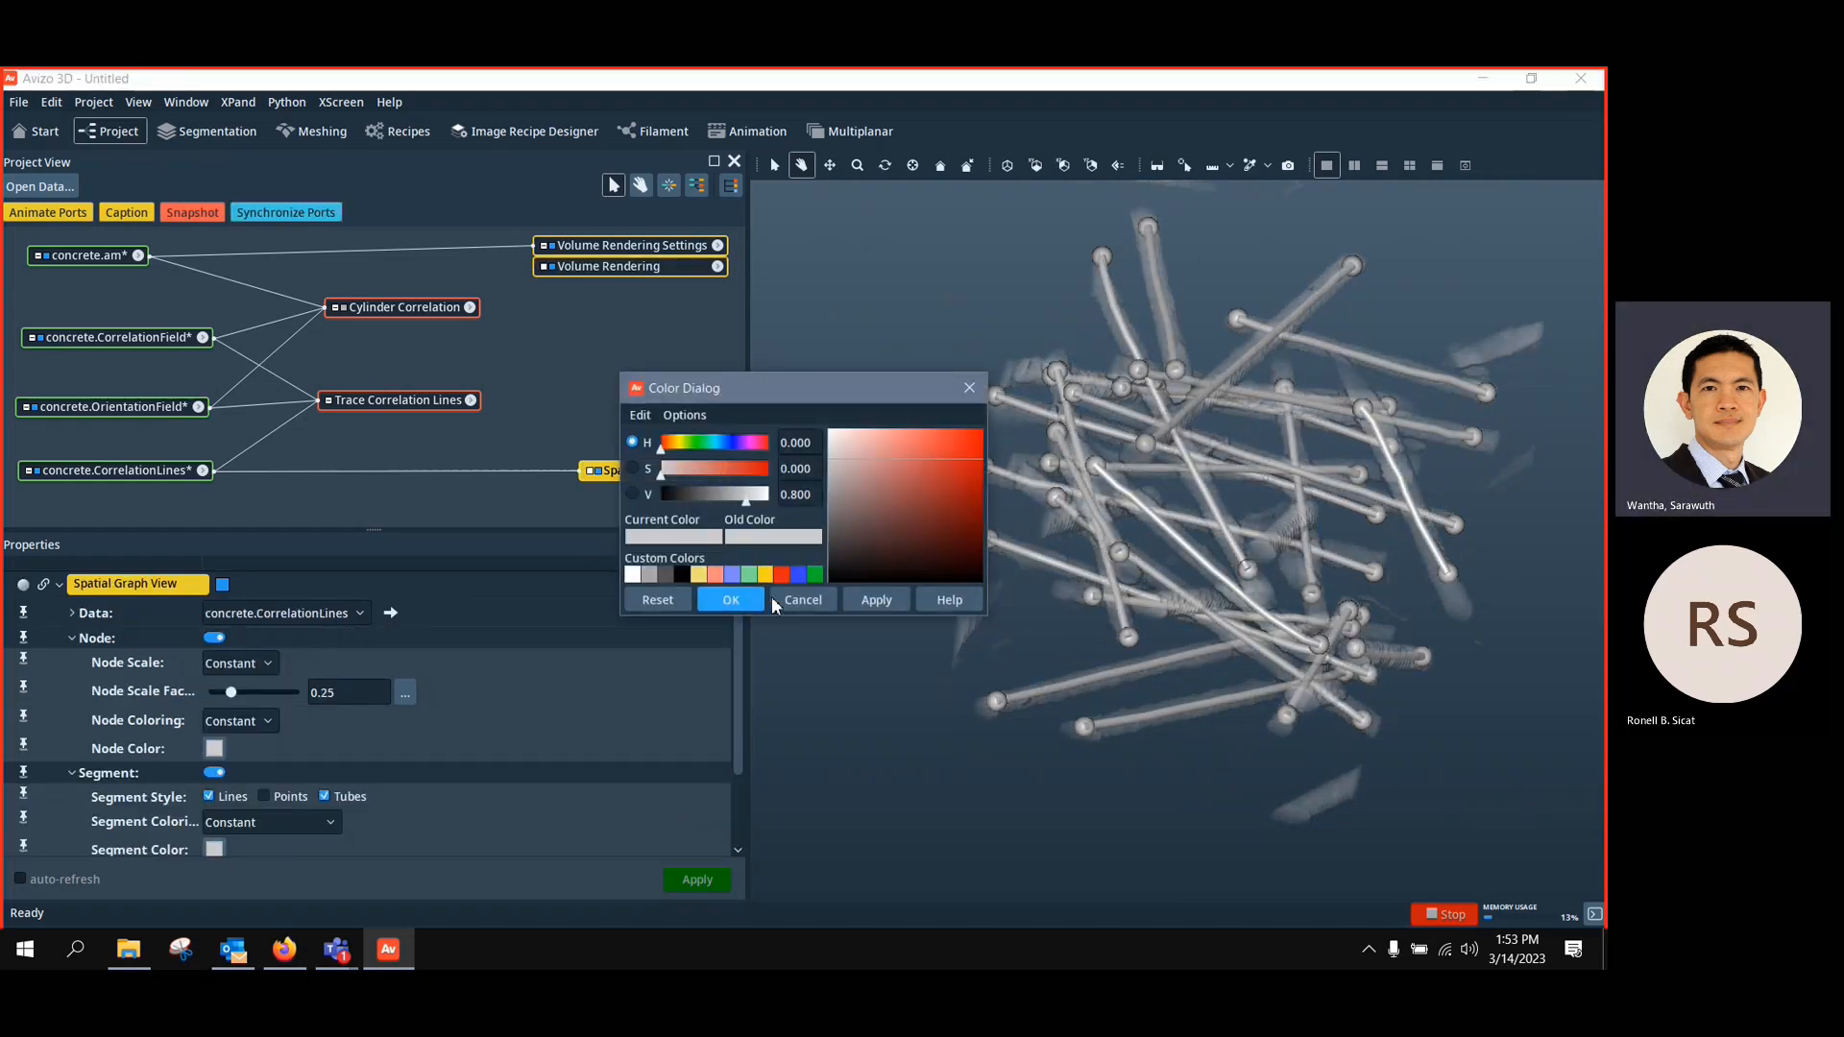
click(815, 575)
click(731, 598)
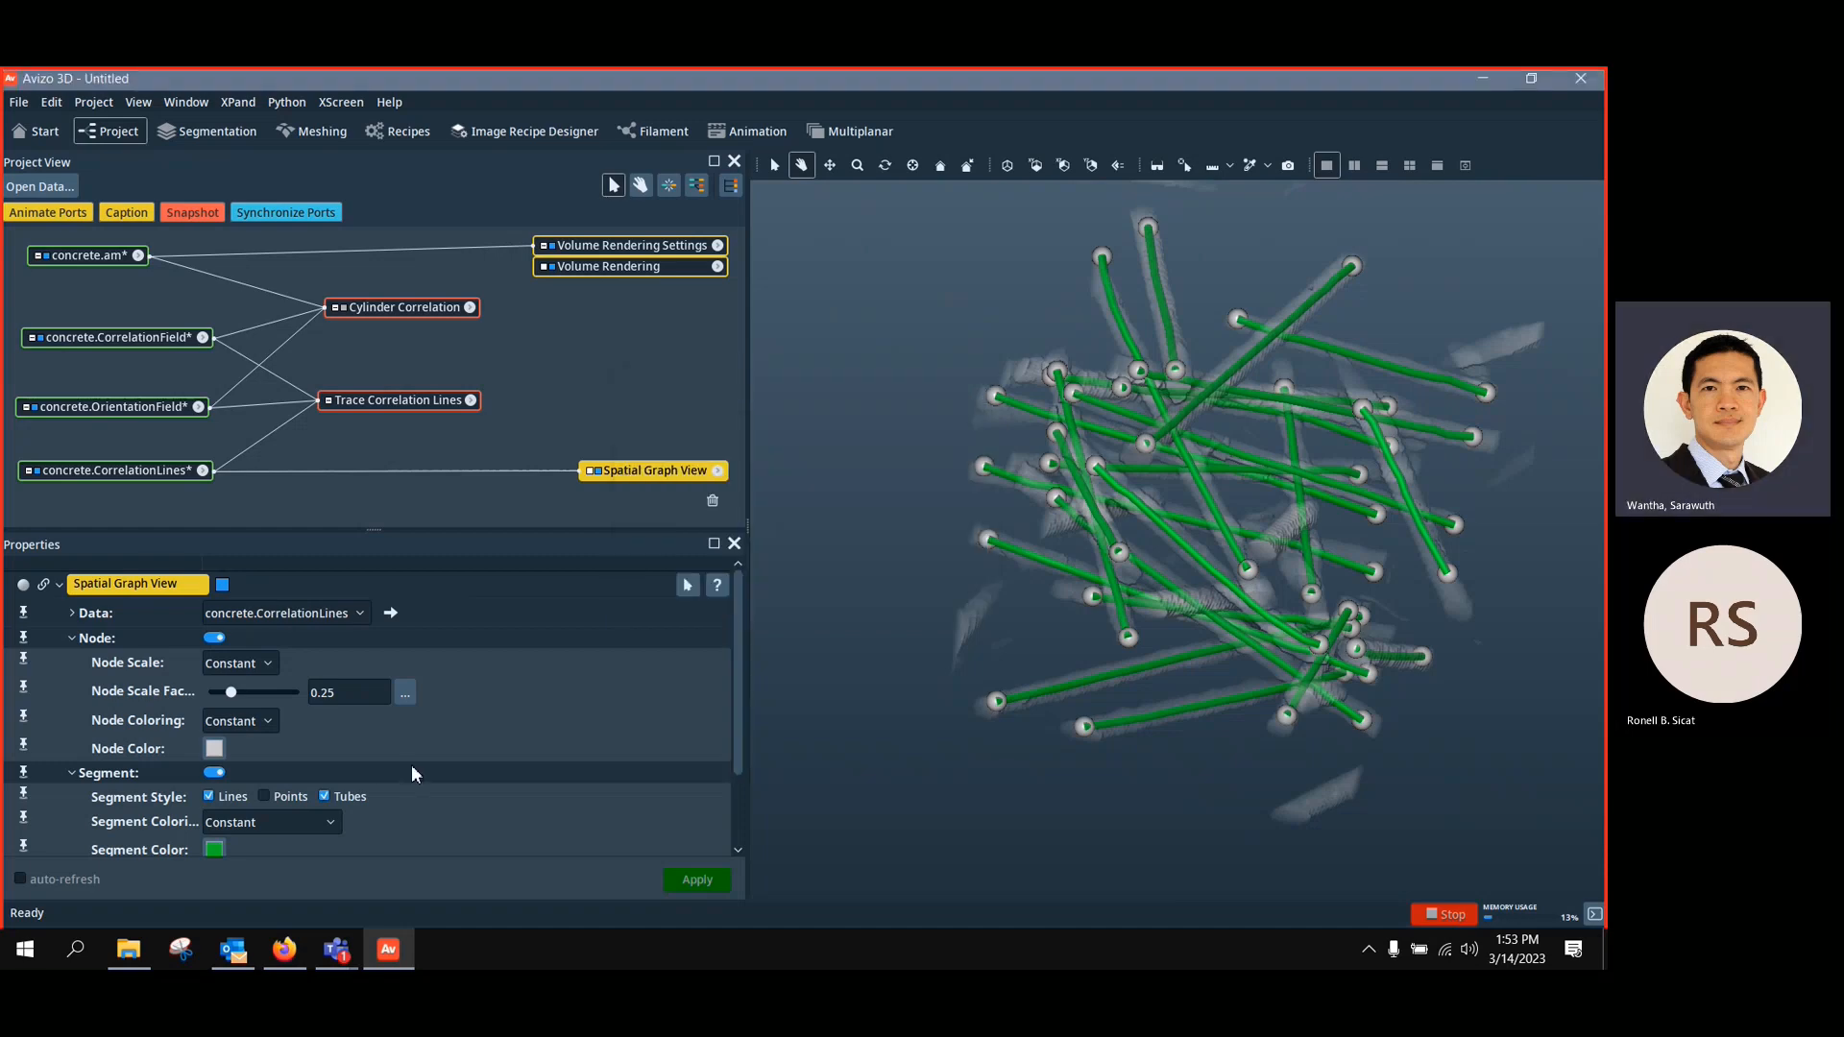
Switch the graph's nodes and segments off and back on to compare the traced fibers with the volume rendering
click(214, 638)
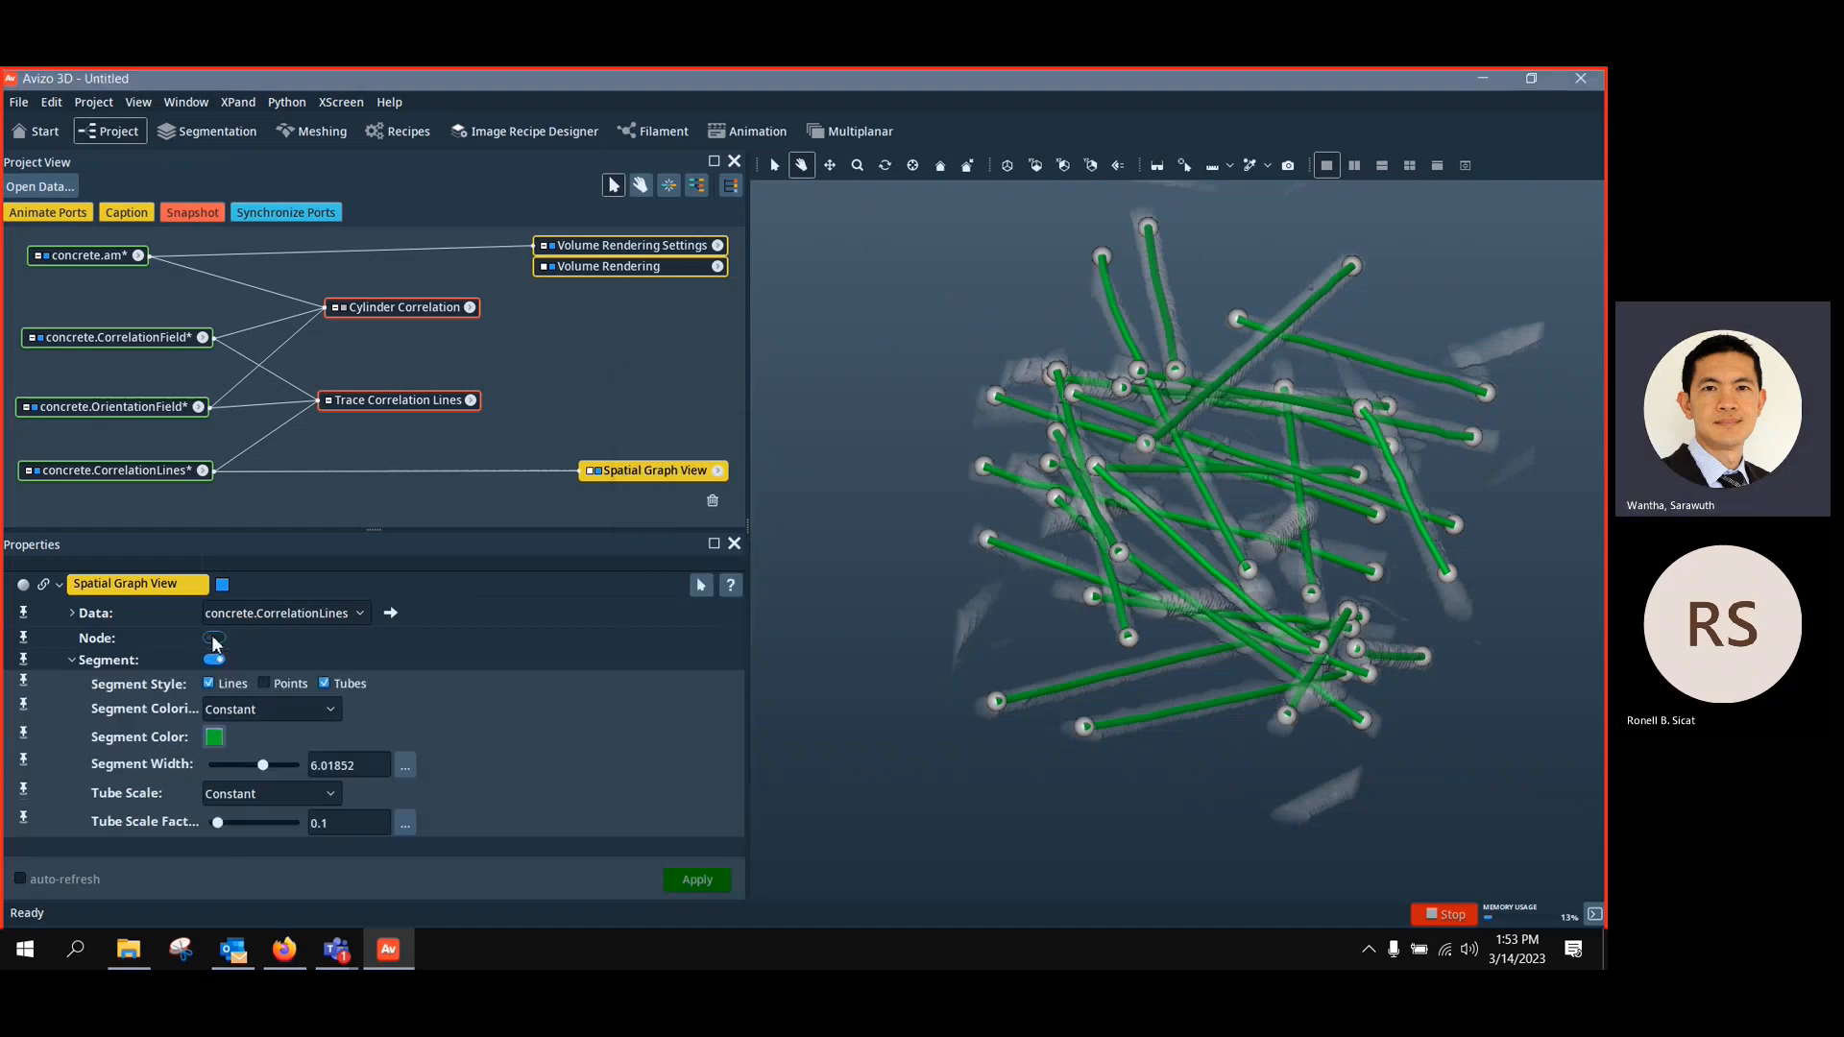
click(213, 660)
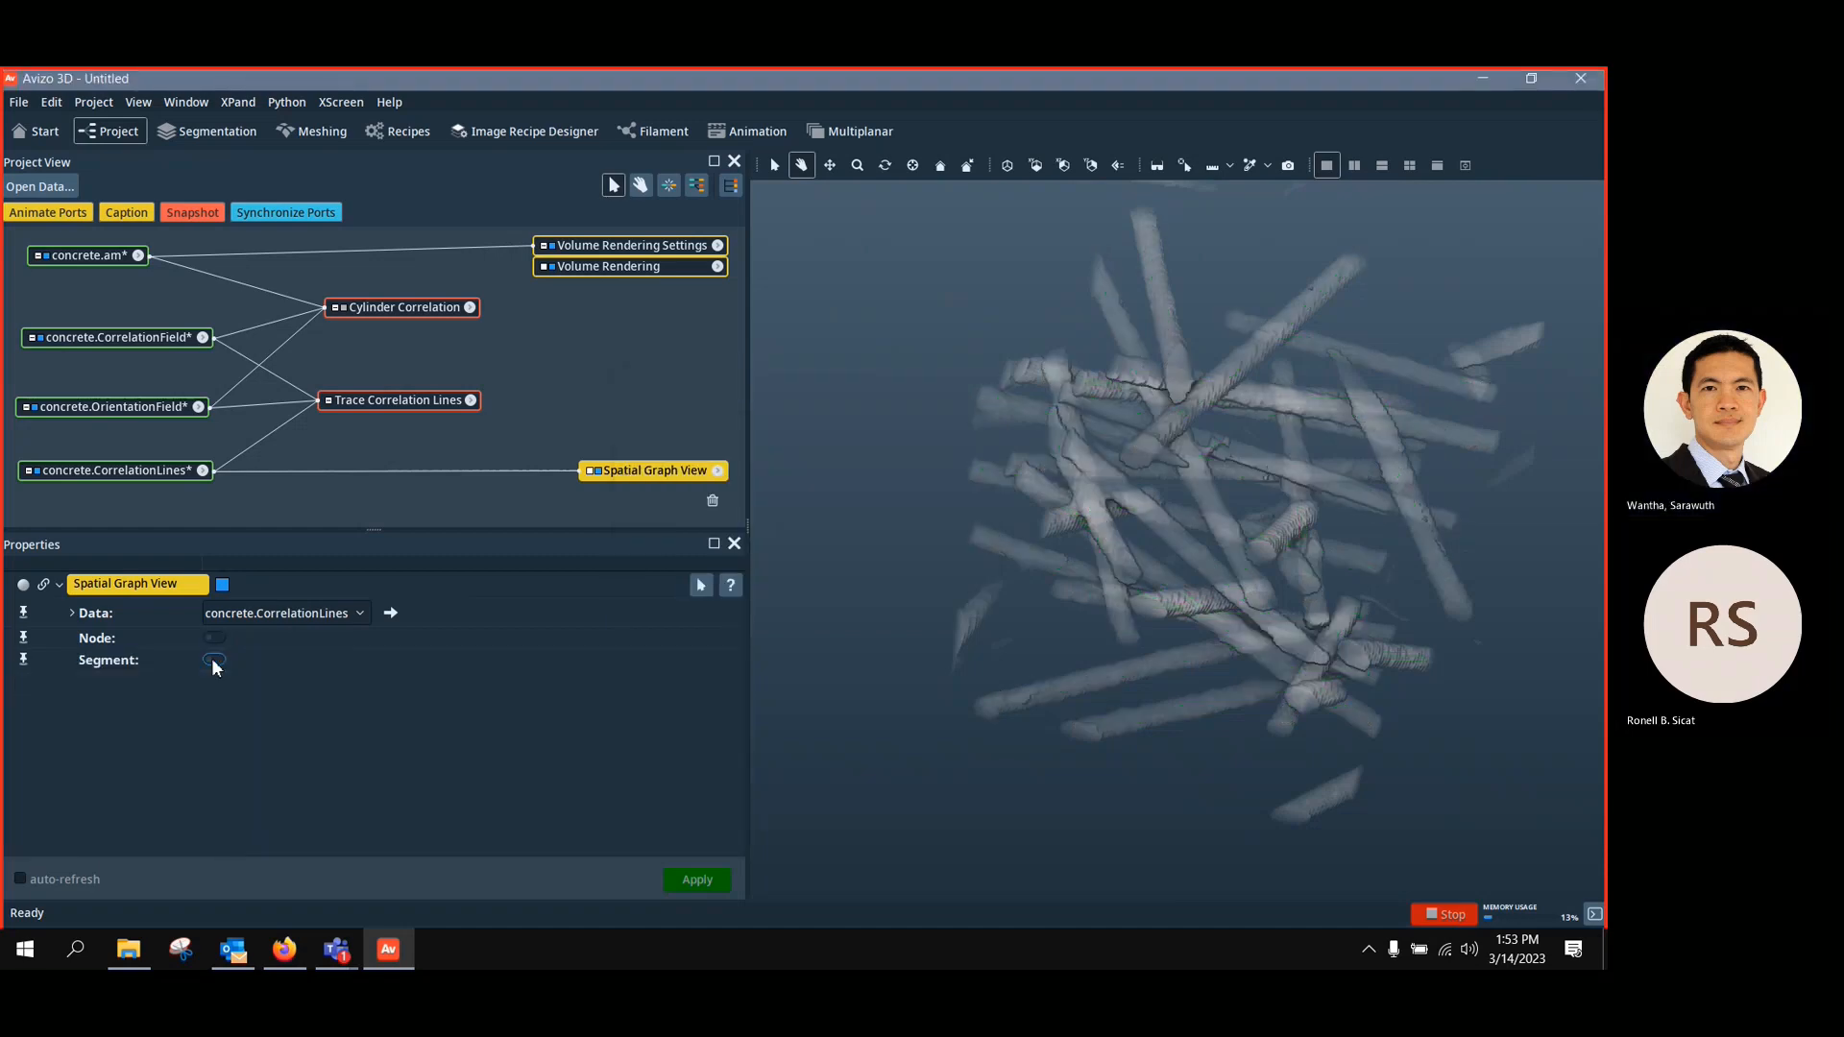
click(213, 661)
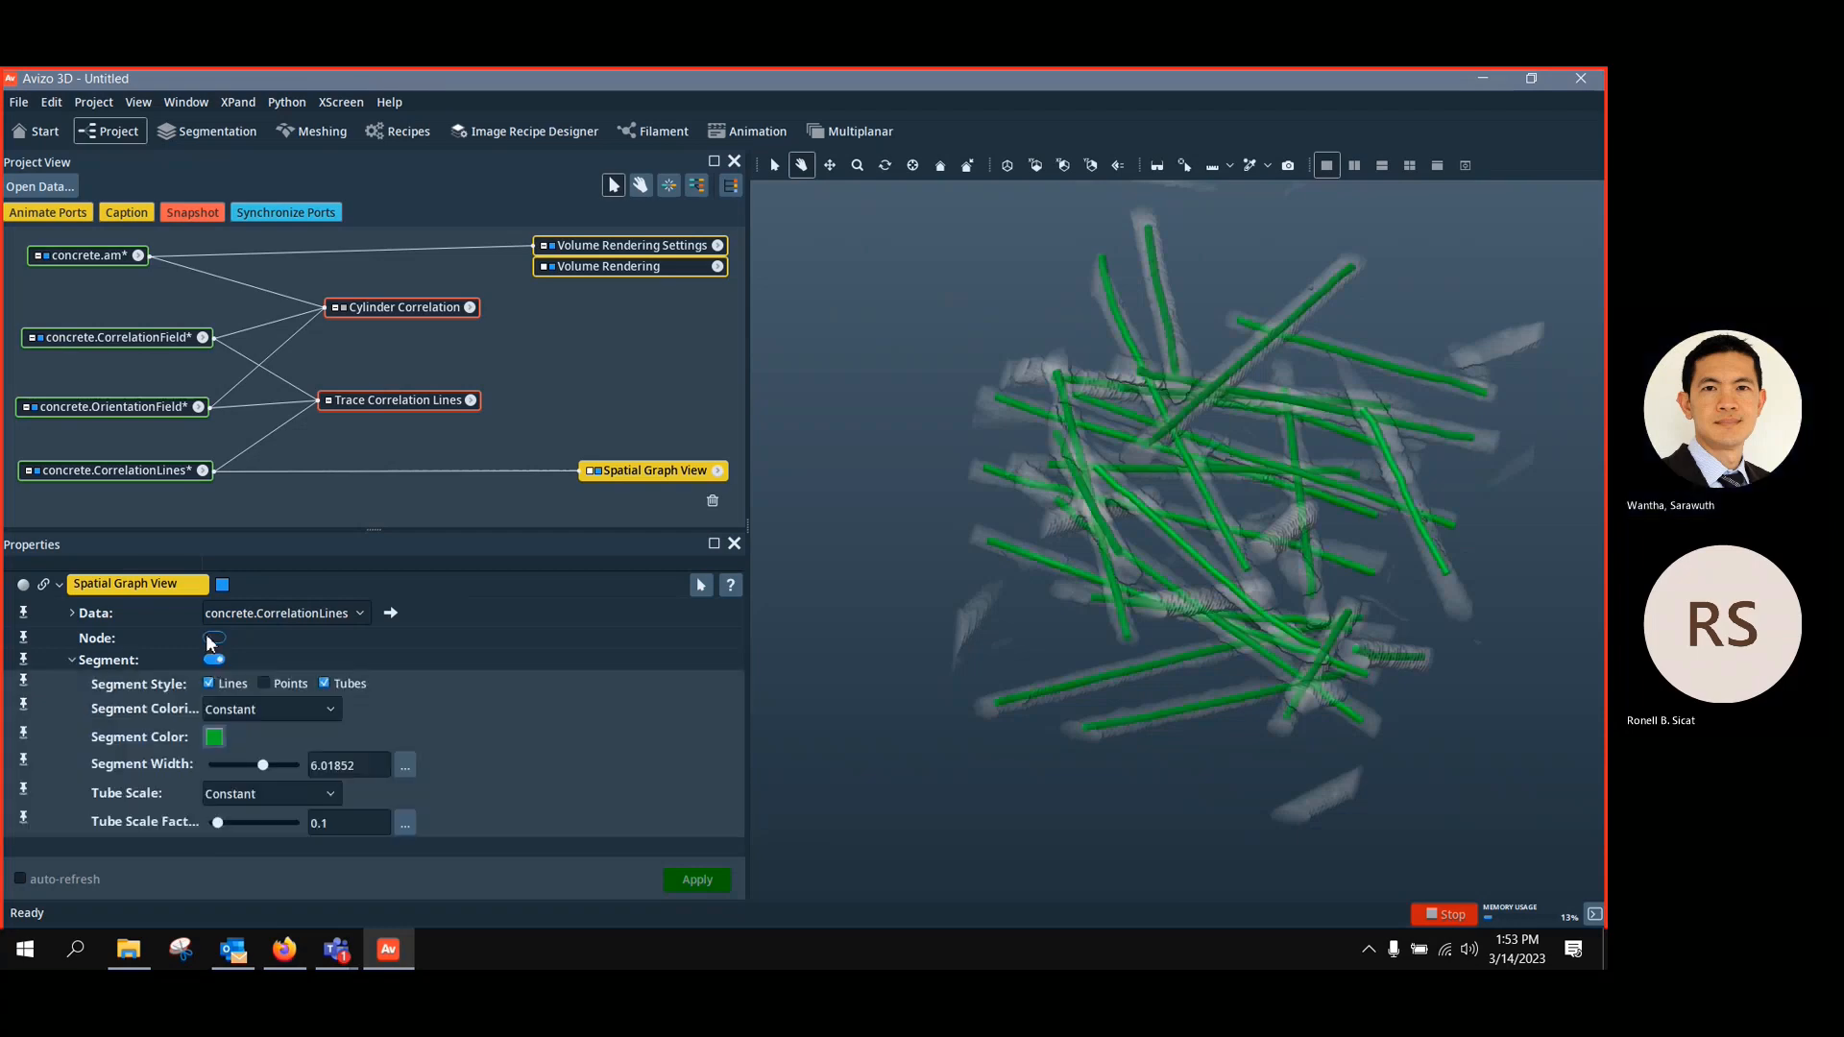
click(214, 638)
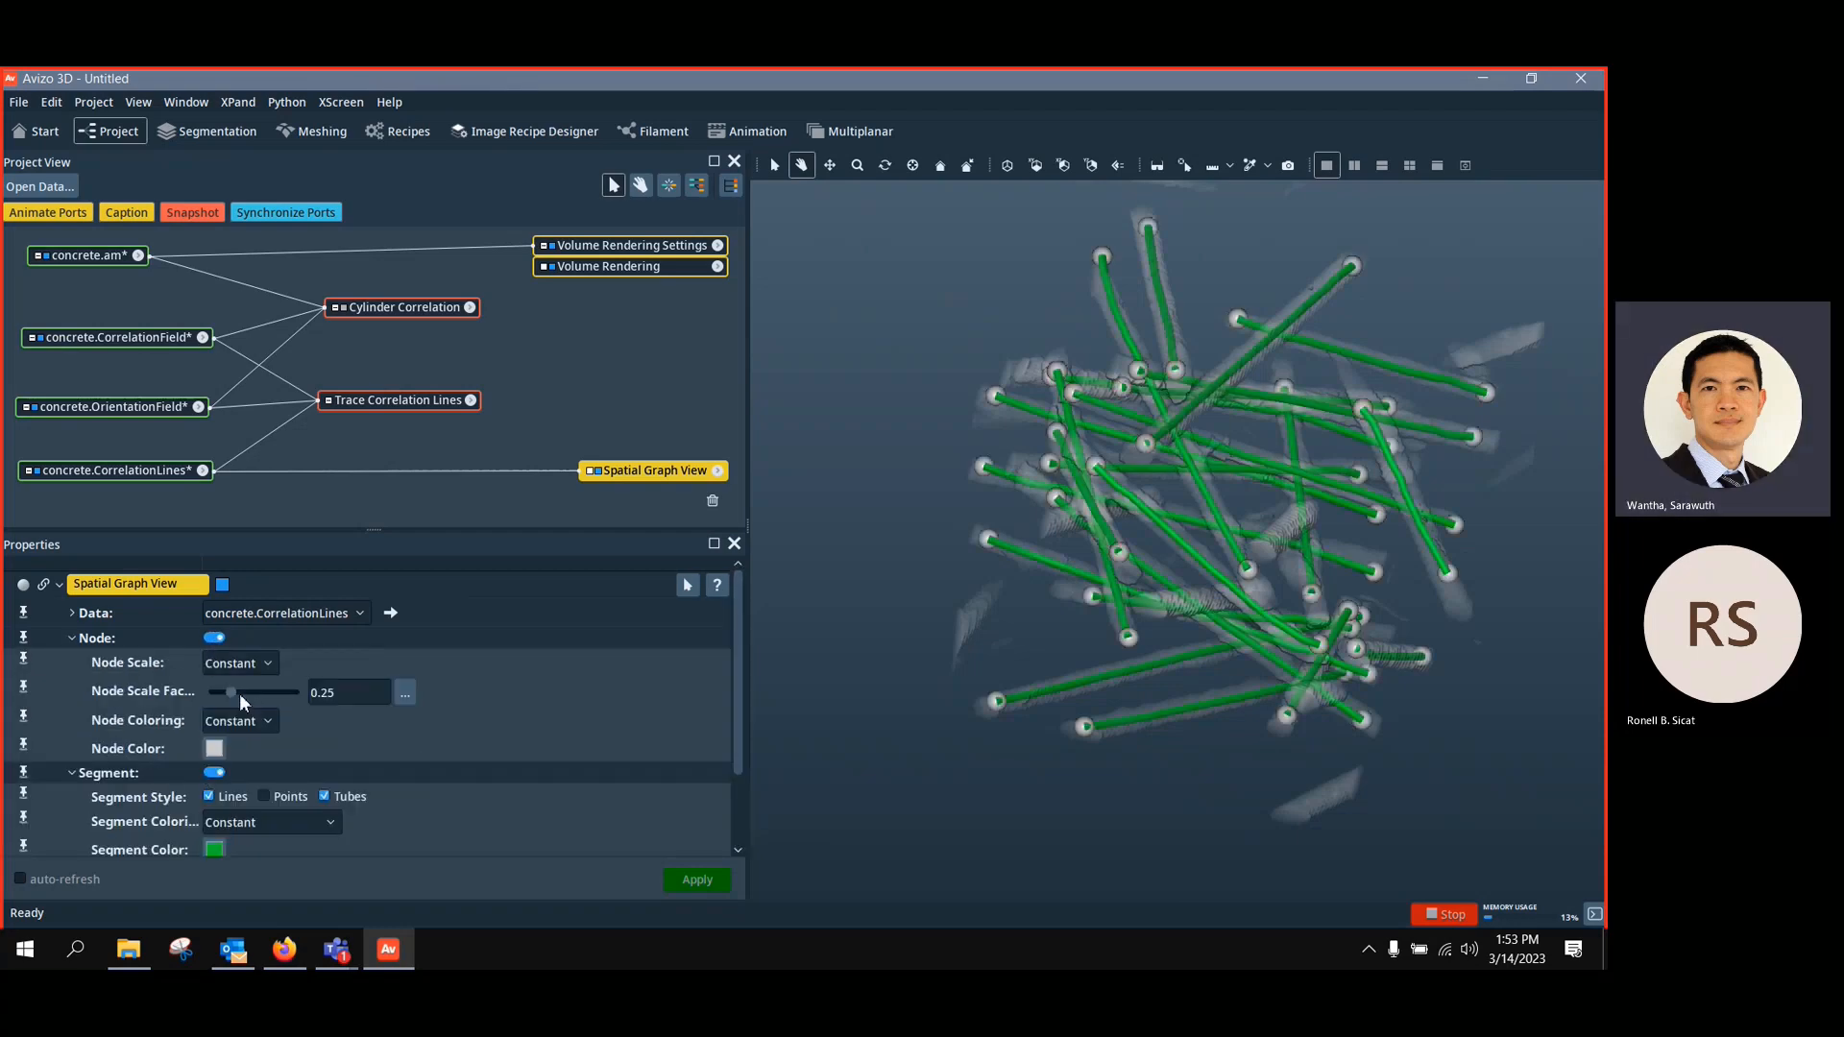
Reduce the node scale factor of the Spatial Graph View to about 0.11 and color the nodes yellow
drag(239, 693, 218, 693)
click(213, 749)
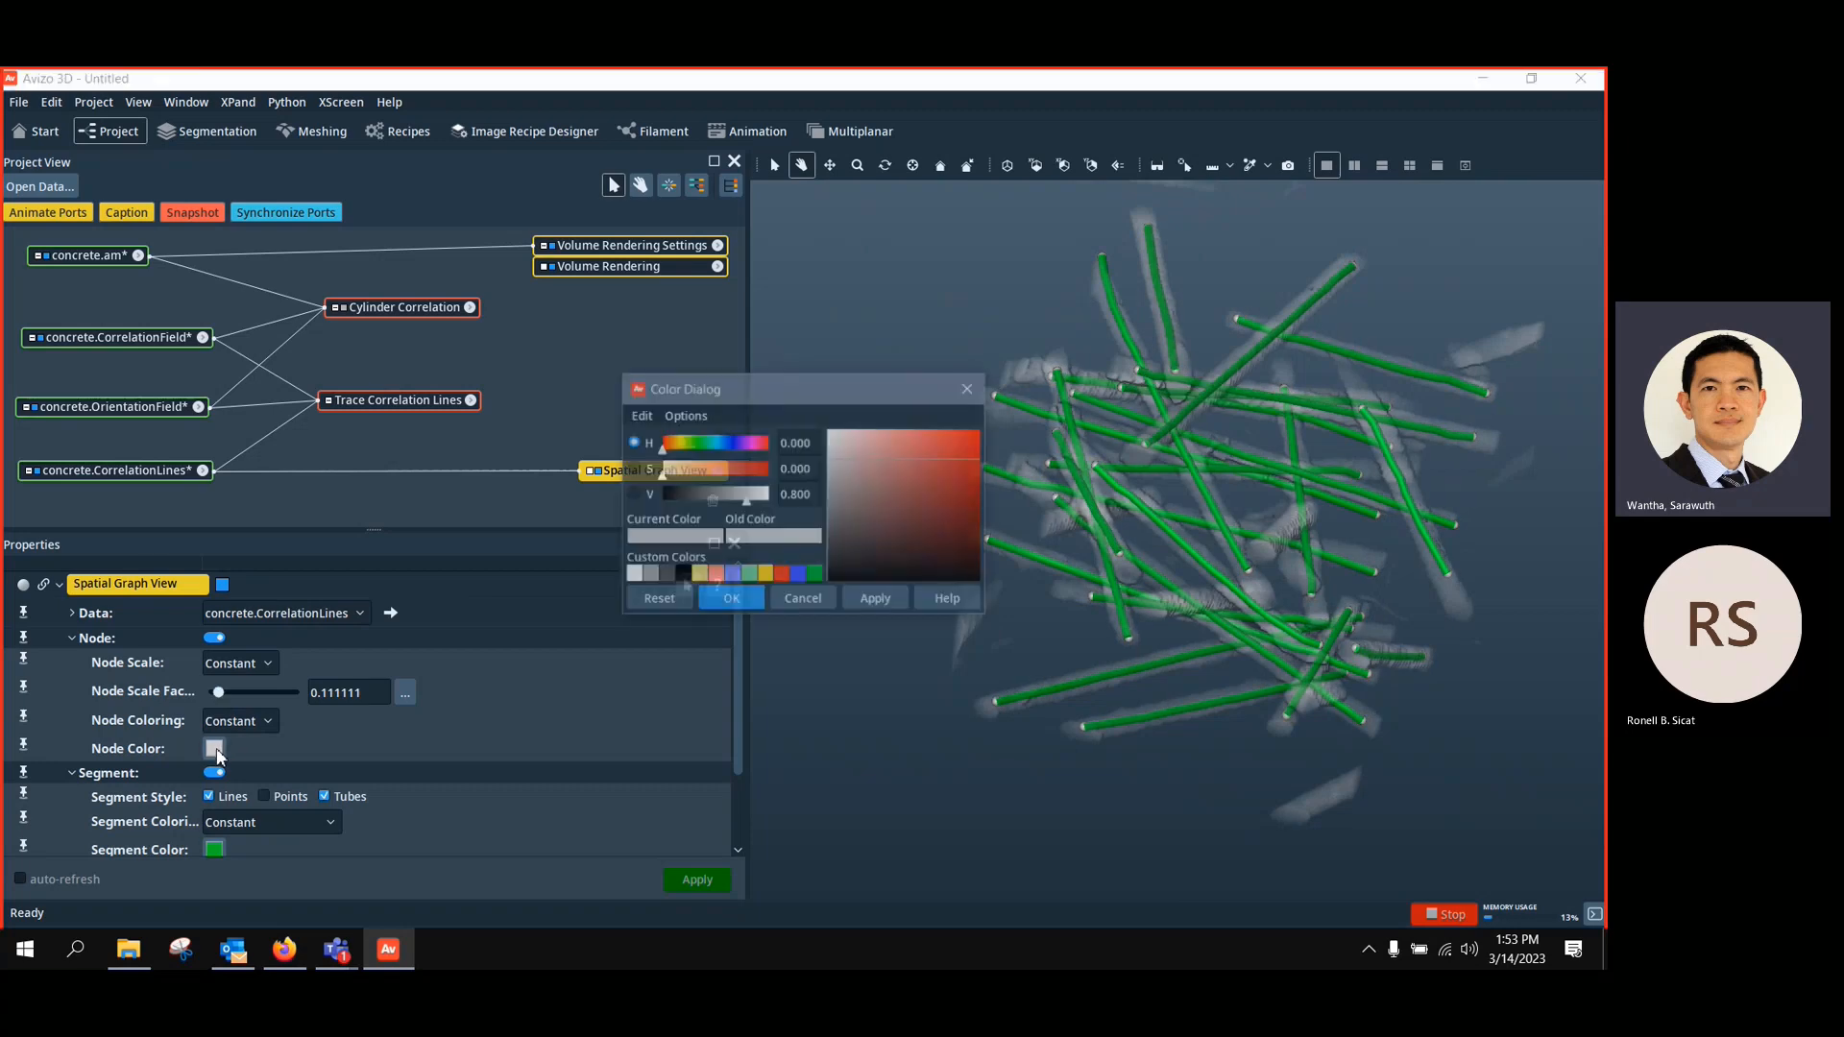
click(765, 574)
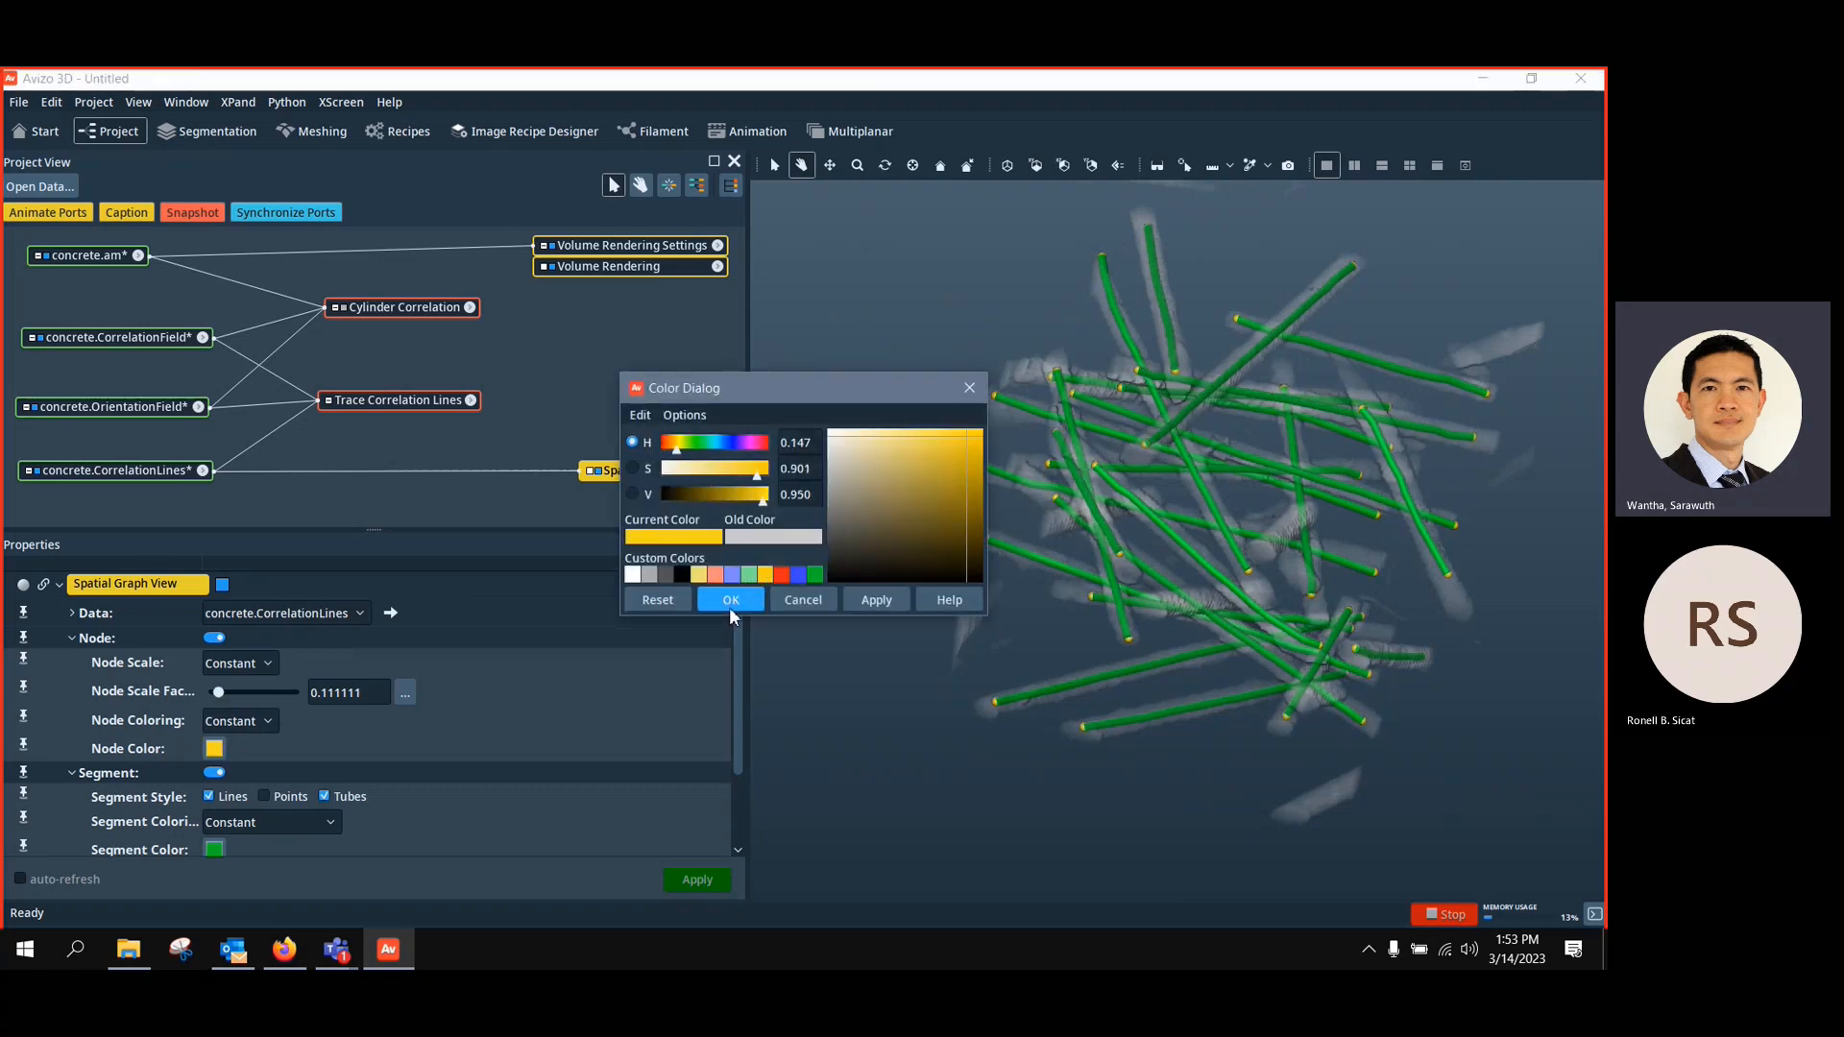
click(729, 603)
drag(1229, 516, 1444, 384)
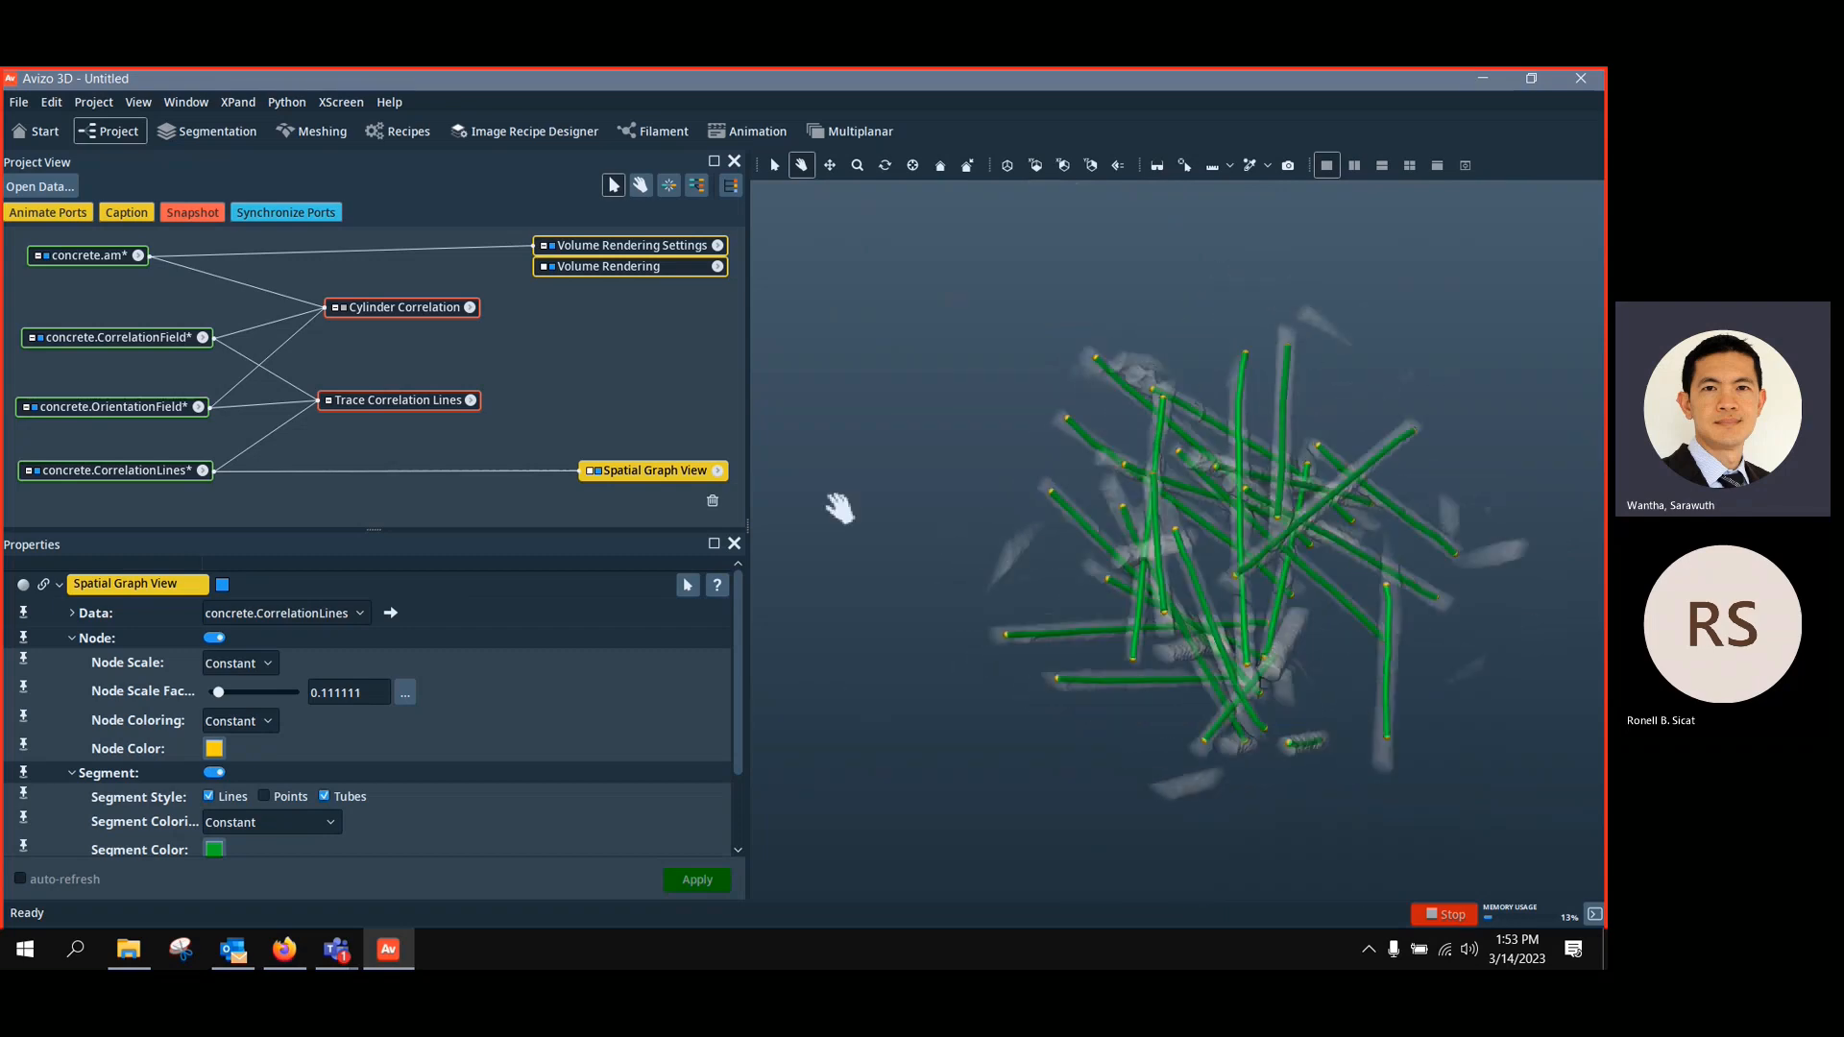
drag(1234, 577, 1053, 574)
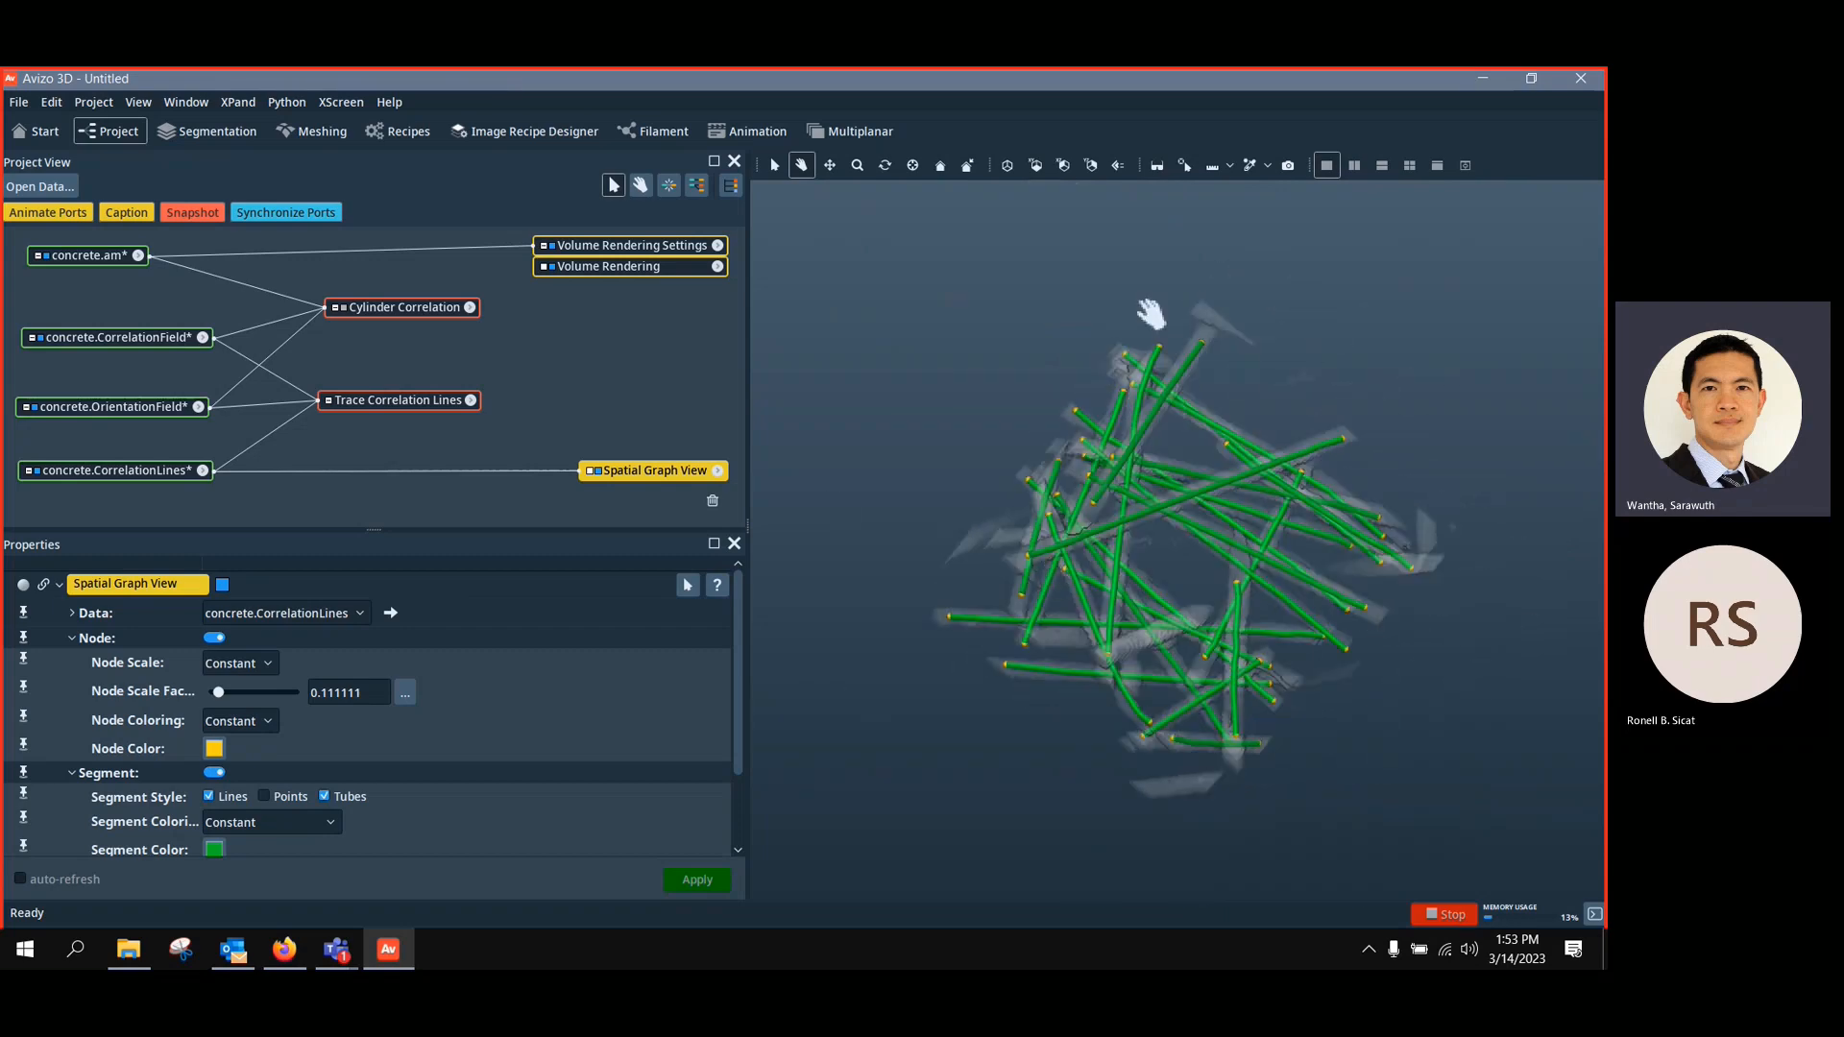
Show the table of concrete.CorrelationLines and widen the table area to fit more columns
click(348, 402)
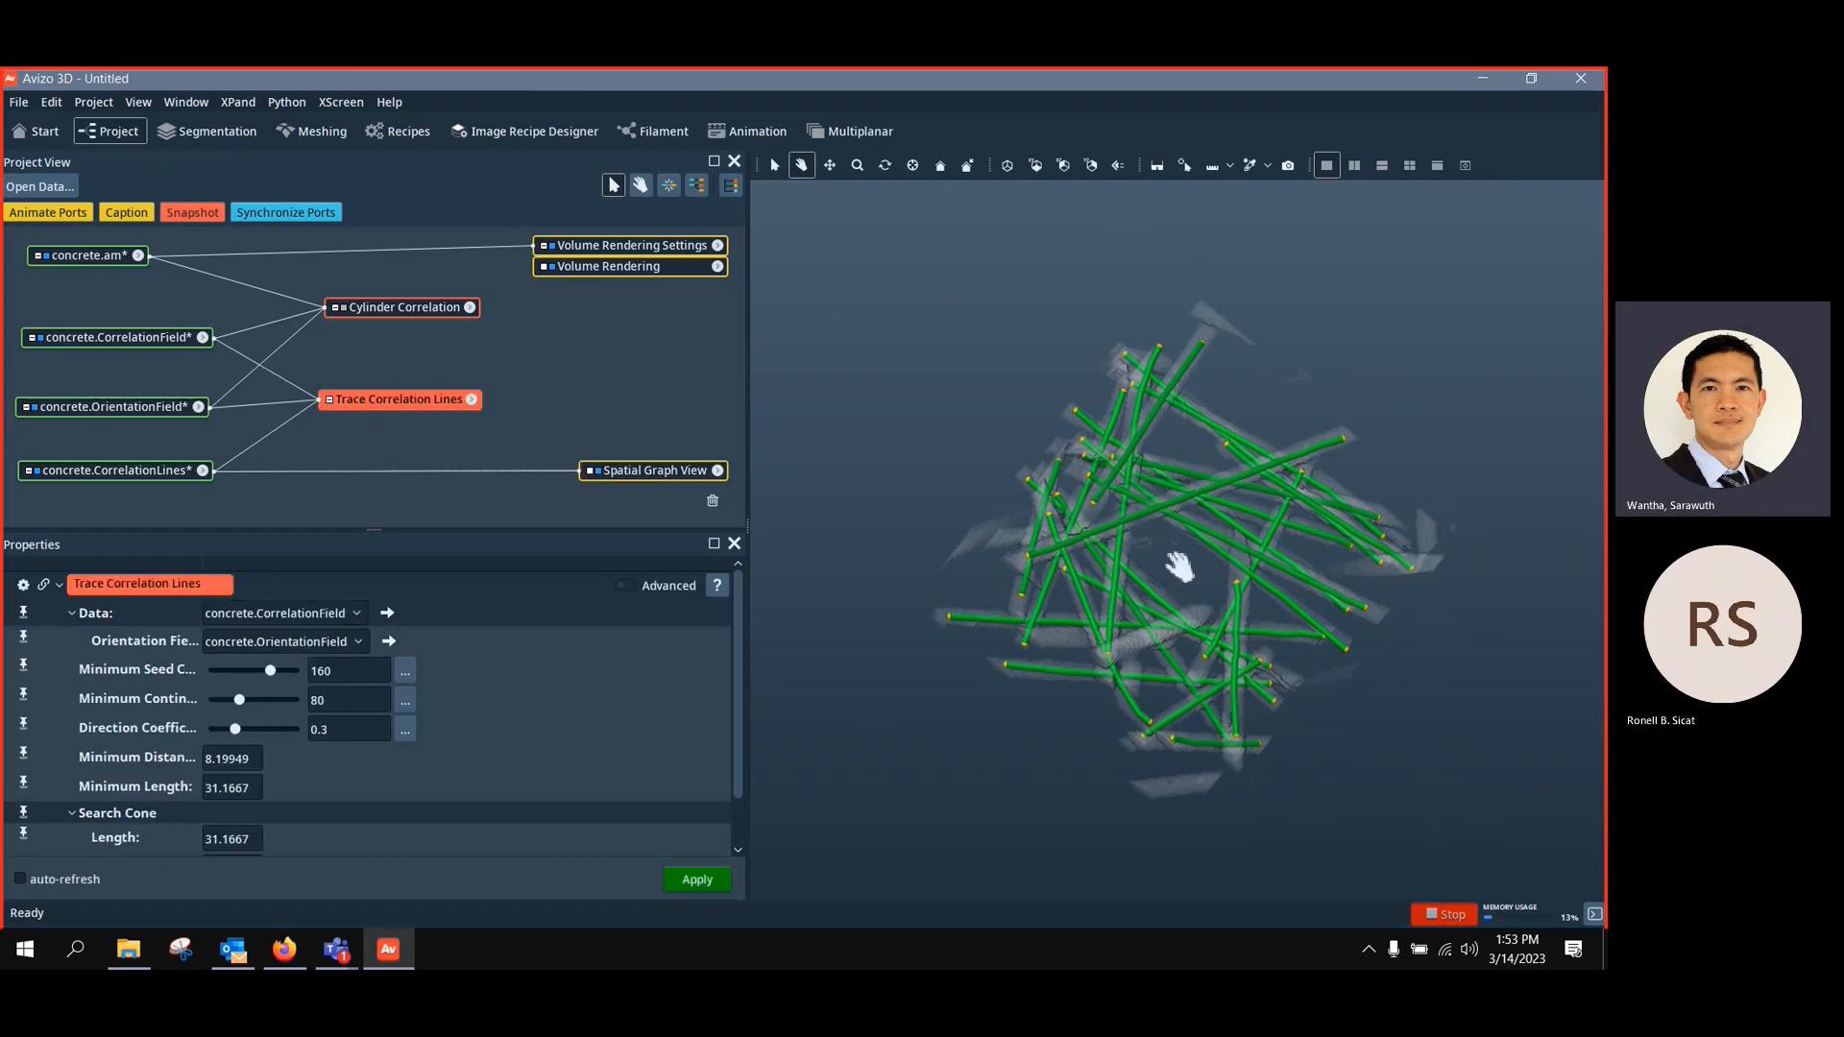
drag(1223, 329, 1317, 392)
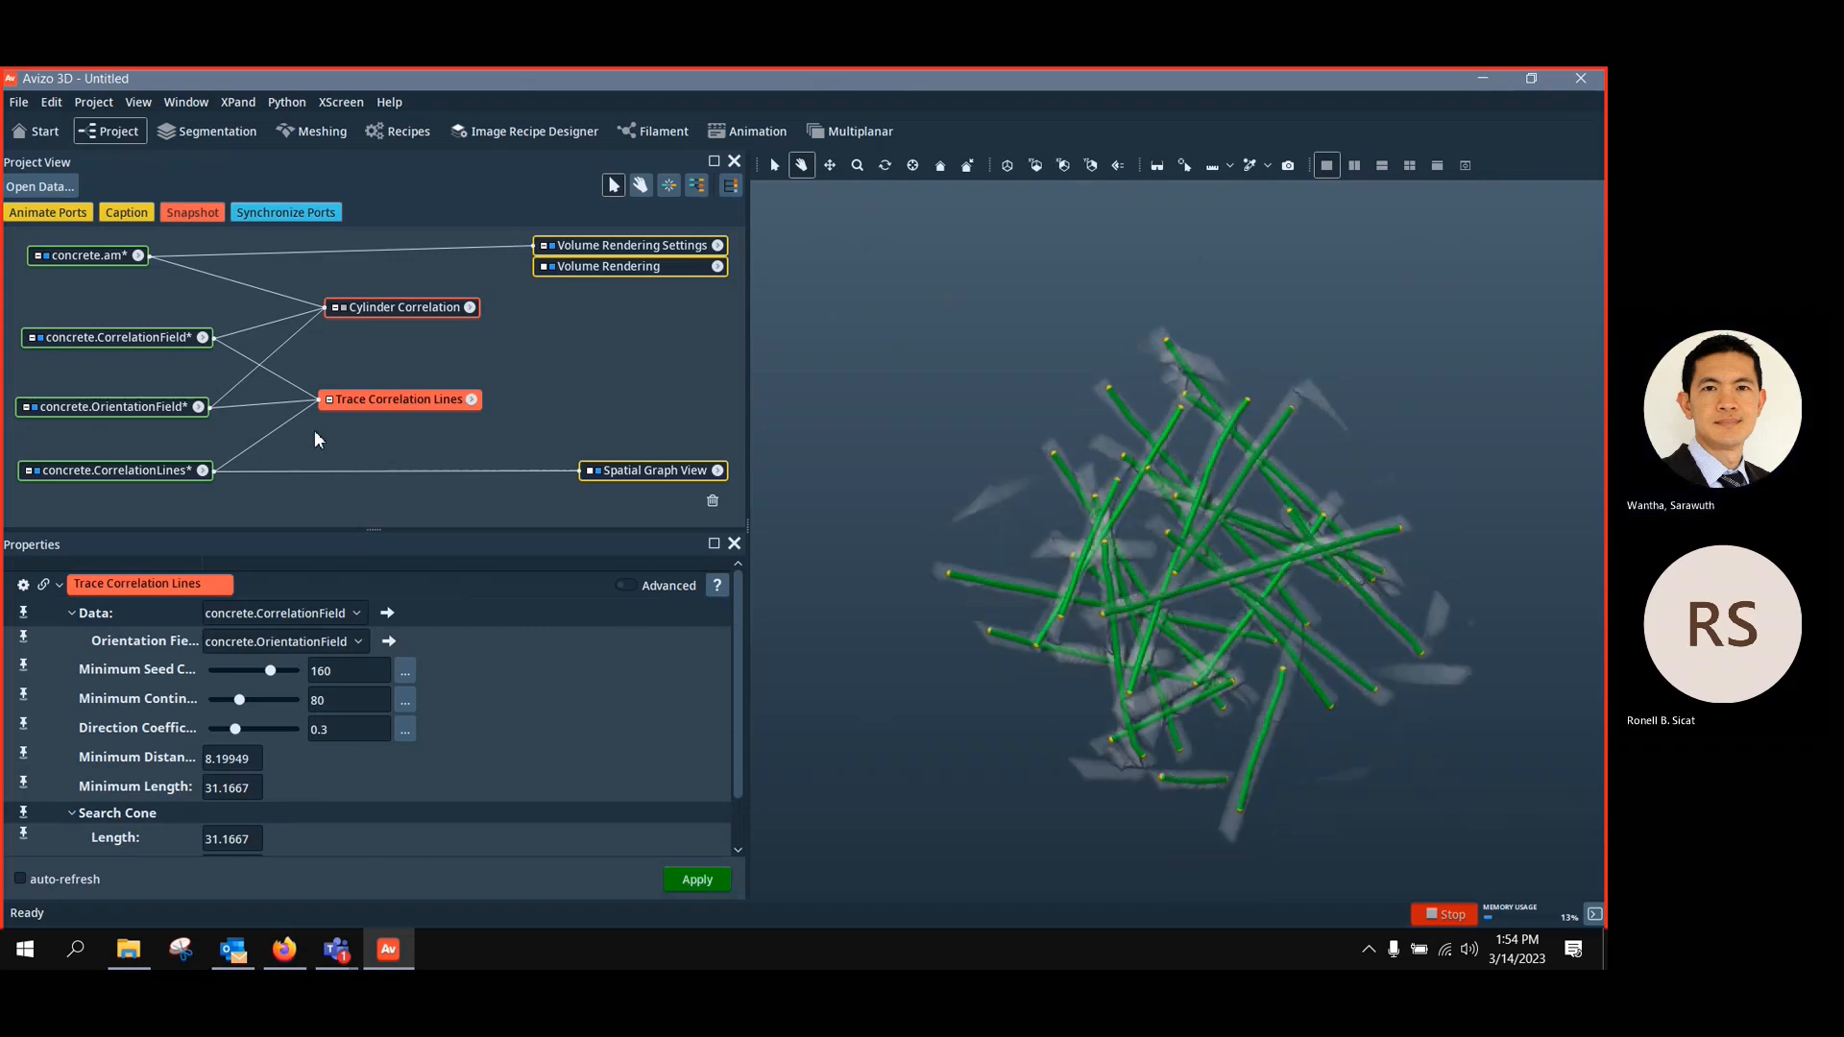
click(147, 473)
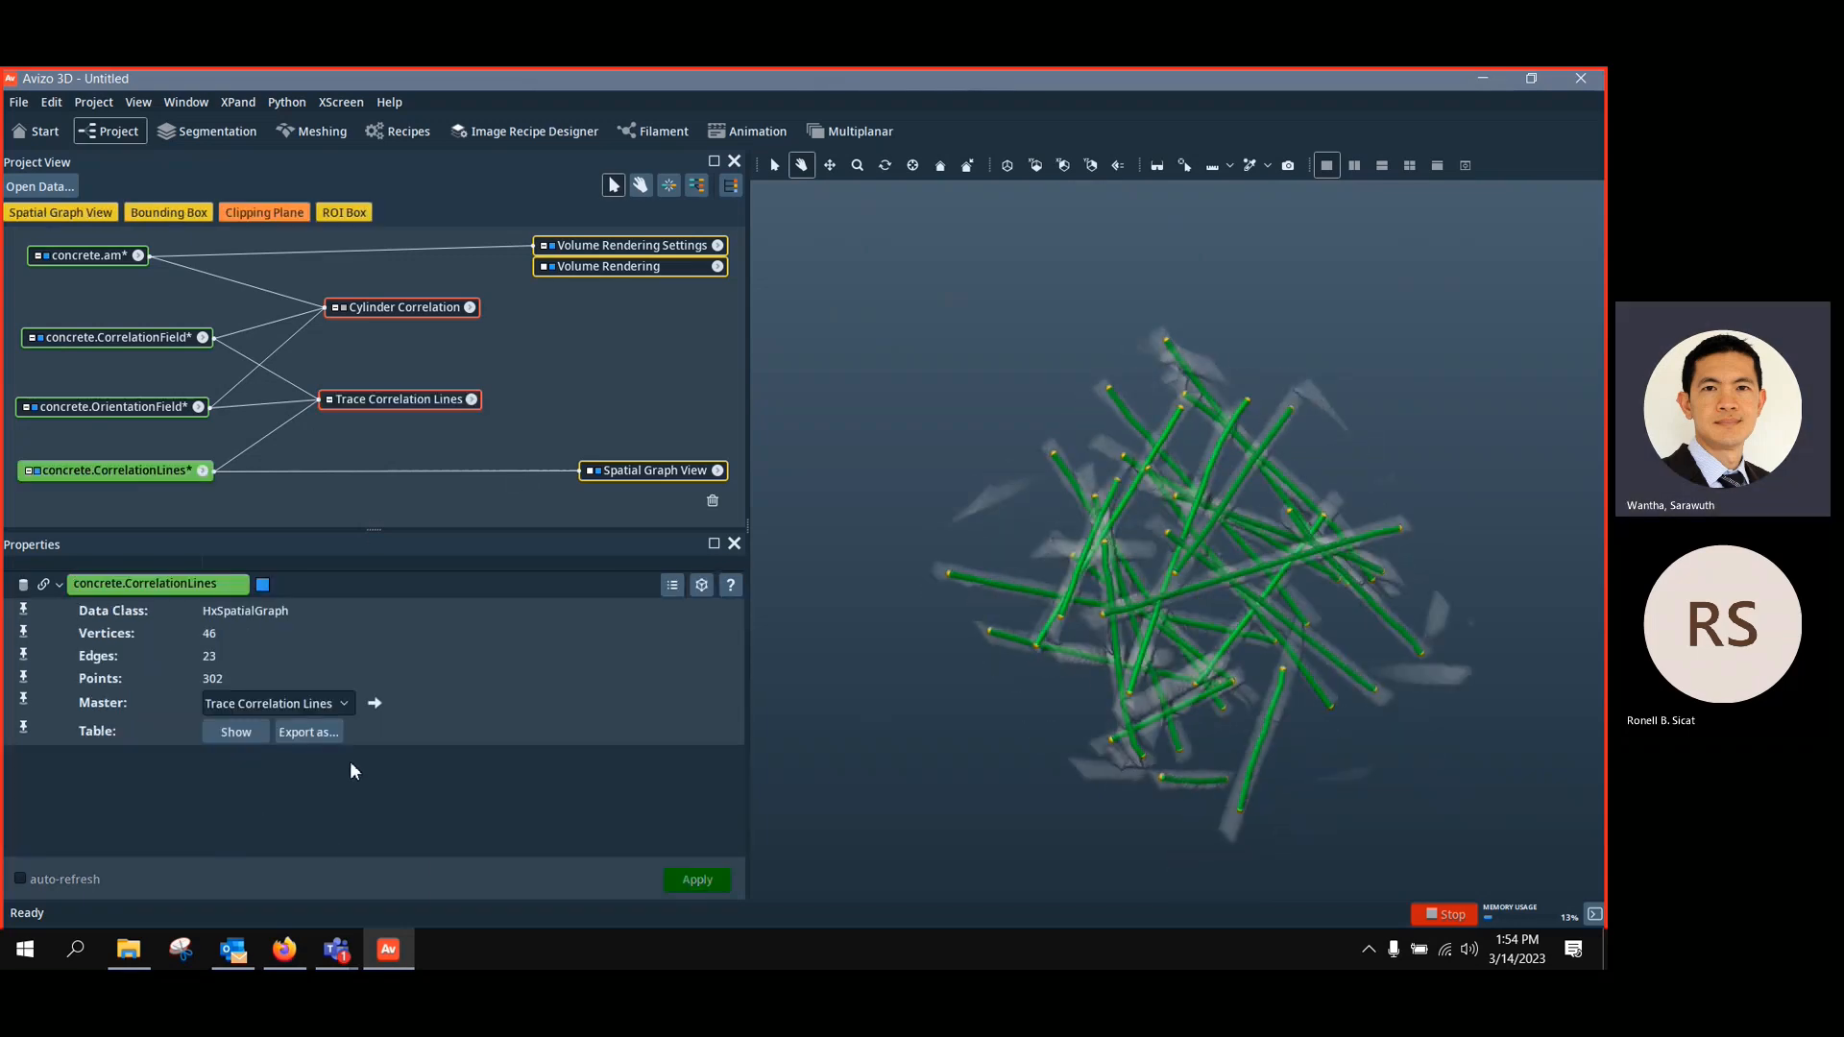
click(235, 735)
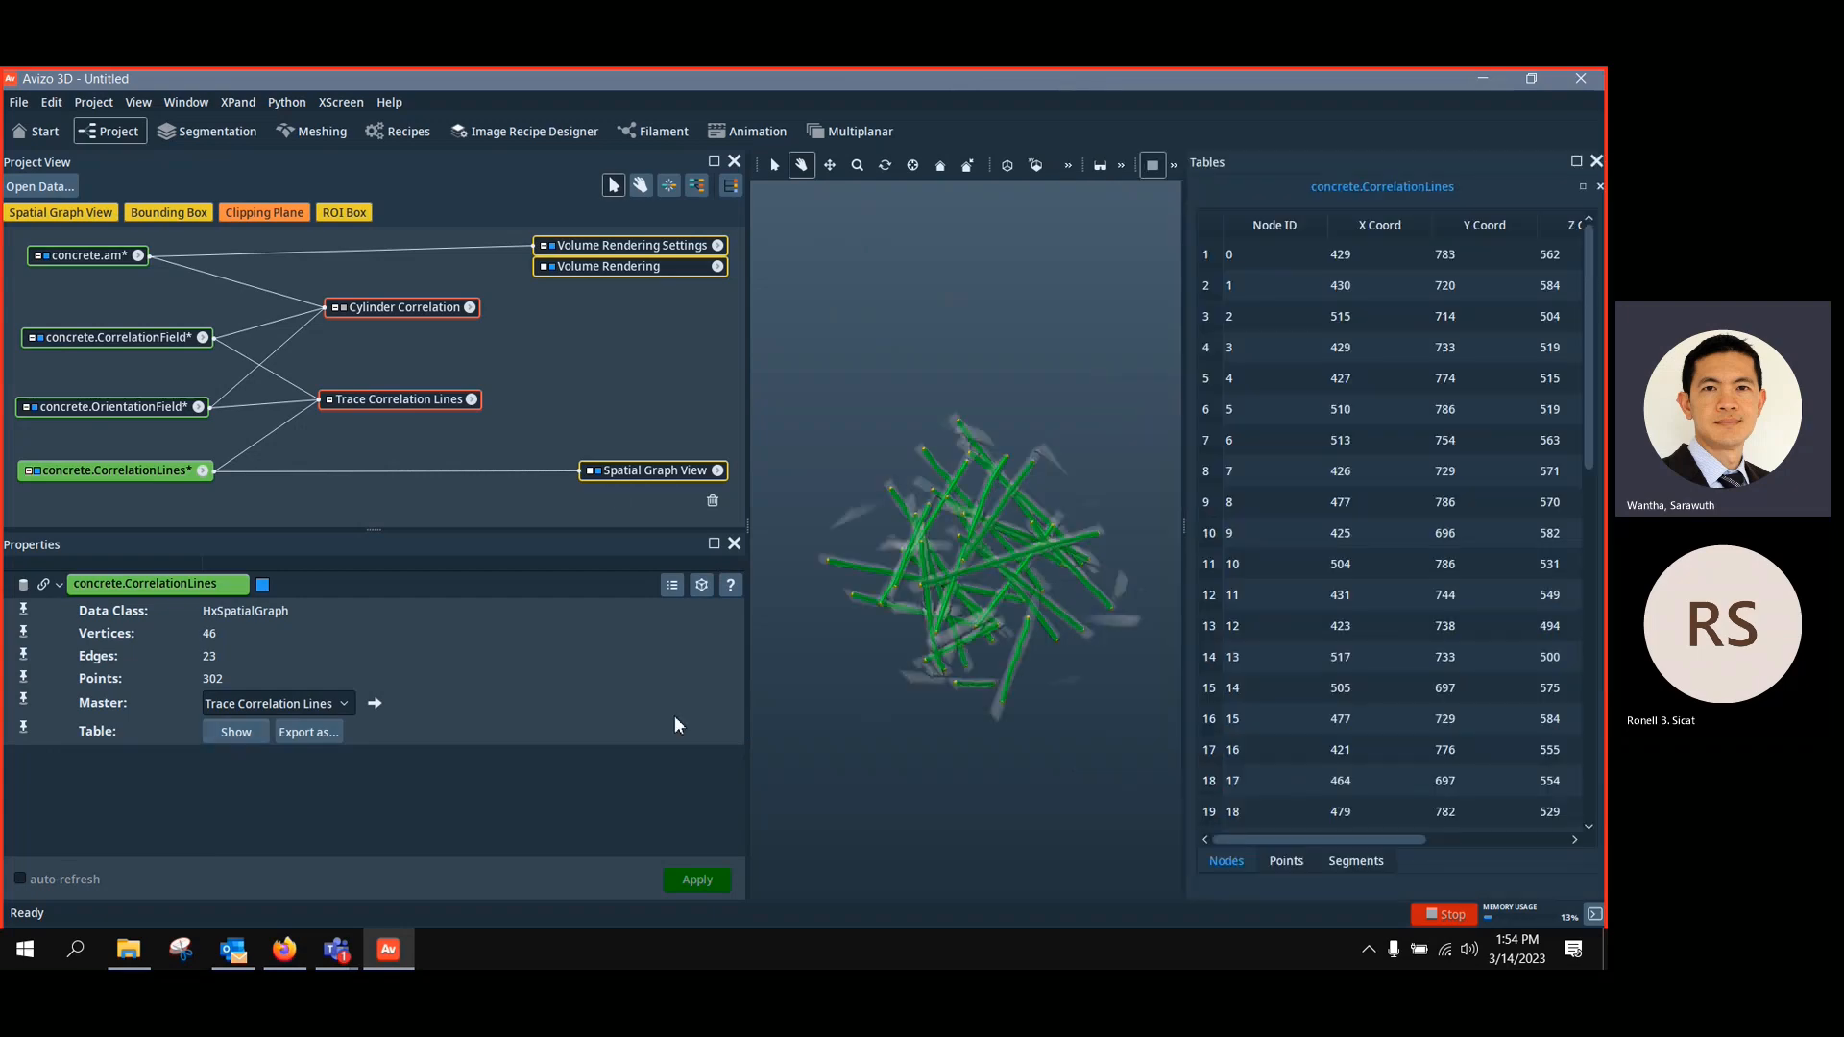
drag(645, 469, 539, 465)
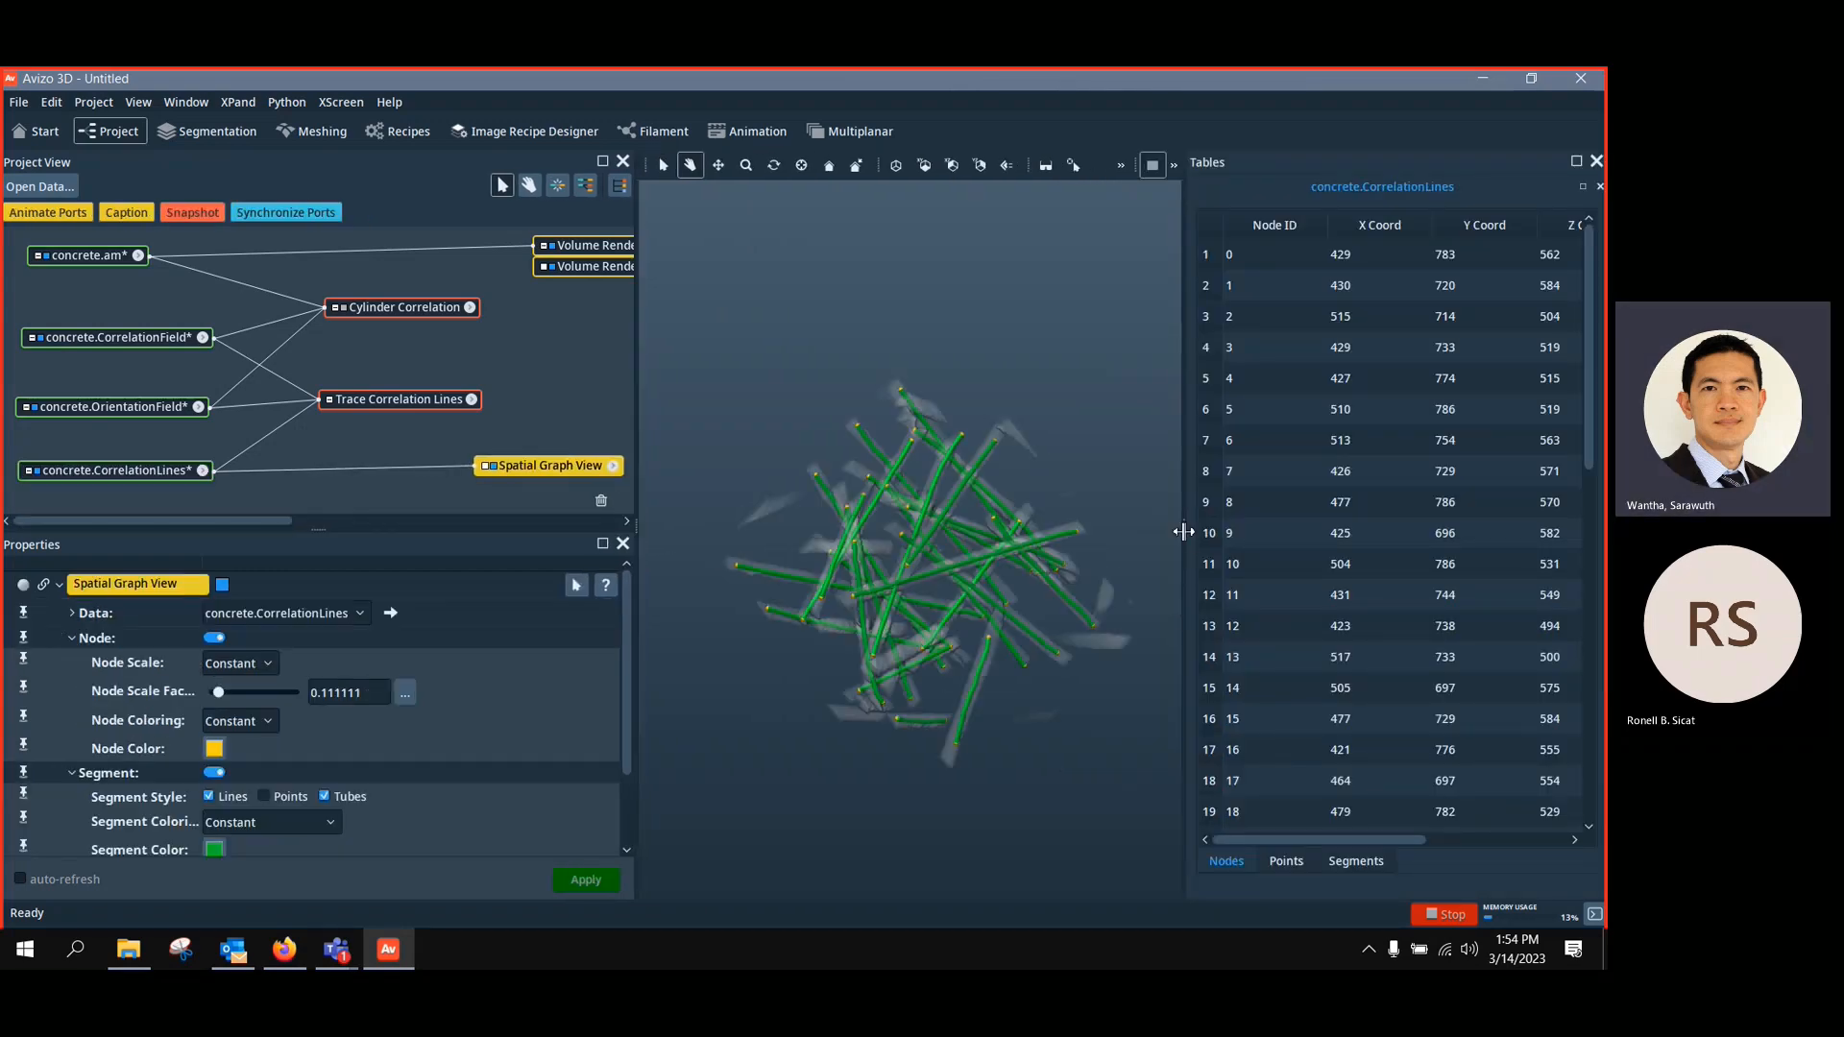
drag(1182, 527, 1031, 742)
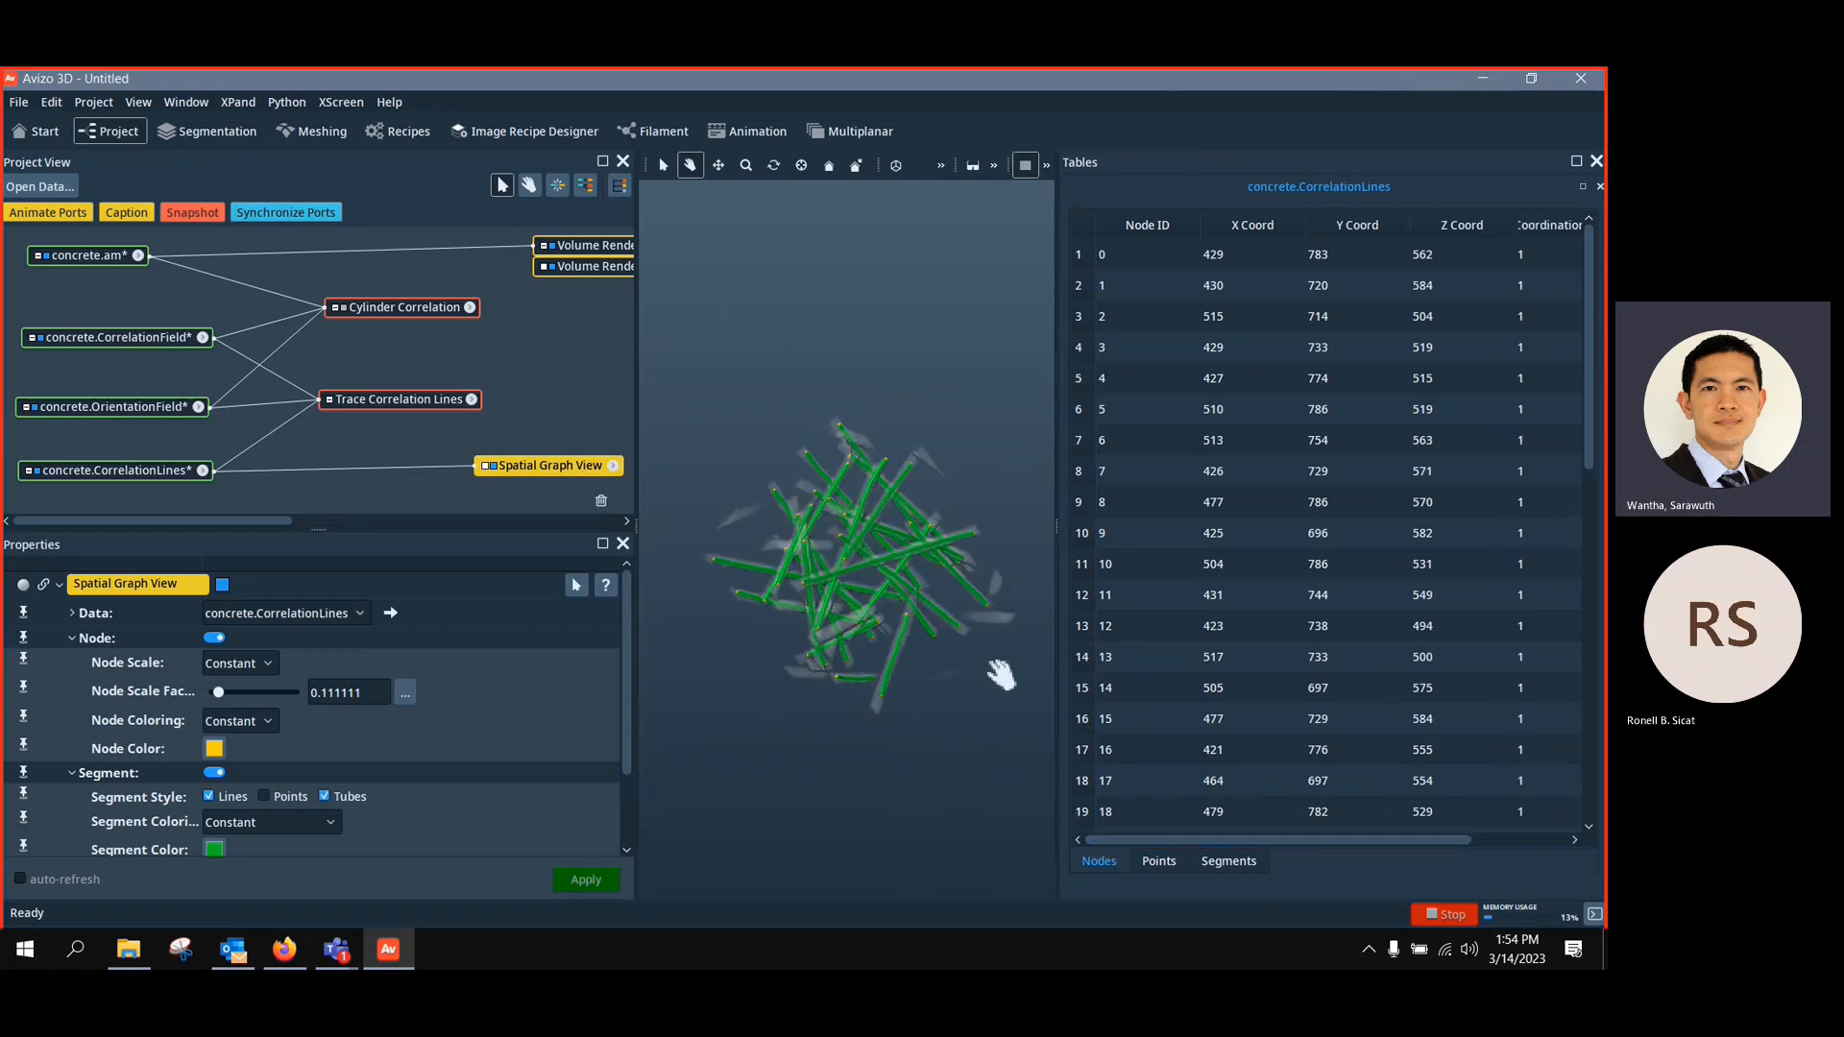
Select nodes 11, 12 and 14 in the nodes table and locate the highlighted nodes in the fiber graph
drag(920, 540, 1043, 600)
scroll(849, 585, up, 5)
click(1153, 600)
click(1123, 615)
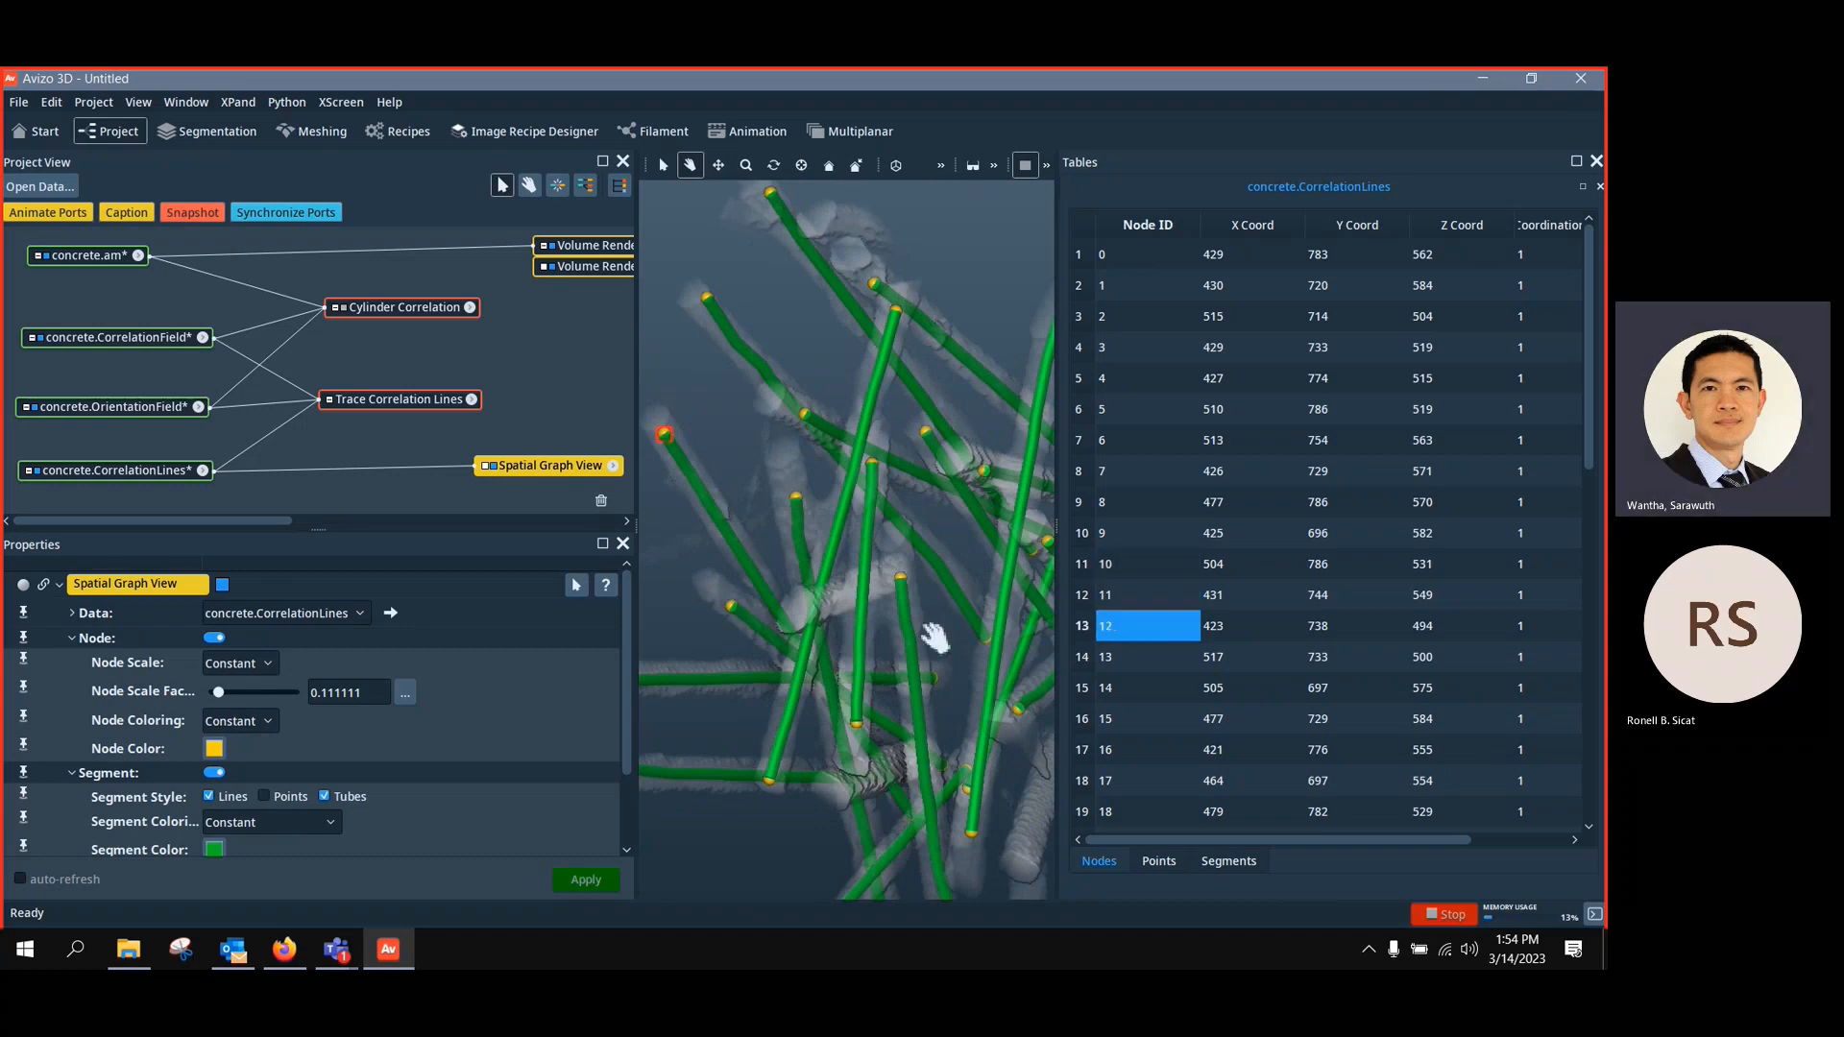
drag(837, 565, 822, 551)
click(1143, 691)
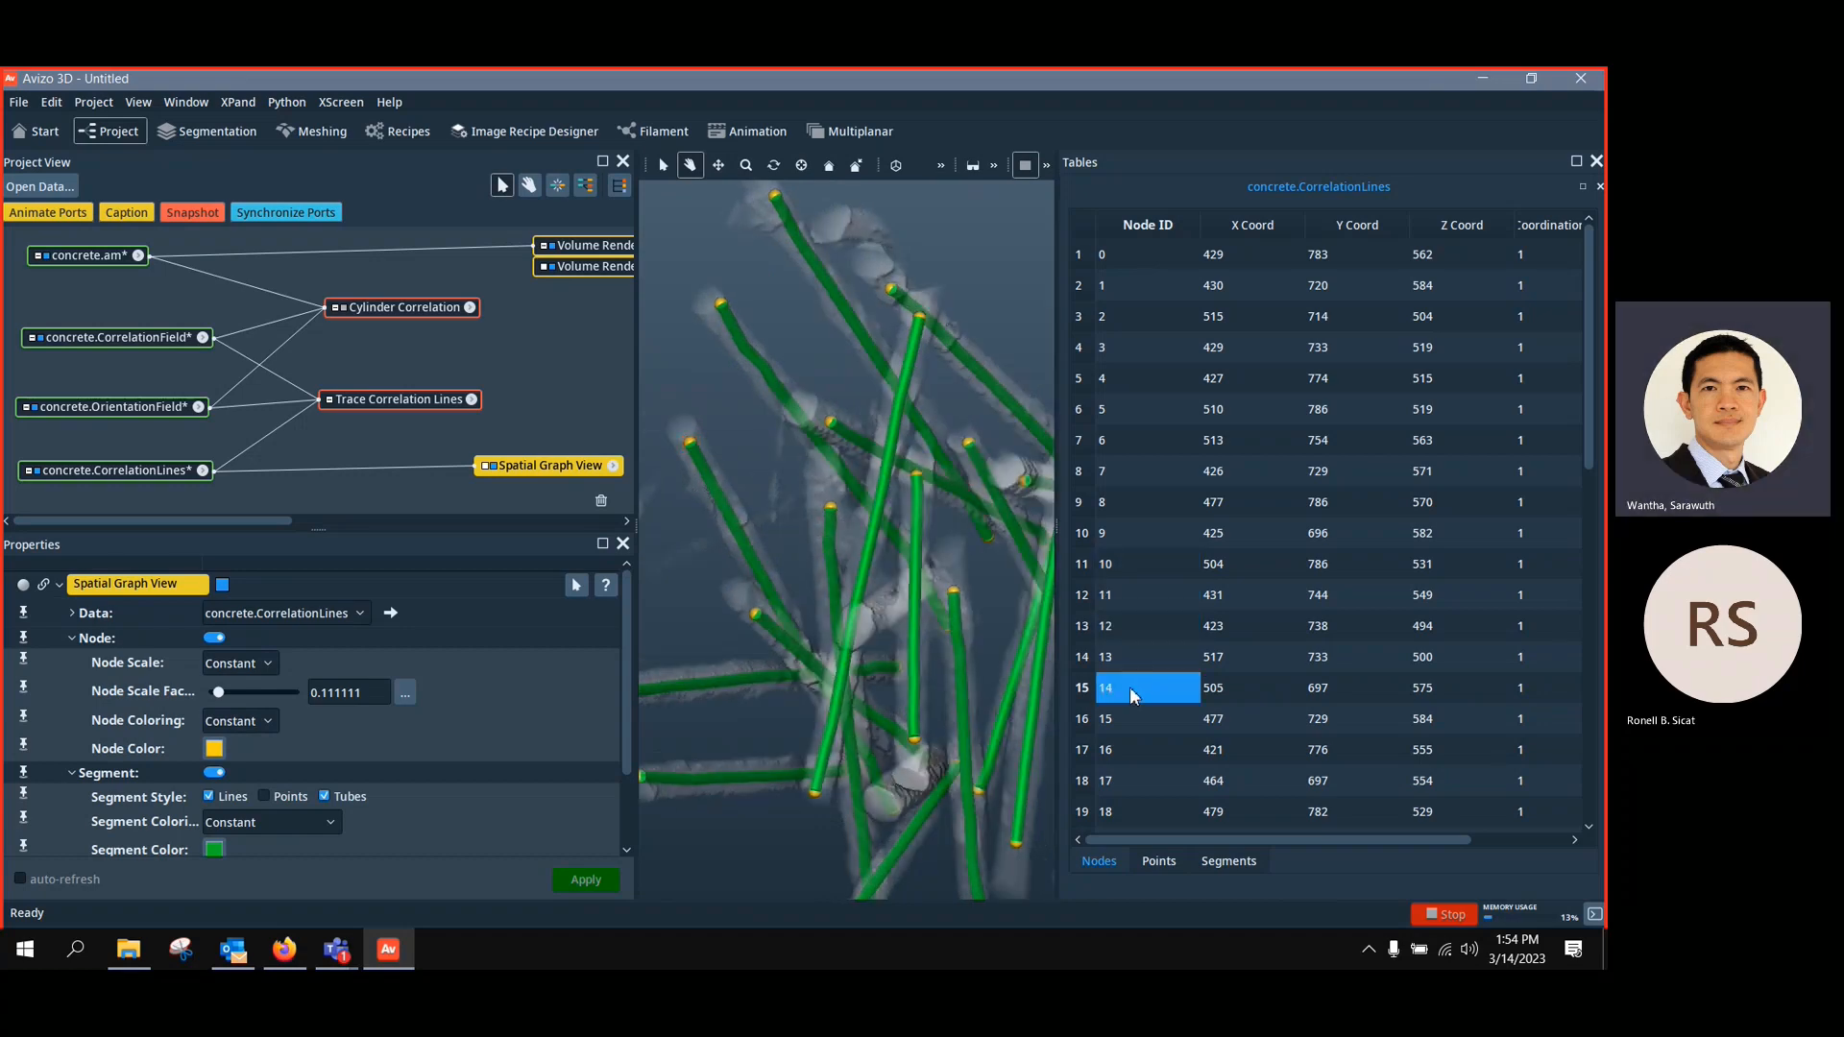
click(1135, 601)
drag(1039, 574, 980, 558)
scroll(972, 577, up, 3)
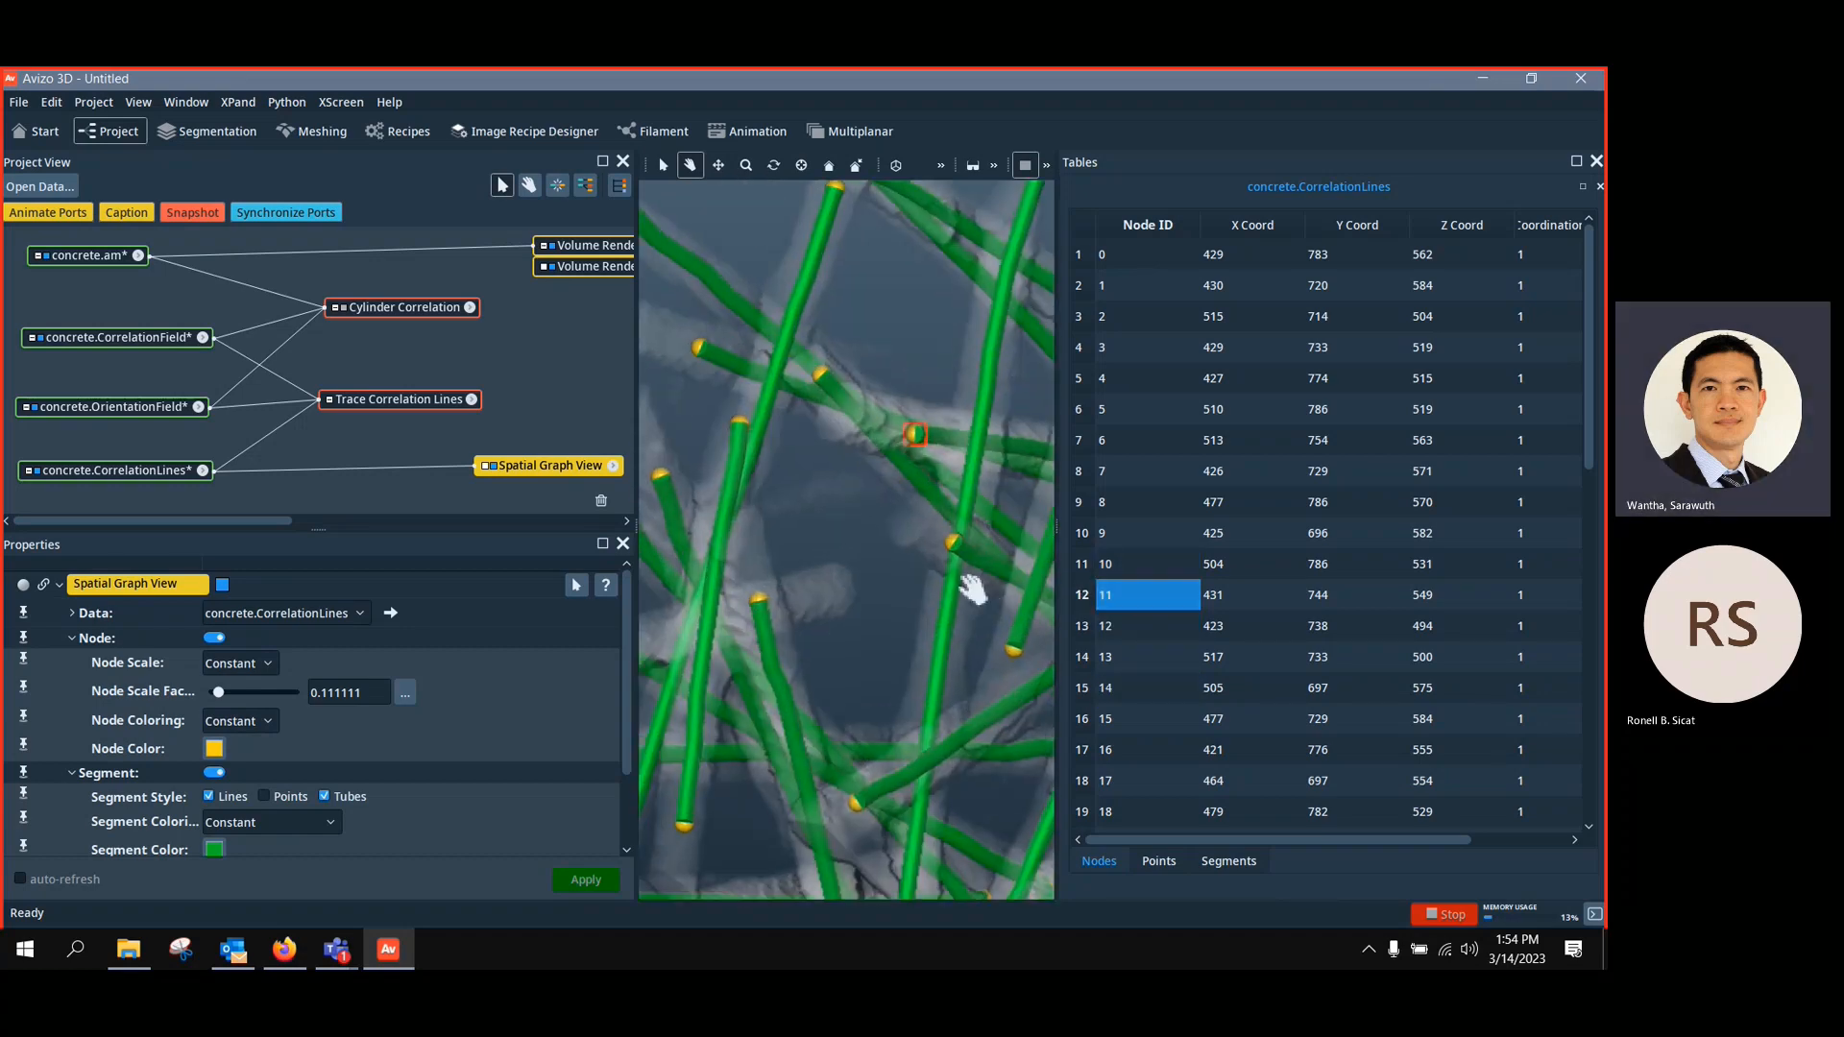
scroll(973, 566, down, 6)
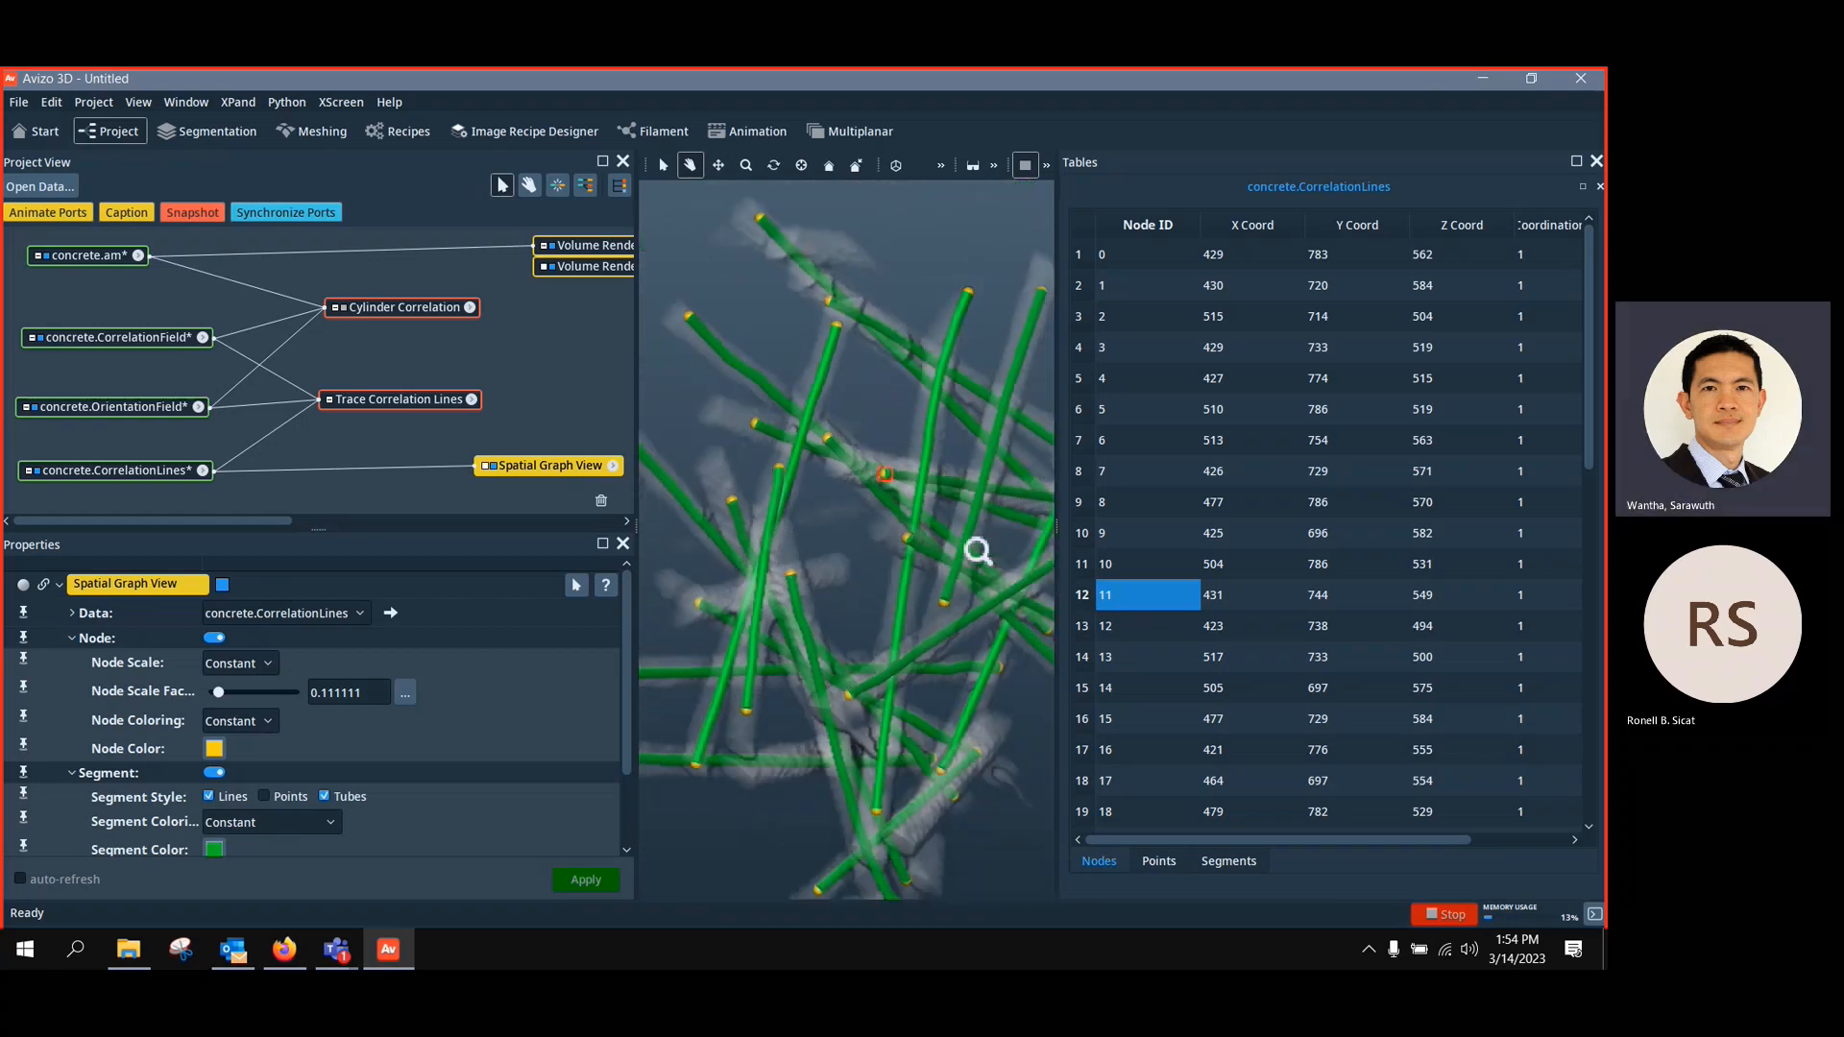
drag(957, 518, 999, 730)
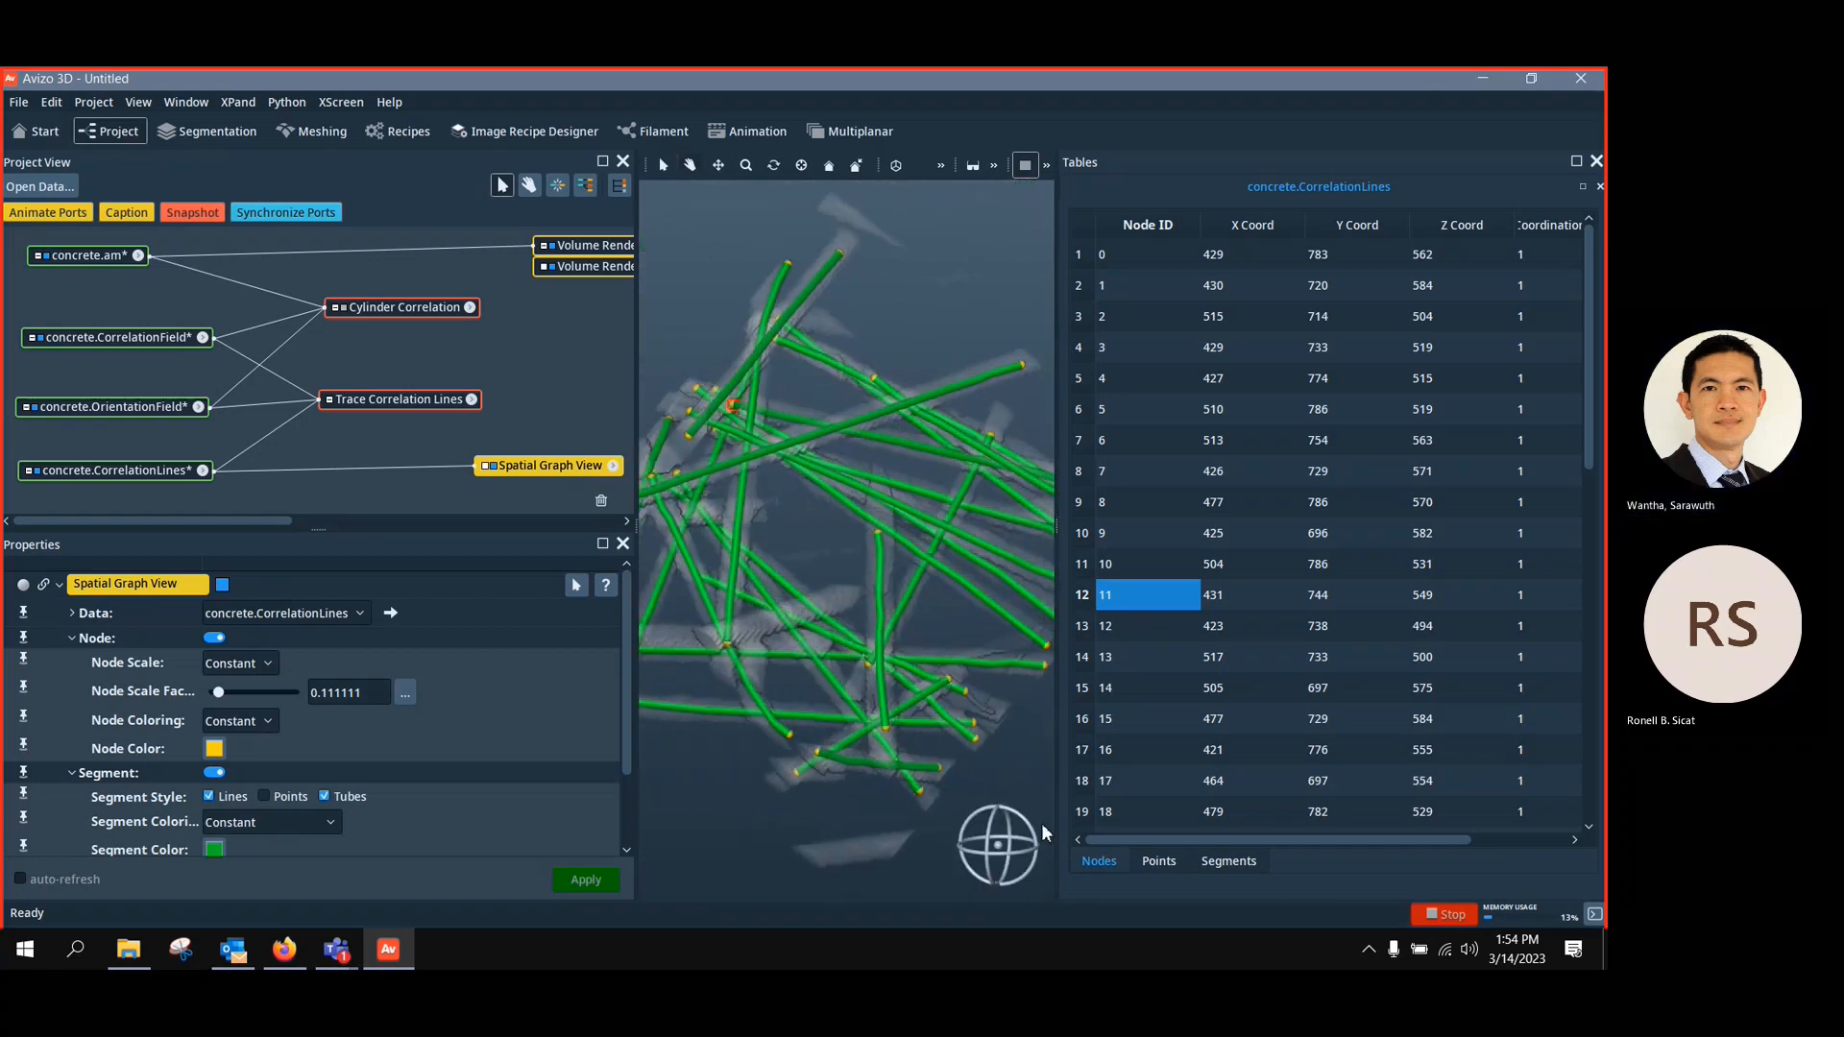
Examine the points table by selecting entries such as points 11 and 6 and looking for them in the fiber graph
click(1158, 862)
click(1191, 599)
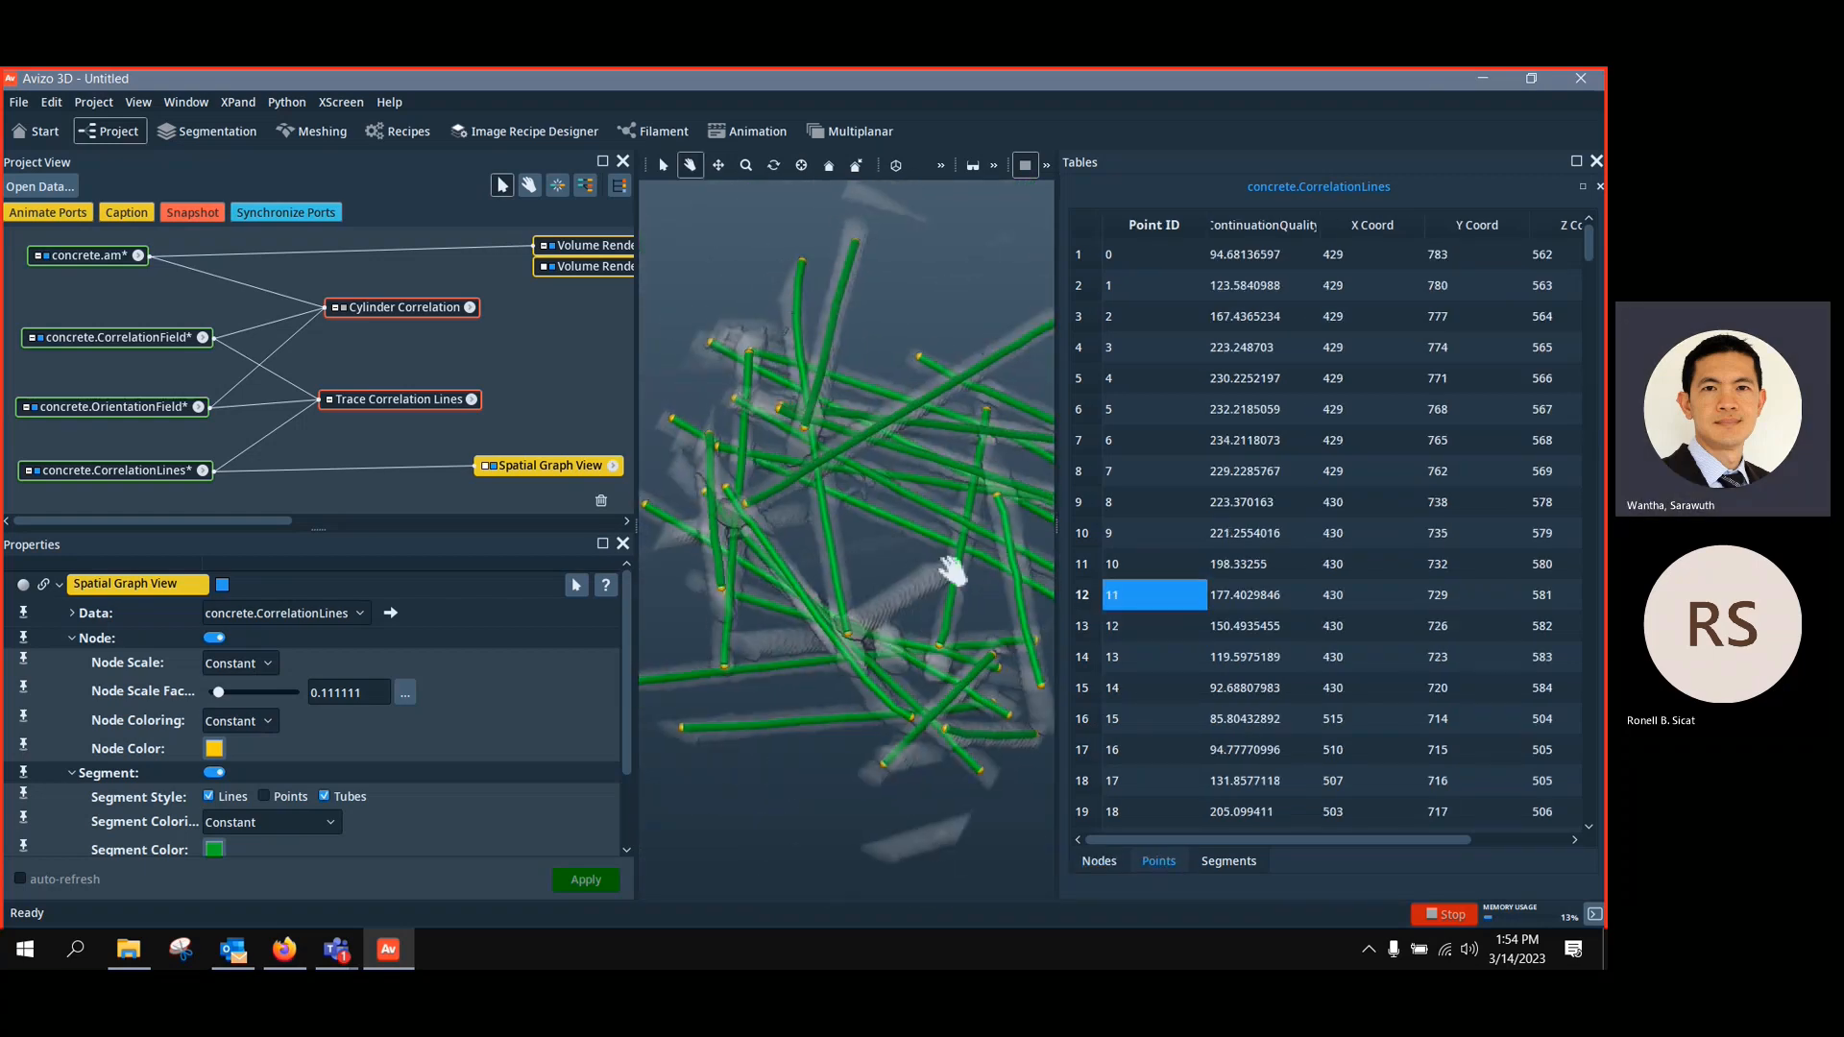
scroll(869, 606, up, 3)
drag(952, 570, 903, 653)
click(1266, 595)
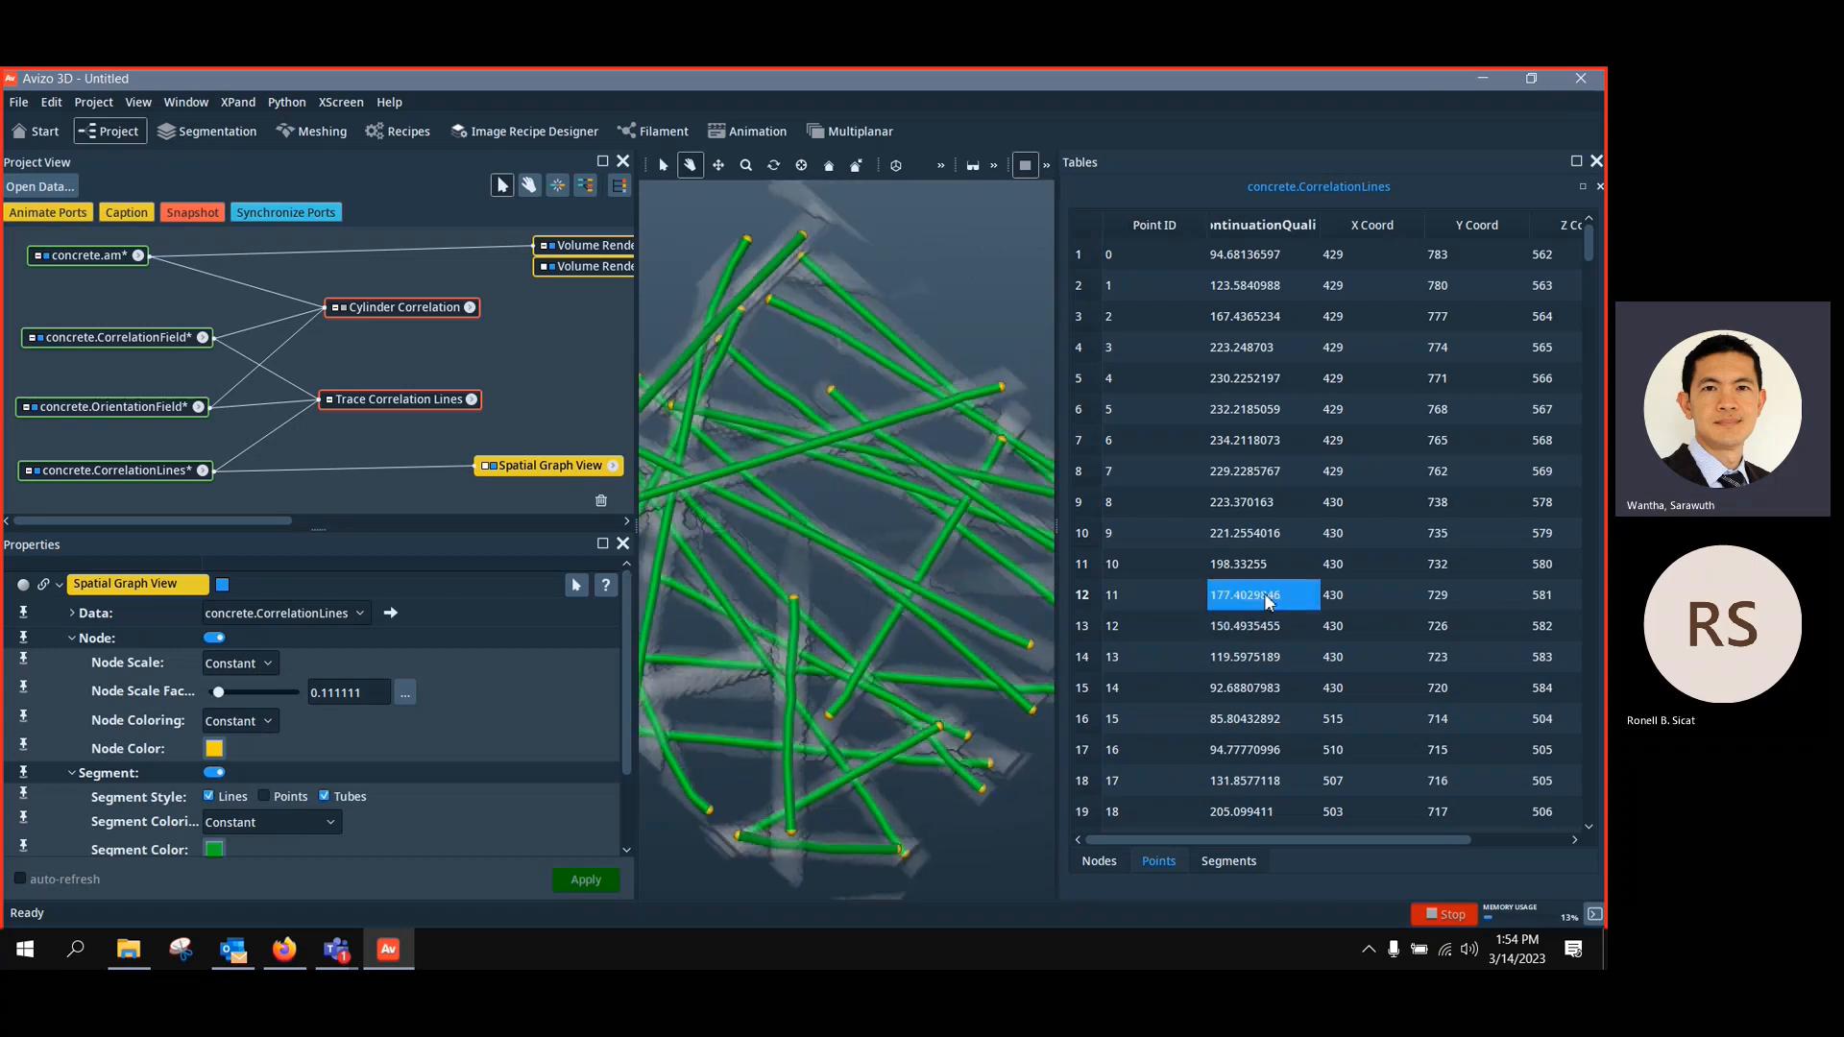
click(1278, 502)
click(1277, 442)
drag(834, 538, 823, 527)
scroll(839, 505, down, 3)
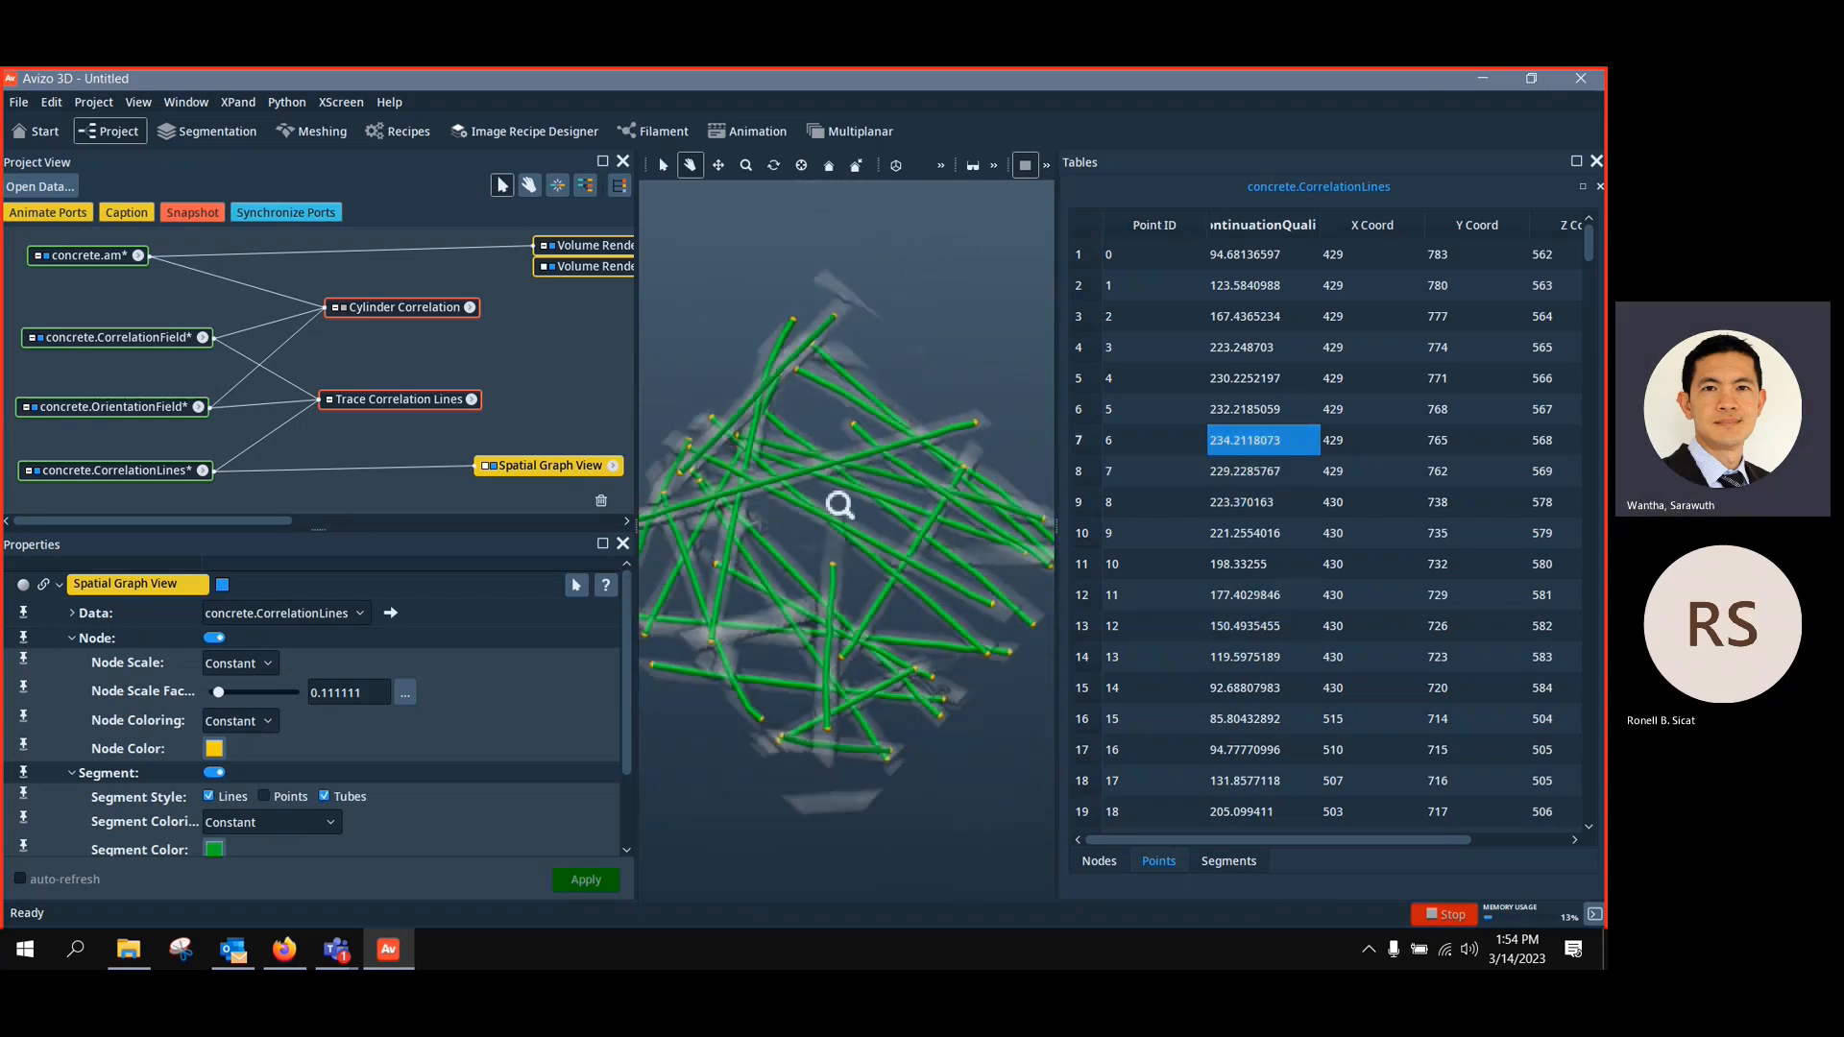
Disable the Tubes segment style in the Spatial Graph View and reduce the segment width to about 0.65
scroll(839, 505, down, 2)
scroll(622, 663, down, 3)
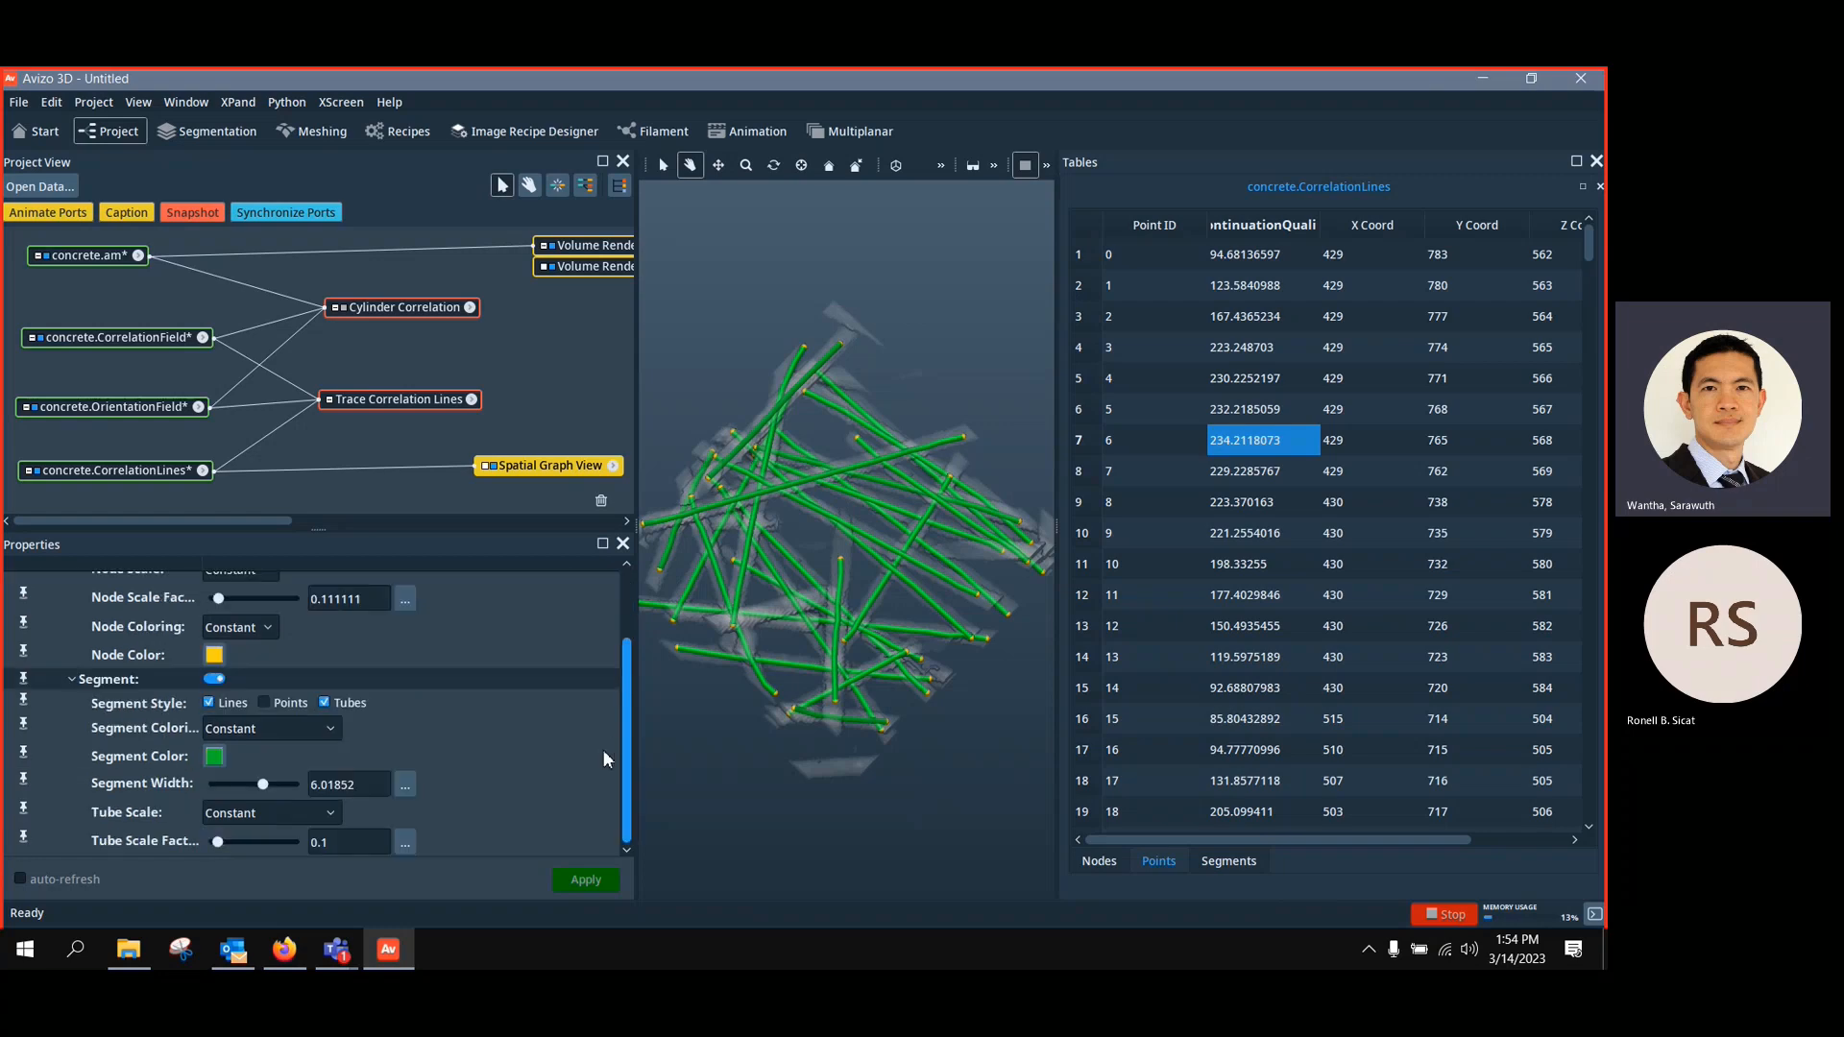
click(323, 702)
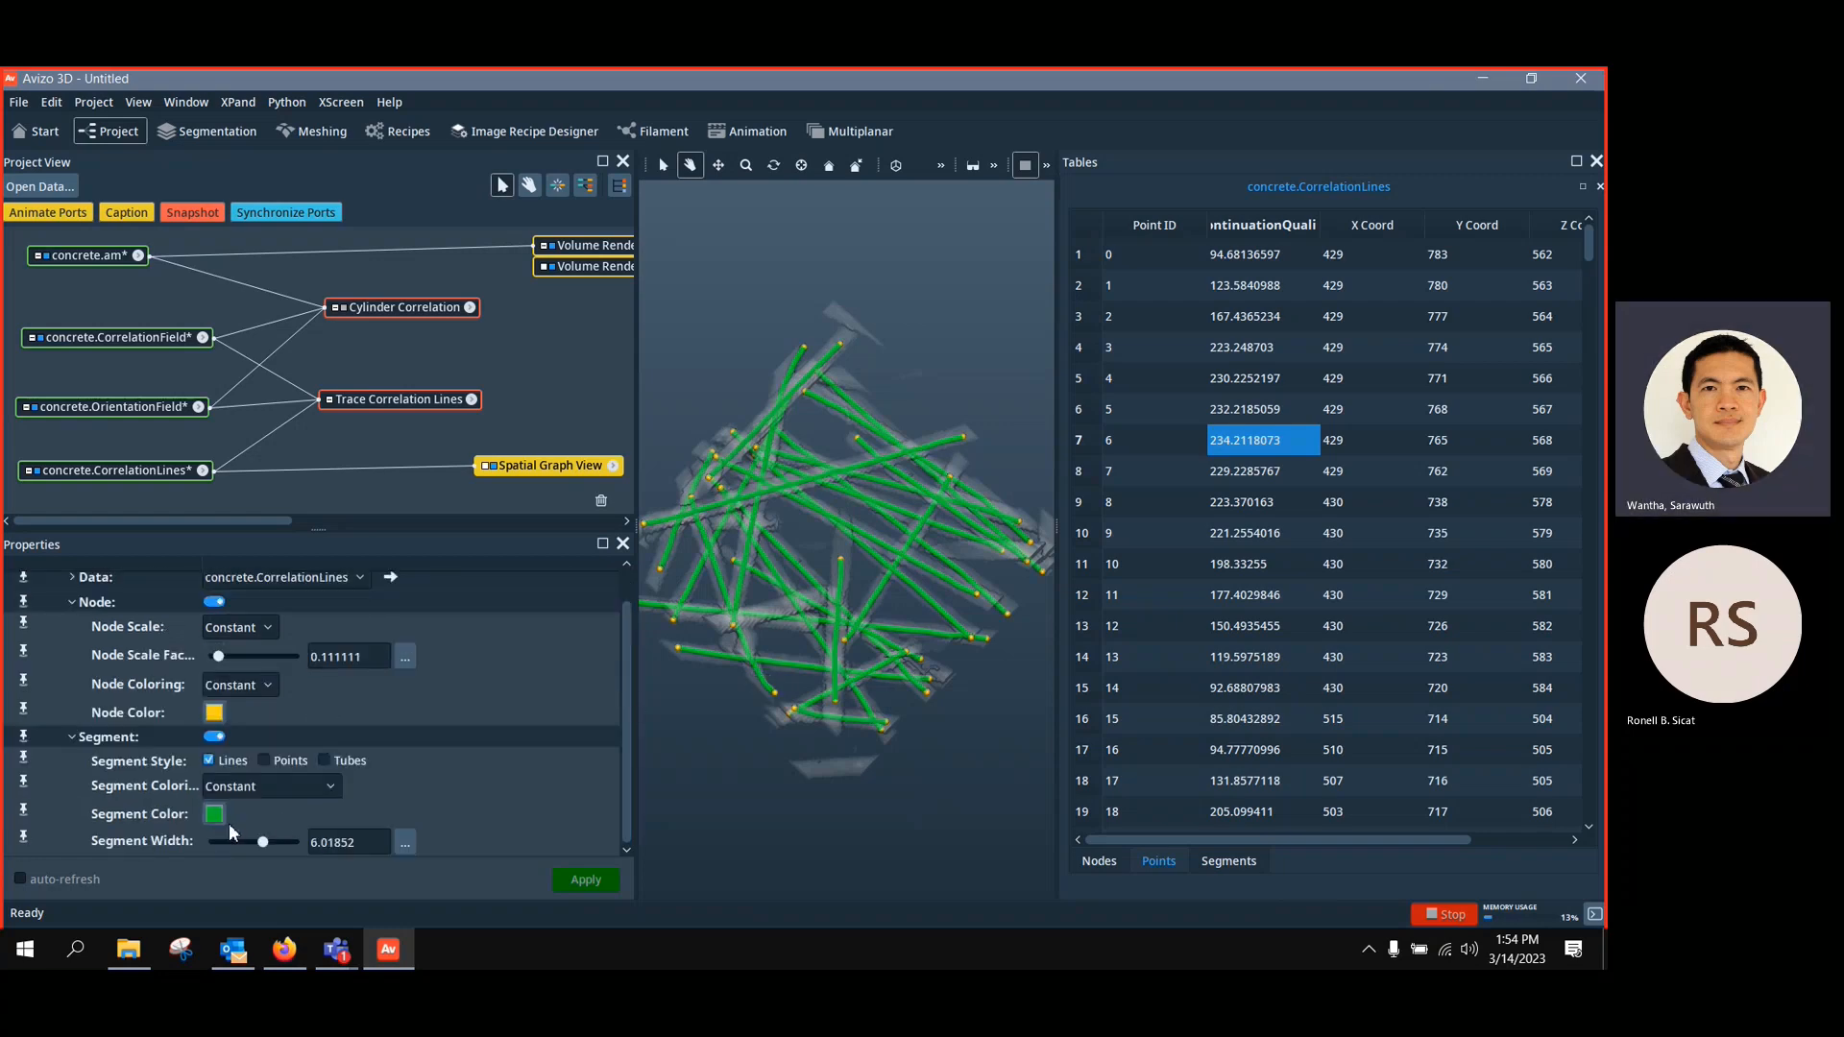
drag(261, 841, 215, 841)
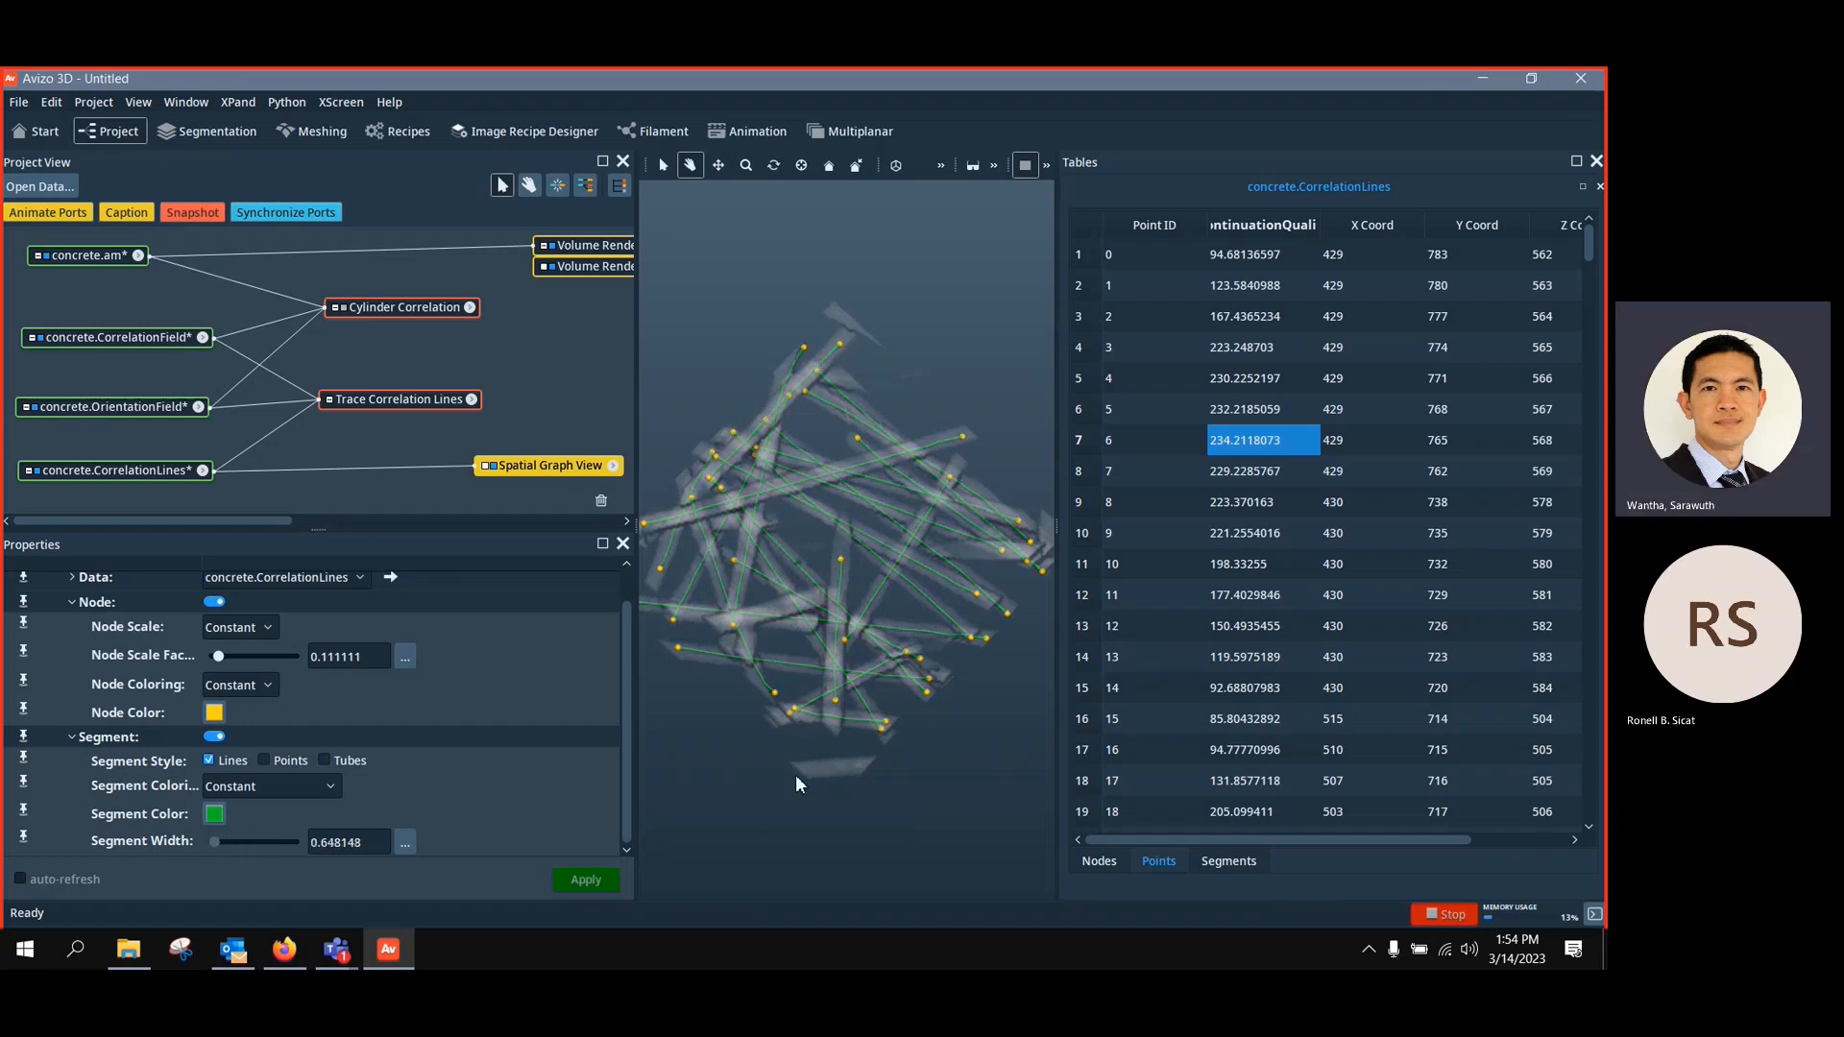
Select the continuation quality of points 11 and 14 and check the thin-line graph for them
click(1249, 586)
click(1229, 688)
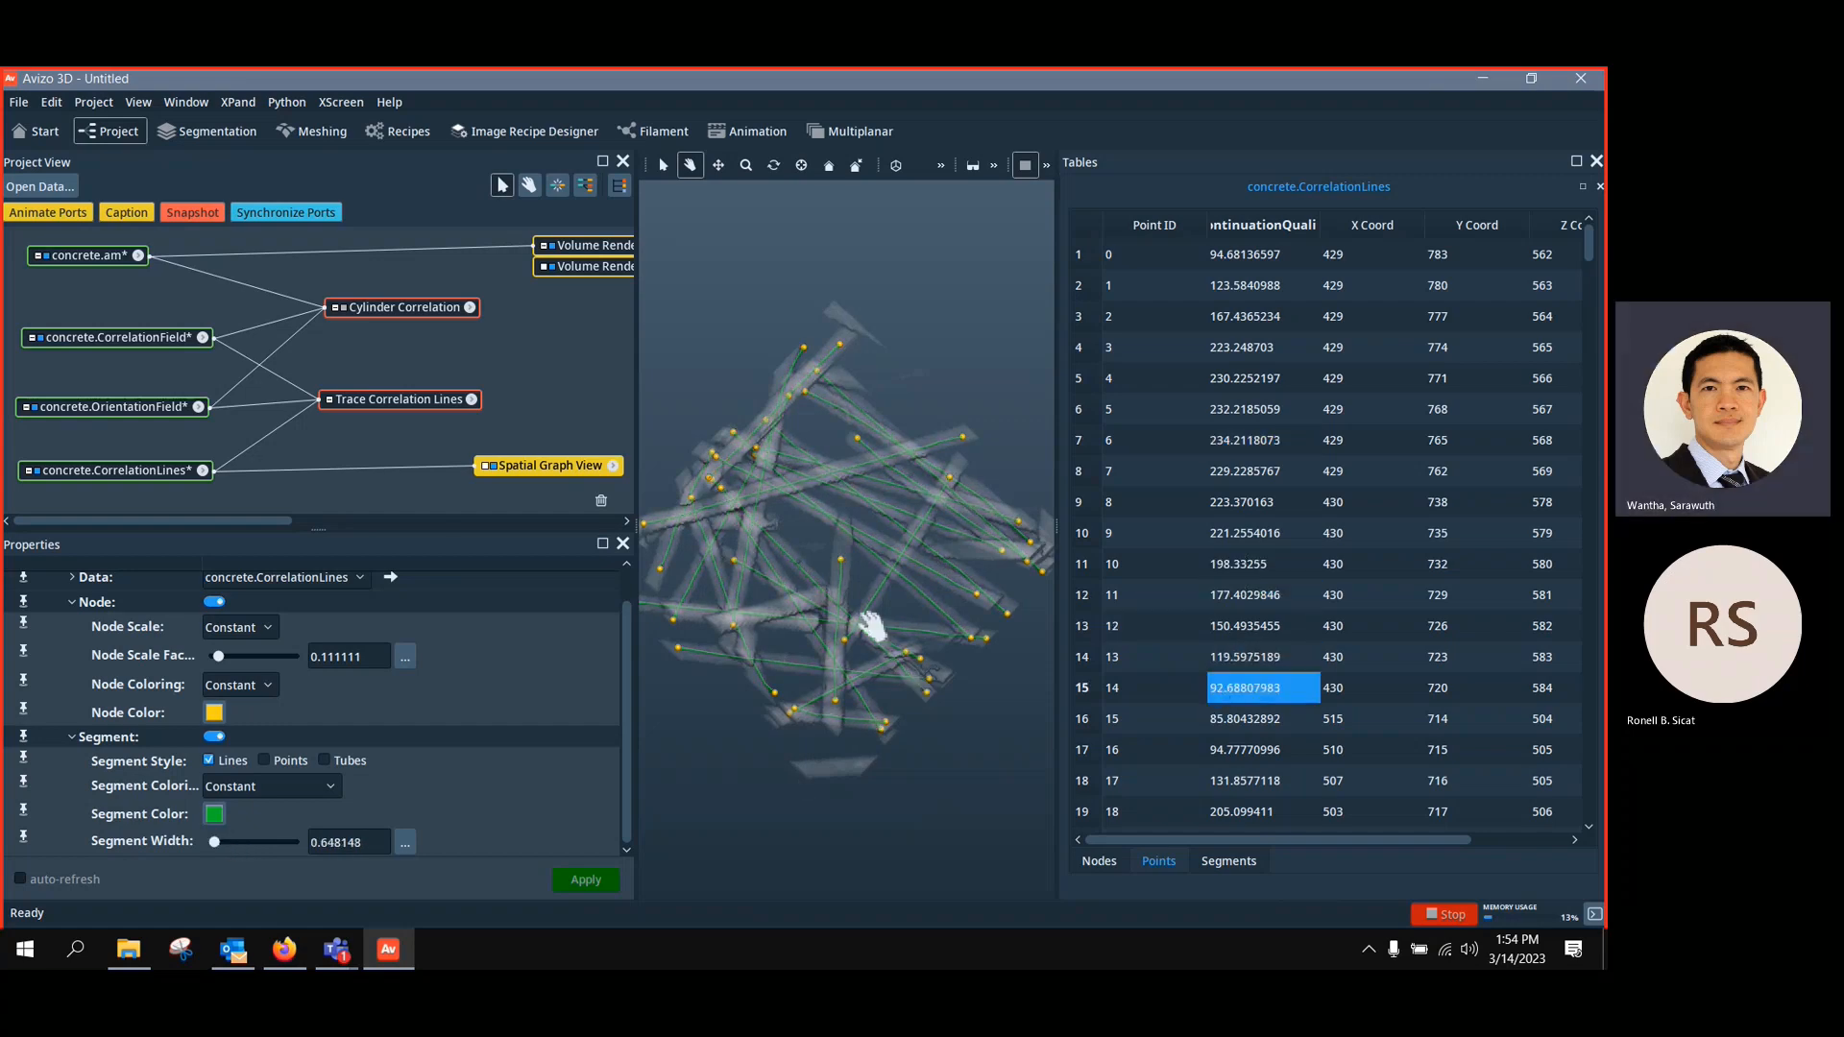
drag(872, 626, 869, 629)
Show the segments table, select the curved length of segment 12 and inspect the fiber lines up close
click(1239, 868)
click(1237, 628)
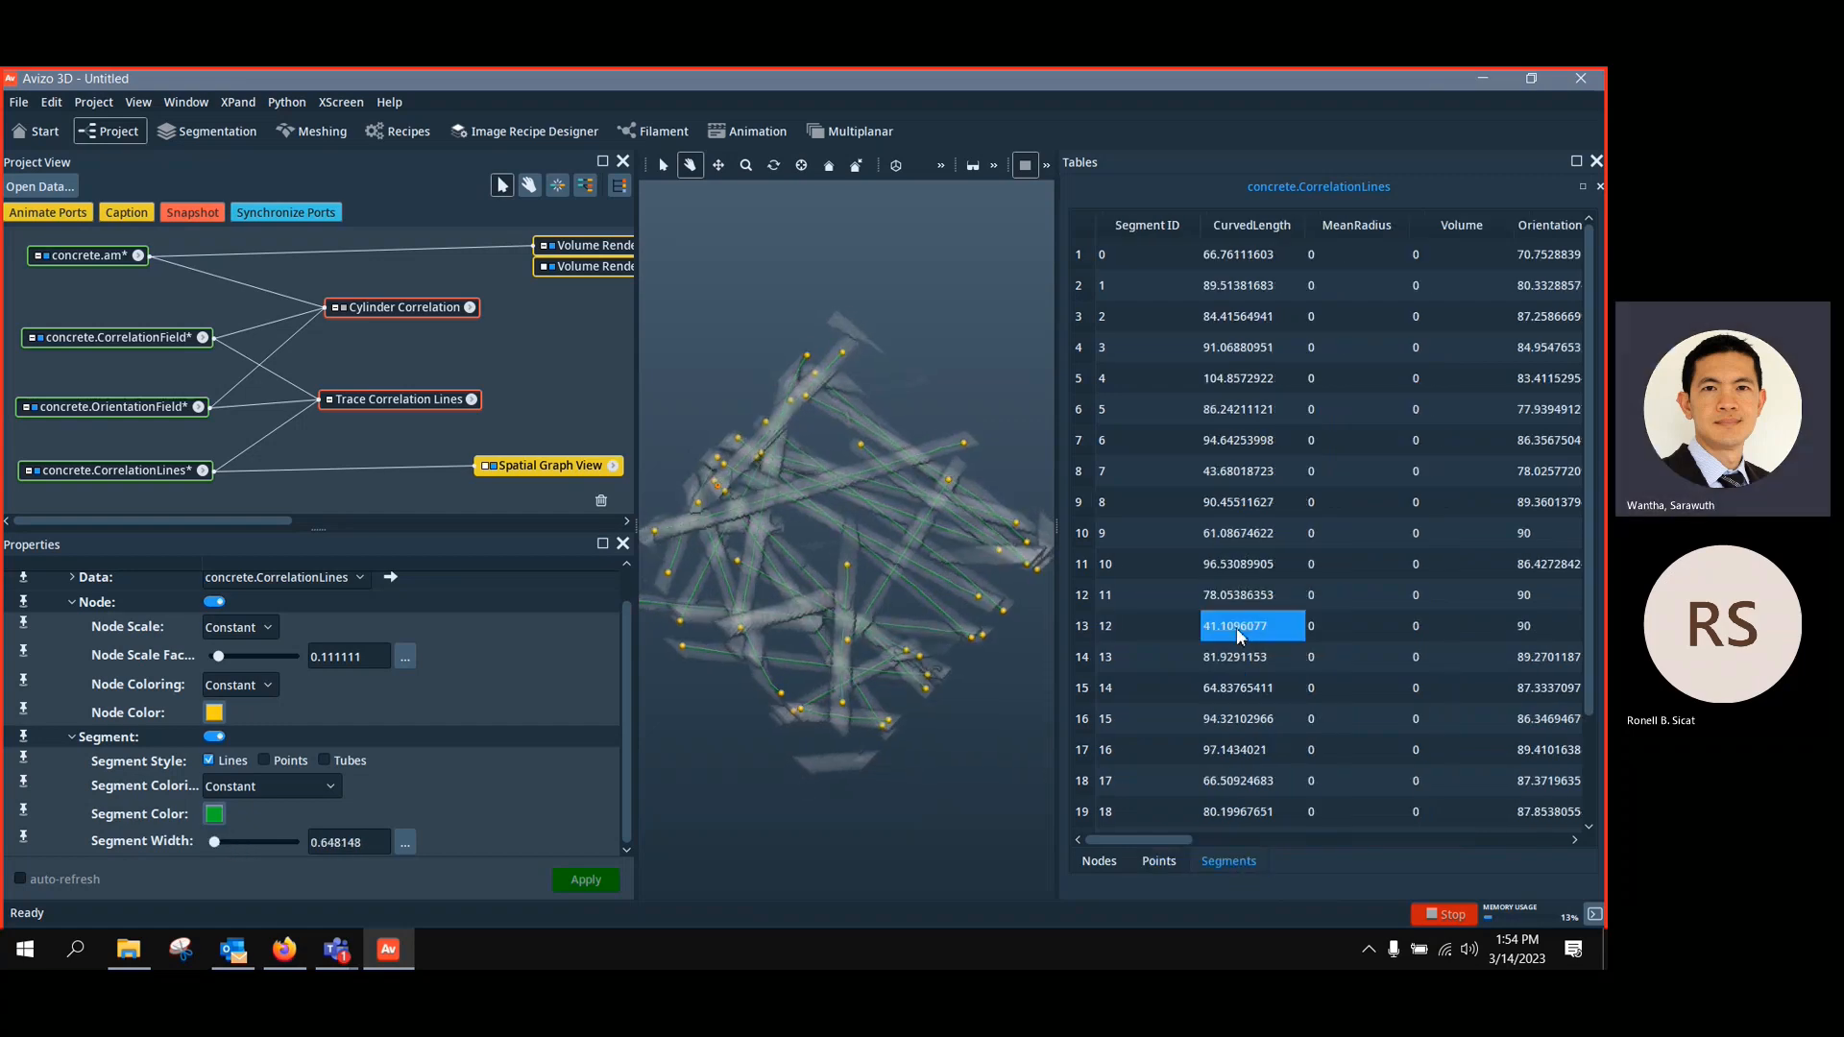
scroll(753, 564, up, 5)
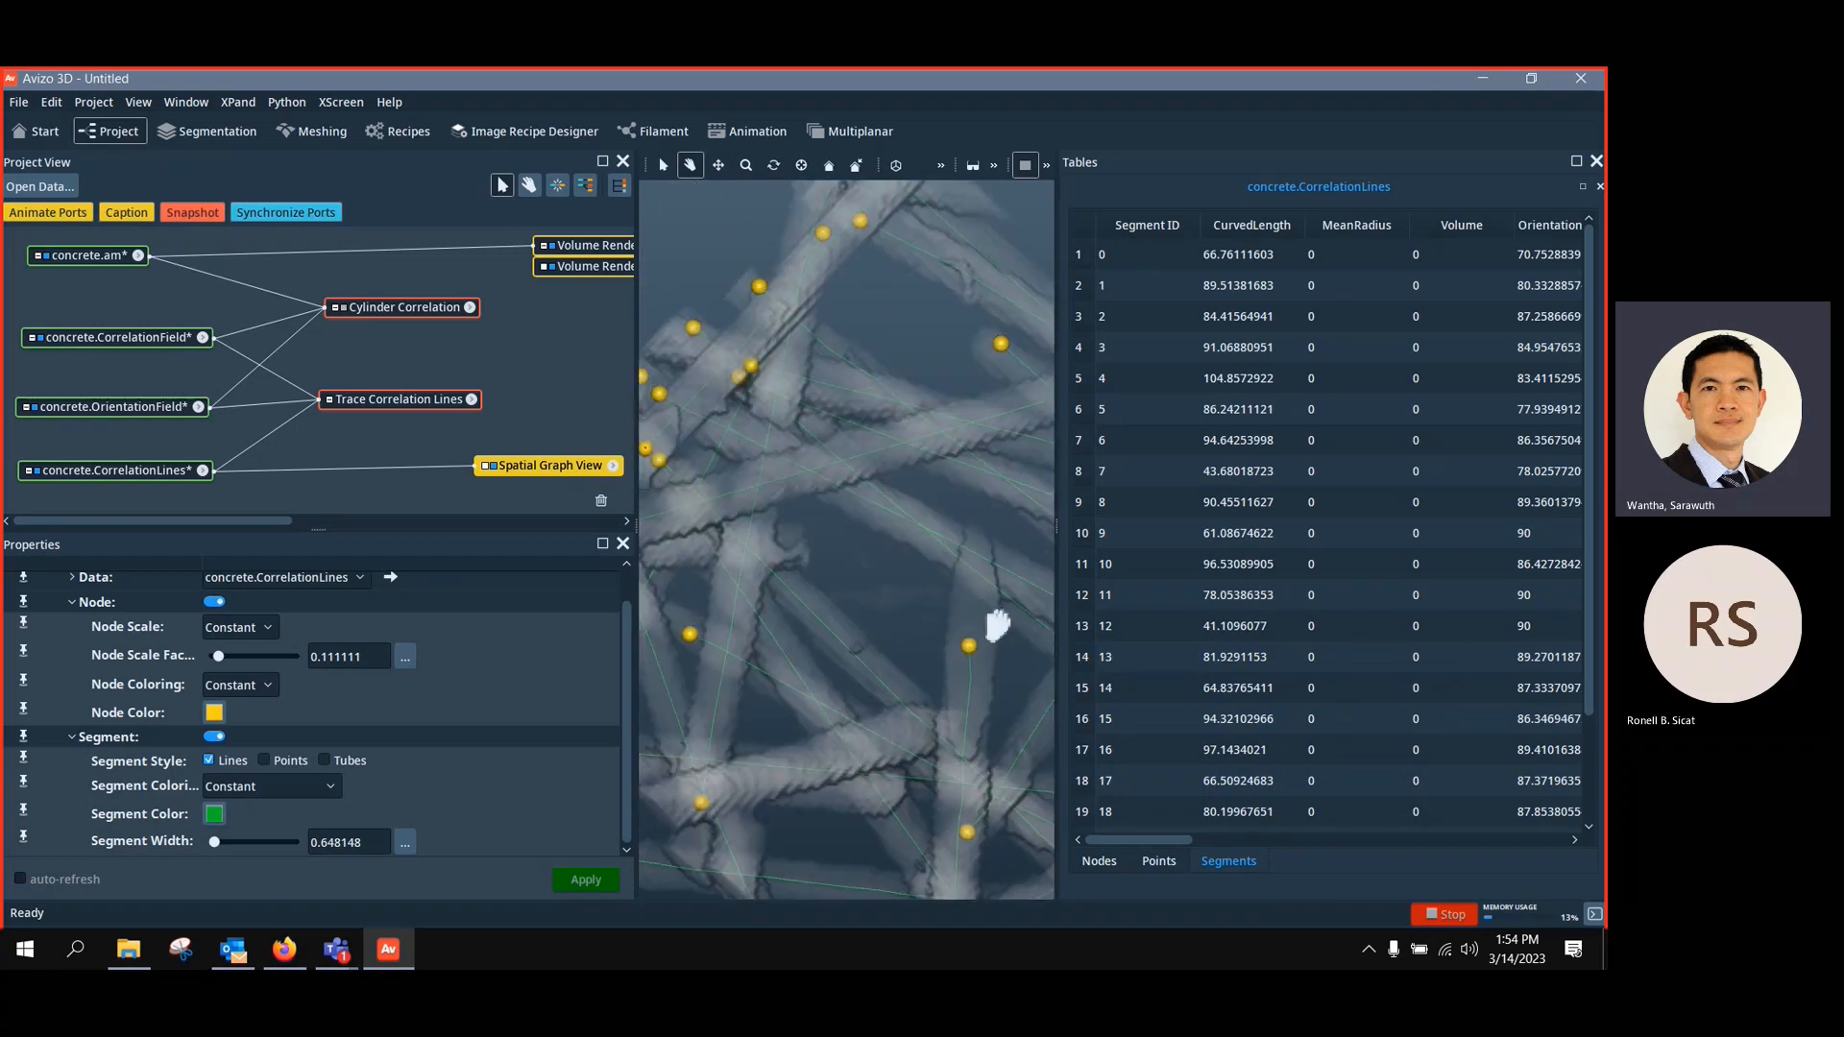
drag(998, 626, 868, 624)
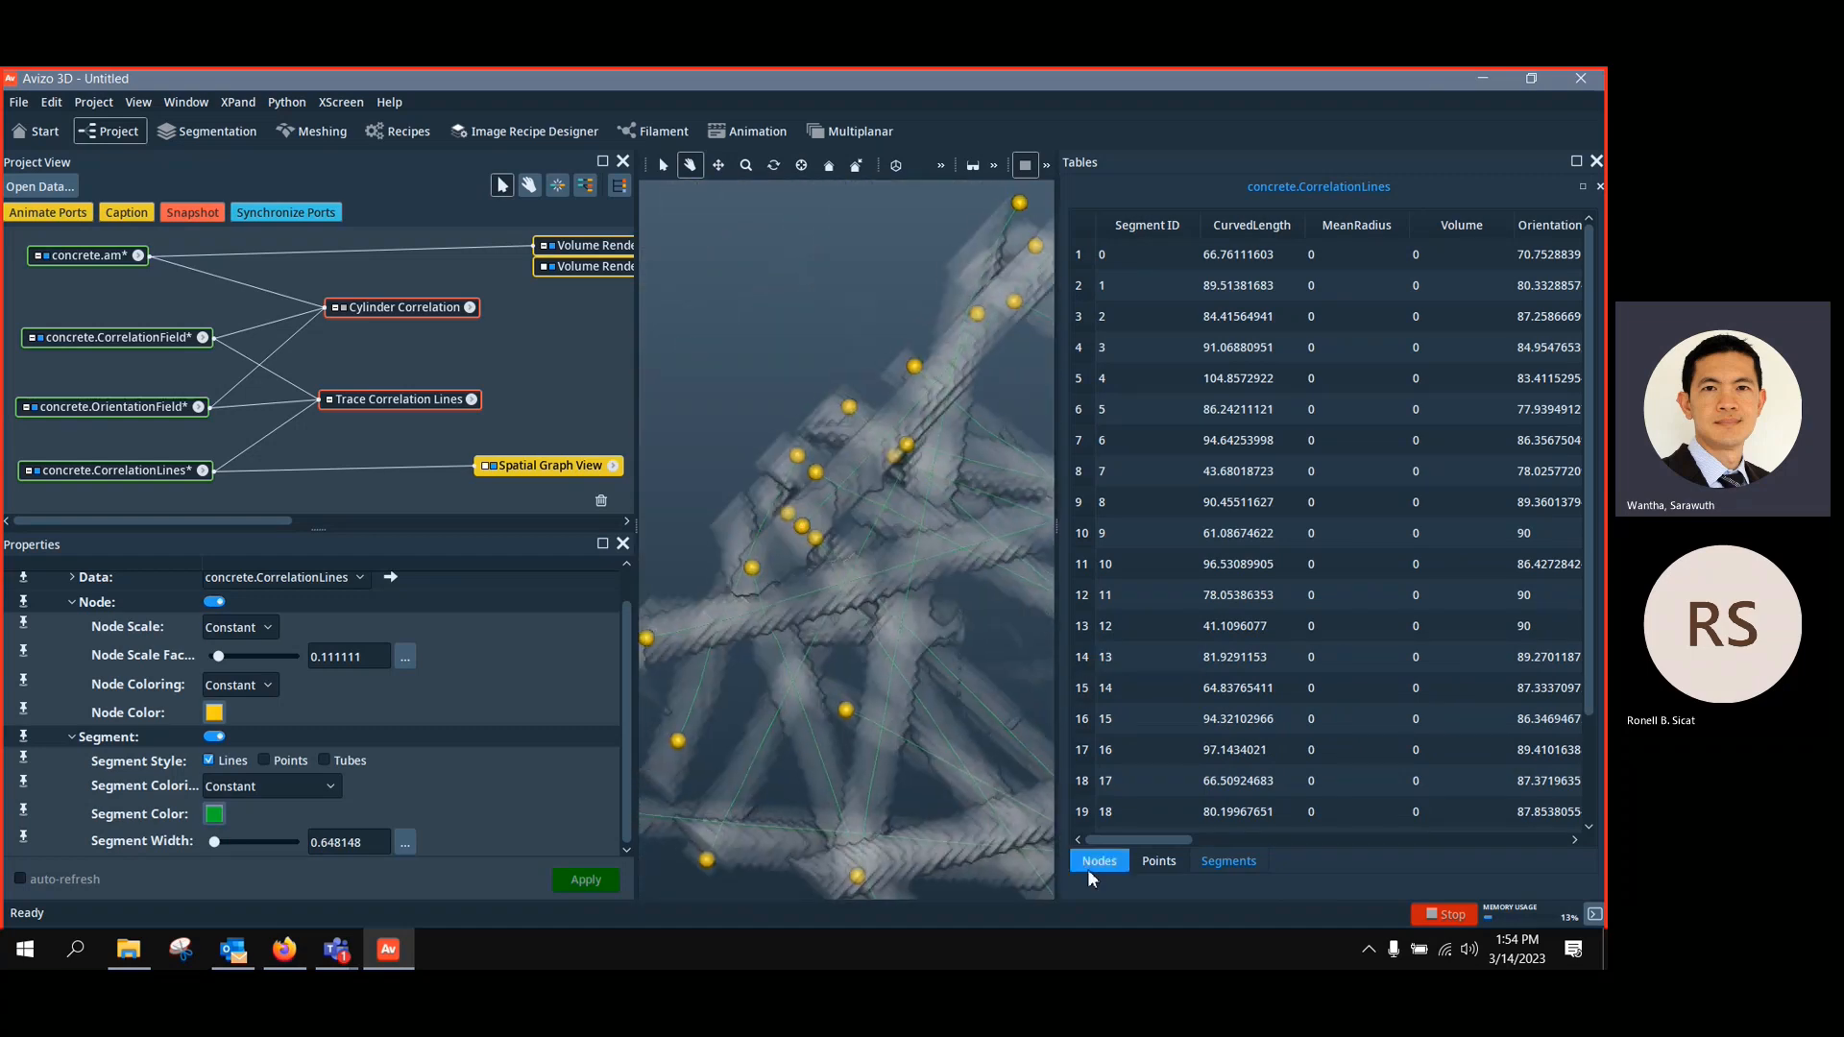
Show the points table, select the continuation quality of point 13 and look for it in the fiber graph
click(1158, 861)
click(1263, 656)
scroll(850, 598, up, 5)
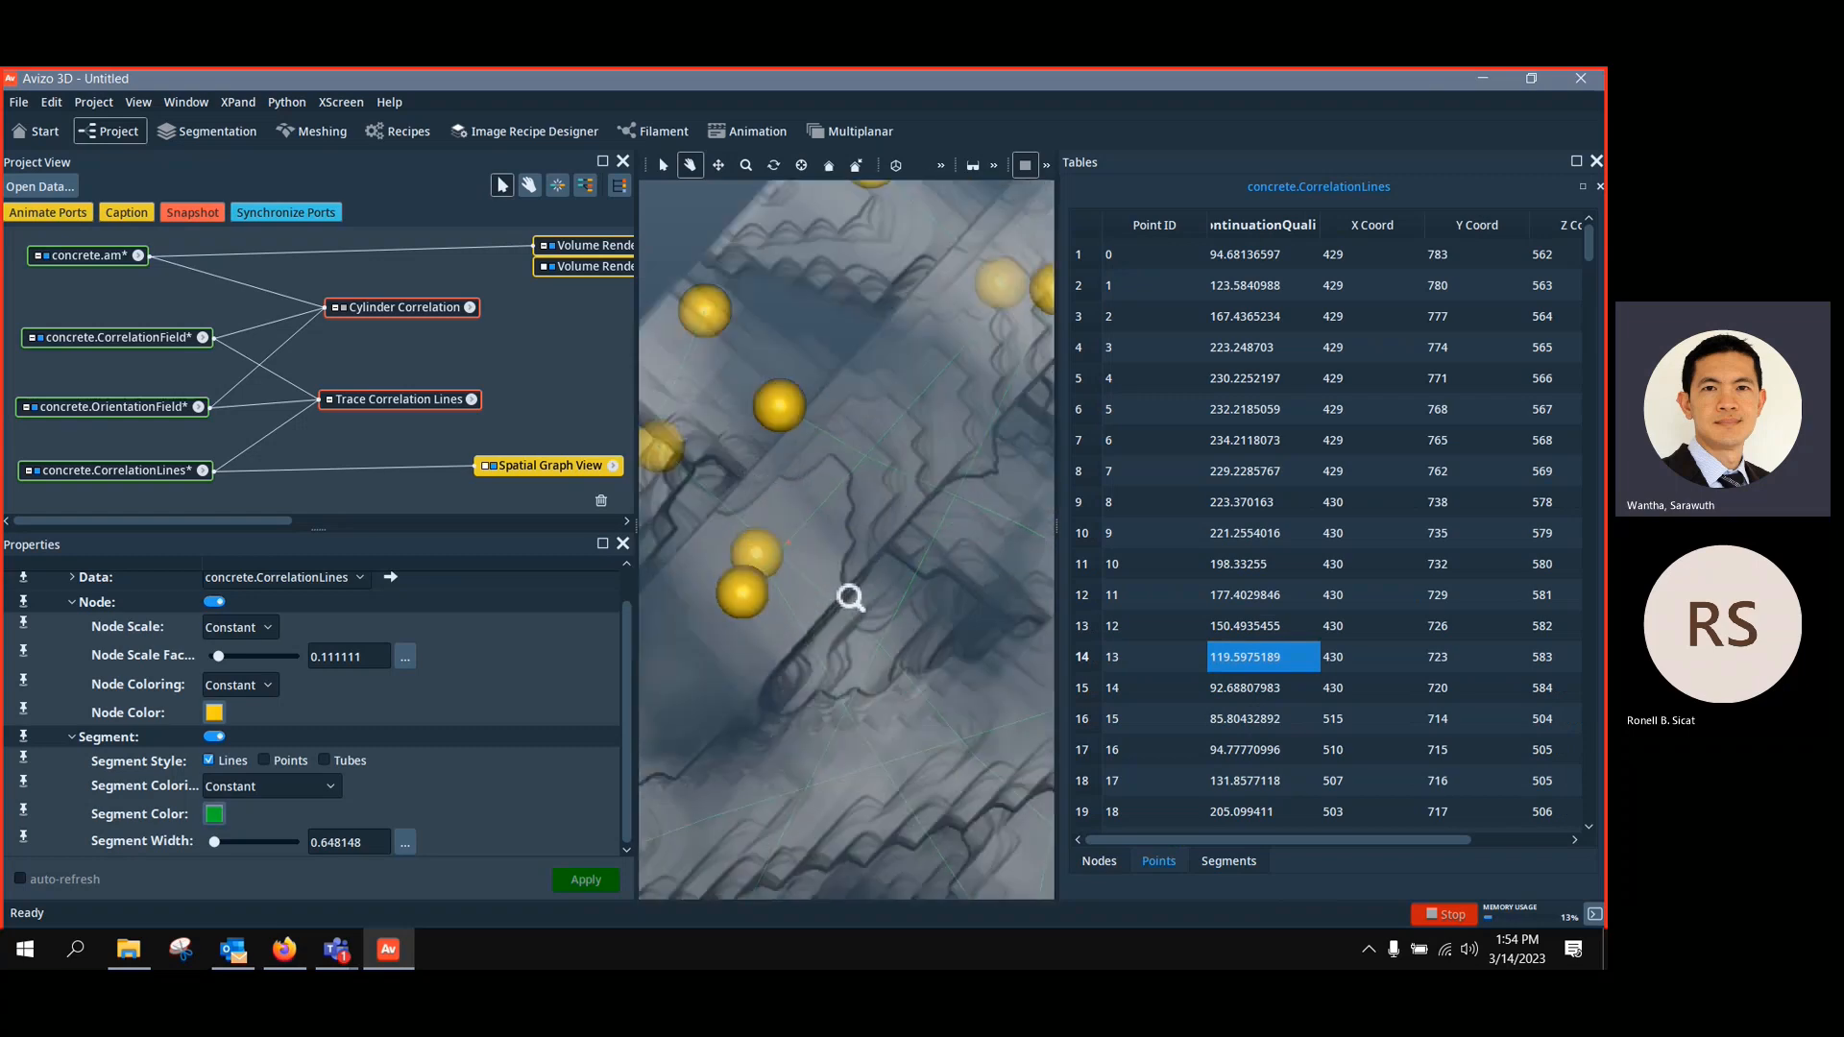
scroll(850, 597, up, 6)
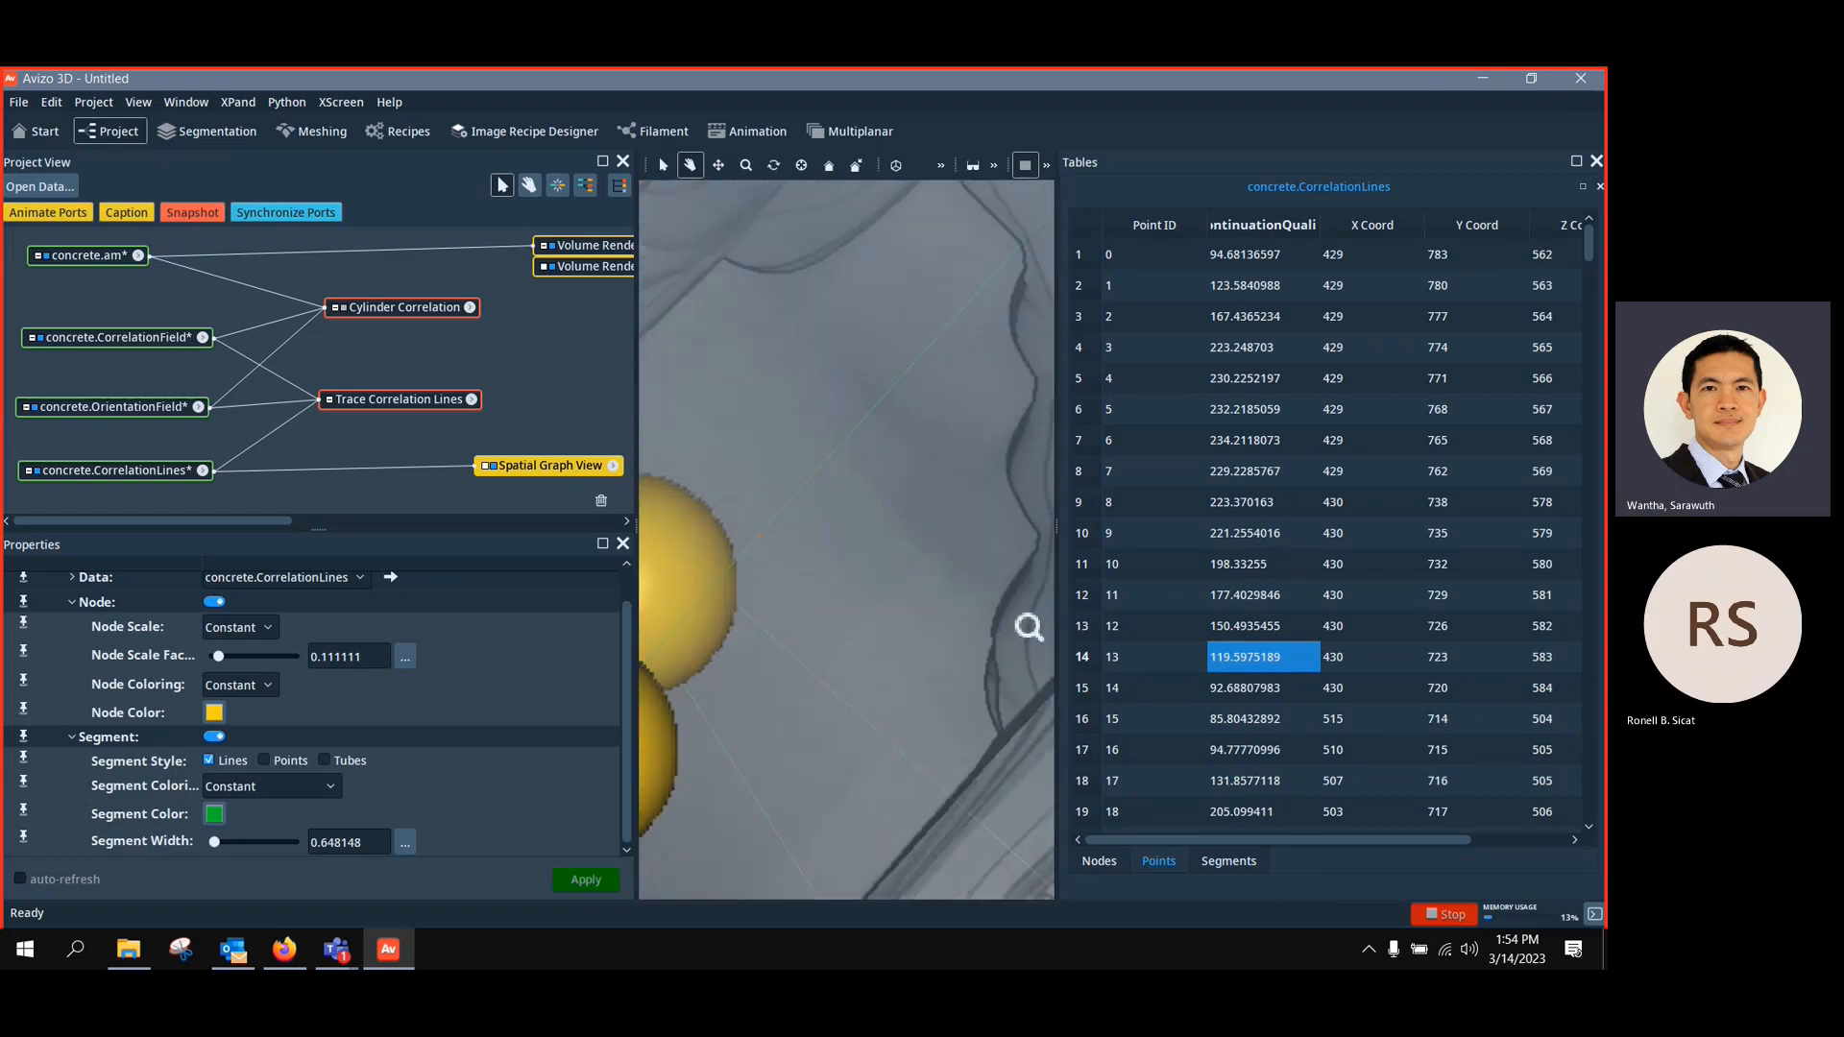
scroll(1029, 627, down, 10)
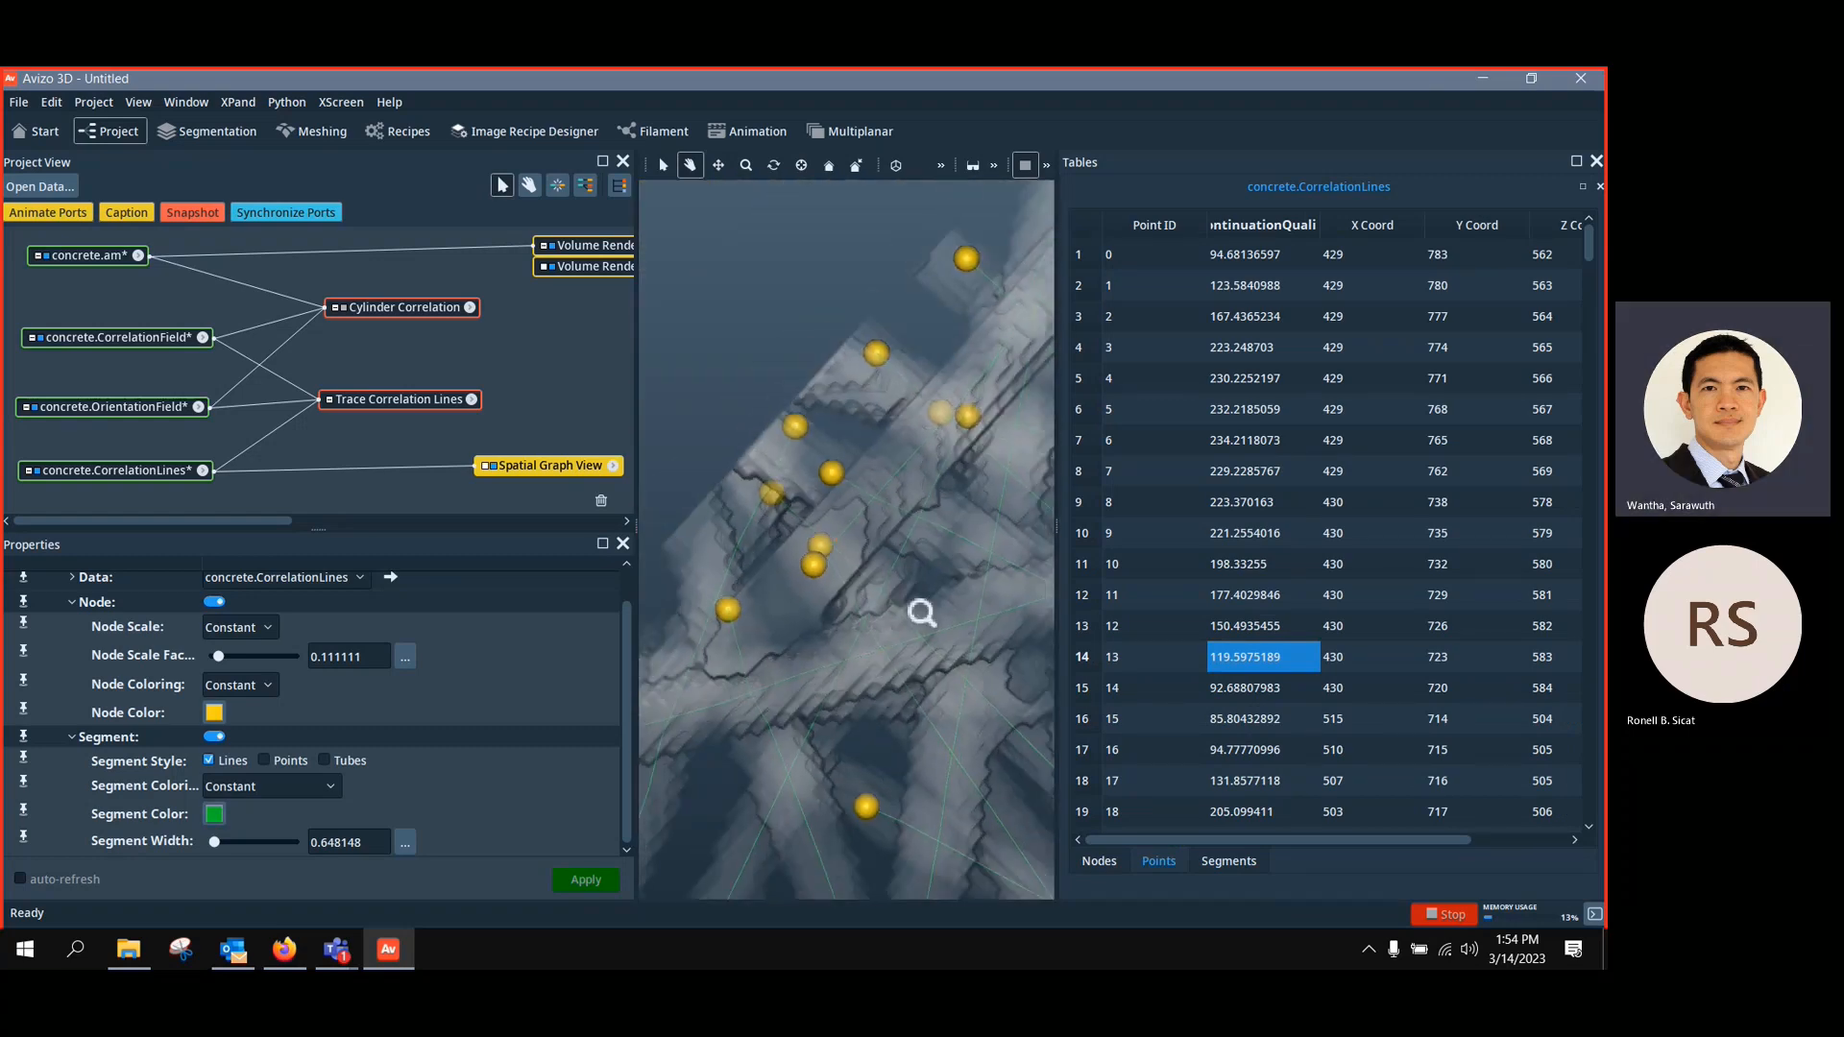
scroll(922, 612, down, 10)
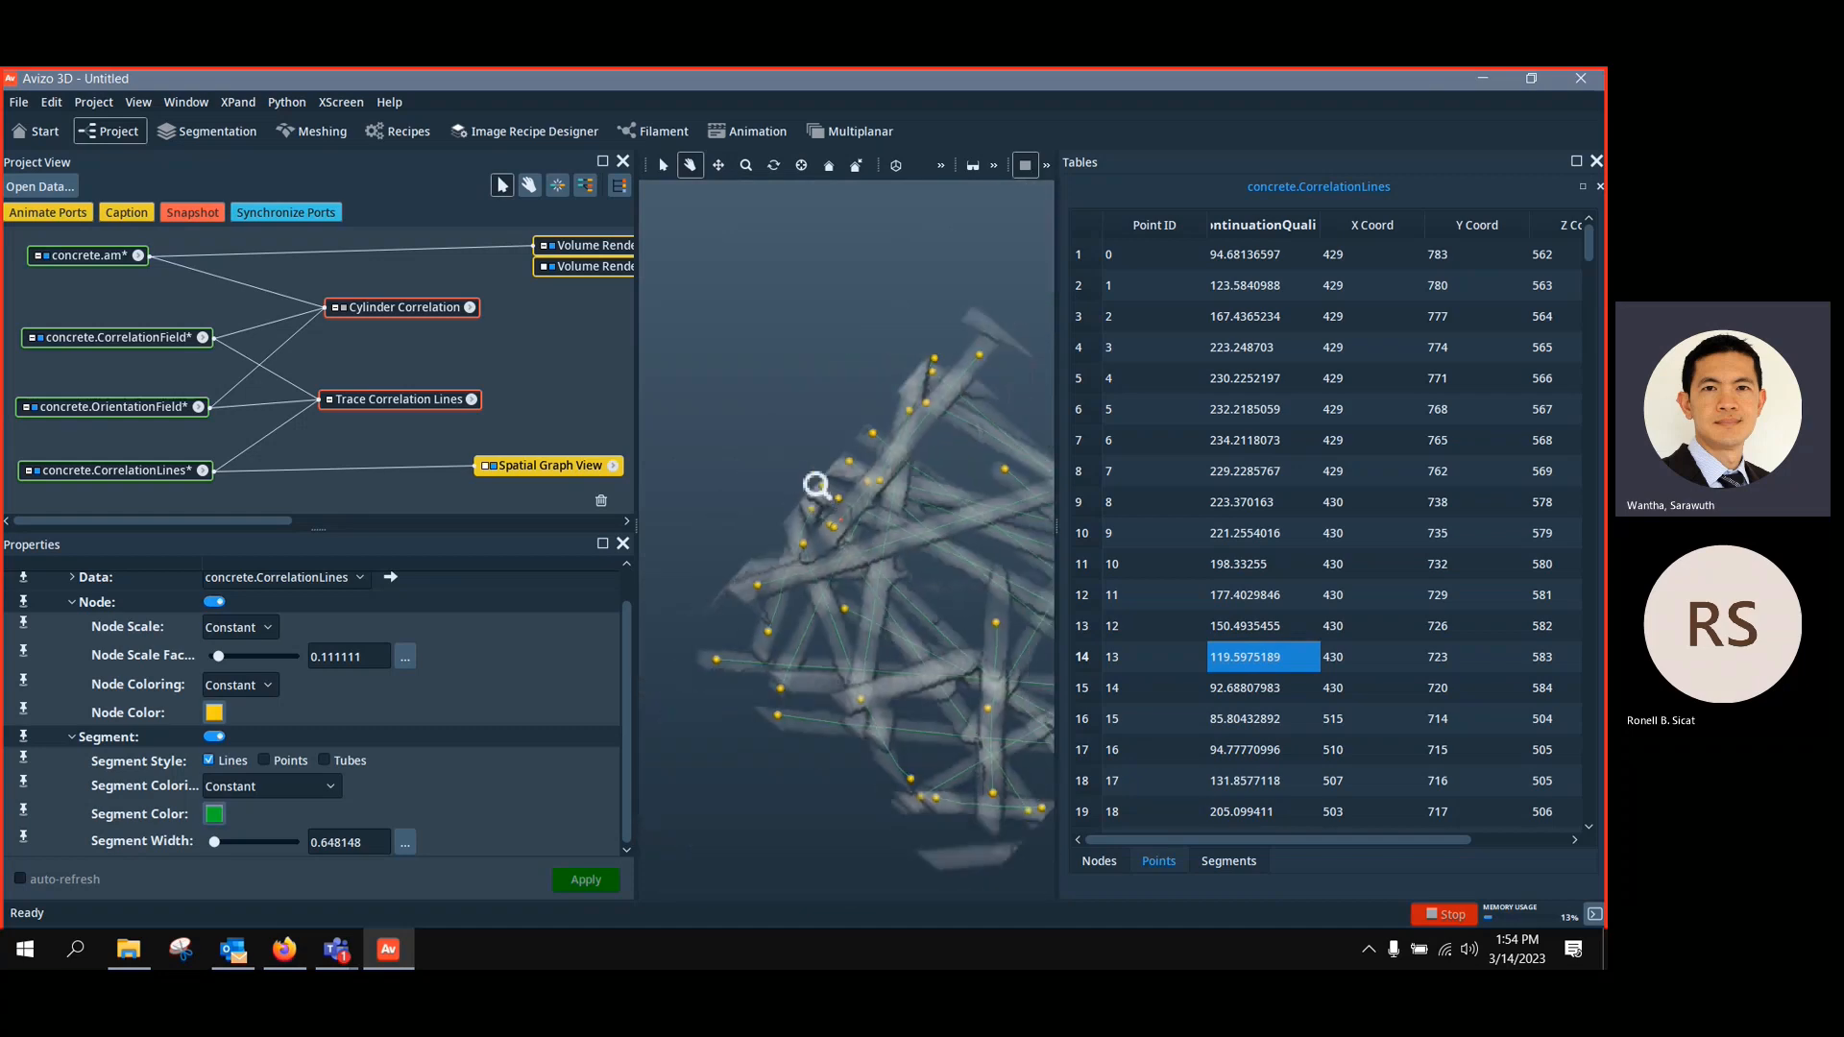
scroll(817, 485, down, 5)
Show the segments table, select the curved length of segment 12 and examine its fiber from another angle
click(1230, 862)
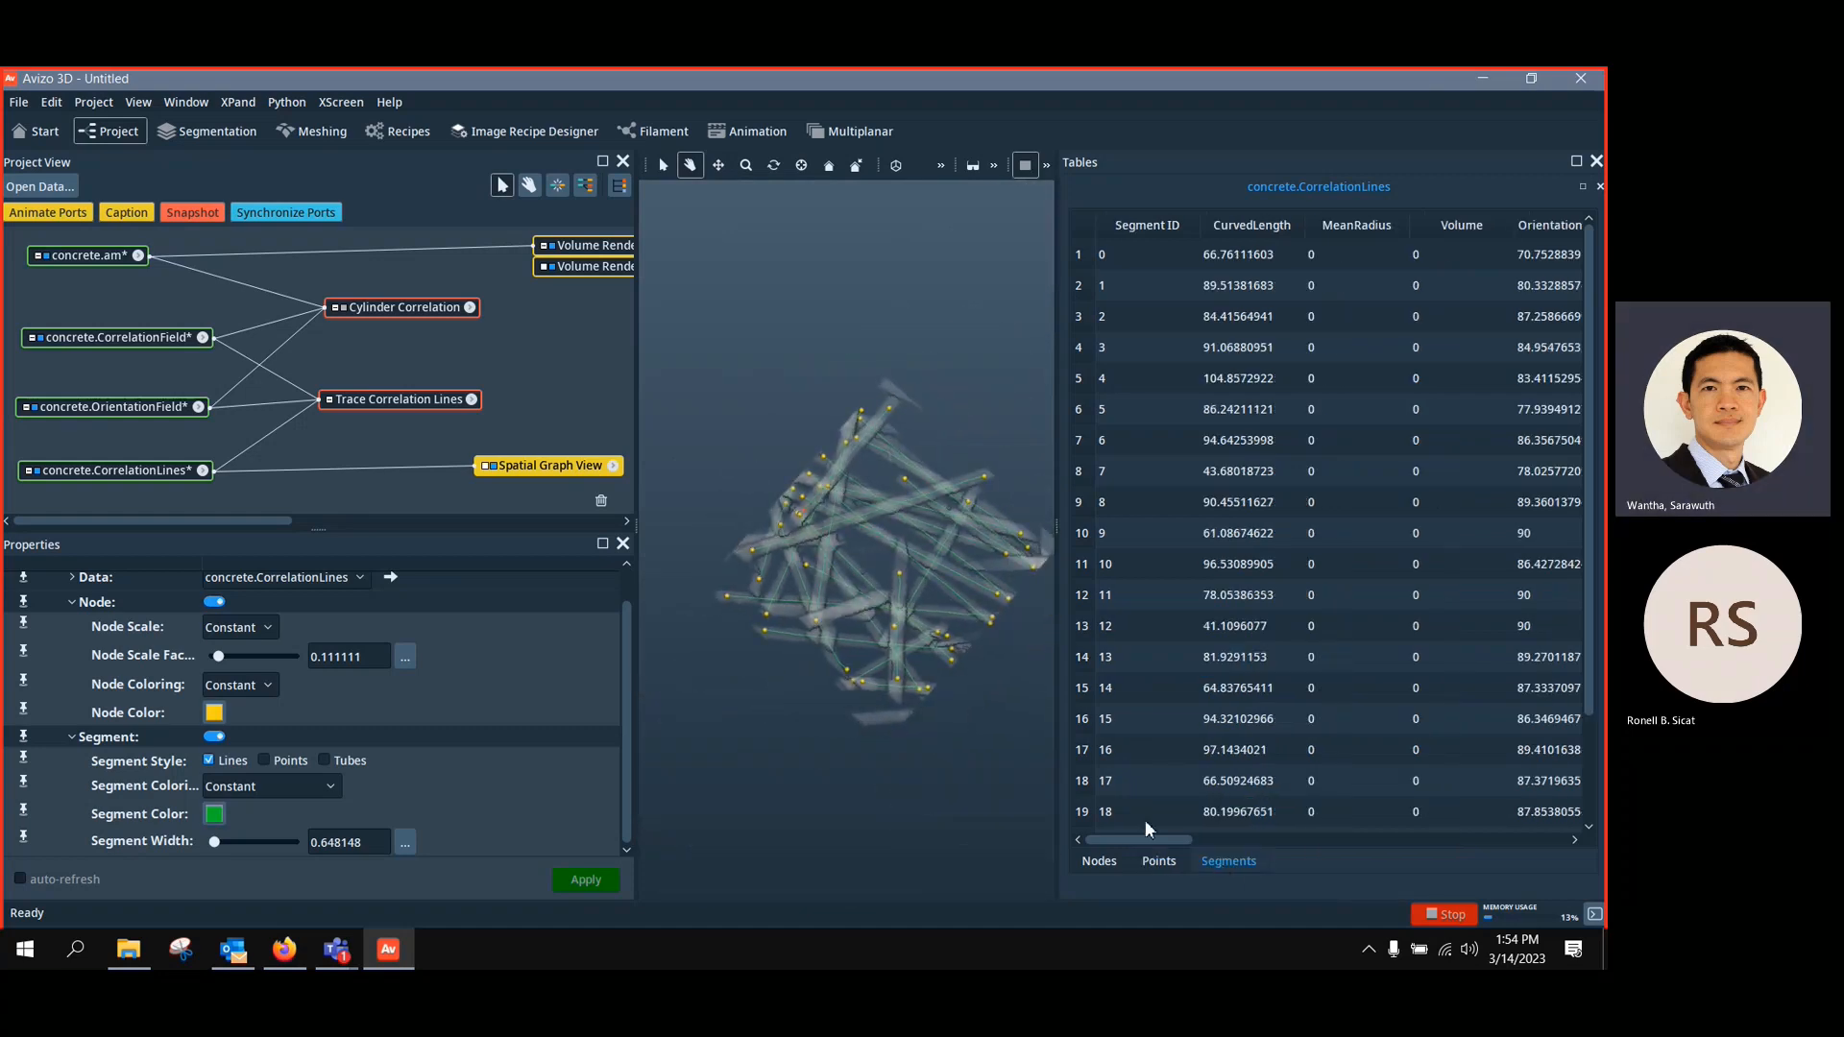
scroll(879, 596, up, 5)
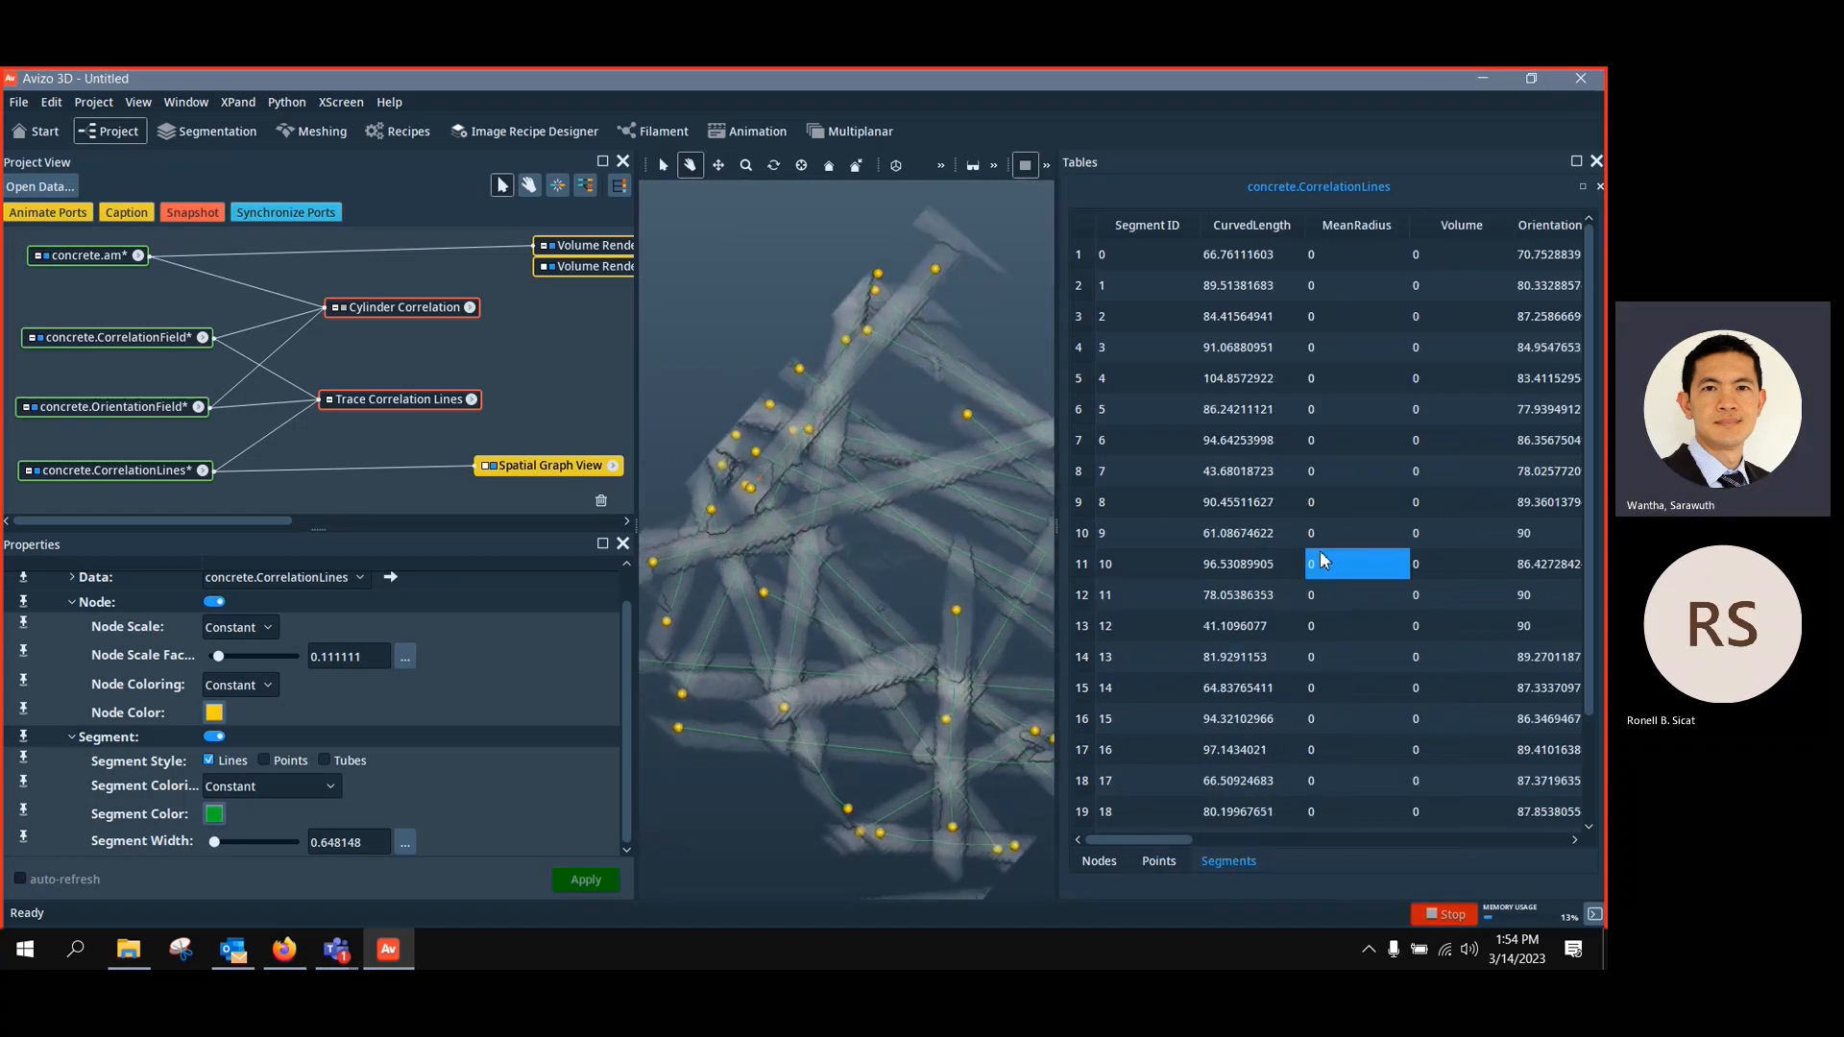
click(1293, 509)
click(1227, 634)
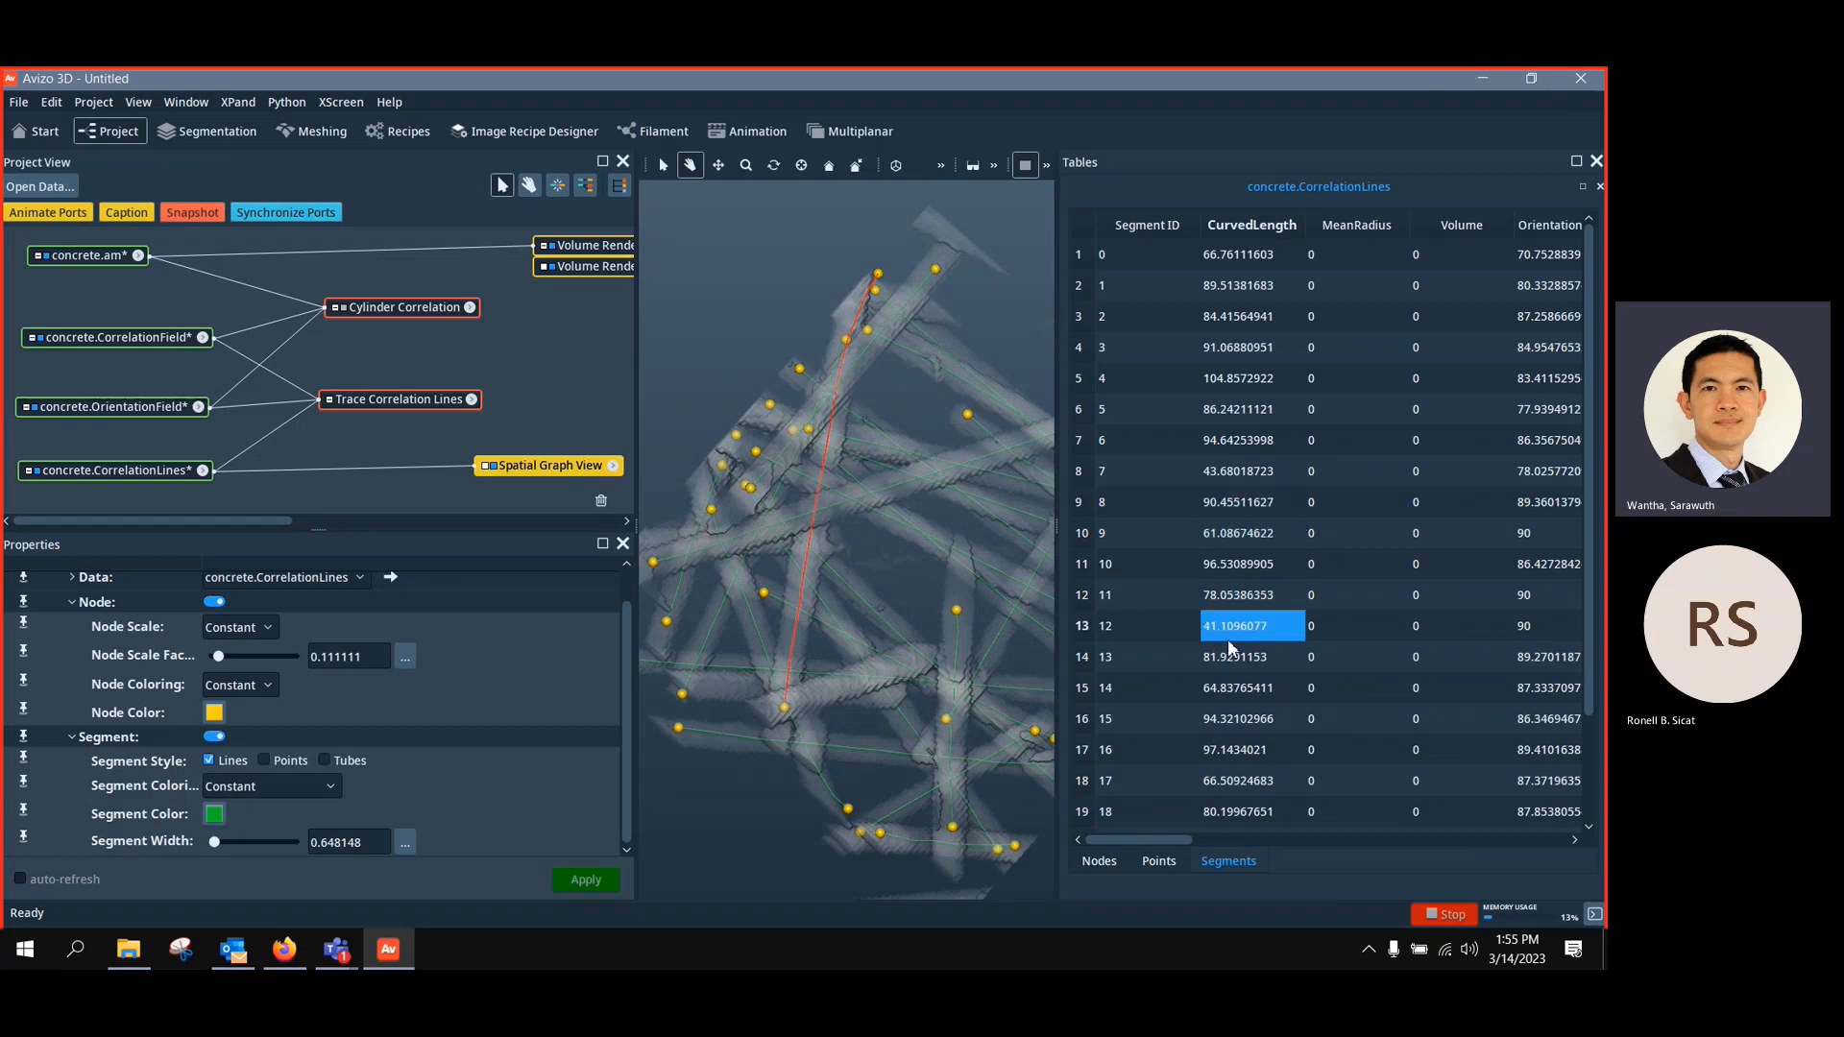
drag(999, 600, 880, 502)
scroll(882, 501, up, 1)
scroll(882, 501, down, 2)
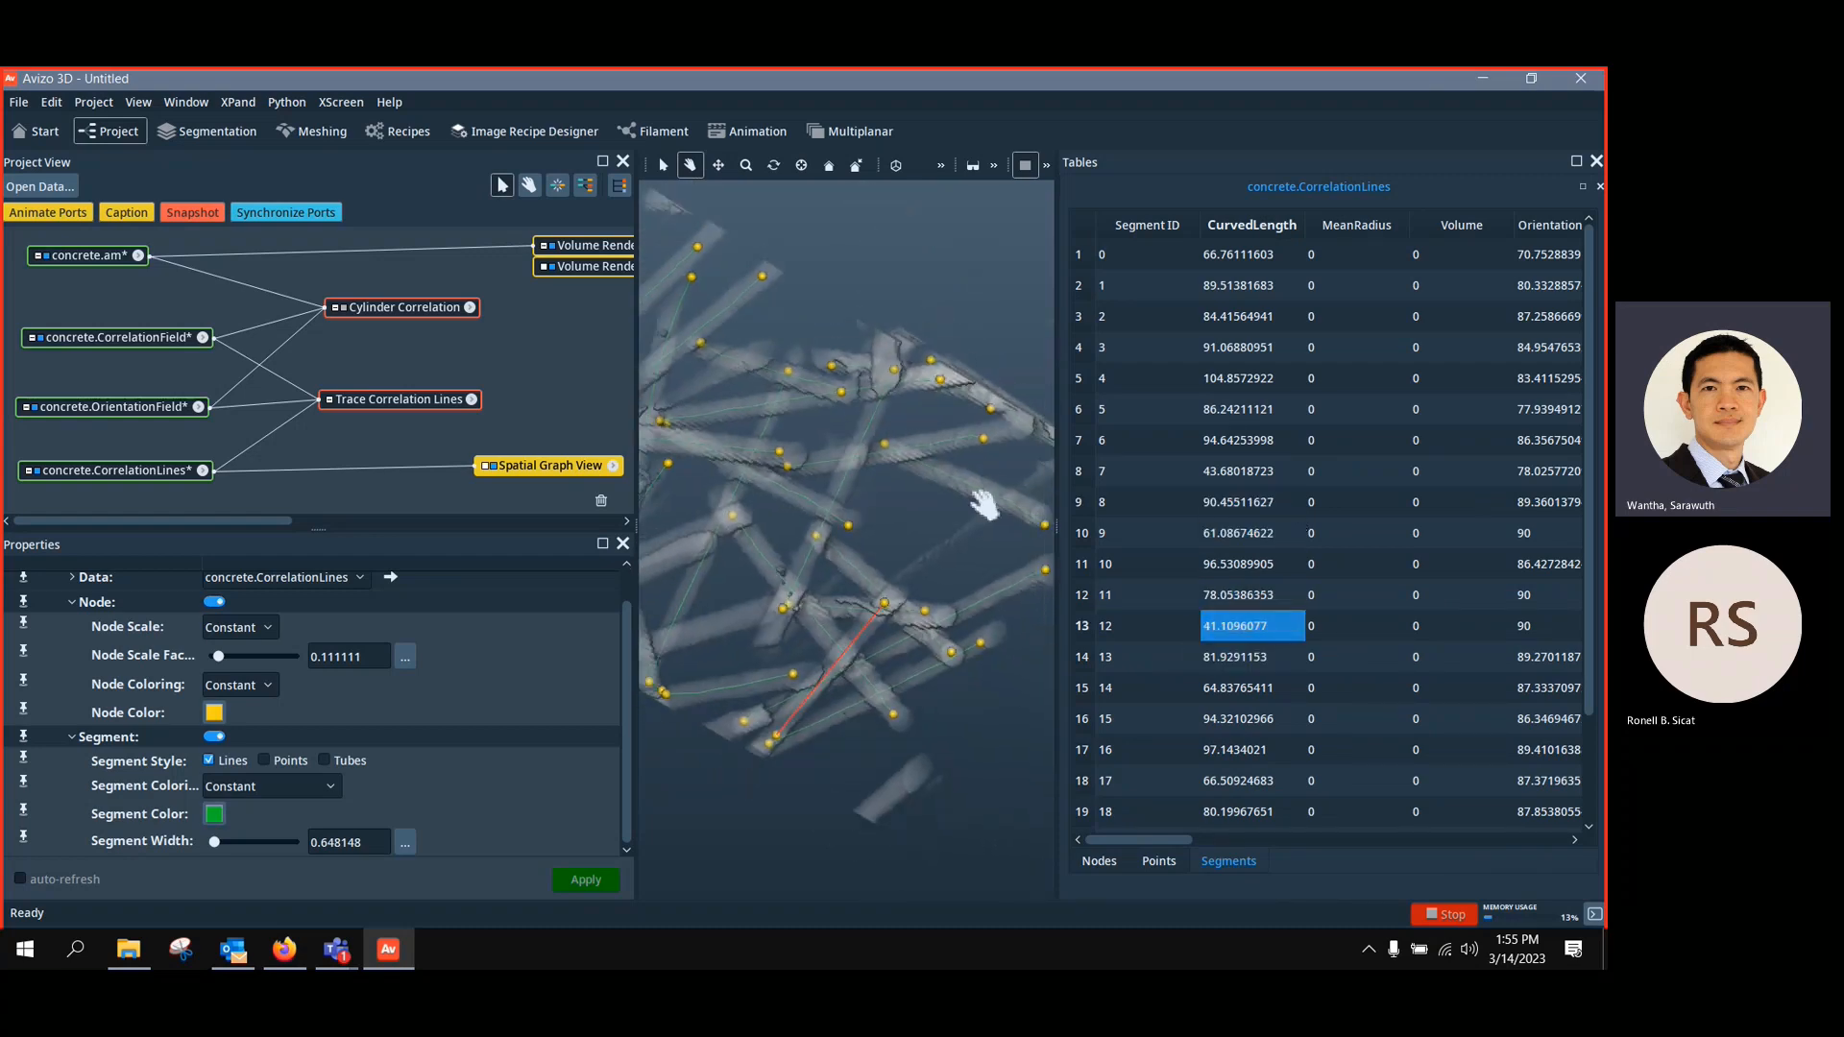
Select the curved lengths of segments 4, 15 and 10 in turn to locate the matching fibers
click(1225, 473)
click(1227, 378)
drag(829, 503, 931, 576)
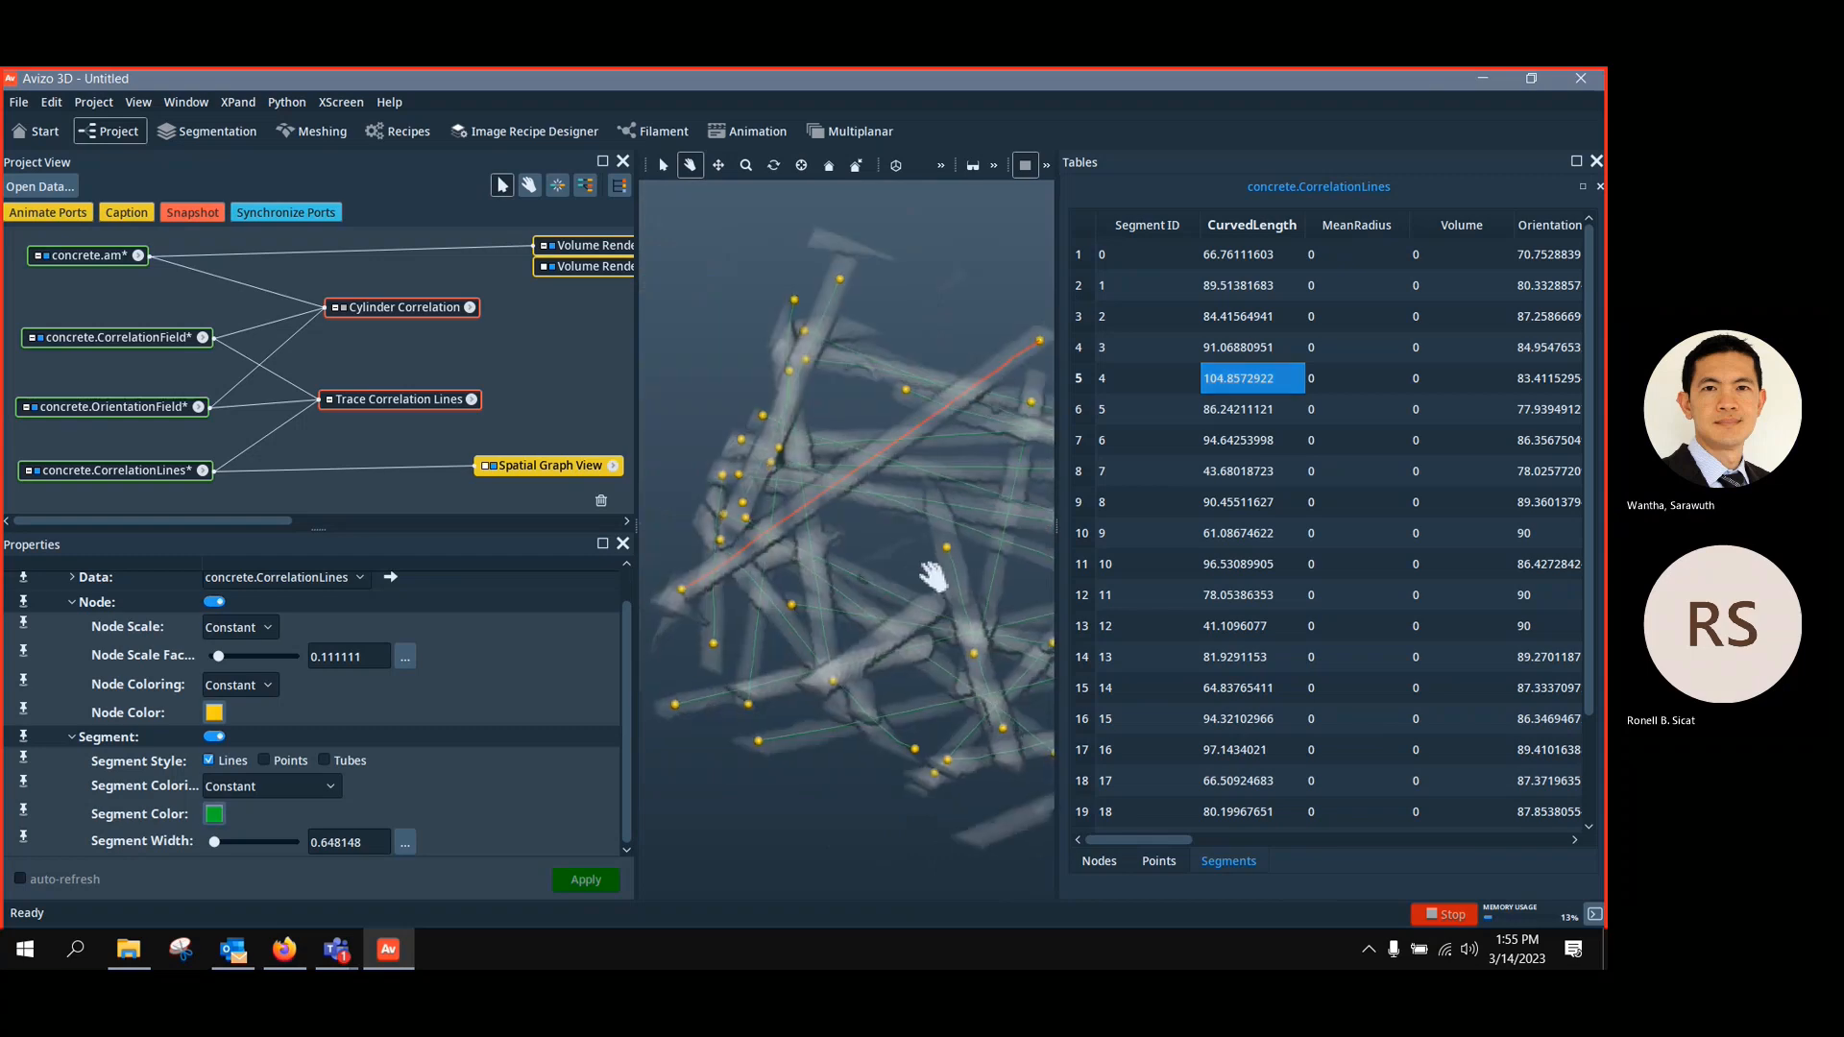
click(1194, 626)
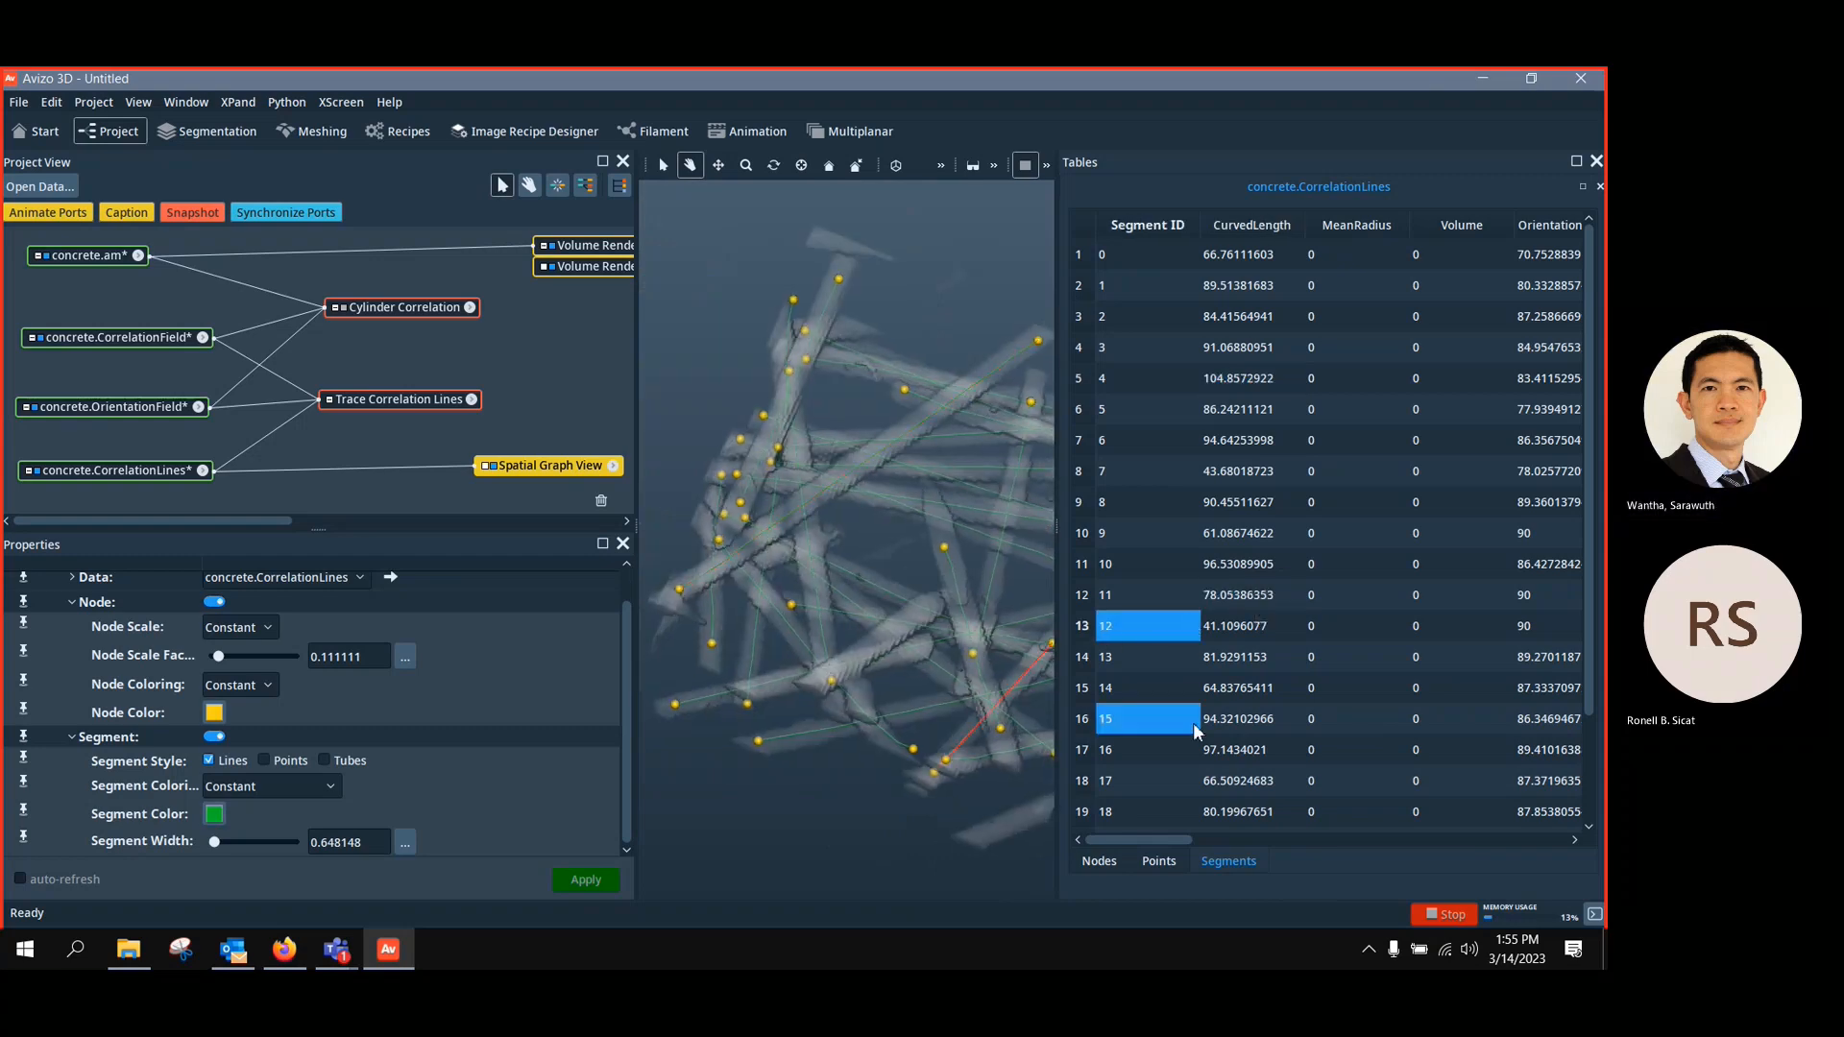
click(1229, 726)
click(1249, 565)
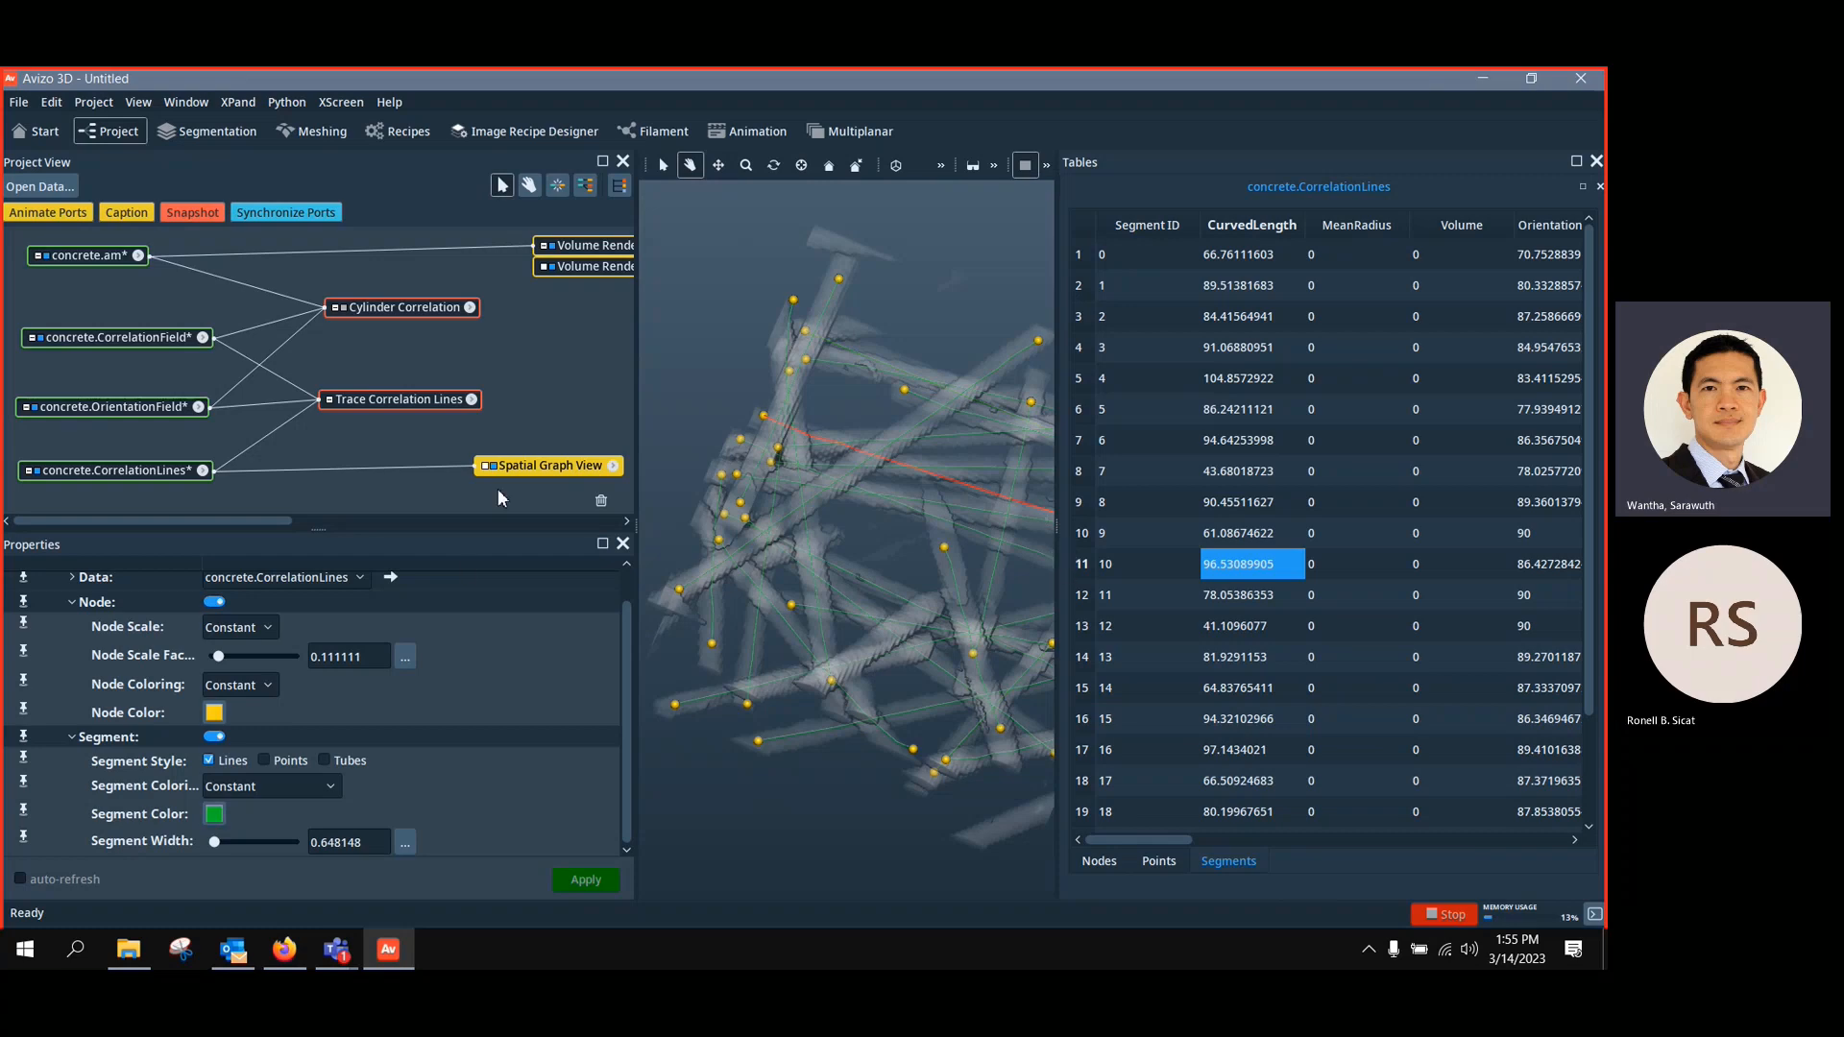
Widen the tables area and read the segment columns from OrientationTheta through ChordLength
drag(516, 466, 490, 470)
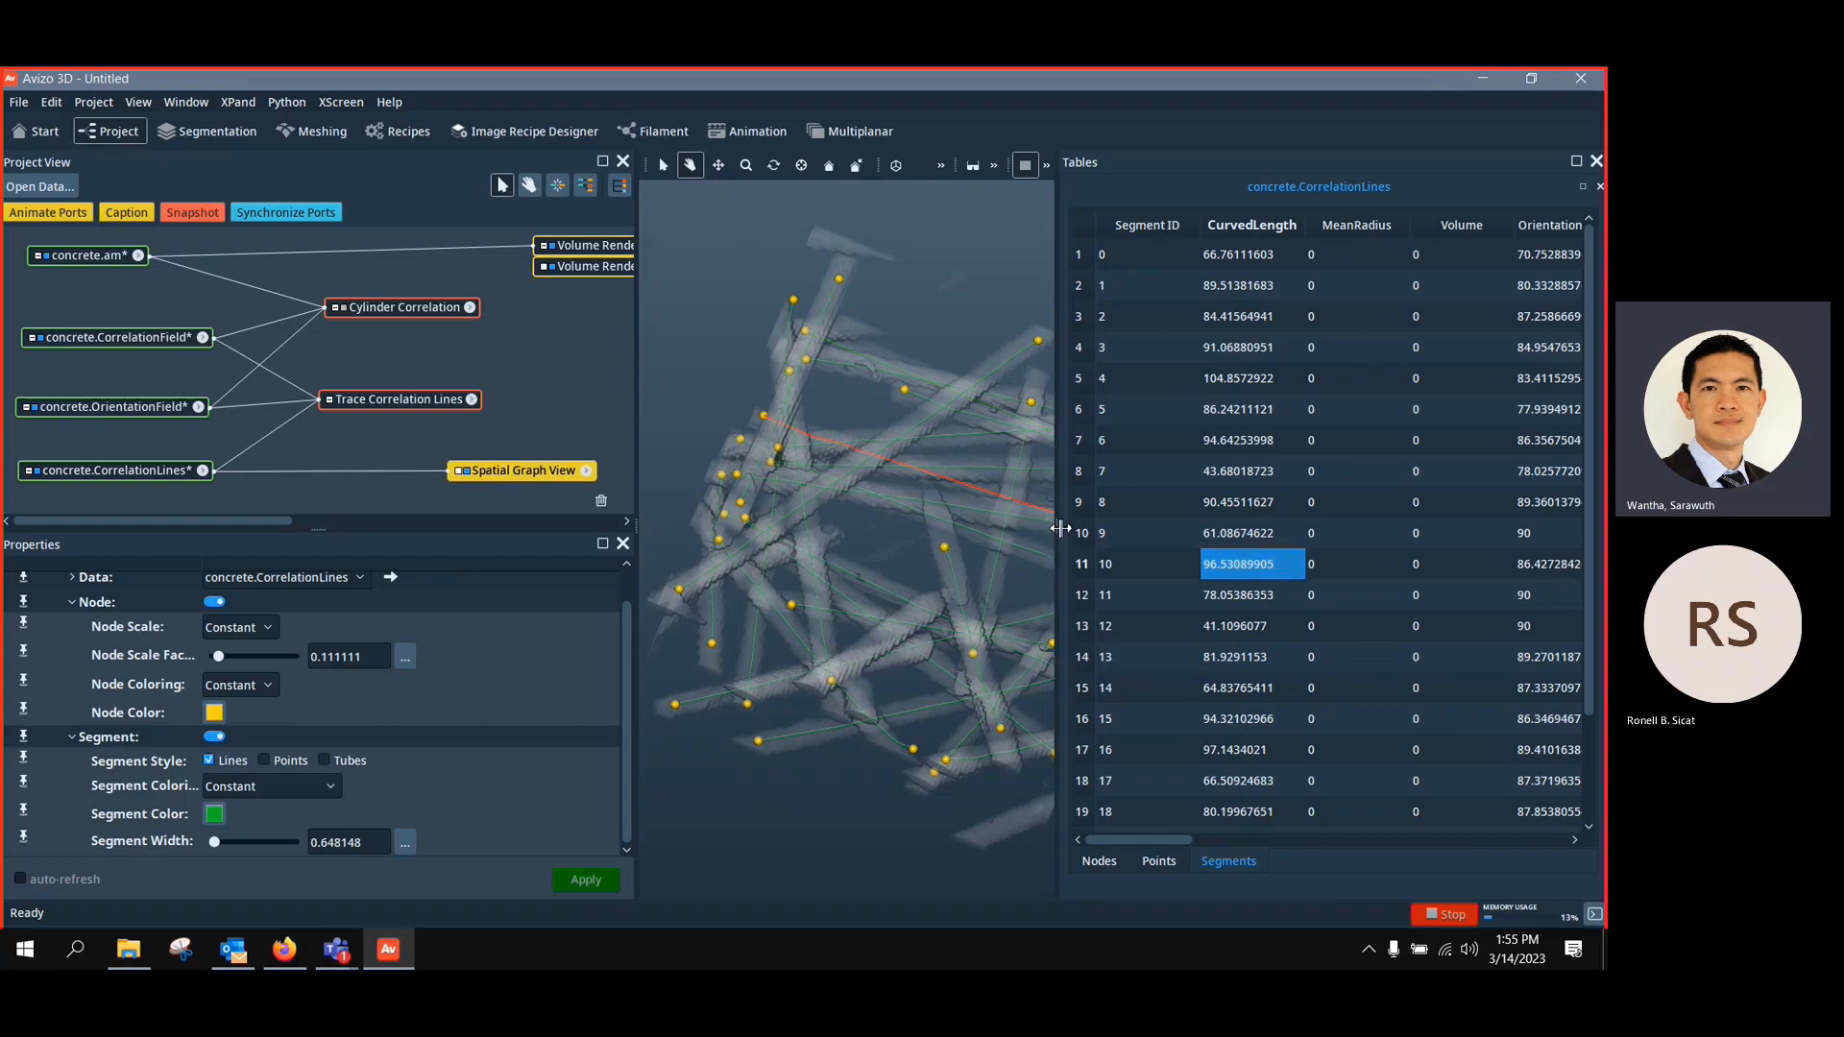
drag(1061, 528, 794, 523)
click(1220, 686)
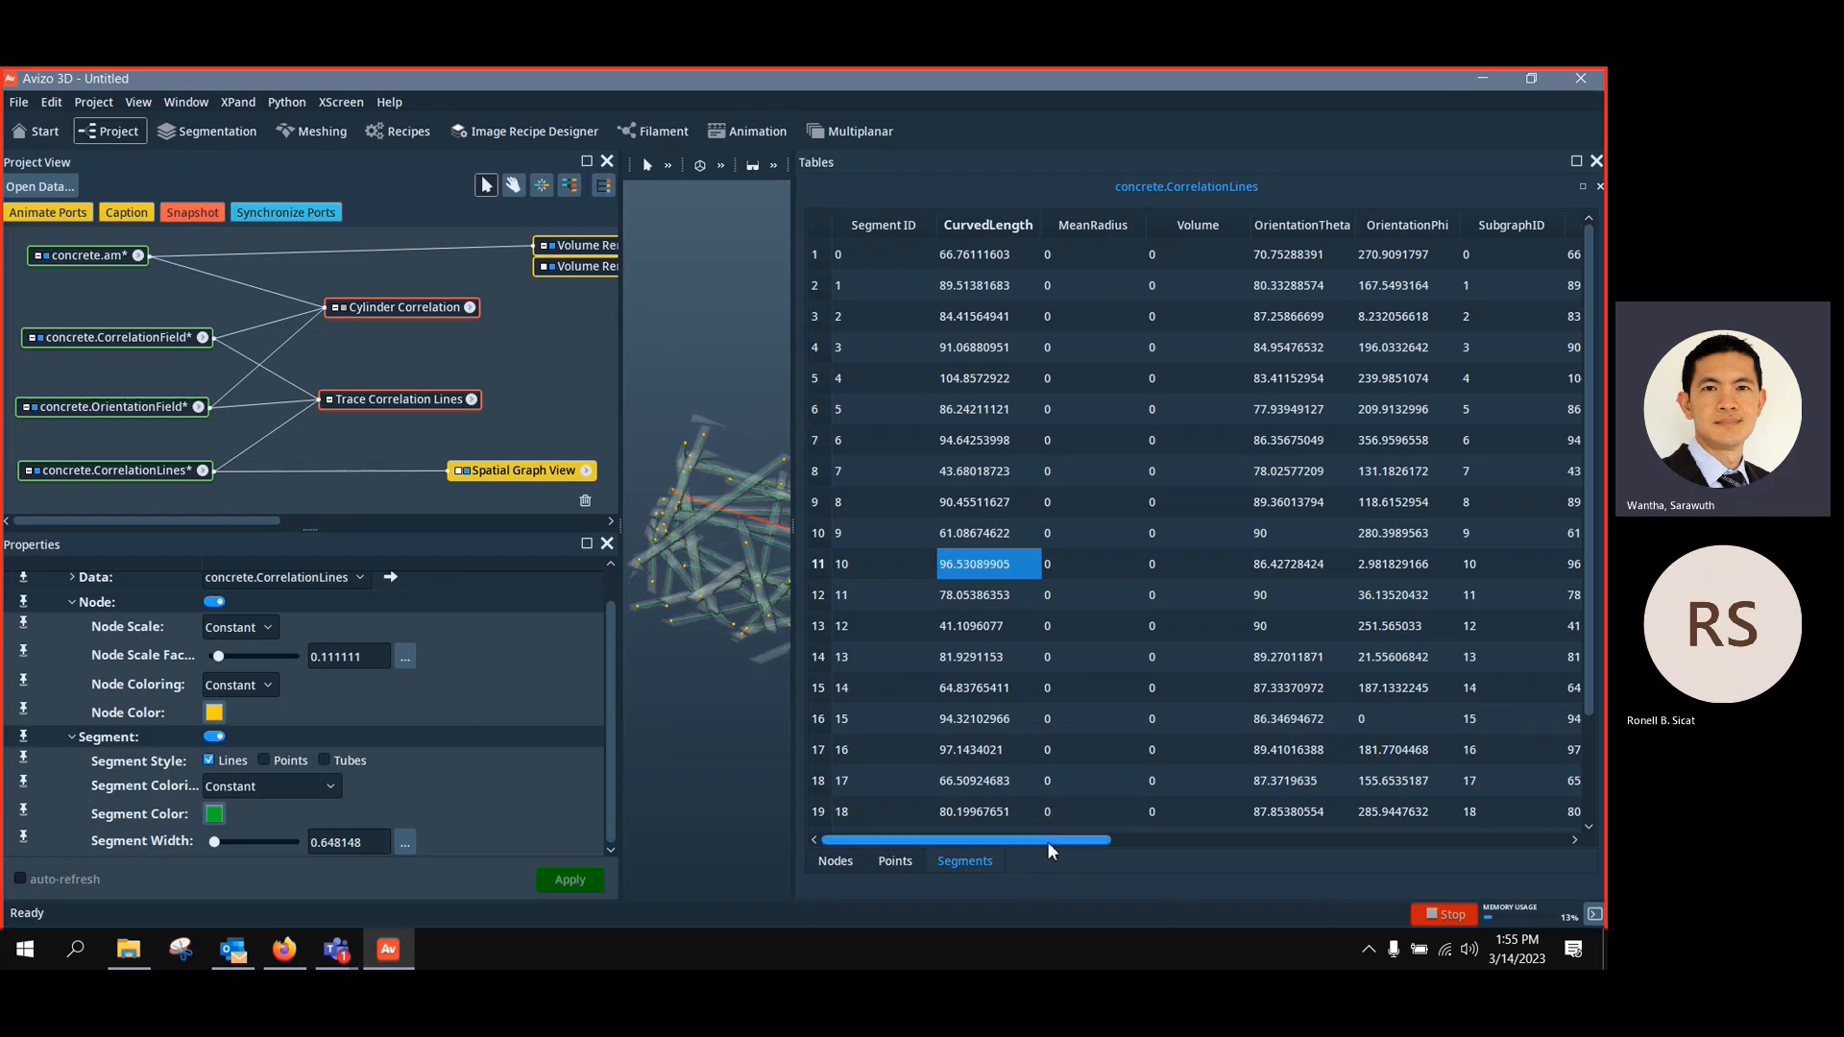
drag(1050, 841, 1086, 898)
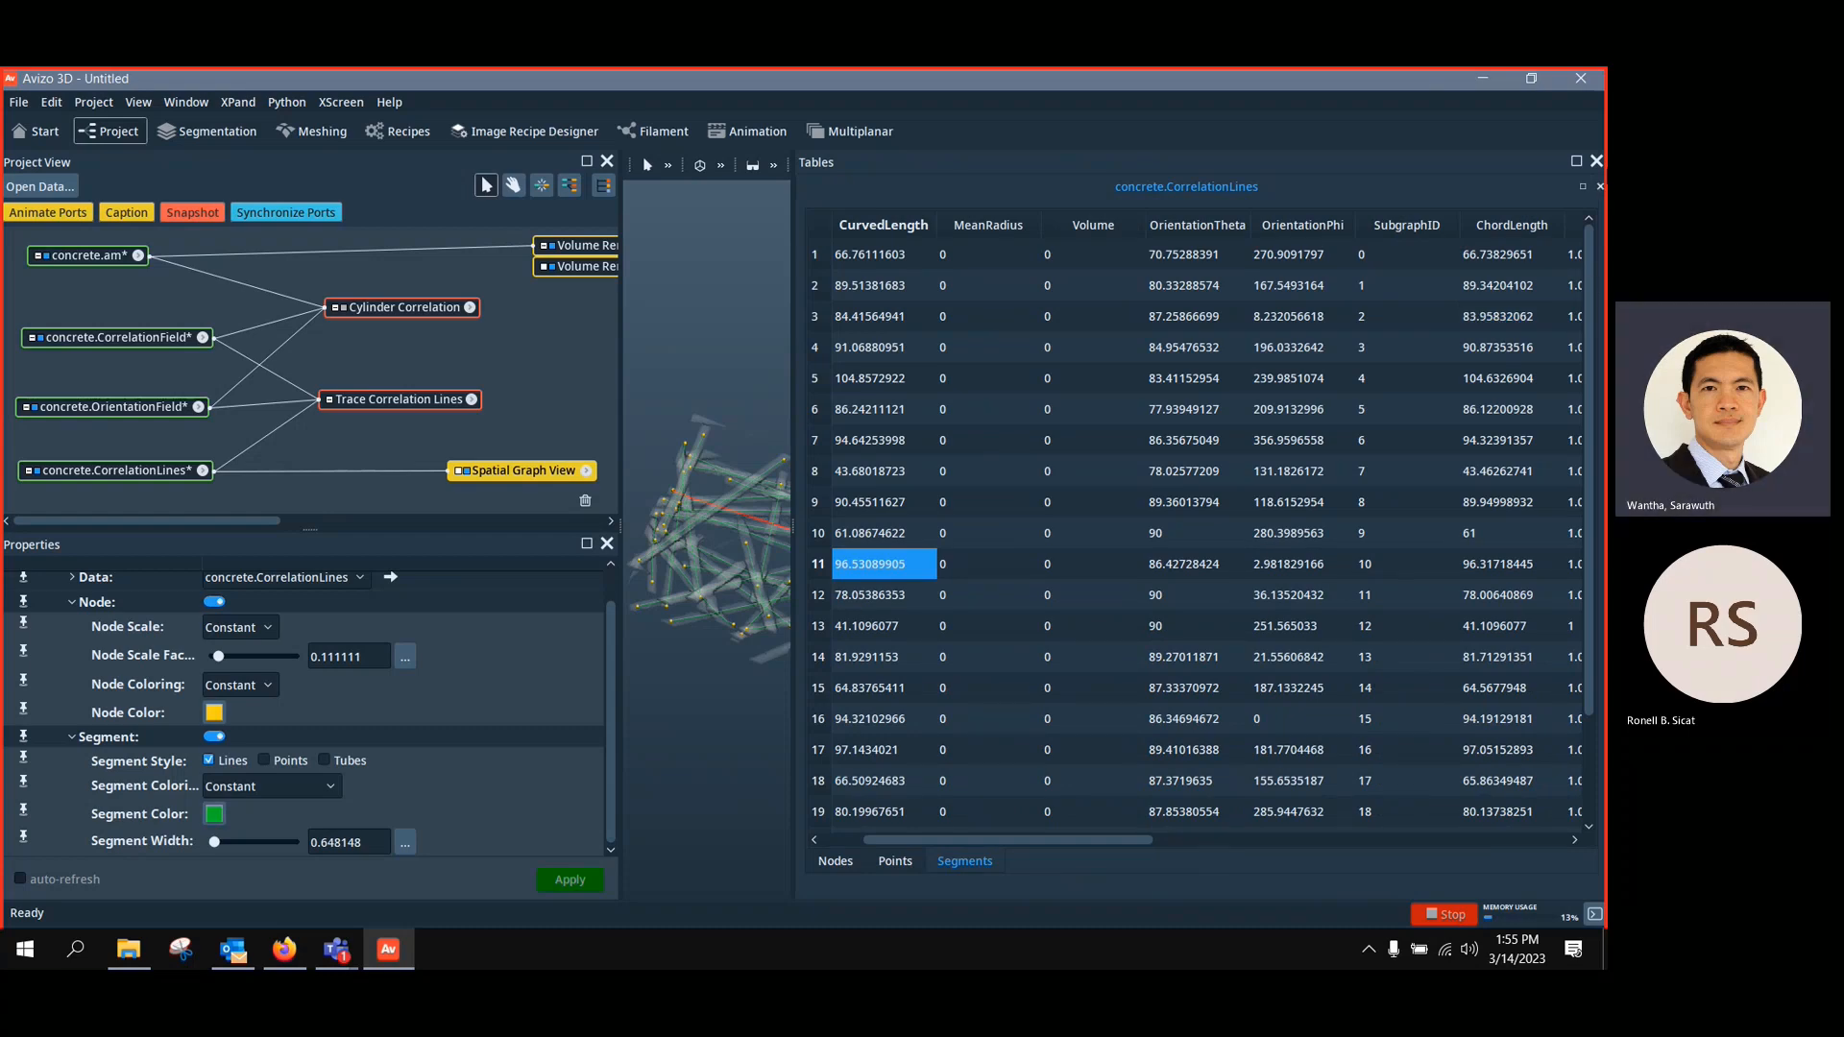
Close the tables and hide the volume rendering so only the fiber graph is displayed
click(1596, 161)
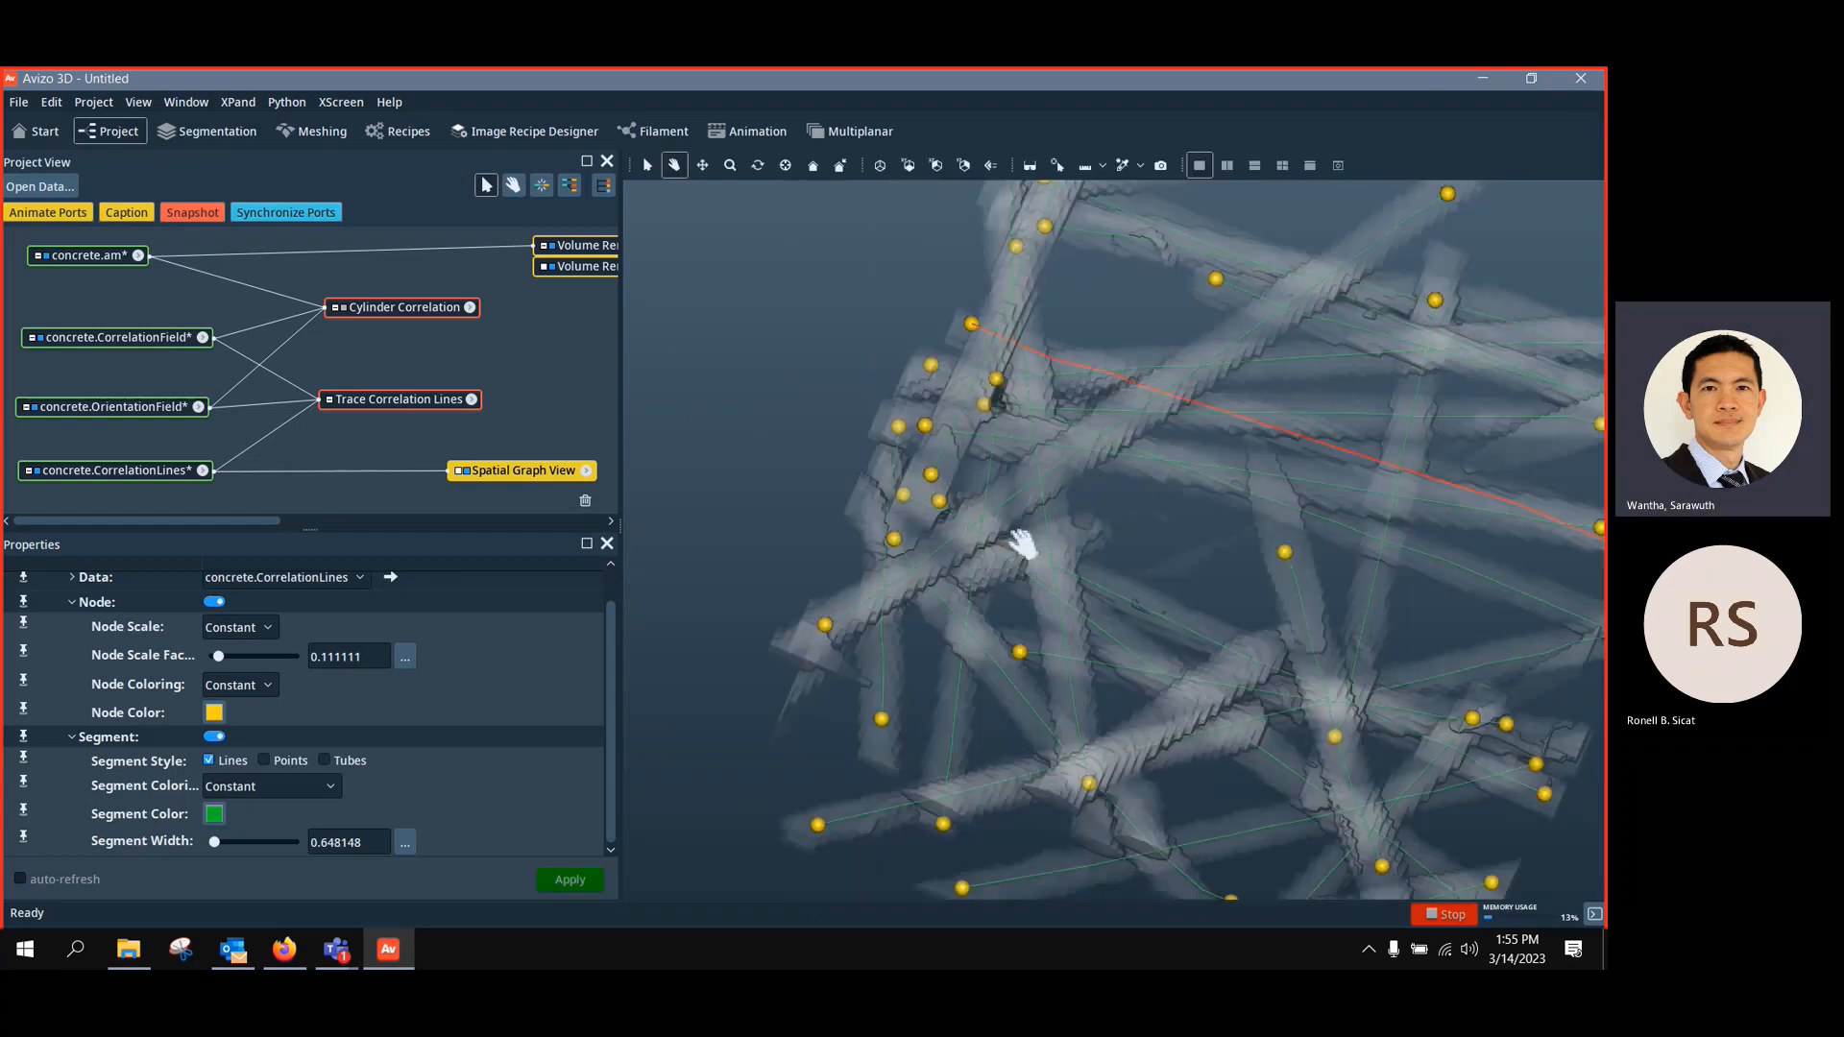
scroll(1066, 451, down, 6)
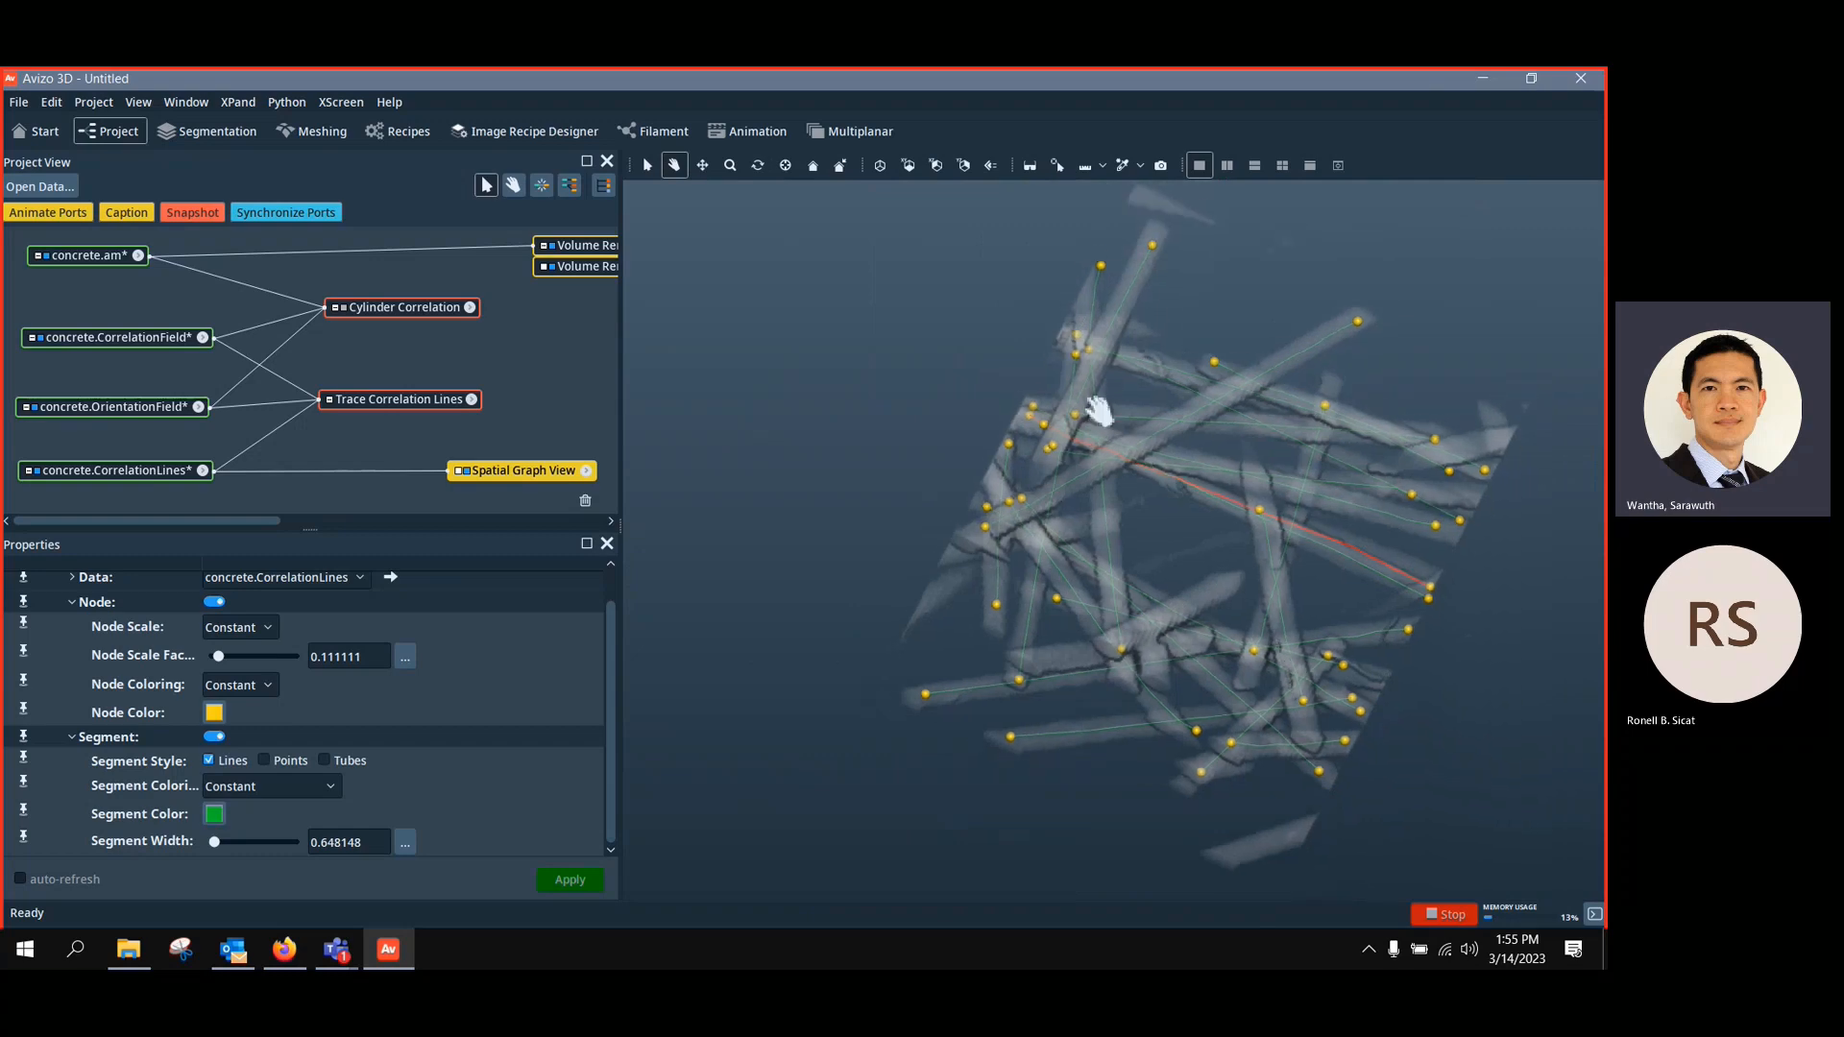
drag(1098, 411, 1214, 445)
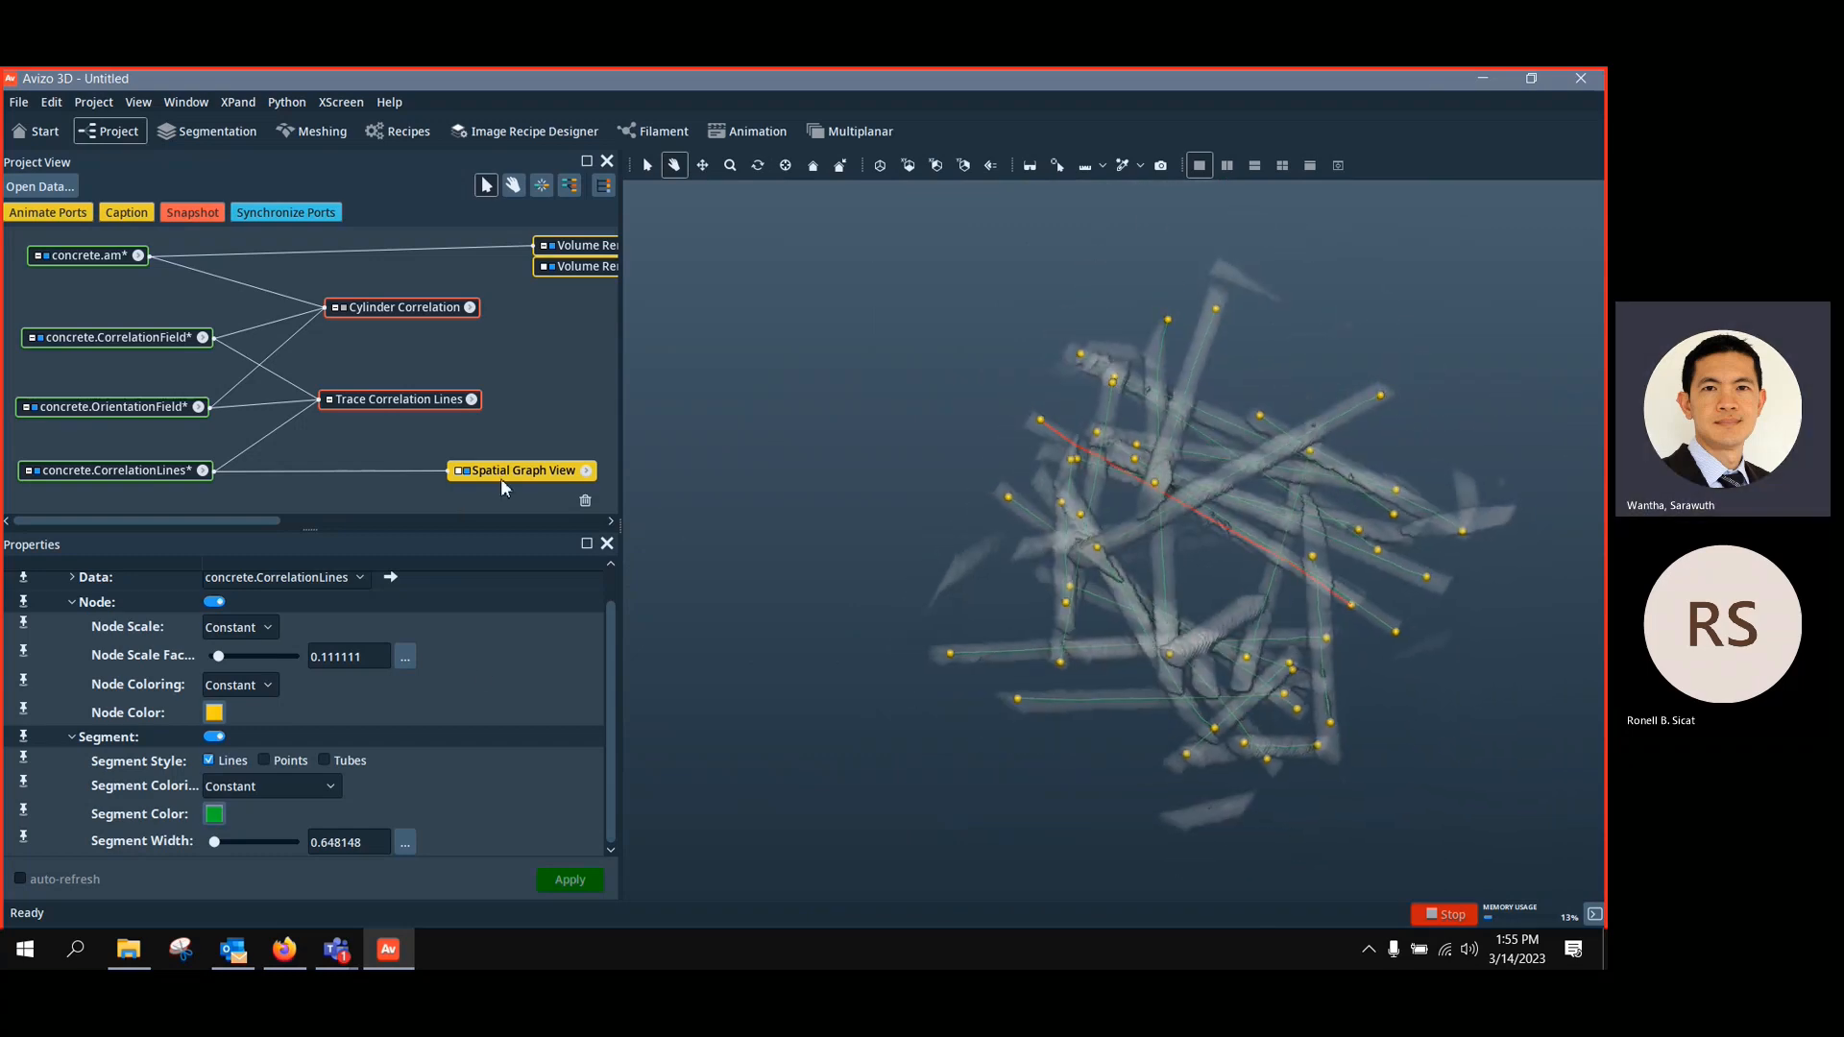
click(554, 252)
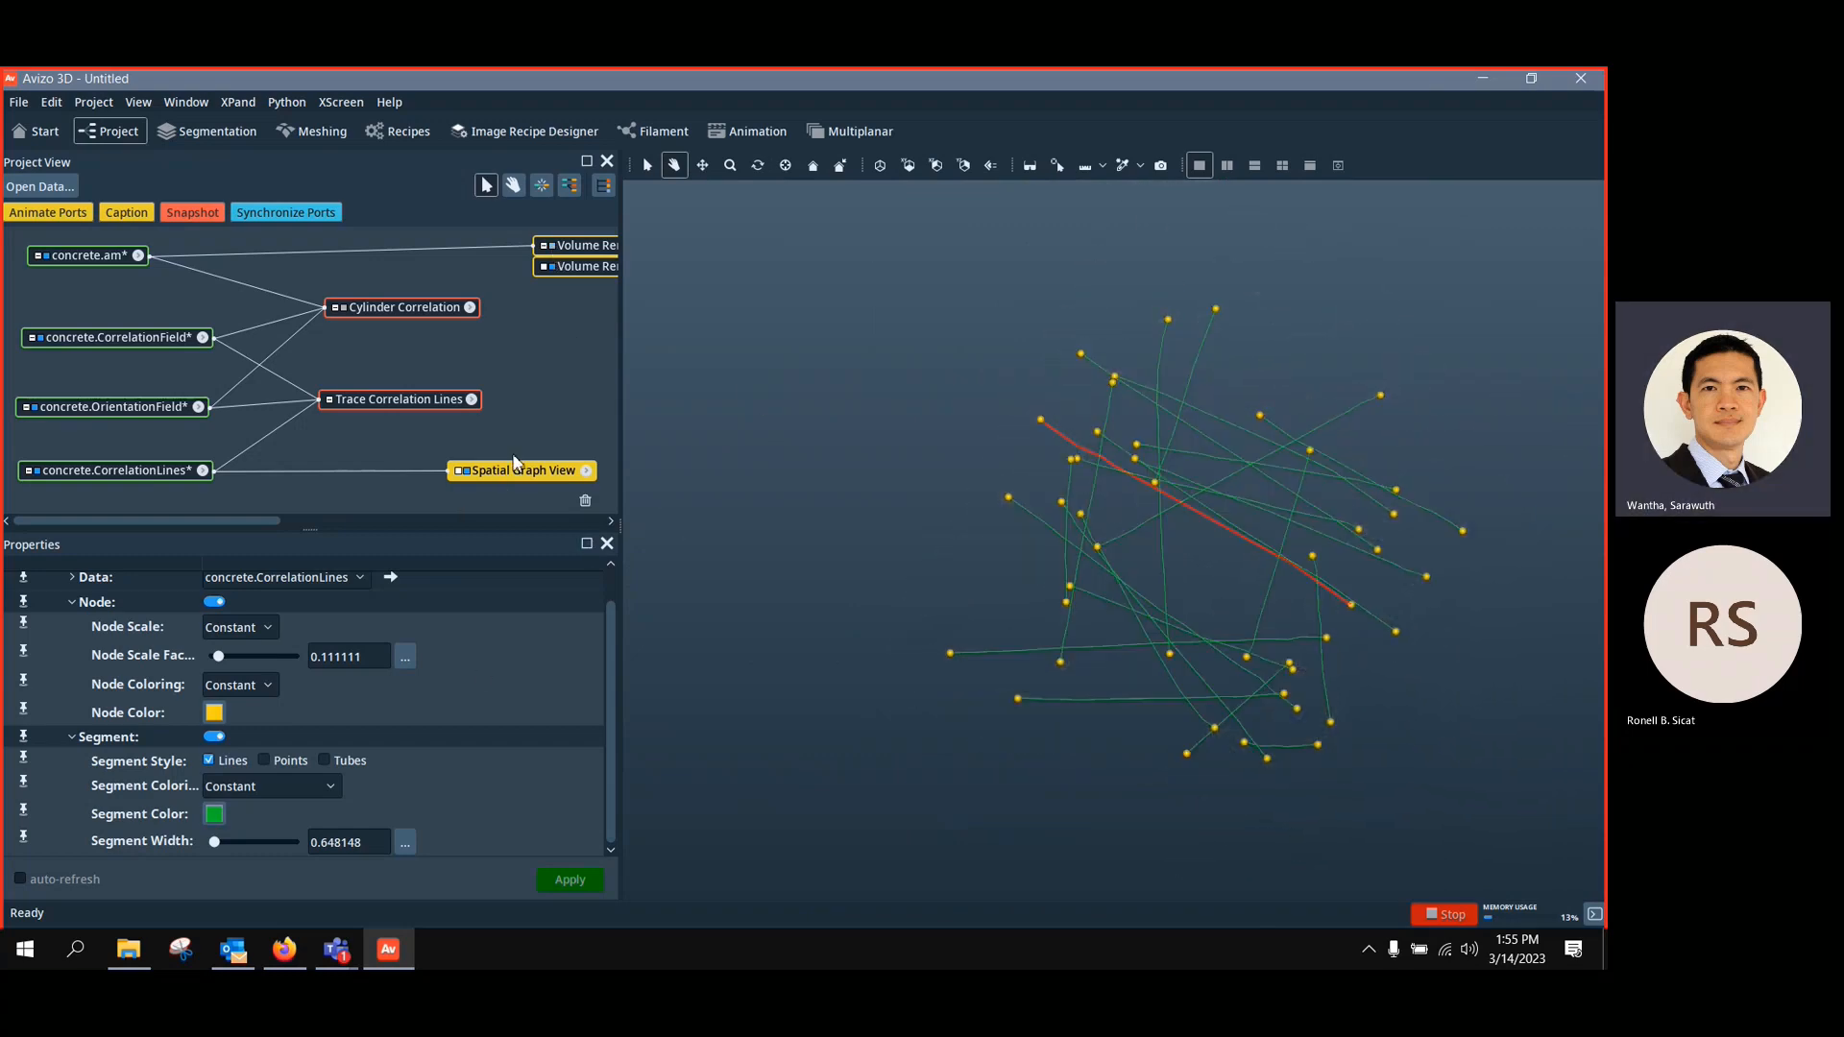
Turn off the nodes in the Spatial Graph View and color the segments by CurvedLength
drag(313, 529, 313, 470)
click(215, 581)
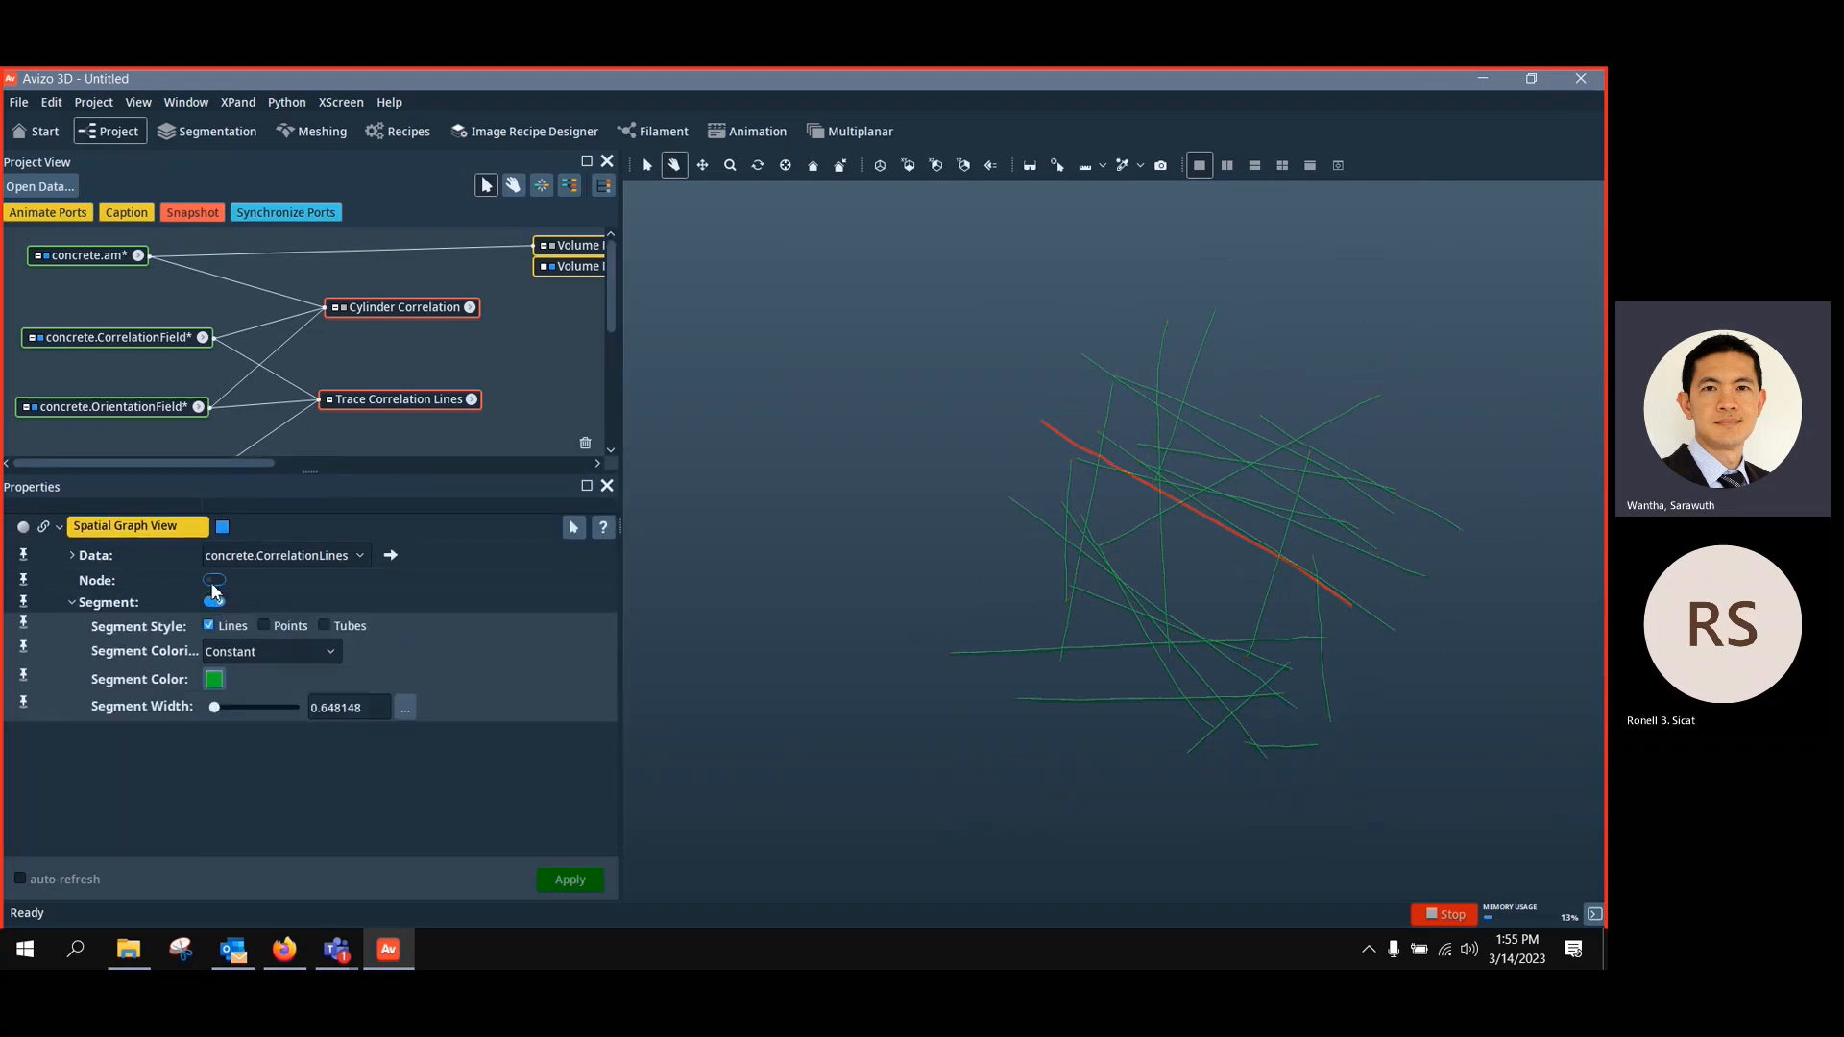
scroll(1194, 639, up, 2)
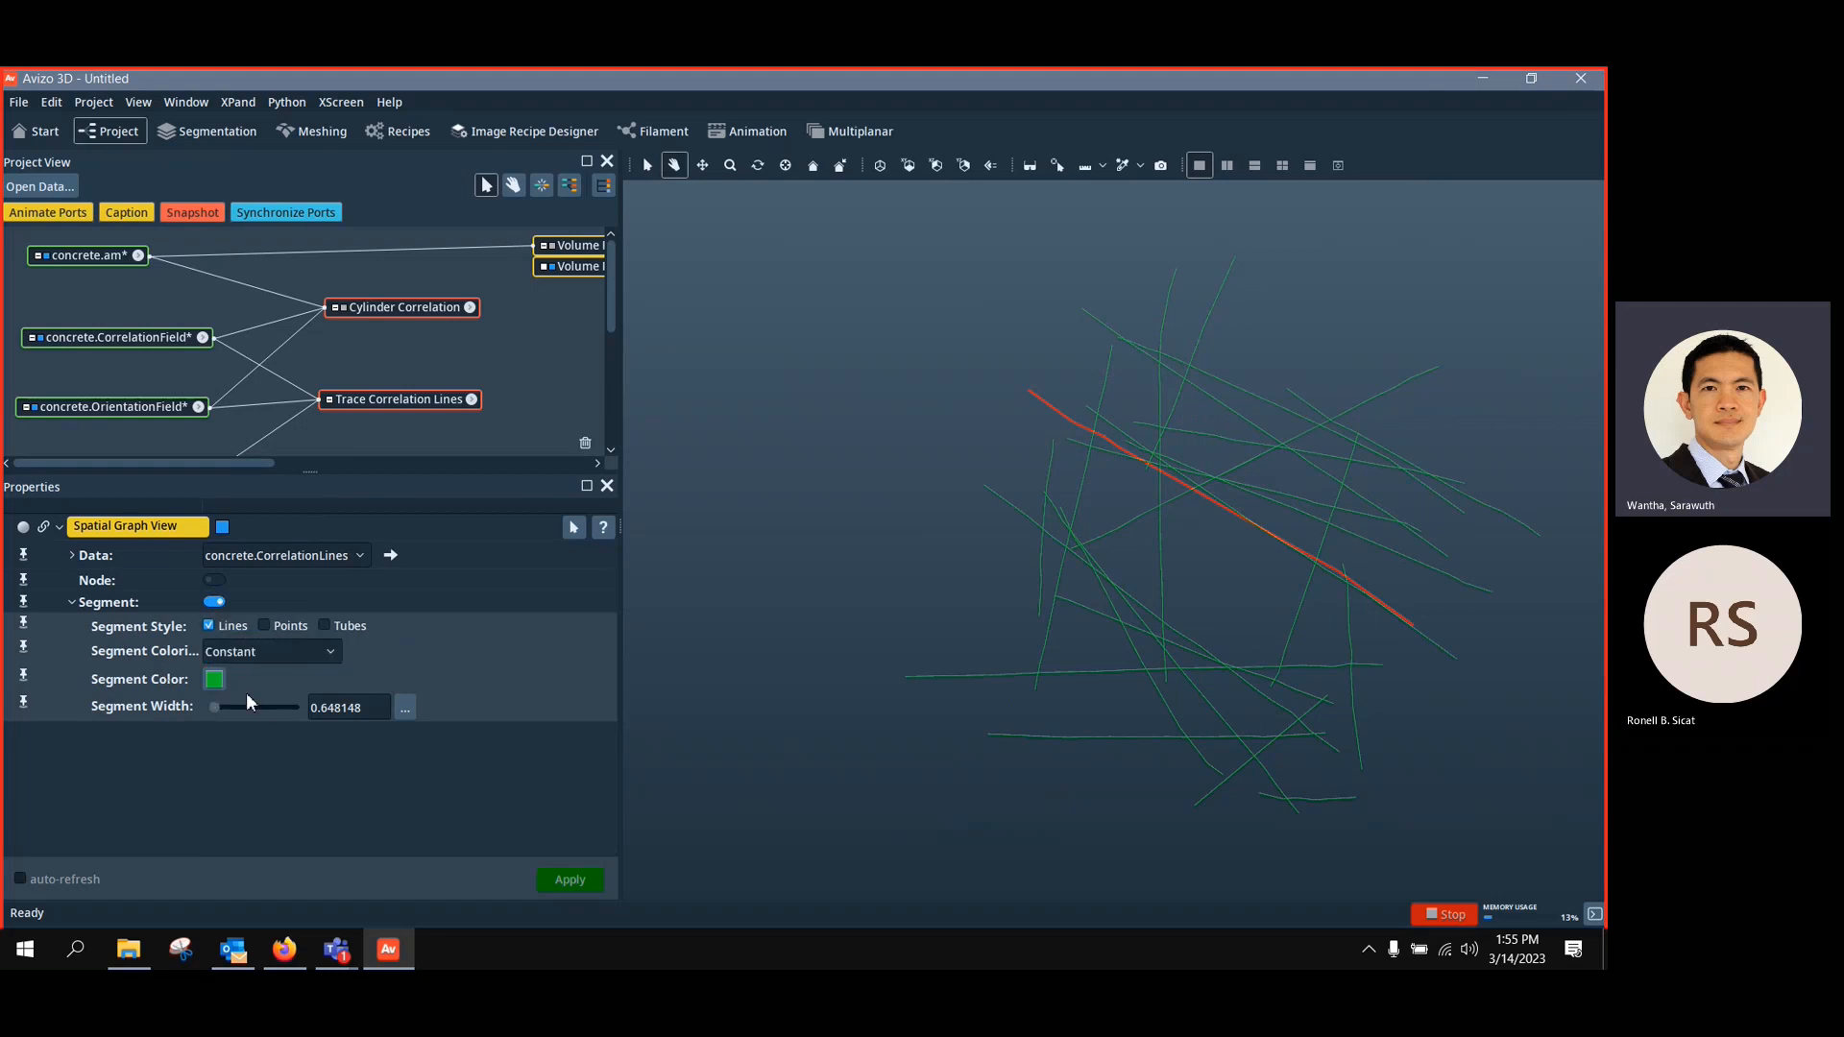
click(272, 653)
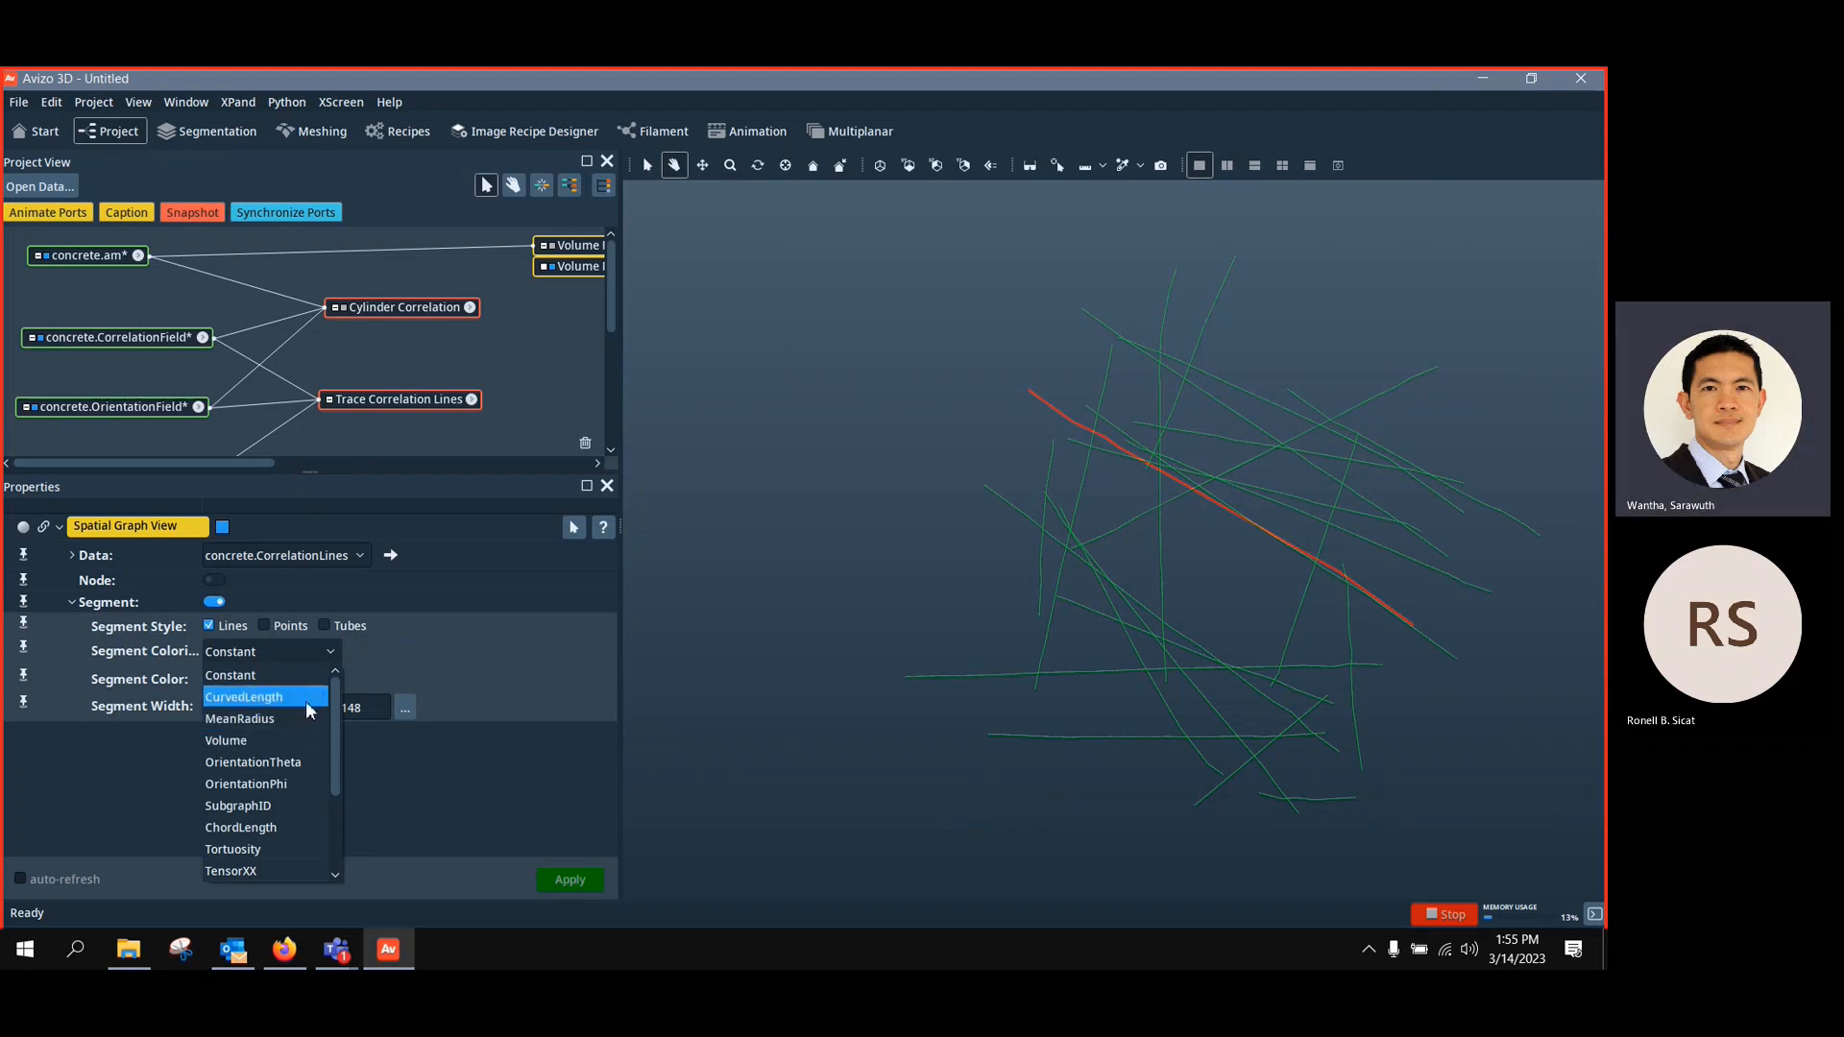
click(288, 698)
middle_drag(1322, 648, 1284, 643)
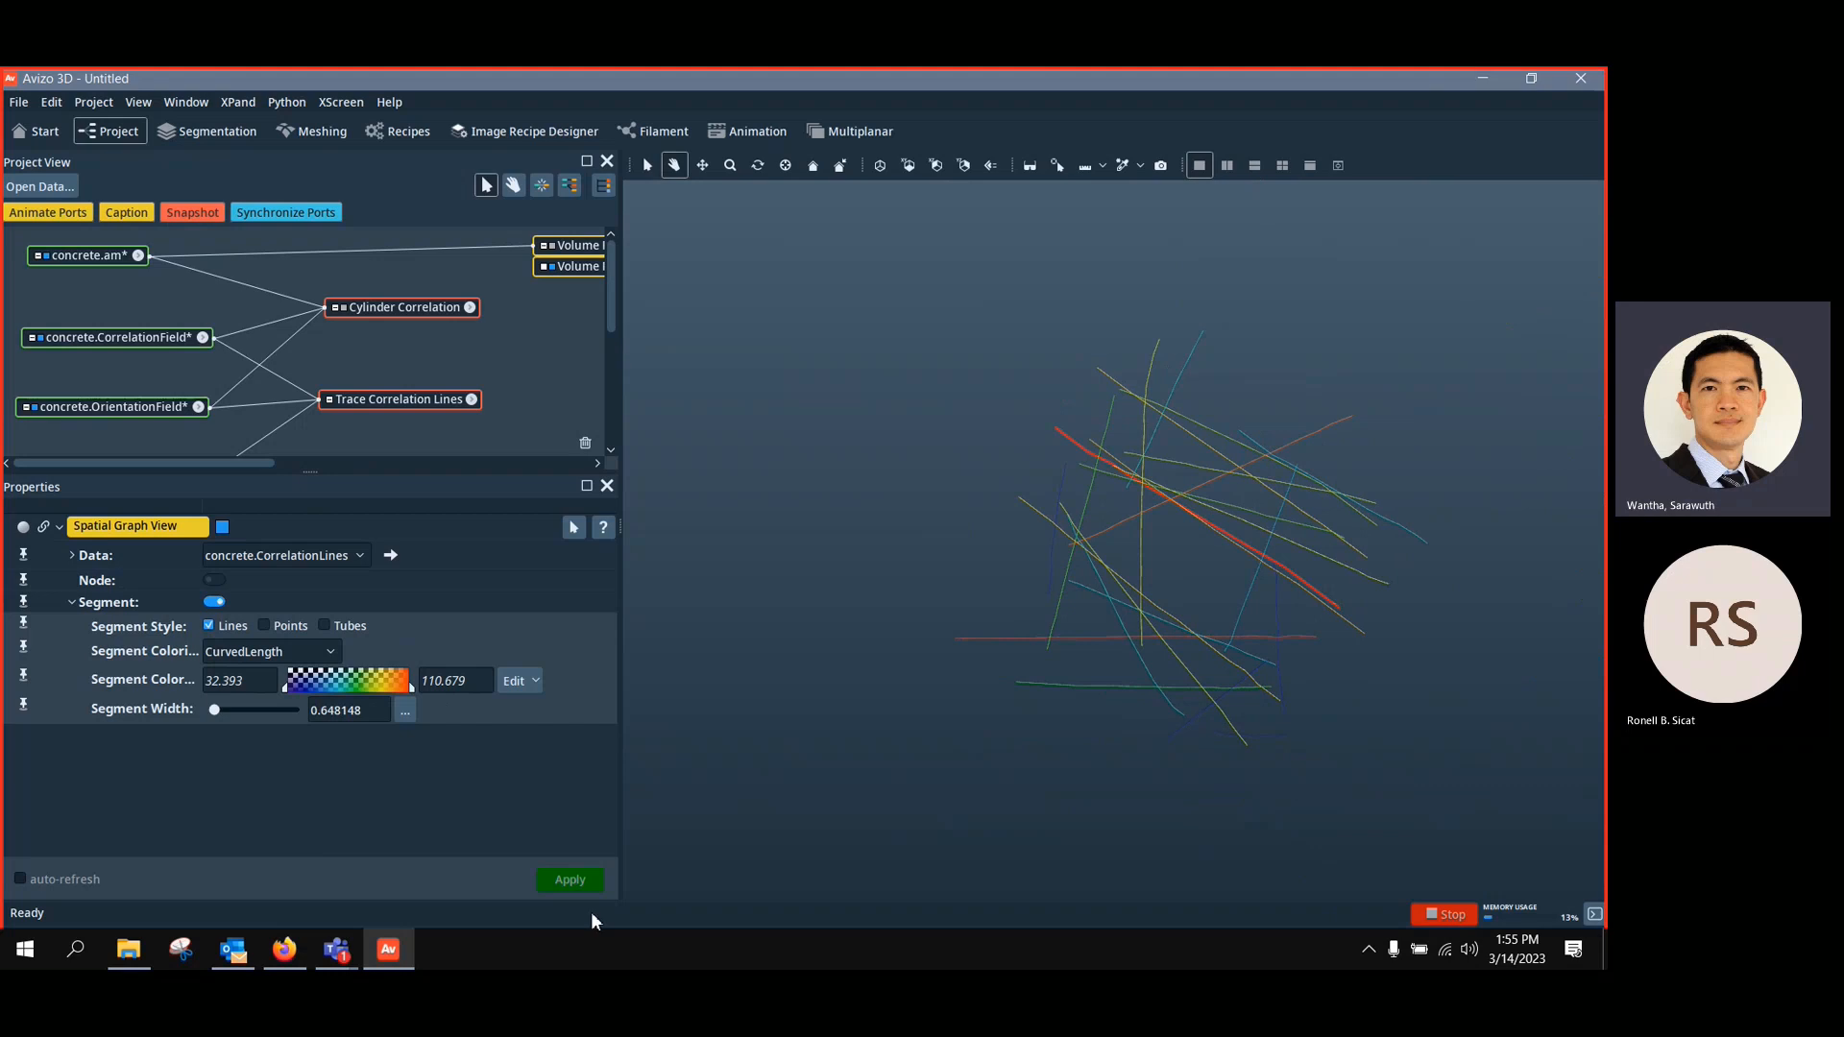
Increase the segment width to about 3.06 and enable the Tubes segment style
click(237, 711)
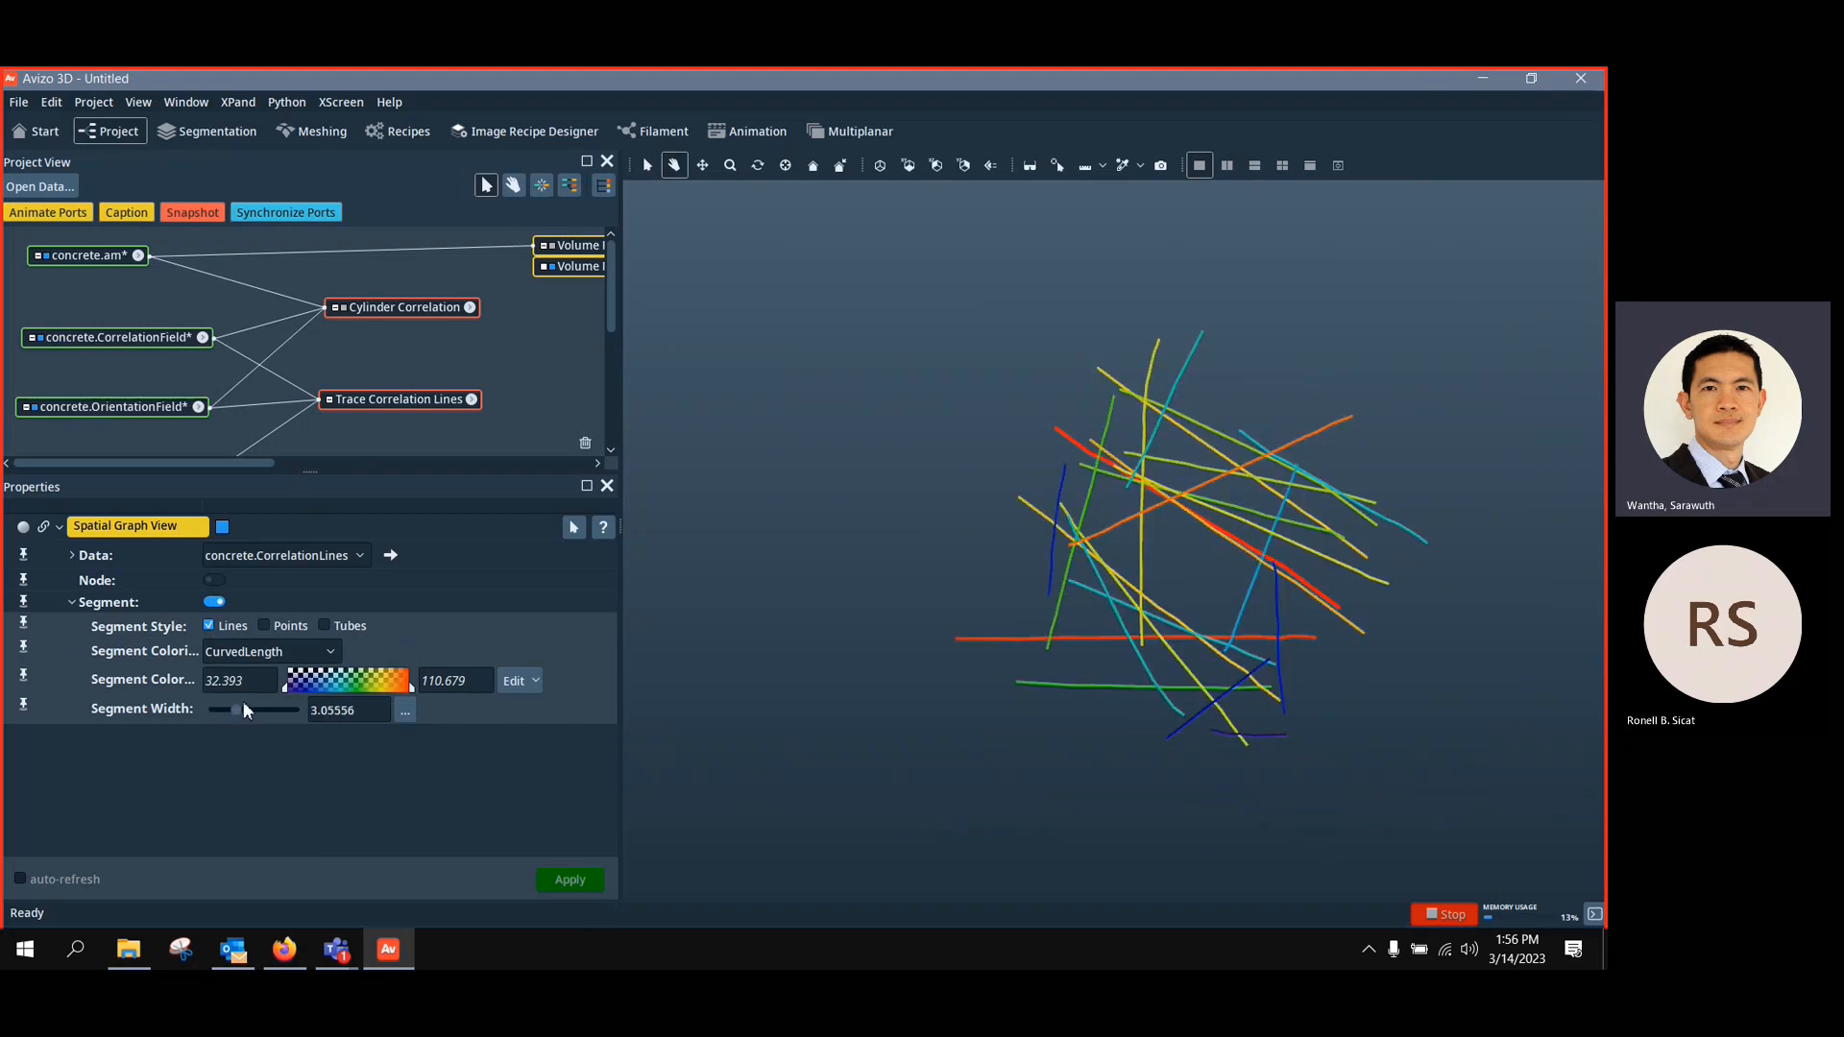
click(335, 625)
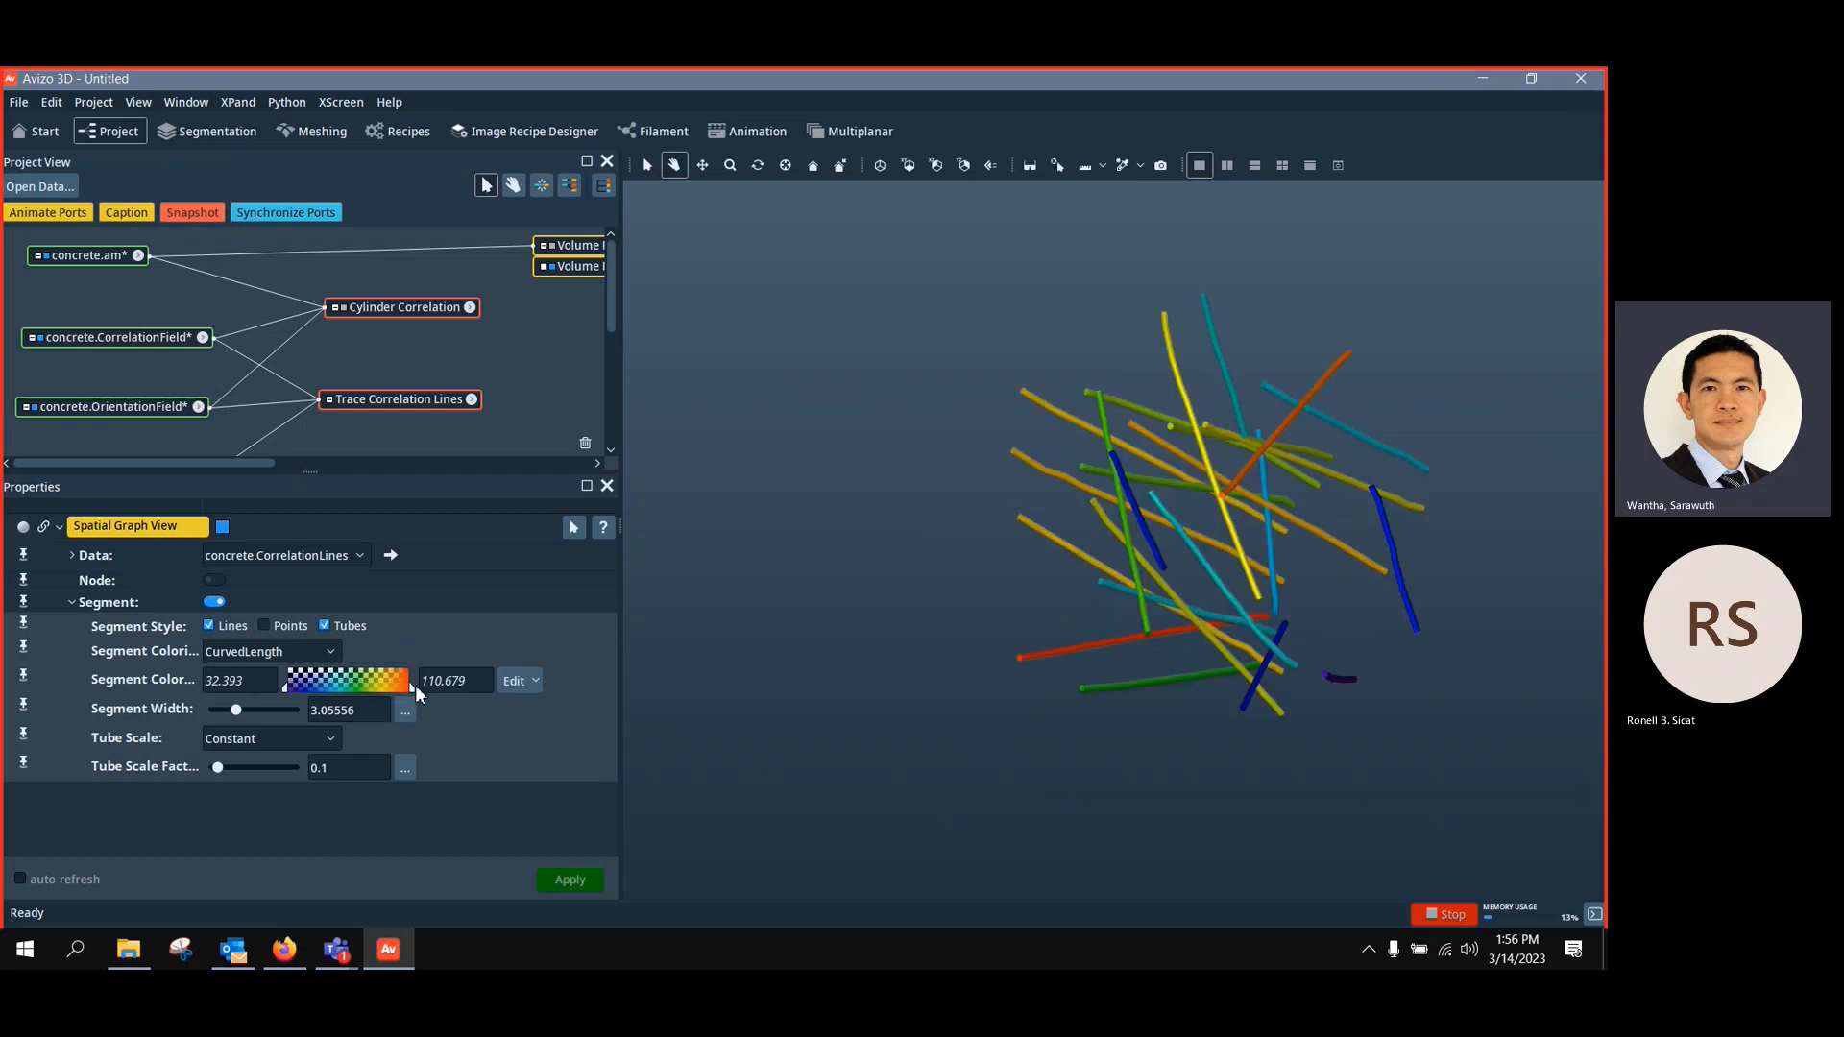
Color the segments by Volume and compare the tubes with the volume rendering
click(327, 653)
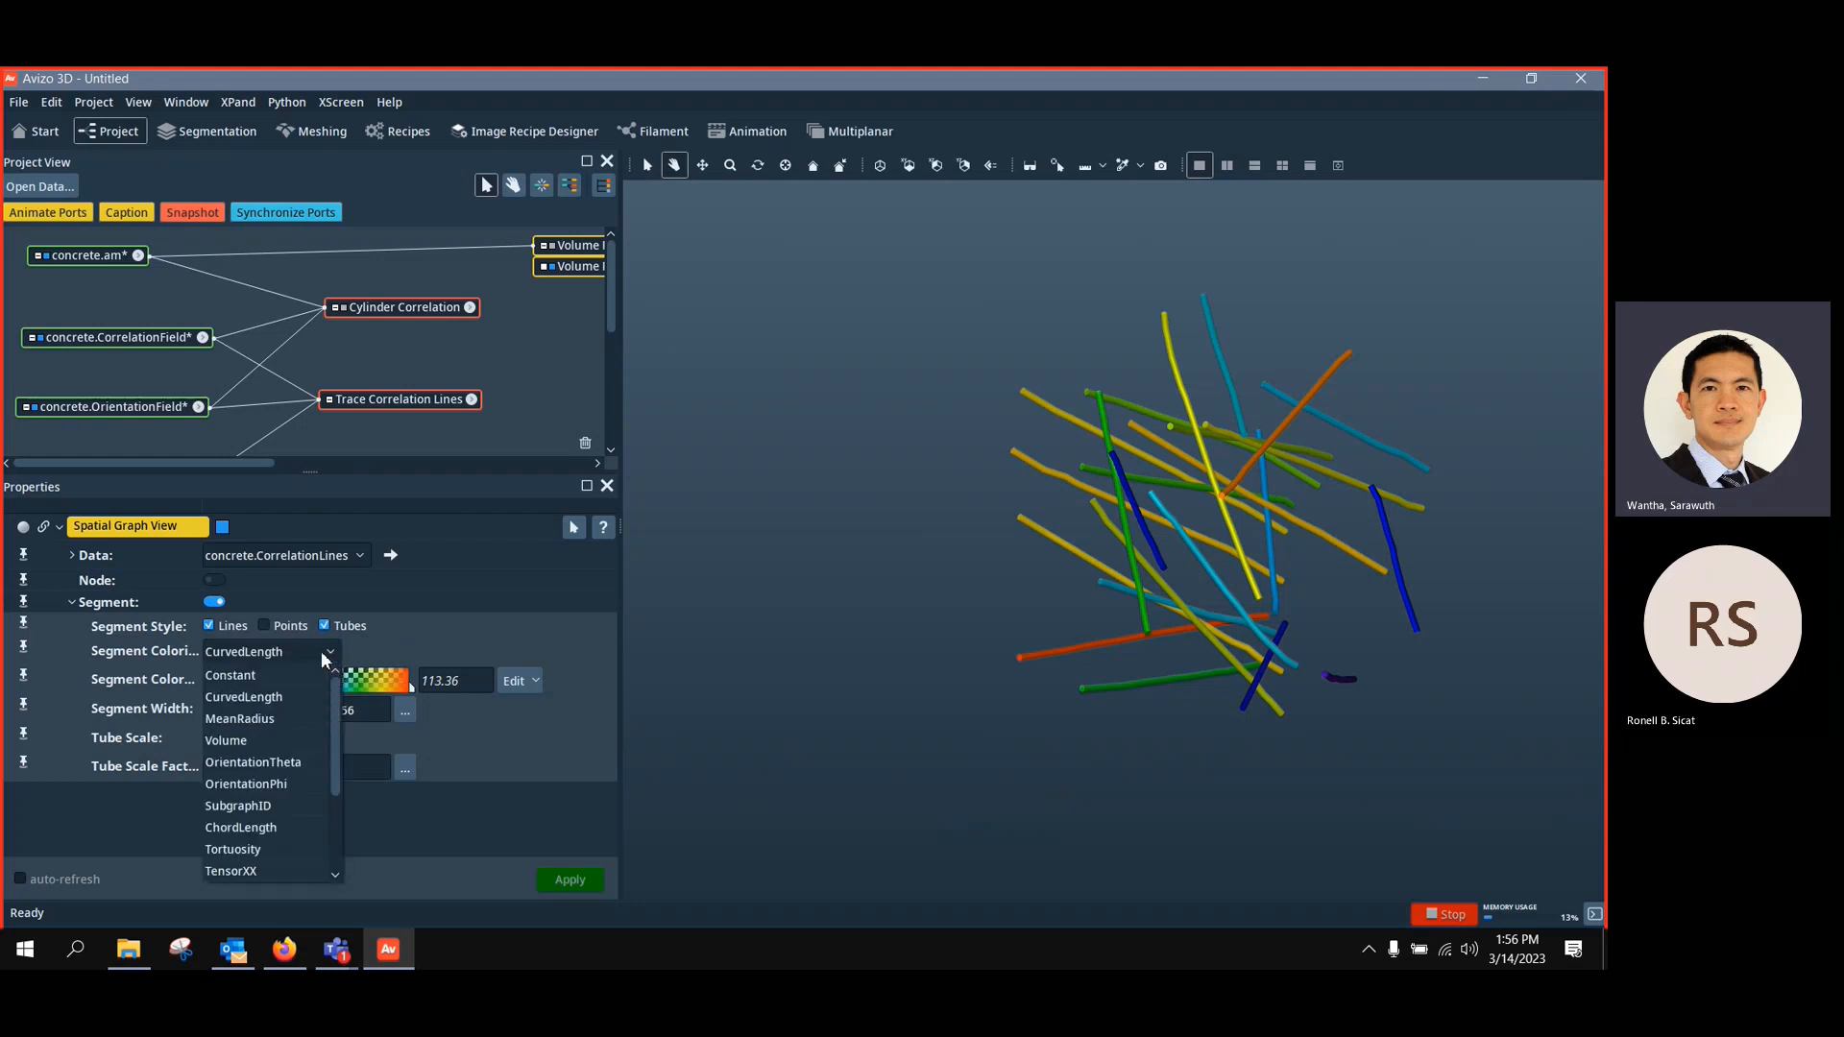
click(292, 744)
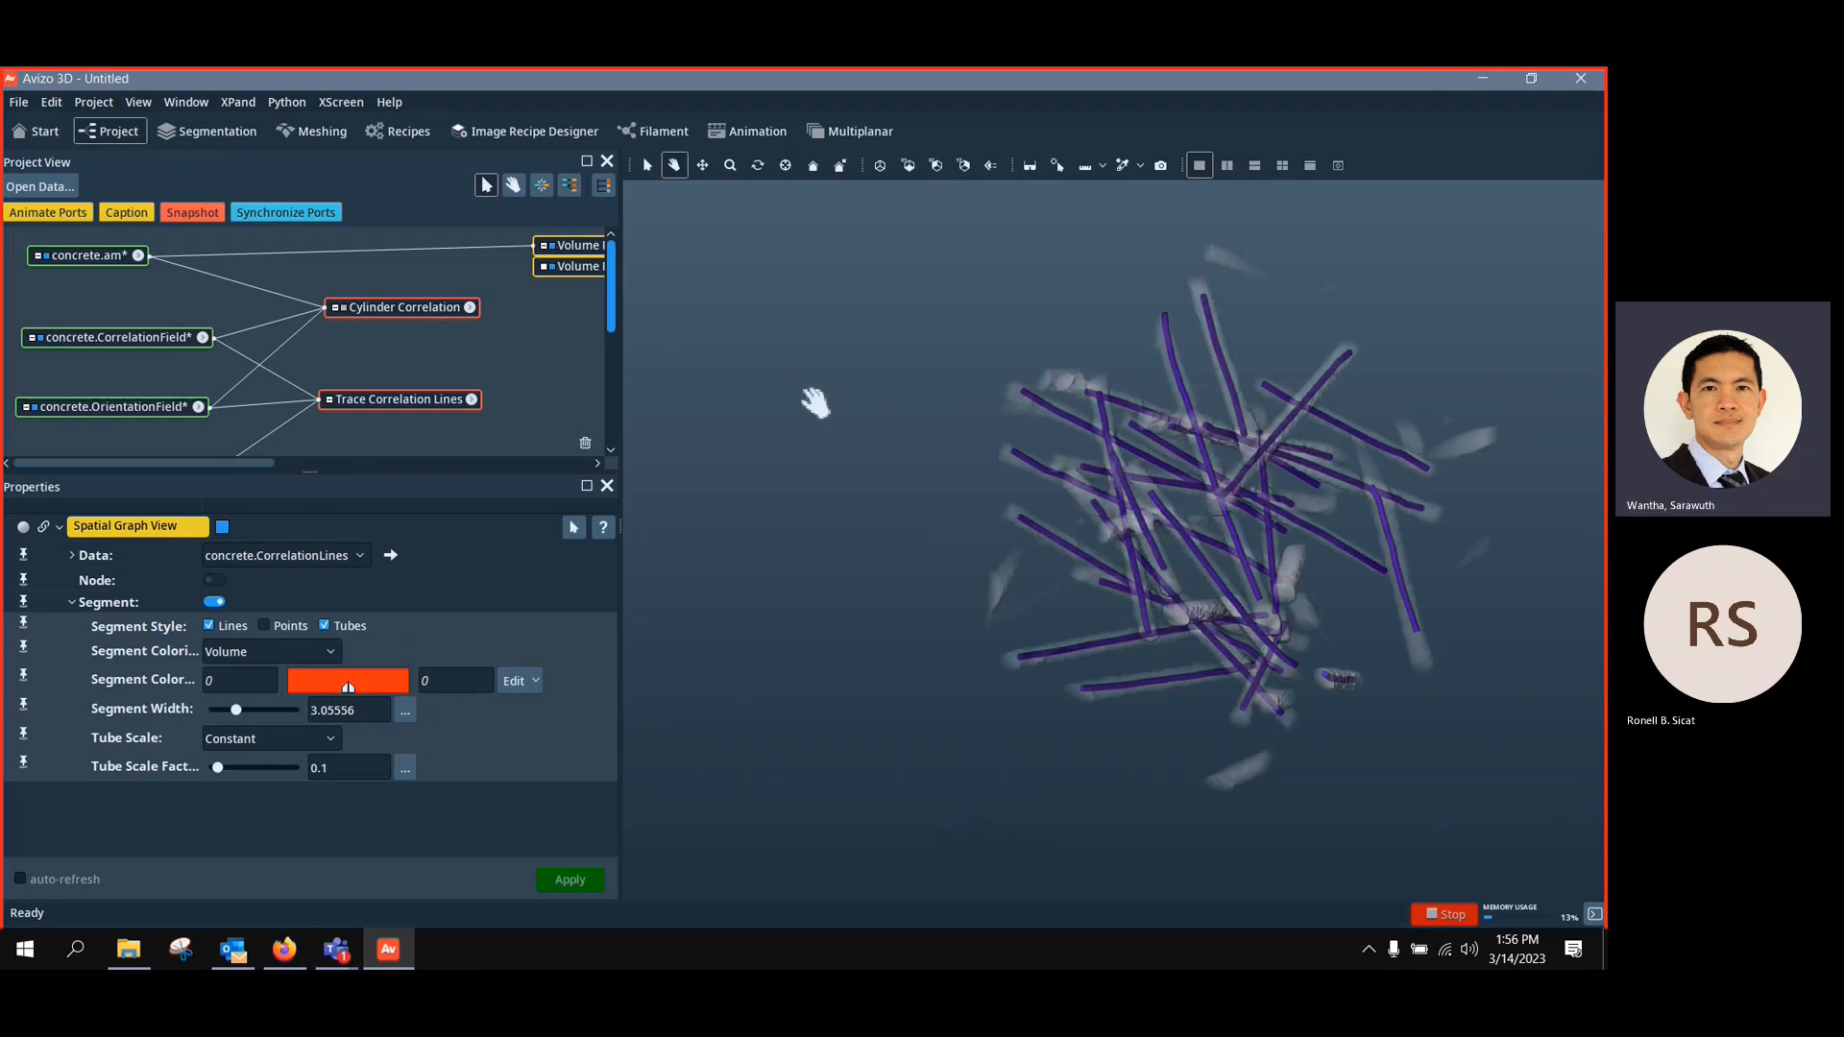
scroll(1135, 679, up, 5)
ctrl+middle_drag(1134, 679, 1174, 625)
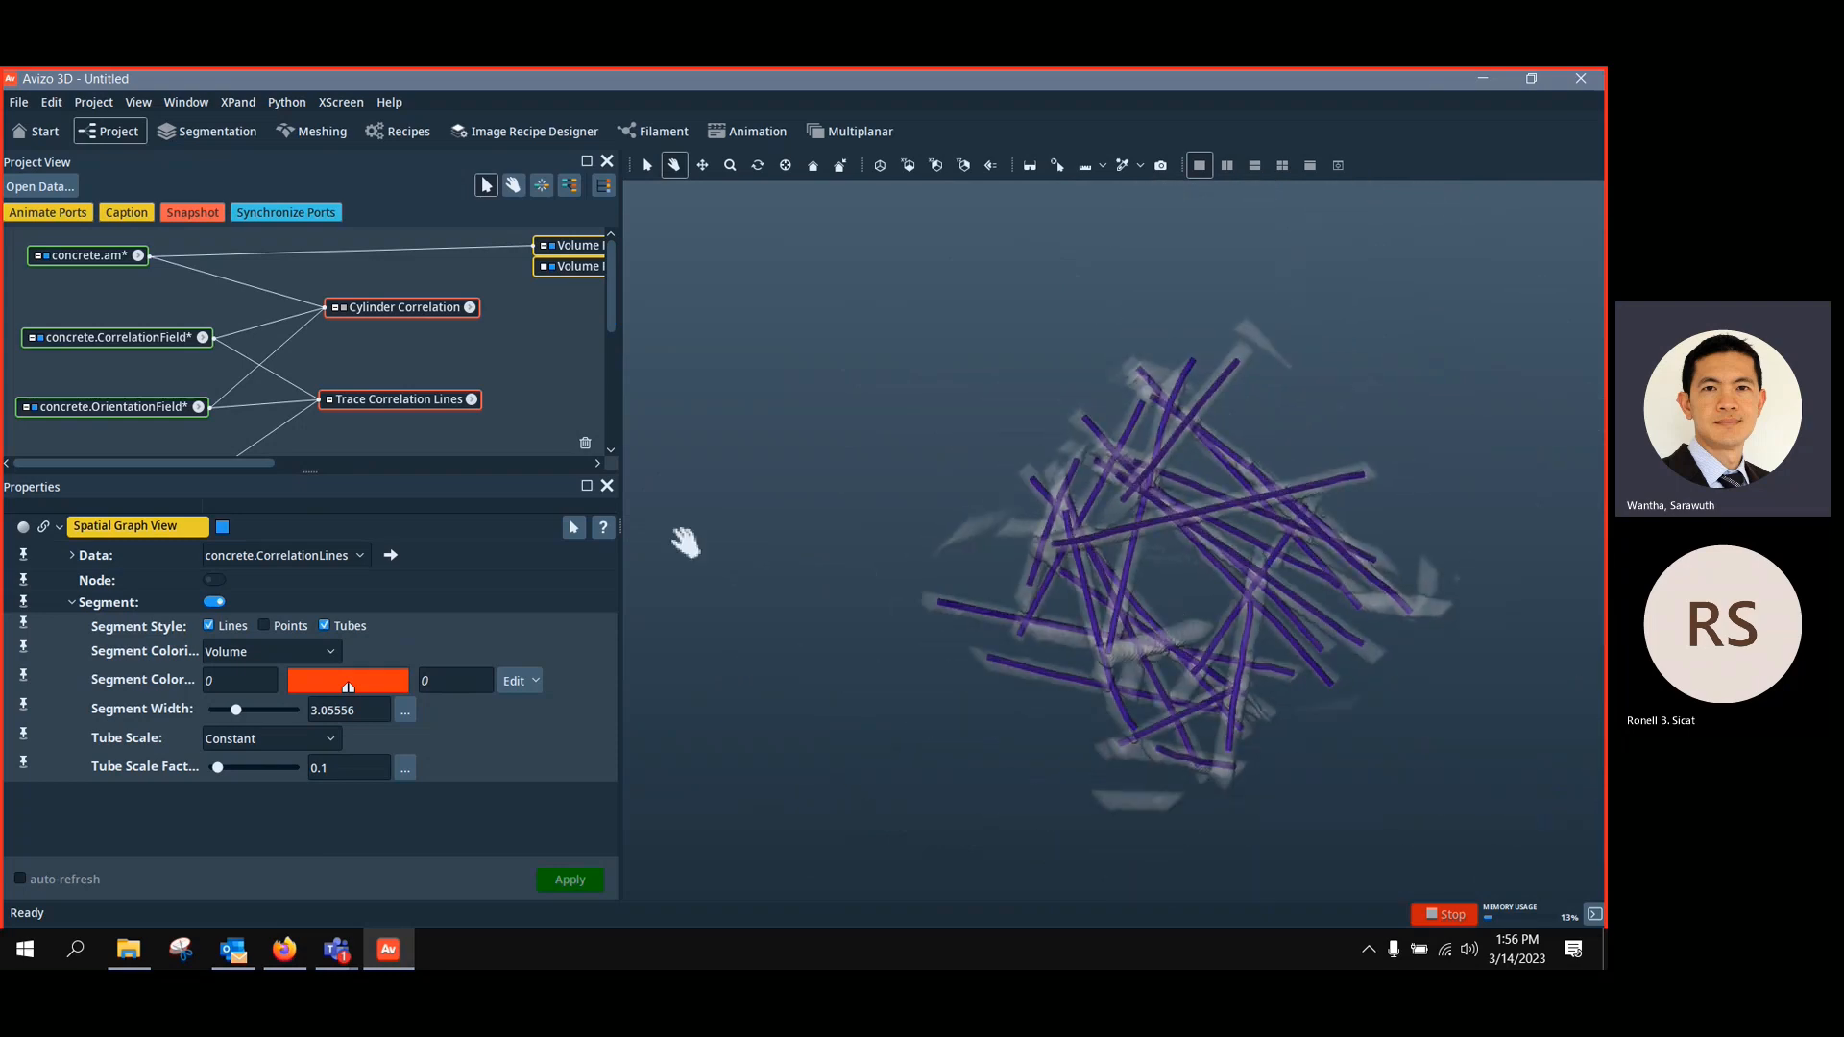
Reposition the Volume Rendering modules and enlarge the project view to show the whole network
click(568, 246)
drag(485, 260, 451, 263)
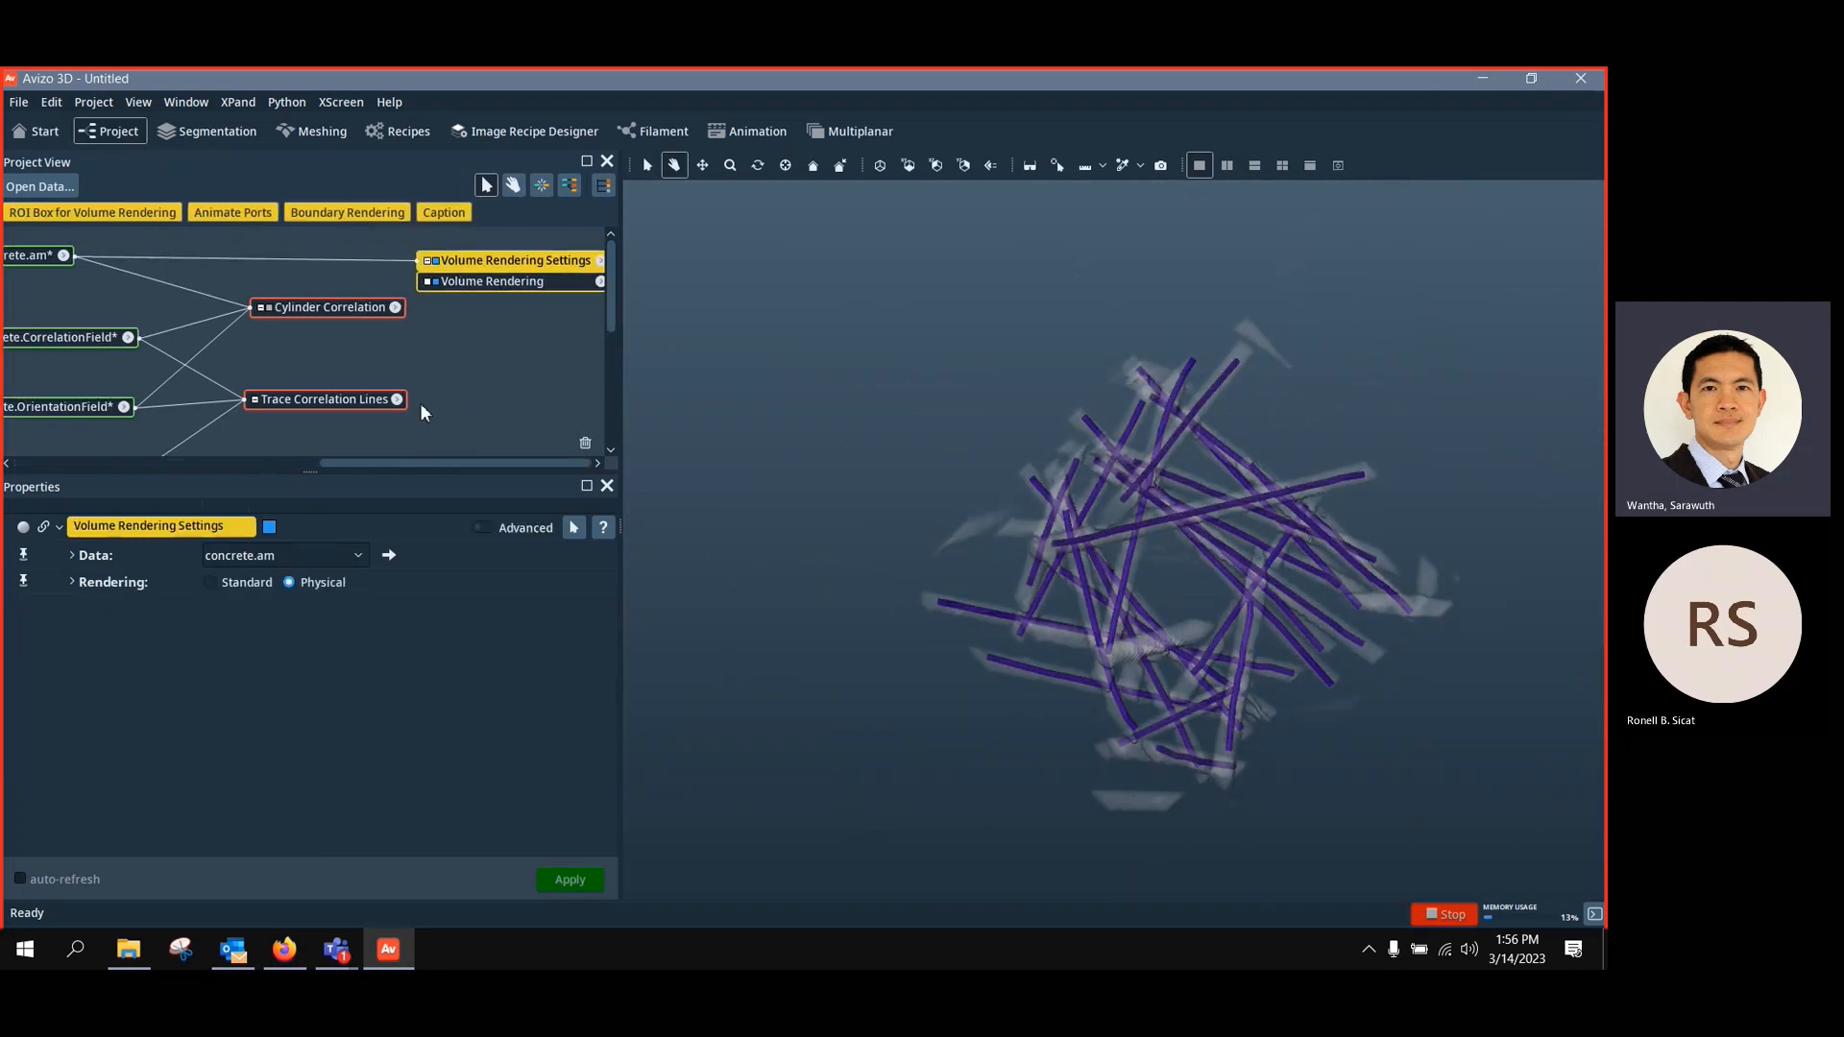
drag(313, 474, 259, 611)
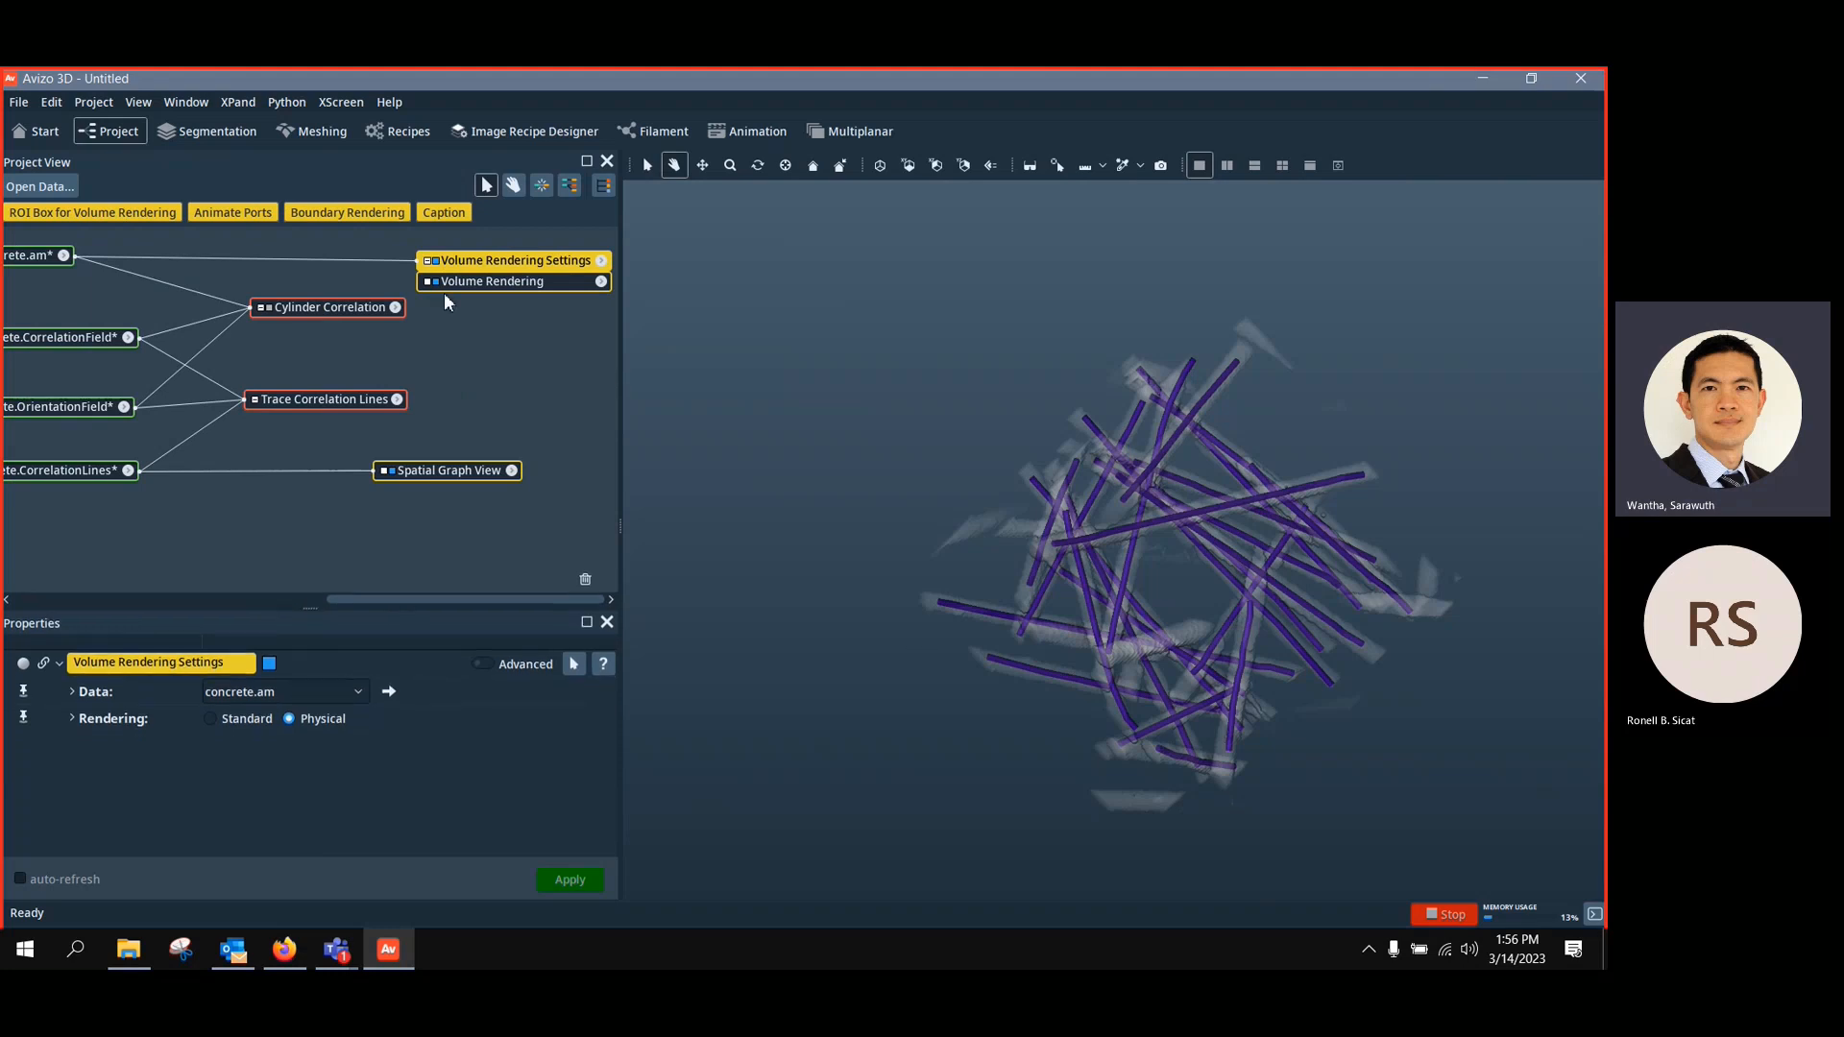
Attach an Interactive Thresholding module to concrete.am and place it below the Volume Rendering module
click(38, 257)
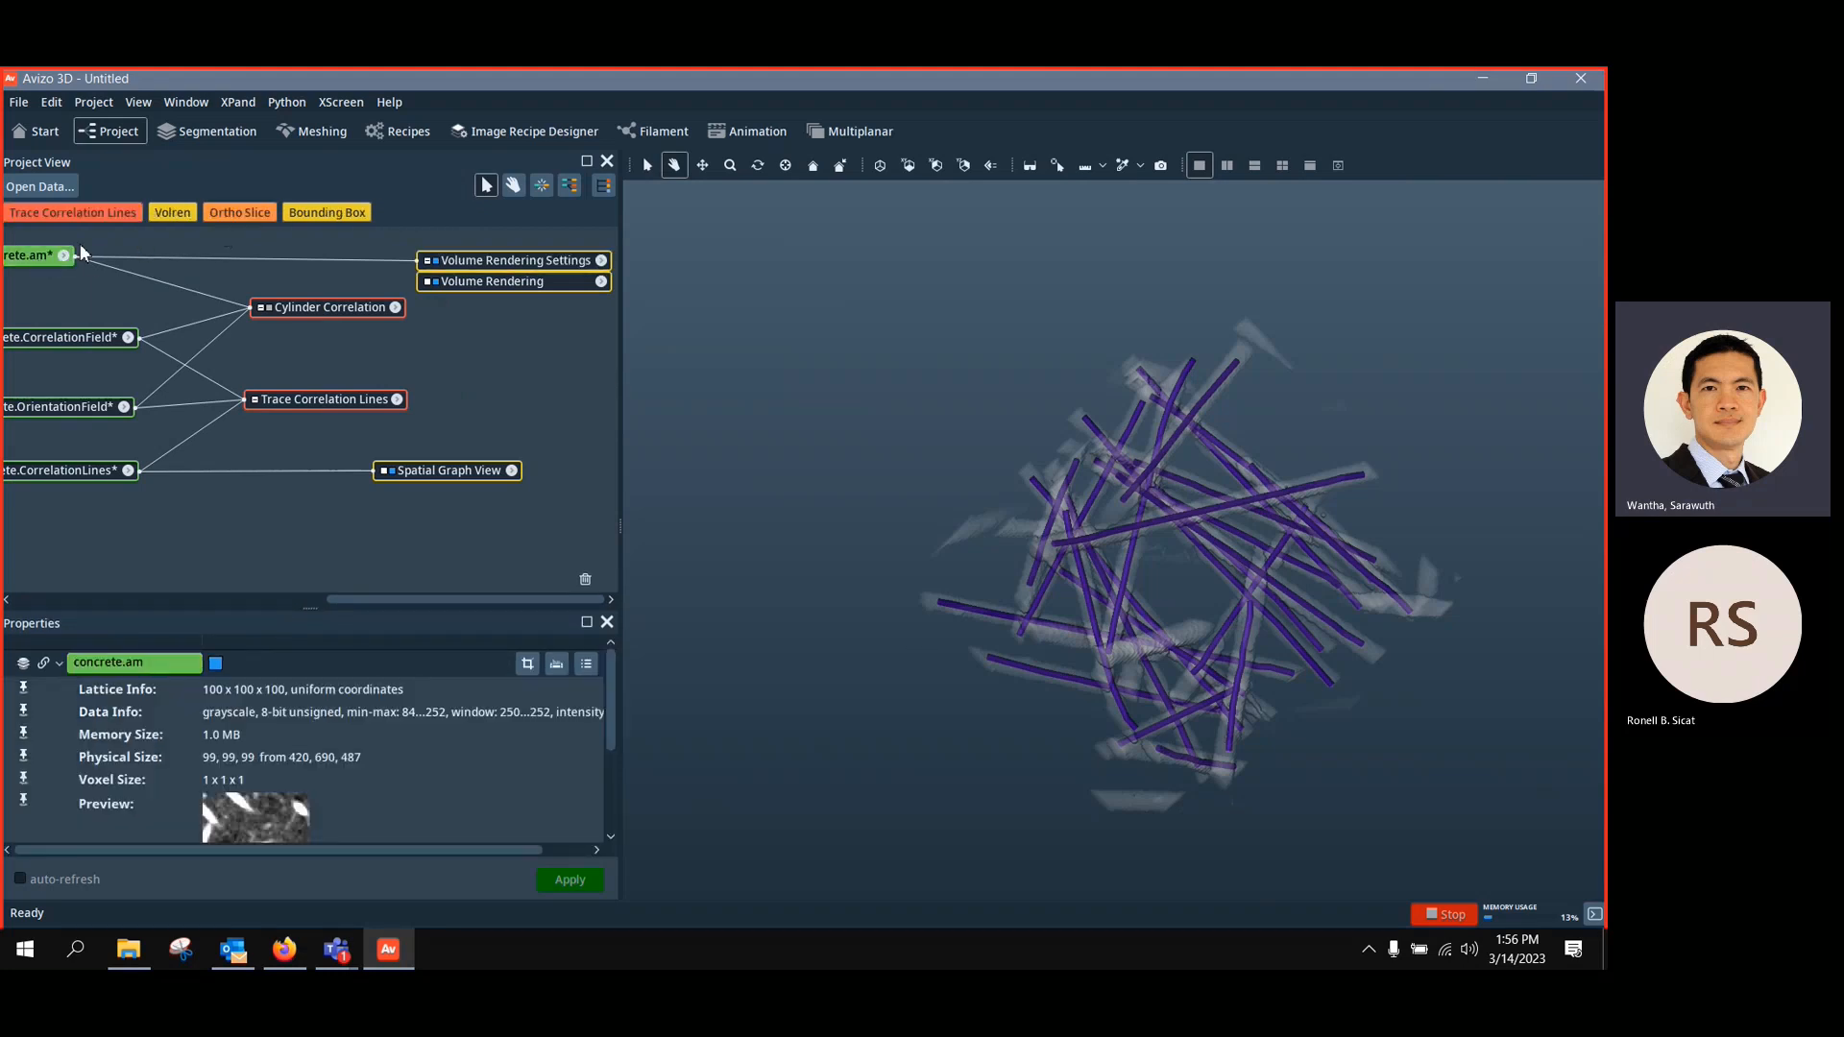
right_click(26, 267)
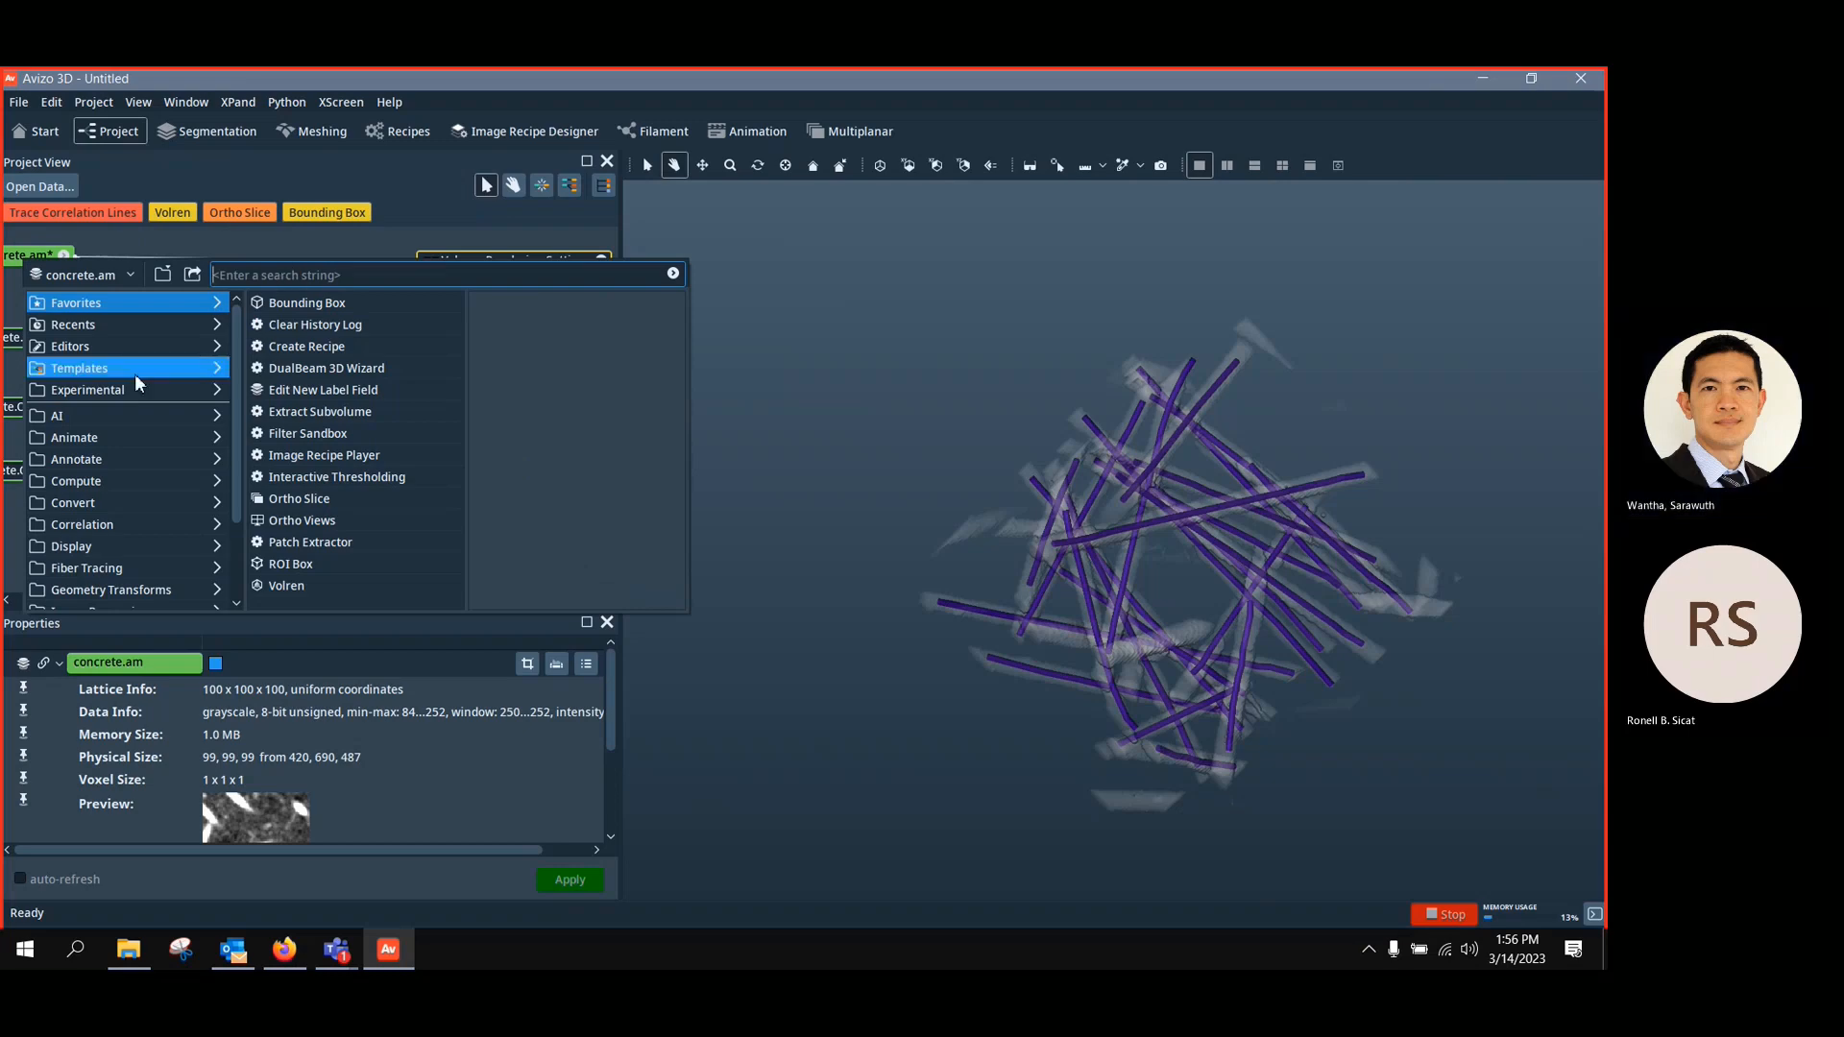
text(i)
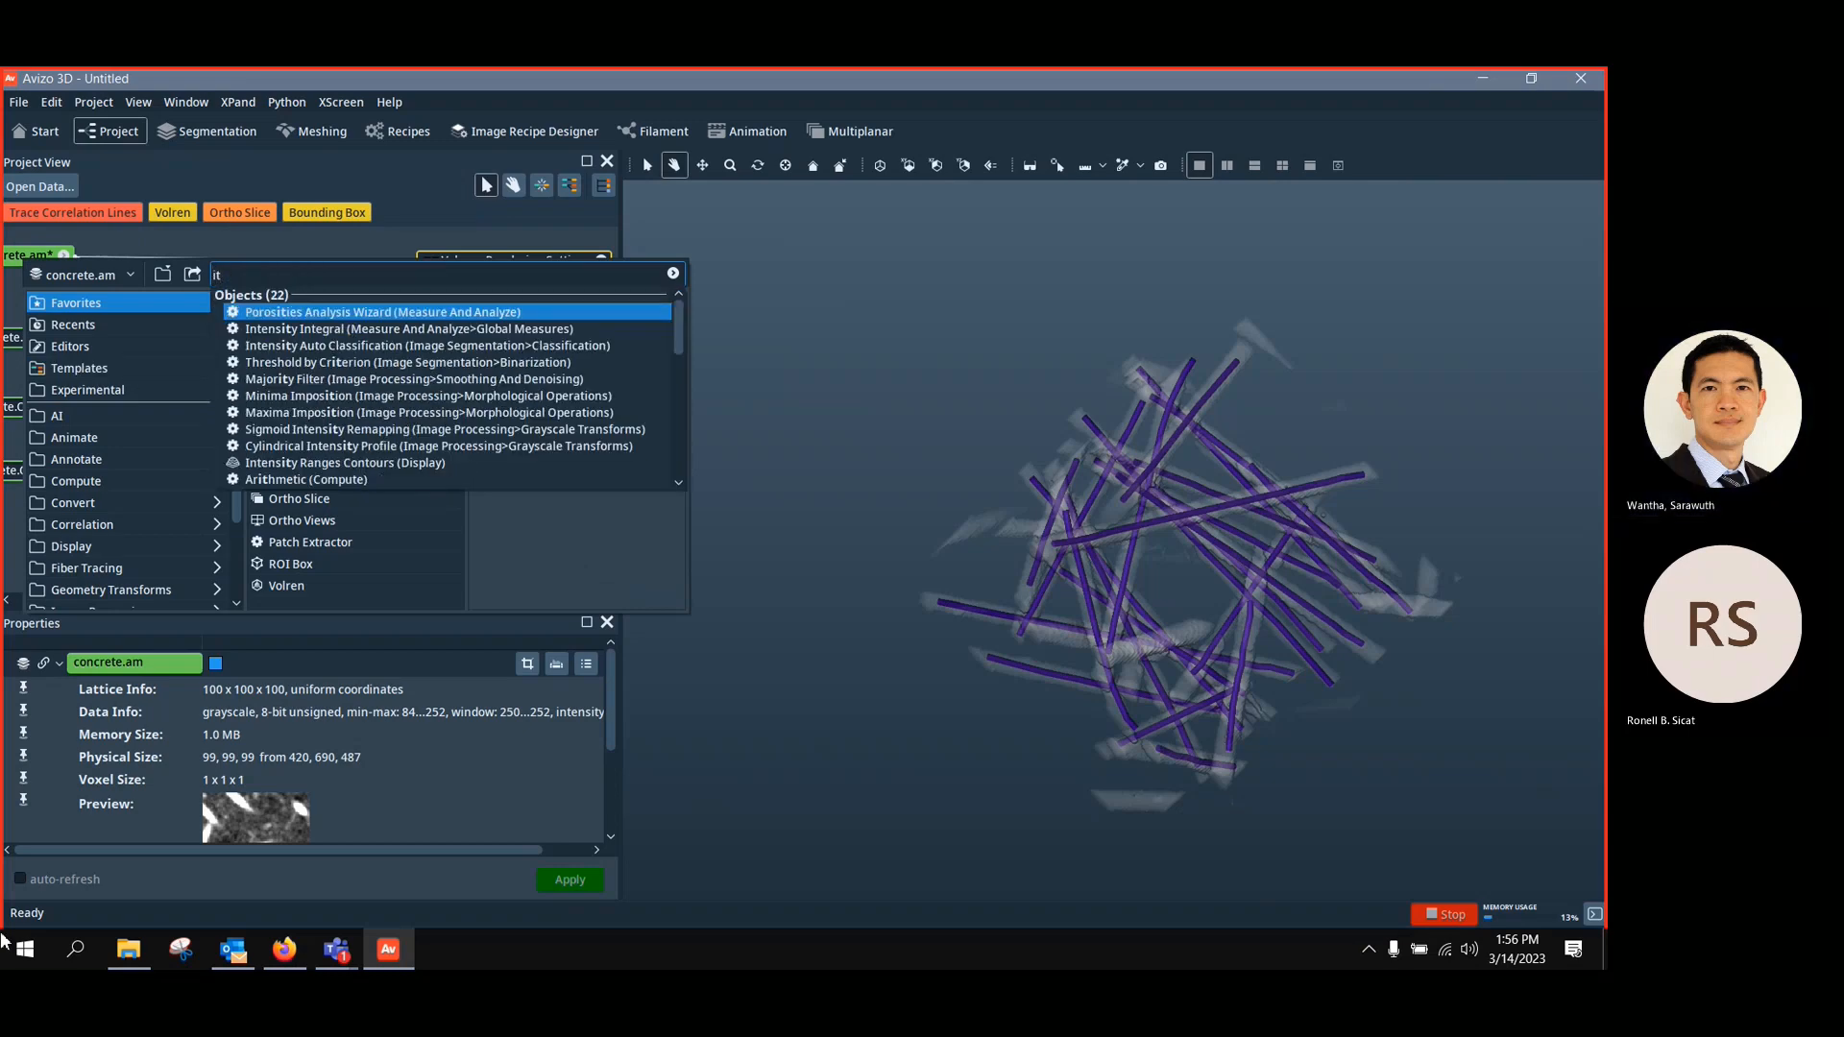
text(nter)
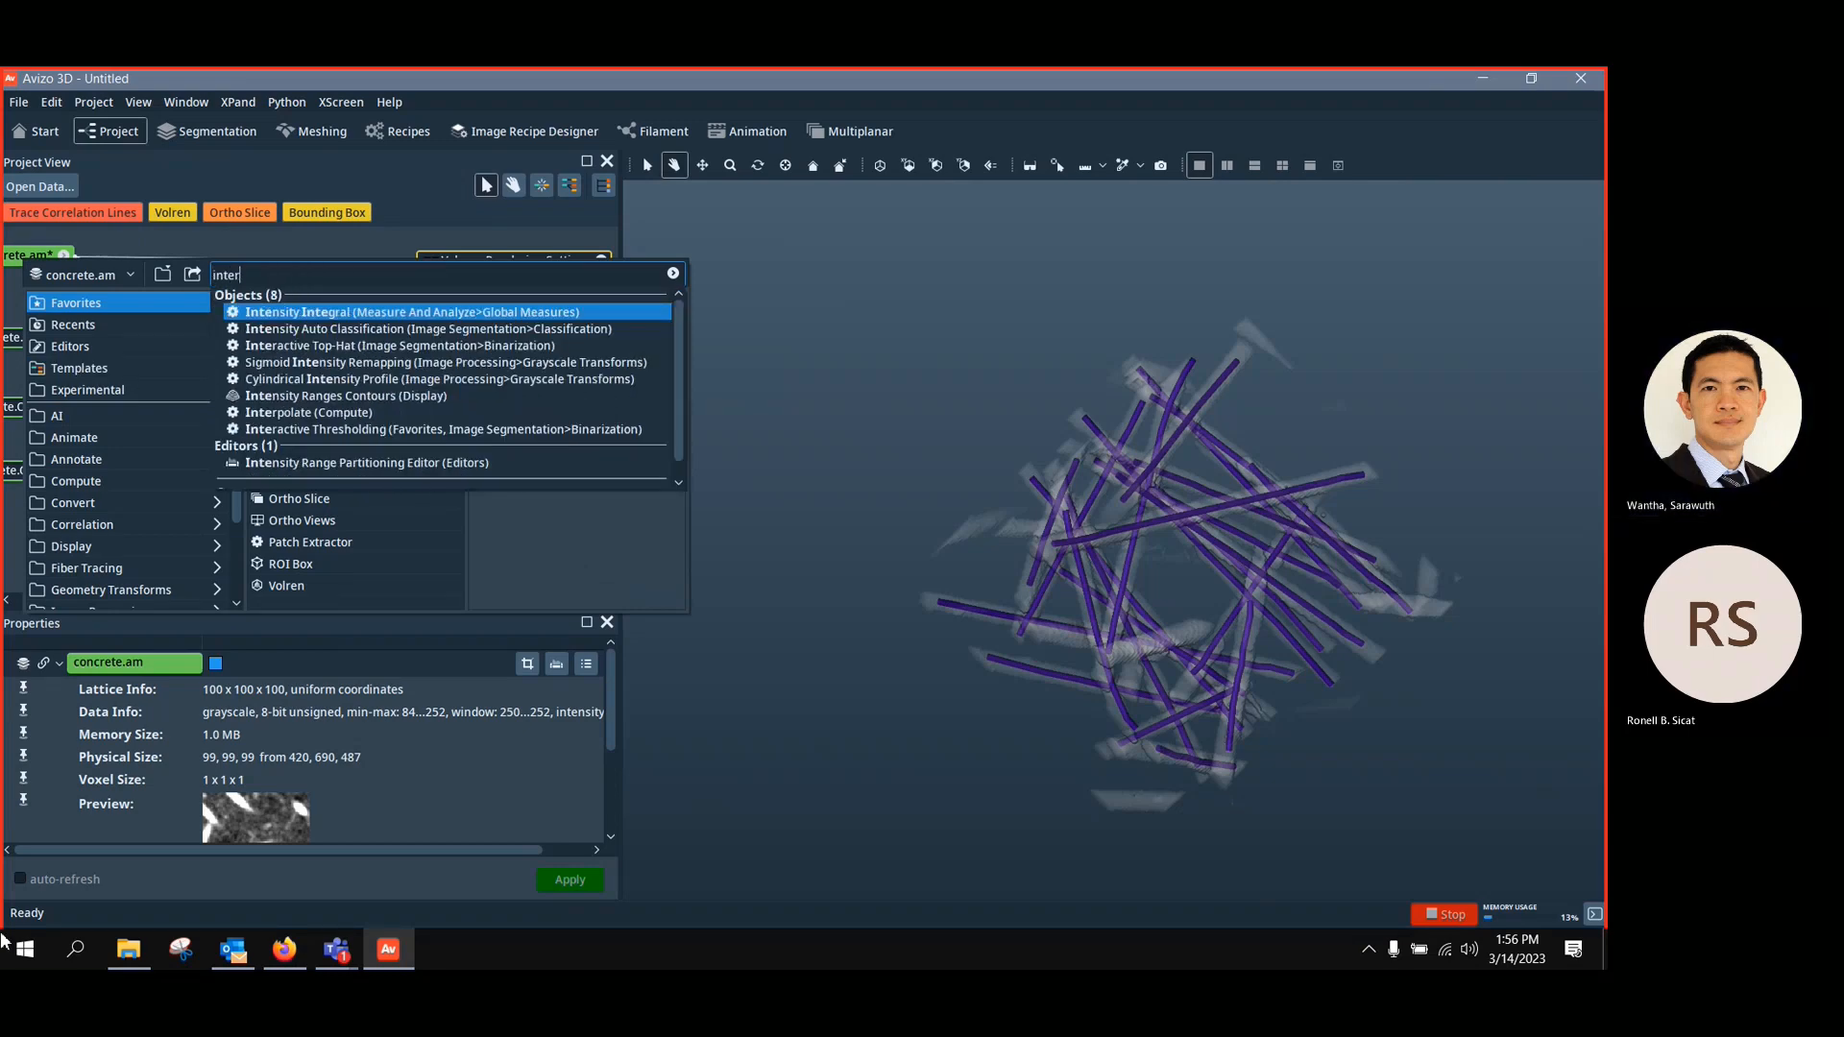
key(Down)
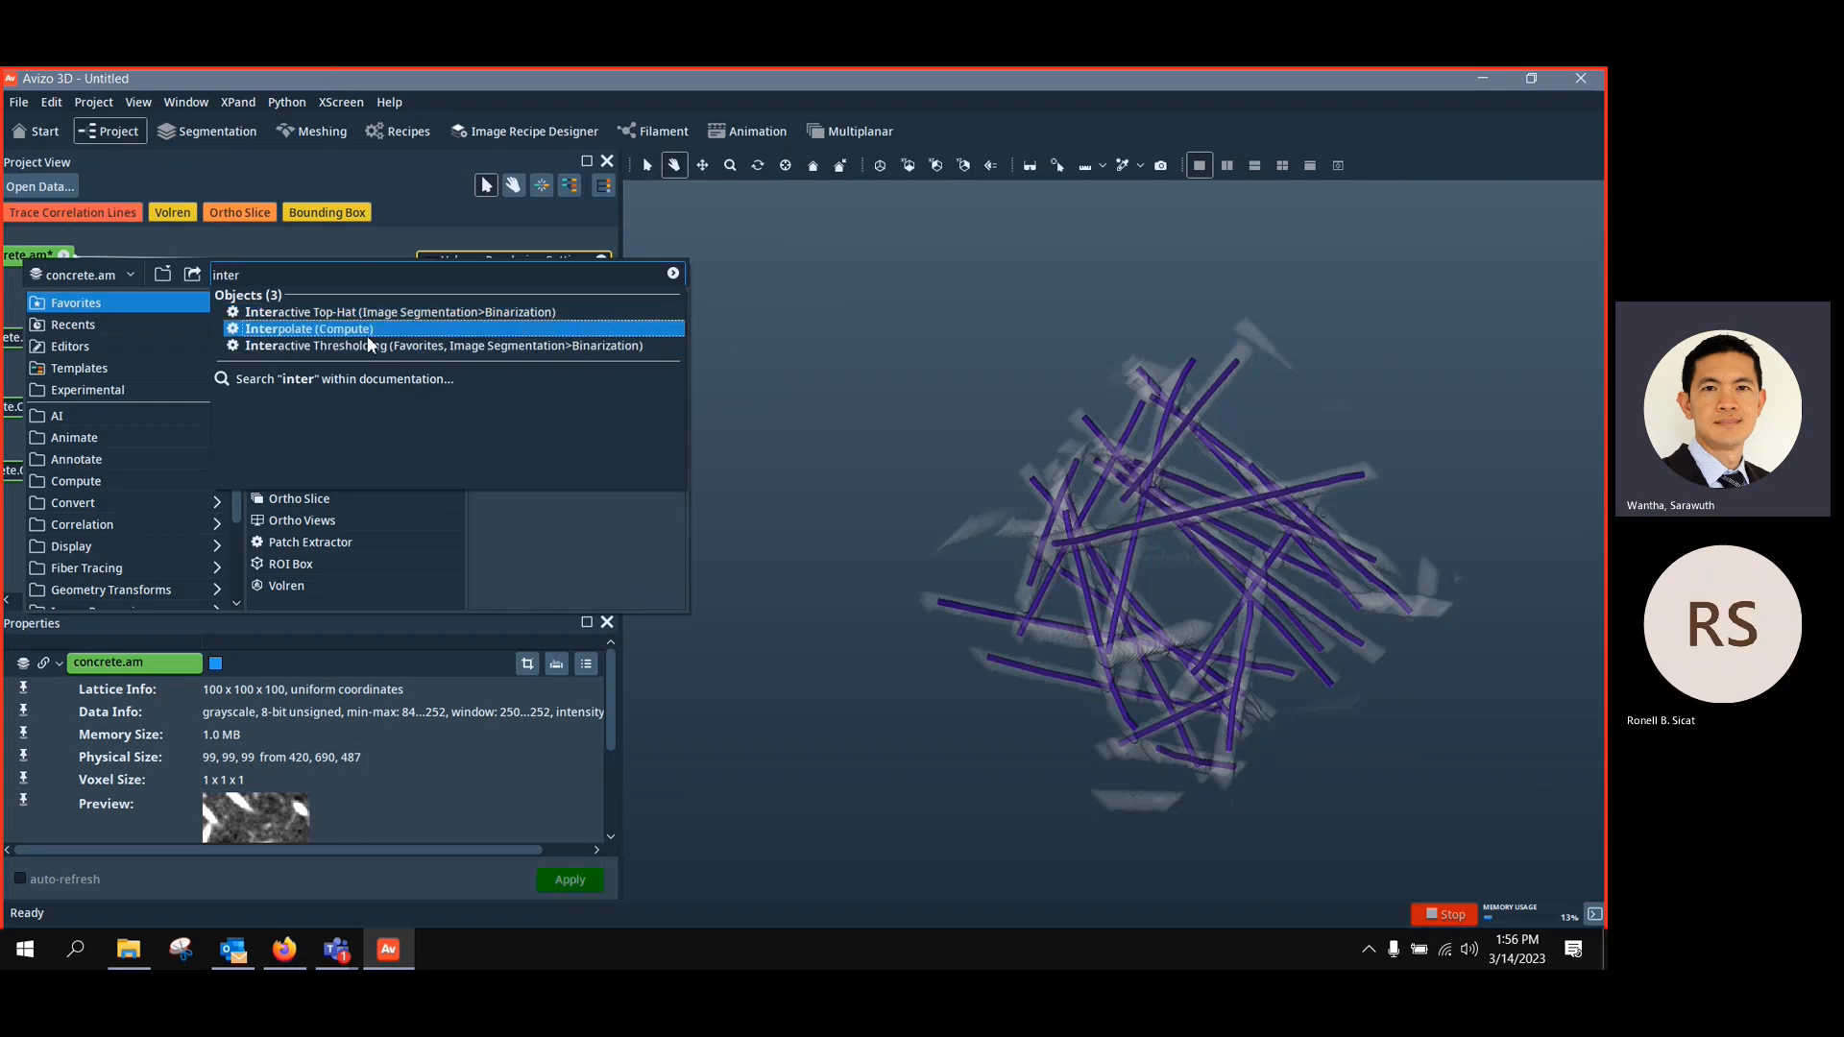
click(371, 348)
drag(247, 260, 543, 328)
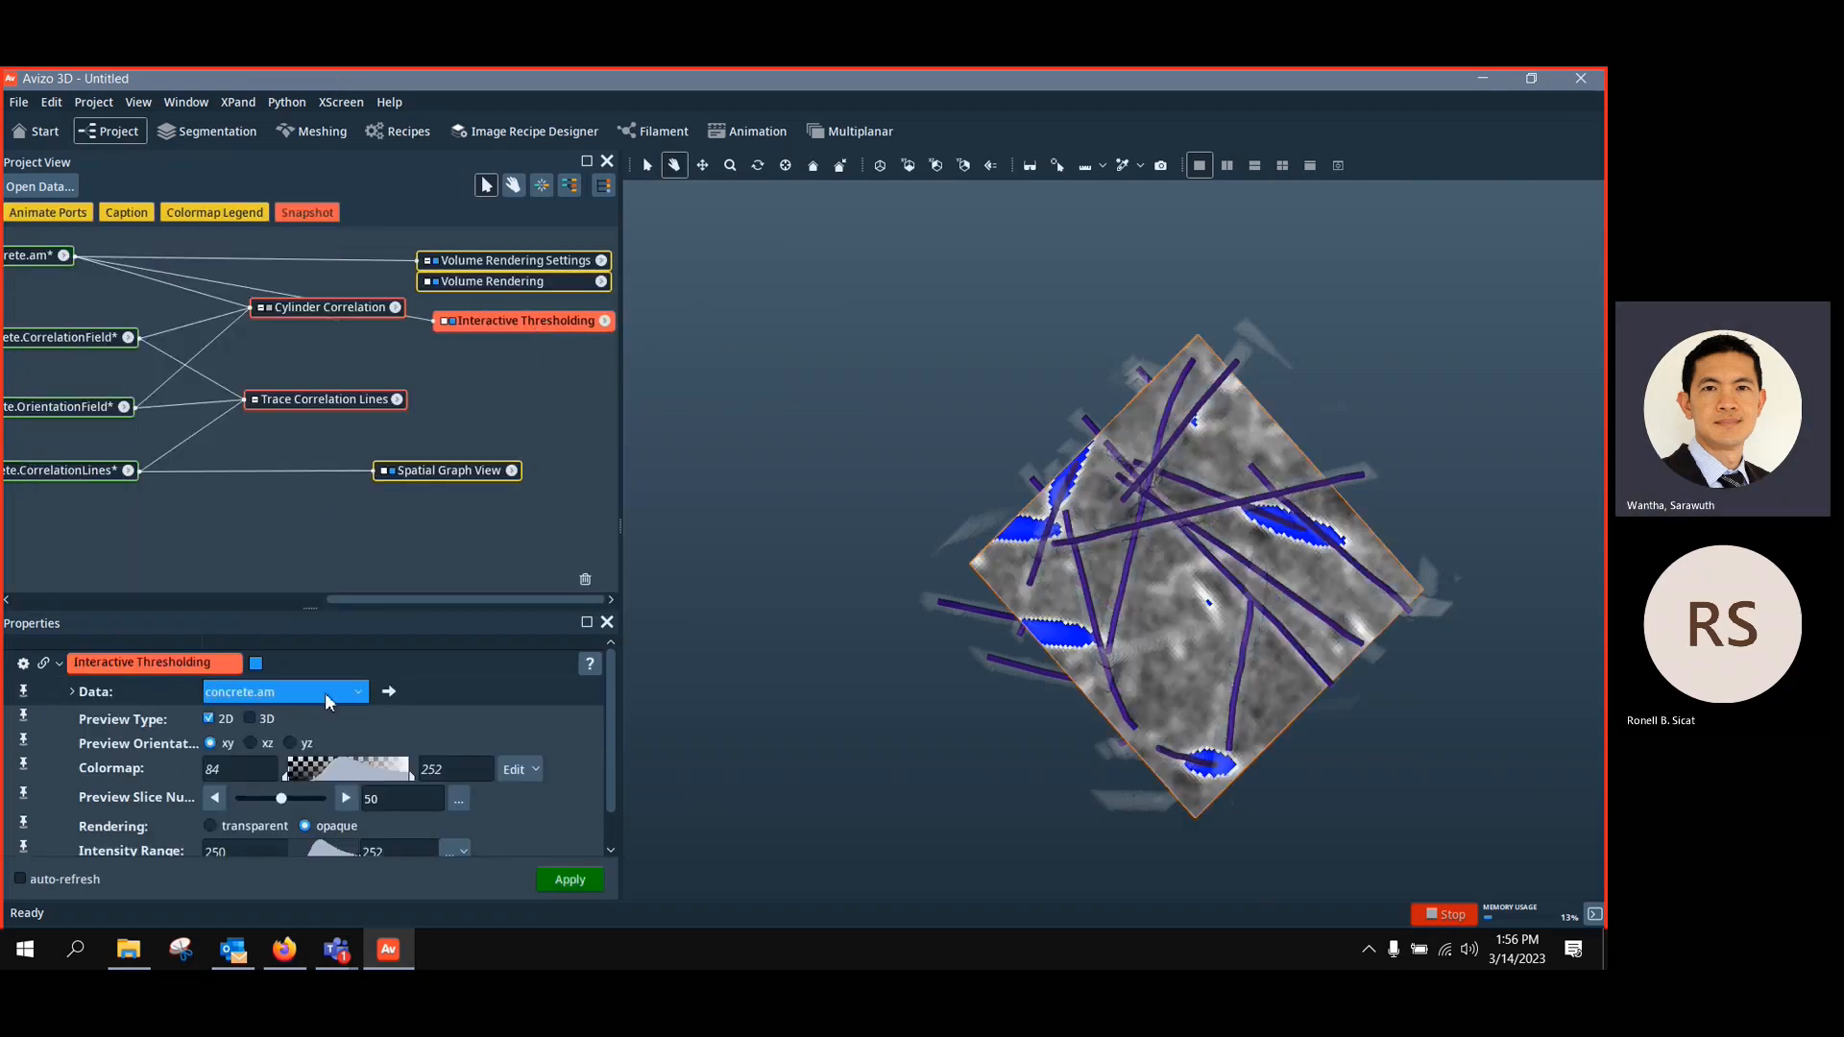
Preview the thresholding of concrete.am in 3D and apply it with an intensity range of 240 to 252
click(248, 720)
click(209, 719)
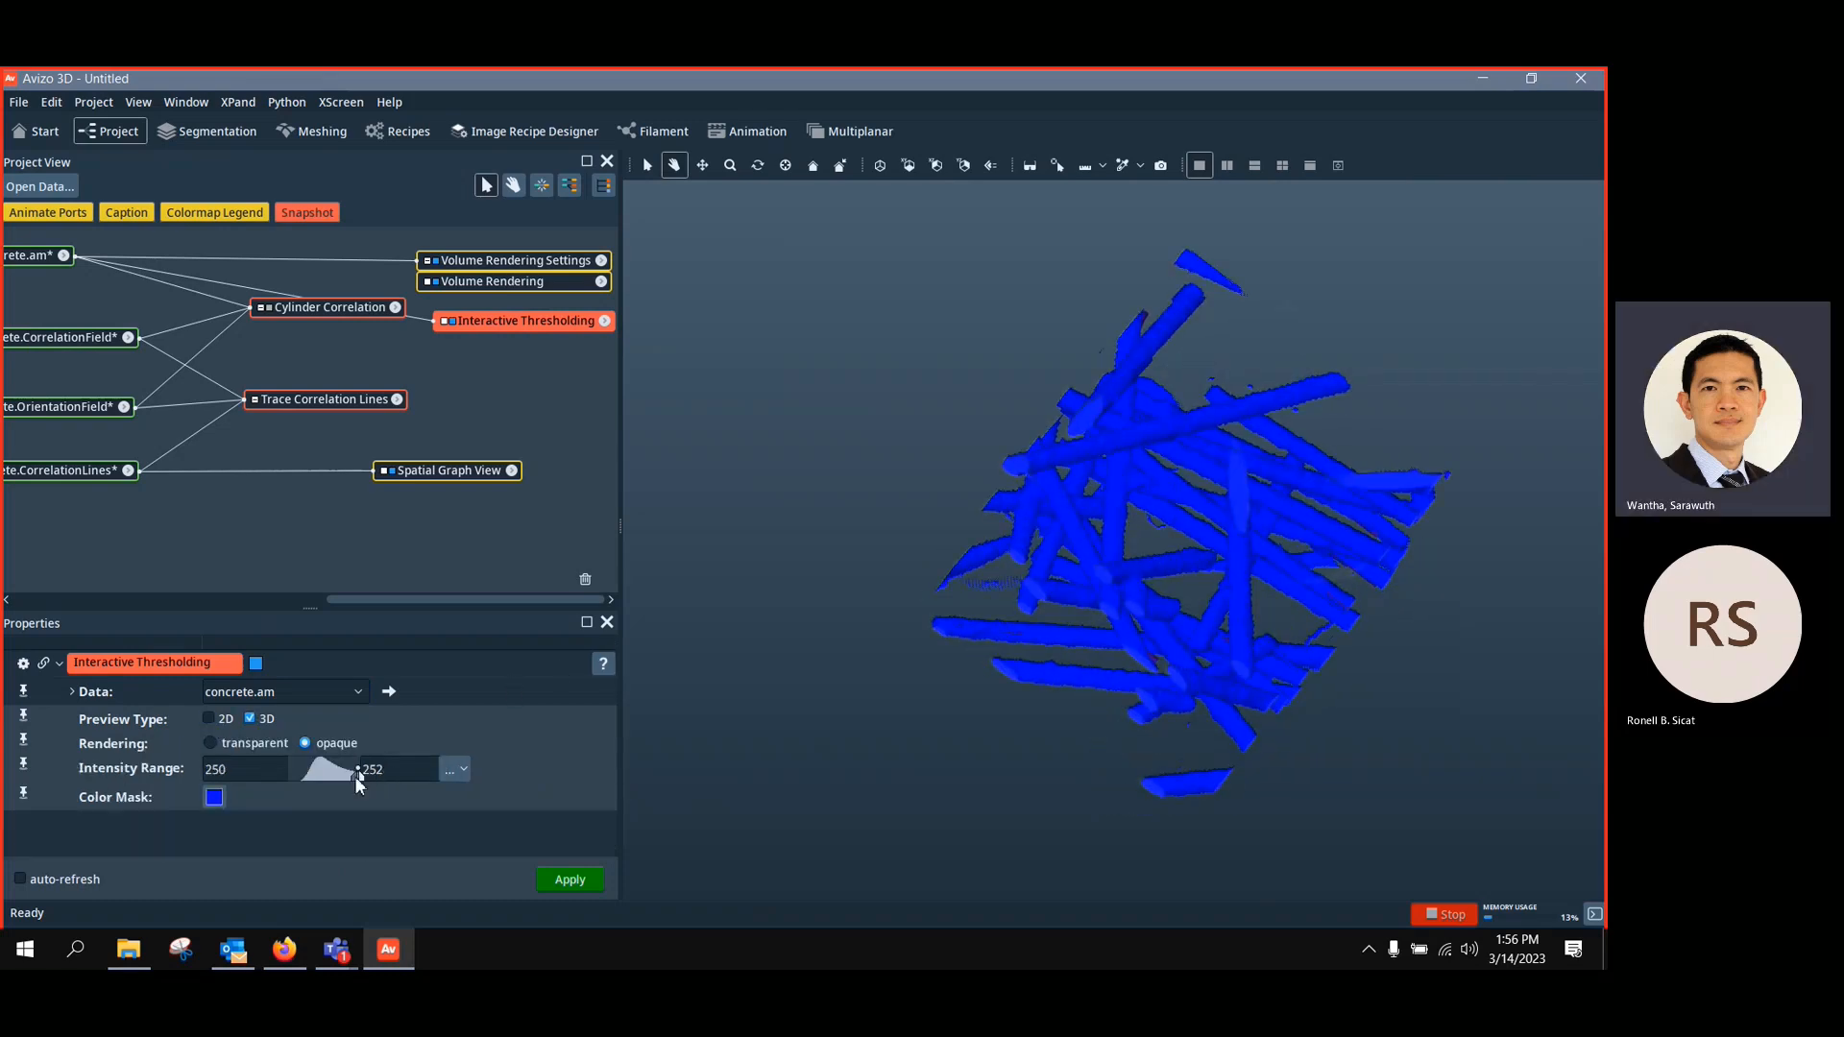
drag(356, 775, 353, 780)
click(570, 880)
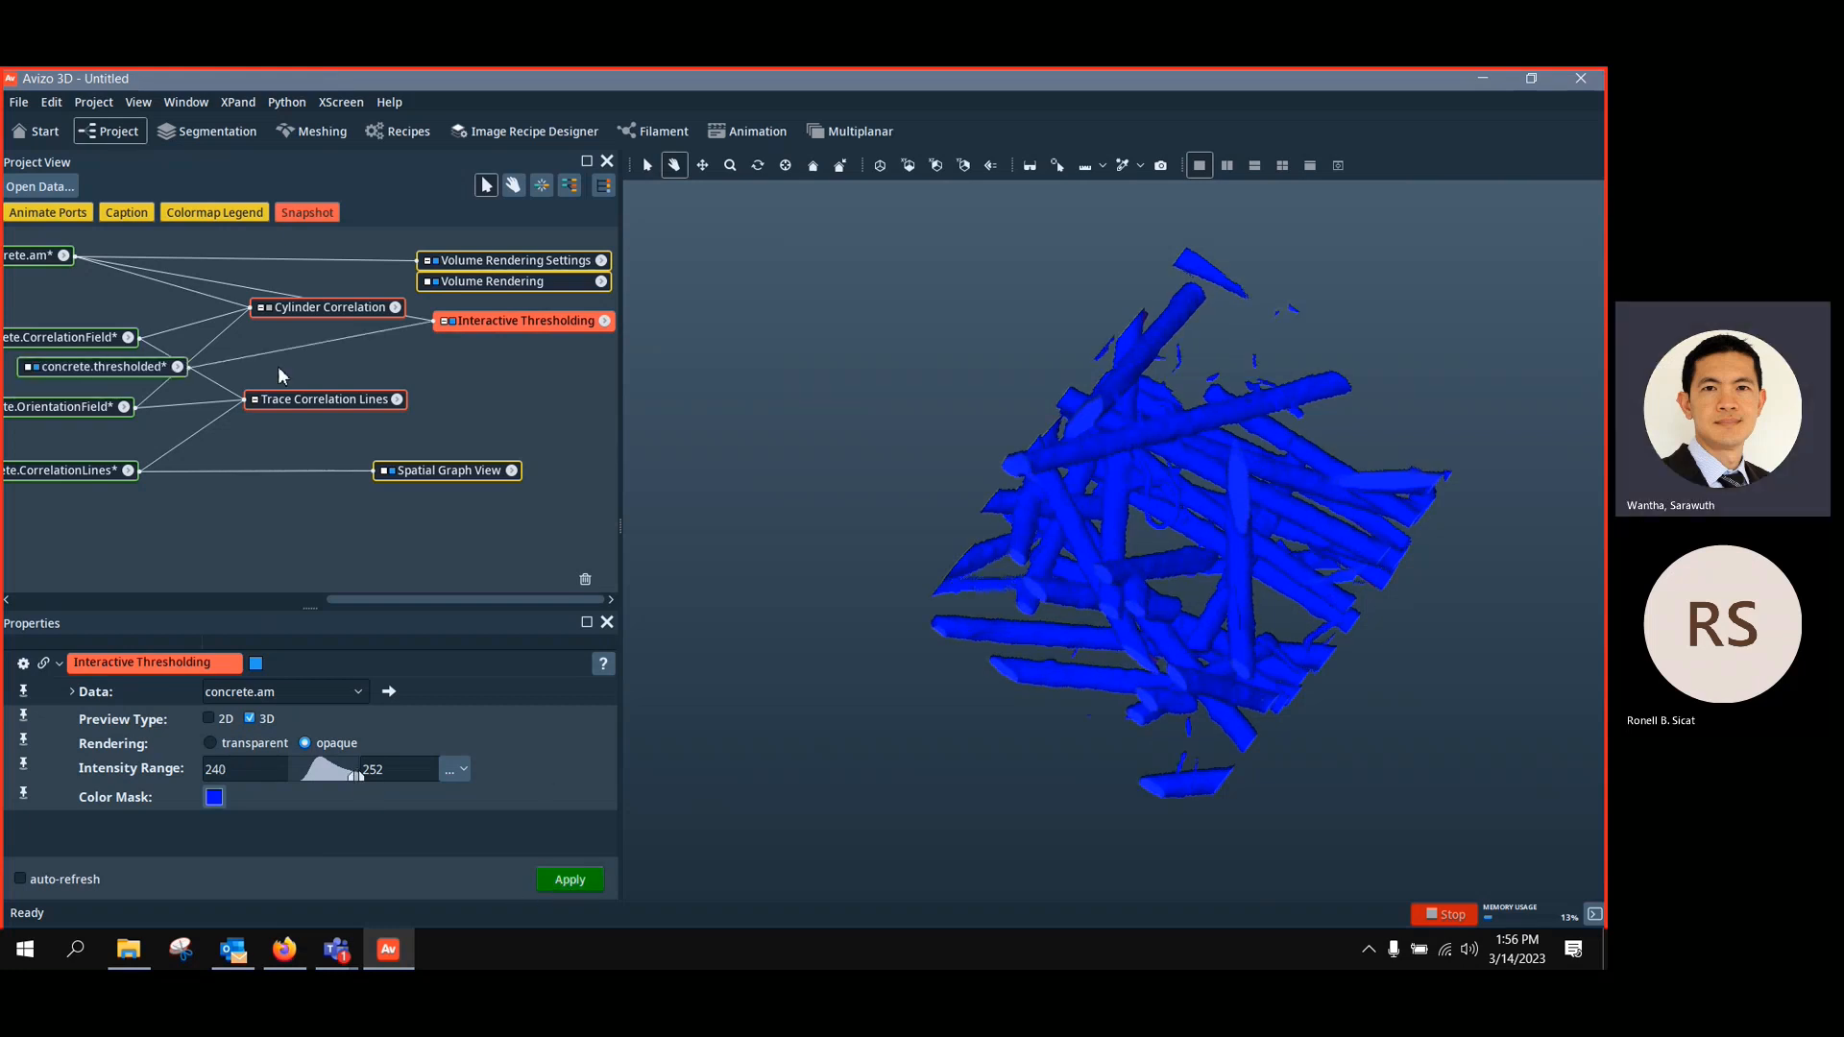
Rearrange concrete.thresholded, Cylinder Correlation and Interactive Thresholding in the project network, and hide the thresholding preview
drag(139, 377, 533, 365)
click(327, 307)
drag(326, 308, 292, 336)
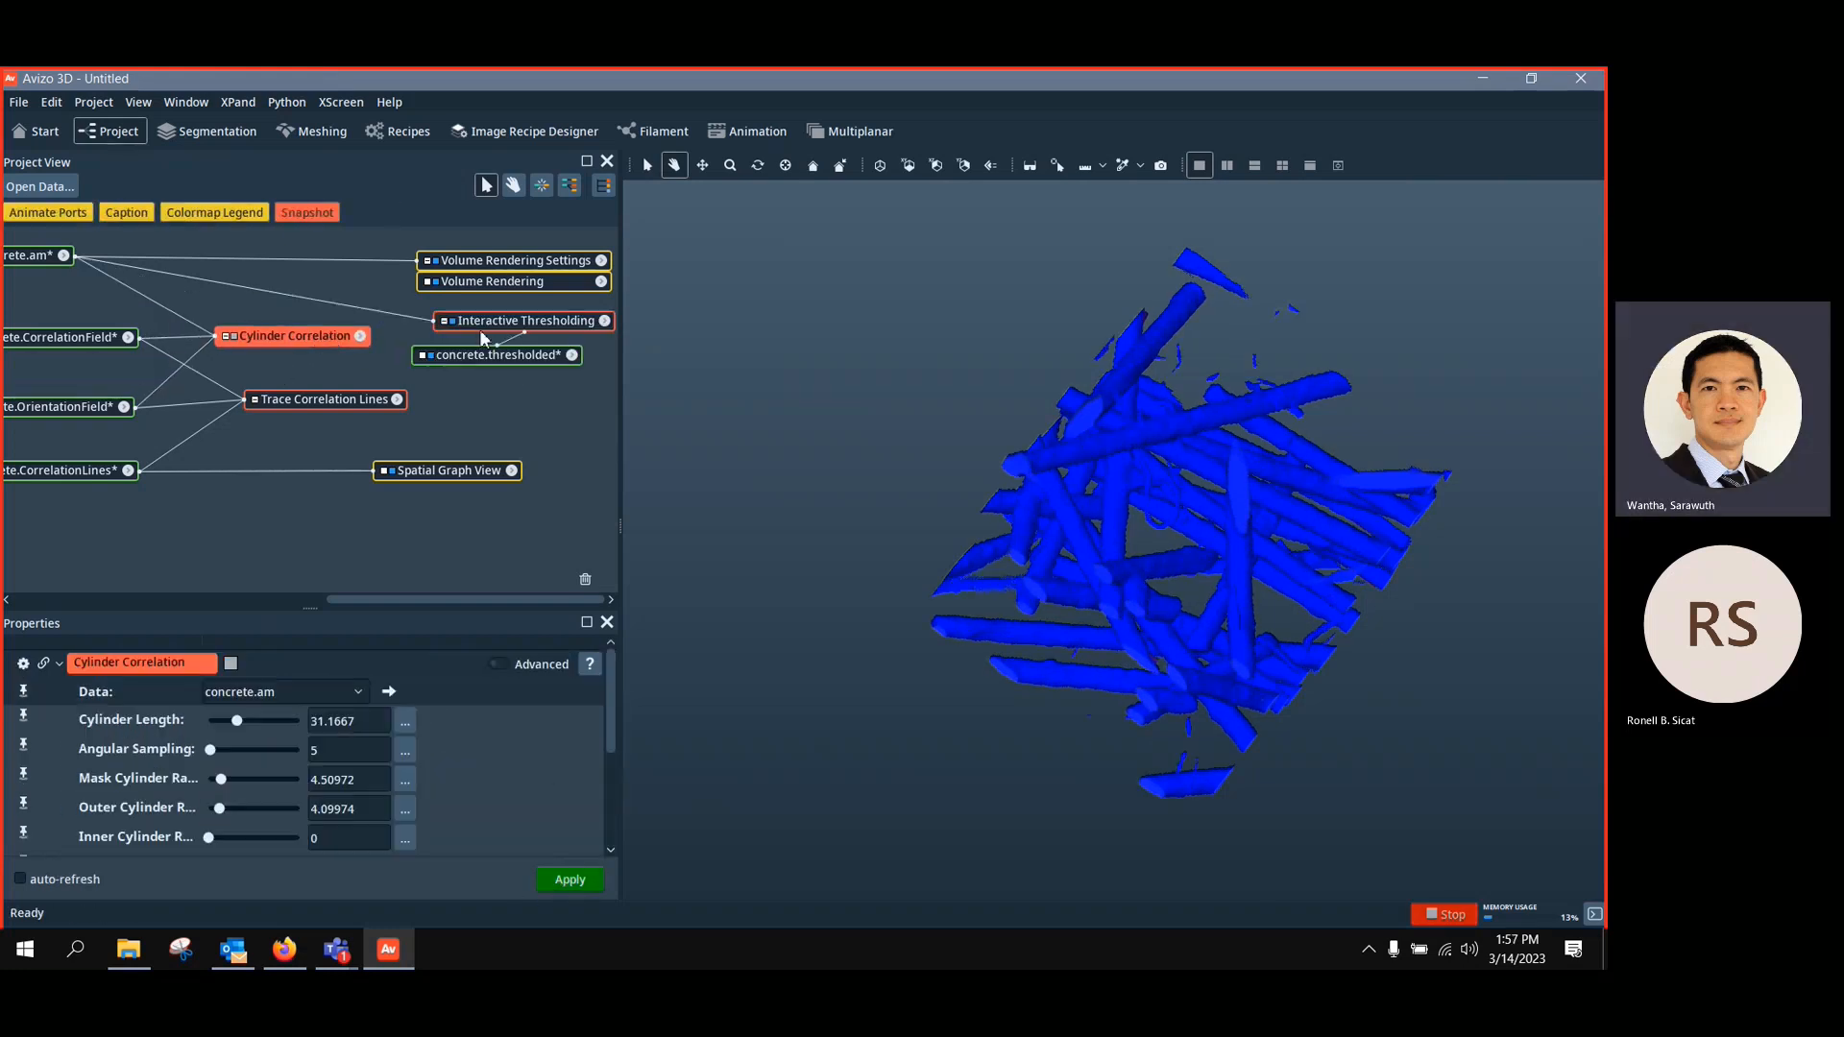
drag(484, 326, 187, 278)
click(241, 275)
Connect the volume rendering to concrete.thresholded, compare it with the traced fibers, and hide the Spatial Graph View
drag(372, 269, 507, 363)
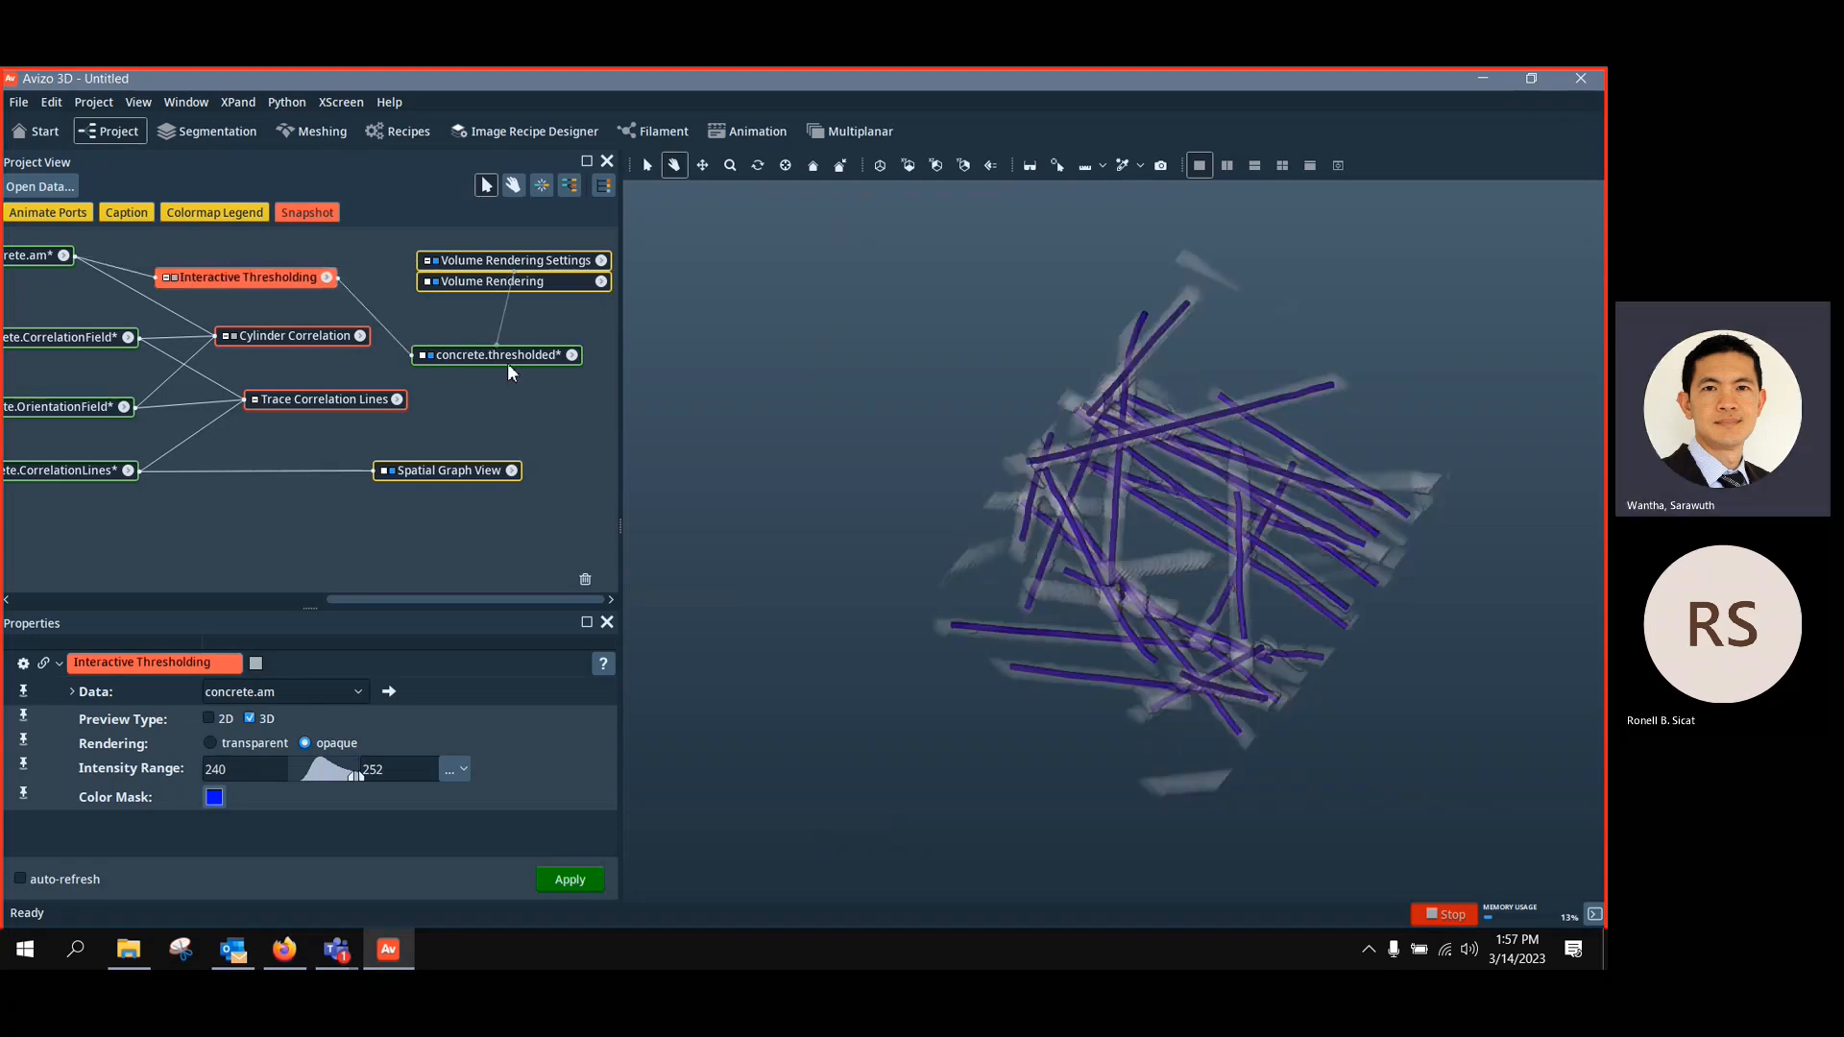
scroll(1153, 659, up, 3)
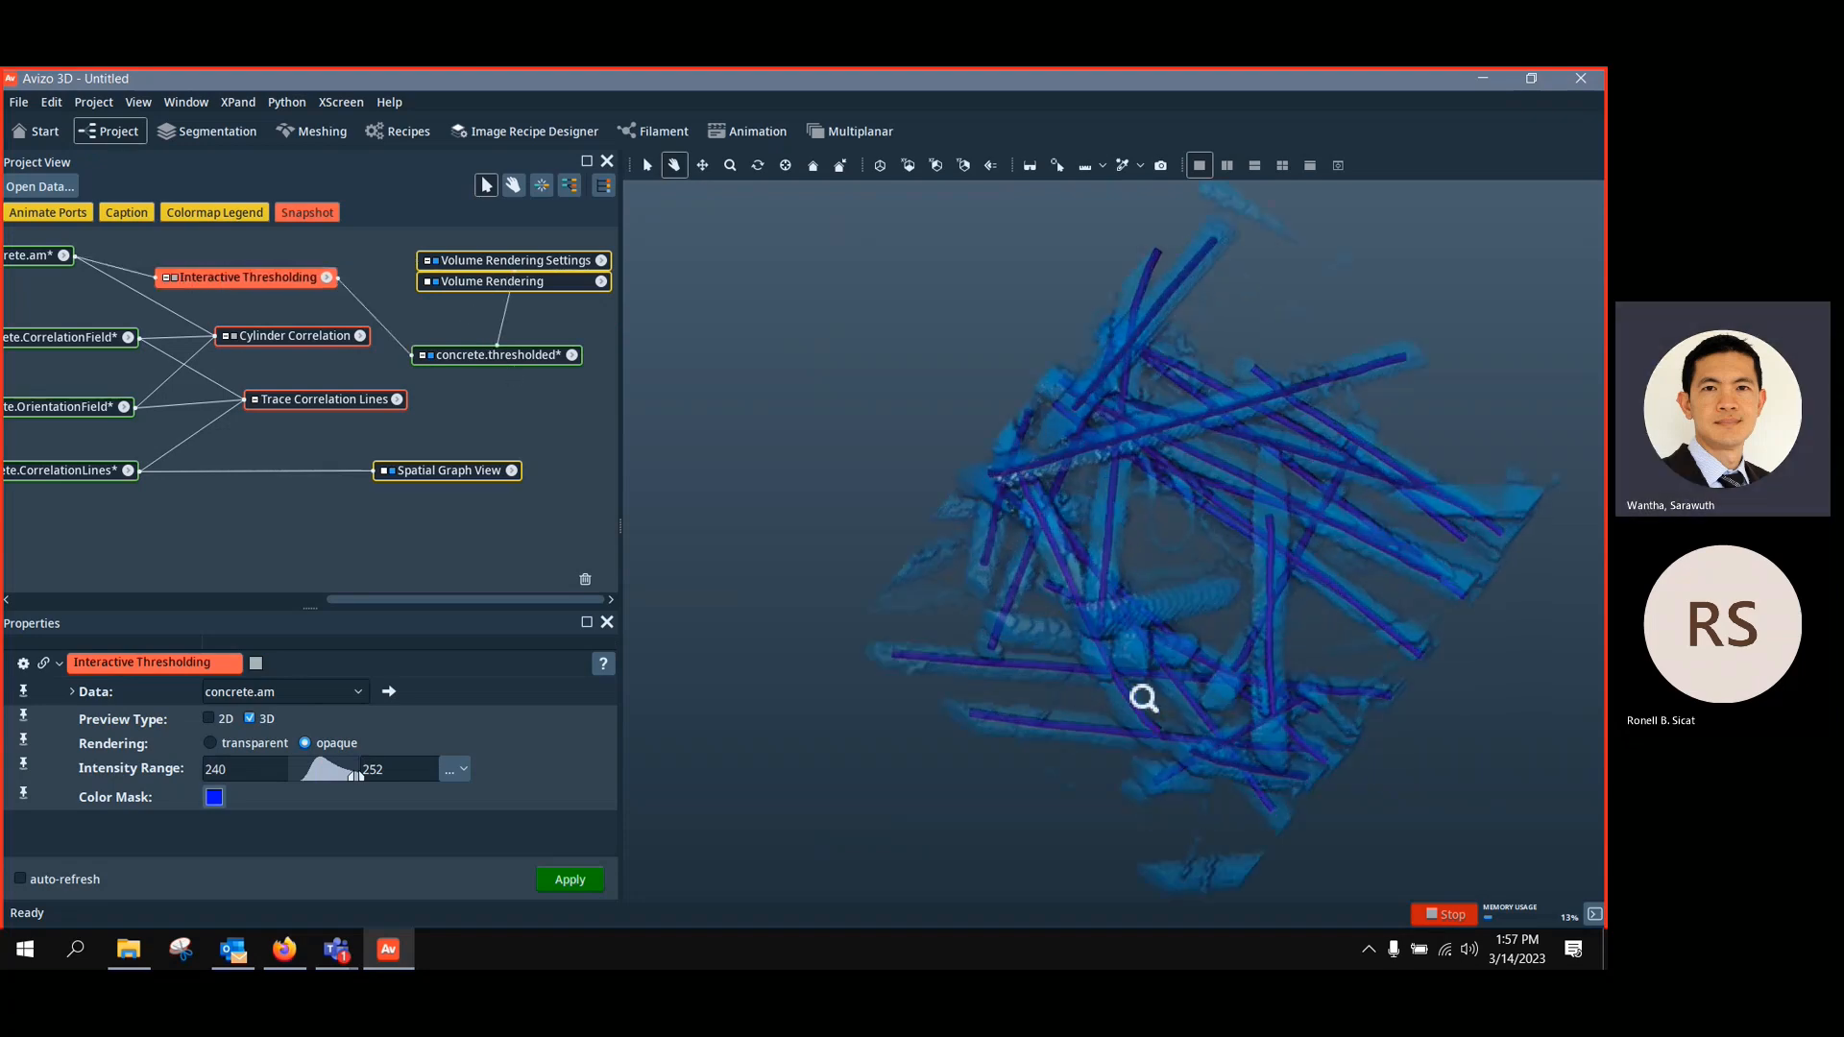
drag(1216, 615, 1274, 399)
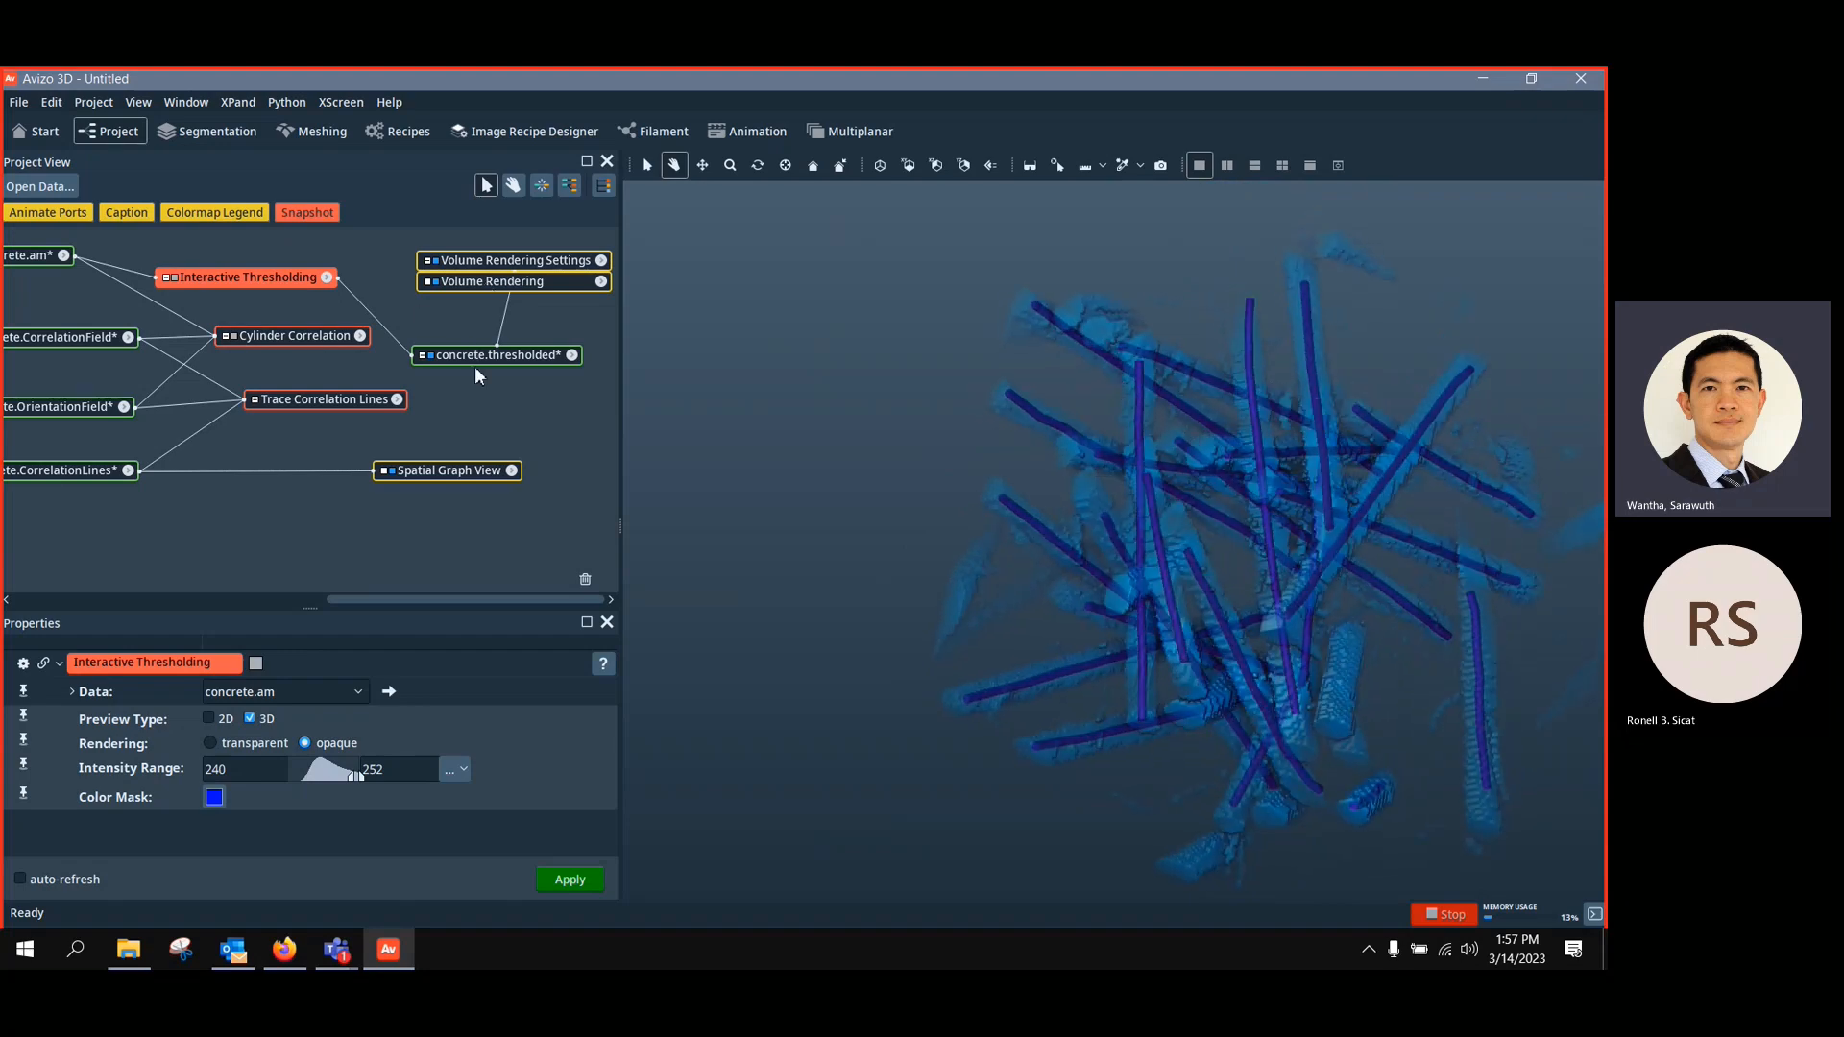
click(392, 472)
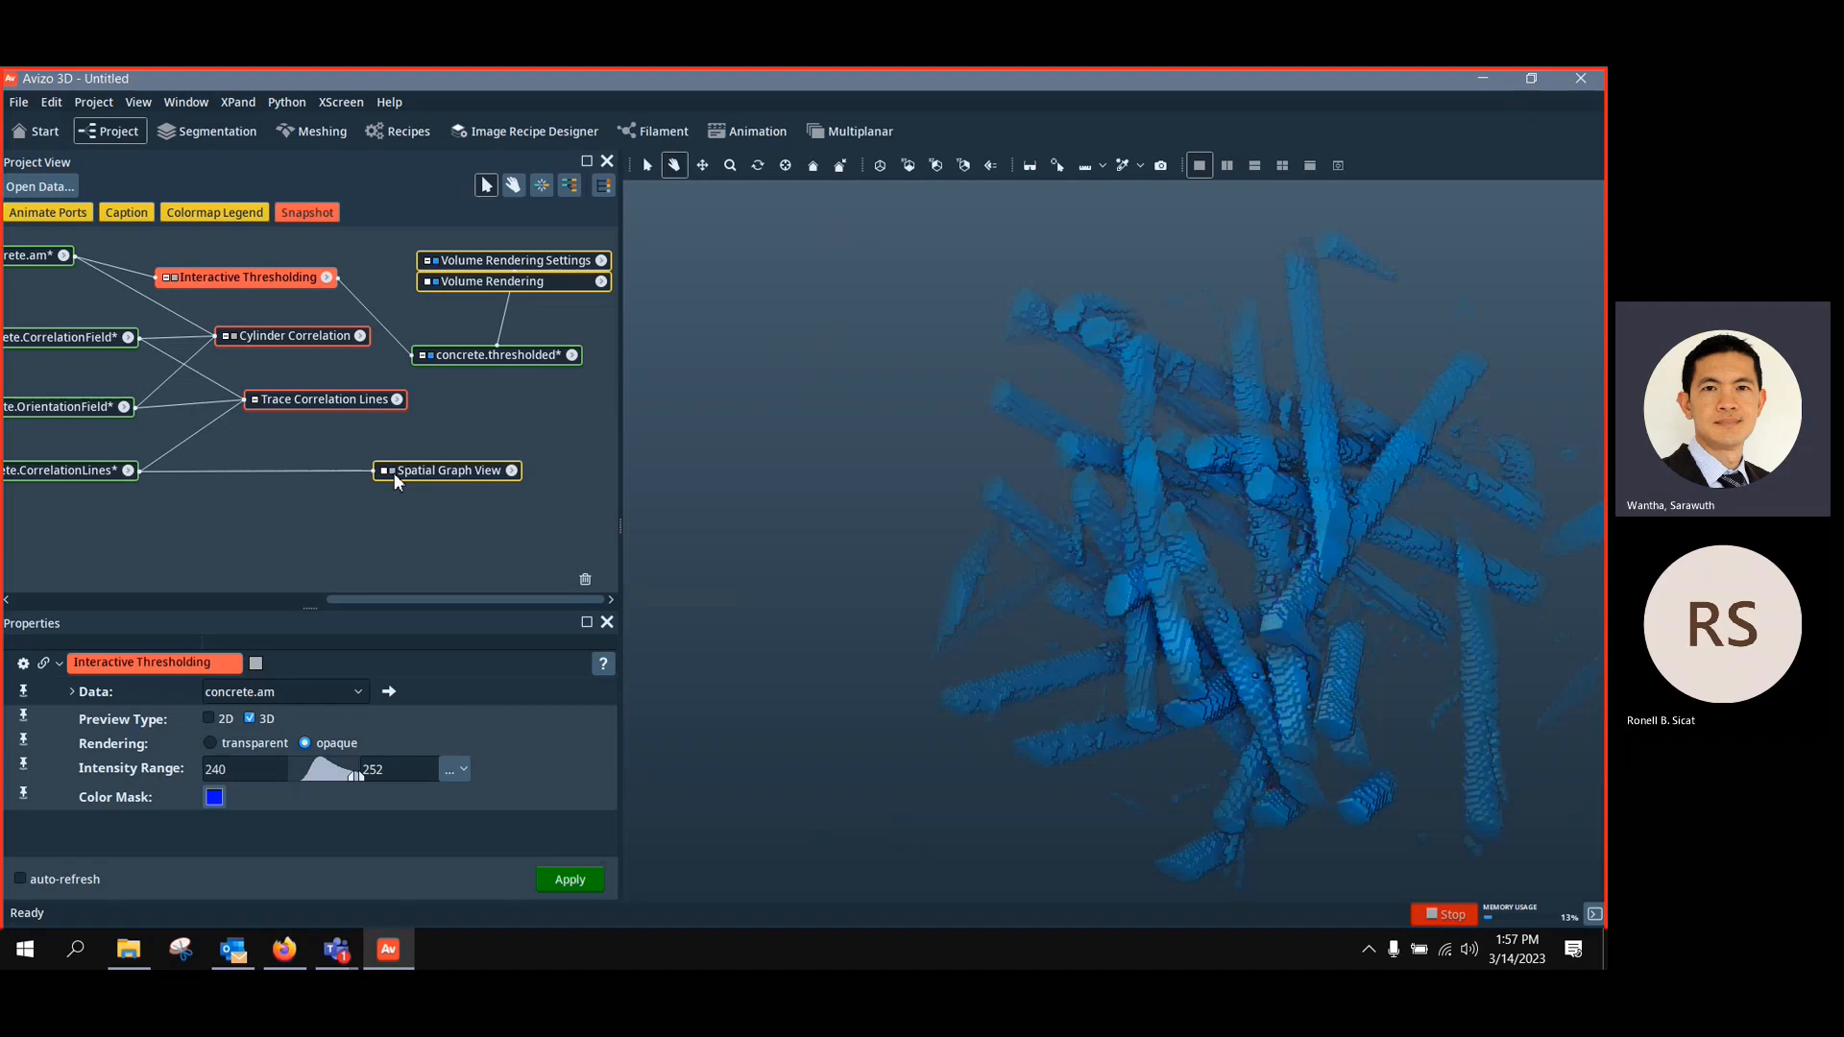
Attach a Fiber Shape Statistics module to concrete.CorrelationLines and place it below the Spatial Graph View
right_click(116, 475)
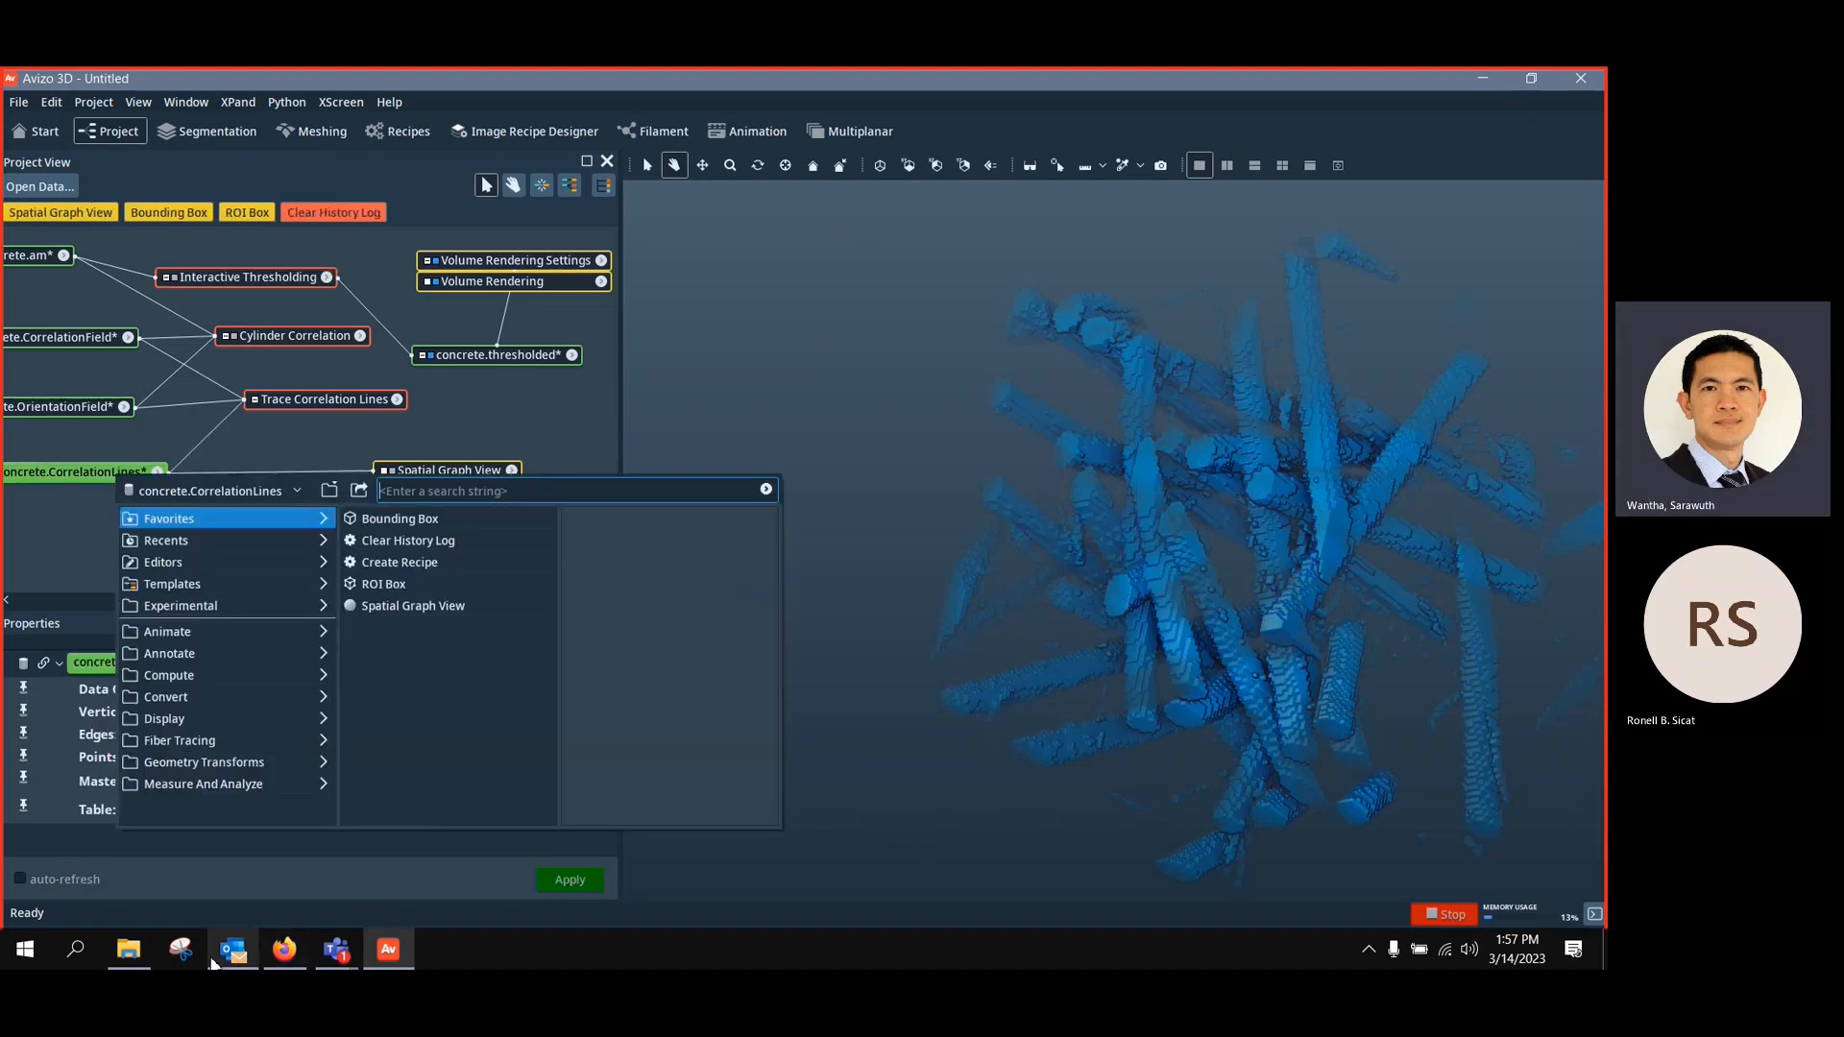
text(fiber)
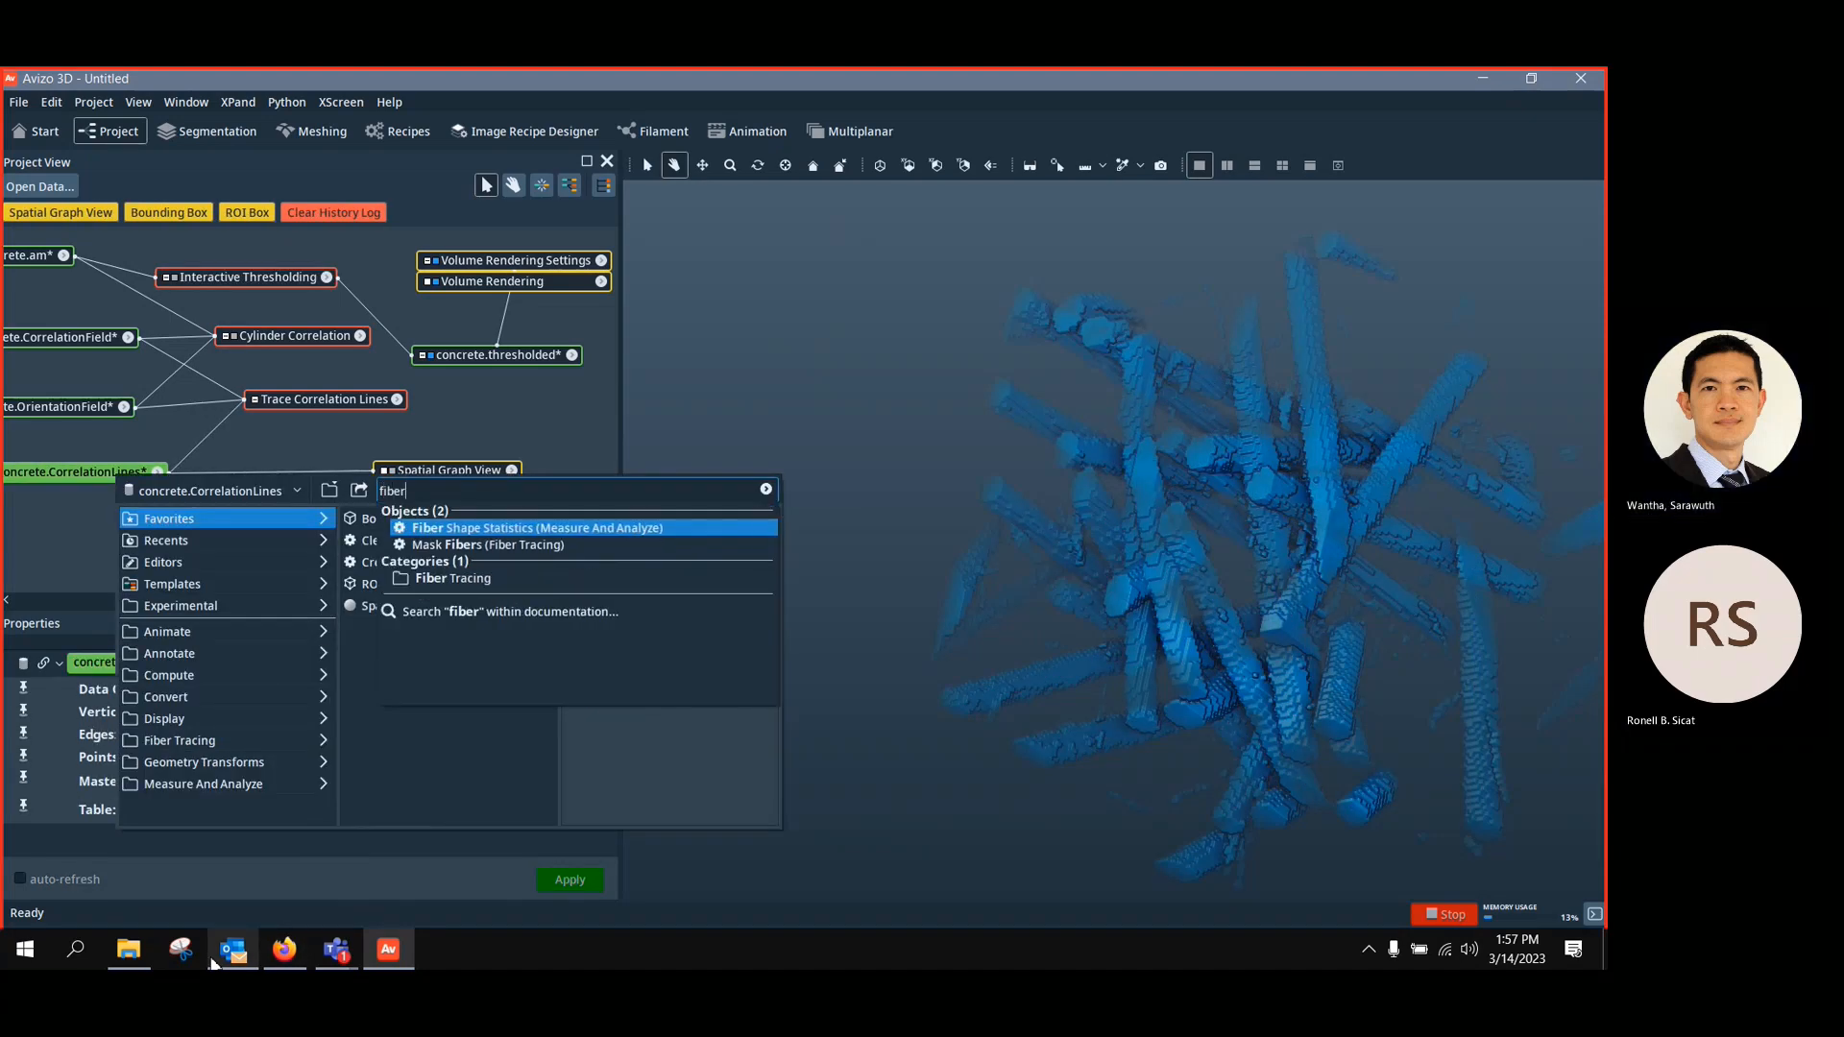
click(488, 530)
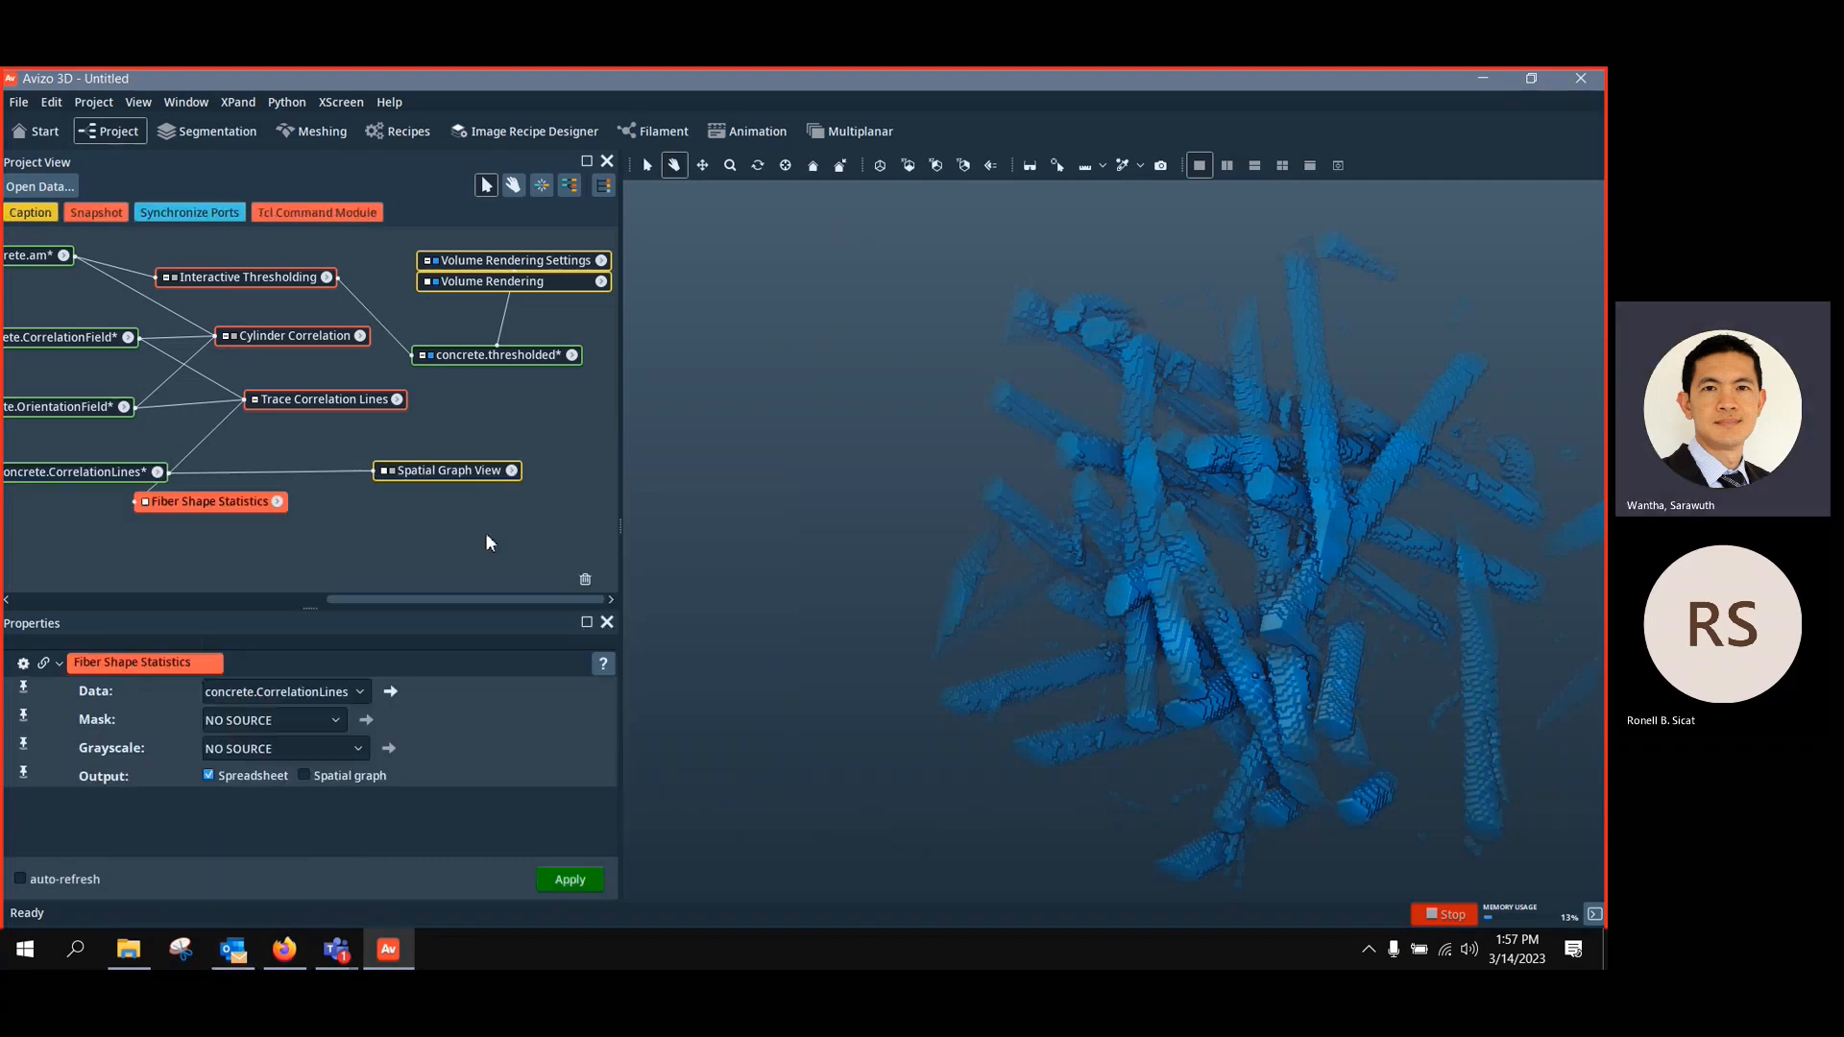
drag(210, 508, 289, 522)
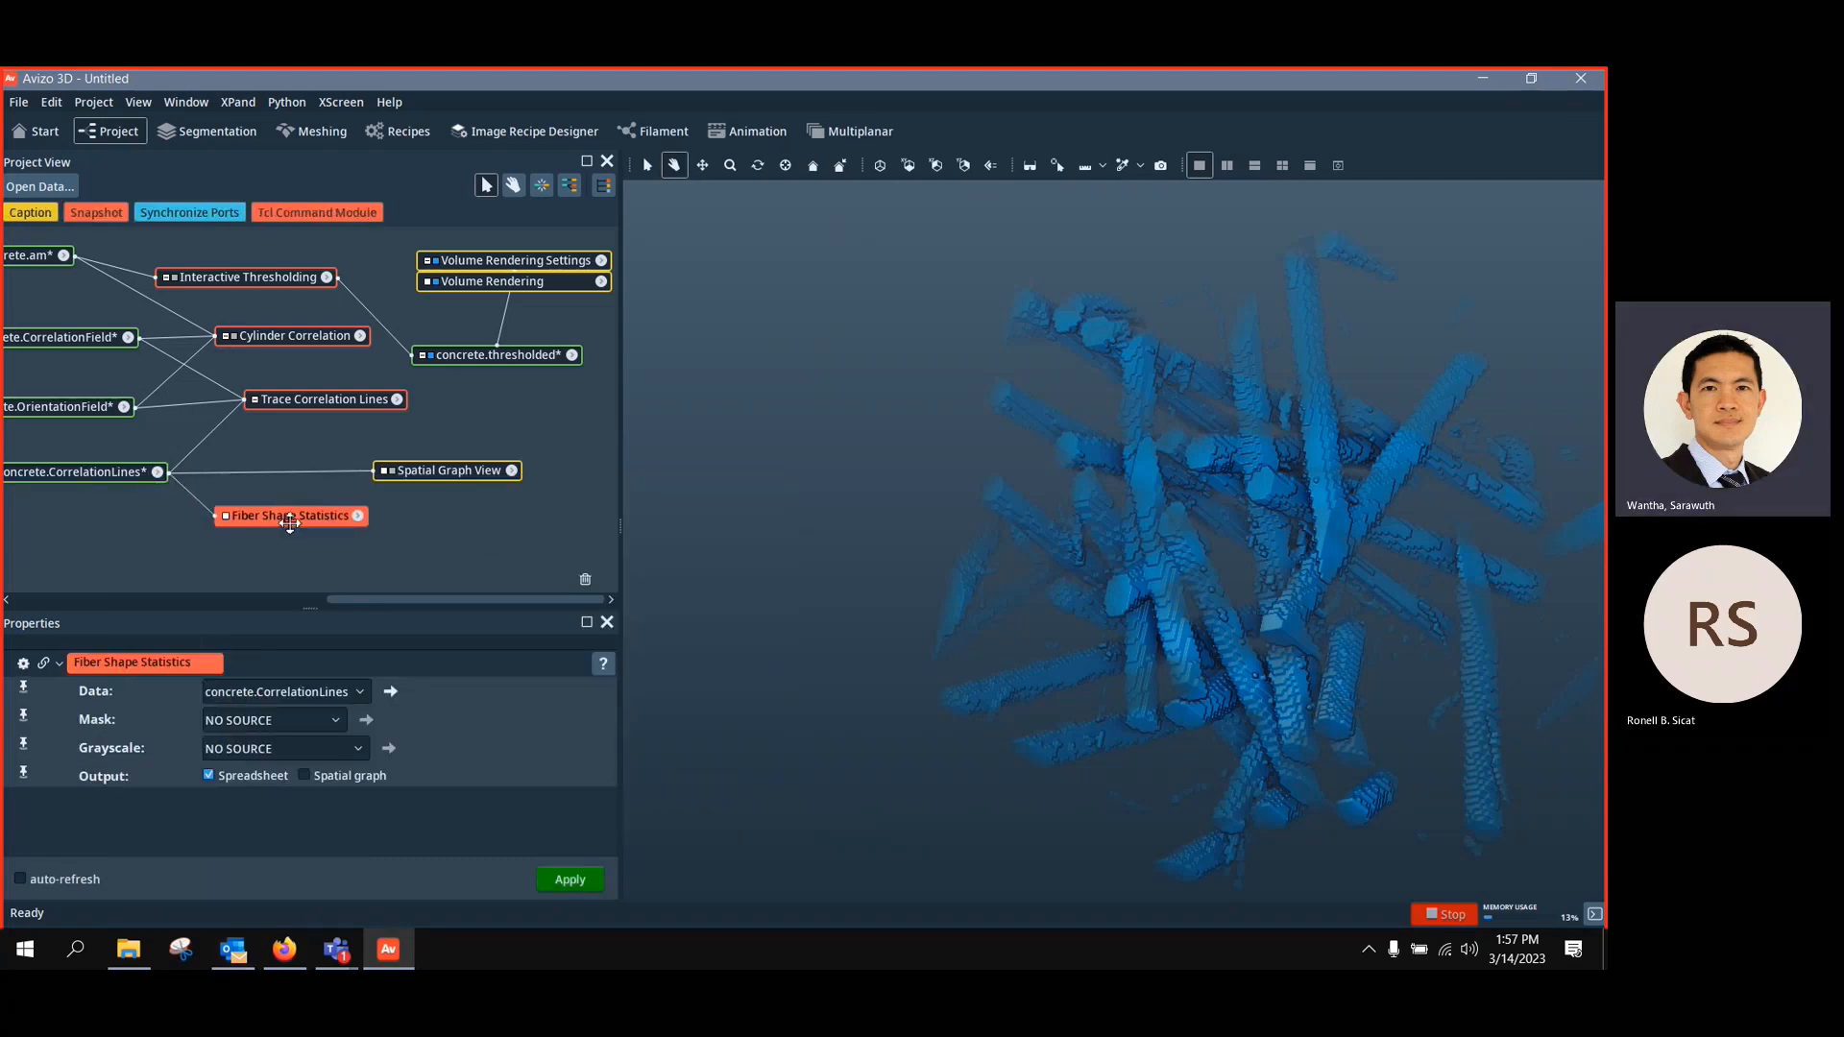
Connect concrete.thresholded as the mask input of Fiber Shape Statistics
click(228, 517)
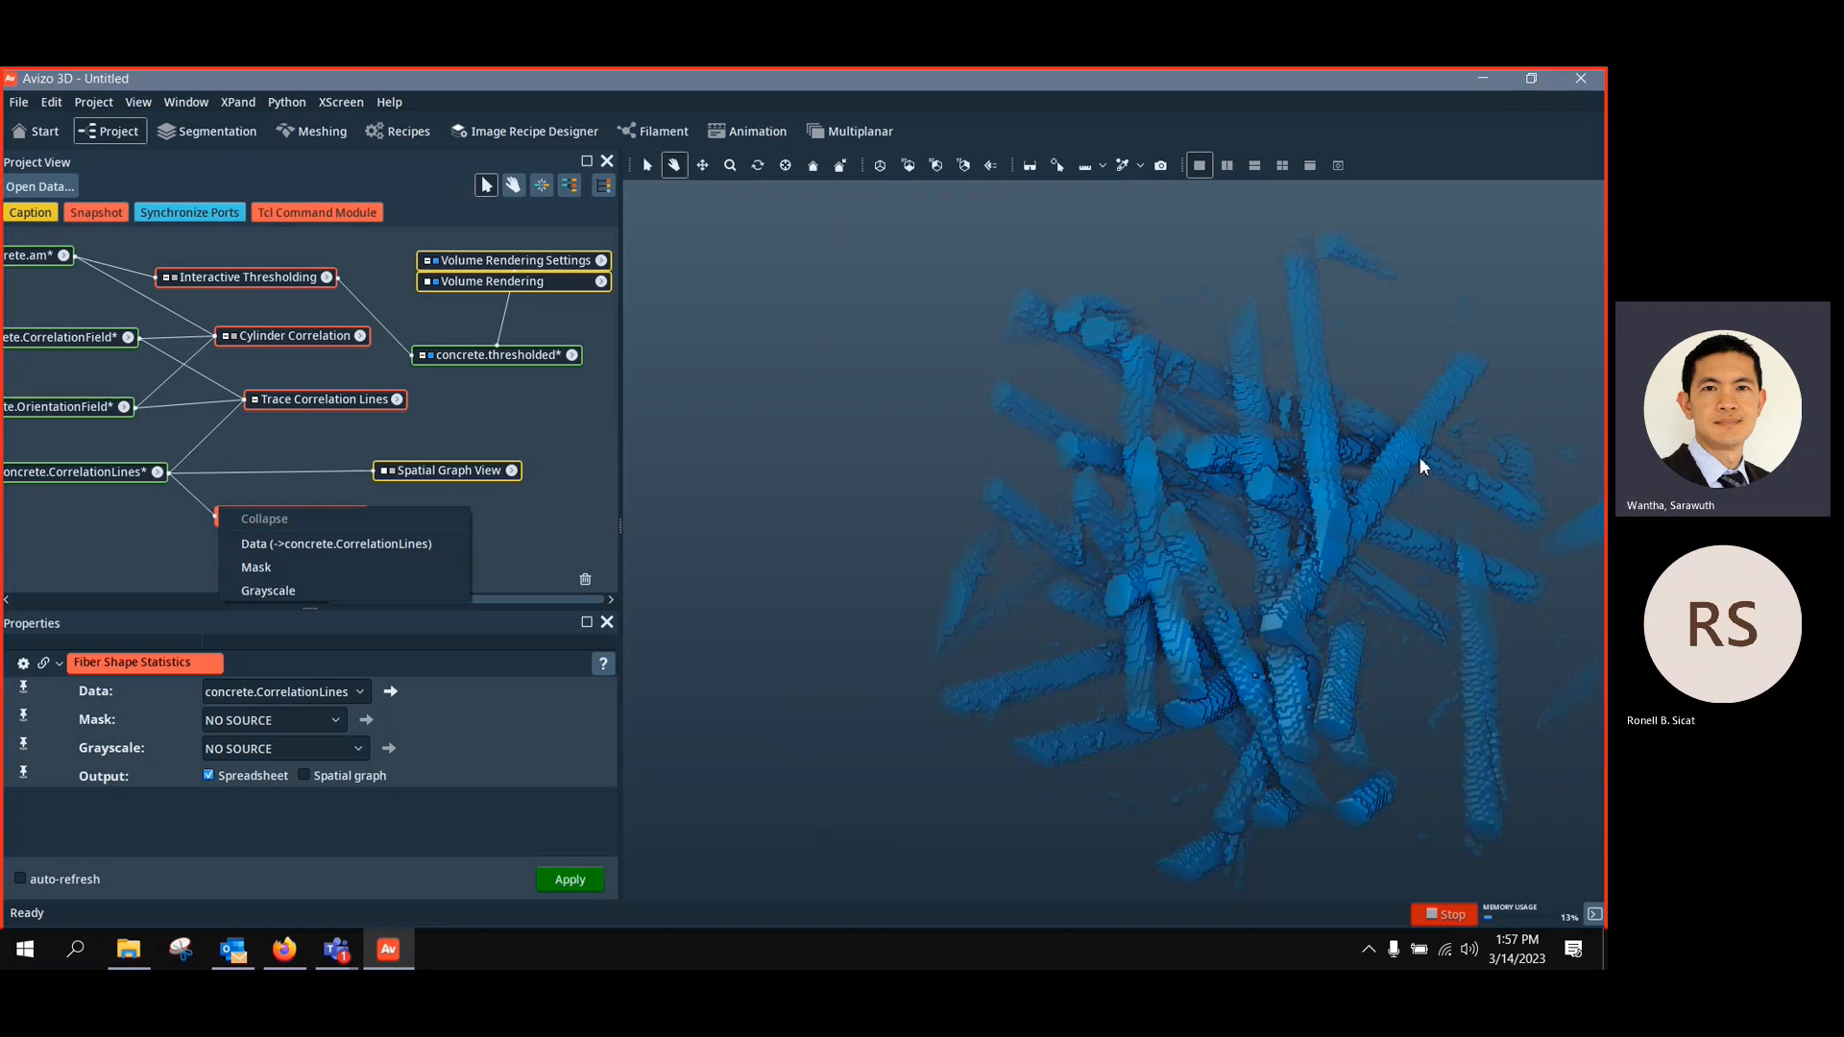
drag(1423, 468, 1311, 560)
scroll(1311, 560, up, 5)
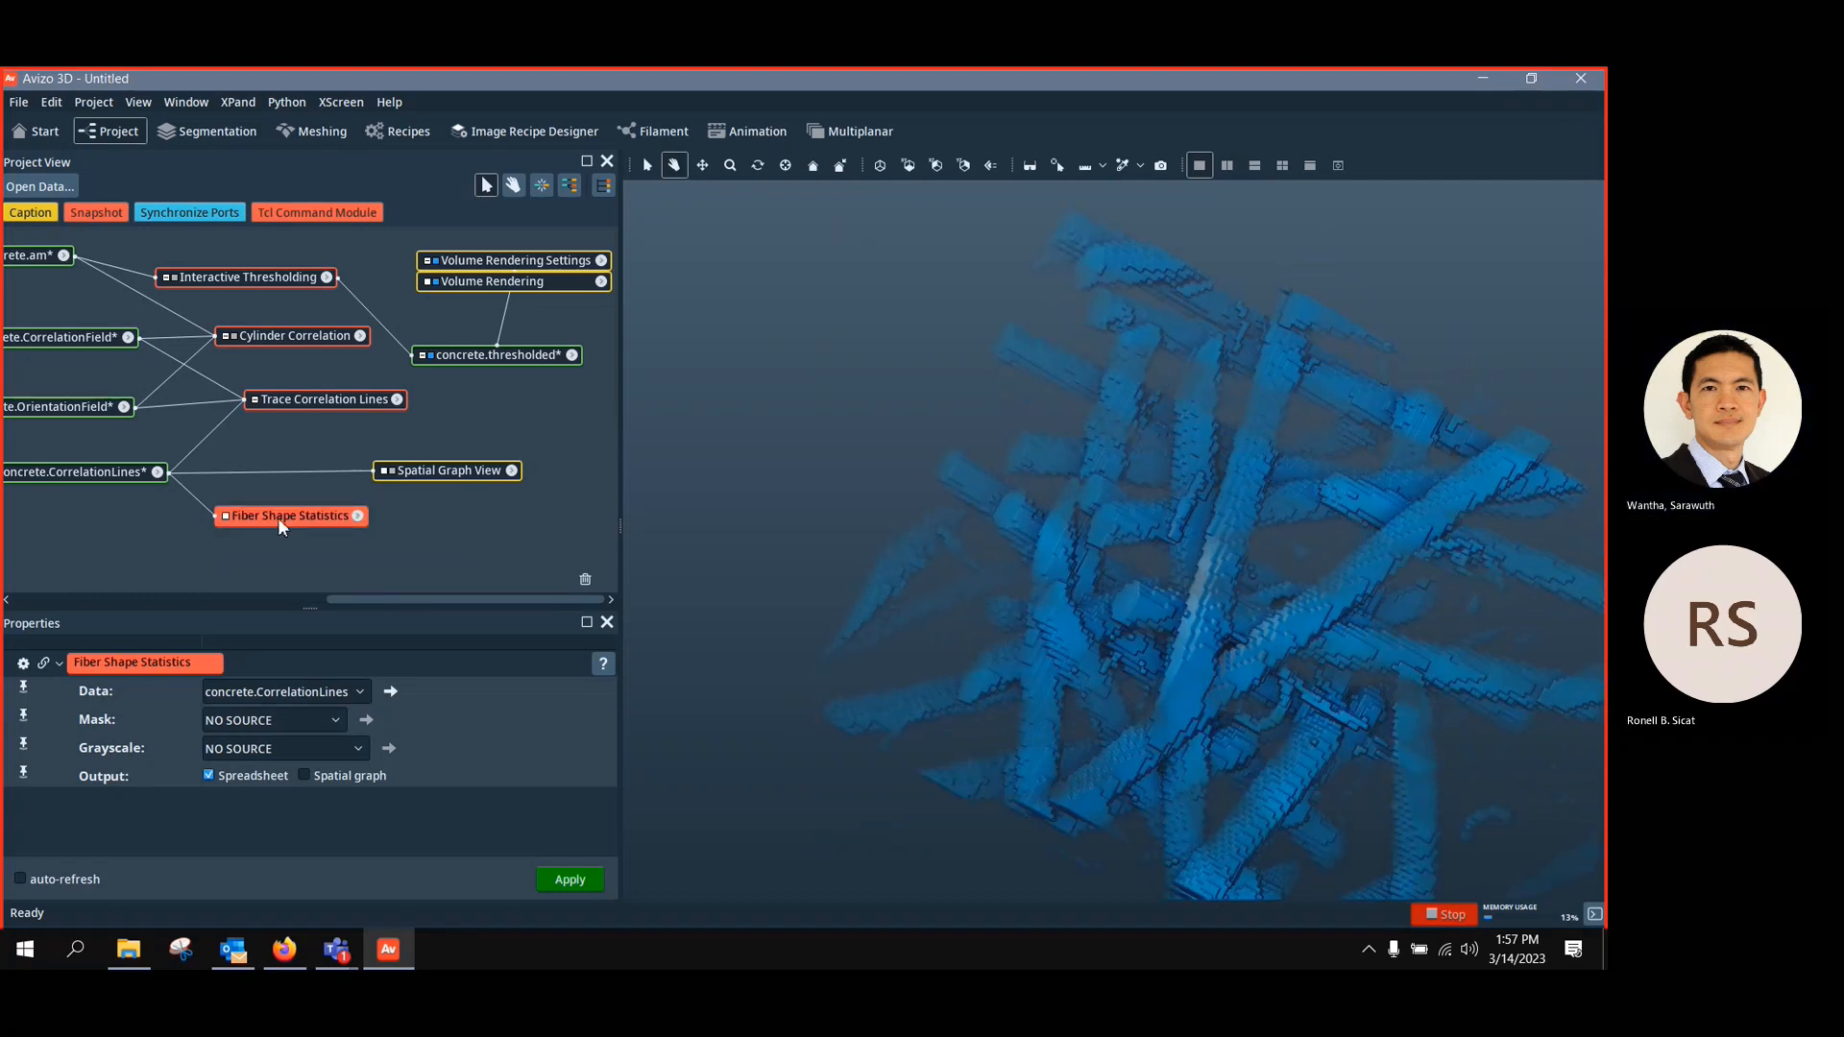
click(226, 517)
click(258, 564)
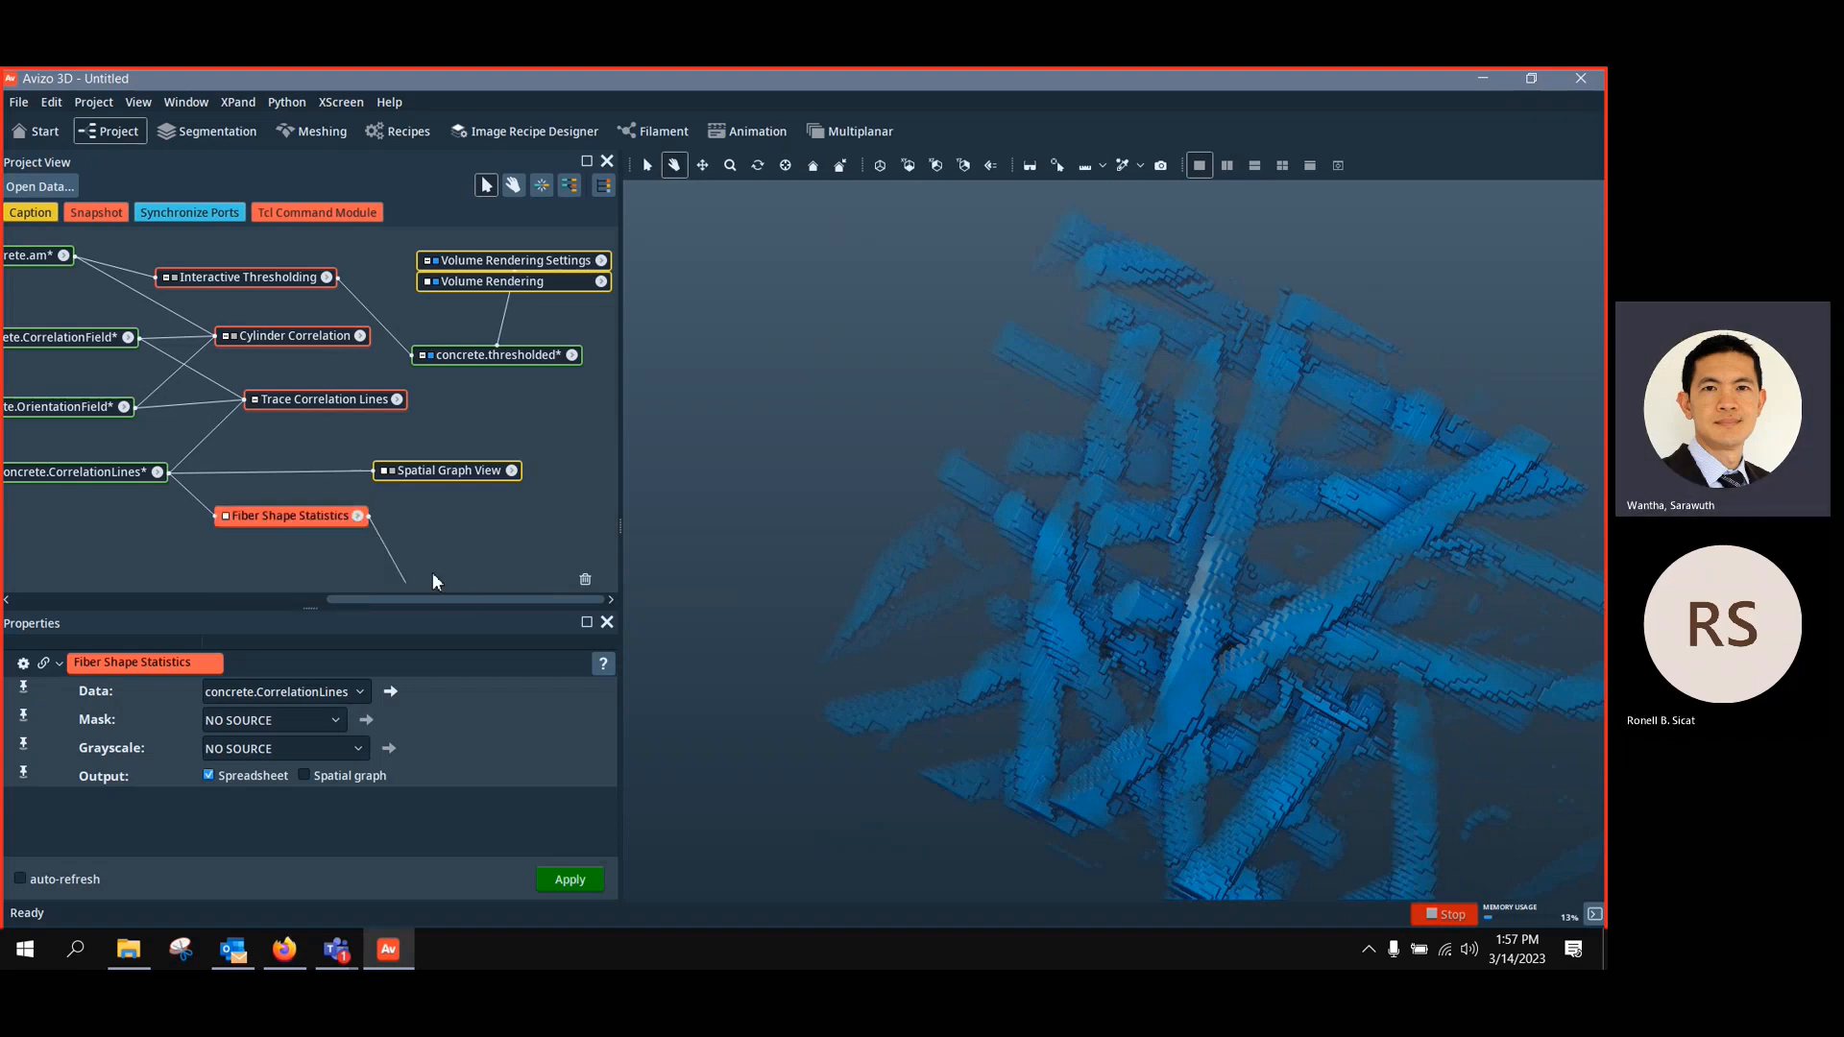
click(534, 361)
drag(1232, 660, 1250, 596)
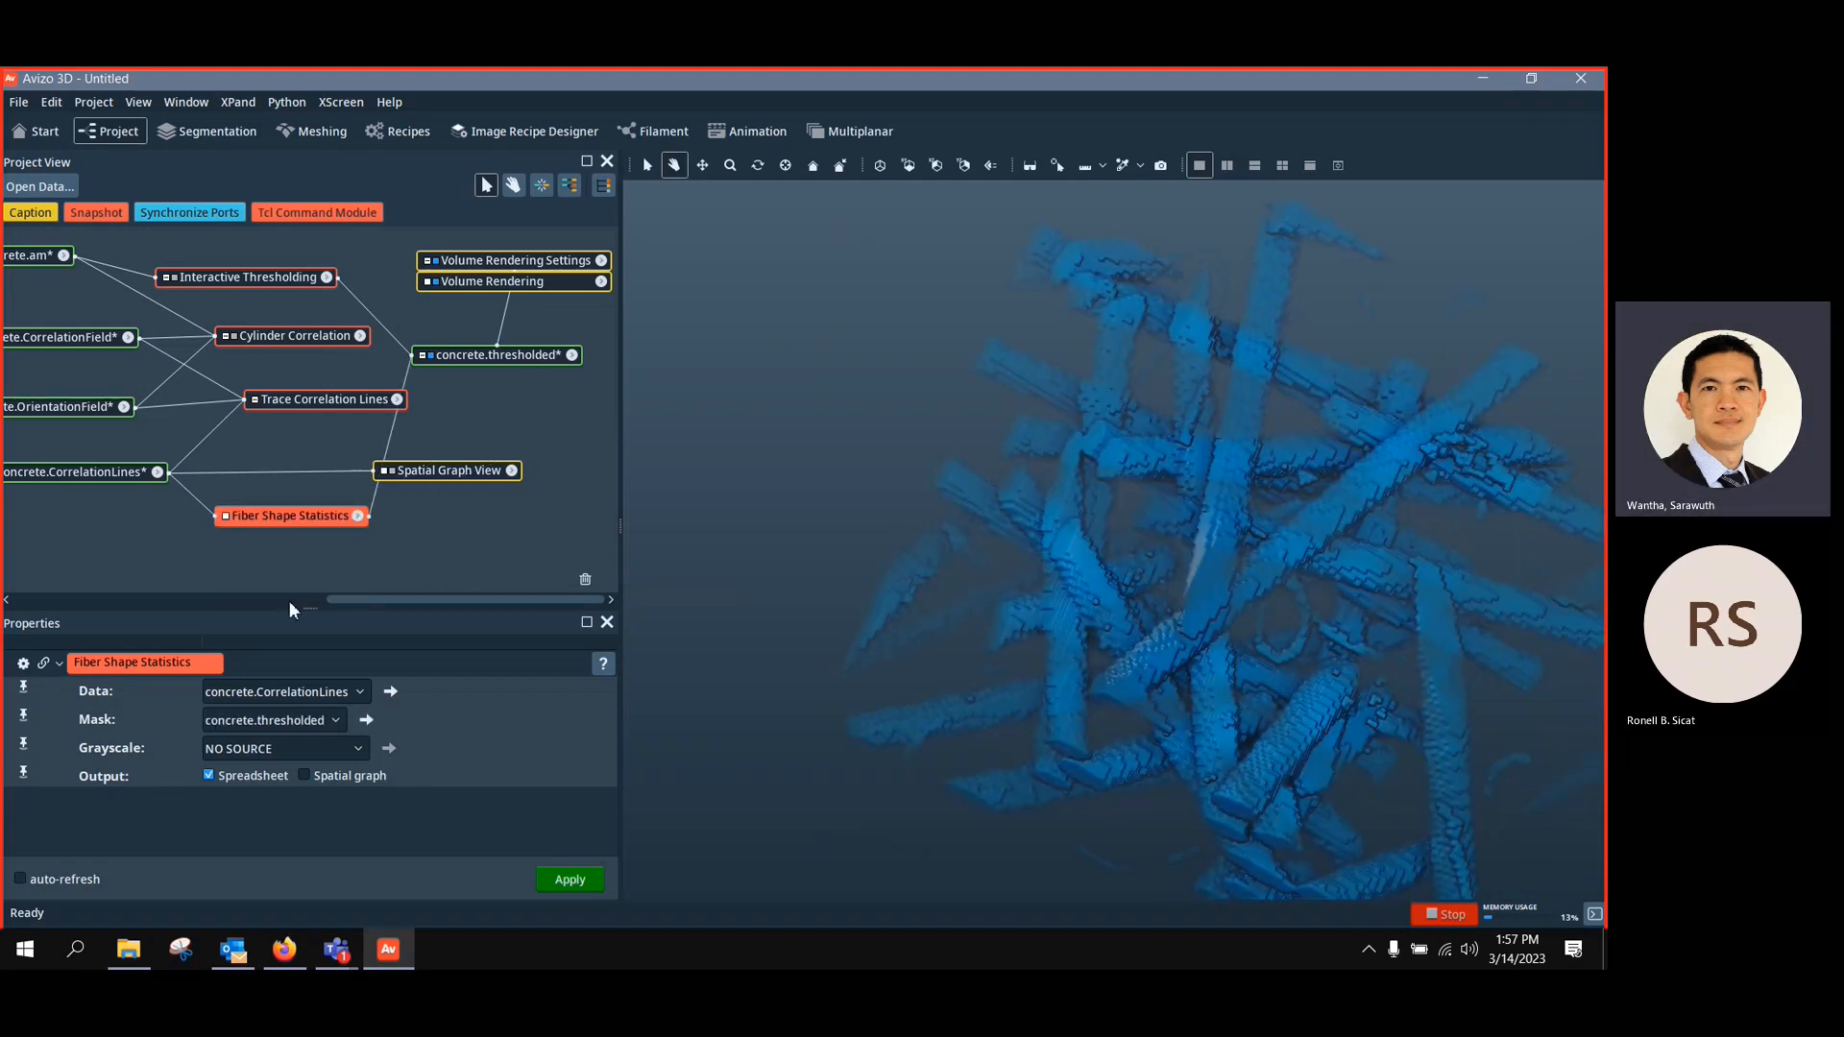
Set concrete.am as the grayscale input, enable the Spatial graph output alongside Spreadsheet, and compute the fiber shape statistics
click(227, 517)
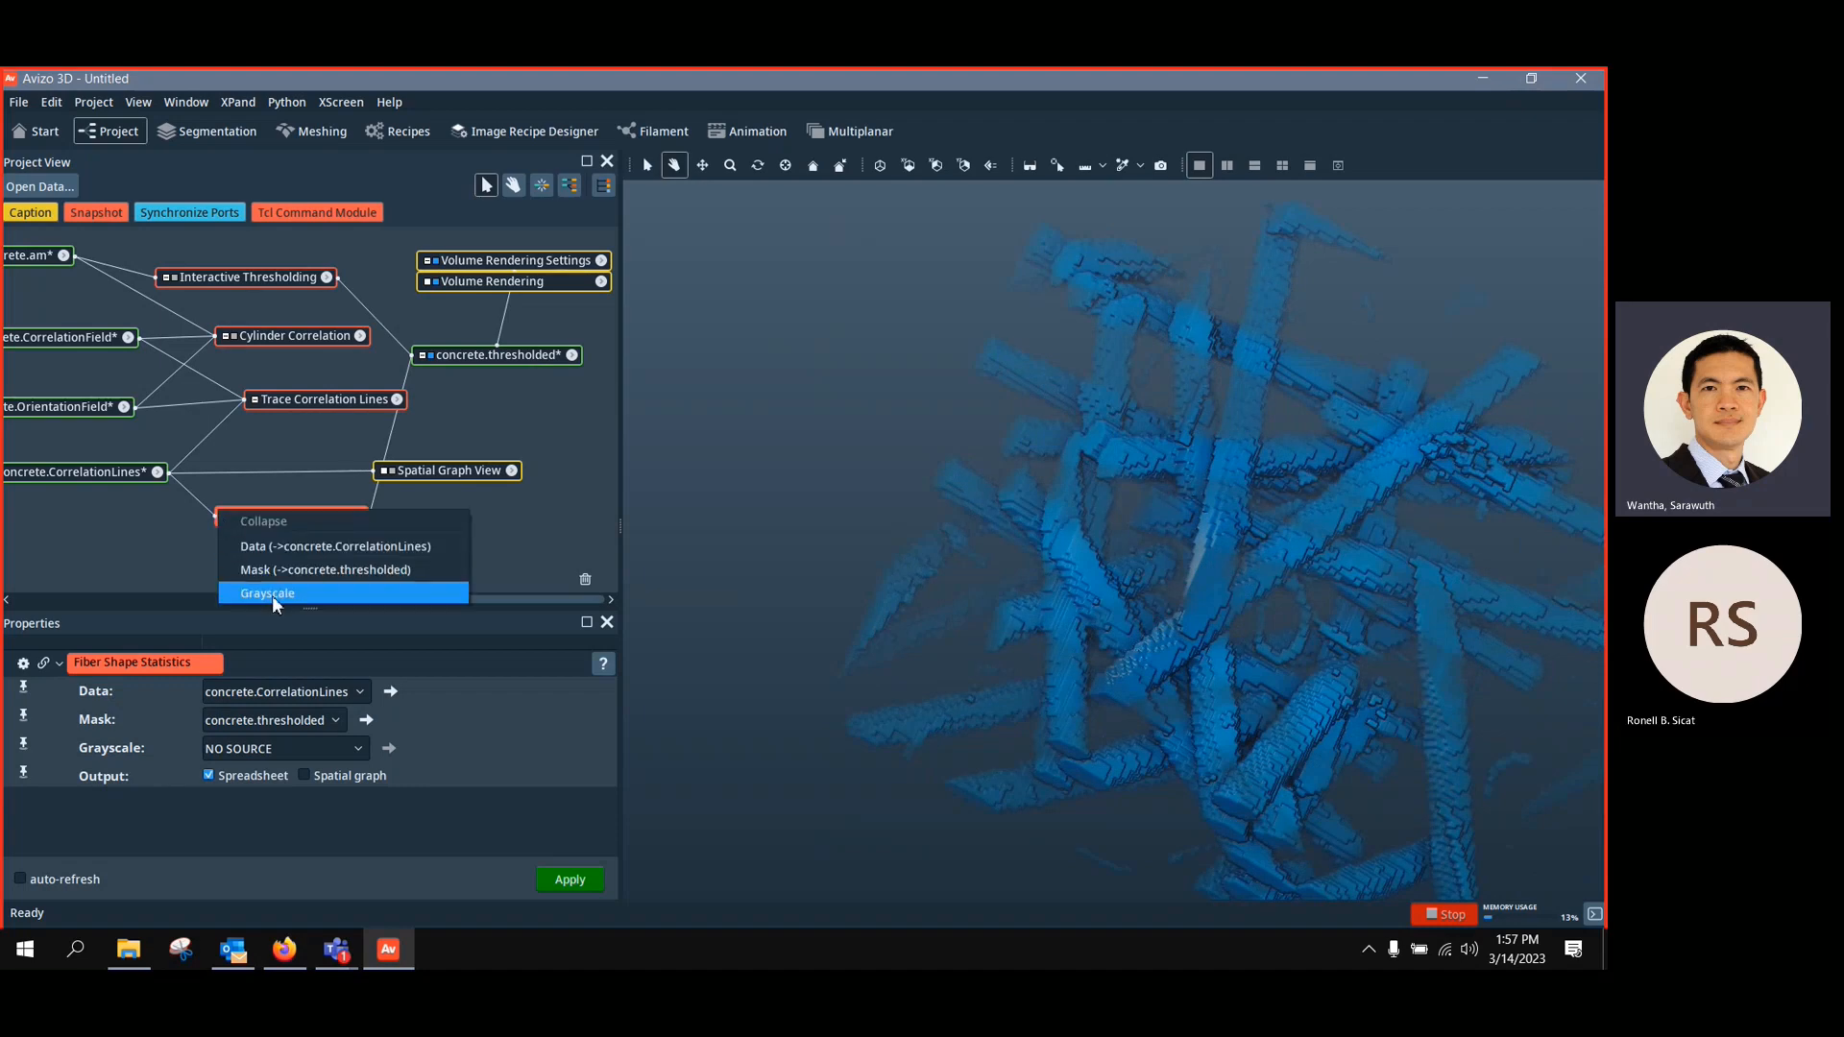
click(272, 595)
click(23, 259)
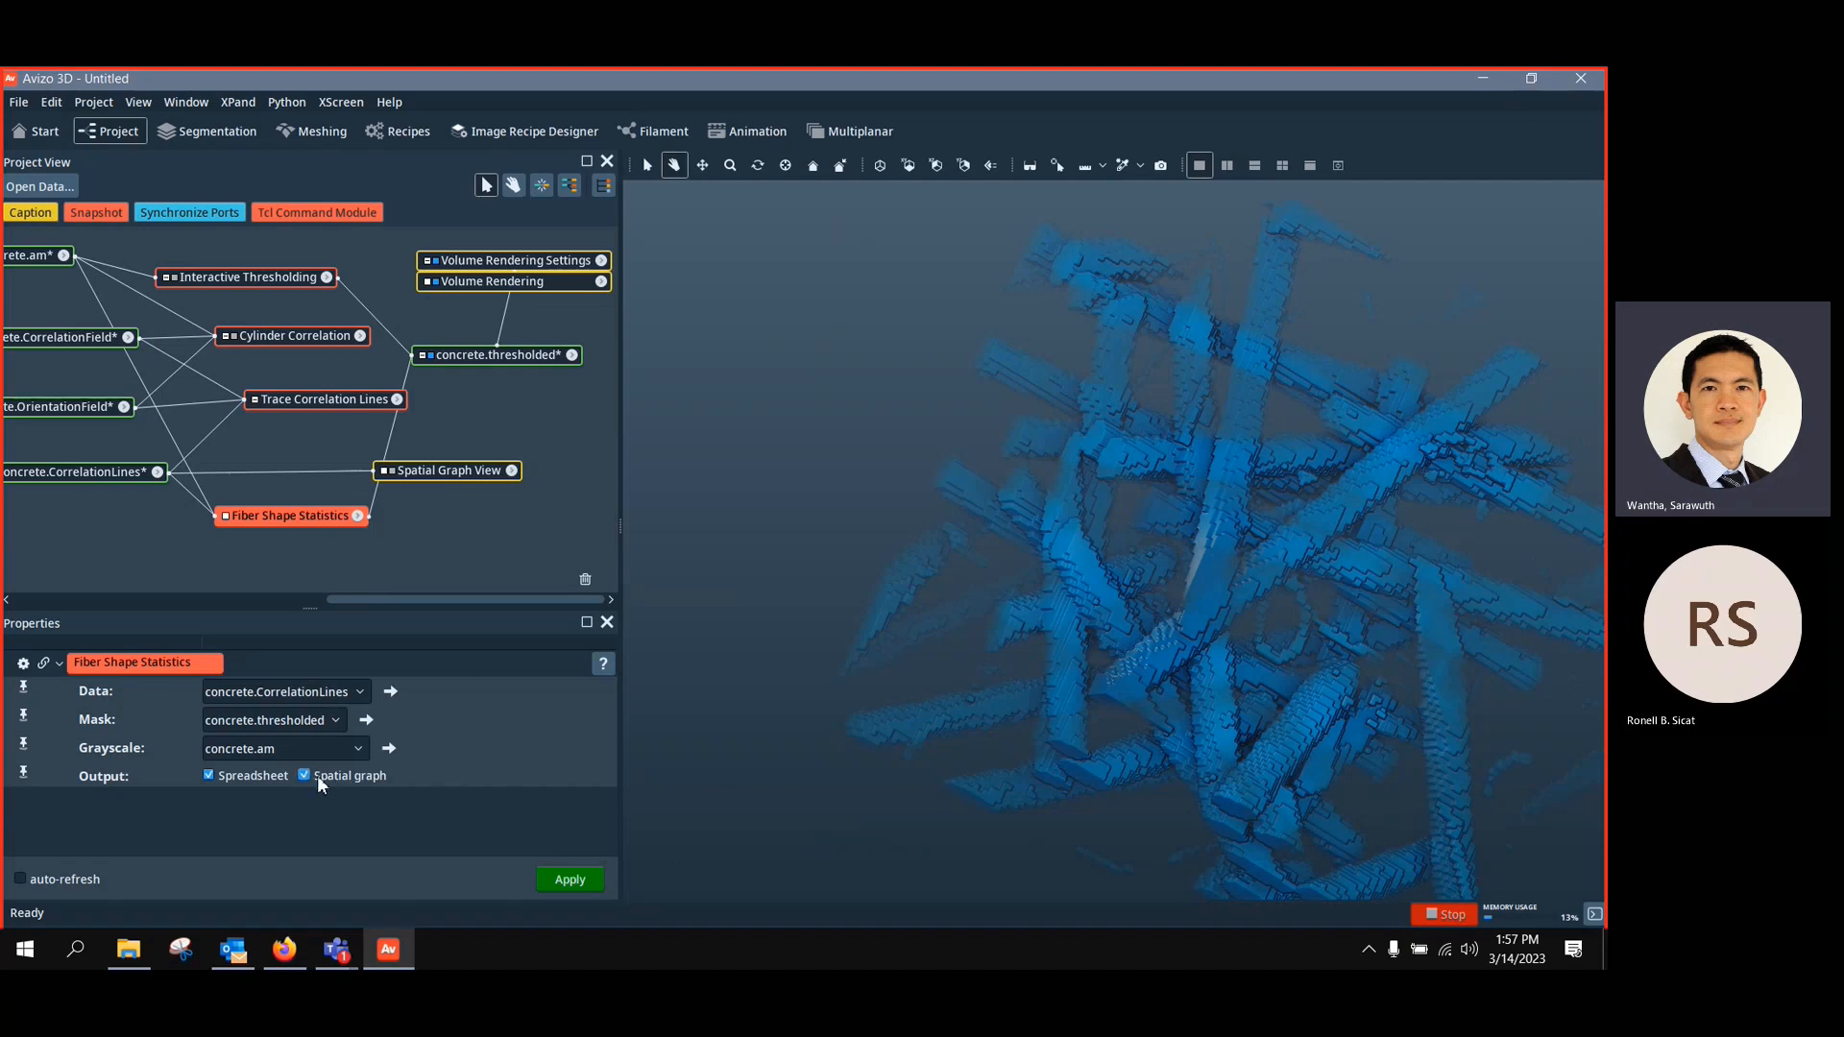
click(567, 880)
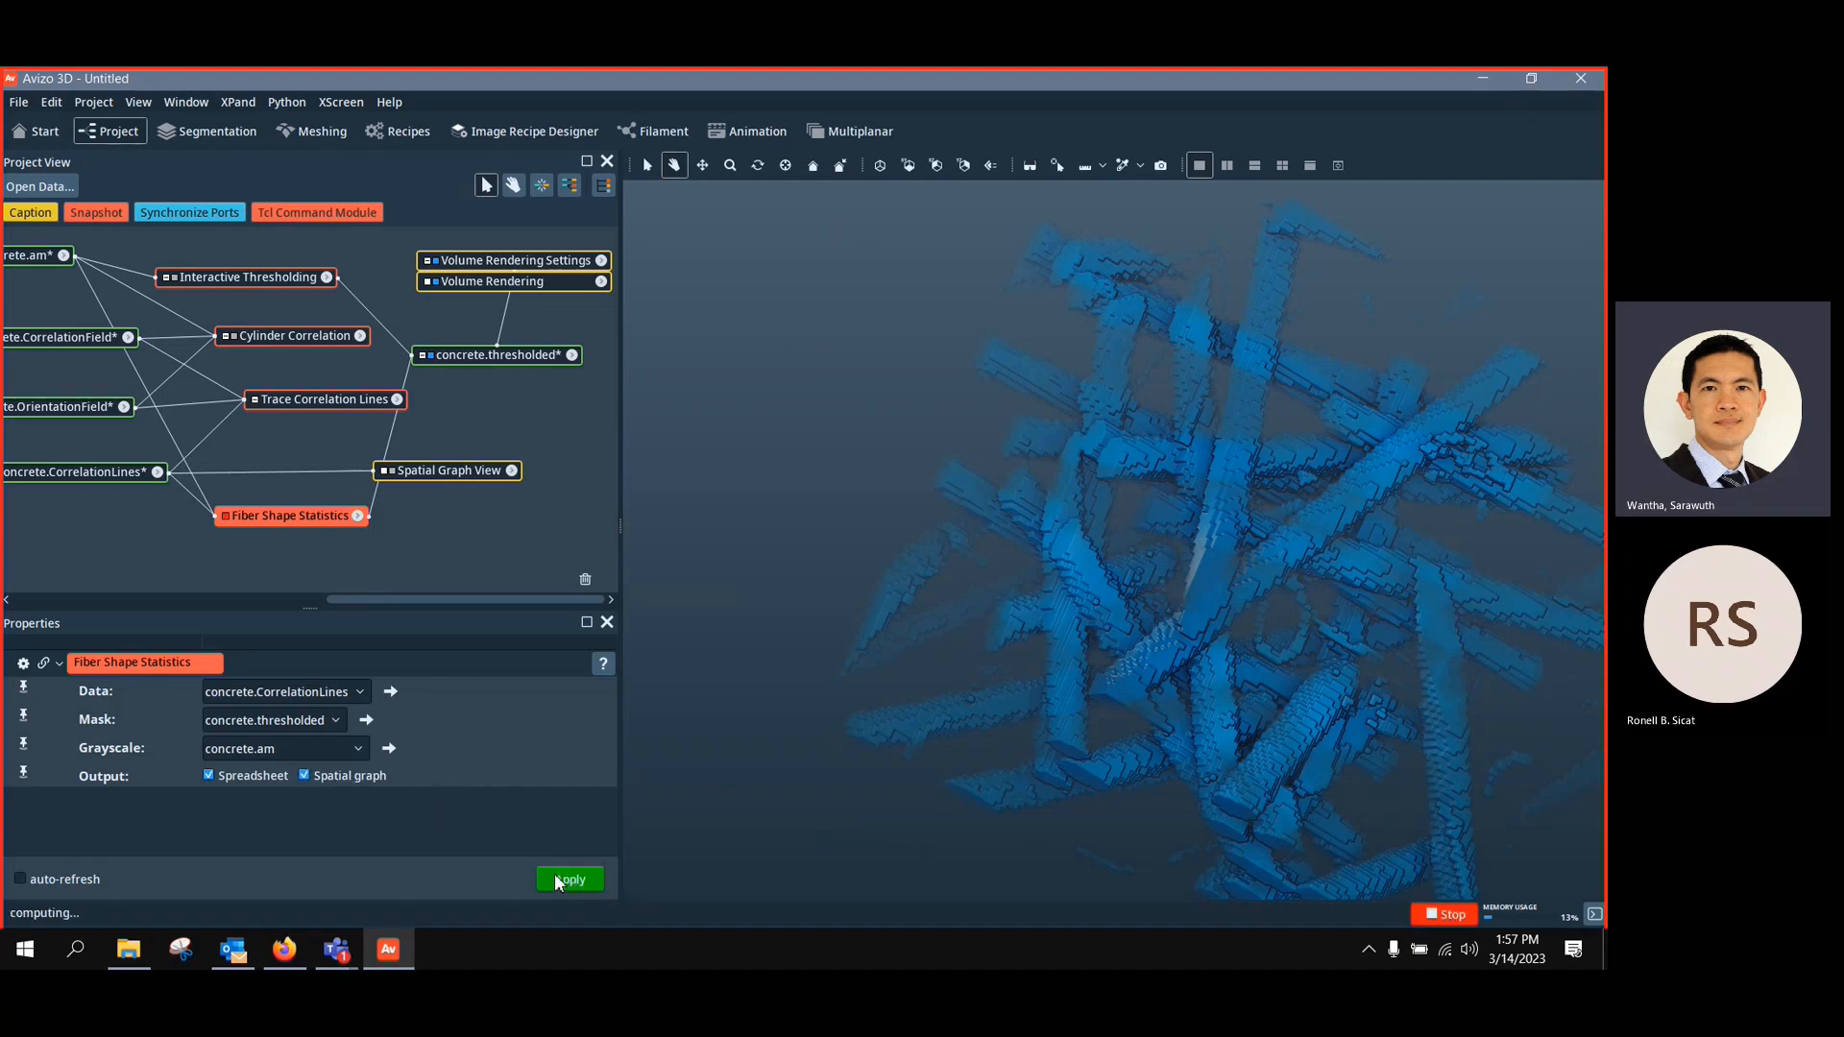
Reposition the concrete.statistics output and the Spatial Graph View module in the project network
mouse_move(100, 544)
mouse_down()
mouse_move(69, 580)
mouse_move(74, 547)
mouse_up()
drag(444, 471, 465, 469)
middle_drag(1109, 546, 821, 492)
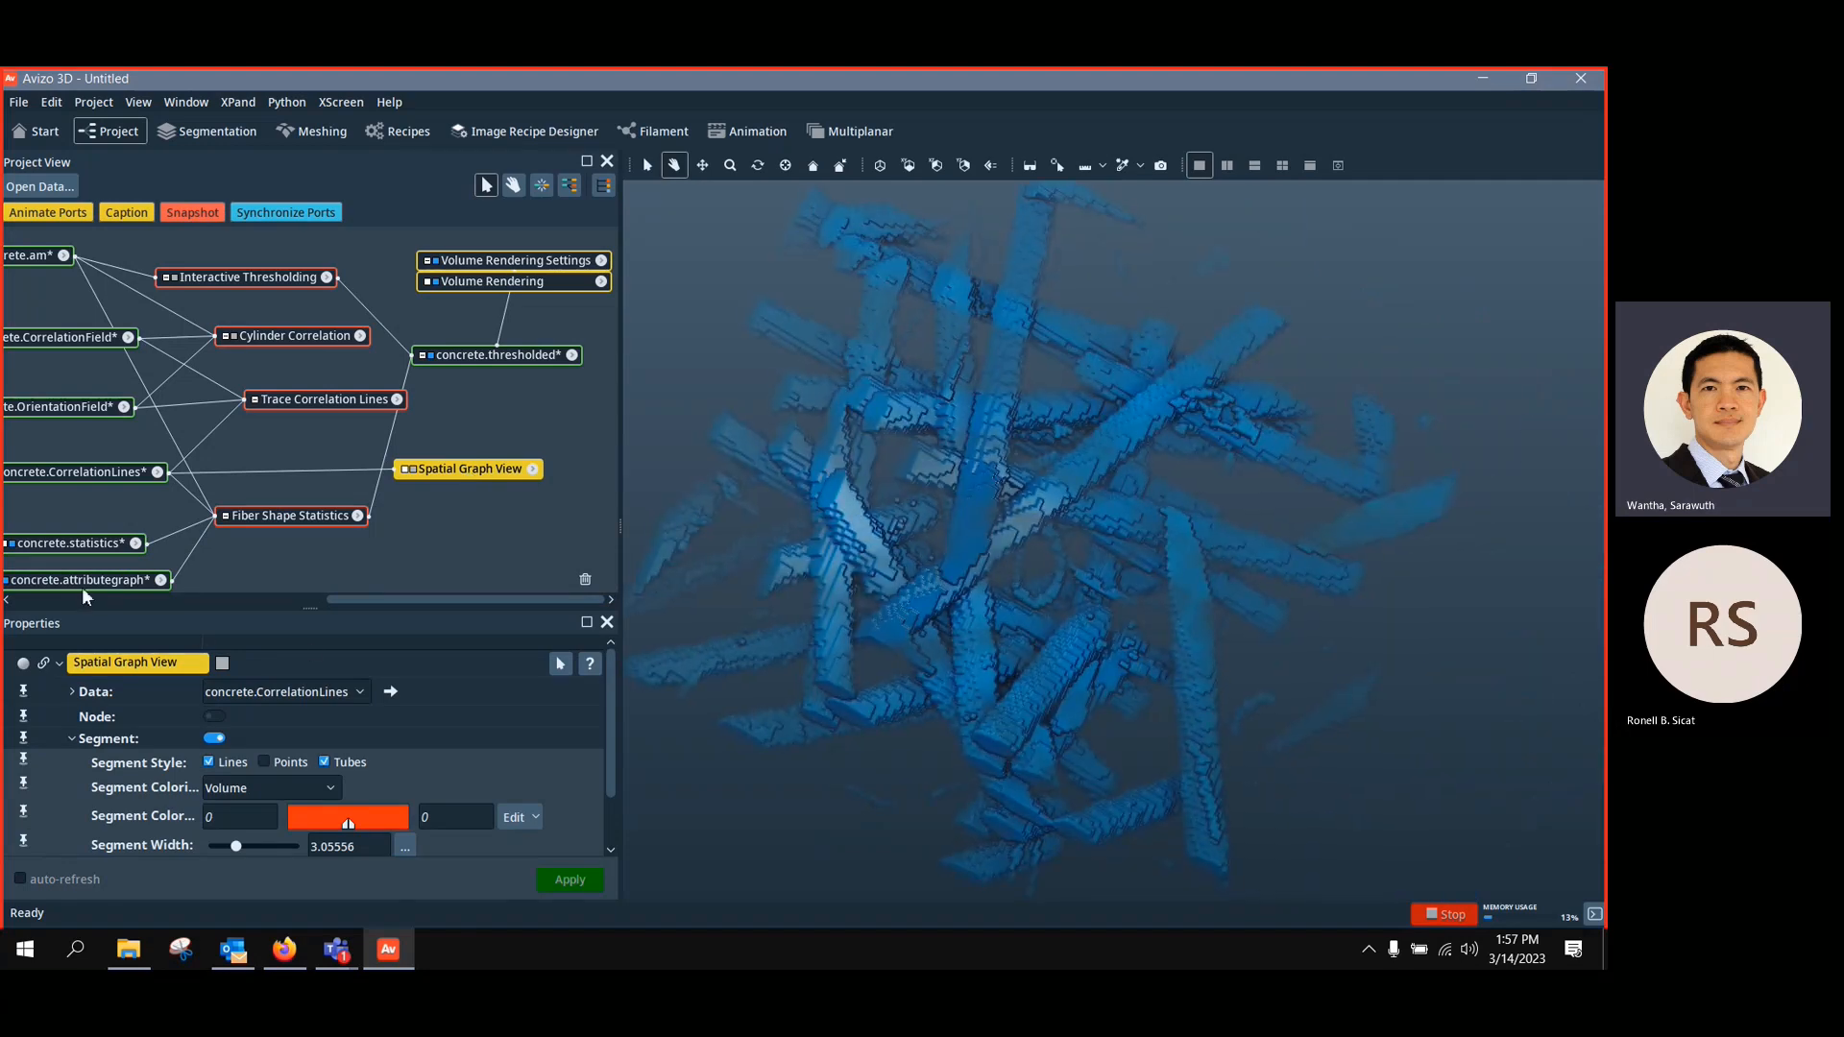
Examine the diameter, area, volume and cross-section columns in the concrete.statistics spreadsheet, and close the tables
click(77, 545)
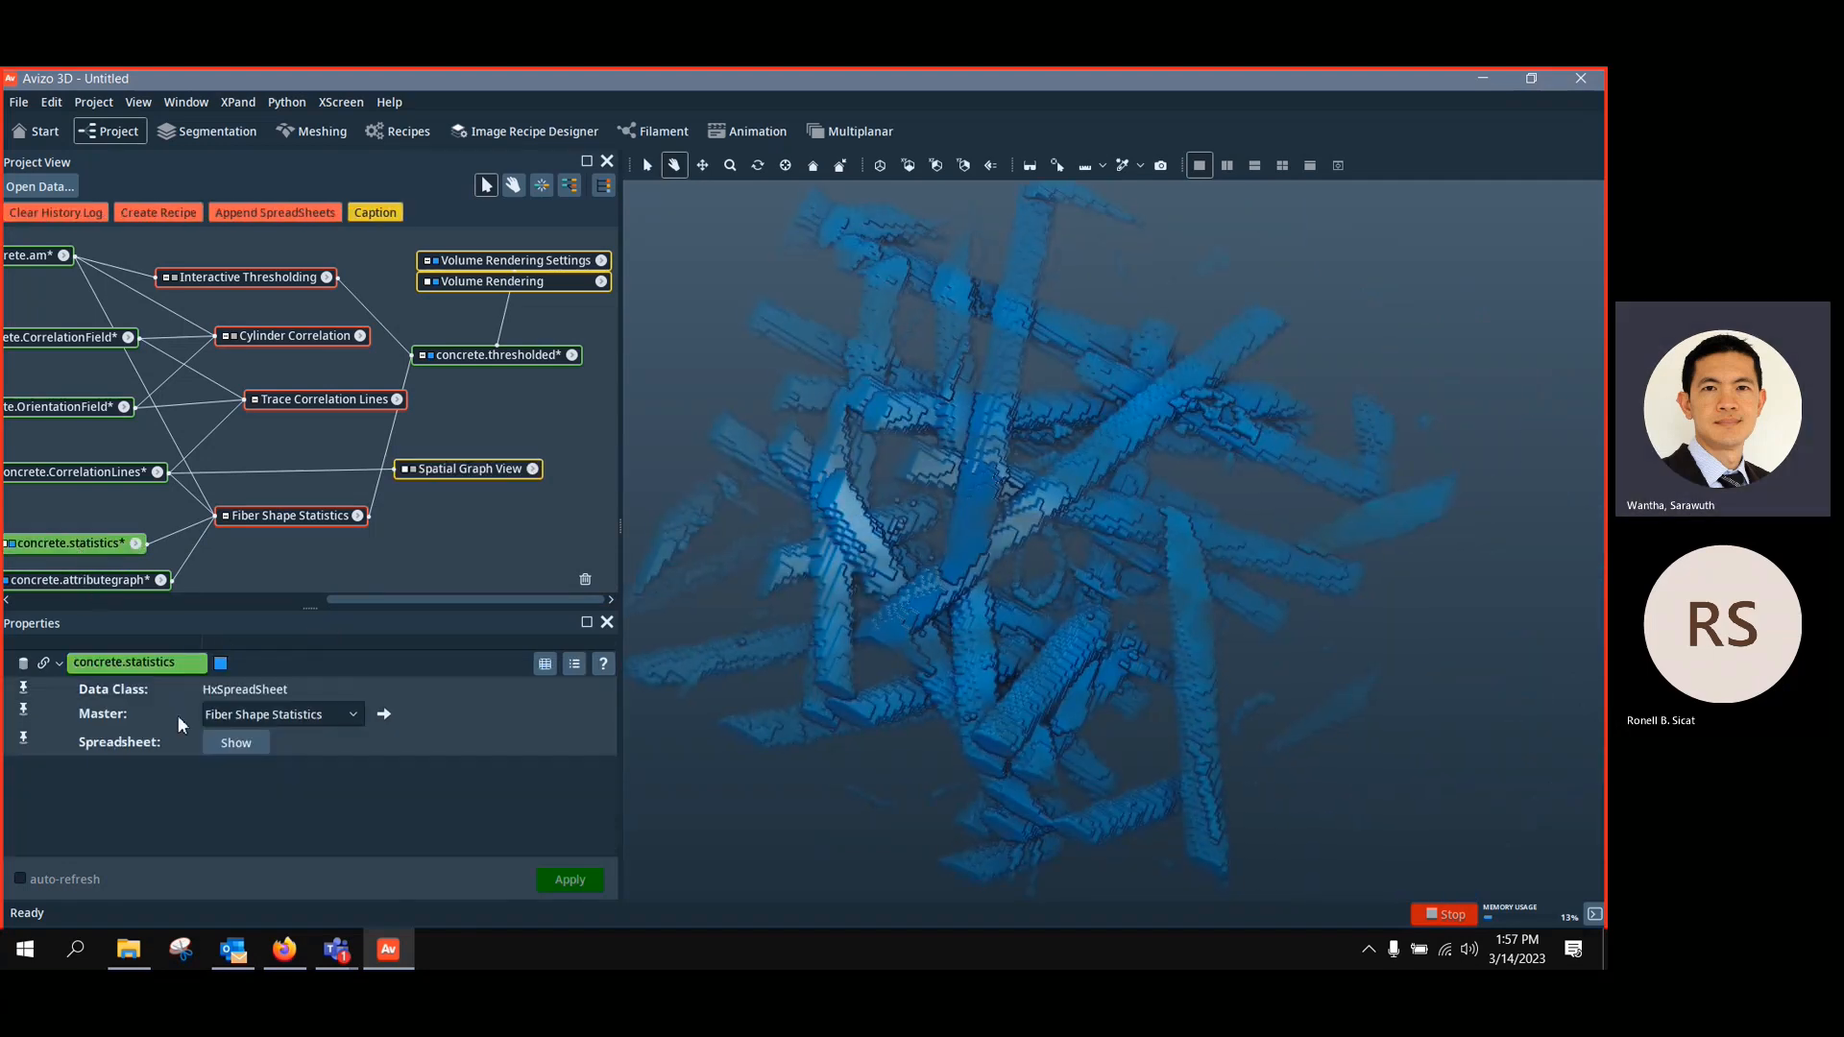
click(231, 745)
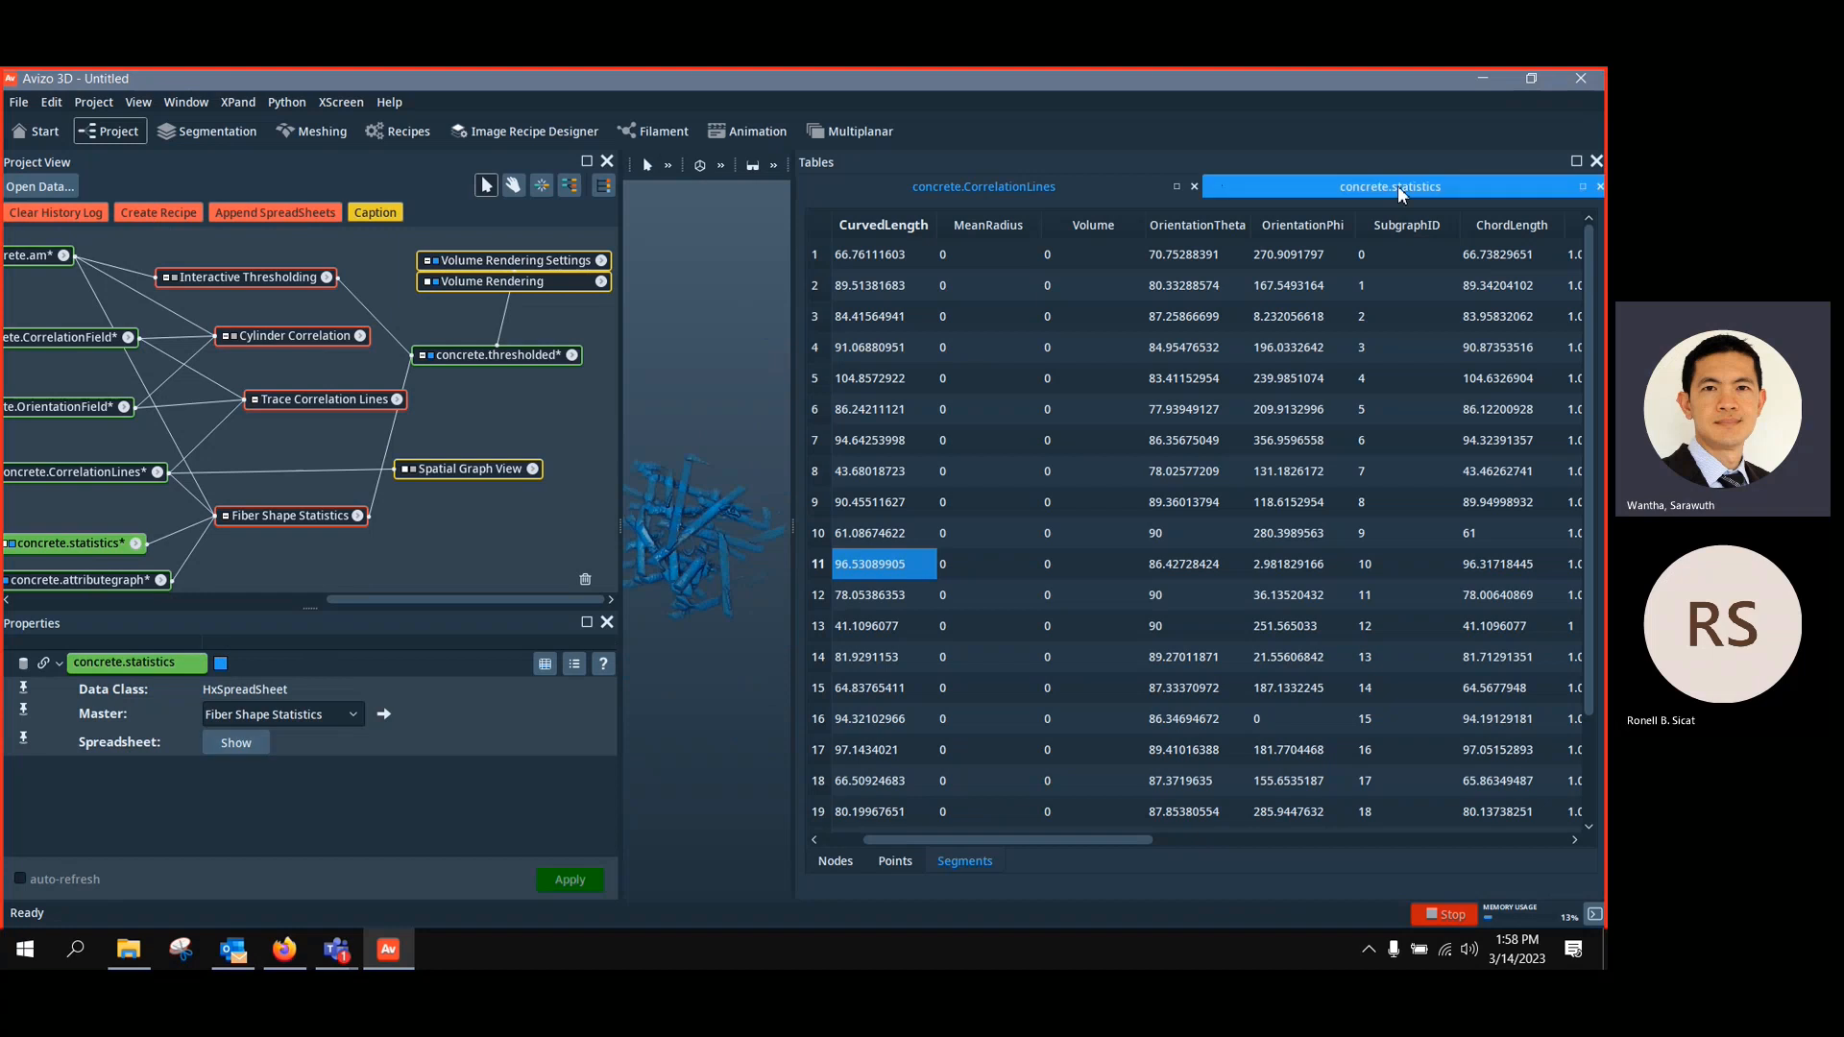
click(1036, 255)
click(1051, 252)
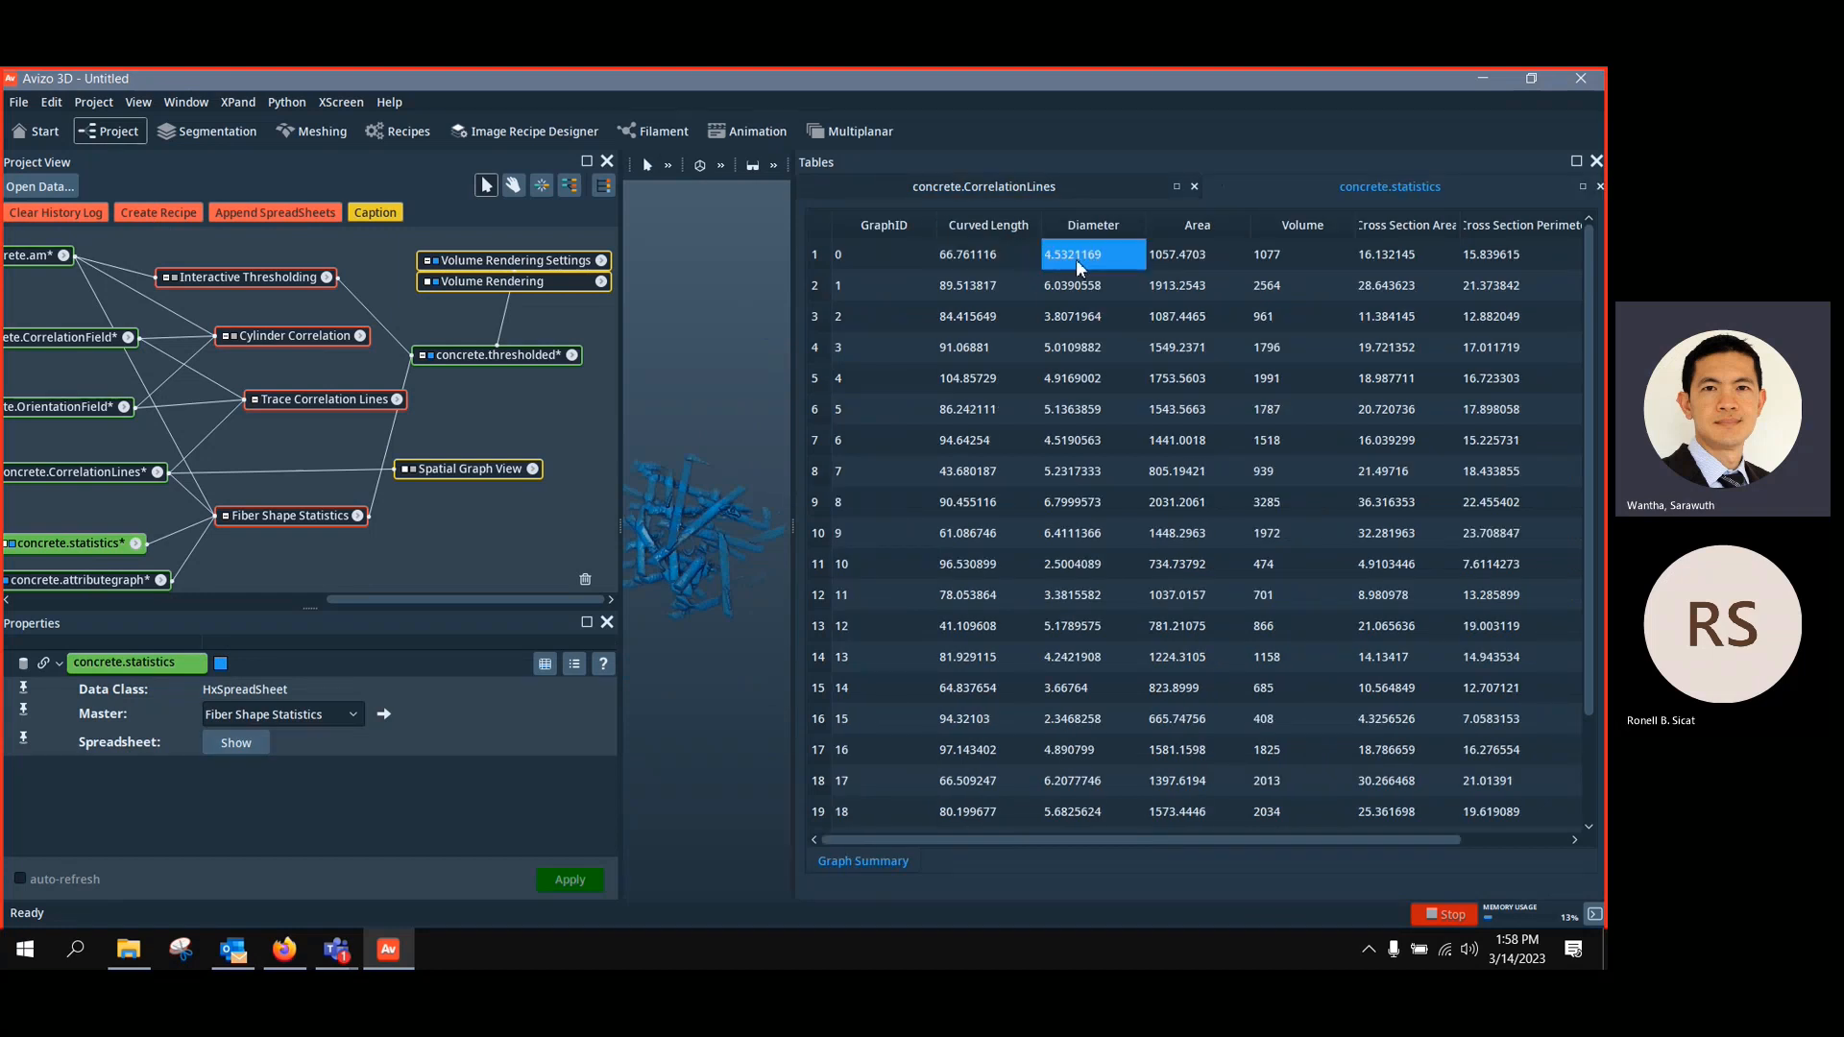
drag(1076, 260, 1330, 442)
drag(1270, 837, 1141, 815)
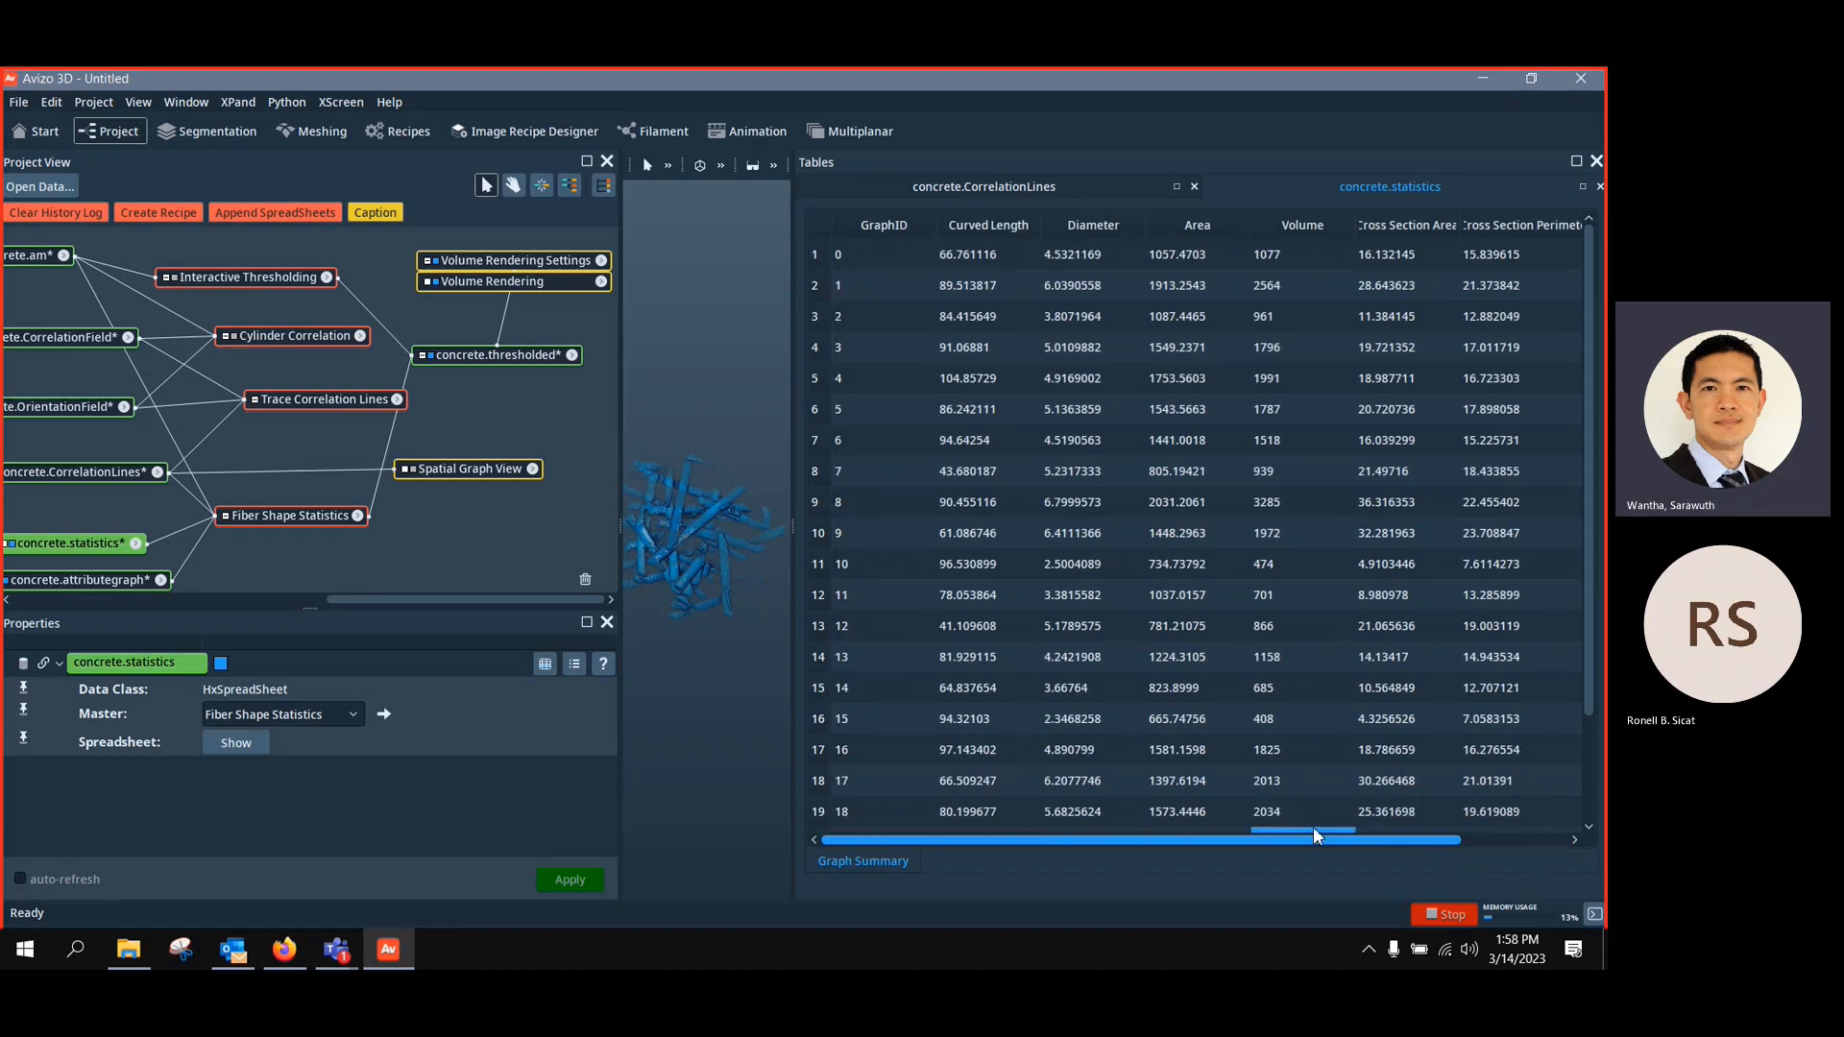
drag(1314, 834, 1326, 827)
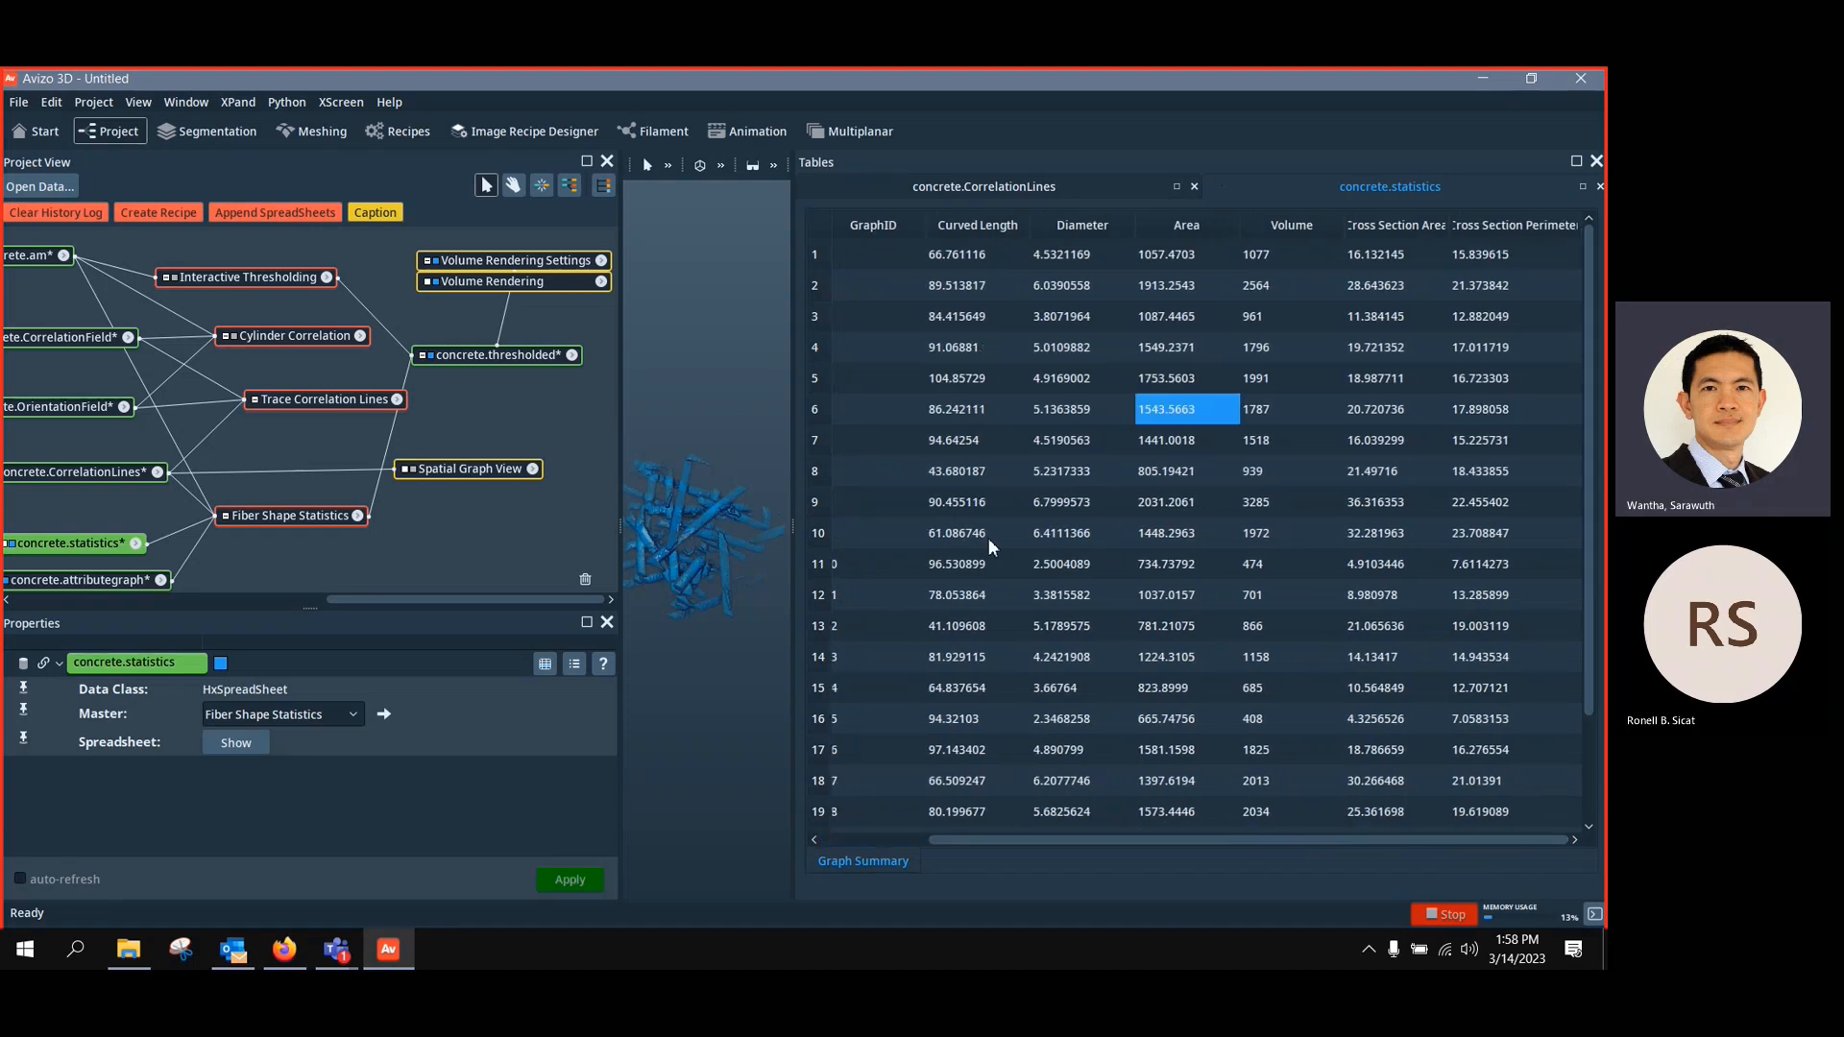
click(1596, 162)
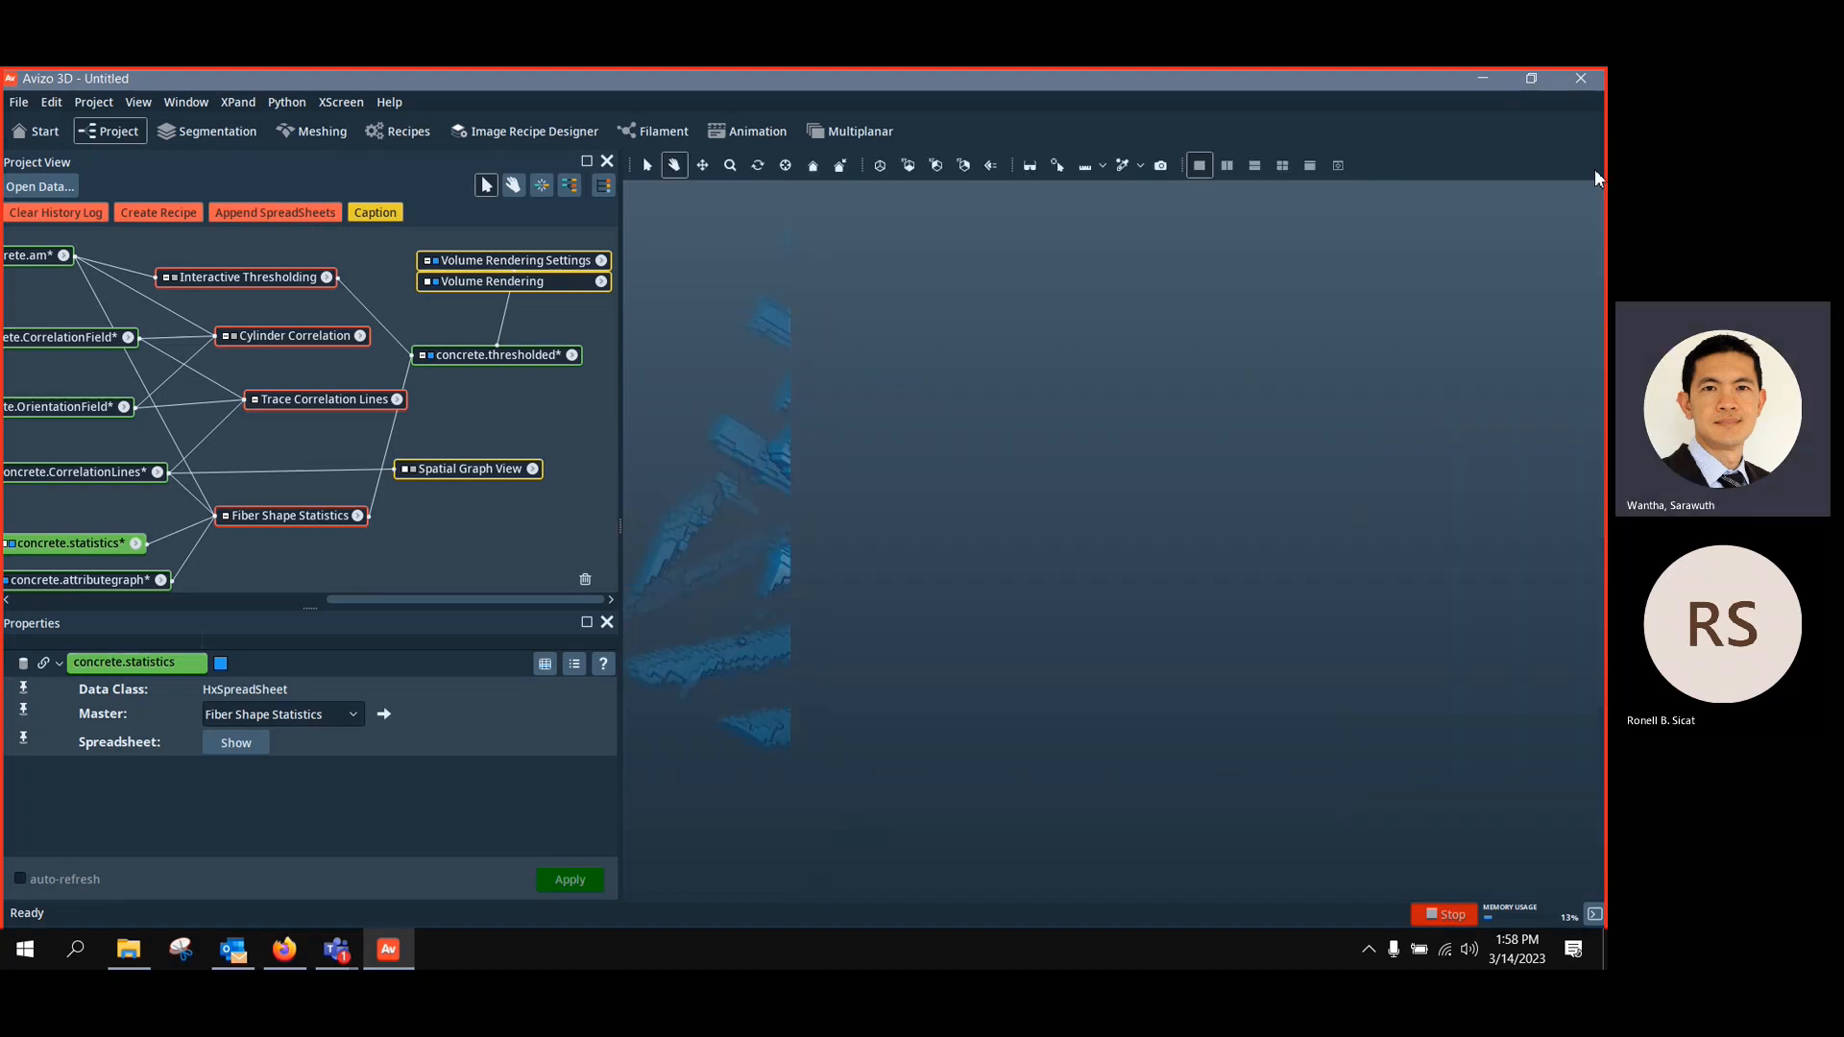
Connect the Spatial Graph View to concrete.attributegraph, place it beside that data, and make it visible
click(130, 580)
drag(380, 599, 134, 586)
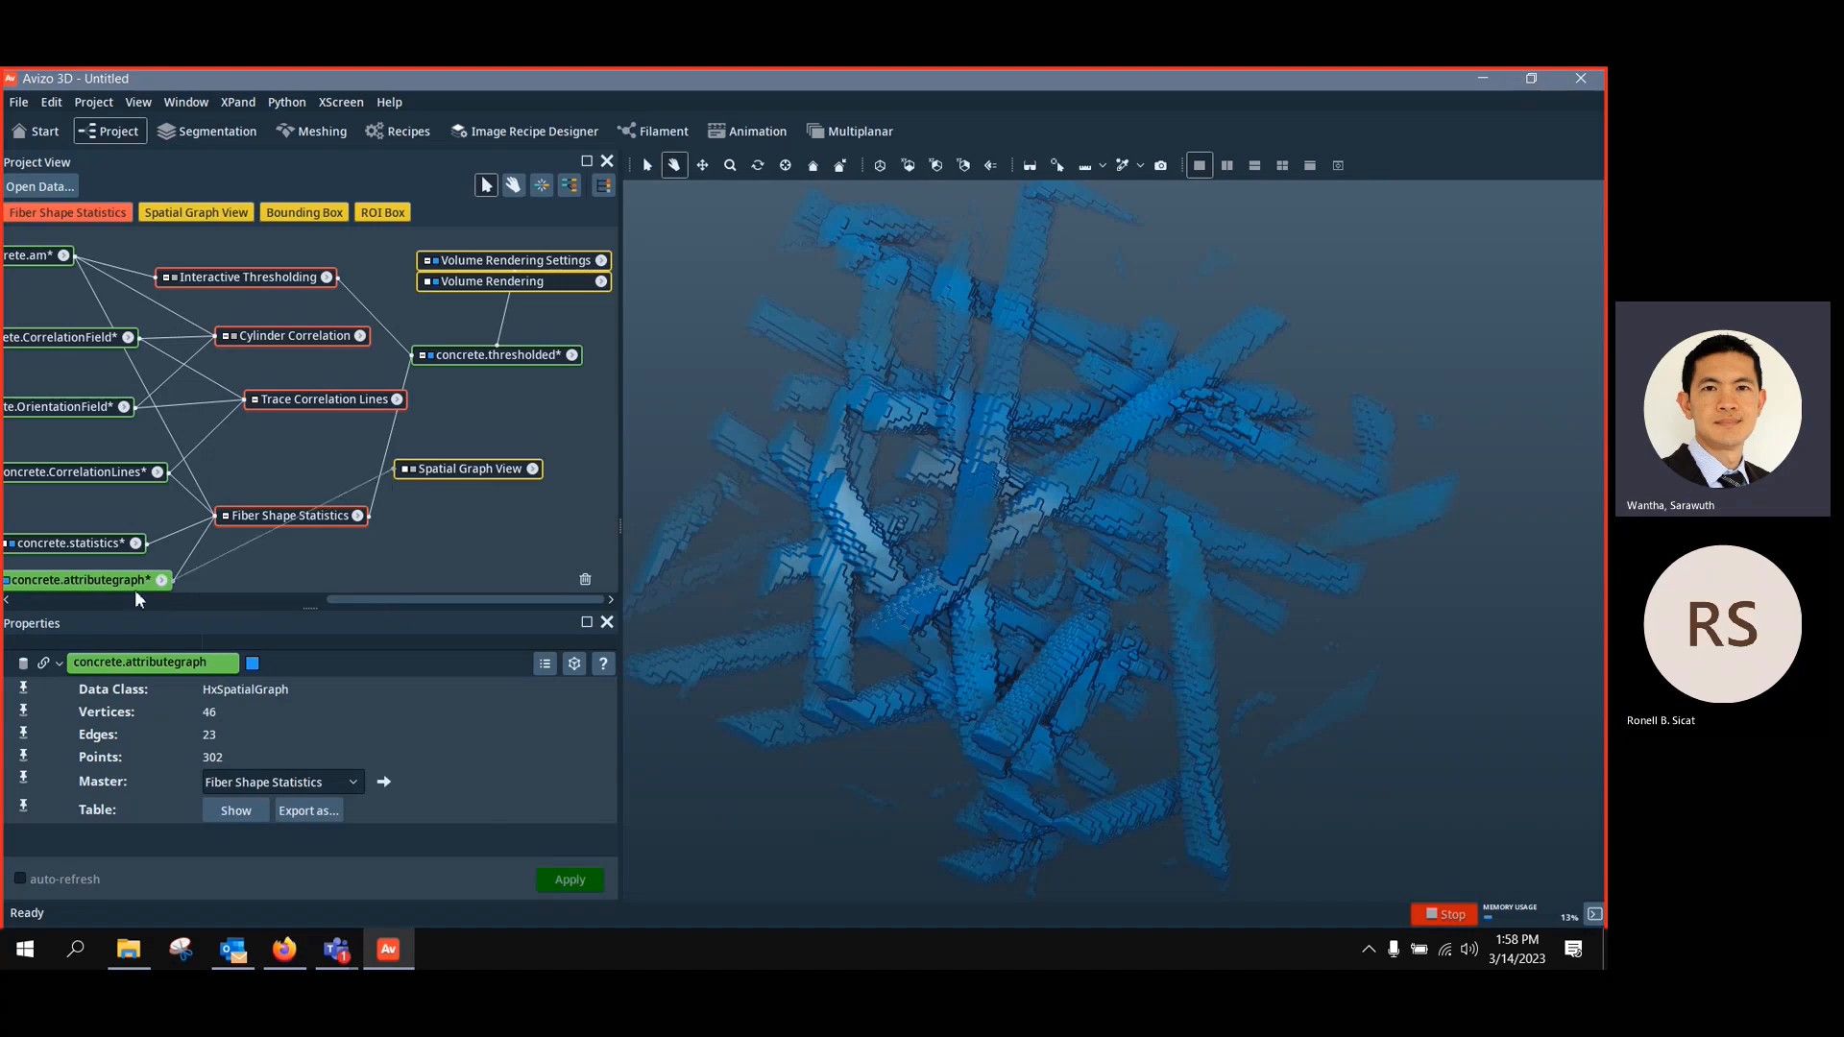
drag(461, 471, 445, 587)
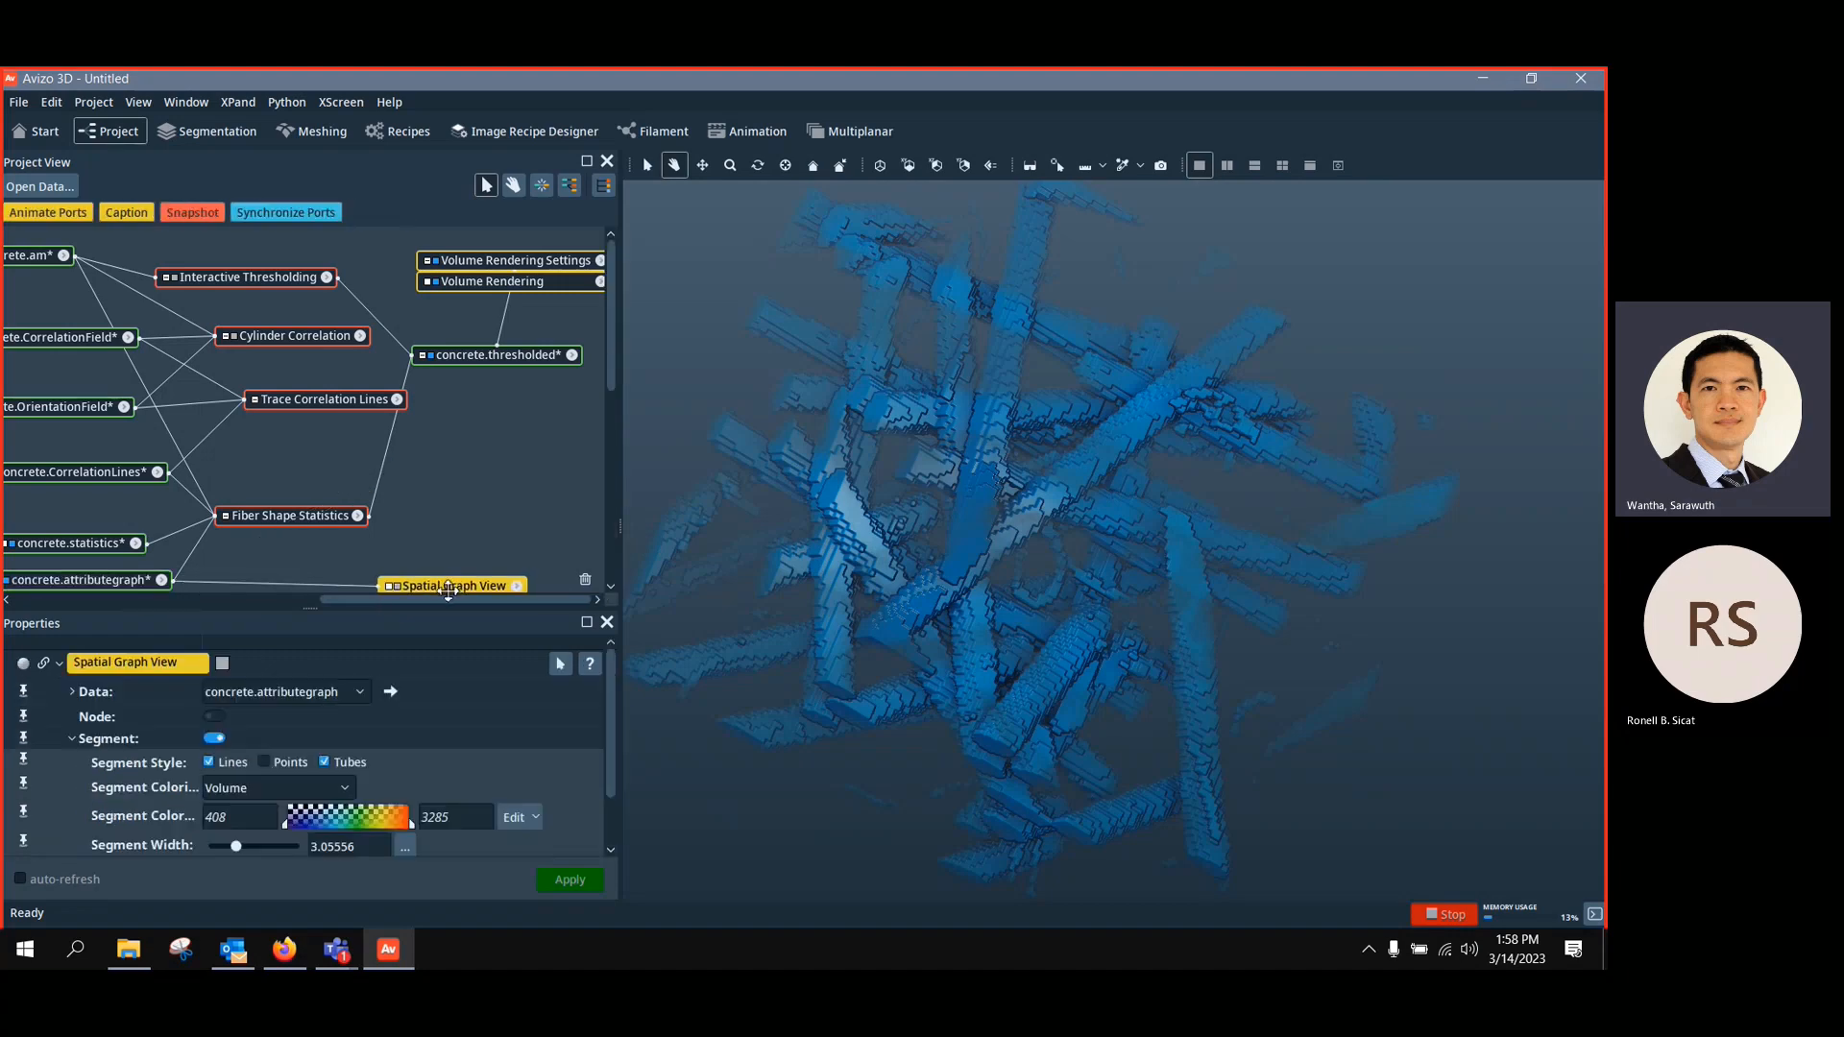
click(393, 585)
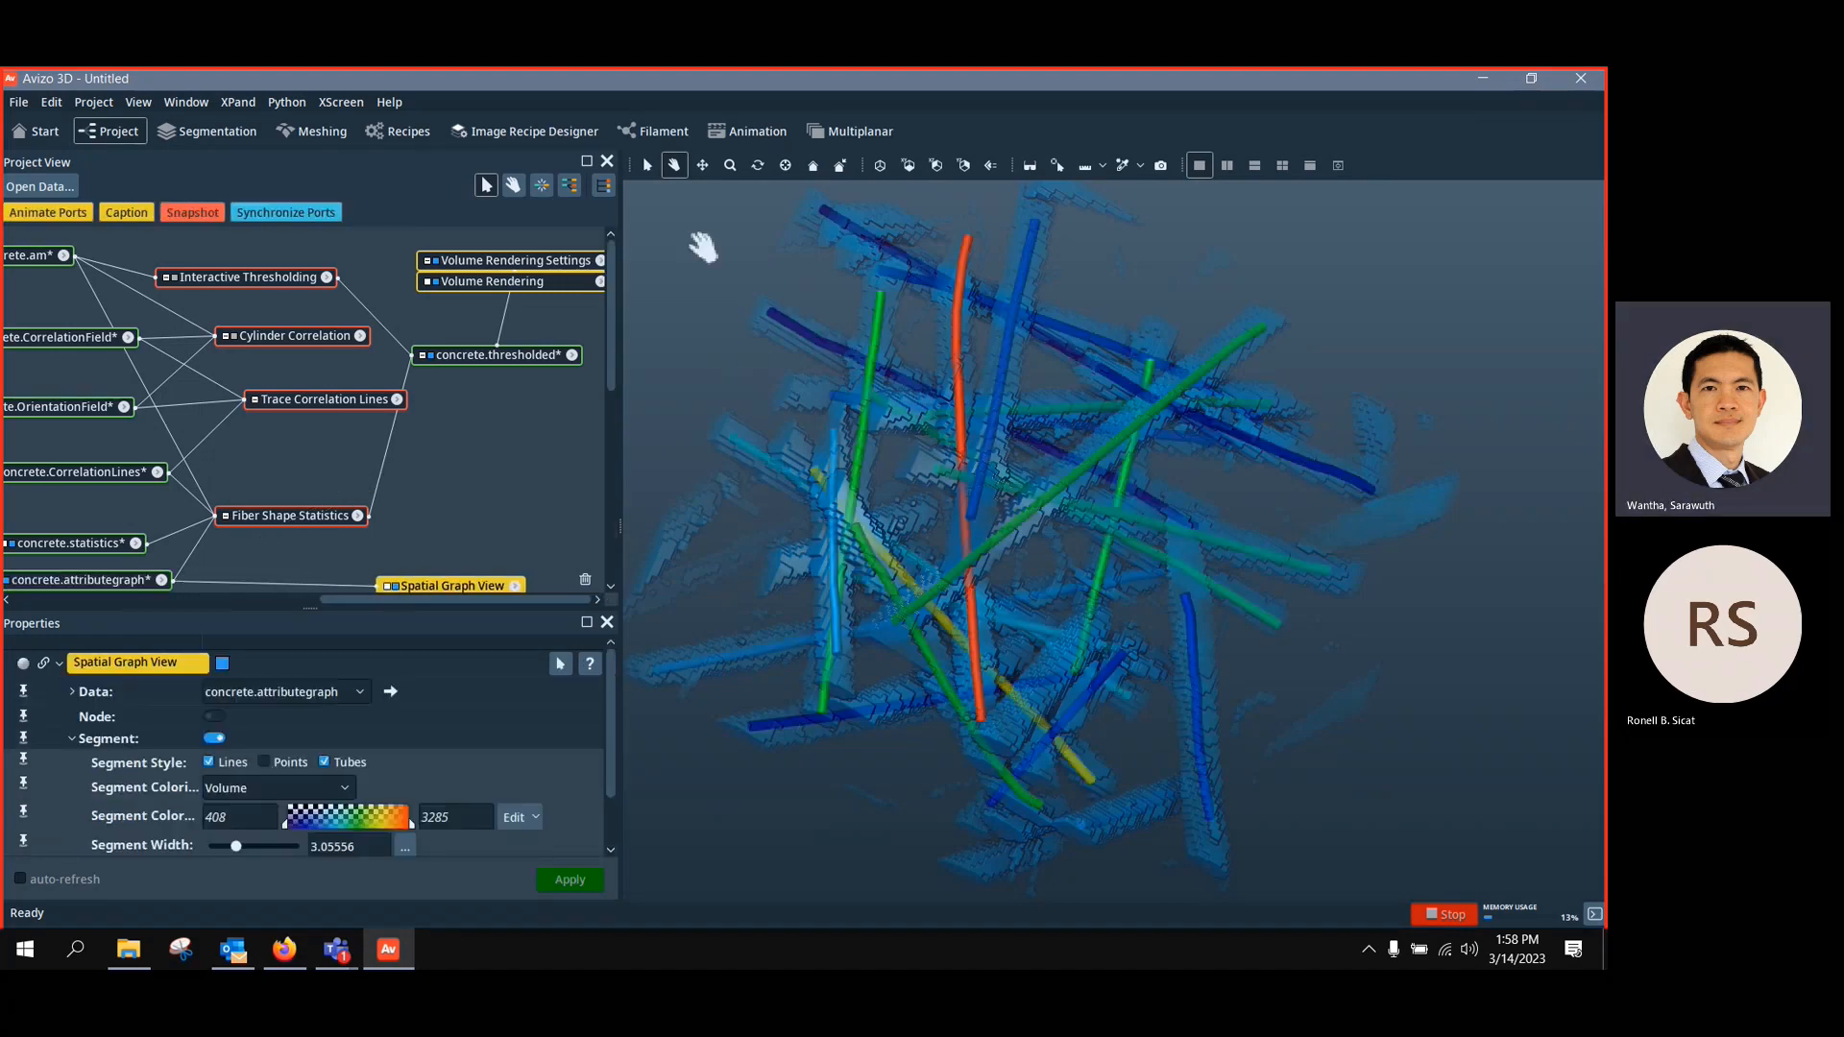
Delete the Volume Rendering Settings and Volume Rendering modules, and nudge the Spatial Graph View back into the visible network
click(502, 267)
key(Delete)
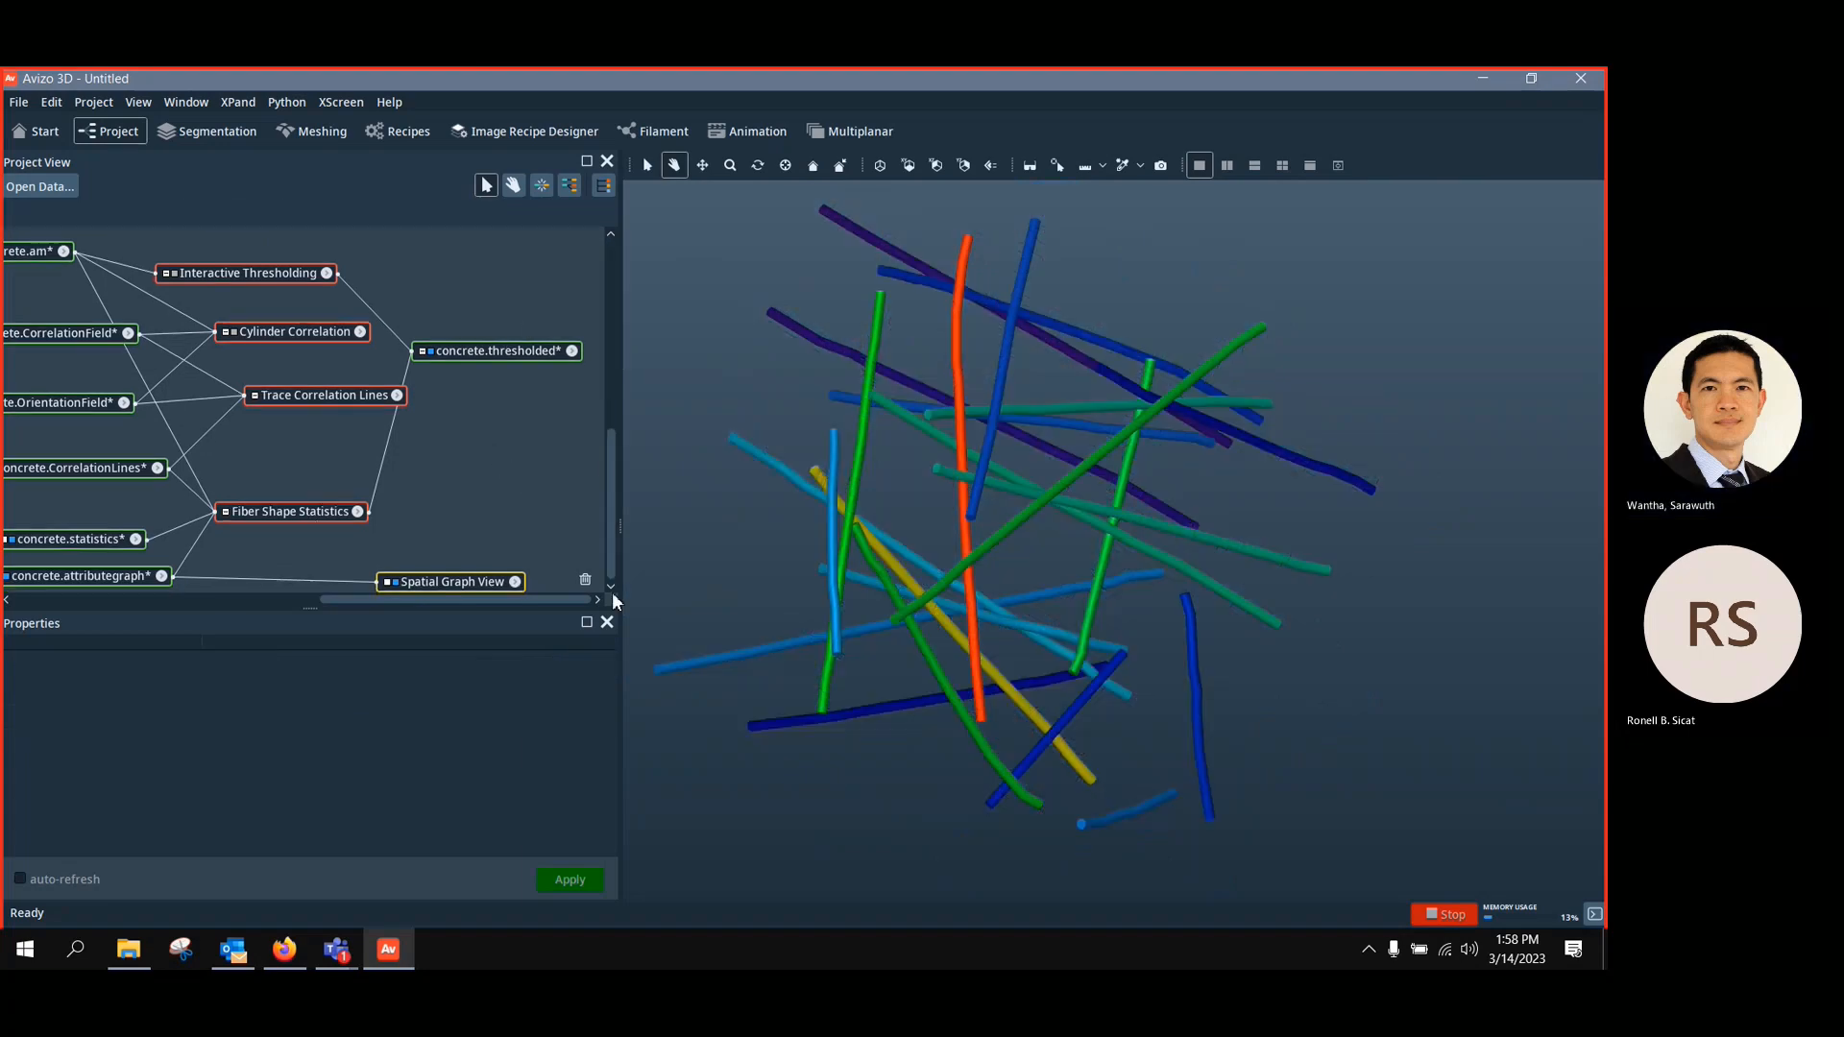
drag(442, 584, 435, 574)
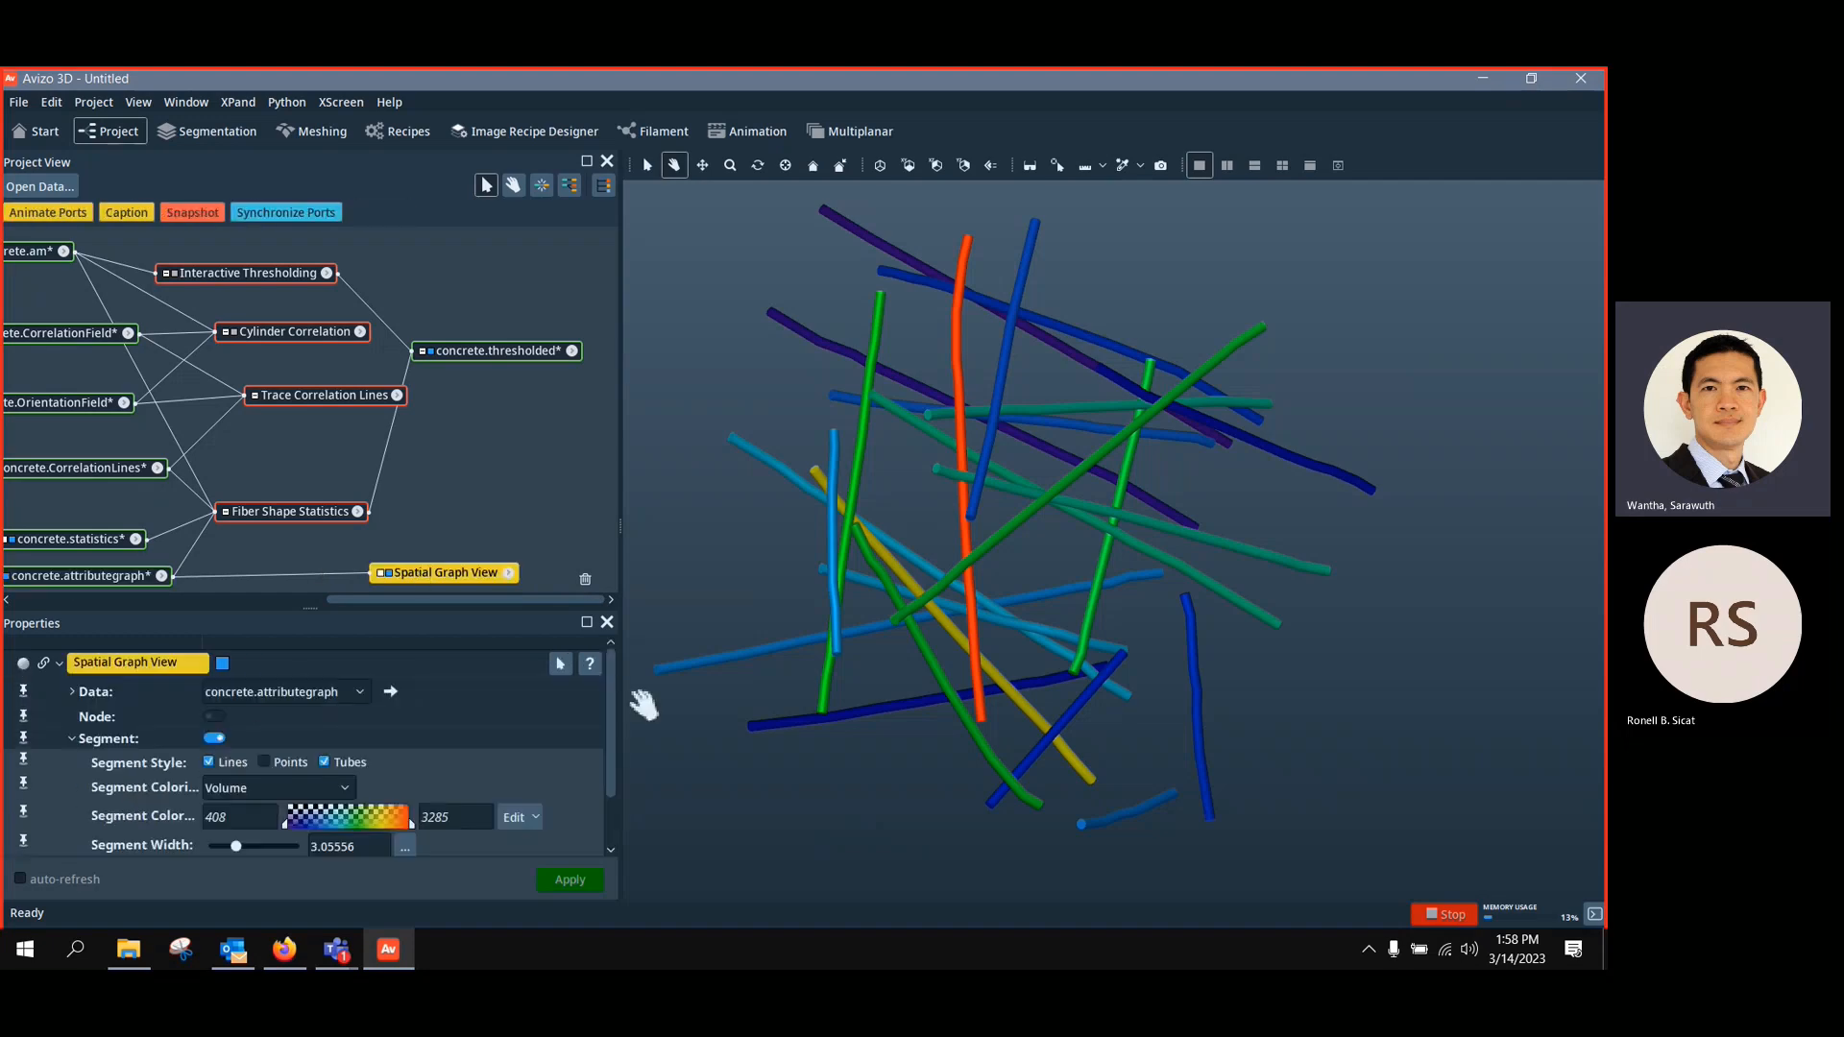
Keep the segment coloring on Volume and set the tube scale to MeanRadius
drag(613, 715, 612, 780)
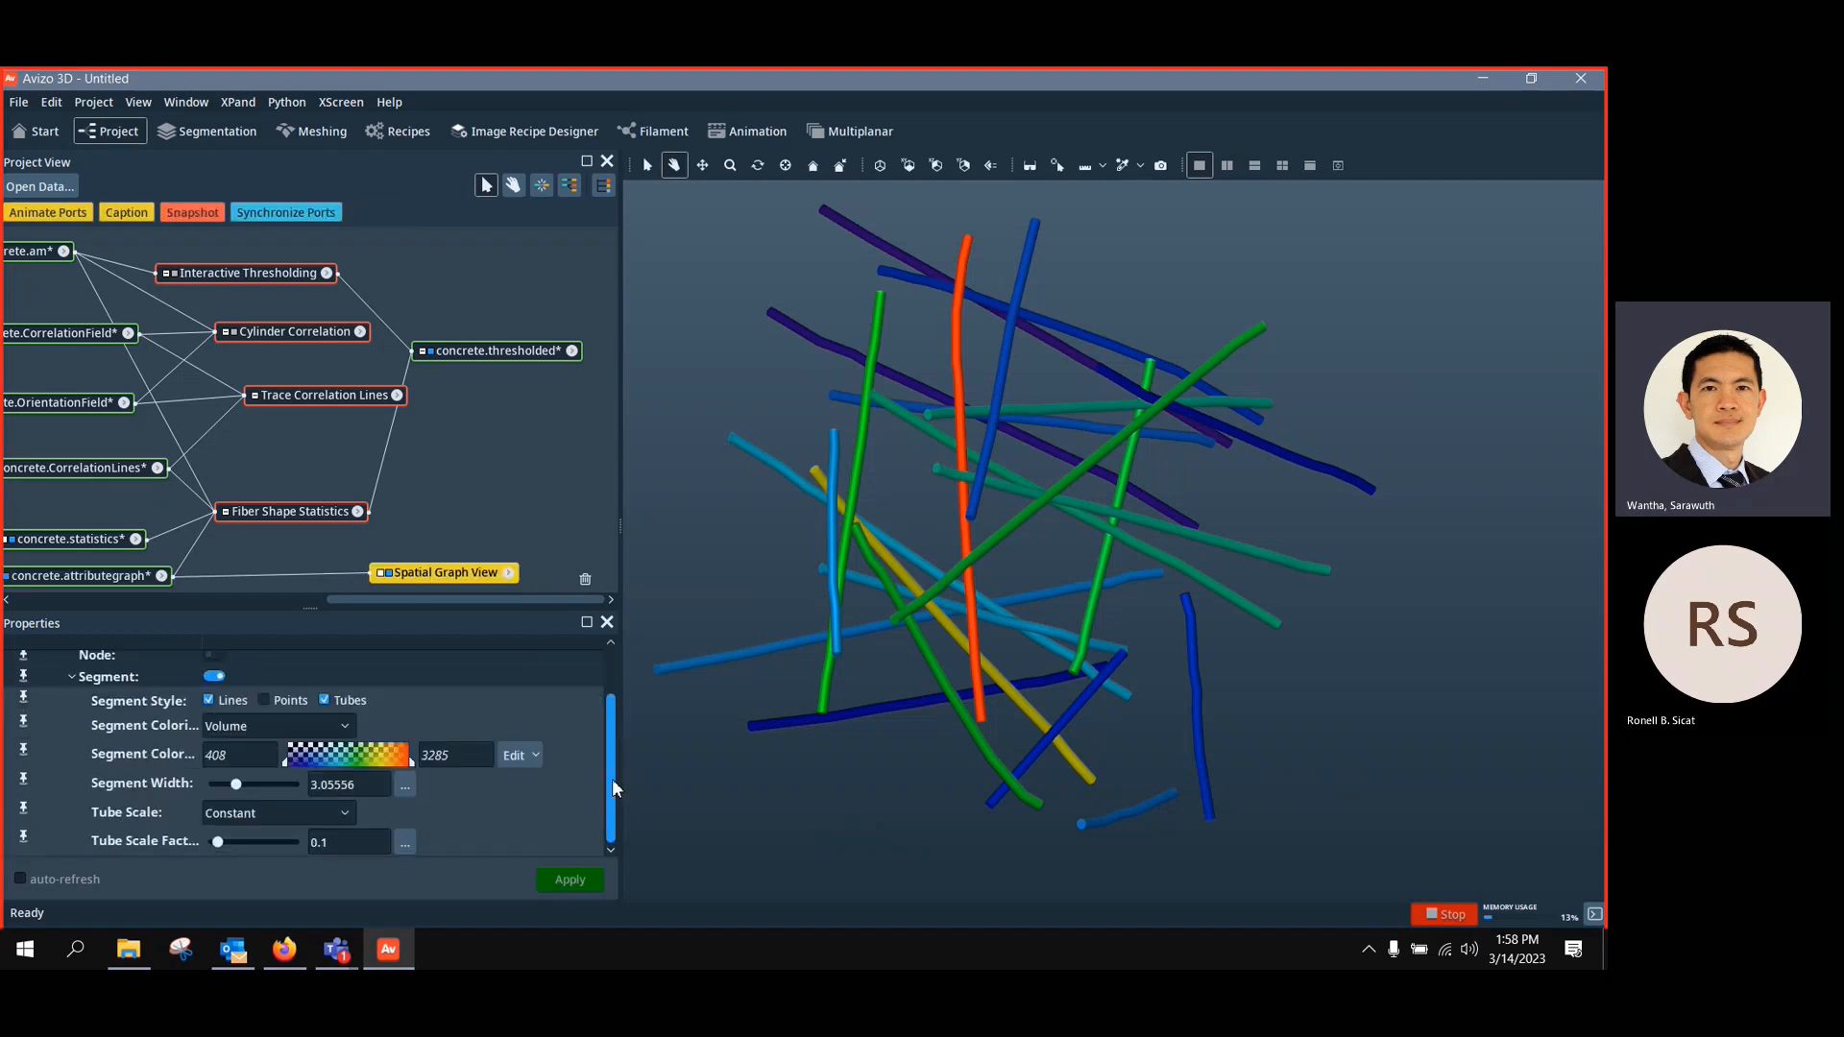
click(313, 728)
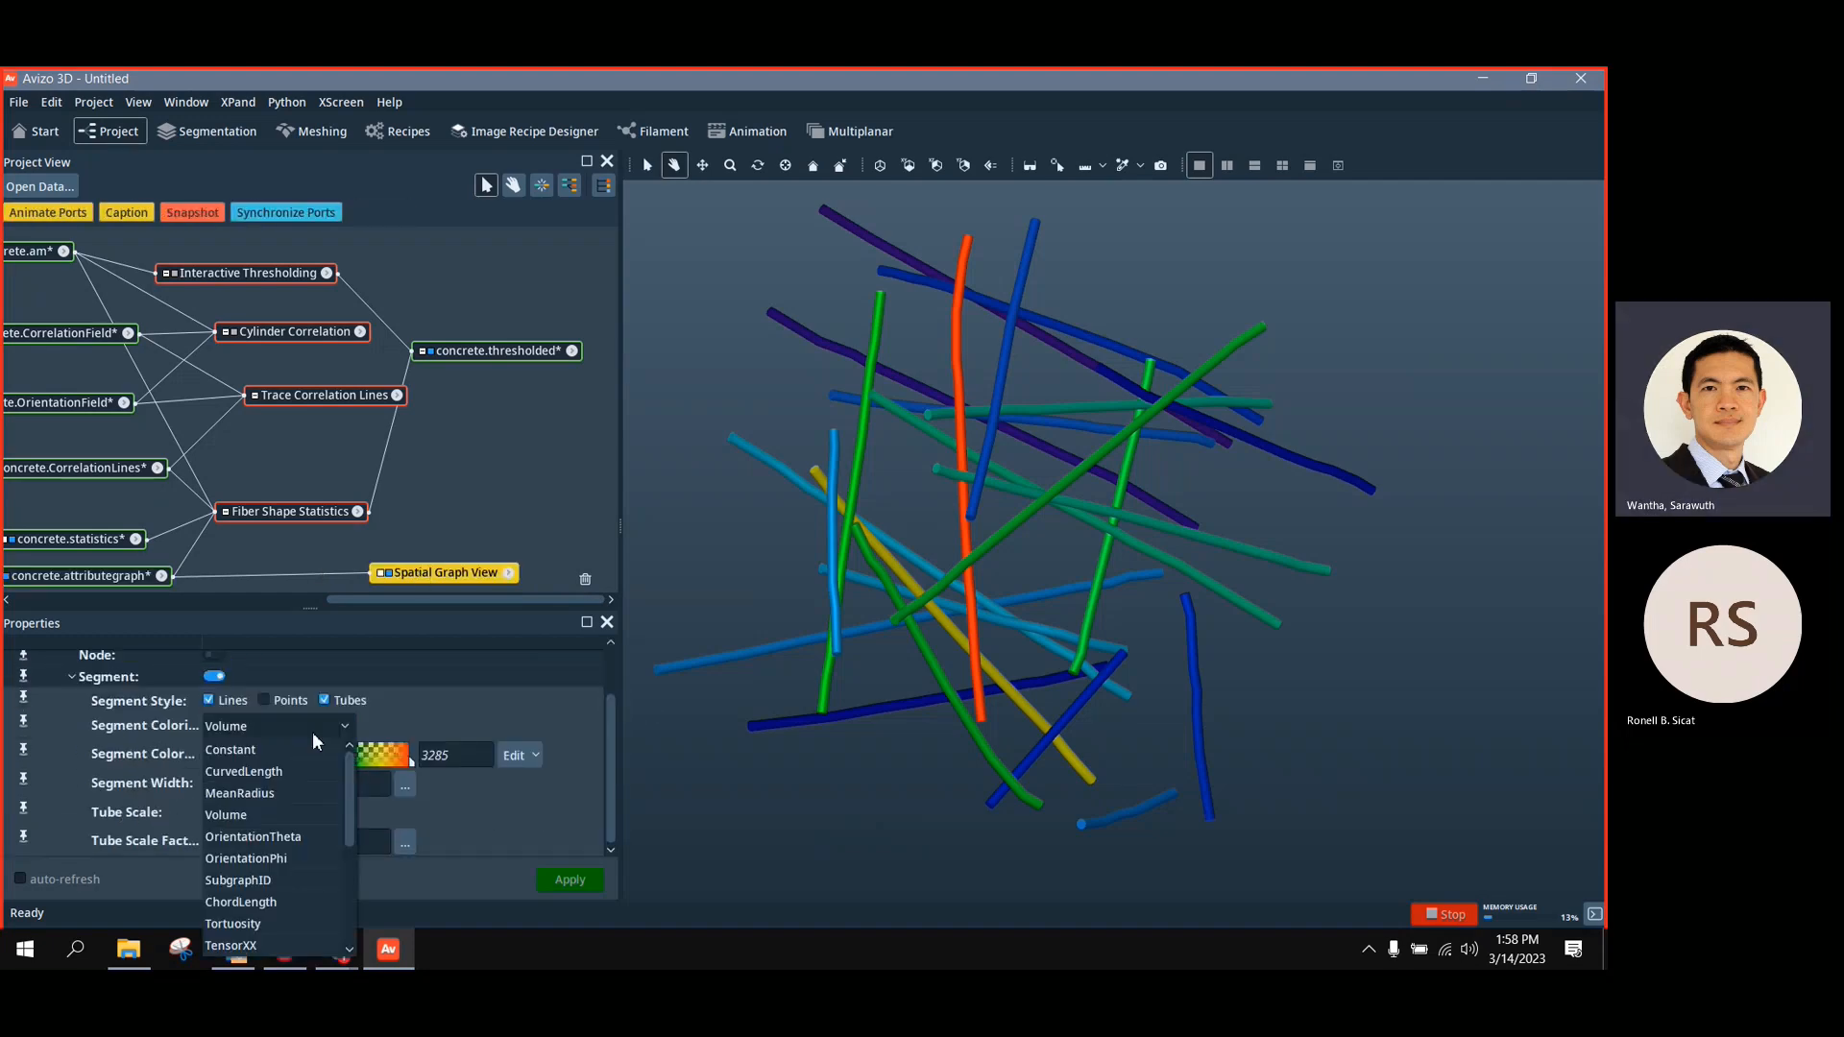
click(305, 815)
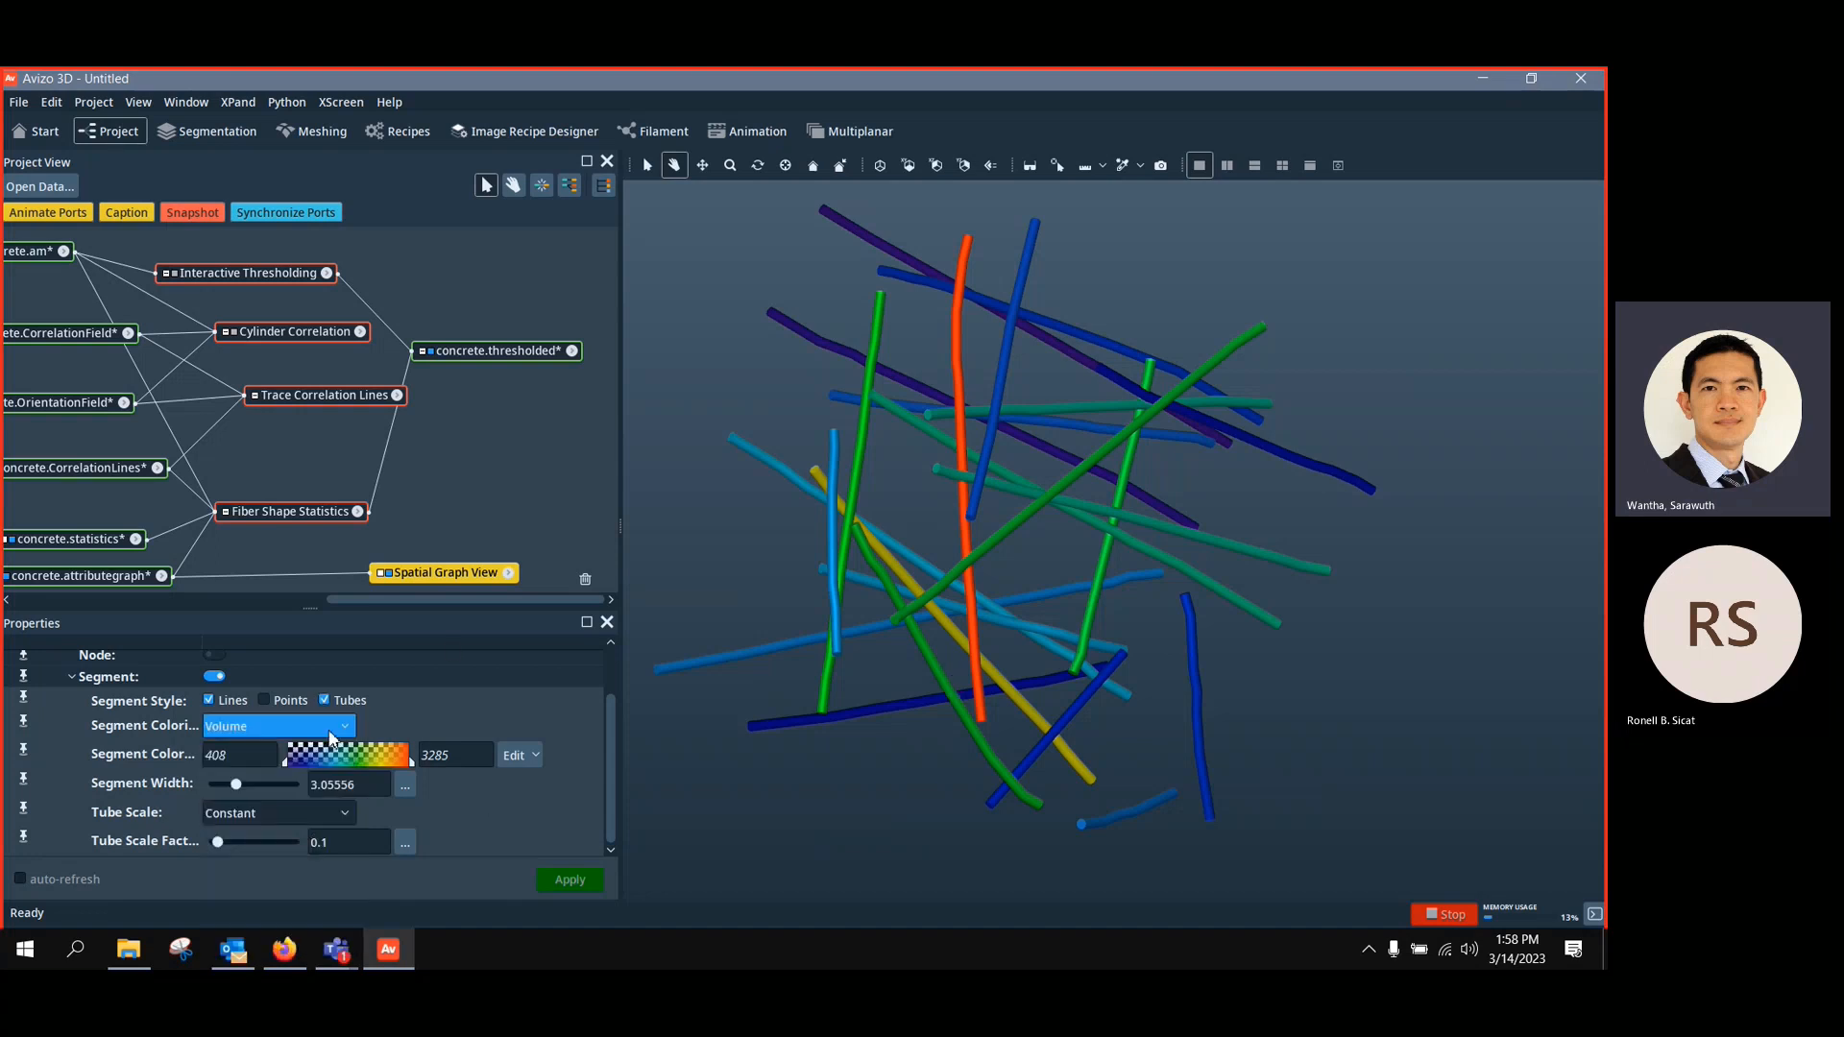
click(296, 815)
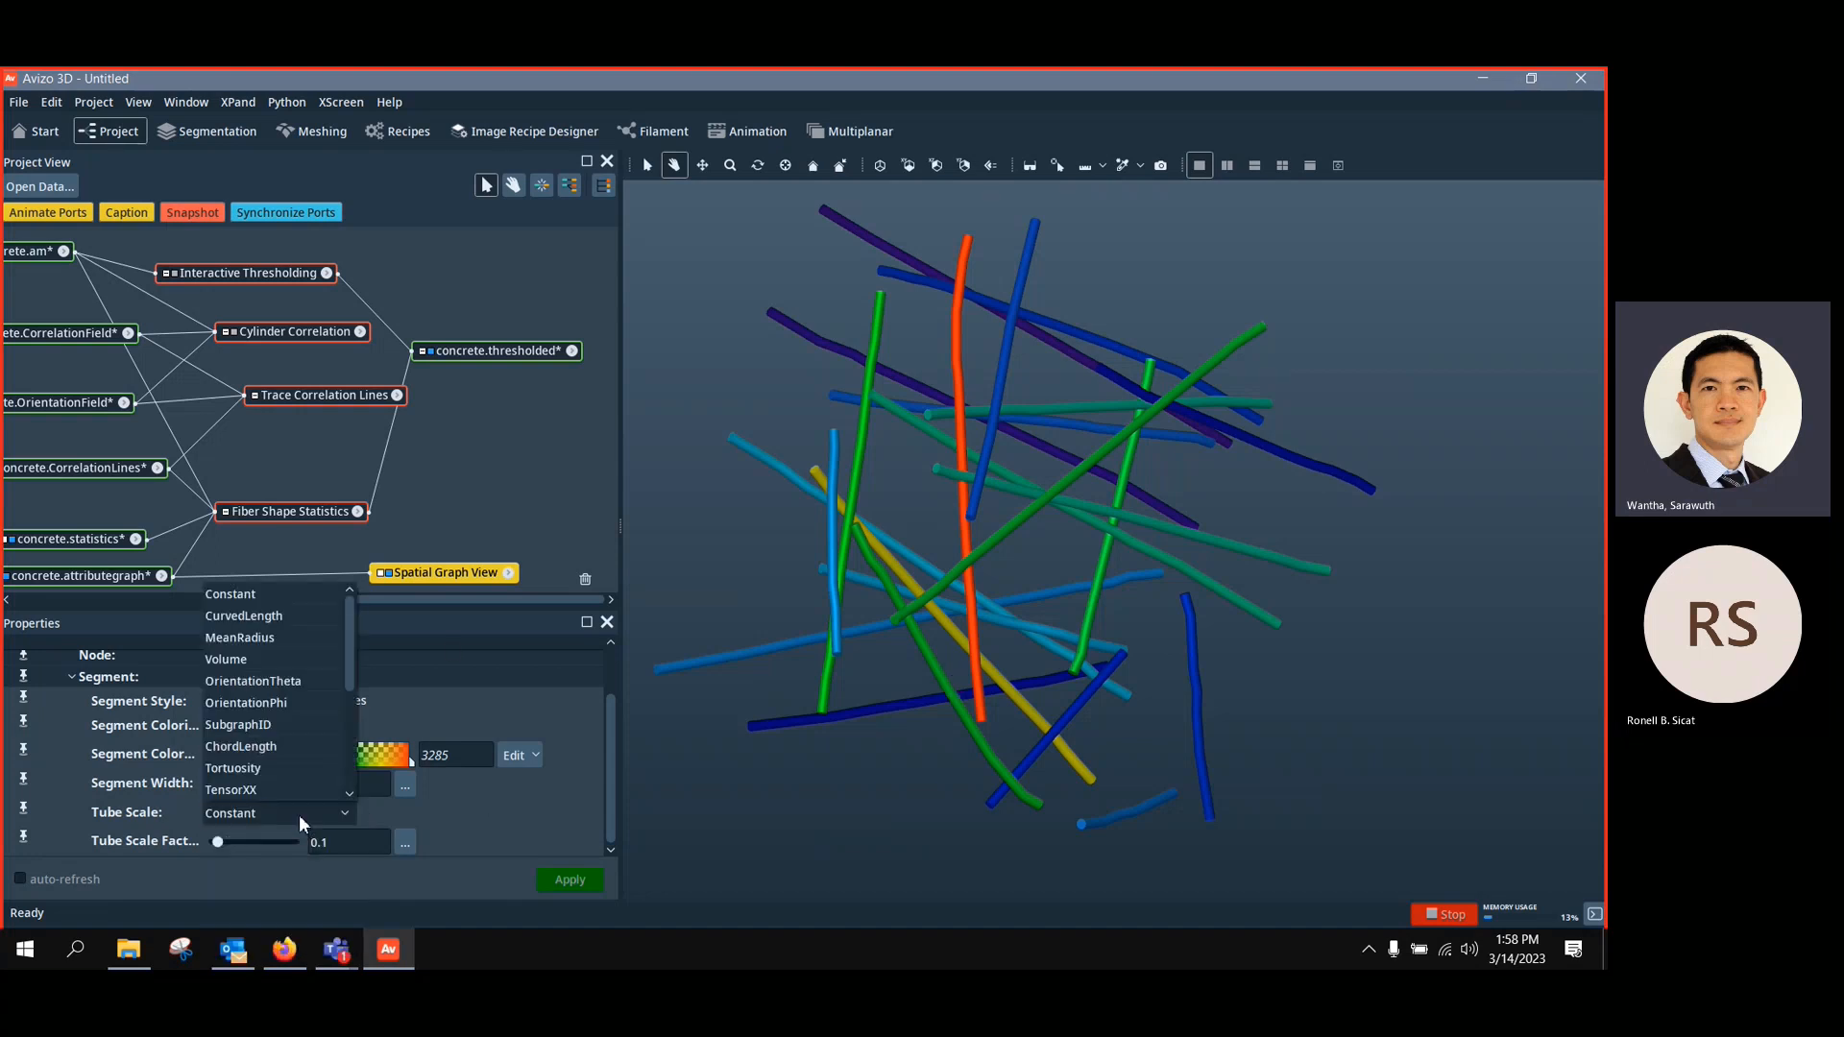
click(292, 642)
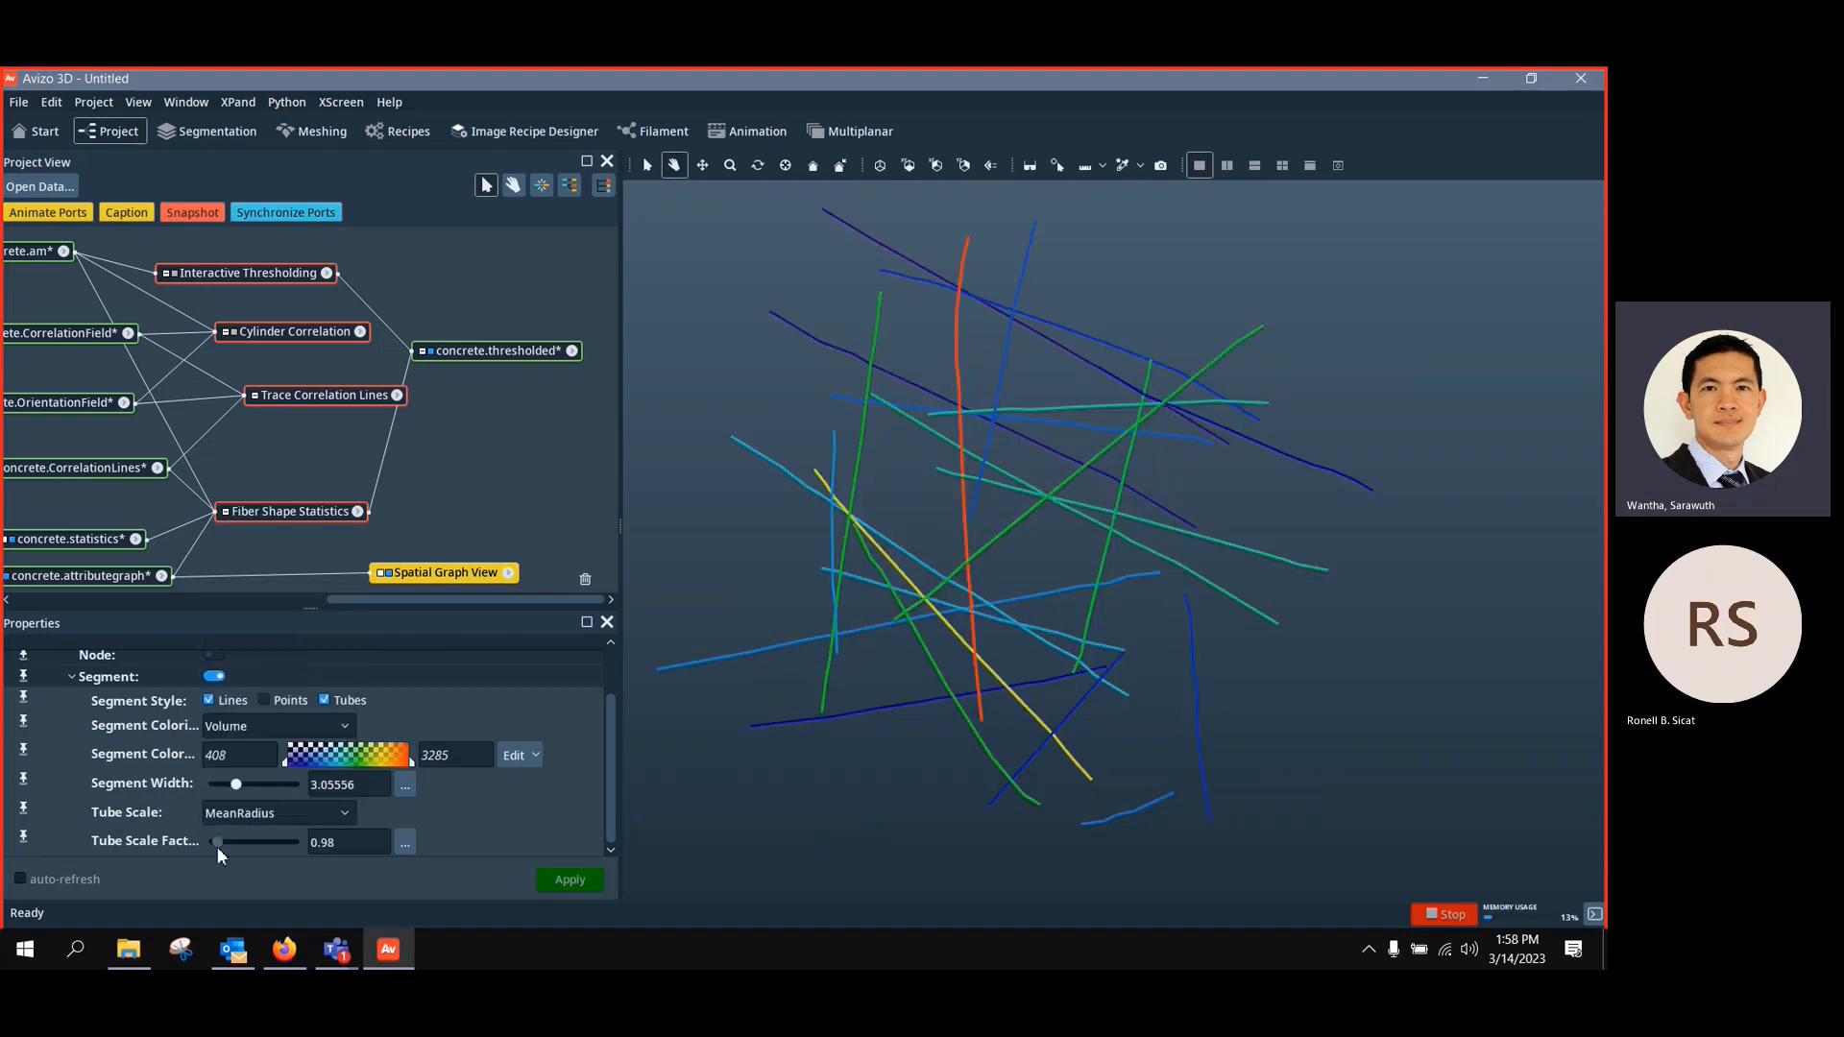
Try a tube scale factor of about 9.26, switch the tube scale to Volume, and reduce its factor to 0
drag(216, 845, 296, 840)
click(332, 812)
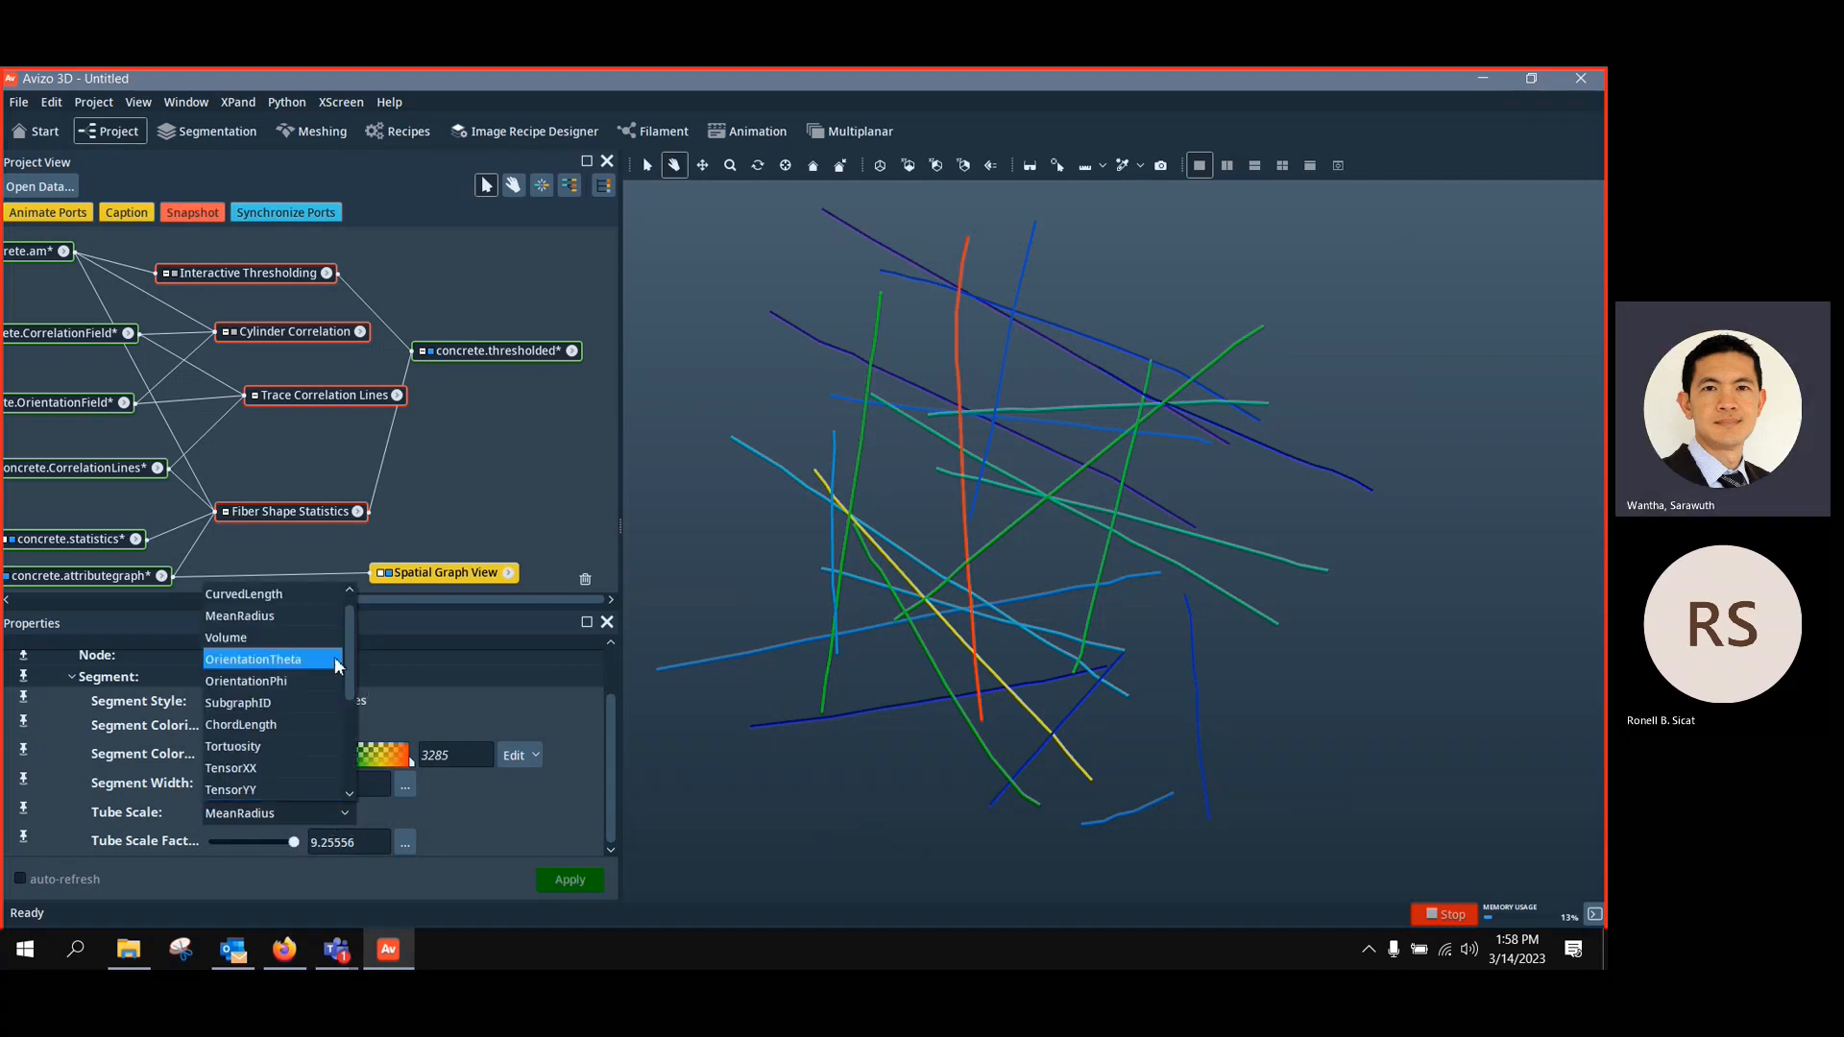
click(313, 638)
mouse_move(218, 841)
mouse_down()
mouse_move(246, 840)
mouse_move(211, 844)
mouse_up()
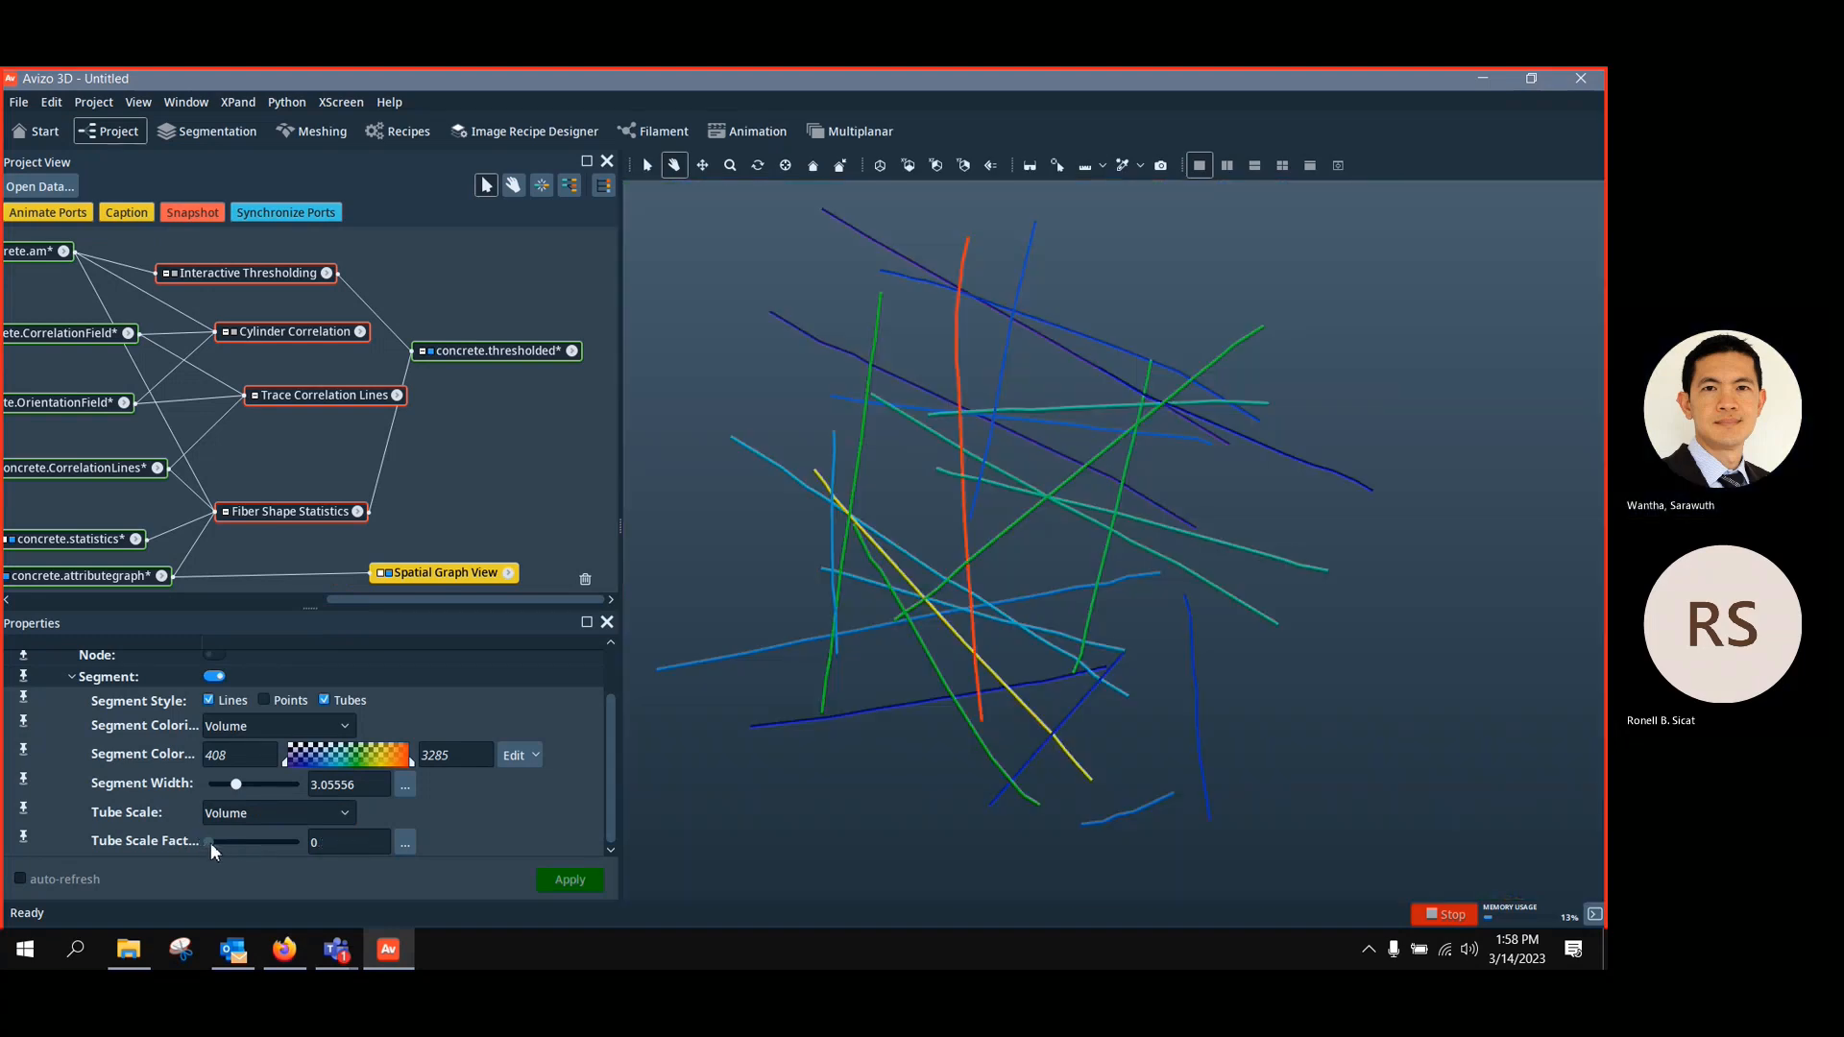
Scale the tubes by ChordLength with a factor of about 0.0205 and view the fibers from another angle
click(280, 815)
click(282, 705)
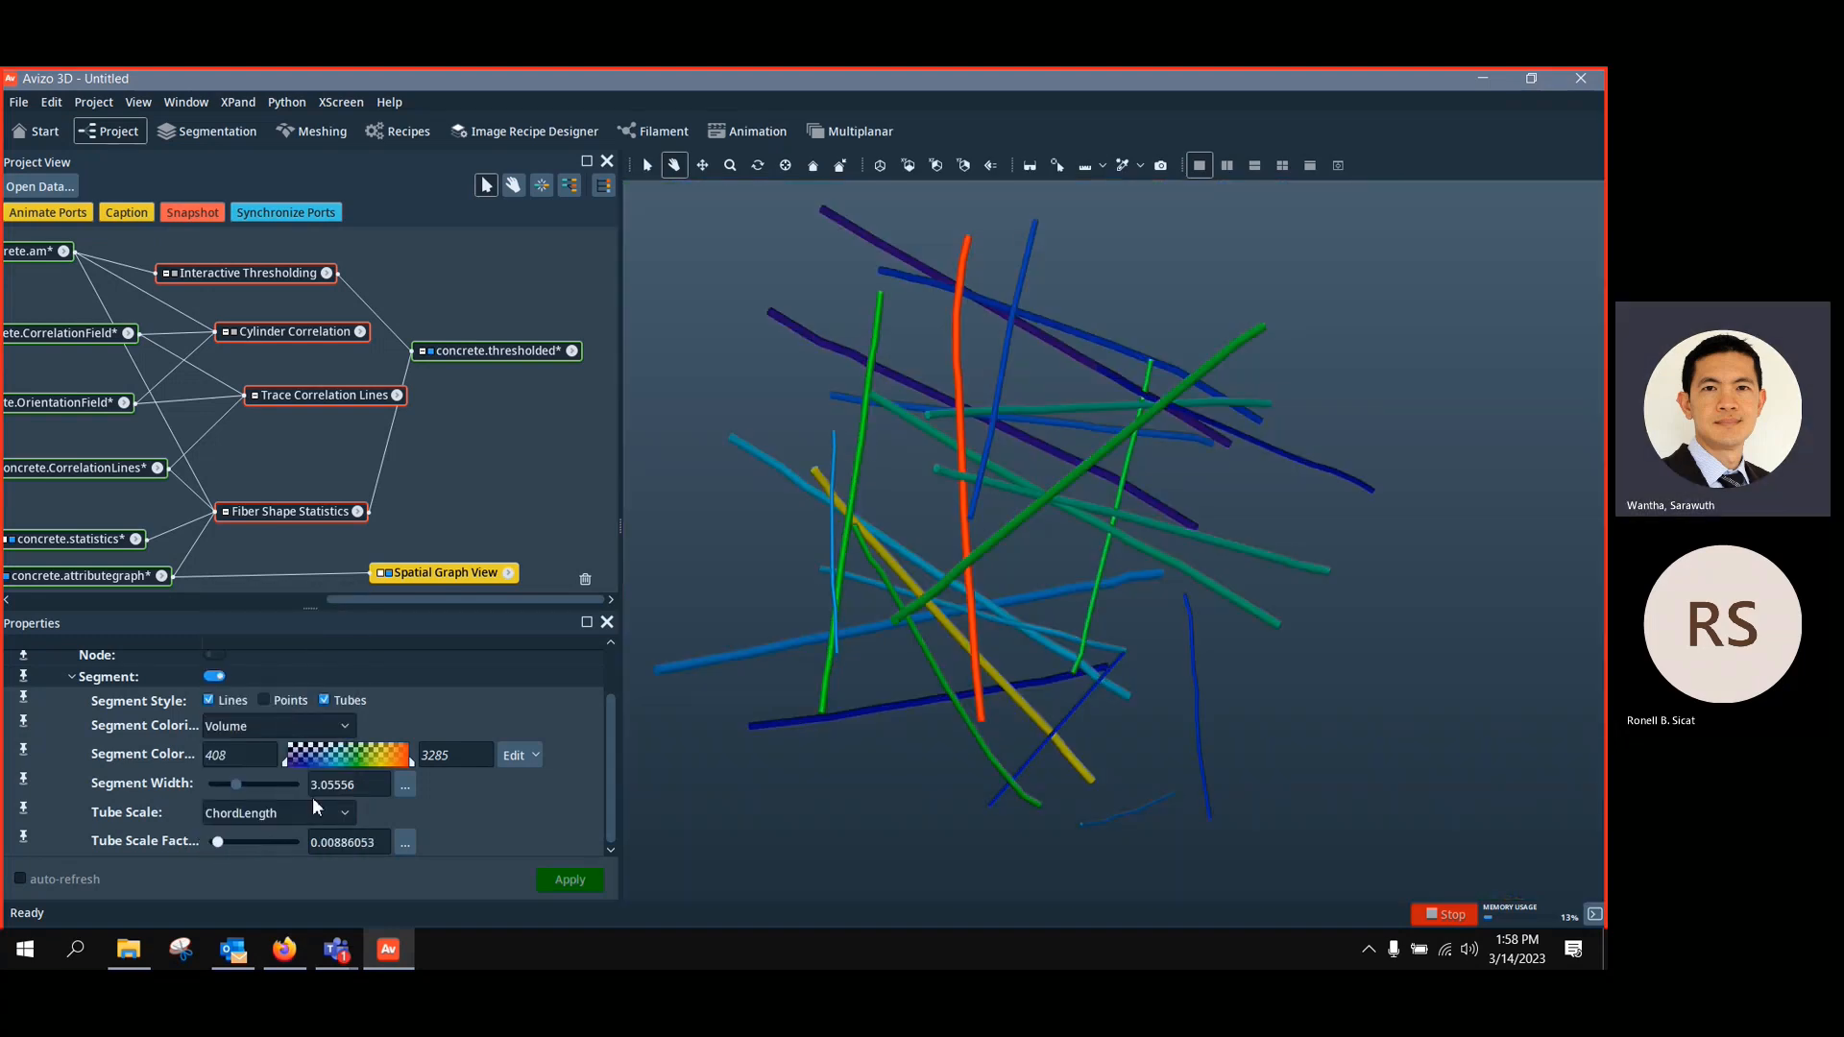
drag(222, 844, 228, 841)
drag(1198, 753, 961, 653)
scroll(1142, 681, down, 2)
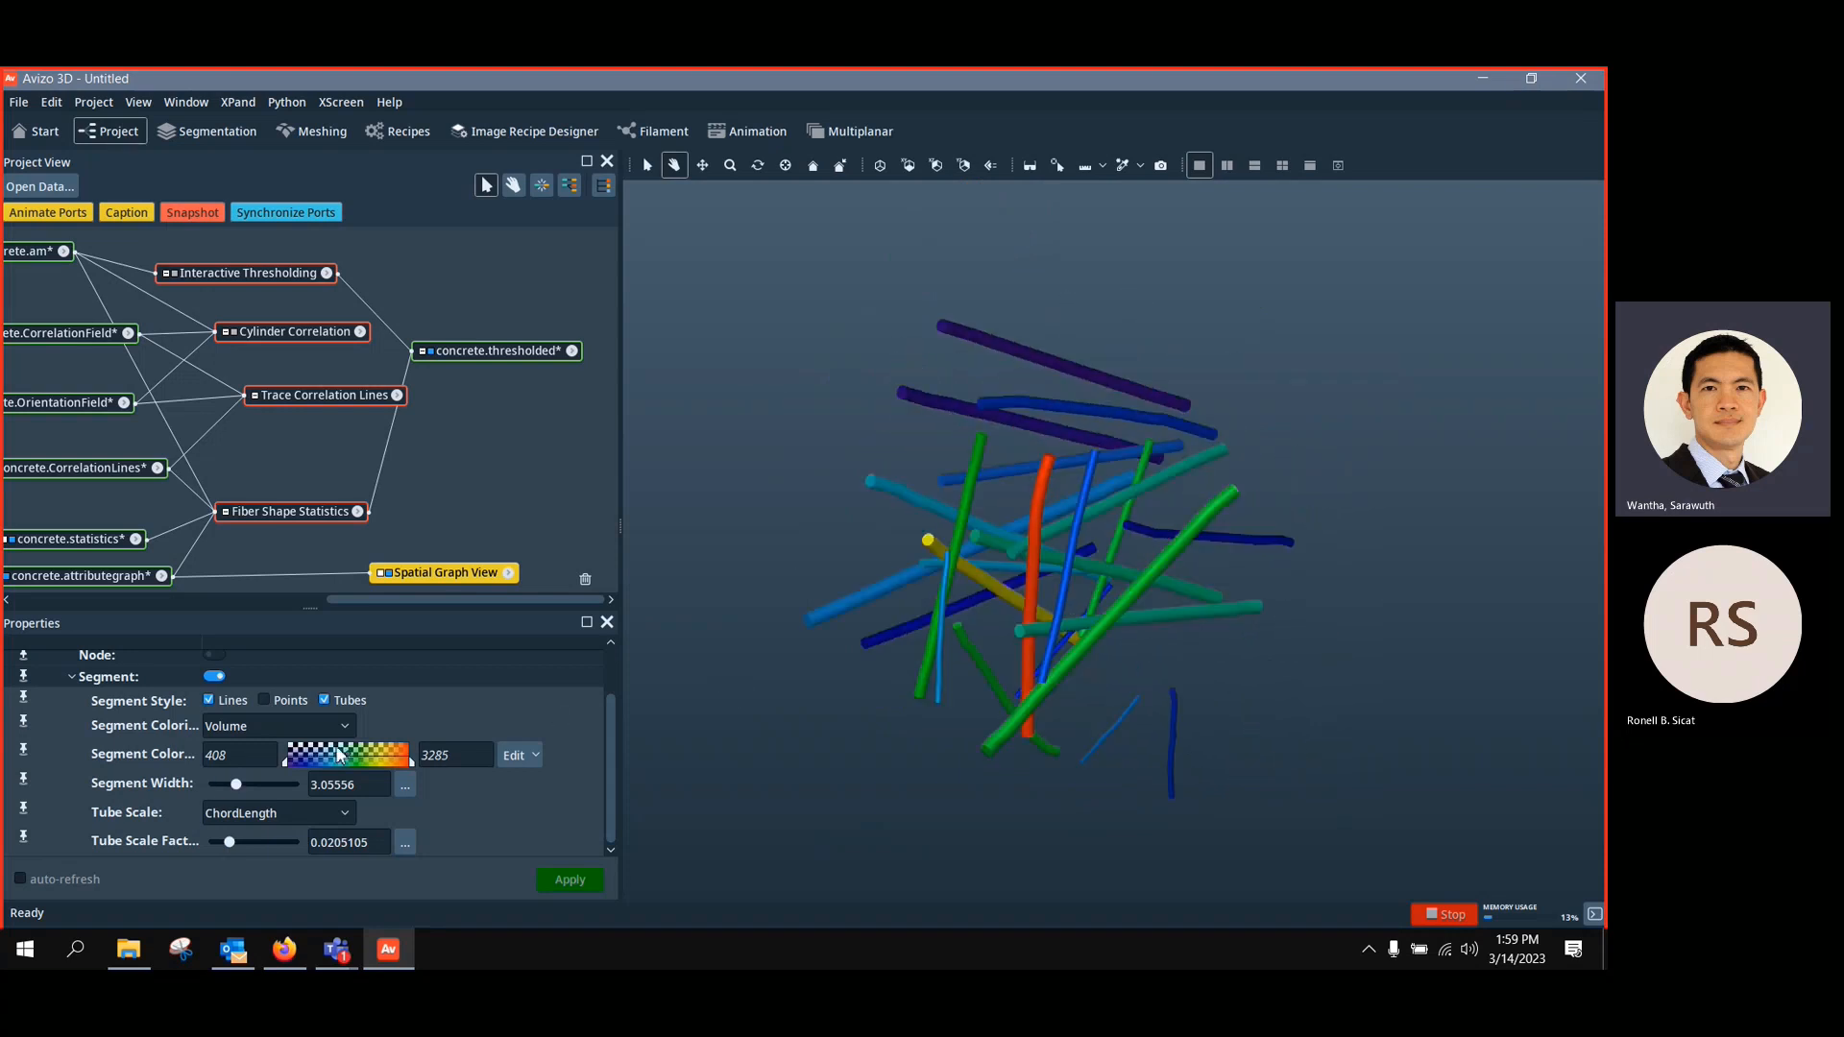
Narrow the segment colormap range to about 1117.4 to 2752.95 and inspect the recolored fibers
mouse_move(285, 769)
mouse_down()
mouse_move(416, 773)
mouse_move(317, 768)
mouse_up()
drag(1236, 606, 1044, 575)
scroll(965, 644, up, 4)
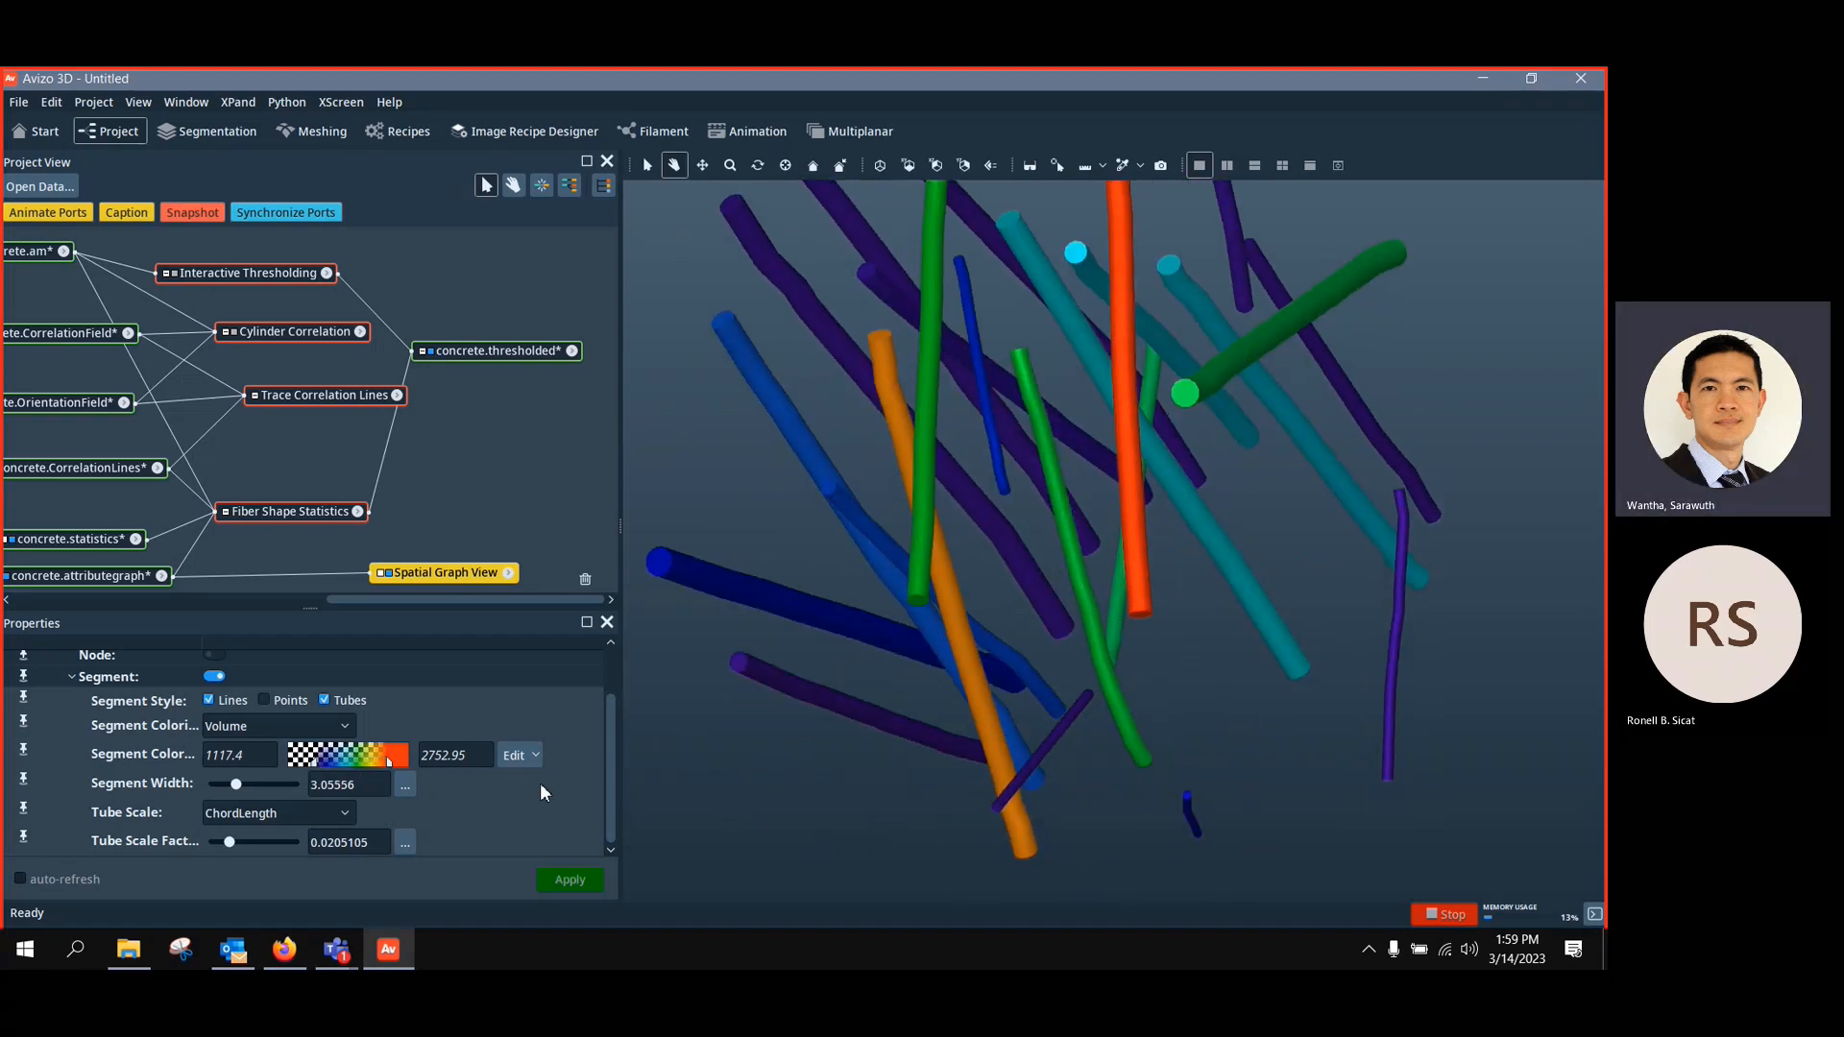
drag(1066, 684, 1017, 650)
scroll(975, 649, down, 2)
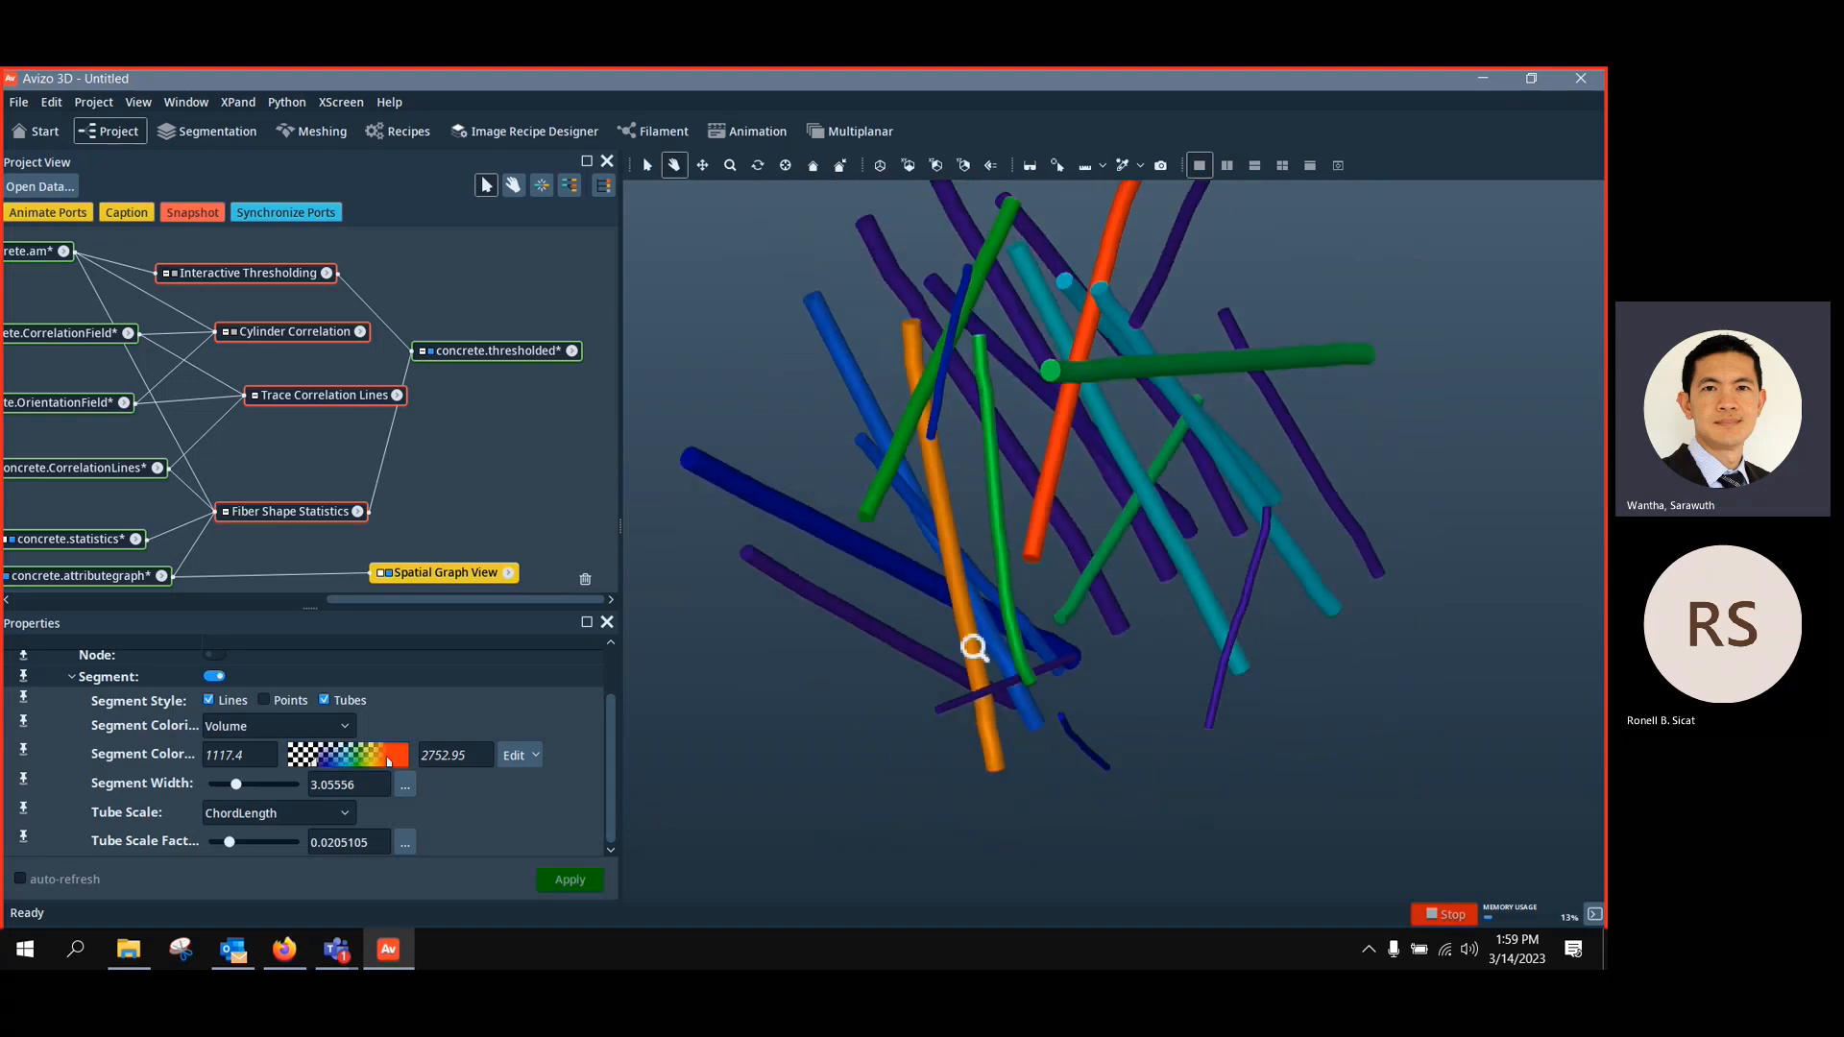
scroll(975, 648, down, 1)
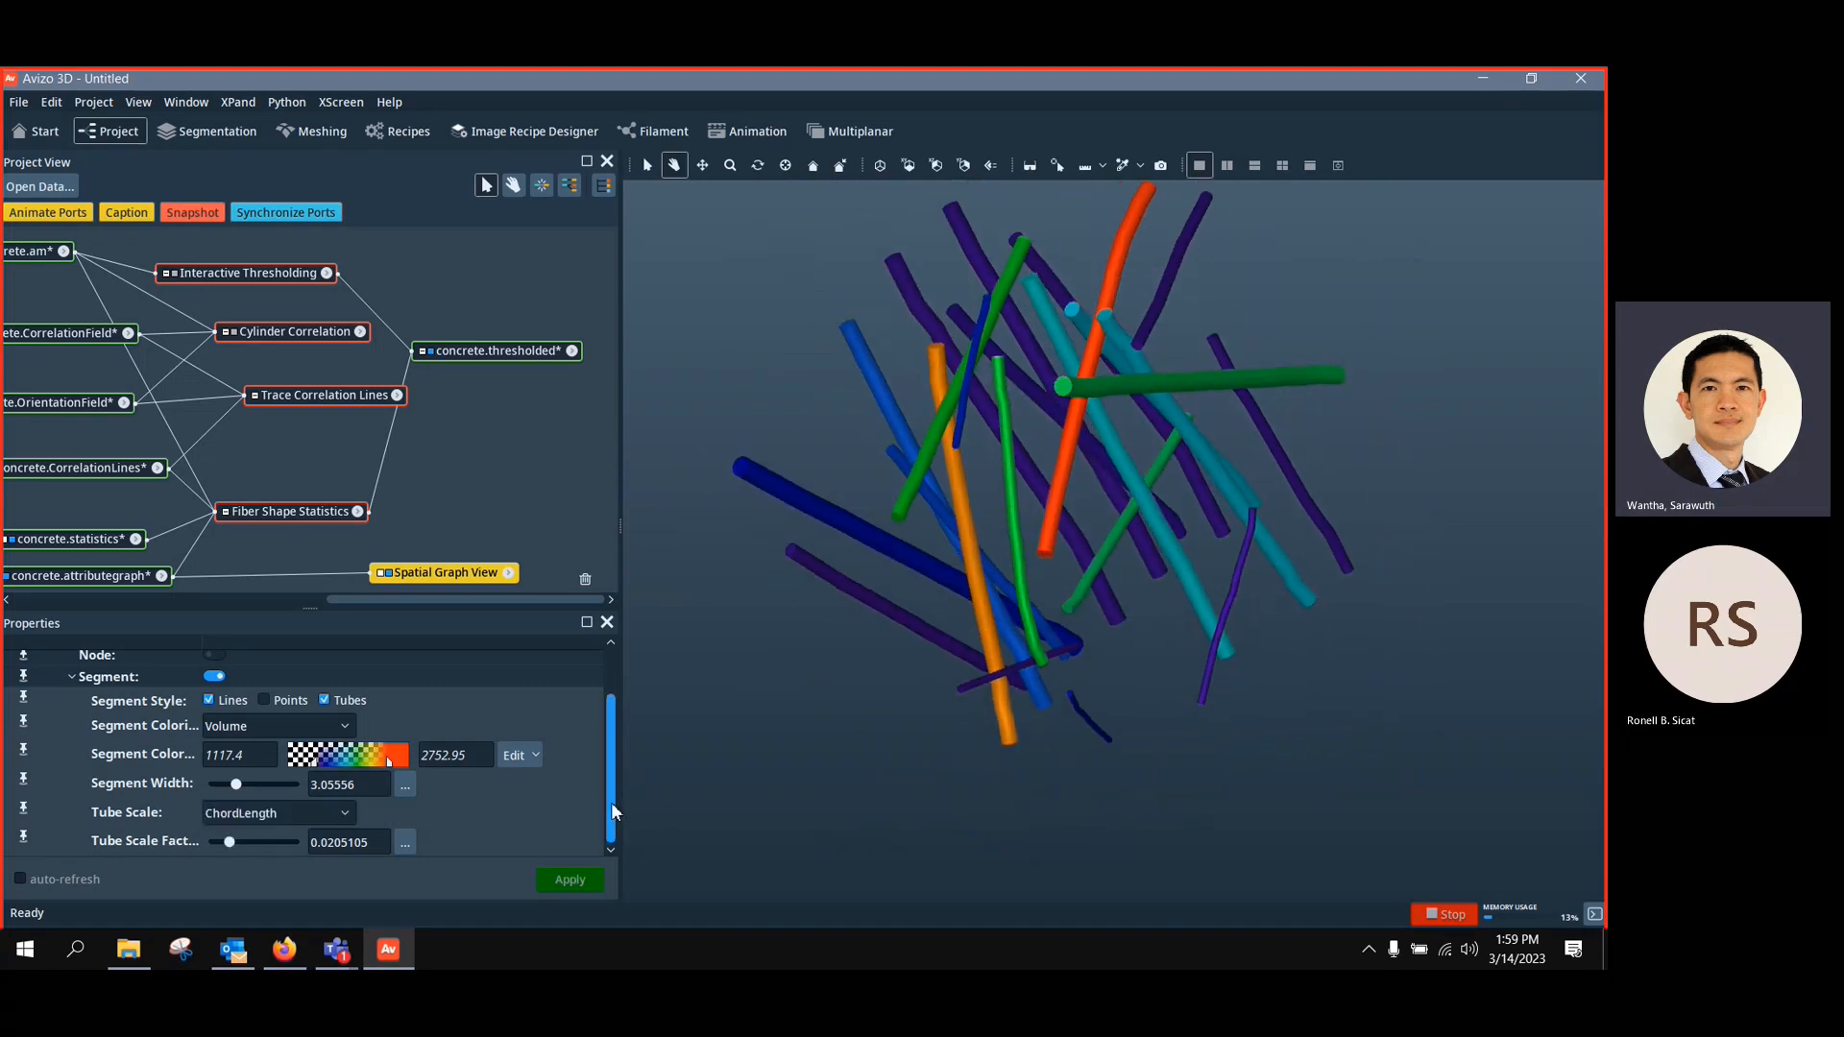
Adjust the segment colormap range to about 506.5 to 2358.8 and check the fiber colors from another angle
drag(1107, 560, 1049, 669)
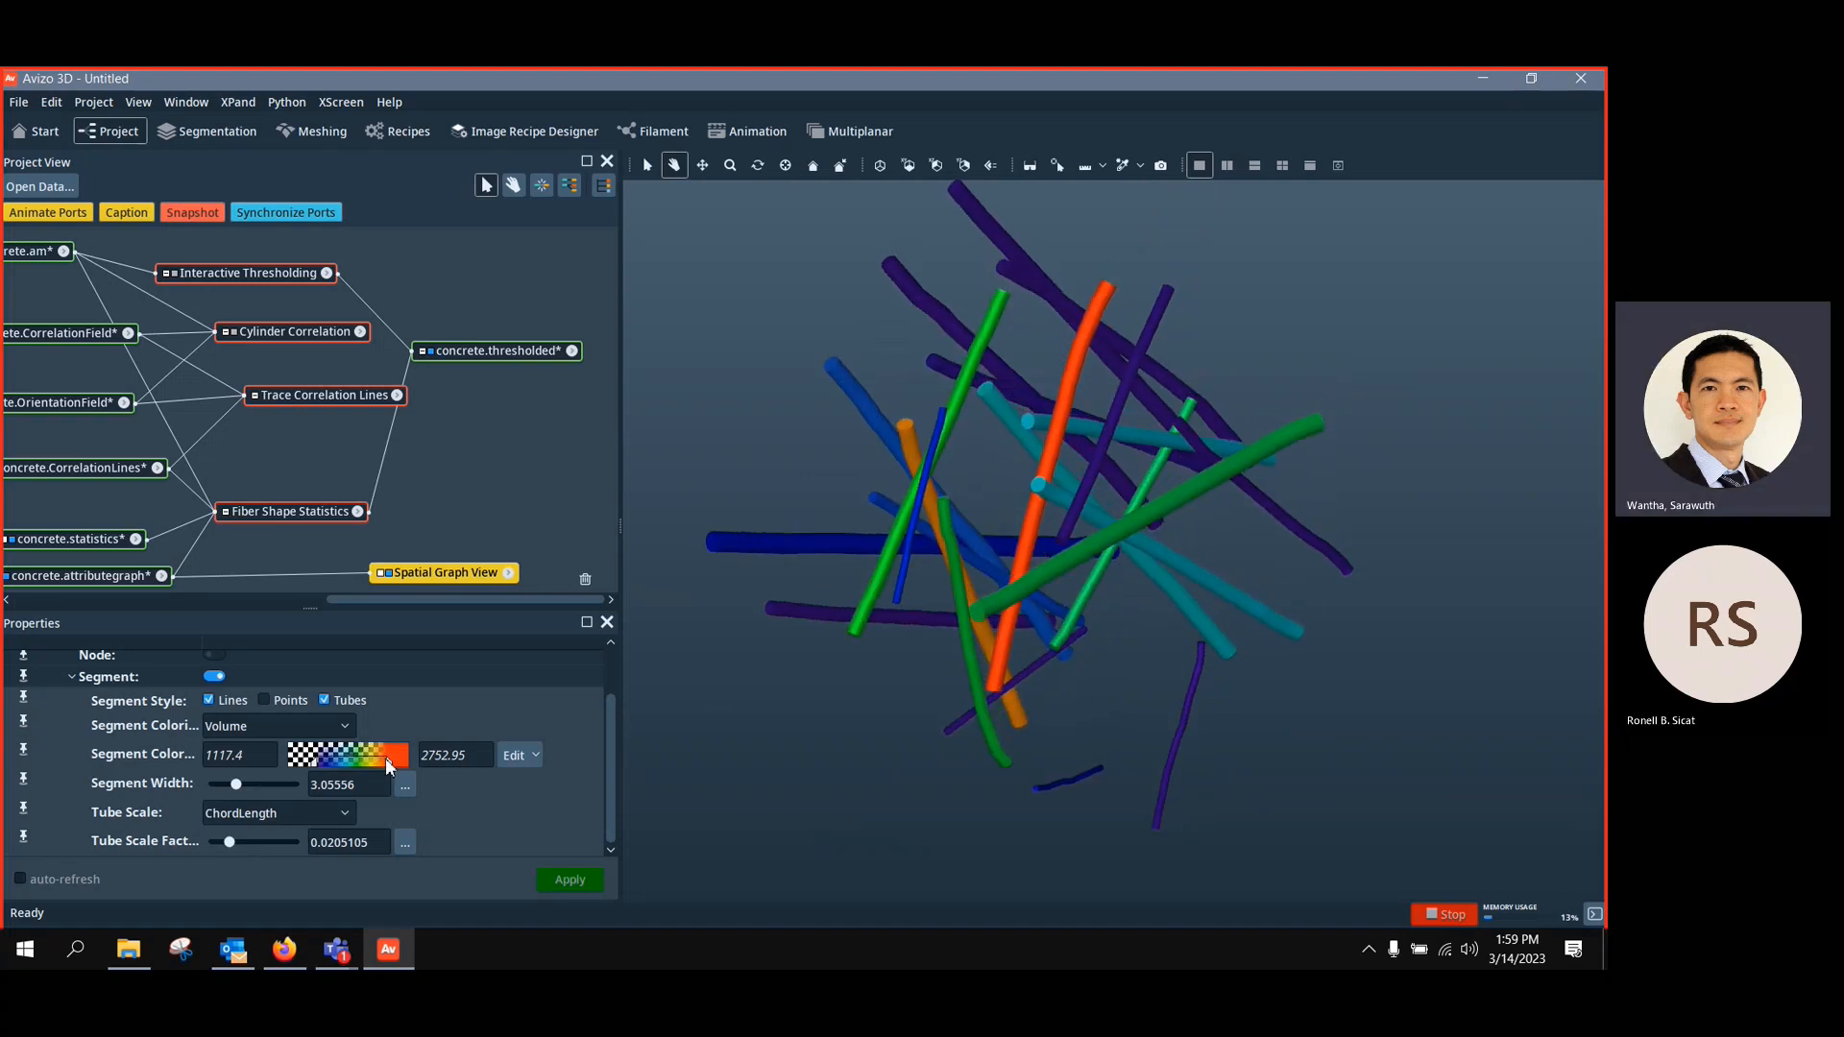
drag(388, 757, 372, 760)
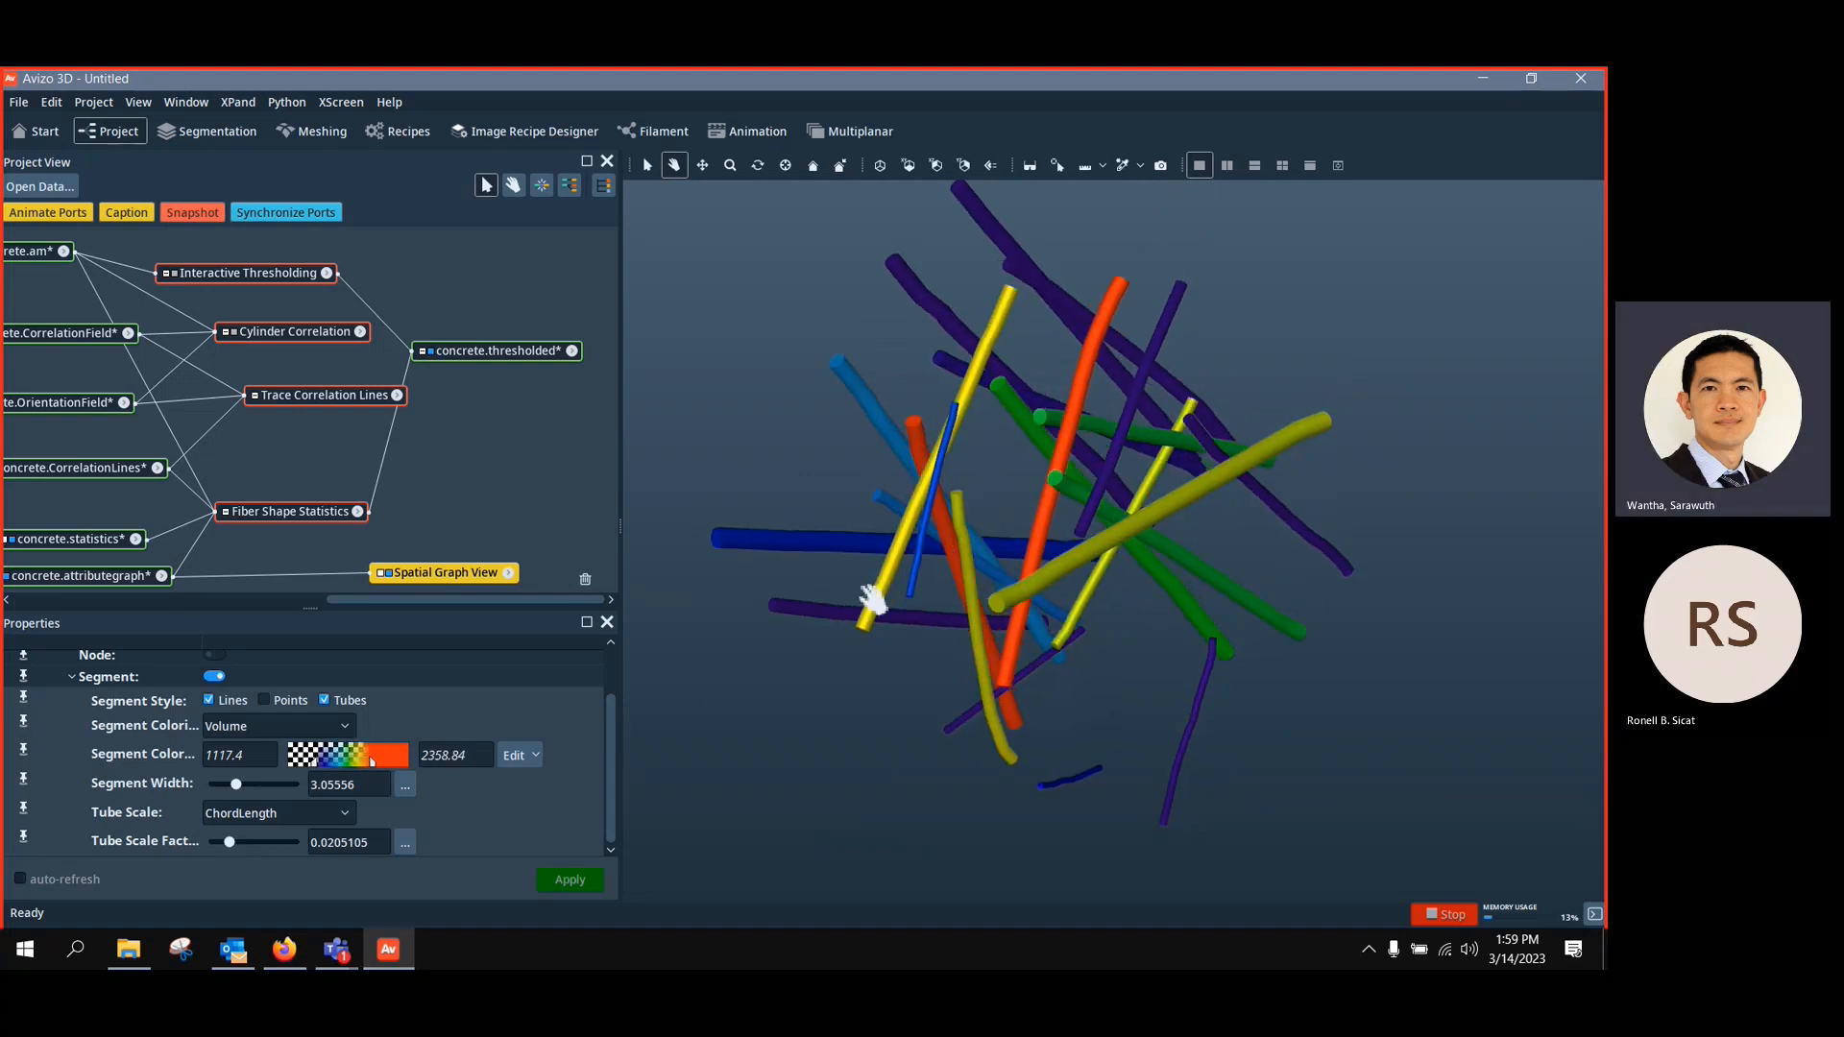
drag(873, 601, 890, 591)
mouse_move(315, 764)
mouse_down()
mouse_move(331, 759)
mouse_move(296, 776)
mouse_up()
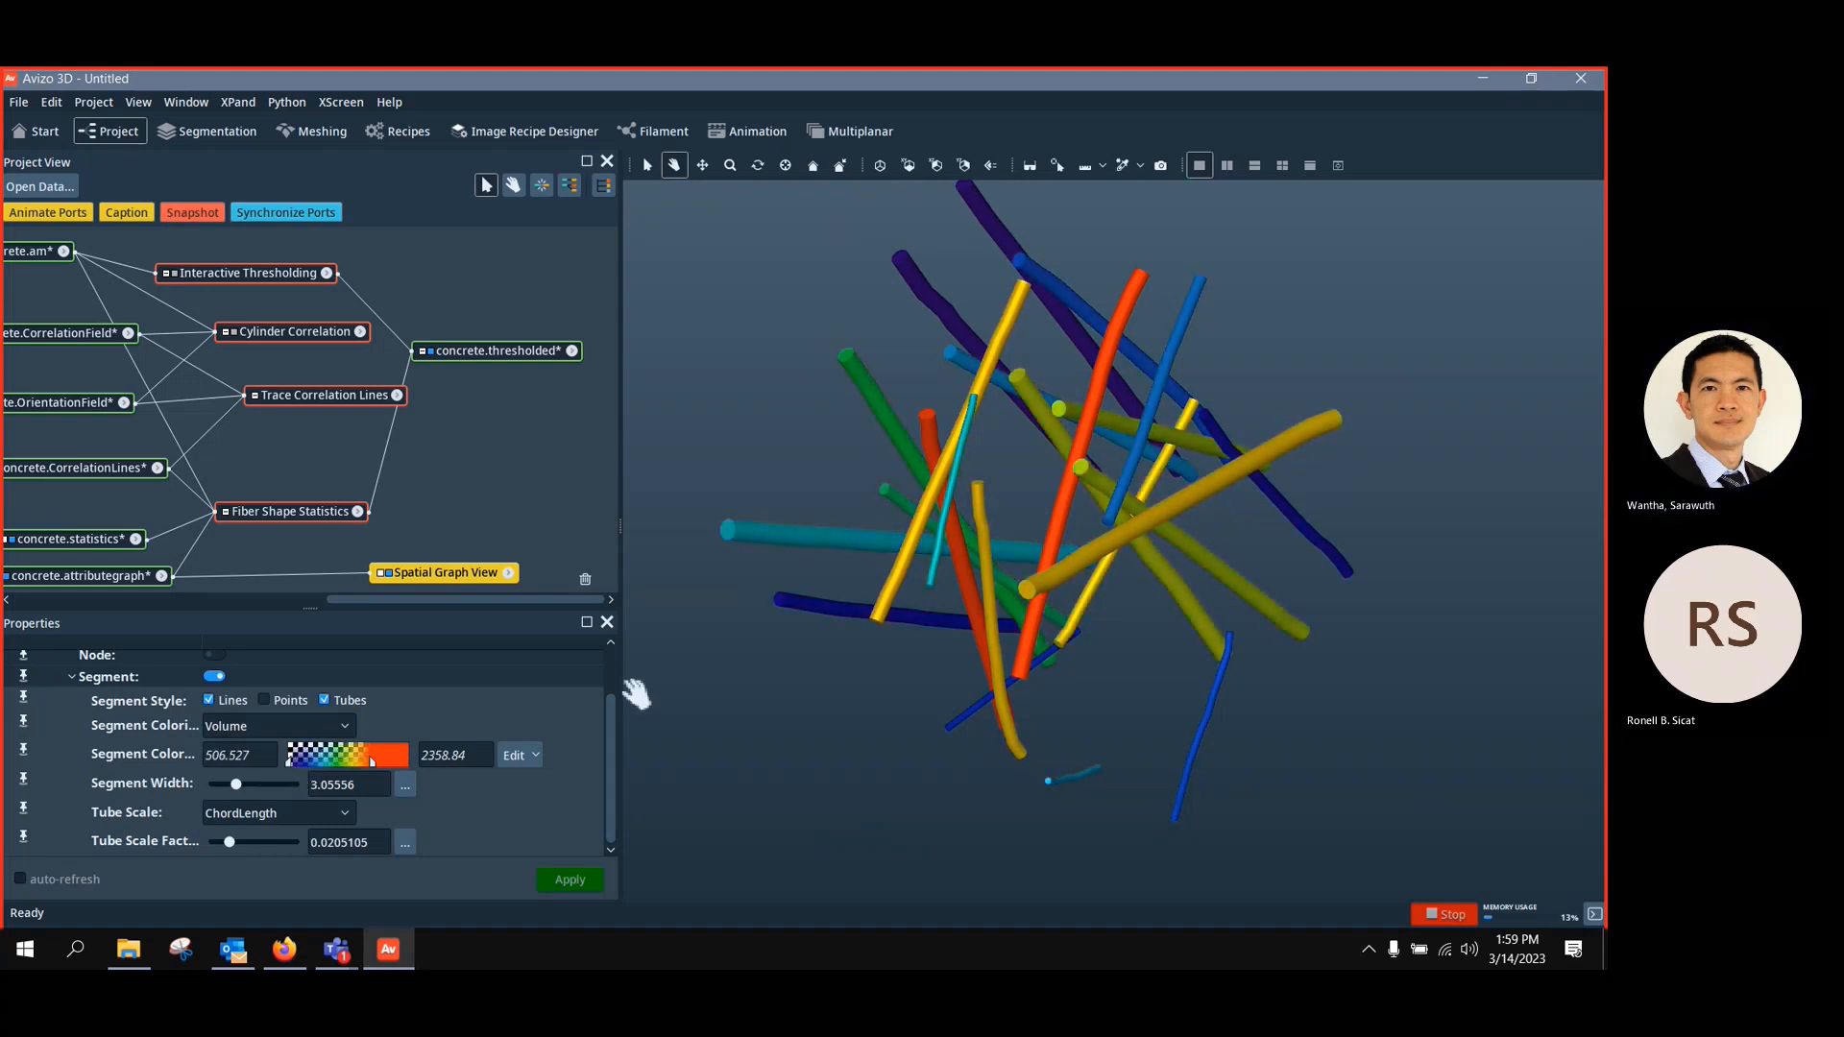
drag(635, 694, 1112, 734)
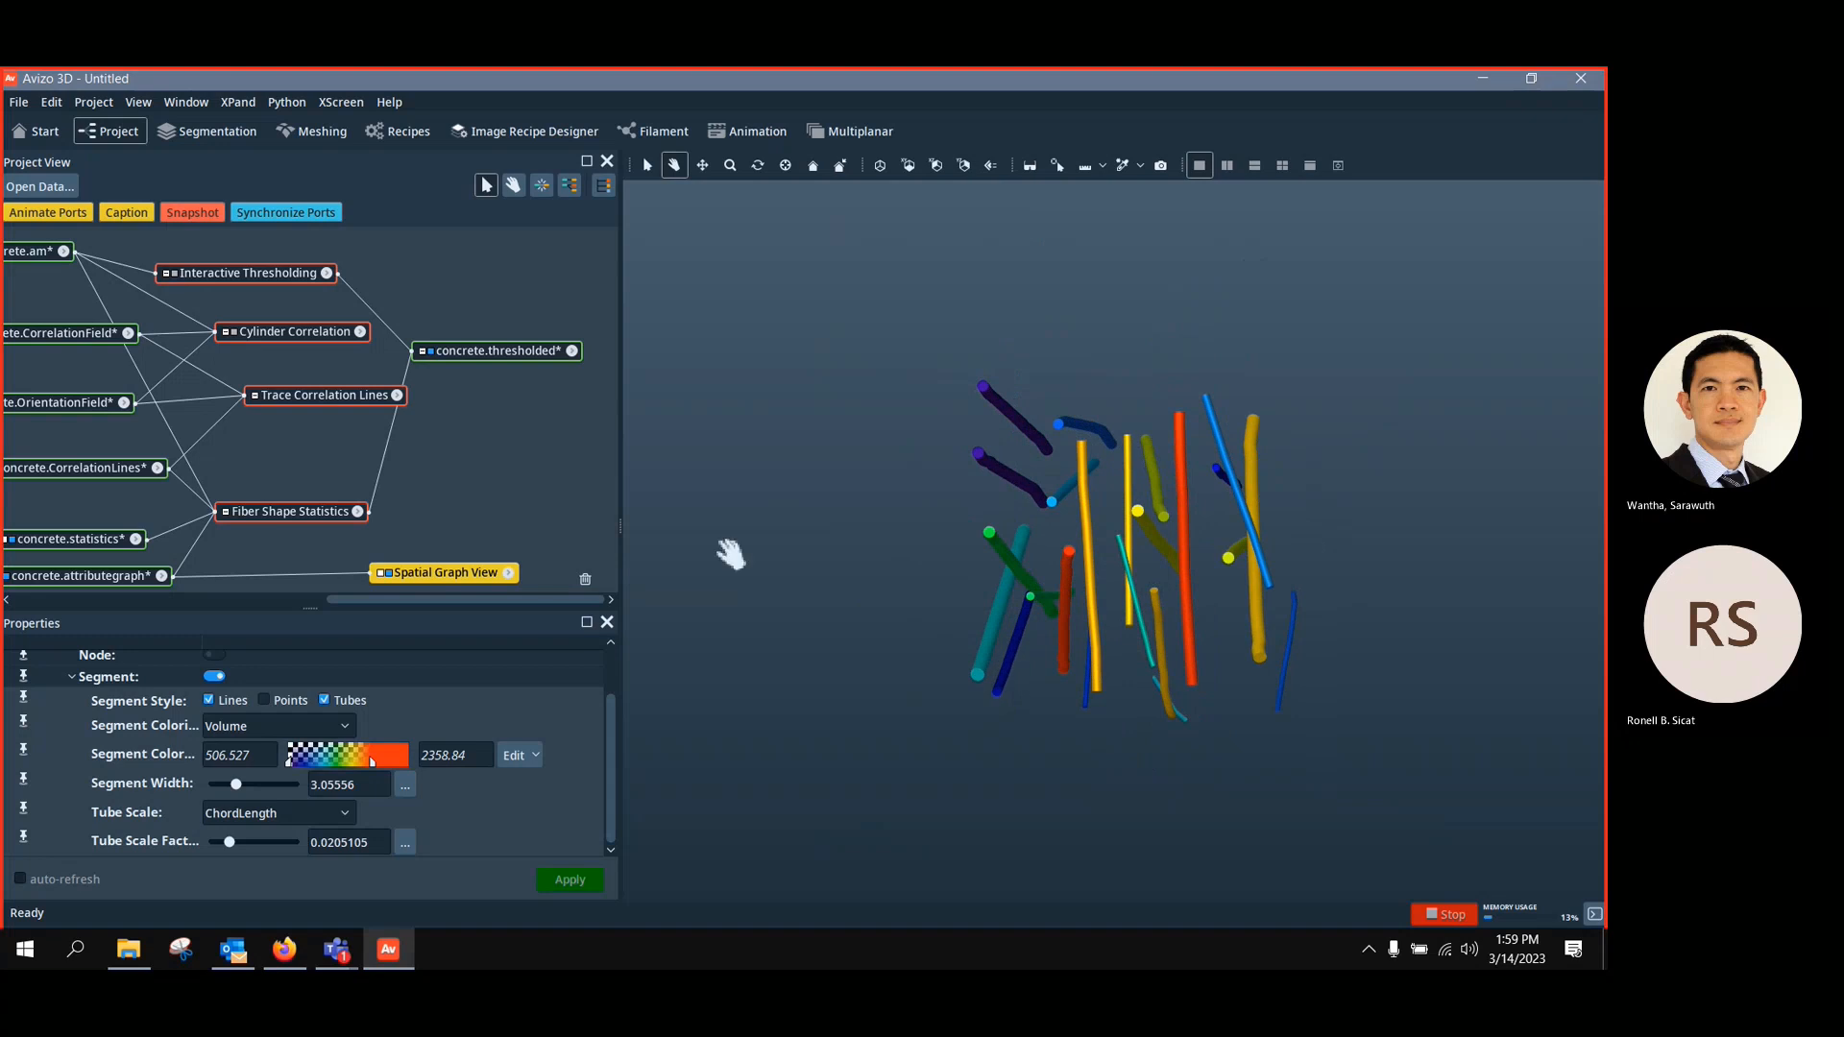
Enlarge the Project View in height and width, keeping the segment display settings in view
drag(314, 611, 308, 651)
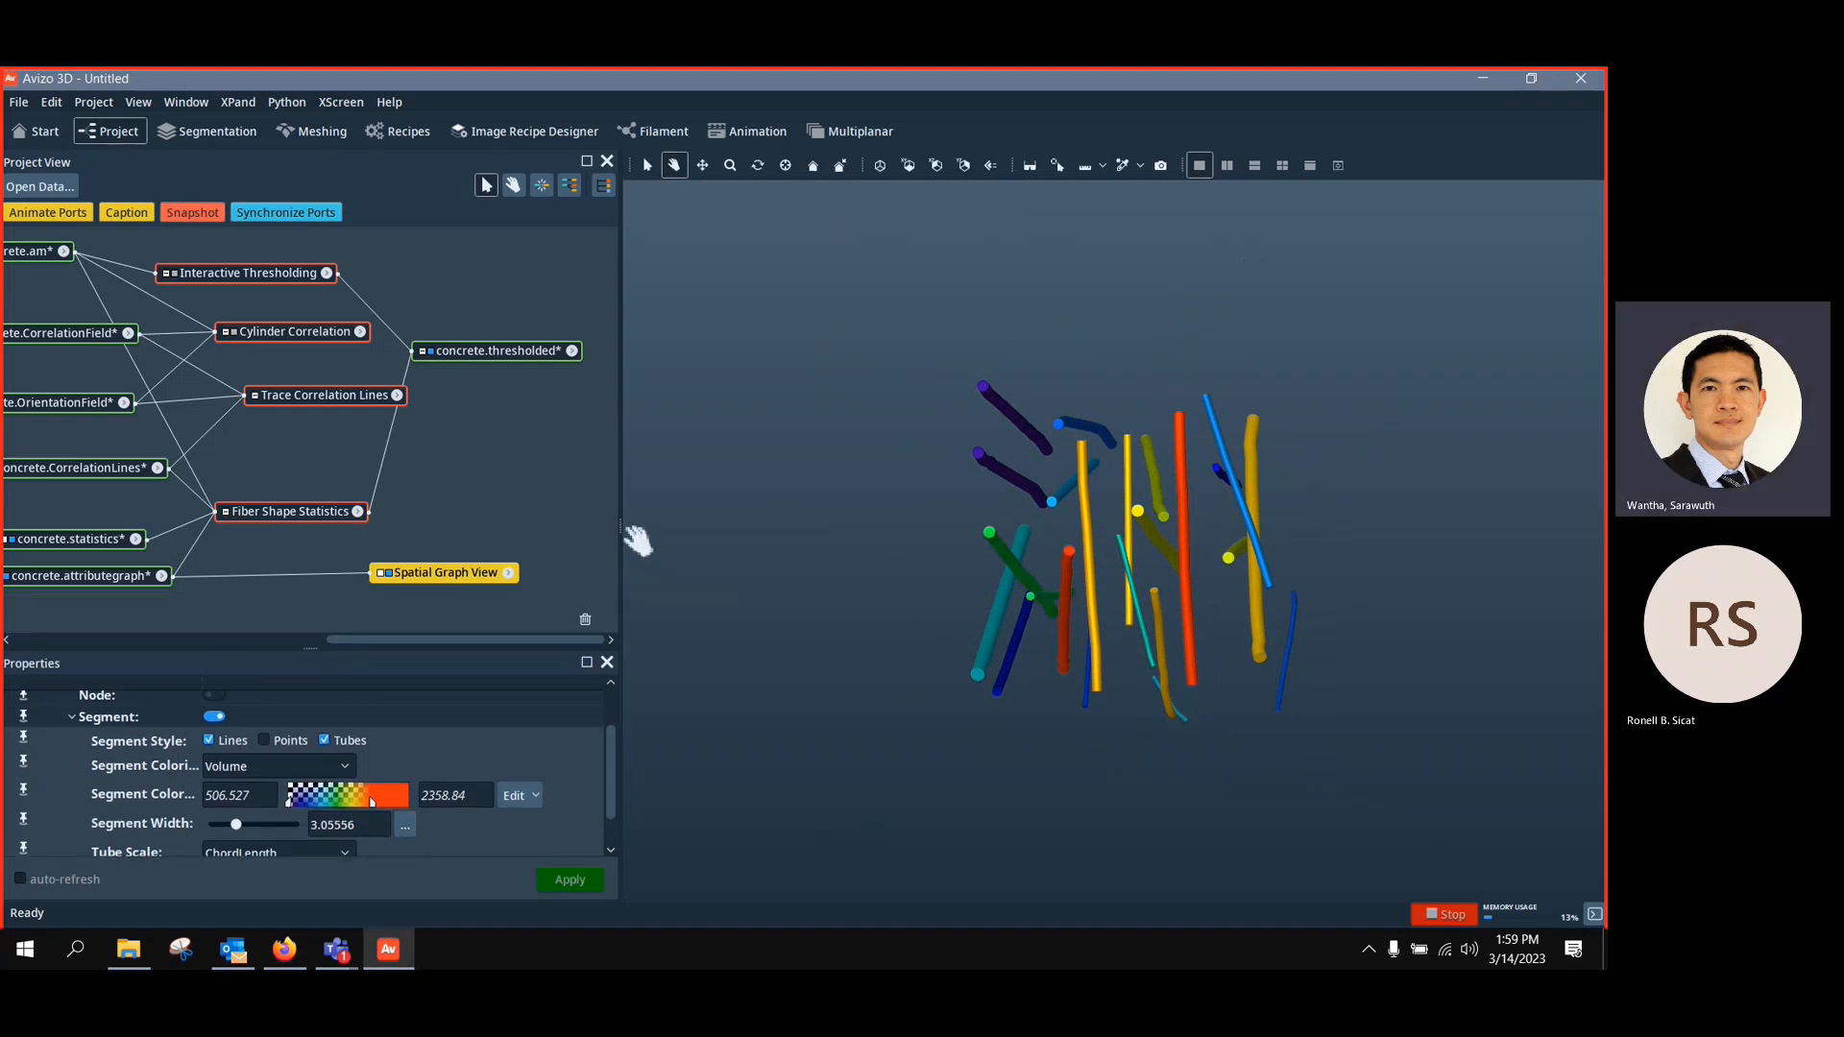
drag(624, 533, 768, 528)
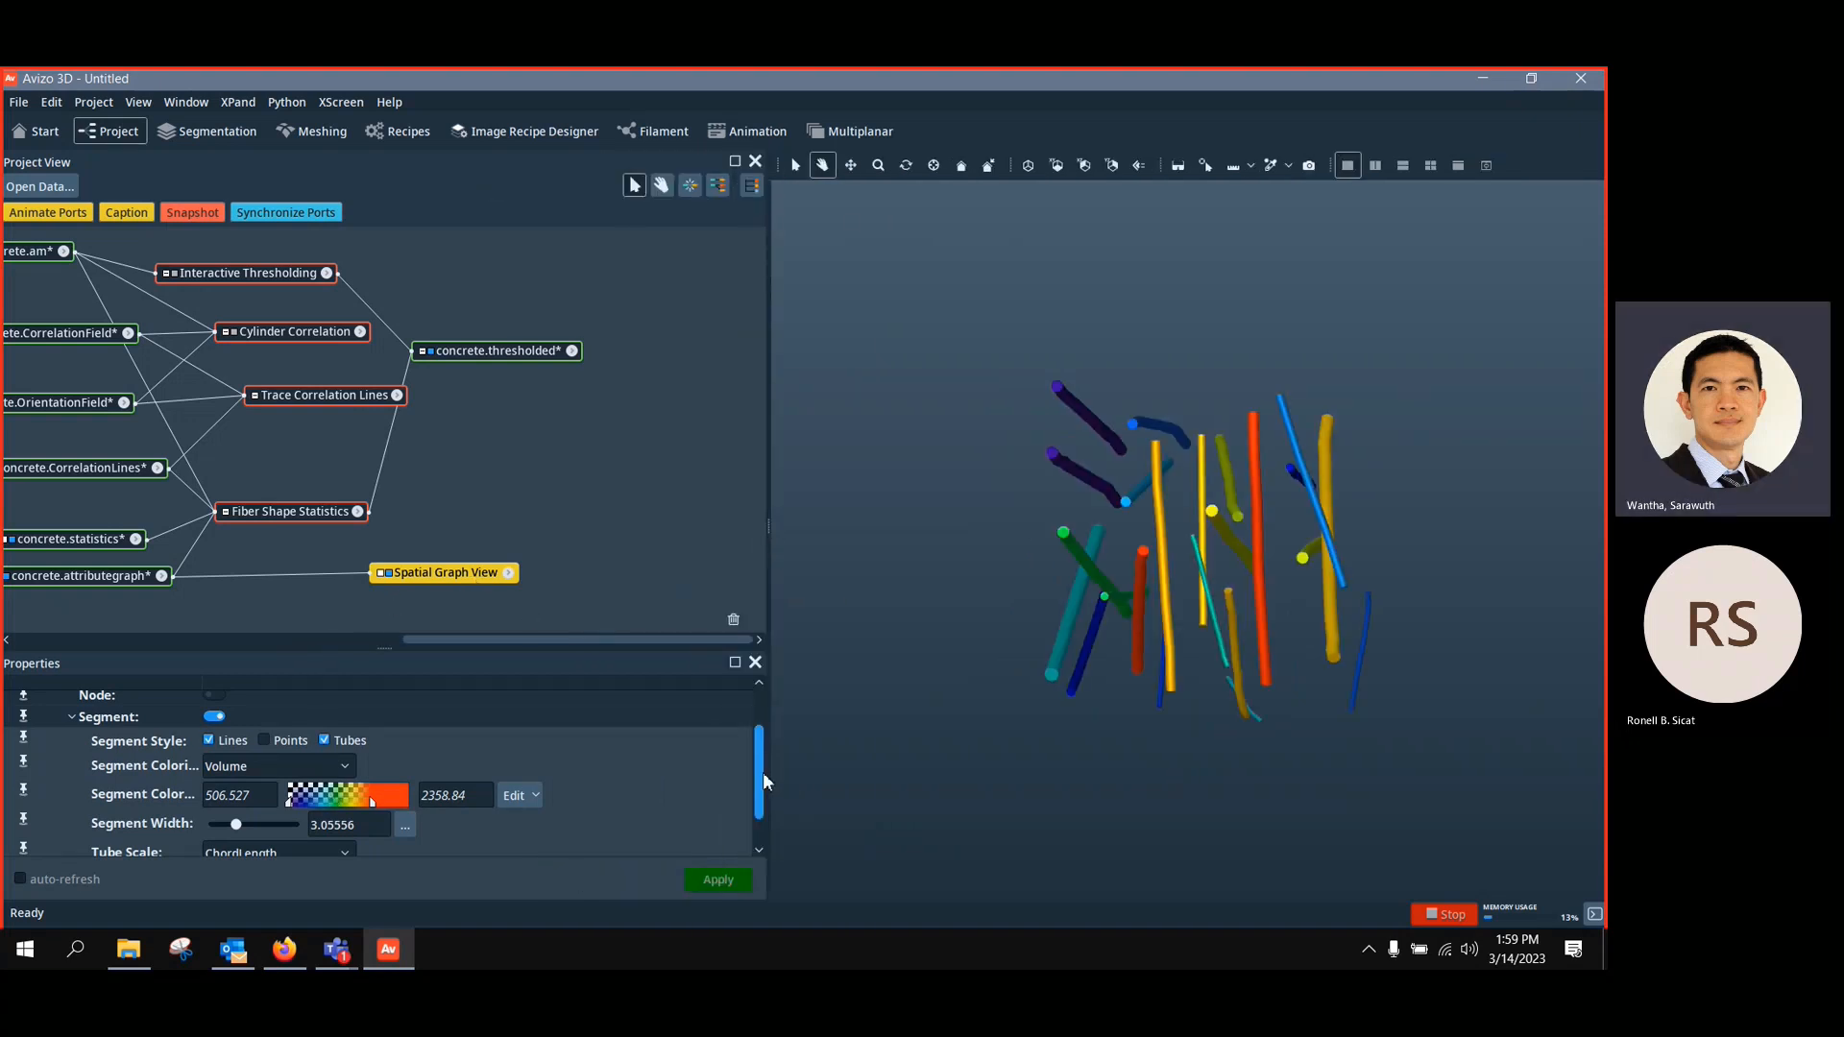
scroll(759, 769, down, 2)
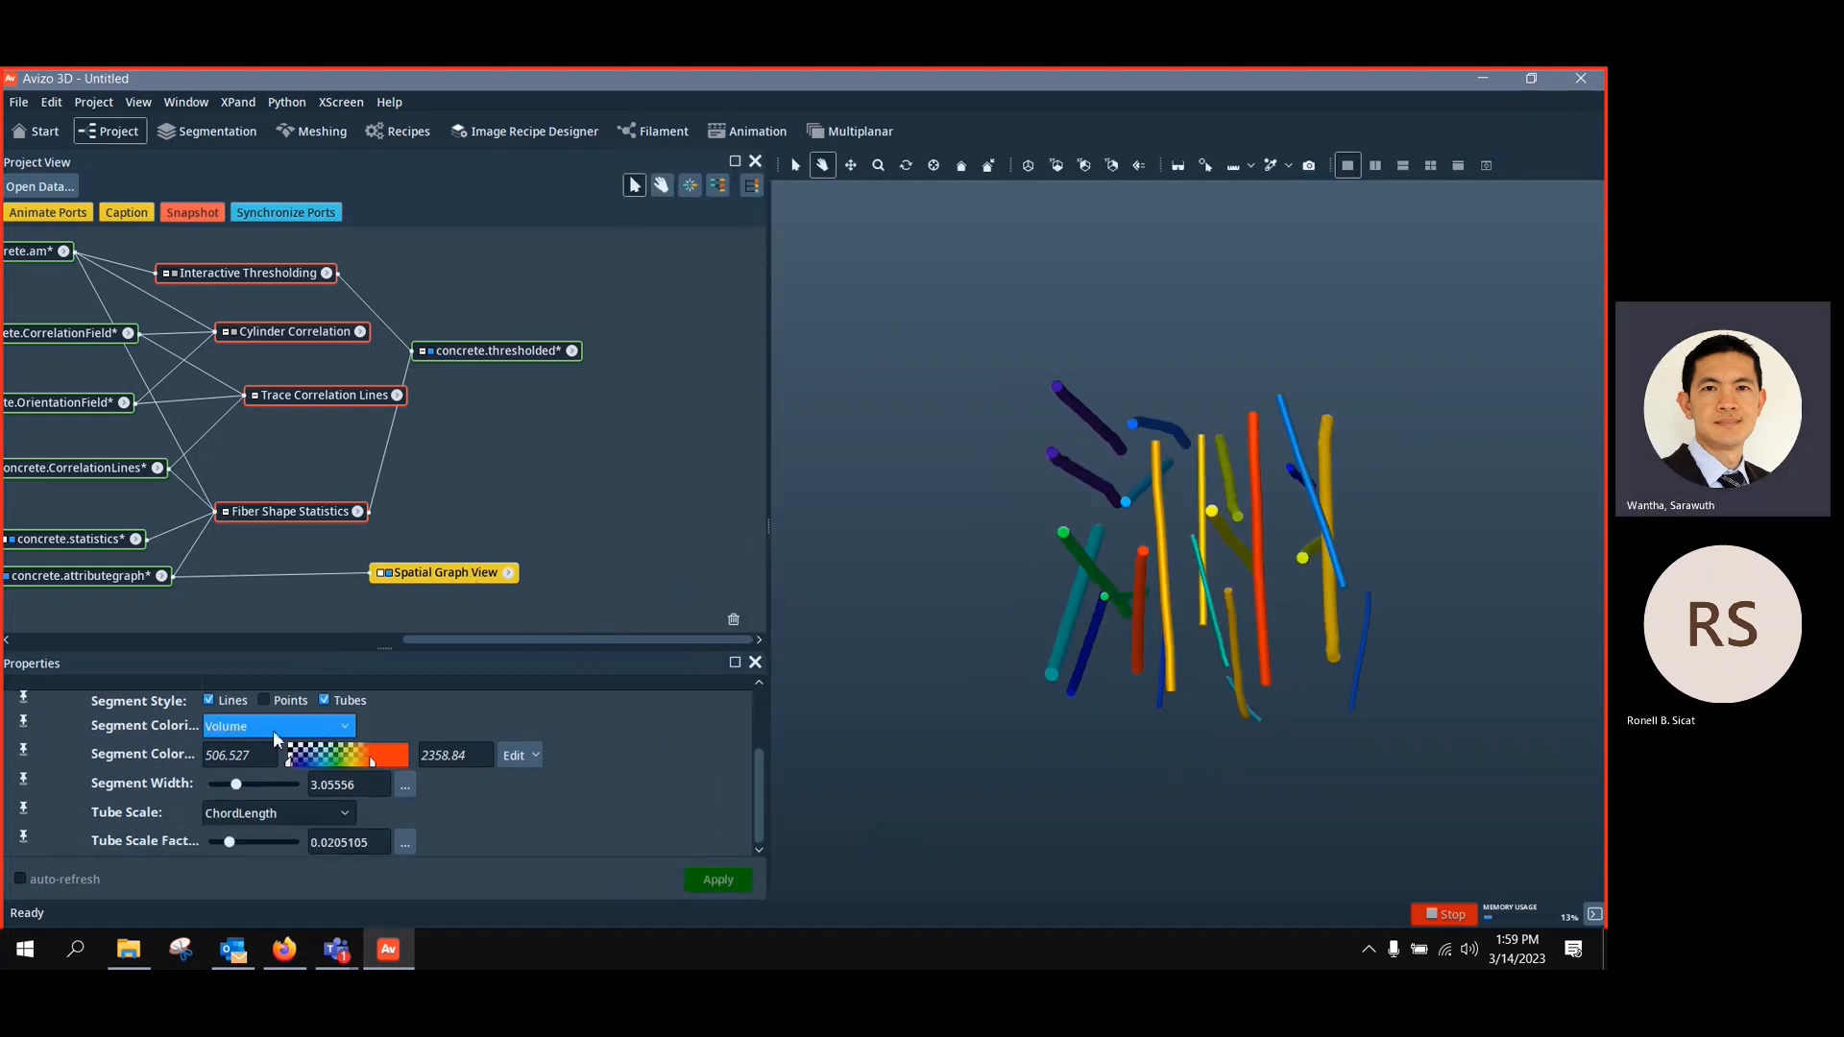
Turn off the tubes of the Spatial Graph View and set the segment coloring to Constant
click(324, 701)
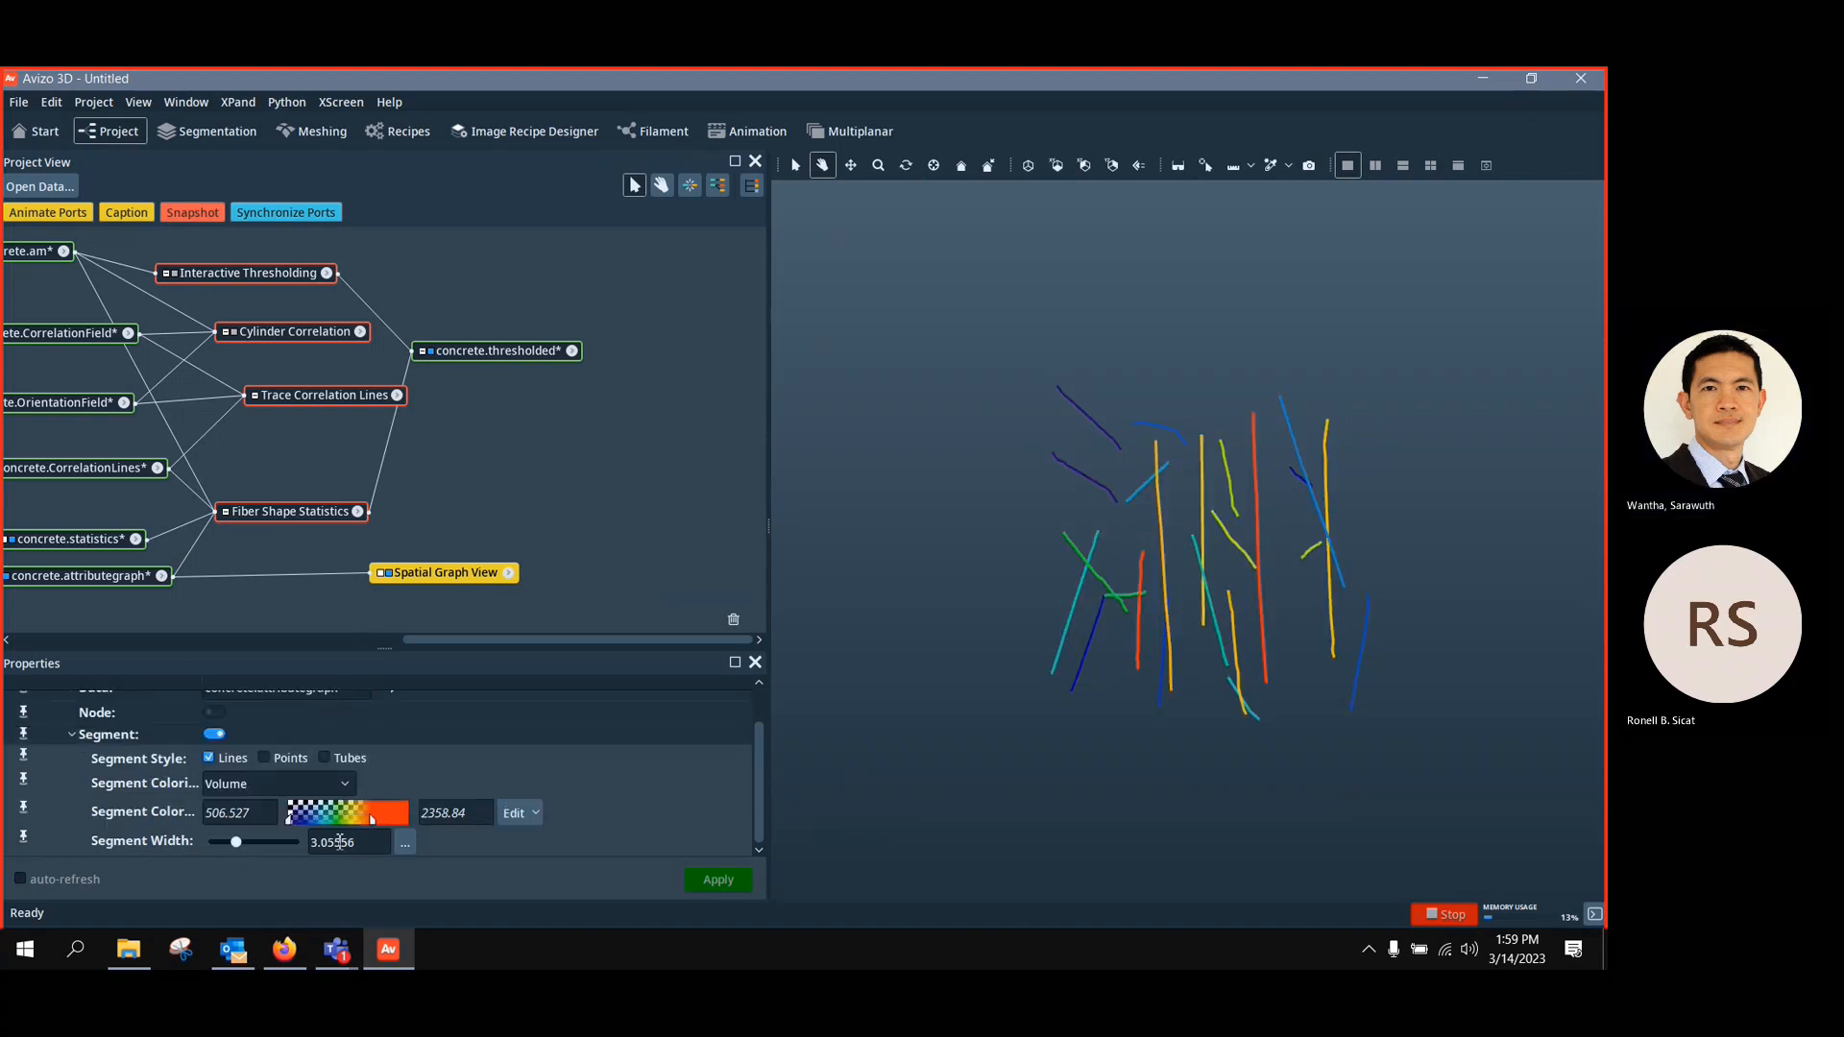
click(239, 788)
drag(351, 624, 361, 546)
click(289, 567)
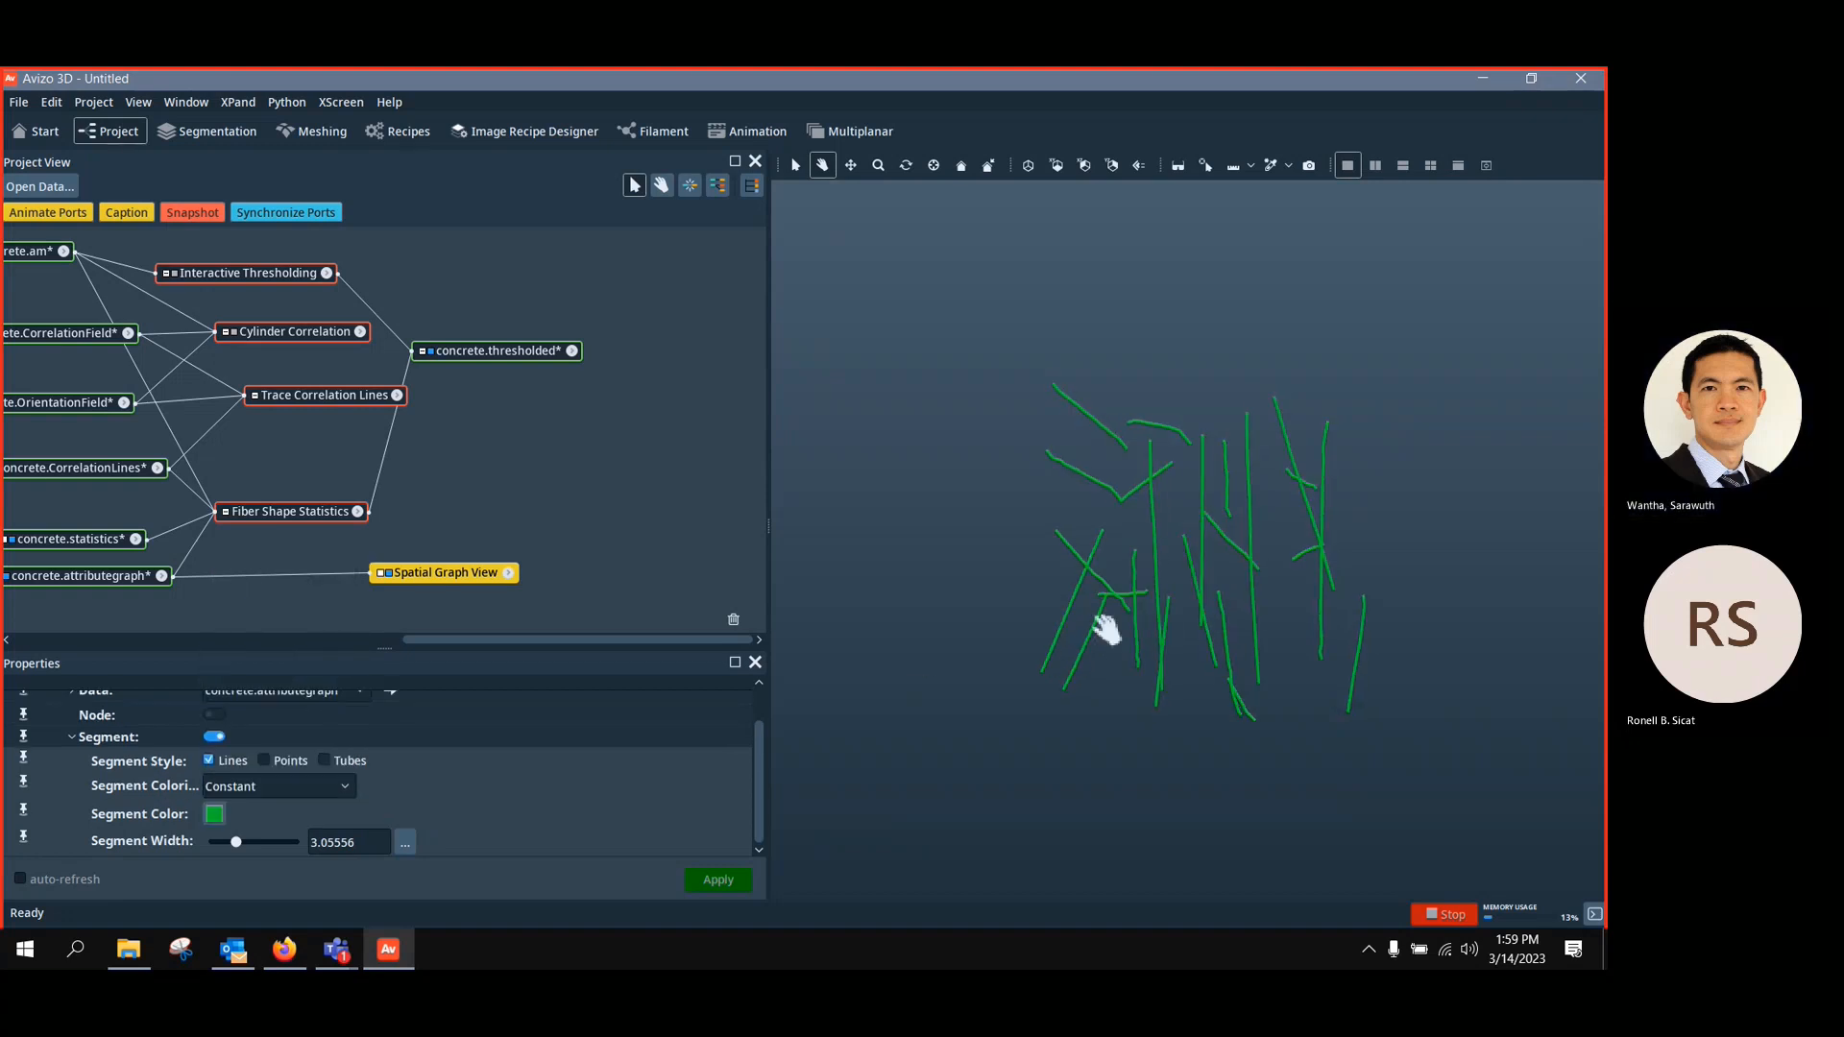
drag(1106, 629, 906, 630)
Set the constant segment color to white and reduce the segment width to 0
click(214, 815)
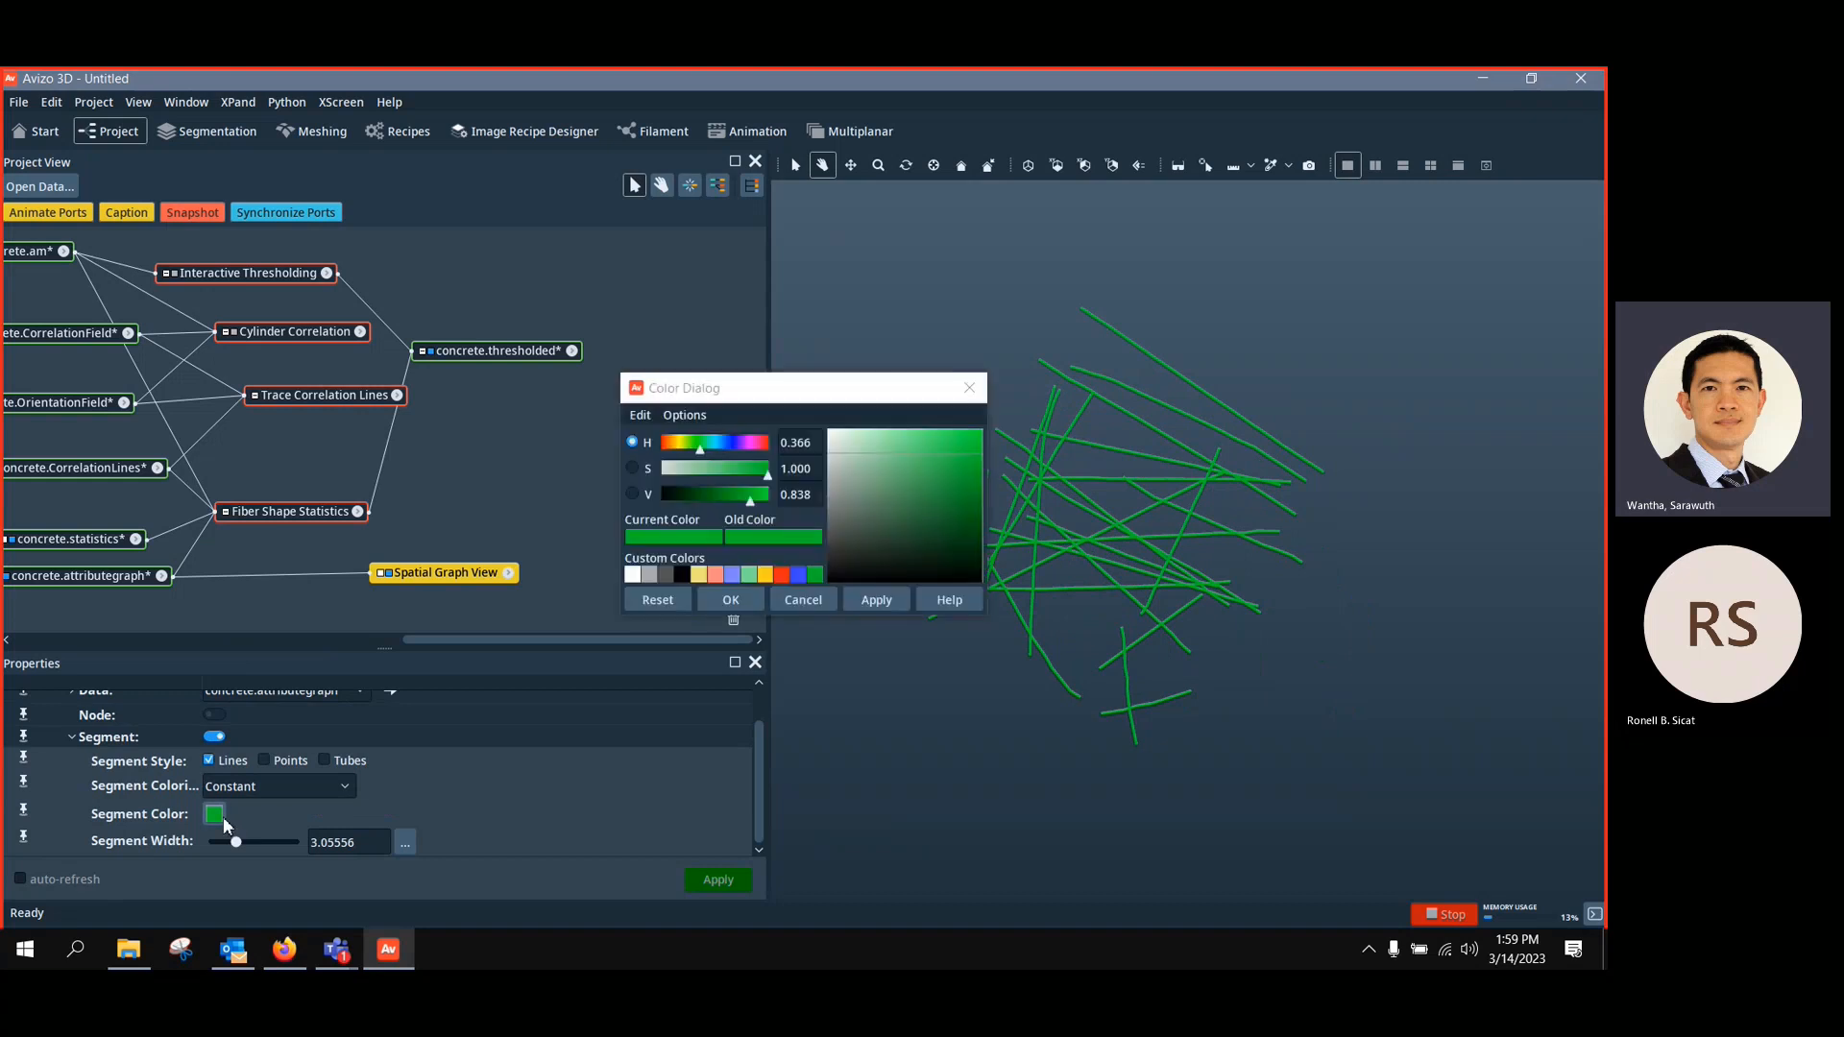
click(639, 573)
click(741, 603)
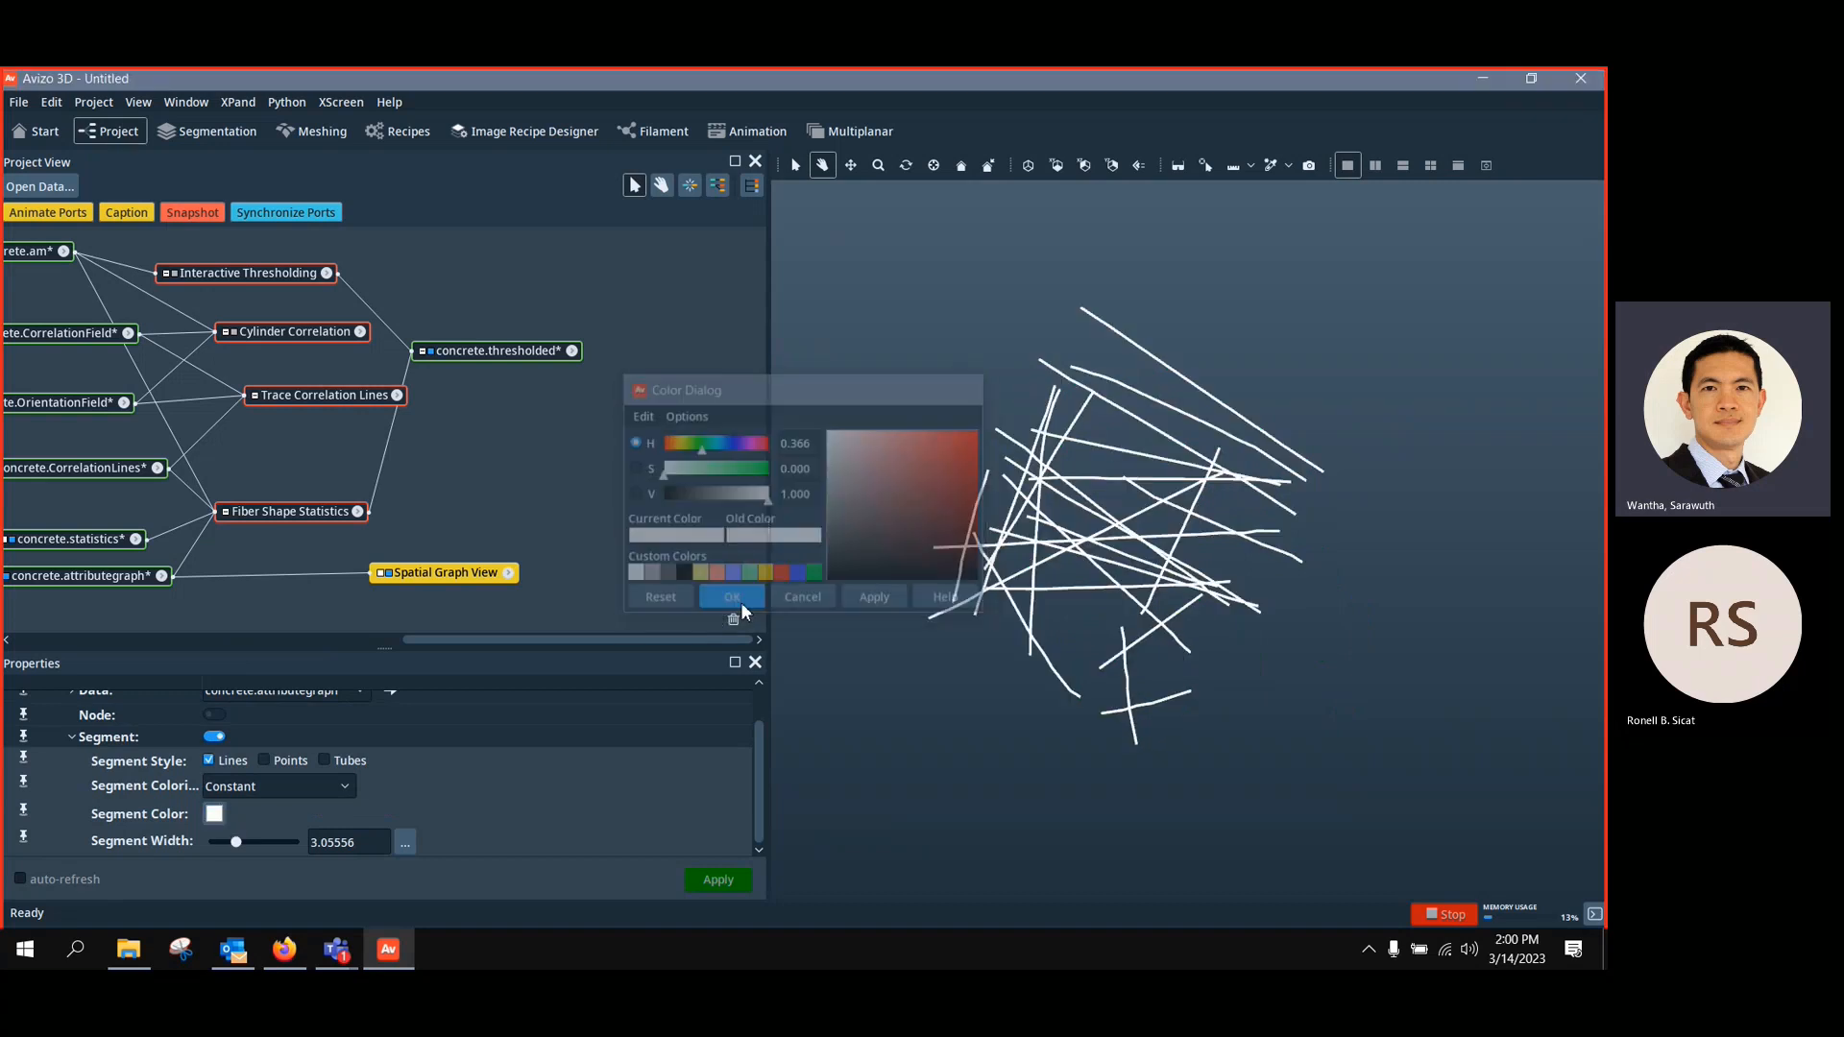
drag(238, 842, 205, 841)
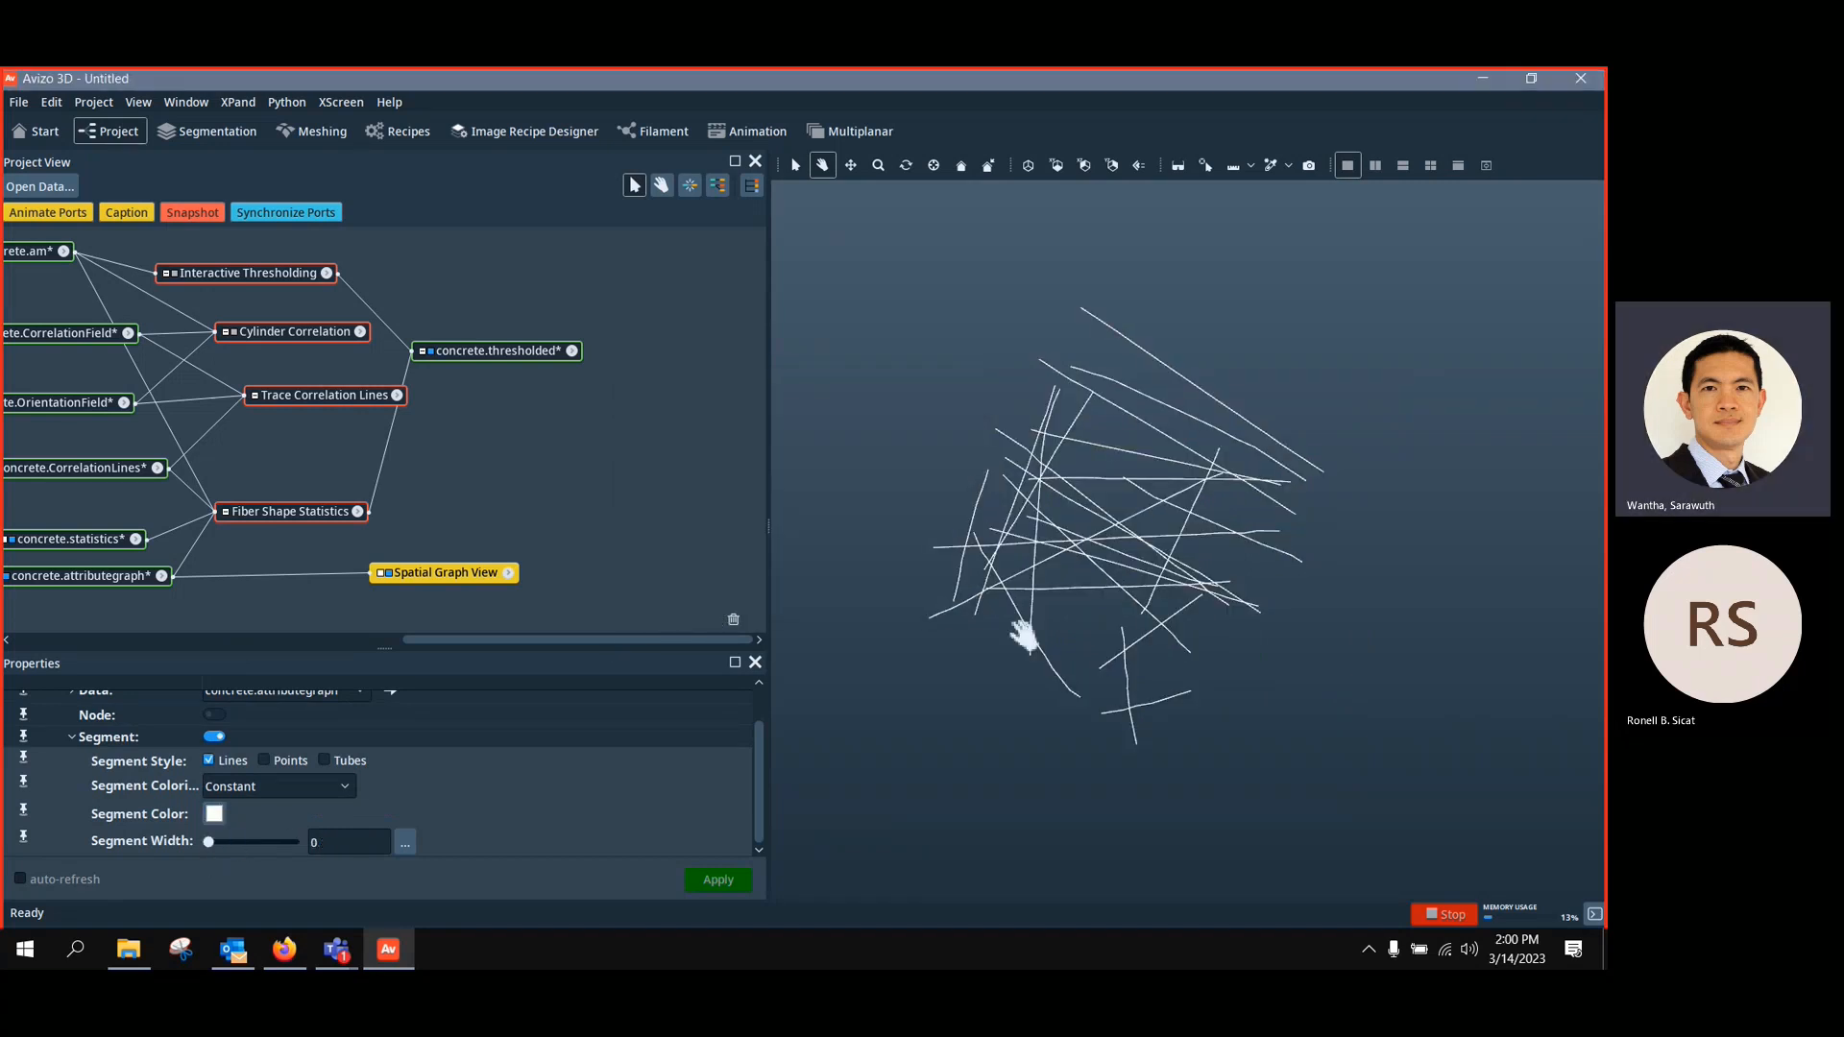
scroll(1099, 609, up, 3)
scroll(1202, 622, down, 2)
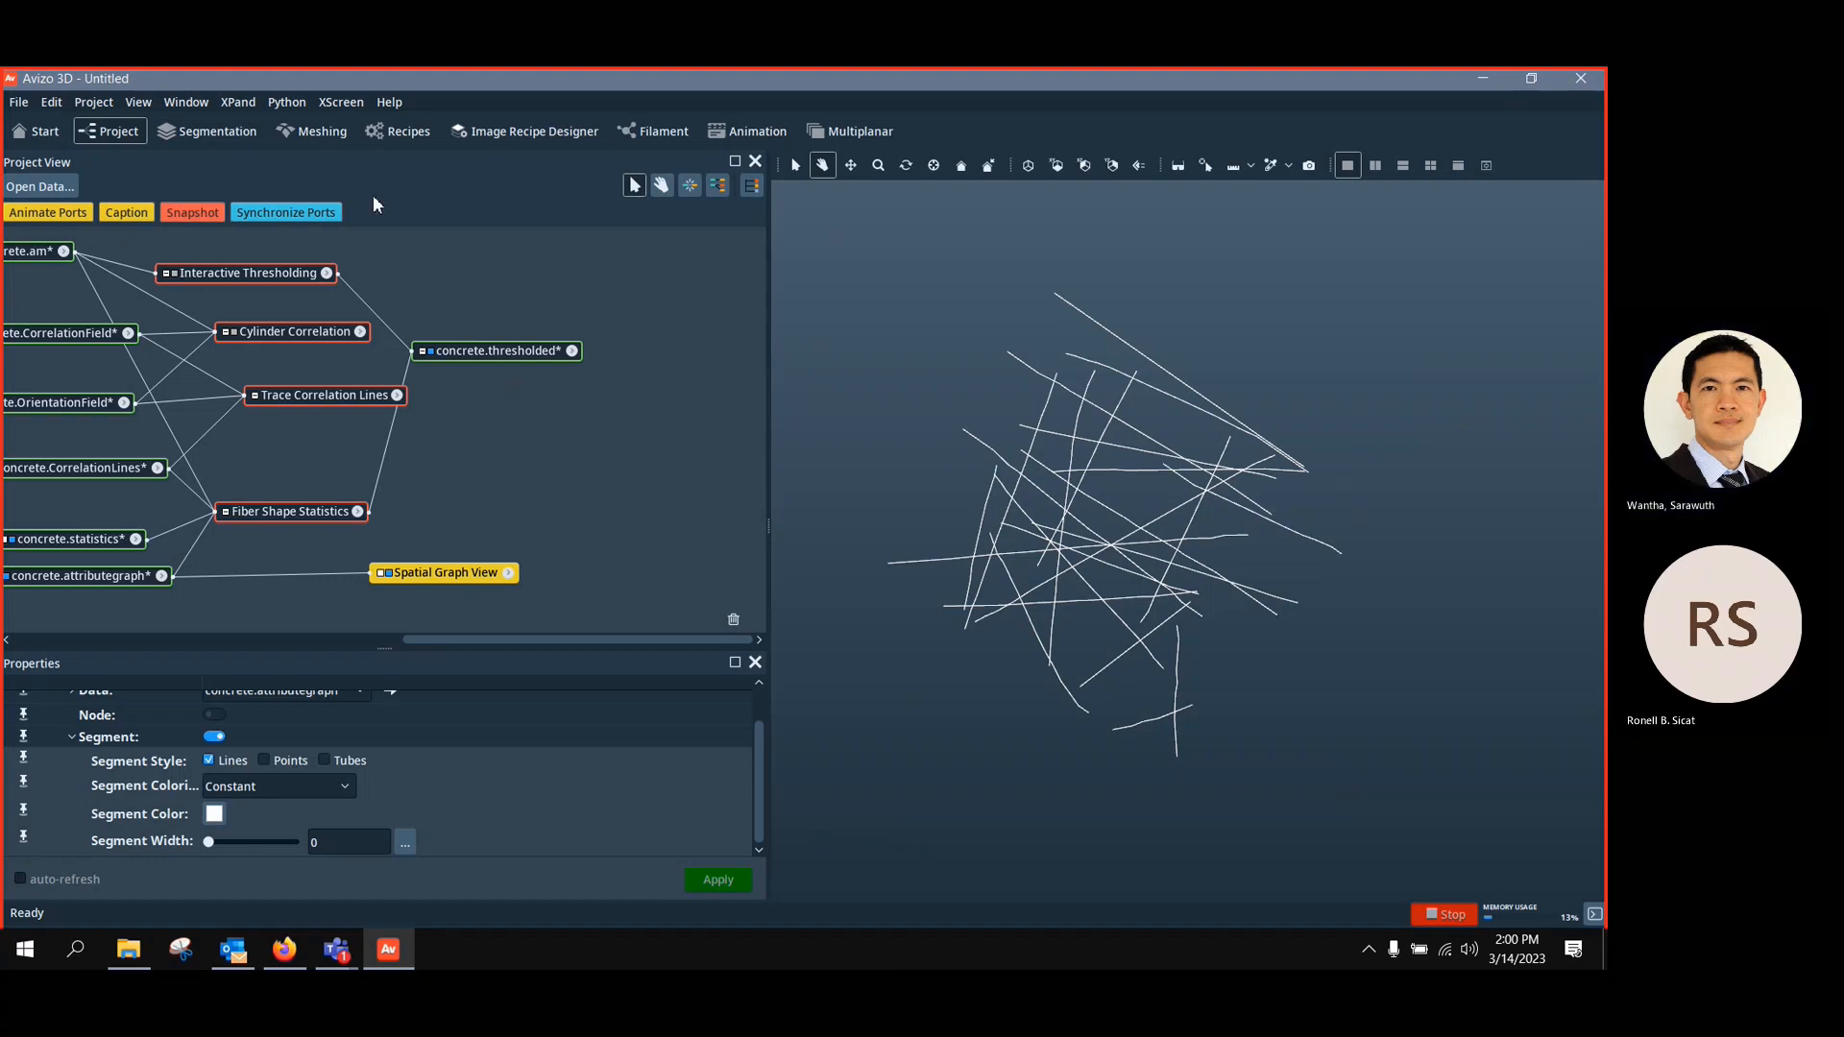
Add a Volume Rendering to concrete.thresholded to show the fiber mask in 3D
click(480, 352)
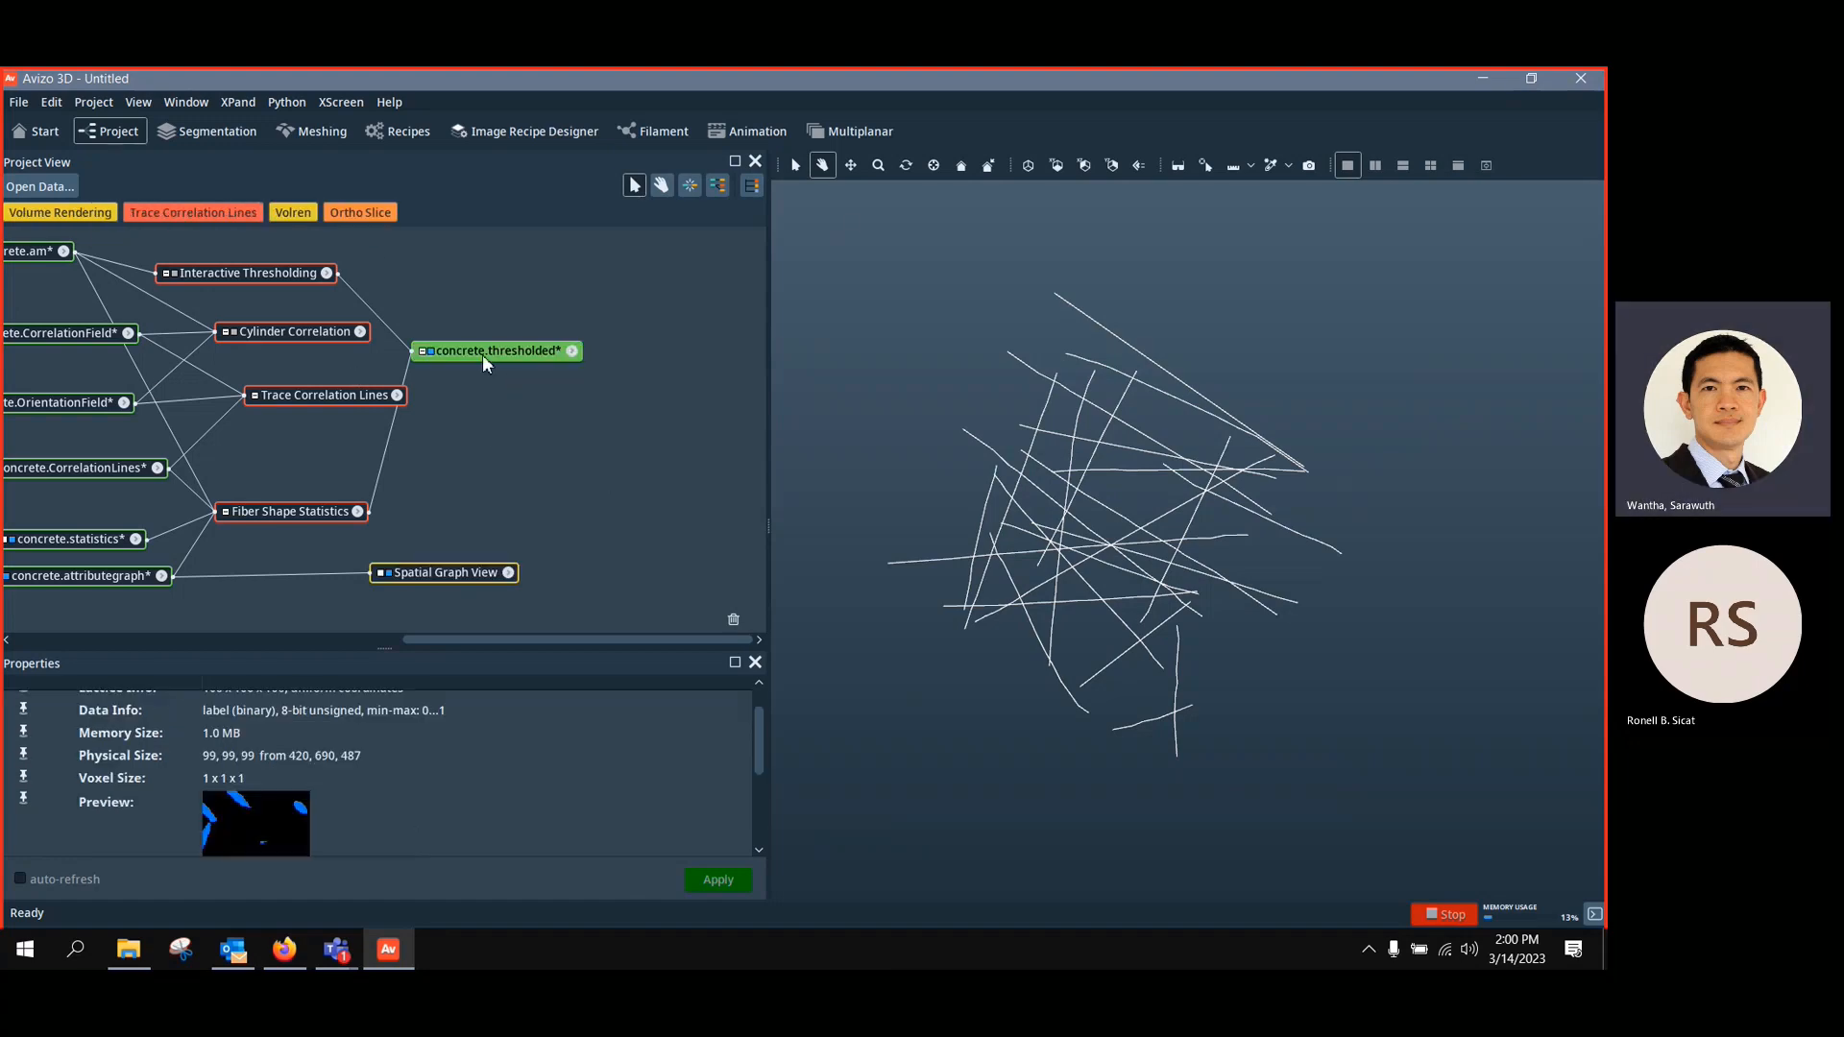
click(60, 212)
drag(1043, 559, 948, 968)
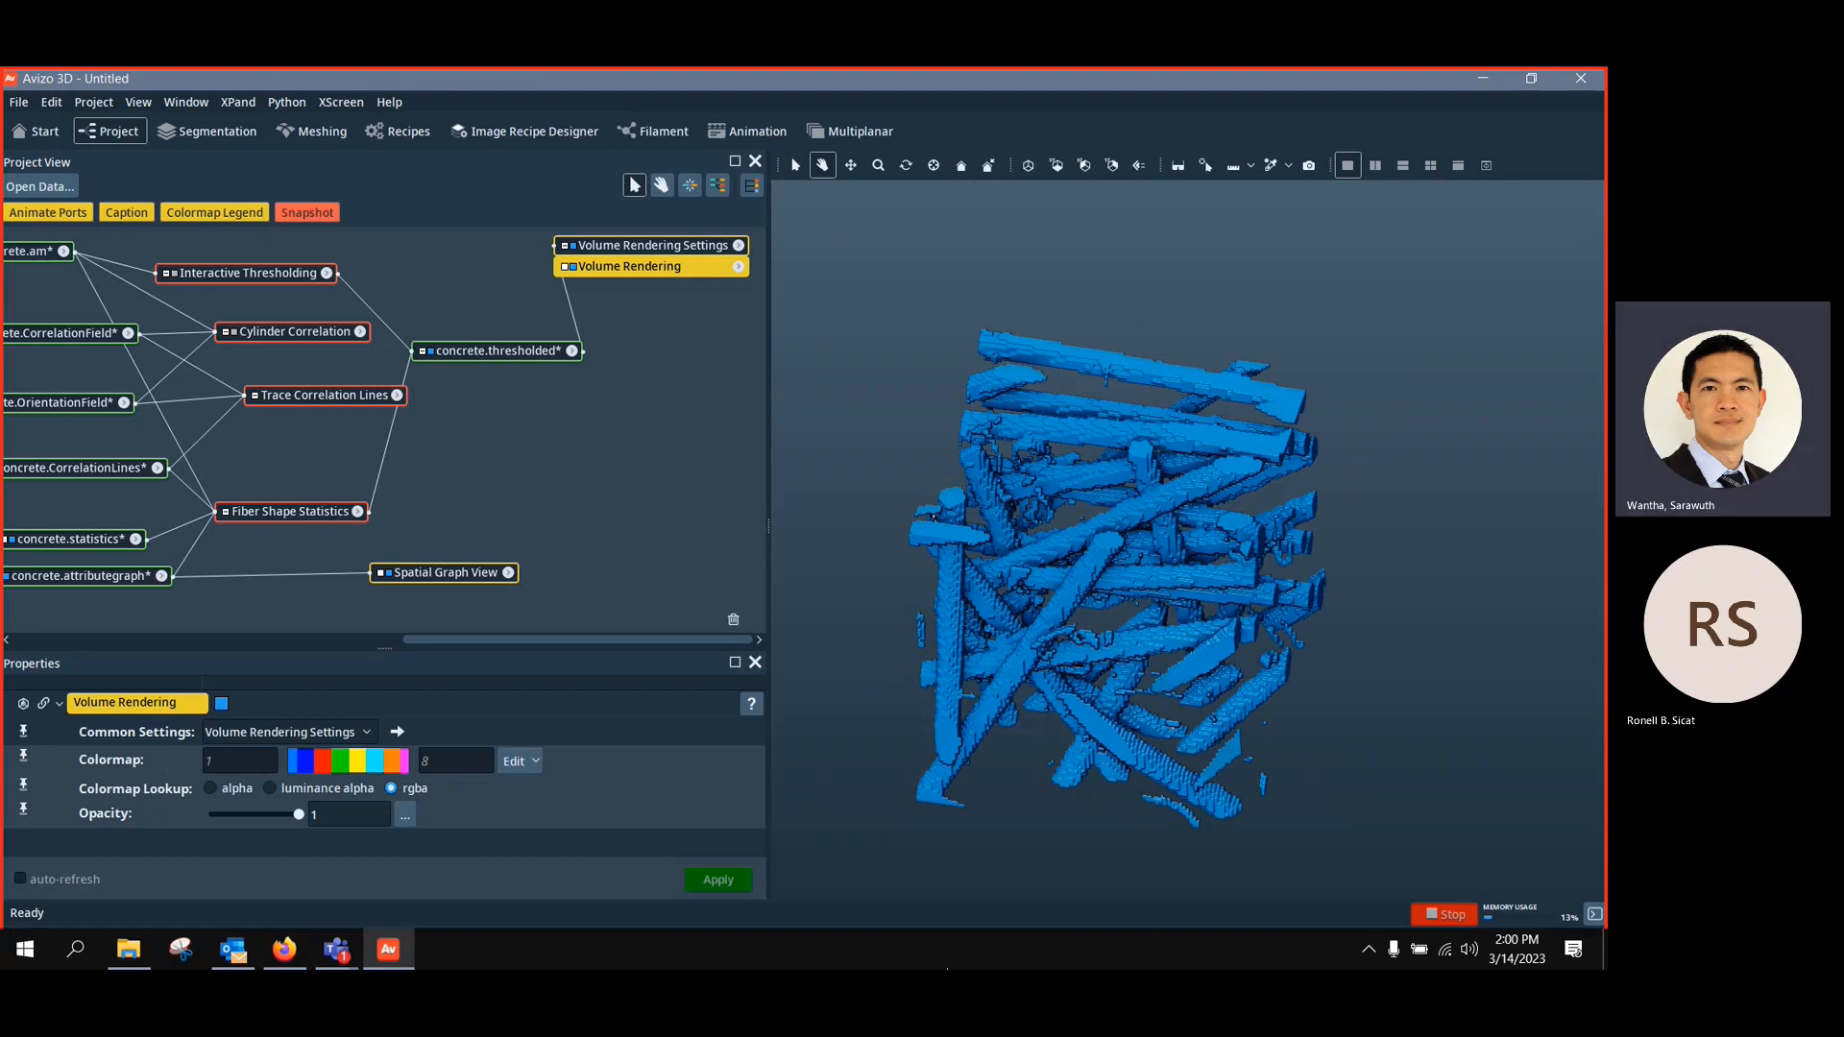
Attach a Separate Objects module to concrete.thresholded and place it below that data
right_click(500, 354)
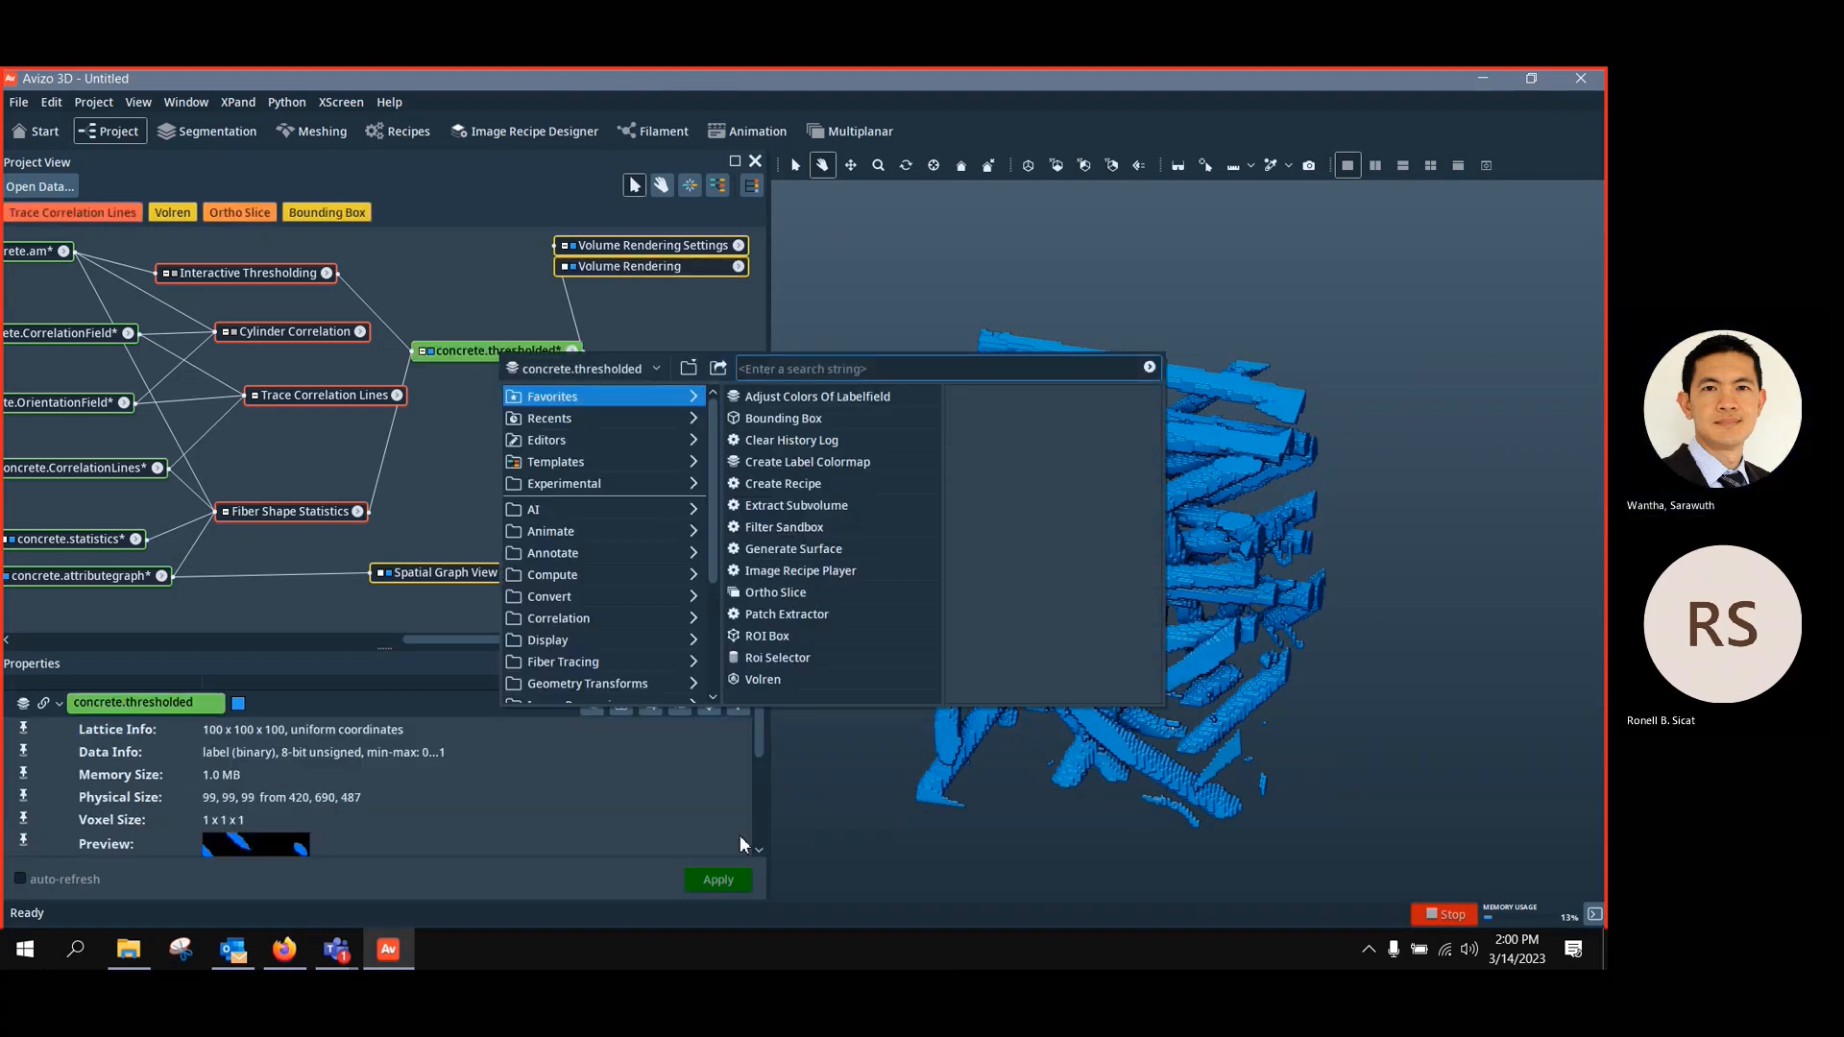
text(sep)
click(926, 412)
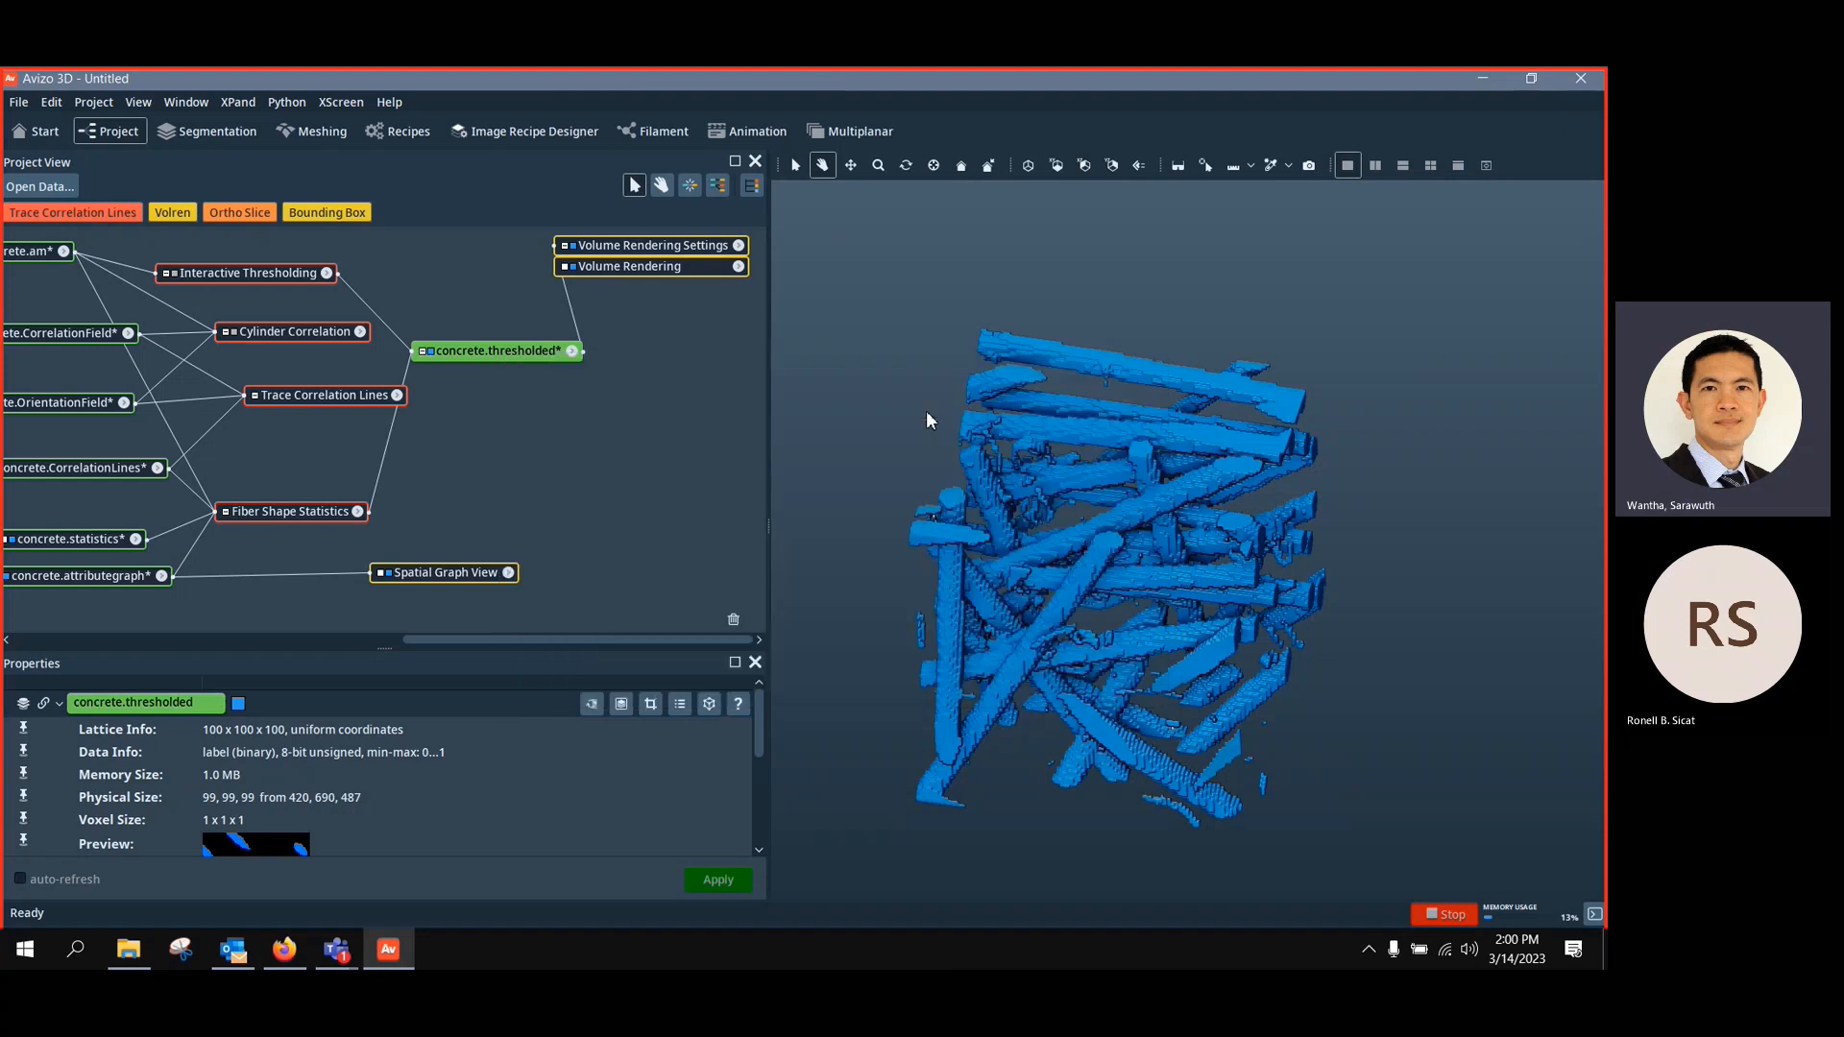
drag(213, 252, 586, 433)
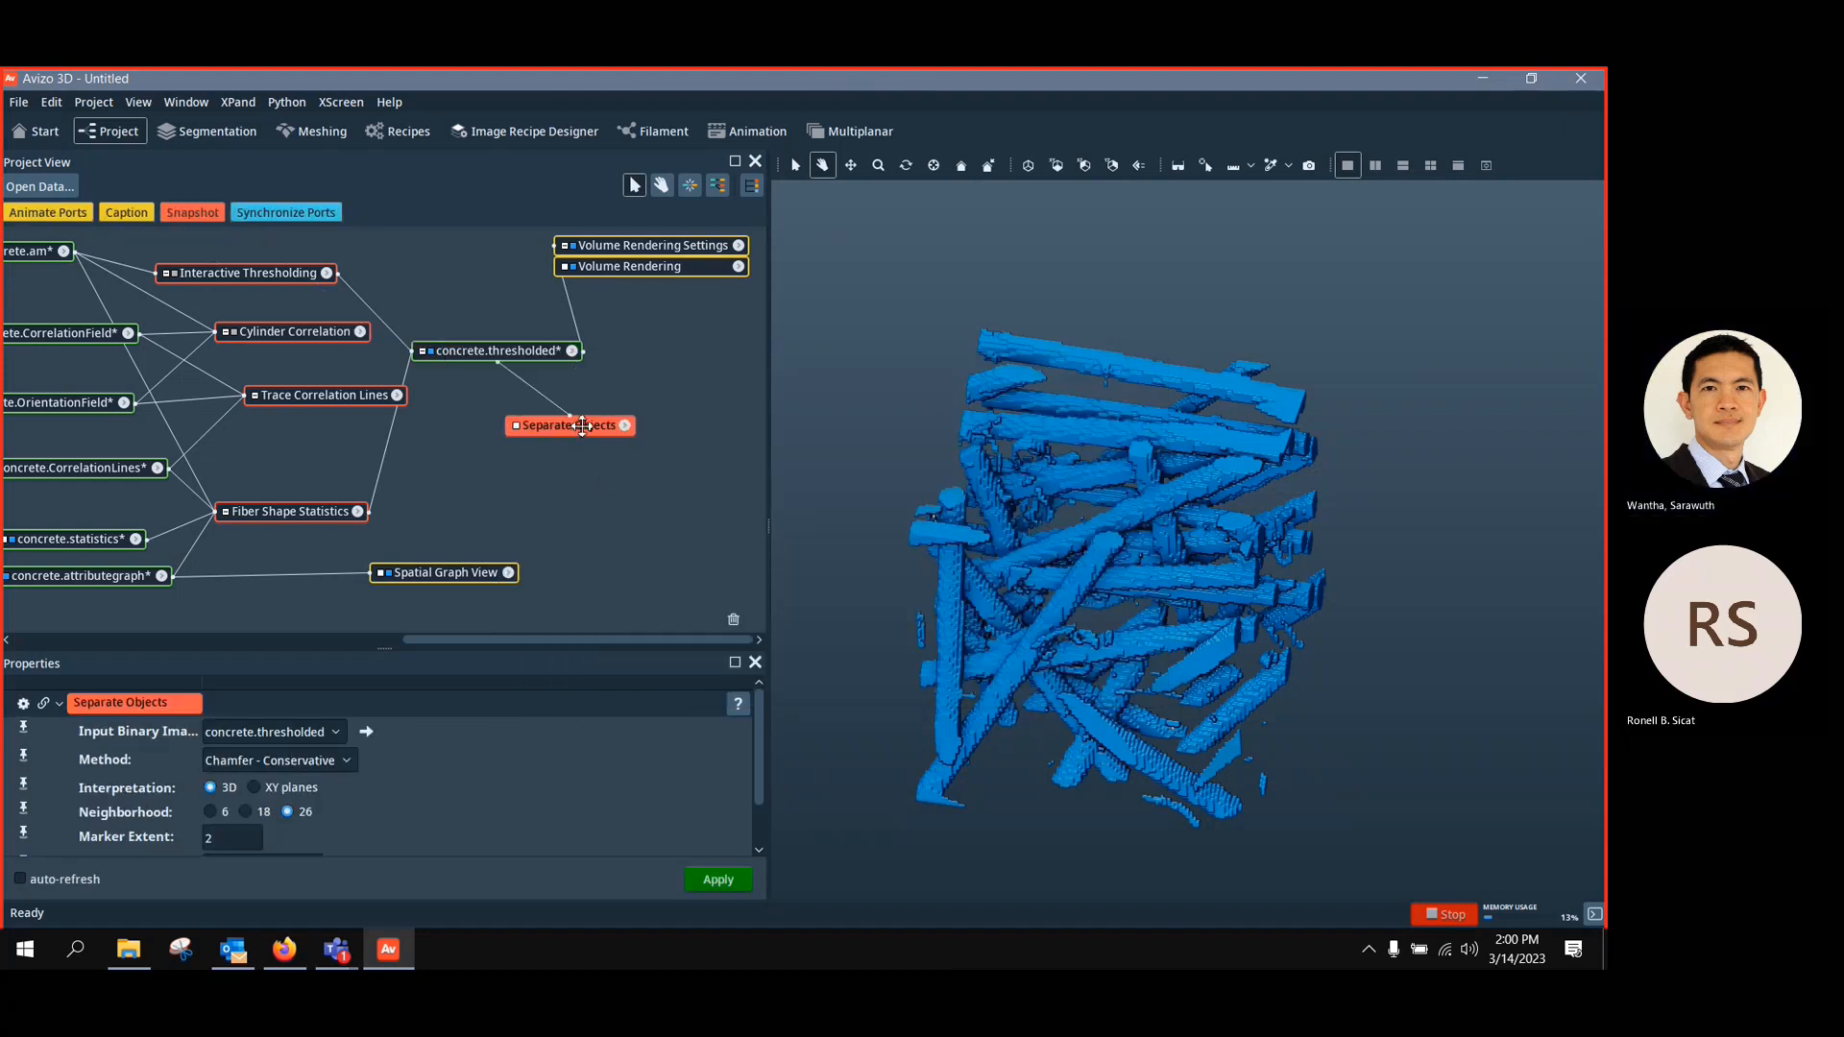
Run Separate Objects with the Chamfer - Conservative method, 3D interpretation, neighborhood 26 and marker extent 2
double_click(207, 842)
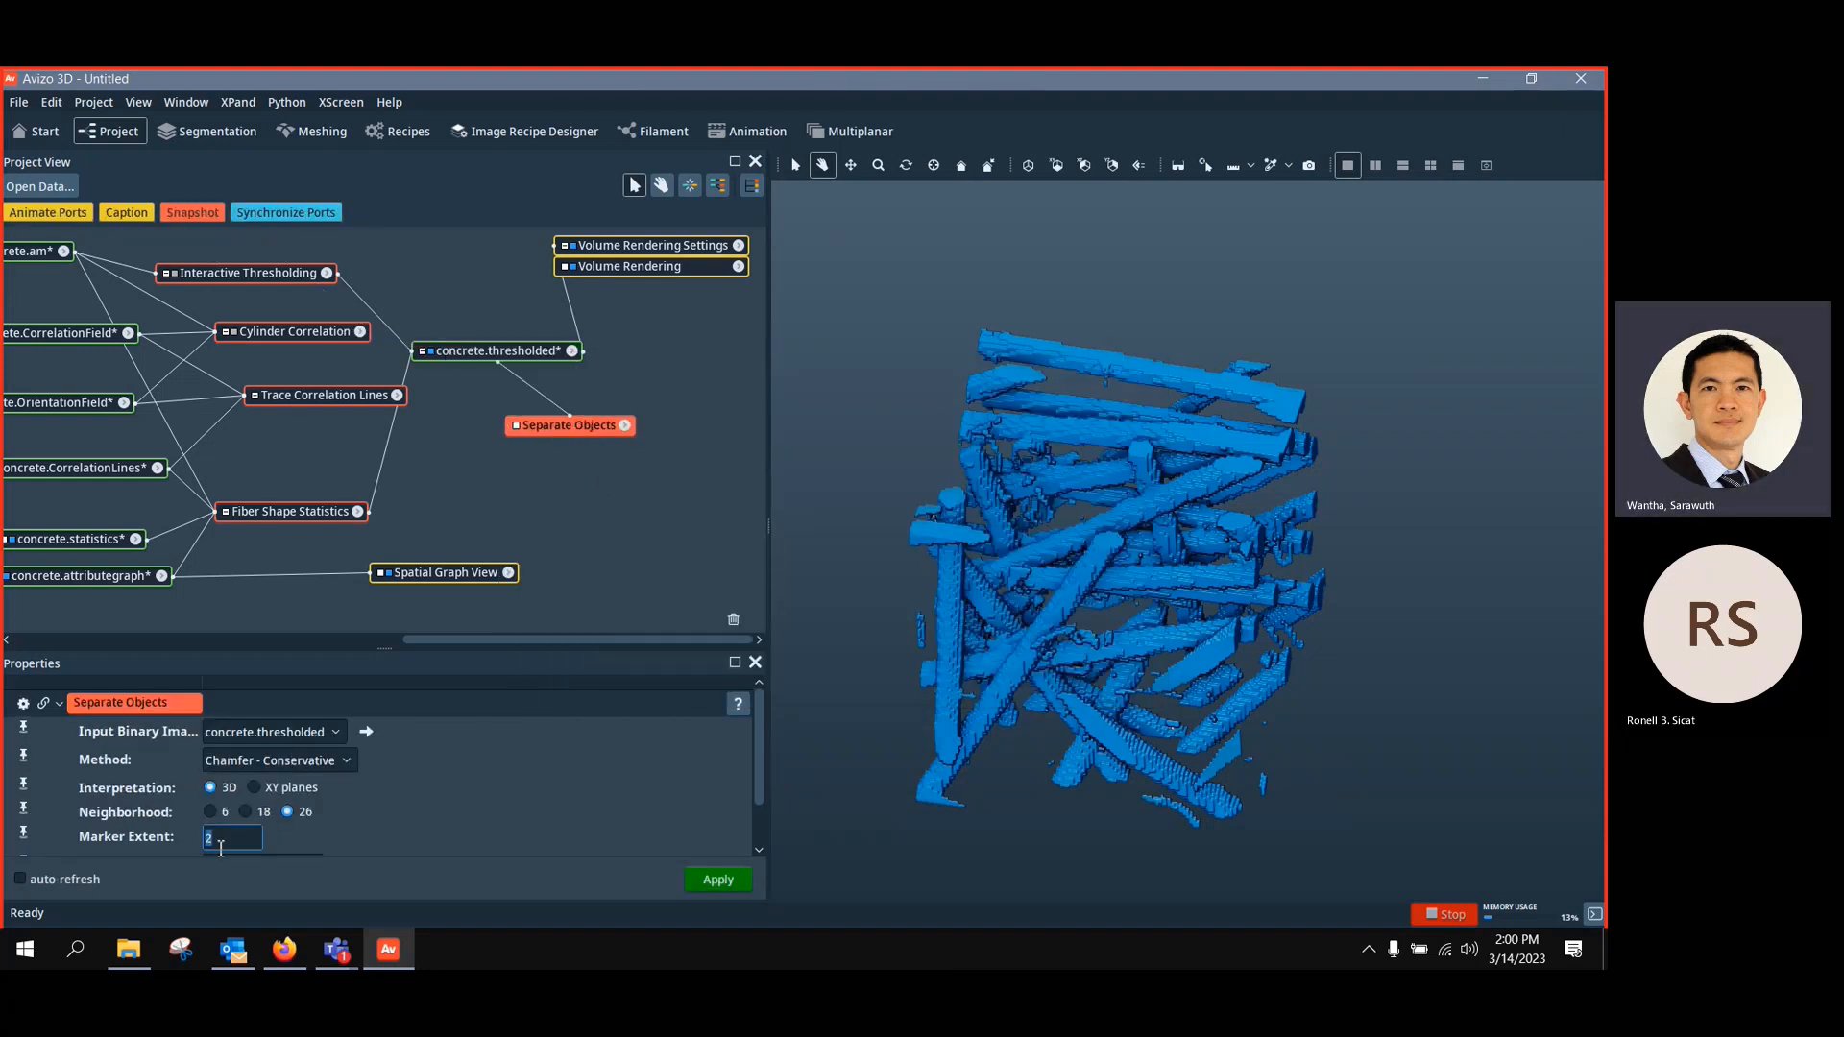
drag(753, 730, 723, 822)
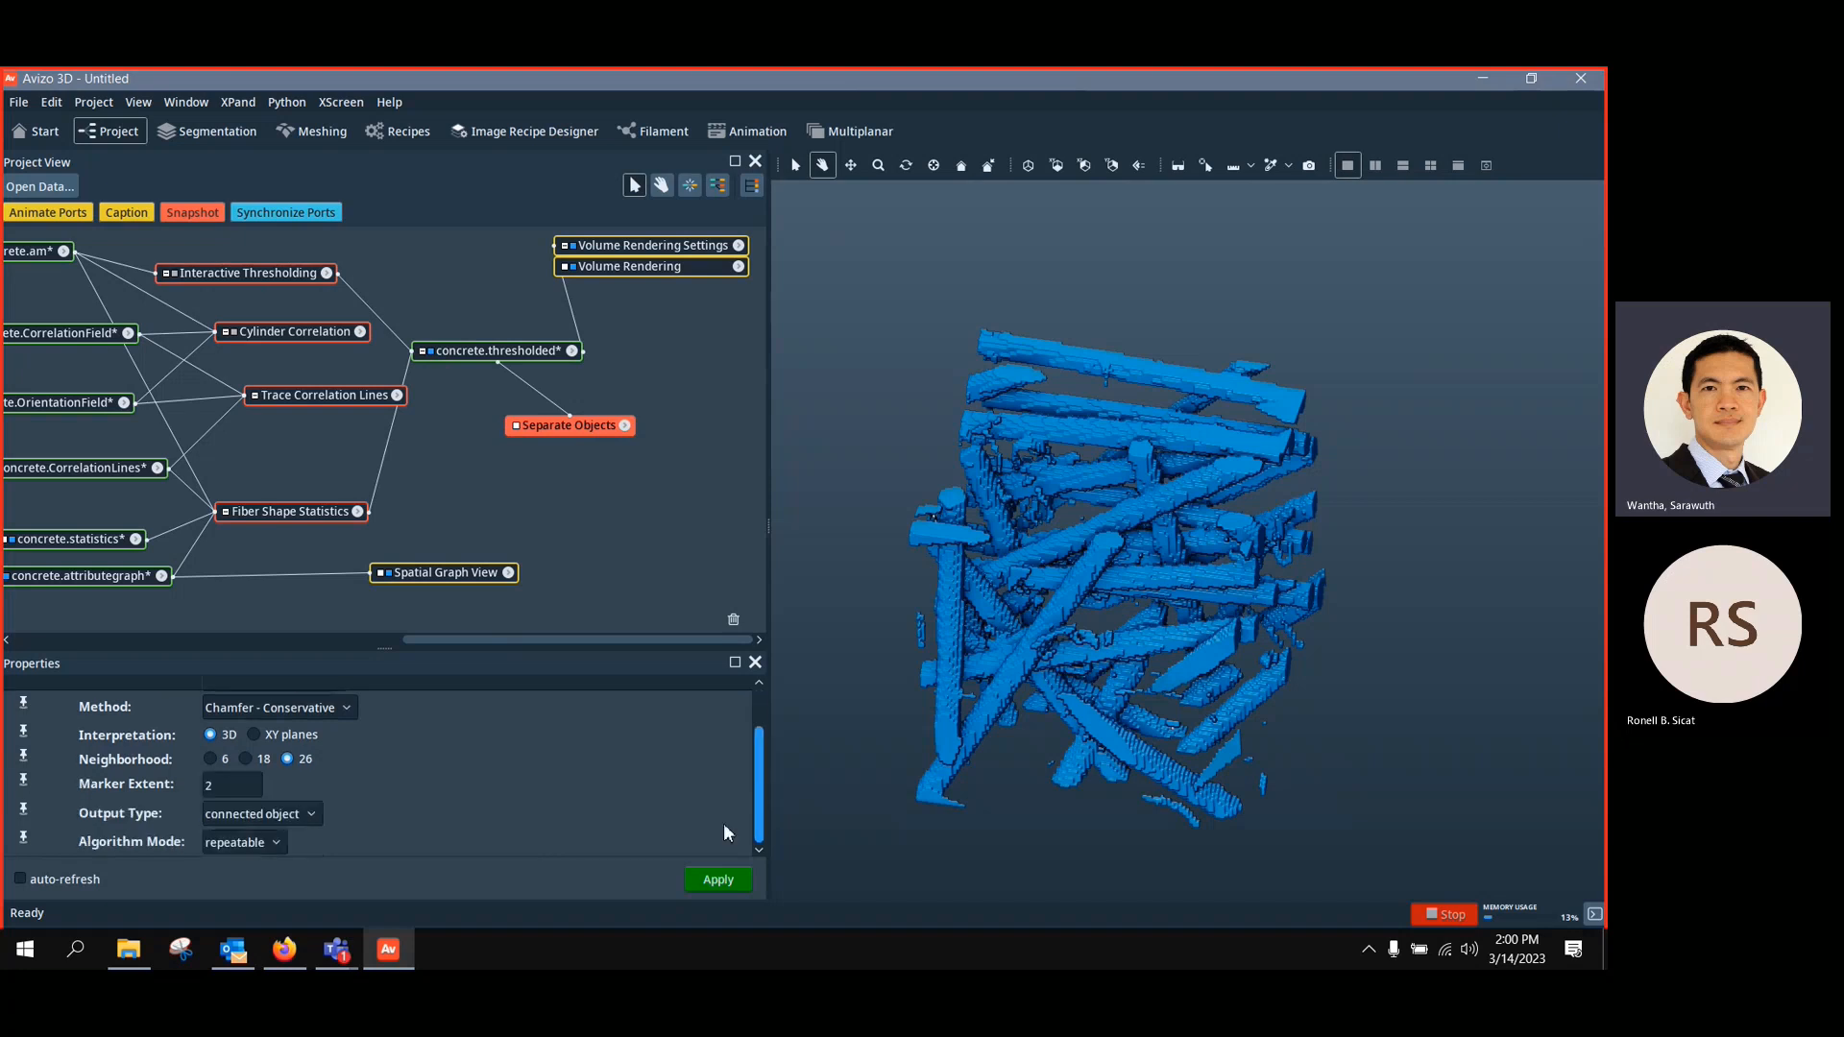
click(718, 880)
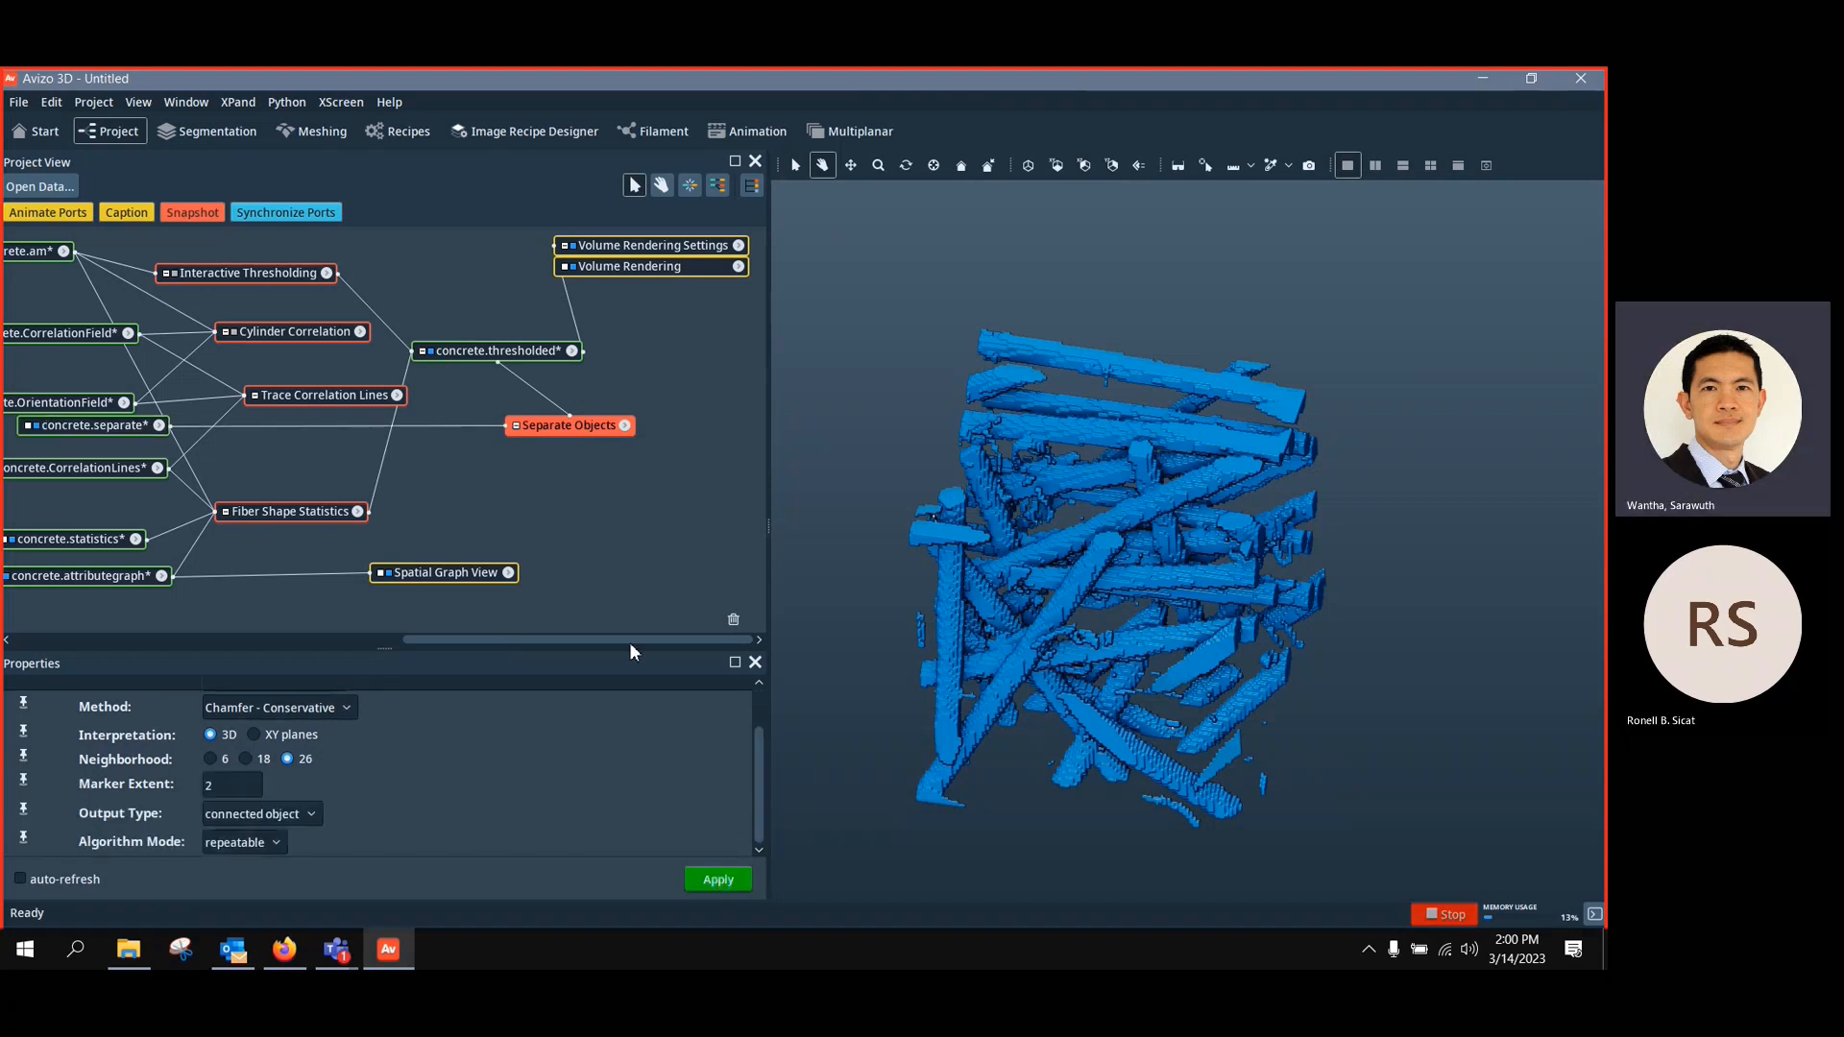
Rearrange the network so that Separate Objects and concrete.separate sit below concrete.thresholded
drag(110, 435, 663, 492)
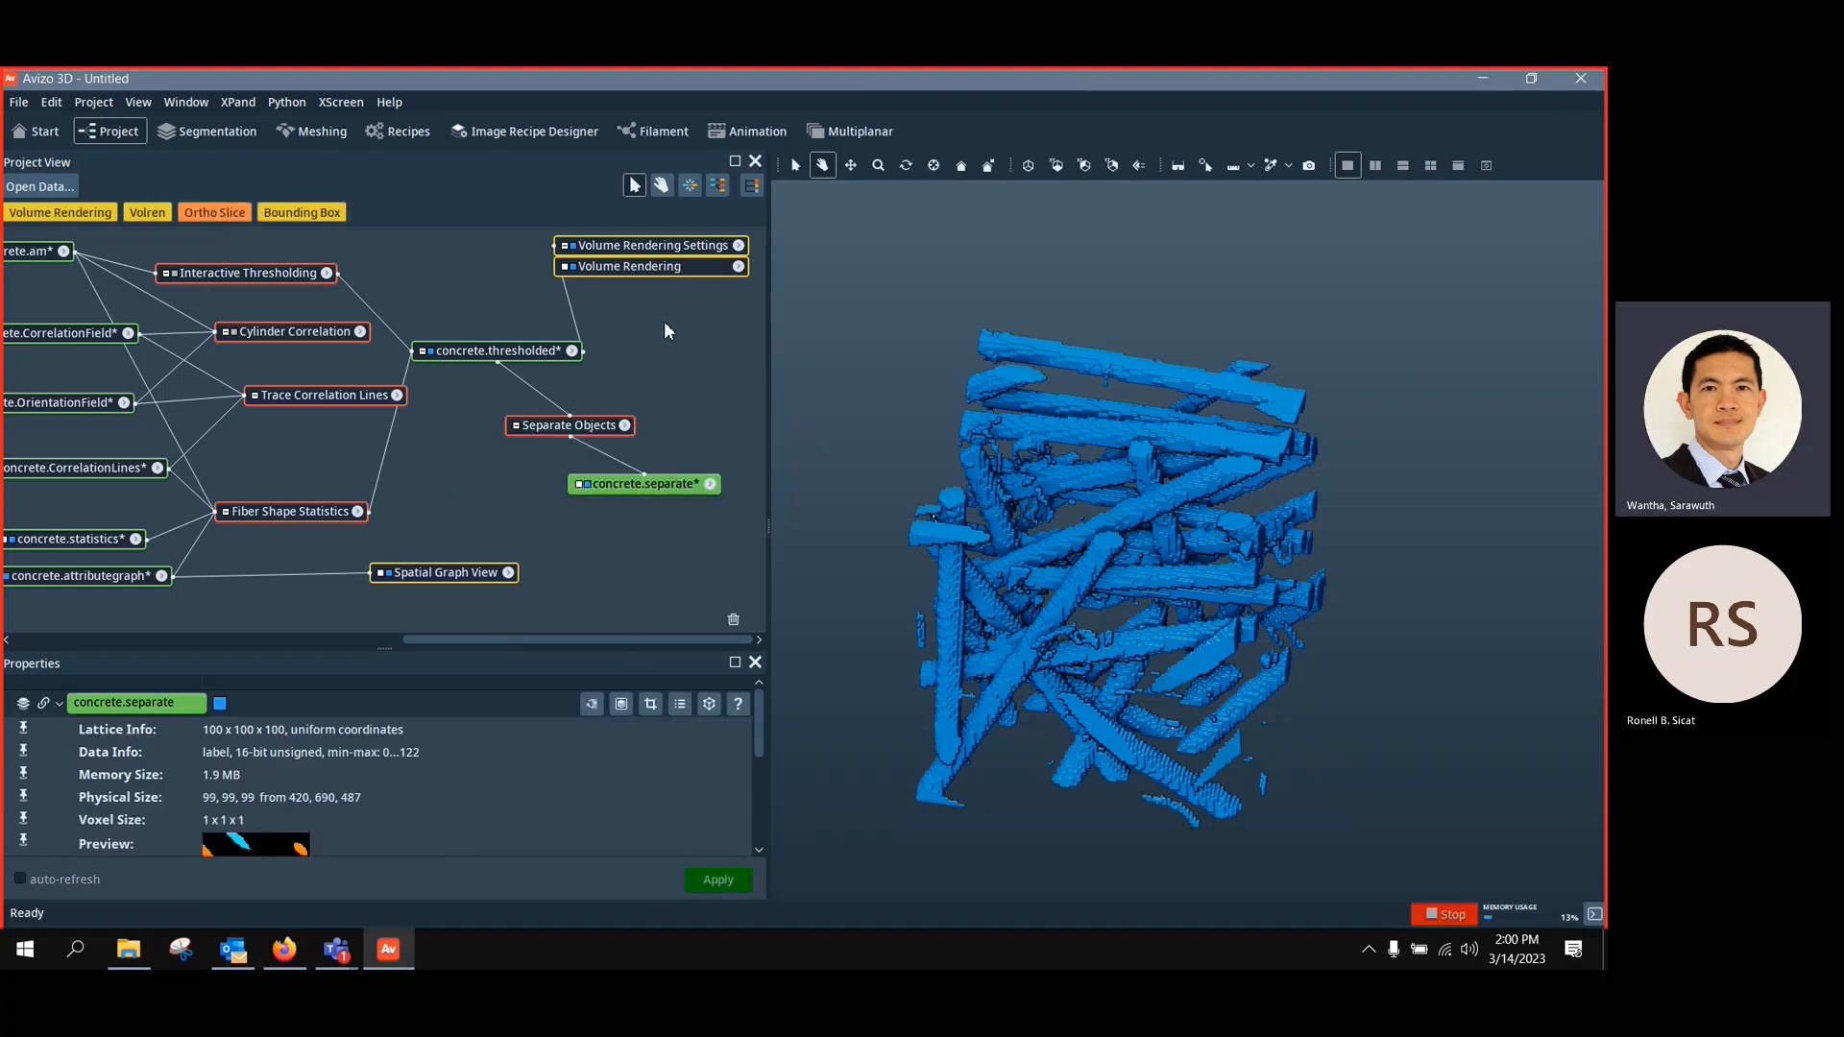
drag(568, 314, 684, 494)
click(559, 420)
drag(558, 418, 456, 407)
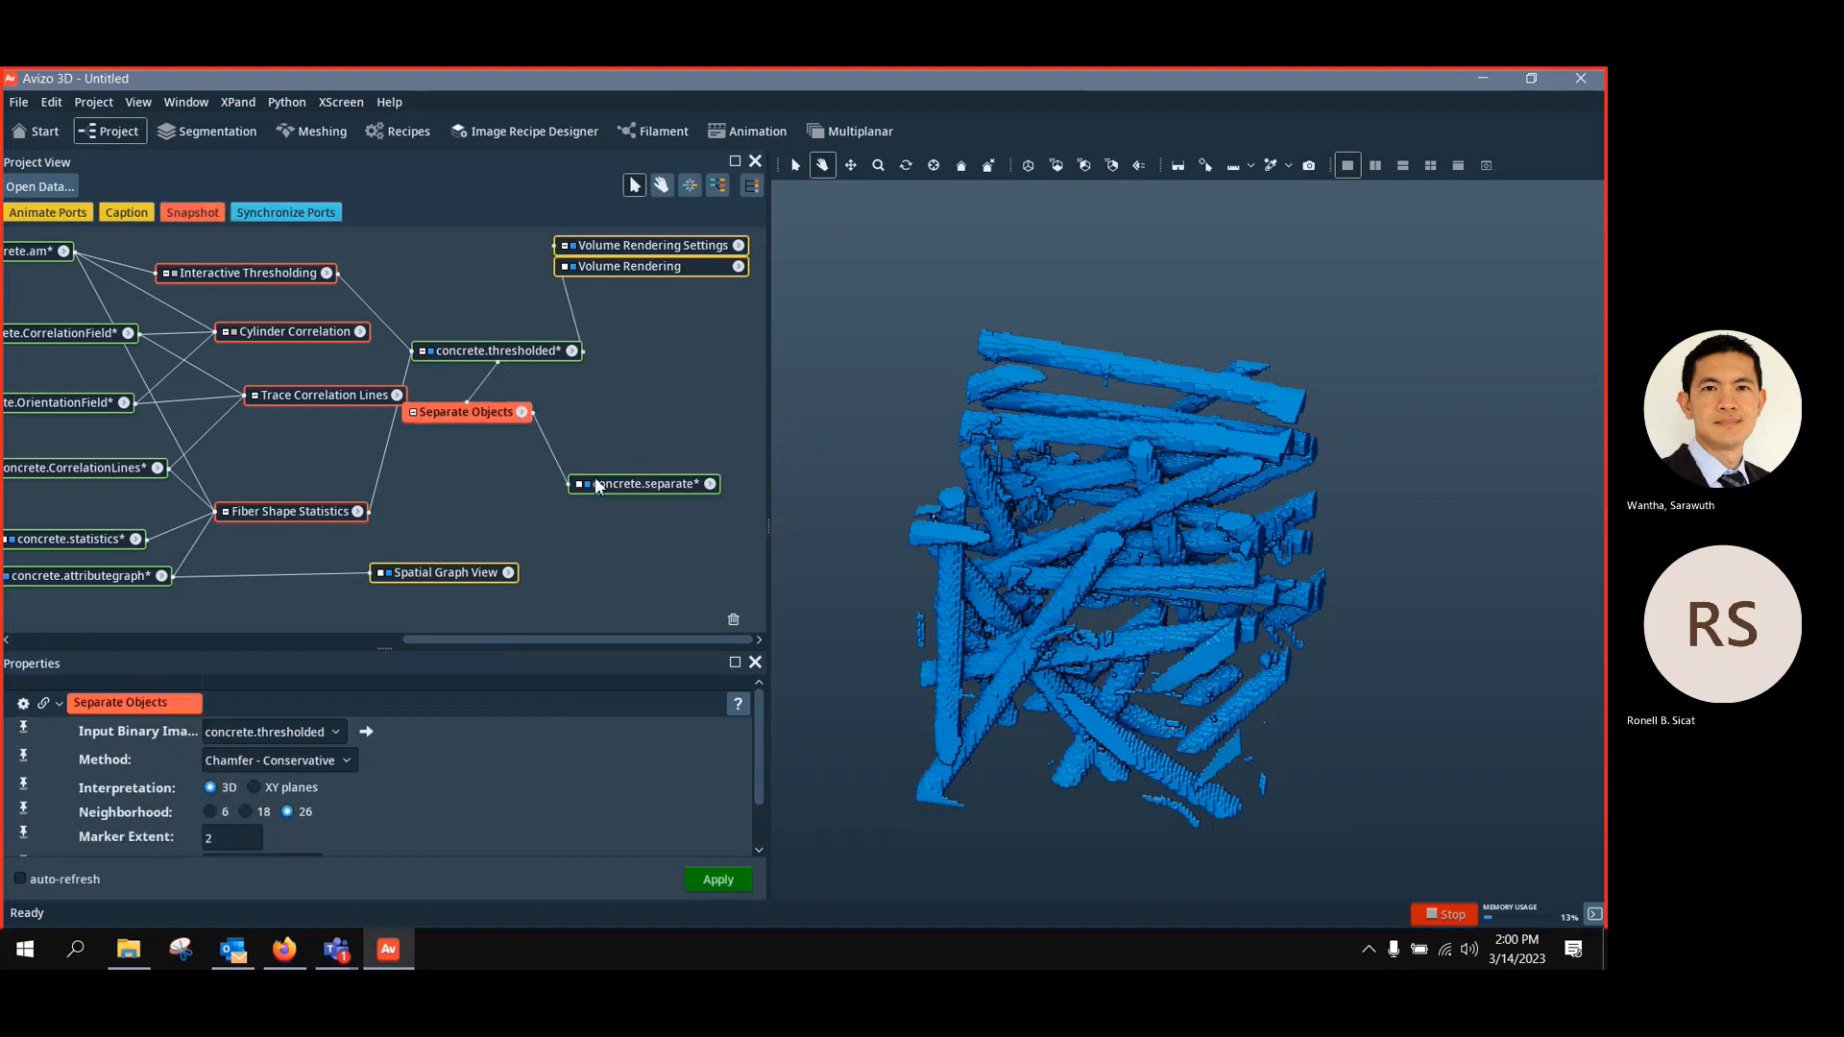
drag(605, 485, 534, 471)
Attach a Voxelized Rendering module to concrete.separate
right_click(557, 480)
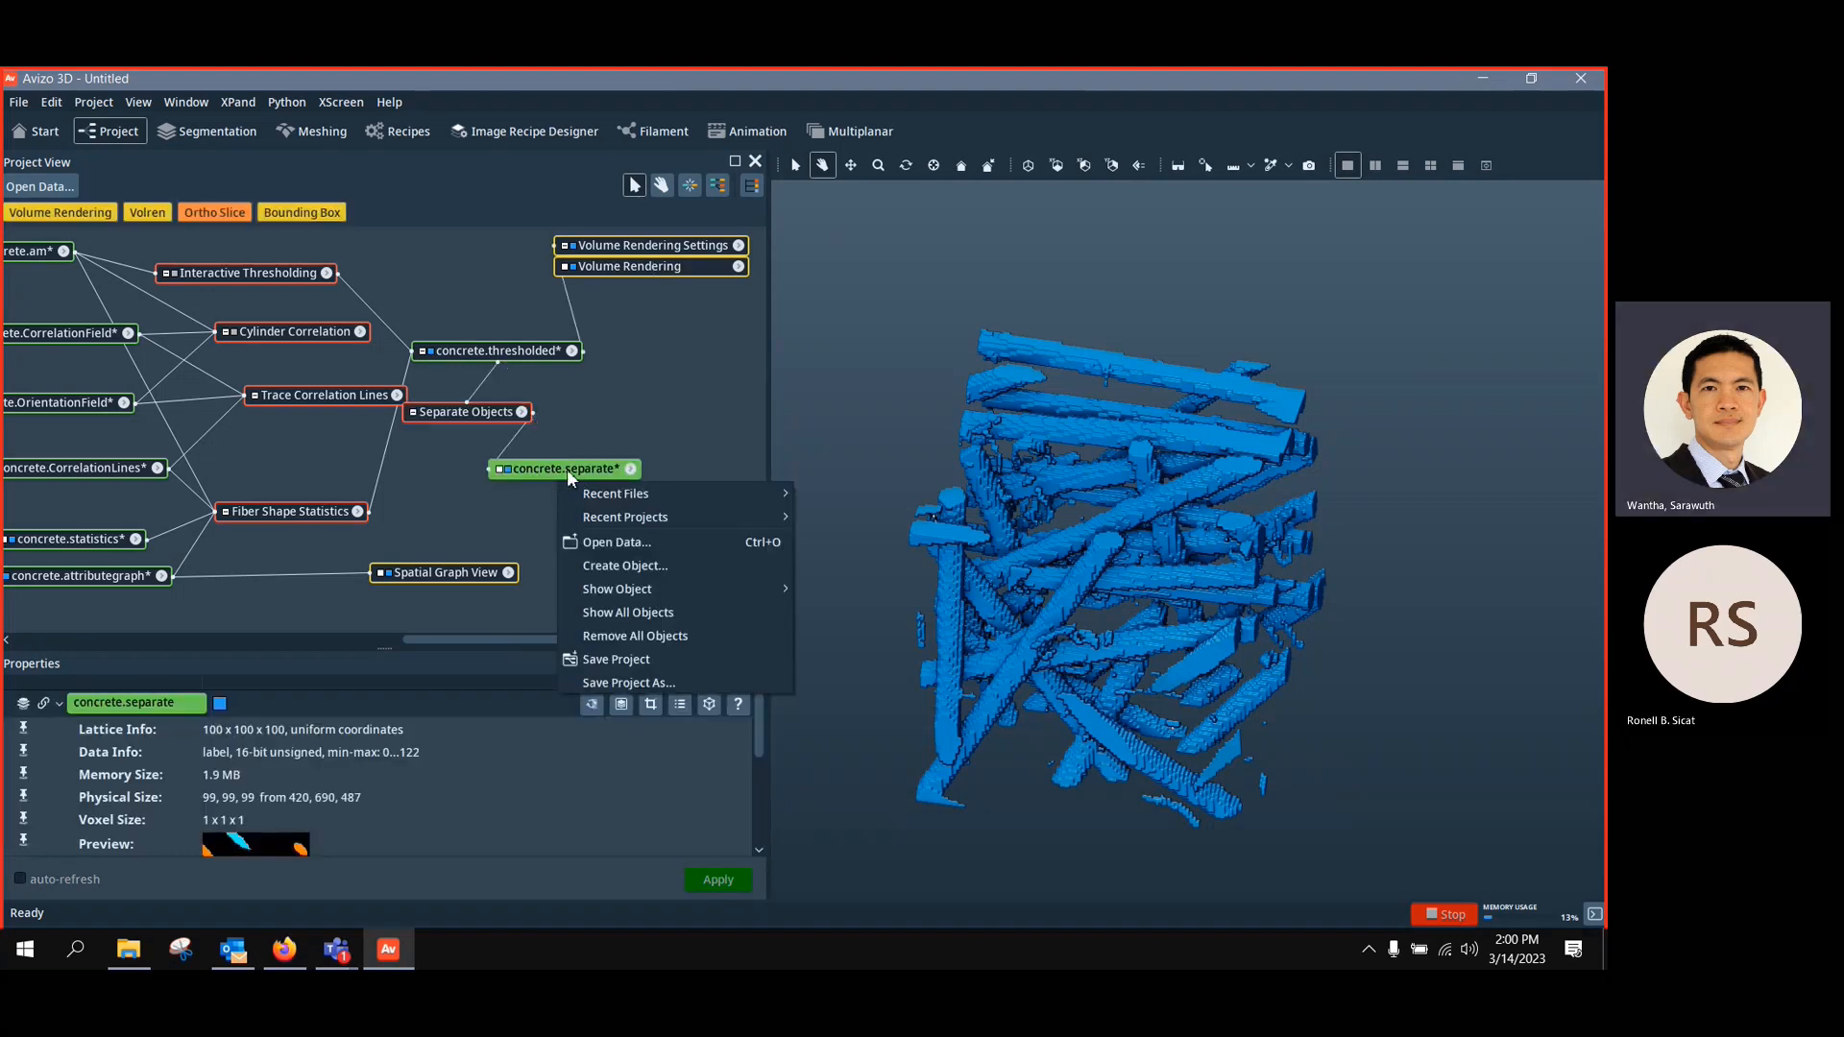
click(567, 468)
right_click(566, 469)
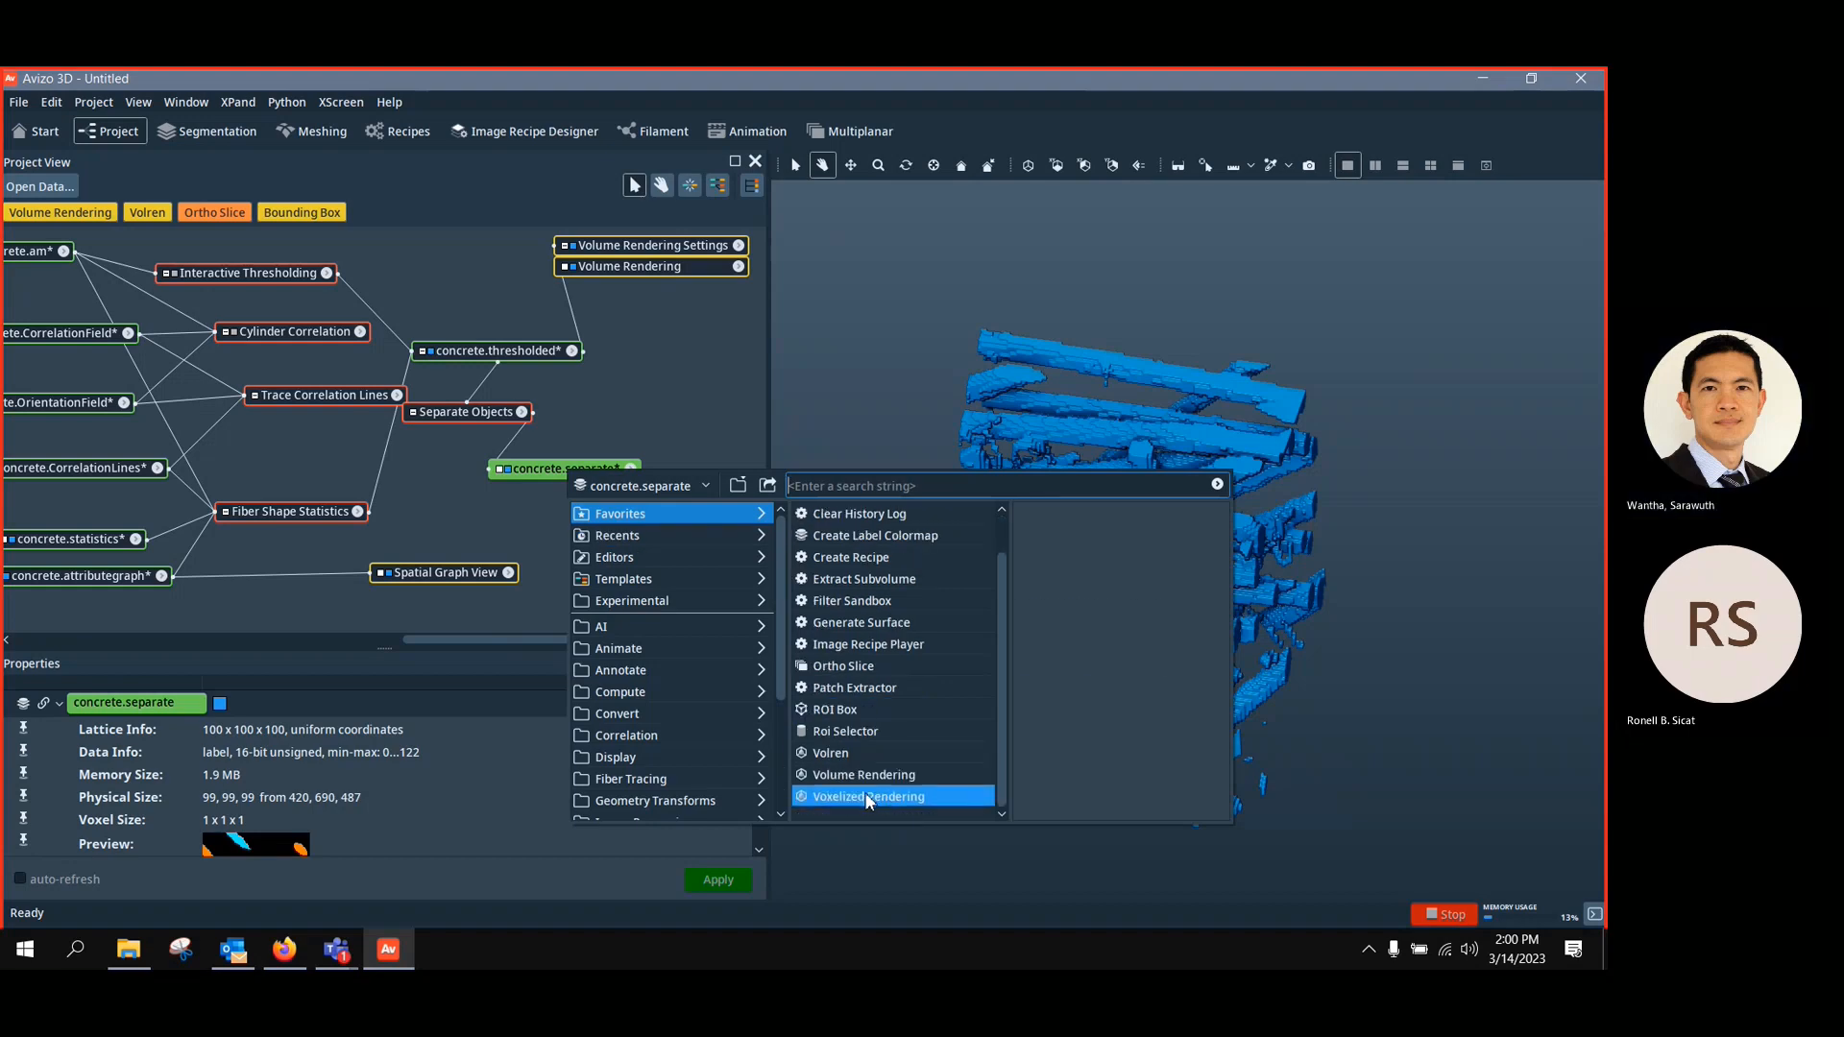
mouse_move(868, 736)
click(1068, 653)
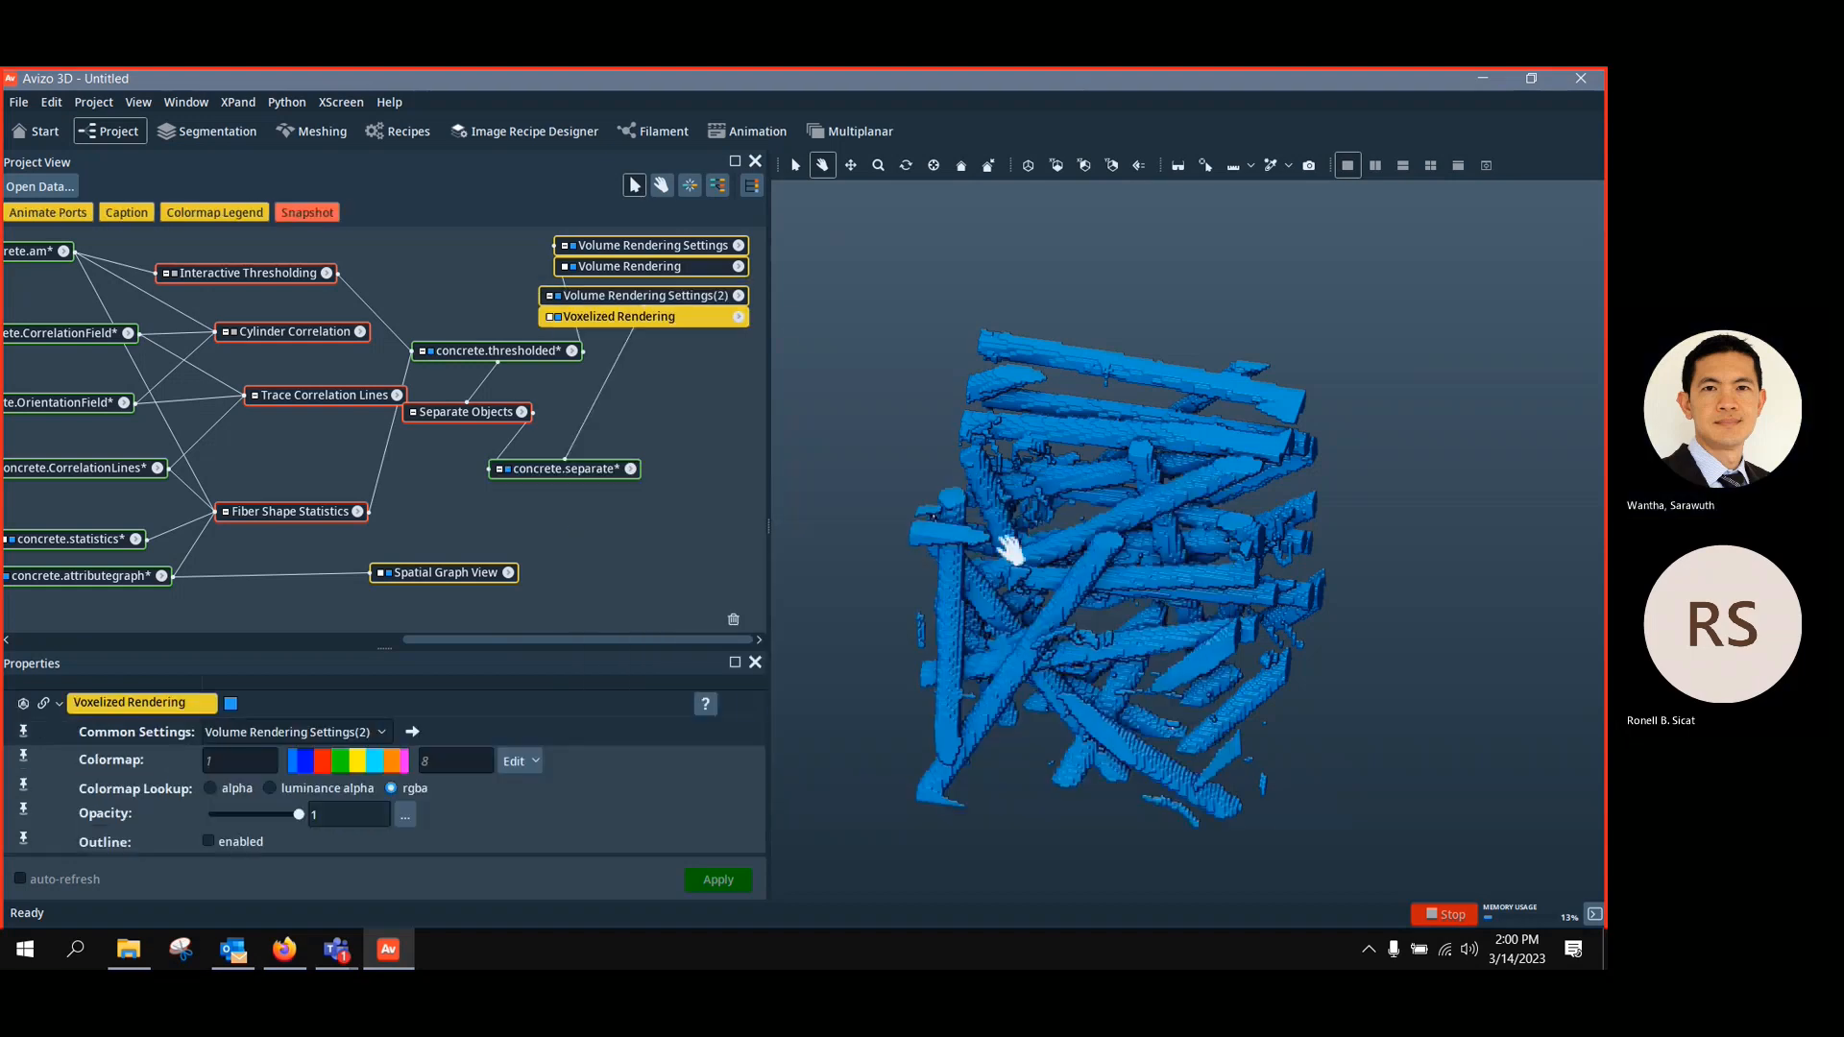
Delete the Volume Rendering and its settings from concrete.thresholded, and inspect the separated fibers up close
click(665, 244)
key(Delete)
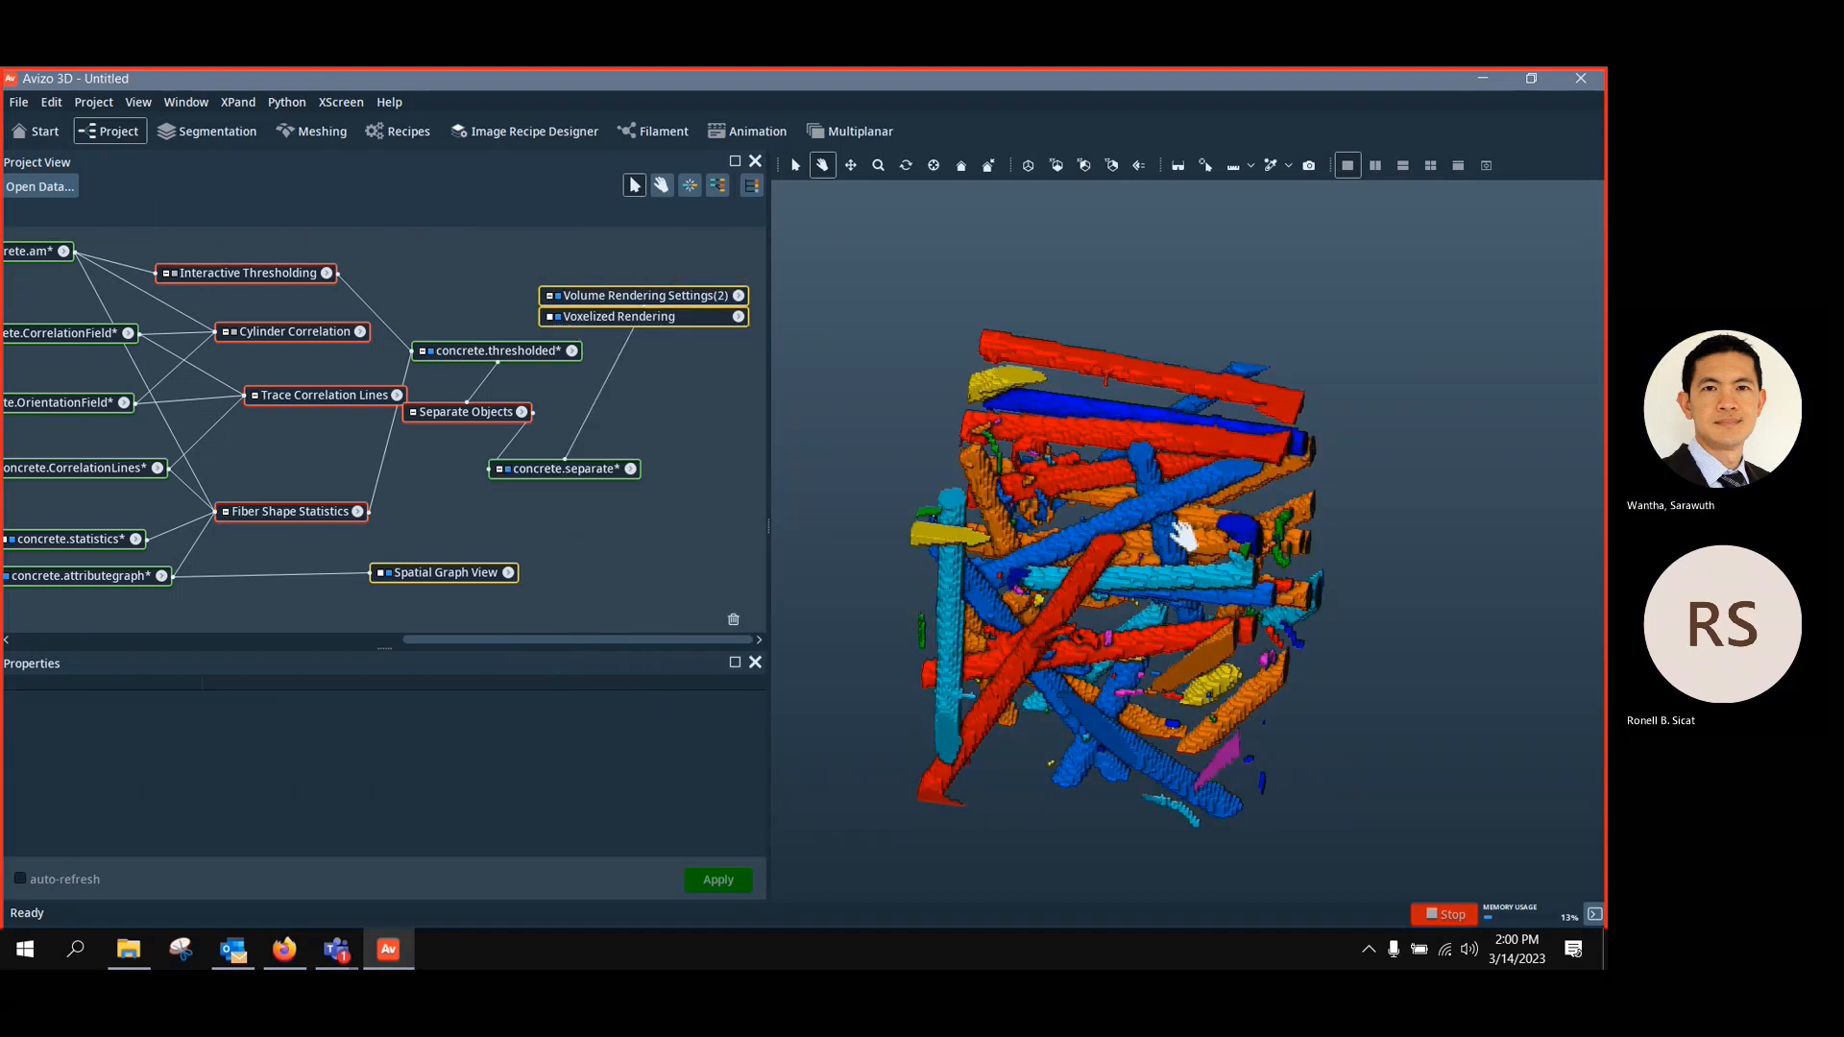
drag(1179, 537, 1188, 603)
drag(1055, 549, 1057, 489)
scroll(1301, 631, up, 2)
Rerun Separate Objects with a marker extent of 1 and inspect the separated fibers from several angles
click(465, 411)
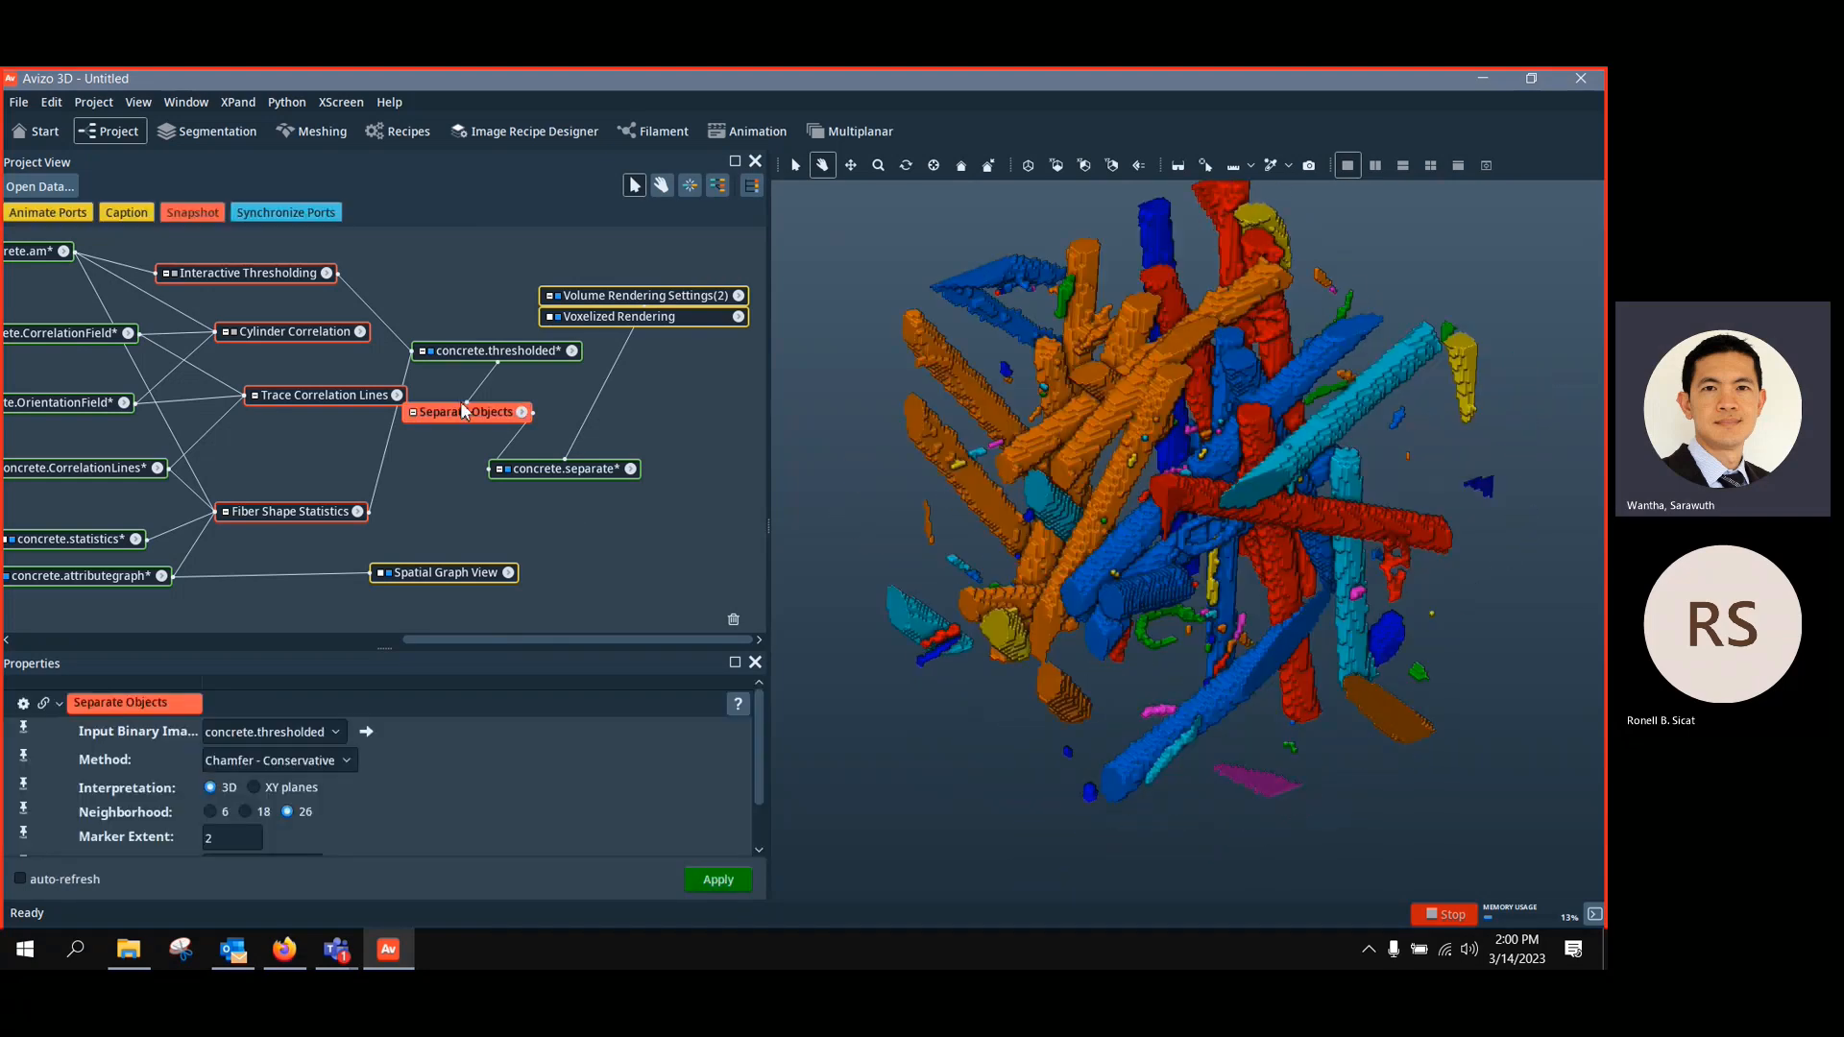
double_click(224, 843)
text(1)
click(718, 880)
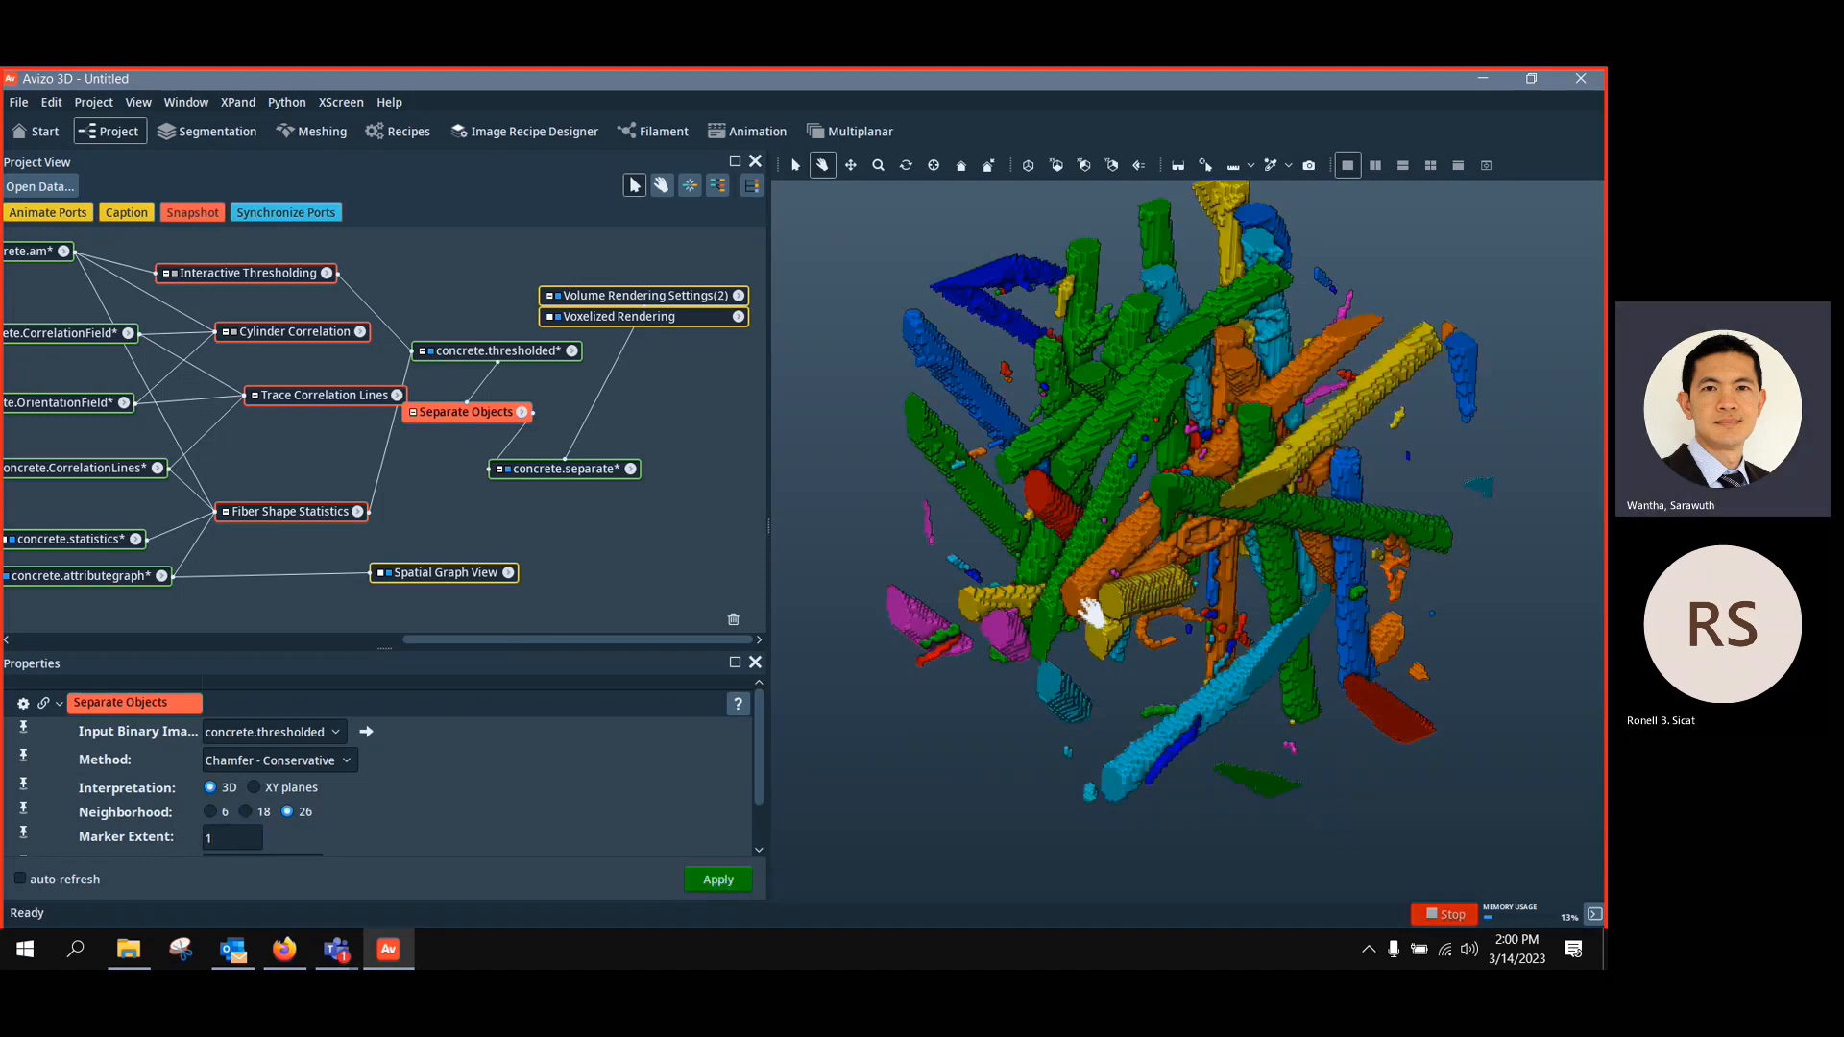
drag(1090, 613, 1234, 739)
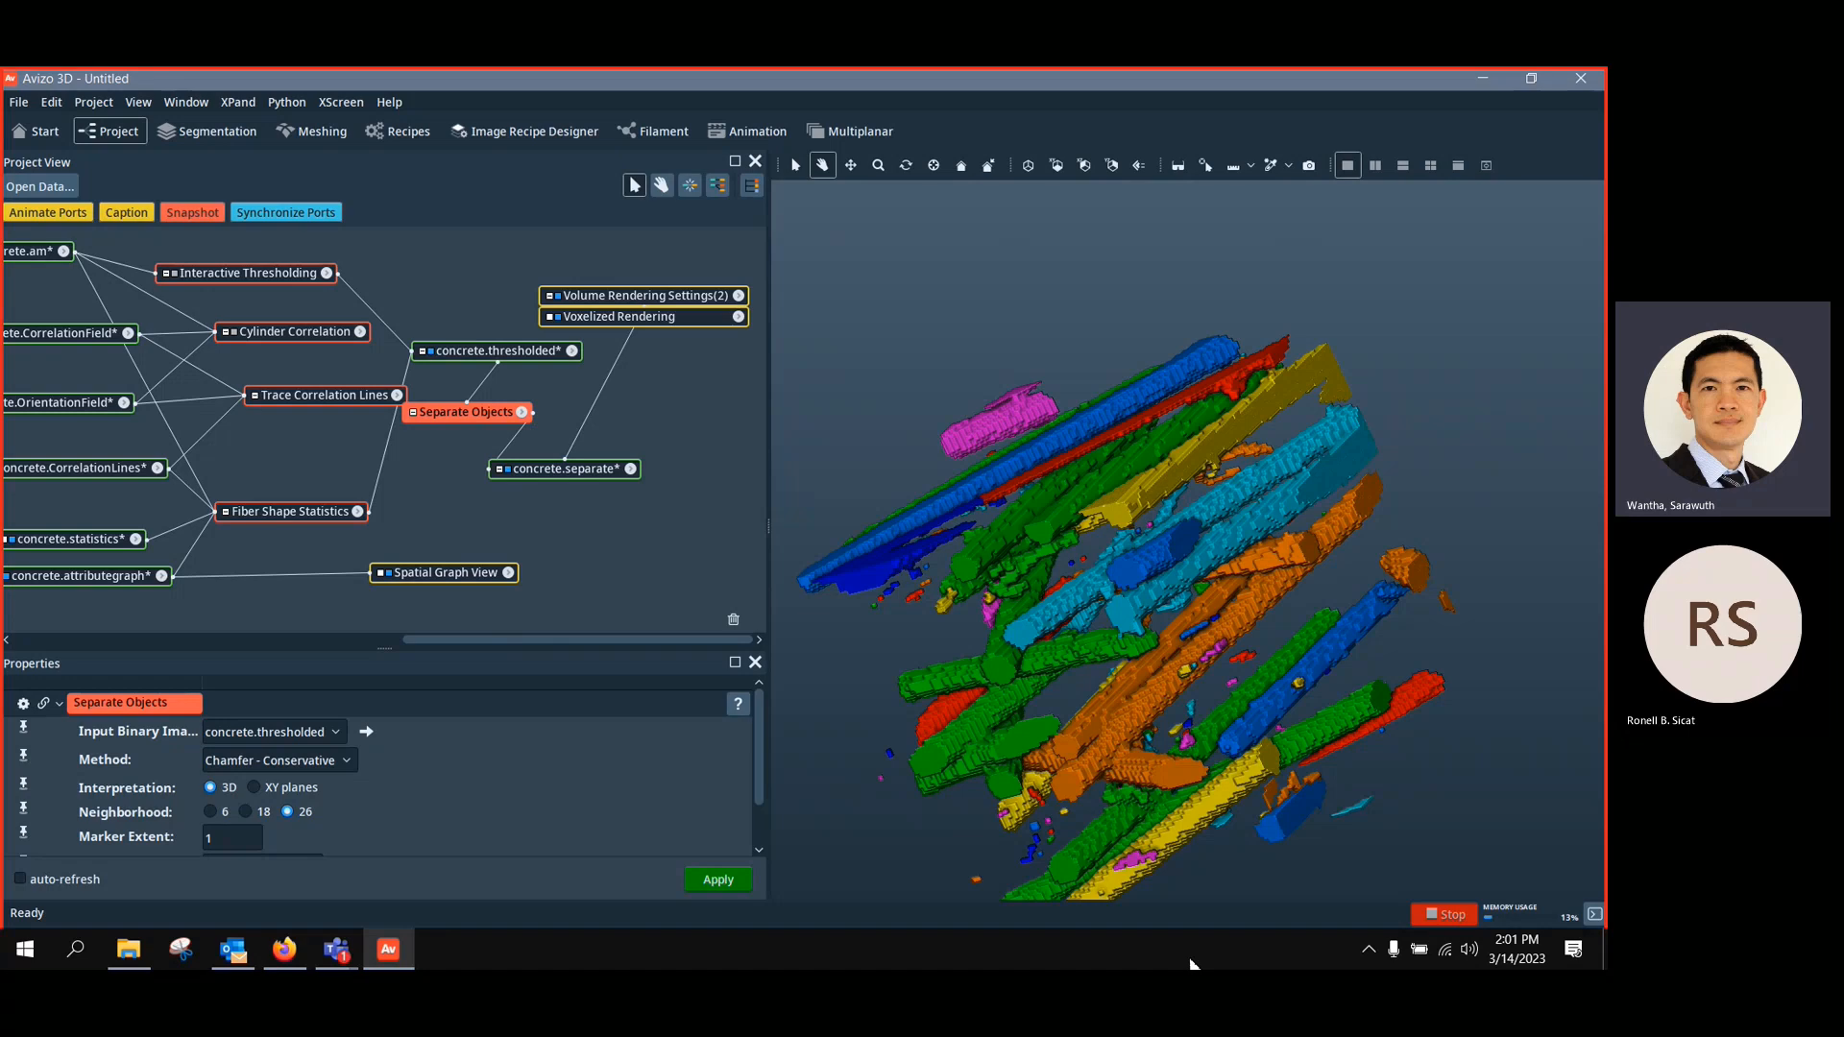
mouse_move(1183, 660)
mouse_down()
mouse_move(1201, 538)
mouse_move(1261, 488)
mouse_move(1187, 631)
mouse_up()
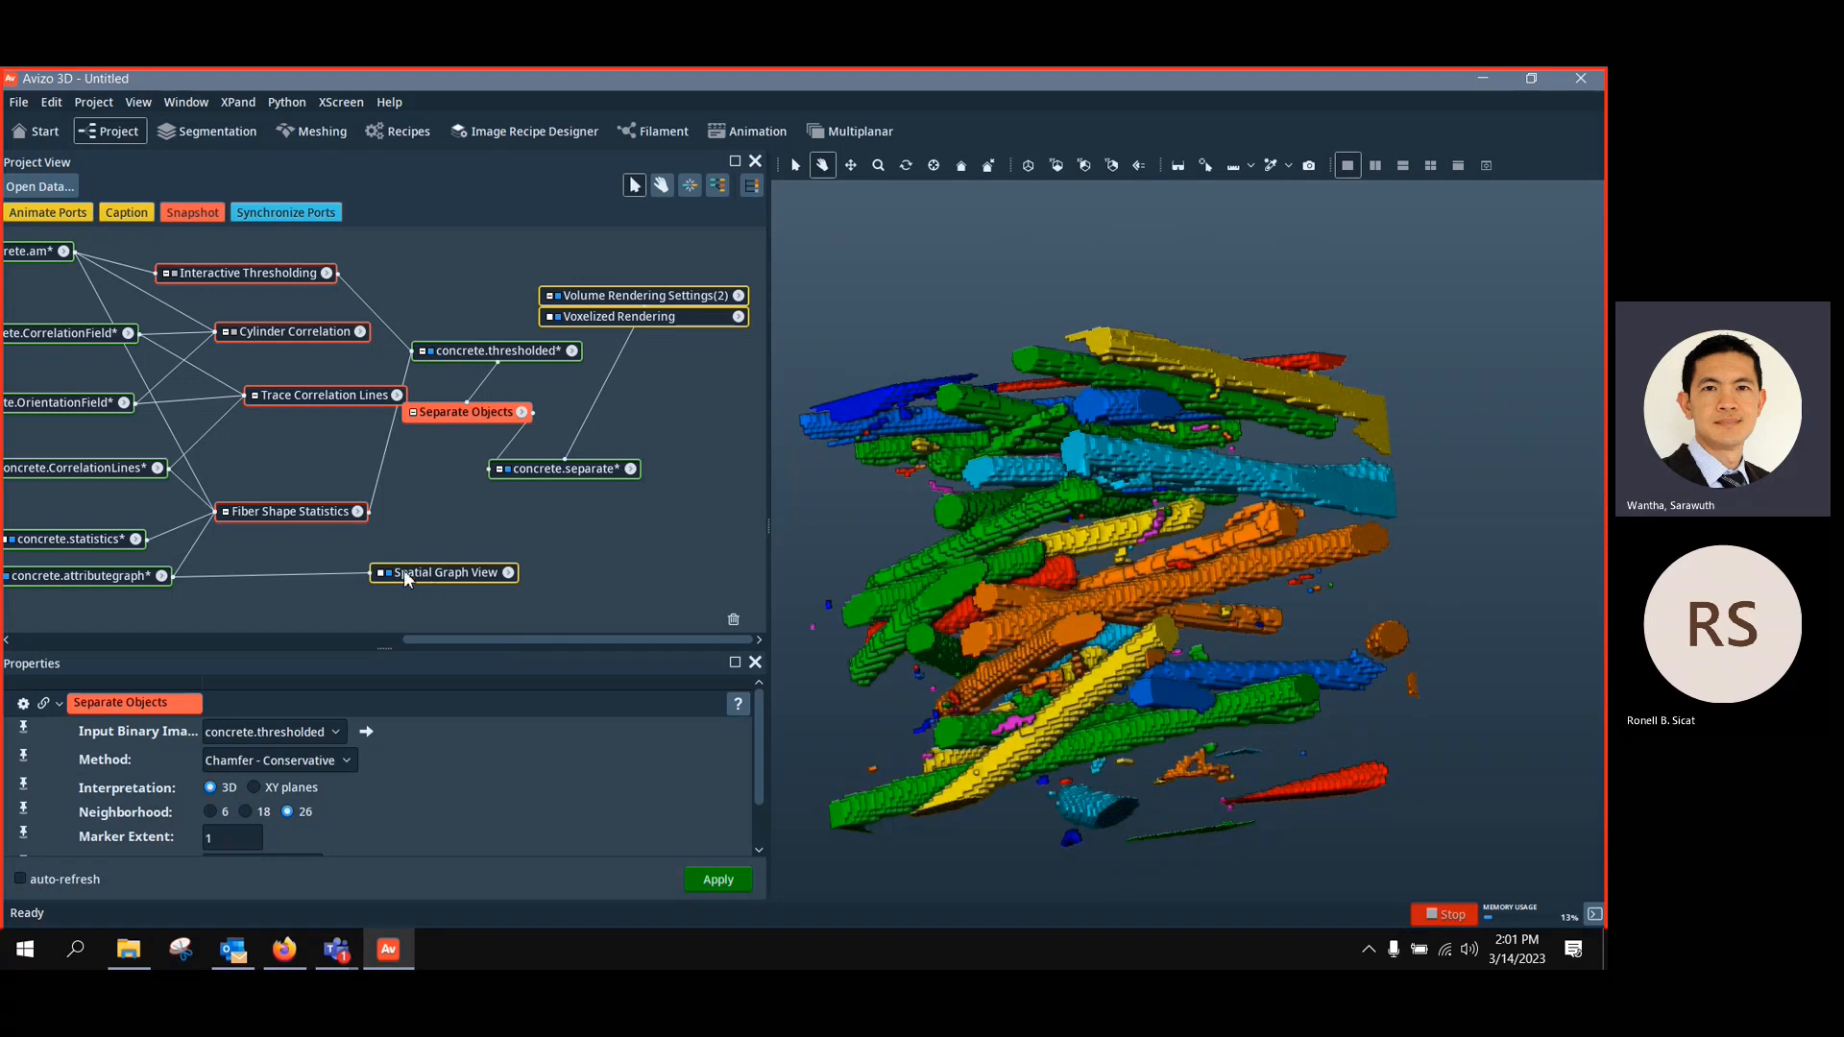
Compare the separated fibers with the traced lines, and delete the Voxelized Rendering and its settings from concrete.separate
click(560, 298)
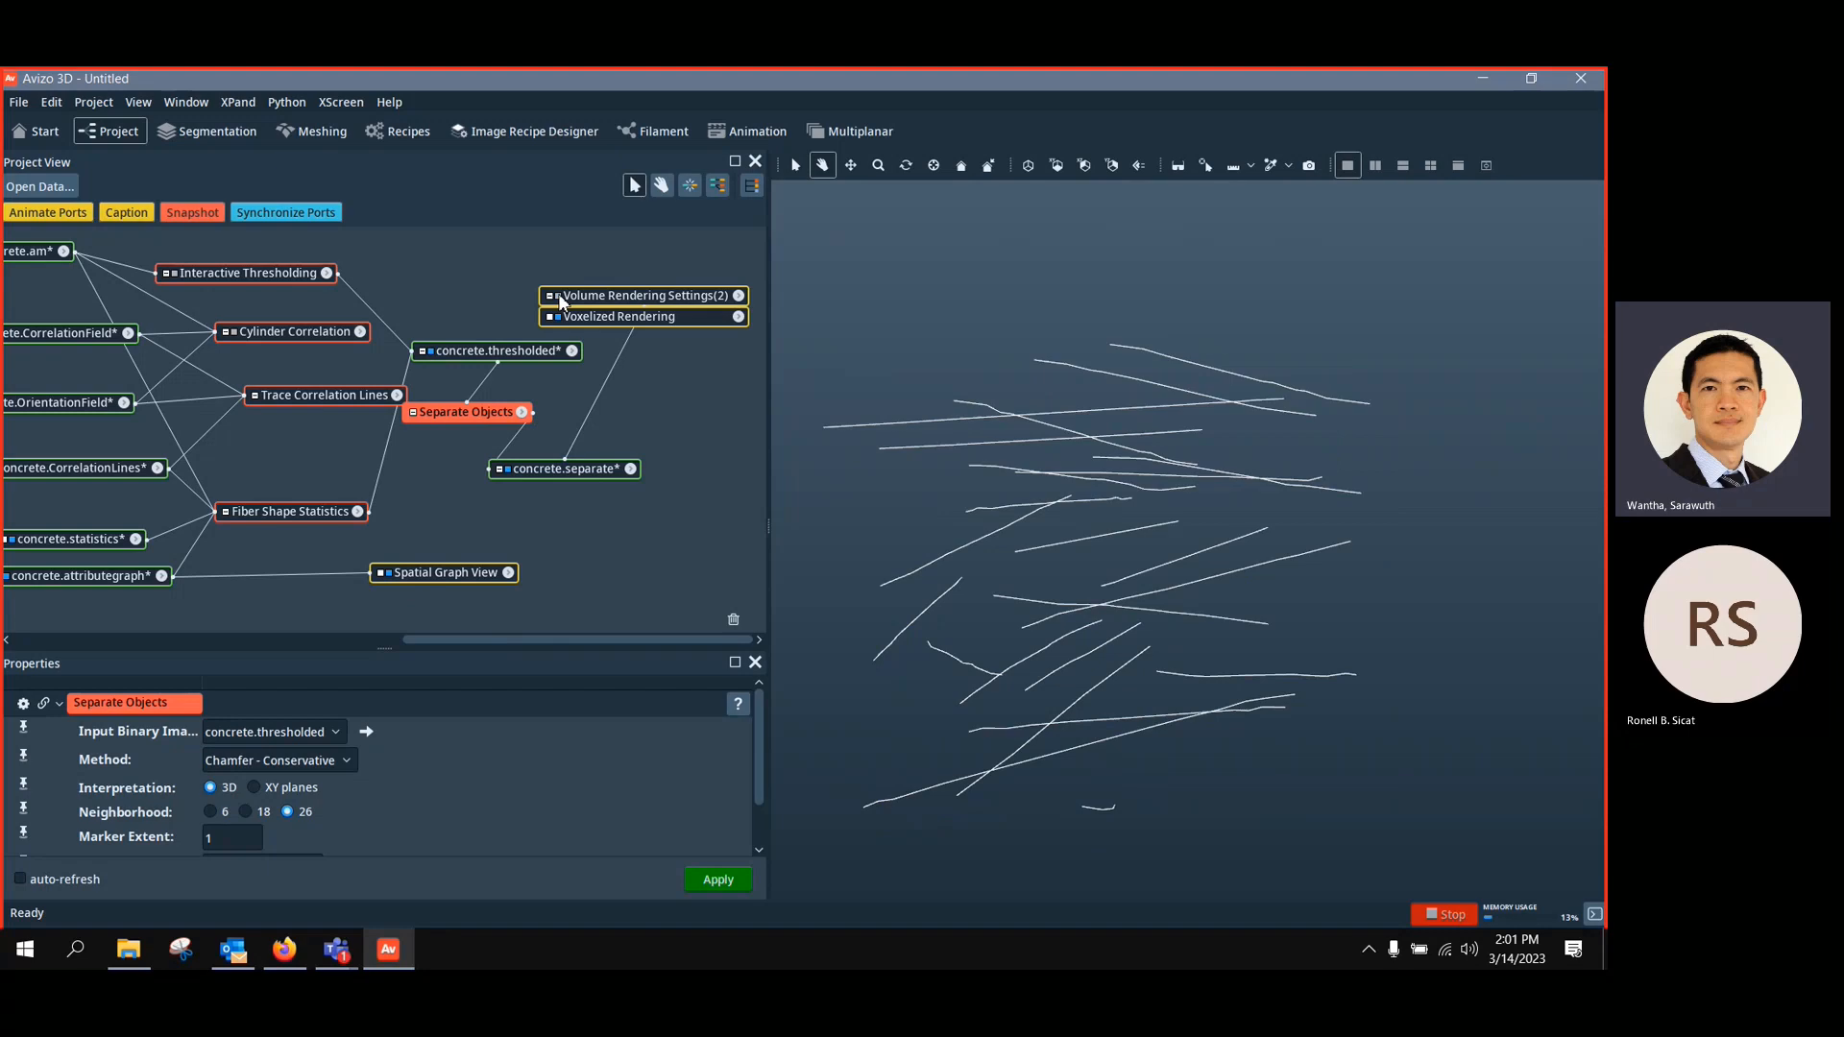
click(560, 300)
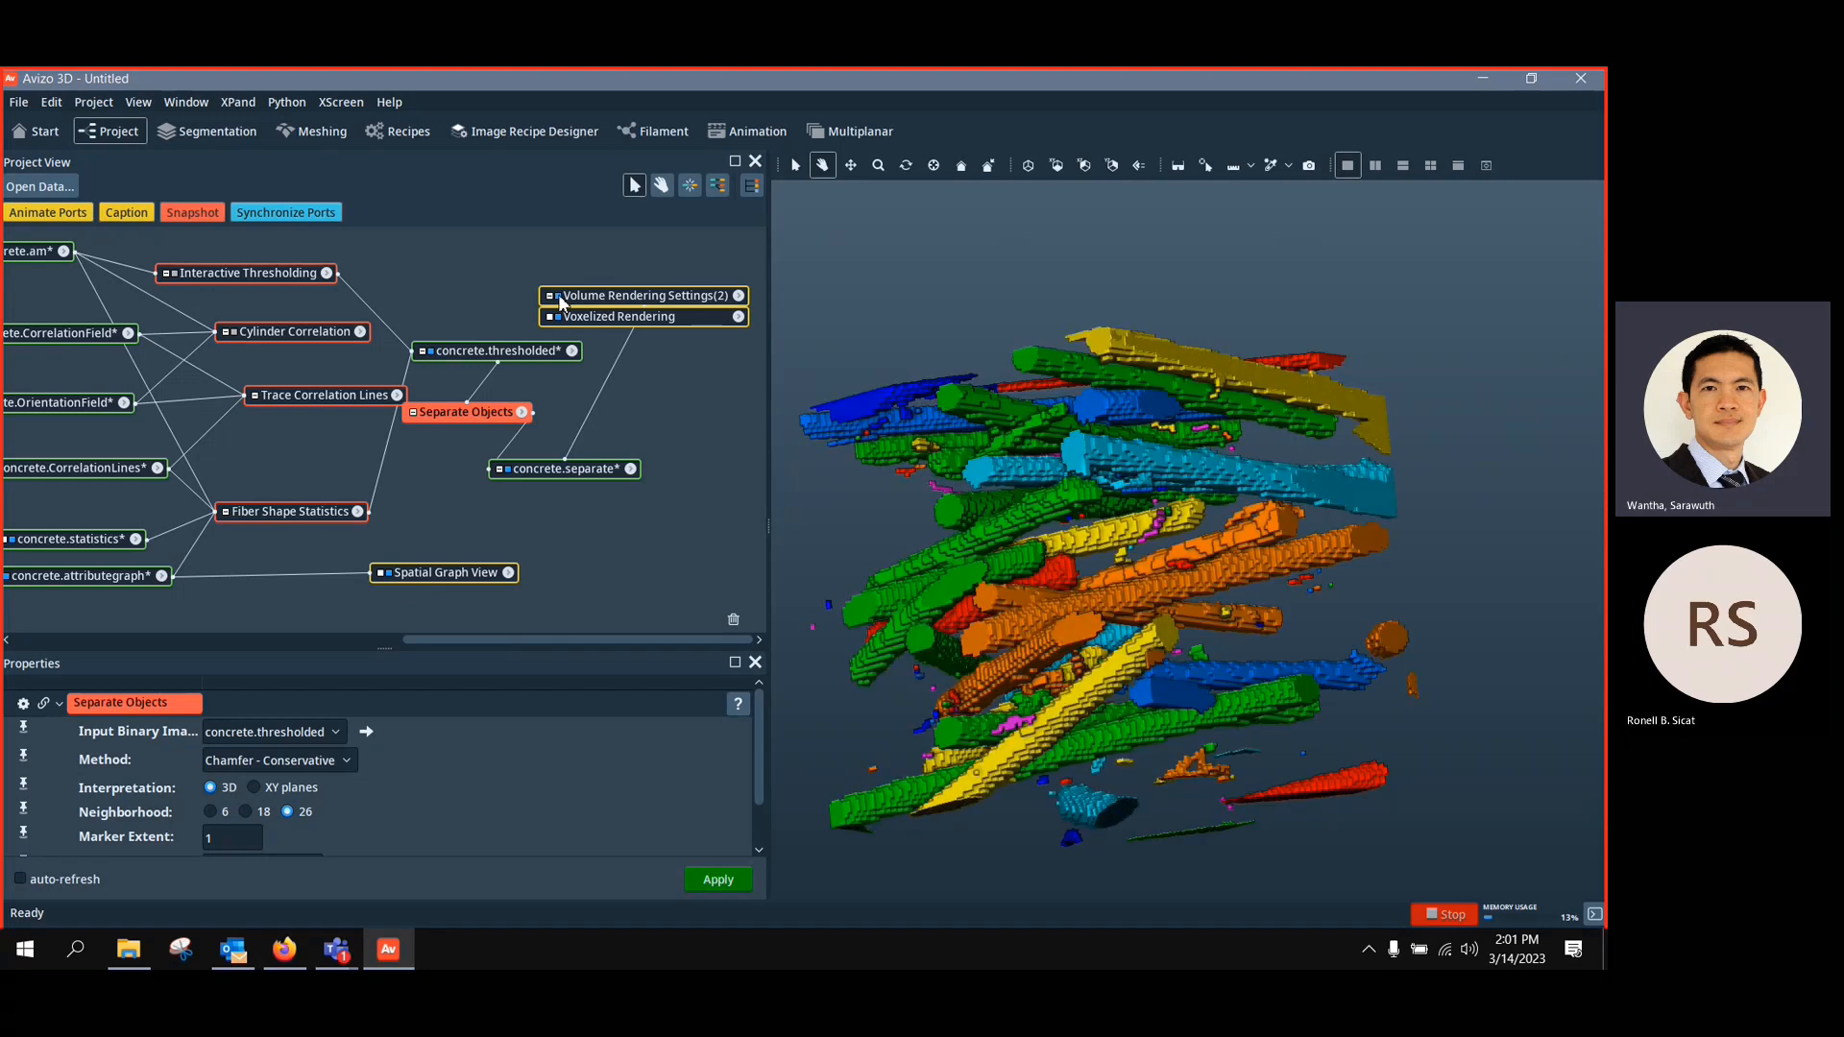
click(670, 305)
key(Delete)
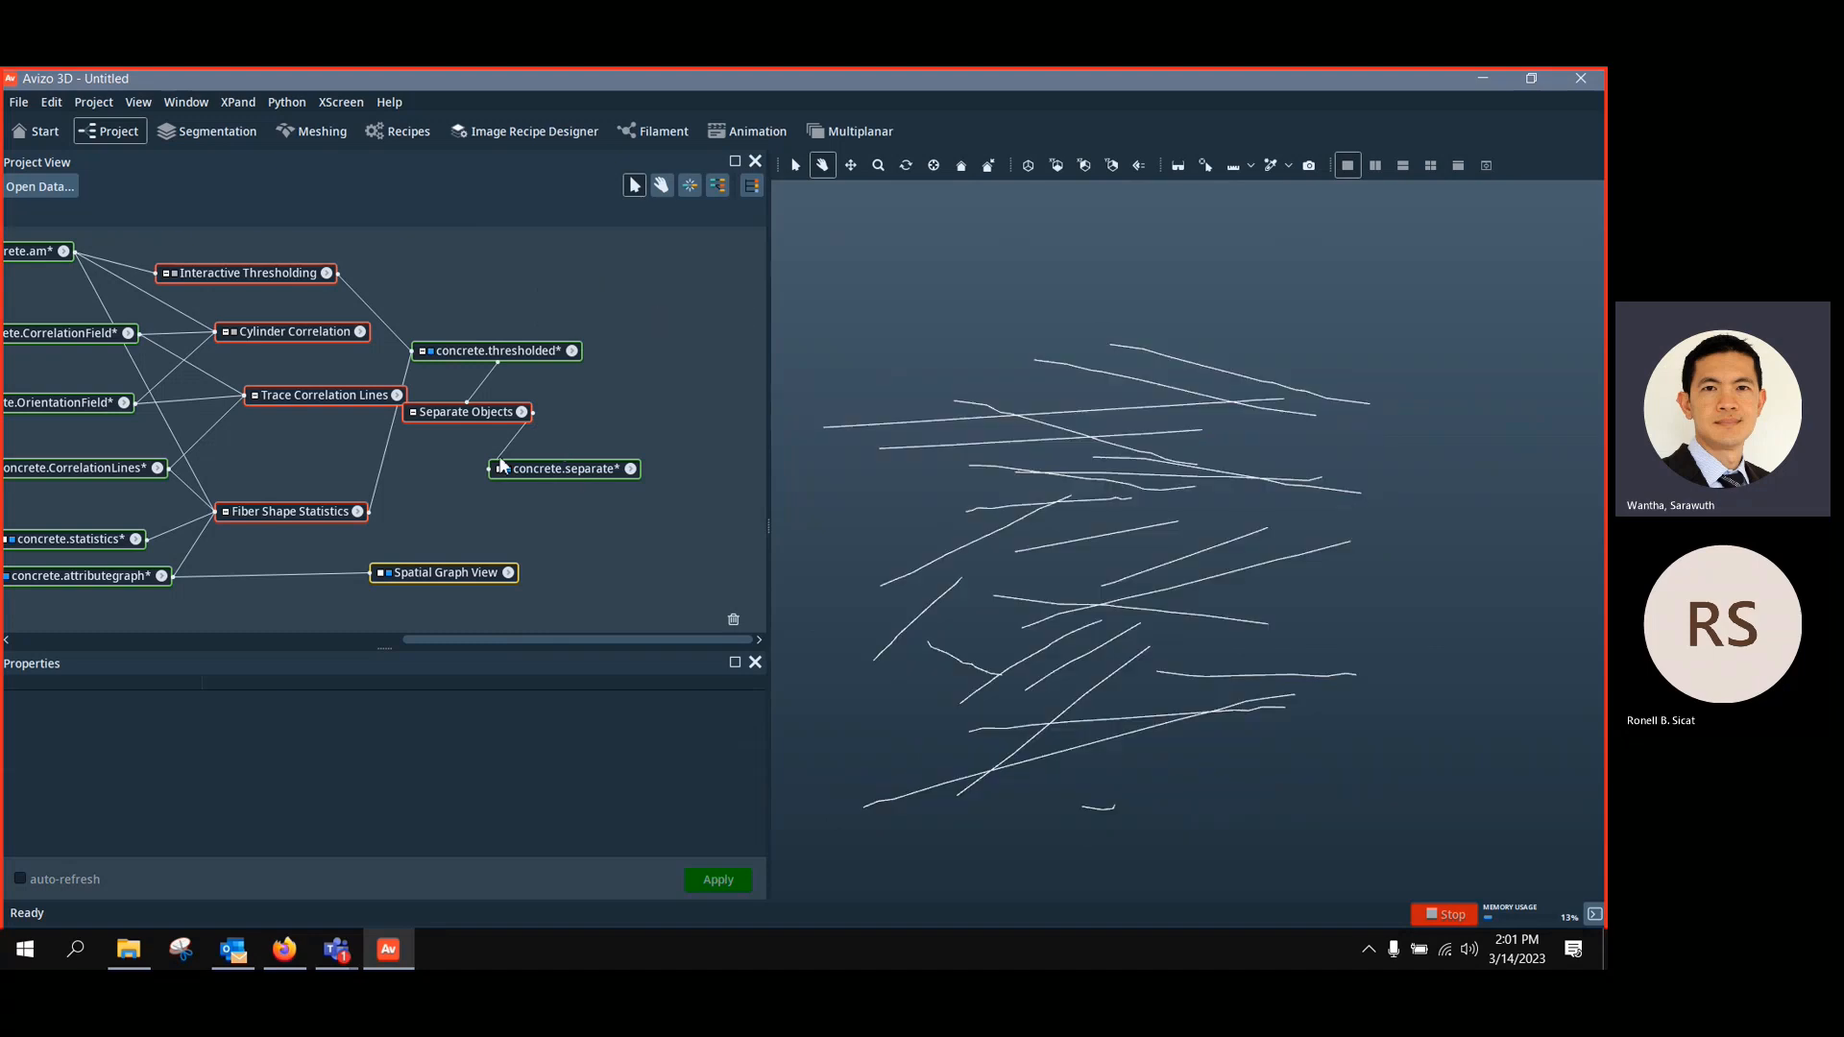
mouse_move(1070, 460)
ctrl+middle_down()
mouse_move(1070, 510)
mouse_move(1099, 469)
ctrl+middle_up()
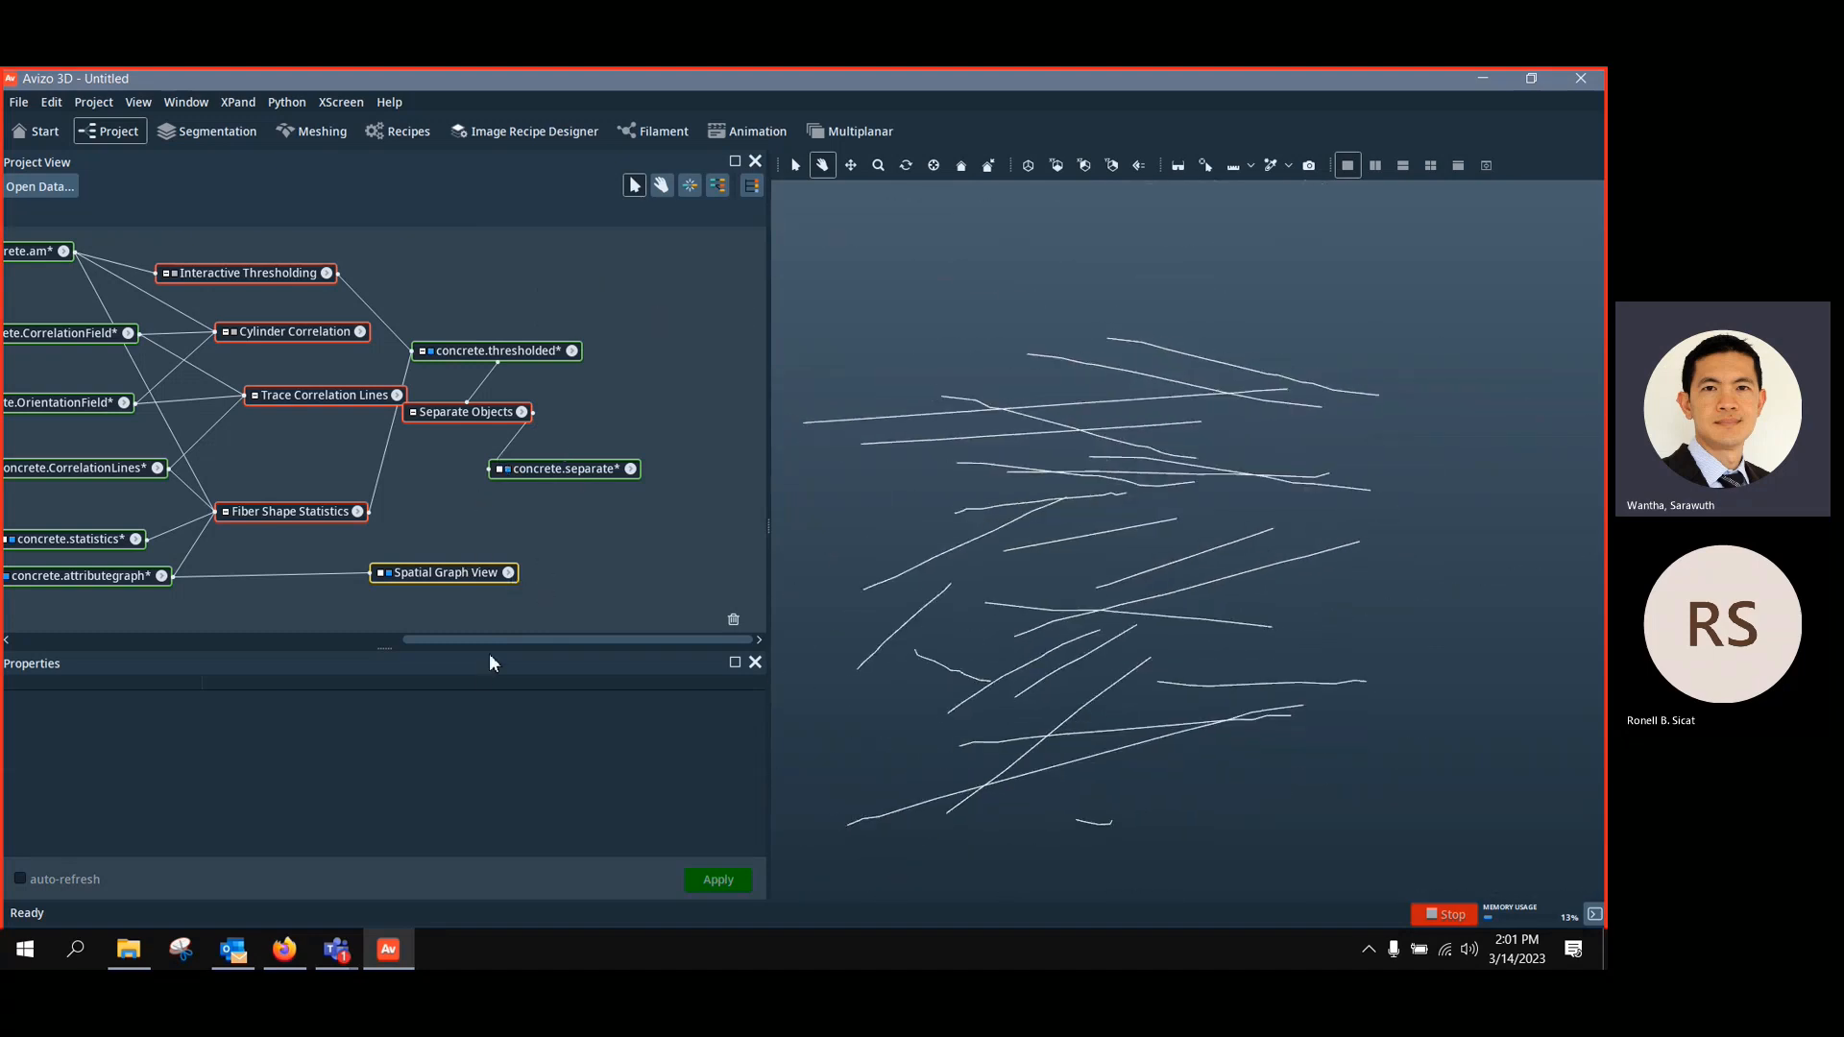
Attach a Convert Geometry to Label module to concrete.attributegraph
drag(488, 642, 248, 660)
click(168, 589)
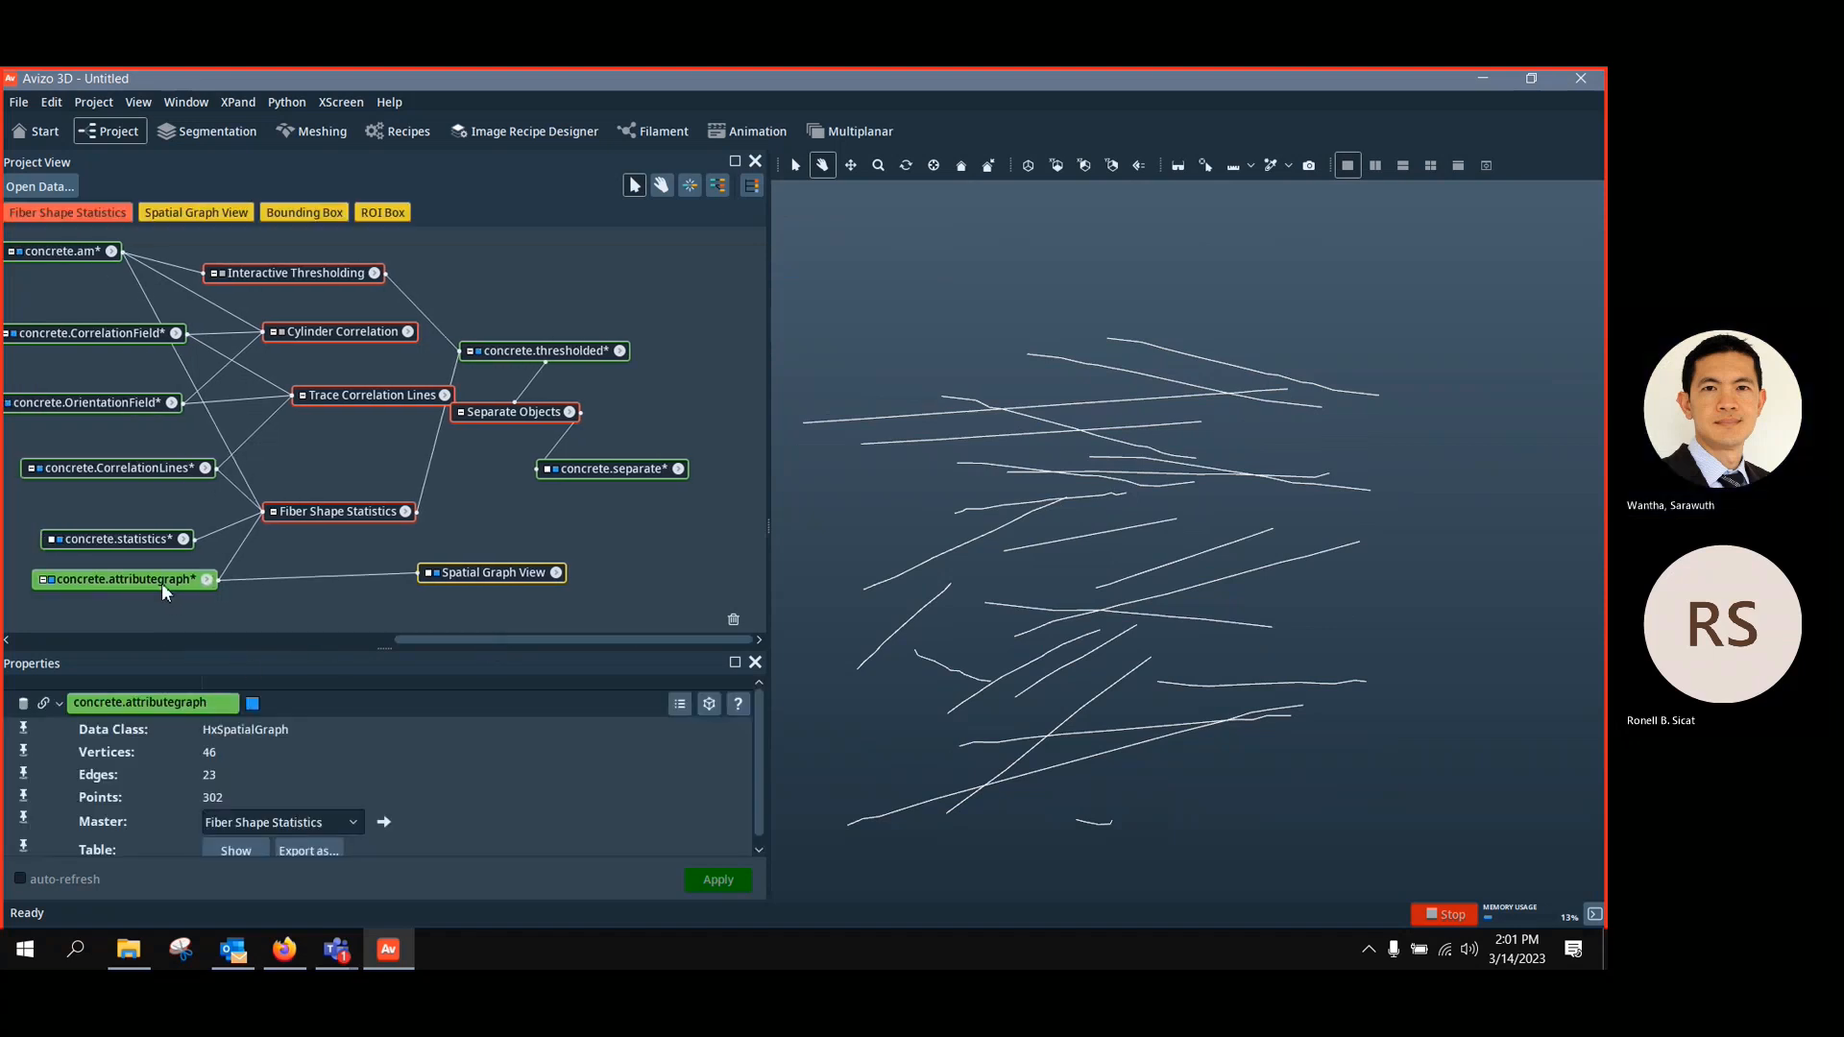
right_click(162, 586)
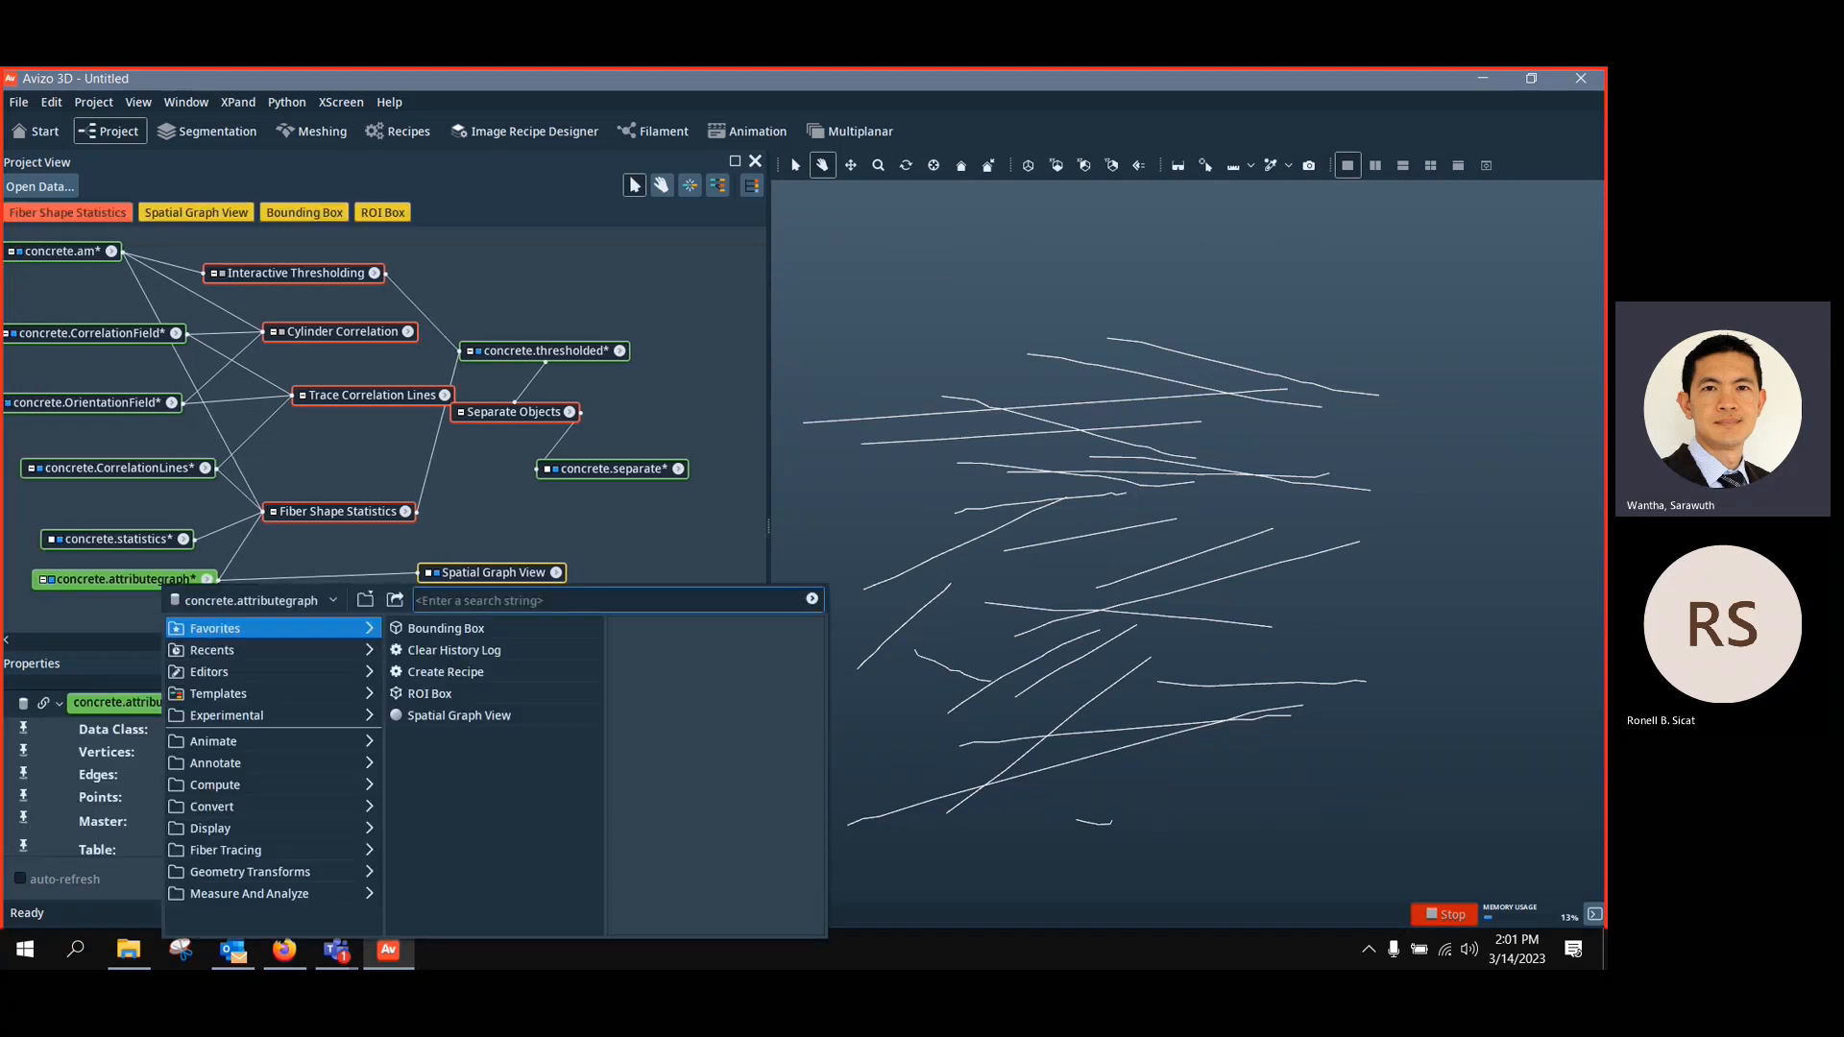
text(ge)
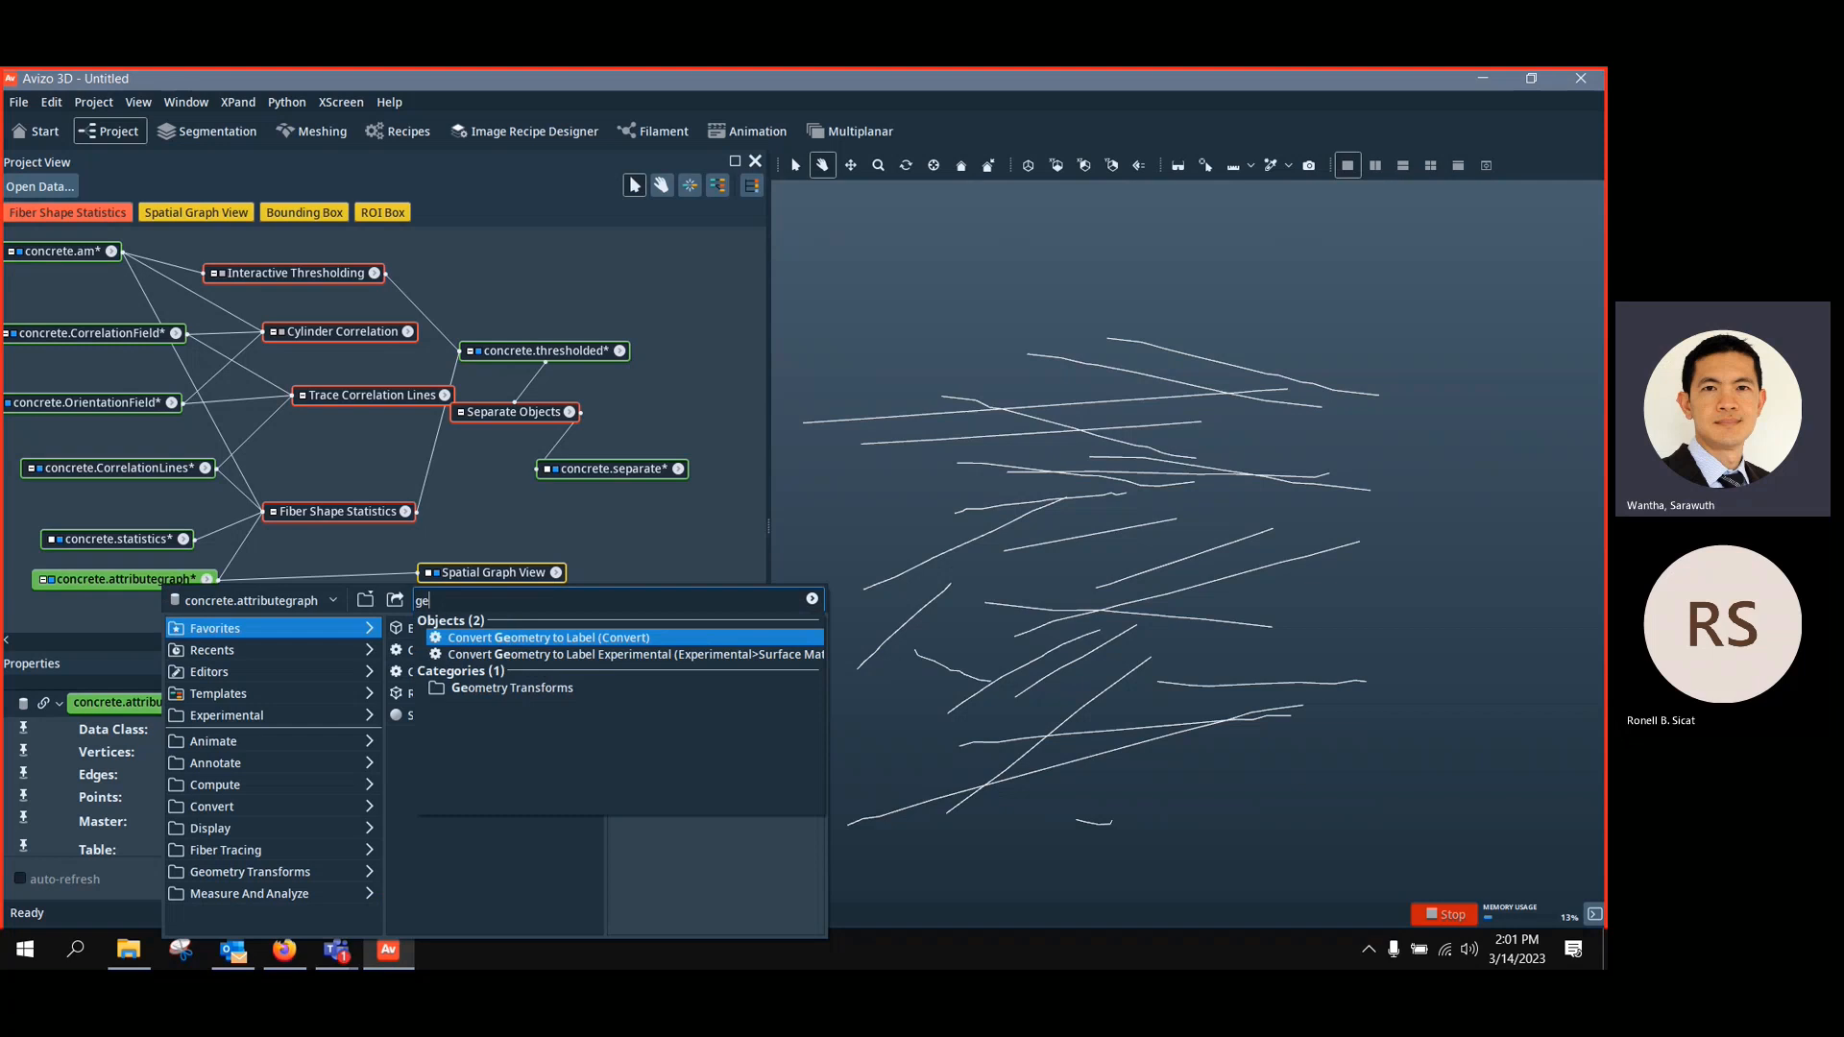
click(580, 642)
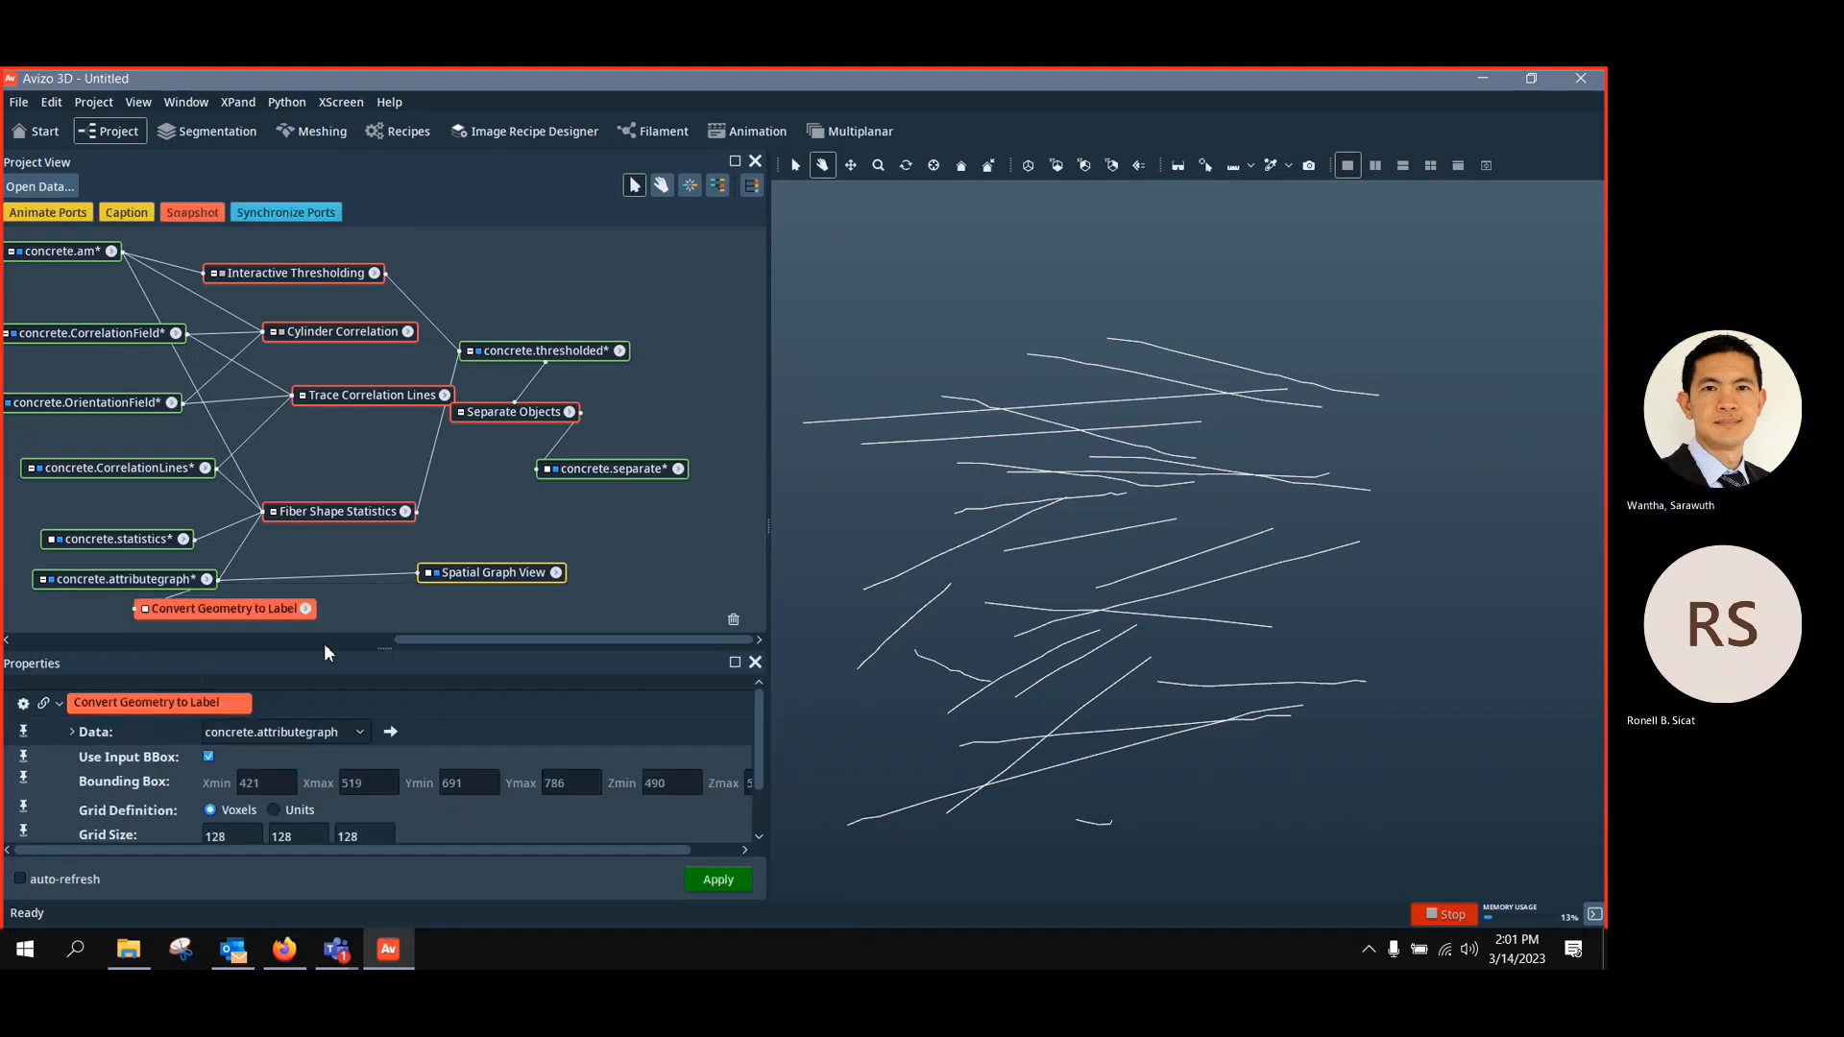
Place Convert Geometry to Label below Spatial Graph View and make room to see its grid settings
drag(242, 603, 412, 588)
drag(1185, 534, 1070, 383)
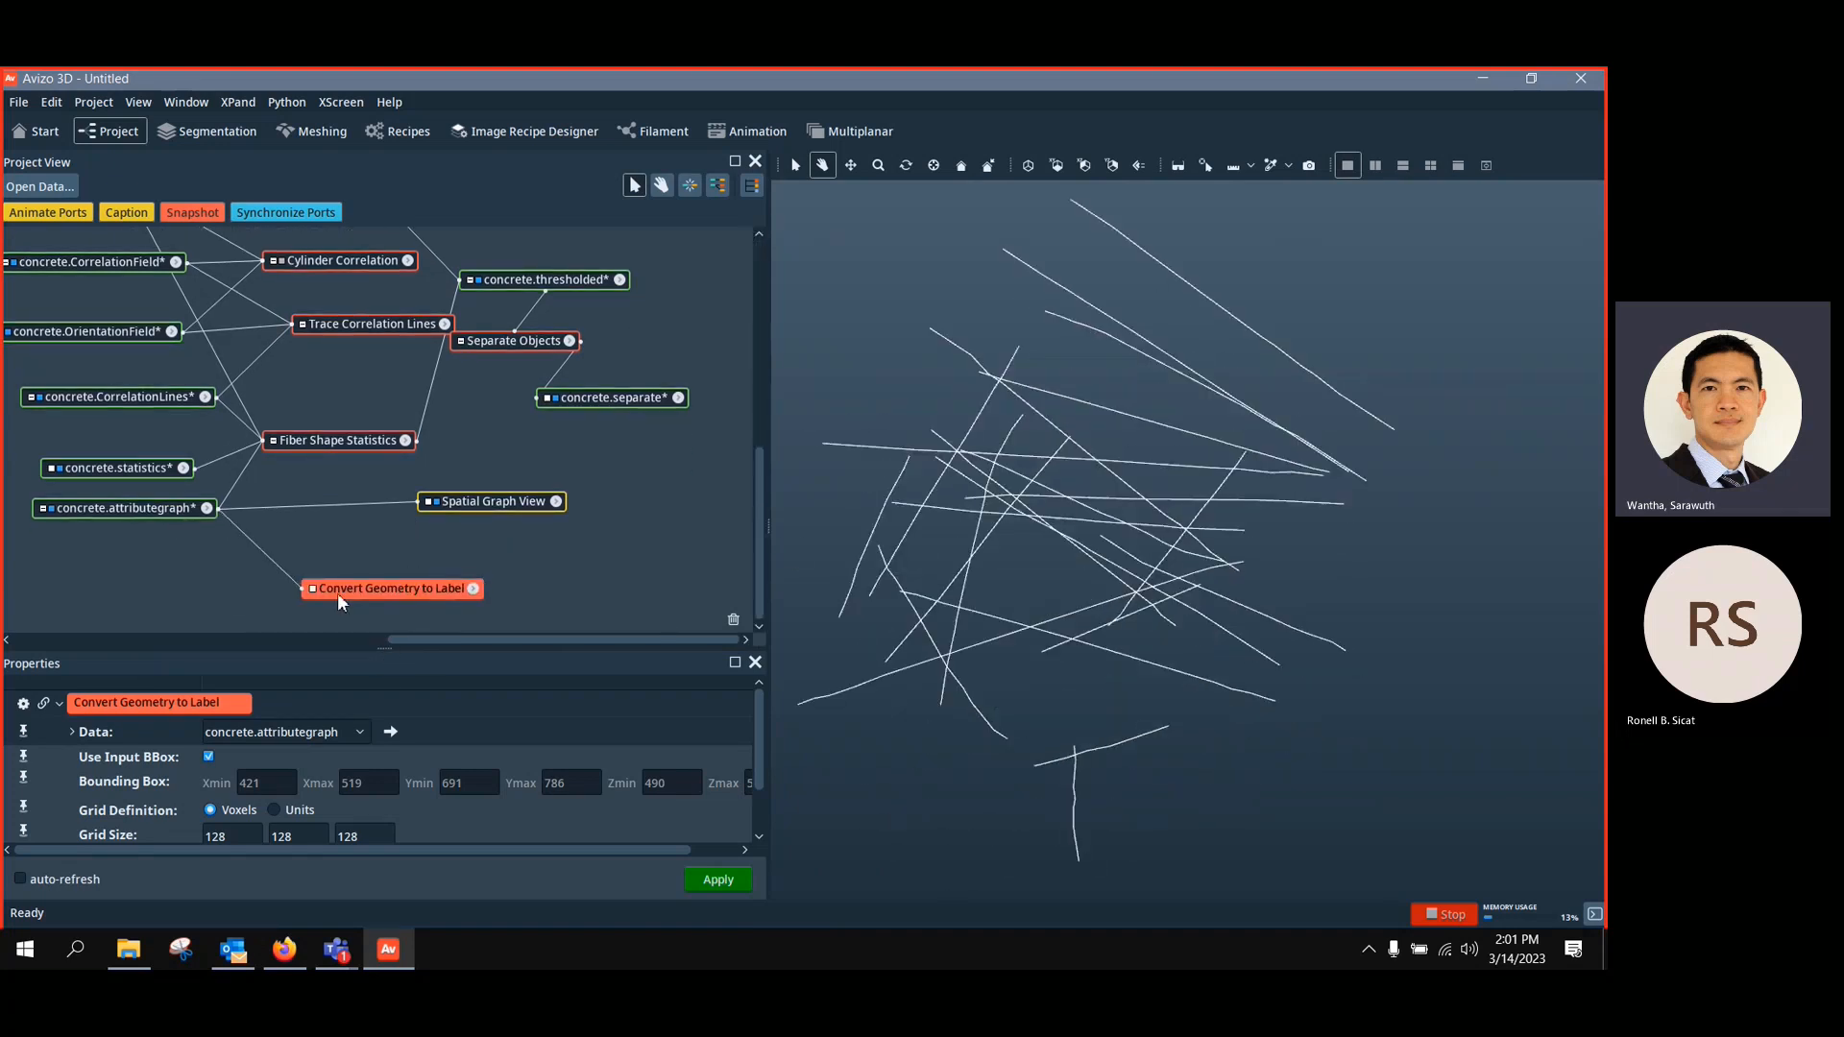
drag(338, 596, 345, 581)
drag(387, 653, 370, 570)
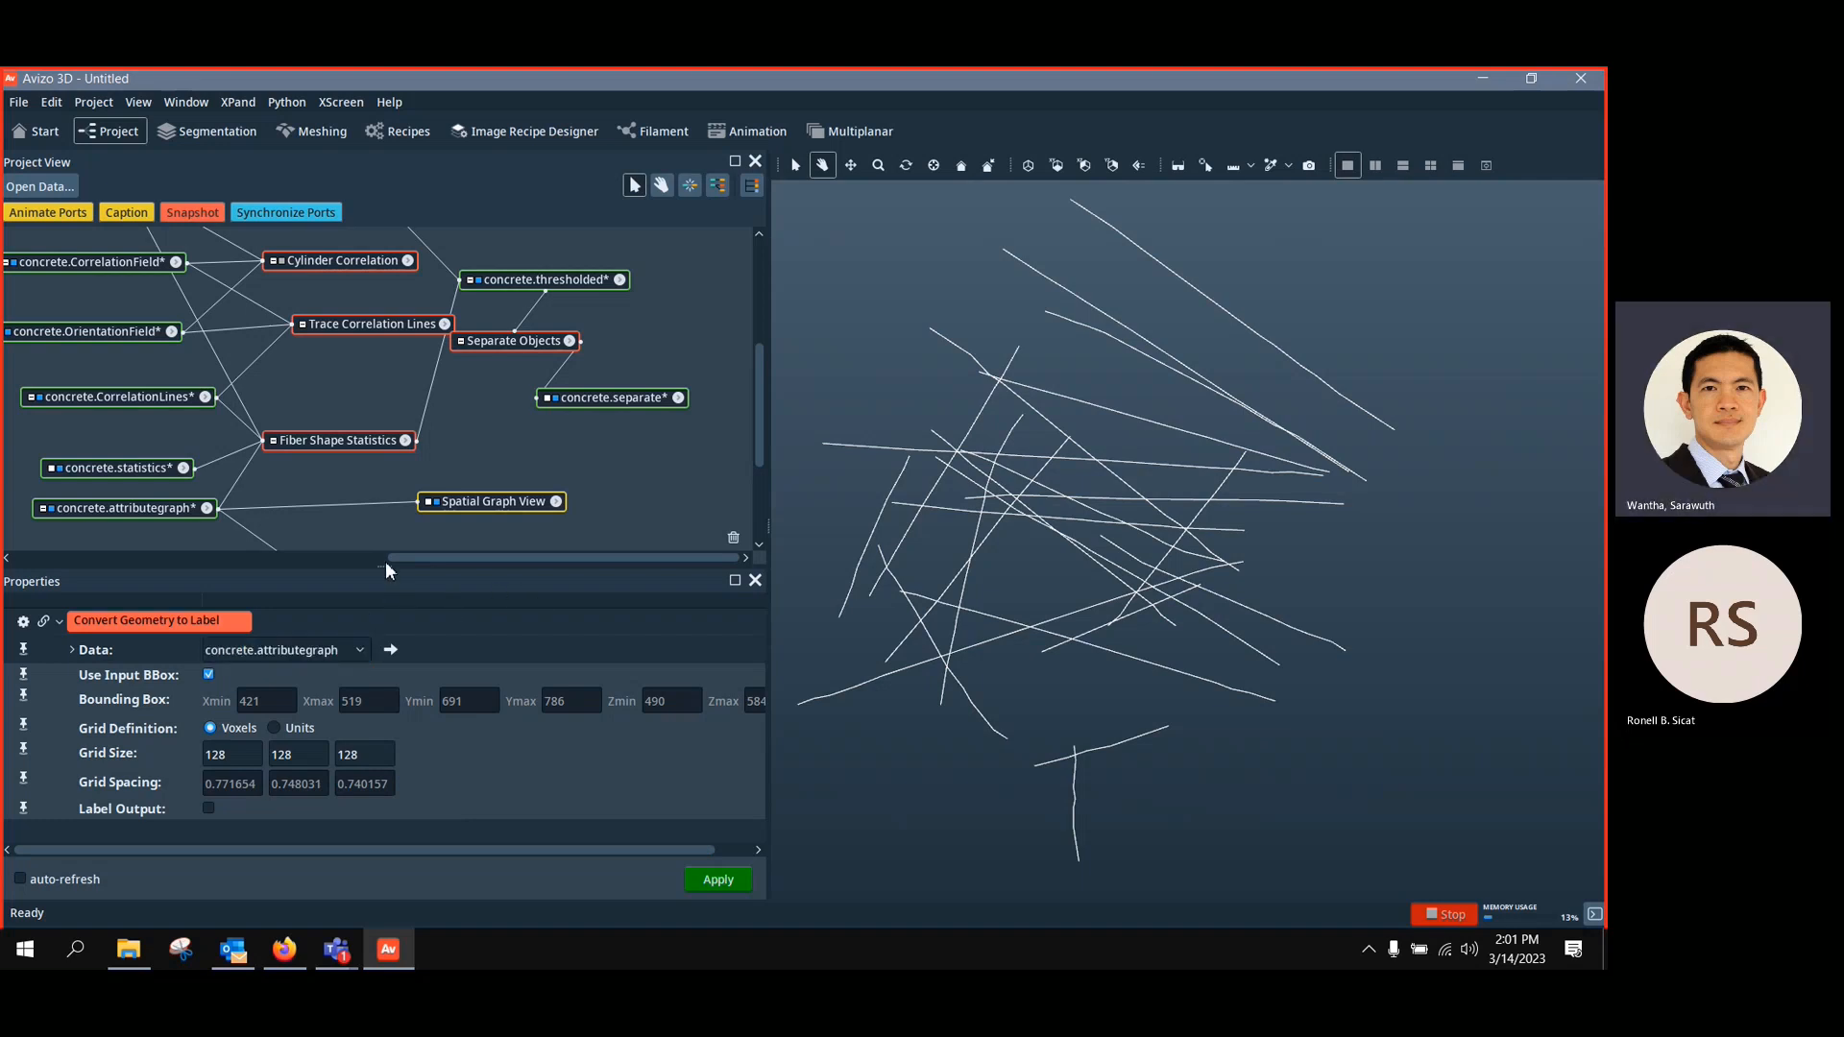
drag(385, 569, 327, 542)
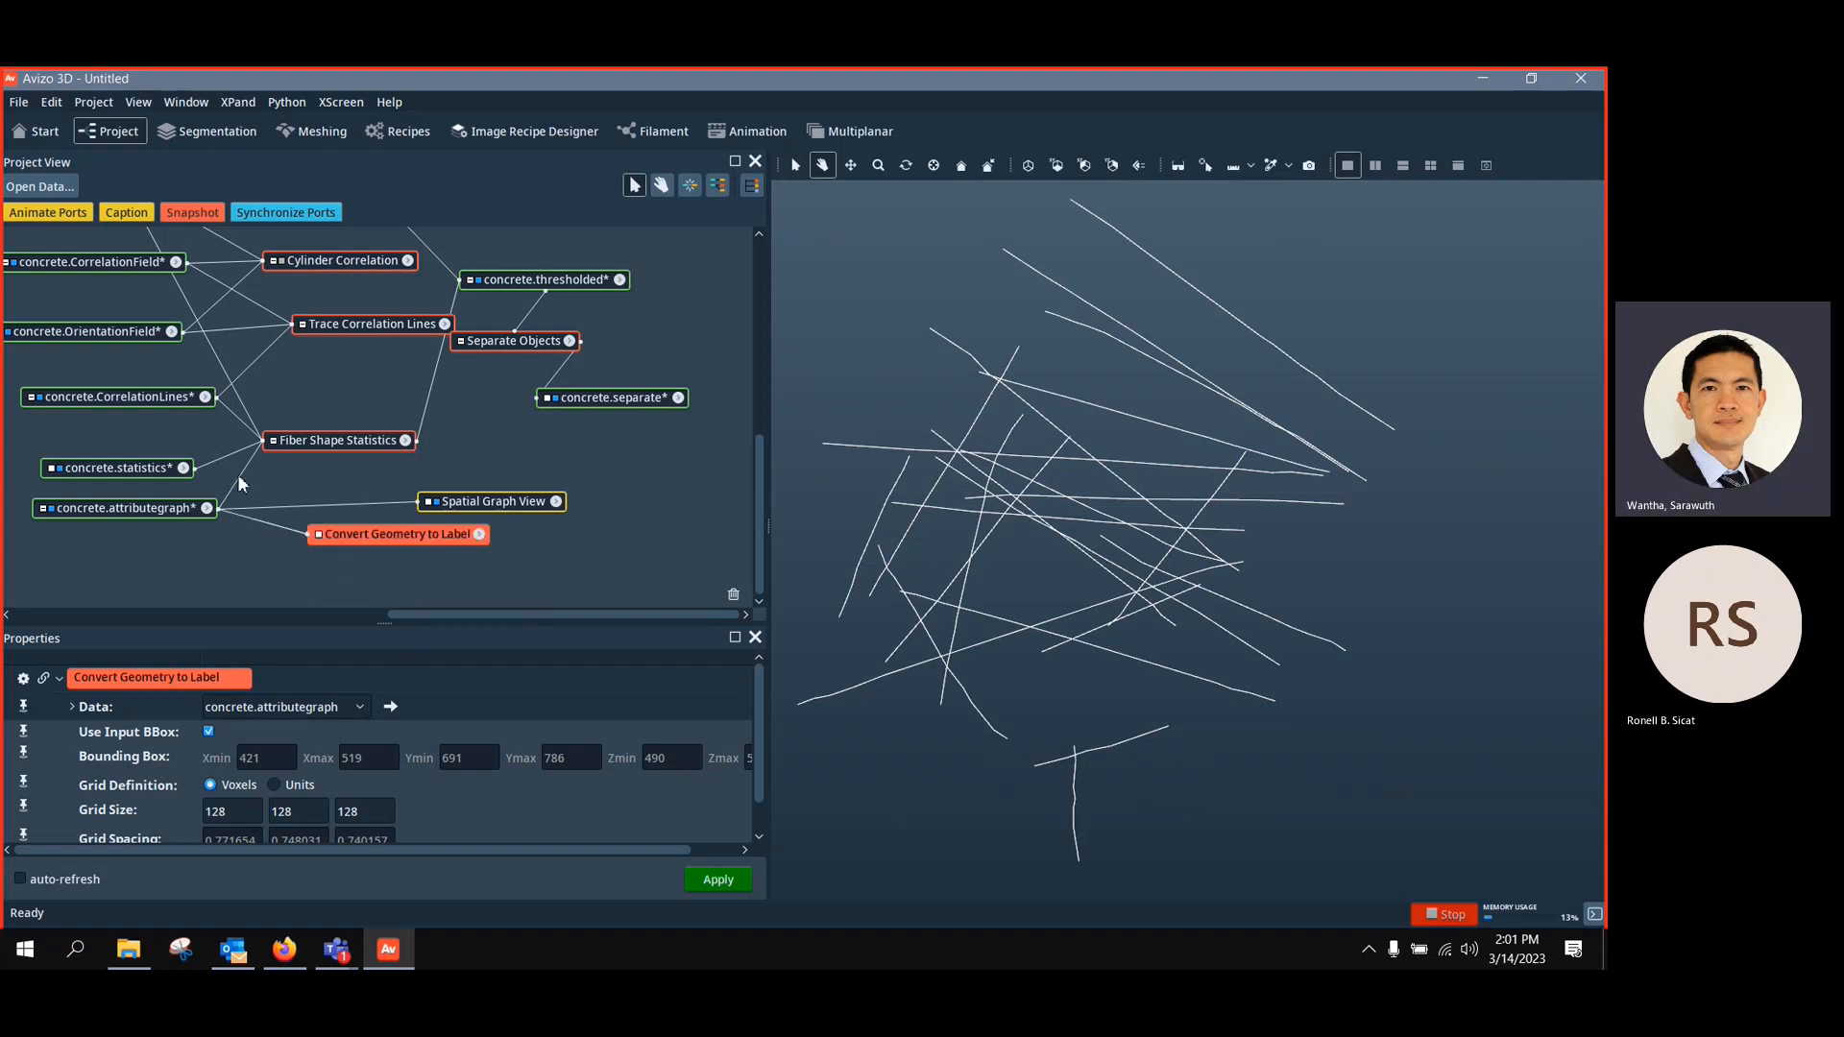
Connect the Reference input of Convert Geometry to Label to concrete.am, and shift the module clear of its neighbours
scroll(238, 475, up, 2)
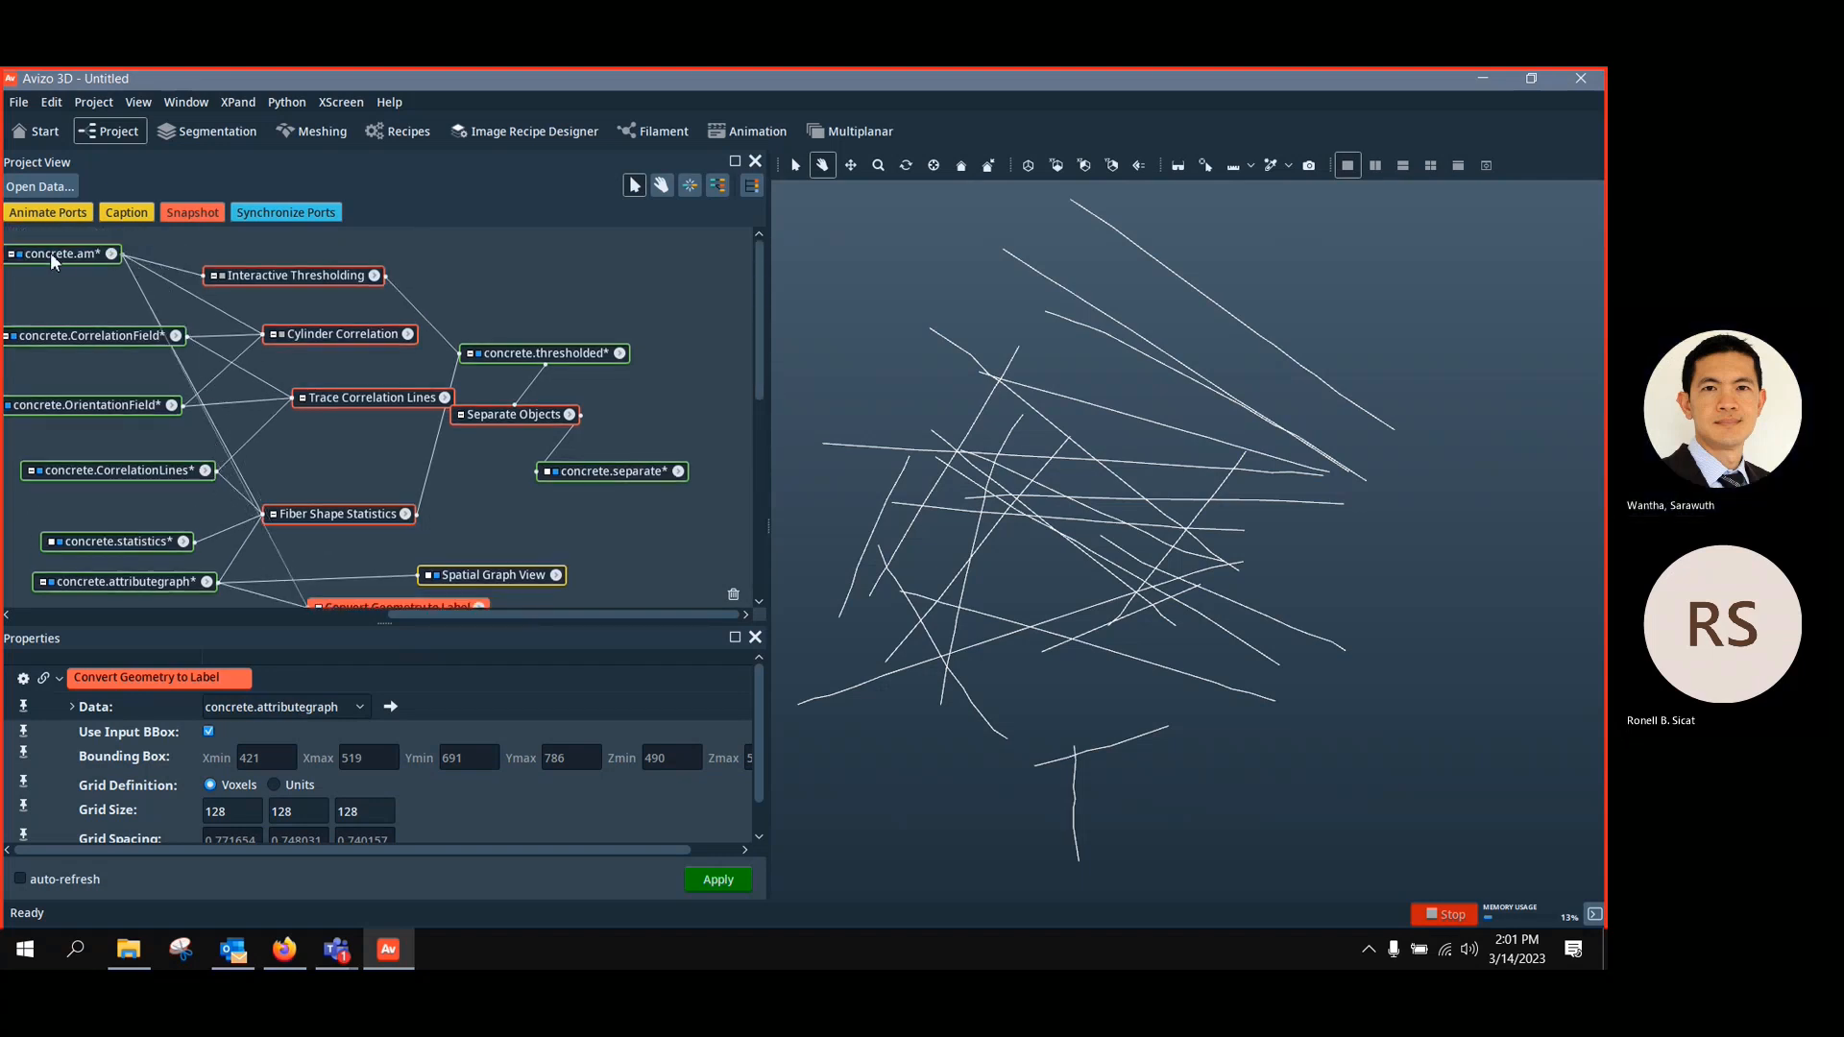
scroll(286, 400, down, 1)
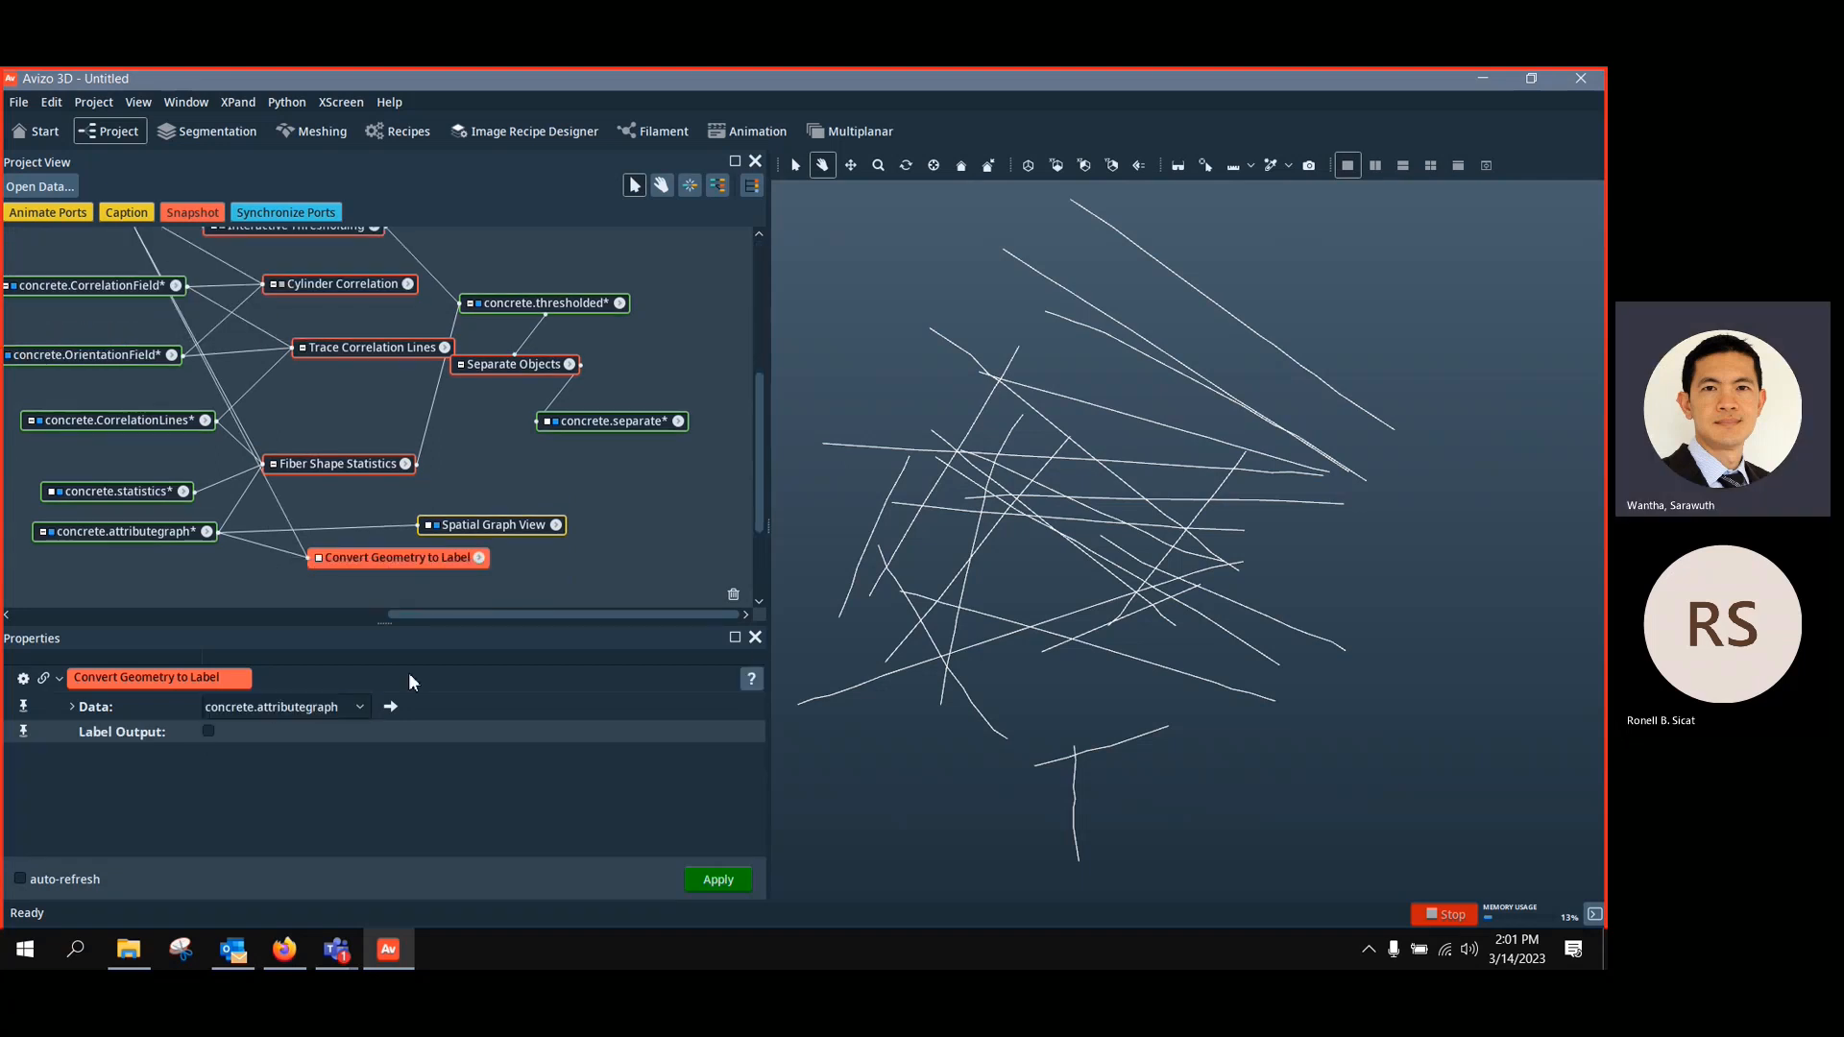
drag(331, 561, 354, 578)
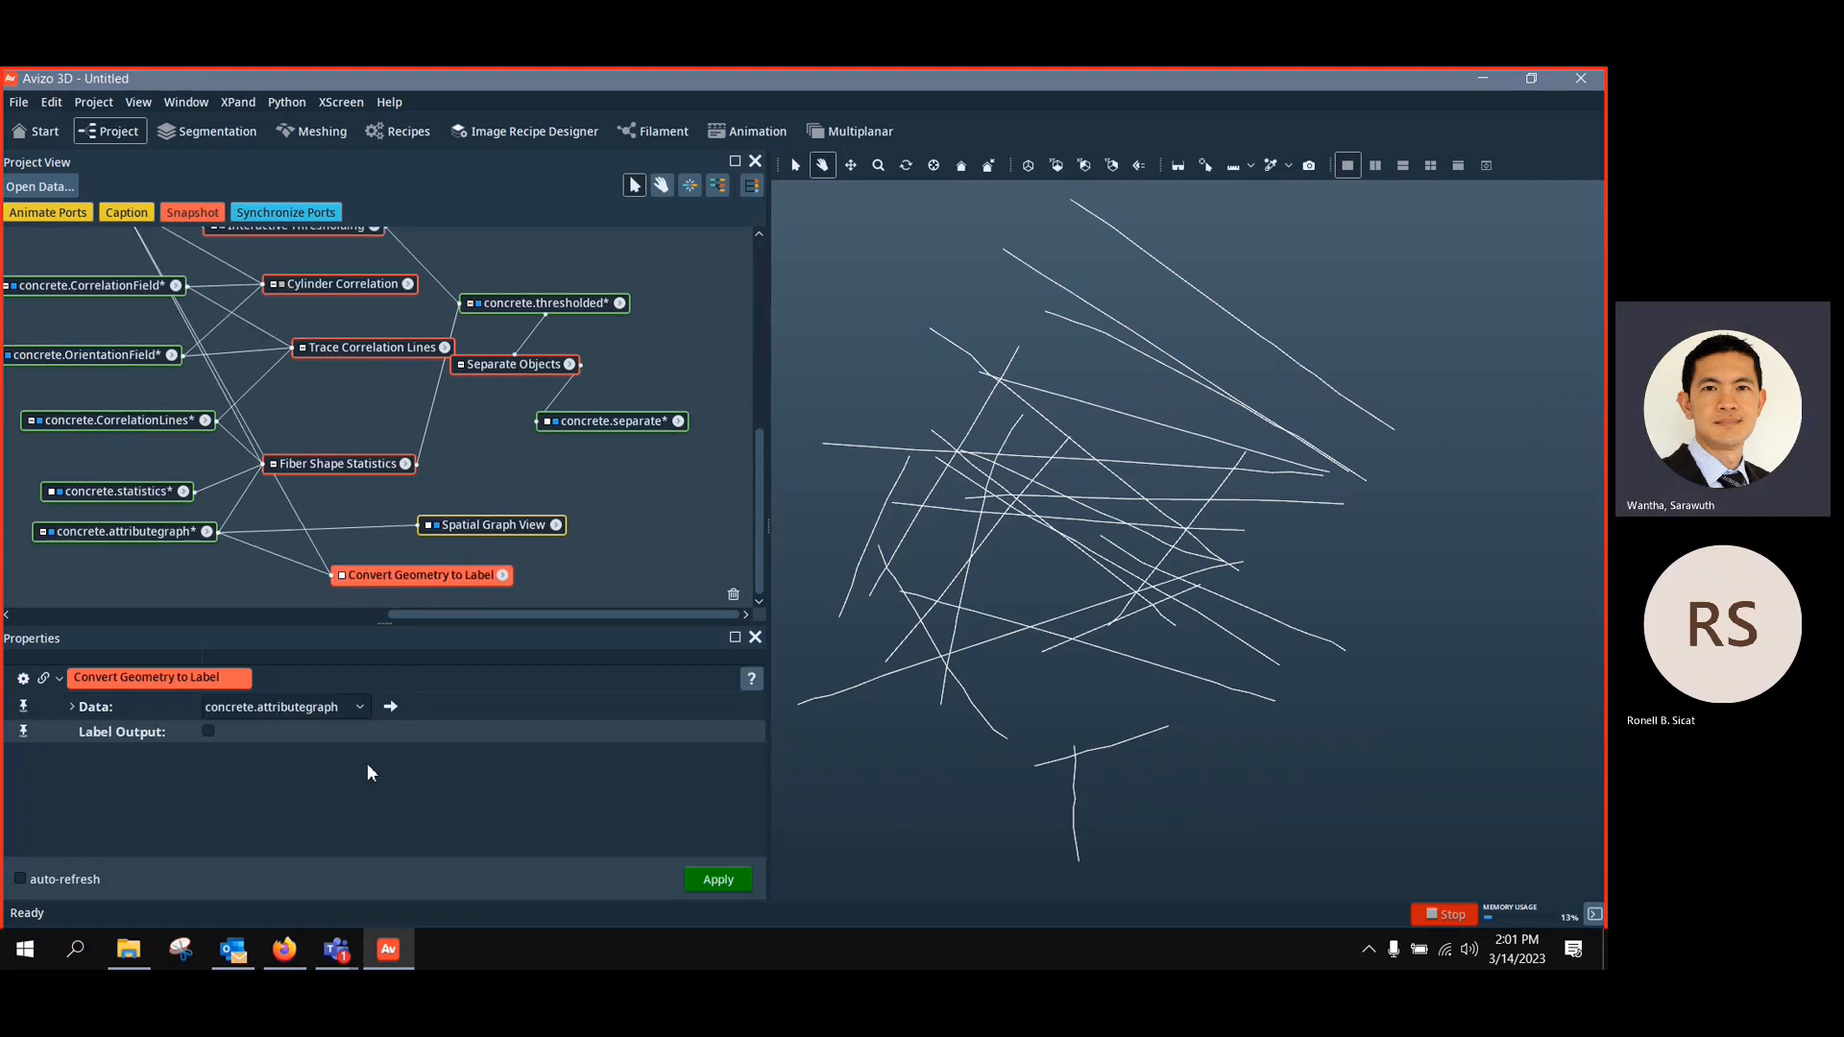
Detach the Reference of Convert Geometry to Label from concrete.am and reconnect it to the same data
click(351, 581)
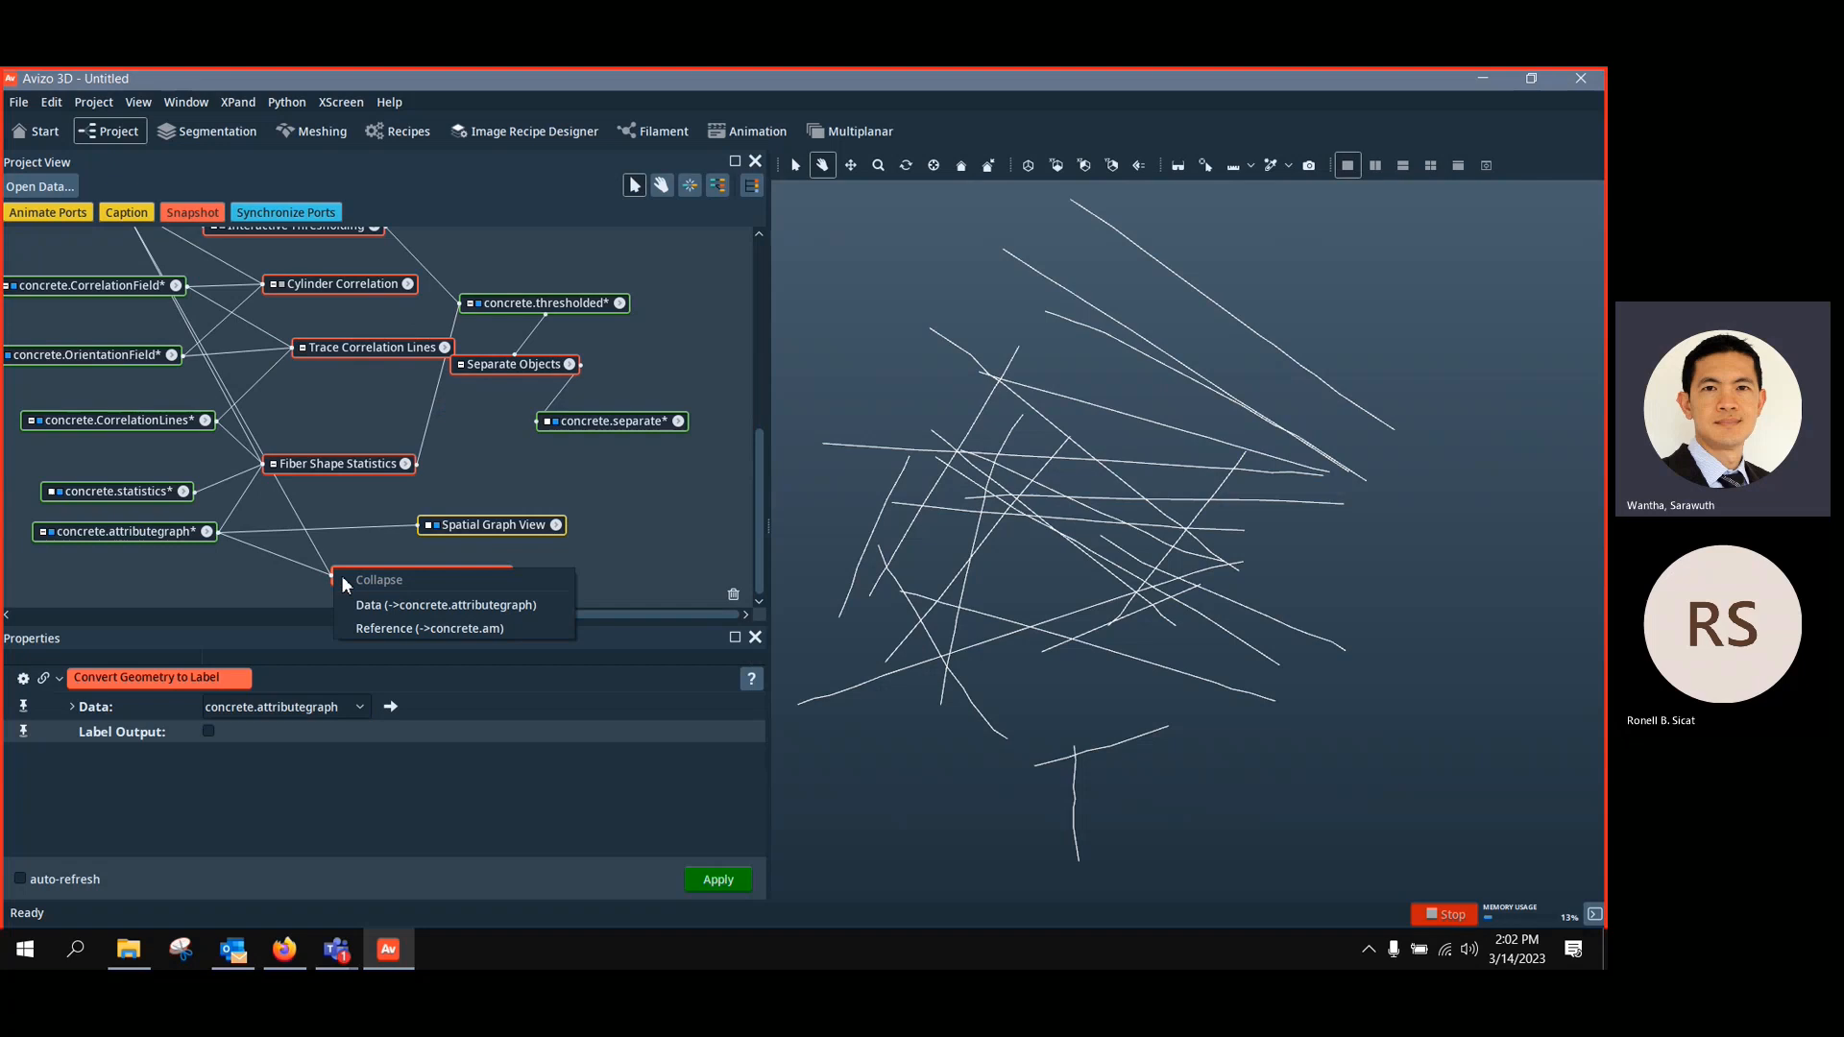
click(382, 630)
click(548, 584)
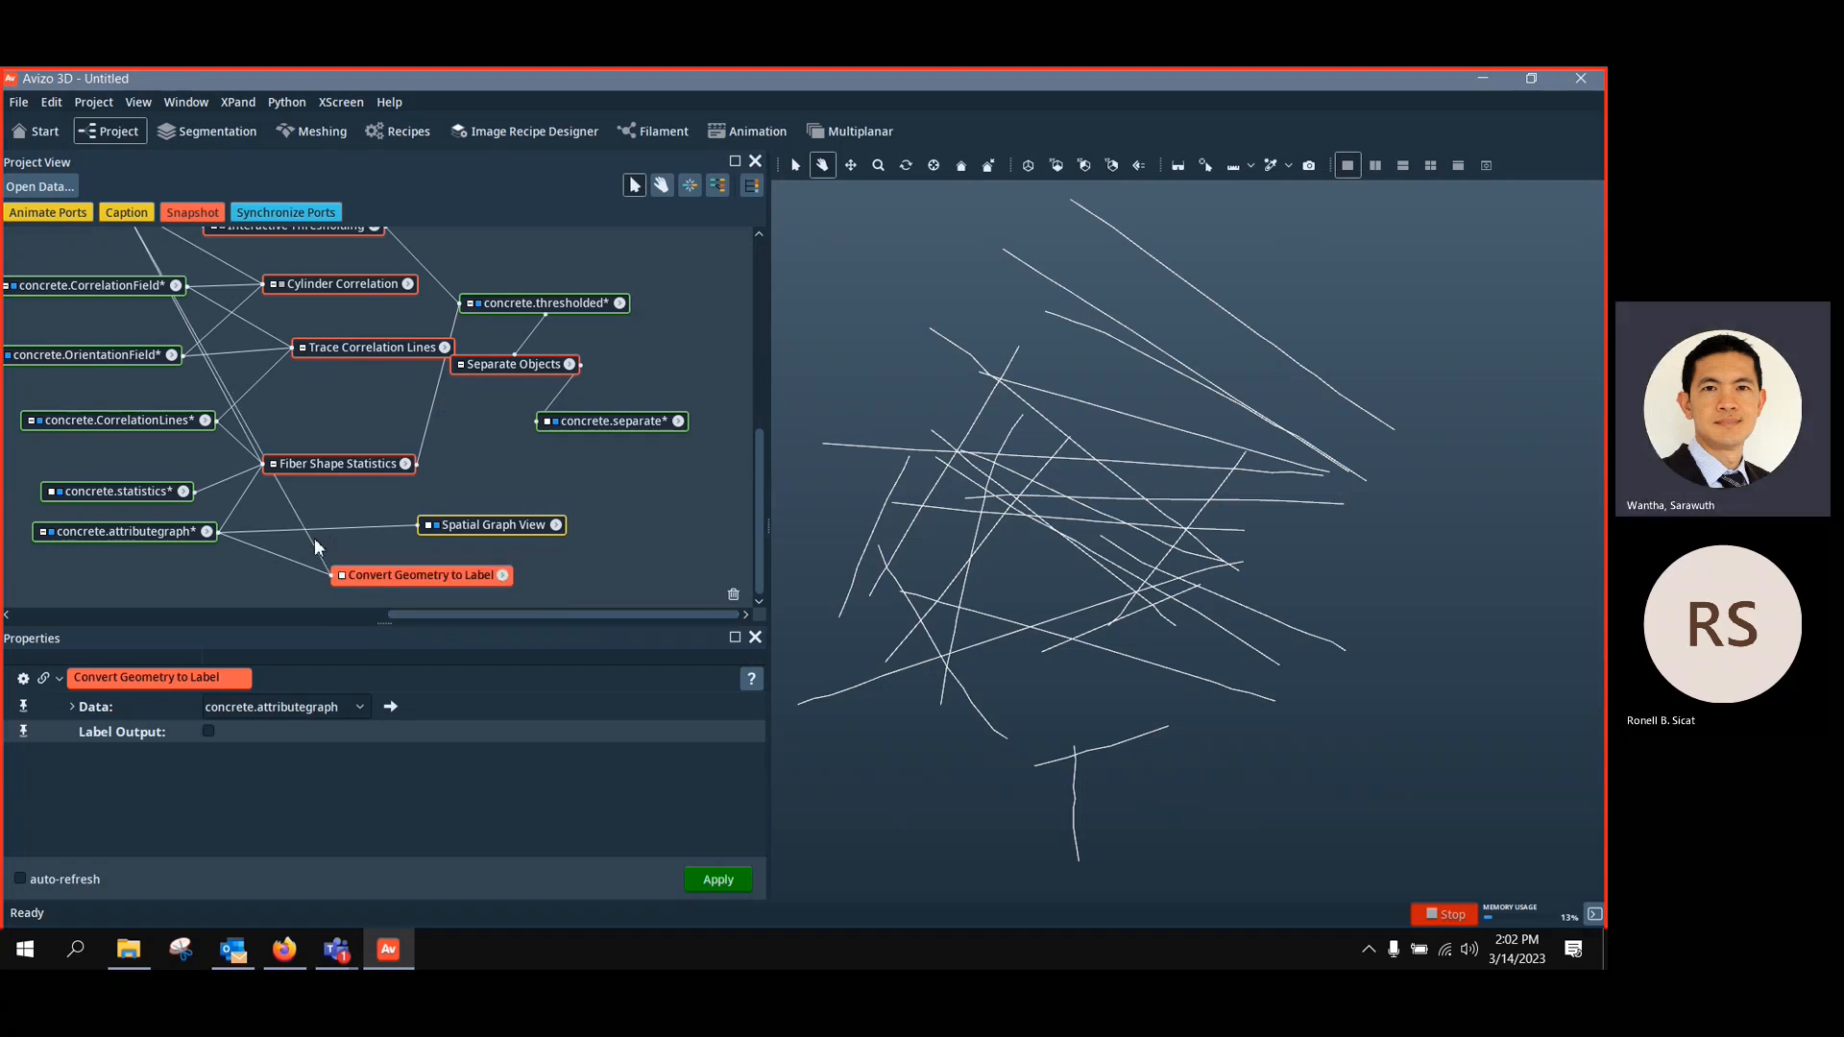
scroll(309, 780, down, 1)
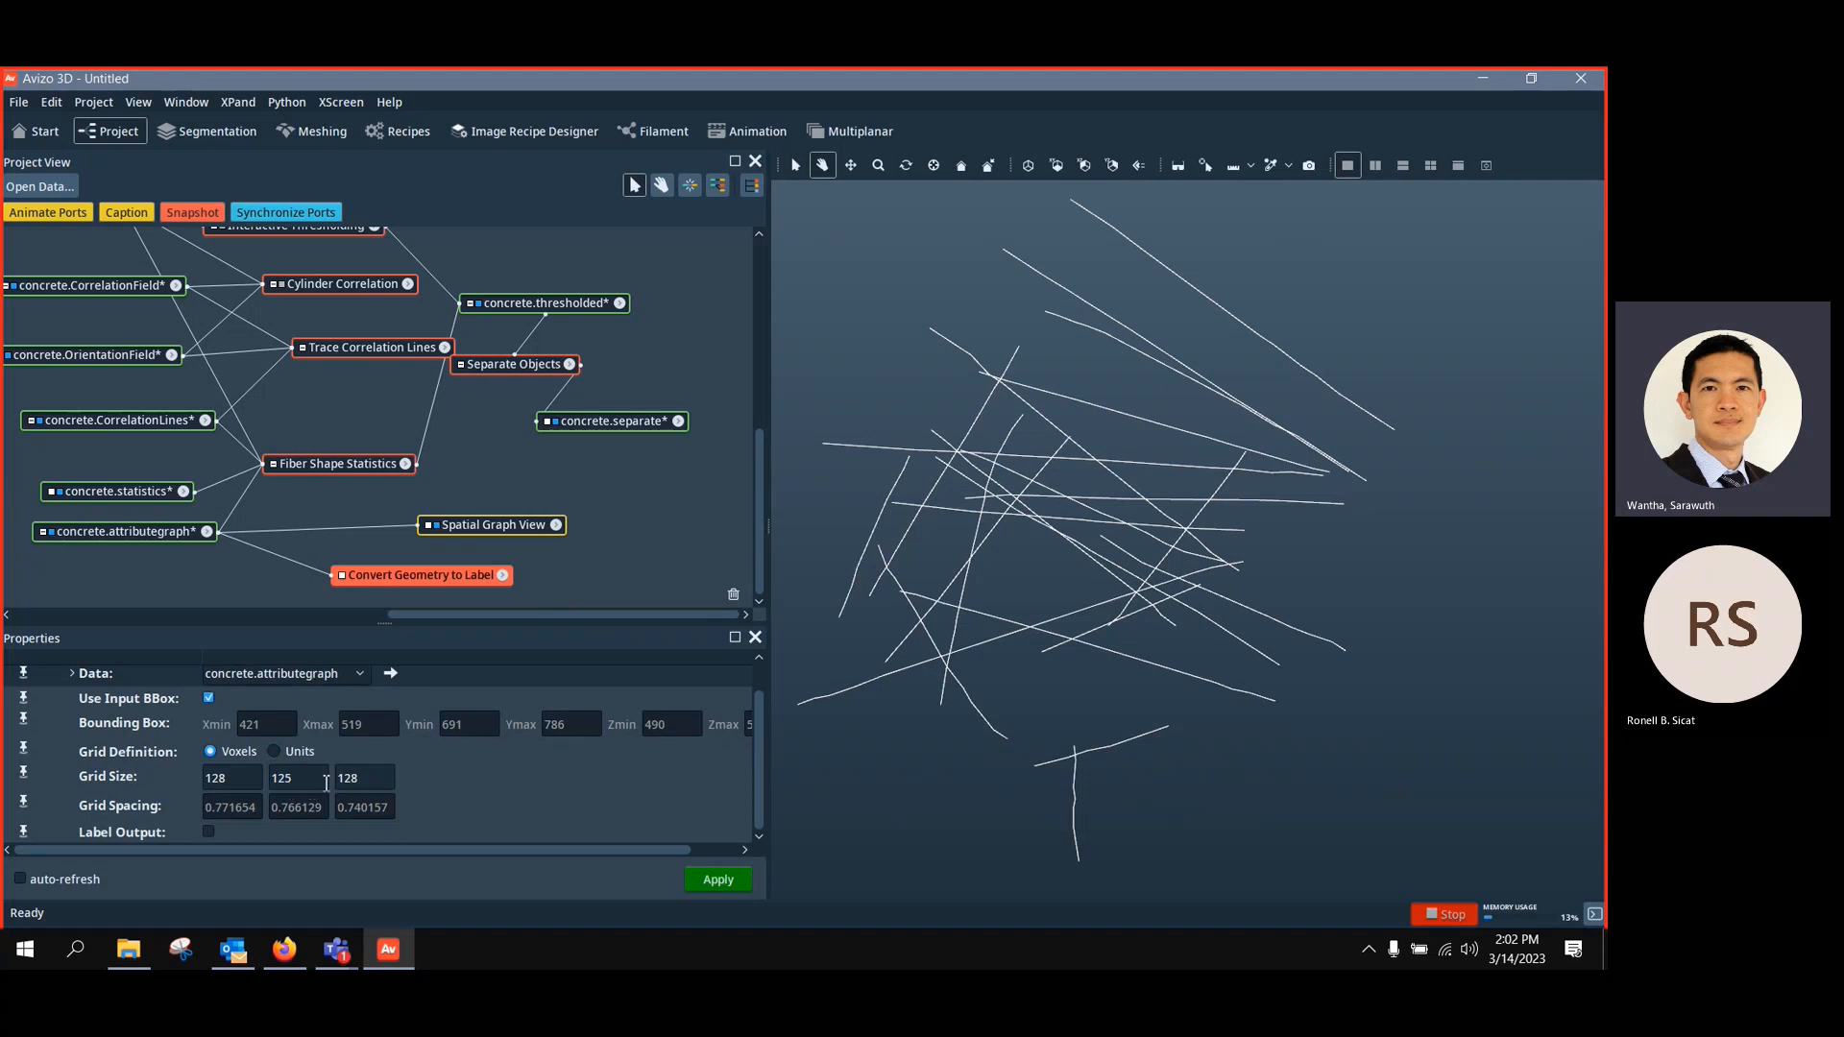
click(340, 575)
click(394, 632)
scroll(159, 436, up, 1)
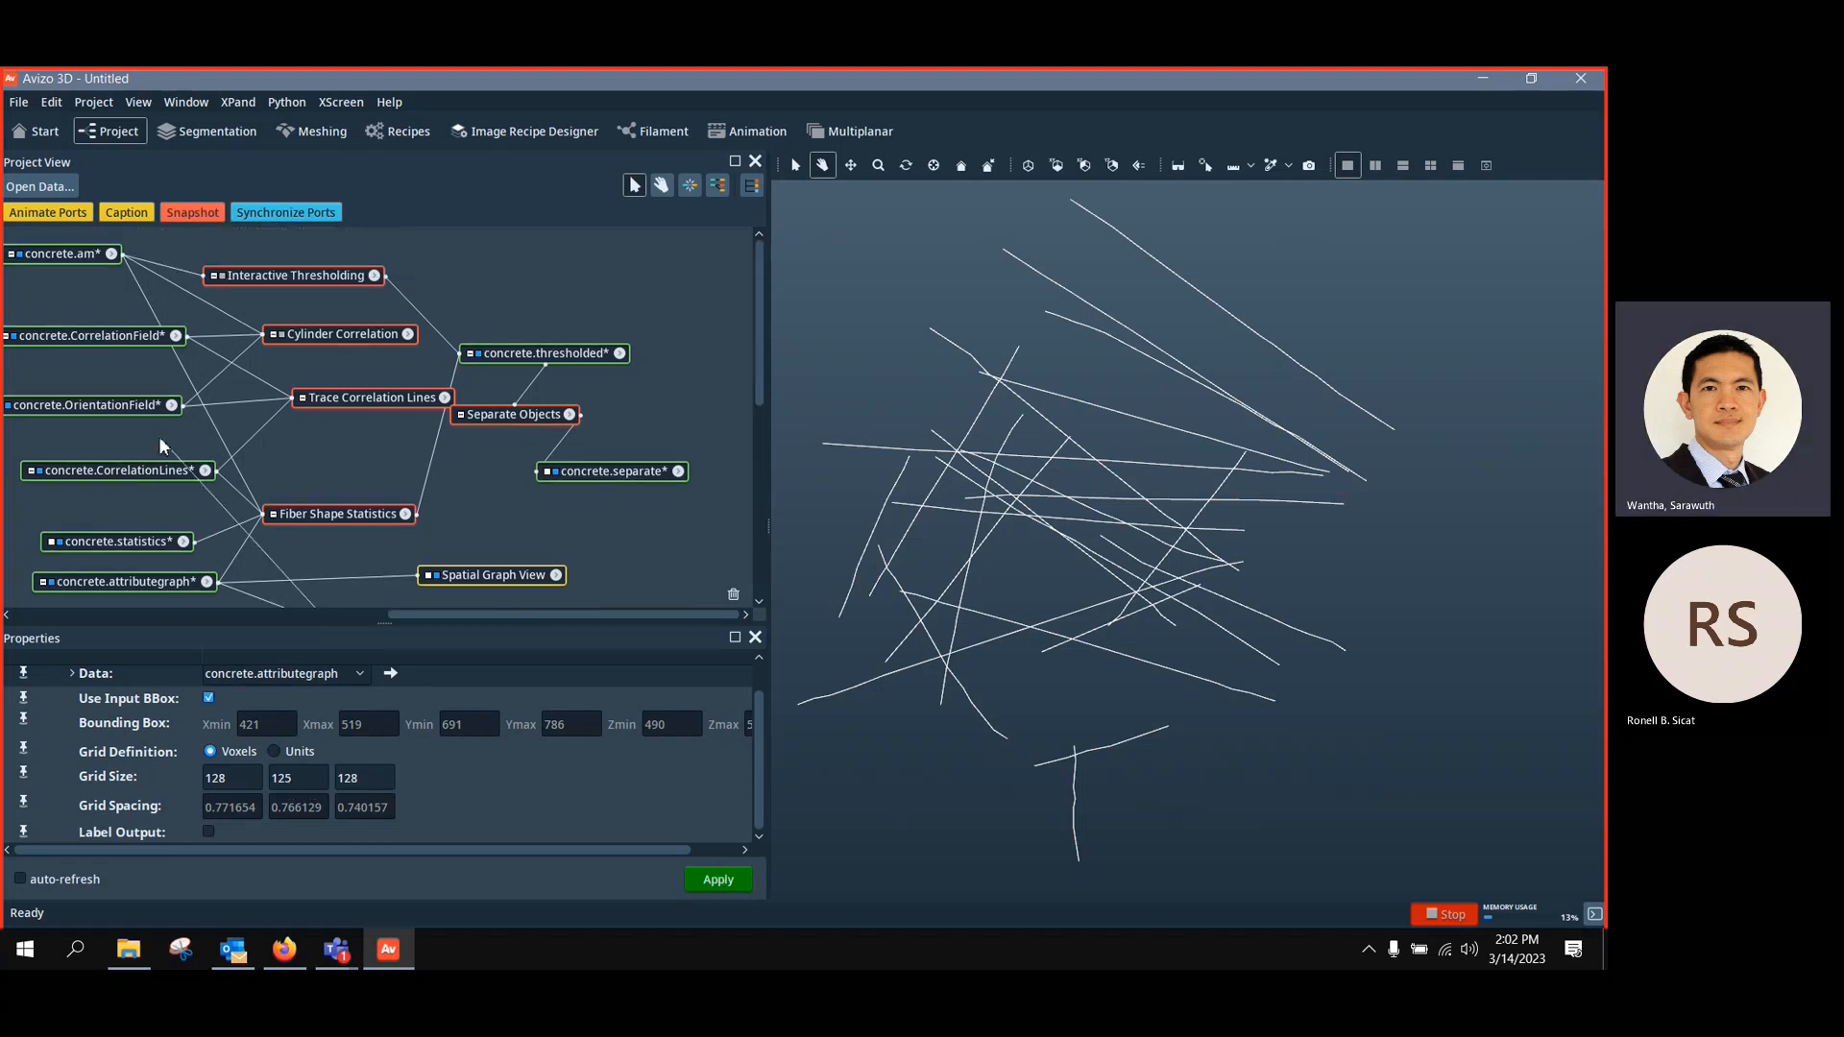
scroll(441, 529, down, 1)
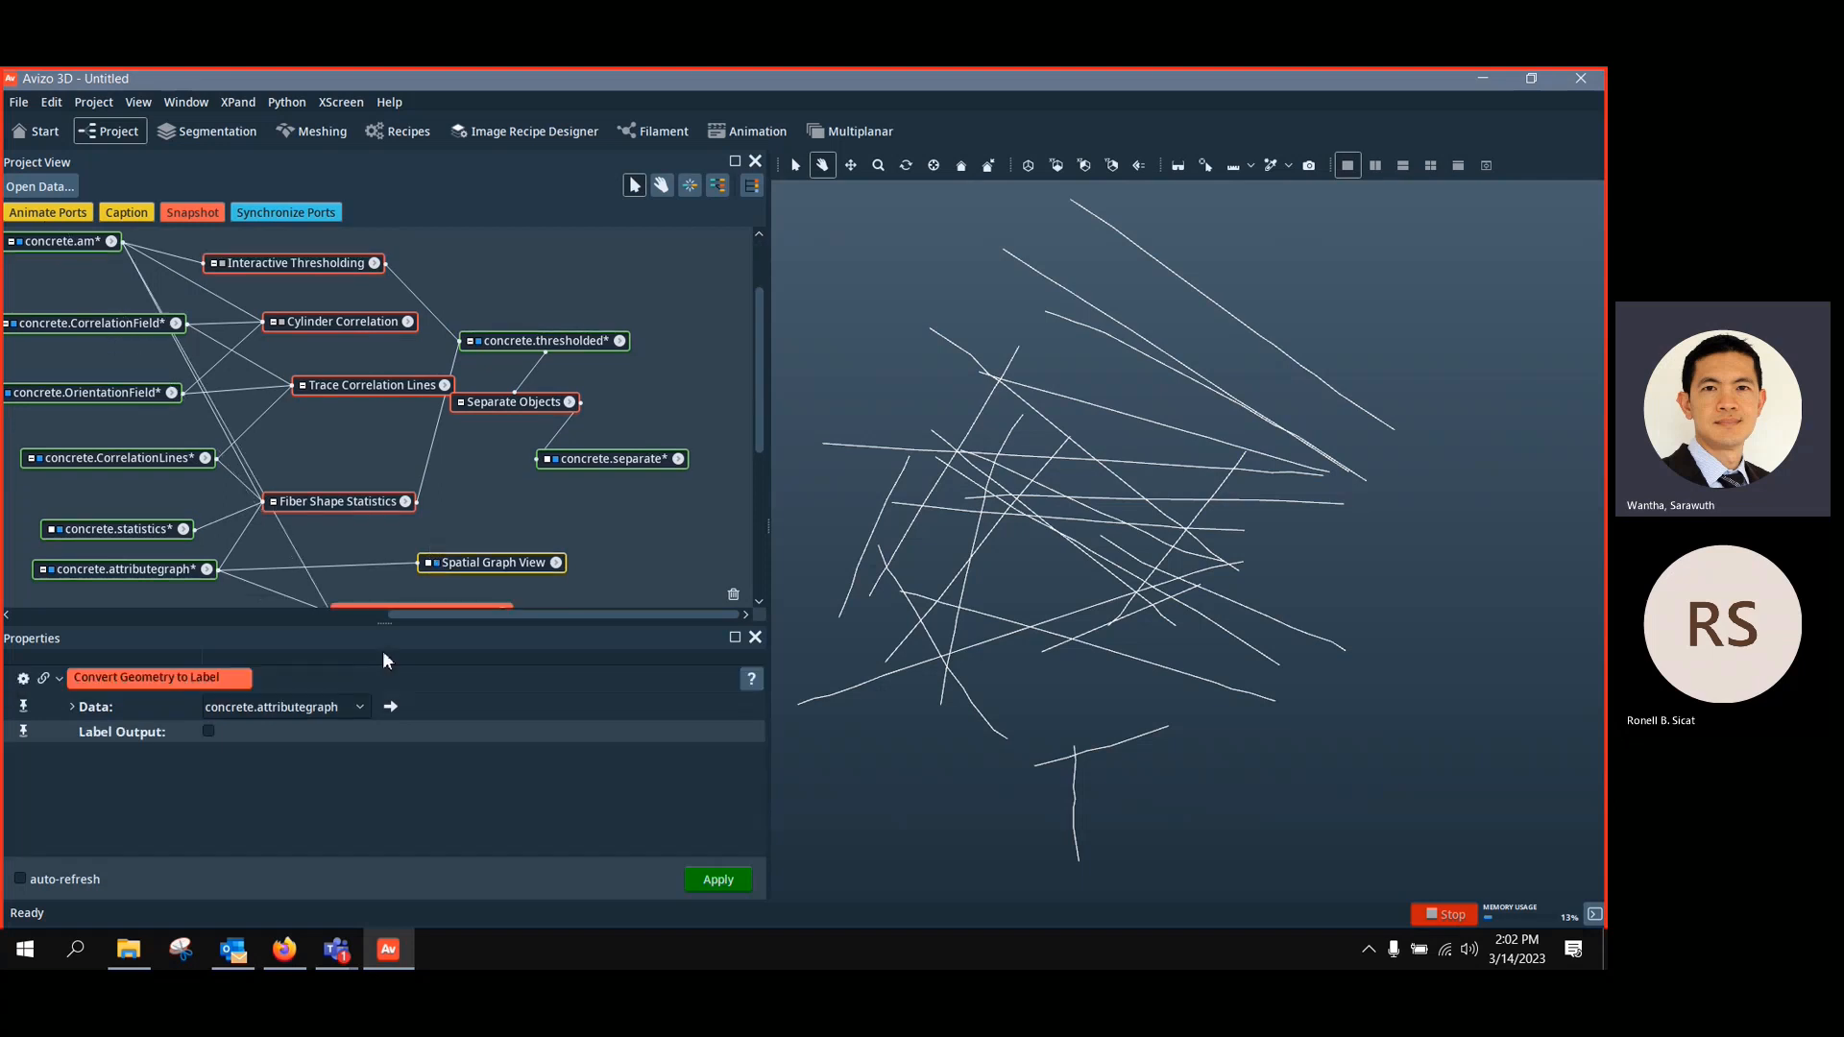
Run Convert Geometry to Label on the attributed graph and check the data properties of concrete.converted
scroll(546, 586, down, 1)
drag(404, 574, 373, 563)
click(713, 880)
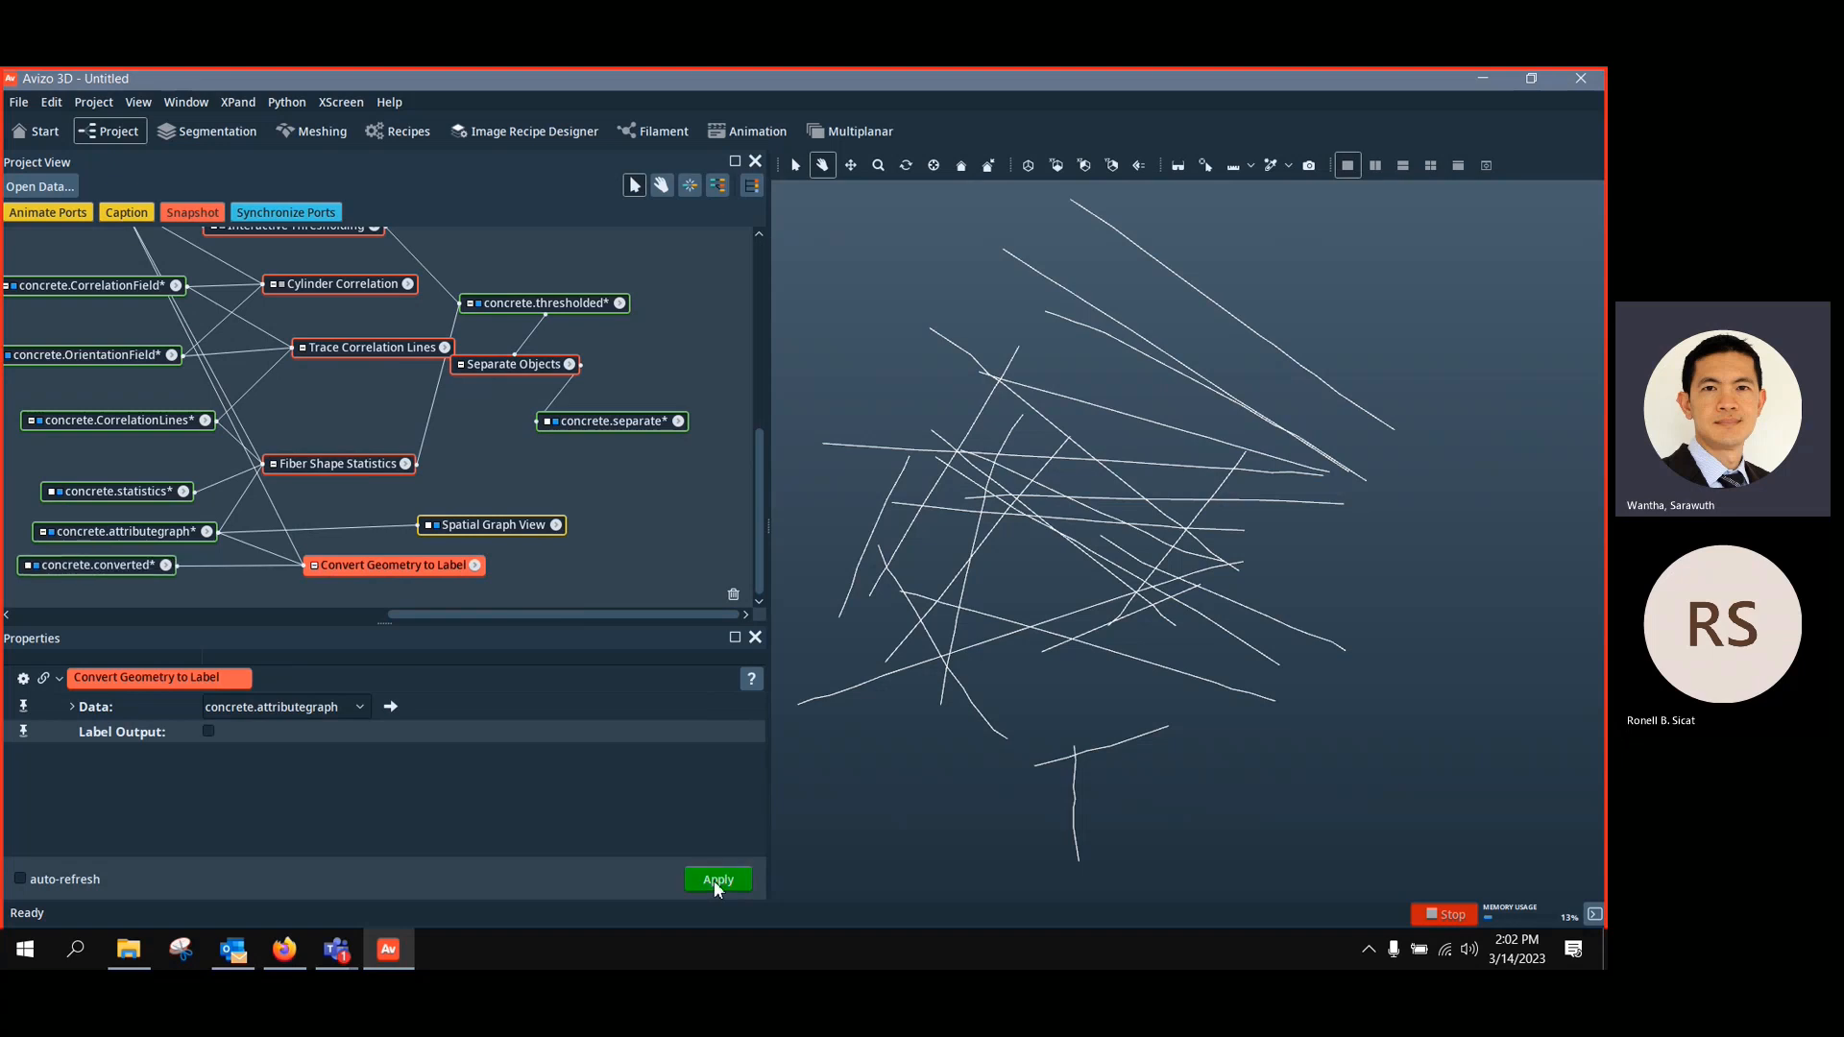
click(125, 575)
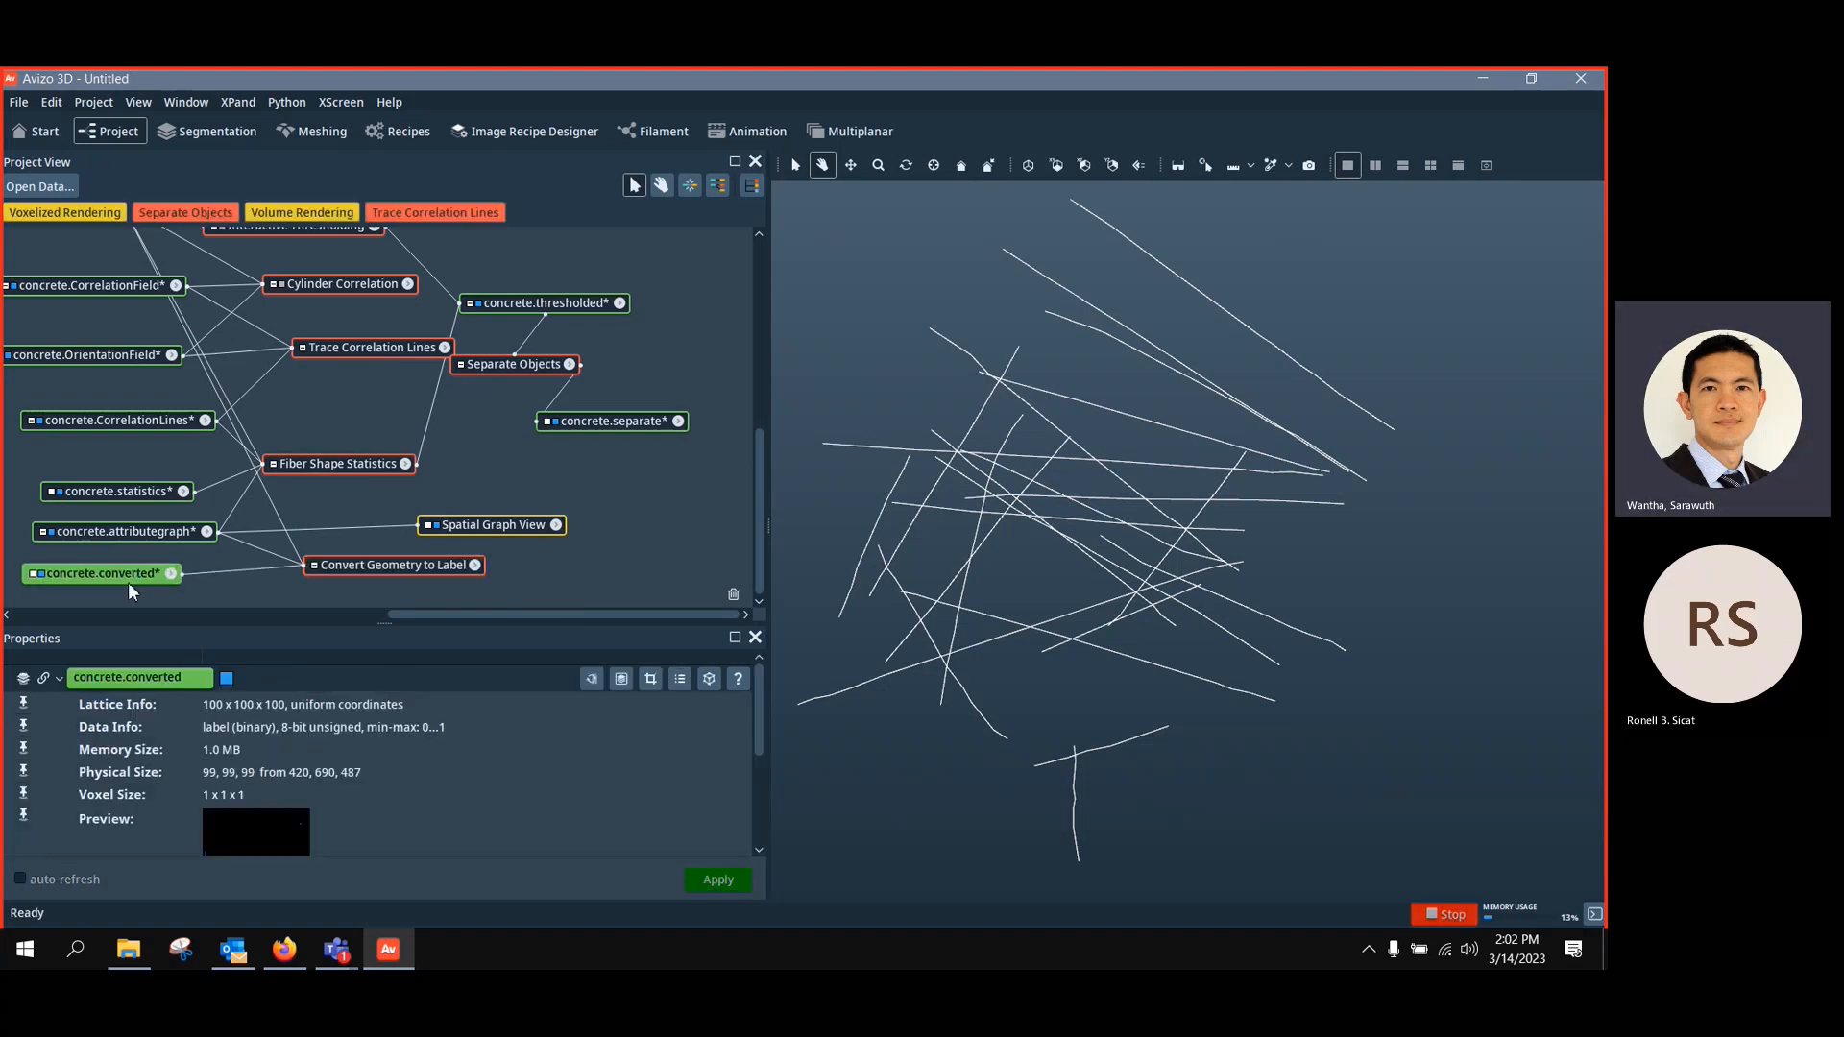
click(348, 567)
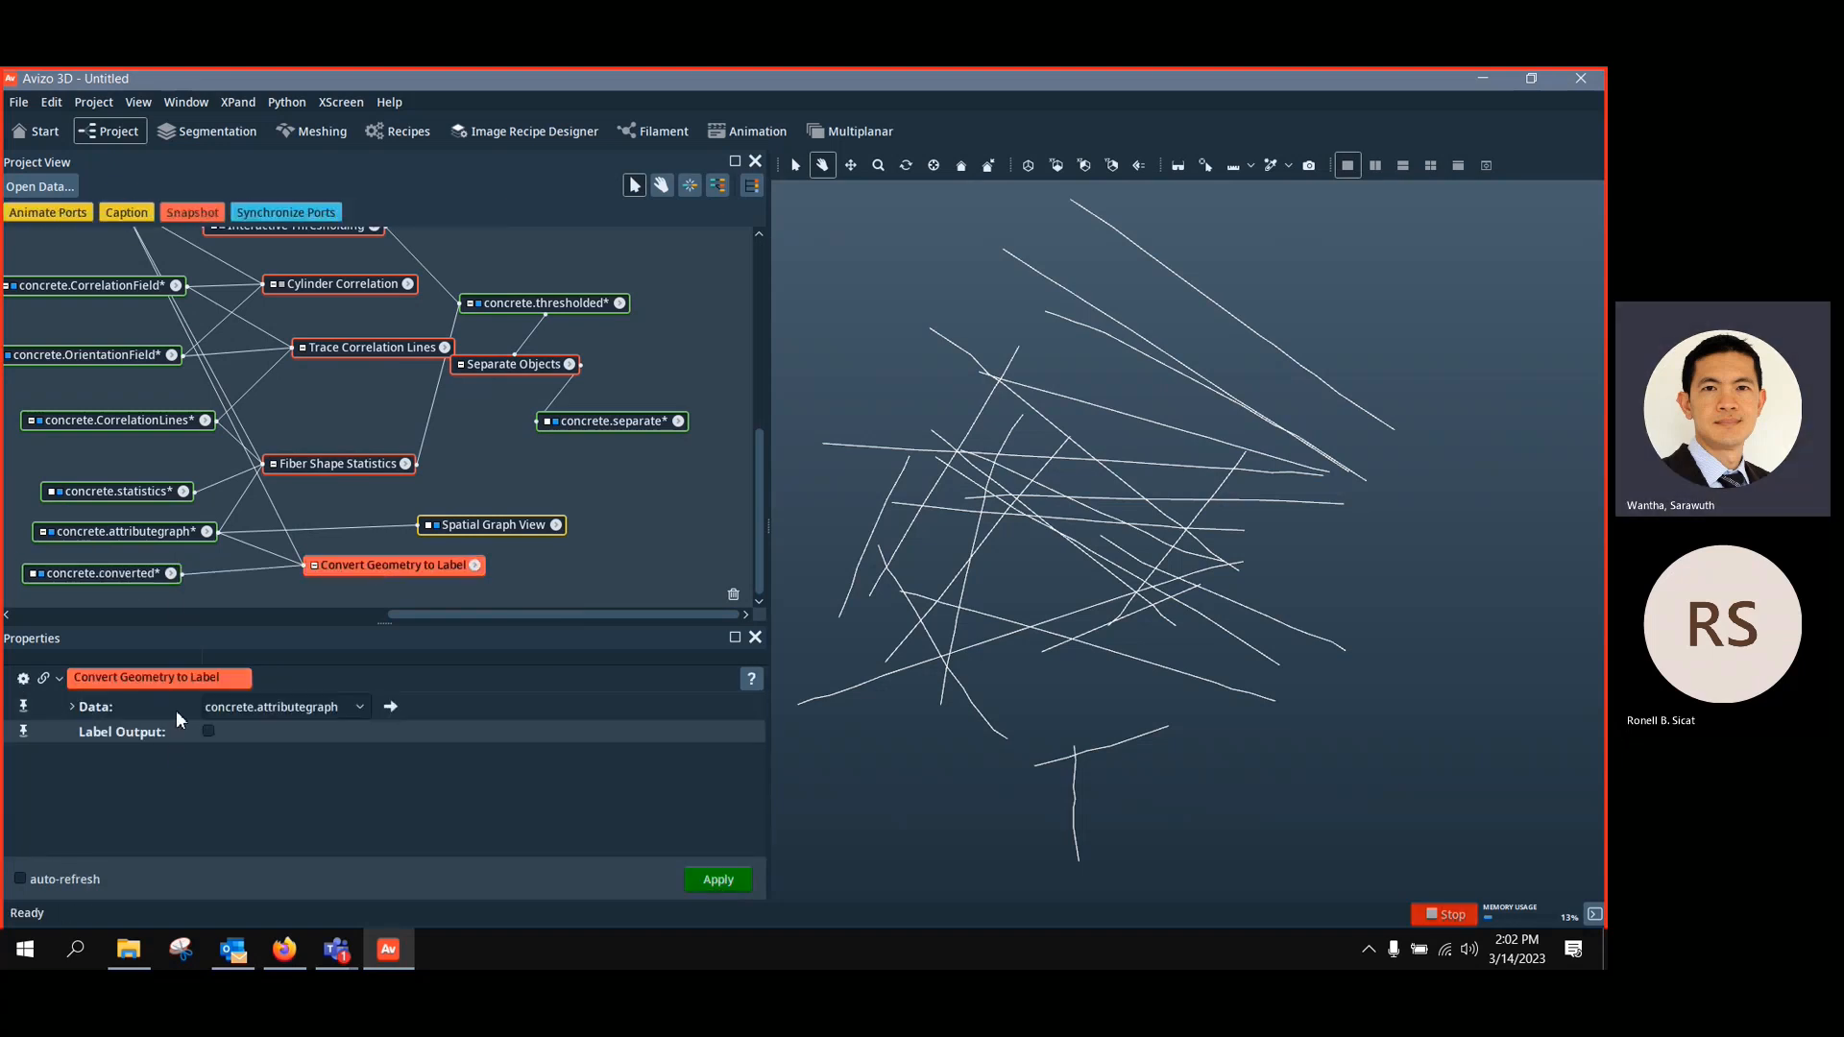
Attach a Voxelized Rendering to concrete.converted and place it with its settings below Spatial Graph View
drag(134, 584, 176, 593)
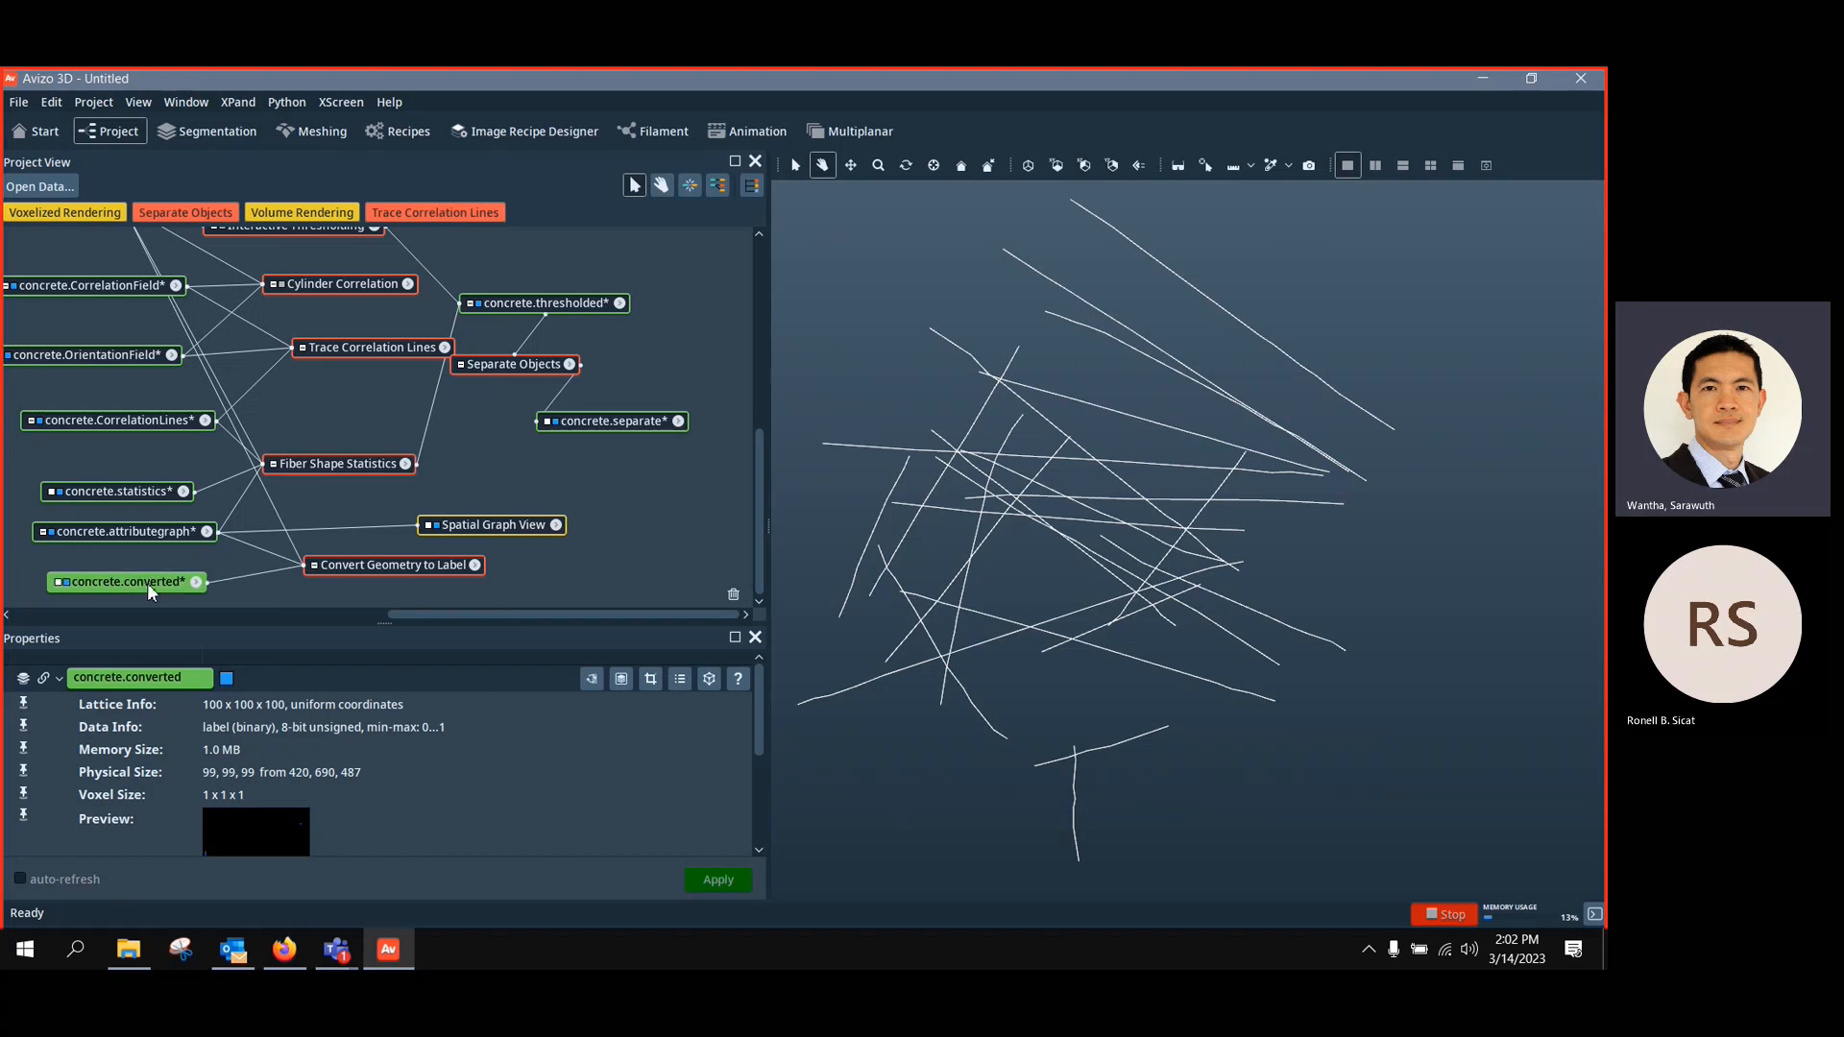
right_click(151, 592)
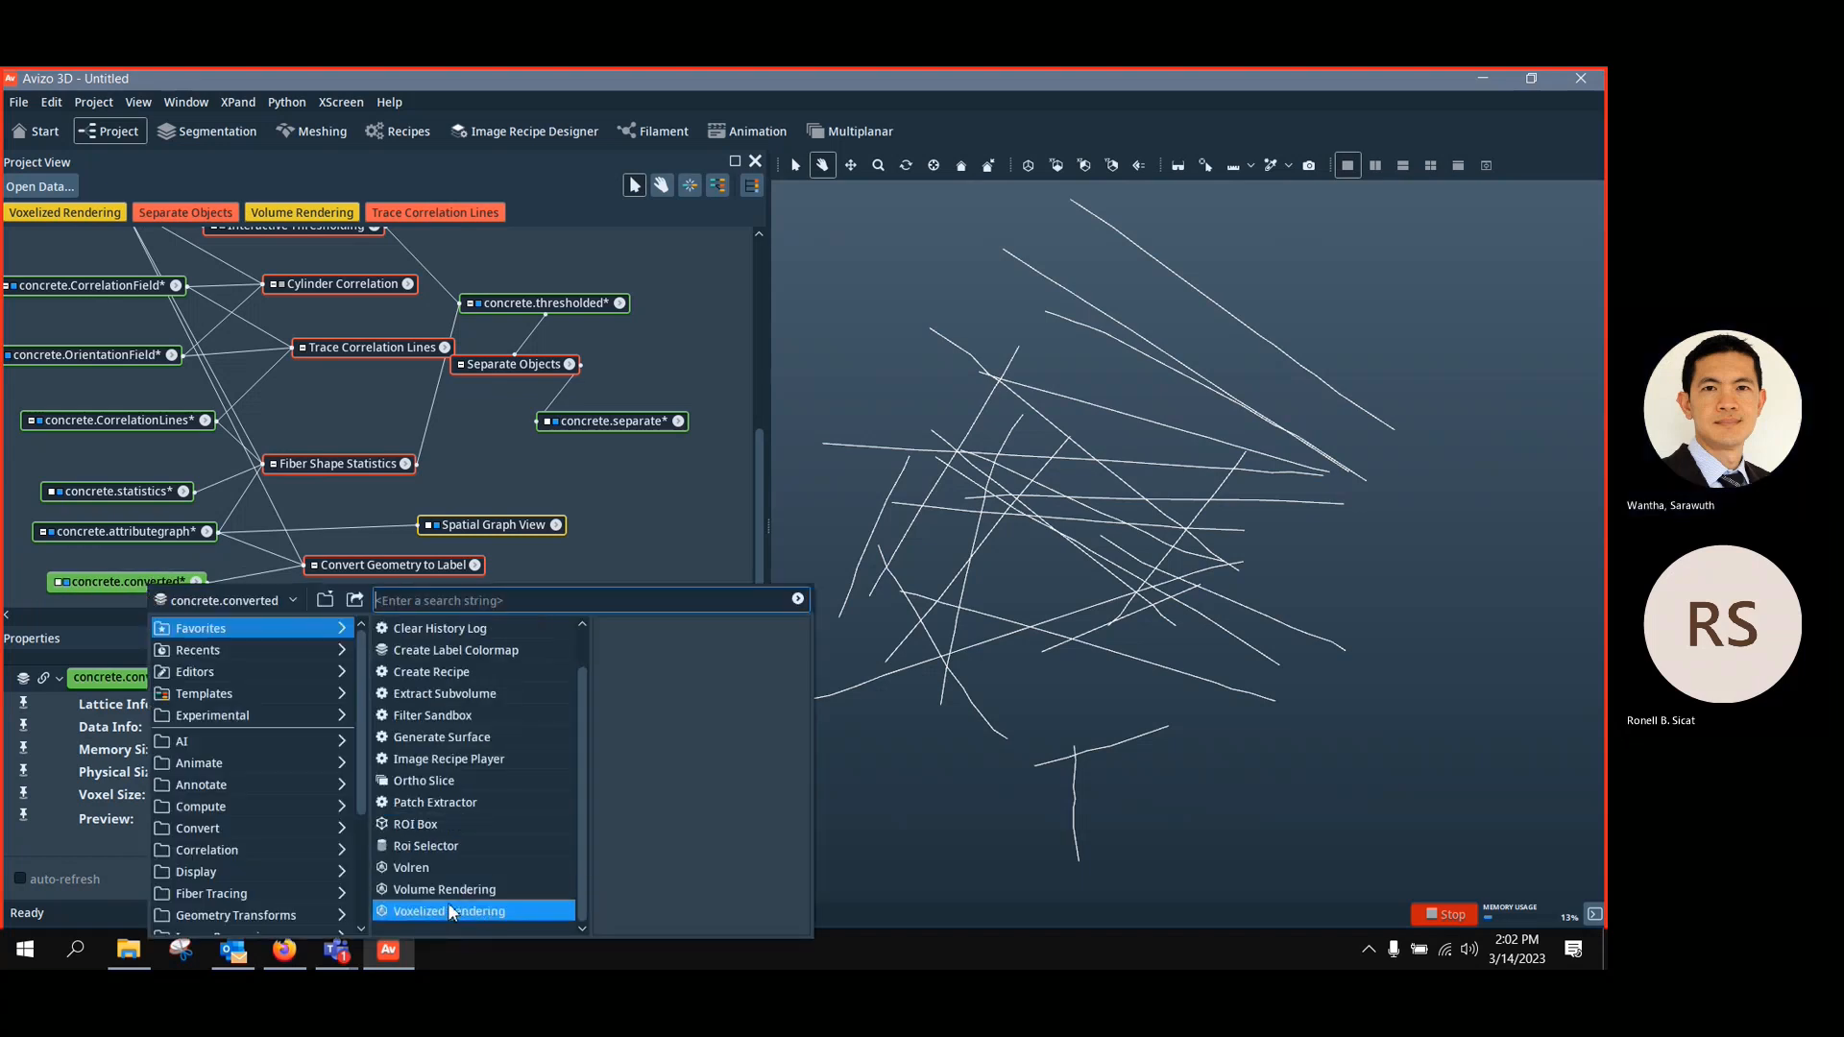
click(452, 908)
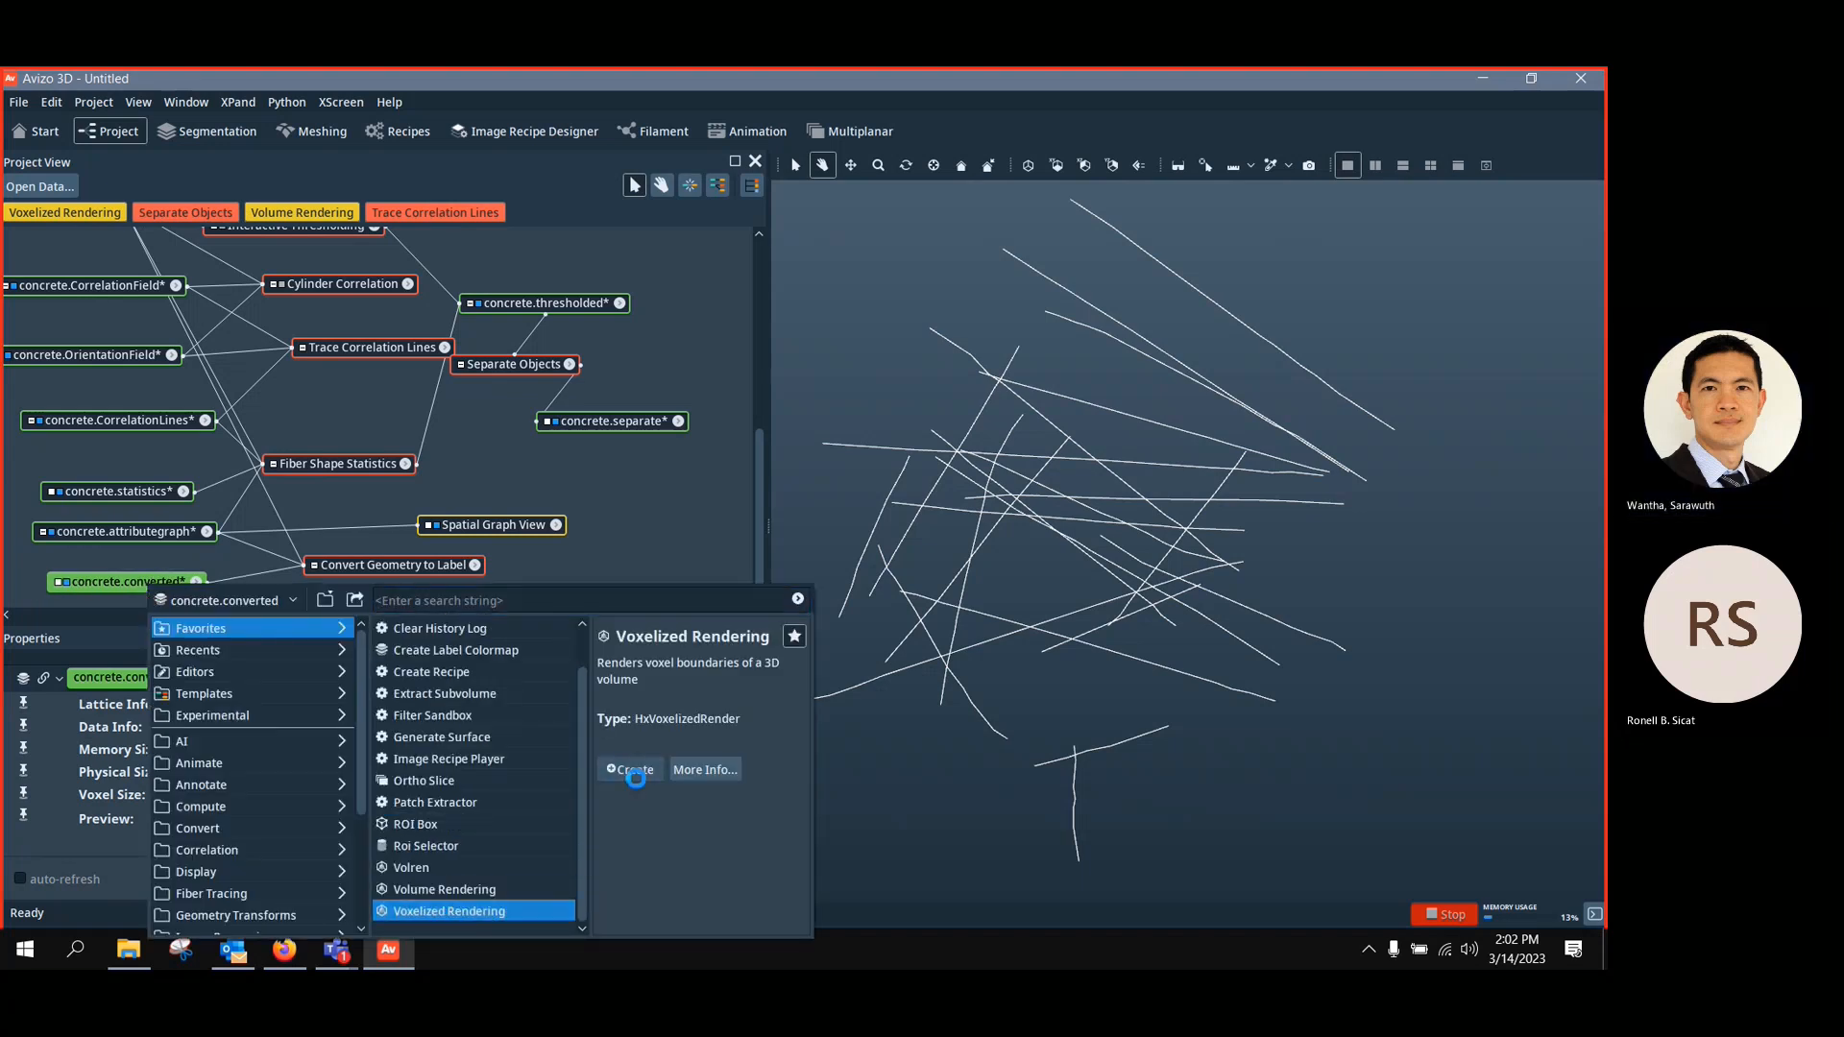
click(635, 769)
drag(673, 273, 605, 536)
scroll(1018, 523, down, 3)
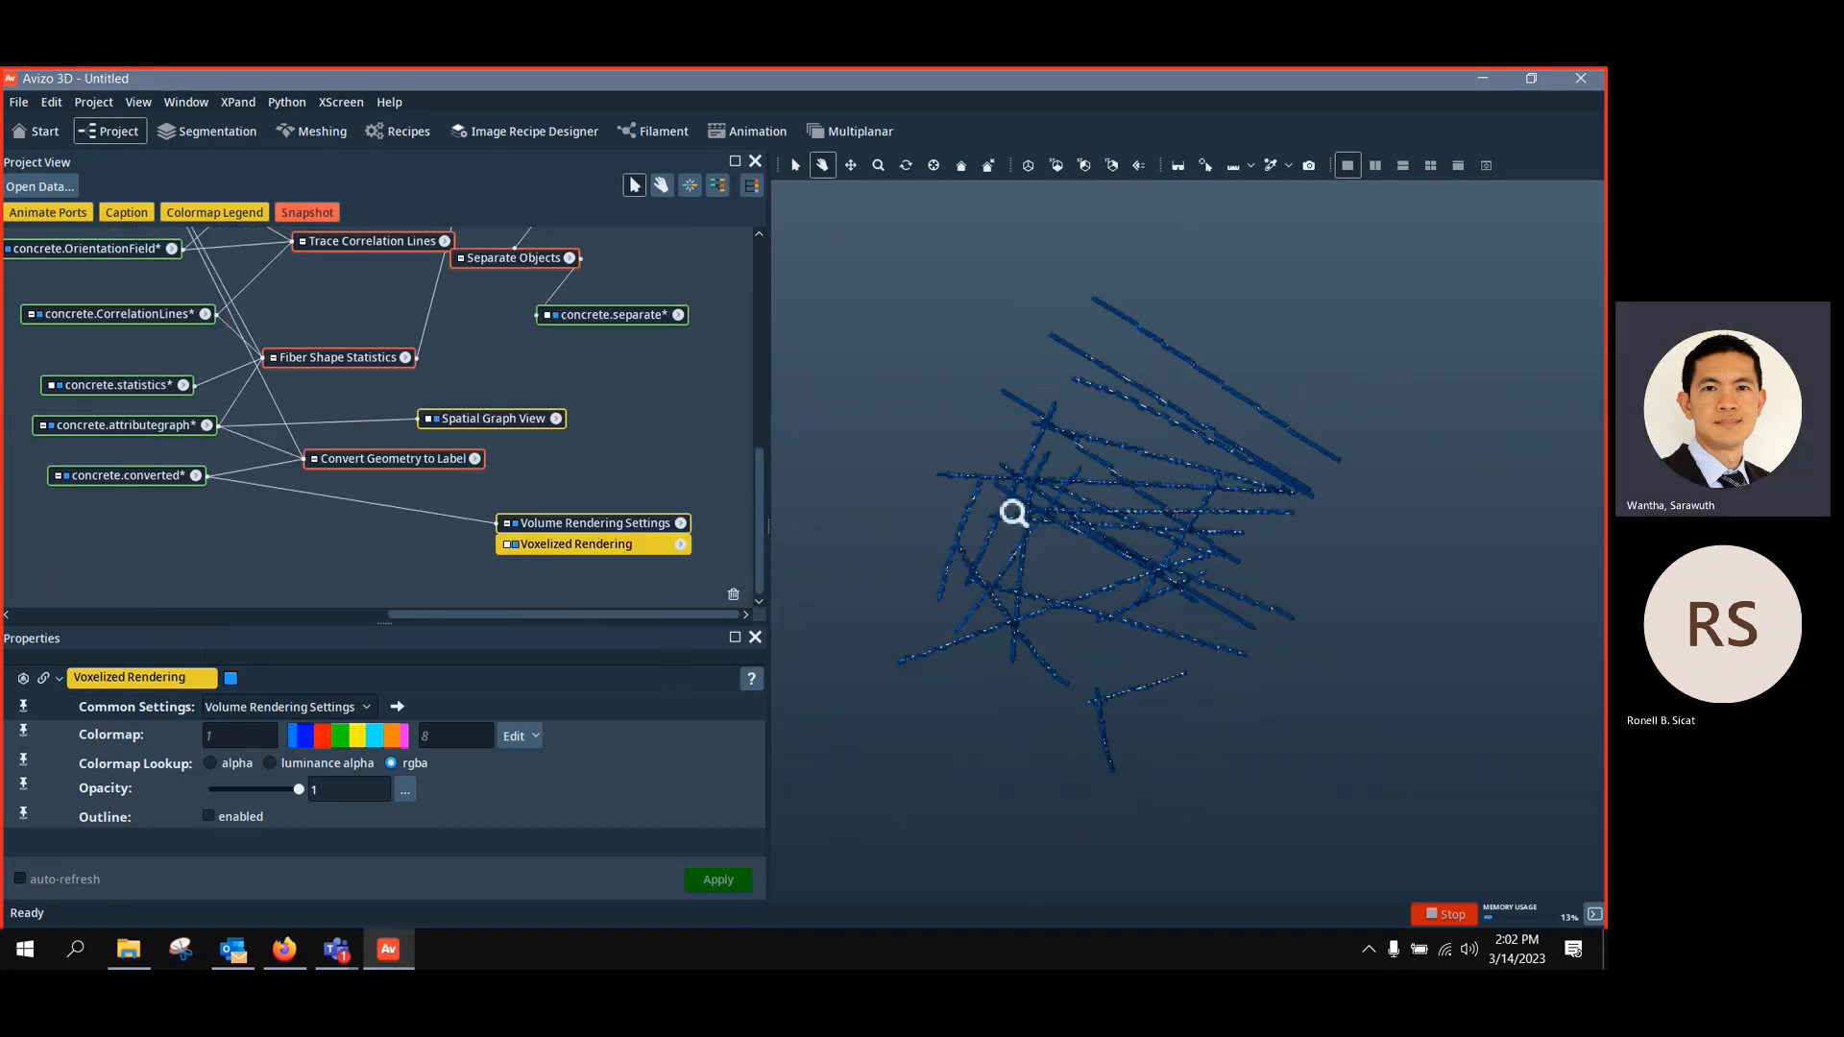
scroll(1014, 514, down, 2)
Enable Label Output for Convert Geometry to Label, rerun the conversion, and inspect the individually labeled fibers
click(439, 461)
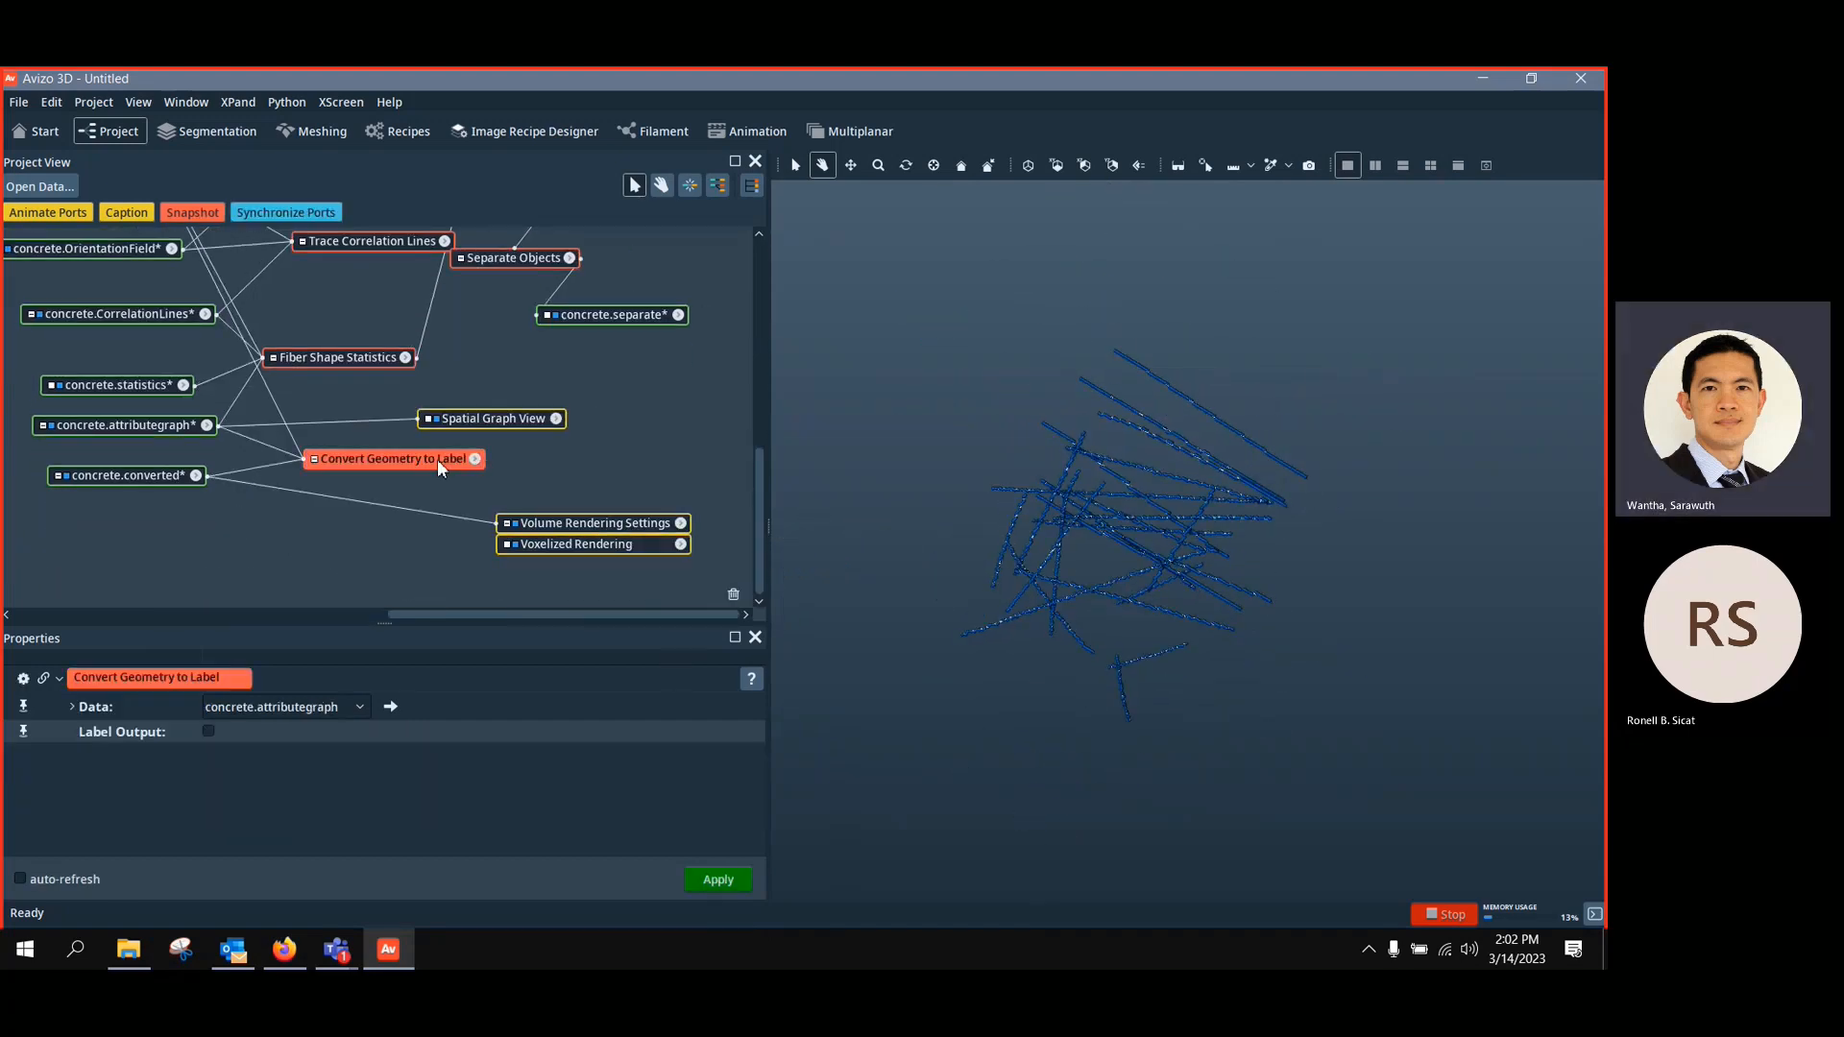
click(208, 732)
click(719, 879)
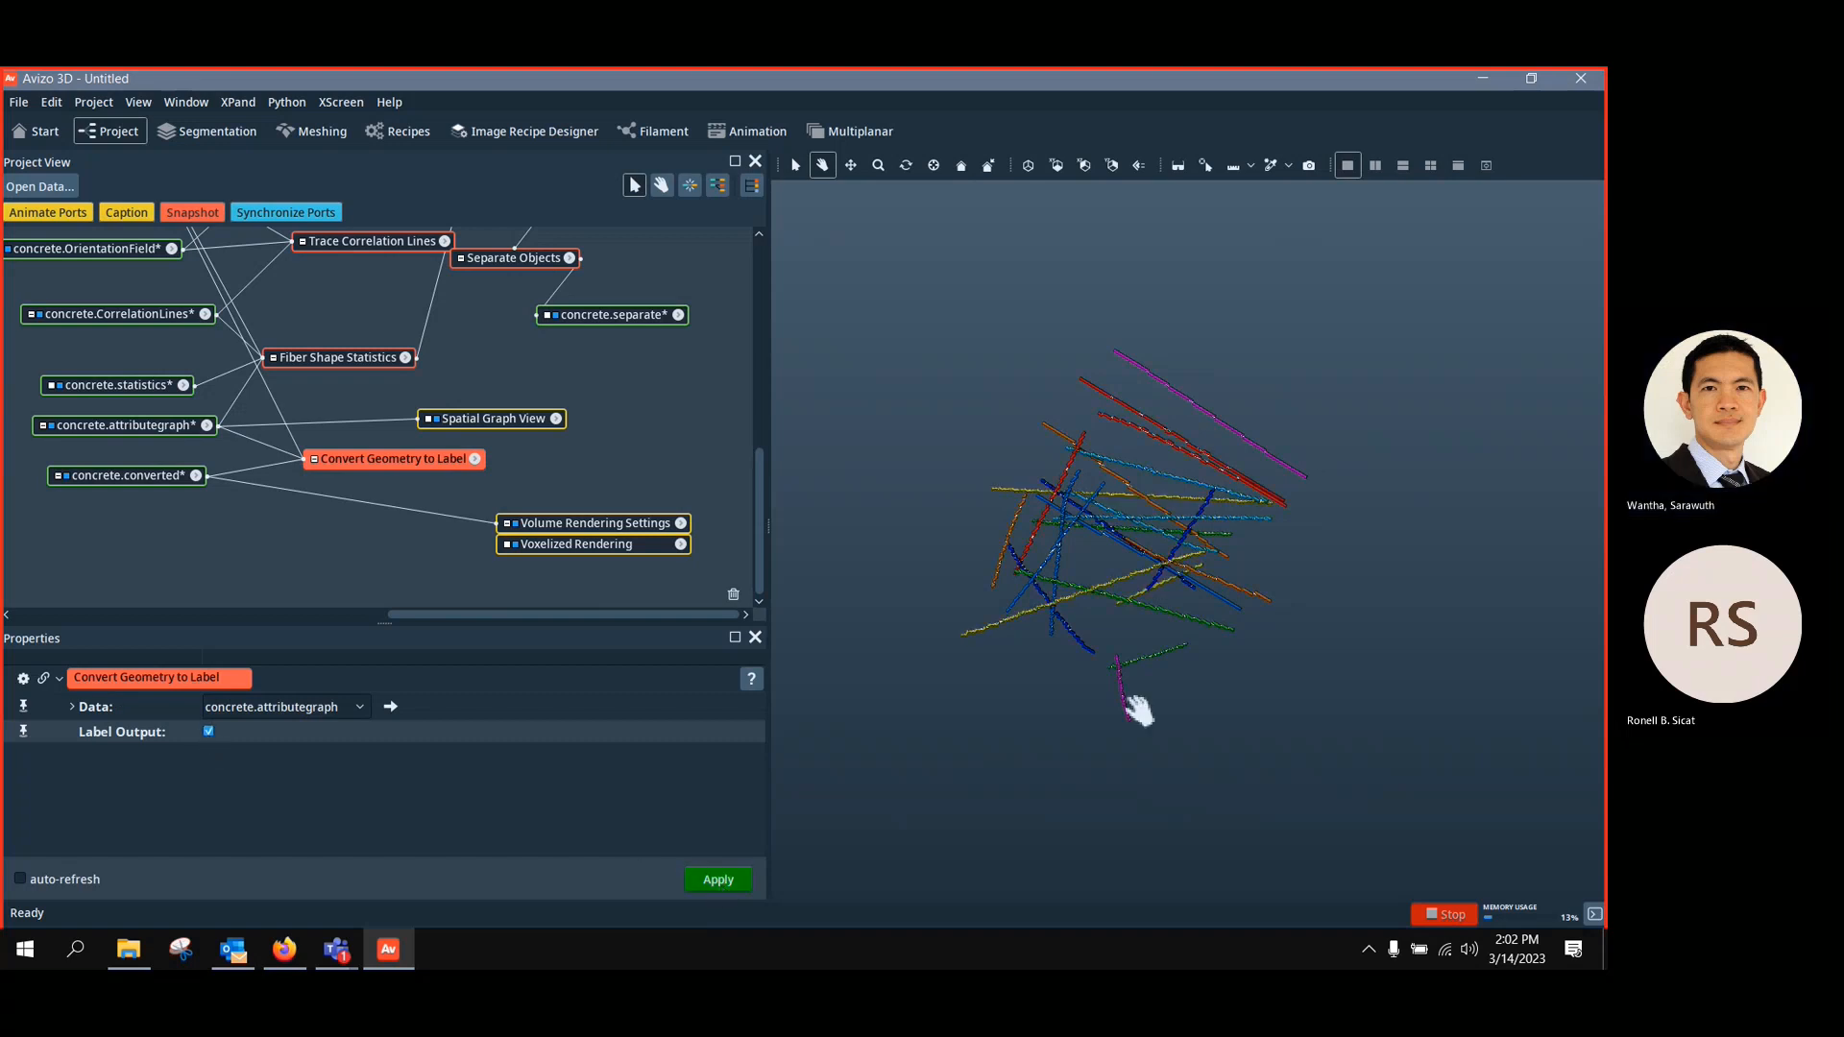
scroll(1115, 615, up, 5)
drag(1105, 641, 938, 494)
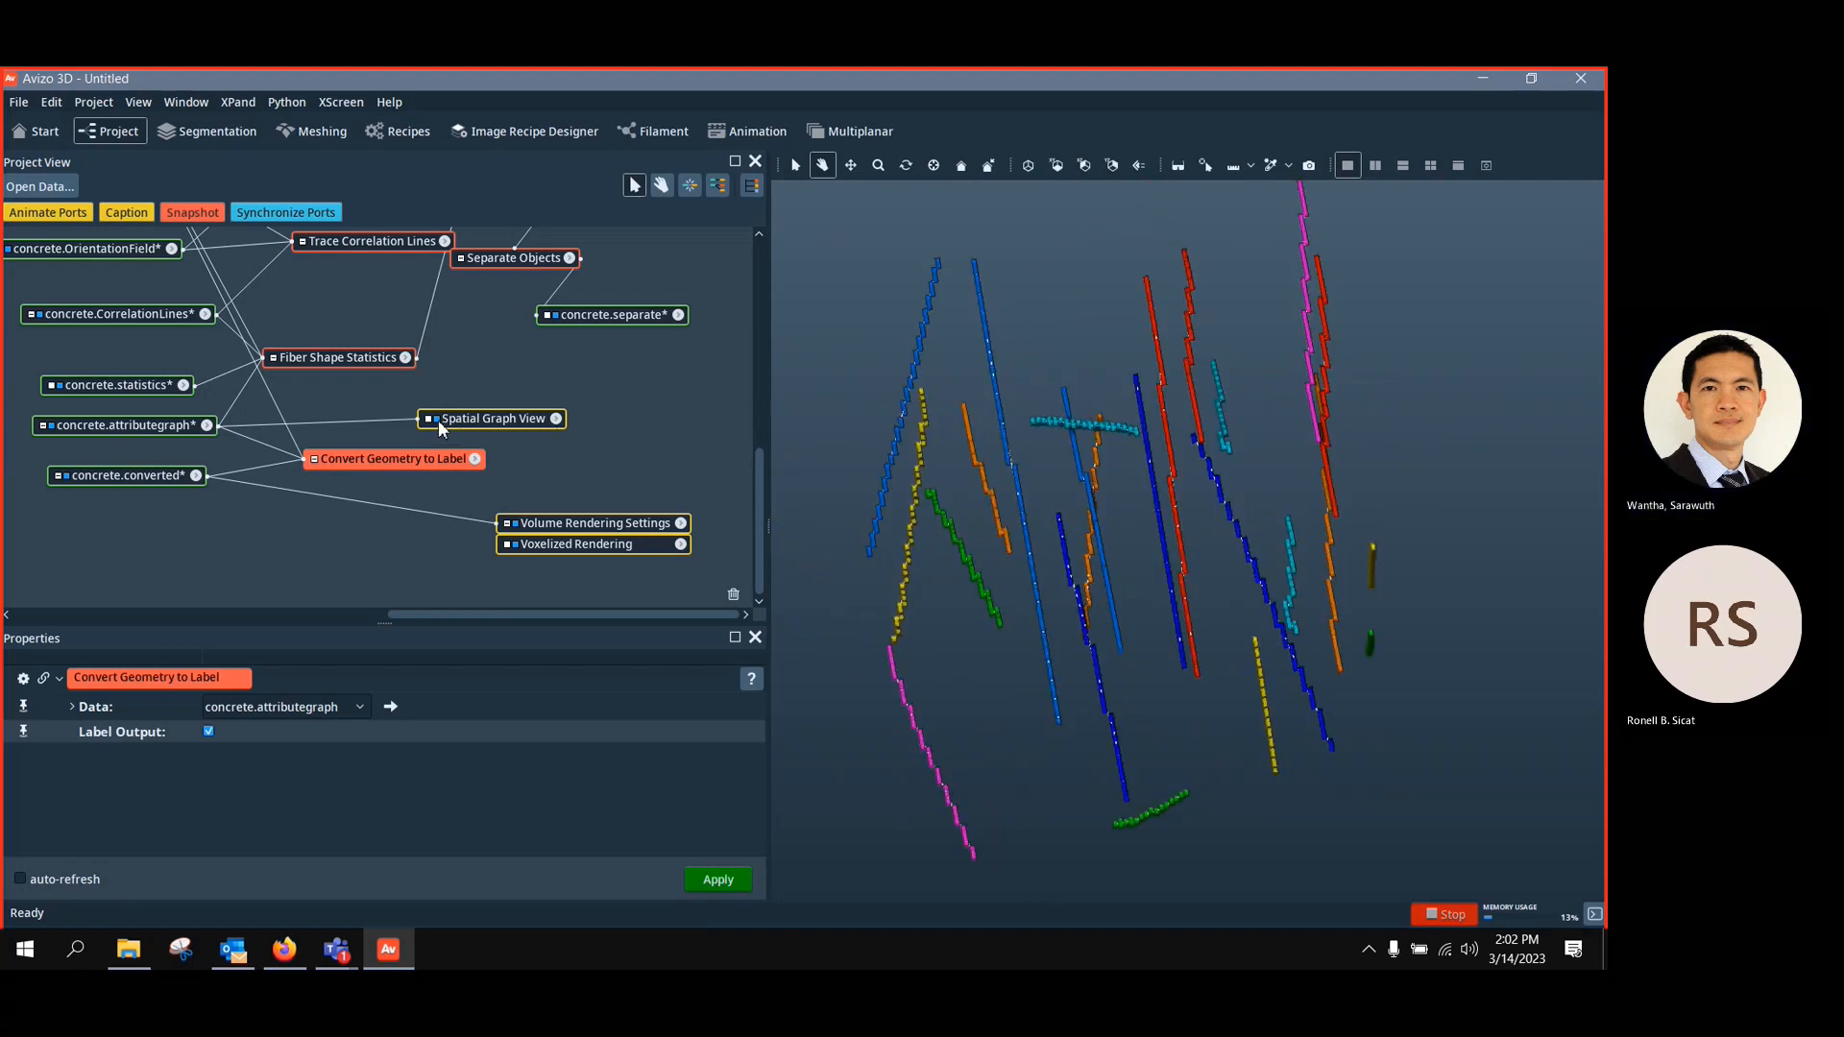
mouse_move(1324, 625)
mouse_down()
mouse_move(1083, 548)
mouse_move(1227, 630)
mouse_move(1252, 609)
mouse_move(1266, 624)
mouse_move(1270, 581)
mouse_move(1295, 647)
mouse_move(1314, 594)
mouse_up()
scroll(538, 402, up, 3)
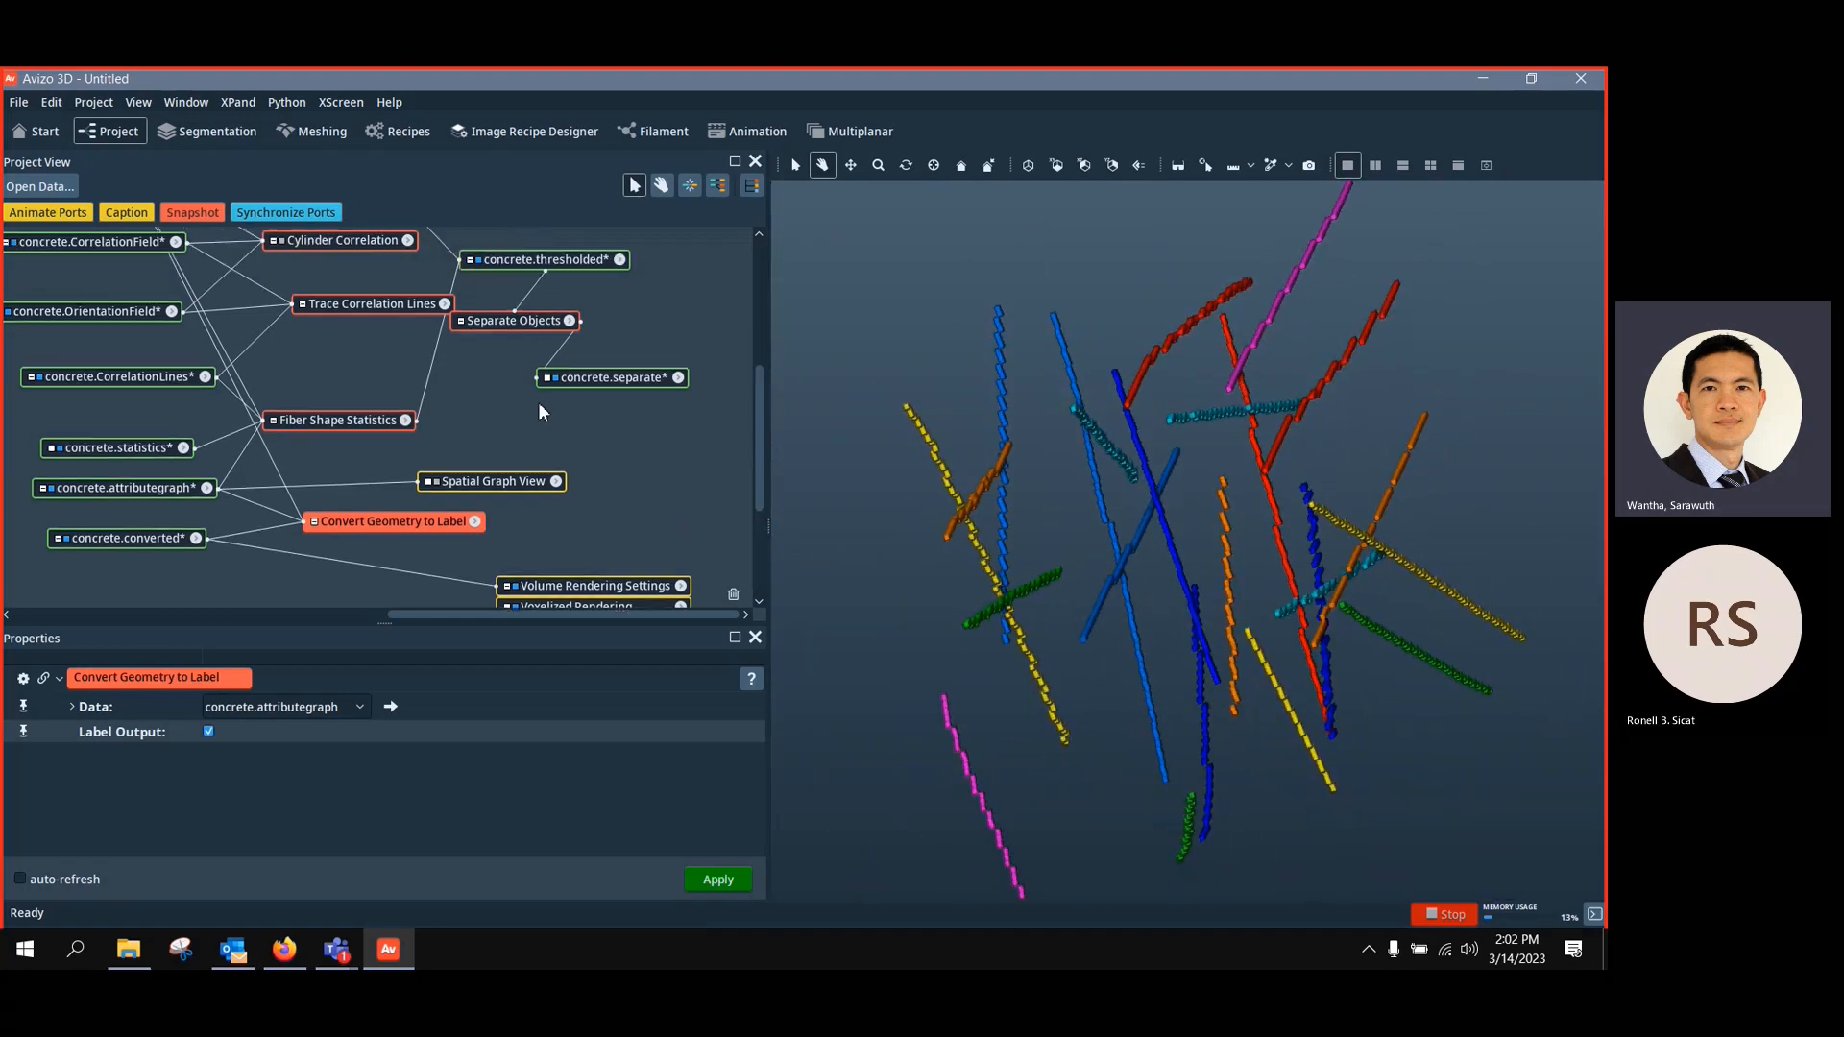
Place concrete.separate just below Separate Objects and attach a Voxelized Rendering to concrete.thresholded
click(621, 431)
drag(621, 435, 637, 410)
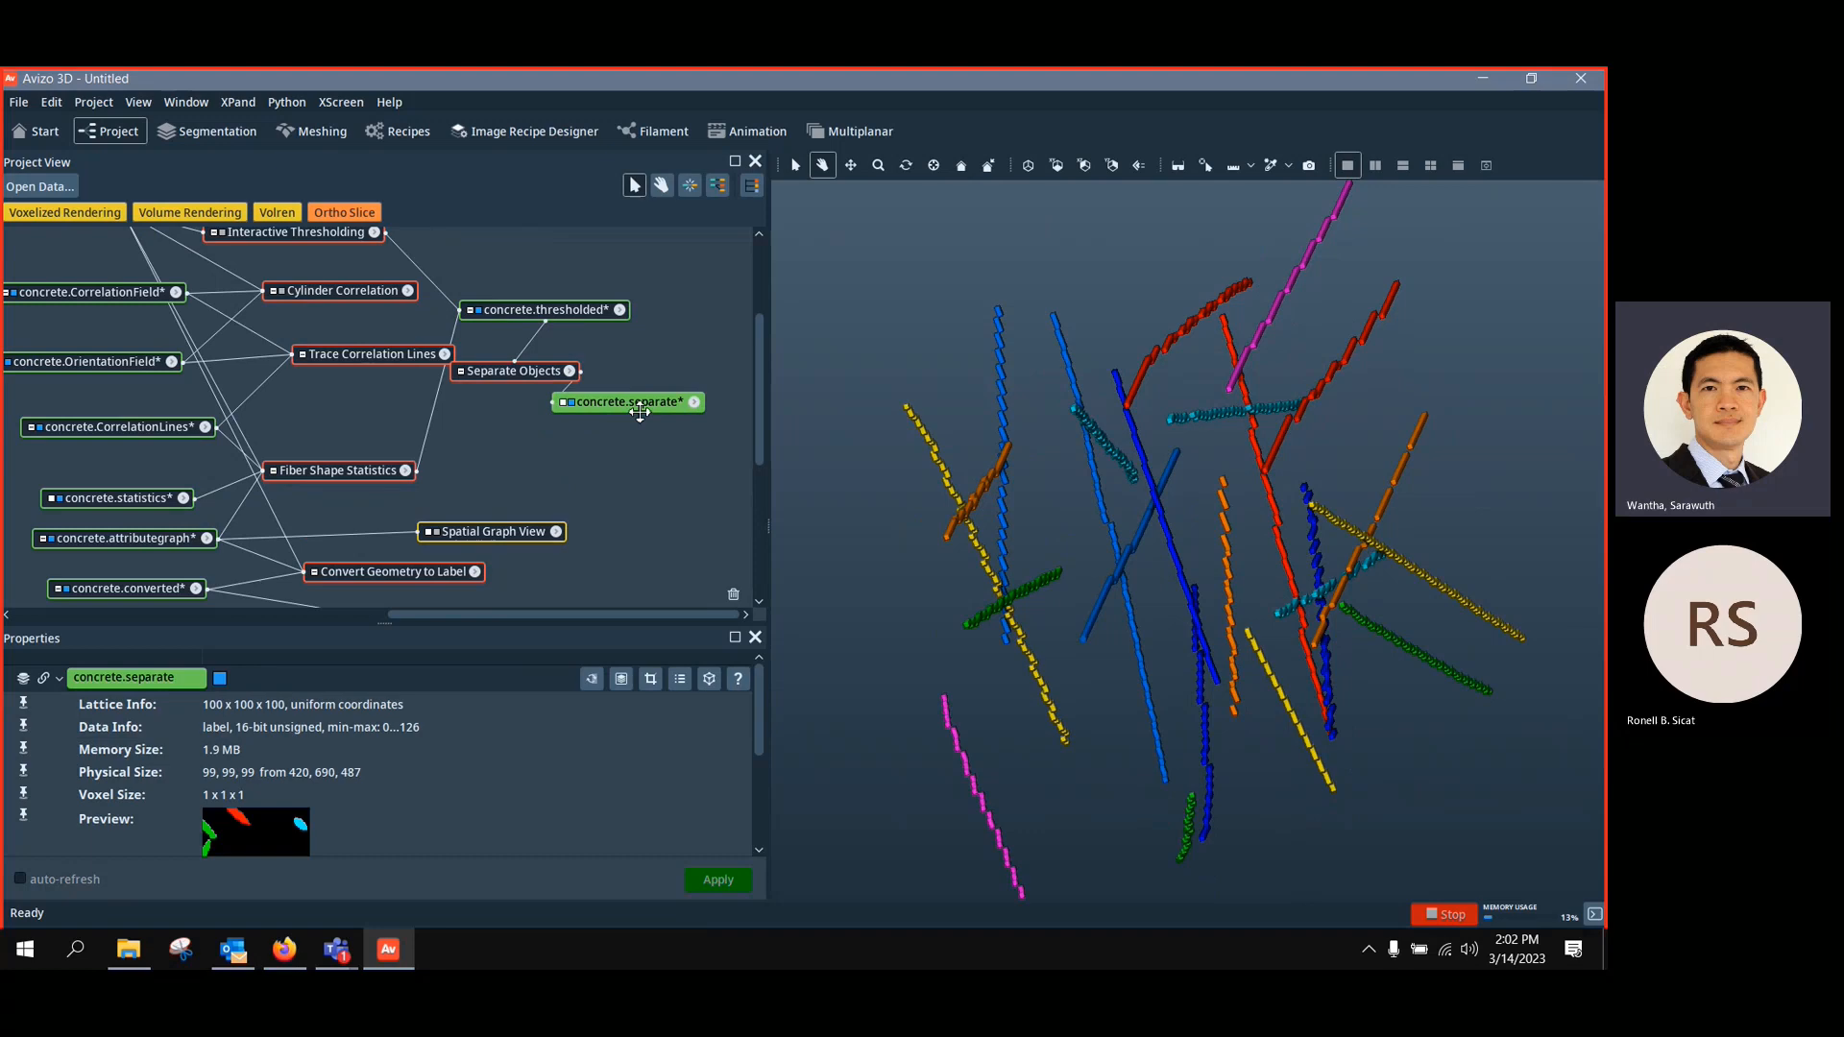
click(544, 313)
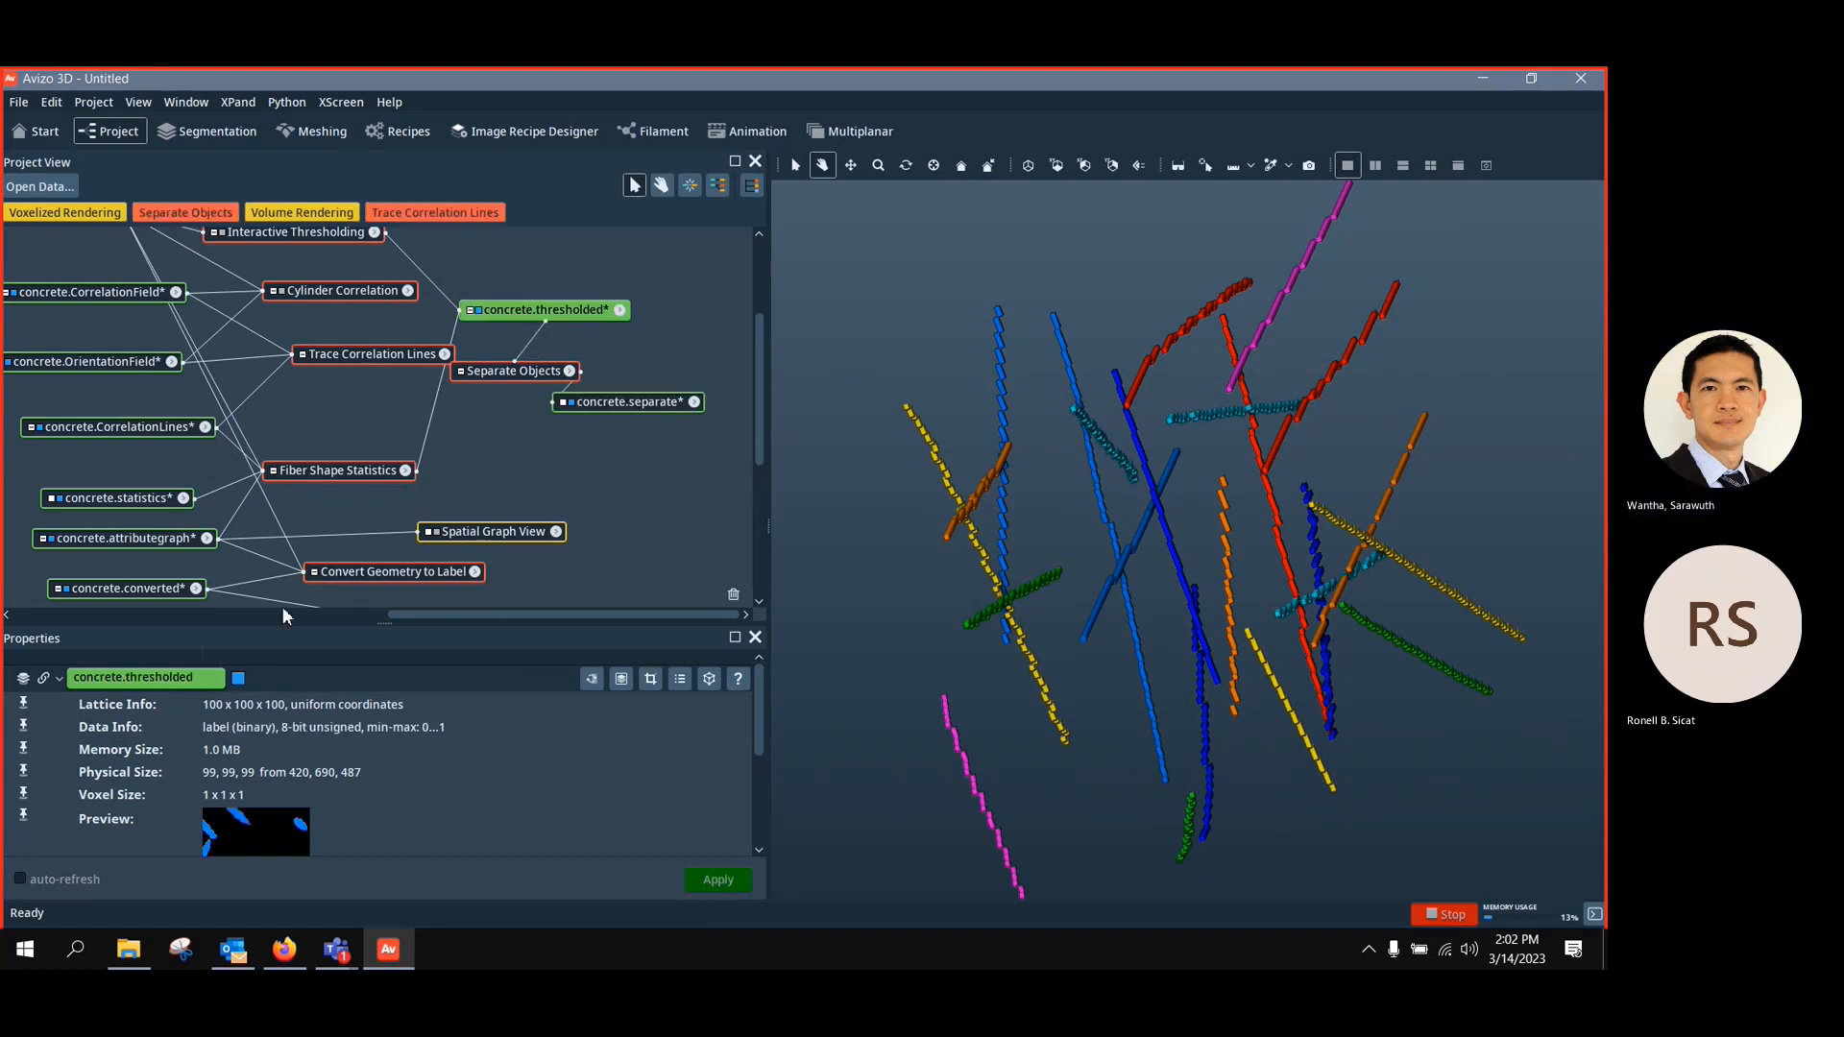
click(96, 216)
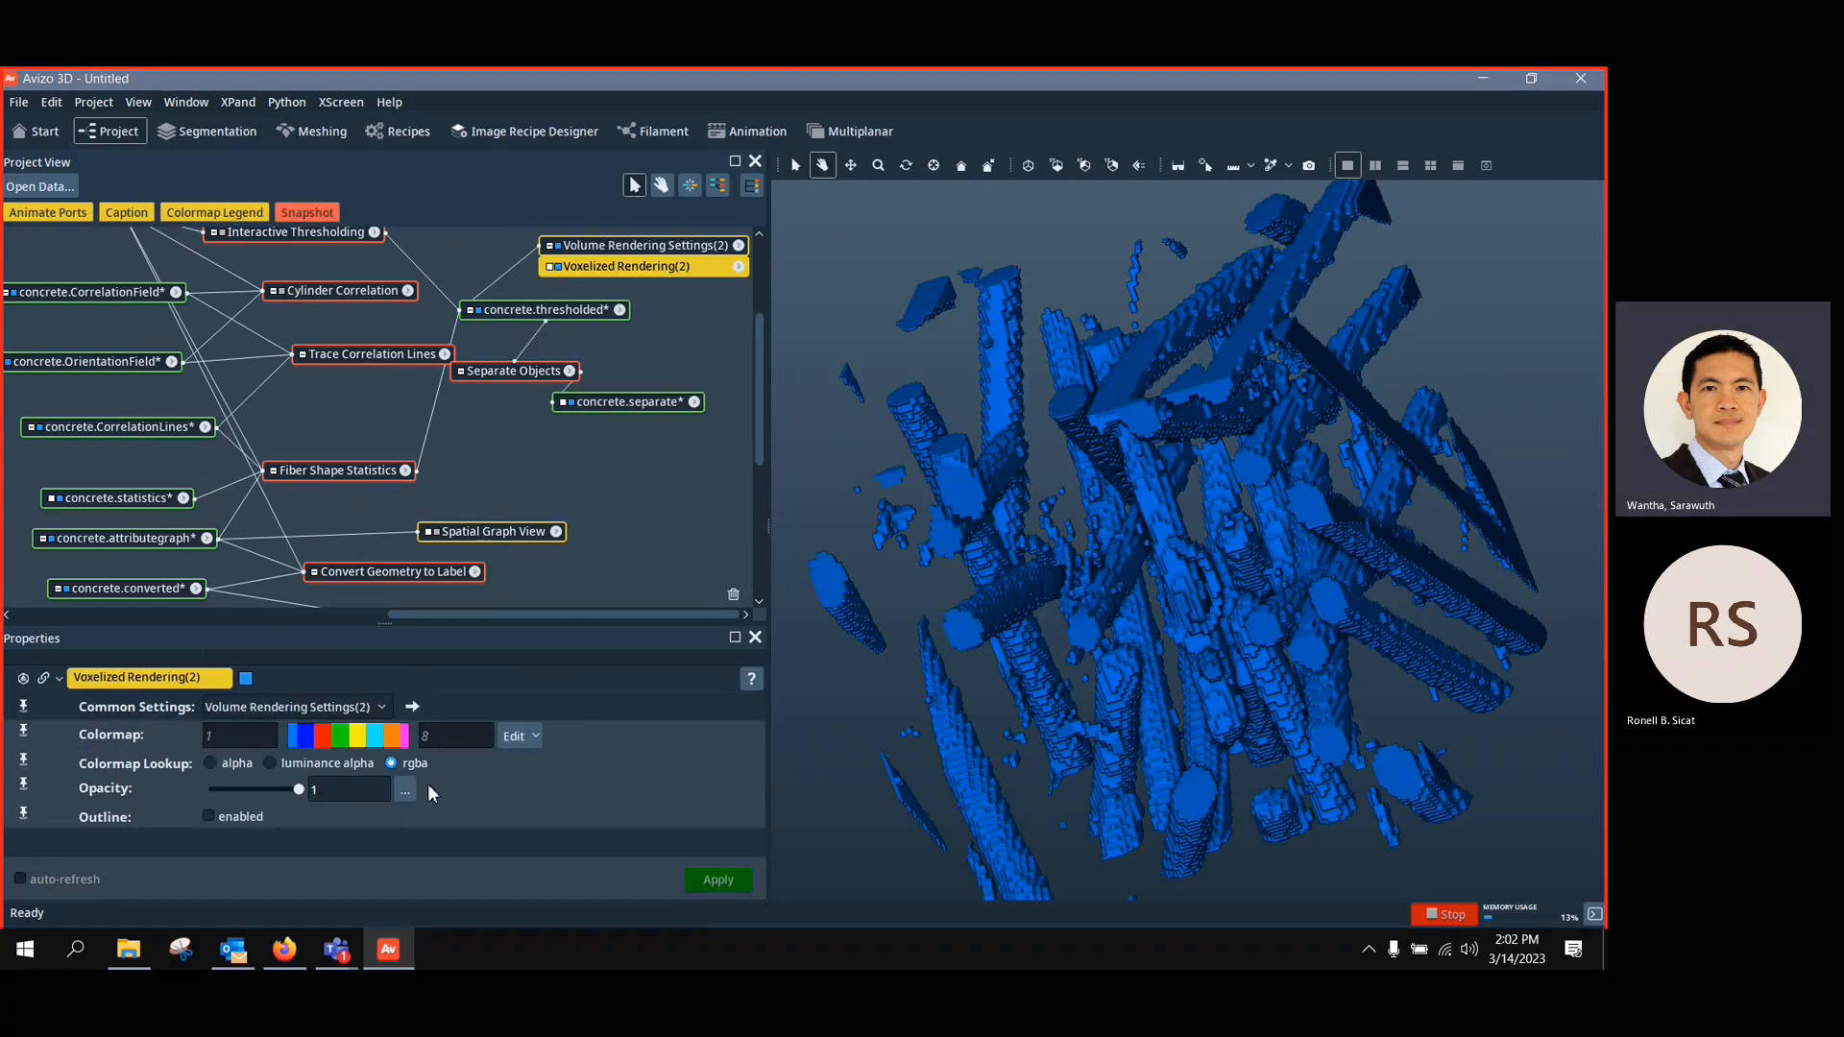
Lower the opacity of the concrete.thresholded rendering to about 0.009 and inspect the labeled fibers inside the mask
drag(298, 792, 207, 801)
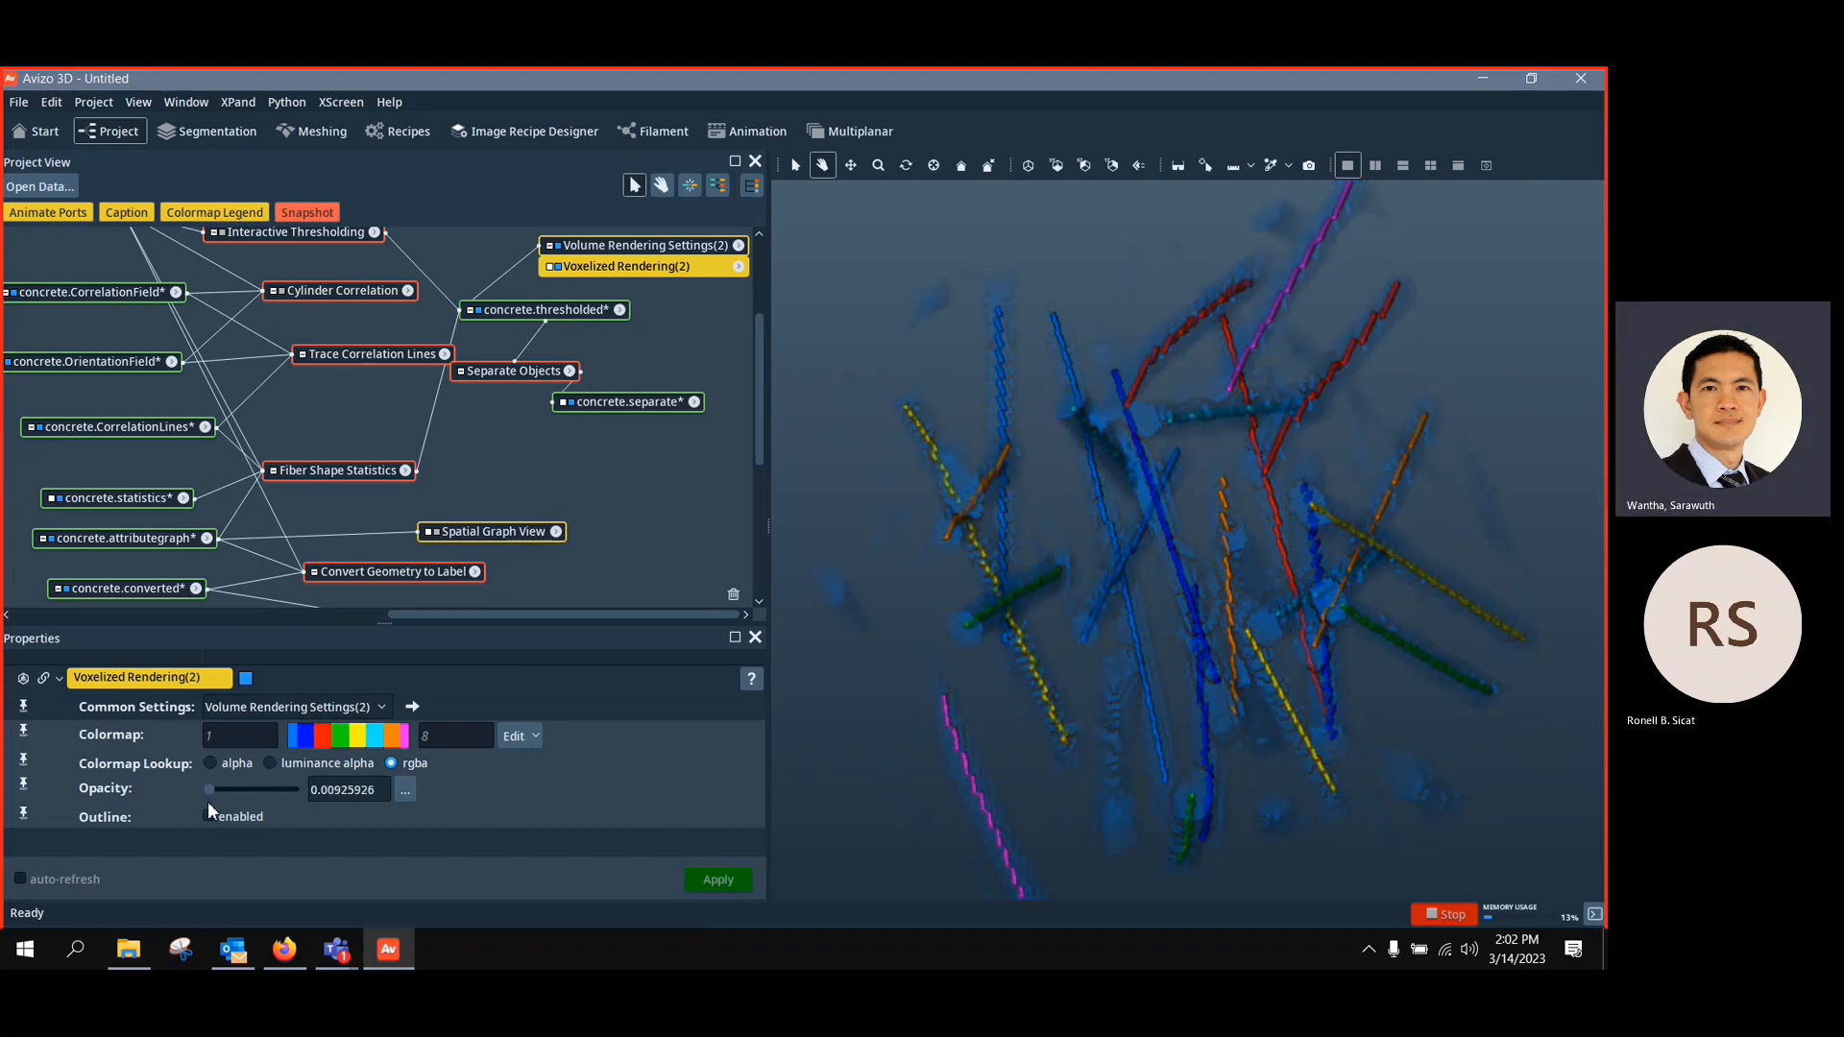
drag(1027, 624, 1297, 661)
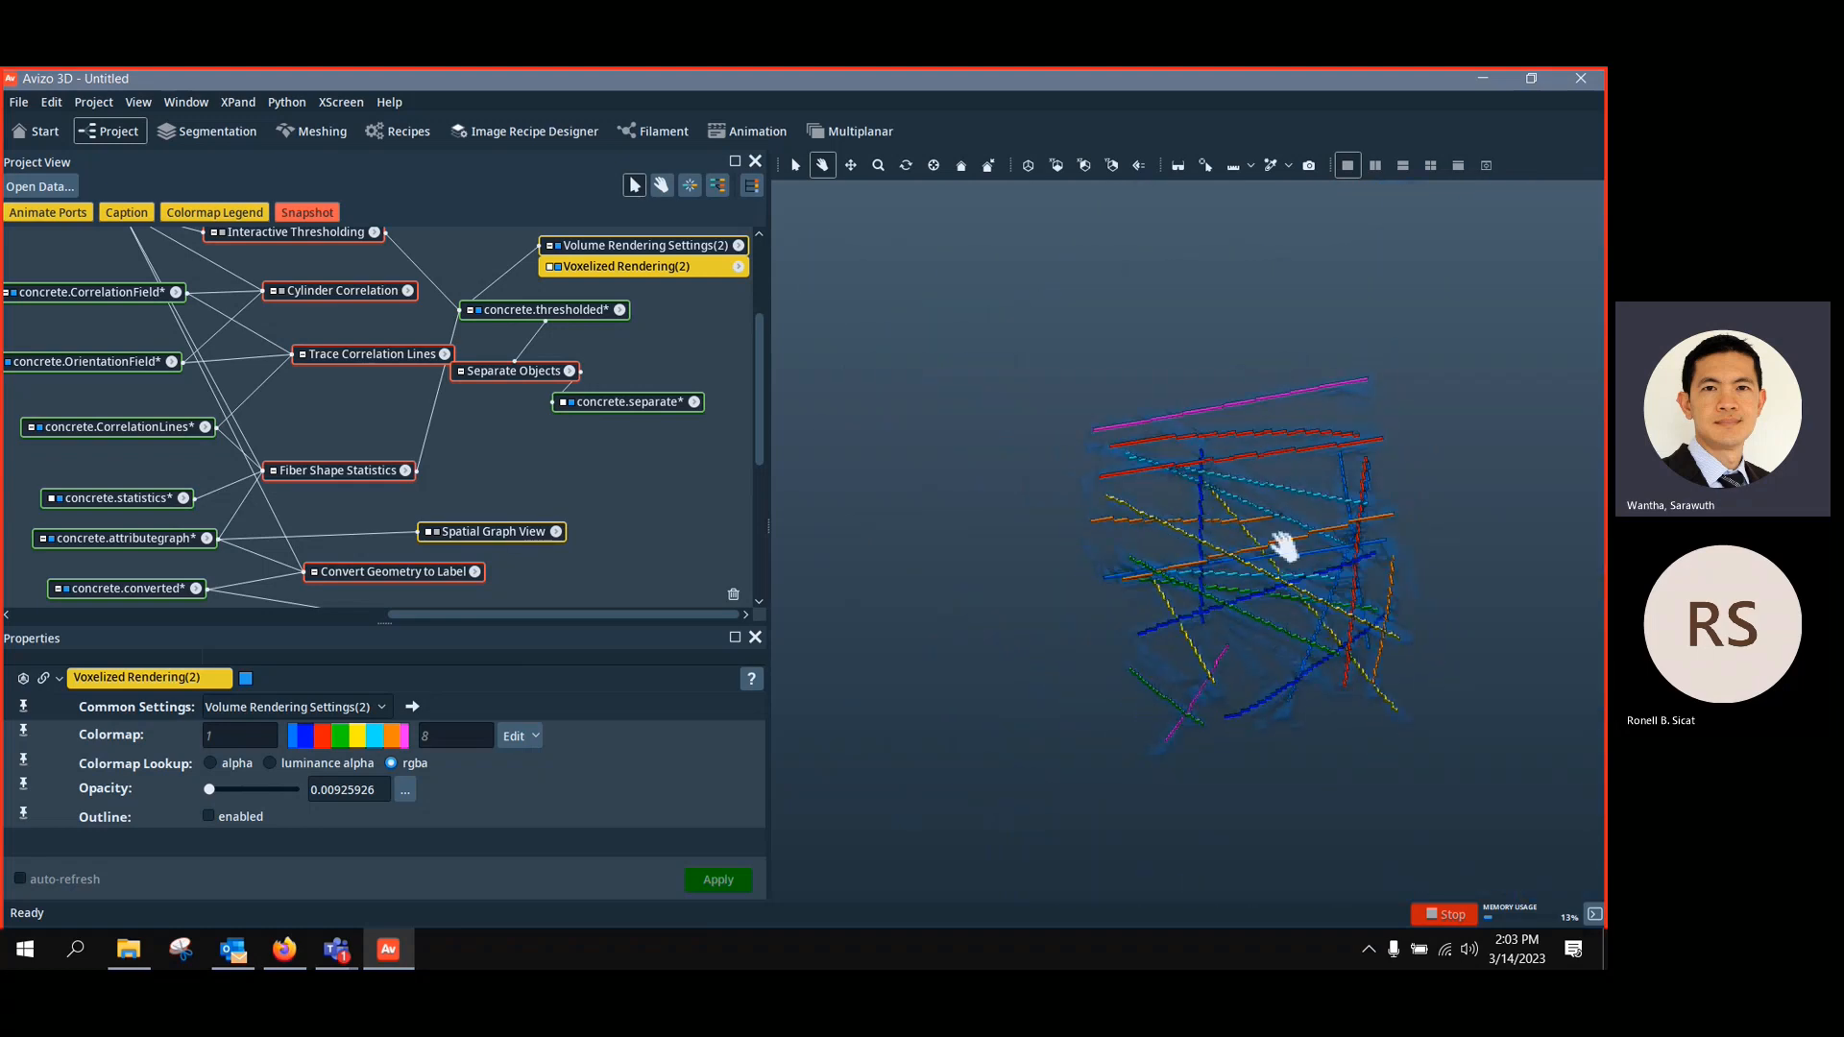
drag(1155, 552, 1420, 641)
scroll(359, 423, down, 2)
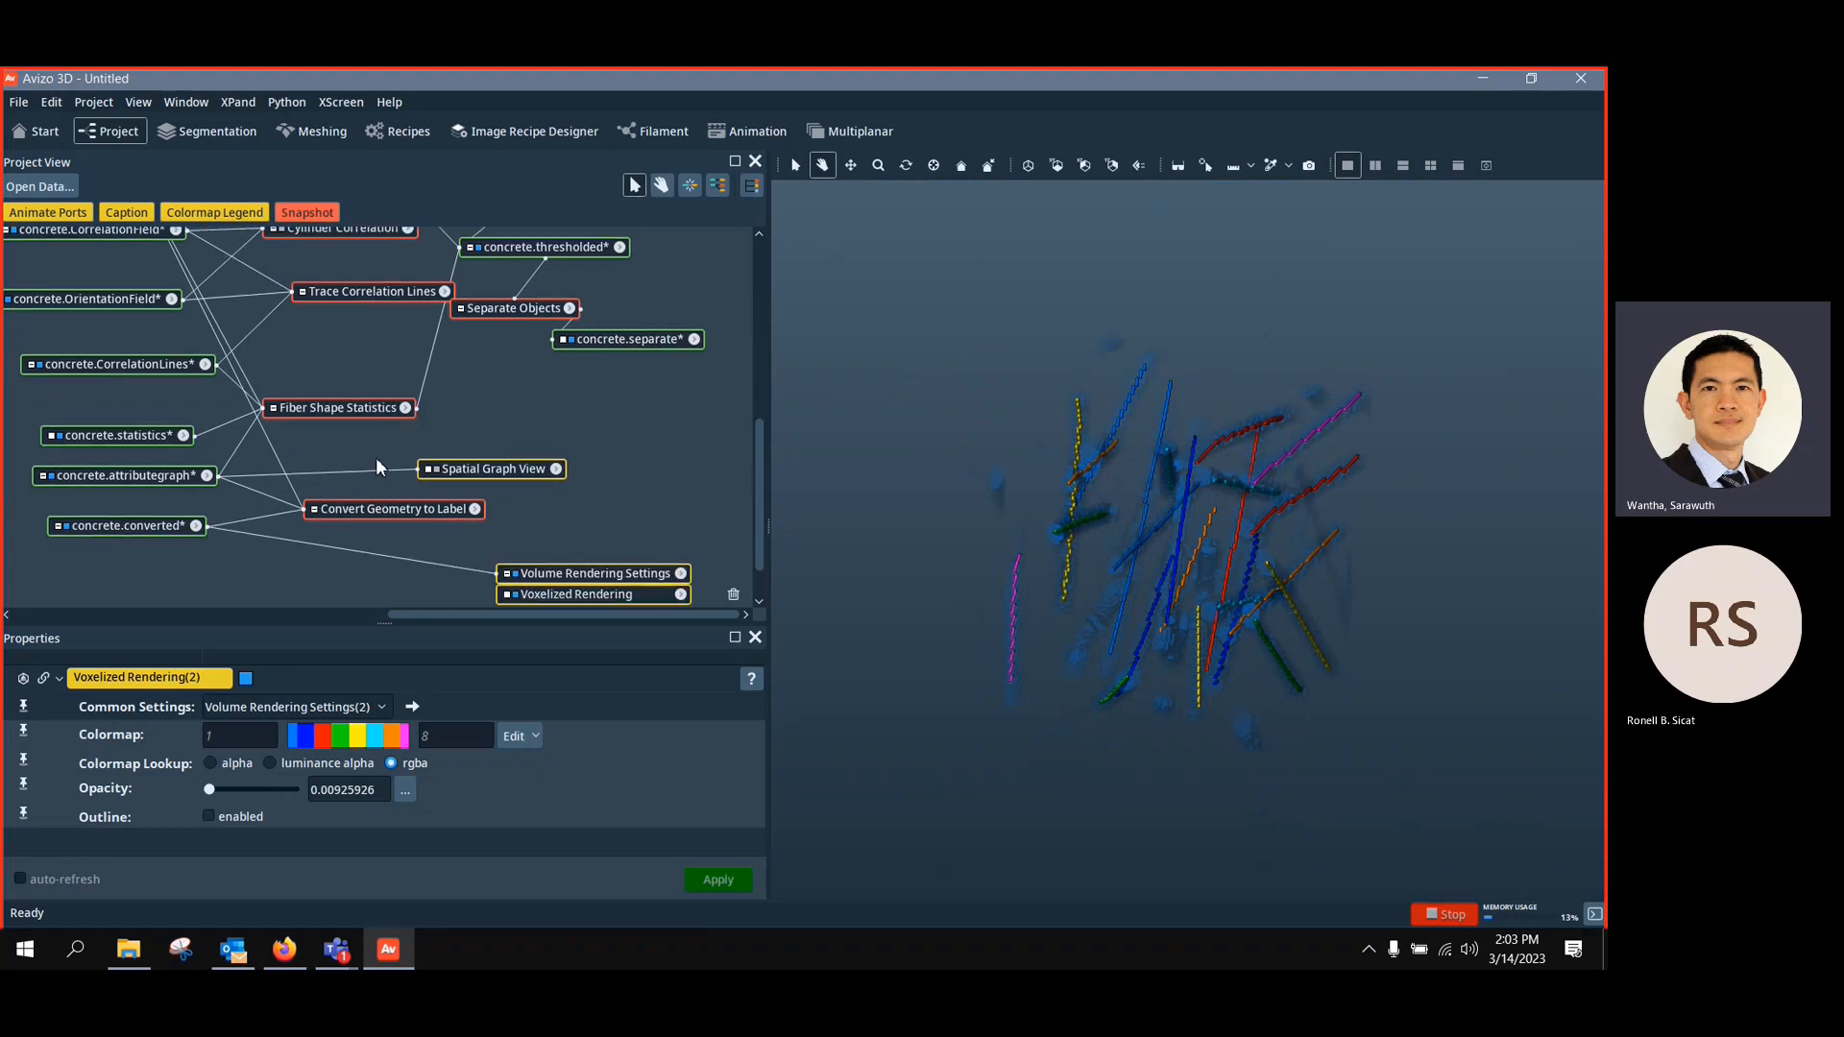
scroll(371, 534, up, 3)
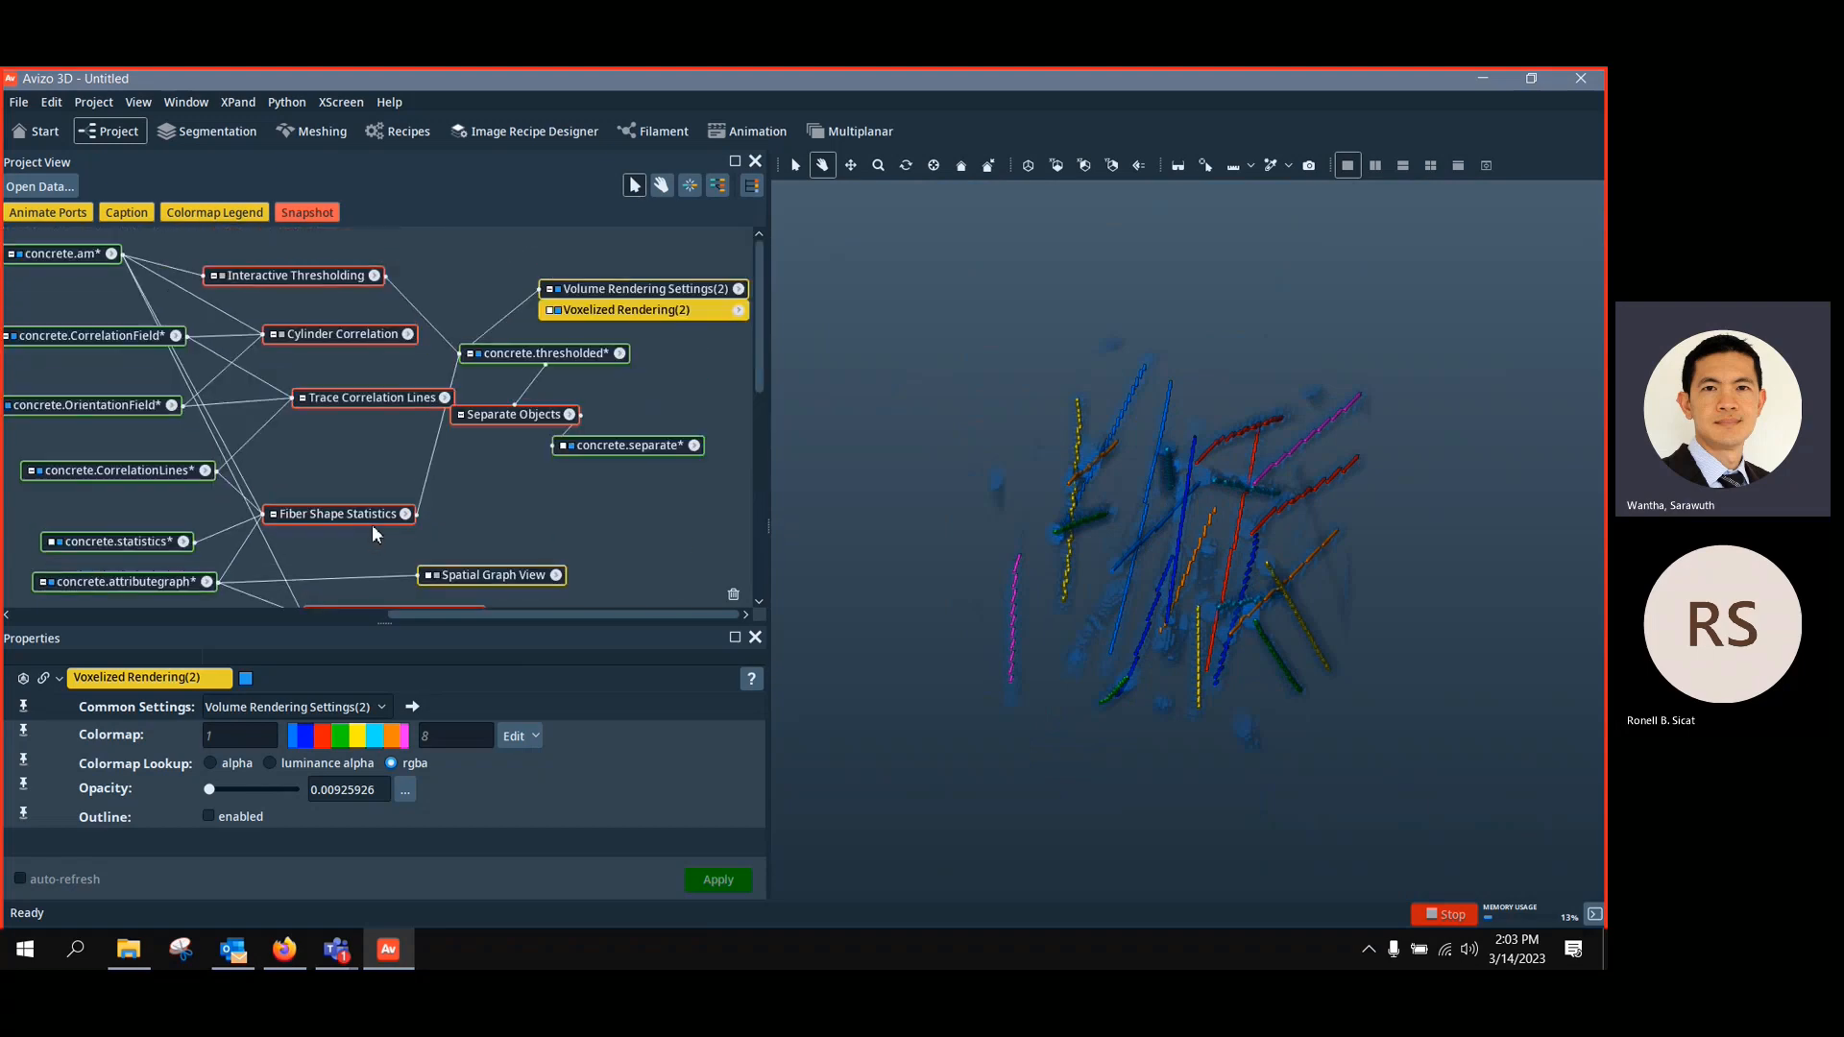
Move concrete.am closer to Interactive Thresholding and reconnect the Data of Volume Rendering Settings(2) to it to view the grayscale fibers
drag(59, 258, 98, 268)
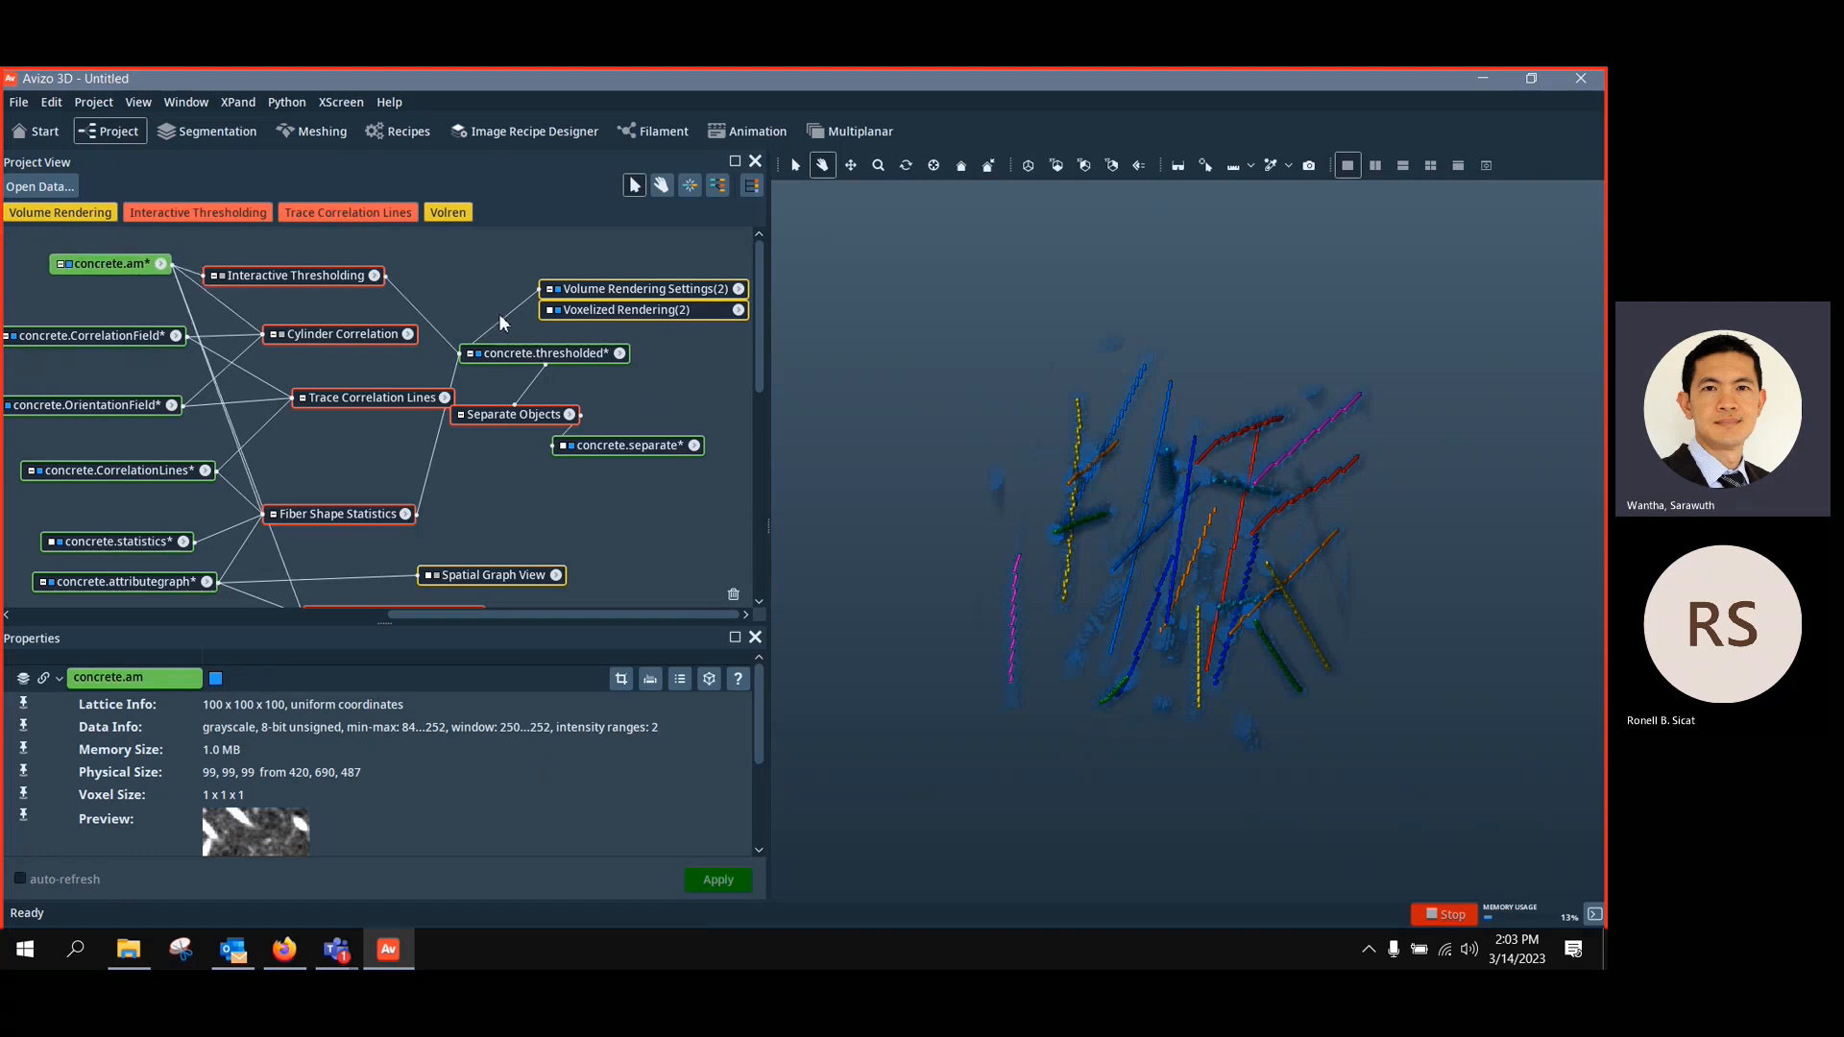
drag(499, 321, 104, 264)
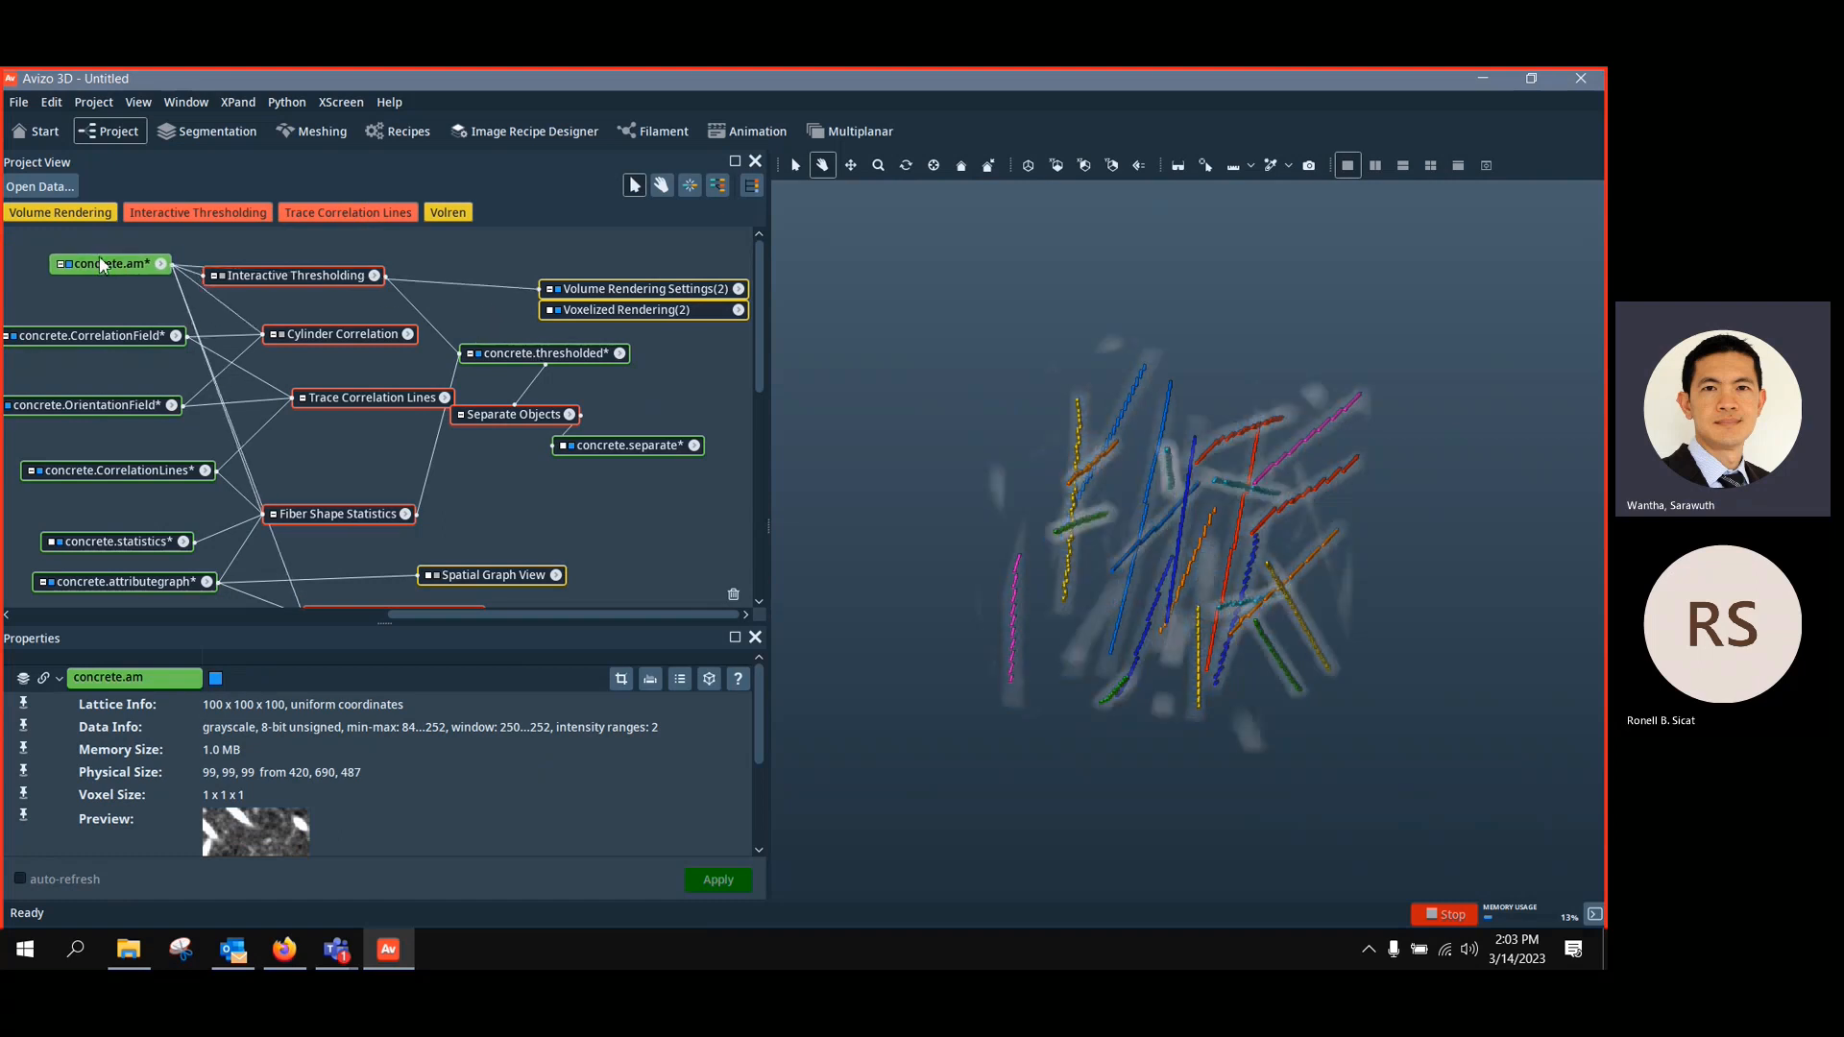
drag(1170, 605, 1109, 586)
Attach Marker Based Watershed Inside Mask to concrete.am, place it below concrete.separate, and enlarge its properties area
right_click(83, 269)
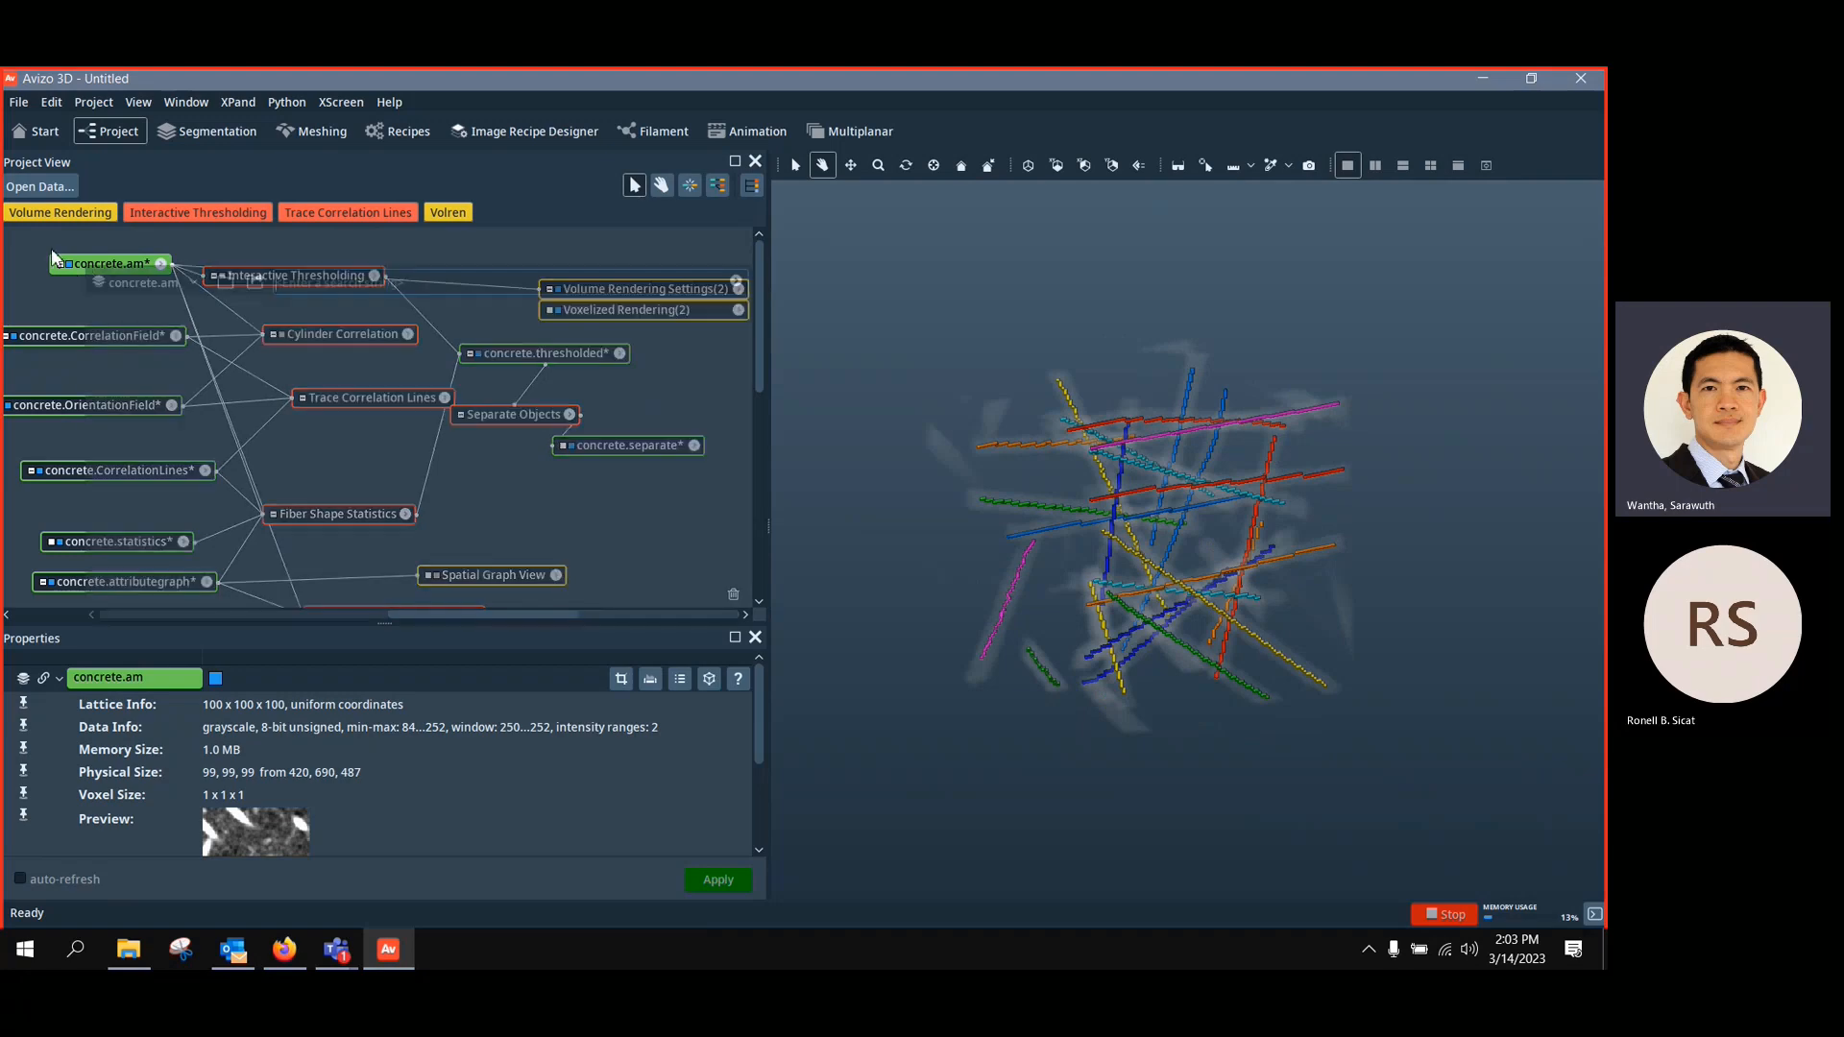
right_click(95, 263)
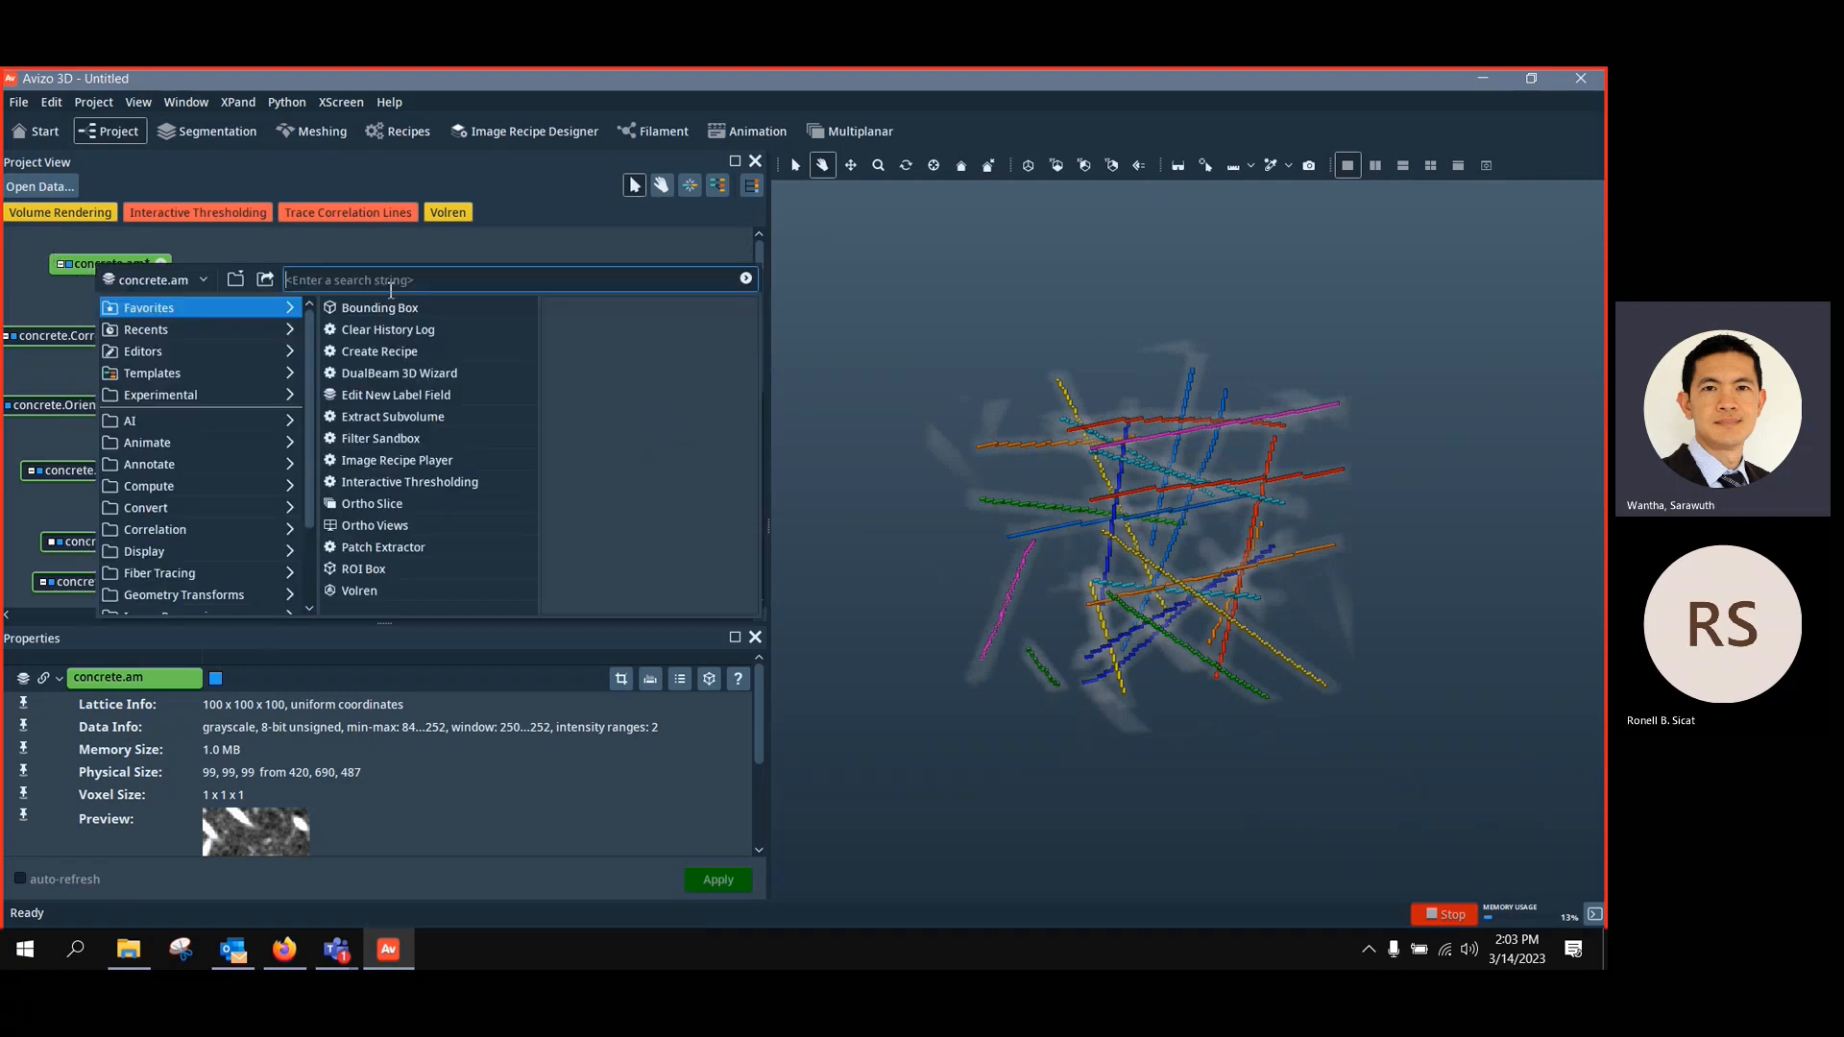
text(water)
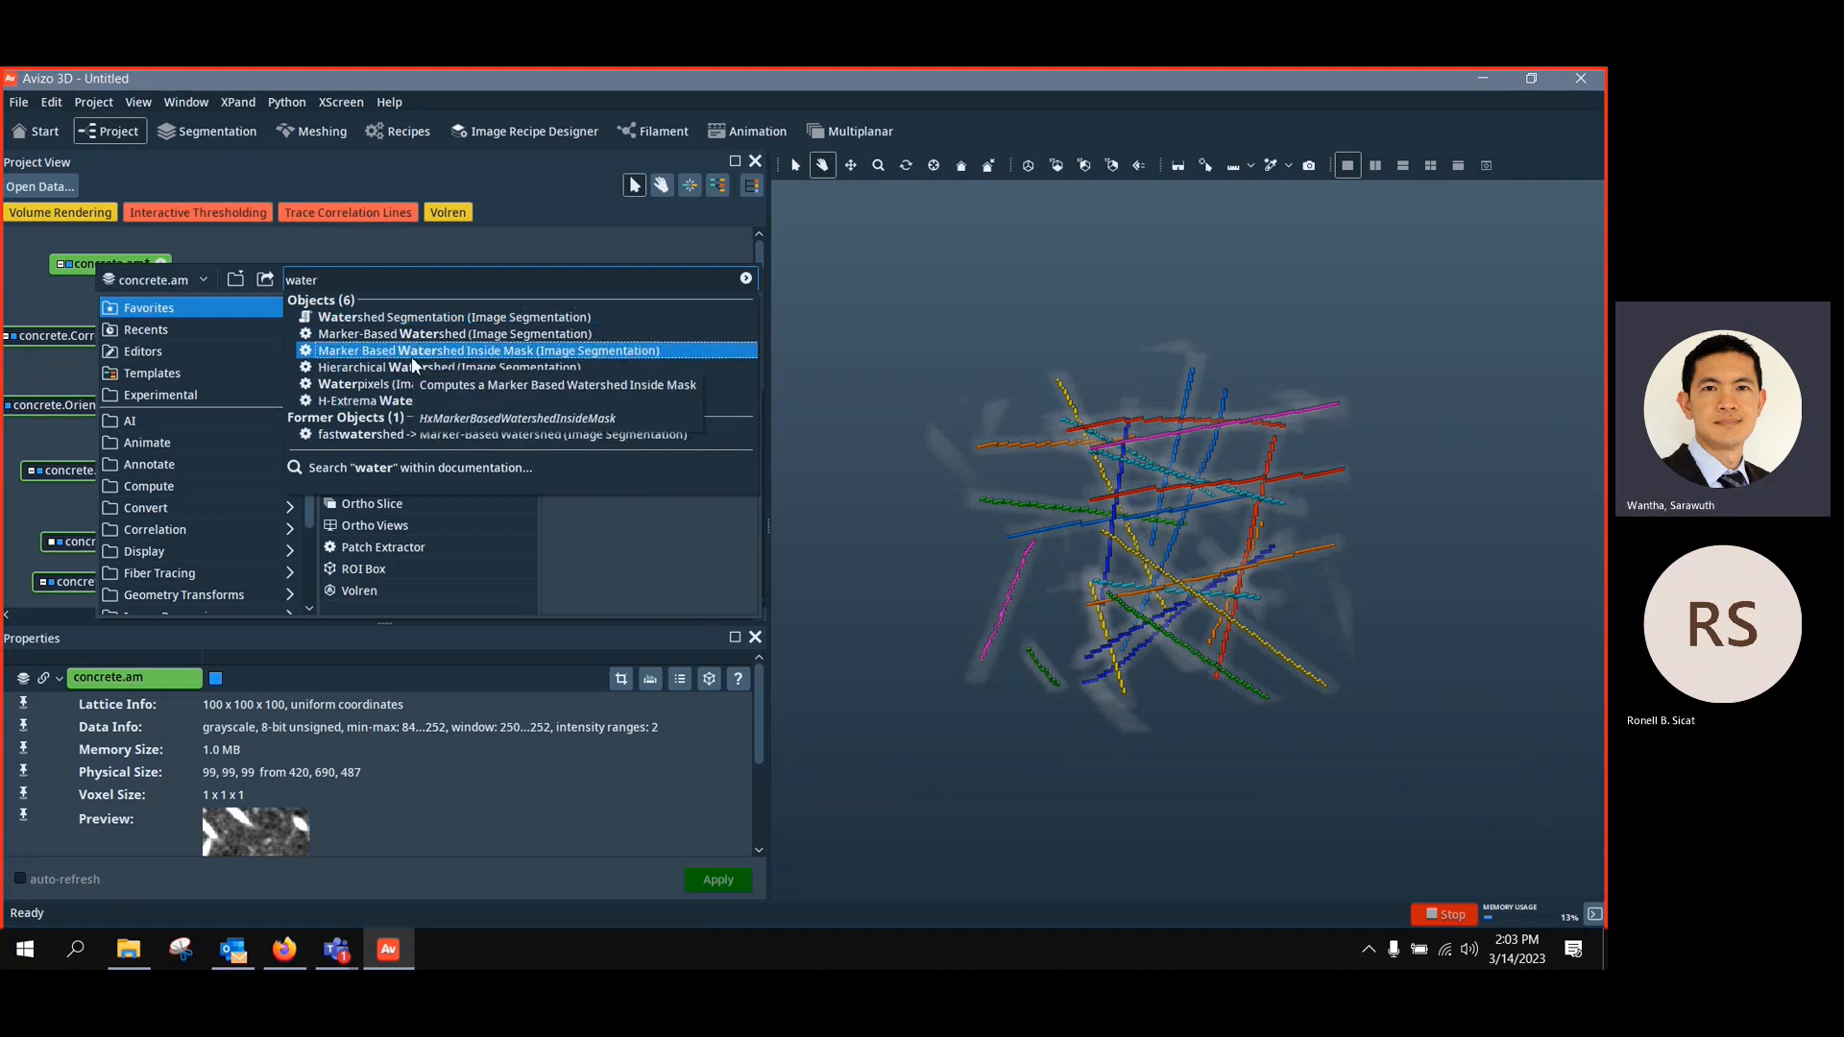
click(484, 354)
mouse_move(305, 313)
mouse_down()
mouse_move(326, 316)
mouse_move(288, 311)
mouse_move(320, 358)
mouse_move(452, 483)
mouse_move(606, 505)
mouse_up()
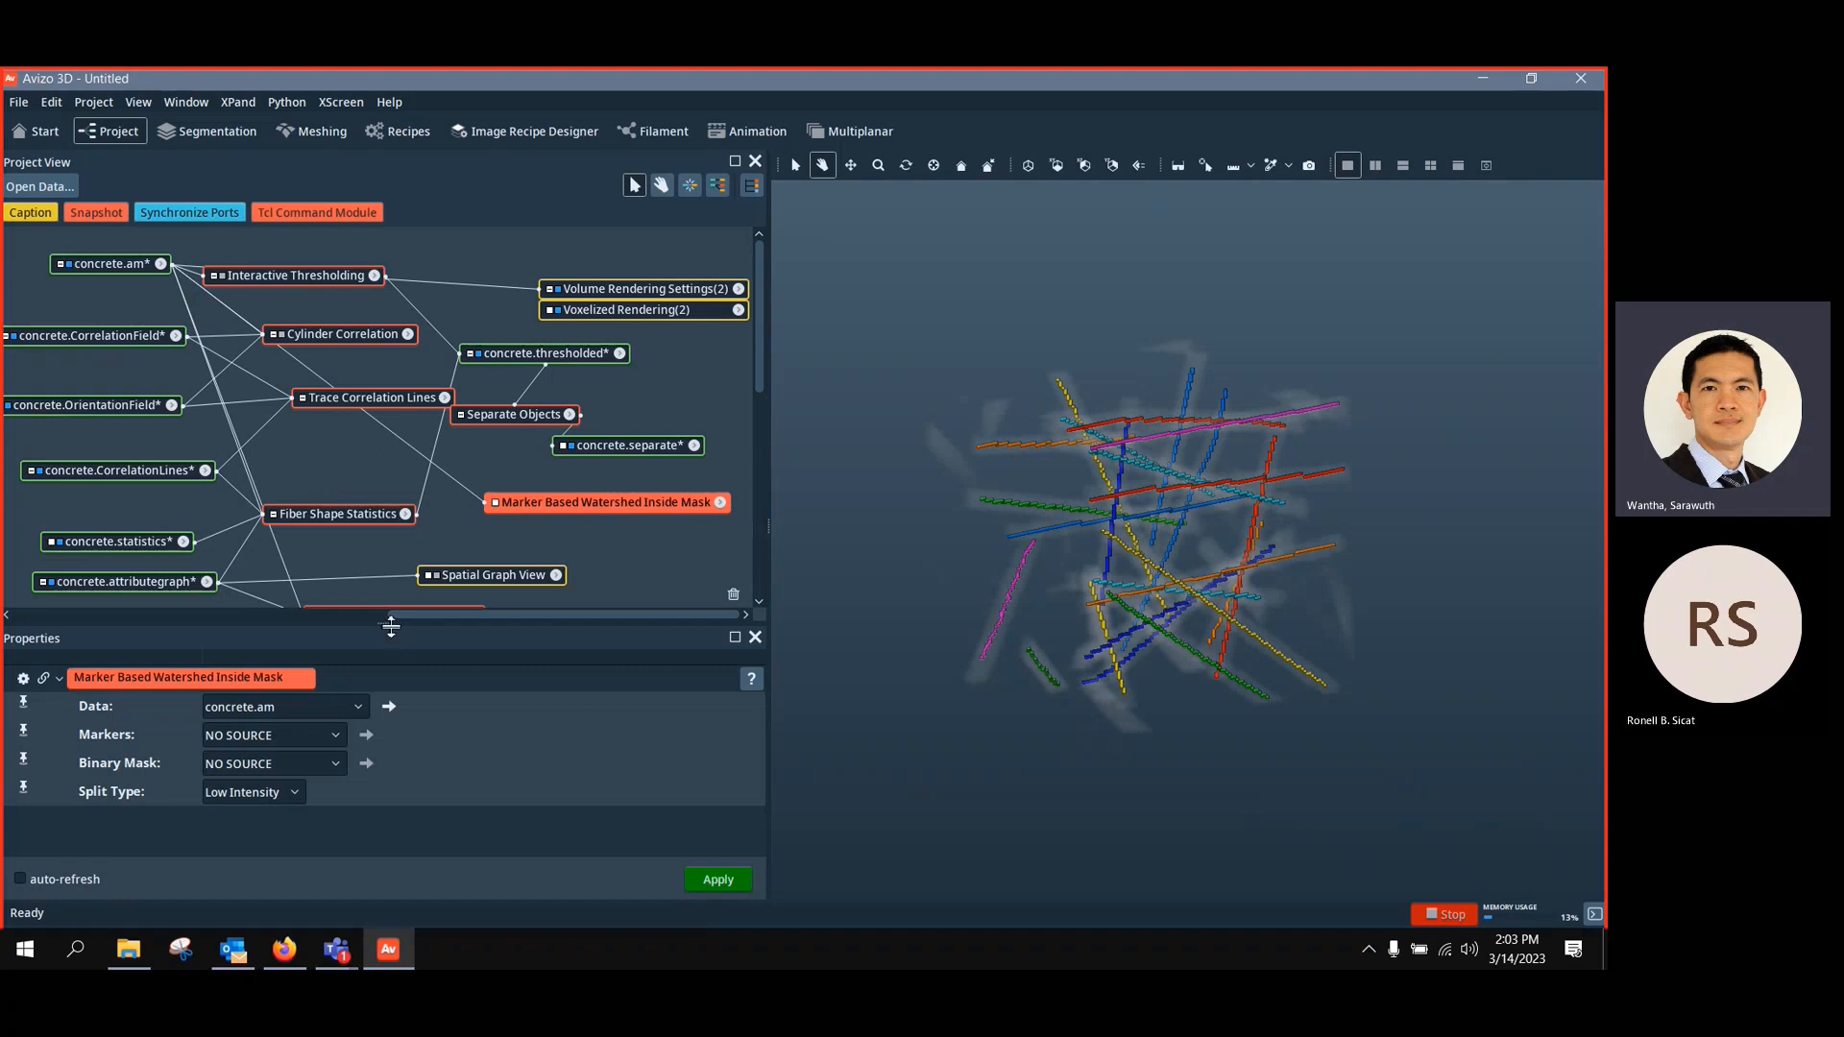
drag(390, 625, 385, 582)
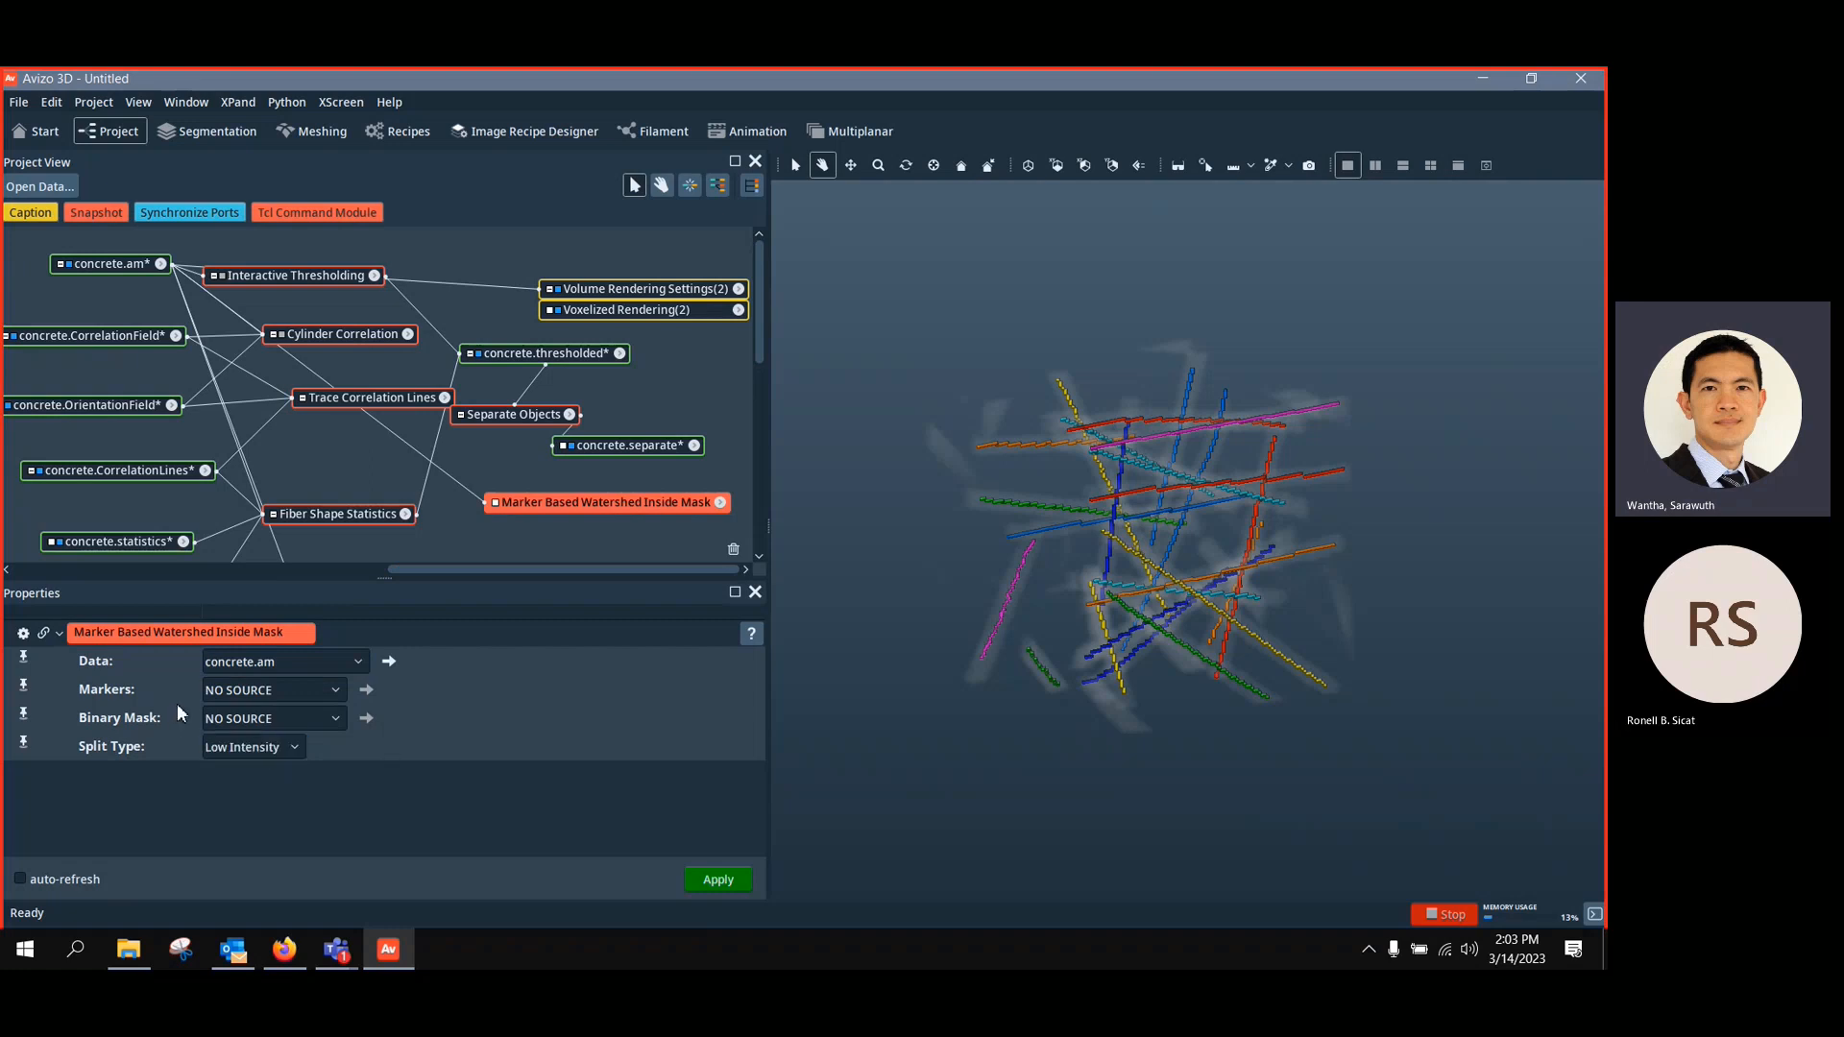
Hide the grayscale rendering of concrete.am and examine the labeled fiber lines on their own
click(557, 291)
scroll(1095, 588, up, 3)
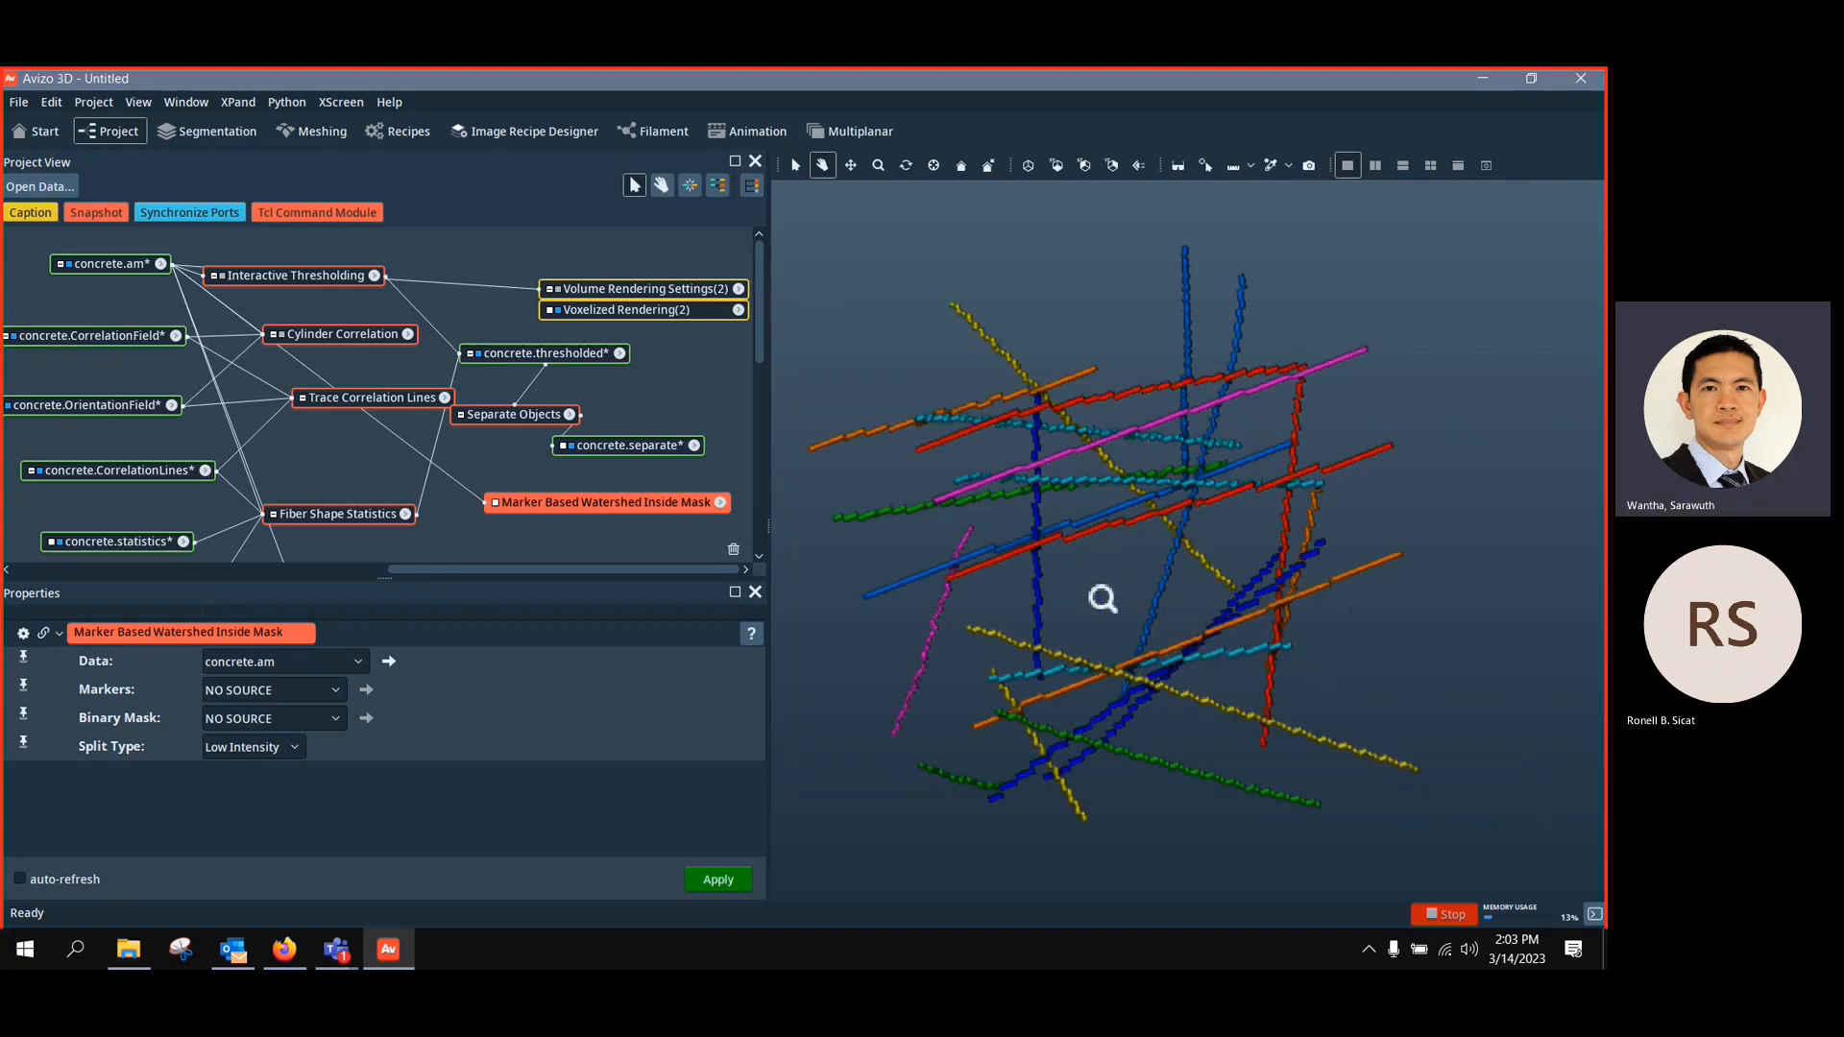
scroll(1102, 600, up, 3)
scroll(1084, 624, down, 4)
scroll(1104, 589, up, 3)
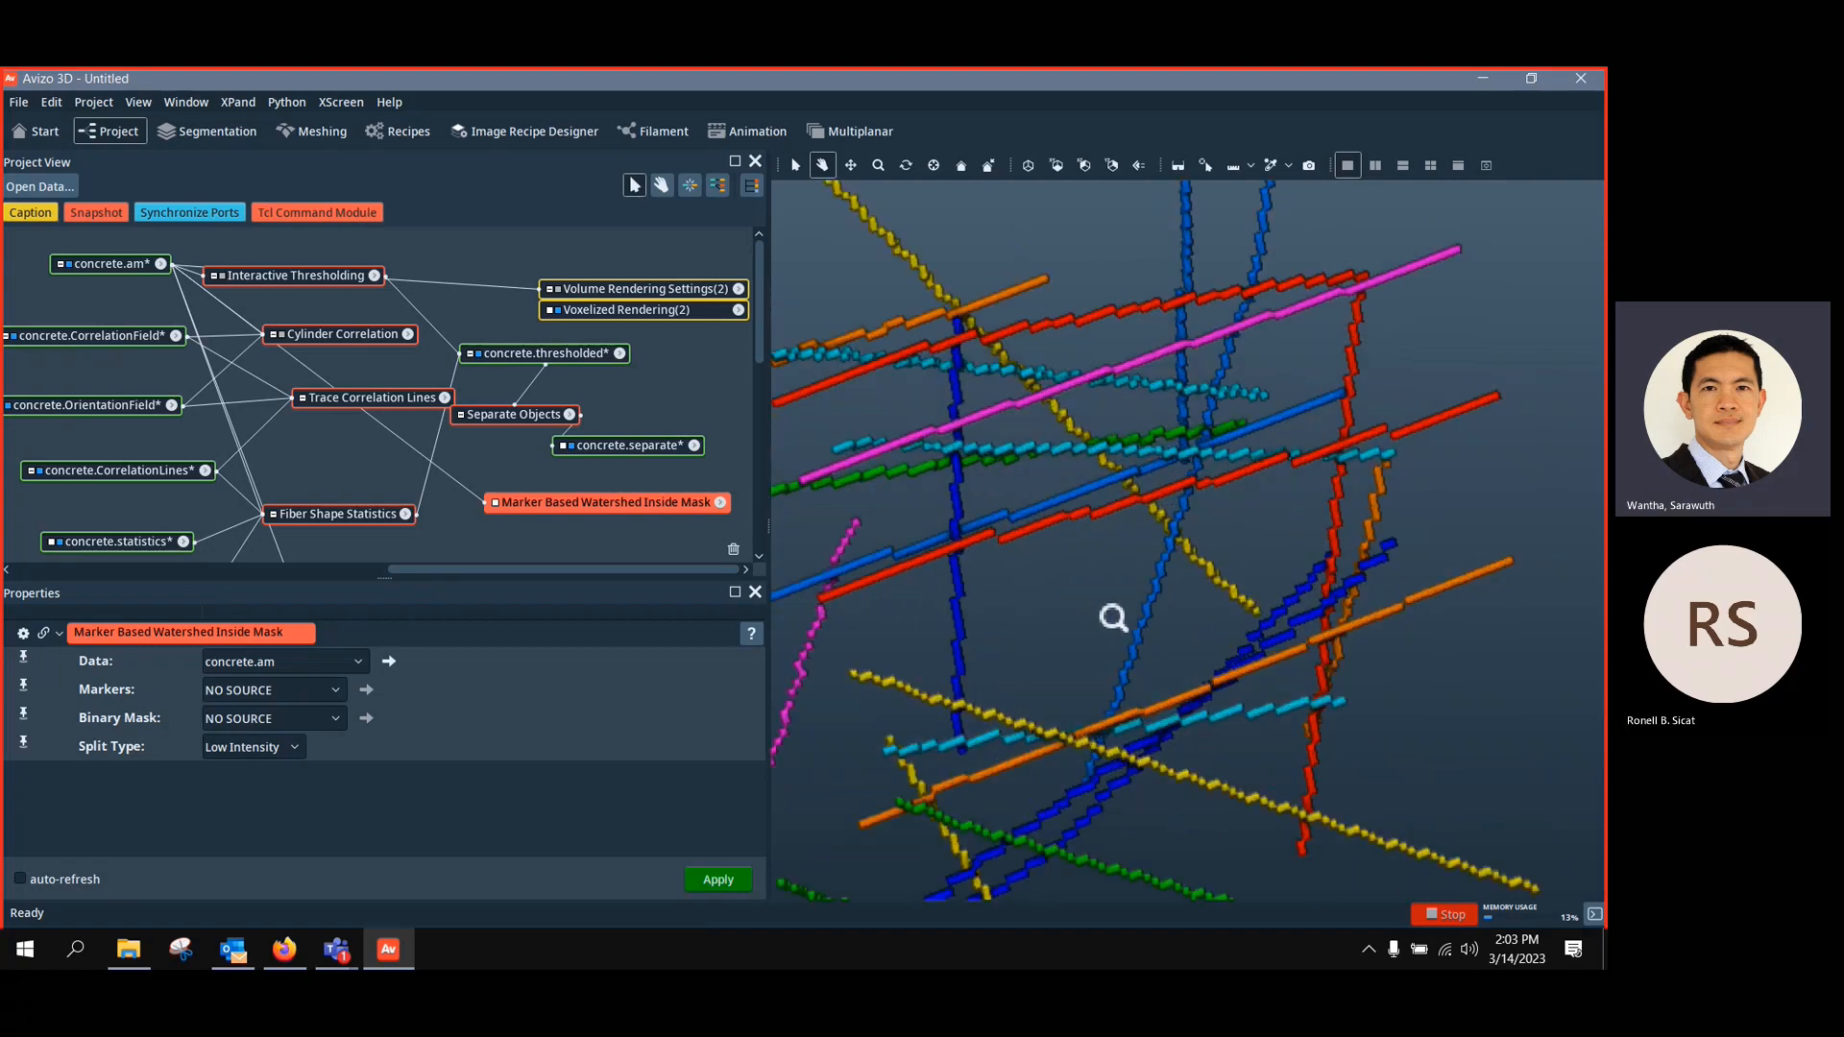
scroll(1114, 617, down, 4)
drag(1112, 584, 864, 584)
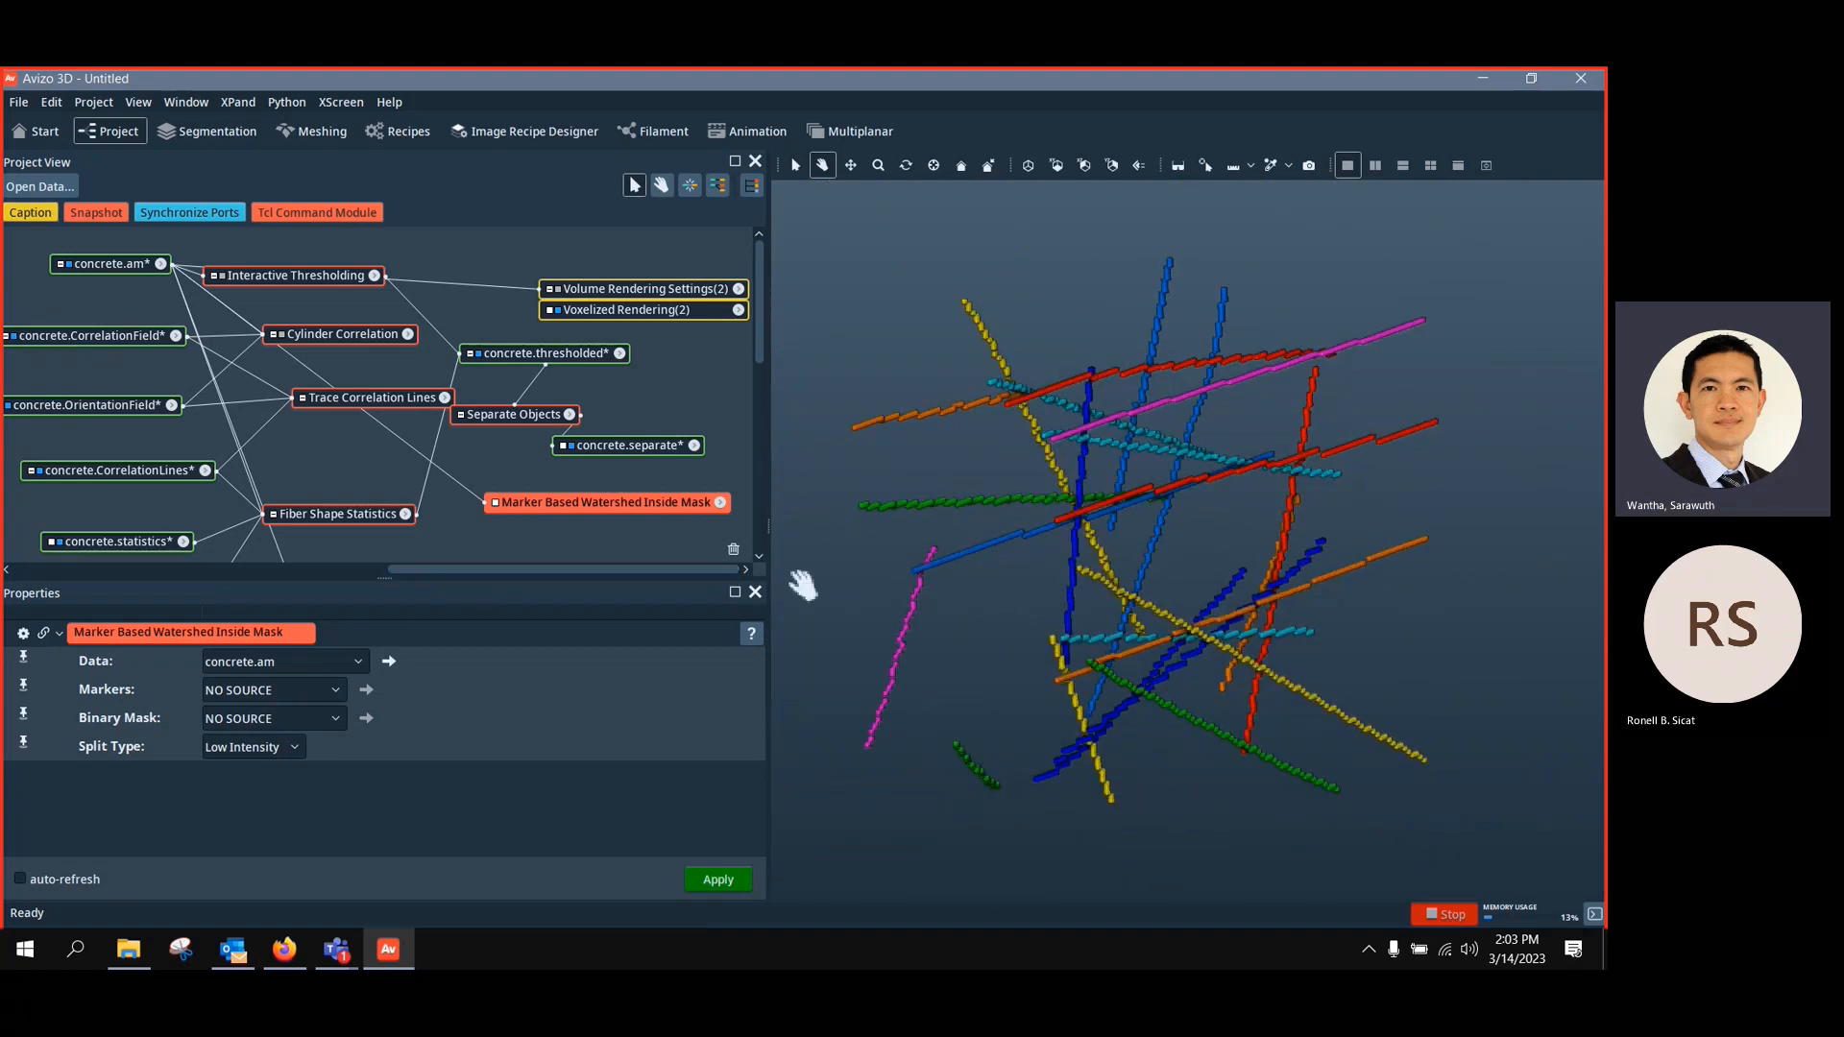
Connect the Markers input of Marker Based Watershed Inside Mask to concrete.converted
scroll(589, 452, down, 3)
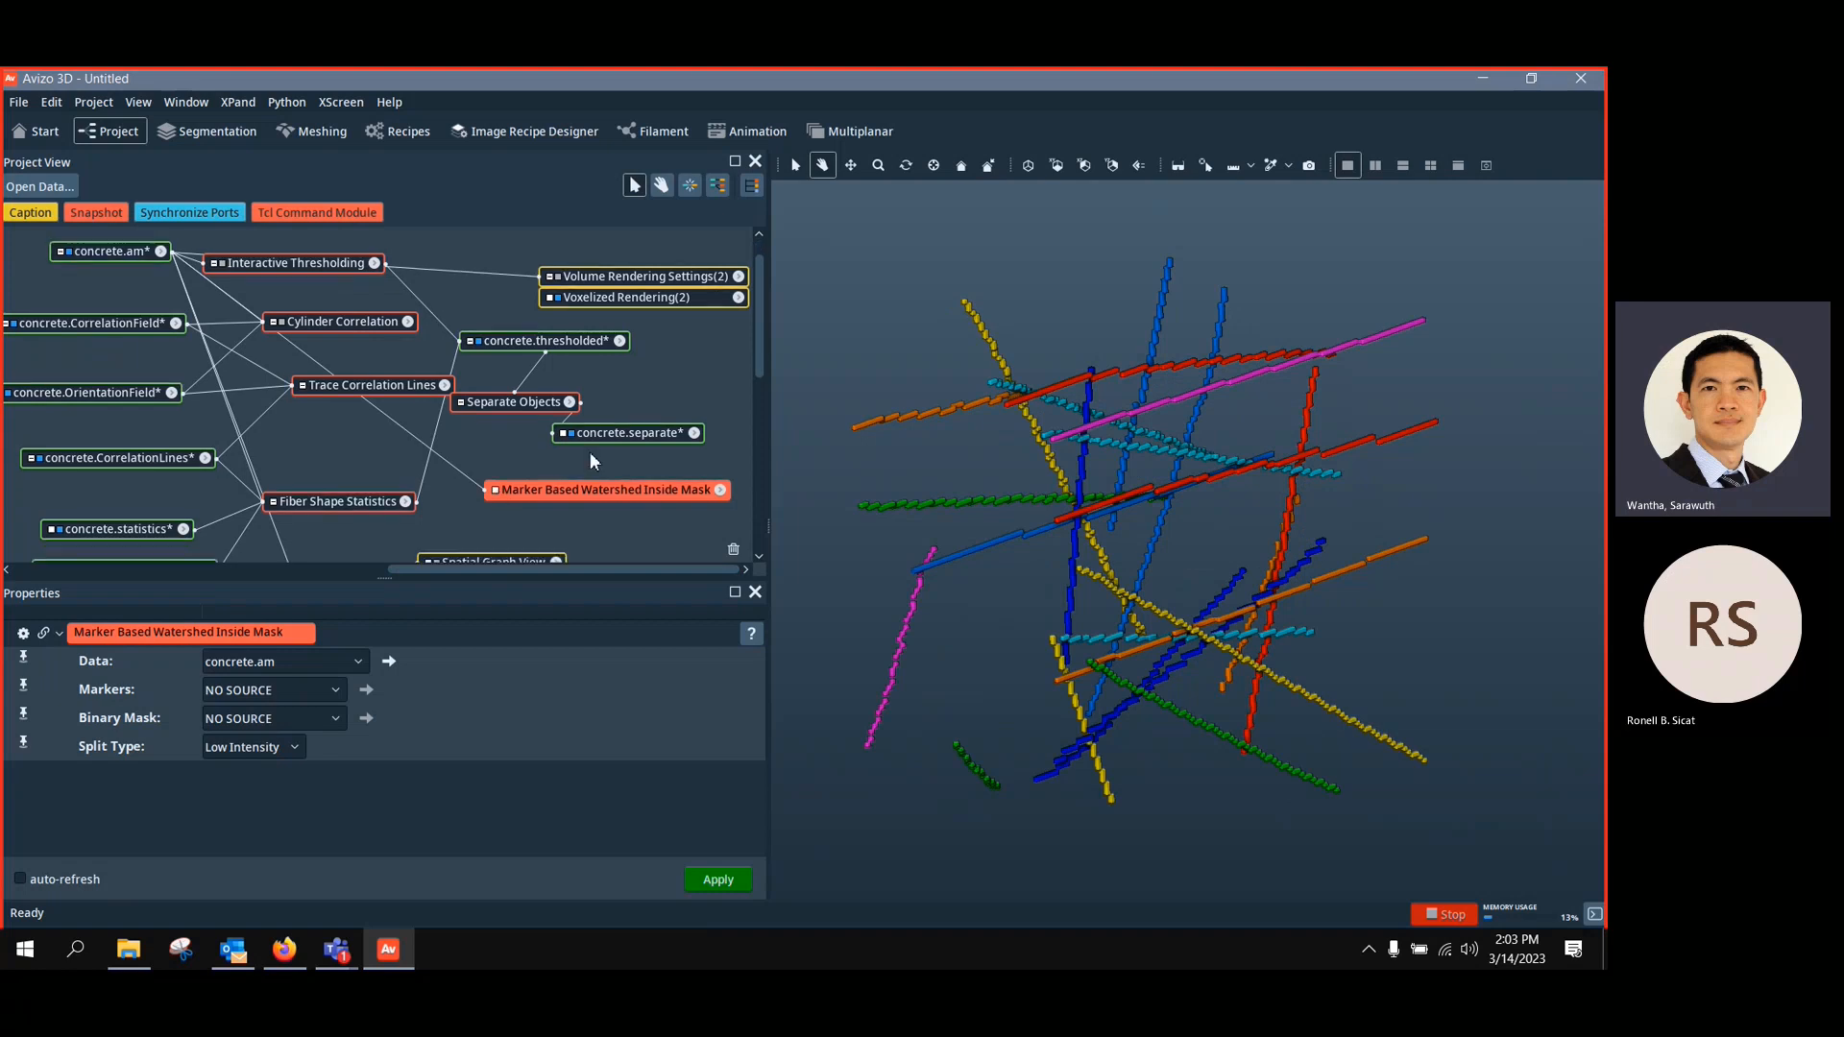
click(494, 341)
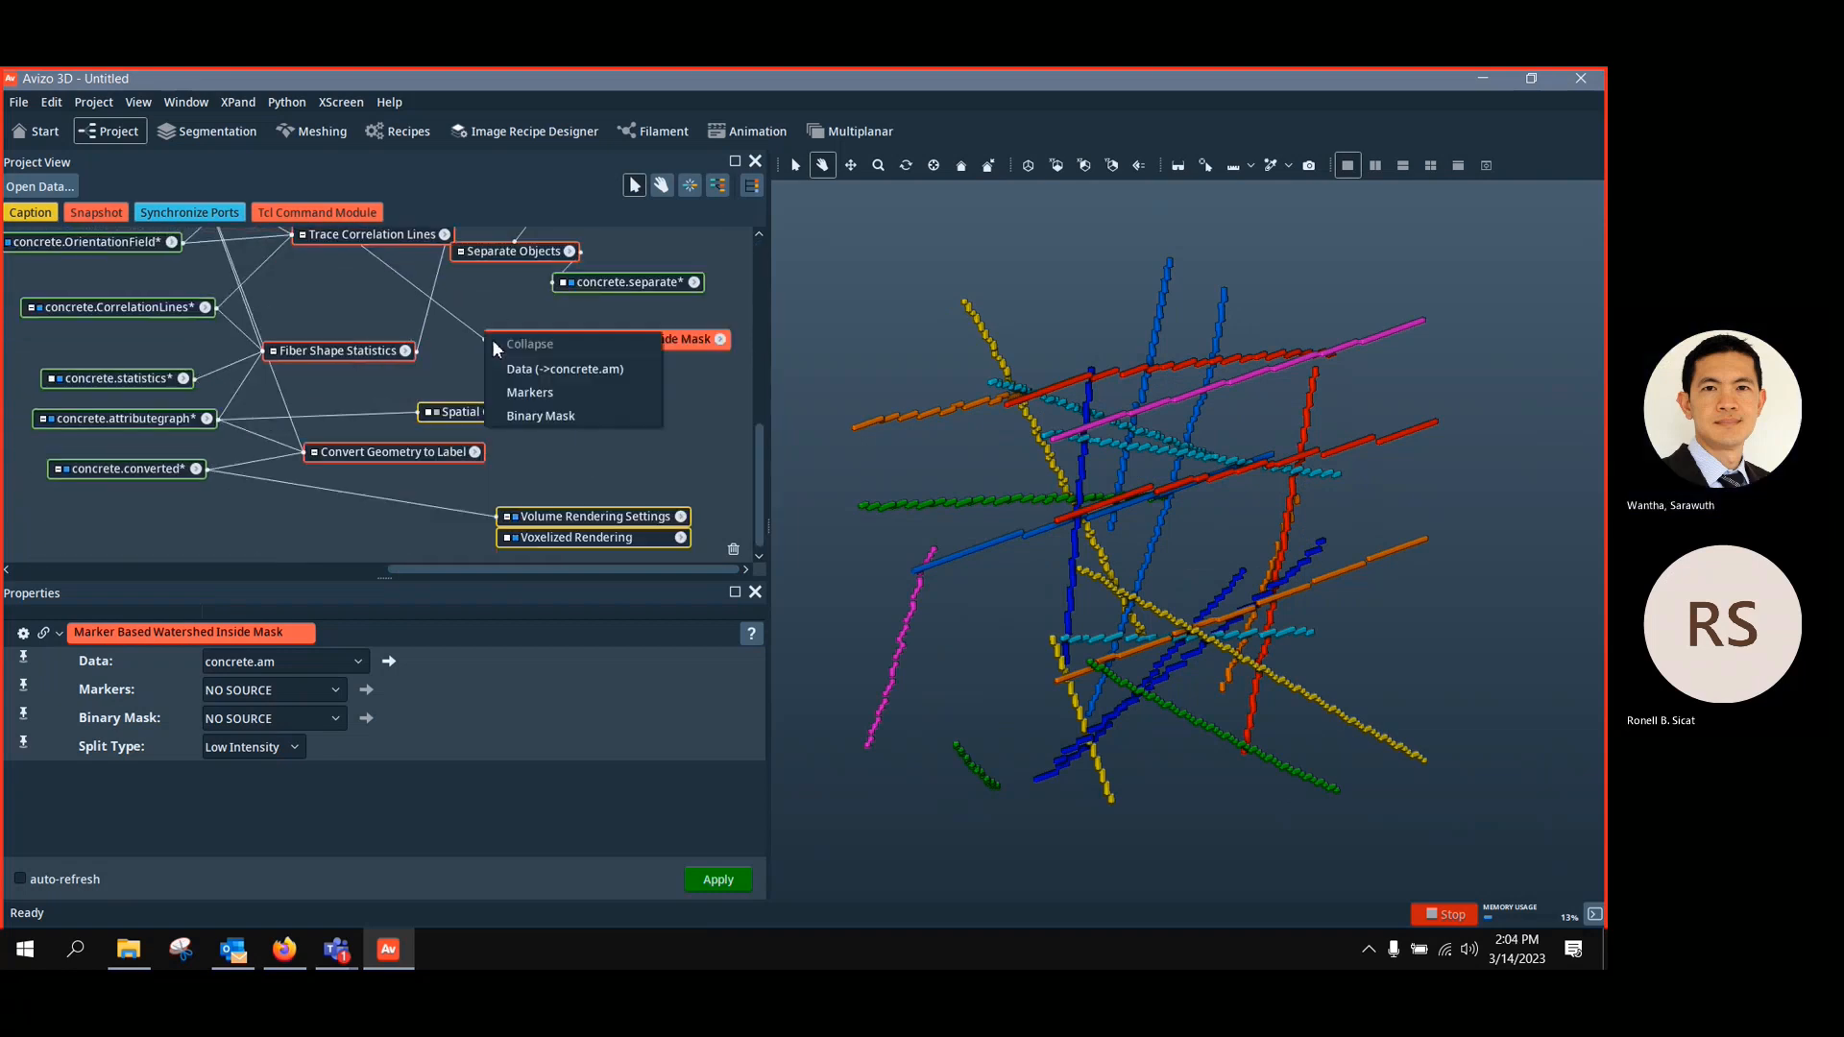
click(521, 386)
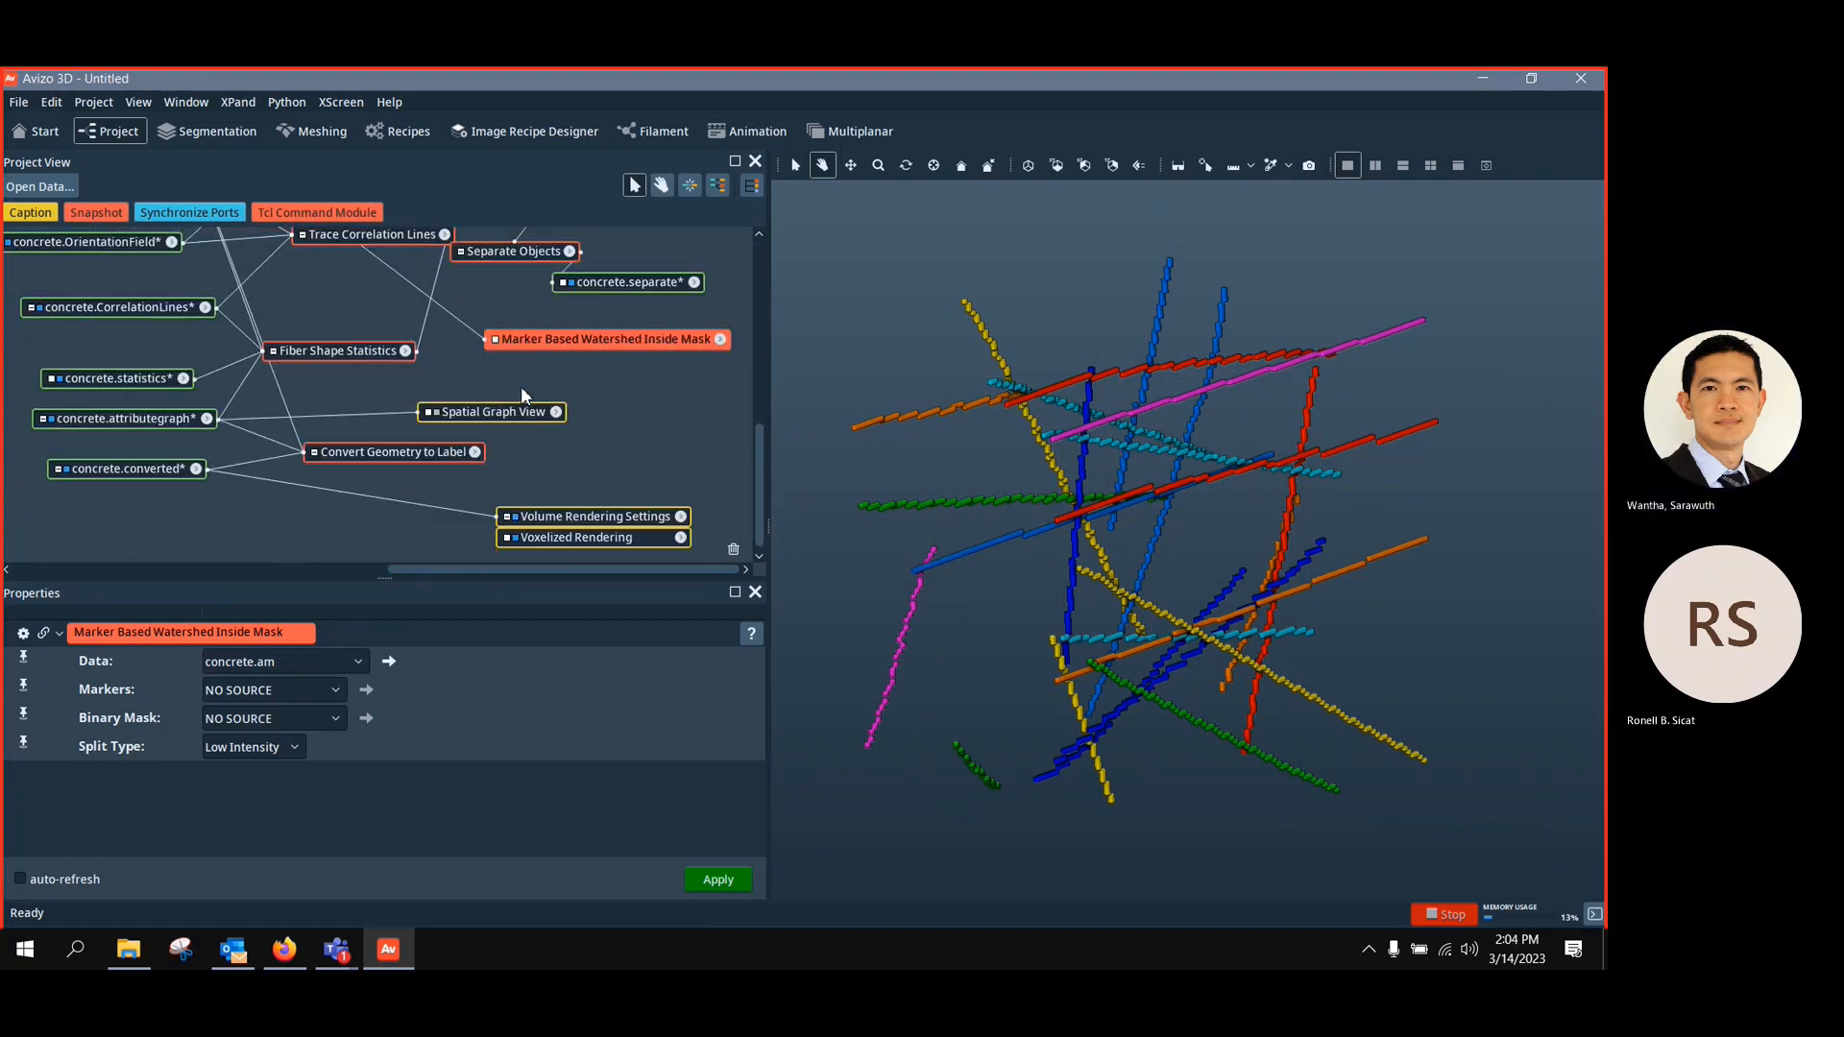
click(130, 466)
drag(1110, 556, 951, 580)
scroll(599, 413, up, 1)
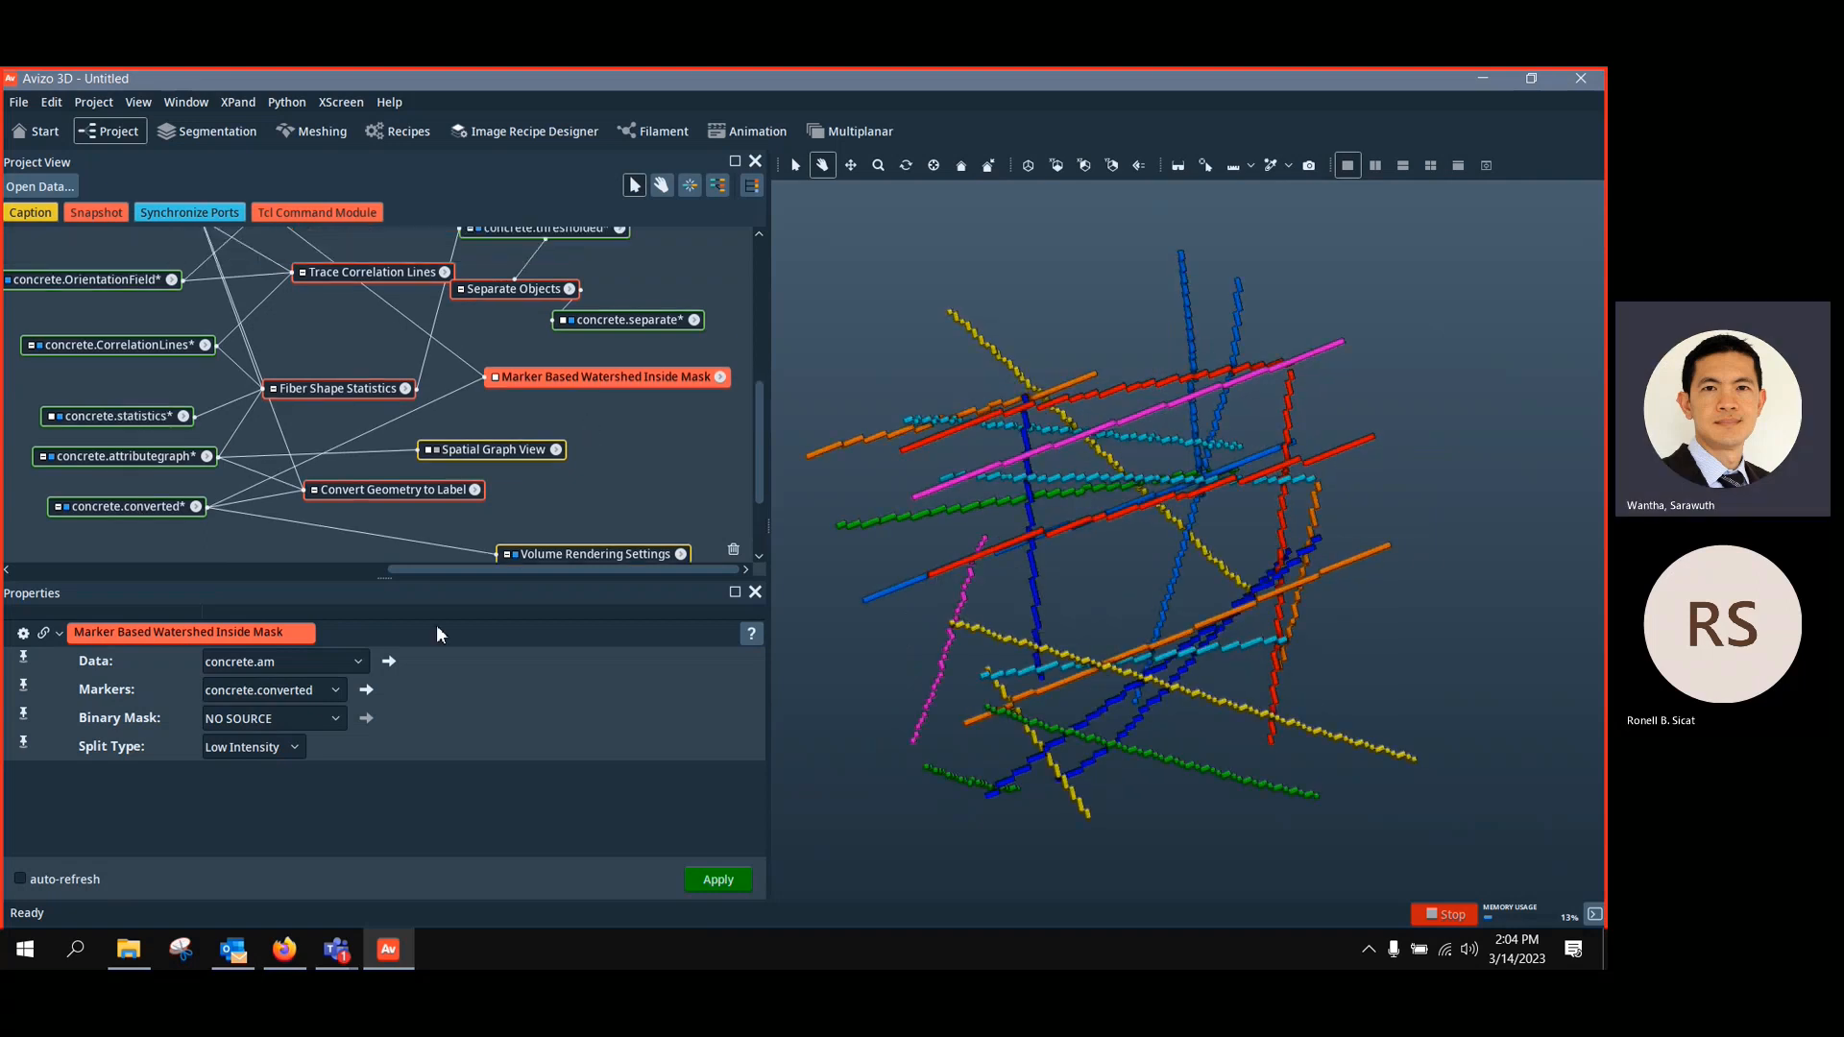
Show the second volume rendering instead of the concrete.converted one and reconnect its Data to concrete.thresholded
scroll(694, 457, up, 2)
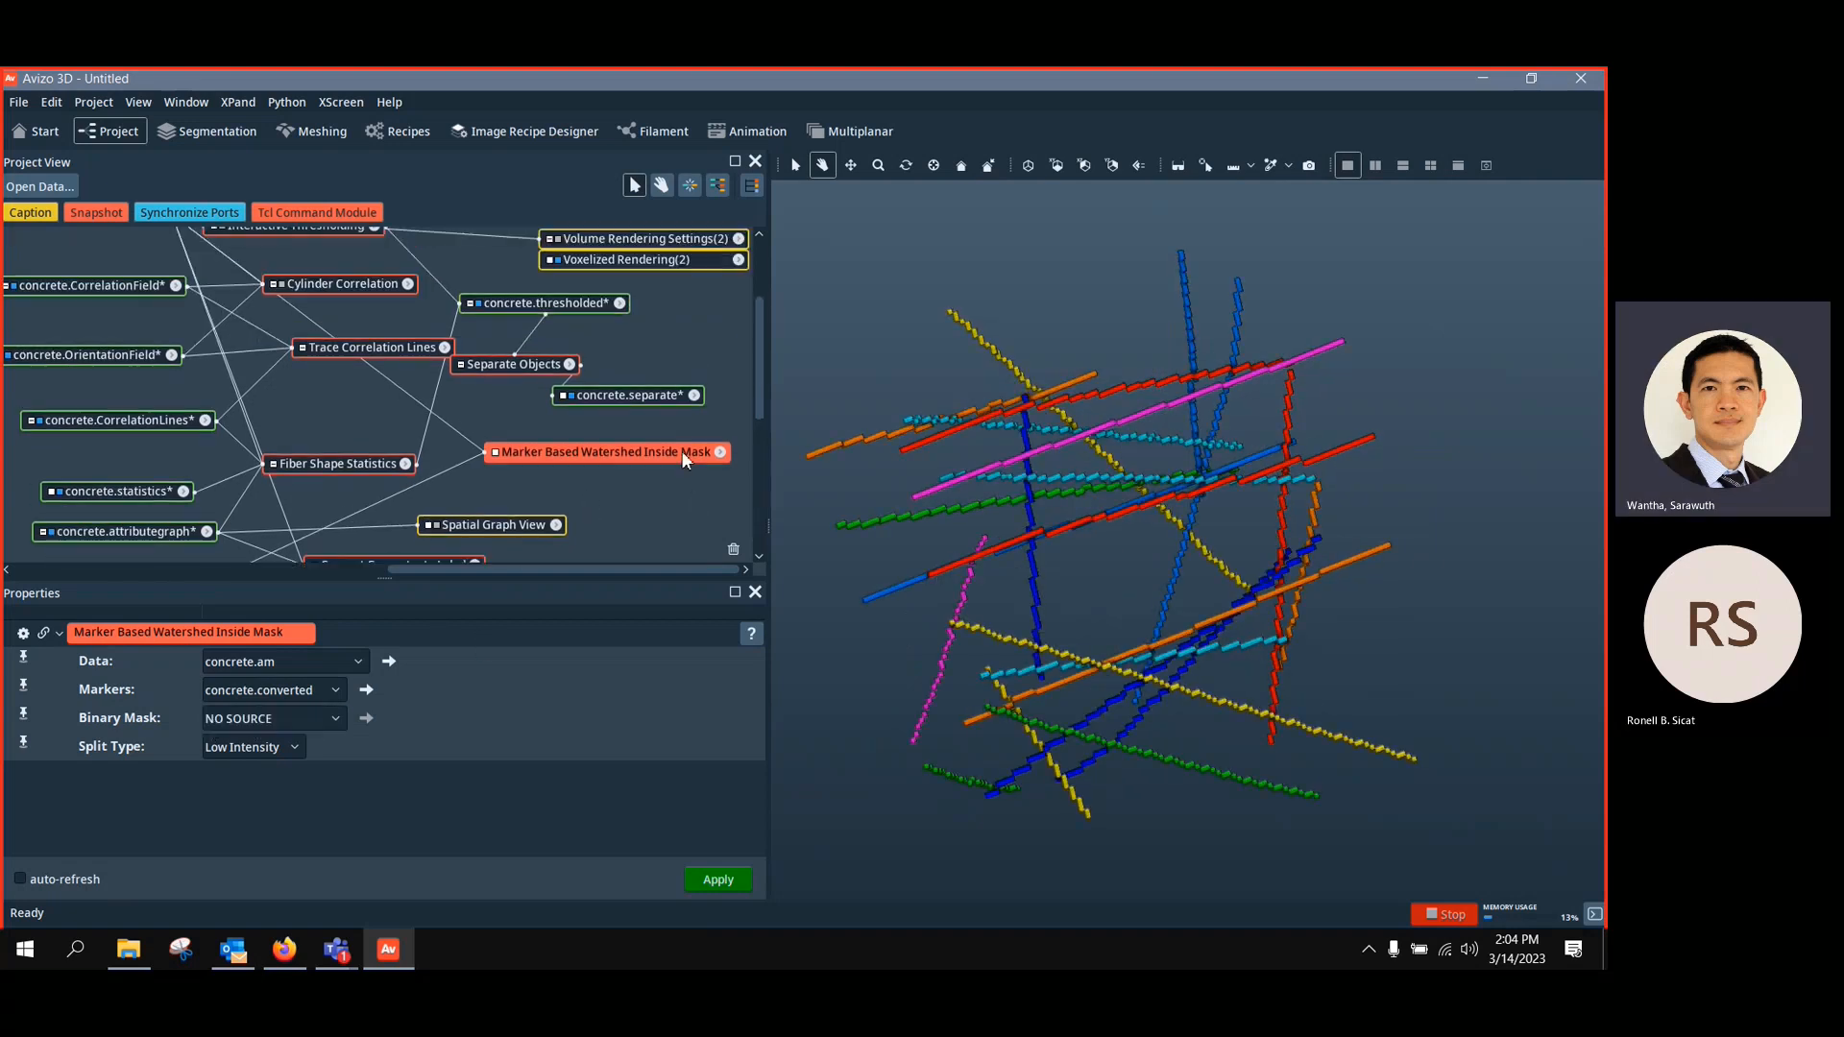
scroll(682, 452, down, 3)
click(515, 516)
scroll(586, 470, up, 4)
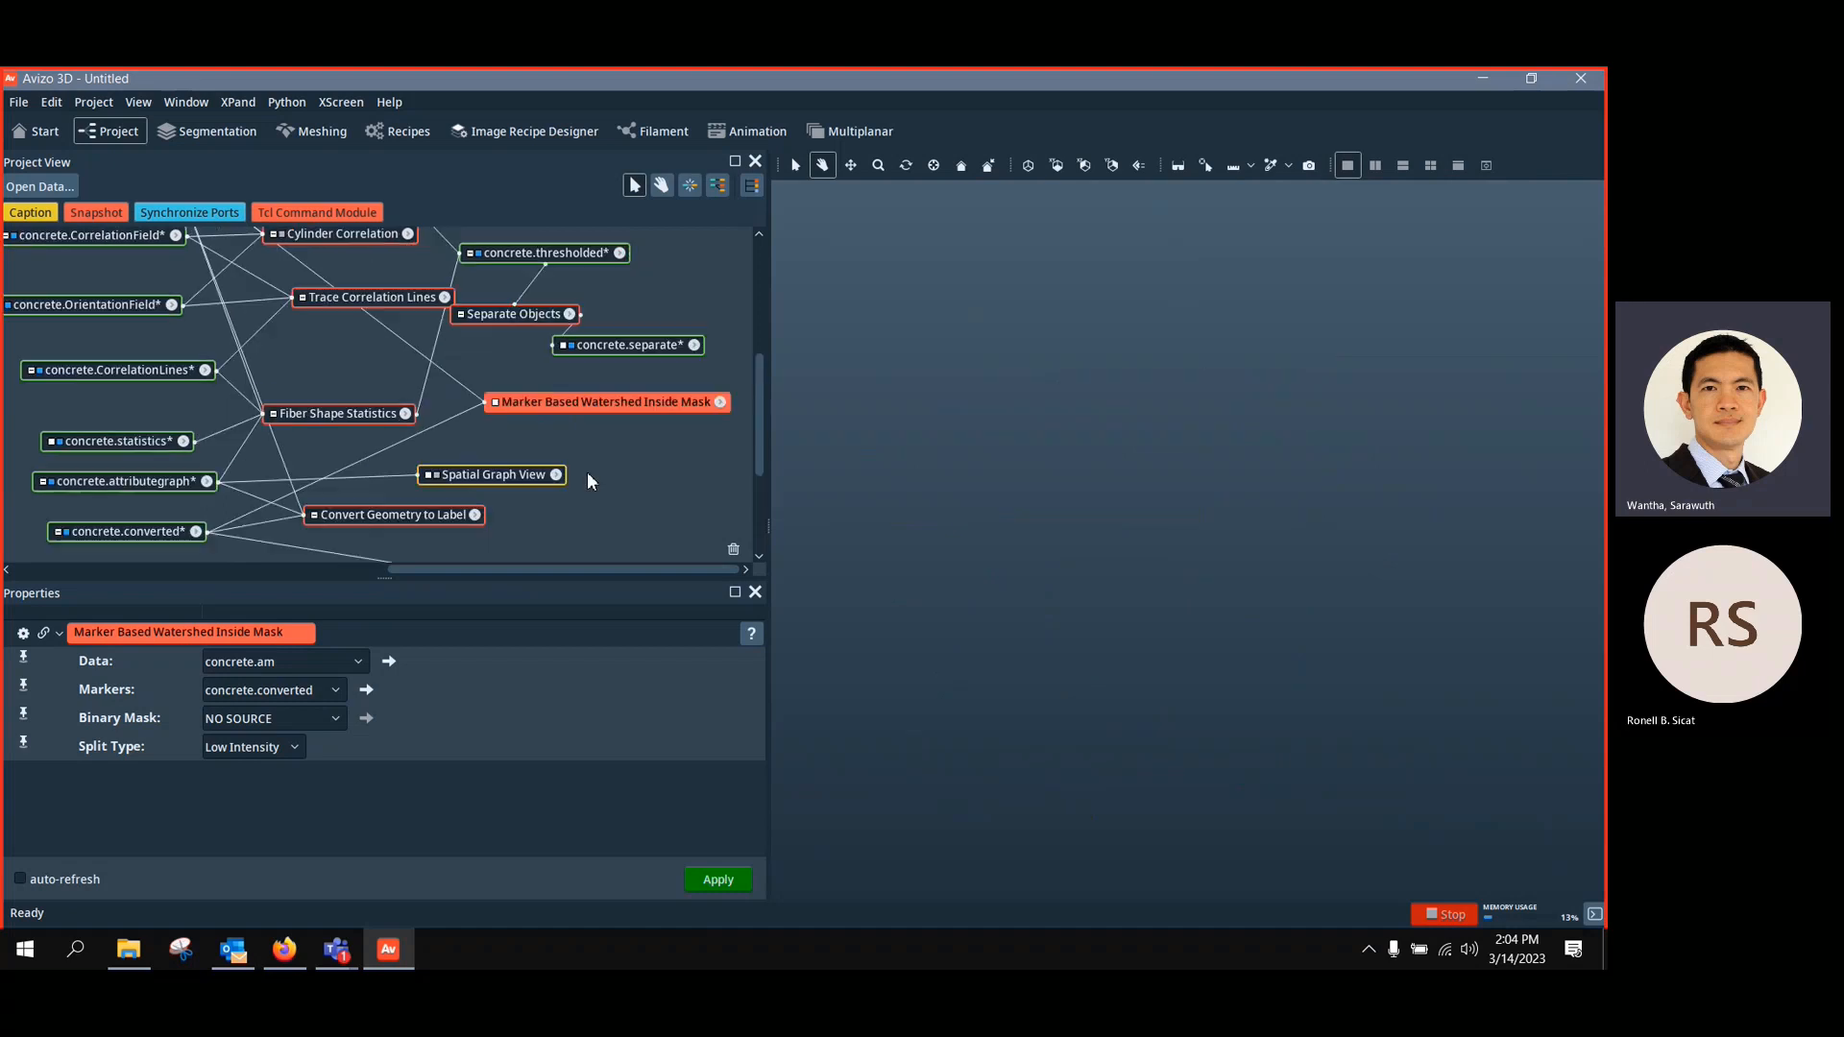
click(557, 309)
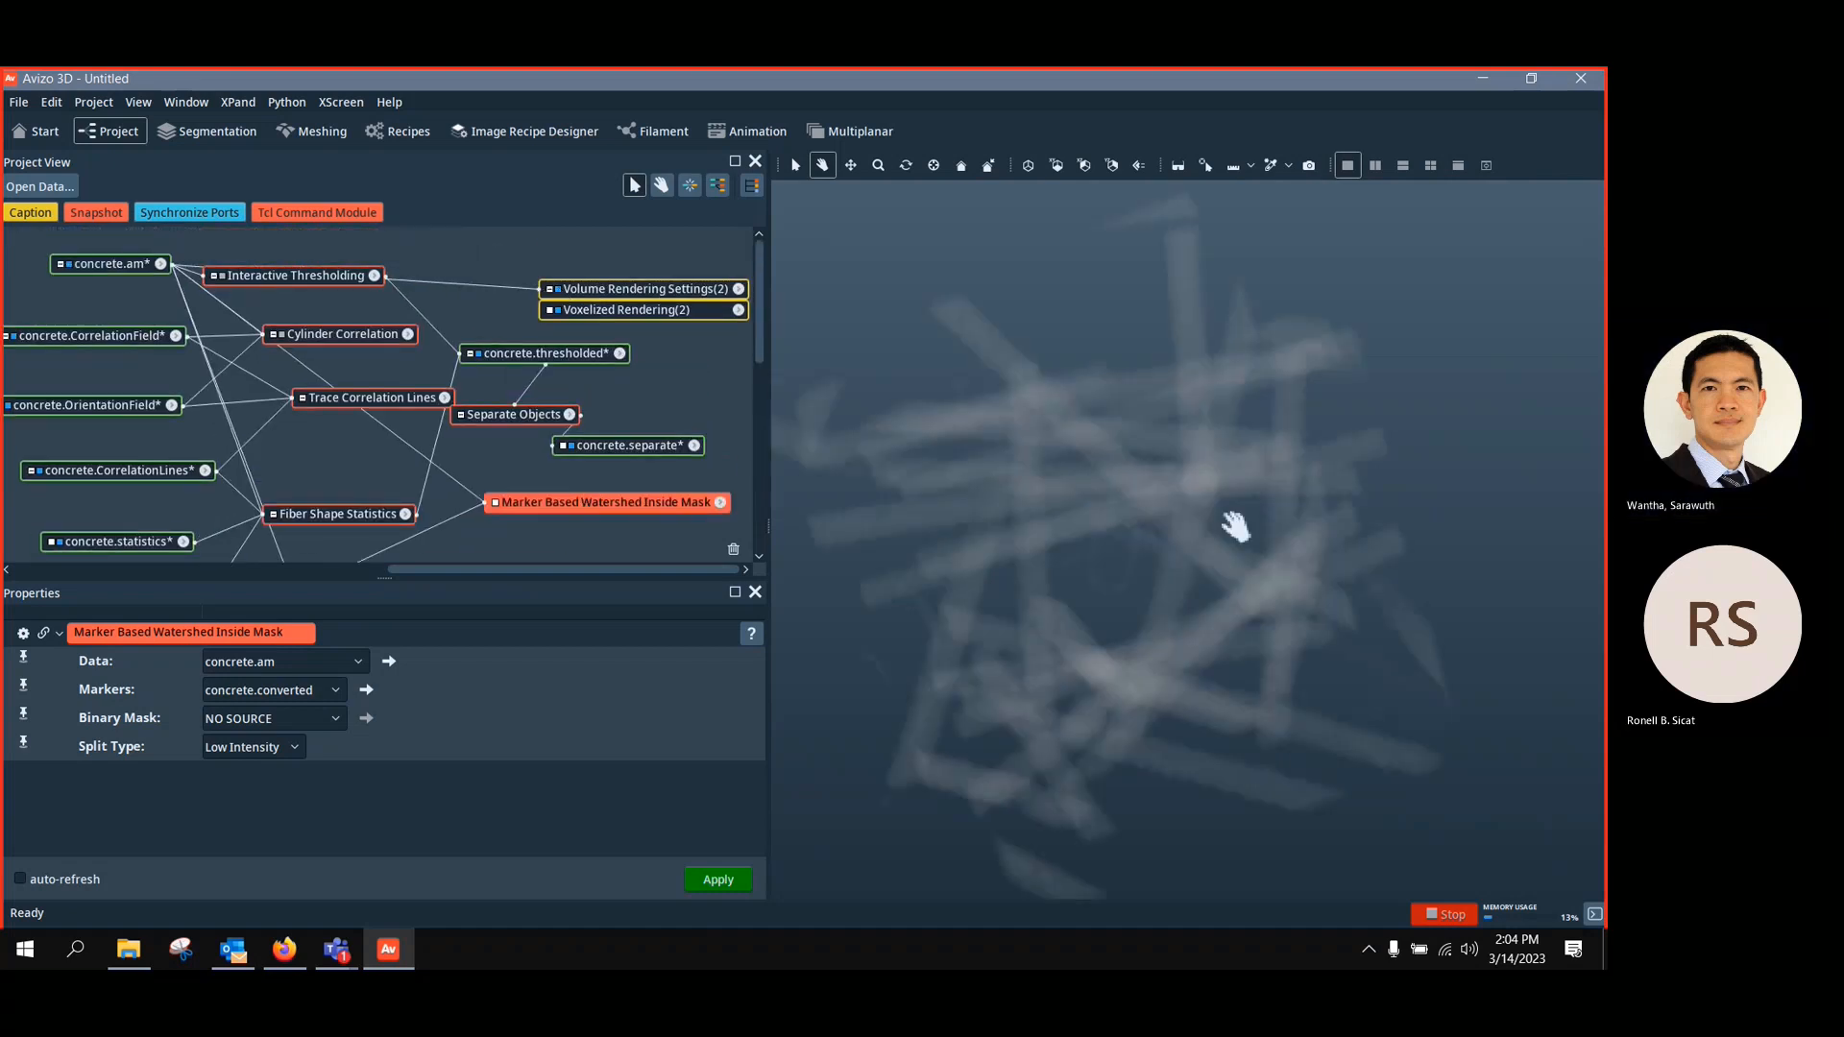
drag(508, 283, 586, 358)
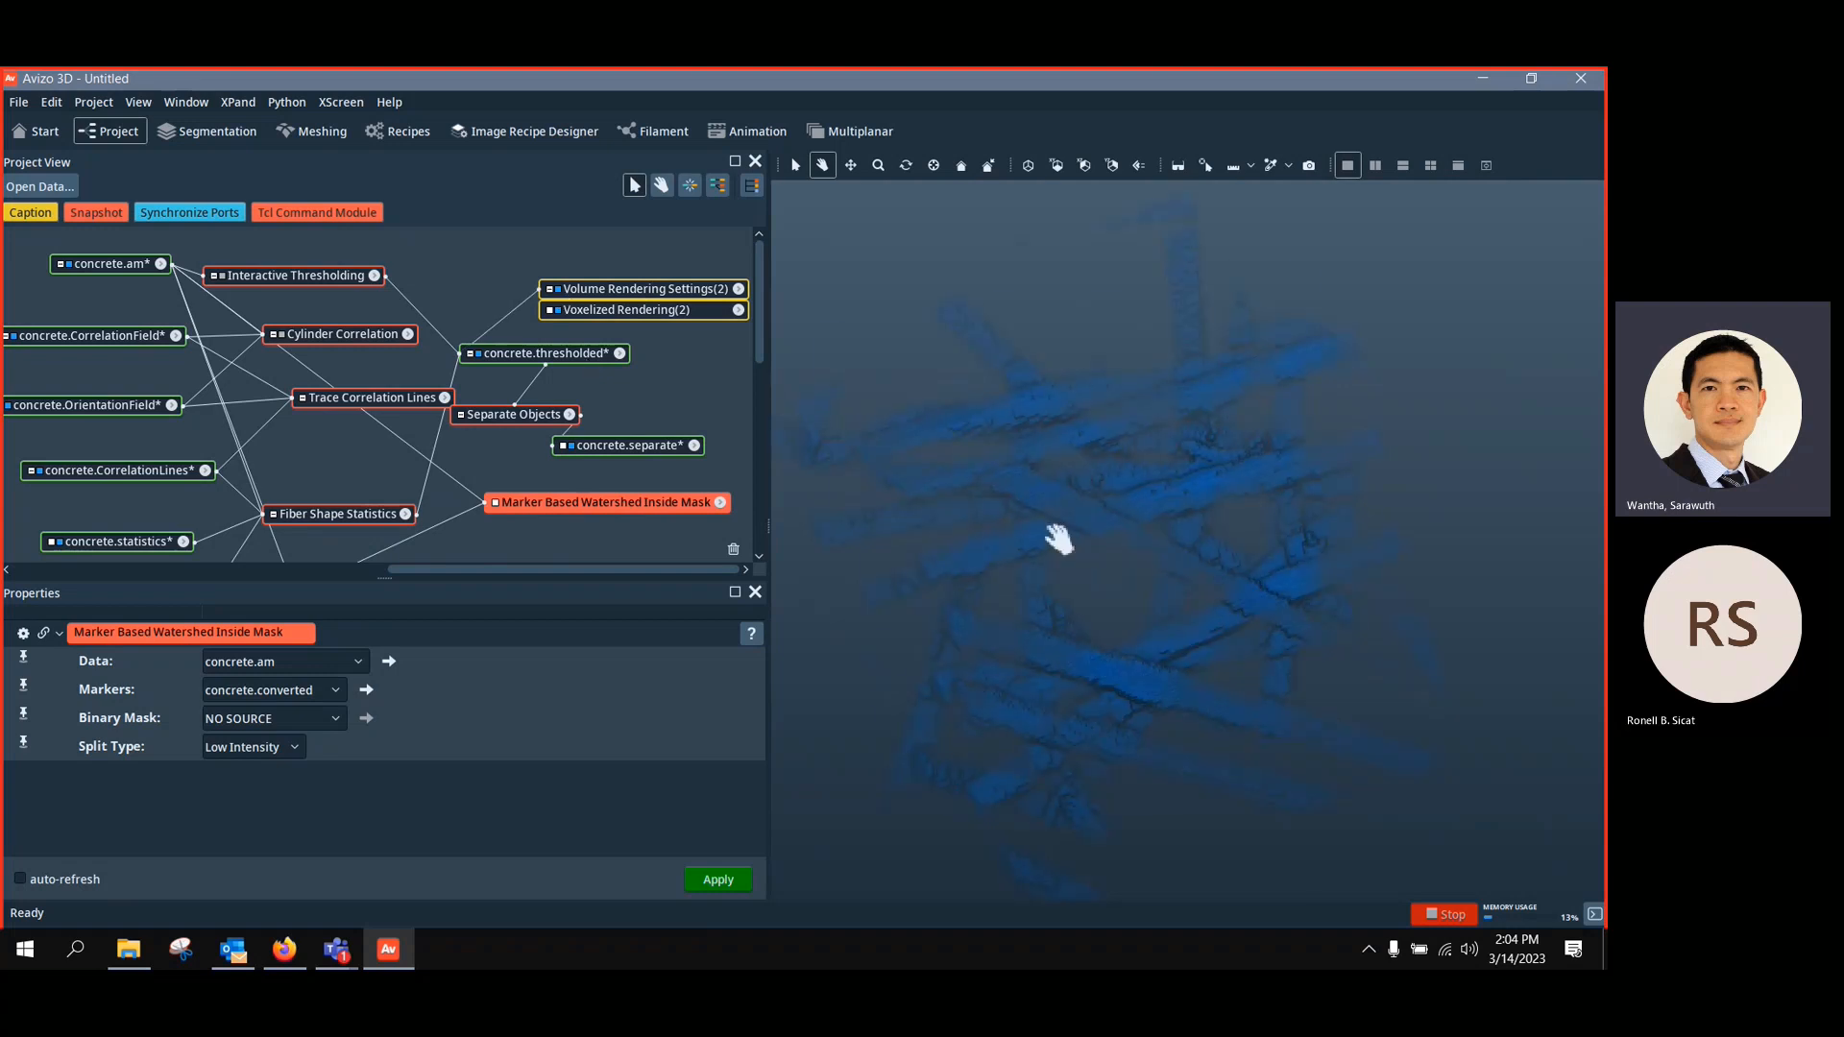
Set concrete.thresholded as the Binary Mask of Marker Based Watershed Inside Mask and run the watershed
scroll(566, 457, down, 1)
click(496, 440)
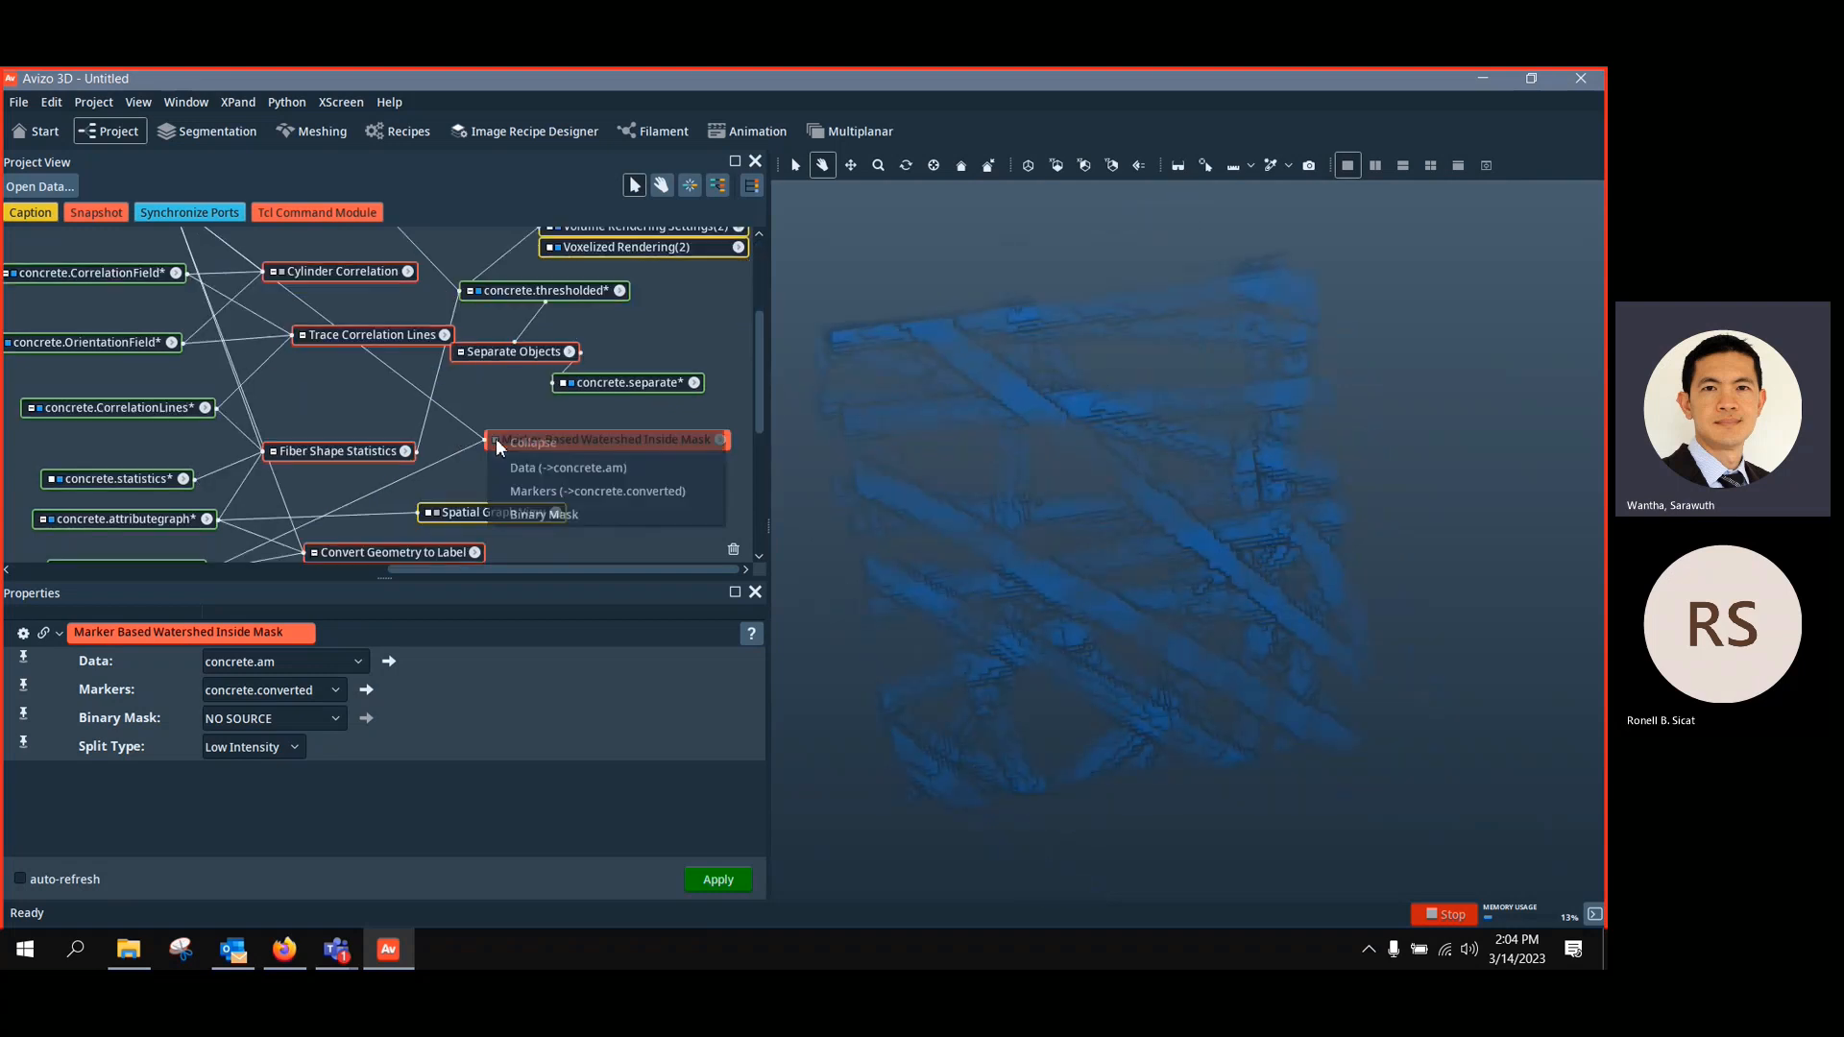
click(527, 512)
scroll(553, 492, up, 1)
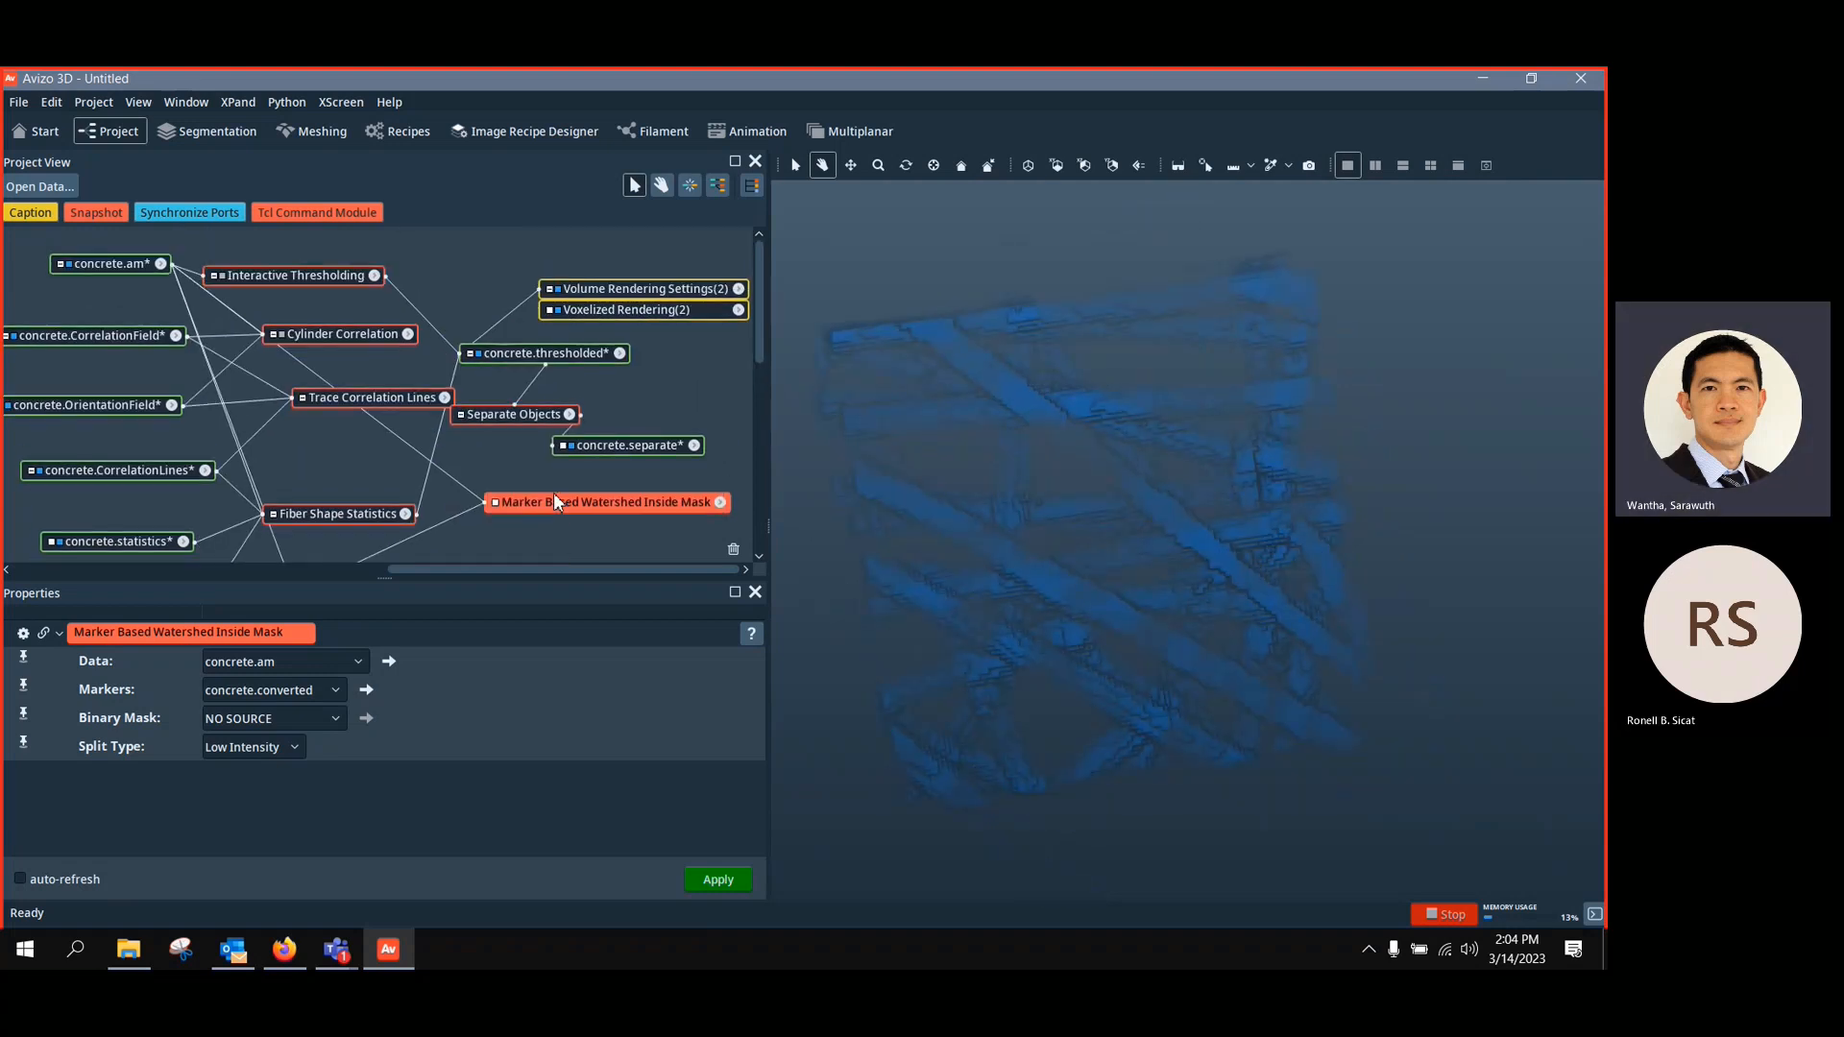
click(565, 355)
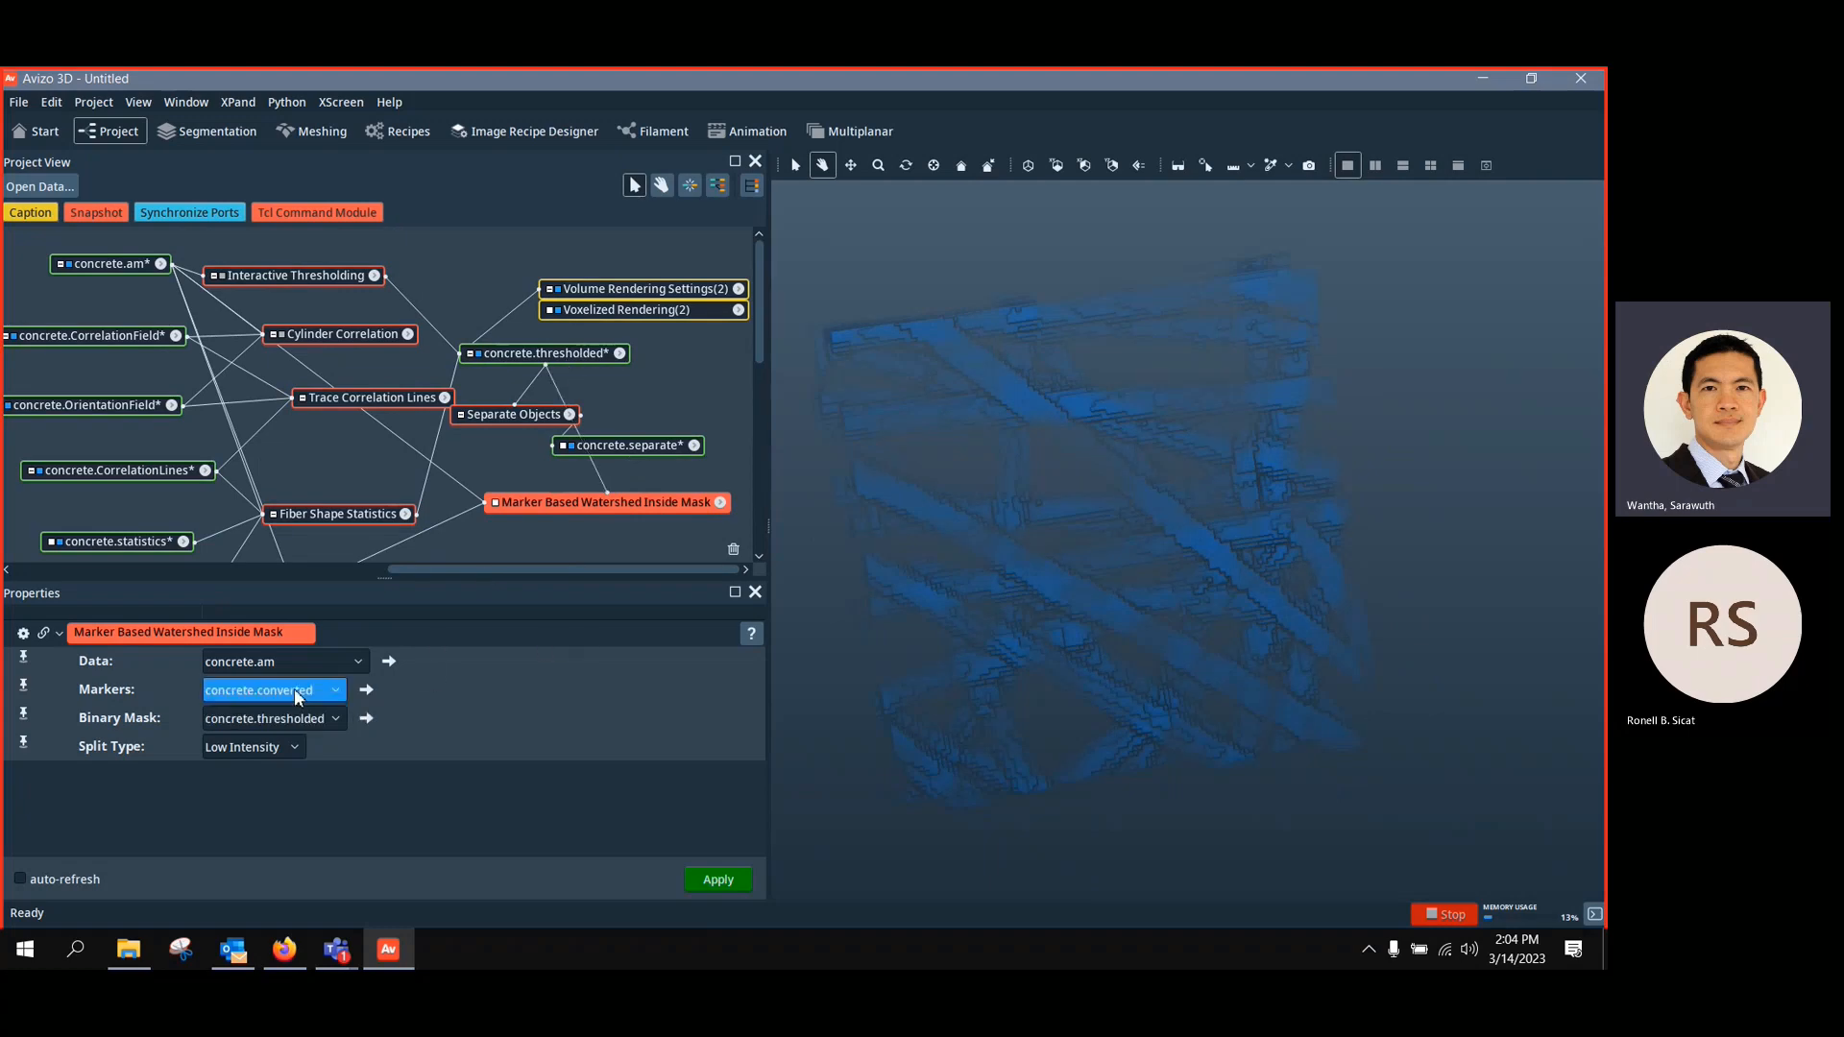
click(713, 880)
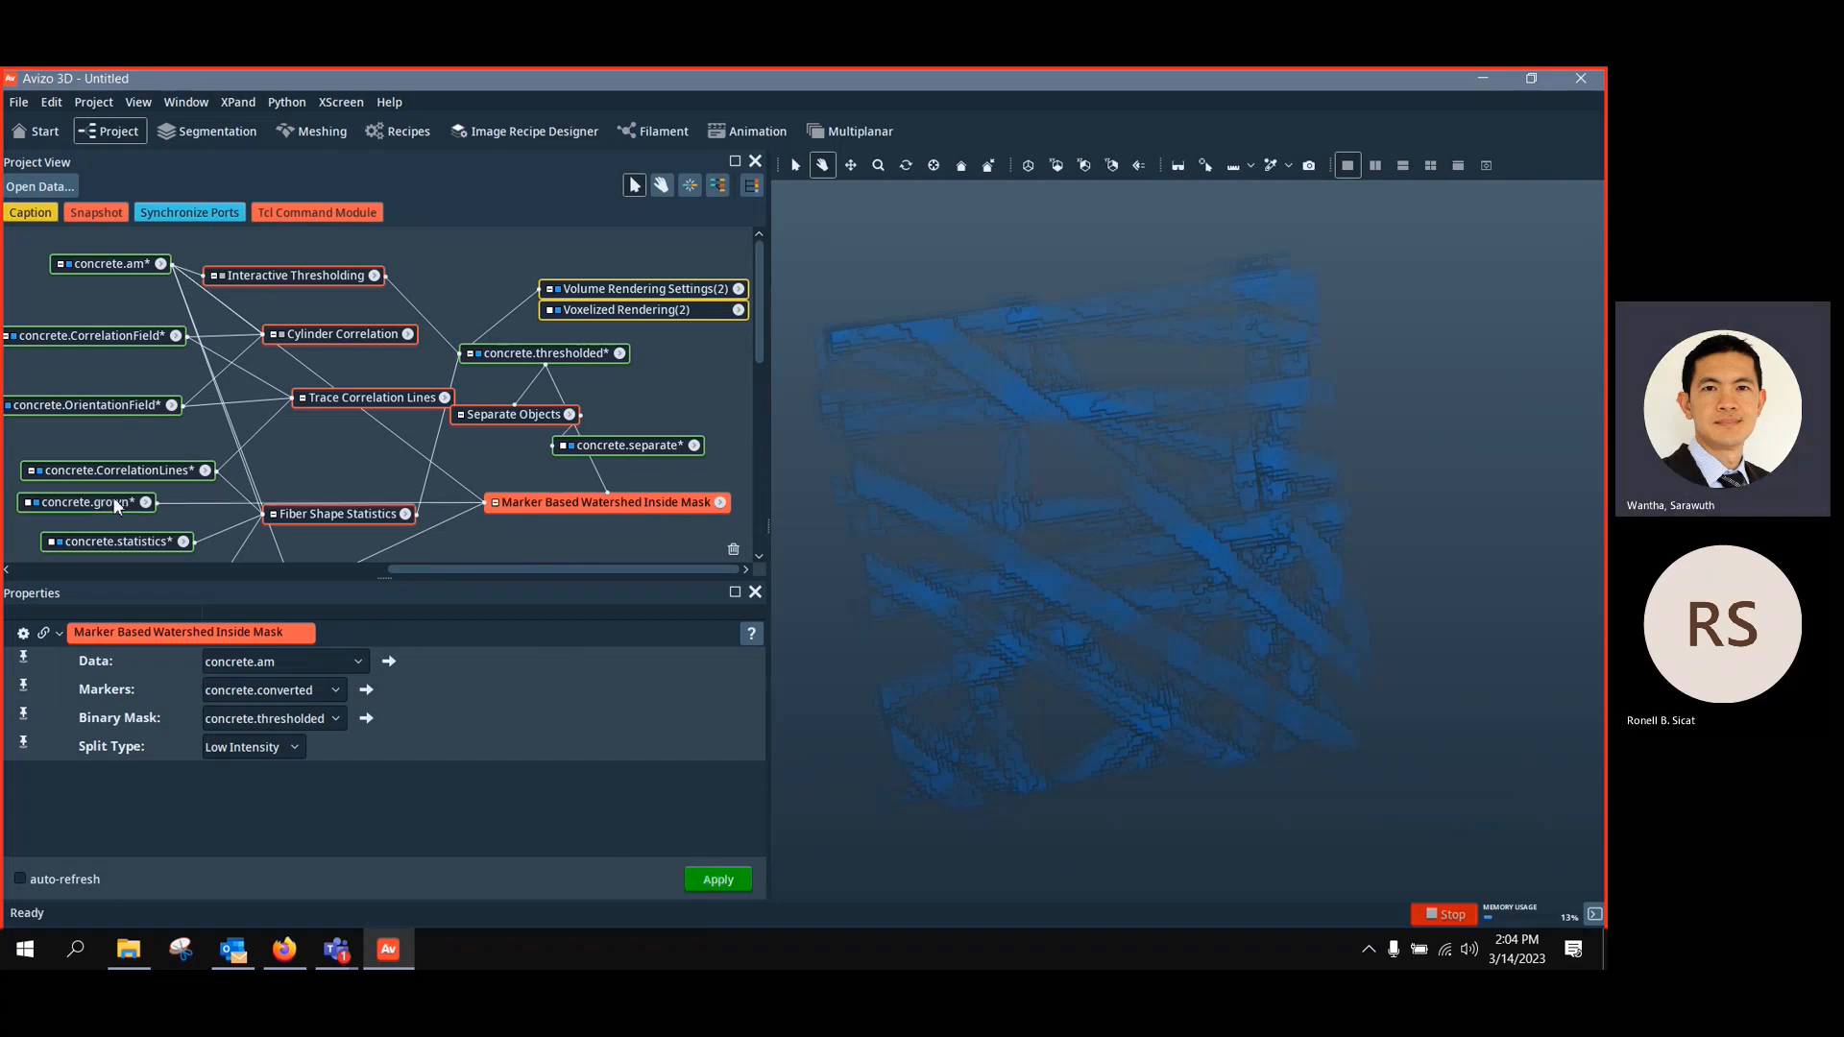
Place concrete.grown below the watershed module, and reconnect the hidden Volume Rendering Settings to it and show the rendering
drag(622, 596, 654, 441)
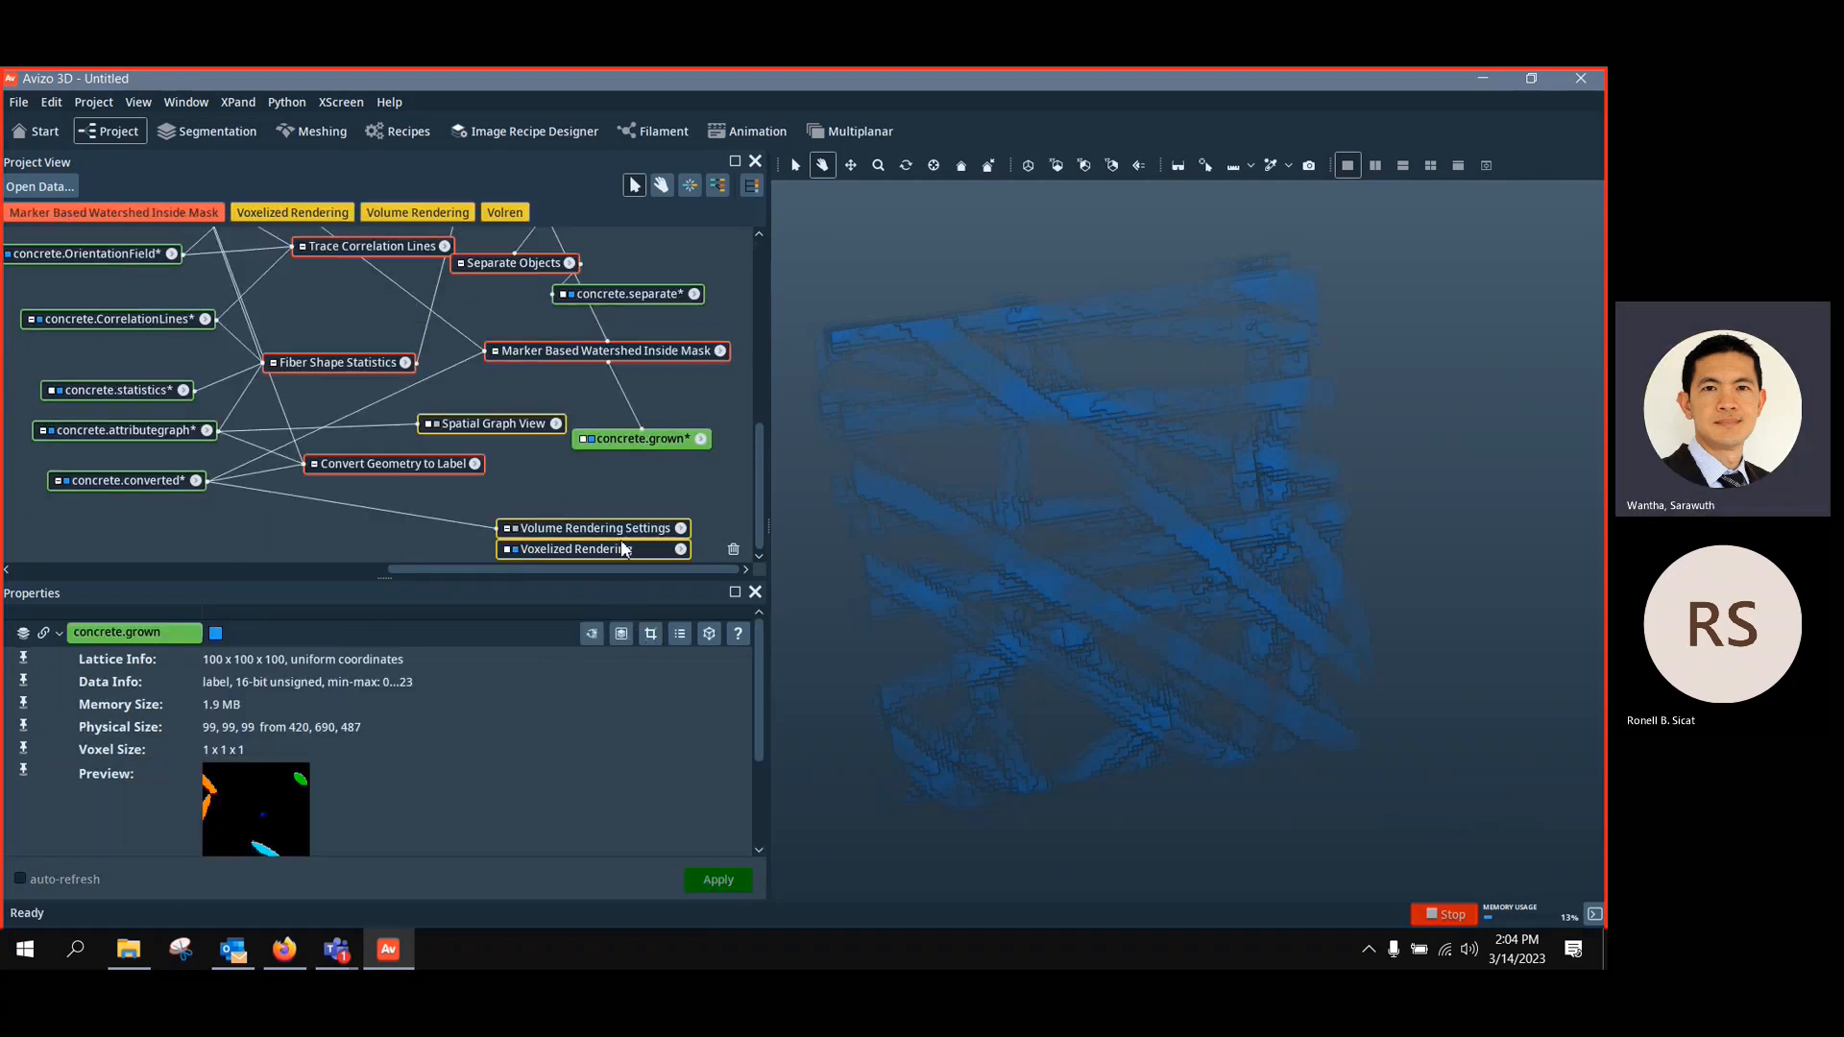
drag(622, 535, 413, 525)
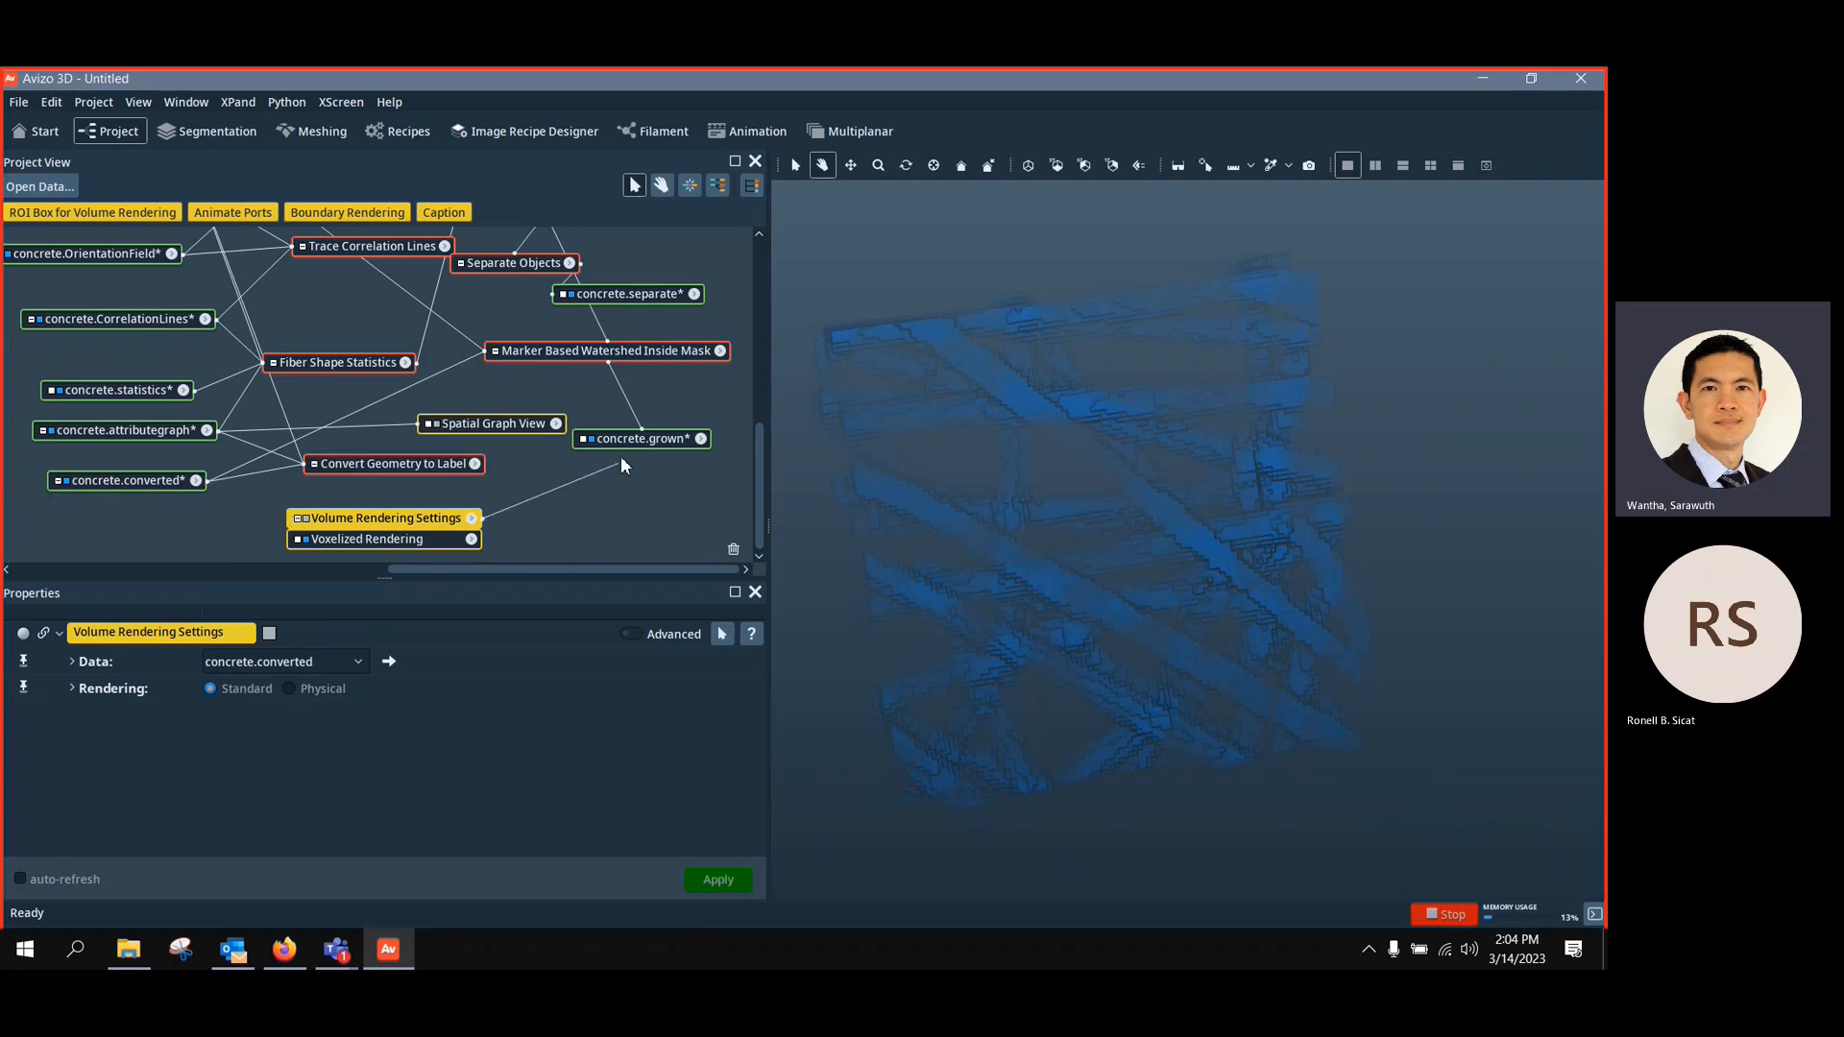
click(306, 521)
drag(951, 546, 1207, 560)
drag(1013, 598, 1112, 708)
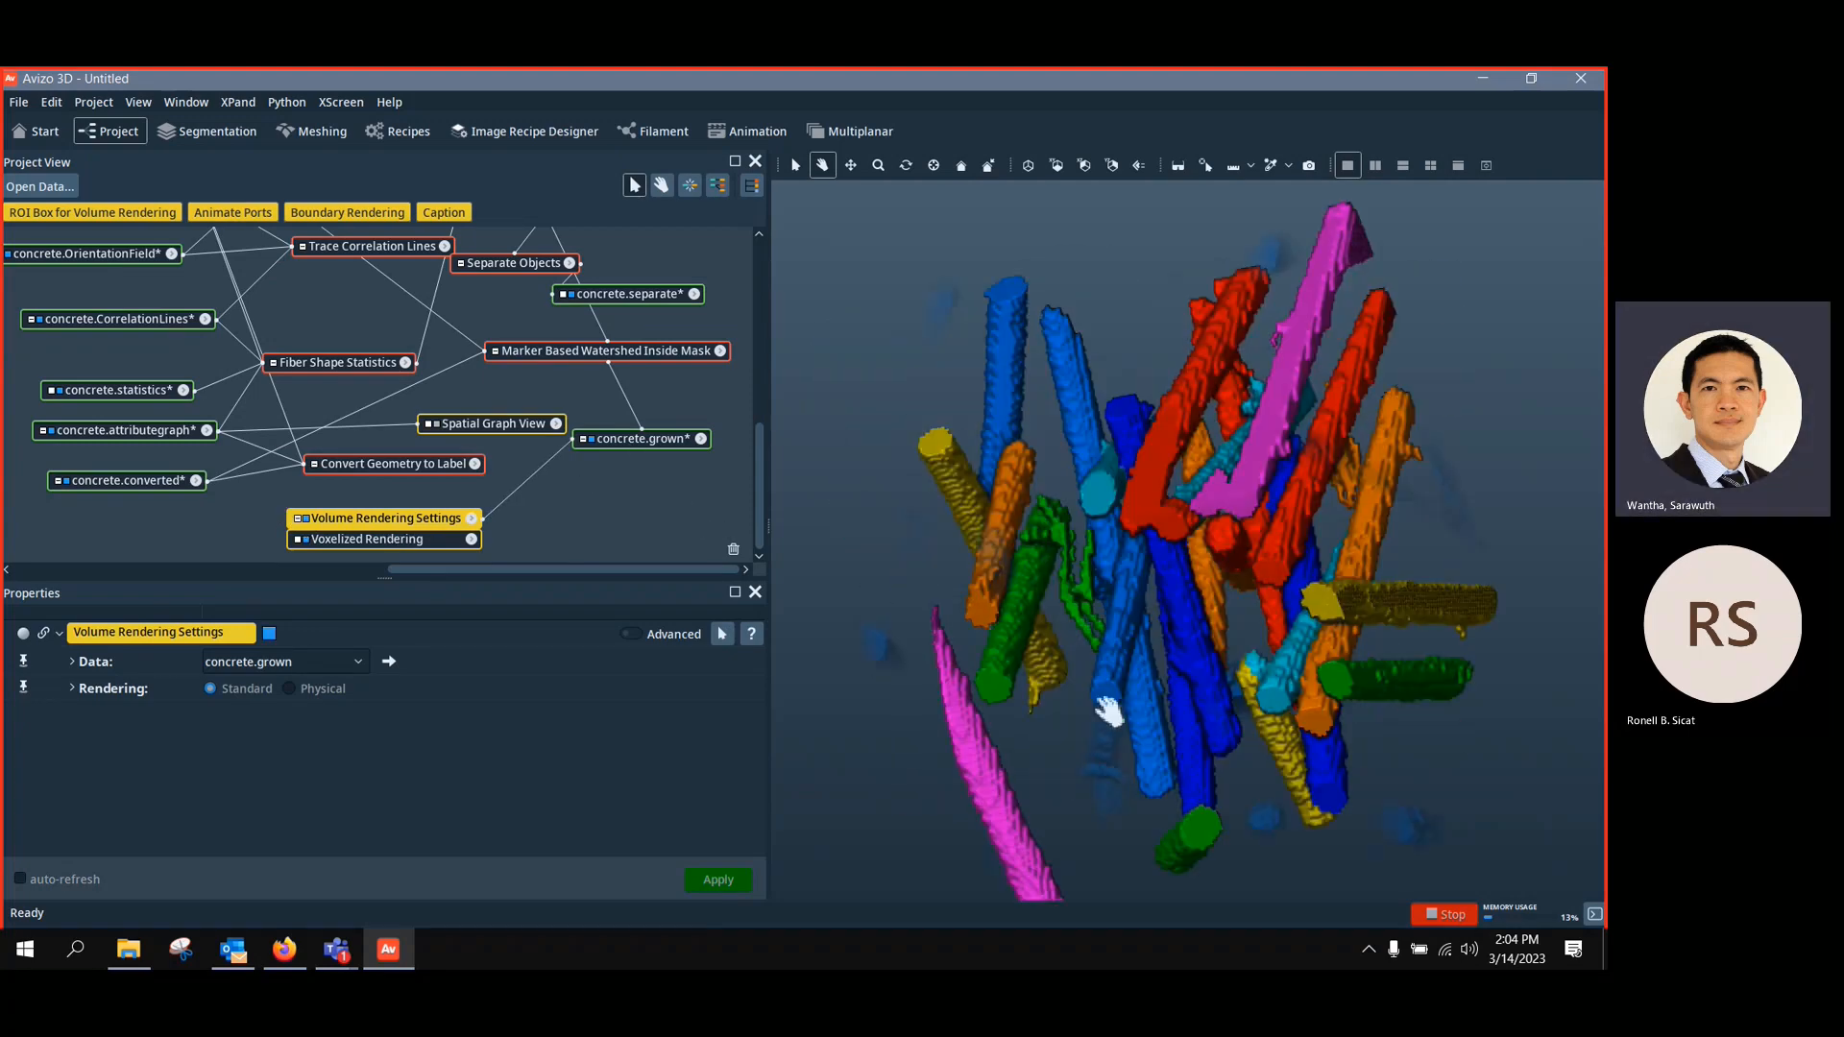
Delete Volume Rendering Settings(2) with its mask rendering and inspect the grown fibers from several angles
scroll(534, 325, up, 2)
scroll(534, 323, up, 2)
click(586, 282)
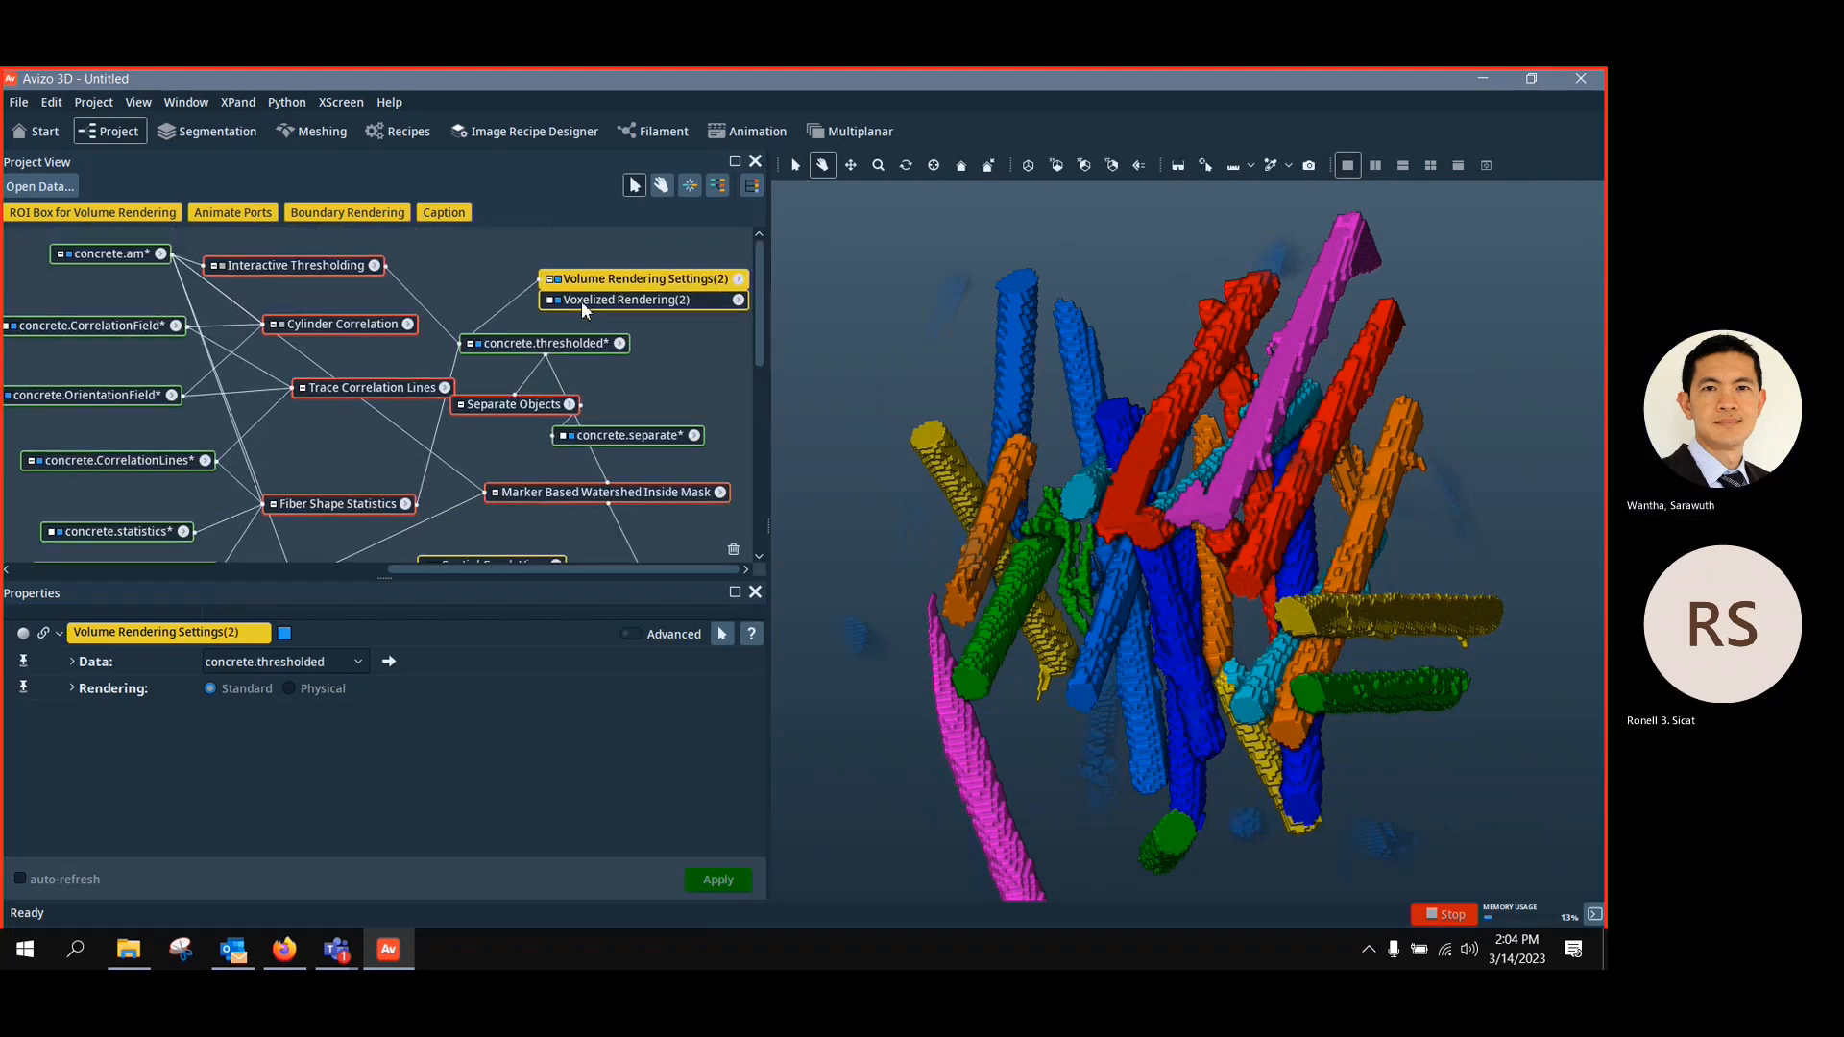
key(Delete)
drag(1296, 559, 1119, 581)
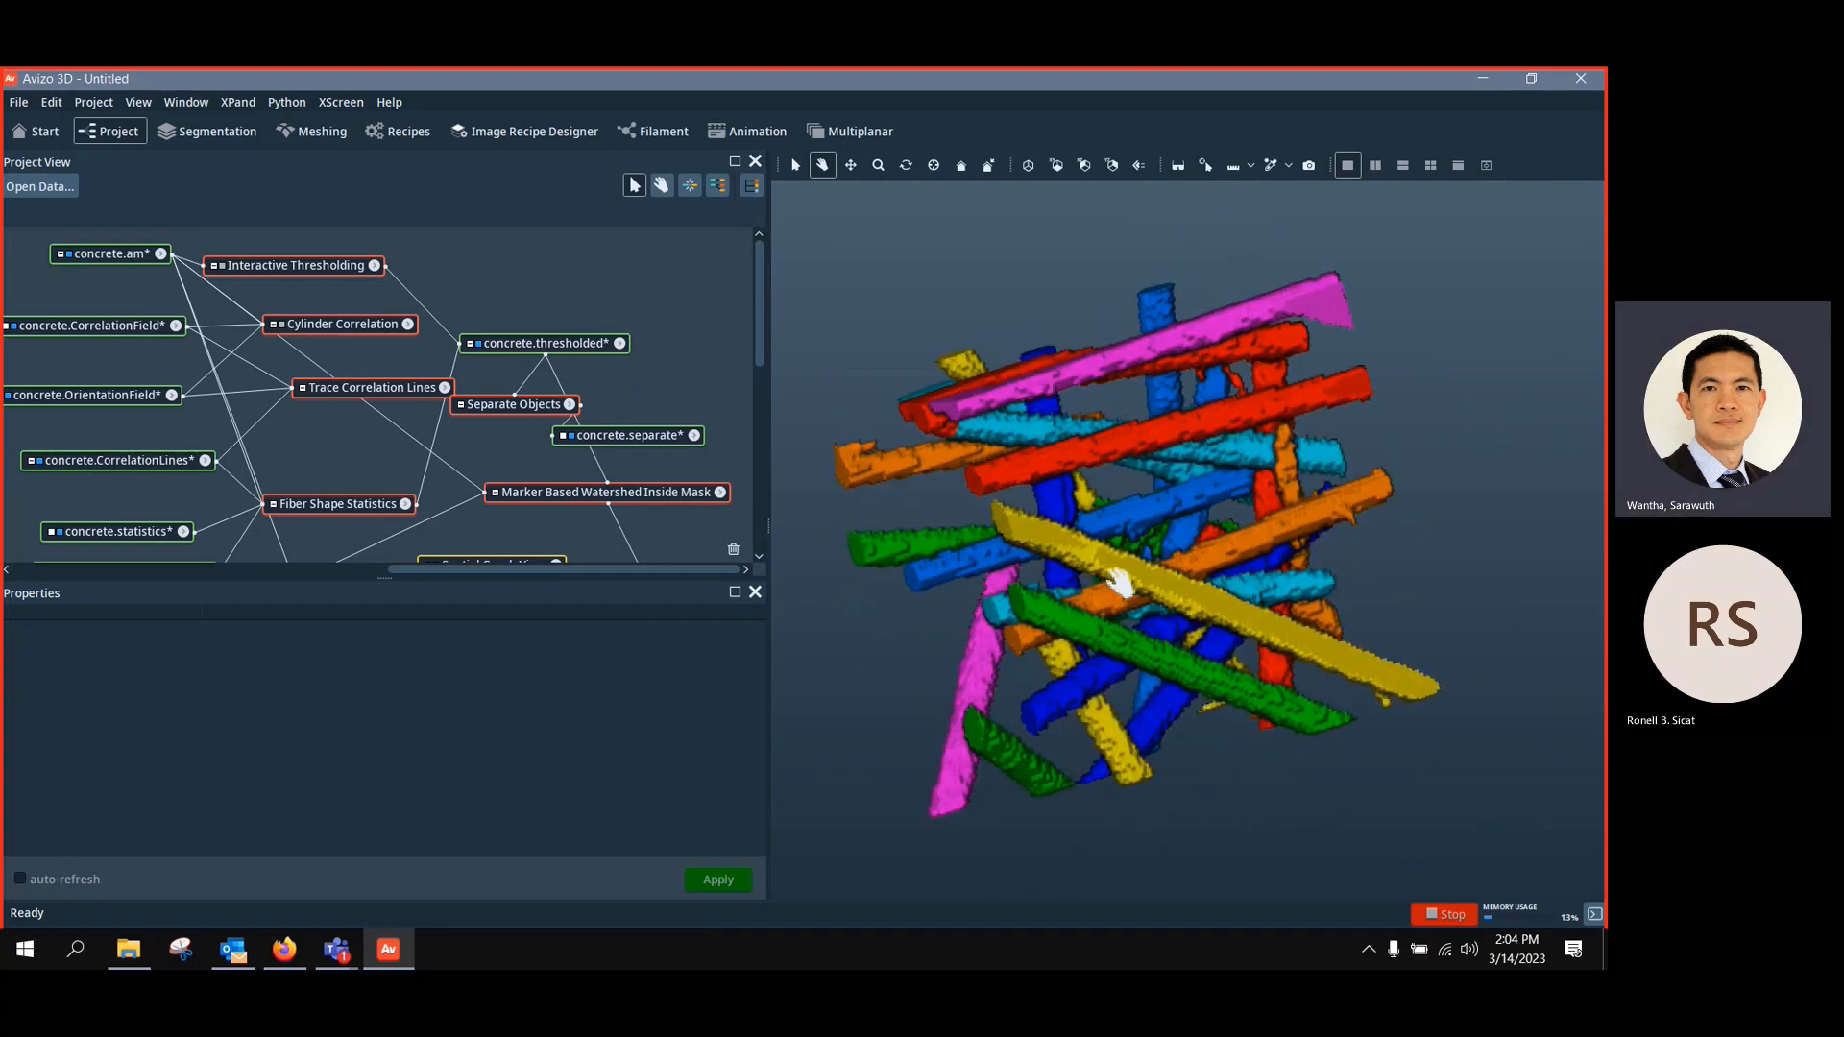
scroll(371, 471, down, 3)
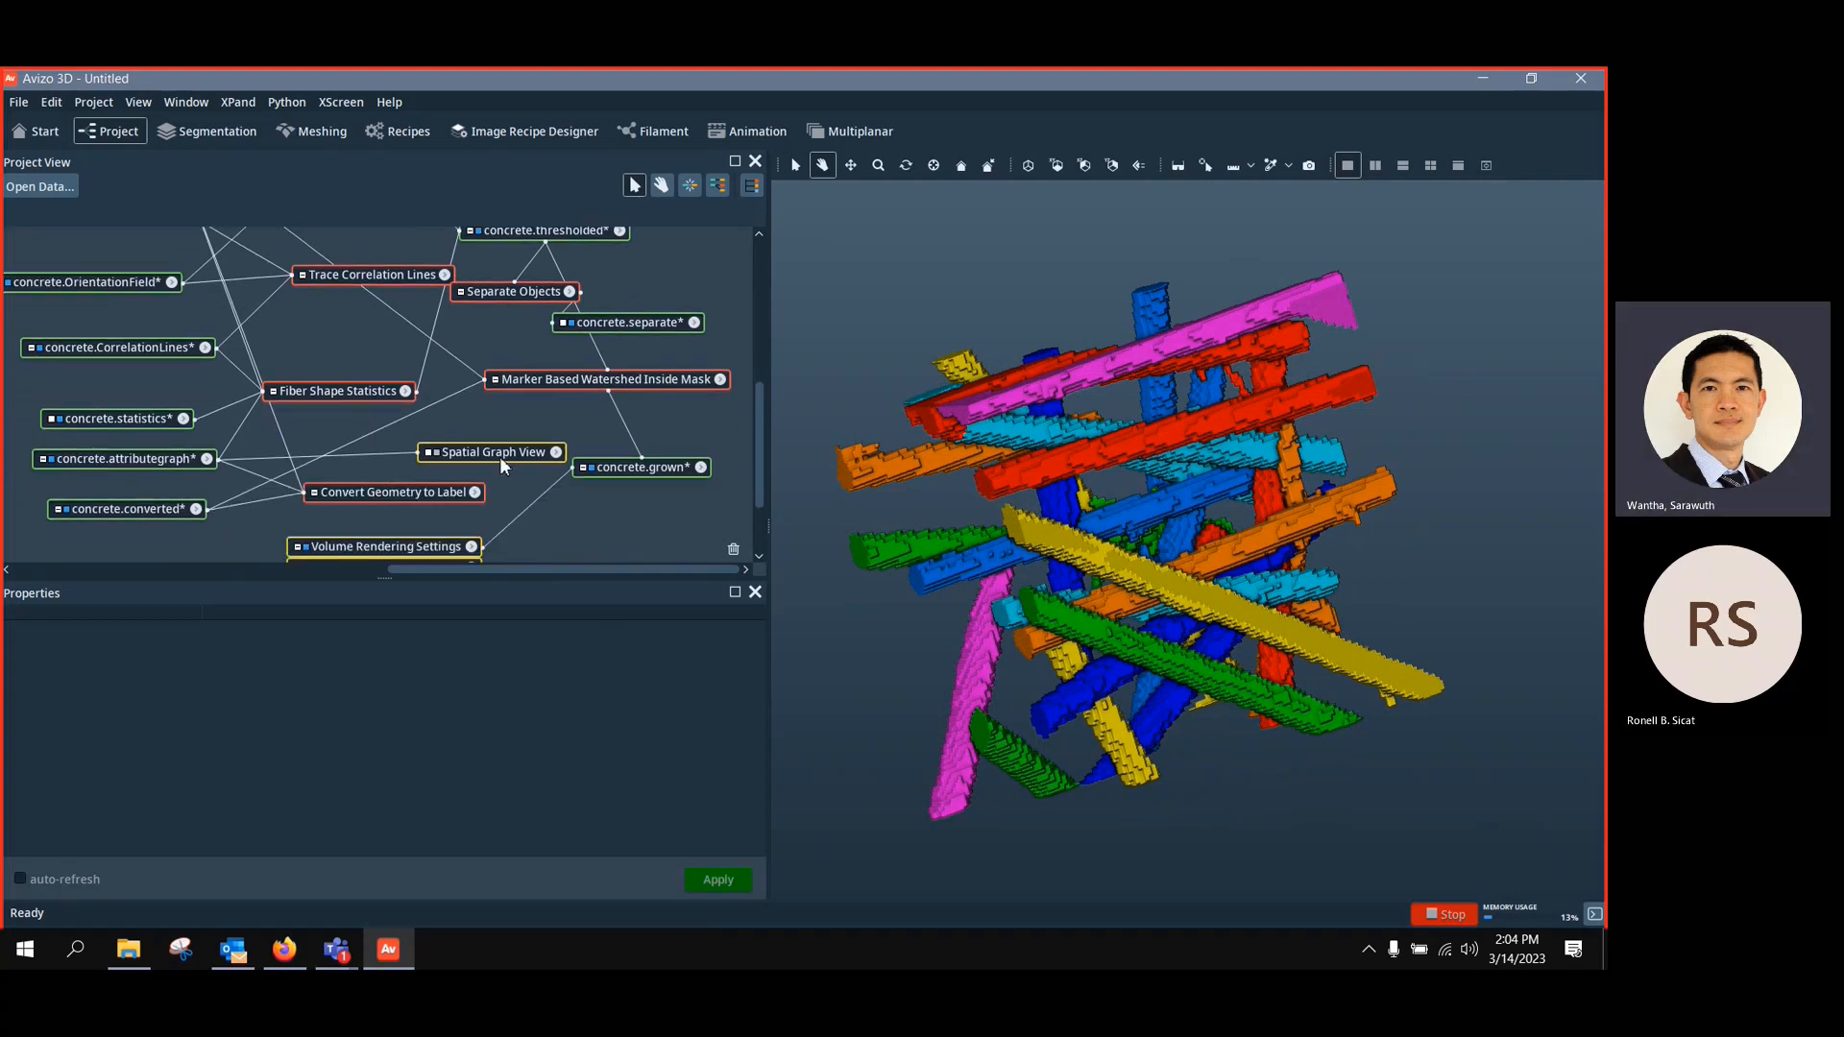
Enlarge the project network area and reposition Spatial Graph View and concrete.grown to tidy the module layout
drag(499, 457, 427, 466)
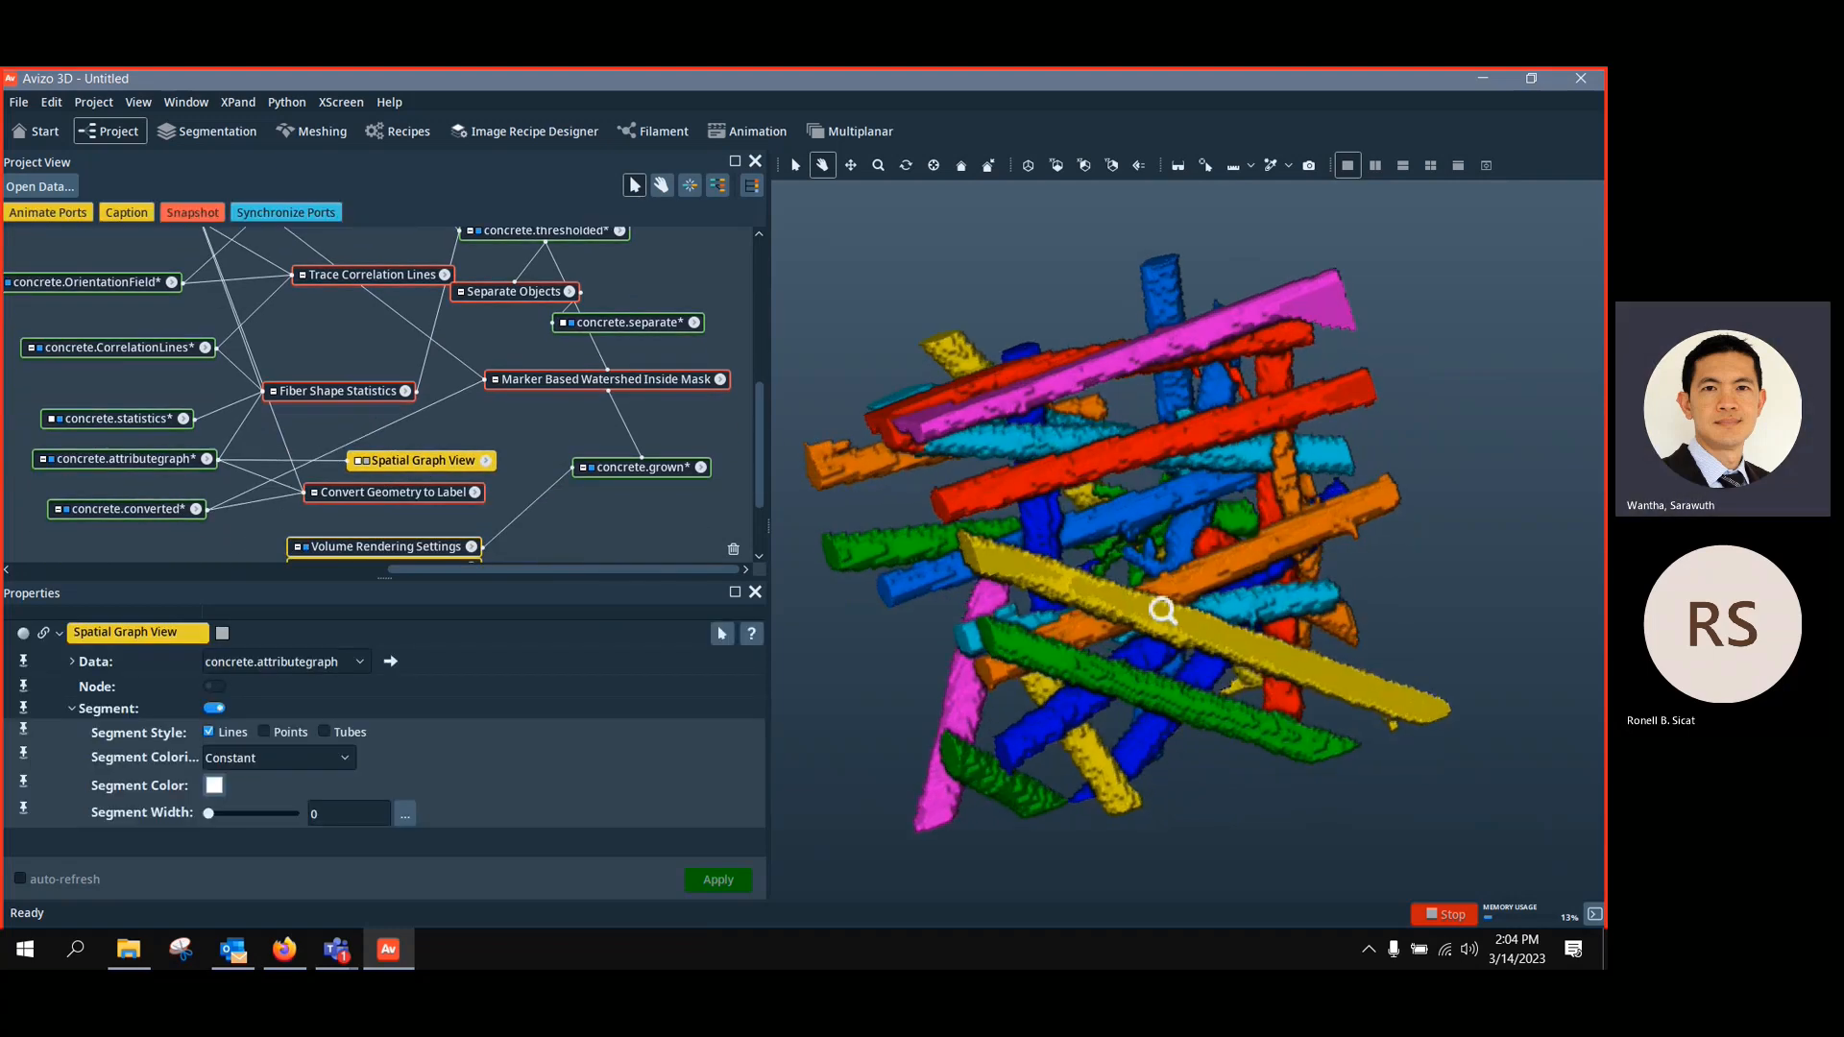
drag(1162, 611, 970, 492)
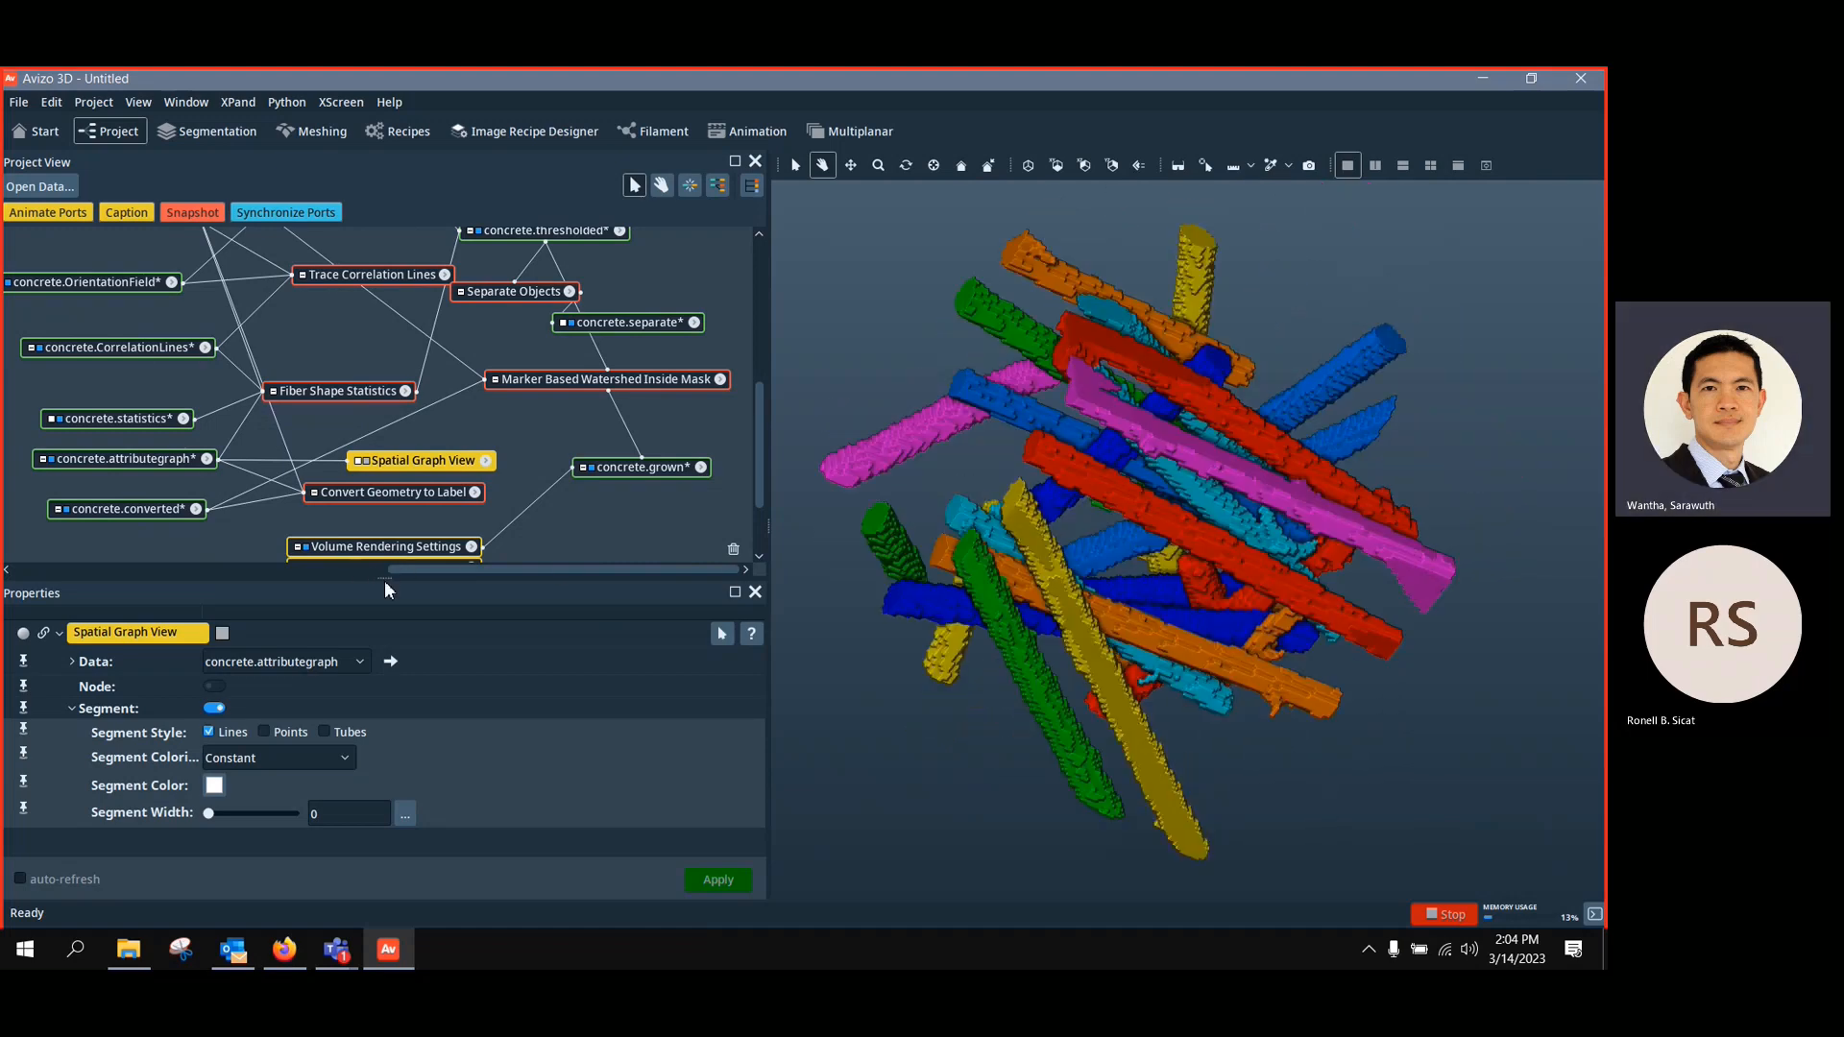
drag(388, 577, 388, 605)
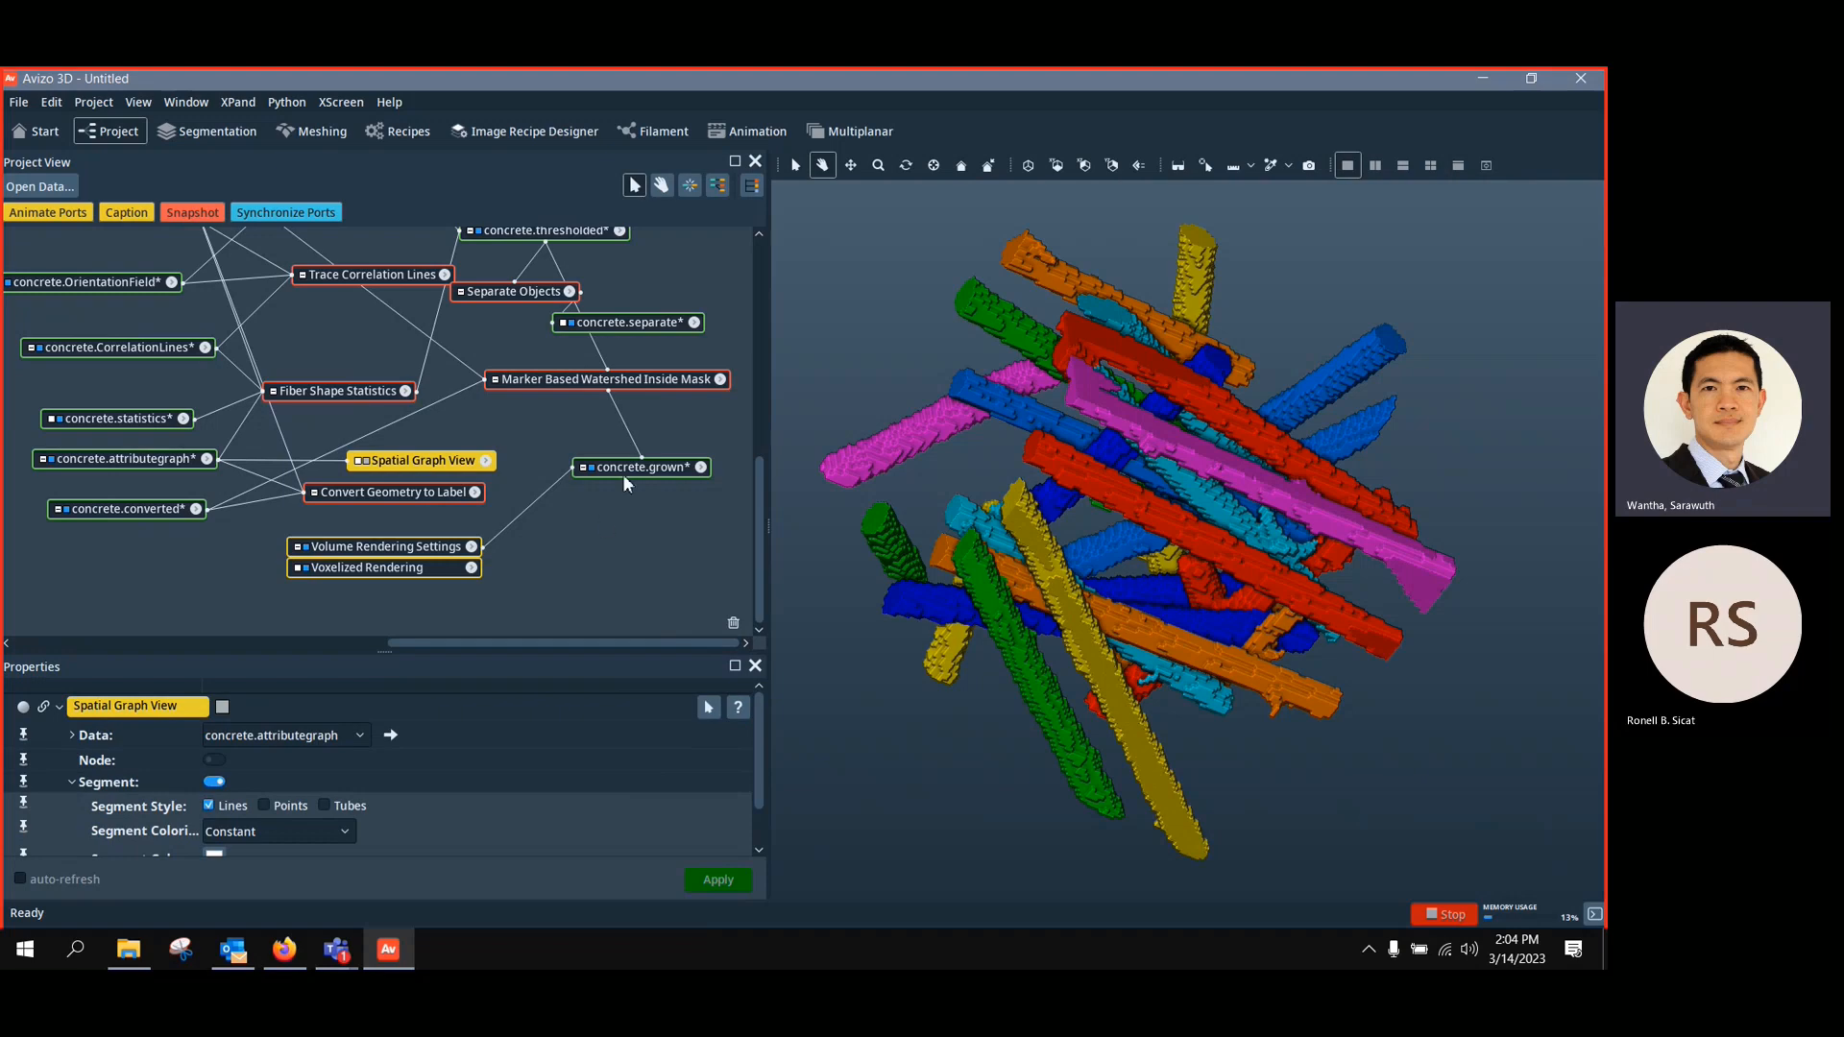
drag(624, 482, 617, 507)
drag(1131, 548, 1359, 758)
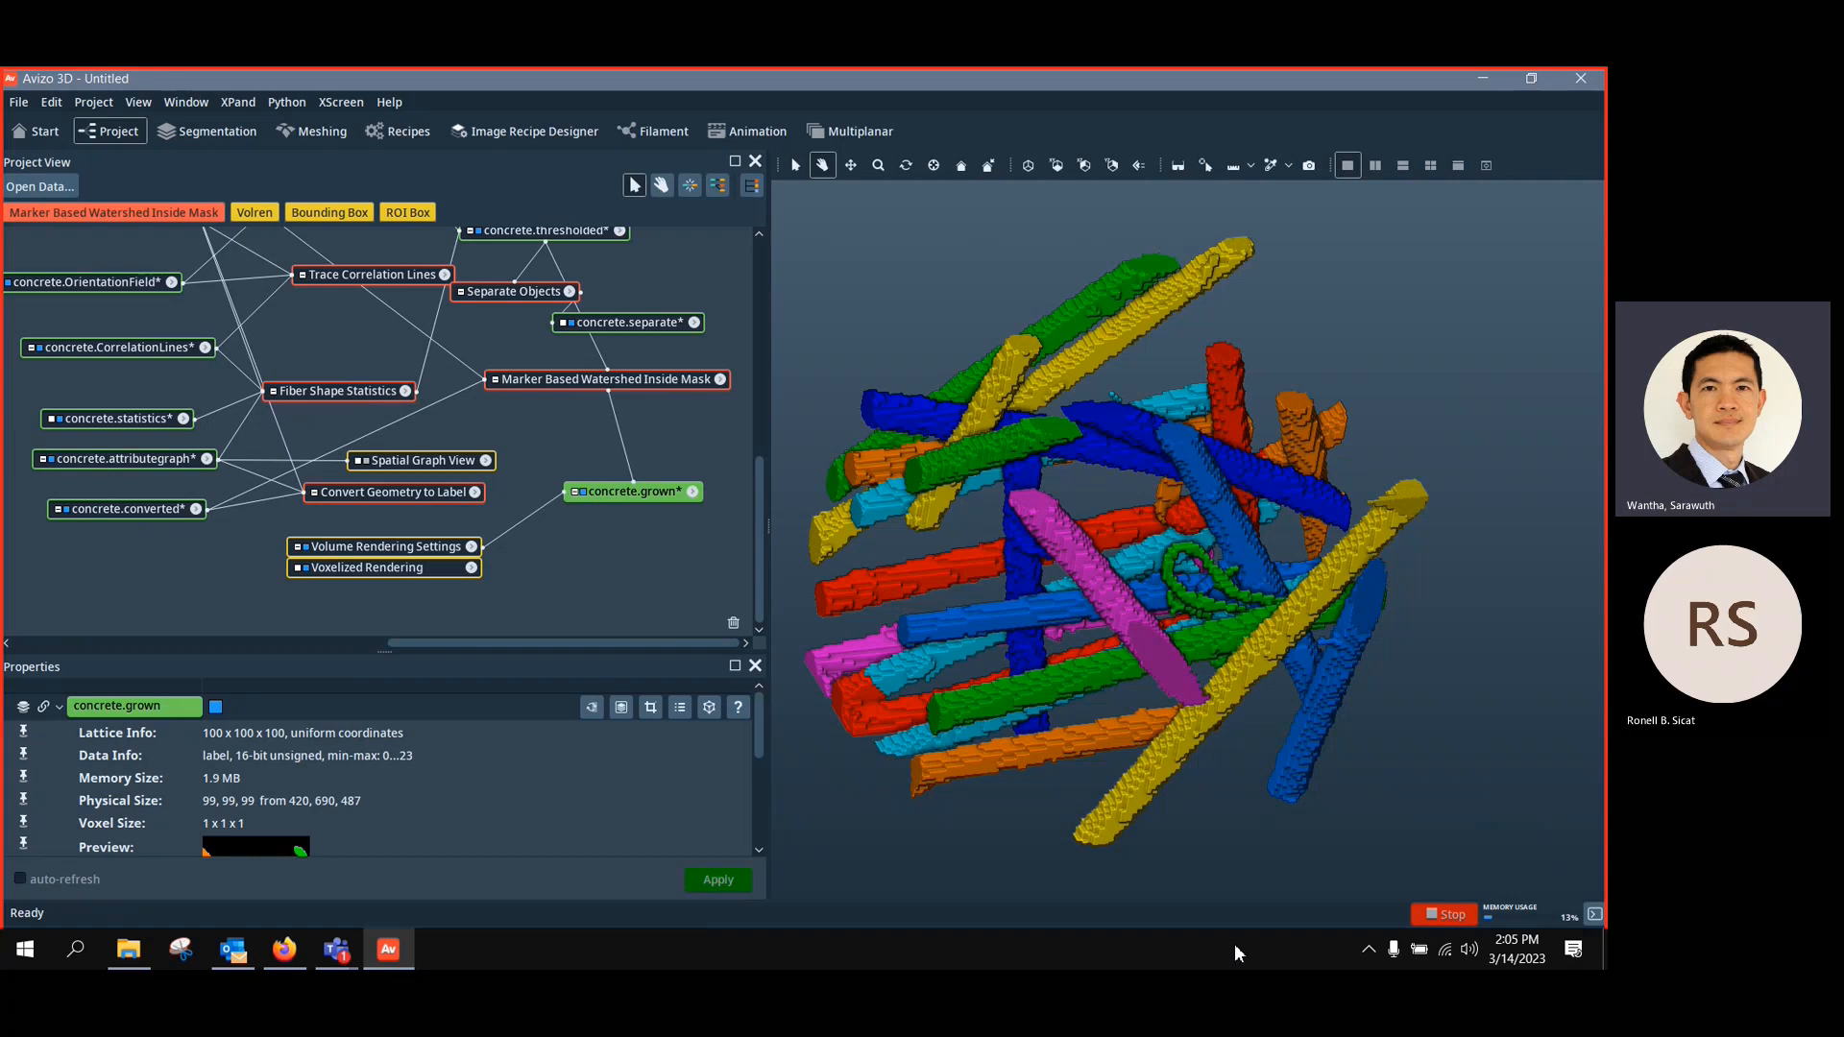
Attach a Label Interfaces module to concrete.grown, place it below that data, and run it
right_click(620, 493)
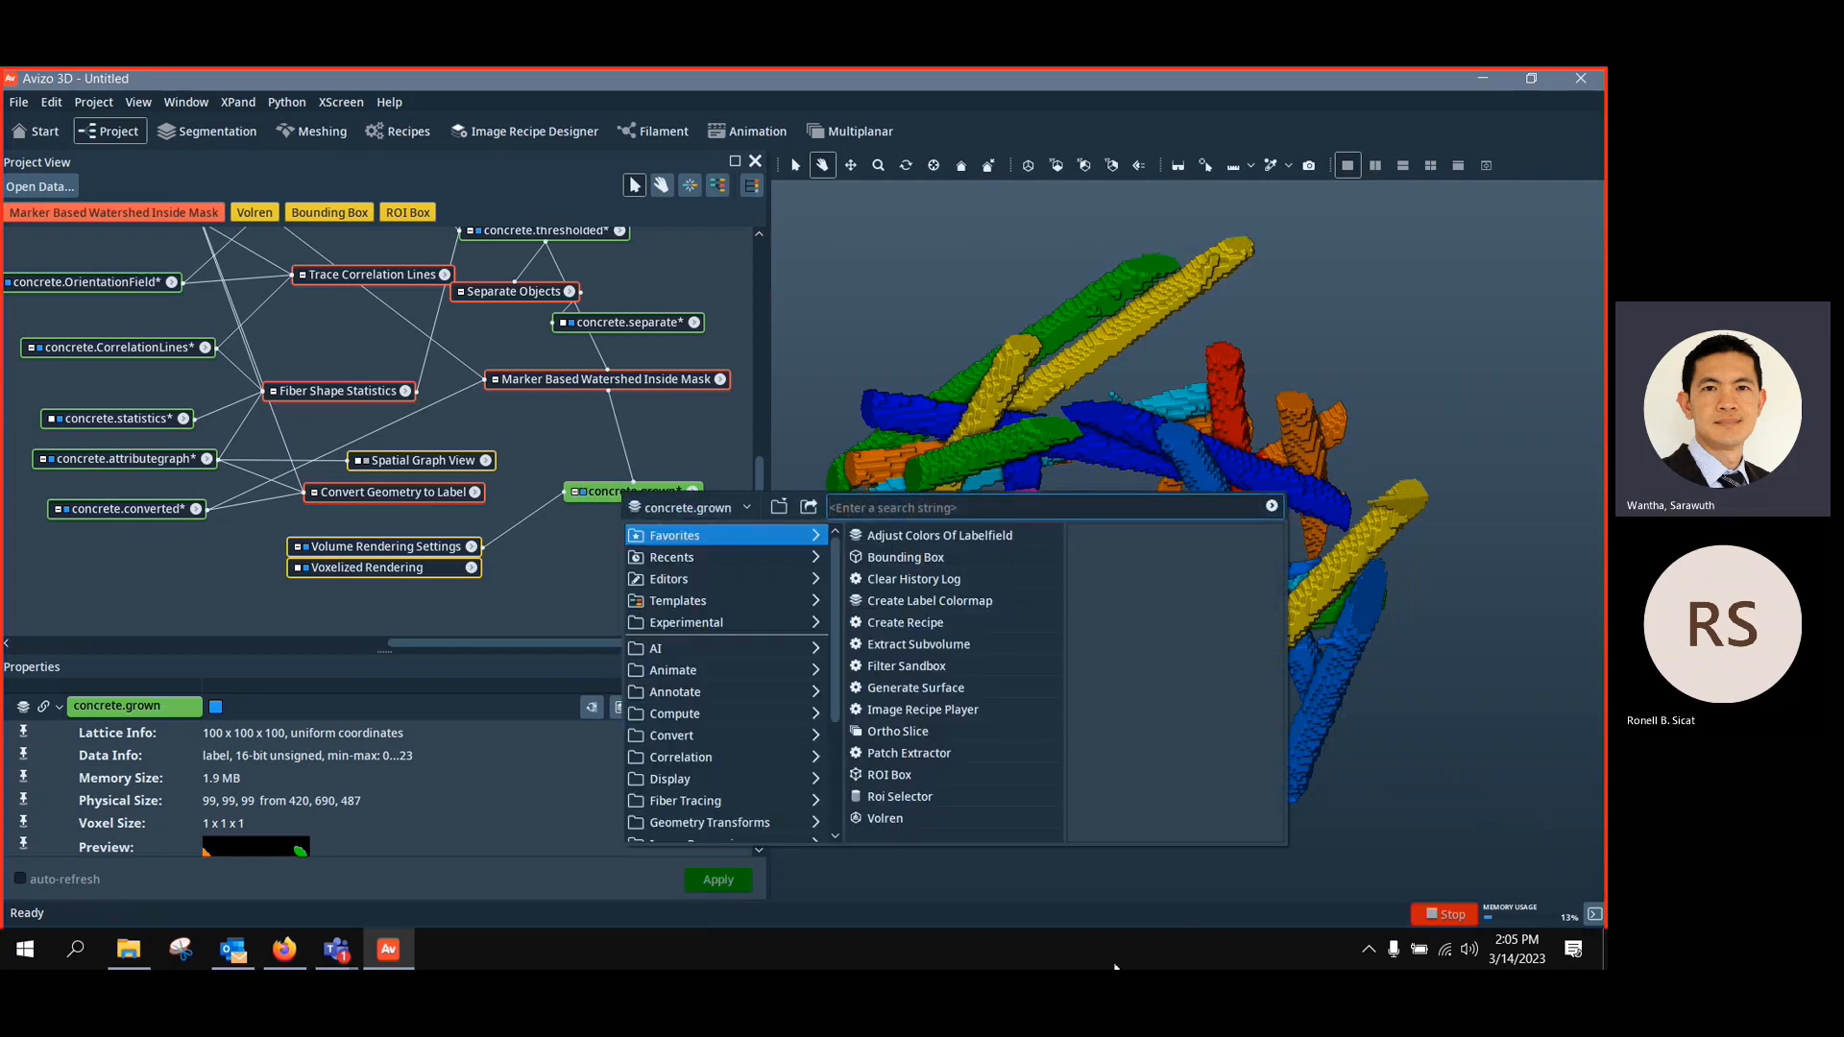
text(label)
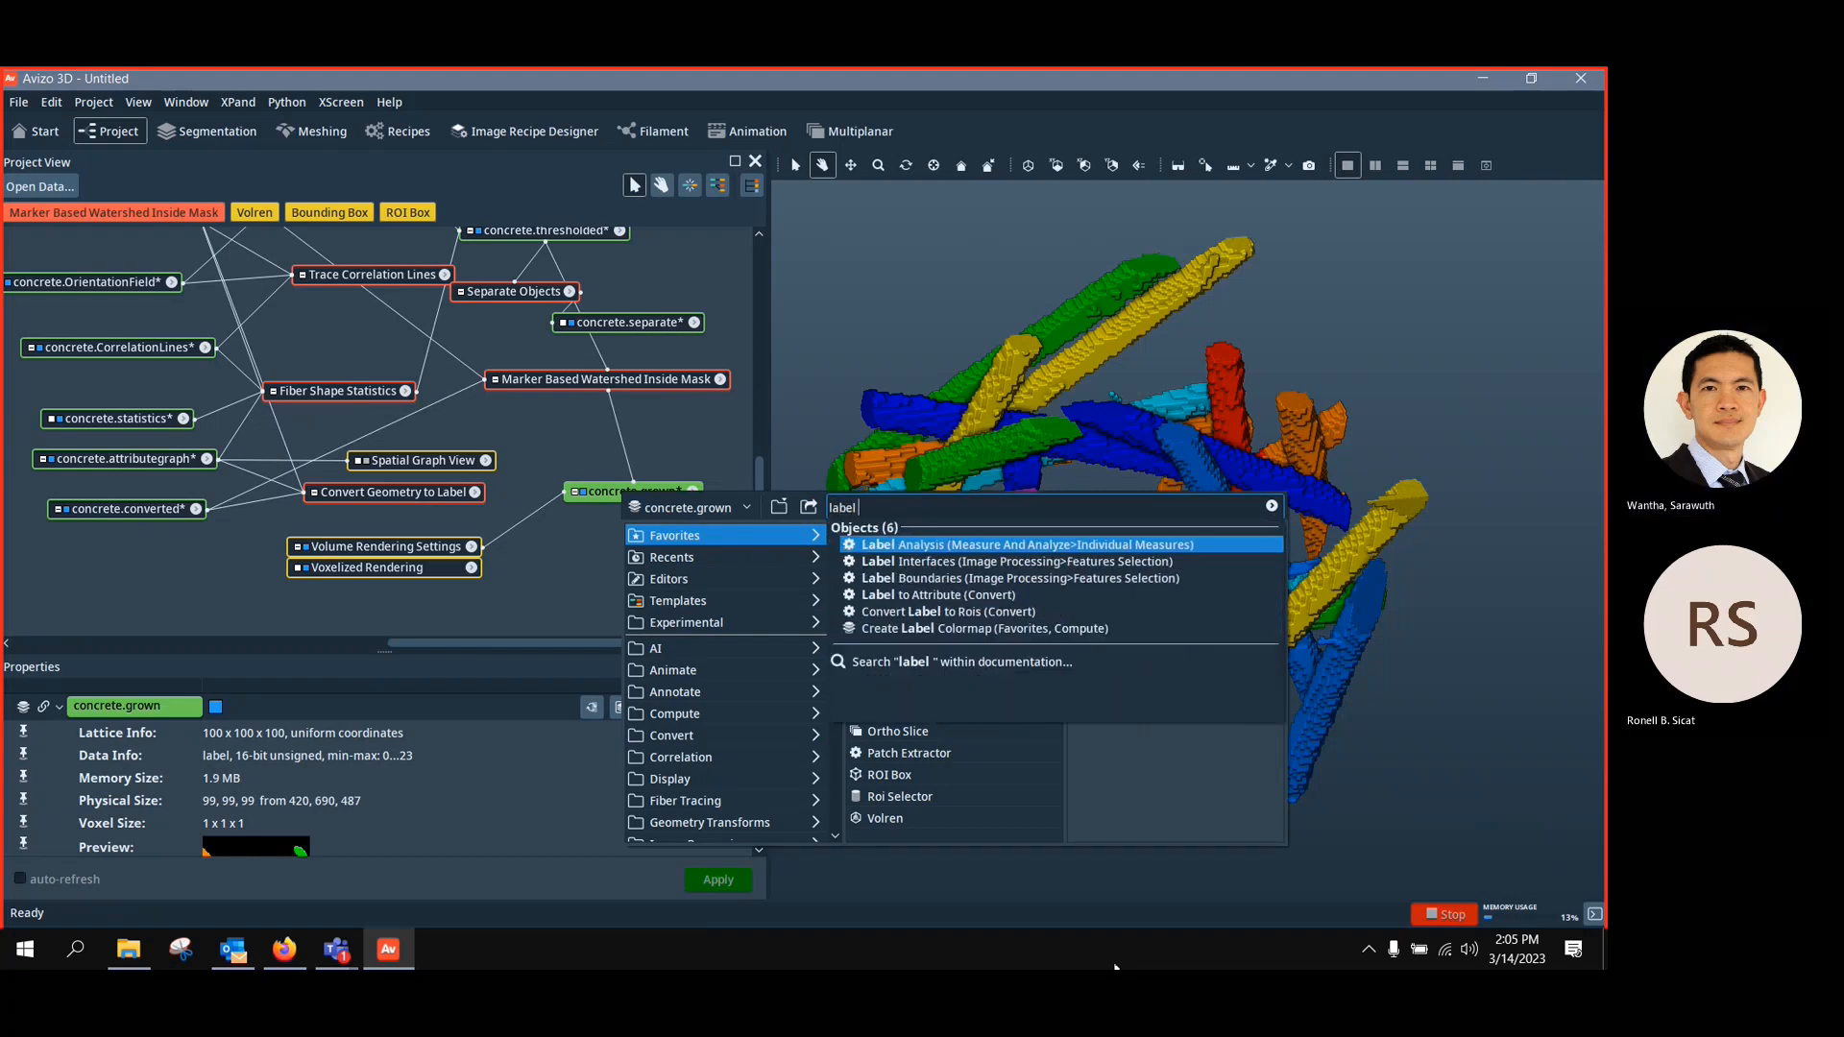
click(971, 563)
drag(176, 538, 583, 562)
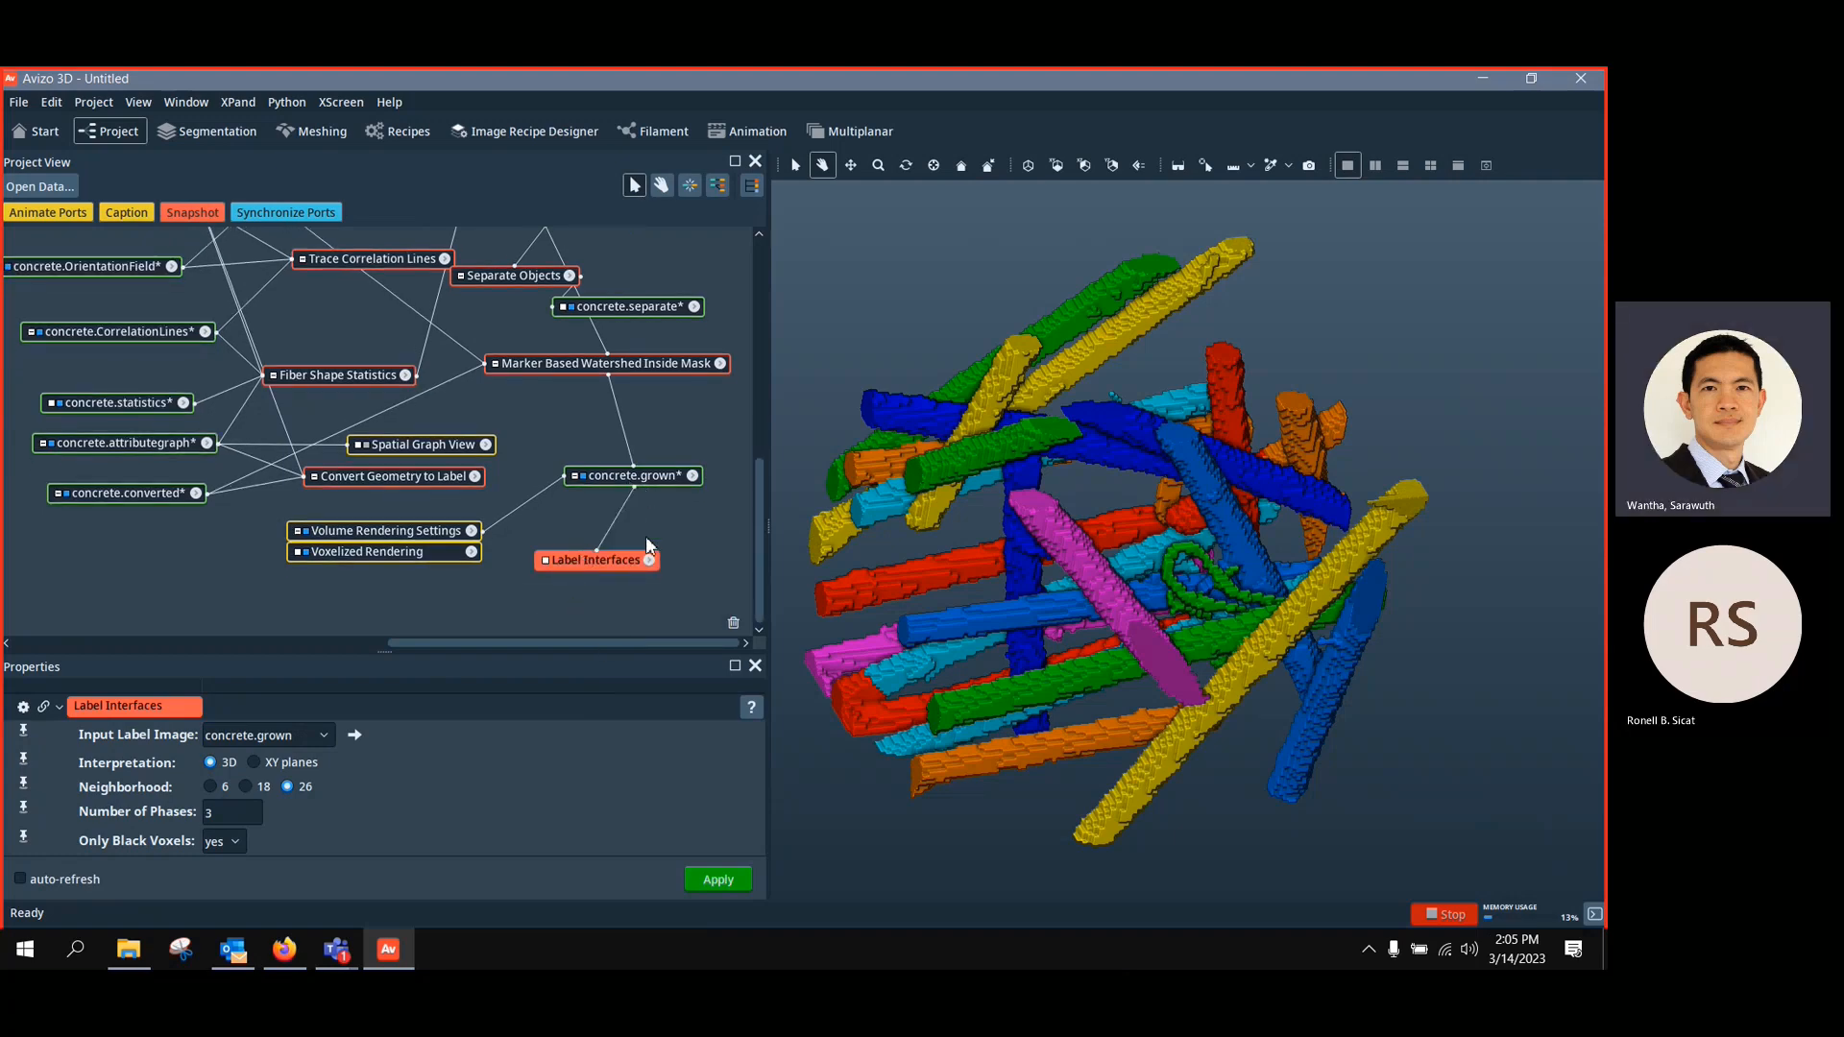
drag(1087, 582, 1185, 483)
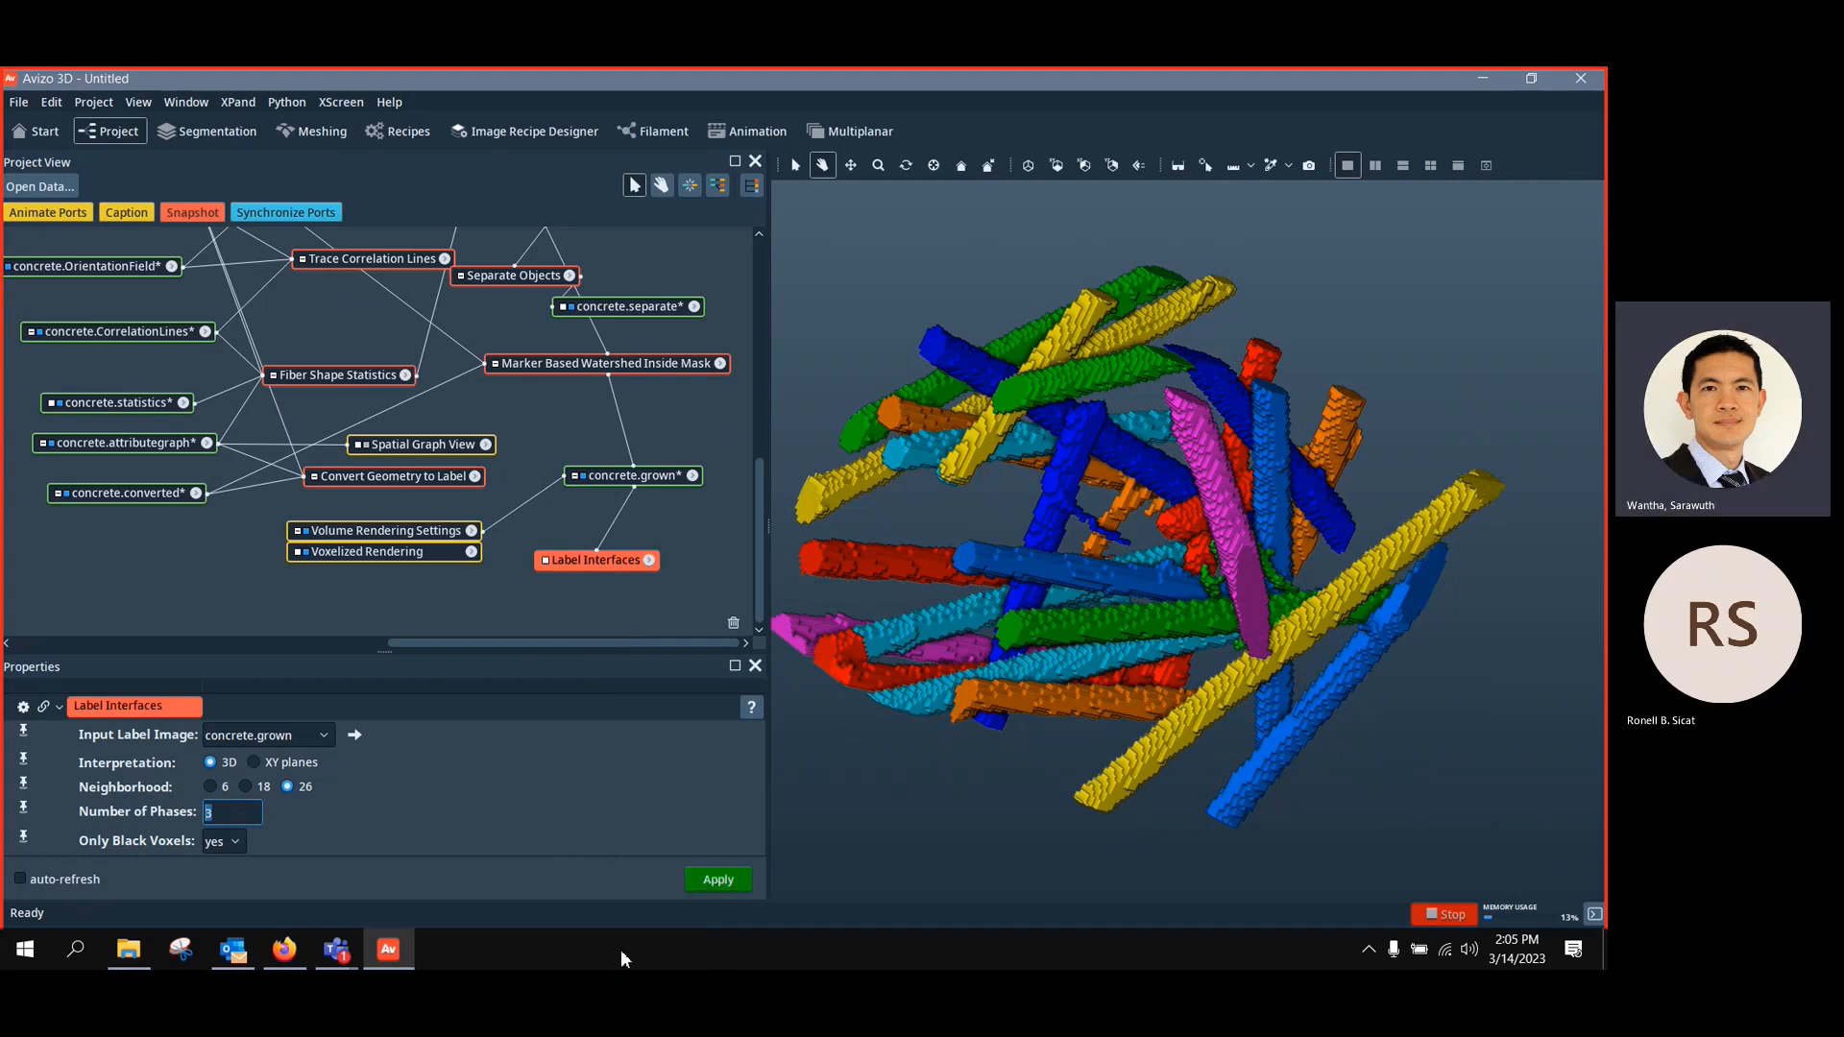
click(718, 880)
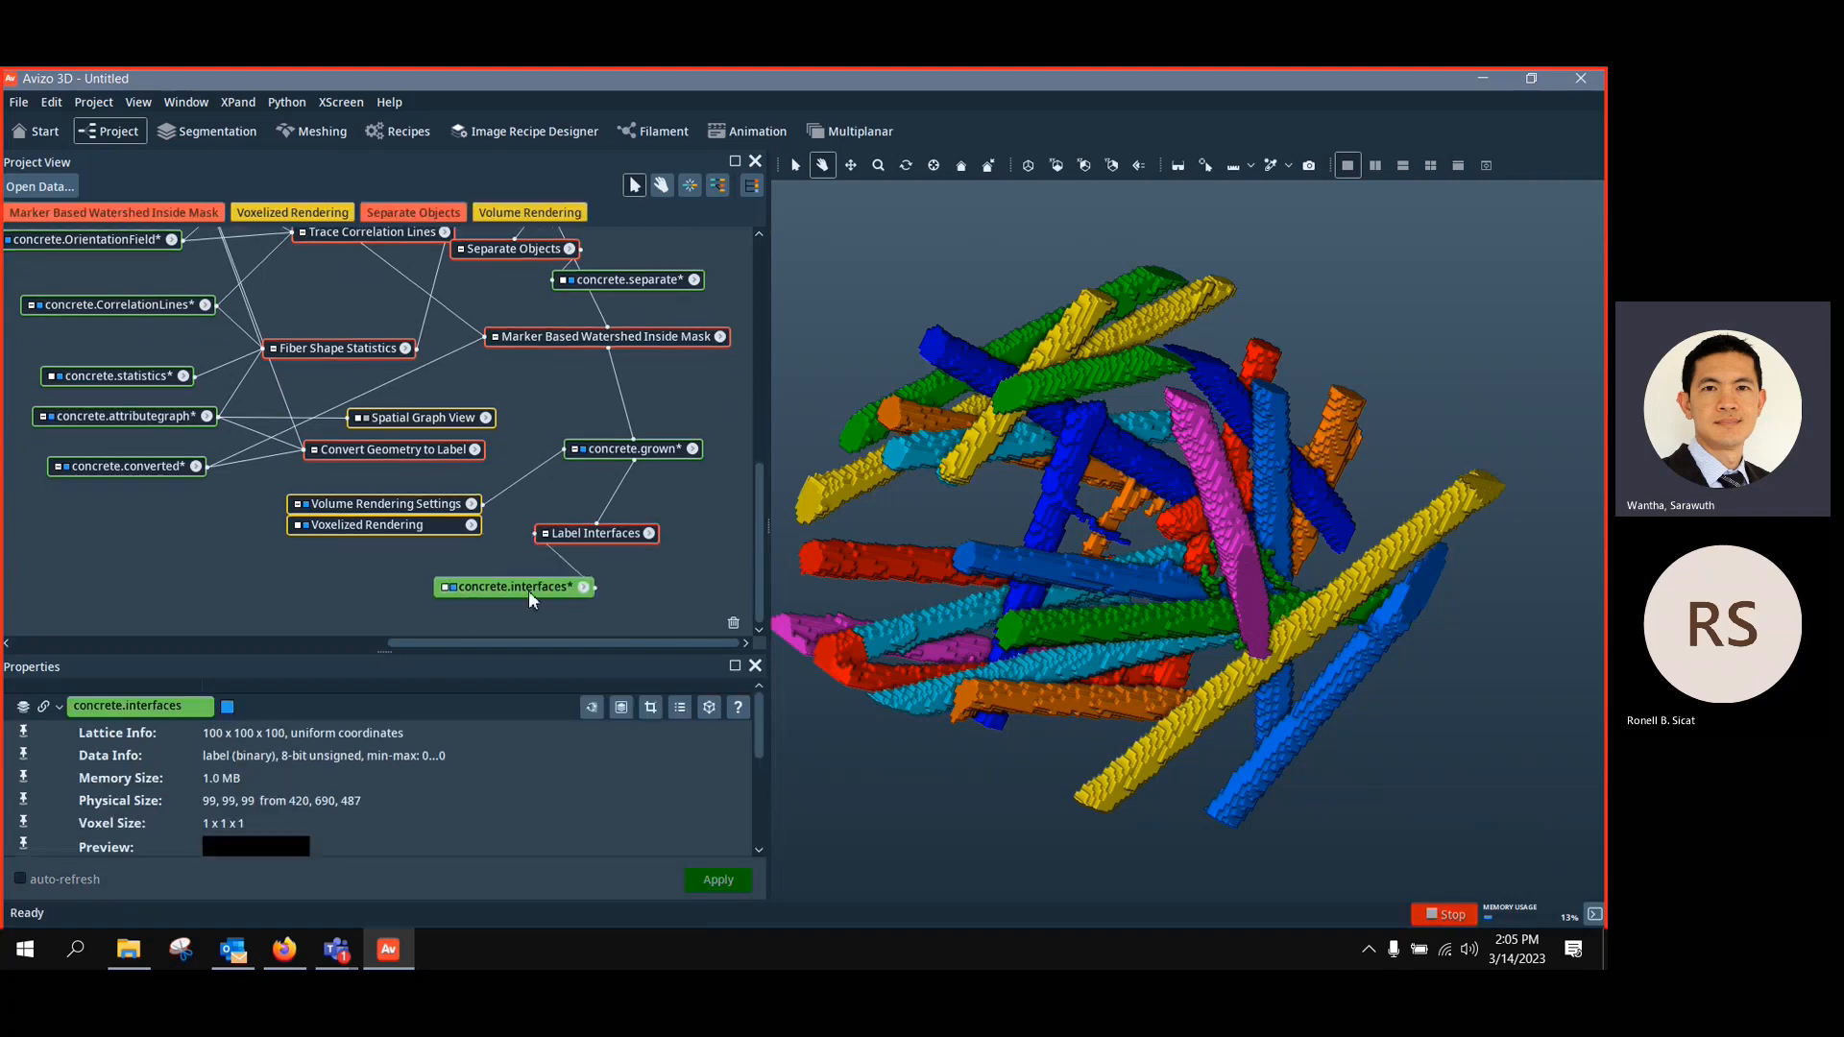
Place concrete.interfaces below Label Interfaces, connect Volume Rendering Settings to it, and rerun Label Interfaces with 2 phases
drag(530, 590, 575, 593)
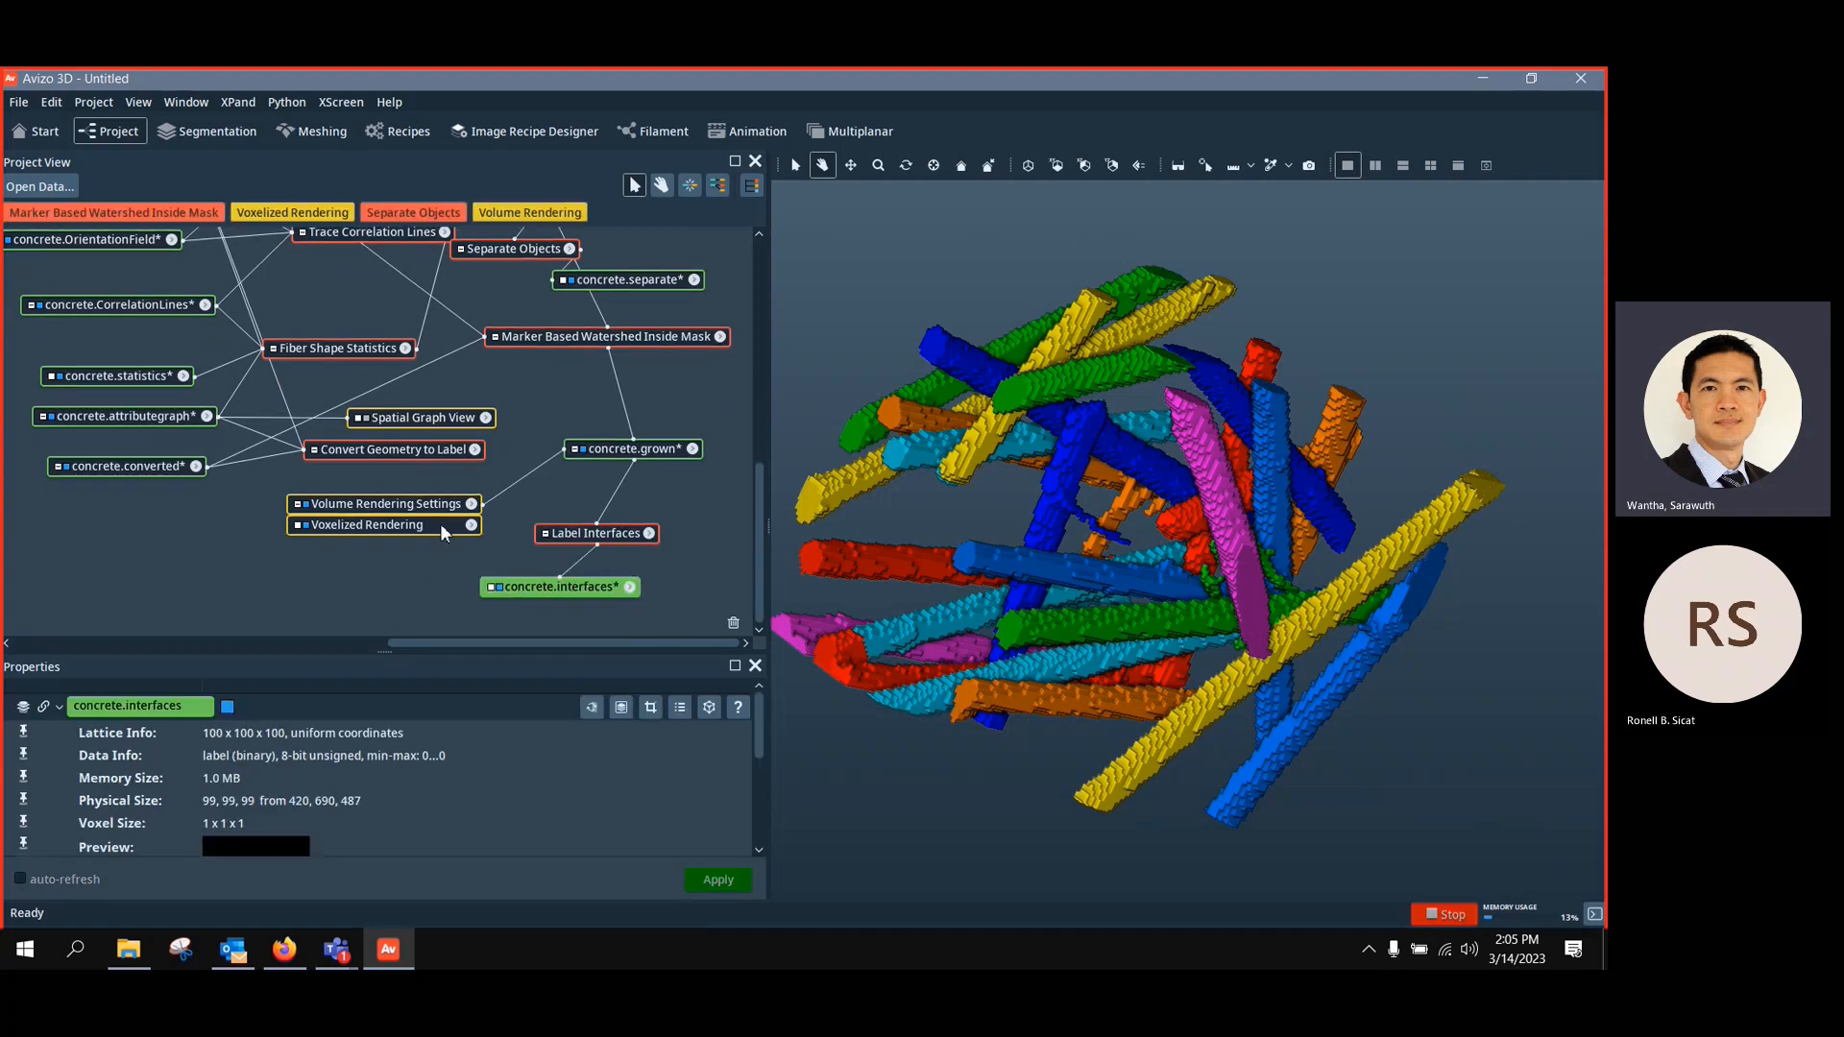
click(517, 588)
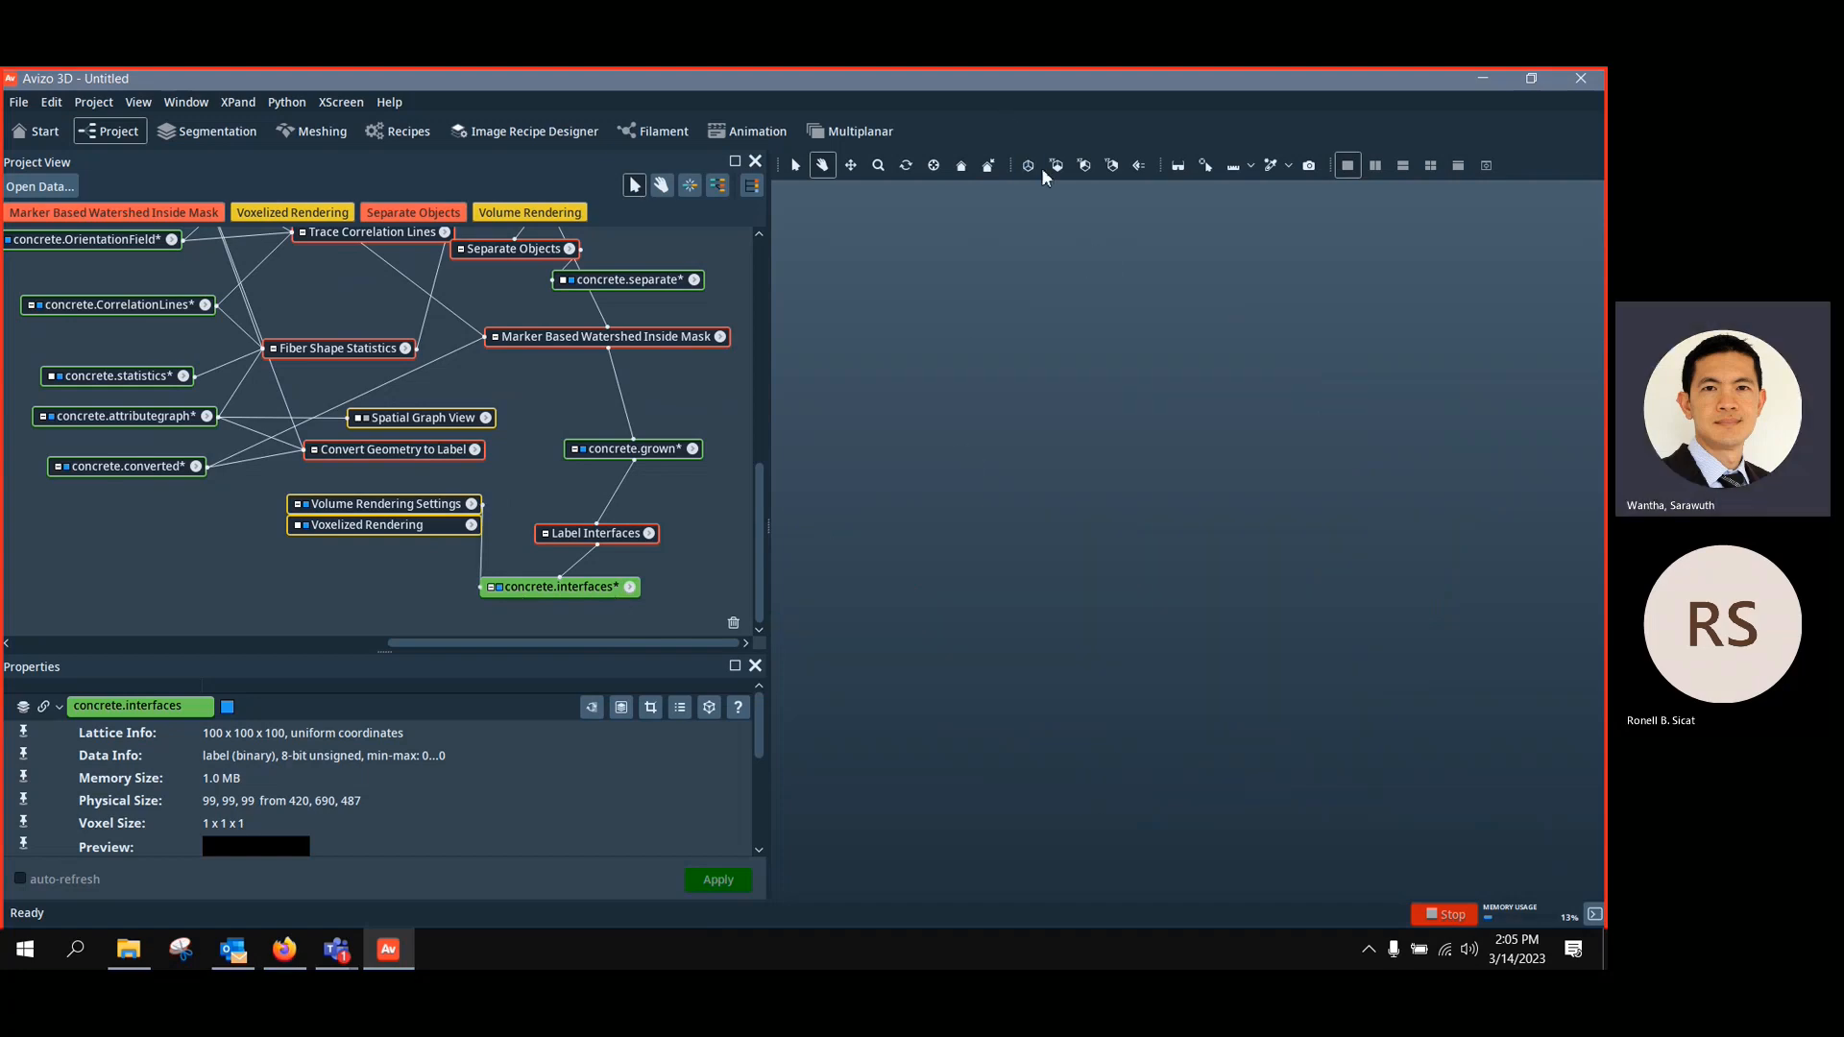
click(609, 532)
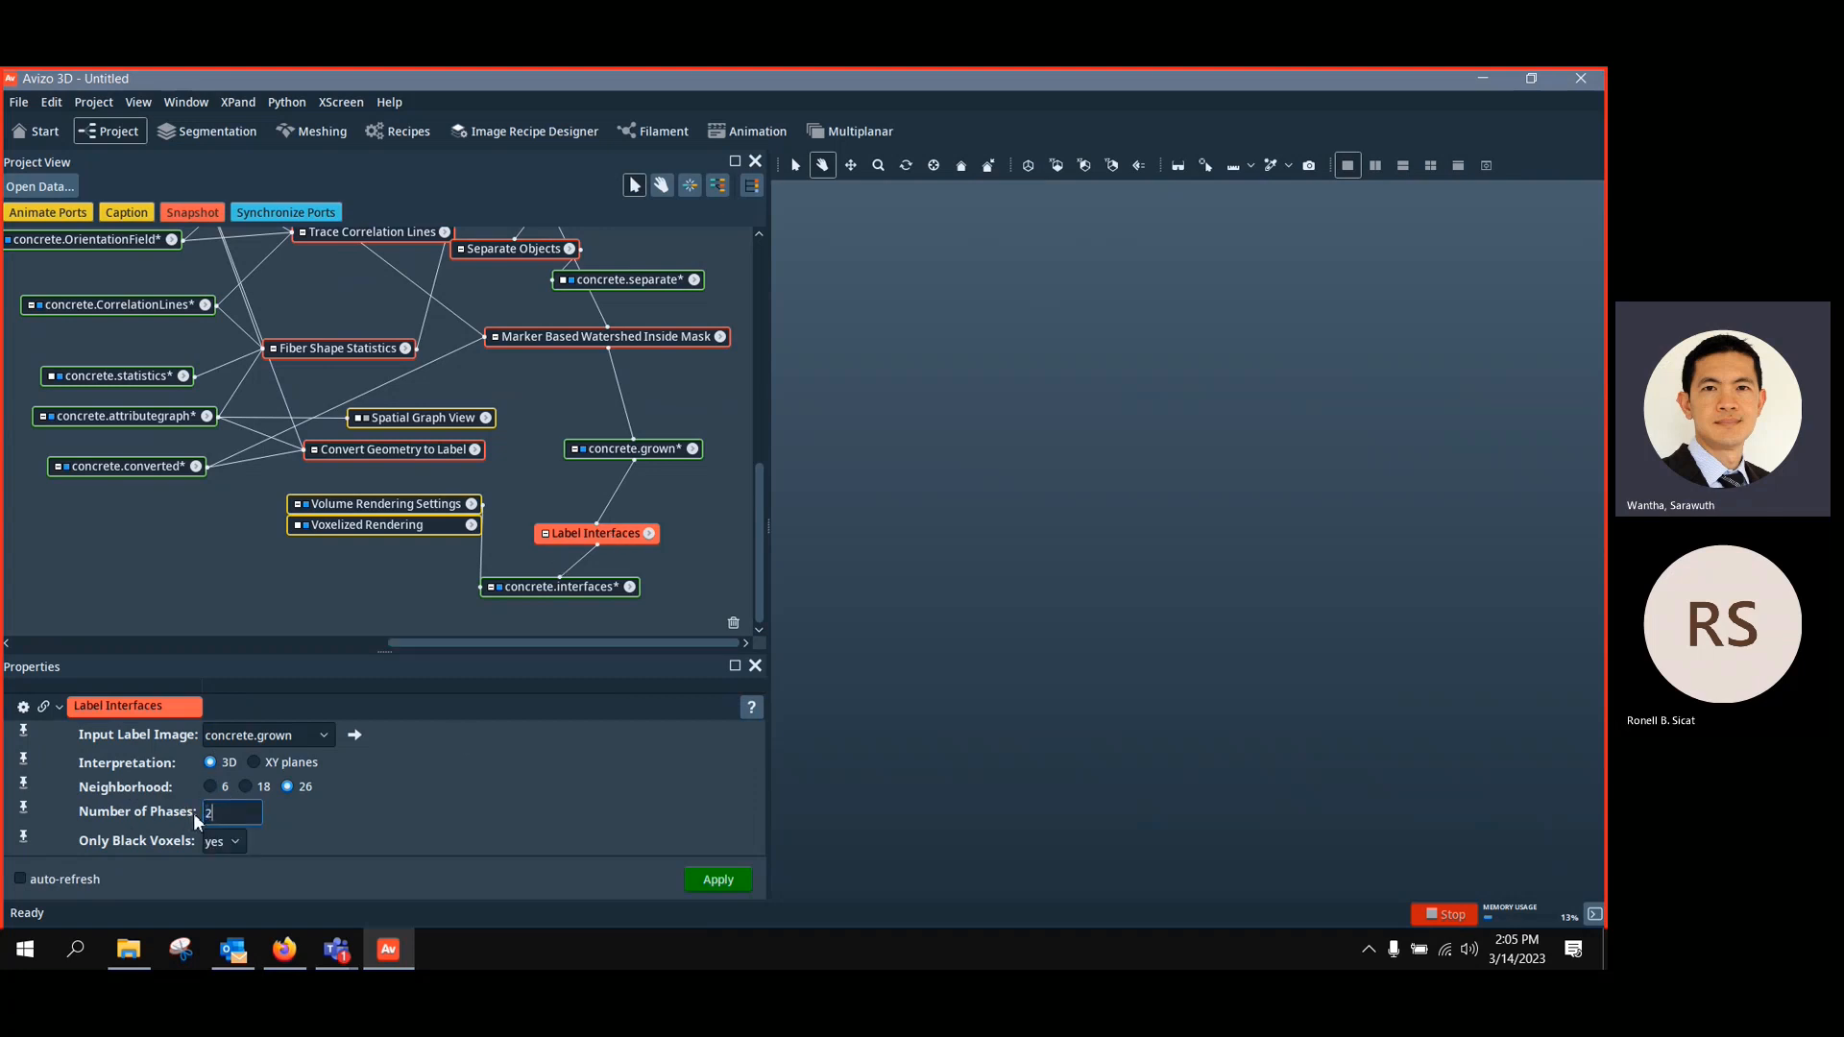
click(726, 880)
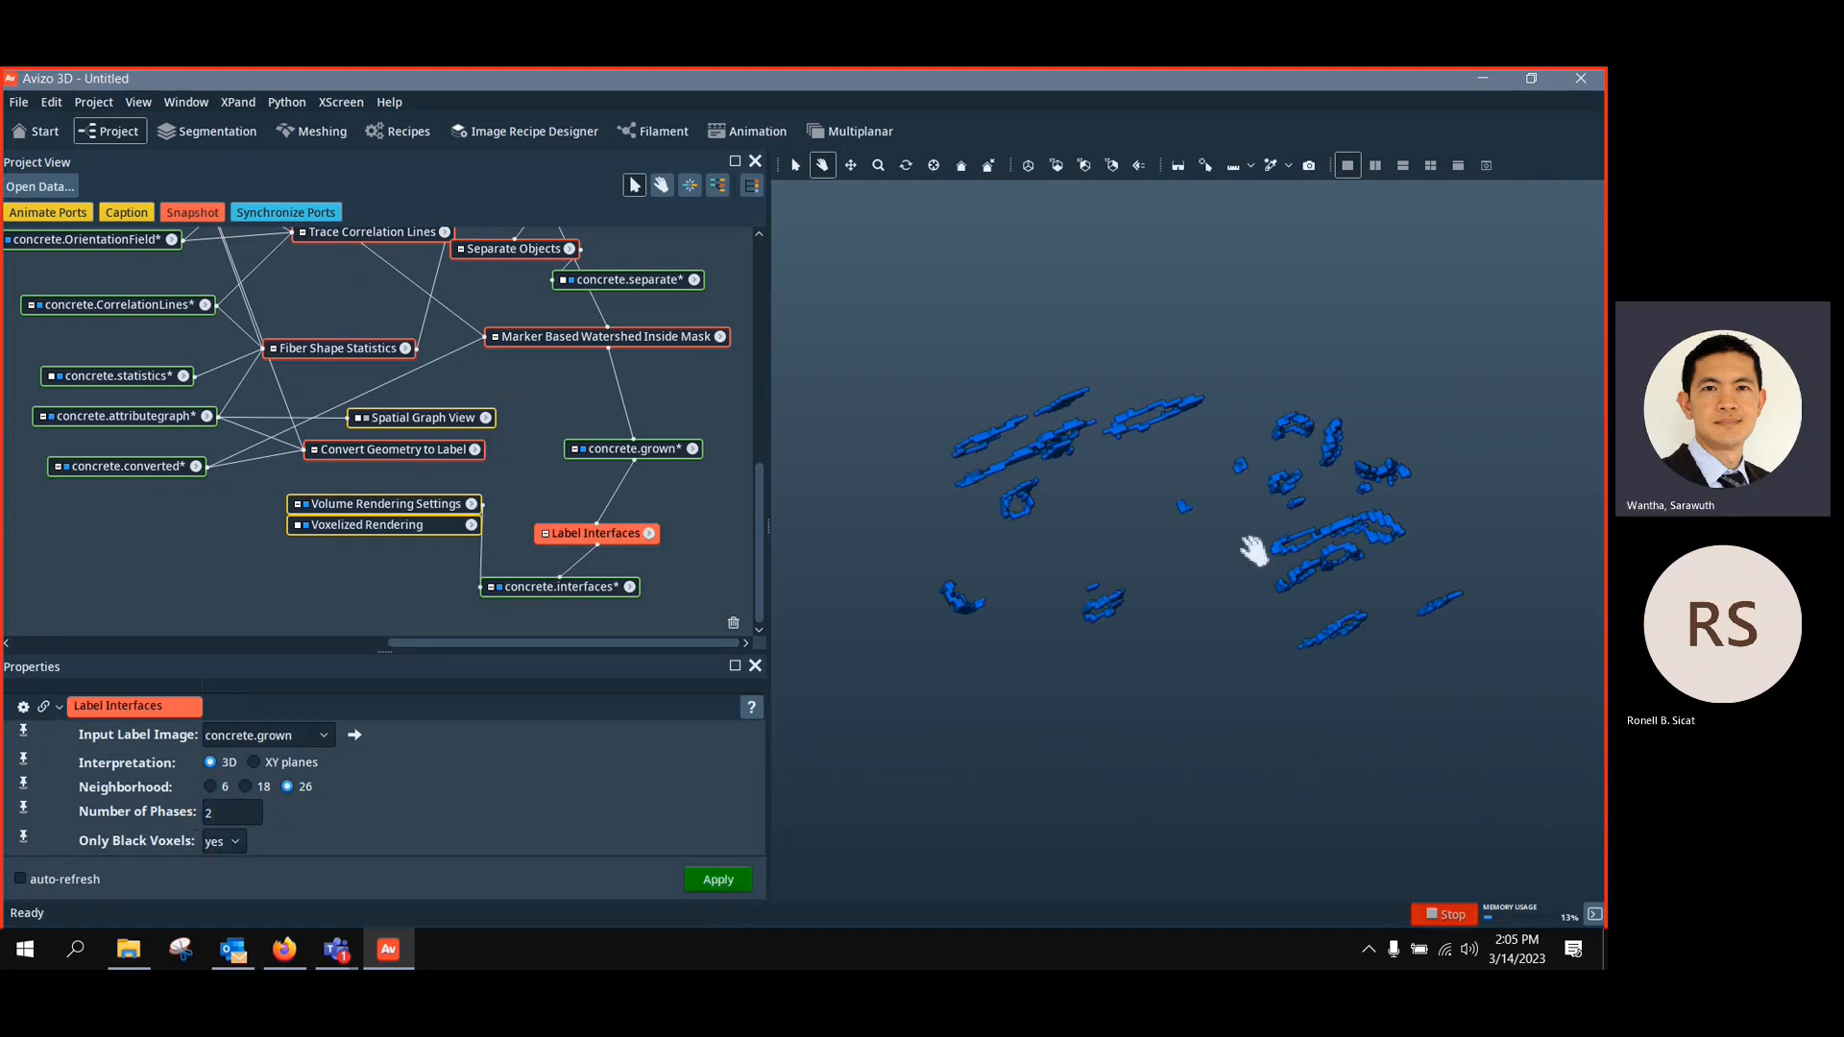
drag(1254, 551, 1342, 884)
Add a volume rendering of the original concrete.am data and inspect the fibers together with the interfaces
scroll(590, 481, up, 2)
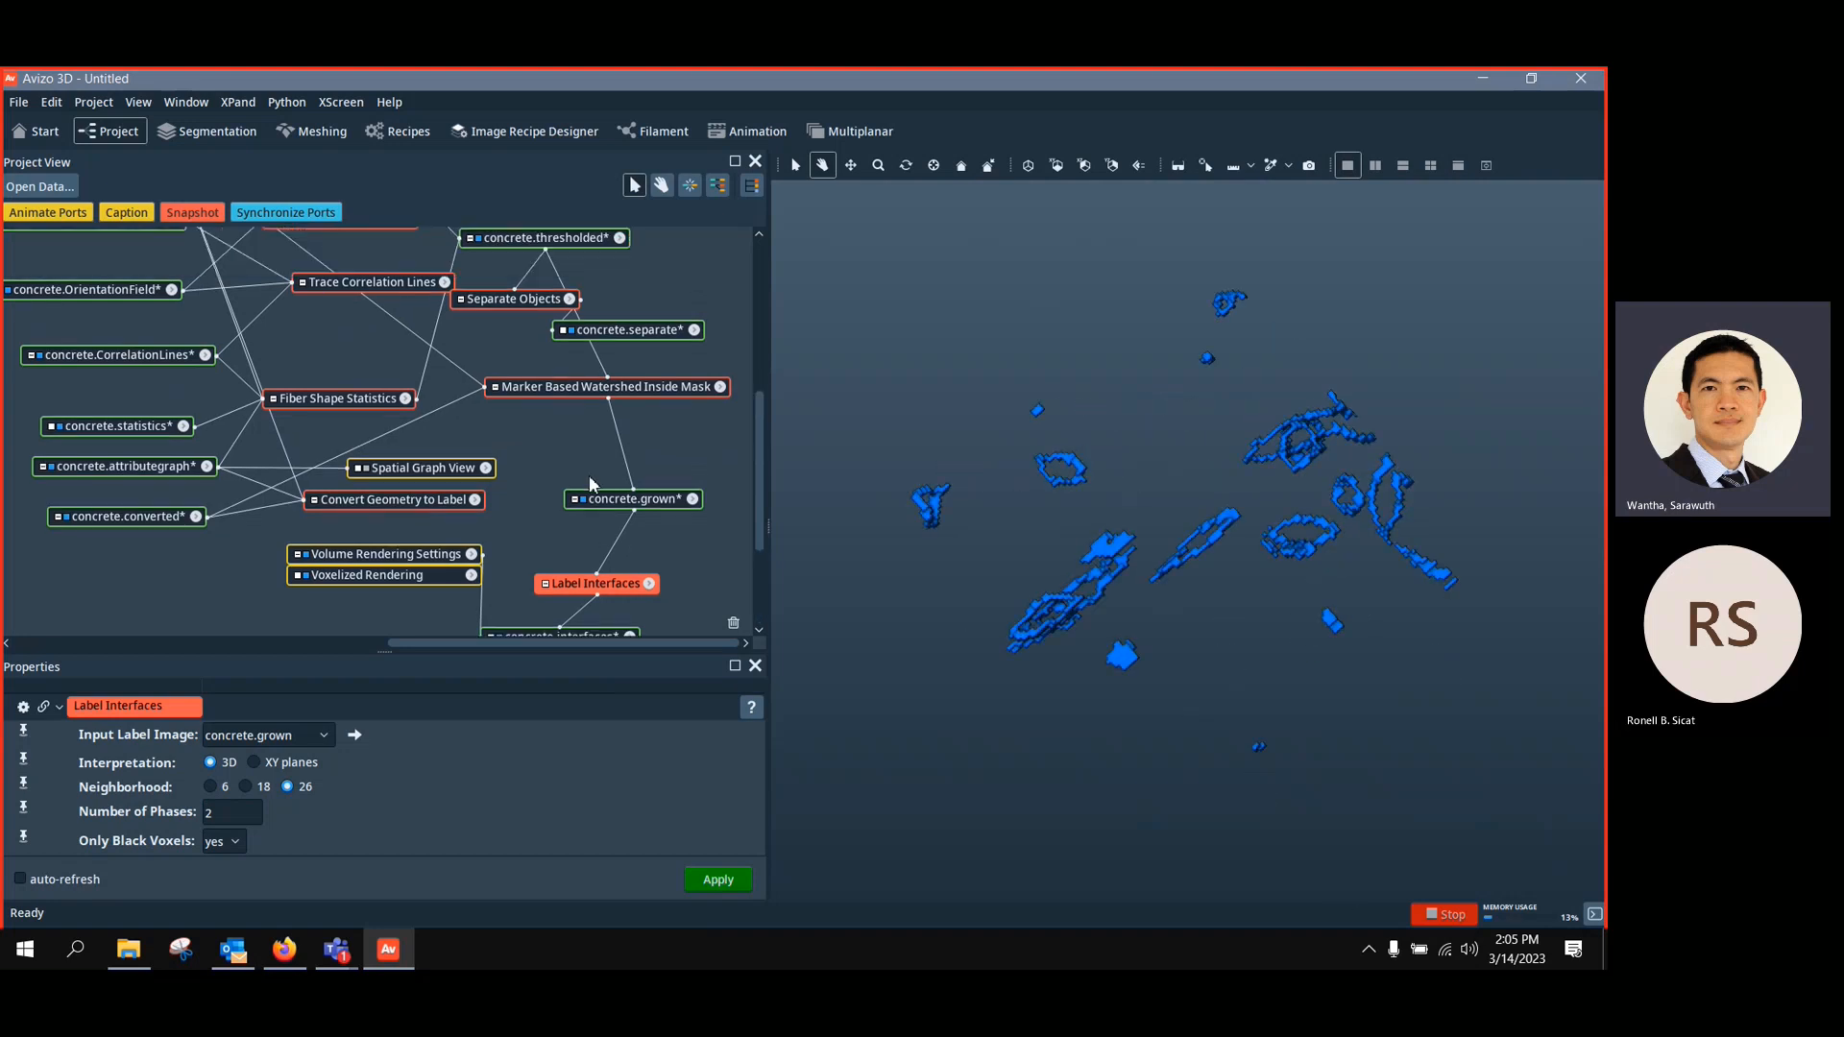
scroll(588, 475, up, 4)
click(119, 257)
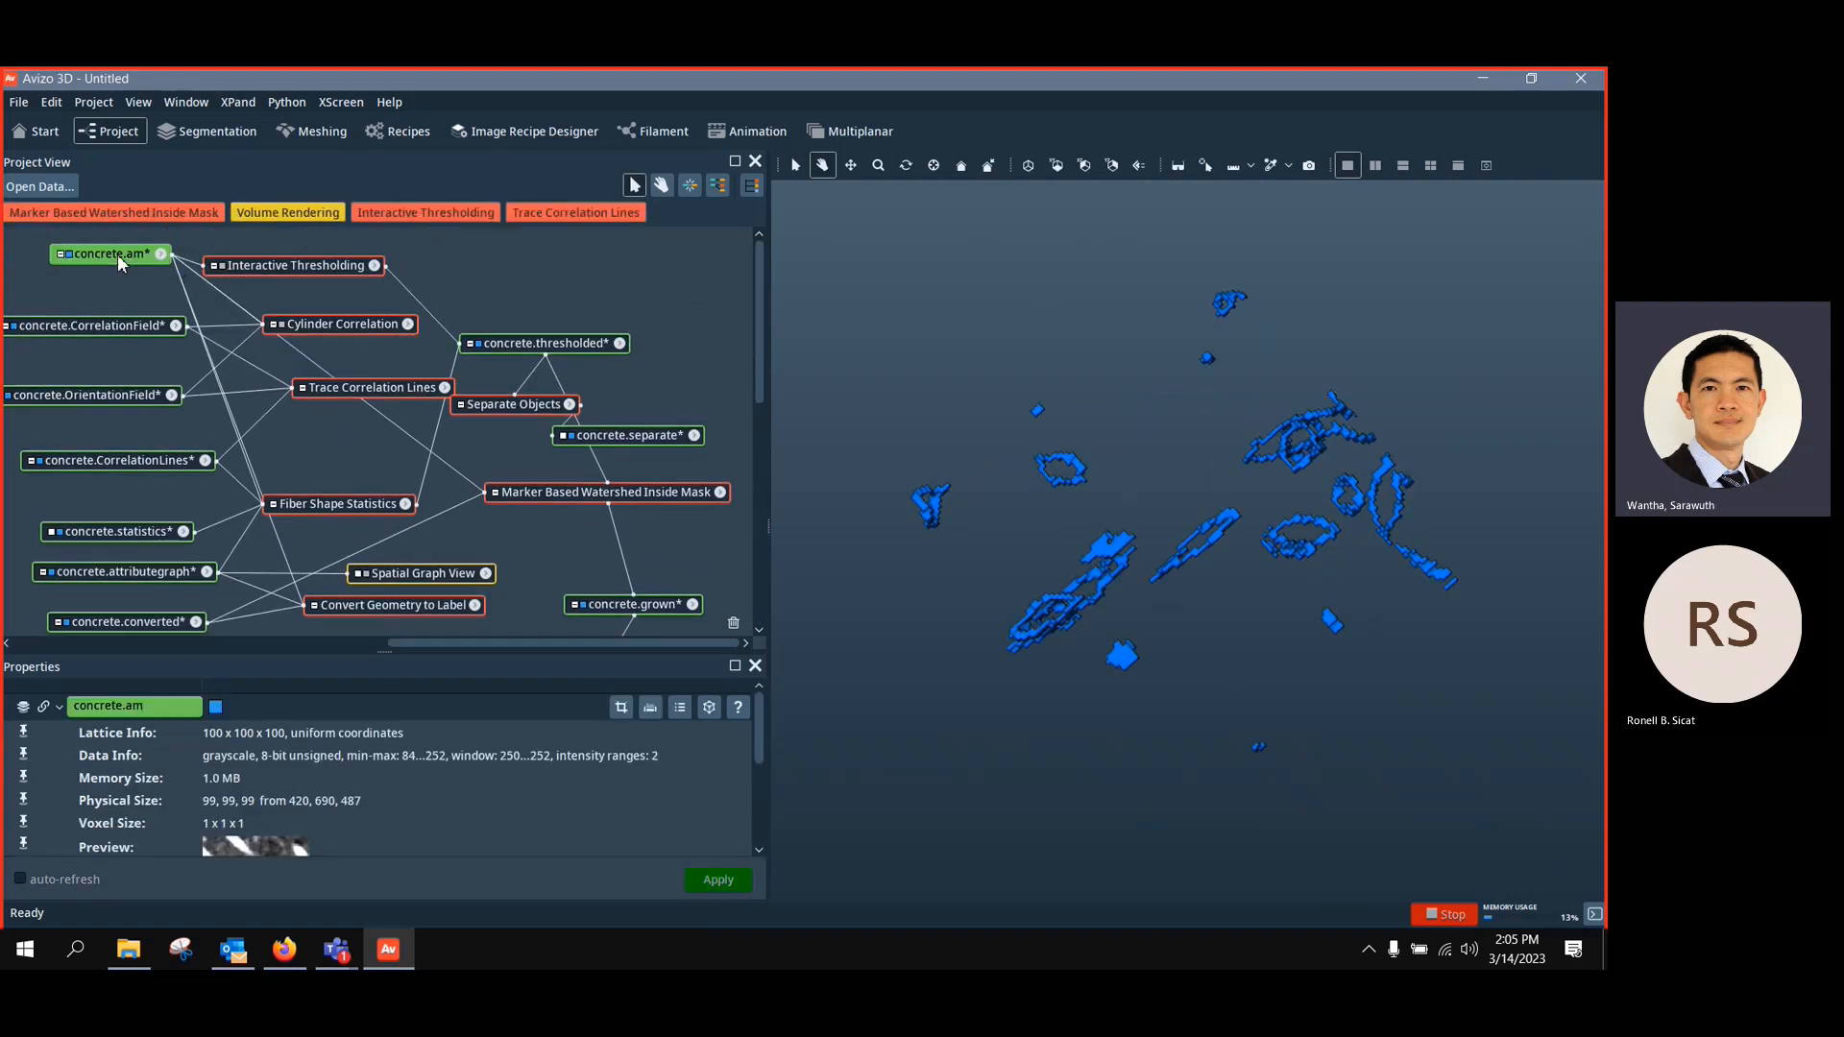
click(270, 213)
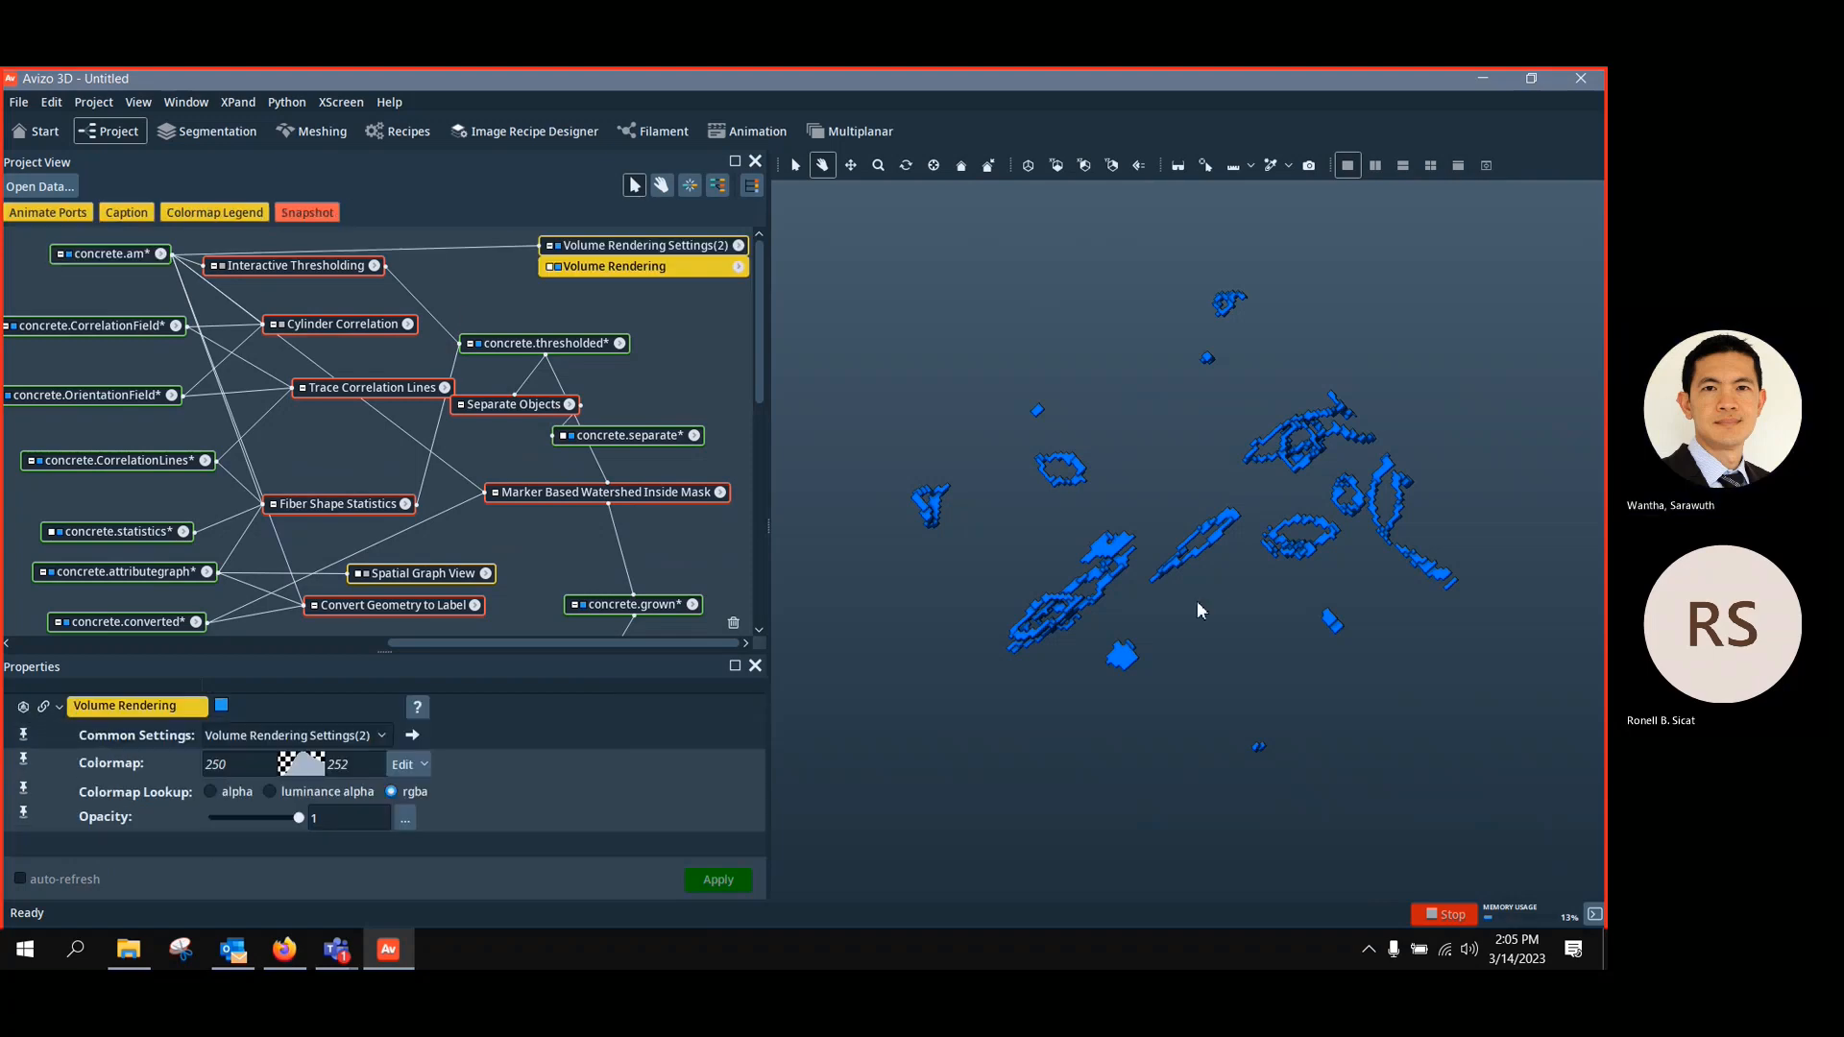
drag(930, 523, 1076, 639)
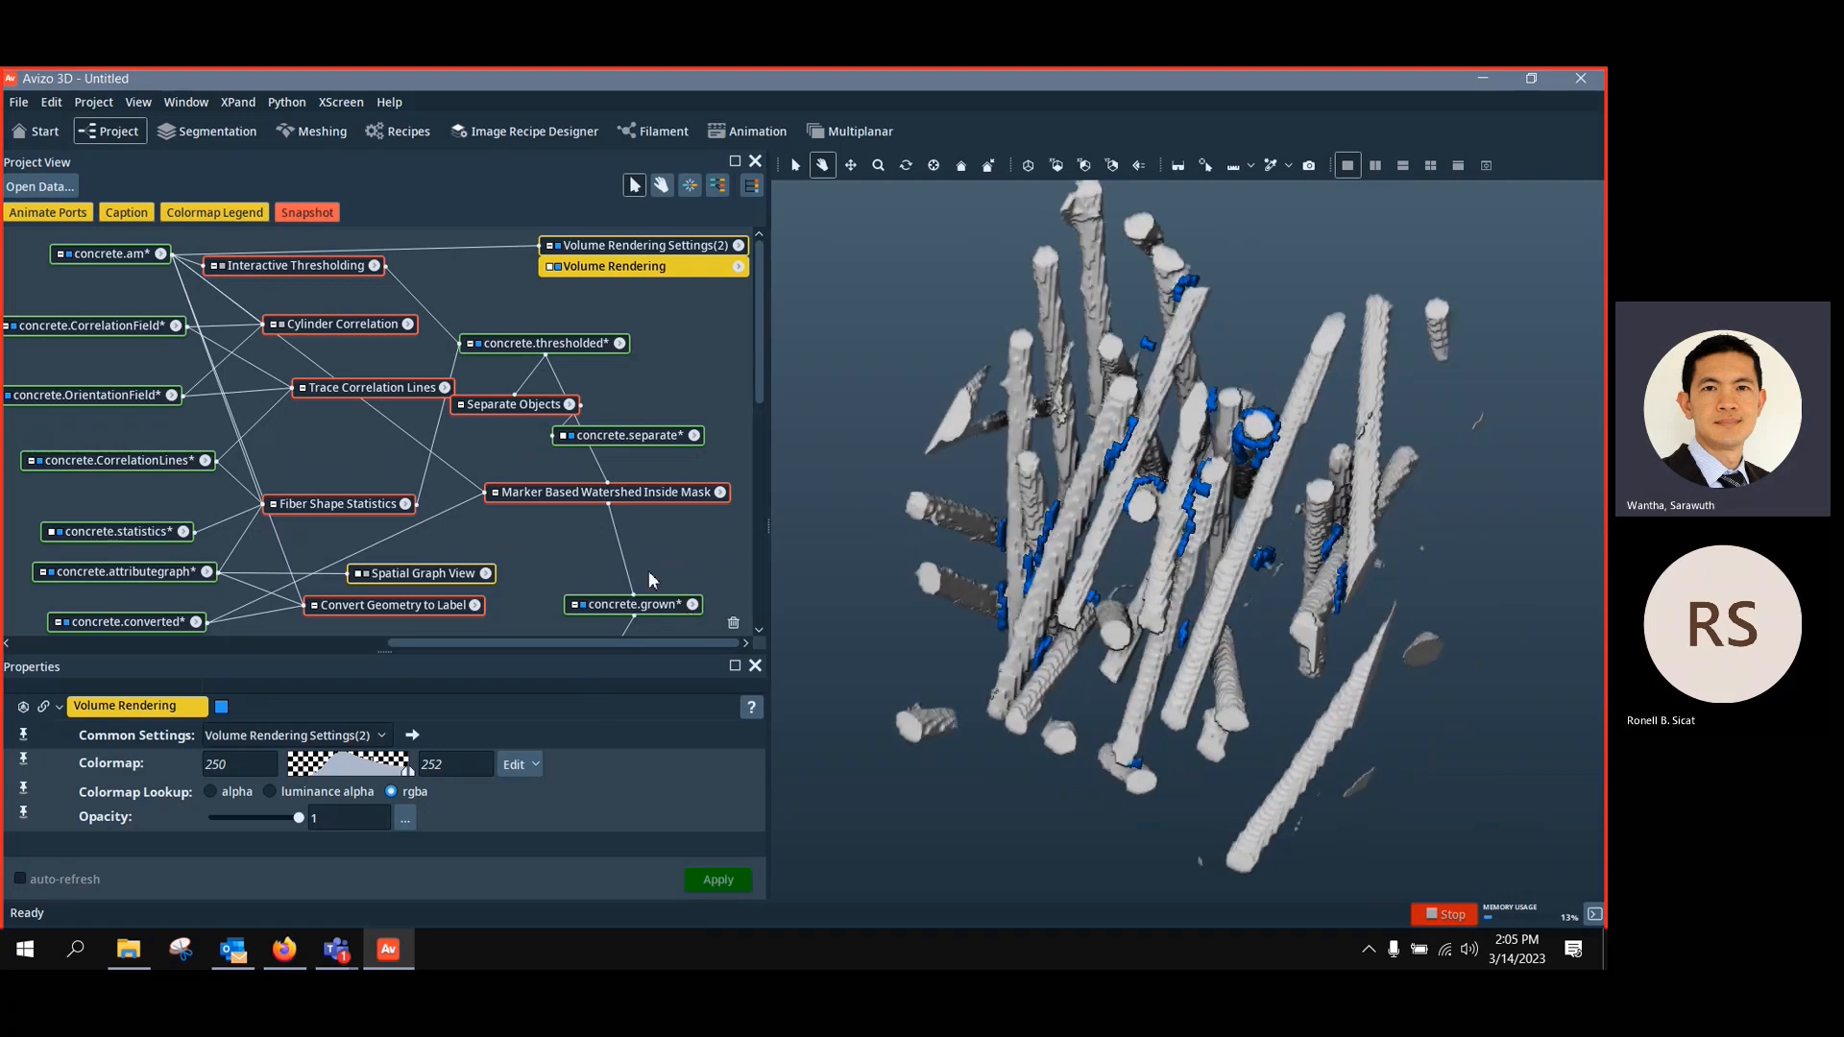
Try Label Interfaces with Number of Phases set to 1 and inspect the outcome around the fibers
click(630, 607)
scroll(634, 596, down, 3)
click(612, 558)
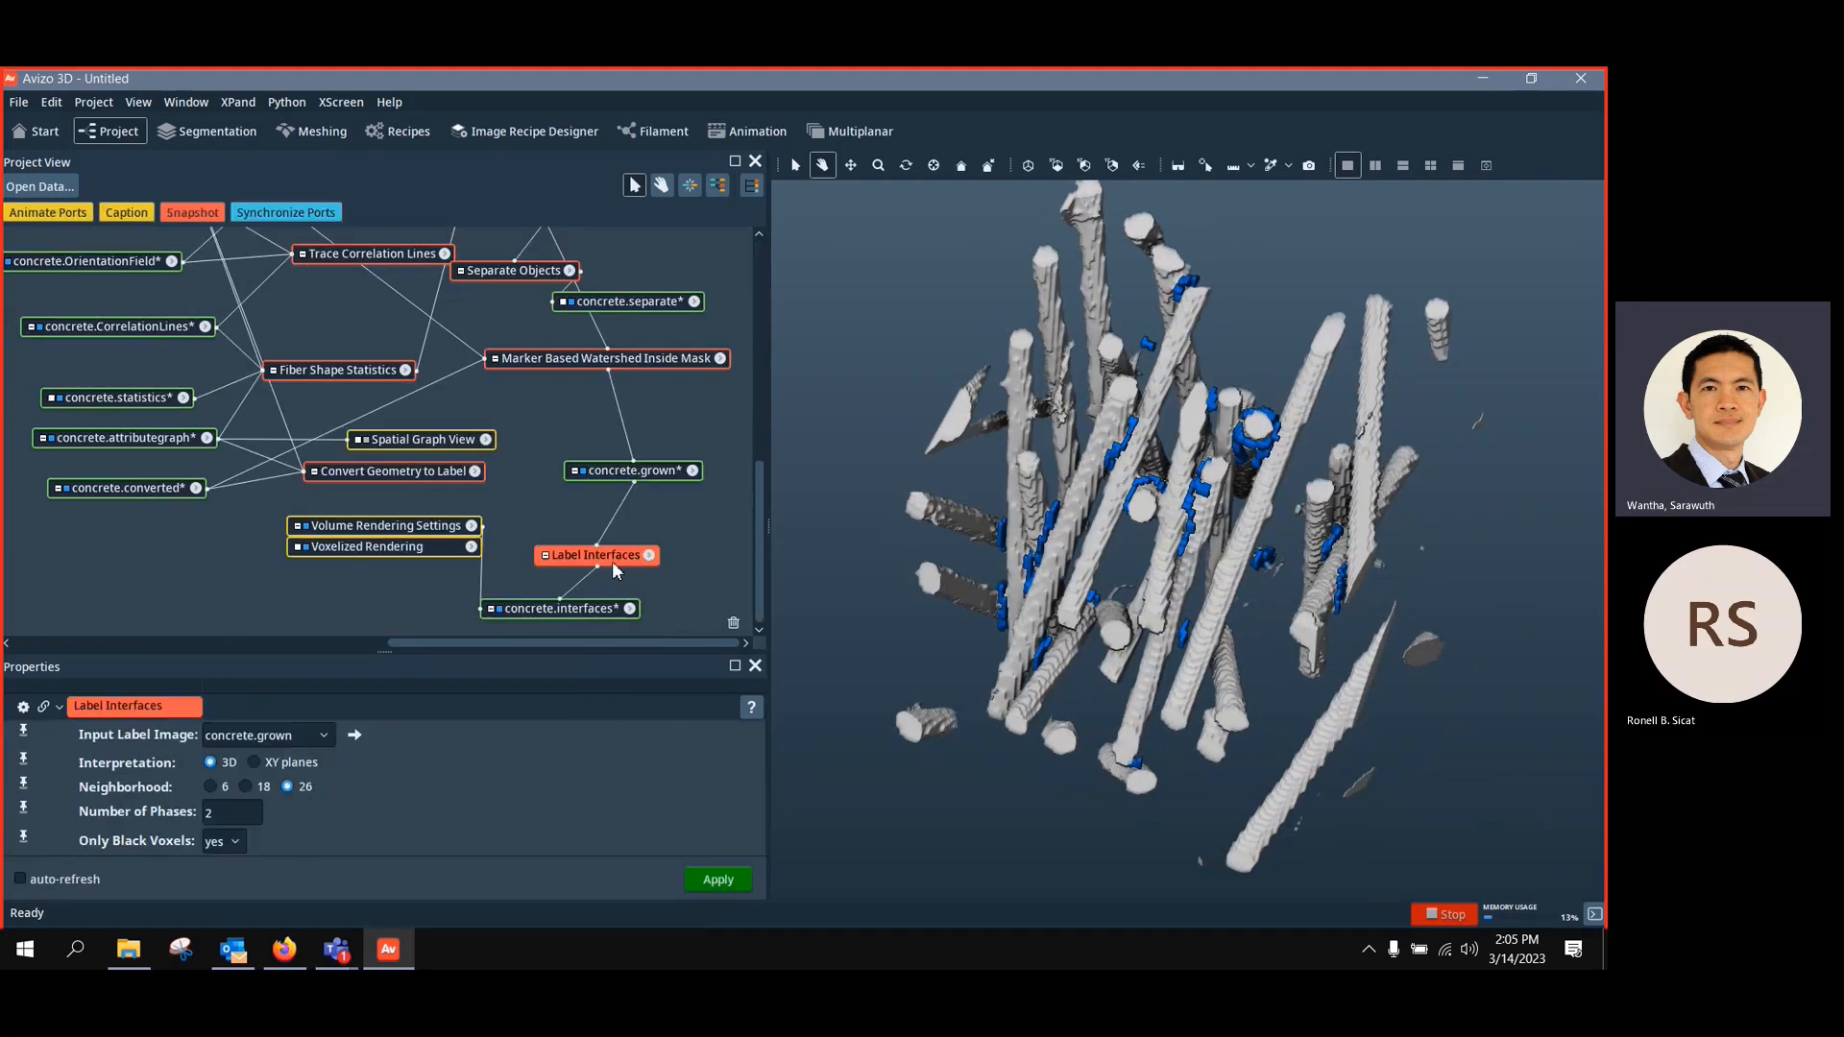
double_click(207, 816)
text(1)
click(716, 880)
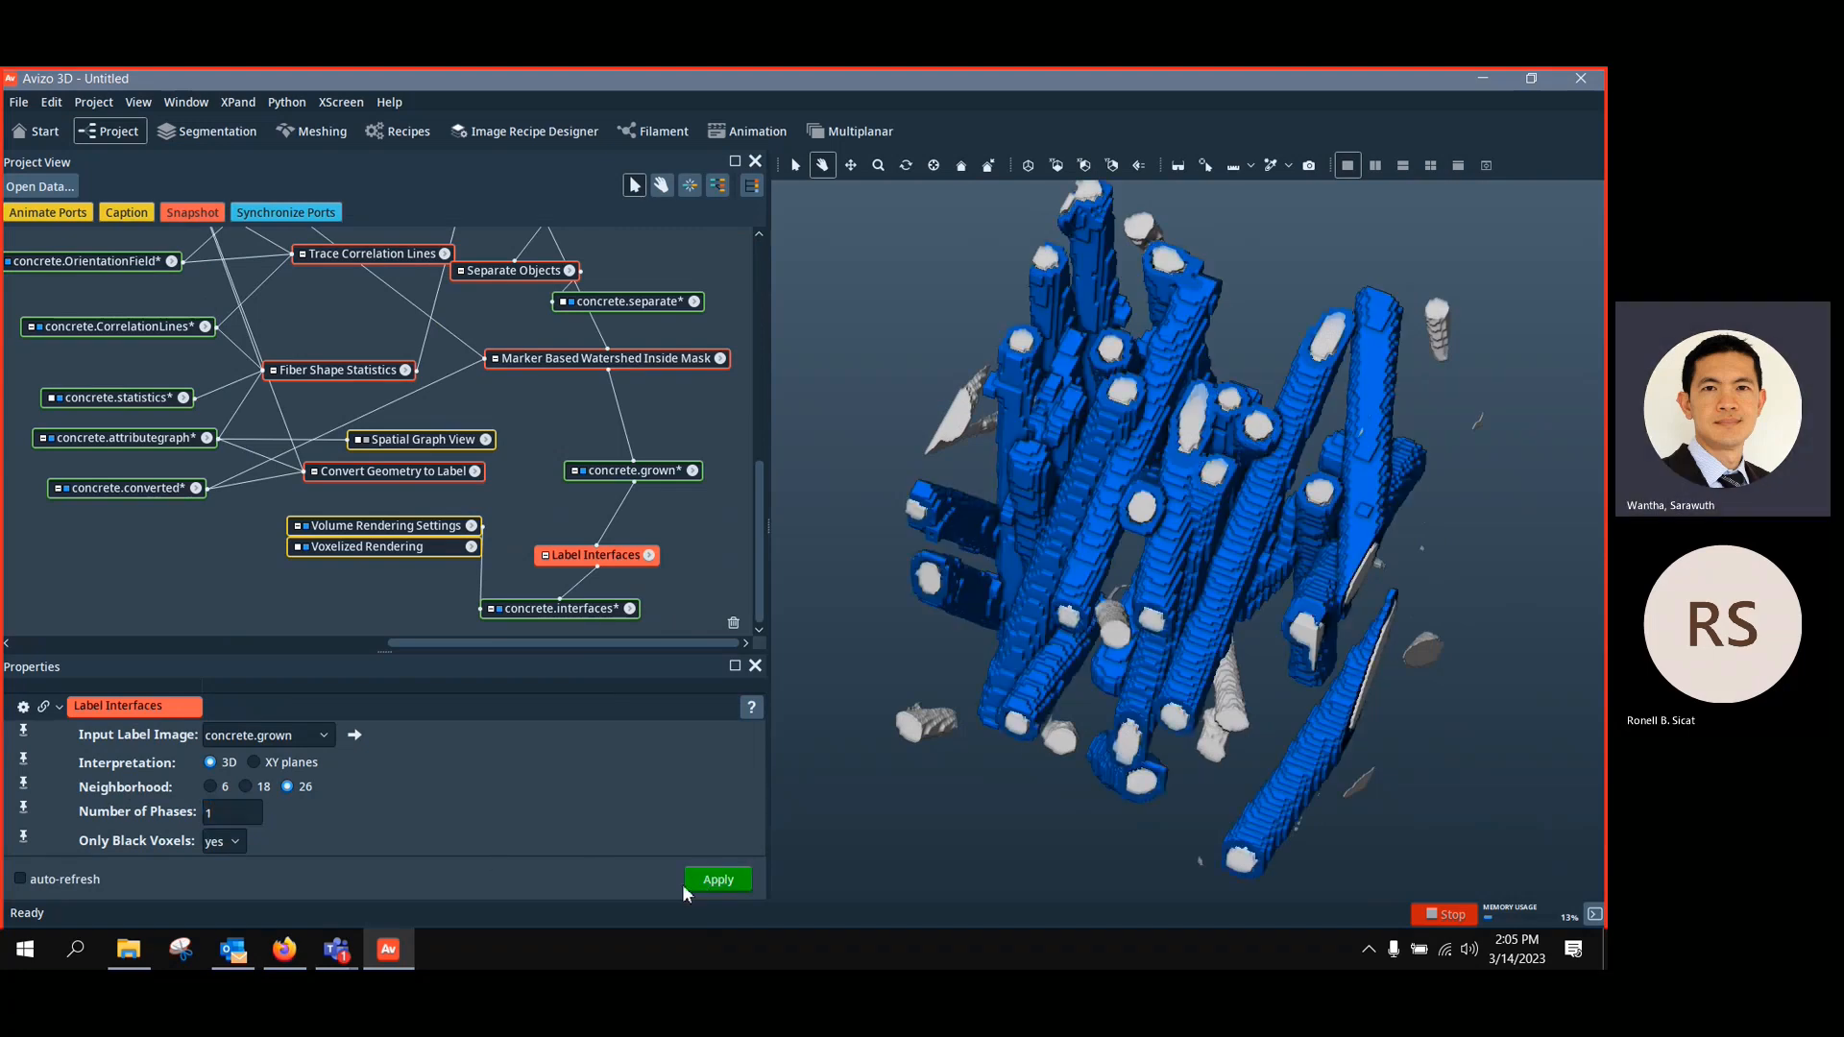
drag(1352, 605, 1596, 550)
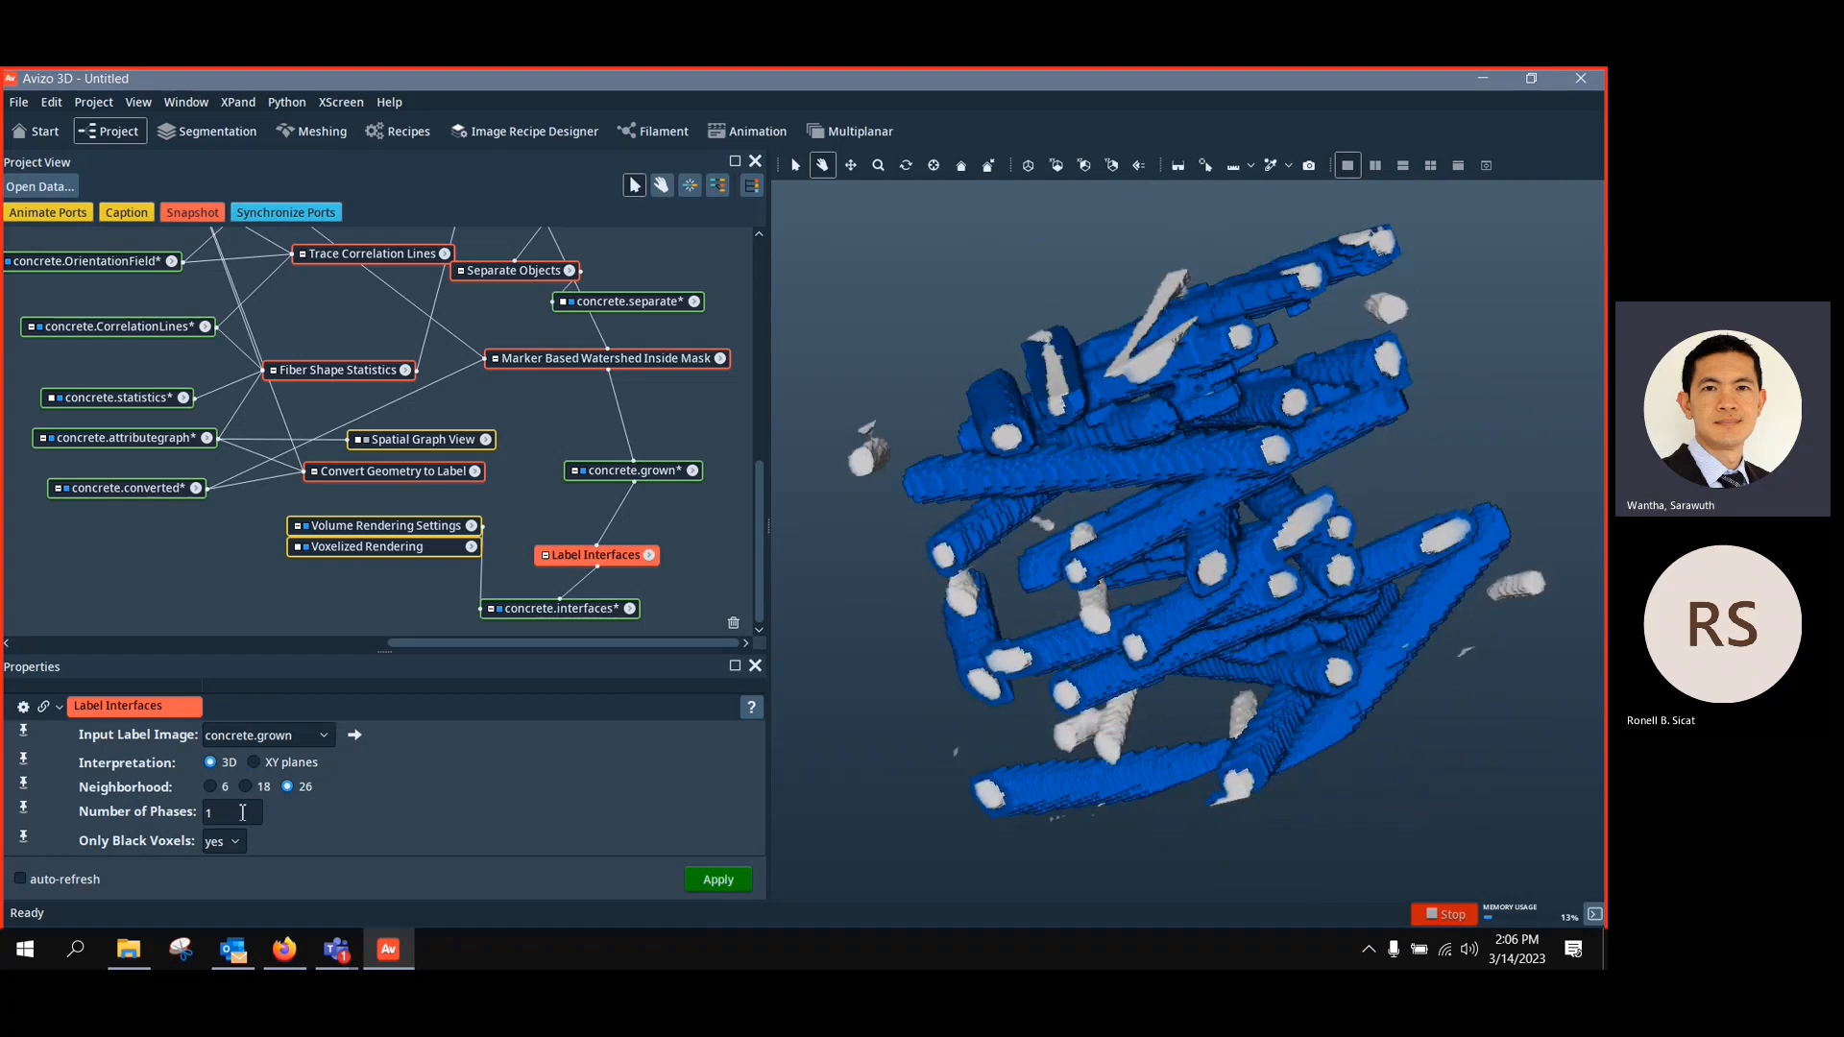
Set Number of Phases back to 2, rerun Label Interfaces, and inspect the contact regions between fibers
text(2)
click(716, 880)
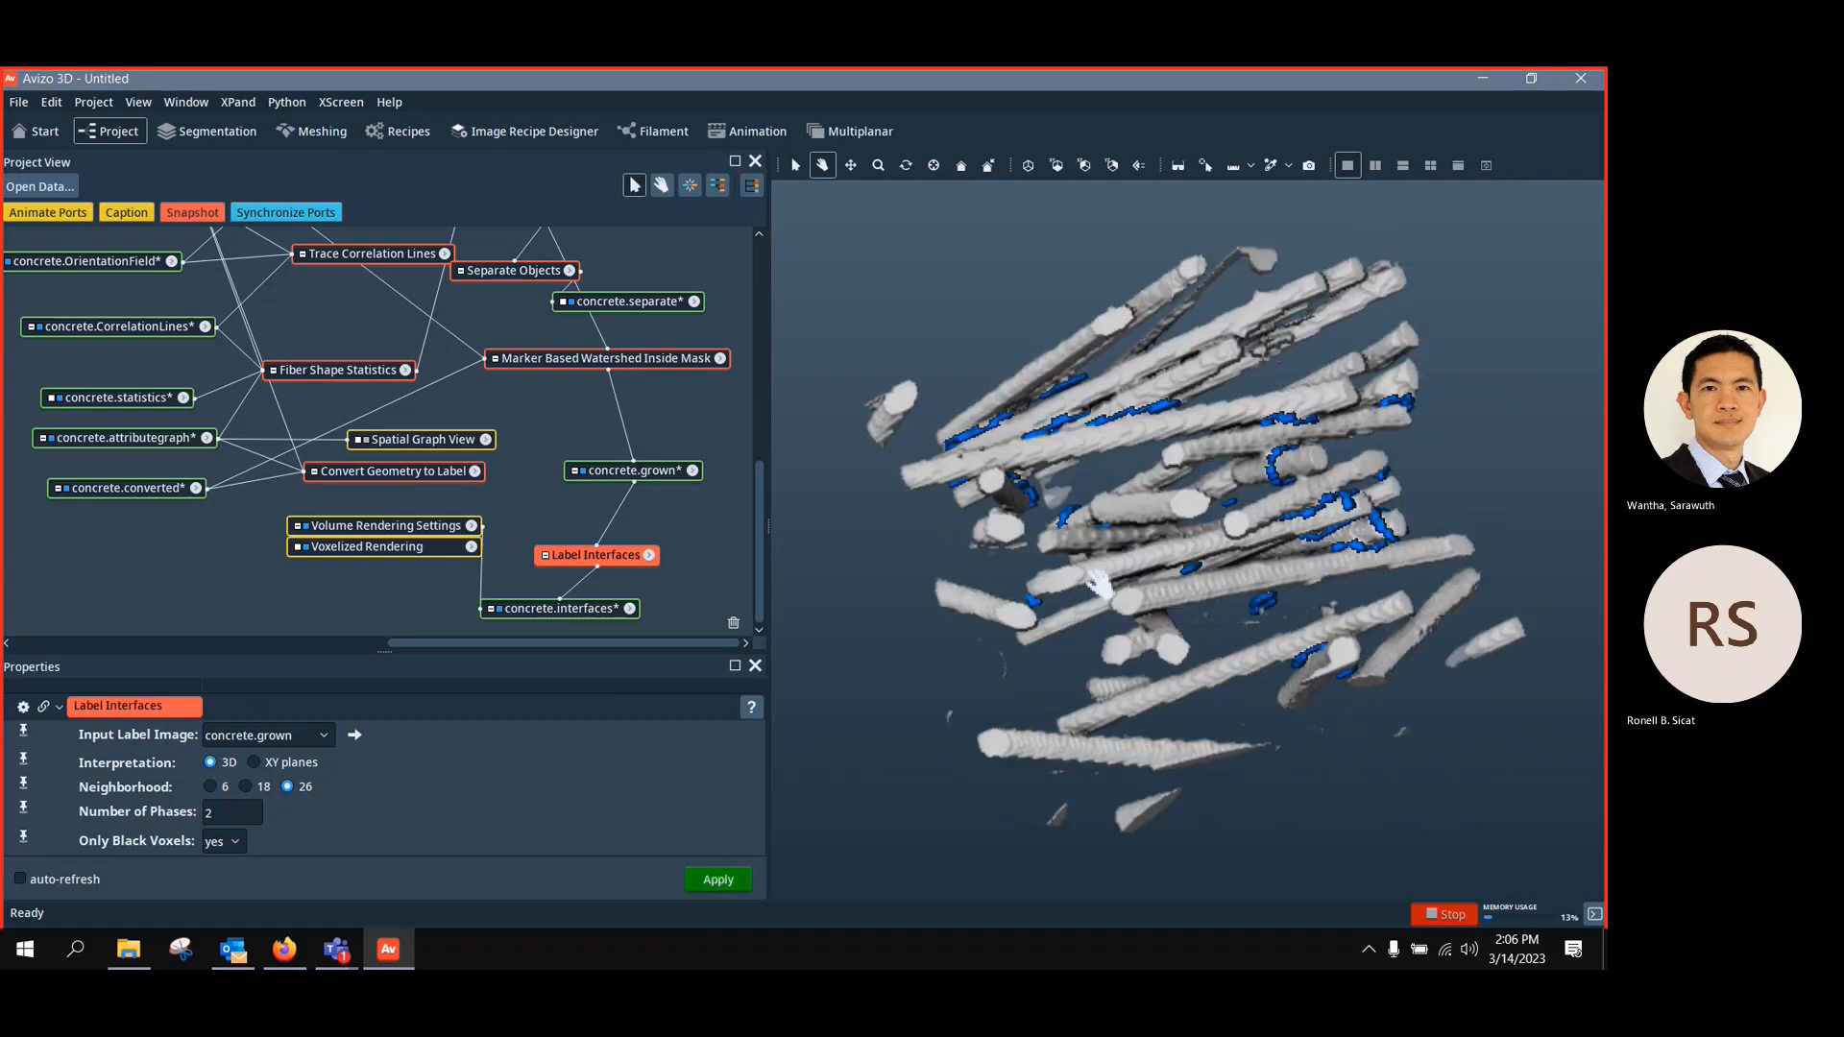
drag(1058, 620, 1057, 444)
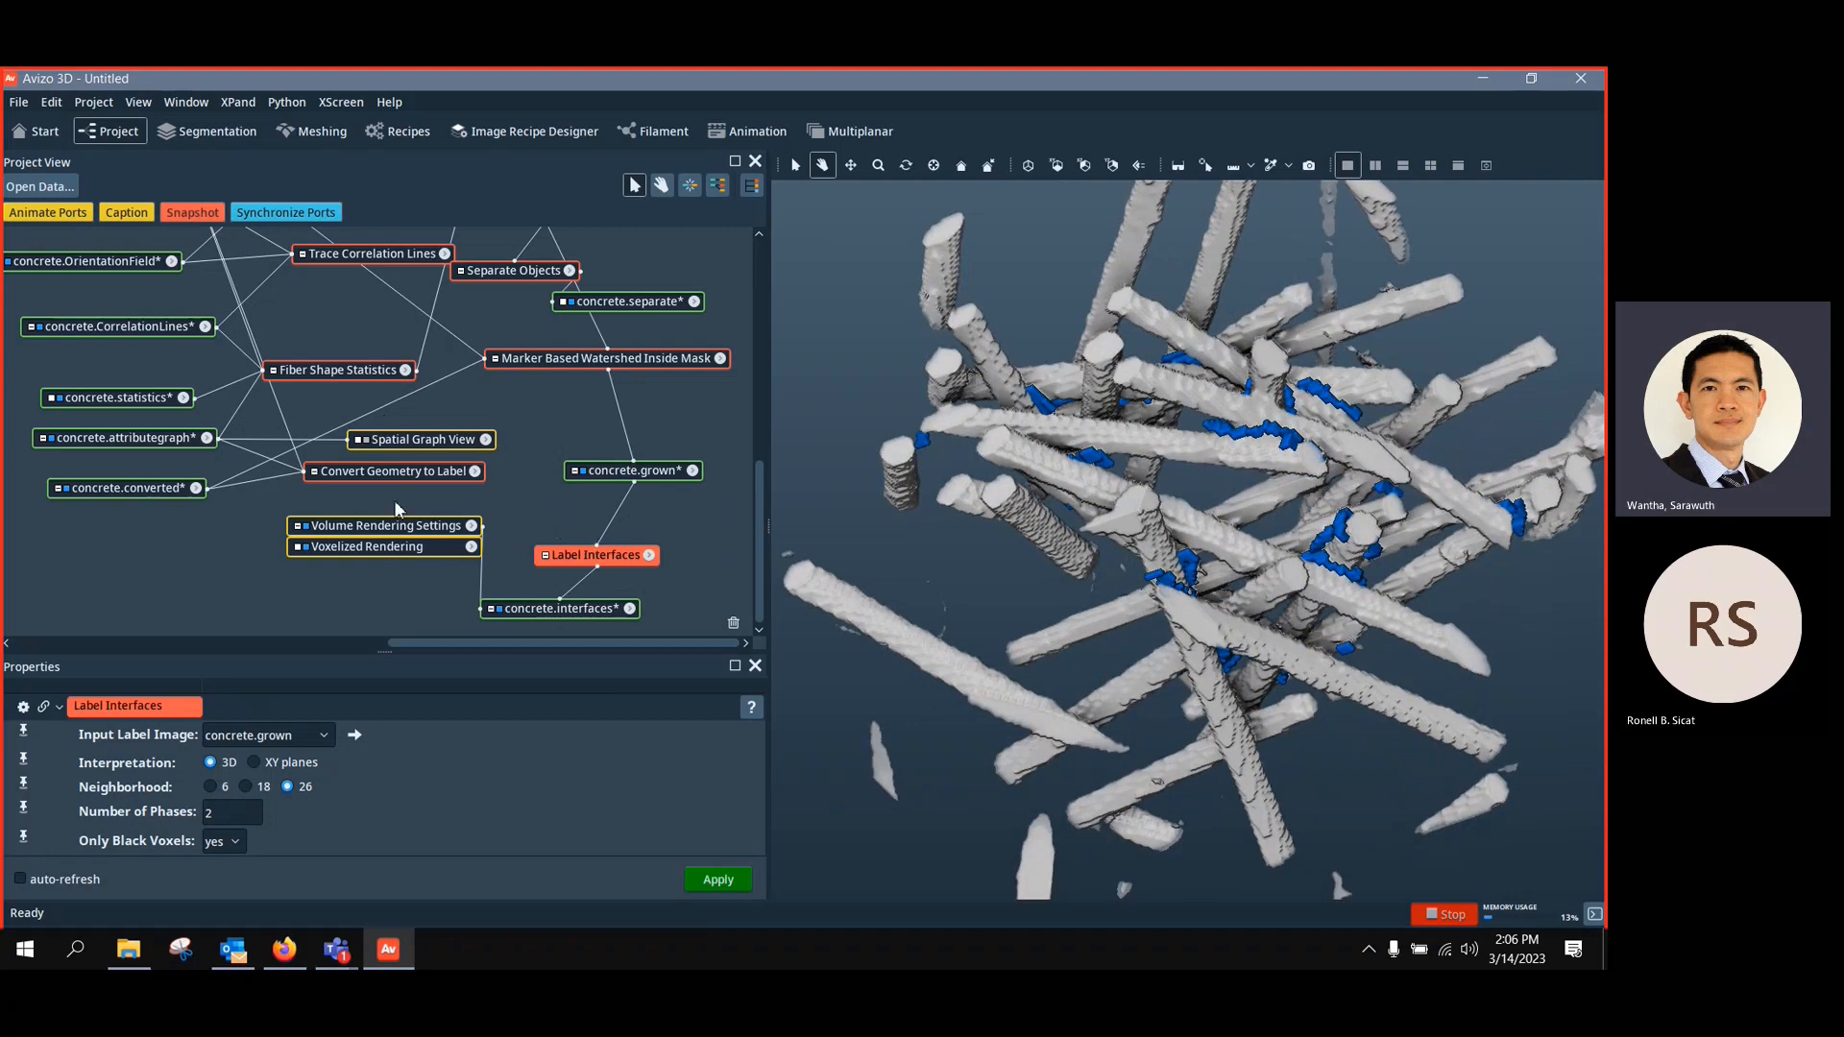
Move Volume Rendering Settings(2) next to concrete.grown and reconnect its Data from concrete.am to concrete.grown
scroll(463, 480, up, 5)
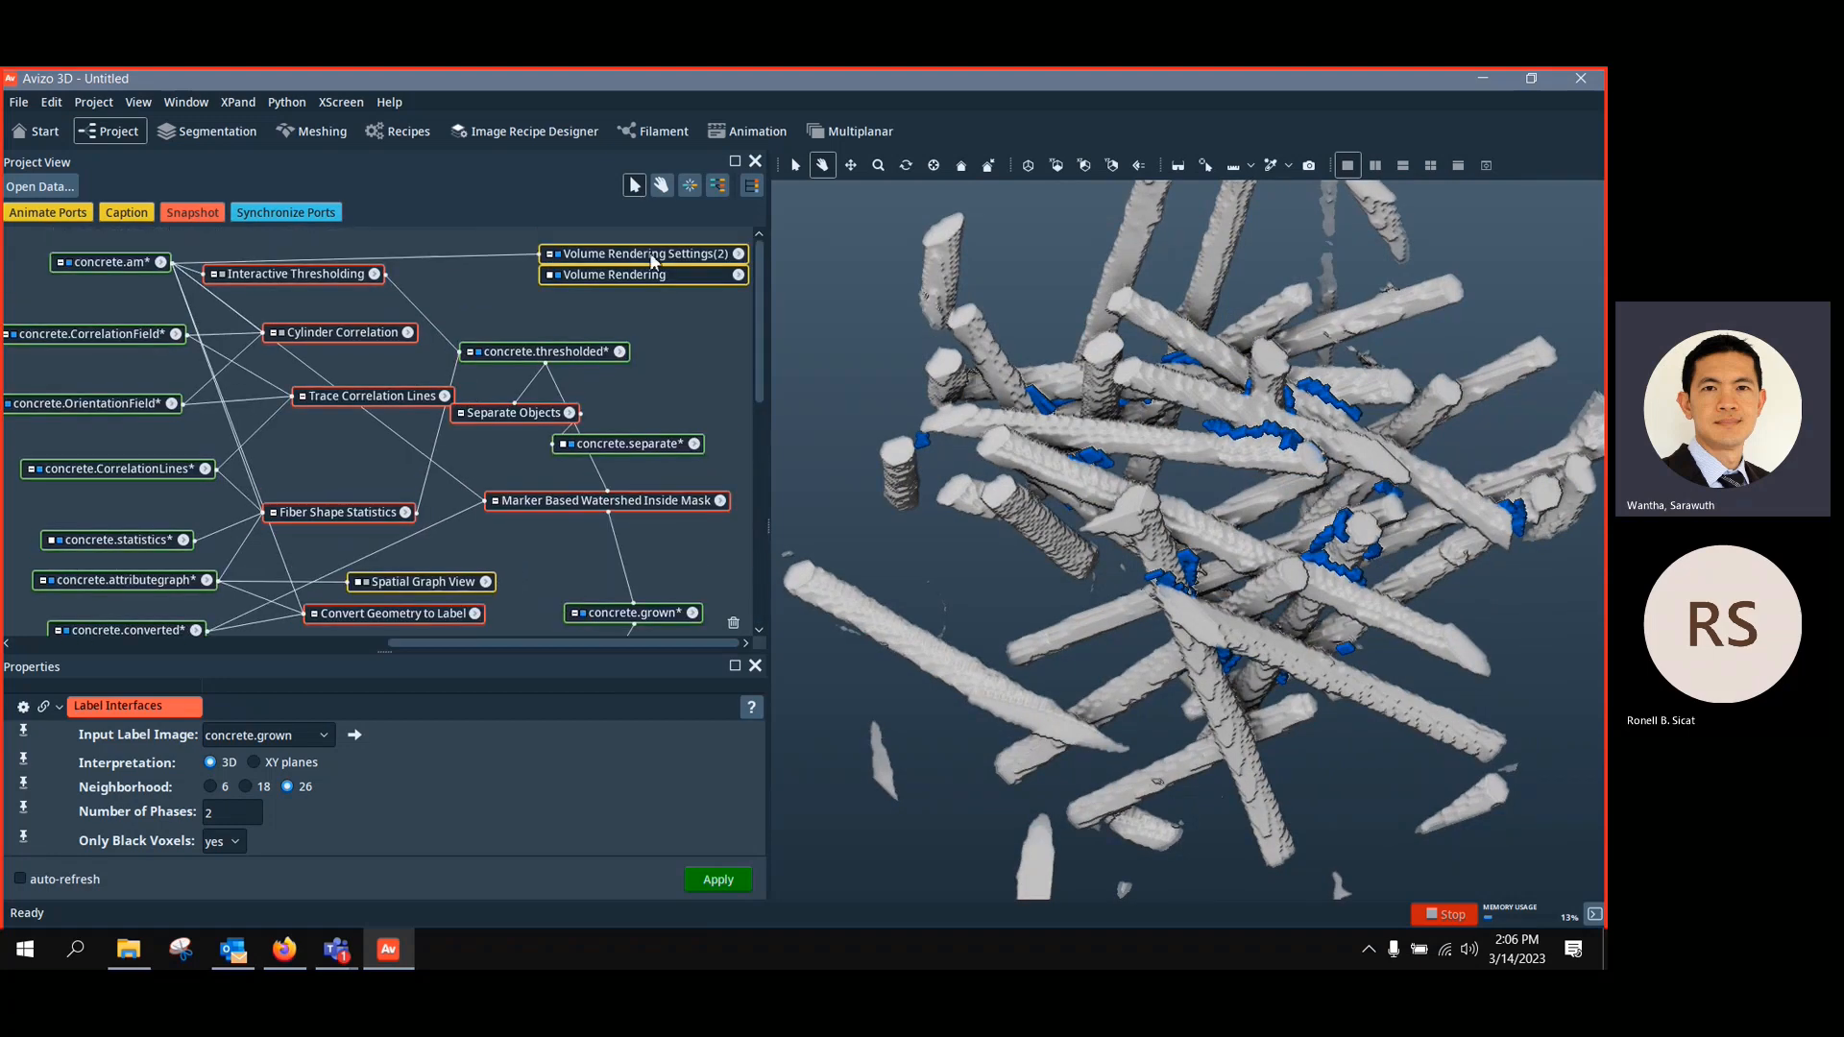
drag(650, 254, 715, 432)
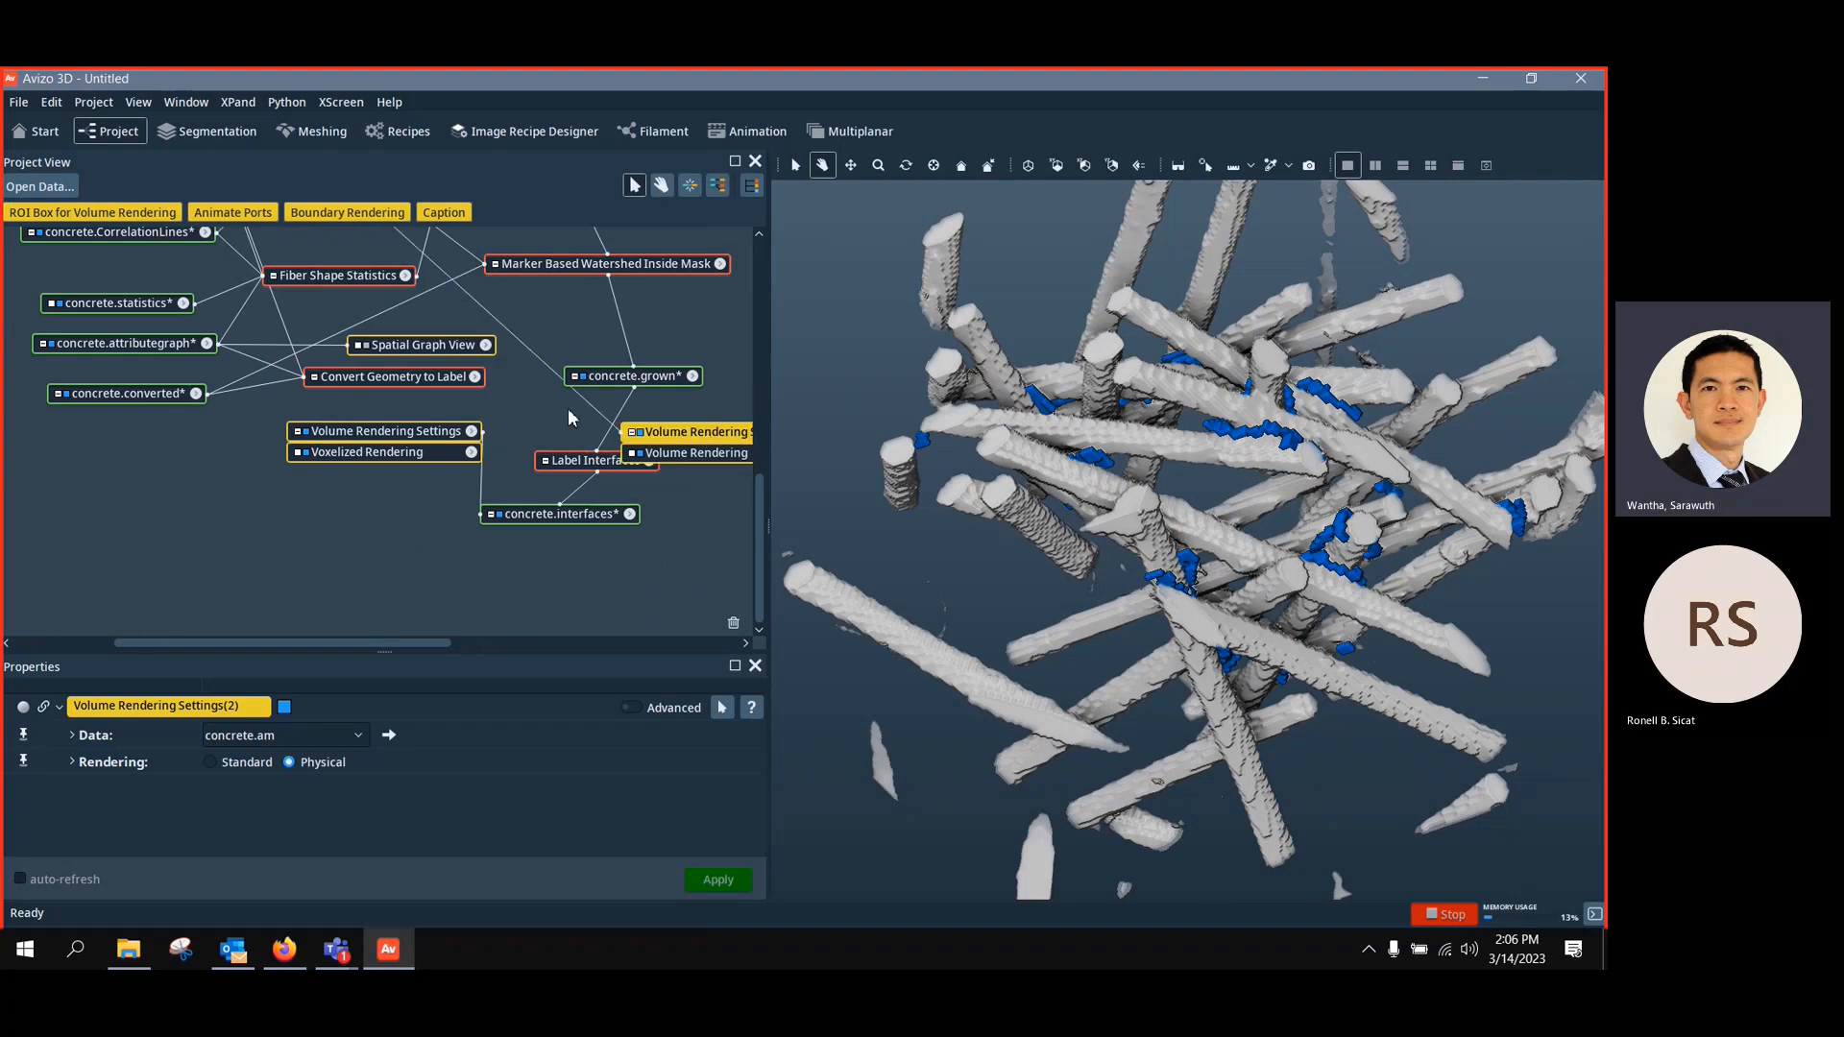
drag(604, 377, 602, 383)
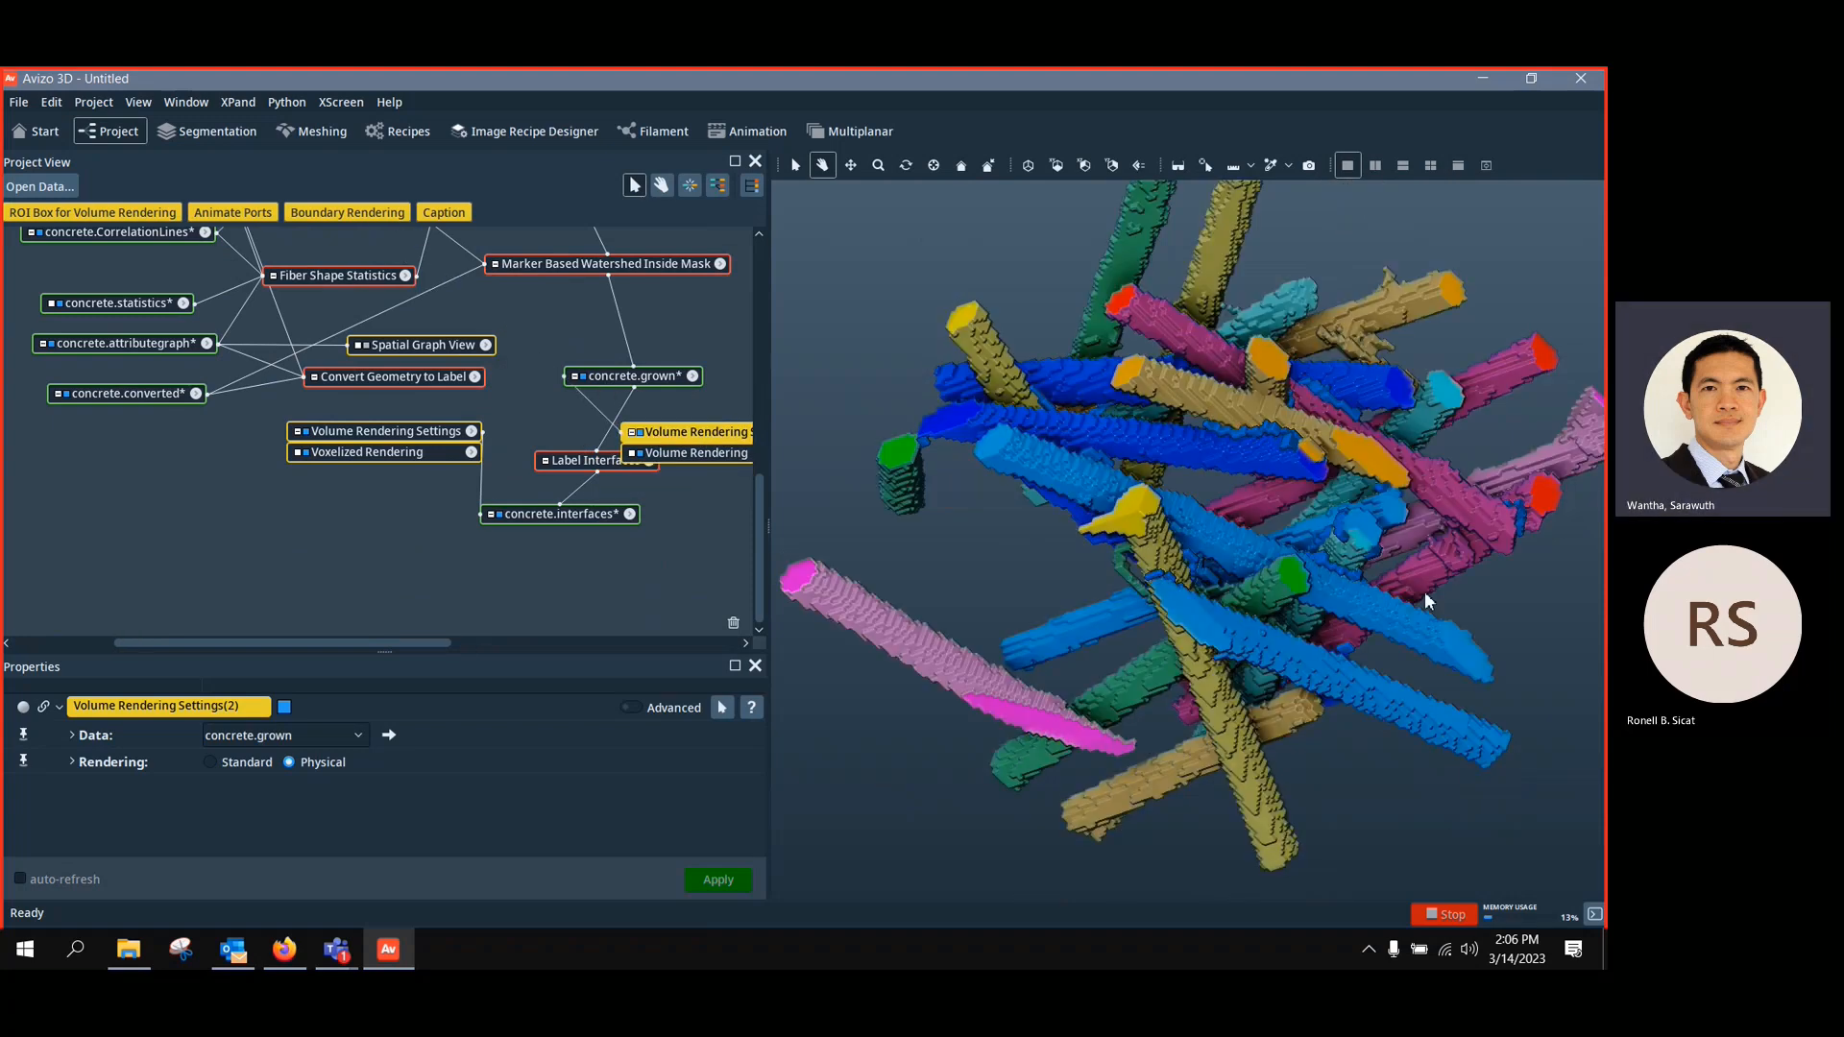
drag(1424, 597, 1321, 576)
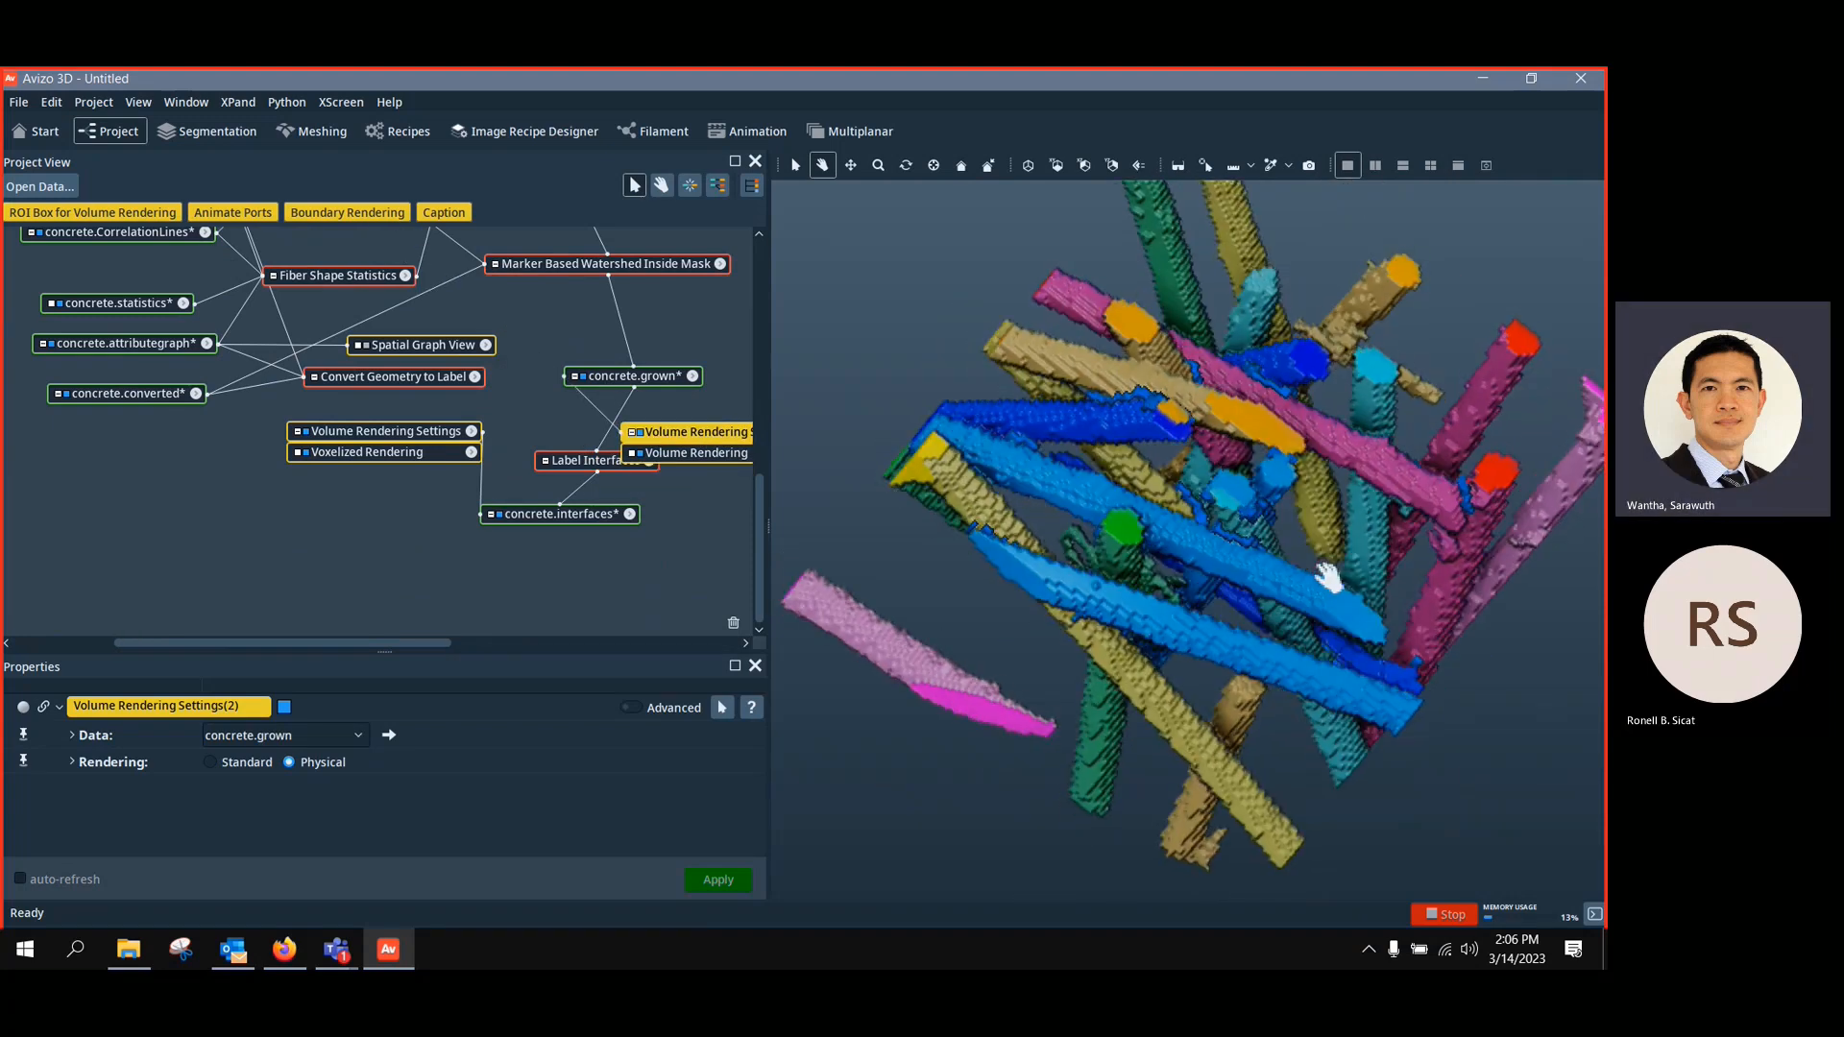
Compare the grown fibers with the interfaces by repeatedly hiding and showing the concrete.grown rendering
click(375, 452)
drag(1374, 544, 1186, 625)
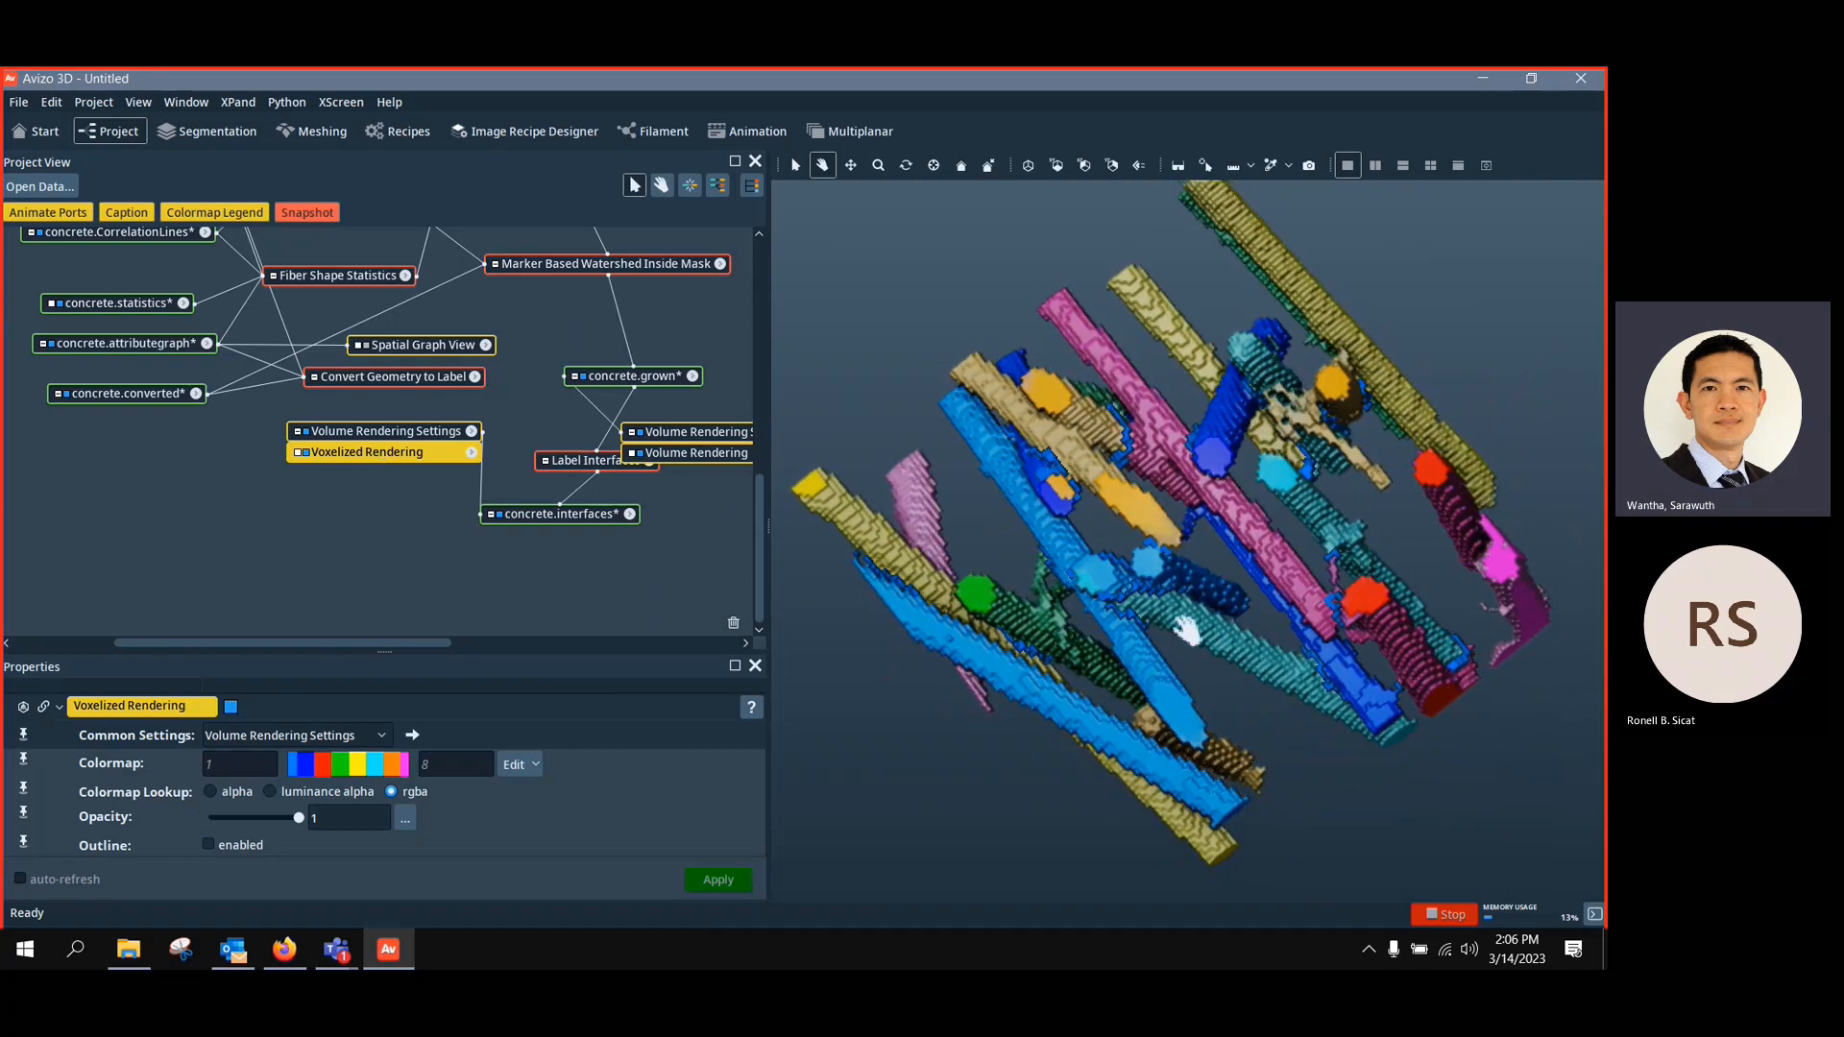
click(640, 433)
click(640, 434)
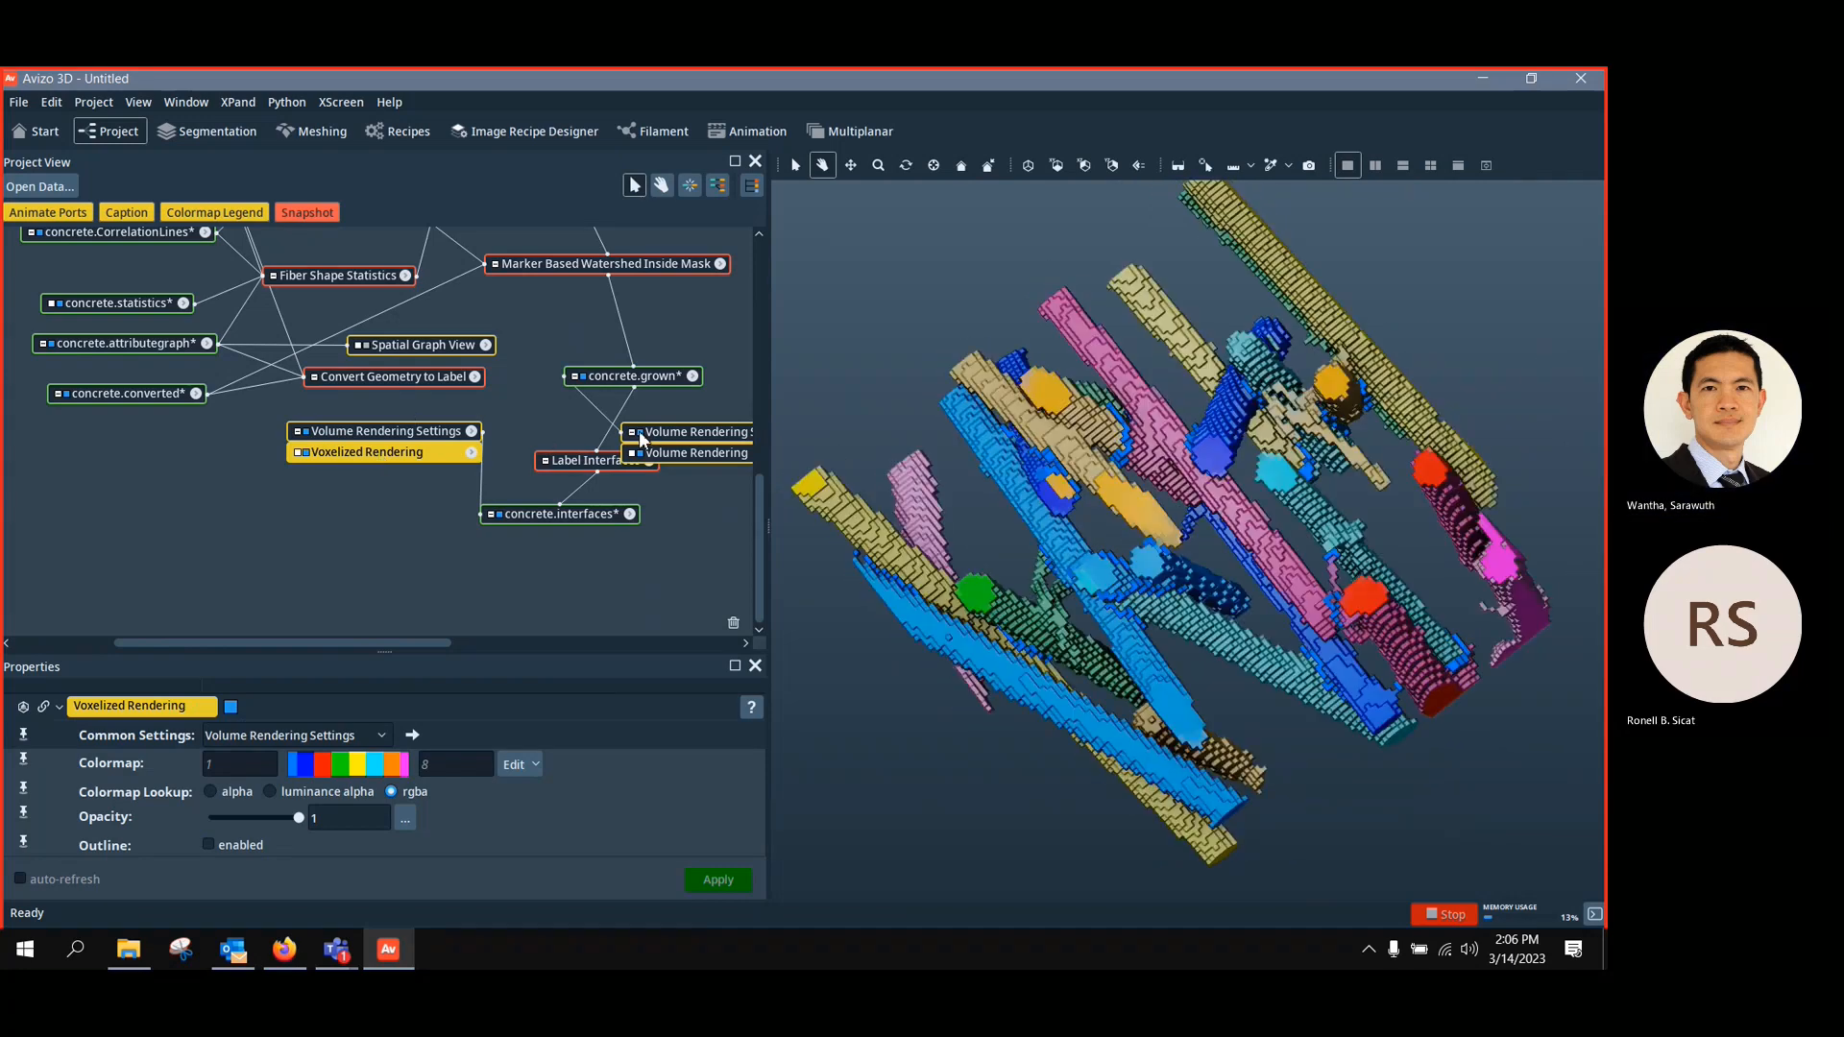
click(640, 433)
click(640, 433)
click(640, 433)
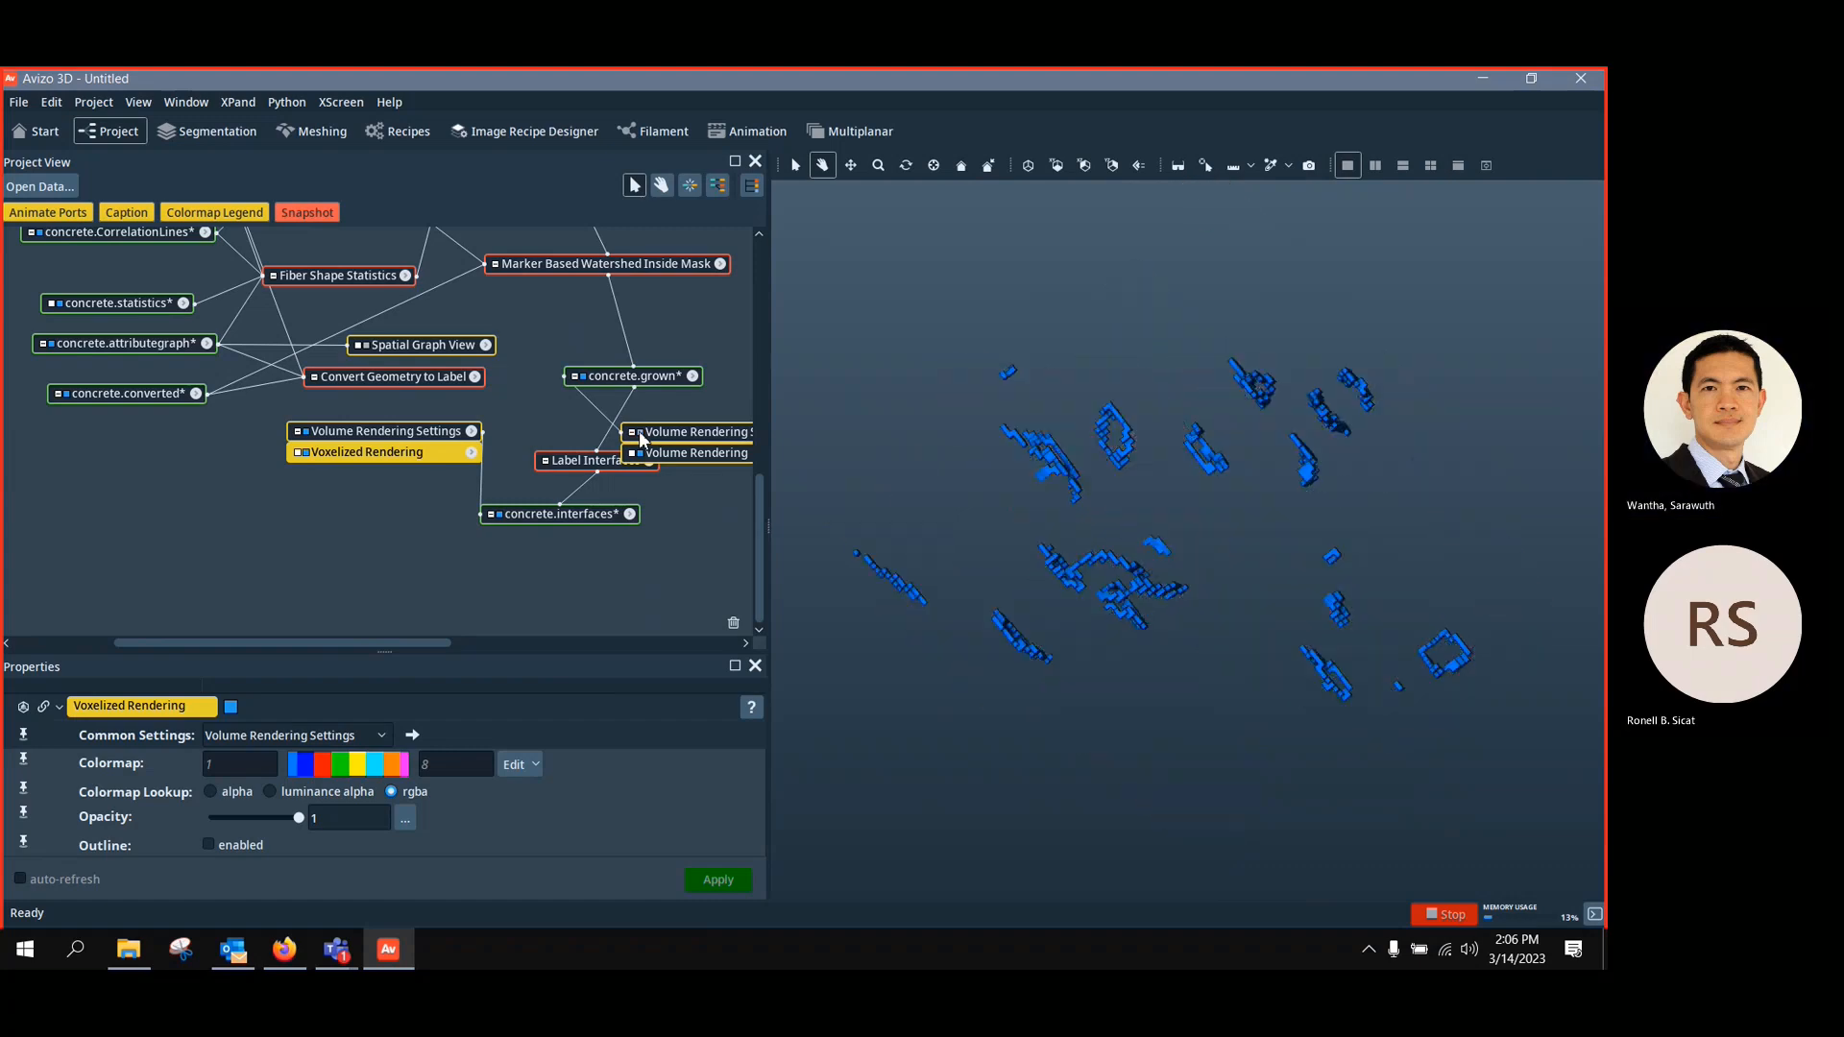
click(640, 434)
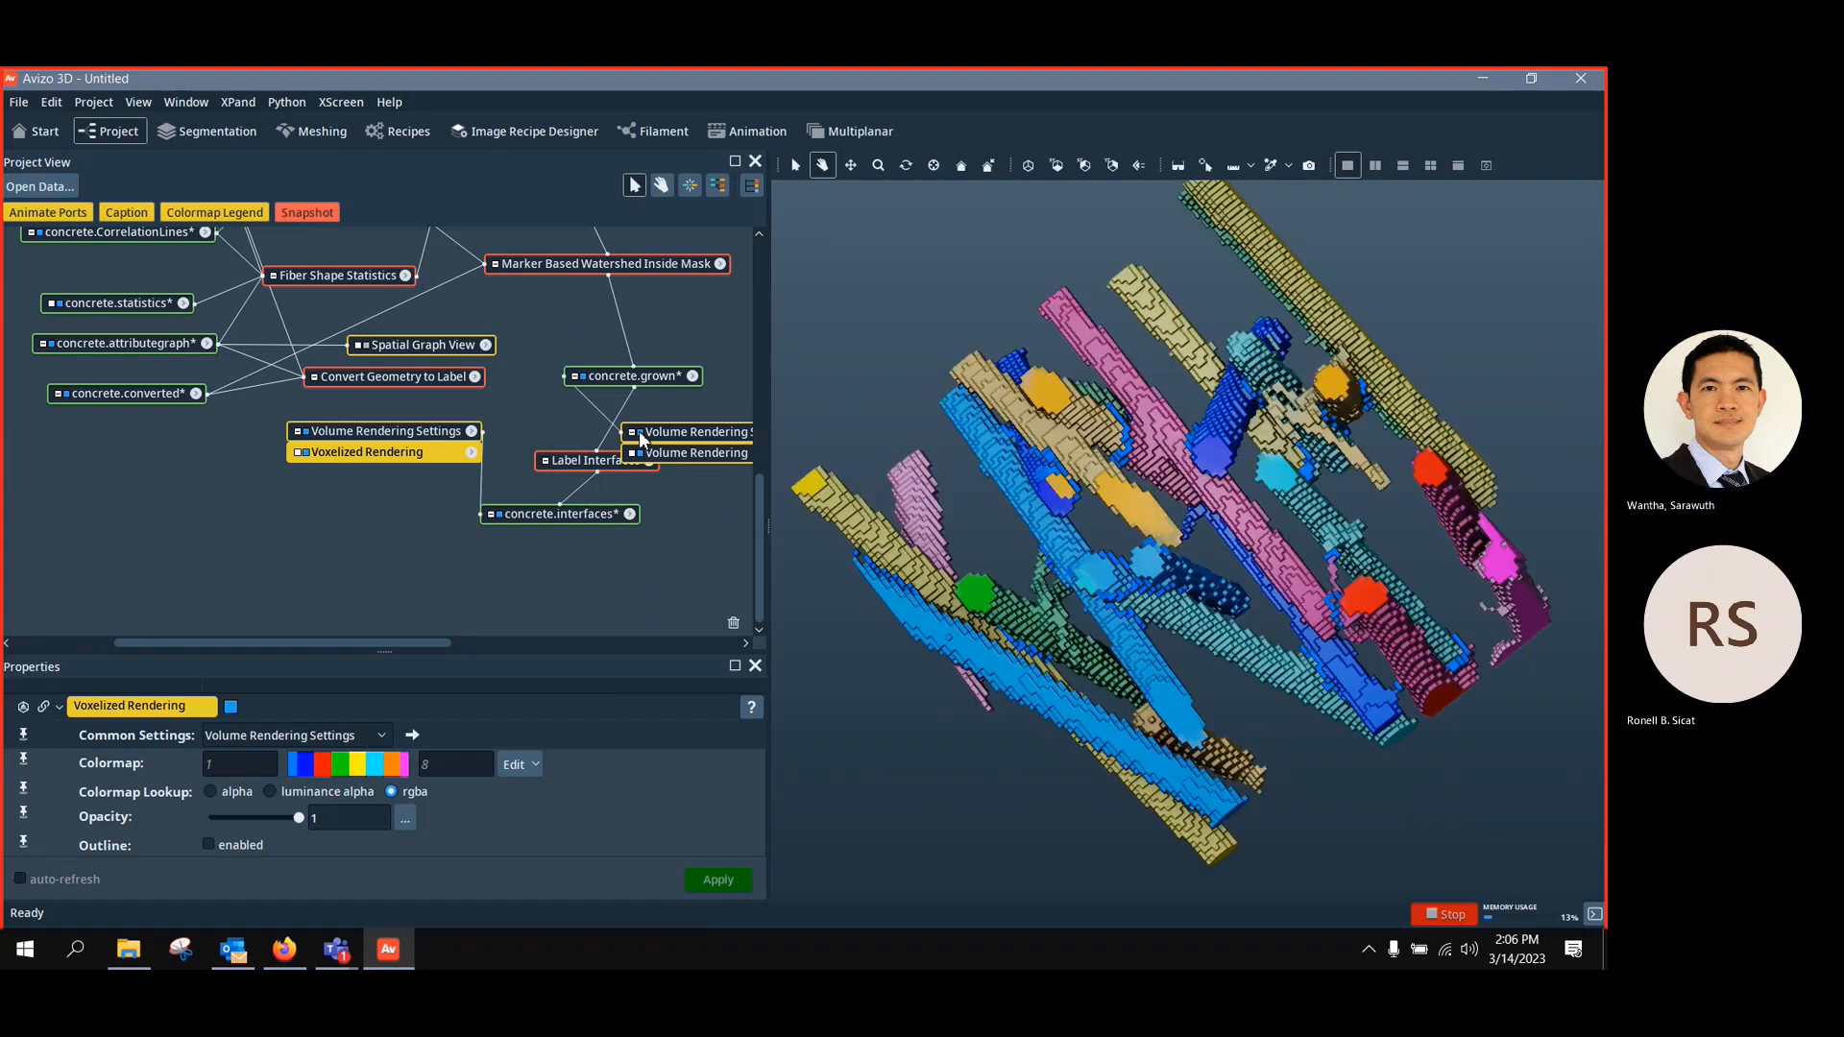
Rearrange both volume rendering modules, Label Interfaces and concrete.interfaces so they no longer overlap in the project network
click(330, 434)
drag(329, 439, 274, 480)
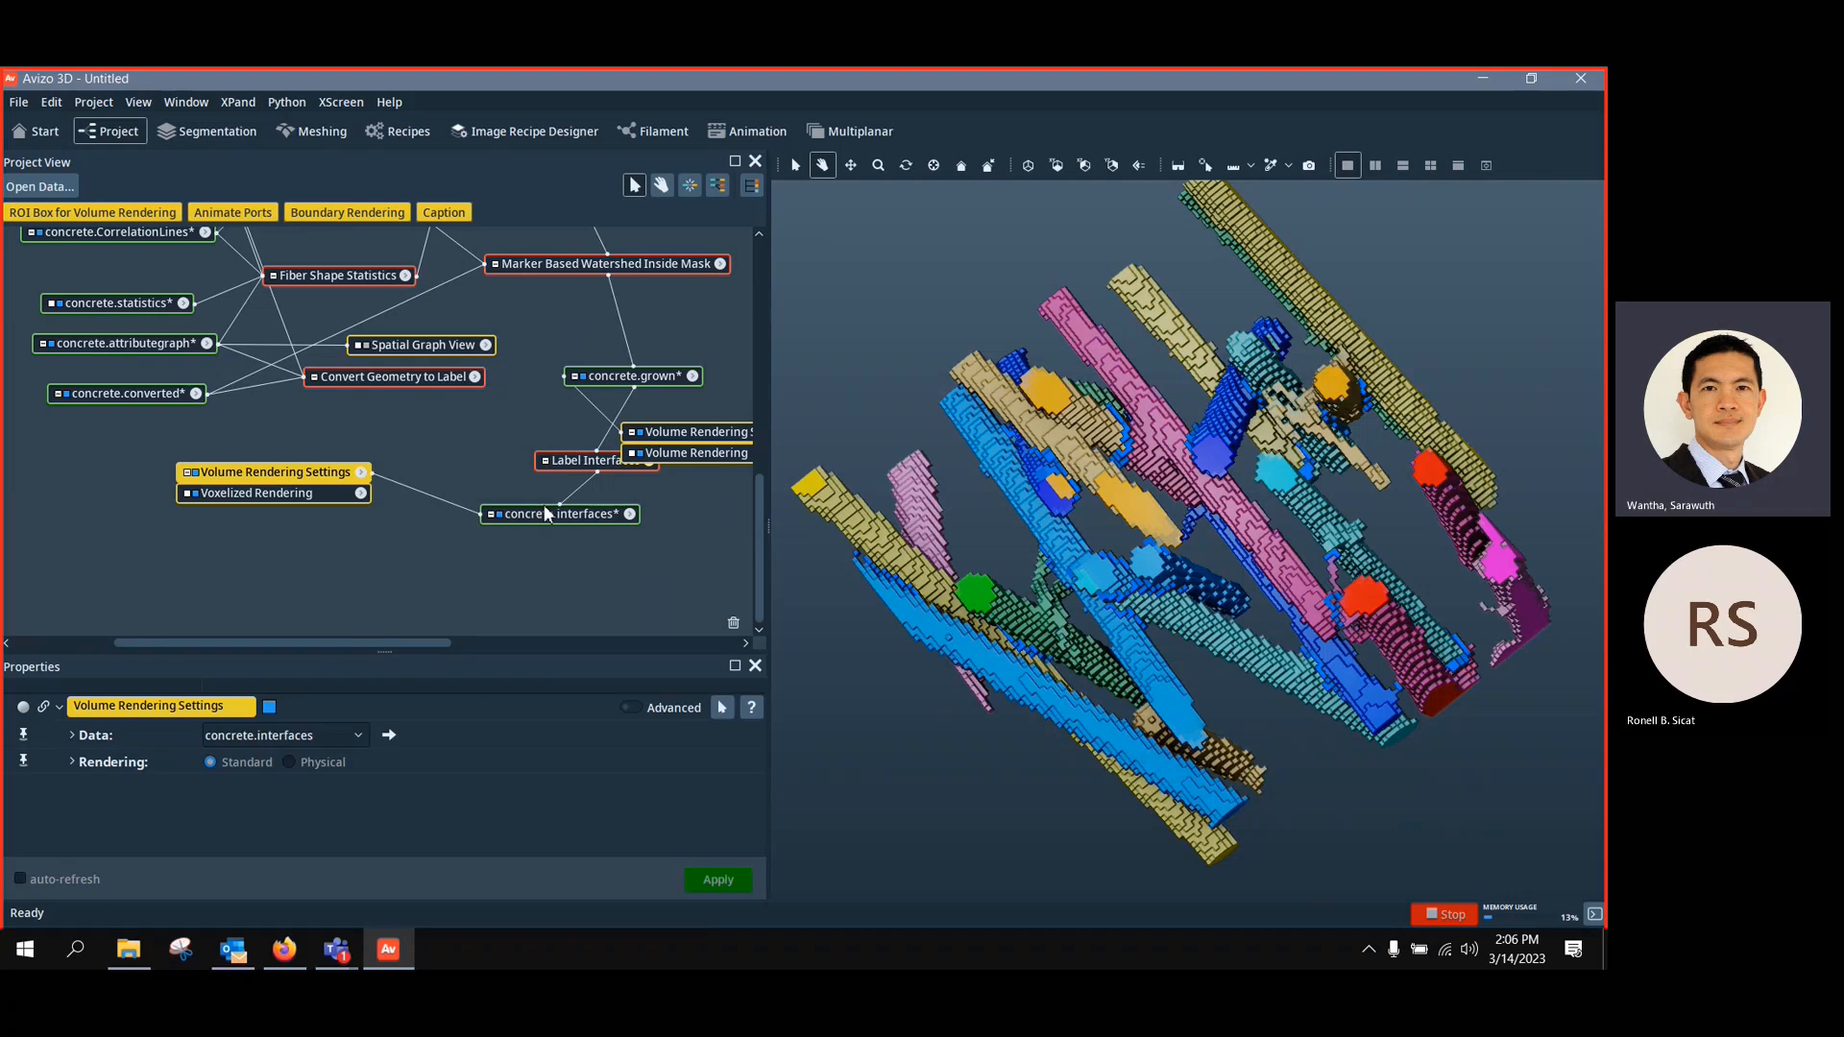
drag(547, 514, 532, 533)
drag(573, 469, 525, 472)
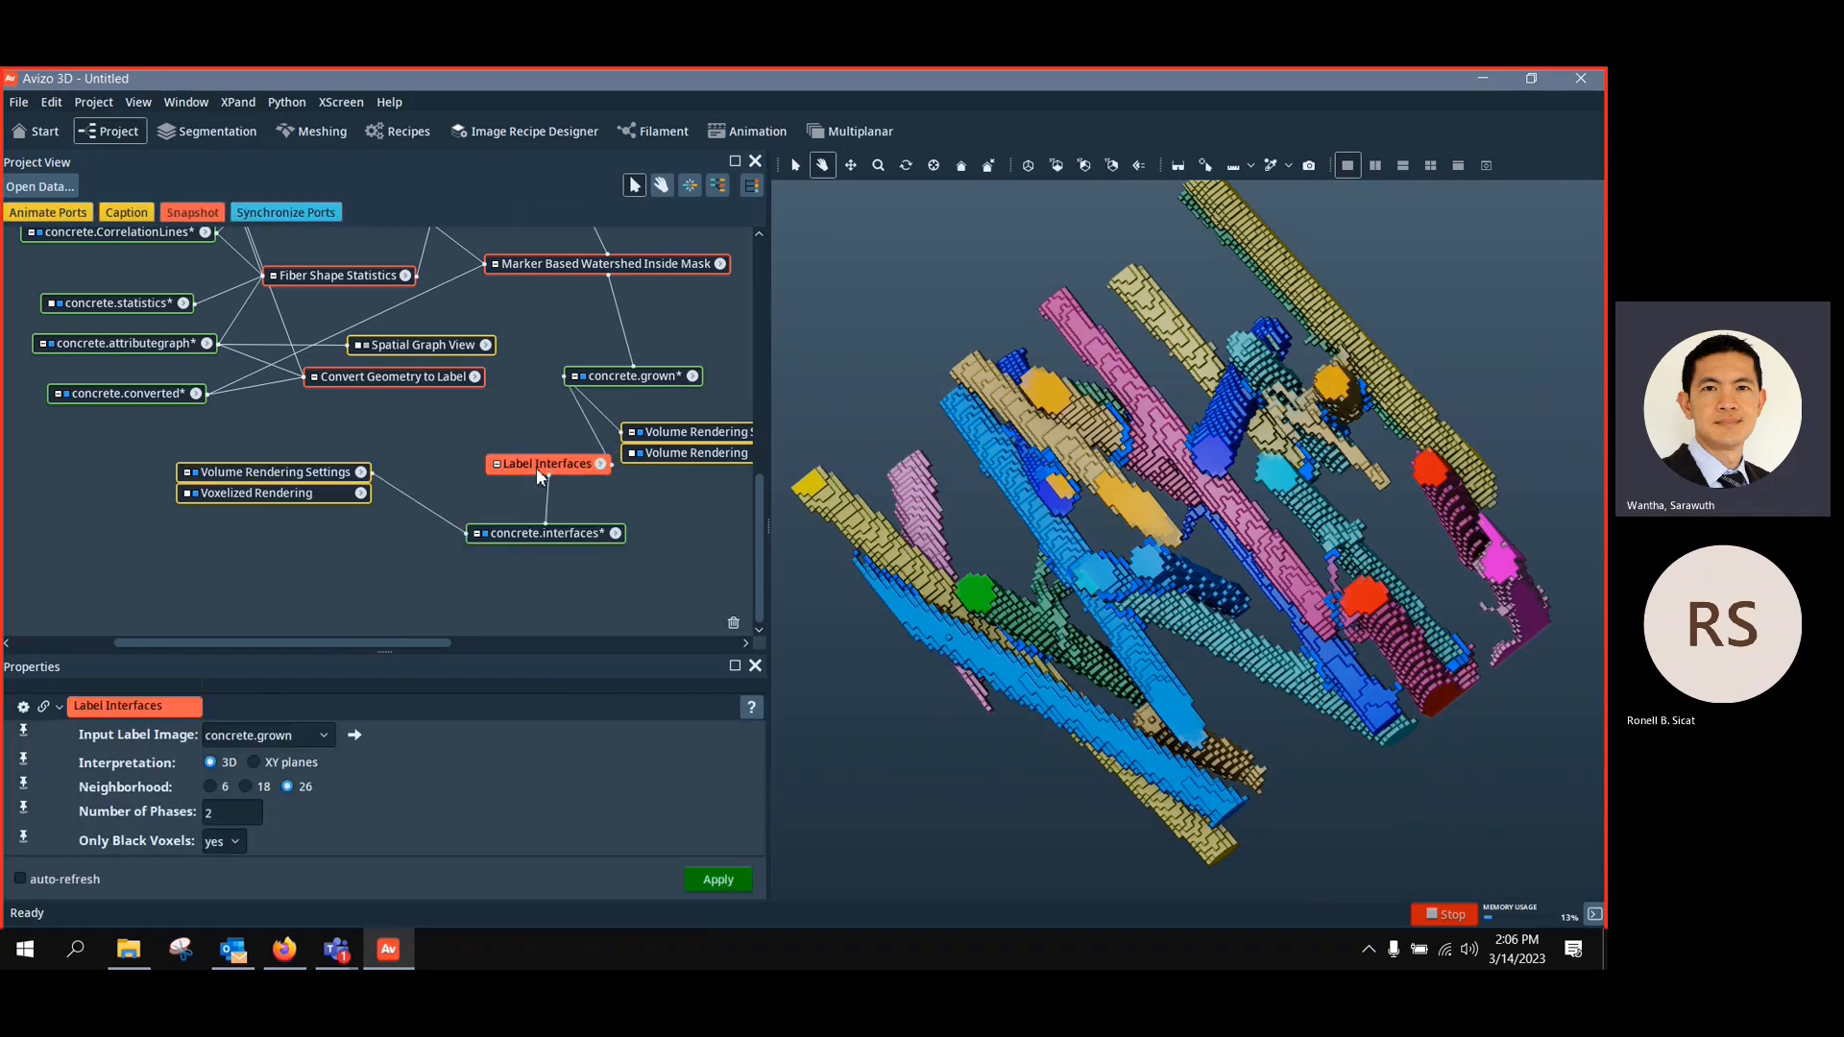
drag(681, 436, 569, 452)
scroll(448, 445, up, 3)
scroll(435, 450, up, 3)
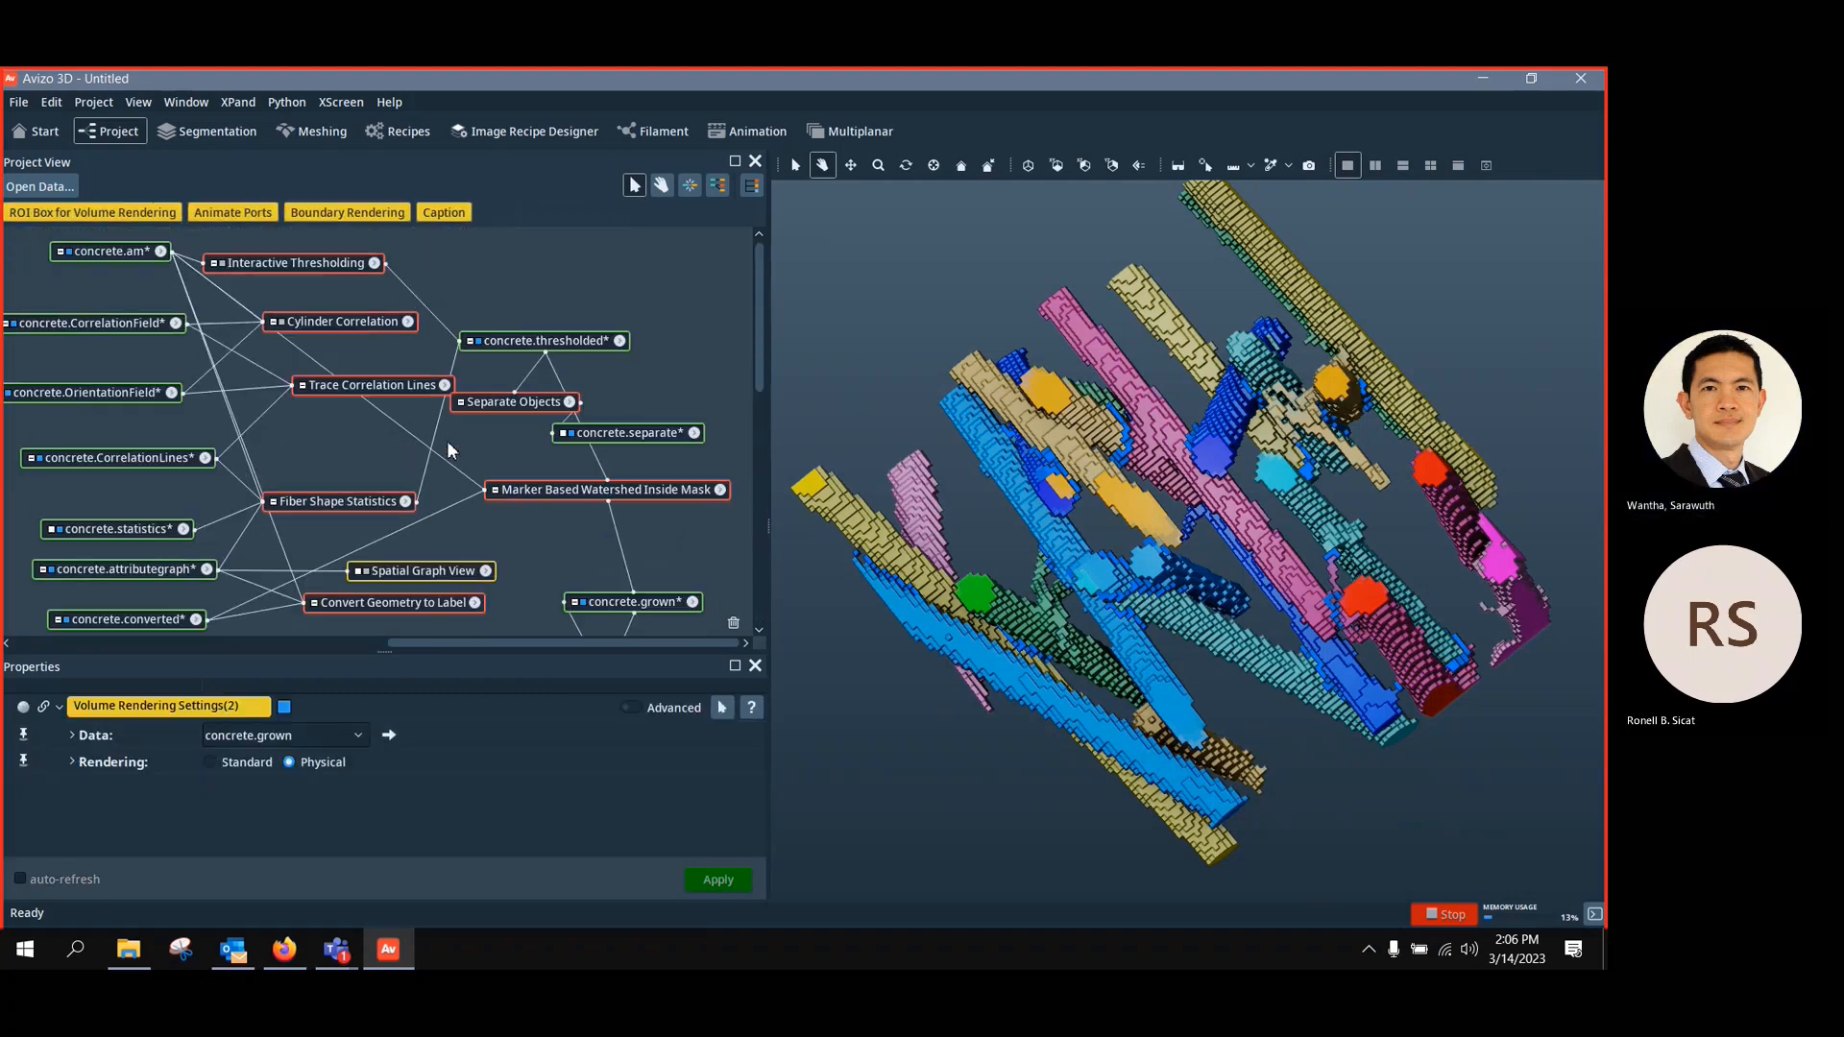
drag(1043, 564, 1207, 597)
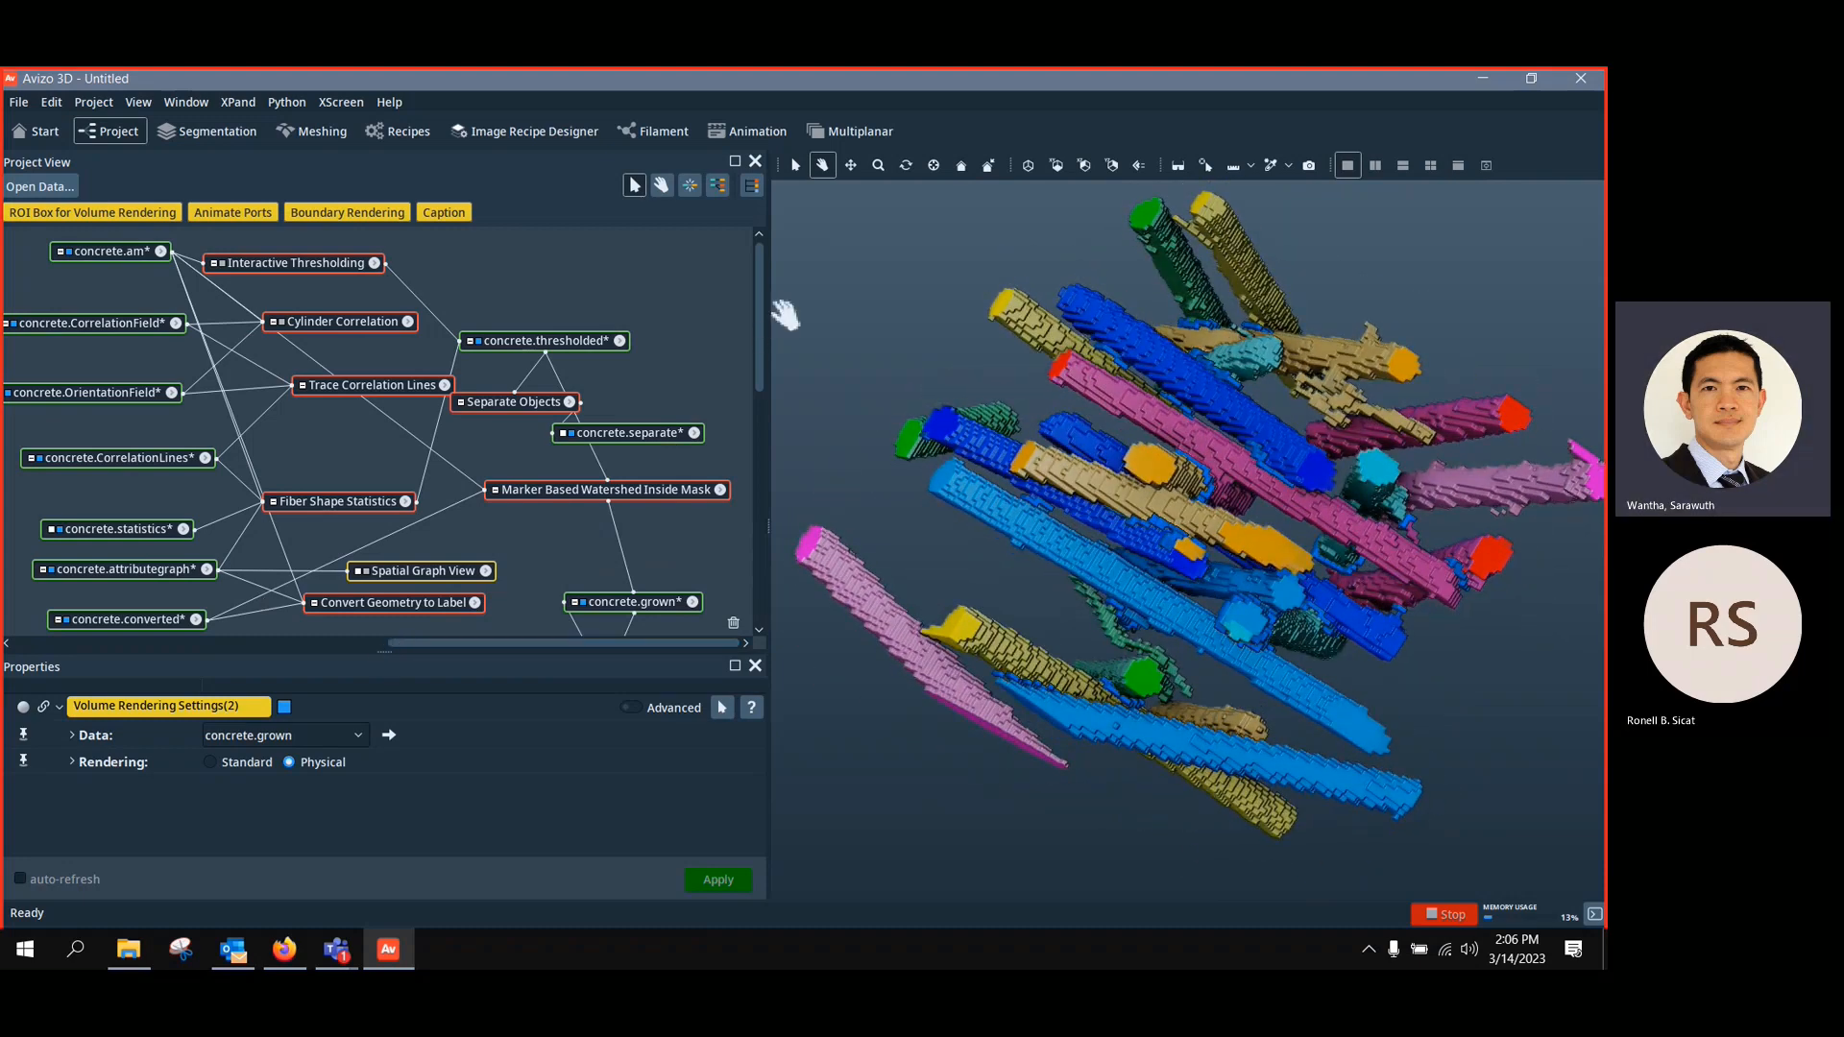
scroll(730, 515, down, 3)
scroll(730, 515, up, 3)
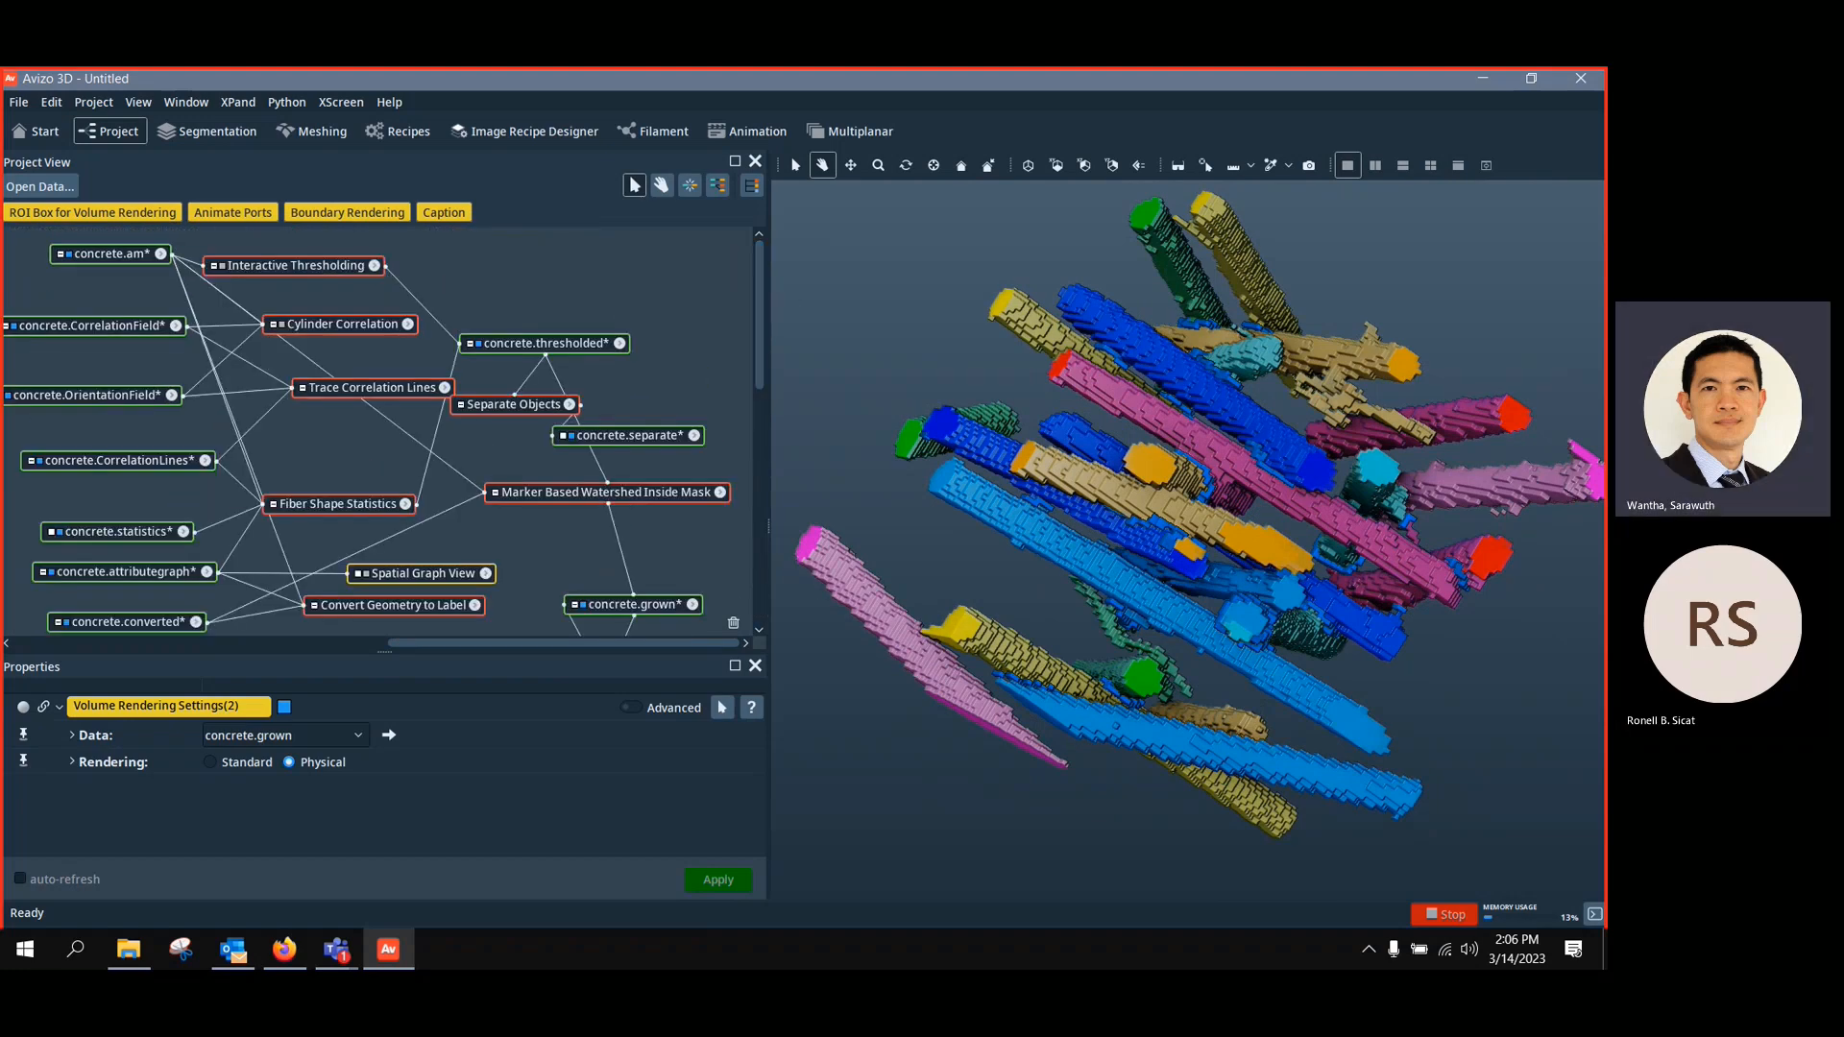
Close the concrete project, discarding all of its unsaved data objects
key(alt+F4)
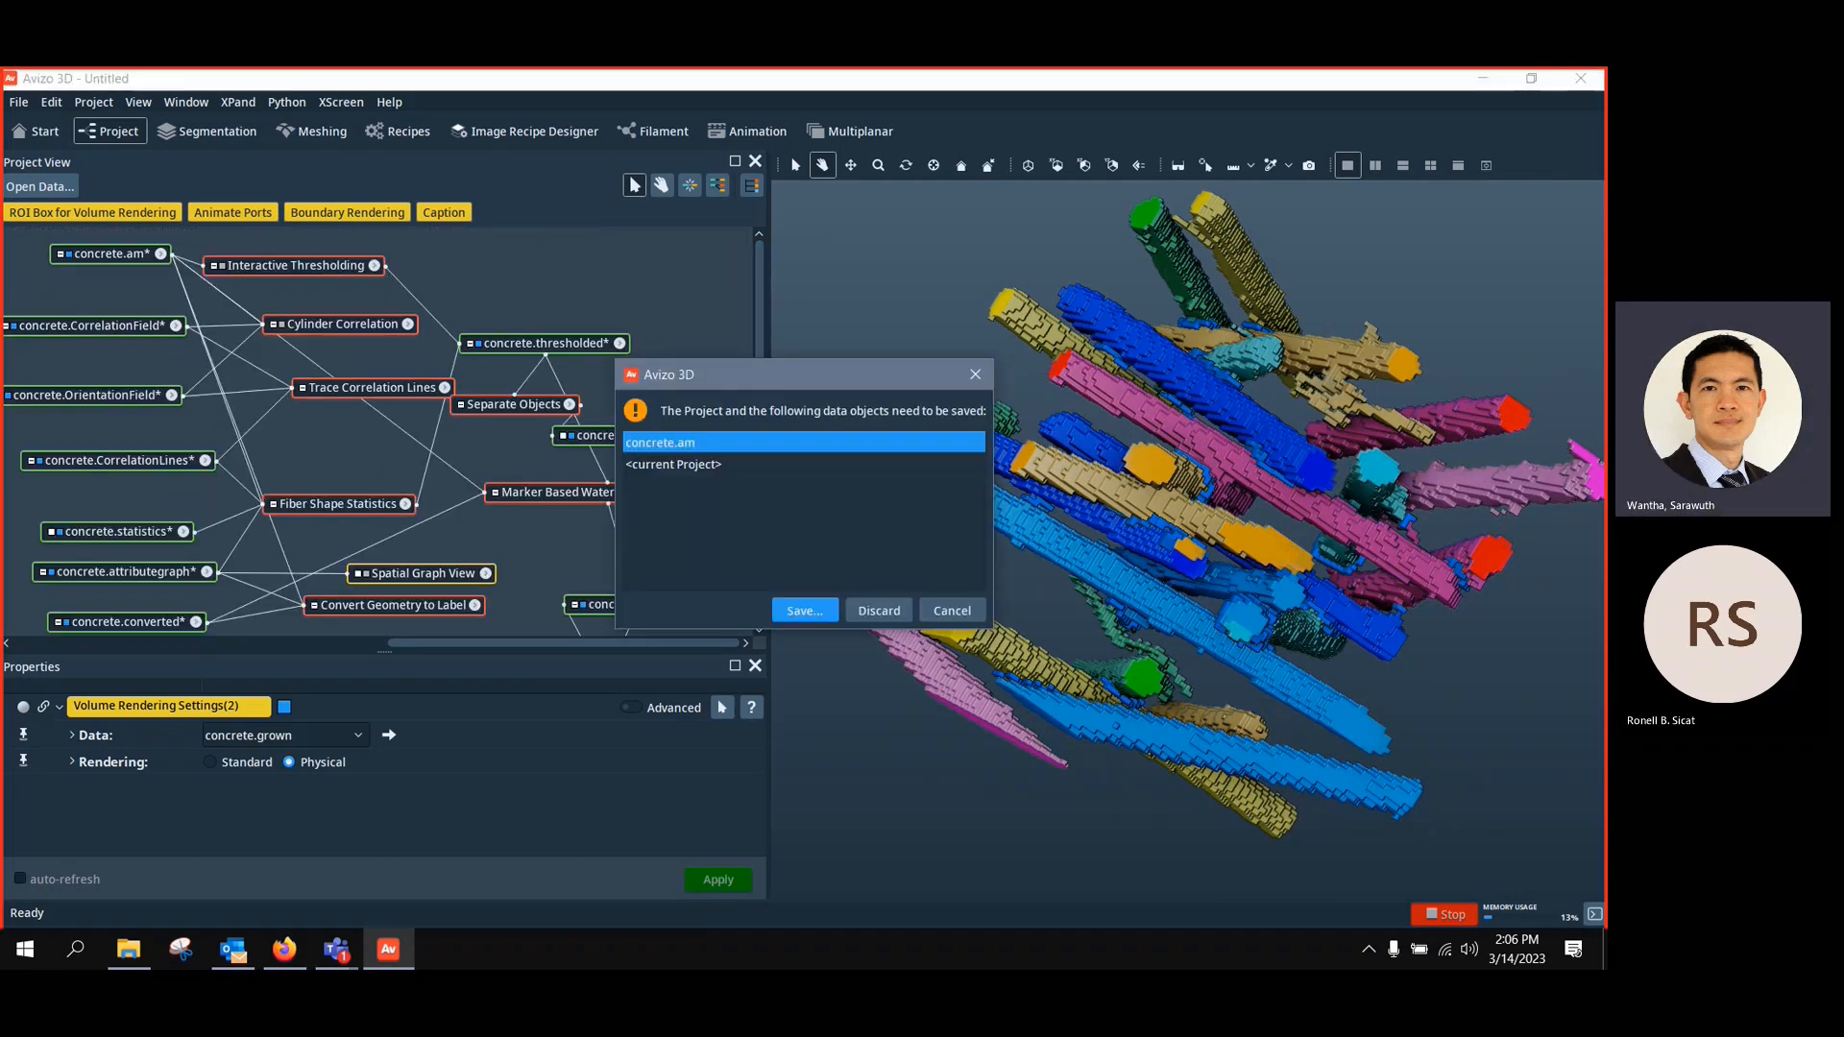
click(884, 609)
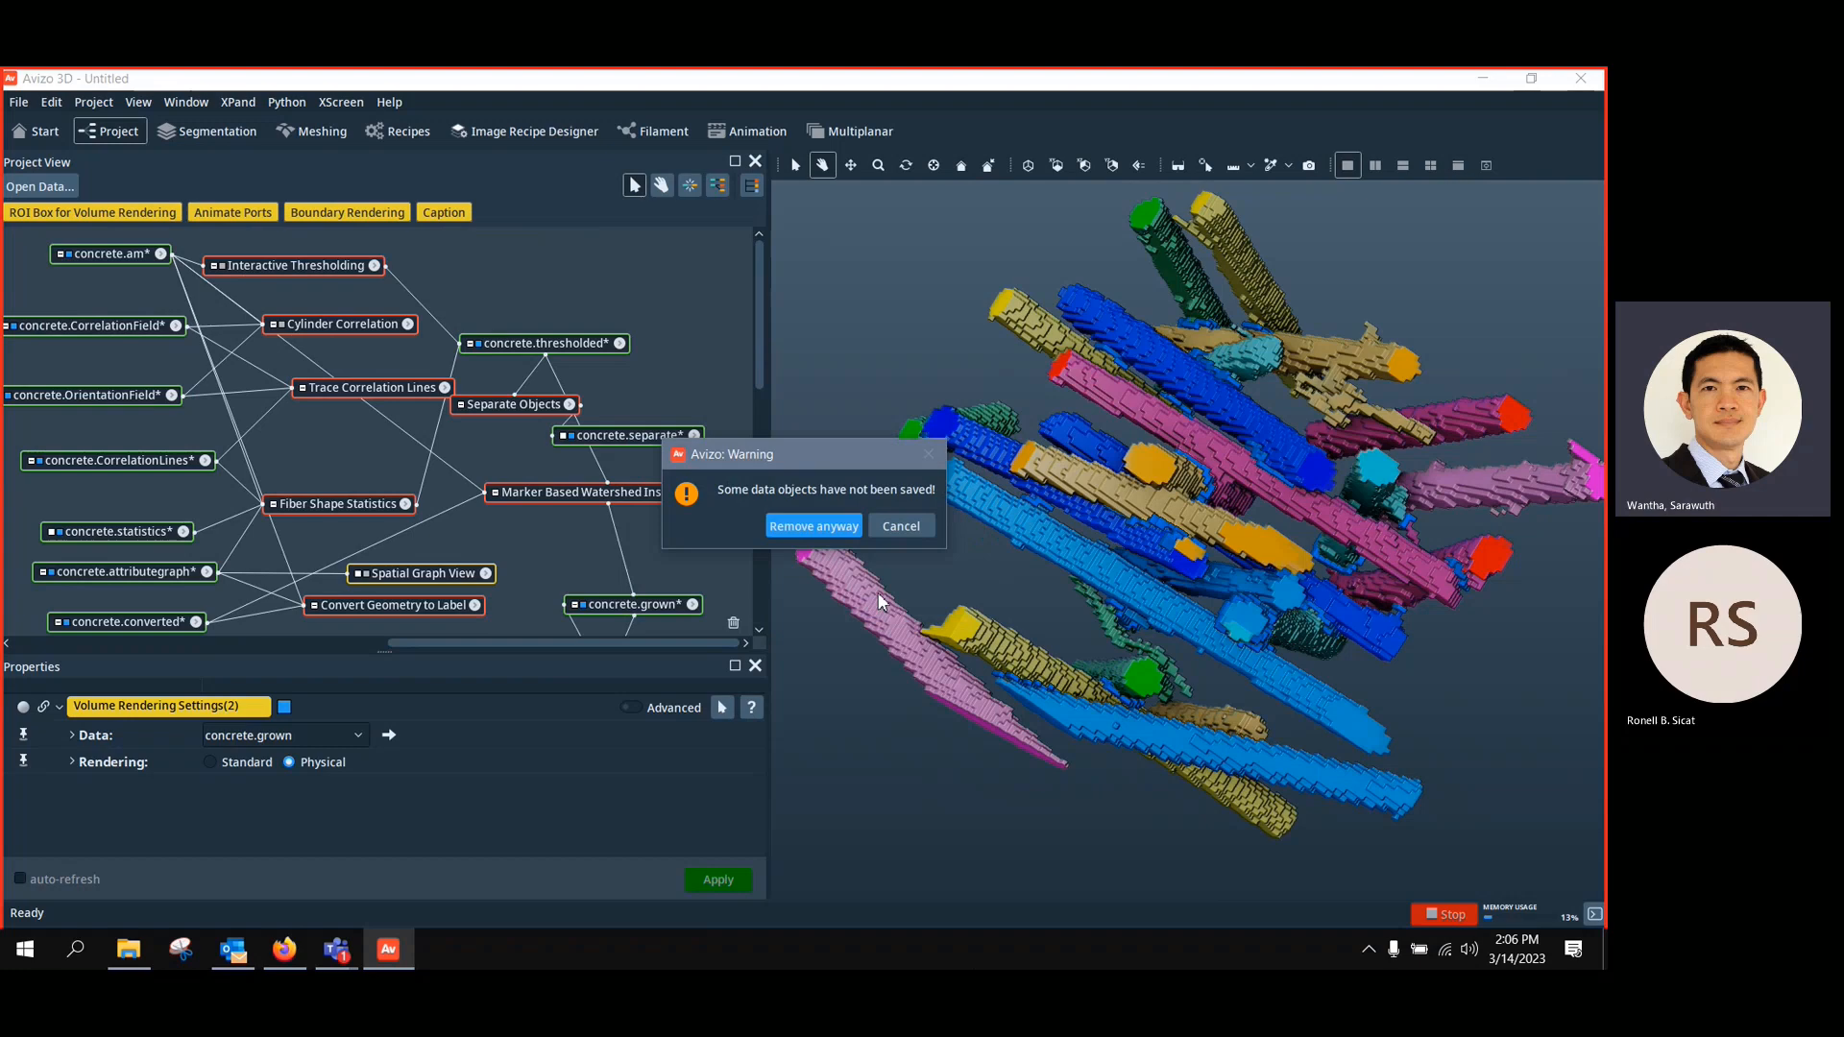
click(822, 524)
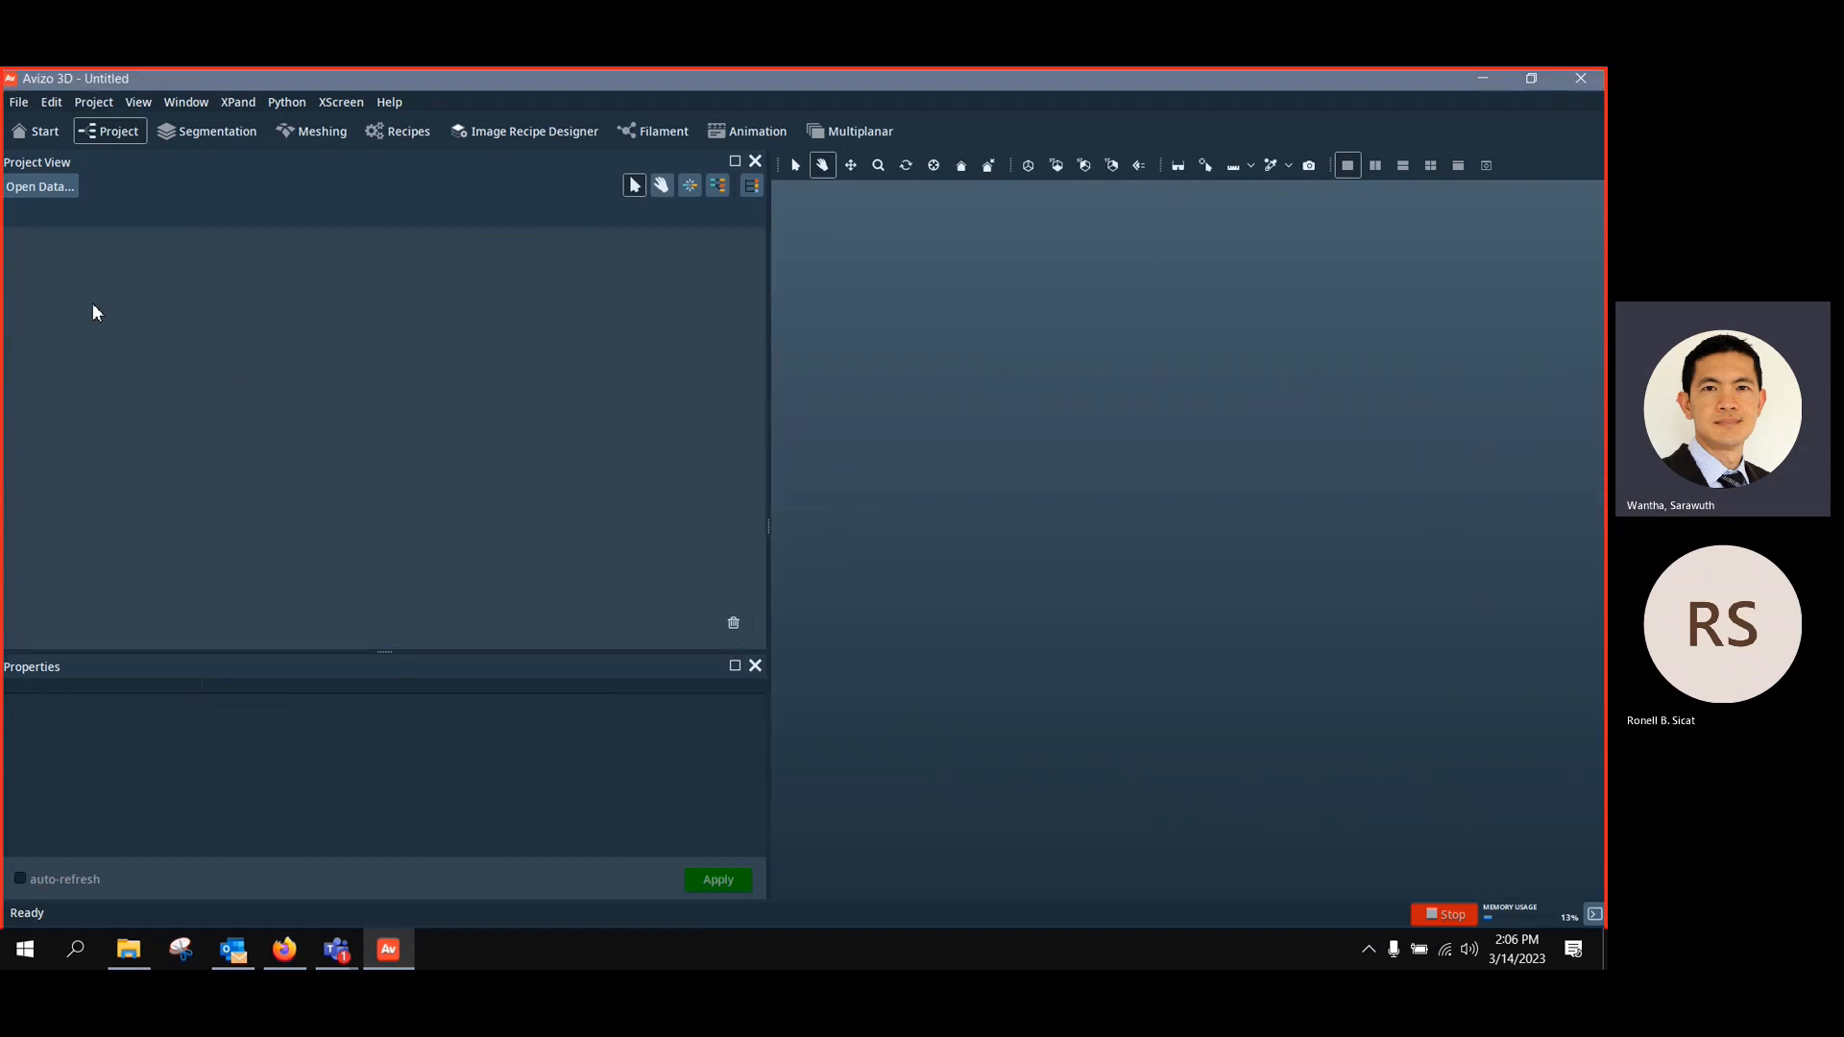
Load the URHA_27R file from File Explorer's Case3_Recipe-files folder into the empty project and reposition its node in the network
click(129, 949)
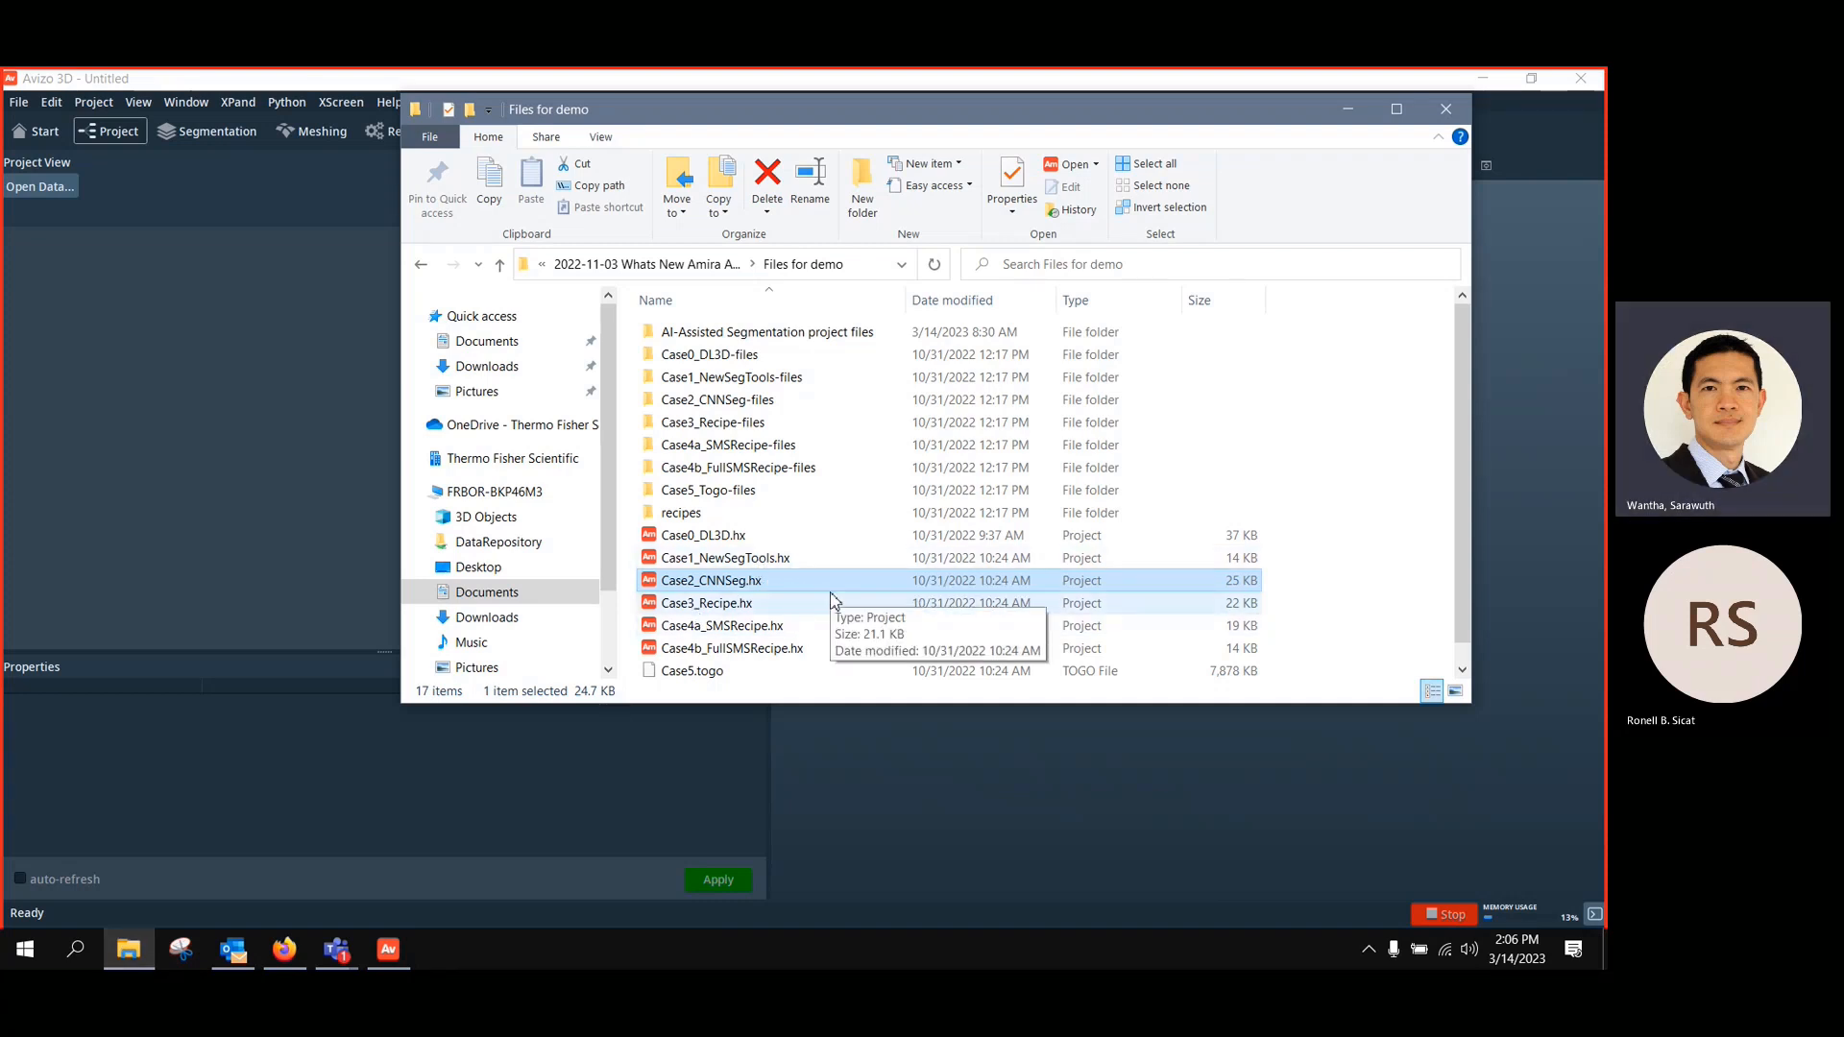
double_click(751, 427)
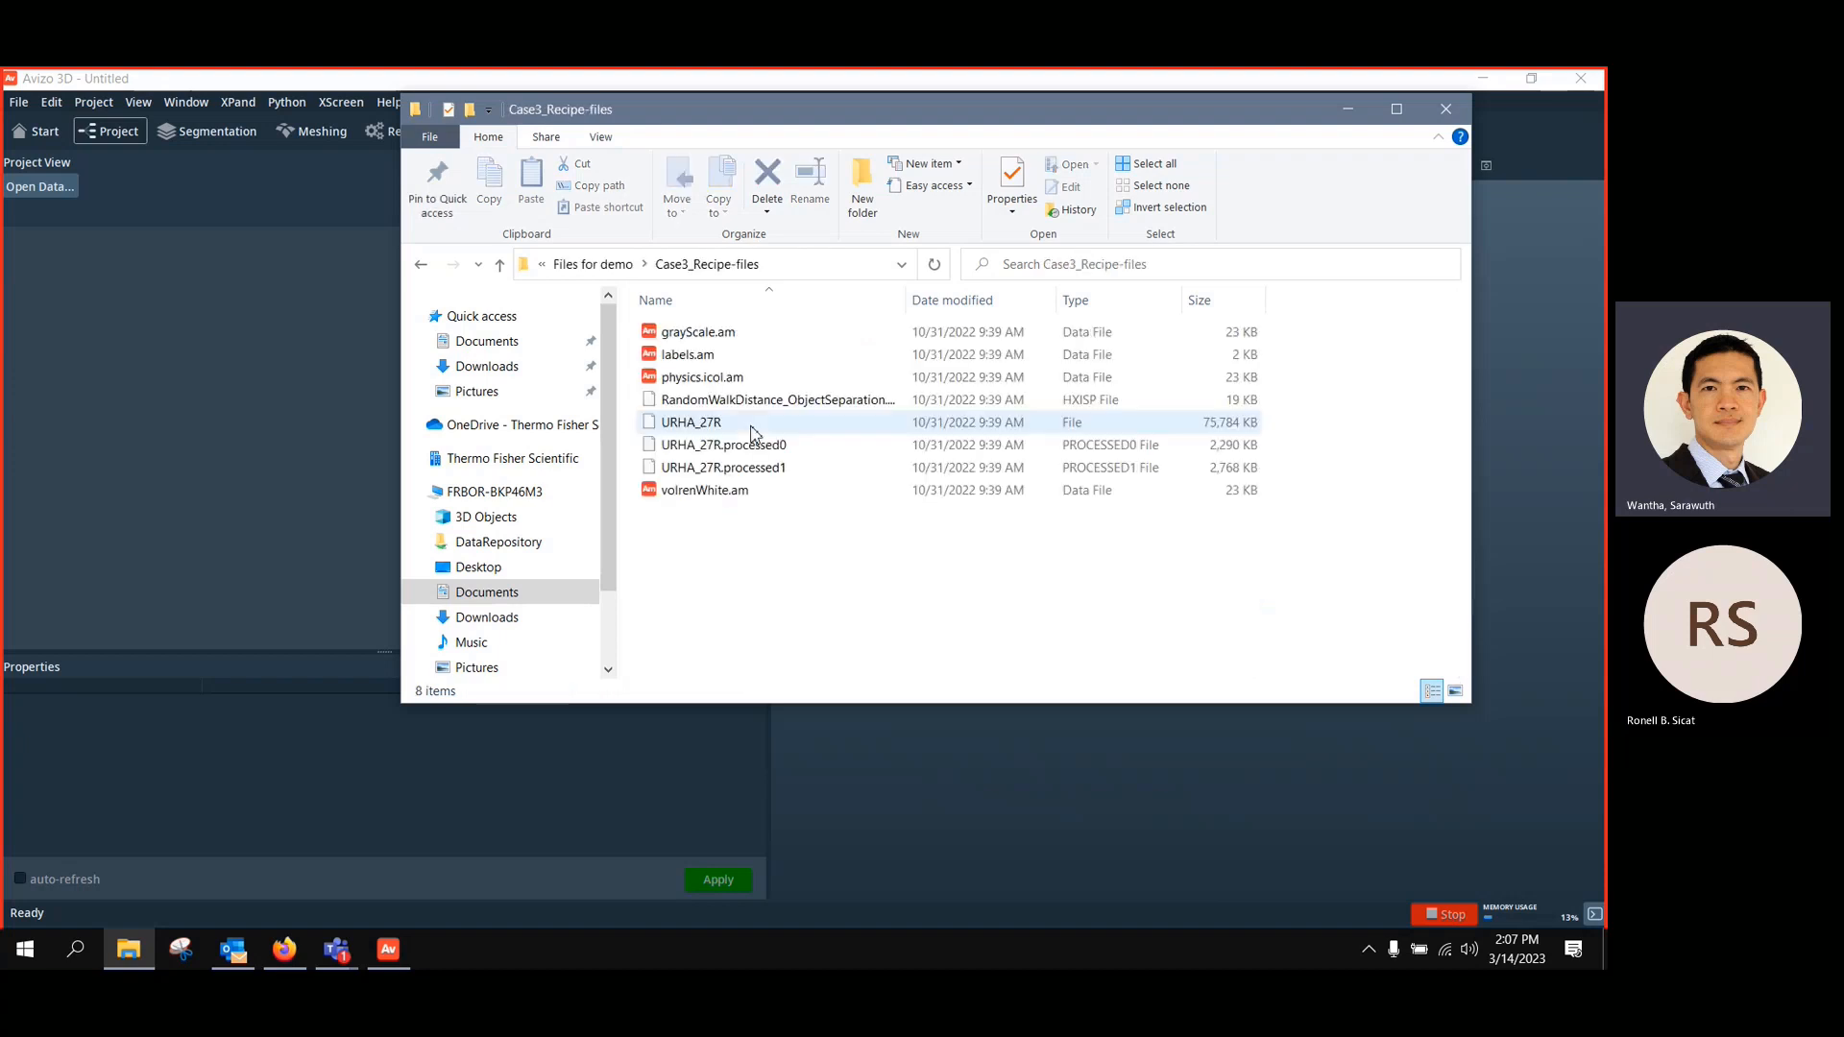
click(713, 424)
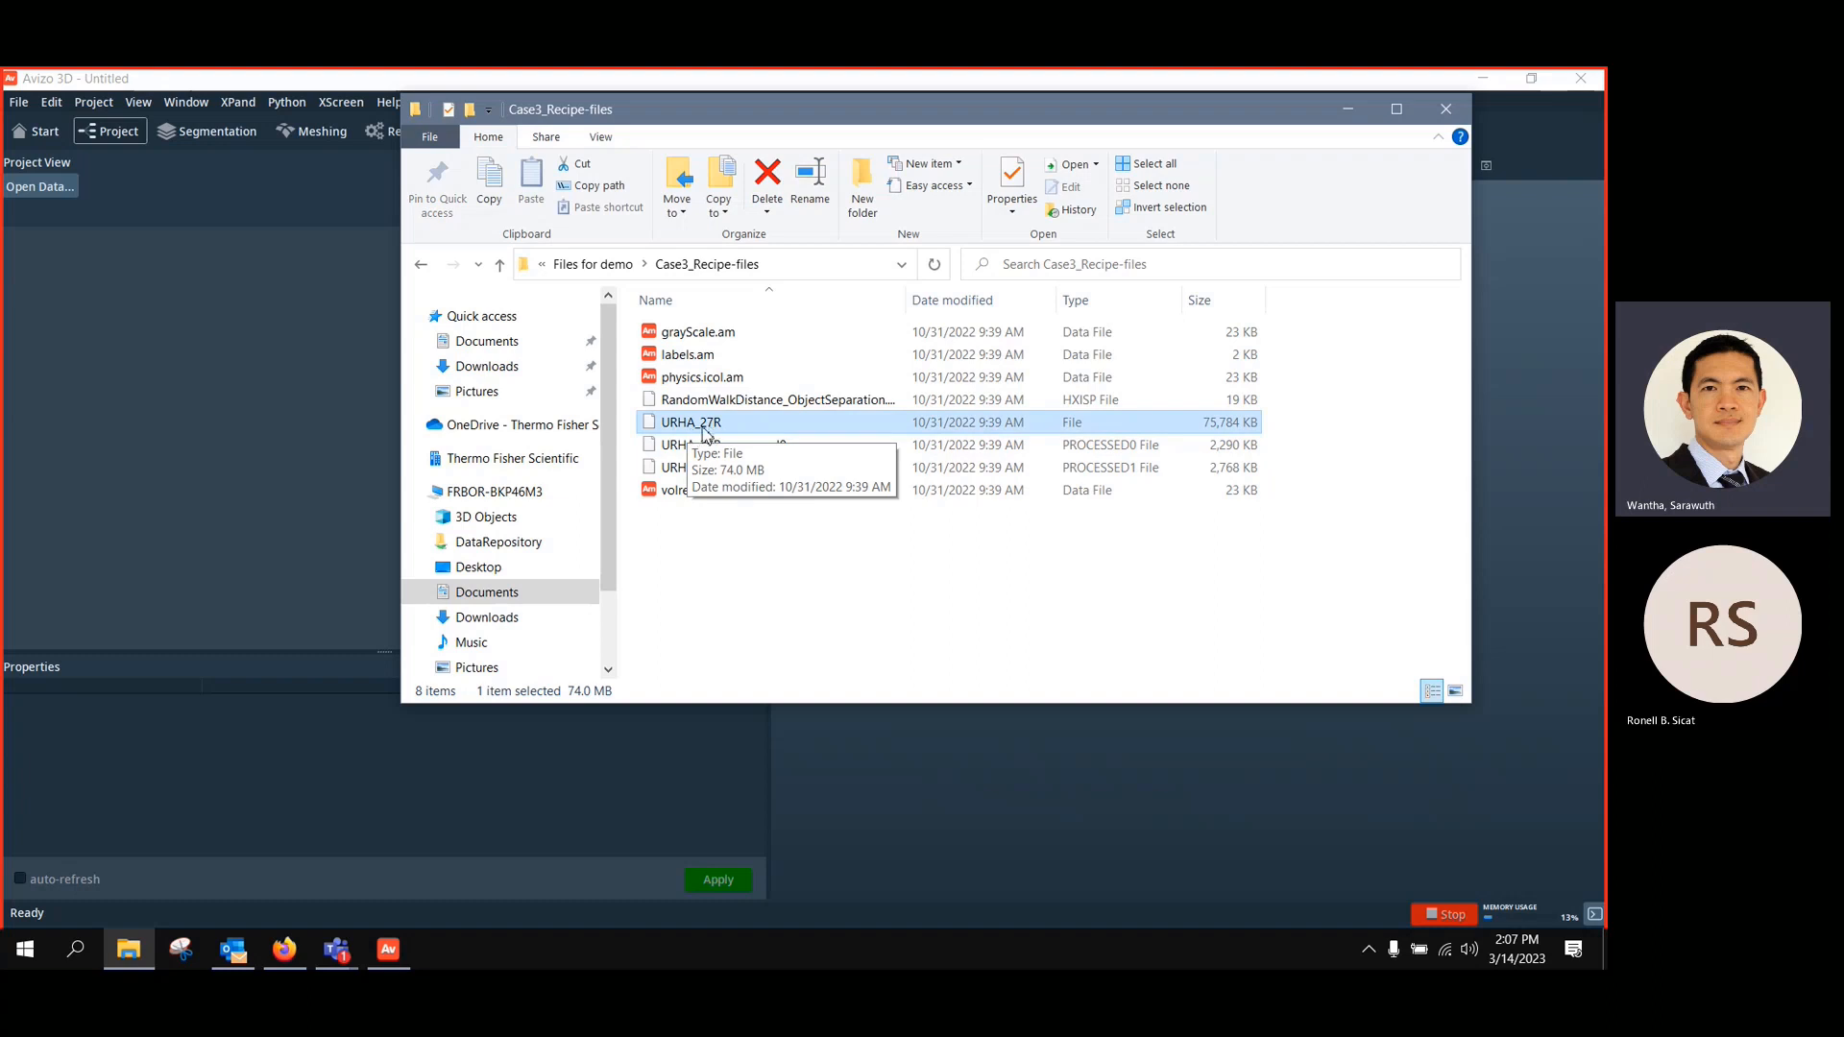
drag(706, 432, 204, 329)
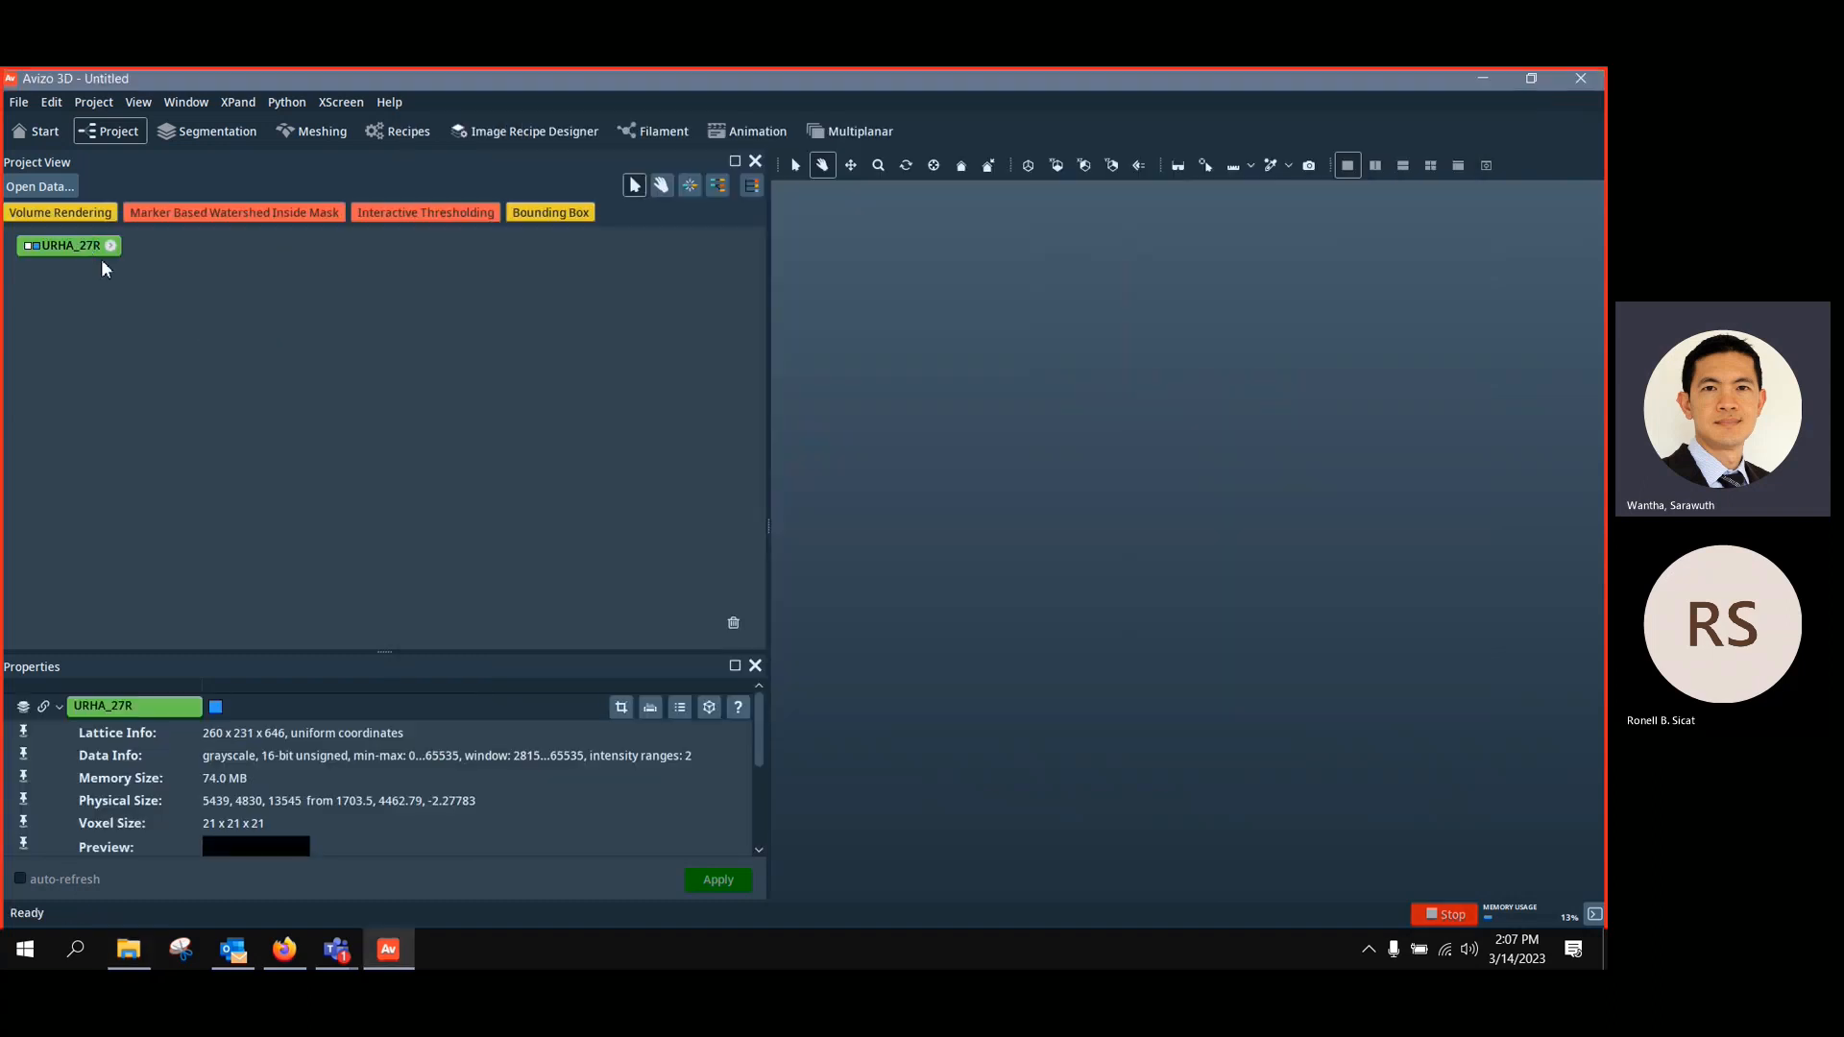
drag(100, 258, 149, 307)
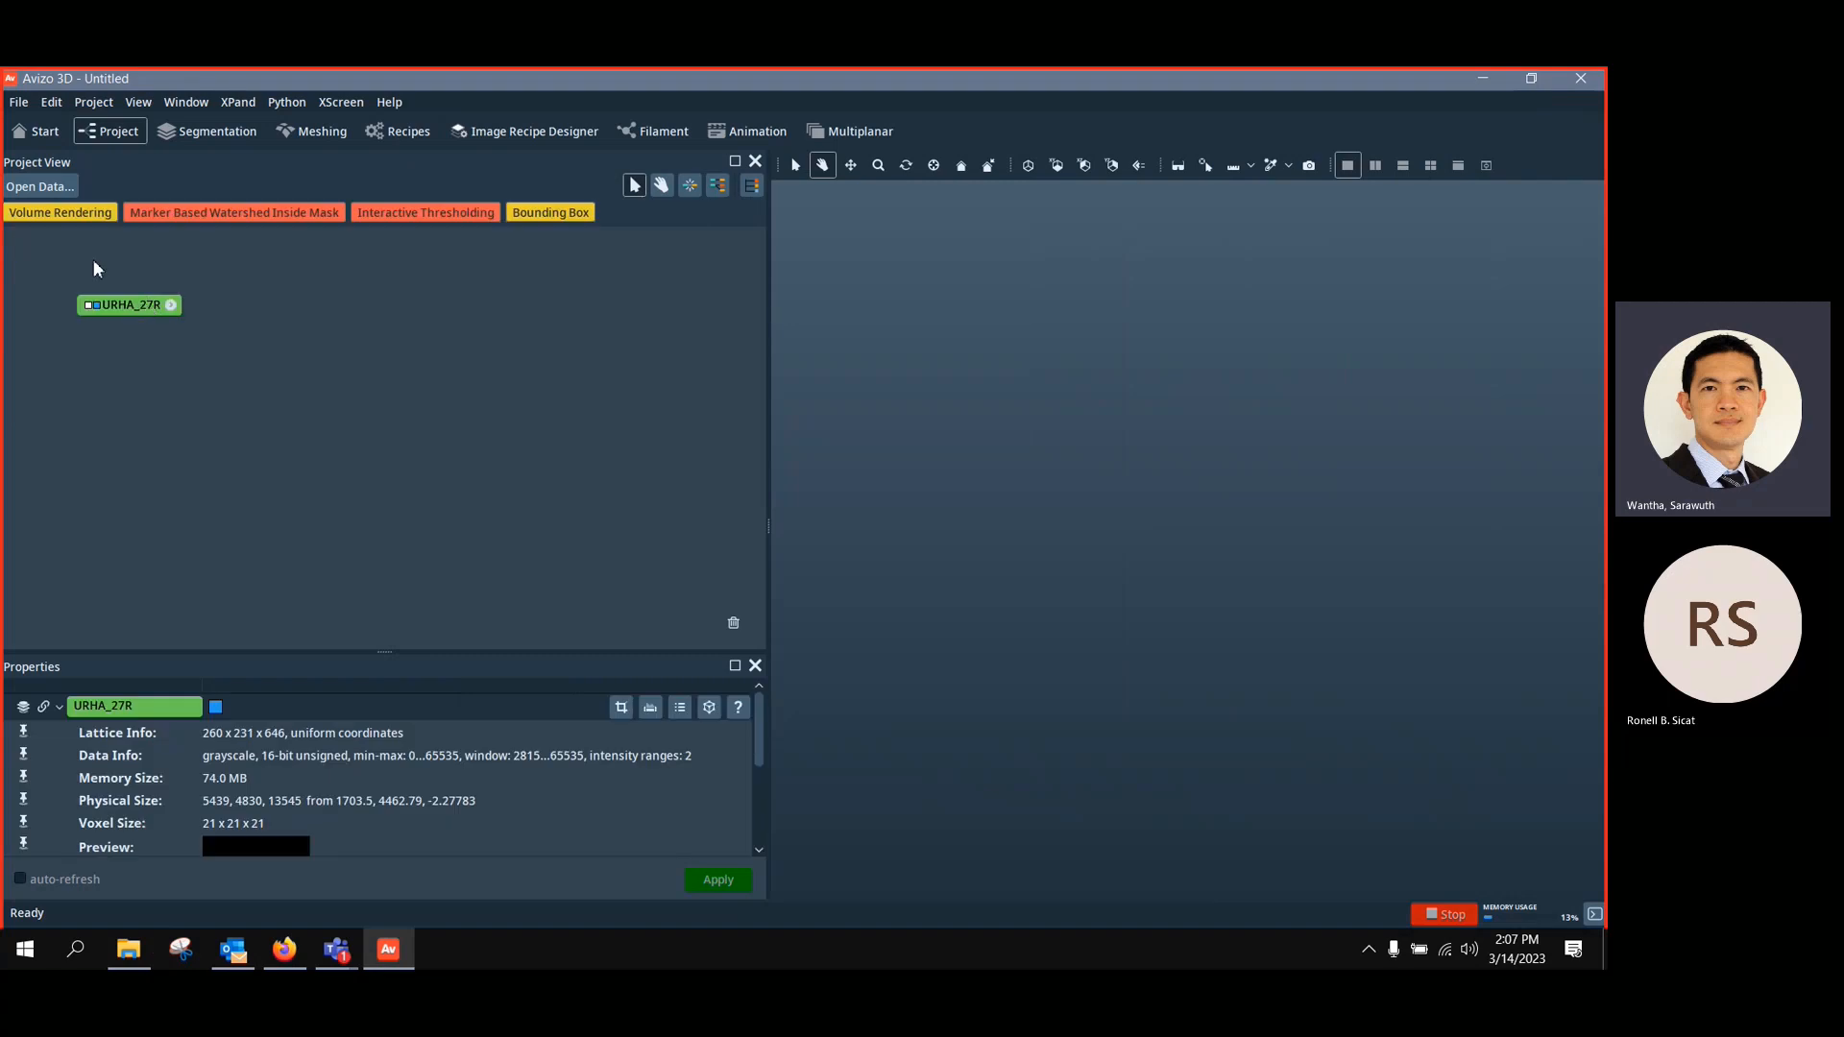
Add a Volume Rendering to URHA_27R and place the rendering modules nearer to the data node
click(80, 215)
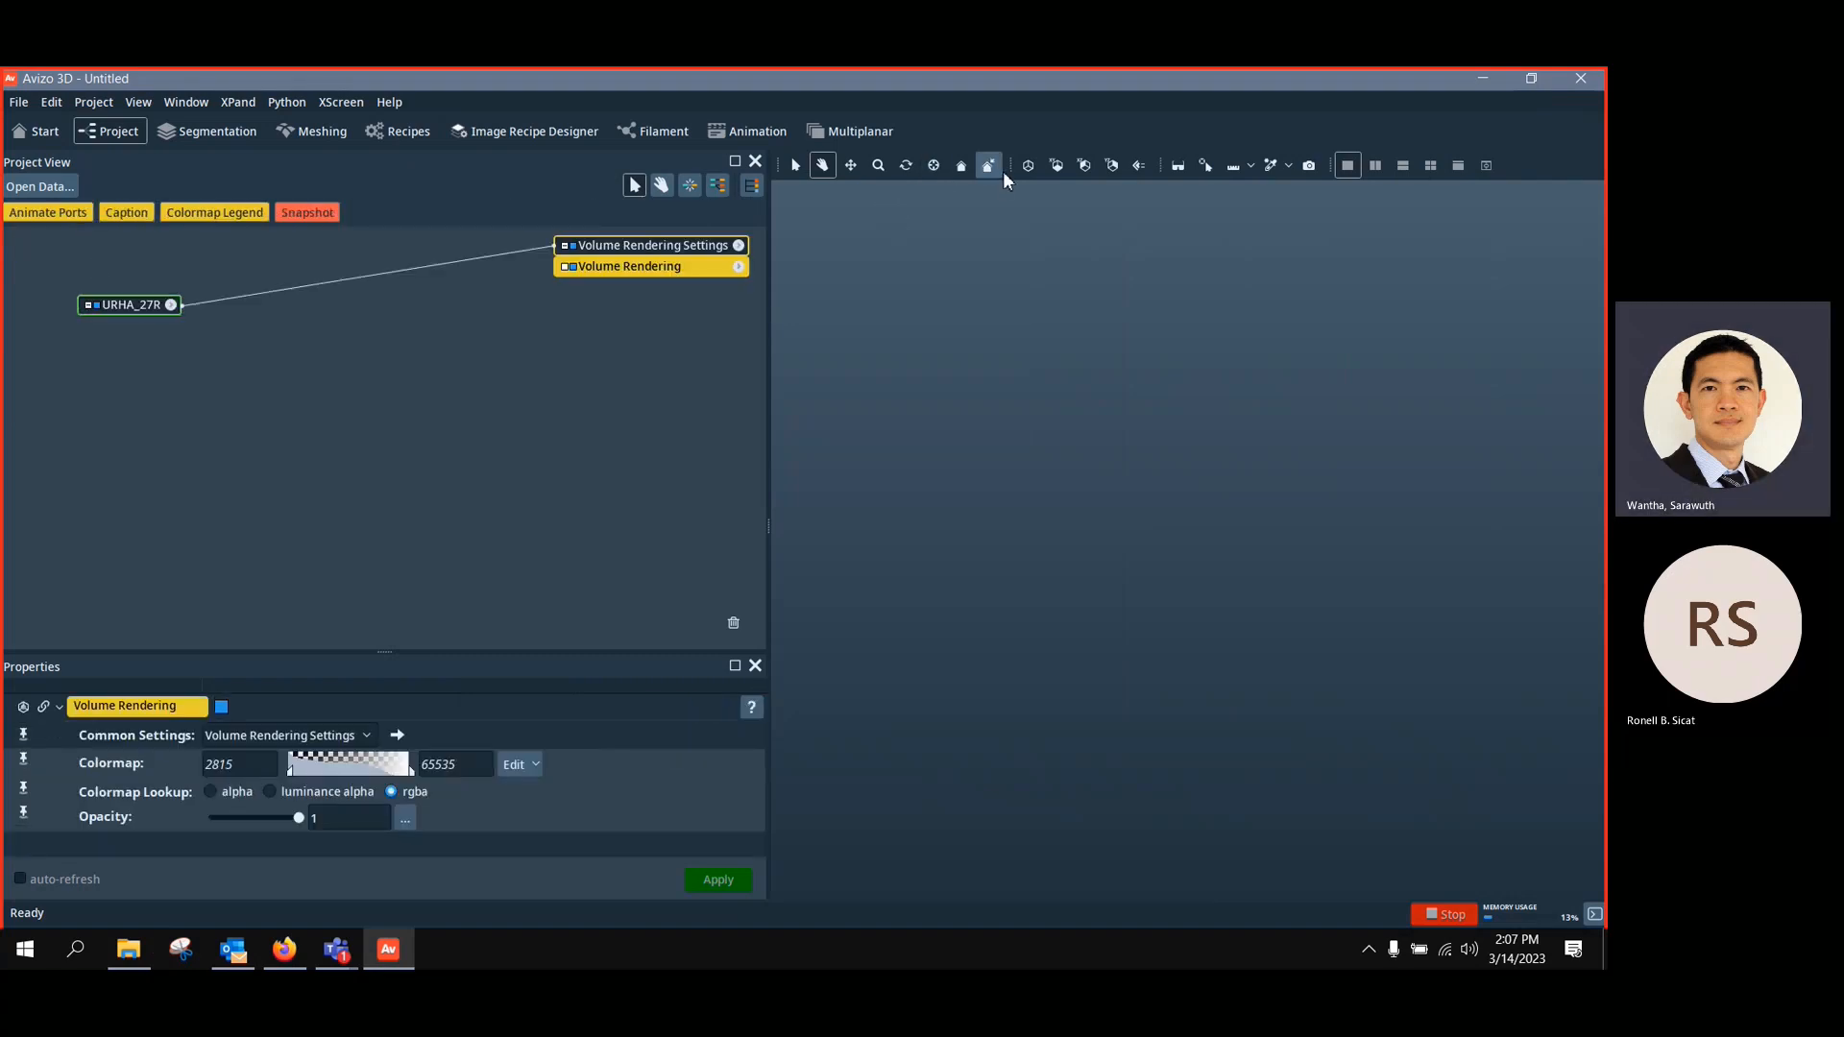
drag(1261, 691, 1115, 519)
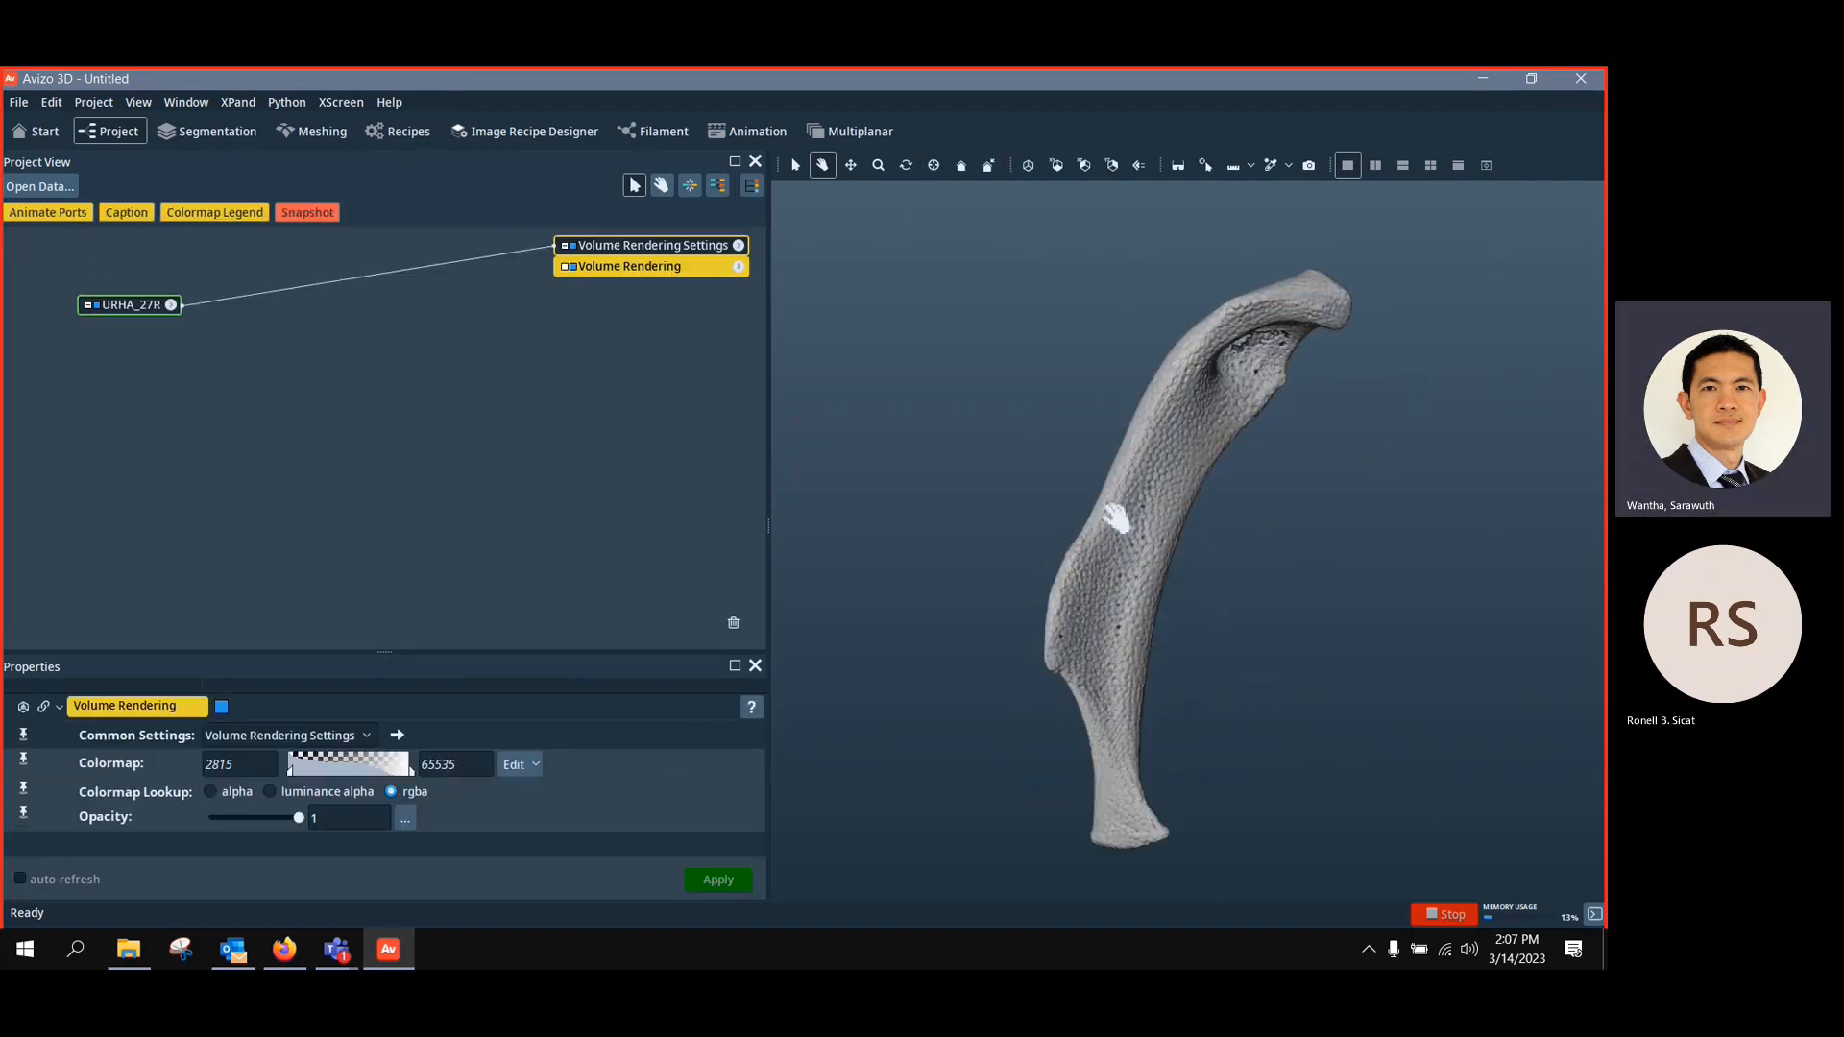
drag(651, 247, 525, 299)
drag(1080, 525, 1265, 535)
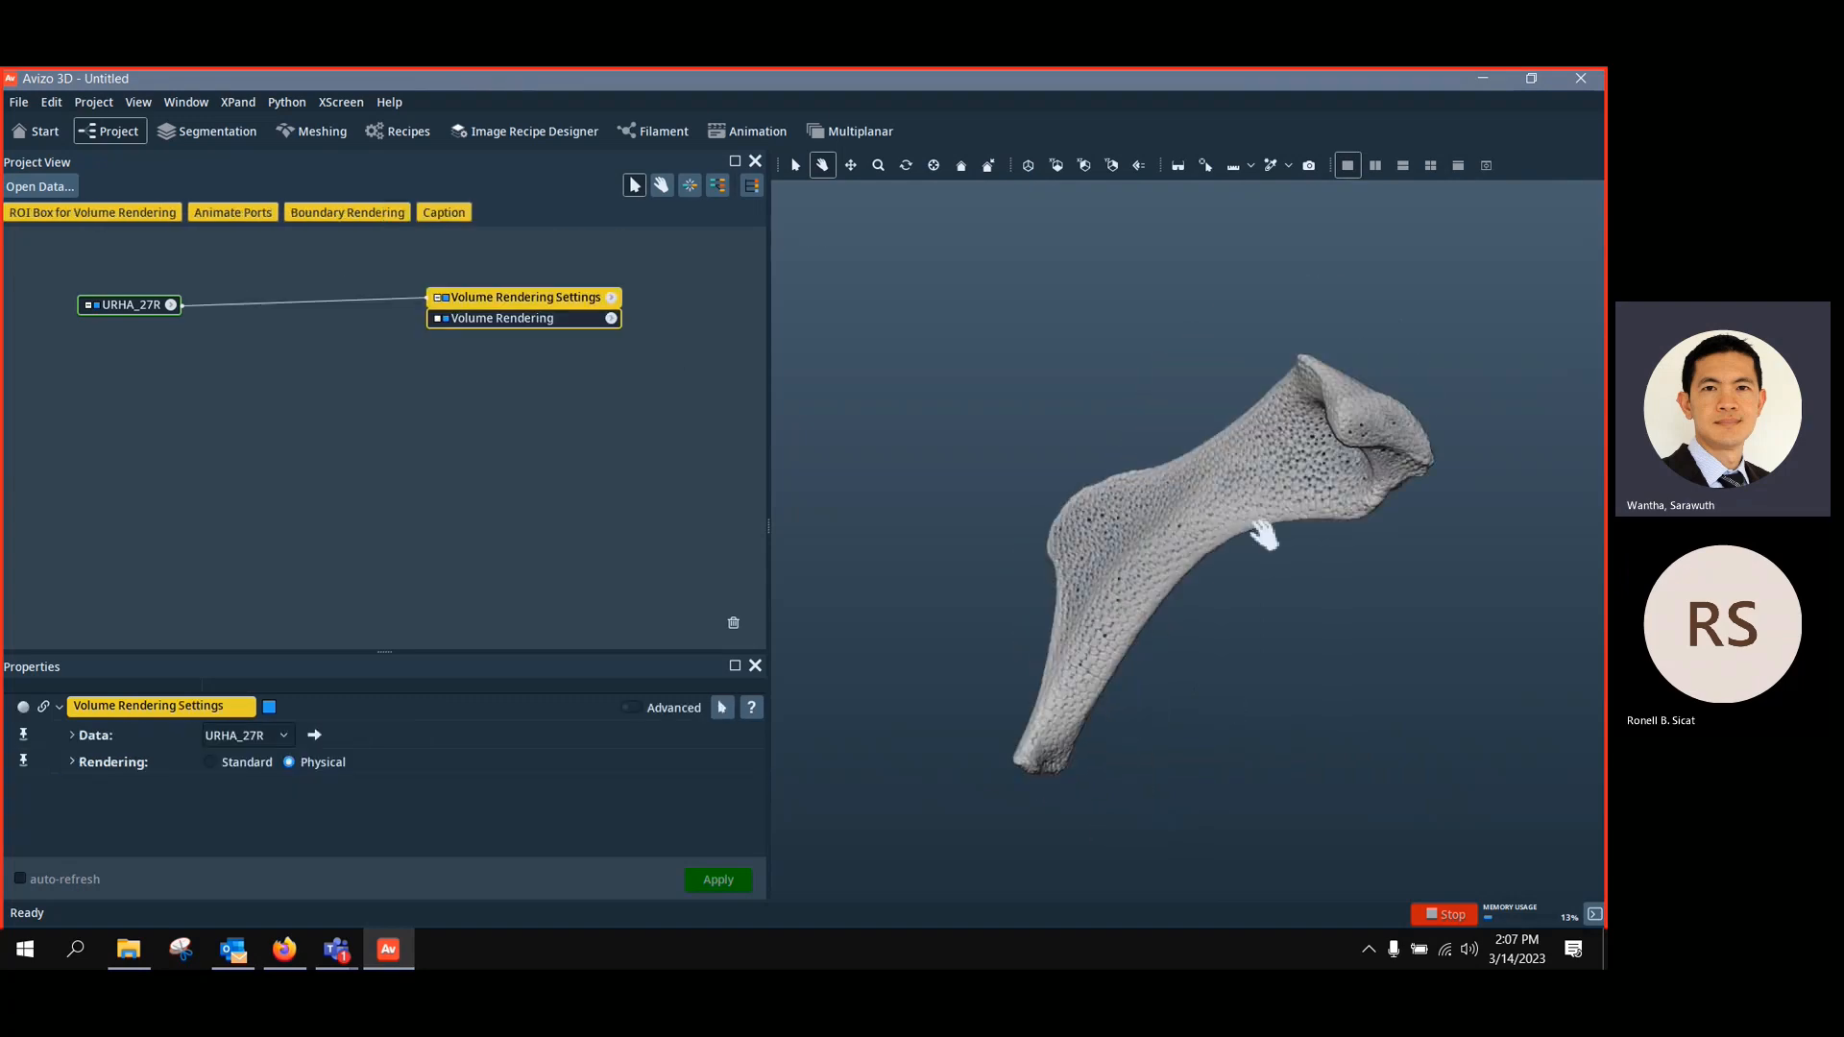
Widen the 3D viewer and examine the cell-like surface structure of the URHA_27R rendering up close from several angles
scroll(1243, 527, up, 8)
scroll(1210, 552, down, 4)
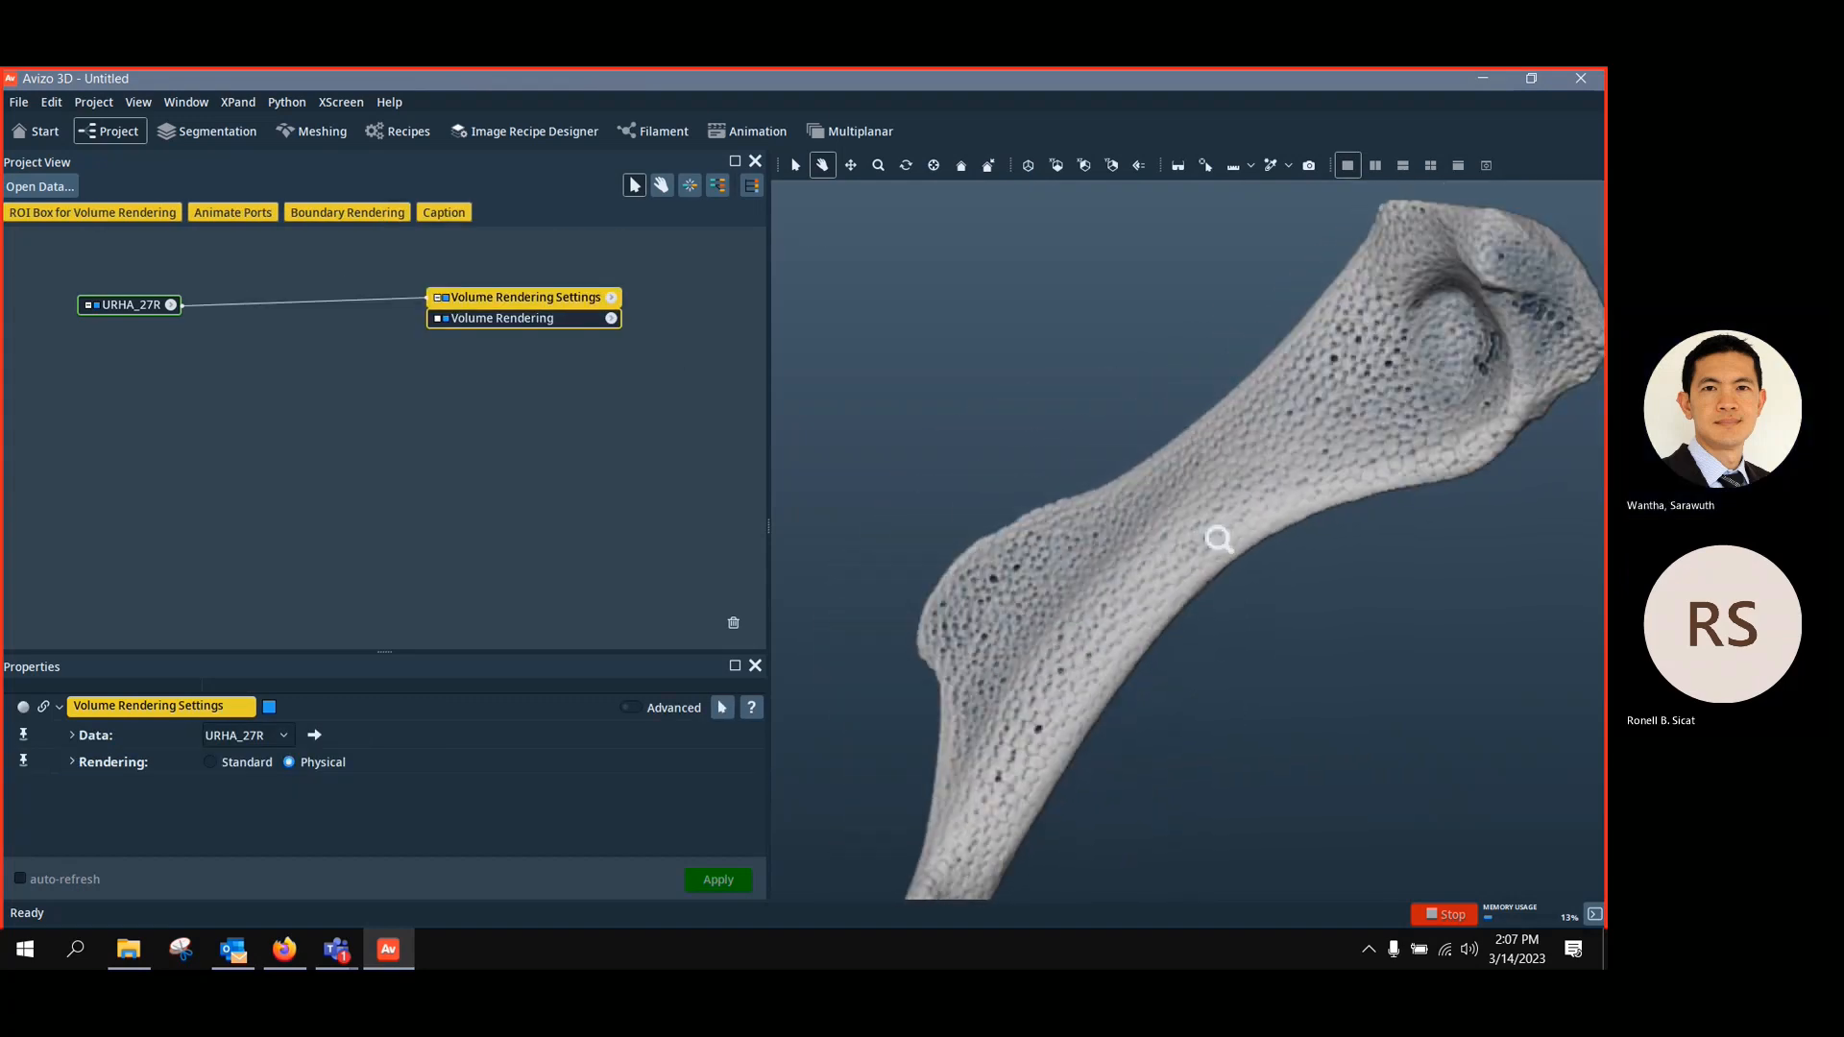
drag(769, 528, 655, 524)
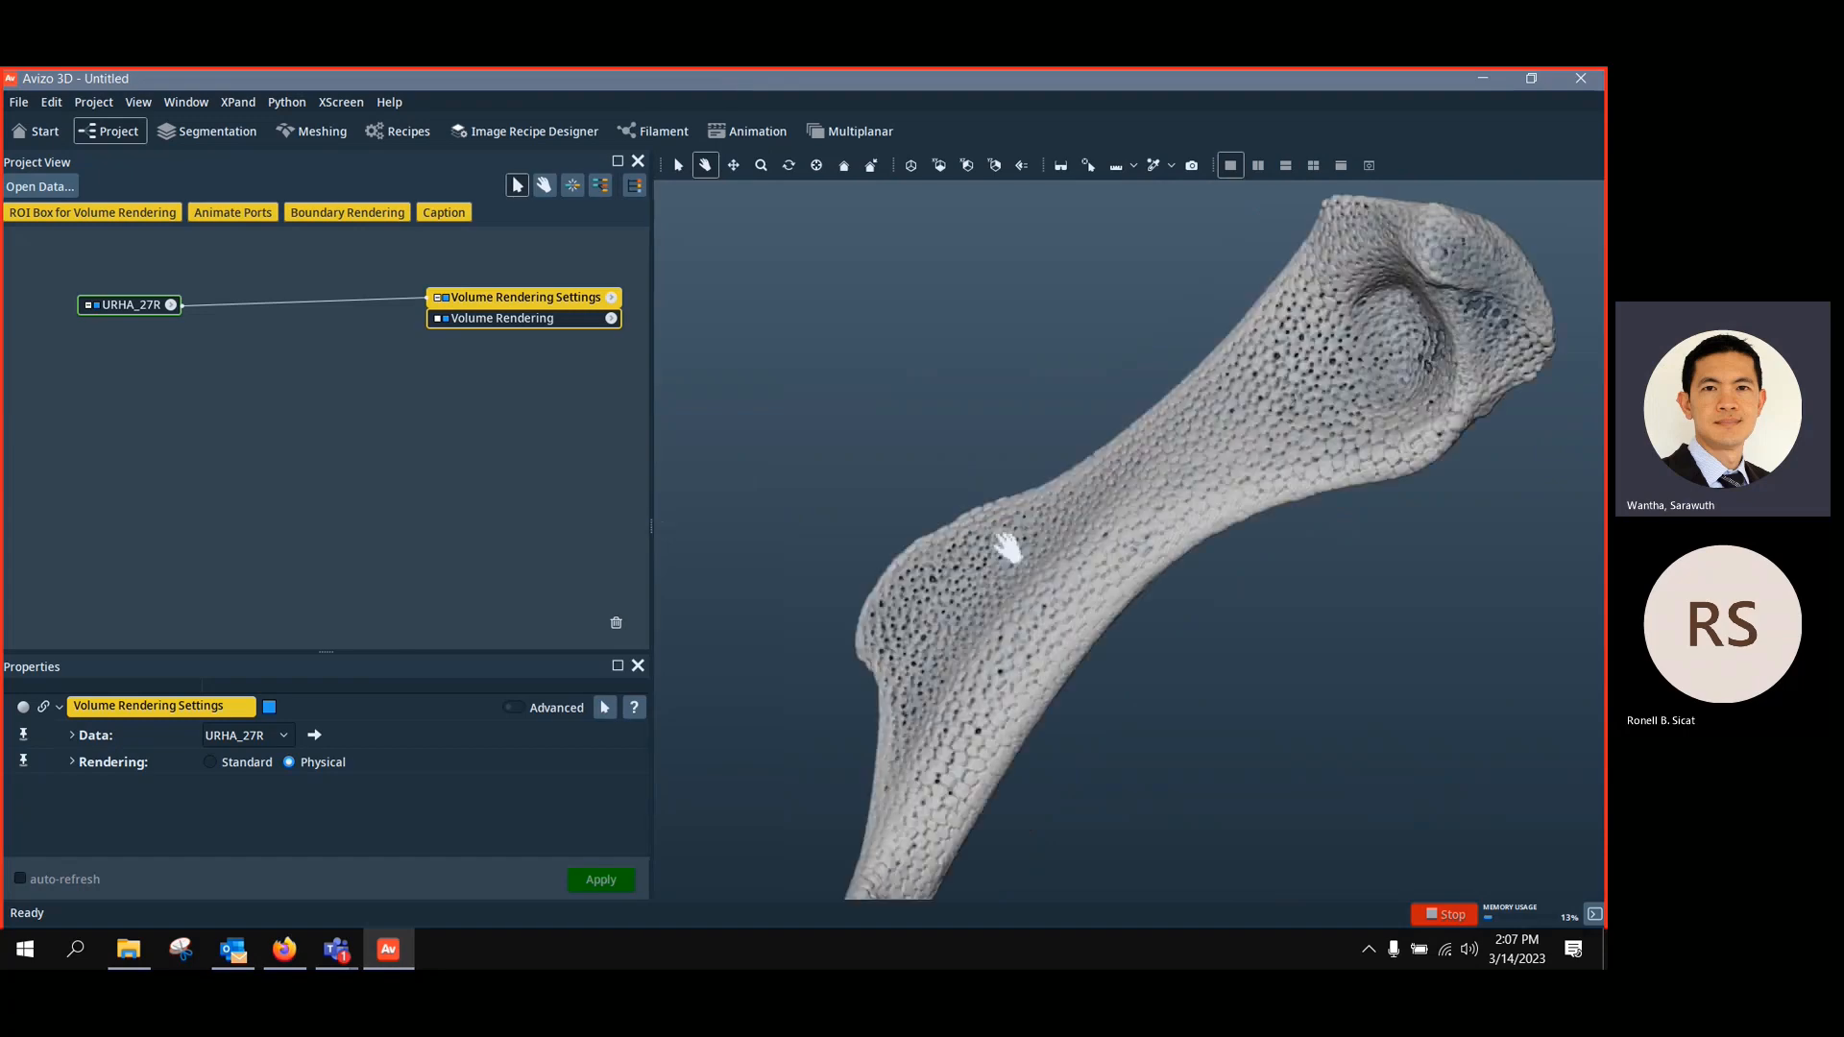
scroll(1099, 535, down, 2)
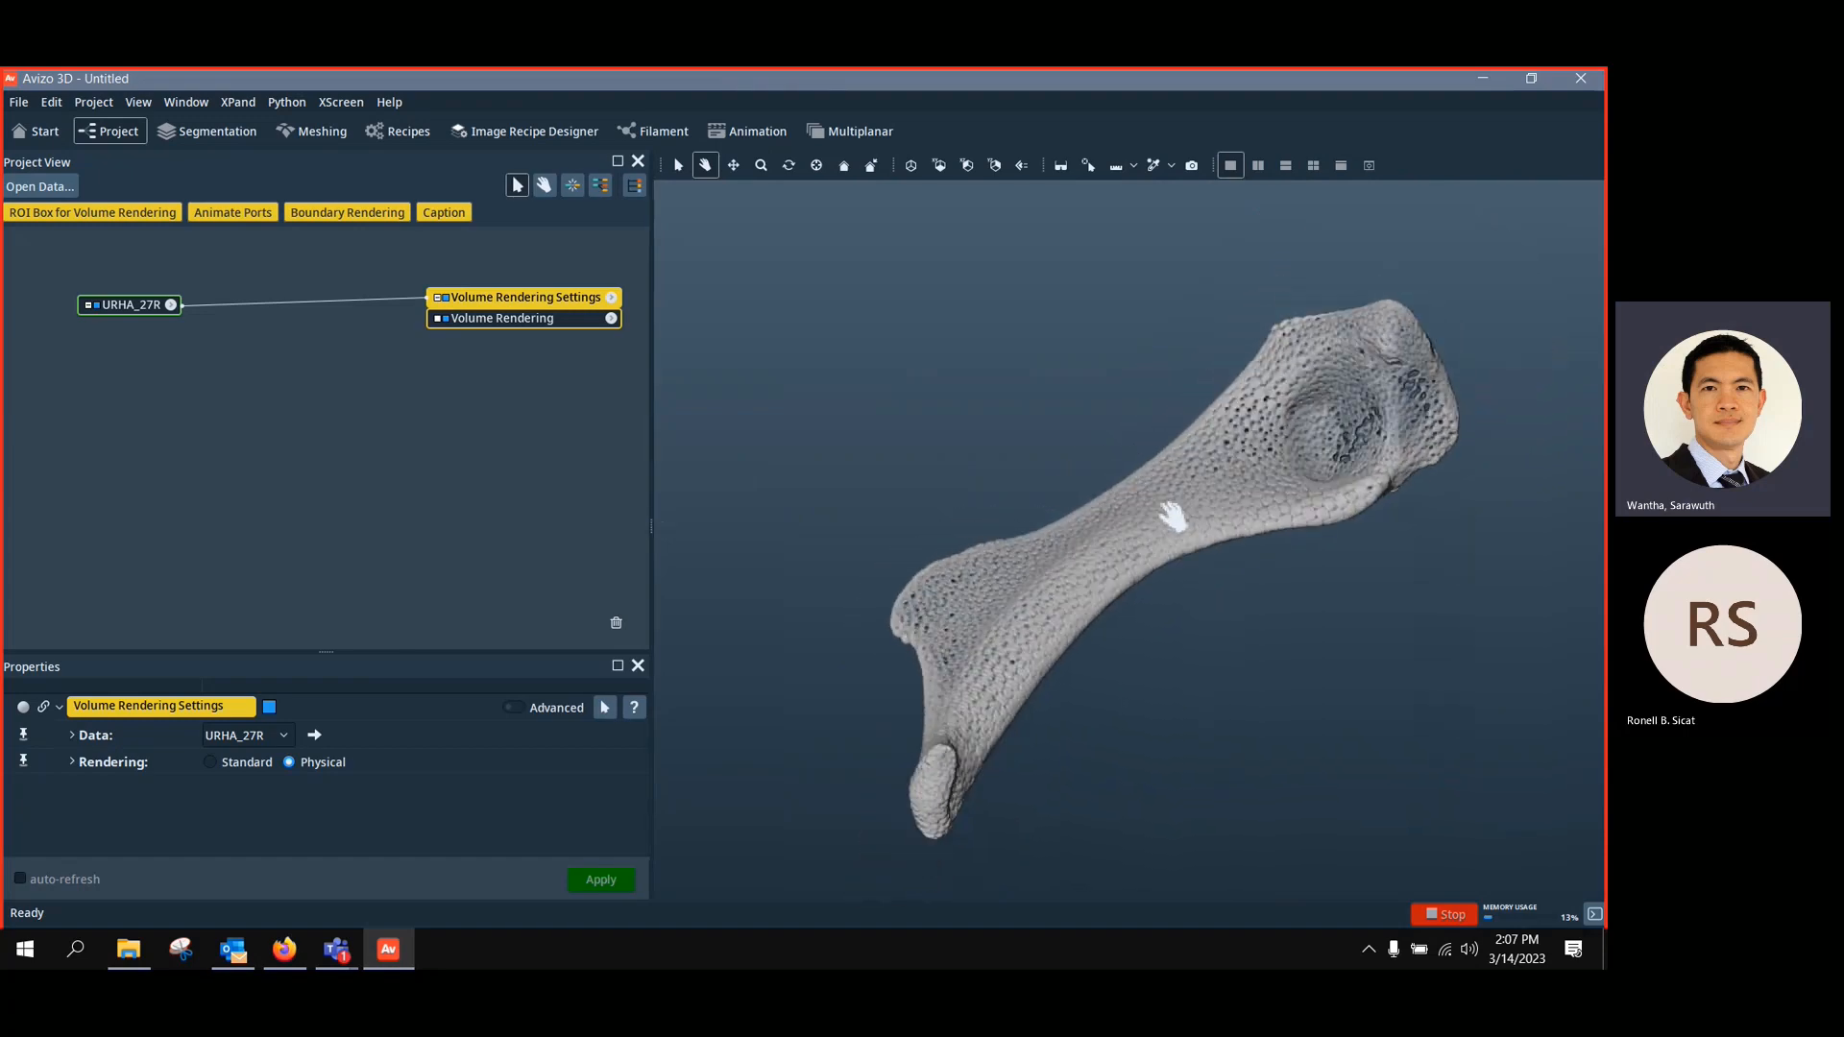
drag(1173, 515, 1112, 528)
scroll(1104, 596, up, 8)
scroll(1033, 452, up, 5)
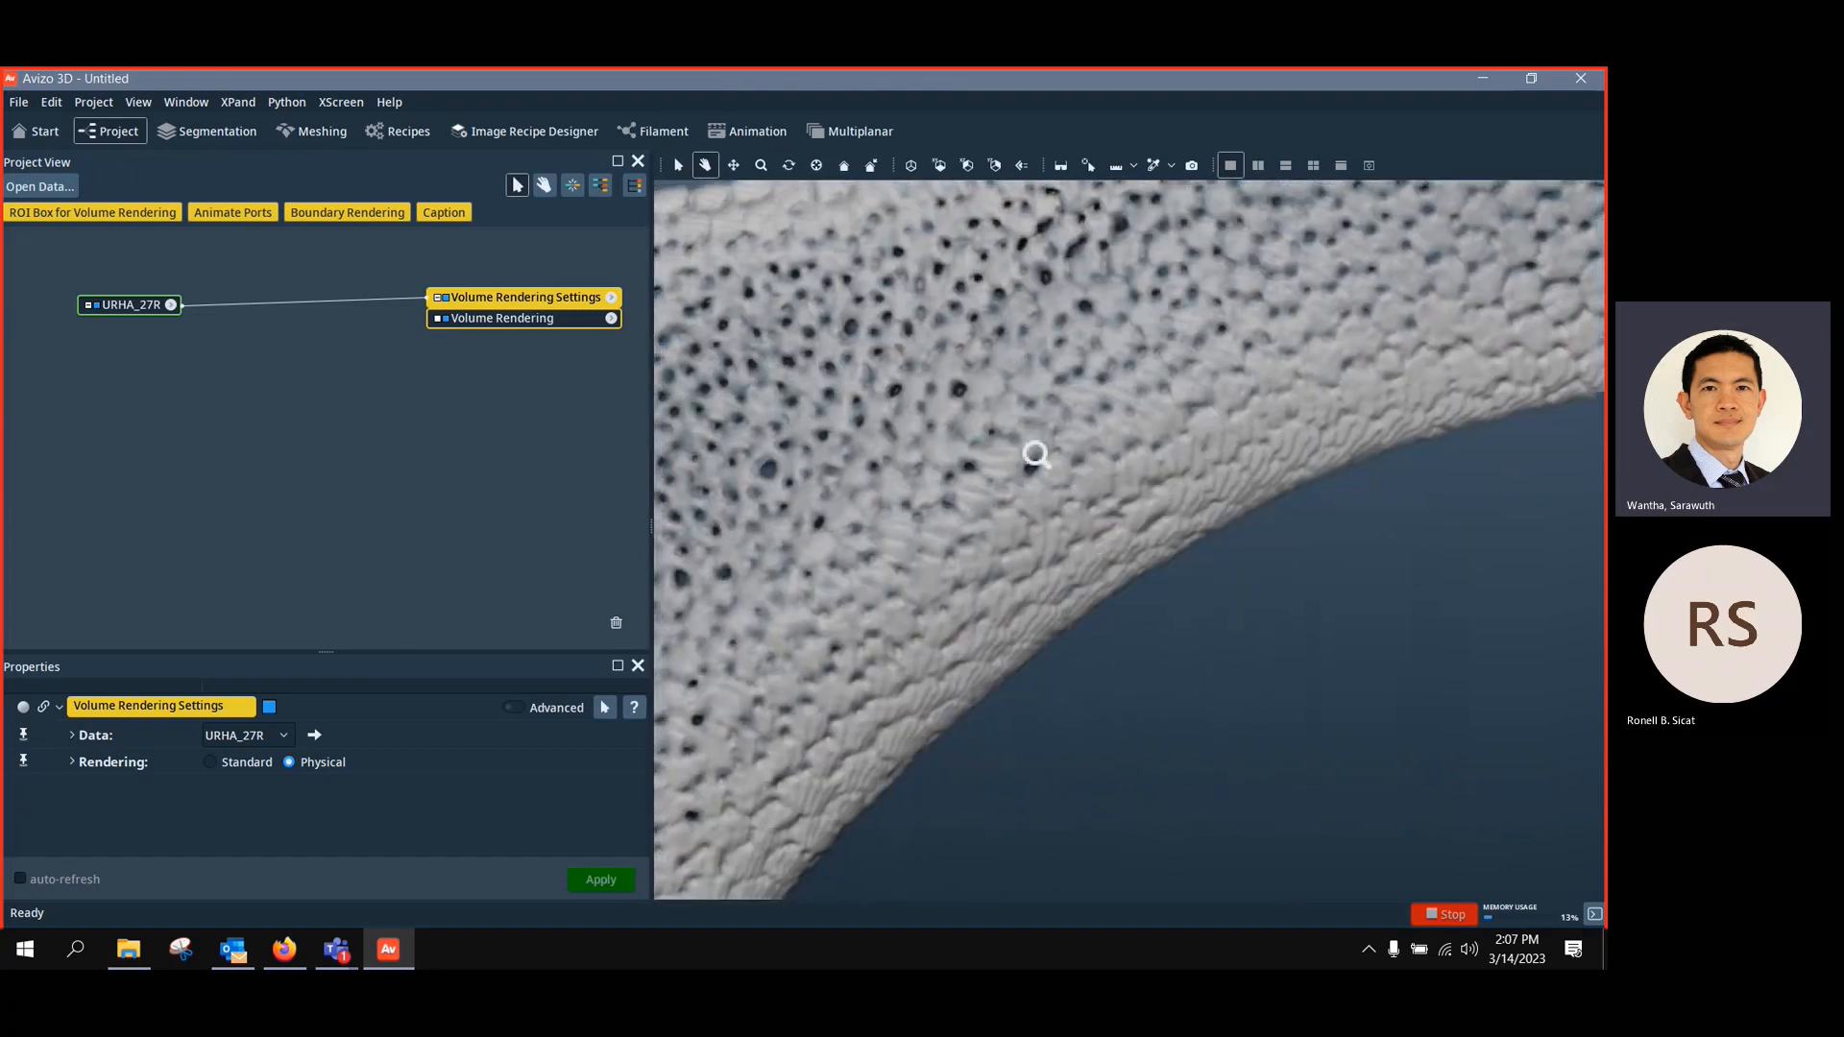
scroll(1067, 451, down, 3)
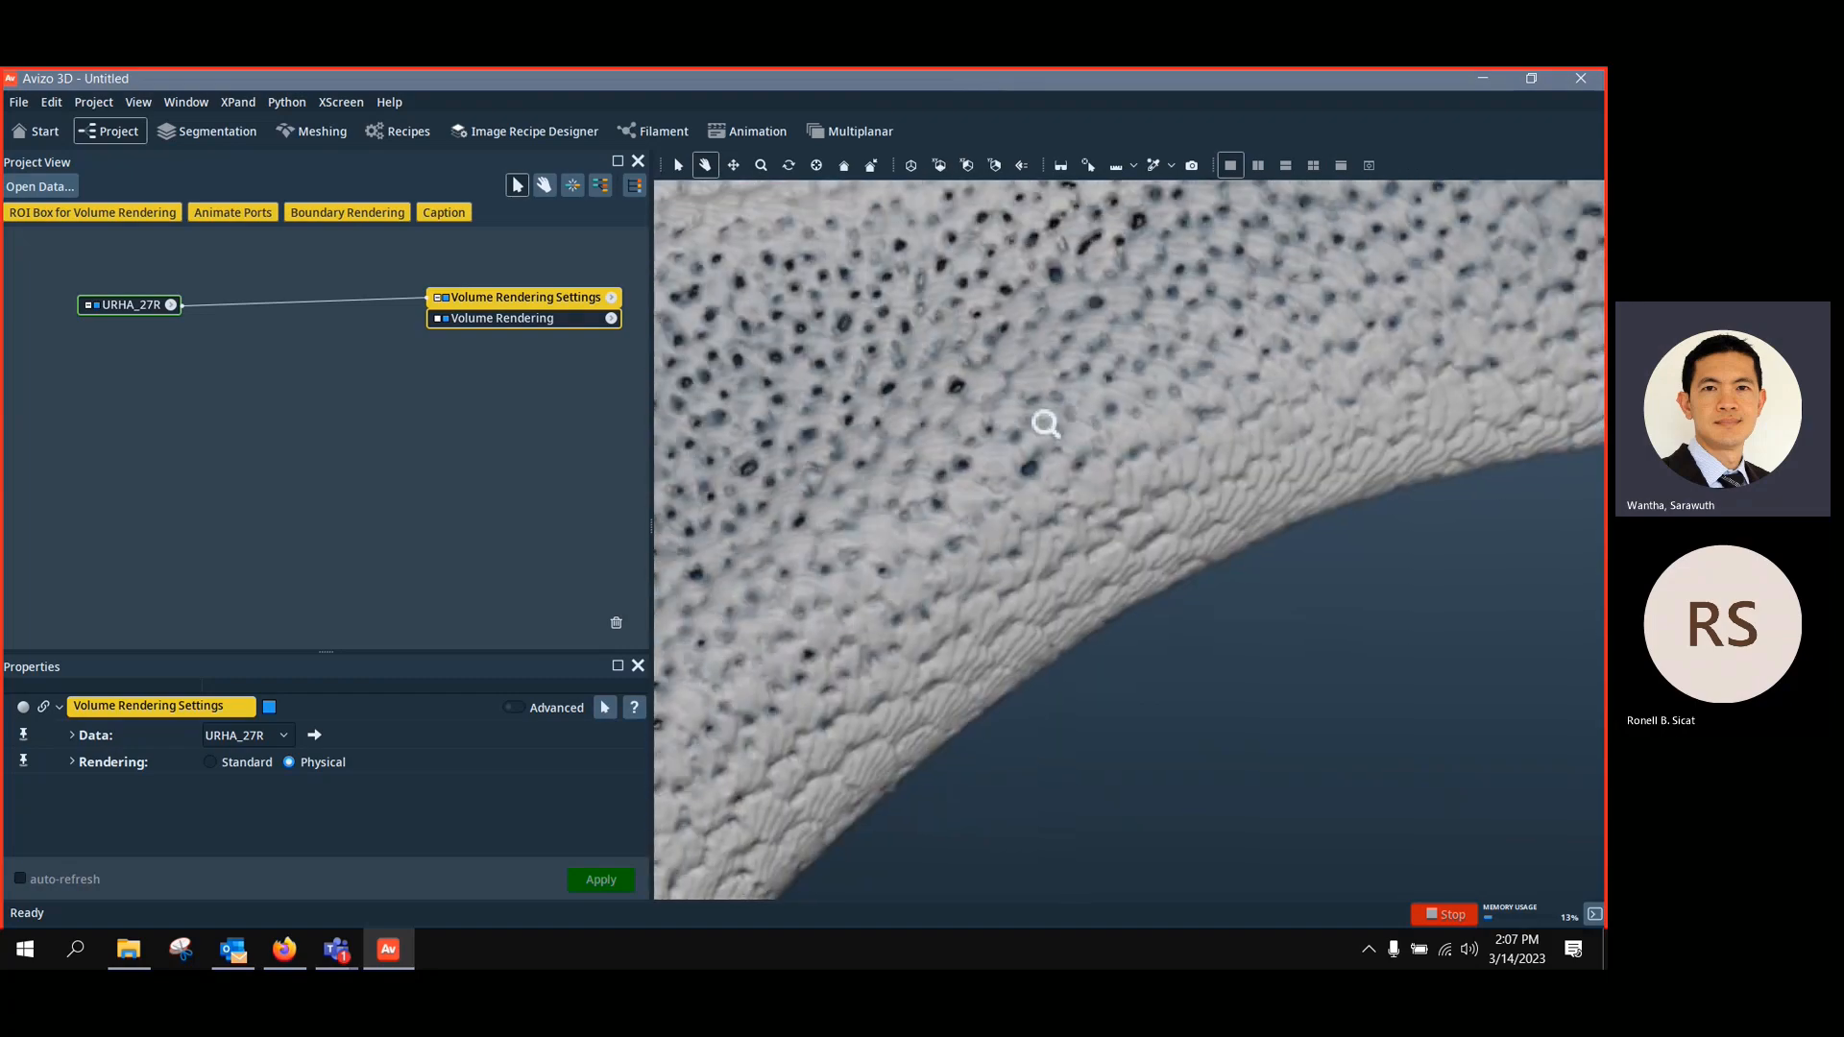
scroll(1046, 420, down, 5)
drag(1062, 391, 1104, 659)
scroll(1092, 639, down, 2)
scroll(1091, 639, up, 5)
scroll(1115, 638, down, 2)
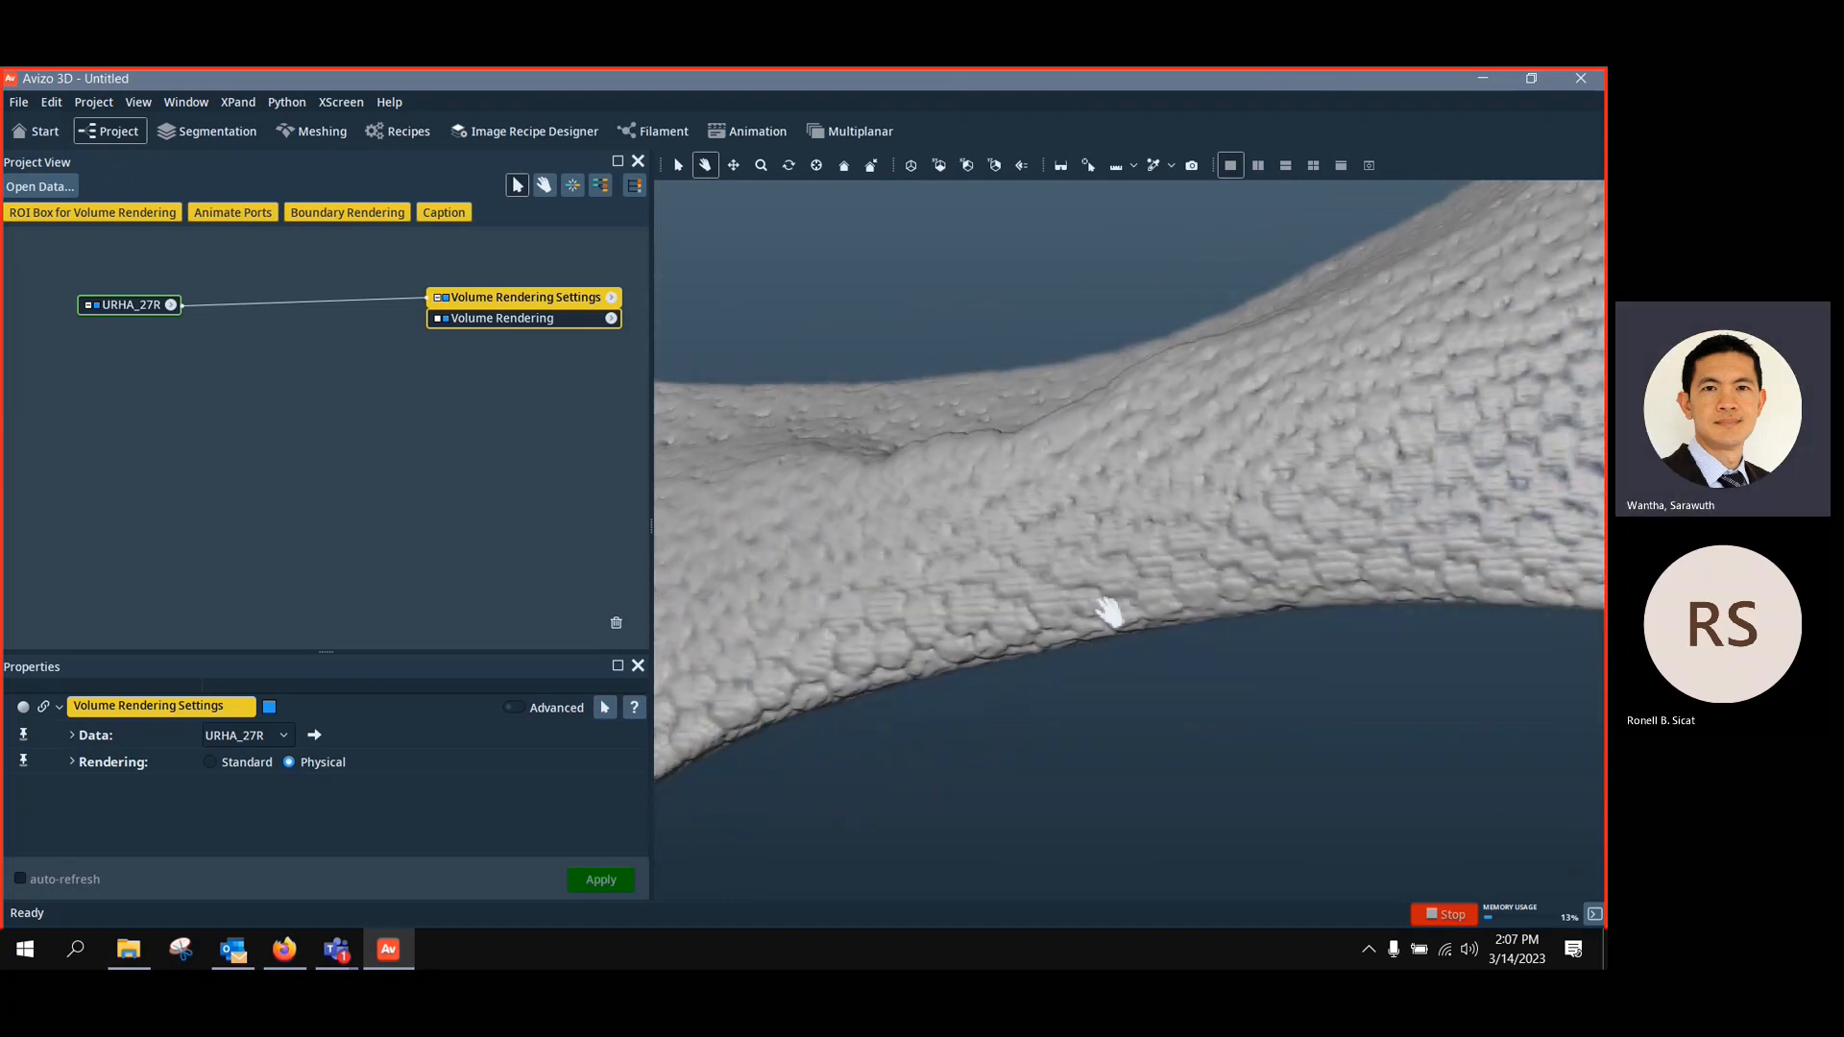
scroll(1115, 596, down, 4)
drag(1420, 548, 1098, 436)
scroll(949, 541, up, 3)
scroll(1277, 583, up, 3)
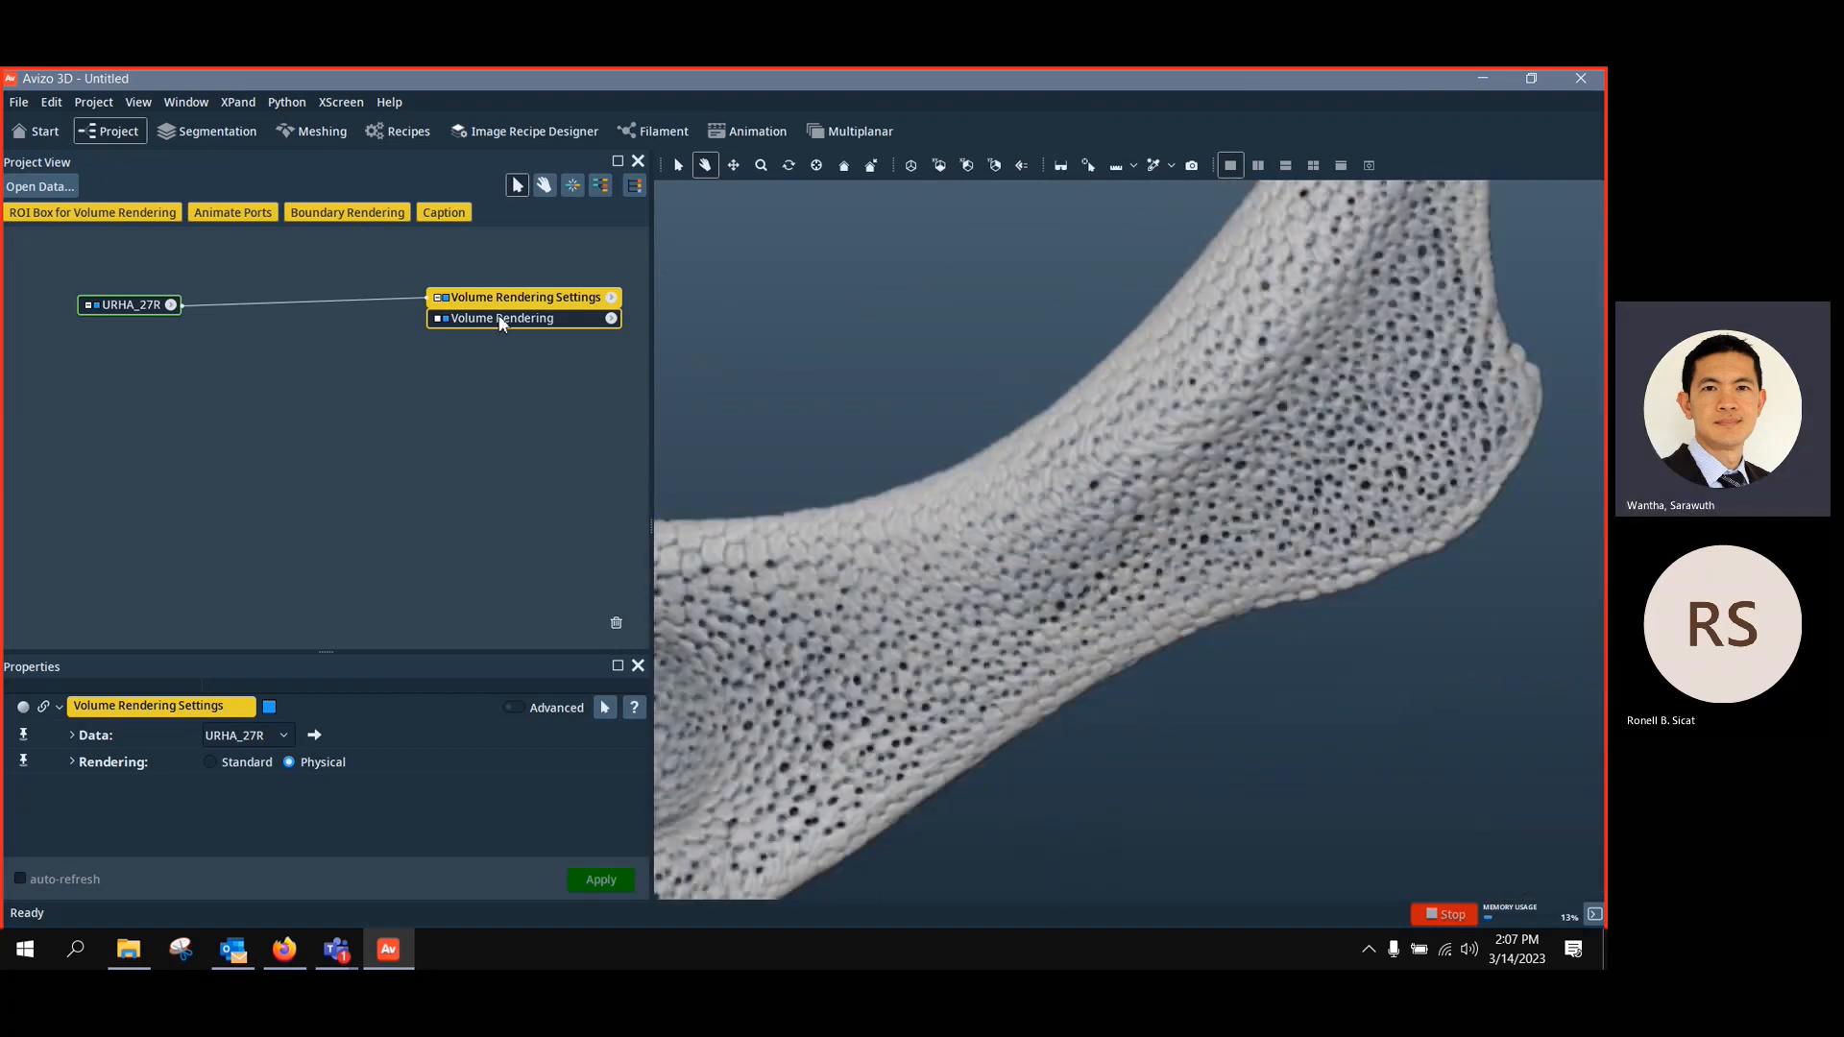
Threshold URHA_27R using Interactive Thresholding with 3D-only preview and intensity range 18289–65535, and connect the volume rendering to URHA_27R.thresholded
click(124, 305)
right_click(121, 303)
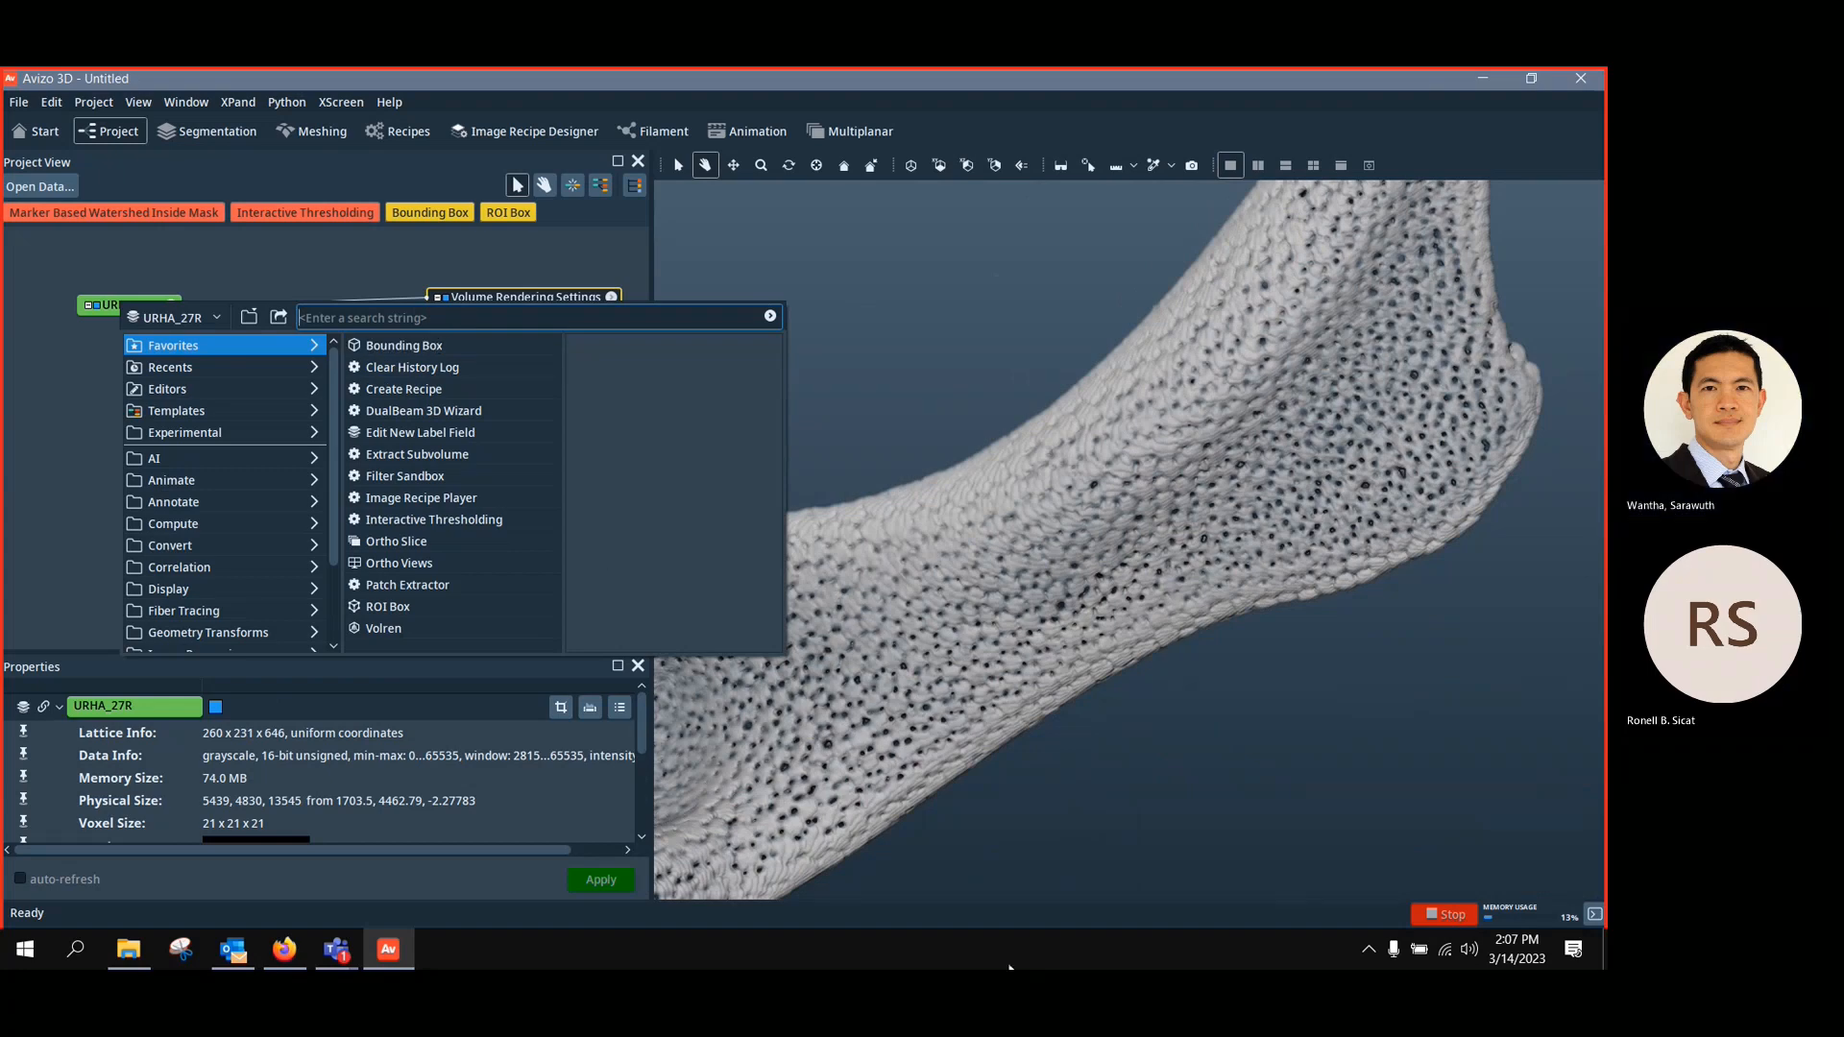
text(inte)
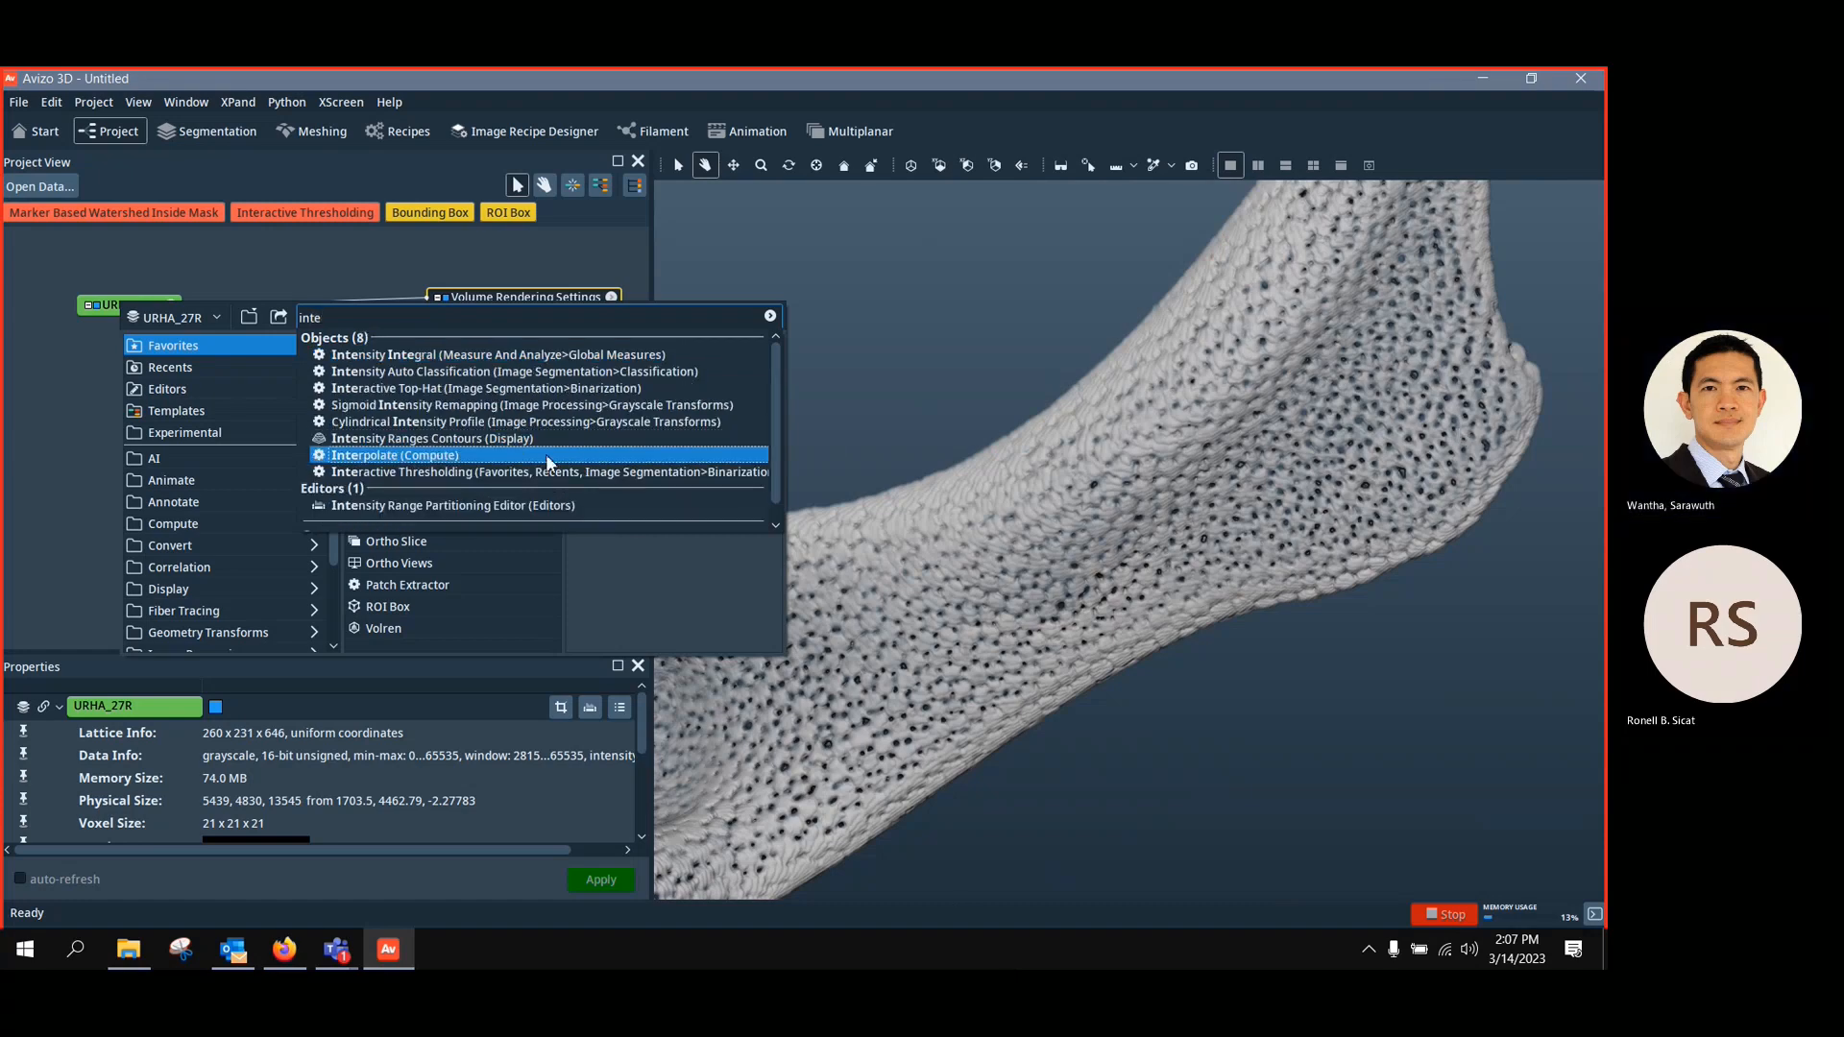
click(480, 472)
drag(339, 365, 358, 373)
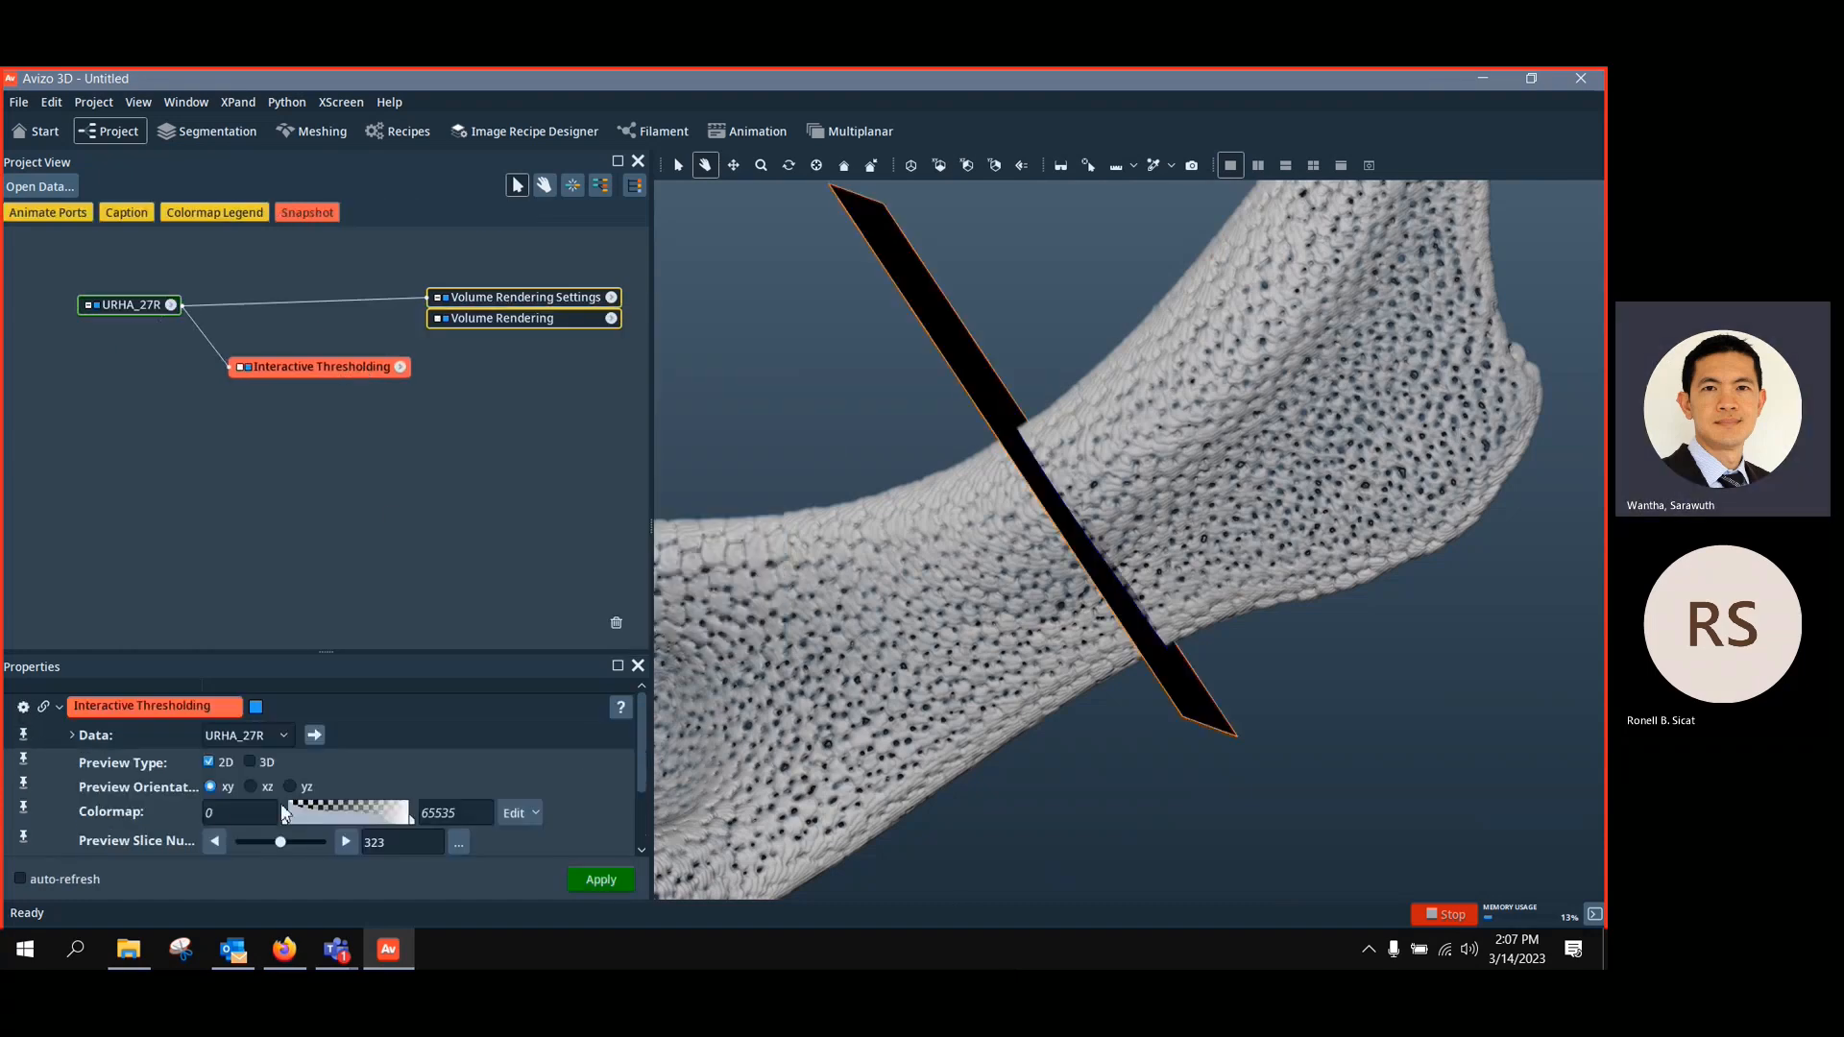
click(248, 762)
click(209, 762)
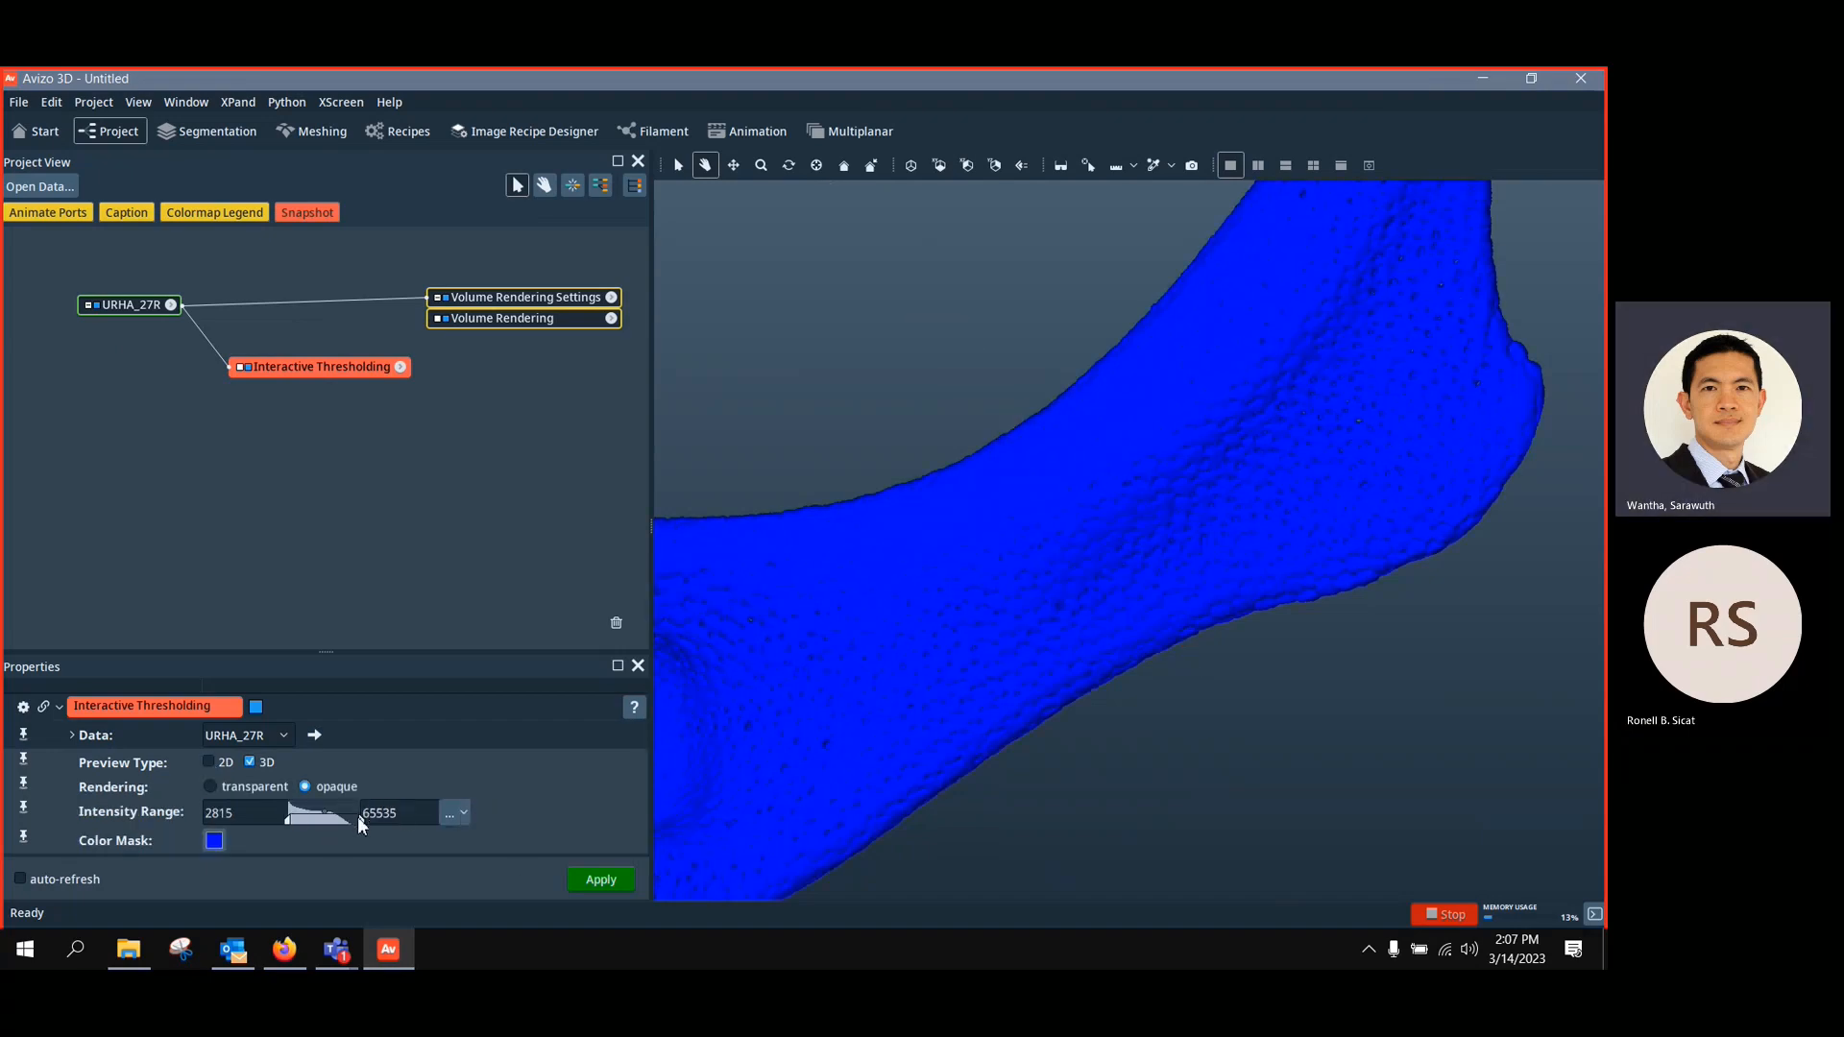
drag(285, 820, 303, 817)
click(603, 880)
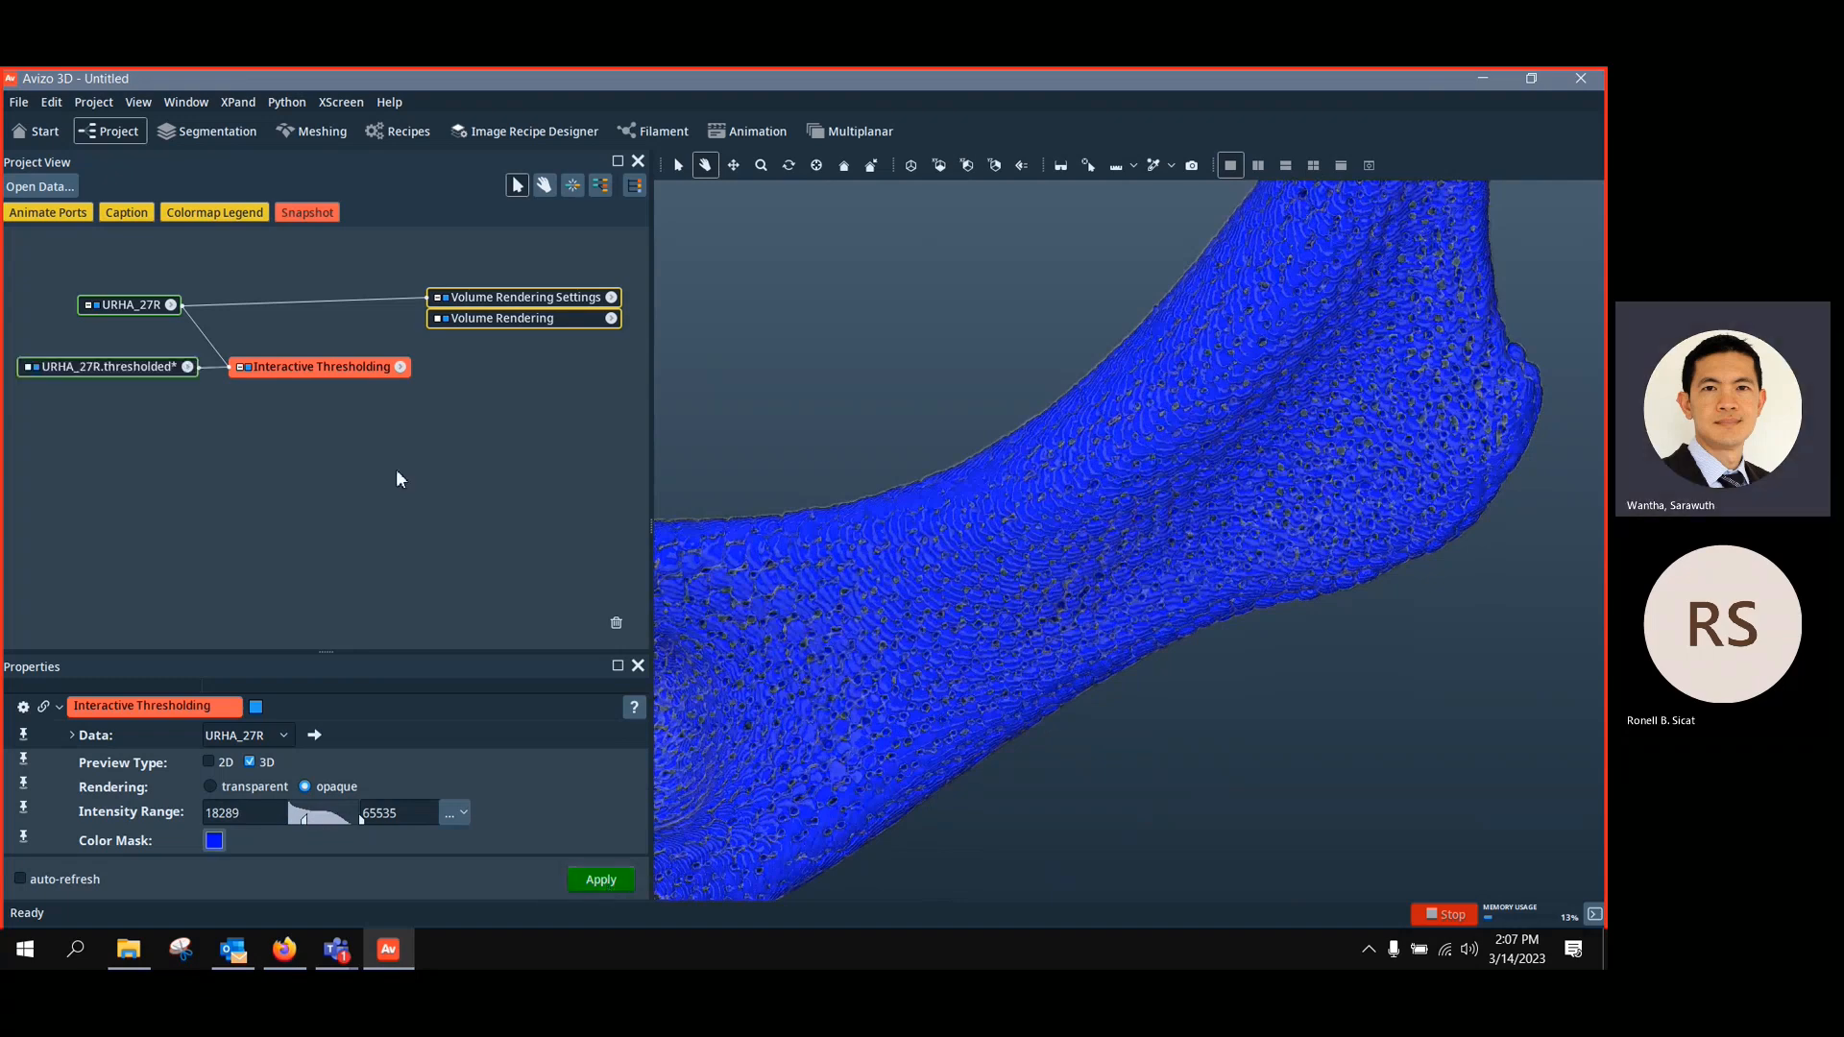
drag(251, 368, 152, 388)
Run Separate Objects on URHA_27R.thresholded with the Chamfer - Conservative method, 3D interpretation, neighborhood 26 and Marker Extent 1
right_click(152, 388)
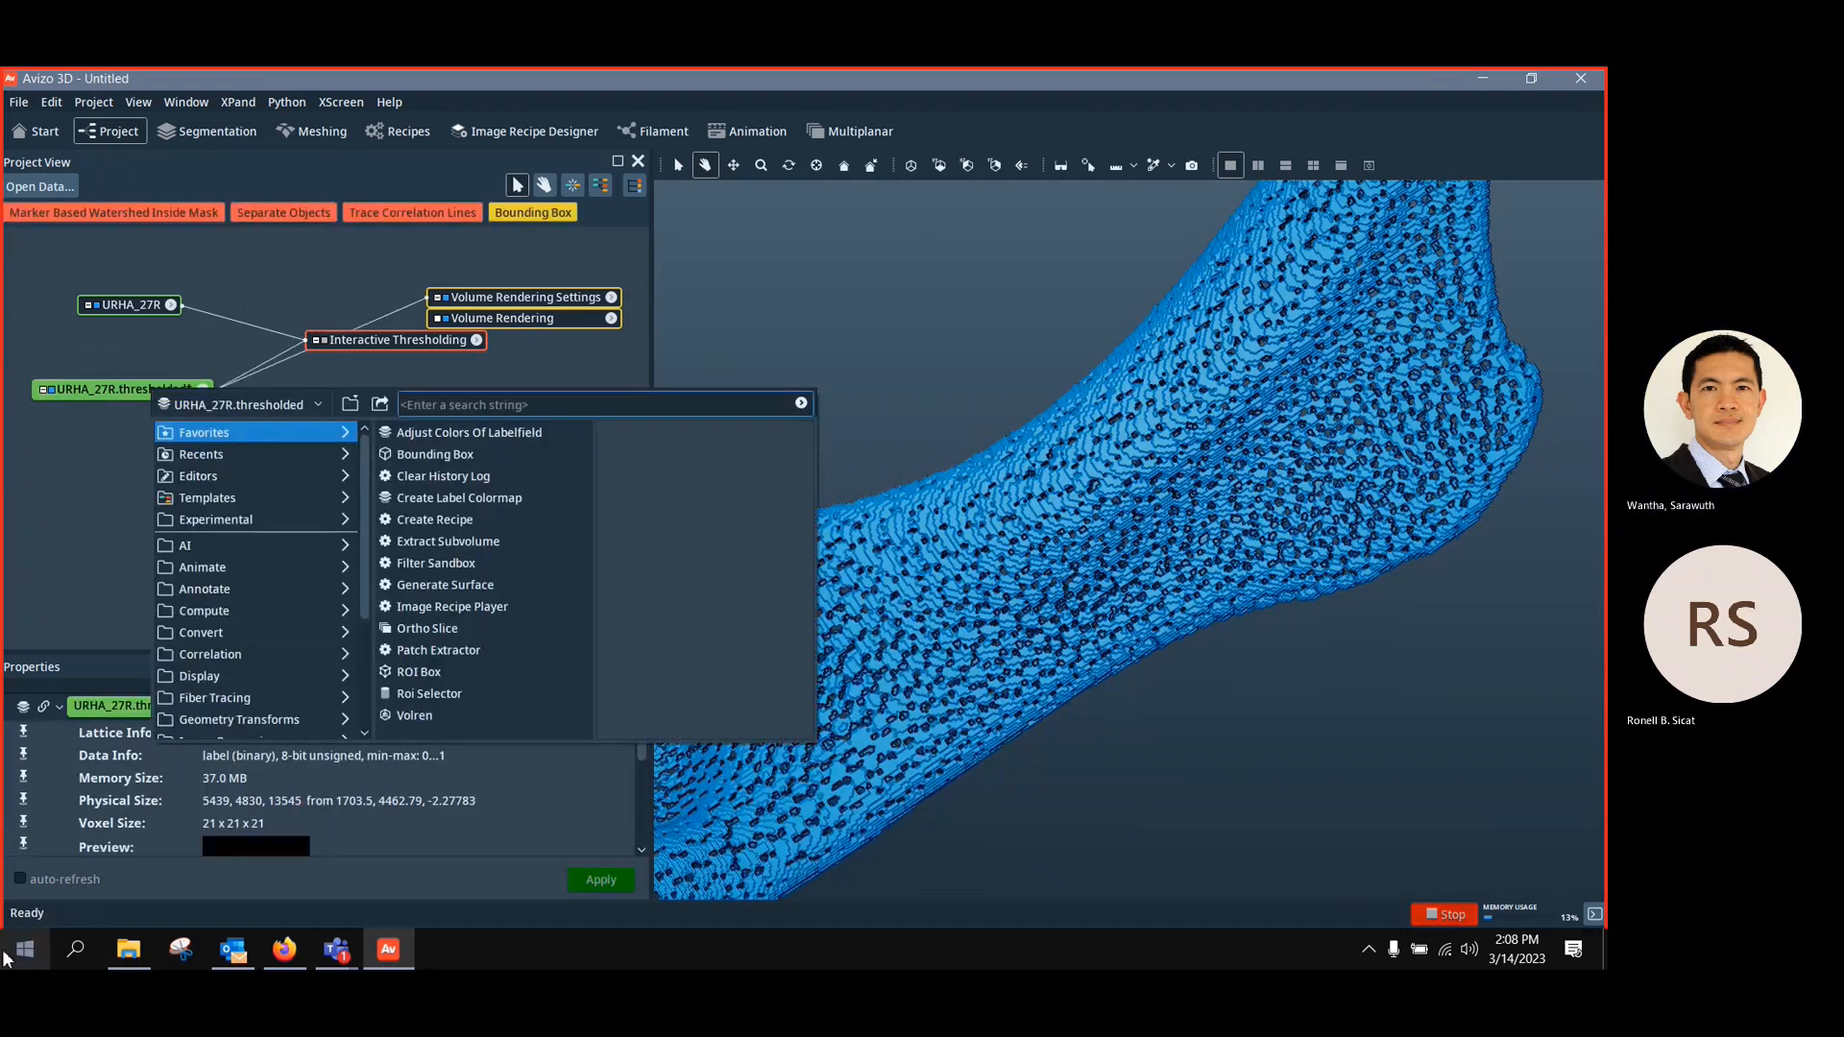
text(sep)
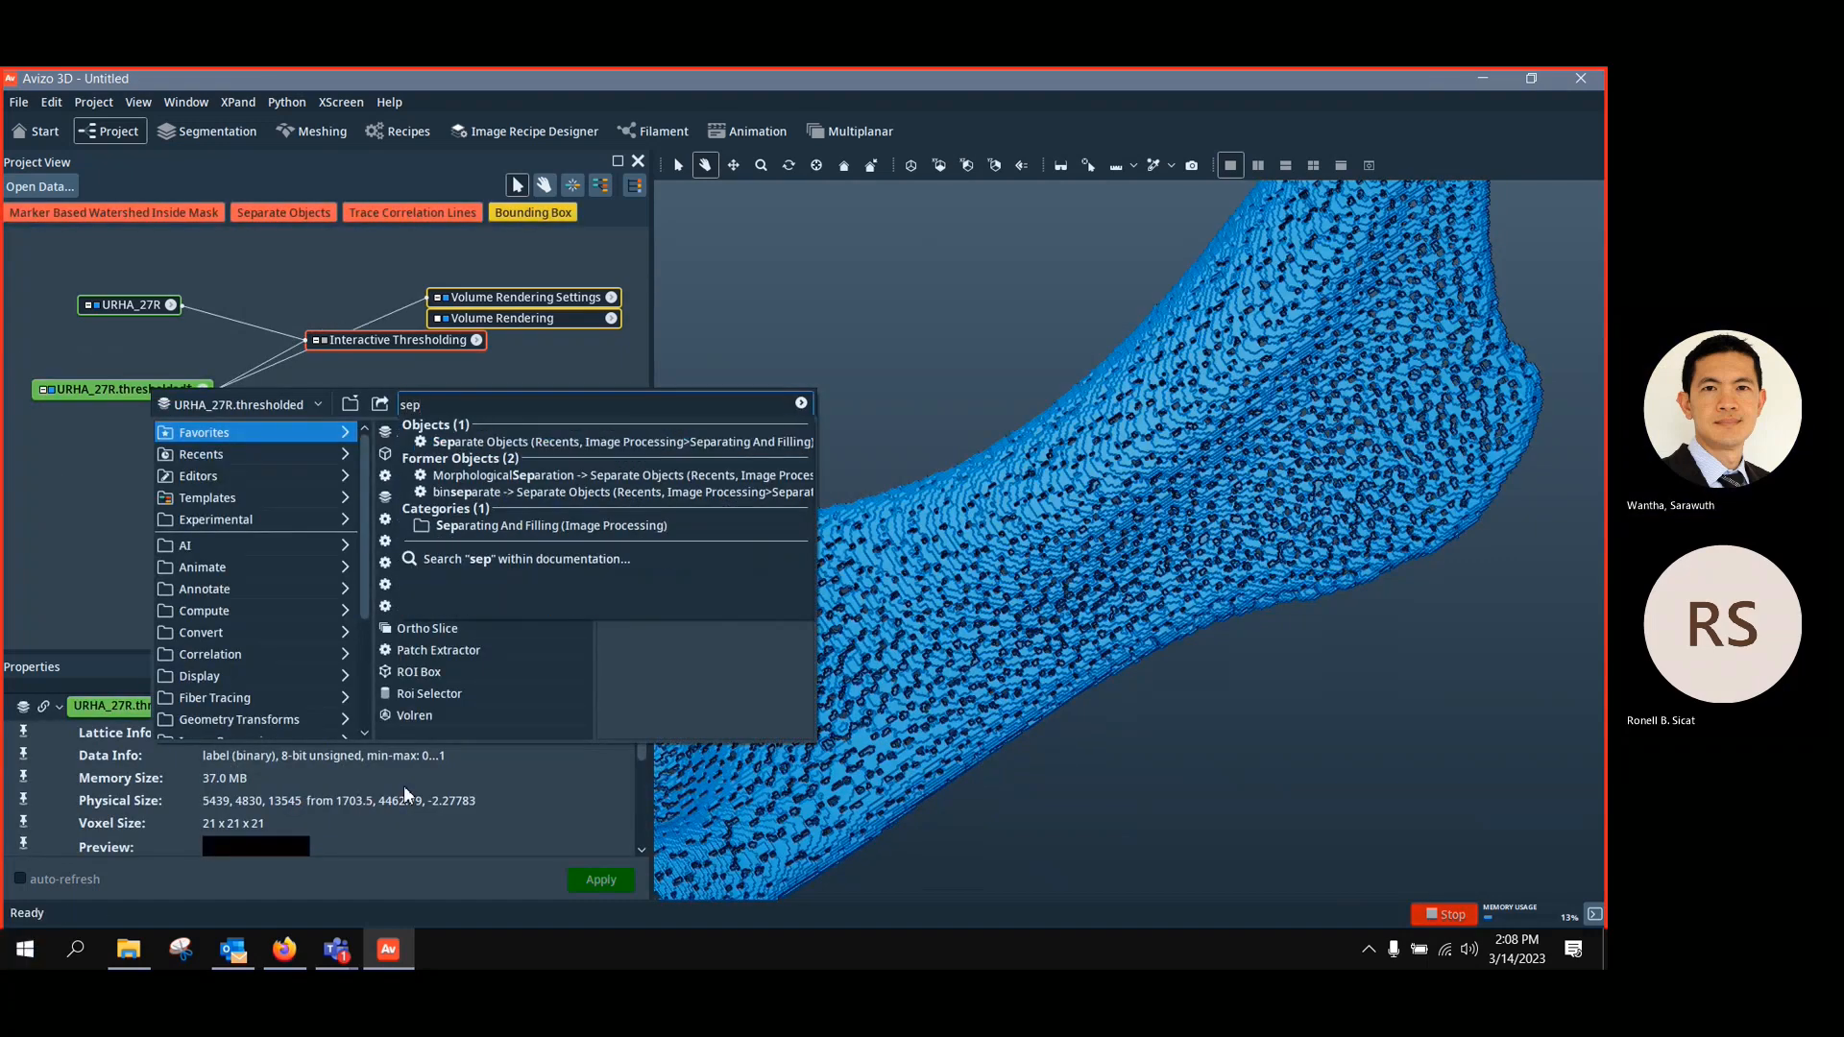
click(620, 471)
drag(195, 245, 321, 449)
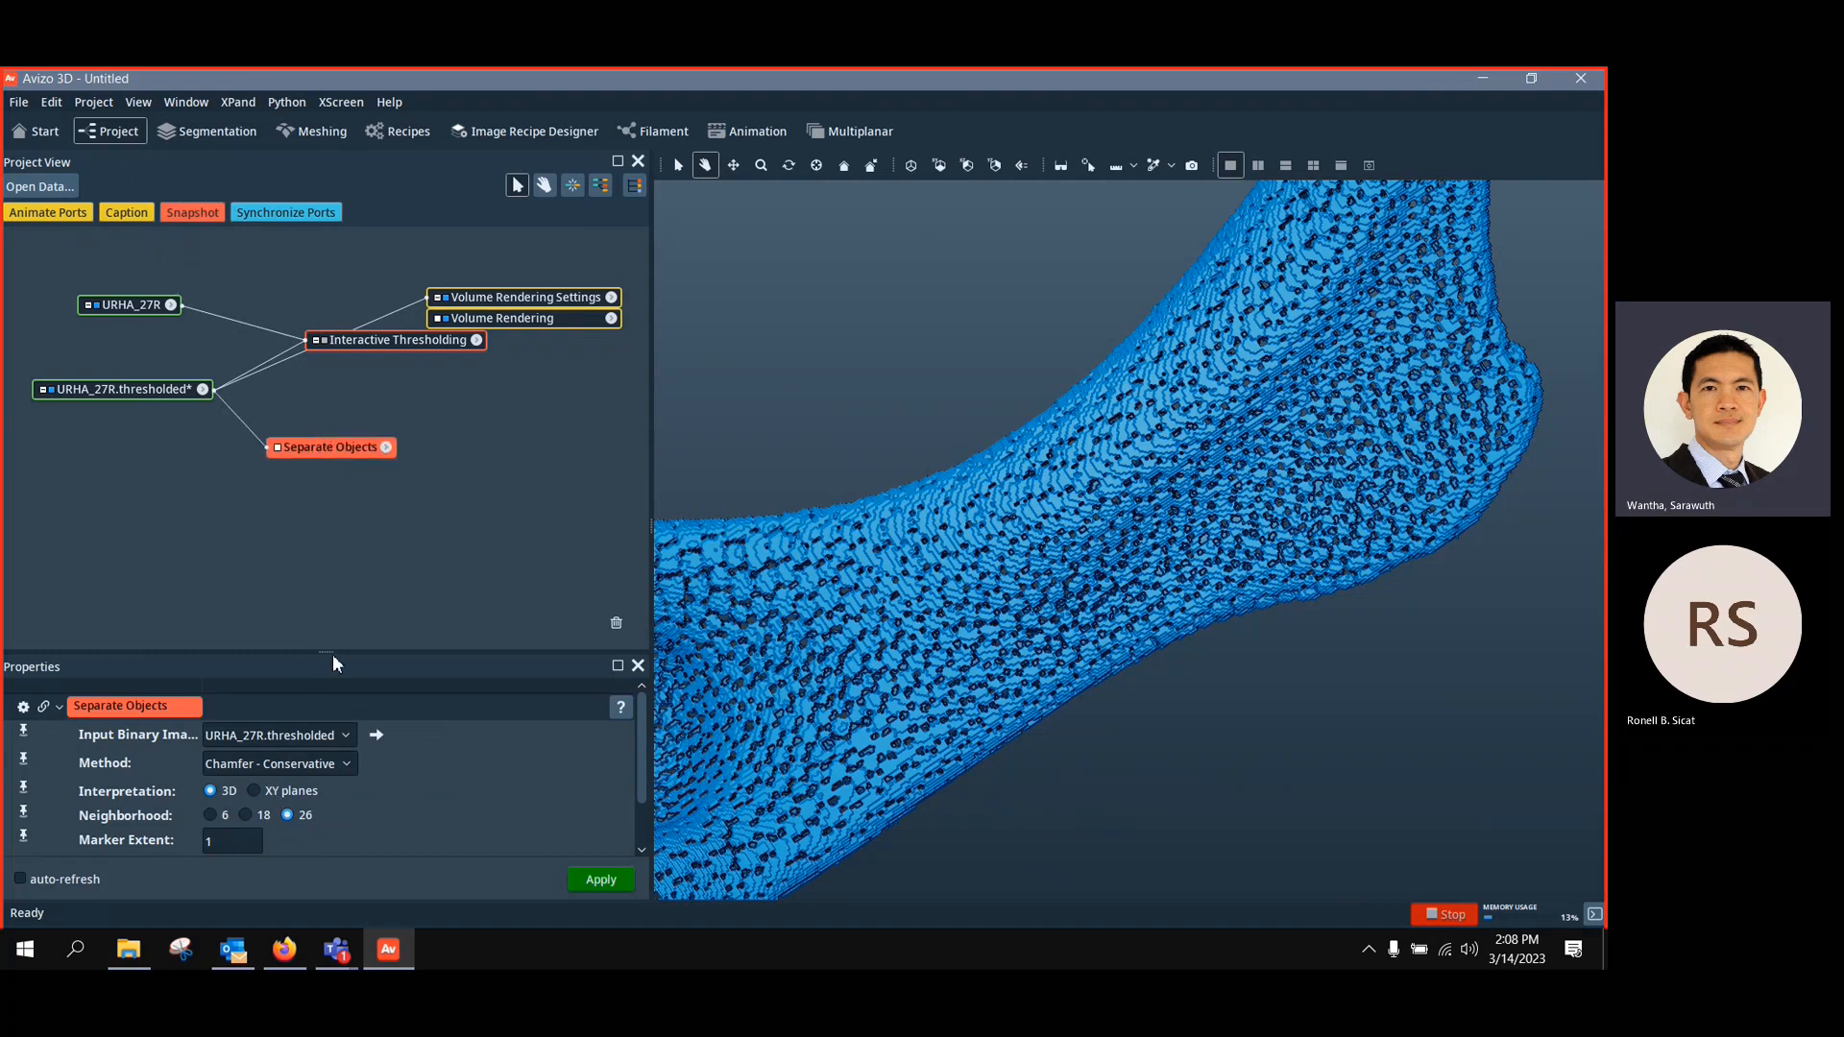
drag(333, 655, 331, 599)
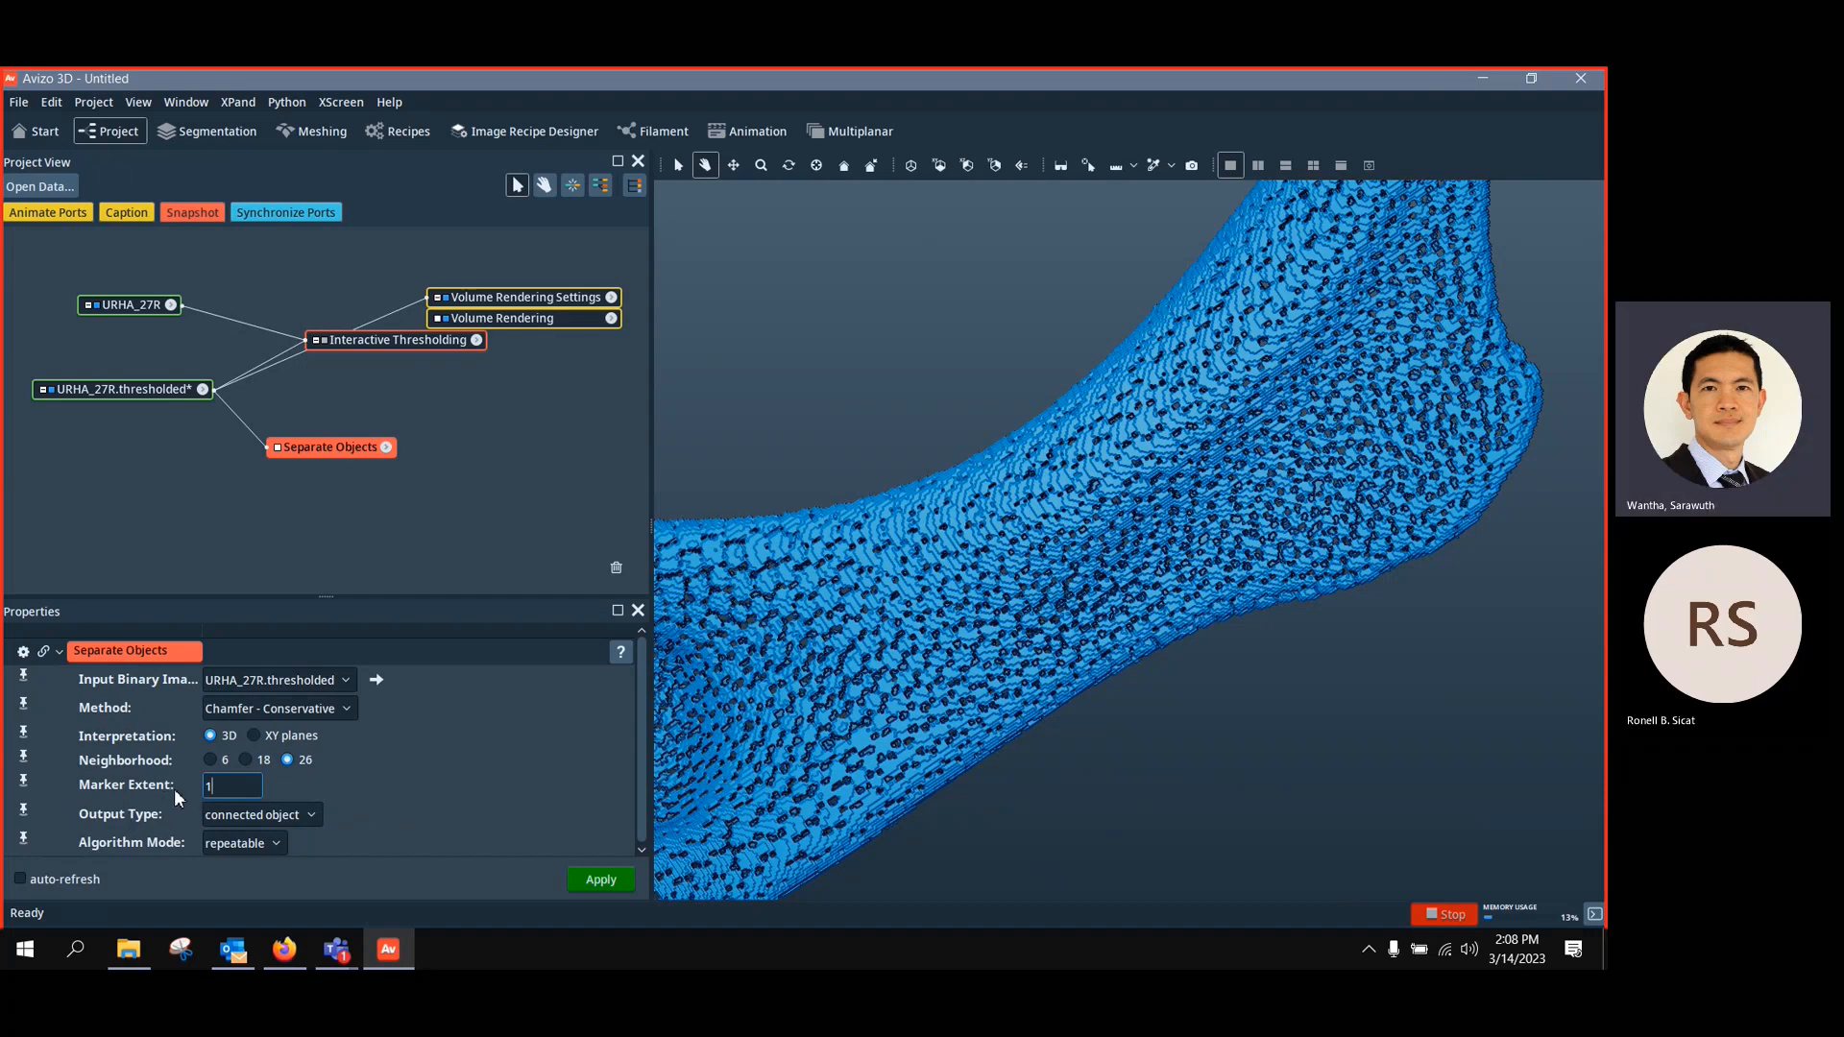
click(624, 888)
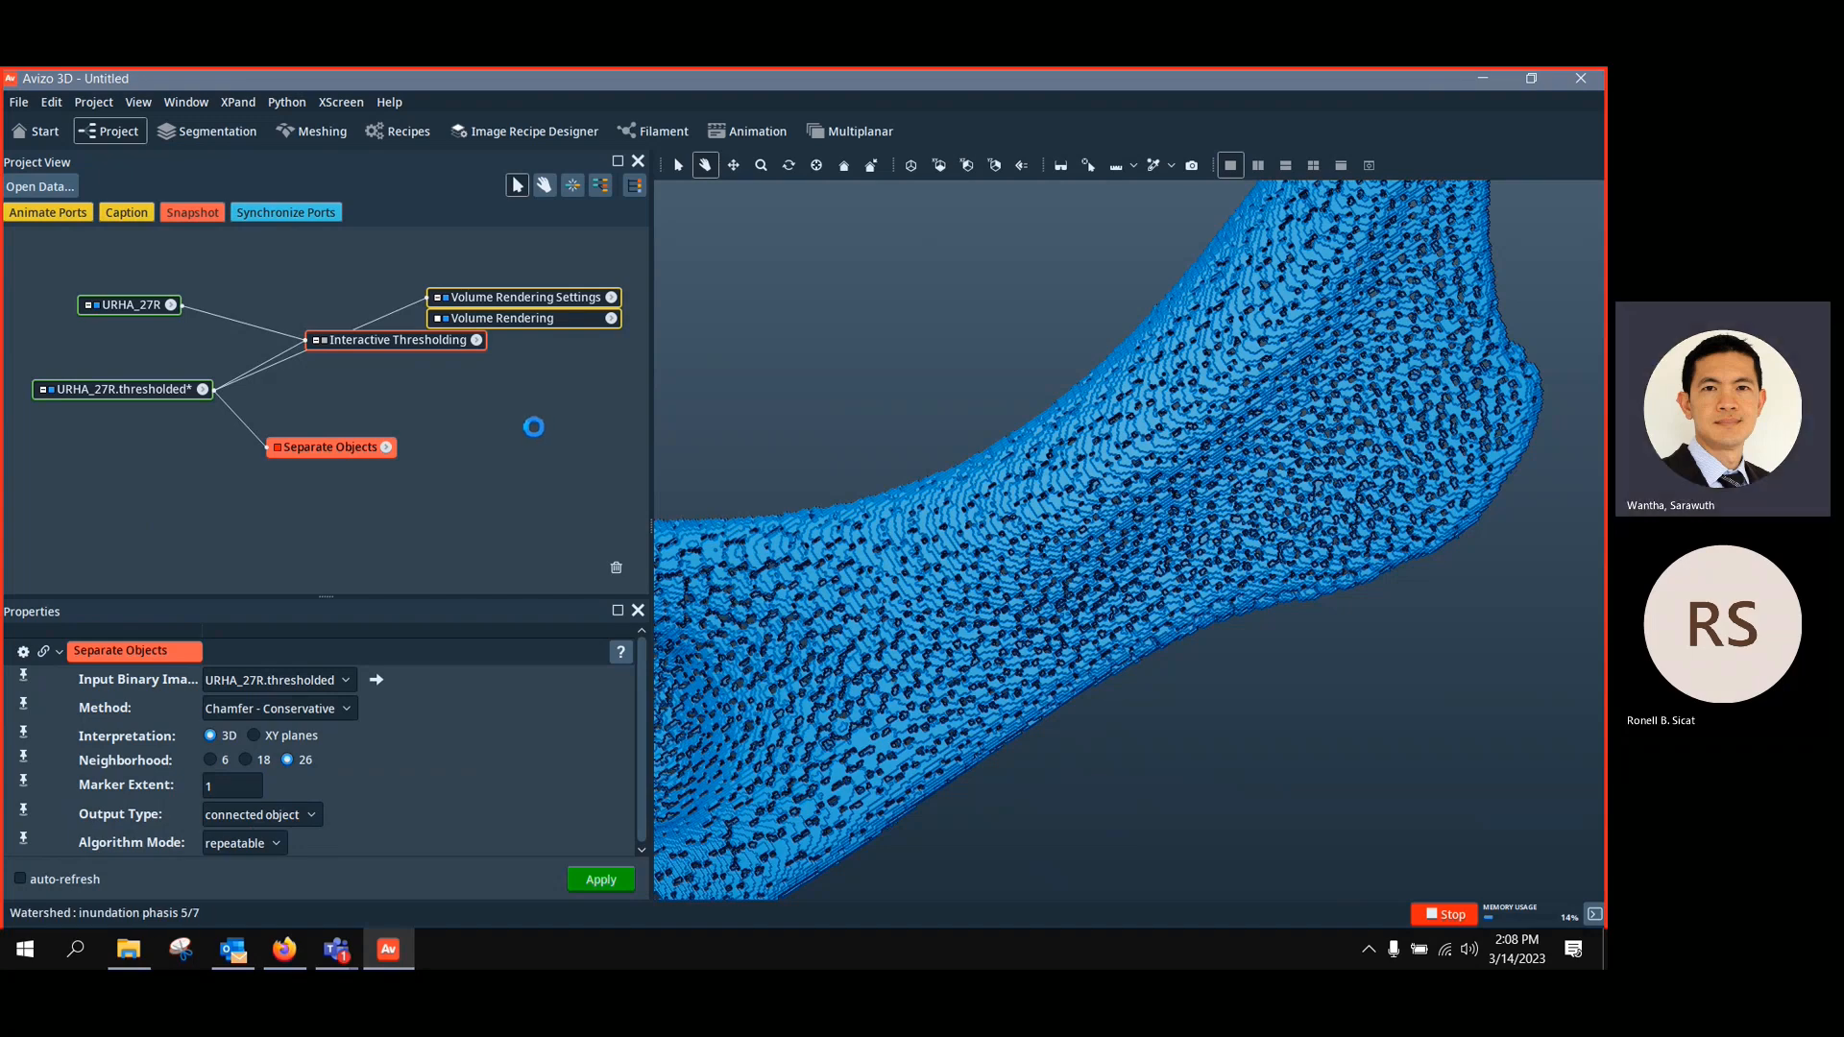
Connect the volume rendering to URHA_27R.separate and inspect how the object is divided into labels
drag(401, 320, 119, 453)
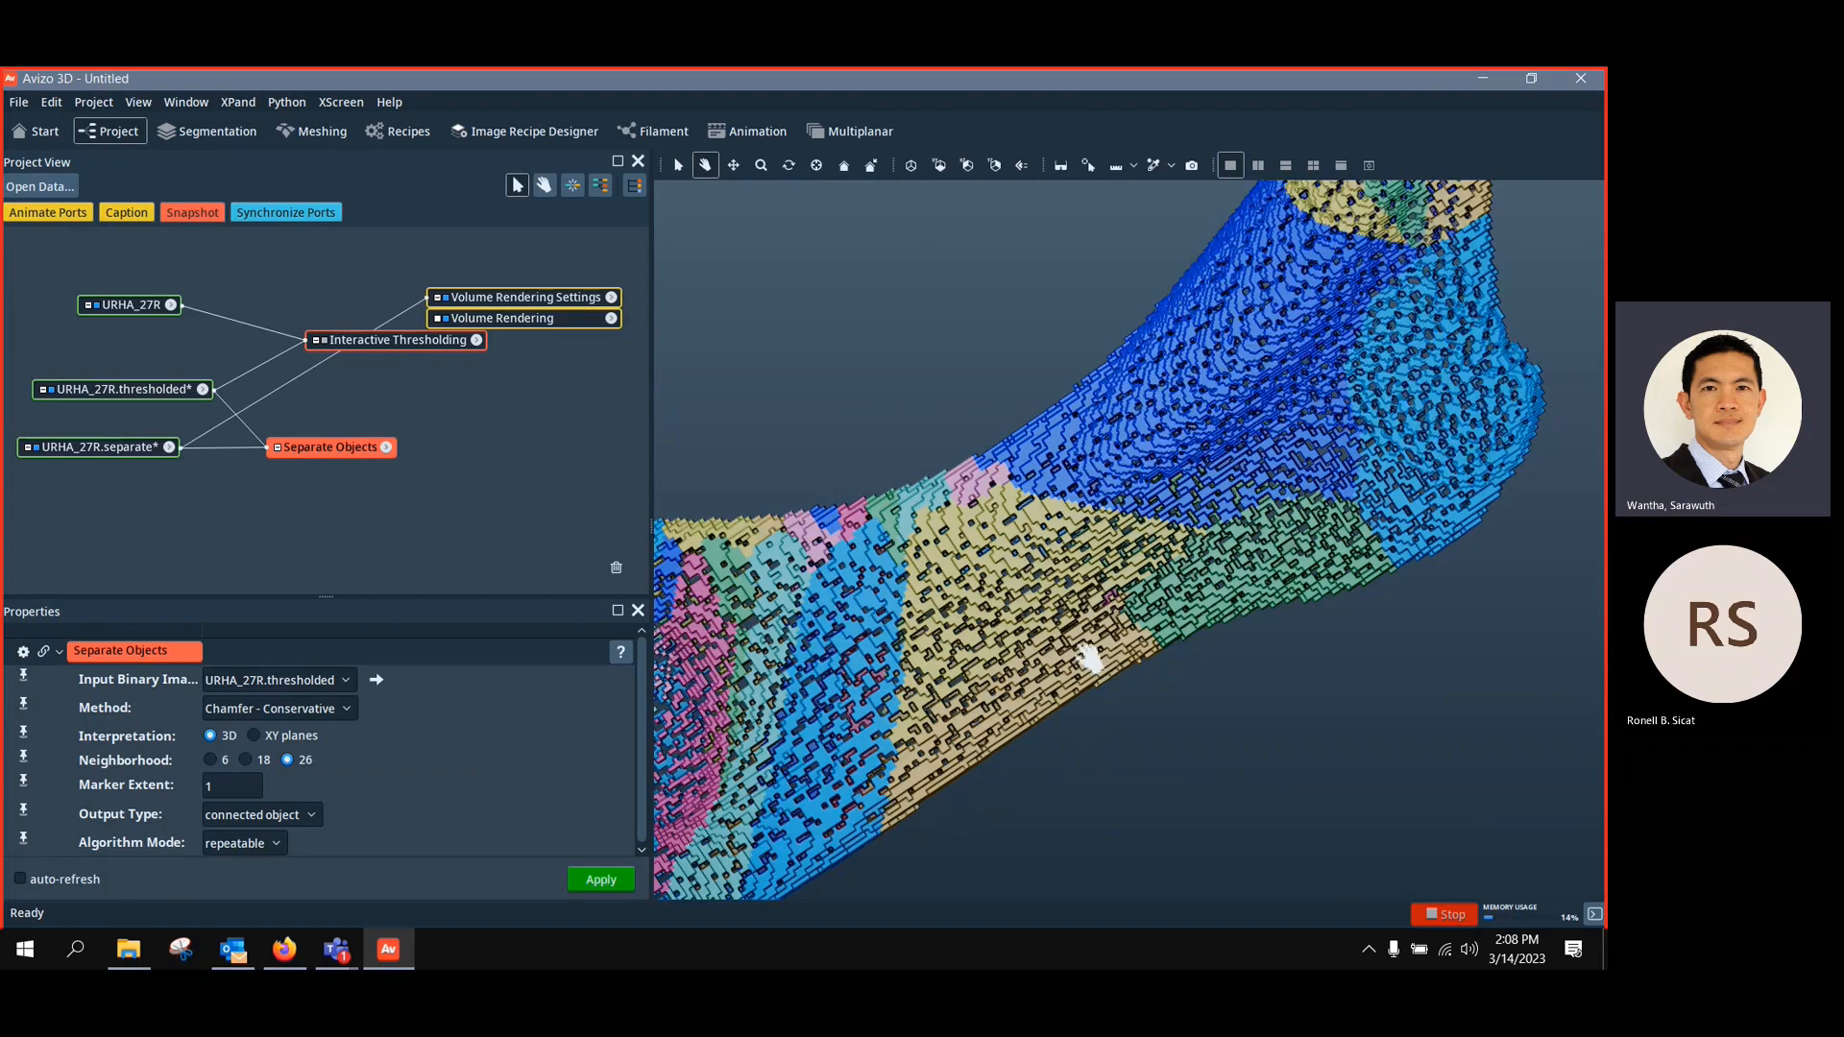
scroll(1092, 653, down, 3)
drag(1103, 614, 939, 598)
scroll(1021, 666, up, 4)
scroll(1037, 653, down, 2)
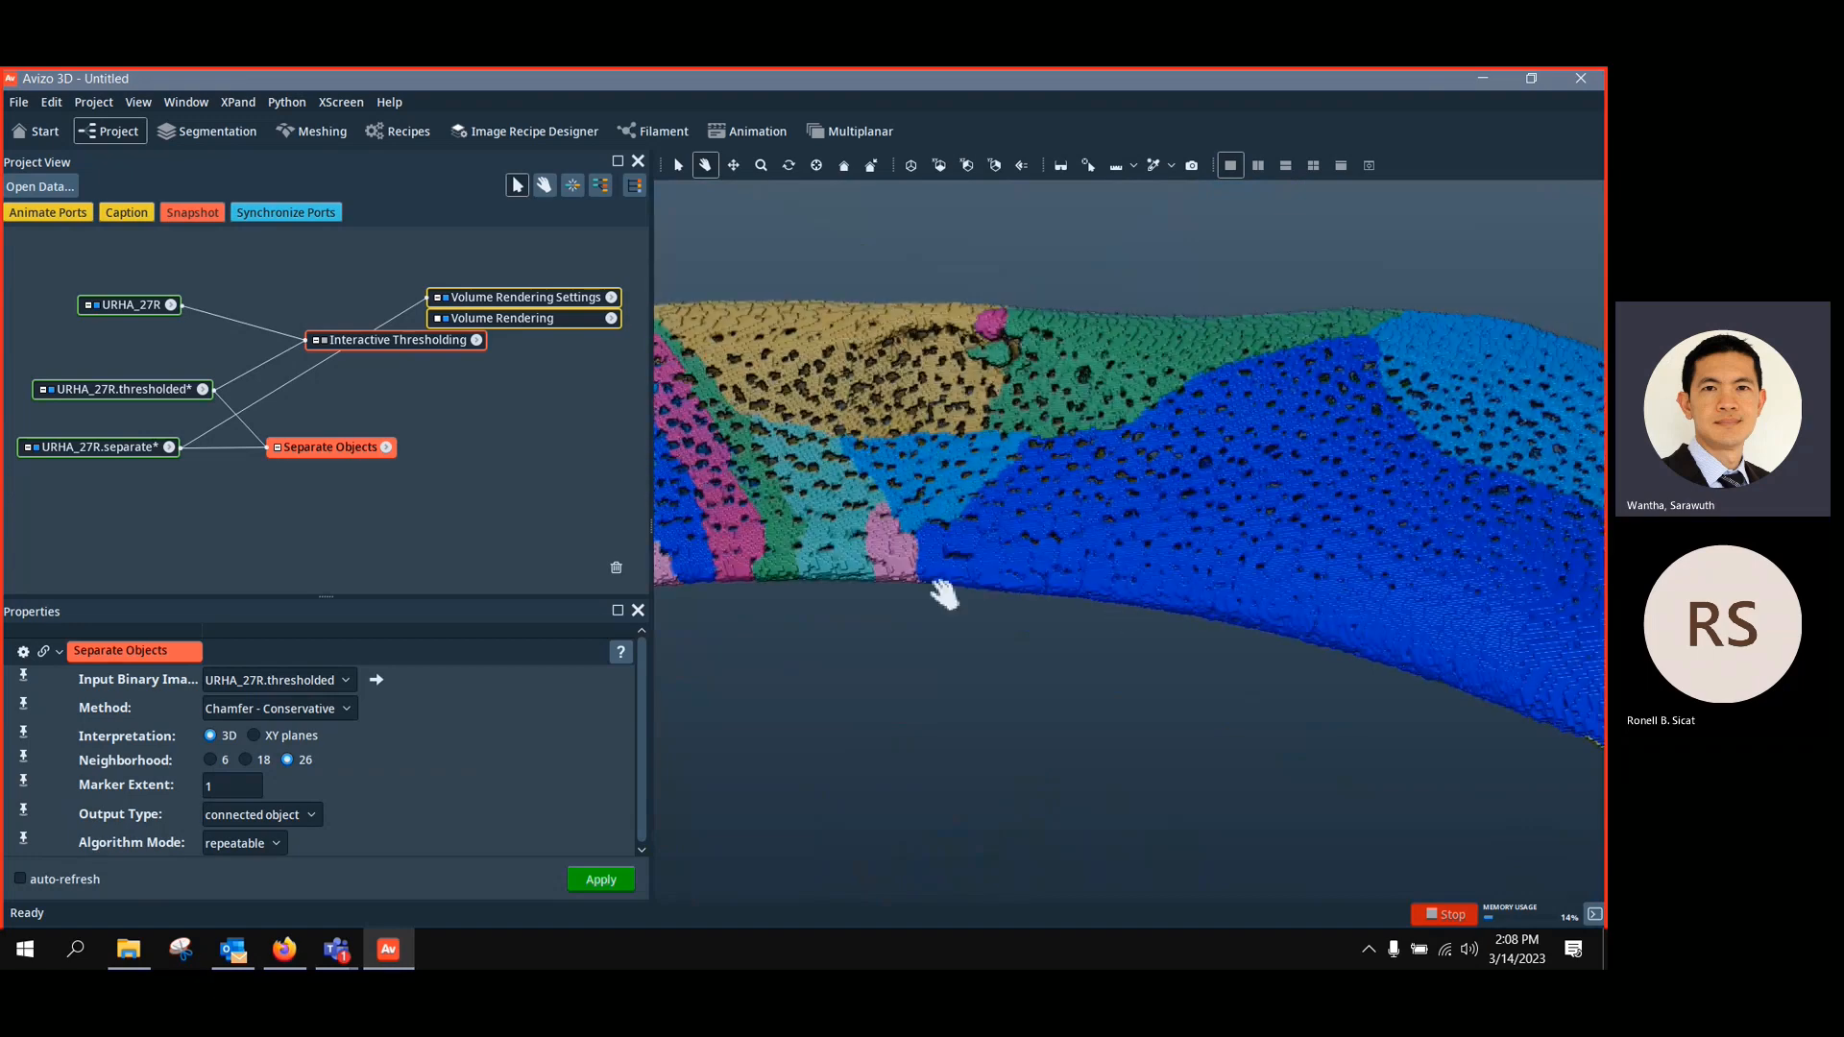
Delete Separate Objects, URHA_27R.thresholded, URHA_27R.separate with its volume rendering, and Interactive Thresholding, keeping only URHA_27R in the project
click(380, 505)
drag(37, 355, 409, 517)
key(Delete)
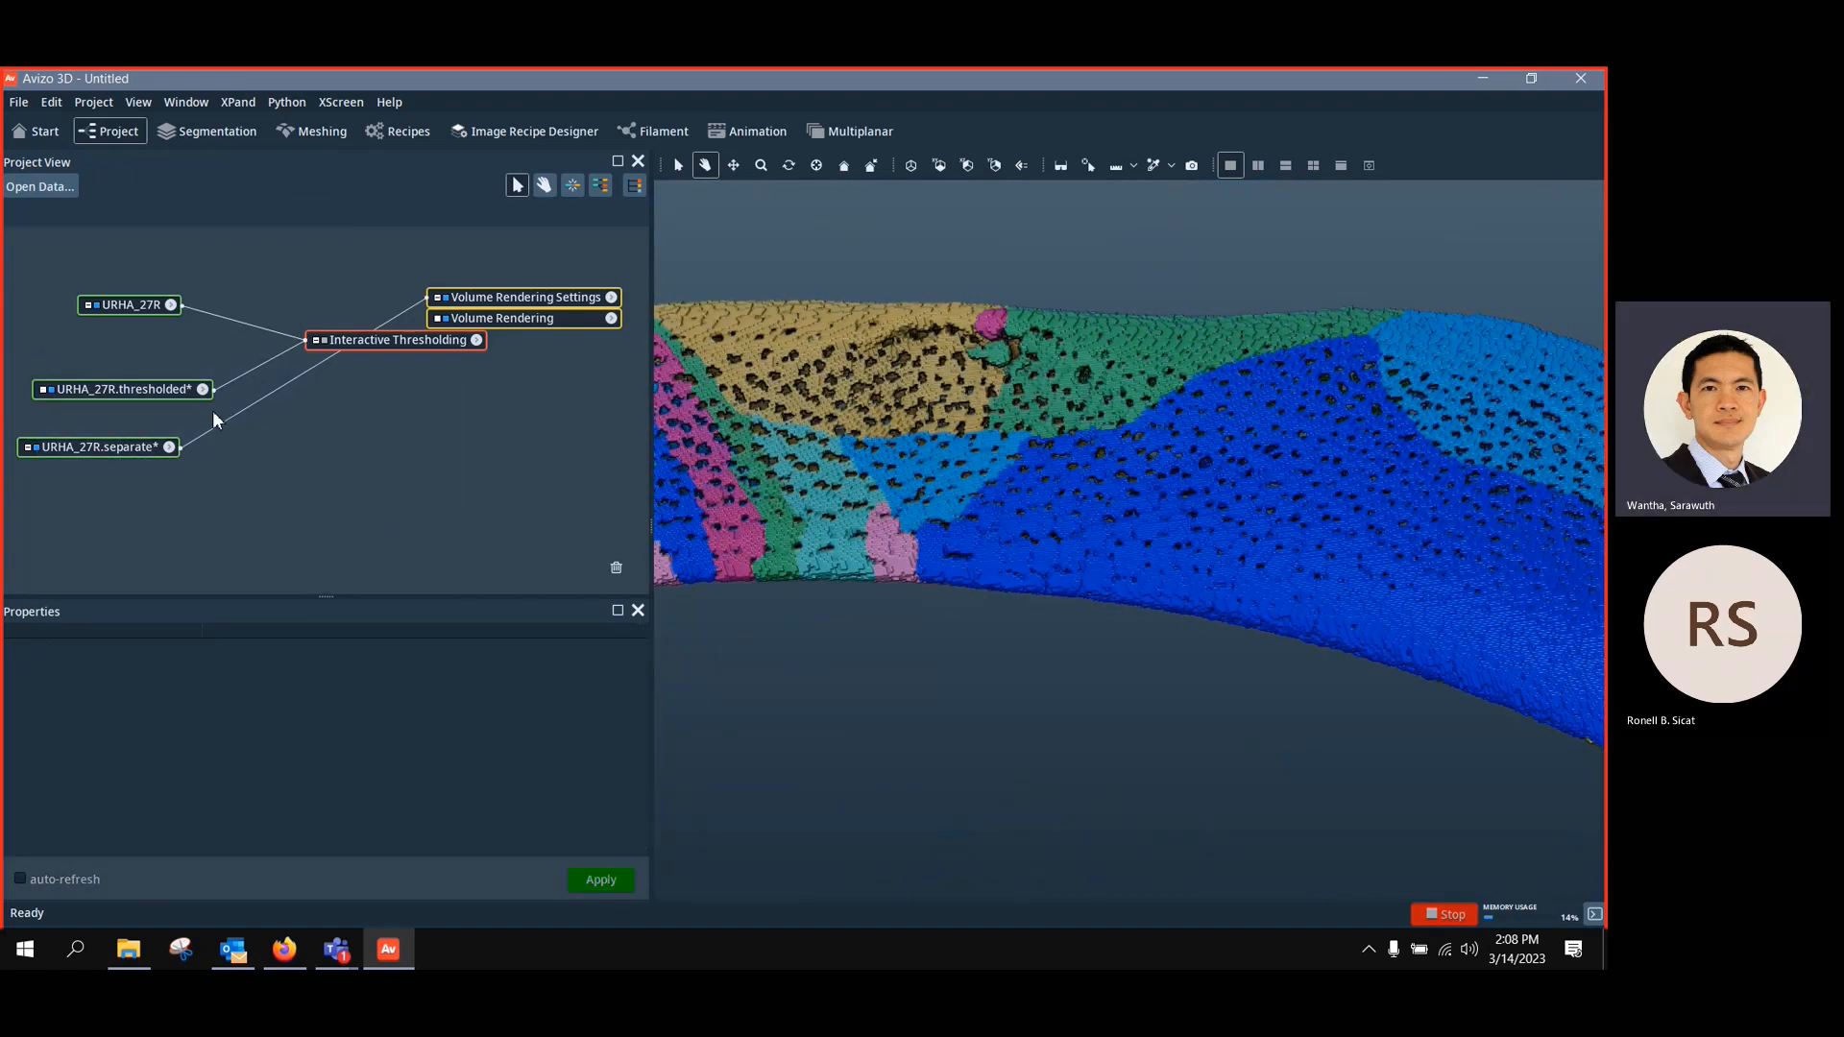
click(173, 390)
key(Delete)
click(768, 526)
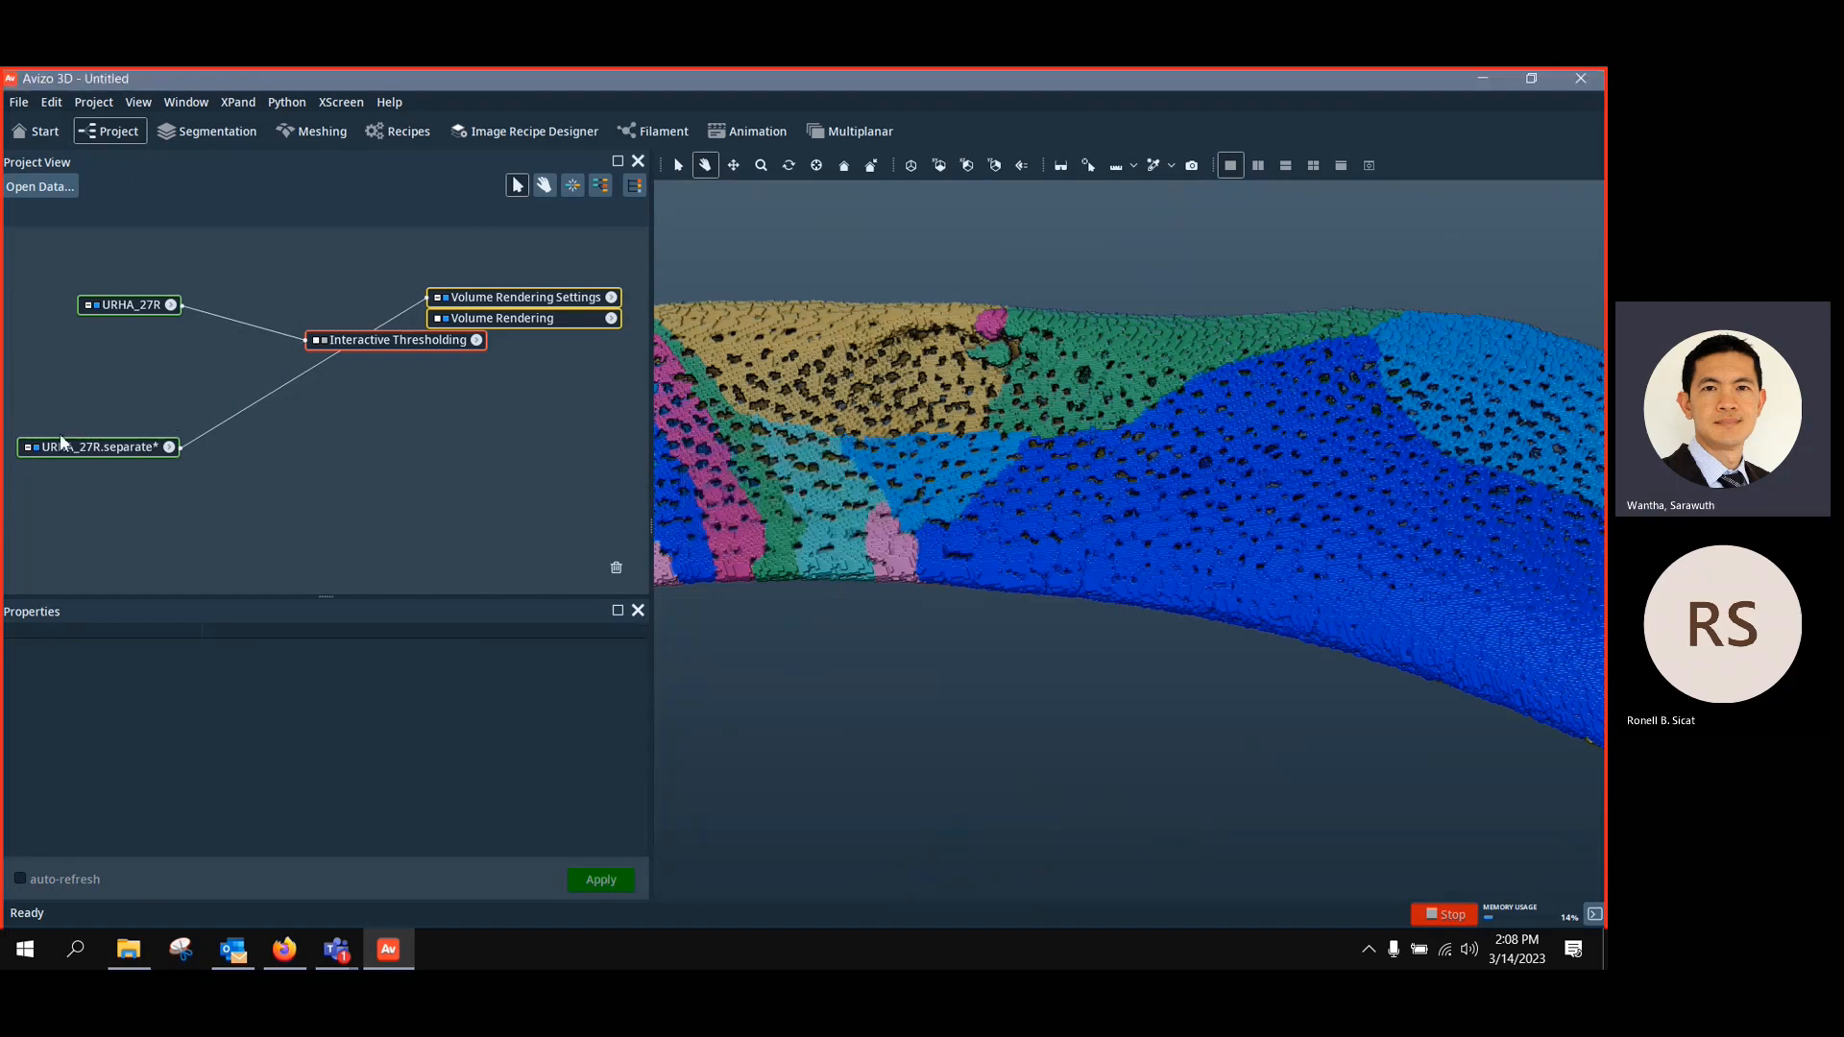
click(96, 447)
key(Delete)
click(788, 528)
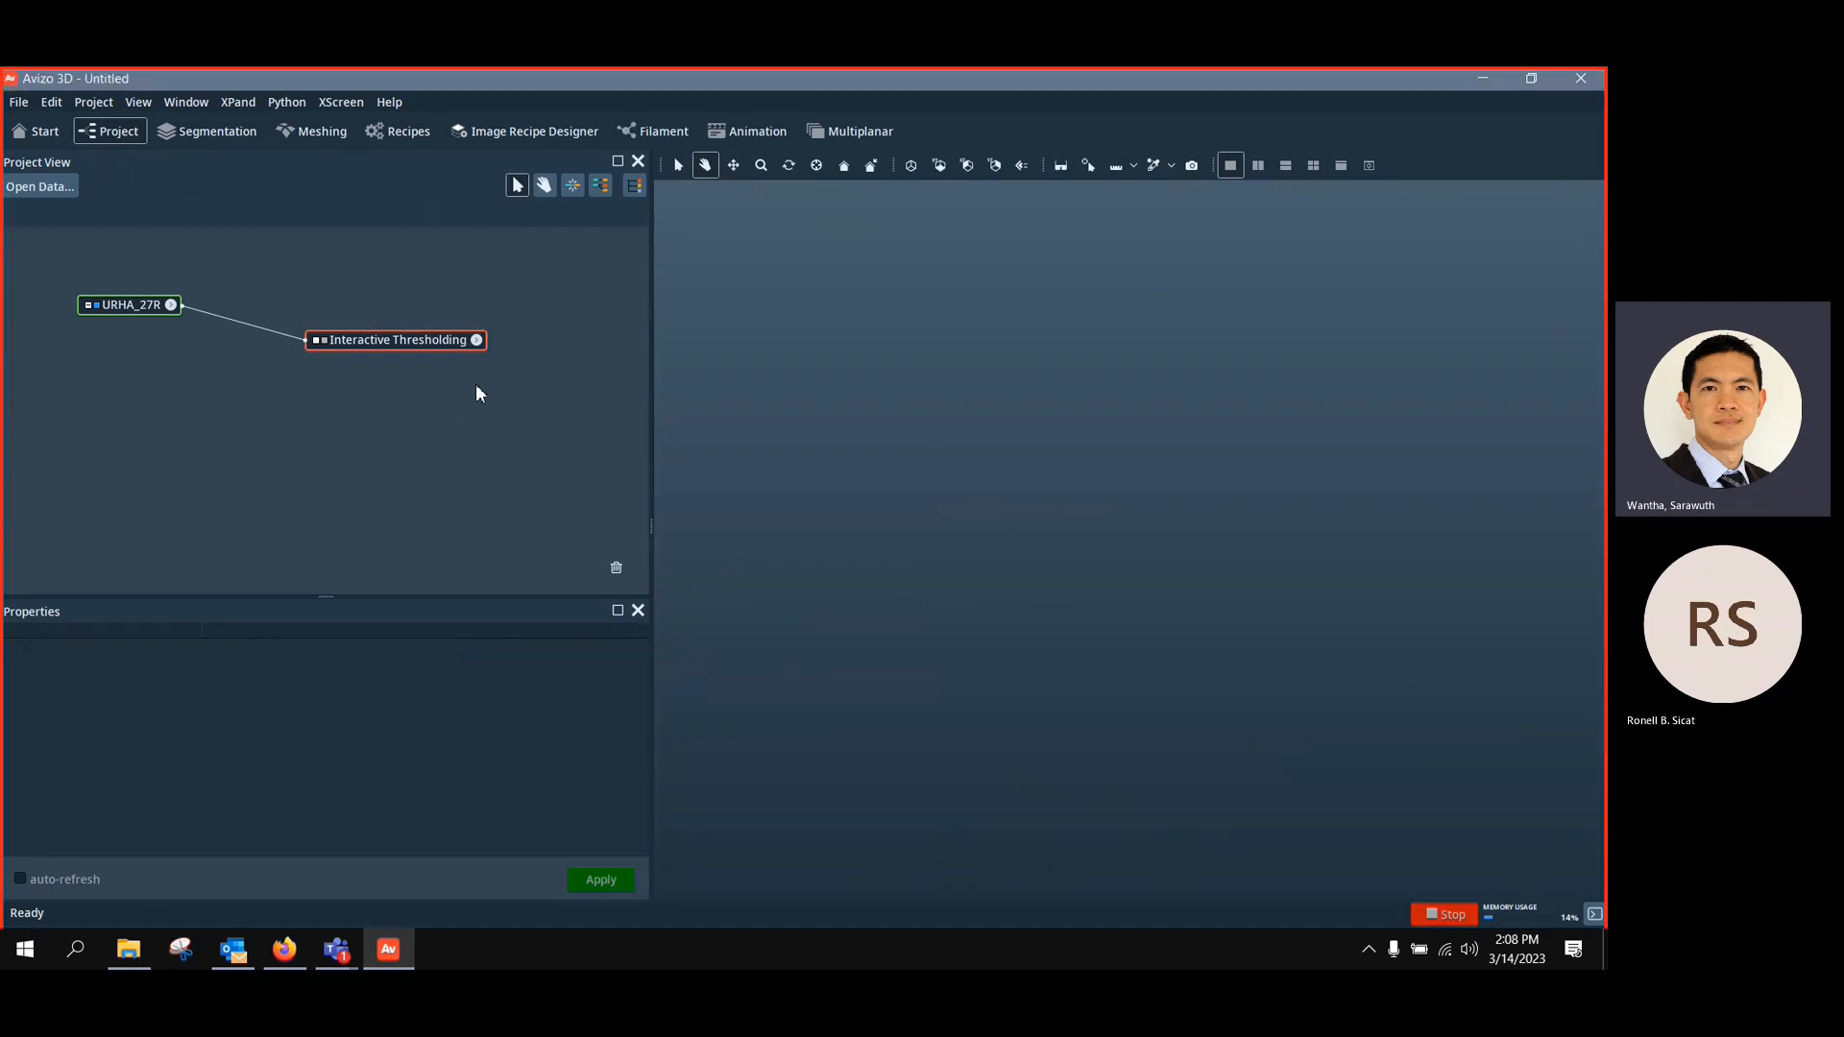
click(412, 342)
key(Delete)
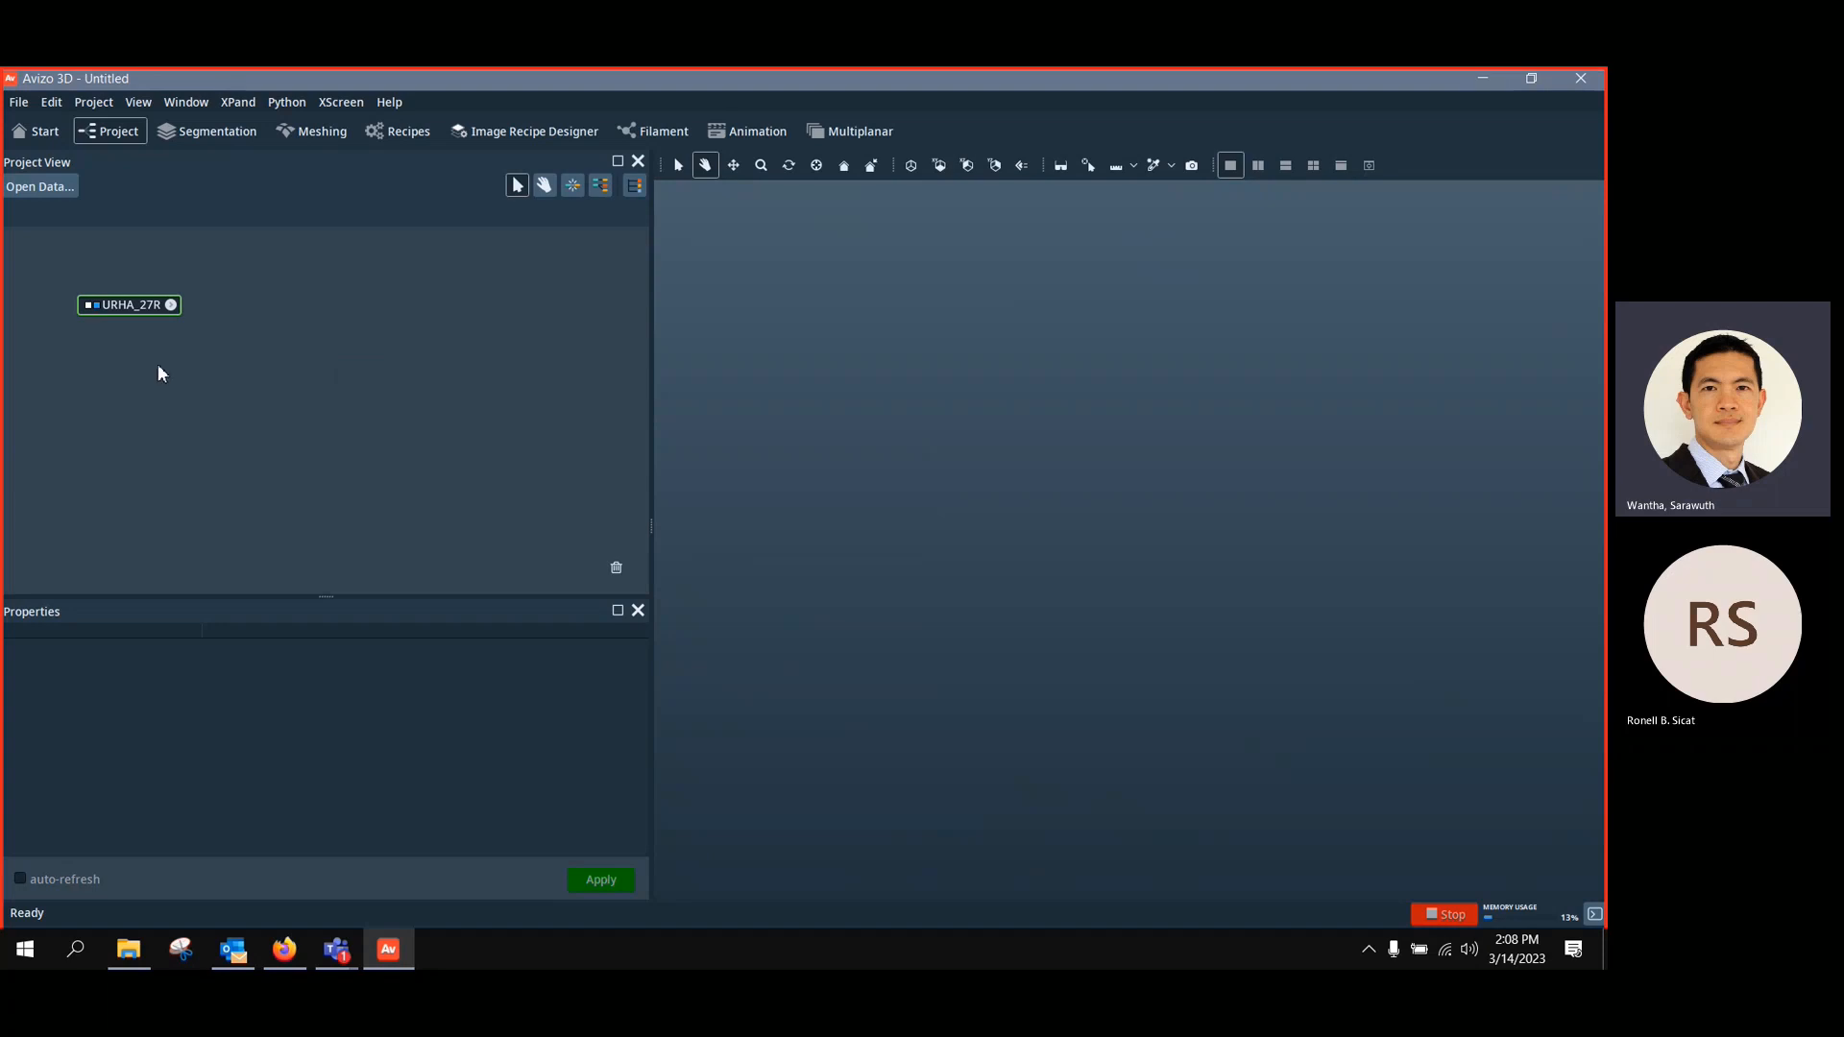
drag(119, 305, 110, 300)
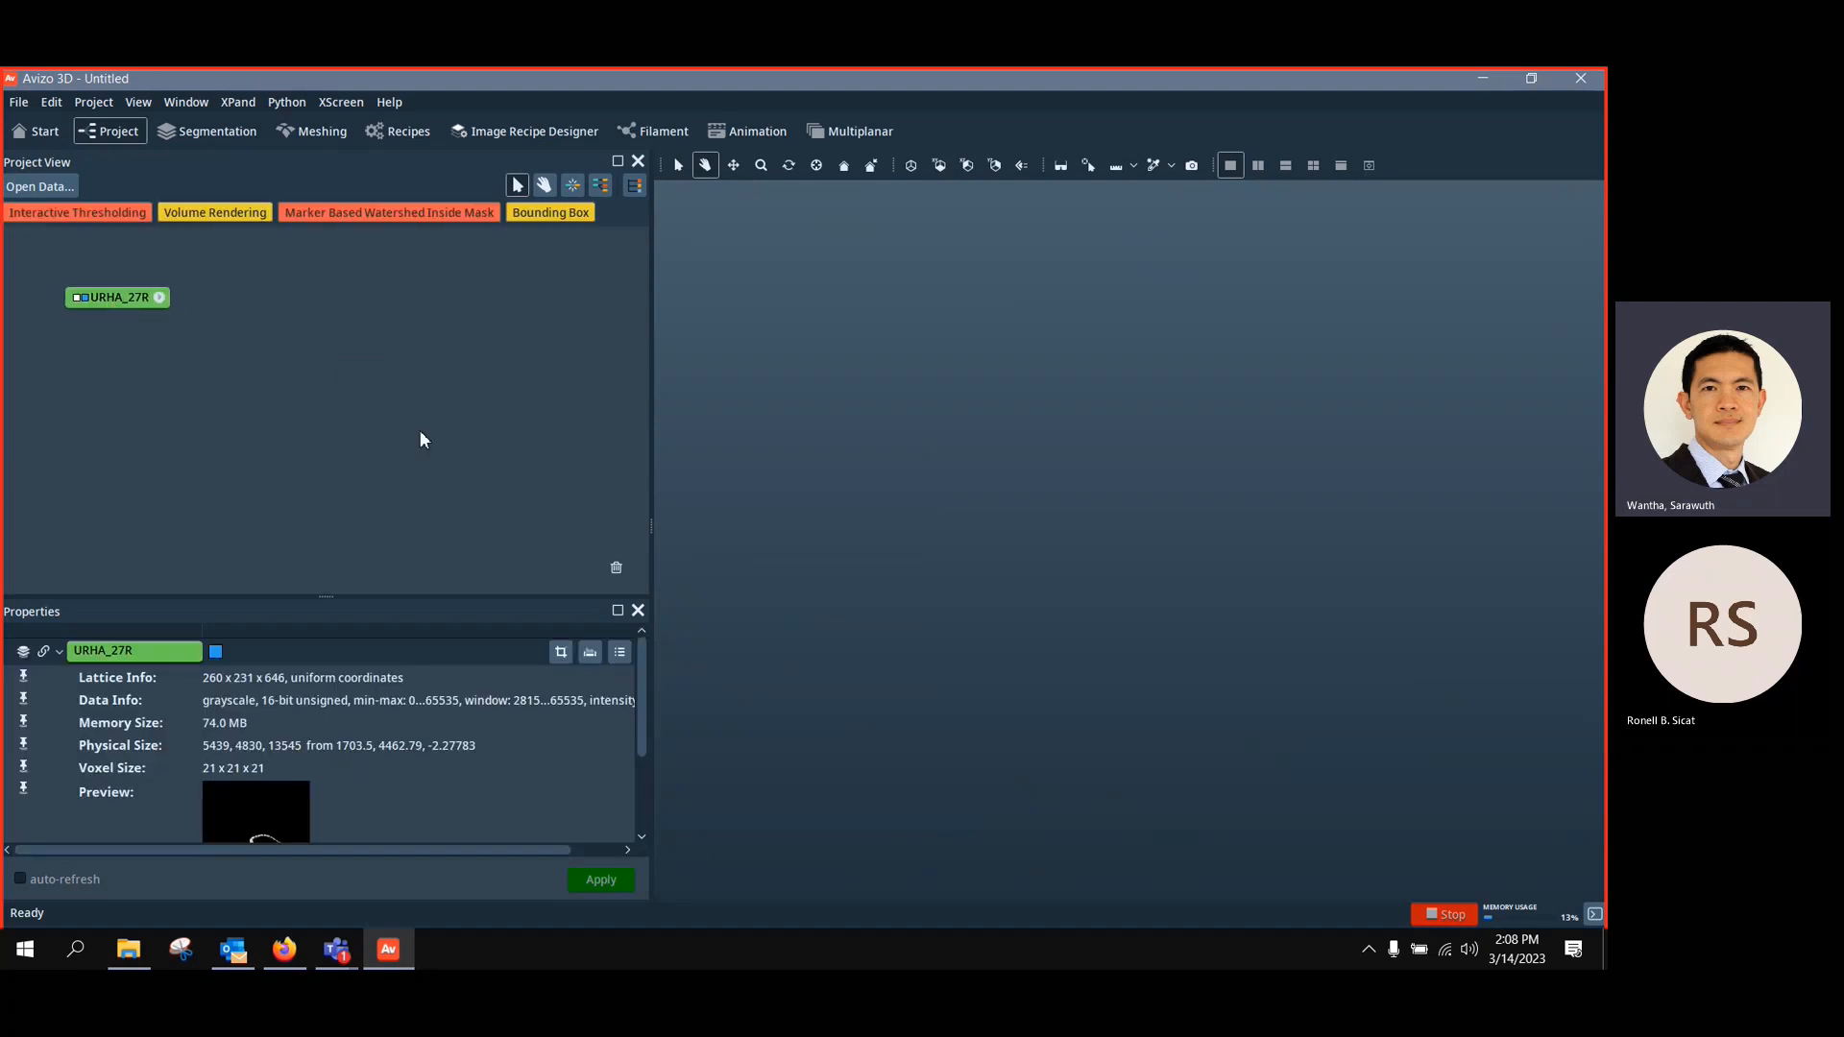
Open the Image Recipe Designer workspace and assign URHA_27R as the input data of the new recipe
drag(331, 596, 345, 512)
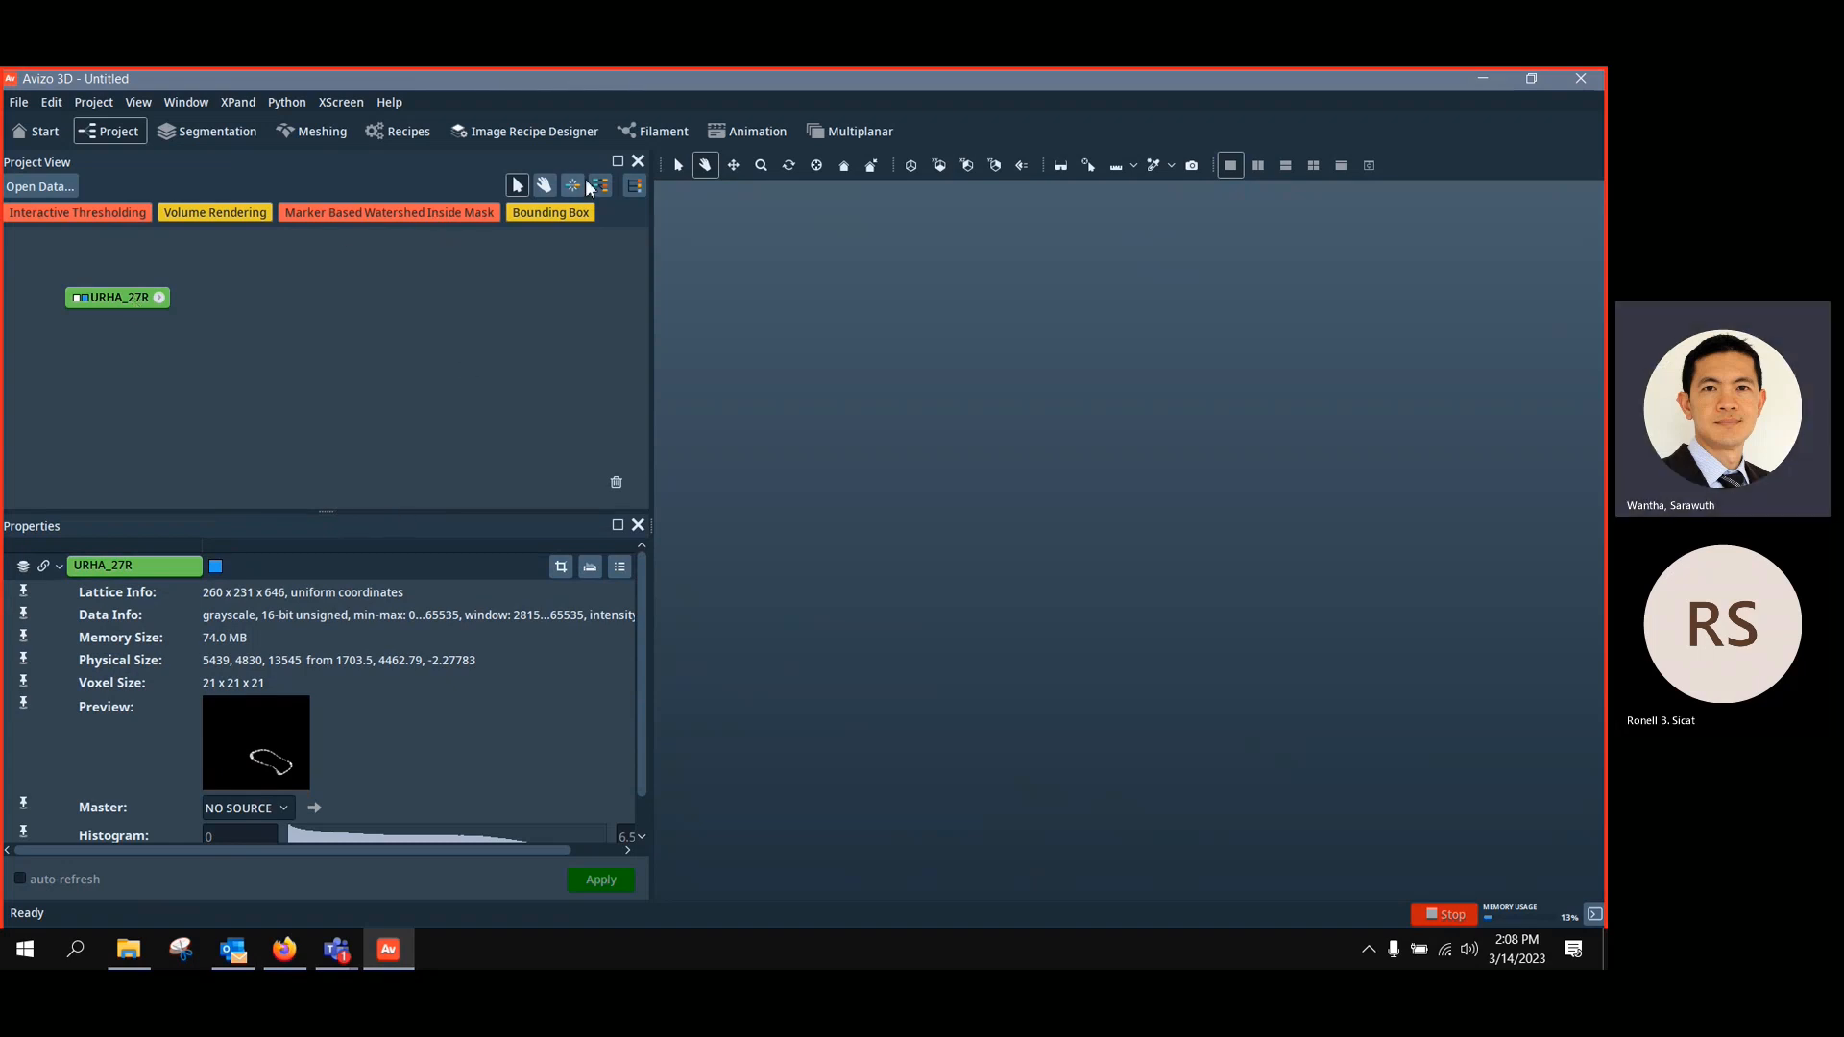
key(ctrl)
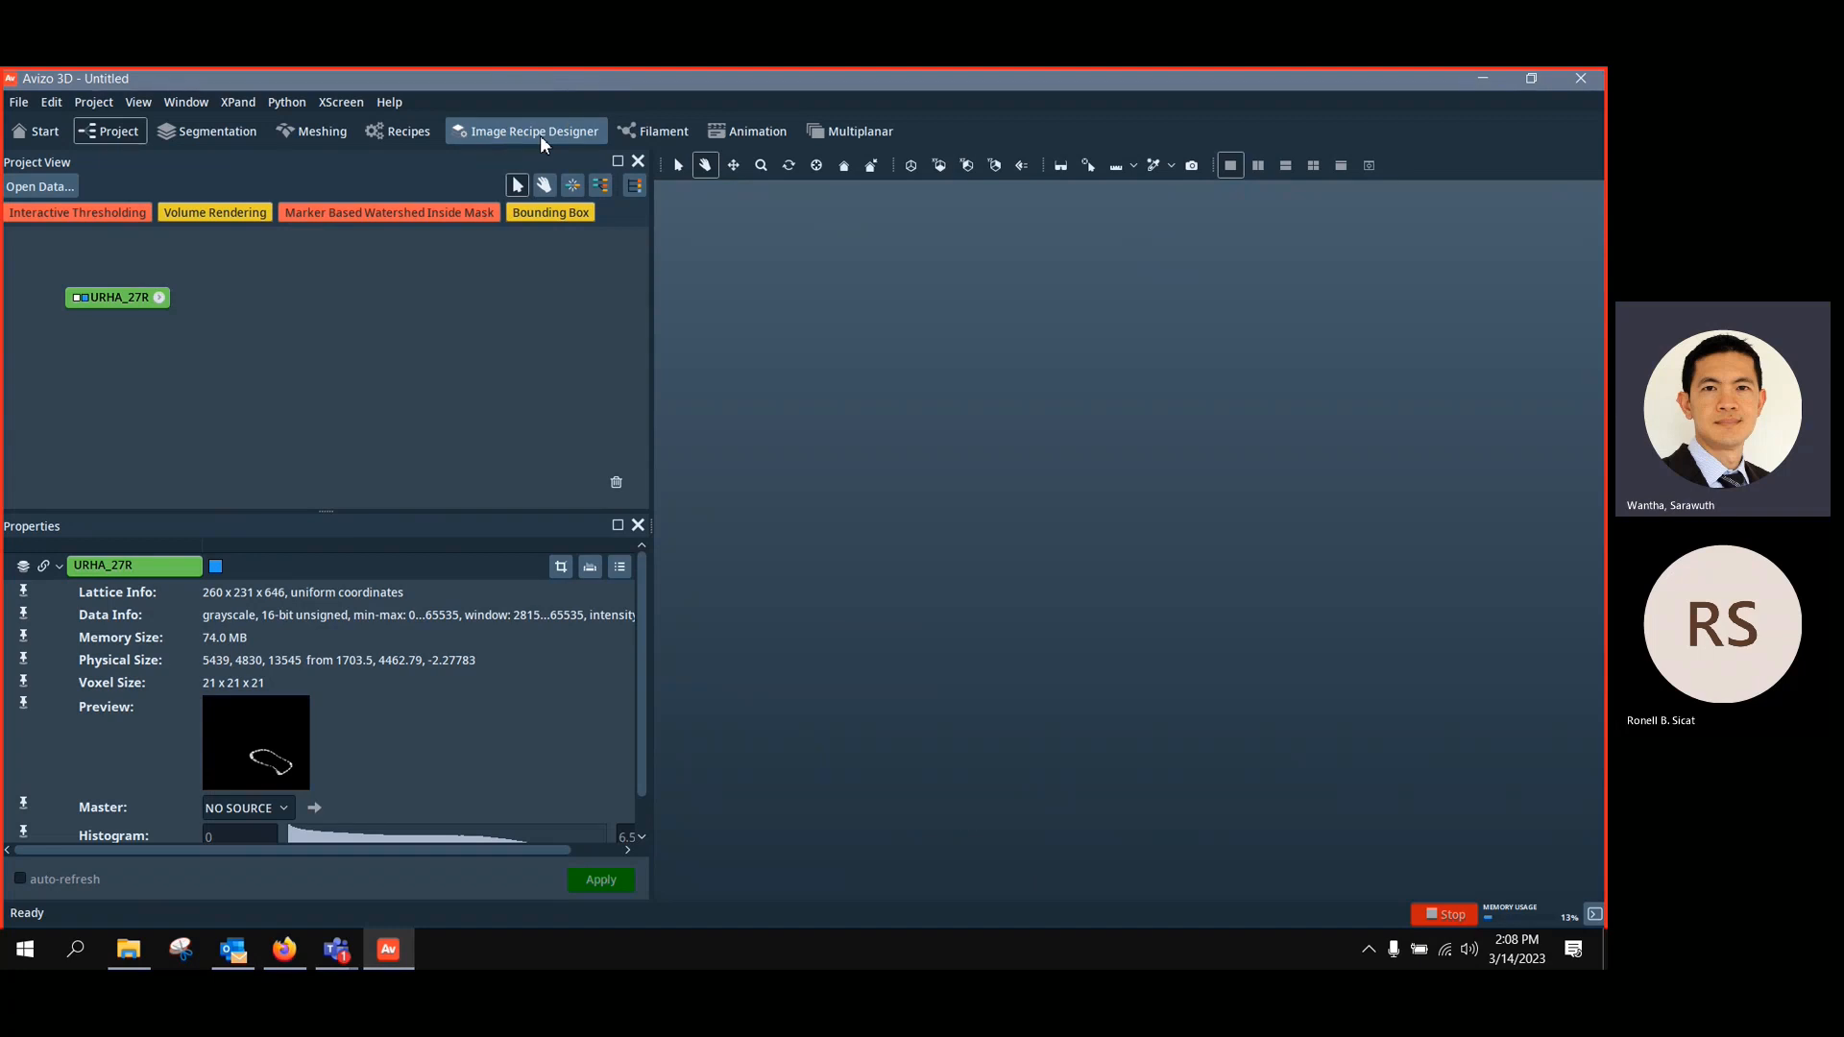
click(540, 136)
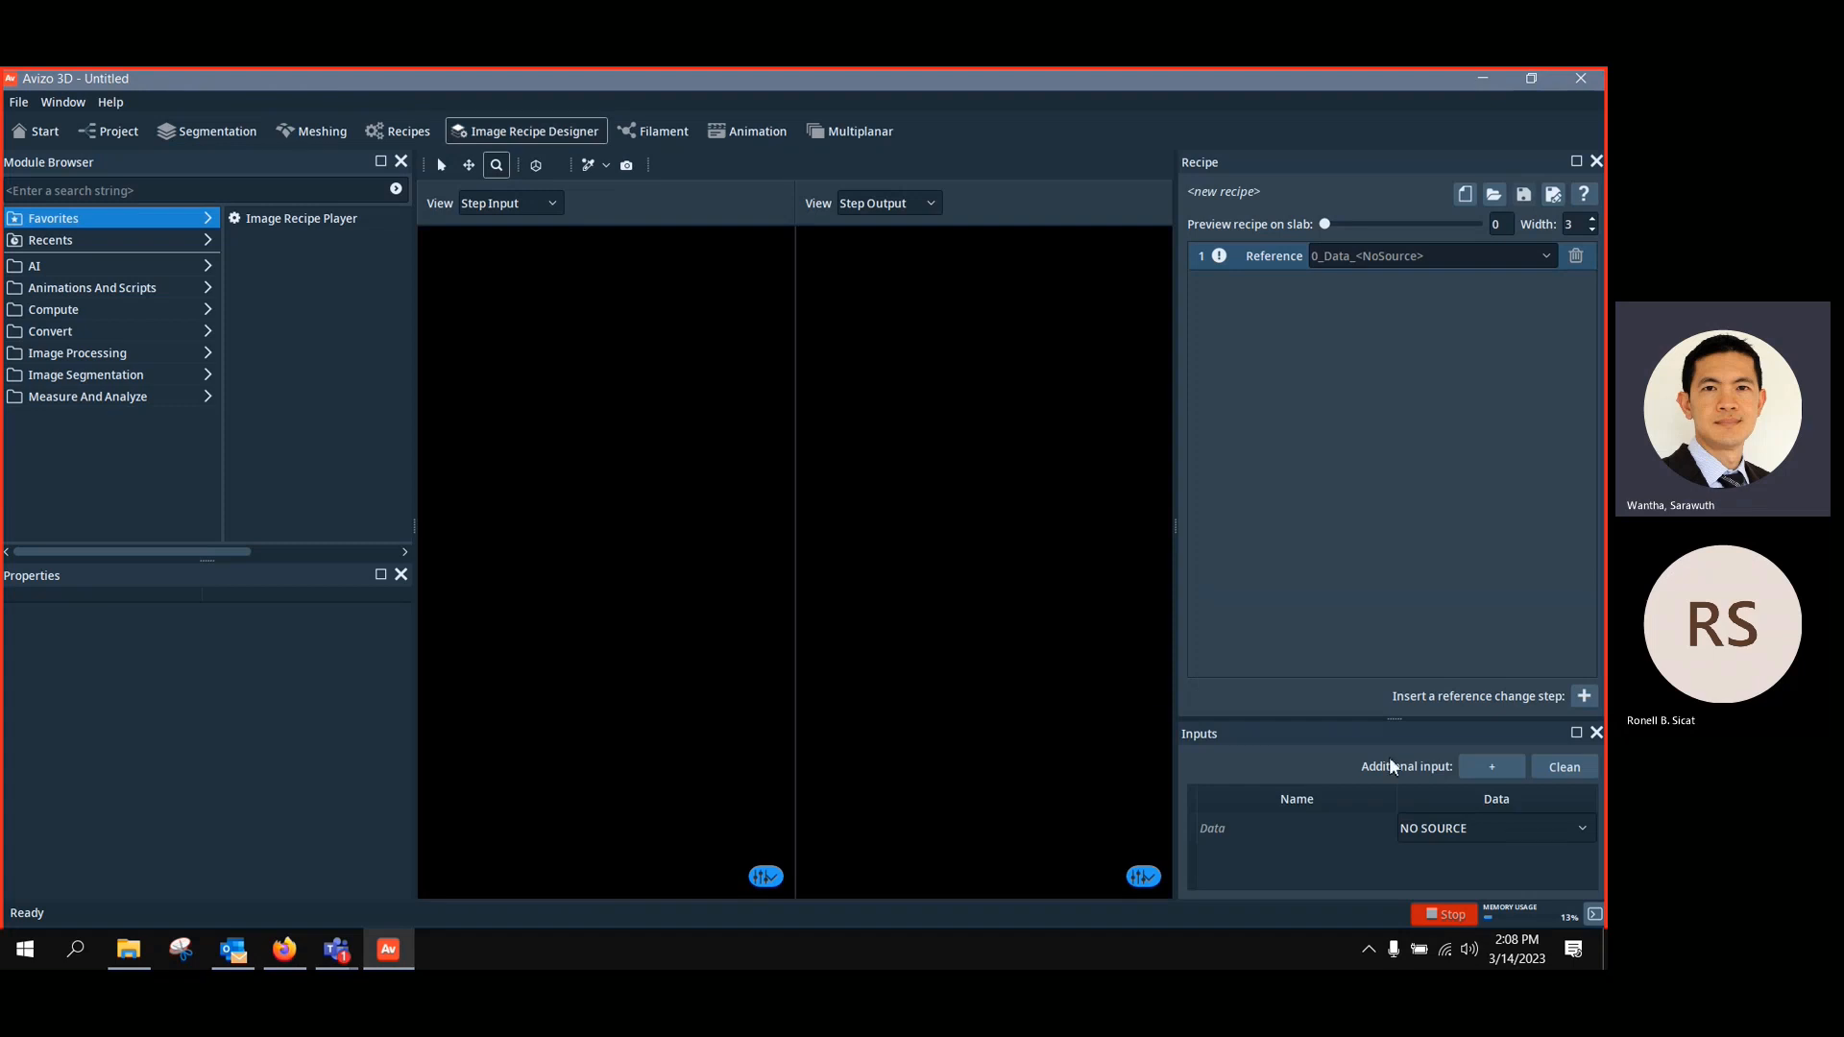
click(1577, 830)
click(1451, 877)
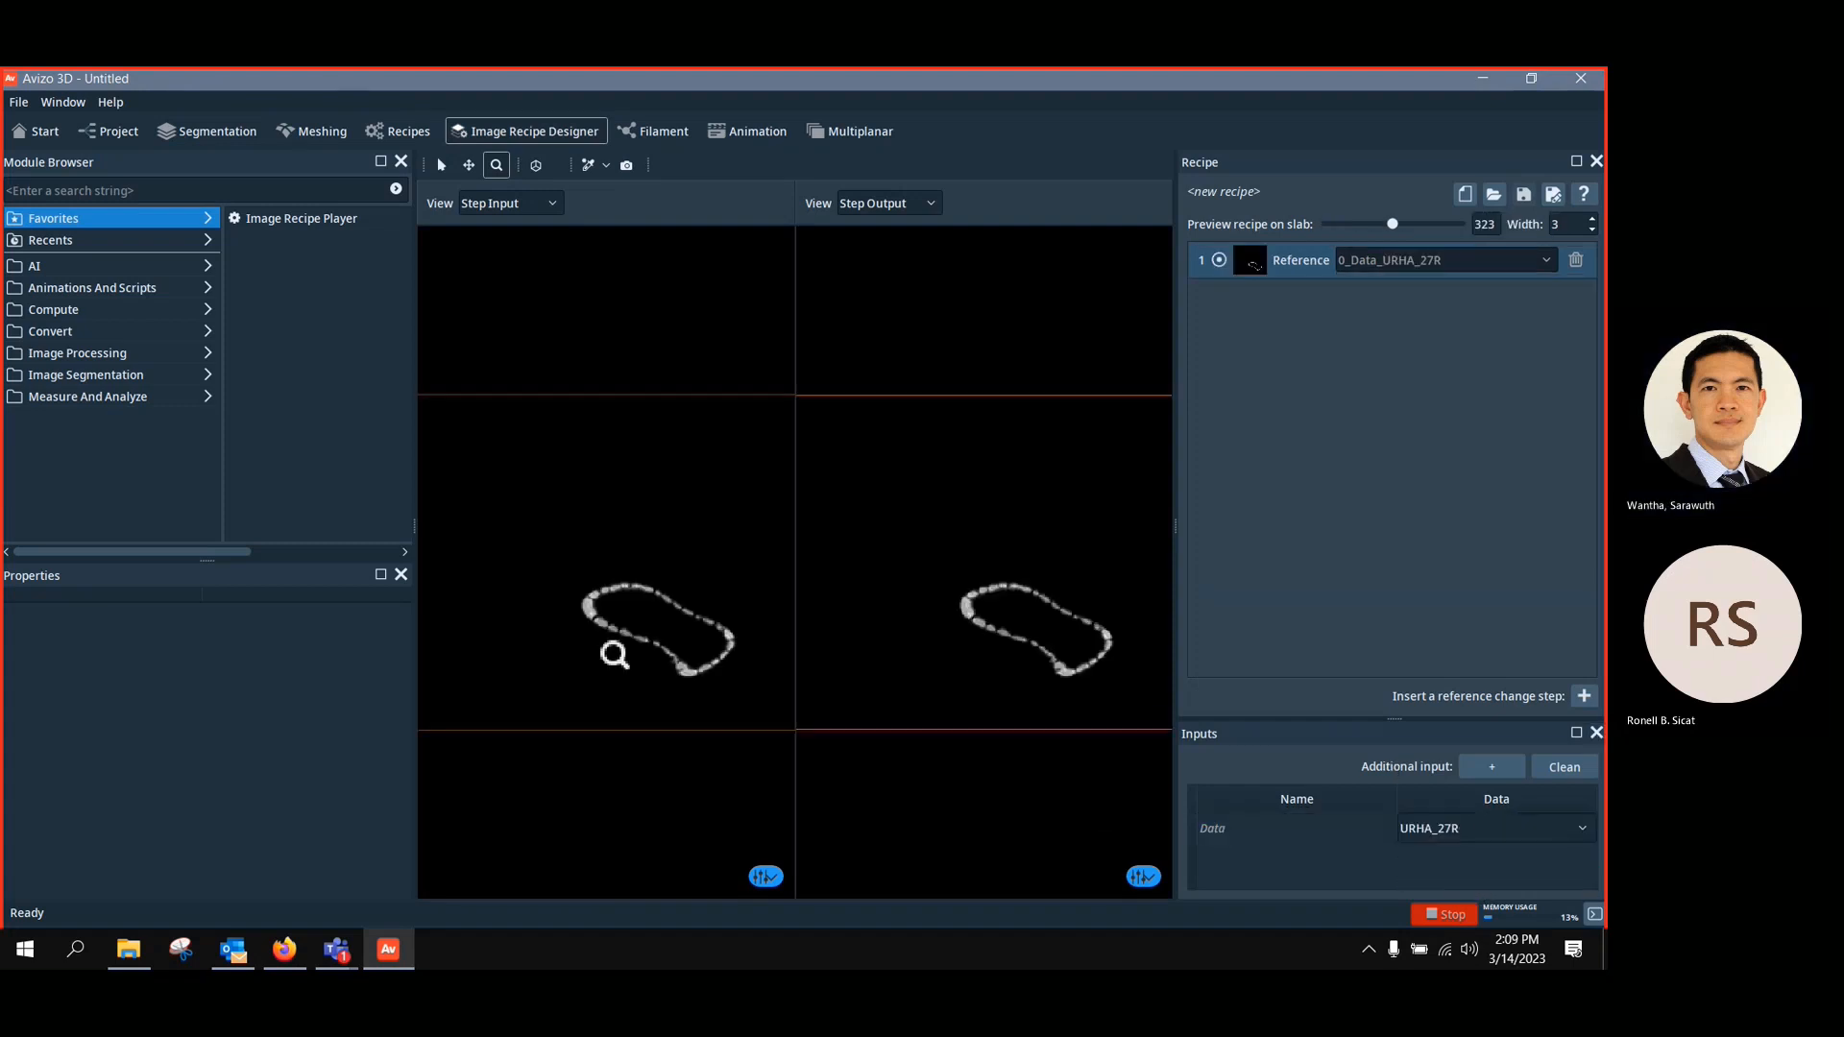
drag(638, 644, 692, 658)
middle_drag(696, 594, 625, 564)
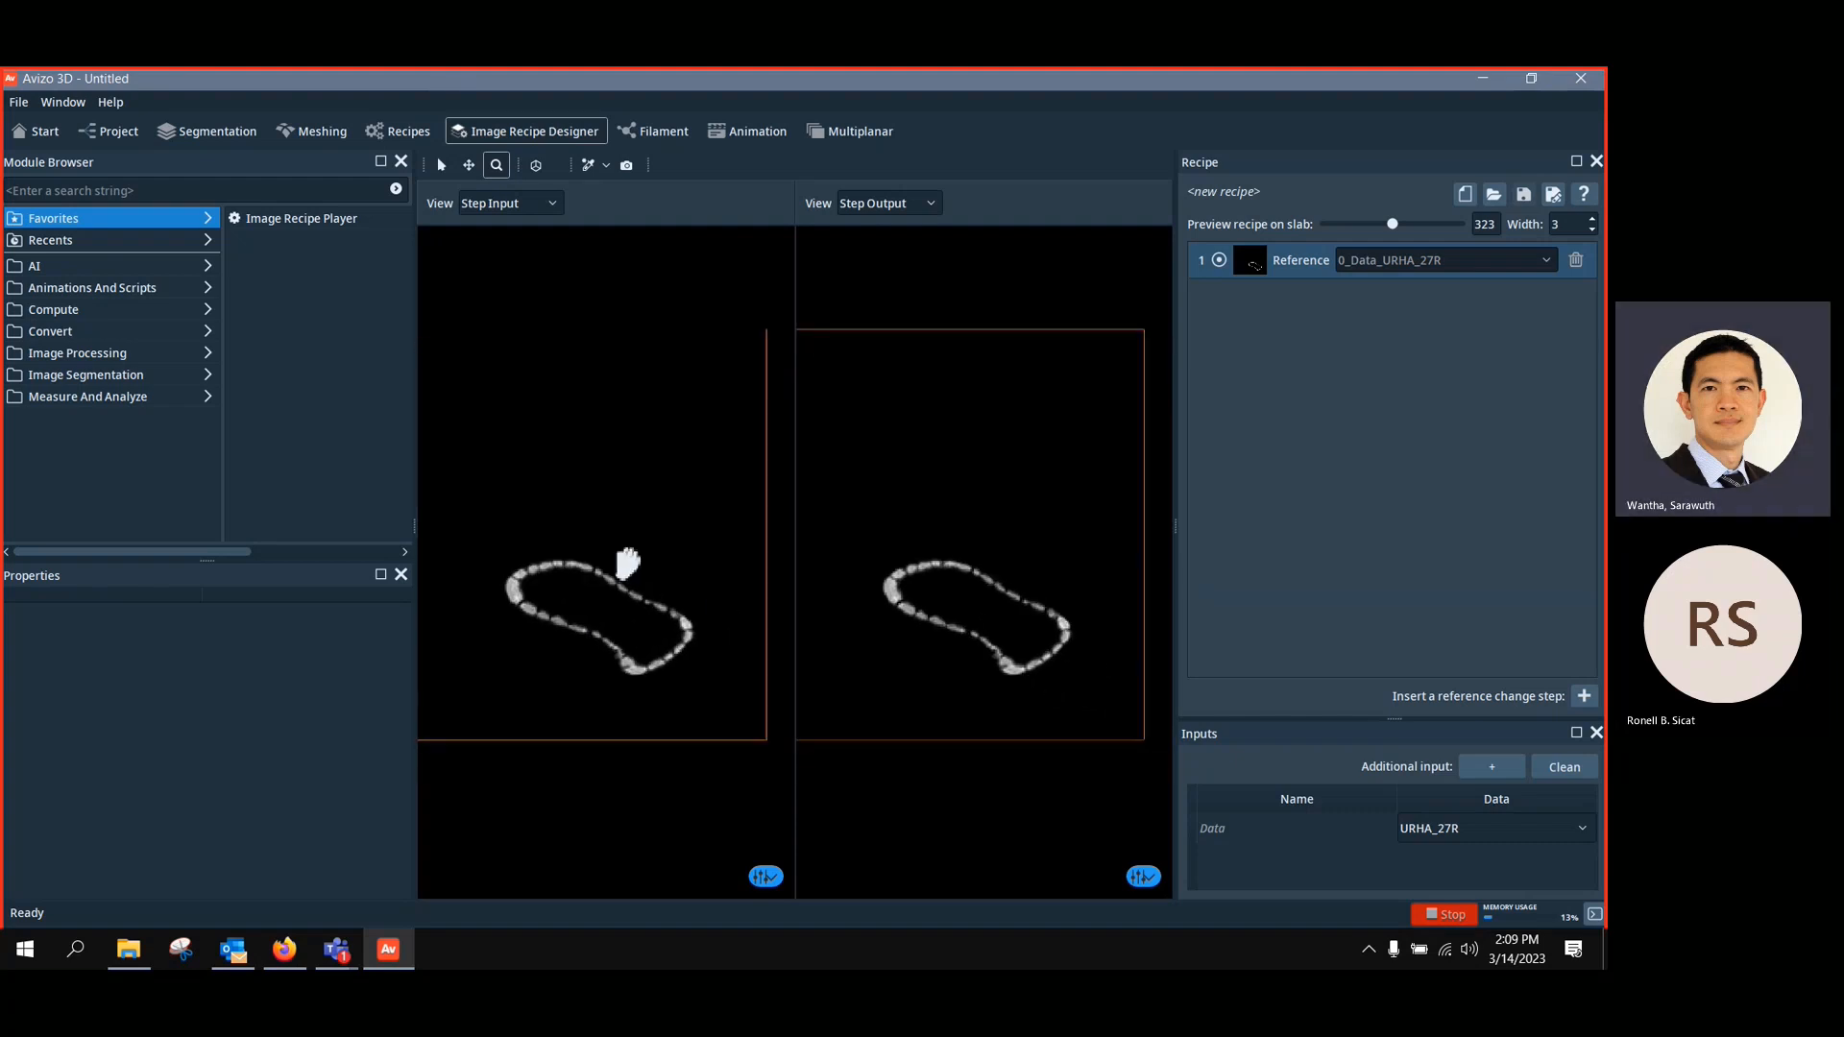
drag(626, 564, 626, 597)
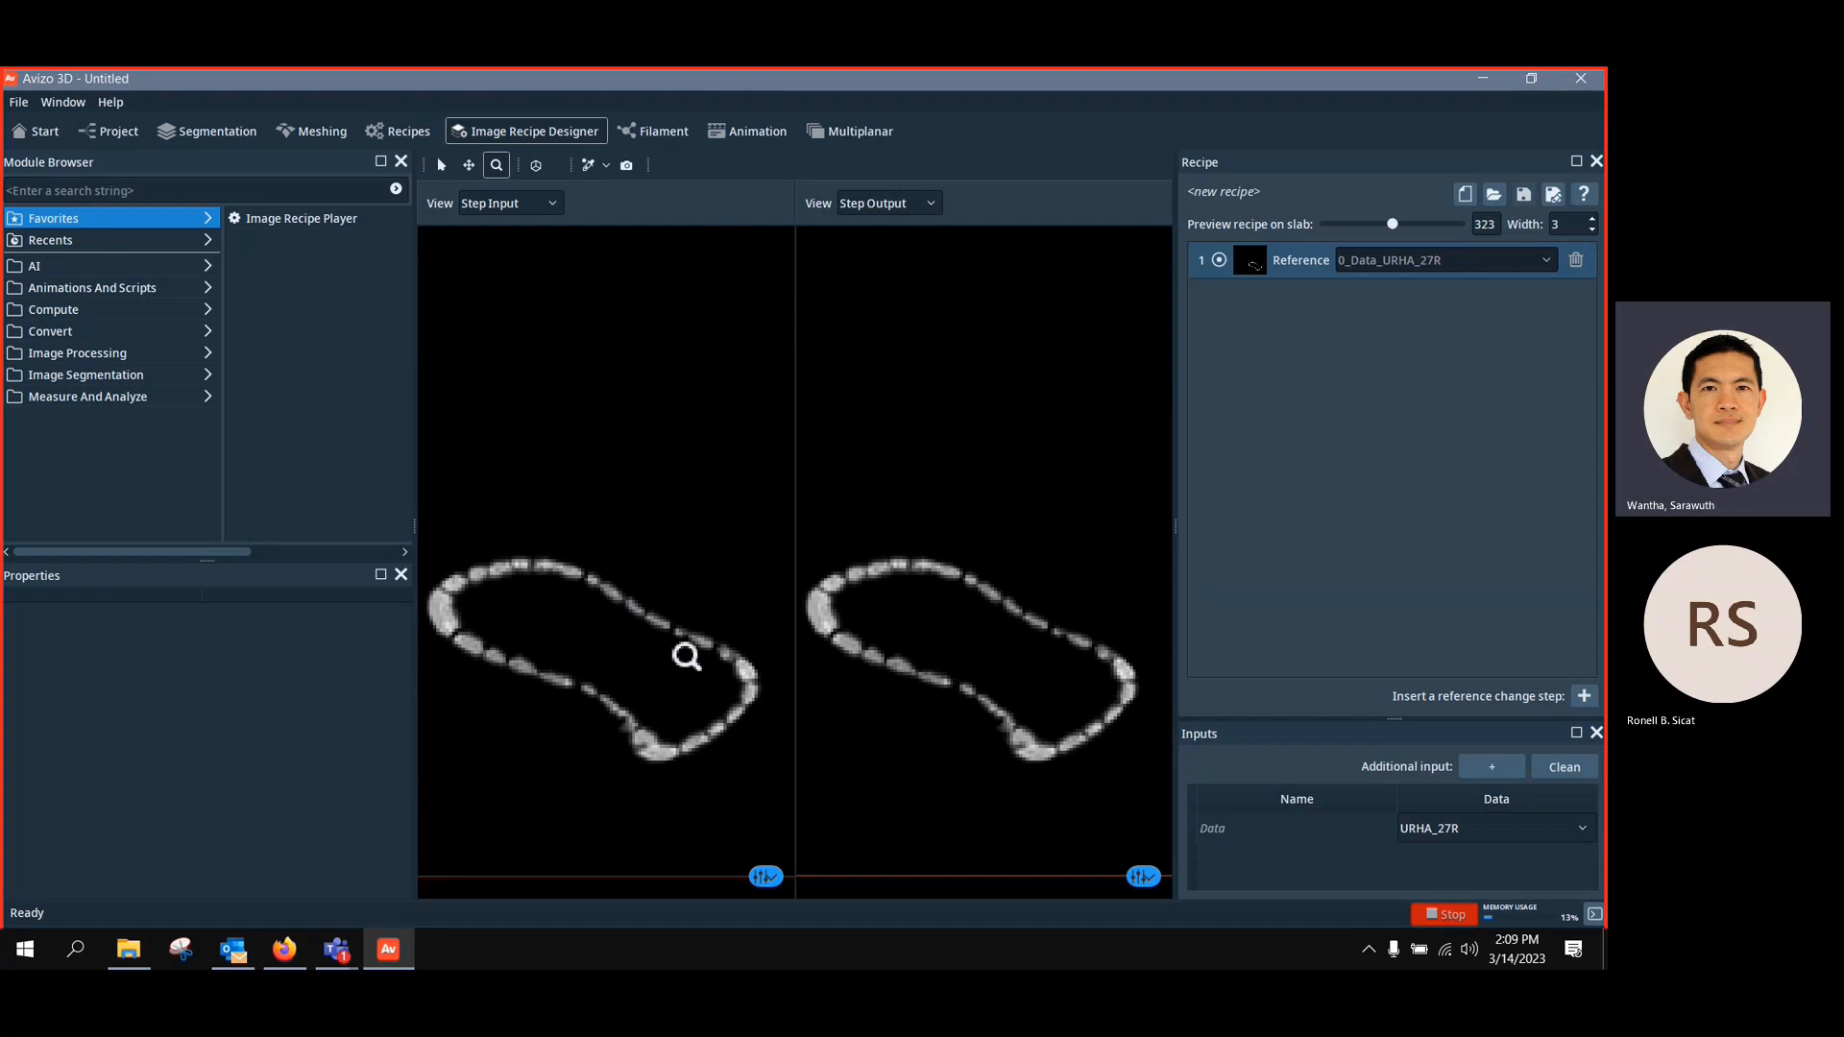
Load the recipe RandomWalkDistance_ObjectSeparation.hxisp from Documents > Workshops > 2022-11-03 Whats New Amira Avizo 2022 Webinar > Files for demo > recipes
click(1492, 196)
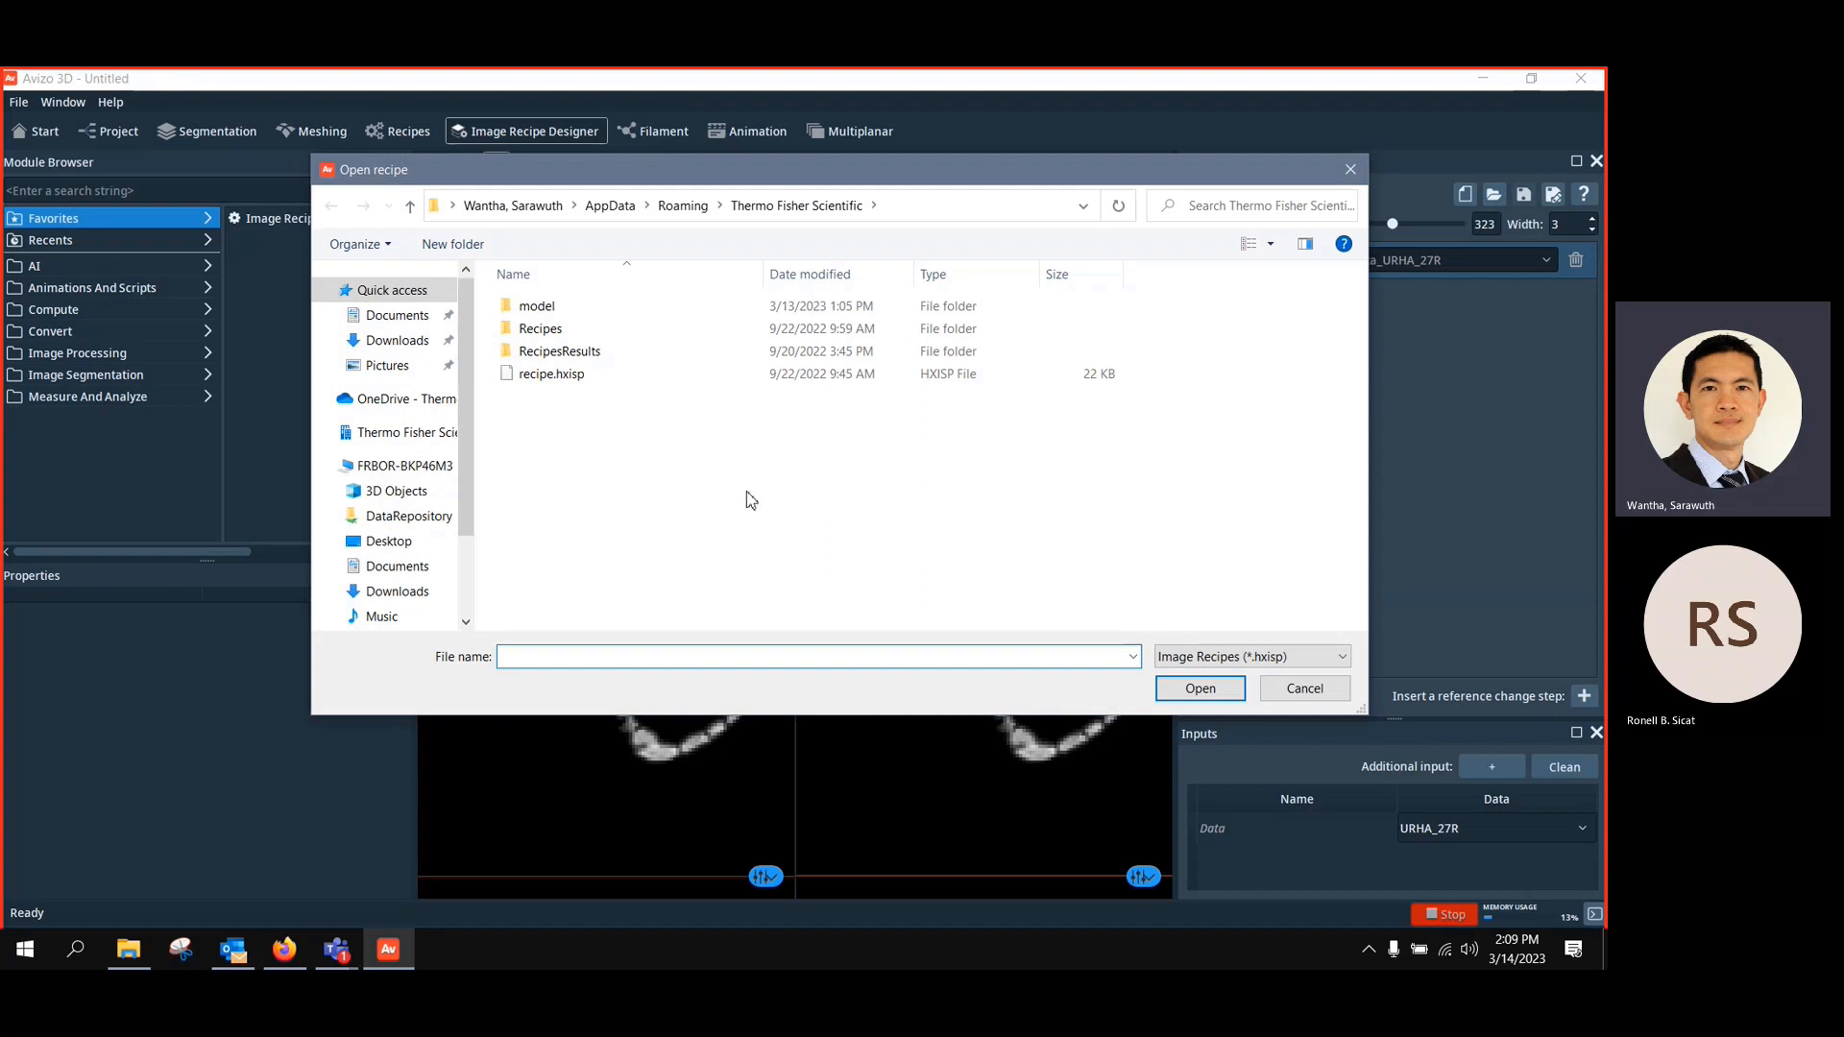
click(413, 542)
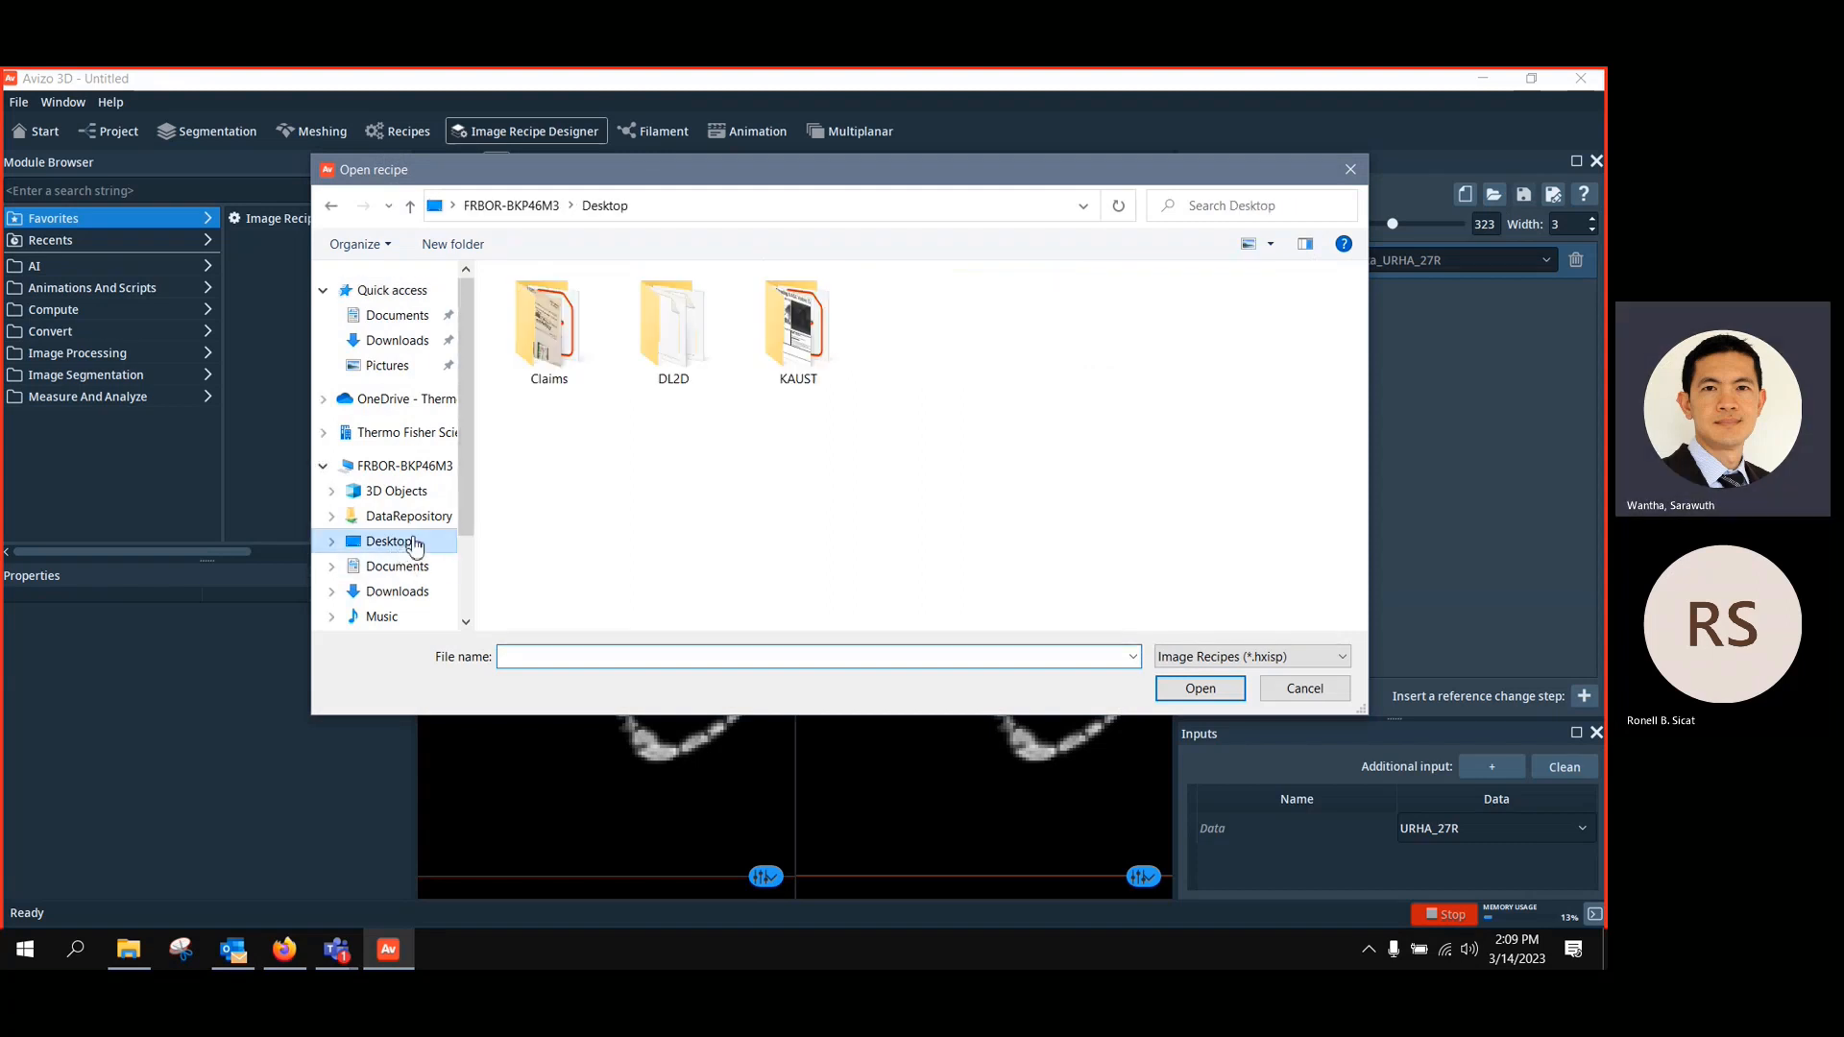
click(397, 566)
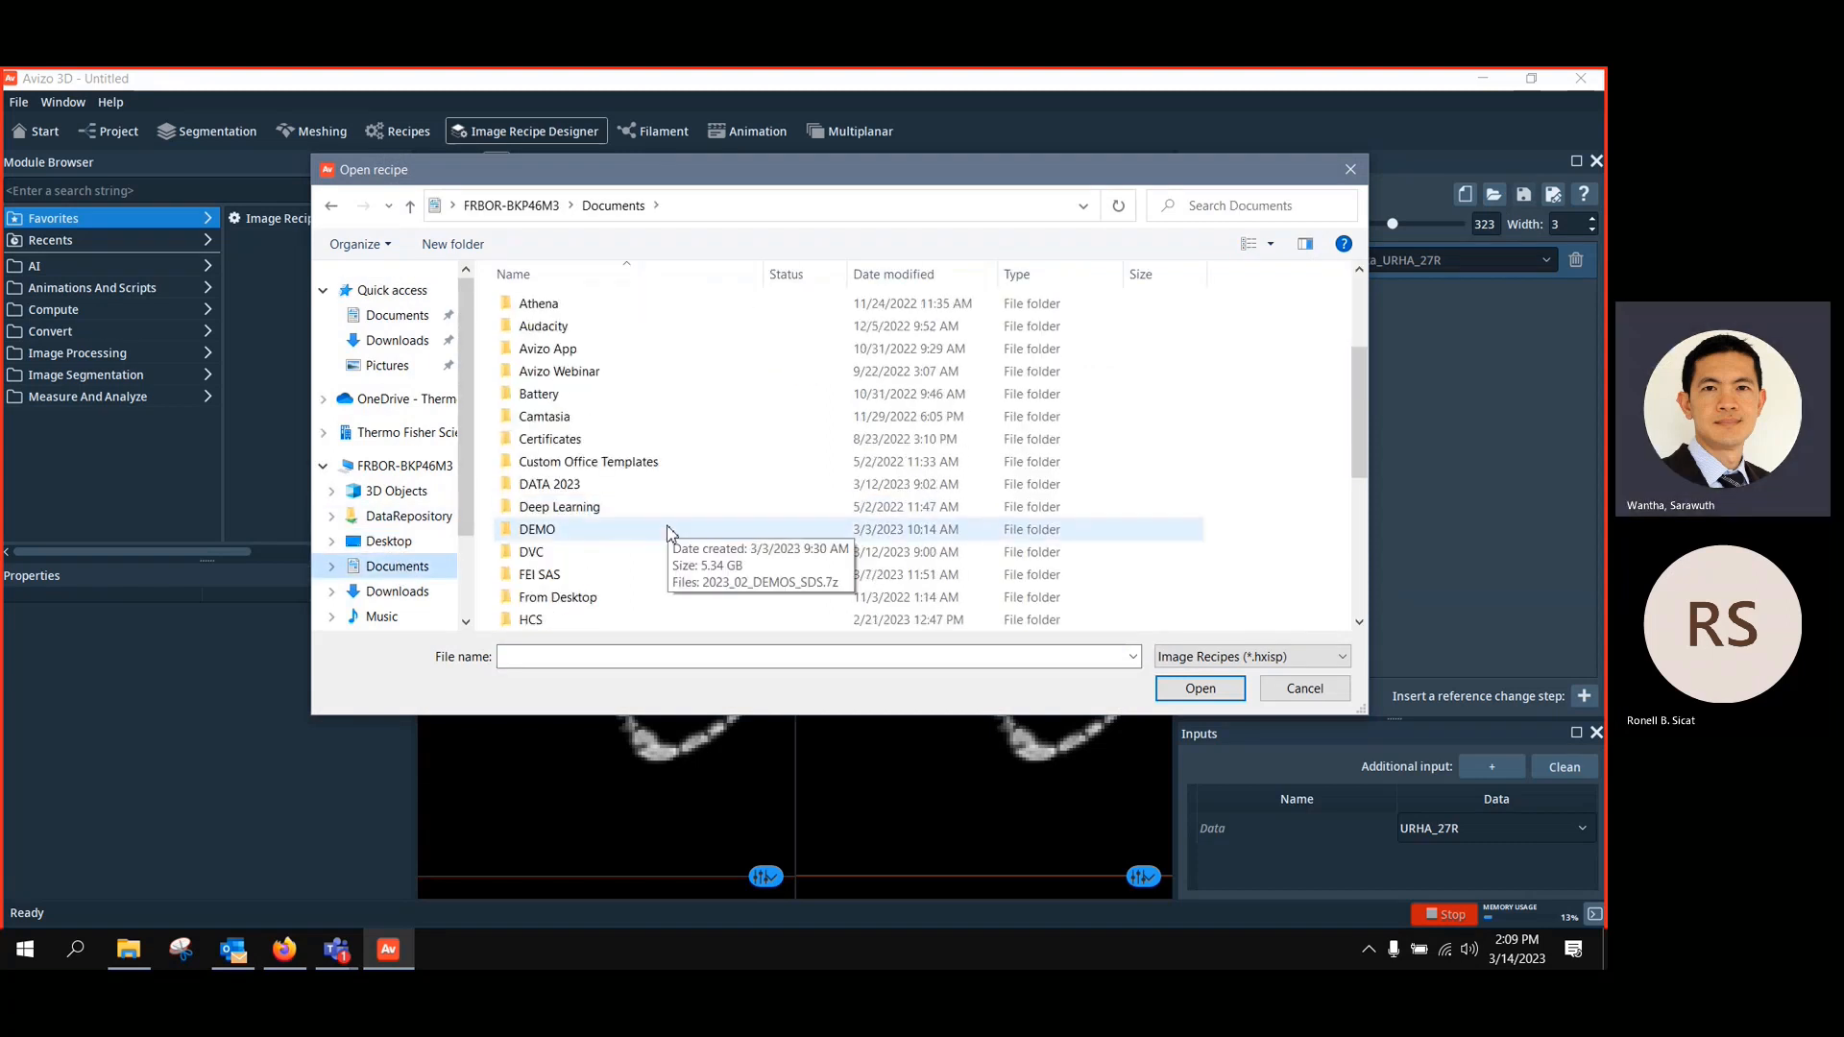
scroll(594, 534, down, 3)
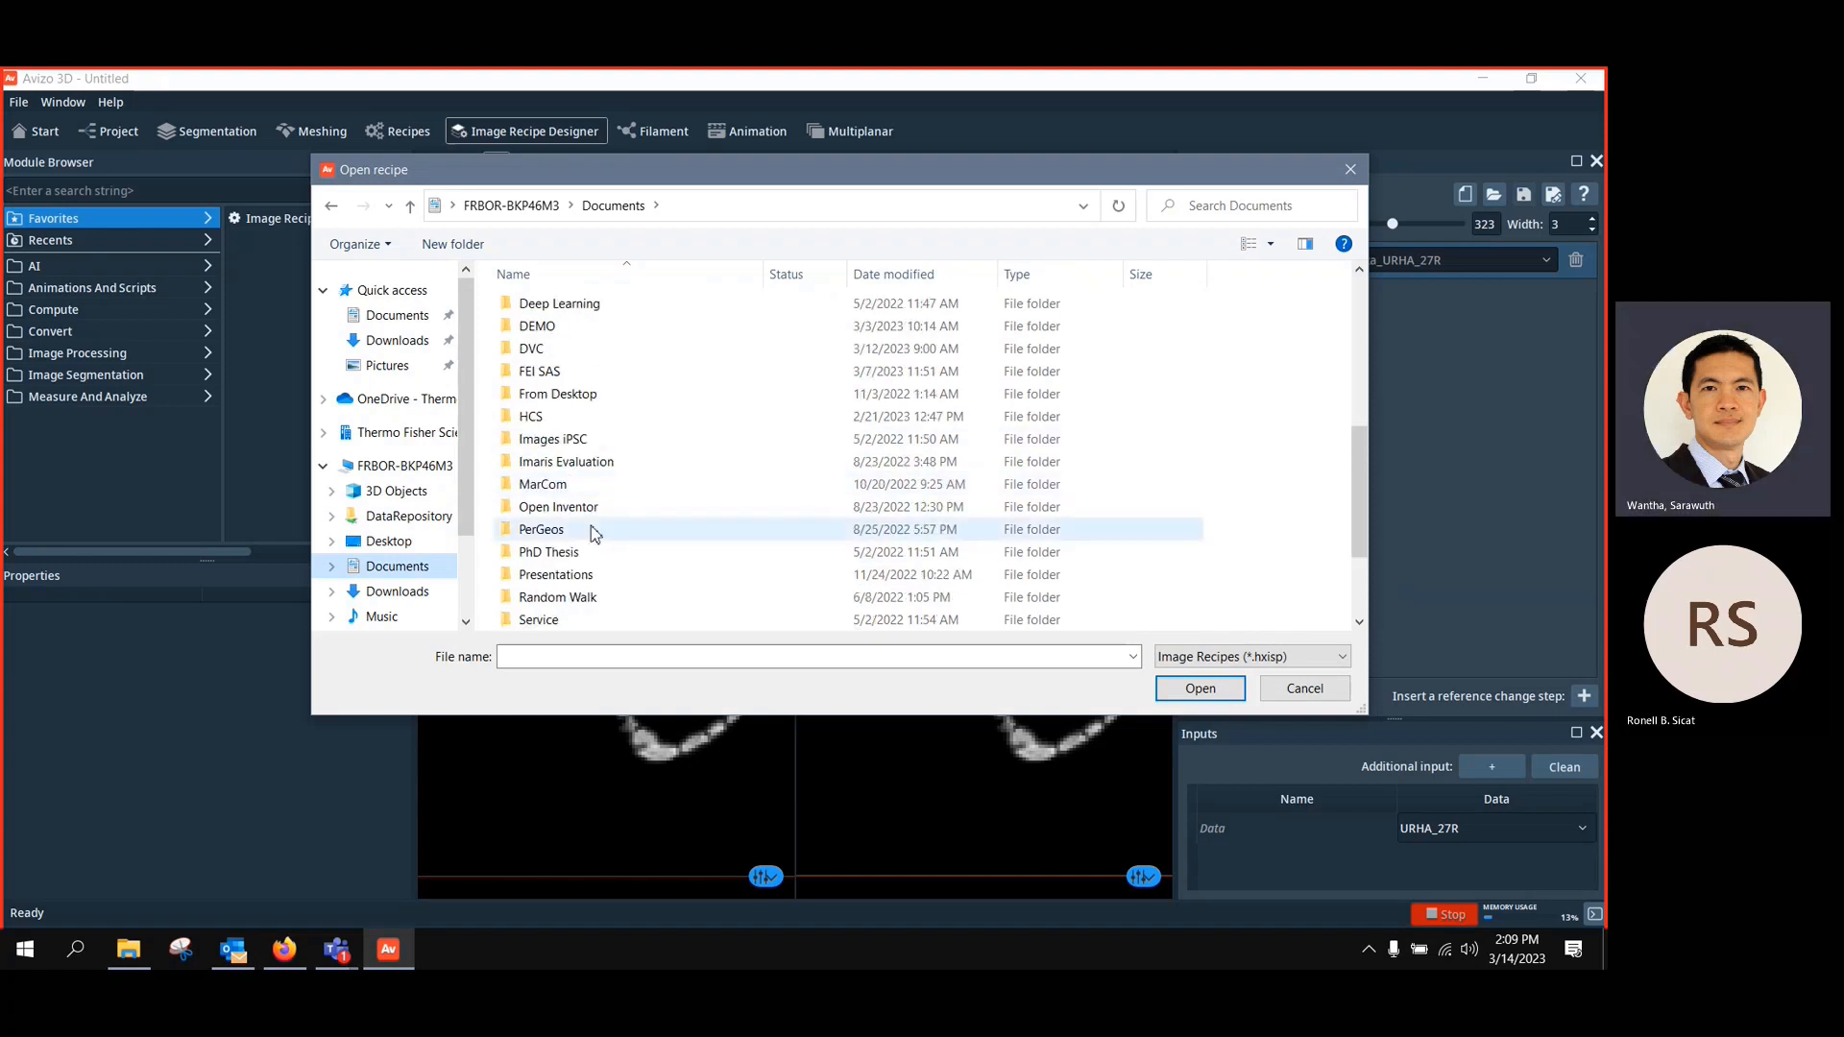
scroll(572, 543, down, 2)
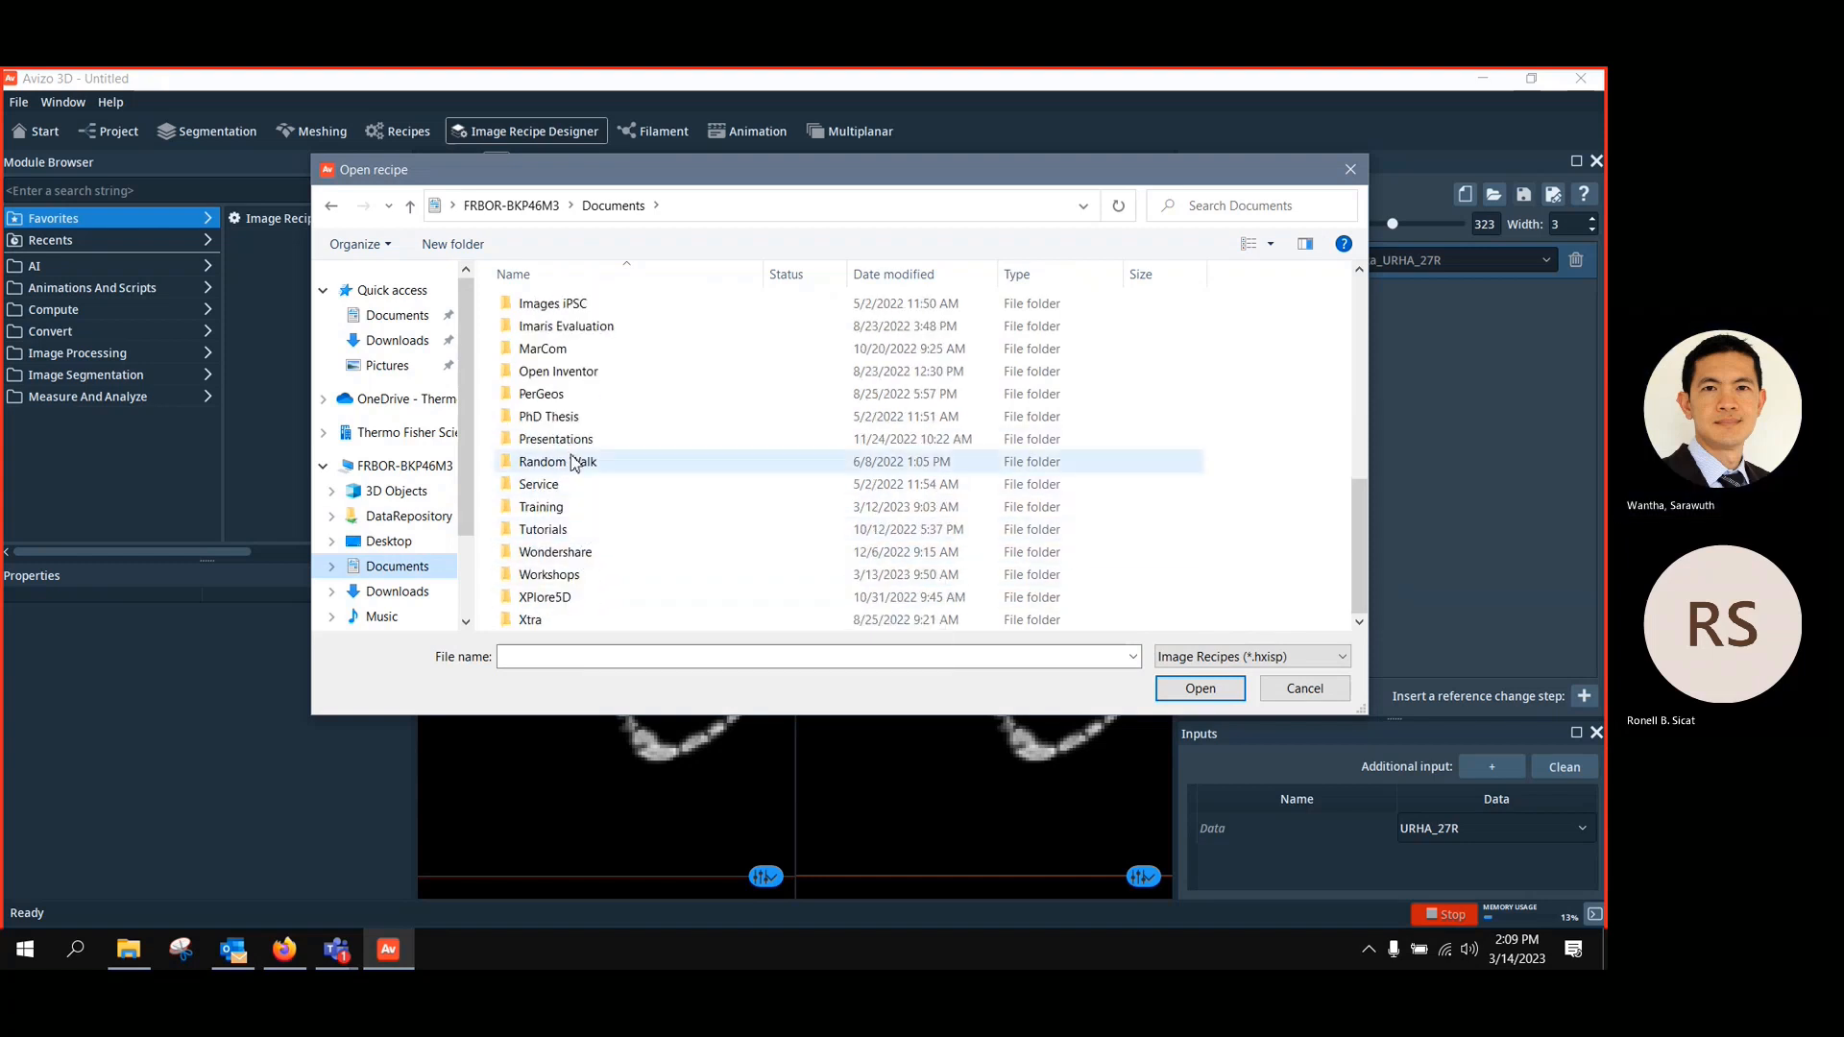
double_click(573, 574)
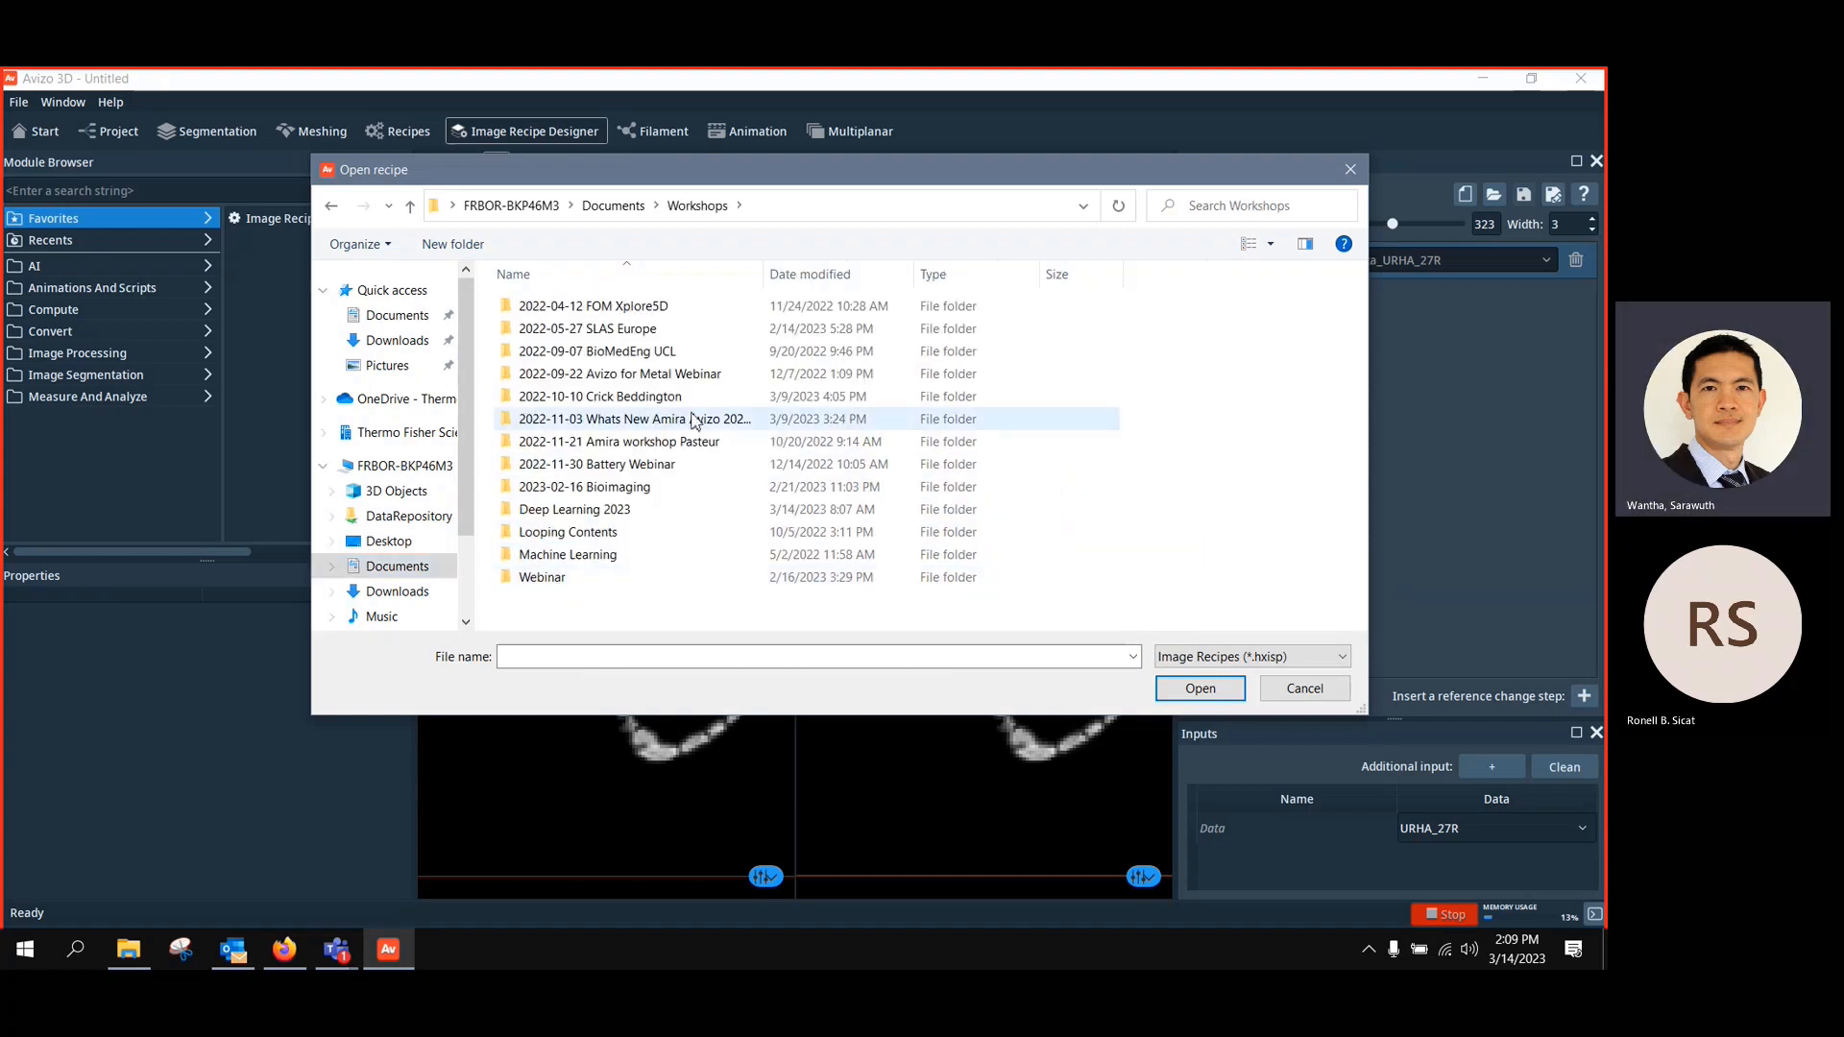
double_click(652, 428)
double_click(544, 380)
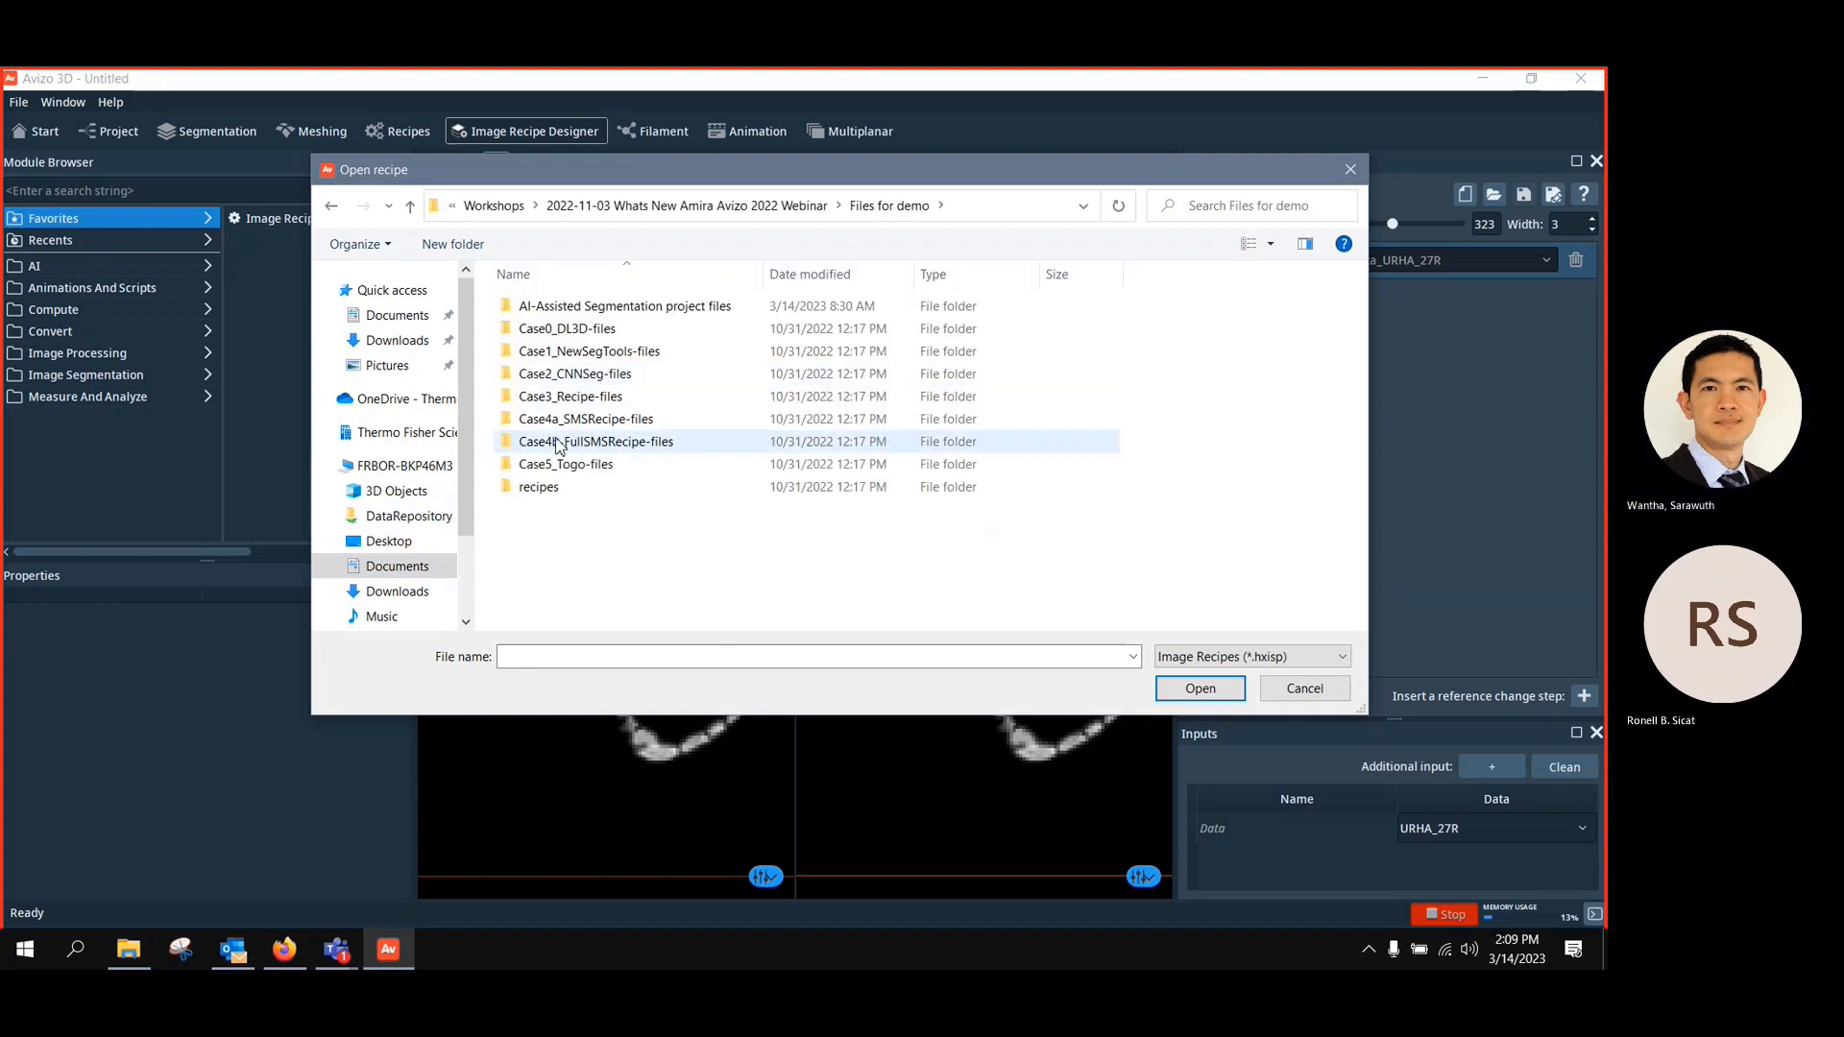
double_click(562, 487)
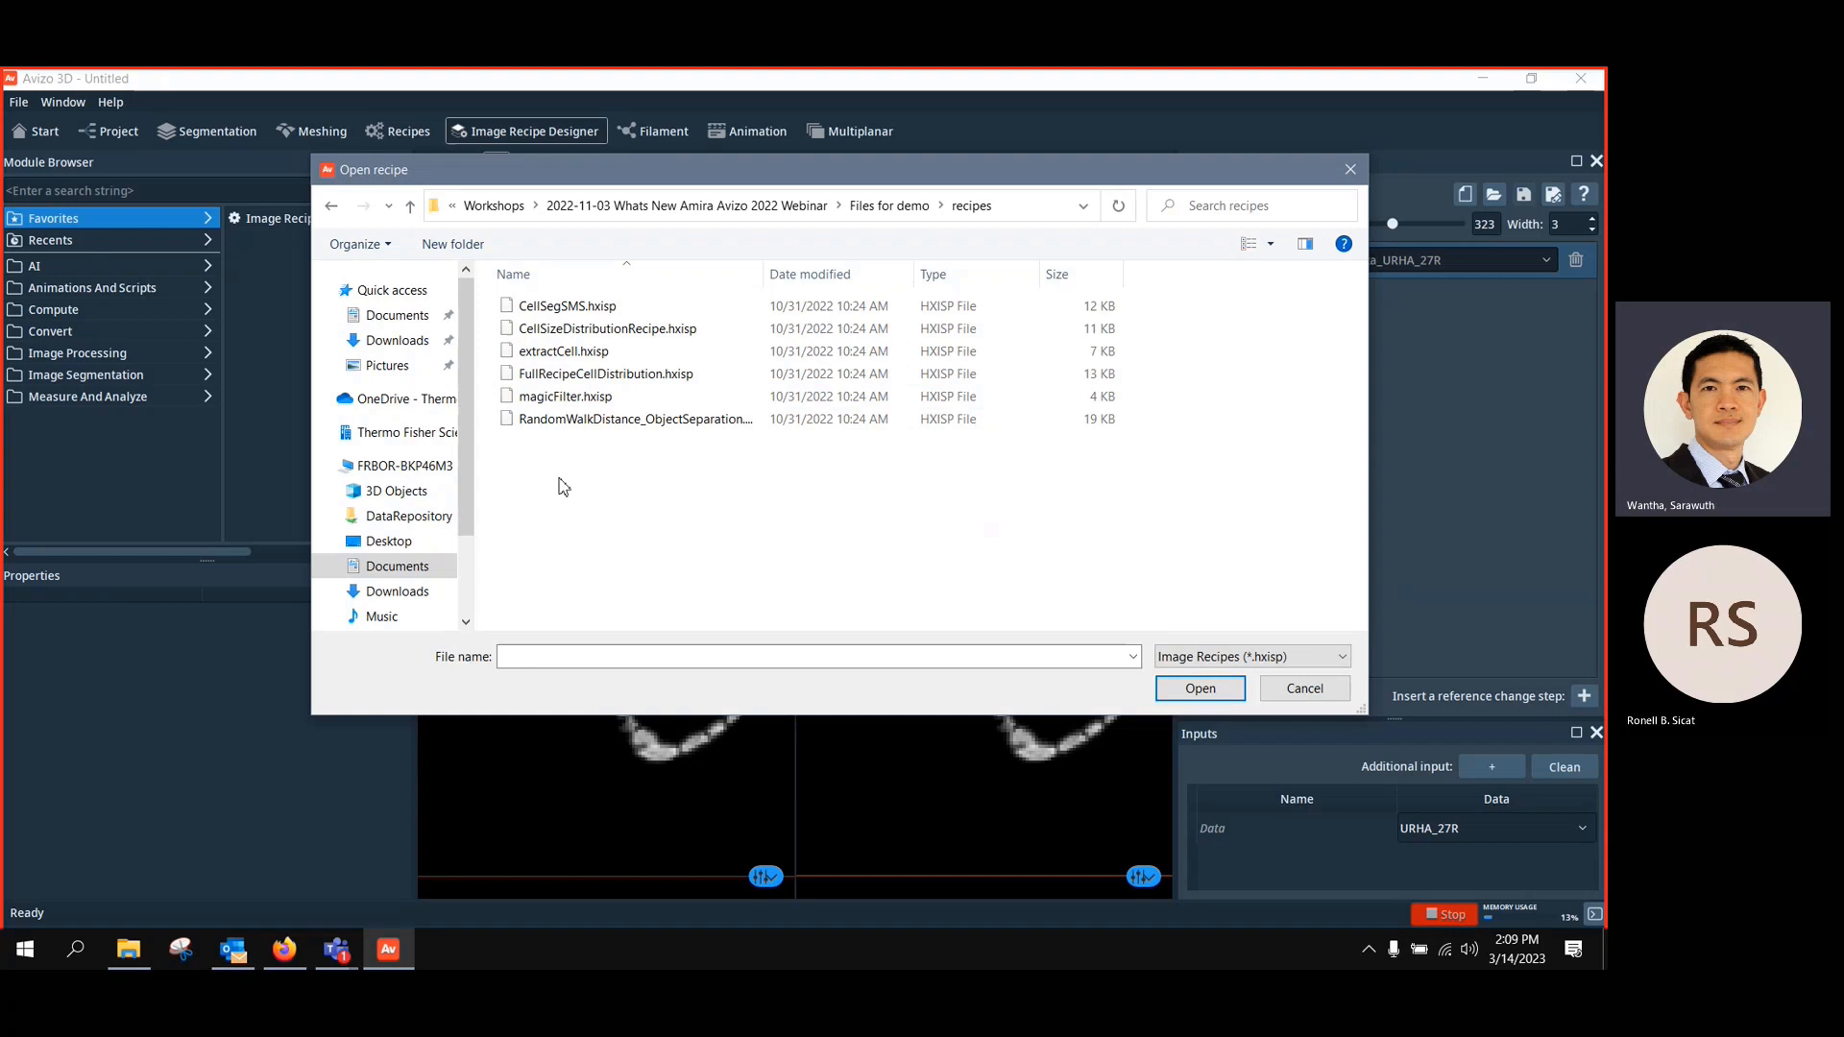
click(576, 422)
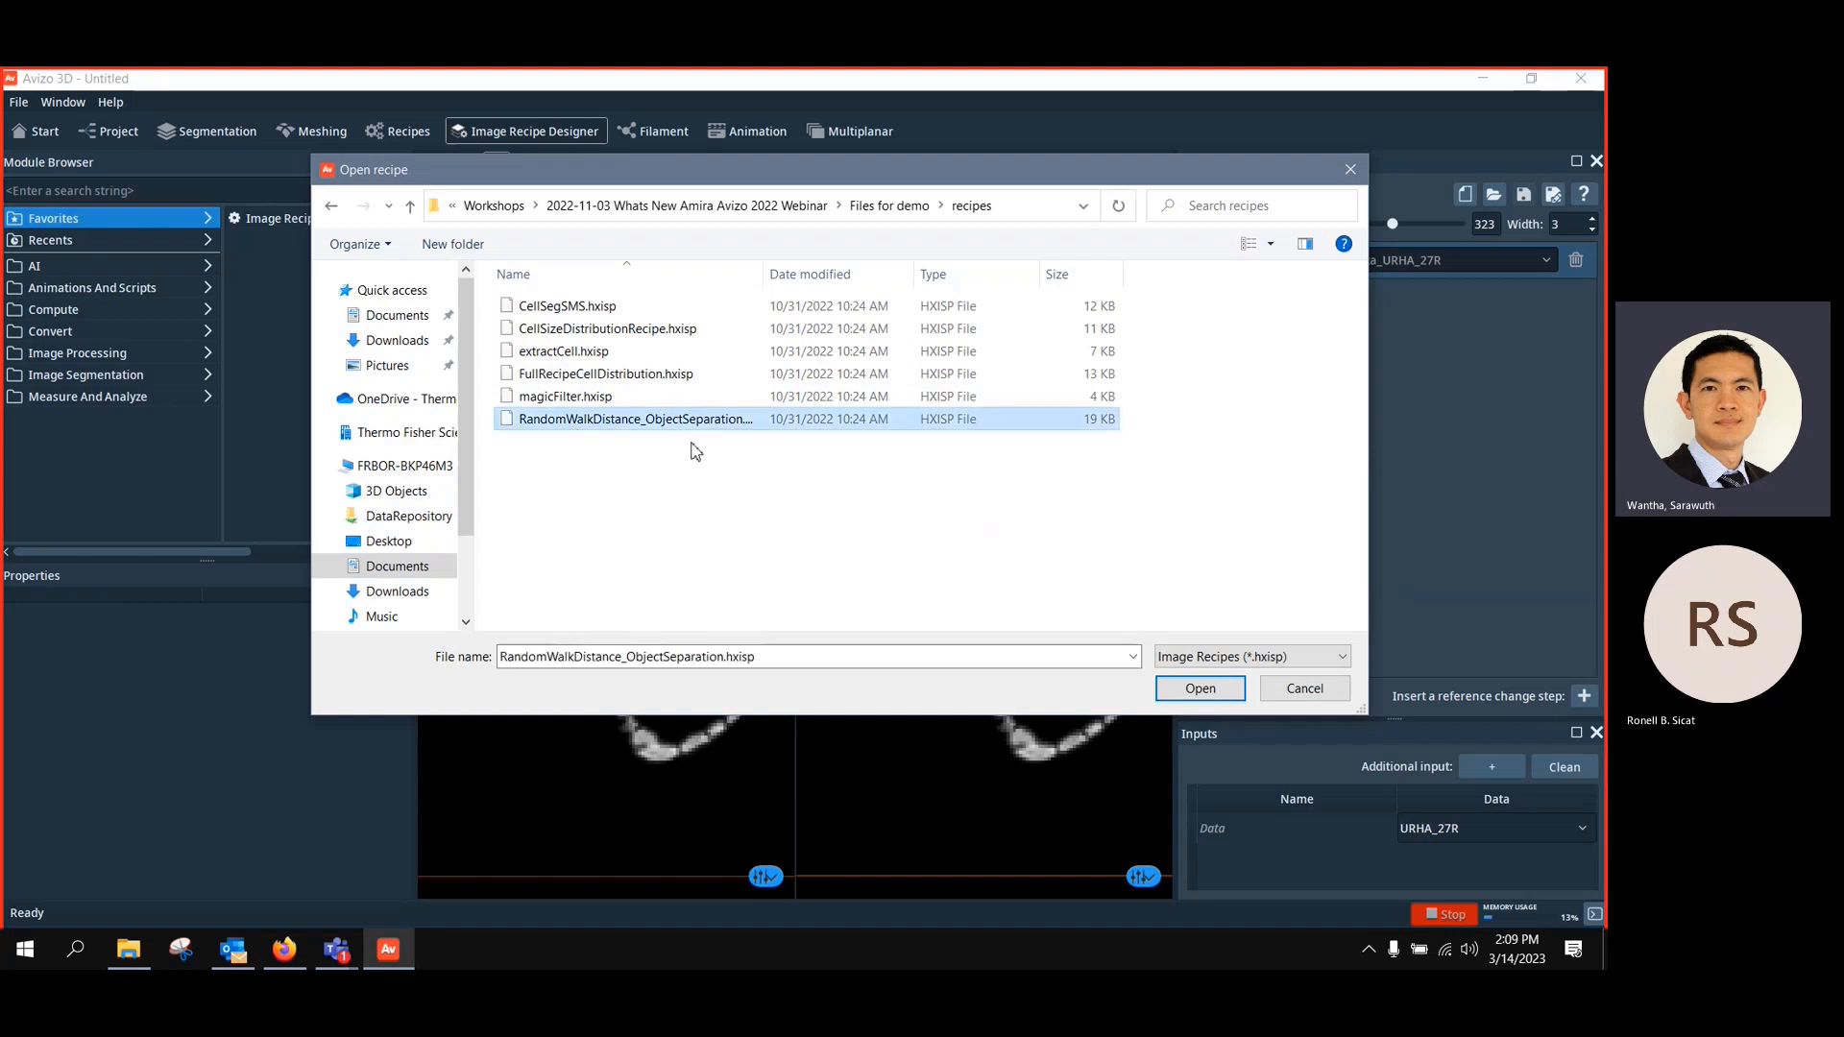
click(1201, 689)
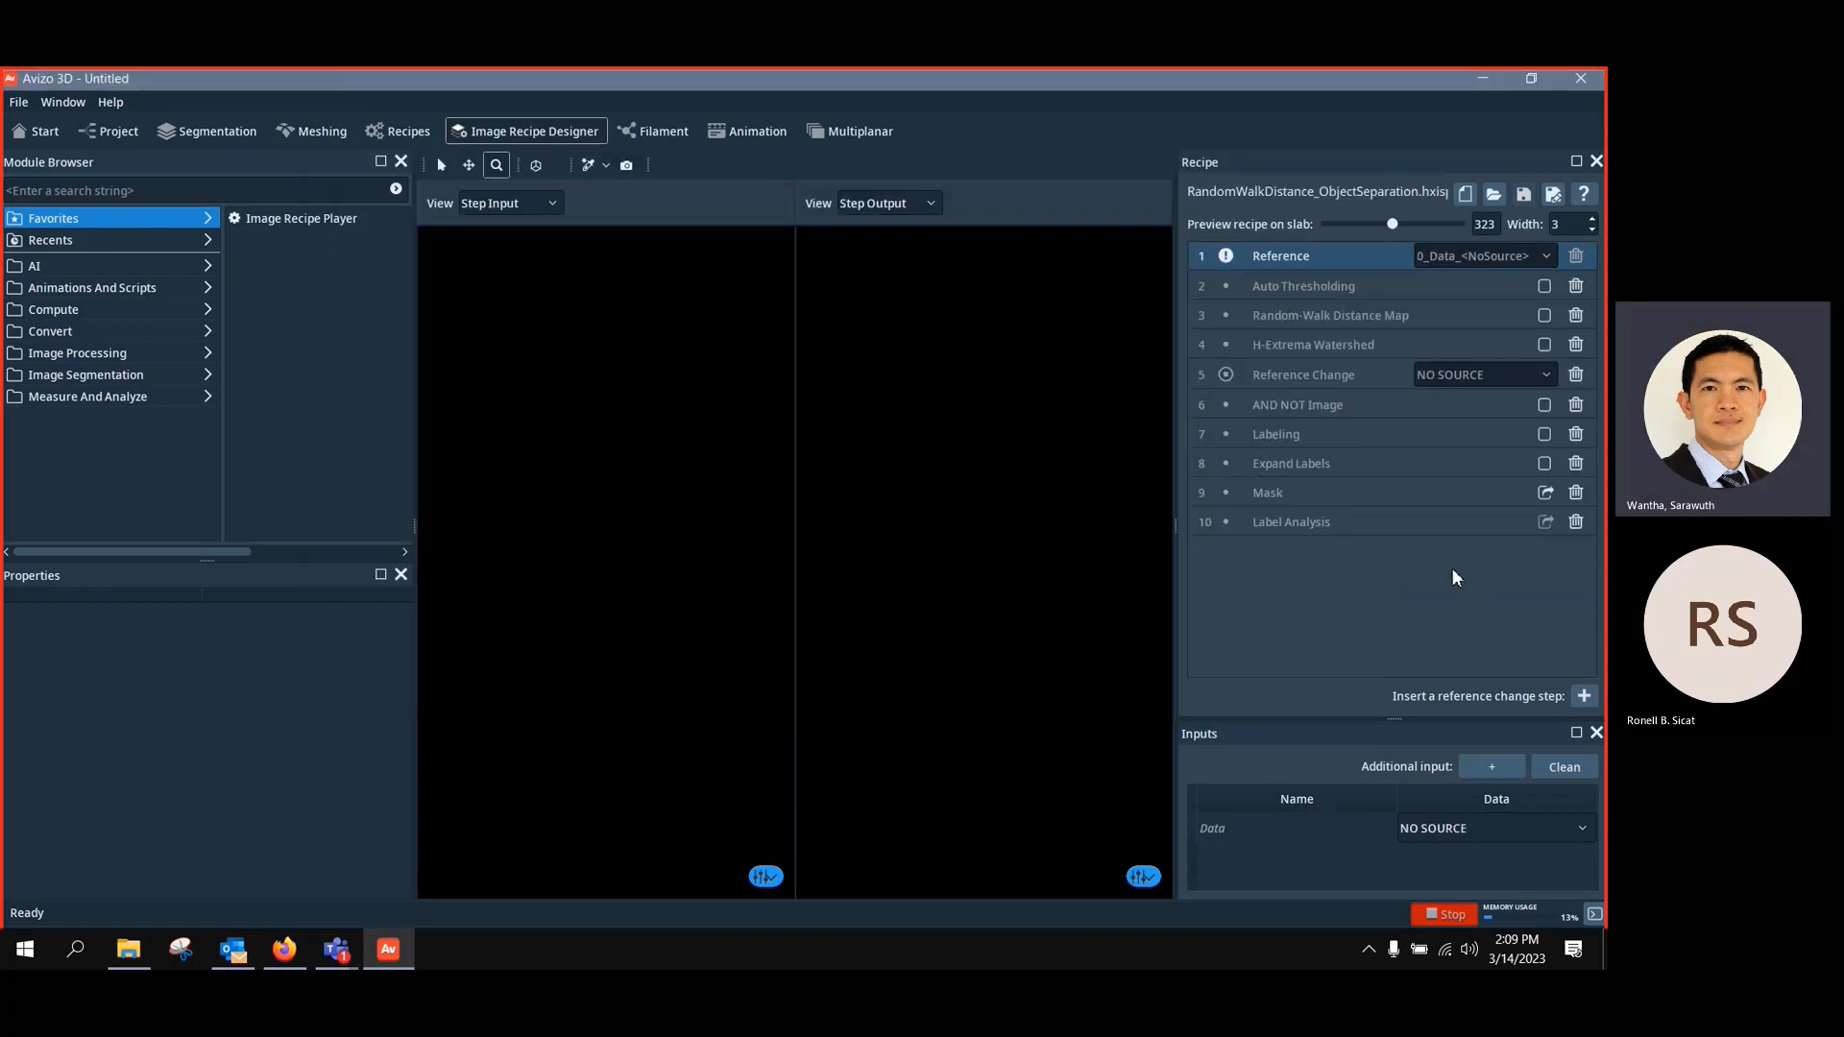
Assign URHA_27R as the input data of the loaded object separation recipe
click(1322, 292)
click(1499, 832)
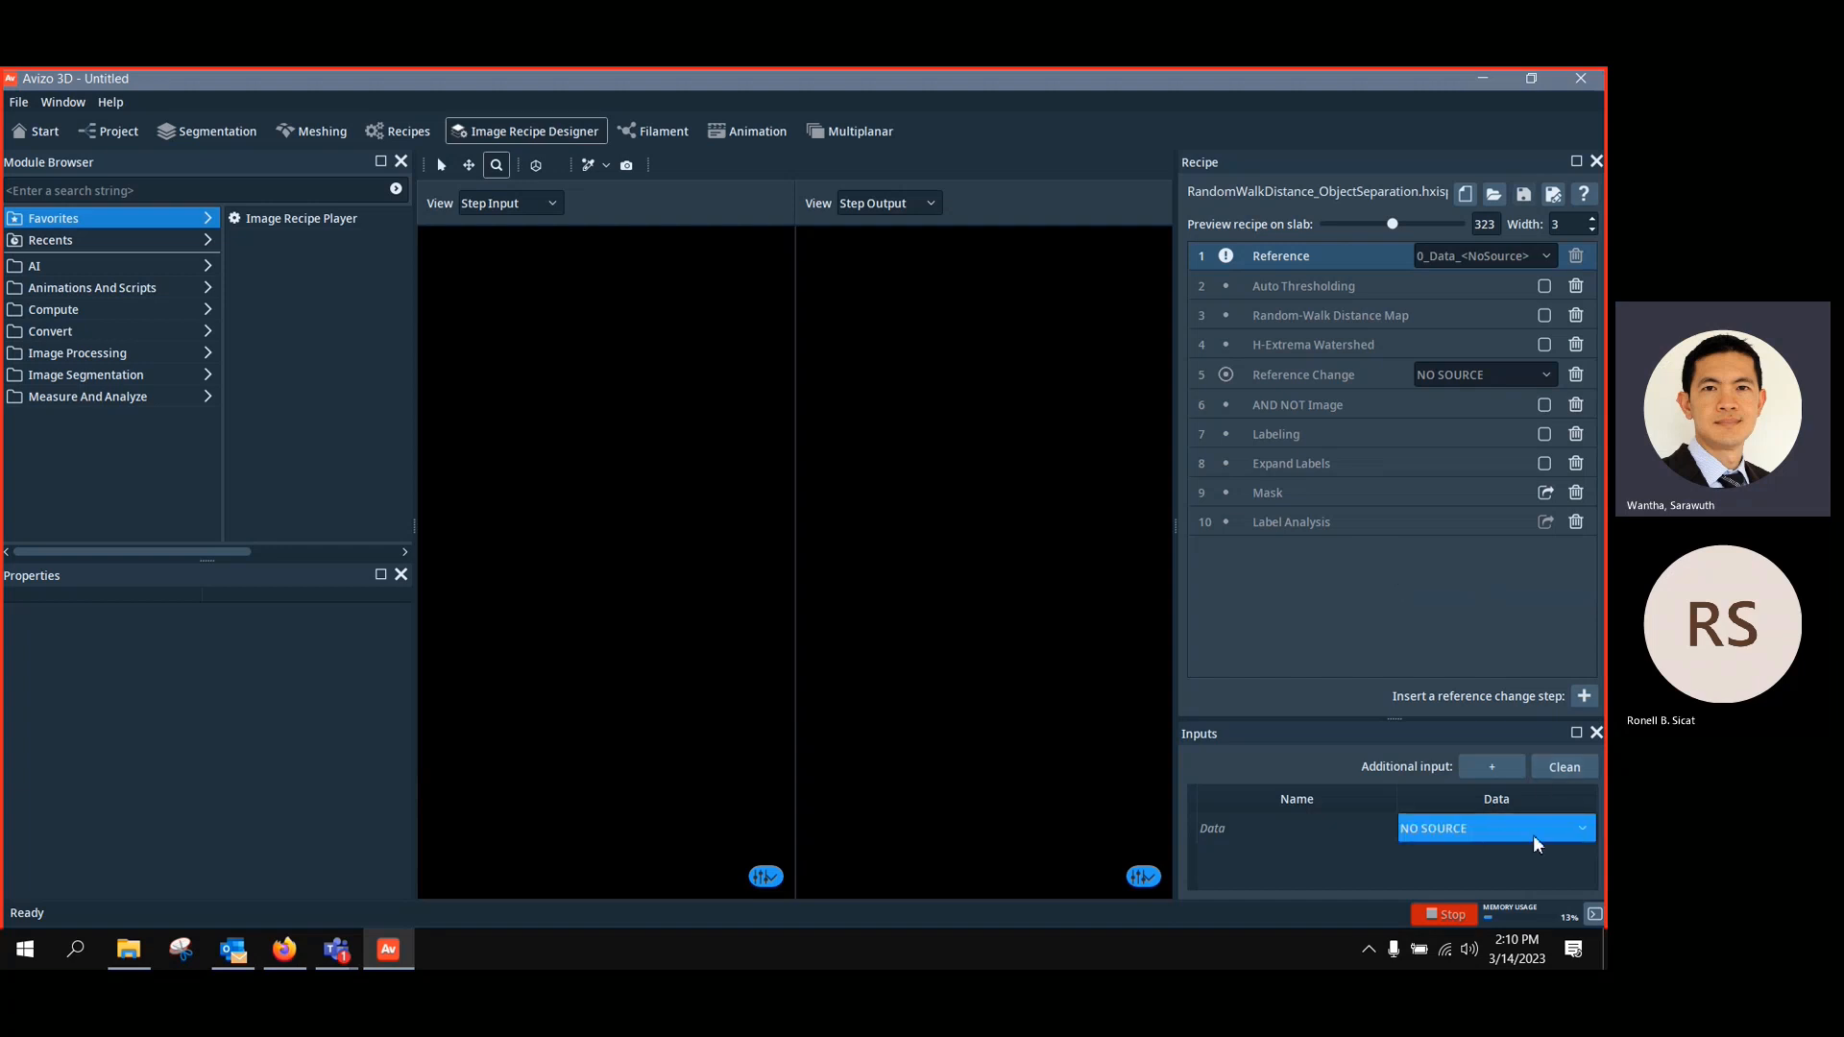
click(1534, 832)
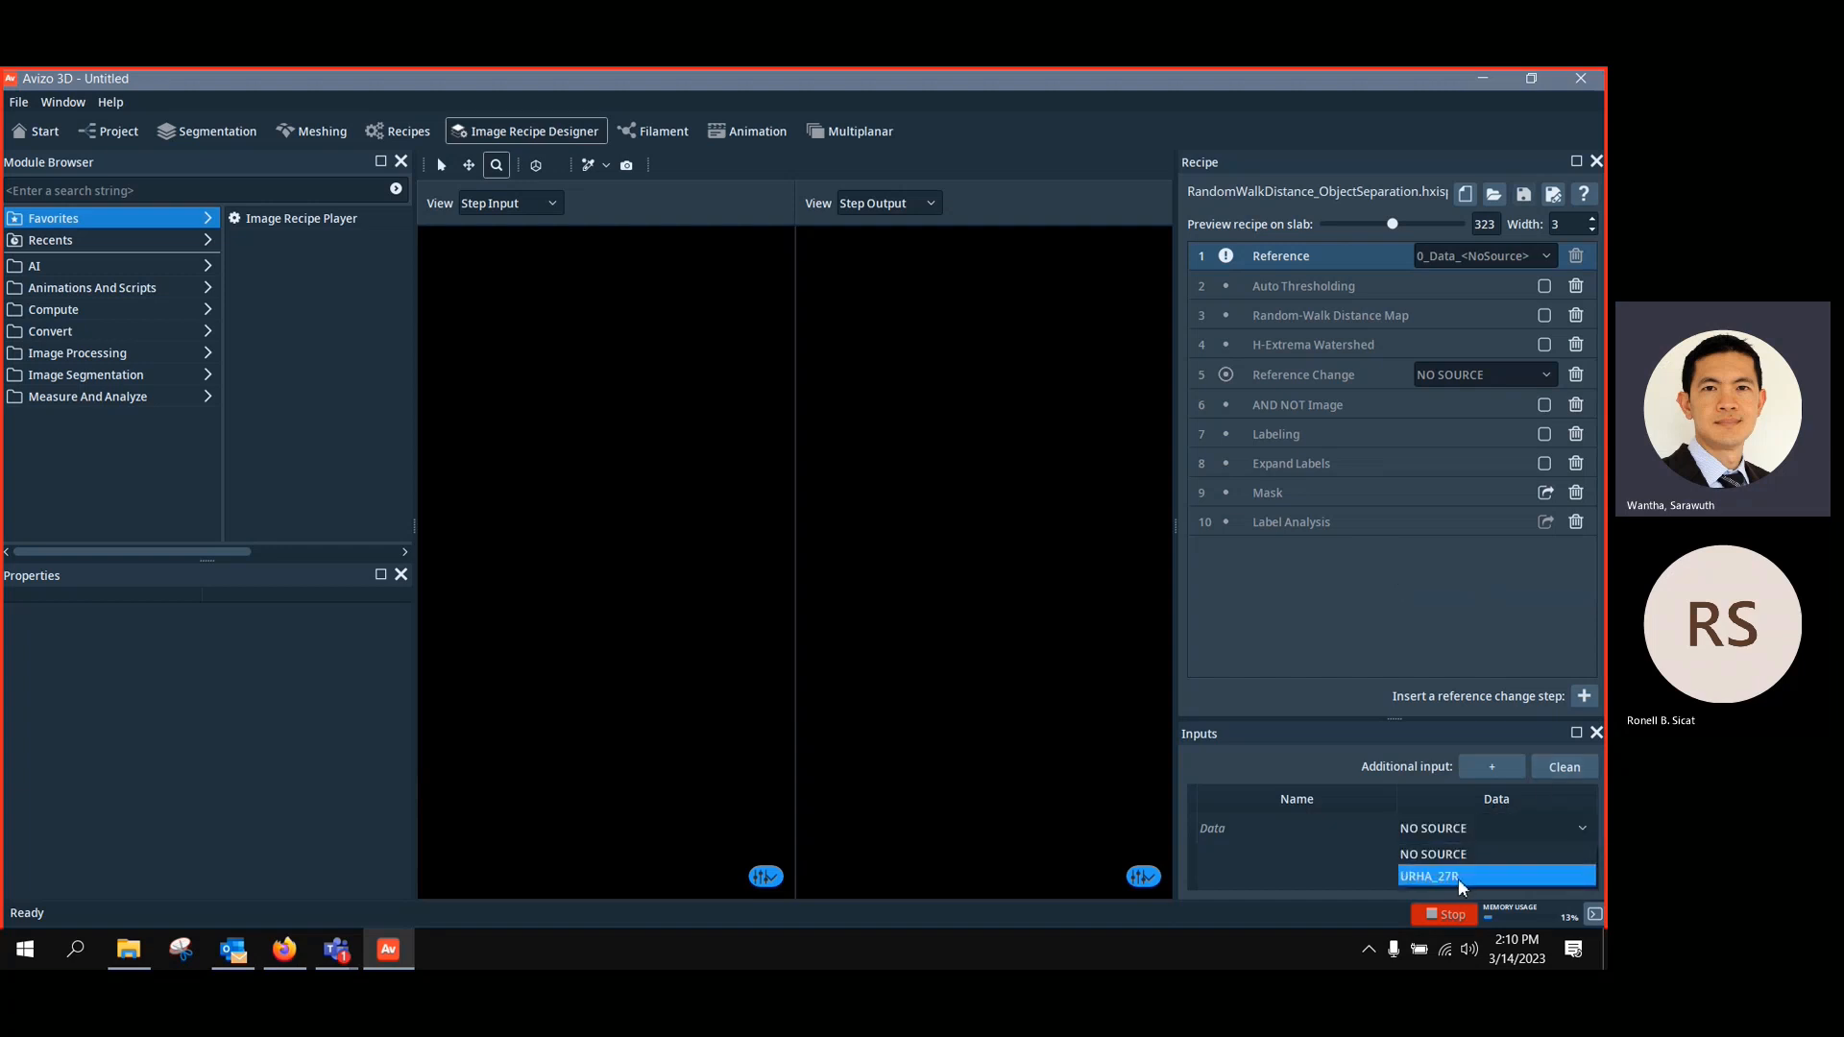
click(1458, 879)
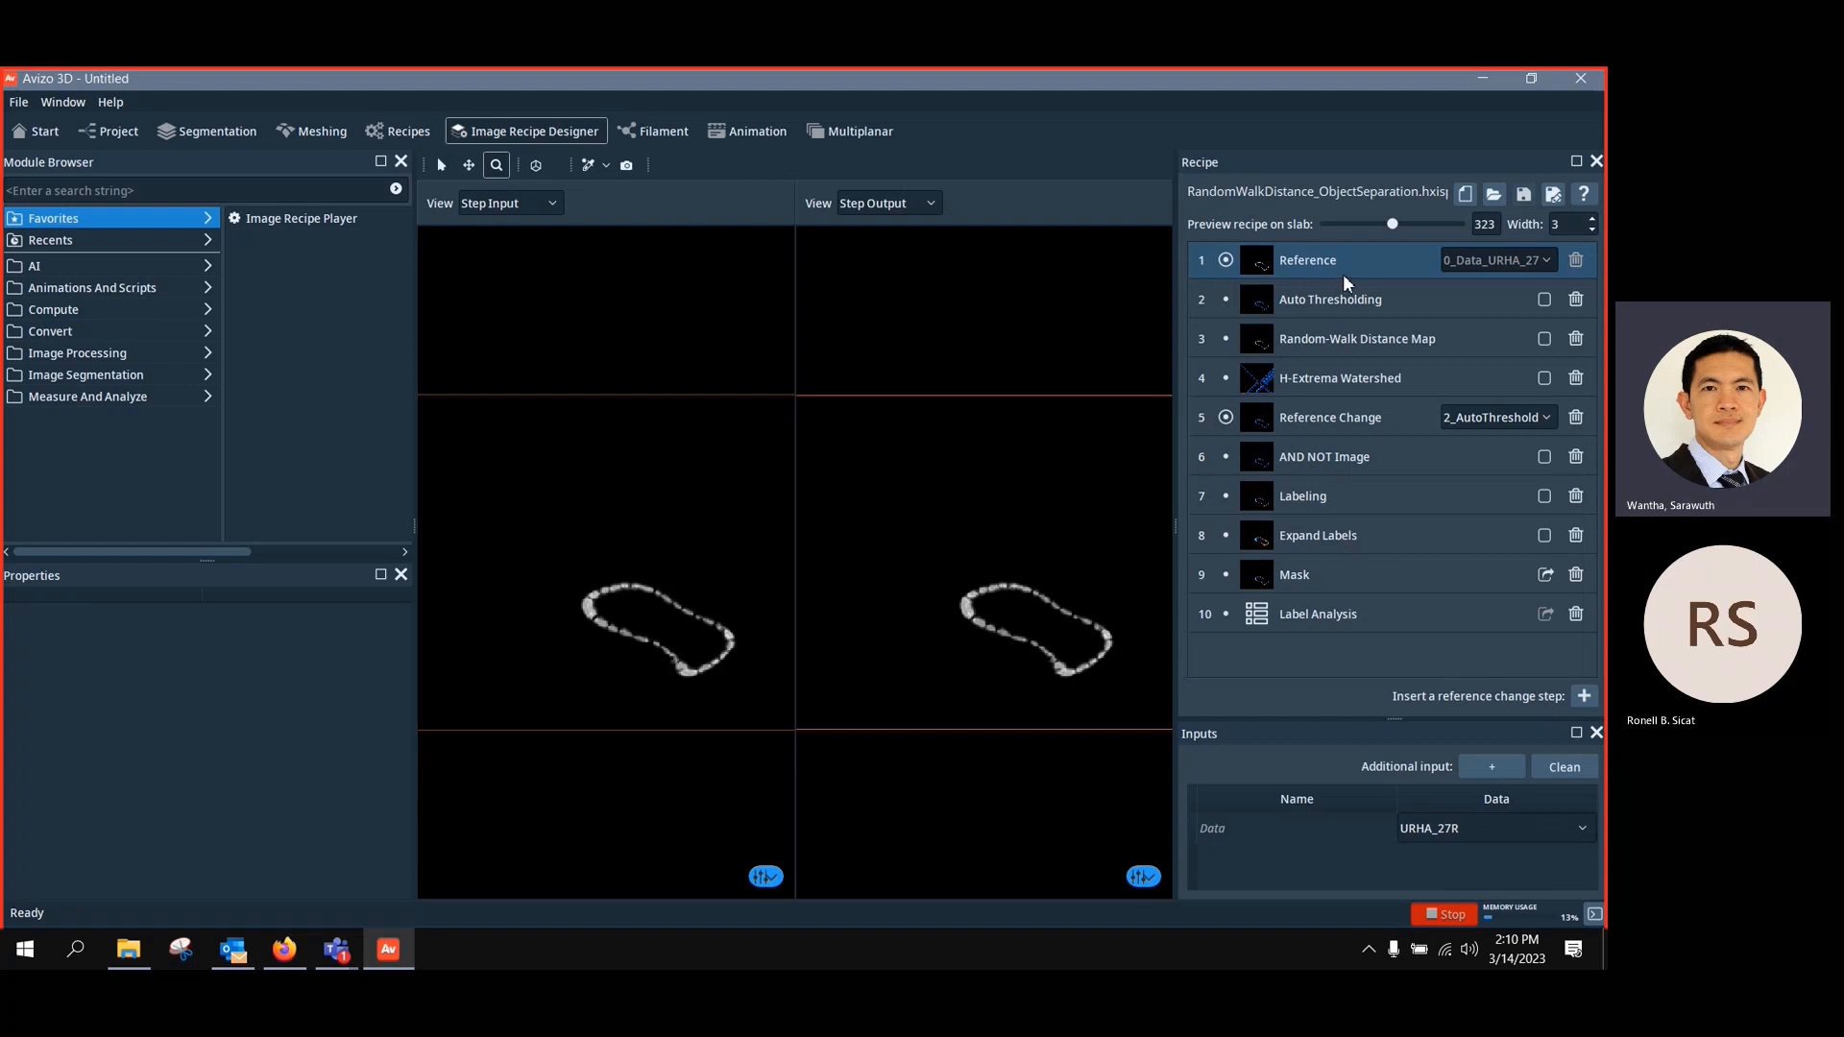
Compare the grayscale reference with the output of the Auto Thresholding recipe step
drag(857, 503, 828, 539)
middle_drag(830, 499, 790, 458)
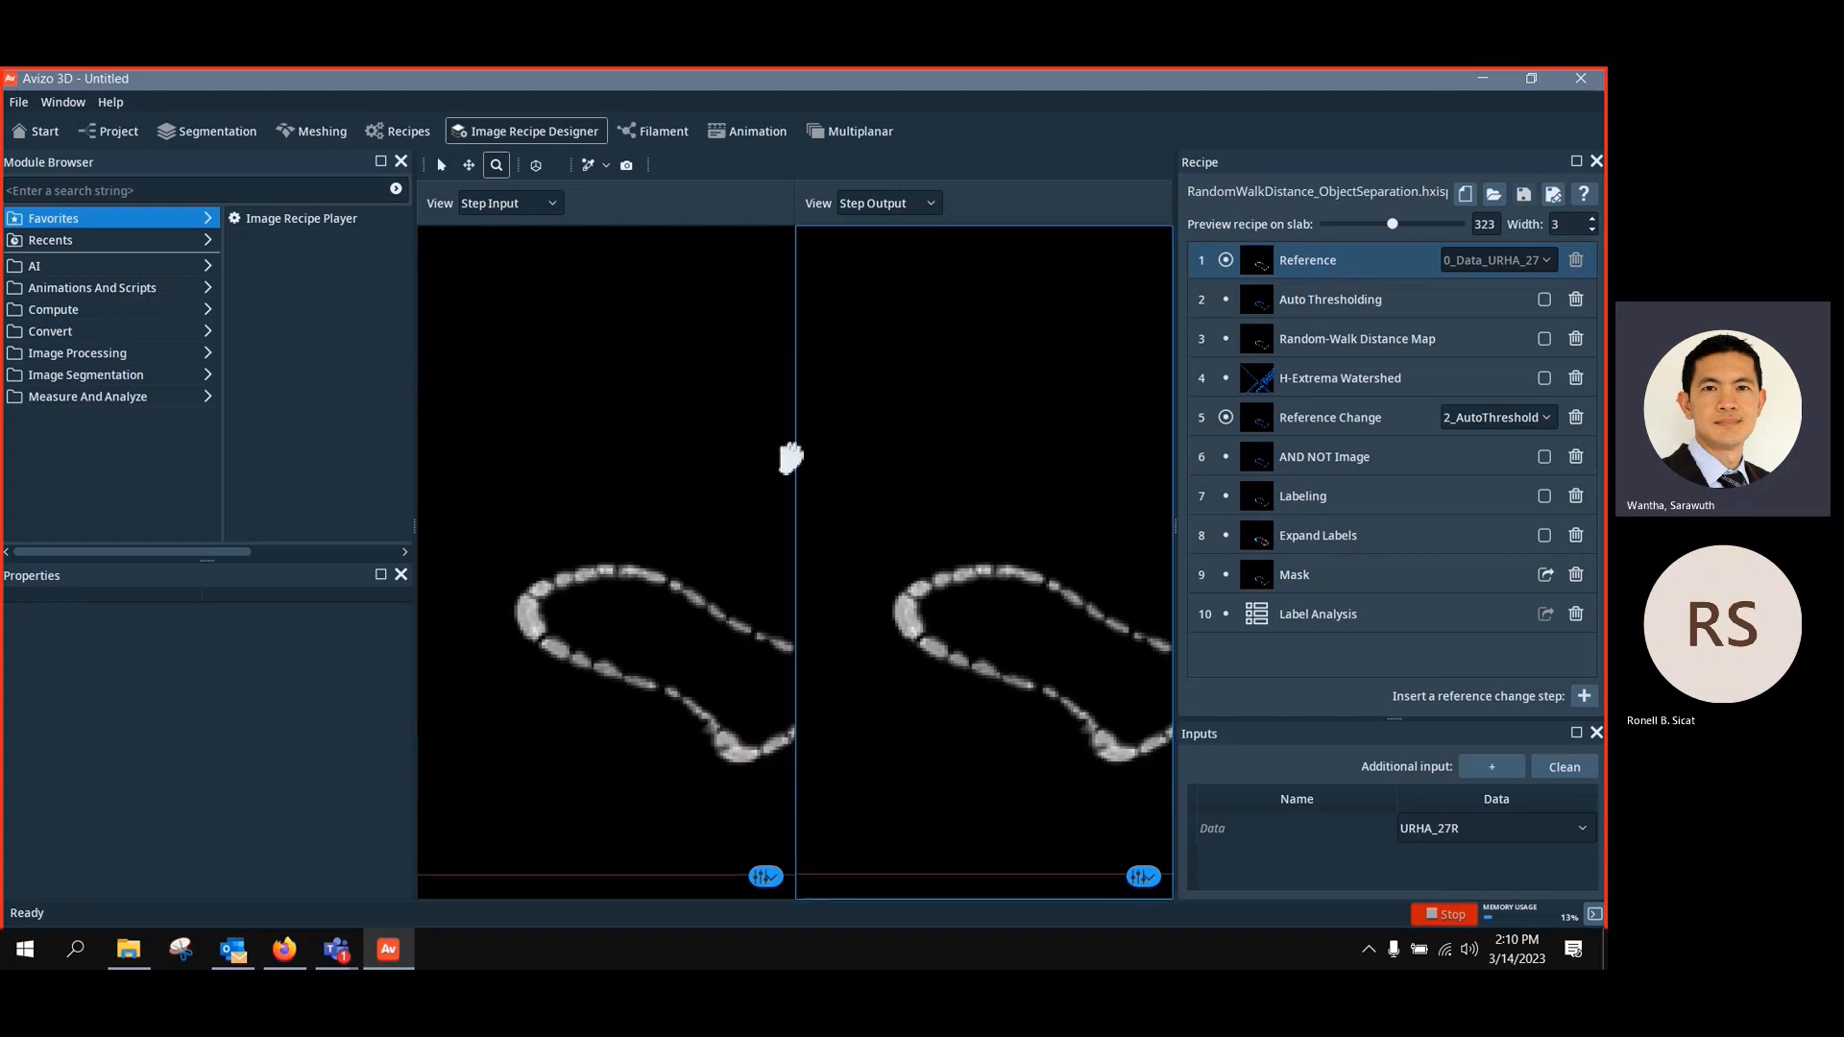
click(1360, 302)
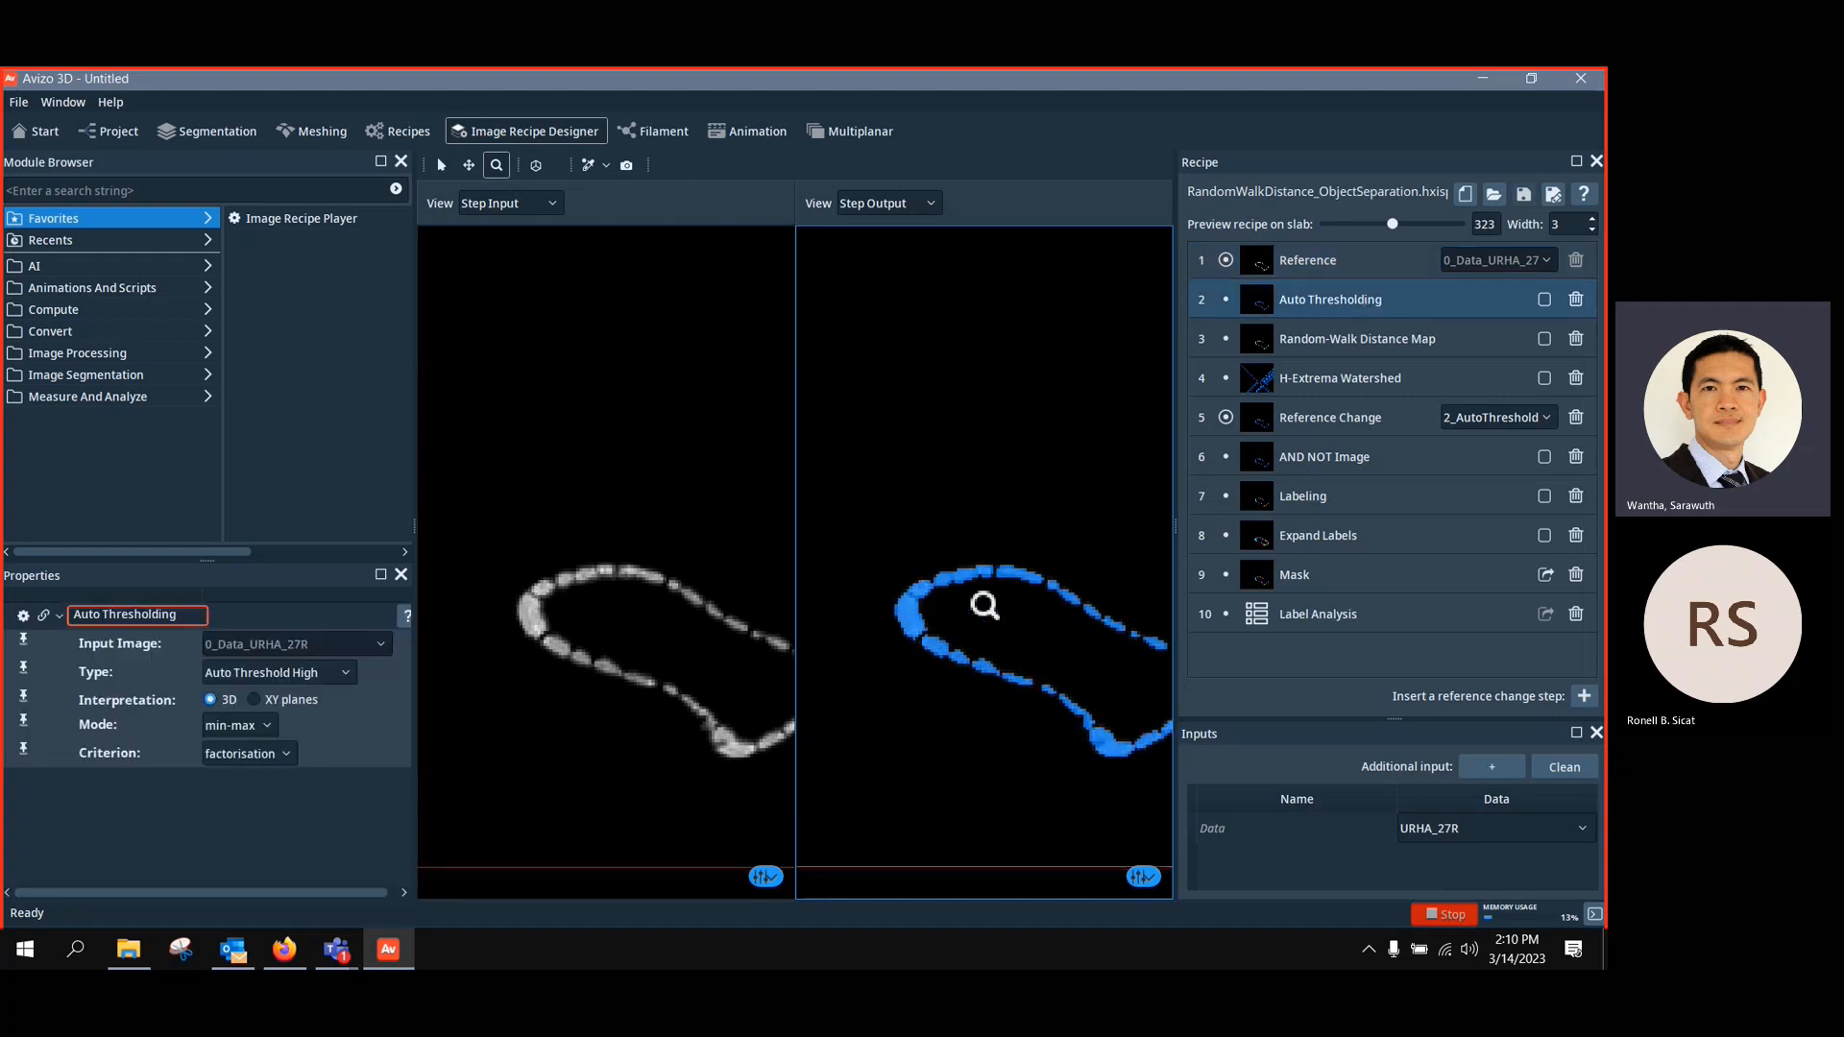
middle_drag(908, 524, 852, 470)
drag(990, 556, 984, 559)
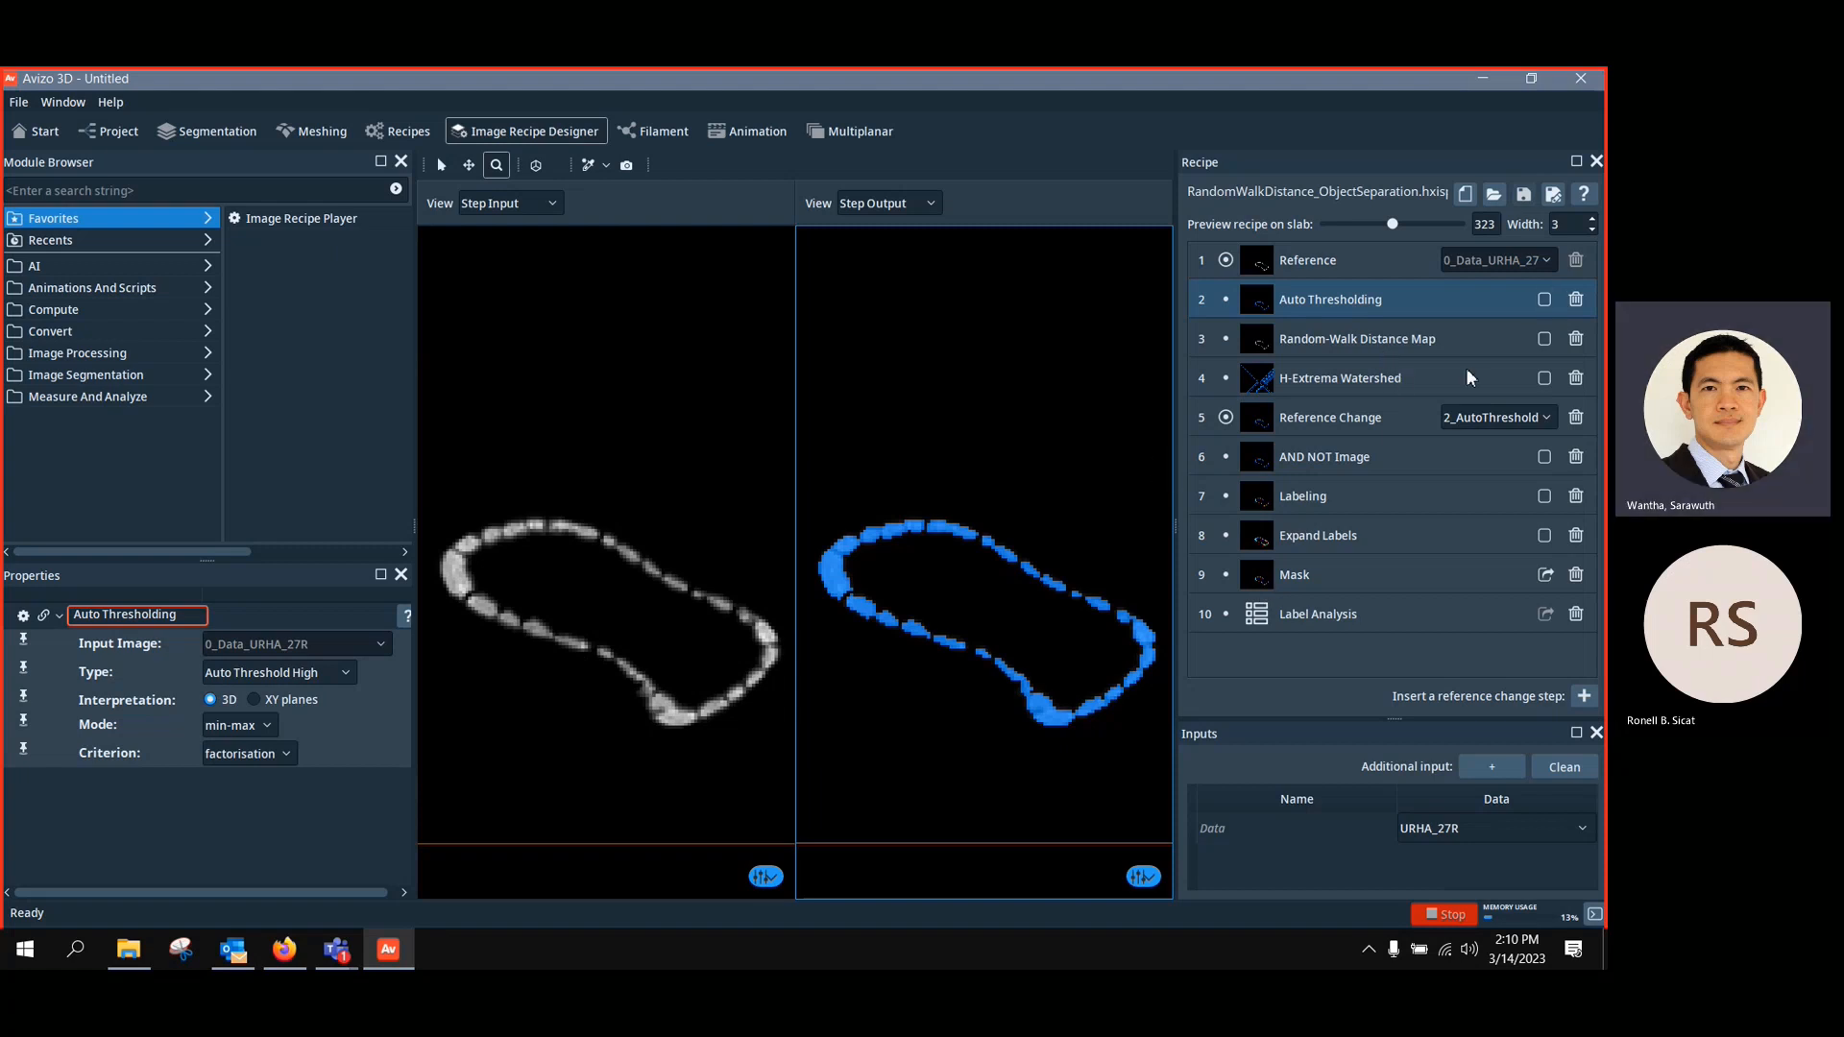
Inspect the Random-Walk Distance Map step's output against its thresholded input
click(1391, 342)
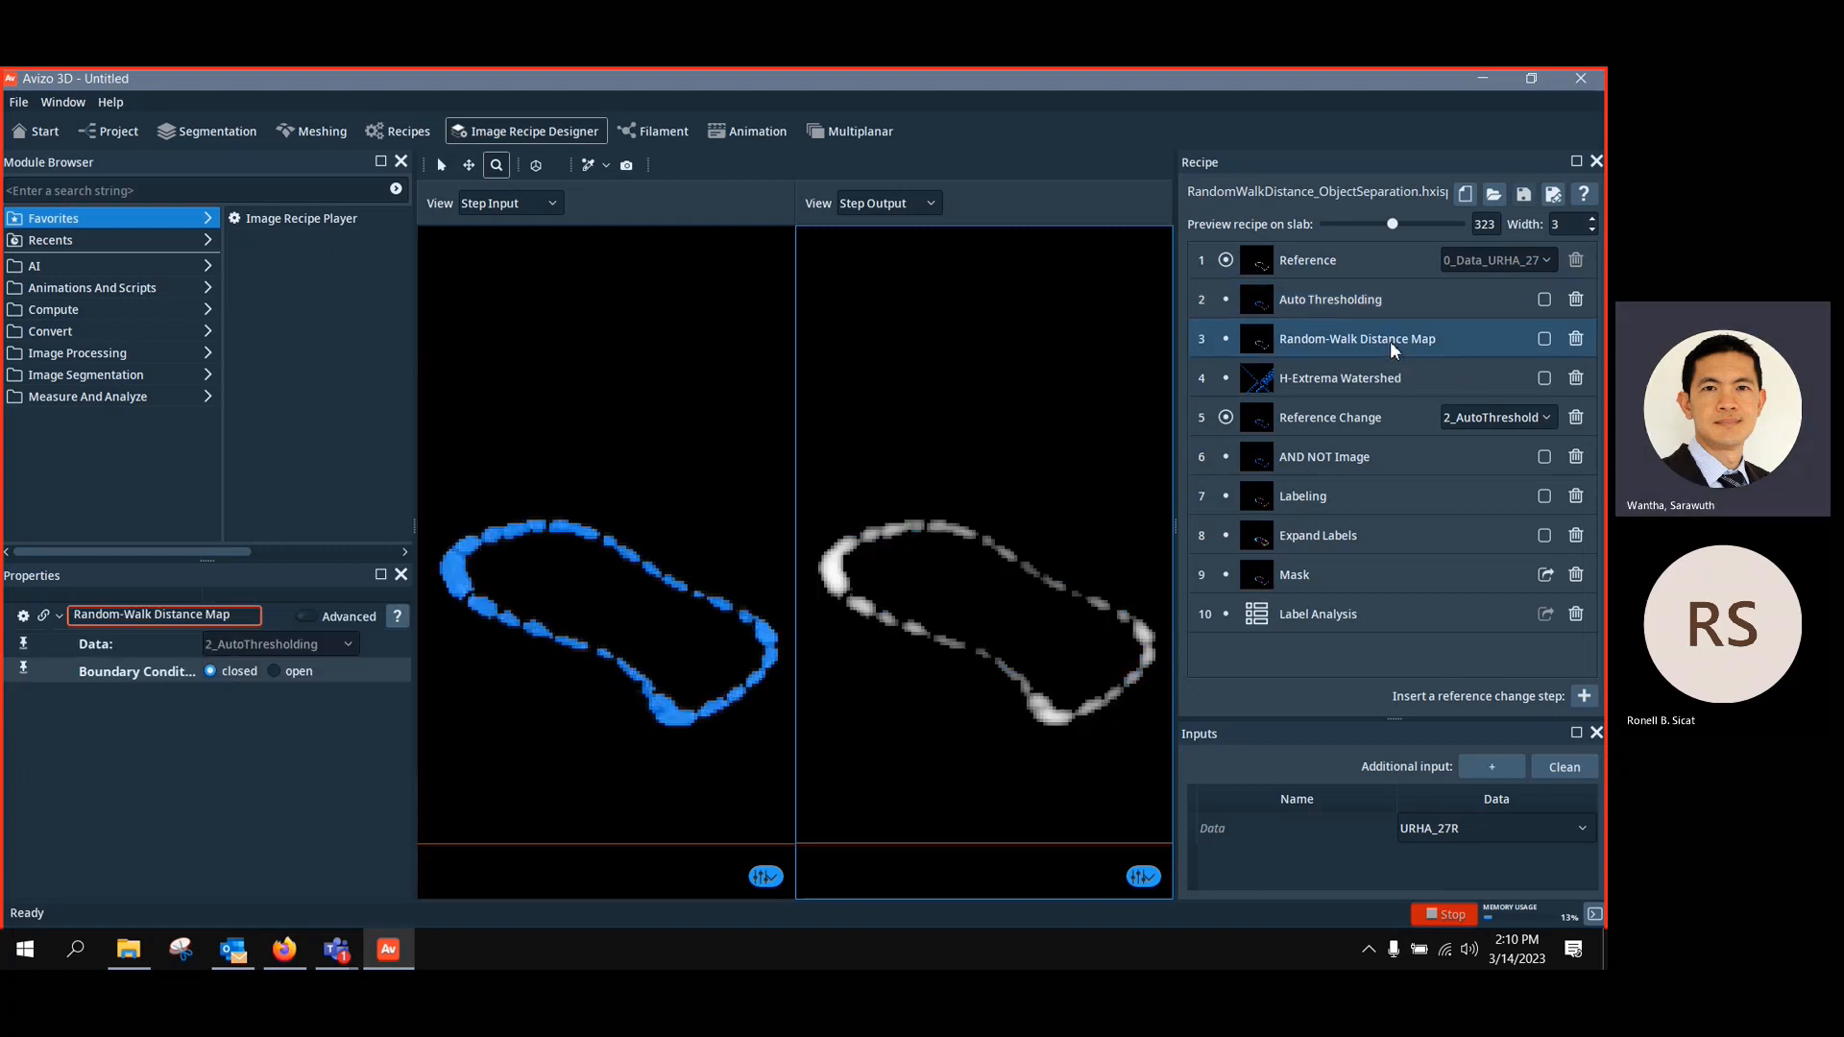
middle_drag(972, 577, 959, 596)
drag(960, 596, 954, 614)
middle_drag(955, 614, 979, 507)
drag(979, 510, 980, 551)
mouse_move(128, 949)
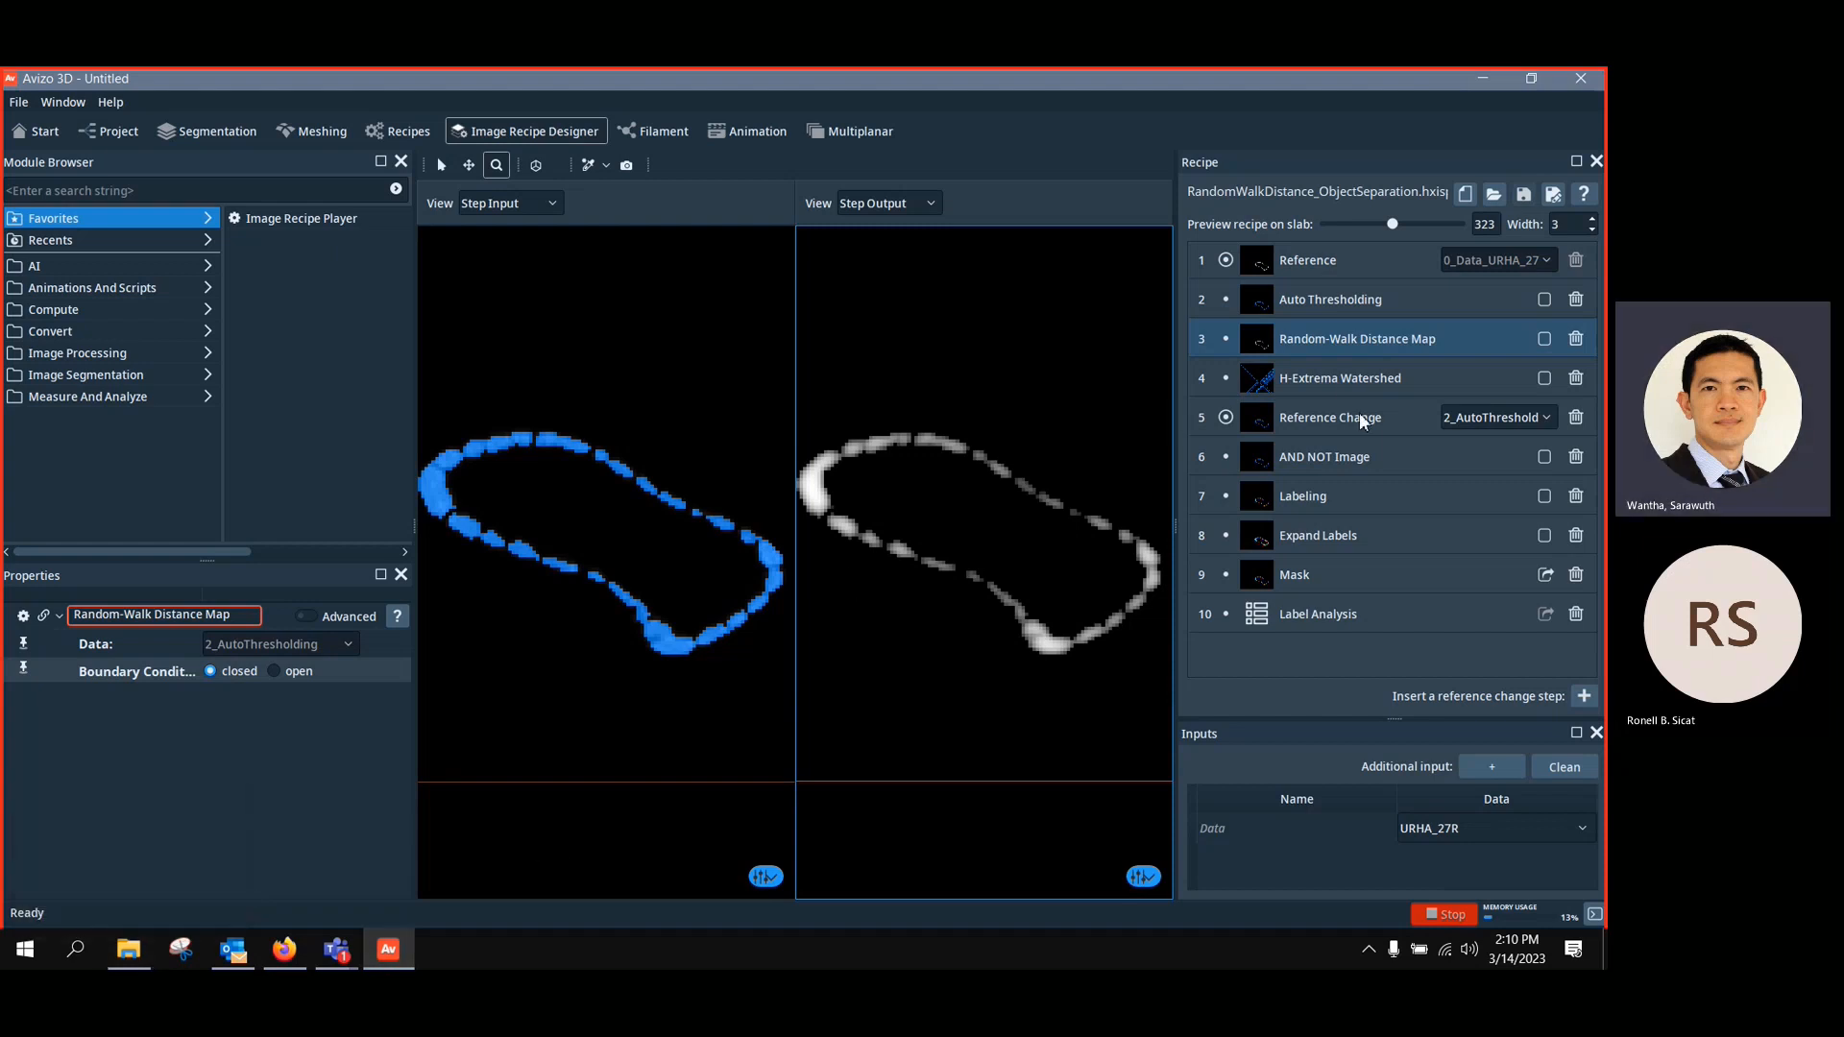
Review the H-Extrema Watershed lines, the Reference Change to the thresholded image, and the AND NOT Image step that combines them
click(1341, 380)
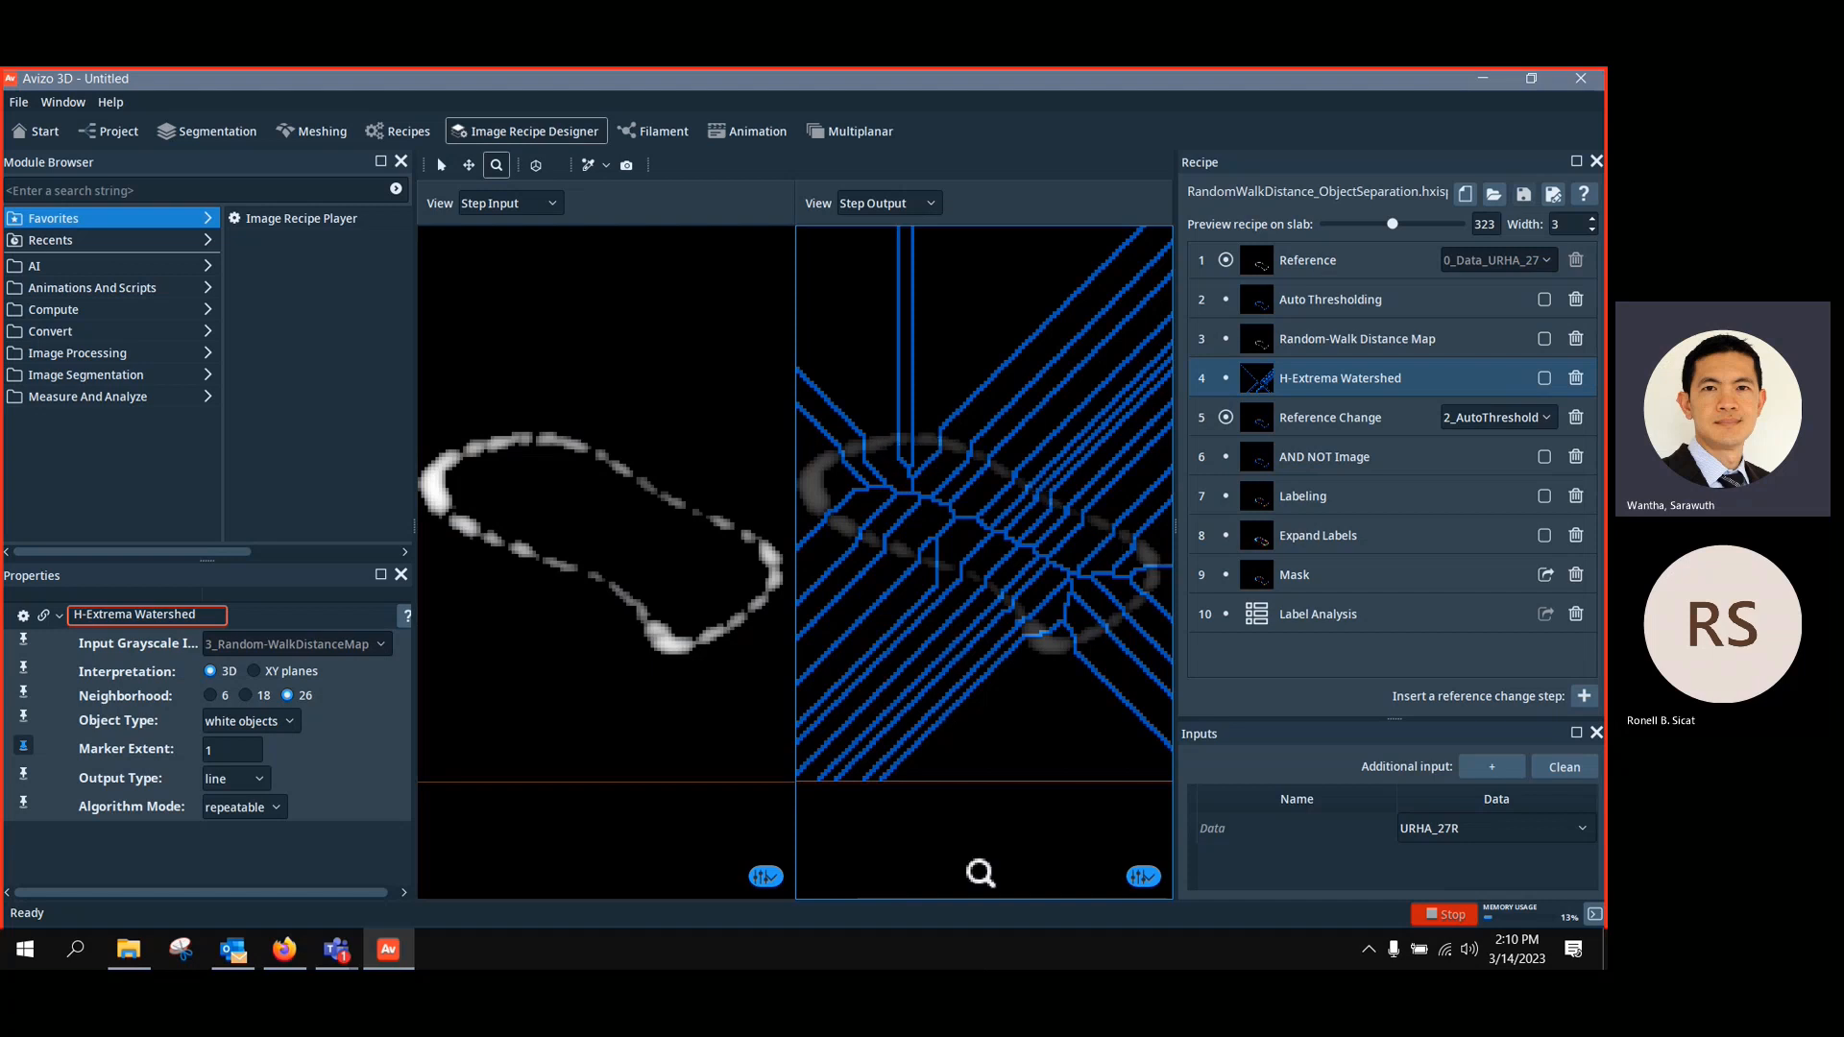
click(1312, 422)
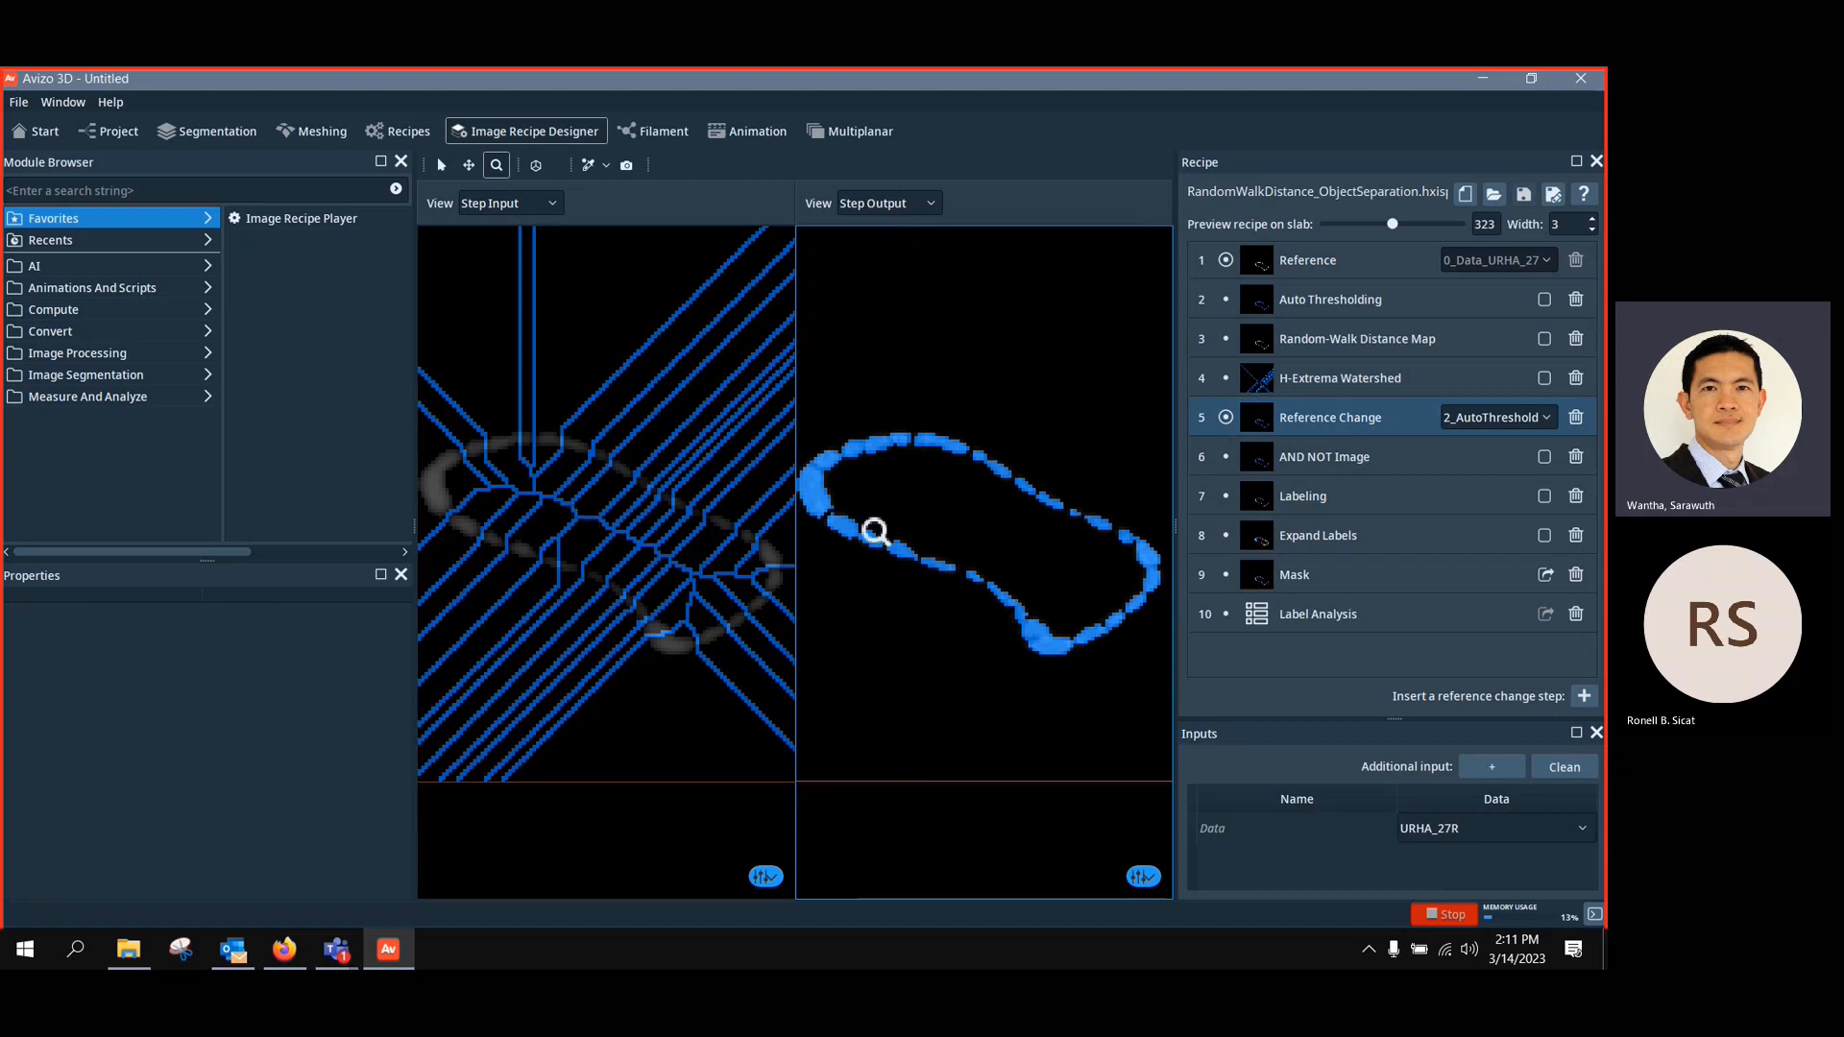
click(1341, 469)
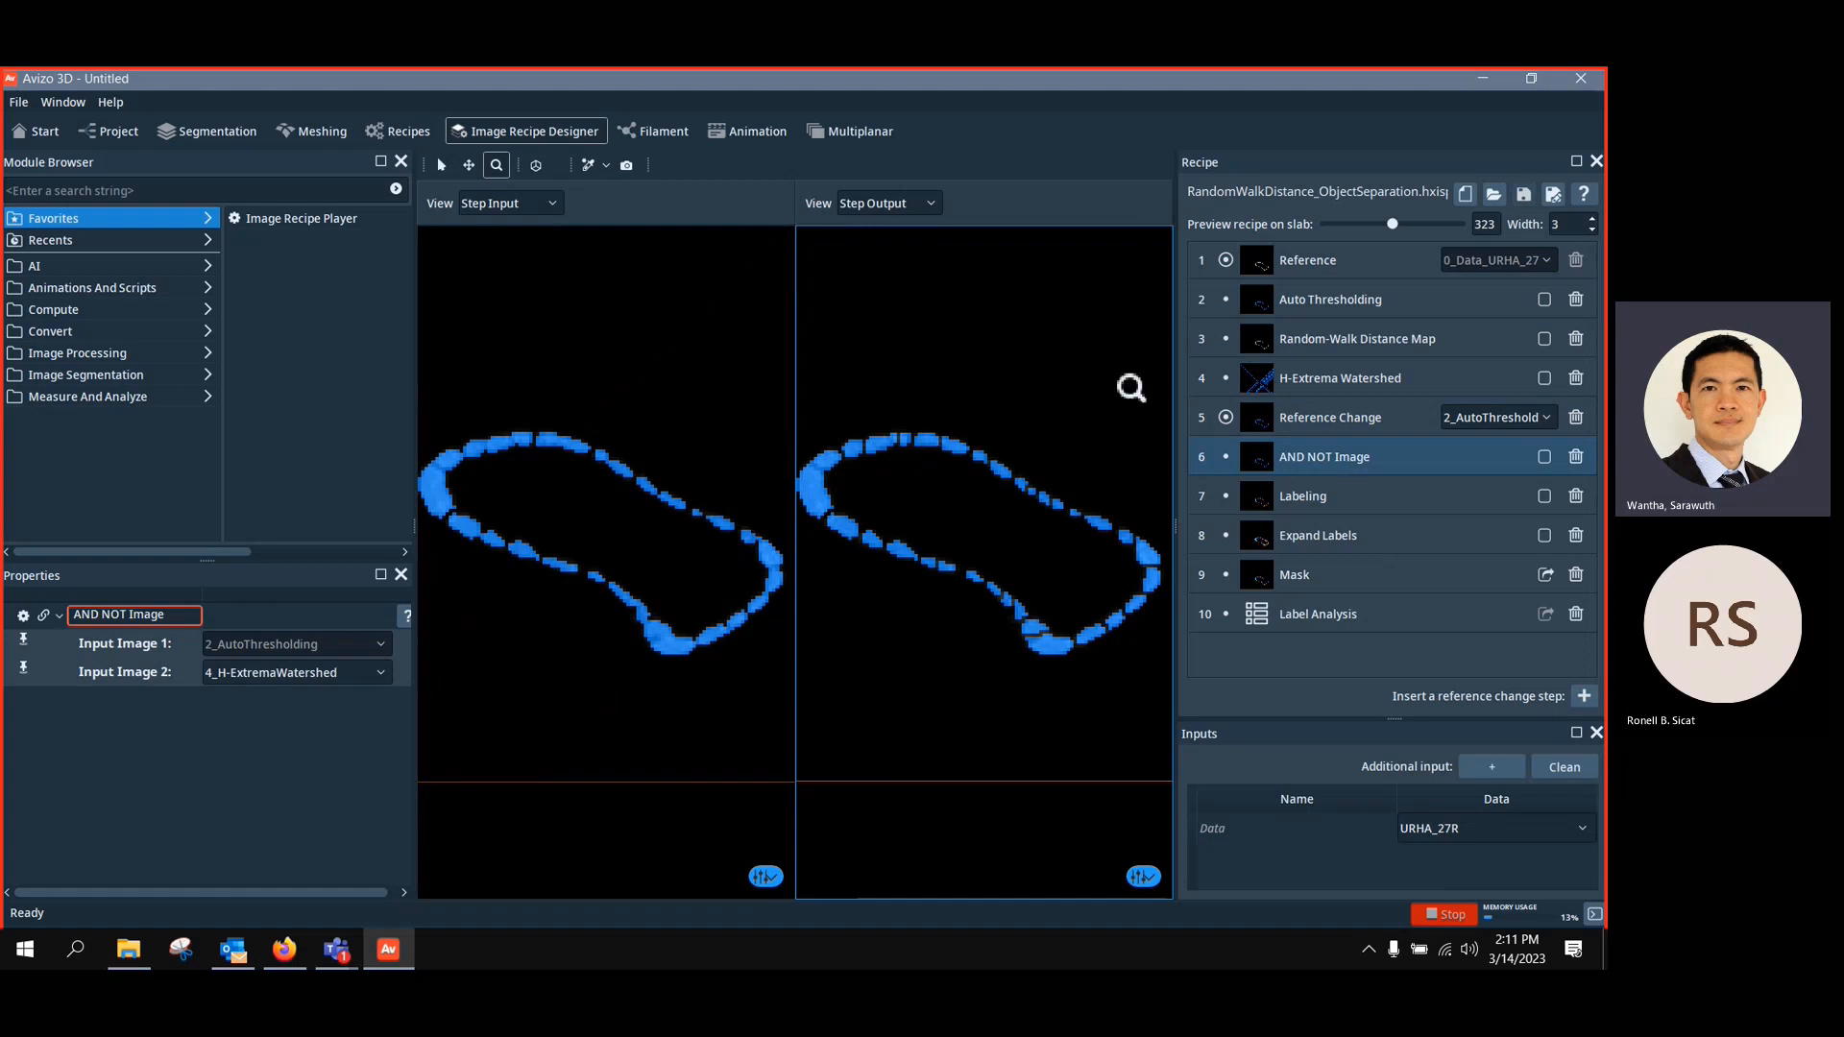
click(1306, 378)
click(1311, 459)
Examine the AND NOT Image input and output close up where the watershed lines cut touching objects apart
drag(896, 628, 884, 663)
middle_drag(937, 607, 815, 529)
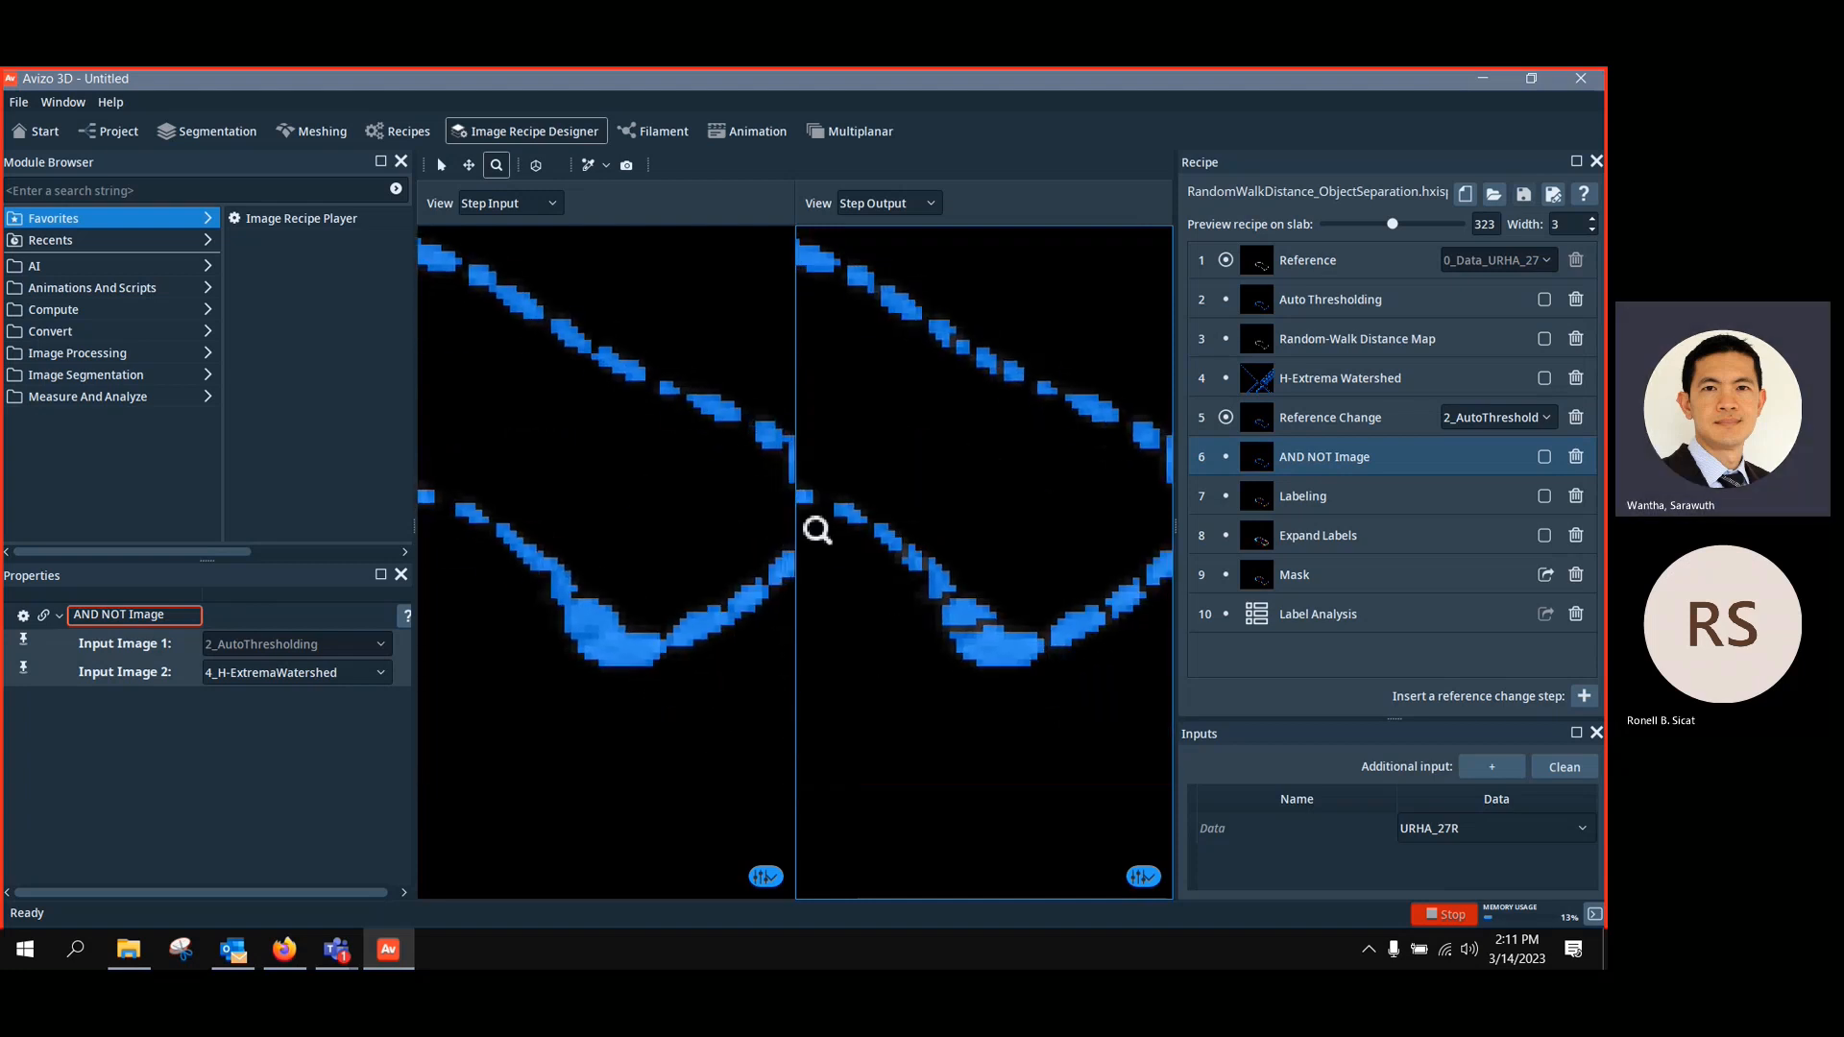
drag(1080, 614, 1078, 634)
middle_drag(588, 458, 531, 434)
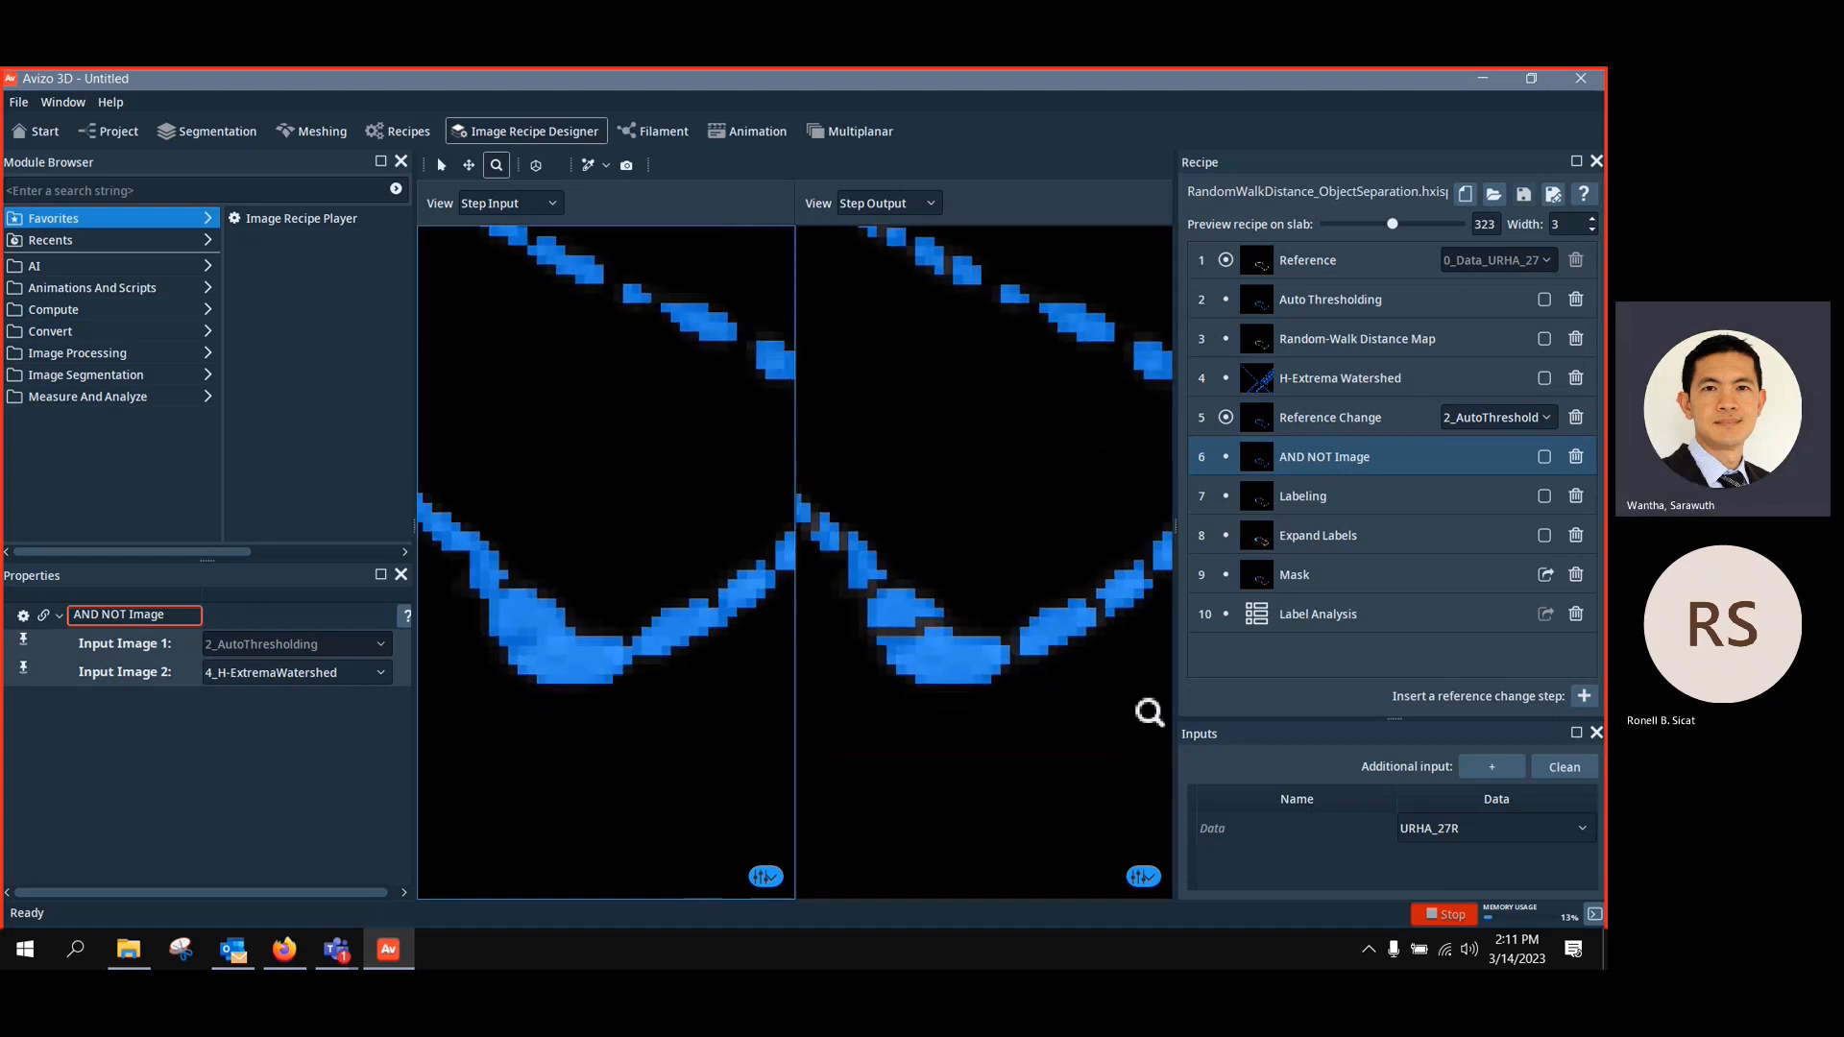
mouse_move(929, 601)
mouse_down()
mouse_move(952, 564)
mouse_move(958, 601)
mouse_up()
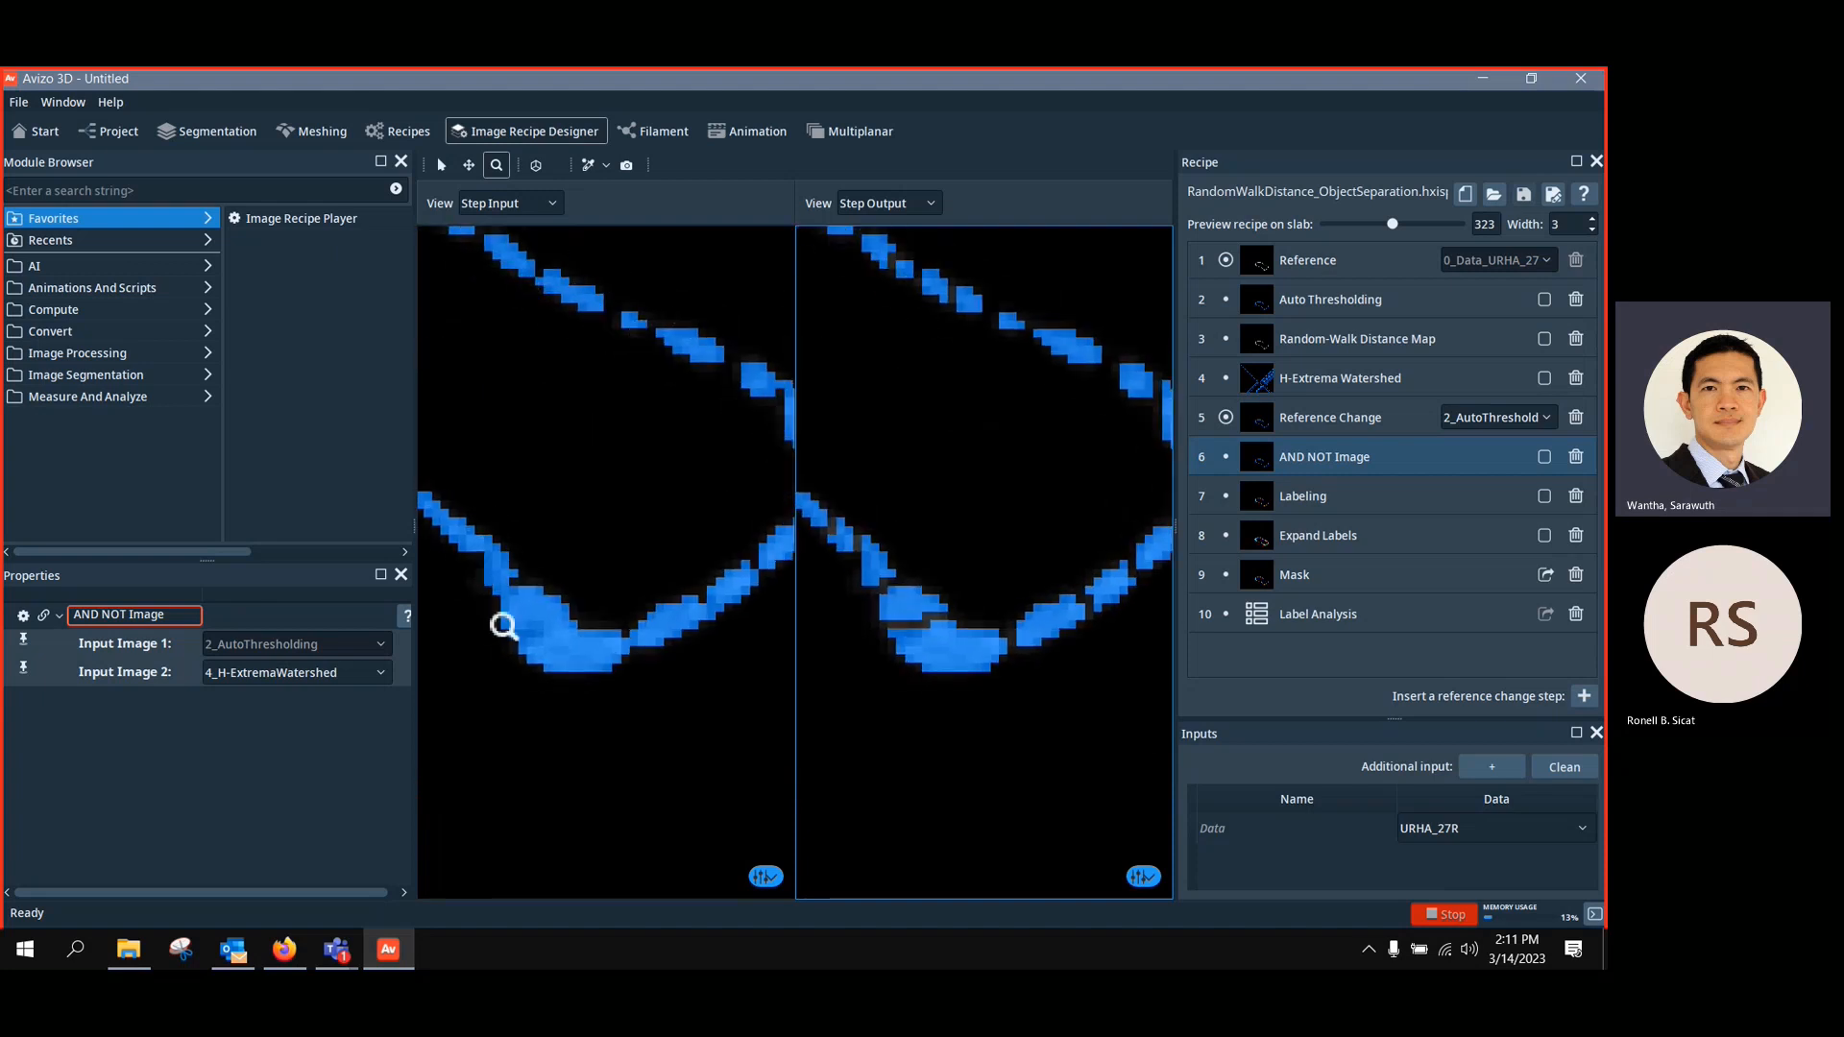
drag(504, 626, 547, 580)
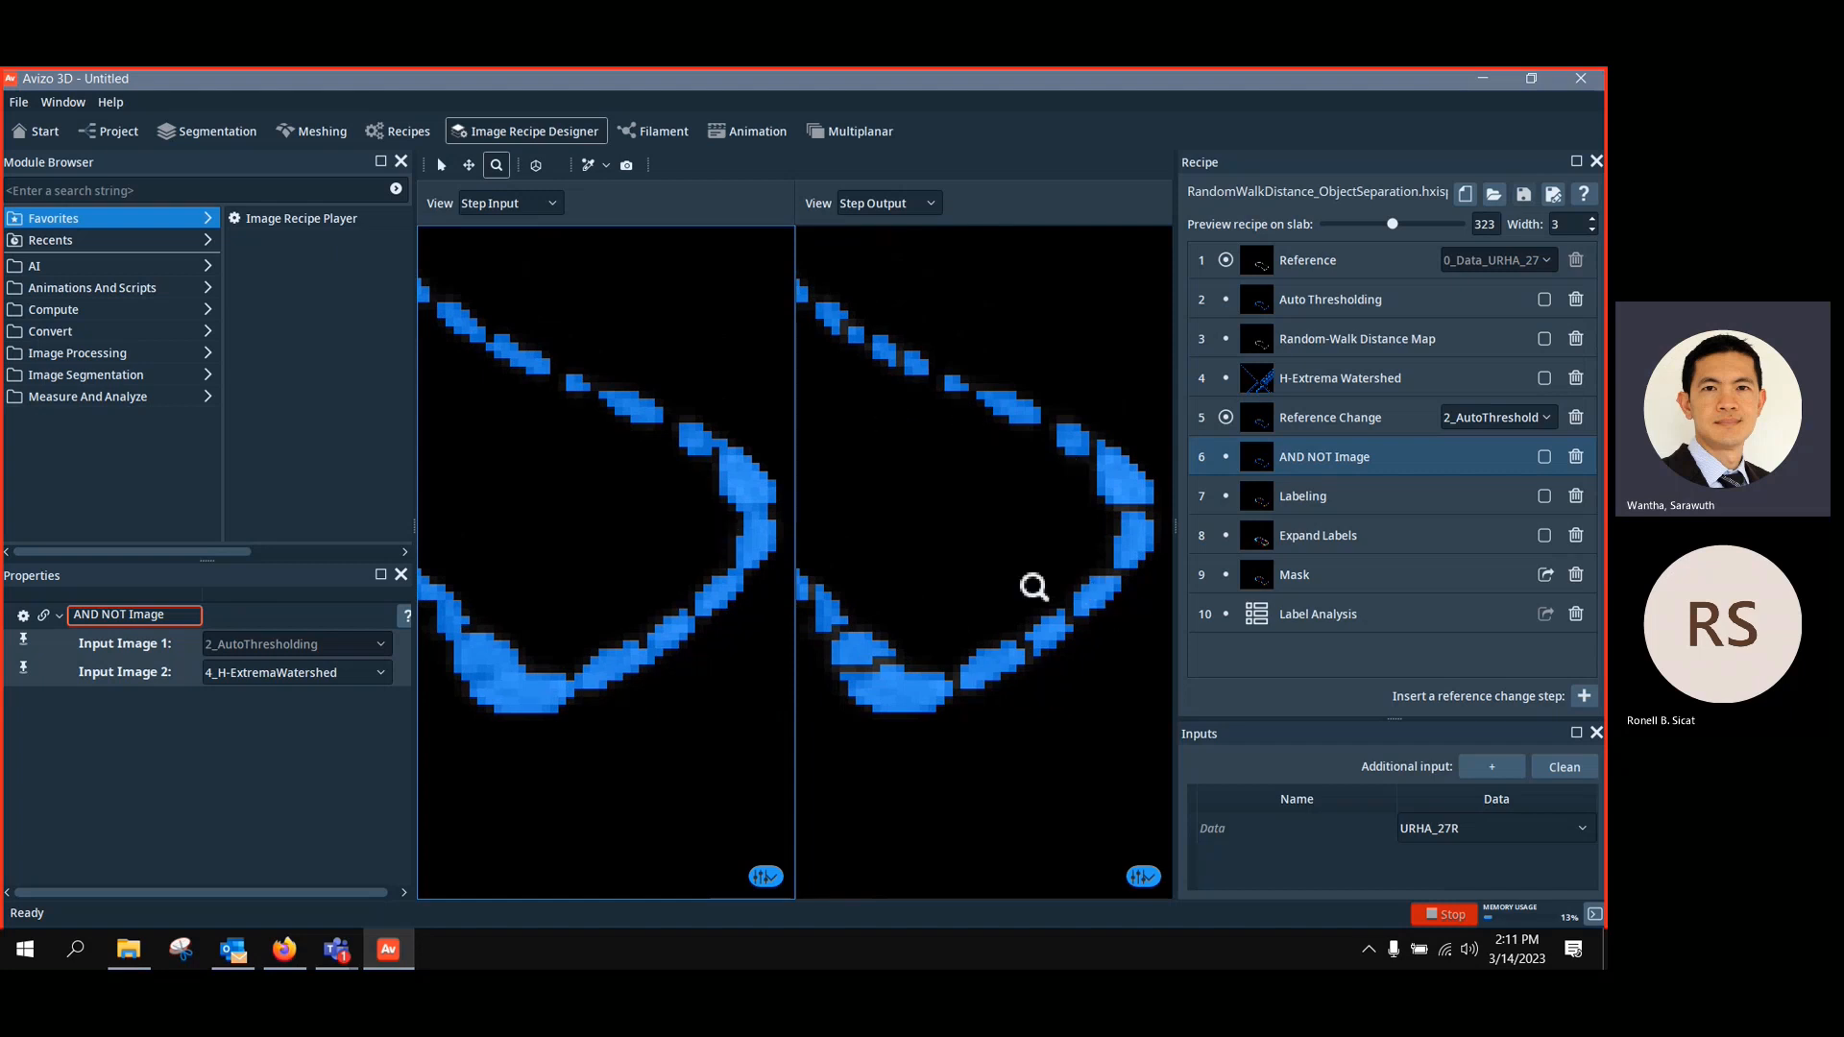
scroll(1033, 585, down, 5)
scroll(1092, 520, down, 2)
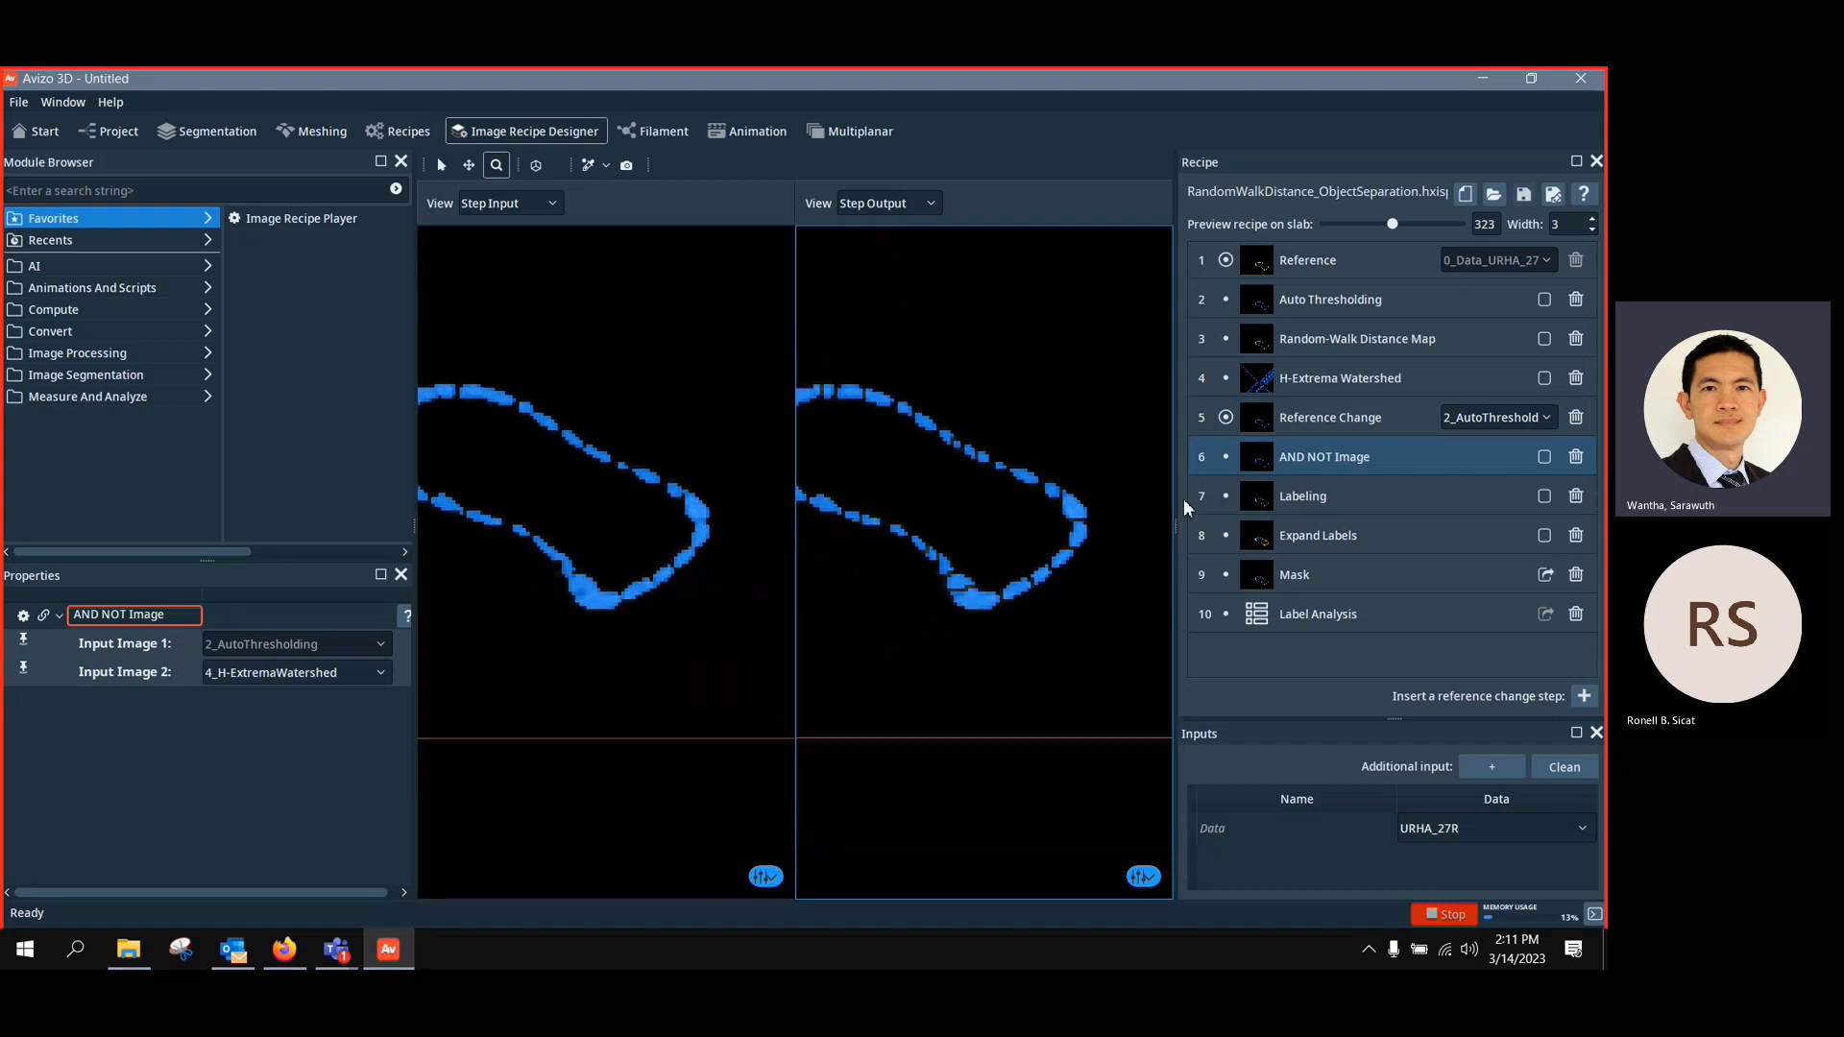
Inspect the Labeling step's output to check how the separated objects are labeled individually
click(1362, 498)
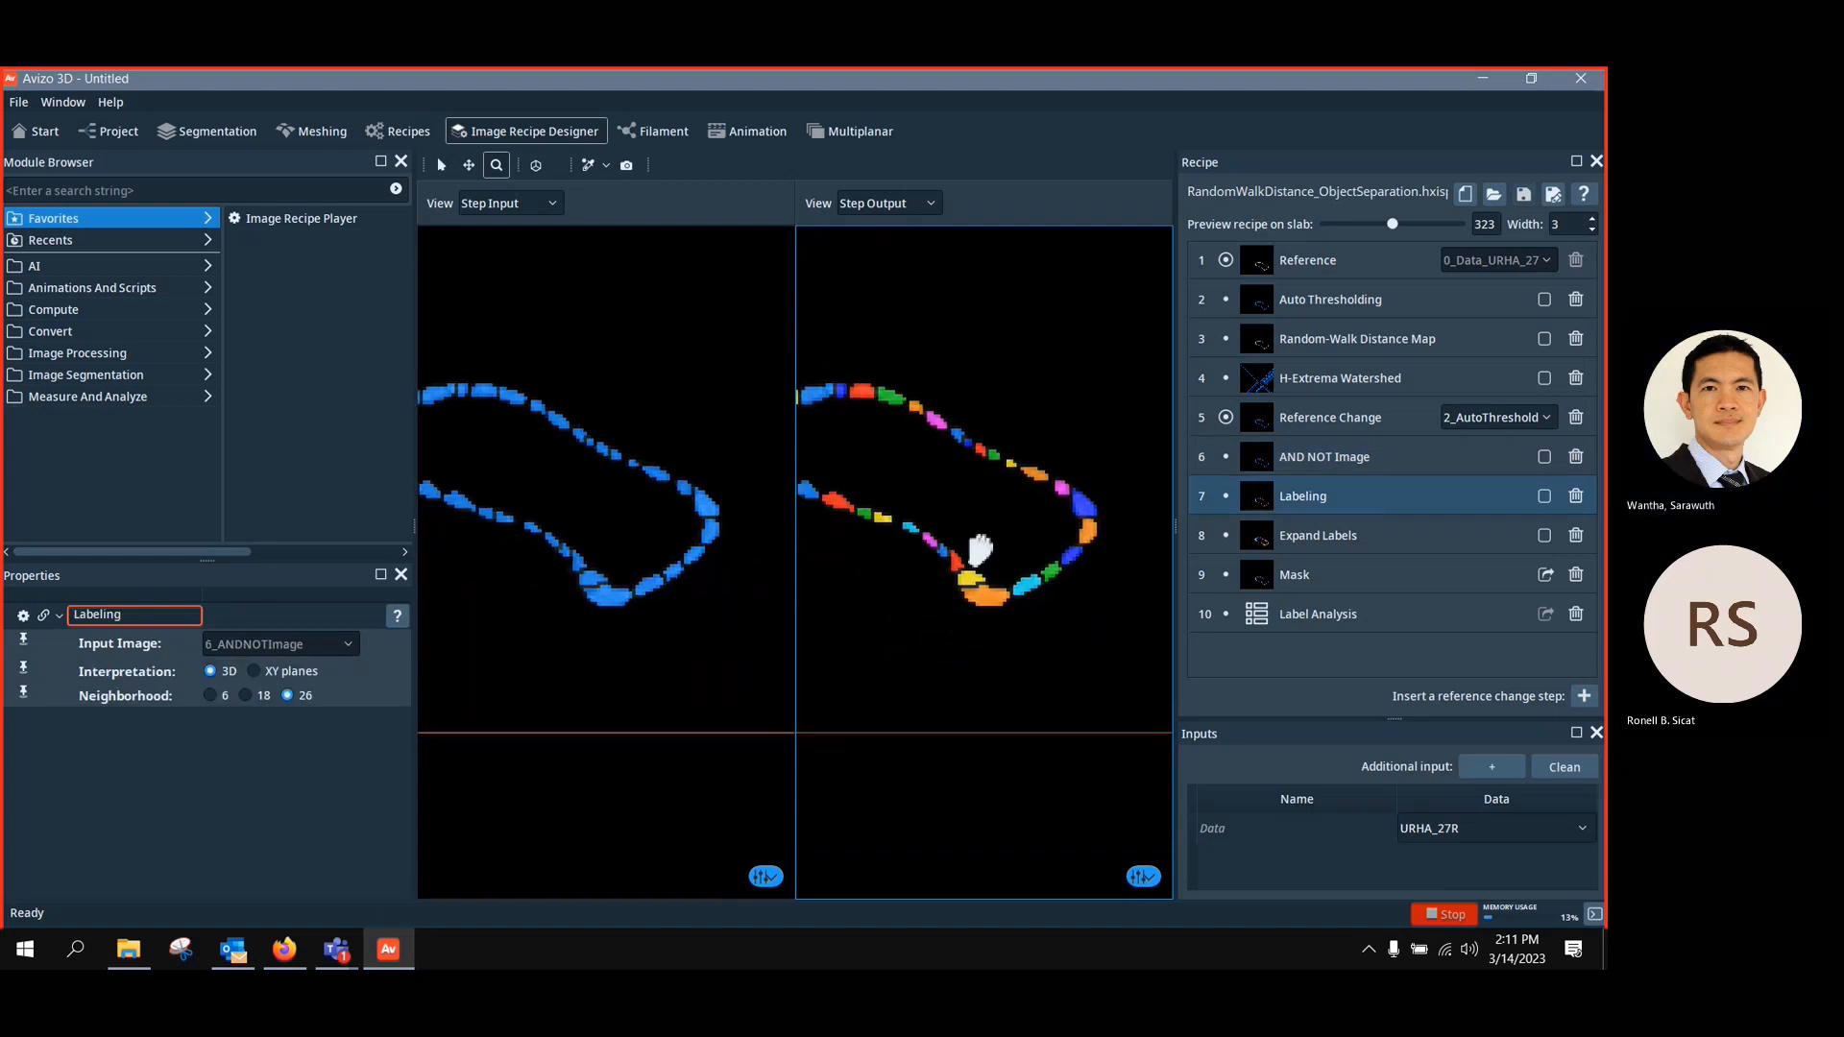
scroll(1054, 551, up, 2)
scroll(1054, 551, down, 1)
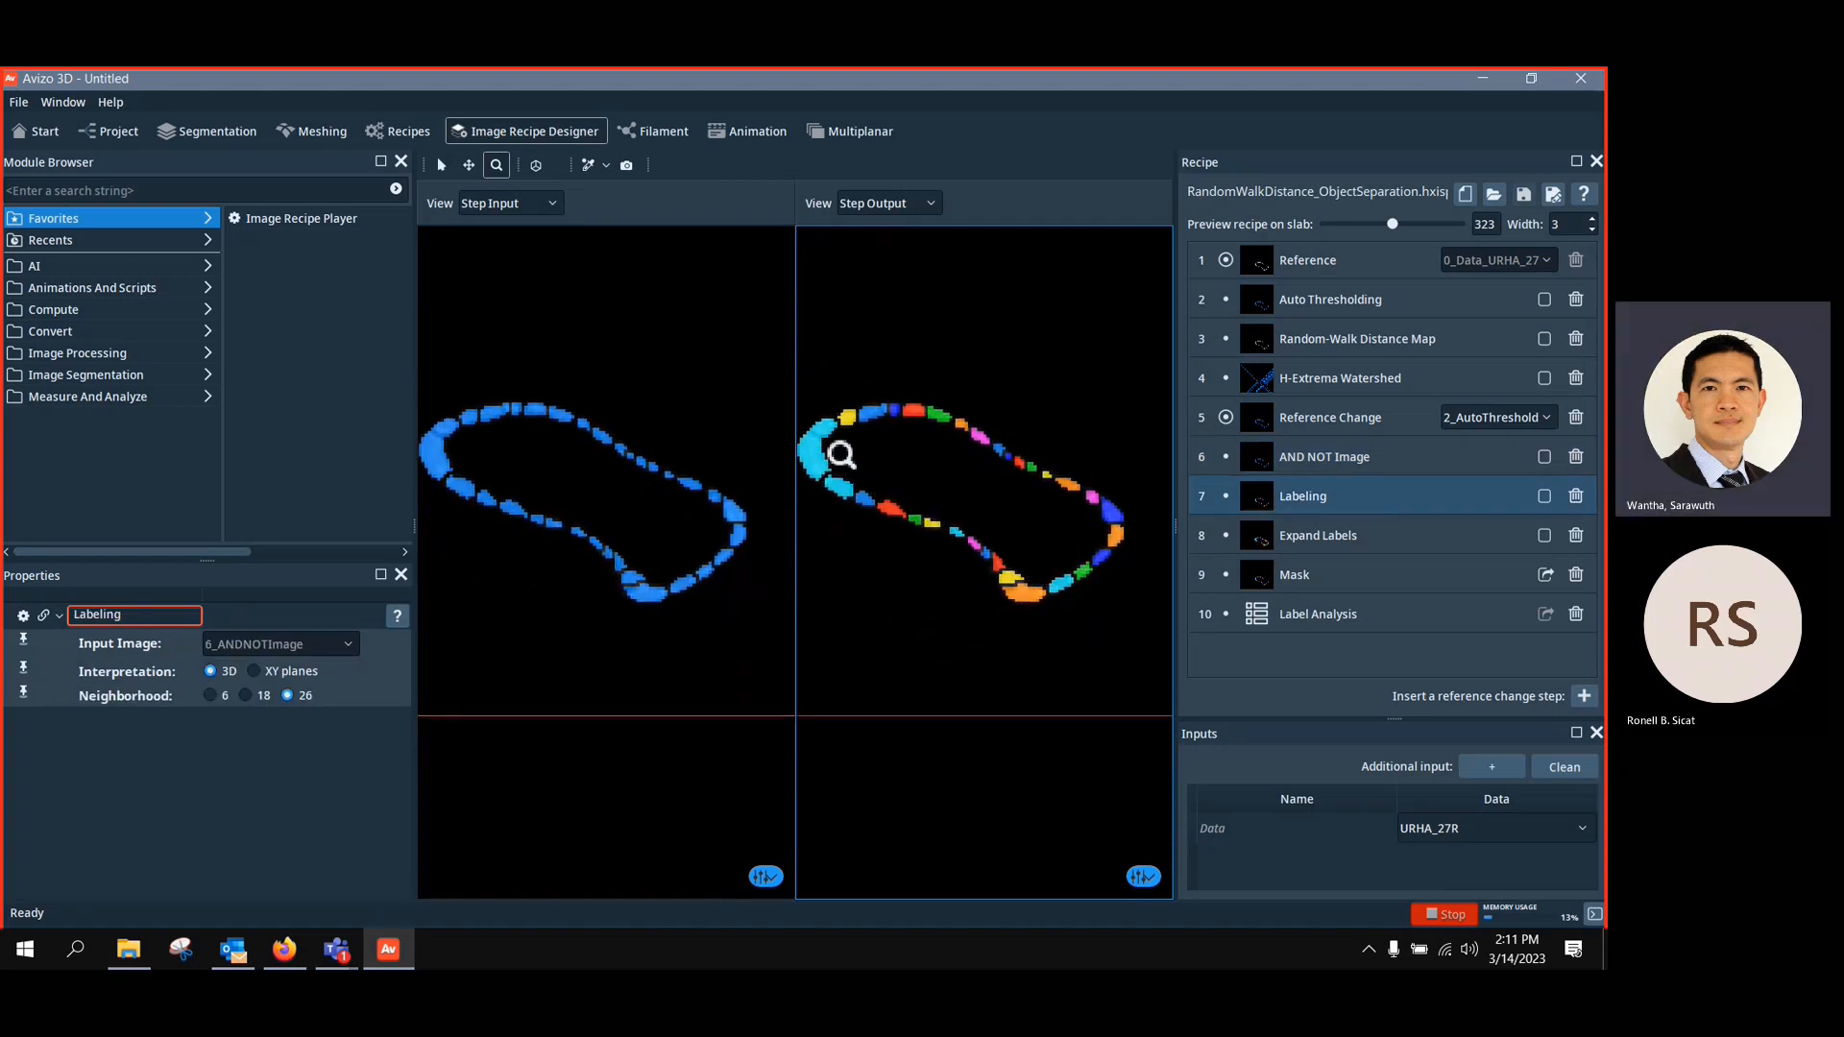
scroll(913, 548, up, 2)
scroll(922, 539, down, 3)
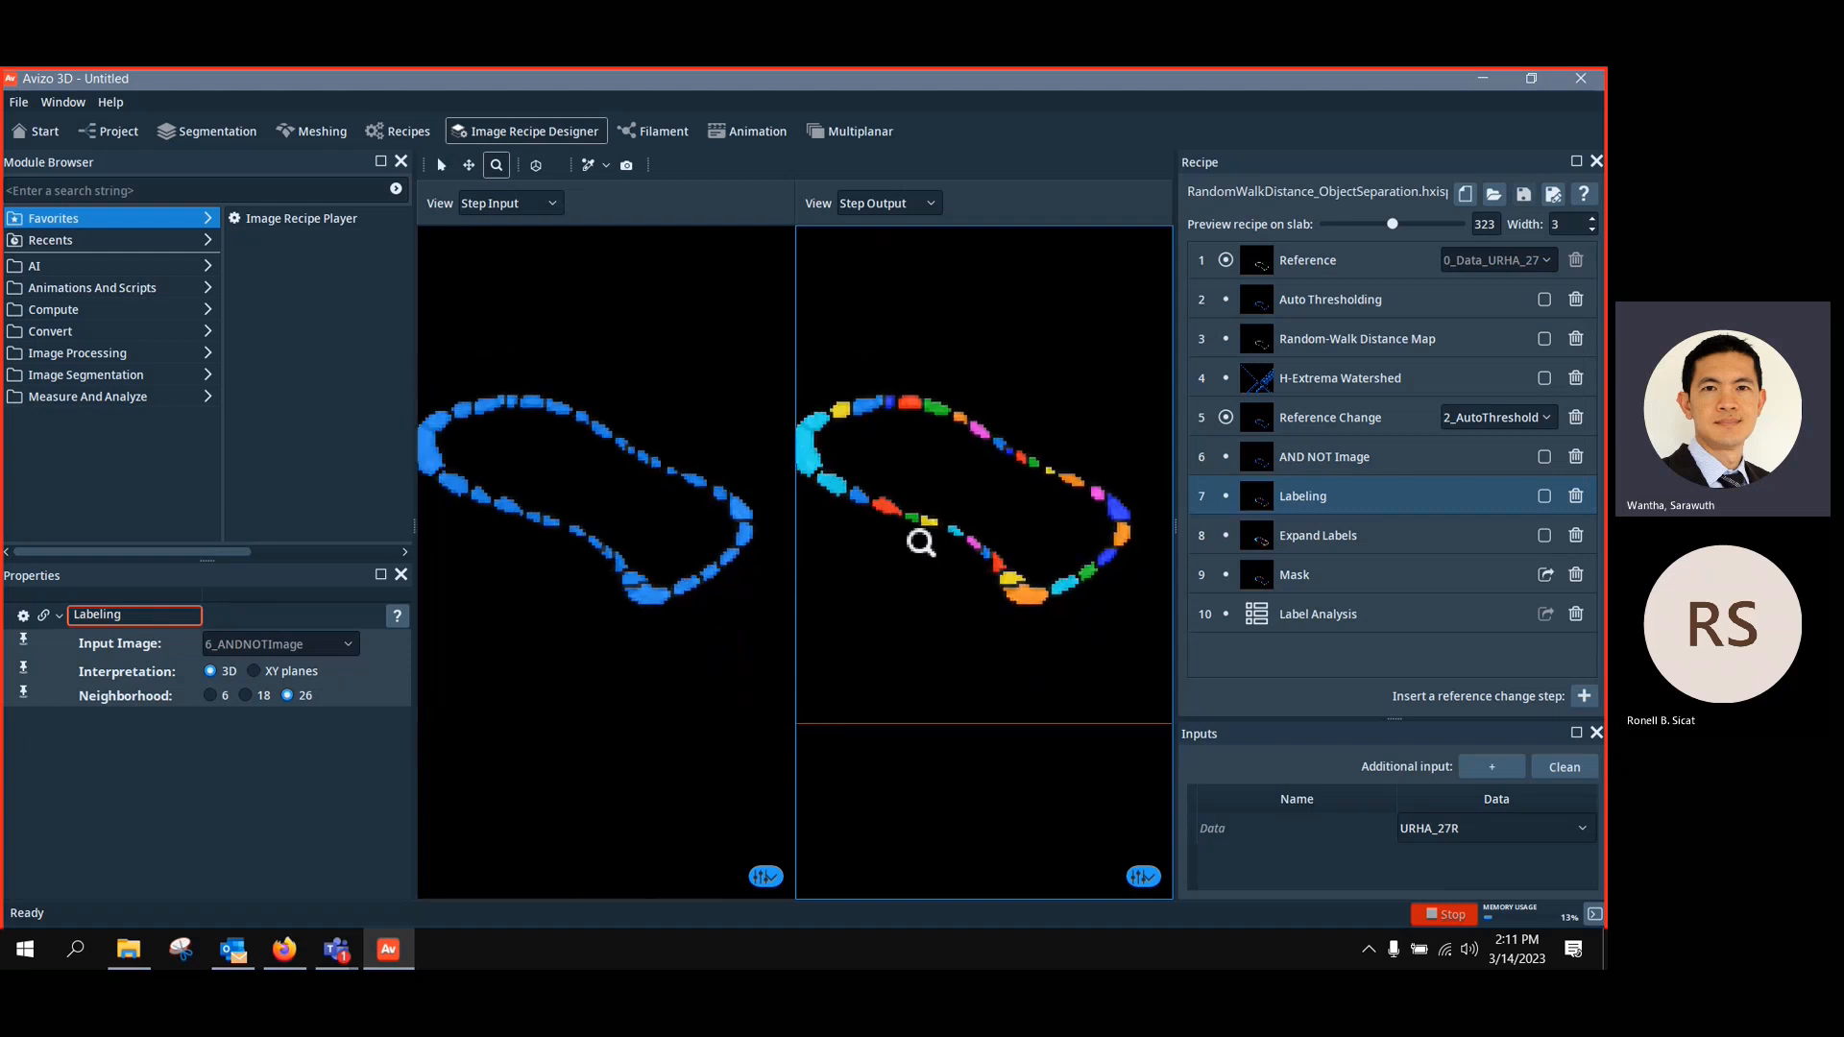
Compare the Labeling step's input and output close up around the curved end of the outline
middle_drag(979, 560, 930, 594)
scroll(972, 618, up, 3)
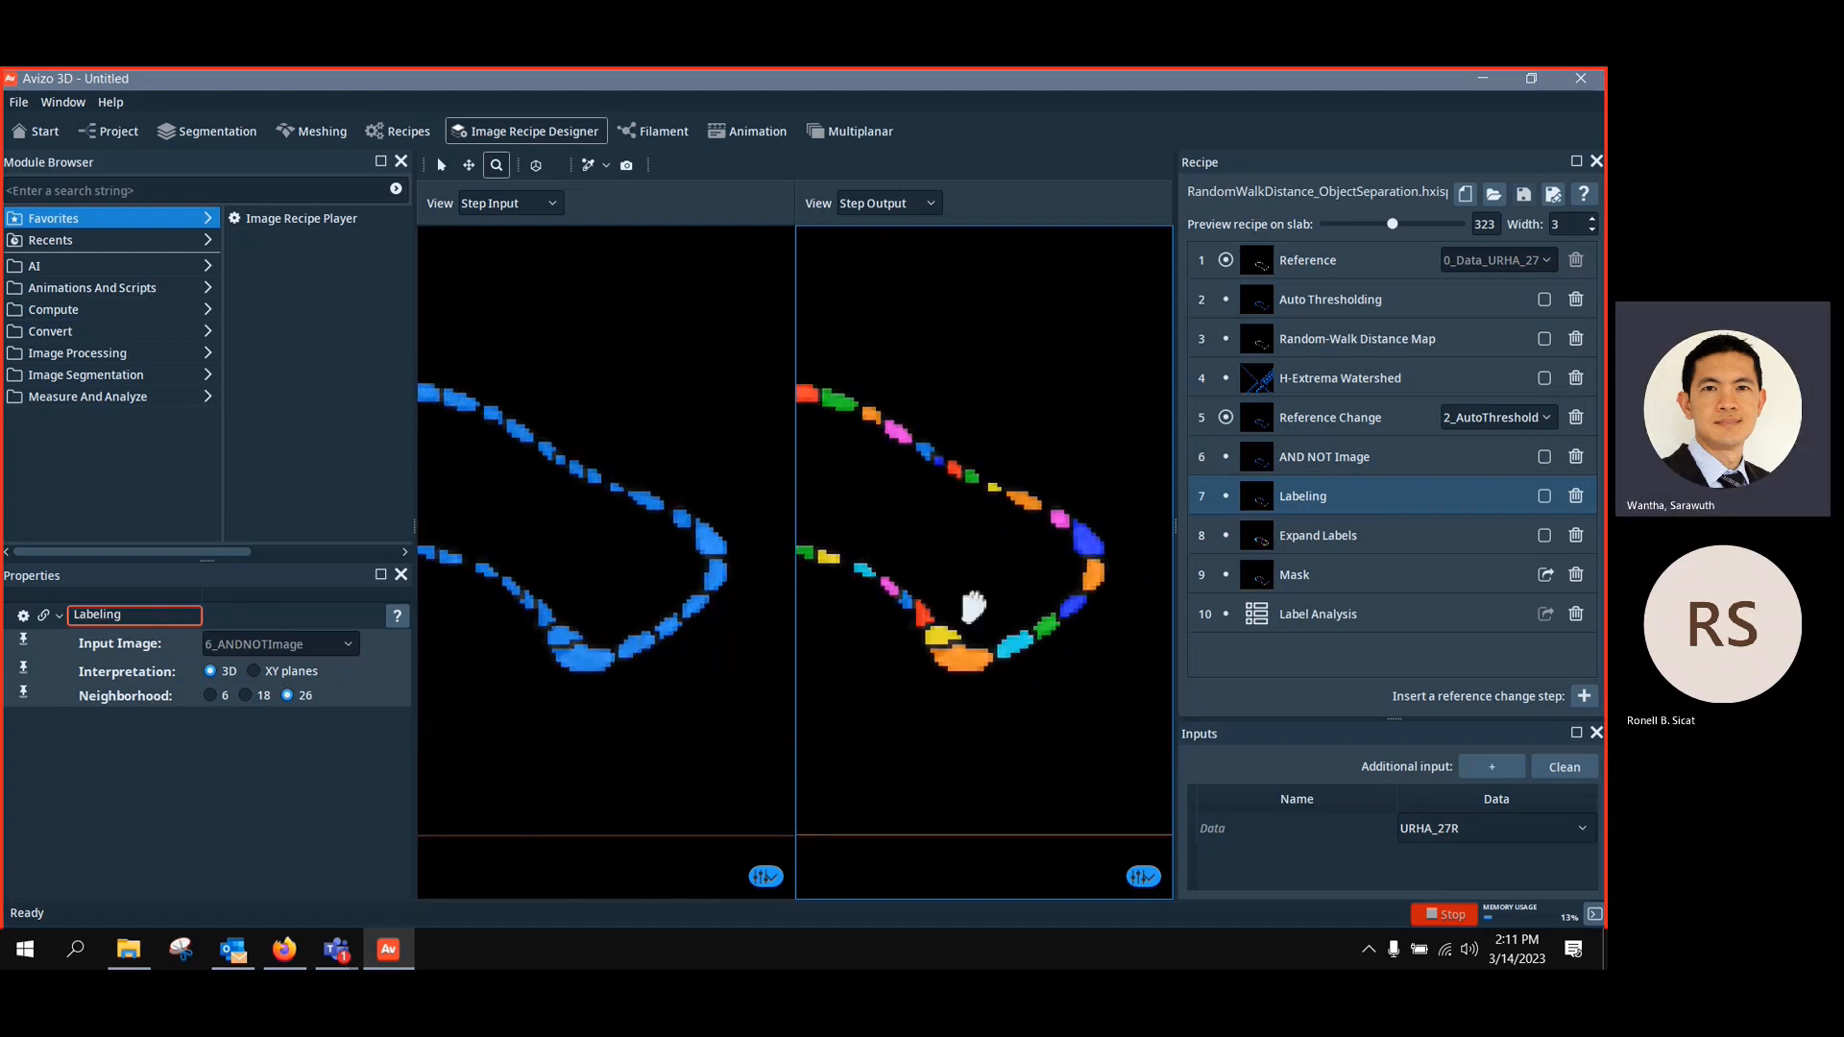
scroll(1005, 617, down, 1)
scroll(1004, 617, down, 1)
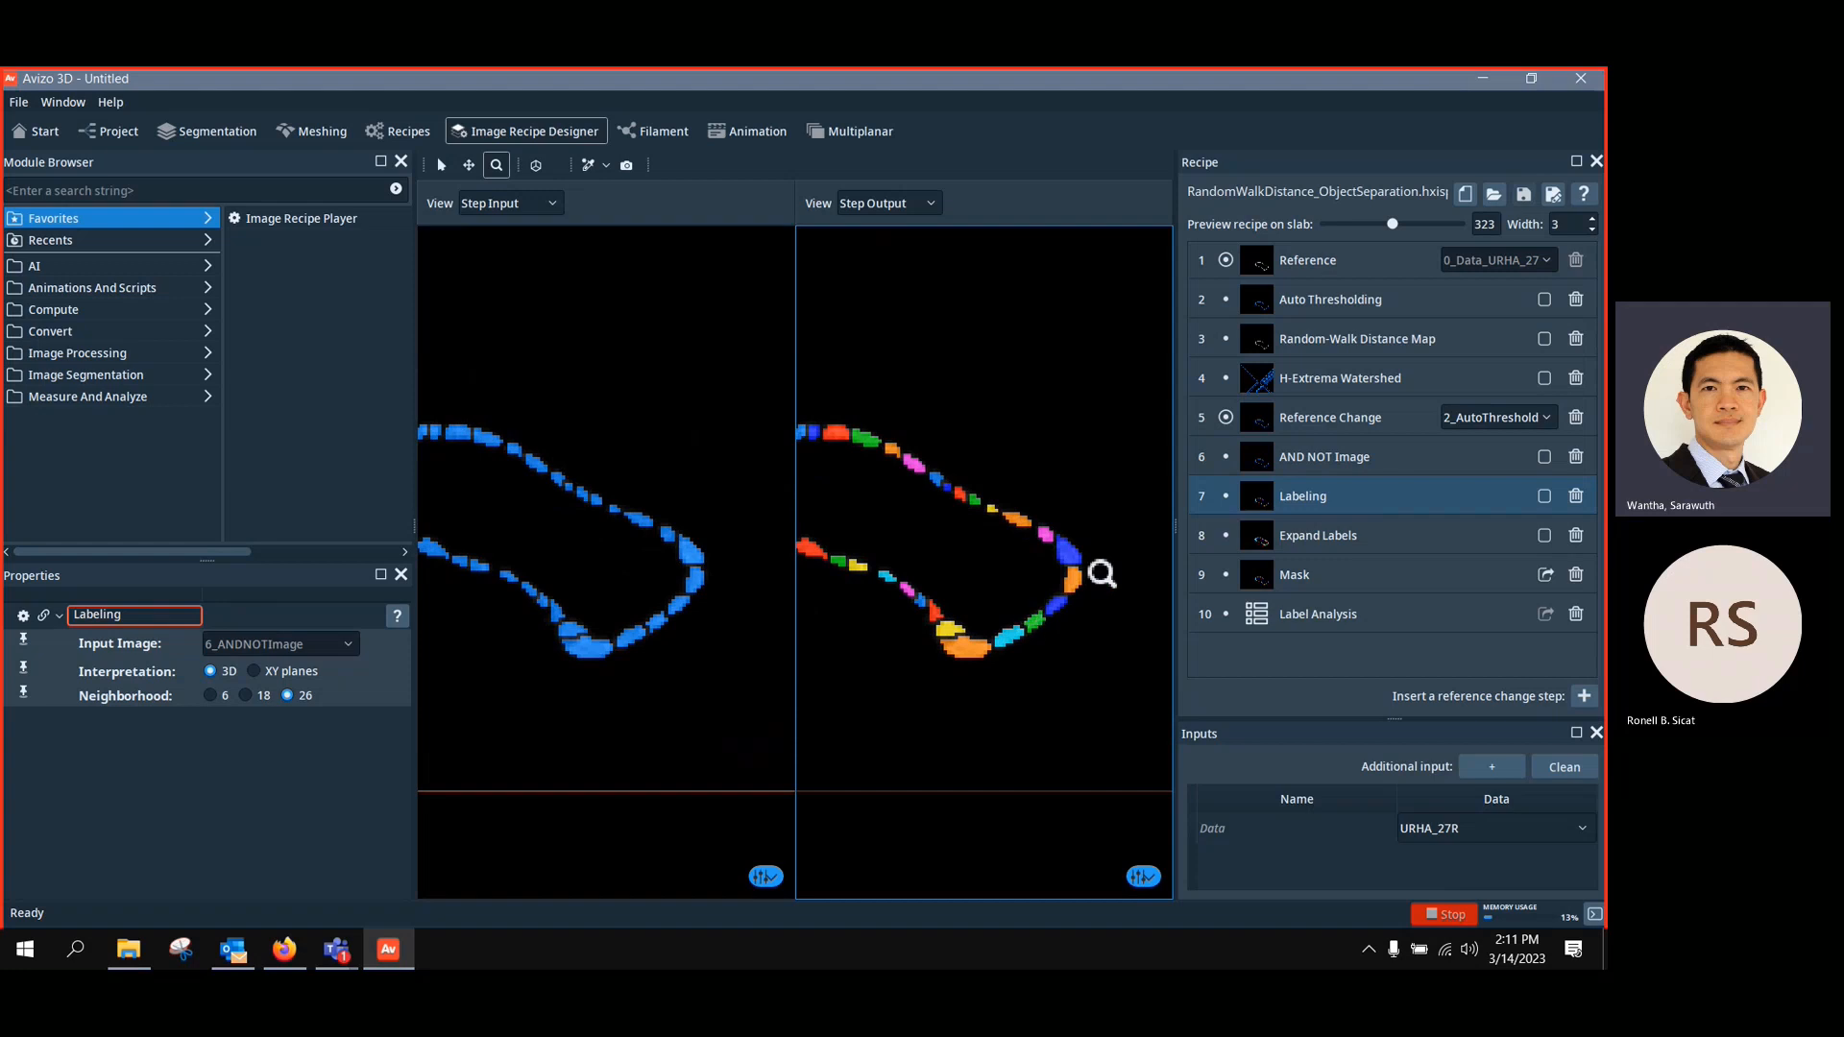
scroll(926, 518, up, 3)
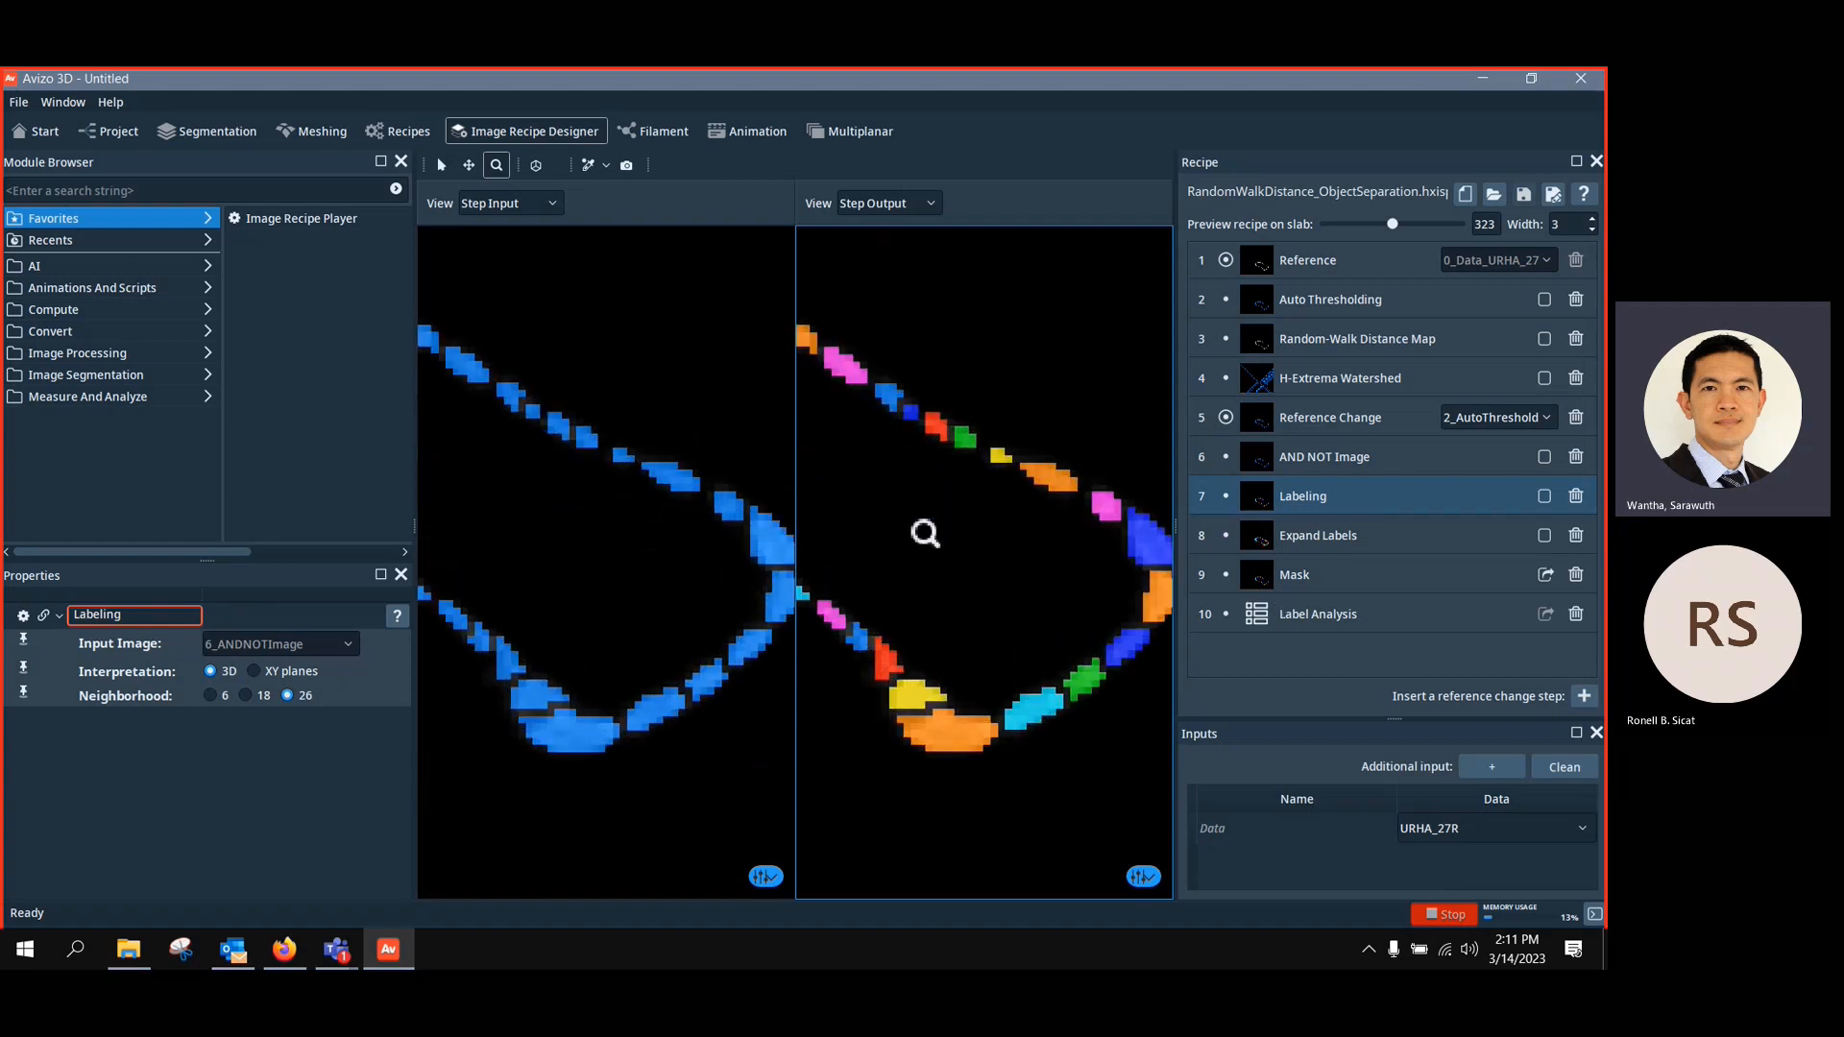
scroll(882, 684, down, 3)
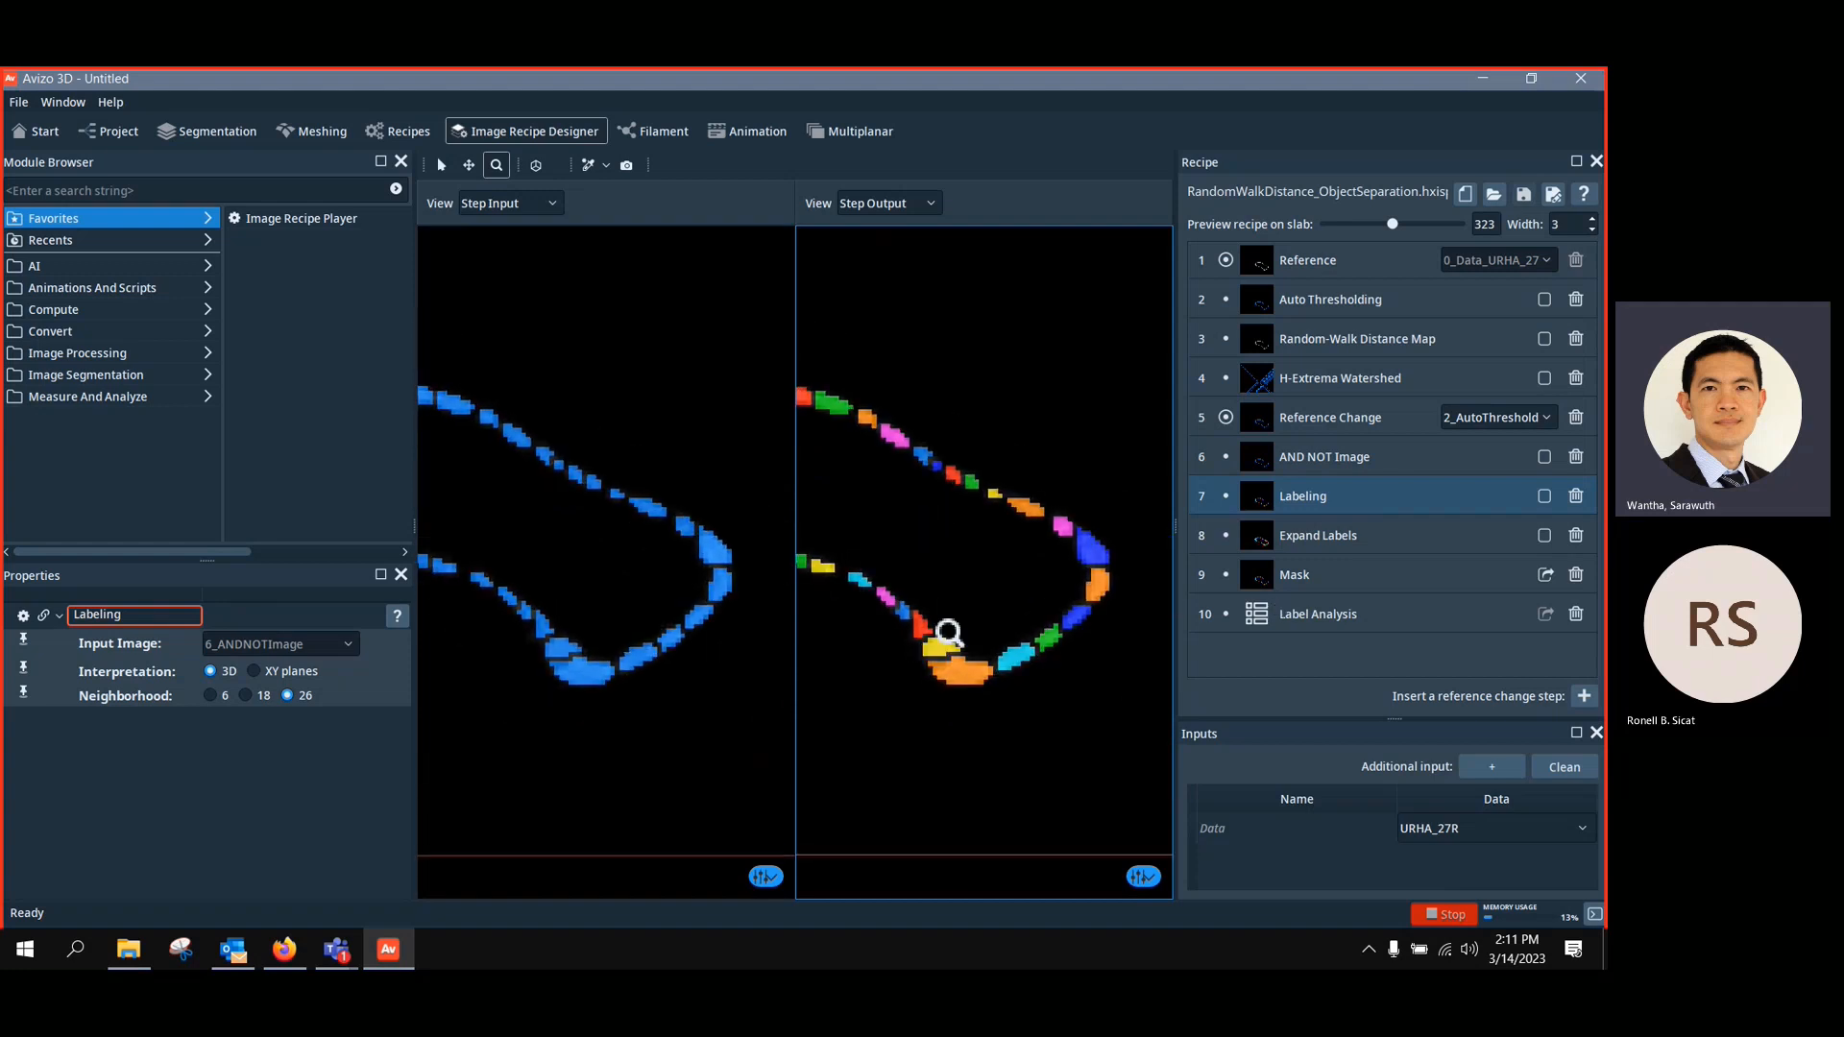
scroll(976, 659, up, 1)
Review how Expand Labels fills the label boundaries and how the Mask step restricts the expanded labels to the thresholded image
click(1316, 540)
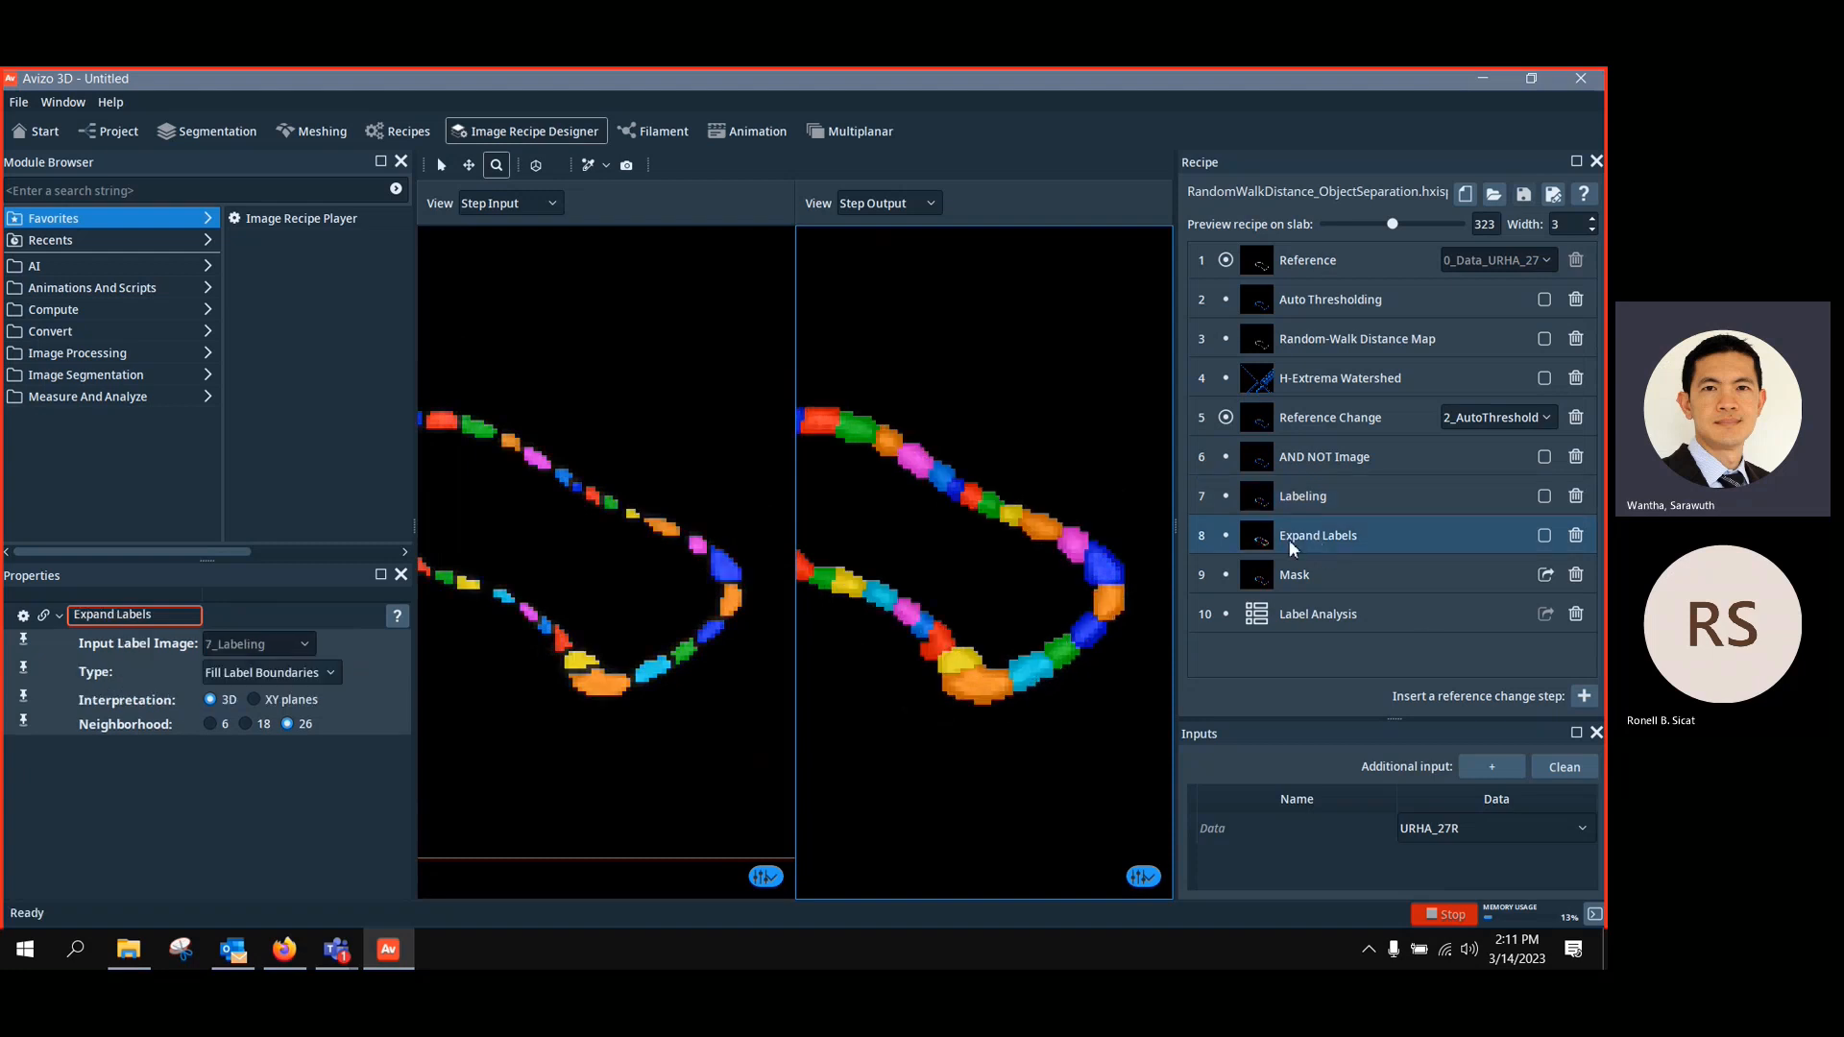
scroll(1009, 625, up, 3)
scroll(1014, 624, down, 3)
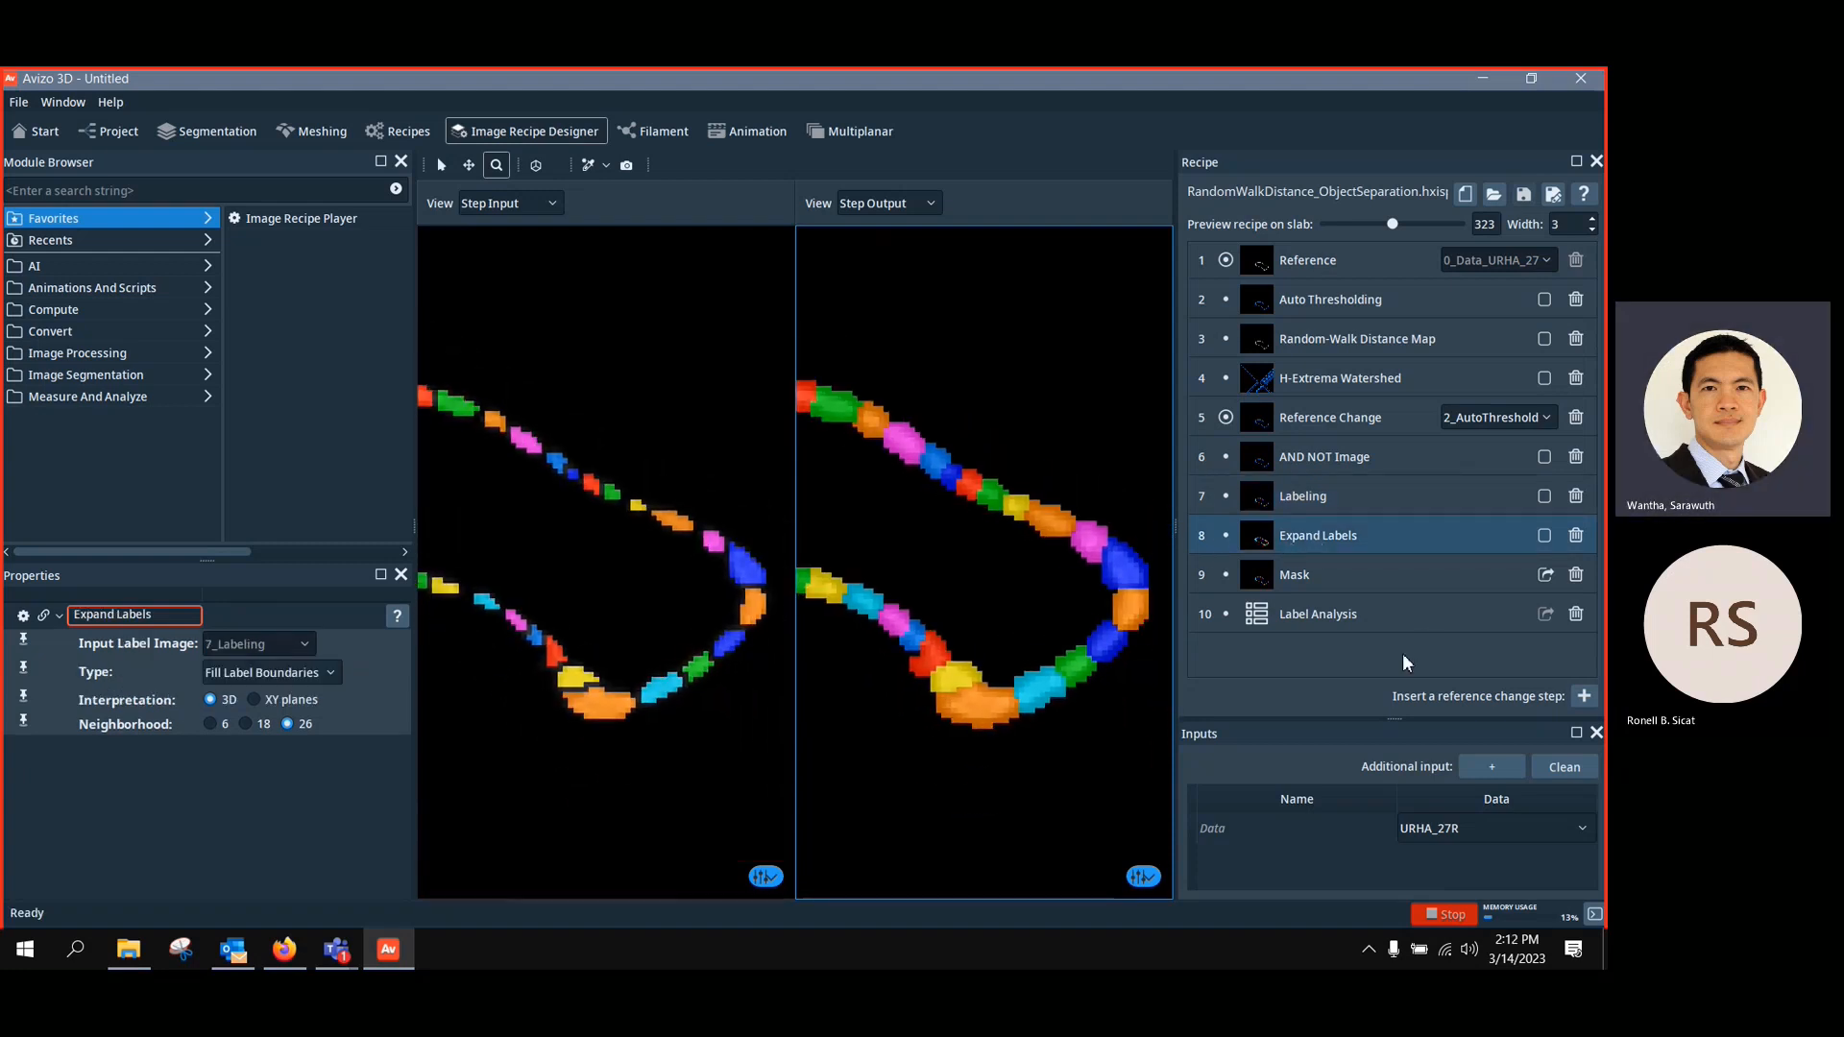
scroll(992, 605, up, 2)
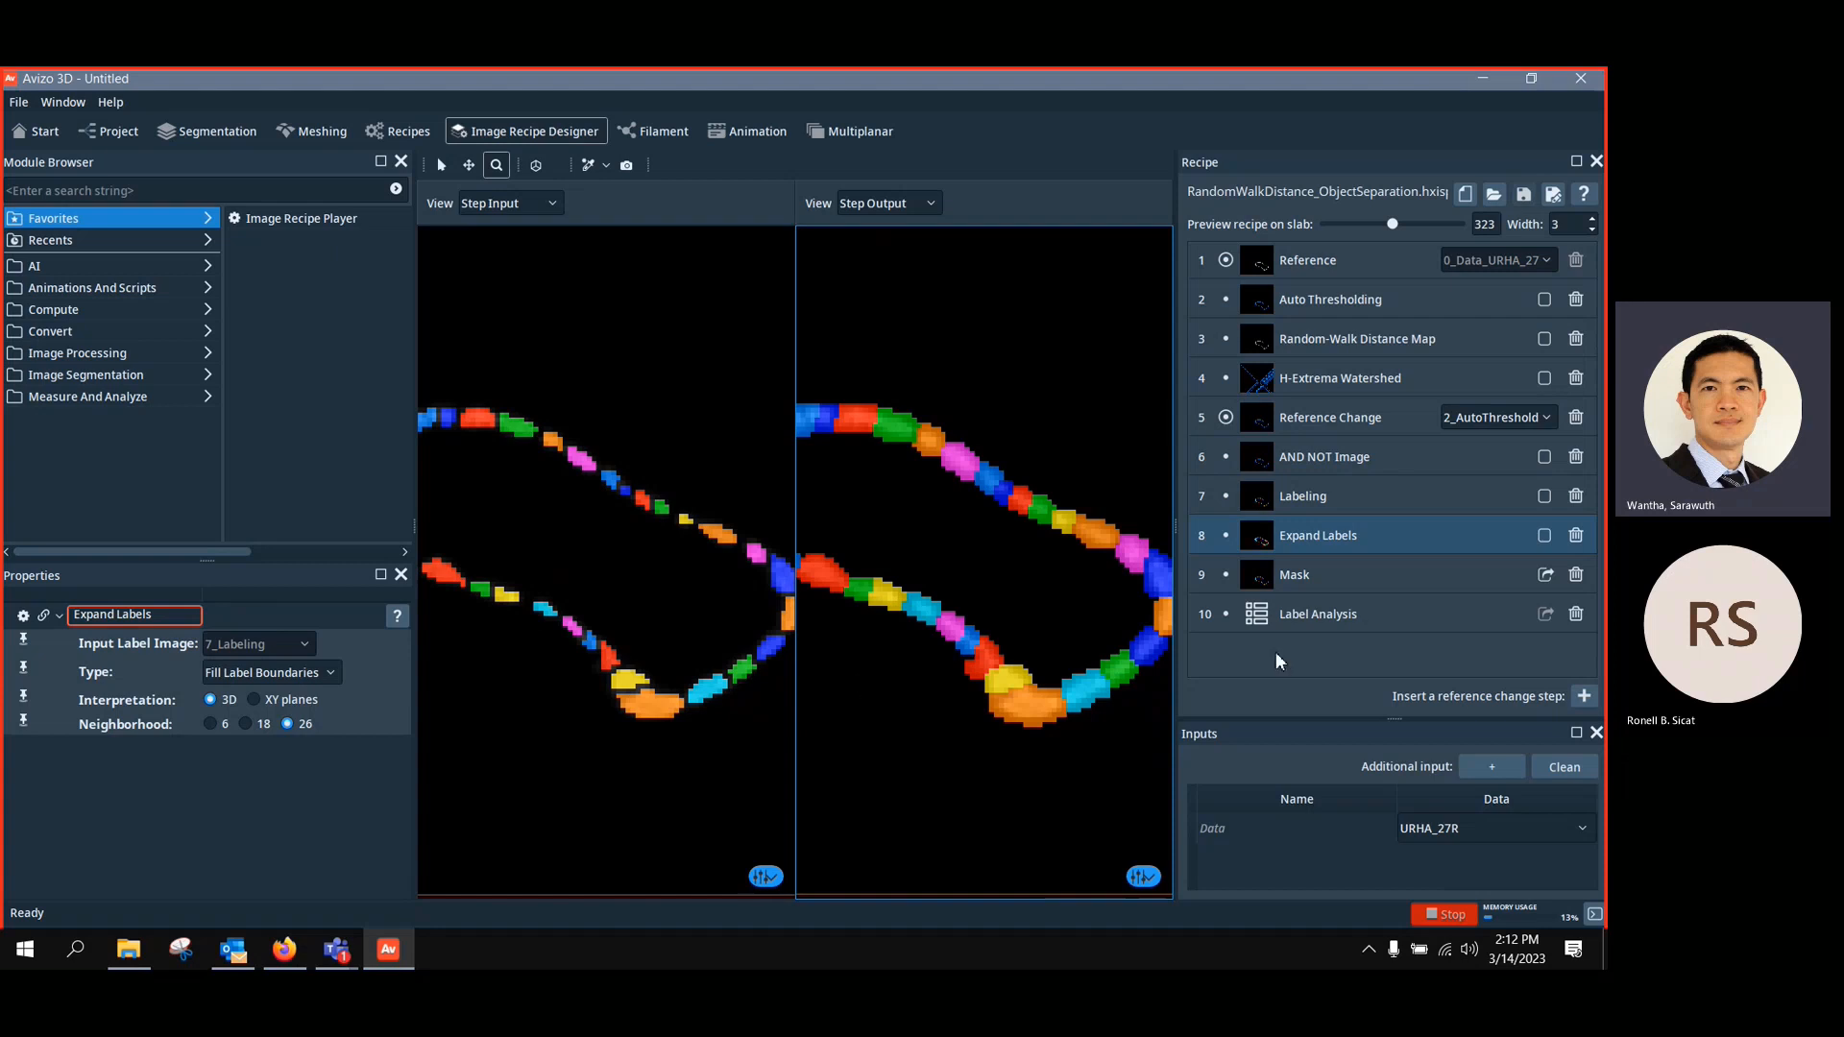
click(1408, 580)
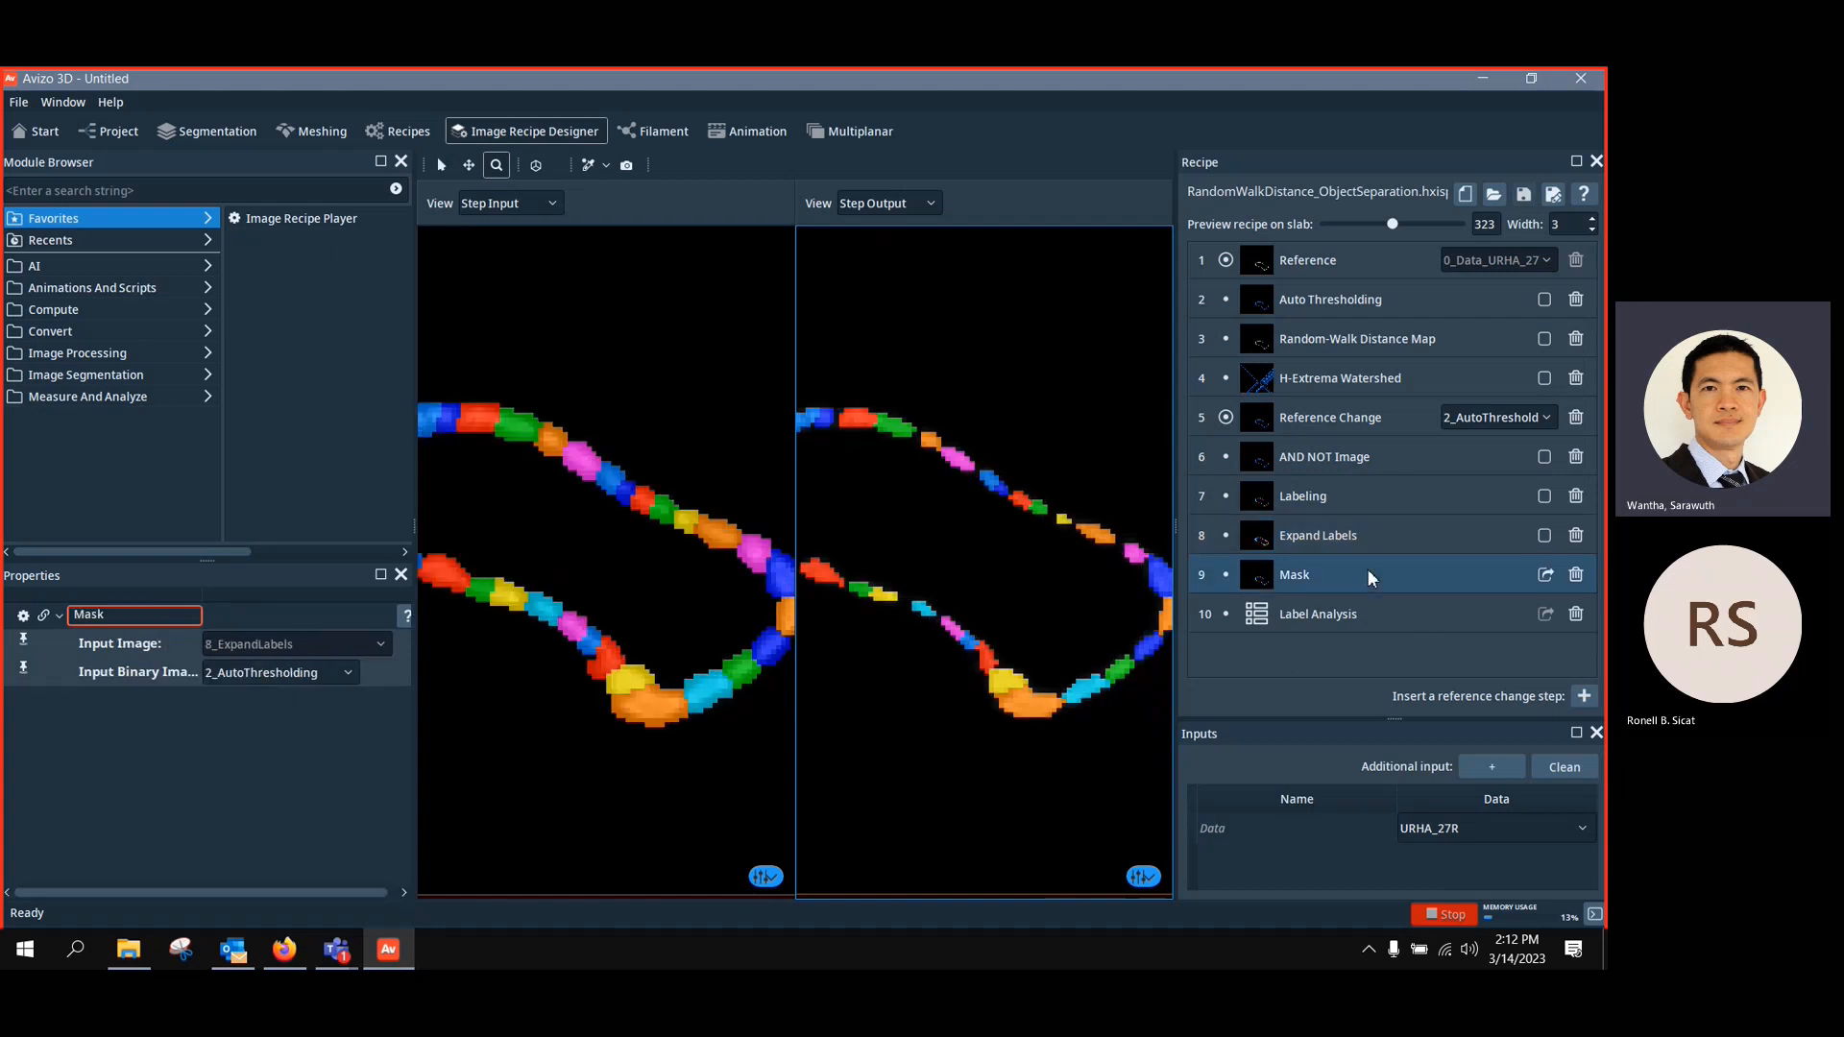
drag(960, 669, 930, 712)
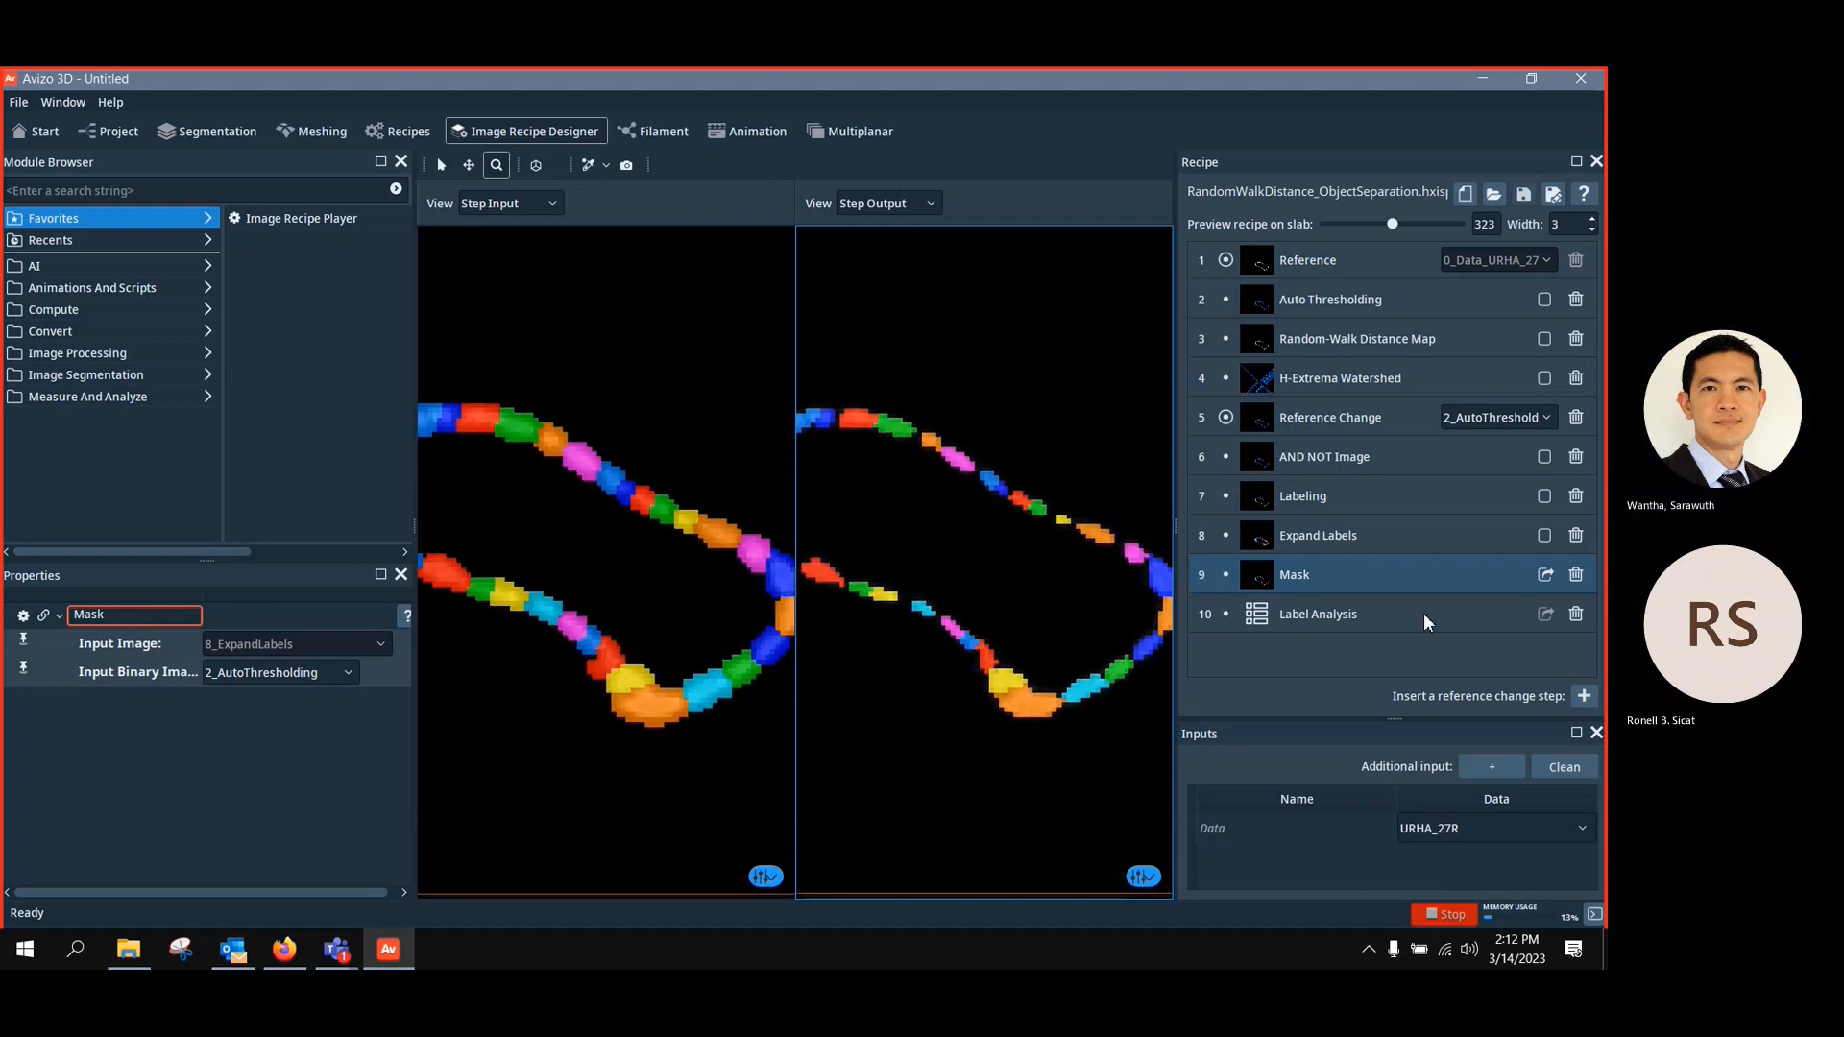
Review the Label Analysis step's output table of per-object measurements
click(1369, 614)
click(975, 630)
click(886, 631)
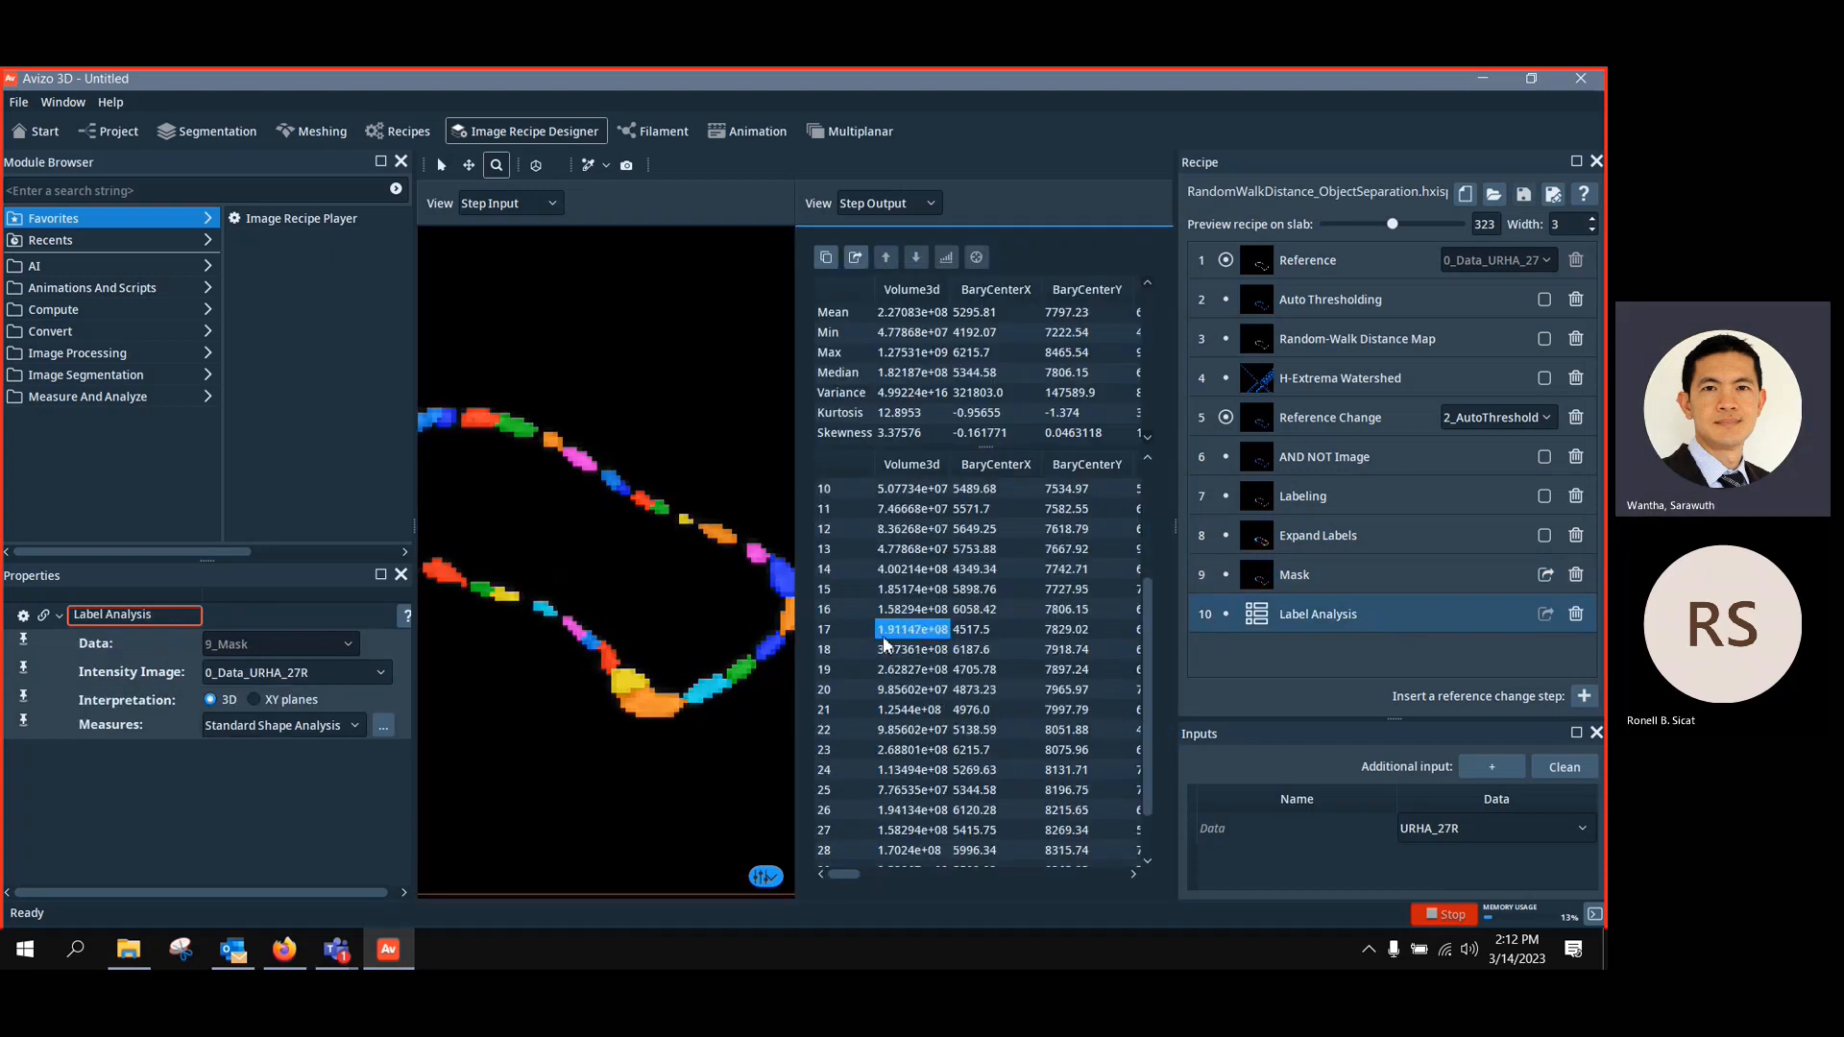
scroll(884, 640, down, 1)
drag(1149, 673, 1198, 437)
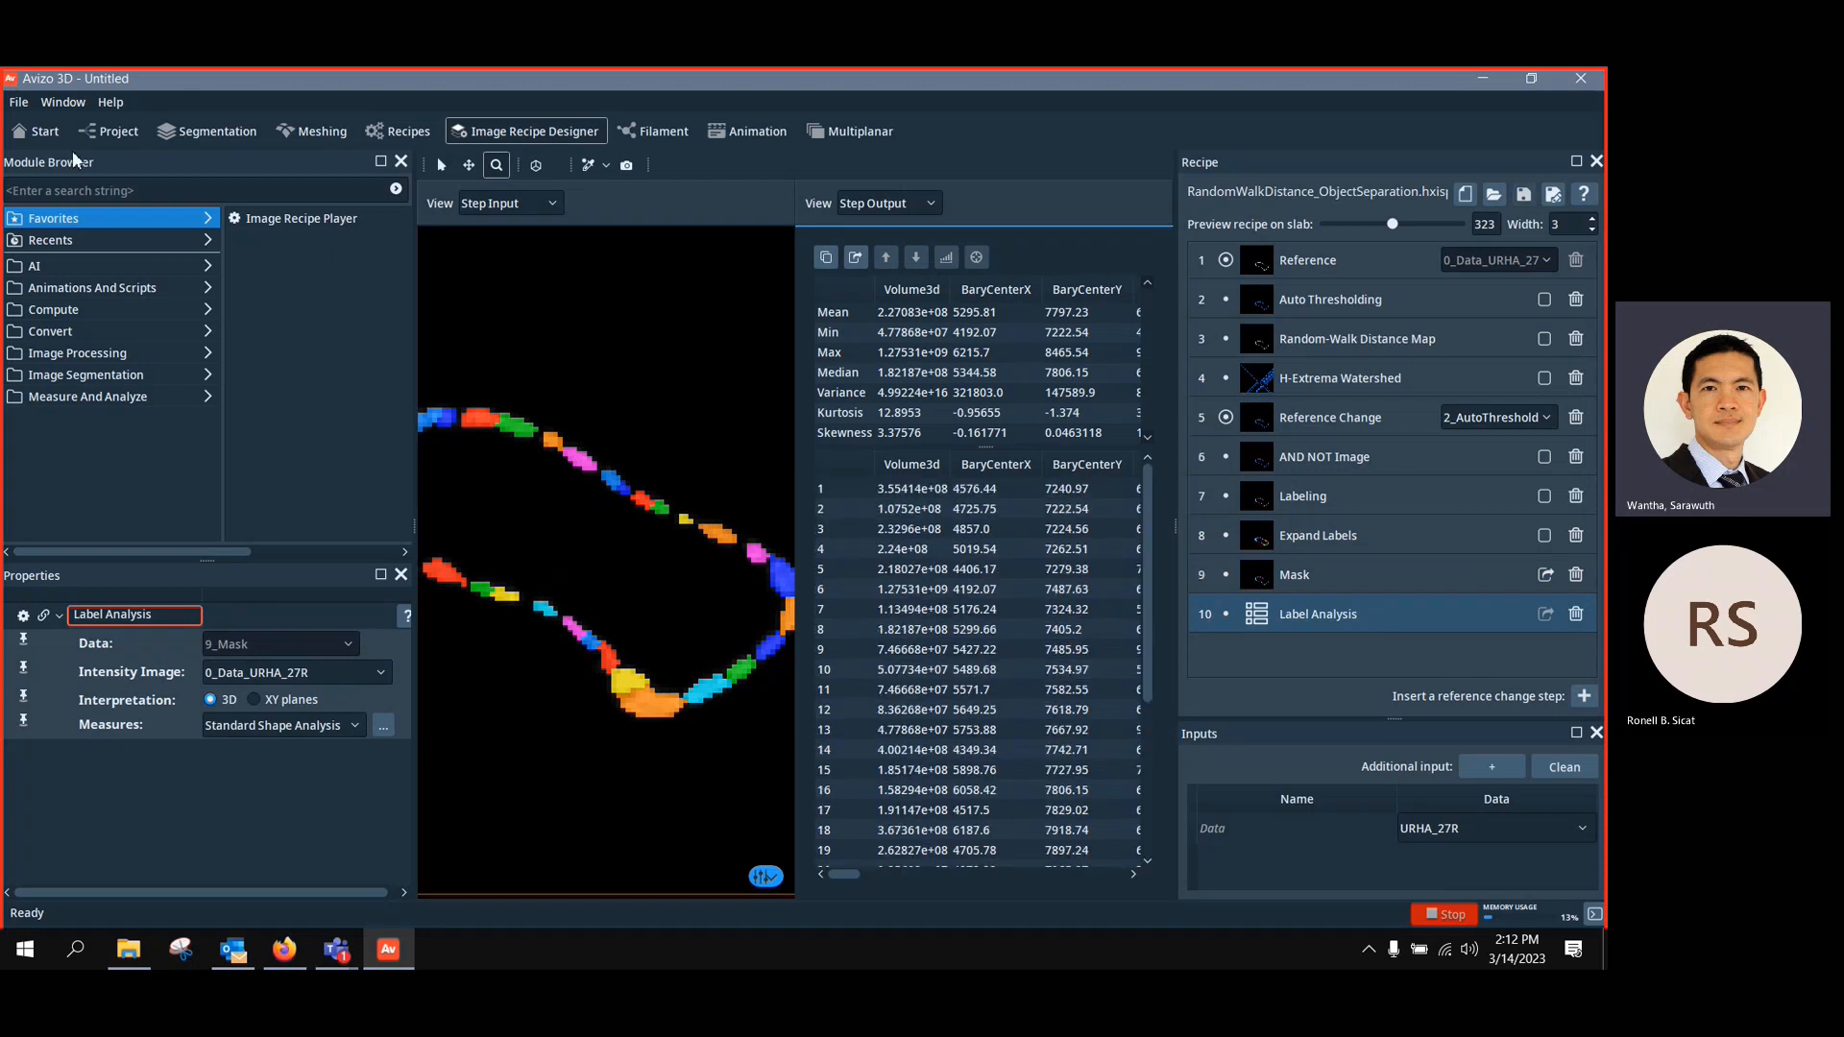
Return to the project workspace and attach an Image Recipe Player to URHA_27R
click(115, 131)
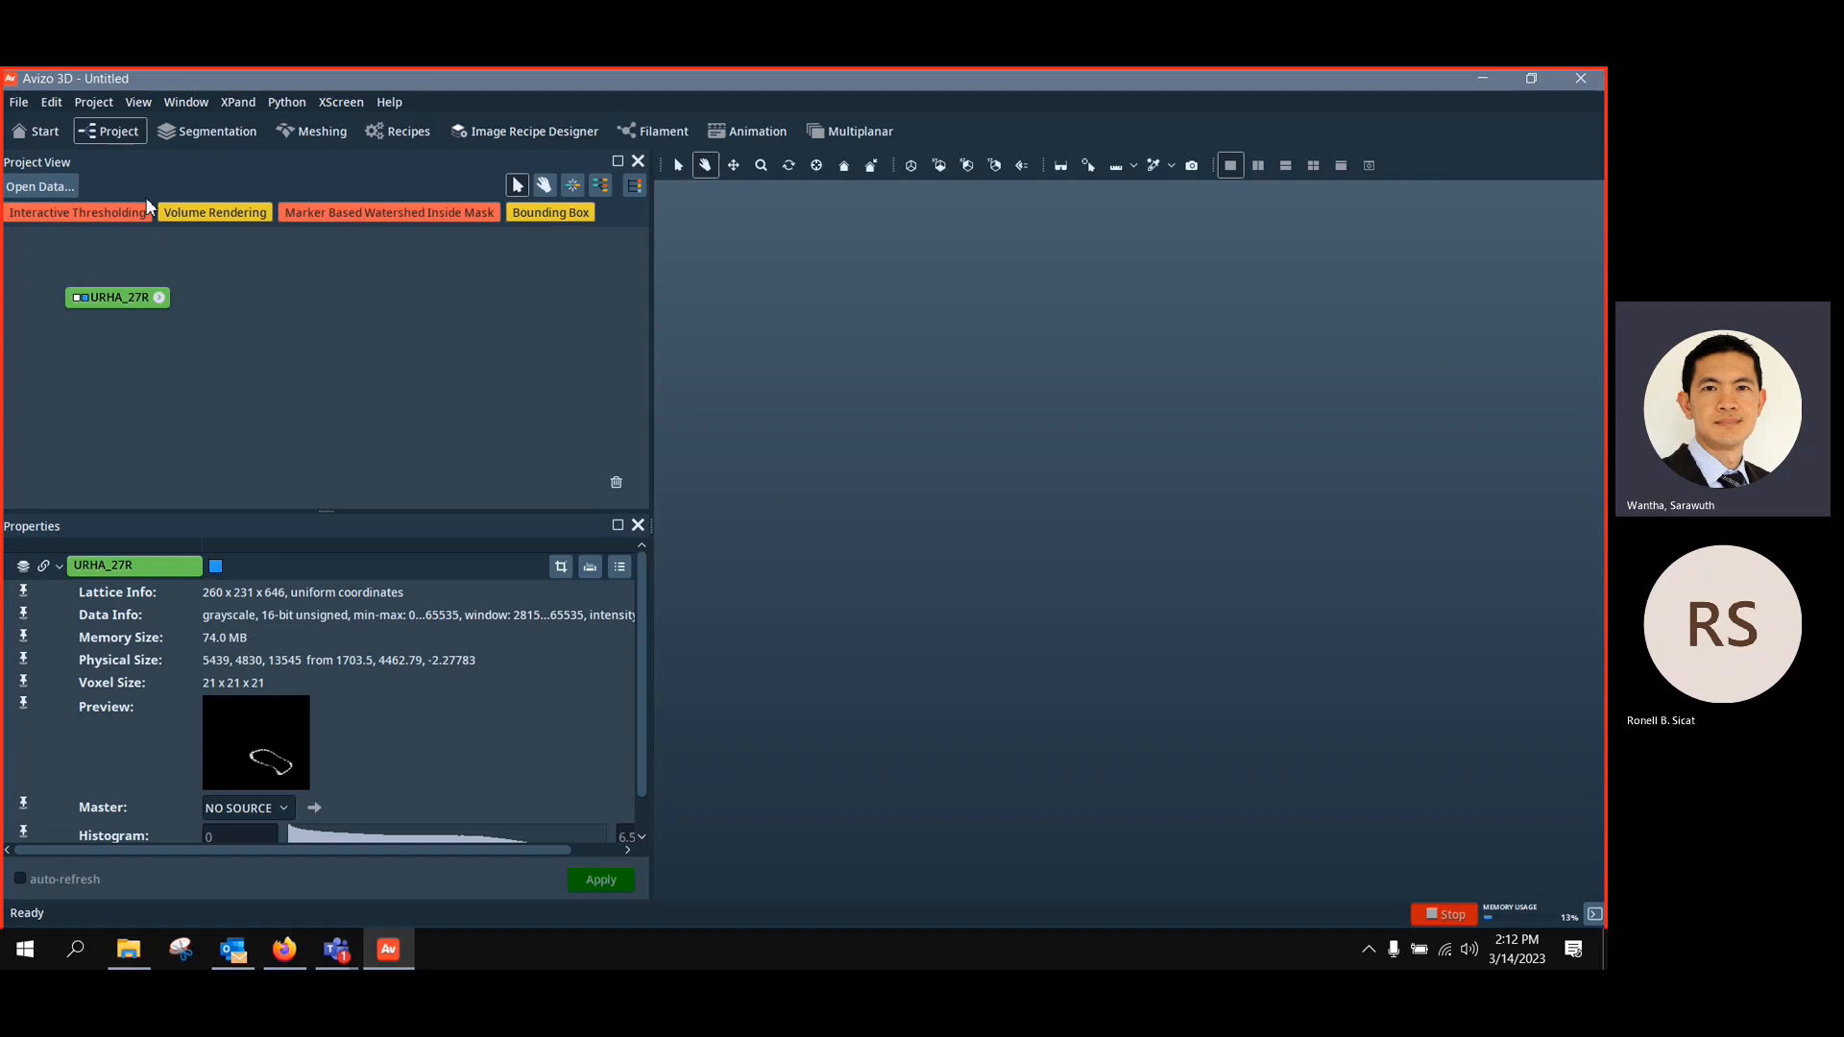
right_click(109, 296)
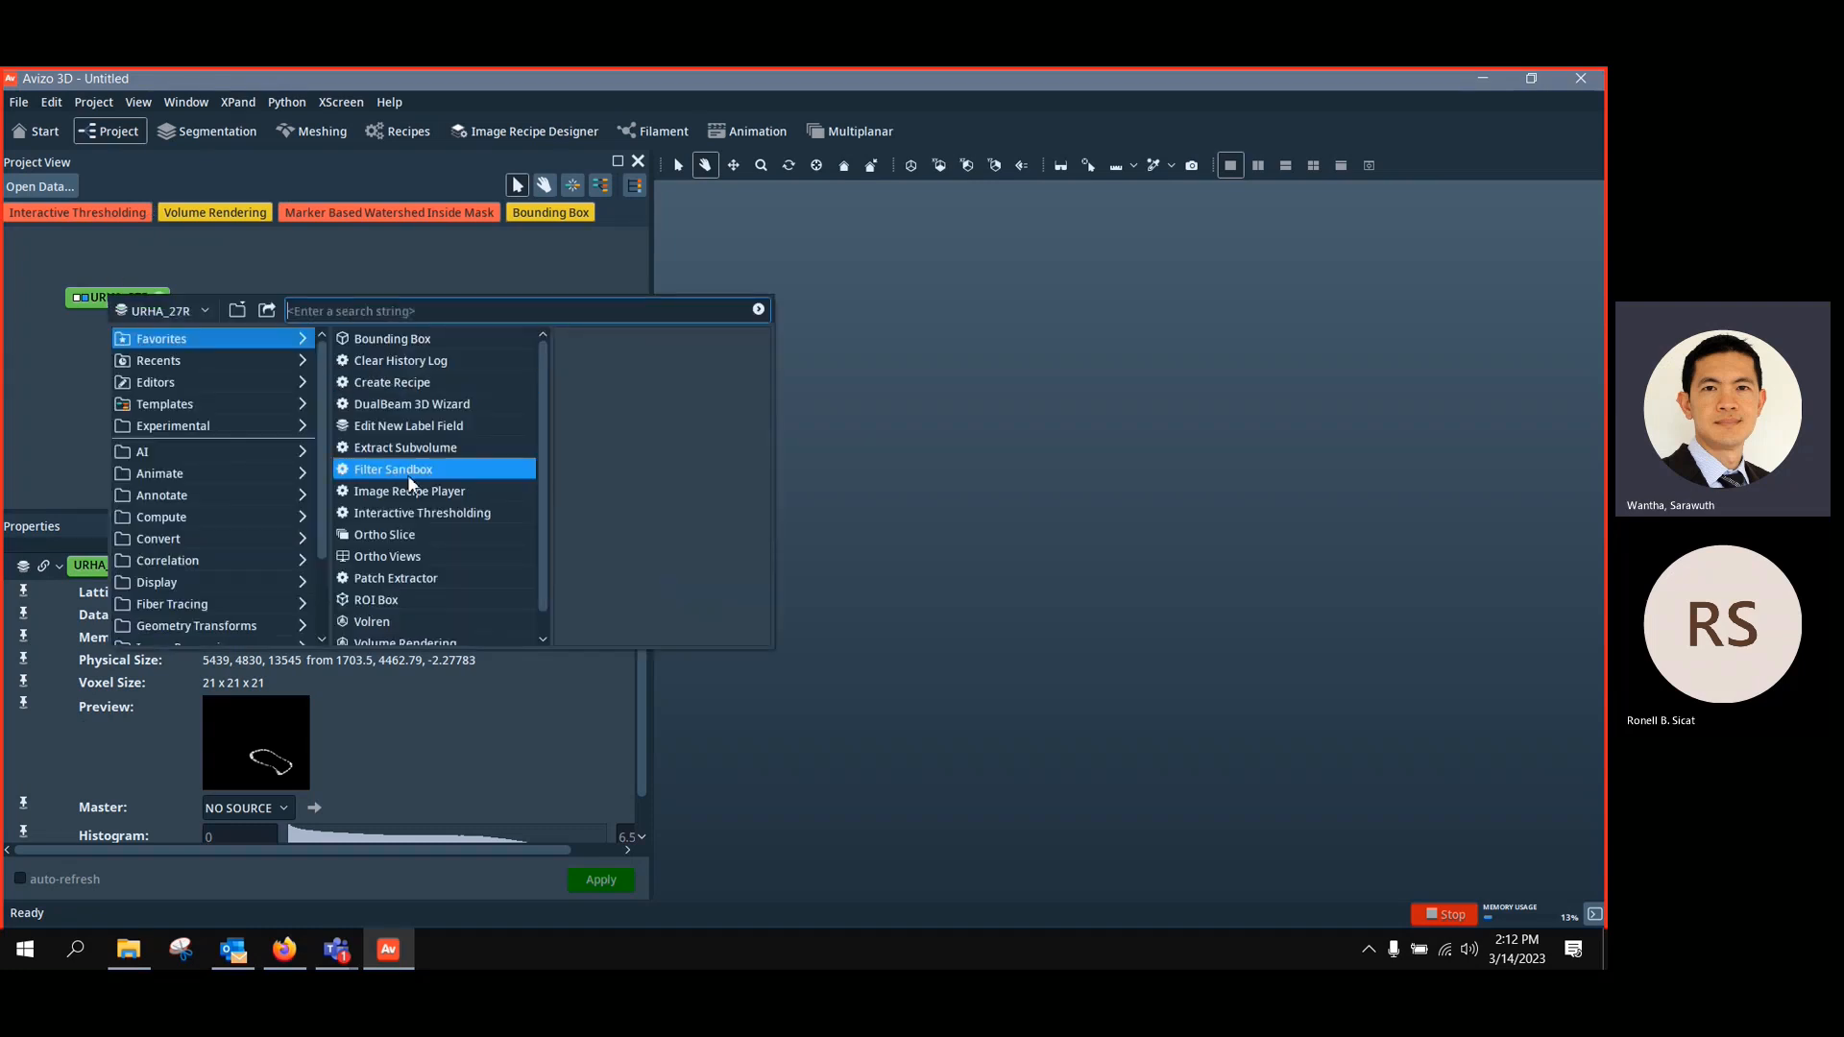
click(454, 505)
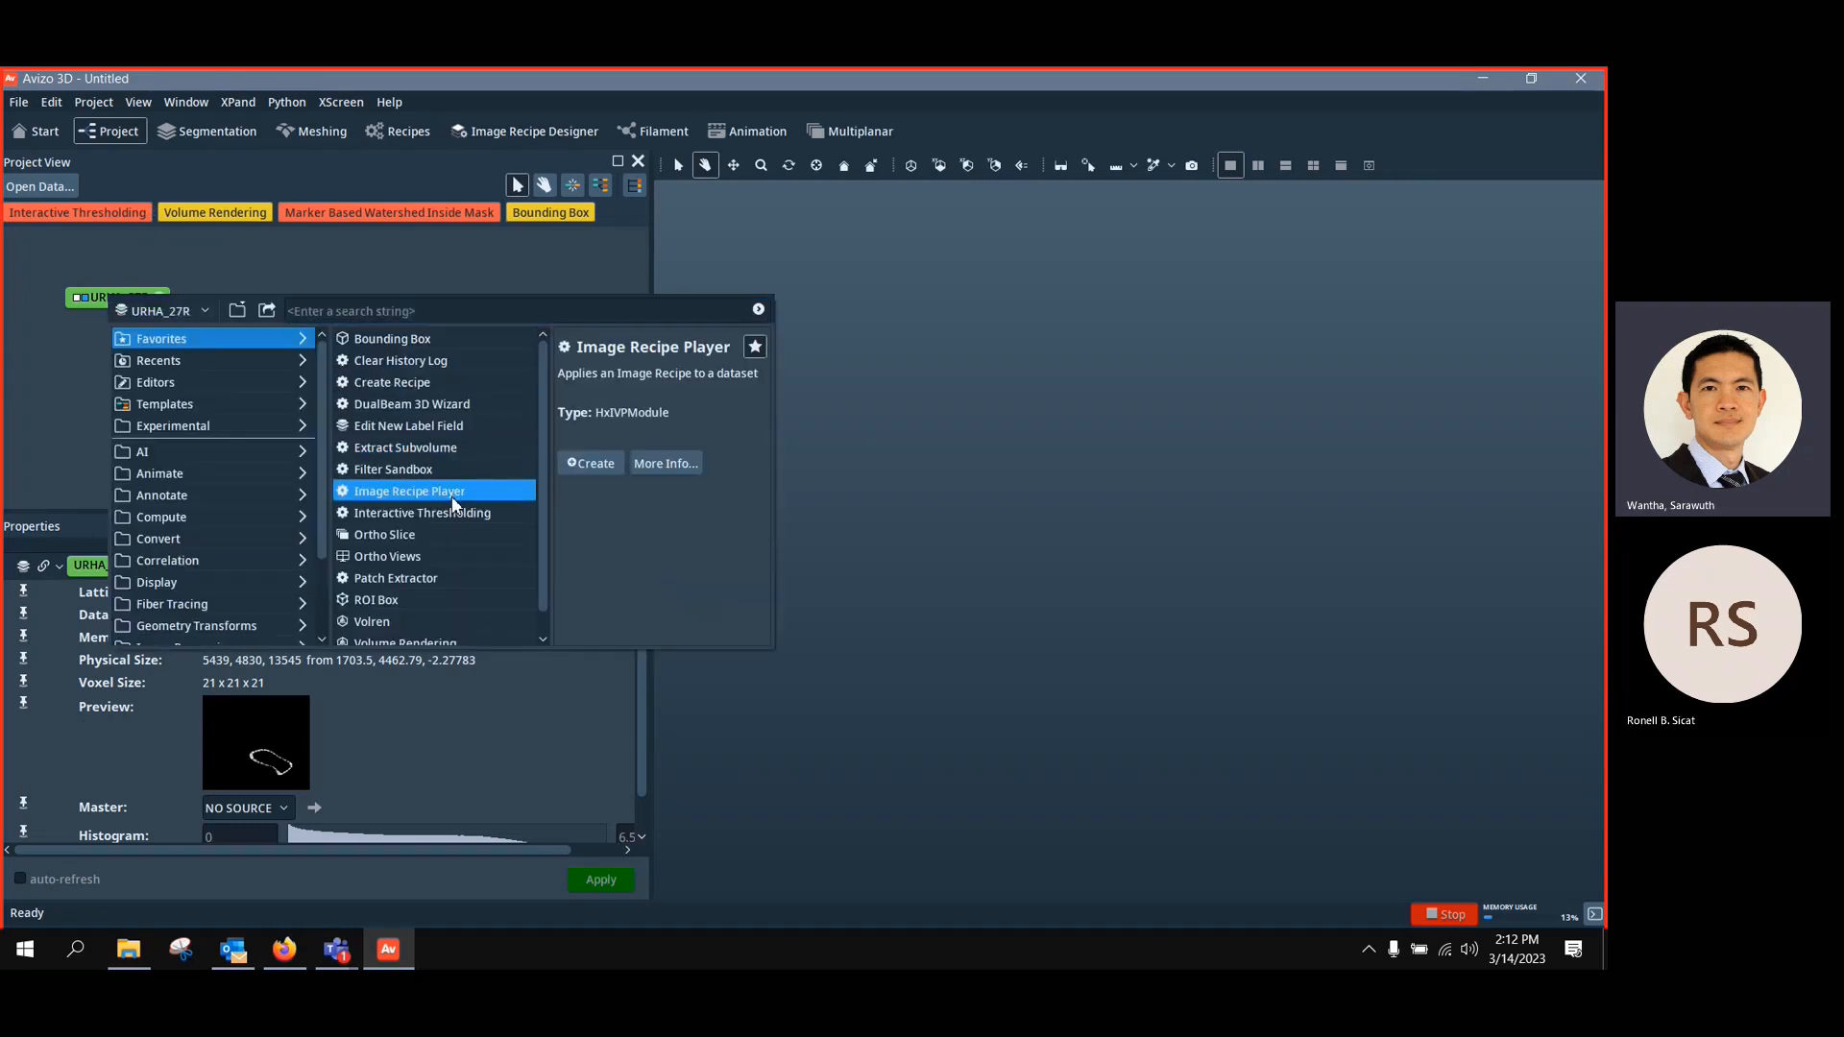
click(591, 464)
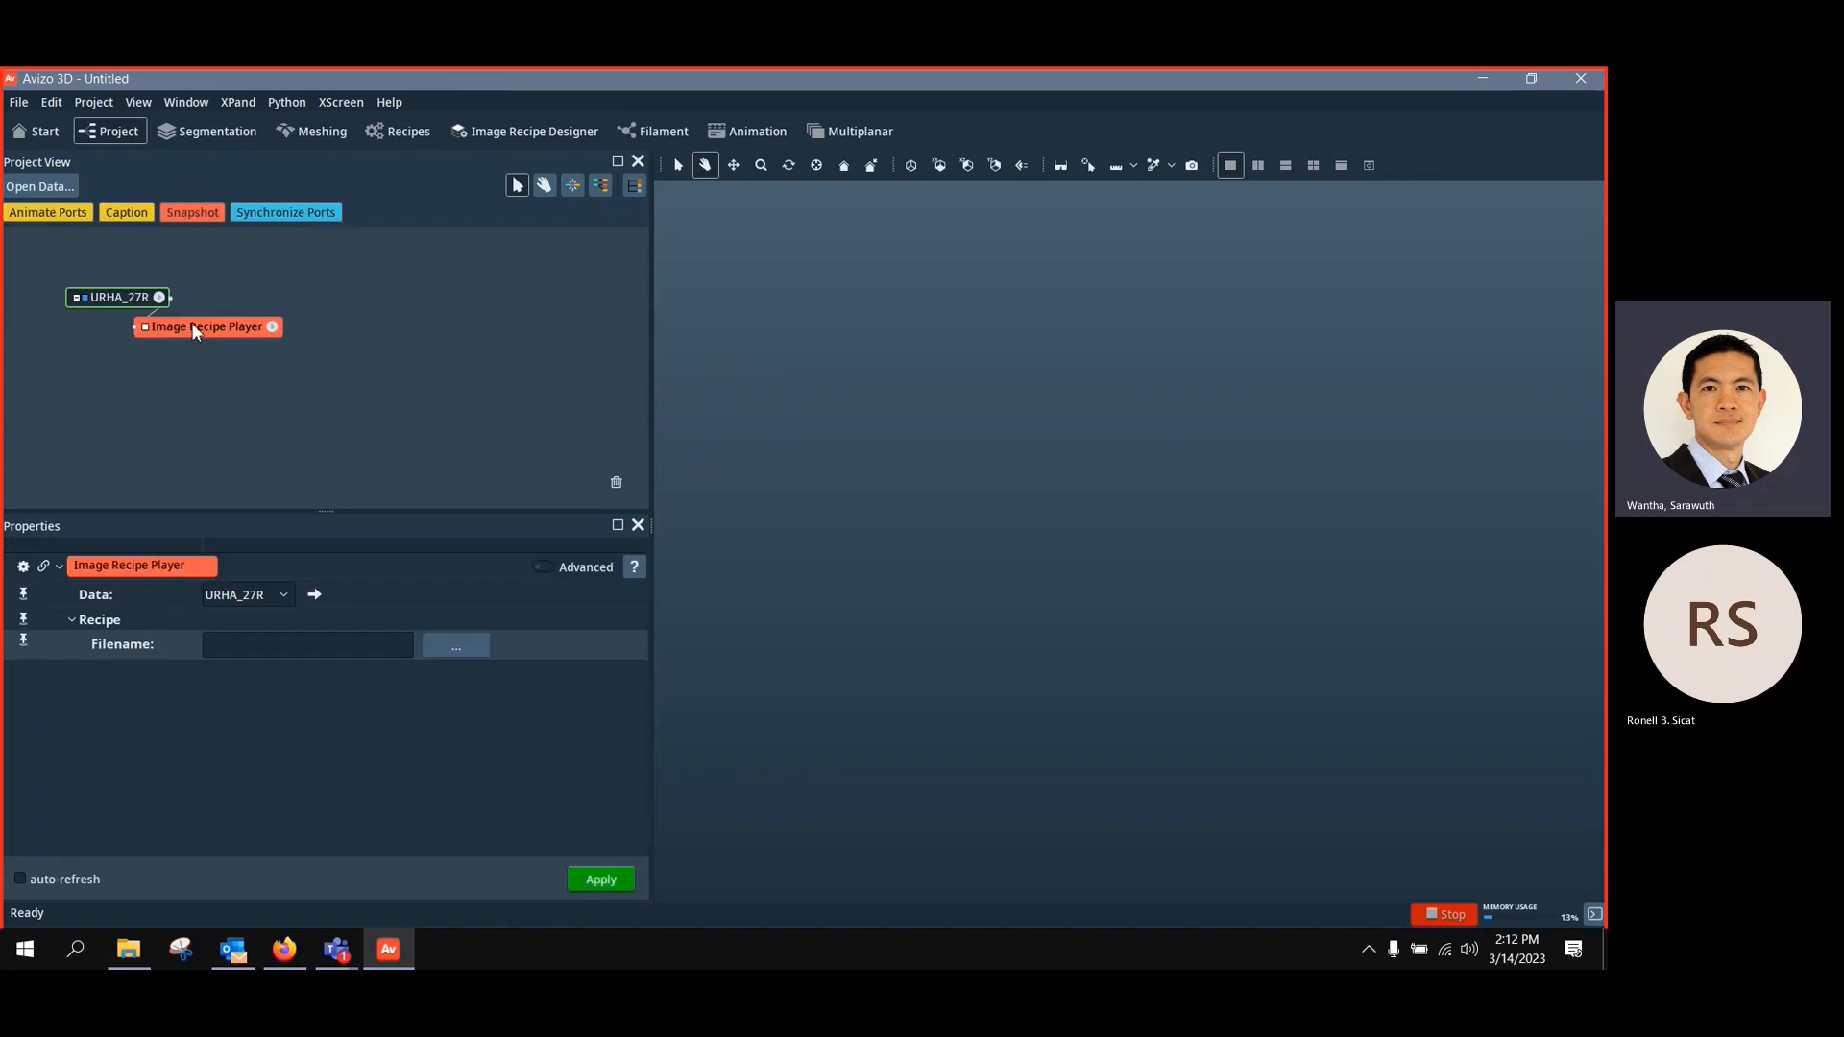
Load RandomWalkDistance_ObjectSeparation.hxisp from the 2022-11-03 webinar's demo recipes folder under Documents/Workshops into the Image Recipe Player and run it
click(452, 641)
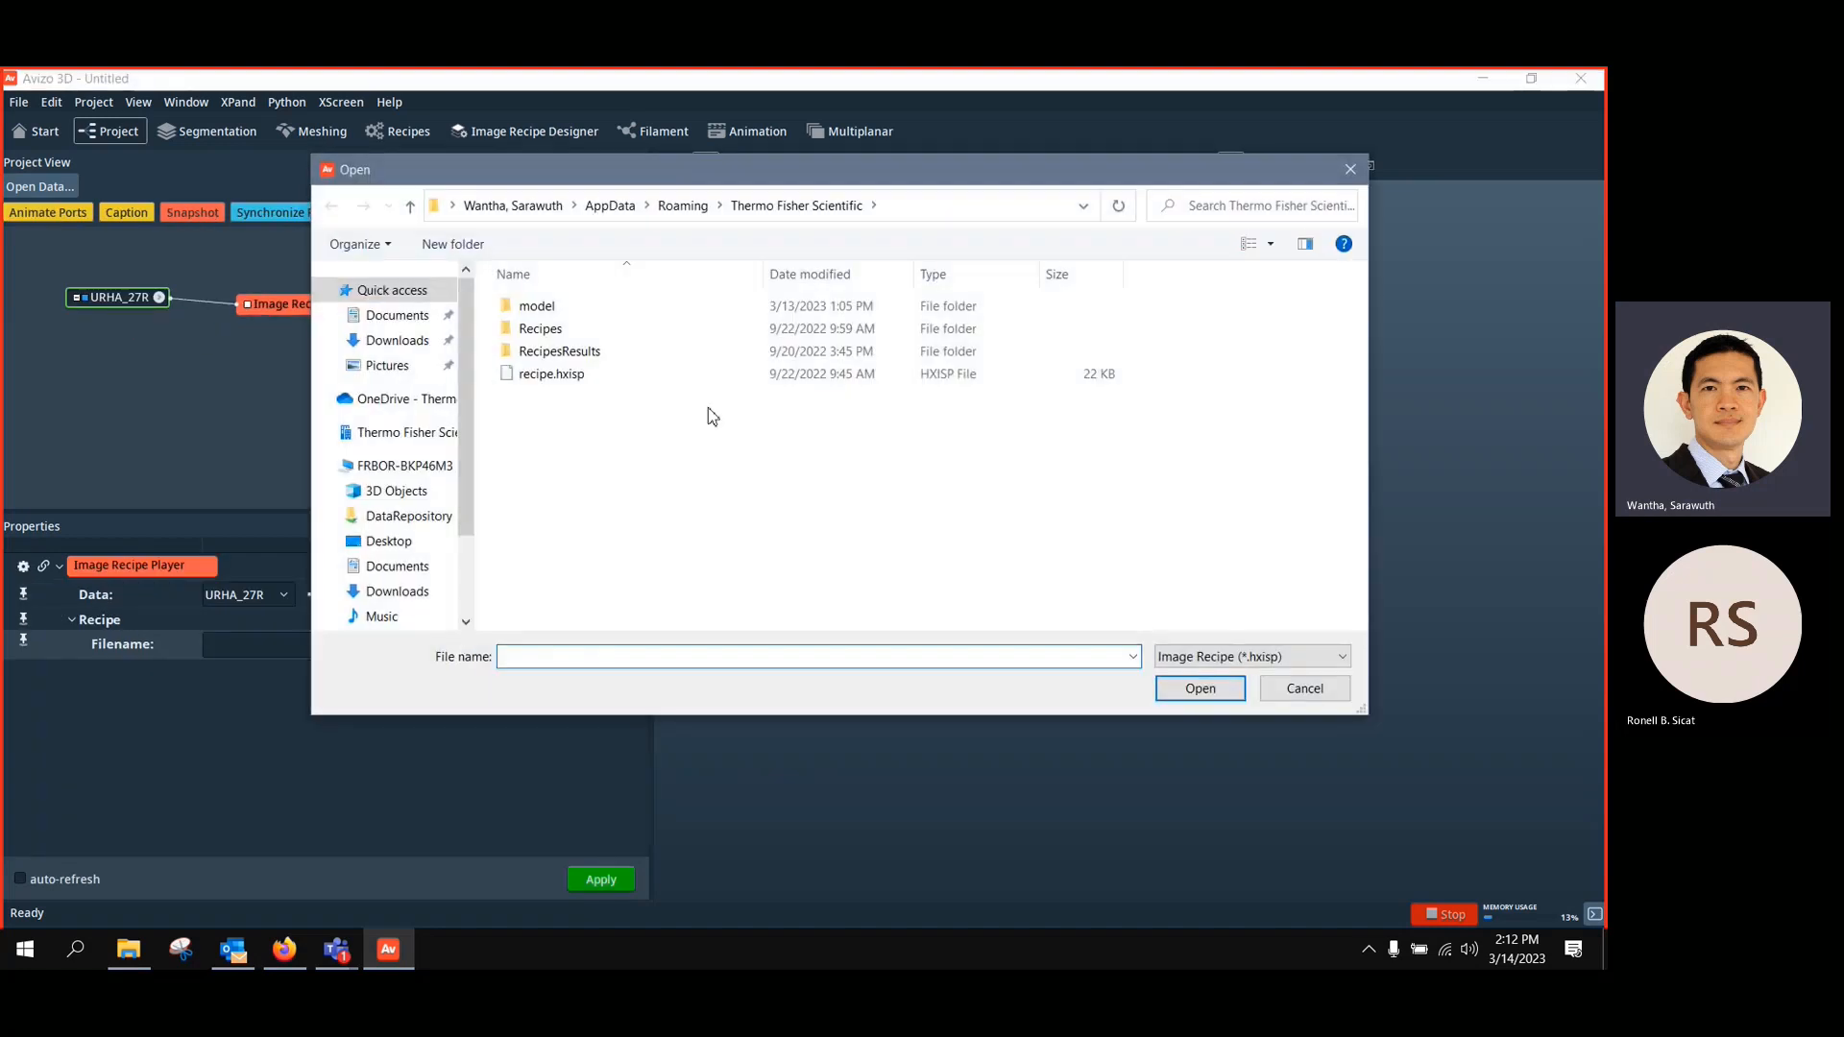
click(397, 566)
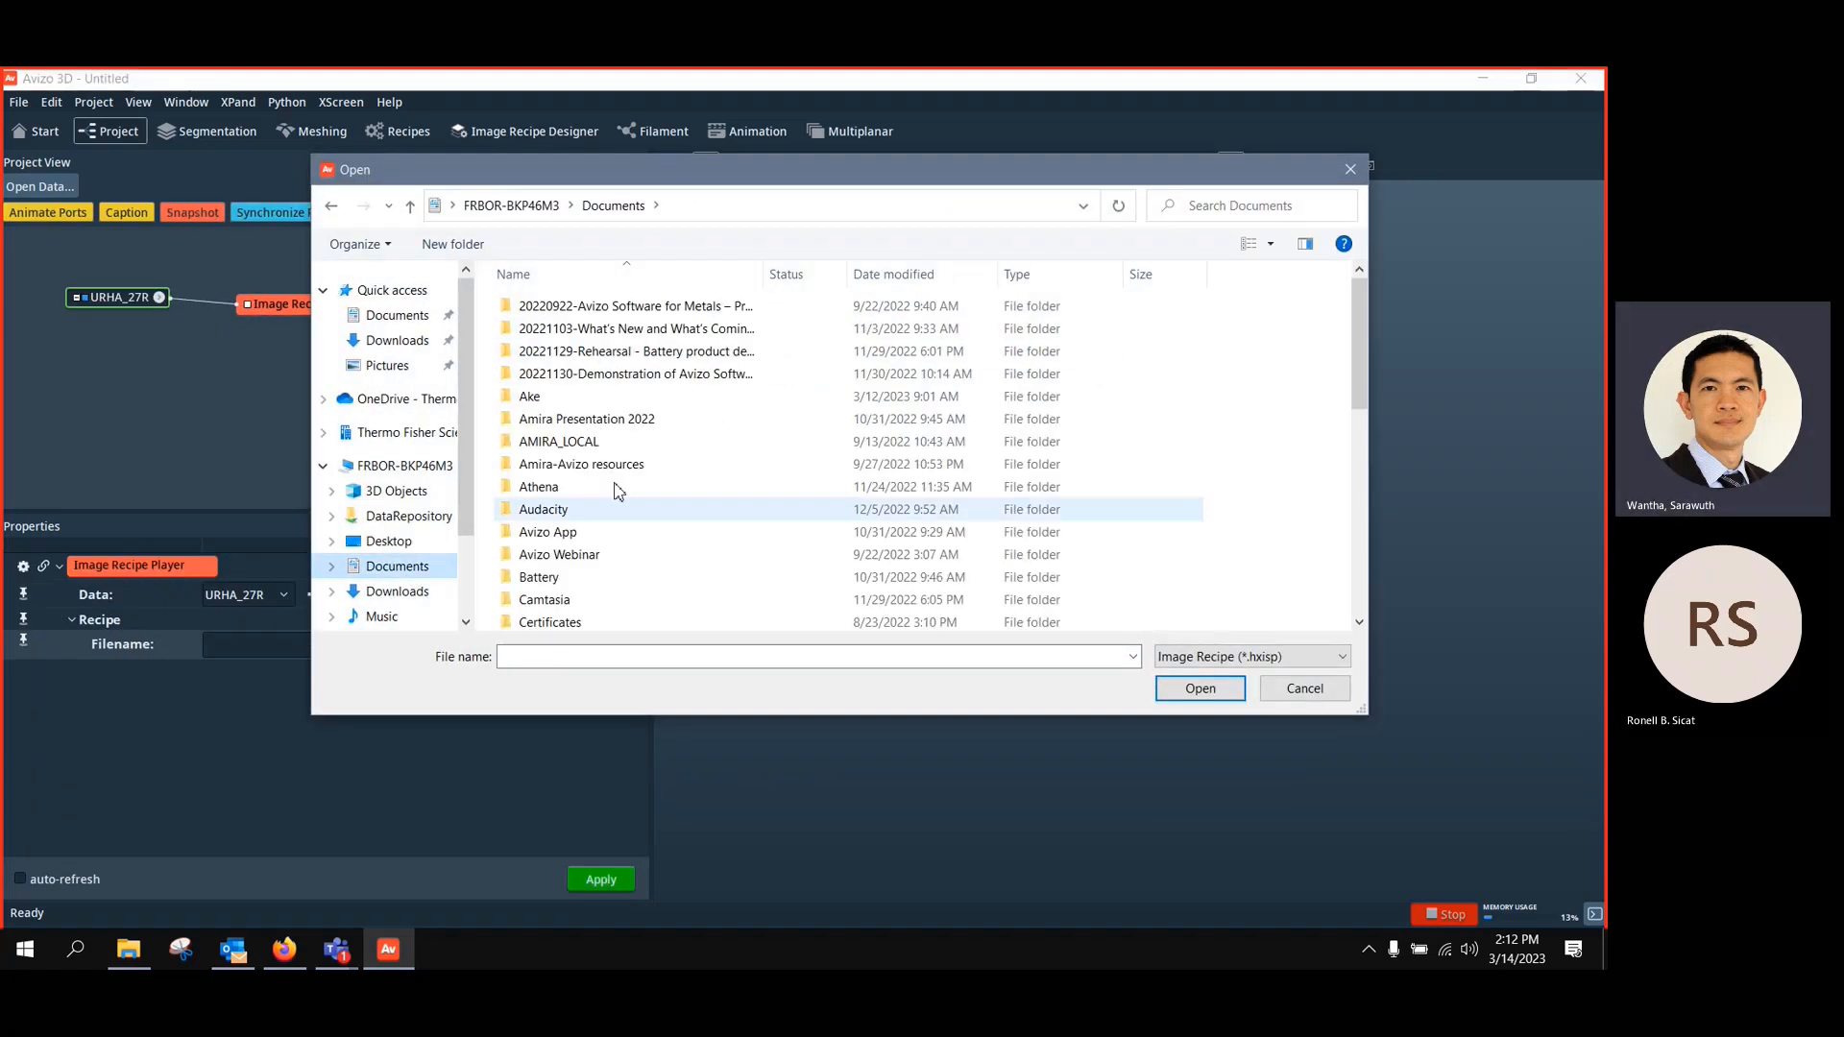
scroll(662, 471, down, 3)
scroll(663, 478, down, 4)
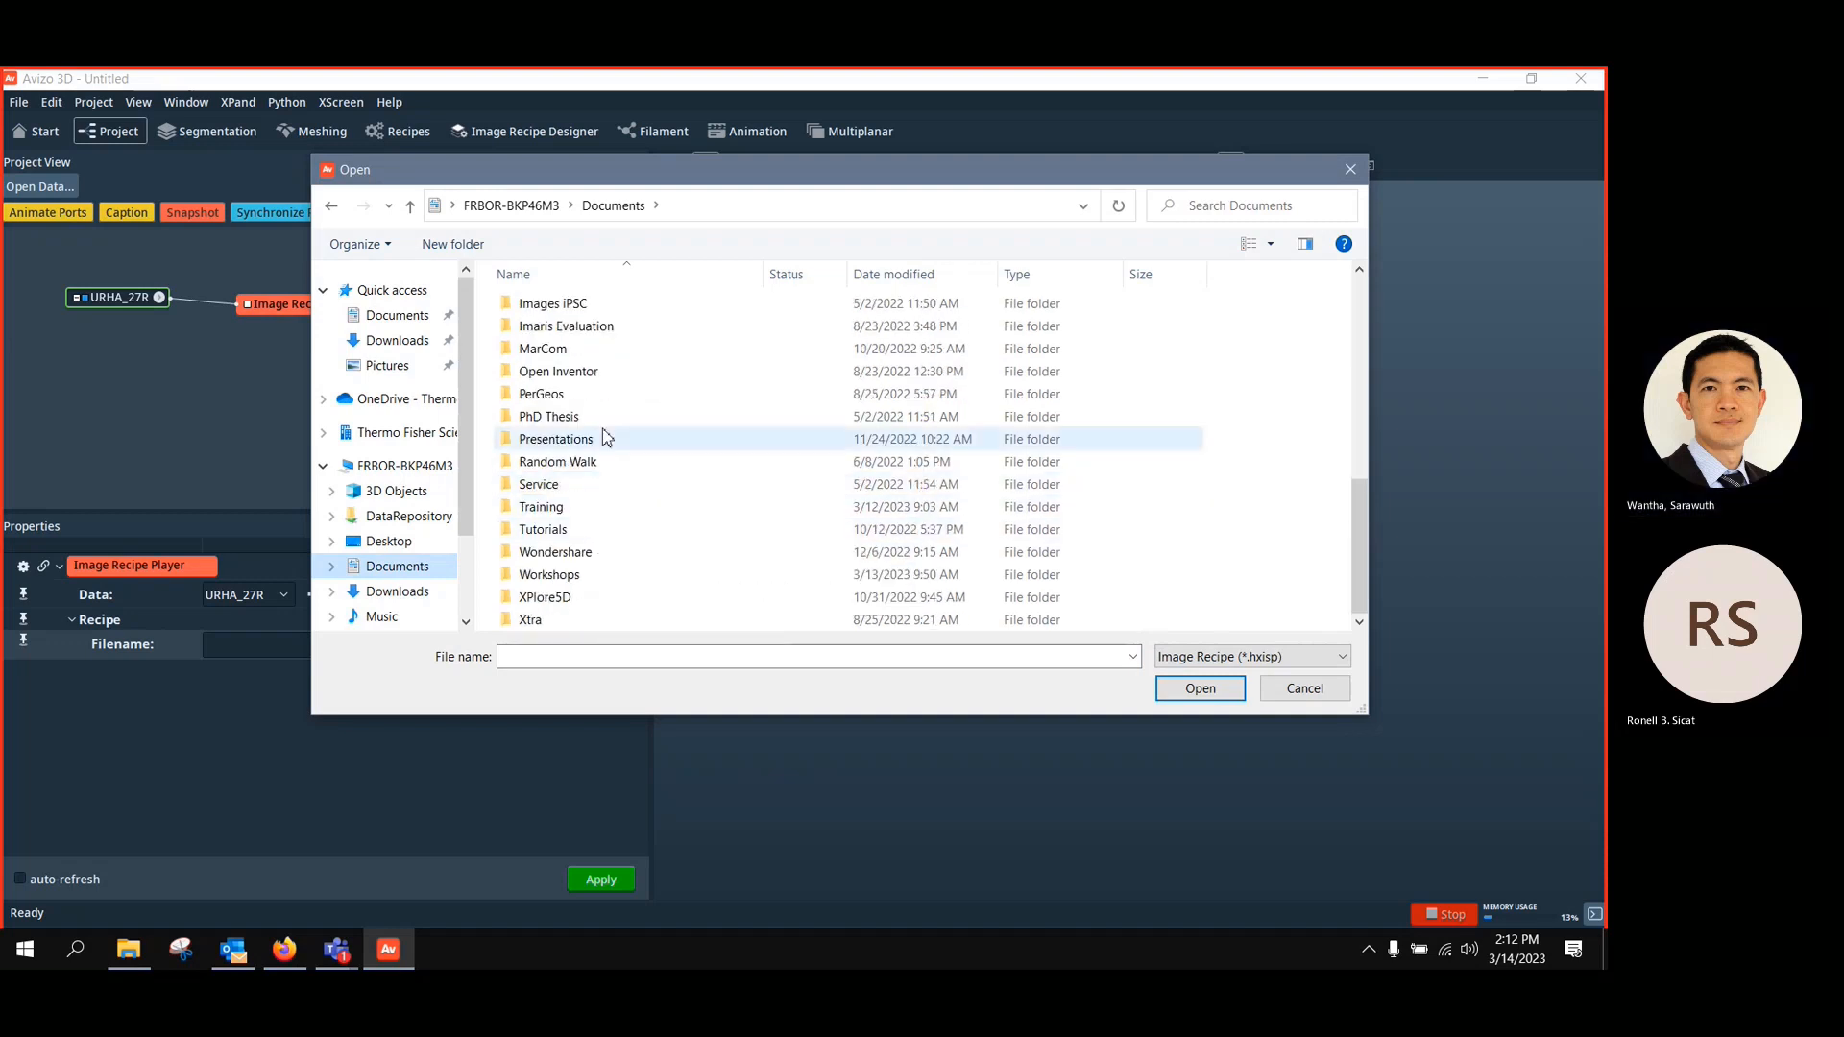
double_click(576, 574)
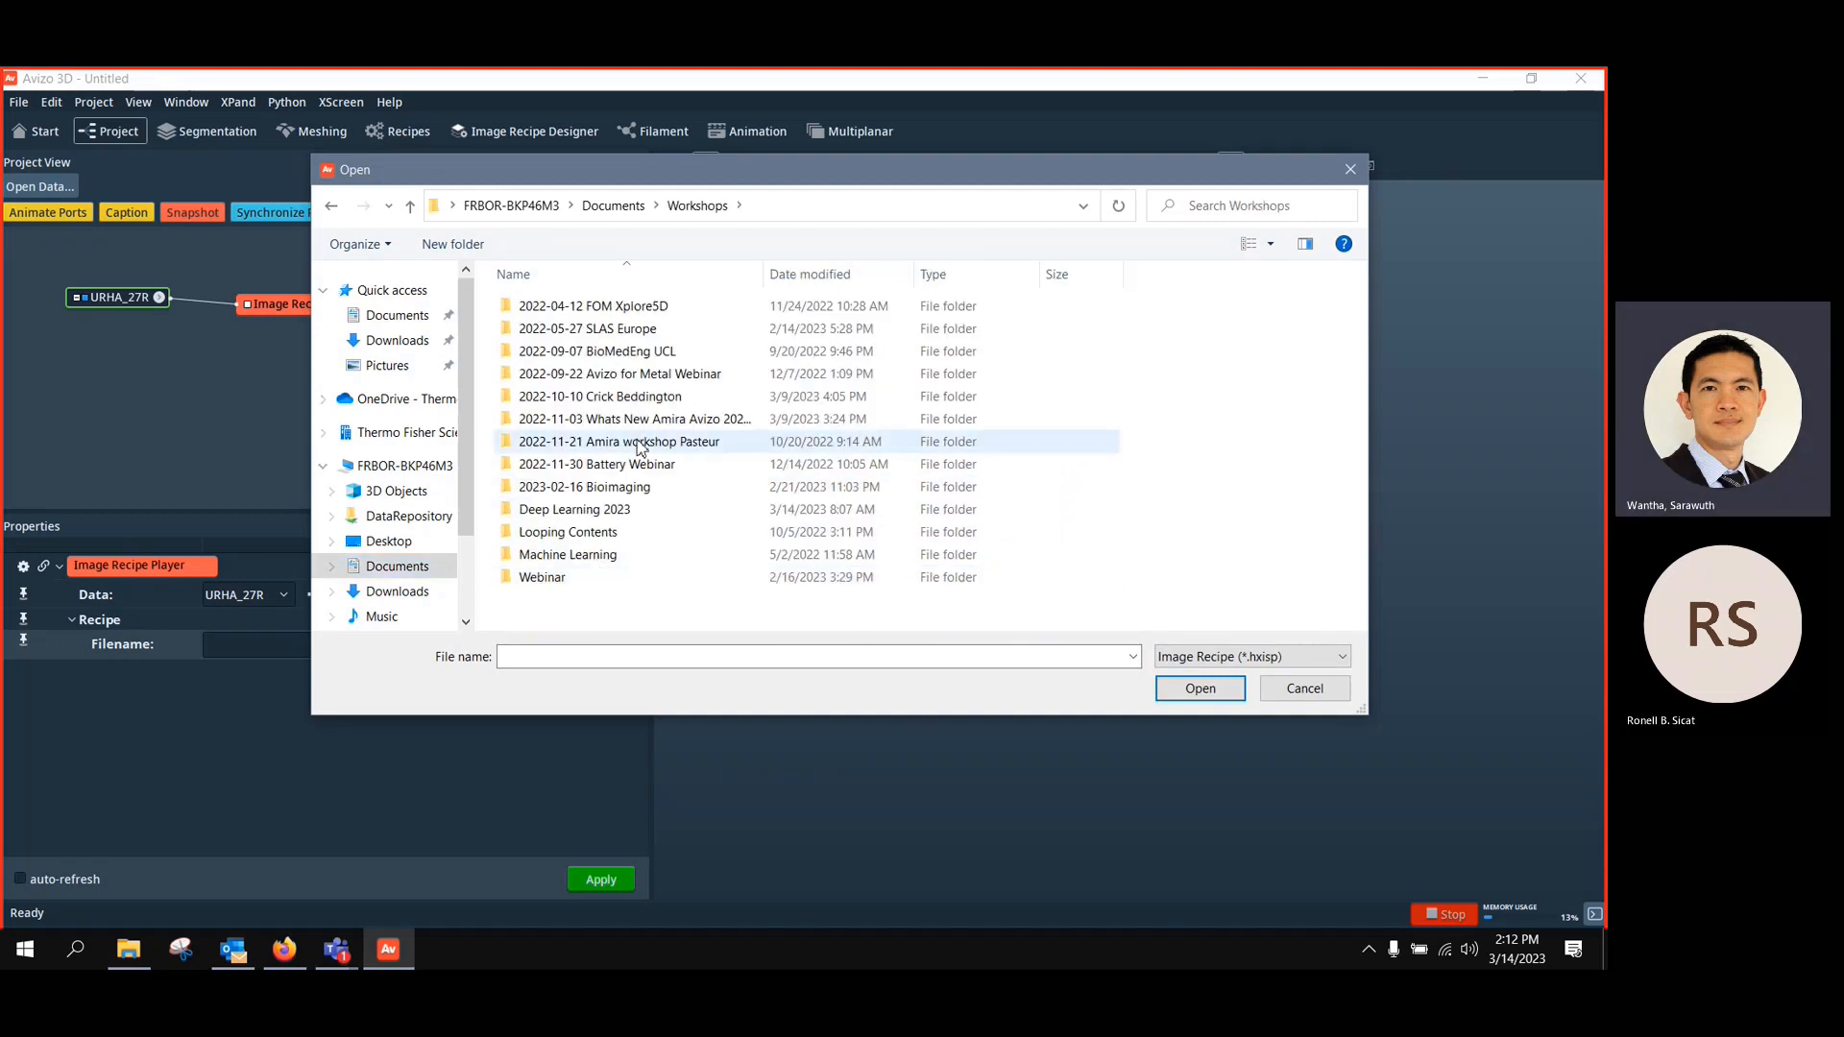
click(660, 428)
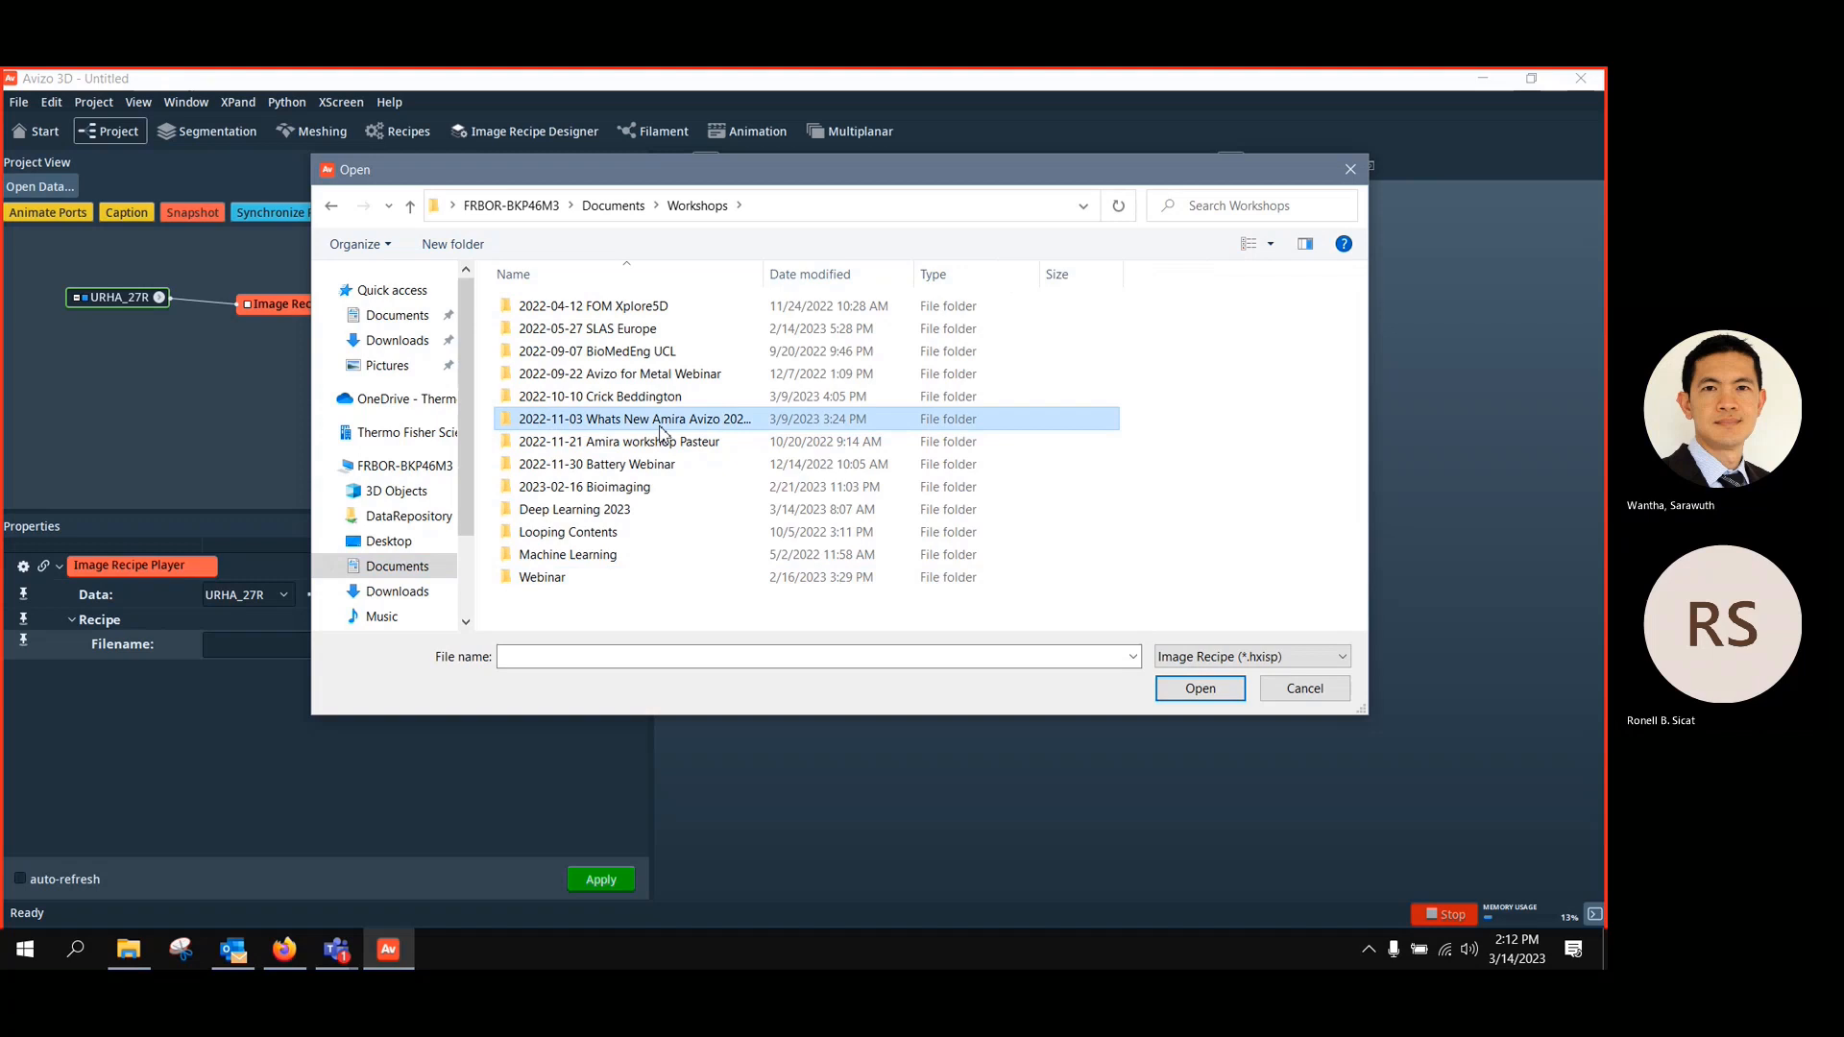
double_click(660, 430)
double_click(548, 332)
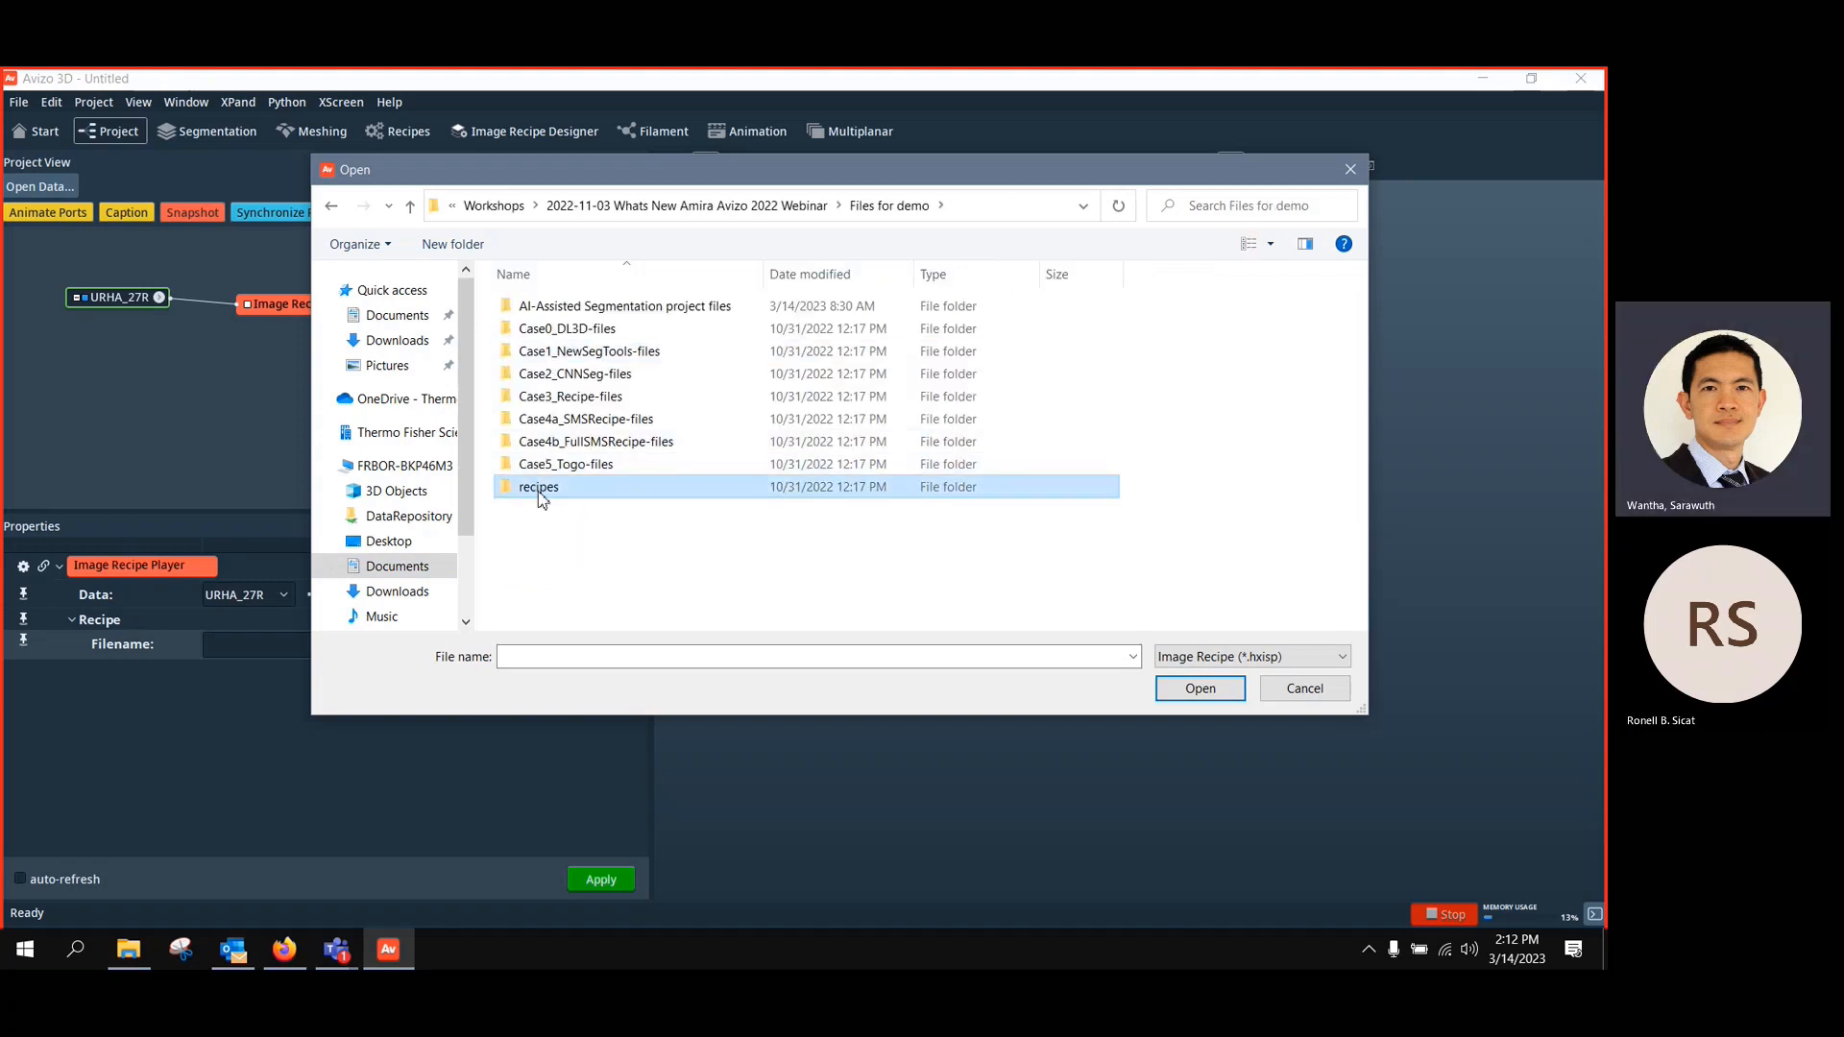
double_click(538, 487)
double_click(608, 427)
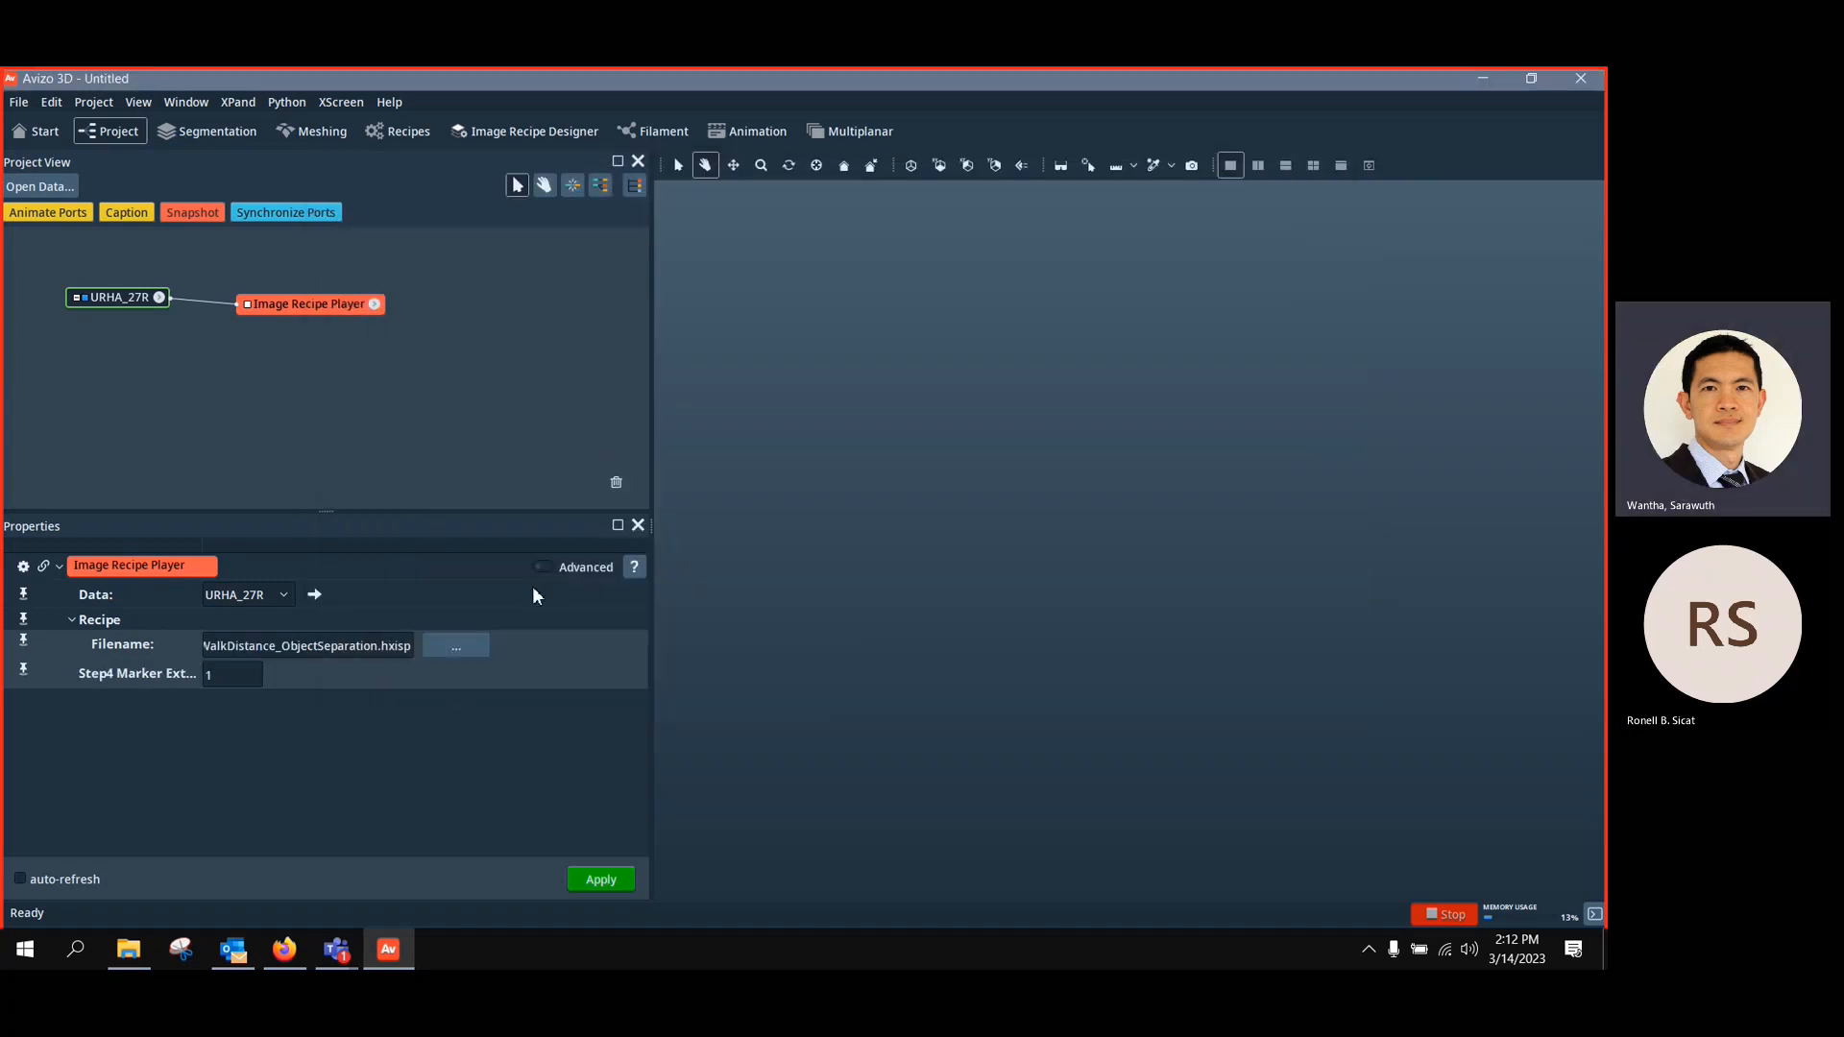
click(601, 879)
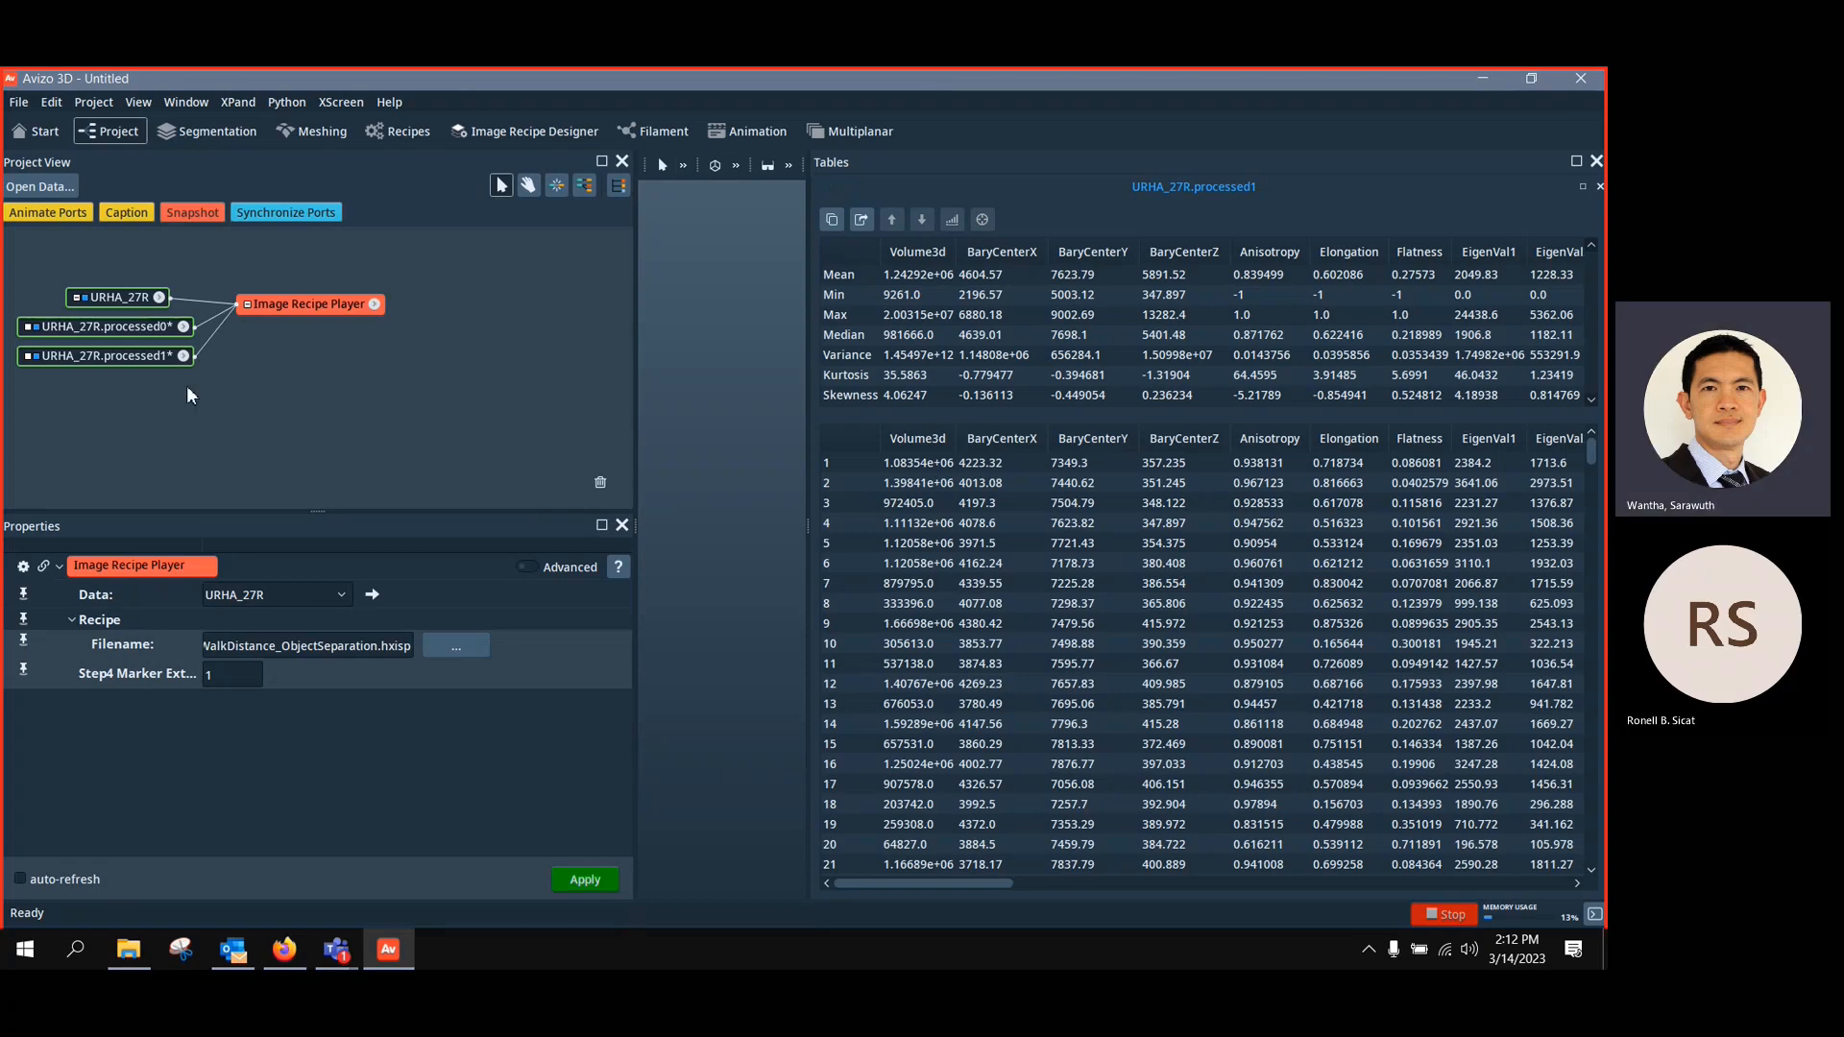
Close the measurement table and attach a Voxelized Rendering to the label result URHA_27R.processed0
mouse_move(142, 359)
mouse_down()
mouse_move(151, 406)
mouse_move(157, 377)
mouse_up()
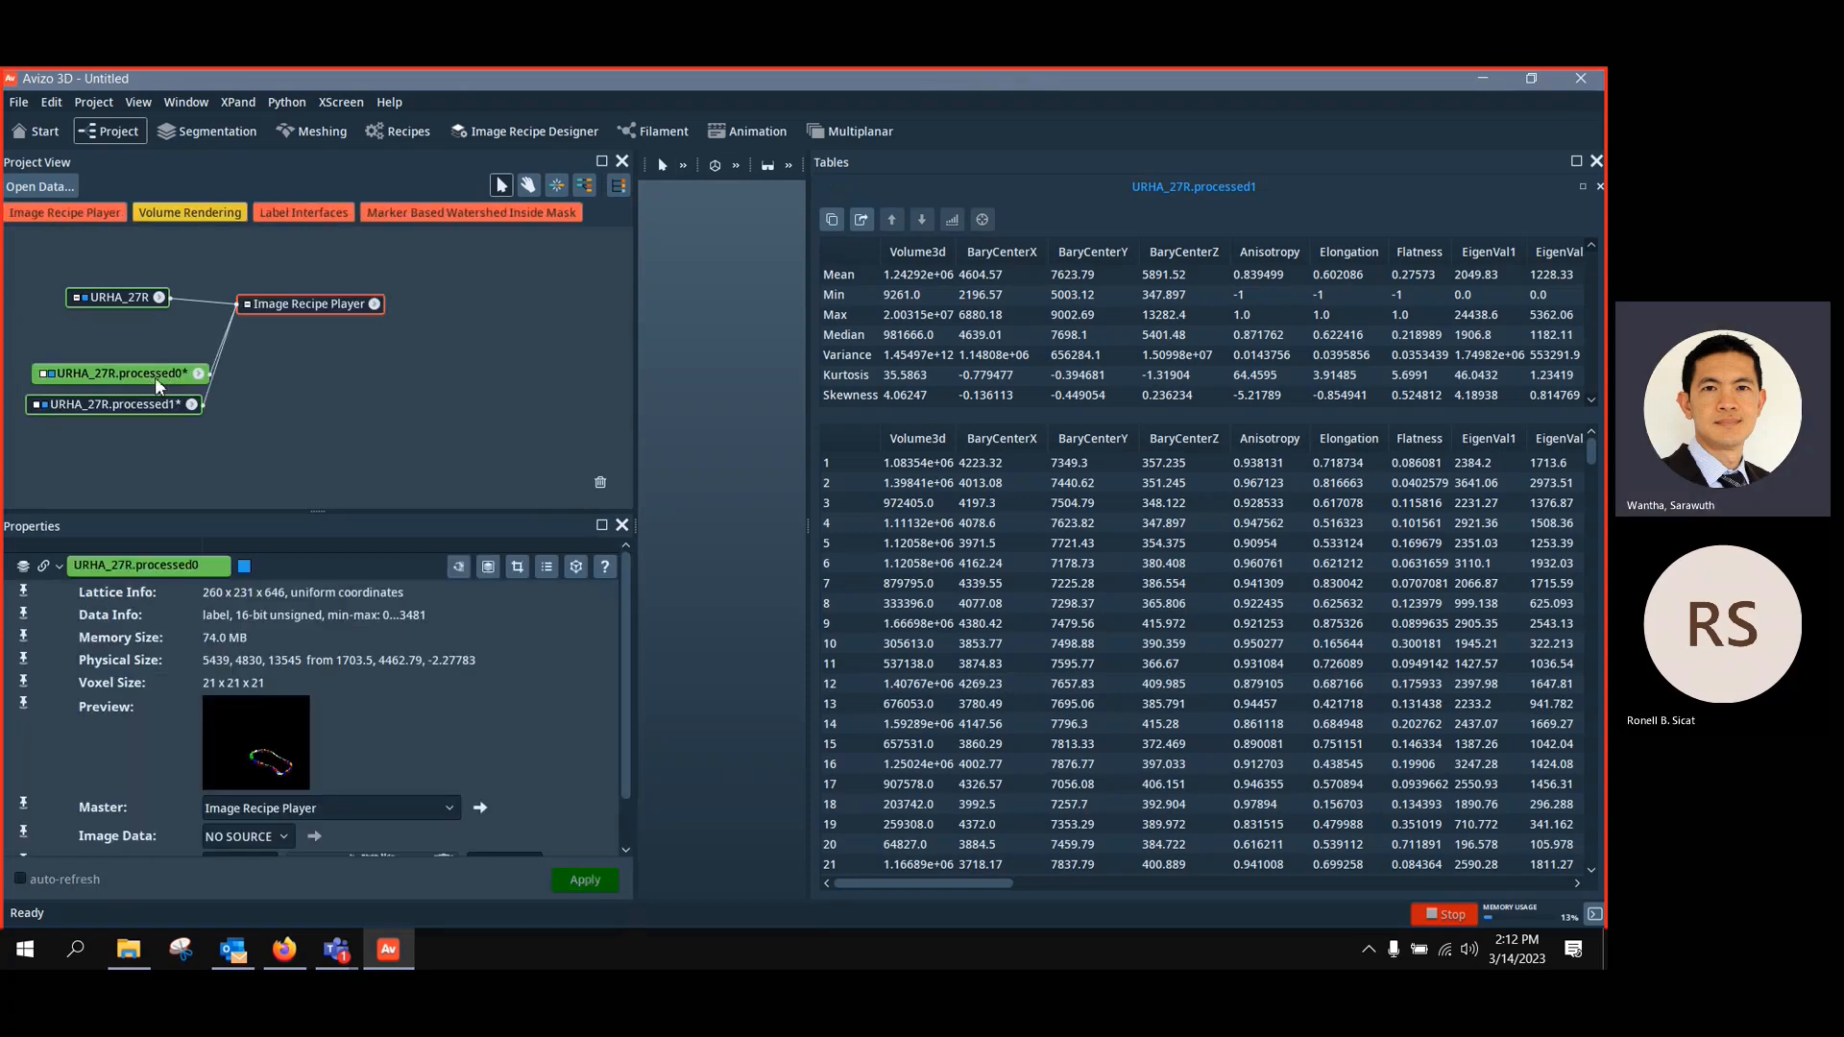
right_click(154, 376)
click(1599, 182)
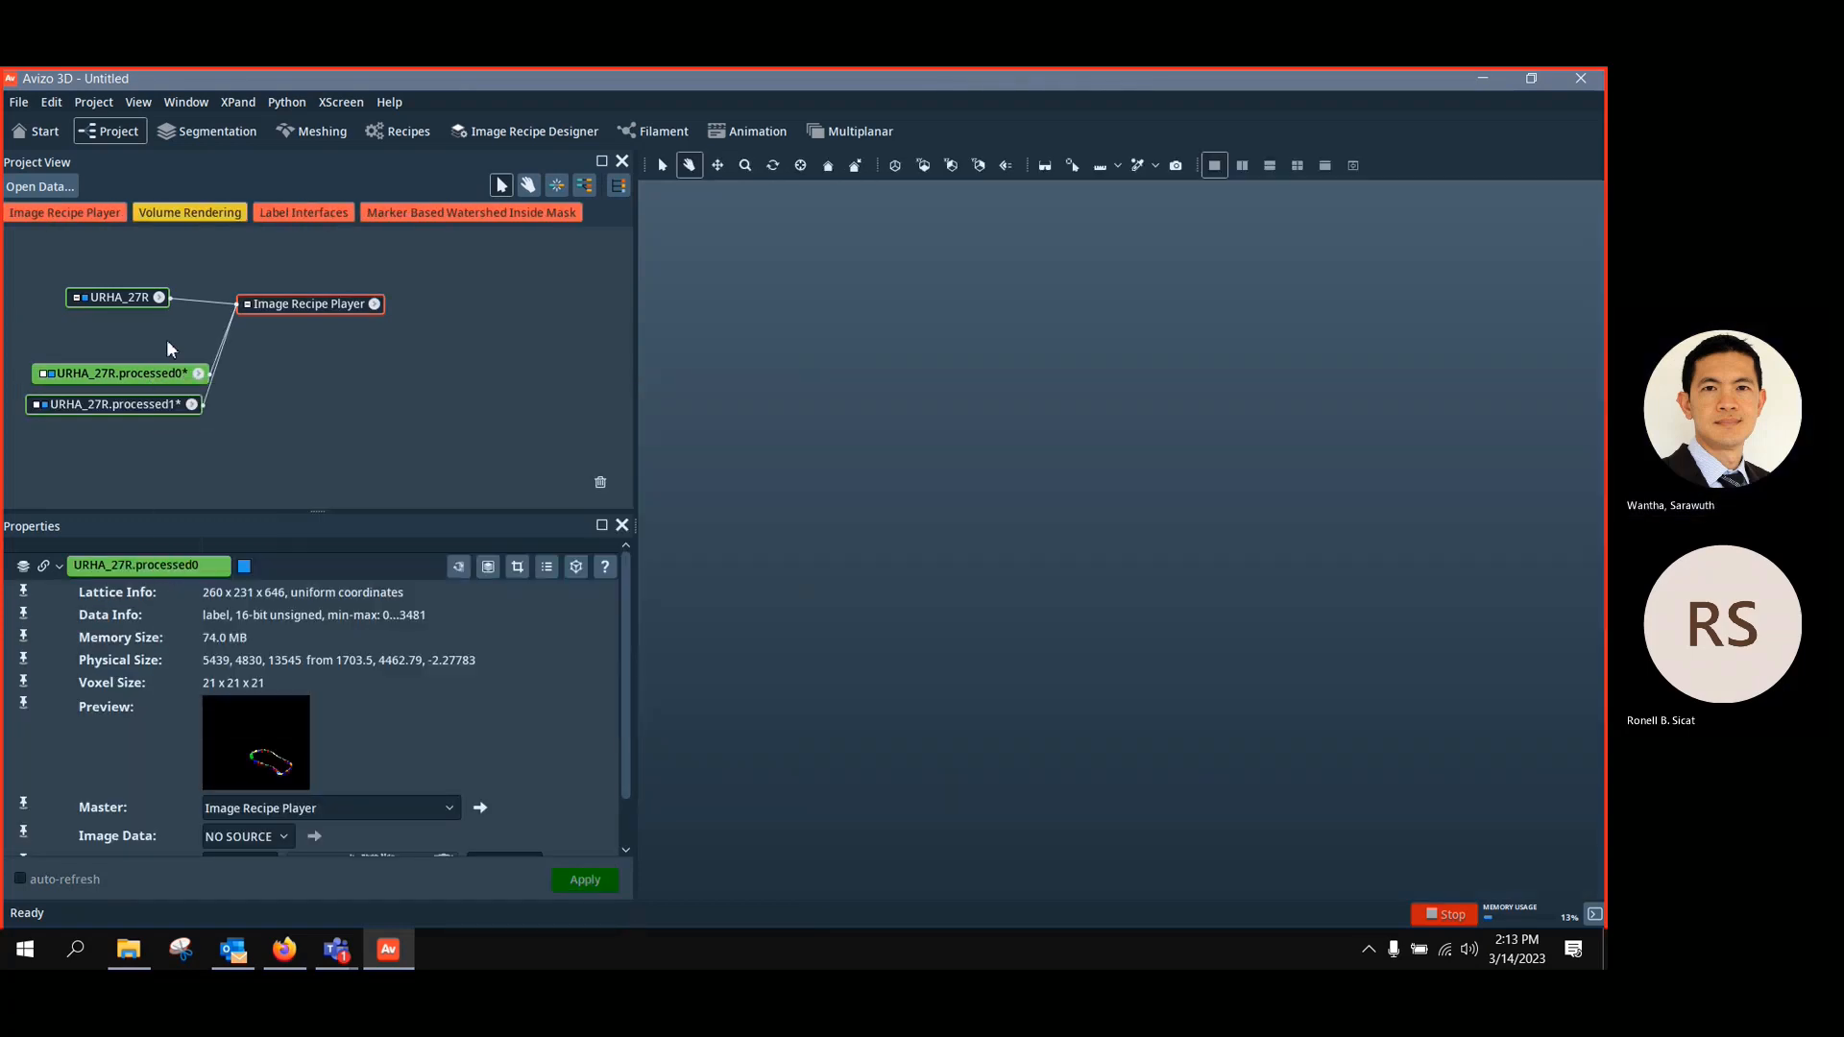
right_click(158, 372)
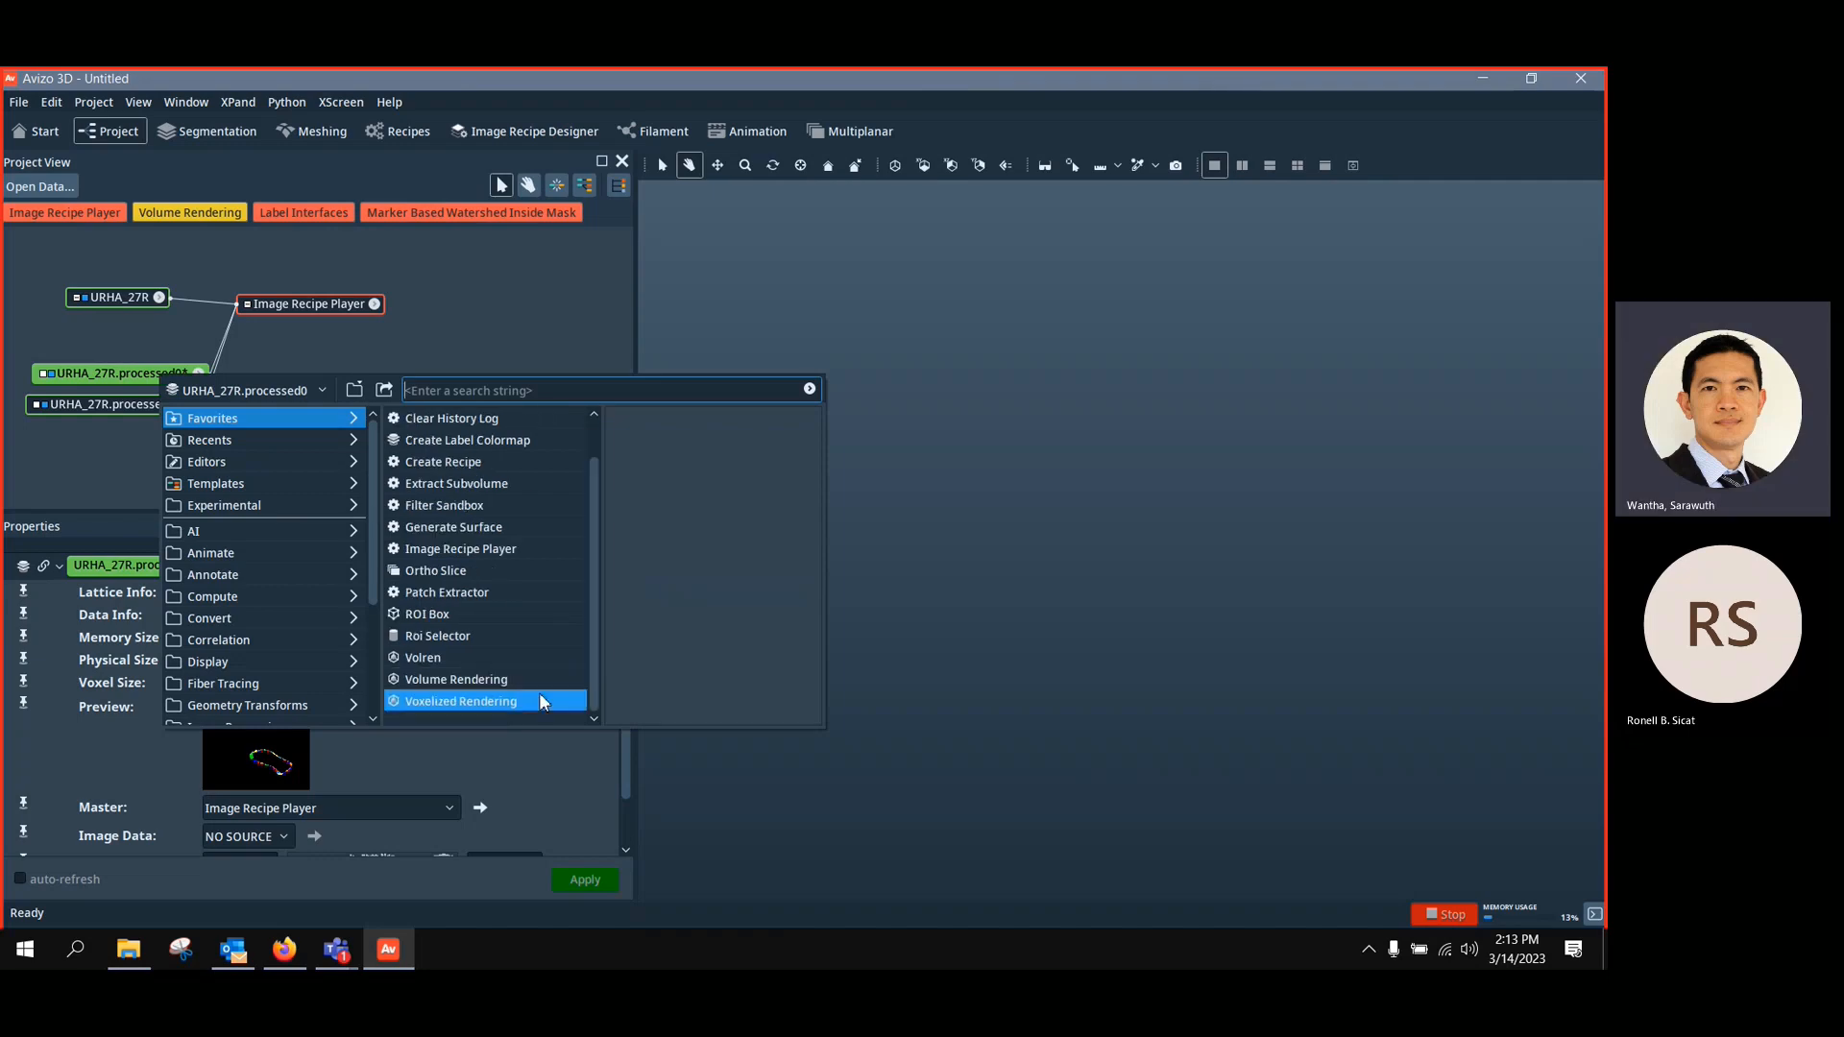
click(499, 699)
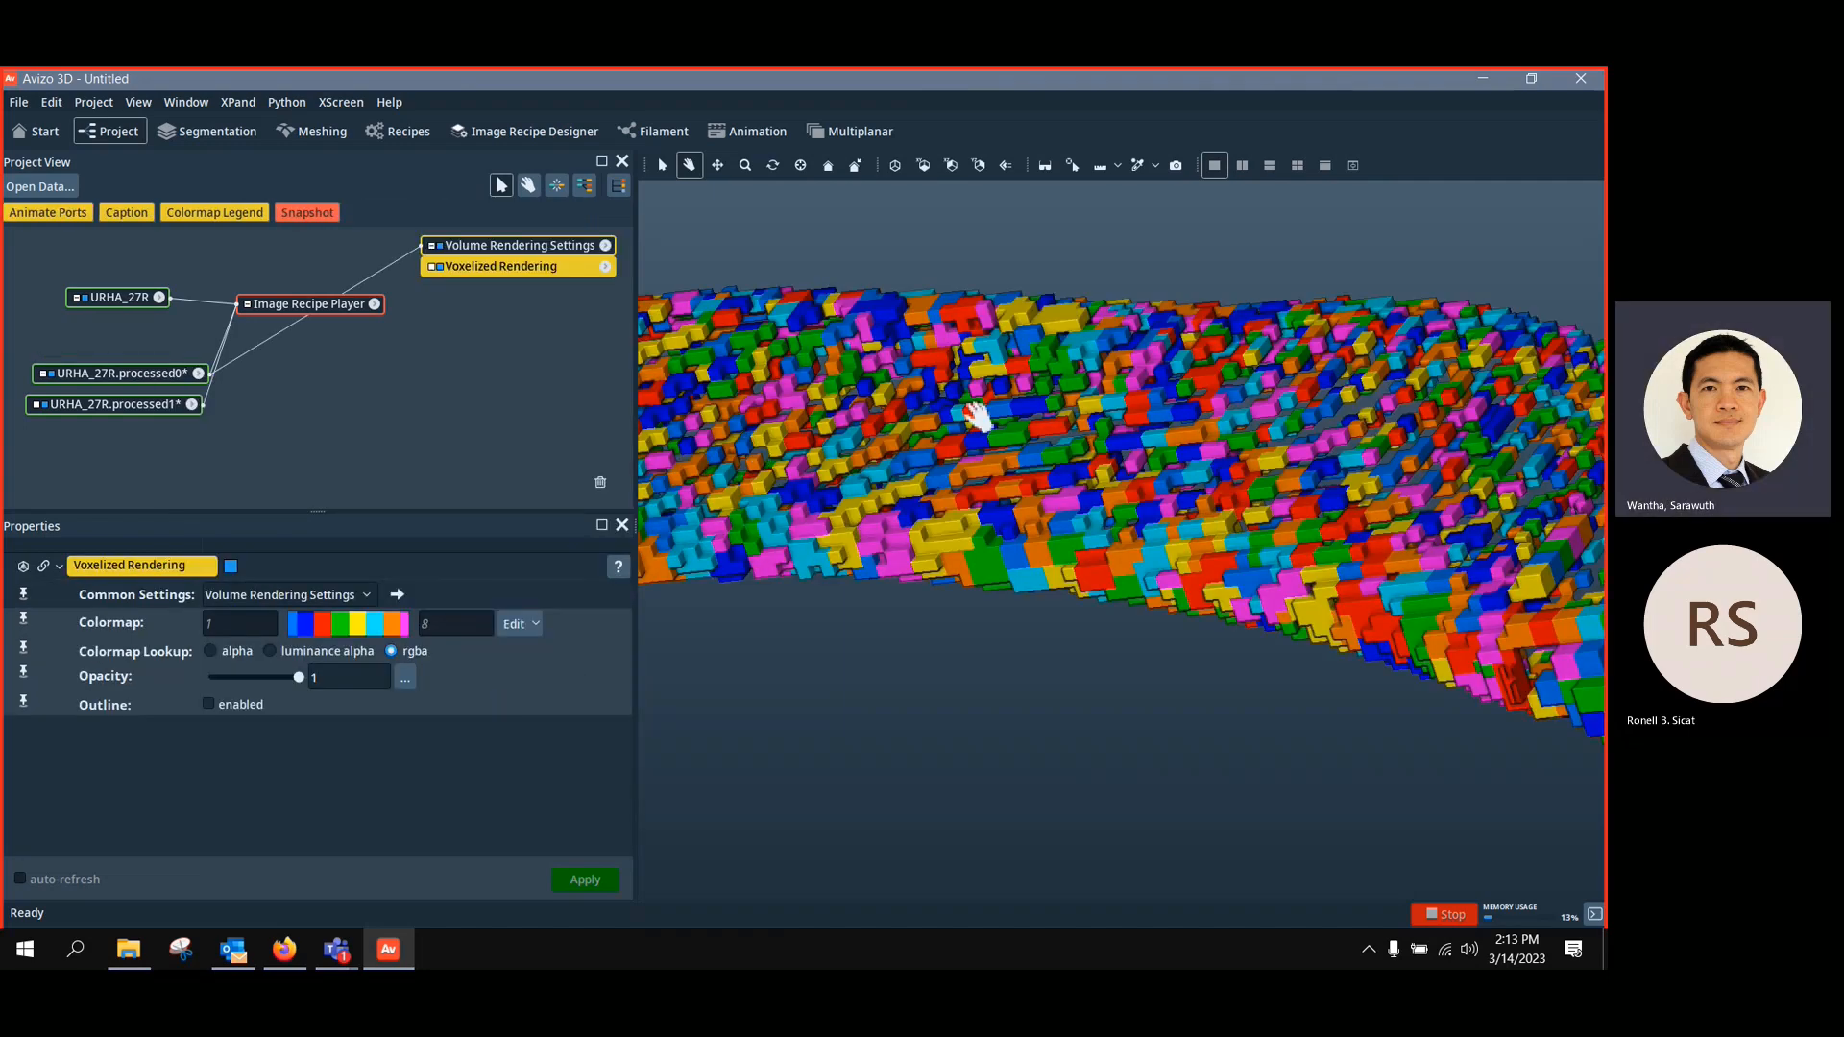
Examine the voxelized rendering of the separated objects in 3D as a whole and close up from several angles
scroll(975, 415, down, 10)
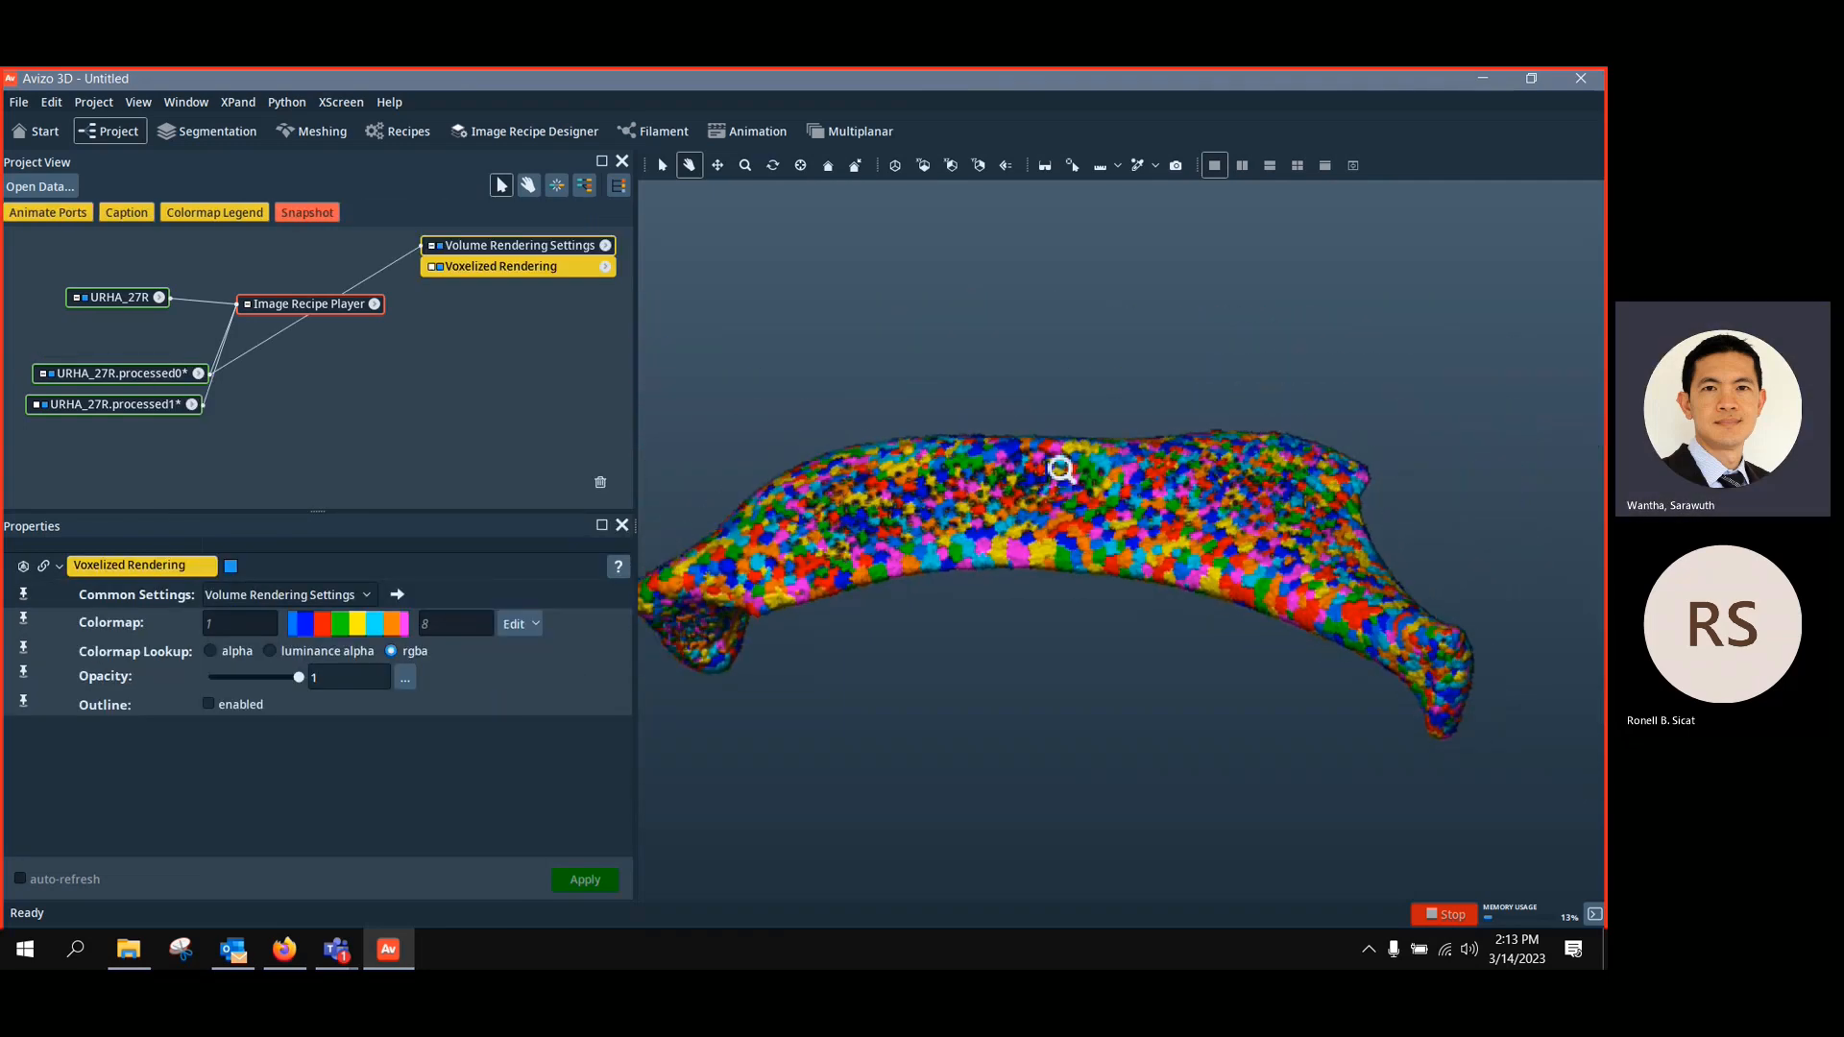
mouse_move(1061, 470)
mouse_down()
mouse_move(1112, 708)
mouse_move(1082, 811)
mouse_move(922, 671)
mouse_move(1228, 762)
mouse_move(1165, 745)
mouse_move(1282, 750)
mouse_move(1219, 688)
mouse_move(1220, 709)
mouse_move(1070, 503)
mouse_up()
scroll(1136, 596, up, 8)
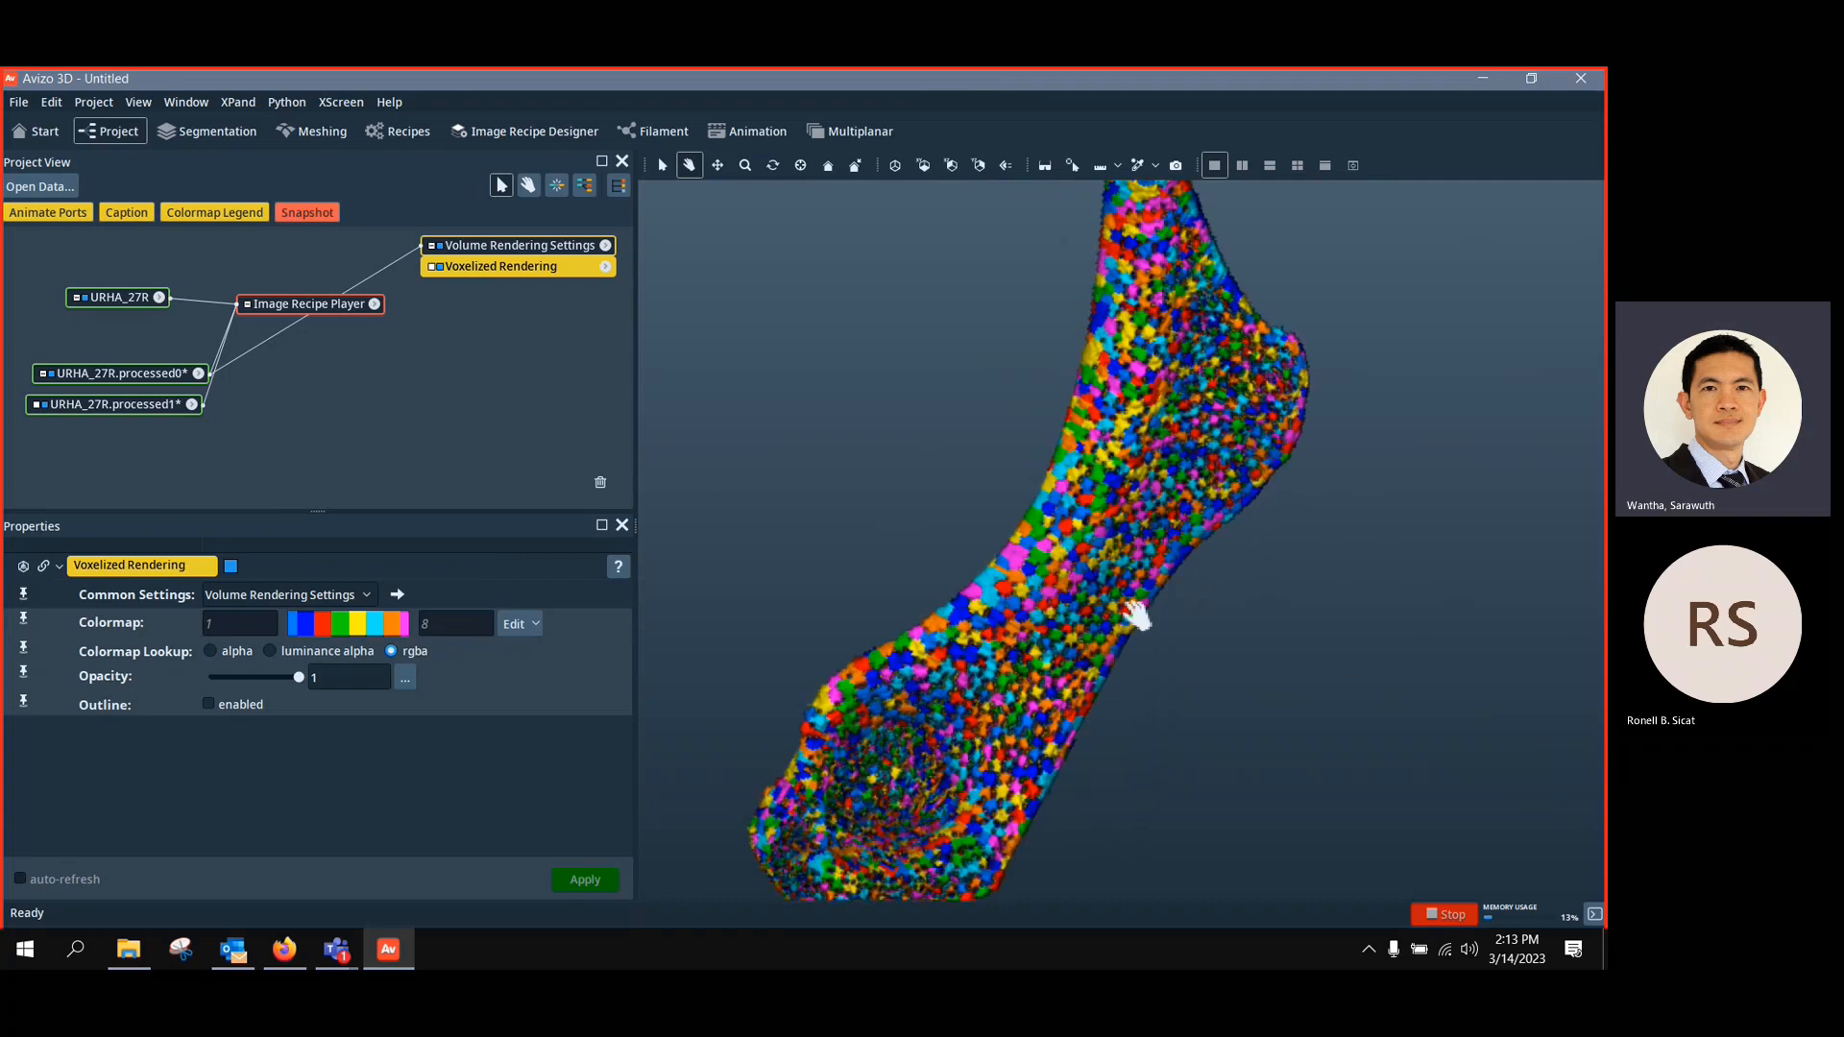
drag(1137, 617, 1120, 672)
scroll(1061, 583, down, 3)
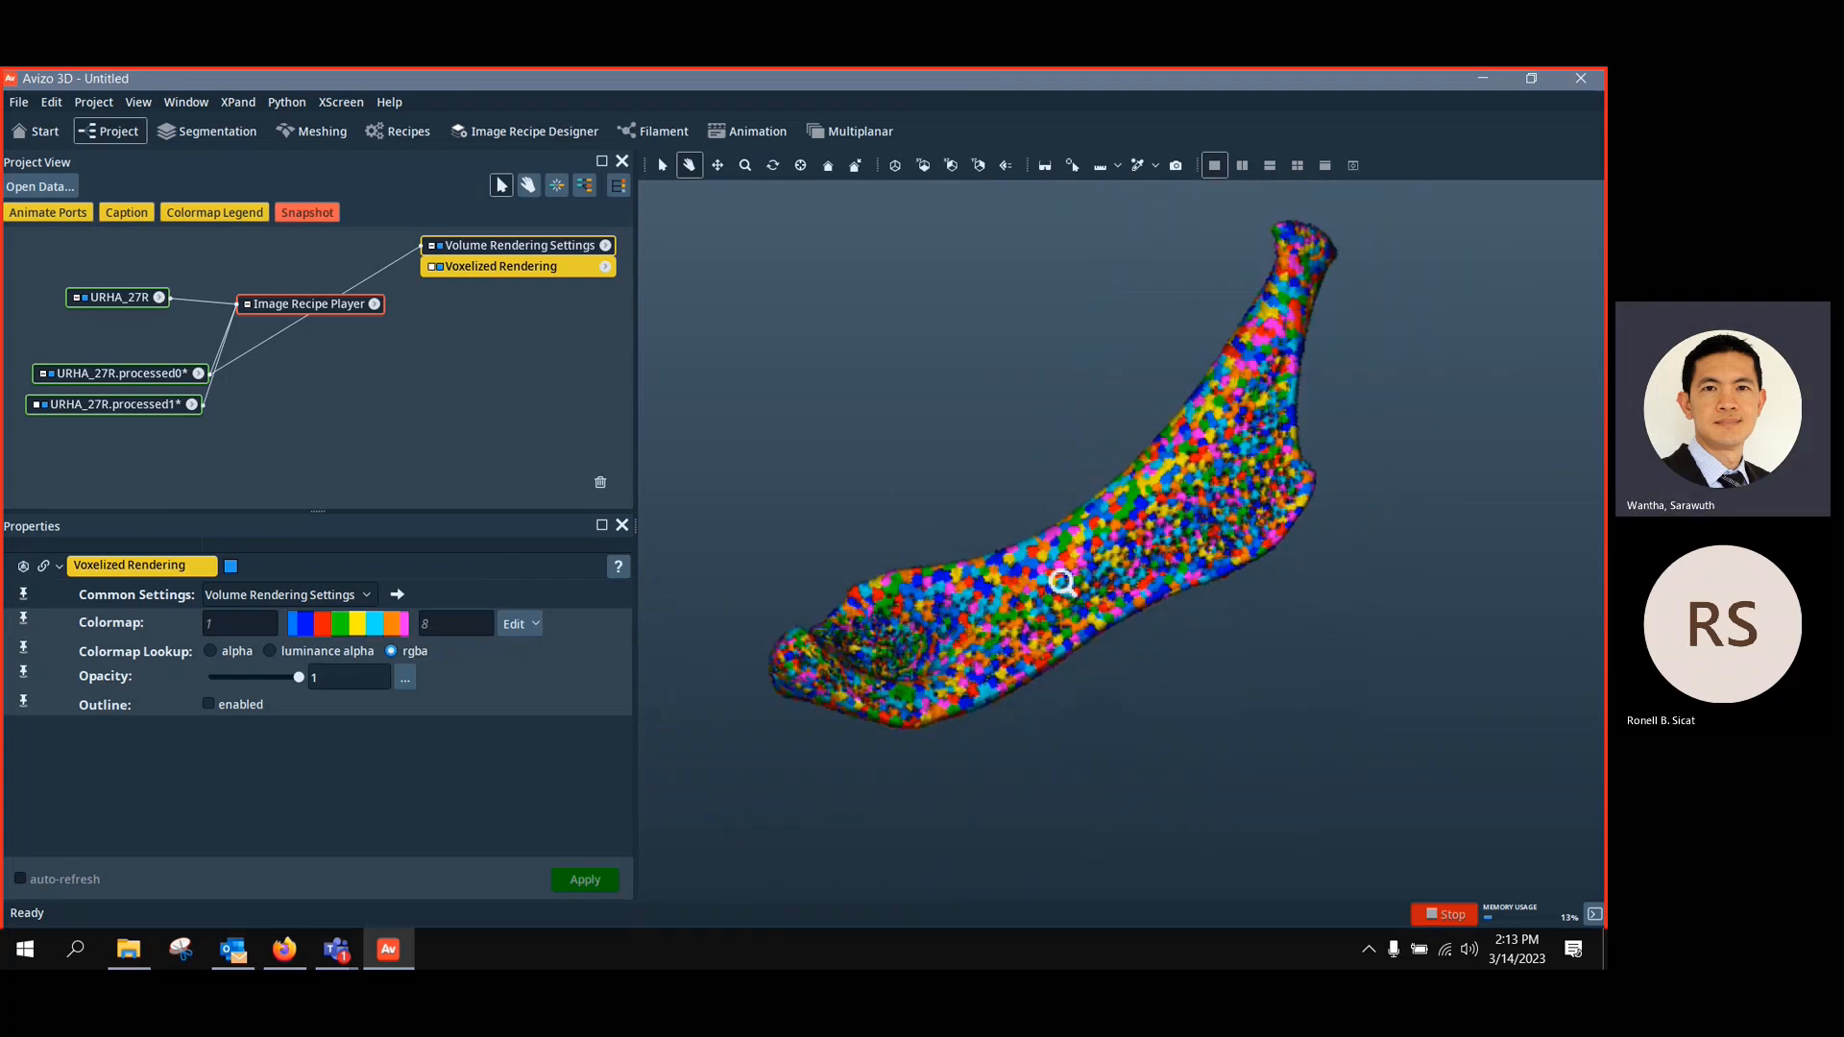
scroll(1062, 582, down, 2)
drag(528, 249, 522, 395)
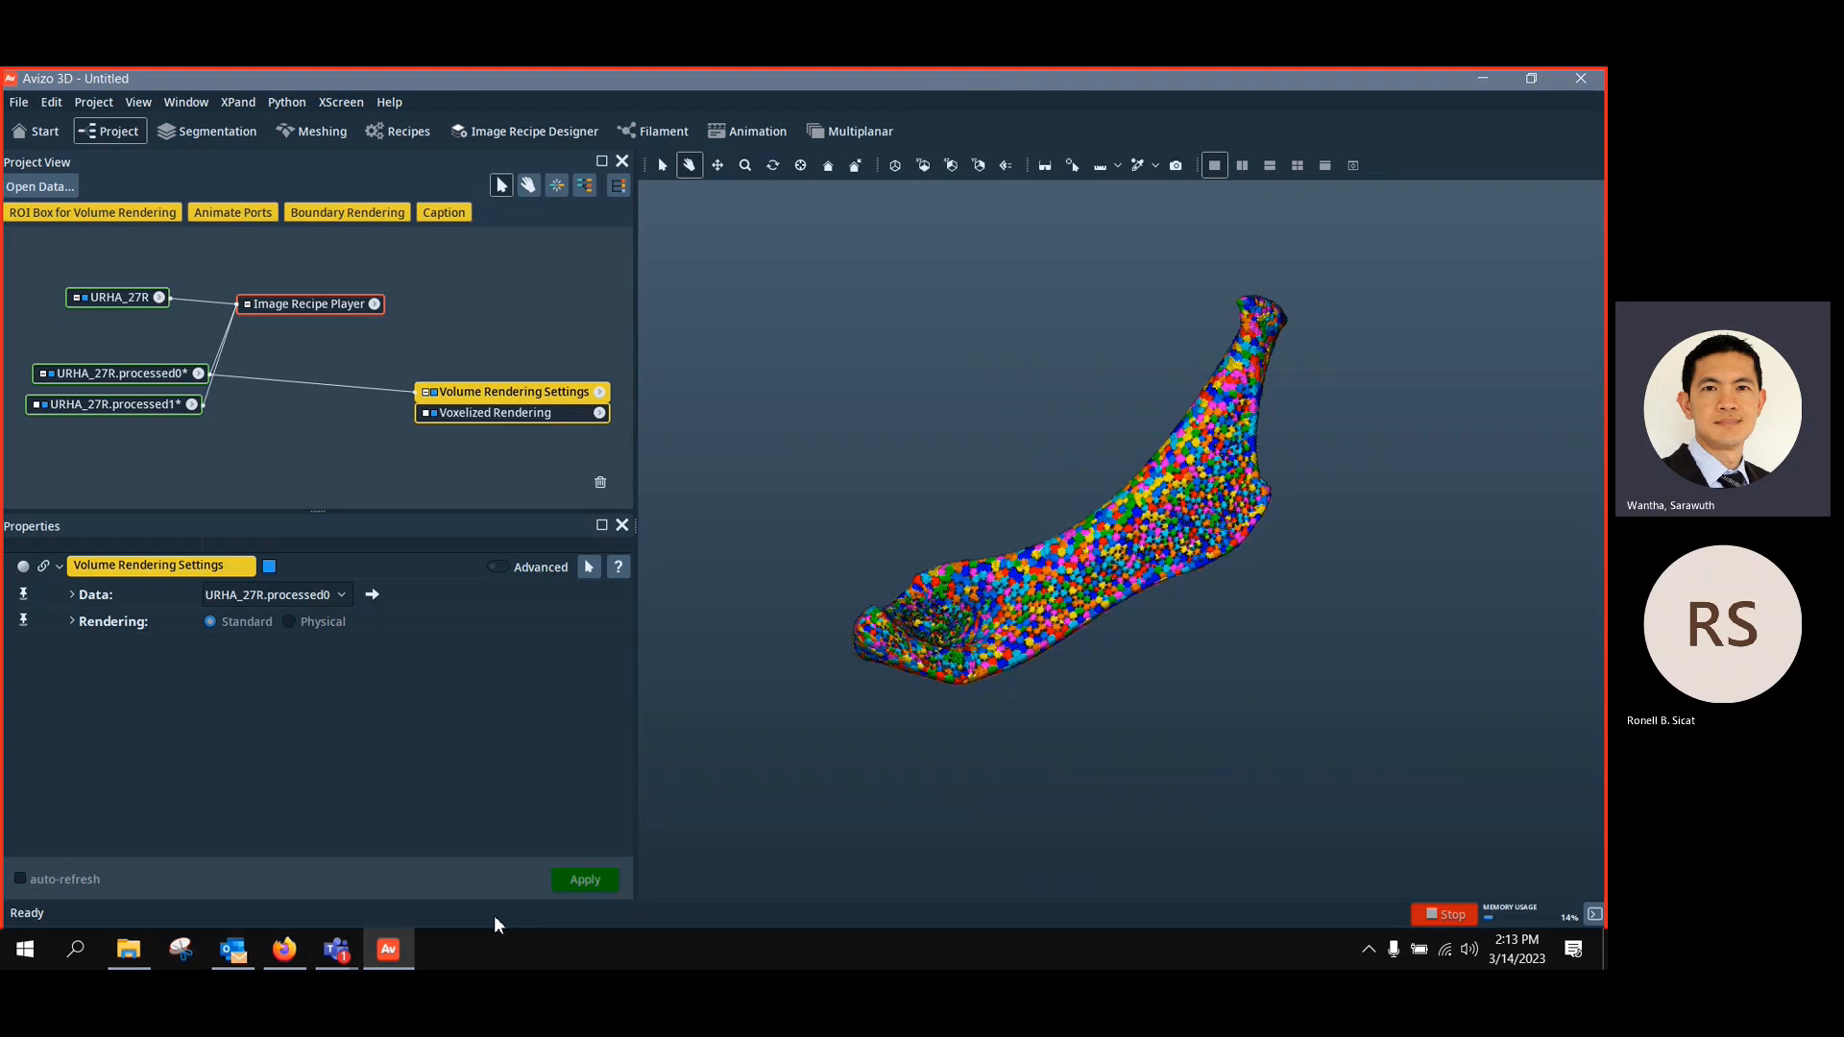
drag(1043, 324, 1258, 658)
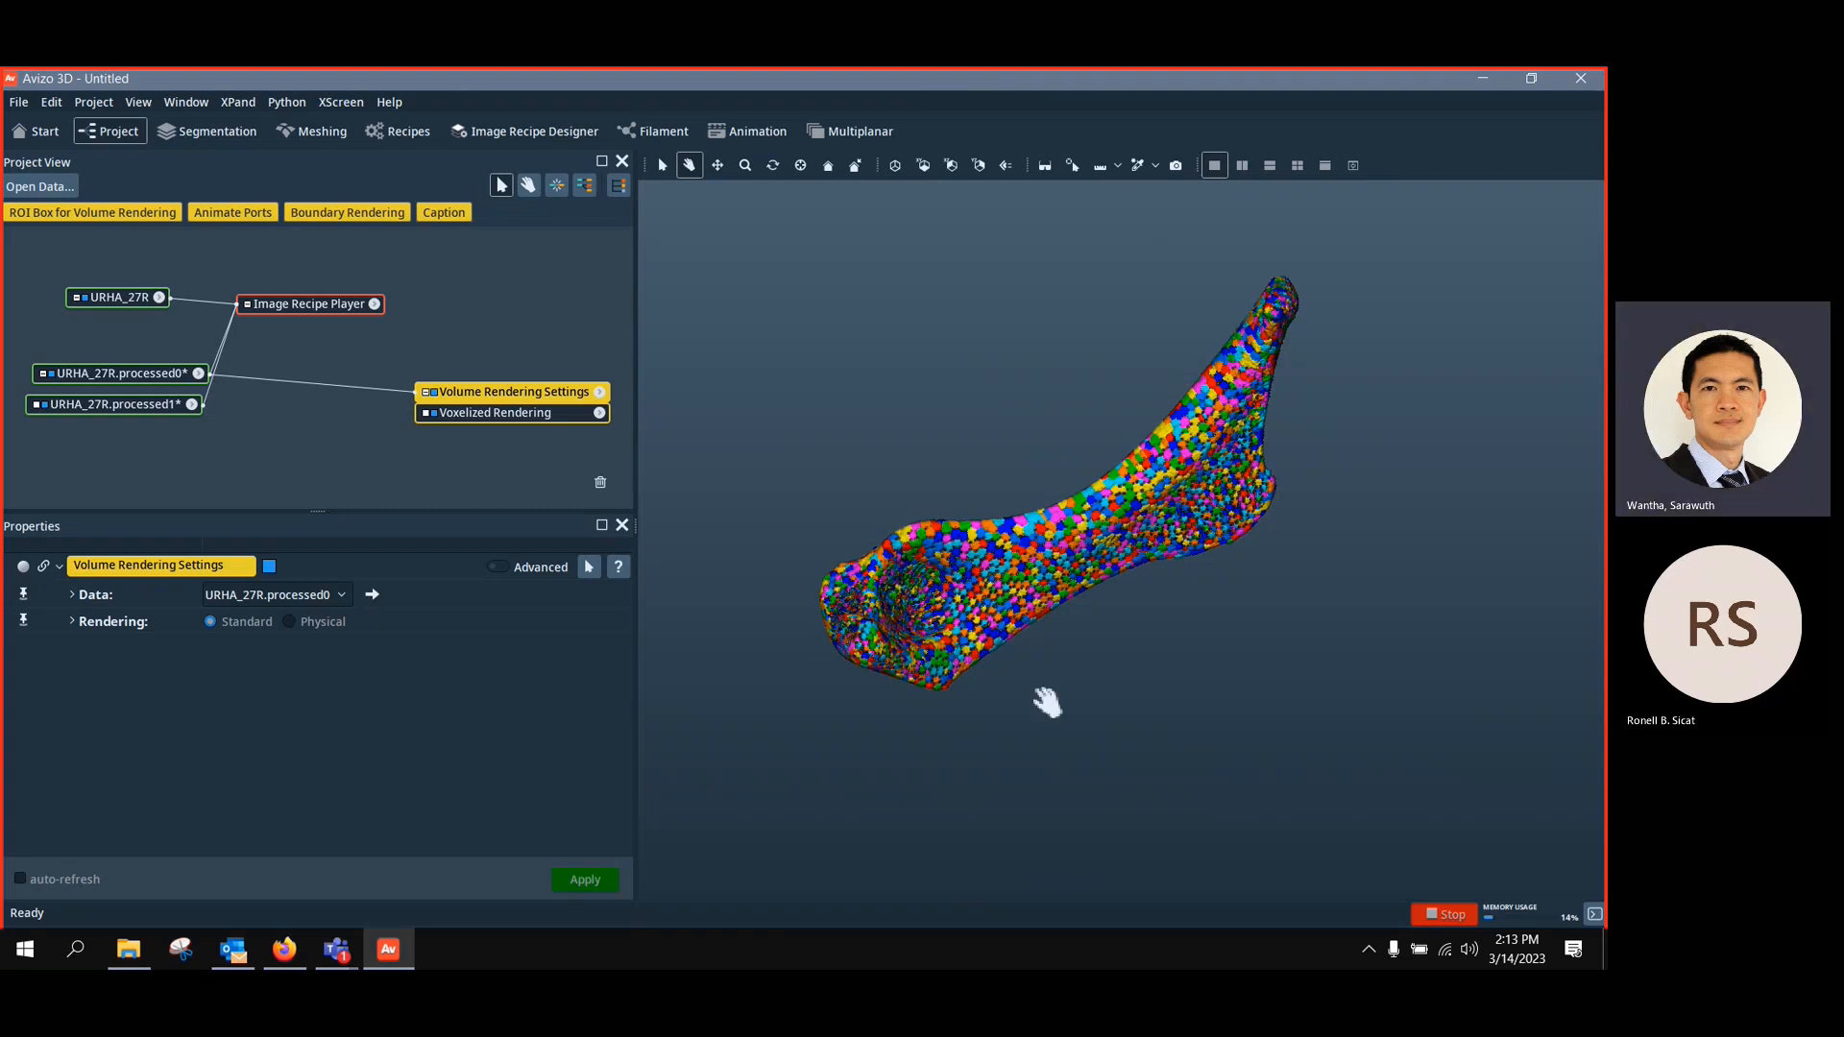
Switch to the Avizo workshop meeting window in Microsoft Teams
click(336, 949)
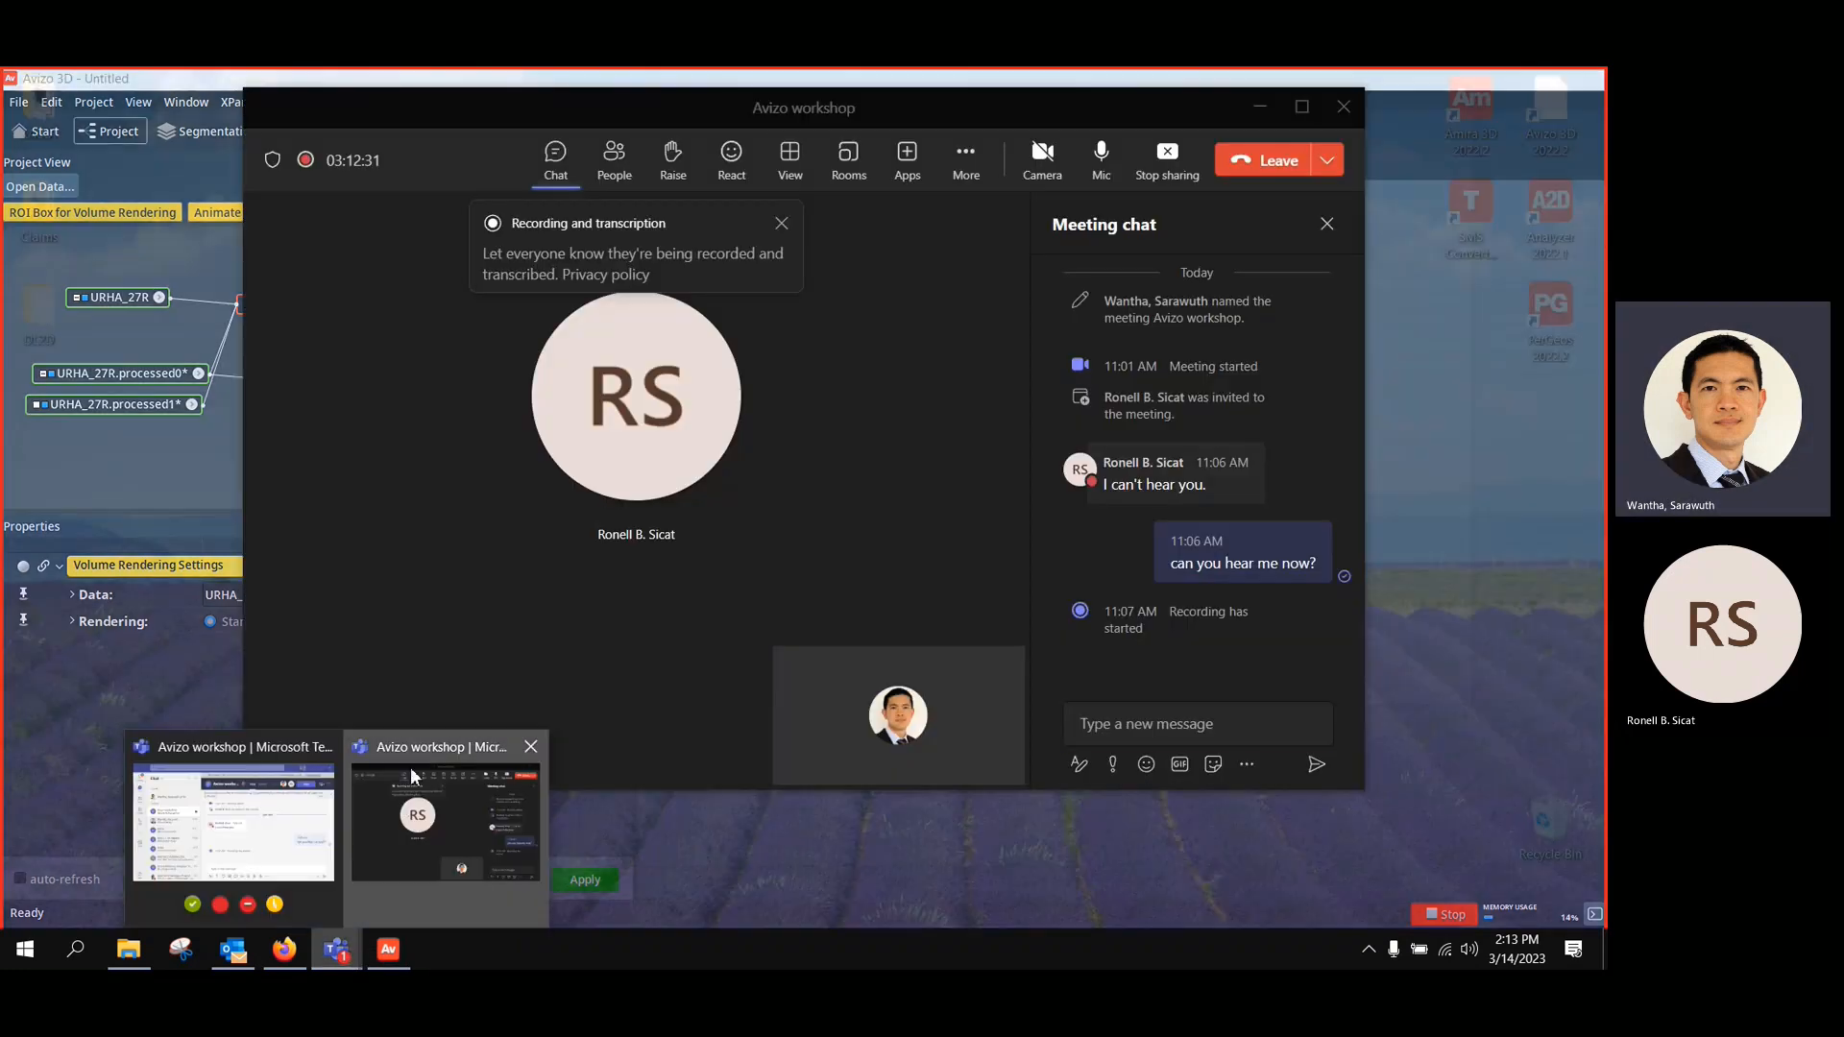
click(413, 776)
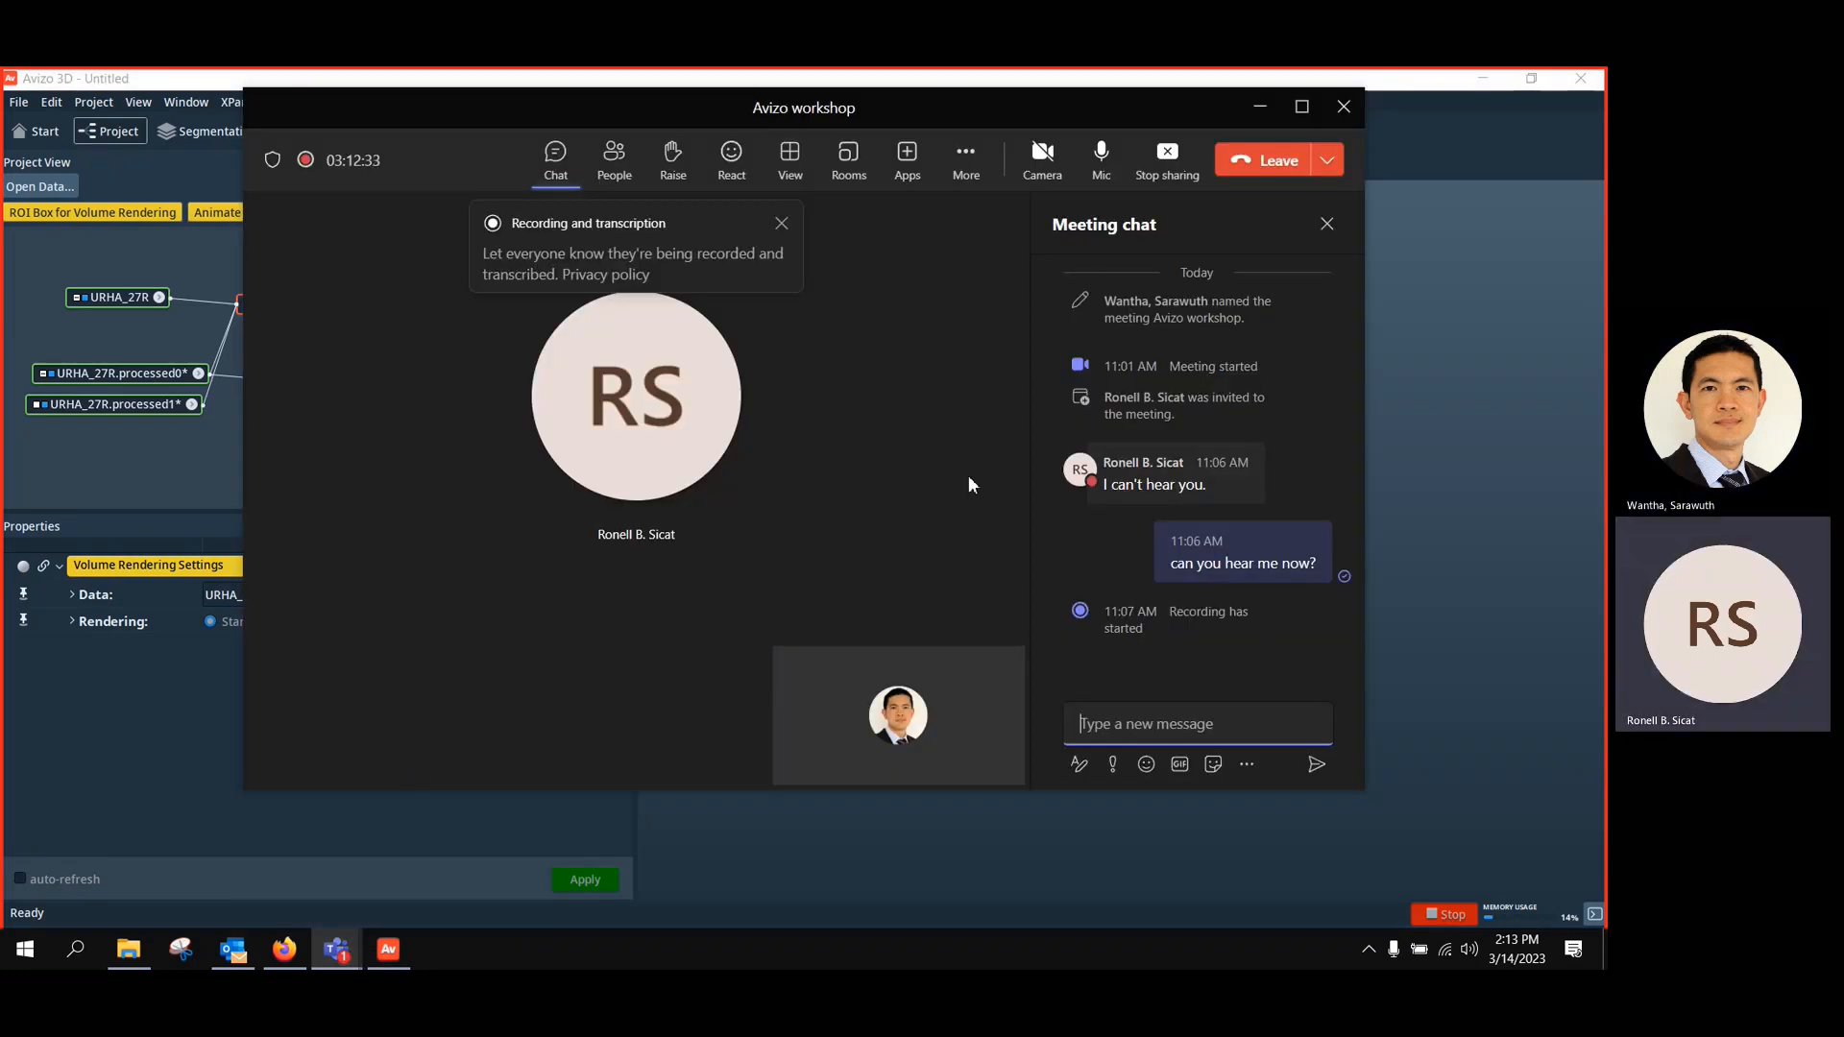